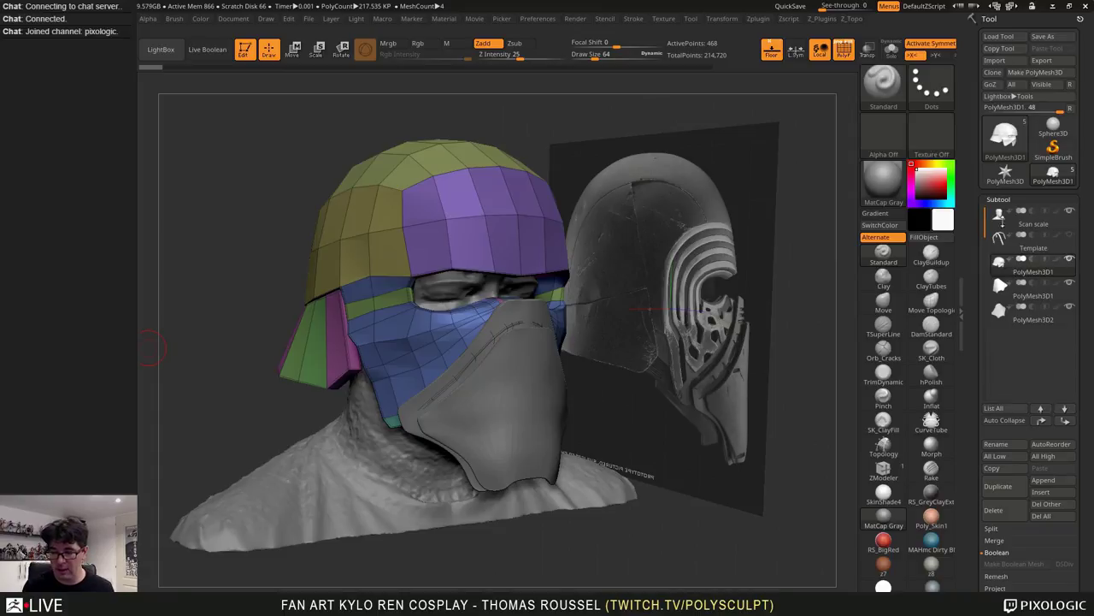
# Isolate the Scan scale subtool in Solo mode and turn off its polyframe display to view the bare head scan
pyautogui.click(1004, 218)
pyautogui.click(1012, 215)
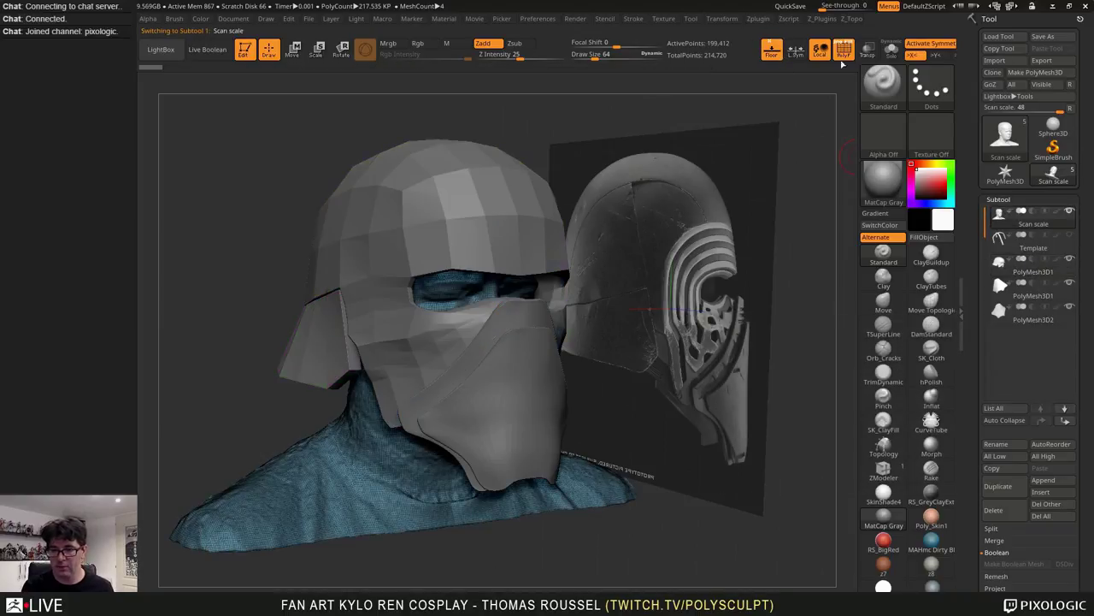
pyautogui.click(892, 50)
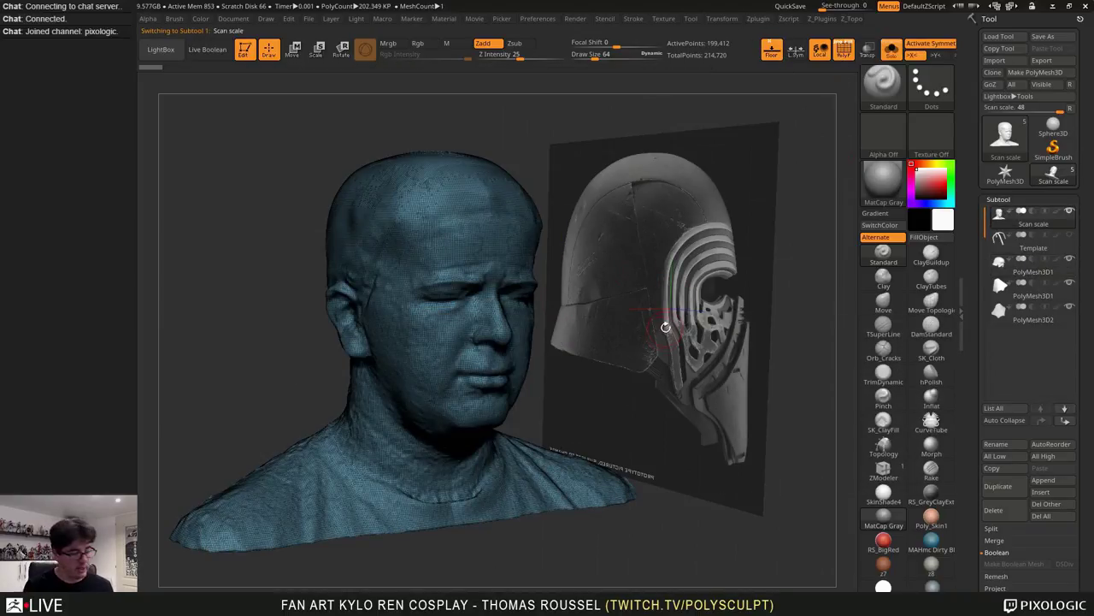
pyautogui.hotkey('shift', 'f')
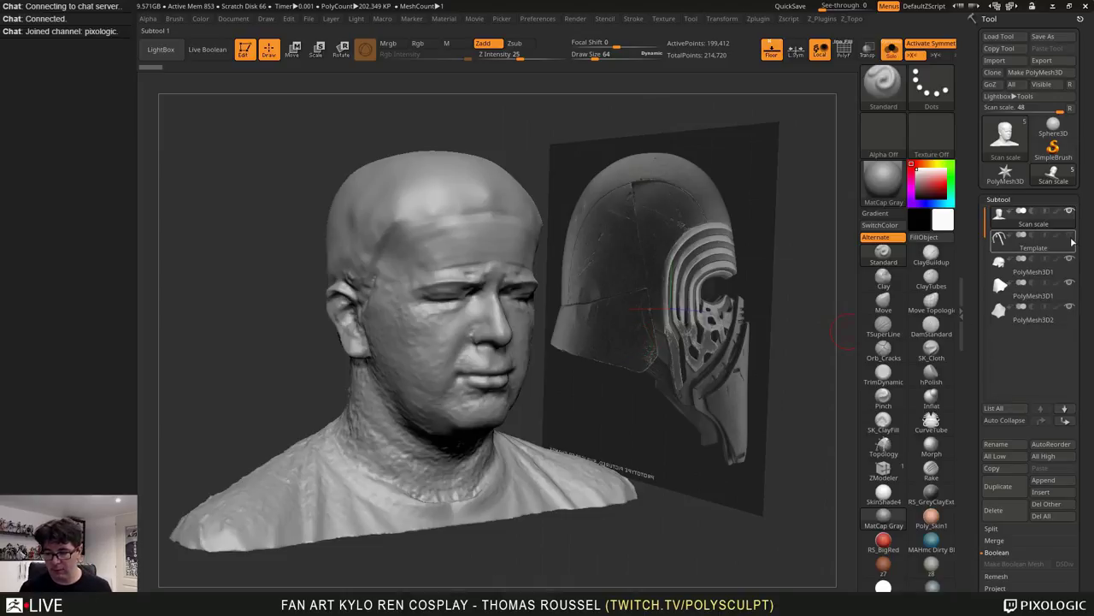
# Select the Template subtool, exit Solo mode, hide the helmet meshes and examine the strap template around the head scan
pyautogui.click(1006, 242)
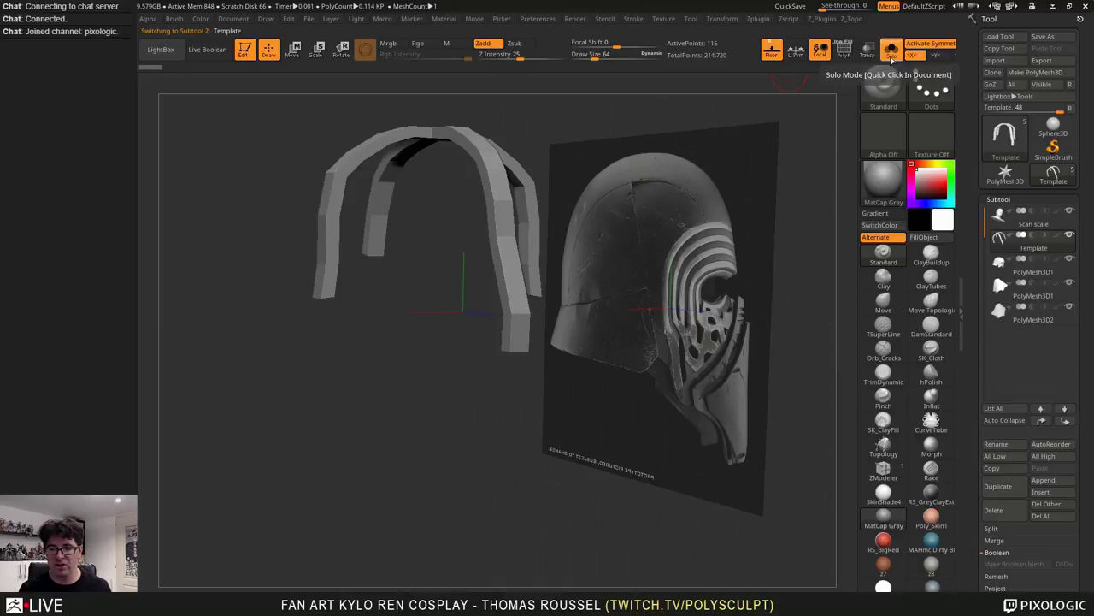
pyautogui.click(891, 49)
pyautogui.moveTo(661, 221); pyautogui.dragTo(682, 220)
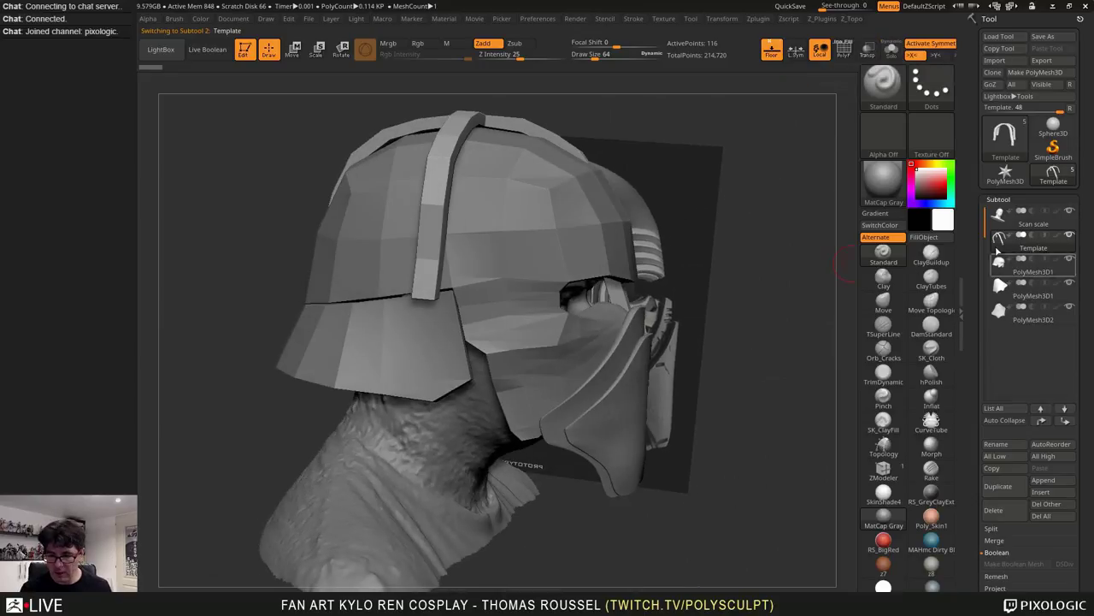
pyautogui.click(1071, 259)
pyautogui.click(1071, 307)
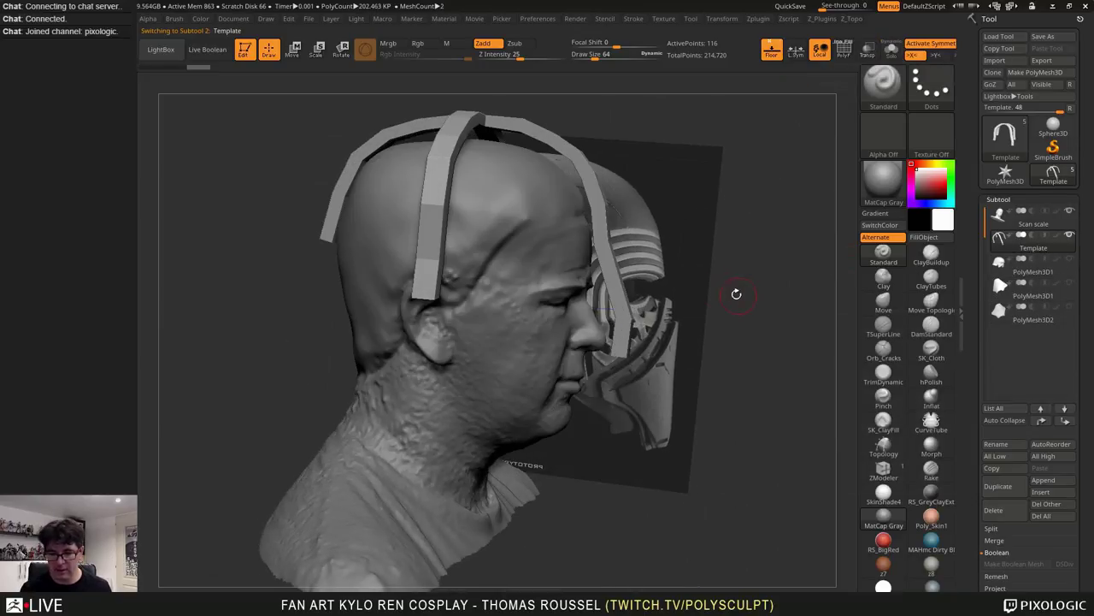
pyautogui.moveTo(737, 293); pyautogui.dragTo(688, 281)
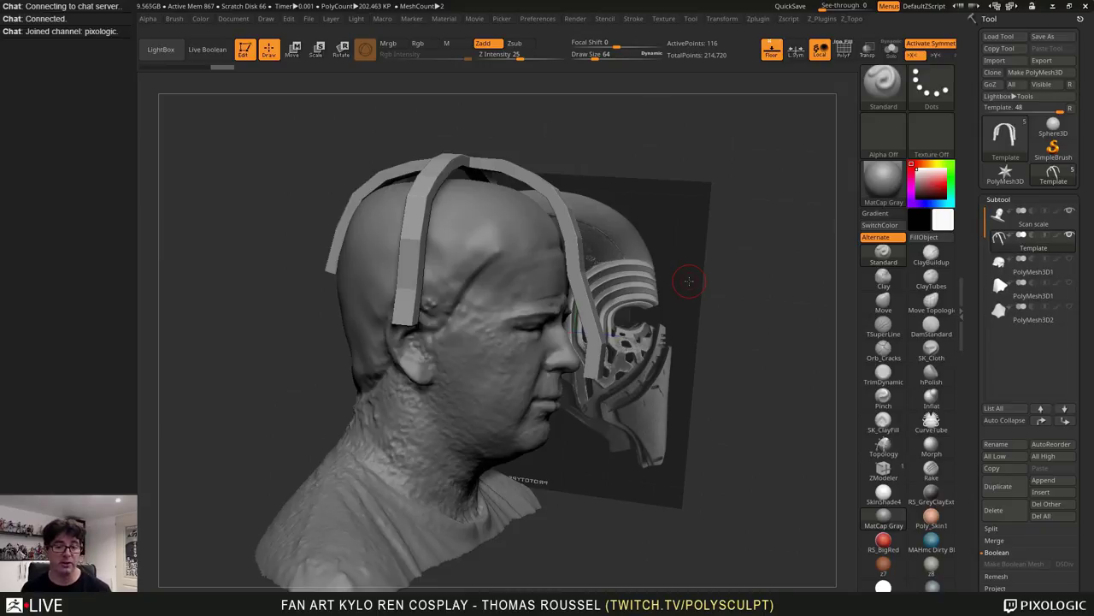
pyautogui.moveTo(743, 280); pyautogui.dragTo(774, 281)
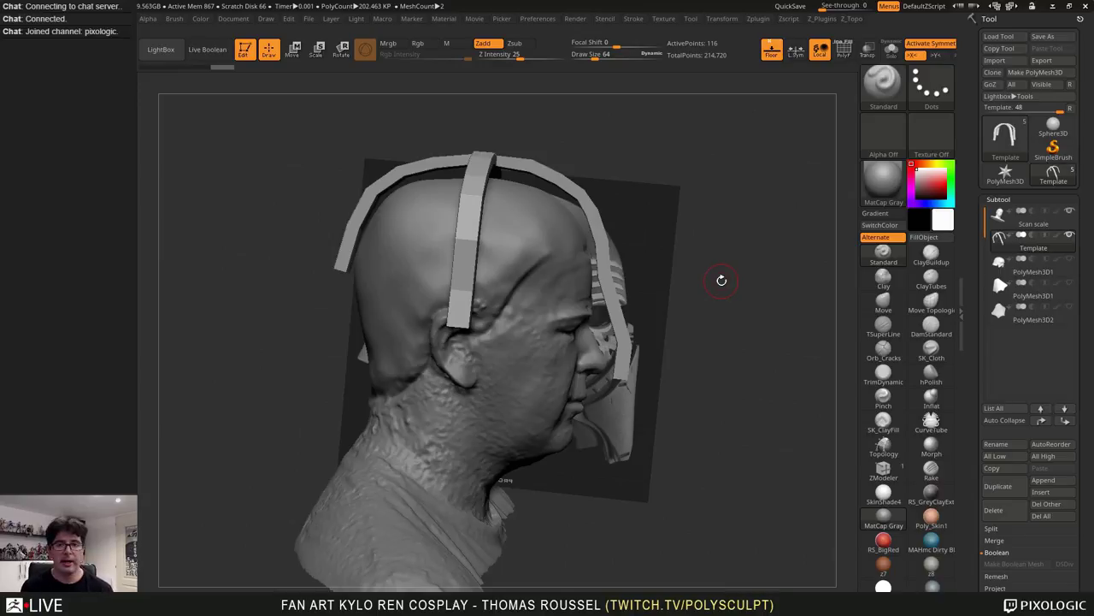
pyautogui.moveTo(721, 281); pyautogui.dragTo(701, 272)
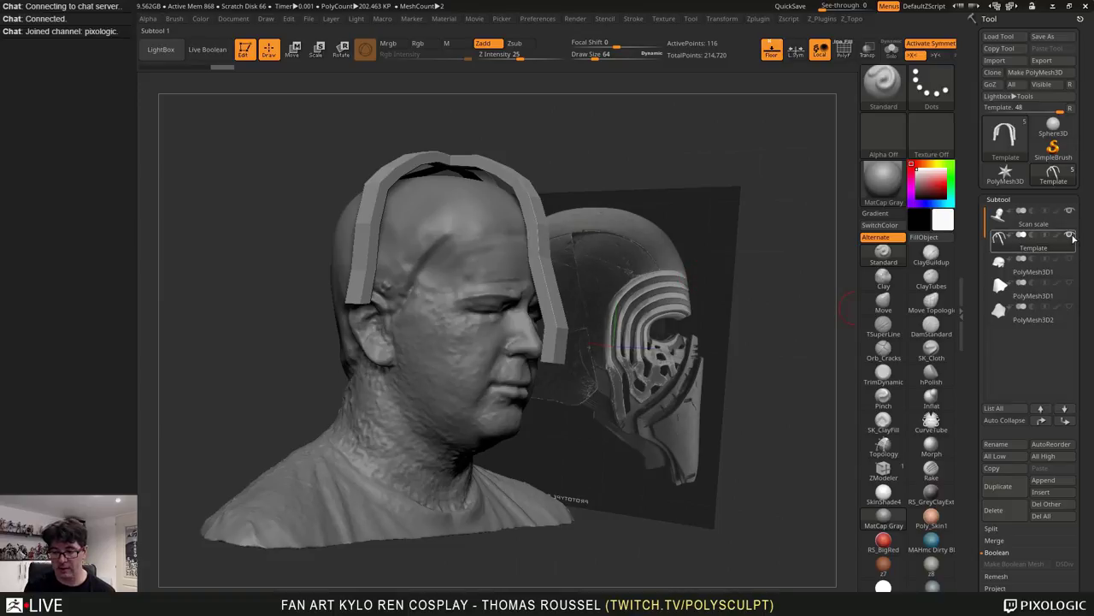
# Turn off the Template subtool's visibility and show the helmet shell and both mask pieces over the head scan
pyautogui.click(1070, 234)
pyautogui.click(1072, 260)
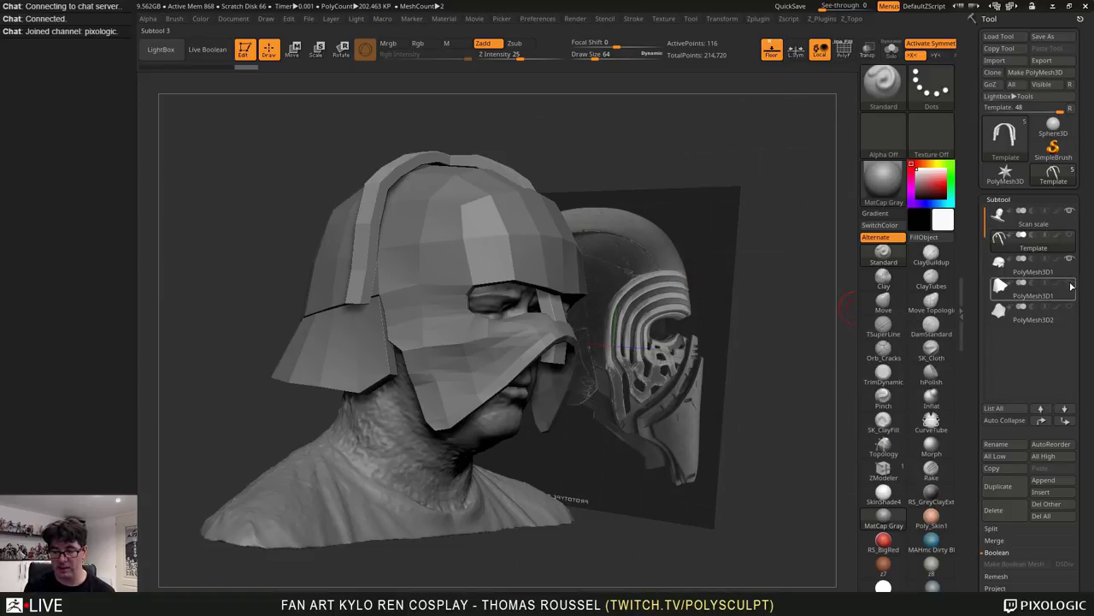
pyautogui.click(1071, 284)
pyautogui.click(1072, 307)
pyautogui.moveTo(806, 317); pyautogui.dragTo(787, 321)
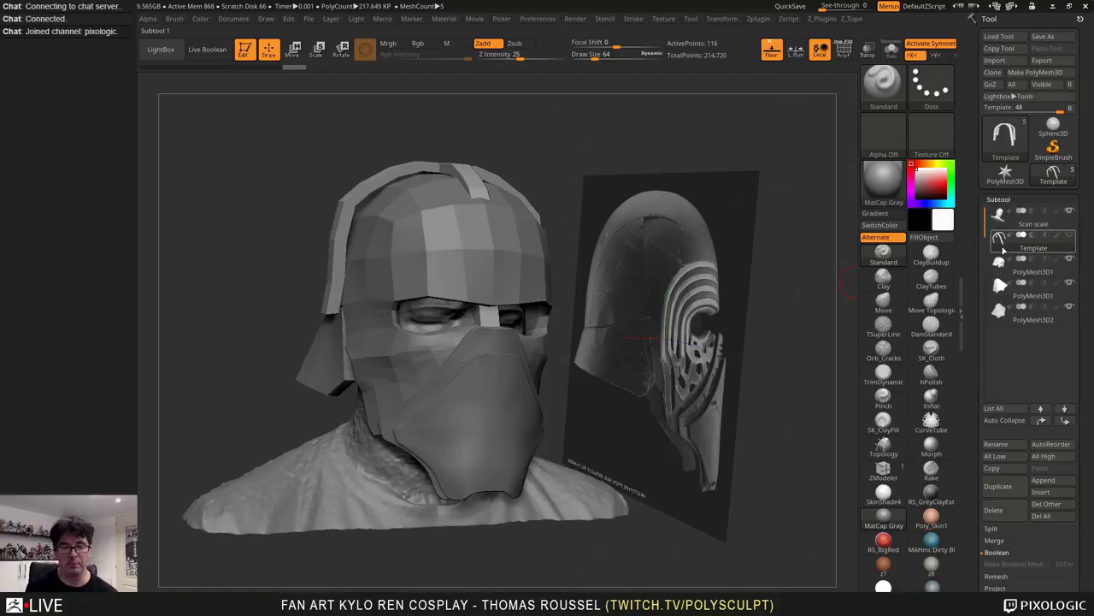
pyautogui.moveTo(1000, 250)
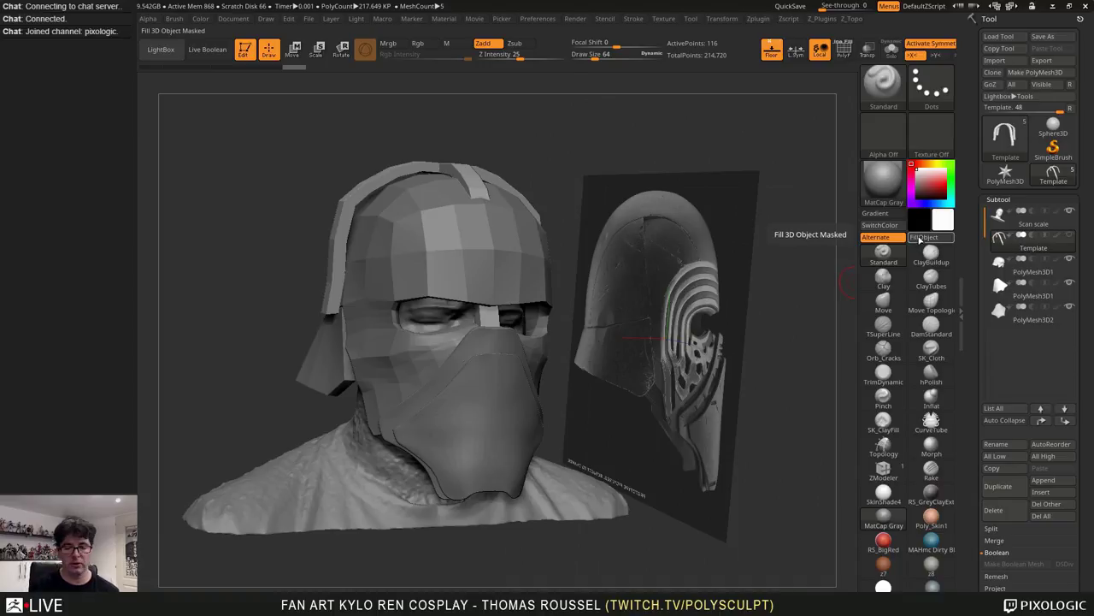
pyautogui.moveTo(799, 210)
pyautogui.mouseDown()
pyautogui.moveTo(799, 193)
pyautogui.moveTo(786, 195)
pyautogui.mouseUp()
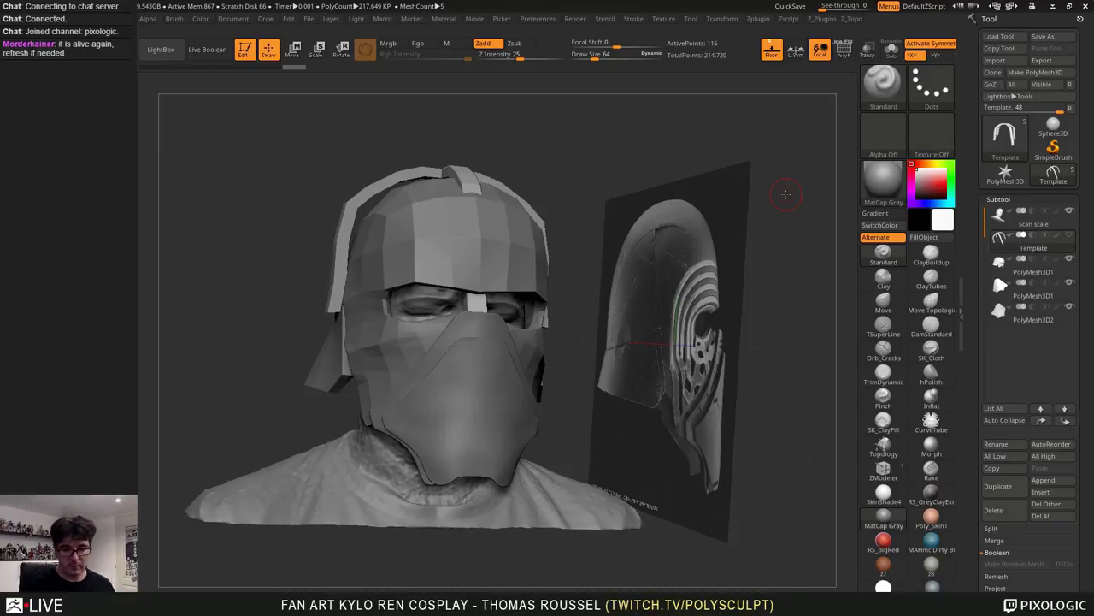
# Hide the helmet shell and both mask pieces again and examine the strap template's fit from the front and side
pyautogui.click(1070, 240)
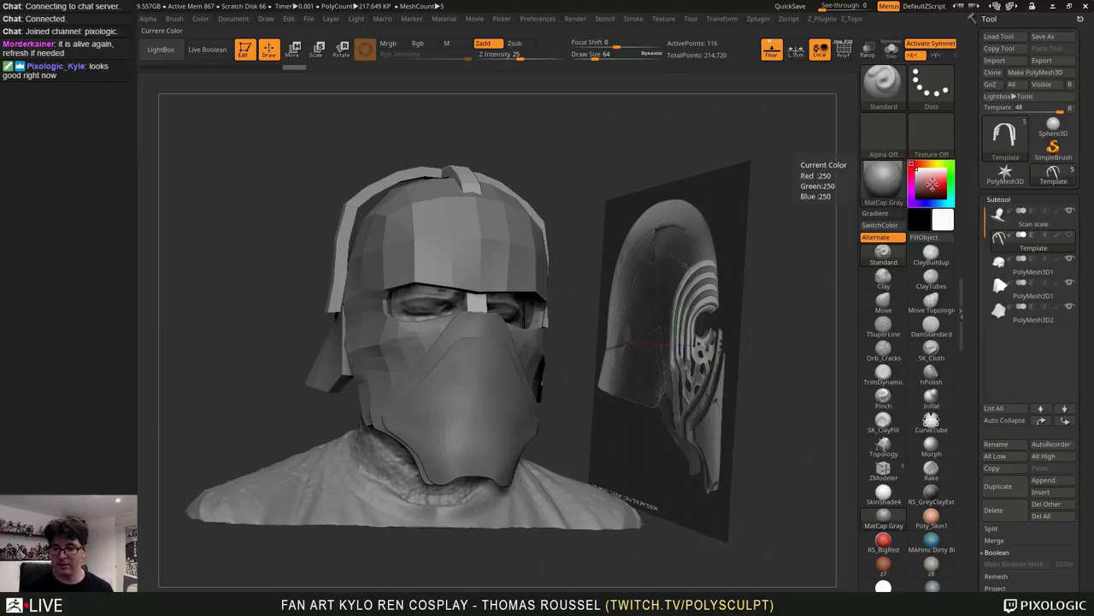
pyautogui.moveTo(1058, 224)
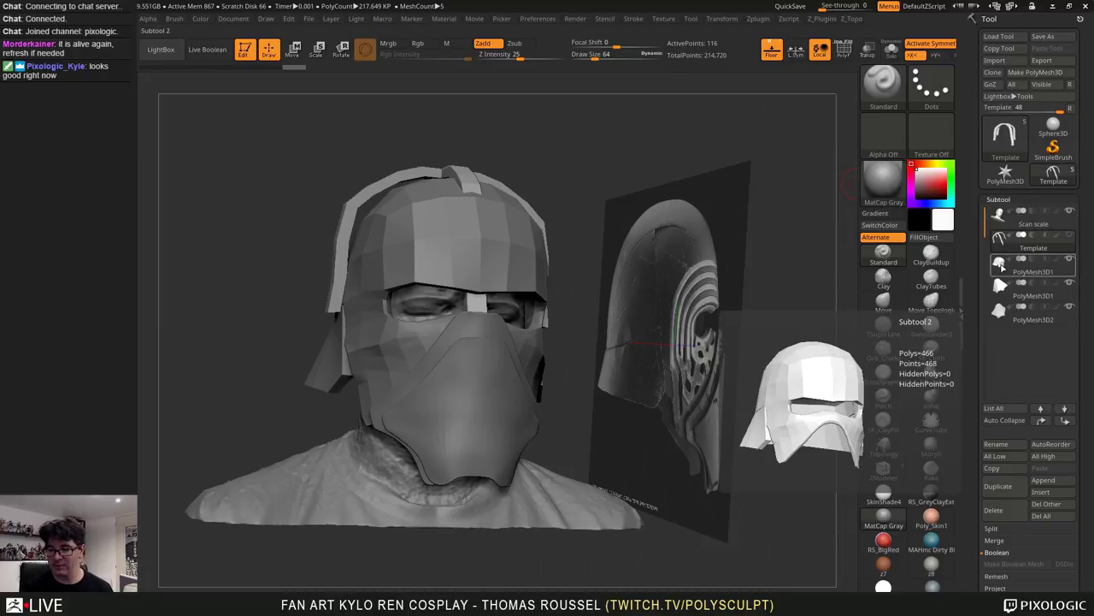
pyautogui.click(1072, 261)
pyautogui.click(1073, 285)
pyautogui.click(1075, 310)
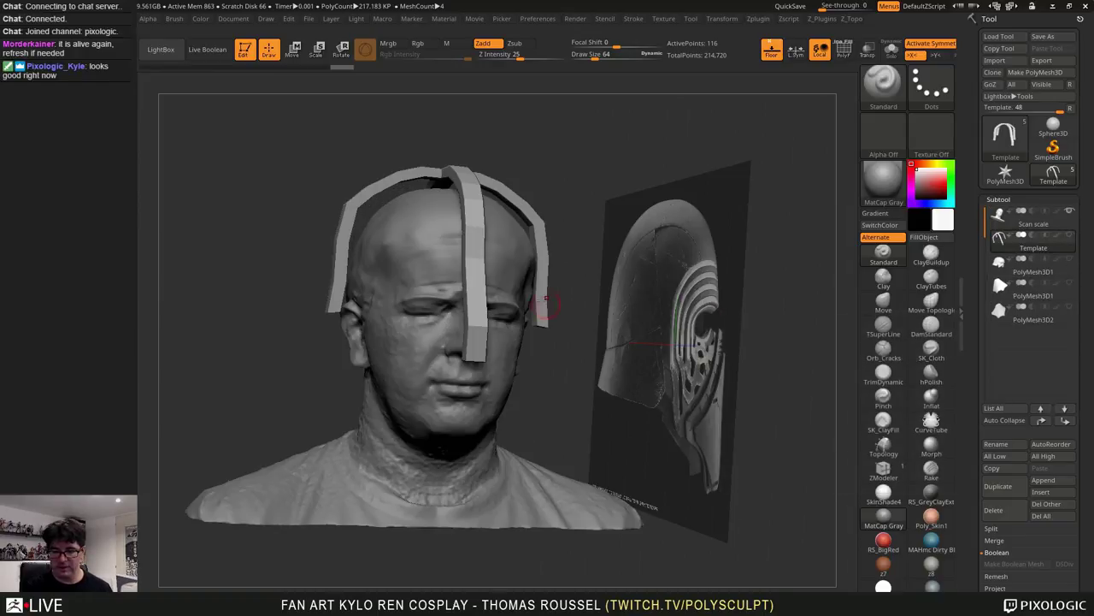
pyautogui.moveTo(318, 226)
pyautogui.mouseDown()
pyautogui.moveTo(681, 270)
pyautogui.moveTo(704, 223)
pyautogui.mouseUp()
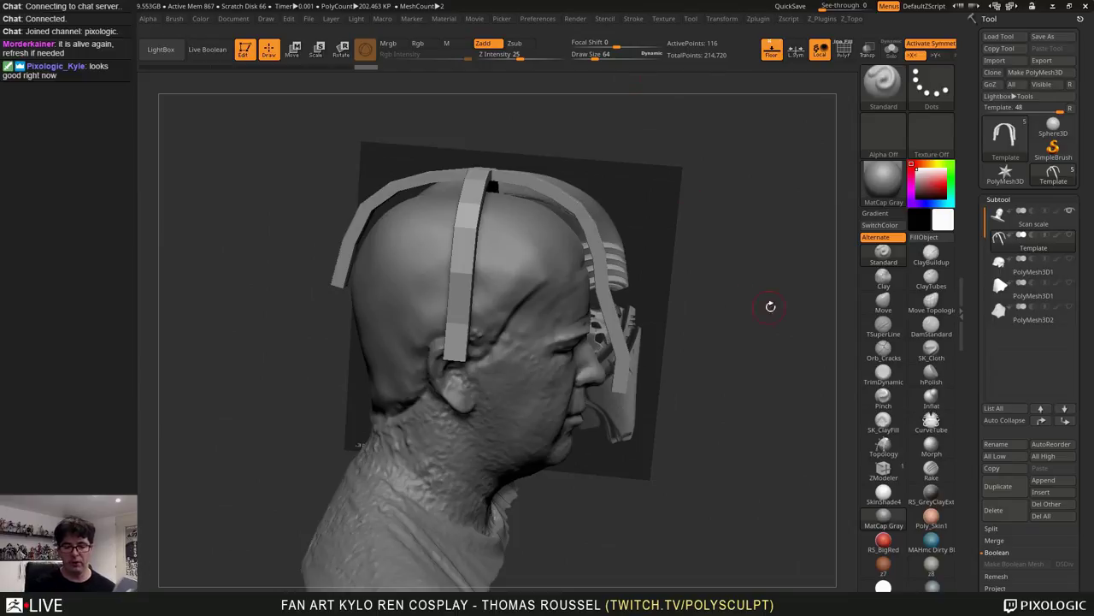
pyautogui.moveTo(770, 305); pyautogui.dragTo(745, 292)
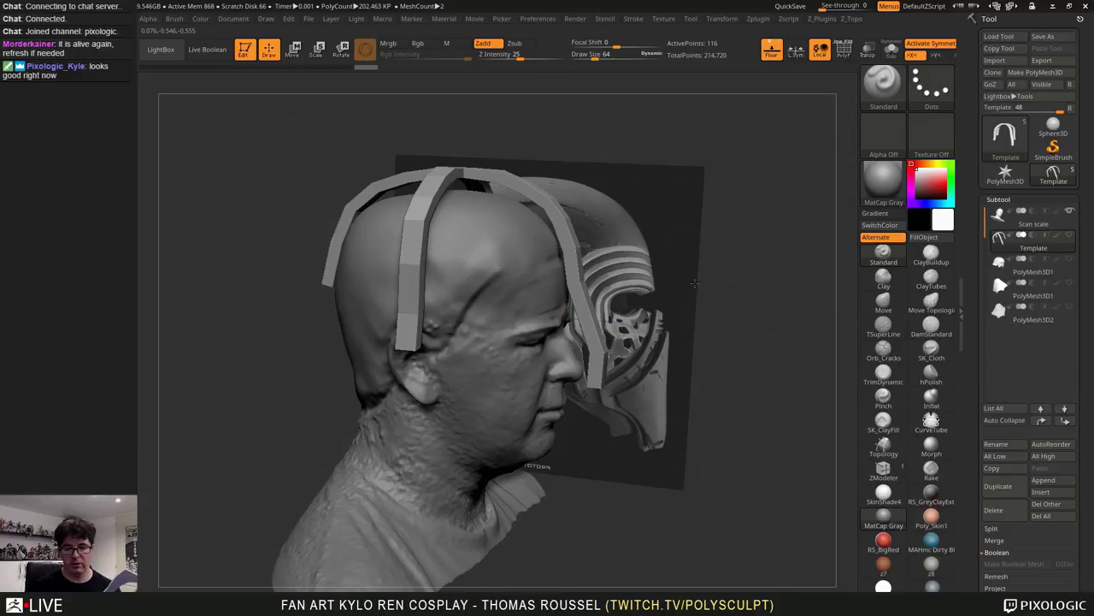
pyautogui.moveTo(693, 282); pyautogui.dragTo(699, 279)
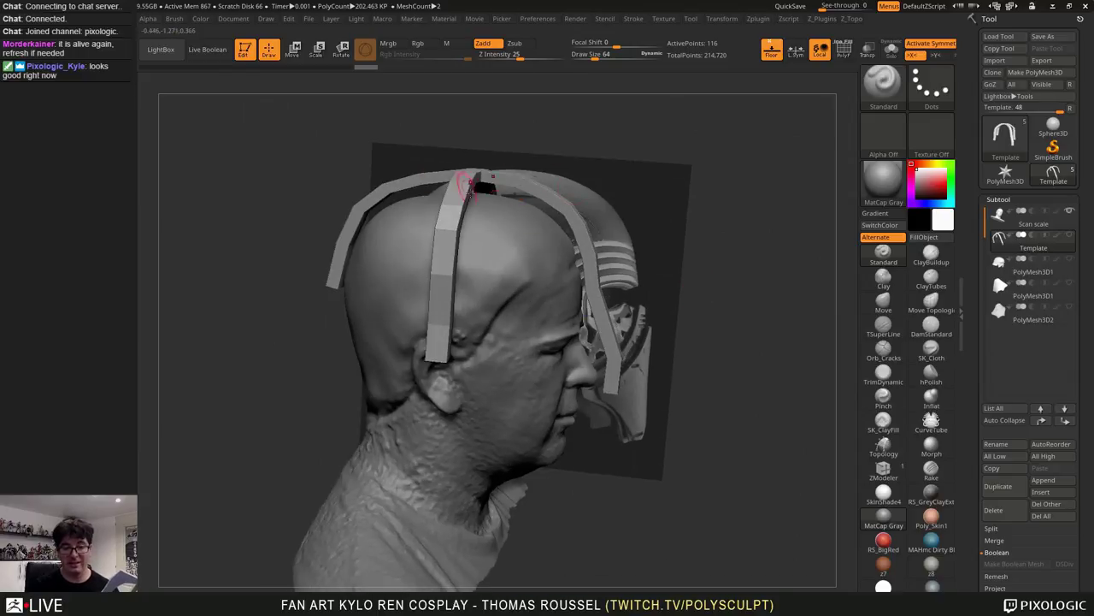
pyautogui.moveTo(638, 198)
pyautogui.mouseDown()
pyautogui.moveTo(599, 201)
pyautogui.moveTo(653, 193)
pyautogui.mouseUp()
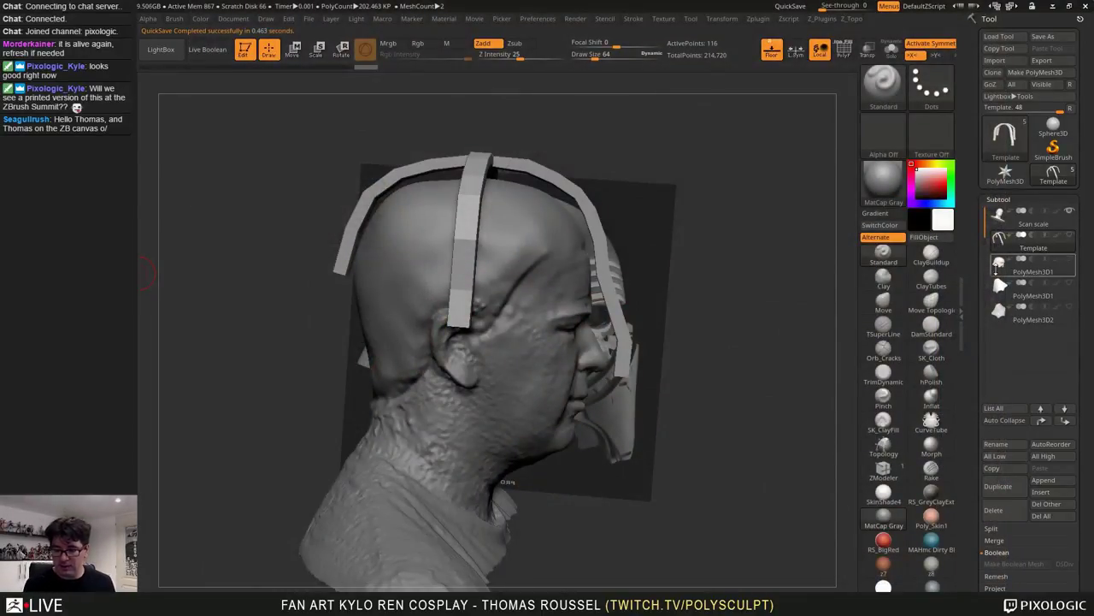
# Select the helmet shell subtool and show the two mask pieces with it, leaving the head scan and template hidden
pyautogui.click(1039, 272)
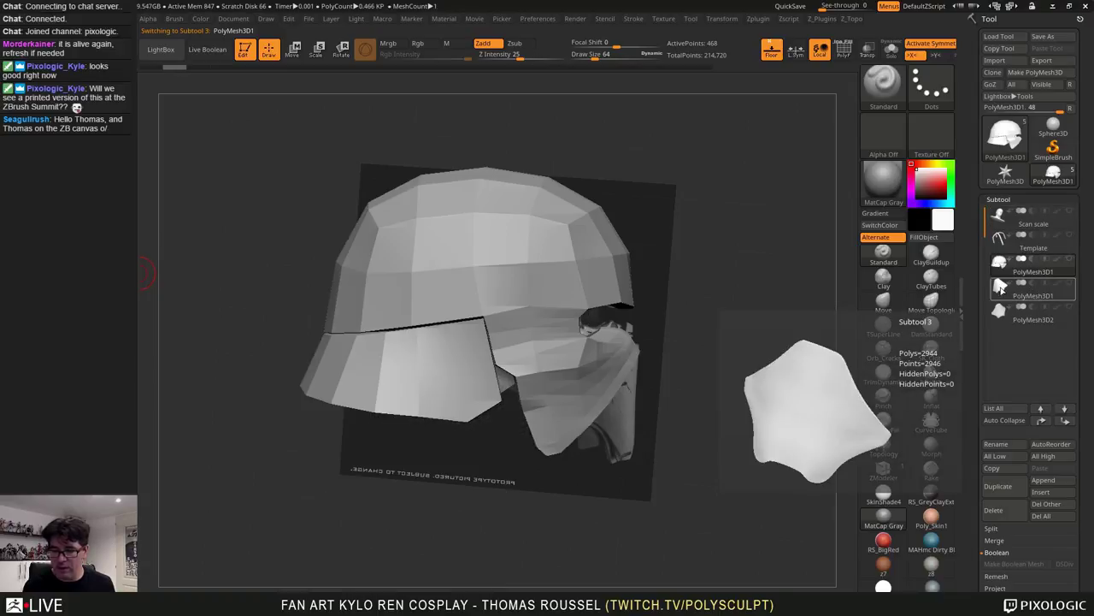
pyautogui.moveTo(724, 359); pyautogui.dragTo(740, 359)
pyautogui.click(1068, 281)
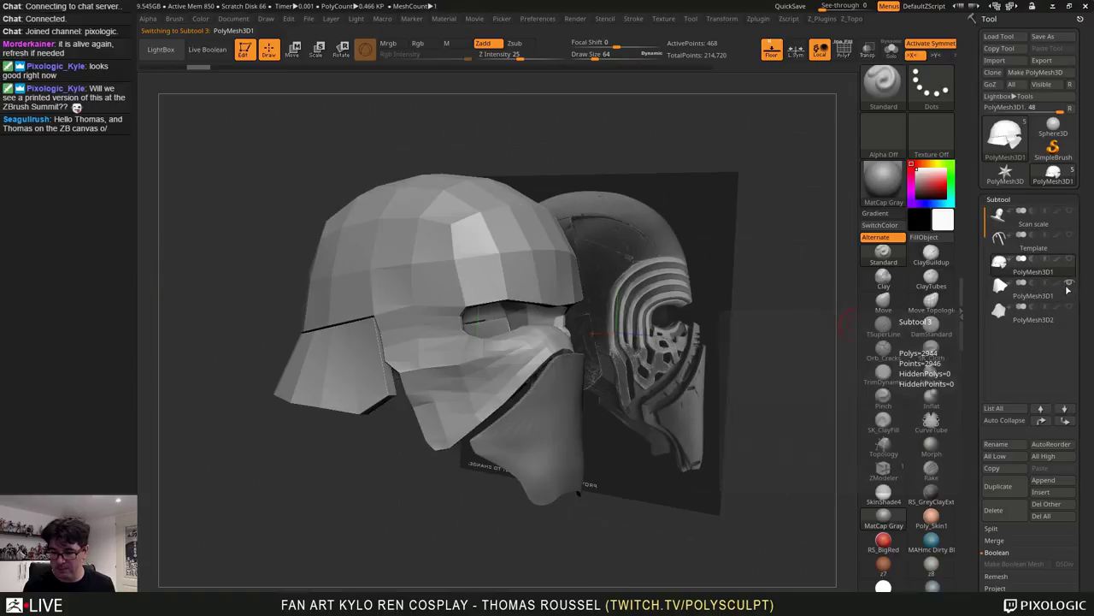
pyautogui.keyDown('alt'); pyautogui.moveTo(718, 295); pyautogui.dragTo(520, 272); pyautogui.keyUp('alt')
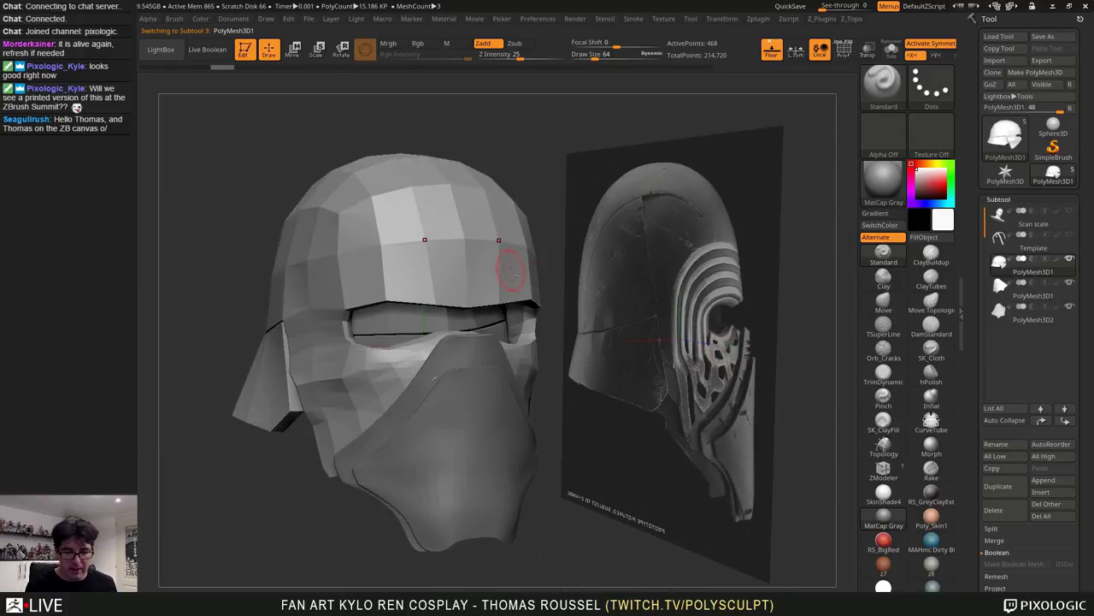
# Turn on polyframe display and inspect the helmet shell's polygroups from the side, underside and front
pyautogui.hotkey('shift', 'f')
pyautogui.moveTo(640, 283); pyautogui.dragTo(643, 305)
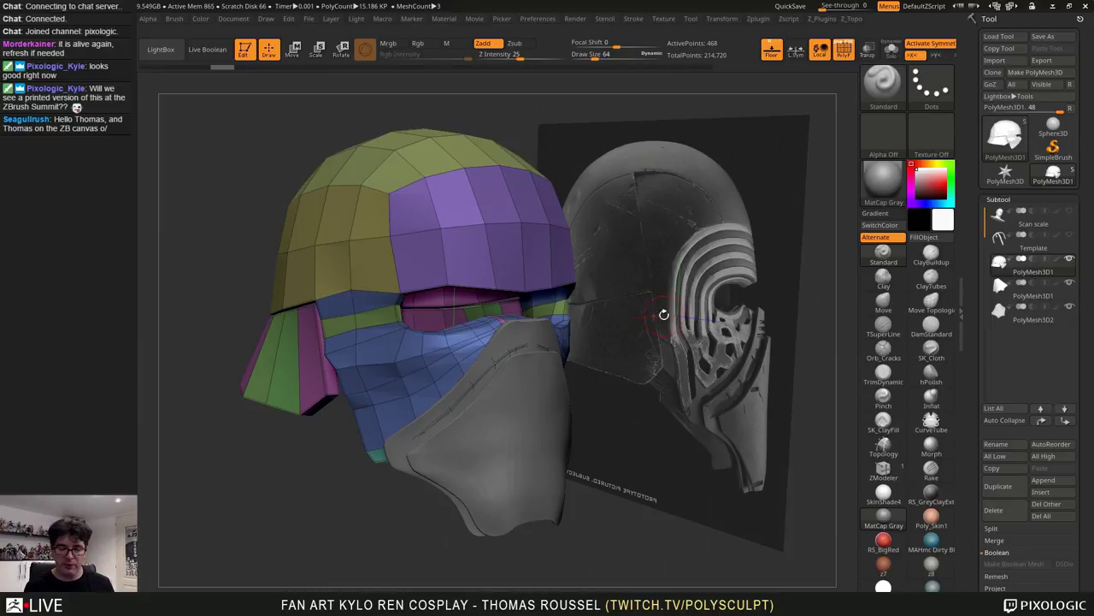
pyautogui.moveTo(664, 315); pyautogui.dragTo(683, 317)
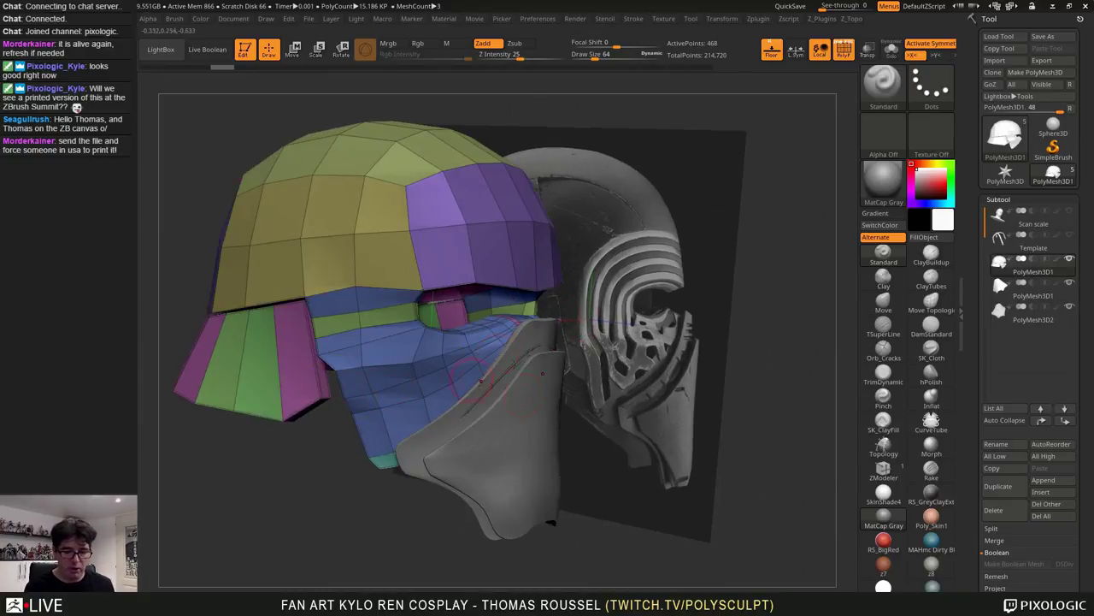
pyautogui.moveTo(347, 466); pyautogui.dragTo(434, 408)
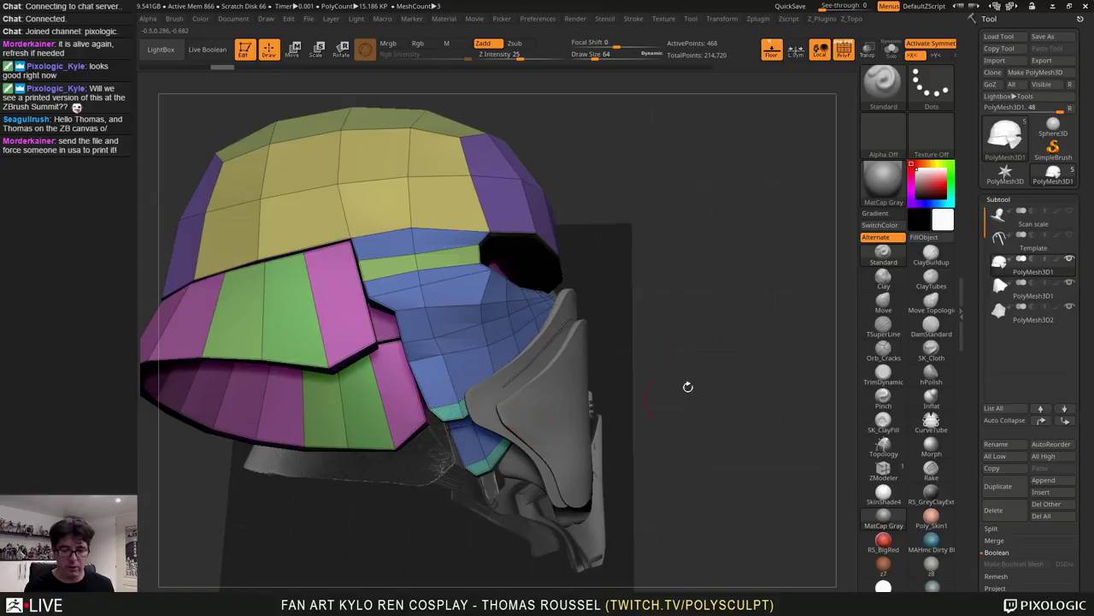
pyautogui.moveTo(694, 321); pyautogui.dragTo(641, 330)
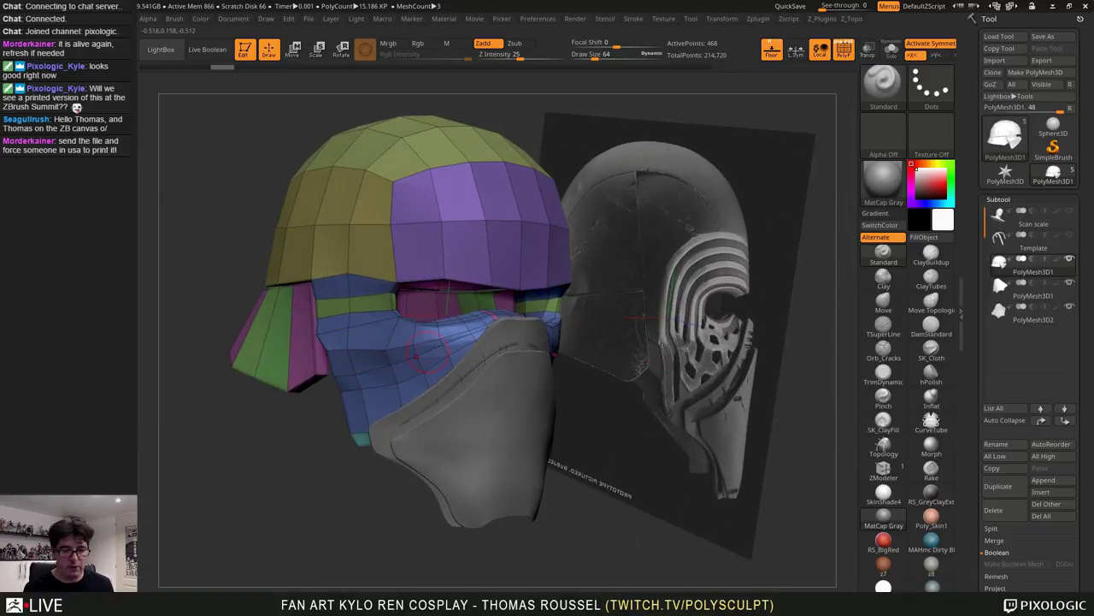
pyautogui.moveTo(666, 283); pyautogui.dragTo(621, 272)
pyautogui.moveTo(648, 284)
pyautogui.mouseDown()
pyautogui.moveTo(684, 285)
pyautogui.moveTo(644, 286)
pyautogui.mouseUp()
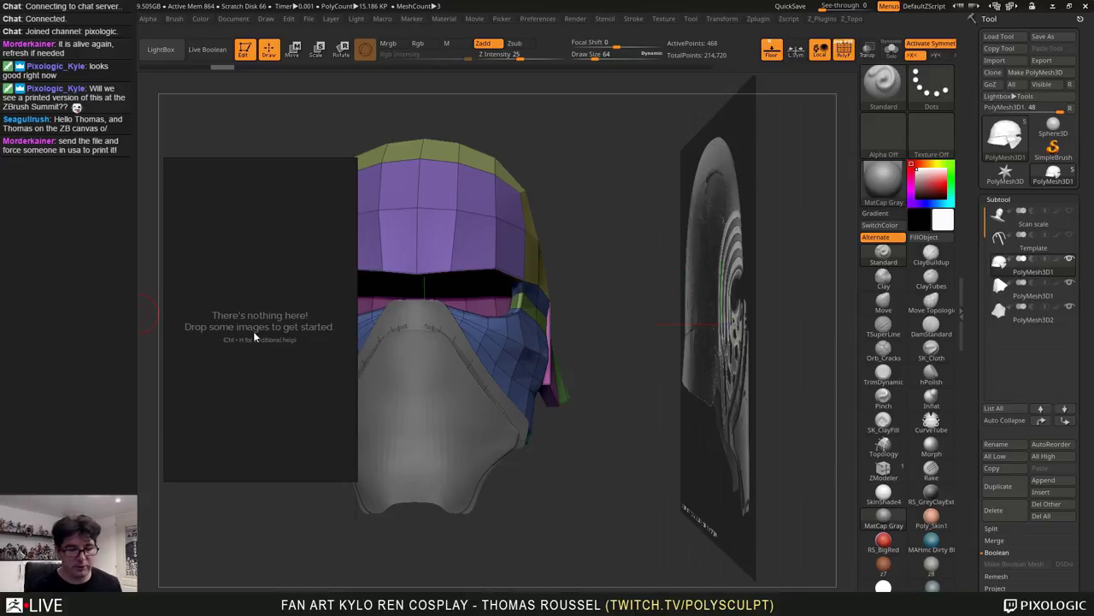
# Load the recent helmet reference scene into the empty image board and reposition the board beside the model
pyautogui.rightClick(254, 337)
pyautogui.moveTo(305, 528)
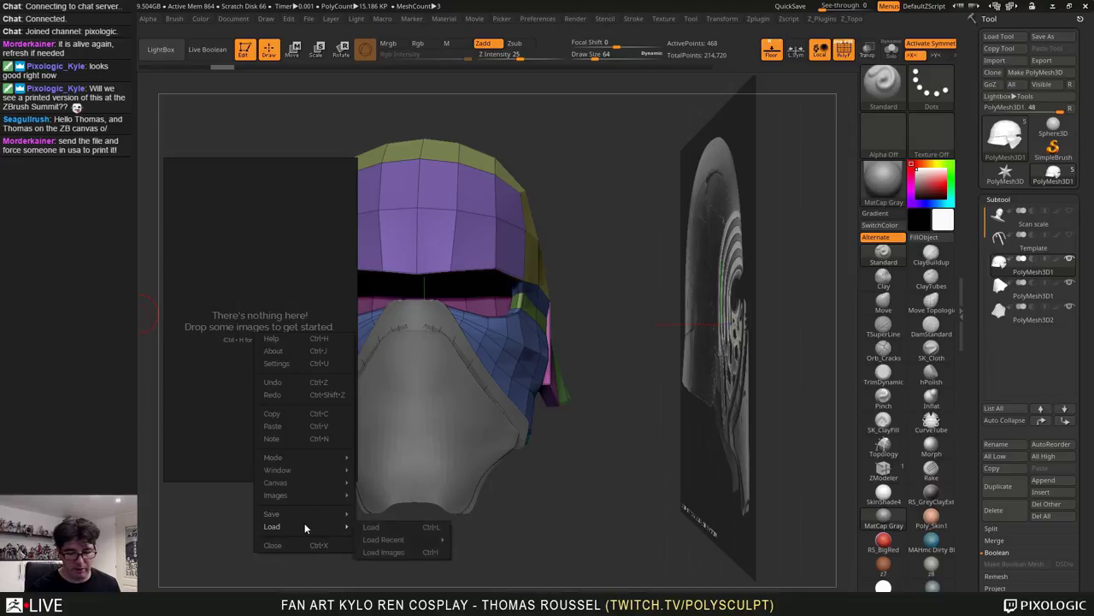
pyautogui.moveTo(414, 546)
pyautogui.click(483, 538)
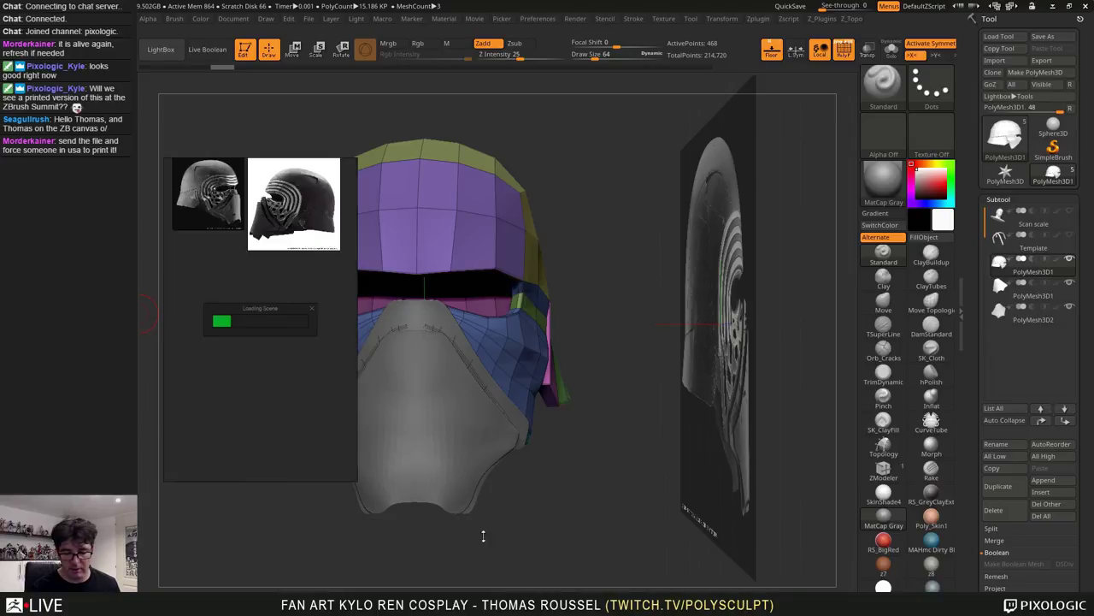
pyautogui.moveTo(286, 224); pyautogui.dragTo(277, 328)
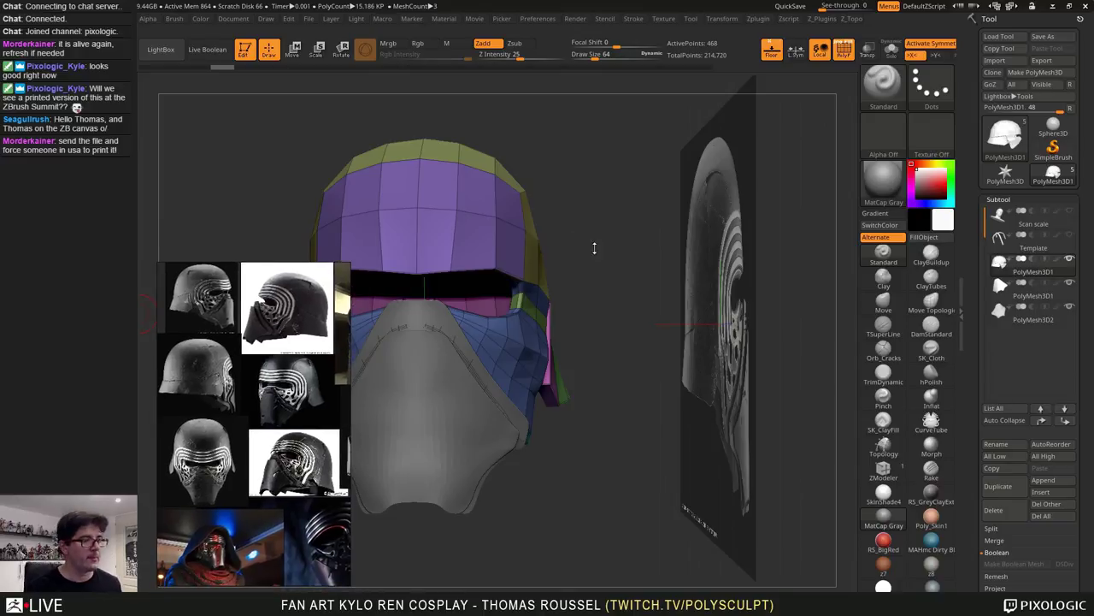
# Place the helmet model clear of the reference board and enlarge the front three-quarter helmet photo to study the visor area
pyautogui.moveTo(595, 248); pyautogui.dragTo(624, 193)
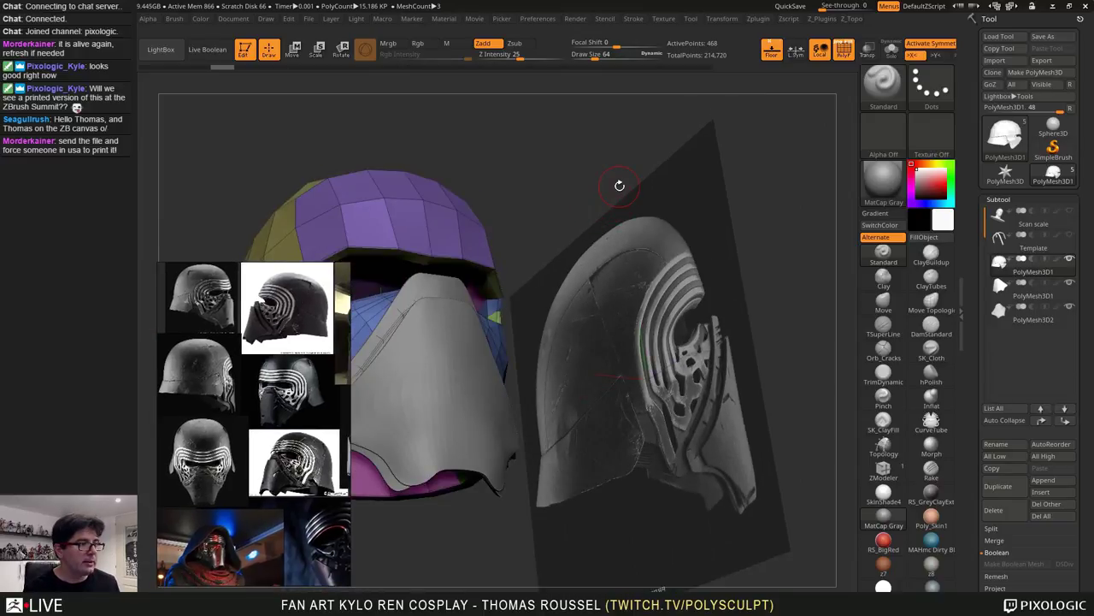
pyautogui.moveTo(581, 153); pyautogui.dragTo(578, 198)
pyautogui.keyDown('alt'); pyautogui.moveTo(725, 171); pyautogui.dragTo(779, 205); pyautogui.keyUp('alt')
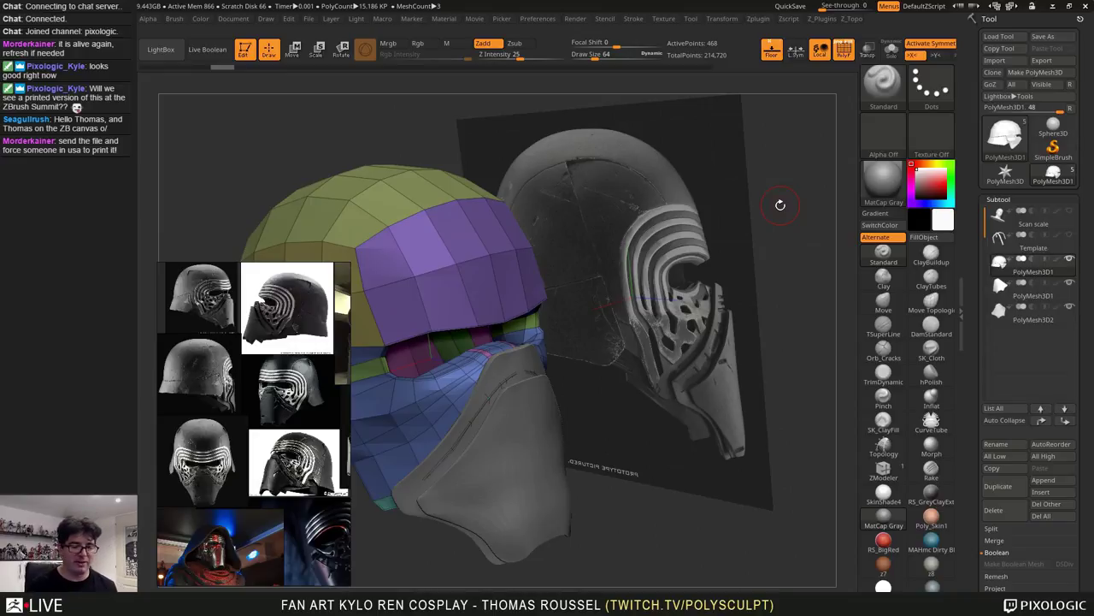
pyautogui.moveTo(764, 245); pyautogui.dragTo(743, 212)
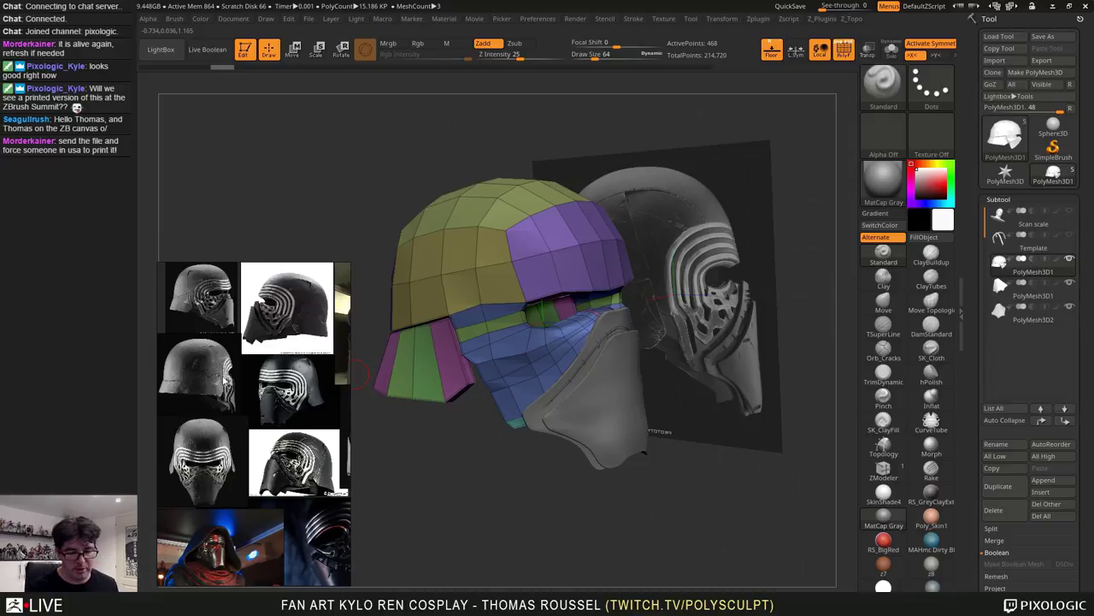
pyautogui.click(300, 363)
pyautogui.scroll(7, 296, 384)
pyautogui.scroll(-2, 296, 385)
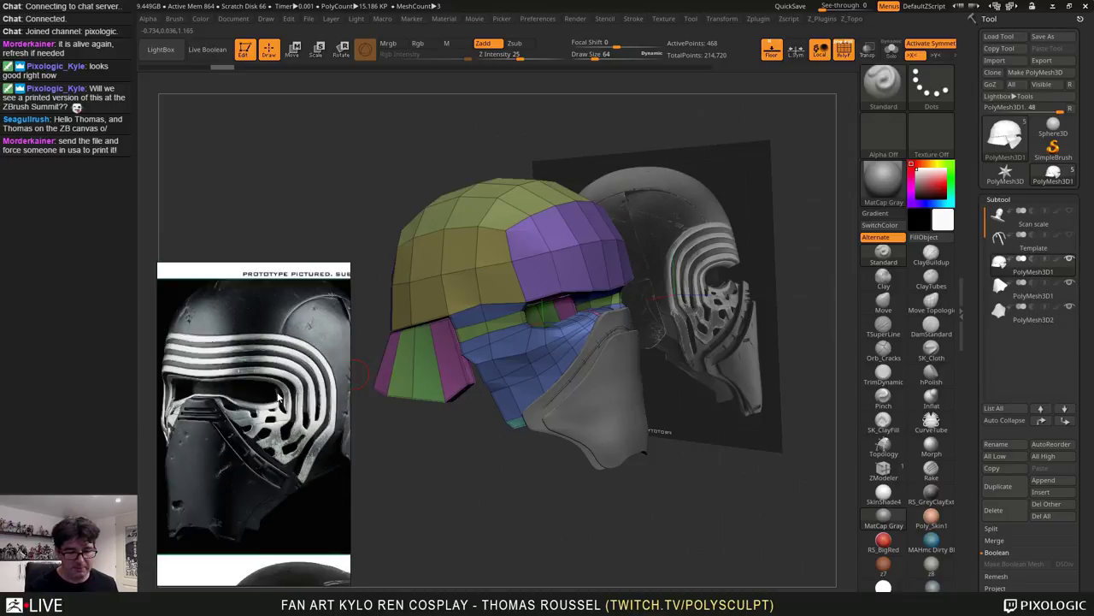
# Inspect the helmet shell from the front three-quarter view, from underneath into its interior, and around the mask's edge
pyautogui.moveTo(732, 310)
pyautogui.mouseDown()
pyautogui.moveTo(701, 329)
pyautogui.moveTo(743, 305)
pyautogui.mouseUp()
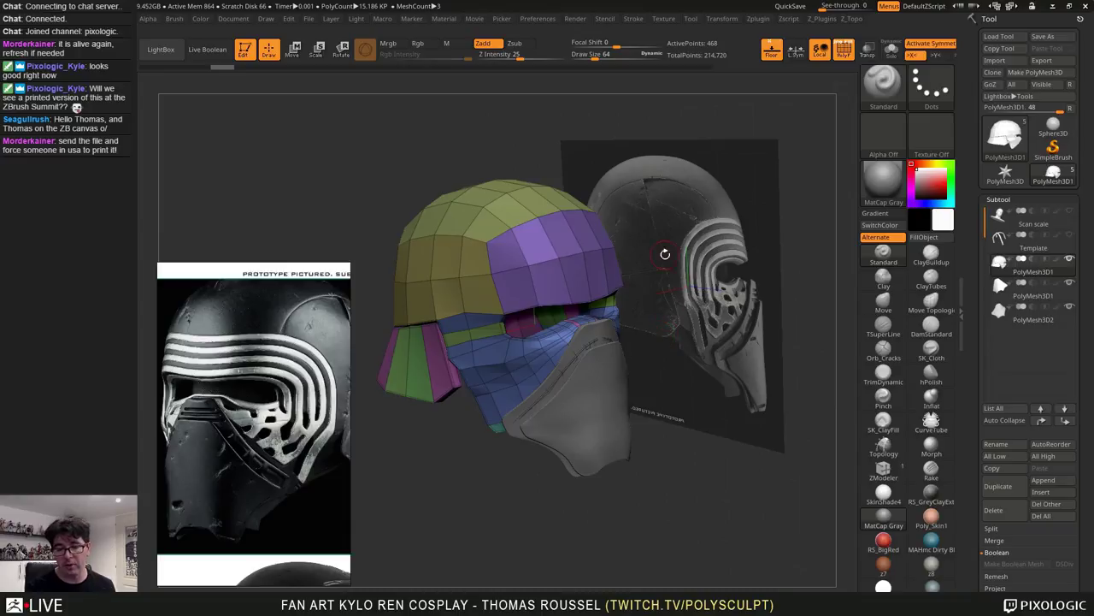
pyautogui.moveTo(690, 223); pyautogui.dragTo(677, 222)
pyautogui.moveTo(678, 223); pyautogui.dragTo(688, 223, button='right')
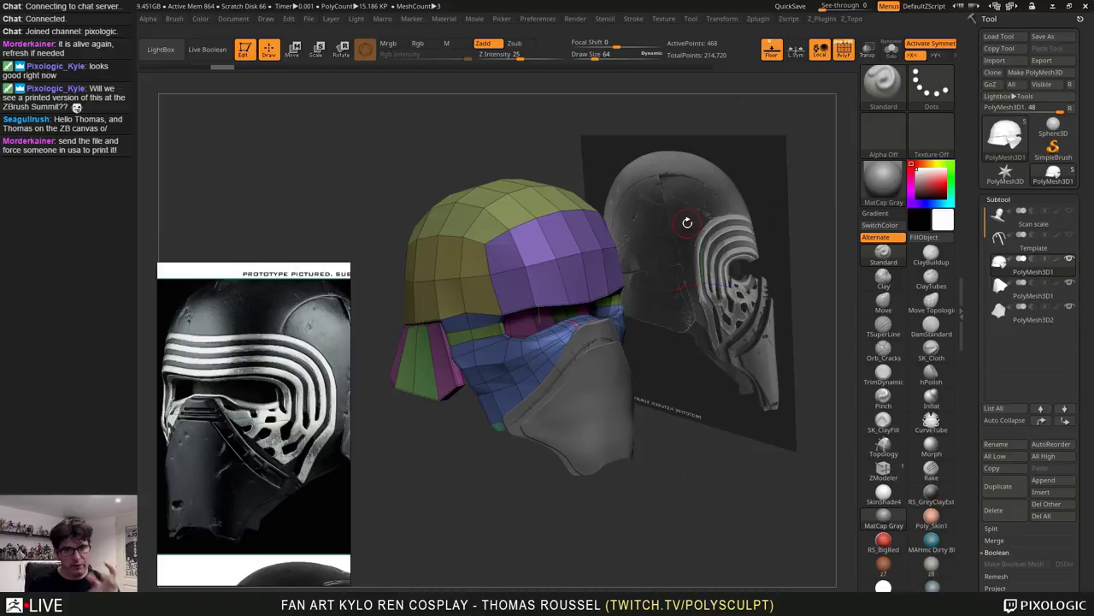
pyautogui.moveTo(671, 280); pyautogui.dragTo(596, 231, button='right')
pyautogui.keyDown('ctrl'); pyautogui.moveTo(541, 480); pyautogui.dragTo(571, 342, button='right'); pyautogui.keyUp('ctrl')
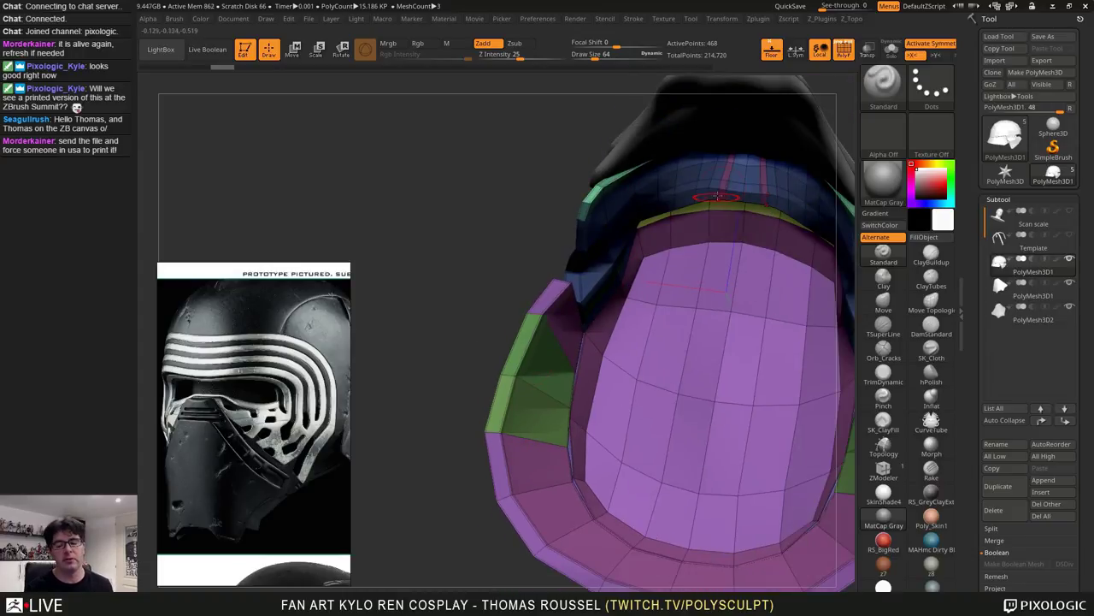
pyautogui.moveTo(718, 197); pyautogui.dragTo(767, 342, button='right')
pyautogui.keyDown('alt'); pyautogui.moveTo(743, 261); pyautogui.dragTo(722, 342, button='right'); pyautogui.keyUp('alt')
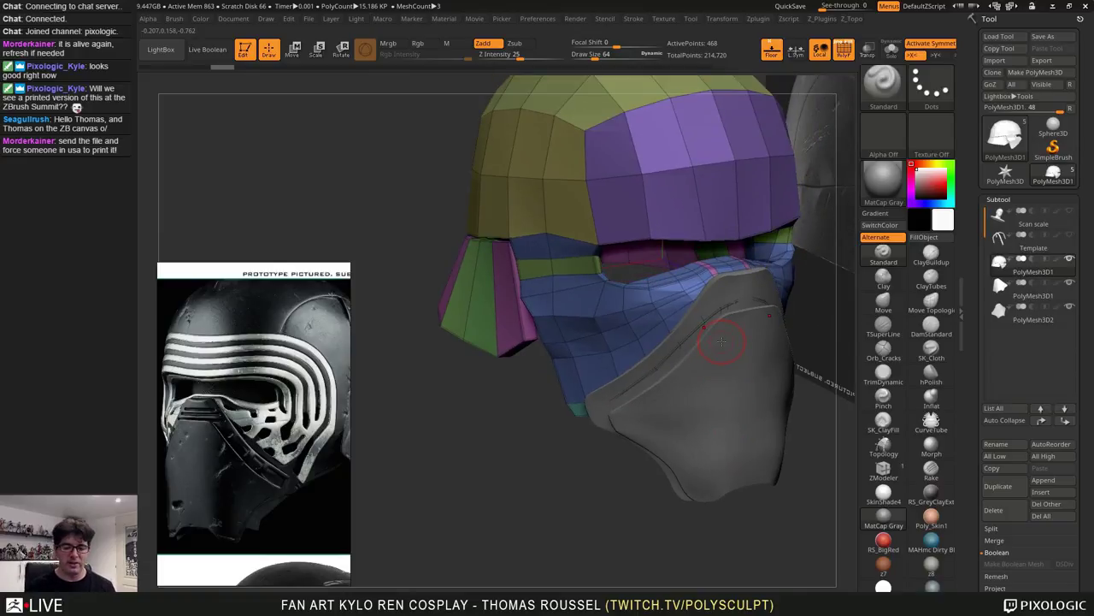
pyautogui.moveTo(644, 274); pyautogui.dragTo(722, 248, button='right')
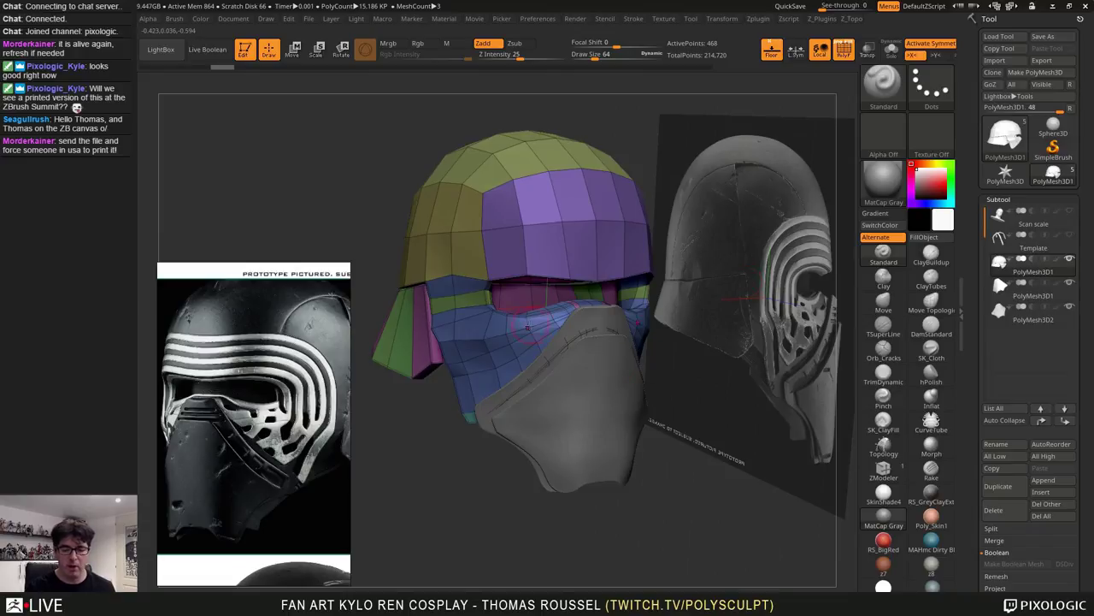
# Examine the helmet's rear neck flare, opposite side, front and crown against the reference plane behind it
pyautogui.moveTo(513, 287); pyautogui.dragTo(650, 294, button='right')
pyautogui.keyDown('alt'); pyautogui.moveTo(410, 312); pyautogui.dragTo(672, 334, button='right'); pyautogui.keyUp('alt')
pyautogui.moveTo(554, 335); pyautogui.dragTo(654, 339, button='right')
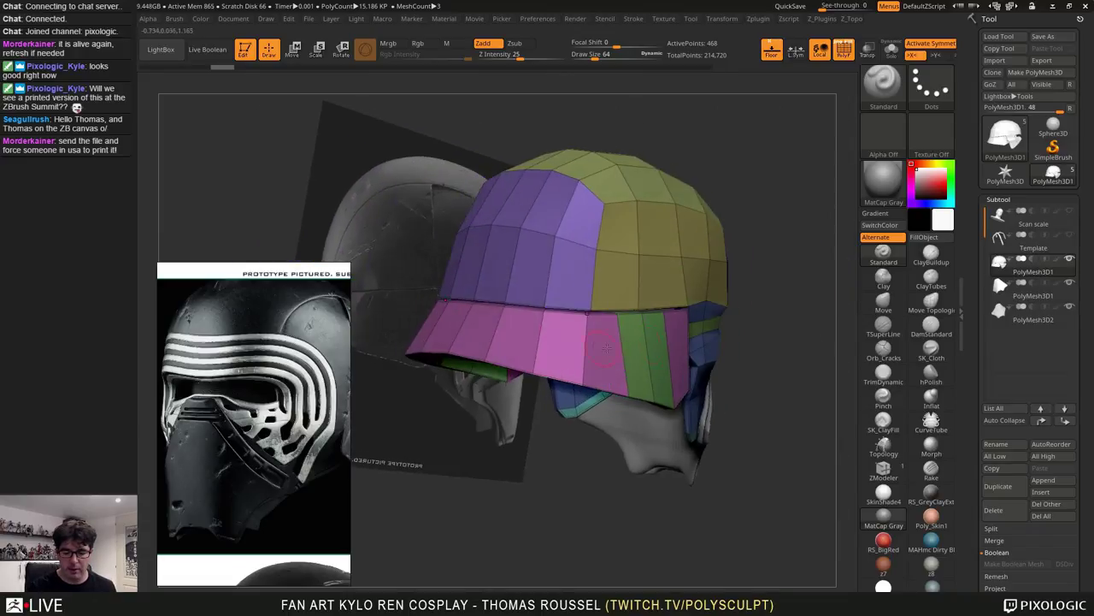
pyautogui.keyDown('alt'); pyautogui.moveTo(564, 337); pyautogui.dragTo(641, 338, button='right'); pyautogui.keyUp('alt')
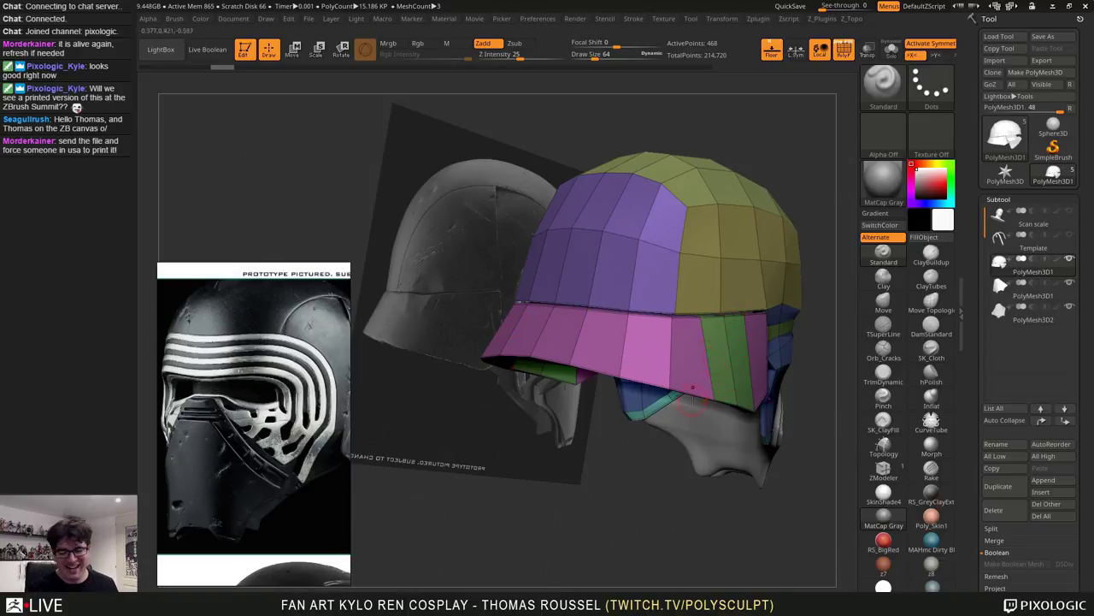
pyautogui.moveTo(659, 321)
pyautogui.mouseDown(button='right')
pyautogui.moveTo(564, 319)
pyautogui.moveTo(599, 327)
pyautogui.moveTo(547, 332)
pyautogui.mouseUp(button='right')
pyautogui.keyDown('alt'); pyautogui.moveTo(724, 308); pyautogui.dragTo(588, 334, button='right'); pyautogui.keyUp('alt')
pyautogui.moveTo(726, 342); pyautogui.dragTo(702, 293, button='right')
pyautogui.keyDown('alt'); pyautogui.moveTo(744, 359); pyautogui.dragTo(633, 355, button='right'); pyautogui.keyUp('alt')
pyautogui.moveTo(692, 349); pyautogui.dragTo(755, 345, button='right')
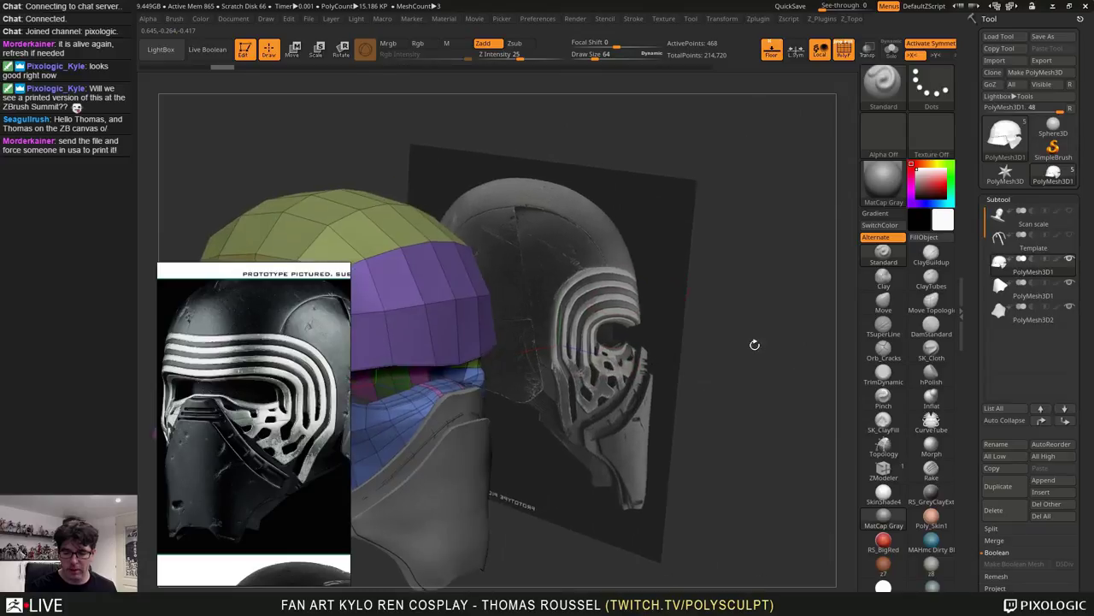
pyautogui.keyDown('alt'); pyautogui.moveTo(628, 254); pyautogui.dragTo(781, 274, button='right'); pyautogui.keyUp('alt')
pyautogui.moveTo(663, 222); pyautogui.dragTo(703, 188)
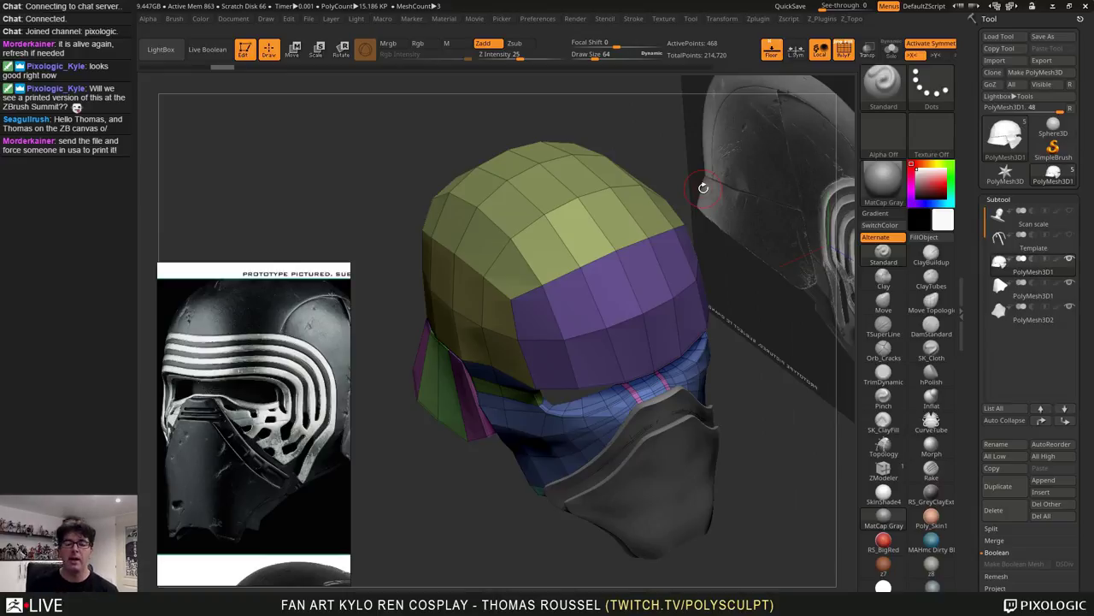
pyautogui.keyDown('alt'); pyautogui.moveTo(781, 210); pyautogui.dragTo(812, 178); pyautogui.keyUp('alt')
# Browse the reference board to the side-view helmet photo, enlarge it and position it within the board
pyautogui.scroll(-6, 280, 389)
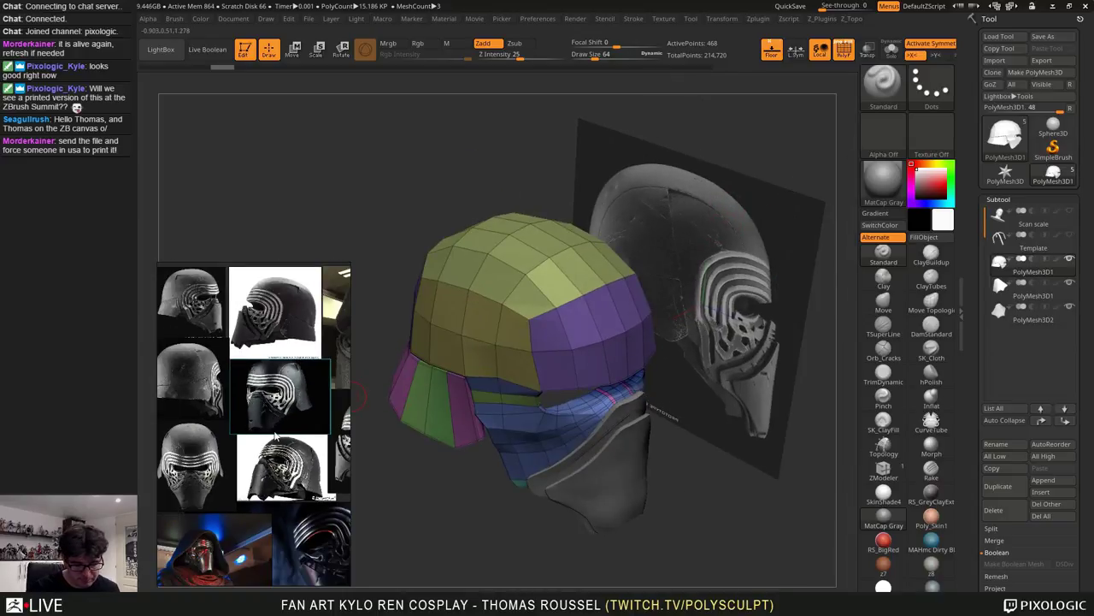
pyautogui.moveTo(275, 434); pyautogui.dragTo(324, 508, button='middle')
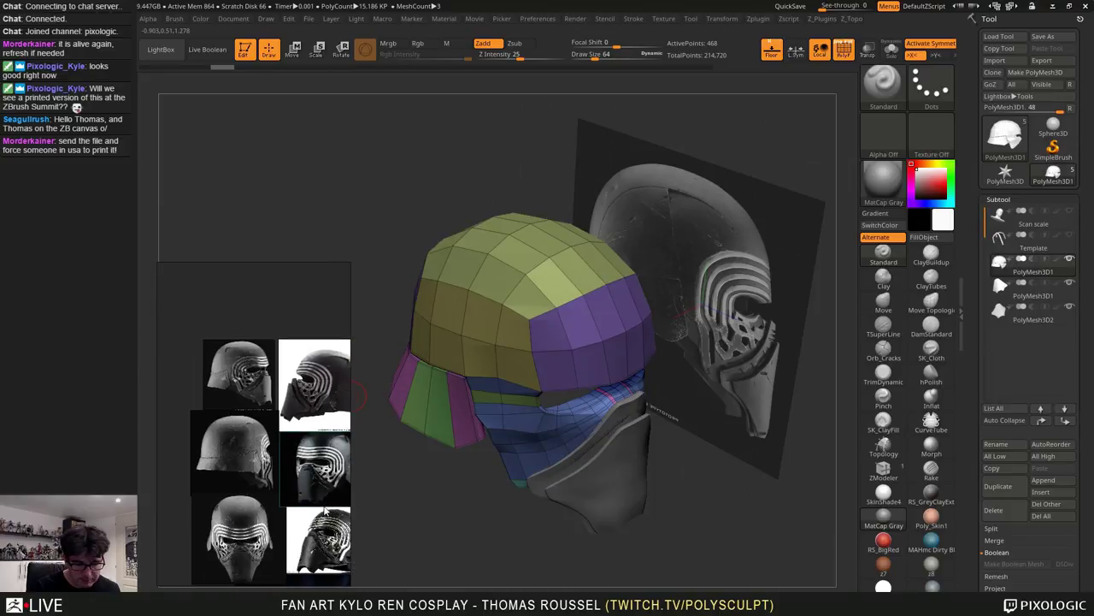
pyautogui.scroll(4, 243, 402)
pyautogui.scroll(5, 277, 334)
pyautogui.moveTo(204, 302); pyautogui.dragTo(282, 357, button='middle')
pyautogui.scroll(-2, 282, 356)
pyautogui.moveTo(316, 390); pyautogui.dragTo(284, 382, button='middle')
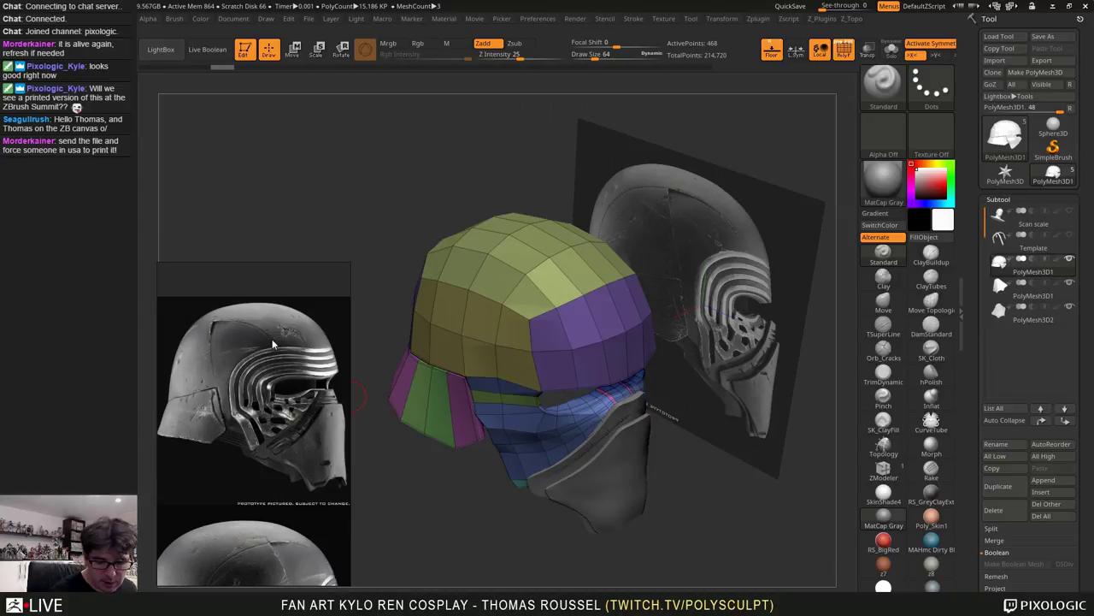
pyautogui.moveTo(272, 341); pyautogui.dragTo(286, 324)
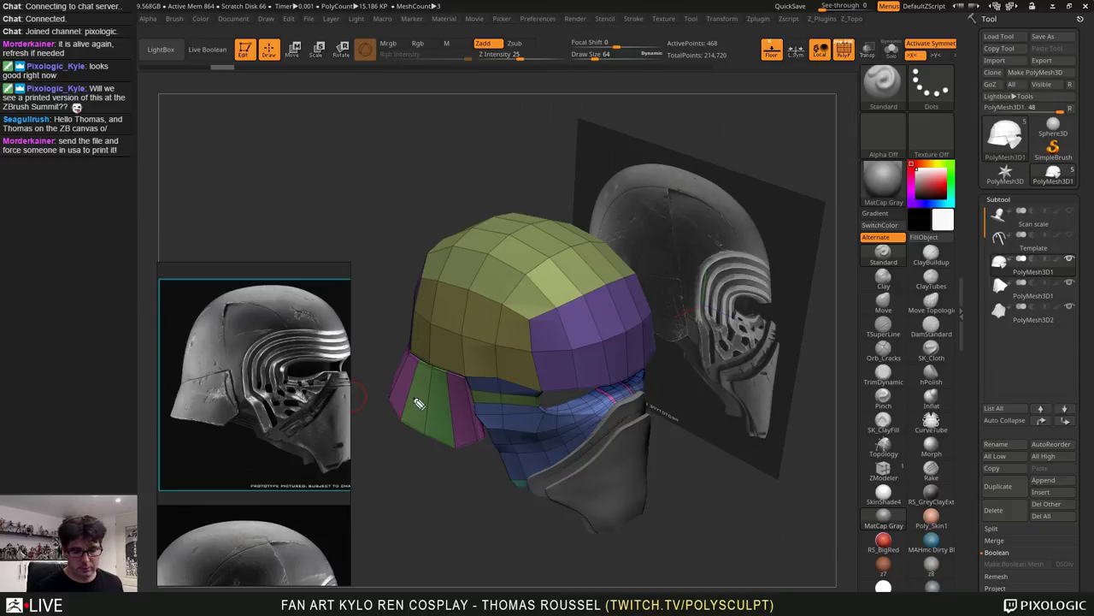
pyautogui.moveTo(334, 396); pyautogui.dragTo(247, 434)
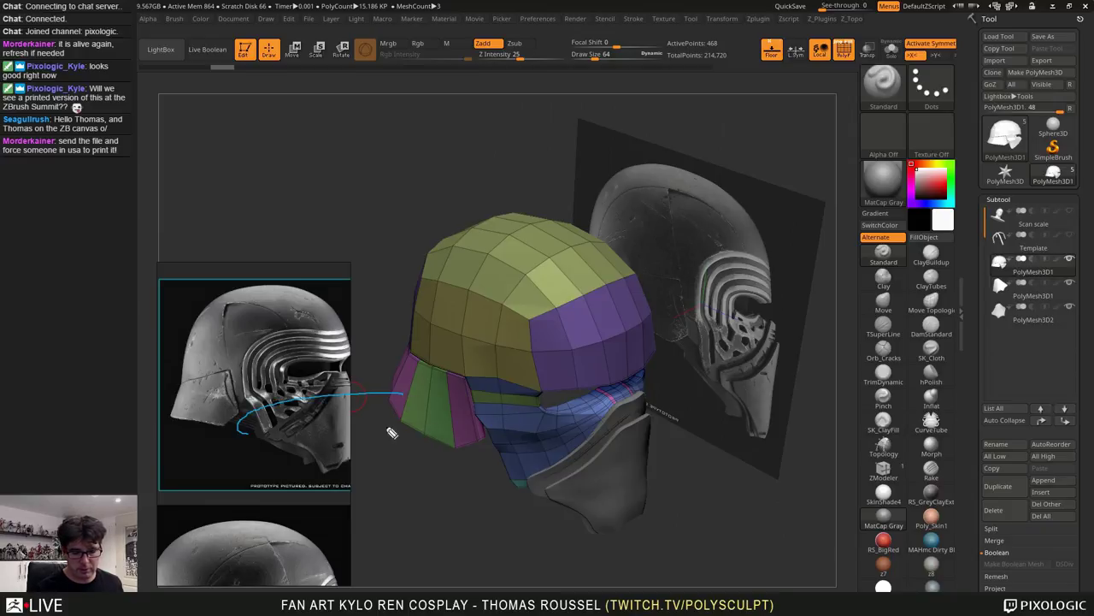
pyautogui.moveTo(317, 306)
pyautogui.mouseDown()
pyautogui.moveTo(279, 360)
pyautogui.moveTo(300, 399)
pyautogui.mouseUp()
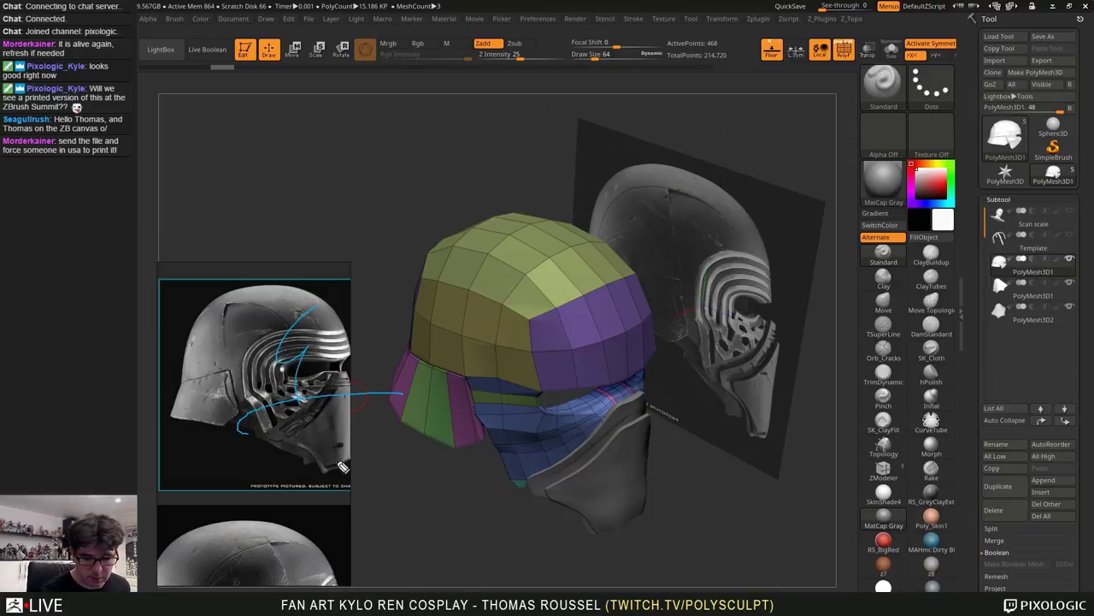
pyautogui.hotkey('ctrl', 'shift', '6')
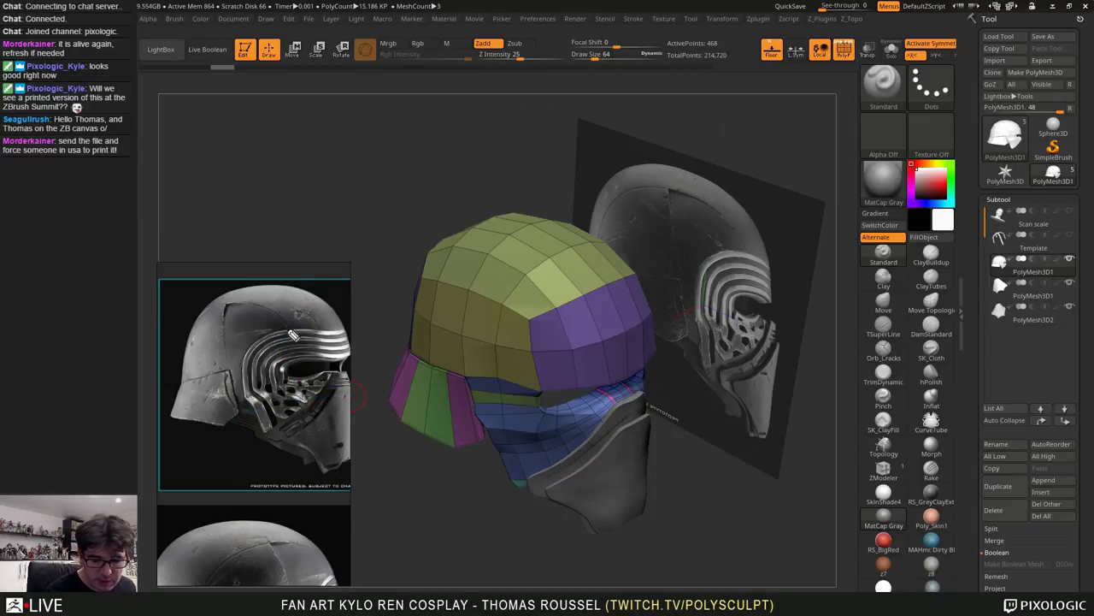
# Outline the temple panel, visor frame, mask edge, neck flare and rear dome in blue on the side-view reference photo
pyautogui.moveTo(287, 326)
pyautogui.mouseDown()
pyautogui.moveTo(229, 309)
pyautogui.moveTo(249, 401)
pyautogui.mouseUp()
pyautogui.moveTo(285, 325)
pyautogui.mouseDown()
pyautogui.moveTo(263, 339)
pyautogui.moveTo(243, 409)
pyautogui.mouseUp()
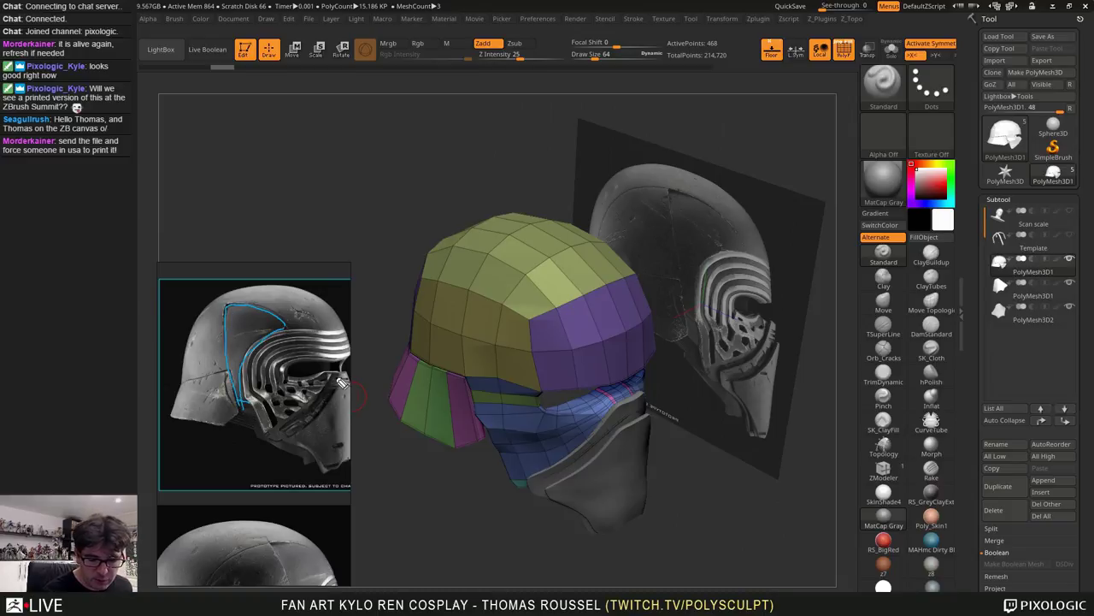
pyautogui.moveTo(340, 382)
pyautogui.mouseDown()
pyautogui.moveTo(299, 437)
pyautogui.moveTo(326, 463)
pyautogui.mouseUp()
pyautogui.moveTo(339, 376); pyautogui.dragTo(354, 374)
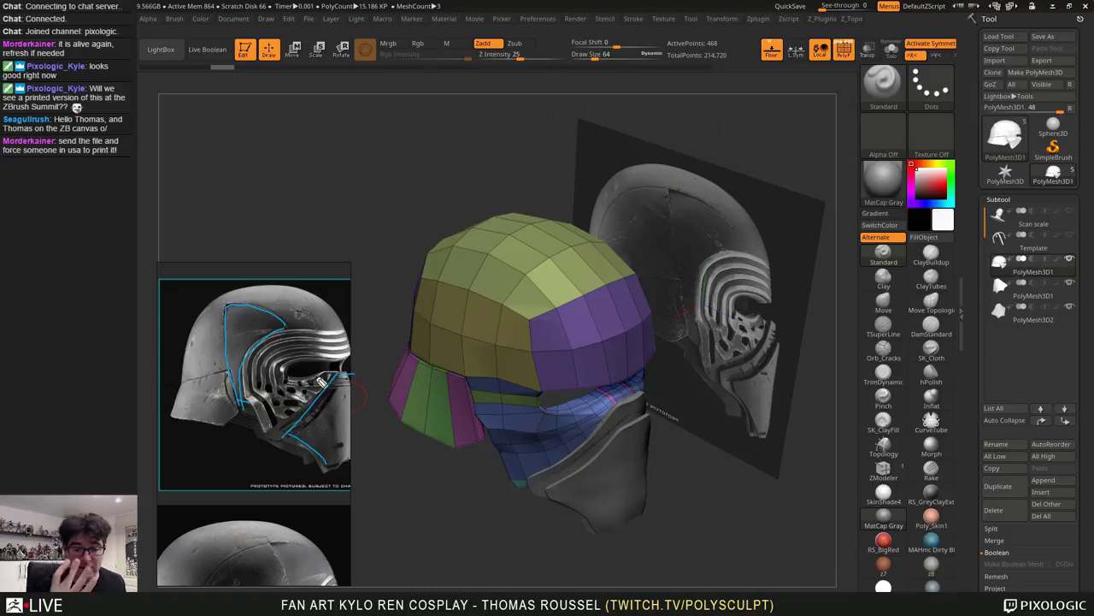
pyautogui.moveTo(286, 330); pyautogui.dragTo(342, 332)
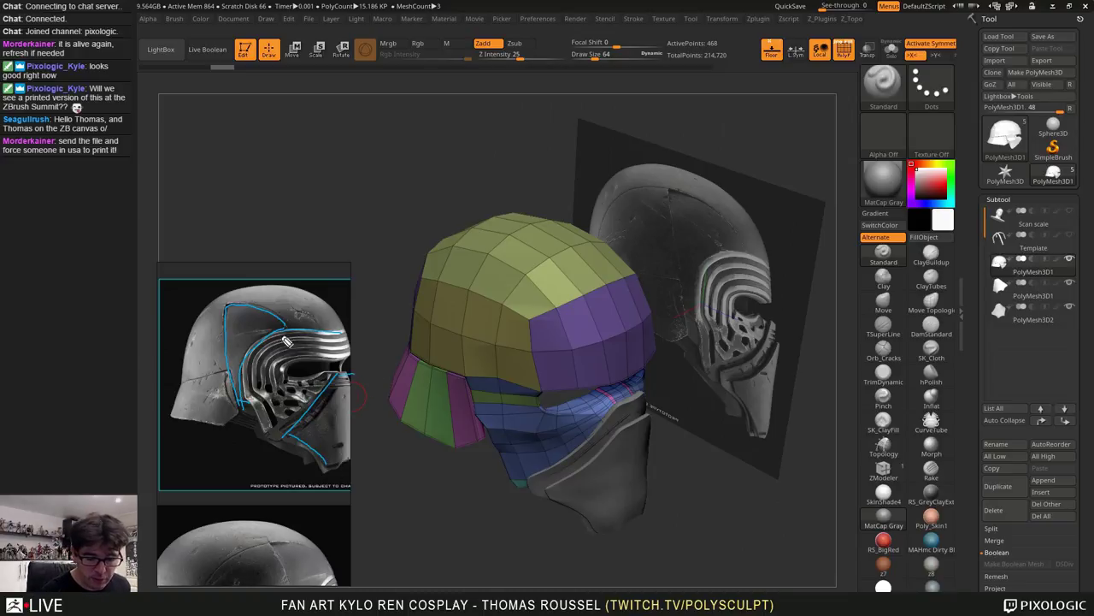
pyautogui.moveTo(249, 400); pyautogui.dragTo(275, 428)
pyautogui.moveTo(226, 371)
pyautogui.mouseDown()
pyautogui.moveTo(235, 406)
pyautogui.moveTo(225, 425)
pyautogui.moveTo(183, 422)
pyautogui.moveTo(177, 396)
pyautogui.moveTo(221, 382)
pyautogui.mouseUp()
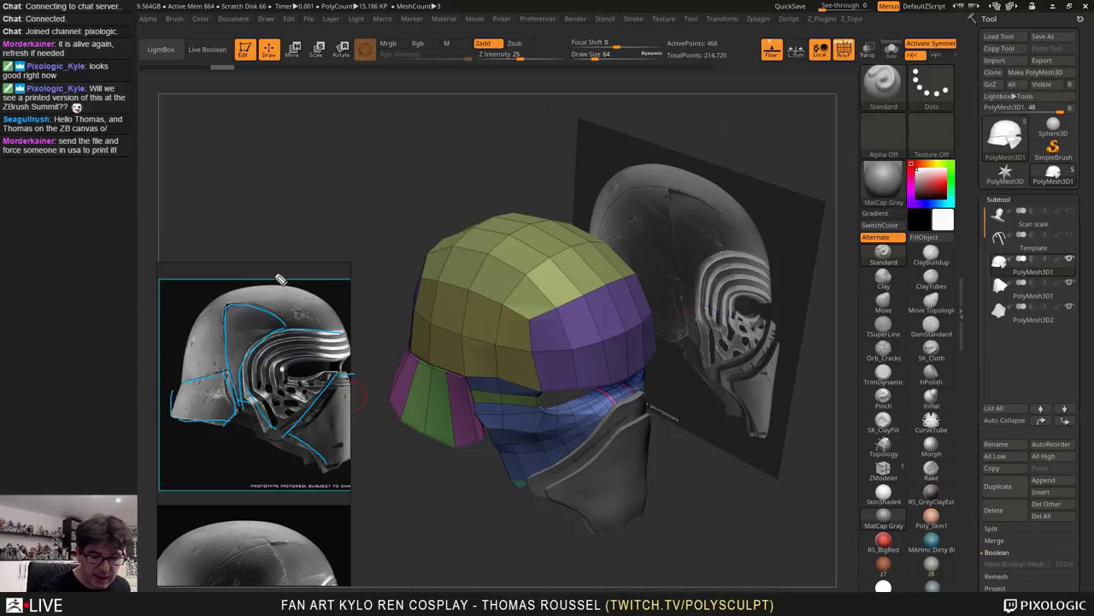
pyautogui.moveTo(227, 304); pyautogui.dragTo(185, 357)
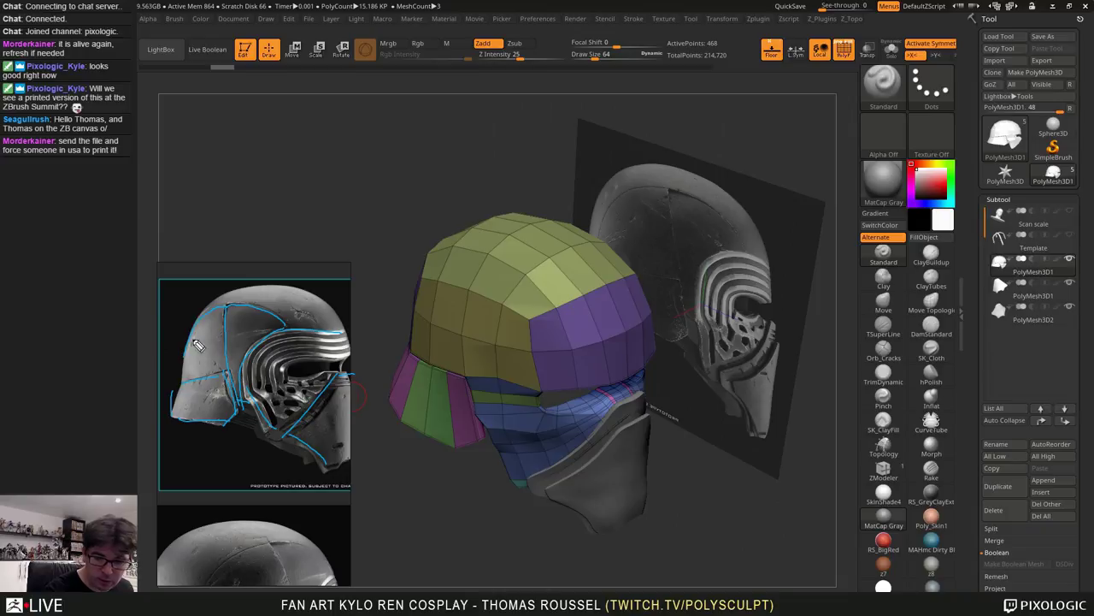
# Trace and hatch the crown ridge on the reference plane, mark its jaw and cheek edges, and clear all annotations
pyautogui.moveTo(670, 190)
pyautogui.mouseDown()
pyautogui.moveTo(653, 188)
pyautogui.moveTo(598, 229)
pyautogui.moveTo(597, 242)
pyautogui.moveTo(623, 203)
pyautogui.moveTo(601, 295)
pyautogui.mouseUp()
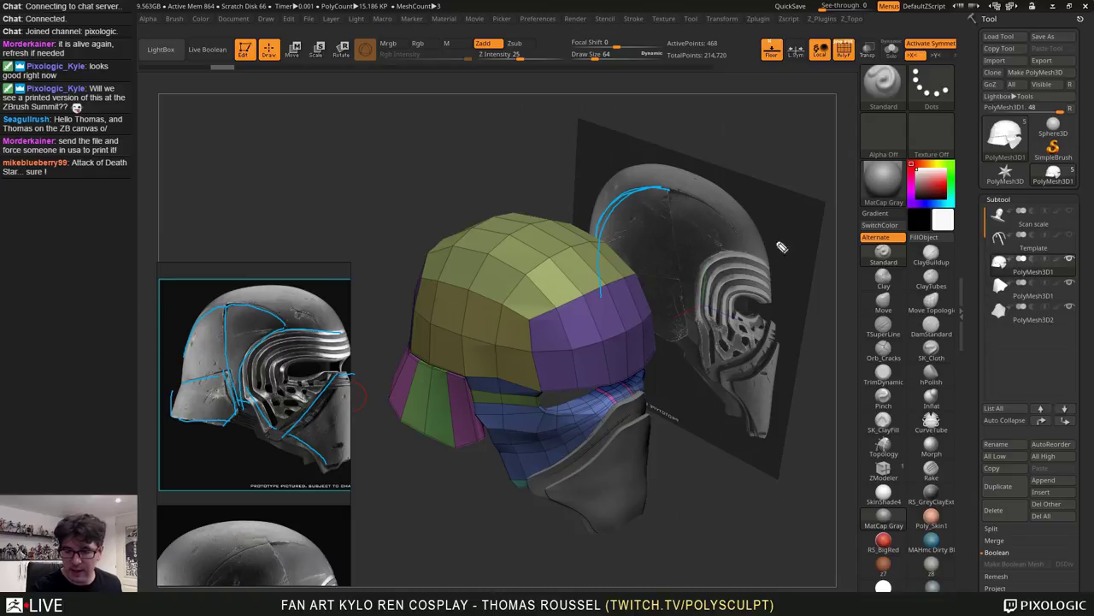
pyautogui.moveTo(742, 249)
pyautogui.mouseDown()
pyautogui.moveTo(734, 229)
pyautogui.moveTo(655, 187)
pyautogui.moveTo(748, 248)
pyautogui.moveTo(752, 226)
pyautogui.moveTo(711, 195)
pyautogui.moveTo(606, 200)
pyautogui.mouseUp()
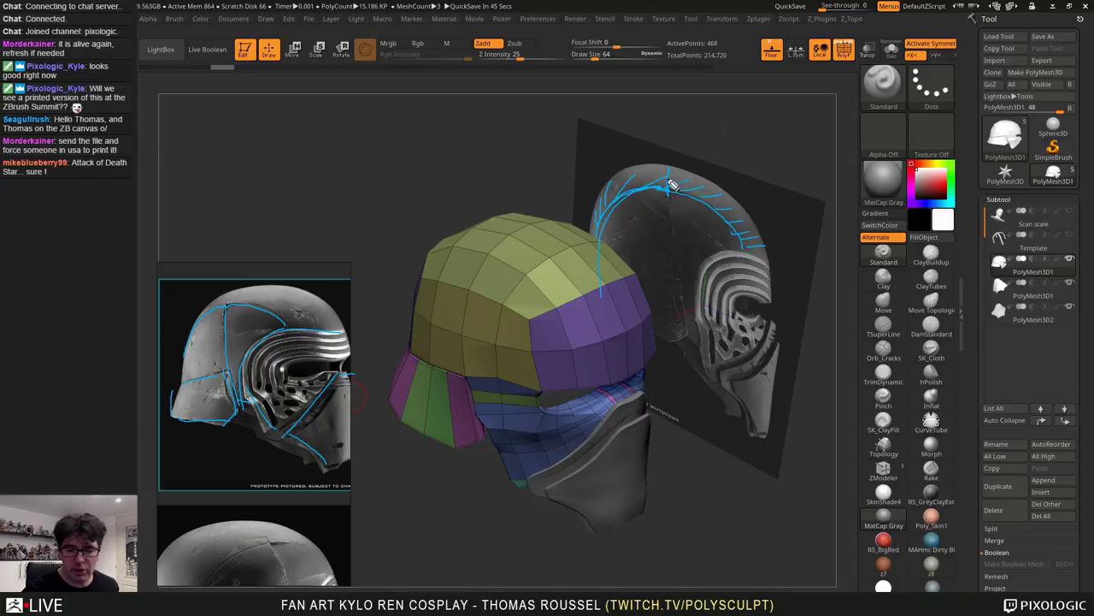
pyautogui.moveTo(668, 179)
pyautogui.mouseDown()
pyautogui.moveTo(681, 166)
pyautogui.moveTo(695, 183)
pyautogui.mouseUp()
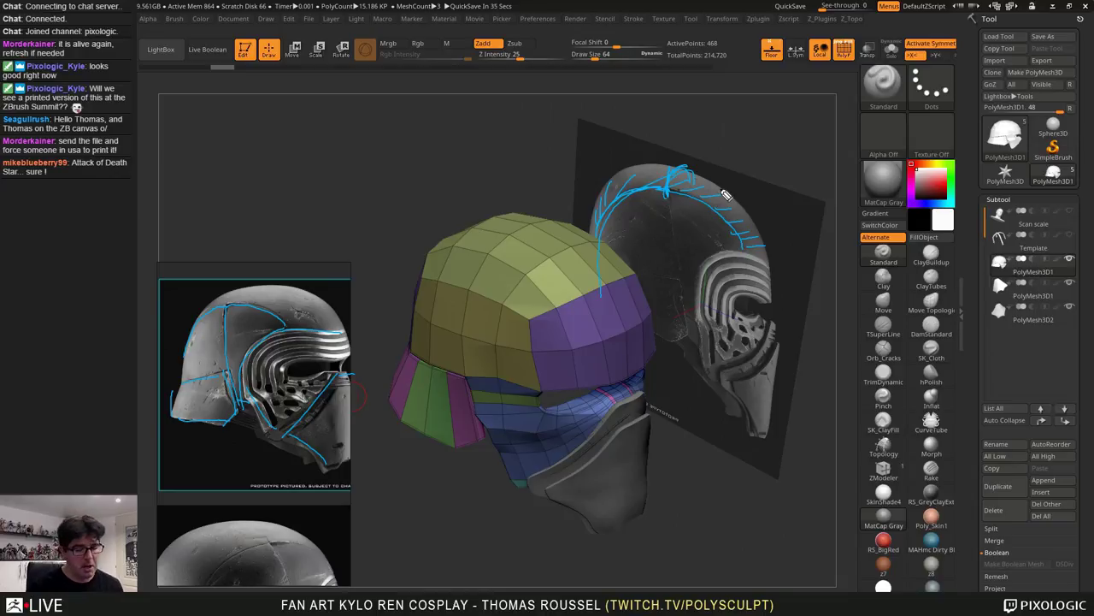
pyautogui.moveTo(759, 369)
pyautogui.mouseDown()
pyautogui.moveTo(754, 409)
pyautogui.moveTo(726, 355)
pyautogui.moveTo(705, 370)
pyautogui.moveTo(735, 412)
pyautogui.mouseUp()
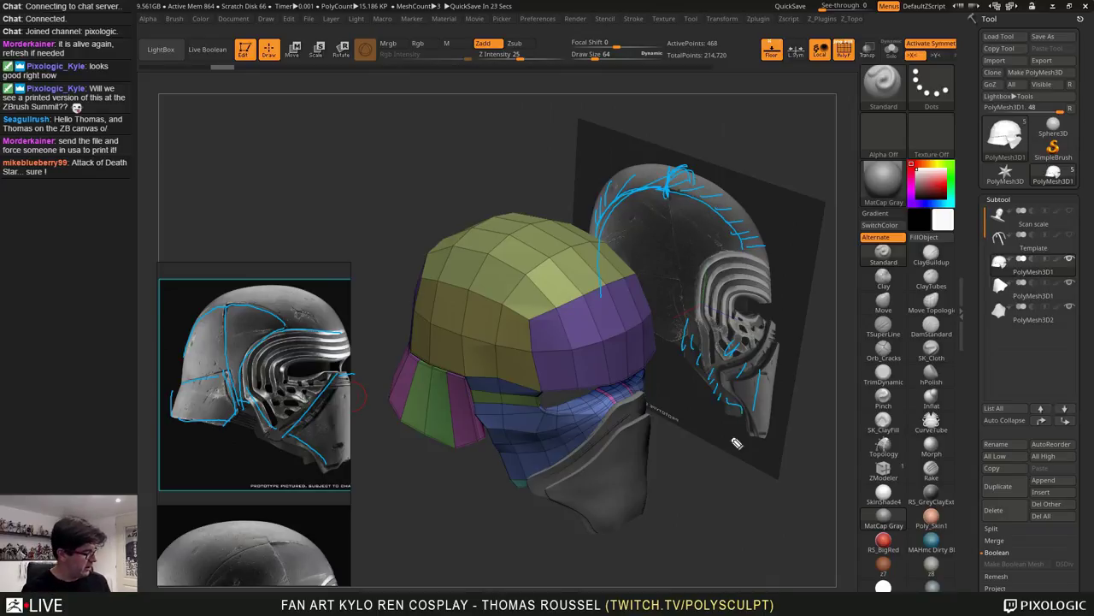
pyautogui.hotkey('ctrl', 'shift', '7')
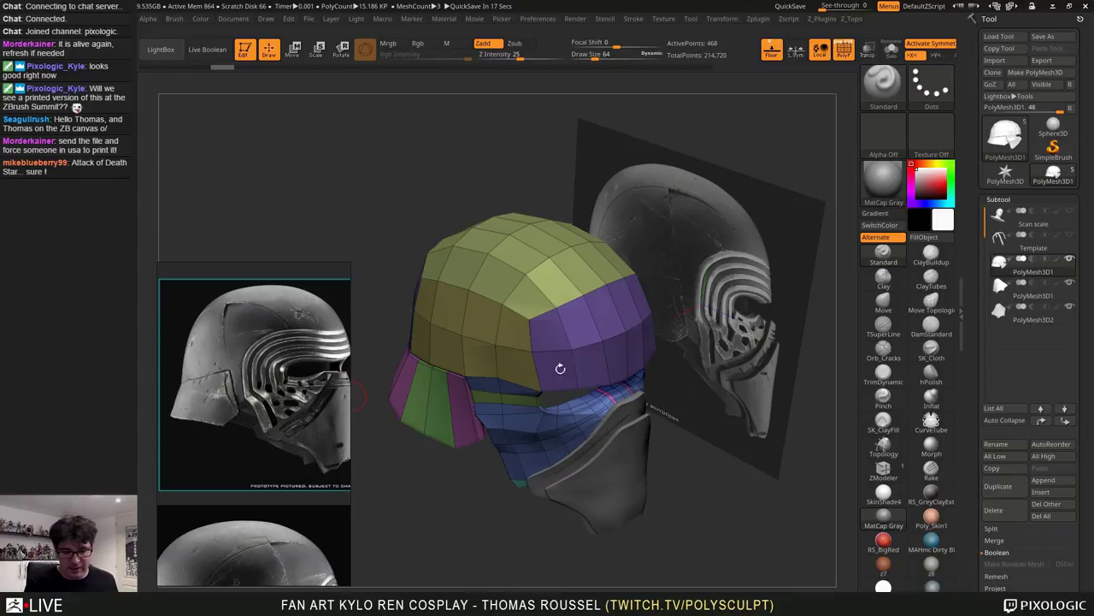
# Check the helmet blockout in side profile against the reference plane and from the front
pyautogui.moveTo(557, 368); pyautogui.dragTo(566, 282, button='right')
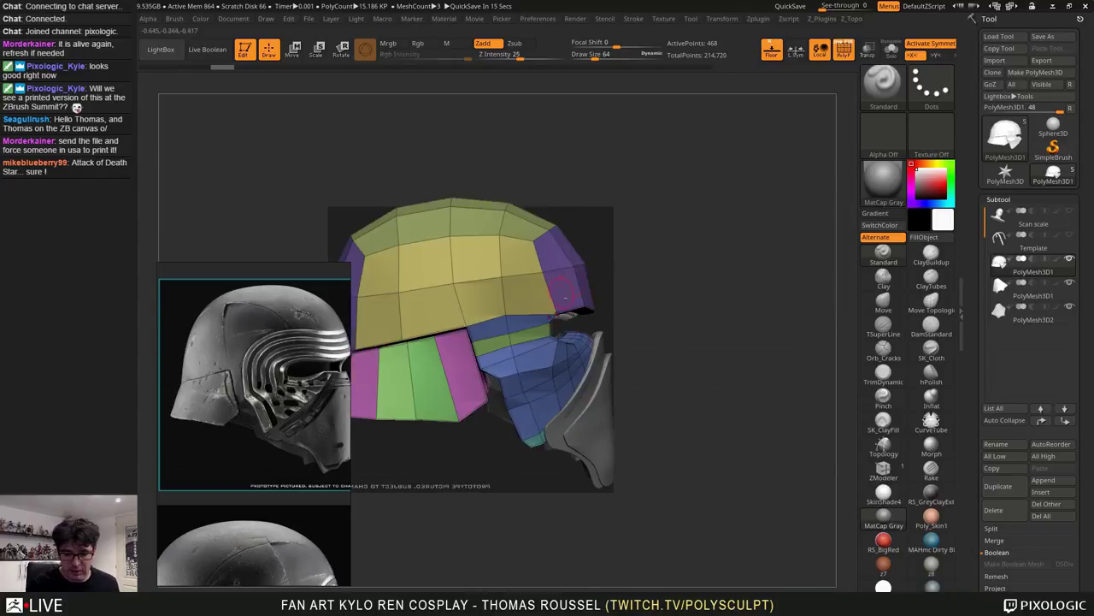
pyautogui.keyDown('alt'); pyautogui.moveTo(513, 325); pyautogui.dragTo(592, 286, button='right'); pyautogui.keyUp('alt')
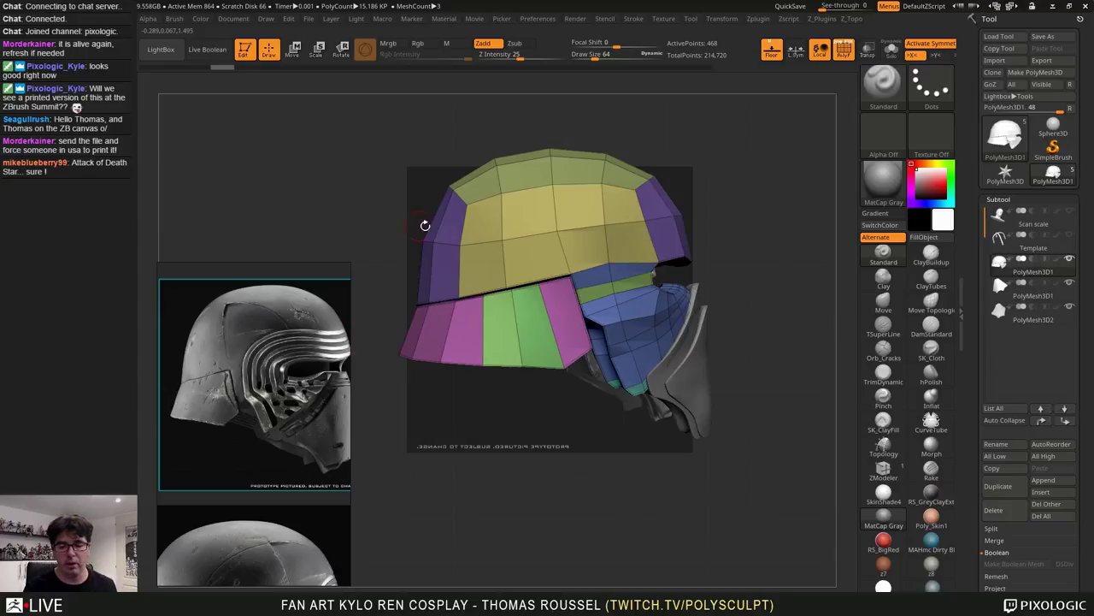
pyautogui.moveTo(740, 247); pyautogui.dragTo(356, 339)
pyautogui.keyDown('alt'); pyautogui.moveTo(402, 281); pyautogui.dragTo(434, 270); pyautogui.keyUp('alt')
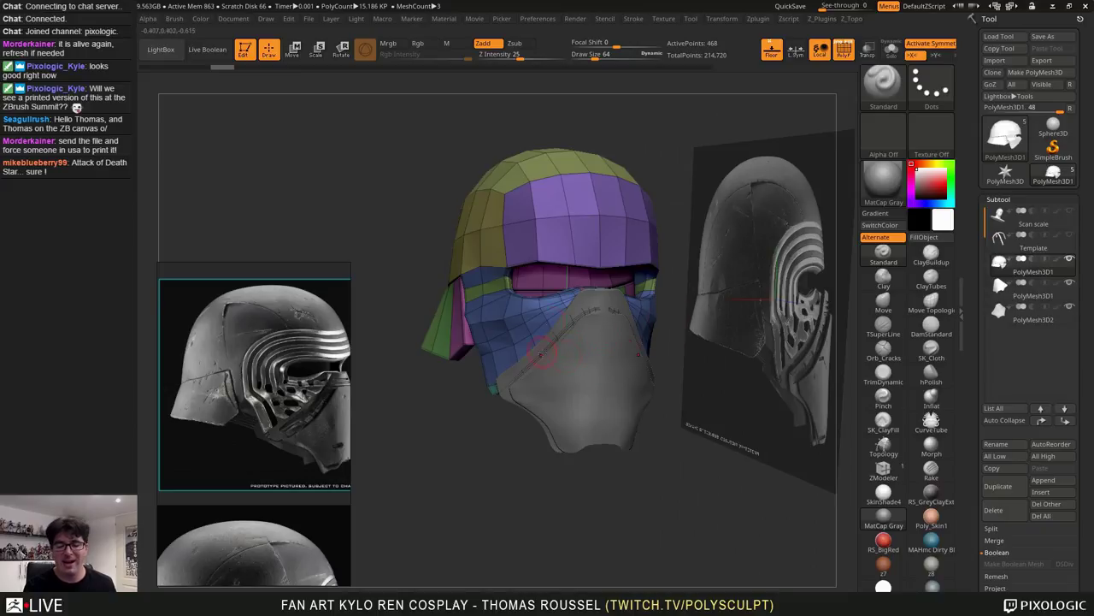
pyautogui.moveTo(769, 310); pyautogui.dragTo(672, 286)
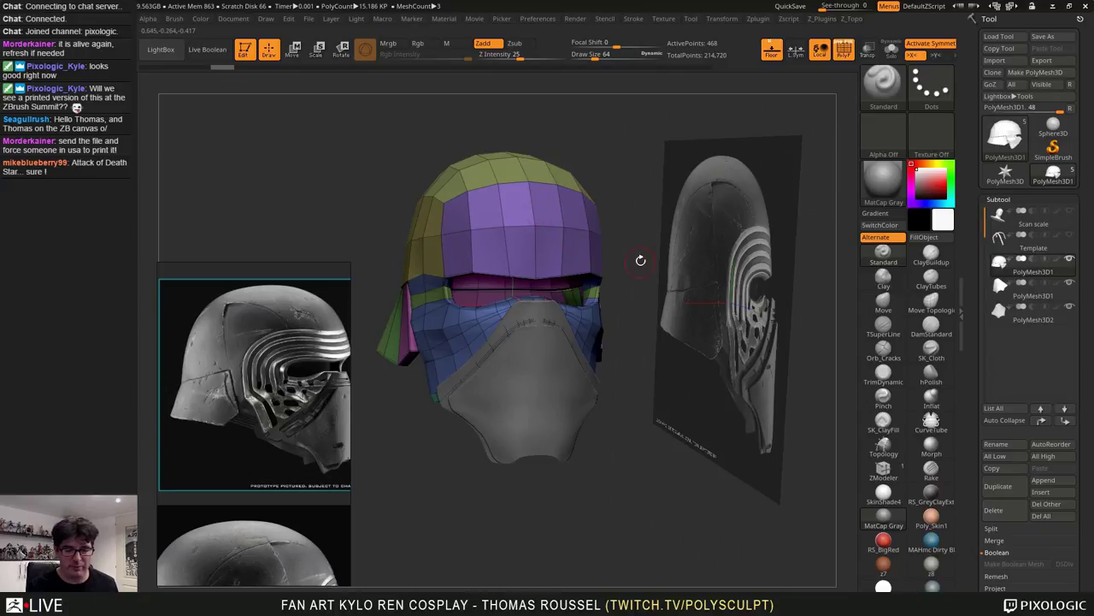
# Compare the visor opening, cheek and mask contours with the overlaid reference image in the opposite side profile
pyautogui.keyDown('alt'); pyautogui.moveTo(690, 272); pyautogui.dragTo(726, 311); pyautogui.keyUp('alt')
pyautogui.keyDown('alt'); pyautogui.moveTo(590, 289); pyautogui.dragTo(469, 237); pyautogui.keyUp('alt')
pyautogui.keyDown('alt'); pyautogui.moveTo(547, 253); pyautogui.dragTo(447, 249); pyautogui.keyUp('alt')
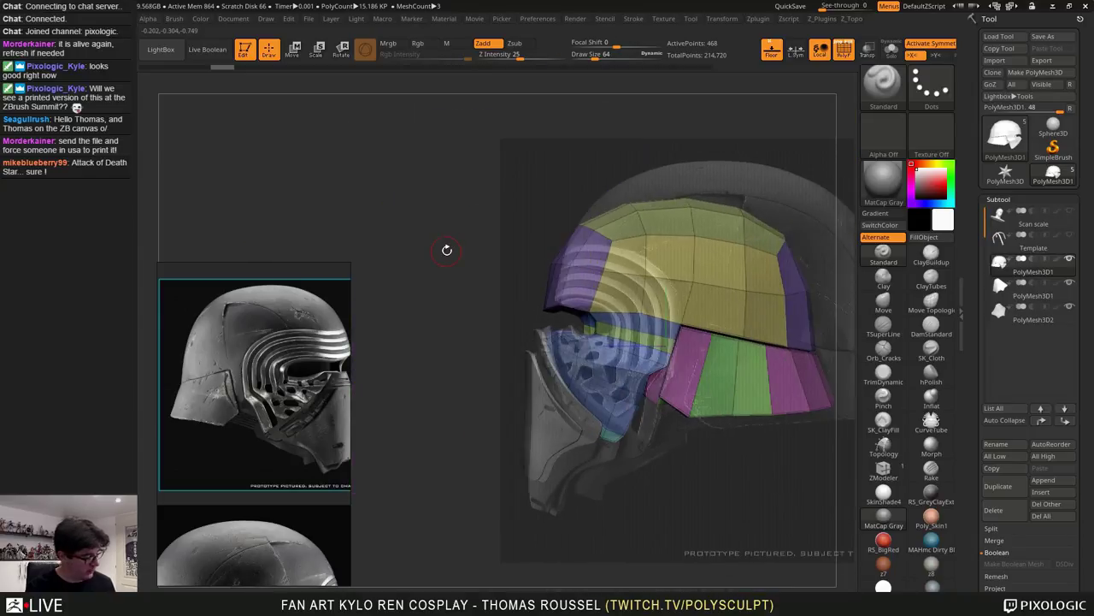
pyautogui.keyDown('alt'); pyautogui.moveTo(510, 300); pyautogui.dragTo(496, 288); pyautogui.keyUp('alt')
pyautogui.keyDown('alt'); pyautogui.moveTo(449, 234); pyautogui.dragTo(476, 276); pyautogui.keyUp('alt')
pyautogui.keyDown('alt'); pyautogui.moveTo(402, 283); pyautogui.dragTo(395, 215); pyautogui.keyUp('alt')
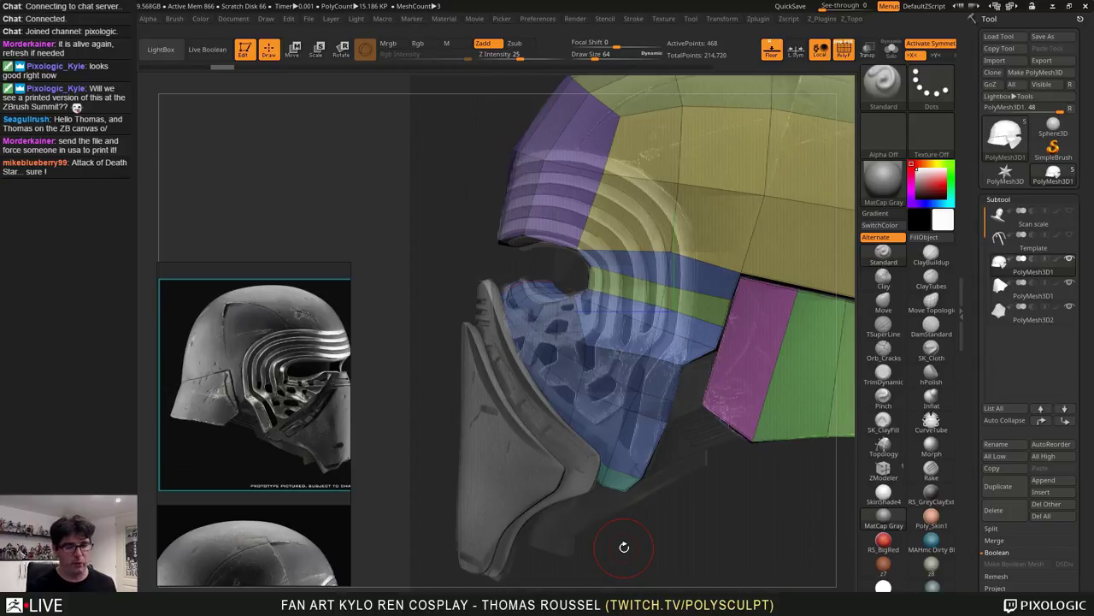
# Subdivide the helmet shell two levels and check its smoothed silhouette against the reference in side profile
pyautogui.keyDown('alt'); pyautogui.moveTo(671, 182); pyautogui.dragTo(604, 267, button='right'); pyautogui.keyUp('alt')
pyautogui.moveTo(605, 267)
pyautogui.mouseDown(button='right')
pyautogui.moveTo(722, 263)
pyautogui.moveTo(648, 260)
pyautogui.mouseUp(button='right')
pyautogui.keyDown('alt'); pyautogui.moveTo(472, 256); pyautogui.dragTo(556, 280, button='right'); pyautogui.keyUp('alt')
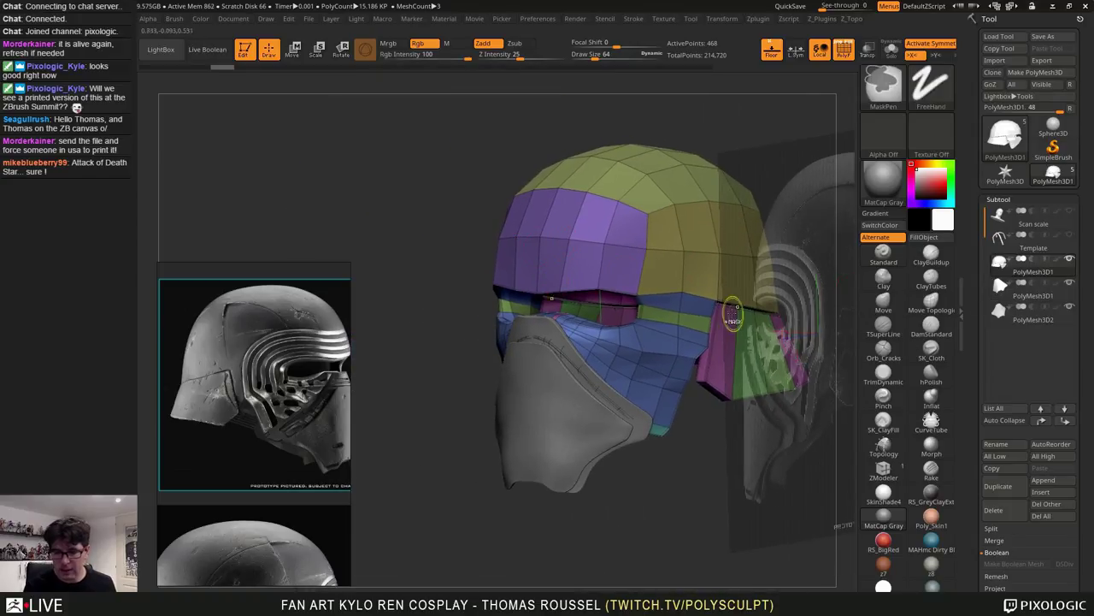
pyautogui.hotkey('ctrl', 'd')
pyautogui.hotkey('ctrl', 'd')
pyautogui.keyDown('shift'); pyautogui.moveTo(579, 240); pyautogui.dragTo(791, 261, button='right'); pyautogui.keyUp('shift')
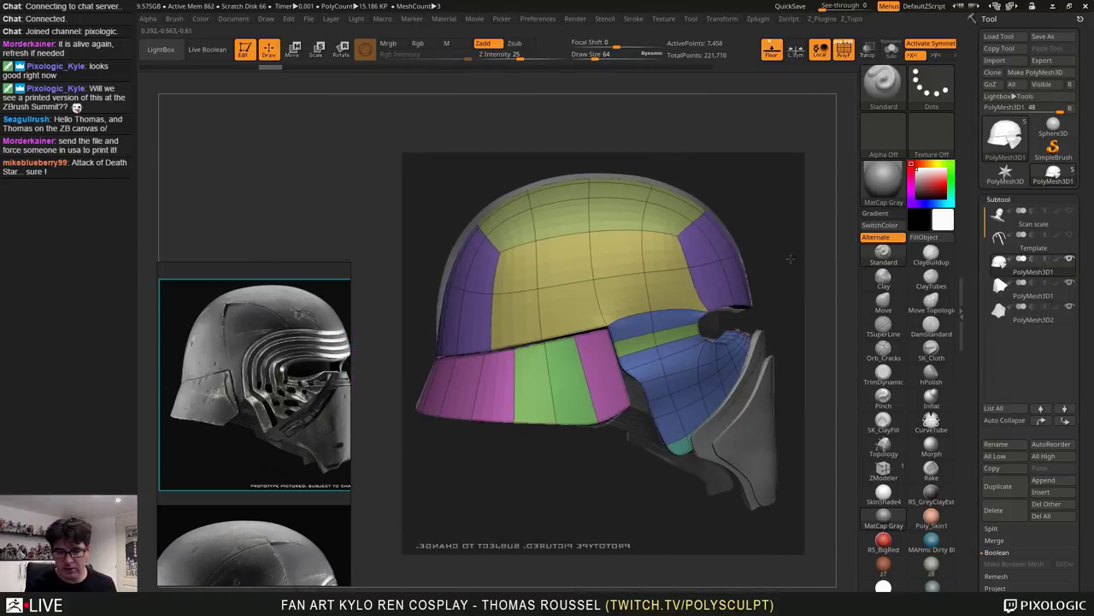
pyautogui.moveTo(612, 229); pyautogui.dragTo(706, 238, button='right')
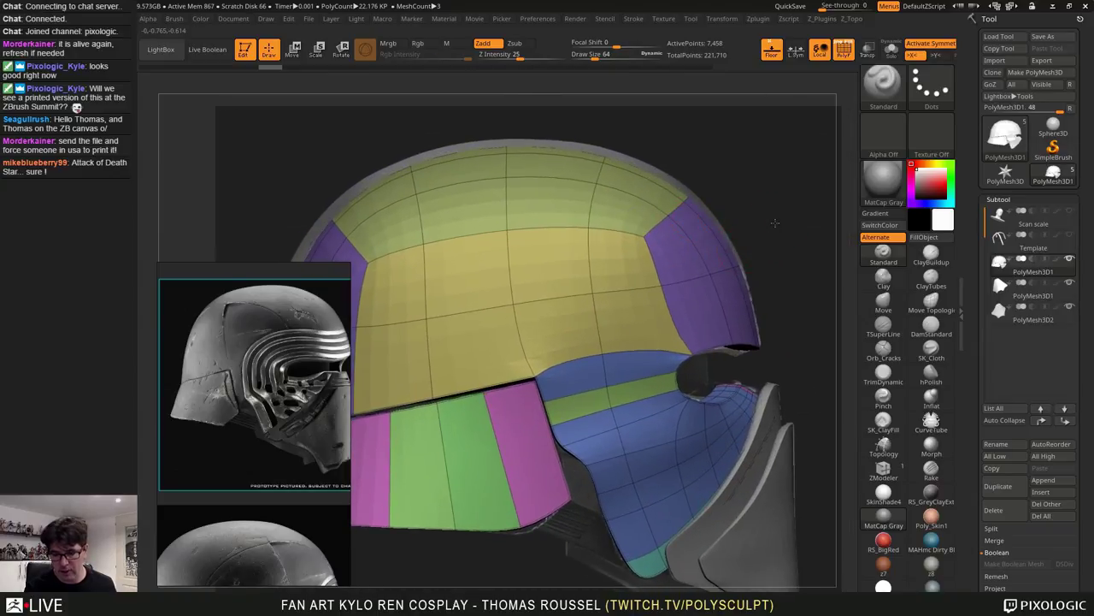
# Drop the helmet shell to its lowest subdivision level and raise its crown vertices to the reference silhouette with the Move brush
pyautogui.keyDown('ctrl'); pyautogui.moveTo(775, 223); pyautogui.dragTo(727, 224, button='right'); pyautogui.keyUp('ctrl')
pyautogui.keyDown('alt'); pyautogui.moveTo(684, 402); pyautogui.dragTo(713, 342, button='right'); pyautogui.keyUp('alt')
pyautogui.moveTo(713, 342); pyautogui.dragTo(592, 344, button='right')
pyautogui.moveTo(816, 246)
pyautogui.keyDown('alt'); pyautogui.mouseDown(button='right')
pyautogui.moveTo(679, 282)
pyautogui.moveTo(633, 281)
pyautogui.moveTo(714, 276)
pyautogui.moveTo(711, 253)
pyautogui.moveTo(740, 237)
pyautogui.mouseUp(button='right'); pyautogui.keyUp('alt')
pyautogui.moveTo(739, 189)
pyautogui.keyDown('alt'); pyautogui.mouseDown(button='right')
pyautogui.moveTo(758, 252)
pyautogui.moveTo(754, 238)
pyautogui.mouseUp(button='right'); pyautogui.keyUp('alt')
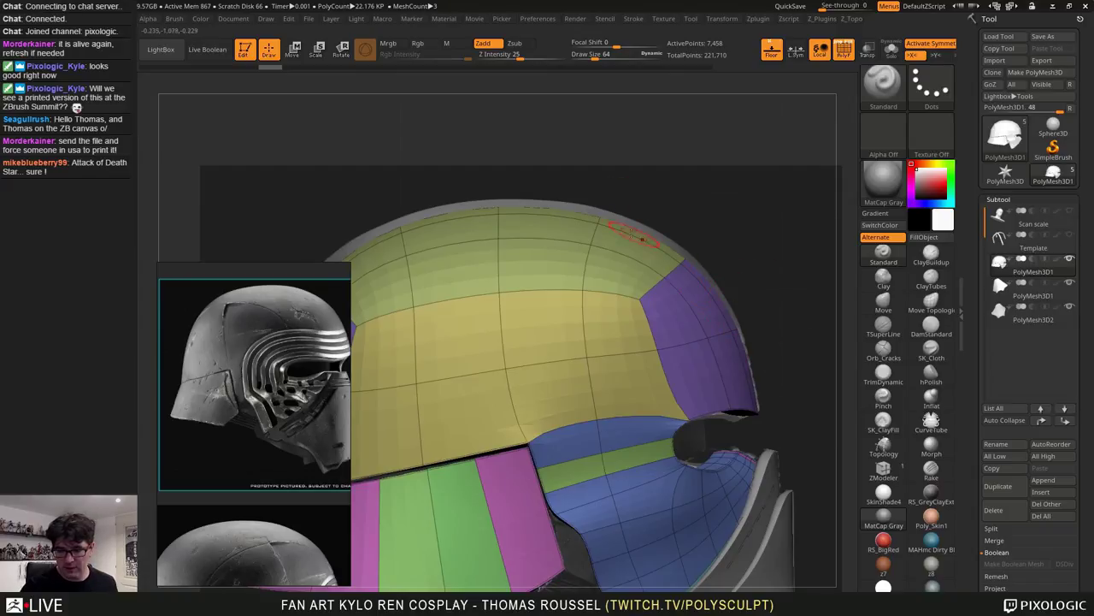
pyautogui.hotkey('shift', 'd')
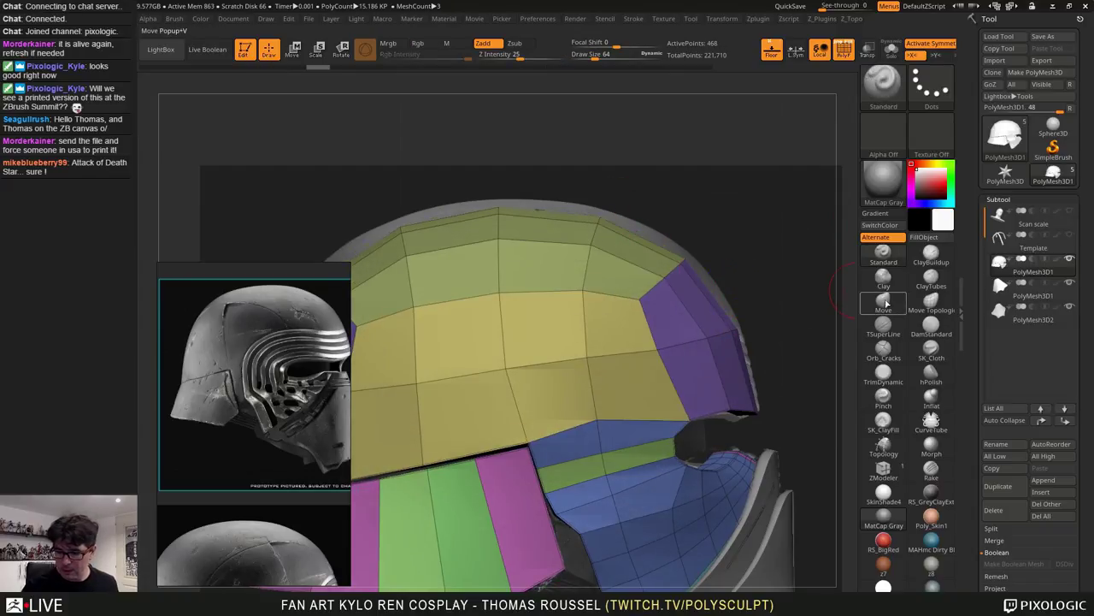
pyautogui.click(884, 301)
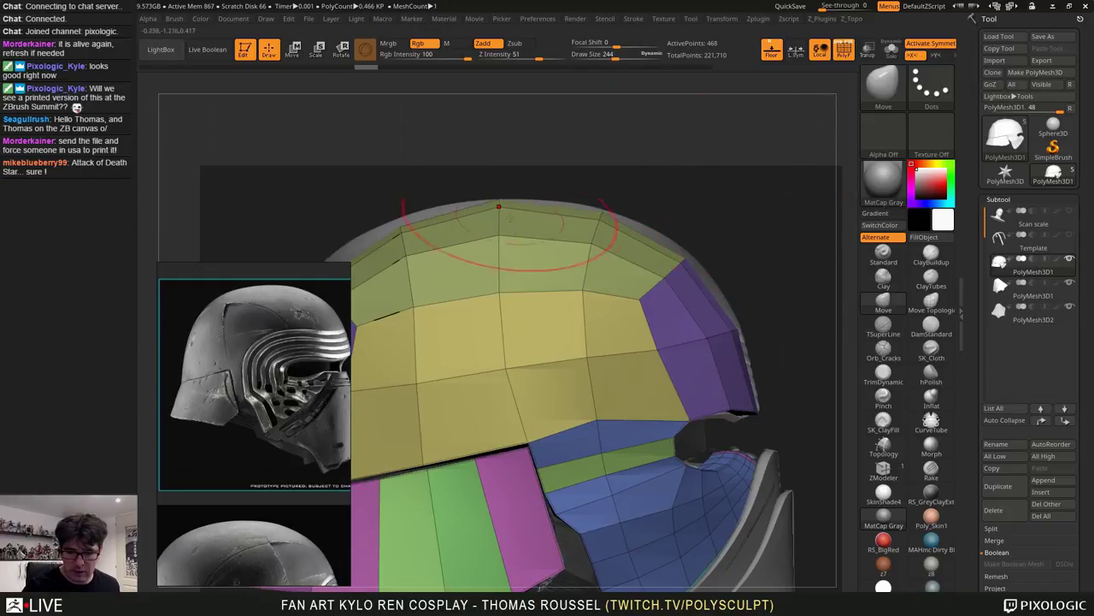
pyautogui.moveTo(511, 217); pyautogui.dragTo(508, 212)
pyautogui.moveTo(406, 231); pyautogui.dragTo(402, 222)
# Move the dome's rear, upper-front and brow vertices out to the side-profile reference outline
pyautogui.keyDown('alt'); pyautogui.moveTo(494, 257); pyautogui.dragTo(628, 238, button='right'); pyautogui.keyUp('alt')
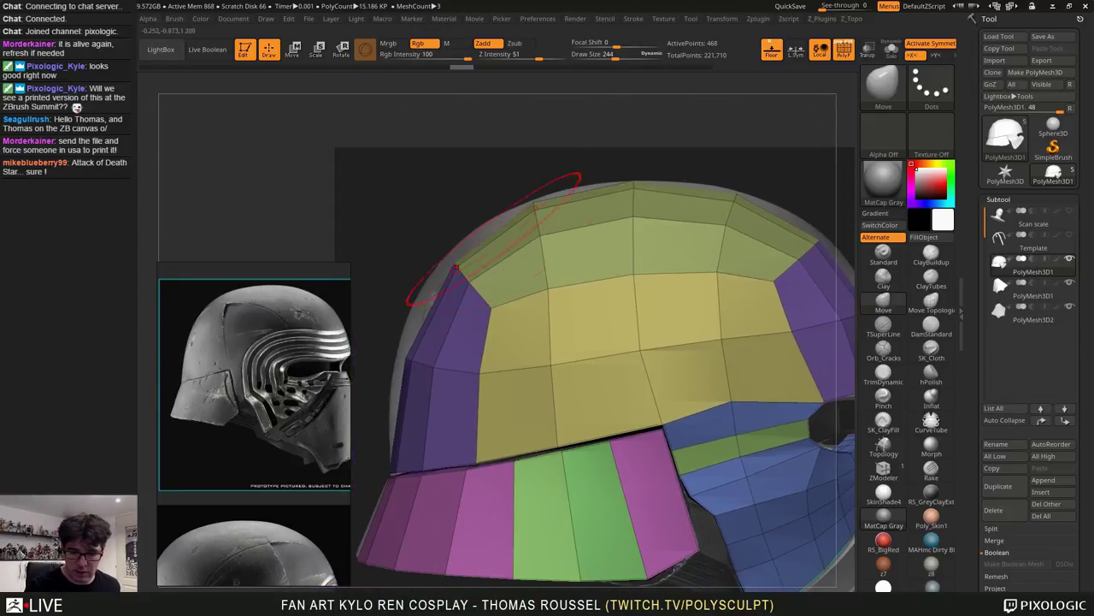
pyautogui.moveTo(457, 266)
pyautogui.mouseDown()
pyautogui.moveTo(444, 254)
pyautogui.moveTo(463, 278)
pyautogui.mouseUp()
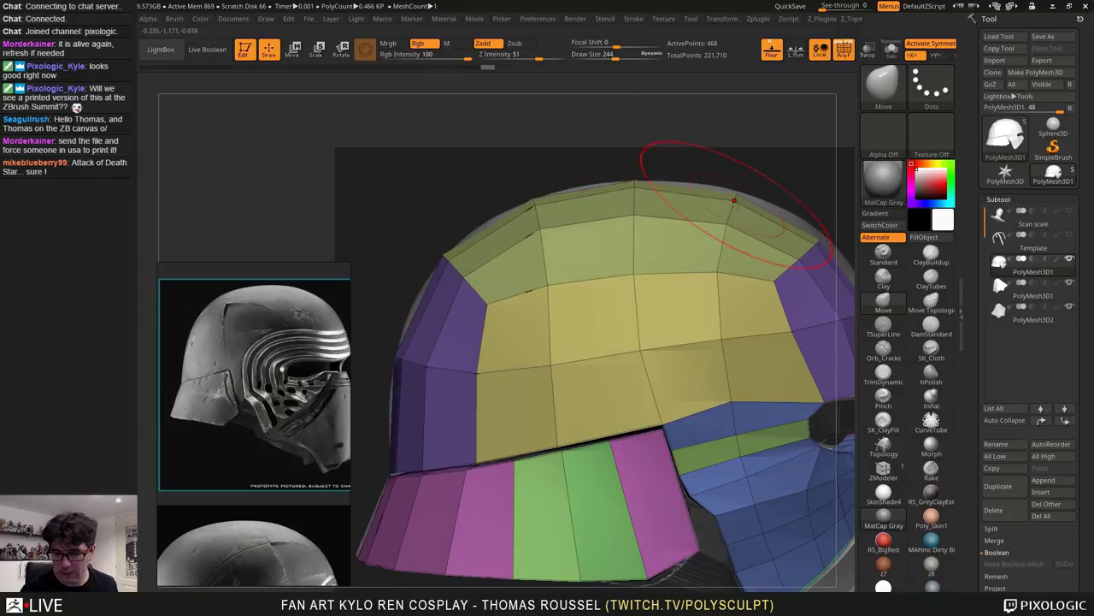
pyautogui.moveTo(734, 201); pyautogui.dragTo(738, 198)
pyautogui.keyDown('alt'); pyautogui.moveTo(815, 244); pyautogui.dragTo(676, 250, button='right'); pyautogui.keyUp('alt')
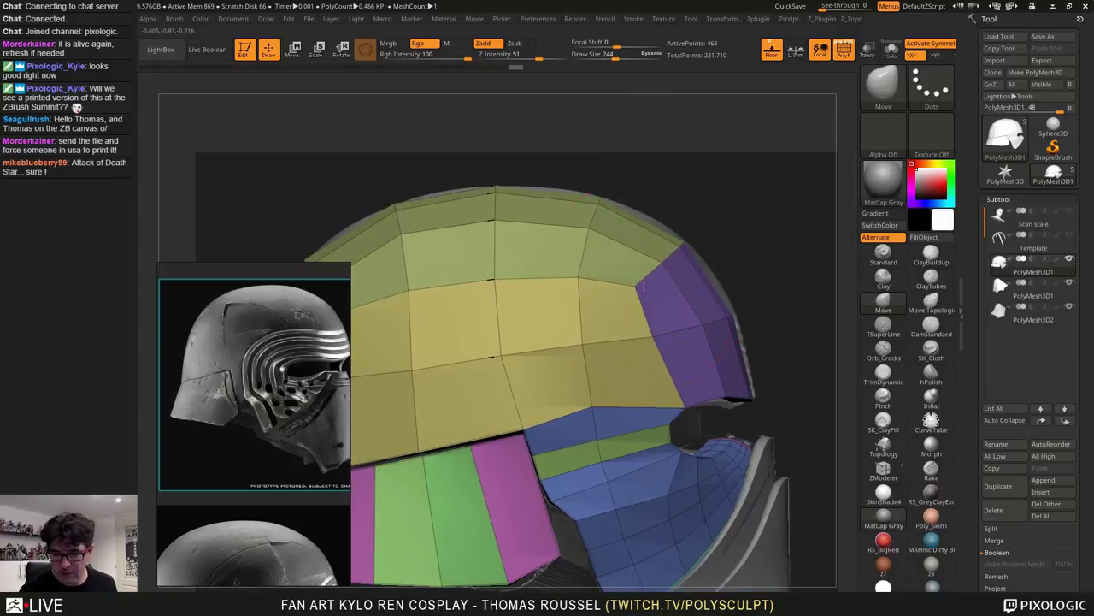
pyautogui.moveTo(643, 289); pyautogui.dragTo(648, 287)
pyautogui.moveTo(732, 325); pyautogui.dragTo(738, 323)
pyautogui.moveTo(747, 387); pyautogui.dragTo(751, 393)
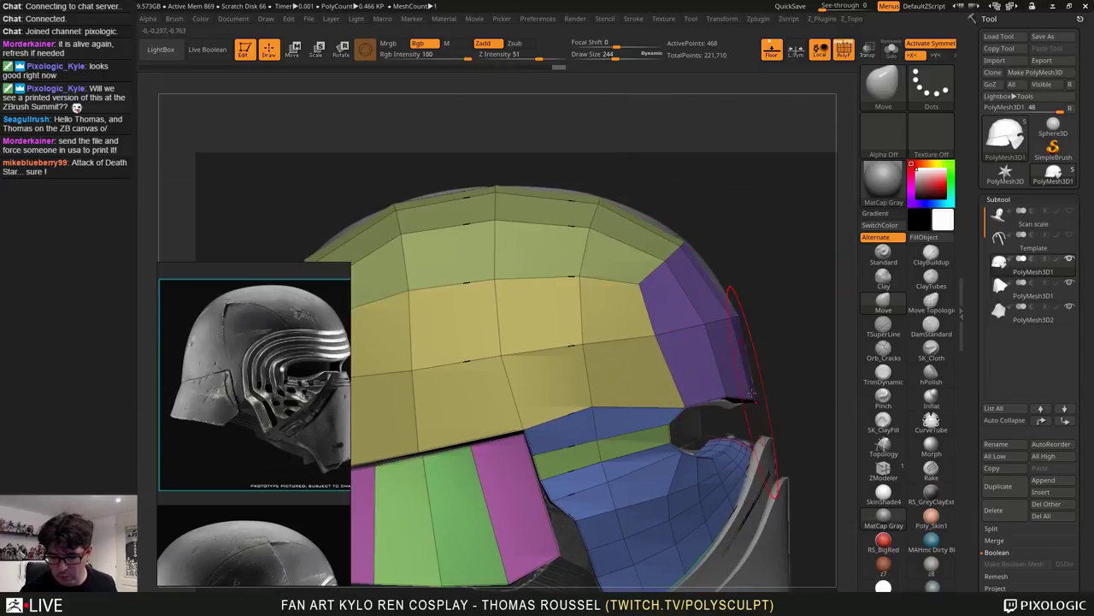
# Reduce the Move brush's draw size to 62 and adjust the front corner of the brow edge above the visor
pyautogui.keyDown('ctrl'); pyautogui.moveTo(750, 402); pyautogui.dragTo(720, 420, button='right'); pyautogui.keyUp('ctrl')
pyautogui.press('s')
pyautogui.moveTo(718, 422); pyautogui.dragTo(693, 425)
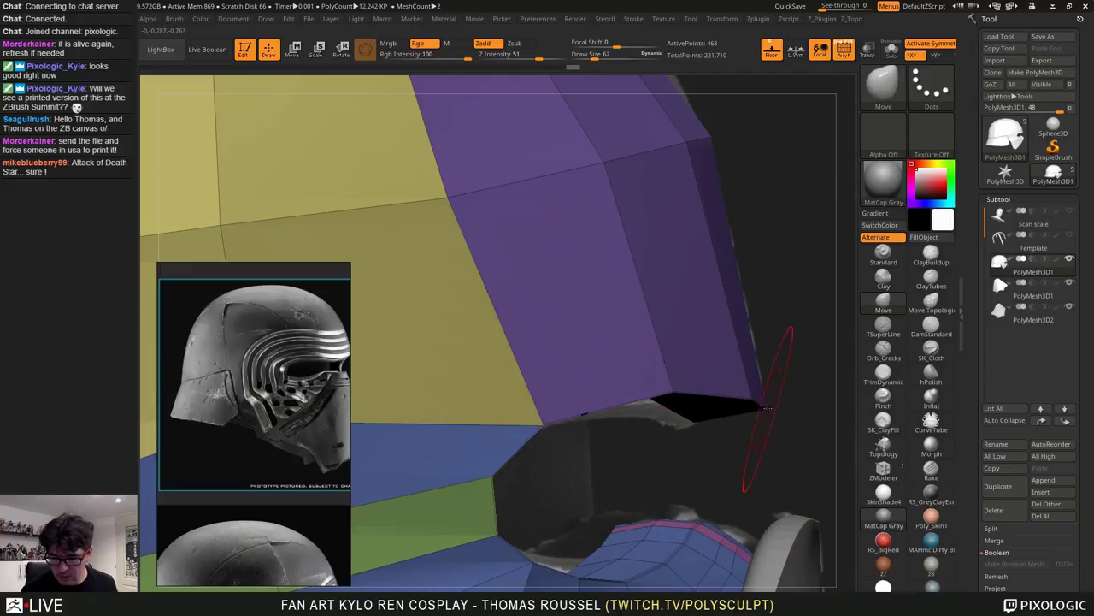
pyautogui.moveTo(767, 409); pyautogui.dragTo(745, 387)
pyautogui.moveTo(757, 394); pyautogui.dragTo(650, 282, button='right')
pyautogui.moveTo(652, 325); pyautogui.dragTo(625, 371, button='right')
pyautogui.keyDown('alt'); pyautogui.click(744, 352); pyautogui.keyUp('alt')
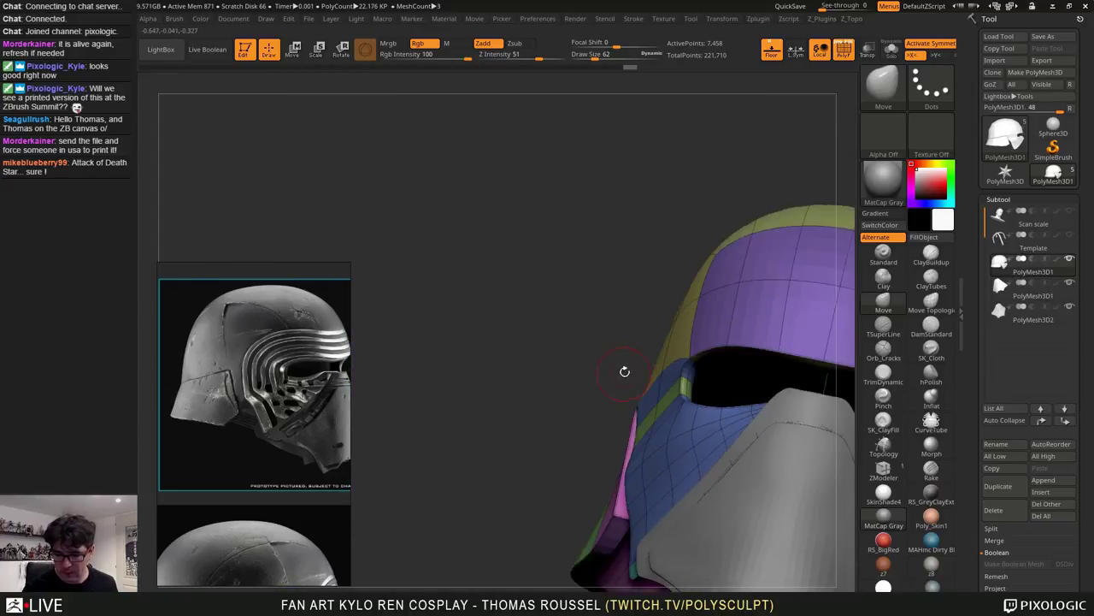
# Compare the visor opening's edges between the lowest and the smoothed subdivision levels
pyautogui.moveTo(624, 371); pyautogui.dragTo(760, 275)
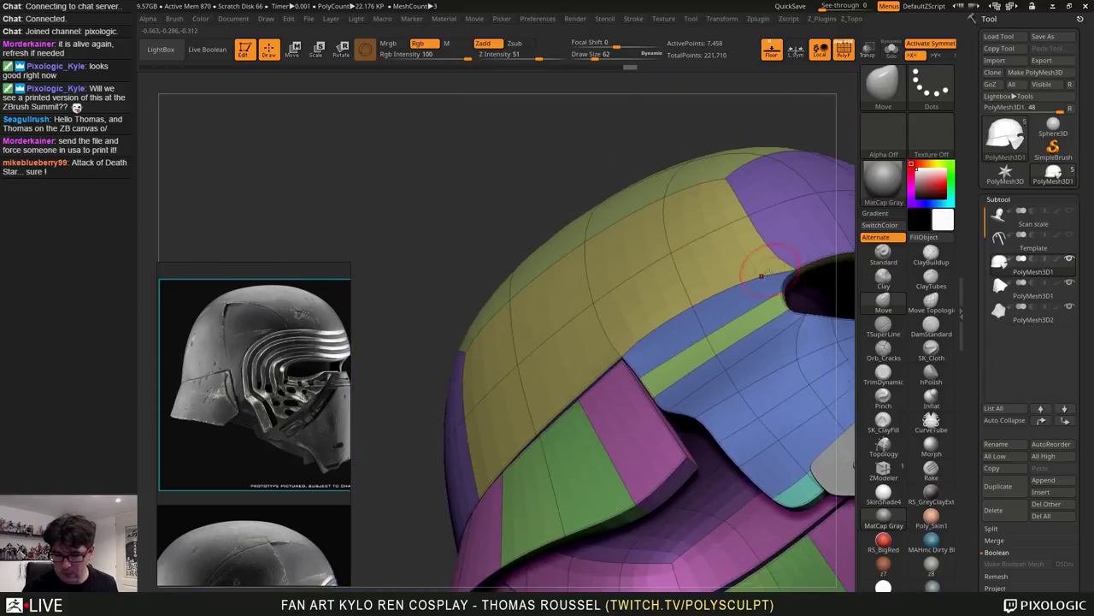
pyautogui.keyDown('alt'); pyautogui.moveTo(761, 275); pyautogui.dragTo(552, 309, button='right'); pyautogui.keyUp('alt')
pyautogui.keyDown('ctrl'); pyautogui.moveTo(663, 274); pyautogui.dragTo(676, 342, button='right'); pyautogui.keyUp('ctrl')
pyautogui.hotkey('shift', 'd')
pyautogui.hotkey('shift', 'd')
pyautogui.moveTo(770, 351); pyautogui.dragTo(725, 297, button='right')
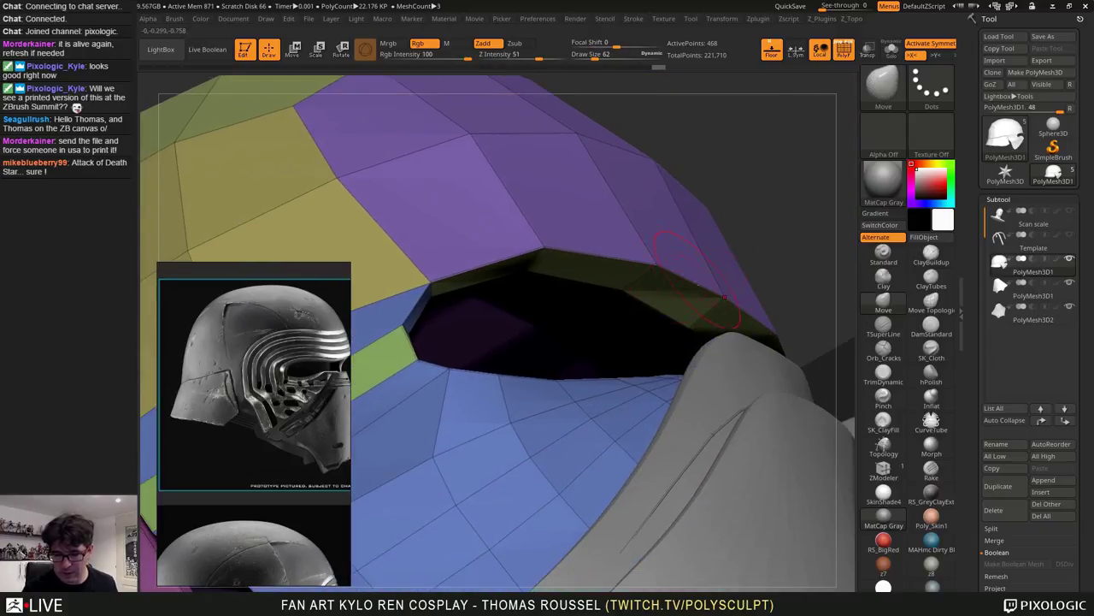
pyautogui.press('d')
pyautogui.press('d')
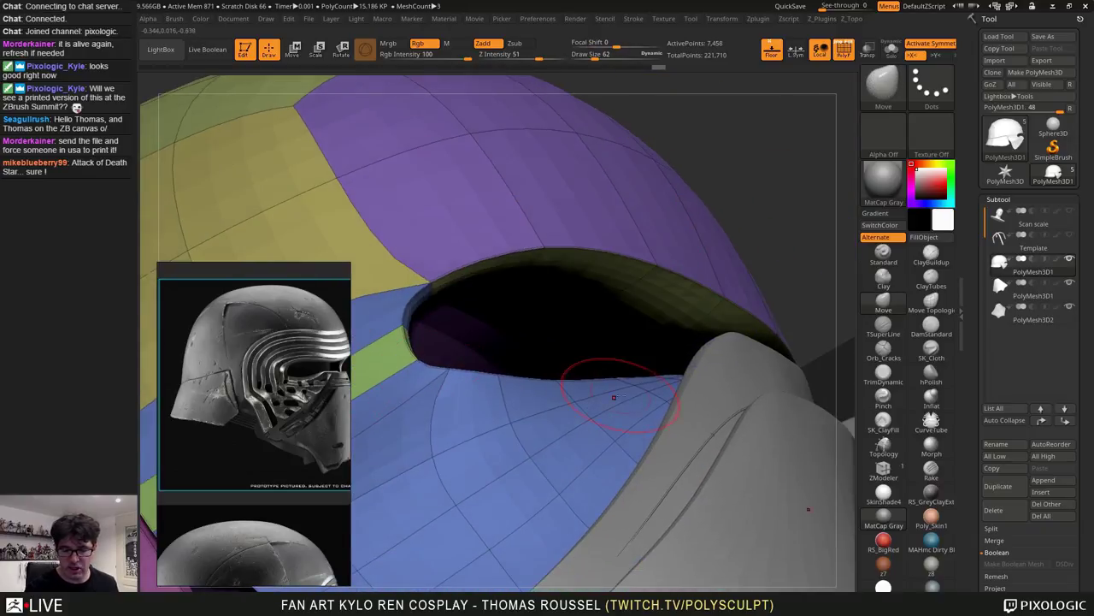
pyautogui.hotkey('shift', 'd')
pyautogui.hotkey('shift', 'd')
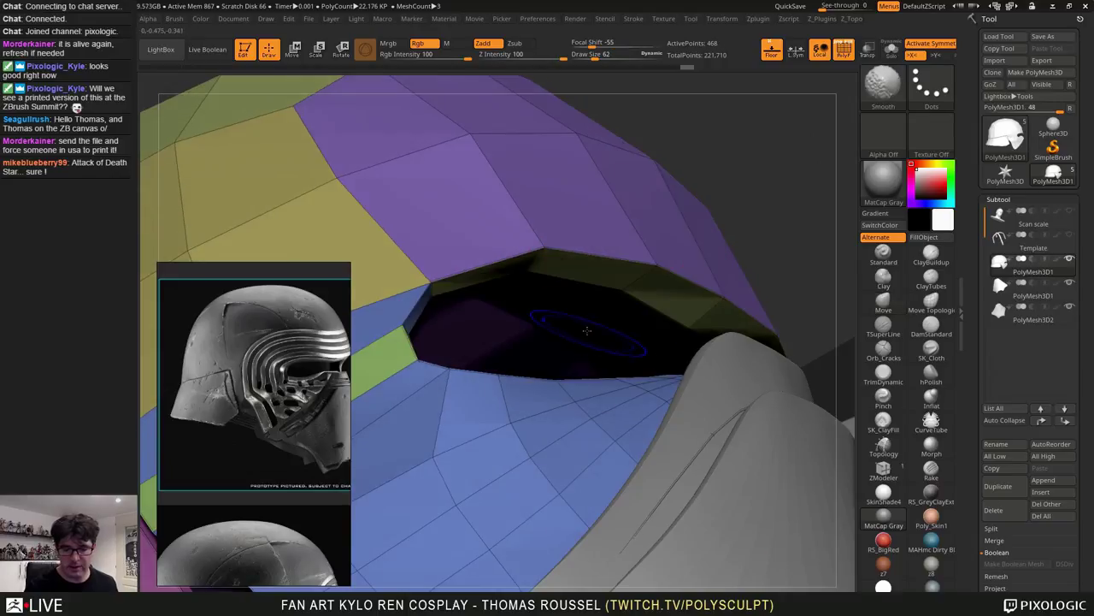
pyautogui.keyDown('alt'); pyautogui.moveTo(682, 304); pyautogui.dragTo(614, 297, button='right'); pyautogui.keyUp('alt')
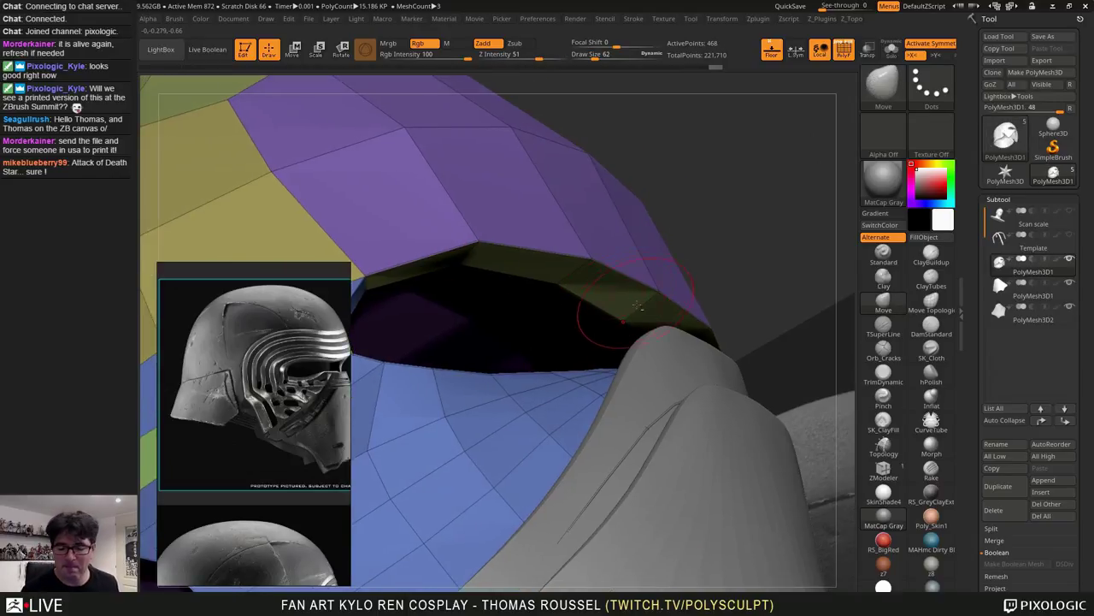
# Set the helmet shell's crease level to 1
pyautogui.keyDown('alt'); pyautogui.moveTo(688, 395); pyautogui.dragTo(720, 373, button='right'); pyautogui.keyUp('alt')
pyautogui.moveTo(1081, 455); pyautogui.dragTo(1089, 350)
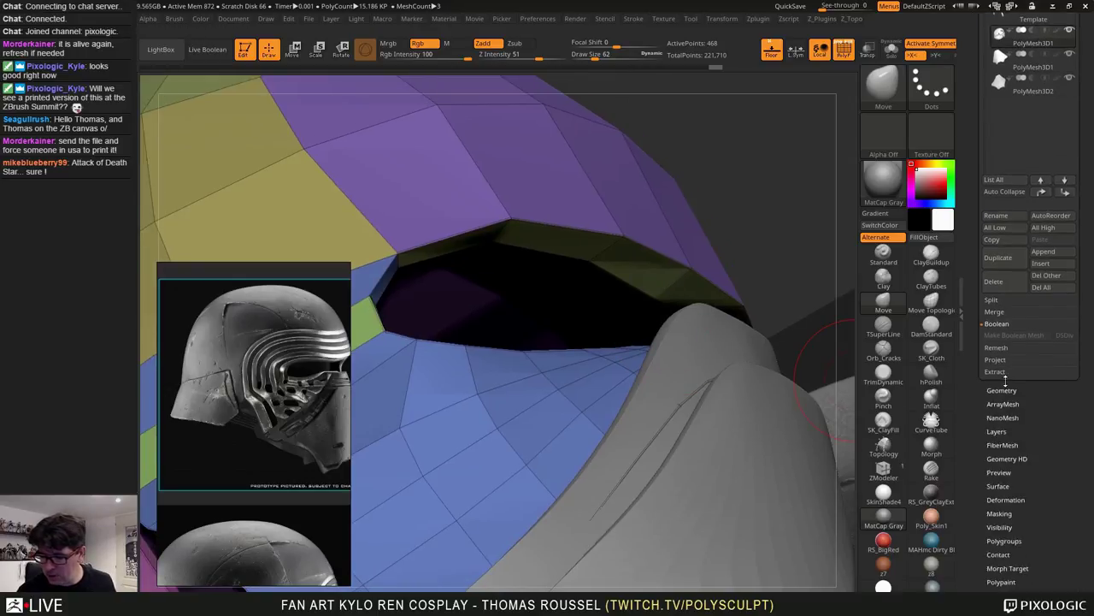
pyautogui.click(1005, 389)
pyautogui.moveTo(1037, 272); pyautogui.dragTo(1037, 298)
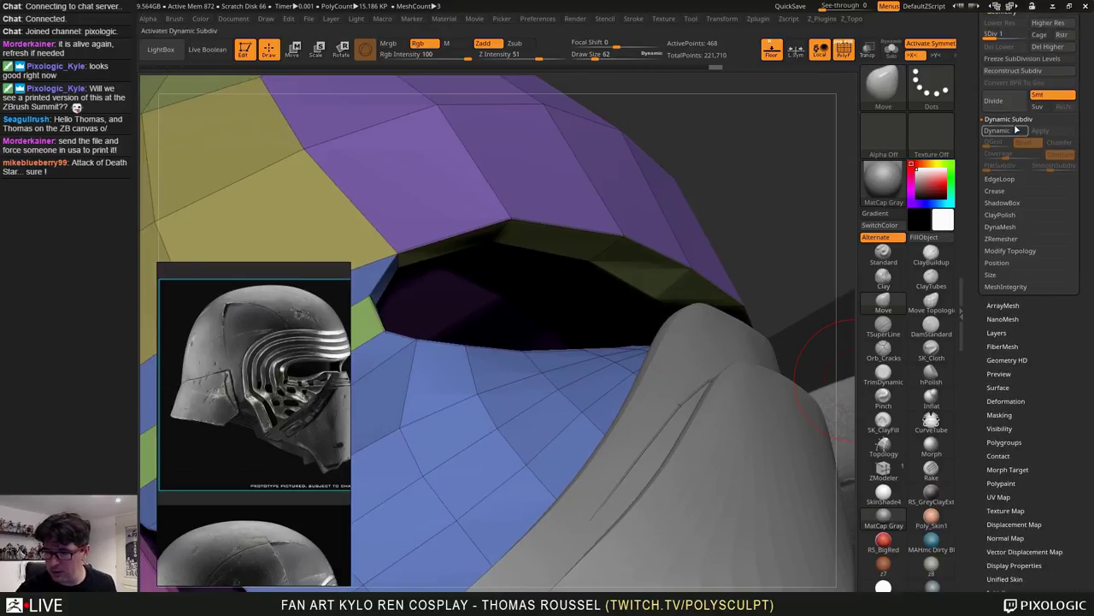
pyautogui.moveTo(1089, 140); pyautogui.dragTo(1089, 168)
pyautogui.click(1018, 221)
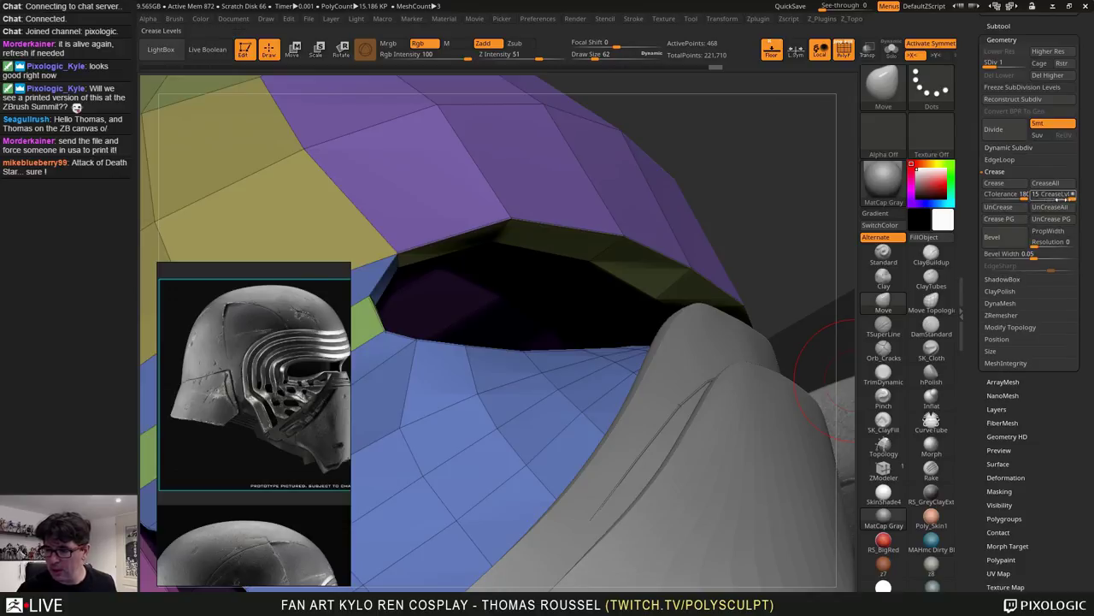
pyautogui.moveTo(1065, 197); pyautogui.dragTo(1043, 200)
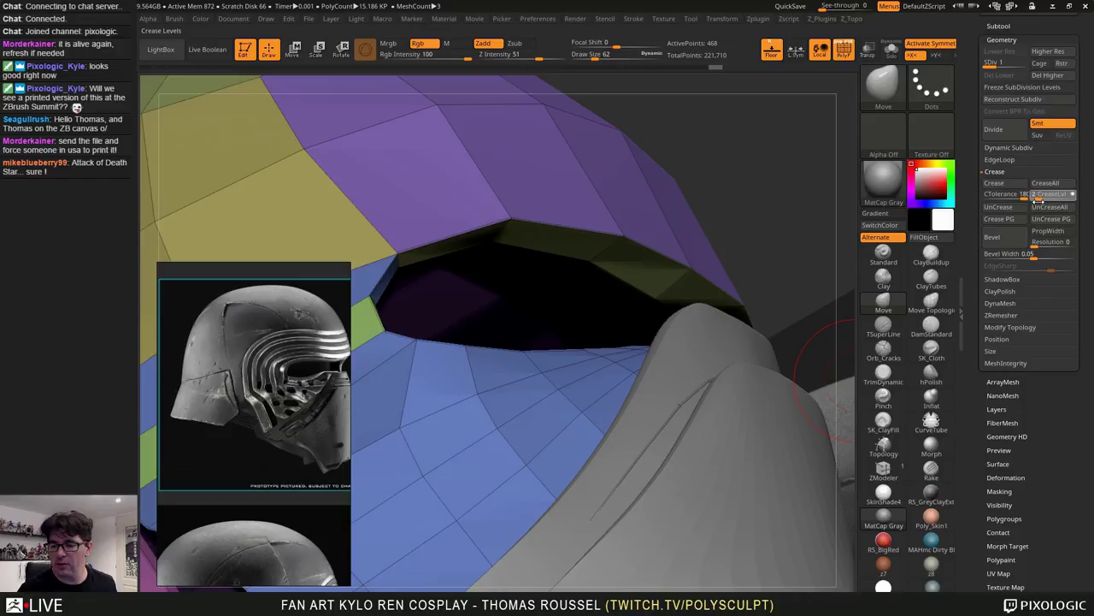
pyautogui.moveTo(1038, 202); pyautogui.dragTo(1034, 203)
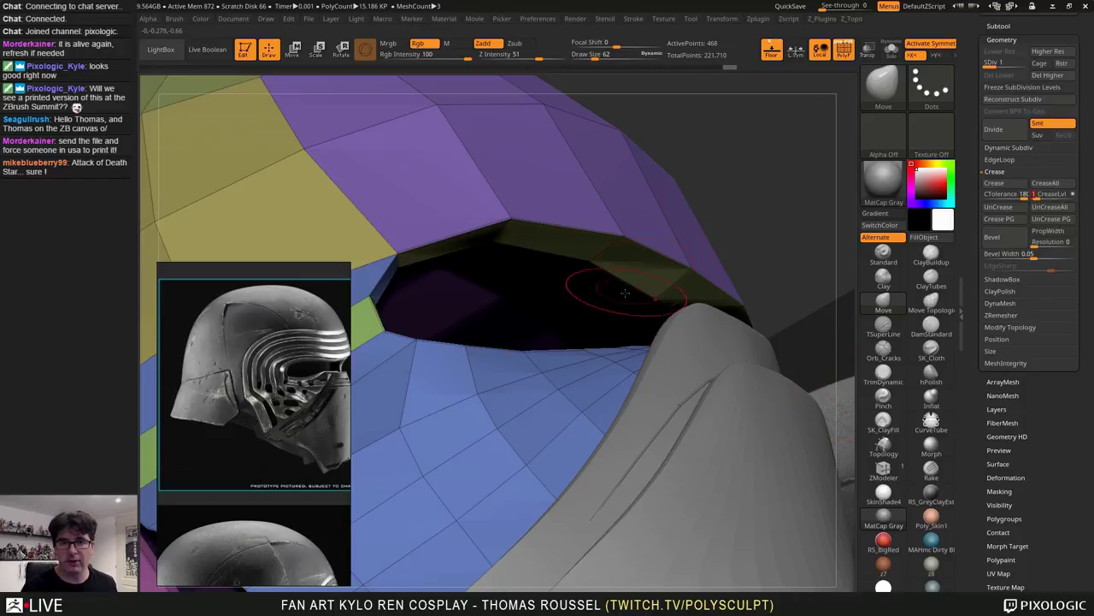
# Subdivide the helmet shell up to level 6 and inspect the softened edges around the visor and side panels
pyautogui.press('d')
pyautogui.press('d')
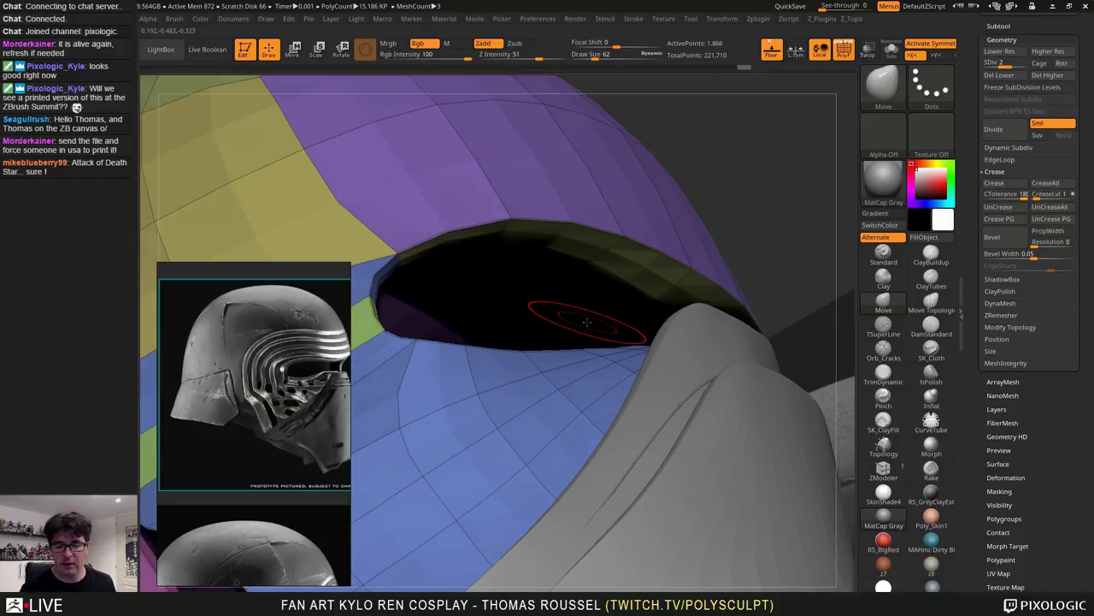
pyautogui.hotkey('ctrl', 'd')
pyautogui.hotkey('ctrl', 'd')
pyautogui.hotkey('ctrl', 'd')
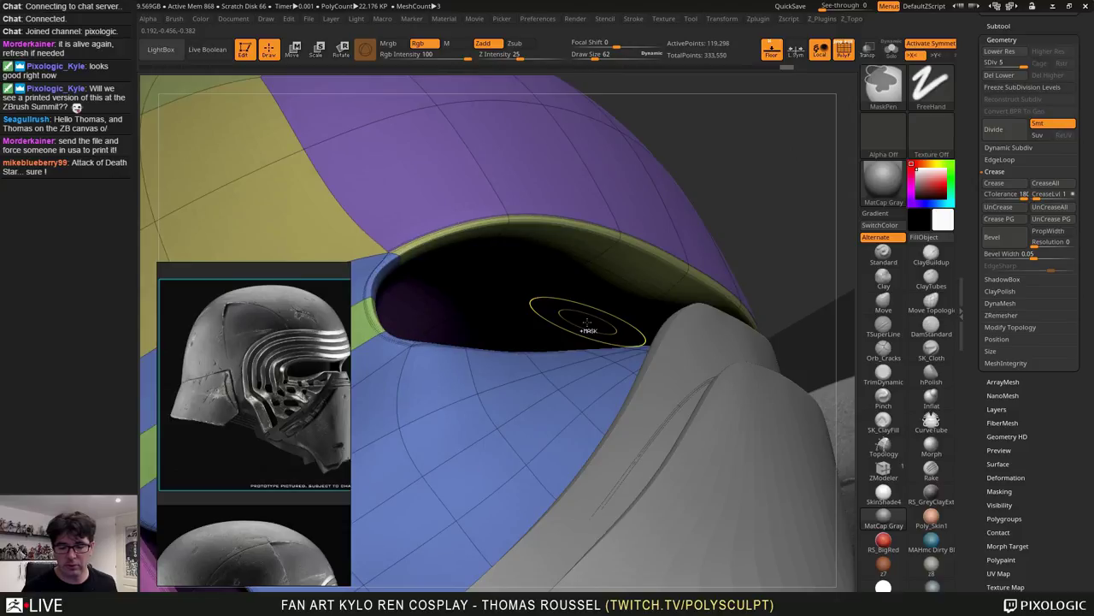
pyautogui.moveTo(564, 274)
pyautogui.mouseDown(button='right')
pyautogui.moveTo(586, 276)
pyautogui.moveTo(641, 226)
pyautogui.moveTo(628, 312)
pyautogui.moveTo(634, 295)
pyautogui.moveTo(658, 339)
pyautogui.mouseUp(button='right')
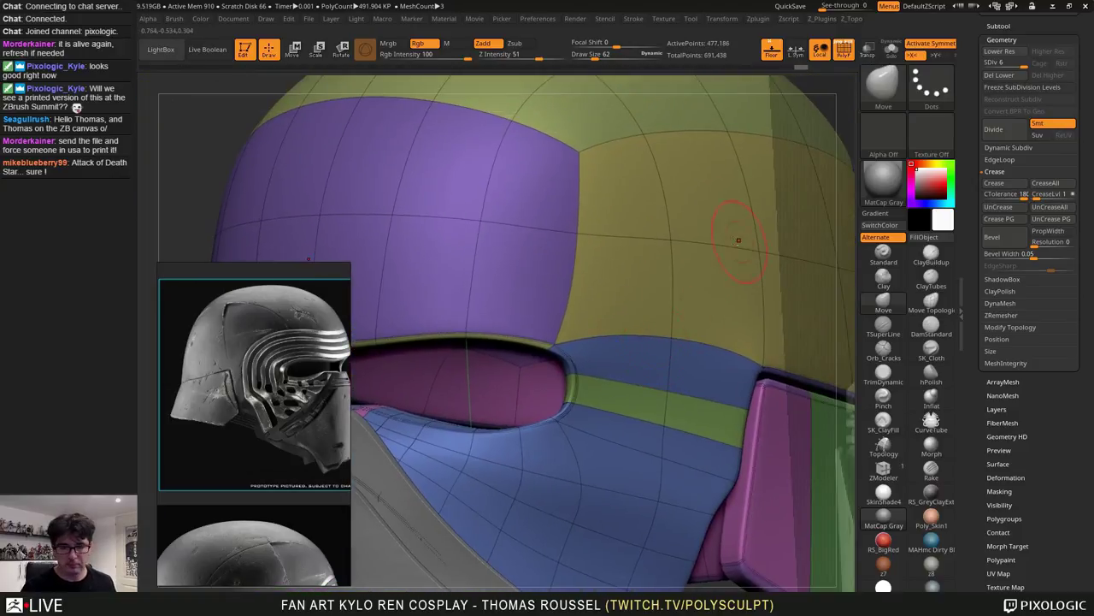
pyautogui.moveTo(705, 265); pyautogui.dragTo(725, 262, button='right')
pyautogui.hotkey('shift', 'd')
pyautogui.moveTo(661, 342)
pyautogui.mouseDown(button='right')
pyautogui.moveTo(709, 303)
pyautogui.moveTo(687, 334)
pyautogui.moveTo(763, 309)
pyautogui.moveTo(749, 320)
pyautogui.moveTo(826, 276)
pyautogui.moveTo(725, 309)
pyautogui.mouseUp(button='right')
# Keep only subdivision level 4 of the shell by deleting the higher and lower levels, and hide the polyframe
pyautogui.hotkey('ctrl', 'd')
pyautogui.hotkey('shift', 'd')
pyautogui.hotkey('shift', 'd')
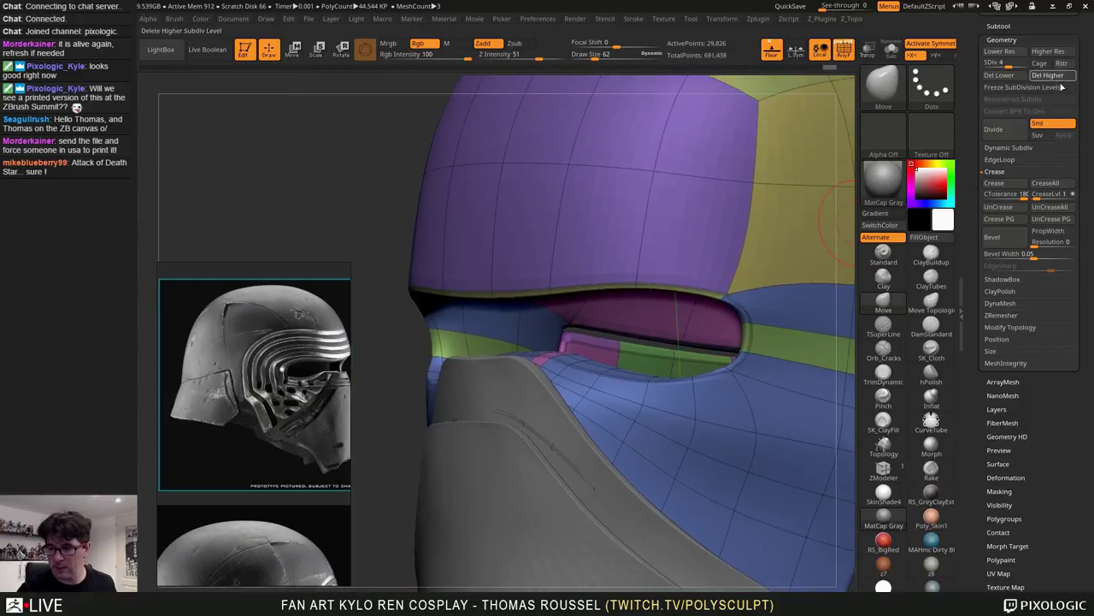
pyautogui.click(1057, 76)
pyautogui.keyDown('alt'); pyautogui.moveTo(722, 365); pyautogui.dragTo(720, 321, button='right'); pyautogui.keyUp('alt')
pyautogui.click(1008, 81)
pyautogui.moveTo(696, 367); pyautogui.dragTo(780, 321, button='right')
pyautogui.hotkey('shift', 'f')
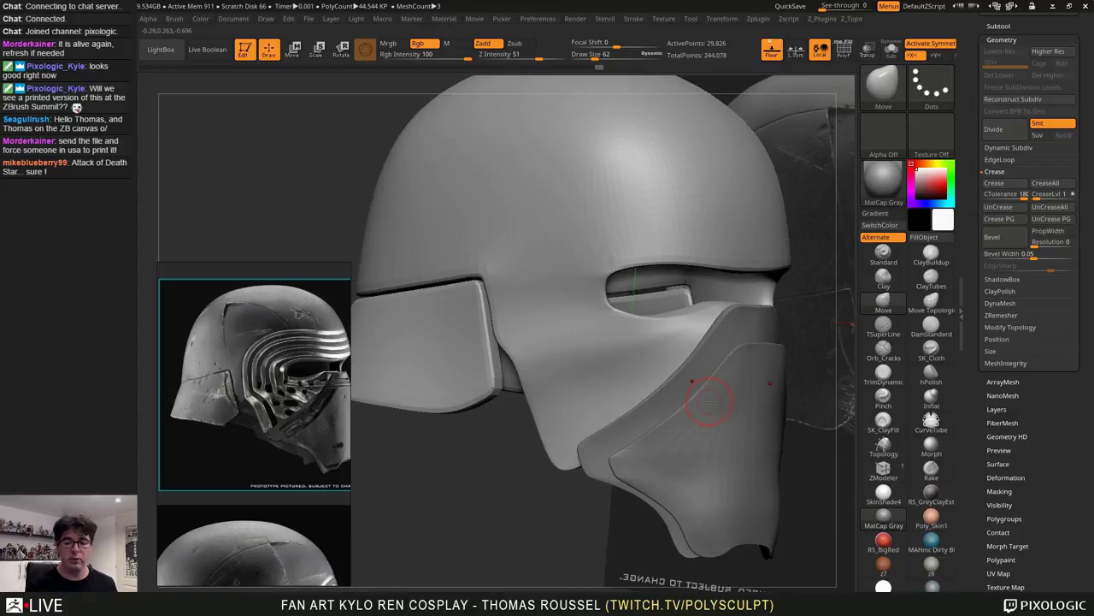
# Trace the outer edge of the ridged visor surround in side profile using the Topology brush at draw size 46
pyautogui.moveTo(709, 401); pyautogui.dragTo(634, 366, button='right')
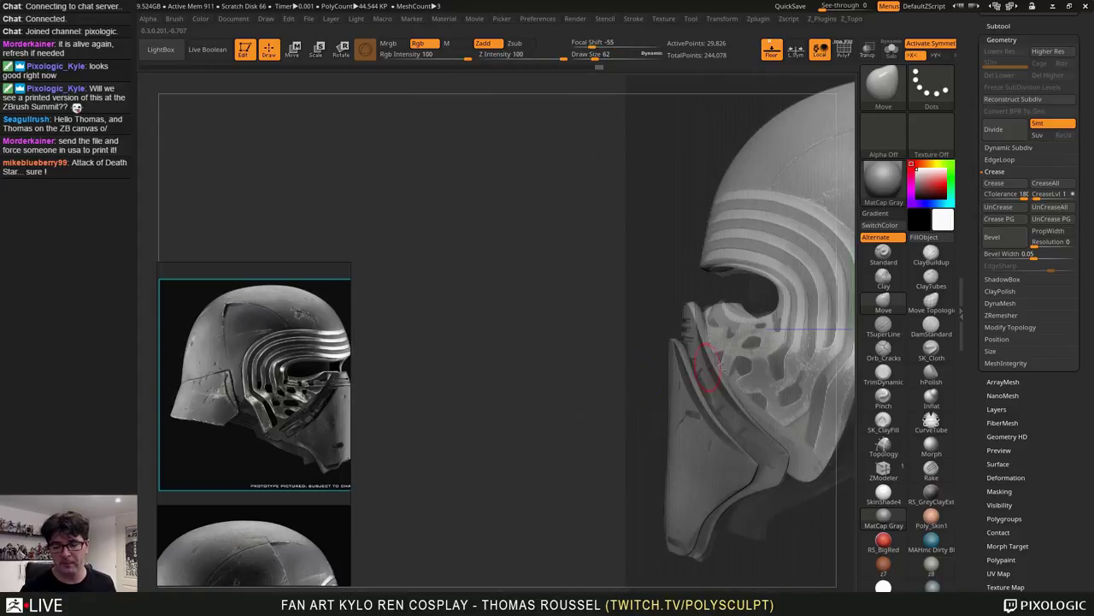
pyautogui.keyDown('alt'); pyautogui.moveTo(713, 365); pyautogui.dragTo(549, 300, button='right'); pyautogui.keyUp('alt')
pyautogui.press('p')
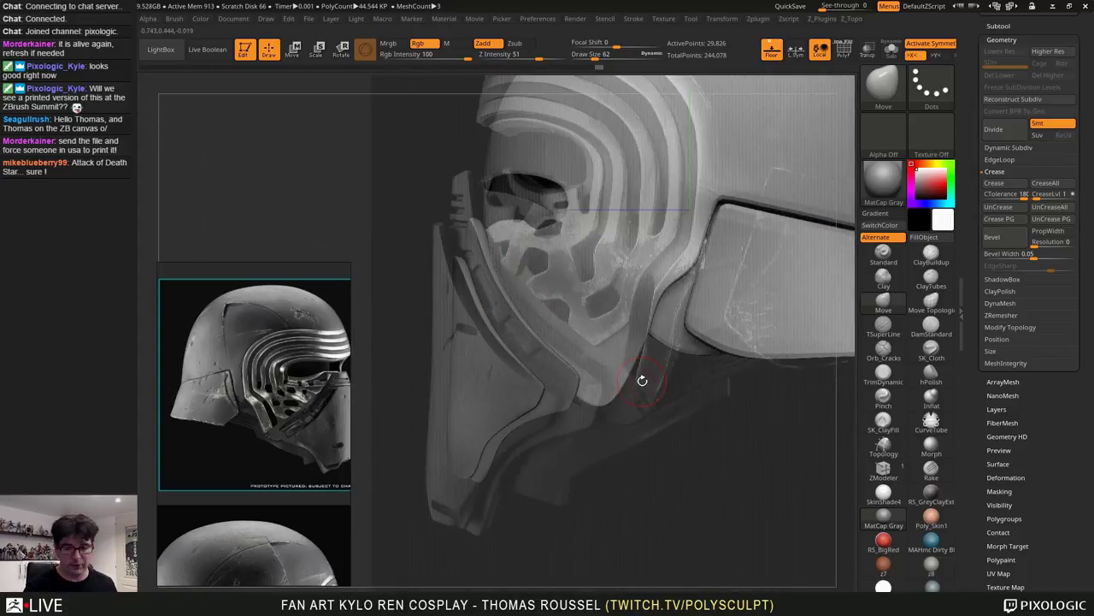
pyautogui.moveTo(672, 344)
pyautogui.keyDown('alt'); pyautogui.mouseDown(button='right')
pyautogui.moveTo(656, 419)
pyautogui.moveTo(631, 426)
pyautogui.mouseUp(button='right'); pyautogui.keyUp('alt')
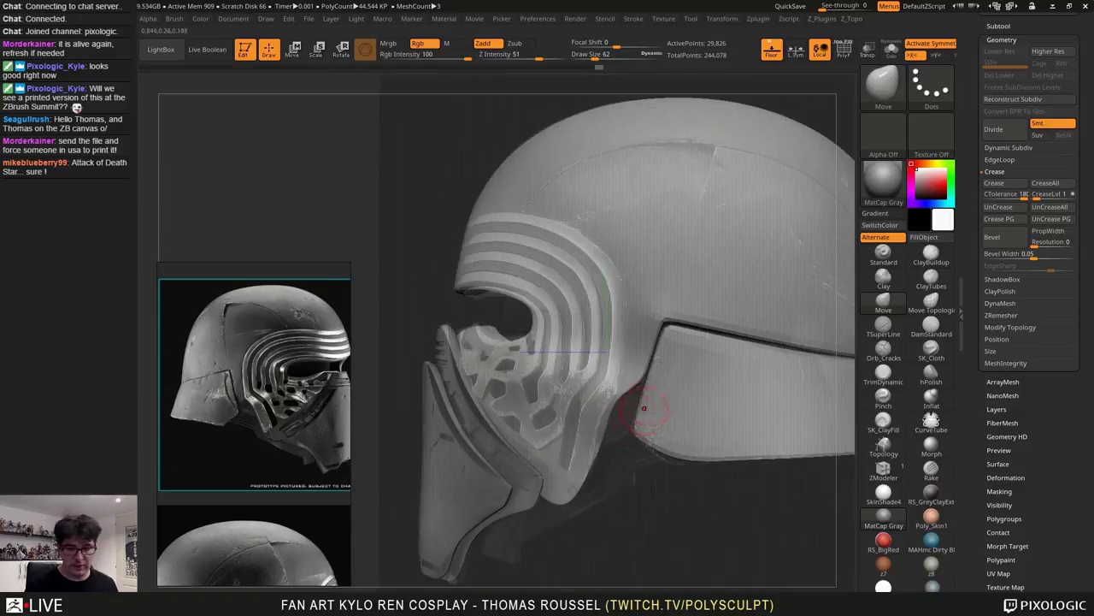
pyautogui.keyDown('alt'); pyautogui.moveTo(624, 370); pyautogui.dragTo(662, 283, button='right'); pyautogui.keyUp('alt')
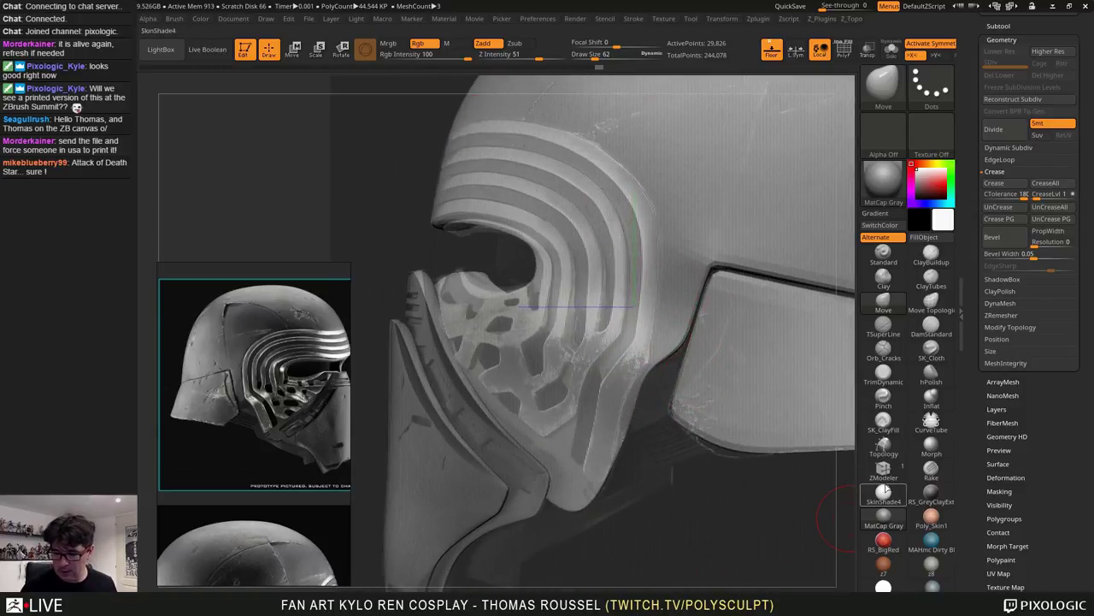
pyautogui.click(894, 441)
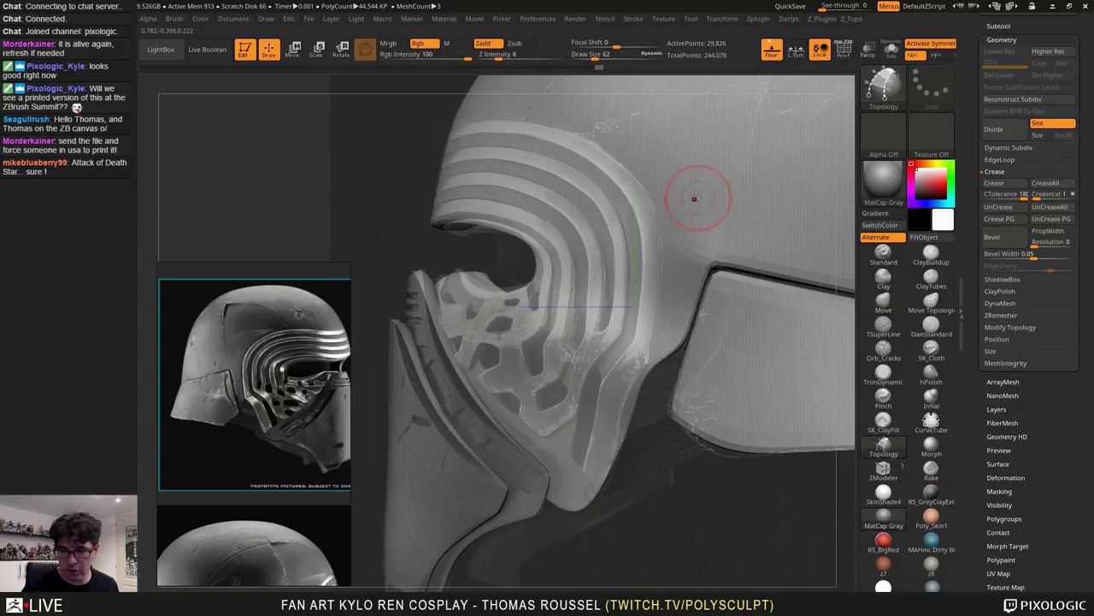
pyautogui.press('s')
pyautogui.moveTo(699, 199); pyautogui.dragTo(695, 200)
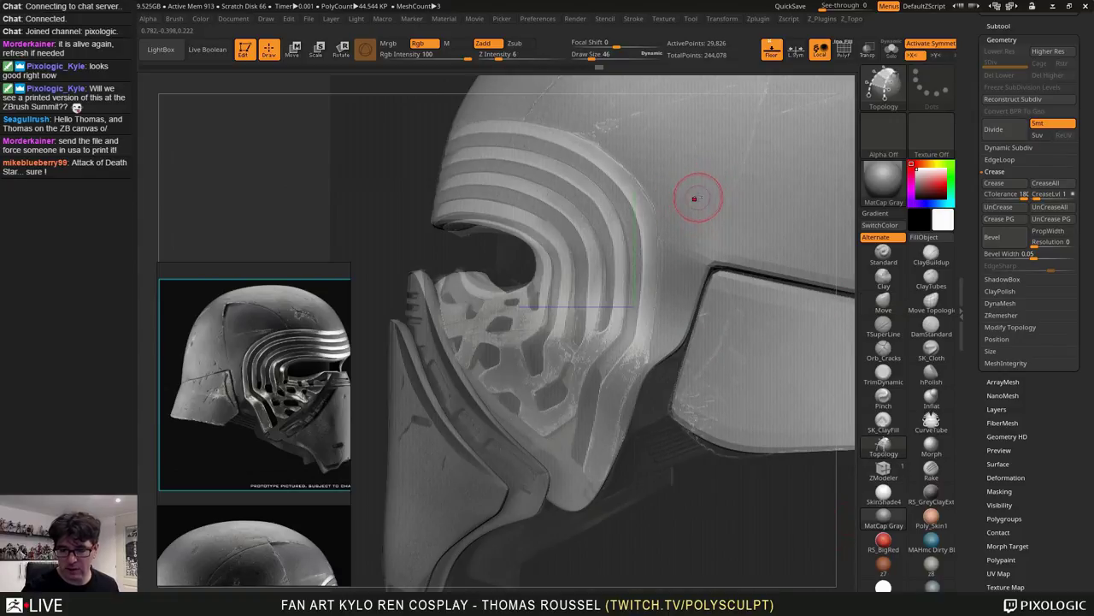
pyautogui.keyDown('alt'); pyautogui.moveTo(683, 199); pyautogui.dragTo(727, 236, button='right'); pyautogui.keyUp('alt')
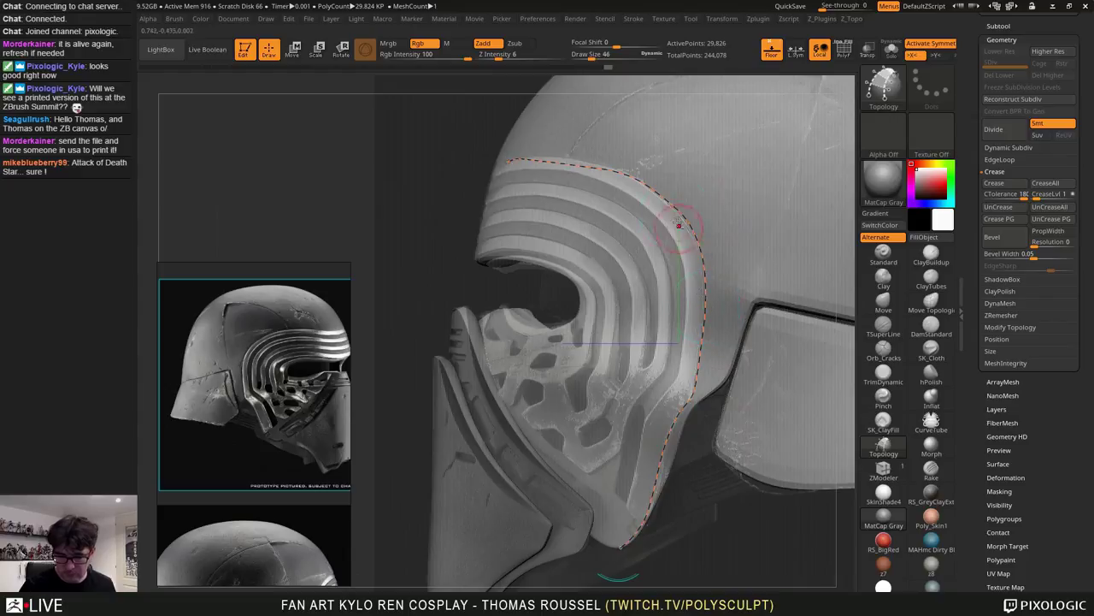
# Extend the topology curve across the forehead to the helmet's centre line and check it against the side-profile reference
pyautogui.keyDown('alt'); pyautogui.moveTo(679, 226); pyautogui.dragTo(754, 297, button='right'); pyautogui.keyUp('alt')
pyautogui.keyDown('alt'); pyautogui.moveTo(581, 264); pyautogui.dragTo(726, 275, button='right'); pyautogui.keyUp('alt')
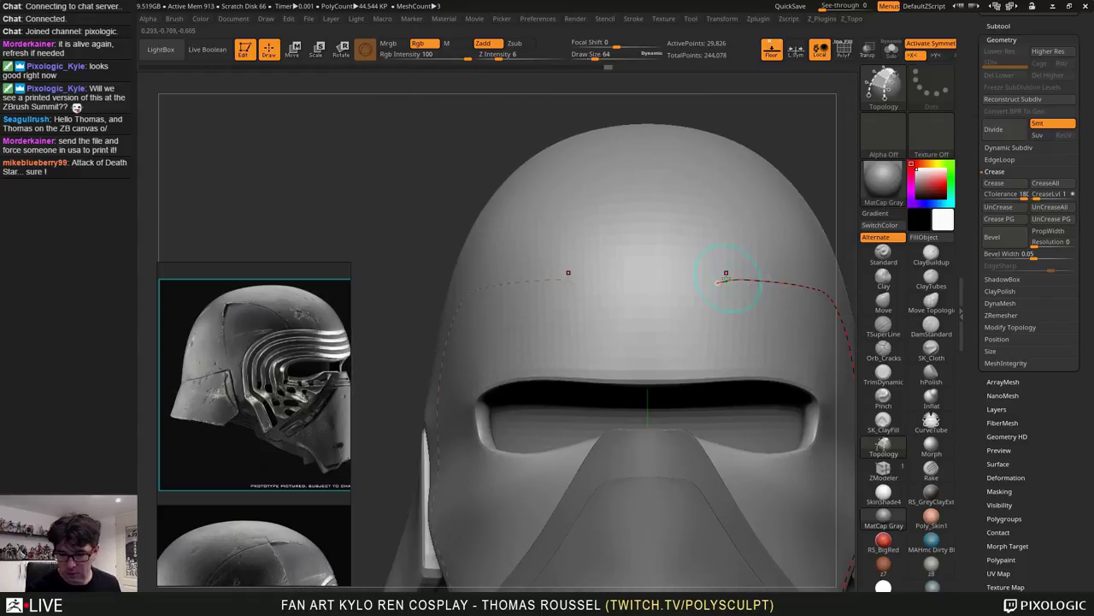
pyautogui.moveTo(655, 293); pyautogui.dragTo(642, 295)
pyautogui.keyDown('alt'); pyautogui.moveTo(711, 353); pyautogui.dragTo(559, 279, button='right'); pyautogui.keyUp('alt')
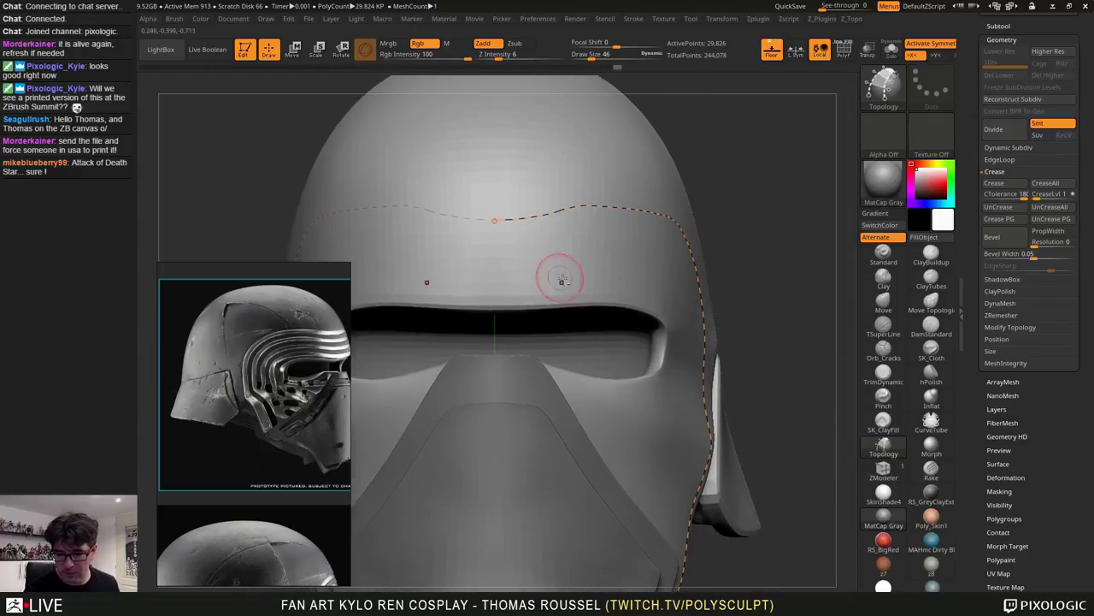
pyautogui.moveTo(723, 333)
pyautogui.mouseDown(button='right')
pyautogui.moveTo(685, 336)
pyautogui.moveTo(703, 331)
pyautogui.mouseUp(button='right')
pyautogui.keyDown('alt'); pyautogui.moveTo(742, 274); pyautogui.dragTo(755, 219, button='right'); pyautogui.keyUp('alt')
pyautogui.press('[')
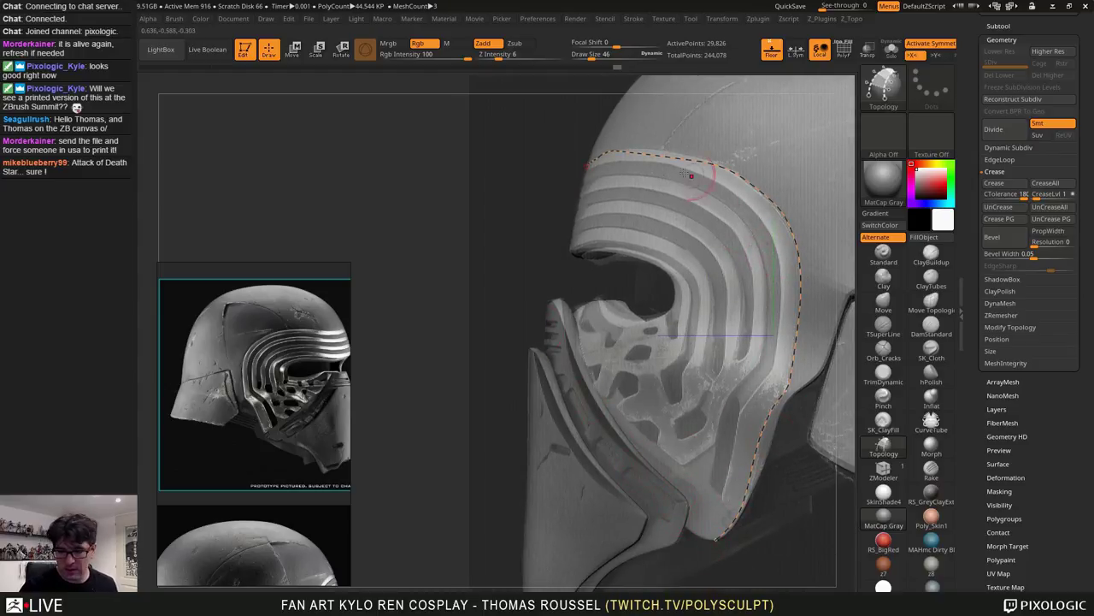
pyautogui.press('[')
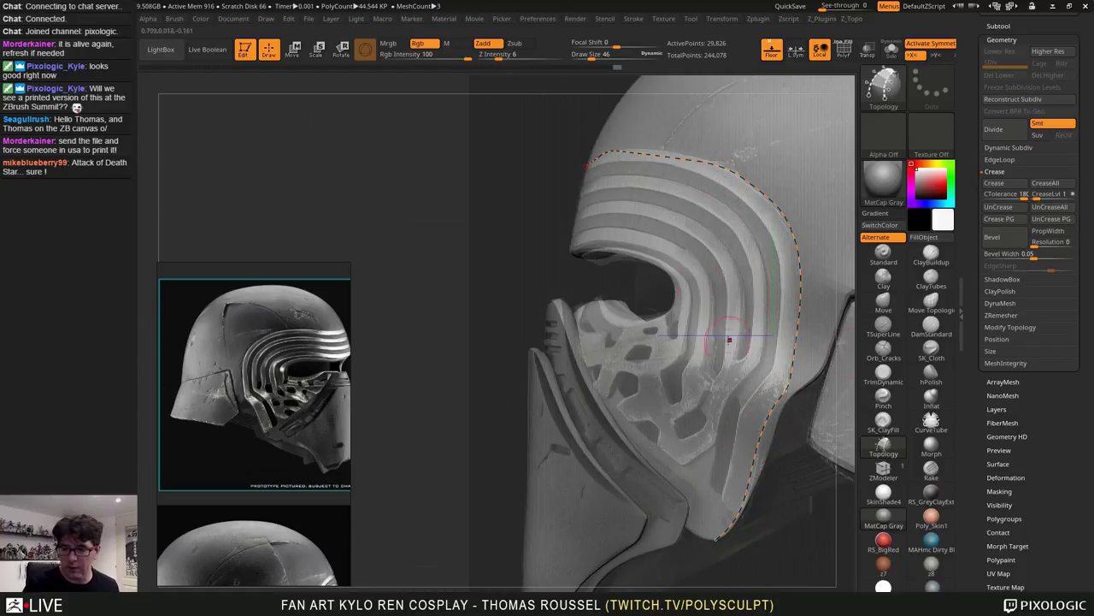
# Isolate the helmet shell and trace its lower edge with a topology curve from the centre line to the pointed cheek tip
pyautogui.moveTo(1086, 224); pyautogui.dragTo(1087, 333)
pyautogui.click(891, 51)
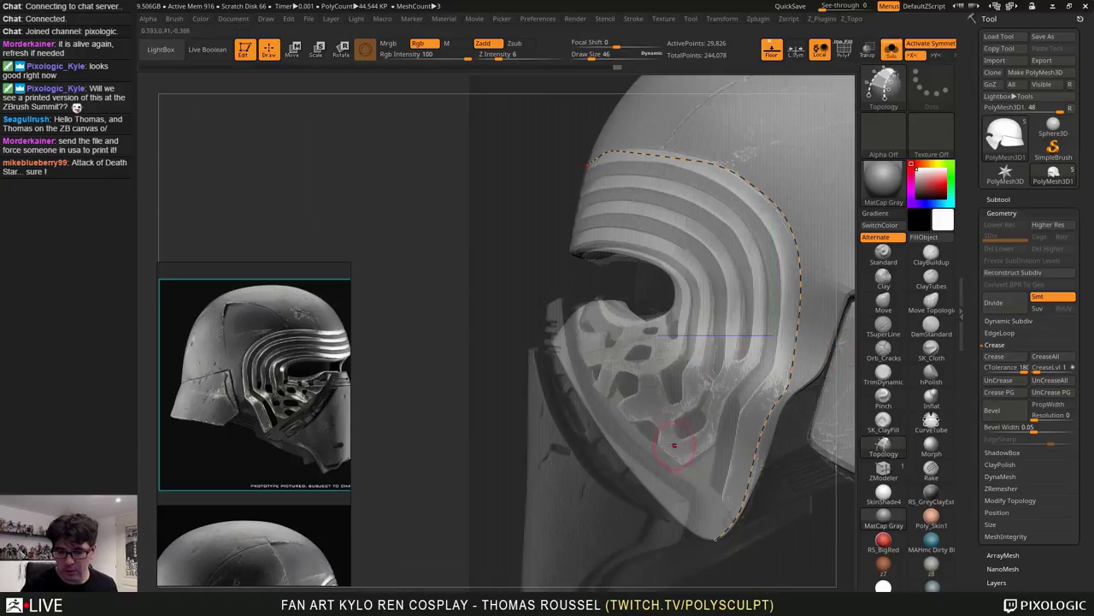
pyautogui.moveTo(672, 434)
pyautogui.mouseDown(button='right')
pyautogui.moveTo(648, 280)
pyautogui.moveTo(686, 339)
pyautogui.moveTo(656, 337)
pyautogui.moveTo(707, 325)
pyautogui.mouseUp(button='right')
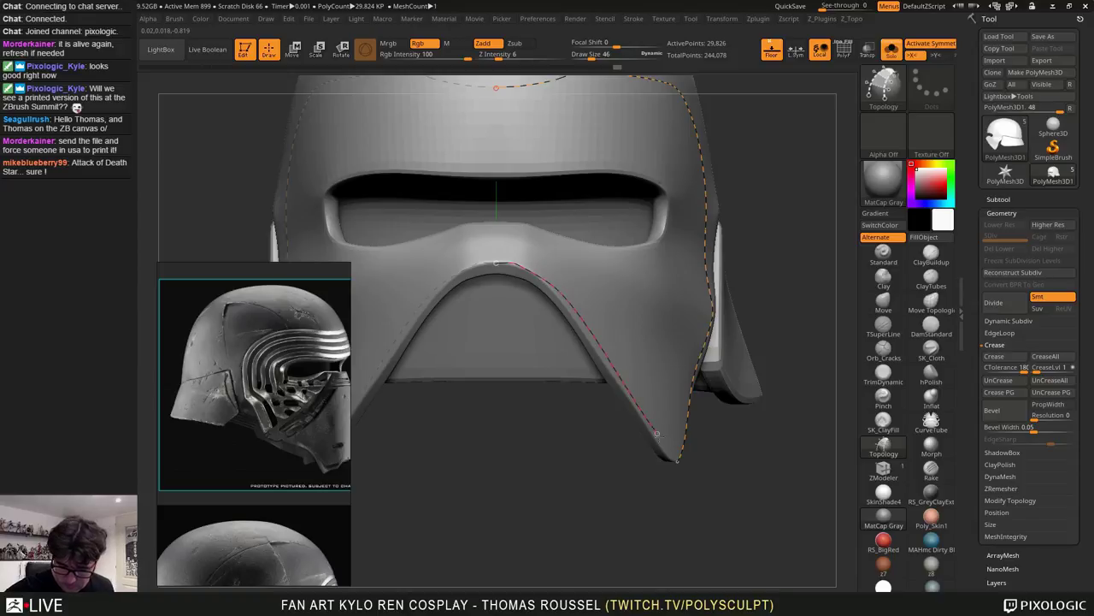
pyautogui.moveTo(674, 461); pyautogui.dragTo(681, 459)
pyautogui.moveTo(767, 475); pyautogui.dragTo(662, 513)
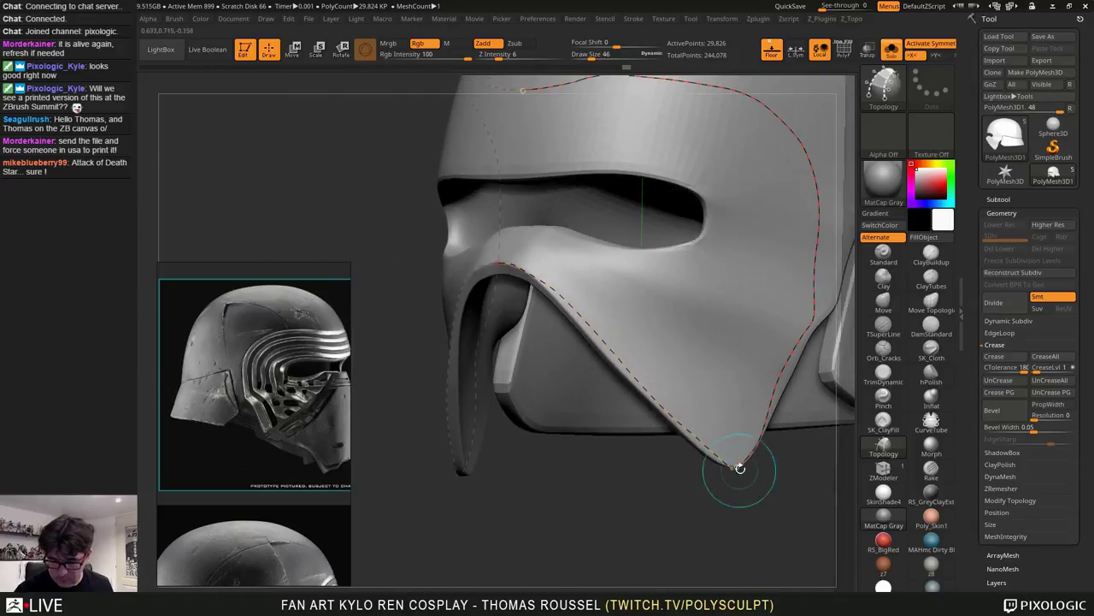
# Undo the latest lower-edge curve strokes and redraw the curve from the cheek tip up to the centre line
pyautogui.moveTo(732, 468); pyautogui.dragTo(744, 468)
pyautogui.hotkey('ctrl', 'z')
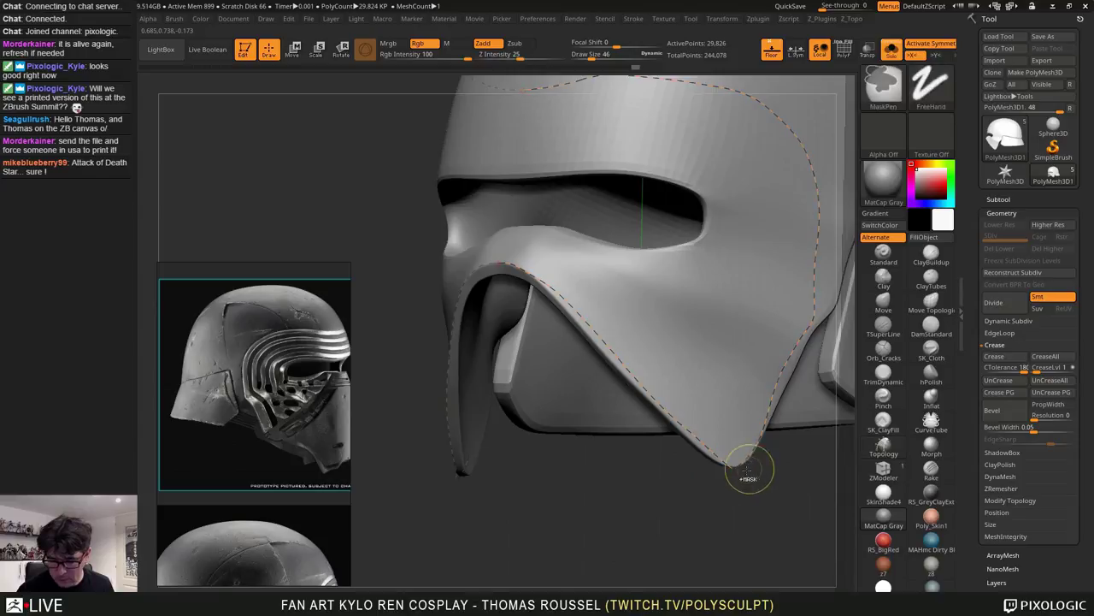
pyautogui.hotkey('ctrl', 'z')
pyautogui.moveTo(737, 466); pyautogui.dragTo(720, 460)
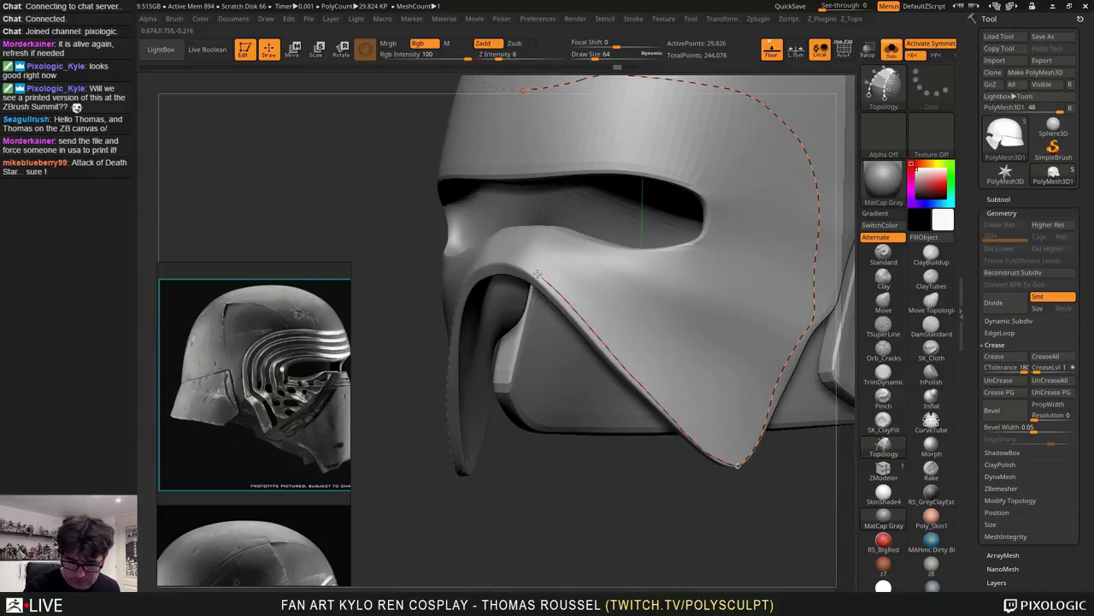
pyautogui.moveTo(499, 260); pyautogui.dragTo(501, 260)
# Trace the visor opening's rim from centre line to centre line and add two concentric curves between it and the outer boundary
pyautogui.keyDown('alt'); pyautogui.moveTo(665, 355); pyautogui.dragTo(707, 406, button='right'); pyautogui.keyUp('alt')
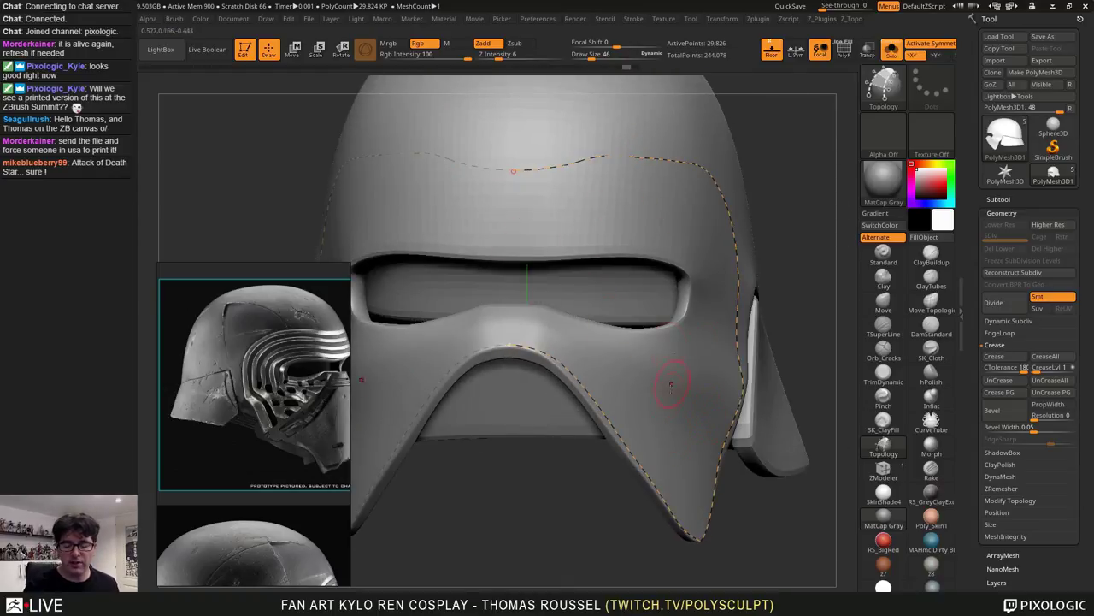
pyautogui.moveTo(614, 351); pyautogui.dragTo(560, 299, button='right')
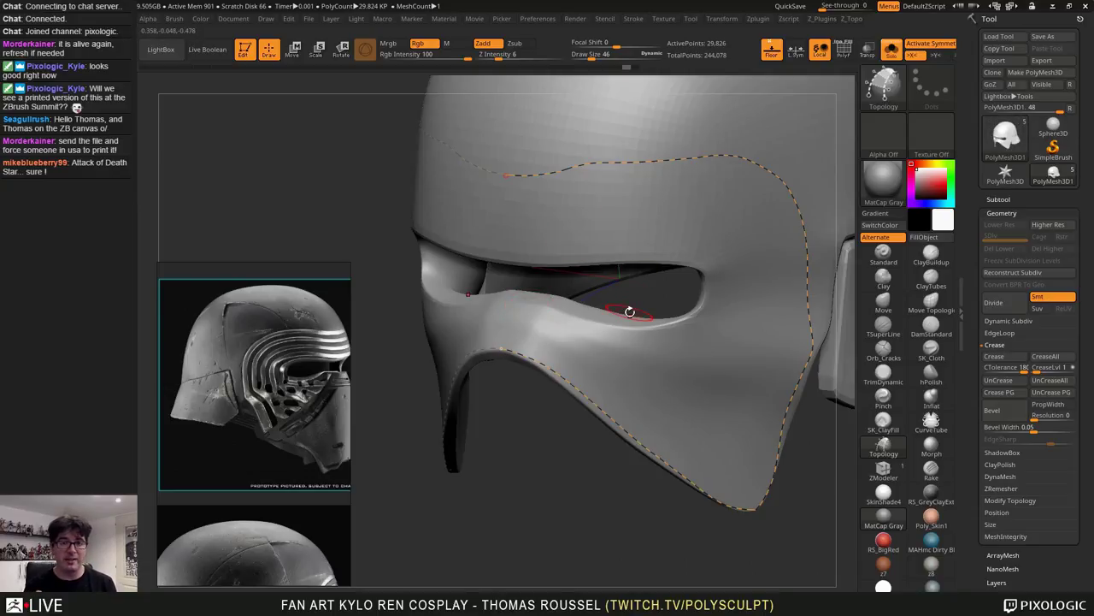
pyautogui.moveTo(629, 311); pyautogui.dragTo(641, 242, button='right')
pyautogui.keyDown('ctrl'); pyautogui.moveTo(527, 245); pyautogui.dragTo(530, 262, button='right'); pyautogui.keyUp('ctrl')
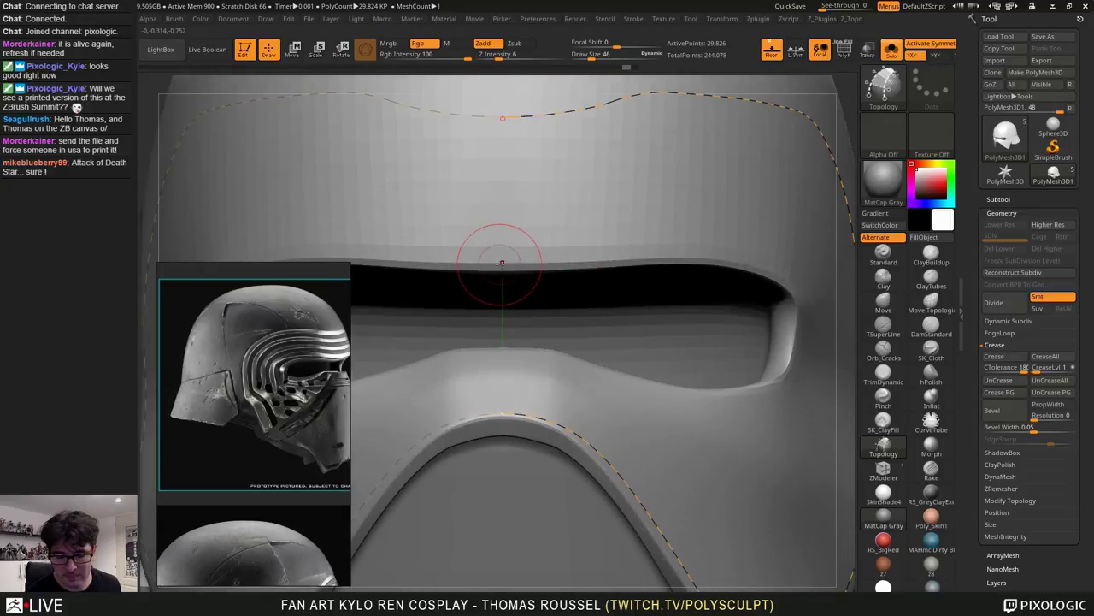
pyautogui.moveTo(502, 265); pyautogui.dragTo(510, 263)
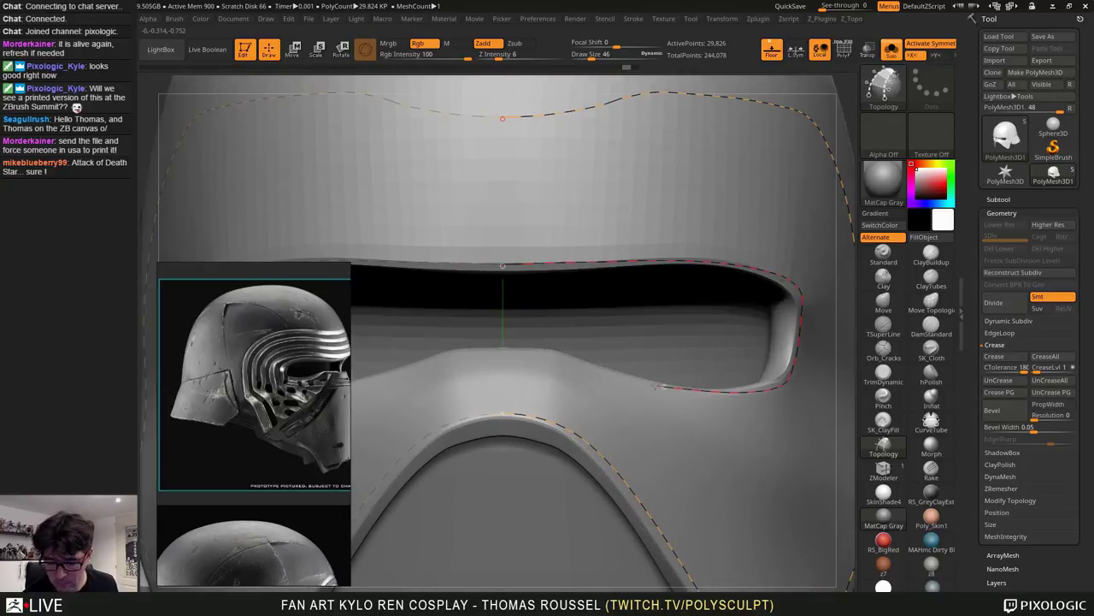
pyautogui.moveTo(506, 350); pyautogui.dragTo(504, 351)
pyautogui.moveTo(753, 395)
pyautogui.mouseDown(button='right')
pyautogui.moveTo(703, 420)
pyautogui.moveTo(746, 364)
pyautogui.moveTo(711, 381)
pyautogui.moveTo(655, 371)
pyautogui.mouseUp(button='right')
pyautogui.moveTo(662, 431)
pyautogui.keyDown('alt'); pyautogui.mouseDown(button='right')
pyautogui.moveTo(555, 428)
pyautogui.moveTo(654, 429)
pyautogui.mouseUp(button='right'); pyautogui.keyUp('alt')
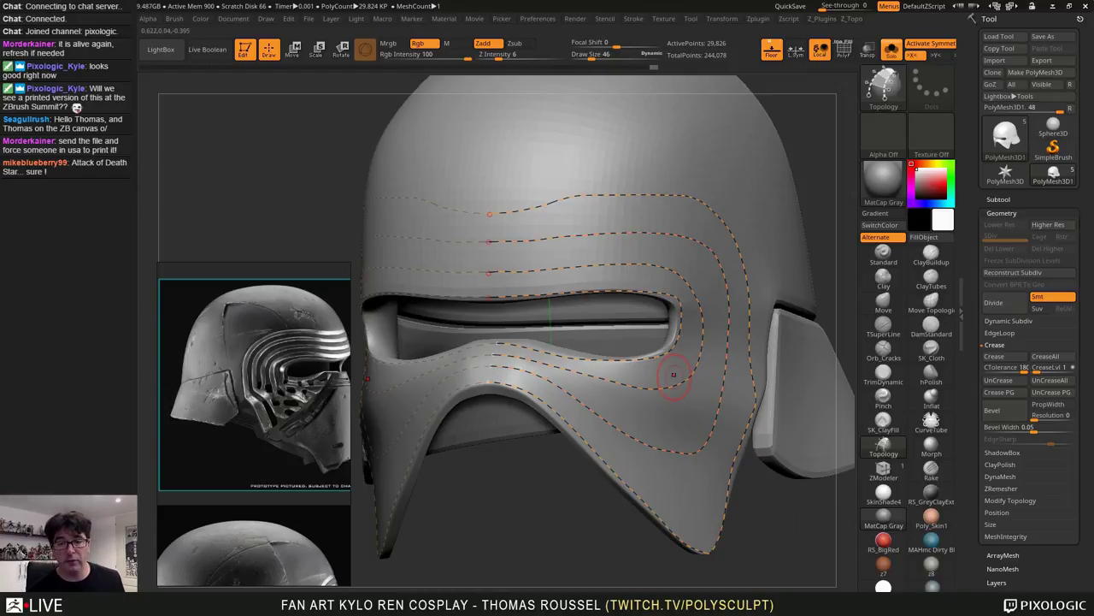
# Trace a curve along the visor opening's inner wall, from the upper centre line around the corner to the nose bridge
pyautogui.moveTo(542, 355)
pyautogui.keyDown('alt'); pyautogui.mouseDown(button='right')
pyautogui.moveTo(548, 428)
pyautogui.moveTo(695, 420)
pyautogui.moveTo(655, 387)
pyautogui.moveTo(657, 349)
pyautogui.moveTo(669, 341)
pyautogui.mouseUp(button='right'); pyautogui.keyUp('alt')
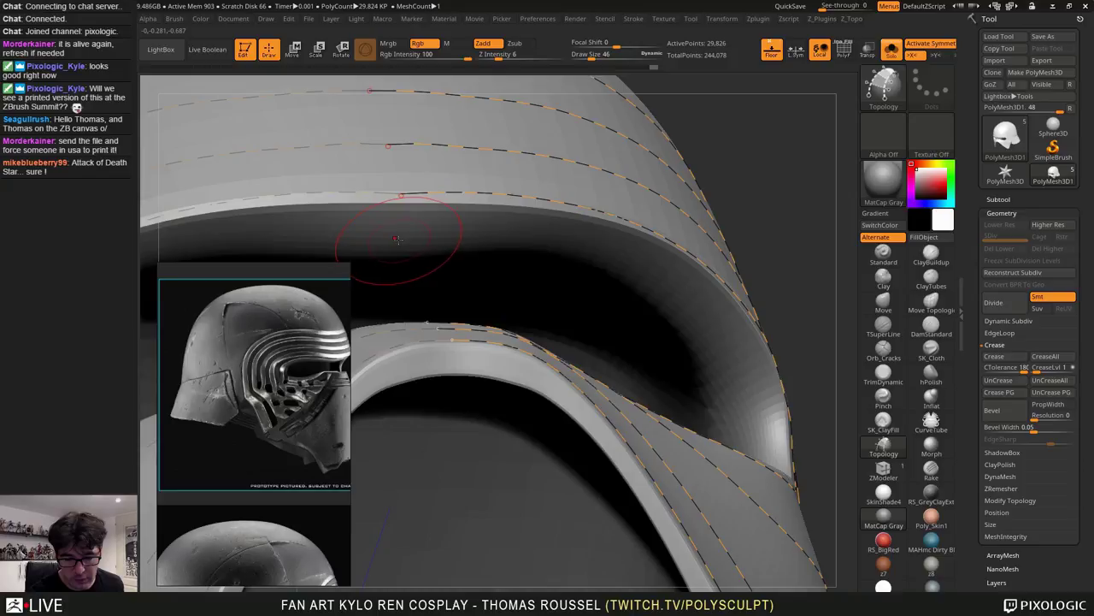
pyautogui.moveTo(395, 239); pyautogui.dragTo(436, 239)
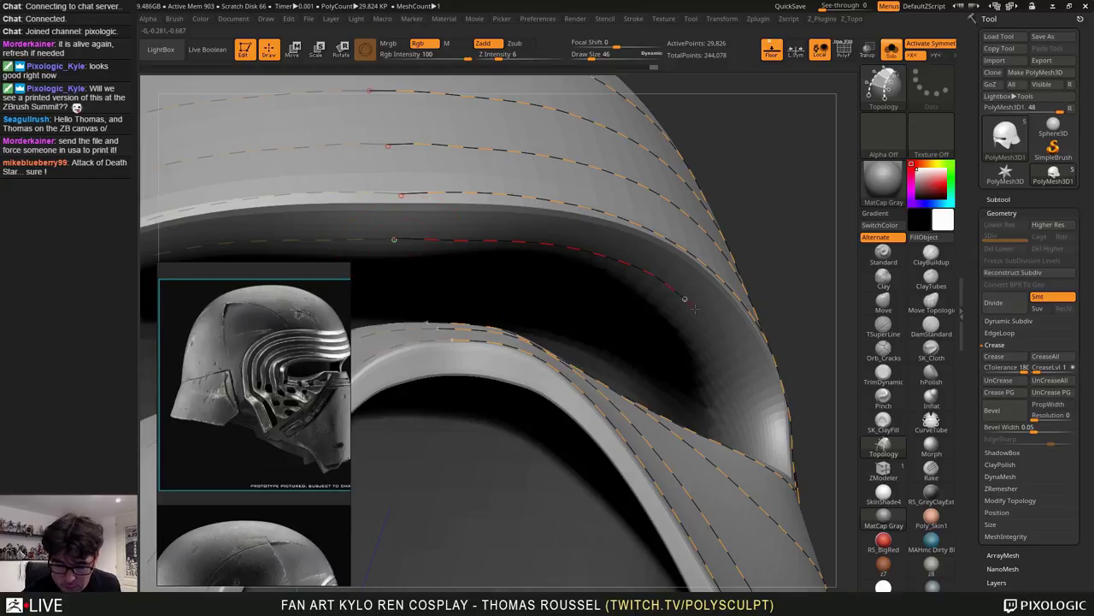
pyautogui.moveTo(740, 388); pyautogui.dragTo(749, 419)
pyautogui.moveTo(749, 419); pyautogui.dragTo(731, 466, button='right')
pyautogui.moveTo(748, 388); pyautogui.dragTo(745, 392)
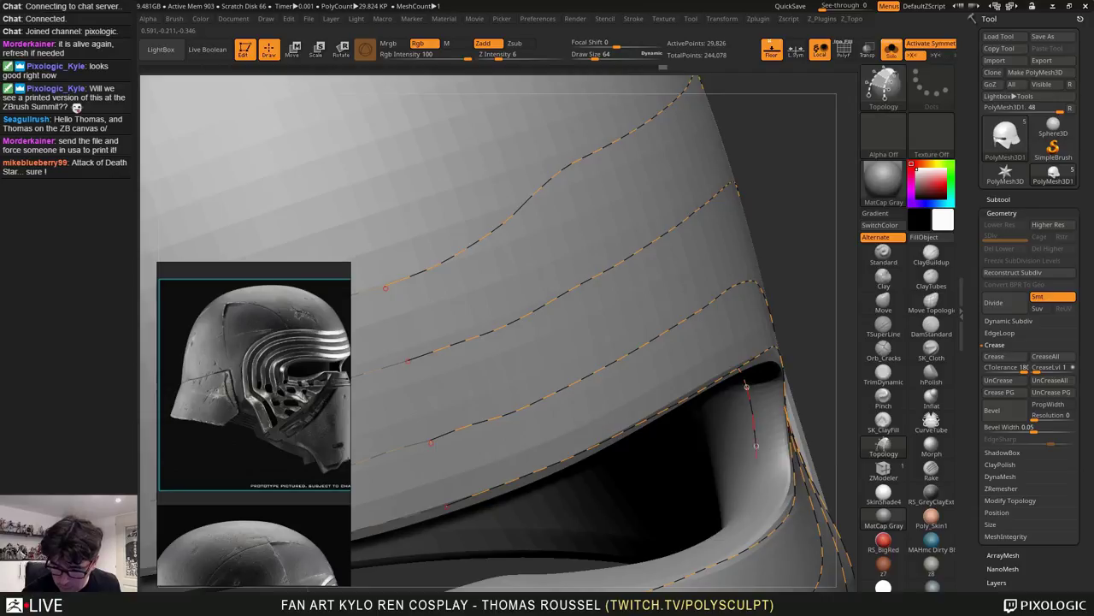
pyautogui.moveTo(497, 584); pyautogui.dragTo(675, 481, button='right')
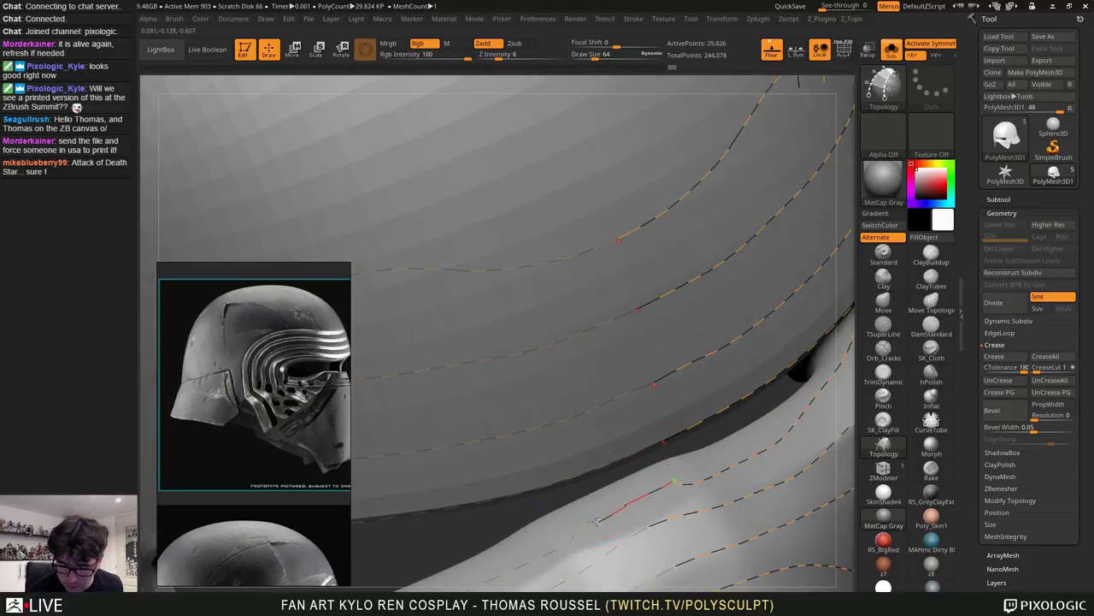
pyautogui.moveTo(597, 520); pyautogui.dragTo(599, 520)
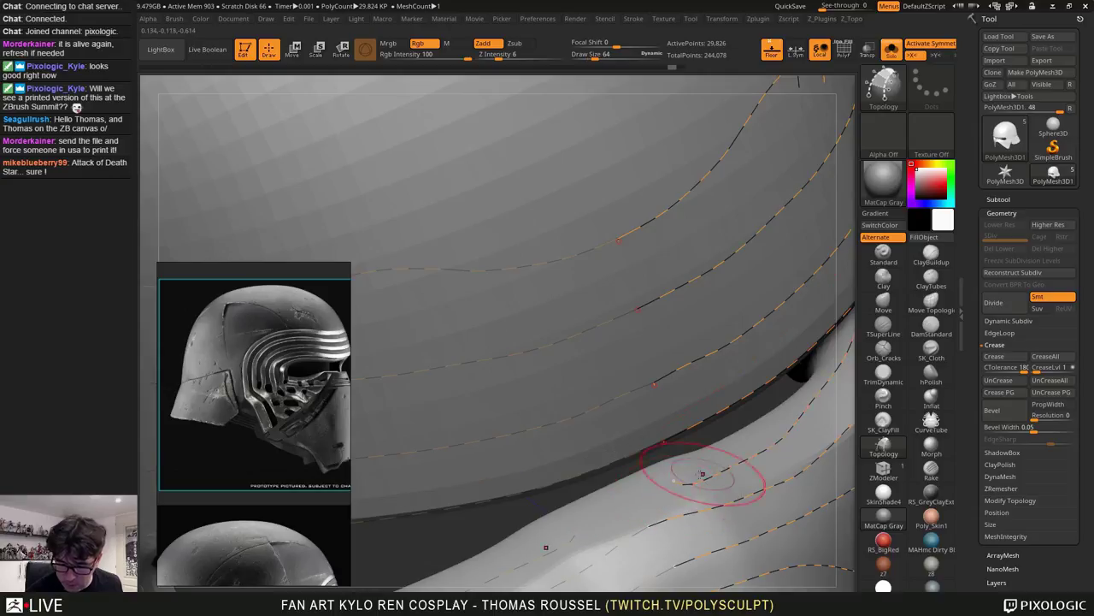
pyautogui.moveTo(693, 484); pyautogui.dragTo(611, 512)
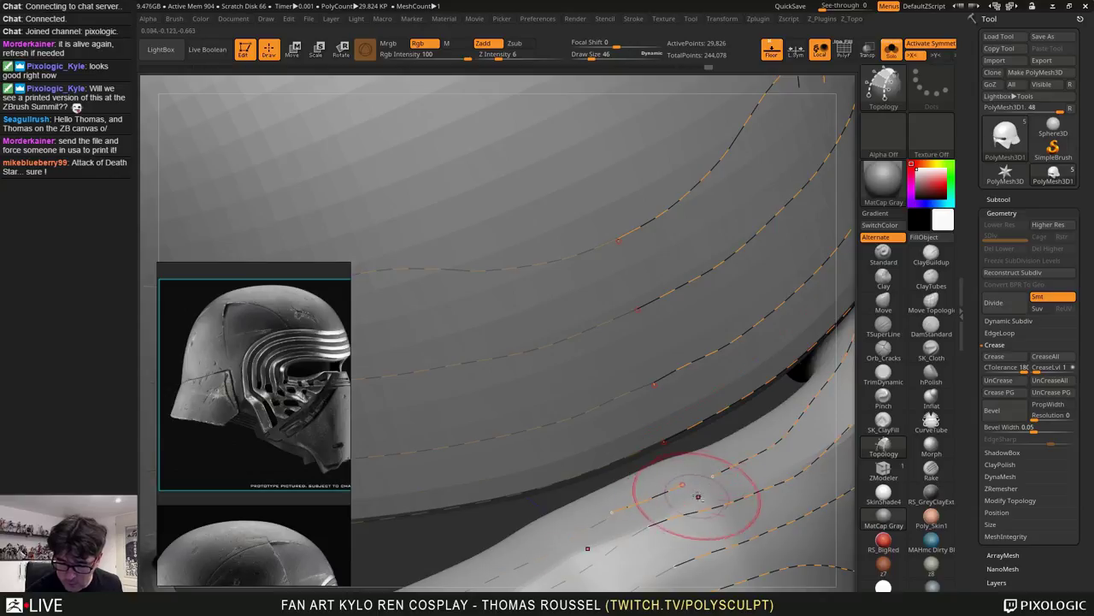
pyautogui.moveTo(687, 492); pyautogui.dragTo(760, 556, button='right')
pyautogui.keyDown('alt'); pyautogui.moveTo(711, 462); pyautogui.dragTo(713, 483); pyautogui.keyUp('alt')
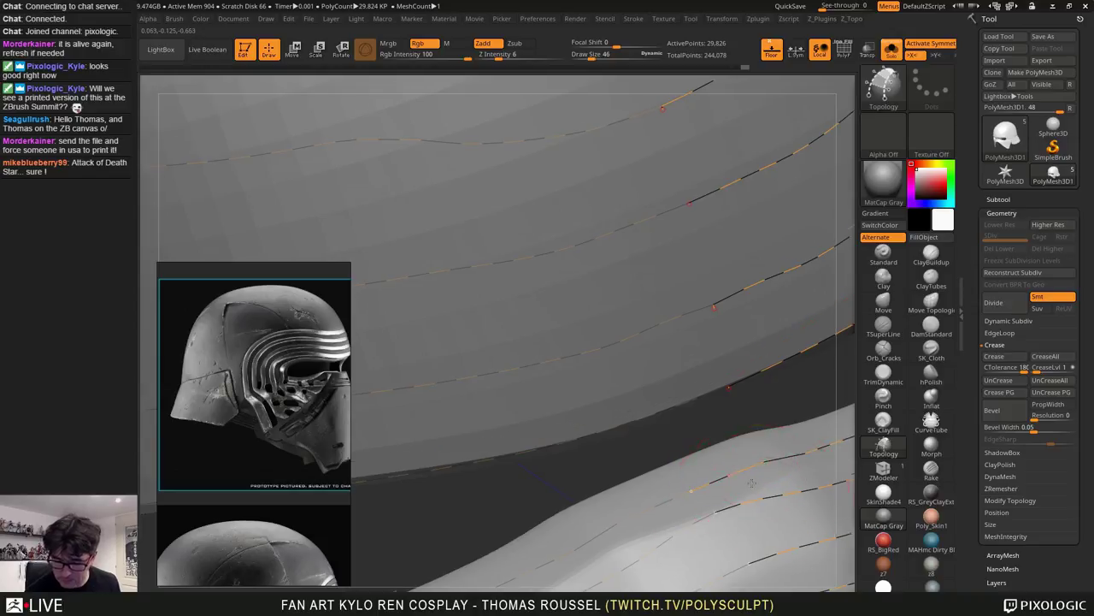
# Draw a curve along the forehead's centre line and two cross curves beside it, spanning the bands from inner wall to outer boundary
pyautogui.keyDown('ctrl'); pyautogui.moveTo(773, 539); pyautogui.dragTo(696, 318, button='right'); pyautogui.keyUp('ctrl')
pyautogui.keyDown('alt'); pyautogui.moveTo(517, 168); pyautogui.dragTo(608, 253, button='right'); pyautogui.keyUp('alt')
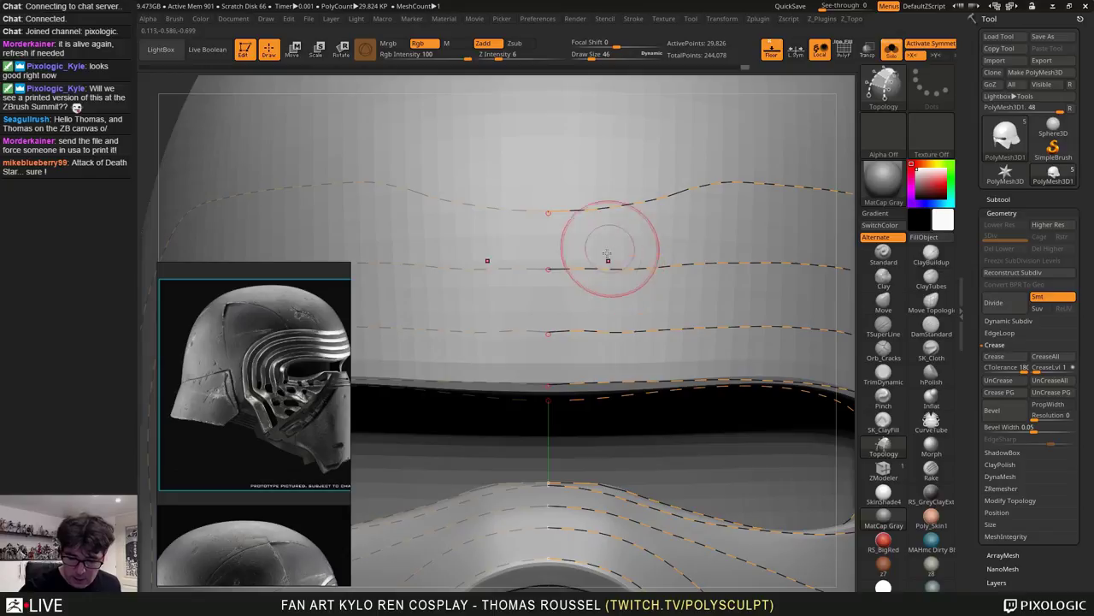
pyautogui.keyDown('ctrl'); pyautogui.moveTo(578, 360); pyautogui.dragTo(581, 329, button='right'); pyautogui.keyUp('ctrl')
pyautogui.moveTo(581, 329); pyautogui.dragTo(587, 296, button='right')
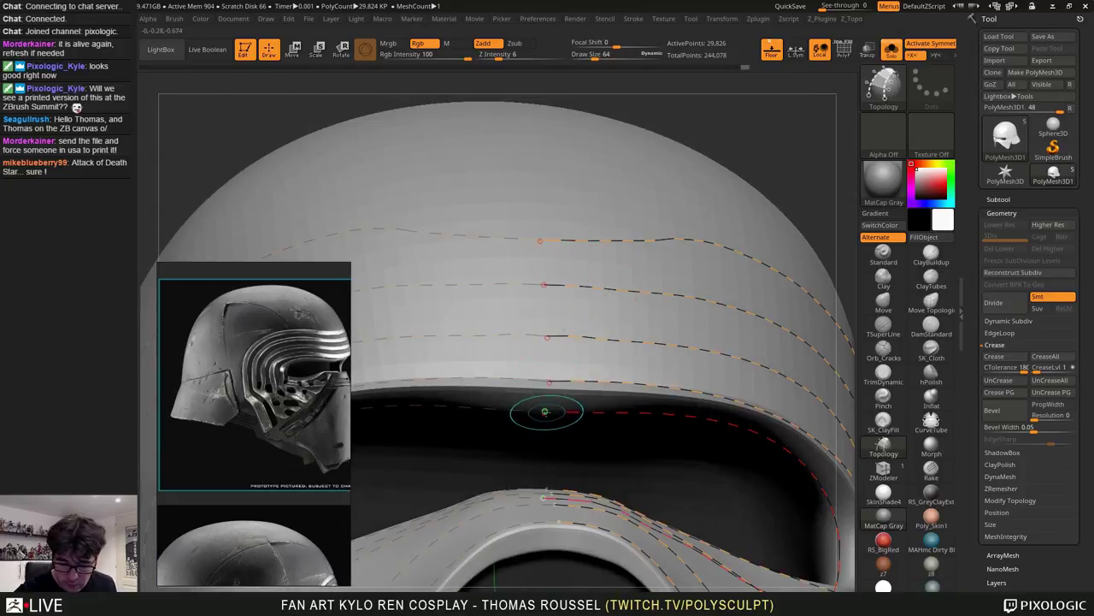
pyautogui.moveTo(545, 411); pyautogui.dragTo(551, 384)
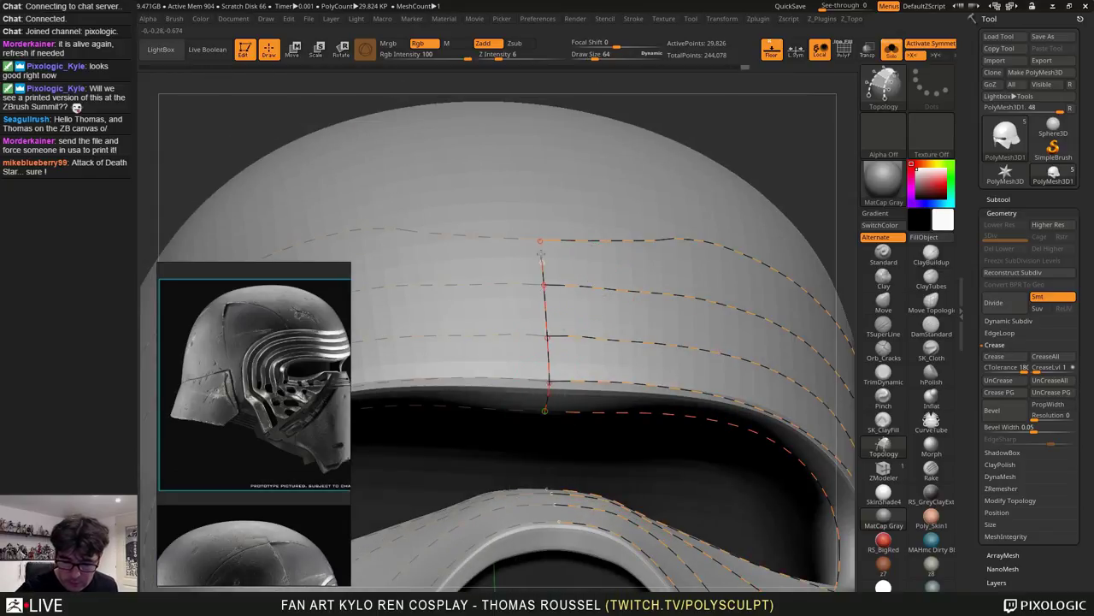
pyautogui.moveTo(541, 254); pyautogui.dragTo(539, 208)
pyautogui.moveTo(675, 242); pyautogui.dragTo(652, 279, button='right')
pyautogui.moveTo(583, 415); pyautogui.dragTo(607, 214)
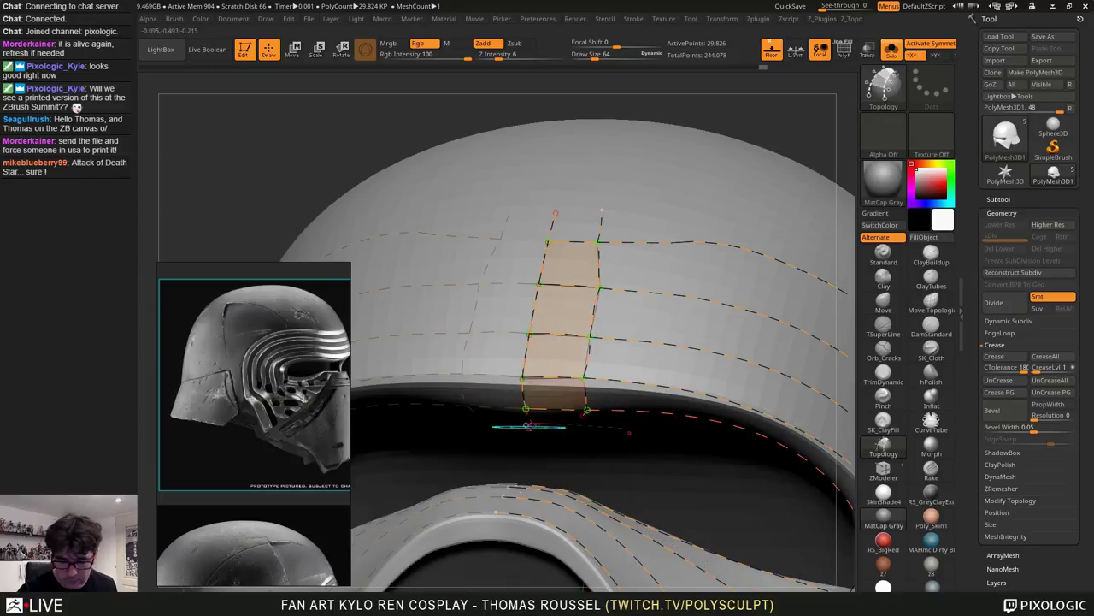
pyautogui.moveTo(637, 410); pyautogui.dragTo(663, 200)
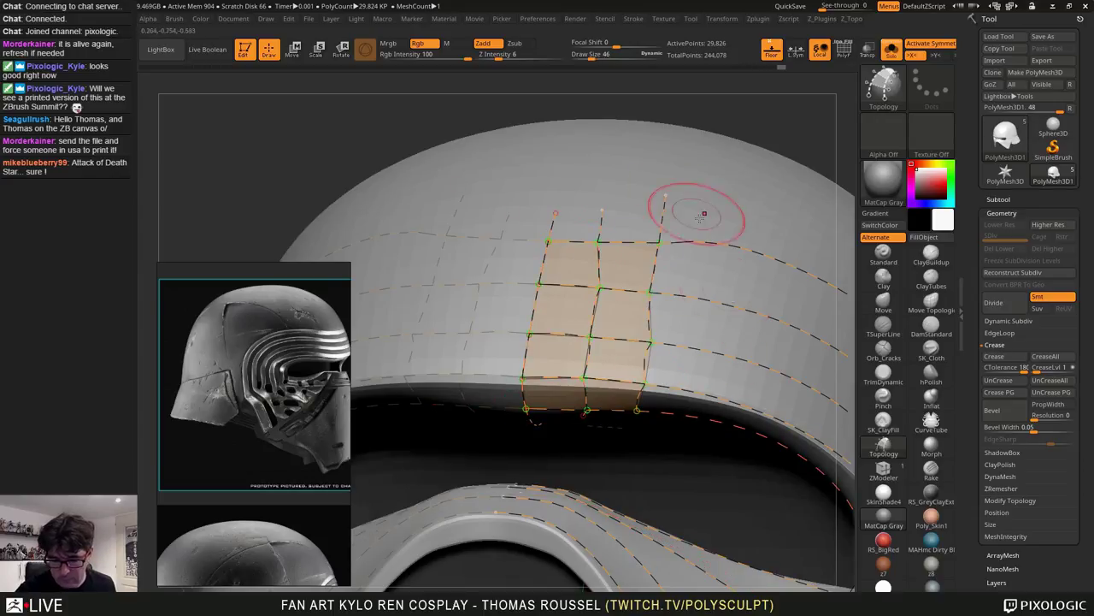
# Add four more cross curves over the brow bands, fanning outward toward the visor opening's outer corner
pyautogui.keyDown('alt'); pyautogui.moveTo(700, 219); pyautogui.dragTo(603, 179, button='right'); pyautogui.keyUp('alt')
pyautogui.moveTo(601, 378); pyautogui.dragTo(661, 171)
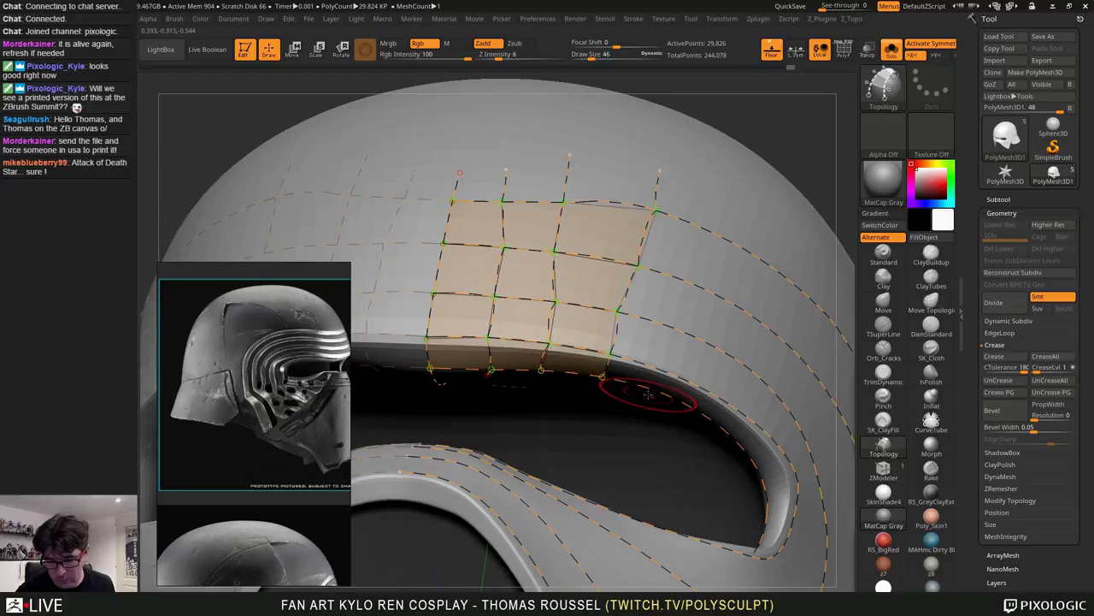
pyautogui.moveTo(737, 251); pyautogui.dragTo(753, 219)
pyautogui.keyDown('alt'); pyautogui.moveTo(763, 227); pyautogui.dragTo(657, 159, button='right'); pyautogui.keyUp('alt')
pyautogui.moveTo(582, 348); pyautogui.dragTo(708, 212)
pyautogui.moveTo(619, 382); pyautogui.dragTo(784, 260)
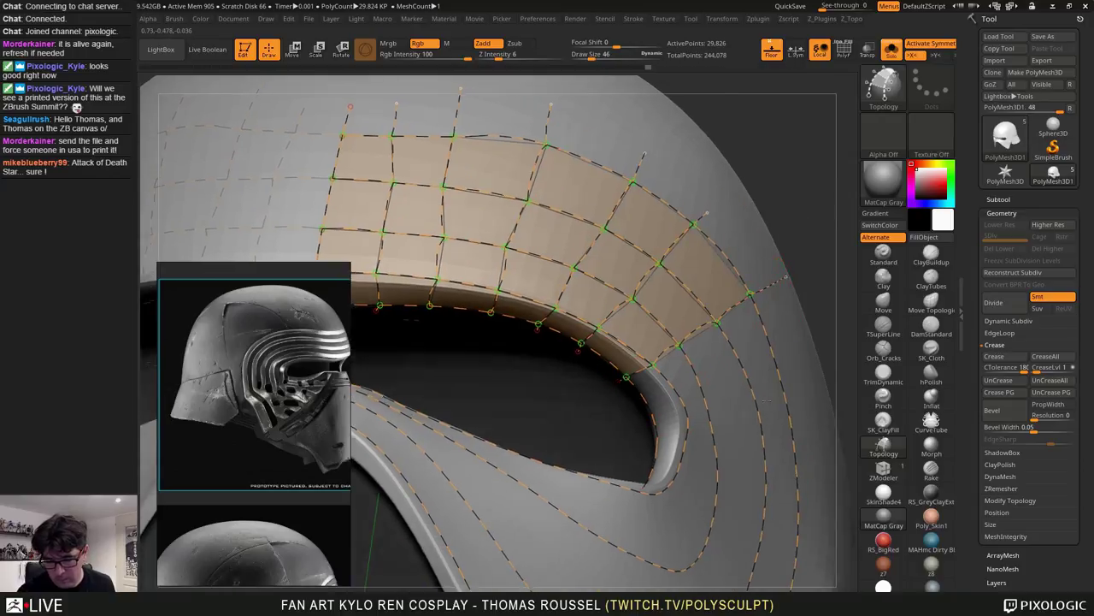
pyautogui.moveTo(753, 312); pyautogui.dragTo(698, 432, button='right')
pyautogui.moveTo(618, 479); pyautogui.dragTo(828, 384)
pyautogui.moveTo(776, 454)
pyautogui.keyDown('alt'); pyautogui.mouseDown(button='right')
pyautogui.moveTo(677, 337)
pyautogui.moveTo(667, 359)
pyautogui.moveTo(592, 324)
pyautogui.moveTo(537, 368)
pyautogui.moveTo(545, 352)
pyautogui.mouseUp(button='right'); pyautogui.keyUp('alt')
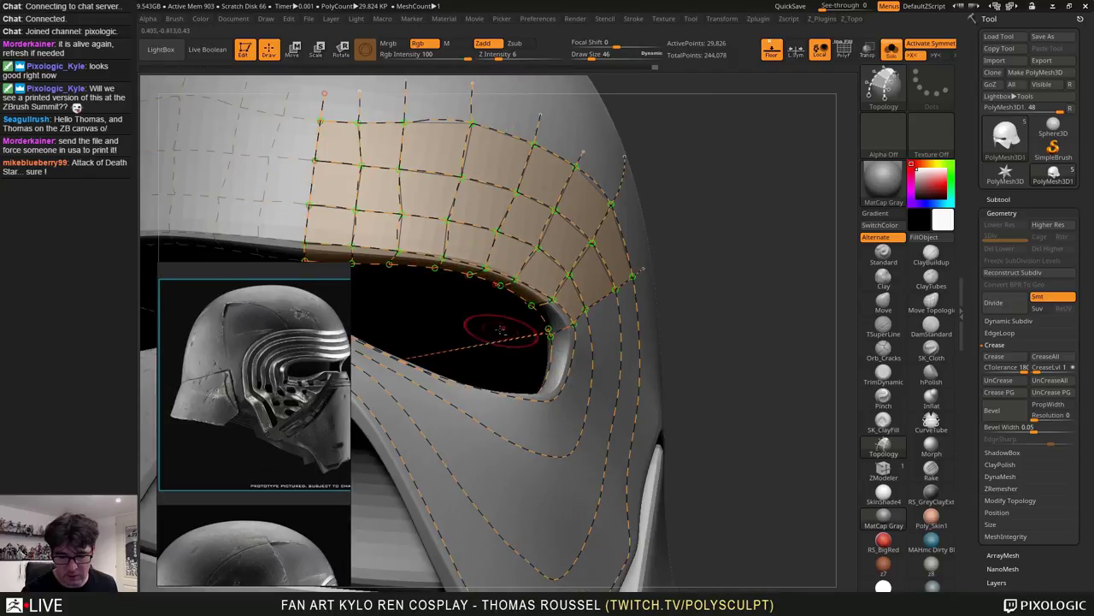
pyautogui.keyDown('ctrl'); pyautogui.click(501, 330); pyautogui.keyUp('ctrl')
pyautogui.moveTo(555, 360)
pyautogui.mouseDown(button='right')
pyautogui.moveTo(585, 374)
pyautogui.moveTo(541, 385)
pyautogui.moveTo(575, 391)
pyautogui.moveTo(587, 362)
pyautogui.moveTo(648, 319)
pyautogui.mouseUp(button='right')
pyautogui.hotkey('ctrl', 'z')
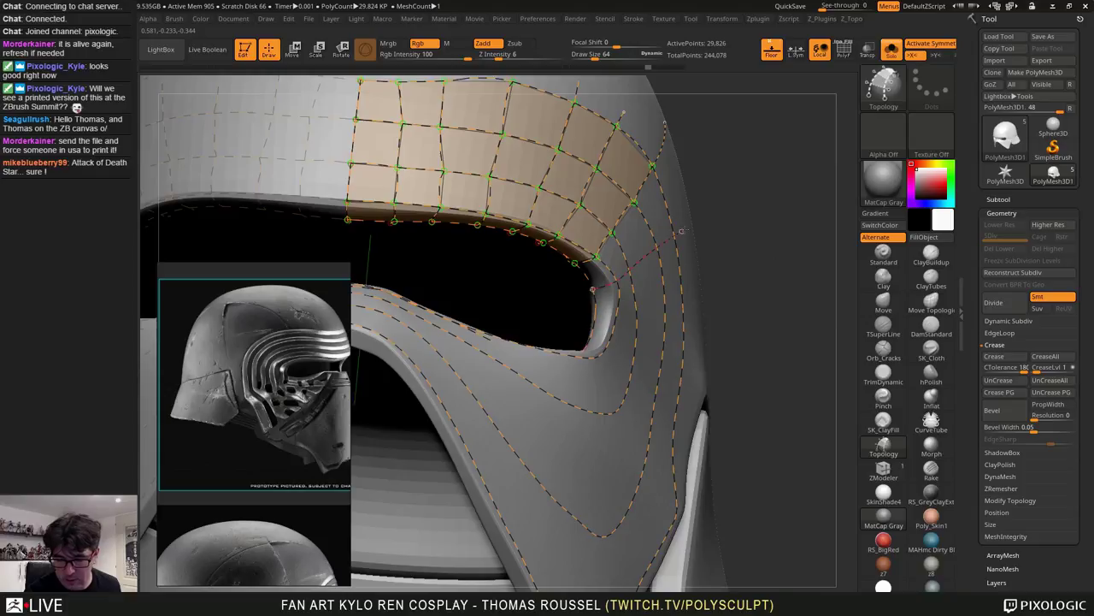
# Draw cross curves over the bands around the visor opening's outer corner, undoing and redrawing the lower ones
pyautogui.moveTo(682, 230); pyautogui.dragTo(693, 224)
pyautogui.moveTo(683, 307); pyautogui.dragTo(706, 310)
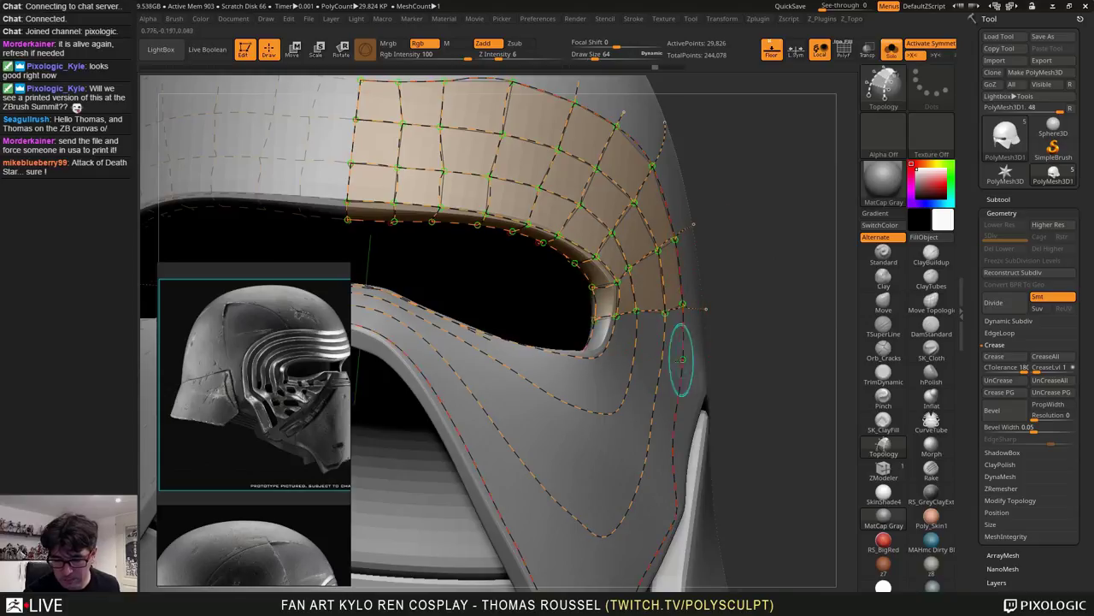
pyautogui.moveTo(682, 362); pyautogui.dragTo(656, 397, button='right')
pyautogui.moveTo(675, 397); pyautogui.dragTo(696, 398)
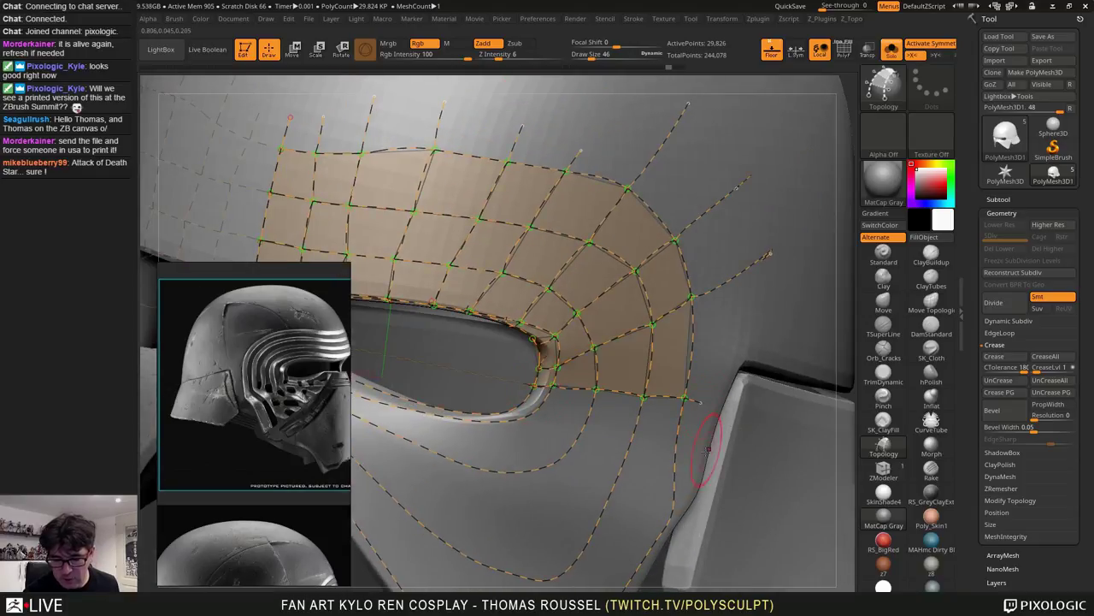
pyautogui.moveTo(617, 453)
pyautogui.mouseDown(button='right')
pyautogui.moveTo(662, 472)
pyautogui.moveTo(591, 416)
pyautogui.moveTo(601, 424)
pyautogui.moveTo(621, 406)
pyautogui.moveTo(599, 376)
pyautogui.mouseUp(button='right')
pyautogui.hotkey('ctrl', 'z')
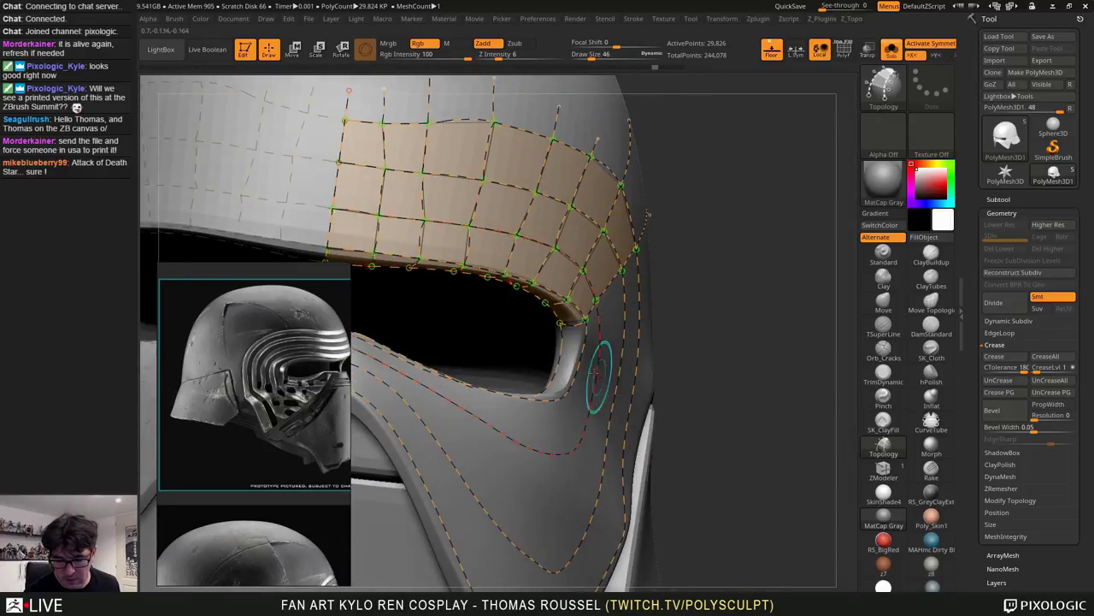
pyautogui.moveTo(673, 364)
pyautogui.mouseDown(button='right')
pyautogui.moveTo(612, 376)
pyautogui.moveTo(619, 392)
pyautogui.mouseUp(button='right')
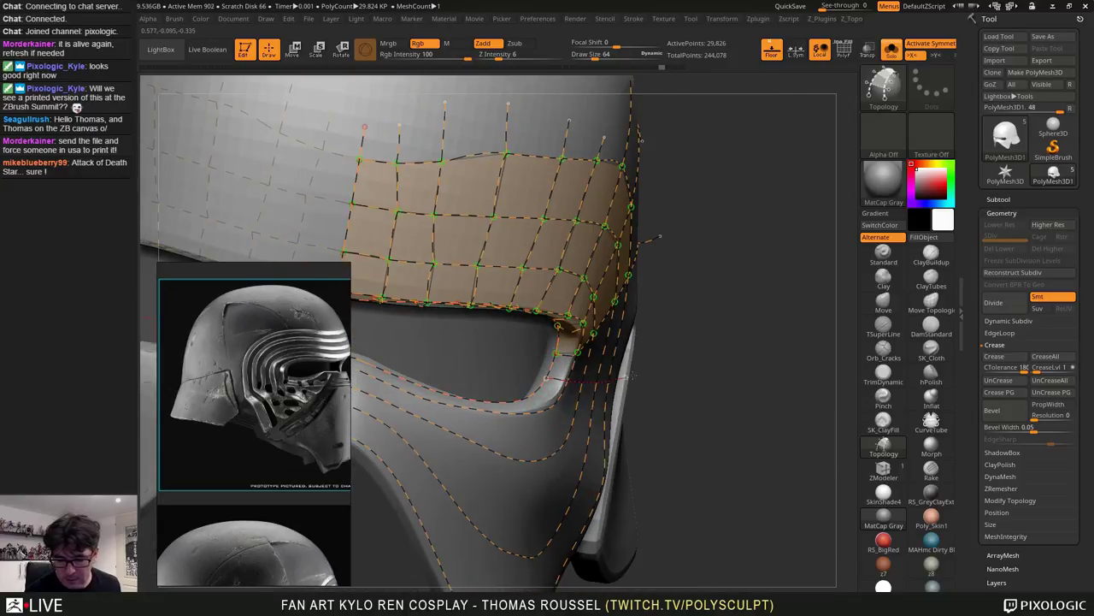
pyautogui.moveTo(631, 376); pyautogui.dragTo(637, 377)
pyautogui.moveTo(638, 376)
pyautogui.mouseDown(button='right')
pyautogui.moveTo(581, 380)
pyautogui.moveTo(659, 434)
pyautogui.moveTo(646, 399)
pyautogui.mouseUp(button='right')
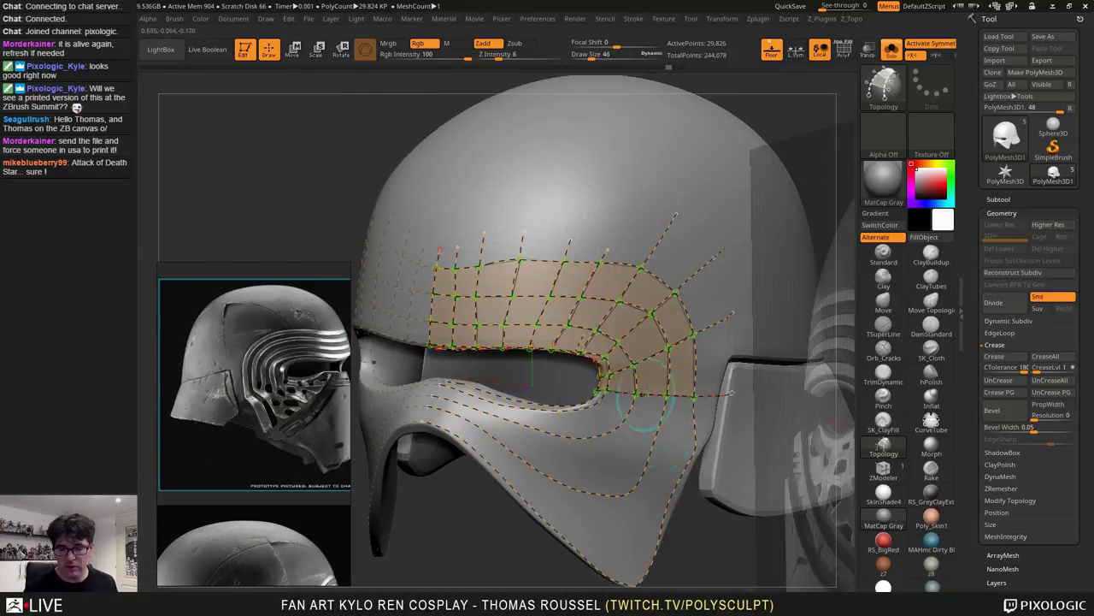
# Fan further cross curves from the opening's lower corner across the cheek, ending with one through the pointed cheek tip
pyautogui.moveTo(621, 466)
pyautogui.keyDown('alt'); pyautogui.mouseDown(button='right')
pyautogui.moveTo(628, 402)
pyautogui.moveTo(635, 421)
pyautogui.moveTo(593, 343)
pyautogui.mouseUp(button='right'); pyautogui.keyUp('alt')
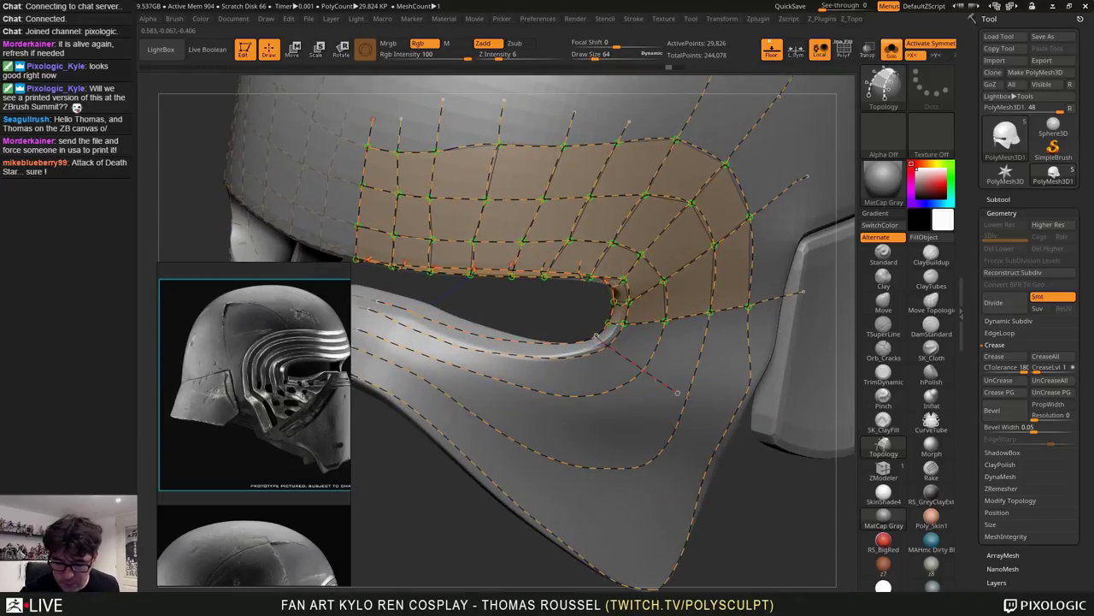
pyautogui.moveTo(678, 392); pyautogui.dragTo(743, 448)
pyautogui.moveTo(740, 444)
pyautogui.mouseDown(button='right')
pyautogui.moveTo(813, 427)
pyautogui.moveTo(769, 419)
pyautogui.mouseUp(button='right')
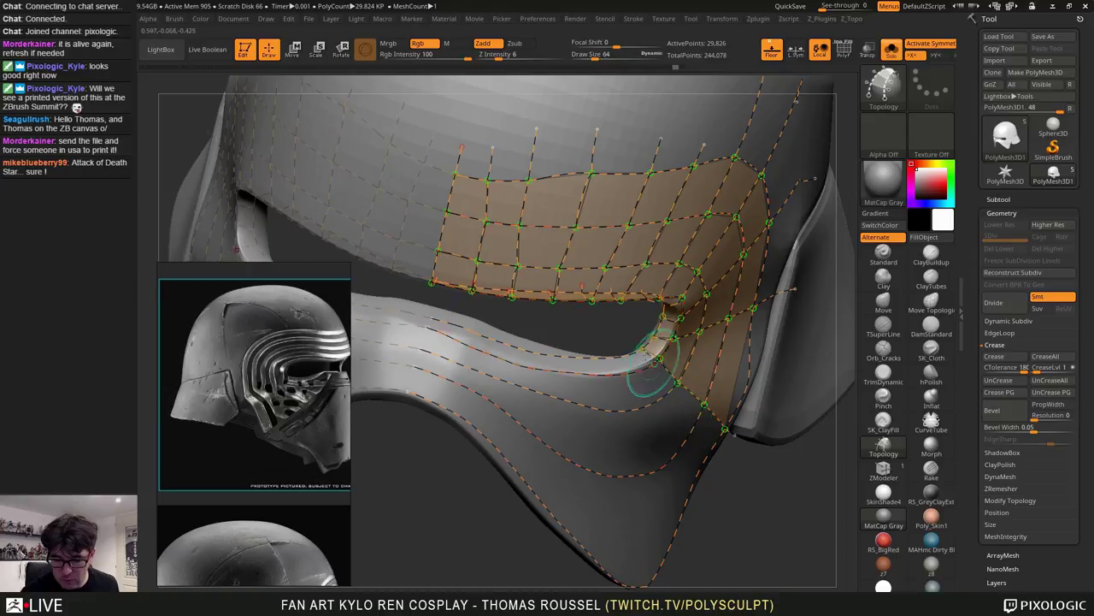
pyautogui.moveTo(614, 352); pyautogui.dragTo(716, 513)
pyautogui.moveTo(717, 513)
pyautogui.mouseDown(button='right')
pyautogui.moveTo(673, 504)
pyautogui.moveTo(671, 418)
pyautogui.mouseUp(button='right')
pyautogui.moveTo(710, 490); pyautogui.dragTo(750, 550)
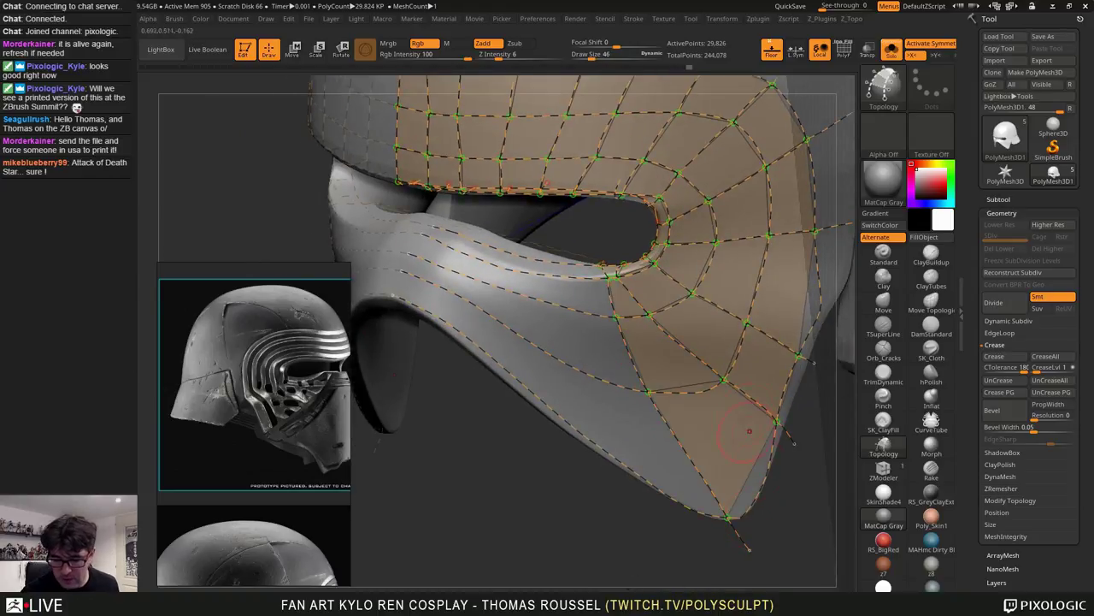
# Add two cross curves from below the visor opening to the shell's lower edge, working from the cheek toward the nose
pyautogui.moveTo(588, 492); pyautogui.dragTo(587, 495)
pyautogui.moveTo(587, 495); pyautogui.dragTo(581, 530, button='right')
pyautogui.moveTo(528, 407); pyautogui.dragTo(522, 423)
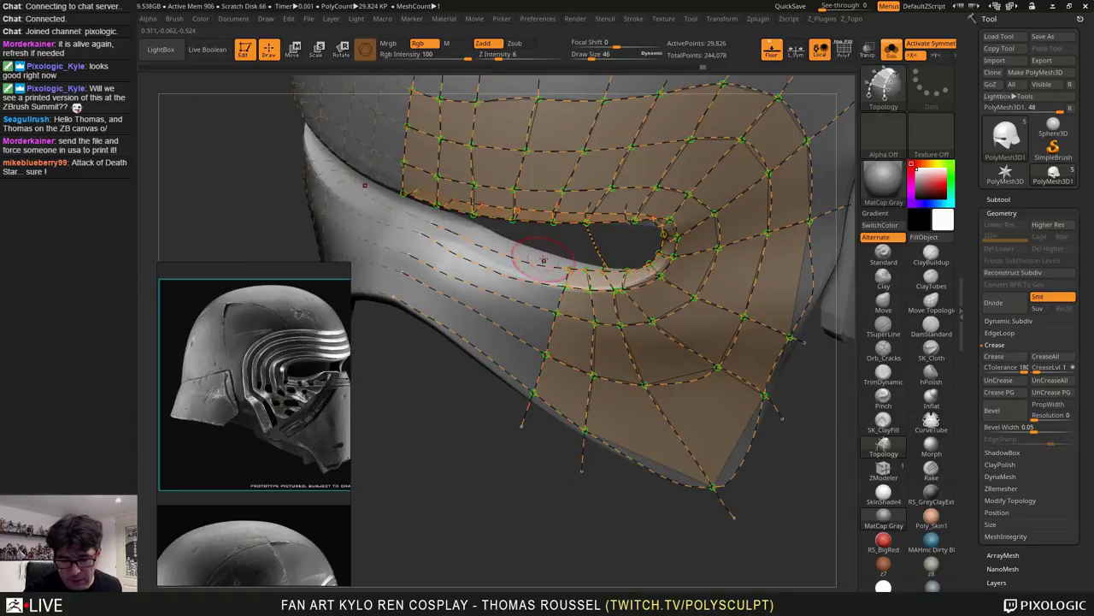
# Draw further cross curves from below the visor opening to the shell's lower edge, continuing toward the nose bridge
pyautogui.moveTo(542, 260); pyautogui.dragTo(478, 392)
pyautogui.moveTo(488, 297); pyautogui.dragTo(440, 370)
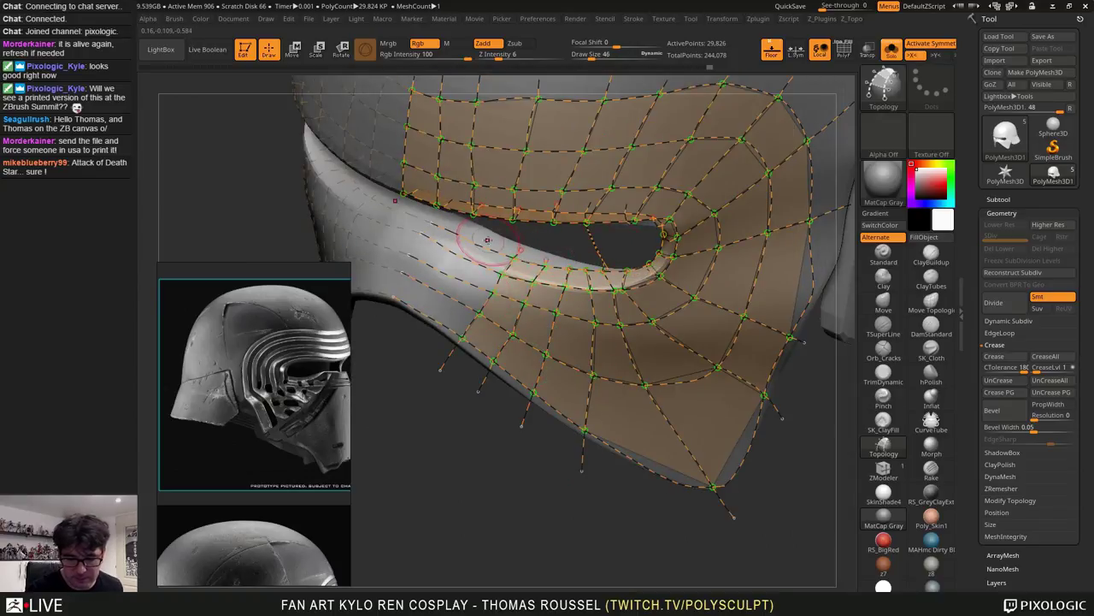
pyautogui.moveTo(494, 236); pyautogui.dragTo(415, 338)
pyautogui.keyDown('alt'); pyautogui.moveTo(435, 319); pyautogui.dragTo(599, 309, button='right'); pyautogui.keyUp('alt')
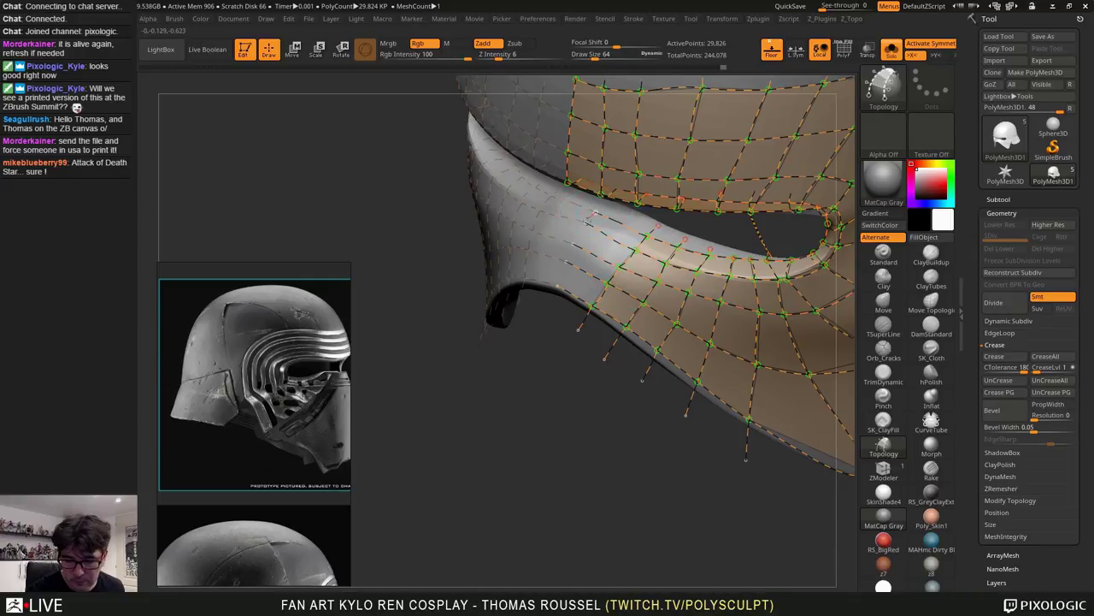
pyautogui.moveTo(644, 417); pyautogui.dragTo(657, 416)
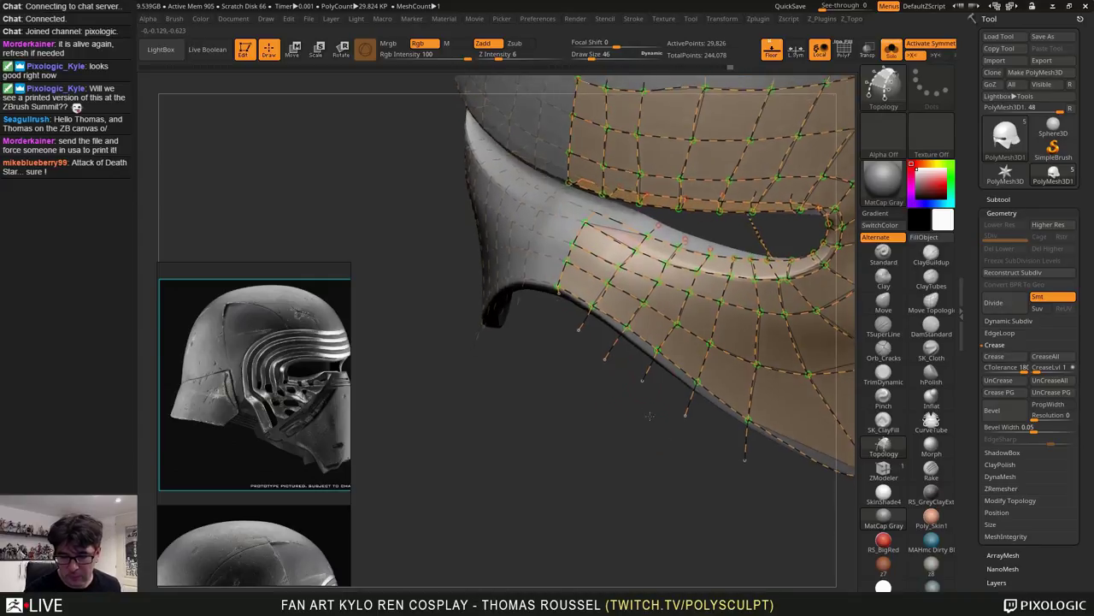
# Preview the mesh and undo it, then add a radial curve from the opening's lower corner across the cheek to the shell's outer edge
pyautogui.moveTo(647, 212)
pyautogui.keyDown('ctrl'); pyautogui.mouseDown(button='right')
pyautogui.moveTo(643, 283)
pyautogui.moveTo(547, 359)
pyautogui.moveTo(666, 387)
pyautogui.moveTo(769, 381)
pyautogui.moveTo(517, 389)
pyautogui.moveTo(505, 453)
pyautogui.moveTo(547, 466)
pyautogui.moveTo(727, 466)
pyautogui.mouseUp(button='right'); pyautogui.keyUp('ctrl')
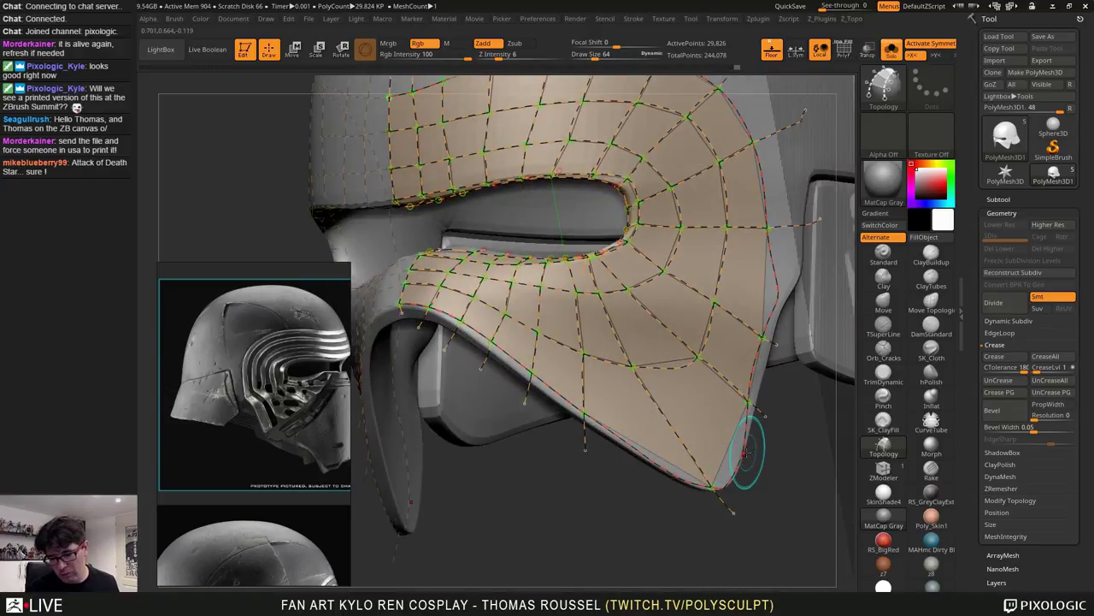
pyautogui.keyDown('alt'); pyautogui.moveTo(609, 259); pyautogui.dragTo(572, 242, button='right'); pyautogui.keyUp('alt')
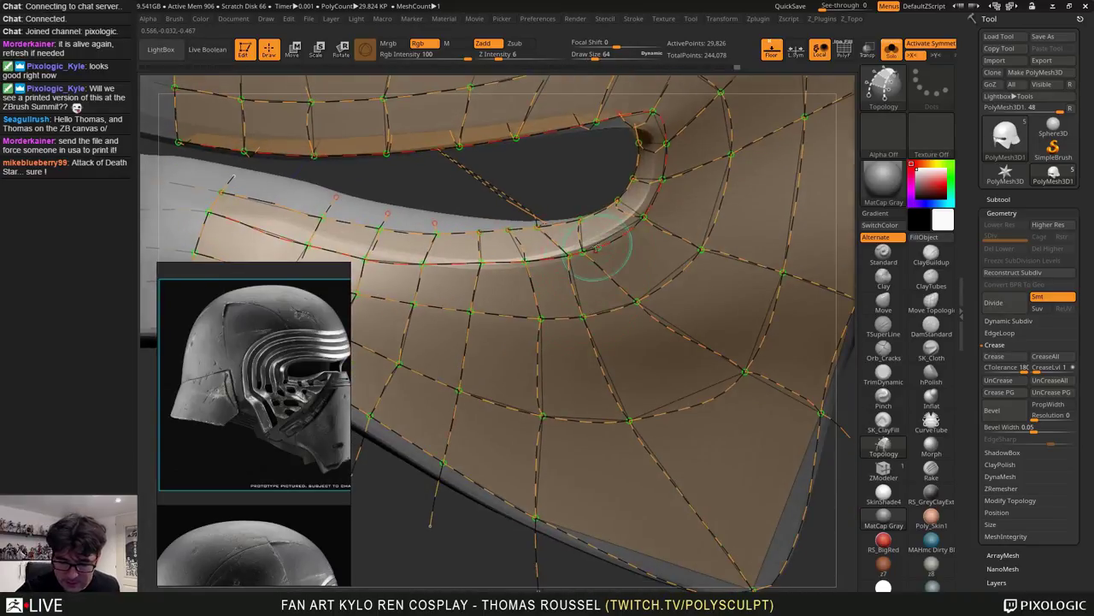
pyautogui.click(601, 260)
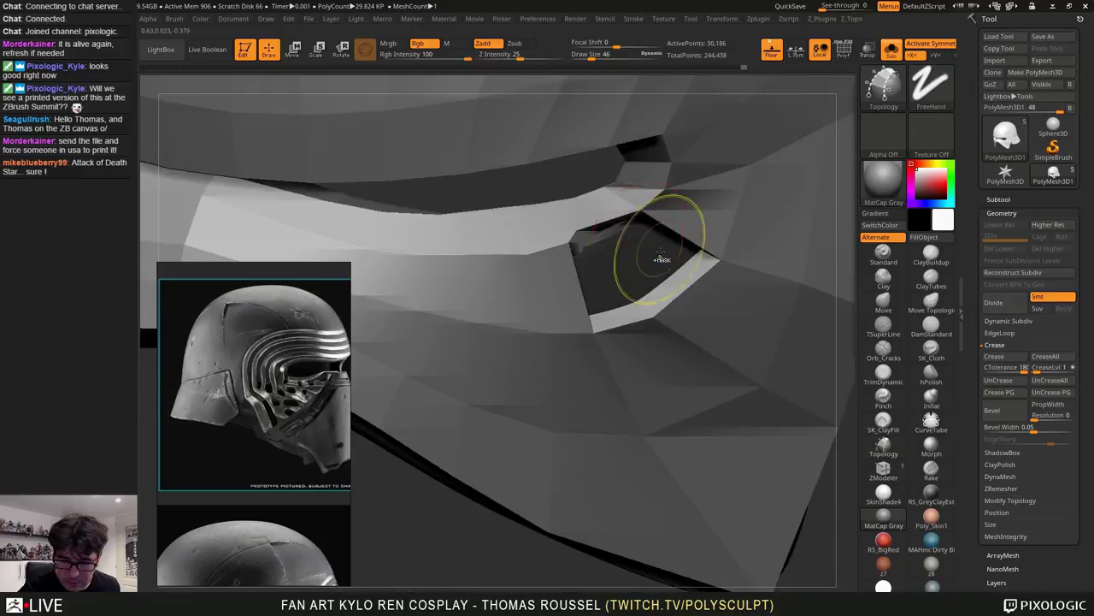
pyautogui.hotkey('ctrl', 'z')
pyautogui.hotkey('ctrl', 'z')
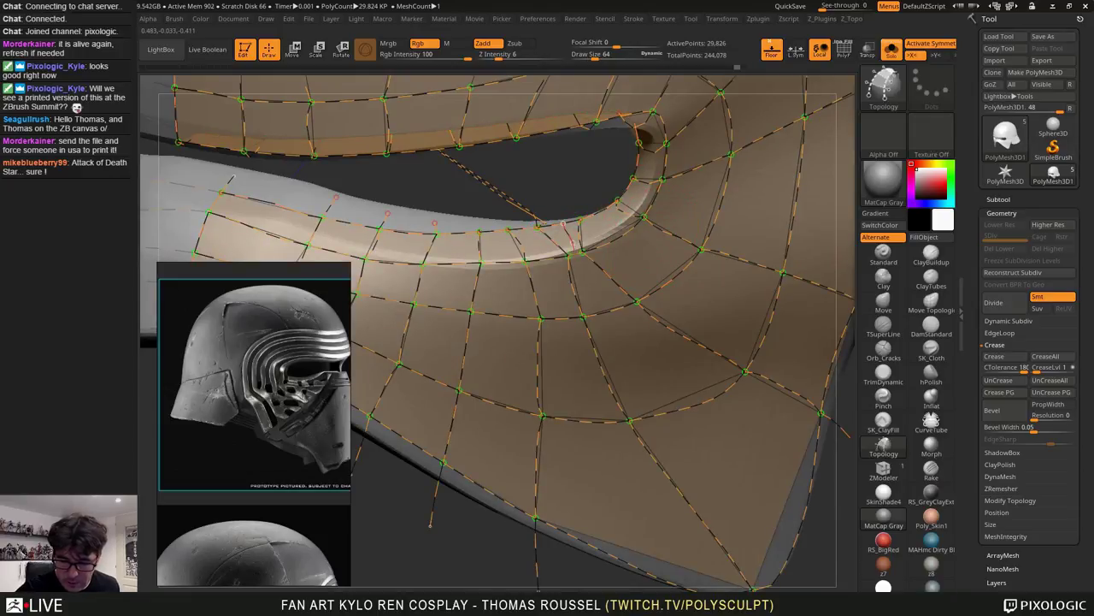
pyautogui.moveTo(681, 393); pyautogui.dragTo(843, 535)
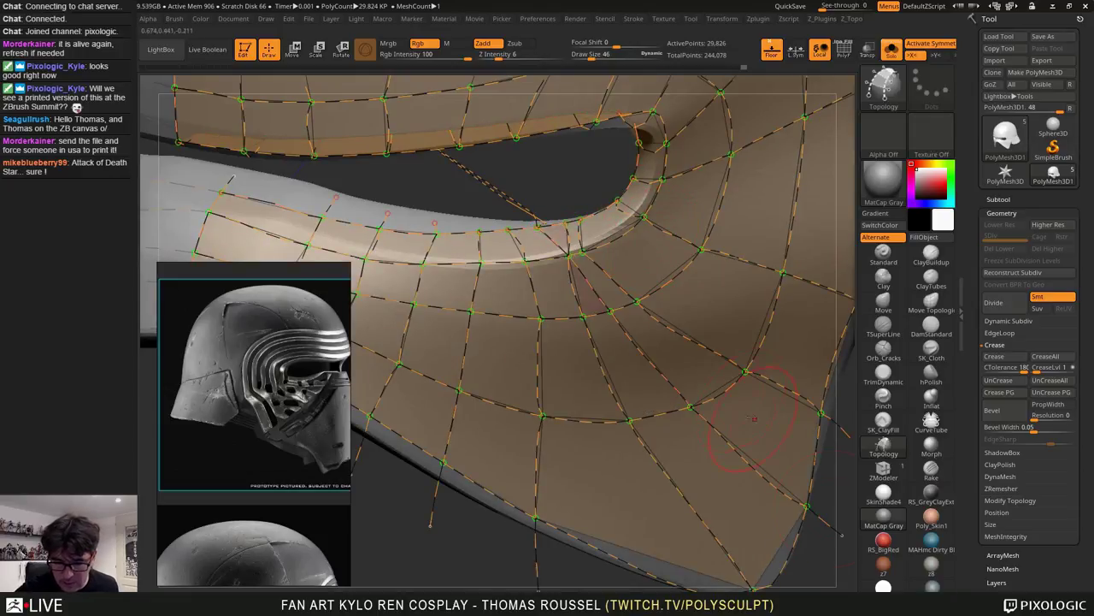
# Erase the faulty curves beneath the visor opening's lower corner and redraw the cross curves down to the first band
pyautogui.moveTo(583, 282)
pyautogui.keyDown('alt'); pyautogui.mouseDown()
pyautogui.moveTo(594, 286)
pyautogui.moveTo(582, 278)
pyautogui.mouseUp(); pyautogui.keyUp('alt')
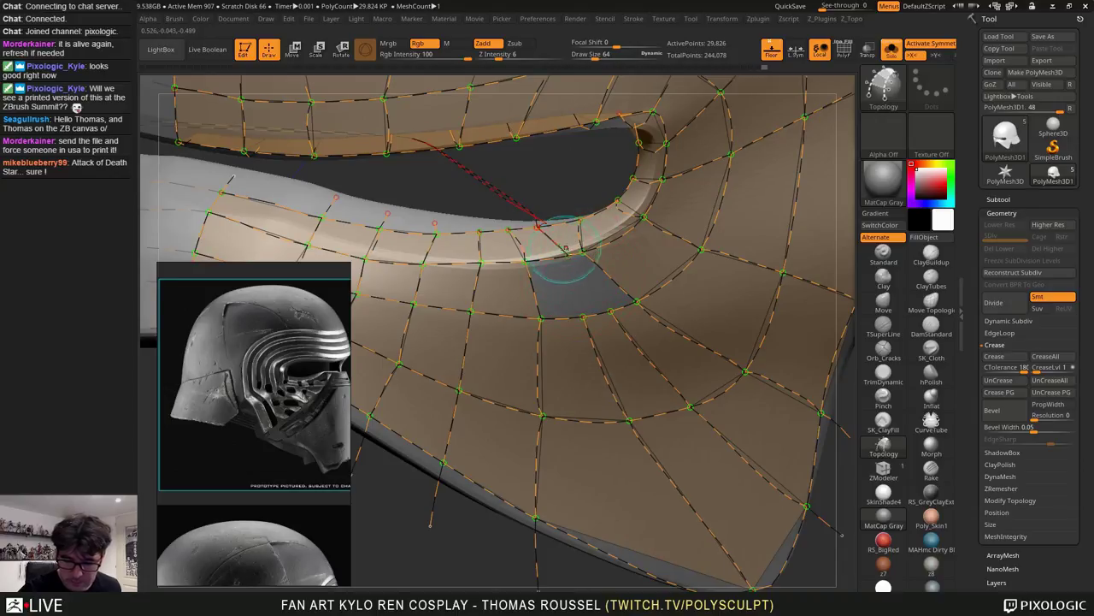
pyautogui.keyDown('alt'); pyautogui.moveTo(552, 243); pyautogui.dragTo(561, 241); pyautogui.keyUp('alt')
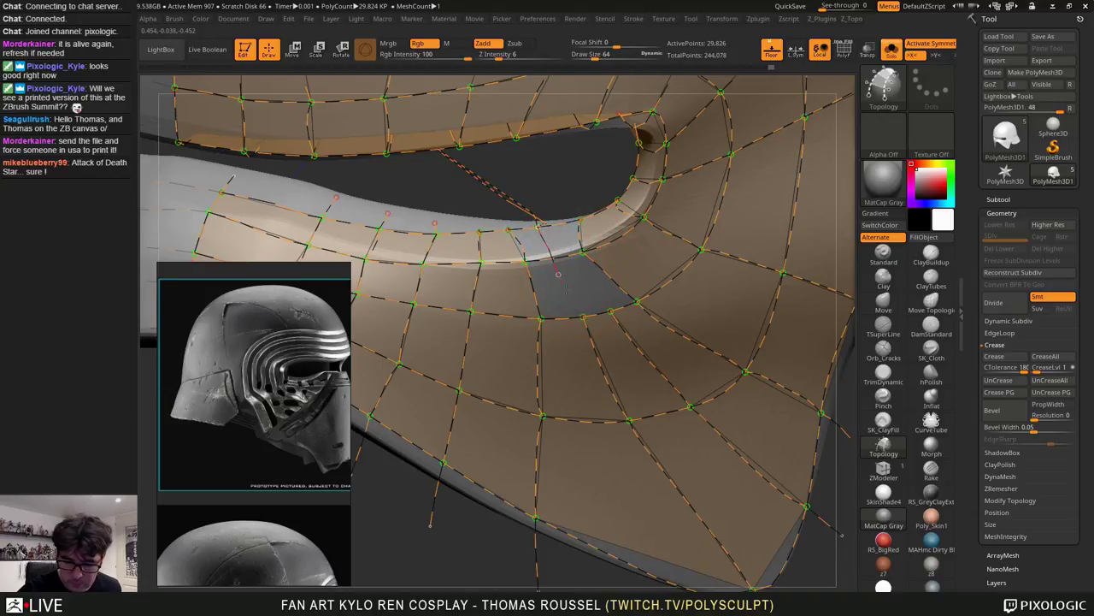
pyautogui.moveTo(566, 289); pyautogui.dragTo(584, 318)
pyautogui.moveTo(567, 222); pyautogui.dragTo(611, 312)
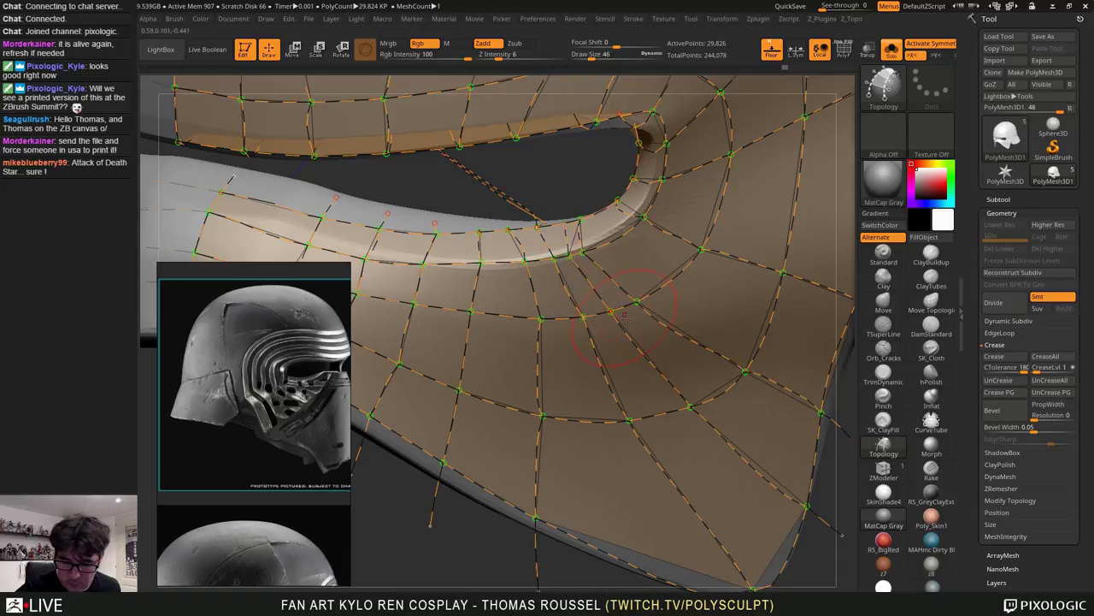
# Erase the crossing curves on the inner rim at the opening's lower corner and redraw them to close the gaps
pyautogui.keyDown('alt'); pyautogui.moveTo(567, 225); pyautogui.dragTo(570, 205); pyautogui.keyUp('alt')
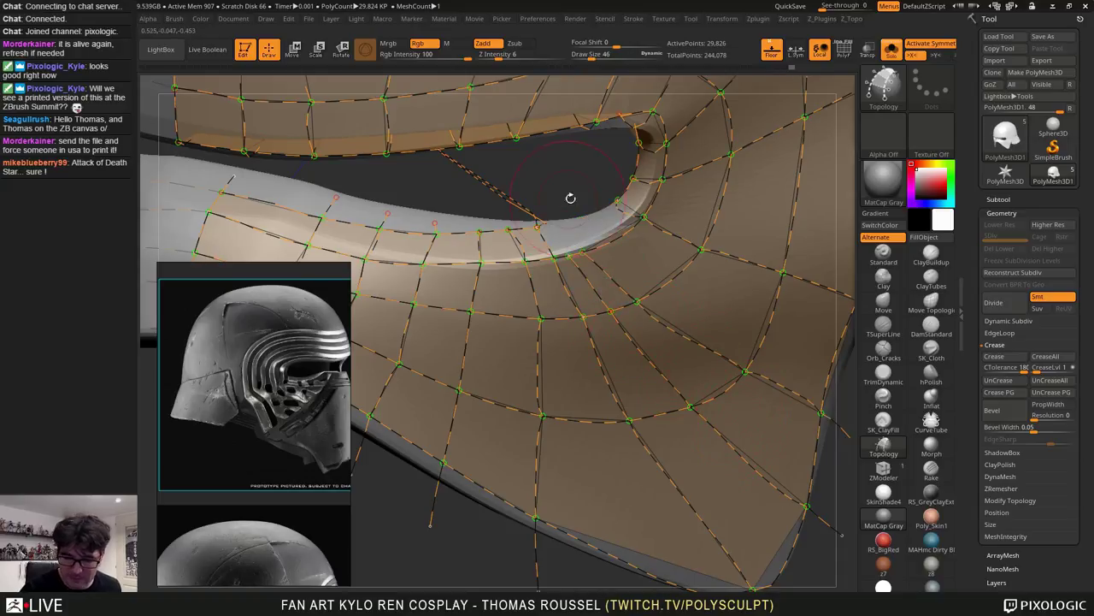
pyautogui.keyDown('ctrl'); pyautogui.moveTo(585, 214); pyautogui.dragTo(580, 257, button='right'); pyautogui.keyUp('ctrl')
pyautogui.moveTo(582, 266); pyautogui.dragTo(596, 192)
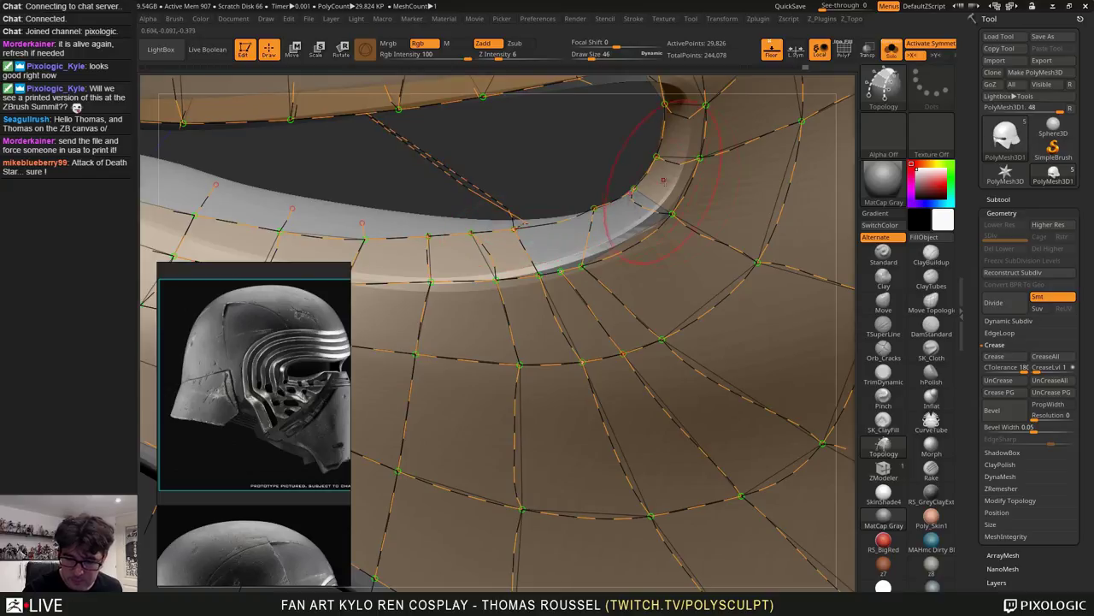
pyautogui.moveTo(620, 275); pyautogui.dragTo(554, 318, button='right')
pyautogui.click(637, 171)
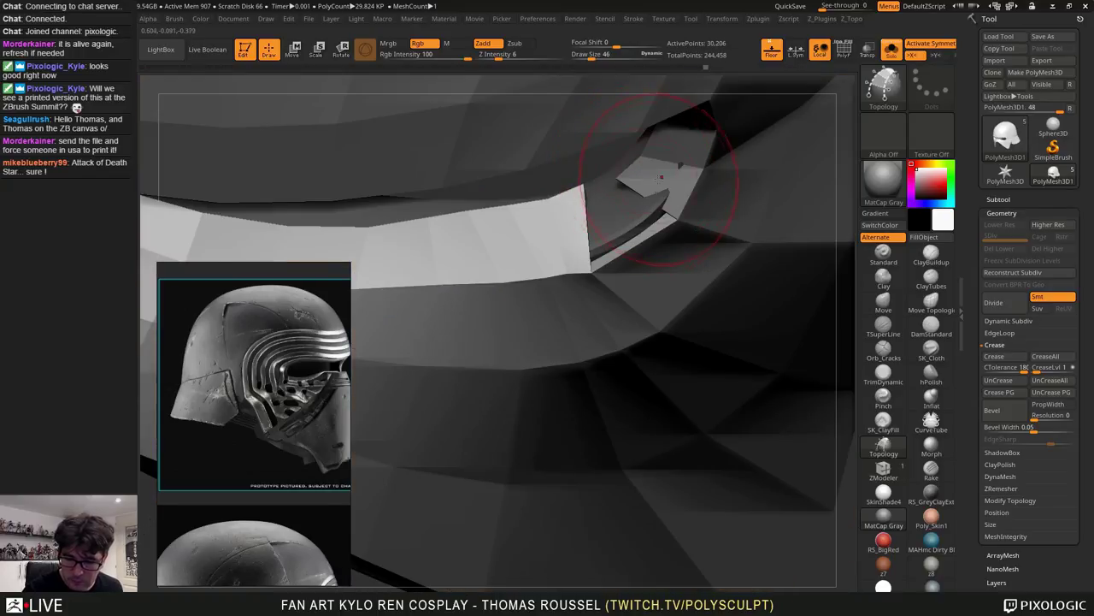
pyautogui.press('a')
pyautogui.moveTo(586, 197); pyautogui.dragTo(628, 177)
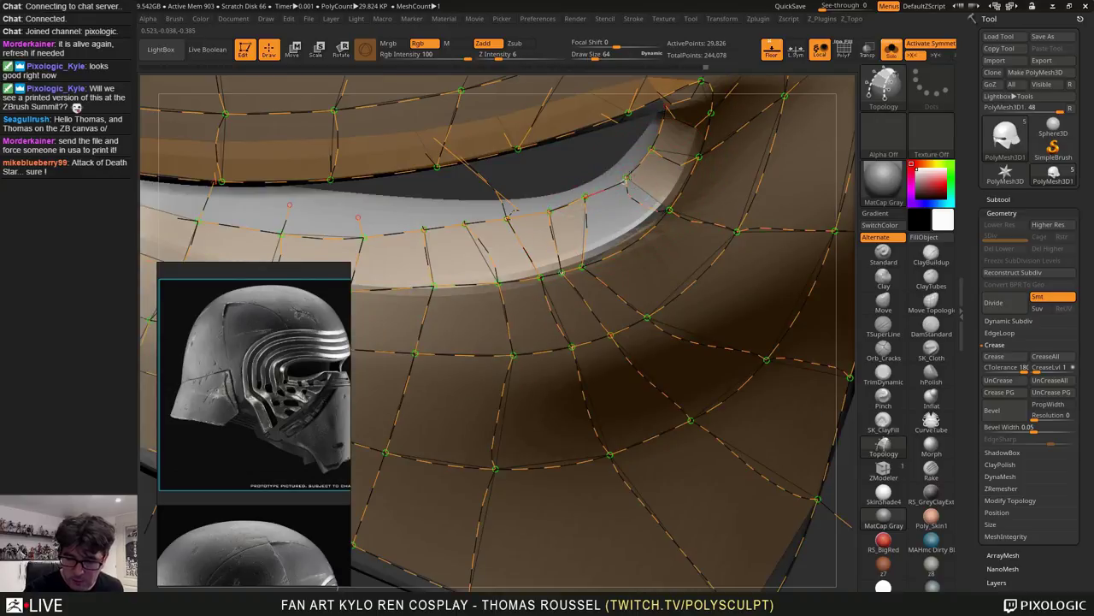
# Preview the generated mesh around the visor, inspect it from the side and front, and return to the editable curves
pyautogui.moveTo(743, 330)
pyautogui.keyDown('ctrl'); pyautogui.mouseDown(button='right')
pyautogui.moveTo(715, 391)
pyautogui.moveTo(697, 384)
pyautogui.moveTo(761, 406)
pyautogui.moveTo(735, 409)
pyautogui.mouseUp(button='right'); pyautogui.keyUp('ctrl')
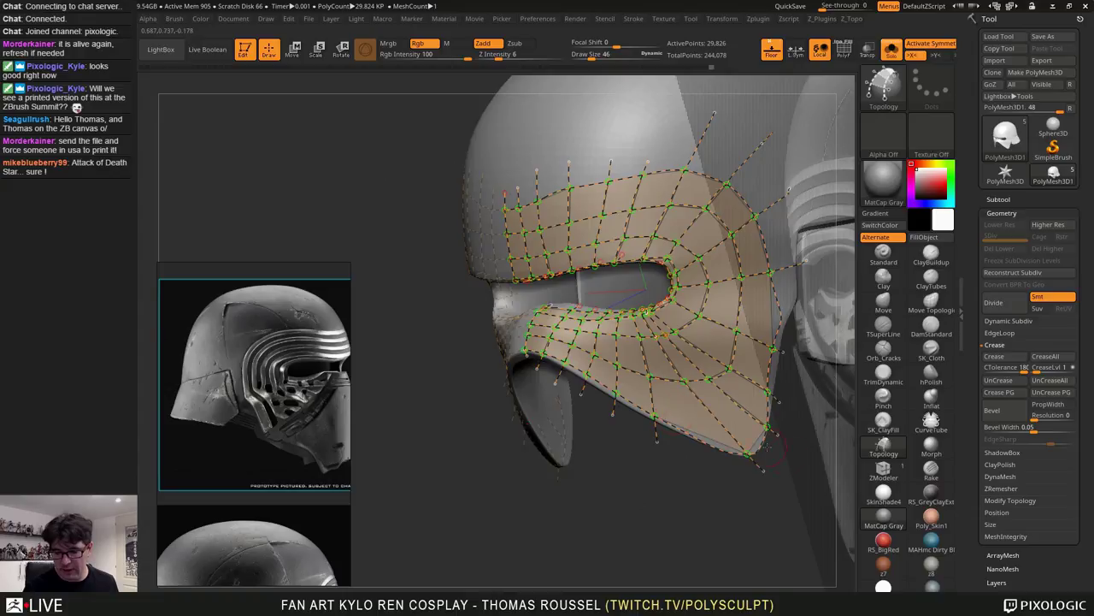
pyautogui.moveTo(681, 431); pyautogui.dragTo(823, 433, button='right')
pyautogui.keyDown('ctrl'); pyautogui.moveTo(823, 433); pyautogui.dragTo(770, 402, button='right'); pyautogui.keyUp('ctrl')
pyautogui.keyDown('alt'); pyautogui.moveTo(698, 367); pyautogui.dragTo(699, 375, button='right'); pyautogui.keyUp('alt')
pyautogui.keyDown('ctrl'); pyautogui.moveTo(834, 365); pyautogui.dragTo(687, 213, button='right'); pyautogui.keyUp('ctrl')
pyautogui.click(619, 126)
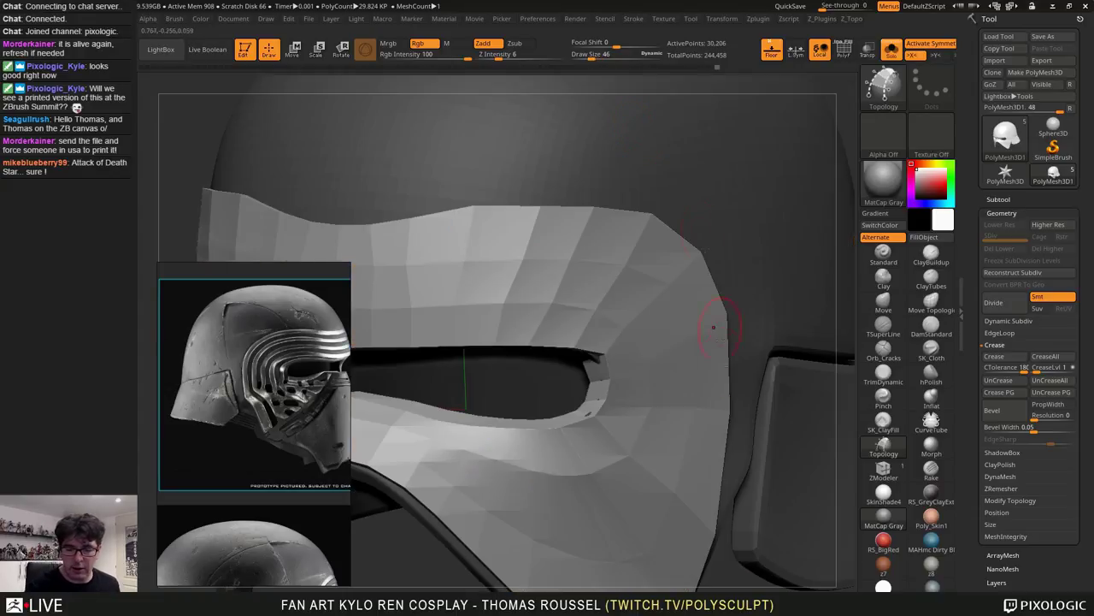
pyautogui.keyDown('ctrl'); pyautogui.moveTo(713, 325); pyautogui.dragTo(676, 344, button='right'); pyautogui.keyUp('ctrl')
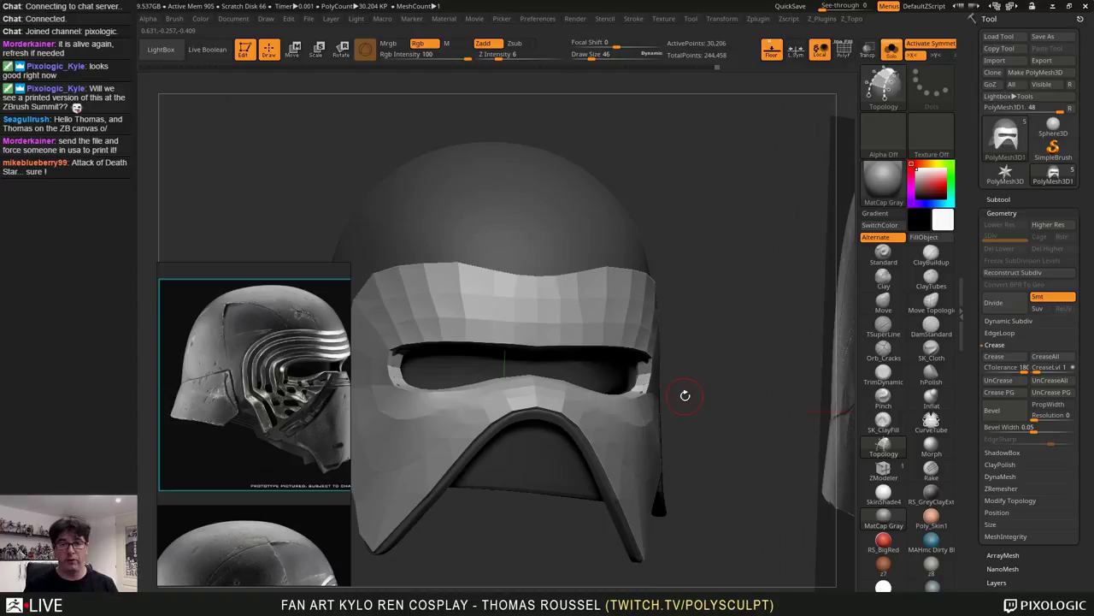
pyautogui.moveTo(685, 395); pyautogui.dragTo(660, 371, button='right')
pyautogui.hotkey('ctrl', 'z')
pyautogui.moveTo(676, 278); pyautogui.dragTo(623, 257, button='right')
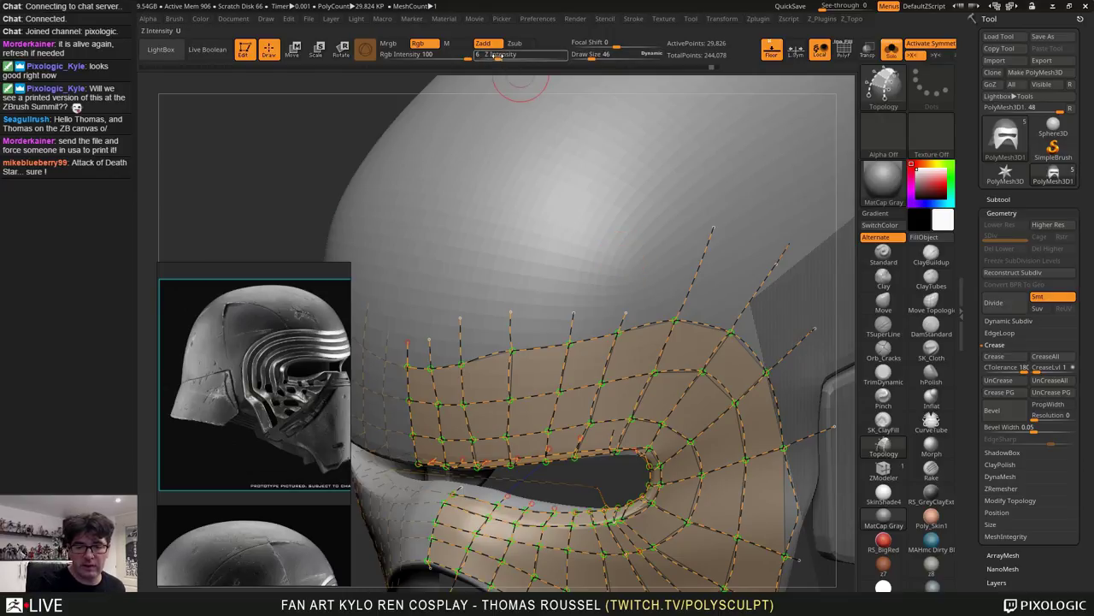
# Set the Topology brush's Z Intensity to 15 and Draw Size to 1
pyautogui.moveTo(498, 56); pyautogui.dragTo(470, 56)
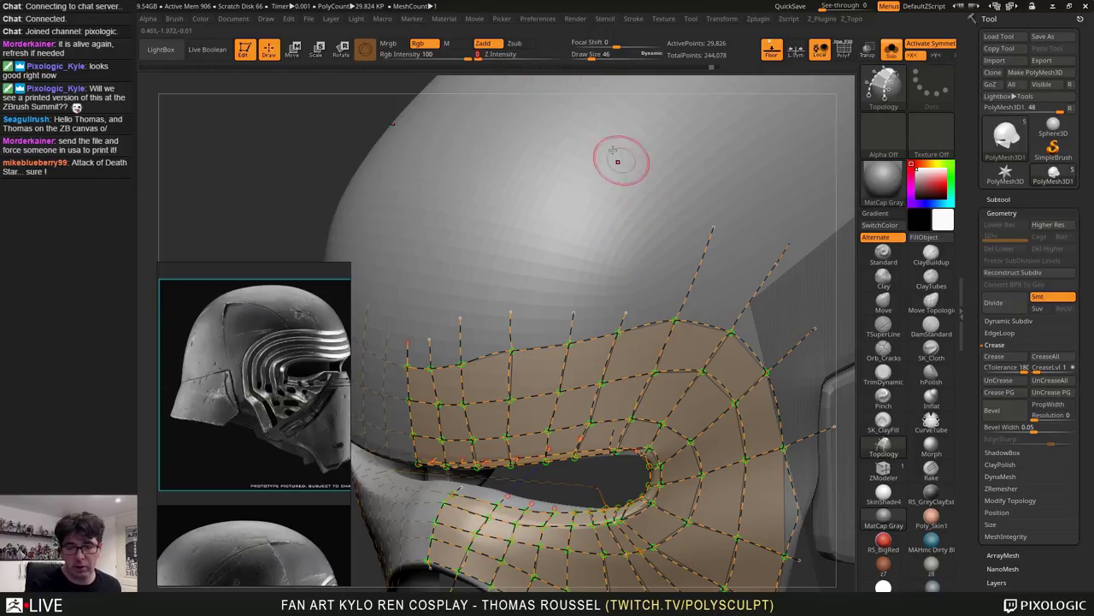
pyautogui.moveTo(510, 53); pyautogui.dragTo(511, 55)
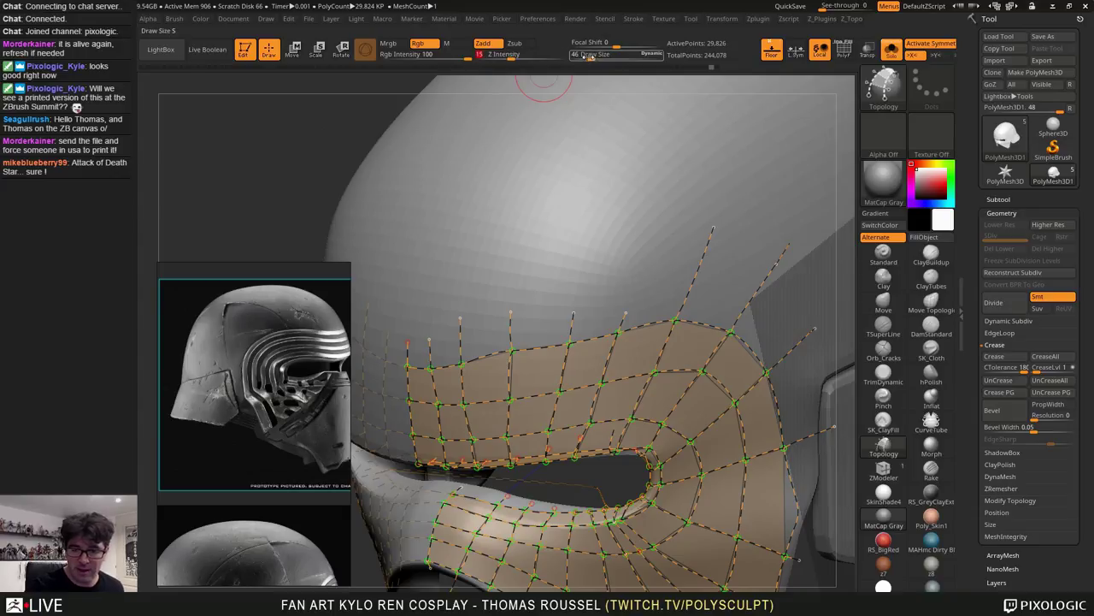
pyautogui.moveTo(591, 57); pyautogui.dragTo(570, 57)
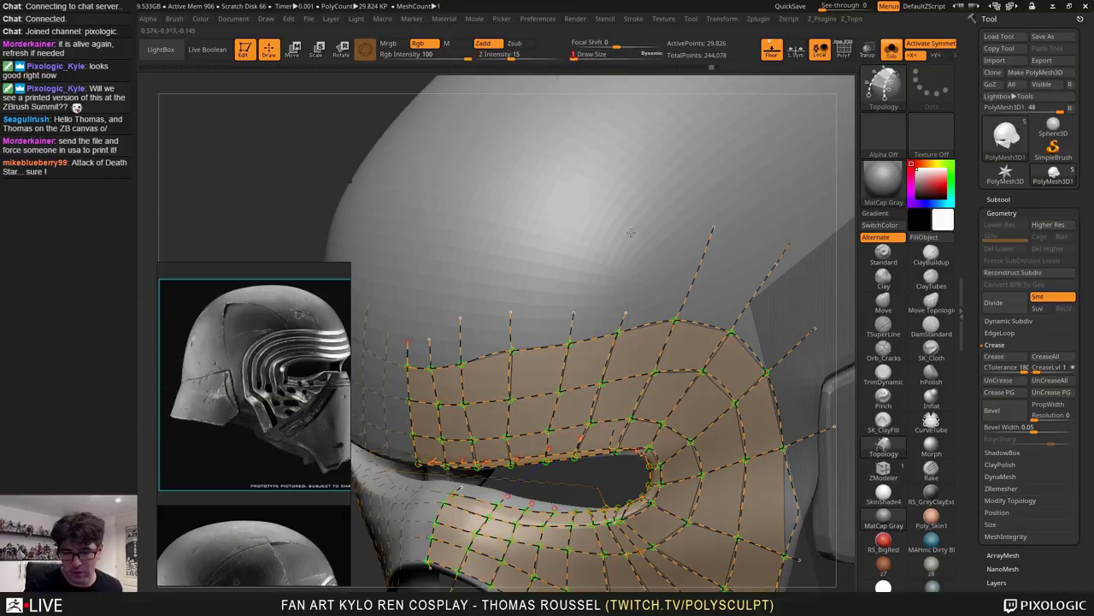
pyautogui.press('Return')
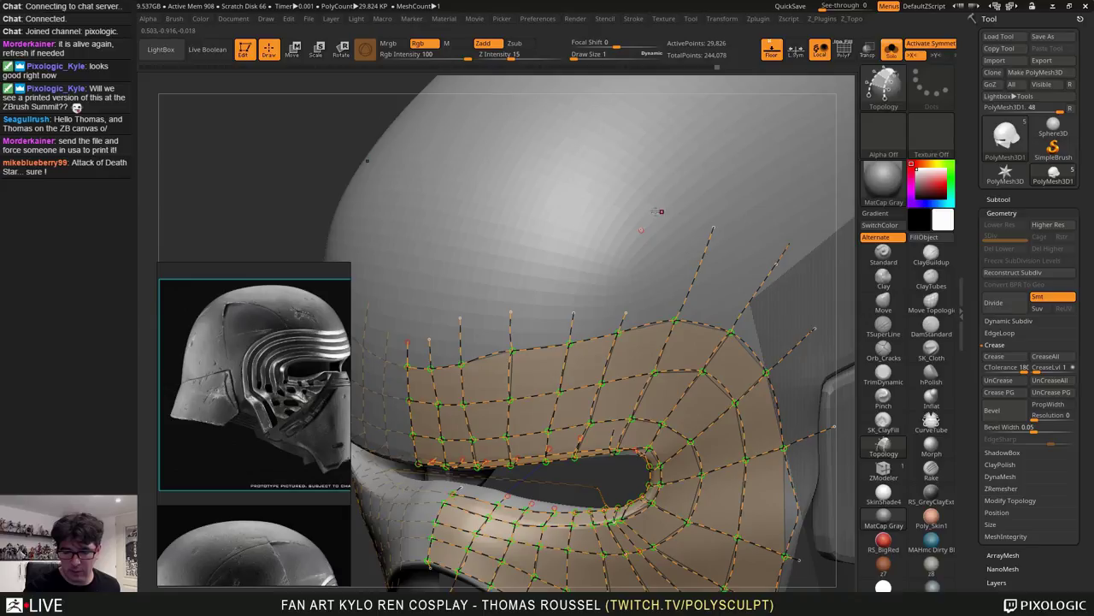
pyautogui.click(673, 204)
pyautogui.click(664, 295)
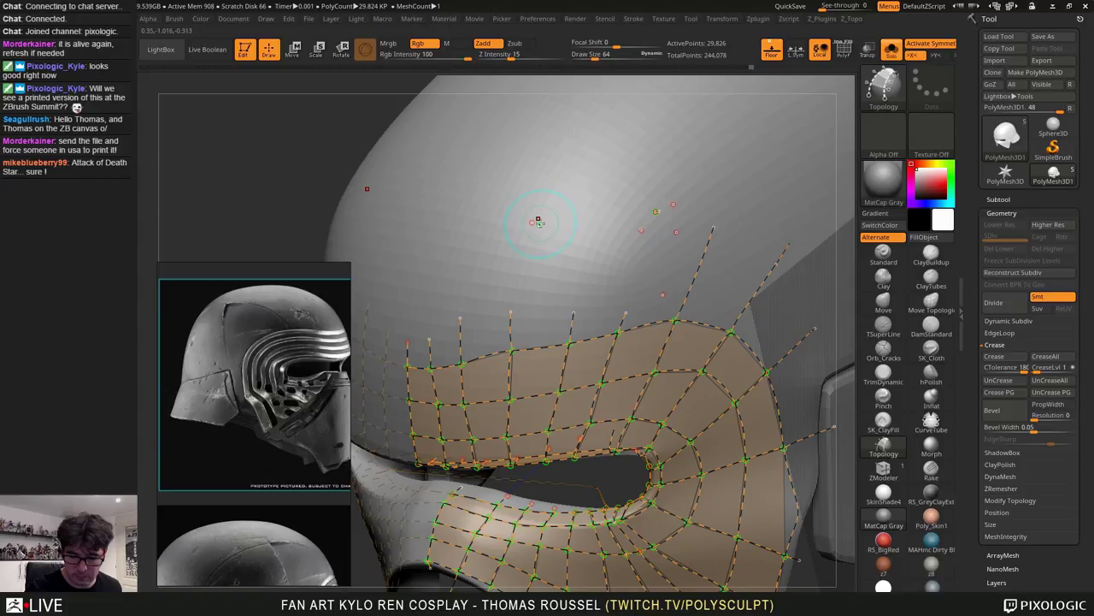
pyautogui.moveTo(540, 223); pyautogui.dragTo(550, 226)
pyautogui.hotkey('ctrl', 'z')
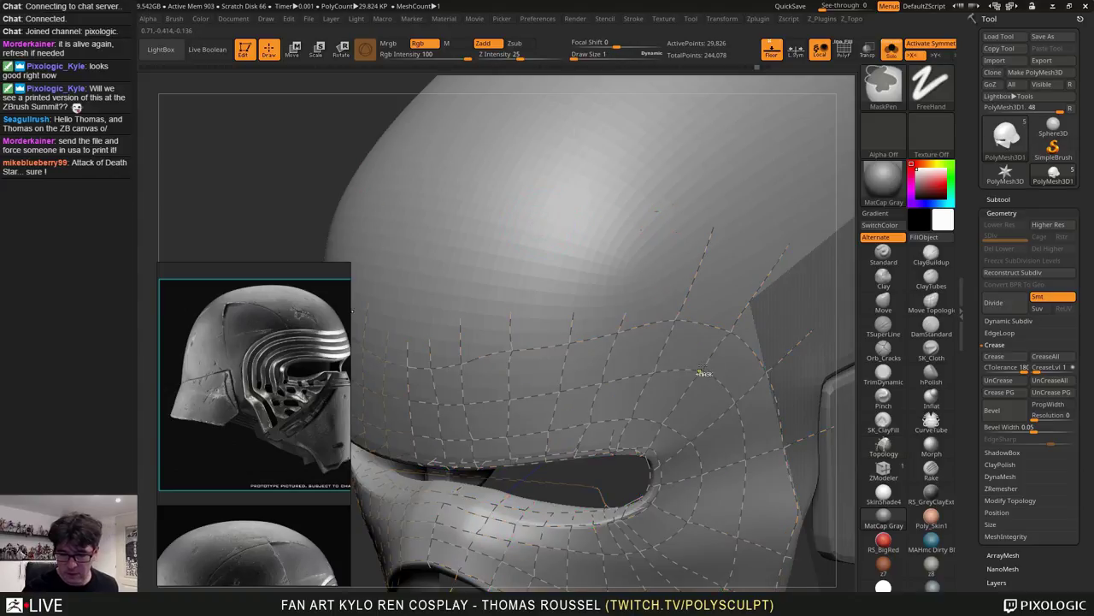
pyautogui.moveTo(667, 253); pyautogui.dragTo(727, 256, button='right')
pyautogui.hotkey('ctrl', 'z')
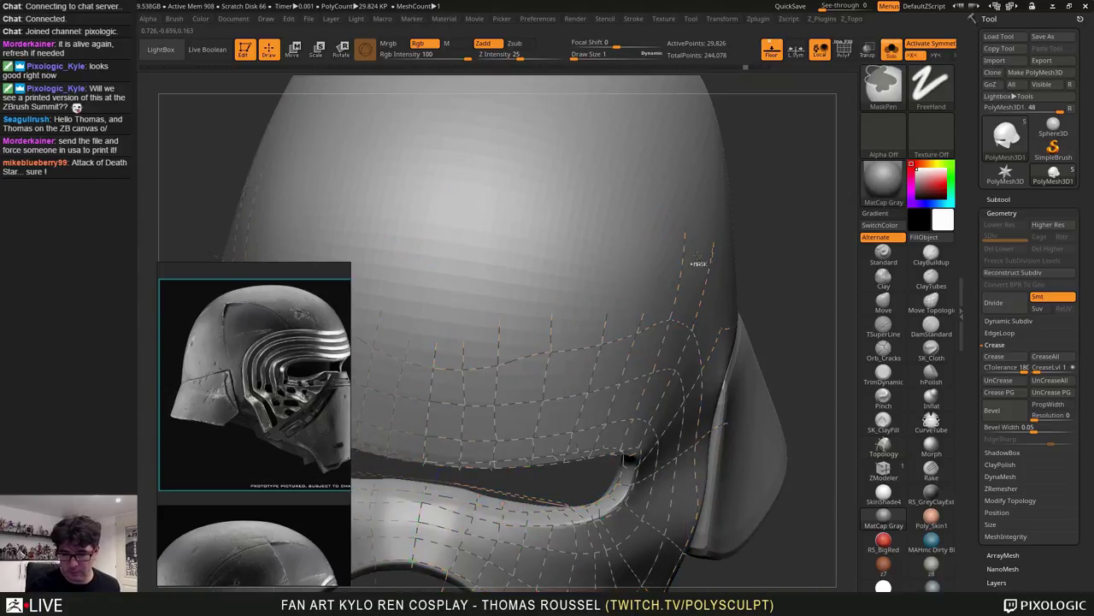
# Generate the visor surround mesh from the topology curves without thickness and check it around the opening and cheek
pyautogui.click(630, 260)
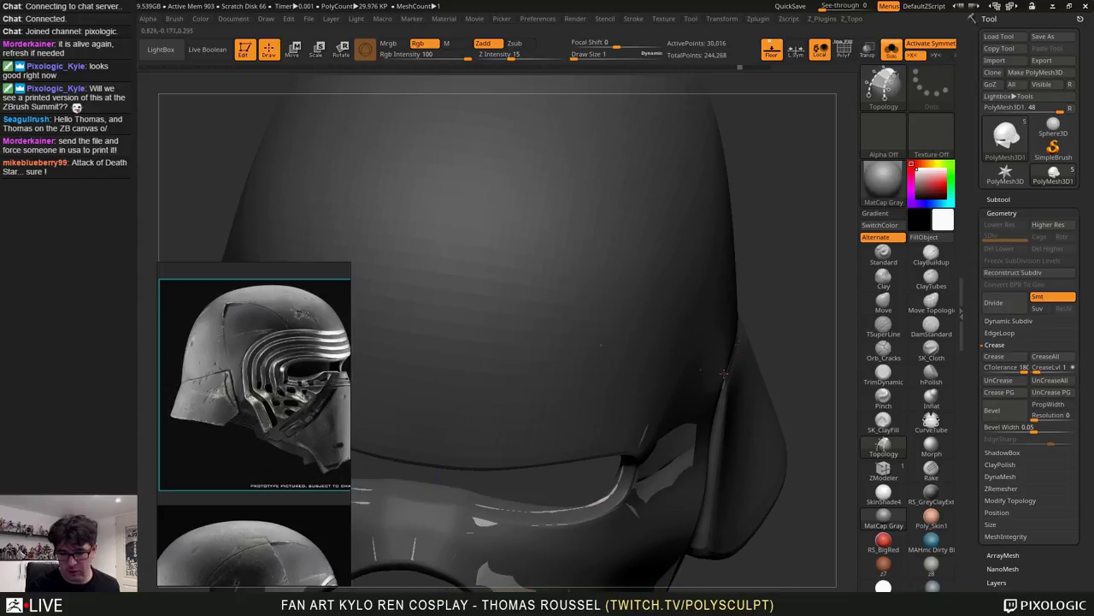
pyautogui.moveTo(748, 285); pyautogui.dragTo(588, 204)
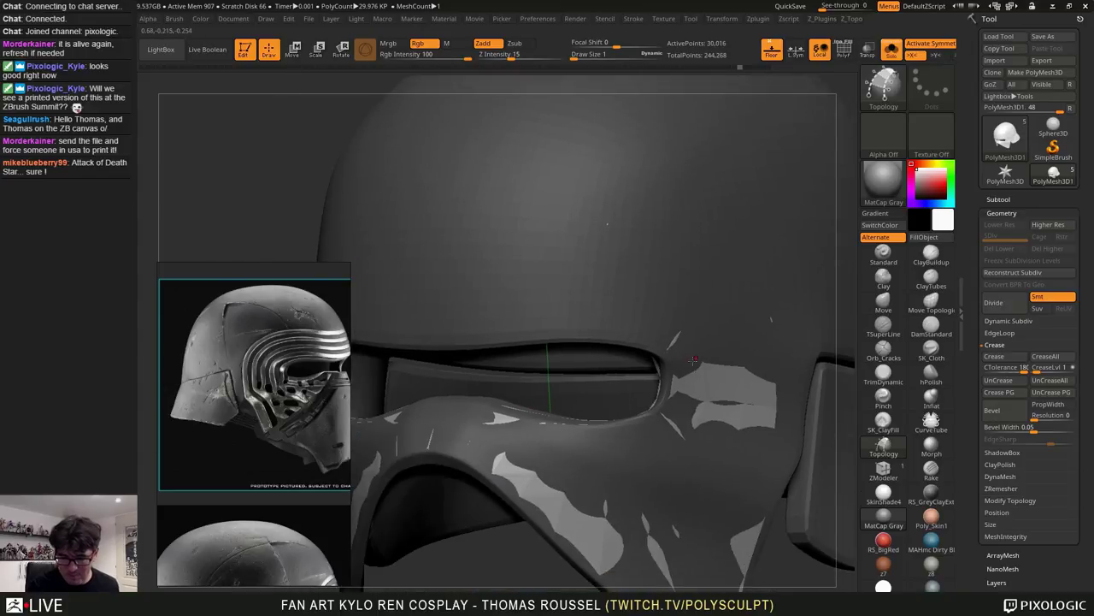
pyautogui.moveTo(607, 434); pyautogui.dragTo(620, 369)
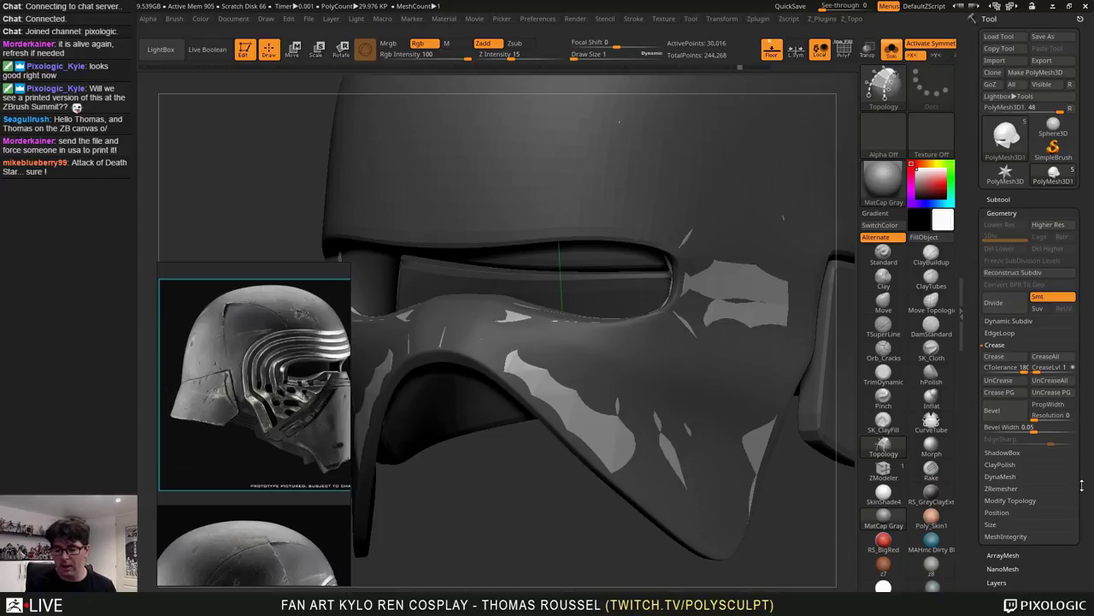
# Split the unmasked points of the helmet subtool so the new visor surround becomes a separate subtool
pyautogui.scroll(-3, 1081, 485)
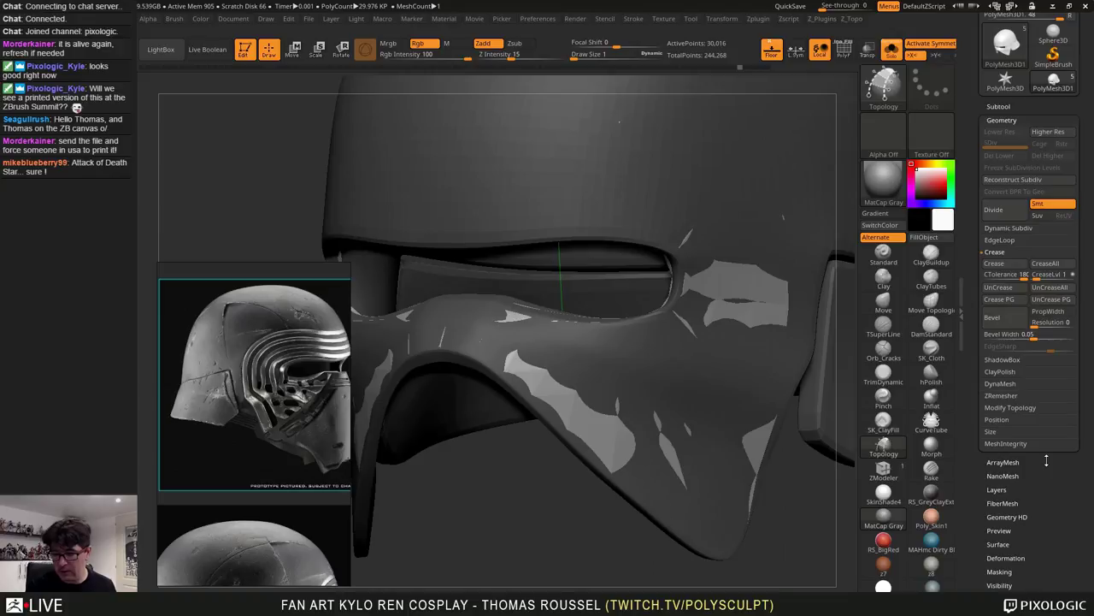
pyautogui.click(1002, 106)
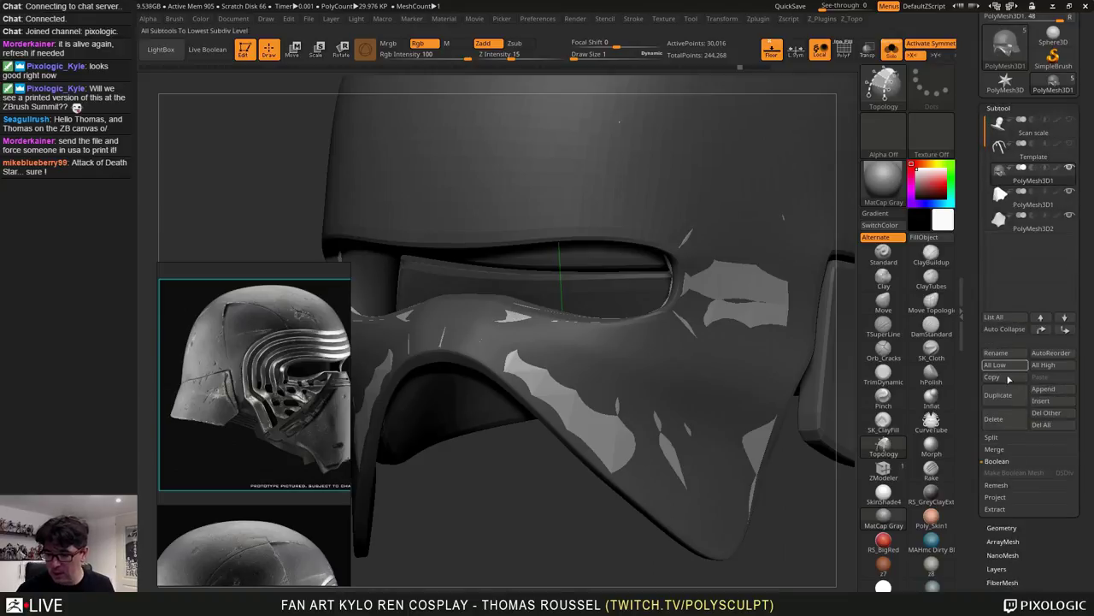
pyautogui.click(993, 437)
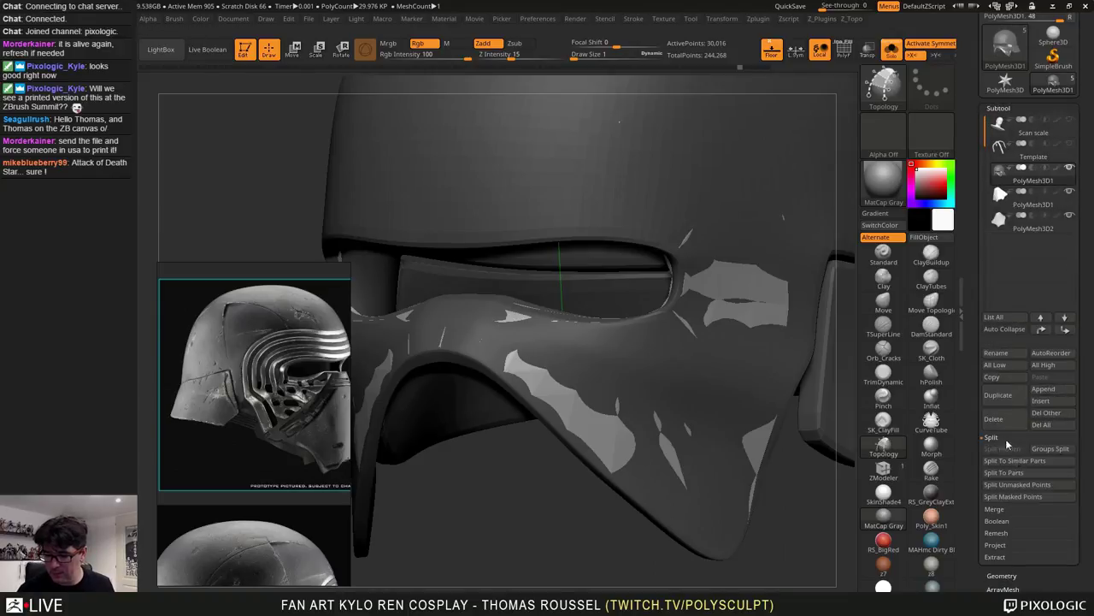
pyautogui.click(1022, 484)
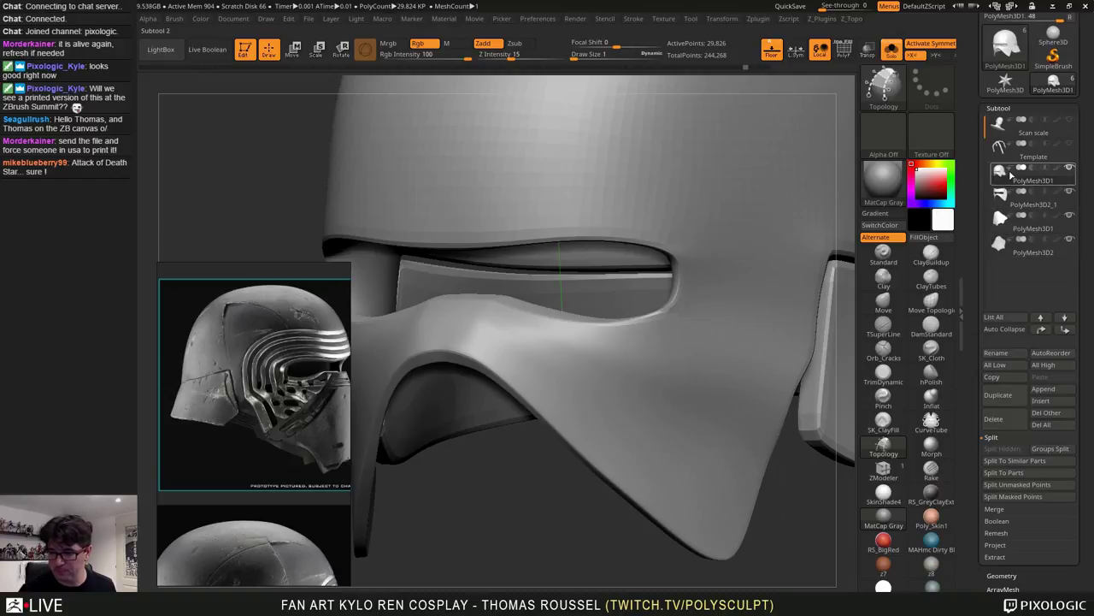
# Select the new visor surround subtool, frame it from the front and display its polygon wireframe
pyautogui.click(1003, 203)
pyautogui.moveTo(701, 342)
pyautogui.mouseDown(button='right')
pyautogui.moveTo(603, 285)
pyautogui.moveTo(665, 461)
pyautogui.moveTo(538, 283)
pyautogui.moveTo(542, 248)
pyautogui.mouseUp(button='right')
pyautogui.moveTo(677, 410)
pyautogui.keyDown('alt'); pyautogui.mouseDown(button='right')
pyautogui.moveTo(712, 367)
pyautogui.moveTo(700, 342)
pyautogui.moveTo(670, 346)
pyautogui.moveTo(746, 359)
pyautogui.mouseUp(button='right'); pyautogui.keyUp('alt')
pyautogui.hotkey('shift', 'f')
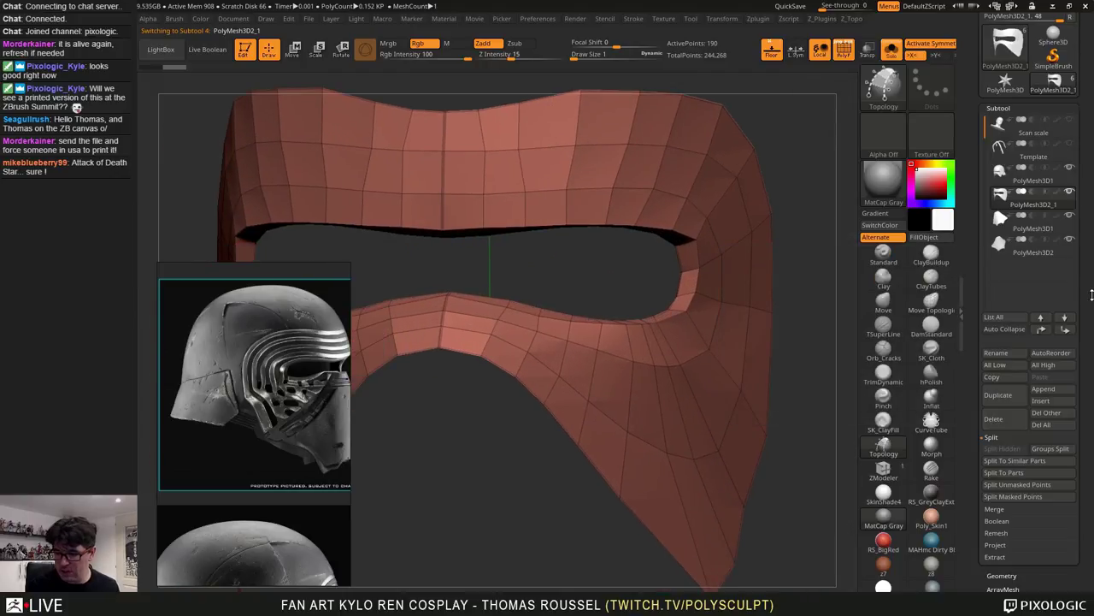
pyautogui.moveTo(1089, 295); pyautogui.dragTo(1084, 225)
pyautogui.moveTo(1012, 457); pyautogui.dragTo(1030, 410)
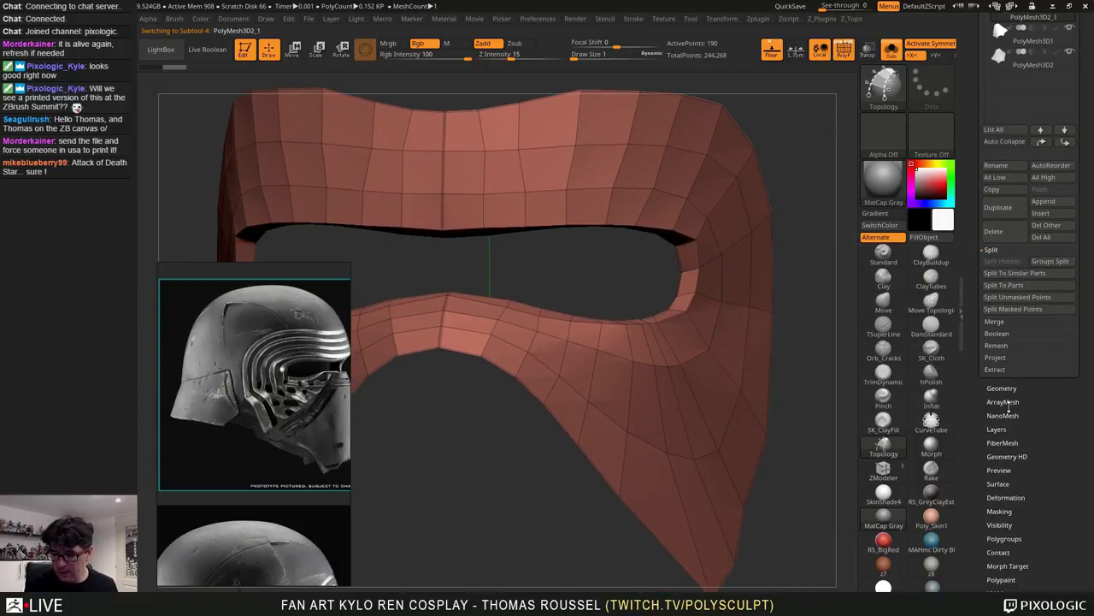
# Remove all creases from the visor surround mesh and bring the lower edge of the opening close into view
pyautogui.click(1002, 388)
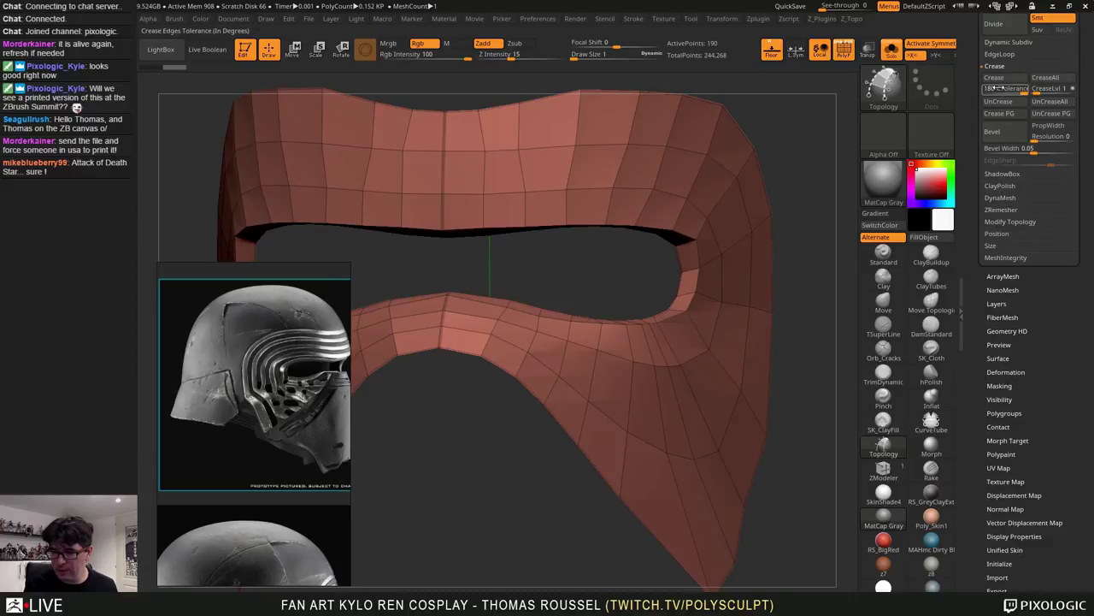
pyautogui.click(1038, 106)
pyautogui.moveTo(613, 282); pyautogui.dragTo(590, 359)
pyautogui.keyDown('ctrl'); pyautogui.moveTo(689, 398); pyautogui.dragTo(714, 423, button='right'); pyautogui.keyUp('ctrl')
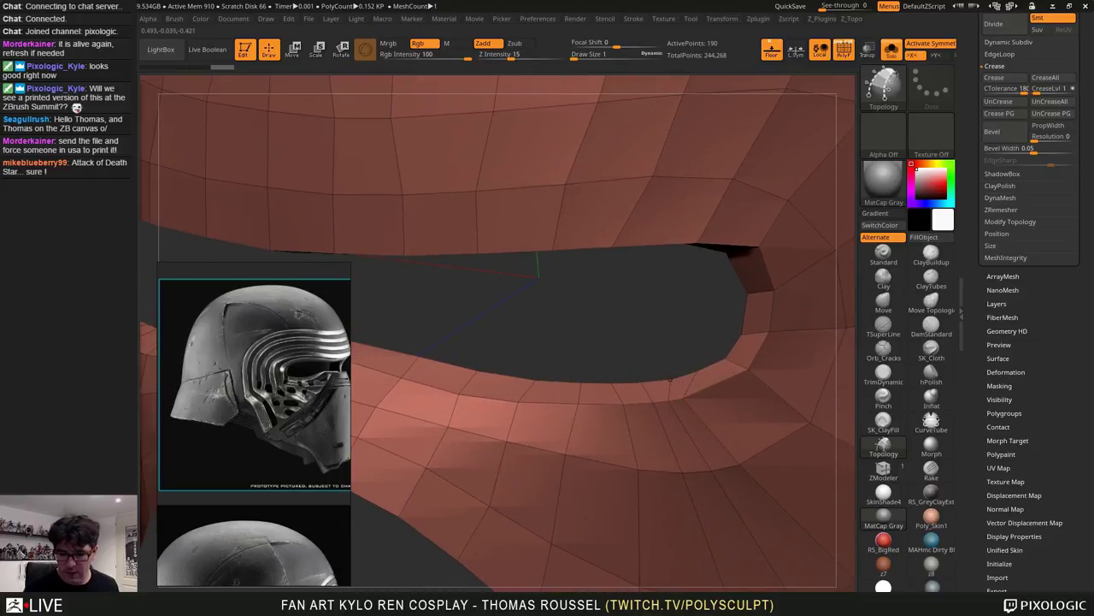
# With the Move brush at Draw Size 12, nudge the mesh points just below the visor opening to even their spacing
pyautogui.click(884, 299)
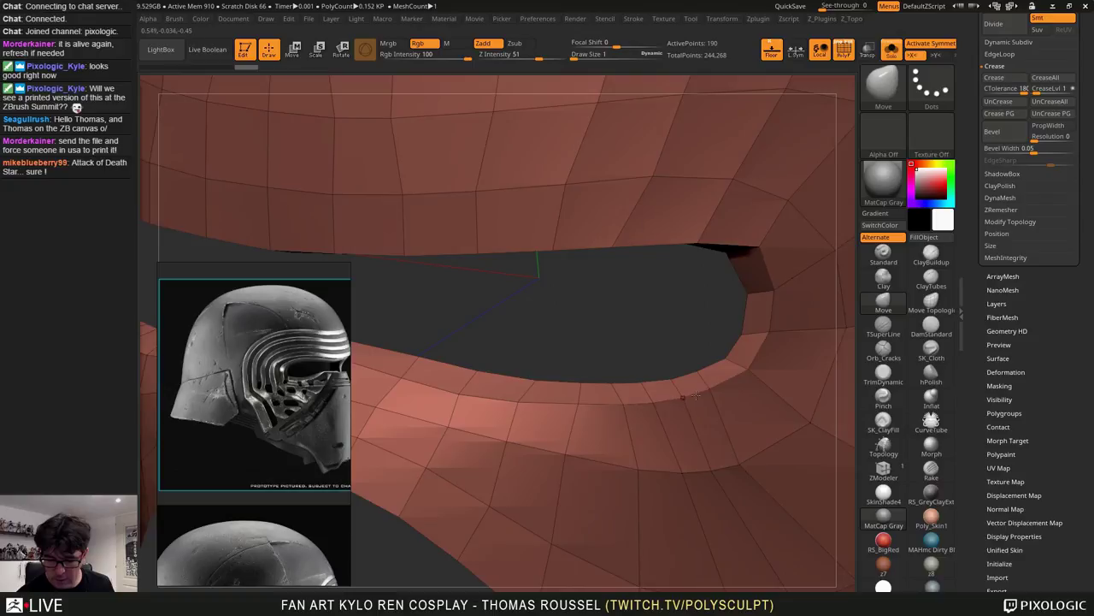
pyautogui.press('s')
pyautogui.moveTo(723, 383); pyautogui.dragTo(732, 383)
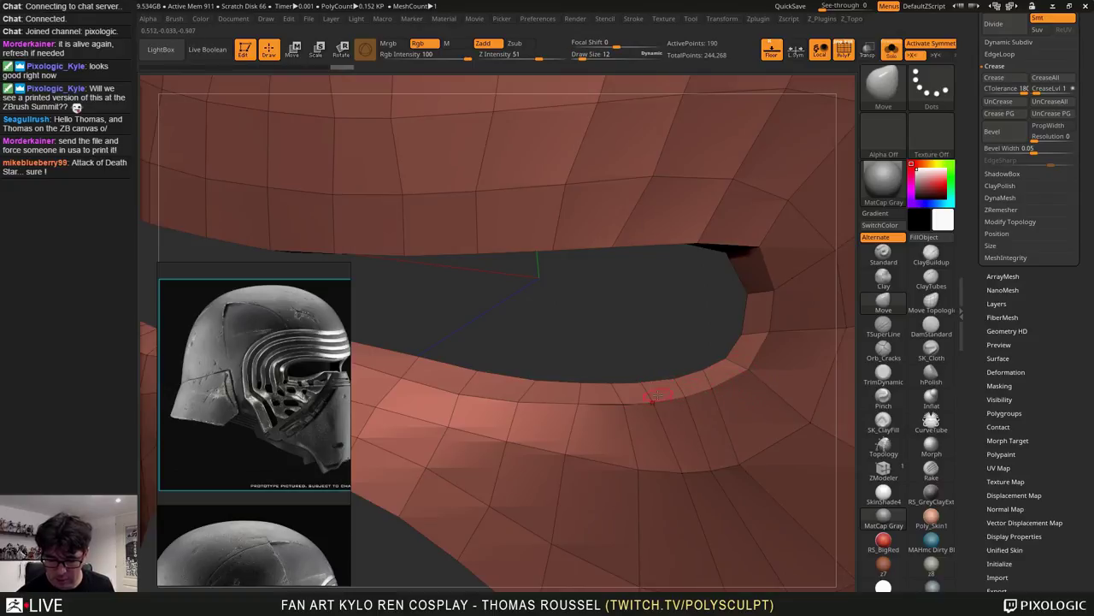
pyautogui.moveTo(638, 472); pyautogui.dragTo(634, 471)
# Reposition the cheek's lower tip and inner points with the Move brush so the polygon rows flow more evenly
pyautogui.moveTo(679, 488)
pyautogui.mouseDown(button='right')
pyautogui.moveTo(637, 453)
pyautogui.moveTo(643, 479)
pyautogui.moveTo(676, 468)
pyautogui.moveTo(672, 301)
pyautogui.mouseUp(button='right')
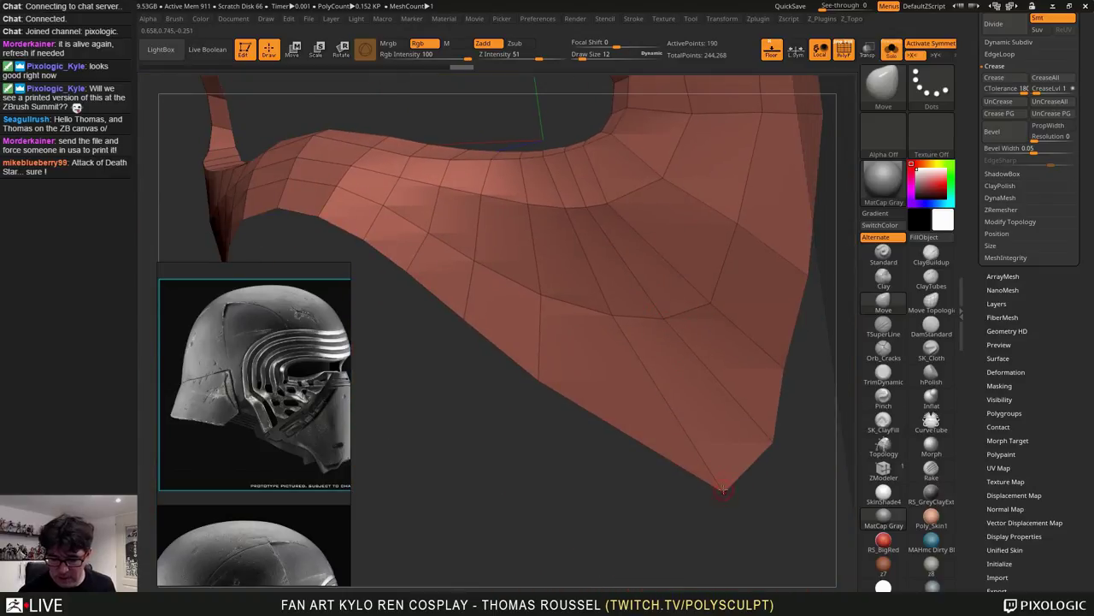
pyautogui.moveTo(724, 489); pyautogui.dragTo(704, 491)
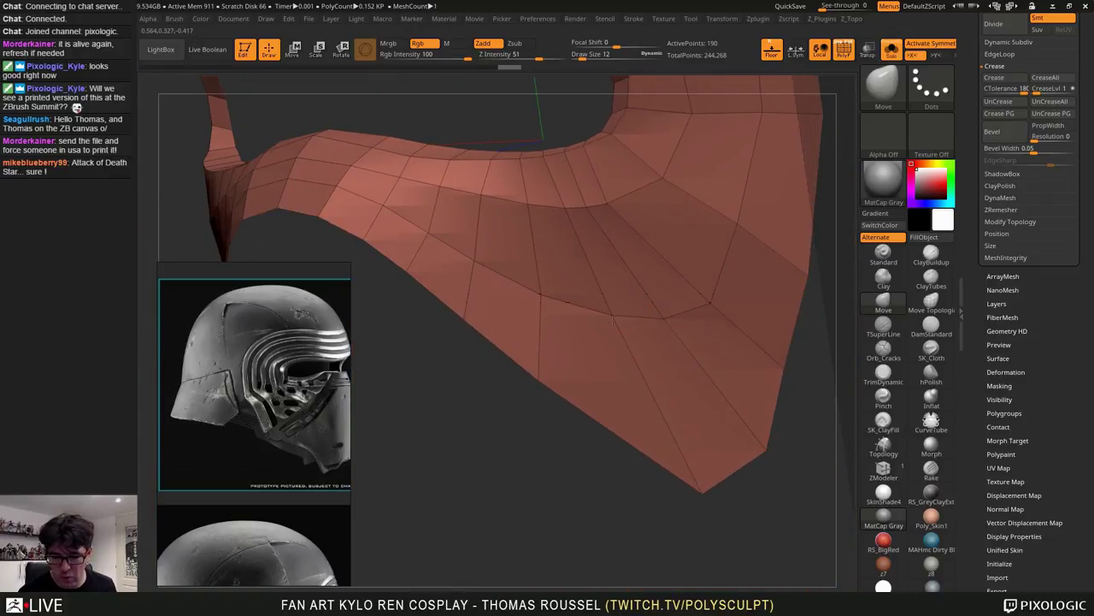
pyautogui.moveTo(612, 317)
pyautogui.mouseDown()
pyautogui.moveTo(607, 326)
pyautogui.moveTo(676, 338)
pyautogui.mouseUp()
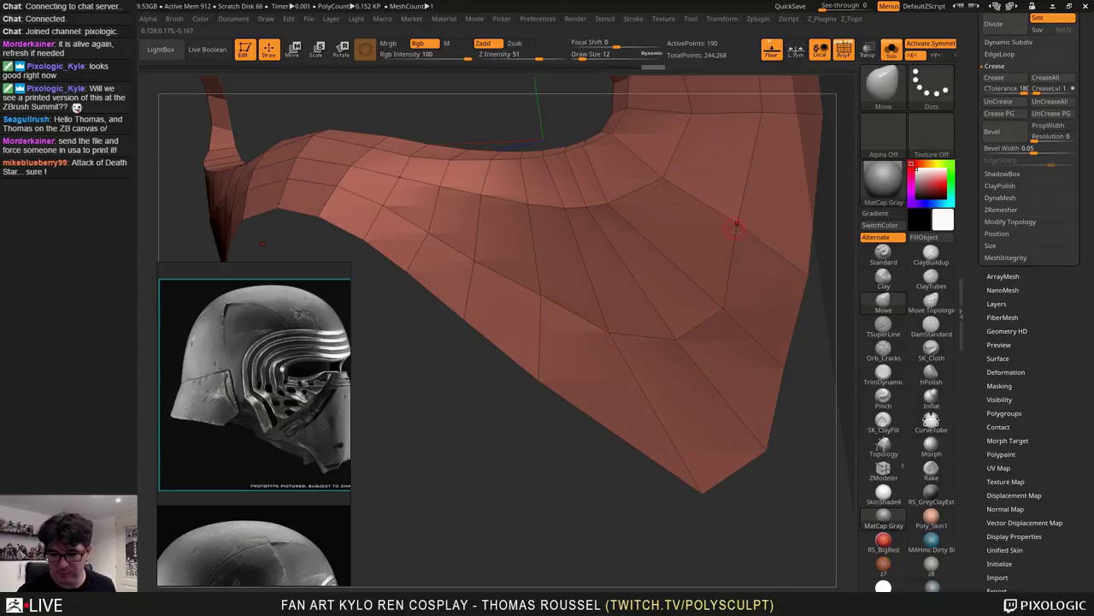
pyautogui.moveTo(665, 179); pyautogui.dragTo(636, 198)
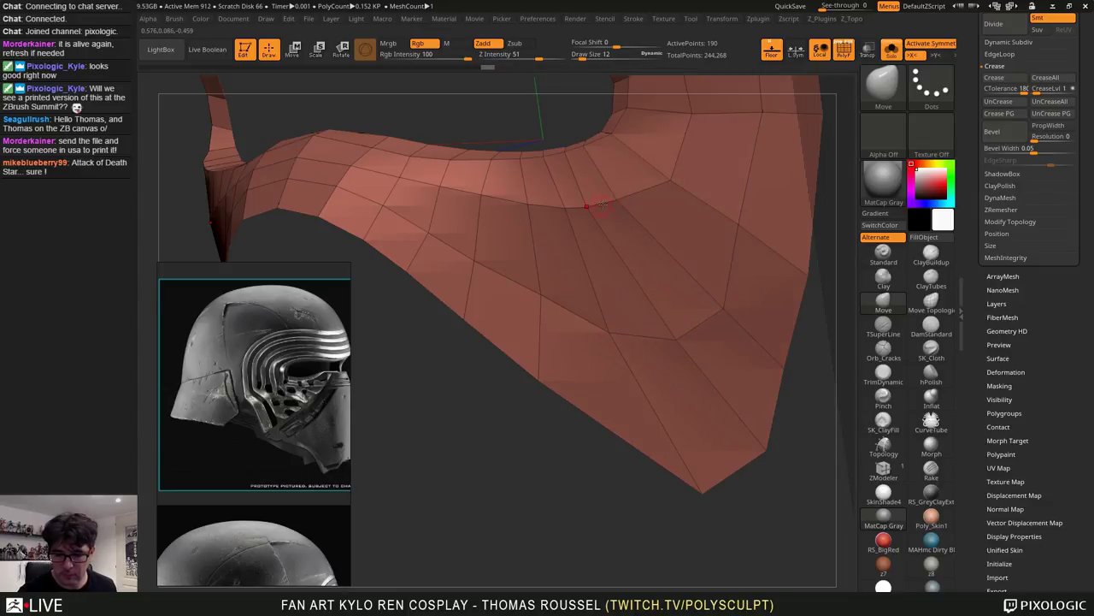
pyautogui.moveTo(608, 206)
pyautogui.mouseDown(button='right')
pyautogui.moveTo(727, 282)
pyautogui.moveTo(670, 344)
pyautogui.mouseUp(button='right')
pyautogui.moveTo(669, 343); pyautogui.dragTo(672, 345)
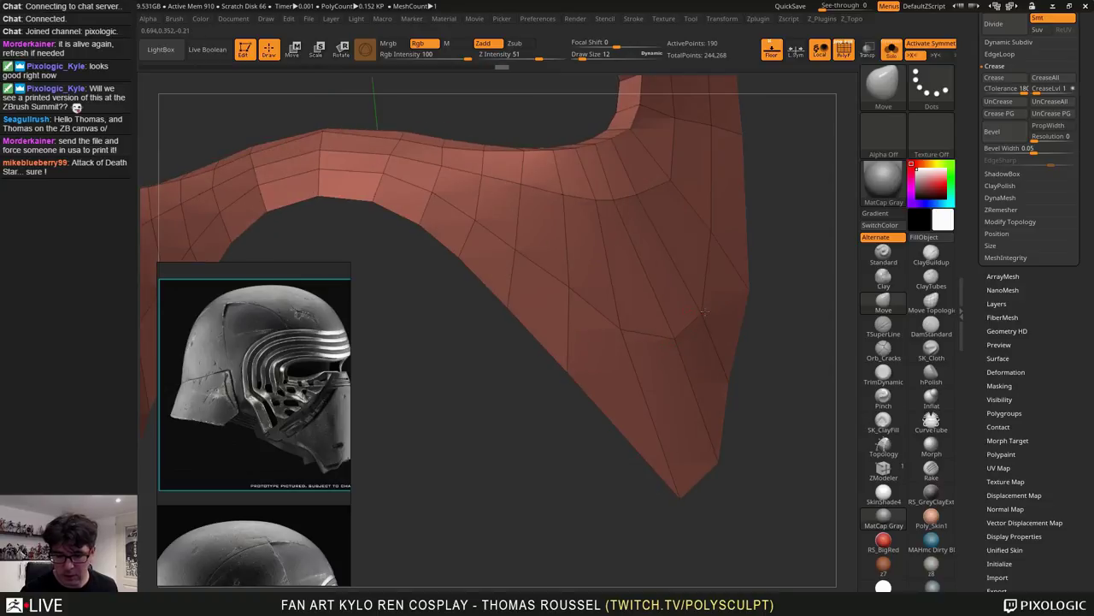
# Insert extra edge loops into the visor surround with ZModeler for denser rows through the cheek and around the opening
pyautogui.moveTo(672, 346)
pyautogui.keyDown('ctrl'); pyautogui.mouseDown(button='right')
pyautogui.moveTo(684, 300)
pyautogui.moveTo(641, 313)
pyautogui.moveTo(665, 265)
pyautogui.mouseUp(button='right'); pyautogui.keyUp('ctrl')
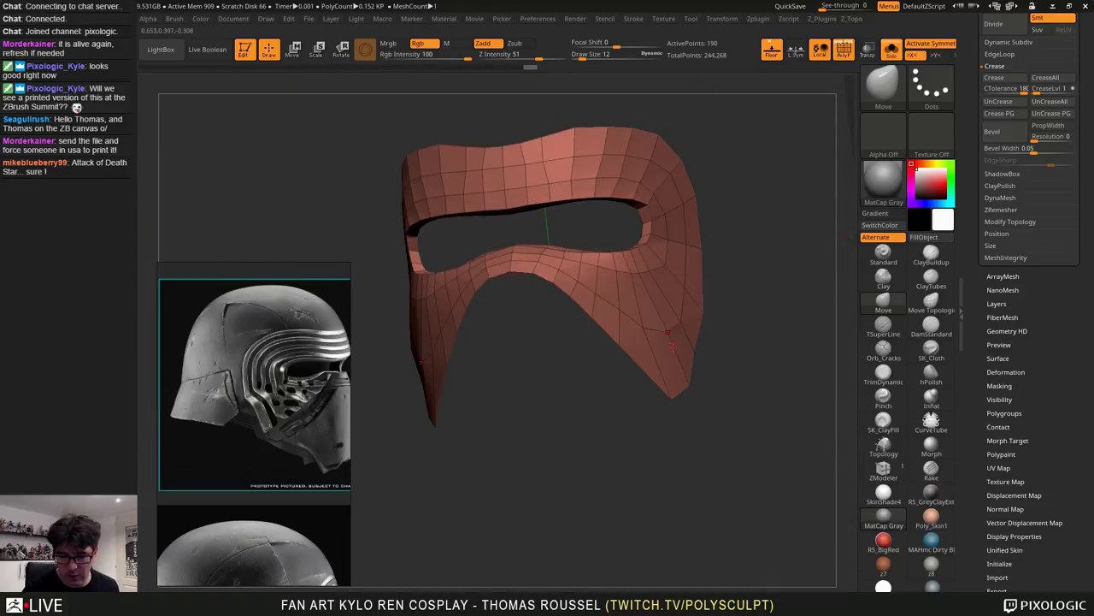
pyautogui.moveTo(647, 343); pyautogui.dragTo(658, 398, button='right')
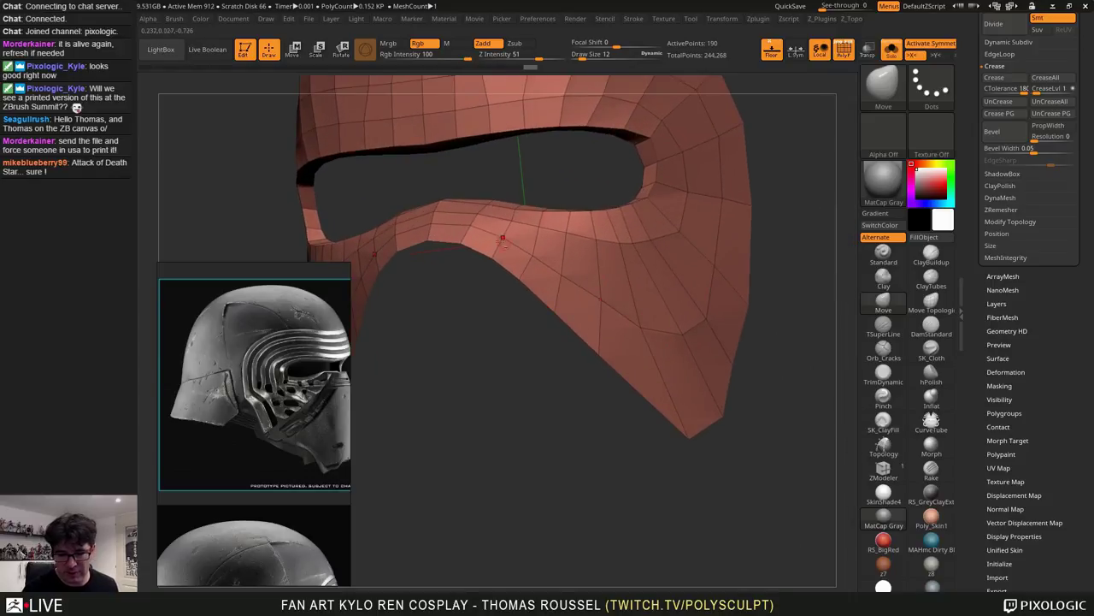
pyautogui.keyDown('ctrl'); pyautogui.moveTo(503, 239); pyautogui.dragTo(513, 241, button='right'); pyautogui.keyUp('ctrl')
pyautogui.keyDown('ctrl'); pyautogui.moveTo(815, 277); pyautogui.dragTo(809, 235, button='right'); pyautogui.keyUp('ctrl')
pyautogui.keyDown('alt'); pyautogui.moveTo(809, 235); pyautogui.dragTo(690, 231, button='right'); pyautogui.keyUp('alt')
pyautogui.click(898, 472)
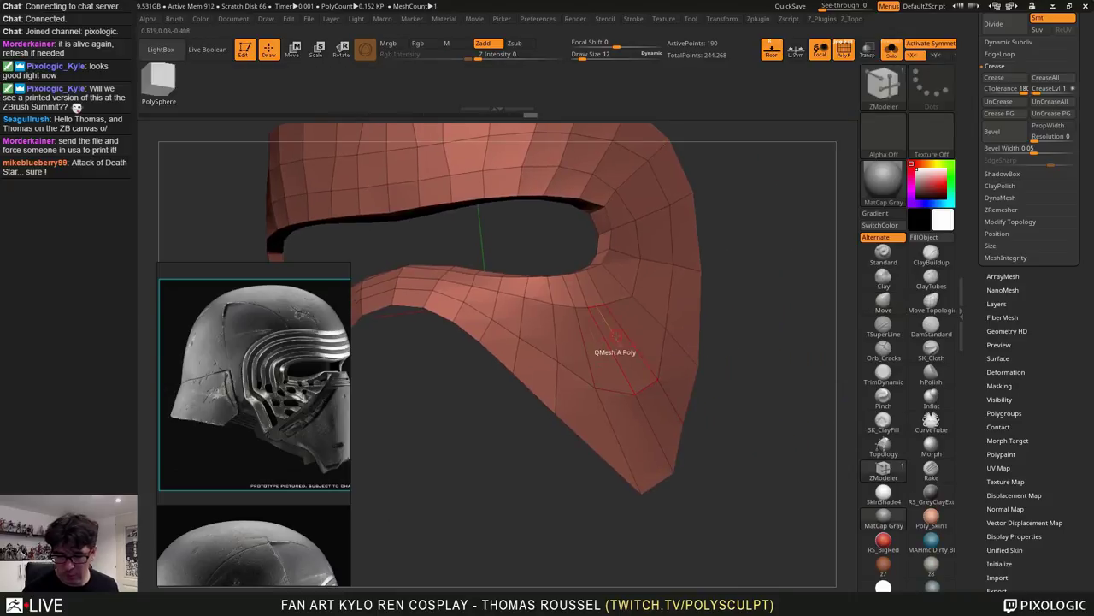
pyautogui.click(673, 399)
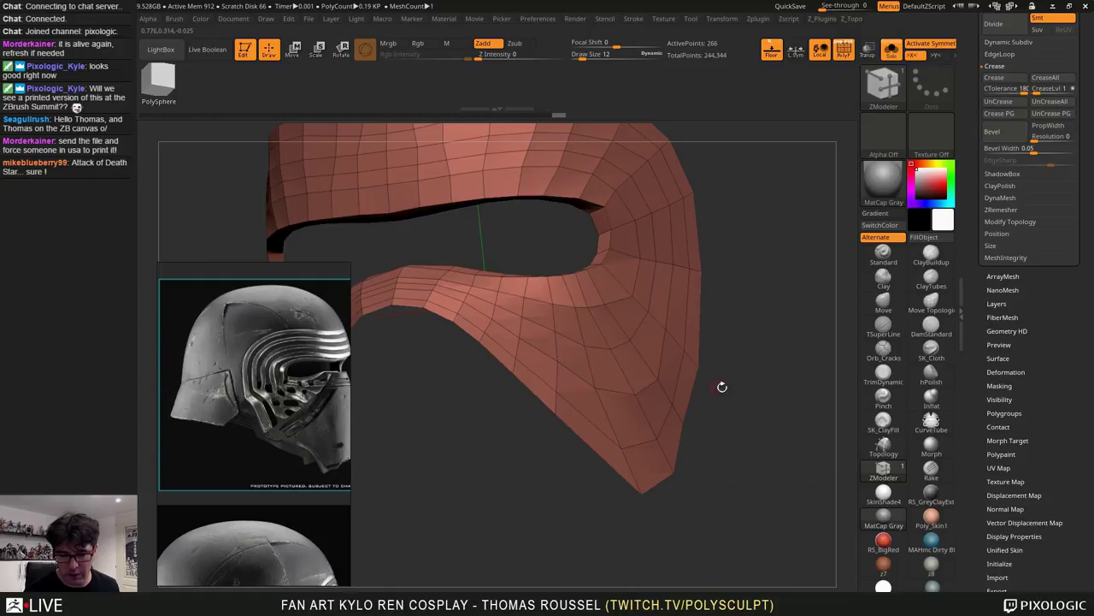
# Line the mesh up with the side-profile reference and pull the cheek's rear edge onto its outline with the Move brush
pyautogui.keyDown('ctrl'); pyautogui.moveTo(723, 387); pyautogui.dragTo(705, 359, button='right'); pyautogui.keyUp('ctrl')
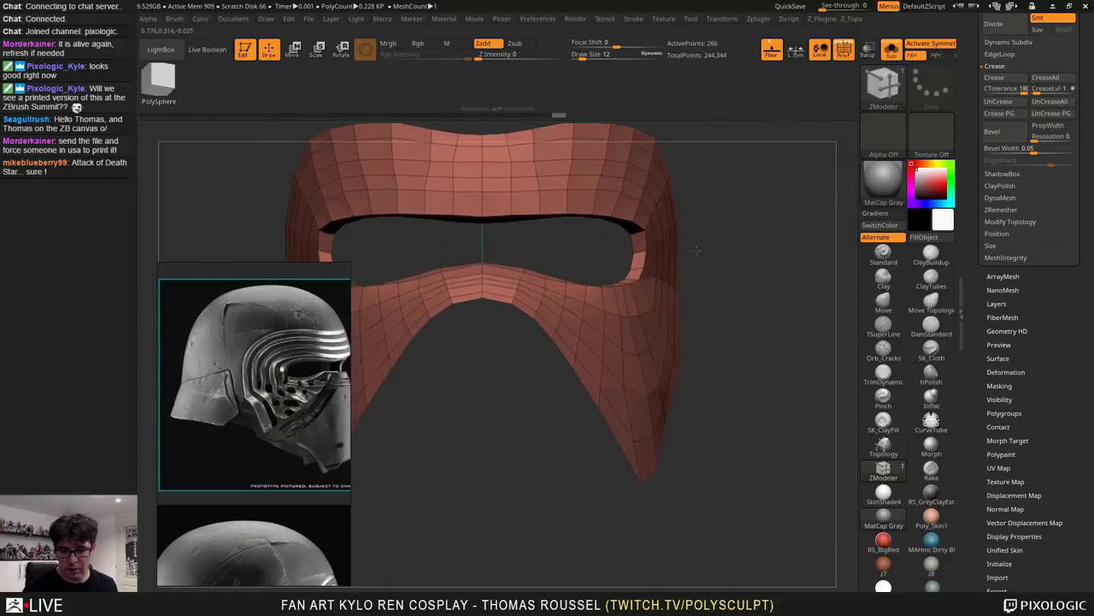
pyautogui.moveTo(696, 250); pyautogui.dragTo(737, 271, button='right')
pyautogui.keyDown('ctrl'); pyautogui.moveTo(538, 363); pyautogui.dragTo(618, 316, button='right'); pyautogui.keyUp('ctrl')
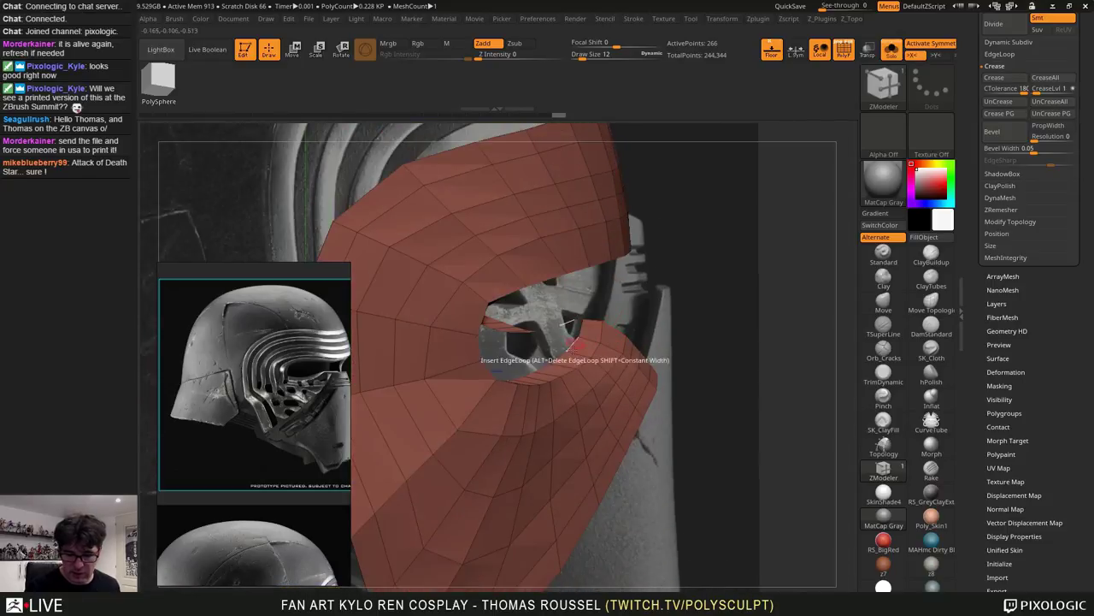
pyautogui.moveTo(740, 389); pyautogui.dragTo(759, 295, button='right')
pyautogui.keyDown('alt'); pyautogui.moveTo(759, 295); pyautogui.dragTo(657, 342, button='right'); pyautogui.keyUp('alt')
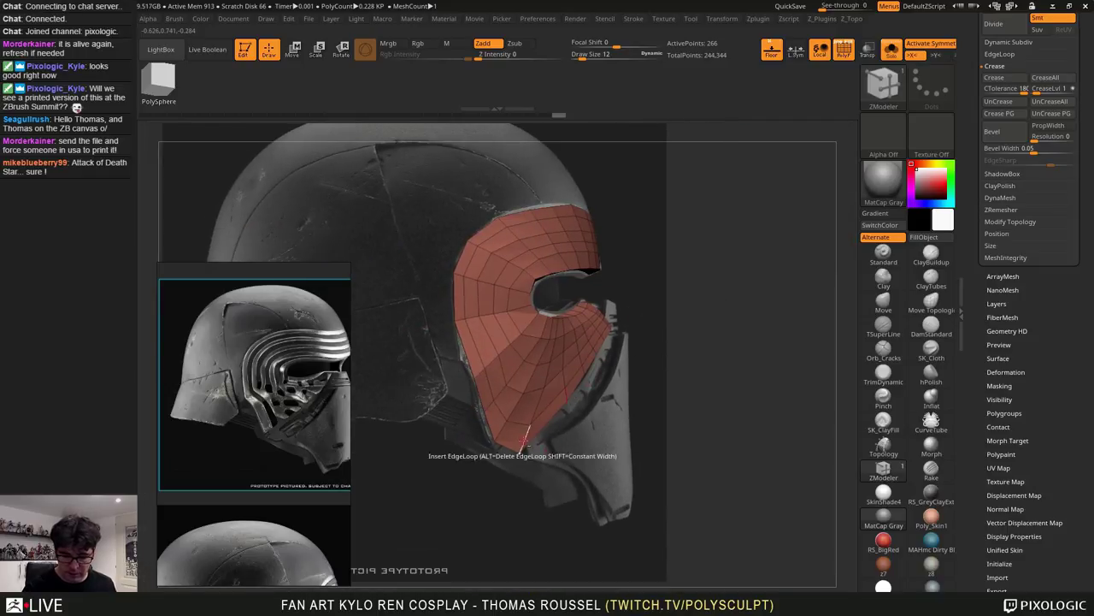
pyautogui.keyDown('ctrl'); pyautogui.moveTo(527, 446); pyautogui.dragTo(590, 439, button='right'); pyautogui.keyUp('ctrl')
pyautogui.moveTo(590, 440)
pyautogui.keyDown('alt'); pyautogui.mouseDown(button='right')
pyautogui.moveTo(609, 364)
pyautogui.moveTo(613, 371)
pyautogui.mouseUp(button='right'); pyautogui.keyUp('alt')
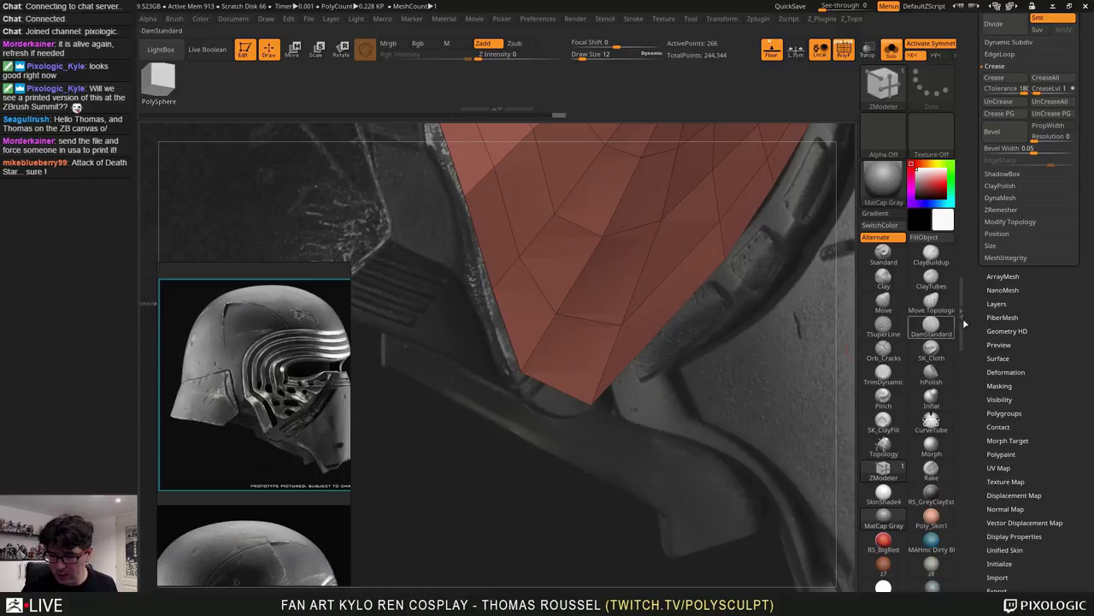
pyautogui.click(883, 301)
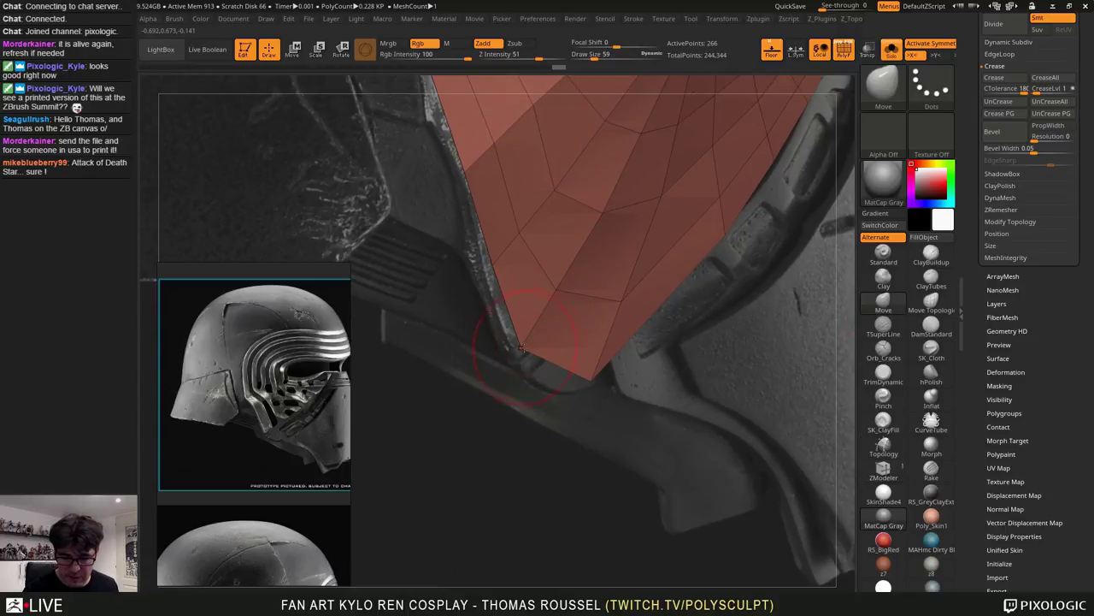
pyautogui.moveTo(496, 265); pyautogui.dragTo(488, 268)
pyautogui.moveTo(468, 171); pyautogui.dragTo(465, 170)
pyautogui.moveTo(465, 169)
pyautogui.keyDown('alt'); pyautogui.mouseDown(button='right')
pyautogui.moveTo(471, 229)
pyautogui.moveTo(519, 317)
pyautogui.mouseUp(button='right'); pyautogui.keyUp('alt')
pyautogui.moveTo(475, 190); pyautogui.dragTo(476, 162)
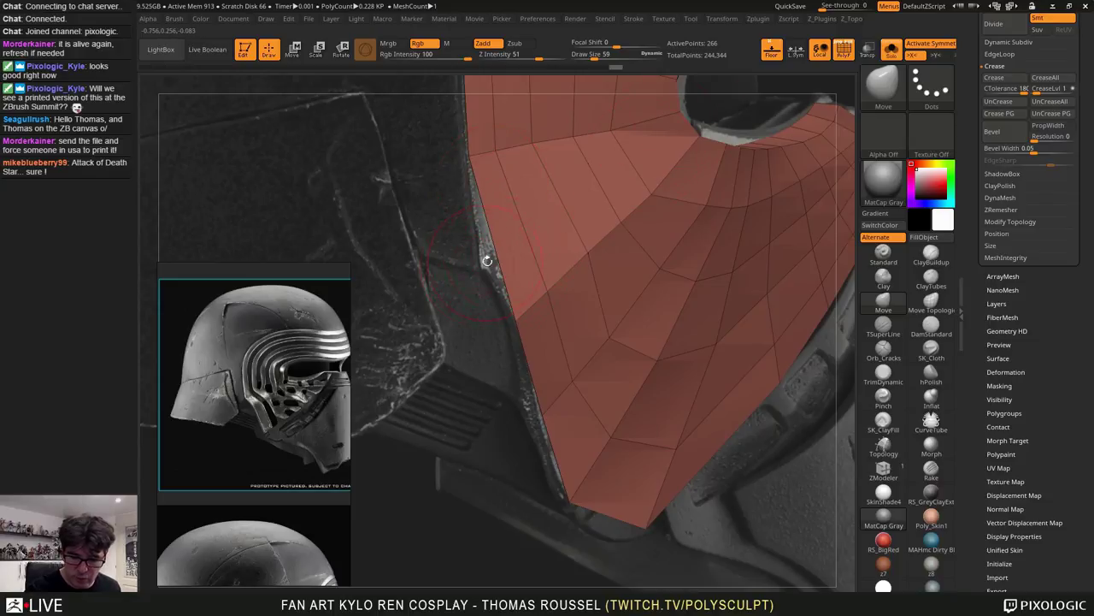
# Insert another ZModeler edge loop across the upper cheek and fit the rear edge and lower tip to the reference
pyautogui.click(883, 468)
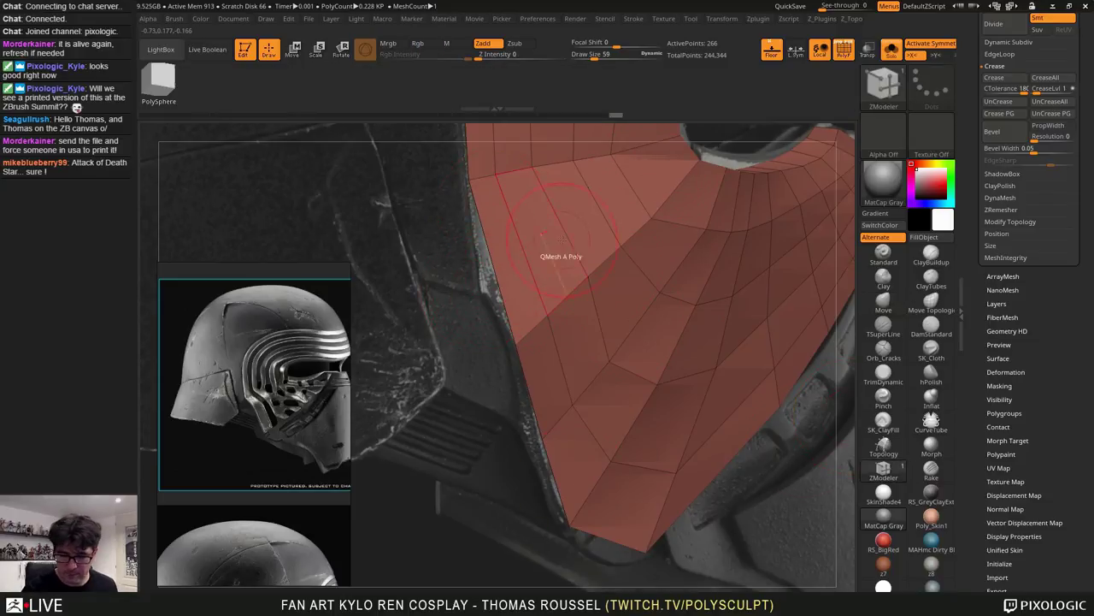
pyautogui.click(883, 299)
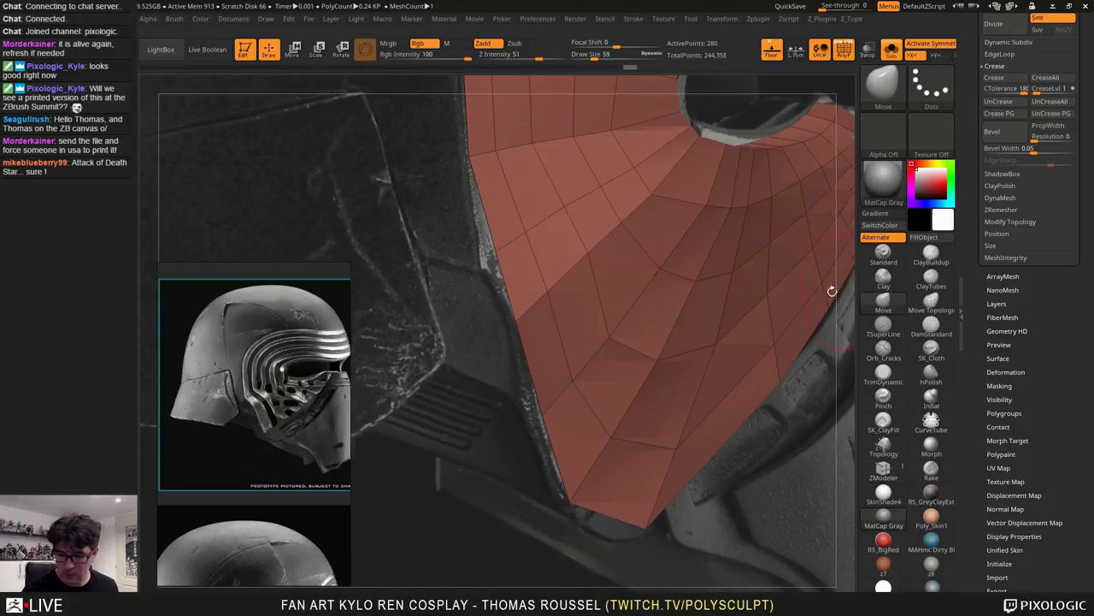
pyautogui.moveTo(496, 251); pyautogui.dragTo(481, 267)
pyautogui.moveTo(516, 314); pyautogui.dragTo(512, 323)
pyautogui.moveTo(542, 415); pyautogui.dragTo(532, 417)
pyautogui.moveTo(569, 500); pyautogui.dragTo(564, 502)
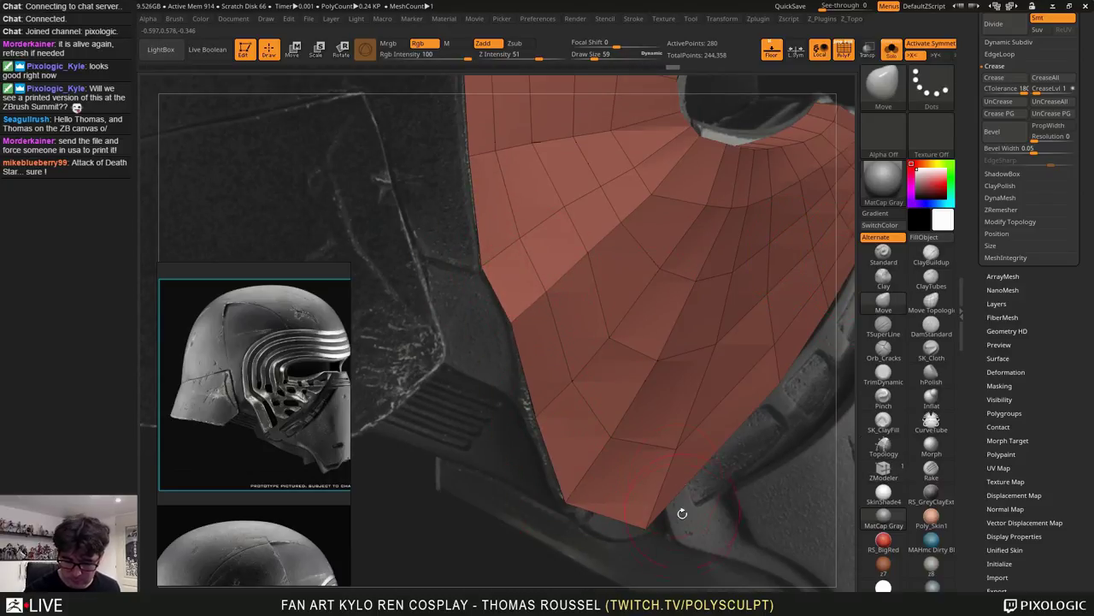
pyautogui.moveTo(645, 528); pyautogui.dragTo(648, 535)
# Shift the inner points and the tip of the lower cheek with the Move brush to even out the polygons
pyautogui.moveTo(650, 530)
pyautogui.keyDown('alt'); pyautogui.mouseDown(button='right')
pyautogui.moveTo(624, 486)
pyautogui.moveTo(619, 435)
pyautogui.mouseUp(button='right'); pyautogui.keyUp('alt')
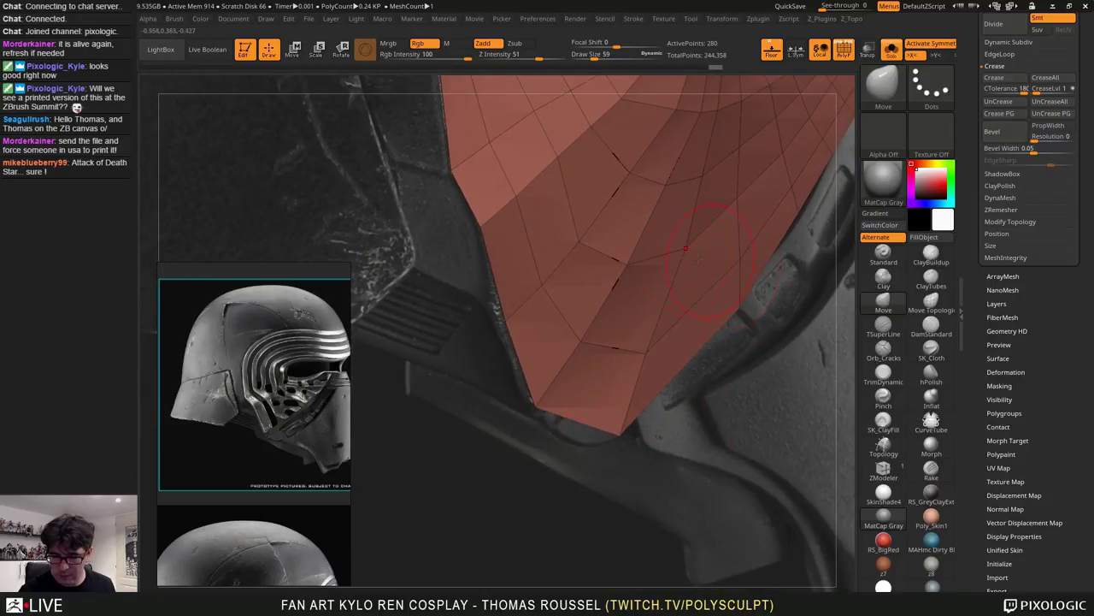
pyautogui.moveTo(686, 248); pyautogui.dragTo(621, 264)
pyautogui.moveTo(581, 342); pyautogui.dragTo(575, 342)
pyautogui.moveTo(646, 352); pyautogui.dragTo(641, 354)
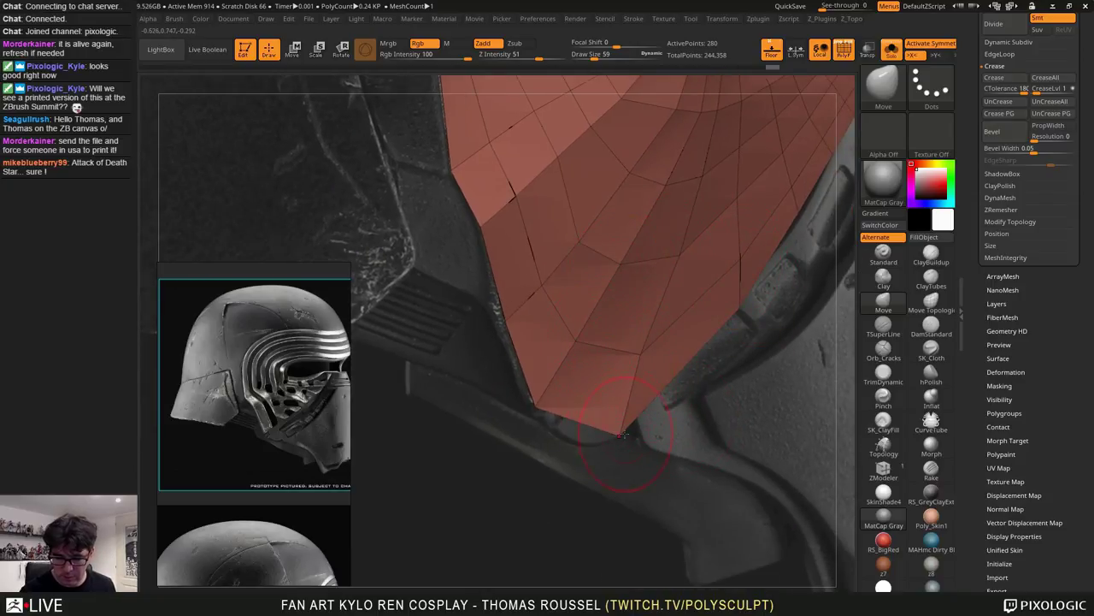
pyautogui.moveTo(624, 435); pyautogui.dragTo(619, 434)
# Raise the brow's top edge points to the helmet seam in the side reference, comparing before and after with undo and redo
pyautogui.keyDown('ctrl'); pyautogui.moveTo(619, 434); pyautogui.dragTo(609, 317, button='right'); pyautogui.keyUp('ctrl')
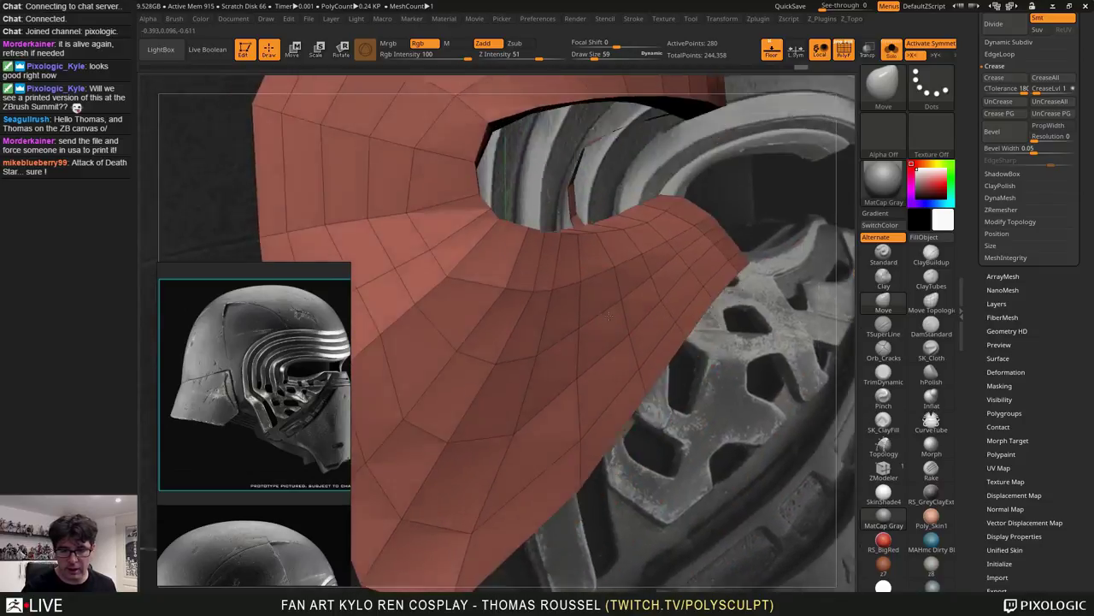
pyautogui.moveTo(609, 317); pyautogui.dragTo(590, 259)
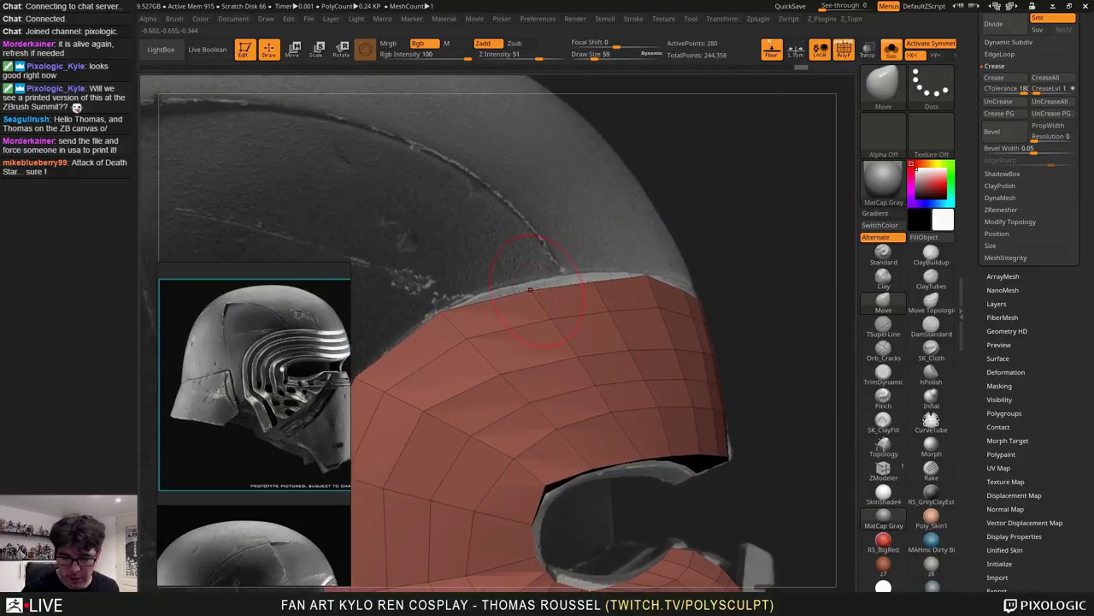
pyautogui.moveTo(532, 291); pyautogui.dragTo(597, 272)
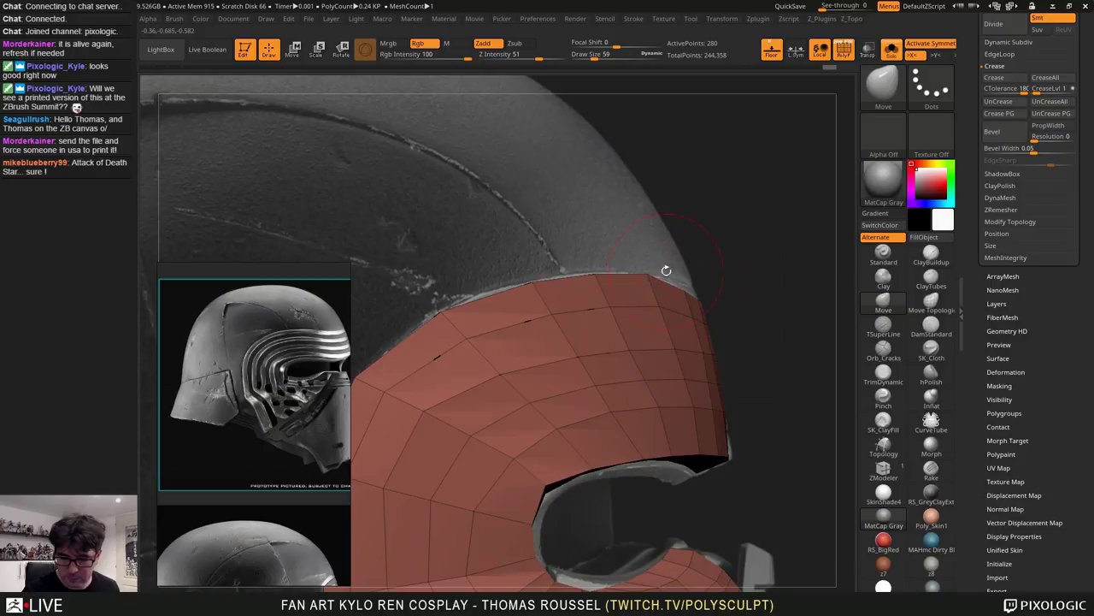
pyautogui.hotkey('ctrl', 'z')
pyautogui.hotkey('ctrl', 'z')
pyautogui.hotkey('ctrl', 'shift', 'z')
pyautogui.hotkey('ctrl', 'shift', 'z')
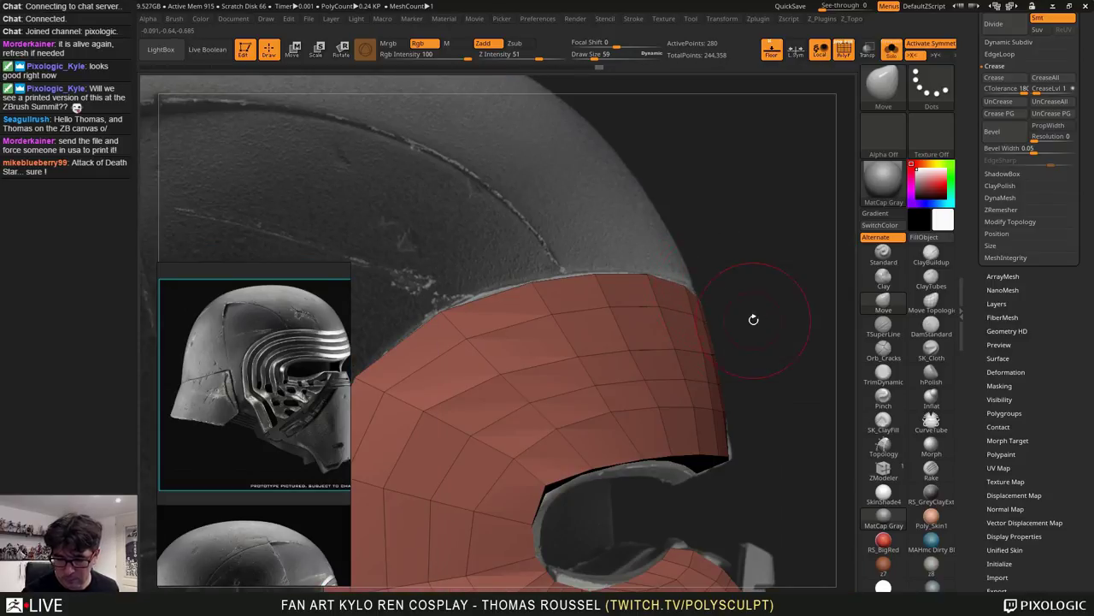
# From the front, even out the vertical edge spacing of the brow points near the centre with the Move brush
pyautogui.keyDown('shift'); pyautogui.moveTo(753, 320); pyautogui.dragTo(691, 344); pyautogui.keyUp('shift')
pyautogui.moveTo(692, 305)
pyautogui.mouseDown()
pyautogui.moveTo(694, 293)
pyautogui.moveTo(733, 301)
pyautogui.mouseUp()
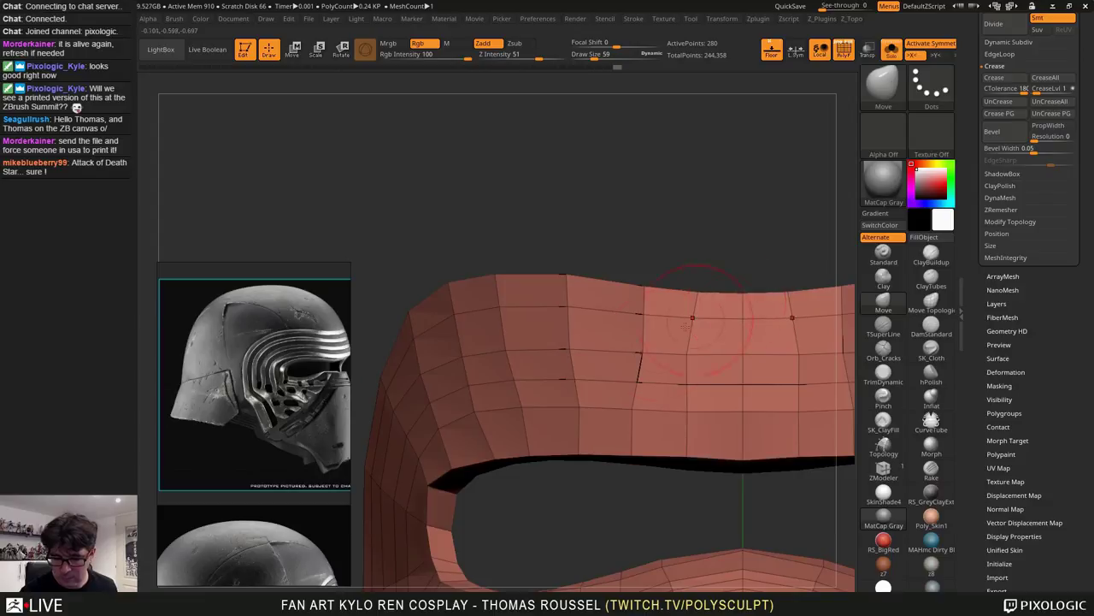
pyautogui.moveTo(641, 352); pyautogui.dragTo(633, 385)
# Enlarge the Move brush to Draw Size 126 and reshape the rear and upper edges of the visor opening against the side reference
pyautogui.moveTo(672, 504)
pyautogui.keyDown('alt'); pyautogui.mouseDown()
pyautogui.moveTo(672, 374)
pyautogui.moveTo(702, 431)
pyautogui.moveTo(677, 400)
pyautogui.moveTo(619, 406)
pyautogui.mouseUp(); pyautogui.keyUp('alt')
pyautogui.press('s')
pyautogui.moveTo(488, 388)
pyautogui.keyDown('alt'); pyautogui.mouseDown()
pyautogui.moveTo(556, 368)
pyautogui.moveTo(568, 346)
pyautogui.mouseUp(); pyautogui.keyUp('alt')
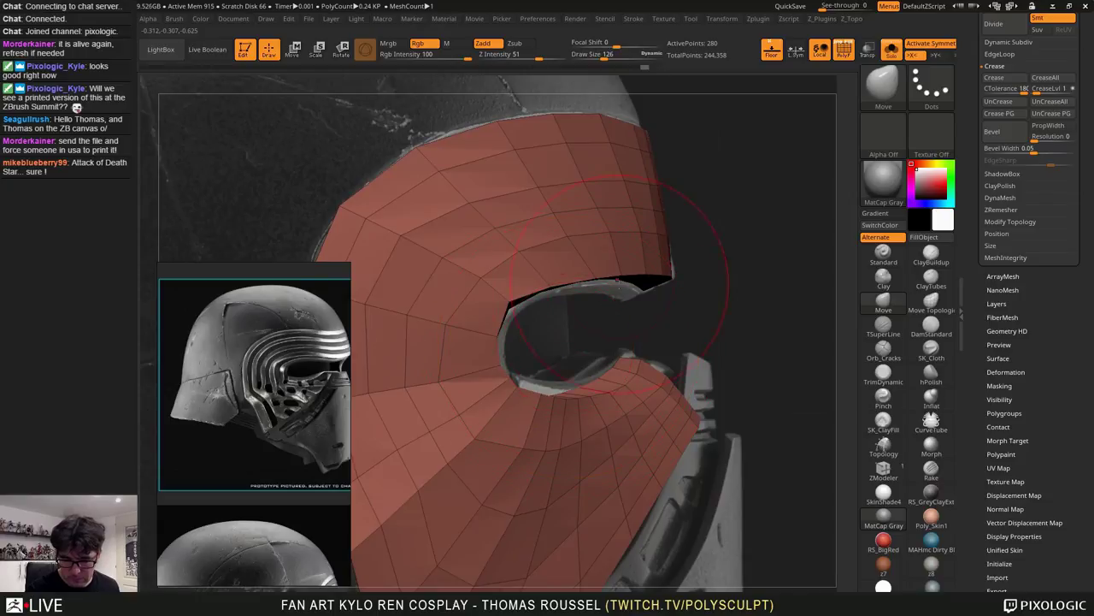
pyautogui.moveTo(648, 280); pyautogui.dragTo(633, 289)
pyautogui.moveTo(508, 302); pyautogui.dragTo(515, 309)
pyautogui.moveTo(520, 386); pyautogui.dragTo(511, 380)
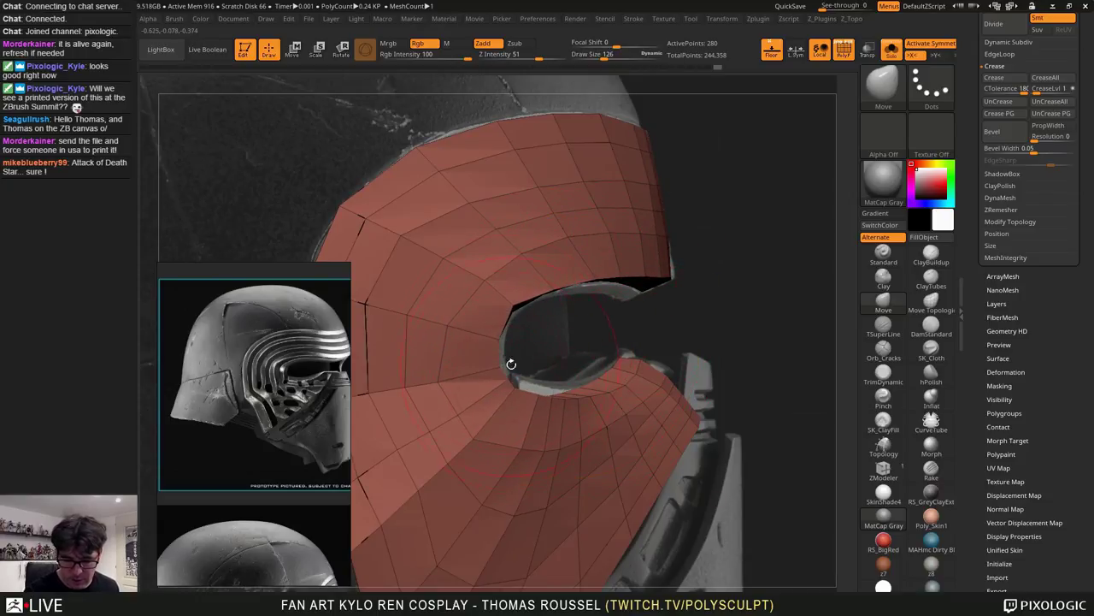
pyautogui.moveTo(503, 338); pyautogui.dragTo(507, 304)
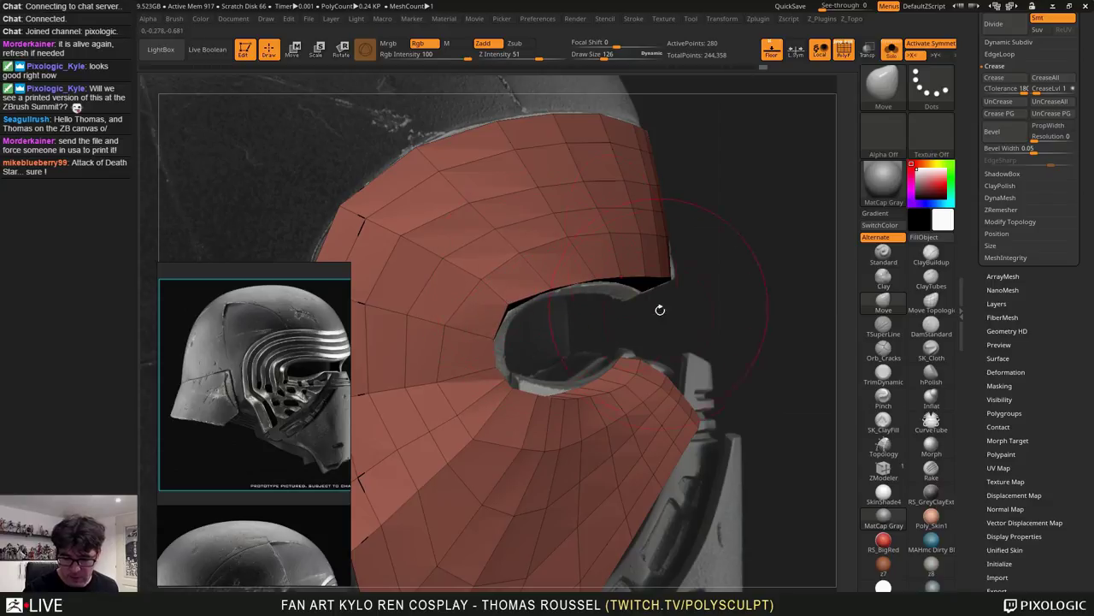
pyautogui.moveTo(581, 285); pyautogui.dragTo(580, 290)
# Examine the visor surround from the front and compare its profile with the side reference
pyautogui.moveTo(752, 317)
pyautogui.mouseDown()
pyautogui.moveTo(635, 343)
pyautogui.moveTo(599, 325)
pyautogui.moveTo(612, 329)
pyautogui.mouseUp()
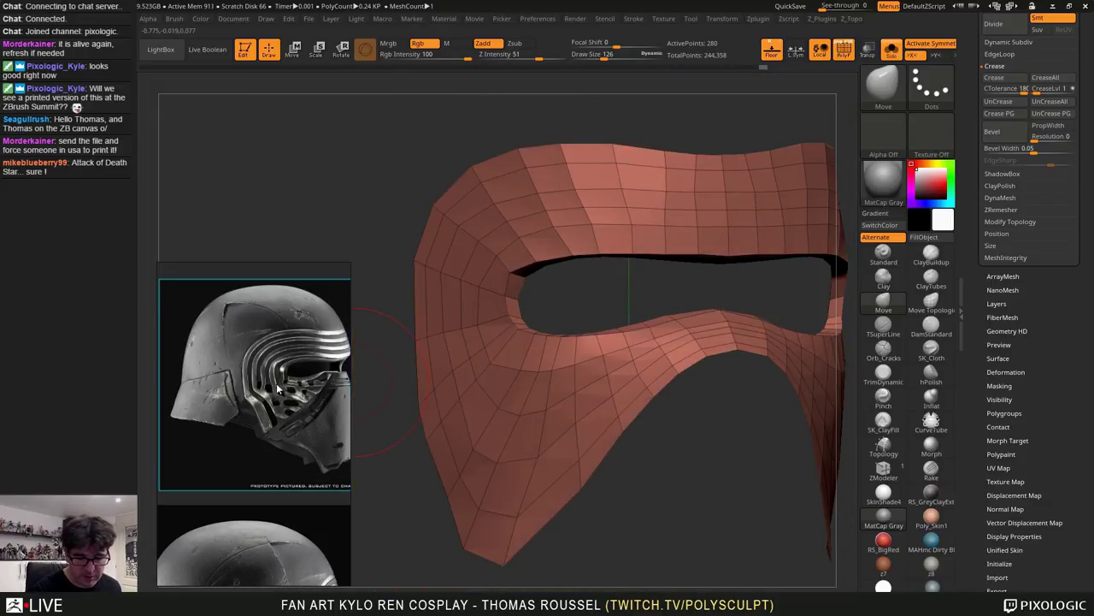
pyautogui.moveTo(368, 383); pyautogui.dragTo(466, 376)
pyautogui.keyDown('alt'); pyautogui.moveTo(671, 386); pyautogui.dragTo(600, 400, button='right'); pyautogui.keyUp('alt')
pyautogui.moveTo(601, 400)
pyautogui.keyDown('alt'); pyautogui.mouseDown(button='right')
pyautogui.moveTo(649, 387)
pyautogui.moveTo(698, 391)
pyautogui.moveTo(672, 474)
pyautogui.mouseUp(button='right'); pyautogui.keyUp('alt')
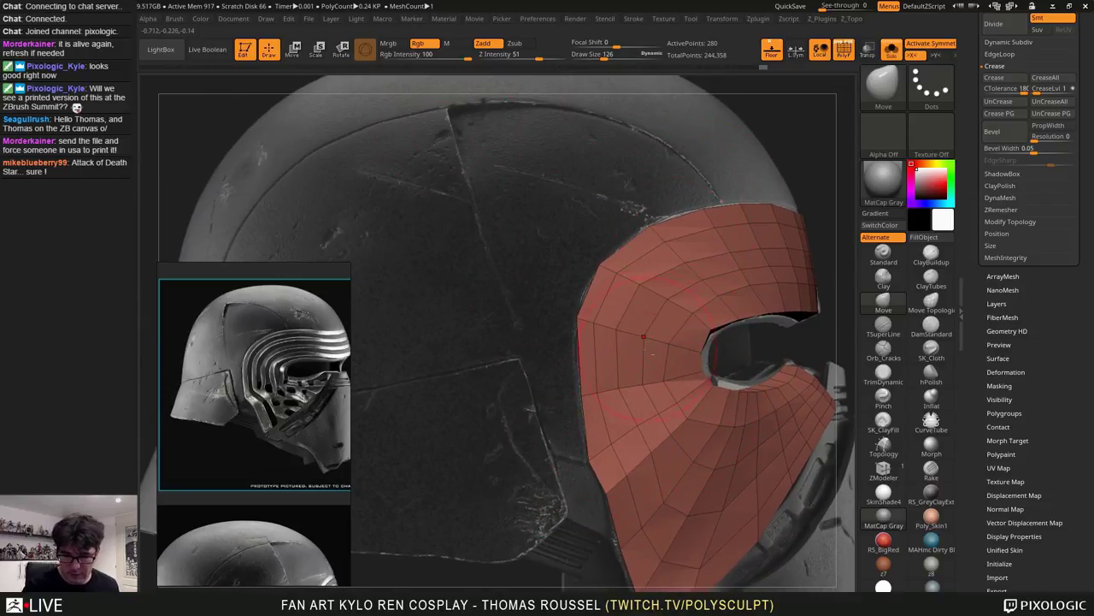
pyautogui.keyDown('ctrl'); pyautogui.moveTo(652, 354); pyautogui.dragTo(588, 368, button='right'); pyautogui.keyUp('ctrl')
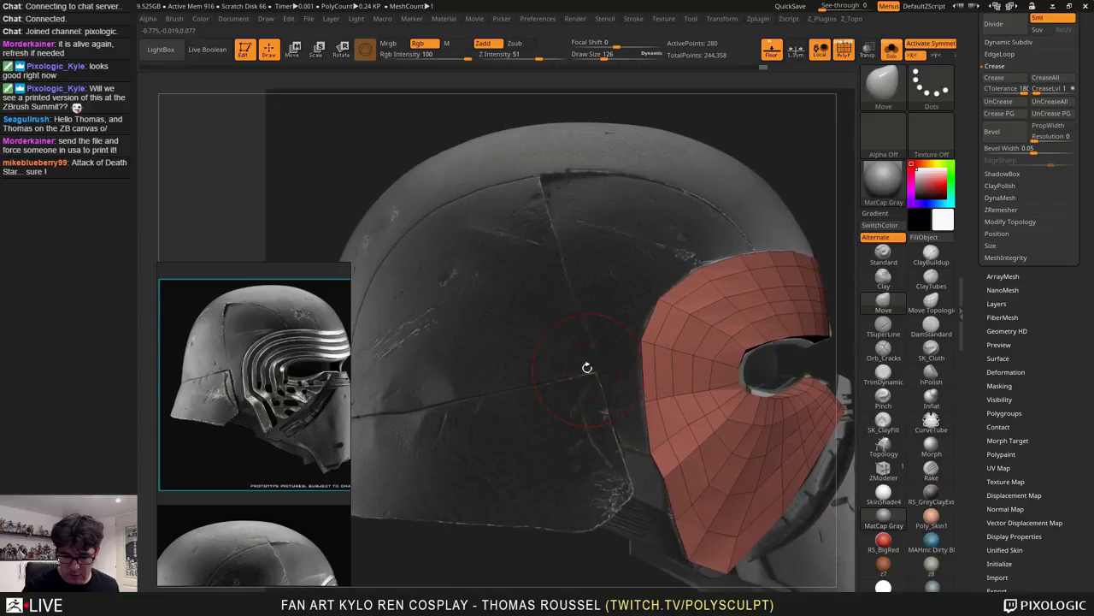
# Compare the rear and lower edges of the visor surround with the side-profile helmet reference
pyautogui.moveTo(562, 542); pyautogui.dragTo(684, 418)
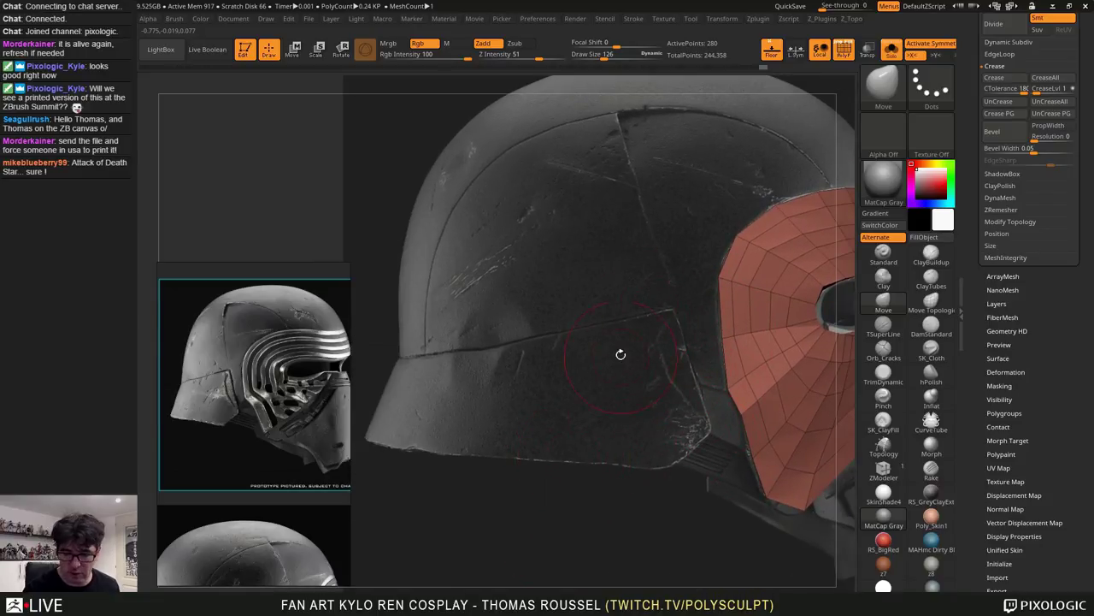
pyautogui.keyDown('alt'); pyautogui.moveTo(620, 354); pyautogui.dragTo(602, 404); pyautogui.keyUp('alt')
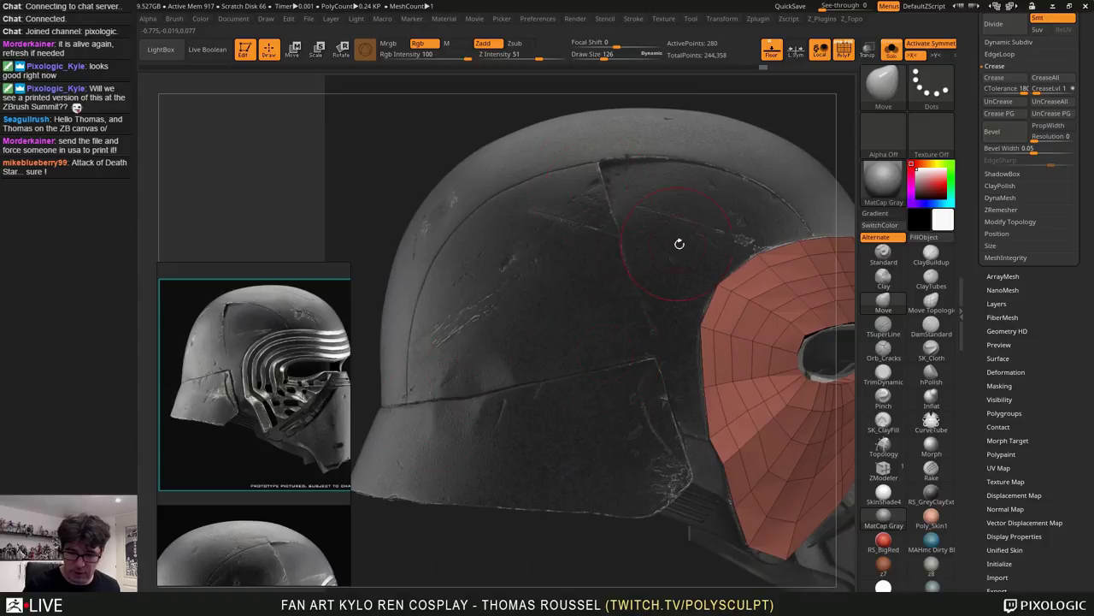
pyautogui.moveTo(679, 244); pyautogui.dragTo(746, 217, button='right')
pyautogui.keyDown('alt'); pyautogui.moveTo(754, 384); pyautogui.dragTo(678, 261); pyautogui.keyUp('alt')
pyautogui.keyDown('alt'); pyautogui.moveTo(580, 434); pyautogui.dragTo(562, 339); pyautogui.keyUp('alt')
pyautogui.keyDown('alt'); pyautogui.moveTo(755, 408); pyautogui.dragTo(704, 340); pyautogui.keyUp('alt')
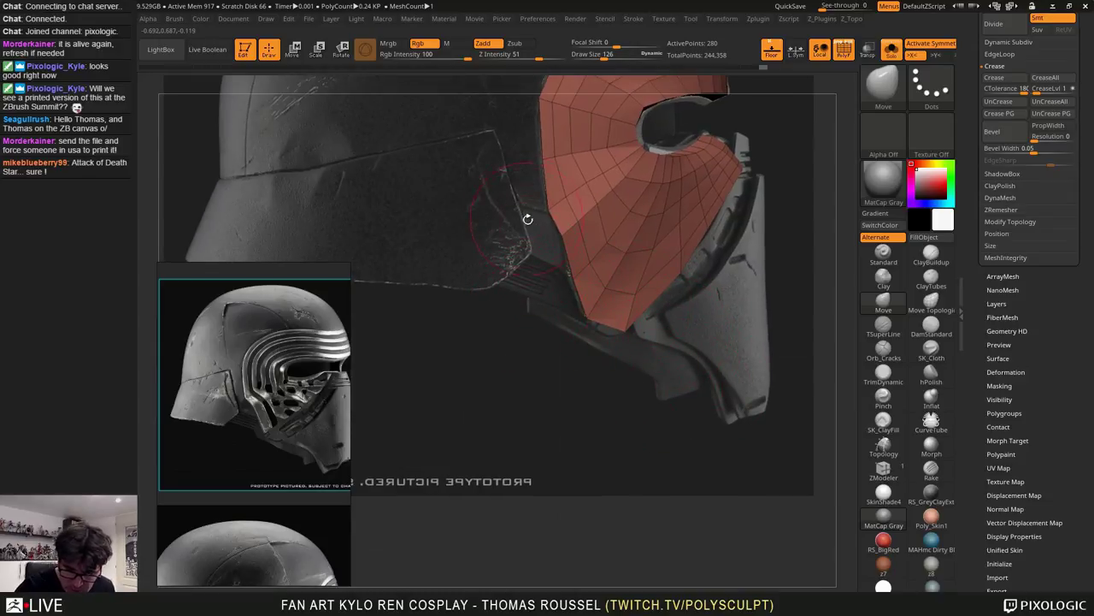
pyautogui.keyDown('alt'); pyautogui.moveTo(558, 229); pyautogui.dragTo(576, 329); pyautogui.keyUp('alt')
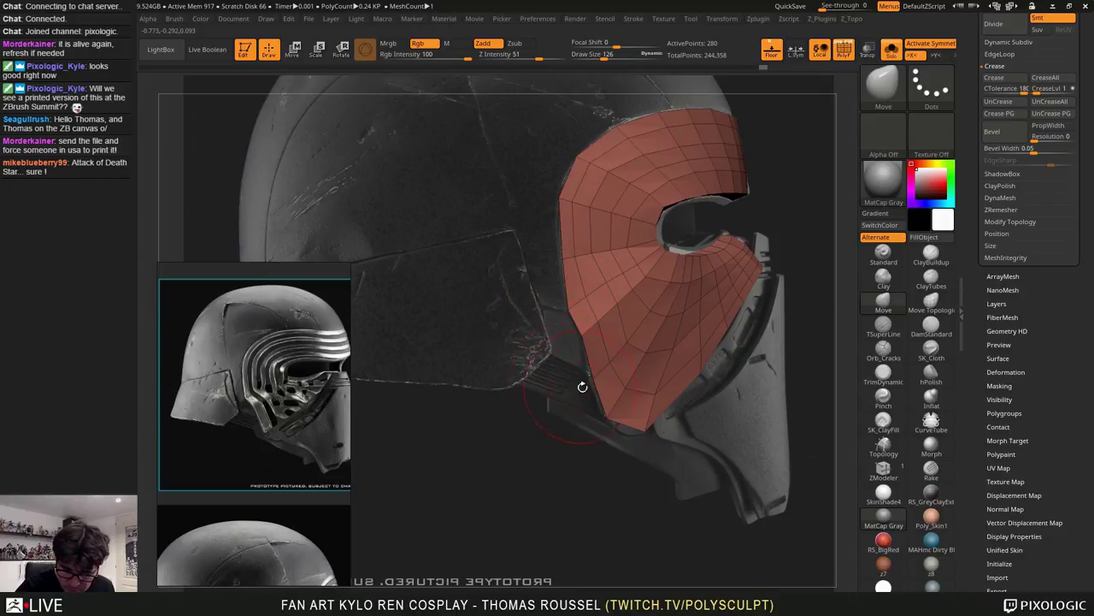
pyautogui.keyDown('alt'); pyautogui.moveTo(731, 459); pyautogui.dragTo(721, 438); pyautogui.keyUp('alt')
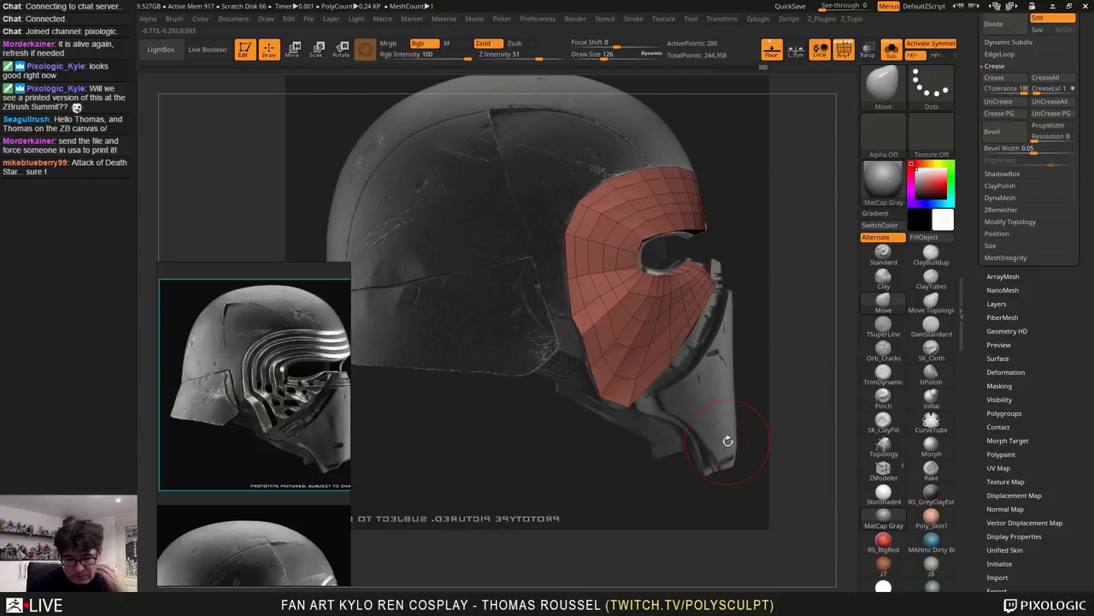
# Reduce the brush to Draw Size 83 and examine the visor surround's lower tip and eye opening from the front
pyautogui.moveTo(667, 373); pyautogui.dragTo(641, 271)
pyautogui.press('s')
pyautogui.keyDown('alt'); pyautogui.moveTo(640, 244); pyautogui.dragTo(634, 273, button='right'); pyautogui.keyUp('alt')
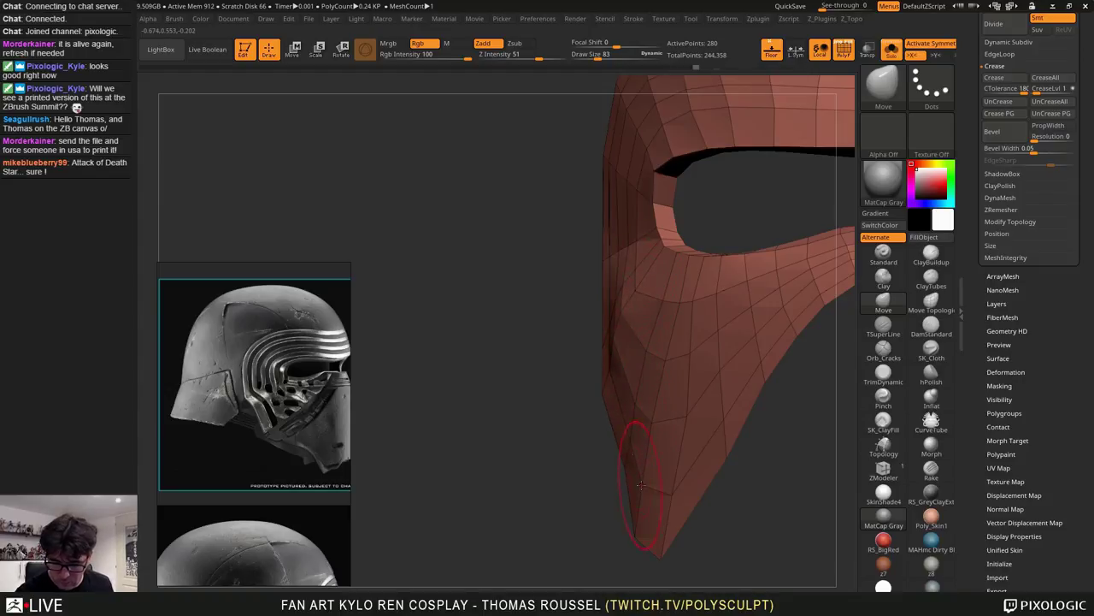
pyautogui.moveTo(641, 485)
pyautogui.keyDown('alt'); pyautogui.mouseDown(button='right')
pyautogui.moveTo(625, 469)
pyautogui.moveTo(667, 359)
pyautogui.mouseUp(button='right'); pyautogui.keyUp('alt')
pyautogui.moveTo(718, 329)
pyautogui.keyDown('alt'); pyautogui.mouseDown(button='right')
pyautogui.moveTo(680, 392)
pyautogui.moveTo(659, 386)
pyautogui.moveTo(671, 387)
pyautogui.mouseUp(button='right'); pyautogui.keyUp('alt')
pyautogui.keyDown('ctrl'); pyautogui.moveTo(671, 386); pyautogui.dragTo(705, 319, button='right'); pyautogui.keyUp('ctrl')
pyautogui.keyDown('alt'); pyautogui.moveTo(575, 362); pyautogui.dragTo(598, 267, button='right'); pyautogui.keyUp('alt')
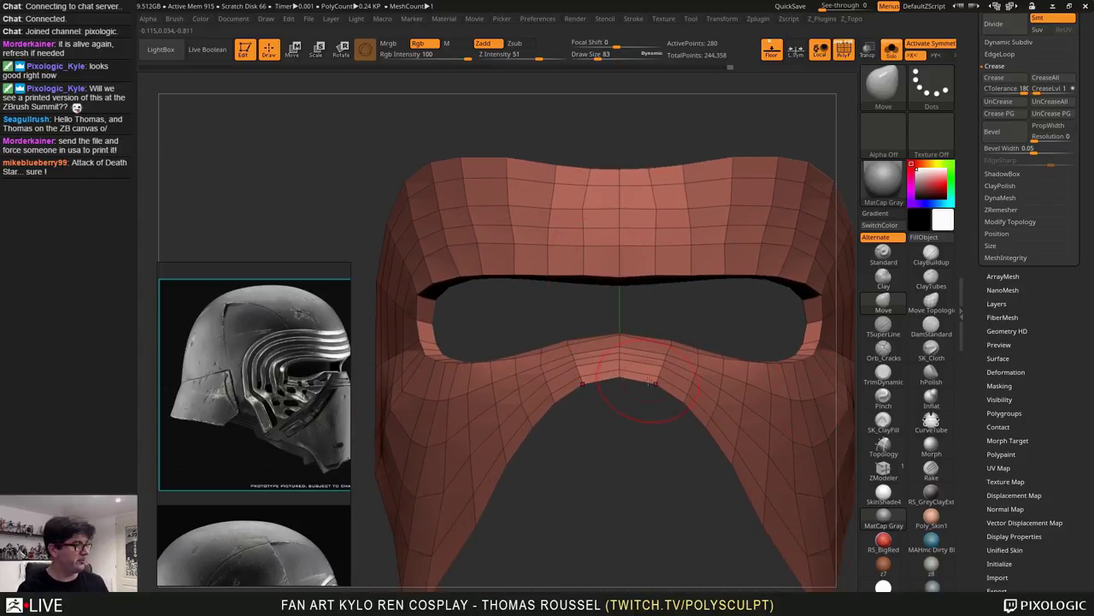
pyautogui.moveTo(725, 337); pyautogui.dragTo(684, 308, button='right')
pyautogui.moveTo(684, 307); pyautogui.dragTo(671, 258, button='right')
# Make the helmet shell and the two lower PolyMesh3D subtools visible and leave Solo mode
pyautogui.moveTo(1065, 244); pyautogui.dragTo(1058, 345)
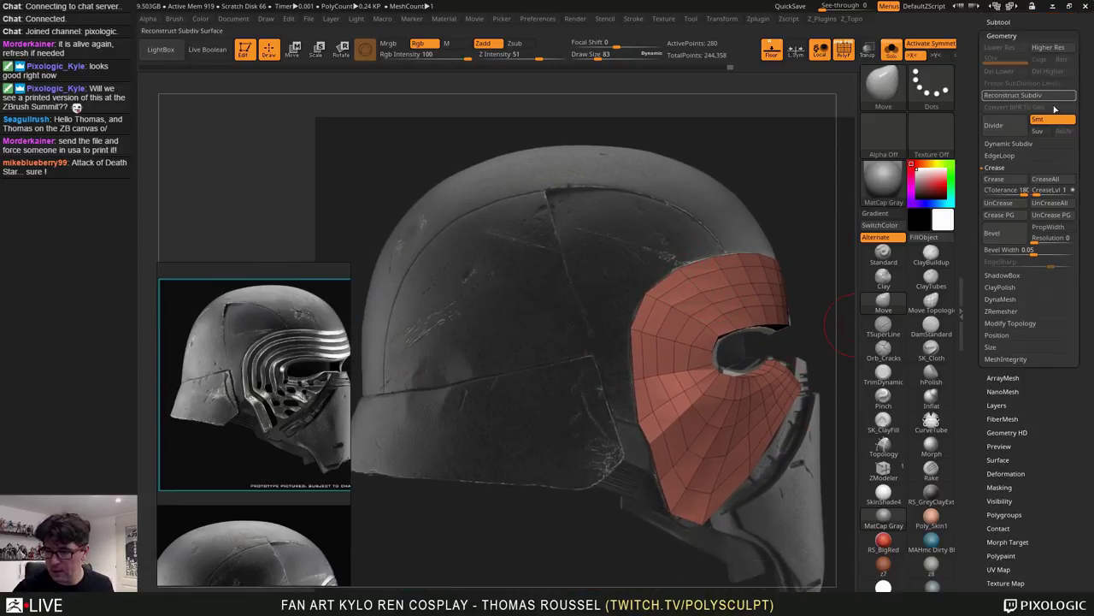
pyautogui.moveTo(1037, 51); pyautogui.dragTo(1032, 142)
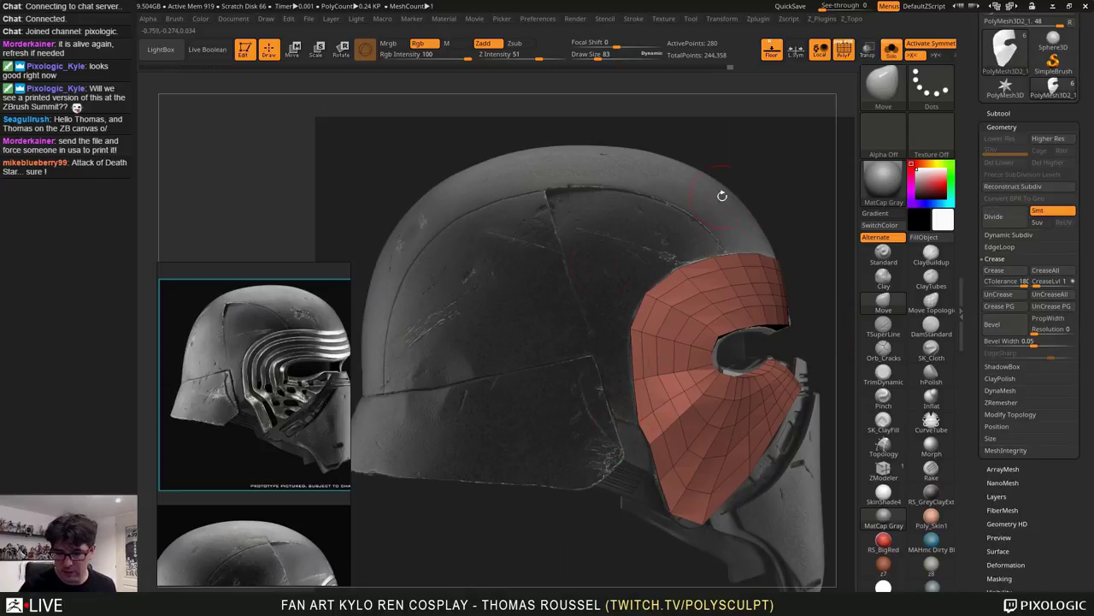
pyautogui.click(999, 113)
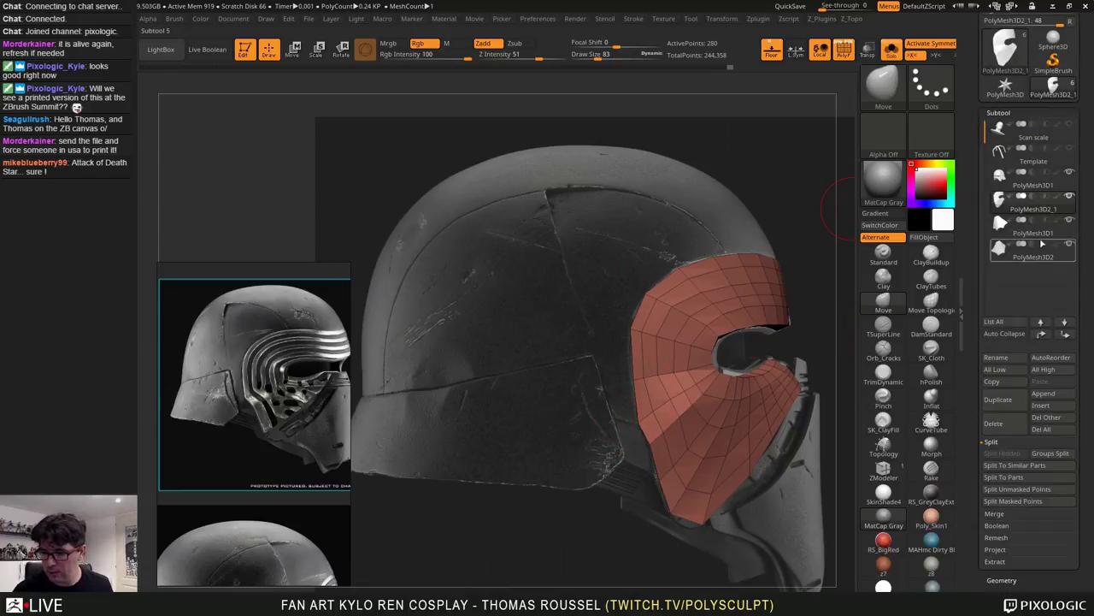
pyautogui.moveTo(1069, 247); pyautogui.dragTo(1069, 221)
pyautogui.click(1071, 172)
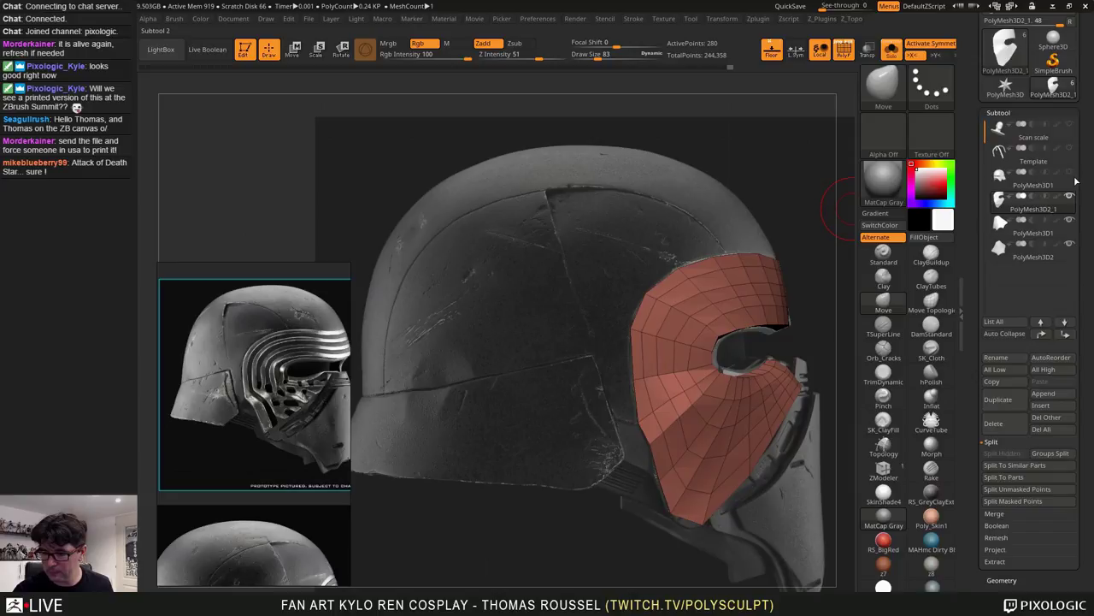
pyautogui.click(892, 50)
# Make the helmet shell the active subtool, hide the PolyMesh3D2_1 visor surround and turn off the polyframe display
pyautogui.click(1038, 179)
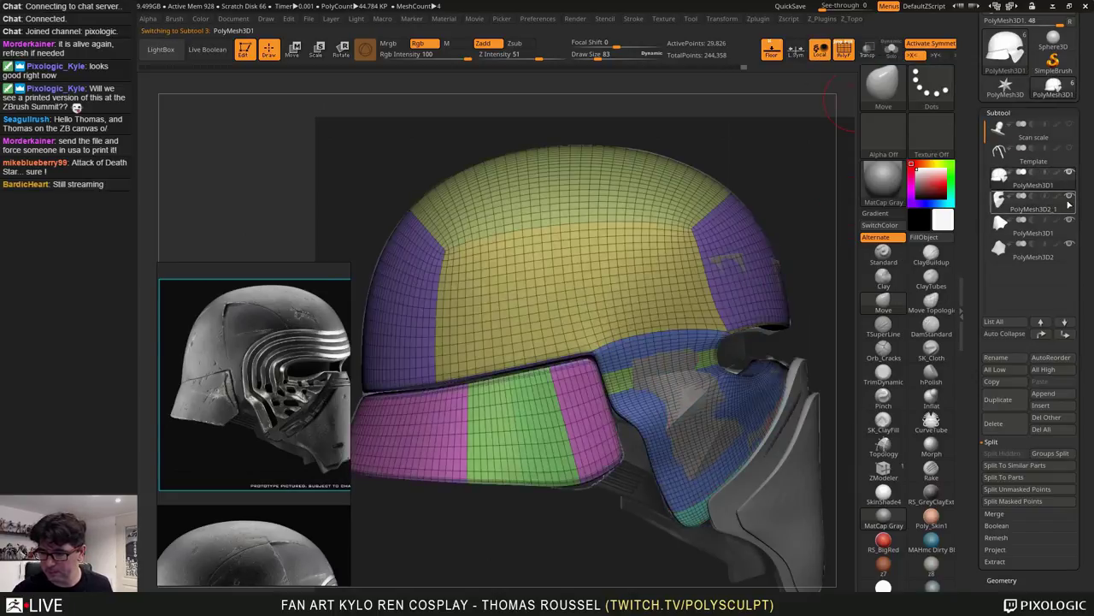
pyautogui.click(1069, 200)
pyautogui.keyDown('alt'); pyautogui.moveTo(820, 240); pyautogui.dragTo(391, 323); pyautogui.keyUp('alt')
pyautogui.keyDown('ctrl'); pyautogui.moveTo(660, 315); pyautogui.dragTo(676, 324, button='right'); pyautogui.keyUp('ctrl')
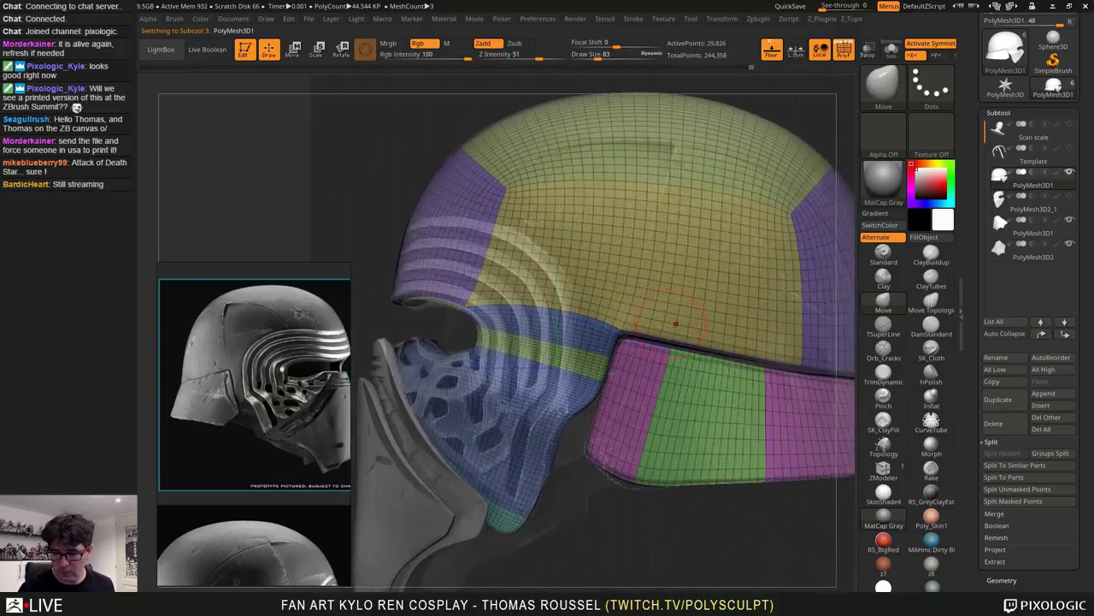
pyautogui.click(844, 49)
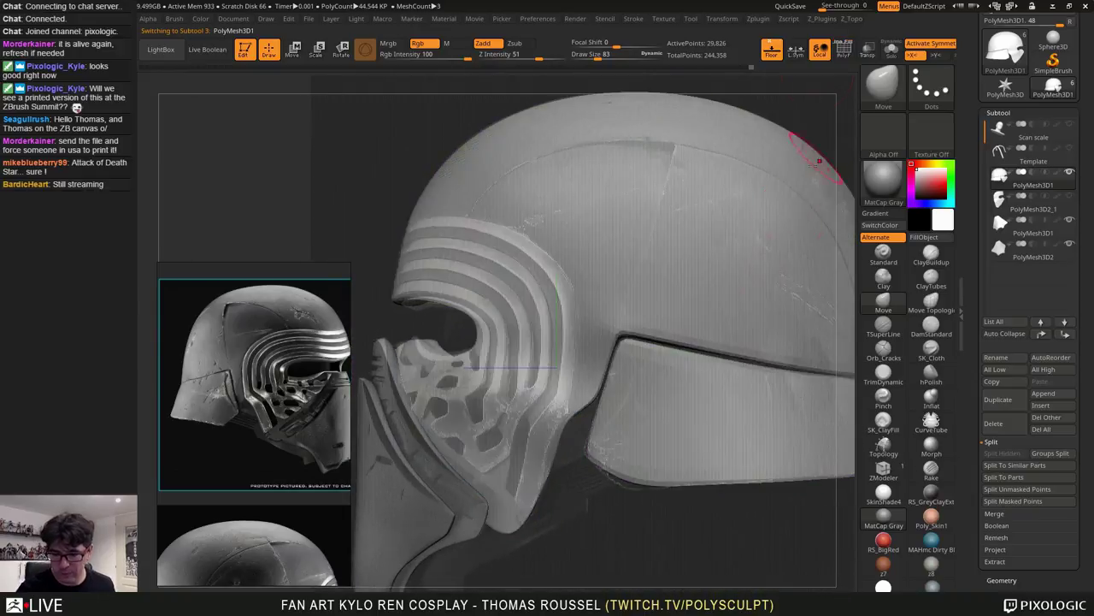
# Examine the reference overlay on the helmet's side and review the floor grid's Left-Right image settings
pyautogui.keyDown('alt'); pyautogui.moveTo(675, 369); pyautogui.dragTo(638, 377, button='right'); pyautogui.keyUp('alt')
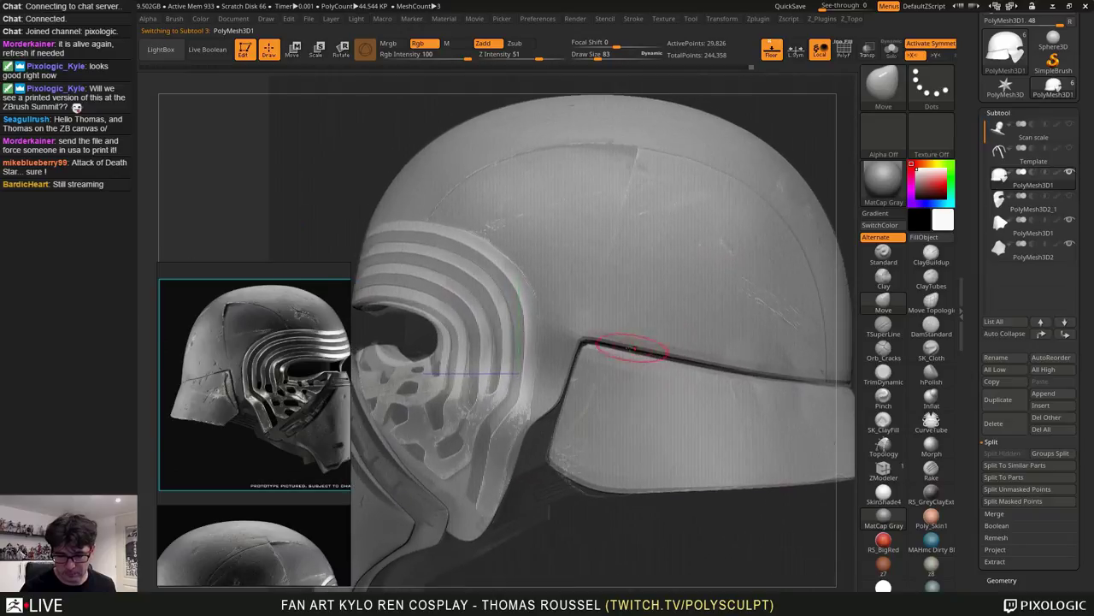
pyautogui.keyDown('alt'); pyautogui.moveTo(604, 344); pyautogui.dragTo(643, 318, button='right'); pyautogui.keyUp('alt')
pyautogui.keyDown('ctrl'); pyautogui.moveTo(643, 318); pyautogui.dragTo(636, 366, button='right'); pyautogui.keyUp('ctrl')
pyautogui.moveTo(636, 366)
pyautogui.keyDown('ctrl'); pyautogui.mouseDown(button='right')
pyautogui.moveTo(620, 414)
pyautogui.moveTo(651, 381)
pyautogui.mouseUp(button='right'); pyautogui.keyUp('ctrl')
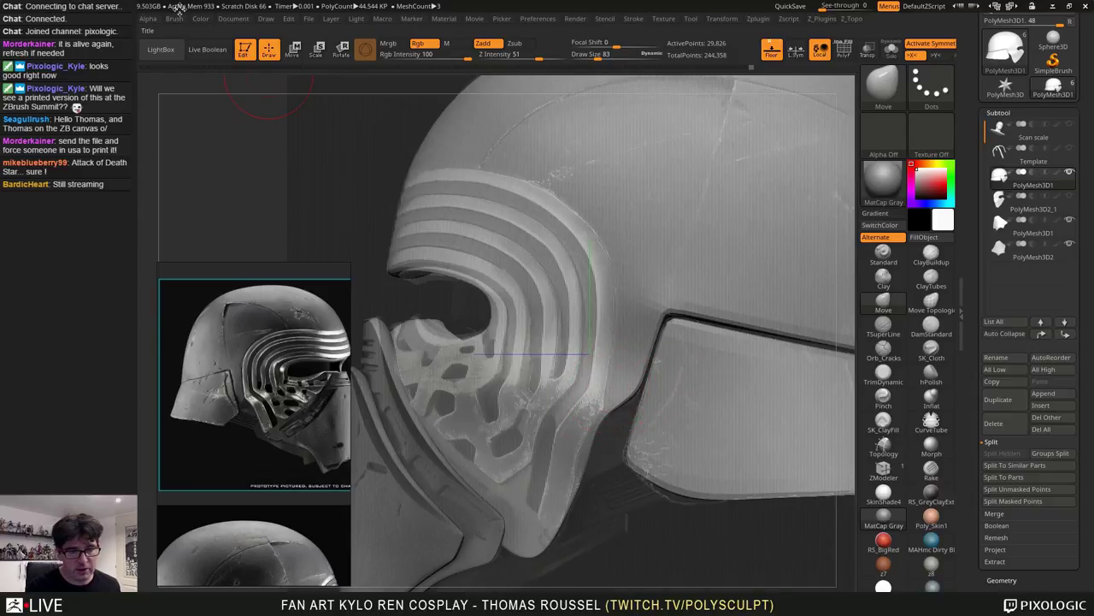
pyautogui.click(238, 20)
pyautogui.moveTo(271, 22)
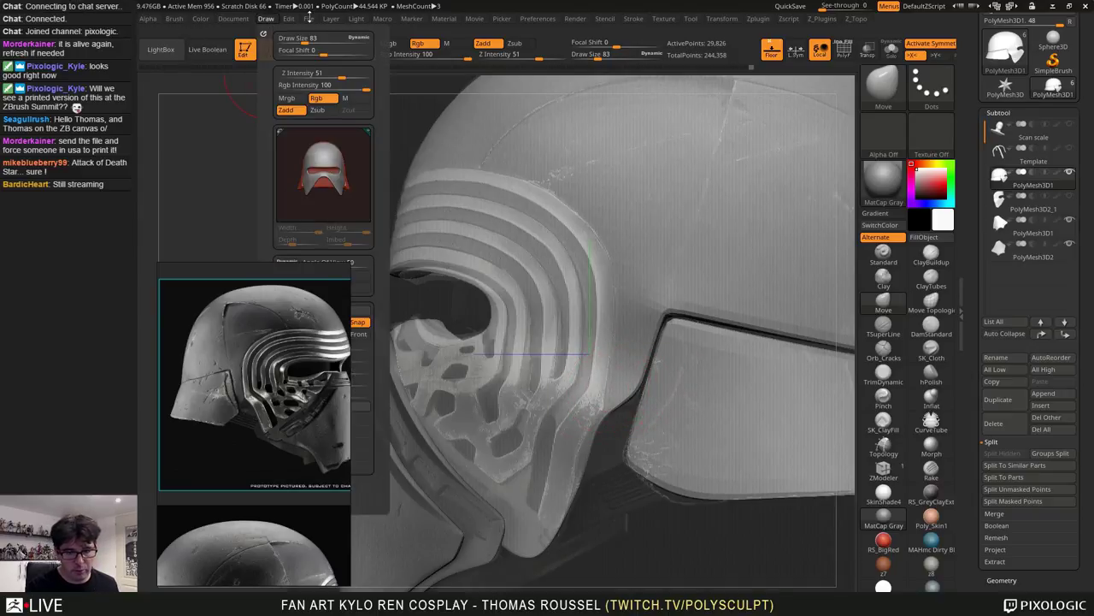
pyautogui.click(232, 260)
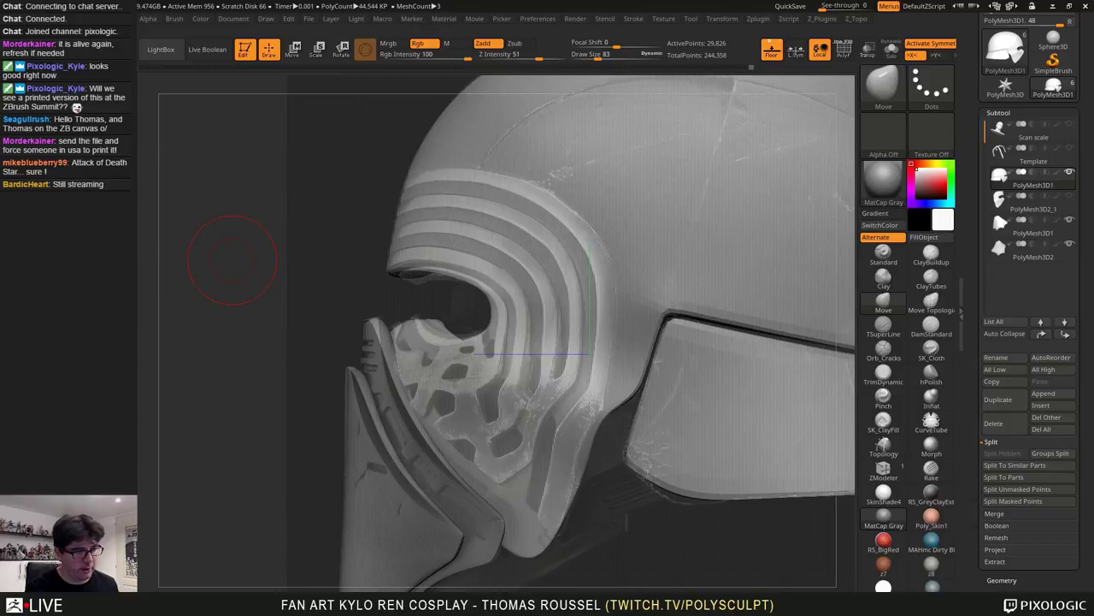
pyautogui.click(229, 24)
pyautogui.moveTo(268, 23)
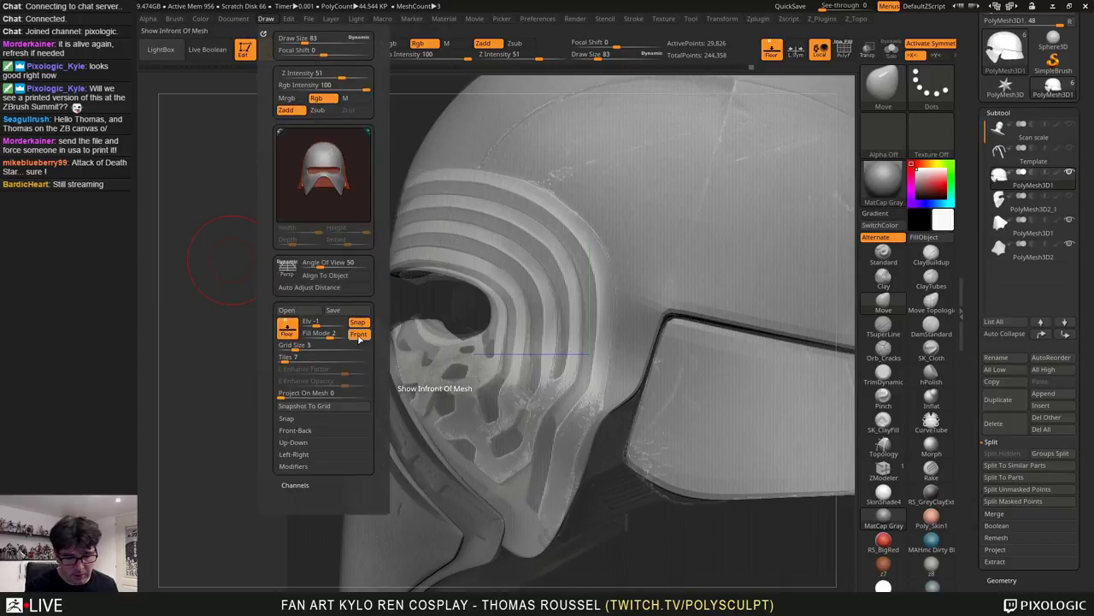
pyautogui.click(297, 456)
pyautogui.moveTo(379, 459)
pyautogui.mouseDown()
pyautogui.moveTo(375, 408)
pyautogui.moveTo(373, 437)
pyautogui.mouseUp()
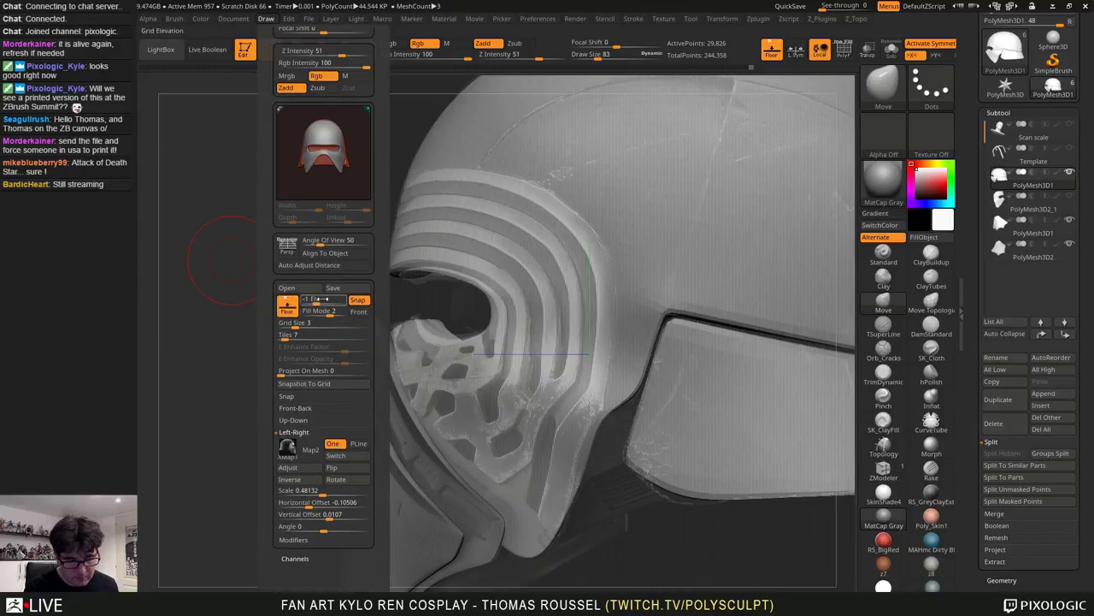
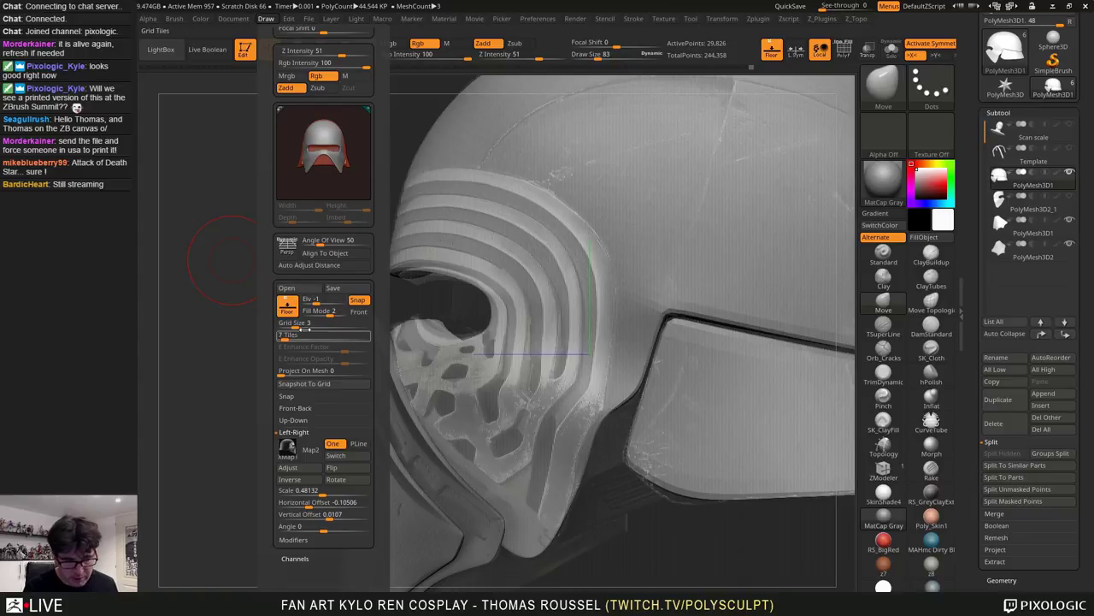
pyautogui.moveTo(374, 354); pyautogui.dragTo(374, 377)
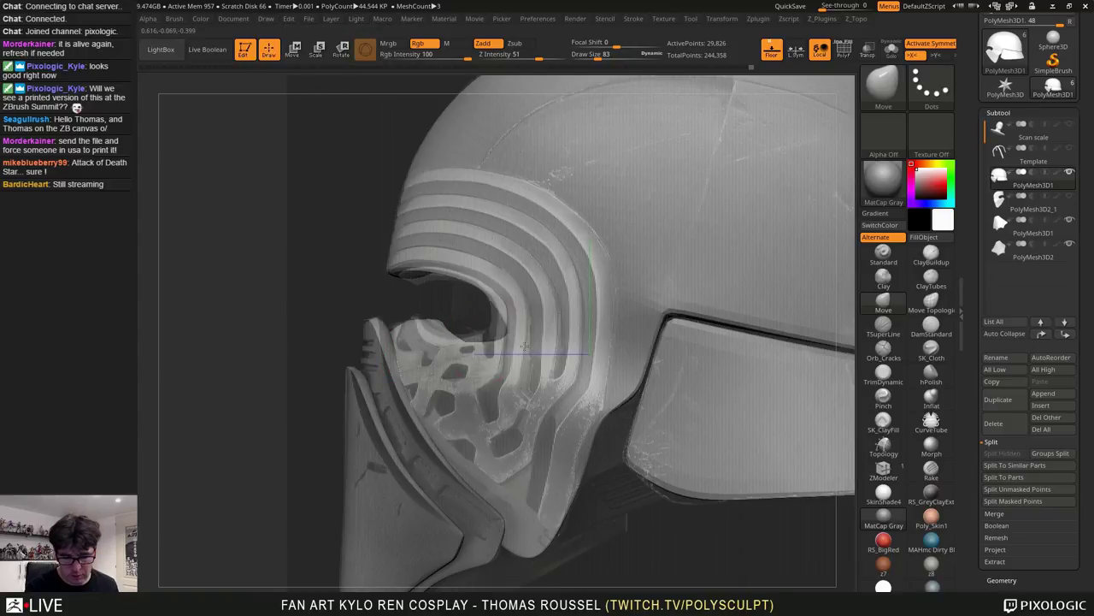
pyautogui.moveTo(345, 312)
pyautogui.mouseDown()
pyautogui.moveTo(414, 313)
pyautogui.moveTo(305, 309)
pyautogui.mouseUp()
pyautogui.click(321, 316)
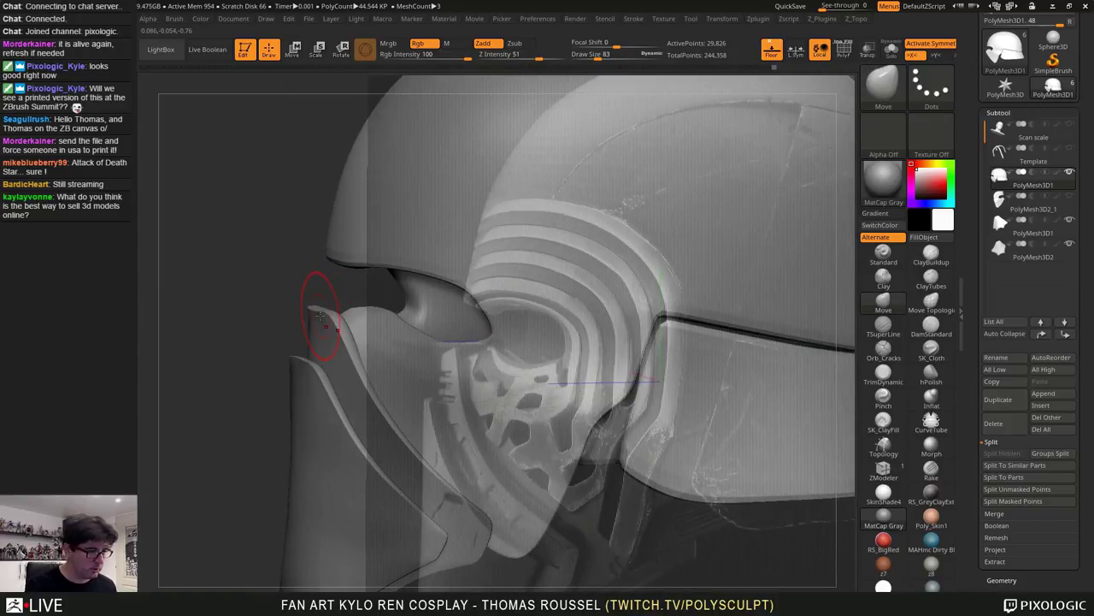
pyautogui.hotkey('ctrl', 'z')
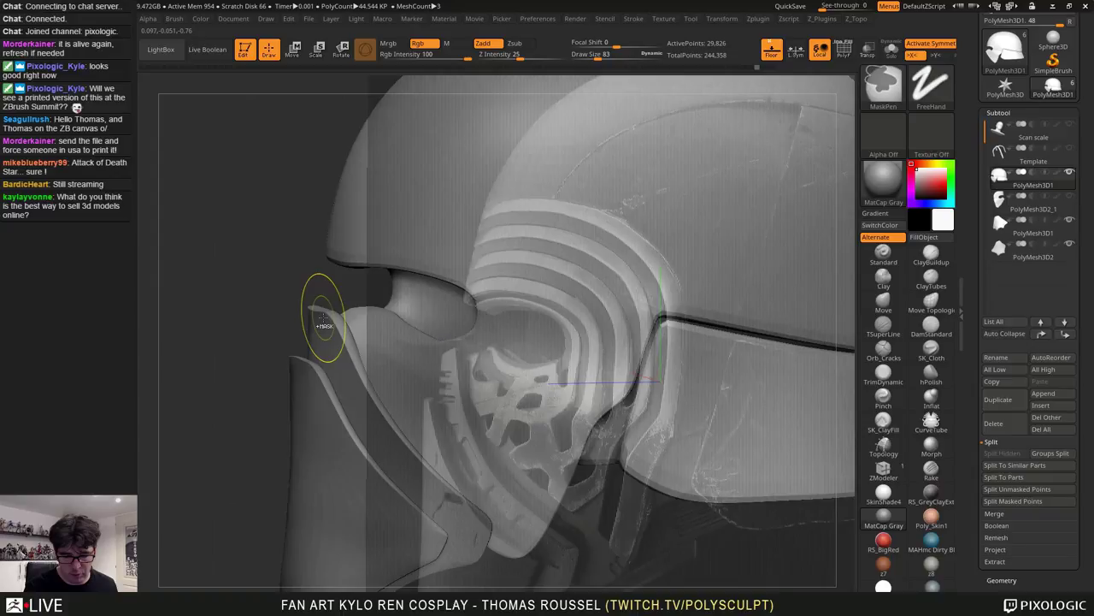
pyautogui.hotkey('ctrl', 'z')
# Compare the helmet shell's outline and seams with the reference overlay from both side views
pyautogui.moveTo(368, 321)
pyautogui.mouseDown()
pyautogui.moveTo(298, 313)
pyautogui.moveTo(429, 346)
pyautogui.moveTo(479, 323)
pyautogui.moveTo(766, 311)
pyautogui.mouseUp()
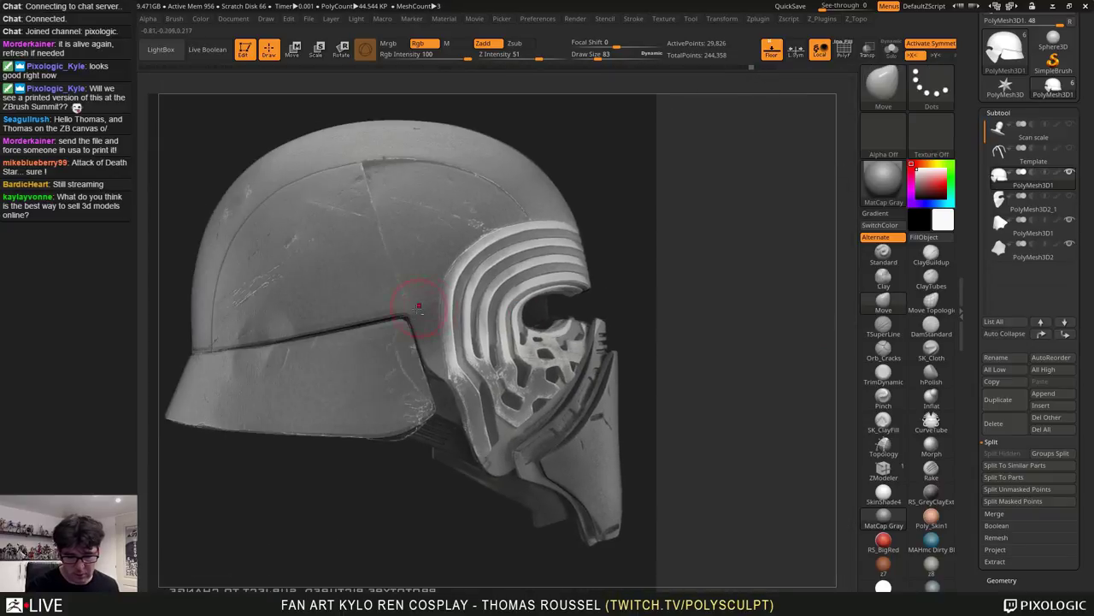
pyautogui.keyDown('alt'); pyautogui.moveTo(417, 305); pyautogui.dragTo(463, 577, button='right'); pyautogui.keyUp('alt')
pyautogui.keyDown('alt'); pyautogui.moveTo(472, 396); pyautogui.dragTo(456, 348, button='right'); pyautogui.keyUp('alt')
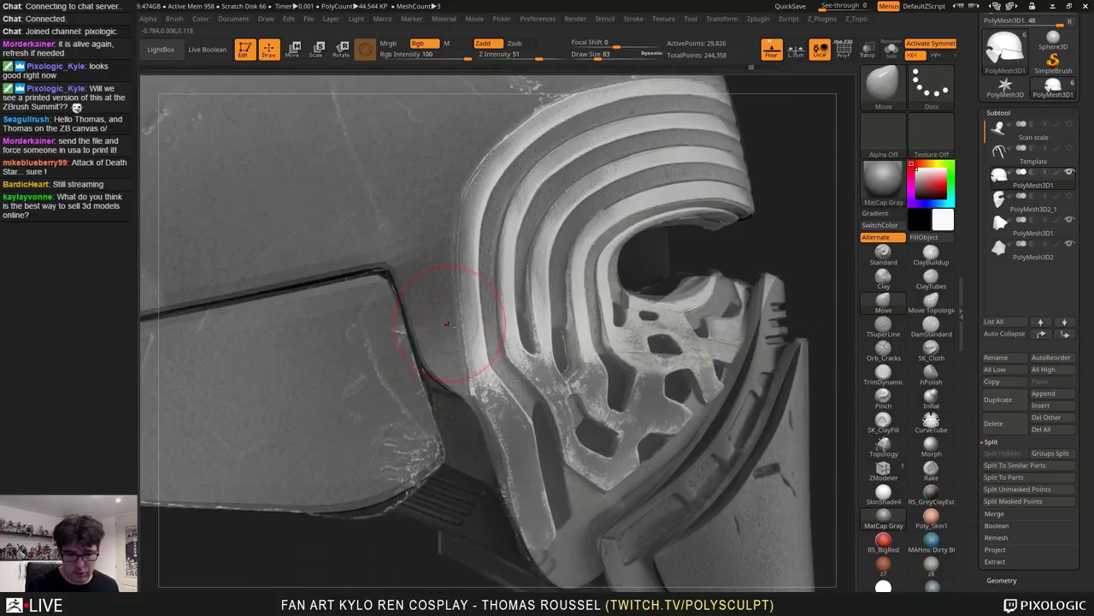
pyautogui.keyDown('ctrl'); pyautogui.moveTo(449, 325); pyautogui.dragTo(386, 237, button='right'); pyautogui.keyUp('ctrl')
pyautogui.moveTo(717, 327); pyautogui.dragTo(569, 251)
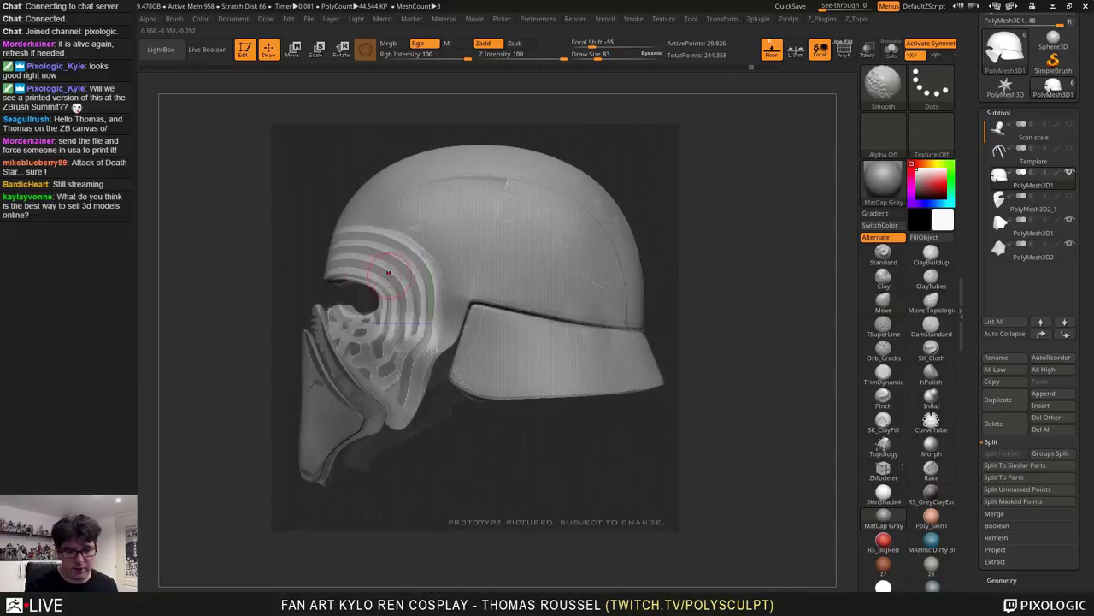
pyautogui.moveTo(277, 287); pyautogui.dragTo(479, 272)
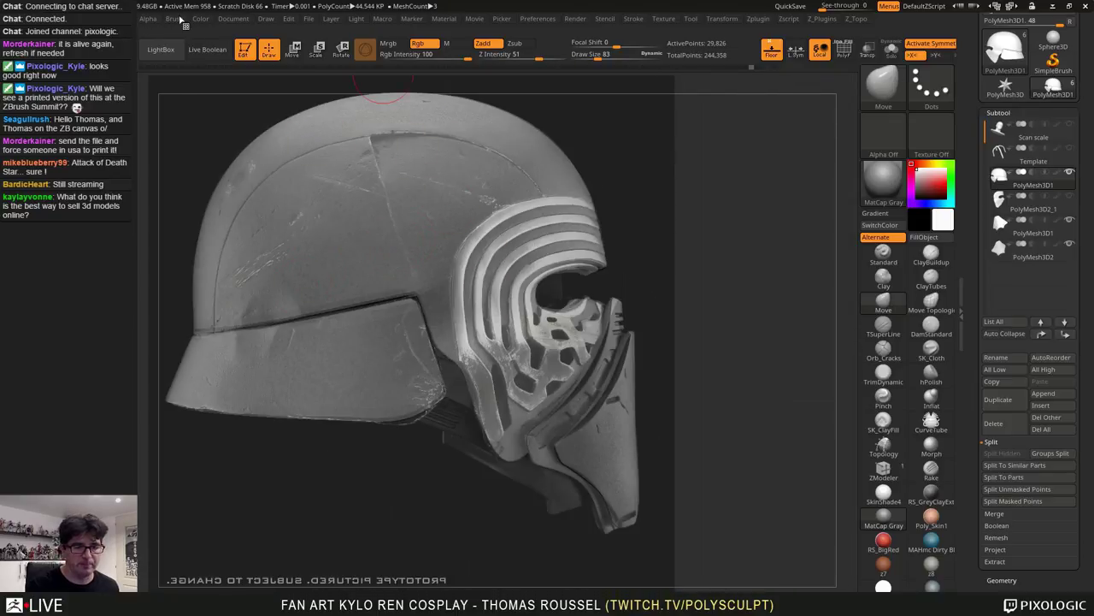
# Toggle displaying the reference in front of the mesh off and on to compare it with the bare helmet shell
pyautogui.click(266, 20)
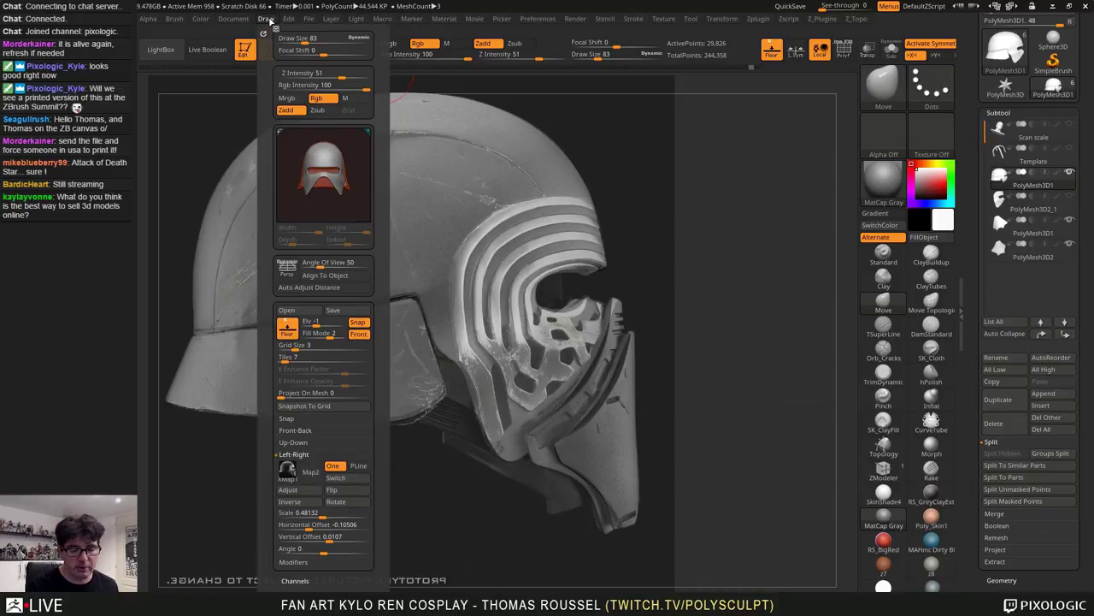
pyautogui.click(360, 335)
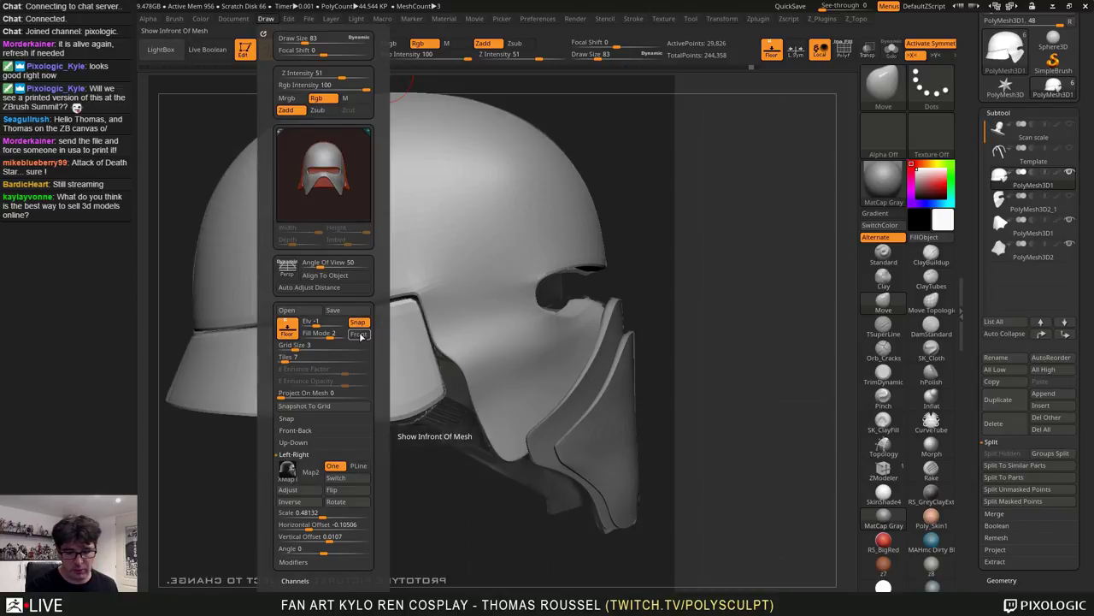
pyautogui.click(360, 335)
pyautogui.click(361, 337)
pyautogui.click(361, 337)
pyautogui.click(361, 337)
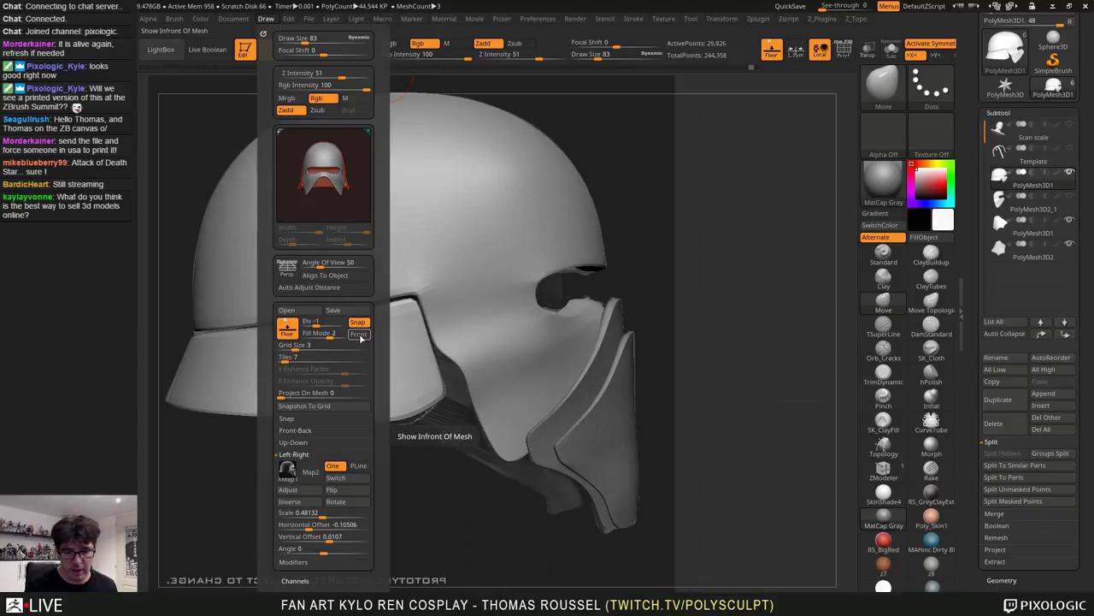
pyautogui.click(361, 339)
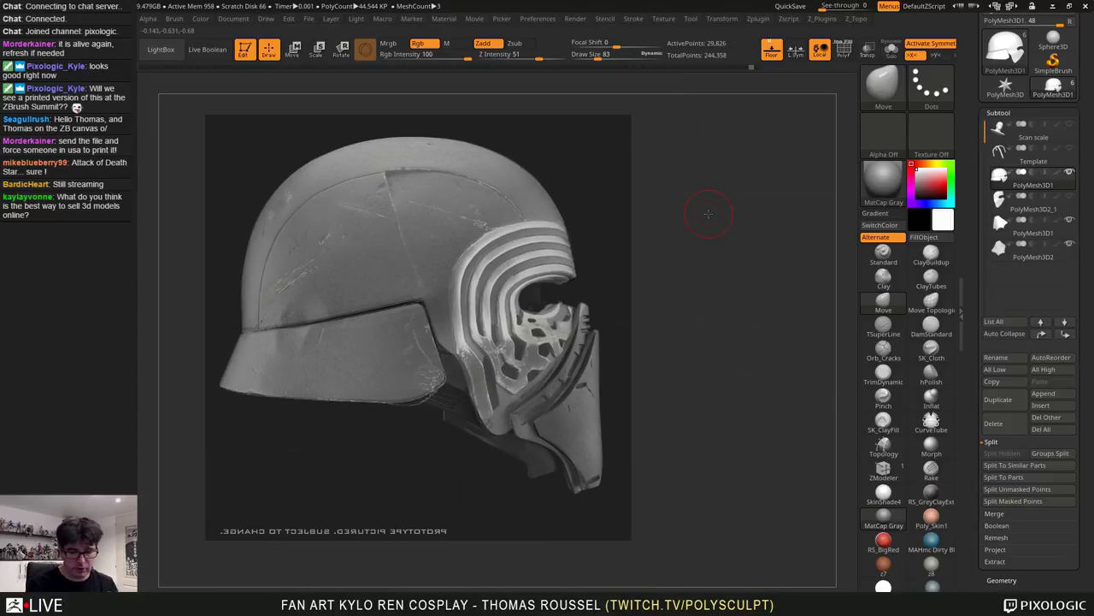
# With the Topology brush, trace the helmet panel's outline along the curved upper seam, the diagonal seam and the visor surround's outer edge
pyautogui.keyDown('alt'); pyautogui.moveTo(708, 213); pyautogui.dragTo(795, 274); pyautogui.keyUp('alt')
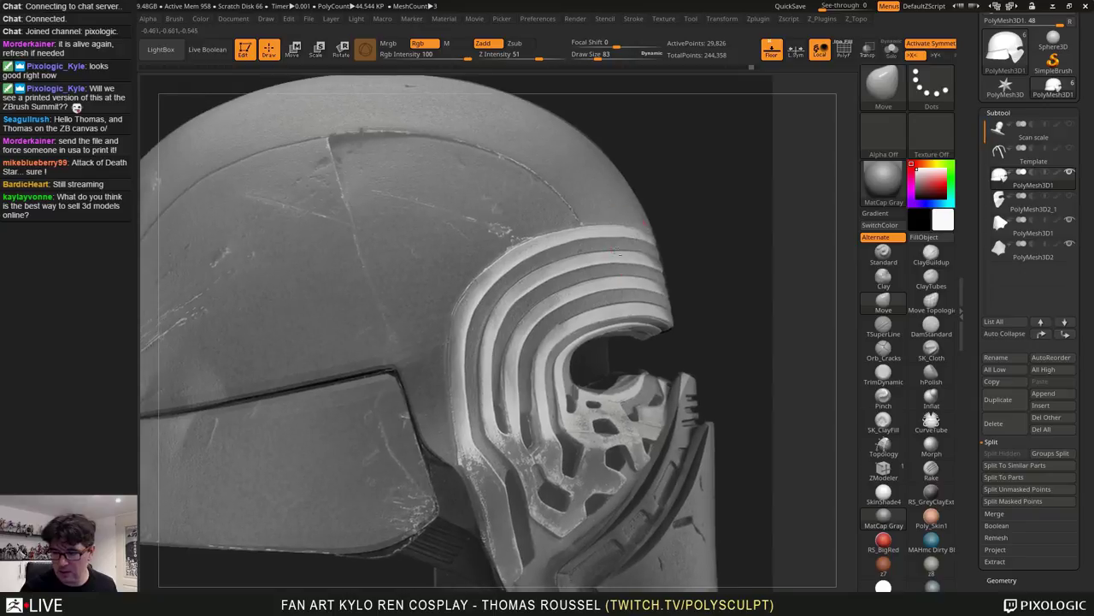
pyautogui.click(883, 470)
pyautogui.click(894, 452)
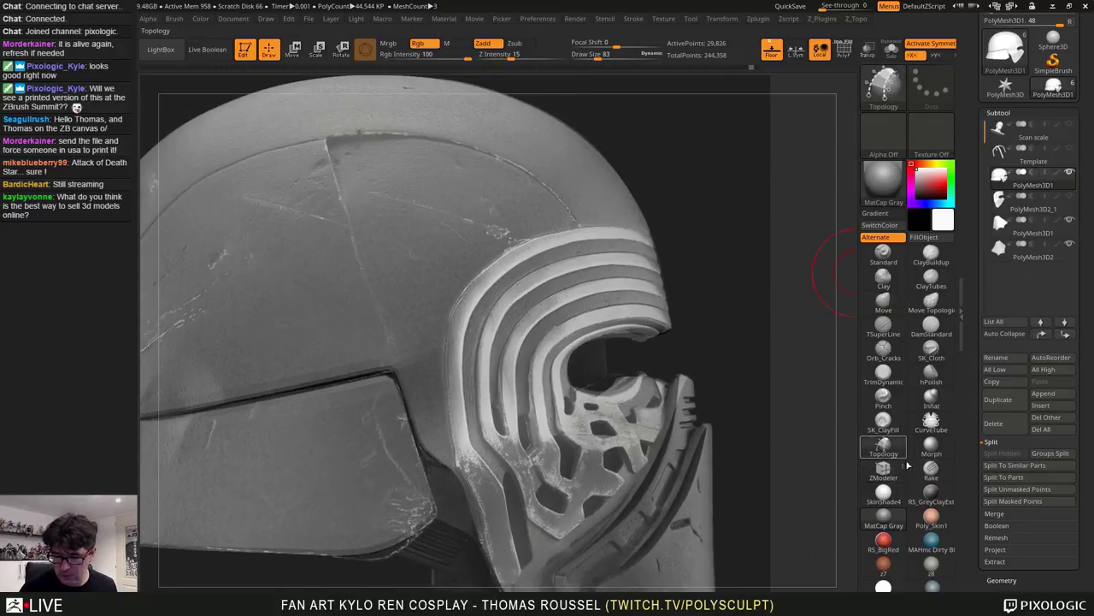
pyautogui.press('s')
pyautogui.moveTo(708, 233)
pyautogui.mouseDown()
pyautogui.moveTo(717, 240)
pyautogui.moveTo(702, 240)
pyautogui.moveTo(772, 272)
pyautogui.mouseUp()
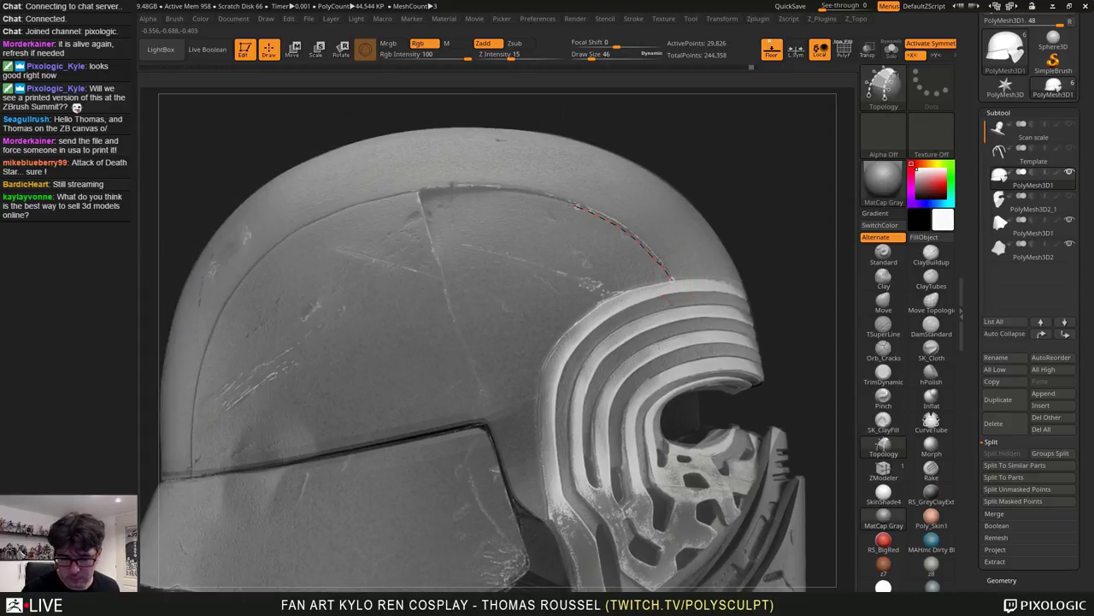
pyautogui.moveTo(428, 197); pyautogui.dragTo(421, 199)
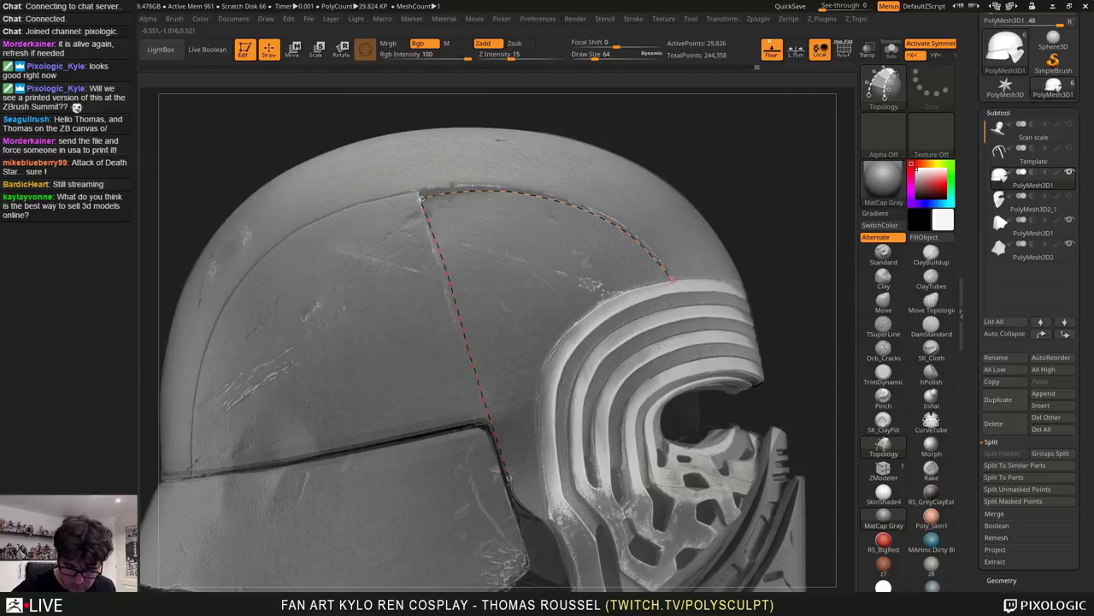
pyautogui.moveTo(518, 509); pyautogui.dragTo(520, 511)
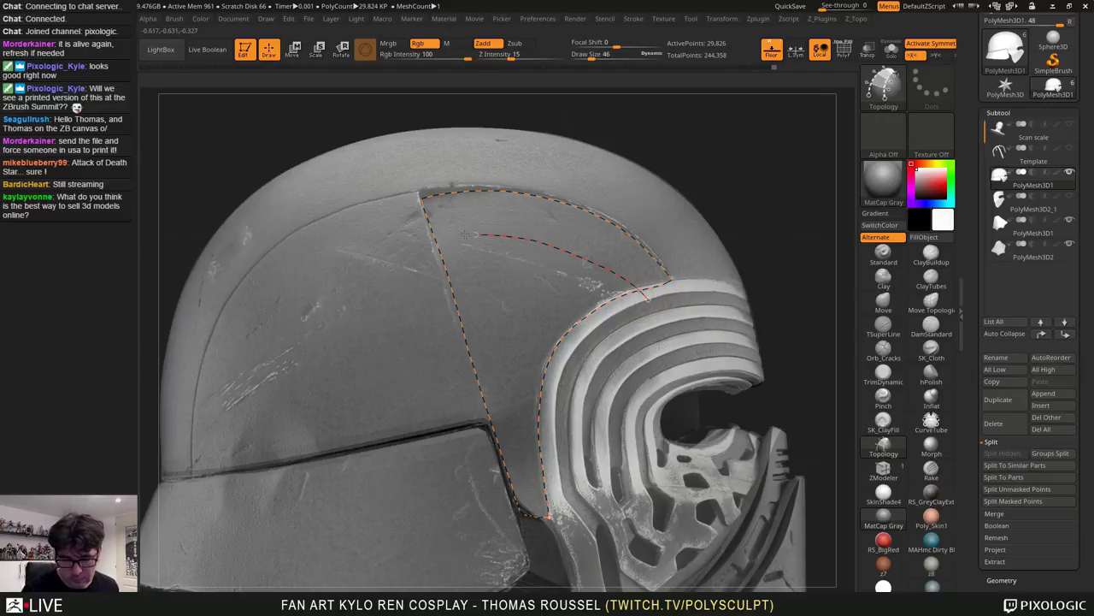
# Draw a series of Topology cross curves between the diagonal seam and the visor edge, down to the panel's narrow lower end
pyautogui.moveTo(622, 311)
pyautogui.mouseDown()
pyautogui.moveTo(430, 301)
pyautogui.moveTo(420, 350)
pyautogui.mouseUp()
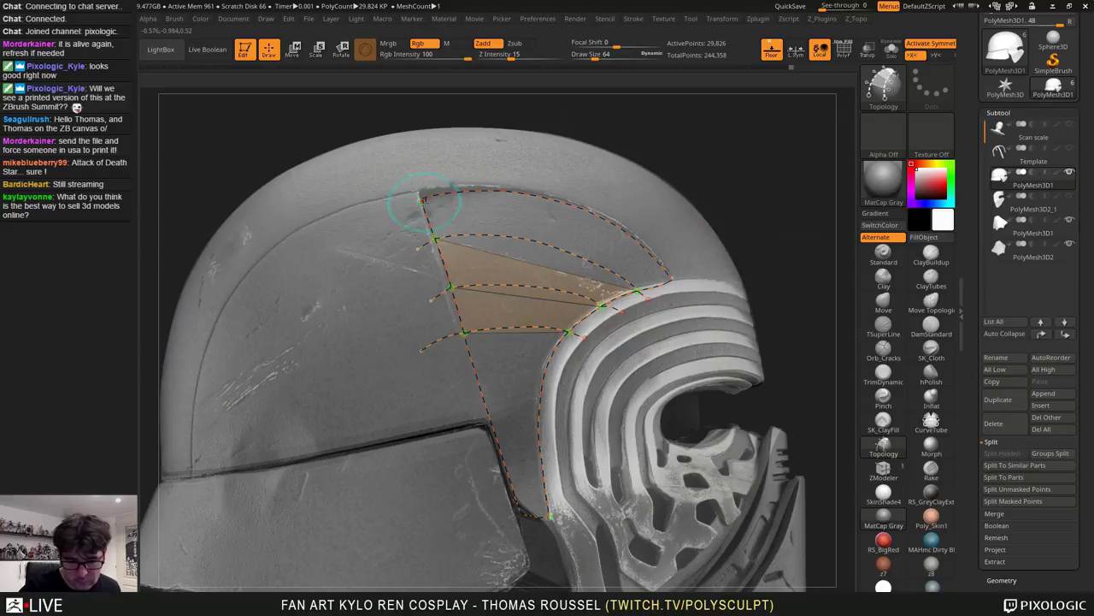
pyautogui.moveTo(424, 201); pyautogui.dragTo(395, 156)
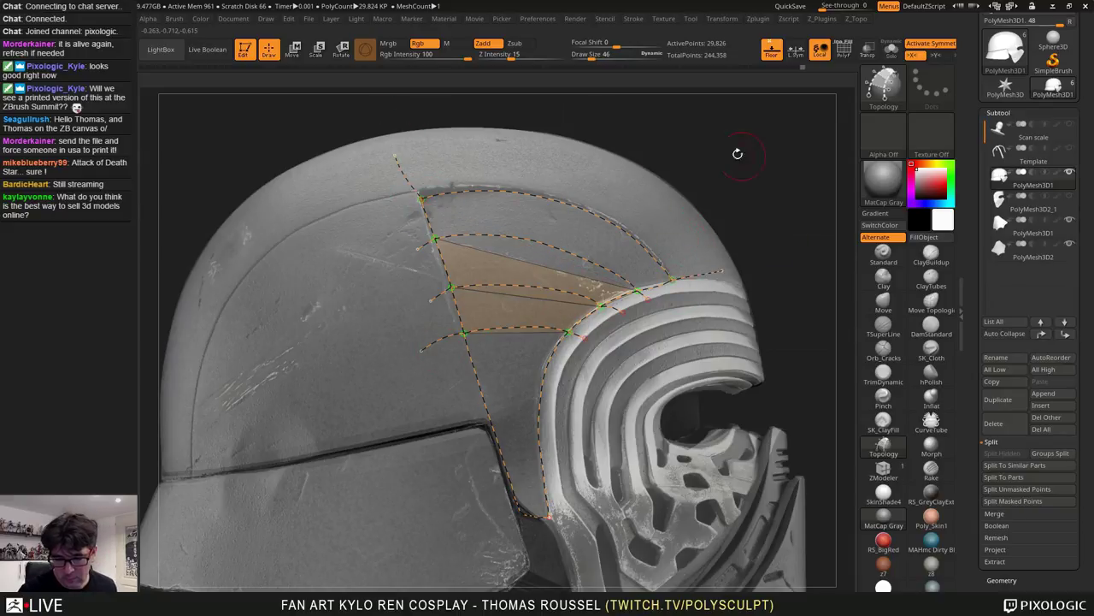
pyautogui.moveTo(499, 367); pyautogui.dragTo(466, 381)
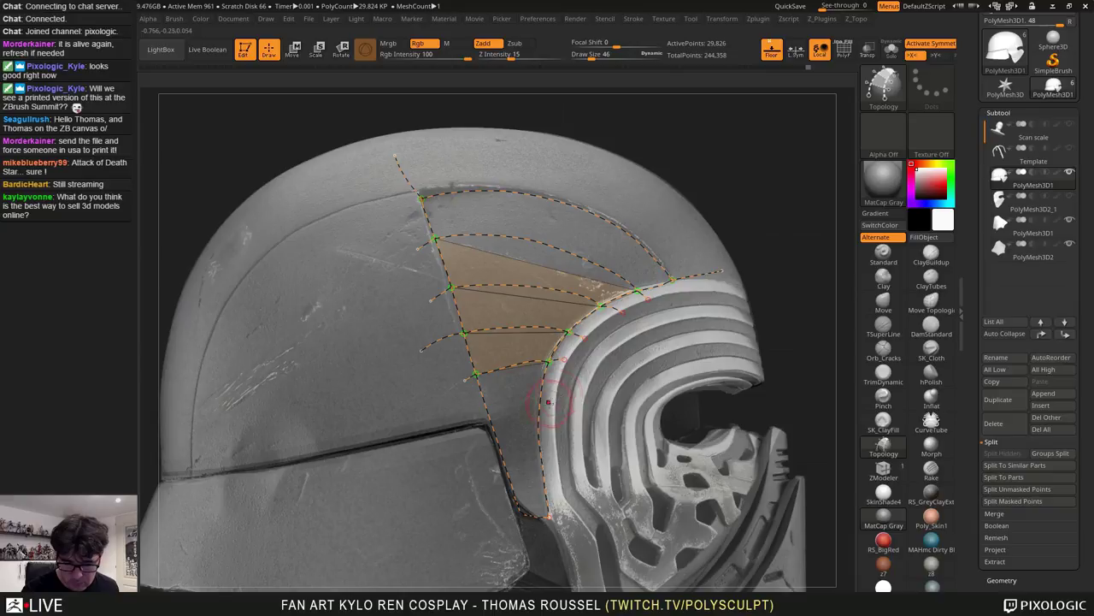
pyautogui.moveTo(552, 397); pyautogui.dragTo(479, 411)
pyautogui.moveTo(549, 425); pyautogui.dragTo(483, 444)
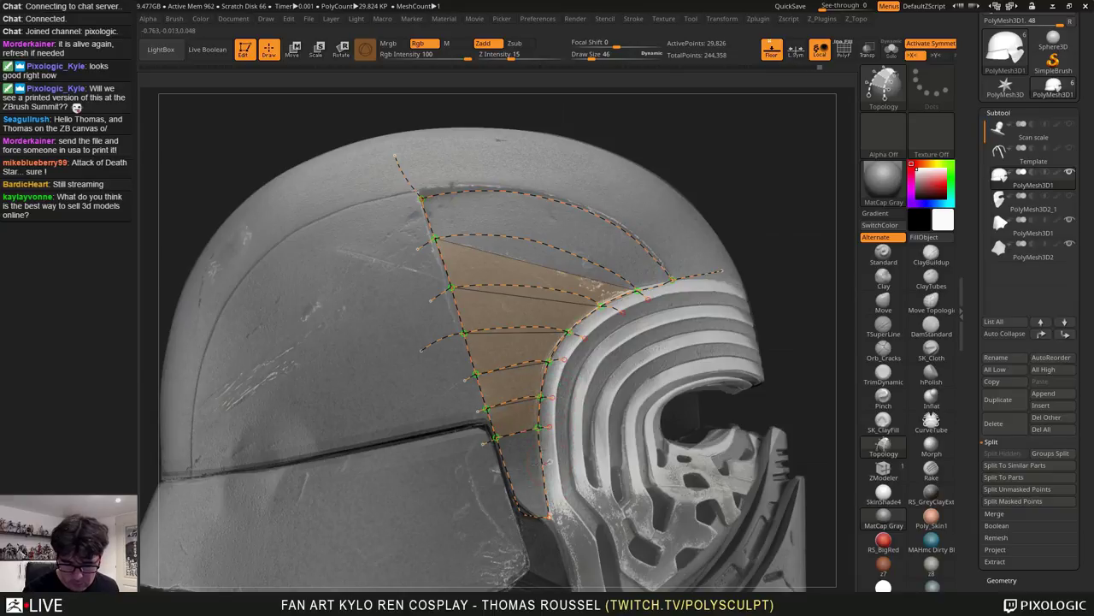
pyautogui.moveTo(550, 463); pyautogui.dragTo(481, 475)
pyautogui.moveTo(558, 493); pyautogui.dragTo(488, 497)
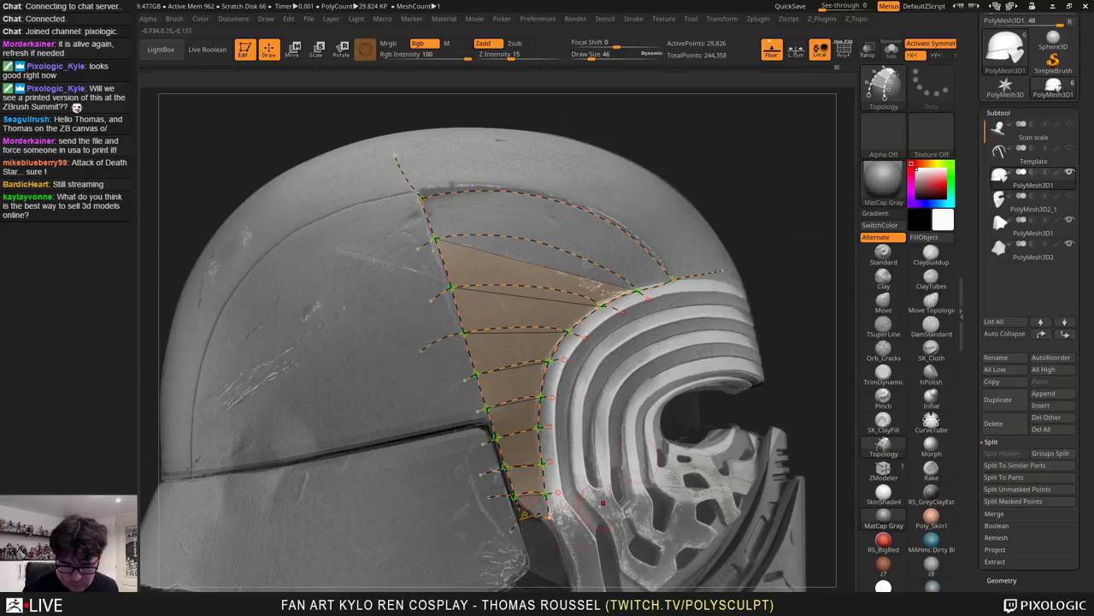
# Try to retrace the Topology curves around the panel's lower corner next to the neck guard
pyautogui.moveTo(550, 518)
pyautogui.keyDown('ctrl'); pyautogui.mouseDown(button='right')
pyautogui.moveTo(580, 513)
pyautogui.moveTo(561, 403)
pyautogui.mouseUp(button='right'); pyautogui.keyUp('ctrl')
pyautogui.moveTo(565, 415)
pyautogui.mouseDown()
pyautogui.moveTo(532, 412)
pyautogui.moveTo(479, 366)
pyautogui.mouseUp()
pyautogui.hotkey('ctrl', 'z')
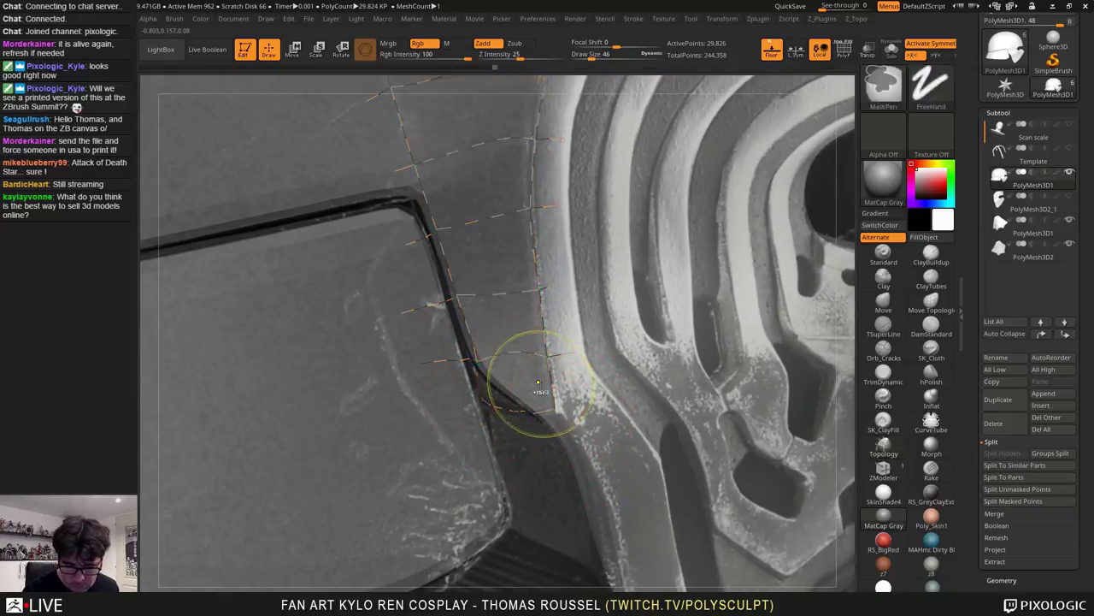
pyautogui.hotkey('ctrl', 'z')
pyautogui.moveTo(505, 389); pyautogui.dragTo(507, 365, button='right')
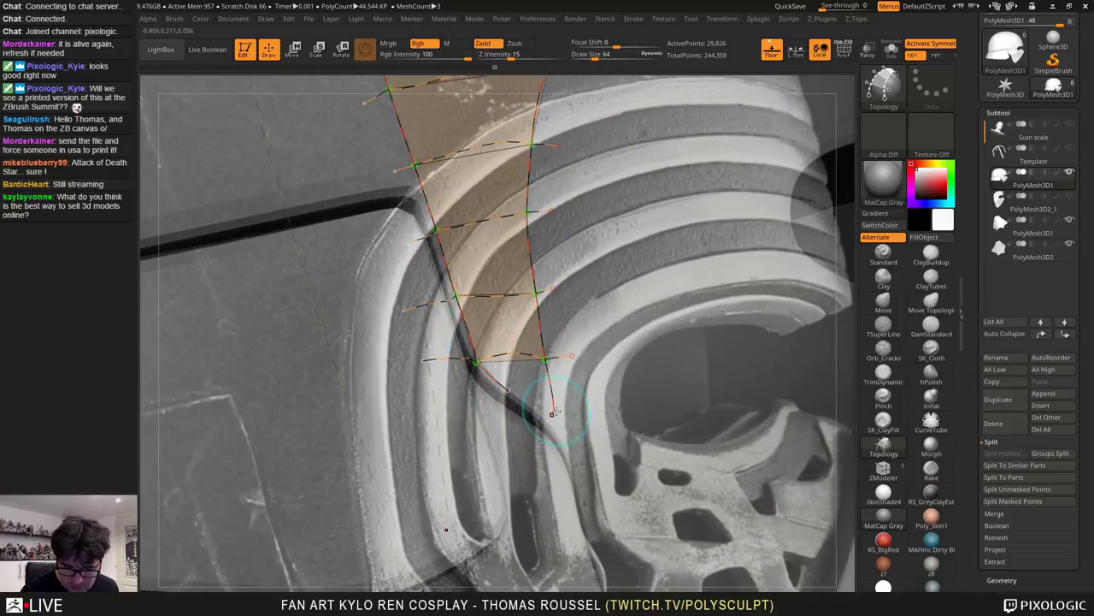
pyautogui.press('[')
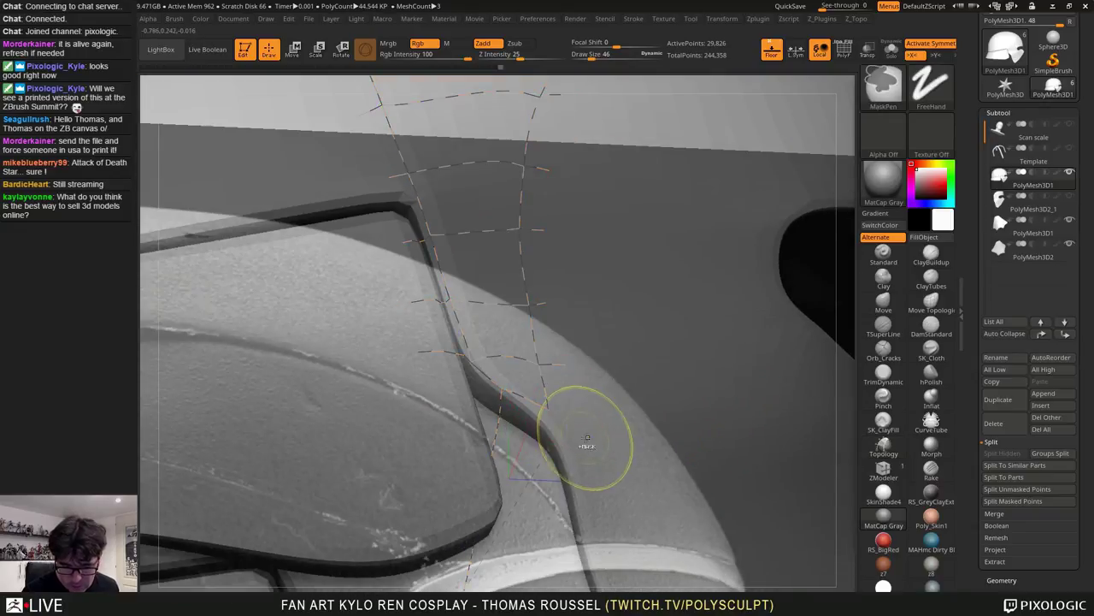
pyautogui.hotkey('ctrl', 'z')
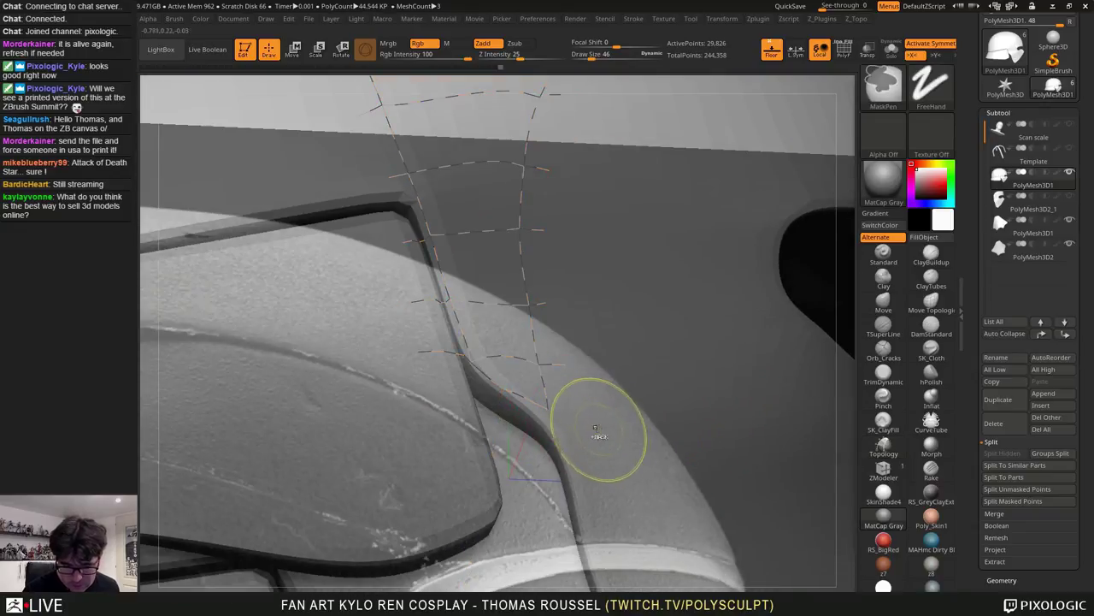
pyautogui.moveTo(508, 380); pyautogui.dragTo(593, 390, button='right')
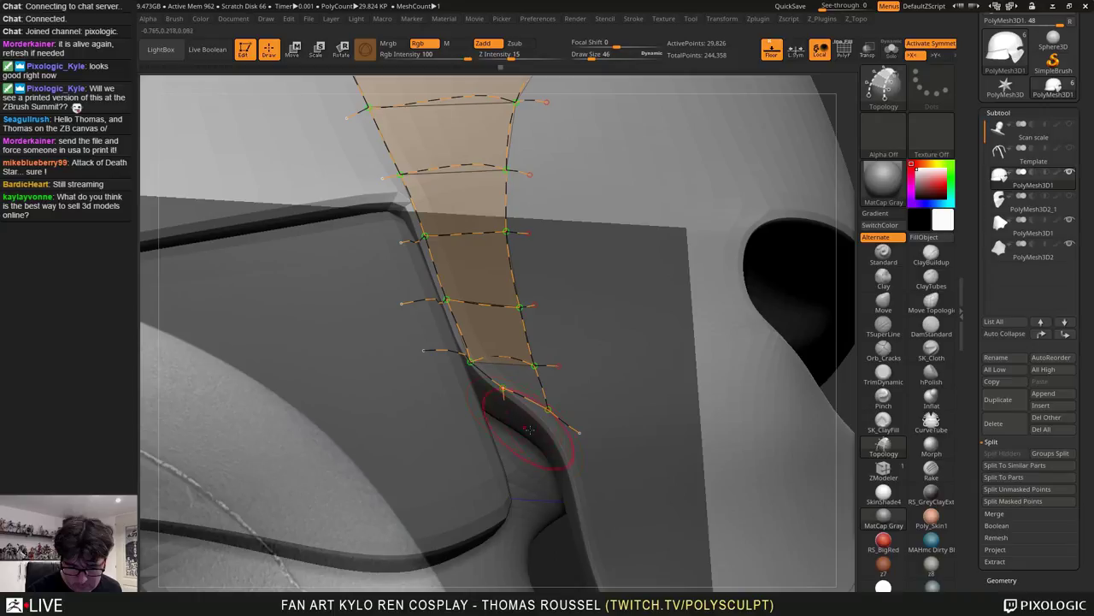
# Try generating the panel mesh from the curves, and undo it along with the latest lower-corner curves
pyautogui.click(500, 391)
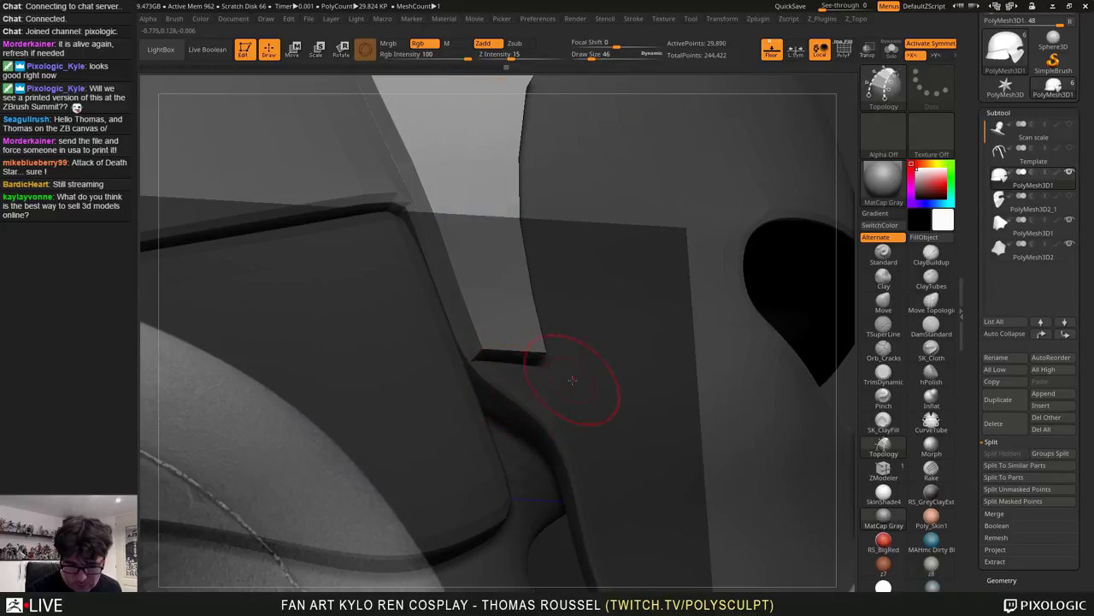
pyautogui.hotkey('ctrl', 'z')
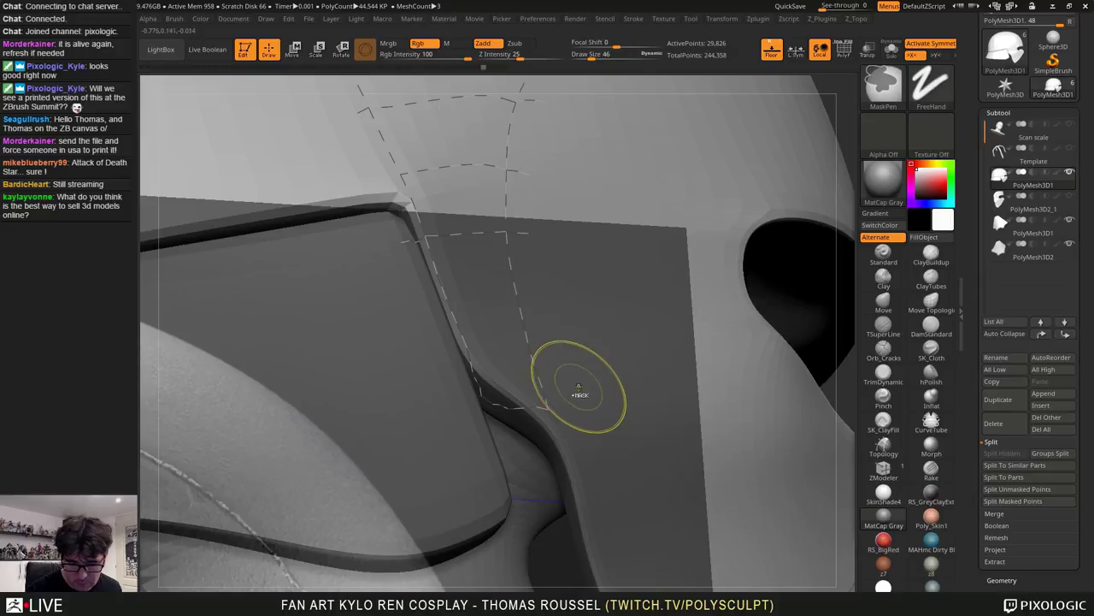
pyautogui.hotkey('ctrl', 'z')
# Redraw the cross curves at the panel's lower end and remove the stray curve hanging below the last one
pyautogui.moveTo(579, 387)
pyautogui.mouseDown(button='right')
pyautogui.moveTo(540, 396)
pyautogui.moveTo(515, 373)
pyautogui.mouseUp(button='right')
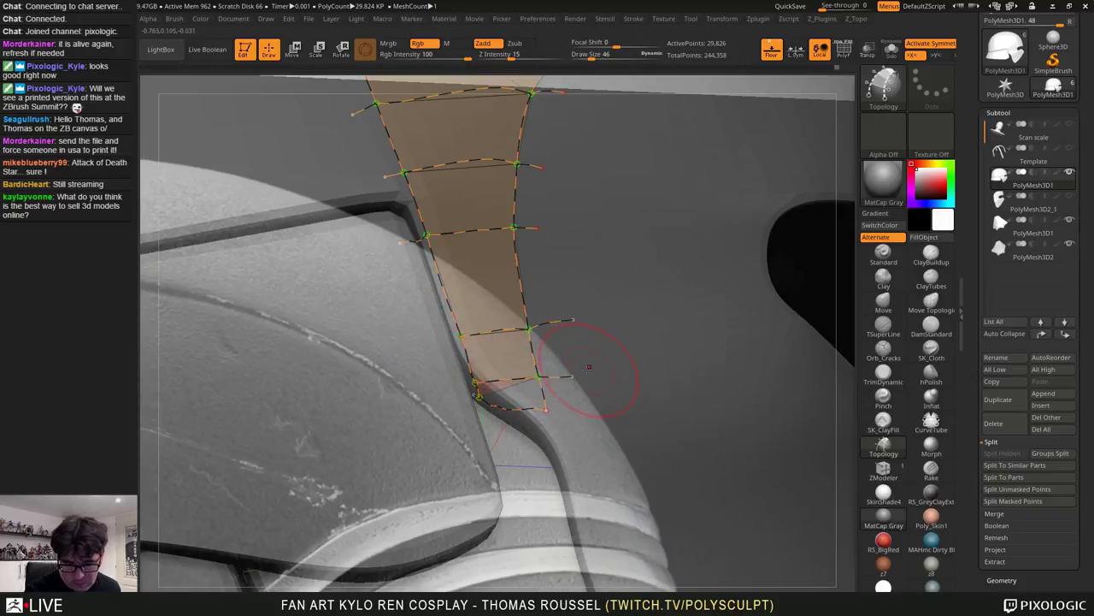
pyautogui.keyDown('alt'); pyautogui.click(480, 392); pyautogui.keyUp('alt')
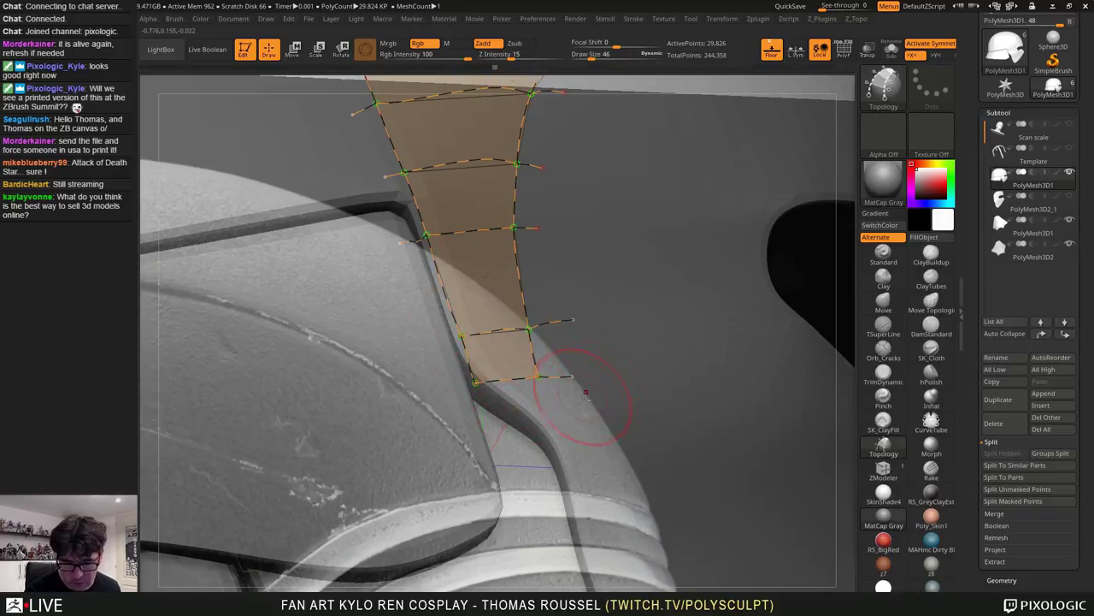
pyautogui.keyDown('ctrl'); pyautogui.moveTo(596, 389); pyautogui.dragTo(612, 372, button='right'); pyautogui.keyUp('ctrl')
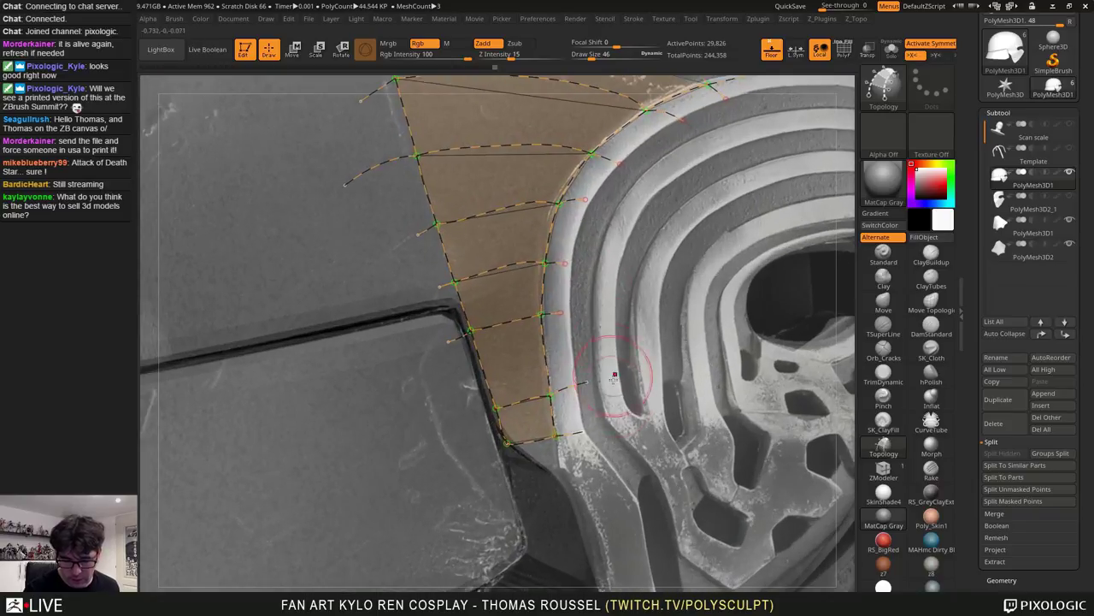
# Draw a lengthwise Topology curve through the panel, following the visor edge from the upper seam to the lower tip
pyautogui.keyDown('alt'); pyautogui.moveTo(582, 267); pyautogui.dragTo(597, 426, button='right'); pyautogui.keyUp('alt')
pyautogui.keyDown('alt'); pyautogui.moveTo(619, 367); pyautogui.dragTo(587, 444, button='right'); pyautogui.keyUp('alt')
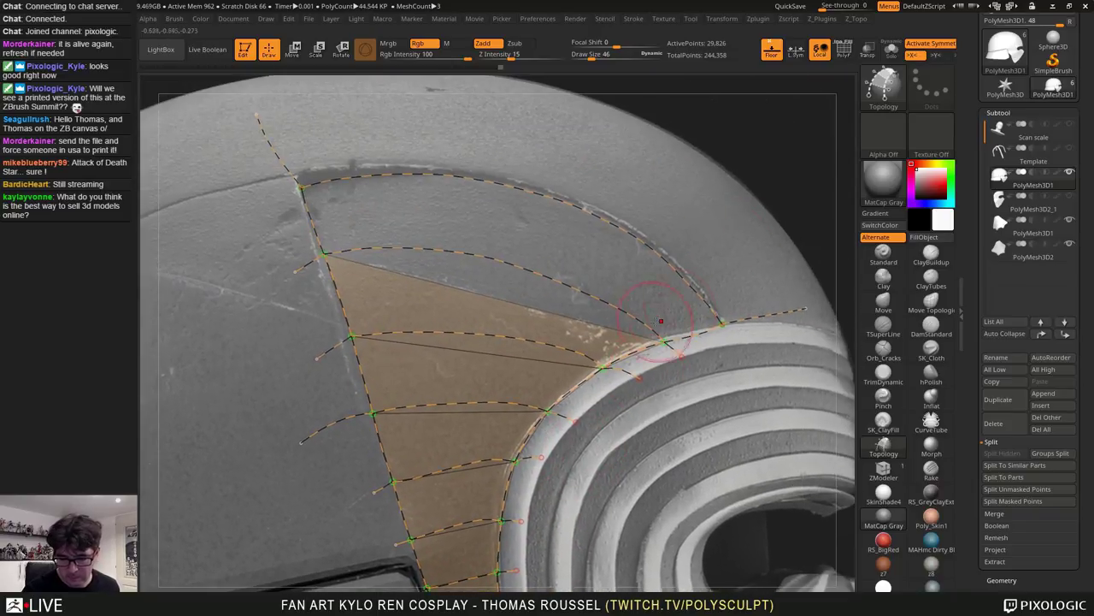
pyautogui.keyDown('alt'); pyautogui.moveTo(660, 328); pyautogui.dragTo(672, 262, button='right'); pyautogui.keyUp('alt')
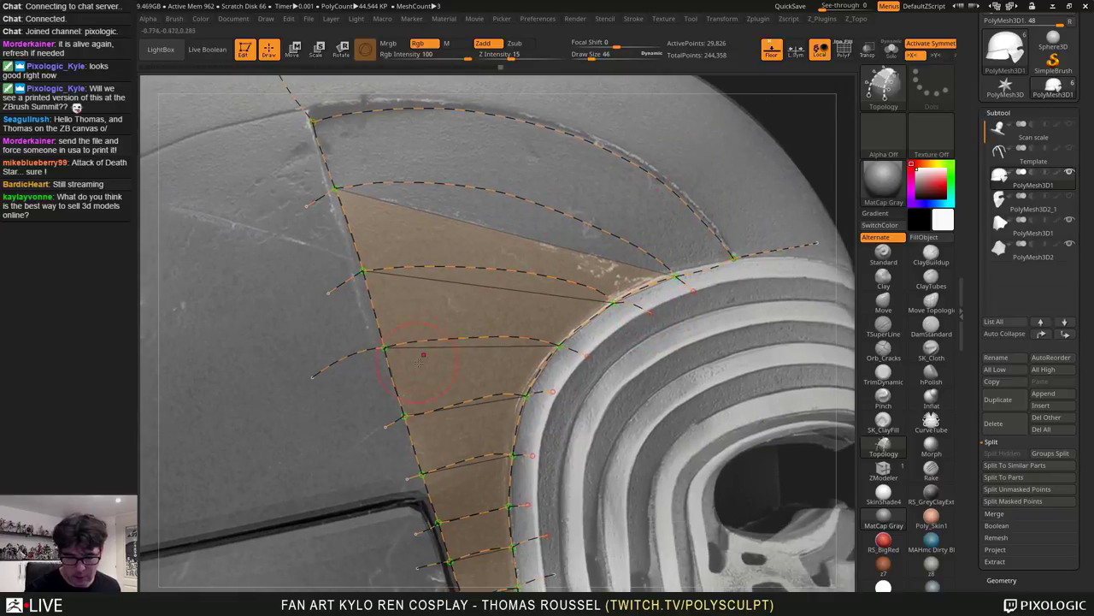
pyautogui.keyDown('alt'); pyautogui.moveTo(657, 260); pyautogui.dragTo(669, 213, button='right'); pyautogui.keyUp('alt')
pyautogui.keyDown('alt'); pyautogui.moveTo(726, 169); pyautogui.dragTo(692, 201, button='right'); pyautogui.keyUp('alt')
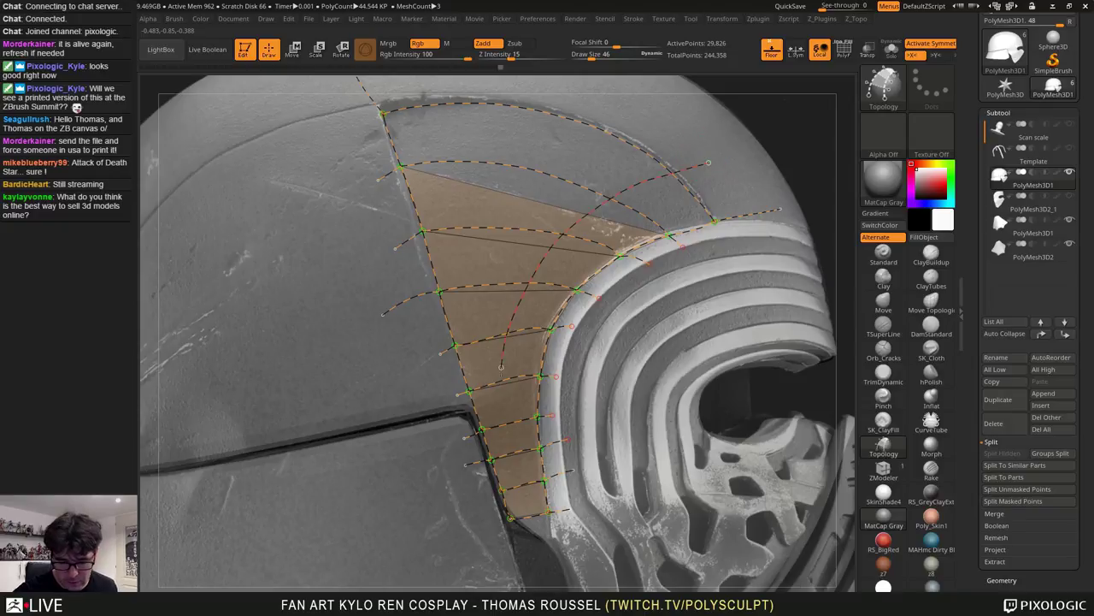
pyautogui.moveTo(513, 473); pyautogui.dragTo(533, 535)
pyautogui.keyDown('alt'); pyautogui.moveTo(606, 201); pyautogui.dragTo(620, 242, button='right'); pyautogui.keyUp('alt')
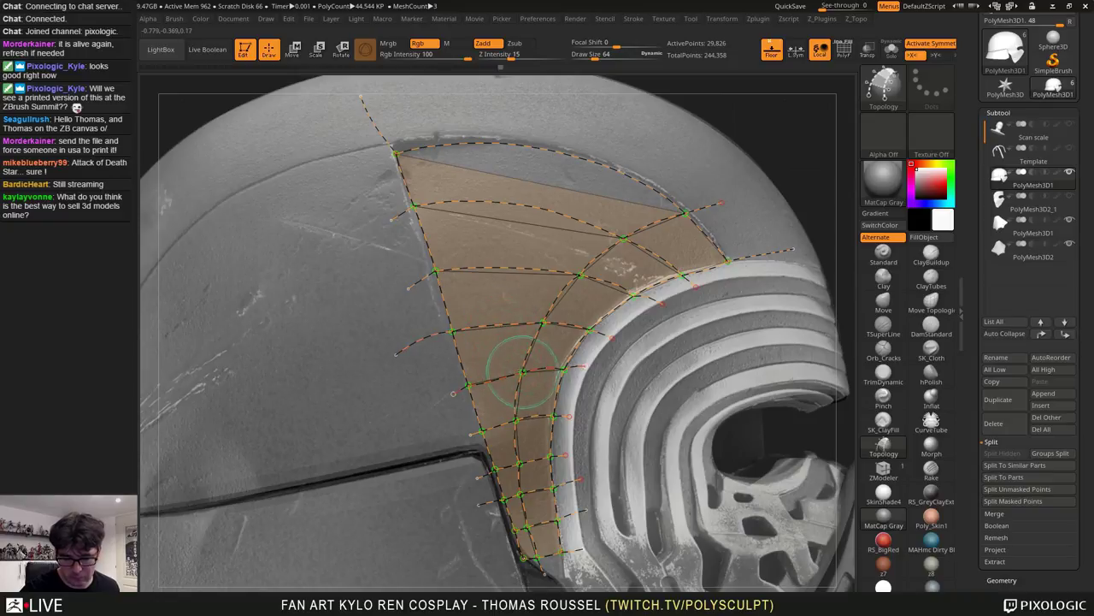
# Add curves from the upper seam down through the panel's wide area, joining them to the diagonal seam with short connecting curves
pyautogui.moveTo(522, 372); pyautogui.dragTo(489, 352)
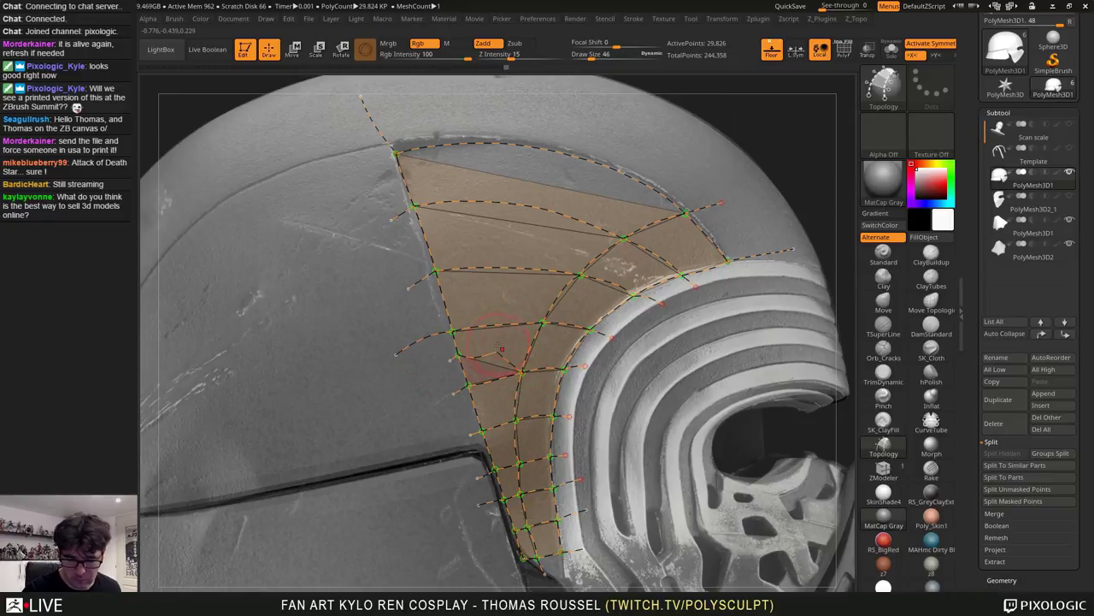
pyautogui.press(']')
pyautogui.moveTo(546, 214); pyautogui.dragTo(625, 124)
pyautogui.keyDown('alt'); pyautogui.moveTo(588, 238); pyautogui.dragTo(621, 257, button='right'); pyautogui.keyUp('alt')
pyautogui.moveTo(543, 130)
pyautogui.mouseDown()
pyautogui.moveTo(511, 321)
pyautogui.moveTo(536, 342)
pyautogui.mouseUp()
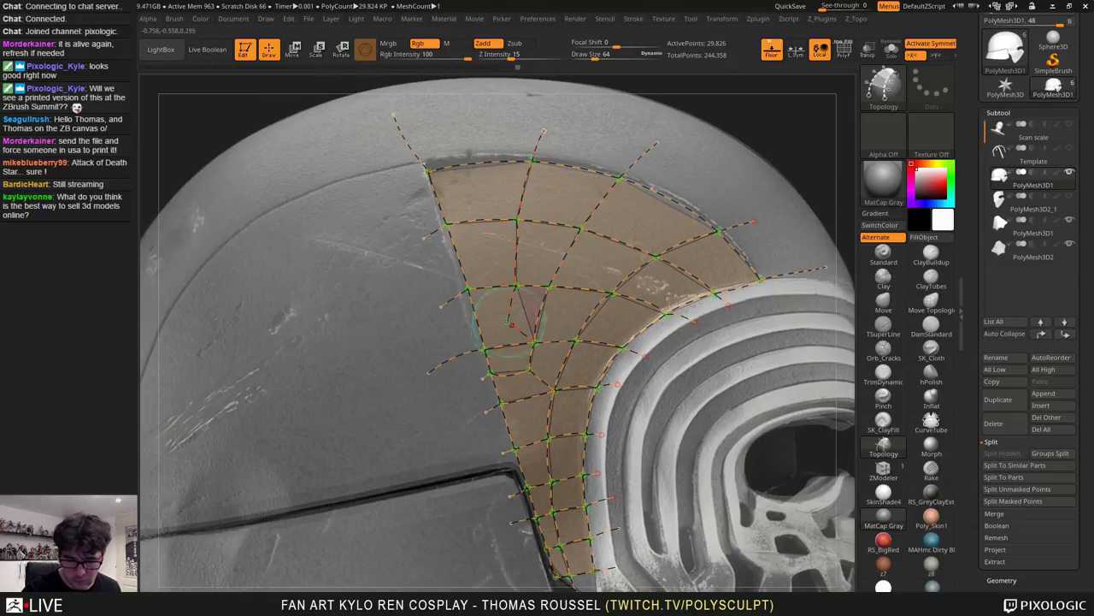
pyautogui.keyDown('alt'); pyautogui.moveTo(625, 339); pyautogui.dragTo(553, 322, button='right'); pyautogui.keyUp('alt')
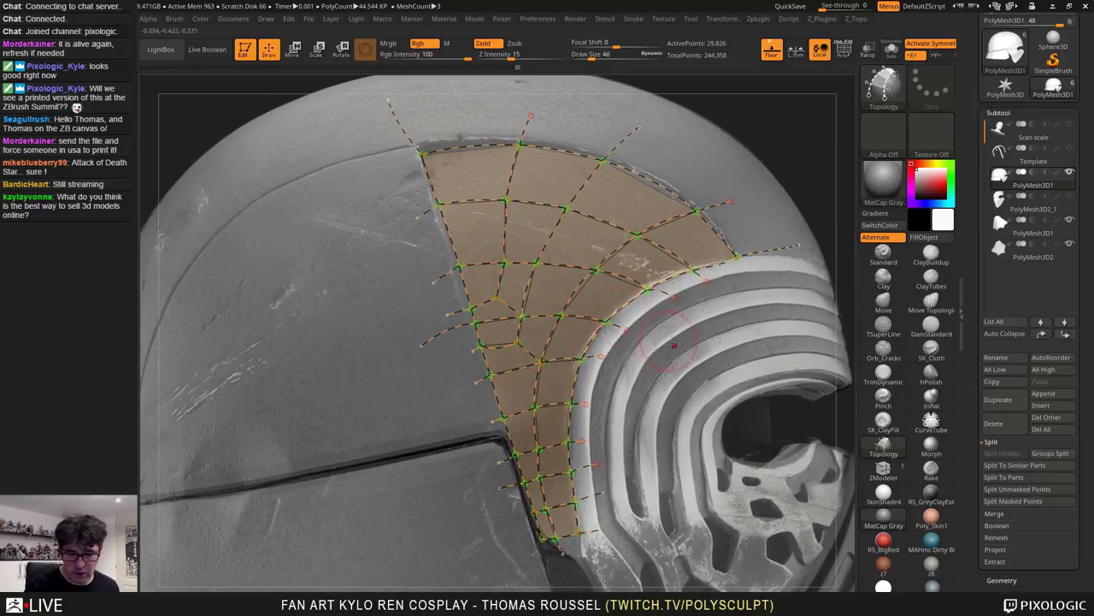
# Check the curve network around the helmet, set the draw size to 1 and generate the panel mesh from the Topology curves
pyautogui.moveTo(675, 346)
pyautogui.mouseDown(button='right')
pyautogui.moveTo(585, 335)
pyautogui.moveTo(701, 328)
pyautogui.moveTo(694, 291)
pyautogui.moveTo(694, 349)
pyautogui.moveTo(691, 313)
pyautogui.moveTo(699, 325)
pyautogui.moveTo(680, 286)
pyautogui.moveTo(585, 276)
pyautogui.moveTo(590, 301)
pyautogui.mouseUp(button='right')
pyautogui.moveTo(758, 198)
pyautogui.keyDown('alt'); pyautogui.mouseDown(button='right')
pyautogui.moveTo(644, 300)
pyautogui.moveTo(695, 282)
pyautogui.moveTo(703, 224)
pyautogui.mouseUp(button='right'); pyautogui.keyUp('alt')
pyautogui.moveTo(703, 224); pyautogui.dragTo(828, 169, button='right')
pyautogui.moveTo(657, 264); pyautogui.dragTo(696, 274)
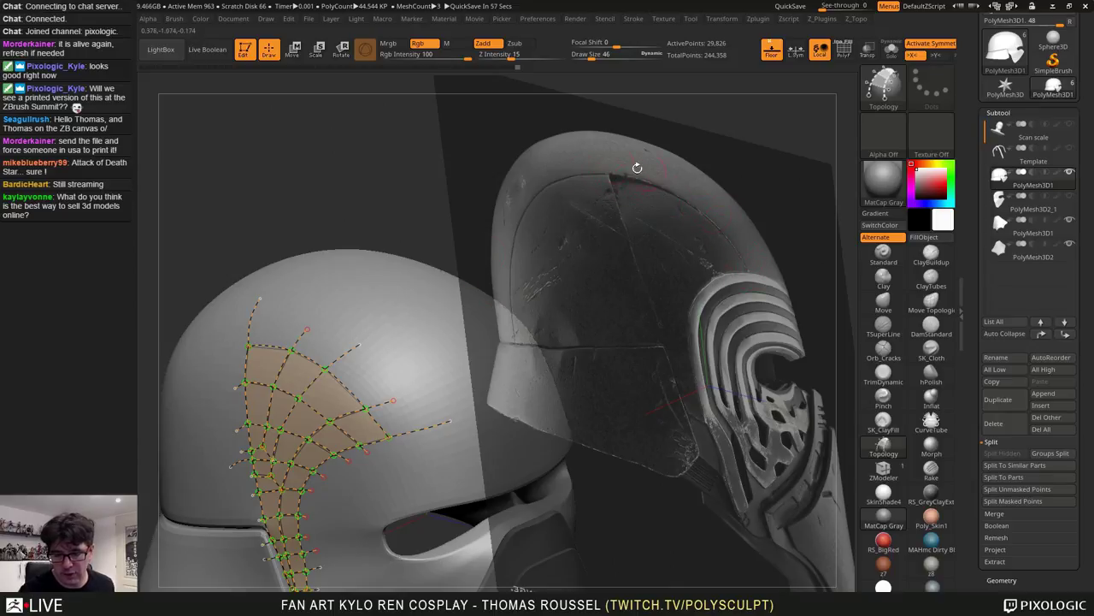
pyautogui.keyDown('shift'); pyautogui.moveTo(633, 352); pyautogui.dragTo(675, 301); pyautogui.keyUp('shift')
pyautogui.keyDown('alt'); pyautogui.moveTo(686, 176); pyautogui.dragTo(703, 225); pyautogui.keyUp('alt')
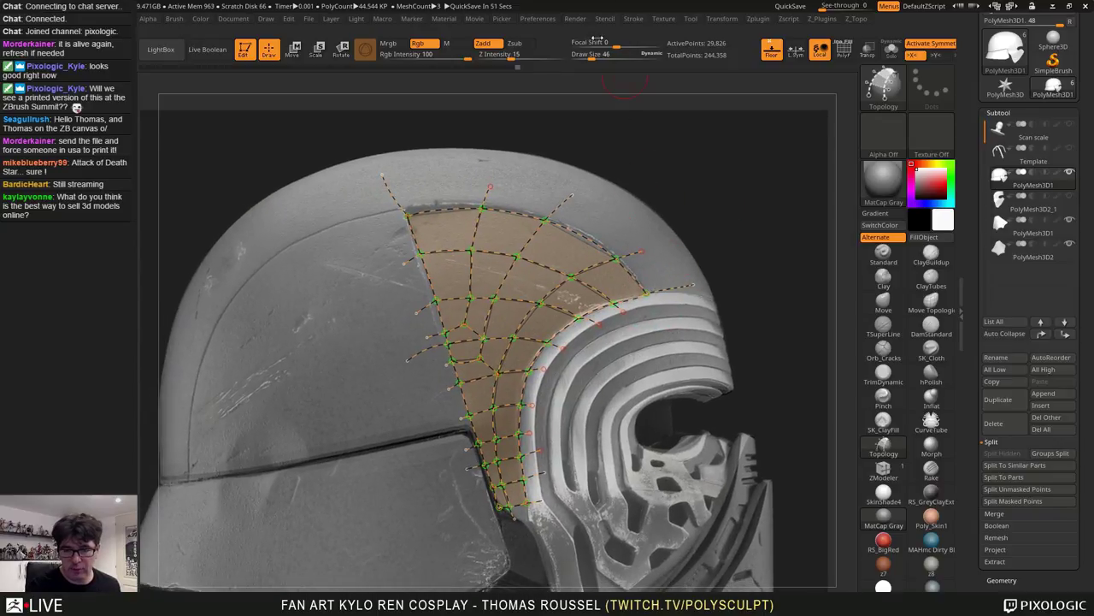
pyautogui.moveTo(591, 56); pyautogui.dragTo(557, 49)
pyautogui.click(560, 177)
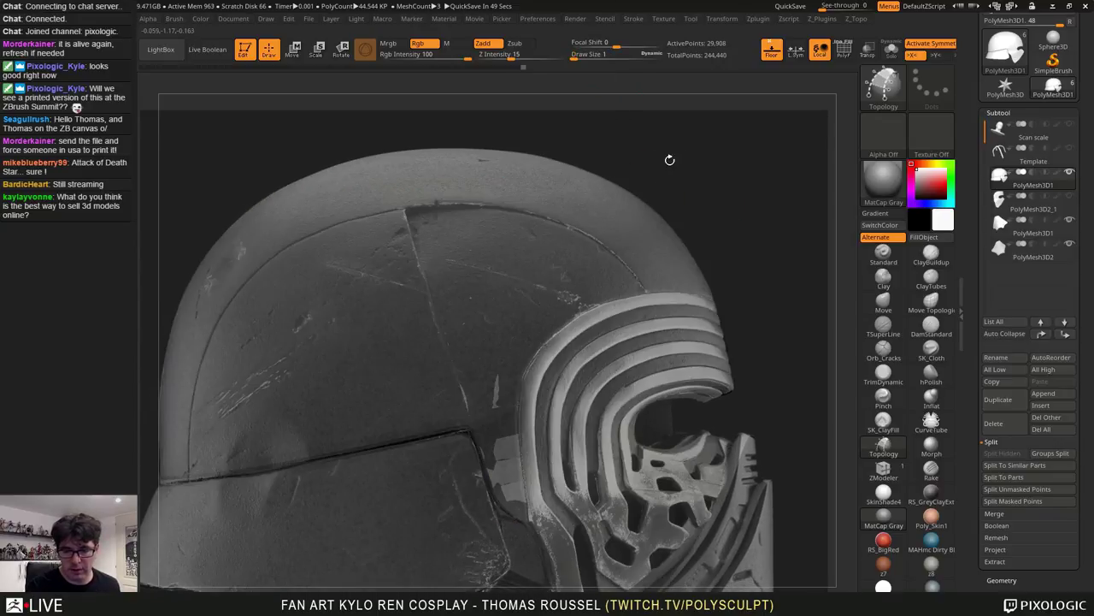
# Split the unmasked points into a separate subtool and make the new panel piece the active subtool
pyautogui.moveTo(707, 146); pyautogui.dragTo(637, 157)
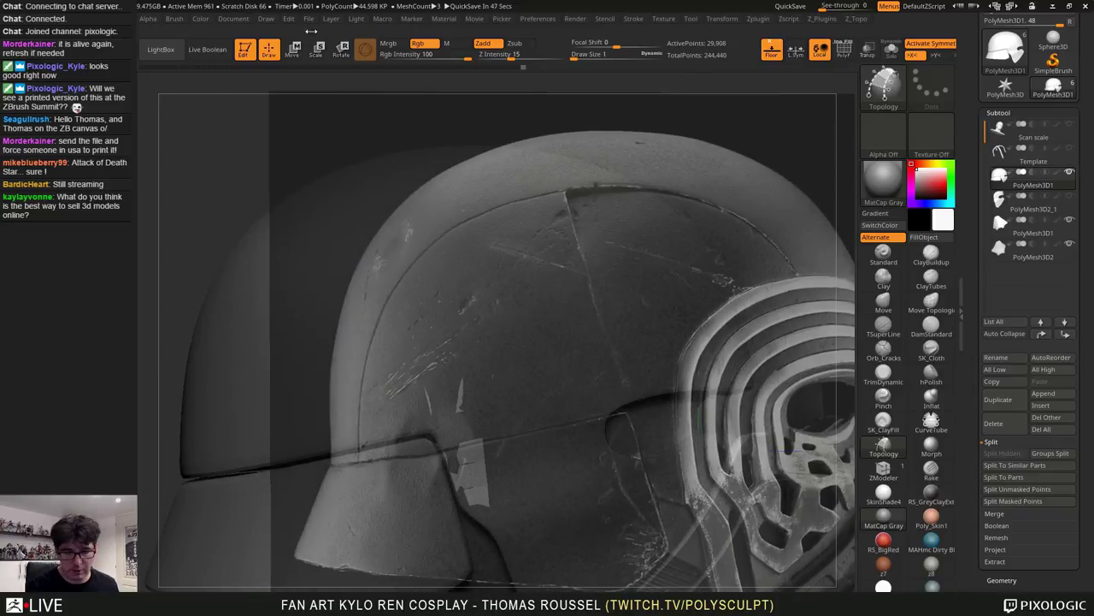
pyautogui.moveTo(727, 127); pyautogui.dragTo(624, 214)
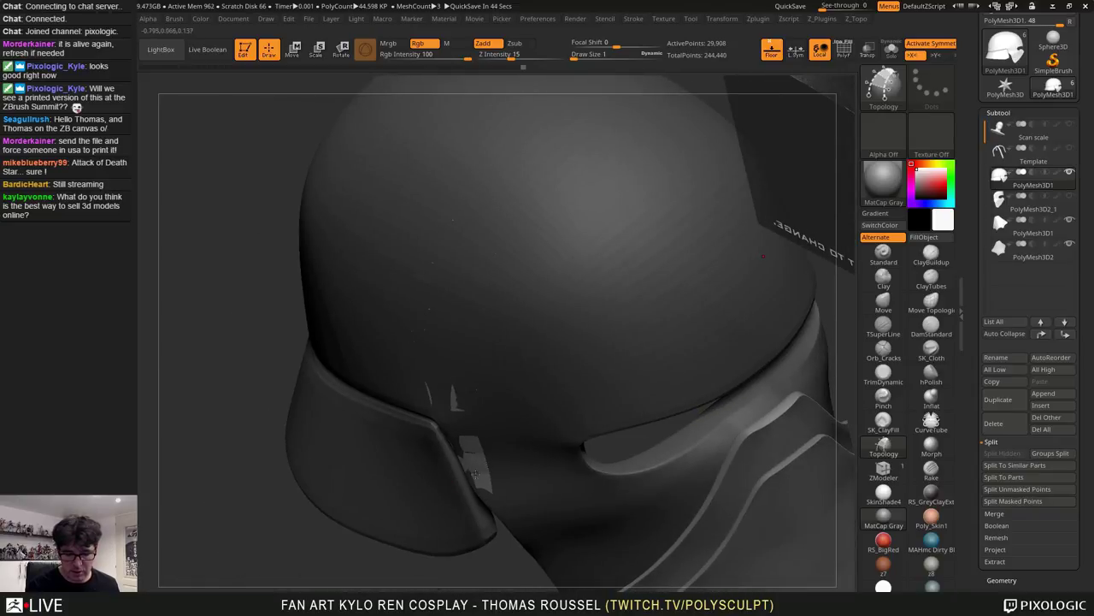
pyautogui.scroll(-5, 1045, 446)
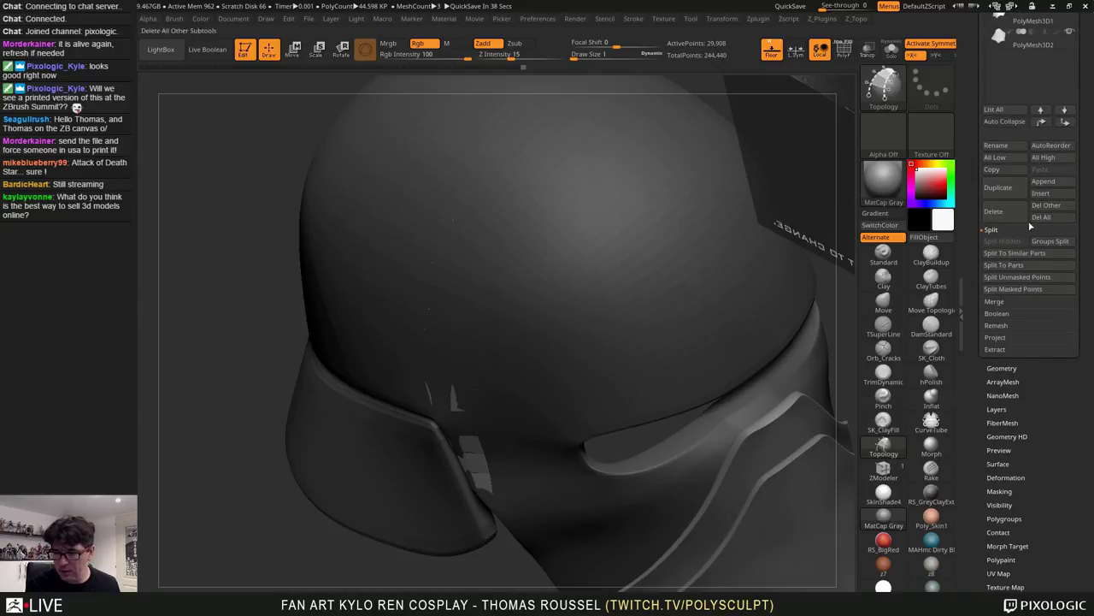
pyautogui.click(1019, 277)
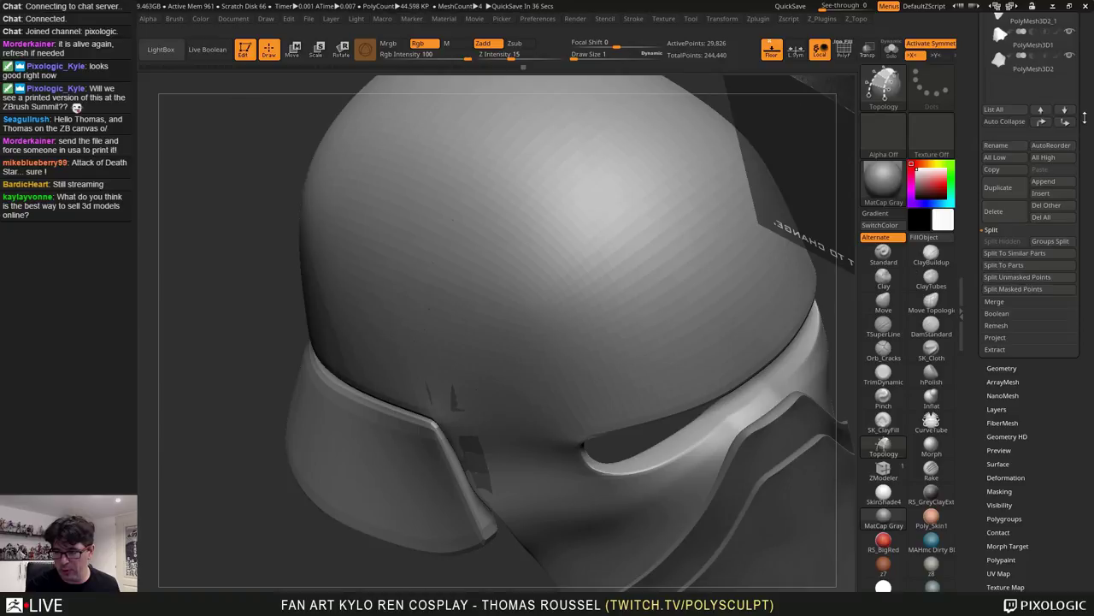
pyautogui.scroll(4, 1013, 214)
pyautogui.click(997, 159)
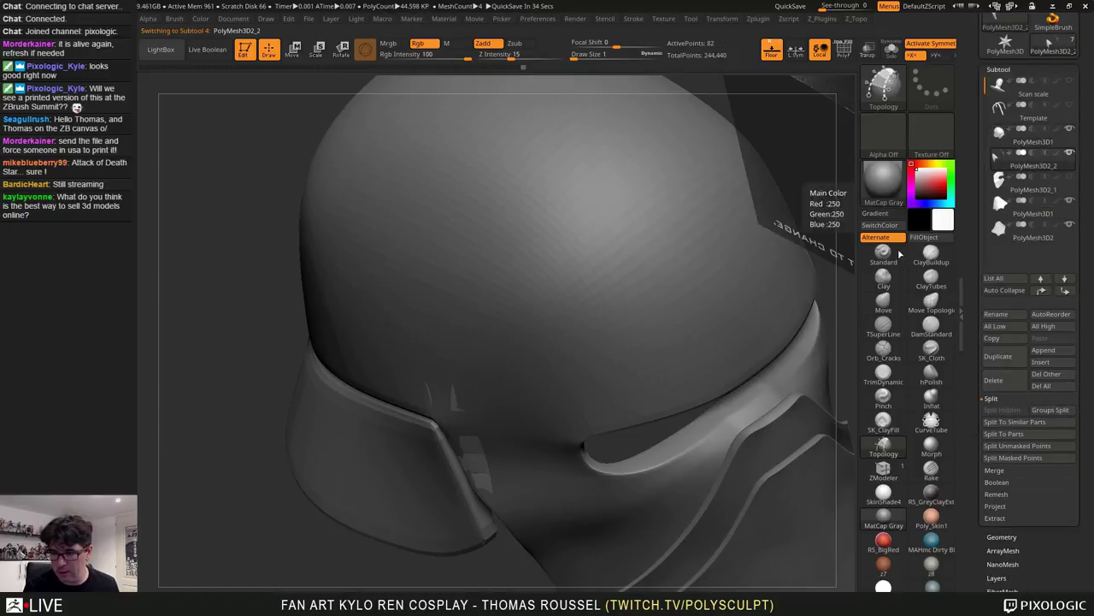
# Isolate the new panel in side view and display its wireframe over the side-profile reference
pyautogui.keyDown('shift'); pyautogui.moveTo(619, 314); pyautogui.dragTo(590, 385, button='right'); pyautogui.keyUp('shift')
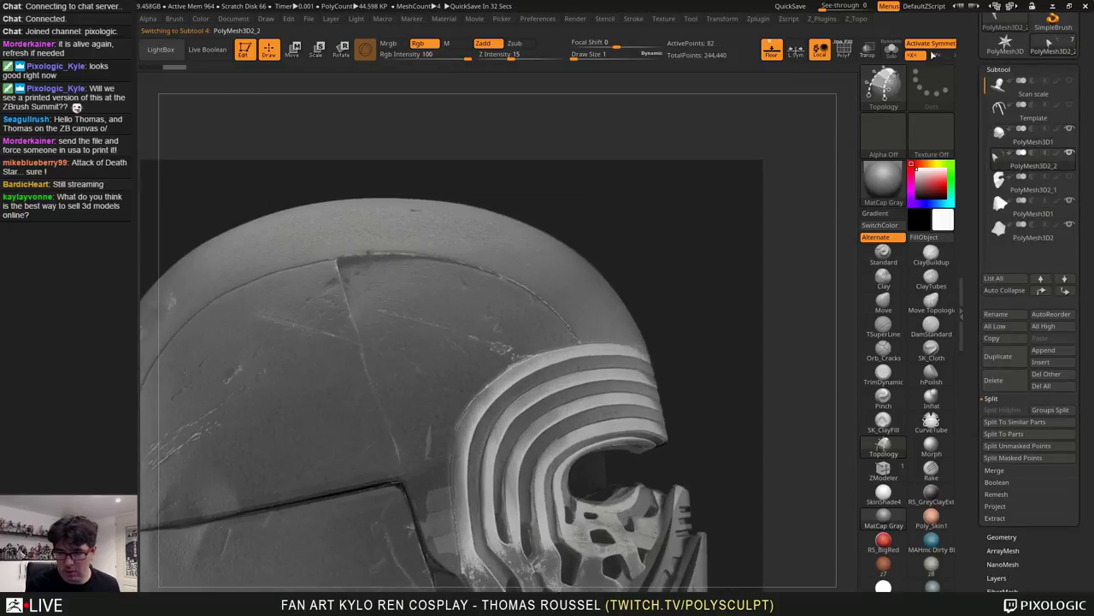
pyautogui.click(886, 58)
pyautogui.keyDown('alt'); pyautogui.moveTo(617, 299); pyautogui.dragTo(675, 205, button='right'); pyautogui.keyUp('alt')
pyautogui.hotkey('shift', 'f')
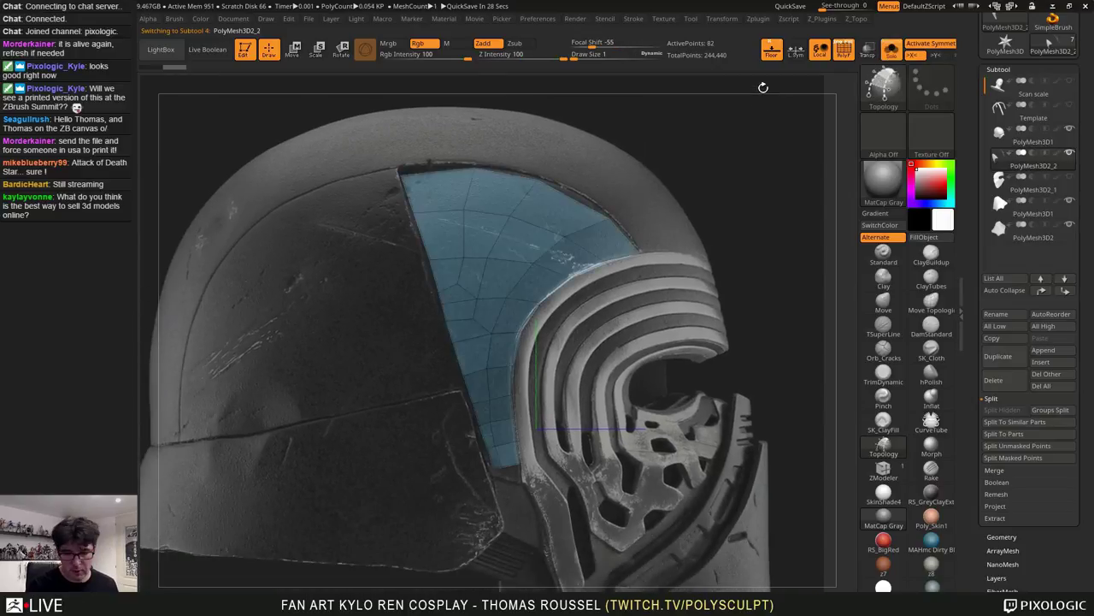
# With the Move brush at draw size 24, nudge the panel's rear-edge points onto the diagonal seam
pyautogui.click(883, 301)
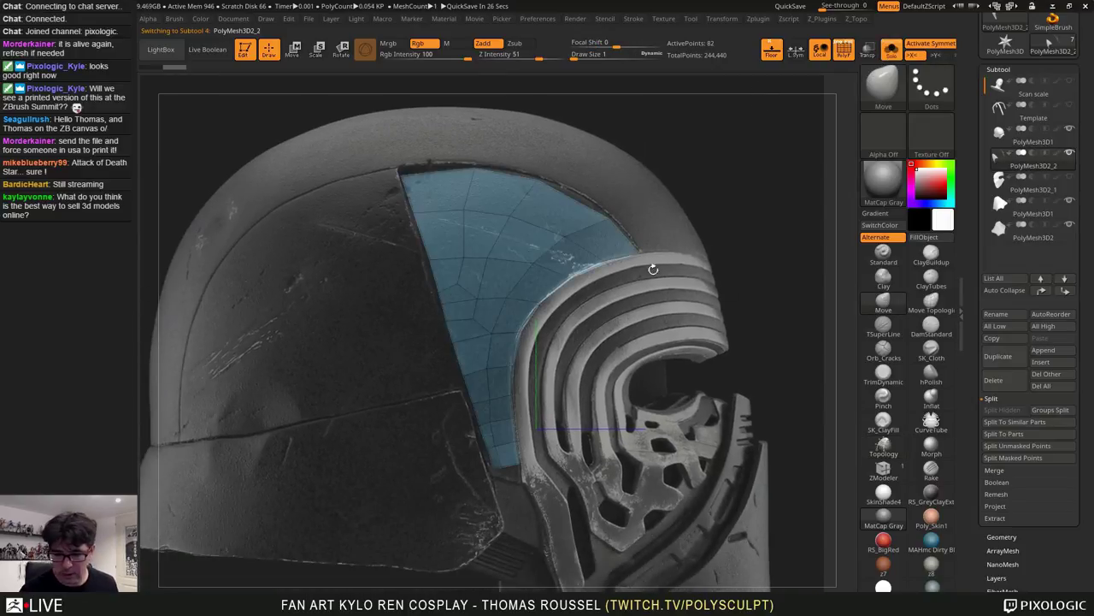
pyautogui.press('s')
pyautogui.moveTo(501, 248); pyautogui.dragTo(457, 257)
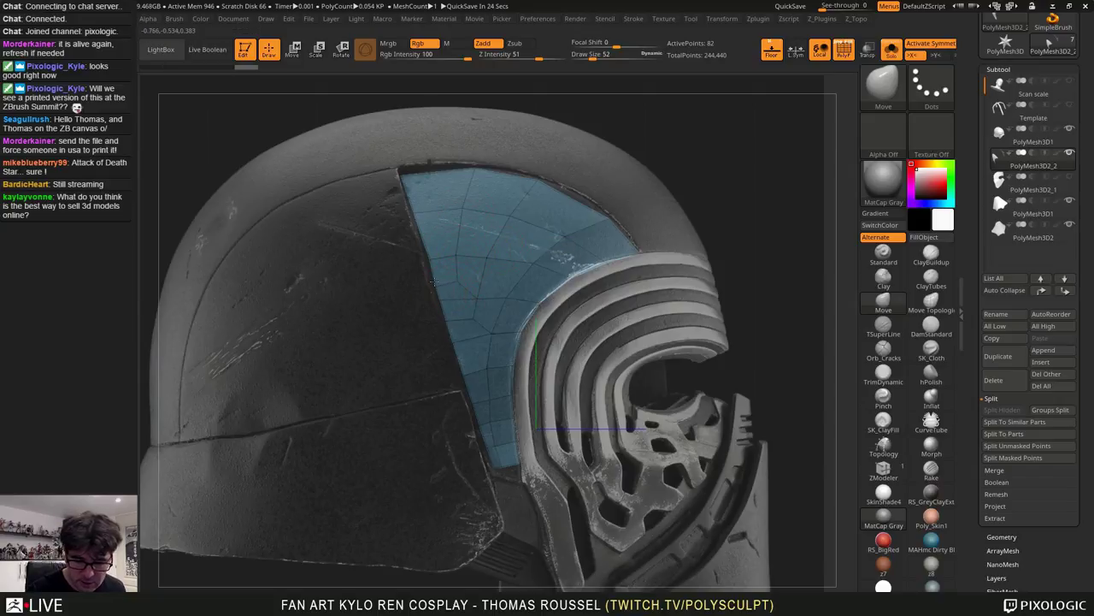
pyautogui.press('s')
pyautogui.moveTo(445, 295); pyautogui.dragTo(439, 295)
pyautogui.moveTo(437, 291); pyautogui.dragTo(433, 282)
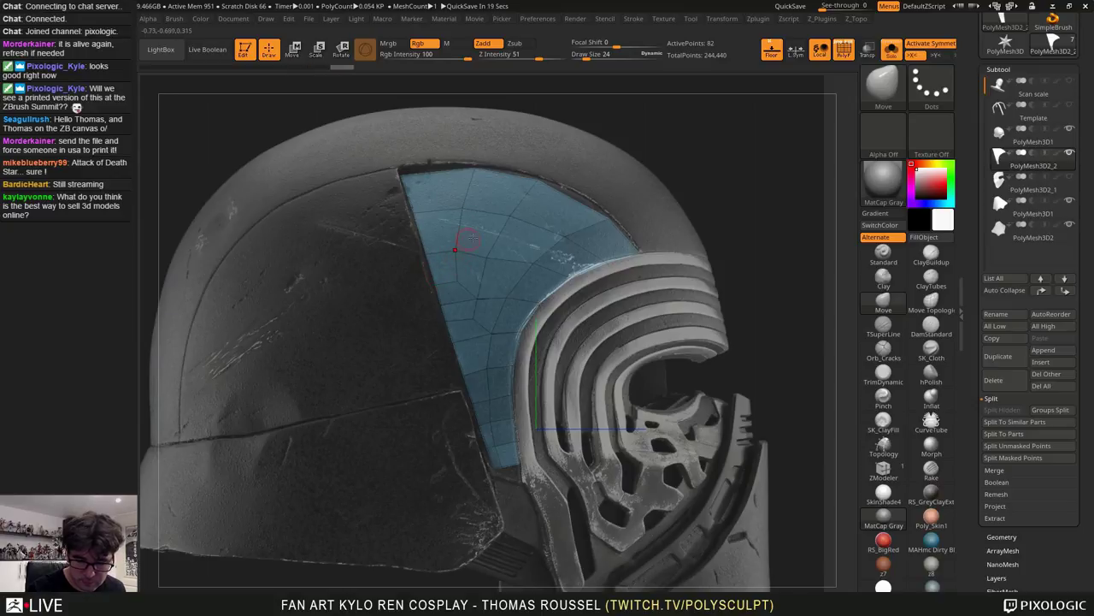
# Even out the panel's inner points and pull its lower tip to match the panel end in the reference
pyautogui.moveTo(478, 298); pyautogui.dragTo(479, 296)
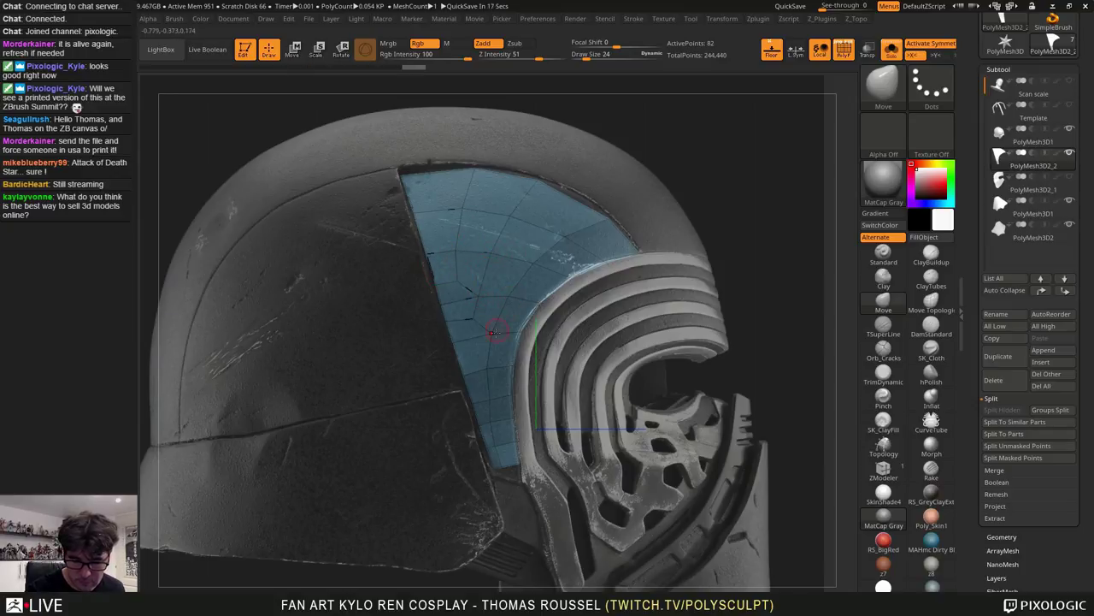
pyautogui.moveTo(496, 331); pyautogui.dragTo(491, 332)
pyautogui.moveTo(489, 401); pyautogui.dragTo(493, 400)
pyautogui.moveTo(513, 419)
pyautogui.keyDown('ctrl'); pyautogui.mouseDown(button='right')
pyautogui.moveTo(538, 470)
pyautogui.moveTo(510, 398)
pyautogui.mouseUp(button='right'); pyautogui.keyUp('ctrl')
pyautogui.moveTo(502, 410); pyautogui.dragTo(503, 469)
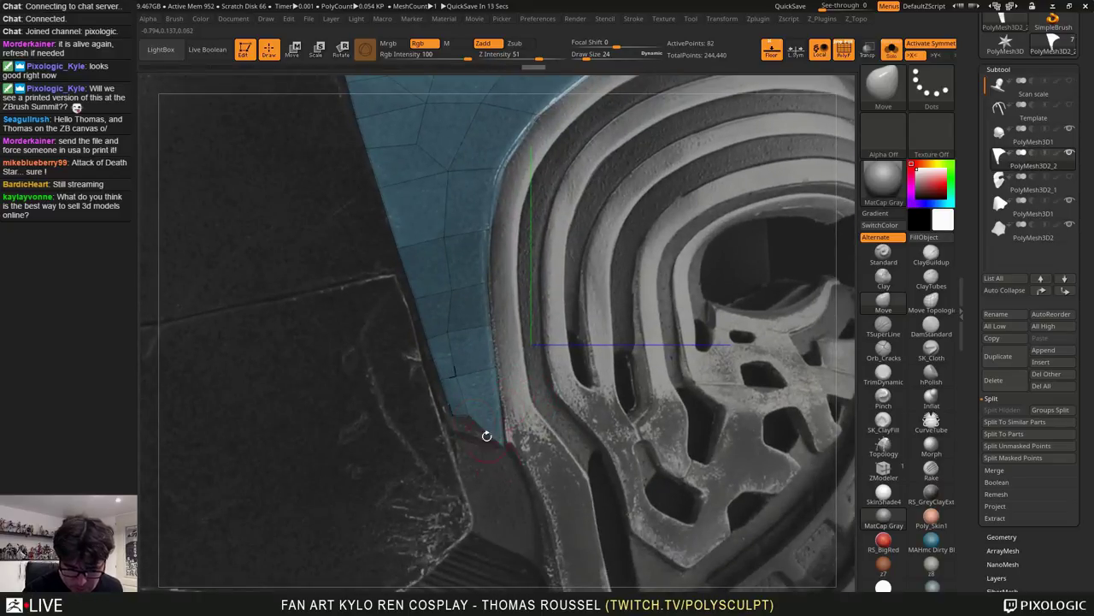
pyautogui.moveTo(476, 426); pyautogui.dragTo(478, 439)
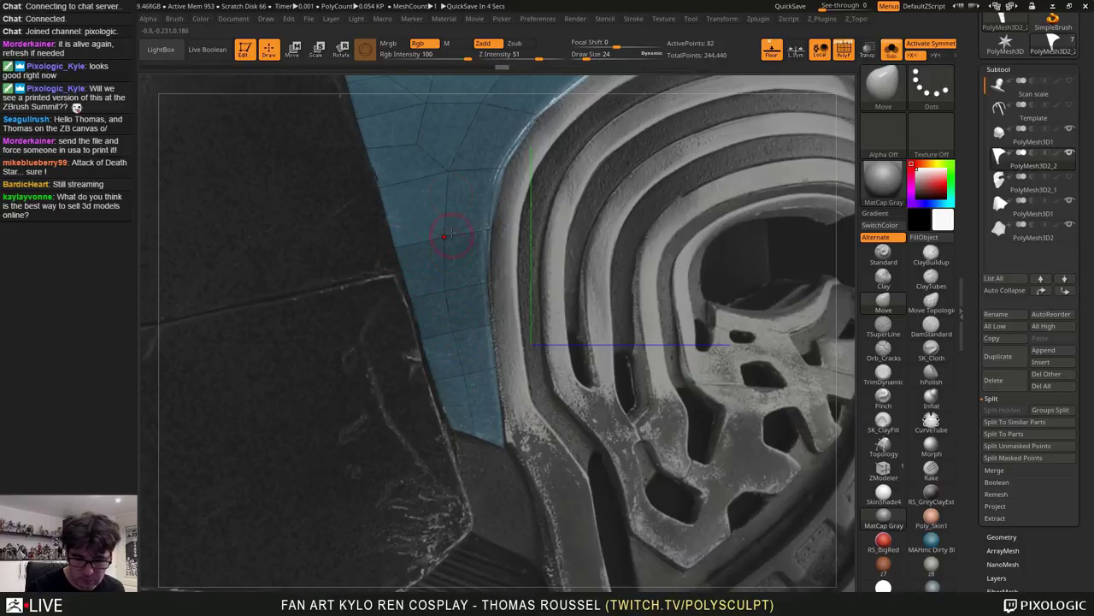
# Align the panel's front corner and visor-side edge points with the outer visor rim in the reference
pyautogui.keyDown('alt'); pyautogui.moveTo(418, 145); pyautogui.dragTo(411, 306, button='right'); pyautogui.keyUp('alt')
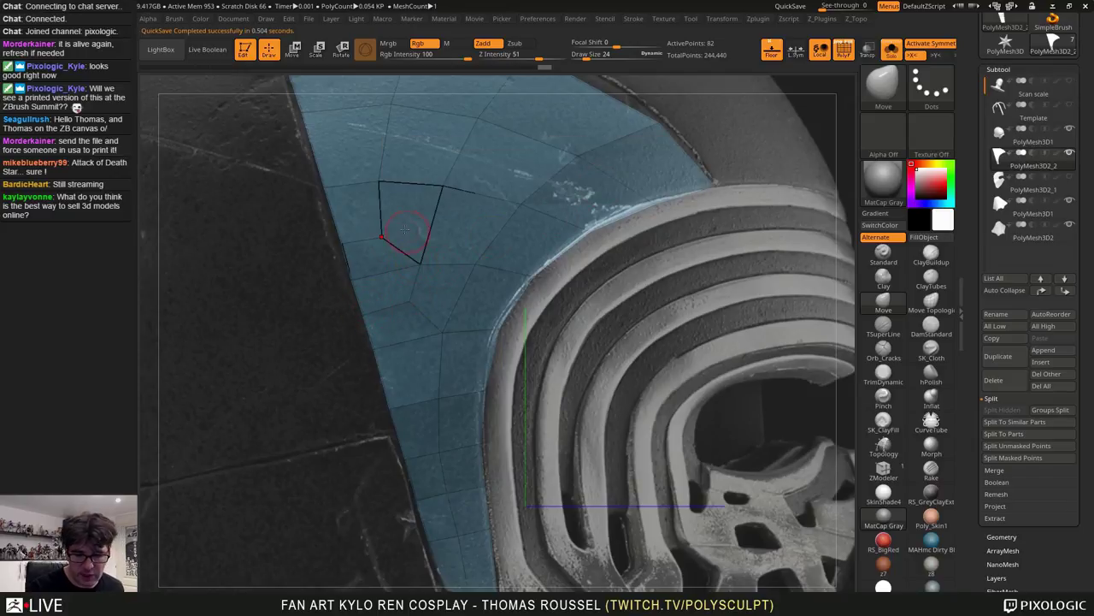
pyautogui.keyDown('alt'); pyautogui.moveTo(458, 161); pyautogui.dragTo(454, 250, button='right'); pyautogui.keyUp('alt')
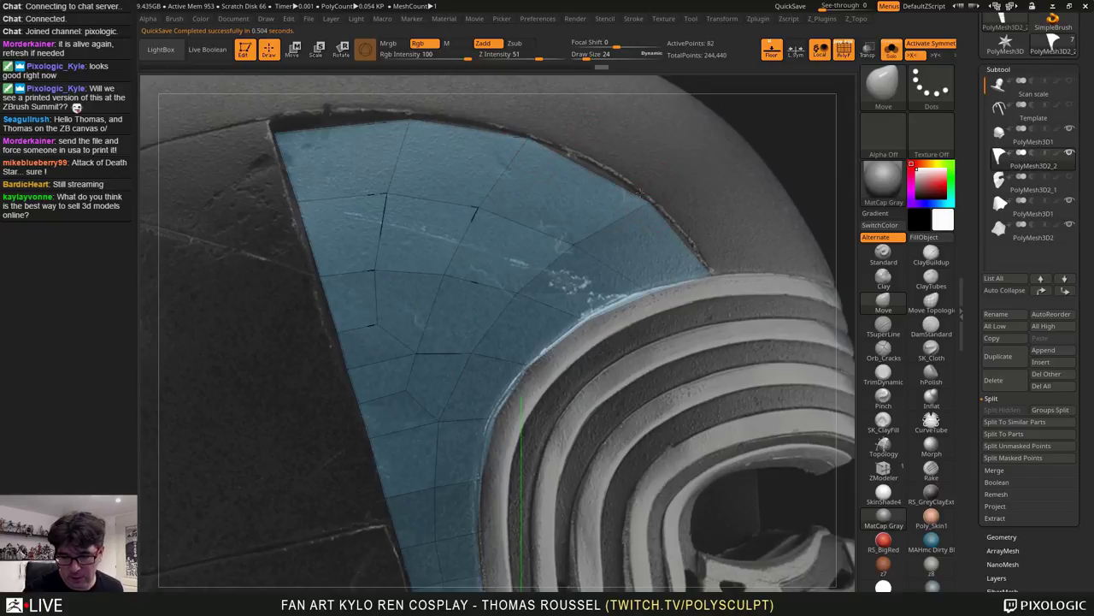
pyautogui.moveTo(710, 275); pyautogui.dragTo(711, 271)
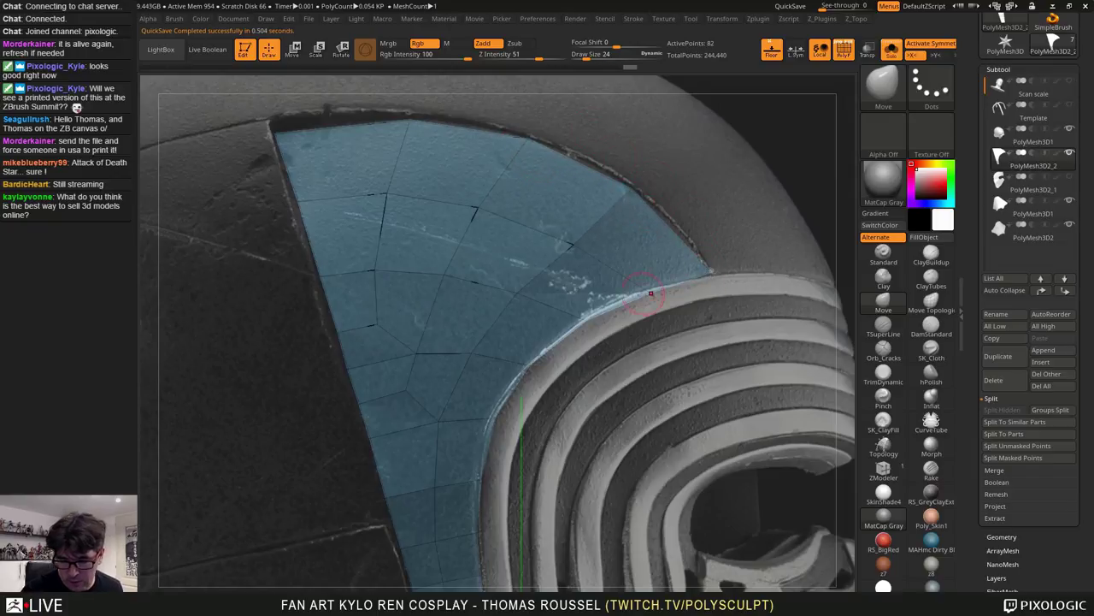
pyautogui.moveTo(643, 293); pyautogui.dragTo(634, 285)
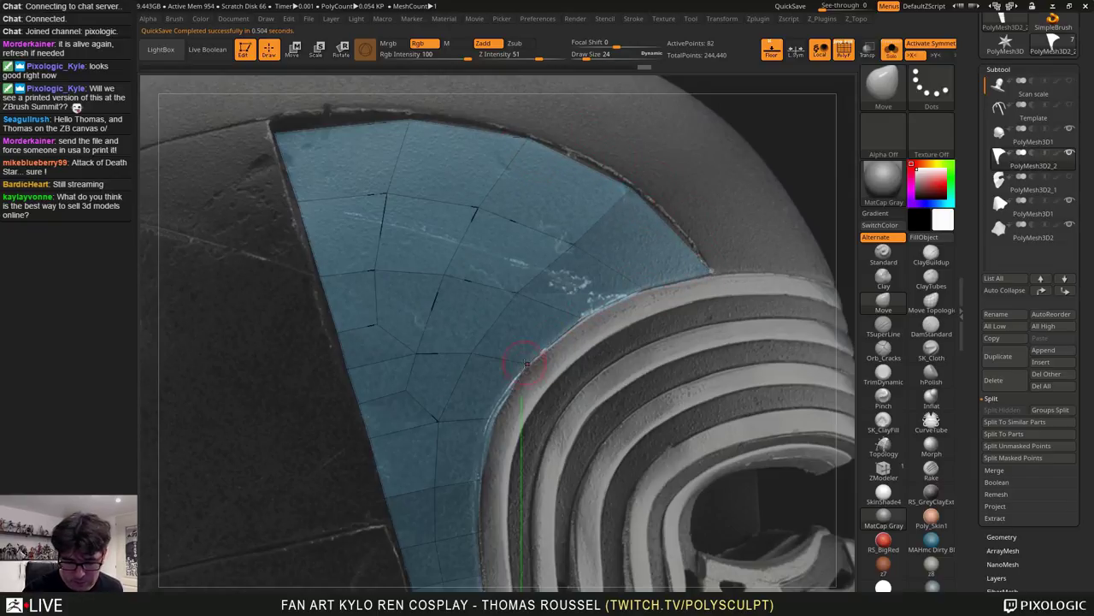
pyautogui.moveTo(483, 469); pyautogui.dragTo(488, 470)
# Adjust the panel's rear edge from an angled view and even out the points along its narrow lower part
pyautogui.moveTo(486, 475); pyautogui.dragTo(499, 411, button='right')
pyautogui.moveTo(498, 411); pyautogui.dragTo(421, 486)
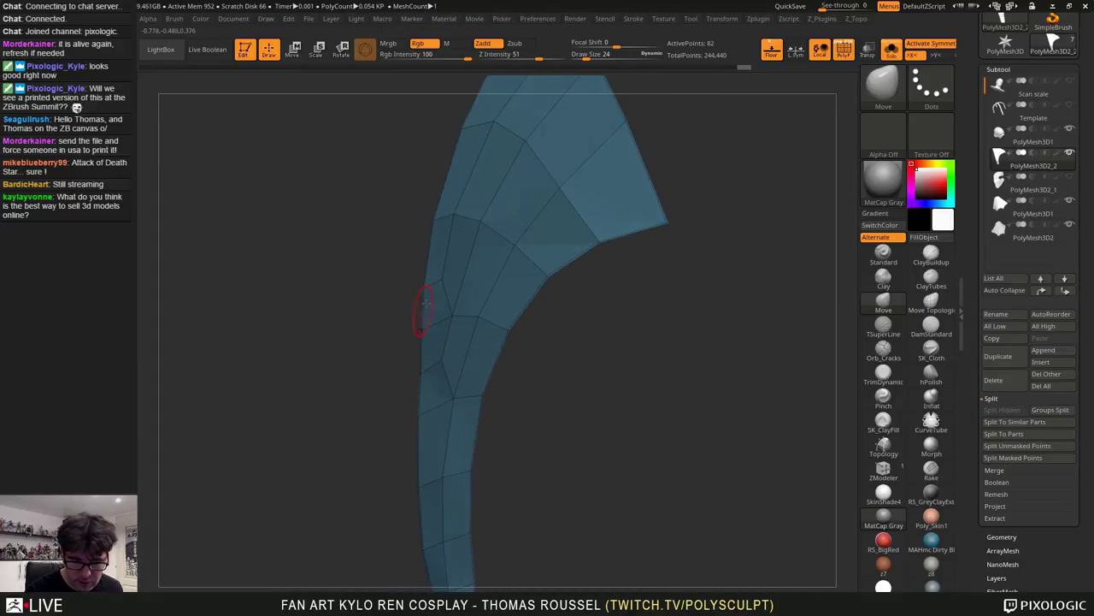
pyautogui.moveTo(468, 309)
pyautogui.mouseDown(button='right')
pyautogui.moveTo(463, 394)
pyautogui.moveTo(530, 385)
pyautogui.moveTo(539, 398)
pyautogui.moveTo(481, 342)
pyautogui.moveTo(495, 311)
pyautogui.moveTo(510, 388)
pyautogui.moveTo(501, 213)
pyautogui.mouseUp(button='right')
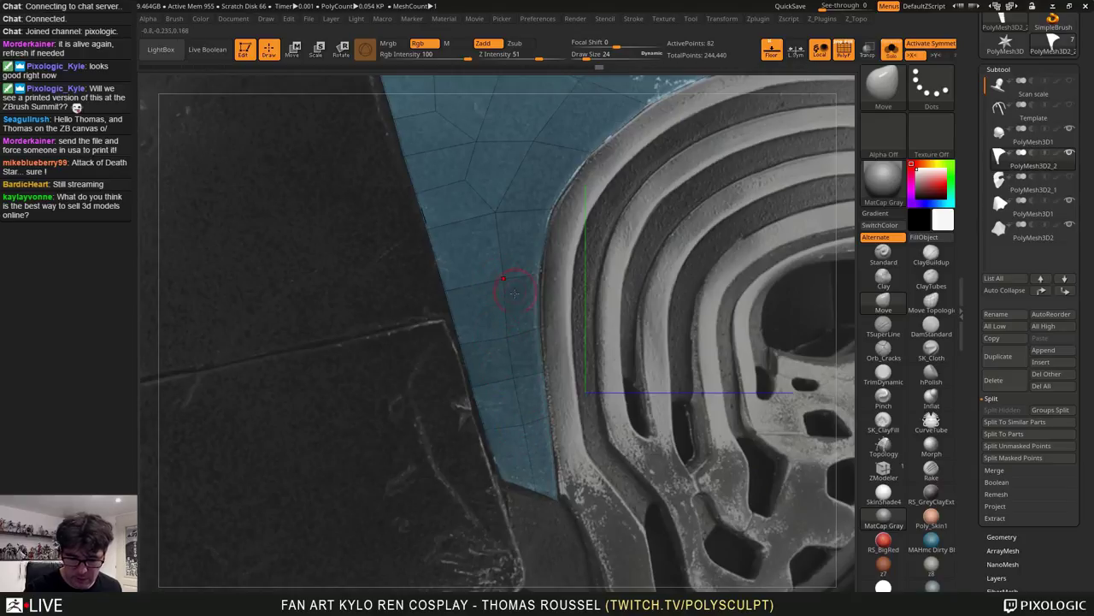
pyautogui.keyDown('alt'); pyautogui.moveTo(471, 175); pyautogui.dragTo(469, 285, button='right'); pyautogui.keyUp('alt')
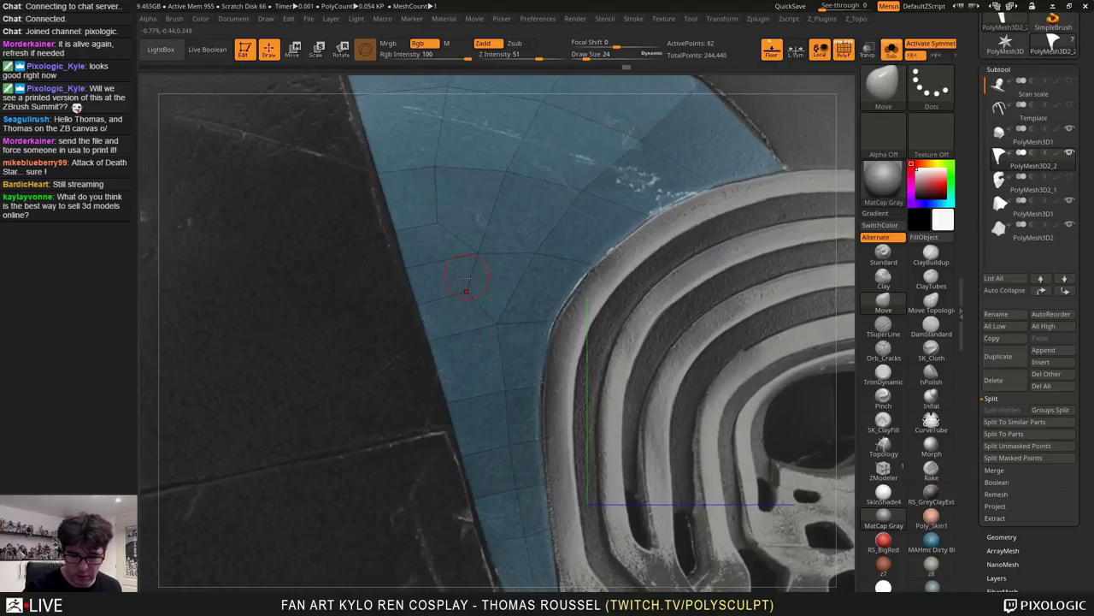
pyautogui.keyDown('alt'); pyautogui.moveTo(441, 199); pyautogui.dragTo(445, 232, button='right'); pyautogui.keyUp('alt')
pyautogui.keyDown('alt'); pyautogui.moveTo(485, 319); pyautogui.dragTo(476, 208, button='right'); pyautogui.keyUp('alt')
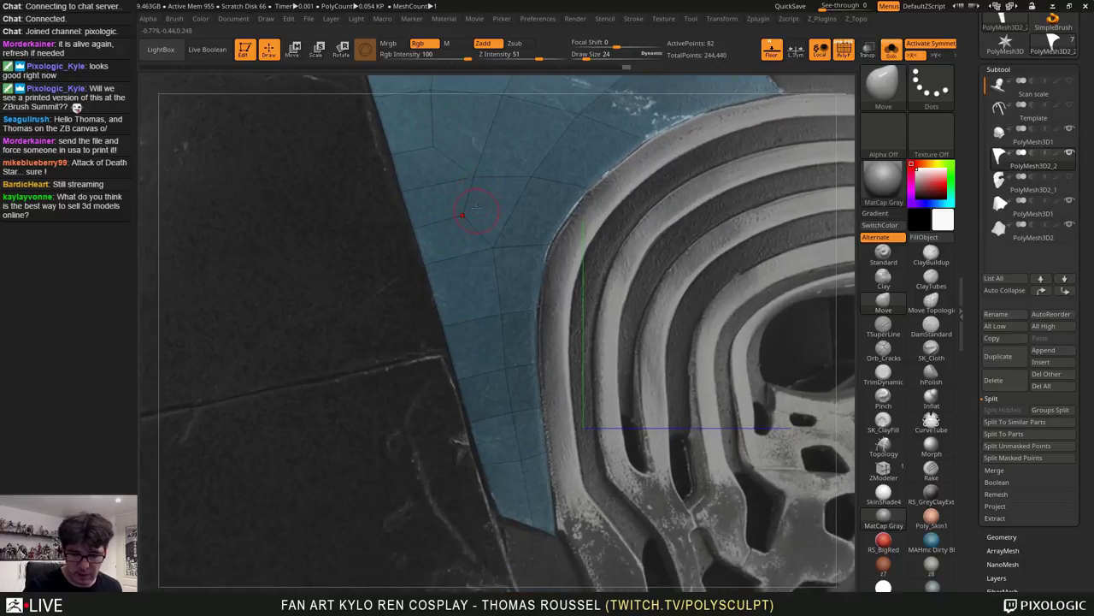
pyautogui.keyDown('alt'); pyautogui.moveTo(473, 286); pyautogui.dragTo(474, 234, button='right'); pyautogui.keyUp('alt')
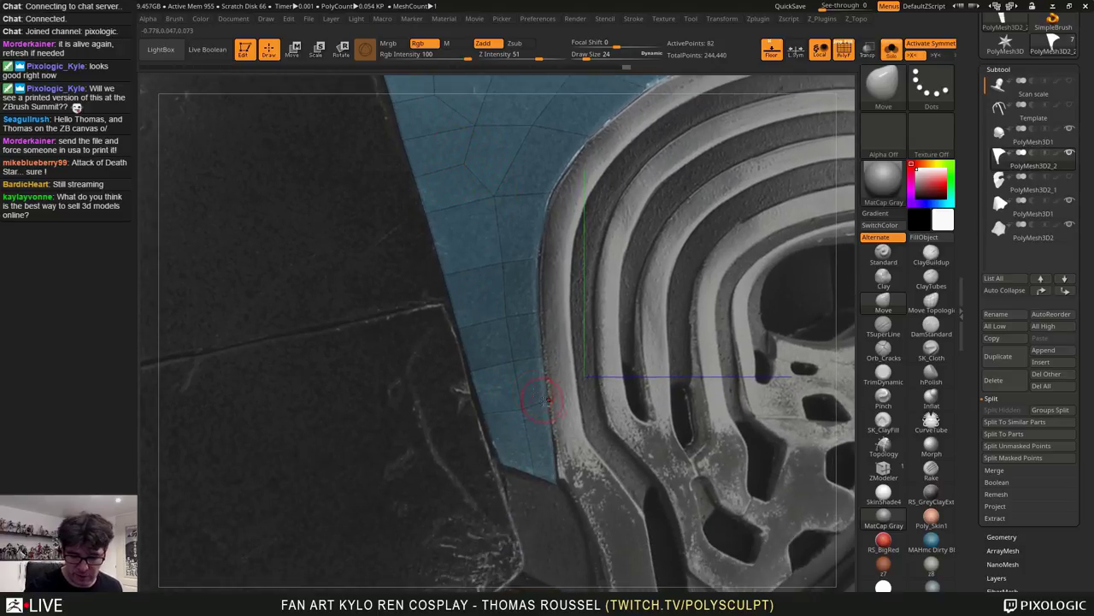
# Check the panel's fit against the reference from its lower tip up to the upper seam
pyautogui.press('ctrl')
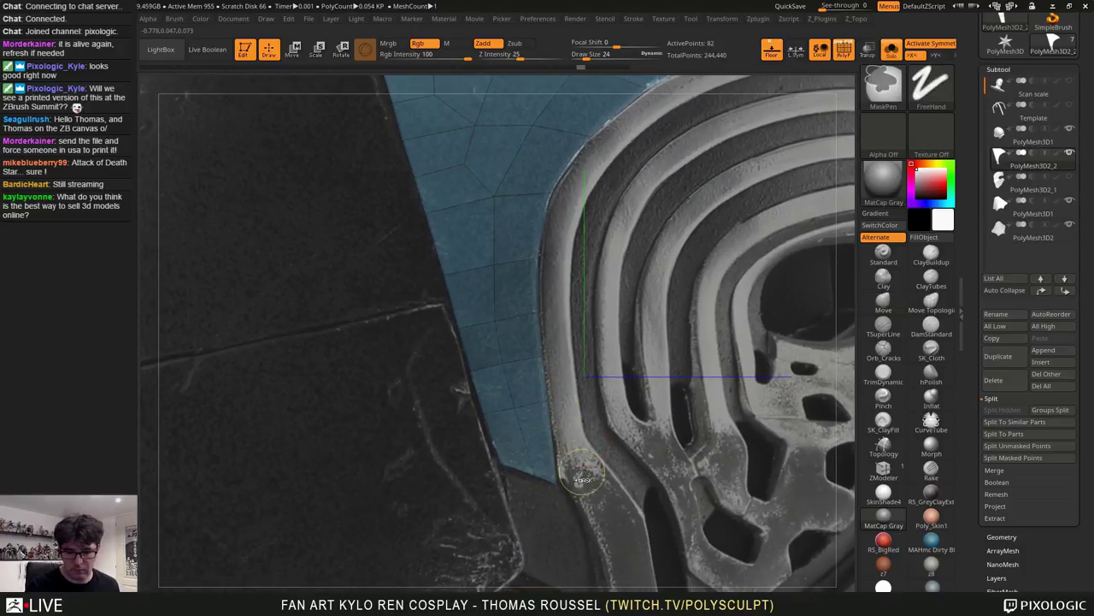
pyautogui.moveTo(582, 472)
pyautogui.keyDown('ctrl'); pyautogui.mouseDown(button='right')
pyautogui.moveTo(571, 230)
pyautogui.moveTo(554, 401)
pyautogui.moveTo(564, 291)
pyautogui.mouseUp(button='right'); pyautogui.keyUp('ctrl')
pyautogui.moveTo(564, 291)
pyautogui.keyDown('ctrl'); pyautogui.mouseDown(button='right')
pyautogui.moveTo(564, 367)
pyautogui.moveTo(558, 318)
pyautogui.mouseUp(button='right'); pyautogui.keyUp('ctrl')
pyautogui.keyDown('alt'); pyautogui.moveTo(557, 318); pyautogui.dragTo(642, 319, button='right'); pyautogui.keyUp('alt')
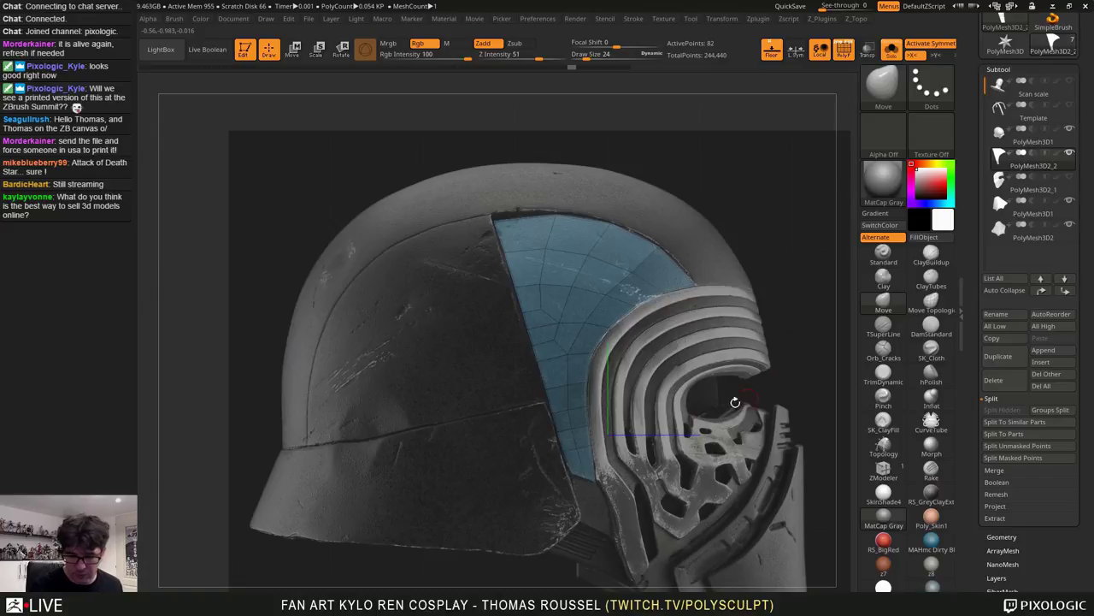
pyautogui.keyDown('alt'); pyautogui.moveTo(500, 490); pyautogui.dragTo(487, 401, button='right'); pyautogui.keyUp('alt')
pyautogui.keyDown('alt'); pyautogui.moveTo(651, 344); pyautogui.dragTo(698, 370, button='right'); pyautogui.keyUp('alt')
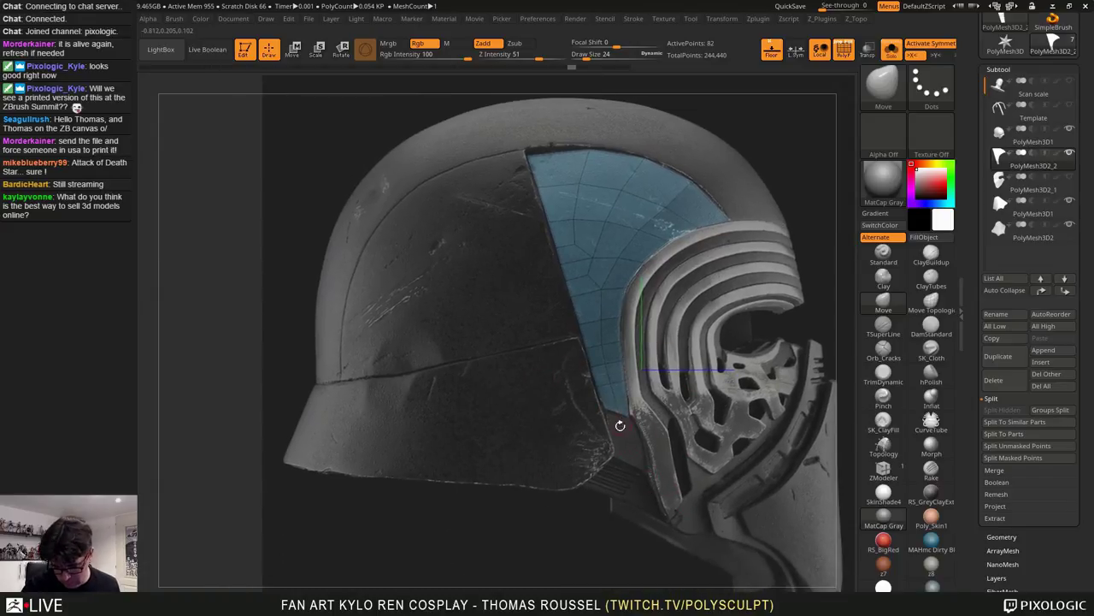
pyautogui.keyDown('alt'); pyautogui.moveTo(681, 473); pyautogui.dragTo(634, 468, button='right'); pyautogui.keyUp('alt')
pyautogui.keyDown('alt'); pyautogui.moveTo(629, 258); pyautogui.dragTo(599, 329, button='right'); pyautogui.keyUp('alt')
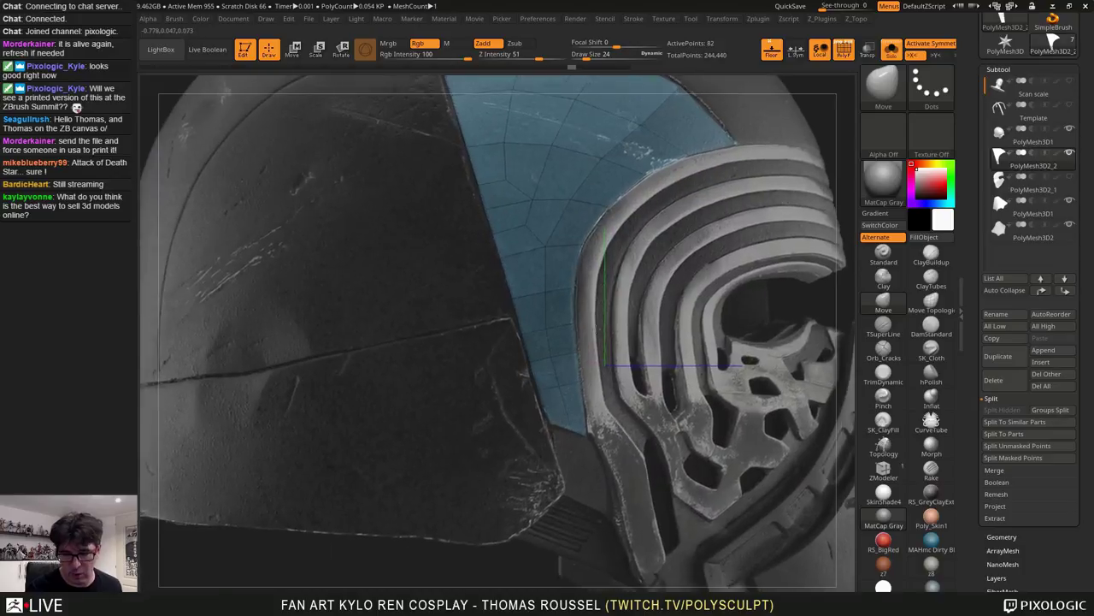
pyautogui.keyDown('alt'); pyautogui.moveTo(634, 234); pyautogui.dragTo(604, 340, button='right'); pyautogui.keyUp('alt')
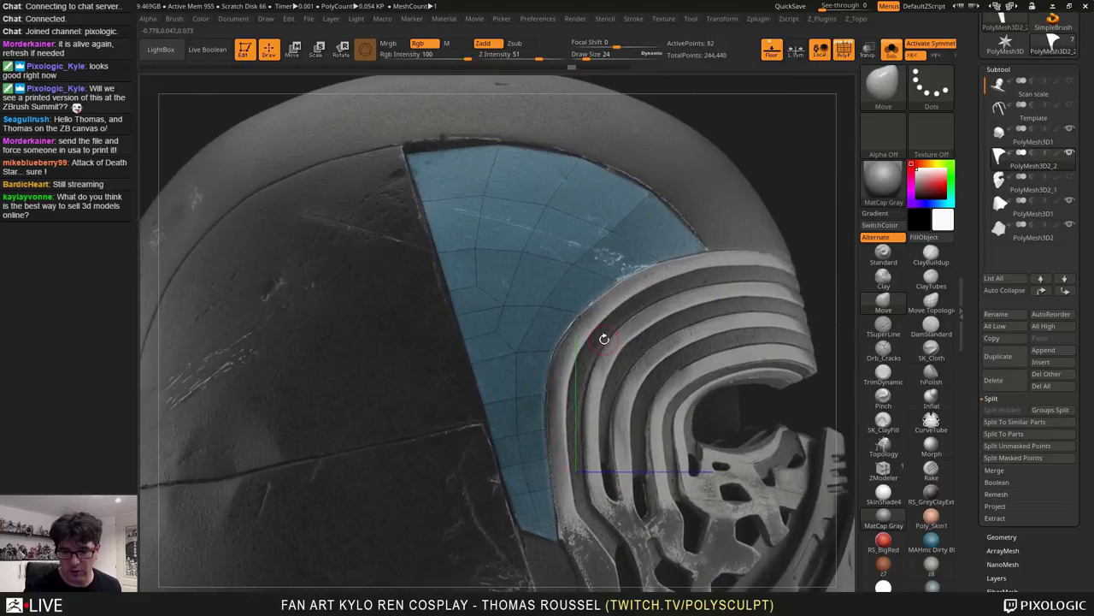
# Make the helmet shell the active subtool, hide its wireframe and frame it in side view
pyautogui.click(1003, 133)
pyautogui.keyDown('alt'); pyautogui.moveTo(657, 153); pyautogui.dragTo(758, 176, button='right'); pyautogui.keyUp('alt')
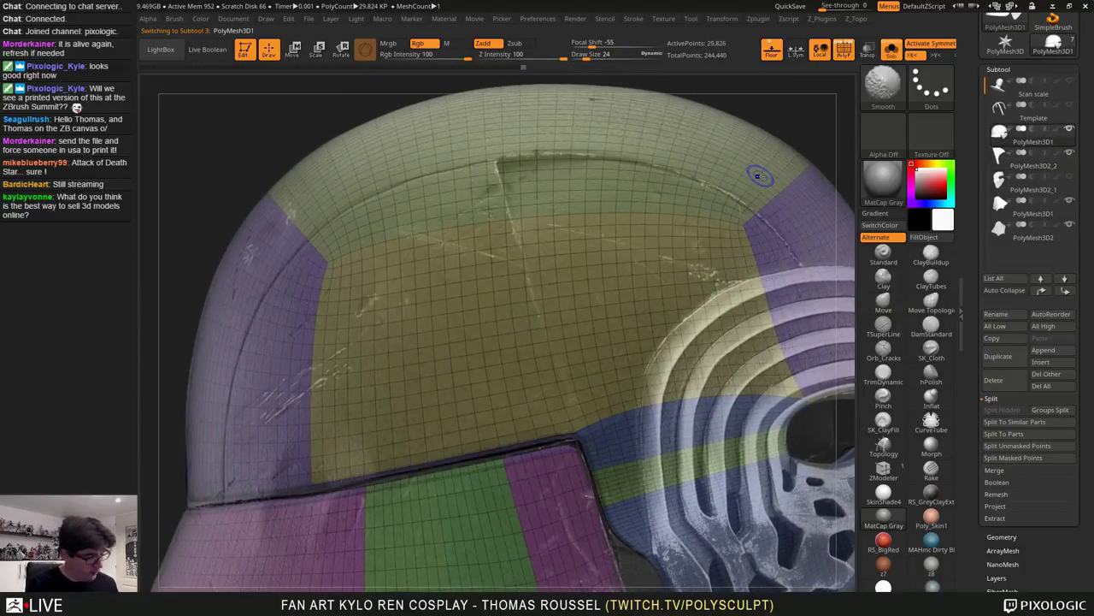
pyautogui.hotkey('shift', 'f')
pyautogui.keyDown('alt'); pyautogui.moveTo(664, 174); pyautogui.dragTo(594, 161, button='right'); pyautogui.keyUp('alt')
pyautogui.moveTo(594, 162); pyautogui.dragTo(491, 202, button='right')
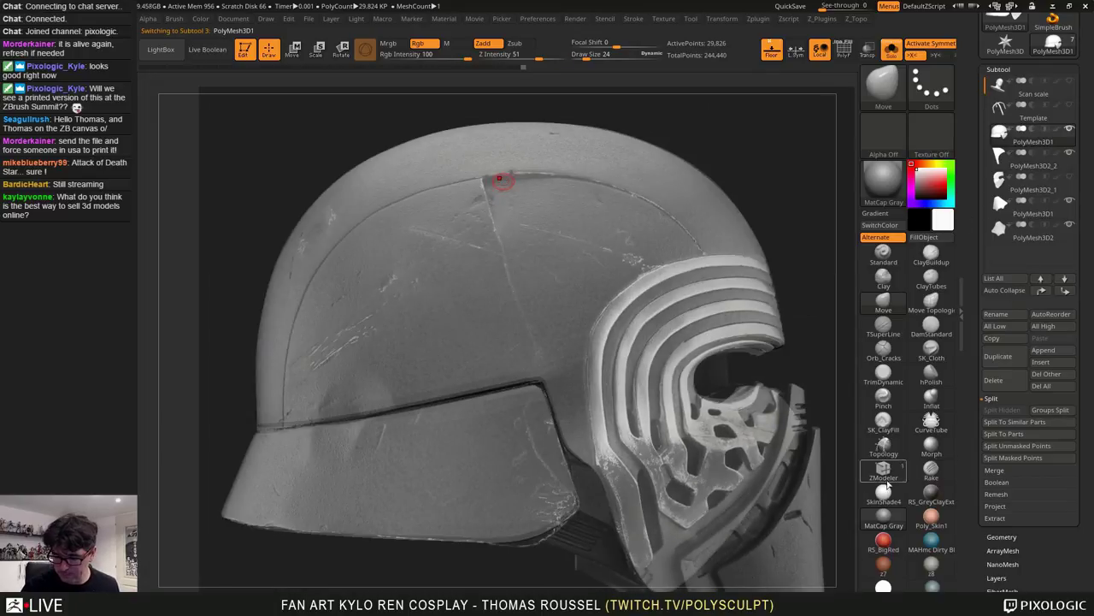
# Outline the rear side panel with Topology curves along the diagonal seam, the lower seam and the curved rear seam
pyautogui.click(883, 443)
pyautogui.press('s')
pyautogui.moveTo(775, 229); pyautogui.dragTo(784, 231)
pyautogui.keyDown('alt'); pyautogui.moveTo(525, 231); pyautogui.dragTo(640, 196, button='right'); pyautogui.keyUp('alt')
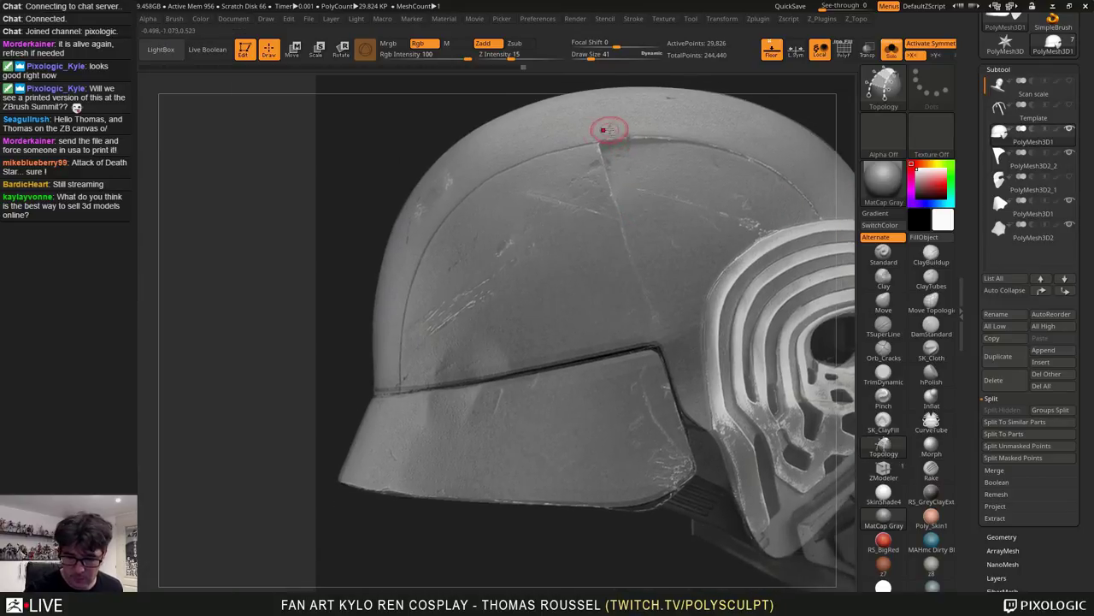
pyautogui.moveTo(598, 145); pyautogui.dragTo(607, 171)
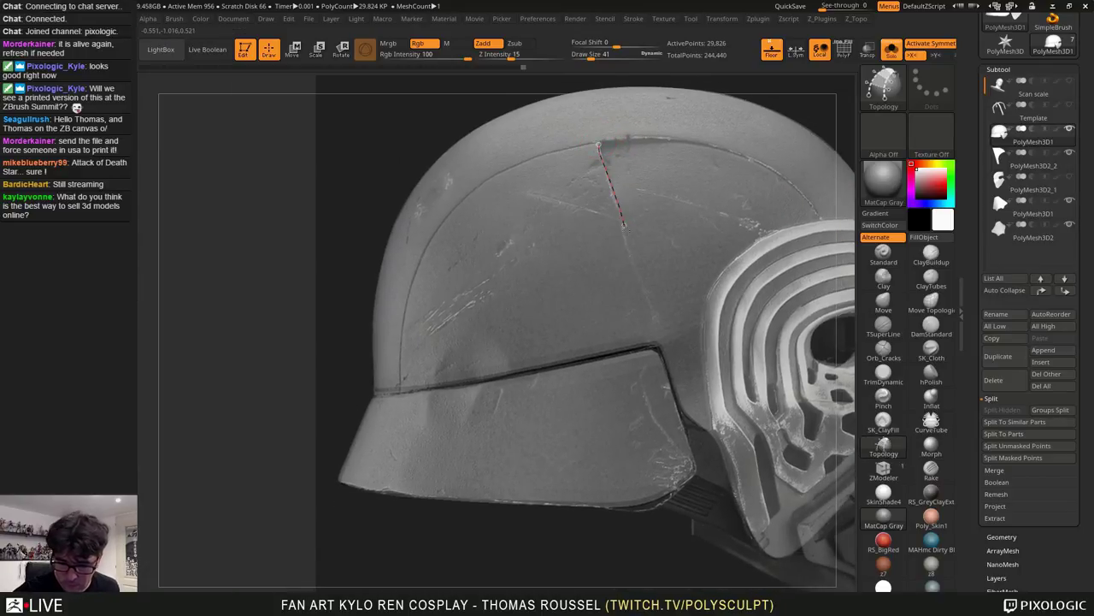
pyautogui.moveTo(657, 344); pyautogui.dragTo(648, 345)
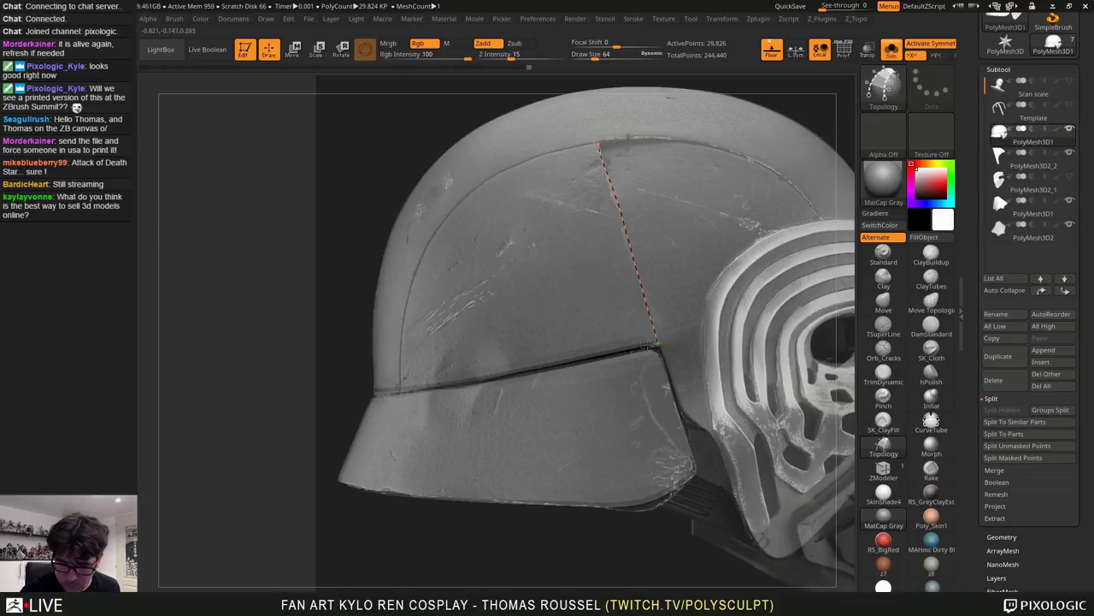
pyautogui.moveTo(399, 387); pyautogui.dragTo(401, 387)
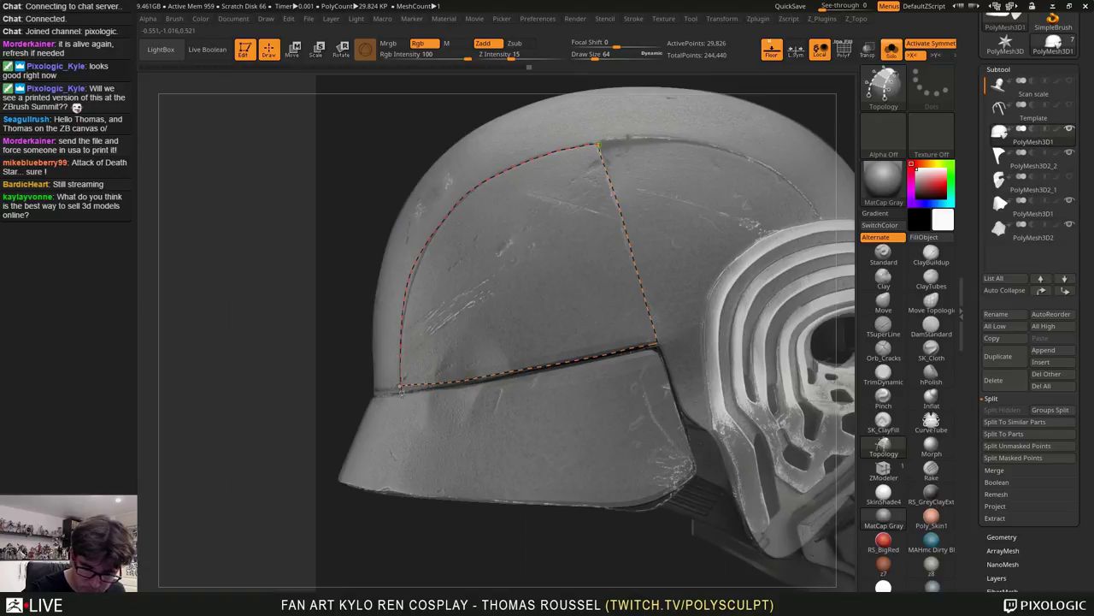
# Add short crossing curves at the rear panel's lower rear corner, along its curved seam and at its upper corner
pyautogui.moveTo(402, 391); pyautogui.dragTo(402, 399)
pyautogui.press('[')
pyautogui.press('[')
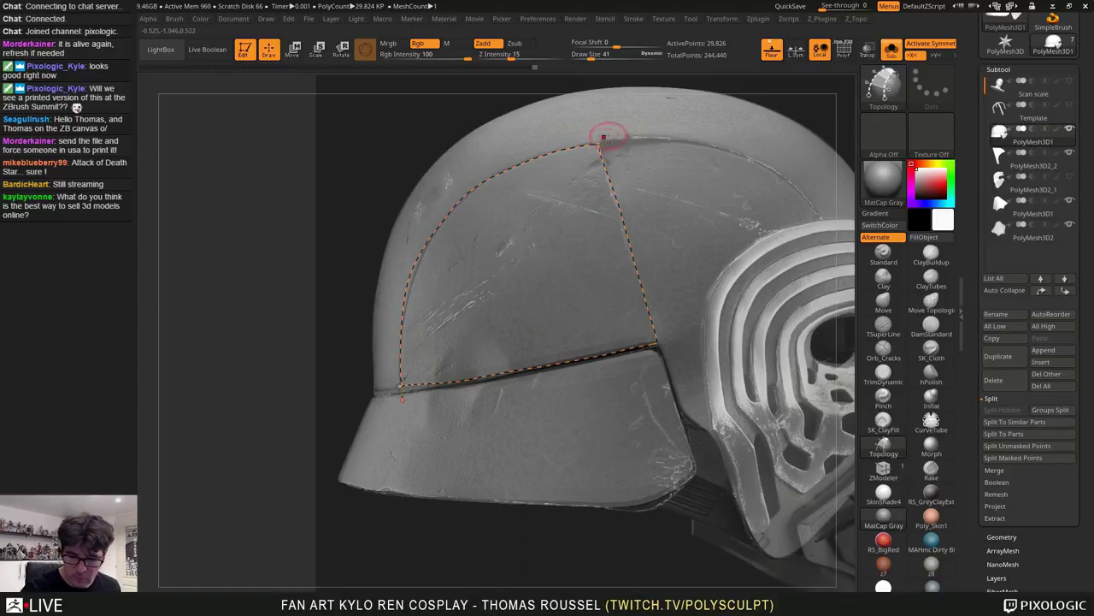
pyautogui.press(']')
pyautogui.press(']')
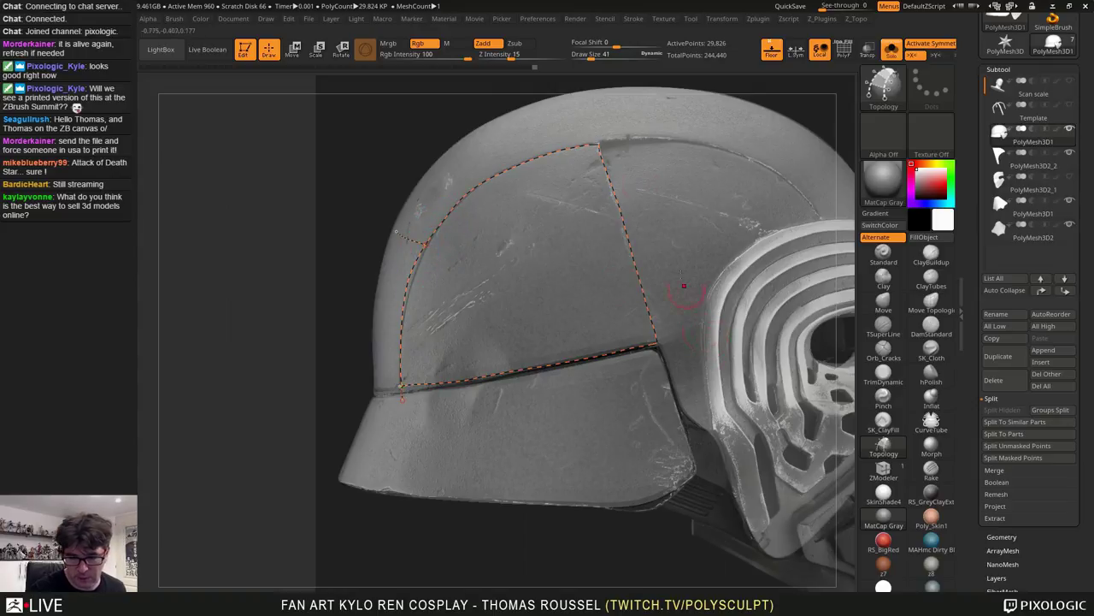
pyautogui.moveTo(598, 145); pyautogui.dragTo(637, 109)
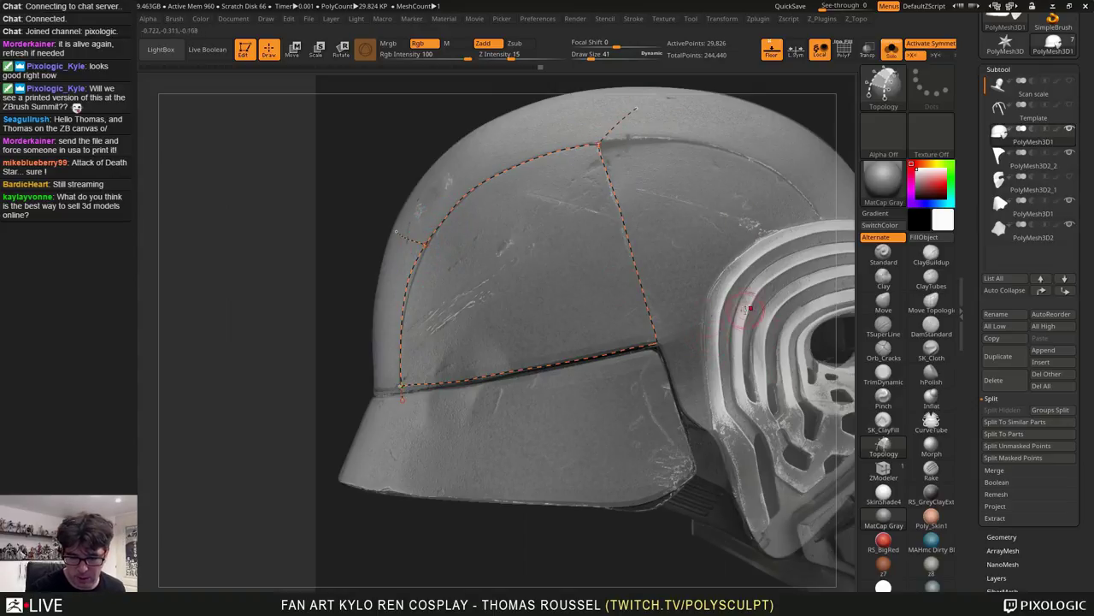
# Draw two lengthwise curves across the rear panel's lower area, plus a short crossing curve at its lower front corner
pyautogui.moveTo(666, 300); pyautogui.dragTo(681, 298)
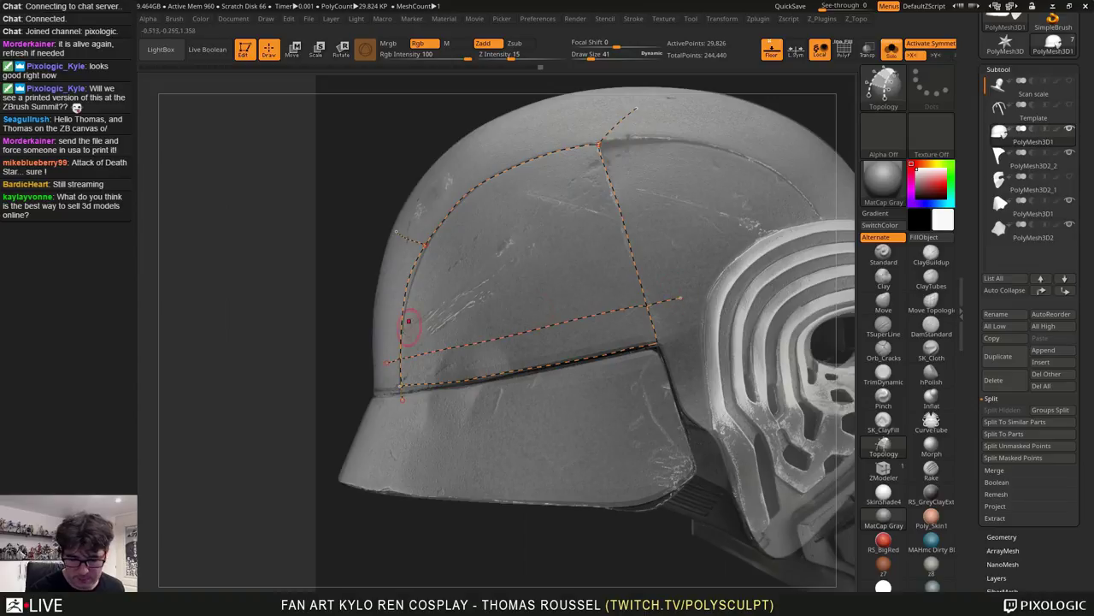
pyautogui.moveTo(559, 305); pyautogui.dragTo(714, 278)
pyautogui.hotkey('ctrl', 'z')
pyautogui.moveTo(657, 344); pyautogui.dragTo(687, 366)
# Undo the last curve edit and redraw the short crossing curve at the rear panel's lower rear corner
pyautogui.moveTo(640, 344)
pyautogui.mouseDown(button='right')
pyautogui.moveTo(648, 357)
pyautogui.moveTo(590, 364)
pyautogui.moveTo(655, 366)
pyautogui.moveTo(402, 389)
pyautogui.mouseUp(button='right')
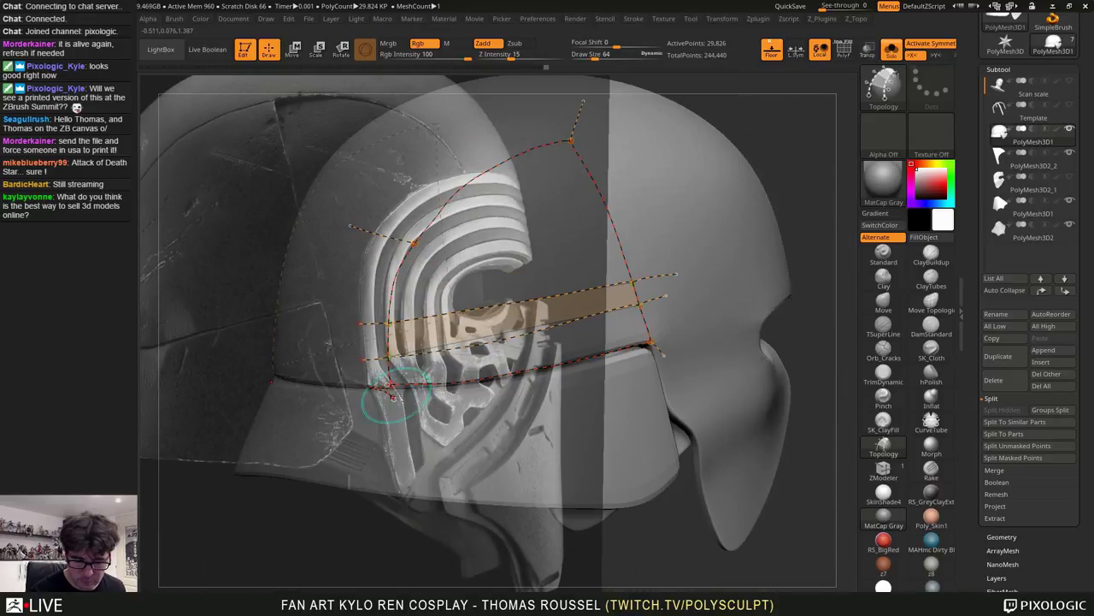
pyautogui.hotkey('ctrl', 'z')
pyautogui.moveTo(500, 417)
pyautogui.mouseDown(button='right')
pyautogui.moveTo(579, 401)
pyautogui.moveTo(417, 398)
pyautogui.moveTo(415, 383)
pyautogui.mouseUp(button='right')
pyautogui.moveTo(415, 381); pyautogui.dragTo(404, 404)
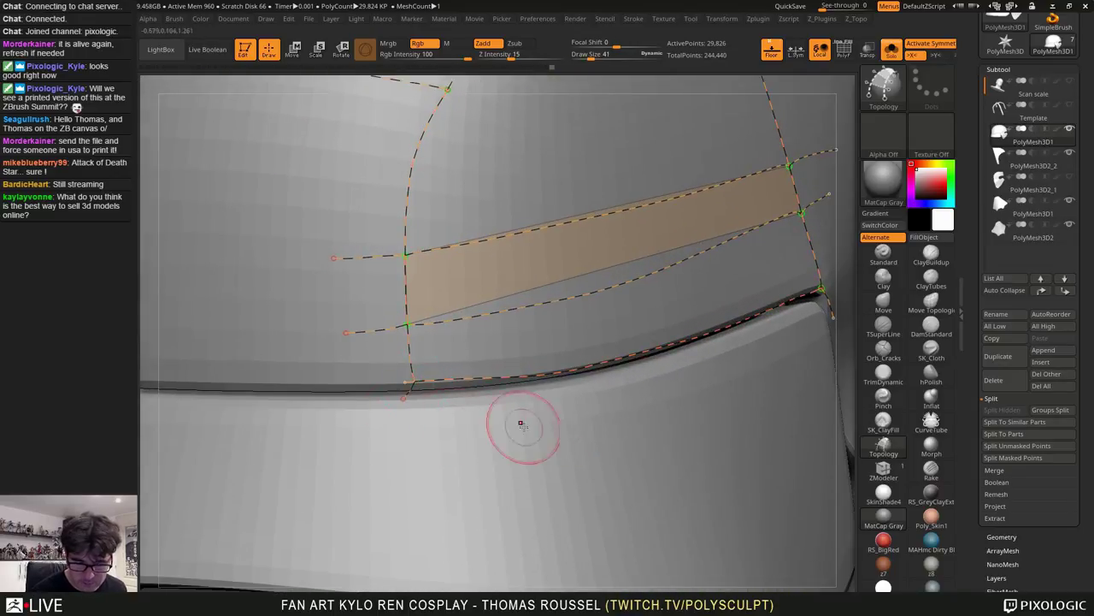
pyautogui.moveTo(520, 423)
pyautogui.keyDown('shift'); pyautogui.mouseDown(button='right')
pyautogui.moveTo(466, 417)
pyautogui.moveTo(479, 363)
pyautogui.moveTo(318, 418)
pyautogui.mouseUp(button='right'); pyautogui.keyUp('shift')
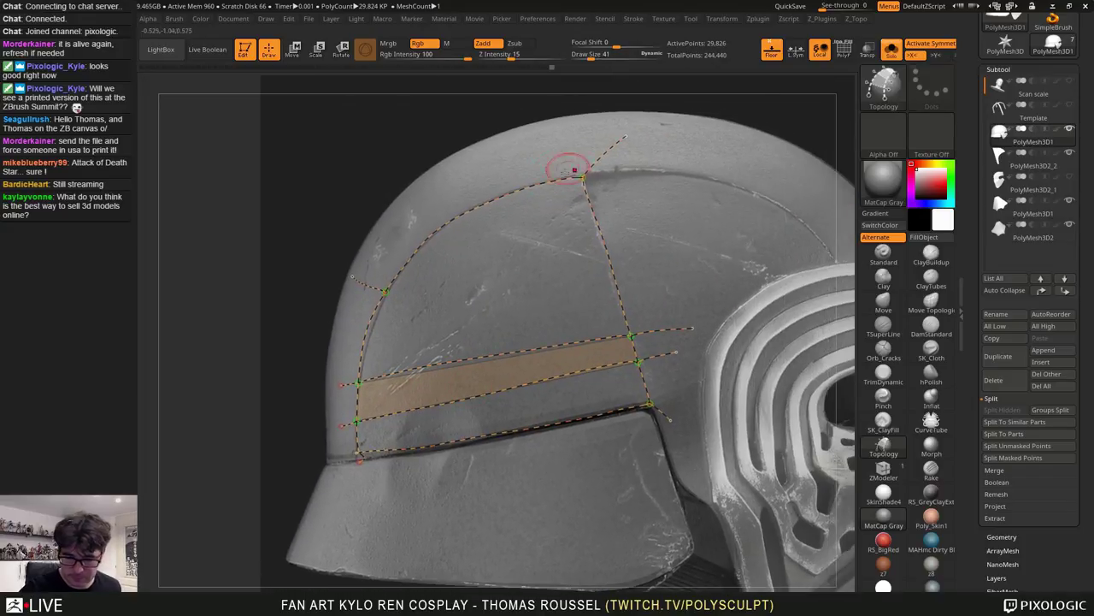
# Draw a Topology curve across the rear side panel beside the diagonal seam, from above the curved seam to below the lower seam
pyautogui.moveTo(537, 160); pyautogui.dragTo(601, 448)
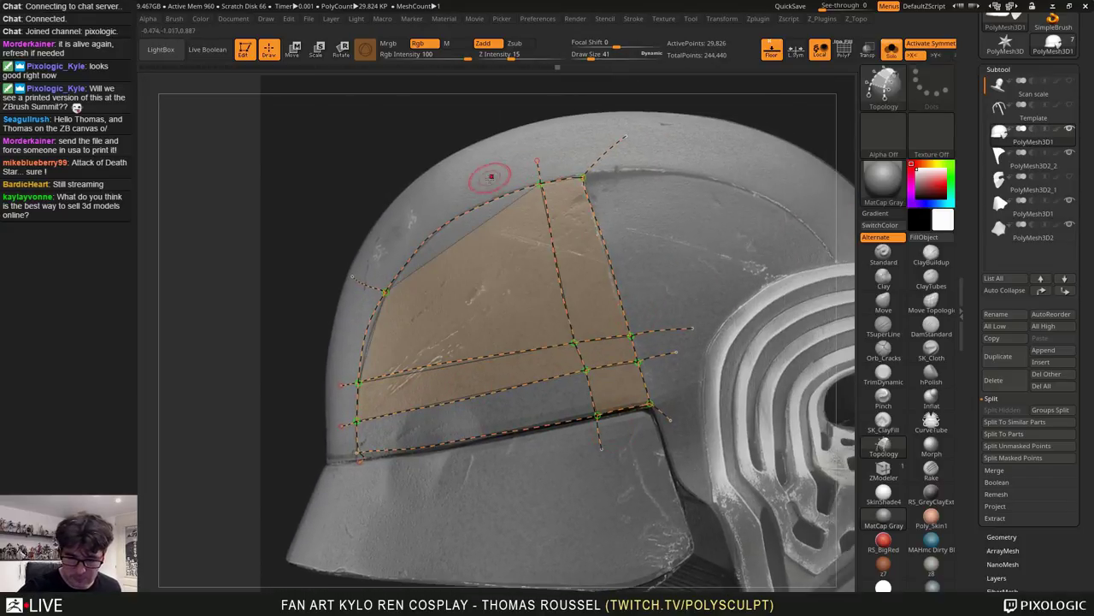
pyautogui.moveTo(494, 195); pyautogui.dragTo(549, 466)
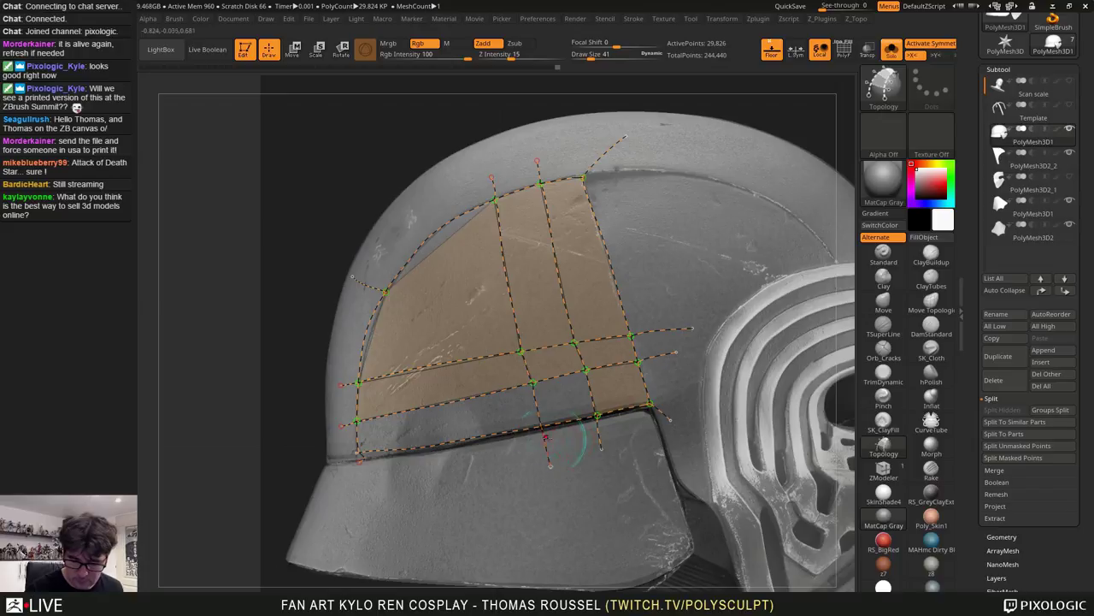
pyautogui.hotkey('ctrl', 'z')
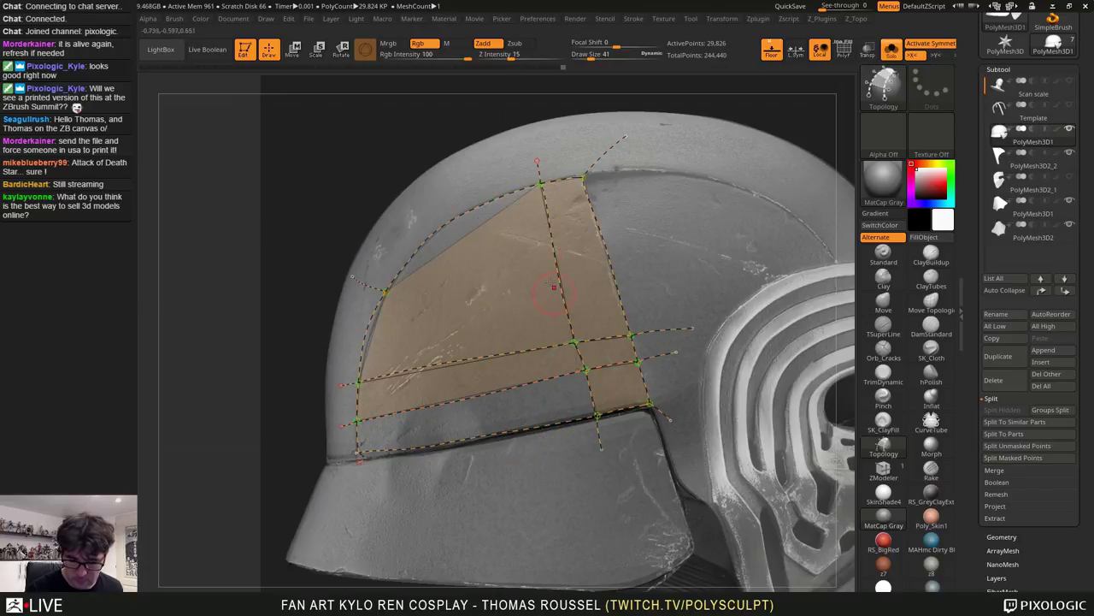
pyautogui.moveTo(496, 183); pyautogui.dragTo(547, 451)
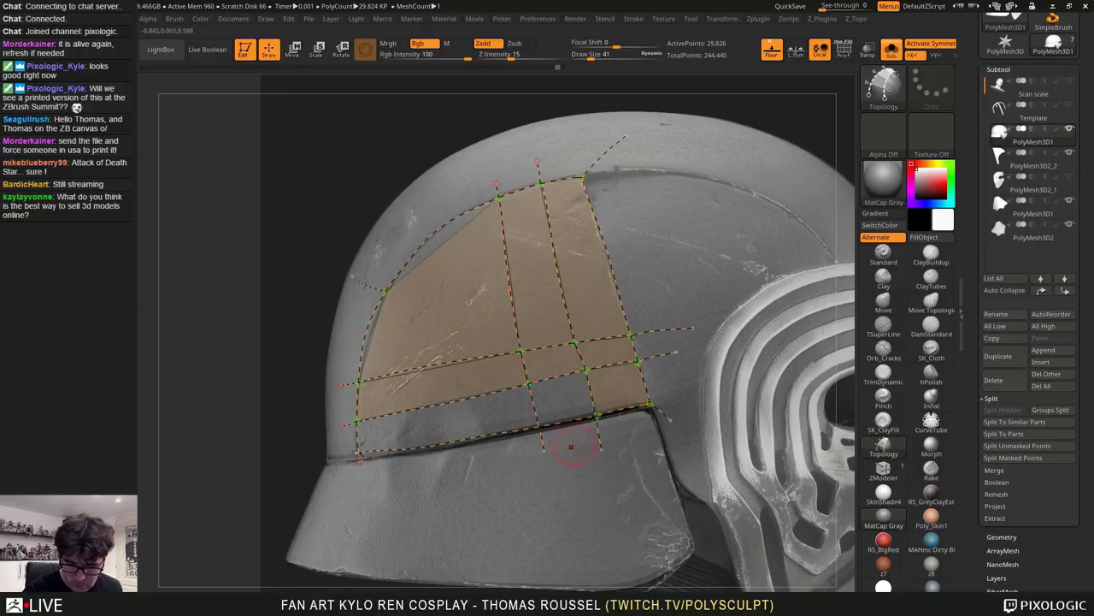
pyautogui.moveTo(571, 446); pyautogui.dragTo(568, 505, button='right')
pyautogui.moveTo(556, 419)
pyautogui.keyDown('ctrl'); pyautogui.mouseDown(button='right')
pyautogui.moveTo(542, 456)
pyautogui.moveTo(565, 437)
pyautogui.moveTo(560, 413)
pyautogui.moveTo(577, 399)
pyautogui.moveTo(580, 317)
pyautogui.mouseUp(button='right'); pyautogui.keyUp('ctrl')
pyautogui.hotkey('ctrl', 'z')
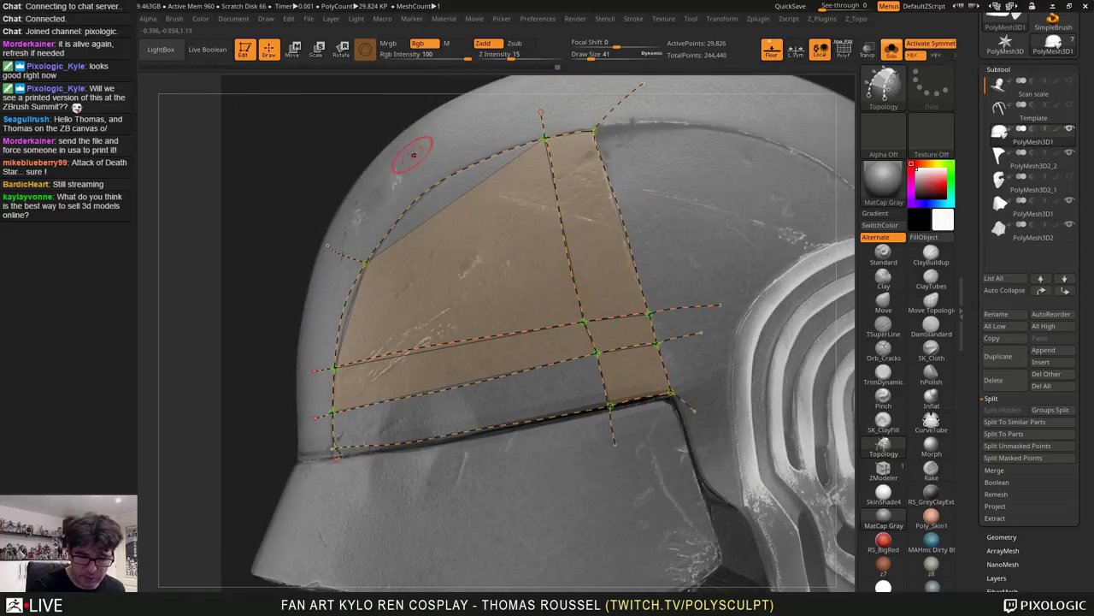
# With draw size 29, add three more Topology curves across the rear panel, running from the curved seam down past the lower seam
pyautogui.press('s')
pyautogui.moveTo(416, 152); pyautogui.dragTo(410, 153)
pyautogui.moveTo(491, 131); pyautogui.dragTo(512, 267)
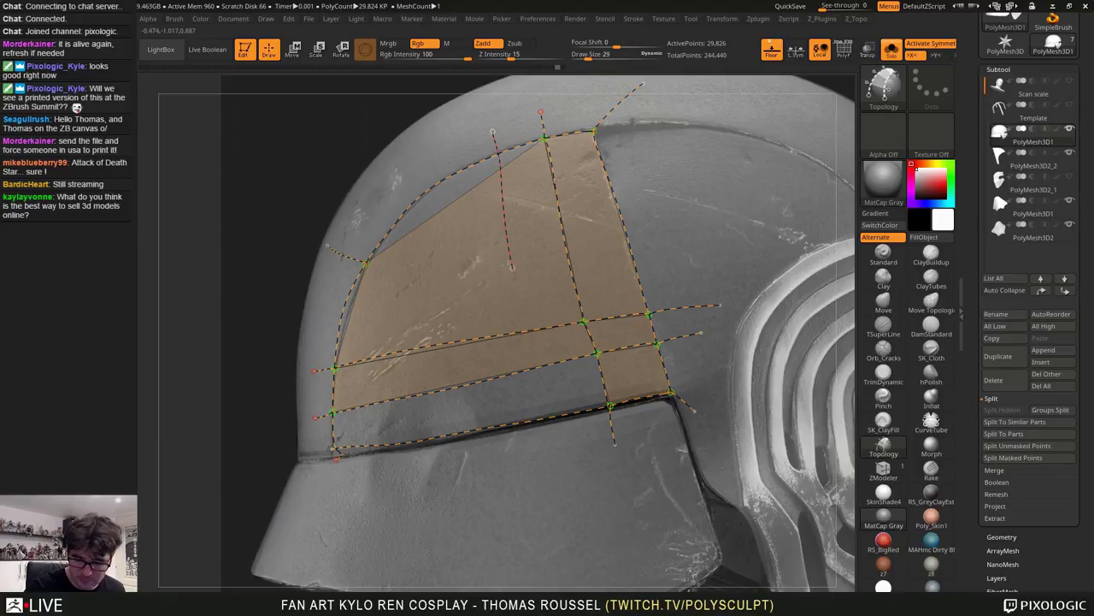
pyautogui.moveTo(548, 420); pyautogui.dragTo(550, 418)
pyautogui.moveTo(446, 156); pyautogui.dragTo(459, 232)
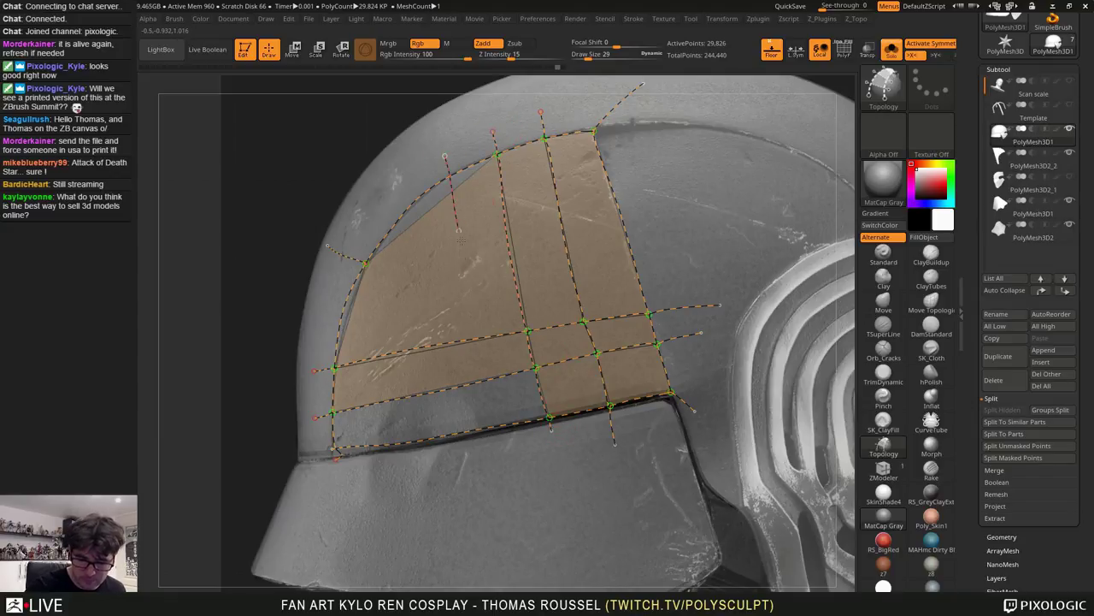
pyautogui.moveTo(507, 456); pyautogui.dragTo(507, 455)
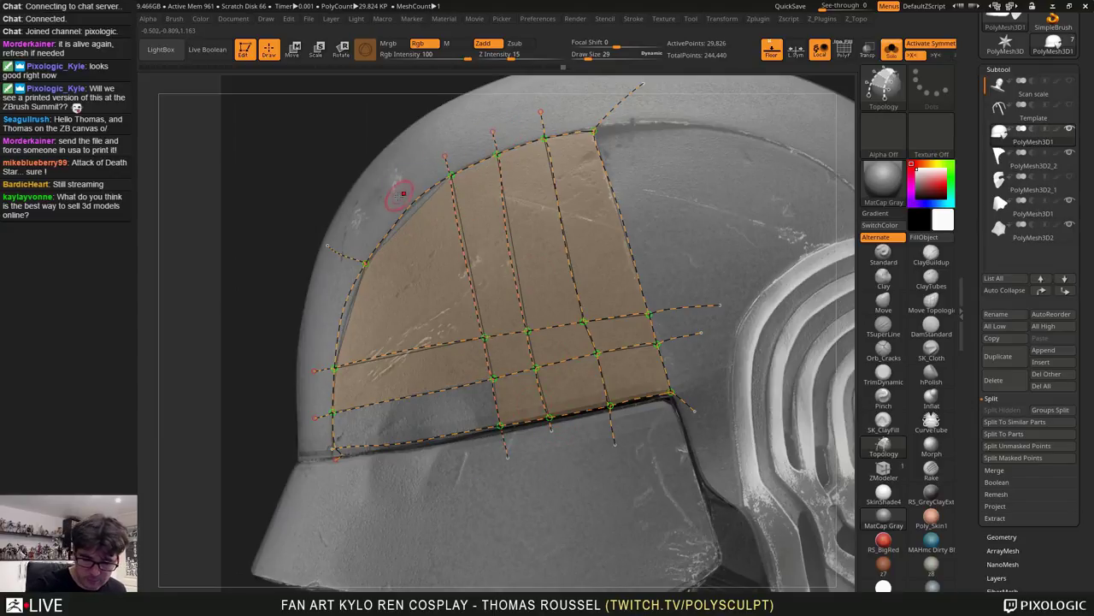
pyautogui.moveTo(451, 412); pyautogui.dragTo(460, 454)
# Add two curves down to the lower seam near the panel's rear end, one from the curved seam and one from the lengthwise curve
pyautogui.moveTo(501, 397)
pyautogui.mouseDown(button='right')
pyautogui.moveTo(636, 295)
pyautogui.moveTo(637, 281)
pyautogui.mouseUp(button='right')
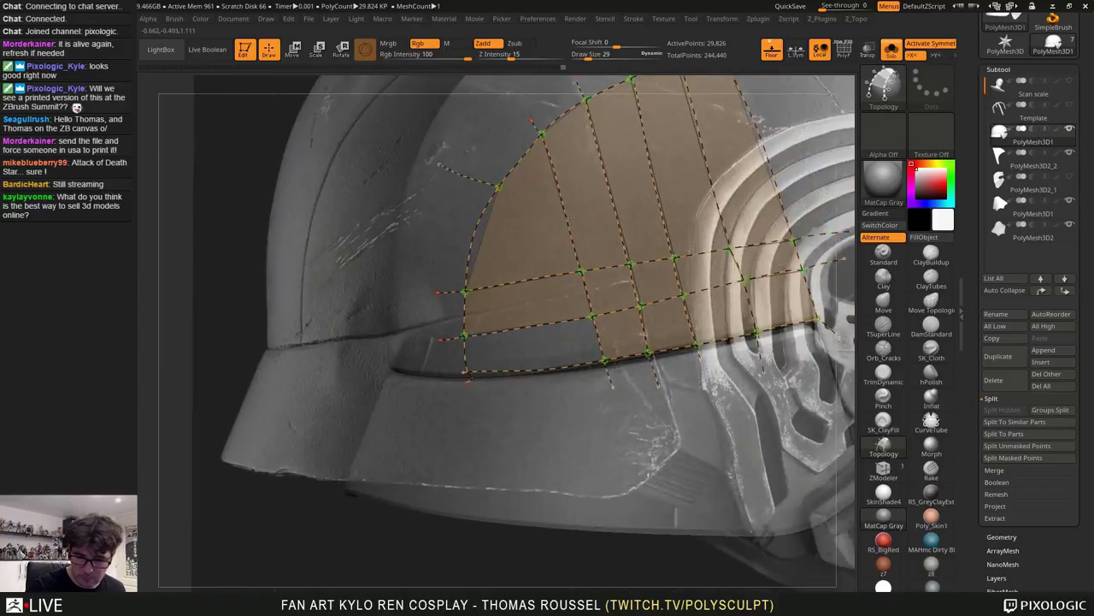
pyautogui.moveTo(495, 187); pyautogui.dragTo(566, 395)
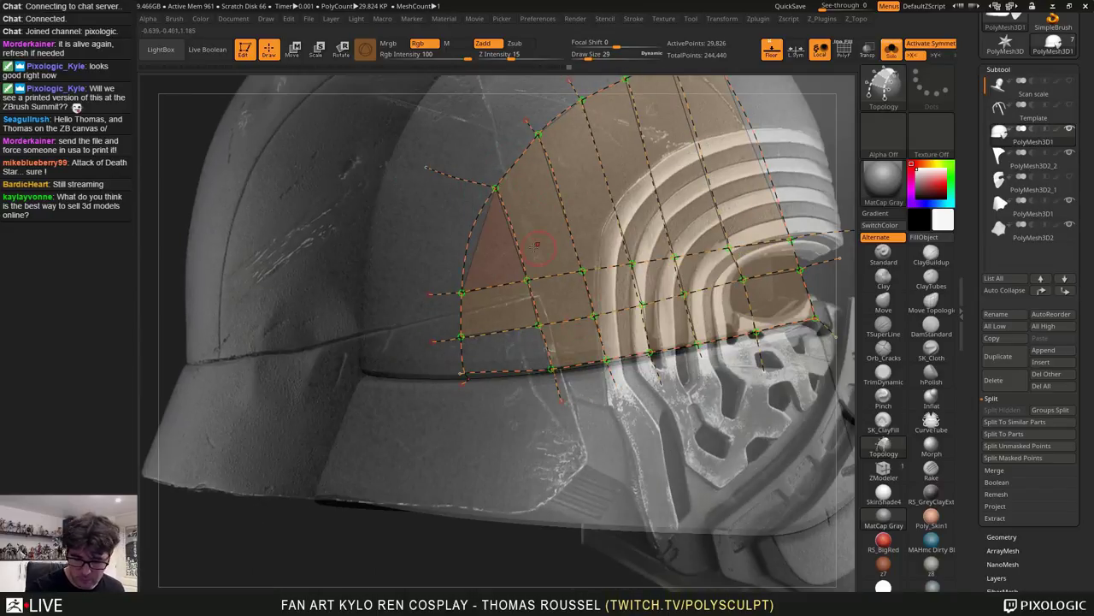
pyautogui.moveTo(494, 283); pyautogui.dragTo(513, 404)
# Draw a short crossing curve at the rear part of the curved seam and connect it down to the rearmost crosswise curve
pyautogui.moveTo(558, 367); pyautogui.dragTo(616, 362, button='right')
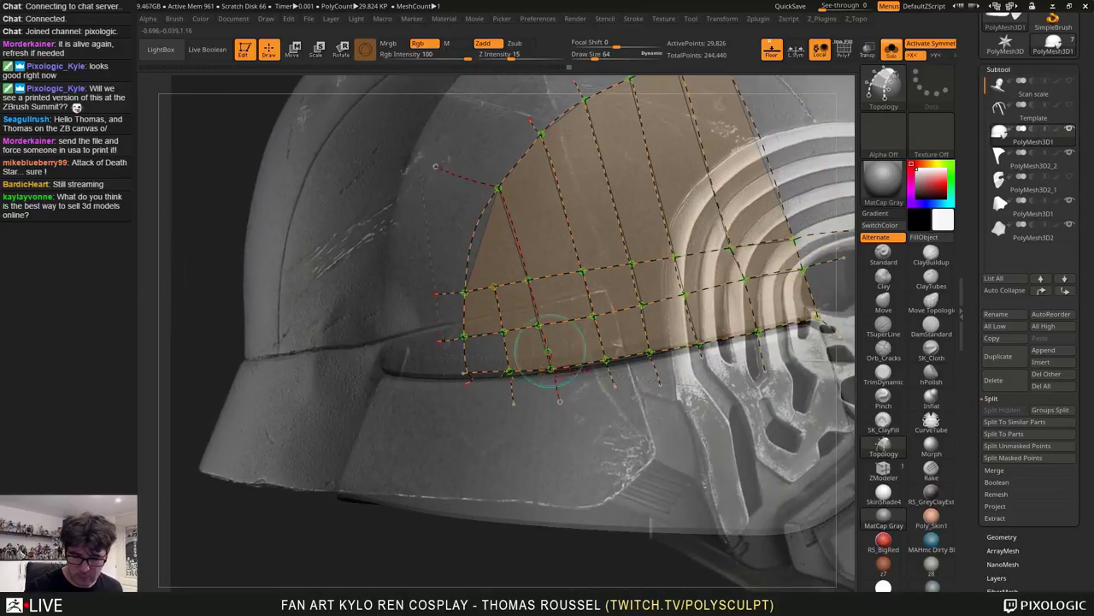
pyautogui.moveTo(470, 229); pyautogui.dragTo(419, 211)
pyautogui.moveTo(474, 232); pyautogui.dragTo(492, 242)
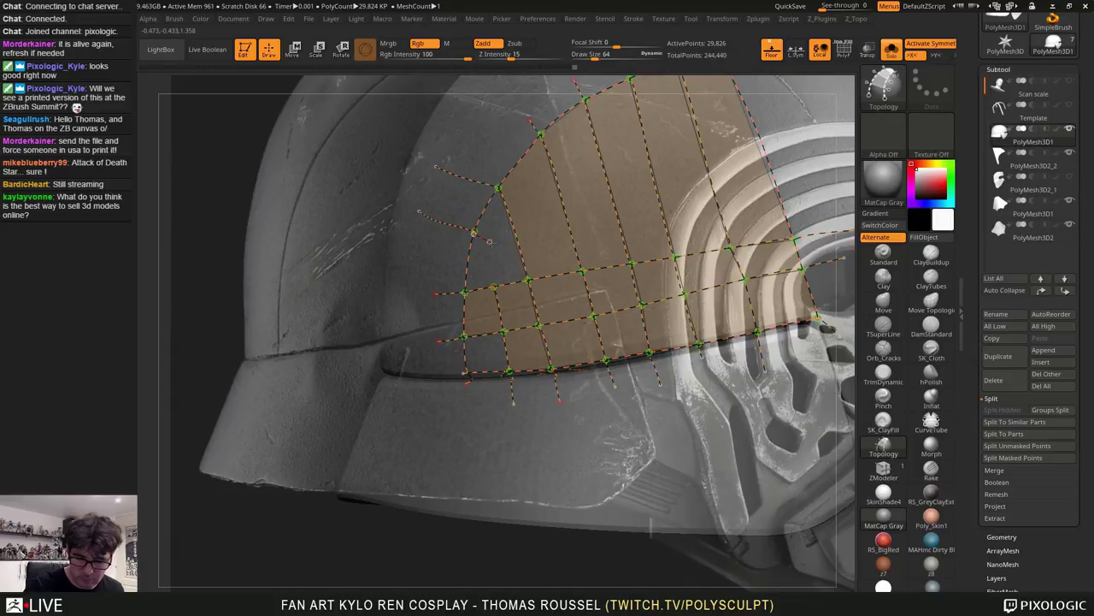
pyautogui.moveTo(496, 297); pyautogui.dragTo(498, 300)
# With draw size 29, draw two lengthwise curves through the rear panel's upper and middle areas, extending past the diagonal seam
pyautogui.click(588, 58)
pyautogui.keyDown('alt'); pyautogui.moveTo(498, 239); pyautogui.dragTo(400, 322, button='right'); pyautogui.keyUp('alt')
pyautogui.moveTo(400, 322); pyautogui.dragTo(395, 329)
pyautogui.moveTo(599, 205); pyautogui.dragTo(704, 177)
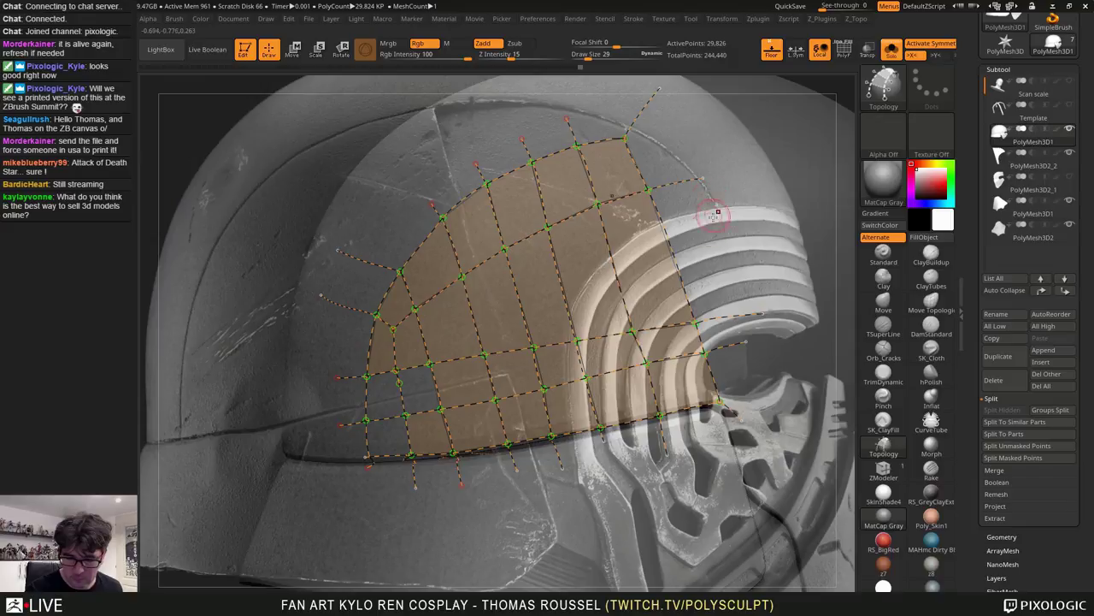
pyautogui.moveTo(592, 301); pyautogui.dragTo(538, 322, button='right')
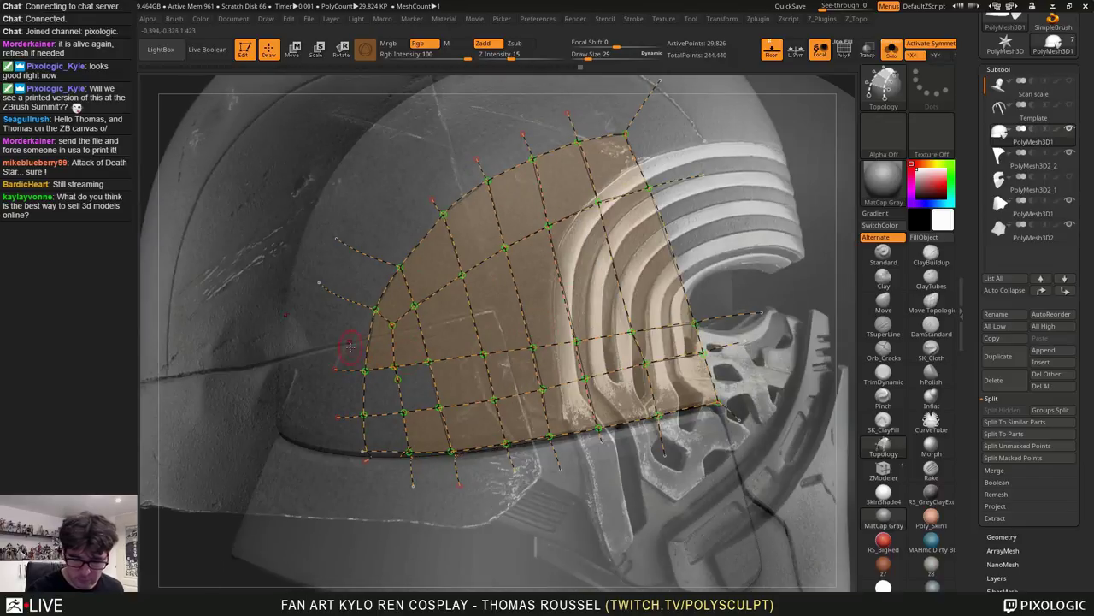
pyautogui.moveTo(493, 323); pyautogui.dragTo(758, 221)
# Erase the faulty curve ends at the rear panel's lower rear corner and redraw them along the lower and rear seams
pyautogui.keyDown('shift'); pyautogui.moveTo(727, 264); pyautogui.dragTo(615, 351, button='right'); pyautogui.keyUp('shift')
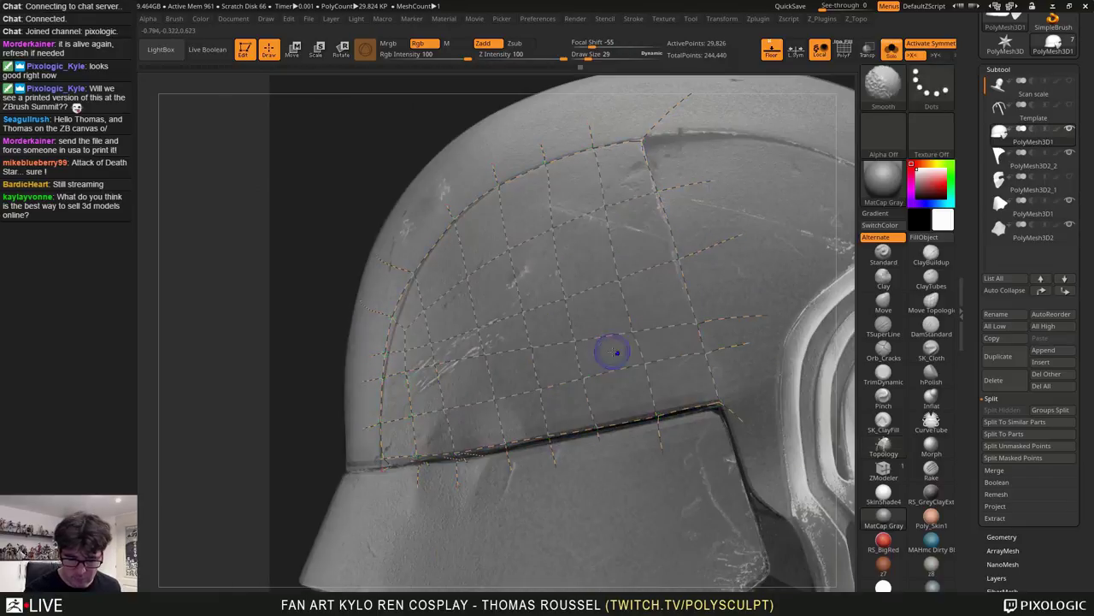
pyautogui.keyDown('alt'); pyautogui.moveTo(420, 415); pyautogui.dragTo(393, 336, button='right'); pyautogui.keyUp('alt')
pyautogui.moveTo(371, 364)
pyautogui.keyDown('alt'); pyautogui.mouseDown()
pyautogui.moveTo(417, 340)
pyautogui.moveTo(394, 408)
pyautogui.mouseUp(); pyautogui.keyUp('alt')
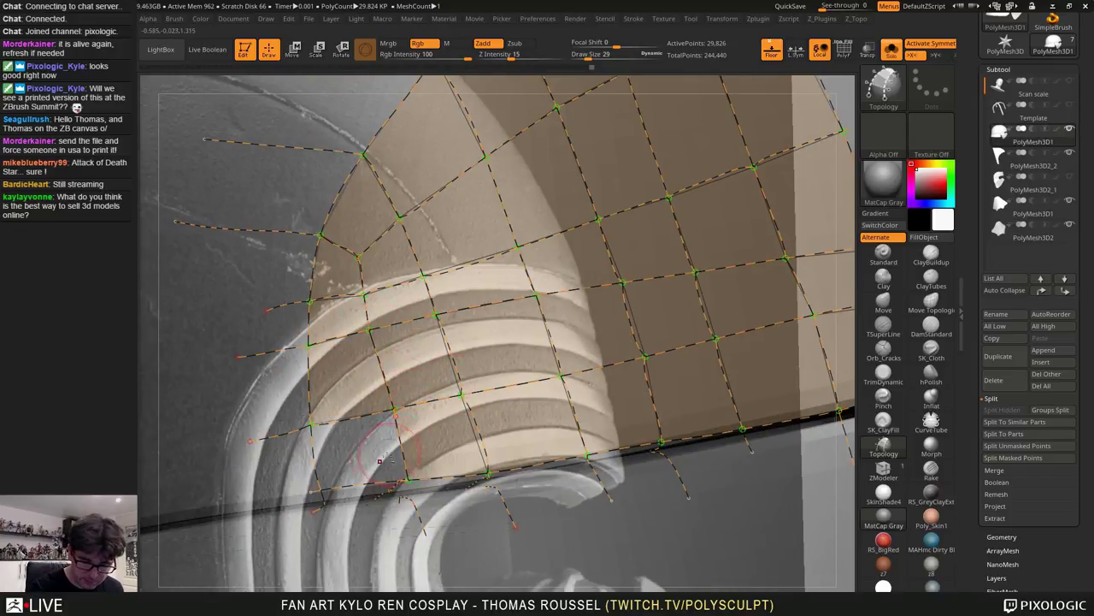
pyautogui.keyDown('alt'); pyautogui.moveTo(418, 427); pyautogui.dragTo(504, 302, button='right'); pyautogui.keyUp('alt')
pyautogui.keyDown('alt'); pyautogui.moveTo(430, 379); pyautogui.dragTo(447, 391); pyautogui.keyUp('alt')
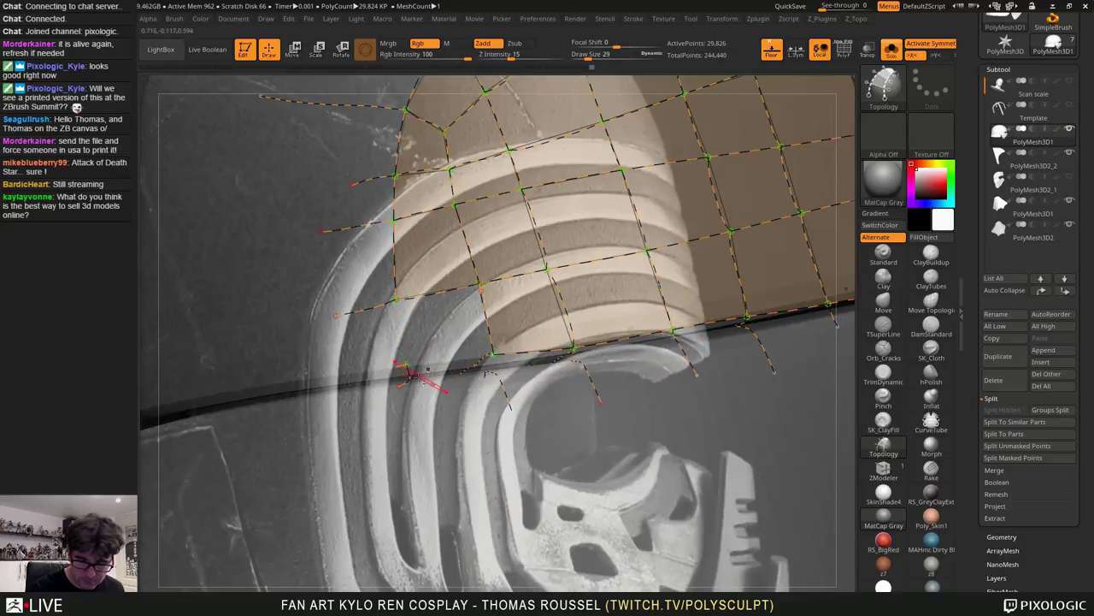
pyautogui.keyDown('alt'); pyautogui.moveTo(431, 347); pyautogui.dragTo(410, 406); pyautogui.keyUp('alt')
pyautogui.moveTo(508, 353); pyautogui.dragTo(489, 370, button='right')
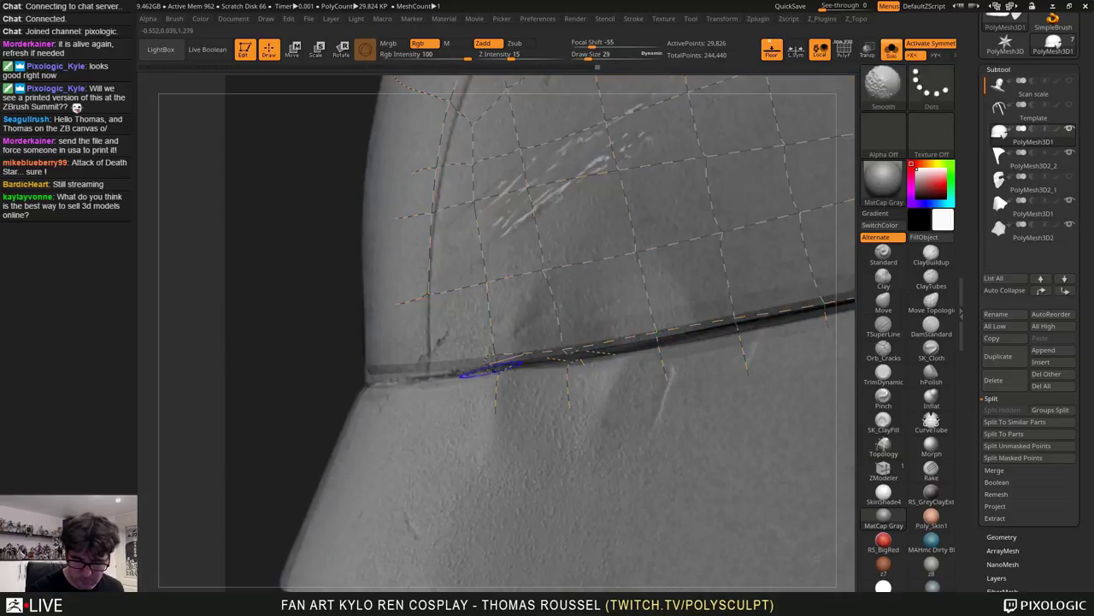
pyautogui.moveTo(480, 379)
pyautogui.keyDown('alt'); pyautogui.mouseDown()
pyautogui.moveTo(525, 381)
pyautogui.moveTo(424, 362)
pyautogui.mouseUp(); pyautogui.keyUp('alt')
pyautogui.moveTo(430, 293); pyautogui.dragTo(427, 371)
# Generate the rear panel's mesh from the Topology curves at draw size 1 and split its unmasked points into a separate subtool
pyautogui.moveTo(551, 369)
pyautogui.keyDown('ctrl'); pyautogui.mouseDown(button='right')
pyautogui.moveTo(601, 299)
pyautogui.moveTo(451, 395)
pyautogui.mouseUp(button='right'); pyautogui.keyUp('ctrl')
pyautogui.keyDown('alt'); pyautogui.moveTo(638, 345); pyautogui.dragTo(669, 322, button='right'); pyautogui.keyUp('alt')
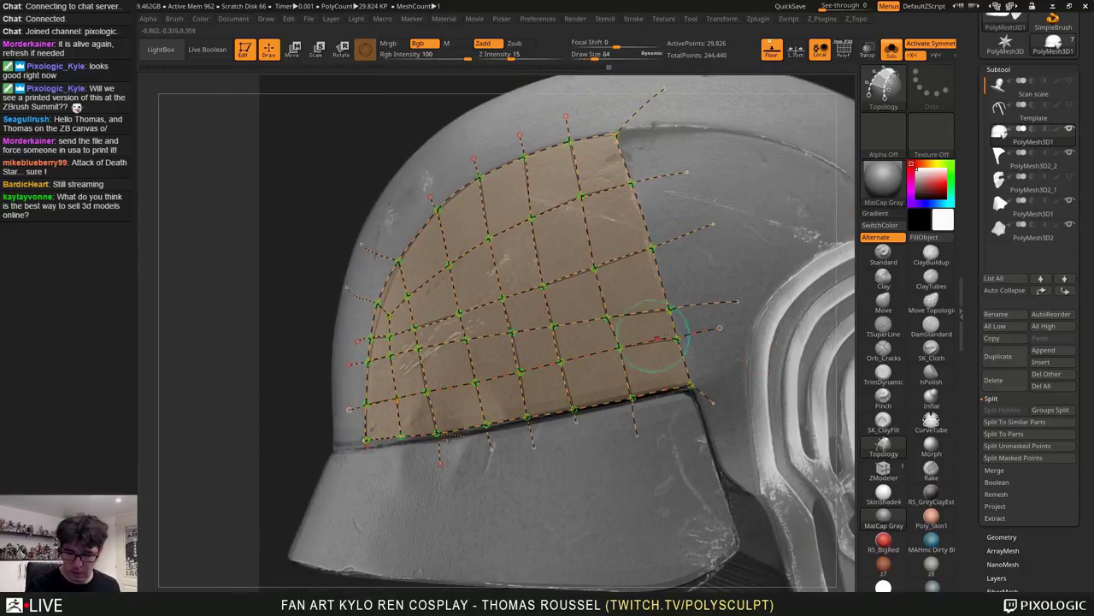
pyautogui.press('[')
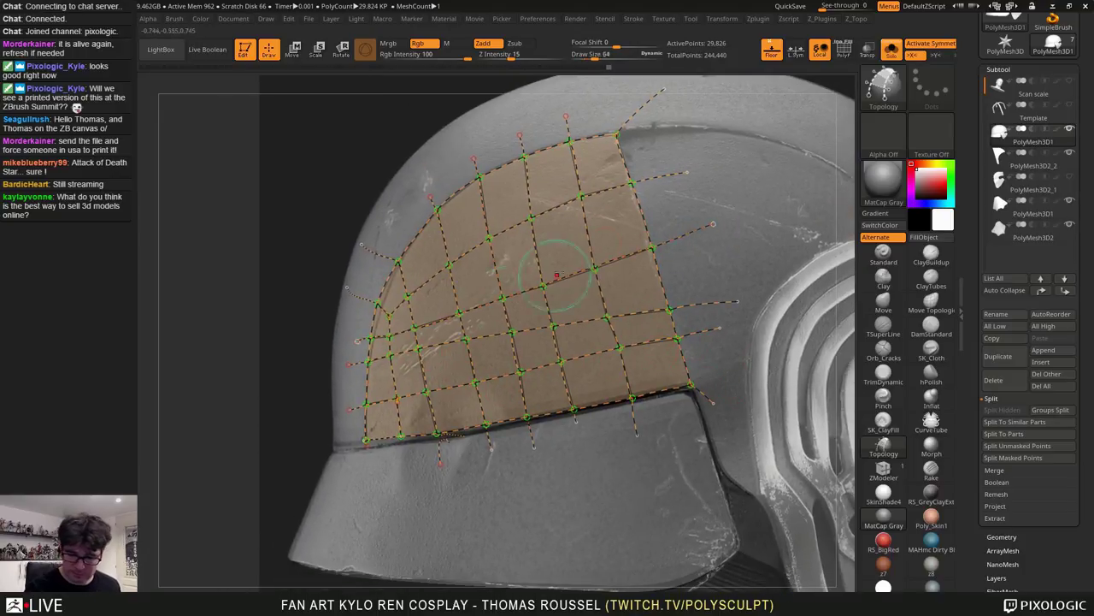
pyautogui.moveTo(664, 271)
pyautogui.mouseDown(button='right')
pyautogui.moveTo(607, 320)
pyautogui.moveTo(676, 298)
pyautogui.moveTo(633, 295)
pyautogui.moveTo(607, 320)
pyautogui.mouseUp(button='right')
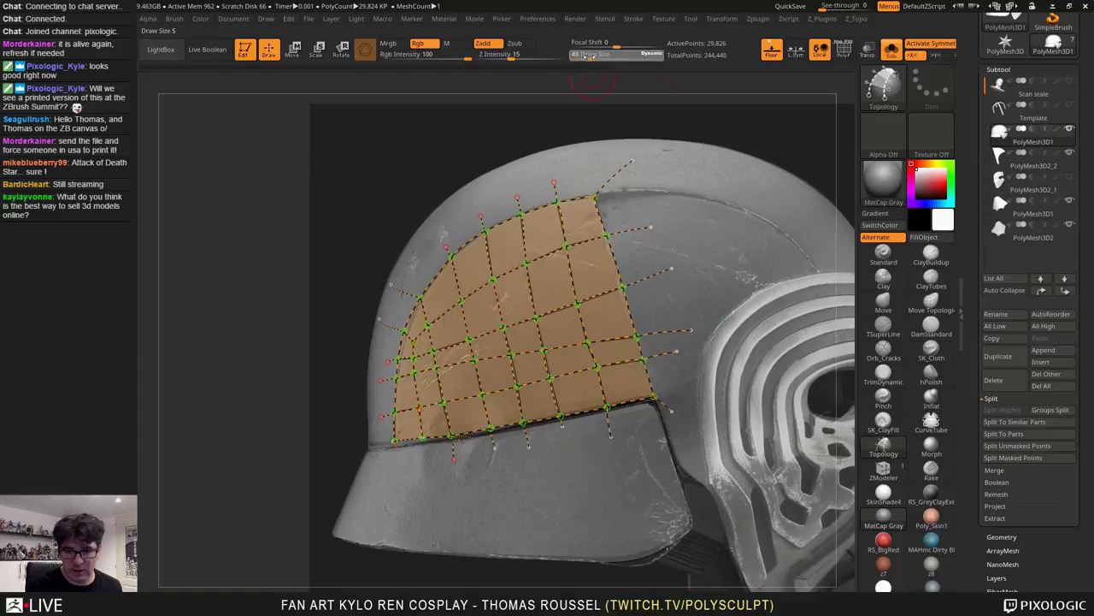
pyautogui.click(674, 164)
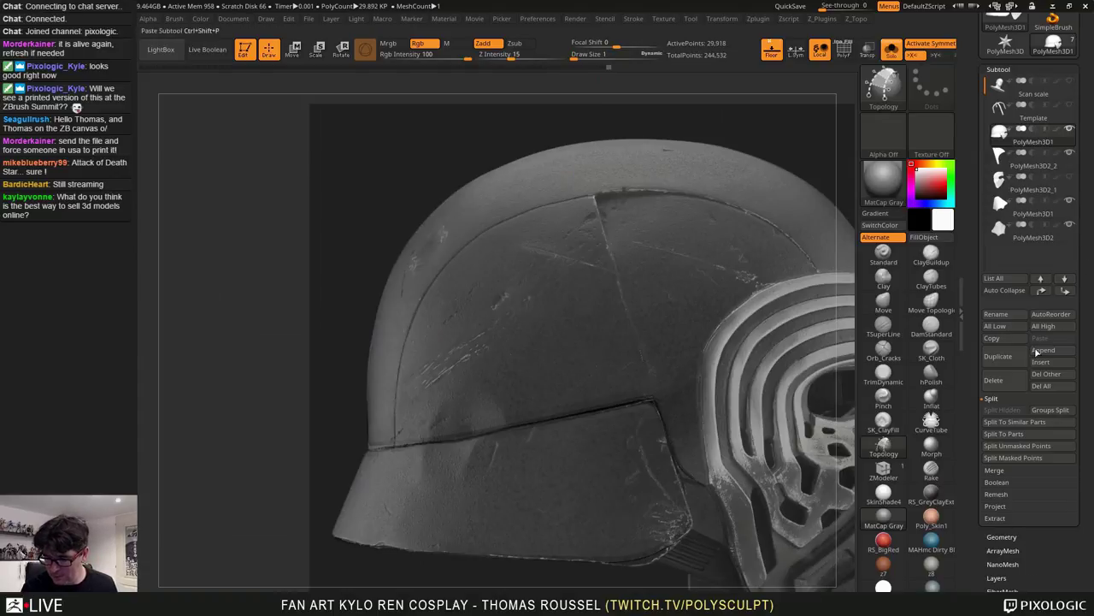
pyautogui.click(1020, 446)
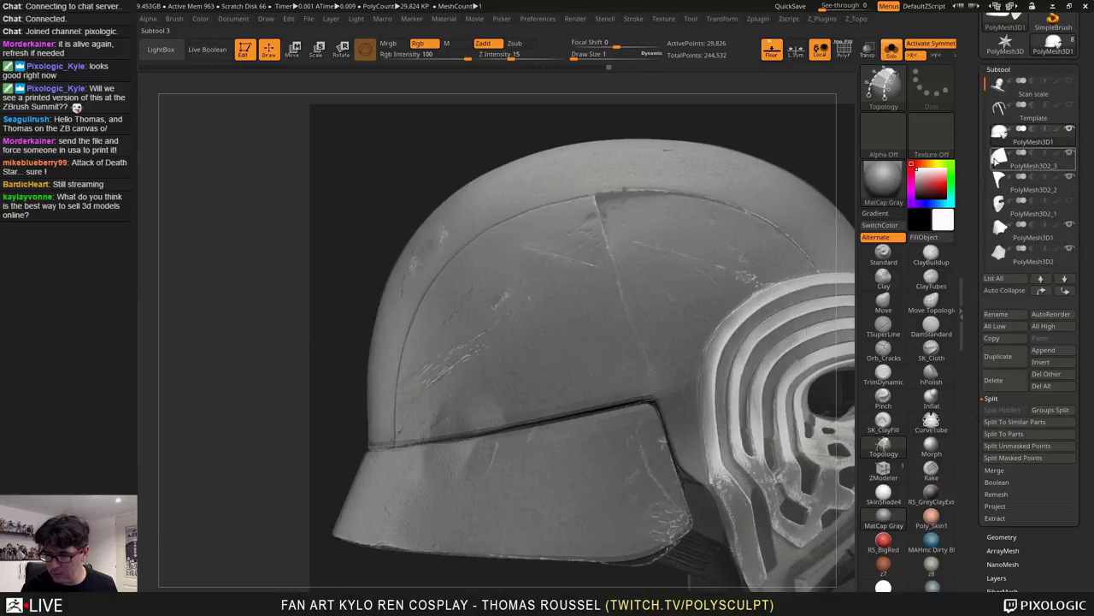
# Select the newly split rear panel subtool and display its polygon wireframe
pyautogui.click(1002, 163)
pyautogui.moveTo(576, 126)
pyautogui.keyDown('alt'); pyautogui.mouseDown()
pyautogui.moveTo(594, 119)
pyautogui.moveTo(637, 162)
pyautogui.mouseUp(); pyautogui.keyUp('alt')
pyautogui.hotkey('shift', 'f')
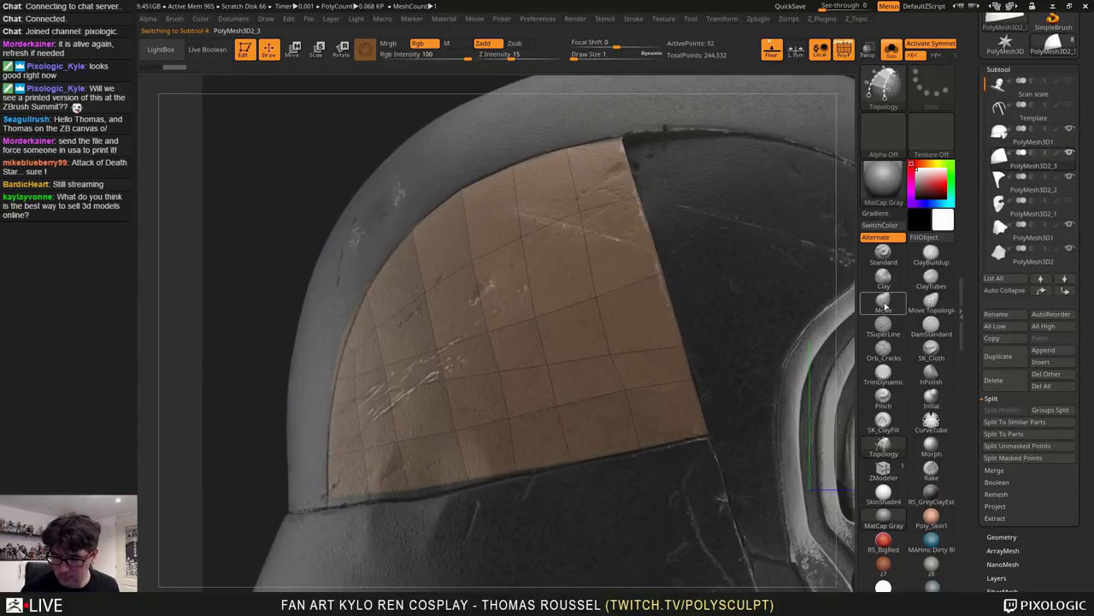
# Use the Move brush at draw size 41 to even out the spacing of the rear panel's interior vertices
pyautogui.click(885, 303)
pyautogui.press('s')
pyautogui.moveTo(582, 236); pyautogui.dragTo(605, 236)
pyautogui.moveTo(601, 296); pyautogui.dragTo(598, 287)
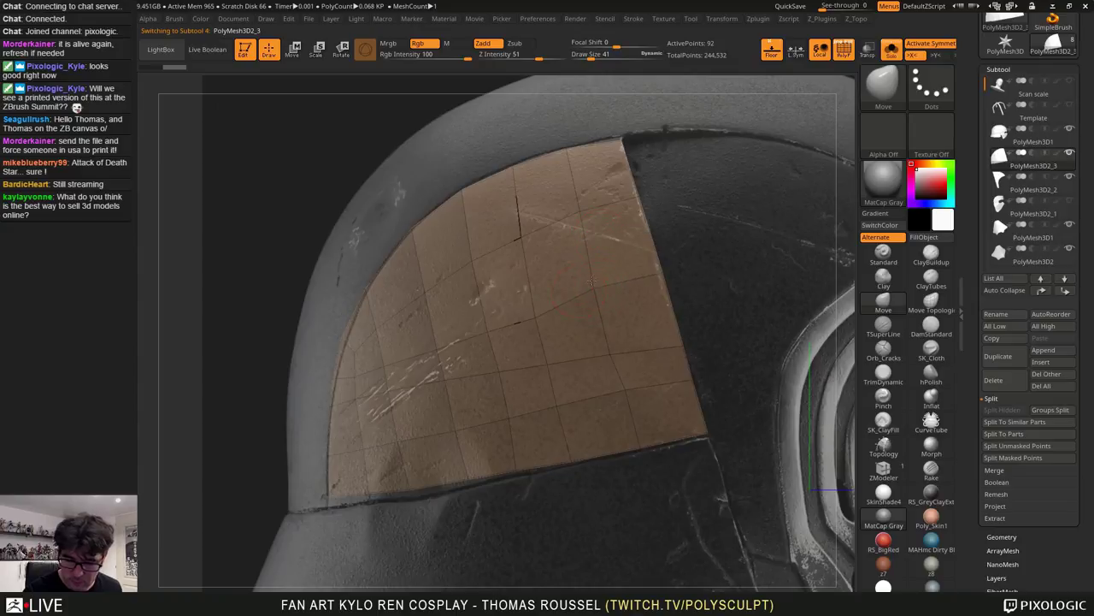
pyautogui.moveTo(535, 306); pyautogui.dragTo(531, 290)
pyautogui.moveTo(488, 335)
pyautogui.mouseDown()
pyautogui.moveTo(482, 319)
pyautogui.moveTo(370, 320)
pyautogui.mouseUp()
pyautogui.moveTo(429, 298); pyautogui.dragTo(427, 292)
pyautogui.moveTo(475, 262); pyautogui.dragTo(519, 238)
pyautogui.moveTo(580, 214); pyautogui.dragTo(578, 207)
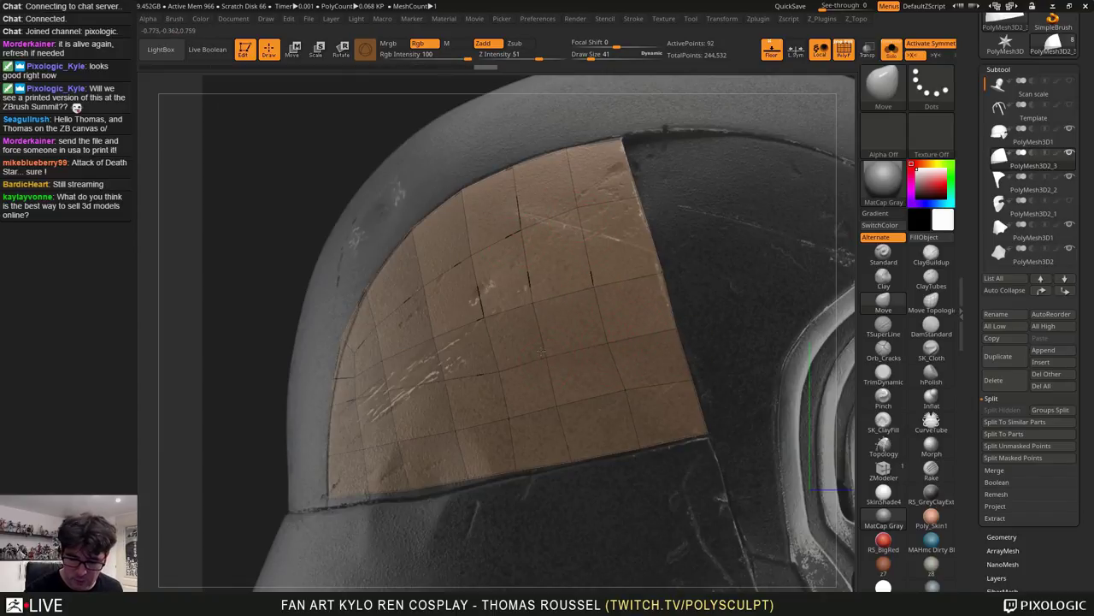
pyautogui.moveTo(540, 352); pyautogui.dragTo(501, 371)
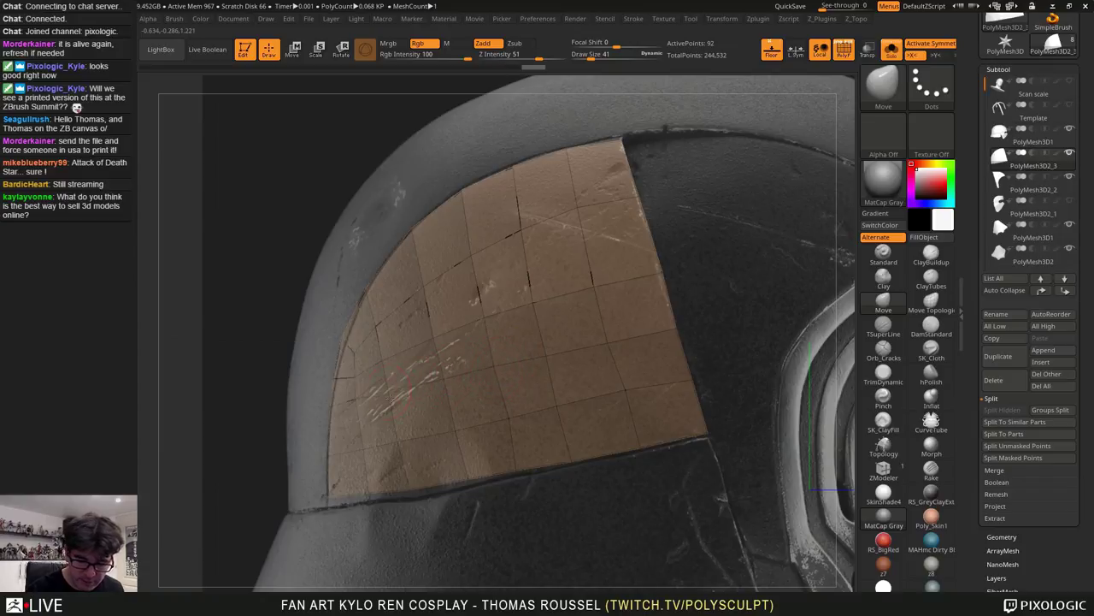
pyautogui.moveTo(392, 398); pyautogui.dragTo(386, 398)
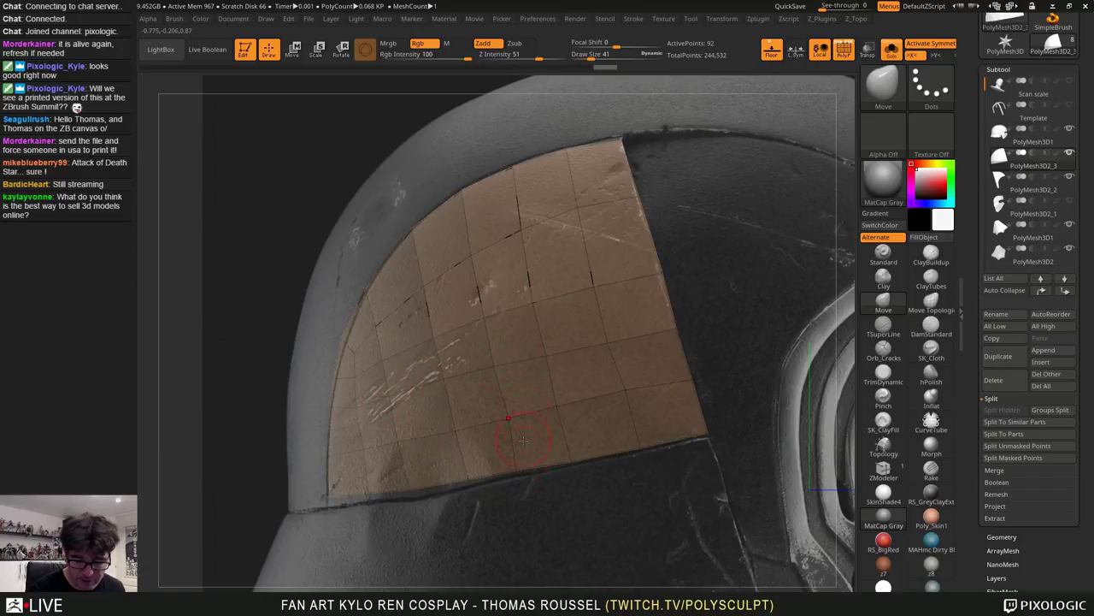
# Move the rear panel's bottom edge vertices down onto the lower seam, including the lower rear corner
pyautogui.moveTo(523, 440)
pyautogui.keyDown('ctrl'); pyautogui.mouseDown(button='right')
pyautogui.moveTo(637, 455)
pyautogui.moveTo(641, 391)
pyautogui.mouseUp(button='right'); pyautogui.keyUp('ctrl')
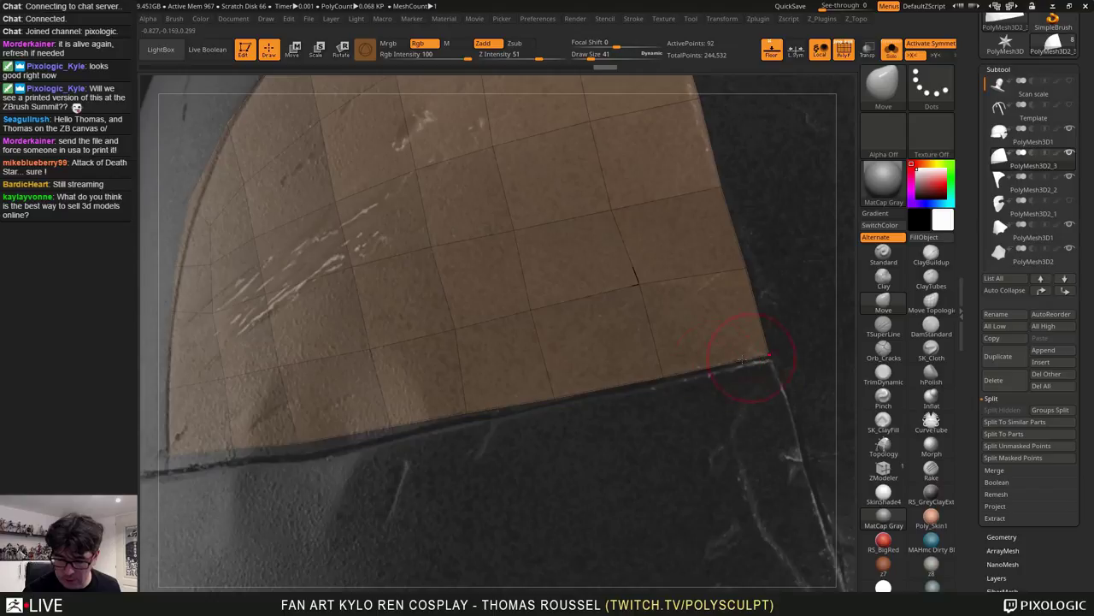
pyautogui.moveTo(659, 372); pyautogui.dragTo(661, 376)
pyautogui.moveTo(553, 399); pyautogui.dragTo(555, 402)
pyautogui.moveTo(467, 412); pyautogui.dragTo(468, 417)
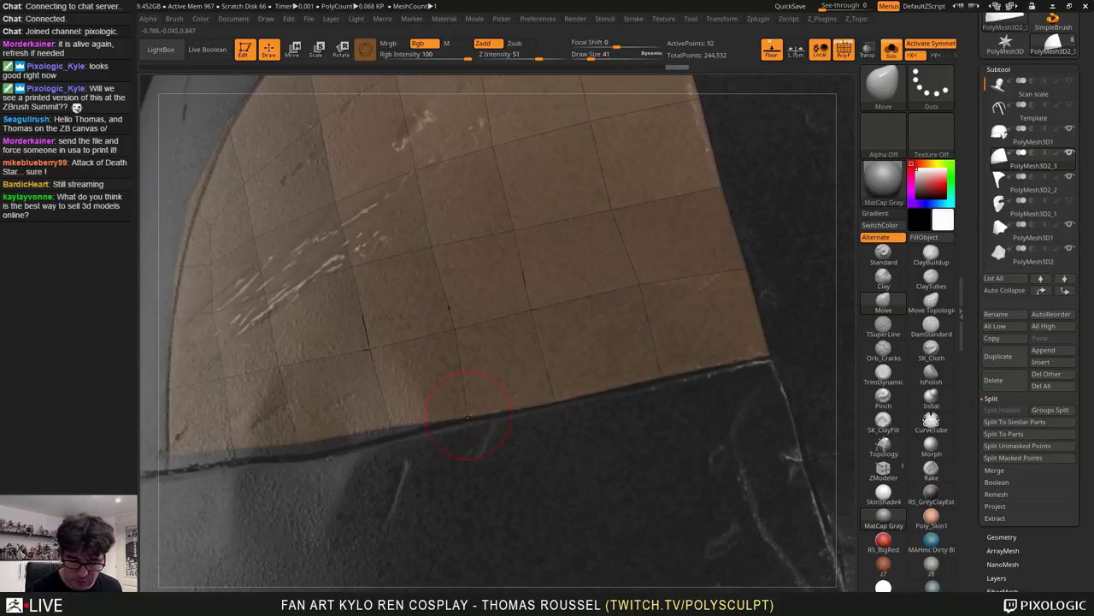
pyautogui.moveTo(389, 428); pyautogui.dragTo(392, 434)
pyautogui.moveTo(296, 447); pyautogui.dragTo(298, 454)
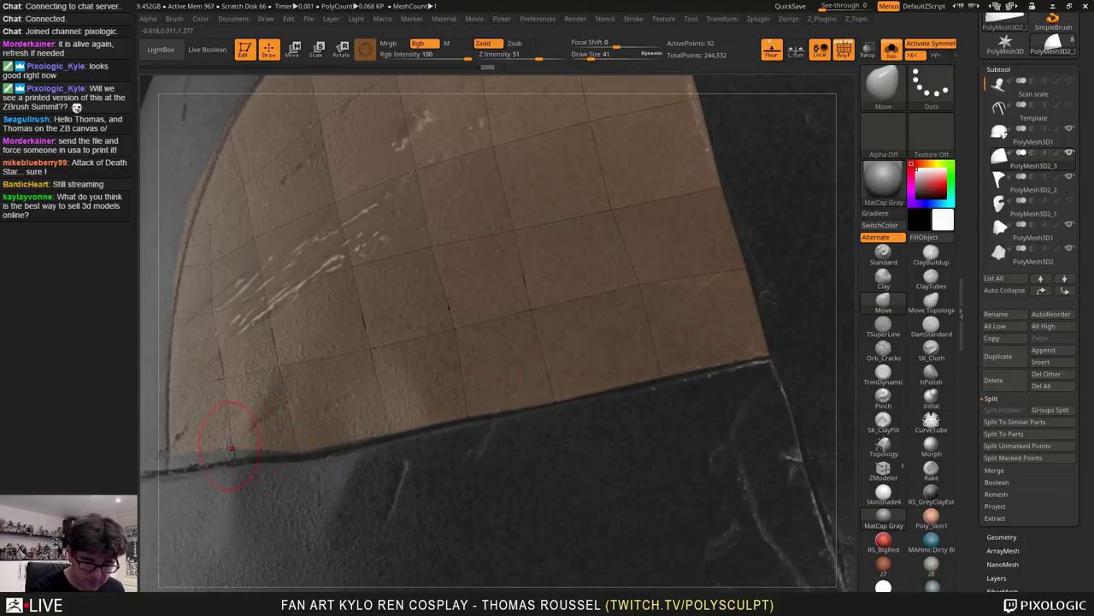
pyautogui.moveTo(230, 447); pyautogui.dragTo(230, 455)
pyautogui.keyDown('alt'); pyautogui.moveTo(231, 454); pyautogui.dragTo(399, 384, button='right'); pyautogui.keyUp('alt')
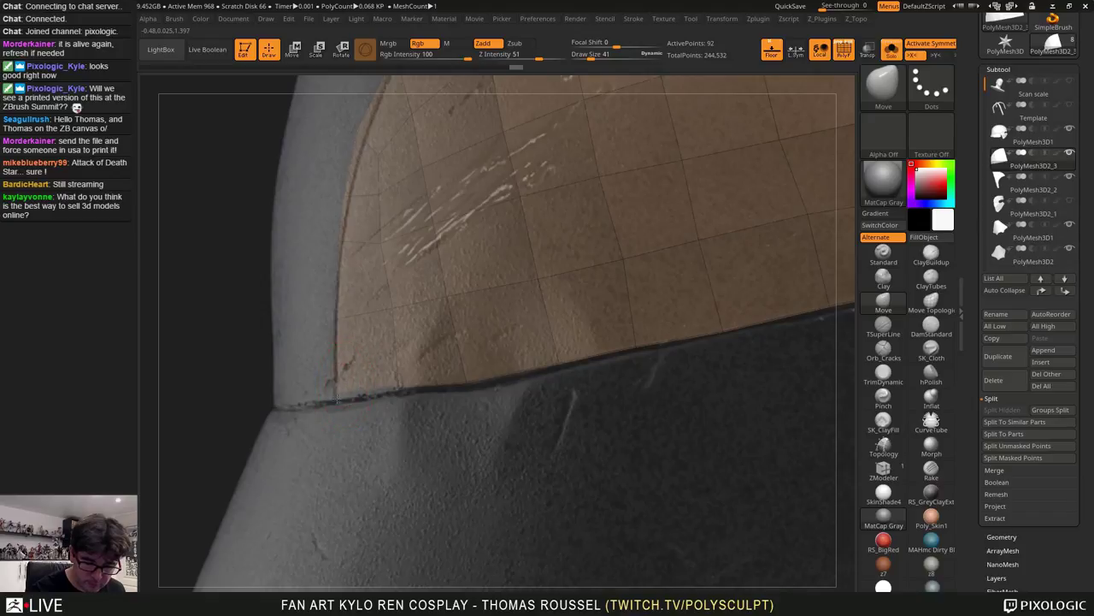
pyautogui.moveTo(339, 409); pyautogui.dragTo(339, 411)
# Move the vertices of the rear panel's curved outer edge onto the upper seam, and adjust the uppermost vertex along its front edge
pyautogui.keyDown('alt'); pyautogui.moveTo(379, 193); pyautogui.dragTo(373, 354, button='right'); pyautogui.keyUp('alt')
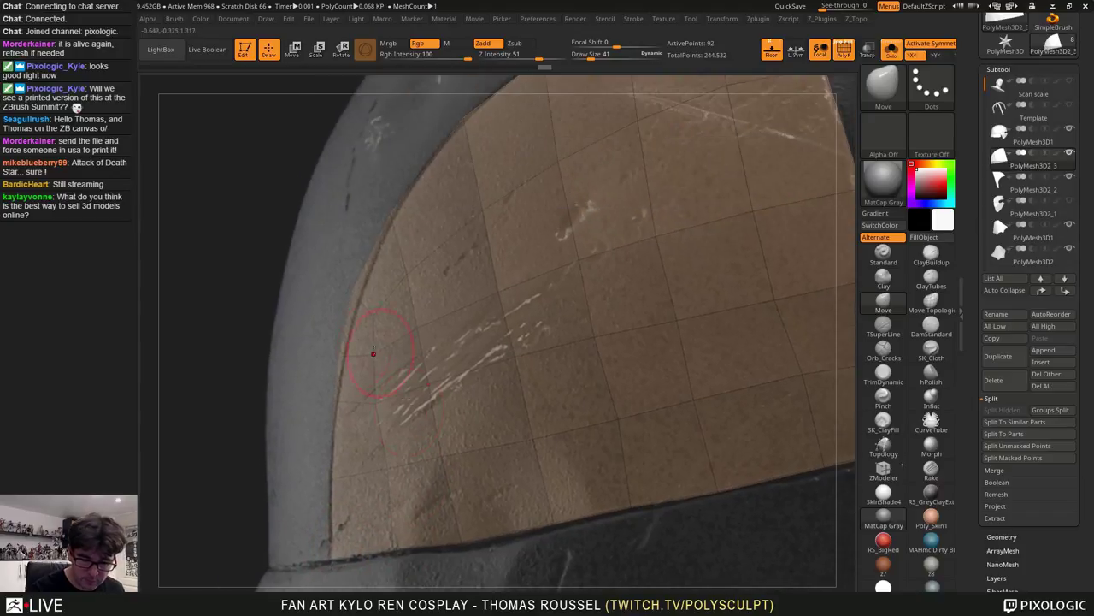
pyautogui.moveTo(342, 355); pyautogui.dragTo(340, 353)
pyautogui.moveTo(356, 286); pyautogui.dragTo(351, 282)
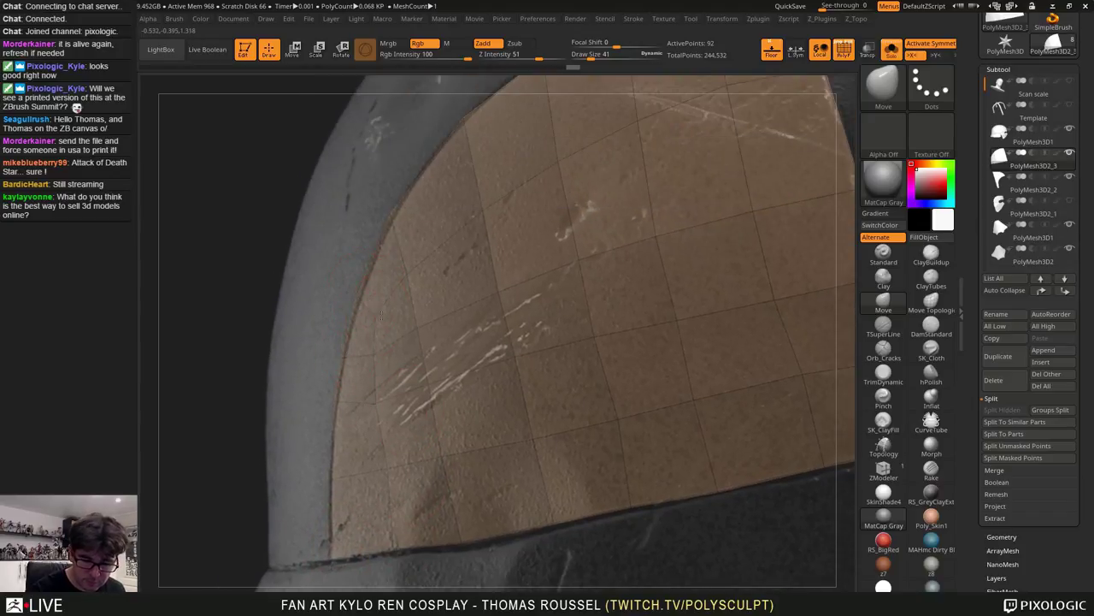
pyautogui.moveTo(398, 227); pyautogui.dragTo(396, 223)
pyautogui.moveTo(470, 129); pyautogui.dragTo(468, 123)
pyautogui.keyDown('alt'); pyautogui.moveTo(479, 110); pyautogui.dragTo(439, 206, button='right'); pyautogui.keyUp('alt')
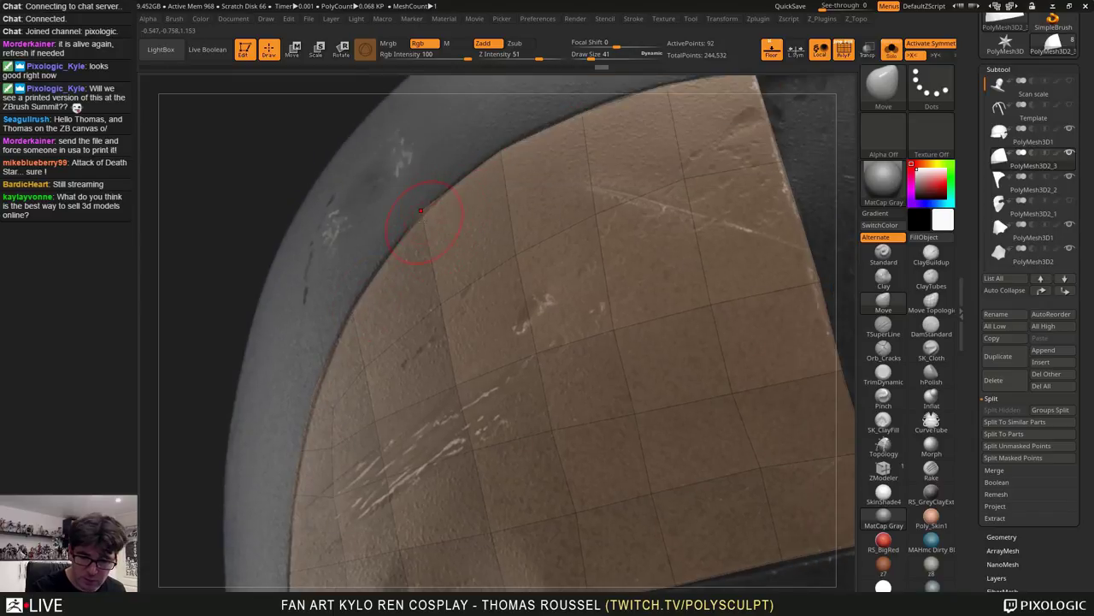
pyautogui.moveTo(518, 156); pyautogui.dragTo(517, 153)
pyautogui.keyDown('alt'); pyautogui.moveTo(682, 85); pyautogui.dragTo(581, 146, button='right'); pyautogui.keyUp('alt')
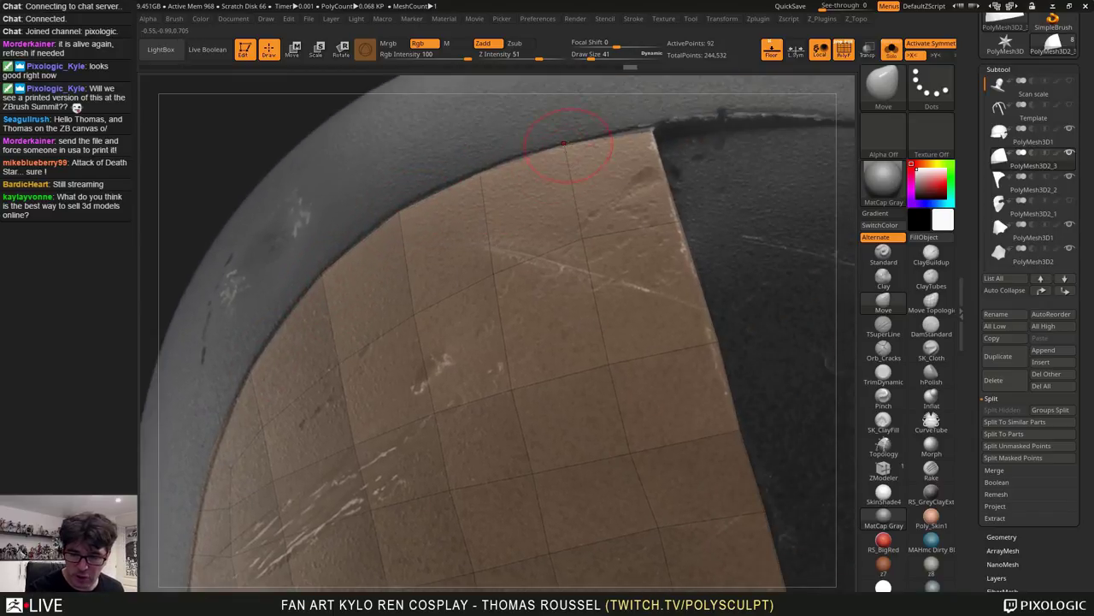
pyautogui.moveTo(565, 143); pyautogui.dragTo(568, 145)
pyautogui.moveTo(681, 221); pyautogui.dragTo(683, 219)
# Reposition two of the rear panel's interior vertices to smooth its curvature in depth
pyautogui.moveTo(659, 444)
pyautogui.keyDown('alt'); pyautogui.mouseDown(button='right')
pyautogui.moveTo(628, 359)
pyautogui.moveTo(630, 304)
pyautogui.moveTo(604, 314)
pyautogui.moveTo(601, 243)
pyautogui.moveTo(642, 243)
pyautogui.moveTo(627, 289)
pyautogui.moveTo(628, 385)
pyautogui.moveTo(619, 367)
pyautogui.mouseUp(button='right'); pyautogui.keyUp('alt')
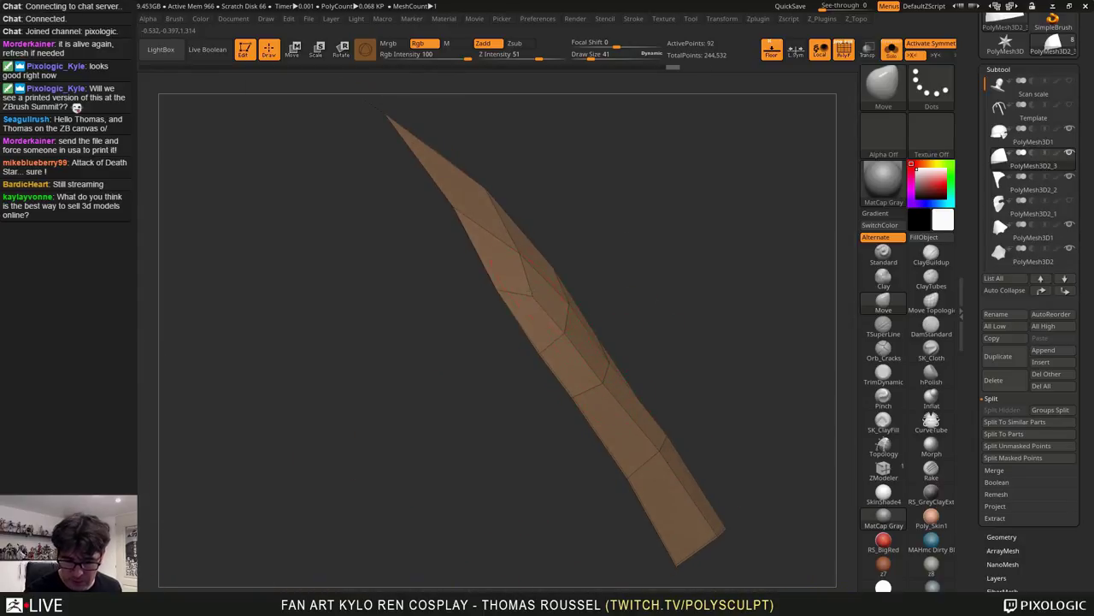
pyautogui.moveTo(590, 272); pyautogui.dragTo(547, 261, button='right')
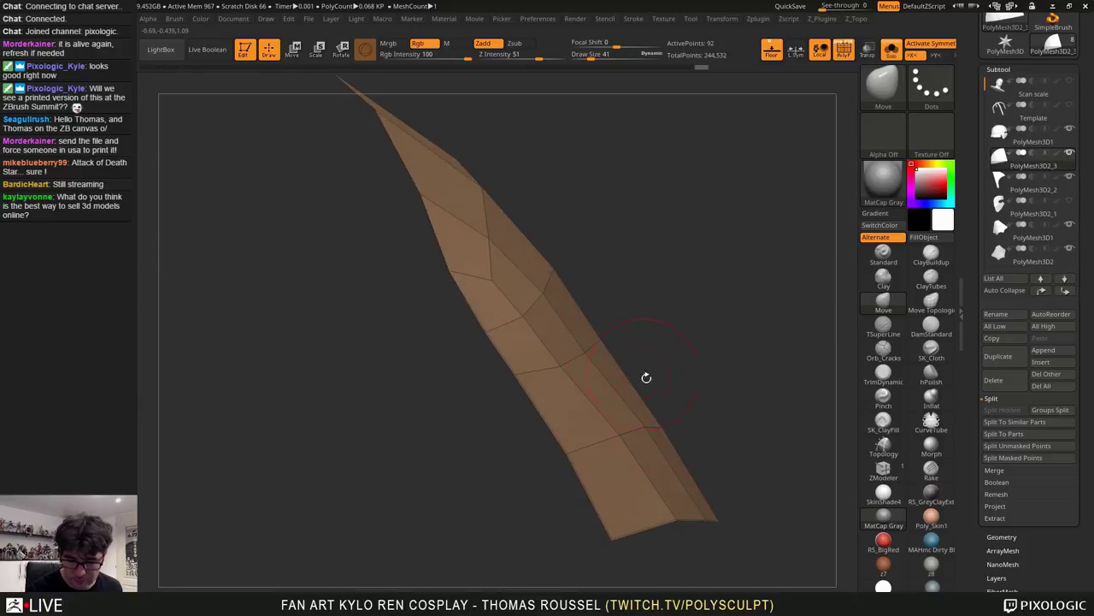
pyautogui.moveTo(619, 434); pyautogui.dragTo(616, 437)
pyautogui.moveTo(559, 366); pyautogui.dragTo(587, 344)
pyautogui.moveTo(671, 357)
pyautogui.mouseDown(button='right')
pyautogui.moveTo(634, 349)
pyautogui.moveTo(605, 307)
pyautogui.moveTo(637, 333)
pyautogui.moveTo(638, 442)
pyautogui.moveTo(550, 398)
pyautogui.moveTo(575, 429)
pyautogui.mouseUp(button='right')
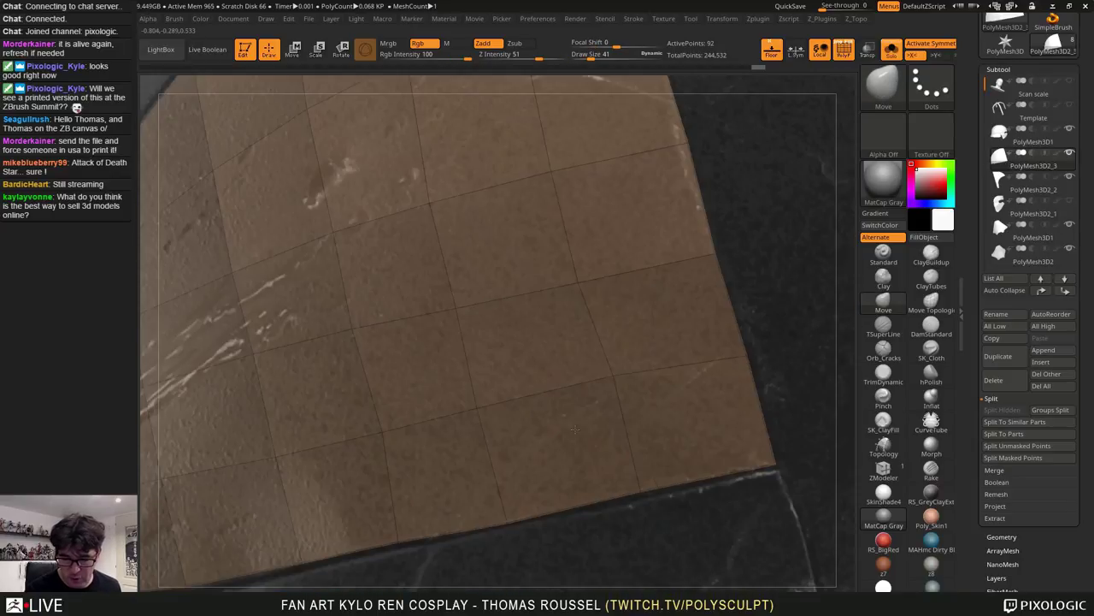
# Even out the polygon spacing across the rear panel by nudging interior vertices from its lower rows up to the top row
pyautogui.keyDown('alt'); pyautogui.moveTo(621, 310); pyautogui.dragTo(575, 405, button='right'); pyautogui.keyUp('alt')
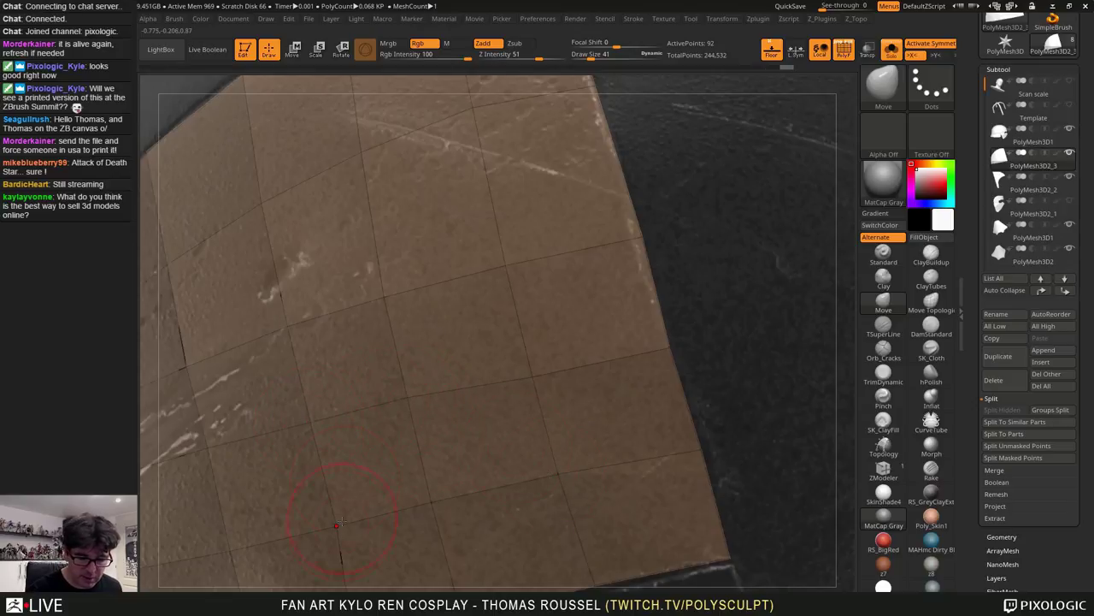
pyautogui.moveTo(342, 522); pyautogui.dragTo(339, 526)
pyautogui.moveTo(286, 326); pyautogui.dragTo(282, 332)
pyautogui.keyDown('alt'); pyautogui.moveTo(427, 163); pyautogui.dragTo(466, 333, button='right'); pyautogui.keyUp('alt')
pyautogui.moveTo(517, 283); pyautogui.dragTo(514, 288)
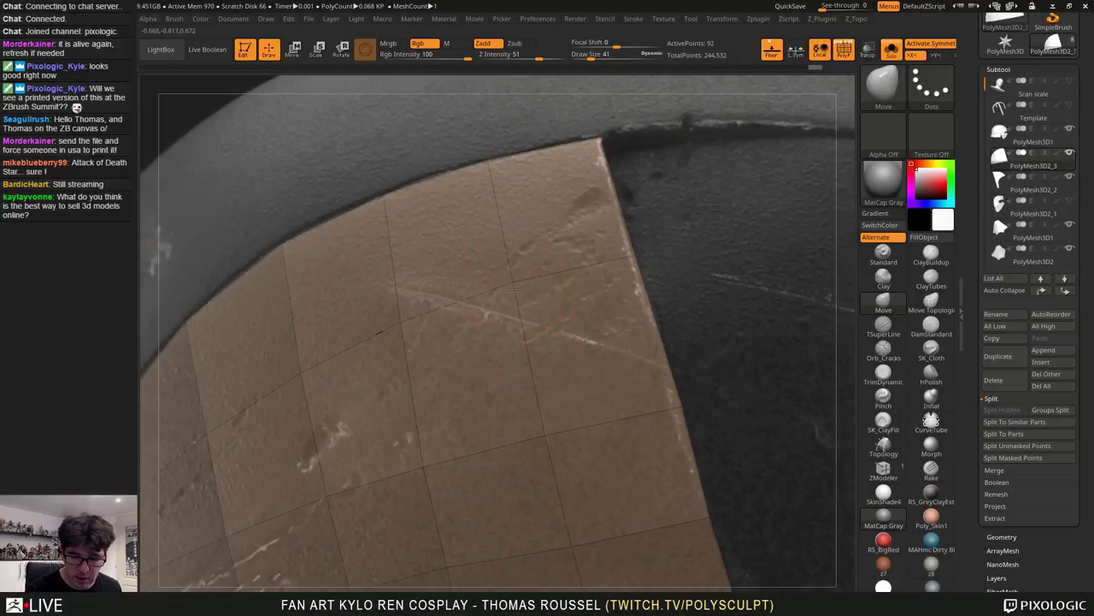
pyautogui.keyDown('ctrl'); pyautogui.moveTo(513, 288); pyautogui.dragTo(503, 243, button='right'); pyautogui.keyUp('ctrl')
# Move the vertices along the lower part of the panel's curved rear edge to smooth its contour as seen from behind the helmet
pyautogui.keyDown('alt'); pyautogui.moveTo(386, 415); pyautogui.dragTo(506, 329, button='right'); pyautogui.keyUp('alt')
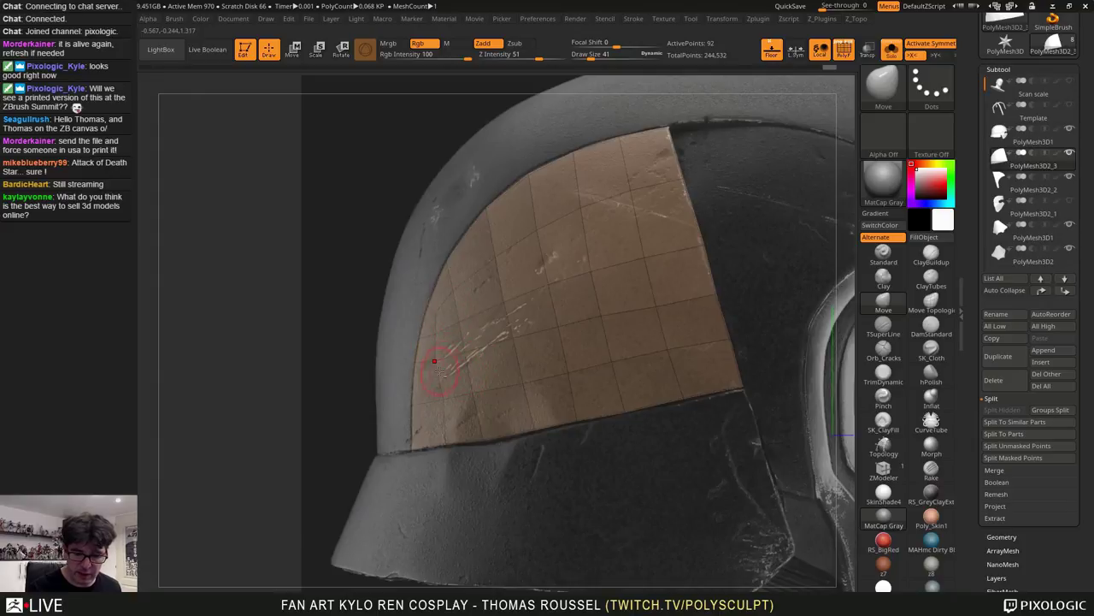
pyautogui.keyDown('ctrl'); pyautogui.moveTo(441, 373); pyautogui.dragTo(453, 405, button='right'); pyautogui.keyUp('ctrl')
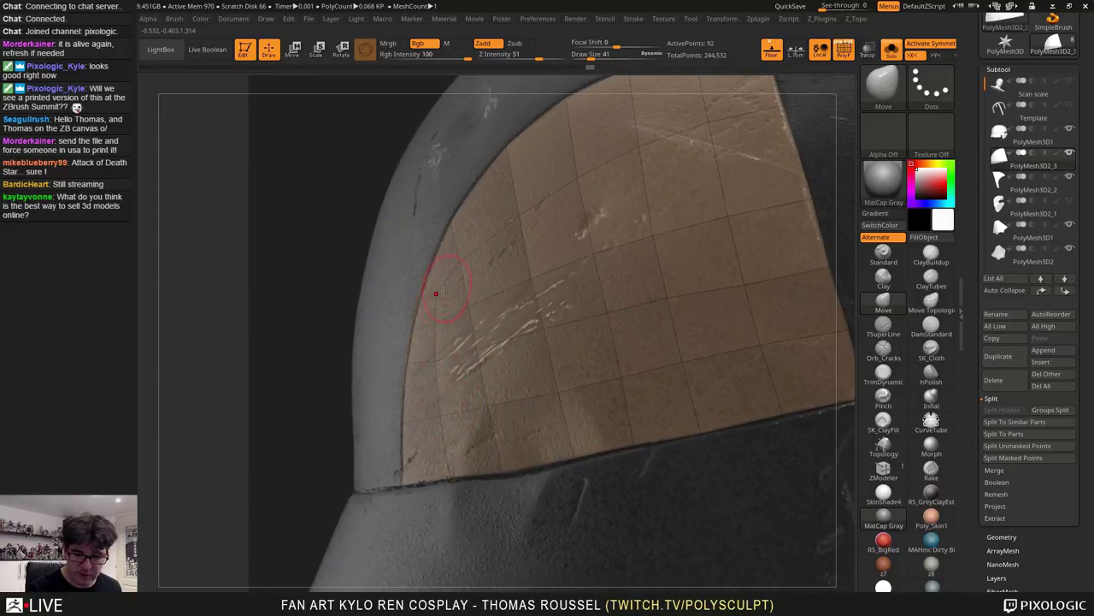
pyautogui.moveTo(474, 301); pyautogui.dragTo(522, 294, button='right')
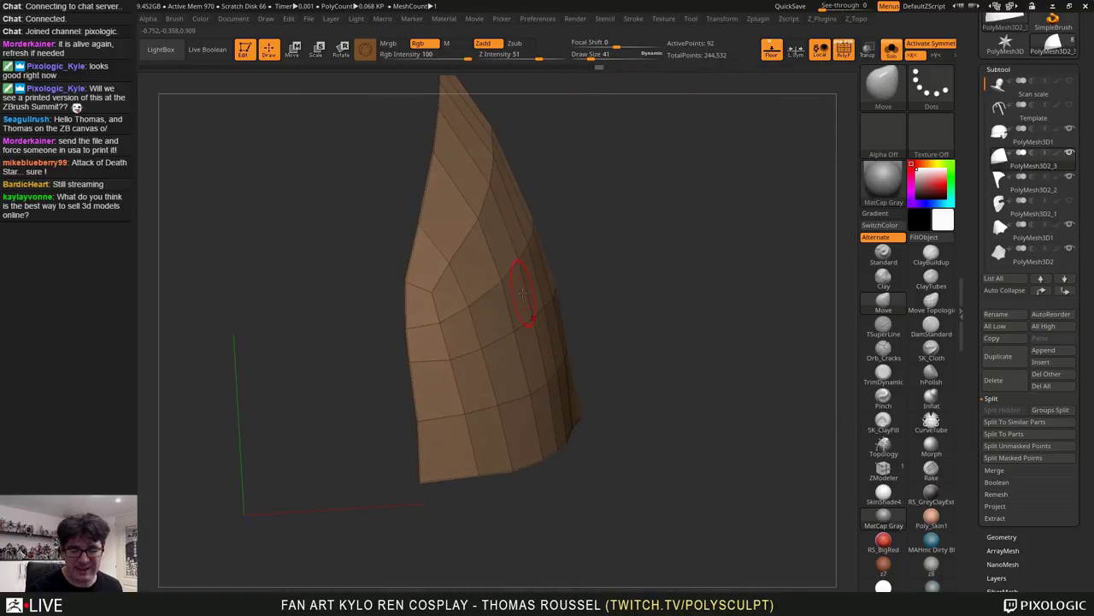
pyautogui.keyDown('shift'); pyautogui.moveTo(457, 306); pyautogui.dragTo(432, 299, button='right'); pyautogui.keyUp('shift')
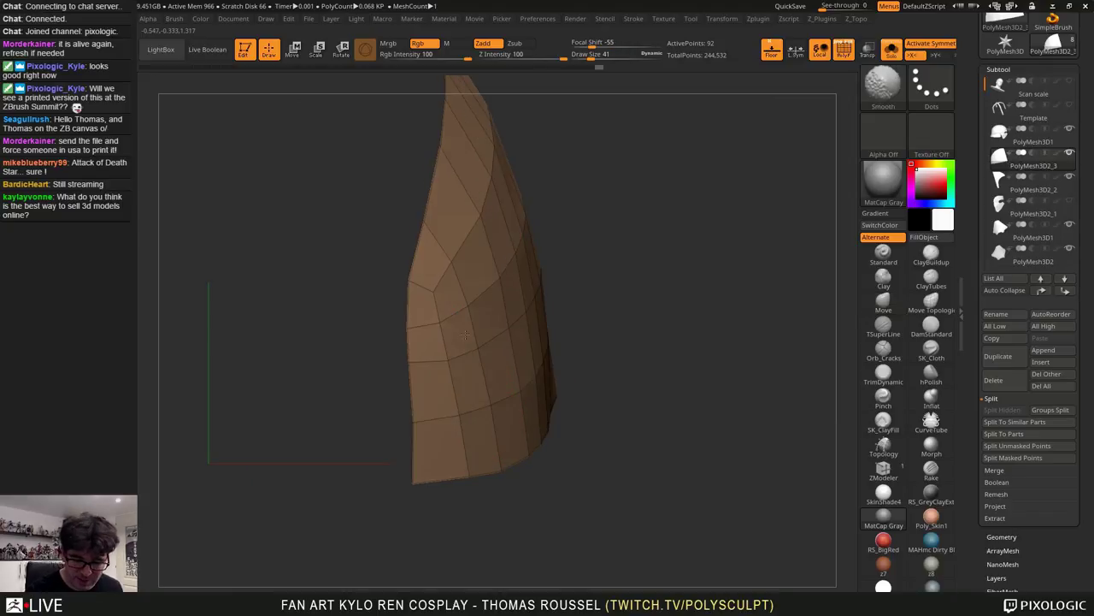
pyautogui.moveTo(409, 288); pyautogui.dragTo(419, 285)
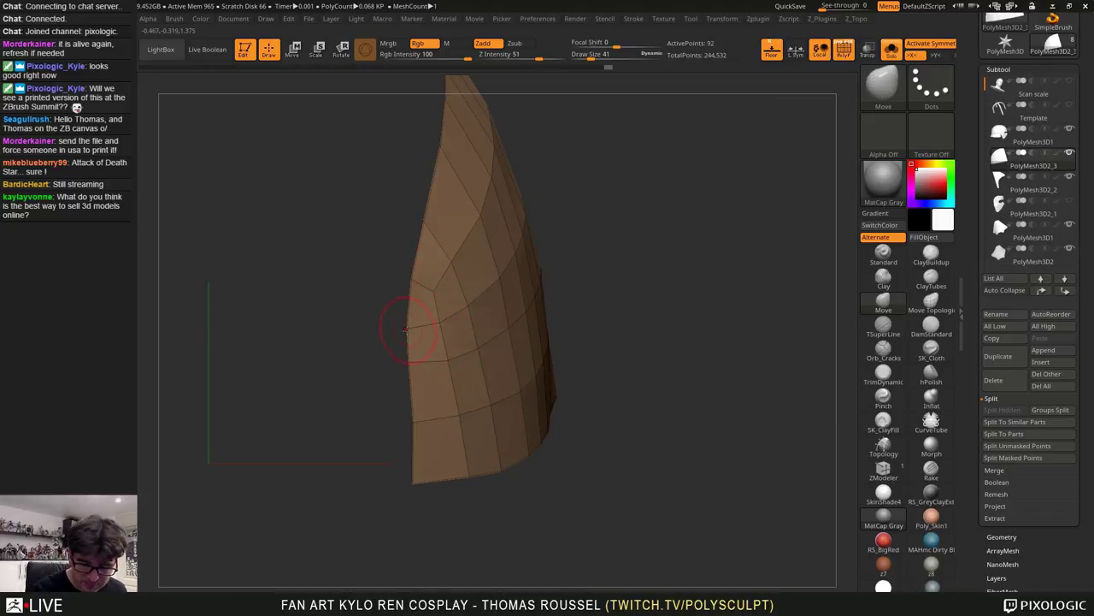
pyautogui.moveTo(406, 330); pyautogui.dragTo(404, 330)
pyautogui.moveTo(409, 363); pyautogui.dragTo(406, 363)
pyautogui.moveTo(411, 421); pyautogui.dragTo(406, 420)
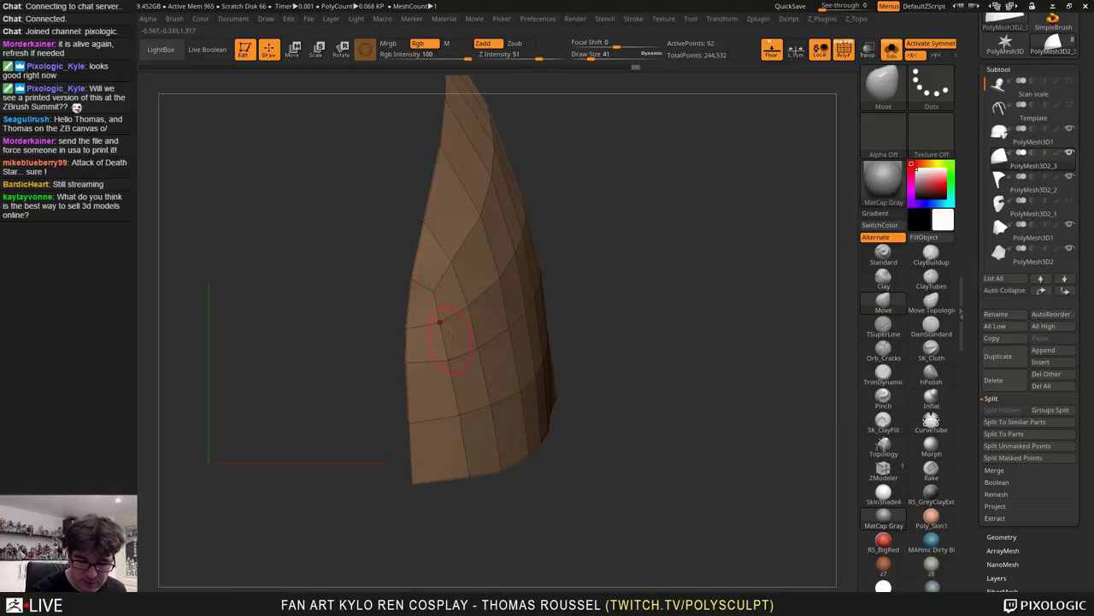
pyautogui.keyDown('alt'); pyautogui.moveTo(481, 241); pyautogui.dragTo(453, 355, button='right'); pyautogui.keyUp('alt')
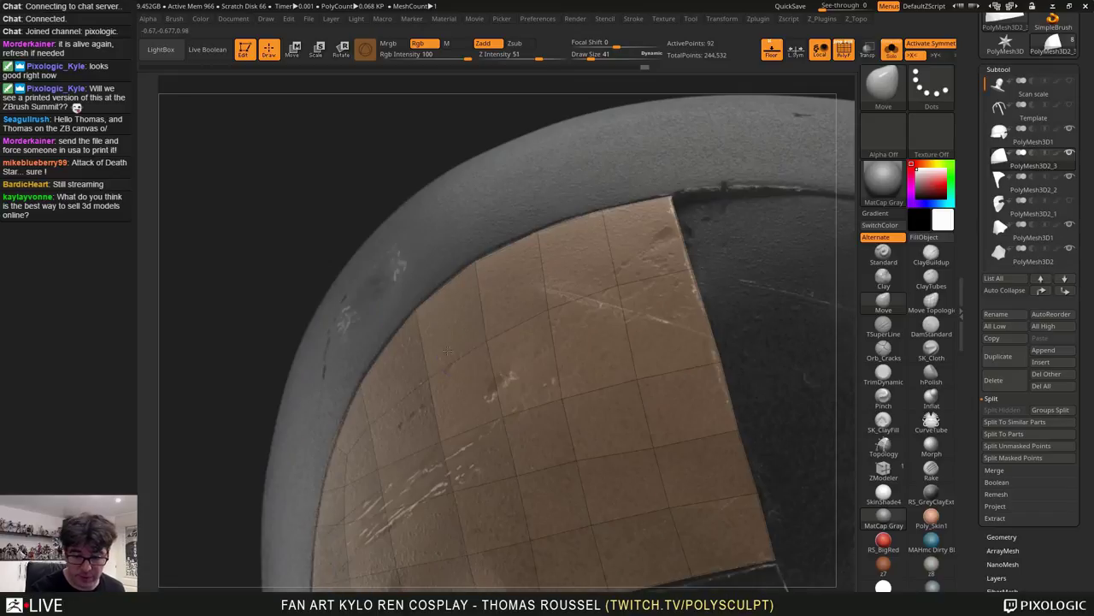
pyautogui.keyDown('ctrl'); pyautogui.moveTo(521, 462); pyautogui.dragTo(669, 329, button='right'); pyautogui.keyUp('ctrl')
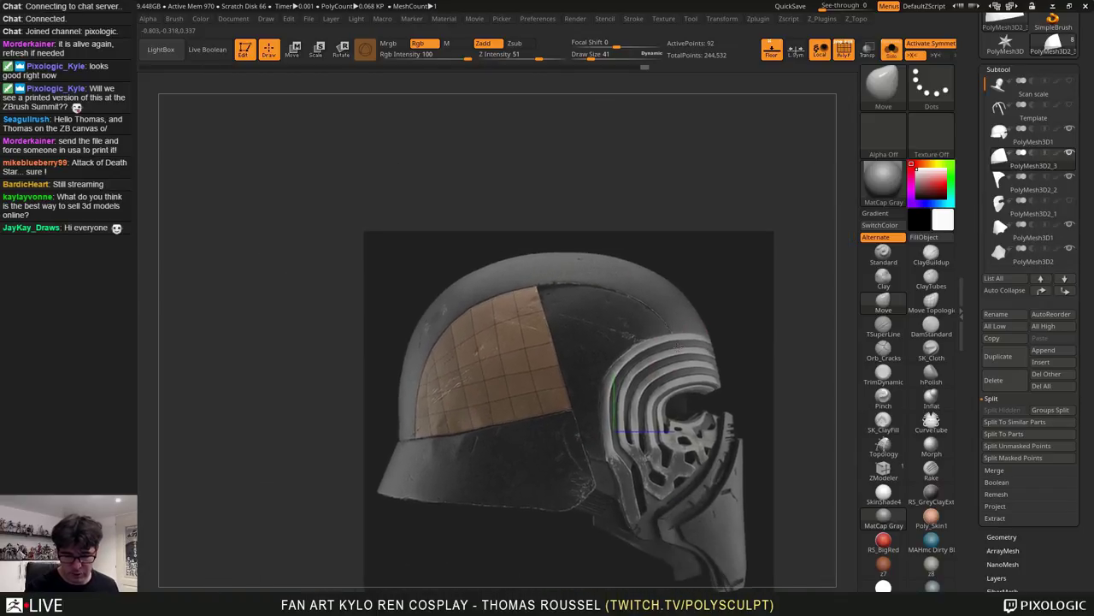
# Select the full helmet shell subtool, PolyMesh3D1, and bring the reference image window beside the model
pyautogui.click(1002, 136)
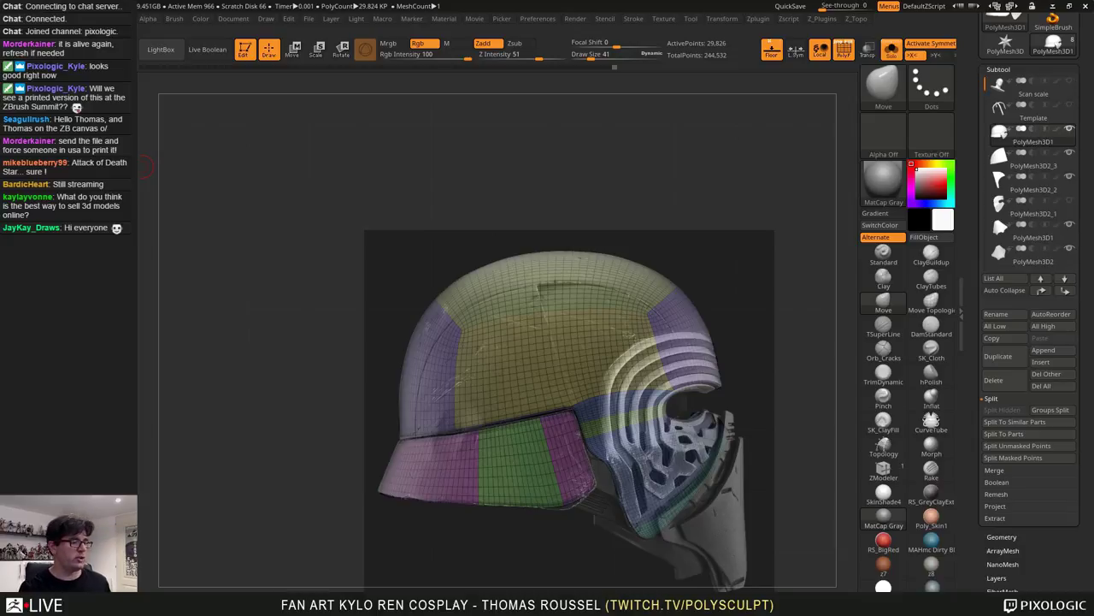
pyautogui.moveTo(34, 304); pyautogui.dragTo(247, 282)
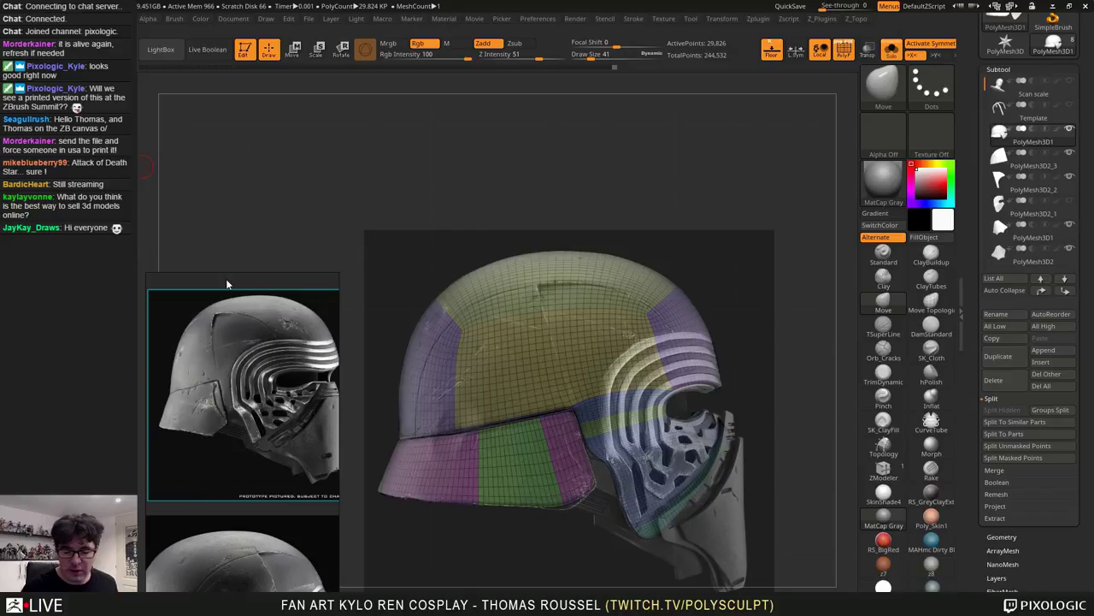
pyautogui.moveTo(666, 353); pyautogui.dragTo(665, 331, button='right')
pyautogui.keyDown('ctrl'); pyautogui.moveTo(665, 331); pyautogui.dragTo(687, 266, button='right'); pyautogui.keyUp('ctrl')
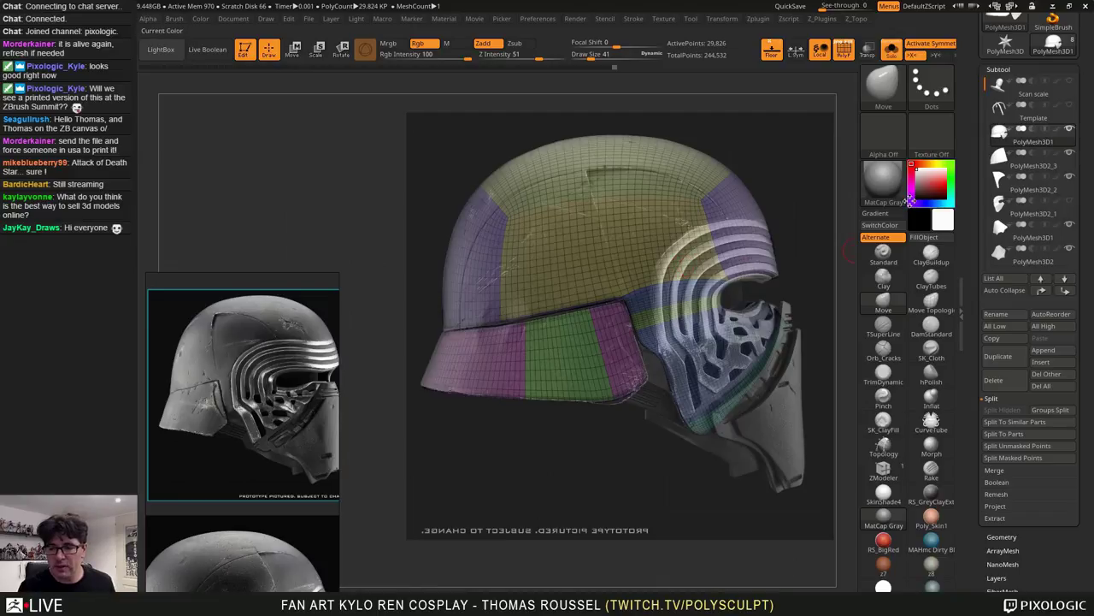
# Hide the shell's polygon wireframe and examine the dome's seams against the side-profile reference
pyautogui.click(891, 50)
pyautogui.click(892, 55)
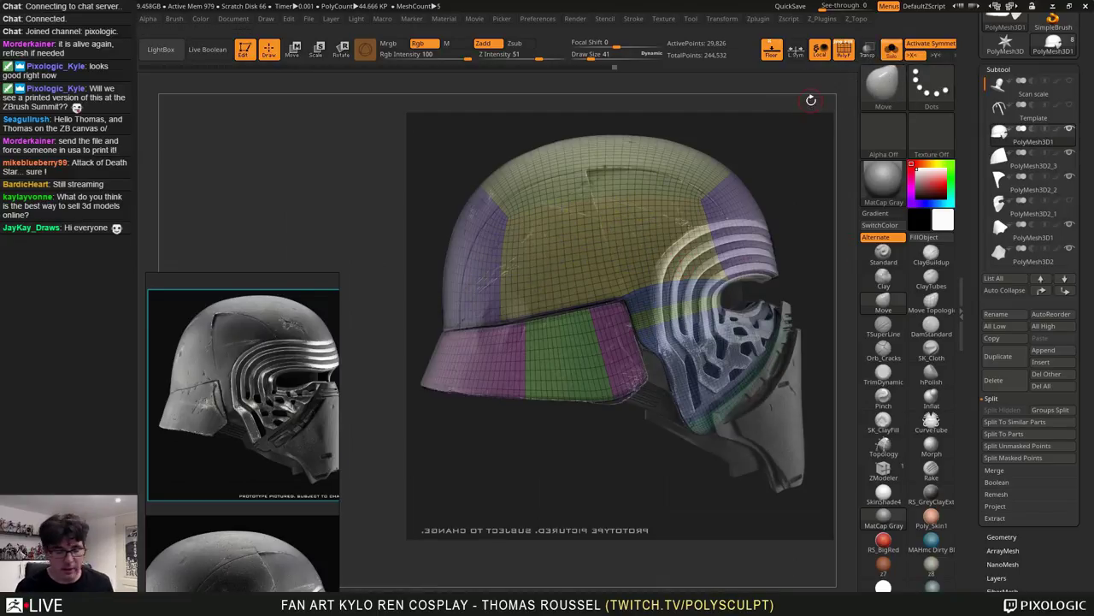
pyautogui.hotkey('shift', 'f')
pyautogui.moveTo(717, 136)
pyautogui.keyDown('alt'); pyautogui.mouseDown()
pyautogui.moveTo(681, 185)
pyautogui.moveTo(647, 178)
pyautogui.mouseUp(); pyautogui.keyUp('alt')
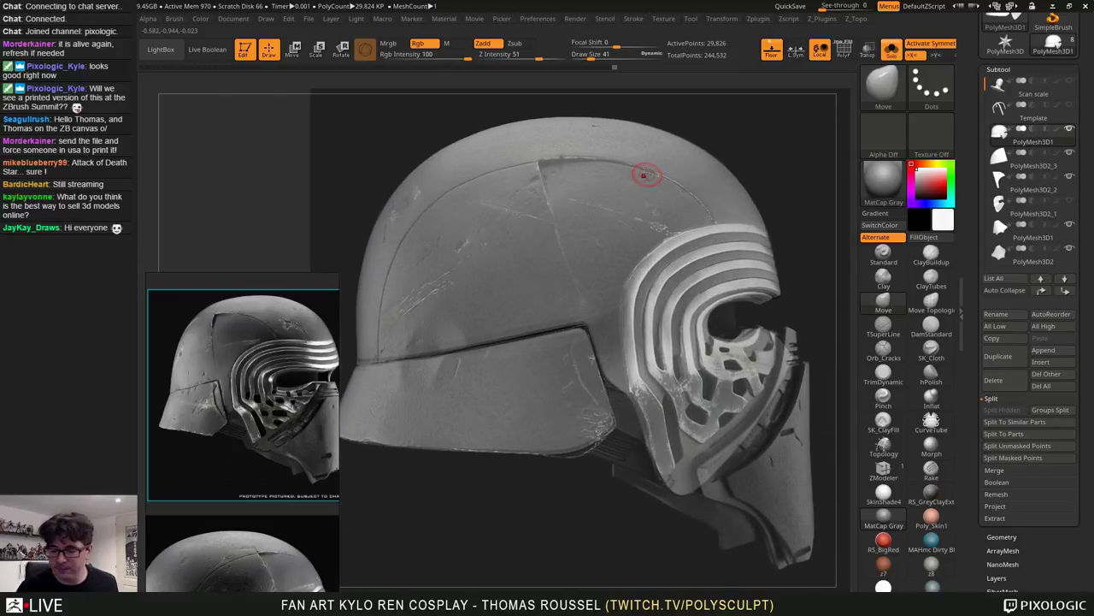
pyautogui.moveTo(647, 175)
pyautogui.keyDown('ctrl'); pyautogui.mouseDown(button='right')
pyautogui.moveTo(652, 240)
pyautogui.moveTo(641, 246)
pyautogui.mouseUp(button='right'); pyautogui.keyUp('ctrl')
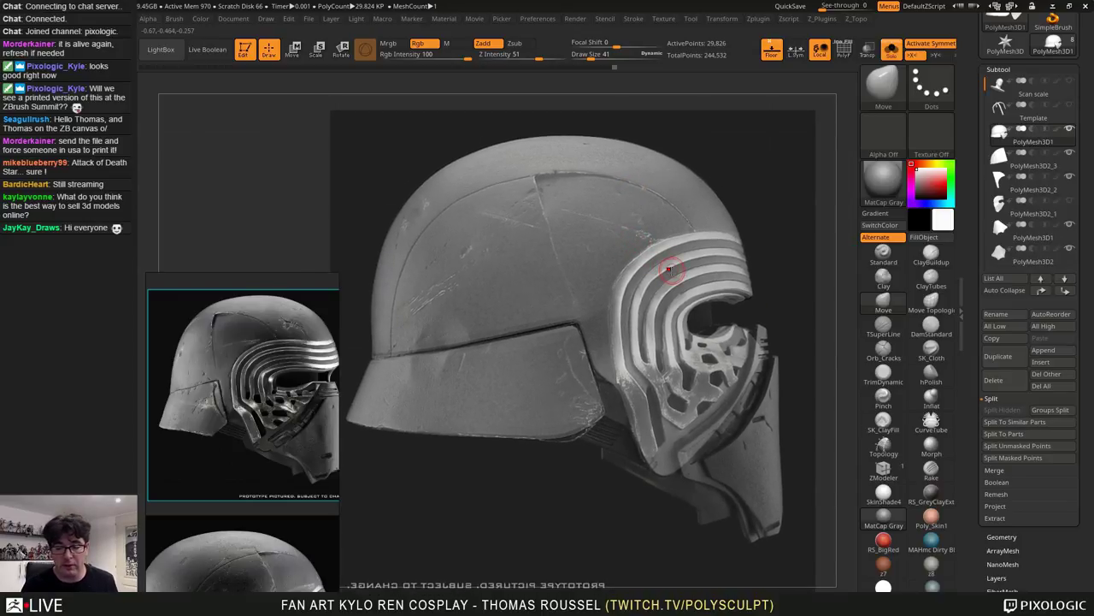
pyautogui.keyDown('alt'); pyautogui.moveTo(670, 270); pyautogui.dragTo(695, 258, button='right'); pyautogui.keyUp('alt')
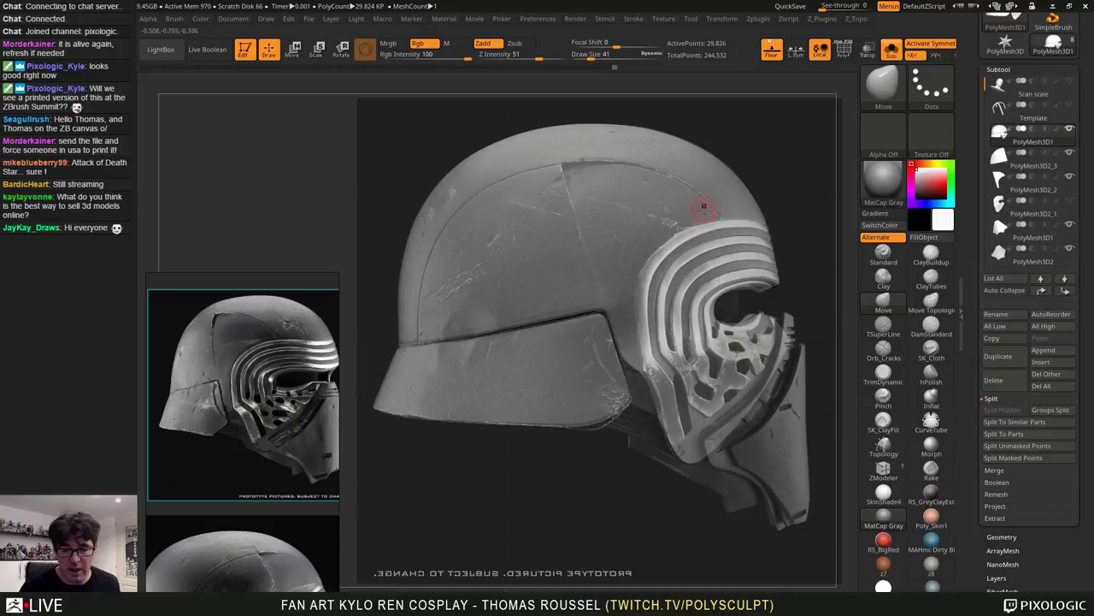
pyautogui.keyDown('alt'); pyautogui.moveTo(702, 227); pyautogui.dragTo(703, 245, button='right'); pyautogui.keyUp('alt')
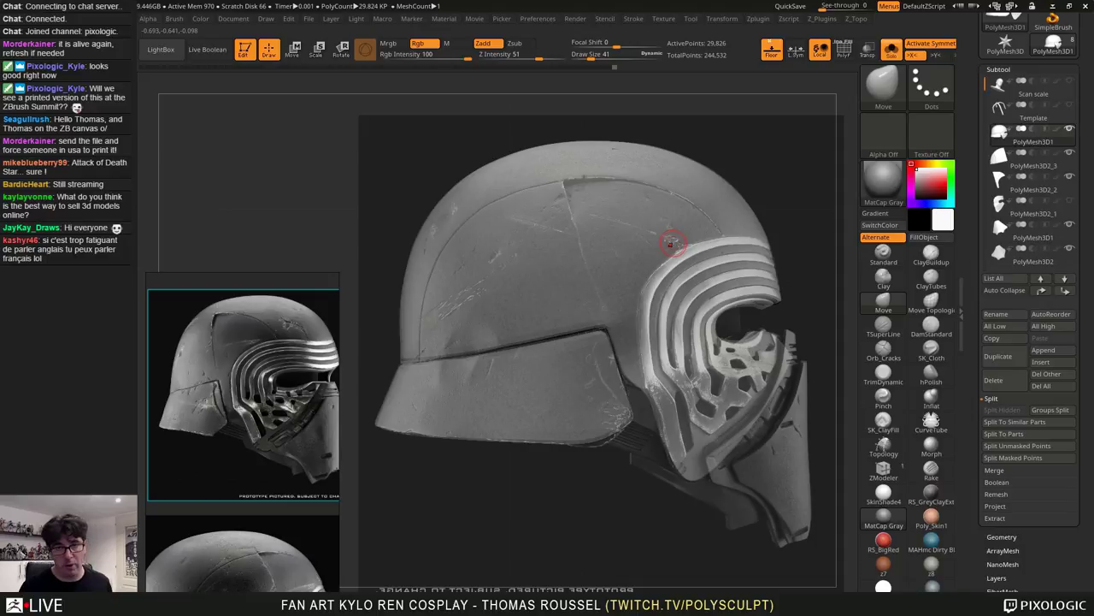
pyautogui.keyDown('ctrl'); pyautogui.moveTo(681, 277); pyautogui.dragTo(669, 259, button='right'); pyautogui.keyUp('ctrl')
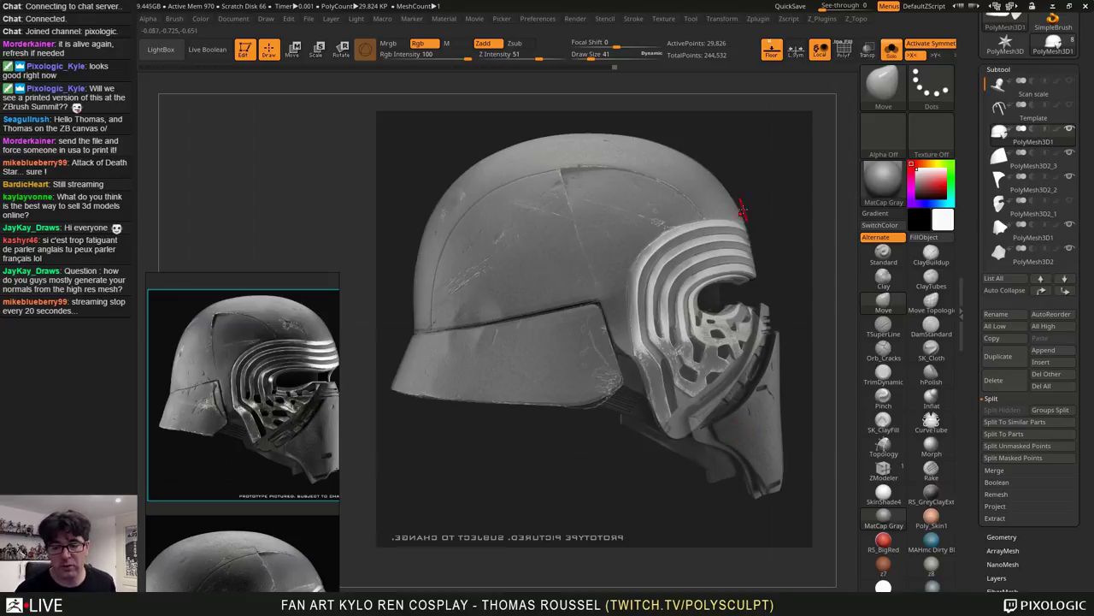
pyautogui.press('shift')
pyautogui.moveTo(756, 201)
pyautogui.keyDown('alt'); pyautogui.mouseDown()
pyautogui.moveTo(756, 218)
pyautogui.moveTo(766, 195)
pyautogui.mouseUp(); pyautogui.keyUp('alt')
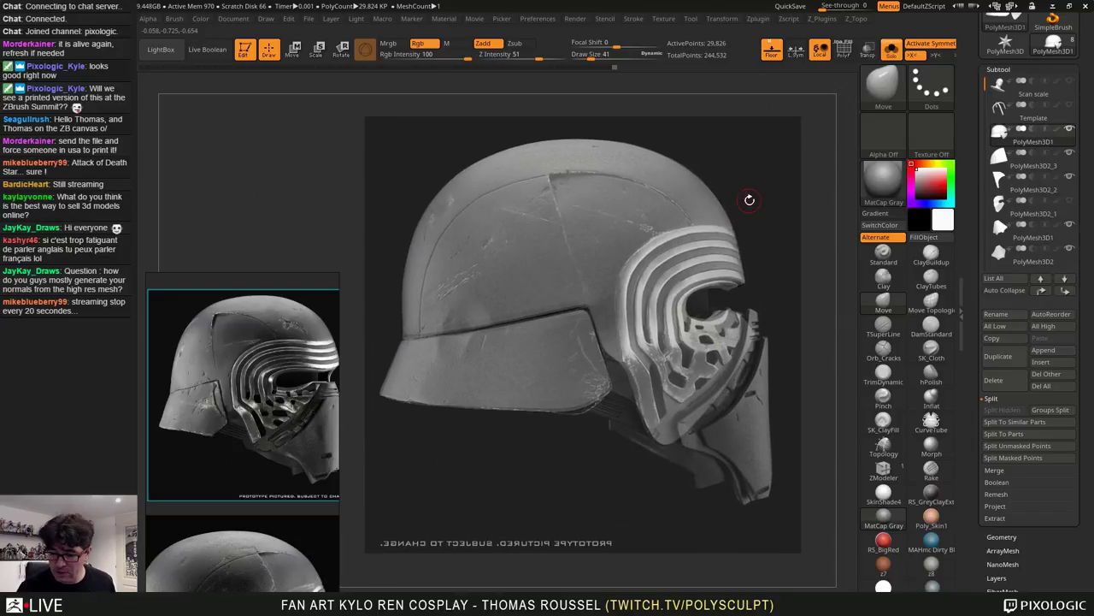
# With the Topology brush at a larger draw size, trace the upper seam from the brow ridges back to the lower rear seam
pyautogui.click(885, 447)
pyautogui.keyDown('ctrl'); pyautogui.moveTo(694, 263); pyautogui.dragTo(698, 274, button='right'); pyautogui.keyUp('ctrl')
pyautogui.moveTo(720, 225); pyautogui.dragTo(732, 216, button='right')
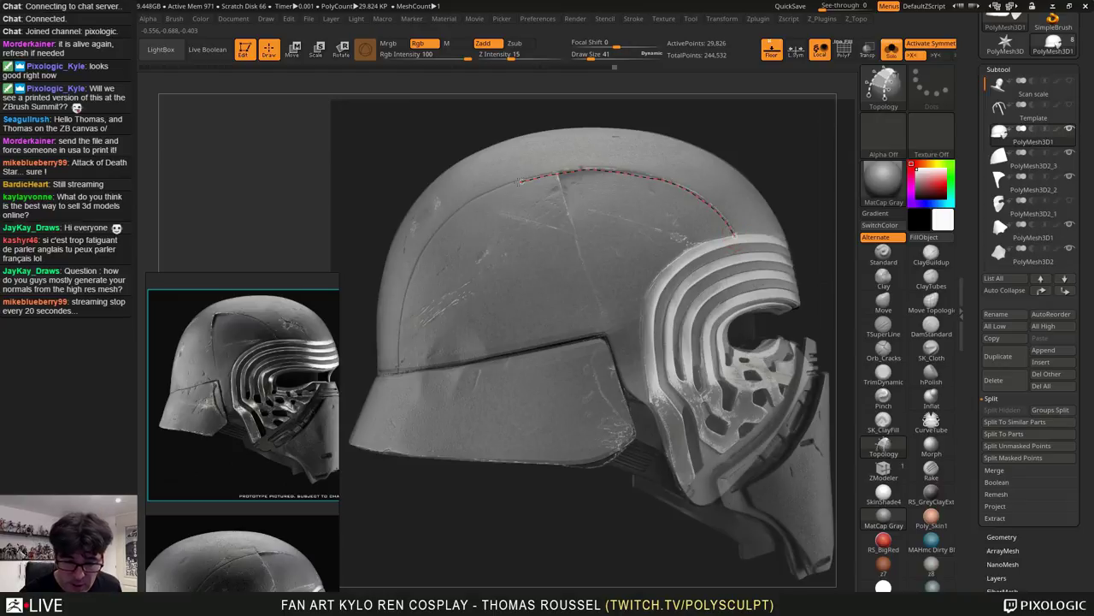
pyautogui.hotkey('ctrl', 'z')
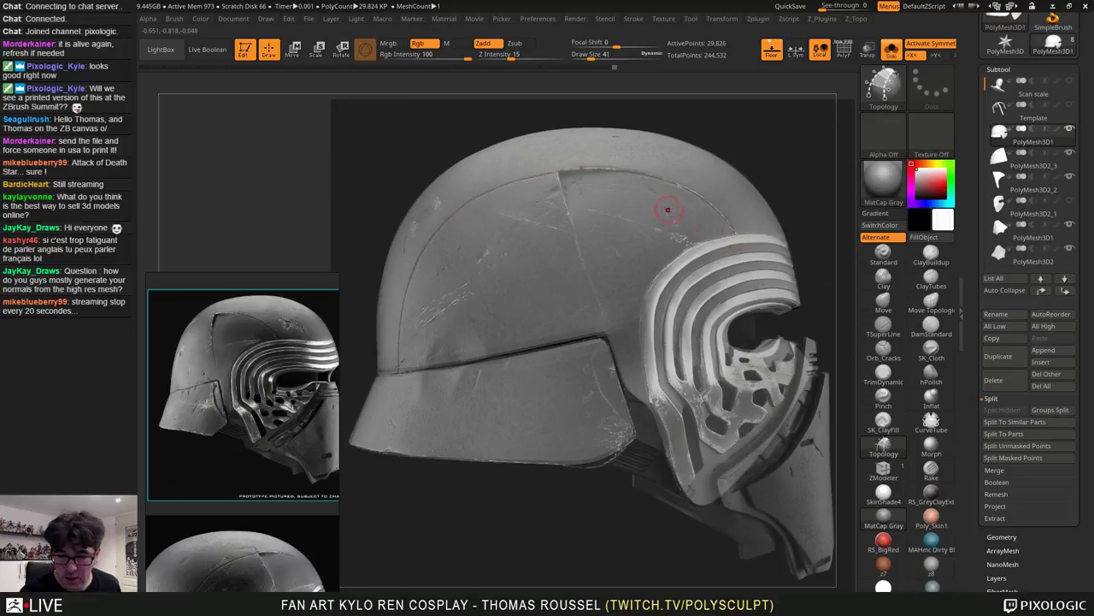
pyautogui.press('s')
pyautogui.moveTo(670, 213); pyautogui.dragTo(678, 212)
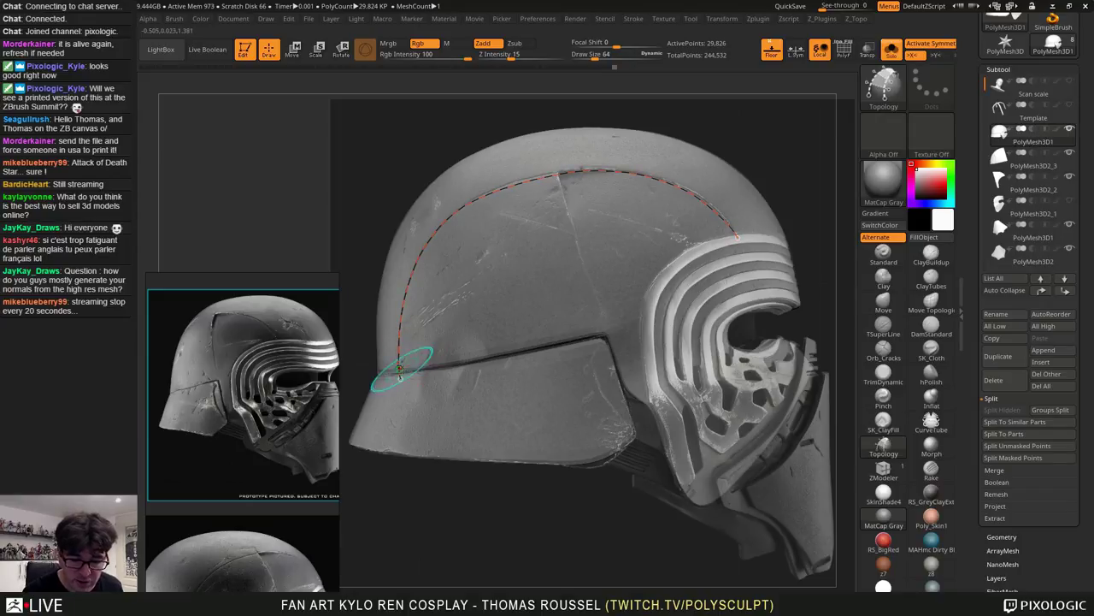
pyautogui.moveTo(406, 370)
pyautogui.mouseDown(button='right')
pyautogui.moveTo(468, 387)
pyautogui.moveTo(413, 371)
pyautogui.moveTo(499, 351)
pyautogui.mouseUp(button='right')
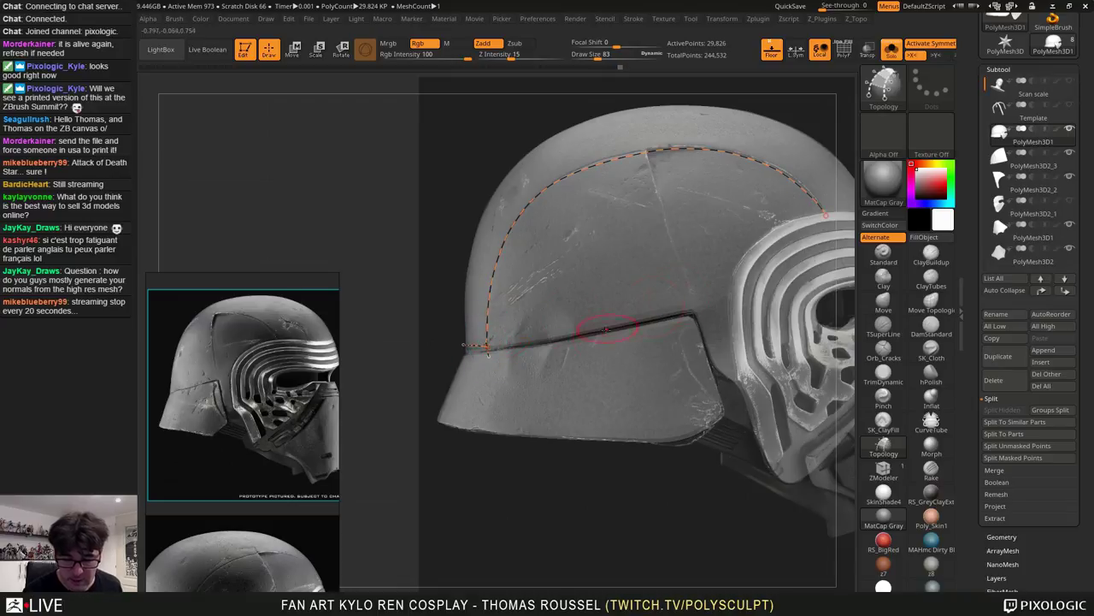
# Draw a Topology curve across the forehead from the front end of the seam curve to just past the helmet's centreline
pyautogui.moveTo(657, 308)
pyautogui.keyDown('alt'); pyautogui.mouseDown(button='right')
pyautogui.moveTo(555, 330)
pyautogui.moveTo(389, 333)
pyautogui.mouseUp(button='right'); pyautogui.keyUp('alt')
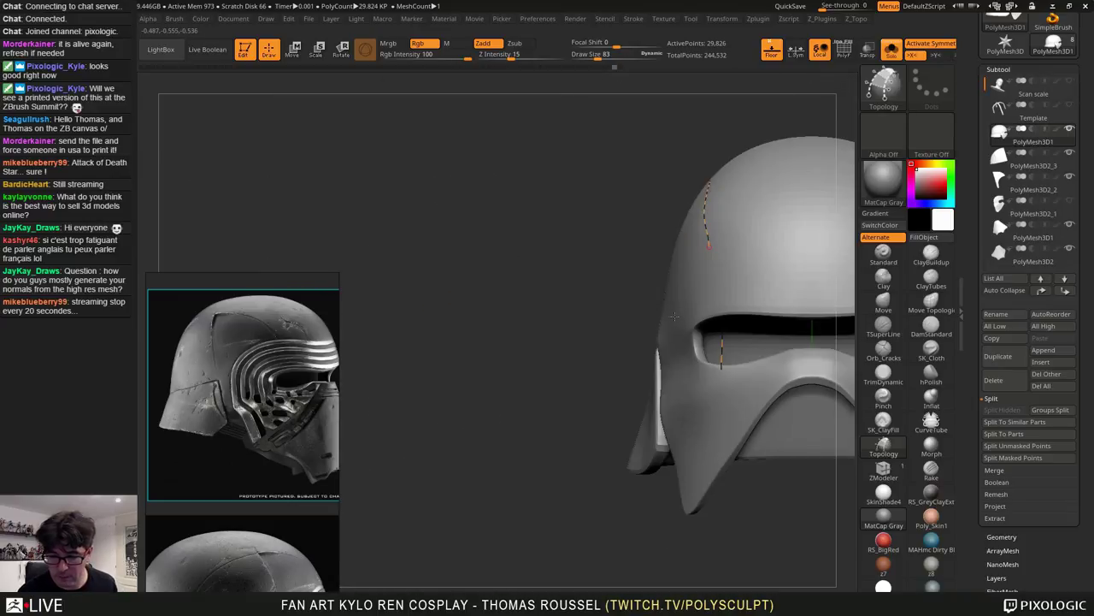
pyautogui.moveTo(751, 278)
pyautogui.keyDown('alt'); pyautogui.mouseDown(button='right')
pyautogui.moveTo(647, 291)
pyautogui.moveTo(651, 278)
pyautogui.moveTo(713, 297)
pyautogui.moveTo(628, 287)
pyautogui.mouseUp(button='right'); pyautogui.keyUp('alt')
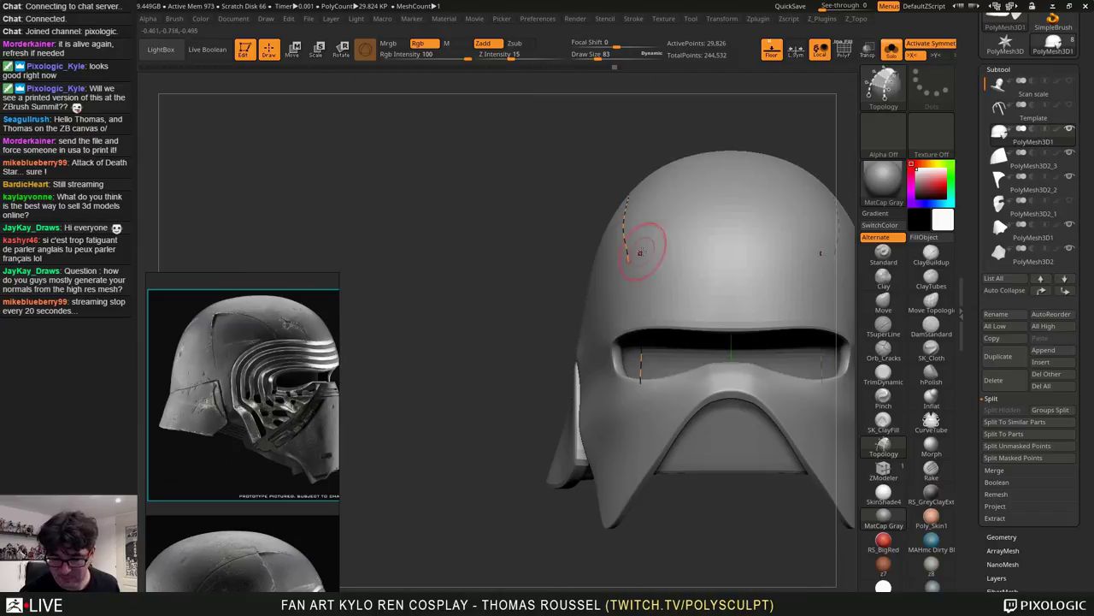
pyautogui.moveTo(628, 261); pyautogui.dragTo(760, 267)
pyautogui.hotkey('ctrl', 'z')
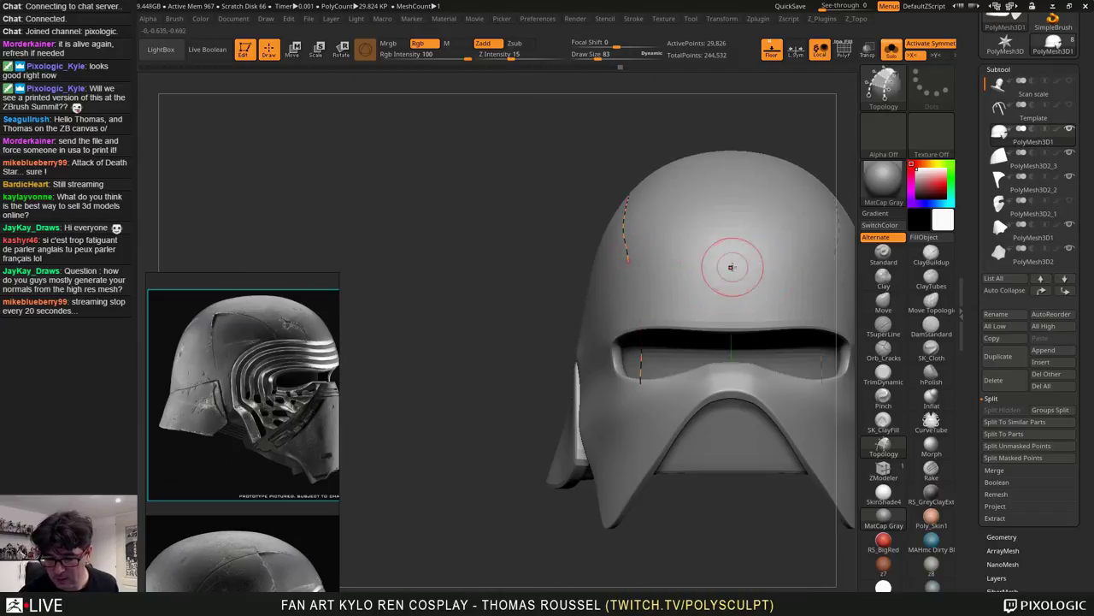
pyautogui.moveTo(629, 261); pyautogui.dragTo(742, 263)
# Redraw the Topology curve along the lower back seam to the centre, and start a vertical curve up the back's centreline
pyautogui.moveTo(751, 274); pyautogui.dragTo(781, 286, button='right')
pyautogui.keyDown('alt'); pyautogui.moveTo(672, 289); pyautogui.dragTo(844, 267, button='right'); pyautogui.keyUp('alt')
pyautogui.keyDown('shift'); pyautogui.moveTo(552, 359); pyautogui.dragTo(745, 351, button='right'); pyautogui.keyUp('shift')
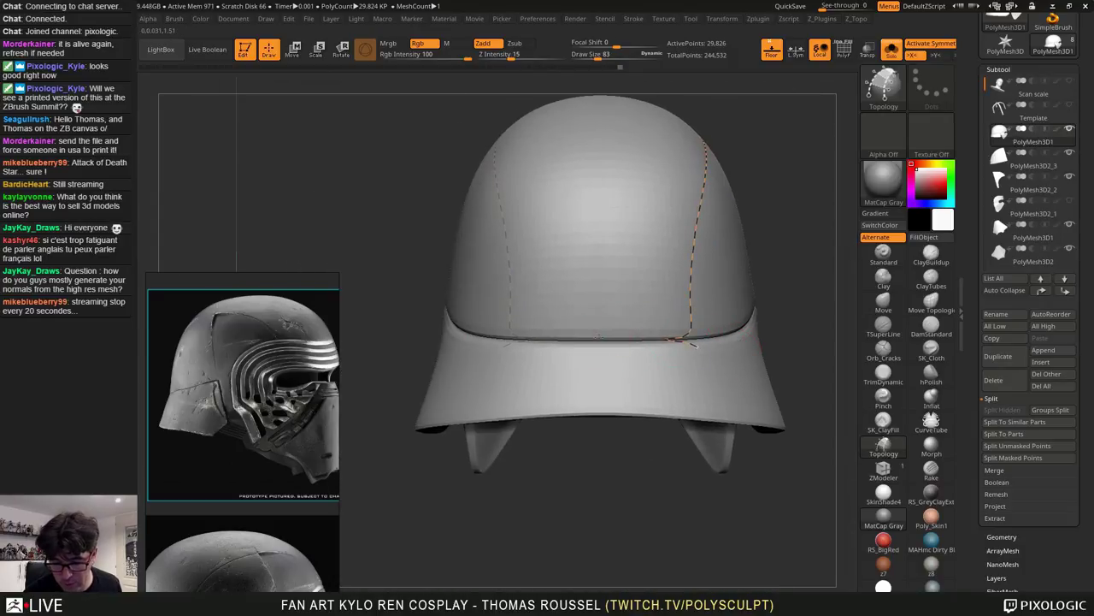
pyautogui.keyDown('alt'); pyautogui.moveTo(709, 350); pyautogui.dragTo(678, 359); pyautogui.keyUp('alt')
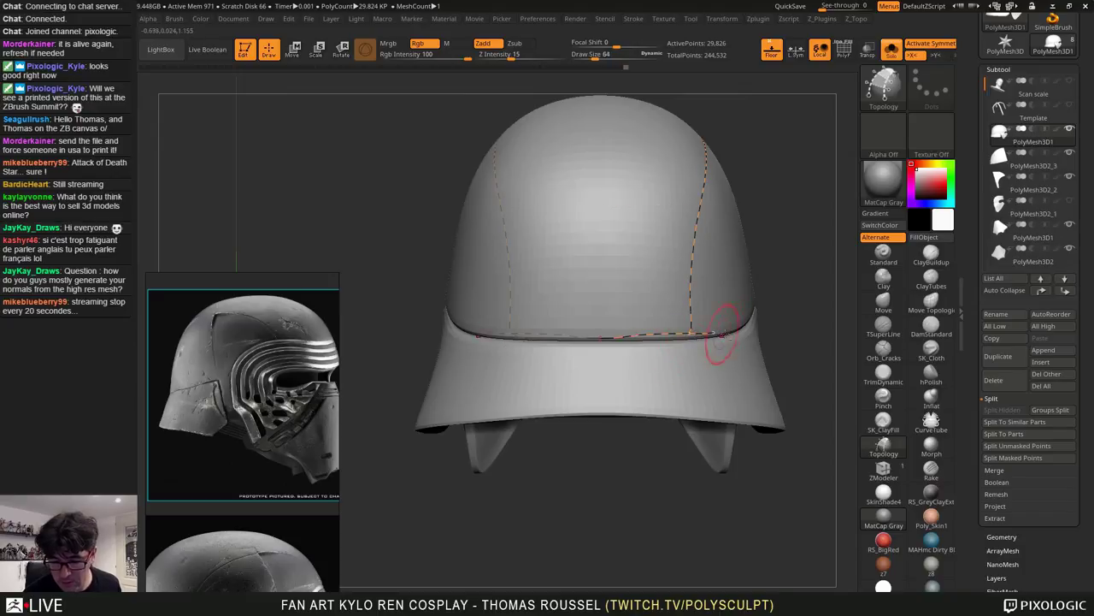
pyautogui.moveTo(676, 363)
pyautogui.mouseDown(button='right')
pyautogui.moveTo(652, 371)
pyautogui.moveTo(804, 322)
pyautogui.moveTo(777, 401)
pyautogui.mouseUp(button='right')
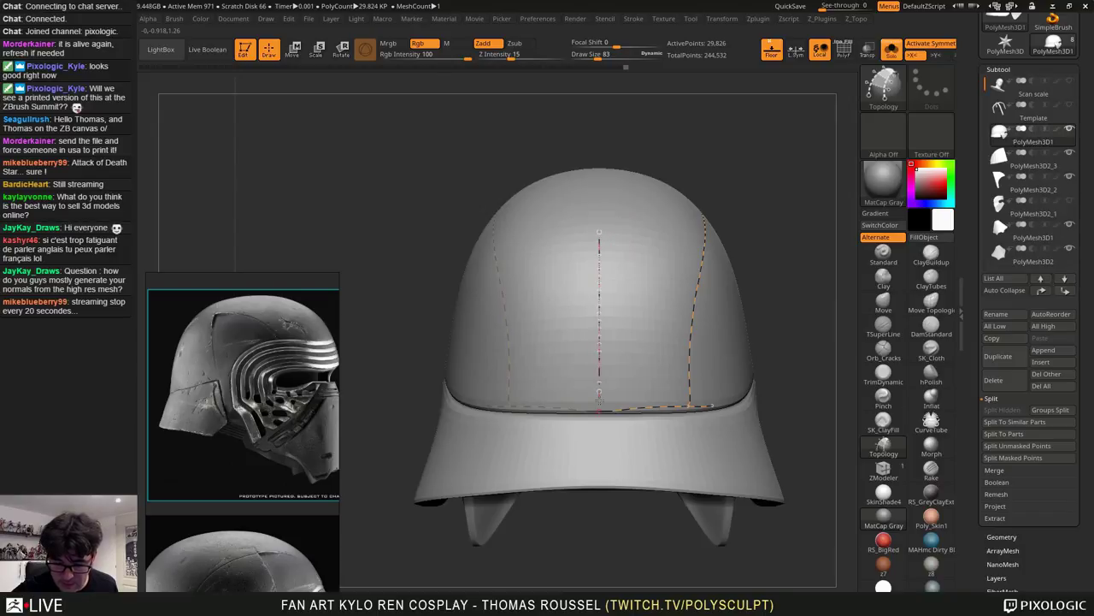
# Draw a Topology curve along the centre line of the helmet dome, from the front boundary line to the back rim
pyautogui.moveTo(659, 271); pyautogui.dragTo(617, 301, button='right')
pyautogui.moveTo(618, 301)
pyautogui.keyDown('ctrl'); pyautogui.mouseDown(button='right')
pyautogui.moveTo(661, 219)
pyautogui.moveTo(628, 195)
pyautogui.mouseUp(button='right'); pyautogui.keyUp('ctrl')
pyautogui.moveTo(628, 140); pyautogui.dragTo(616, 176)
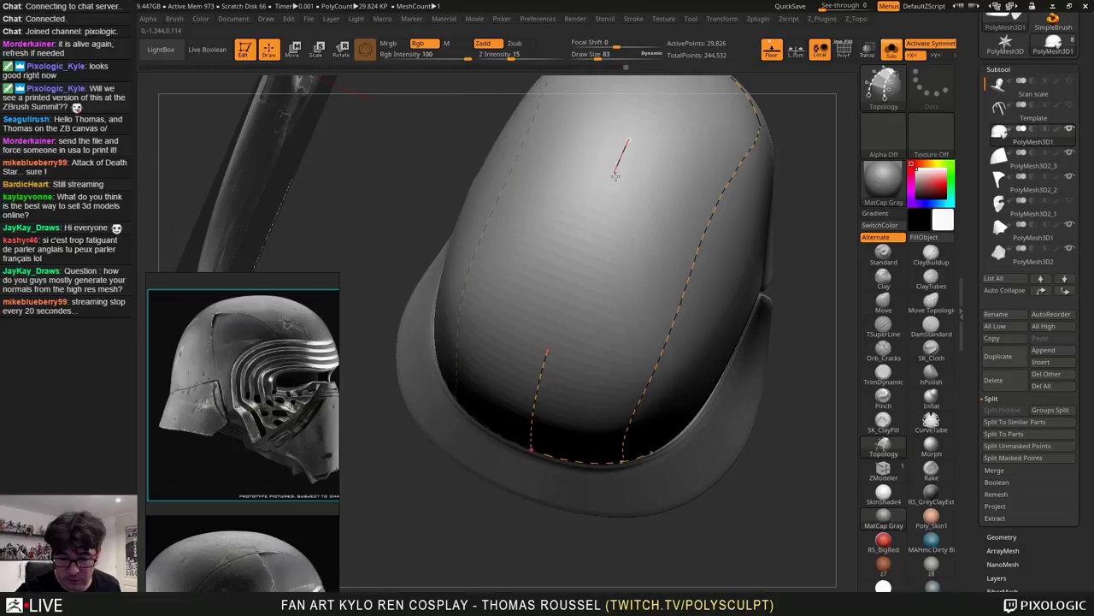
pyautogui.moveTo(558, 321); pyautogui.dragTo(547, 349)
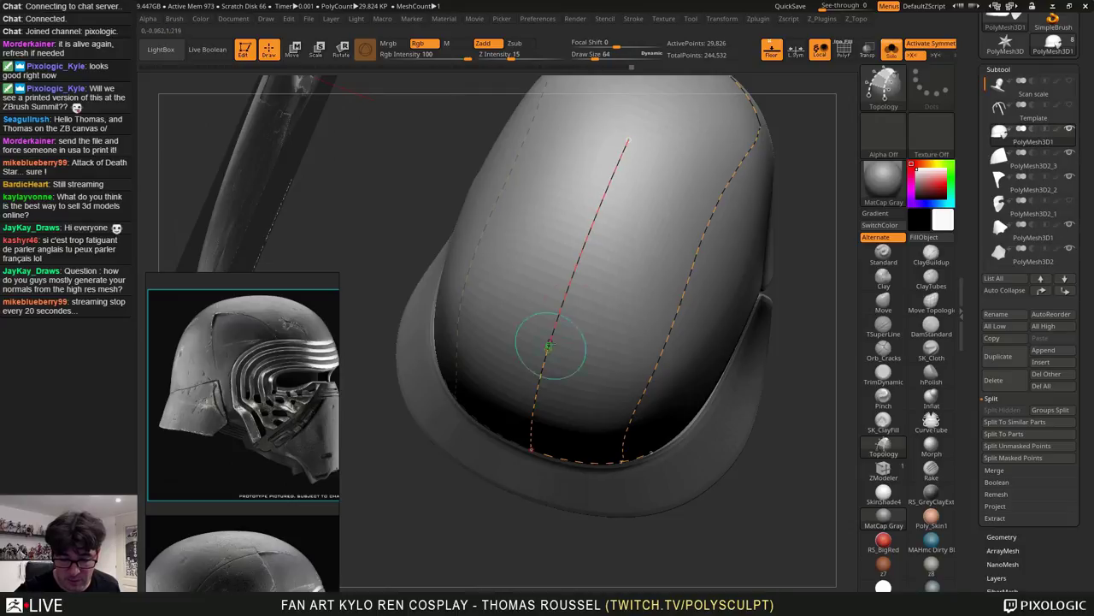
pyautogui.moveTo(635, 219)
pyautogui.mouseDown(button='right')
pyautogui.moveTo(599, 308)
pyautogui.moveTo(646, 141)
pyautogui.mouseUp(button='right')
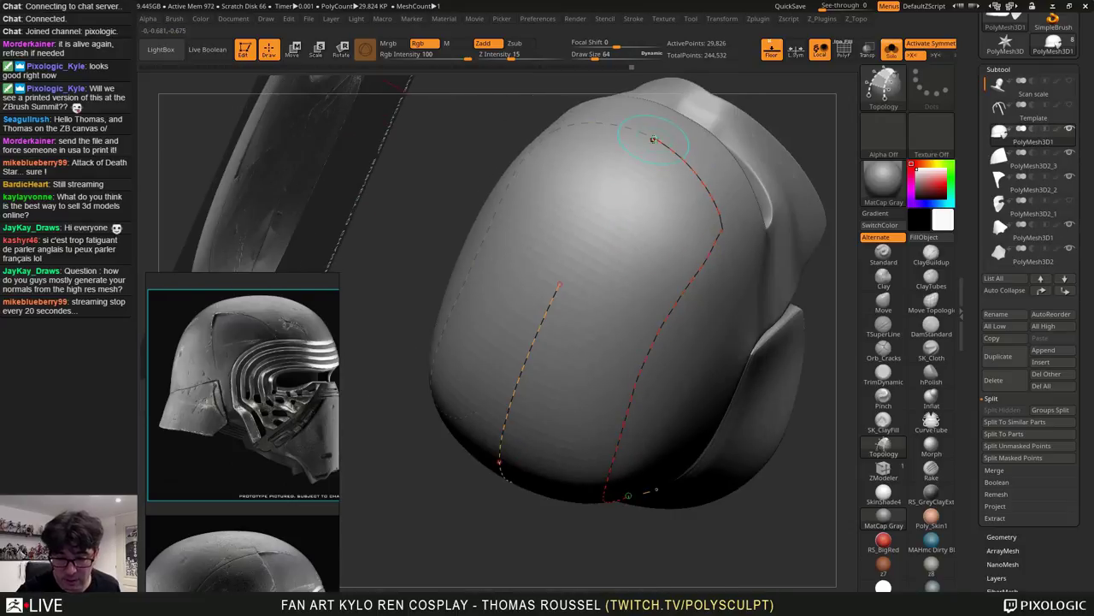
pyautogui.moveTo(559, 288); pyautogui.dragTo(559, 284)
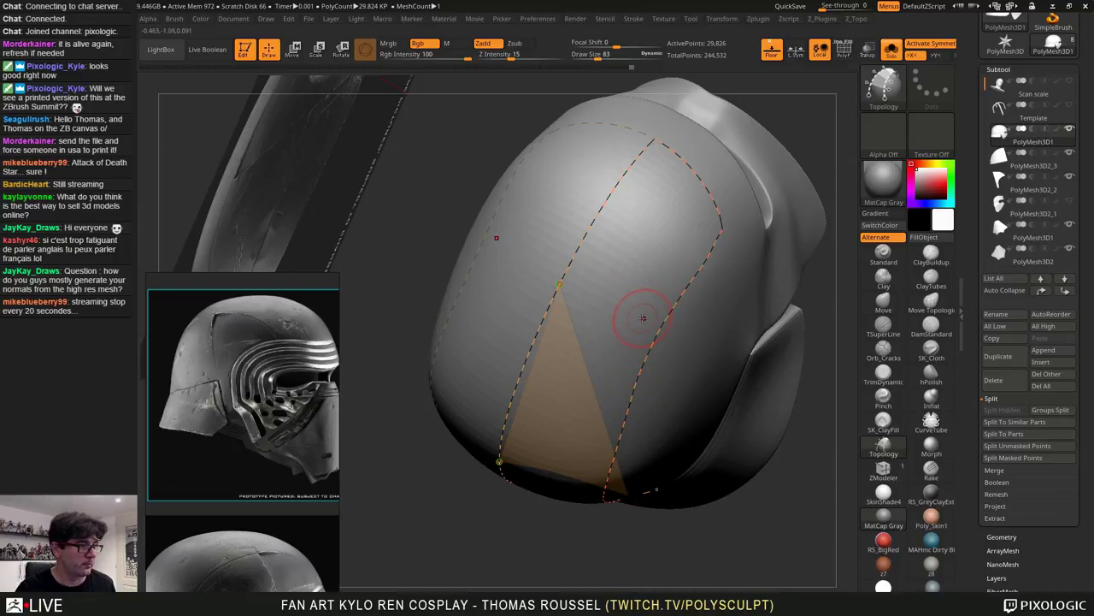
# Extend the side and centre curves past the front boundary line so they cross it at both front corners
pyautogui.moveTo(643, 306); pyautogui.dragTo(603, 257, button='right')
pyautogui.moveTo(603, 256)
pyautogui.mouseDown(button='right')
pyautogui.moveTo(700, 243)
pyautogui.moveTo(672, 202)
pyautogui.mouseUp(button='right')
pyautogui.moveTo(657, 217); pyautogui.dragTo(687, 202)
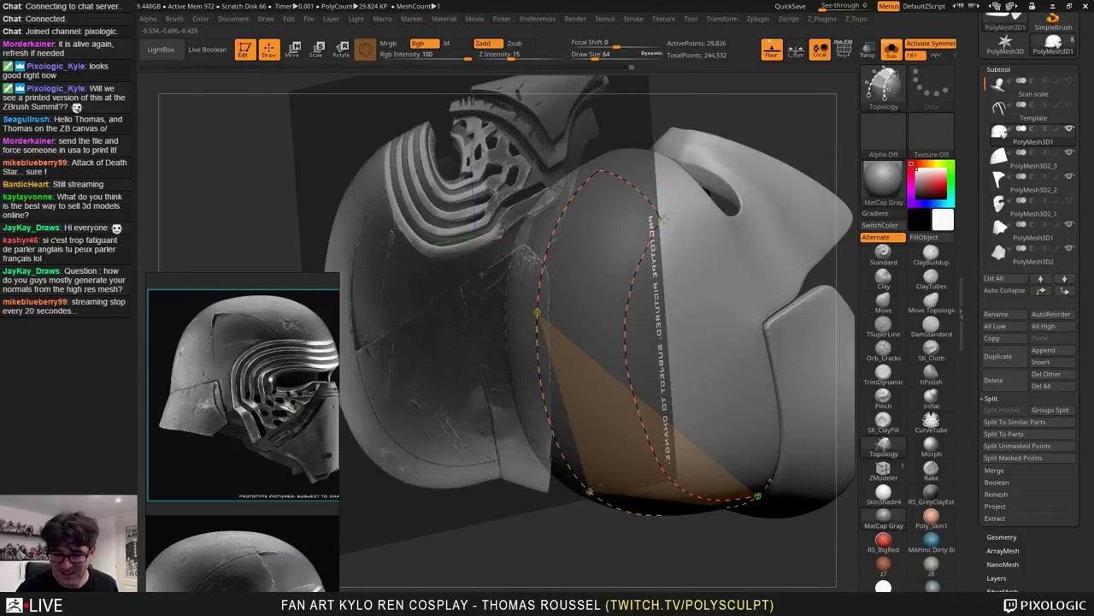
pyautogui.moveTo(684, 198); pyautogui.dragTo(605, 144, button='right')
pyautogui.moveTo(602, 157); pyautogui.dragTo(627, 131)
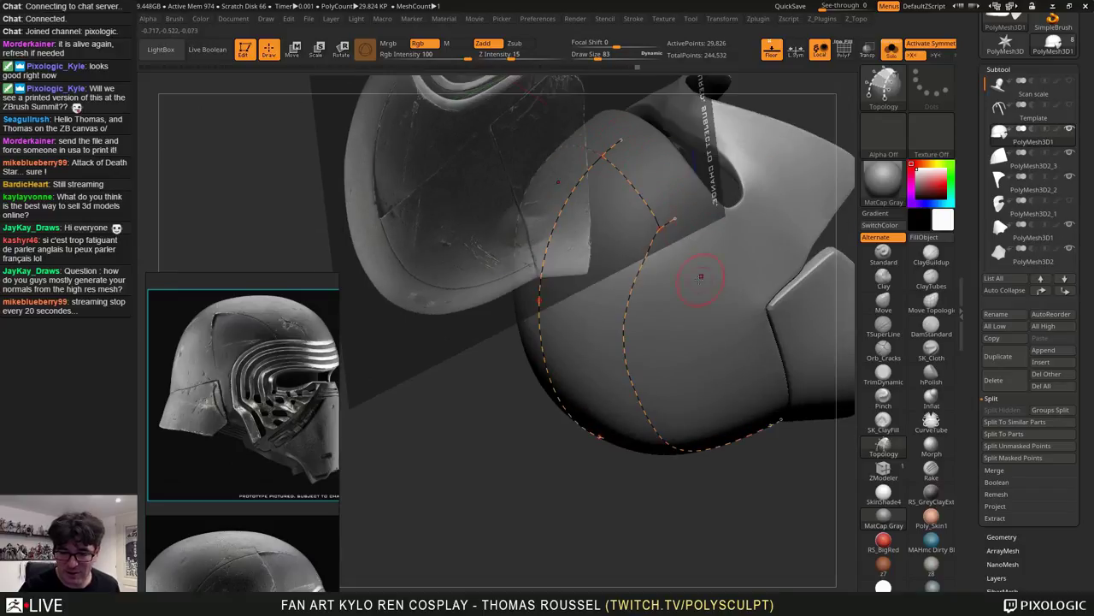
# Draw a series of cross curves between the centre line and the side line, working up the back of the dome
pyautogui.moveTo(702, 276)
pyautogui.mouseDown(button='right')
pyautogui.moveTo(716, 261)
pyautogui.moveTo(676, 242)
pyautogui.moveTo(670, 367)
pyautogui.moveTo(688, 361)
pyautogui.moveTo(689, 291)
pyautogui.moveTo(708, 325)
pyautogui.moveTo(678, 416)
pyautogui.moveTo(658, 389)
pyautogui.mouseUp(button='right')
pyautogui.moveTo(514, 377); pyautogui.dragTo(661, 370)
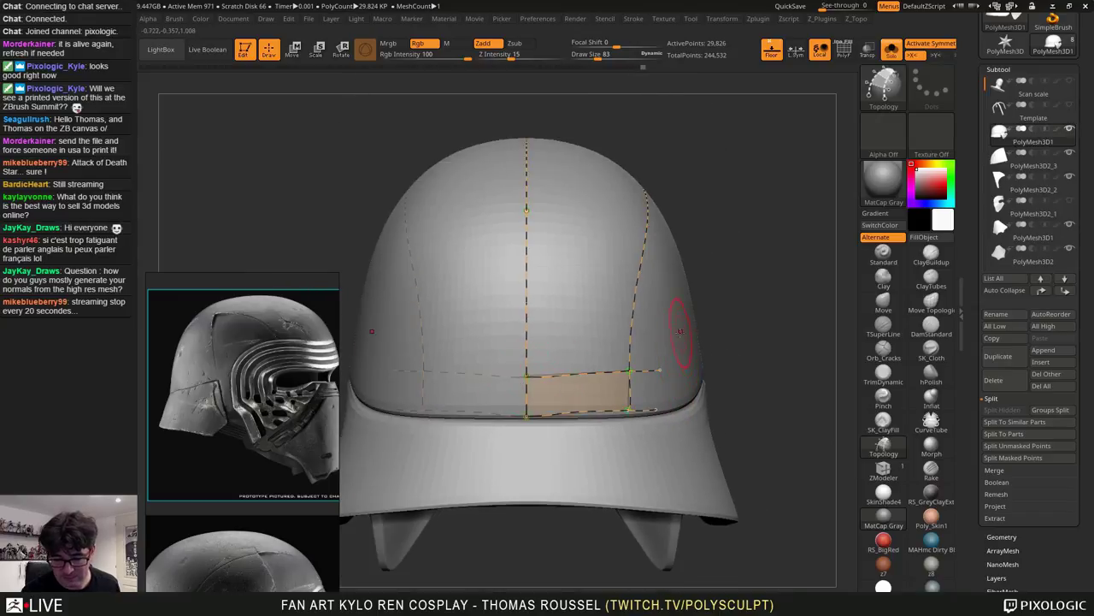
pyautogui.moveTo(680, 331); pyautogui.dragTo(603, 367, button='right')
pyautogui.moveTo(510, 369); pyautogui.dragTo(651, 364)
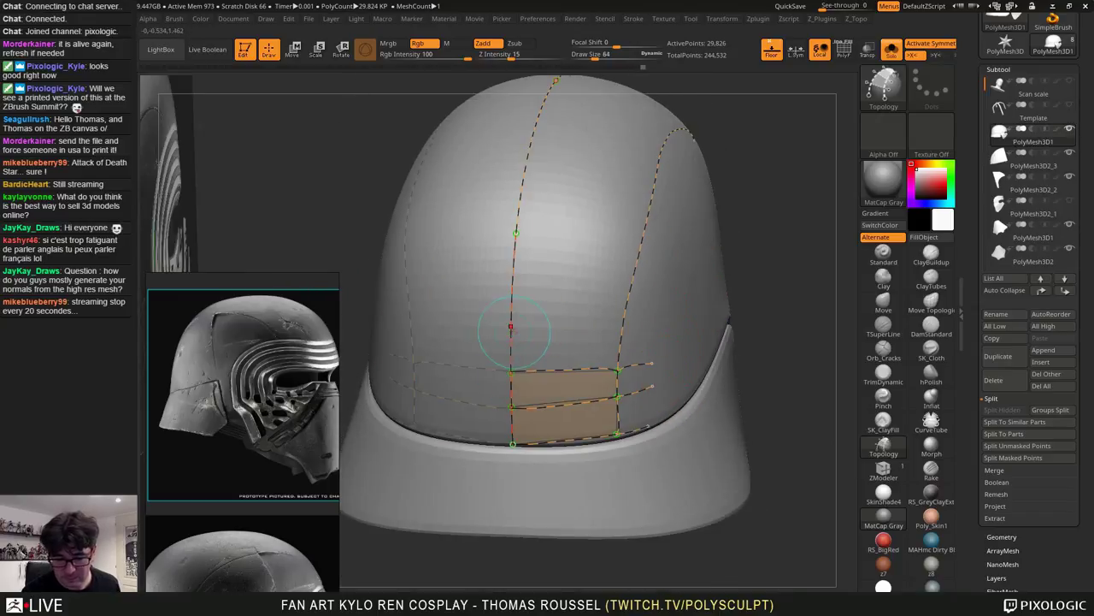
pyautogui.moveTo(512, 329); pyautogui.dragTo(652, 330)
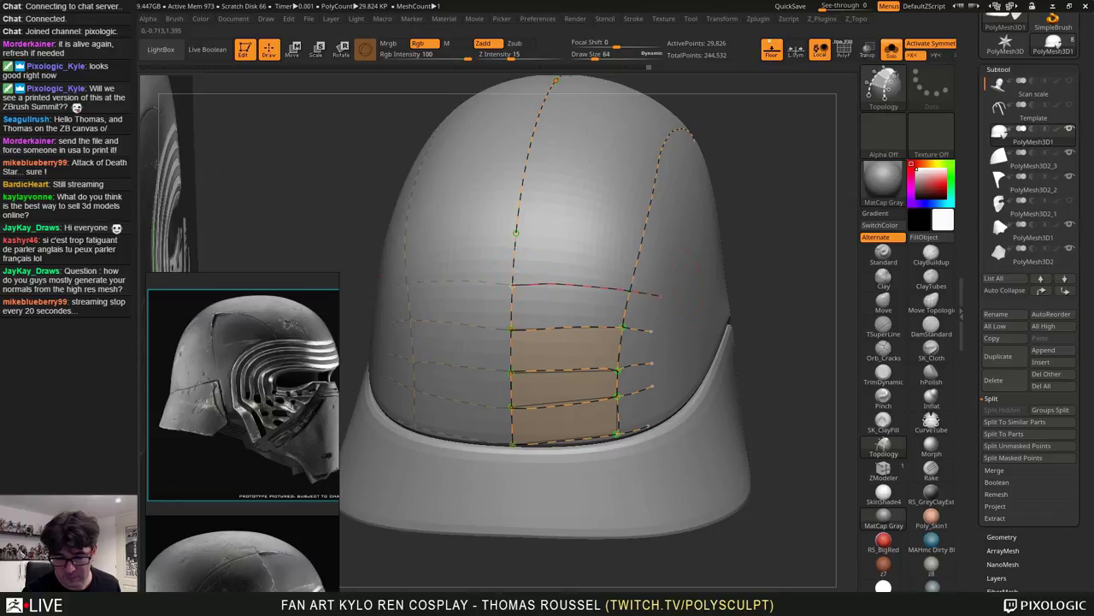
pyautogui.moveTo(515, 234); pyautogui.dragTo(677, 238)
pyautogui.moveTo(686, 232)
pyautogui.mouseDown(button='right')
pyautogui.moveTo(669, 324)
pyautogui.moveTo(689, 344)
pyautogui.mouseUp(button='right')
pyautogui.moveTo(530, 324); pyautogui.dragTo(685, 324)
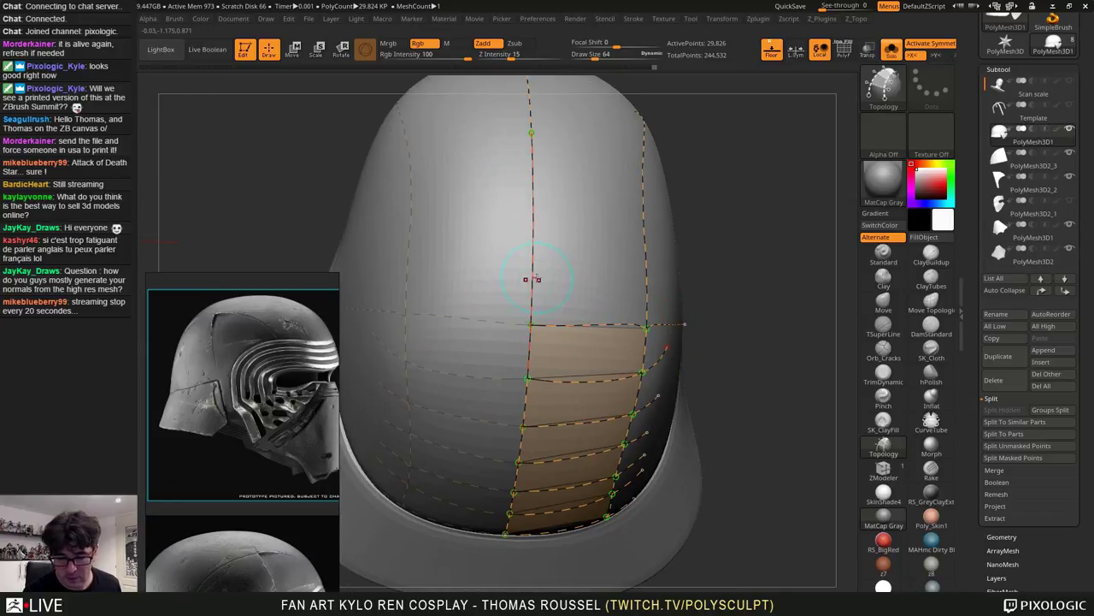
pyautogui.moveTo(684, 272); pyautogui.dragTo(650, 313, button='right')
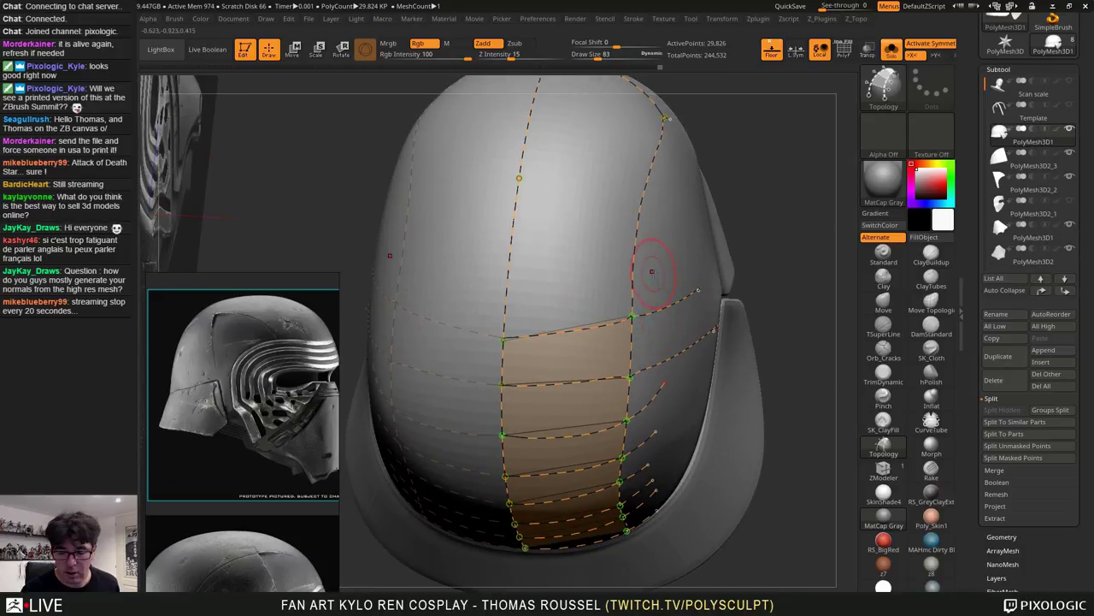
pyautogui.moveTo(659, 273); pyautogui.dragTo(654, 315, button='right')
pyautogui.moveTo(518, 296); pyautogui.dragTo(657, 276)
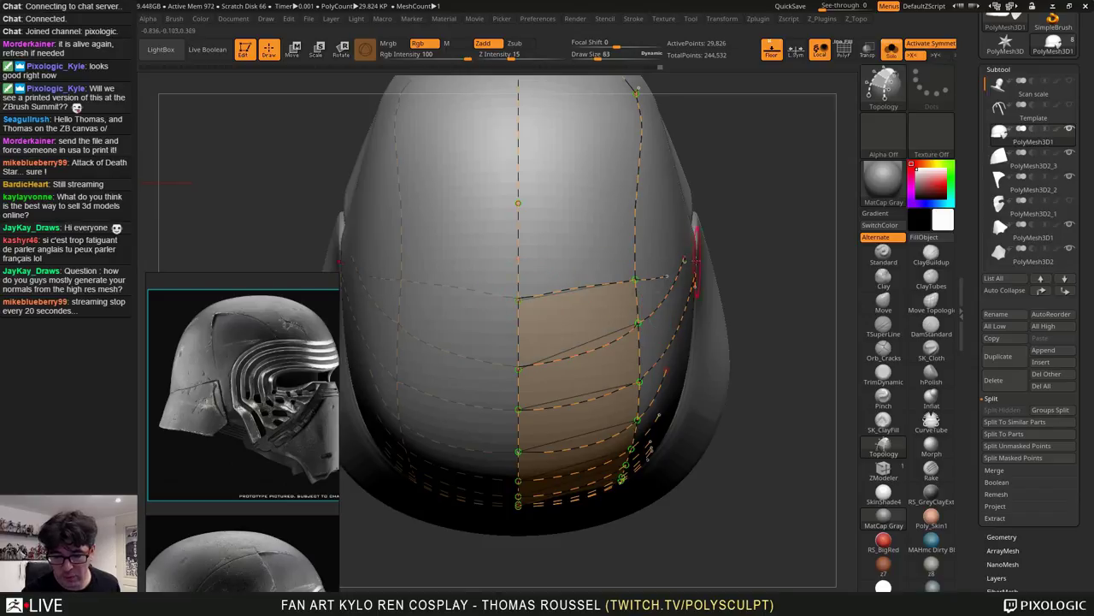
# Trim the cross curve ends that overhang the side line near the back rim
pyautogui.moveTo(666, 243)
pyautogui.keyDown('alt'); pyautogui.mouseDown(button='right')
pyautogui.moveTo(660, 316)
pyautogui.moveTo(668, 312)
pyautogui.mouseUp(button='right'); pyautogui.keyUp('alt')
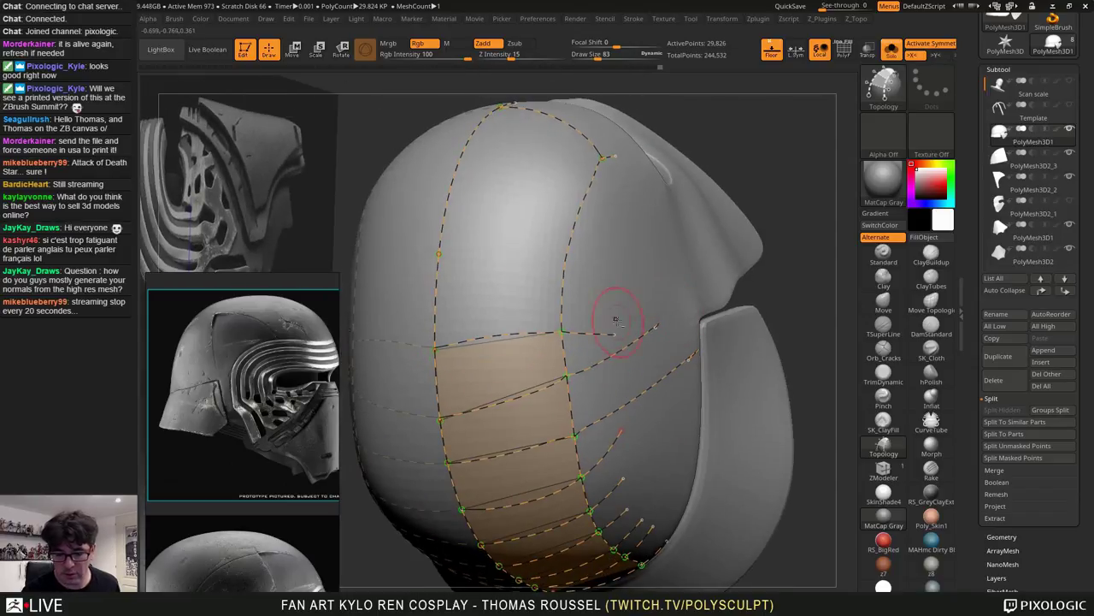
pyautogui.keyDown('alt'); pyautogui.moveTo(637, 498); pyautogui.dragTo(638, 501); pyautogui.keyUp('alt')
pyautogui.keyDown('alt'); pyautogui.moveTo(621, 450); pyautogui.dragTo(602, 360, button='right'); pyautogui.keyUp('alt')
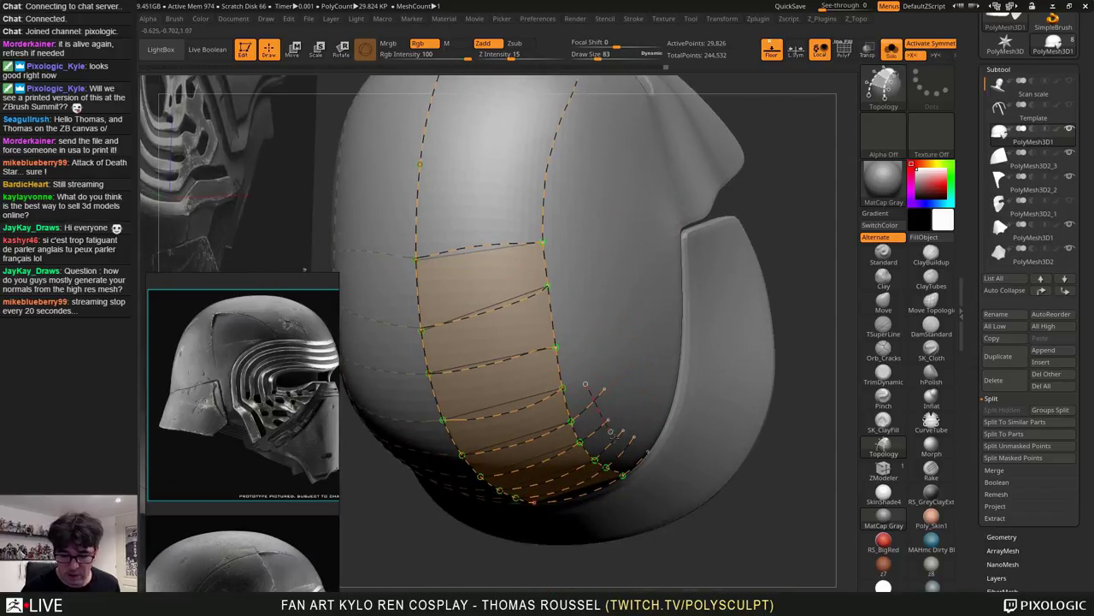
pyautogui.keyDown('alt'); pyautogui.moveTo(613, 437); pyautogui.dragTo(643, 469); pyautogui.keyUp('alt')
pyautogui.moveTo(670, 462); pyautogui.dragTo(672, 414, button='right')
# Continue the cross curves between the centre line and side line over the top of the dome to the front
pyautogui.moveTo(622, 260)
pyautogui.keyDown('alt'); pyautogui.mouseDown(button='right')
pyautogui.moveTo(634, 312)
pyautogui.moveTo(727, 466)
pyautogui.moveTo(750, 471)
pyautogui.mouseUp(button='right'); pyautogui.keyUp('alt')
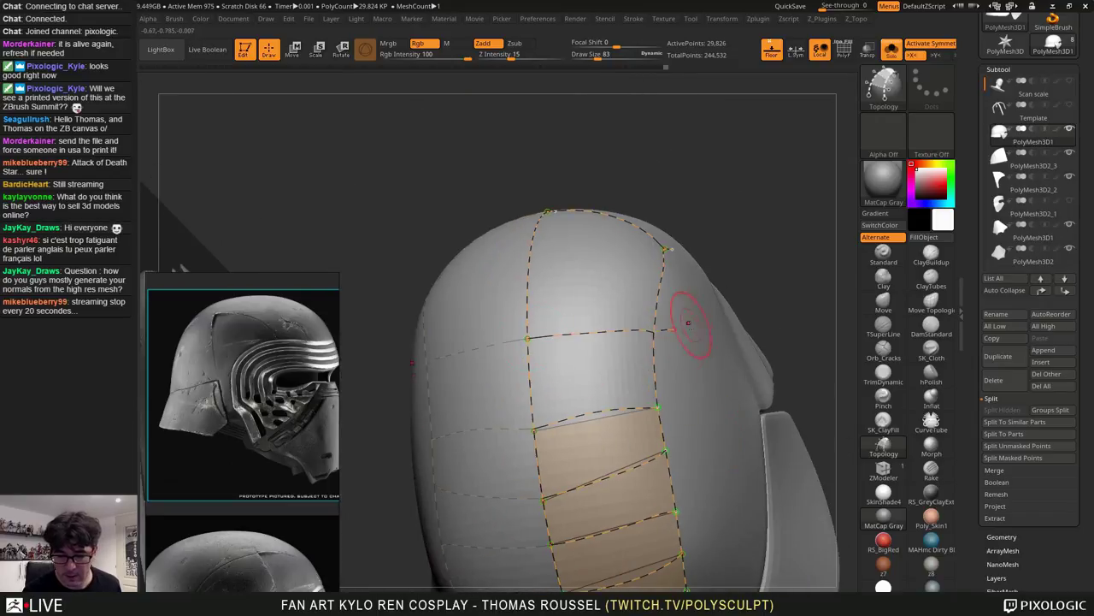
pyautogui.moveTo(529, 379); pyautogui.dragTo(704, 368)
pyautogui.moveTo(727, 342); pyautogui.dragTo(715, 376, button='right')
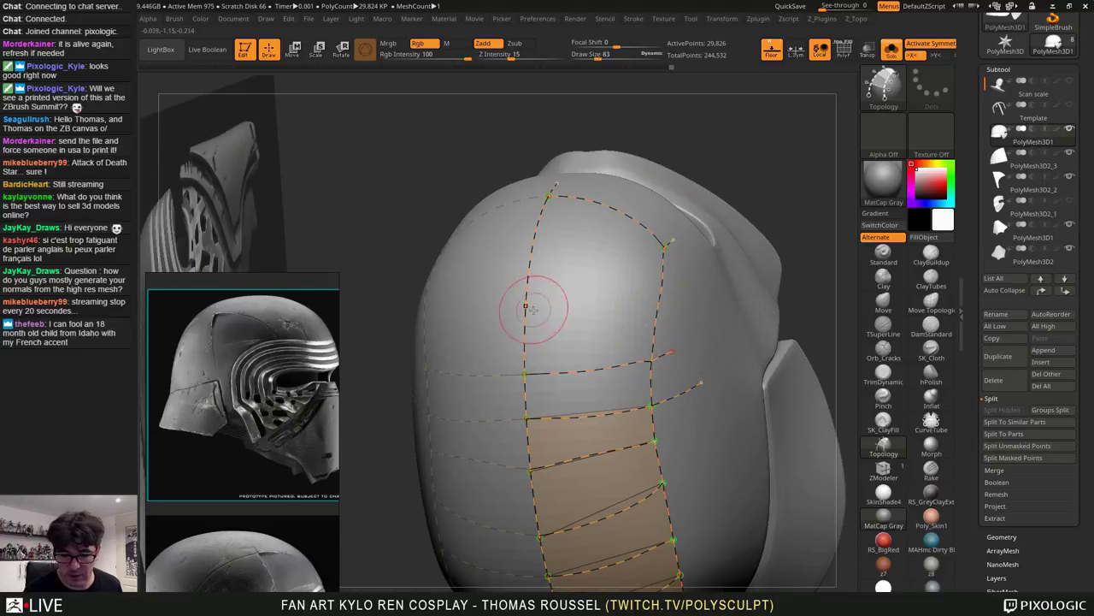
pyautogui.moveTo(527, 309); pyautogui.dragTo(691, 316)
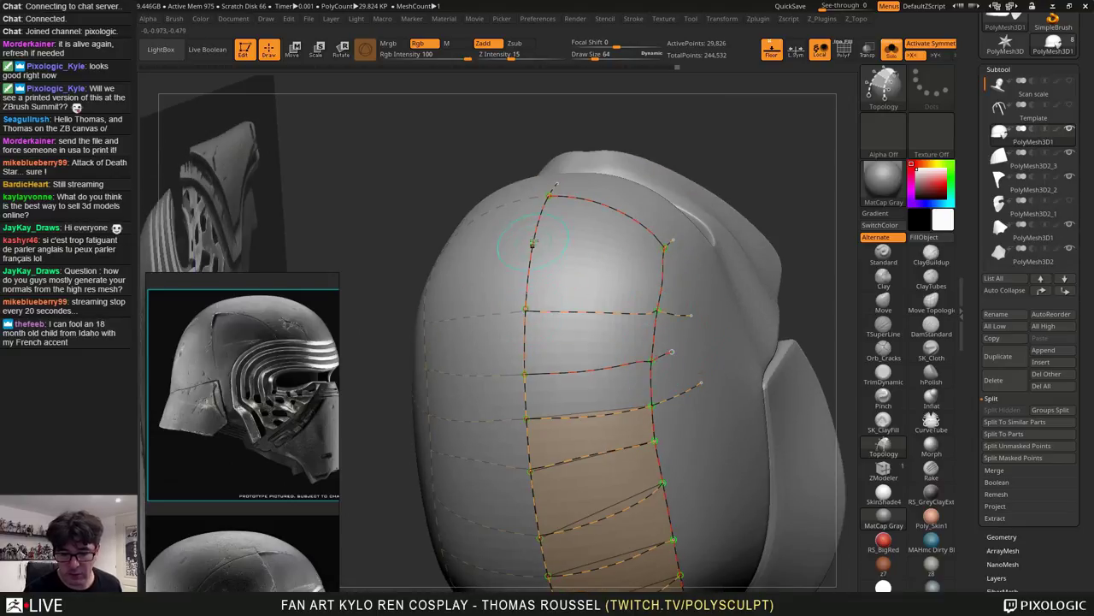
pyautogui.moveTo(586, 244); pyautogui.dragTo(585, 272, button='right')
pyautogui.moveTo(529, 268); pyautogui.dragTo(693, 280)
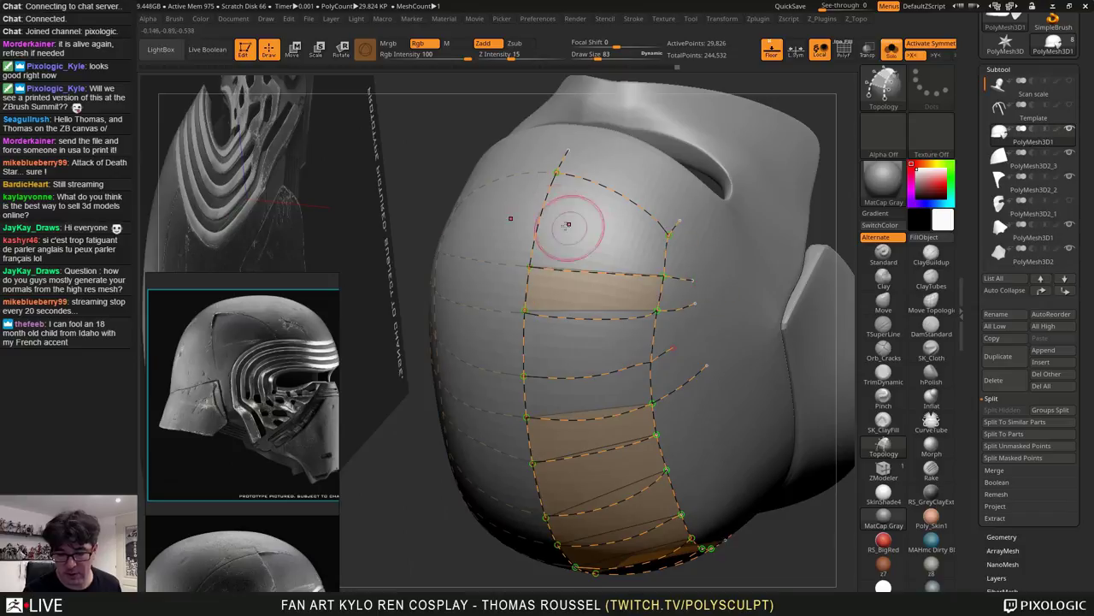
pyautogui.moveTo(540, 216); pyautogui.dragTo(704, 259)
# Draw a lengthwise curve beside the centre line through all cross curves, from the front boundary to the back rim
pyautogui.moveTo(713, 332)
pyautogui.keyDown('alt'); pyautogui.mouseDown(button='right')
pyautogui.moveTo(694, 356)
pyautogui.moveTo(706, 342)
pyautogui.moveTo(655, 323)
pyautogui.mouseUp(button='right'); pyautogui.keyUp('alt')
pyautogui.moveTo(599, 180); pyautogui.dragTo(595, 241)
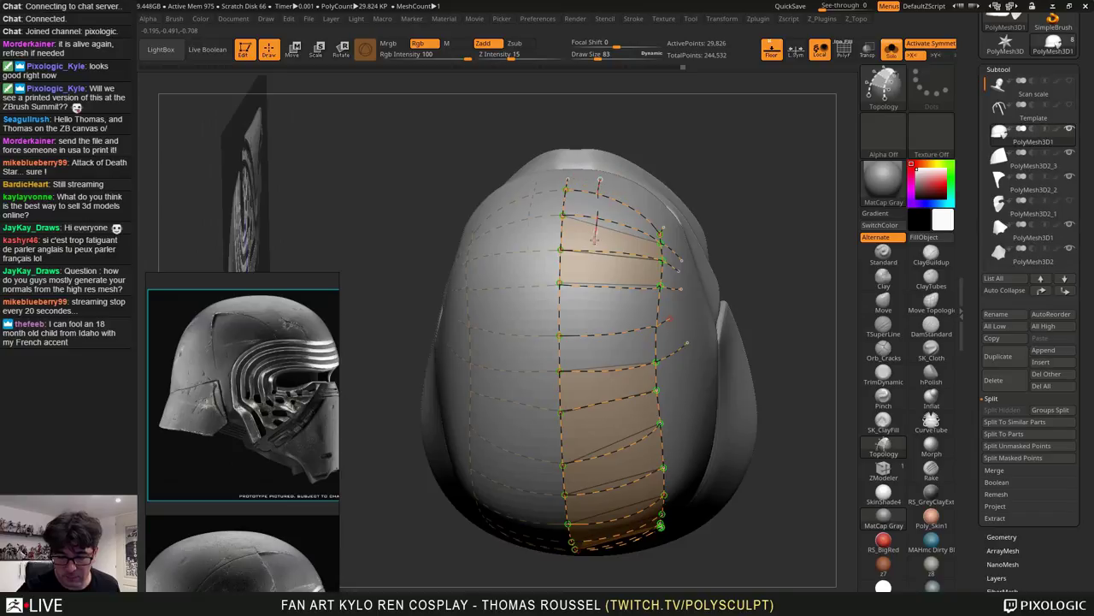
pyautogui.moveTo(596, 480); pyautogui.dragTo(596, 491)
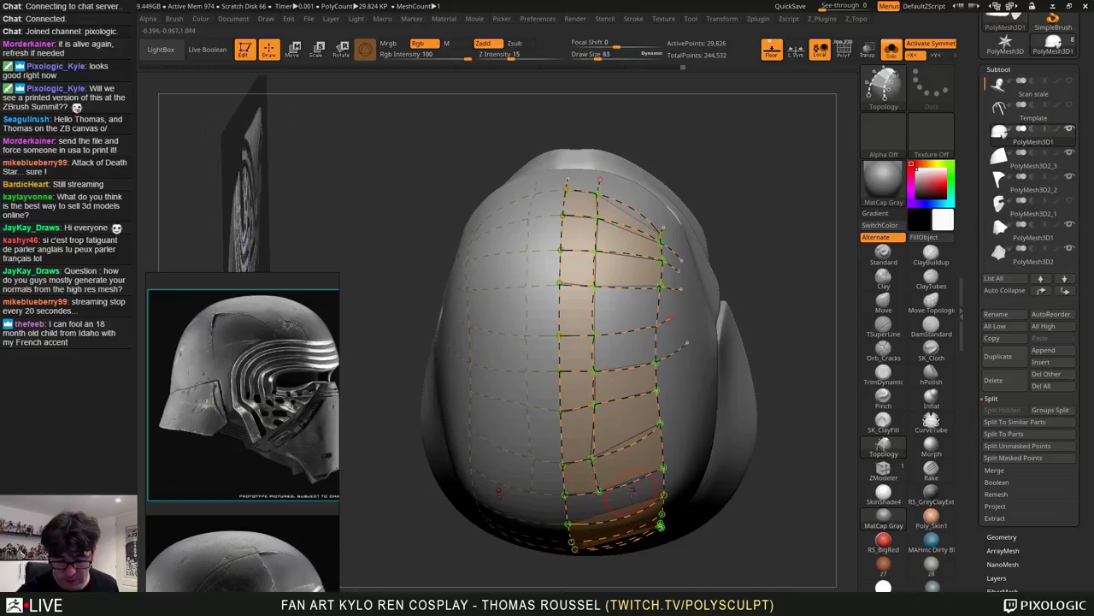
pyautogui.moveTo(597, 479); pyautogui.dragTo(577, 275, button='right')
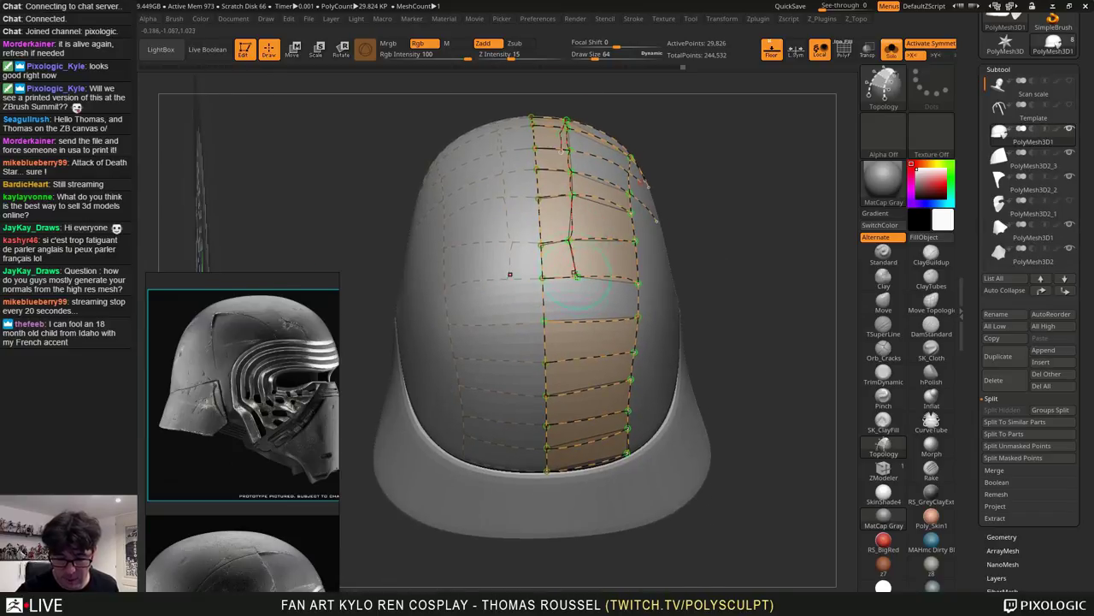
pyautogui.moveTo(577, 373); pyautogui.dragTo(579, 479)
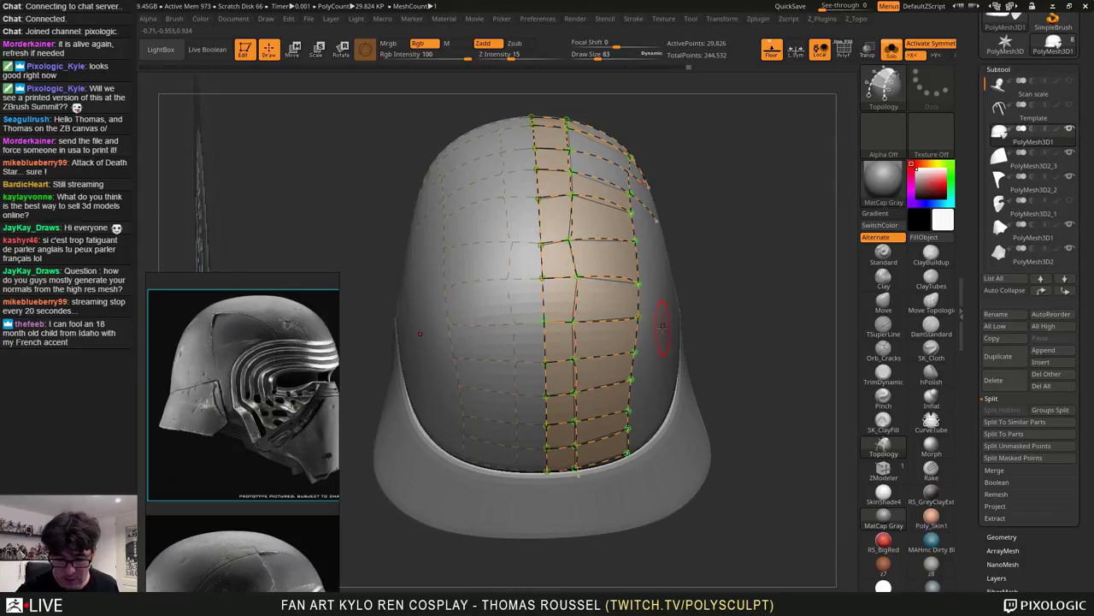
# Draw a second lengthwise curve between the first one and the side line, closing the gaps in the quad strip
pyautogui.moveTo(659, 344); pyautogui.dragTo(594, 317, button='right')
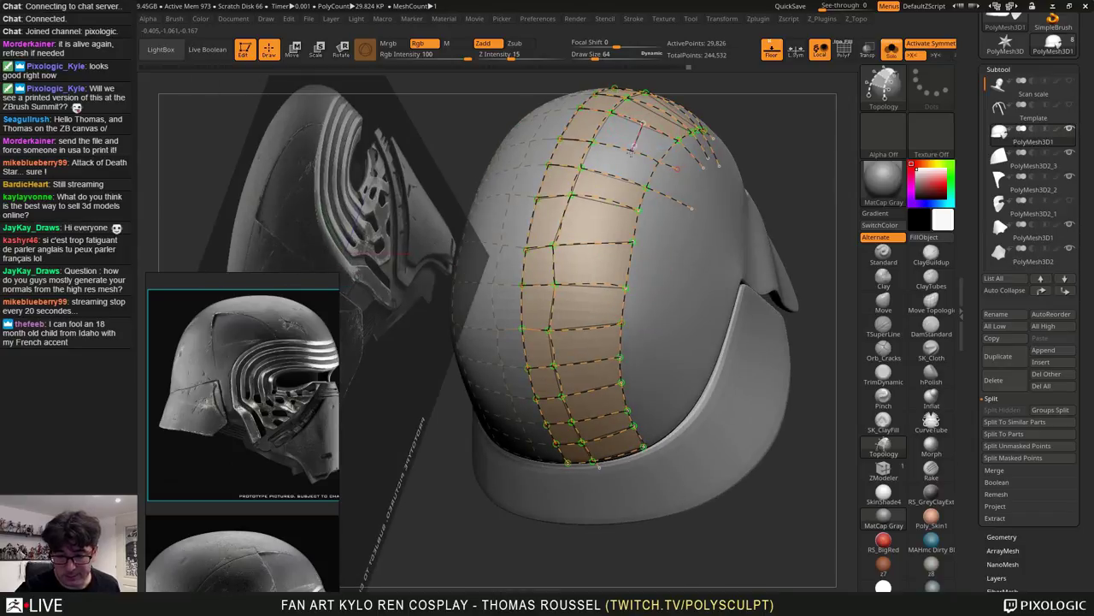
pyautogui.moveTo(605, 442); pyautogui.dragTo(614, 472)
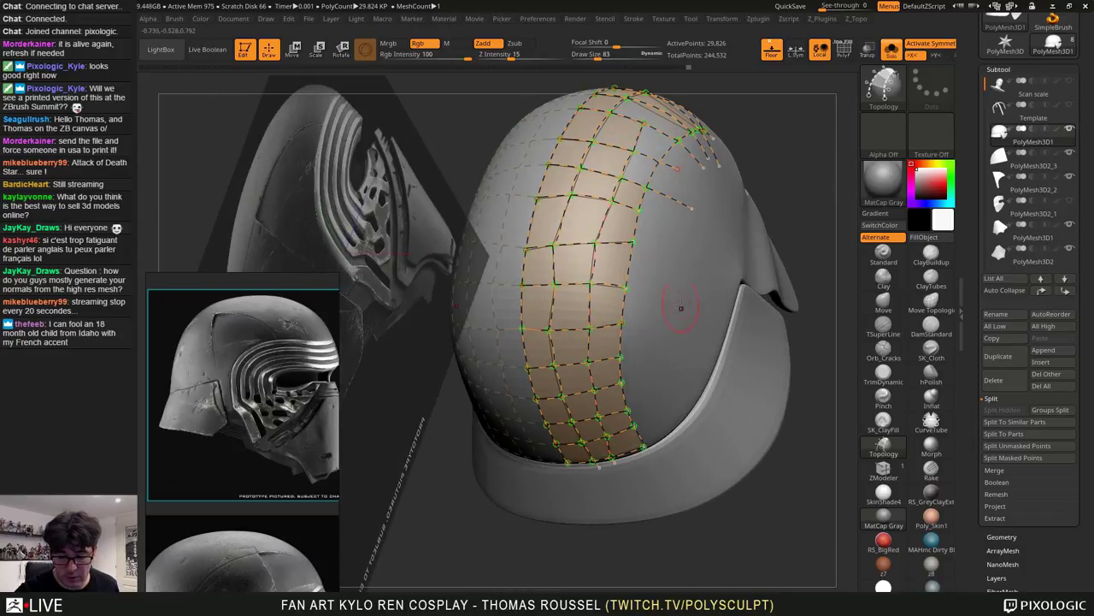
pyautogui.moveTo(683, 308)
pyautogui.mouseDown(button='right')
pyautogui.moveTo(656, 376)
pyautogui.moveTo(667, 368)
pyautogui.moveTo(659, 345)
pyautogui.moveTo(600, 339)
pyautogui.mouseUp(button='right')
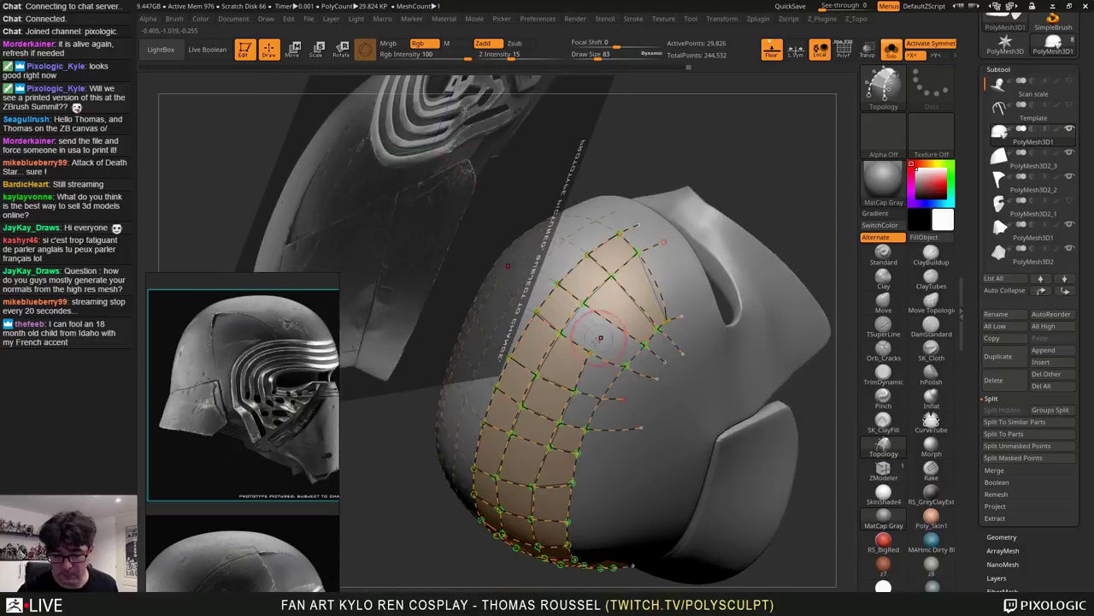
pyautogui.moveTo(653, 427); pyautogui.dragTo(676, 317, button='right')
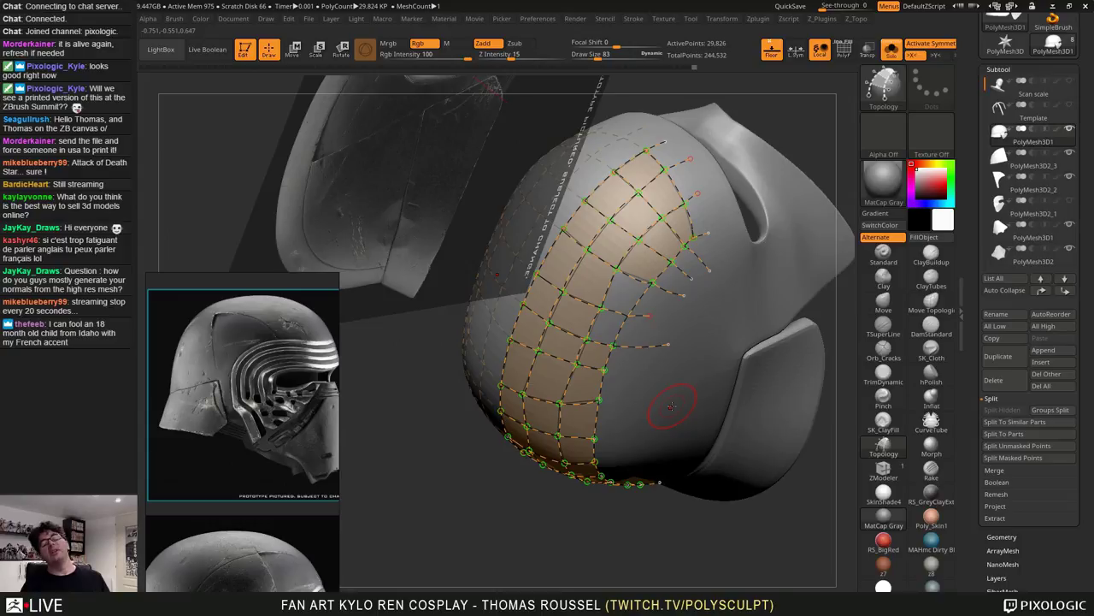
# Trim the overhanging curve ends along the side edge of the strip near the top and front
pyautogui.keyDown('ctrl'); pyautogui.moveTo(674, 402); pyautogui.dragTo(660, 231, button='right'); pyautogui.keyUp('ctrl')
pyautogui.moveTo(647, 384)
pyautogui.mouseDown(button='right')
pyautogui.moveTo(660, 310)
pyautogui.moveTo(644, 392)
pyautogui.moveTo(557, 453)
pyautogui.mouseUp(button='right')
pyautogui.keyDown('alt'); pyautogui.moveTo(697, 239); pyautogui.dragTo(773, 250); pyautogui.keyUp('alt')
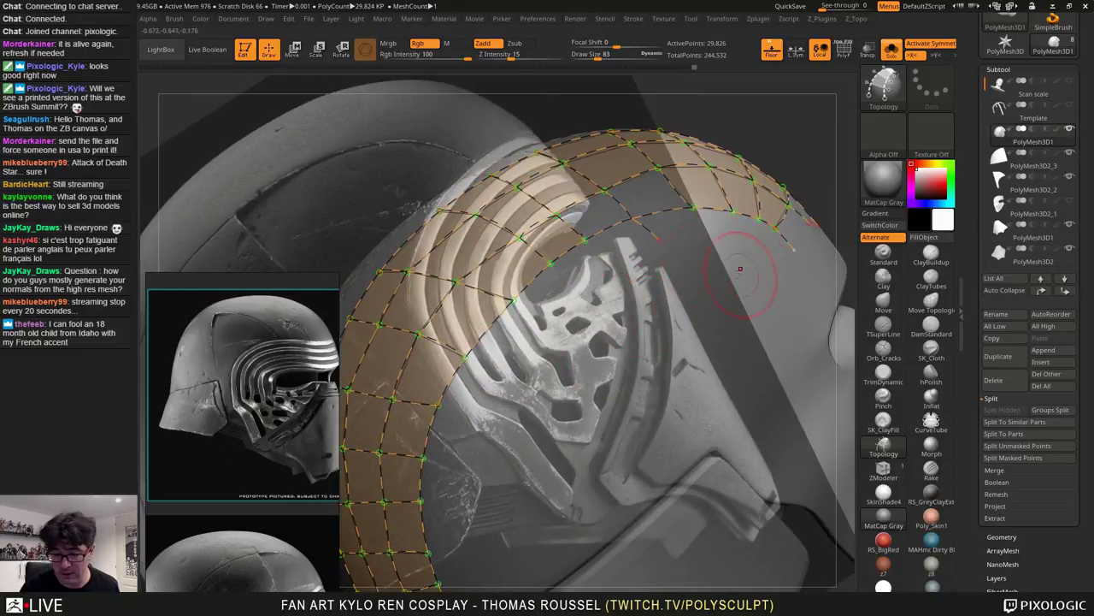
pyautogui.moveTo(657, 279)
pyautogui.keyDown('alt'); pyautogui.mouseDown(button='right')
pyautogui.moveTo(675, 313)
pyautogui.moveTo(676, 289)
pyautogui.moveTo(706, 247)
pyautogui.mouseUp(button='right'); pyautogui.keyUp('alt')
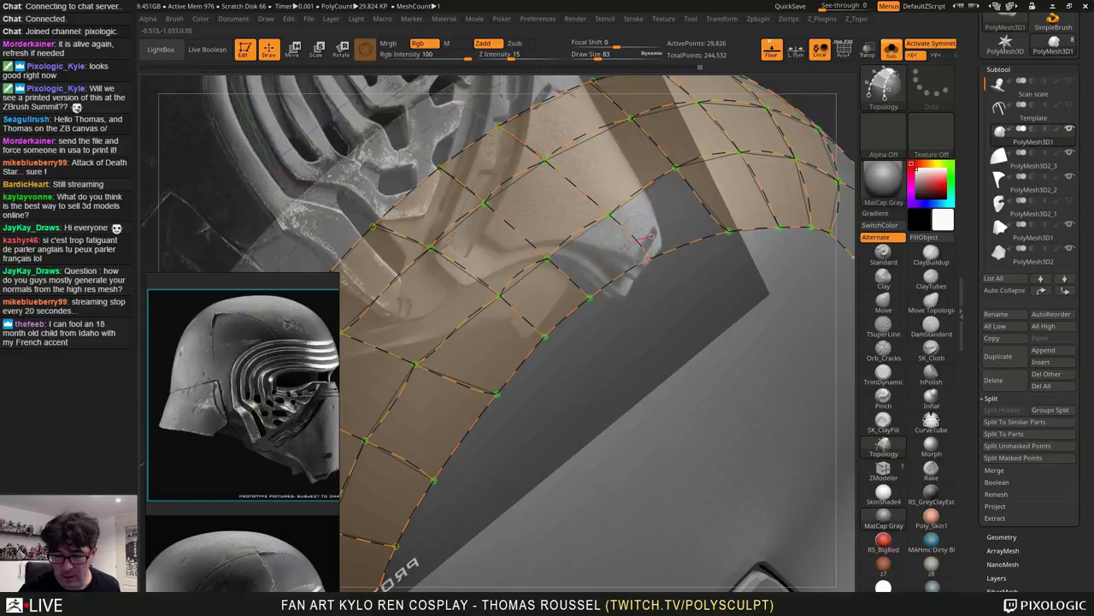
# Replace the uneven stretch of the side line with a smooth curve and reconnect the cross curves to it
pyautogui.moveTo(701, 298)
pyautogui.mouseDown(button='right')
pyautogui.moveTo(724, 295)
pyautogui.moveTo(695, 369)
pyautogui.moveTo(705, 347)
pyautogui.mouseUp(button='right')
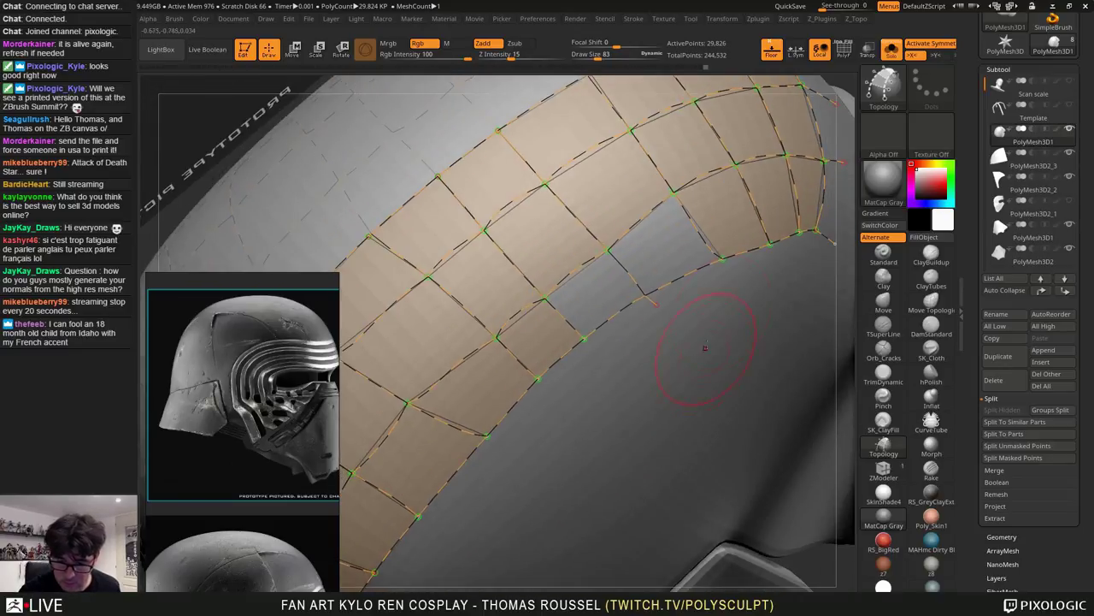
pyautogui.moveTo(622, 283)
pyautogui.keyDown('alt'); pyautogui.mouseDown()
pyautogui.moveTo(614, 288)
pyautogui.moveTo(671, 308)
pyautogui.moveTo(642, 314)
pyautogui.mouseUp(); pyautogui.keyUp('alt')
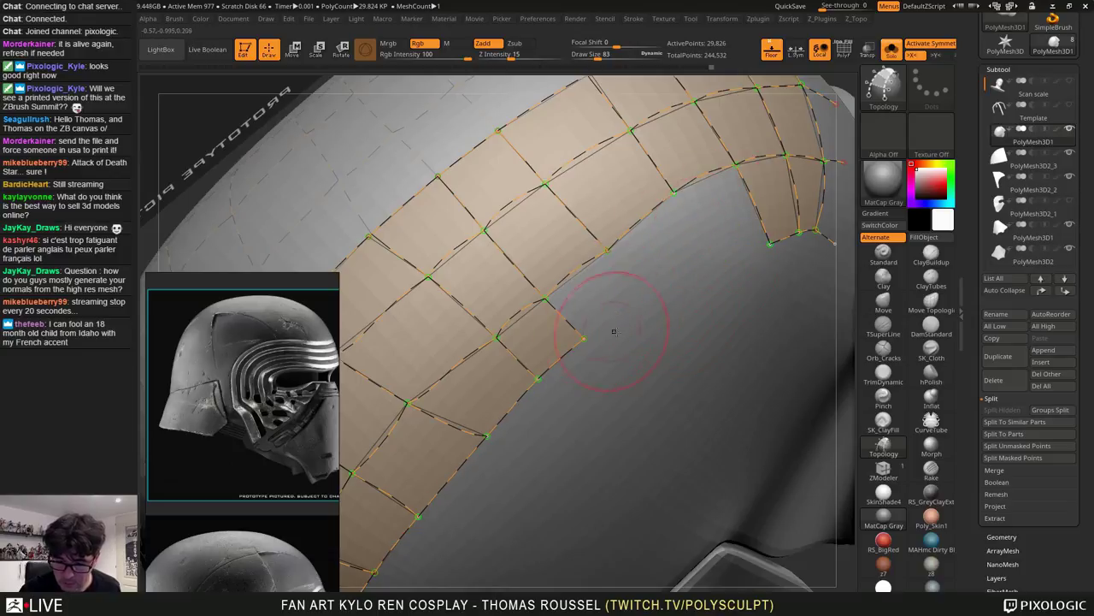
pyautogui.moveTo(585, 339); pyautogui.dragTo(602, 327)
pyautogui.moveTo(740, 251); pyautogui.dragTo(770, 244)
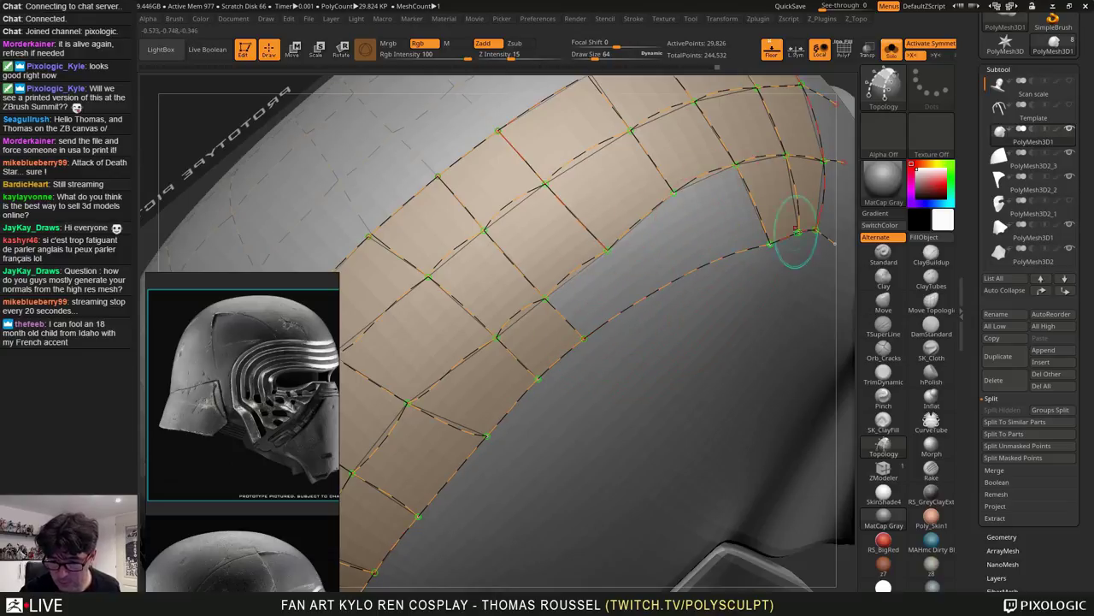
pyautogui.moveTo(674, 192); pyautogui.dragTo(717, 271)
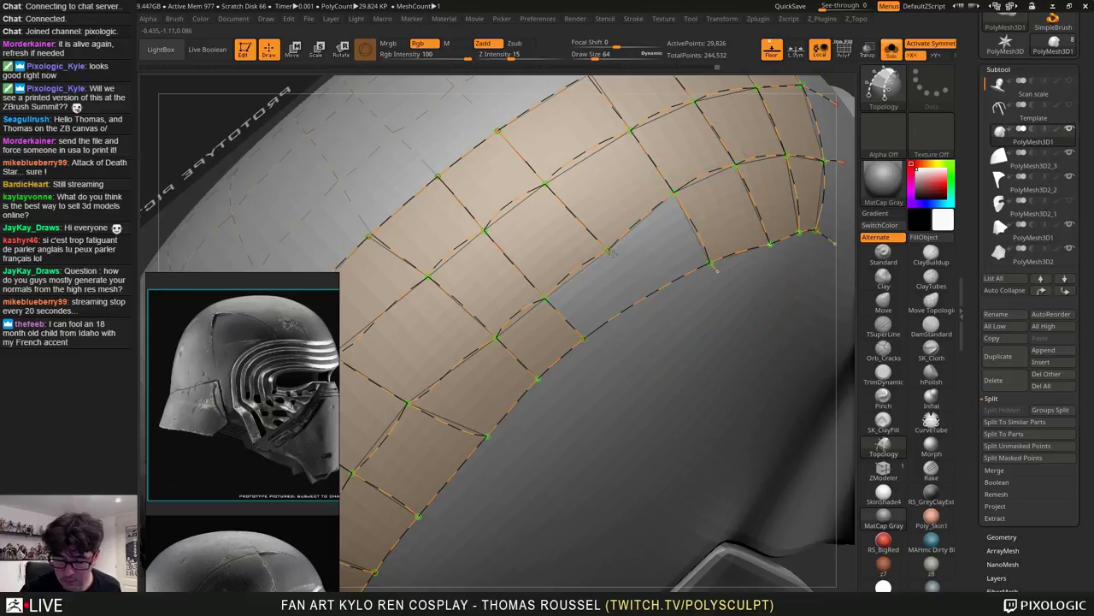
pyautogui.moveTo(609, 250); pyautogui.dragTo(655, 314)
# Trim the remaining curve ends sticking out along the strip's side edge
pyautogui.moveTo(696, 359)
pyautogui.keyDown('ctrl'); pyautogui.mouseDown(button='right')
pyautogui.moveTo(696, 320)
pyautogui.moveTo(673, 382)
pyautogui.moveTo(672, 370)
pyautogui.mouseUp(button='right'); pyautogui.keyUp('ctrl')
pyautogui.moveTo(668, 414)
pyautogui.keyDown('ctrl'); pyautogui.mouseDown(button='right')
pyautogui.moveTo(633, 418)
pyautogui.moveTo(720, 372)
pyautogui.mouseUp(button='right'); pyautogui.keyUp('ctrl')
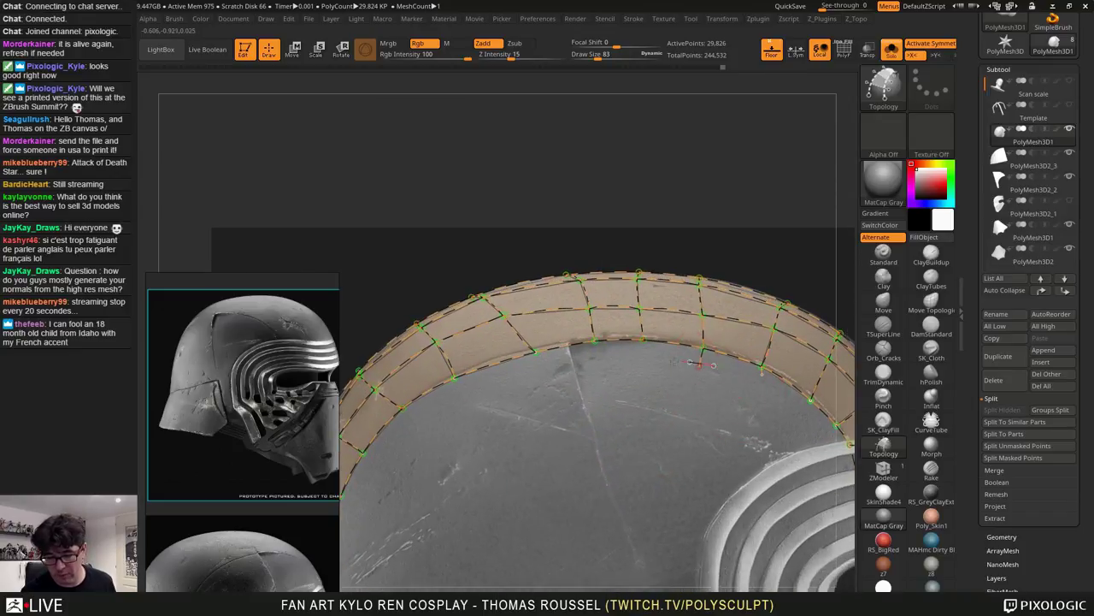
pyautogui.moveTo(686, 443)
pyautogui.keyDown('ctrl'); pyautogui.mouseDown(button='right')
pyautogui.moveTo(652, 430)
pyautogui.moveTo(657, 377)
pyautogui.mouseUp(button='right'); pyautogui.keyUp('ctrl')
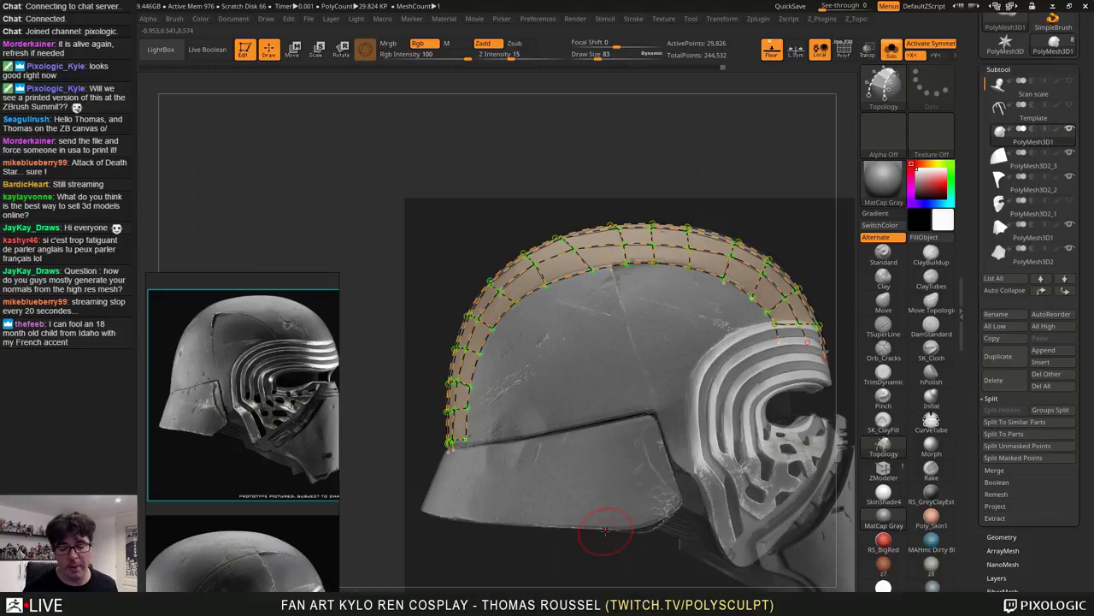
# Set the brush Draw Size to 1 and generate the strip's geometry from the drawn topology curves
pyautogui.moveTo(683, 304)
pyautogui.keyDown('alt'); pyautogui.mouseDown(button='right')
pyautogui.moveTo(671, 281)
pyautogui.moveTo(684, 304)
pyautogui.mouseUp(button='right'); pyautogui.keyUp('alt')
pyautogui.keyDown('ctrl'); pyautogui.moveTo(683, 303); pyautogui.dragTo(629, 365, button='right'); pyautogui.keyUp('ctrl')
pyautogui.keyDown('alt'); pyautogui.moveTo(630, 364); pyautogui.dragTo(598, 321, button='right'); pyautogui.keyUp('alt')
pyautogui.moveTo(598, 322); pyautogui.dragTo(593, 367, button='right')
pyautogui.moveTo(585, 56); pyautogui.dragTo(549, 54)
pyautogui.click(544, 320)
pyautogui.keyDown('alt'); pyautogui.moveTo(710, 335); pyautogui.dragTo(784, 298, button='right'); pyautogui.keyUp('alt')
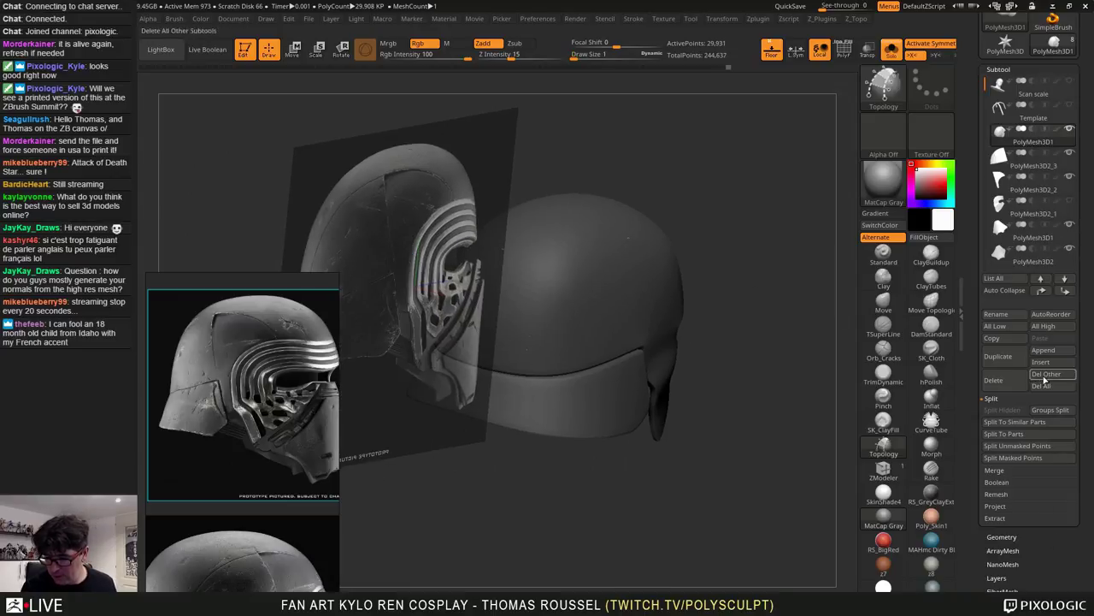
# Split the generated crest strip from the dome into its own subtool and make that strip the active one
pyautogui.click(1016, 434)
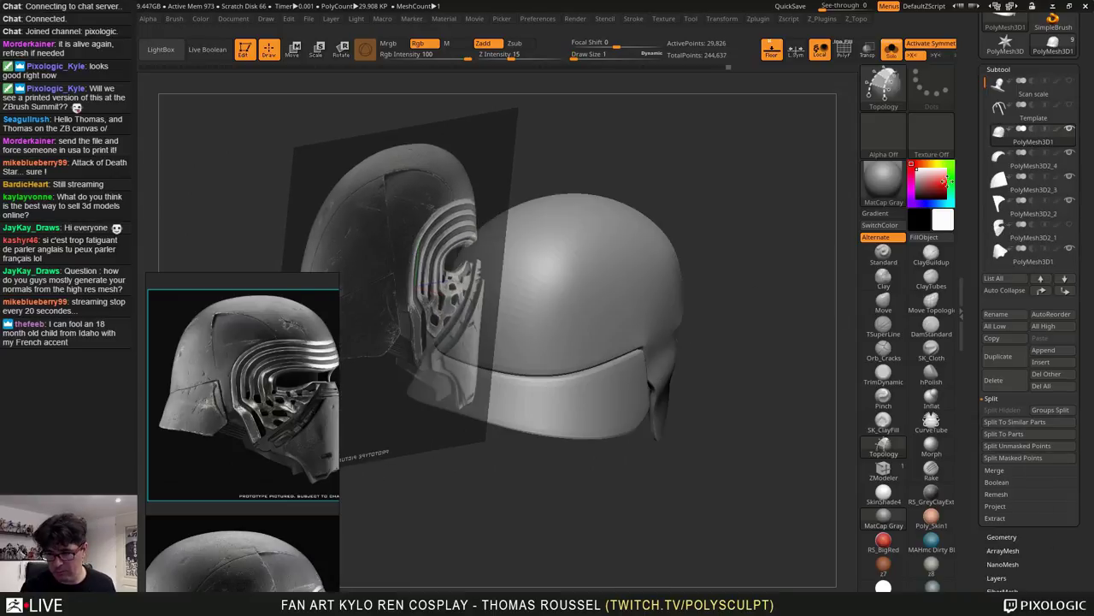
pyautogui.click(1031, 159)
pyautogui.keyDown('shift'); pyautogui.moveTo(750, 288); pyautogui.dragTo(662, 283); pyautogui.keyUp('shift')
pyautogui.keyDown('ctrl'); pyautogui.moveTo(674, 224); pyautogui.dragTo(672, 325, button='right'); pyautogui.keyUp('ctrl')
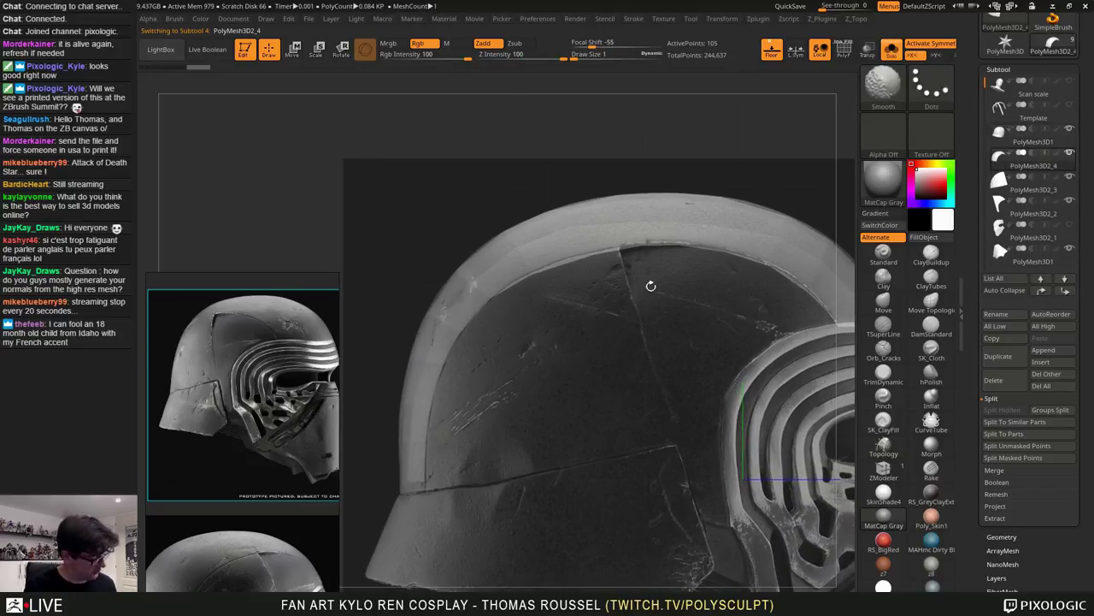
# Show the strip's wireframe and fit its lower front edge to the reference using the Move brush at Draw Size 55
pyautogui.hotkey('shift', 'f')
pyautogui.click(889, 301)
pyautogui.press('s')
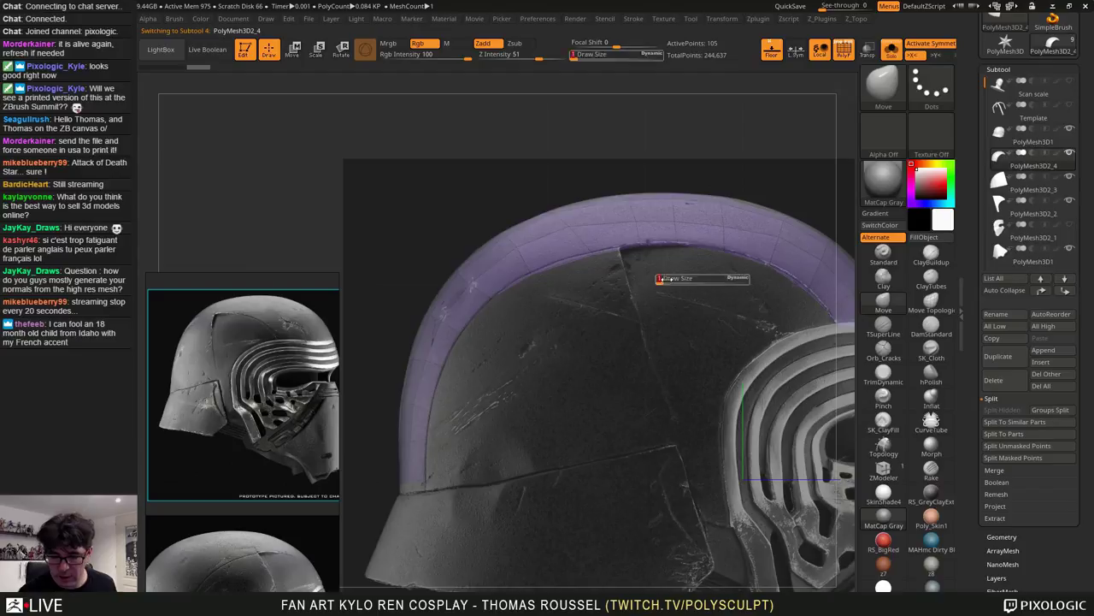
pyautogui.click(678, 280)
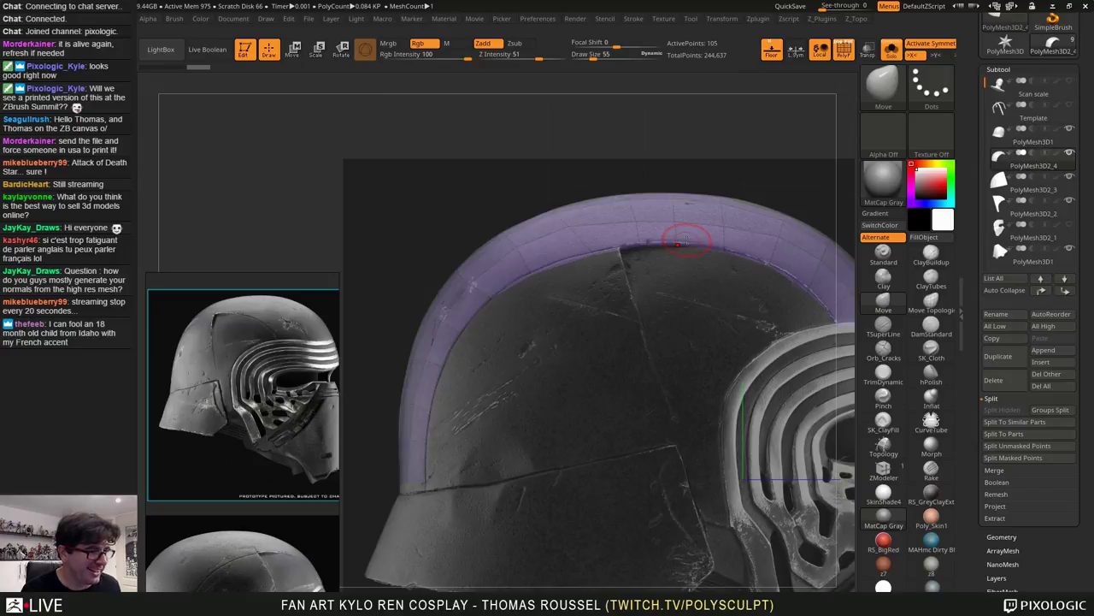
pyautogui.moveTo(614, 228)
pyautogui.keyDown('alt'); pyautogui.mouseDown(button='right')
pyautogui.moveTo(625, 232)
pyautogui.moveTo(593, 229)
pyautogui.mouseUp(button='right'); pyautogui.keyUp('alt')
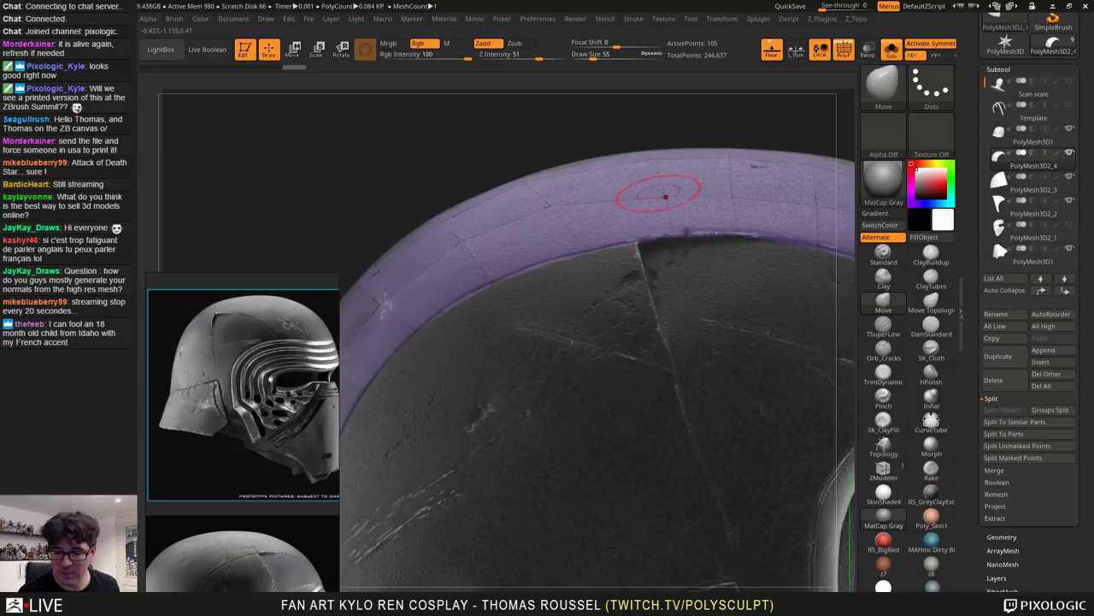
pyautogui.keyDown('alt'); pyautogui.moveTo(743, 196); pyautogui.dragTo(564, 225, button='right'); pyautogui.keyUp('alt')
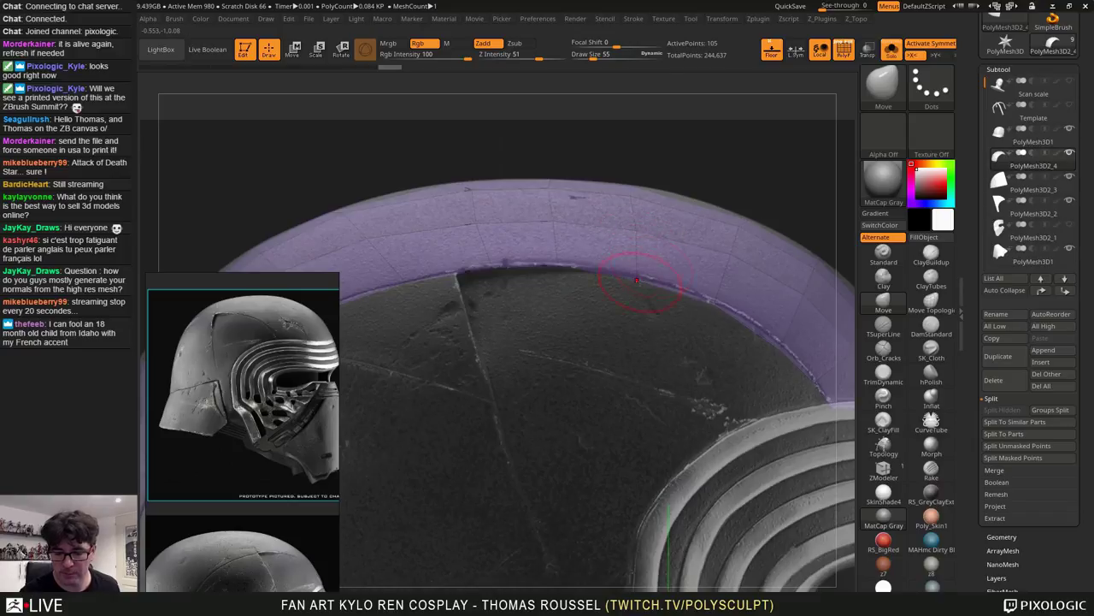
pyautogui.moveTo(640, 260); pyautogui.dragTo(648, 272)
pyautogui.moveTo(716, 287)
pyautogui.mouseDown()
pyautogui.moveTo(713, 300)
pyautogui.moveTo(782, 345)
pyautogui.moveTo(610, 260)
pyautogui.mouseUp()
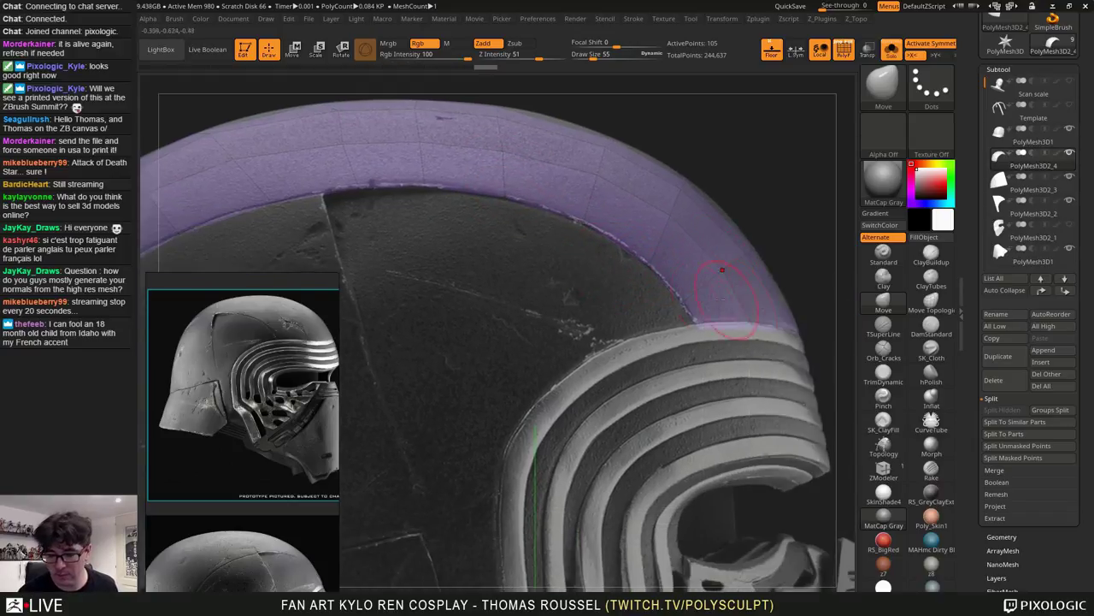
pyautogui.moveTo(698, 329); pyautogui.dragTo(781, 329)
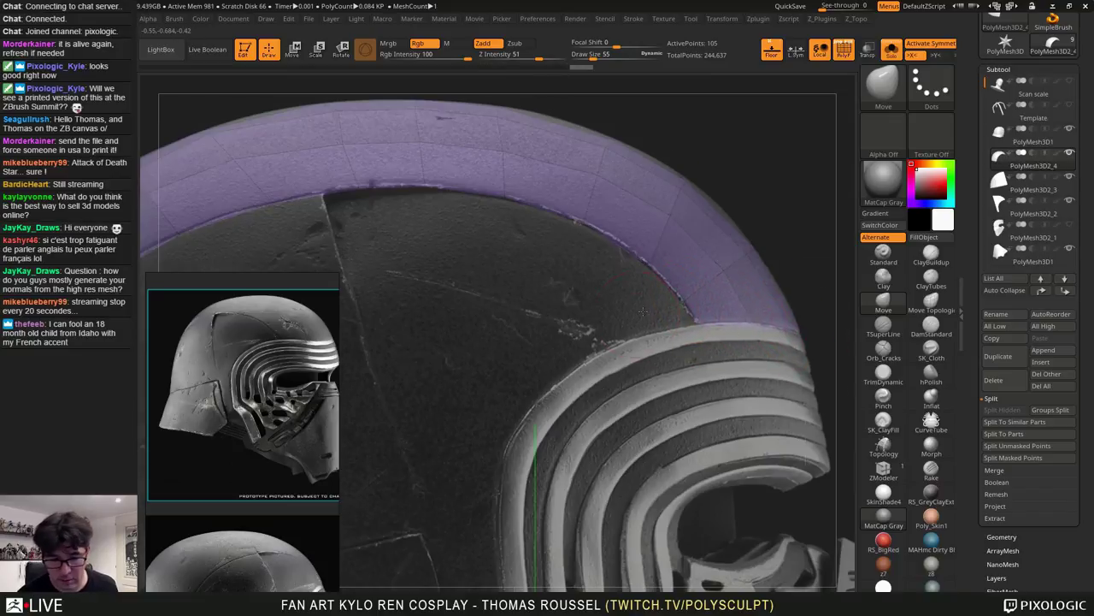
# Adjust the strip's points along the top outline and at its rear lower end to match the side reference
pyautogui.keyDown('alt'); pyautogui.moveTo(379, 266); pyautogui.dragTo(672, 264); pyautogui.keyUp('alt')
pyautogui.moveTo(513, 154)
pyautogui.mouseDown()
pyautogui.moveTo(523, 159)
pyautogui.moveTo(518, 135)
pyautogui.moveTo(542, 122)
pyautogui.mouseUp()
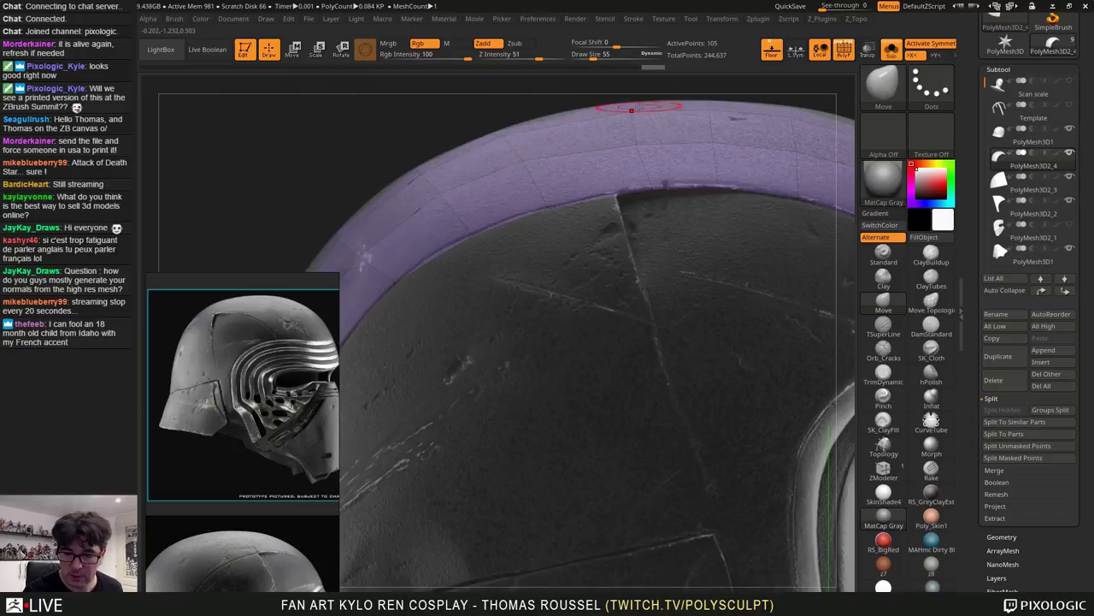
pyautogui.moveTo(638, 107); pyautogui.dragTo(626, 116)
pyautogui.moveTo(527, 223); pyautogui.dragTo(639, 169, button='right')
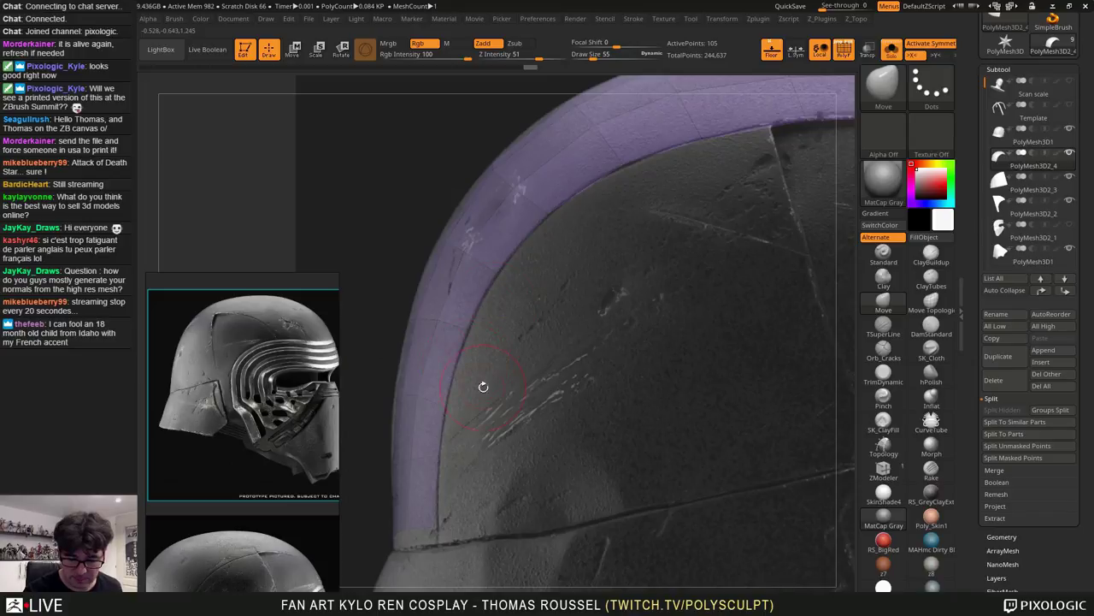
pyautogui.moveTo(483, 386); pyautogui.dragTo(485, 433, button='right')
pyautogui.moveTo(449, 479); pyautogui.dragTo(448, 472)
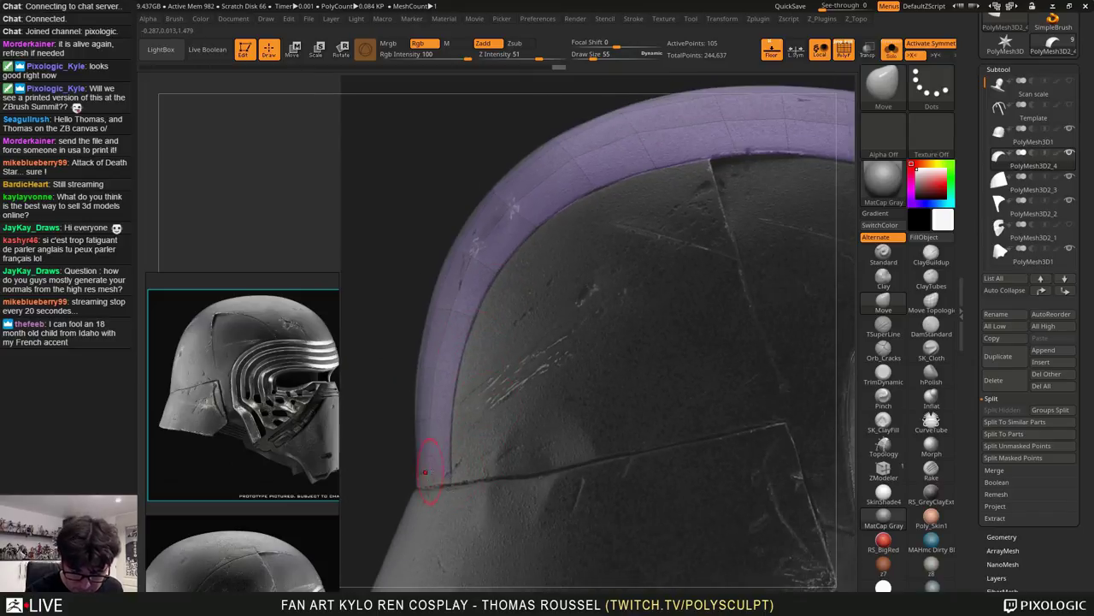
pyautogui.moveTo(461, 479); pyautogui.dragTo(590, 462, button='right')
pyautogui.moveTo(454, 472); pyautogui.dragTo(466, 477)
# Even out the strip's bottom rear edge and the quad spacing up the back with the Move brush
pyautogui.moveTo(547, 462); pyautogui.dragTo(743, 379, button='right')
pyautogui.moveTo(589, 402)
pyautogui.mouseDown()
pyautogui.moveTo(588, 423)
pyautogui.moveTo(547, 411)
pyautogui.moveTo(593, 415)
pyautogui.mouseUp()
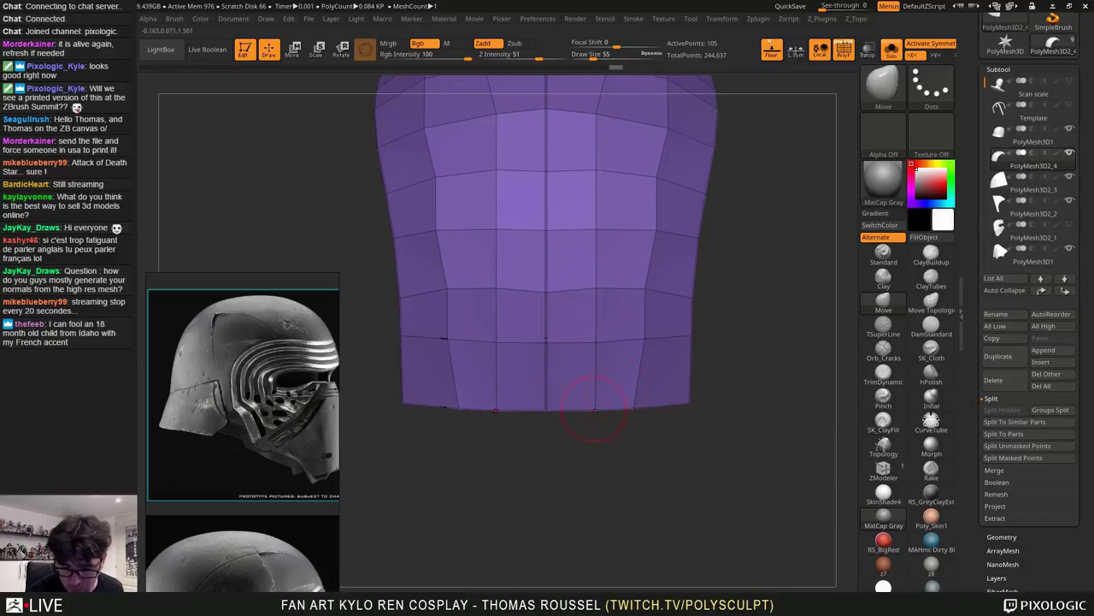
pyautogui.moveTo(616, 438); pyautogui.dragTo(608, 456, button='right')
pyautogui.moveTo(643, 425); pyautogui.dragTo(631, 450, button='right')
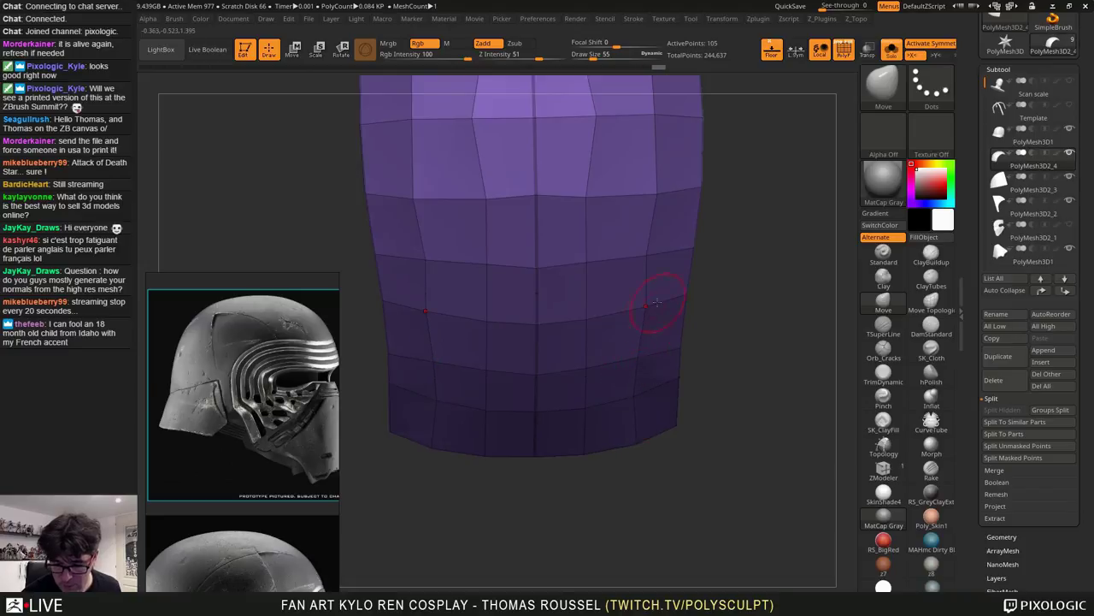
pyautogui.moveTo(641, 310); pyautogui.dragTo(643, 311)
pyautogui.moveTo(648, 311); pyautogui.dragTo(661, 334, button='right')
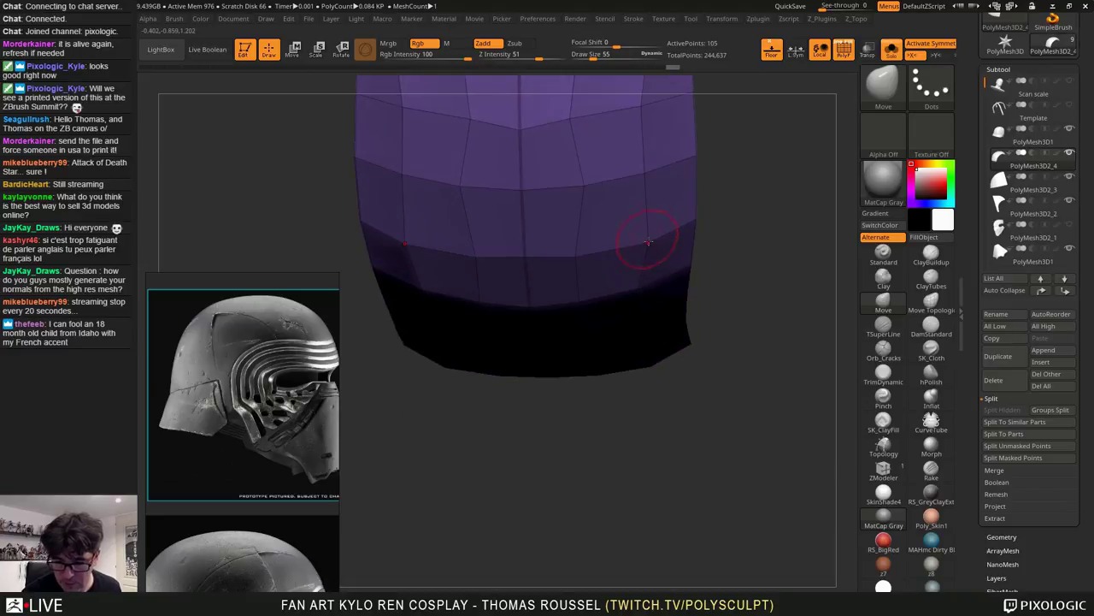
pyautogui.moveTo(637, 176); pyautogui.dragTo(574, 188)
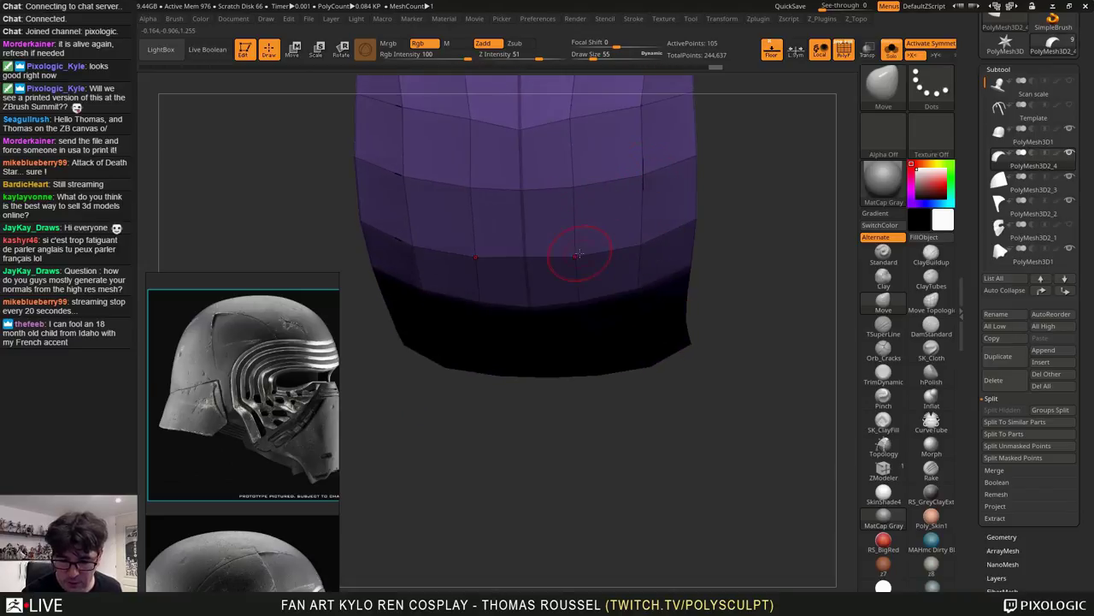
pyautogui.moveTo(575, 256); pyautogui.dragTo(580, 255)
pyautogui.moveTo(600, 242); pyautogui.dragTo(622, 228, button='right')
pyautogui.moveTo(625, 257); pyautogui.dragTo(628, 260)
# Even out the quad rows over the strip's top and front, including a point on the centre line
pyautogui.moveTo(622, 269)
pyautogui.mouseDown(button='right')
pyautogui.moveTo(621, 379)
pyautogui.moveTo(635, 283)
pyautogui.moveTo(631, 92)
pyautogui.moveTo(635, 103)
pyautogui.mouseUp(button='right')
pyautogui.moveTo(620, 326); pyautogui.dragTo(599, 395, button='right')
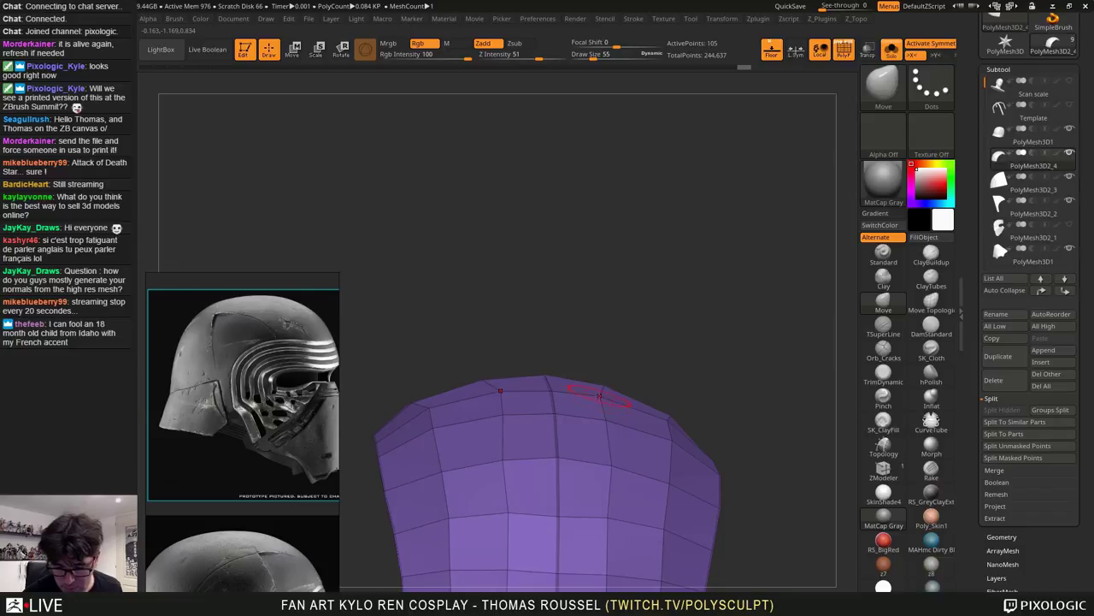
pyautogui.moveTo(606, 420); pyautogui.dragTo(615, 421)
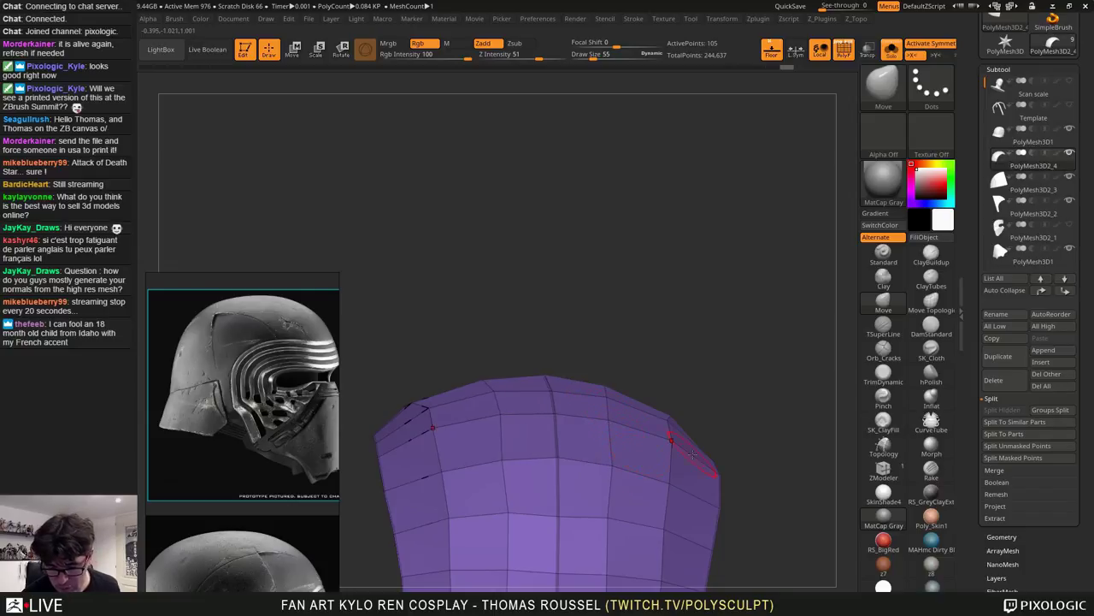
pyautogui.moveTo(672, 436)
pyautogui.mouseDown(button='right')
pyautogui.moveTo(695, 414)
pyautogui.moveTo(723, 435)
pyautogui.moveTo(708, 433)
pyautogui.moveTo(745, 391)
pyautogui.moveTo(726, 359)
pyautogui.moveTo(761, 326)
pyautogui.moveTo(734, 376)
pyautogui.mouseUp(button='right')
pyautogui.moveTo(704, 378); pyautogui.dragTo(725, 340)
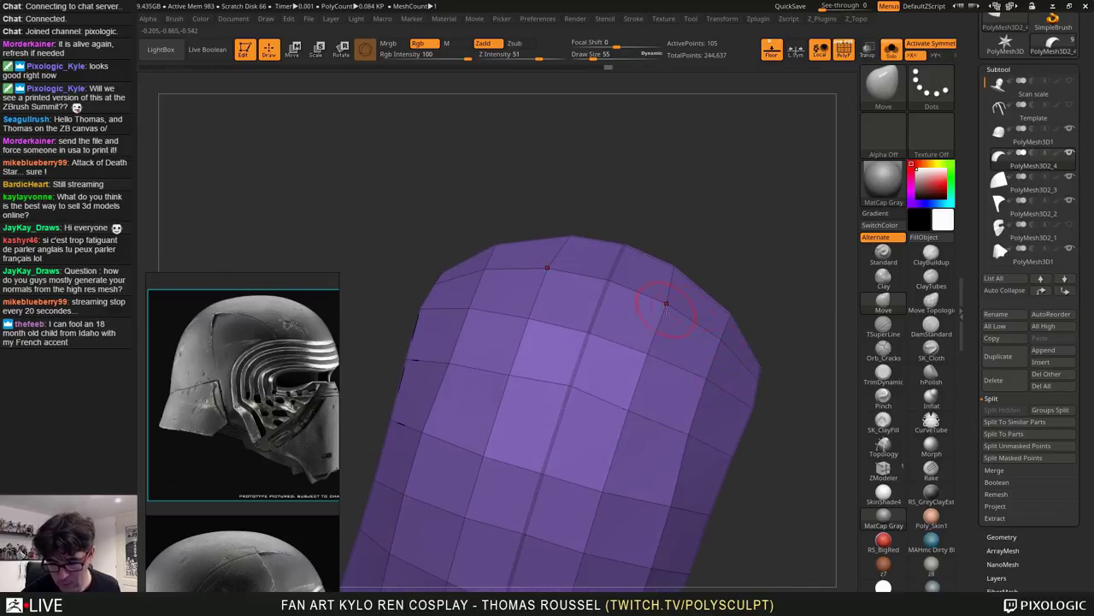
pyautogui.moveTo(667, 306); pyautogui.dragTo(662, 302)
pyautogui.moveTo(676, 316); pyautogui.dragTo(647, 402, button='right')
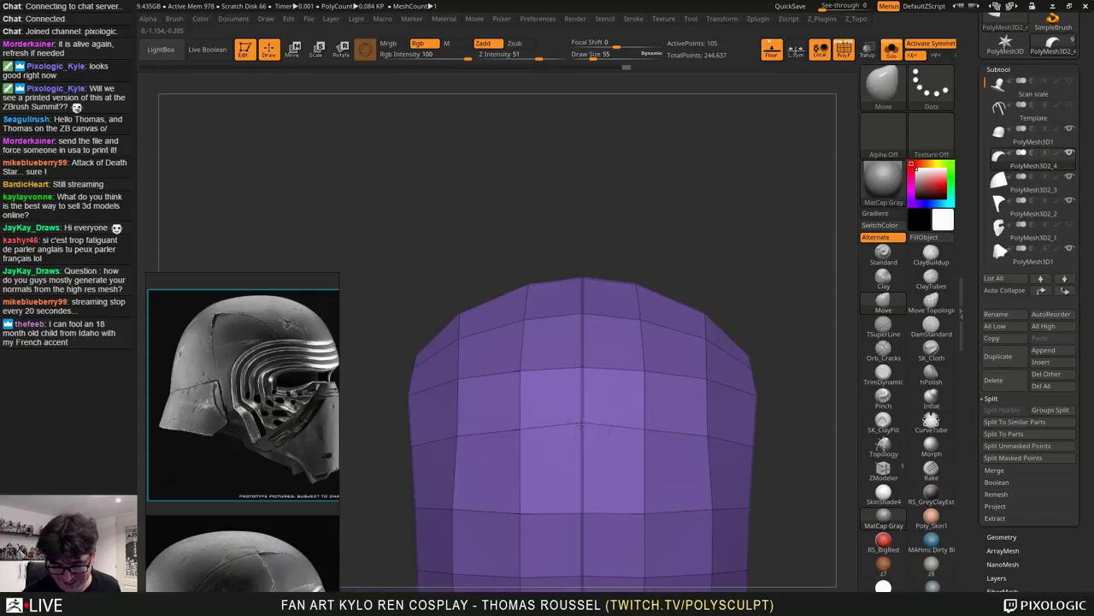
pyautogui.moveTo(581, 424); pyautogui.dragTo(581, 430)
# Turn off Solo mode and hide the dome subtool, leaving the crest strip displayed with the retopologised panels
pyautogui.moveTo(638, 424)
pyautogui.keyDown('ctrl'); pyautogui.mouseDown(button='right')
pyautogui.moveTo(660, 387)
pyautogui.moveTo(650, 254)
pyautogui.mouseUp(button='right'); pyautogui.keyUp('ctrl')
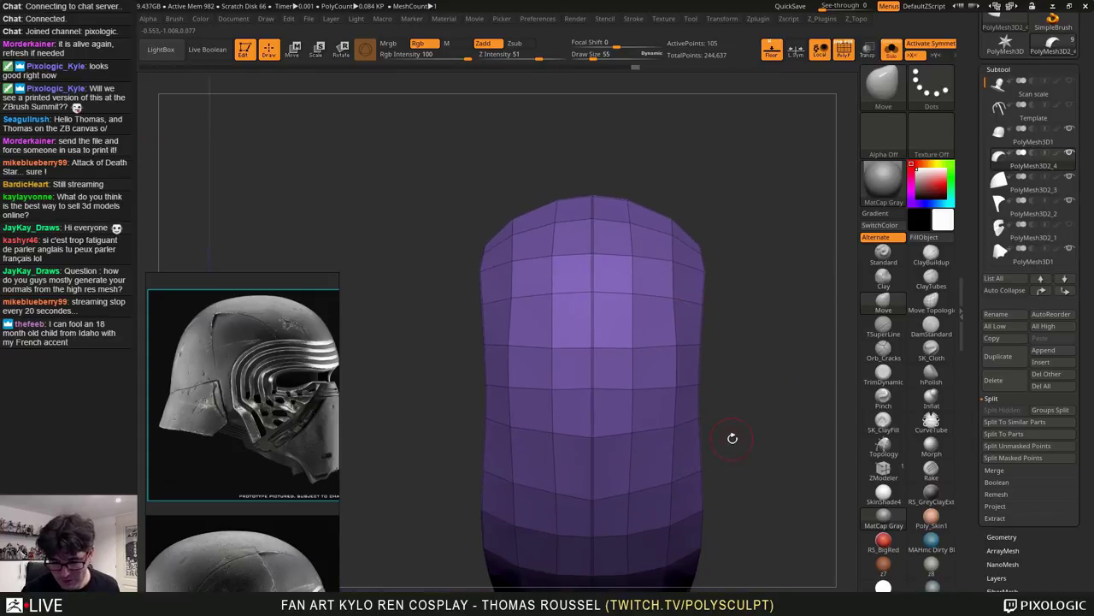
pyautogui.keyDown('alt'); pyautogui.moveTo(732, 438); pyautogui.dragTo(716, 342, button='right'); pyautogui.keyUp('alt')
pyautogui.moveTo(724, 396)
pyautogui.mouseDown(button='right')
pyautogui.moveTo(726, 298)
pyautogui.moveTo(688, 398)
pyautogui.moveTo(690, 357)
pyautogui.moveTo(660, 378)
pyautogui.mouseUp(button='right')
pyautogui.keyDown('alt'); pyautogui.moveTo(660, 378); pyautogui.dragTo(700, 382, button='right'); pyautogui.keyUp('alt')
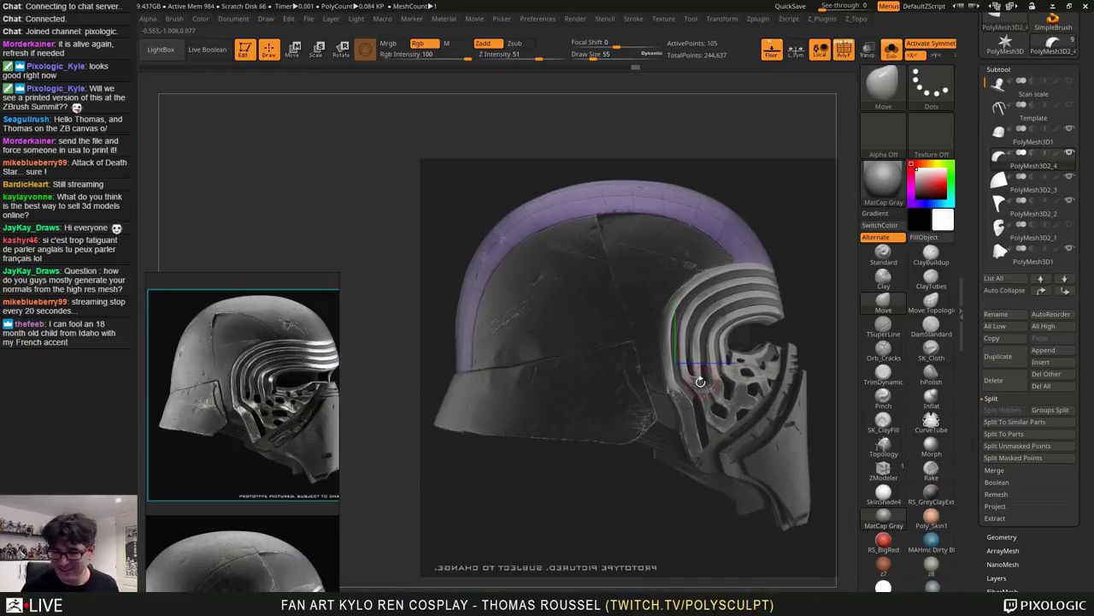
pyautogui.click(894, 52)
pyautogui.click(1070, 130)
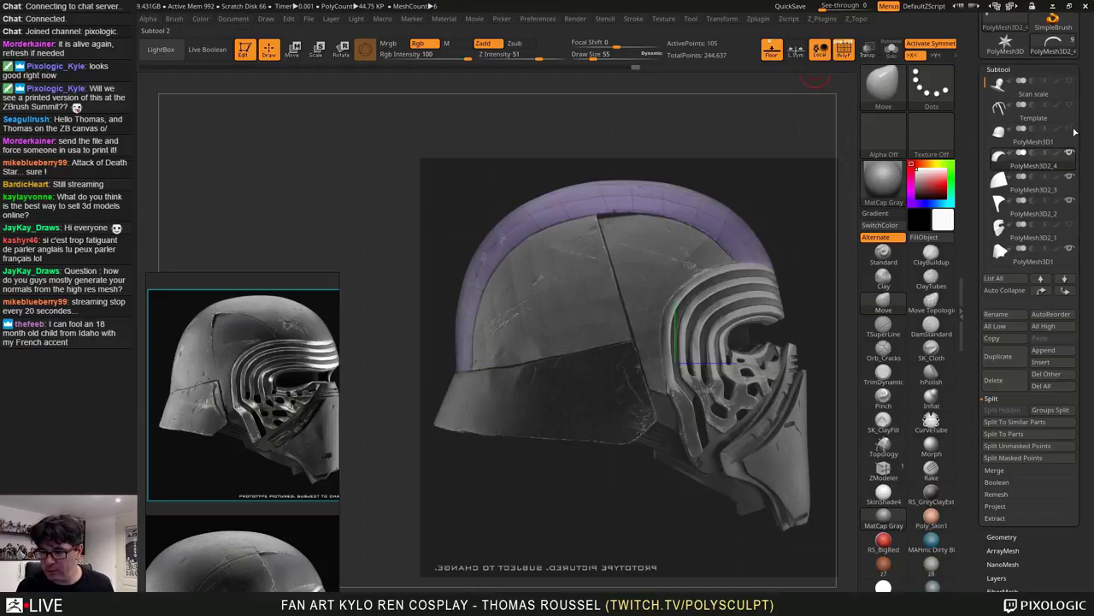
# Turn off the floor grid's Front option so the reference image is not drawn in front of the meshes
pyautogui.keyDown('alt'); pyautogui.moveTo(634, 209); pyautogui.dragTo(637, 163, button='right'); pyautogui.keyUp('alt')
pyautogui.moveTo(637, 162); pyautogui.dragTo(575, 185, button='right')
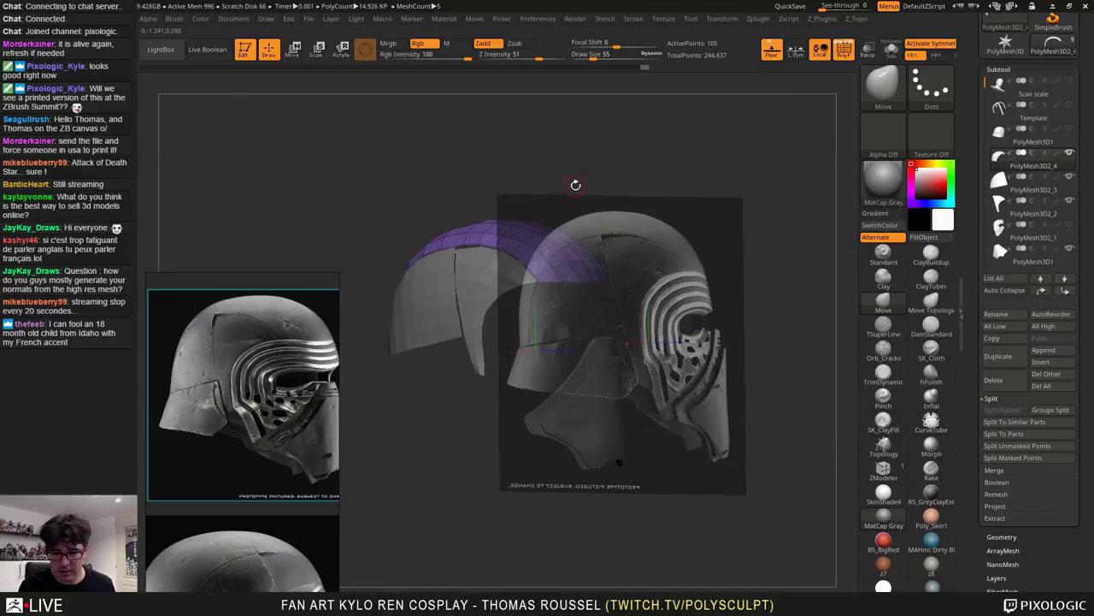
pyautogui.keyDown('alt'); pyautogui.moveTo(467, 158); pyautogui.dragTo(516, 177); pyautogui.keyUp('alt')
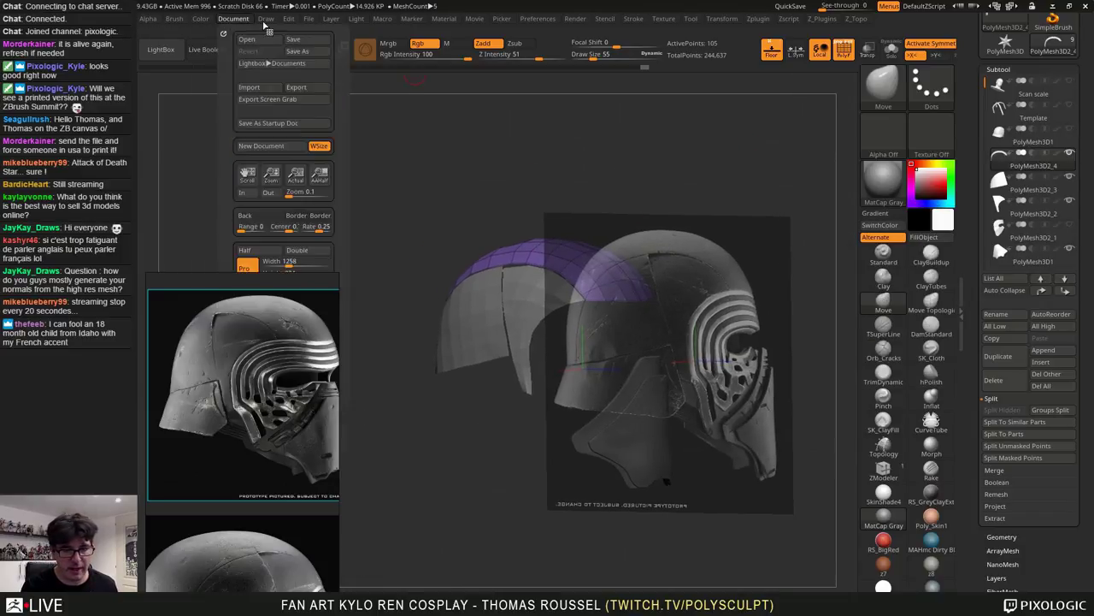
pyautogui.moveTo(265, 26)
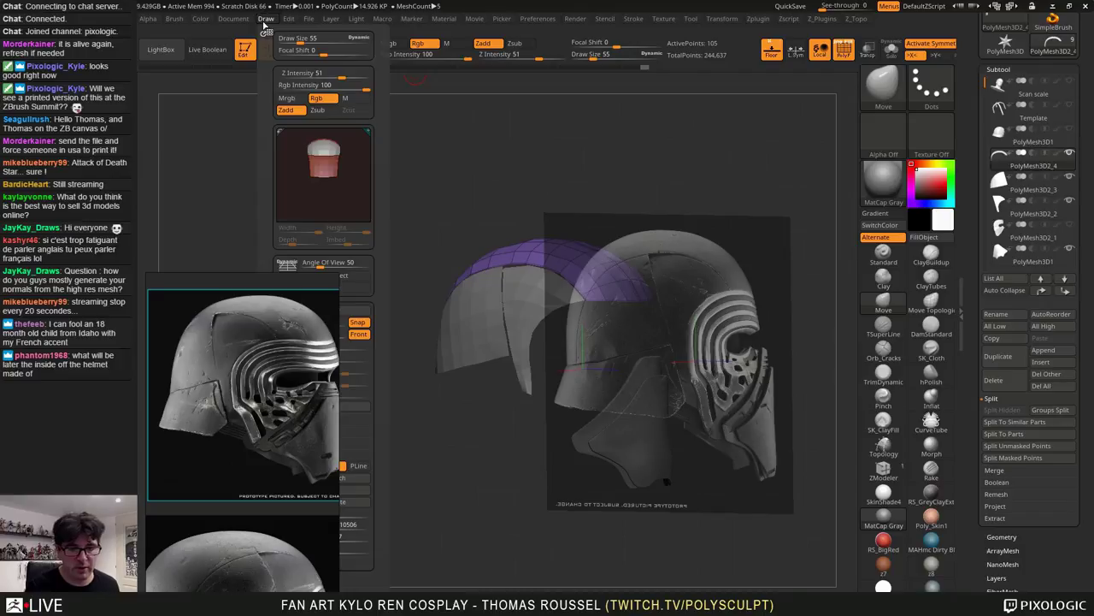
pyautogui.moveTo(228, 21)
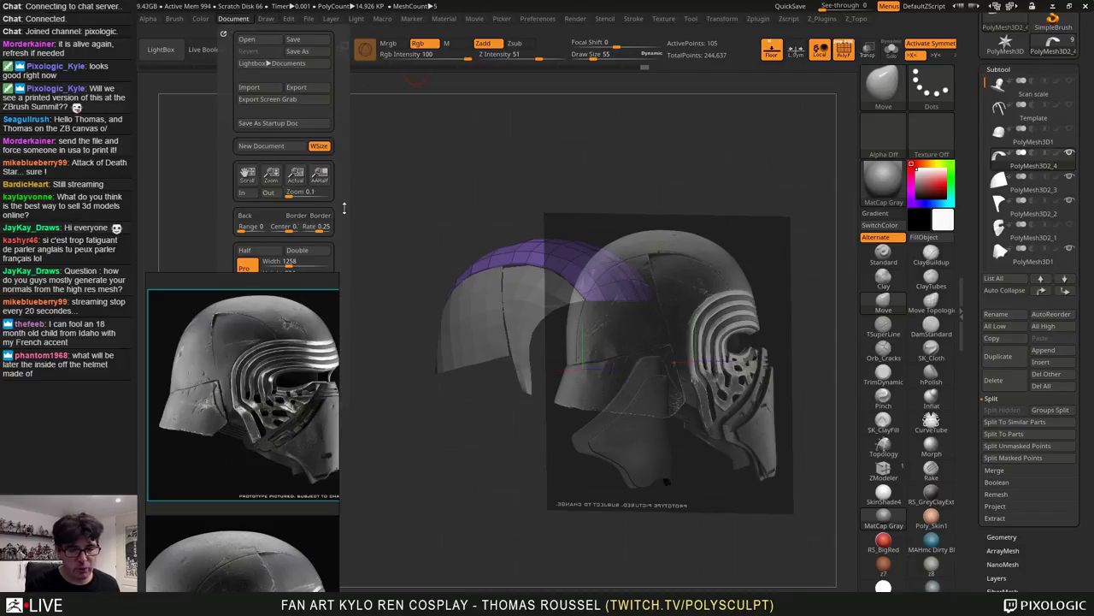
pyautogui.moveTo(338, 211)
pyautogui.mouseDown()
pyautogui.moveTo(343, 115)
pyautogui.moveTo(341, 162)
pyautogui.mouseUp()
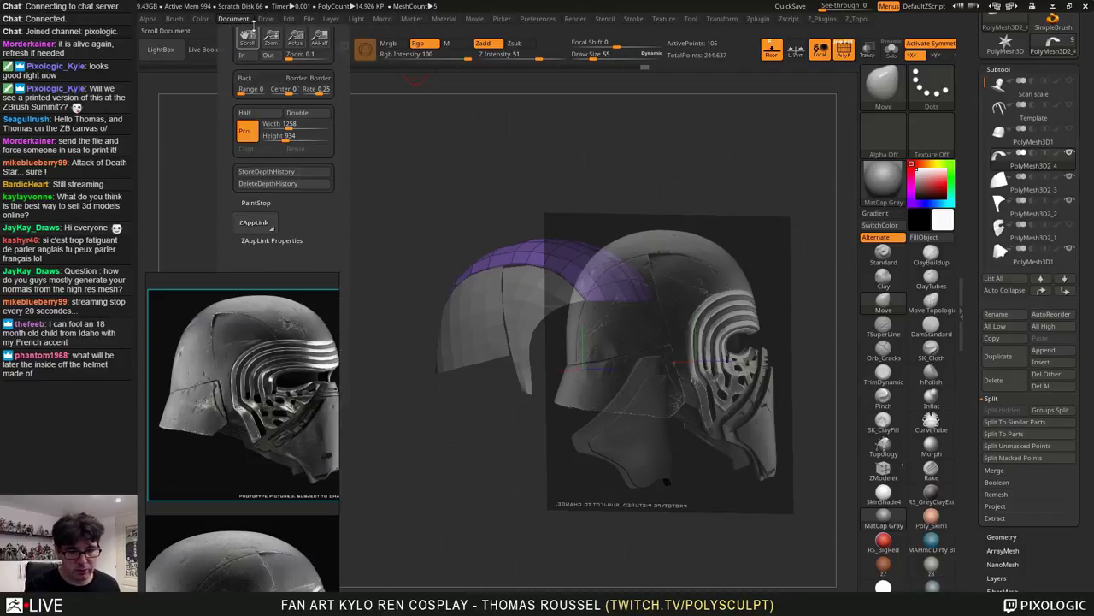
pyautogui.moveTo(266, 24)
pyautogui.scroll(-3, 357, 224)
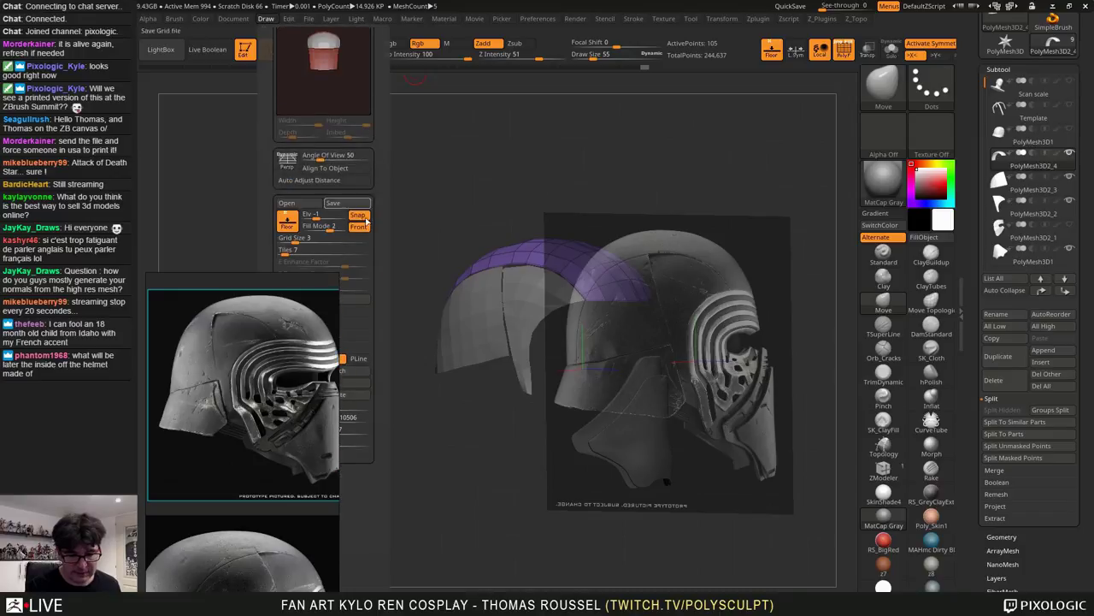
pyautogui.click(356, 228)
# Activate the front side panel and move its upper points to close the gaps to the rear panel and crest strip
pyautogui.keyDown('shift'); pyautogui.moveTo(550, 188); pyautogui.dragTo(684, 139); pyautogui.keyUp('shift')
pyautogui.keyDown('alt'); pyautogui.click(556, 294); pyautogui.keyUp('alt')
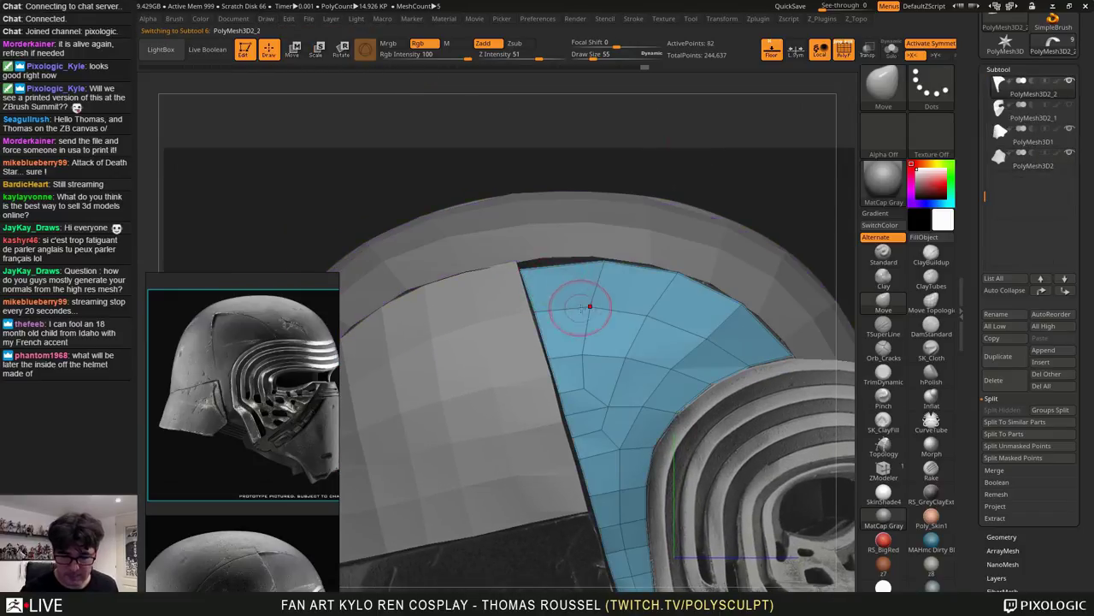
pyautogui.keyDown('ctrl'); pyautogui.moveTo(587, 306); pyautogui.dragTo(572, 302, button='right'); pyautogui.keyUp('ctrl')
pyautogui.moveTo(504, 264); pyautogui.dragTo(500, 257)
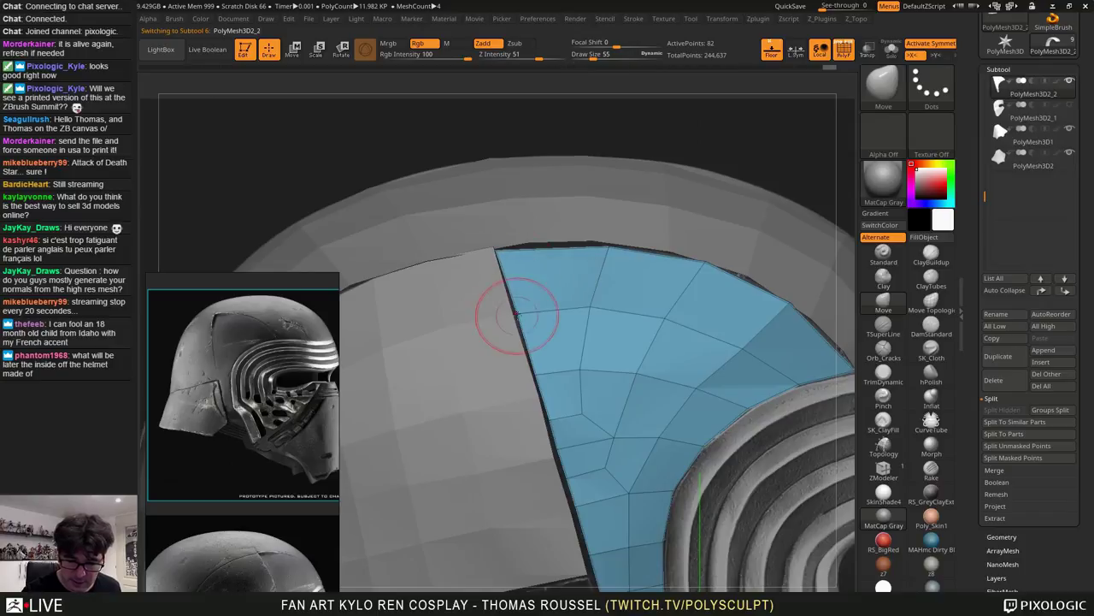
pyautogui.moveTo(517, 313); pyautogui.dragTo(511, 310)
pyautogui.moveTo(608, 247); pyautogui.dragTo(606, 244)
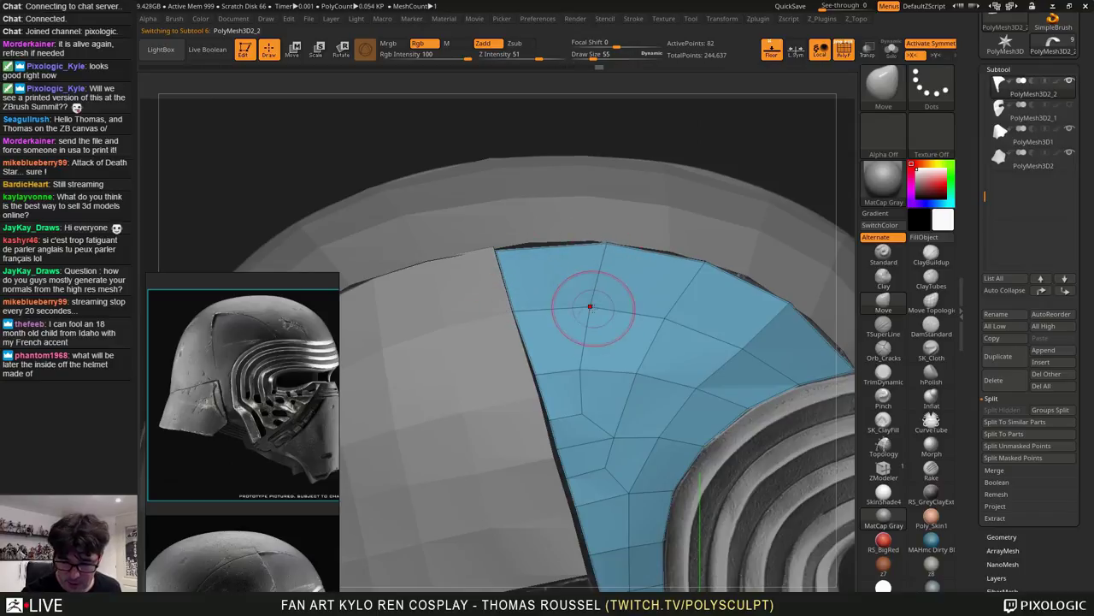
pyautogui.moveTo(591, 307); pyautogui.dragTo(590, 305)
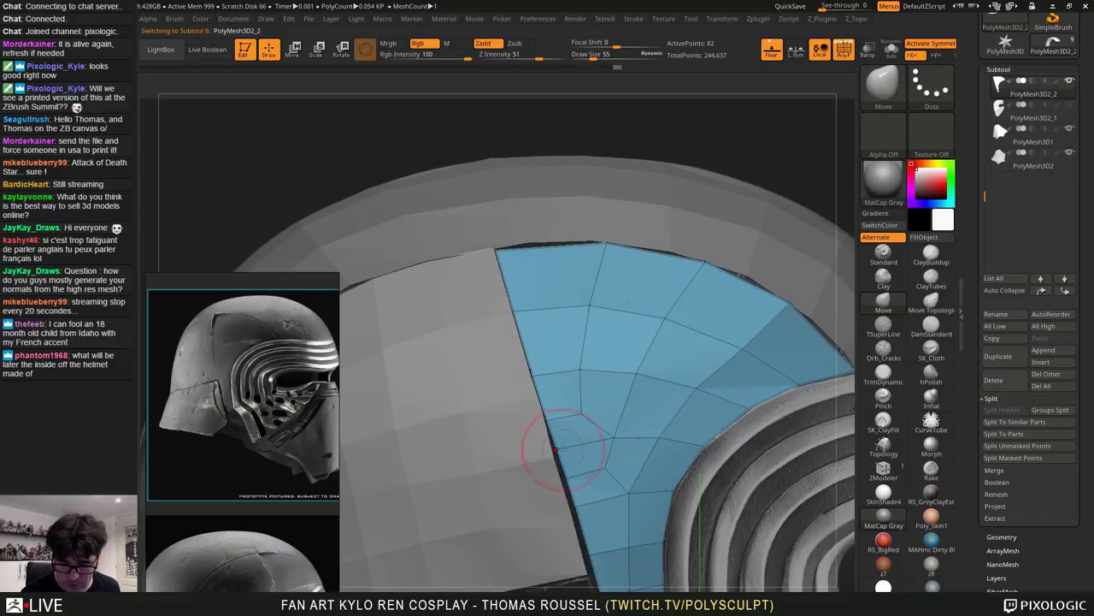
# Move the front side panel's points down the rear seam and at its lower tip to follow the neighbouring edges
pyautogui.keyDown('alt'); pyautogui.moveTo(570, 442); pyautogui.dragTo(588, 277, button='right'); pyautogui.keyUp('alt')
pyautogui.moveTo(588, 314); pyautogui.dragTo(582, 318)
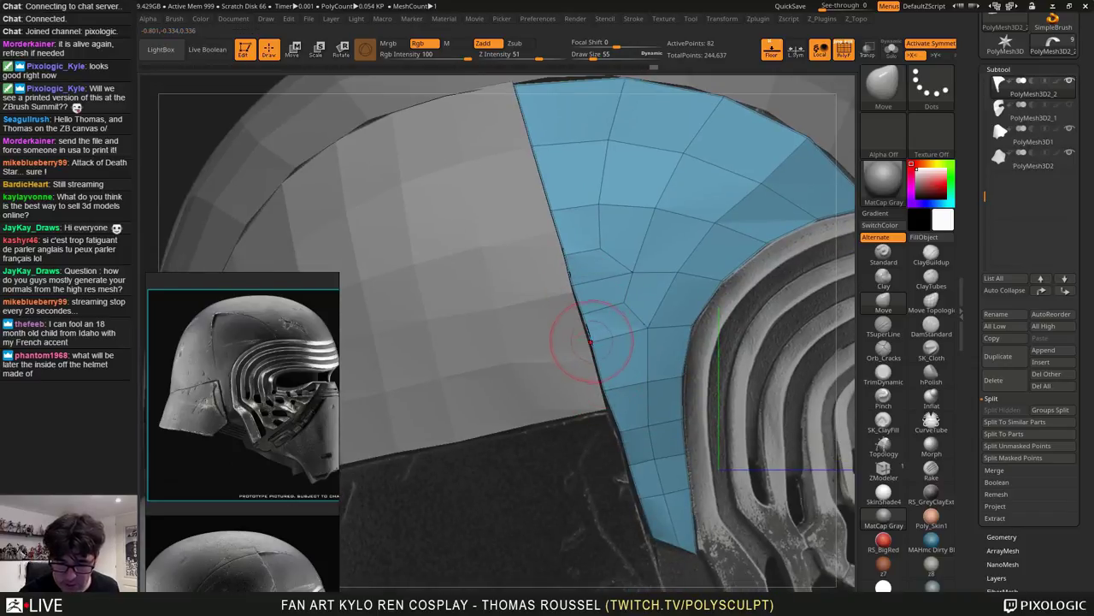
pyautogui.moveTo(590, 342); pyautogui.dragTo(572, 285)
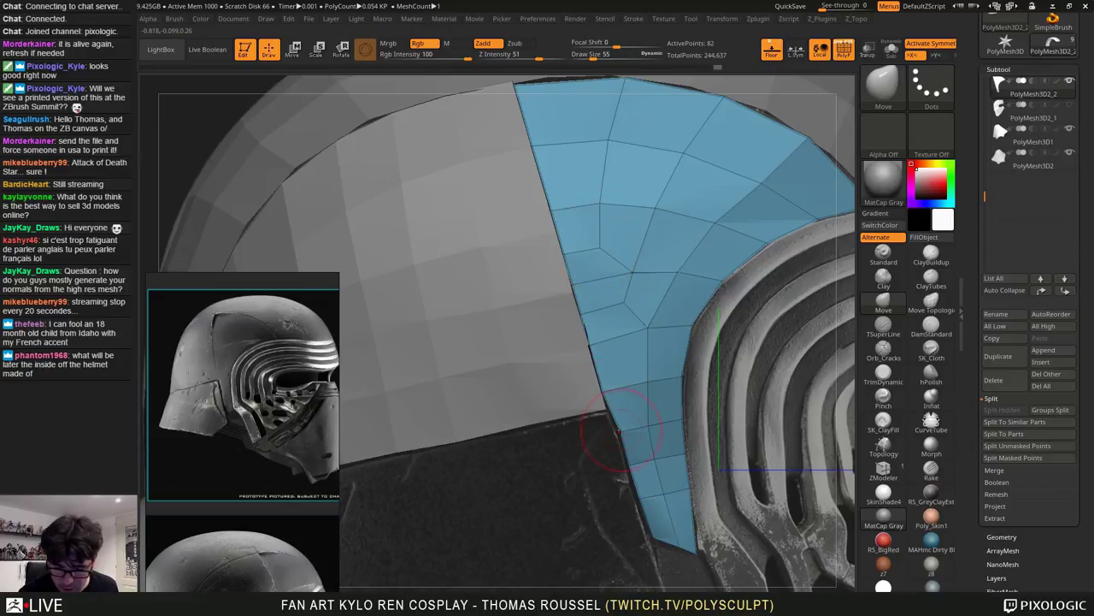
pyautogui.moveTo(621, 431); pyautogui.dragTo(639, 498)
pyautogui.keyDown('alt'); pyautogui.moveTo(671, 474); pyautogui.dragTo(665, 336, button='right'); pyautogui.keyUp('alt')
pyautogui.moveTo(686, 412); pyautogui.dragTo(684, 411)
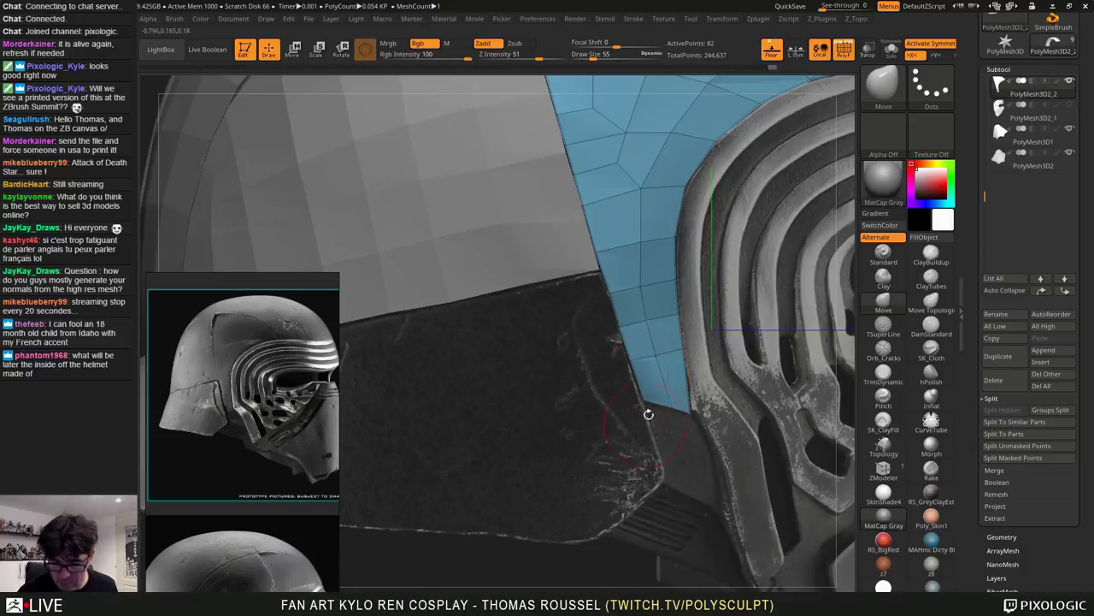
# Move the front side panel's points along the crest seam and inside its surface to close the remaining gaps and even the polygons
pyautogui.keyDown('alt'); pyautogui.moveTo(659, 316); pyautogui.dragTo(564, 560, button='right'); pyautogui.keyUp('alt')
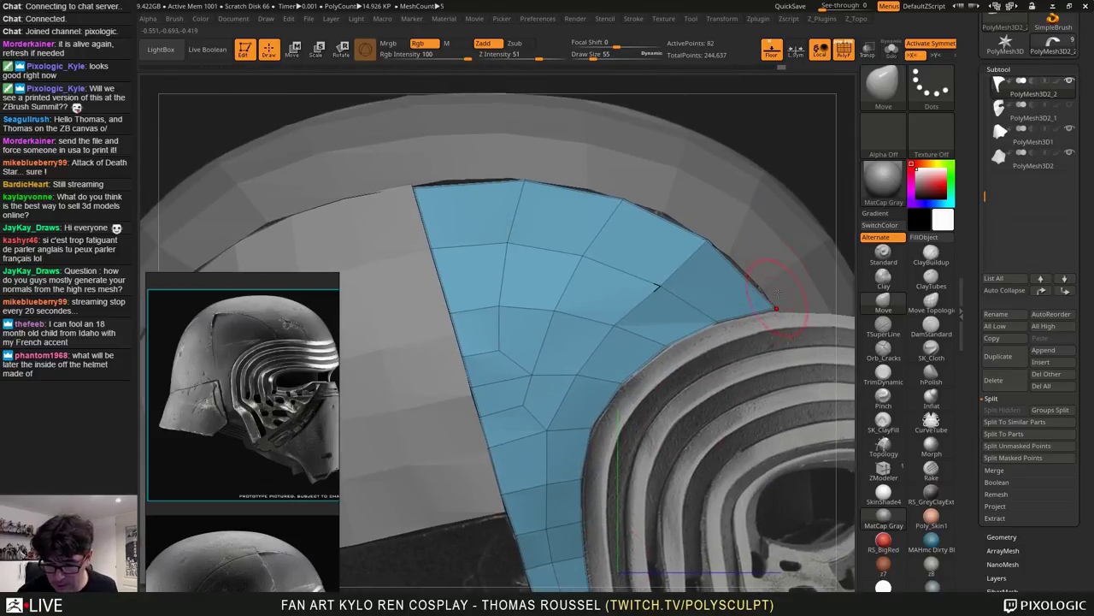
pyautogui.moveTo(707, 240); pyautogui.dragTo(715, 242)
pyautogui.moveTo(659, 287); pyautogui.dragTo(655, 281)
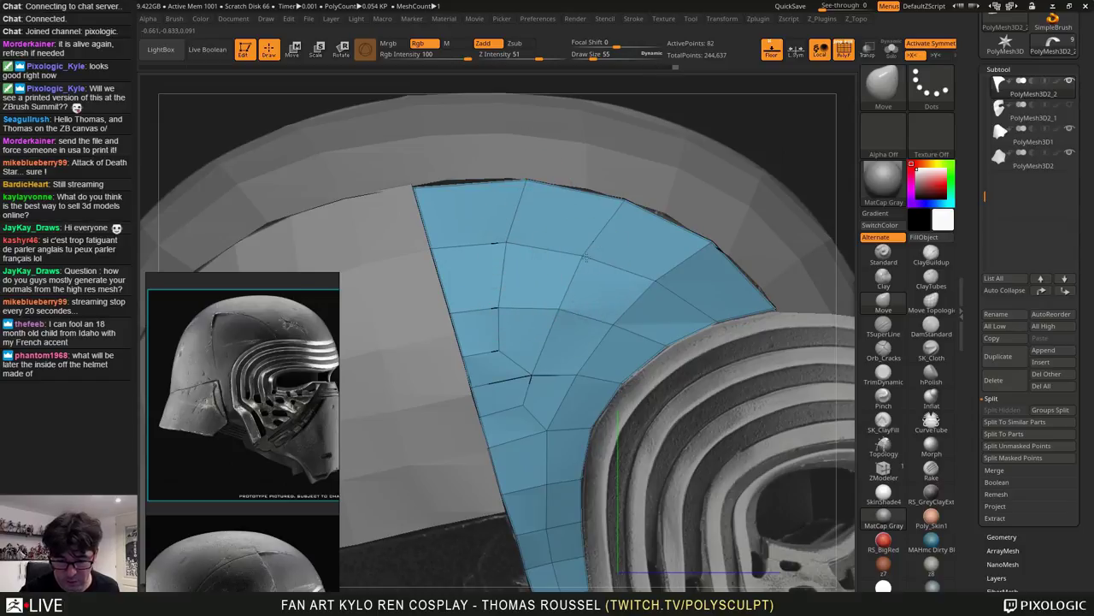
pyautogui.moveTo(639, 382); pyautogui.dragTo(572, 381, button='right')
pyautogui.moveTo(691, 299); pyautogui.dragTo(680, 300)
# Activate the crest strip and adjust its side edge and rear lower corner to meet the side panels and reference outline
pyautogui.moveTo(667, 316); pyautogui.dragTo(737, 334, button='right')
pyautogui.keyDown('alt'); pyautogui.click(735, 333); pyautogui.keyUp('alt')
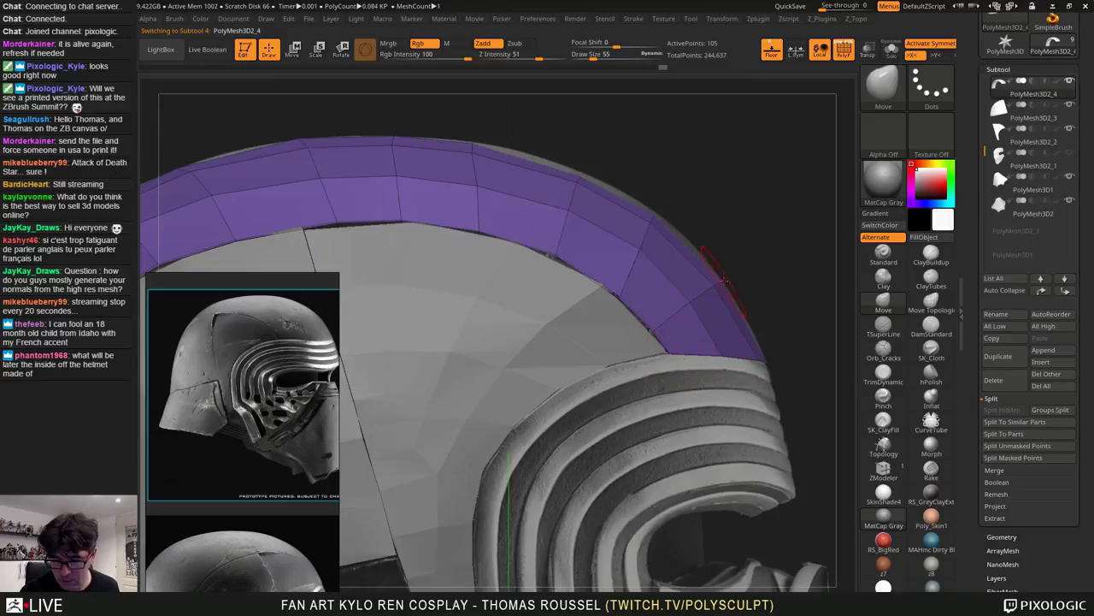
pyautogui.keyDown('alt'); pyautogui.moveTo(477, 310); pyautogui.dragTo(737, 259, button='right'); pyautogui.keyUp('alt')
pyautogui.keyDown('alt'); pyautogui.moveTo(353, 295); pyautogui.dragTo(565, 243, button='right'); pyautogui.keyUp('alt')
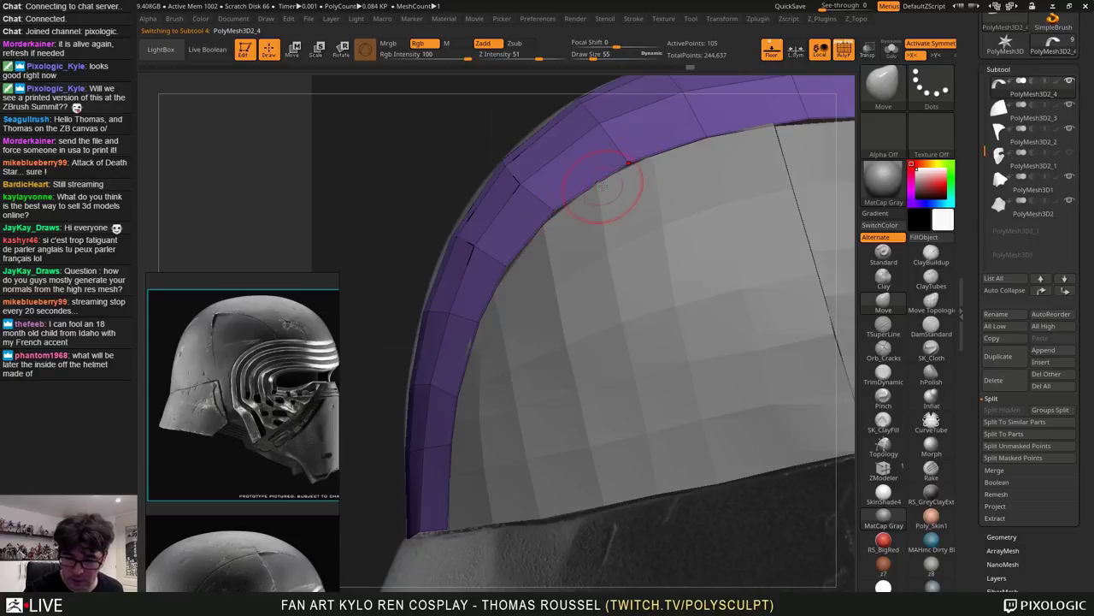
pyautogui.keyDown('alt'); pyautogui.moveTo(557, 294); pyautogui.dragTo(614, 244, button='right'); pyautogui.keyUp('alt')
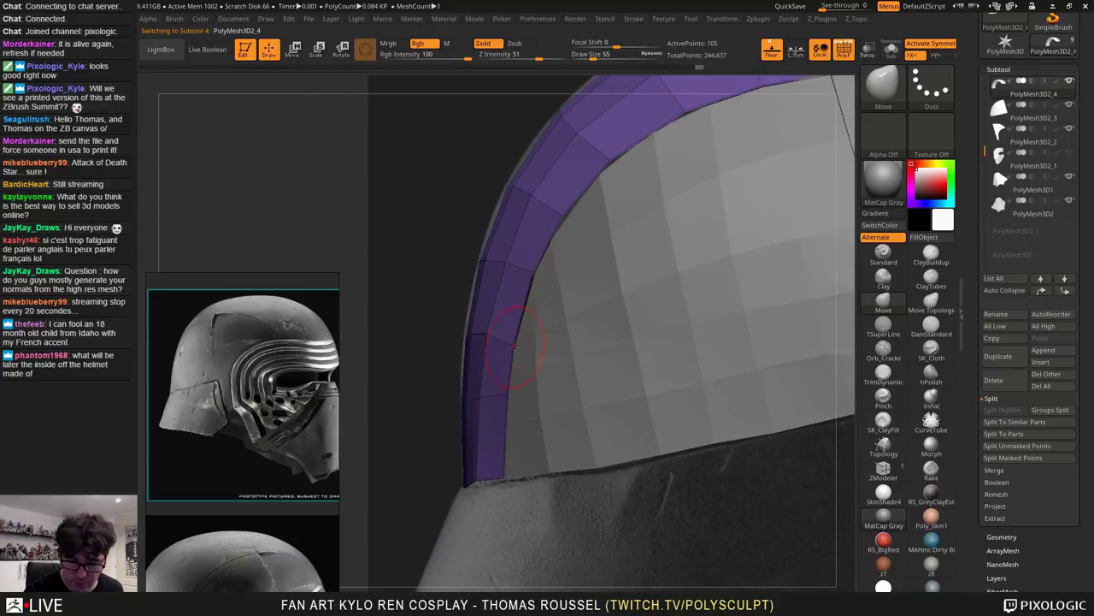
pyautogui.moveTo(462, 489); pyautogui.dragTo(463, 482)
# Even out the crest strip's rows of points across the back of the helmet with symmetrical moves
pyautogui.keyDown('shift'); pyautogui.moveTo(471, 472); pyautogui.dragTo(621, 436, button='right'); pyautogui.keyUp('shift')
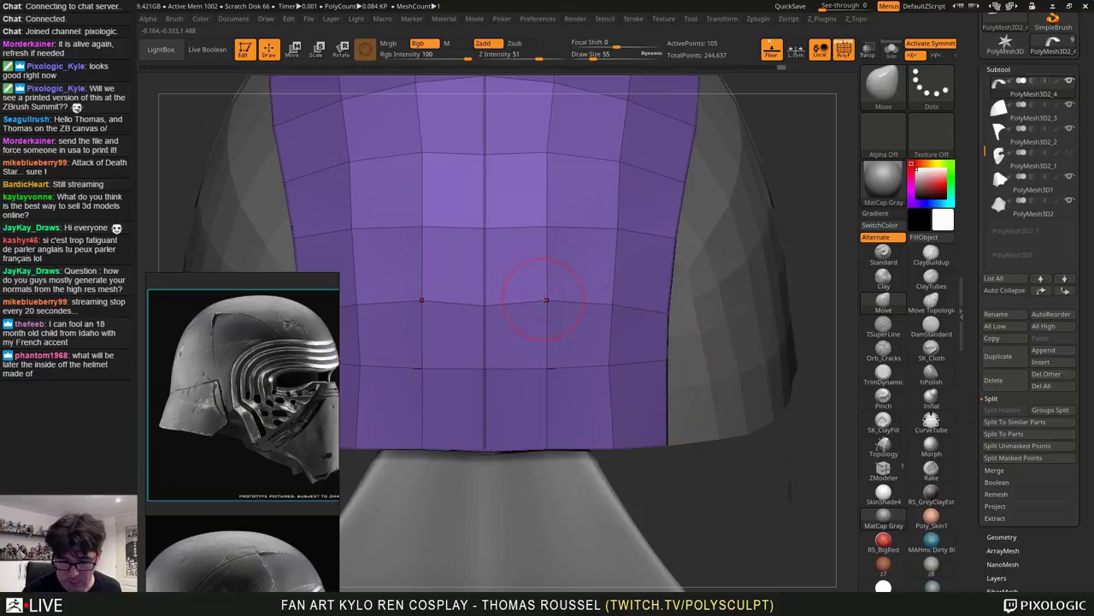
pyautogui.moveTo(605, 303); pyautogui.dragTo(605, 310)
pyautogui.keyDown('alt'); pyautogui.moveTo(607, 312); pyautogui.dragTo(612, 412, button='right'); pyautogui.keyUp('alt')
pyautogui.moveTo(617, 328); pyautogui.dragTo(615, 332)
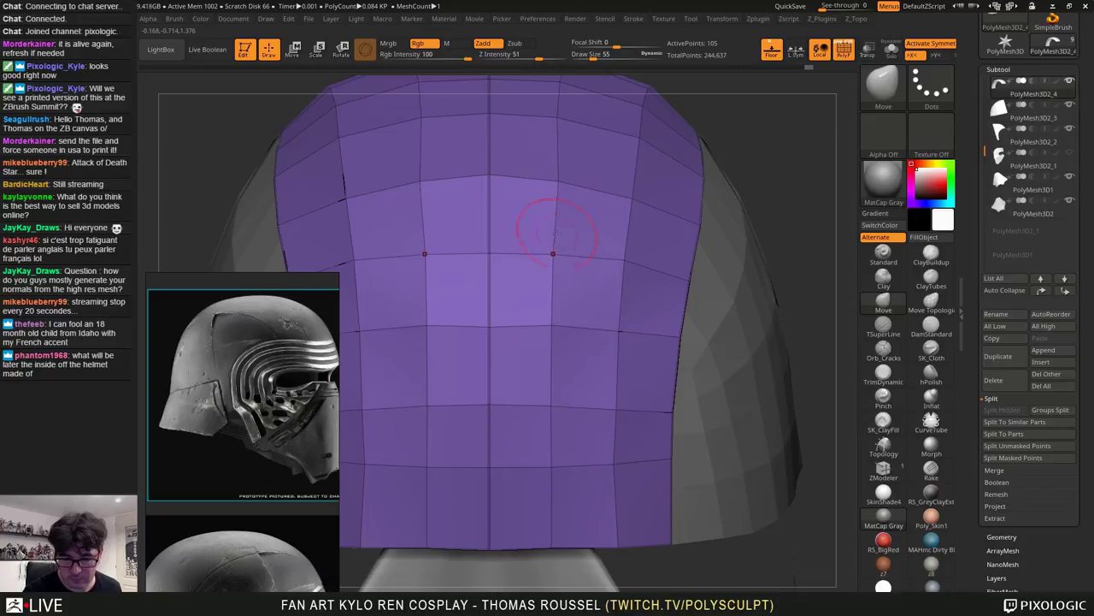
pyautogui.moveTo(556, 235); pyautogui.dragTo(554, 242)
pyautogui.moveTo(554, 243); pyautogui.dragTo(419, 266, button='right')
pyautogui.keyDown('ctrl'); pyautogui.moveTo(770, 402); pyautogui.dragTo(733, 407, button='right'); pyautogui.keyUp('ctrl')
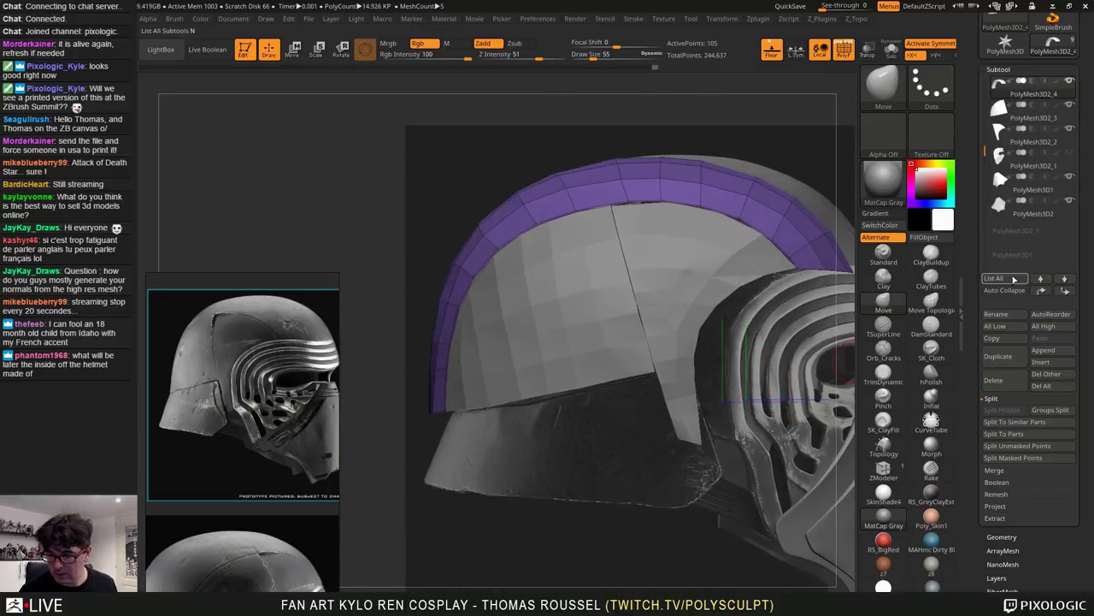
pyautogui.keyDown('alt'); pyautogui.moveTo(806, 340); pyautogui.dragTo(726, 328, button='right'); pyautogui.keyUp('alt')
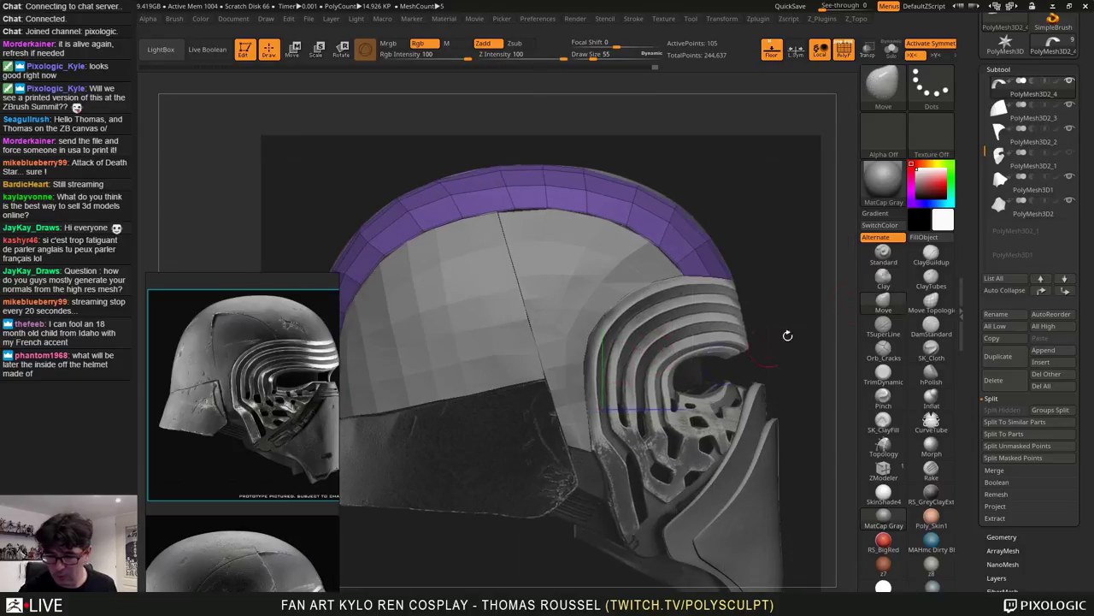
# Show and activate the face panel, and move its outer edge points to follow the front side panel's curve
pyautogui.click(1070, 153)
pyautogui.keyDown('alt'); pyautogui.moveTo(693, 378); pyautogui.dragTo(667, 400, button='right'); pyautogui.keyUp('alt')
pyautogui.keyDown('alt'); pyautogui.click(676, 353); pyautogui.keyUp('alt')
pyautogui.moveTo(531, 366); pyautogui.dragTo(535, 369)
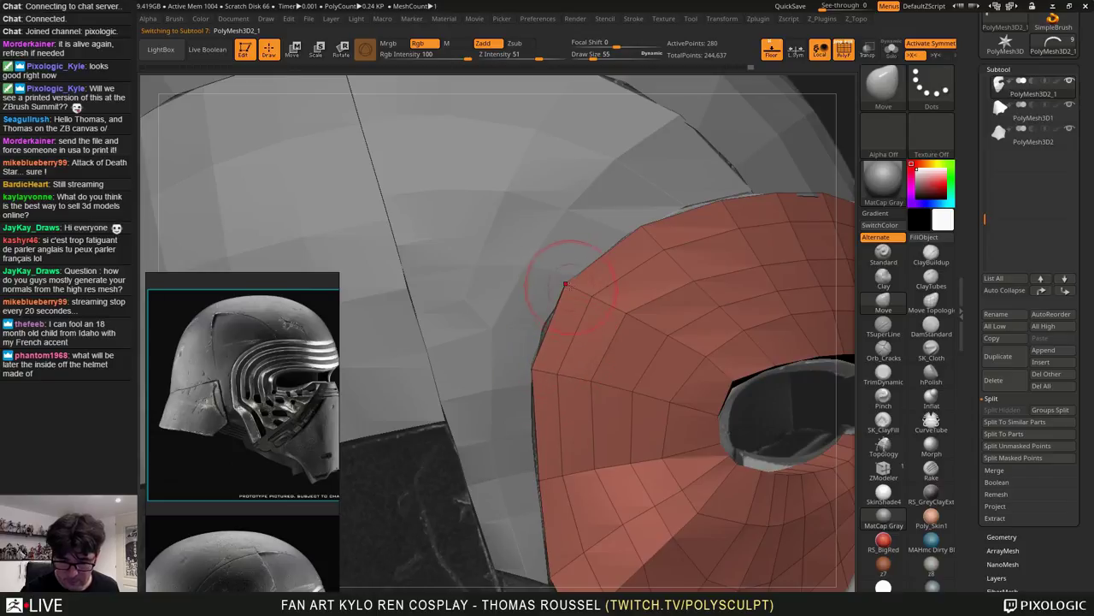
pyautogui.moveTo(566, 285); pyautogui.dragTo(565, 297)
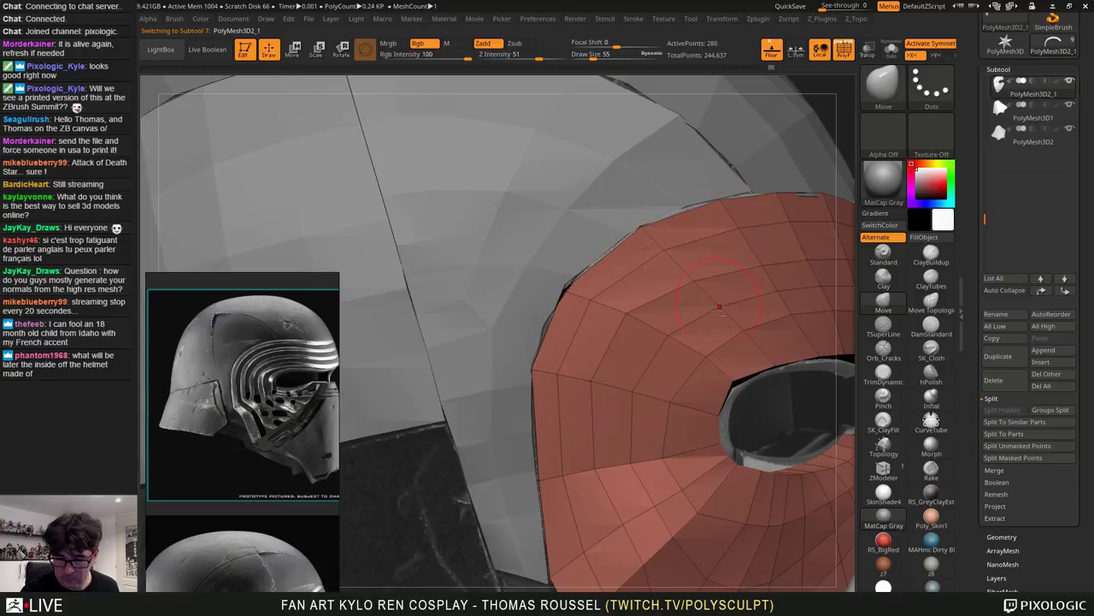
# Preview the face panel smoothed with two subdivisions, and undo them
pyautogui.keyDown('alt'); pyautogui.moveTo(720, 306); pyautogui.dragTo(741, 170, button='right'); pyautogui.keyUp('alt')
pyautogui.hotkey('ctrl', 'd')
pyautogui.hotkey('ctrl', 'd')
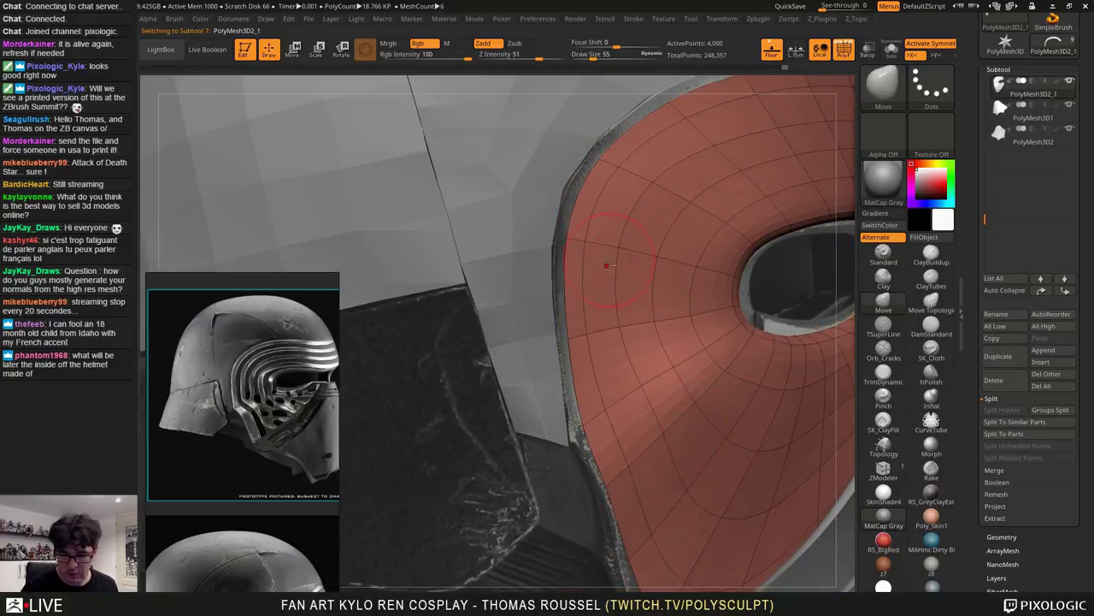
pyautogui.moveTo(607, 265)
pyautogui.keyDown('ctrl'); pyautogui.mouseDown(button='right')
pyautogui.moveTo(617, 289)
pyautogui.moveTo(599, 264)
pyautogui.mouseUp(button='right'); pyautogui.keyUp('ctrl')
pyautogui.hotkey('ctrl', 'z')
pyautogui.hotkey('ctrl', 'z')
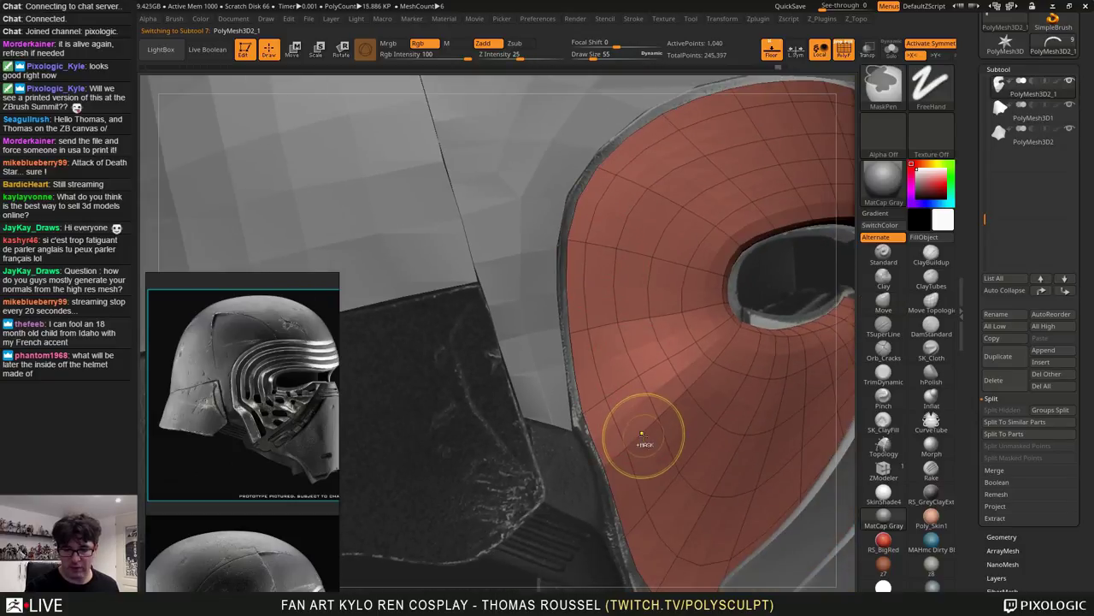
pyautogui.moveTo(644, 319)
pyautogui.keyDown('ctrl'); pyautogui.mouseDown(button='right')
pyautogui.moveTo(637, 265)
pyautogui.moveTo(714, 272)
pyautogui.moveTo(649, 278)
pyautogui.mouseUp(button='right'); pyautogui.keyUp('ctrl')
pyautogui.keyDown('ctrl'); pyautogui.moveTo(650, 342); pyautogui.dragTo(654, 286, button='right'); pyautogui.keyUp('ctrl')
pyautogui.moveTo(753, 321); pyautogui.dragTo(727, 378, button='right')
pyautogui.keyDown('ctrl'); pyautogui.moveTo(727, 378); pyautogui.dragTo(702, 364, button='right'); pyautogui.keyUp('ctrl')
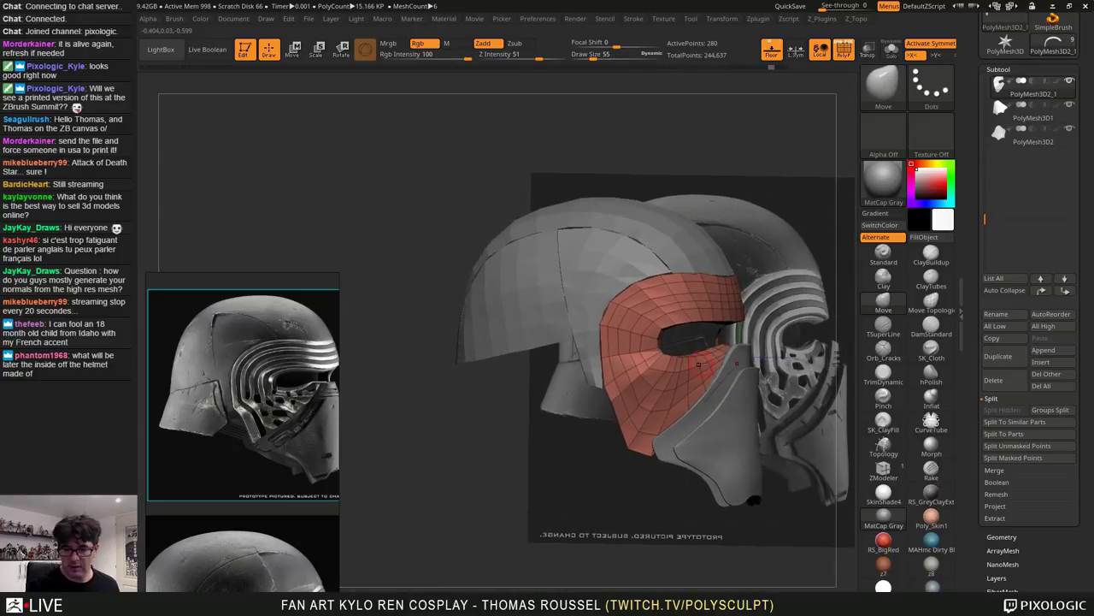
# Save the project as a new version named 09_helmet in the Z_KyloRen folder
pyautogui.moveTo(1090, 159); pyautogui.dragTo(1090, 289)
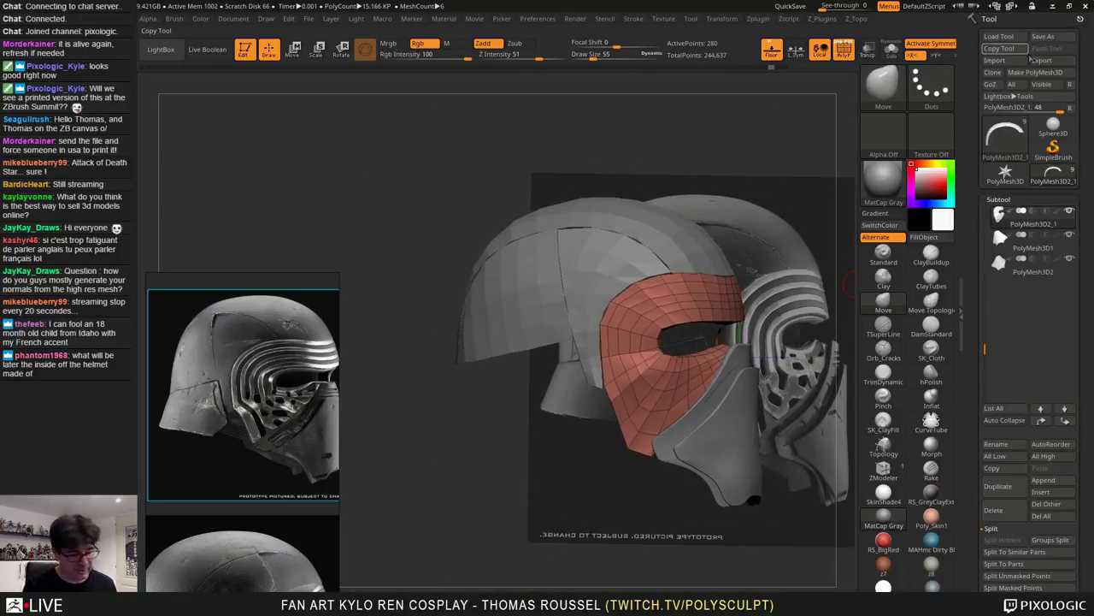
pyautogui.hotkey('ctrl', 's')
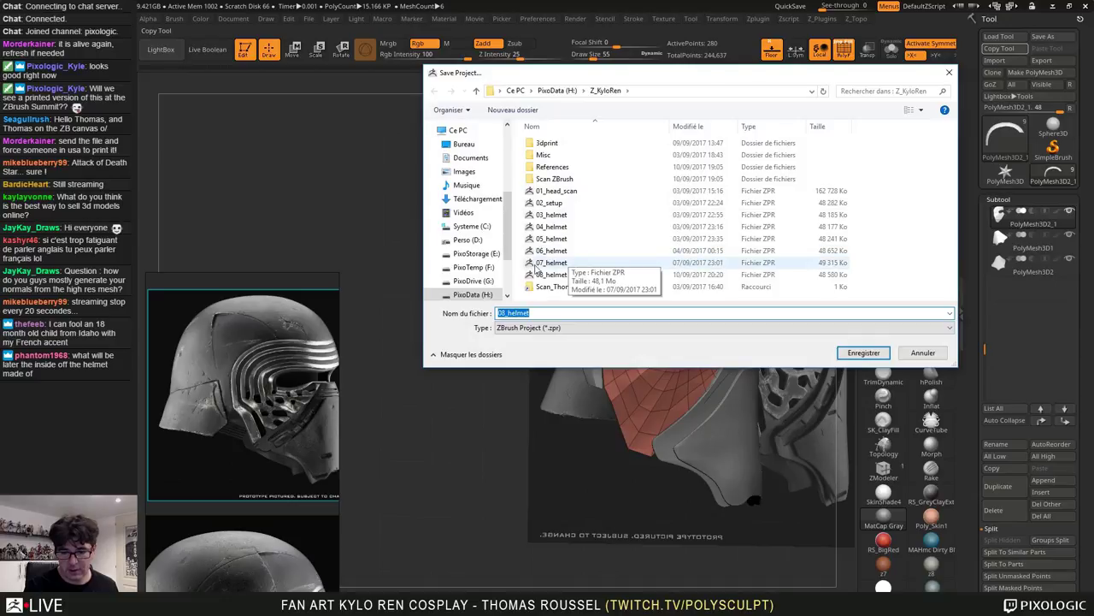
pyautogui.click(537, 274)
pyautogui.click(506, 312)
pyautogui.click(507, 312)
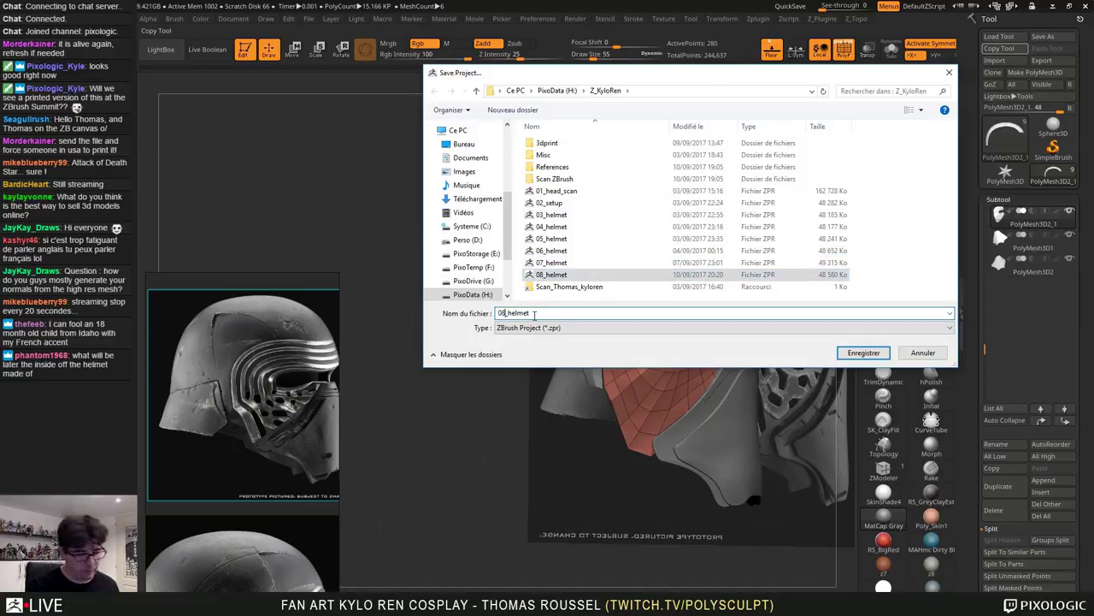
pyautogui.write('9')
pyautogui.press('Return')
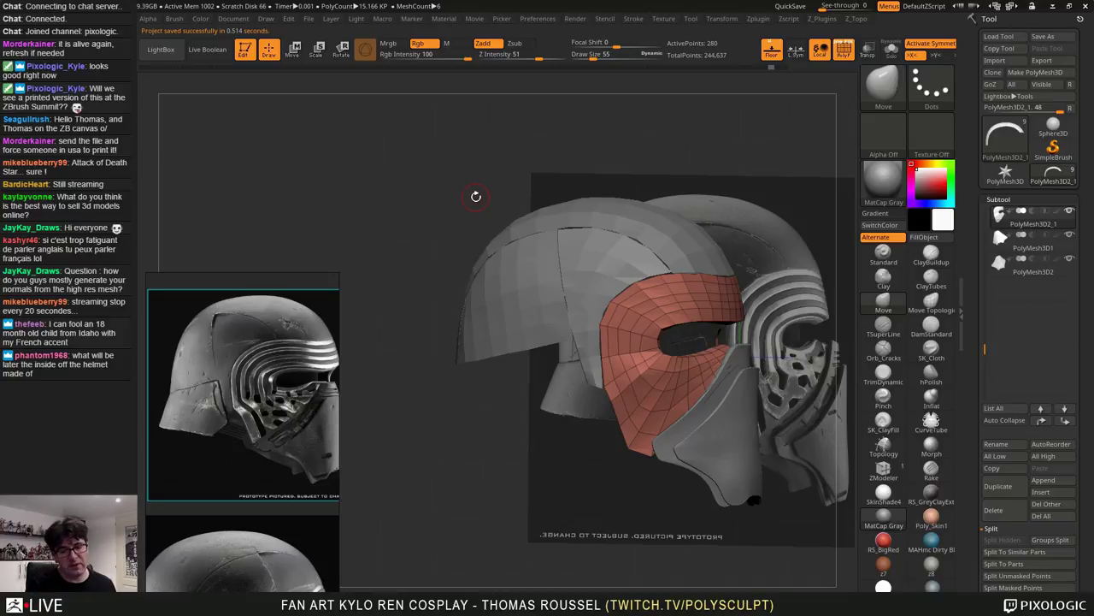
# Examine the helmet's side profile against the reference around the neck flap, lower jaw and tip of the face panel
pyautogui.moveTo(476, 196)
pyautogui.keyDown('alt'); pyautogui.mouseDown()
pyautogui.moveTo(474, 178)
pyautogui.moveTo(464, 211)
pyautogui.mouseUp(); pyautogui.keyUp('alt')
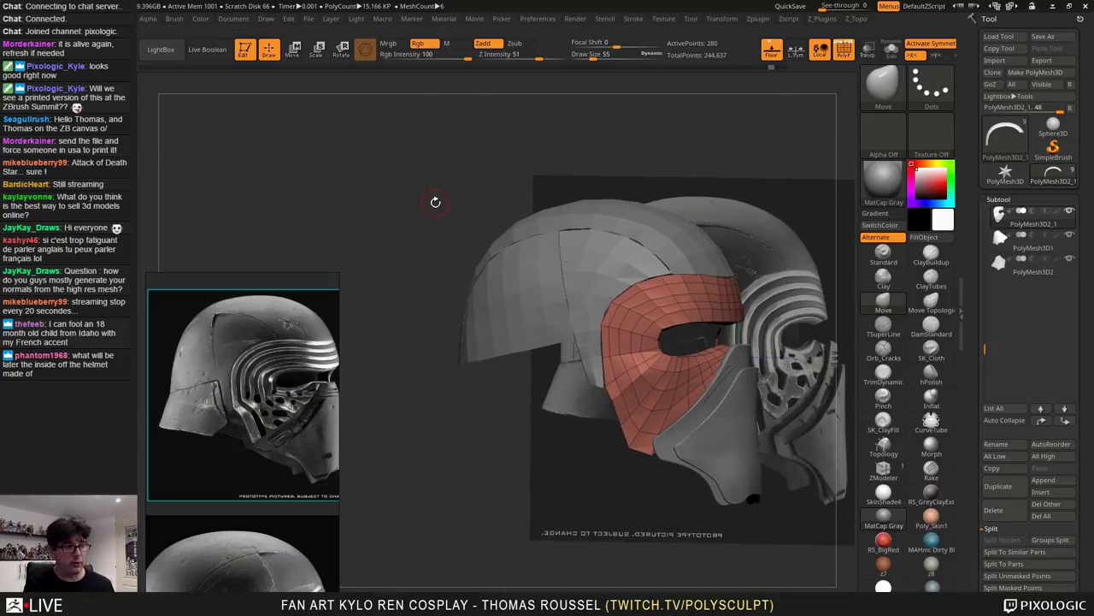
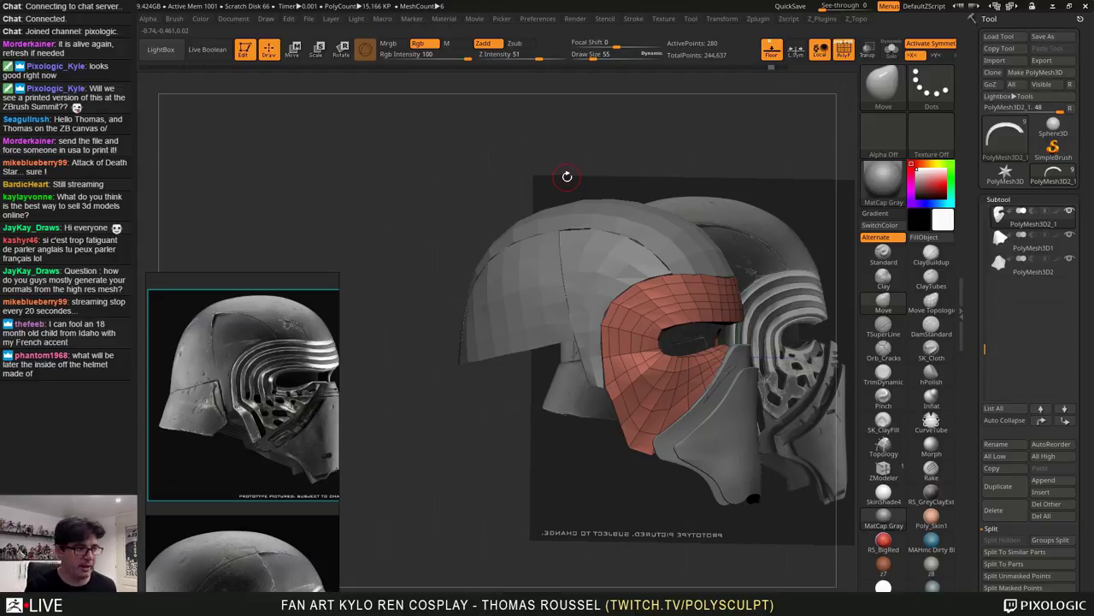
pyautogui.keyDown('alt'); pyautogui.moveTo(522, 184); pyautogui.dragTo(603, 181); pyautogui.keyUp('alt')
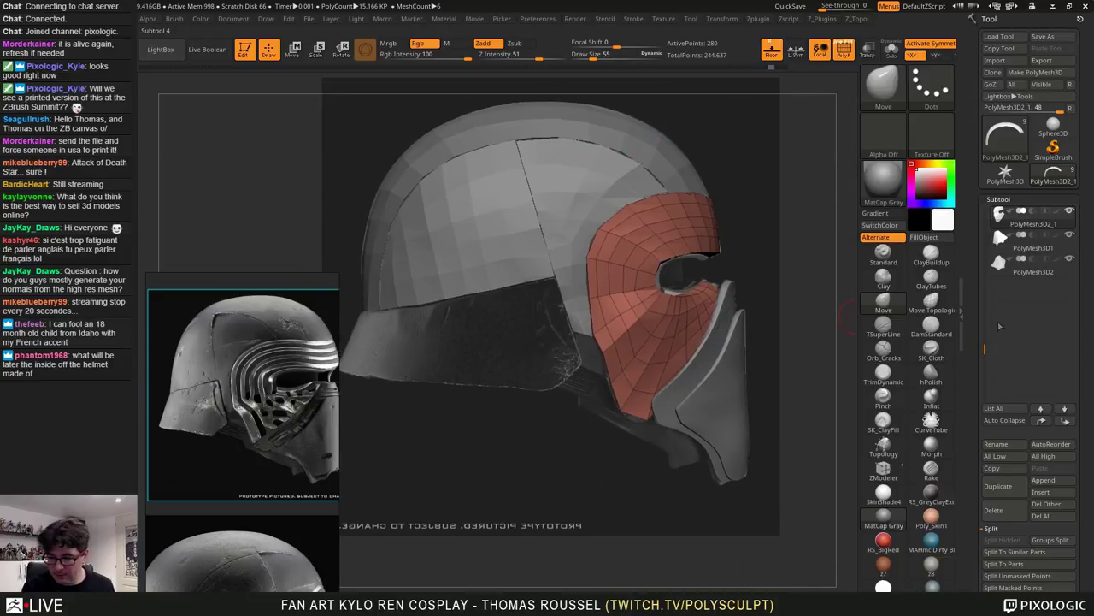
pyautogui.moveTo(984, 350); pyautogui.dragTo(982, 203)
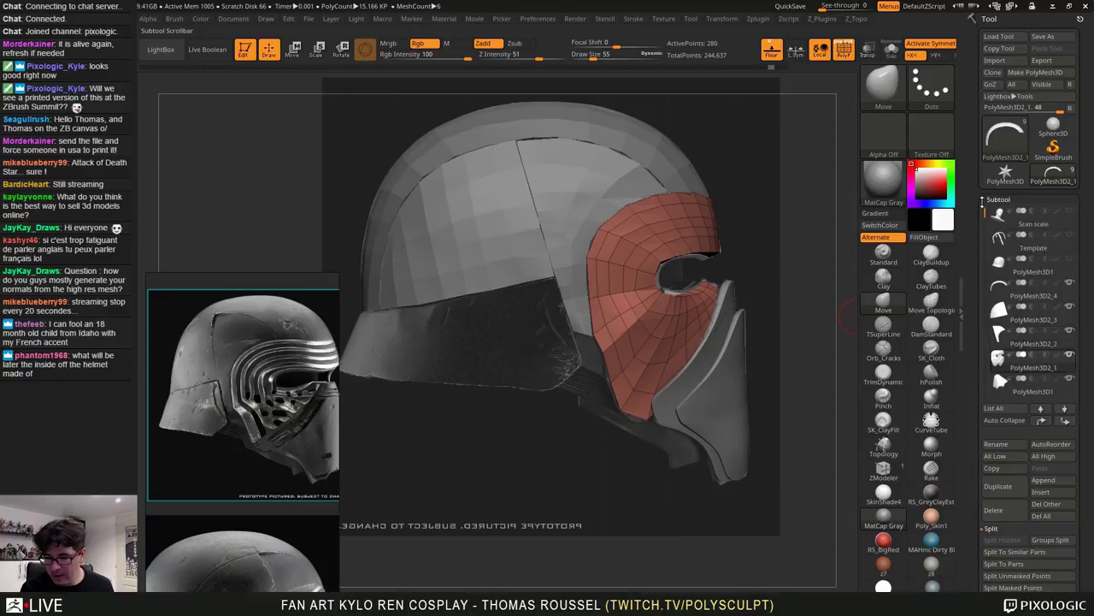
pyautogui.moveTo(534, 457)
pyautogui.keyDown('alt'); pyautogui.mouseDown()
pyautogui.moveTo(524, 543)
pyautogui.moveTo(686, 324)
pyautogui.mouseUp(); pyautogui.keyUp('alt')
pyautogui.keyDown('alt'); pyautogui.moveTo(687, 484); pyautogui.dragTo(655, 372); pyautogui.keyUp('alt')
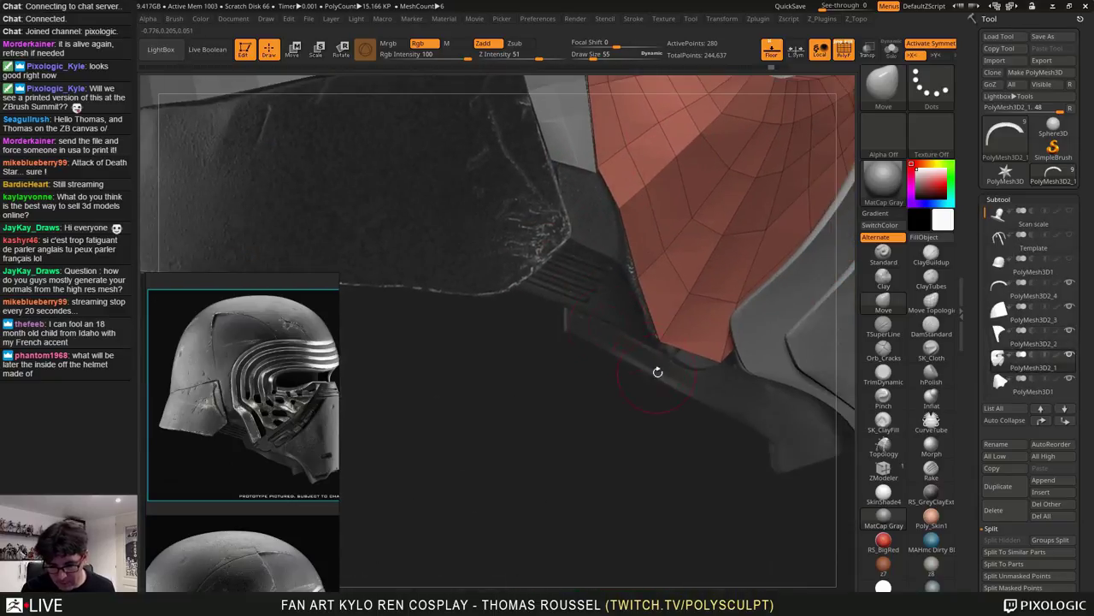
pyautogui.keyDown('alt'); pyautogui.moveTo(797, 453); pyautogui.dragTo(692, 380); pyautogui.keyUp('alt')
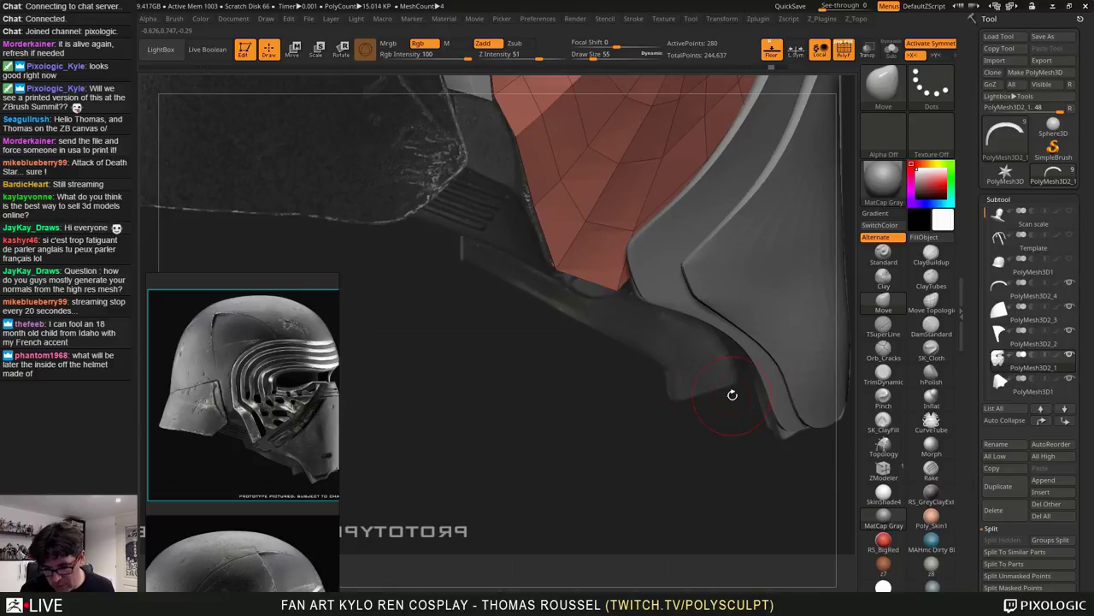
pyautogui.moveTo(778, 394); pyautogui.dragTo(667, 401, button='right')
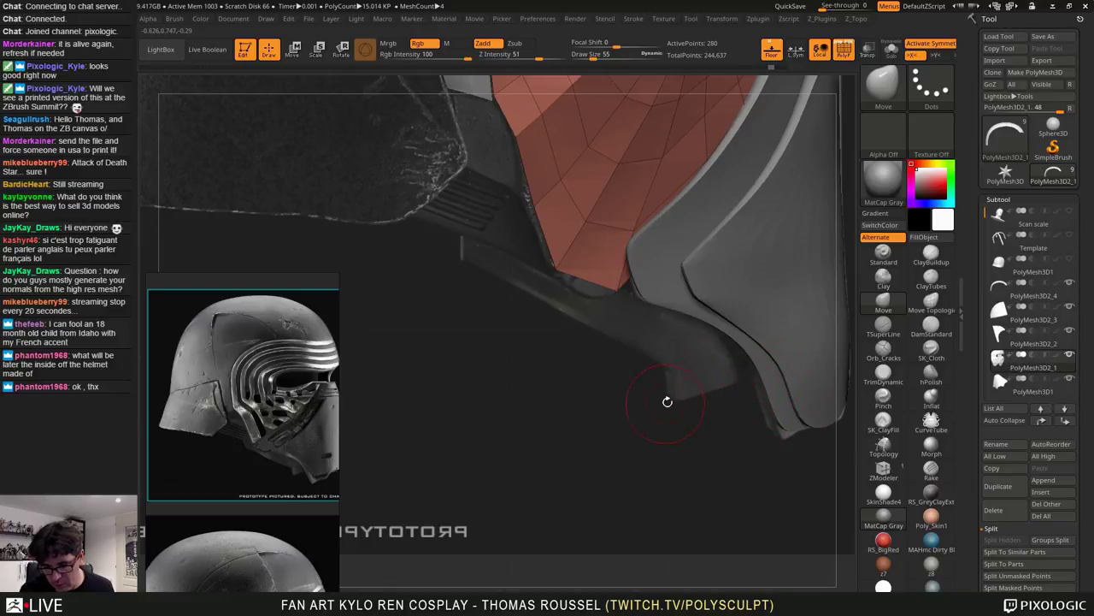
pyautogui.keyDown('alt'); pyautogui.moveTo(632, 333); pyautogui.dragTo(604, 398); pyautogui.keyUp('alt')
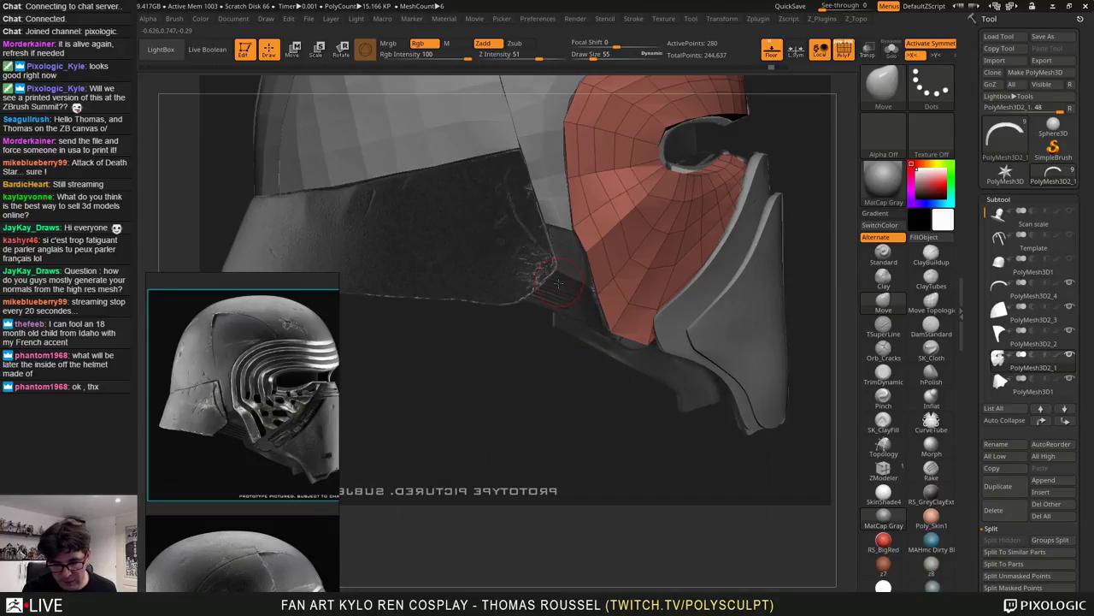
pyautogui.keyDown('alt'); pyautogui.moveTo(559, 283); pyautogui.dragTo(628, 329); pyautogui.keyUp('alt')
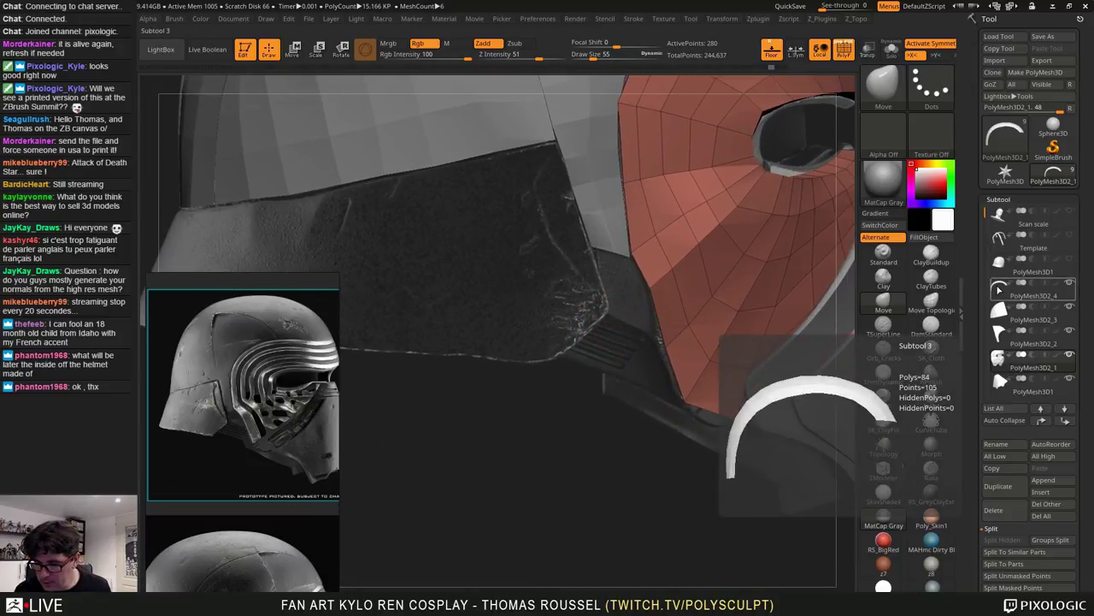
# Activate the original dense helmet mesh, isolate the neck flap's green polygroup and grow the visible area to cover the whole flap
pyautogui.click(999, 264)
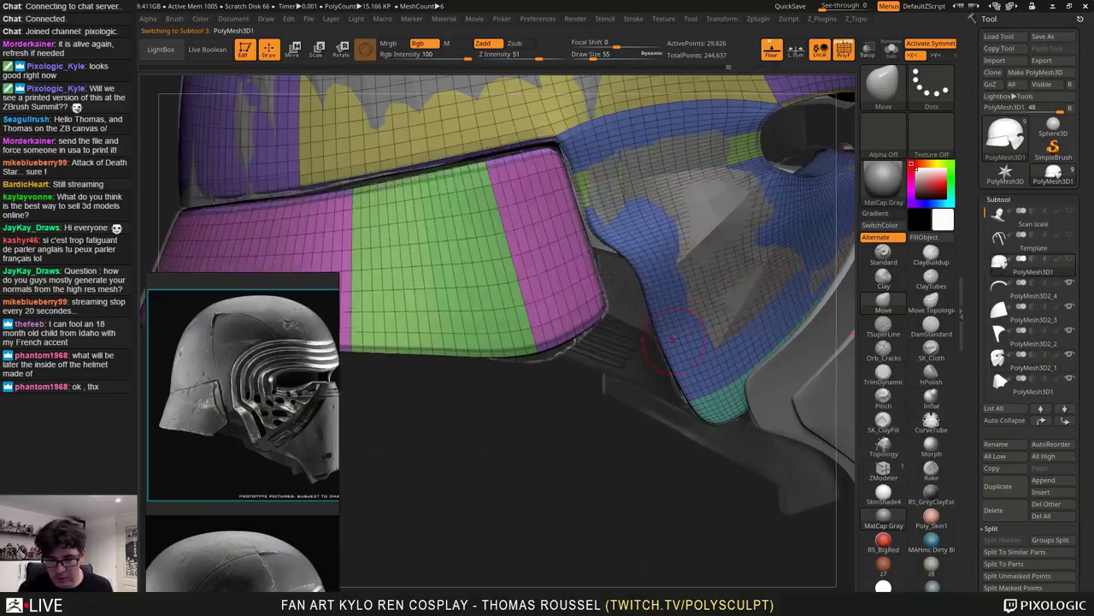
pyautogui.keyDown('alt'); pyautogui.moveTo(672, 339); pyautogui.dragTo(674, 308); pyautogui.keyUp('alt')
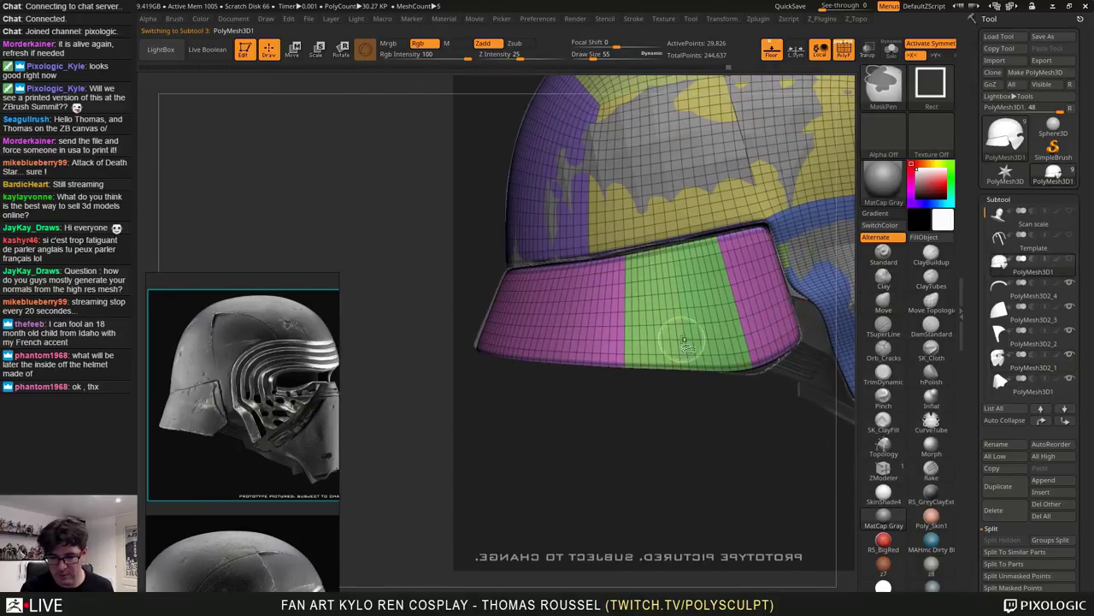
pyautogui.keyDown('ctrl'); pyautogui.keyDown('shift'); pyautogui.click(683, 340); pyautogui.keyUp('shift'); pyautogui.keyUp('ctrl')
pyautogui.hotkey('ctrl', 'shift', 'x')
pyautogui.hotkey('ctrl', 'shift', 'x')
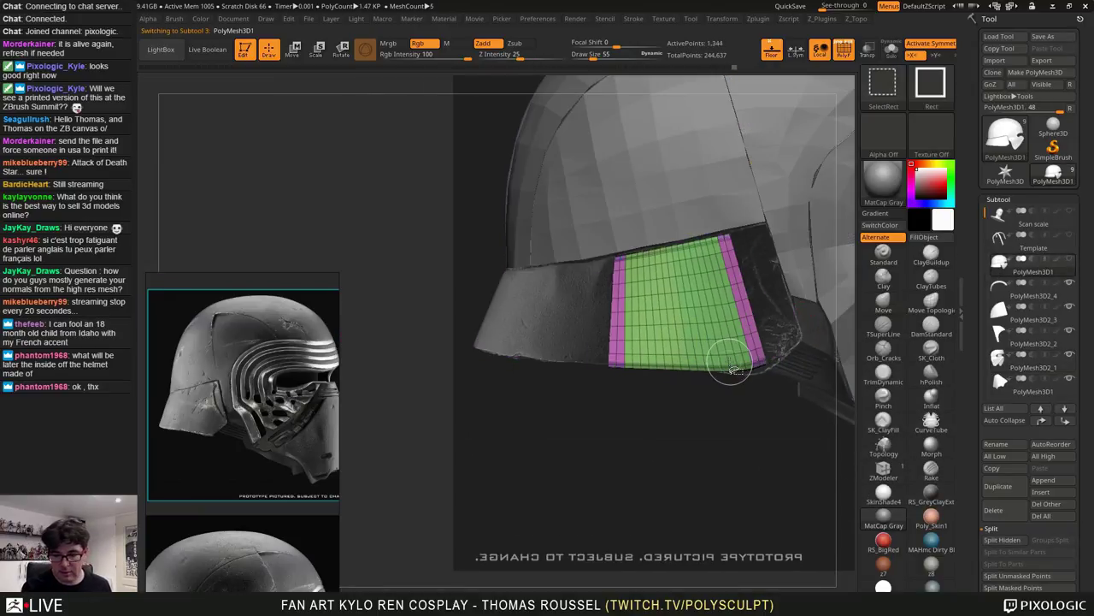
pyautogui.hotkey('ctrl', 'shift', 'x')
pyautogui.hotkey('ctrl', 'shift', 'x')
pyautogui.hotkey('ctrl', 'shift', 'x')
pyautogui.hotkey('ctrl', 'shift', 'x')
pyautogui.hotkey('ctrl', 'shift', 'x')
pyautogui.hotkey('ctrl', 'shift', 'x')
pyautogui.hotkey('ctrl', 'shift', 'x')
pyautogui.hotkey('ctrl', 'shift', 'x')
pyautogui.hotkey('ctrl', 'shift', 'x')
pyautogui.hotkey('ctrl', 'shift', 'x')
pyautogui.hotkey('ctrl', 'shift', 'x')
pyautogui.hotkey('ctrl', 'shift', 'x')
pyautogui.hotkey('ctrl', 'shift', 'x')
pyautogui.hotkey('ctrl', 'shift', 'x')
pyautogui.hotkey('ctrl', 'shift', 'x')
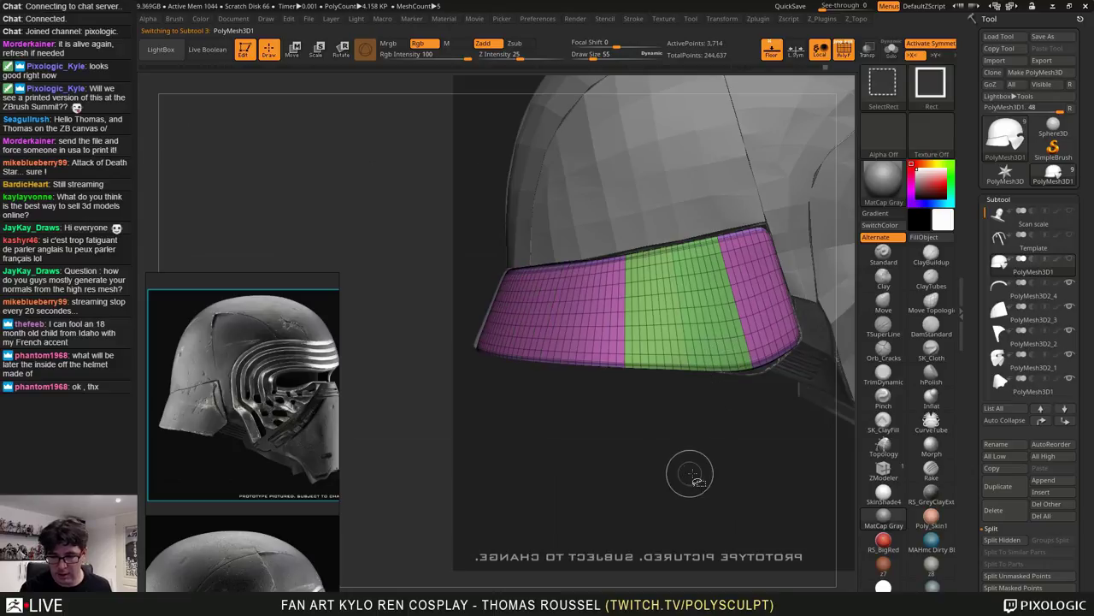
# Split the hidden part of the helmet mesh off so the neck flap becomes its own subtool
pyautogui.moveTo(690, 473)
pyautogui.mouseDown()
pyautogui.moveTo(737, 427)
pyautogui.moveTo(750, 456)
pyautogui.moveTo(852, 480)
pyautogui.mouseUp()
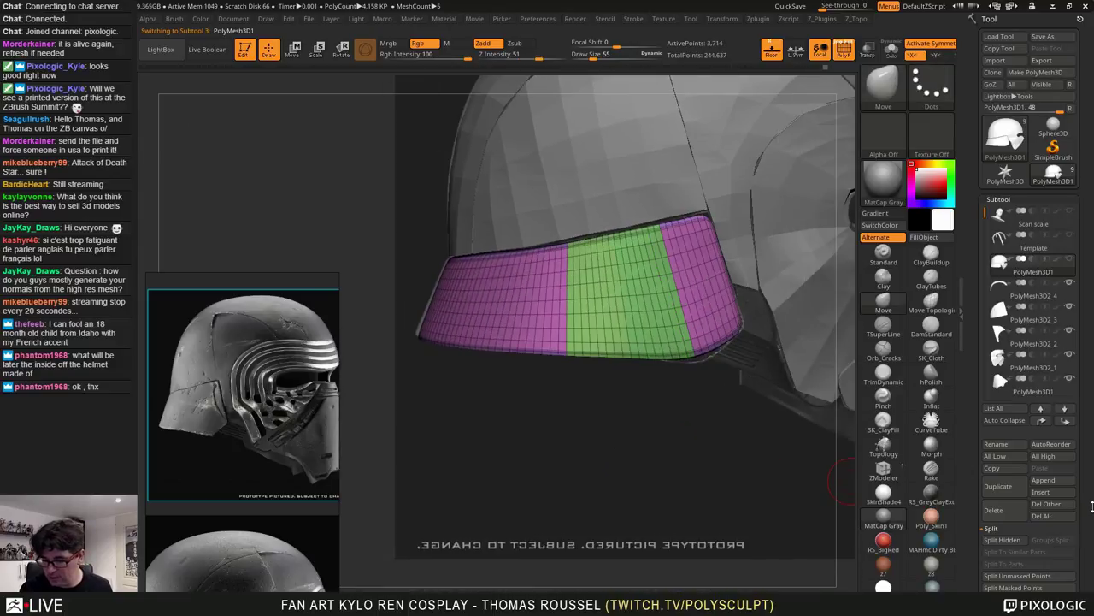
pyautogui.moveTo(1093, 506); pyautogui.dragTo(1086, 408)
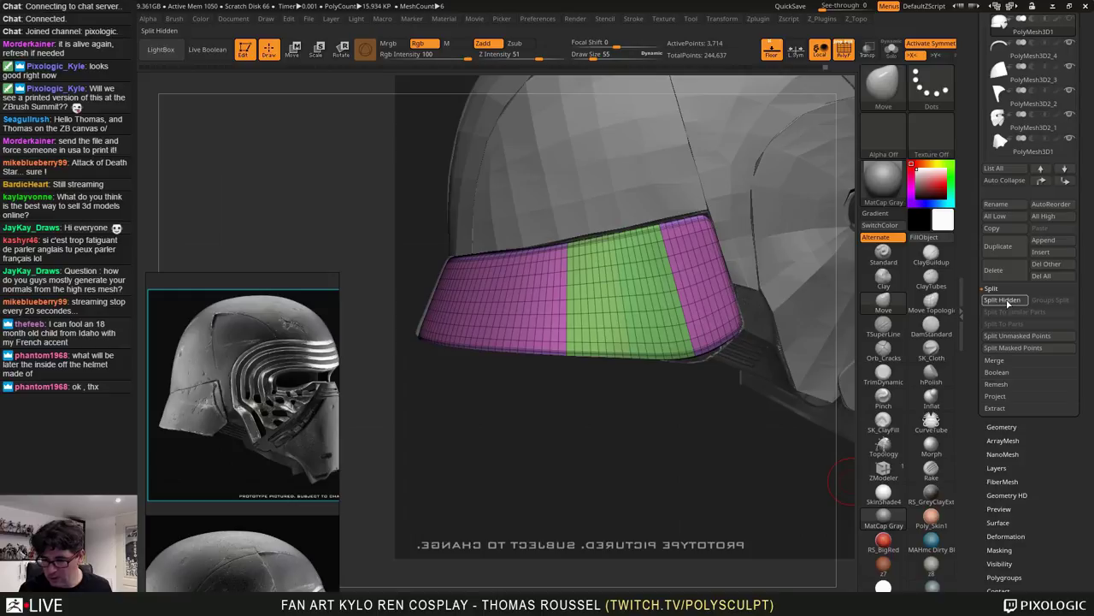
pyautogui.click(1007, 302)
pyautogui.moveTo(1087, 146); pyautogui.dragTo(1087, 325)
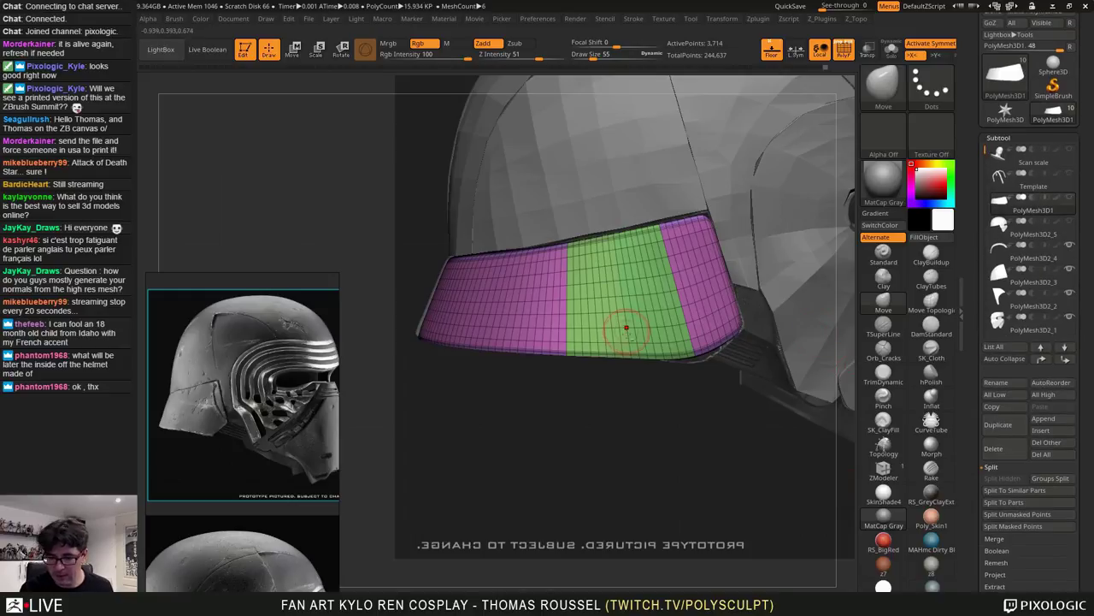
pyautogui.keyDown('alt'); pyautogui.moveTo(643, 370); pyautogui.dragTo(550, 373); pyautogui.keyUp('alt')
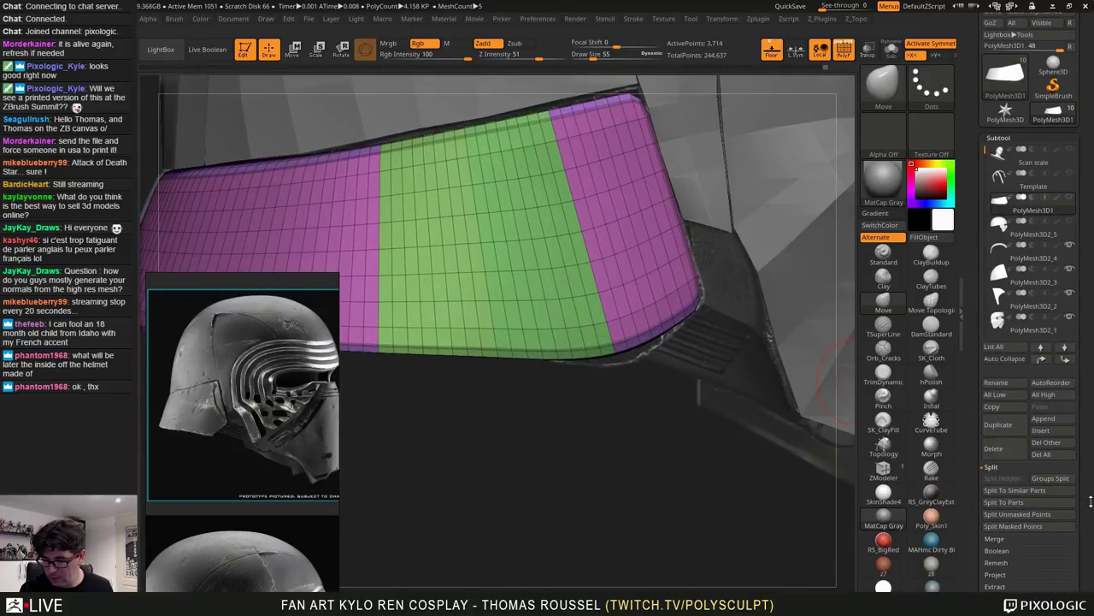
# Reconstruct the neck flap's lower subdivision levels, step up one level, and delete the levels below and above it
pyautogui.moveTo(1091, 501); pyautogui.dragTo(1081, 400)
pyautogui.click(1000, 333)
pyautogui.moveTo(1054, 342); pyautogui.dragTo(1054, 335)
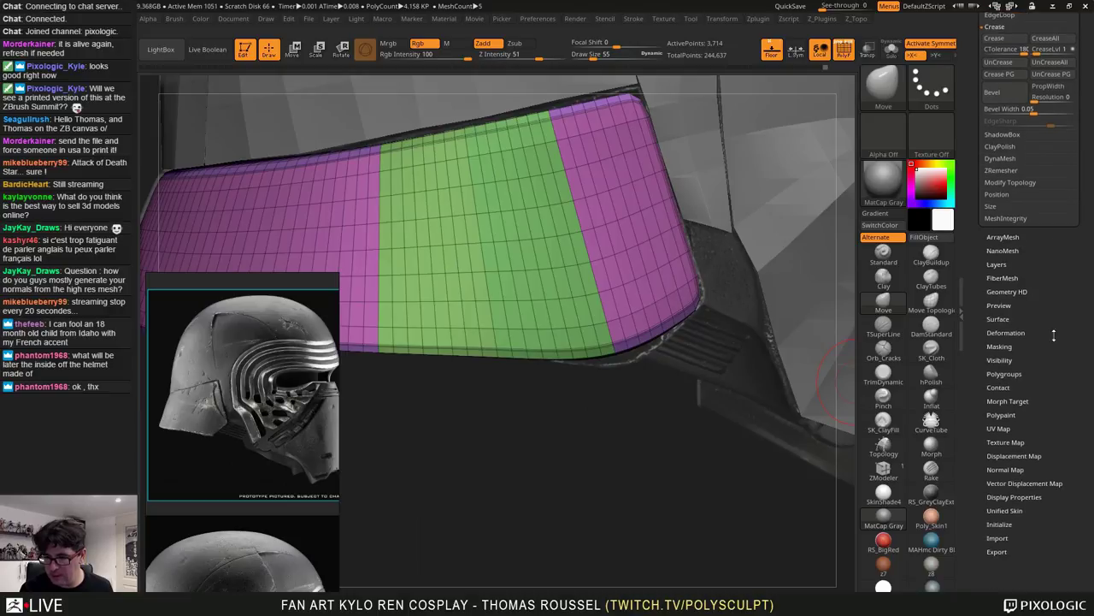
pyautogui.scroll(4, 1053, 336)
pyautogui.click(1002, 108)
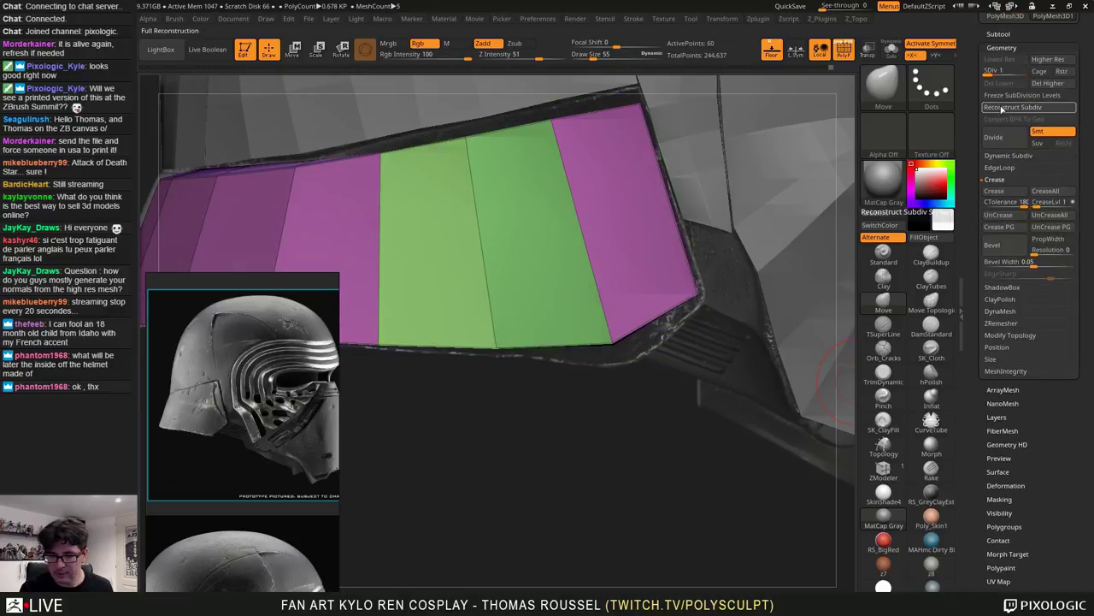
pyautogui.press('d')
pyautogui.keyDown('alt'); pyautogui.moveTo(677, 388); pyautogui.dragTo(625, 478); pyautogui.keyUp('alt')
pyautogui.click(1000, 84)
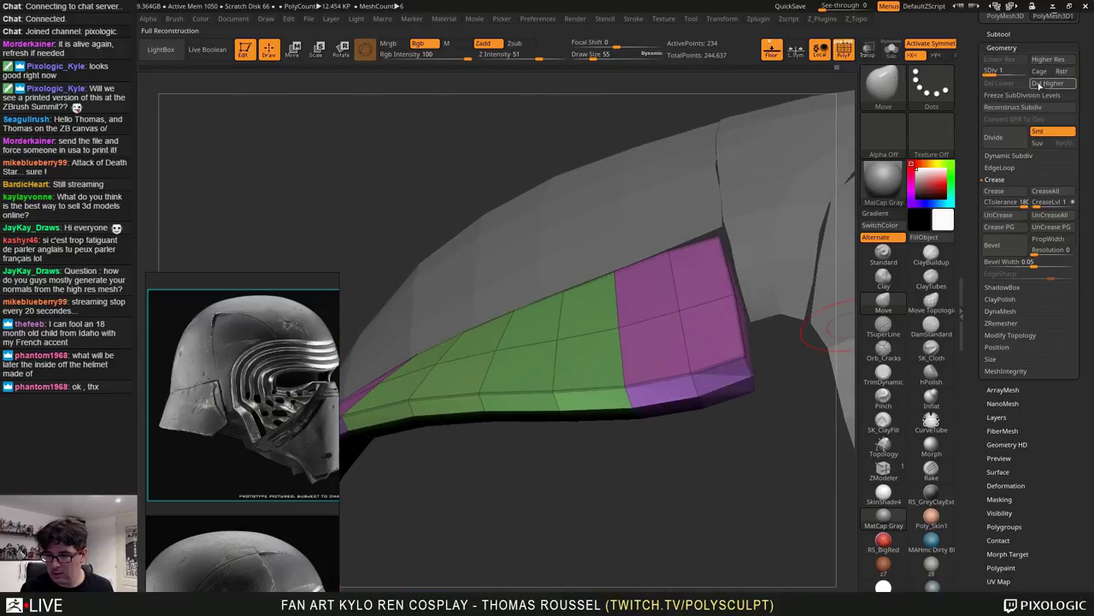
pyautogui.click(1050, 83)
# Delete the edge loop running around the neck flap's thickness with the ZModeler brush
pyautogui.moveTo(698, 279)
pyautogui.keyDown('ctrl'); pyautogui.mouseDown(button='right')
pyautogui.moveTo(566, 373)
pyautogui.moveTo(544, 351)
pyautogui.moveTo(552, 299)
pyautogui.mouseUp(button='right'); pyautogui.keyUp('ctrl')
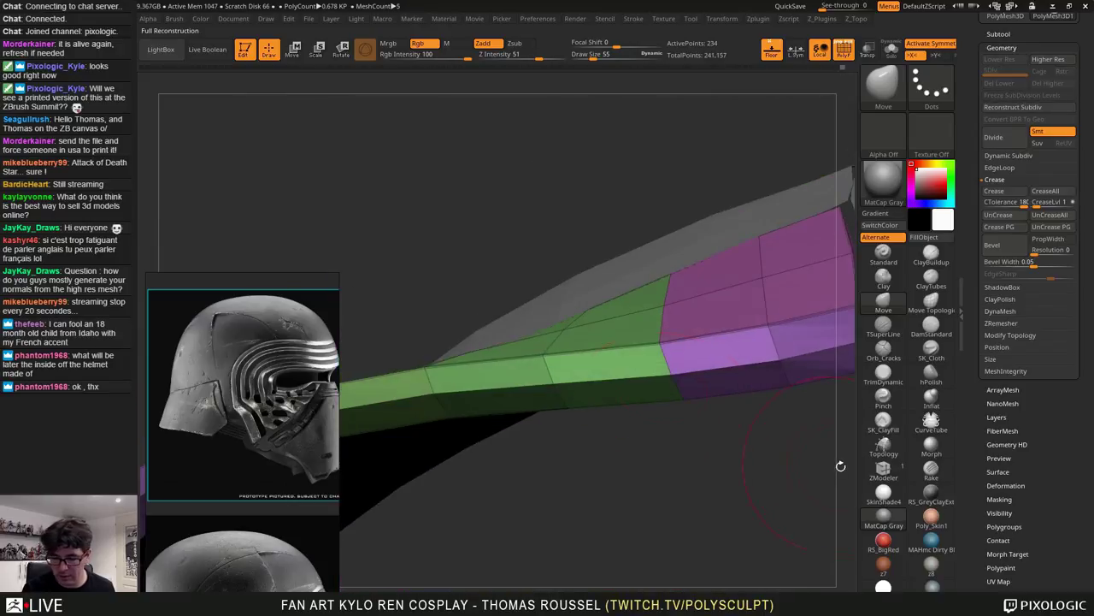
pyautogui.click(892, 475)
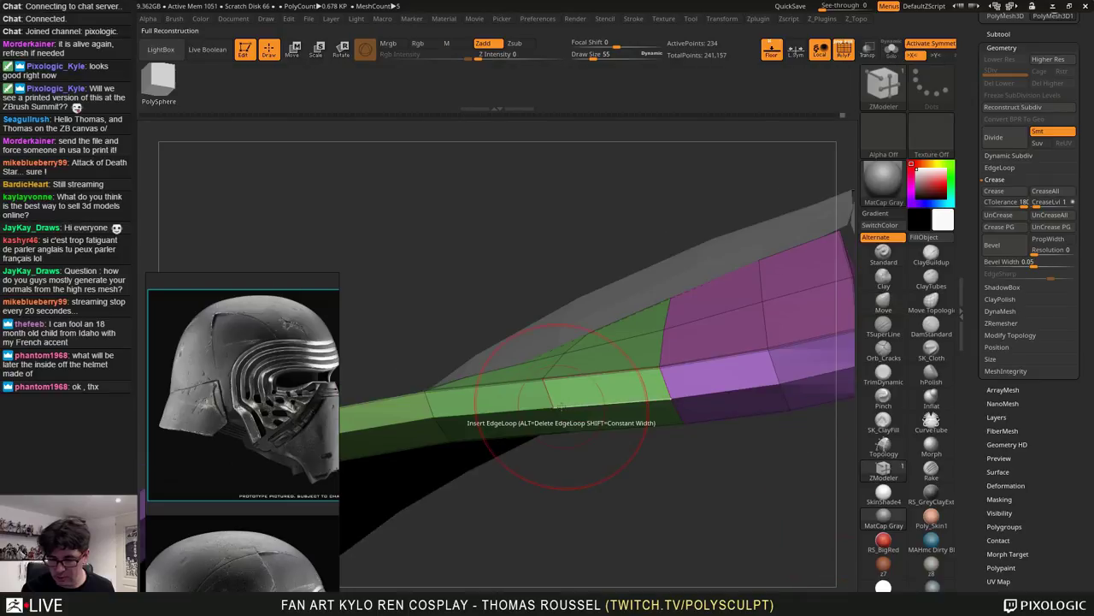
pyautogui.keyDown('alt'); pyautogui.click(720, 395); pyautogui.keyUp('alt')
pyautogui.moveTo(733, 378)
pyautogui.keyDown('alt'); pyautogui.mouseDown(button='right')
pyautogui.moveTo(711, 344)
pyautogui.moveTo(733, 374)
pyautogui.moveTo(787, 265)
pyautogui.moveTo(733, 295)
pyautogui.moveTo(780, 389)
pyautogui.mouseUp(button='right'); pyautogui.keyUp('alt')
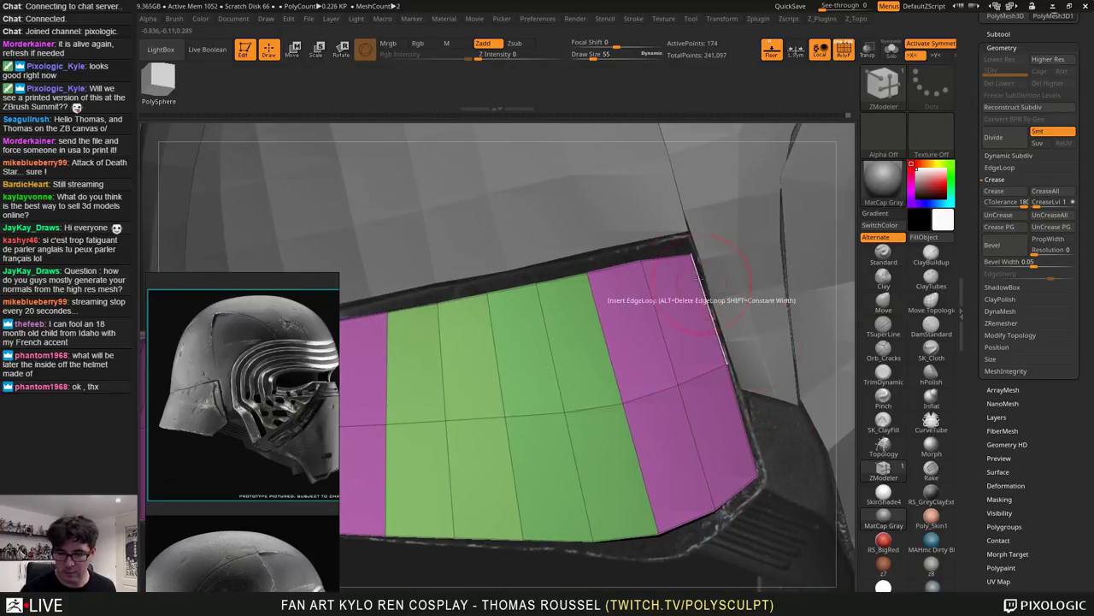
pyautogui.press('s')
pyautogui.moveTo(712, 266); pyautogui.dragTo(730, 266)
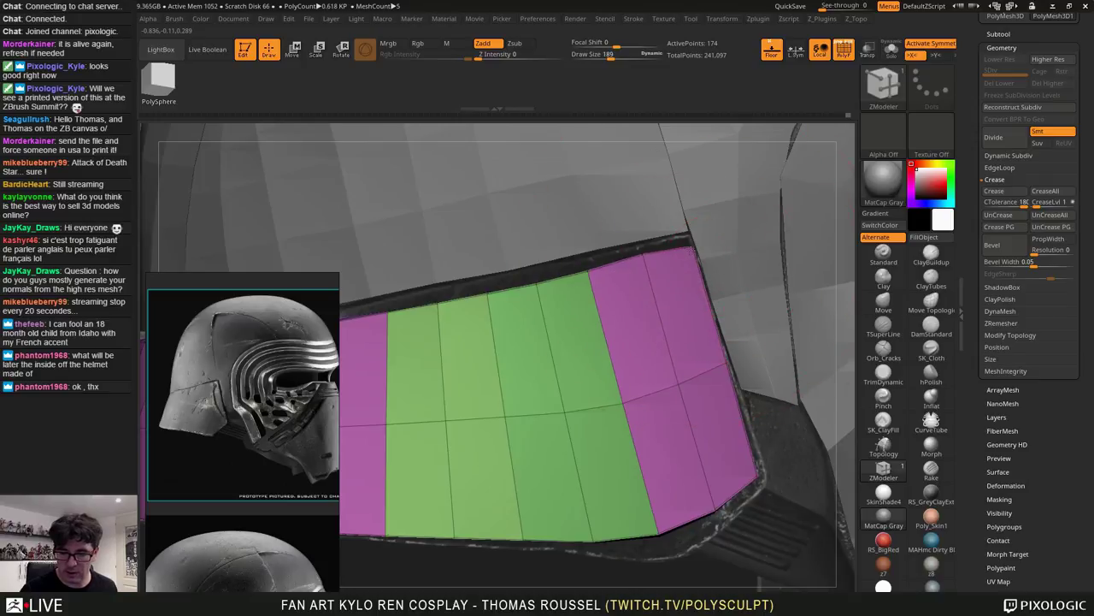
pyautogui.click(930, 306)
pyautogui.hotkey('ctrl', 'z')
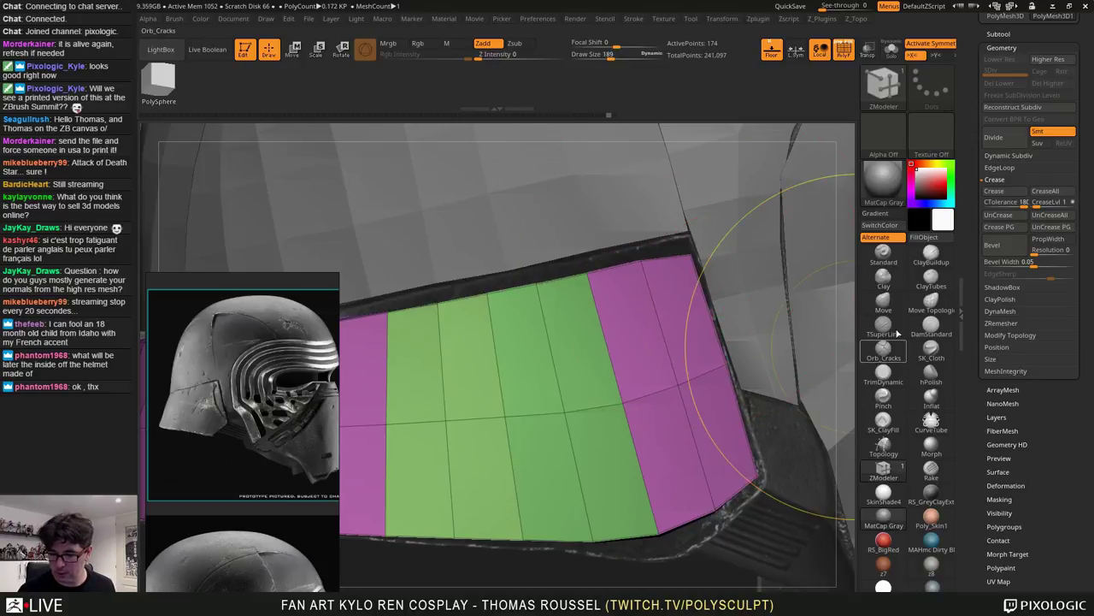
# Pull the neck flap's upper edge points up against the dome panel using the Move brush at draw size 91
pyautogui.click(885, 305)
pyautogui.press('s')
pyautogui.moveTo(697, 266)
pyautogui.mouseDown()
pyautogui.moveTo(685, 266)
pyautogui.moveTo(691, 208)
pyautogui.mouseUp()
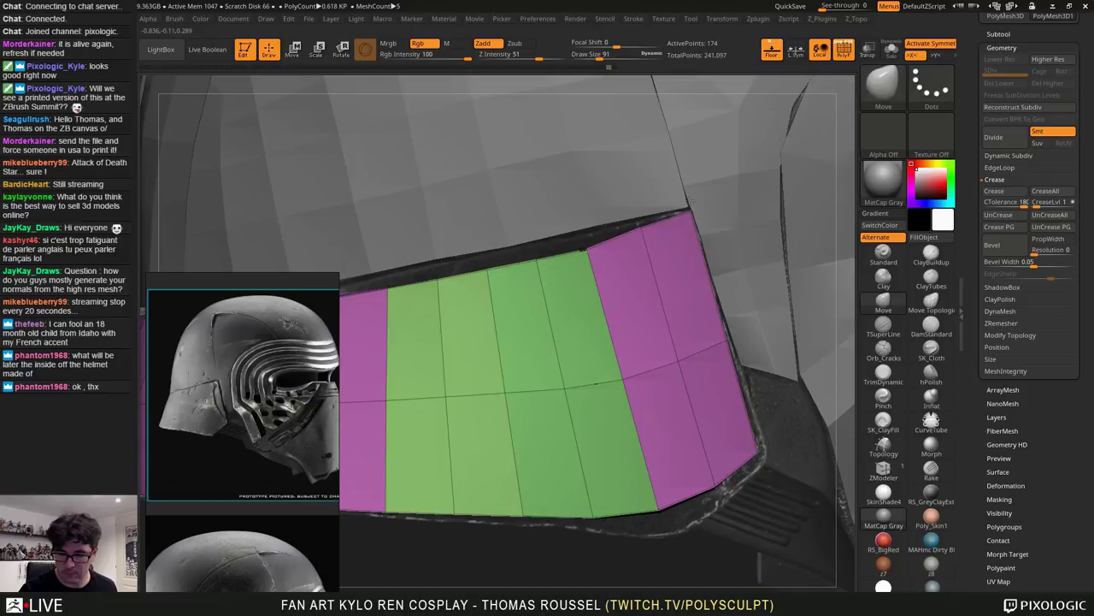
pyautogui.moveTo(587, 245); pyautogui.dragTo(583, 221)
pyautogui.moveTo(536, 263); pyautogui.dragTo(533, 245)
pyautogui.moveTo(487, 274); pyautogui.dragTo(484, 255)
pyautogui.moveTo(438, 288); pyautogui.dragTo(435, 259)
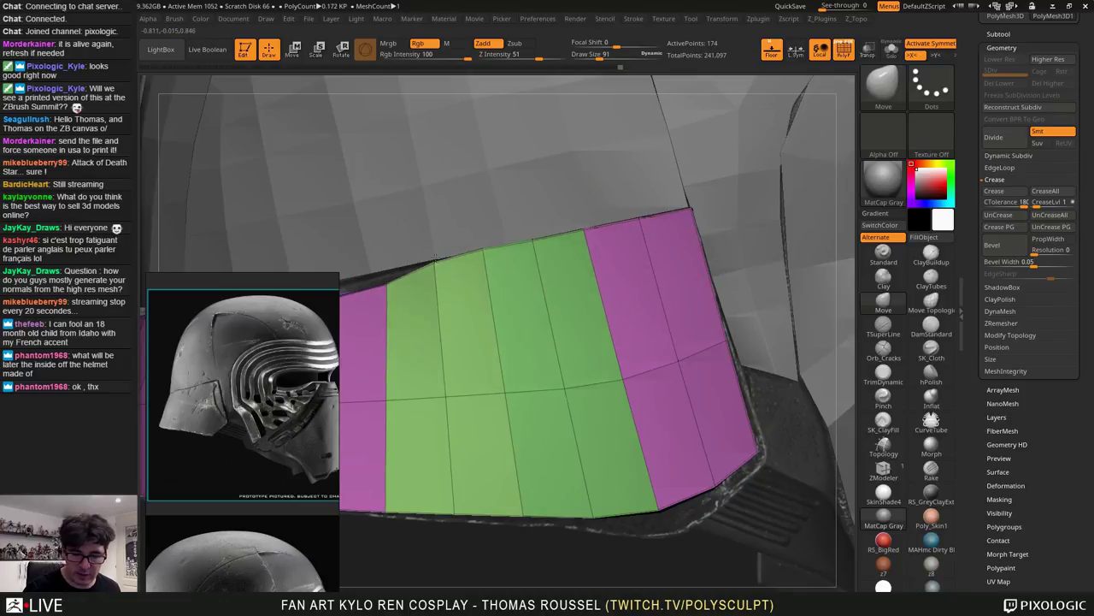
# Move the neck flap's front edge, front lower corner and lower edge points onto the outline in the reference image
pyautogui.moveTo(727, 341); pyautogui.dragTo(731, 341)
pyautogui.moveTo(759, 450); pyautogui.dragTo(768, 463)
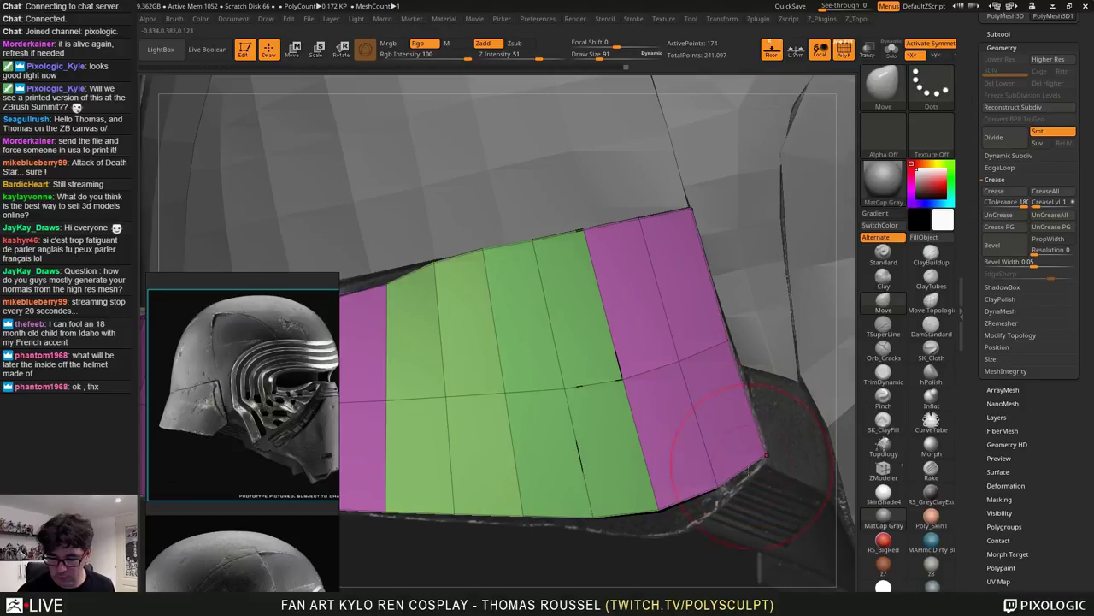
pyautogui.moveTo(716, 489); pyautogui.dragTo(734, 509)
pyautogui.moveTo(658, 510); pyautogui.dragTo(663, 536)
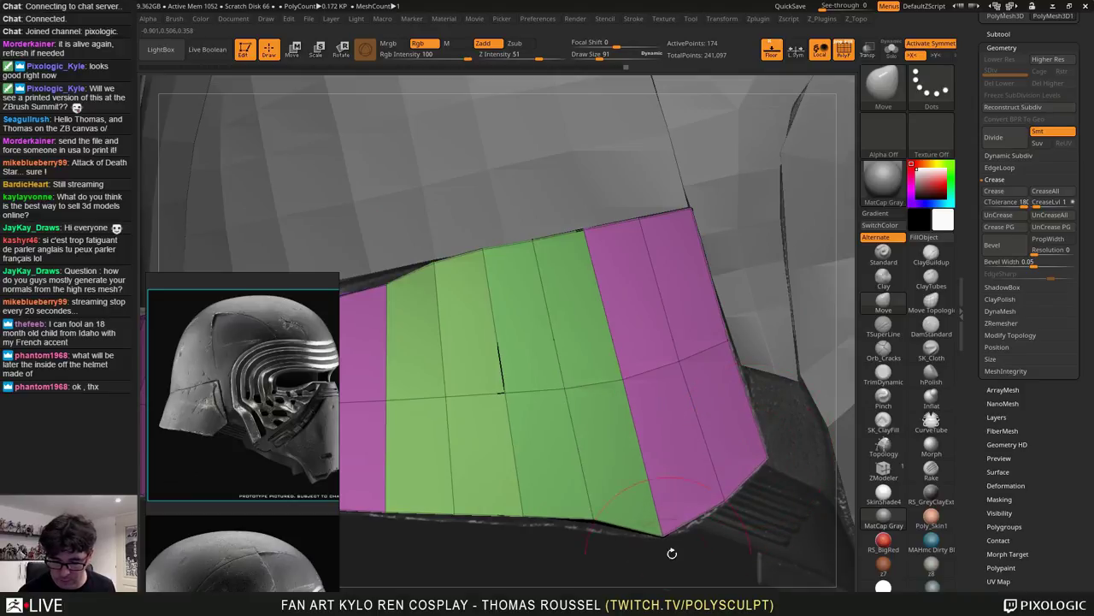
pyautogui.moveTo(594, 517); pyautogui.dragTo(589, 528)
pyautogui.moveTo(520, 515); pyautogui.dragTo(520, 520)
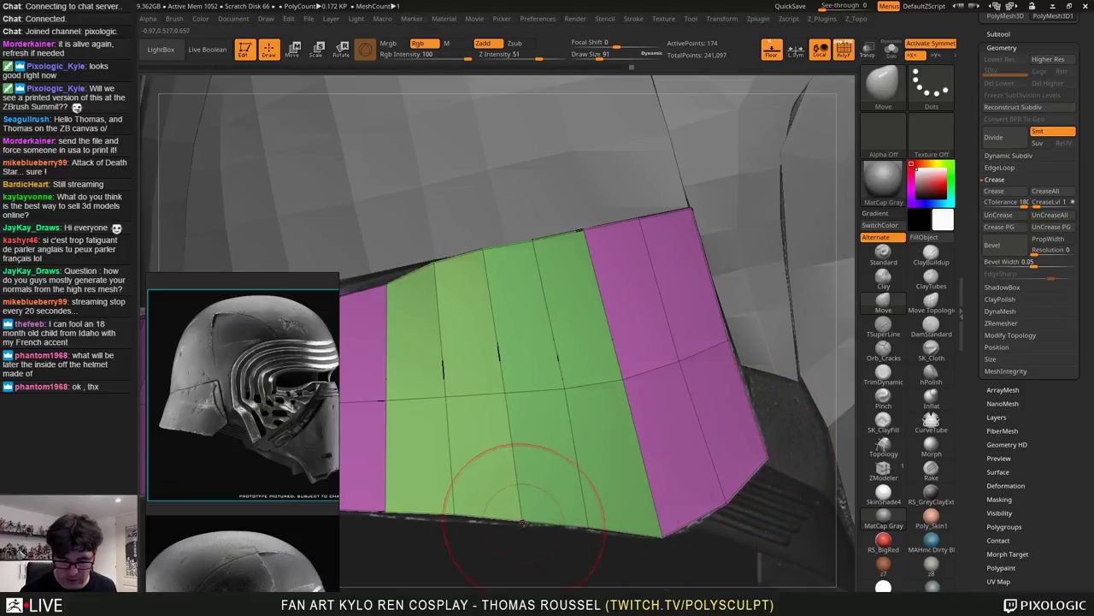
# Fit the rear lower edge and back edge of the neck flap to the reference outline with draw size 145
pyautogui.keyDown('alt'); pyautogui.moveTo(561, 509); pyautogui.dragTo(760, 414, button='right'); pyautogui.keyUp('alt')
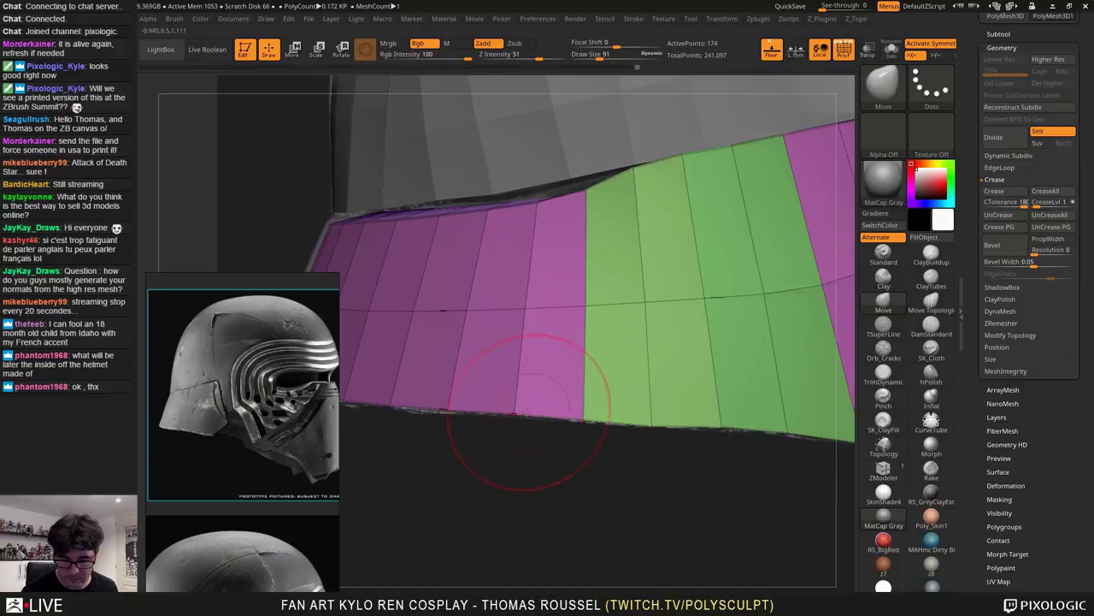
pyautogui.moveTo(449, 411); pyautogui.dragTo(448, 416)
pyautogui.keyDown('alt'); pyautogui.moveTo(447, 417); pyautogui.dragTo(598, 456, button='right'); pyautogui.keyUp('alt')
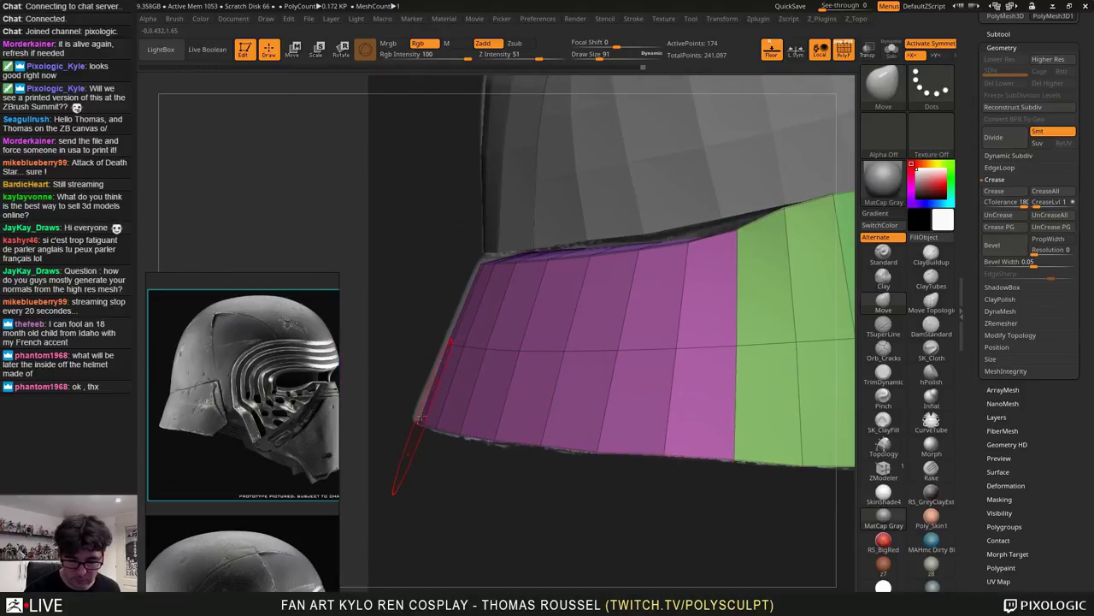
pyautogui.press('s')
pyautogui.moveTo(421, 416); pyautogui.dragTo(410, 416)
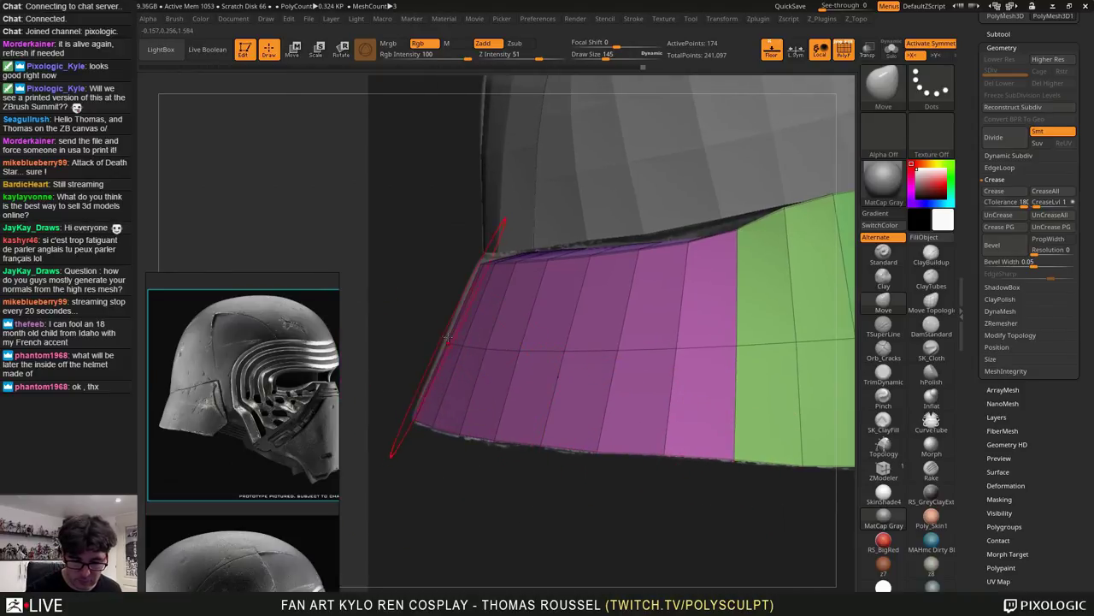
# Pull the neck flap's upper edge up at the rear and at the purple-green border to close the gap under the dome
pyautogui.press('s')
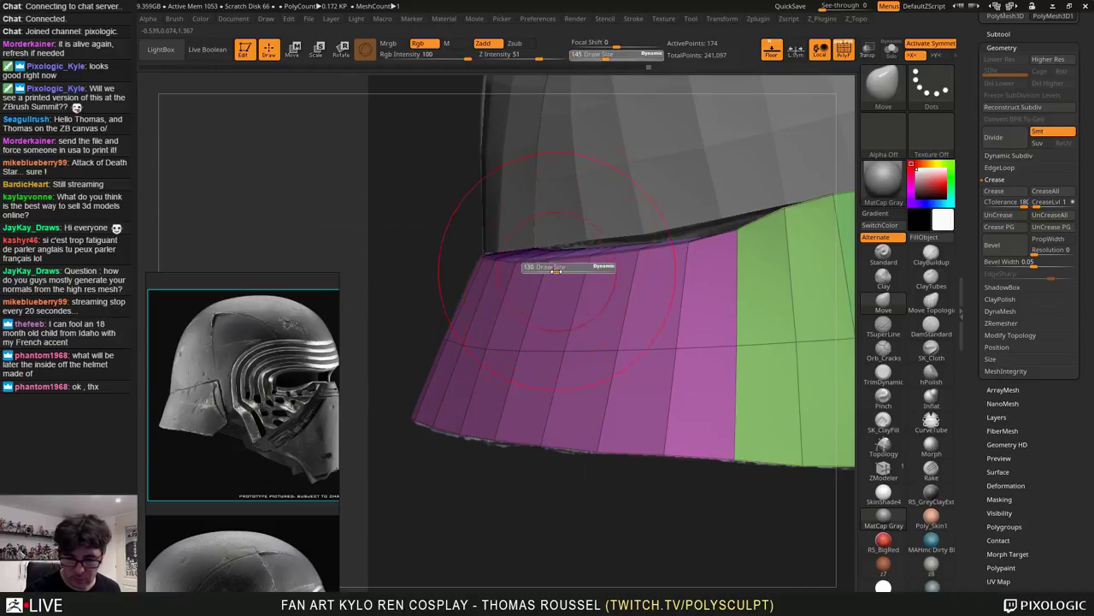
pyautogui.moveTo(556, 271)
pyautogui.mouseDown()
pyautogui.moveTo(539, 271)
pyautogui.moveTo(524, 246)
pyautogui.moveTo(740, 216)
pyautogui.mouseUp()
pyautogui.moveTo(807, 228); pyautogui.dragTo(794, 217, button='right')
pyautogui.moveTo(788, 217); pyautogui.dragTo(785, 208)
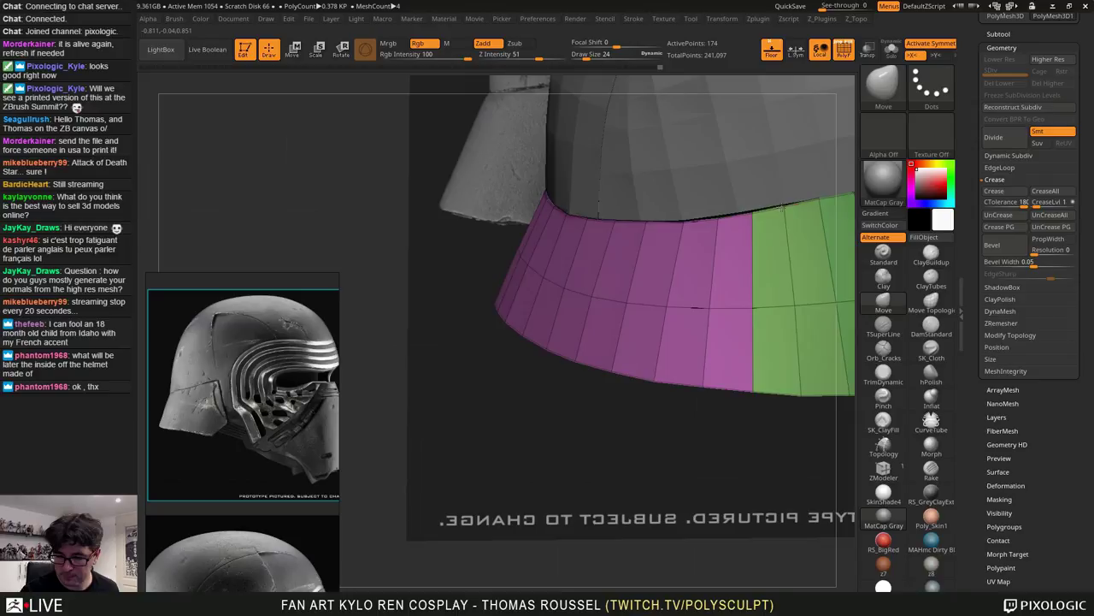
# Refine how the neck flap's upper edge wraps around the dome from behind and below, using Move brush sizes 172 and 108
pyautogui.moveTo(785, 210); pyautogui.dragTo(838, 230, button='right')
pyautogui.keyDown('alt'); pyautogui.moveTo(770, 245); pyautogui.dragTo(680, 310, button='right'); pyautogui.keyUp('alt')
pyautogui.press('s')
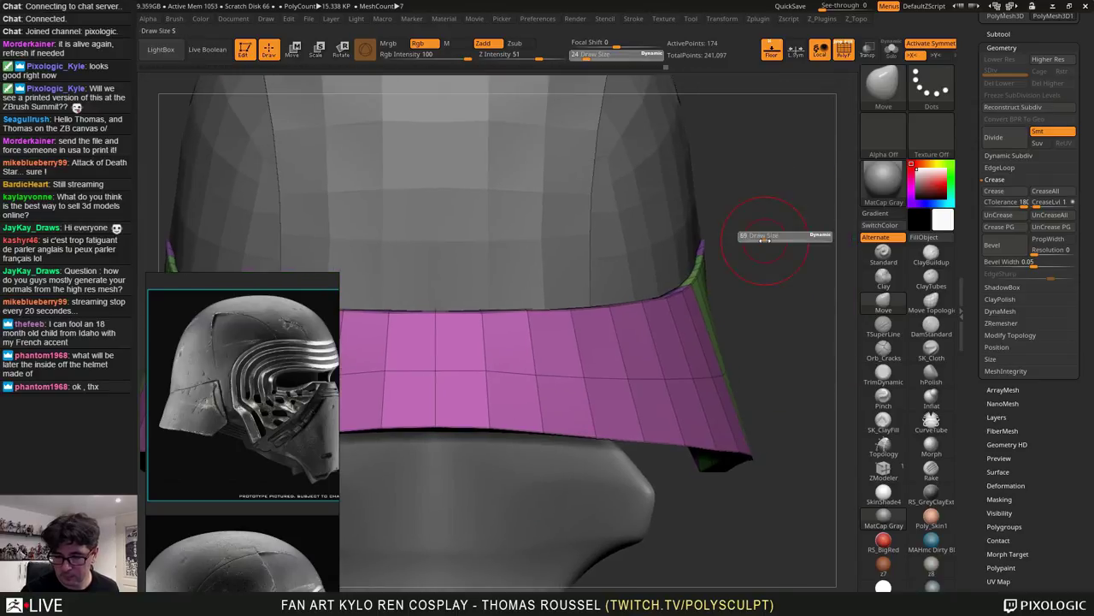
pyautogui.moveTo(755, 237); pyautogui.dragTo(775, 241)
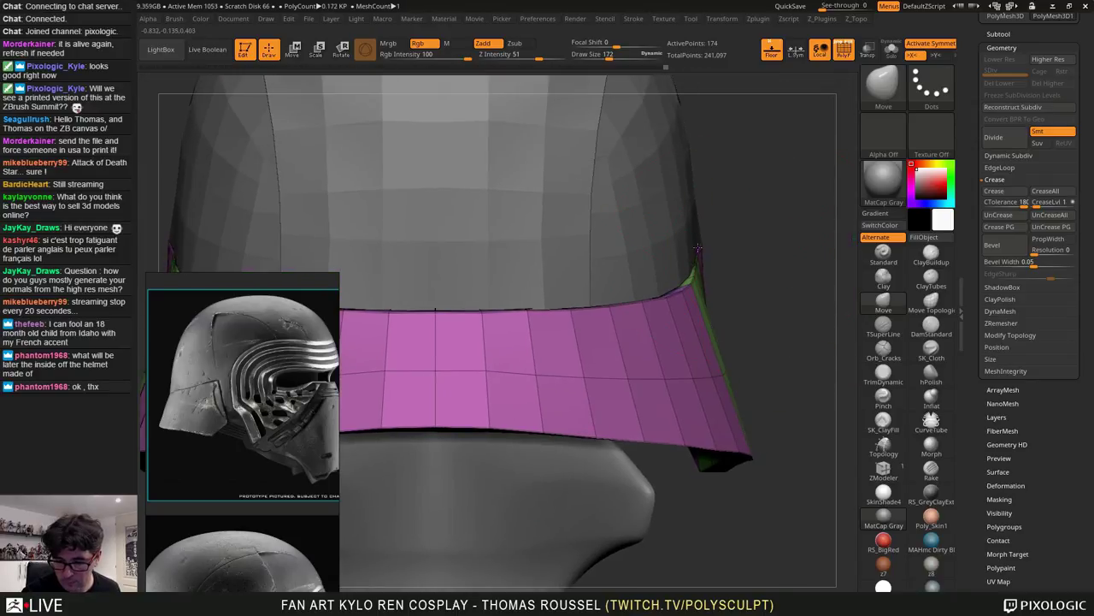
pyautogui.moveTo(682, 328)
pyautogui.mouseDown(button='right')
pyautogui.moveTo(816, 326)
pyautogui.moveTo(663, 364)
pyautogui.moveTo(652, 381)
pyautogui.mouseUp(button='right')
pyautogui.moveTo(569, 320); pyautogui.dragTo(604, 239, button='right')
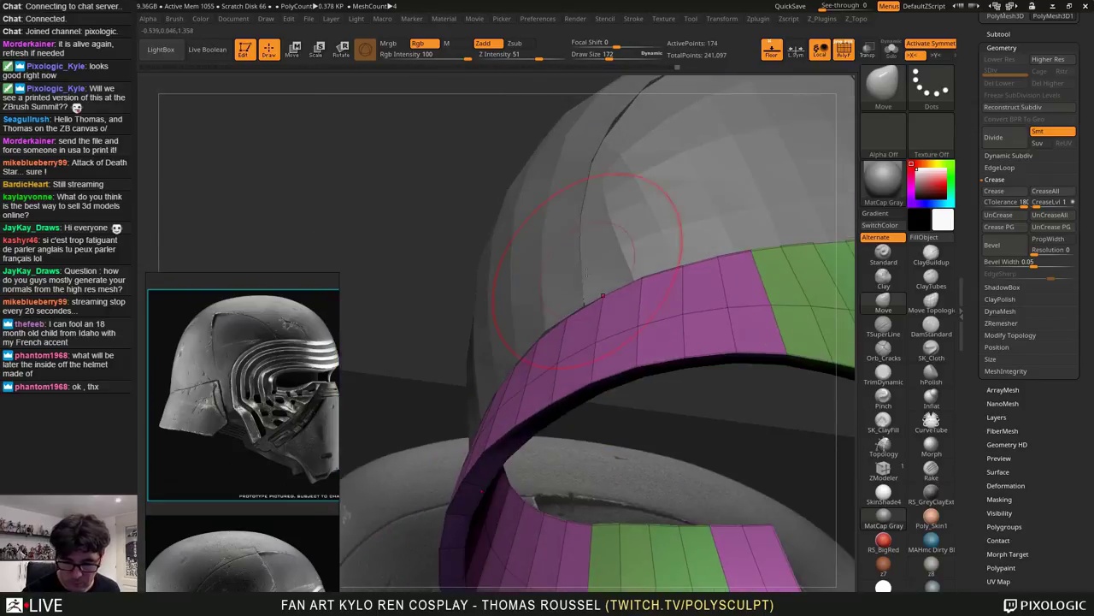
pyautogui.press('s')
pyautogui.moveTo(569, 320); pyautogui.dragTo(563, 320)
pyautogui.moveTo(562, 320)
pyautogui.mouseDown(button='right')
pyautogui.moveTo(571, 313)
pyautogui.moveTo(554, 354)
pyautogui.moveTo(644, 410)
pyautogui.moveTo(658, 315)
pyautogui.moveTo(522, 354)
pyautogui.mouseUp(button='right')
# Compare the helmet's side profile around the neck flap and lower jaw with the side-view photos on the reference board
pyautogui.moveTo(715, 438)
pyautogui.keyDown('ctrl'); pyautogui.mouseDown(button='right')
pyautogui.moveTo(759, 428)
pyautogui.moveTo(718, 381)
pyautogui.moveTo(624, 393)
pyautogui.moveTo(634, 426)
pyautogui.moveTo(709, 393)
pyautogui.moveTo(655, 395)
pyautogui.moveTo(754, 390)
pyautogui.moveTo(760, 424)
pyautogui.mouseUp(button='right'); pyautogui.keyUp('ctrl')
pyautogui.moveTo(654, 232); pyautogui.dragTo(680, 305, button='right')
pyautogui.keyDown('shift'); pyautogui.moveTo(680, 304); pyautogui.dragTo(714, 342, button='right'); pyautogui.keyUp('shift')
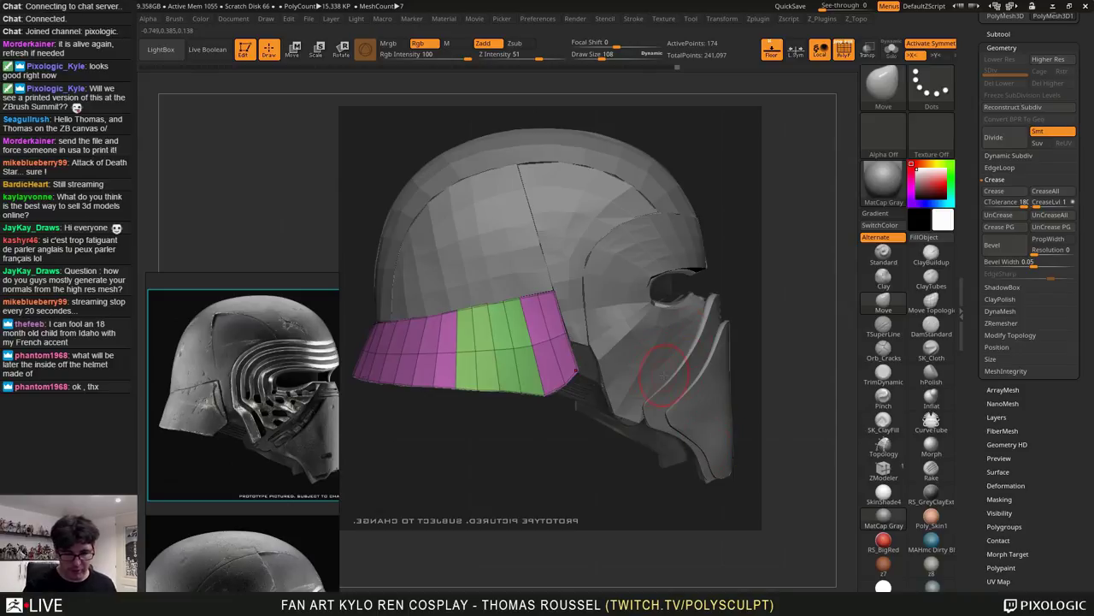
pyautogui.moveTo(664, 376); pyautogui.dragTo(674, 336, button='right')
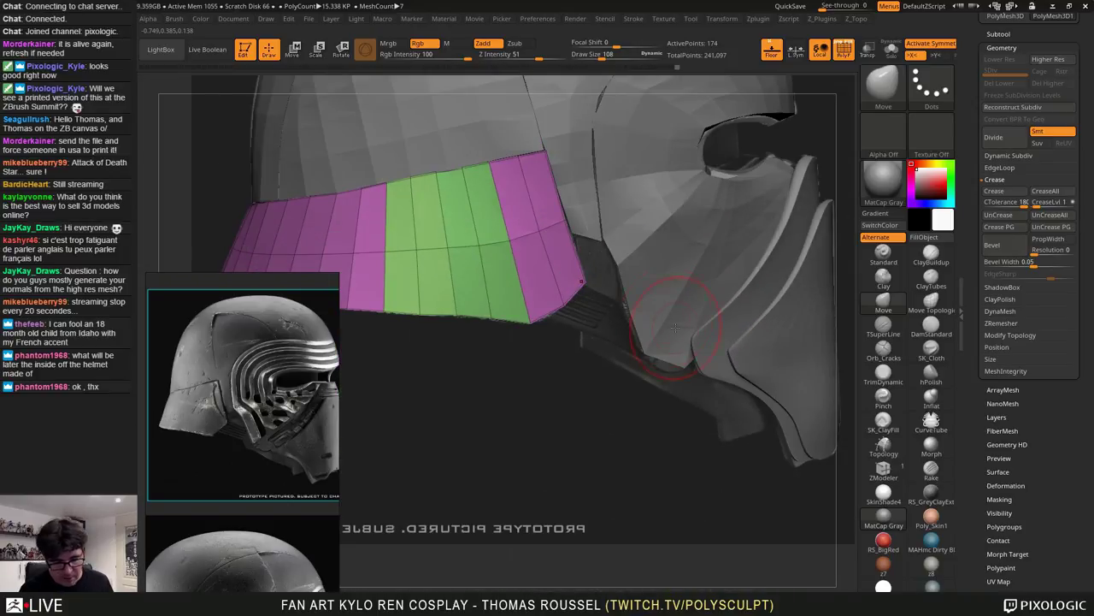
pyautogui.scroll(-3, 249, 428)
pyautogui.moveTo(248, 429); pyautogui.dragTo(241, 382, button='middle')
pyautogui.moveTo(297, 275); pyautogui.dragTo(300, 58)
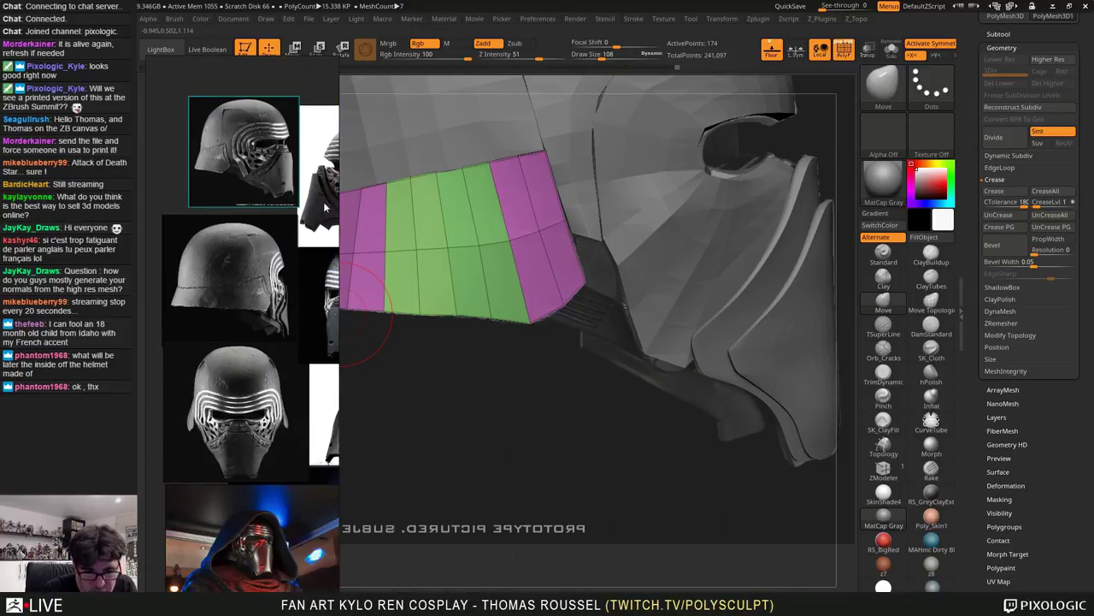
pyautogui.moveTo(340, 220); pyautogui.dragTo(673, 215)
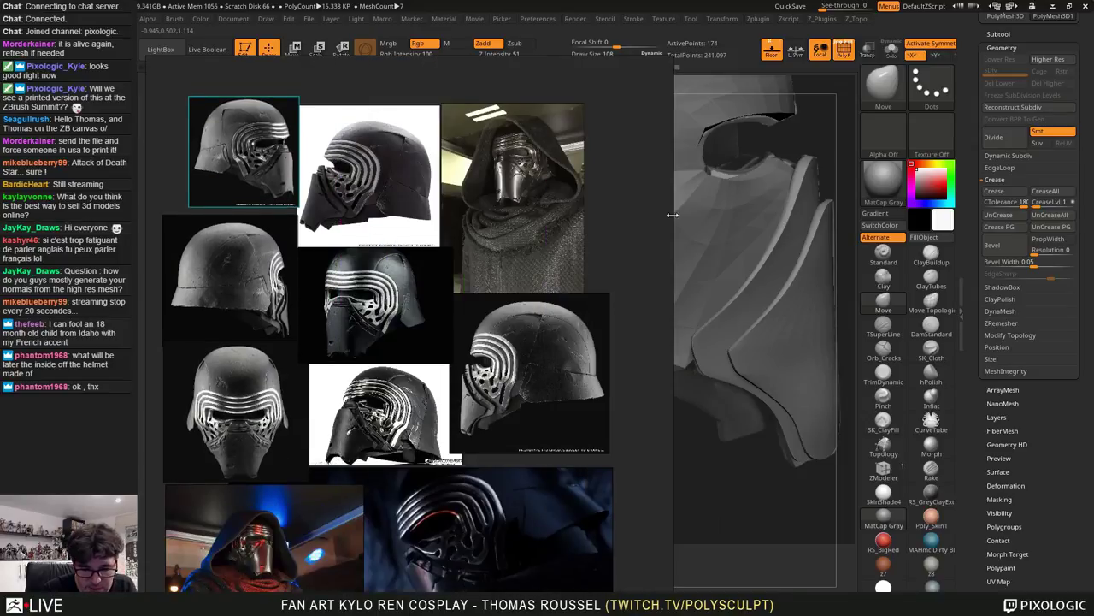
pyautogui.scroll(6, 508, 381)
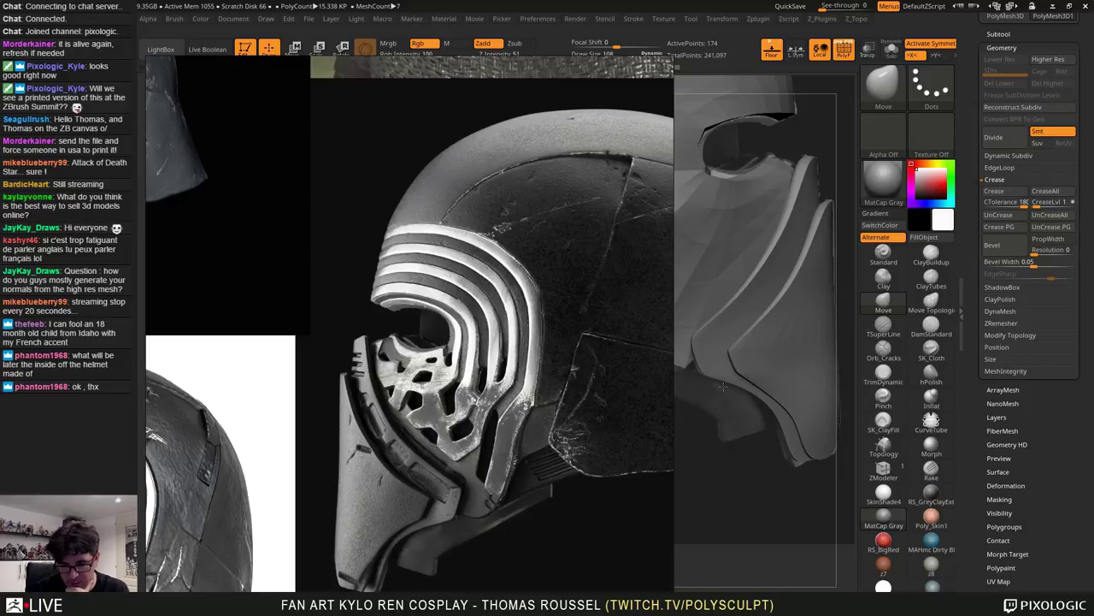
pyautogui.moveTo(673, 236); pyautogui.dragTo(441, 251)
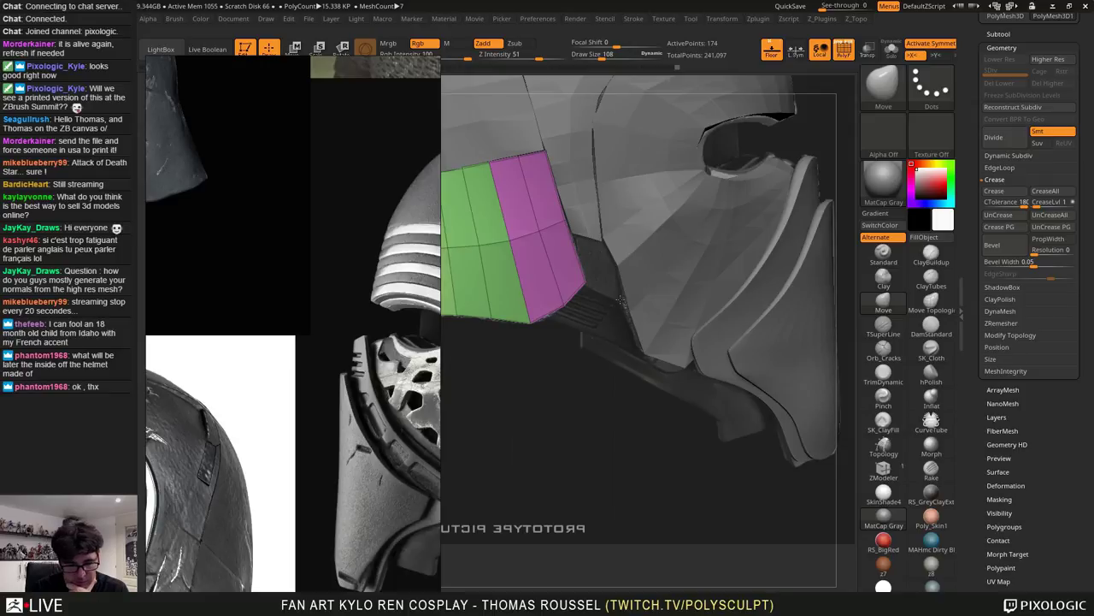
pyautogui.scroll(-2, 369, 390)
pyautogui.moveTo(370, 390); pyautogui.dragTo(259, 331, button='middle')
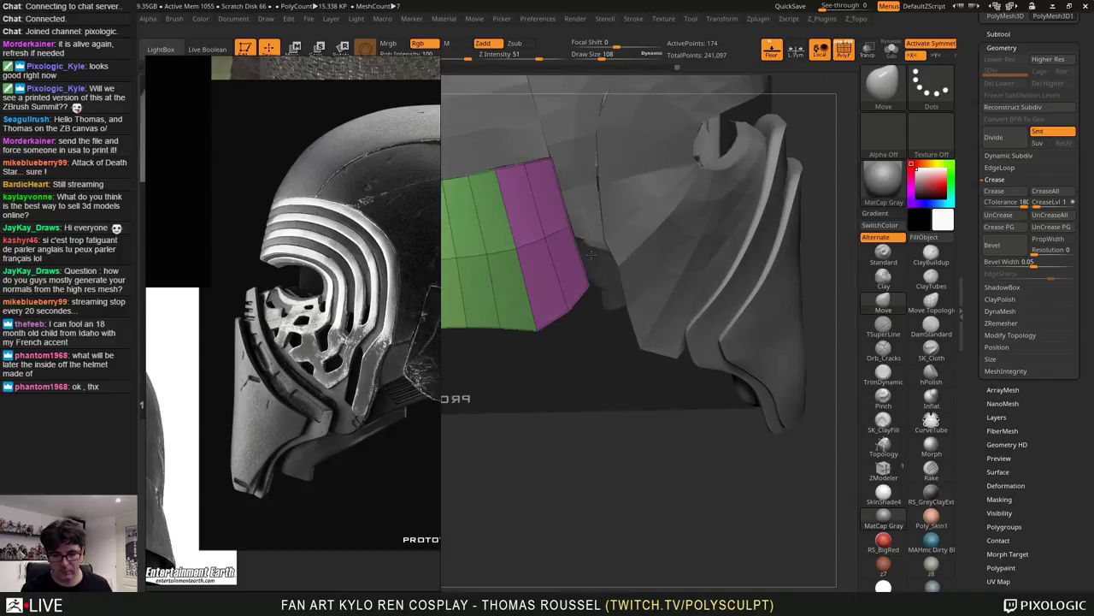
# Activate the face panel and examine the area below it, between neck flap and jaw, from the side and front
pyautogui.moveTo(447, 399); pyautogui.dragTo(468, 348)
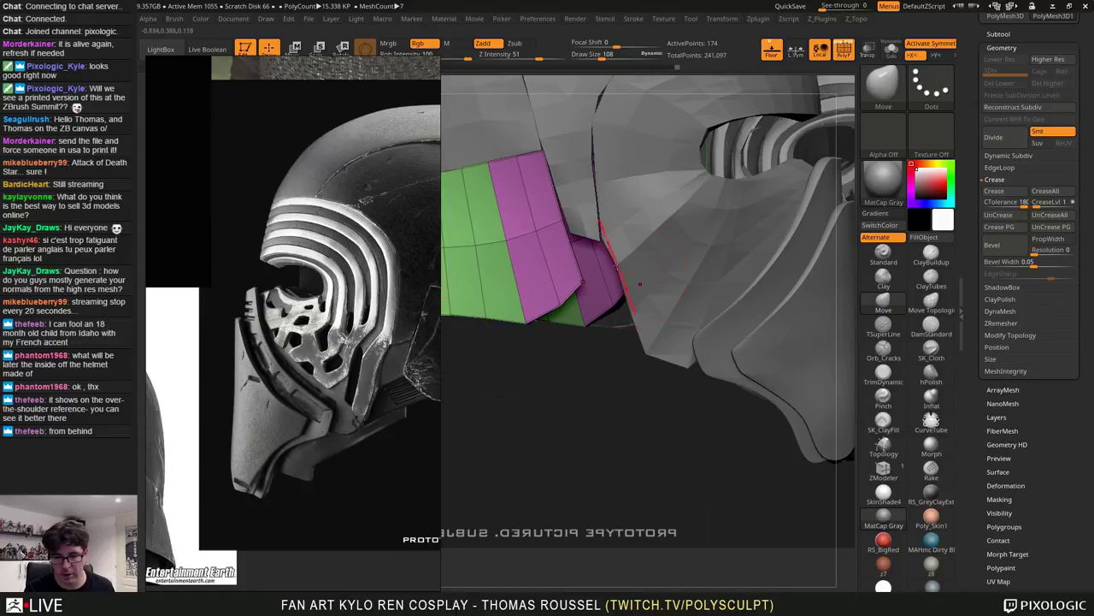
pyautogui.keyDown('shift'); pyautogui.moveTo(629, 328); pyautogui.dragTo(637, 436); pyautogui.keyUp('shift')
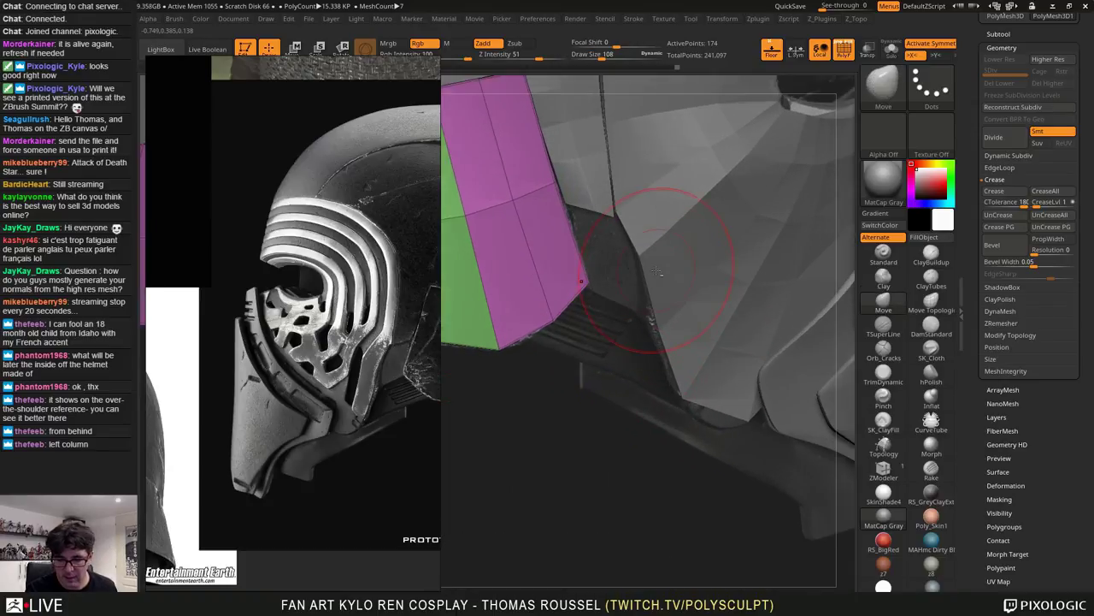
pyautogui.keyDown('alt'); pyautogui.click(653, 277); pyautogui.keyUp('alt')
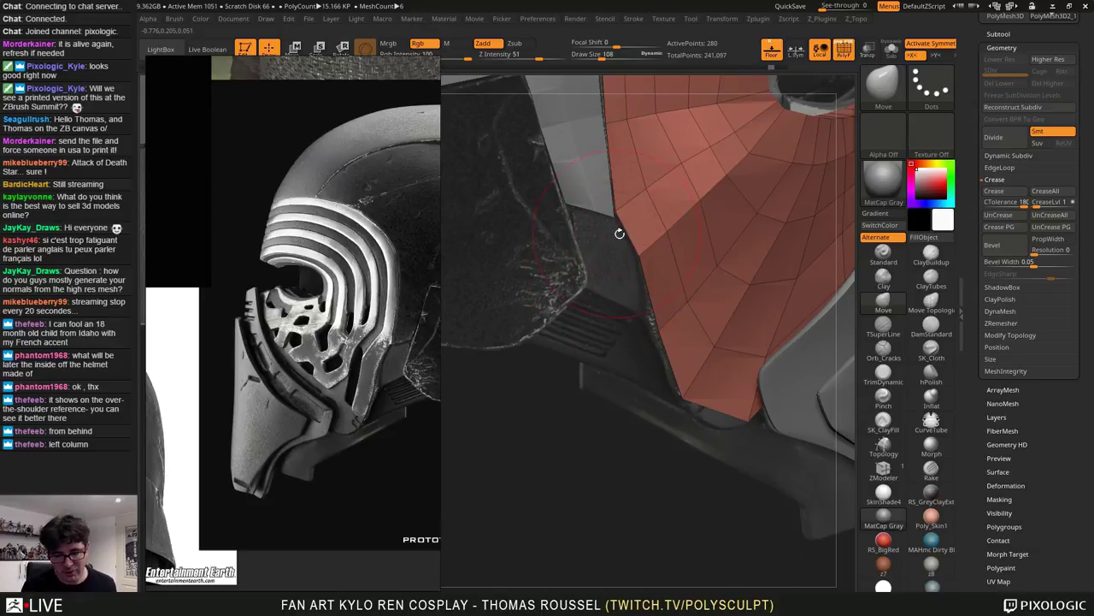
pyautogui.keyDown('alt'); pyautogui.moveTo(621, 265); pyautogui.dragTo(608, 225); pyautogui.keyUp('alt')
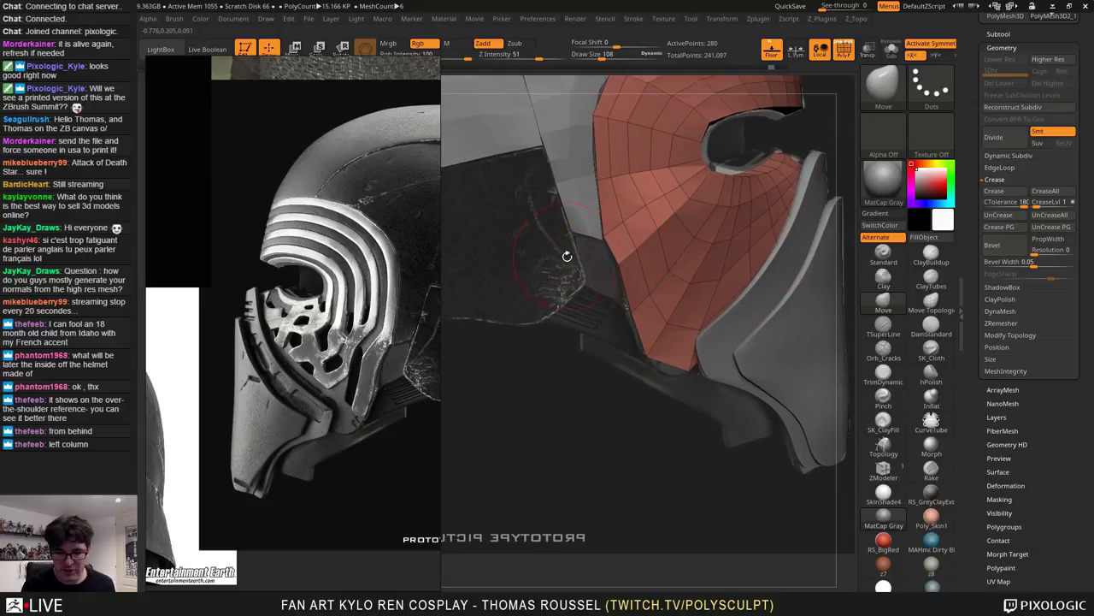
pyautogui.keyDown('alt'); pyautogui.moveTo(606, 272); pyautogui.dragTo(804, 248); pyautogui.keyUp('alt')
pyautogui.keyDown('alt'); pyautogui.moveTo(714, 298); pyautogui.dragTo(640, 300); pyautogui.keyUp('alt')
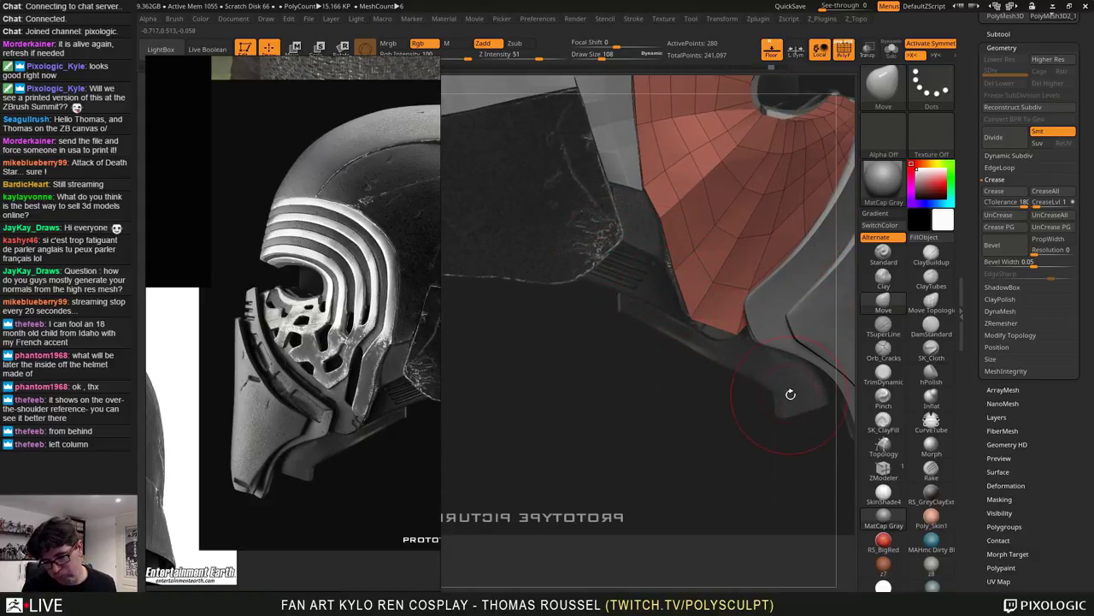
pyautogui.keyDown('alt'); pyautogui.moveTo(713, 428); pyautogui.dragTo(642, 347); pyautogui.keyUp('alt')
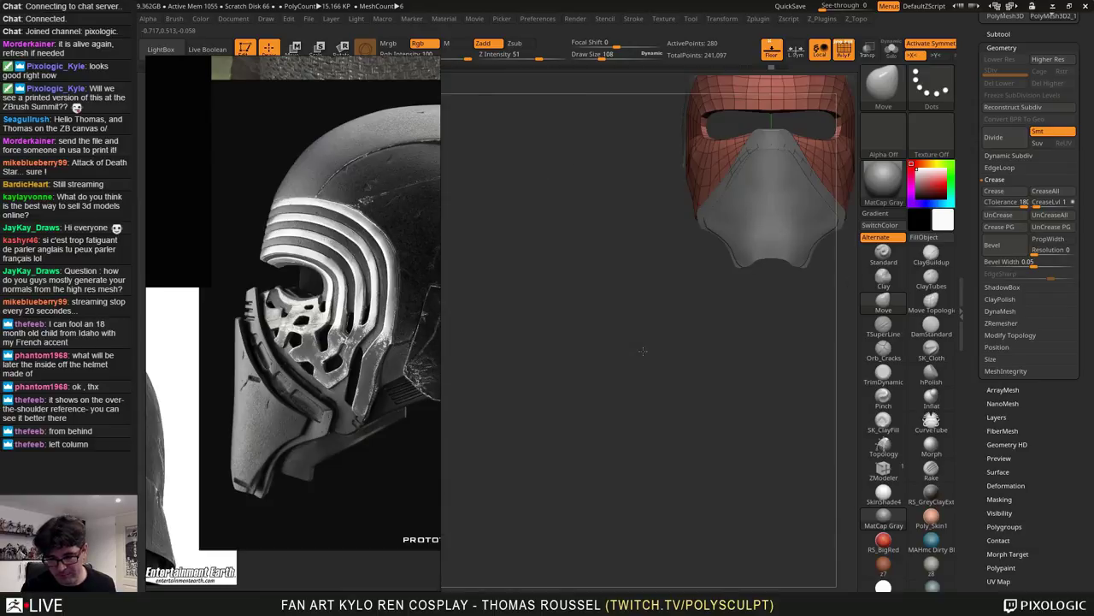
pyautogui.keyDown('alt'); pyautogui.moveTo(718, 325); pyautogui.dragTo(547, 421); pyautogui.keyUp('alt')
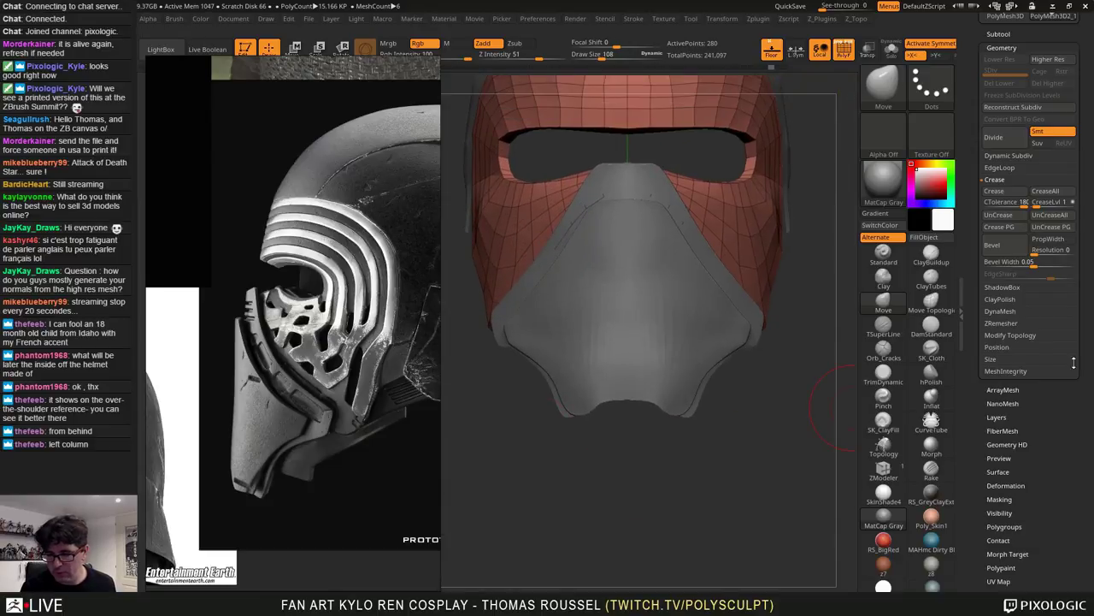
# Study the side-view photos on the reference board for the parts between the neck flap's front corner and the jaw
pyautogui.moveTo(745, 436); pyautogui.dragTo(790, 423)
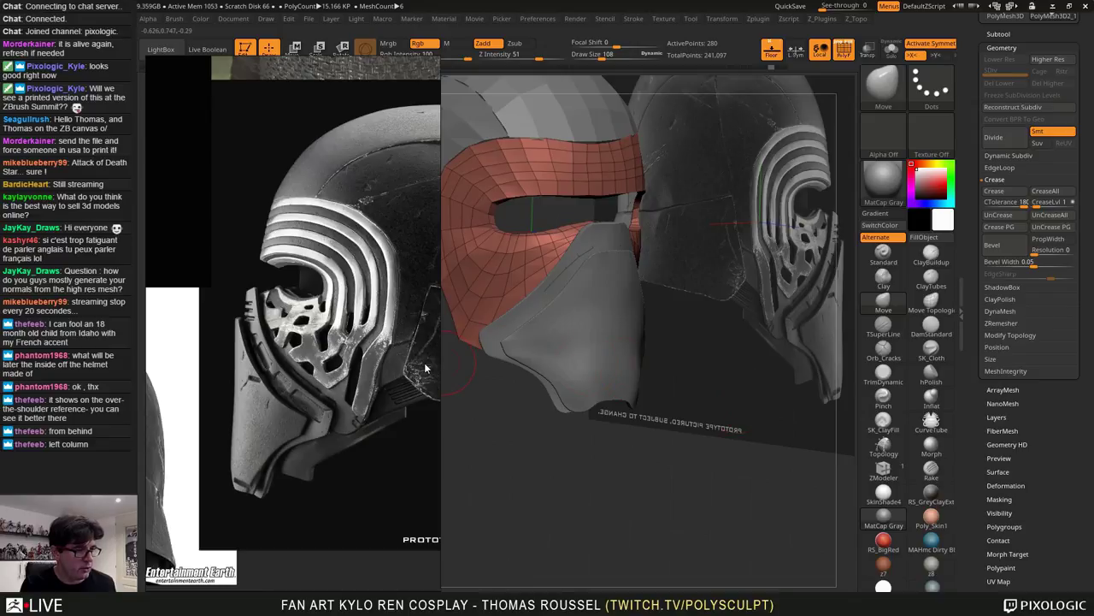
pyautogui.click(341, 310)
pyautogui.scroll(-9, 339, 311)
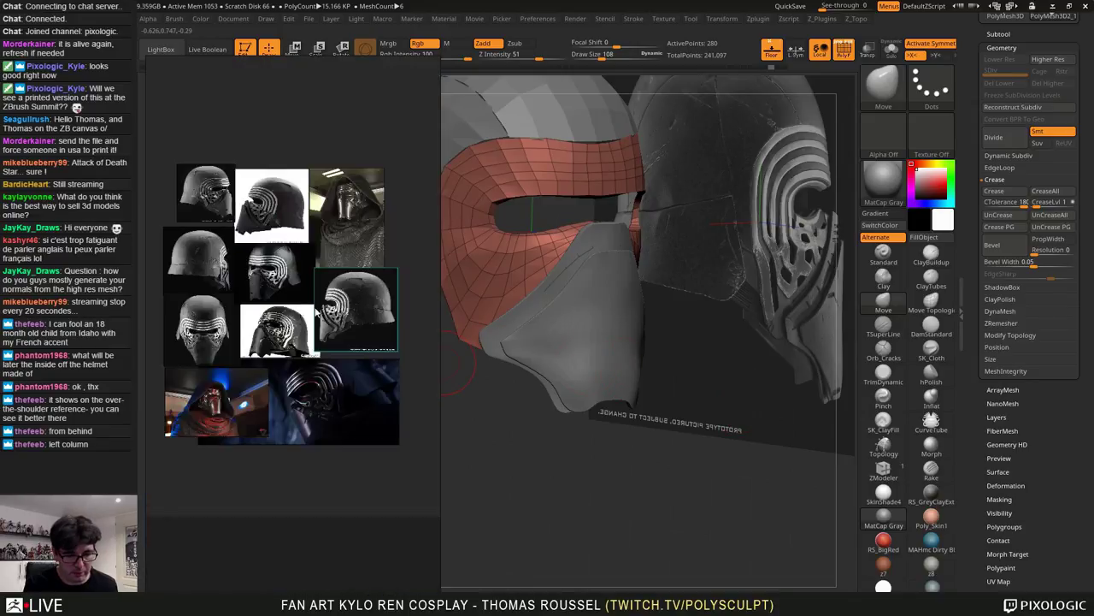
pyautogui.scroll(5, 198, 317)
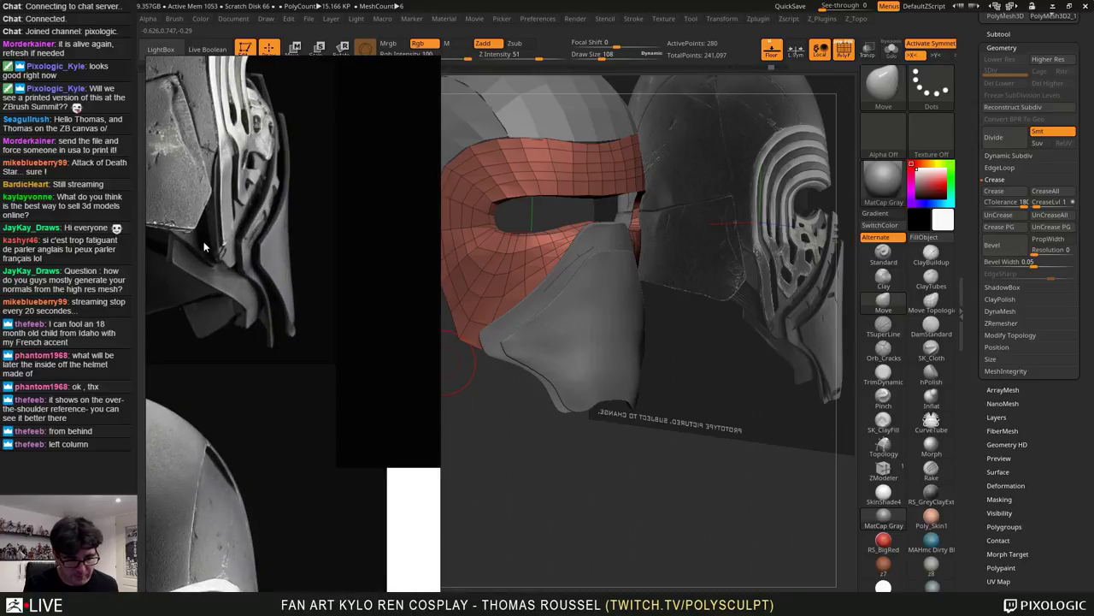
pyautogui.moveTo(257, 258); pyautogui.dragTo(384, 303, button='middle')
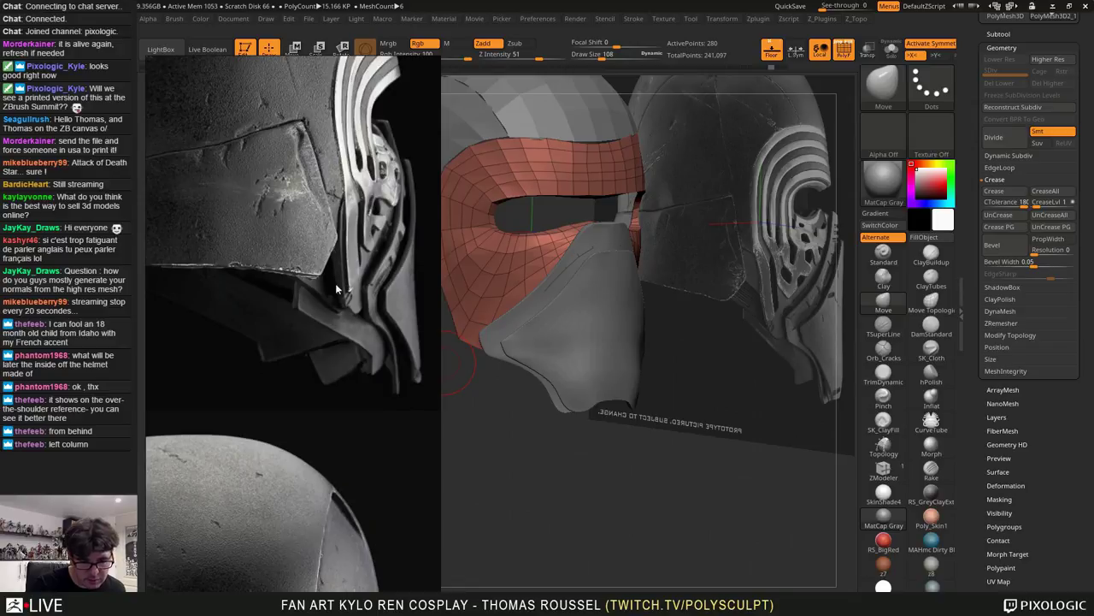
pyautogui.scroll(-4, 344, 312)
pyautogui.scroll(2, 345, 335)
pyautogui.scroll(-2, 347, 343)
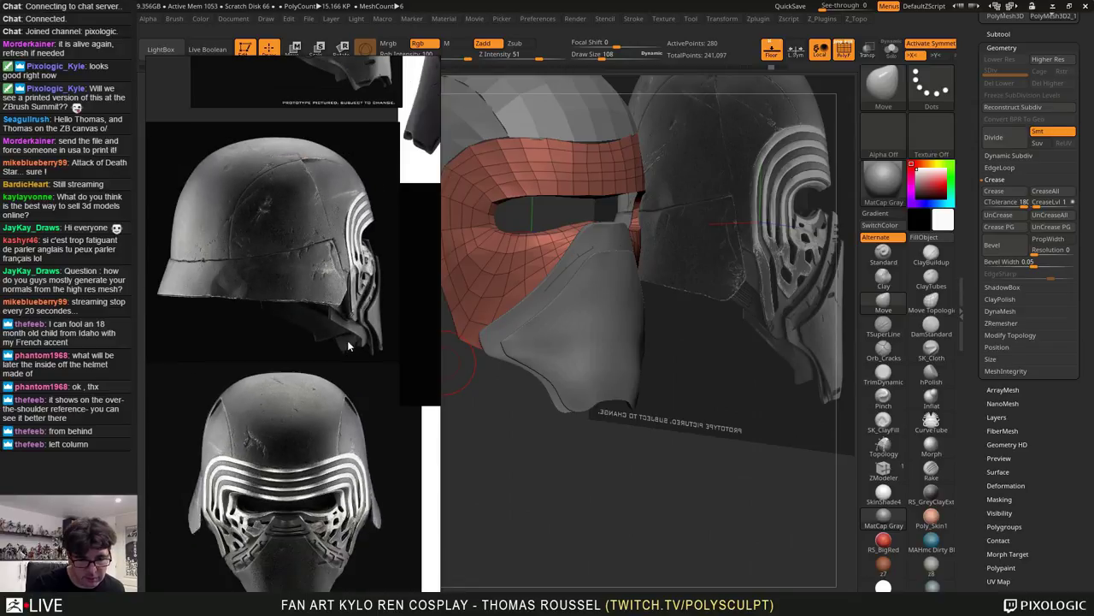
pyautogui.moveTo(348, 254); pyautogui.dragTo(342, 348, button='middle')
pyautogui.scroll(3, 343, 360)
pyautogui.moveTo(338, 398); pyautogui.dragTo(372, 301, button='middle')
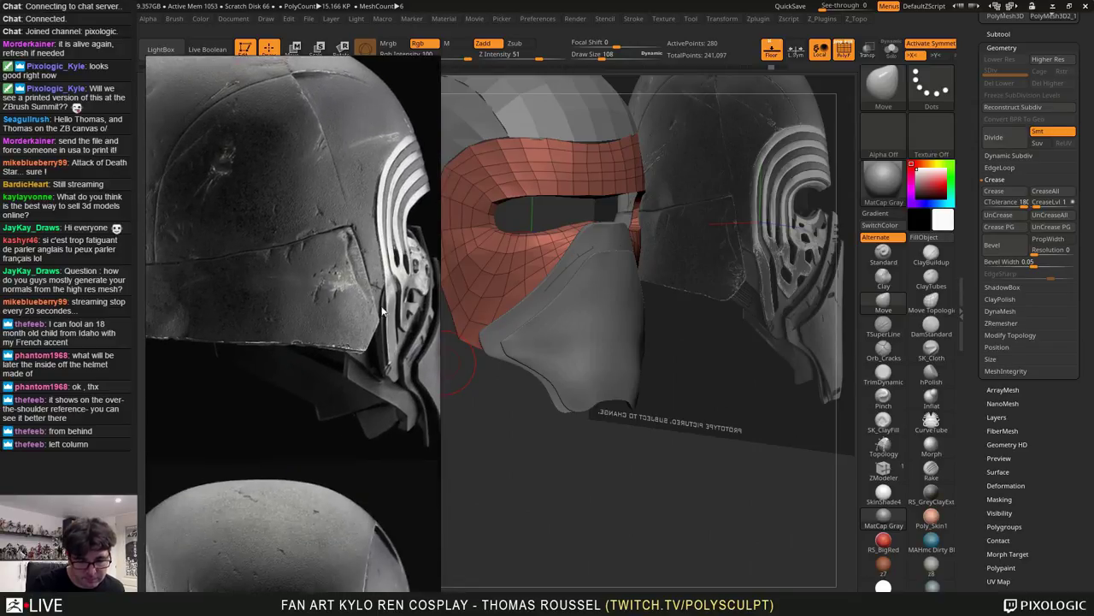
pyautogui.scroll(-1, 372, 314)
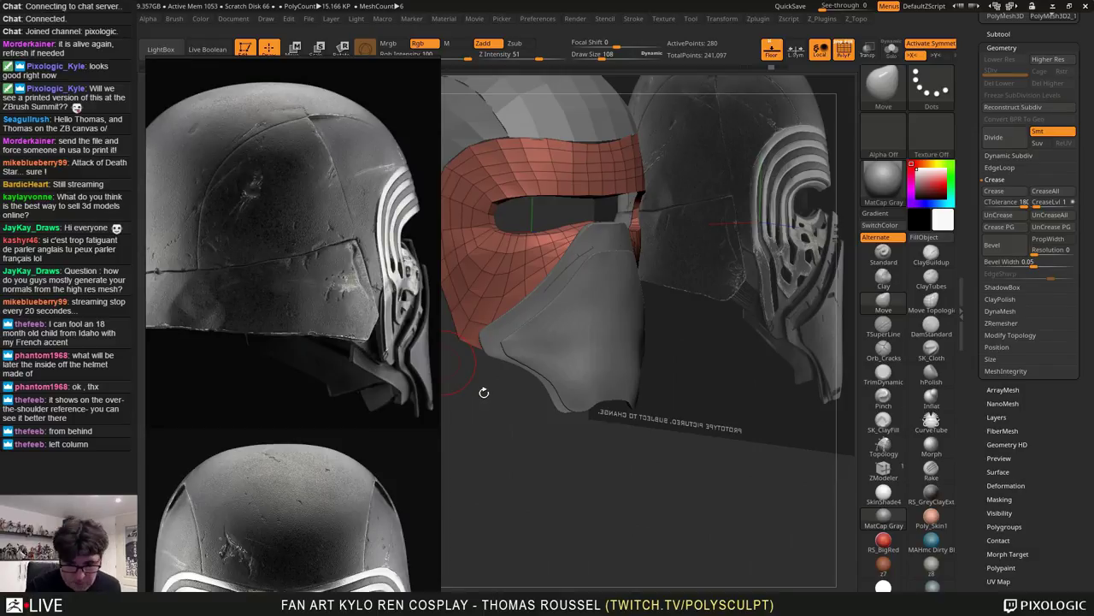
# Insert a PolyMesh3D star as a new subtool directly after PolyMesh3D2, viewing the helmet from below
pyautogui.moveTo(484, 392); pyautogui.dragTo(632, 380)
pyautogui.keyDown('alt'); pyautogui.moveTo(547, 359); pyautogui.dragTo(771, 331); pyautogui.keyUp('alt')
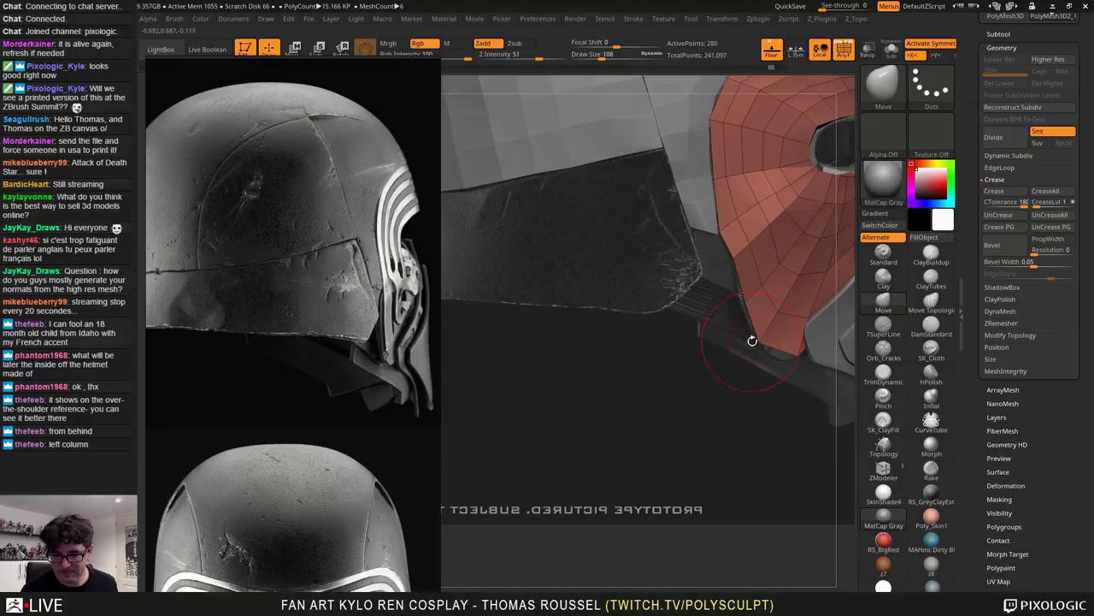
pyautogui.keyDown('alt'); pyautogui.moveTo(795, 377); pyautogui.dragTo(804, 265); pyautogui.keyUp('alt')
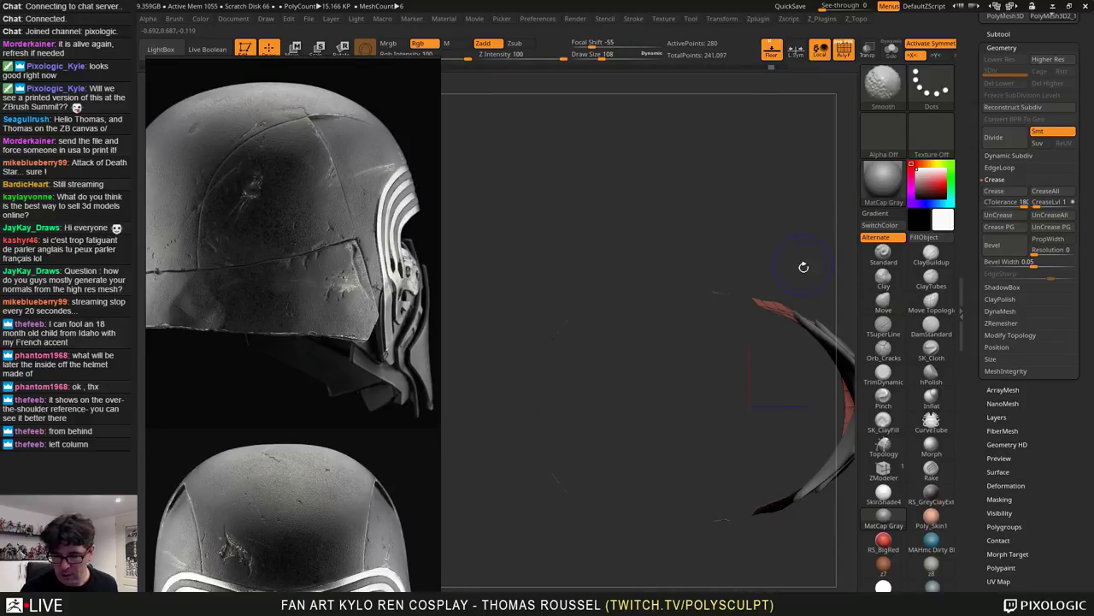
pyautogui.keyDown('alt'); pyautogui.moveTo(783, 359); pyautogui.dragTo(731, 347); pyautogui.keyUp('alt')
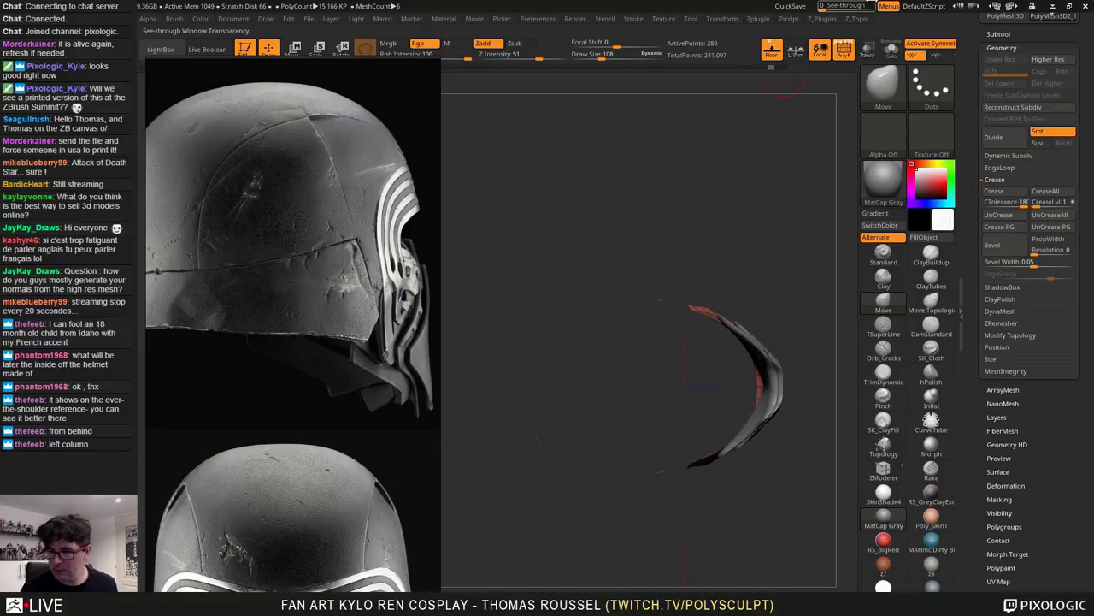
pyautogui.click(997, 34)
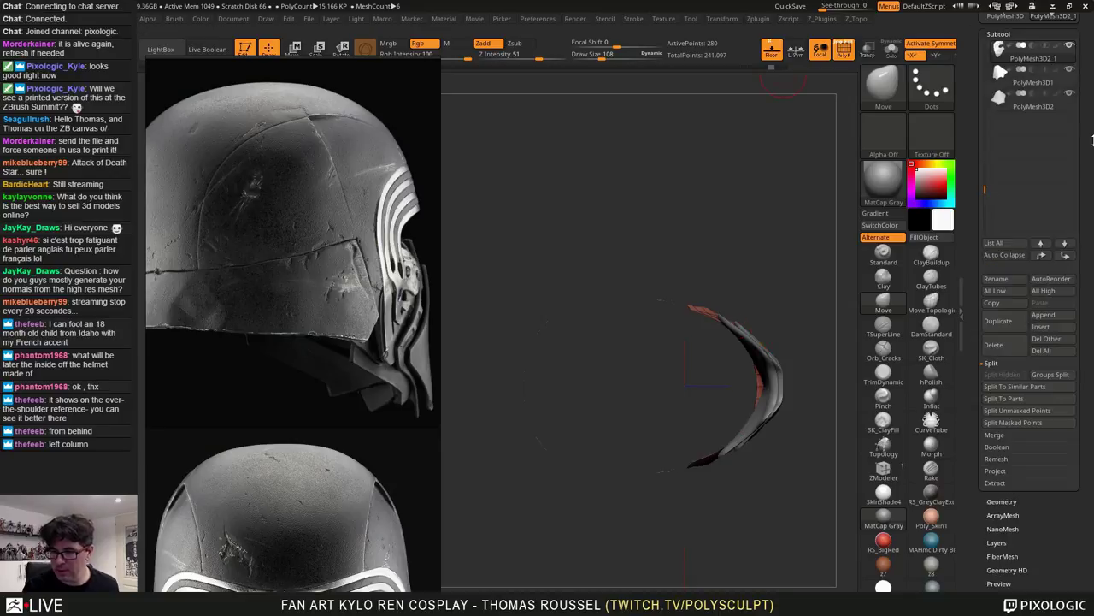
pyautogui.click(1009, 100)
pyautogui.click(1042, 327)
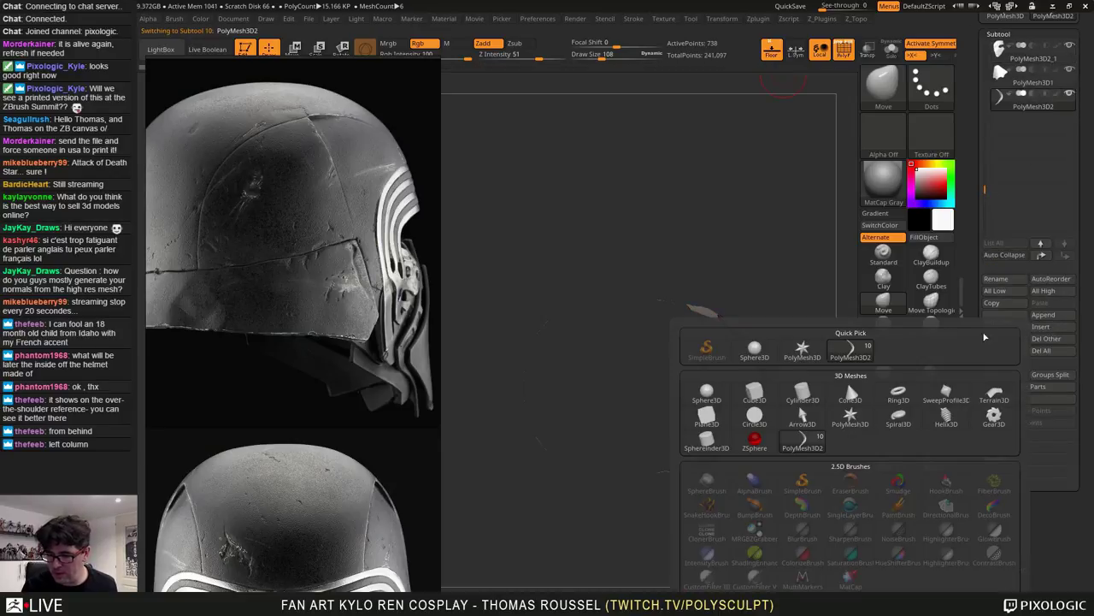
pyautogui.click(811, 353)
pyautogui.keyDown('alt'); pyautogui.moveTo(814, 325); pyautogui.dragTo(801, 295); pyautogui.keyUp('alt')
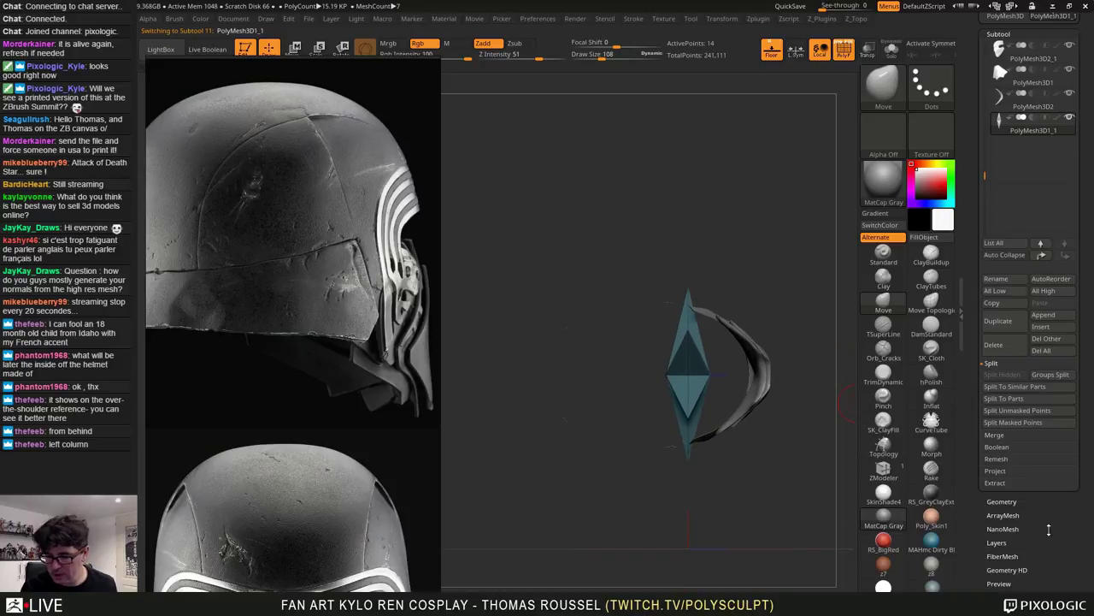
# Initialize the inserted star as a QCube with X, Y and Z resolution 1
pyautogui.moveTo(1058, 536); pyautogui.dragTo(1057, 419)
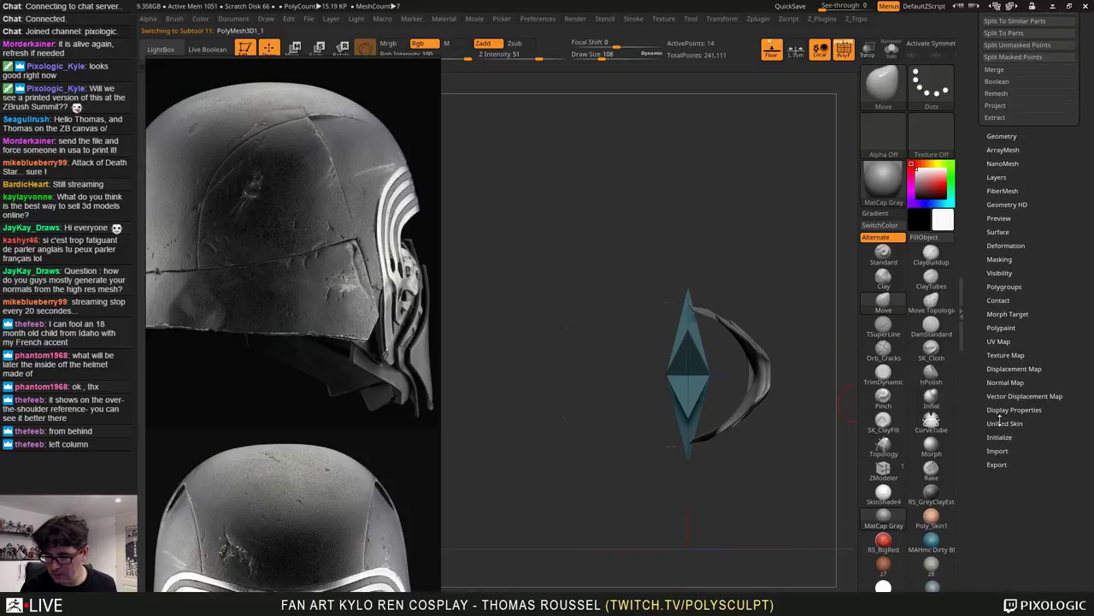
pyautogui.click(1000, 437)
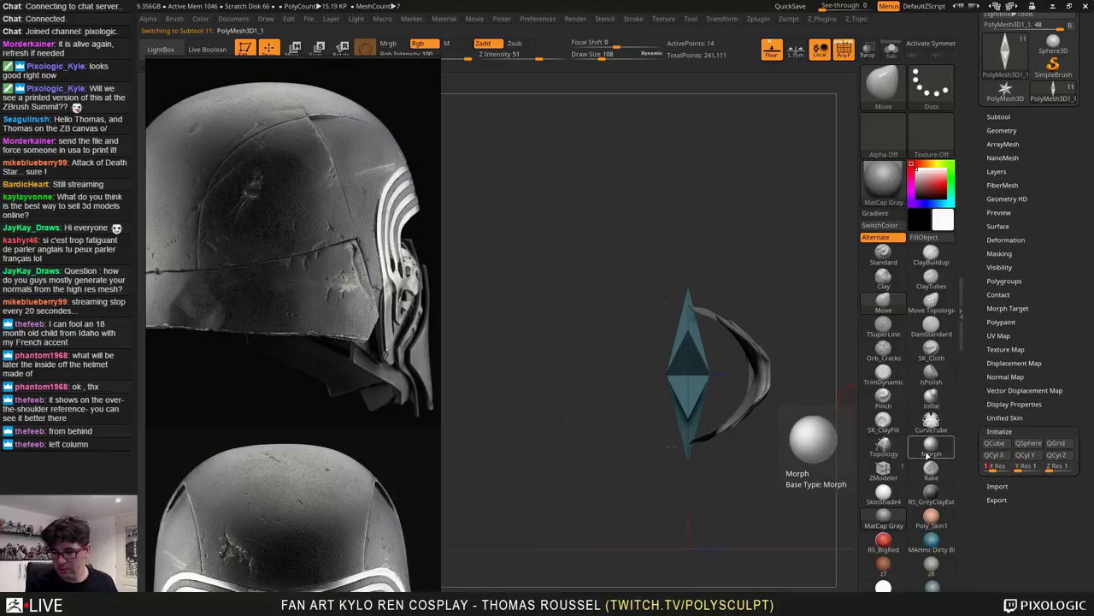
pyautogui.click(982, 434)
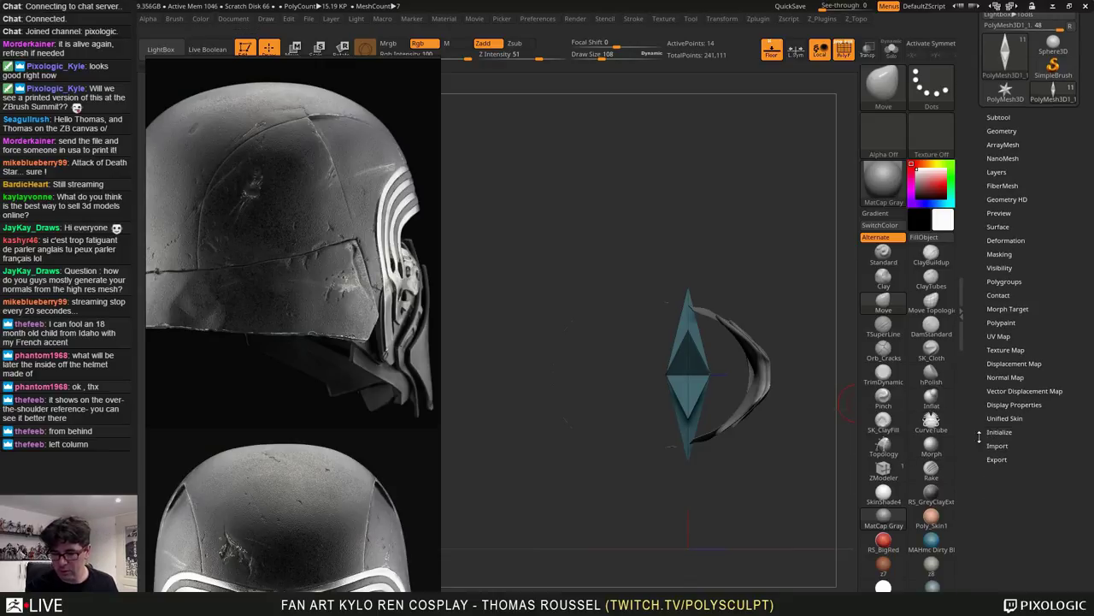
pyautogui.click(999, 434)
pyautogui.click(996, 444)
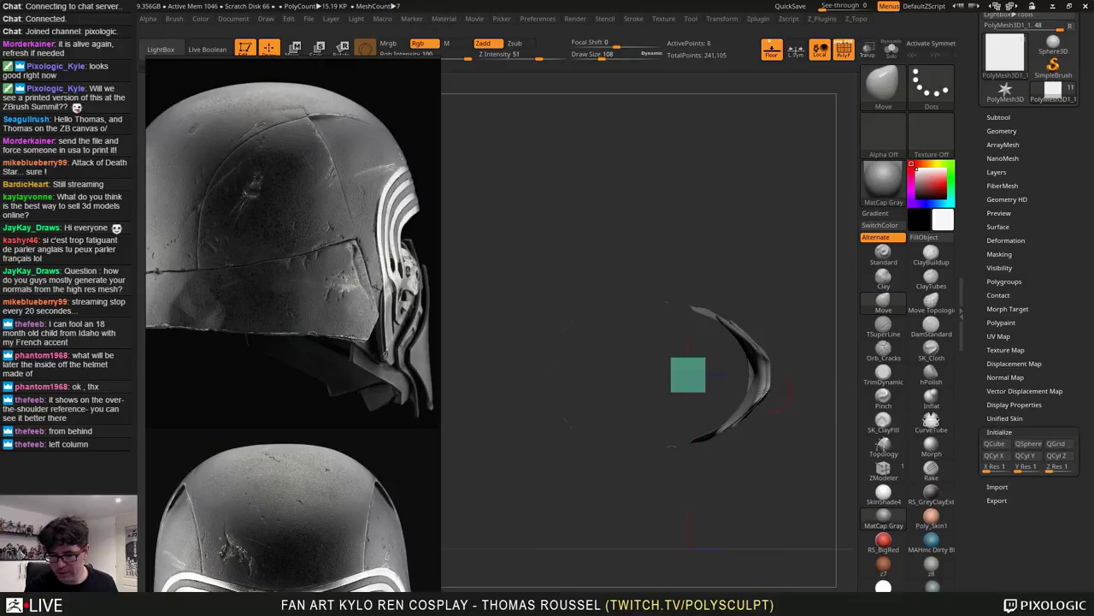
pyautogui.keyDown('alt'); pyautogui.moveTo(685, 350); pyautogui.dragTo(689, 247); pyautogui.keyUp('alt')
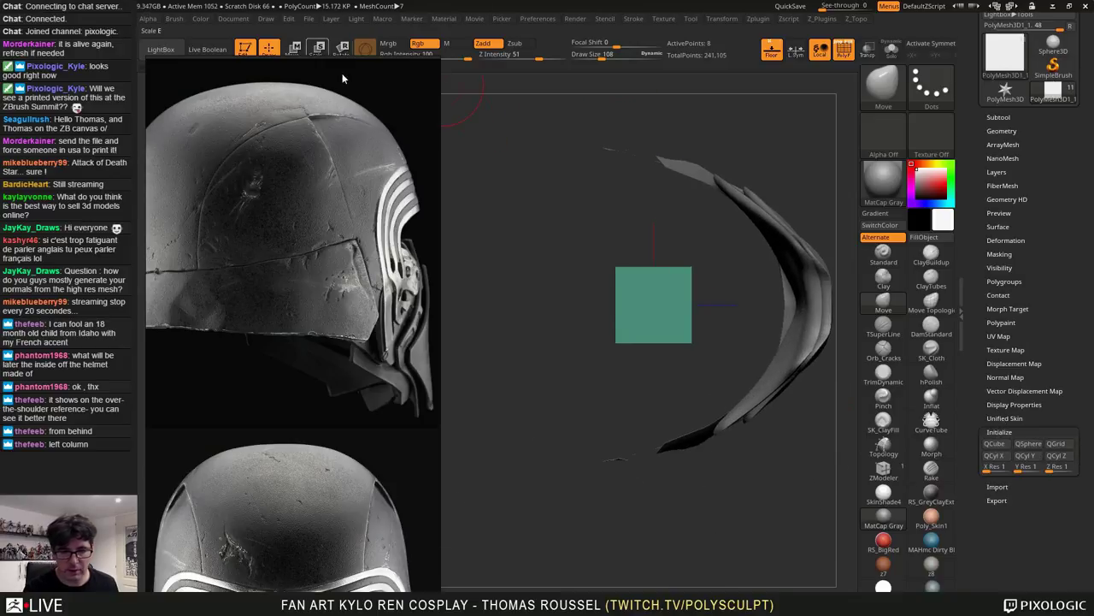
# Shrink the reference board window to free the viewport, and bring up the three-quarter helmet photo in it
pyautogui.moveTo(441, 58); pyautogui.dragTo(352, 399)
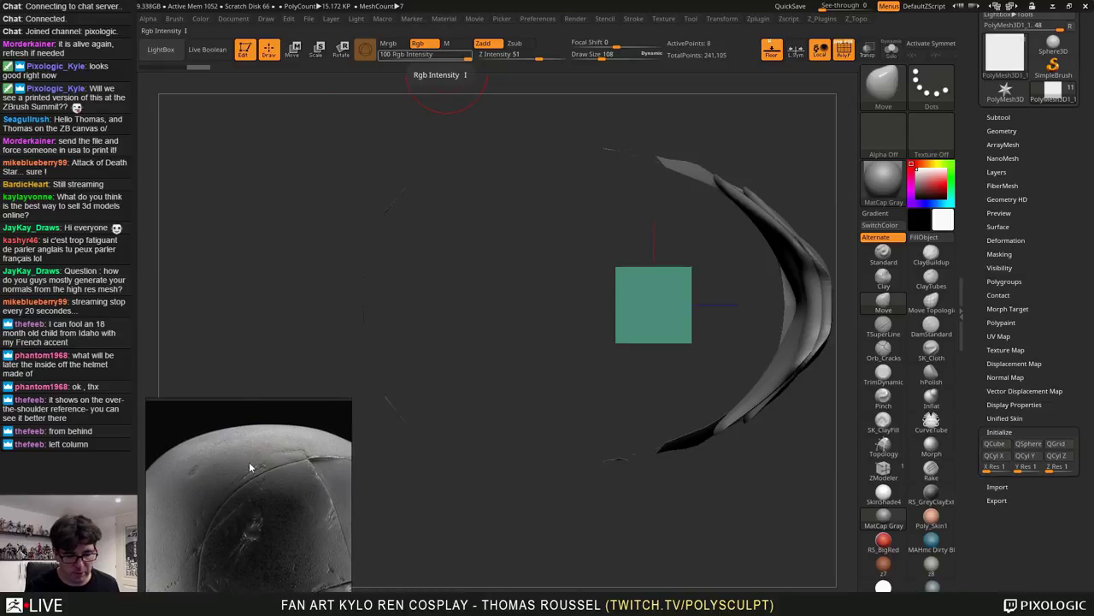
pyautogui.moveTo(240, 400); pyautogui.dragTo(240, 317)
pyautogui.scroll(-4, 256, 463)
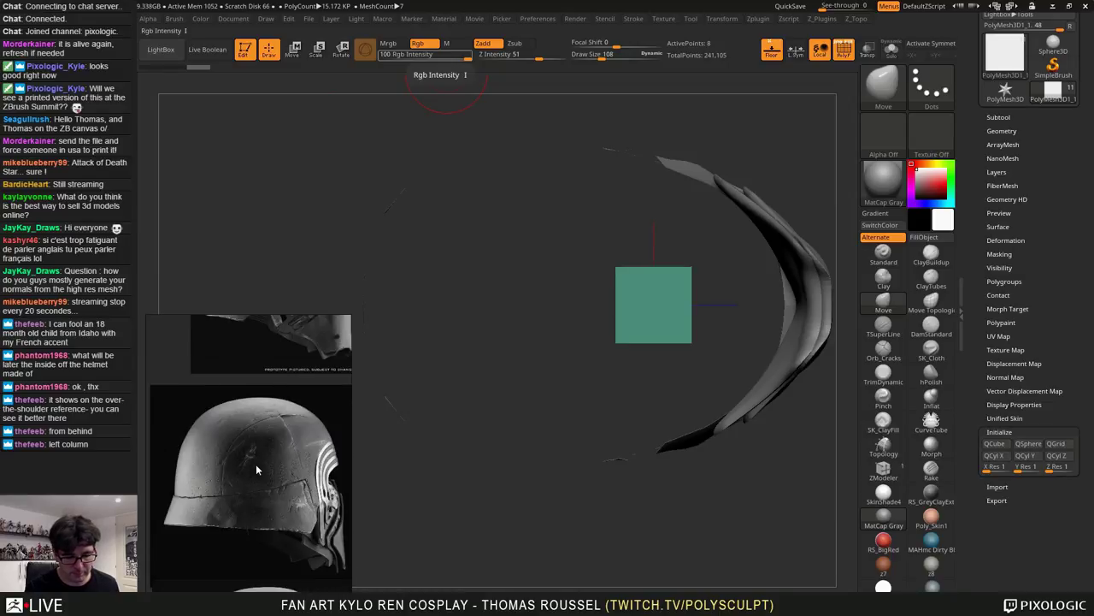
pyautogui.moveTo(278, 508); pyautogui.dragTo(164, 385, button='middle')
pyautogui.scroll(5, 248, 454)
pyautogui.scroll(-2, 249, 454)
pyautogui.scroll(-5, 216, 453)
pyautogui.scroll(1, 268, 464)
pyautogui.scroll(3, 279, 481)
pyautogui.moveTo(279, 481); pyautogui.dragTo(265, 419, button='middle')
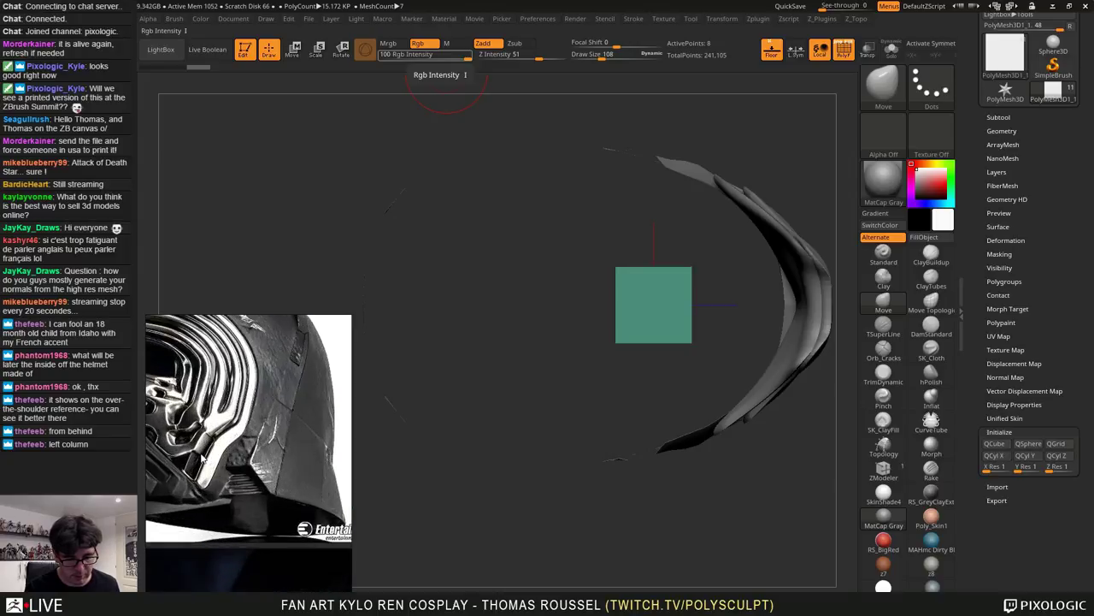
# Examine the ribbed piece between the chrome bands and the neck flap in the three-quarter reference photo
pyautogui.scroll(3, 267, 470)
pyautogui.scroll(-3, 278, 471)
pyautogui.scroll(3, 269, 470)
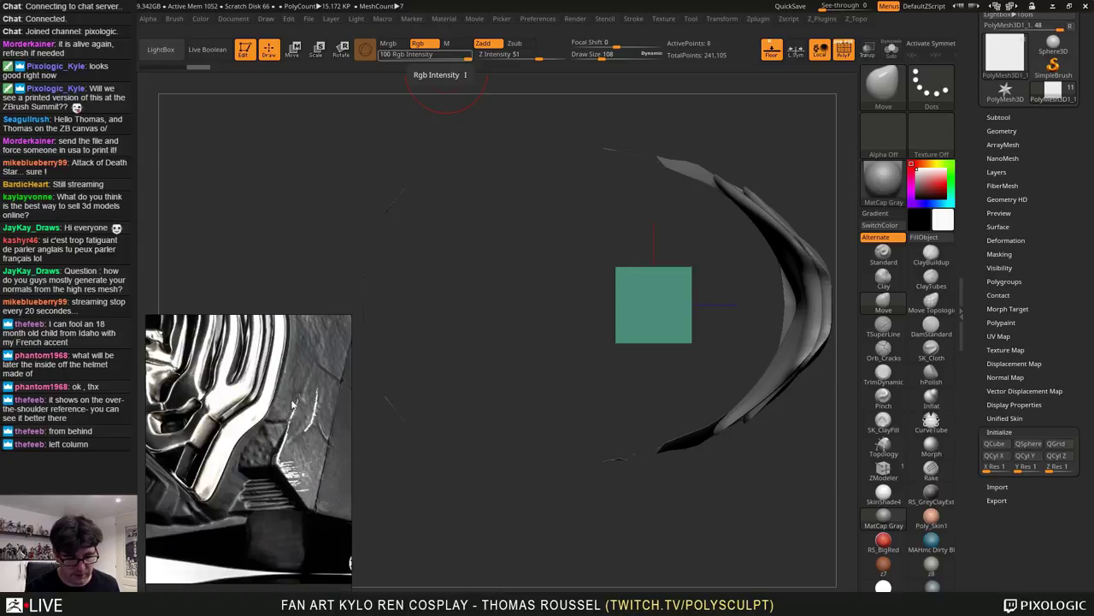
pyautogui.scroll(-3, 282, 415)
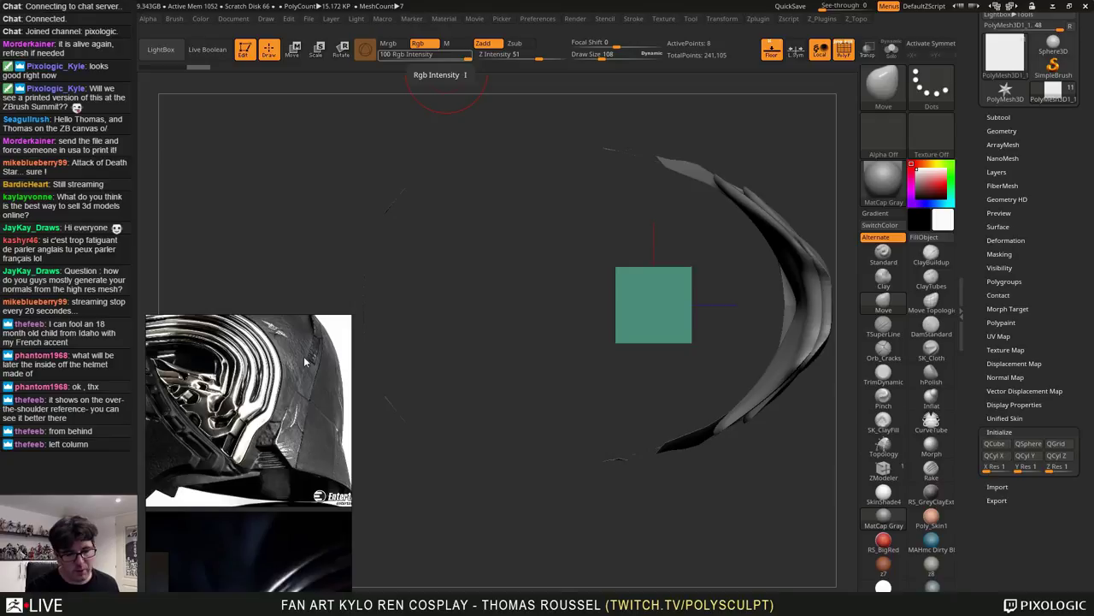
pyautogui.scroll(-2, 299, 383)
pyautogui.scroll(3, 292, 413)
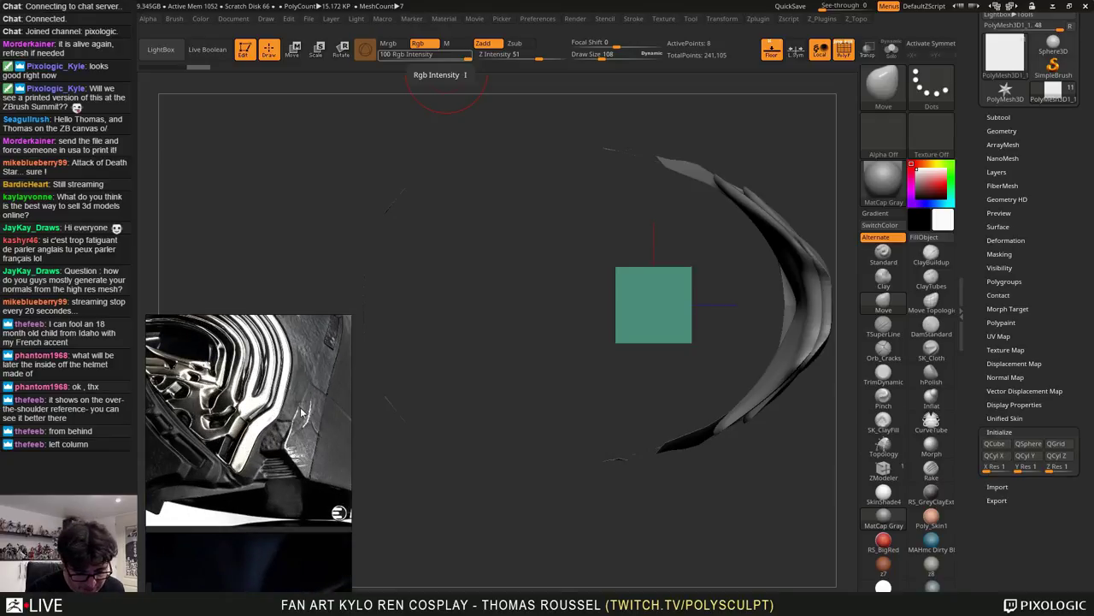
pyautogui.scroll(-4, 297, 448)
pyautogui.scroll(4, 309, 446)
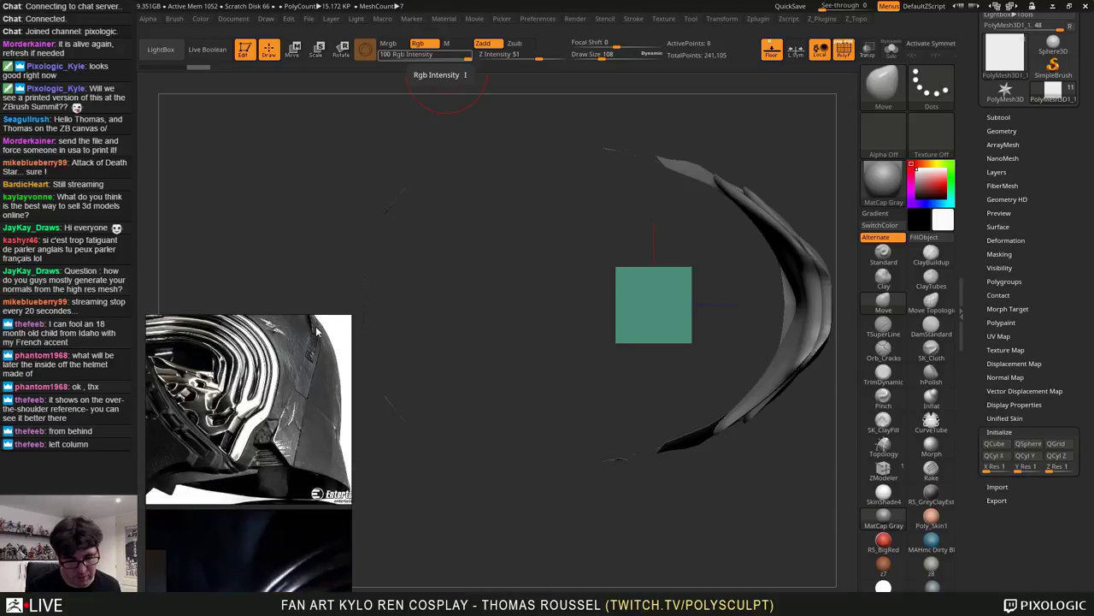
pyautogui.moveTo(304, 364); pyautogui.dragTo(306, 395, button='middle')
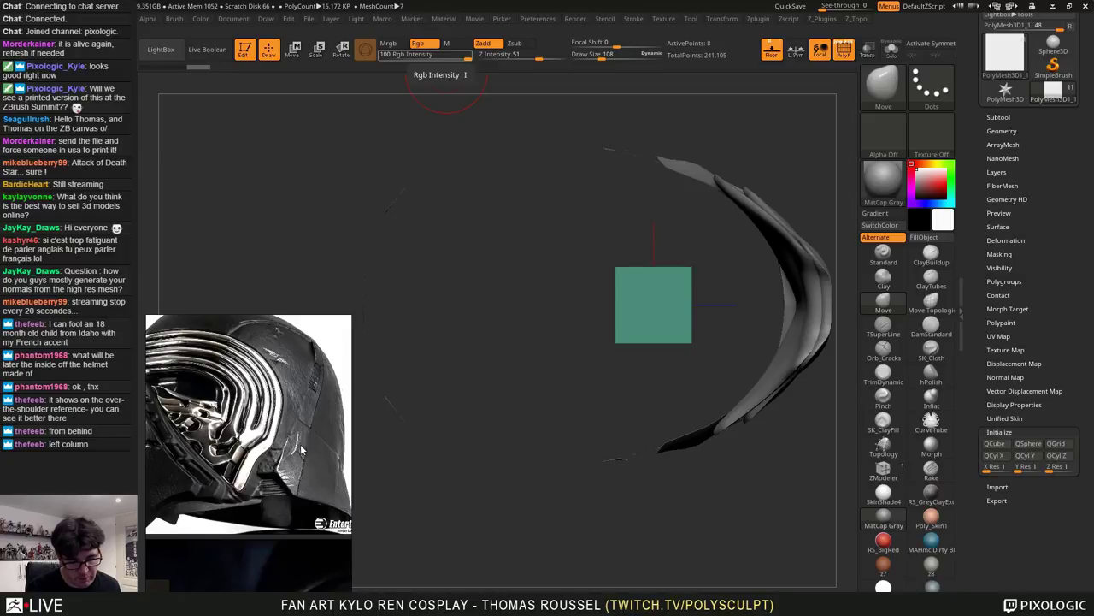
pyautogui.scroll(-4, 290, 402)
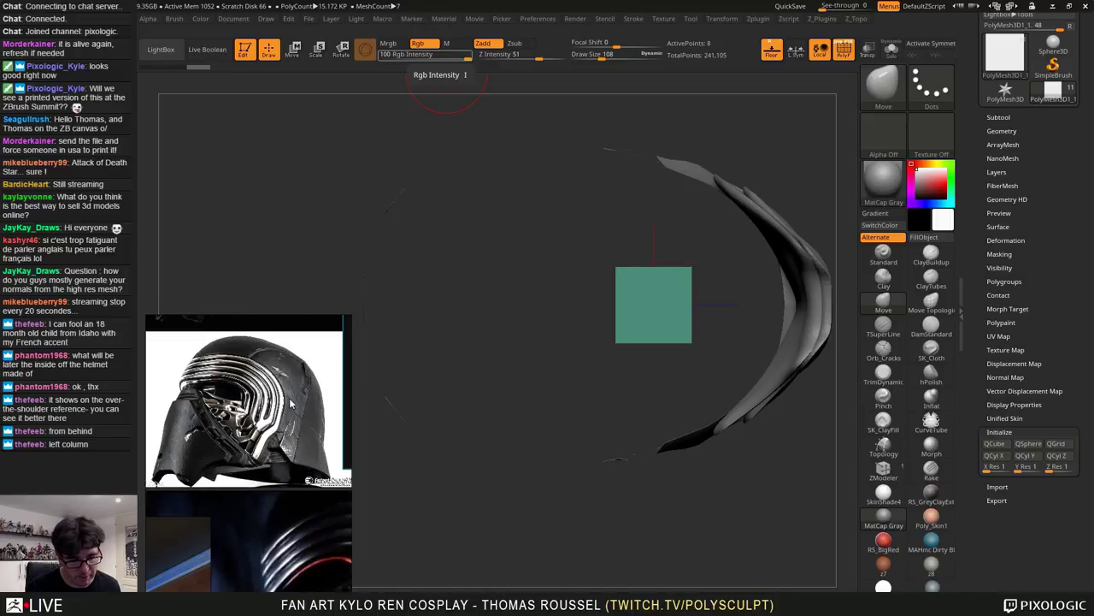
# Bring up the side-view photo of the ribbed connector under the neck flap as the modelling reference
pyautogui.moveTo(222, 378)
pyautogui.mouseDown(button='middle')
pyautogui.moveTo(265, 388)
pyautogui.moveTo(204, 381)
pyautogui.mouseUp(button='middle')
pyautogui.scroll(4, 249, 426)
pyautogui.scroll(-4, 259, 422)
pyautogui.moveTo(332, 362); pyautogui.dragTo(286, 394, button='middle')
pyautogui.scroll(4, 265, 366)
pyautogui.scroll(-1, 274, 395)
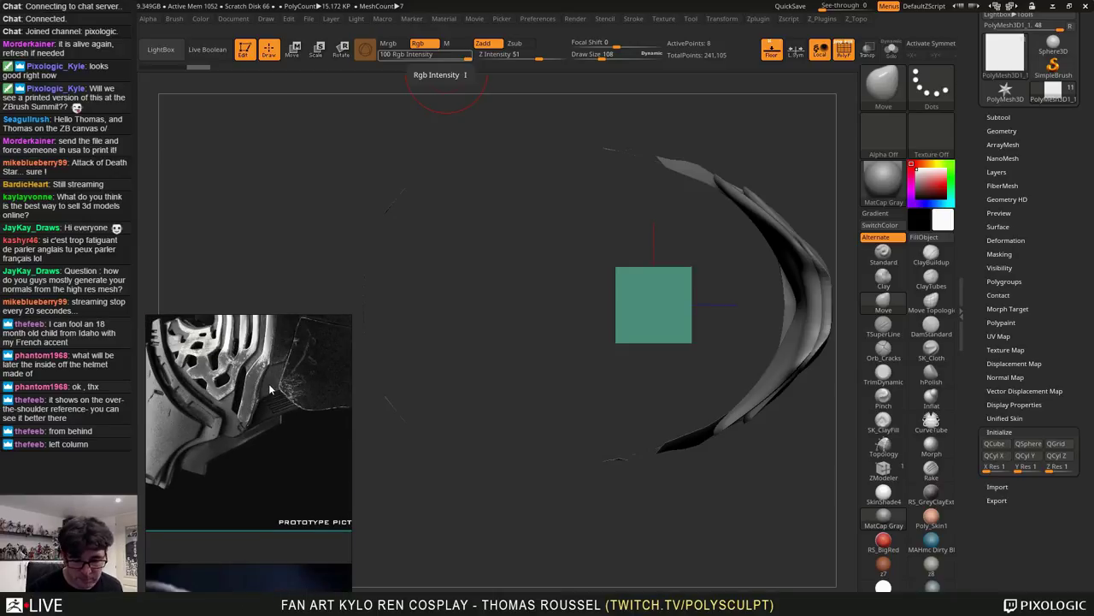
# Move the cube outward along X to the helmet's side, and face the side profile squarely
pyautogui.moveTo(701, 318)
pyautogui.mouseDown()
pyautogui.moveTo(703, 357)
pyautogui.moveTo(741, 347)
pyautogui.moveTo(704, 320)
pyautogui.mouseUp()
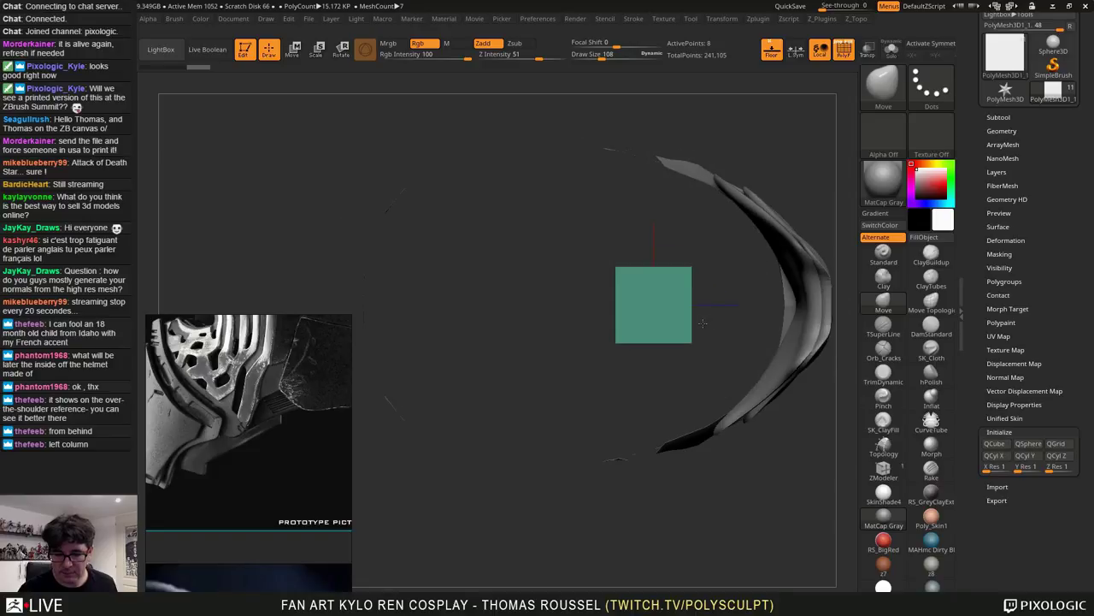
pyautogui.click(293, 51)
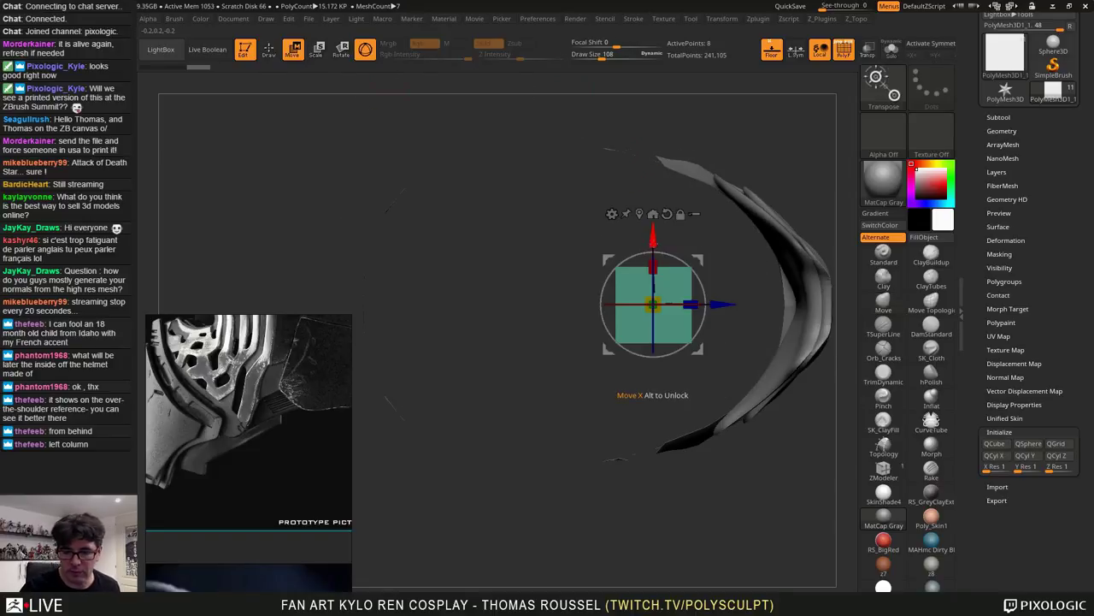
pyautogui.moveTo(655, 235); pyautogui.dragTo(654, 93)
pyautogui.moveTo(657, 161); pyautogui.dragTo(551, 92)
pyautogui.keyDown('alt'); pyautogui.moveTo(589, 290); pyautogui.dragTo(540, 400); pyautogui.keyUp('alt')
pyautogui.keyDown('shift'); pyautogui.moveTo(680, 265); pyautogui.dragTo(702, 402); pyautogui.keyUp('shift')
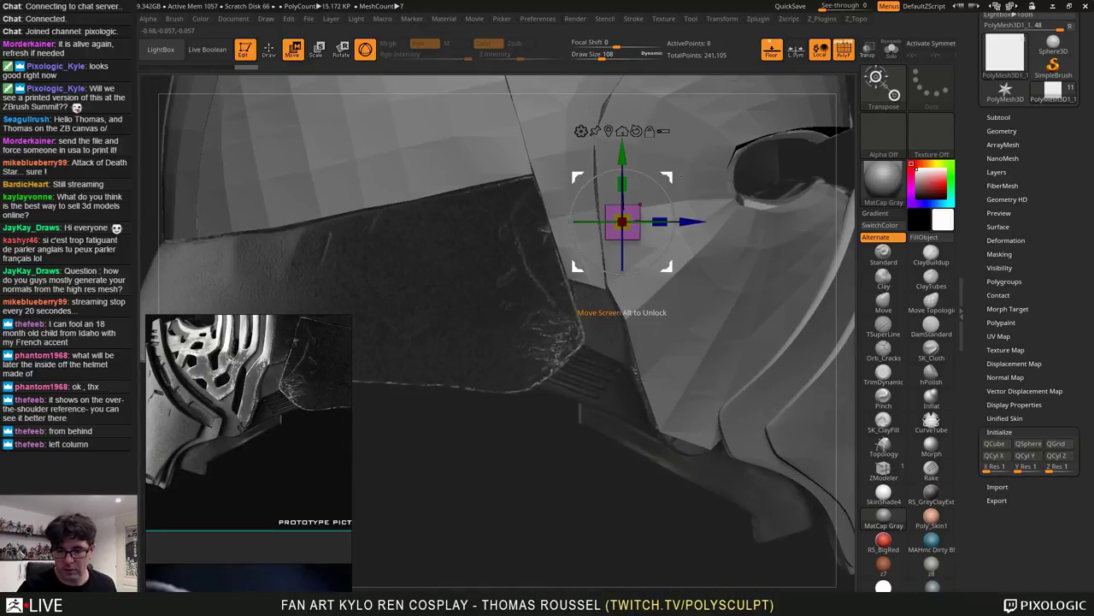
# Move the cube beneath the neck flap's front corner, flatten it, and tilt it to follow the ribbed connector in the photo
pyautogui.moveTo(670, 174); pyautogui.dragTo(664, 409)
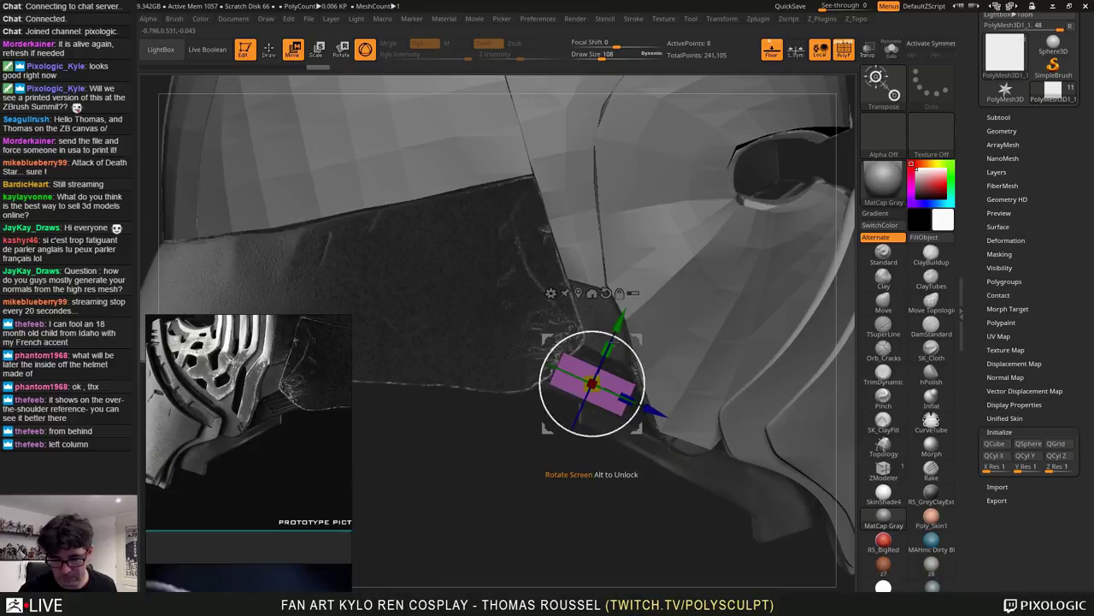
pyautogui.moveTo(607, 349); pyautogui.dragTo(625, 320)
pyautogui.moveTo(568, 474); pyautogui.dragTo(662, 477)
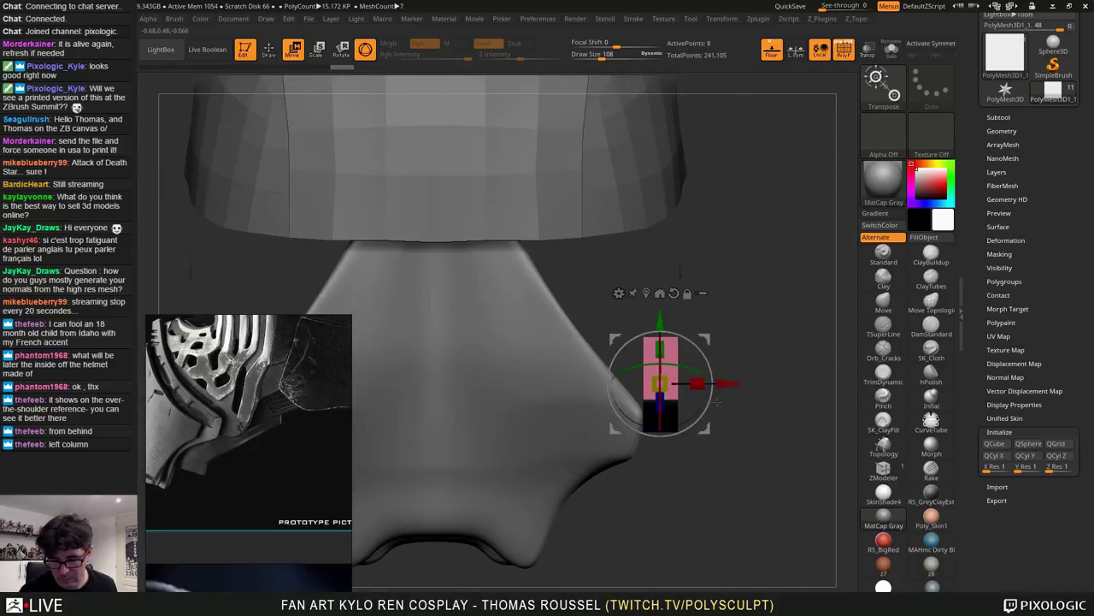
# Thin the cube into a narrow plate and place it over the ribbed connector, just outside the jaw's side
pyautogui.moveTo(728, 384); pyautogui.dragTo(757, 355)
pyautogui.moveTo(700, 392); pyautogui.dragTo(681, 392)
pyautogui.moveTo(800, 402); pyautogui.dragTo(675, 308)
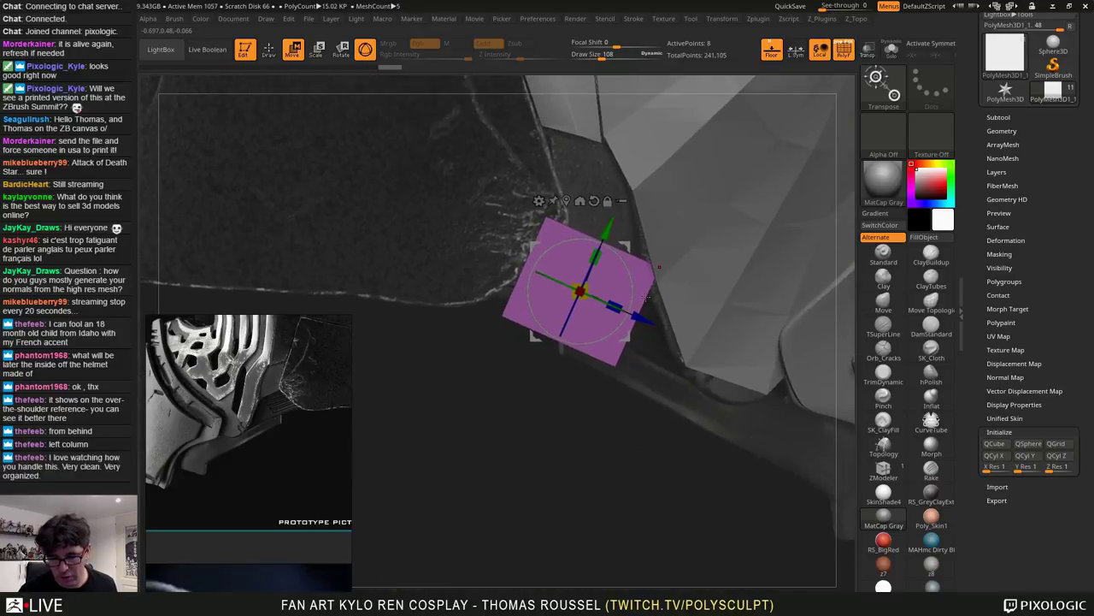
pyautogui.moveTo(629, 244); pyautogui.dragTo(593, 421)
pyautogui.moveTo(670, 373); pyautogui.dragTo(710, 374)
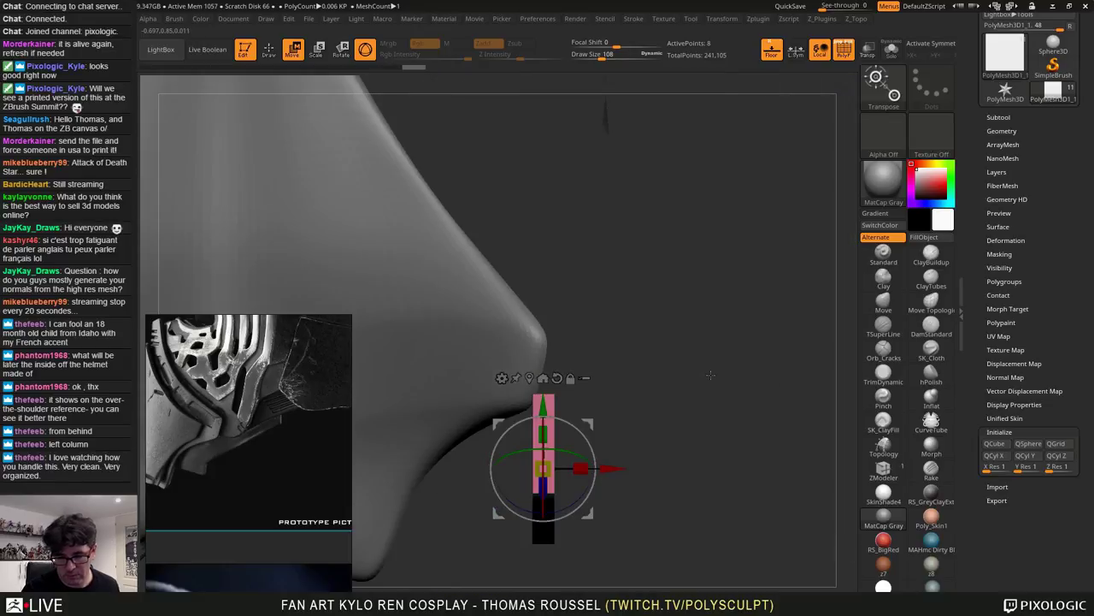
pyautogui.moveTo(629, 215); pyautogui.dragTo(602, 292)
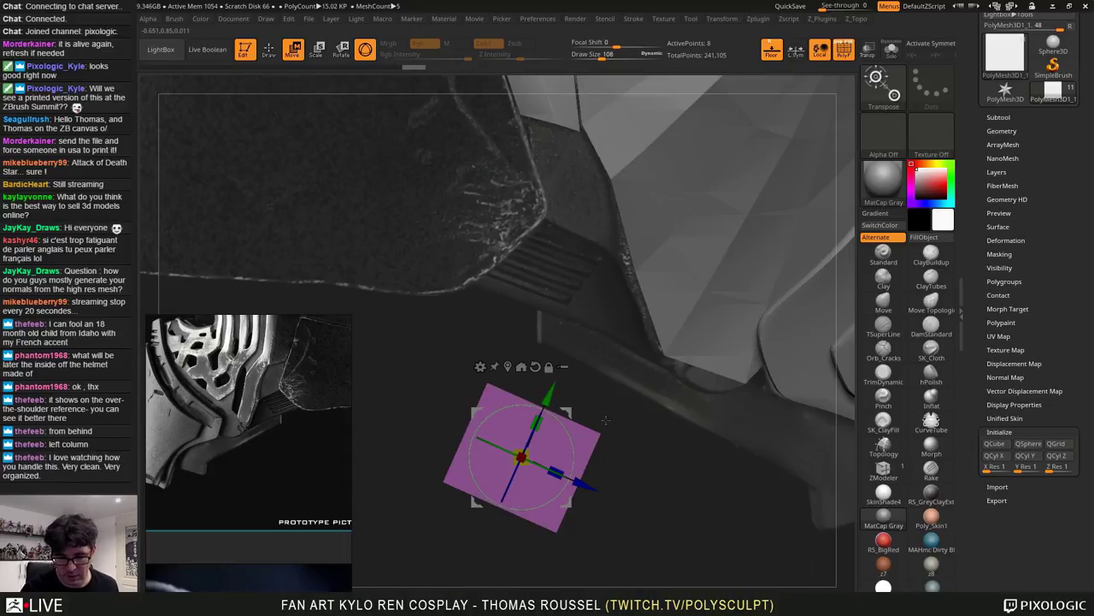
pyautogui.moveTo(568, 412); pyautogui.dragTo(598, 236)
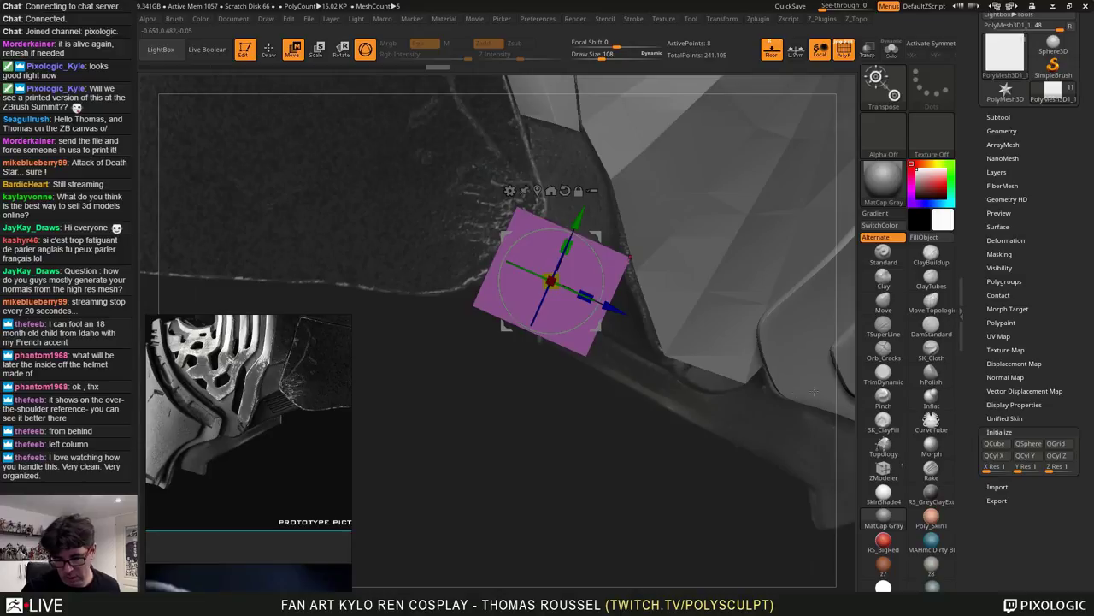
# Bring up the side photo that shows the layered pieces beneath the neck flap
pyautogui.keyDown('alt'); pyautogui.moveTo(725, 371); pyautogui.dragTo(602, 297); pyautogui.keyUp('alt')
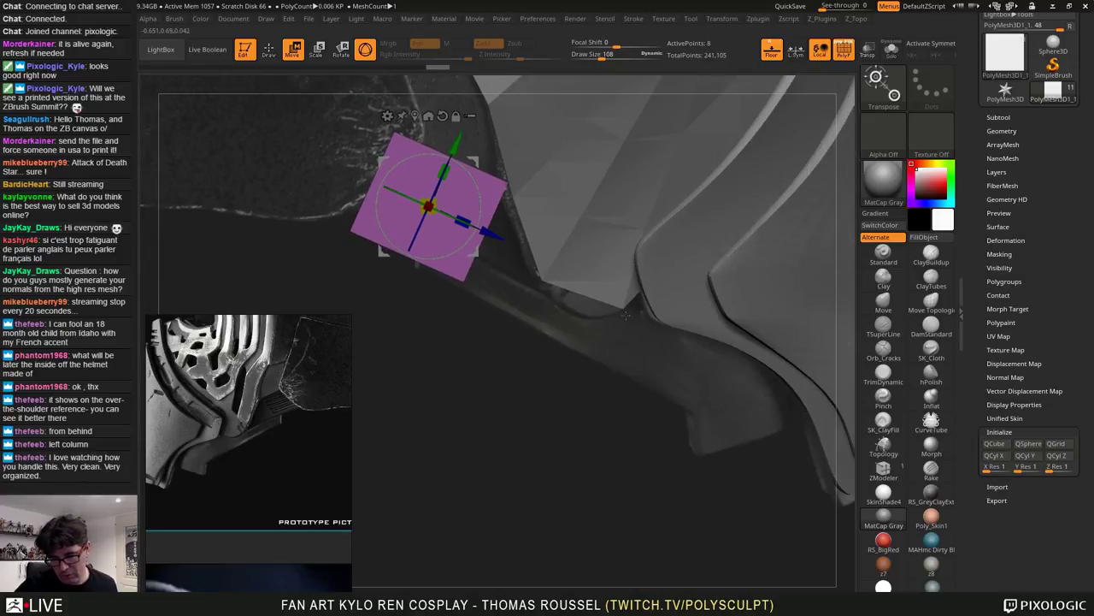
pyautogui.scroll(-4, 195, 340)
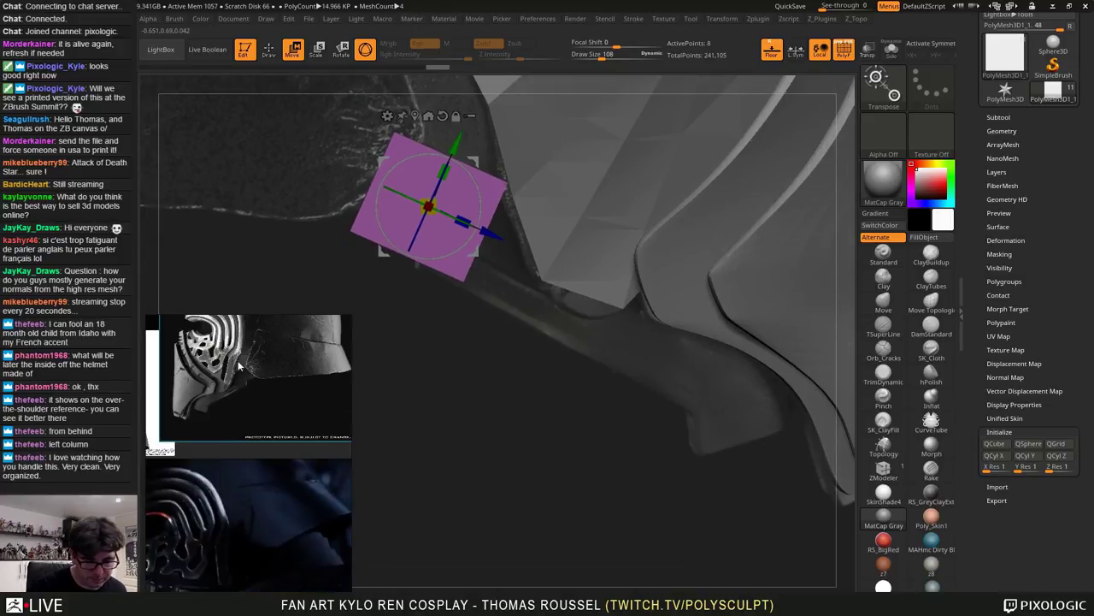
pyautogui.moveTo(237, 359); pyautogui.dragTo(335, 475, button='middle')
pyautogui.moveTo(207, 460); pyautogui.dragTo(270, 450, button='middle')
pyautogui.moveTo(193, 480); pyautogui.dragTo(317, 479, button='middle')
pyautogui.scroll(4, 276, 373)
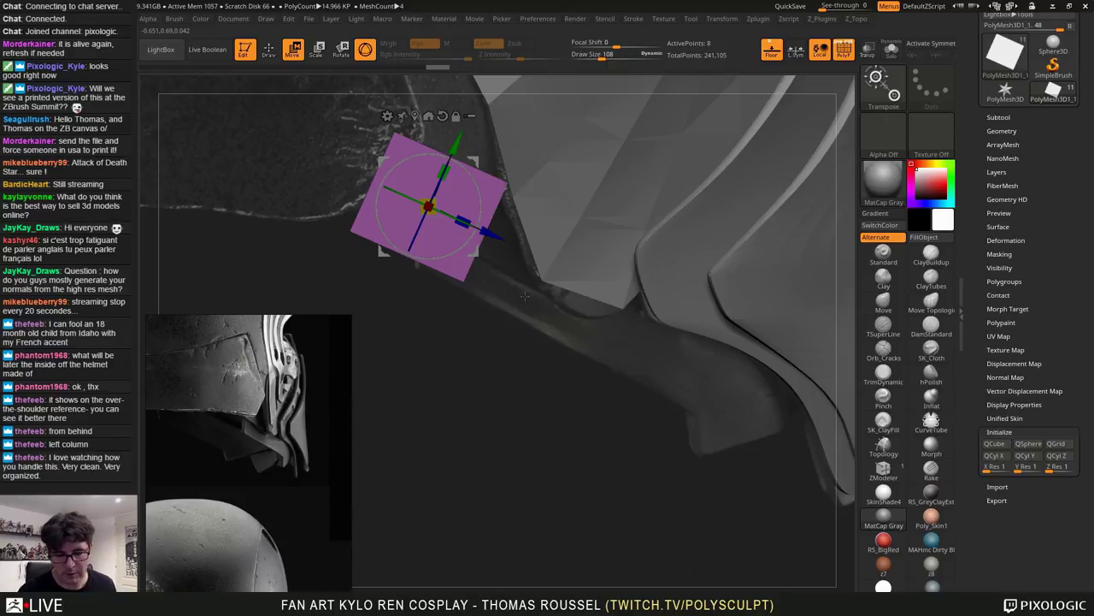
# Extrude the plate's front face with ZModeler, forward along the connector toward the jaw
pyautogui.moveTo(411, 436)
pyautogui.mouseDown()
pyautogui.moveTo(479, 402)
pyautogui.moveTo(402, 384)
pyautogui.mouseUp()
pyautogui.click(267, 49)
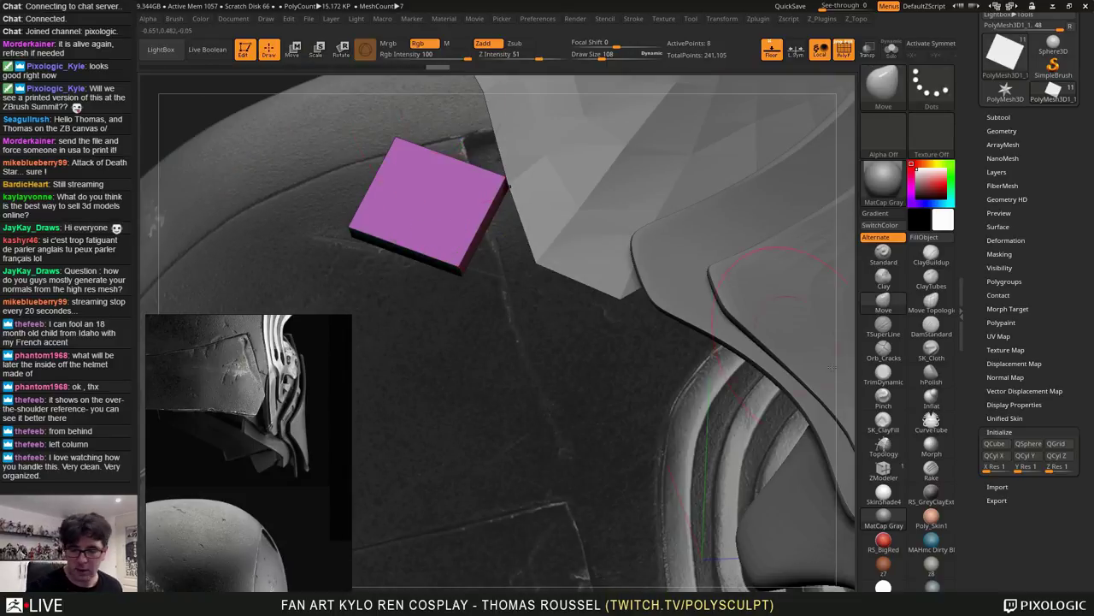
pyautogui.click(886, 474)
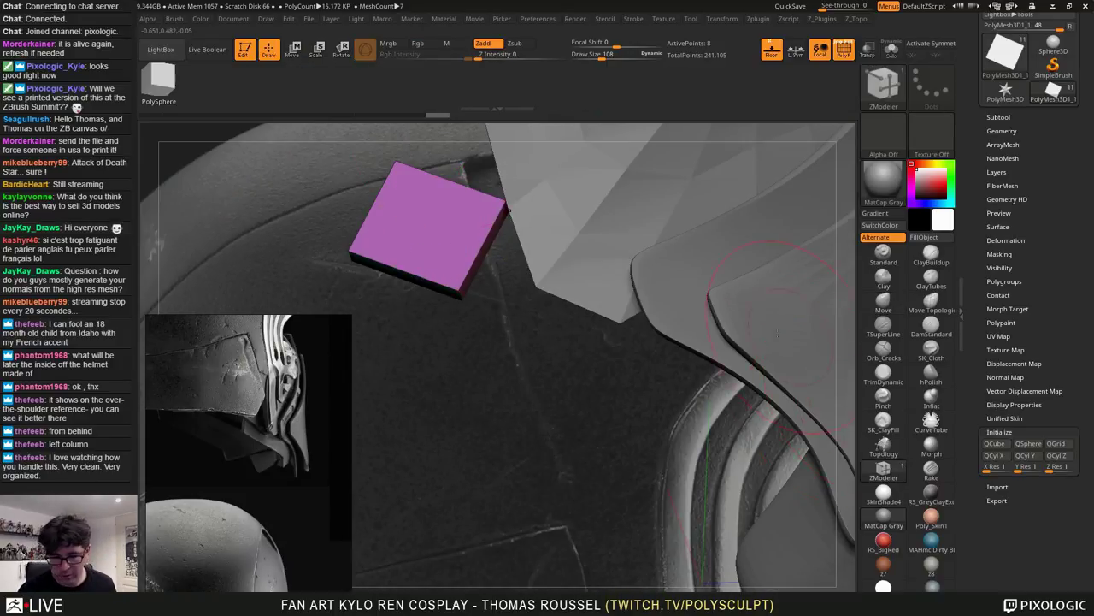
pyautogui.moveTo(481, 268)
pyautogui.mouseDown()
pyautogui.moveTo(601, 338)
pyautogui.moveTo(836, 422)
pyautogui.mouseUp()
pyautogui.moveTo(748, 432)
pyautogui.mouseDown()
pyautogui.moveTo(766, 470)
pyautogui.moveTo(683, 416)
pyautogui.mouseUp()
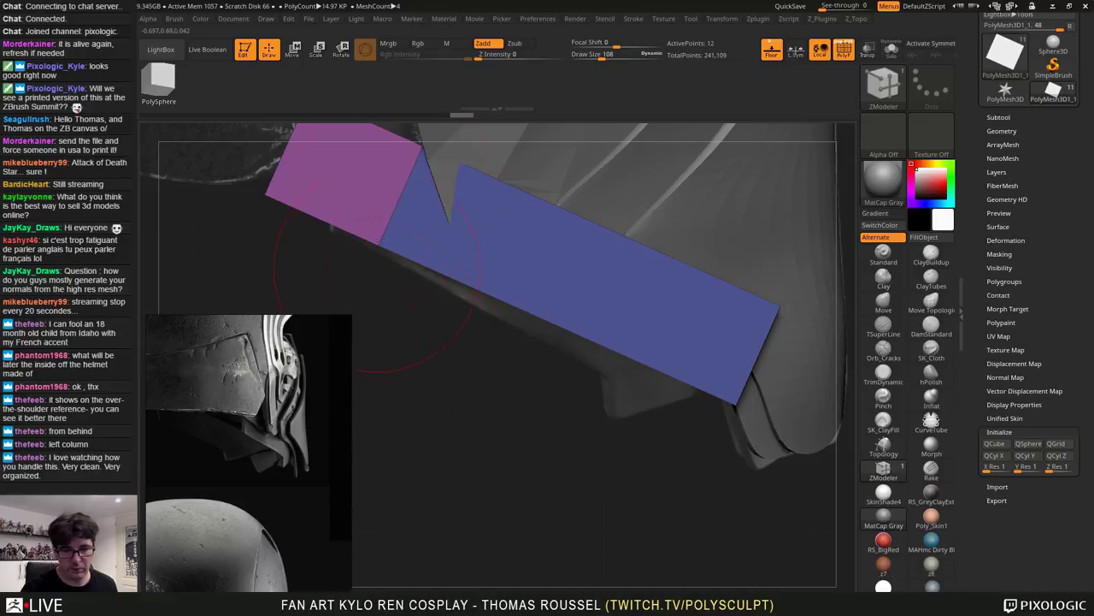
# Pull the extrusion's front corners back with the Move brush at size 145 to match the connector's outline in the side view
pyautogui.click(884, 303)
pyautogui.press('s')
pyautogui.moveTo(764, 361)
pyautogui.mouseDown()
pyautogui.moveTo(776, 360)
pyautogui.moveTo(547, 333)
pyautogui.mouseUp()
pyautogui.moveTo(763, 279); pyautogui.dragTo(686, 264)
pyautogui.moveTo(649, 362); pyautogui.dragTo(597, 348)
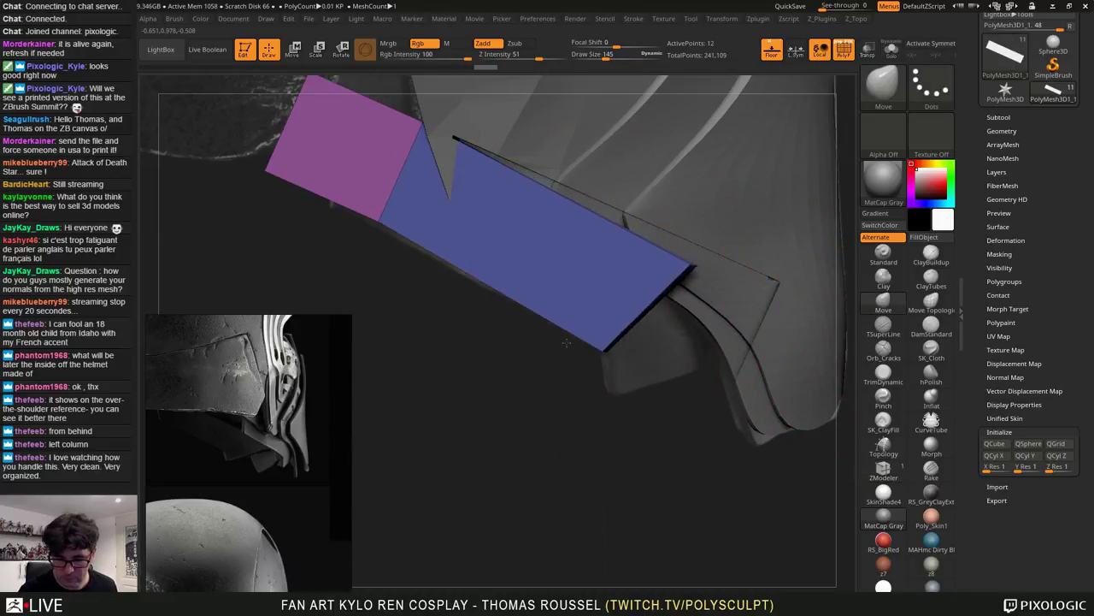
# Bend the strip's front end inward toward the jaw in the front view and reduce the brush size to 33
pyautogui.moveTo(675, 269)
pyautogui.mouseDown()
pyautogui.moveTo(648, 274)
pyautogui.moveTo(671, 224)
pyautogui.mouseUp()
pyautogui.keyDown('shift'); pyautogui.moveTo(638, 348); pyautogui.dragTo(689, 315); pyautogui.keyUp('shift')
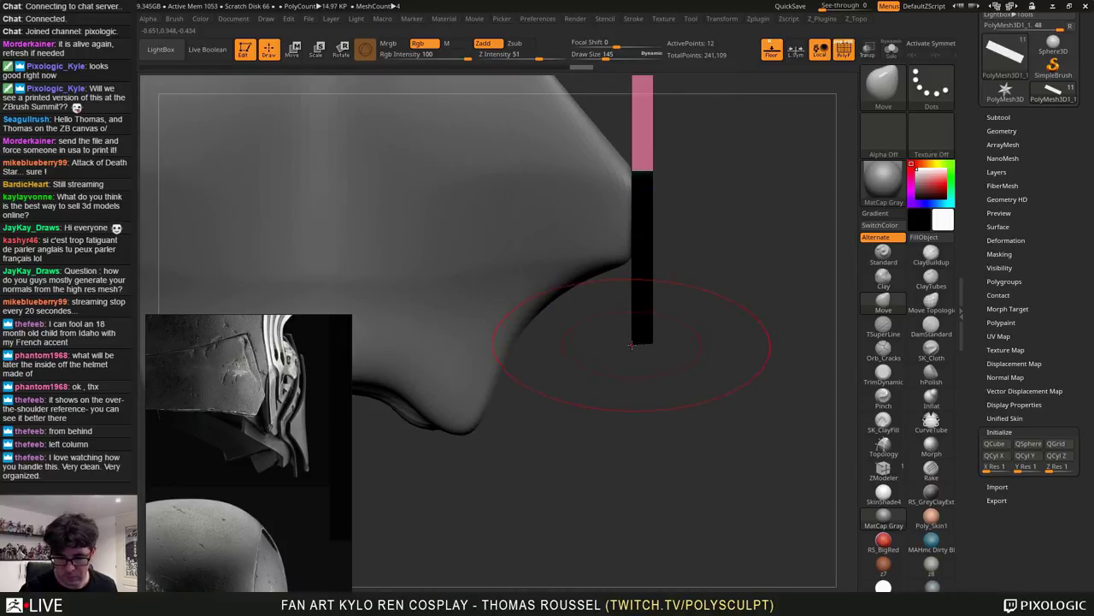
pyautogui.moveTo(648, 346); pyautogui.dragTo(583, 344)
pyautogui.moveTo(653, 252); pyautogui.dragTo(671, 165)
pyautogui.moveTo(637, 388); pyautogui.dragTo(554, 381)
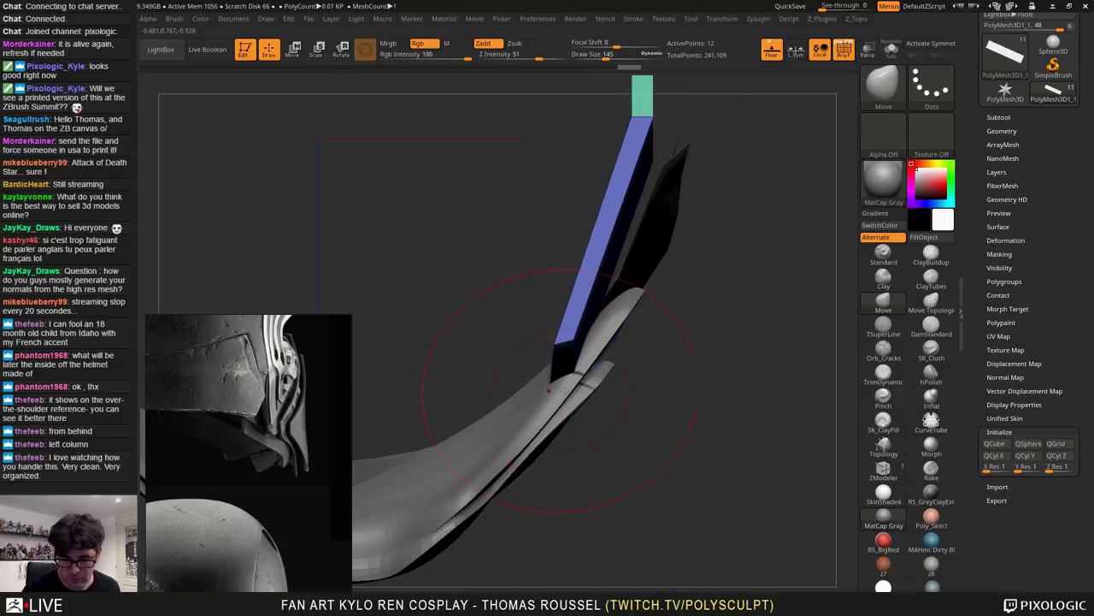
pyautogui.moveTo(585, 342)
pyautogui.mouseDown()
pyautogui.moveTo(557, 338)
pyautogui.moveTo(555, 370)
pyautogui.mouseUp()
pyautogui.press('s')
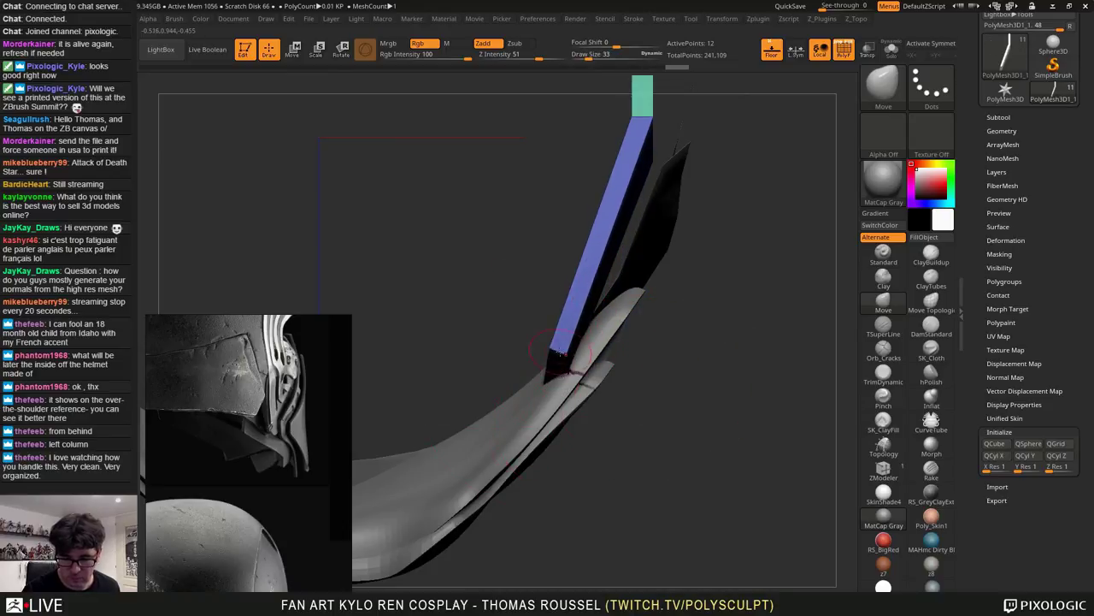
# Make the other subtools transparent and move the strip's front-end corners further inward behind the jaw piece
pyautogui.moveTo(661, 130)
pyautogui.keyDown('alt'); pyautogui.mouseDown()
pyautogui.moveTo(630, 219)
pyautogui.moveTo(566, 100)
pyautogui.mouseUp(); pyautogui.keyUp('alt')
pyautogui.keyDown('alt'); pyautogui.click(515, 395); pyautogui.keyUp('alt')
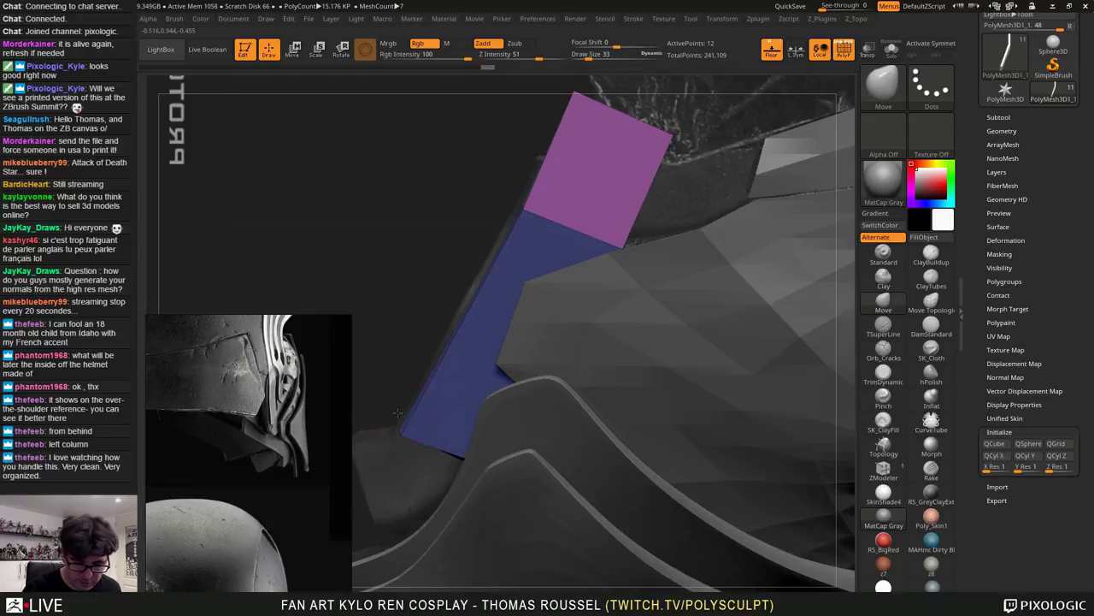
pyautogui.moveTo(417, 418)
pyautogui.mouseDown()
pyautogui.moveTo(496, 419)
pyautogui.moveTo(491, 432)
pyautogui.moveTo(579, 403)
pyautogui.moveTo(564, 453)
pyautogui.moveTo(598, 411)
pyautogui.moveTo(597, 342)
pyautogui.moveTo(633, 333)
pyautogui.moveTo(631, 247)
pyautogui.mouseUp()
pyautogui.click(867, 50)
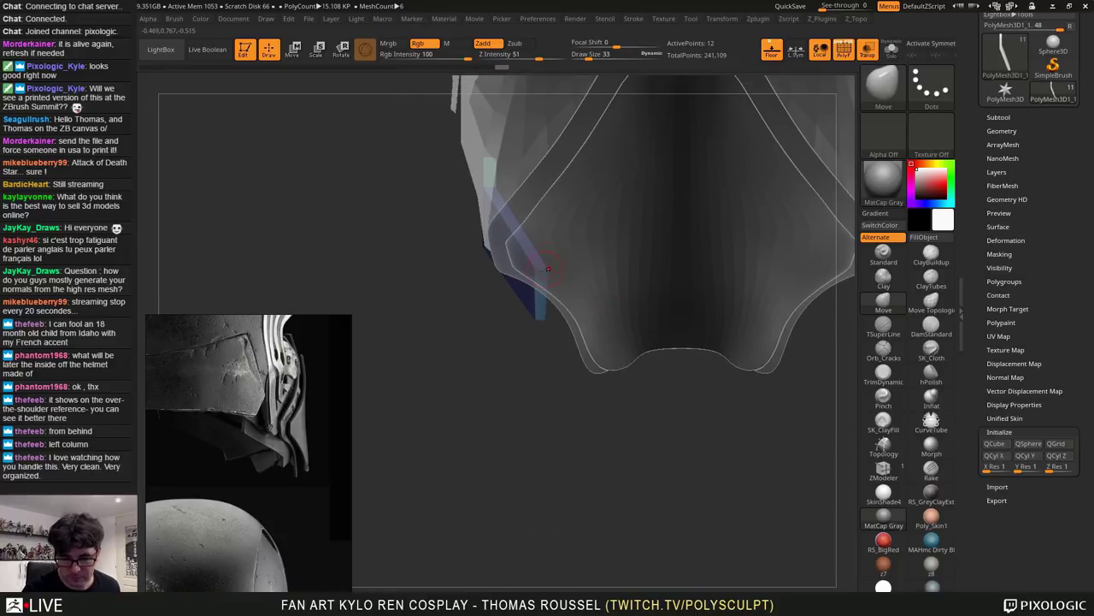
pyautogui.moveTo(522, 258); pyautogui.dragTo(537, 265)
pyautogui.moveTo(550, 319)
pyautogui.mouseDown()
pyautogui.moveTo(523, 295)
pyautogui.moveTo(548, 322)
pyautogui.mouseUp()
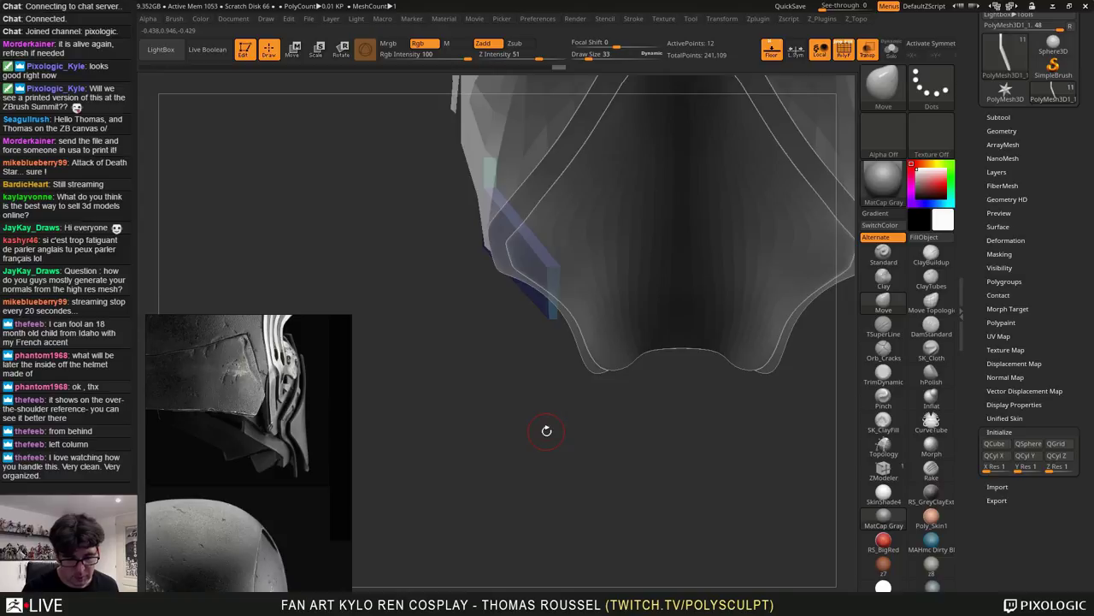
# Examine the reference photos for the shape of the lower jaw and where the connector meets it
pyautogui.scroll(-5, 271, 443)
pyautogui.scroll(2, 267, 544)
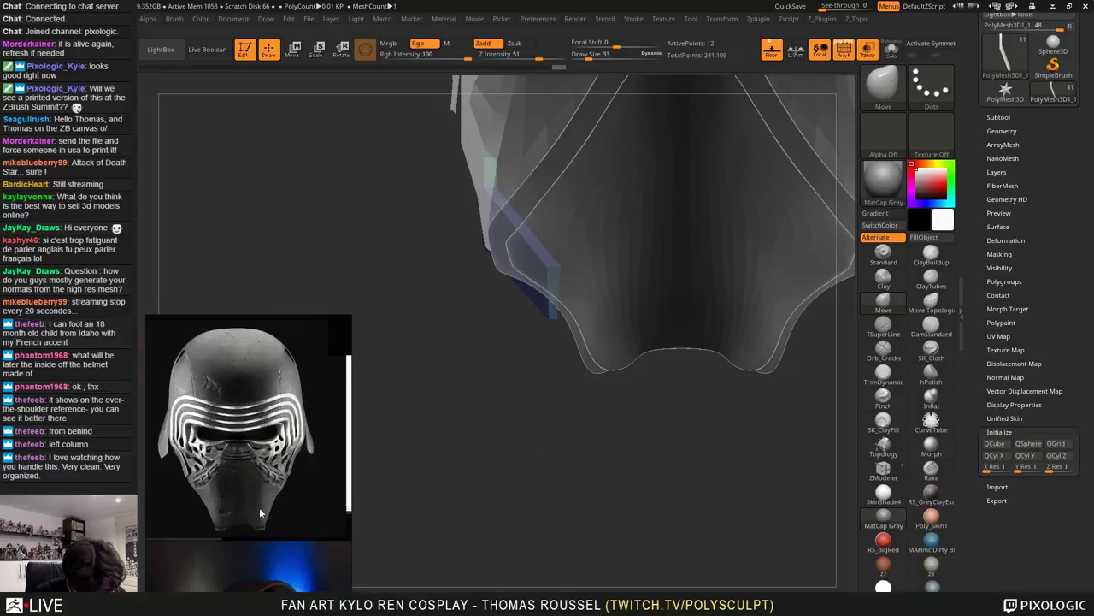
pyautogui.scroll(-4, 279, 477)
pyautogui.scroll(2, 312, 448)
pyautogui.moveTo(307, 415); pyautogui.dragTo(276, 439, button='middle')
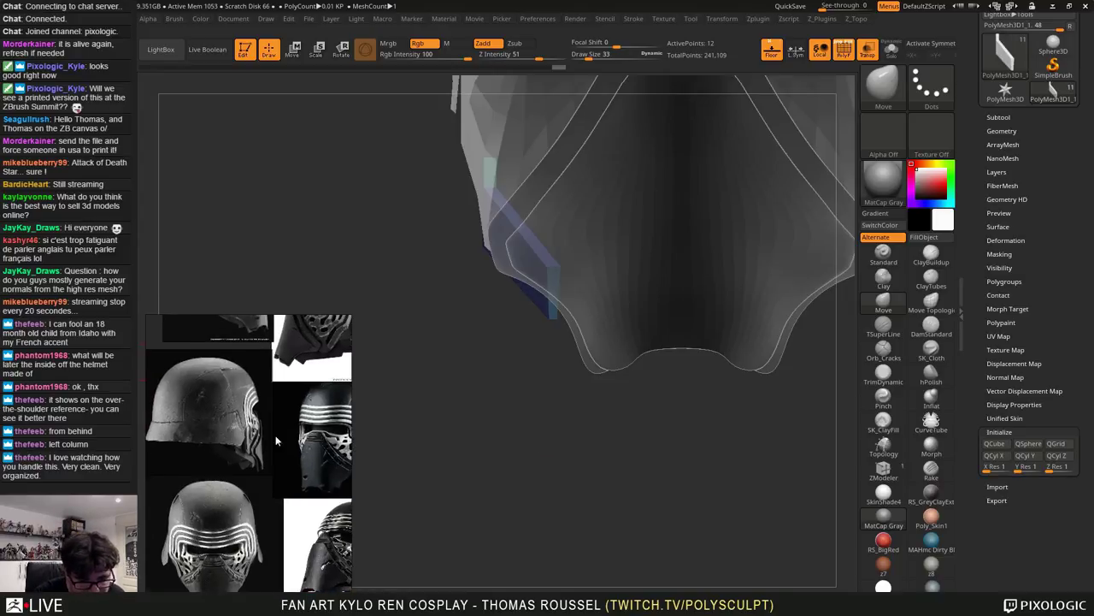
pyautogui.scroll(-4, 275, 438)
pyautogui.moveTo(275, 393); pyautogui.dragTo(208, 417, button='middle')
pyautogui.scroll(4, 308, 385)
pyautogui.scroll(5, 265, 361)
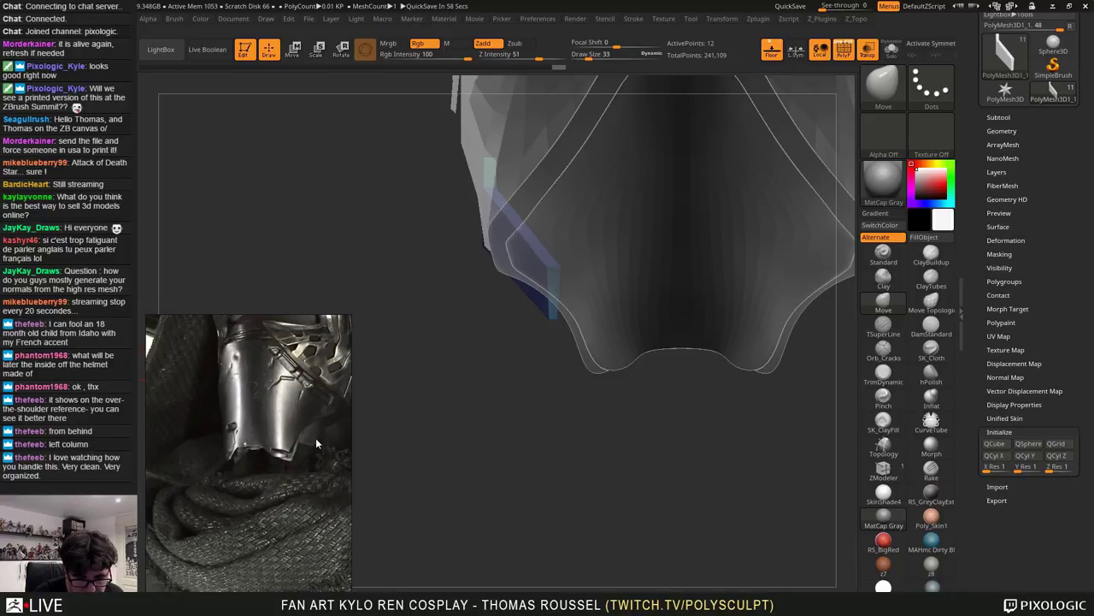
# Extrude the strip's front end face with ZModeler to add a second segment beneath the jaw
pyautogui.moveTo(559, 354)
pyautogui.mouseDown()
pyautogui.moveTo(608, 321)
pyautogui.moveTo(584, 313)
pyautogui.moveTo(532, 323)
pyautogui.mouseUp()
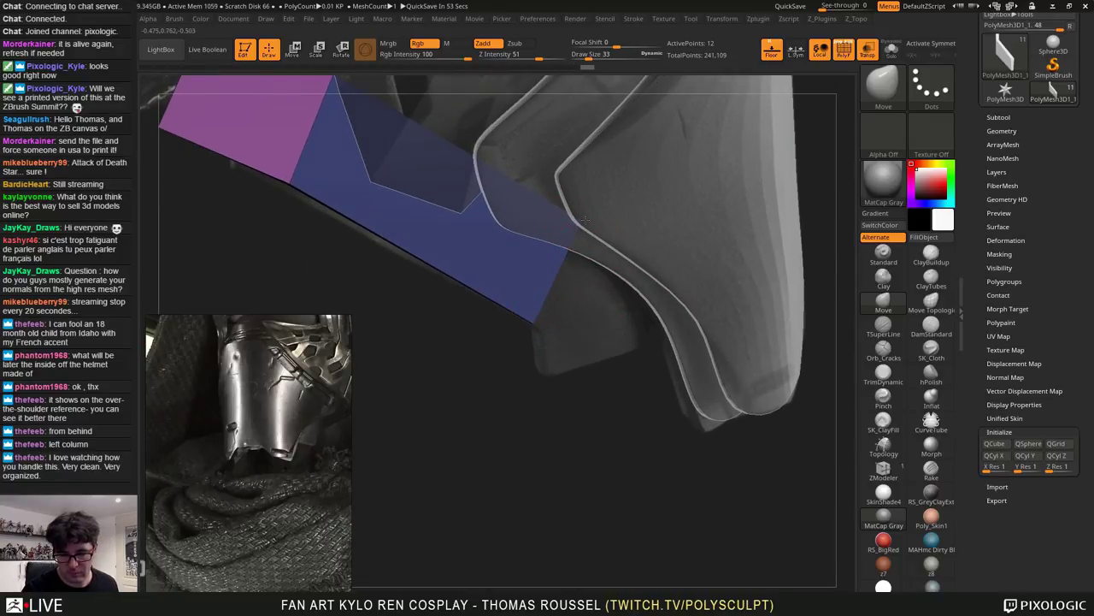
pyautogui.moveTo(627, 305); pyautogui.dragTo(742, 237)
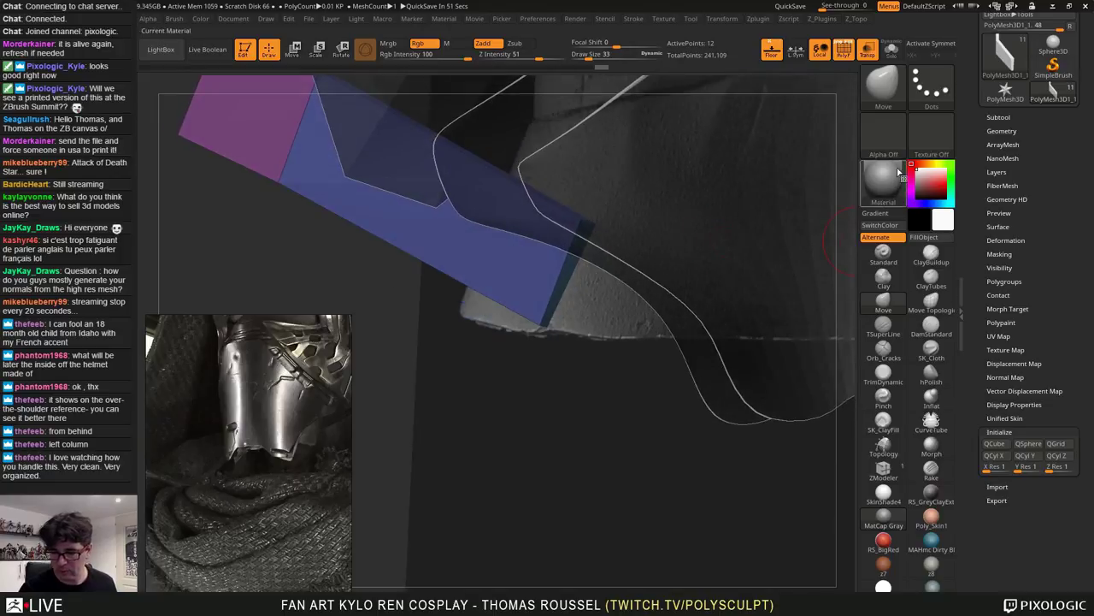
pyautogui.click(886, 475)
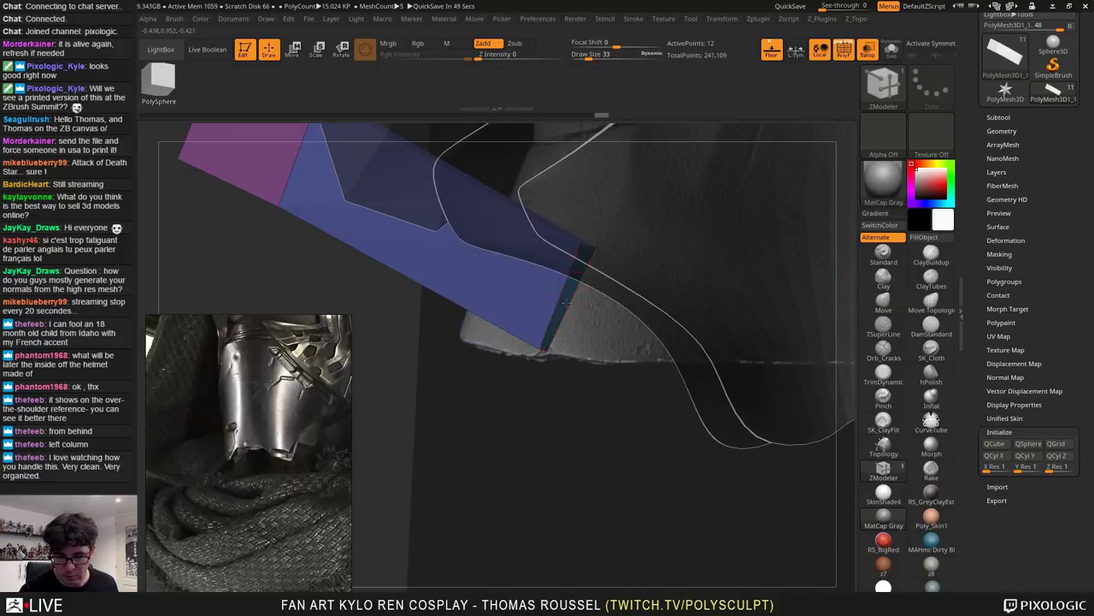
pyautogui.moveTo(568, 315); pyautogui.dragTo(697, 366)
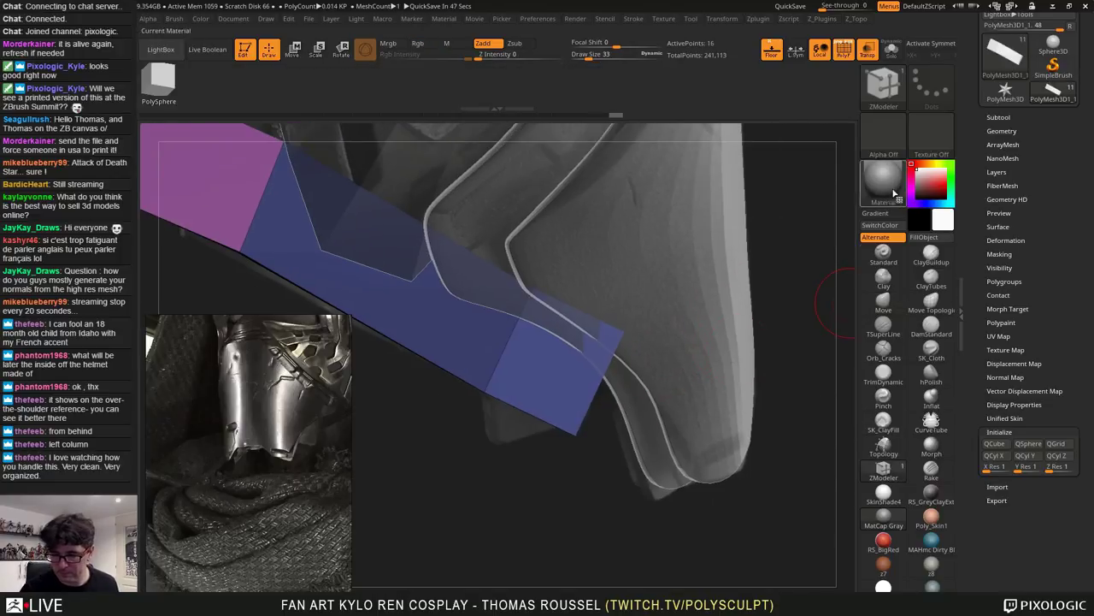
# Reshape the new segment with the Move brush at size 65 into a downturned tip following the side-view photo
pyautogui.click(884, 301)
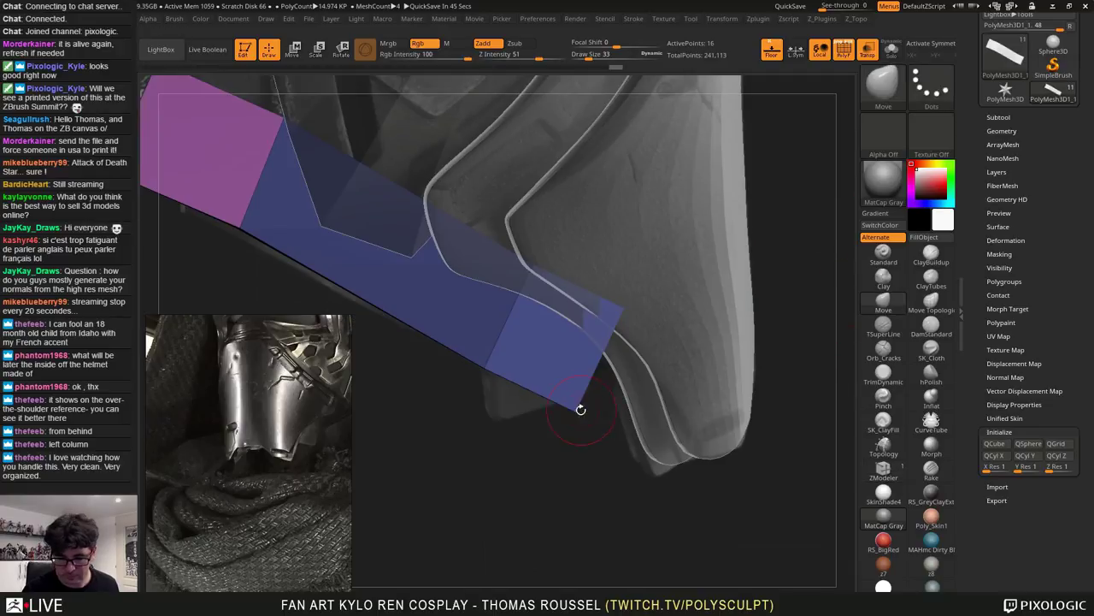
pyautogui.press('s')
pyautogui.moveTo(579, 411)
pyautogui.mouseDown()
pyautogui.moveTo(558, 392)
pyautogui.moveTo(489, 421)
pyautogui.mouseUp()
pyautogui.moveTo(610, 317); pyautogui.dragTo(587, 413)
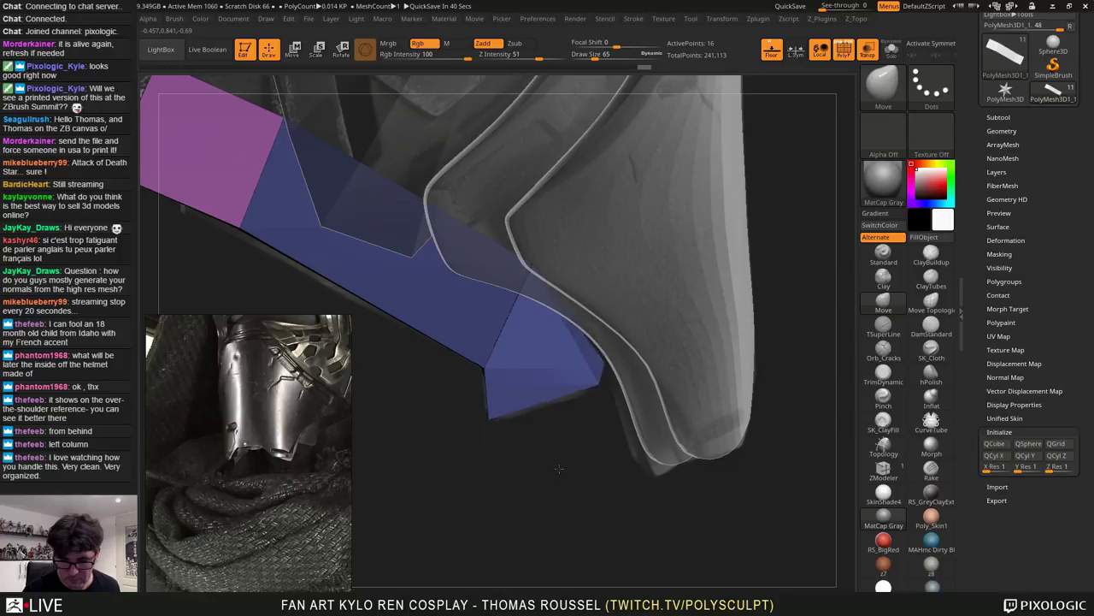
pyautogui.moveTo(603, 365); pyautogui.dragTo(583, 424)
pyautogui.moveTo(532, 264); pyautogui.dragTo(574, 279)
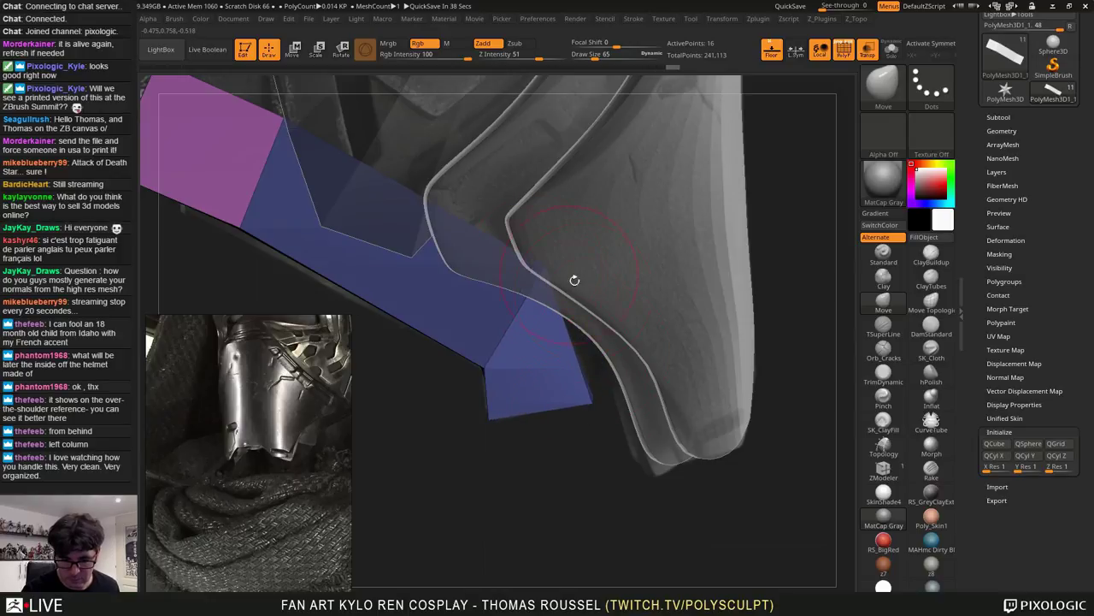
# Adjust the downturned tip's corners and its lower bend so they fit the photo and sit against the jaw
pyautogui.moveTo(650, 513); pyautogui.dragTo(470, 513)
pyautogui.moveTo(574, 396); pyautogui.dragTo(622, 391)
pyautogui.moveTo(479, 504); pyautogui.dragTo(599, 504)
pyautogui.moveTo(519, 417); pyautogui.dragTo(528, 425)
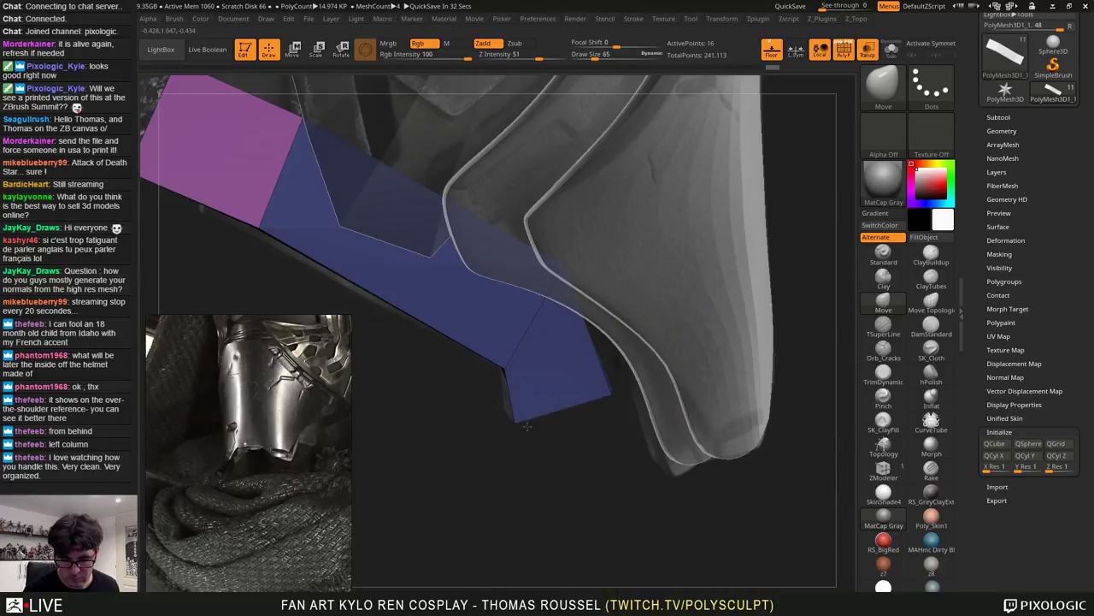
pyautogui.moveTo(501, 368); pyautogui.dragTo(498, 364)
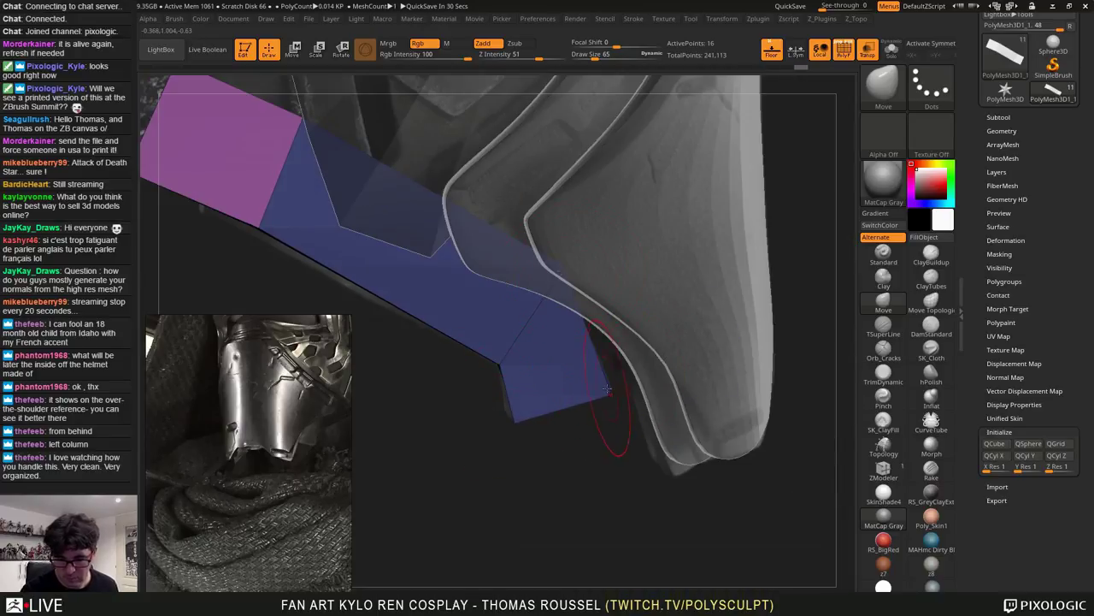
pyautogui.moveTo(607, 389); pyautogui.dragTo(547, 376)
pyautogui.keyDown('alt'); pyautogui.moveTo(646, 363); pyautogui.dragTo(616, 418); pyautogui.keyUp('alt')
pyautogui.moveTo(631, 423)
pyautogui.mouseDown()
pyautogui.moveTo(662, 416)
pyautogui.moveTo(655, 427)
pyautogui.mouseUp()
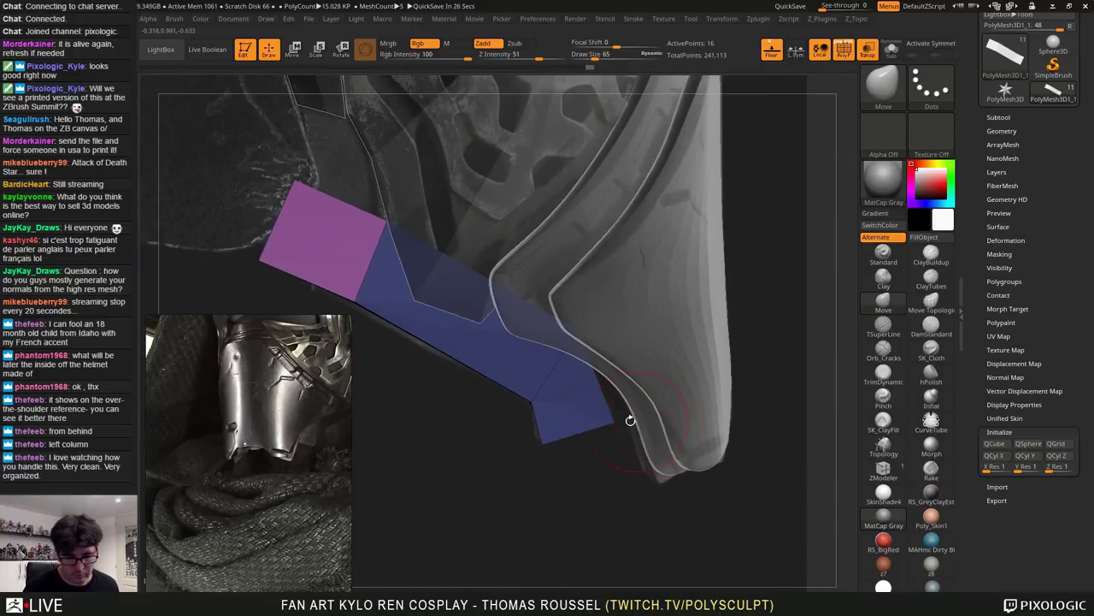
# Compare the helmet reference photos and examine the overlapping pieces under the neck flap up close
pyautogui.scroll(-6, 222, 427)
pyautogui.moveTo(173, 431); pyautogui.dragTo(244, 418, button='middle')
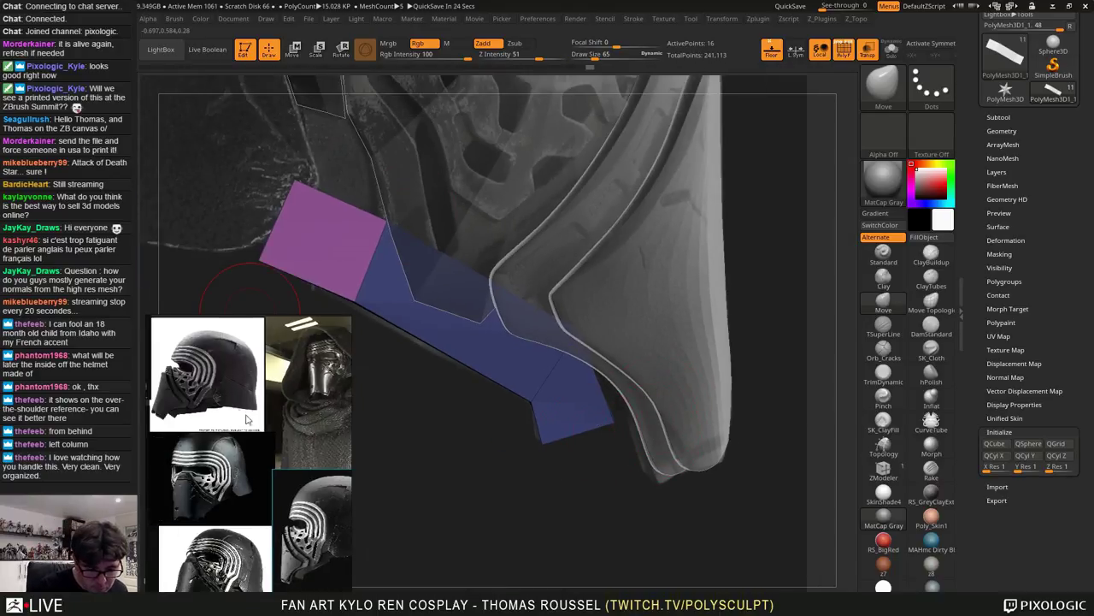
pyautogui.scroll(6, 308, 409)
pyautogui.moveTo(307, 408); pyautogui.dragTo(176, 396, button='middle')
pyautogui.moveTo(344, 381); pyautogui.dragTo(305, 324, button='middle')
pyautogui.scroll(-3, 293, 377)
pyautogui.scroll(-3, 251, 451)
pyautogui.moveTo(252, 451); pyautogui.dragTo(341, 416, button='middle')
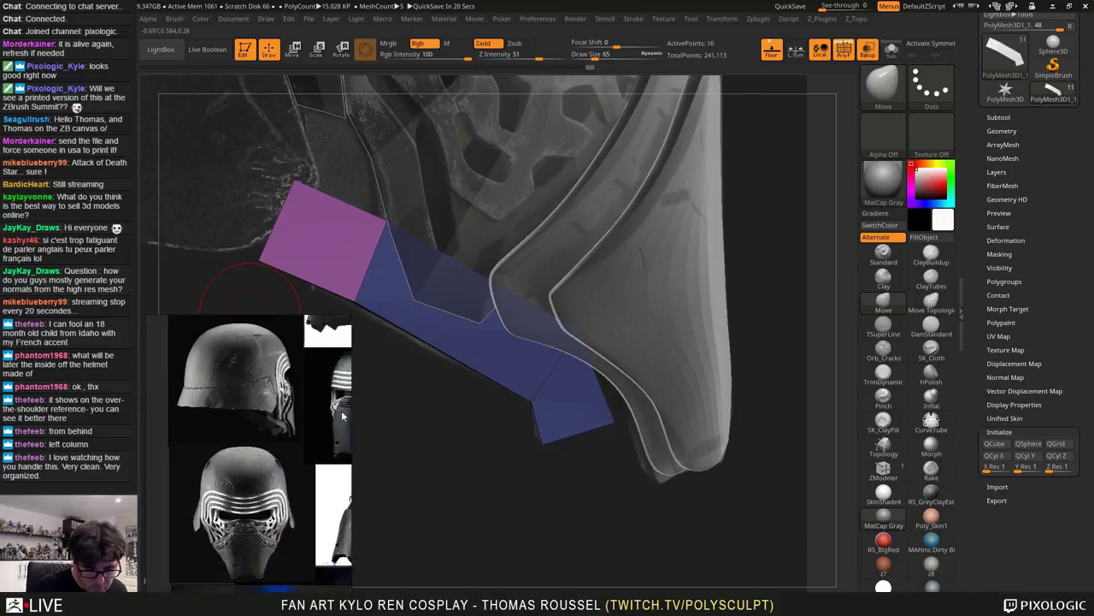
pyautogui.scroll(5, 342, 417)
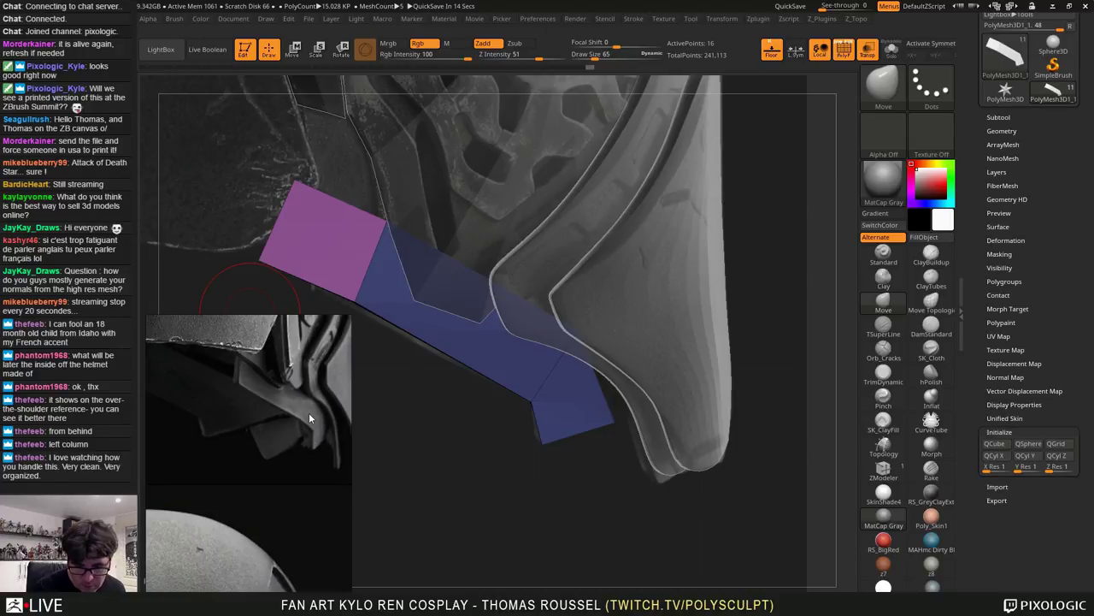
# Nudge the downturned tip's corners with the Move brush at size 15 so it lies against the jaw's inner side
pyautogui.moveTo(752, 380); pyautogui.dragTo(545, 328, button='right')
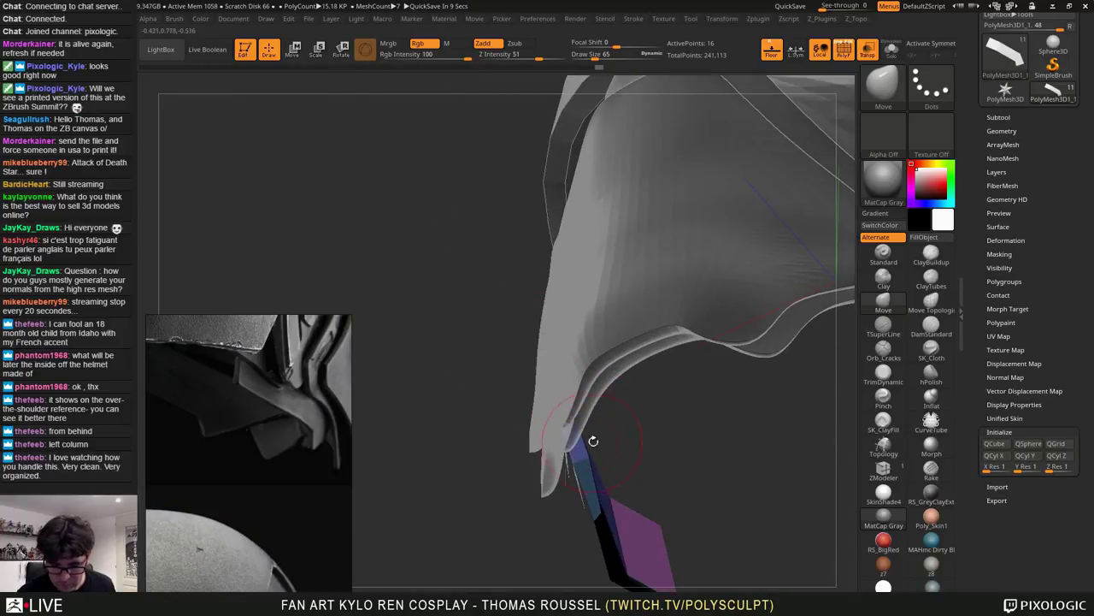
pyautogui.moveTo(592, 441)
pyautogui.mouseDown()
pyautogui.moveTo(583, 413)
pyautogui.moveTo(560, 417)
pyautogui.mouseUp()
pyautogui.press('s')
pyautogui.keyDown('ctrl'); pyautogui.moveTo(626, 402); pyautogui.dragTo(666, 434, button='right'); pyautogui.keyUp('ctrl')
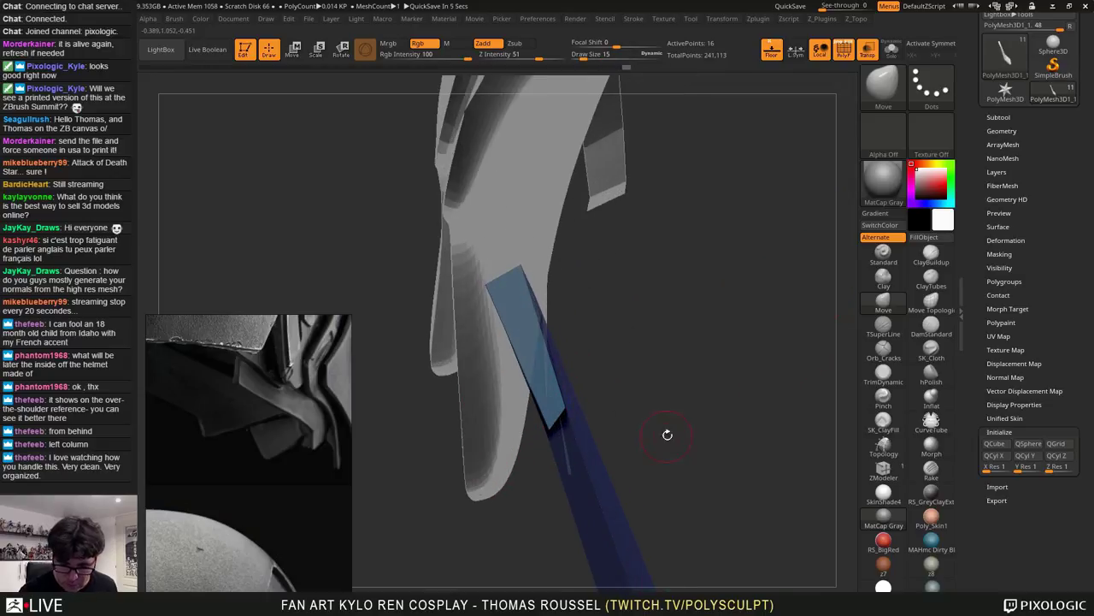
pyautogui.moveTo(545, 423)
pyautogui.mouseDown()
pyautogui.moveTo(537, 426)
pyautogui.moveTo(570, 407)
pyautogui.moveTo(544, 419)
pyautogui.moveTo(539, 409)
pyautogui.mouseUp()
pyautogui.moveTo(581, 363)
pyautogui.mouseDown()
pyautogui.moveTo(595, 431)
pyautogui.moveTo(592, 318)
pyautogui.moveTo(548, 413)
pyautogui.mouseUp()
pyautogui.moveTo(610, 314); pyautogui.dragTo(607, 265)
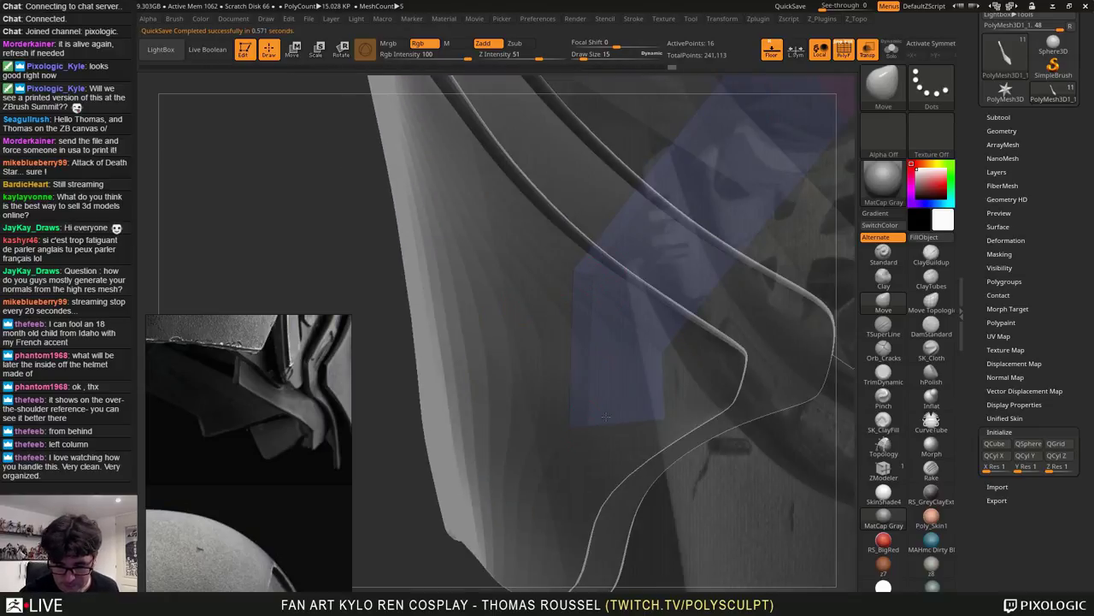
pyautogui.moveTo(618, 419); pyautogui.dragTo(524, 368)
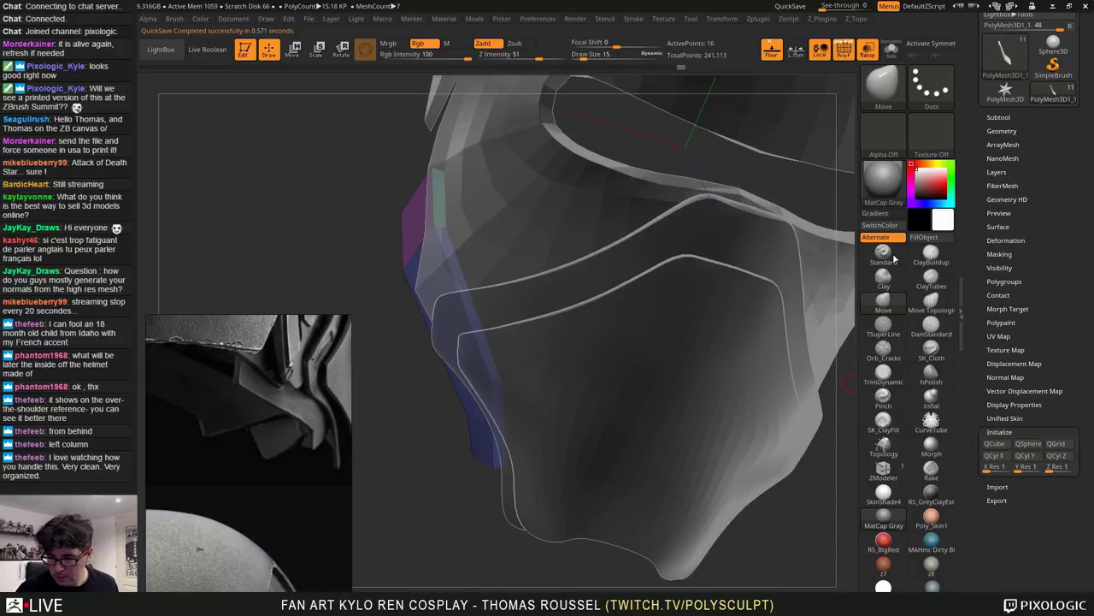
# Extrude the downturned tip's front side face with ZModeler to add a segment, and set the edge action to Slide
pyautogui.click(883, 468)
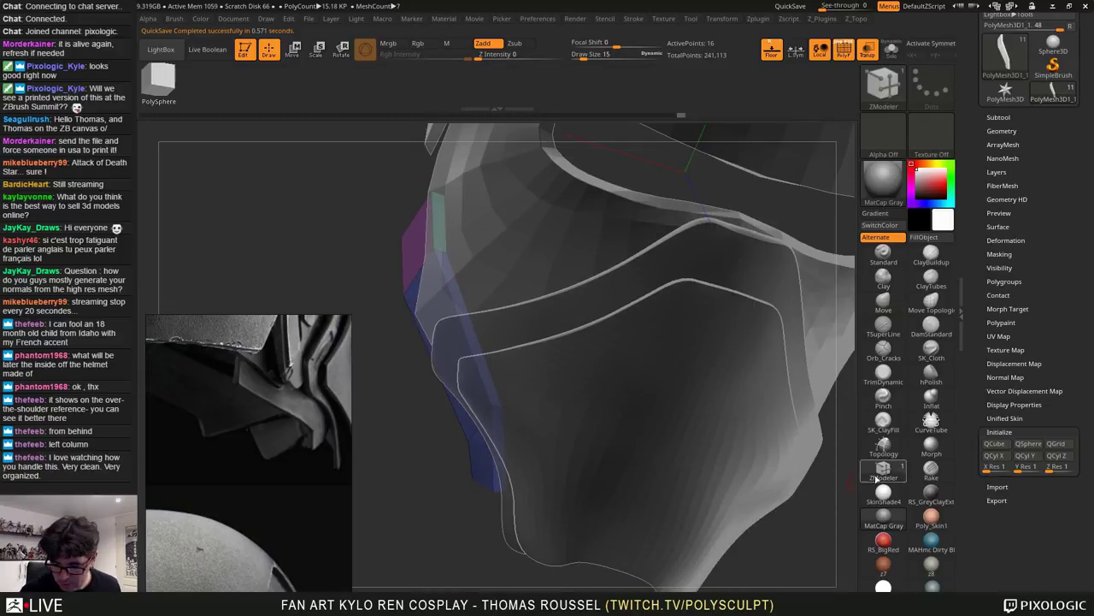
pyautogui.moveTo(499, 444); pyautogui.dragTo(530, 435)
pyautogui.keyDown('alt'); pyautogui.moveTo(530, 434); pyautogui.dragTo(690, 387, button='right'); pyautogui.keyUp('alt')
pyautogui.press('space')
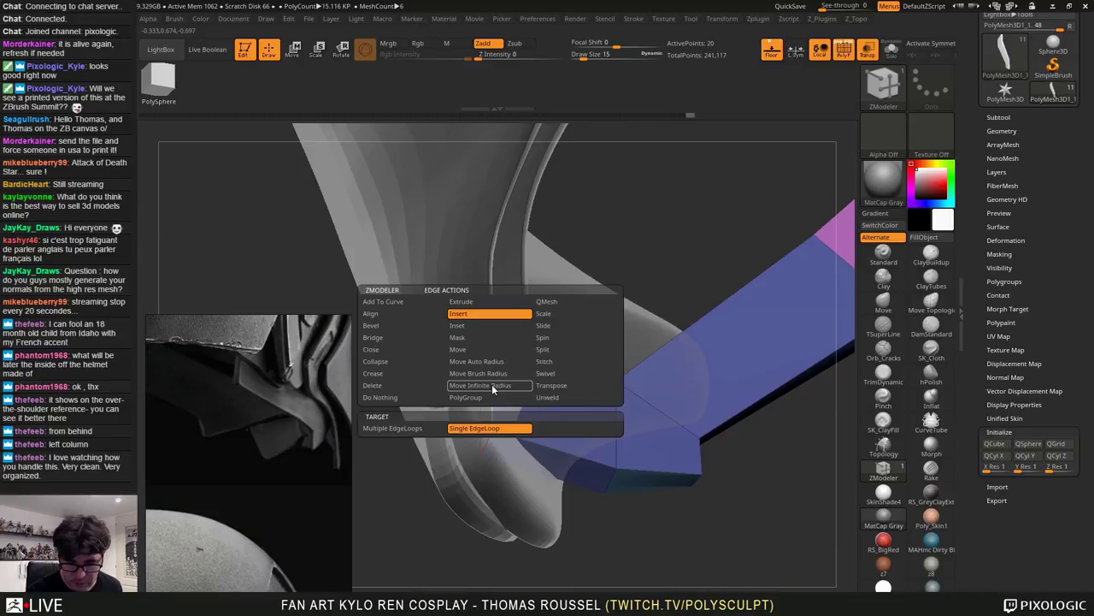
pyautogui.click(552, 338)
pyautogui.click(554, 315)
pyautogui.click(557, 325)
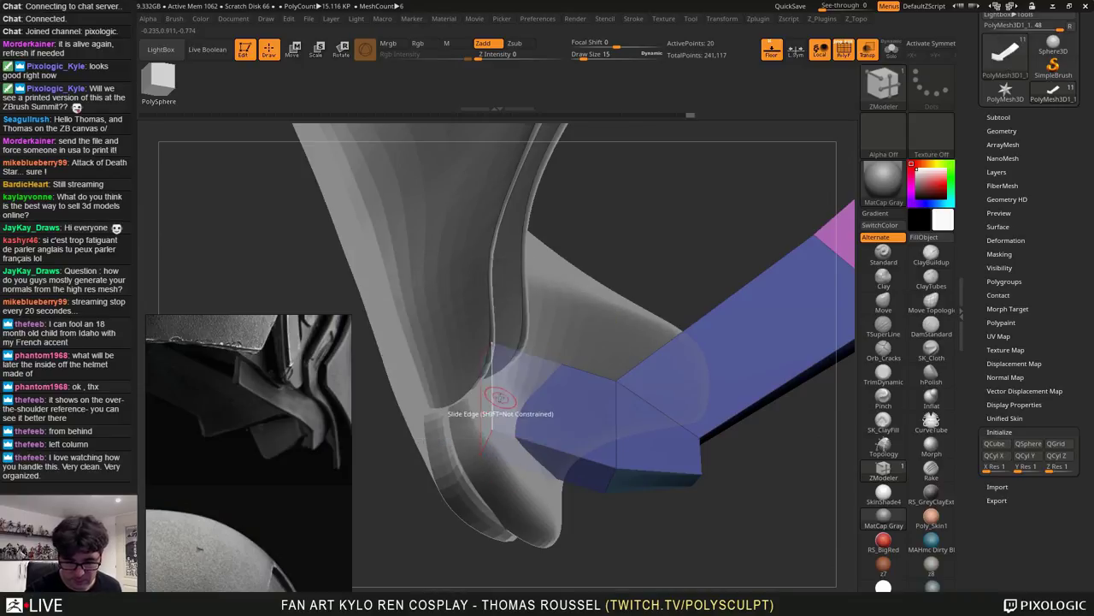
# Extrude the new segment's end face with QMesh to add another segment behind the mouth plate toward the chin's centre
pyautogui.moveTo(478, 407); pyautogui.dragTo(596, 455, button='right')
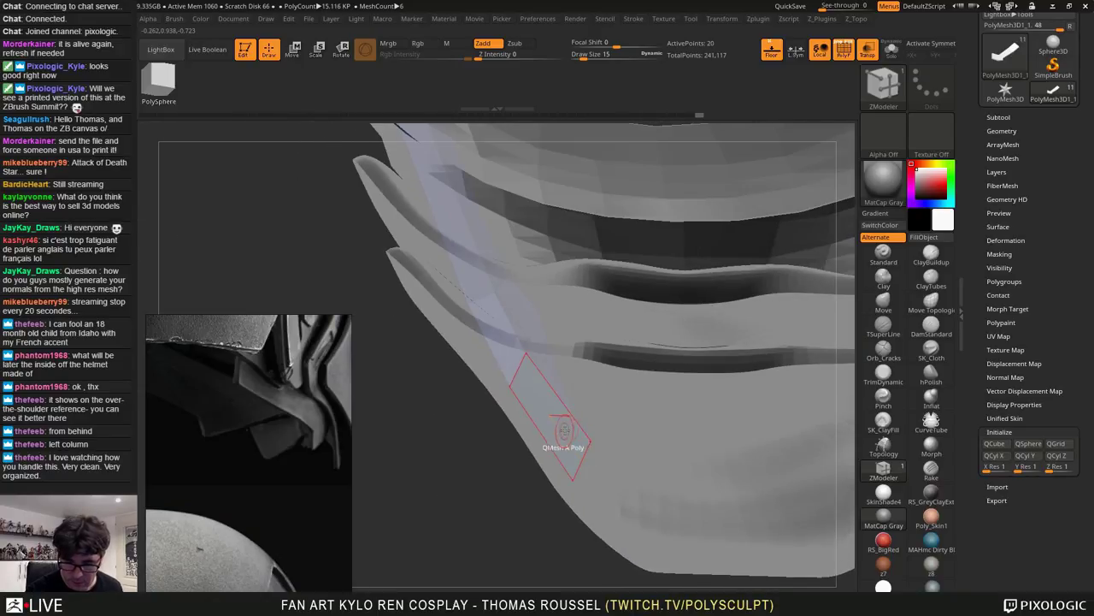
pyautogui.moveTo(567, 433); pyautogui.dragTo(647, 423)
pyautogui.moveTo(648, 423); pyautogui.dragTo(748, 413, button='right')
pyautogui.moveTo(747, 413); pyautogui.dragTo(695, 348)
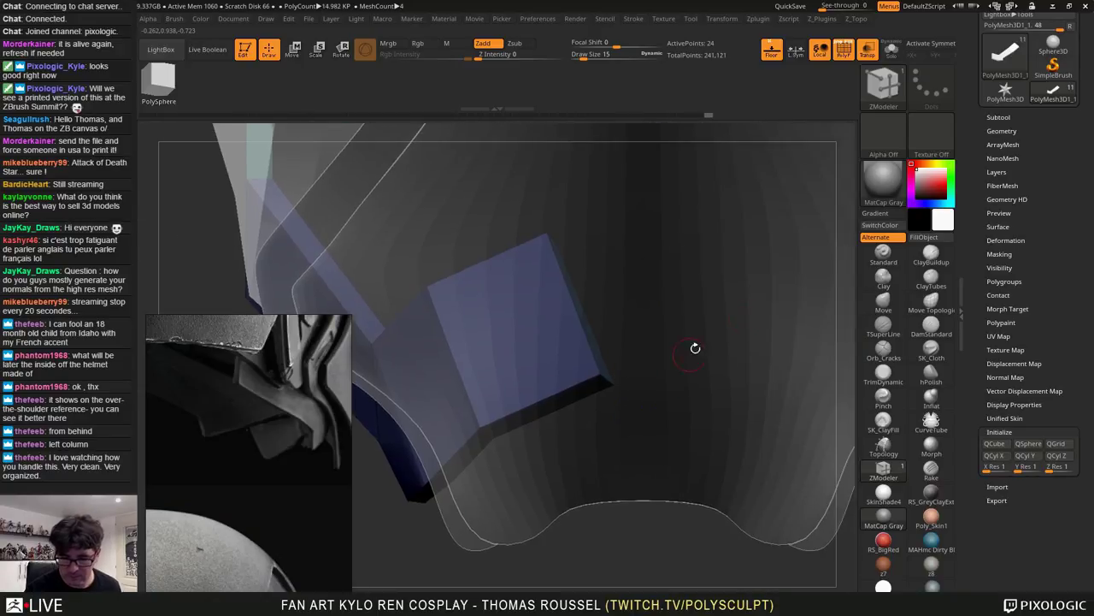
pyautogui.moveTo(681, 442); pyautogui.dragTo(654, 507)
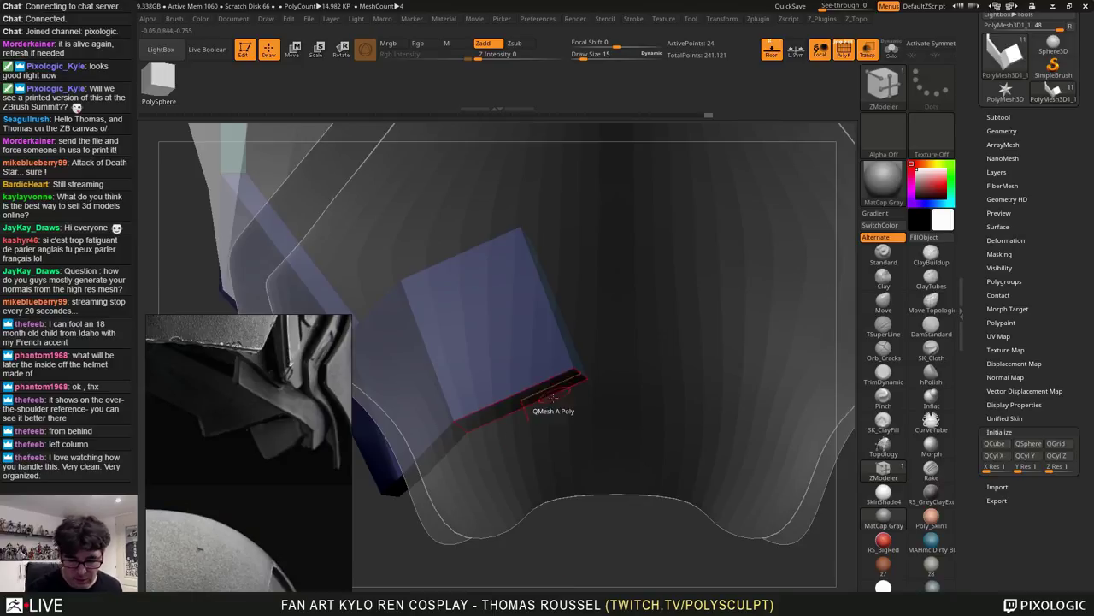
pyautogui.moveTo(638, 362)
pyautogui.mouseDown()
pyautogui.moveTo(502, 250)
pyautogui.moveTo(565, 480)
pyautogui.moveTo(750, 408)
pyautogui.moveTo(583, 414)
pyautogui.moveTo(504, 402)
pyautogui.moveTo(586, 400)
pyautogui.moveTo(560, 368)
pyautogui.mouseUp()
# Lower the upper and lower corners of the last segment with the Move brush to shape its front outline
pyautogui.click(885, 302)
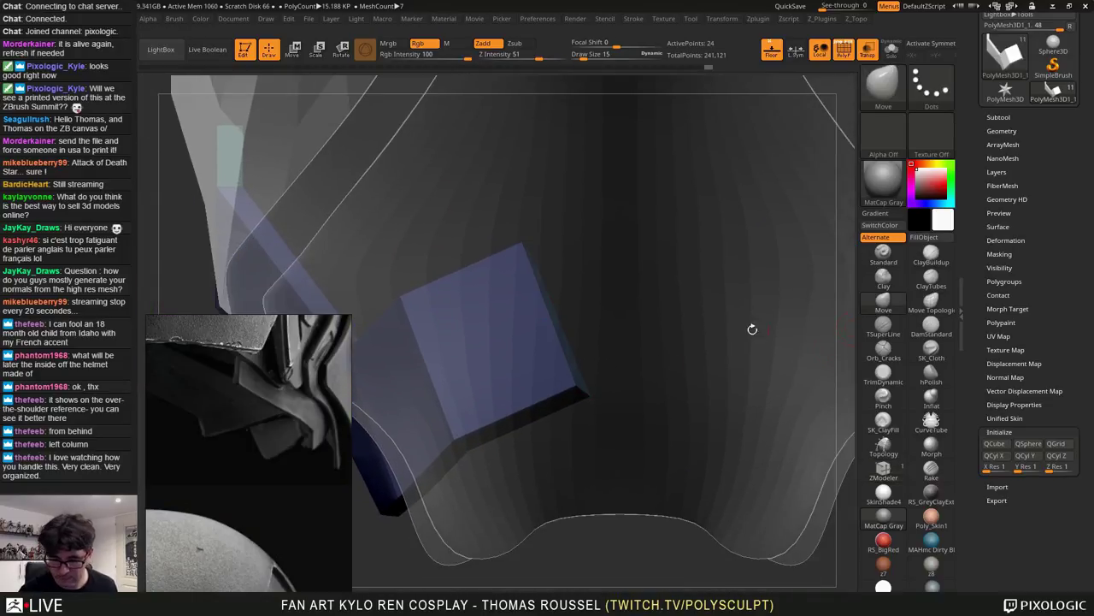
pyautogui.moveTo(586, 401); pyautogui.dragTo(583, 421)
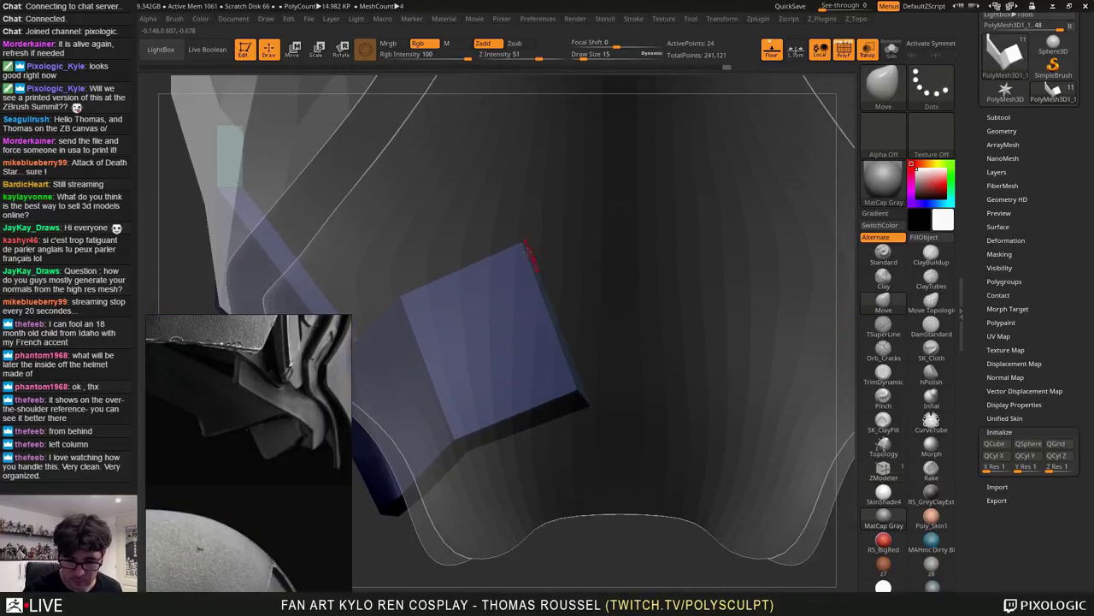
pyautogui.moveTo(528, 251); pyautogui.dragTo(543, 274)
pyautogui.moveTo(404, 293); pyautogui.dragTo(424, 318)
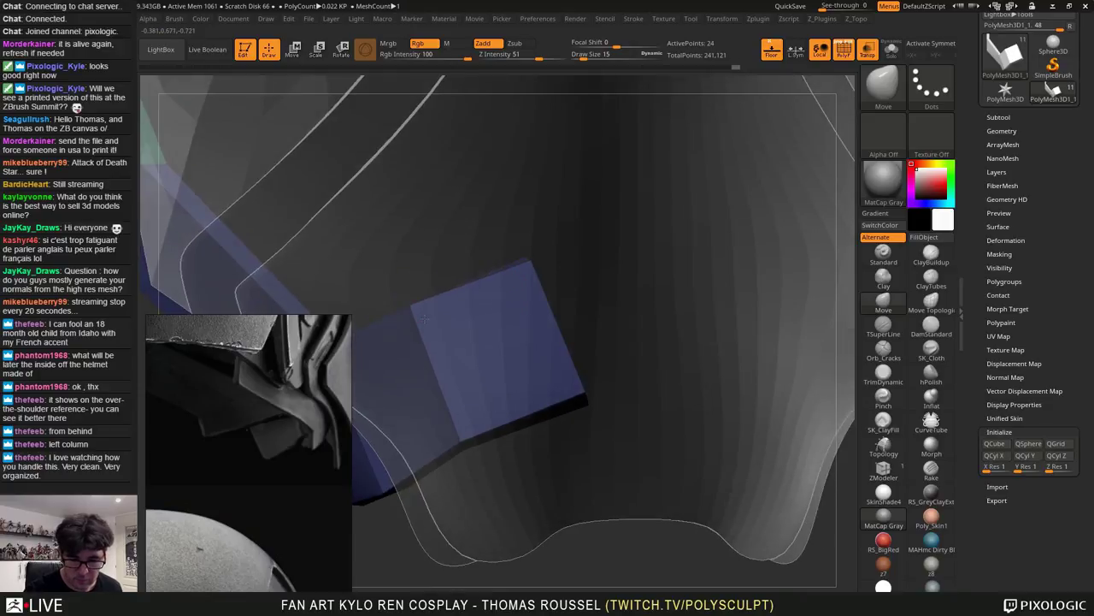
pyautogui.moveTo(500, 248); pyautogui.dragTo(542, 447)
pyautogui.moveTo(555, 302); pyautogui.dragTo(523, 299)
pyautogui.moveTo(524, 298)
pyautogui.mouseDown(button='right')
pyautogui.moveTo(538, 351)
pyautogui.moveTo(590, 402)
pyautogui.moveTo(557, 297)
pyautogui.moveTo(547, 188)
pyautogui.mouseUp(button='right')
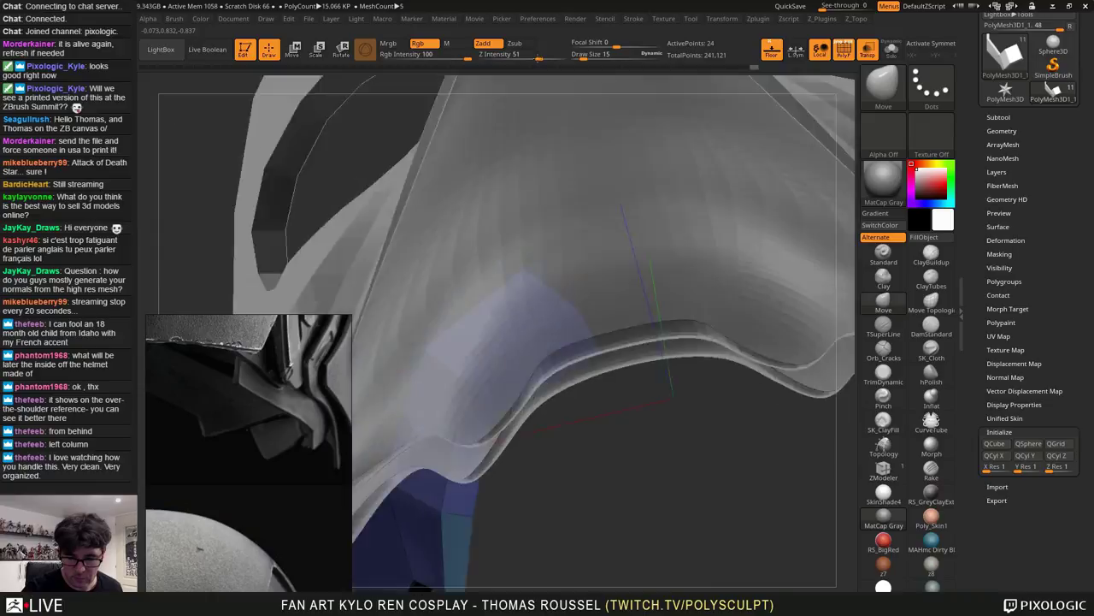
# Reposition the last two segments' bends and end corners from below so the strip follows the mouth plate's inner curve
pyautogui.moveTo(537, 58); pyautogui.dragTo(571, 273, button='right')
pyautogui.moveTo(583, 359); pyautogui.dragTo(575, 322)
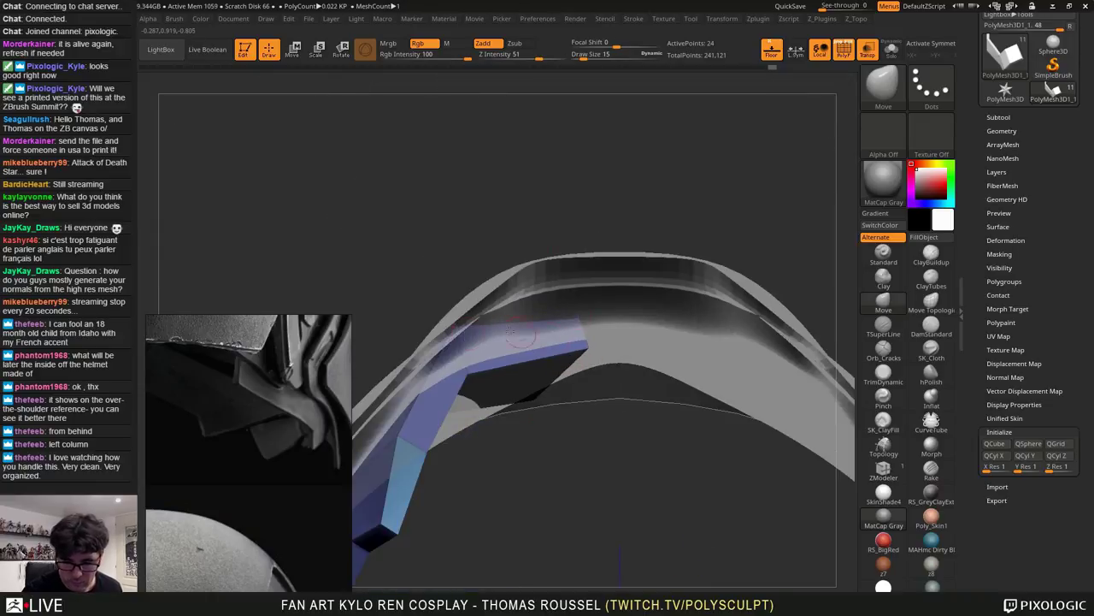
pyautogui.moveTo(469, 329)
pyautogui.mouseDown()
pyautogui.moveTo(460, 351)
pyautogui.moveTo(469, 380)
pyautogui.moveTo(462, 359)
pyautogui.mouseUp()
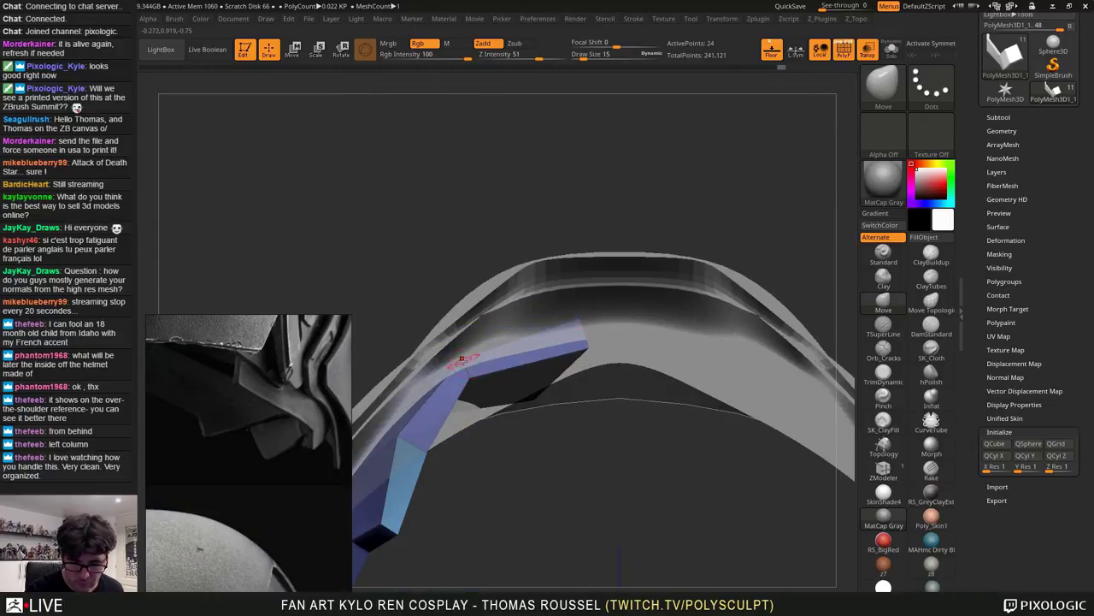
pyautogui.moveTo(404, 435); pyautogui.dragTo(408, 436)
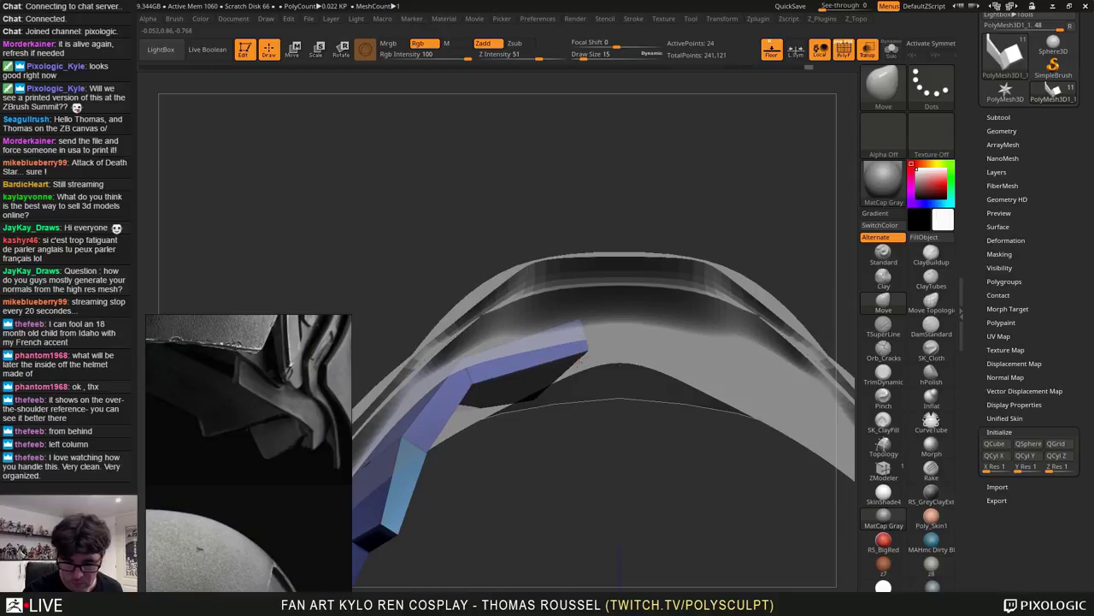
pyautogui.moveTo(580, 322); pyautogui.dragTo(587, 364)
pyautogui.moveTo(584, 332); pyautogui.dragTo(586, 368)
# Adjust the end segment's upper and lower corners from the side so it sits inside the mouth plate
pyautogui.moveTo(590, 385)
pyautogui.mouseDown(button='right')
pyautogui.moveTo(574, 408)
pyautogui.moveTo(667, 414)
pyautogui.mouseUp(button='right')
pyautogui.moveTo(700, 424); pyautogui.dragTo(711, 429)
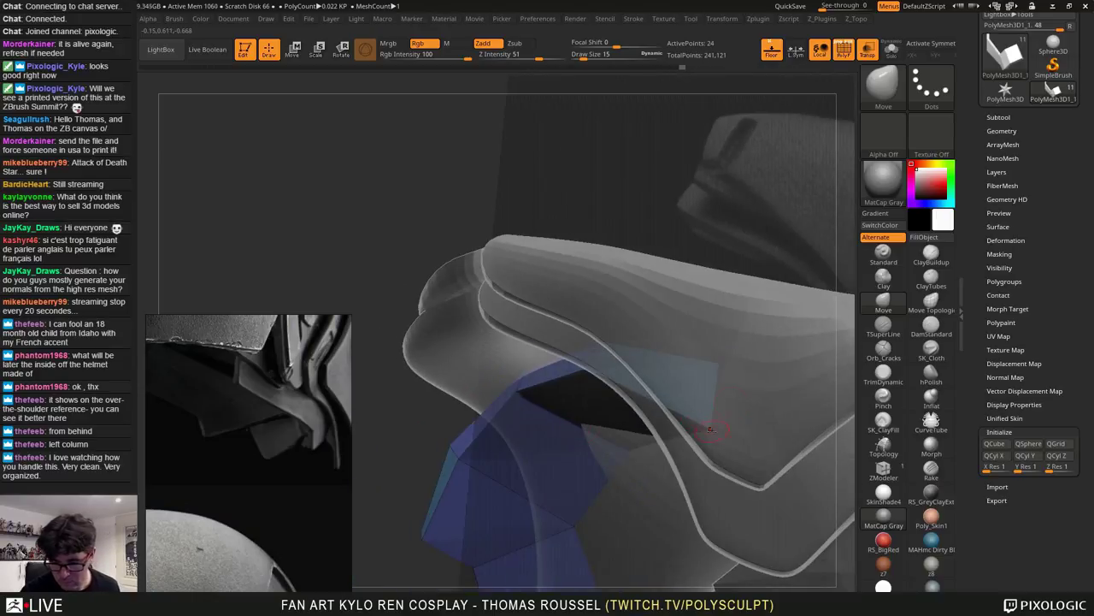
pyautogui.moveTo(712, 376); pyautogui.dragTo(701, 394)
pyautogui.moveTo(689, 481); pyautogui.dragTo(662, 466, button='right')
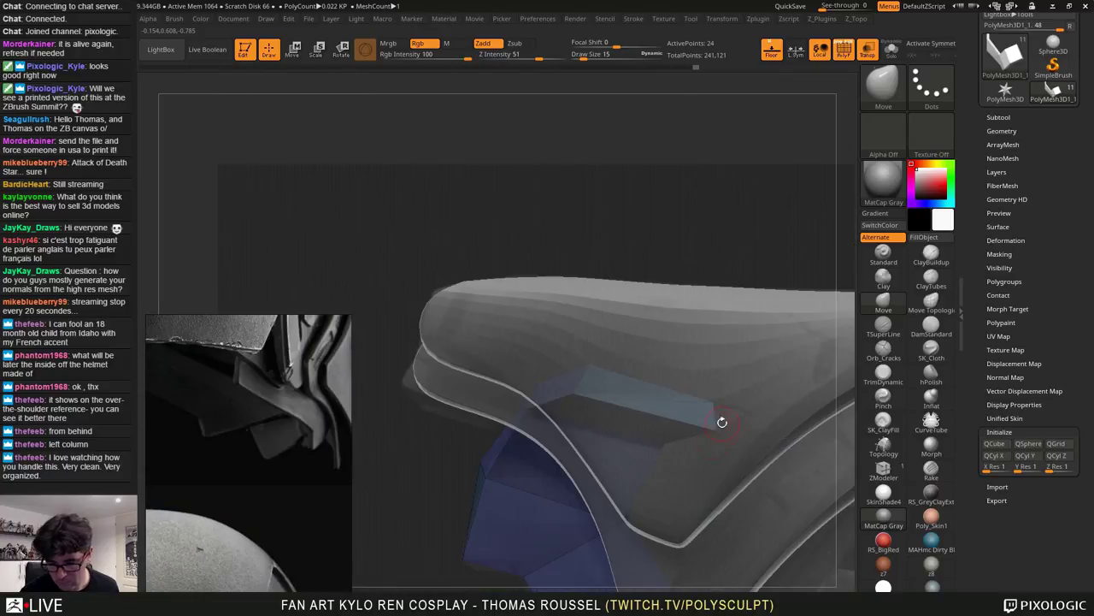
pyautogui.moveTo(703, 424); pyautogui.dragTo(689, 426)
pyautogui.moveTo(684, 445); pyautogui.dragTo(730, 349, button='right')
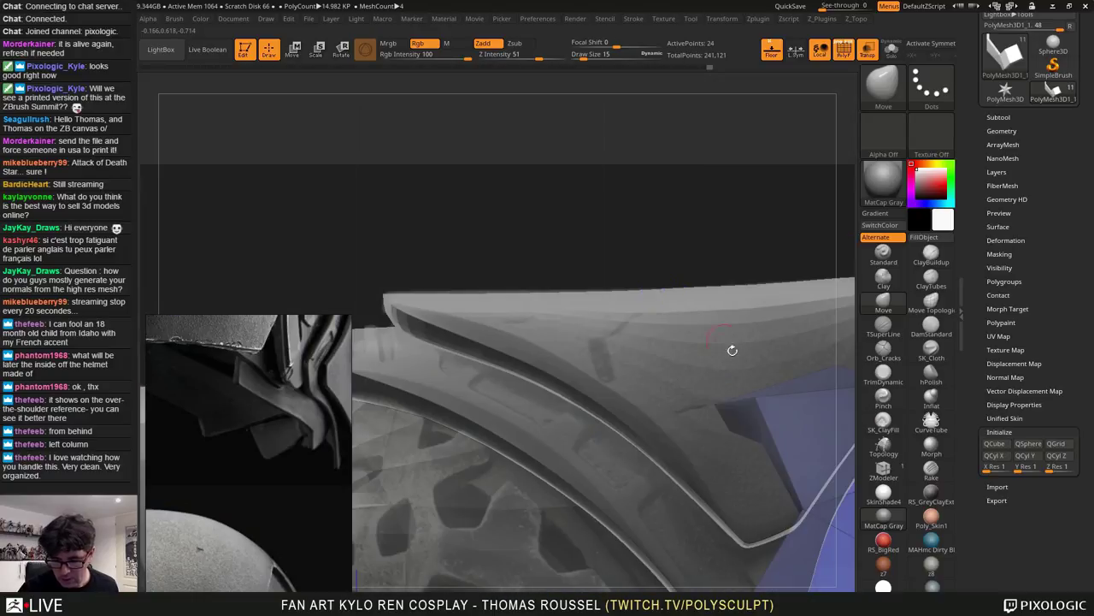
pyautogui.moveTo(792, 421); pyautogui.dragTo(707, 400, button='right')
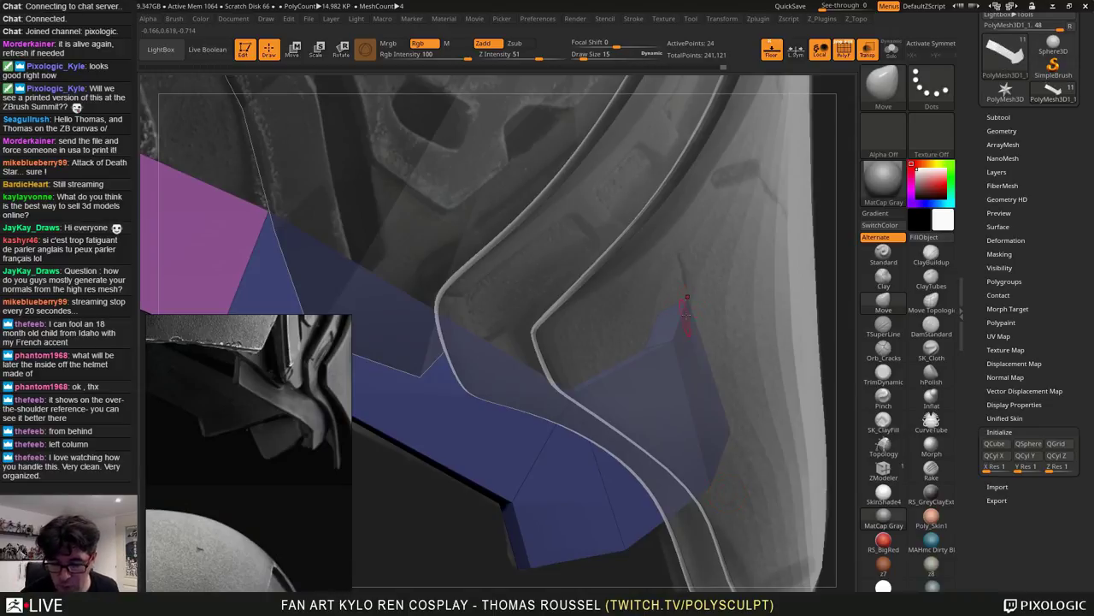
pyautogui.moveTo(681, 325); pyautogui.dragTo(681, 324)
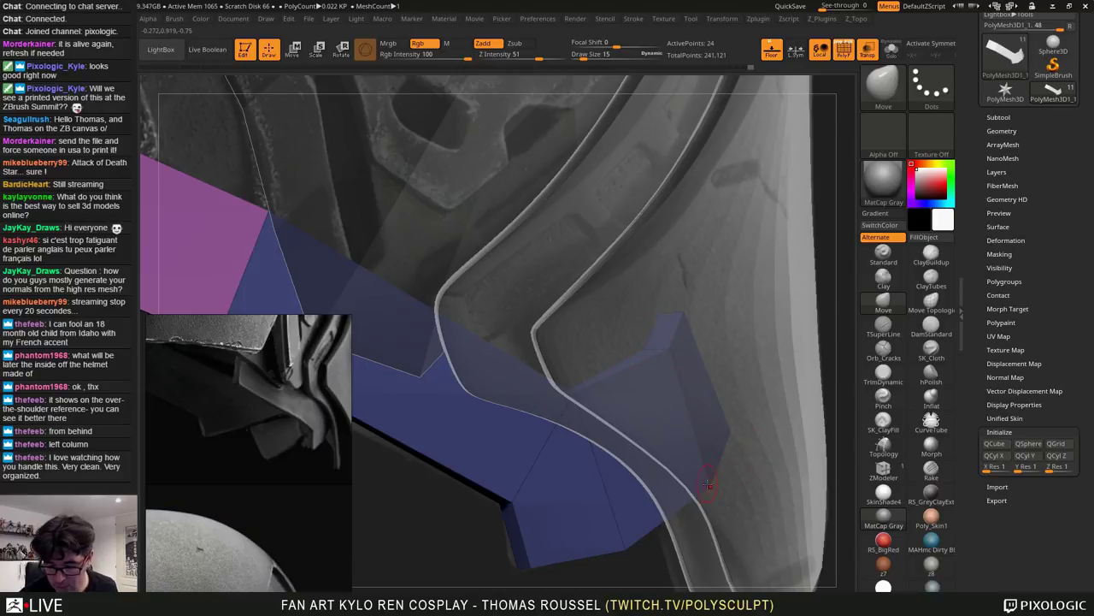
# Refine the strip's last bend and end corners with the Move brush to even out its thickness along the chin curve
pyautogui.moveTo(703, 485); pyautogui.dragTo(713, 306, button='right')
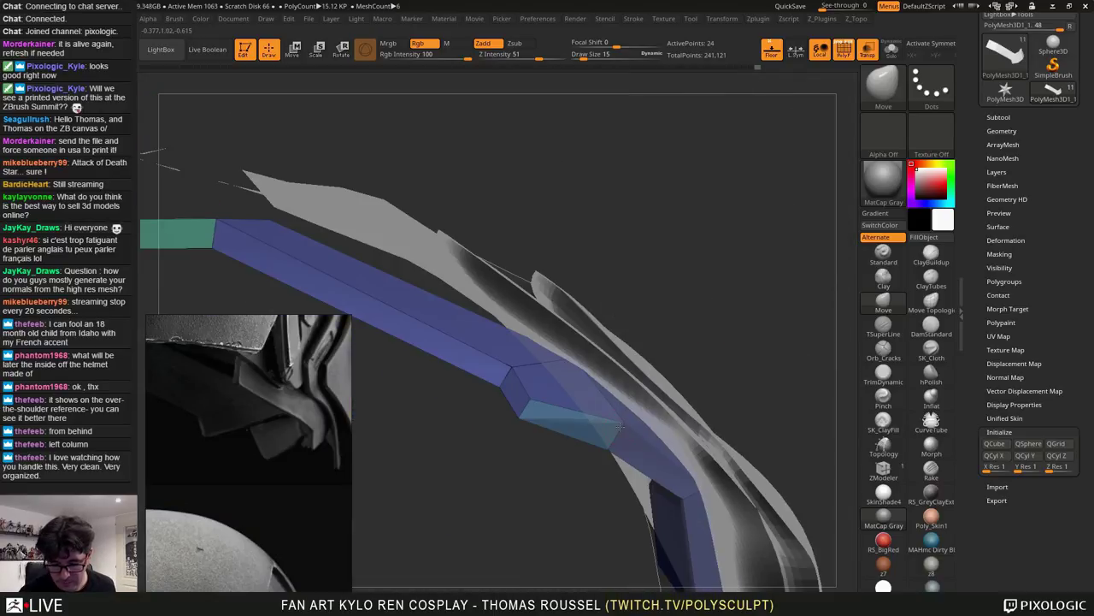
pyautogui.keyDown('alt'); pyautogui.moveTo(724, 464); pyautogui.dragTo(711, 340, button='right'); pyautogui.keyUp('alt')
pyautogui.moveTo(666, 376); pyautogui.dragTo(661, 377)
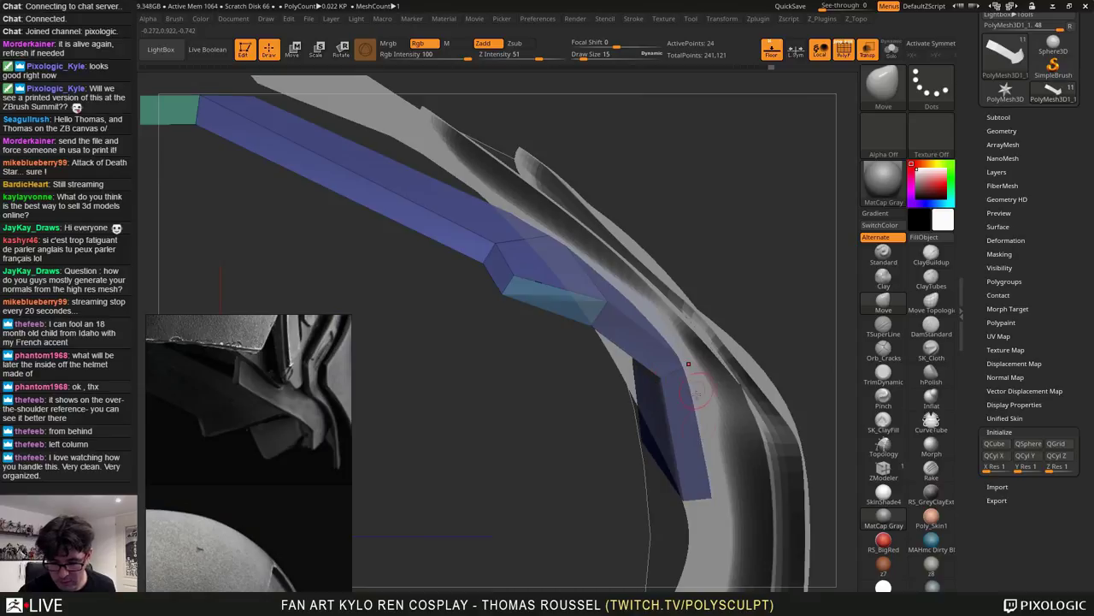
pyautogui.moveTo(709, 494); pyautogui.dragTo(713, 497)
pyautogui.moveTo(713, 496); pyautogui.dragTo(798, 410, button='right')
pyautogui.moveTo(738, 322)
pyautogui.mouseDown()
pyautogui.moveTo(746, 330)
pyautogui.moveTo(724, 315)
pyautogui.moveTo(755, 342)
pyautogui.moveTo(735, 320)
pyautogui.mouseUp()
pyautogui.moveTo(798, 359)
pyautogui.mouseDown(button='right')
pyautogui.moveTo(683, 372)
pyautogui.moveTo(592, 367)
pyautogui.moveTo(846, 249)
pyautogui.moveTo(796, 317)
pyautogui.moveTo(702, 358)
pyautogui.moveTo(659, 415)
pyautogui.mouseUp(button='right')
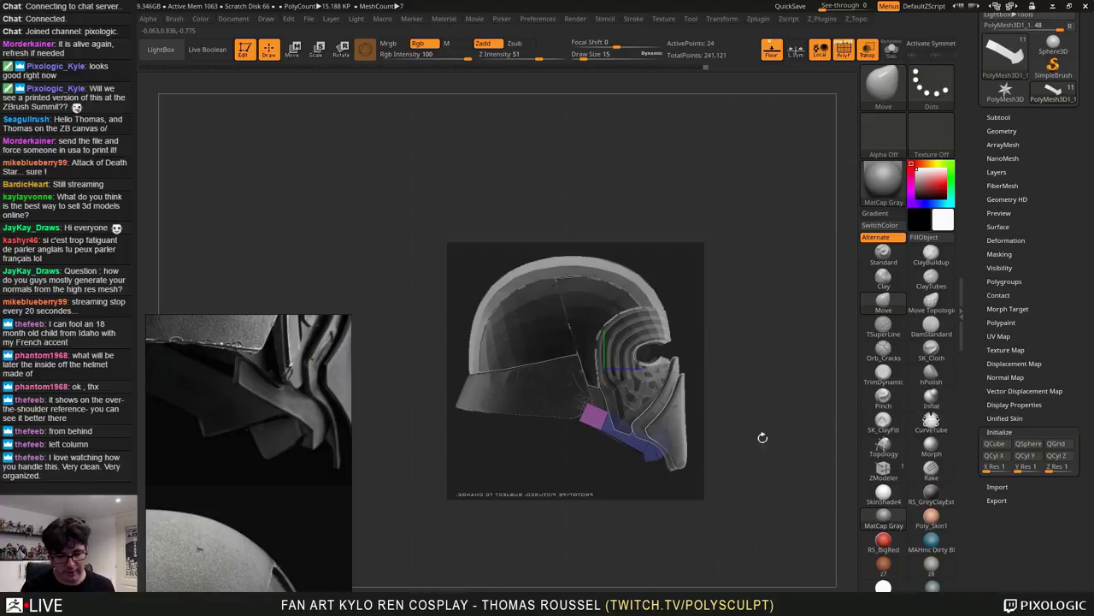
# Fine-tune the front segment's upper end corner and the bend beside the downturned tip
pyautogui.keyDown('alt'); pyautogui.moveTo(753, 415); pyautogui.dragTo(709, 443); pyautogui.keyUp('alt')
pyautogui.moveTo(754, 406); pyautogui.dragTo(743, 421)
pyautogui.moveTo(713, 321)
pyautogui.mouseDown()
pyautogui.moveTo(743, 313)
pyautogui.moveTo(749, 346)
pyautogui.moveTo(719, 419)
pyautogui.mouseUp()
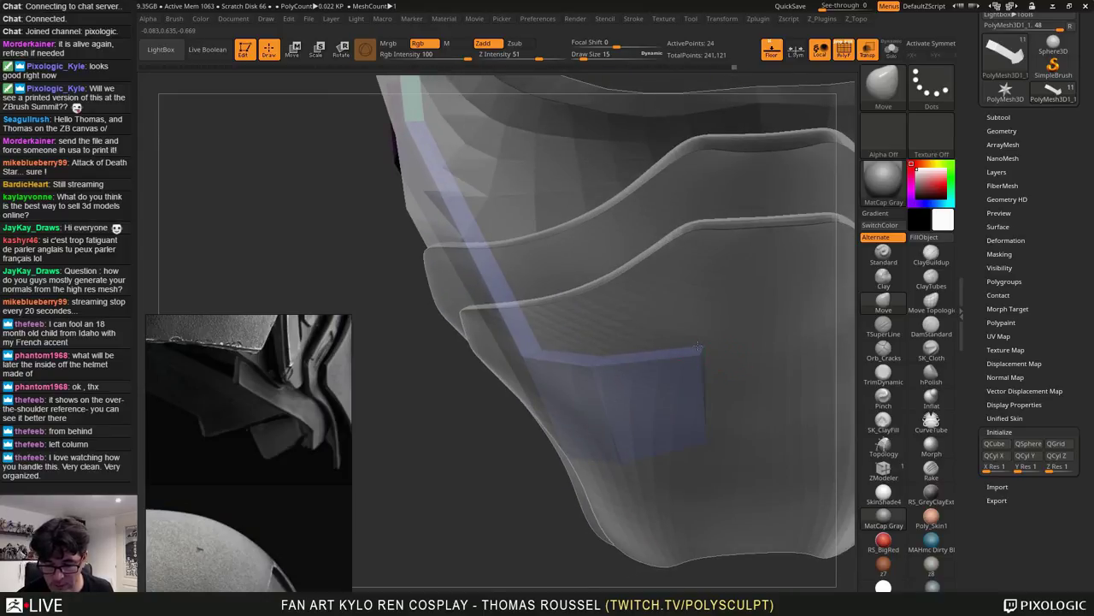
pyautogui.moveTo(742, 421); pyautogui.dragTo(747, 321)
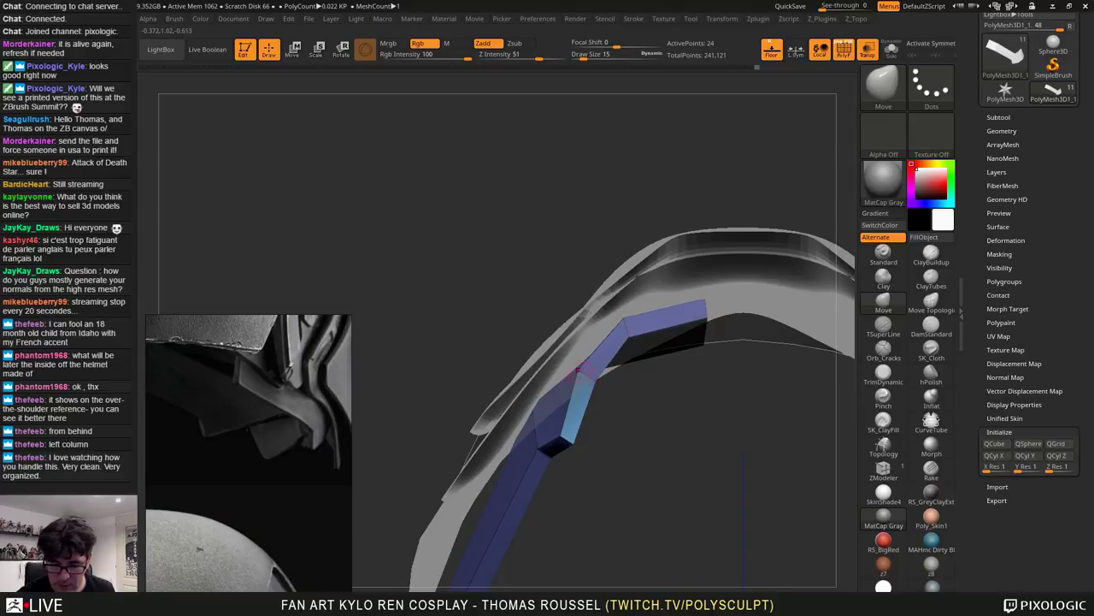
pyautogui.moveTo(579, 372); pyautogui.dragTo(586, 360)
pyautogui.moveTo(725, 389); pyautogui.dragTo(549, 486)
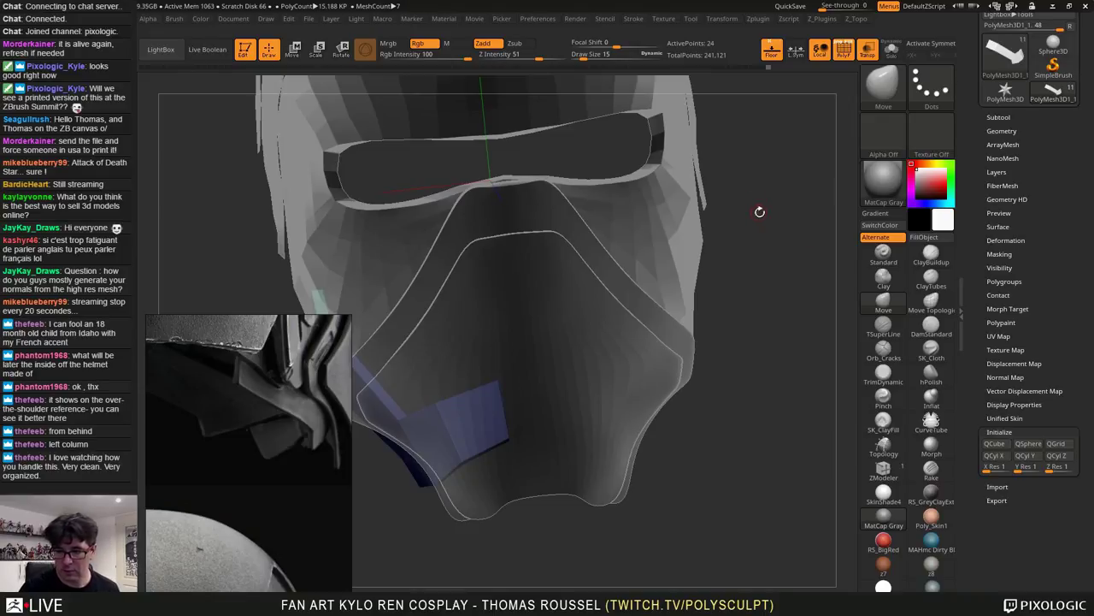
# Mirror the connector strip to the helmet's other side with Mirror And Weld, proceeding despite the floor grid elevation
pyautogui.press('t')
pyautogui.press('t')
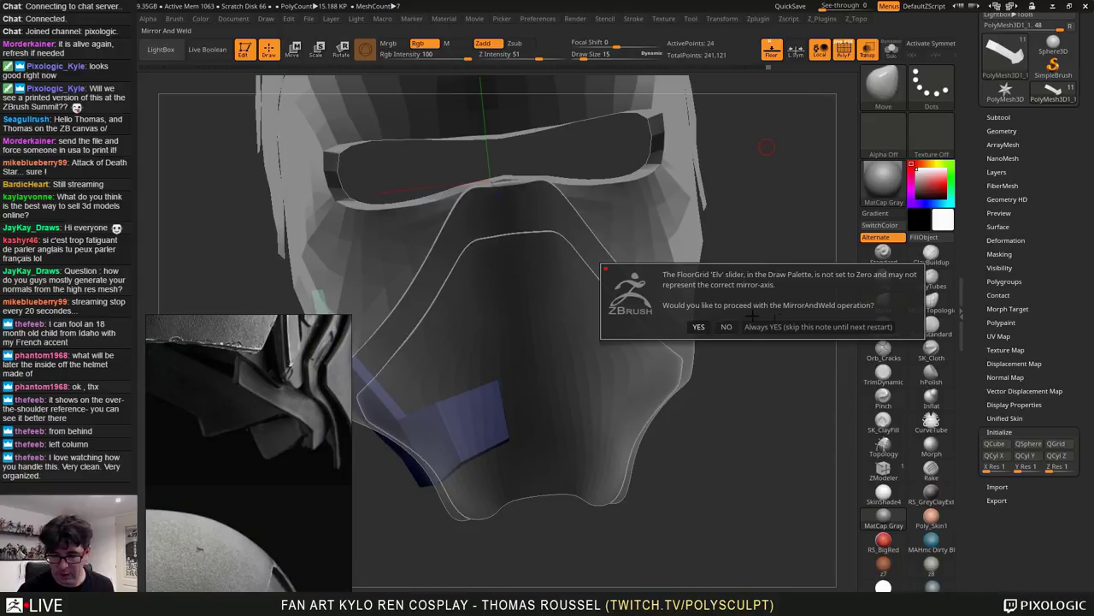
pyautogui.click(699, 326)
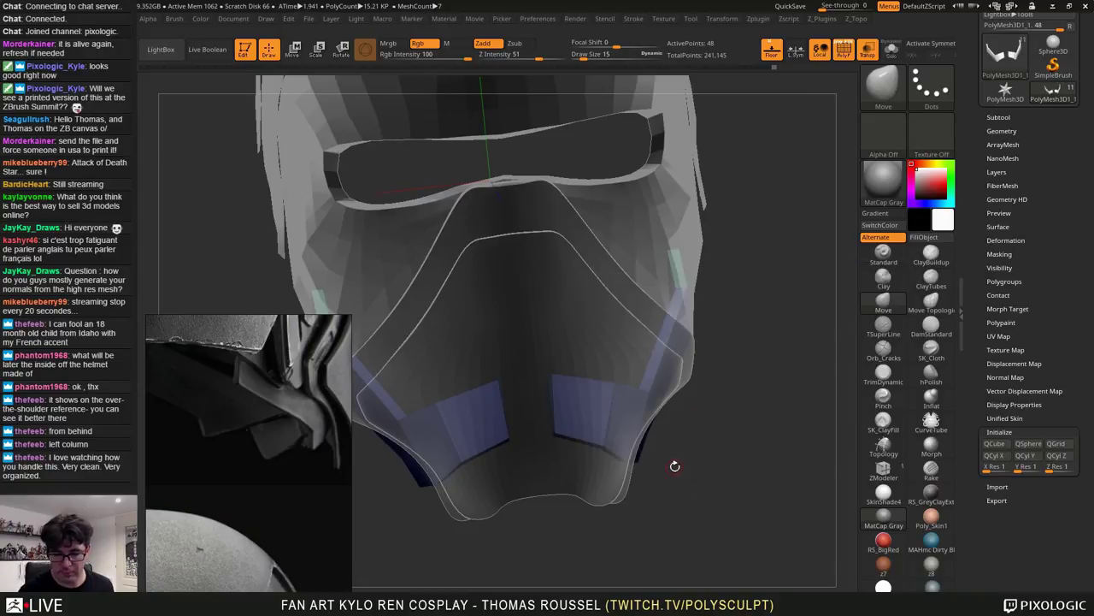
pyautogui.keyDown('alt'); pyautogui.moveTo(675, 466); pyautogui.dragTo(739, 476); pyautogui.keyUp('alt')
pyautogui.keyDown('alt'); pyautogui.moveTo(773, 316); pyautogui.dragTo(654, 384); pyautogui.keyUp('alt')
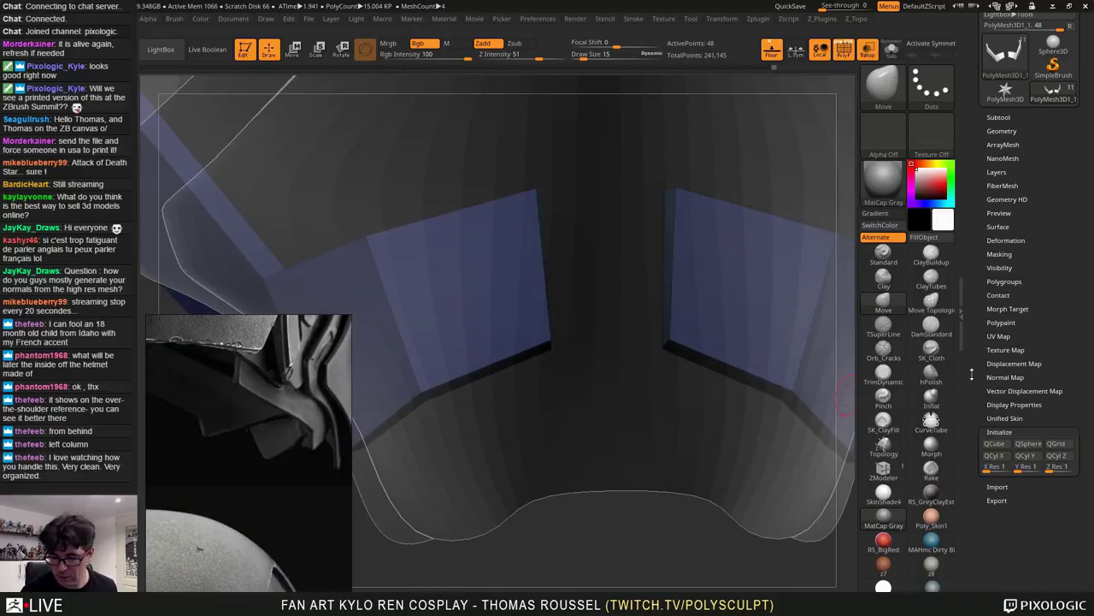
# Try extruding one strip's end face toward the centre with ZModeler, undo it, and turn on X symmetry
pyautogui.click(883, 468)
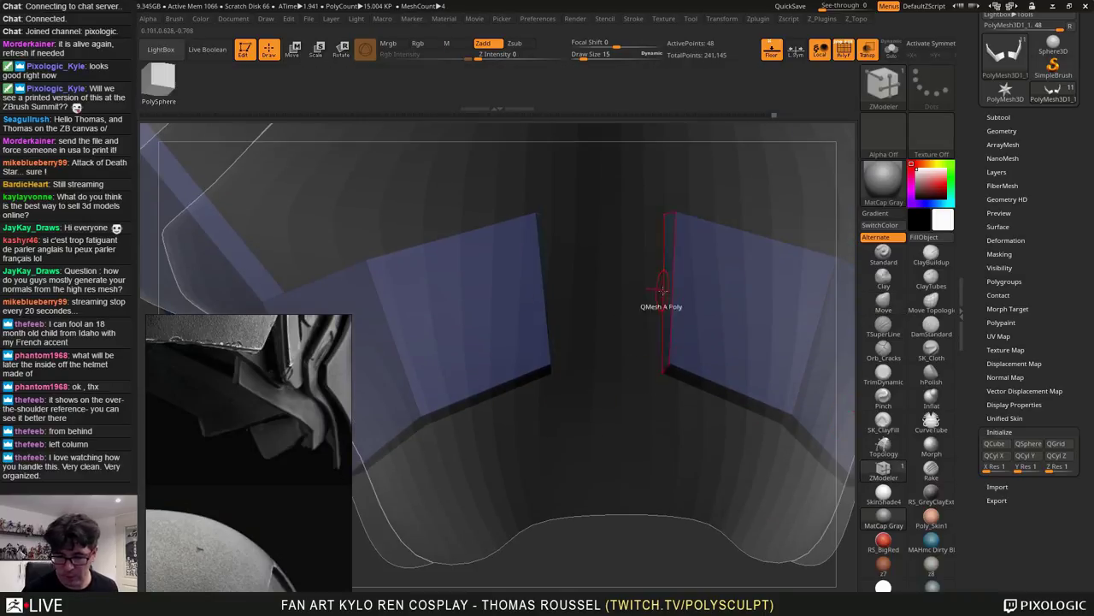
pyautogui.moveTo(654, 296); pyautogui.dragTo(595, 317)
pyautogui.hotkey('ctrl', 'z')
pyautogui.press('x')
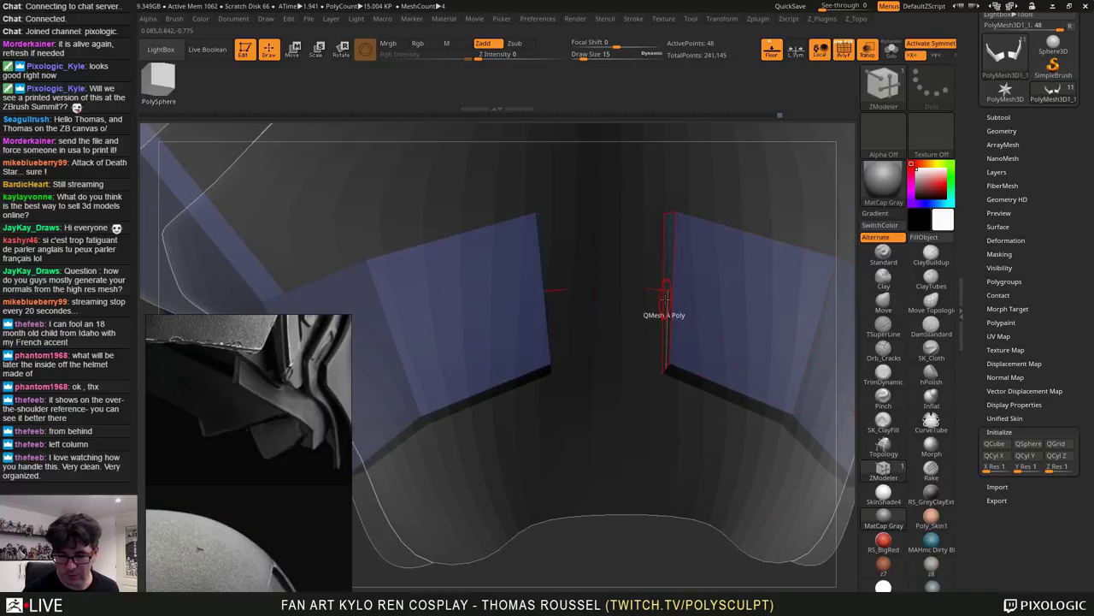
pyautogui.moveTo(664, 293)
pyautogui.mouseDown()
pyautogui.moveTo(590, 301)
pyautogui.moveTo(614, 301)
pyautogui.mouseUp()
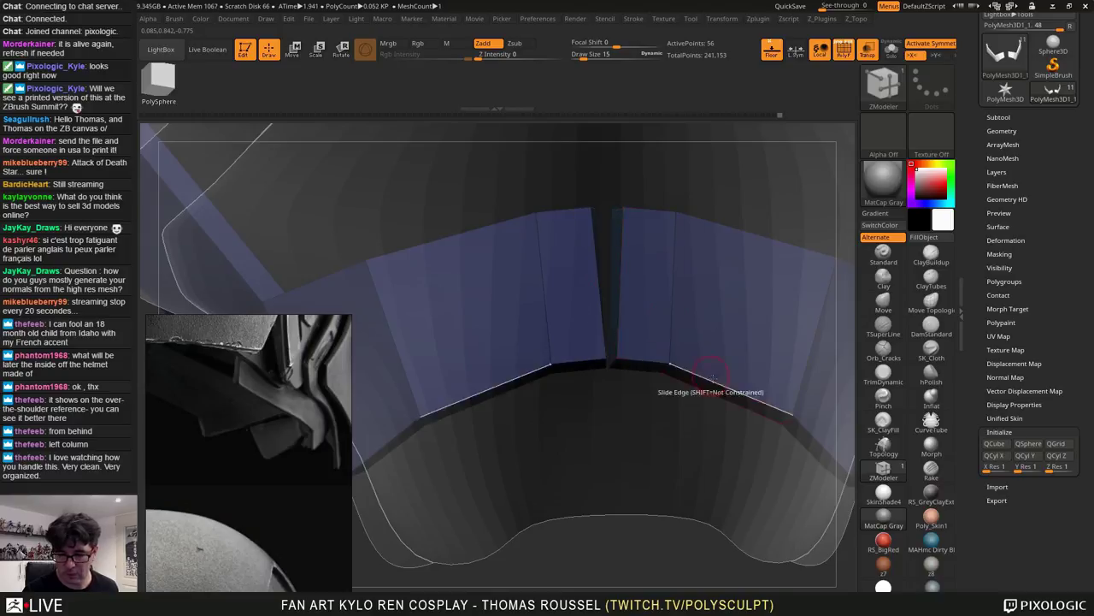
pyautogui.hotkey('ctrl', 'z')
pyautogui.moveTo(782, 410); pyautogui.dragTo(684, 299, button='right')
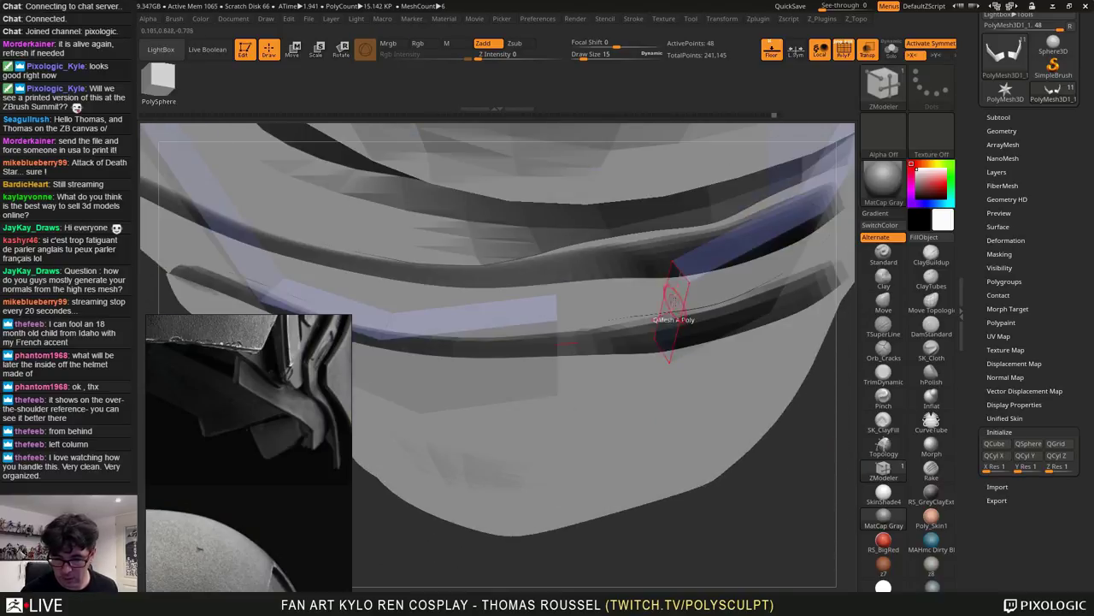
# Extrude both strip end faces toward the chin centre with ZModeler QMesh until the two halves join
pyautogui.moveTo(674, 305); pyautogui.dragTo(619, 332)
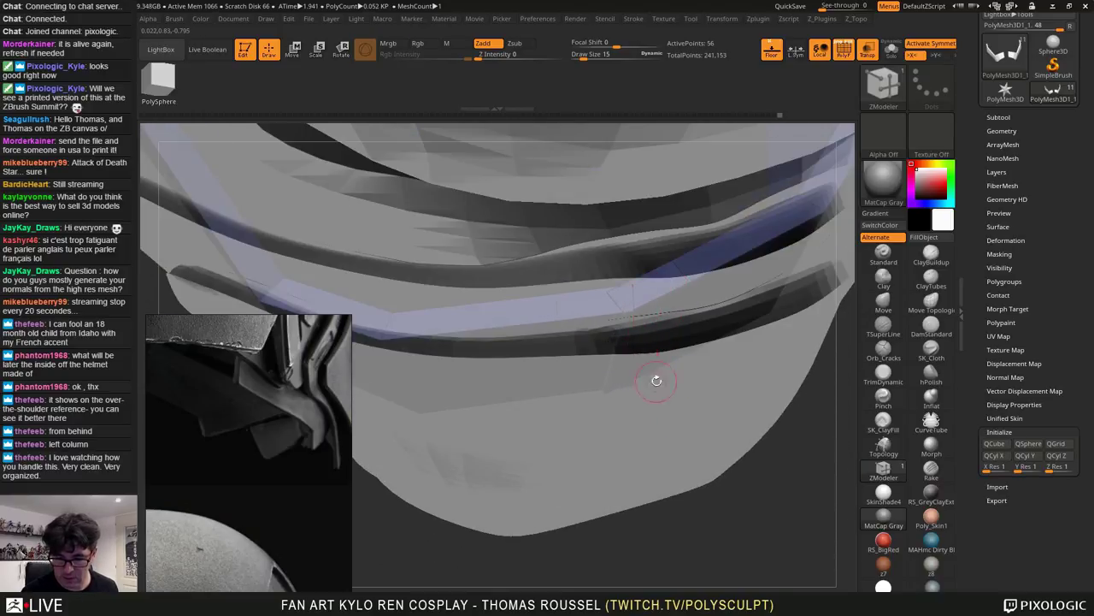
pyautogui.hotkey('ctrl', 'z')
pyautogui.moveTo(690, 442); pyautogui.dragTo(714, 530, button='right')
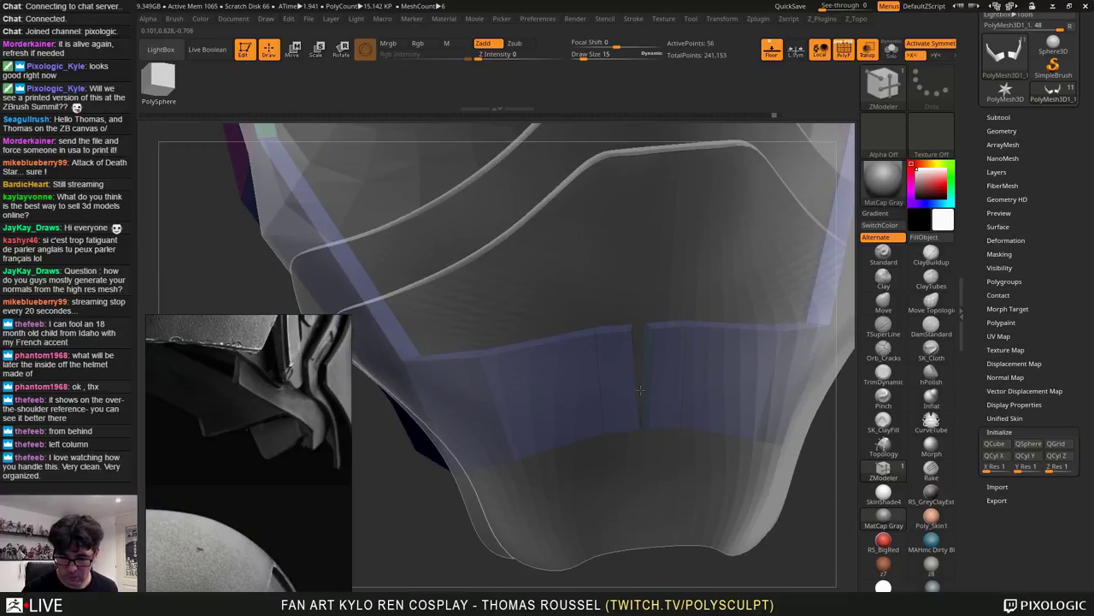
pyautogui.keyDown('ctrl'); pyautogui.moveTo(659, 425); pyautogui.dragTo(708, 505, button='right'); pyautogui.keyUp('ctrl')
pyautogui.hotkey('ctrl', 'z')
pyautogui.hotkey('ctrl', 'z')
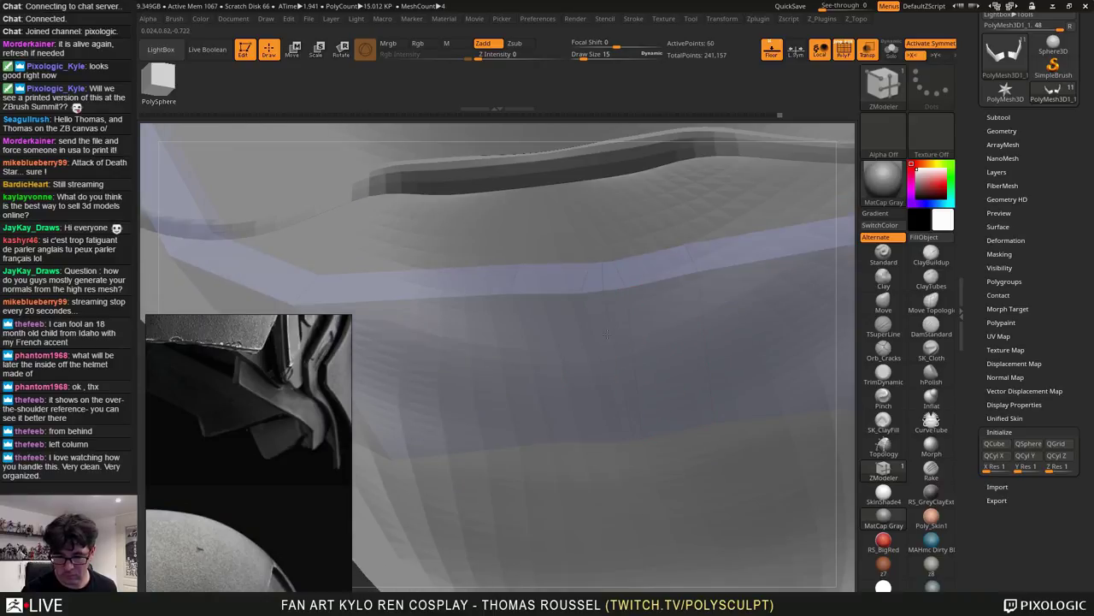
pyautogui.moveTo(712, 448); pyautogui.dragTo(687, 410, button='right')
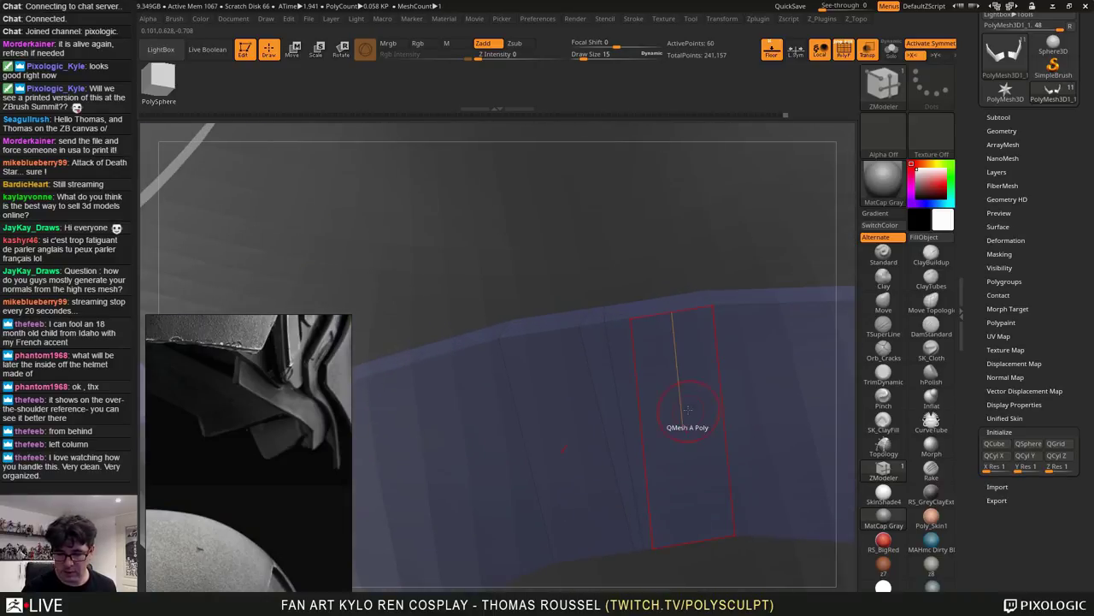
# Clean up the extra edge loops beside the chin-centre seam with ZModeler's Insert edge action, leaving a single centre loop
pyautogui.press('space')
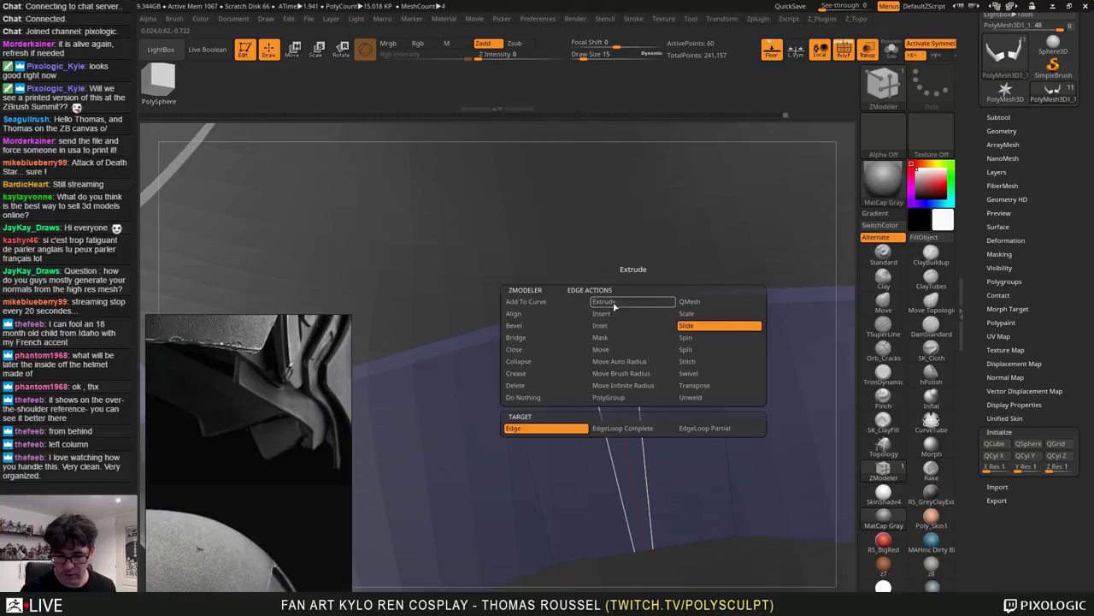
pyautogui.click(618, 314)
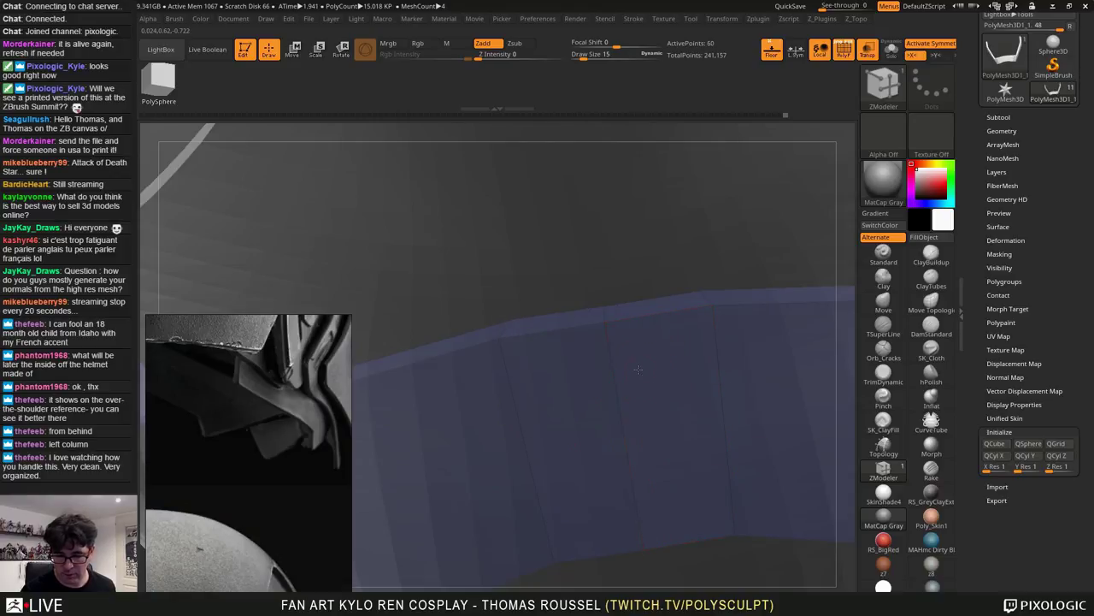
pyautogui.moveTo(663, 415); pyautogui.dragTo(590, 419, button='right')
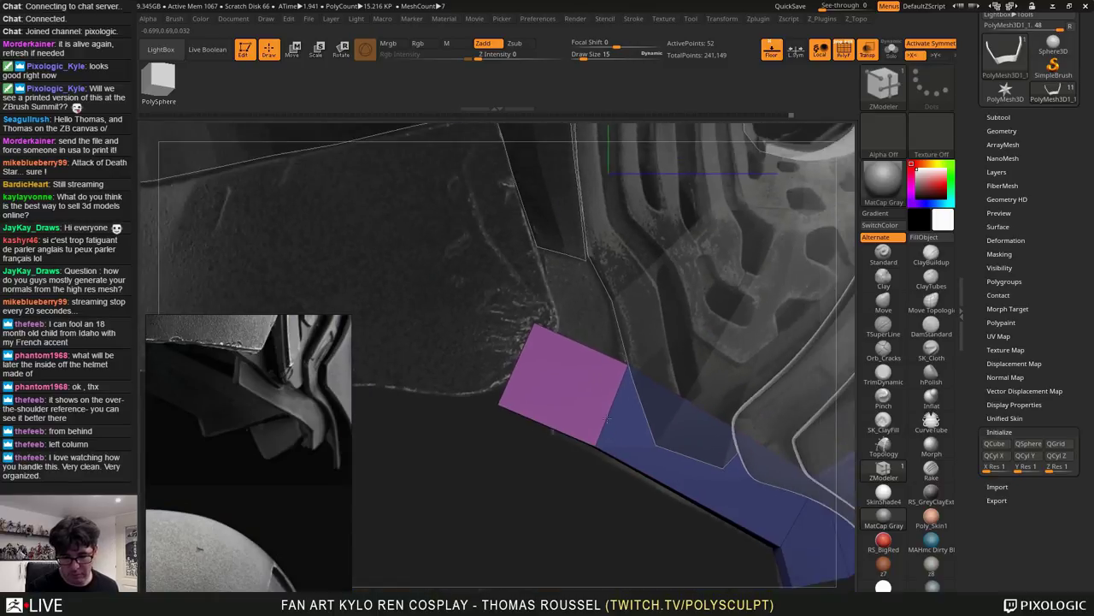
# Check the side references and stretch the strip's pink end segment toward the helmet's back with the Move brush at draw size 145
pyautogui.scroll(-6, 316, 388)
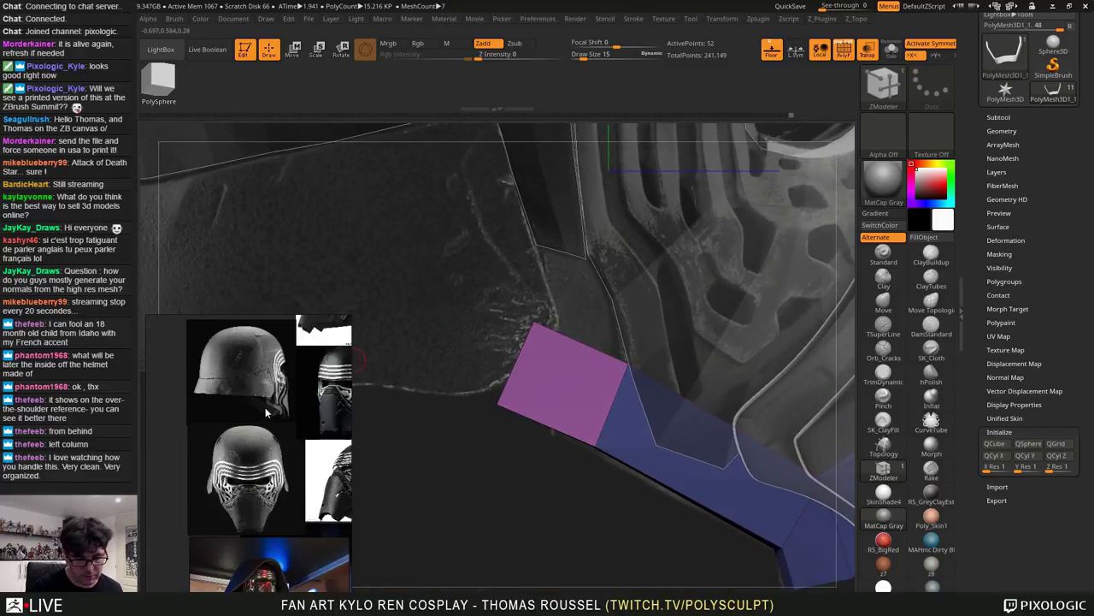
pyautogui.scroll(-4, 331, 394)
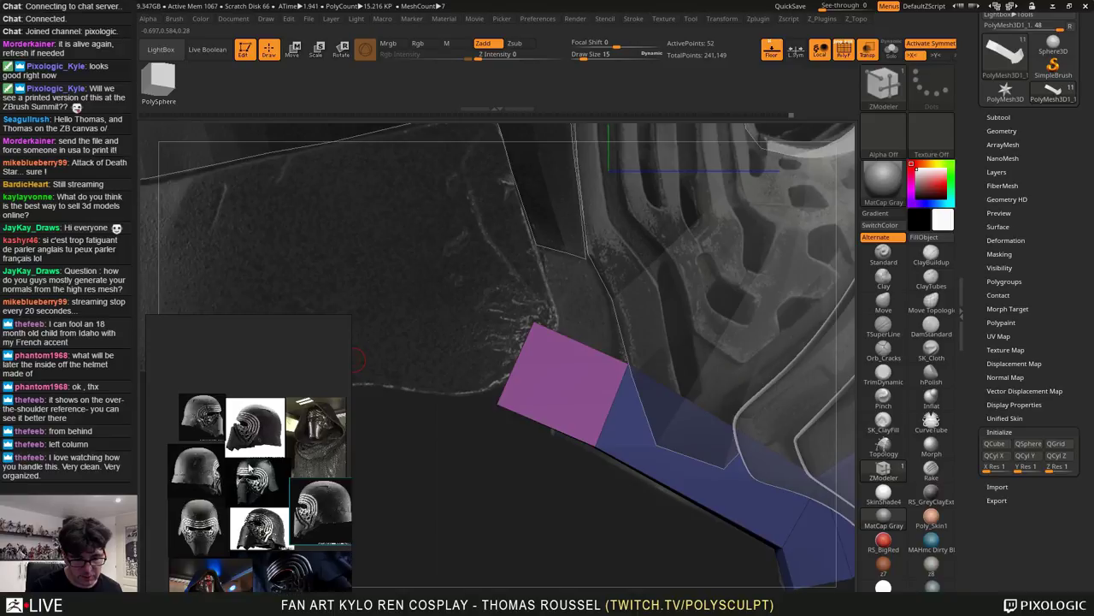
pyautogui.scroll(8, 268, 444)
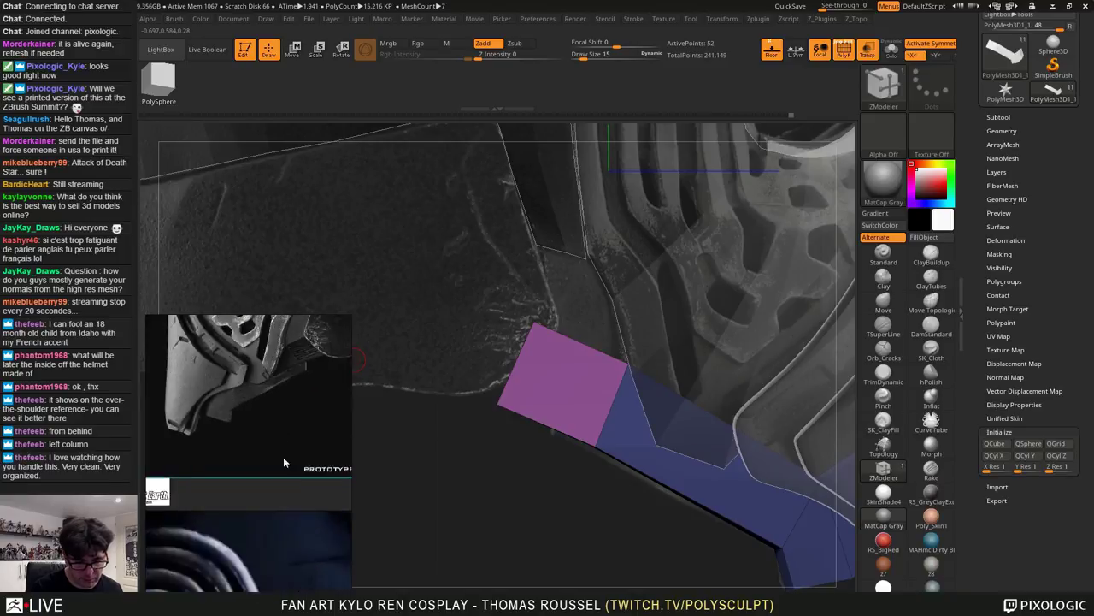
pyautogui.scroll(-3, 257, 436)
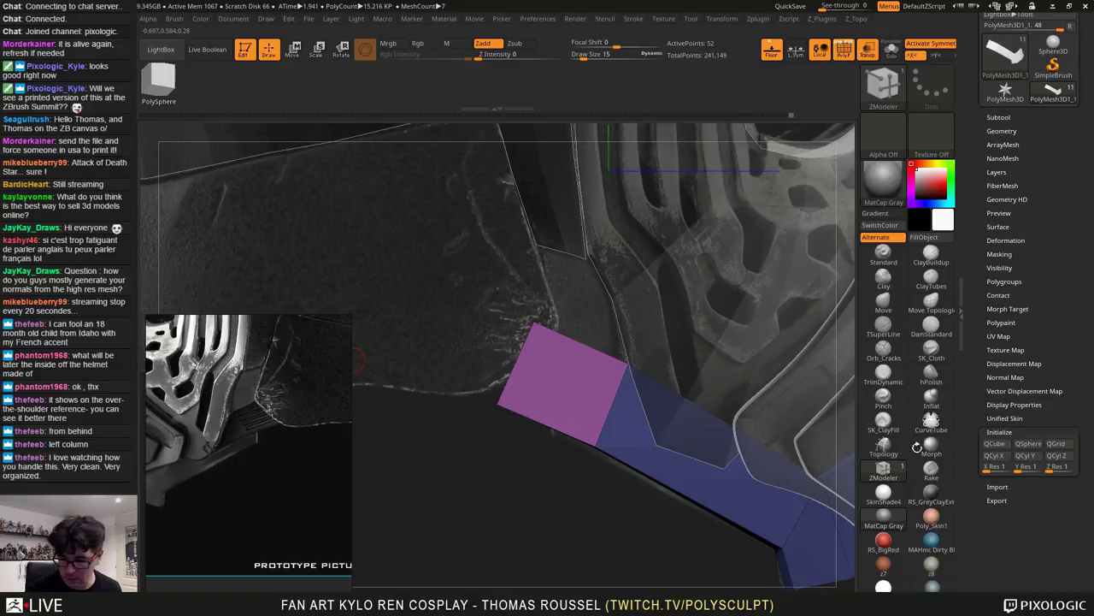
pyautogui.click(890, 307)
pyautogui.press('s')
pyautogui.moveTo(715, 322); pyautogui.dragTo(738, 322)
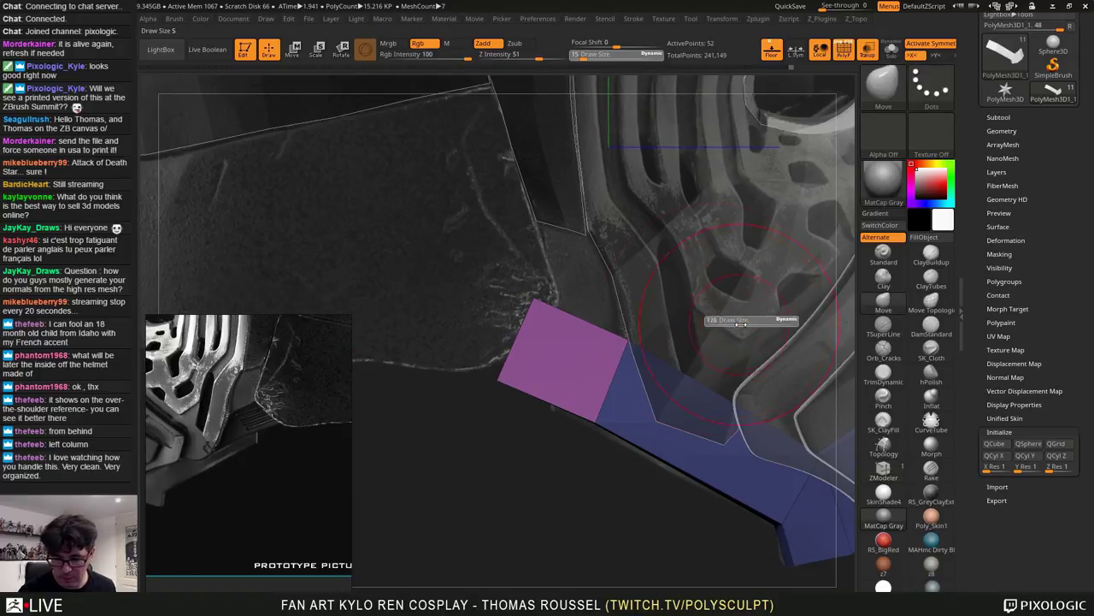
pyautogui.moveTo(500, 378); pyautogui.dragTo(470, 365)
pyautogui.moveTo(527, 304); pyautogui.dragTo(511, 298)
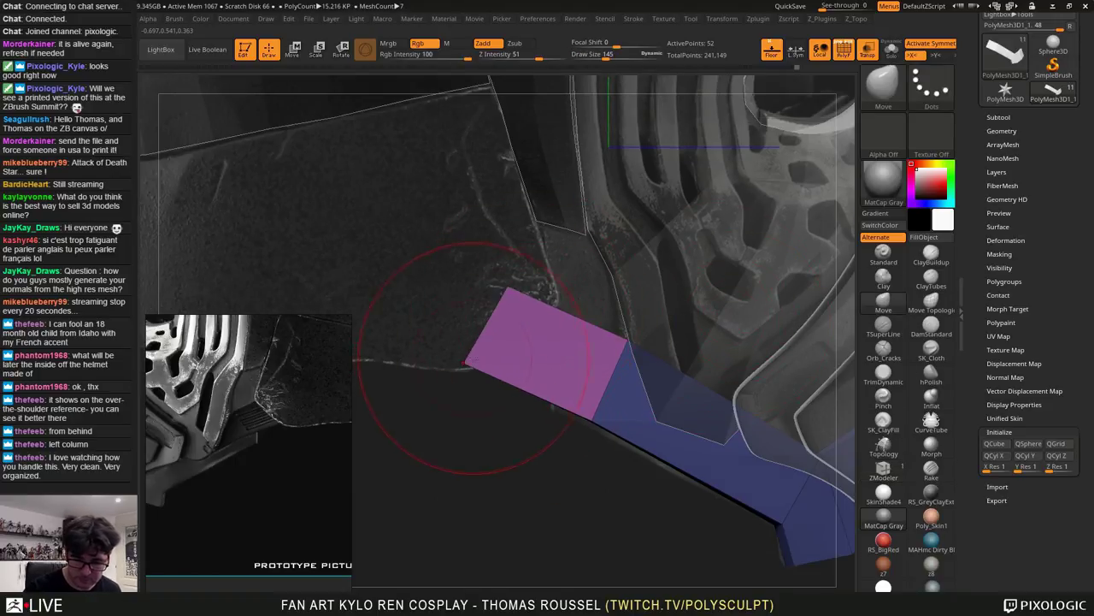
pyautogui.moveTo(473, 360); pyautogui.dragTo(464, 354)
pyautogui.moveTo(590, 416); pyautogui.dragTo(588, 416)
pyautogui.moveTo(490, 349)
pyautogui.mouseDown()
pyautogui.moveTo(836, 311)
pyautogui.moveTo(468, 346)
pyautogui.mouseUp()
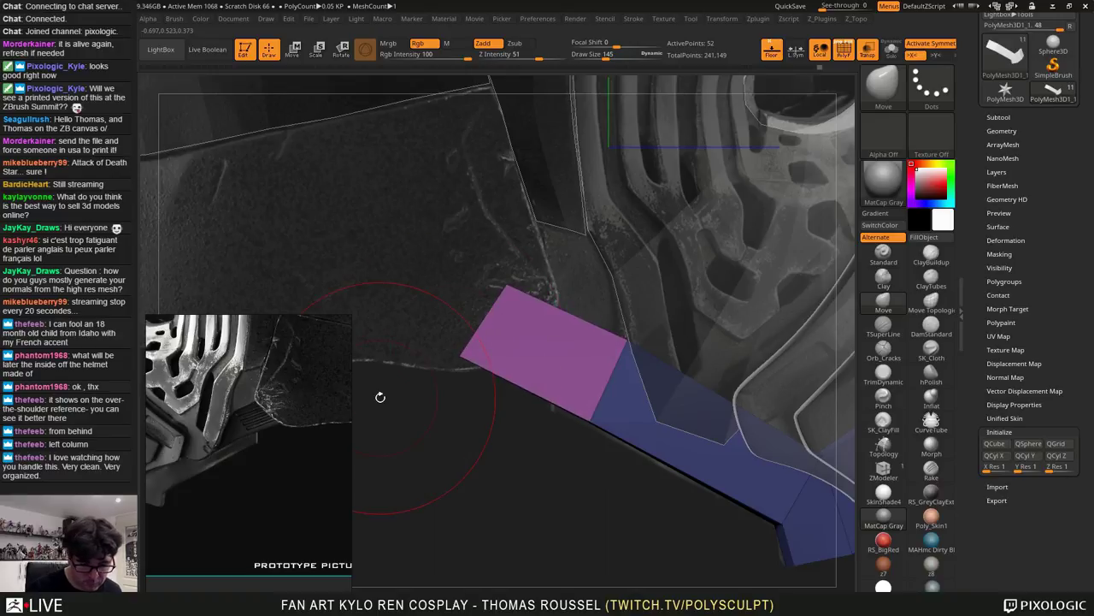
# Examine the helmet reference images where the neck strip passes under the cheek slats and the rear dome's lower corner
pyautogui.scroll(-8, 231, 386)
pyautogui.moveTo(209, 378); pyautogui.dragTo(351, 459, button='middle')
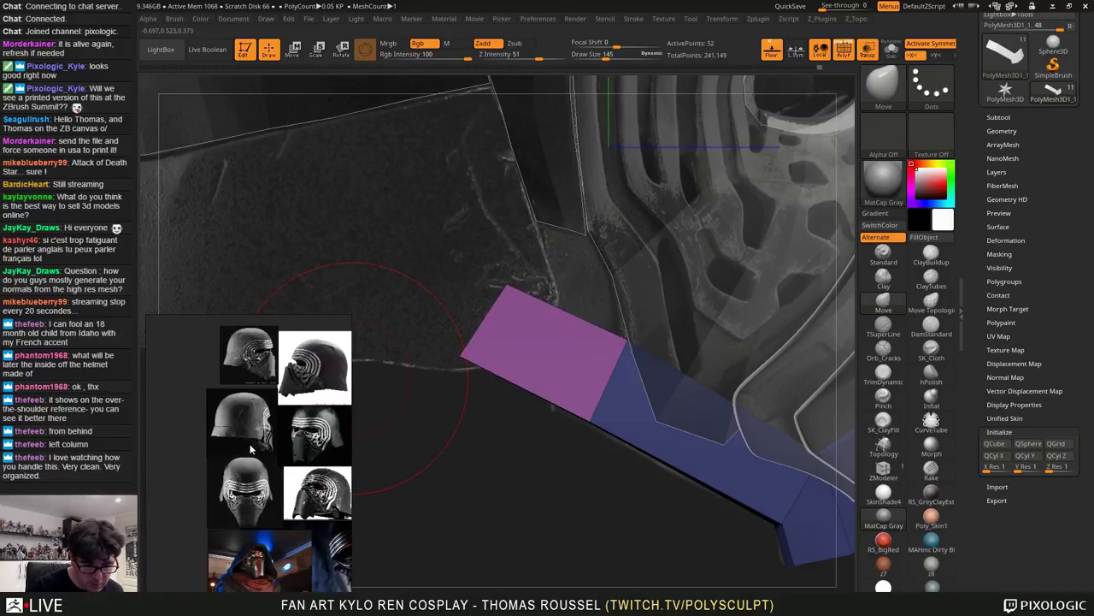
pyautogui.moveTo(267, 411); pyautogui.dragTo(205, 426, button='middle')
pyautogui.scroll(8, 171, 373)
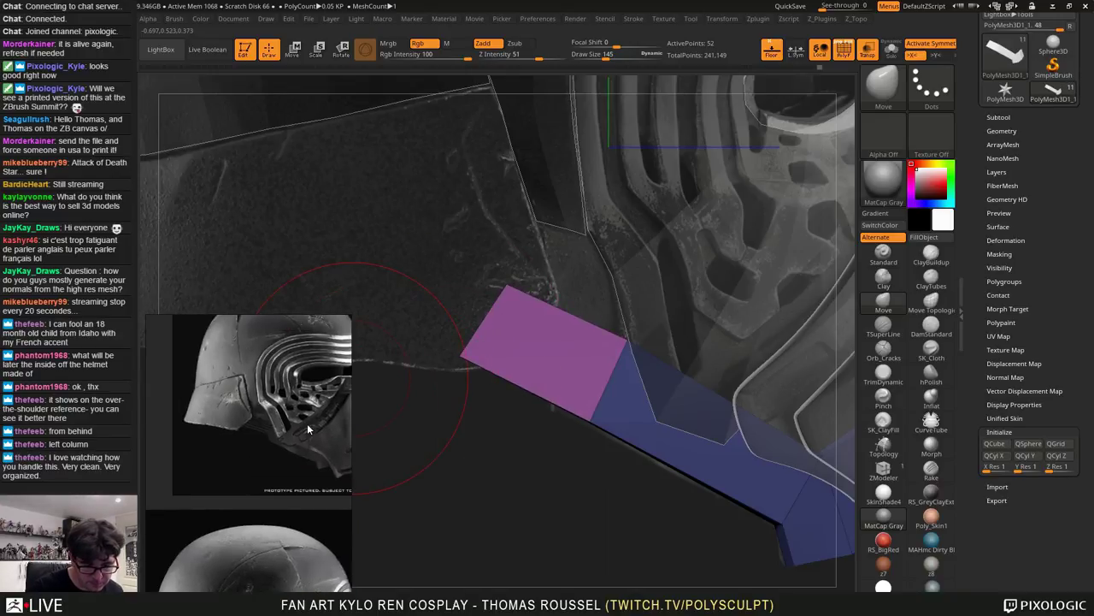
pyautogui.moveTo(308, 426); pyautogui.dragTo(246, 388, button='middle')
pyautogui.scroll(6, 216, 368)
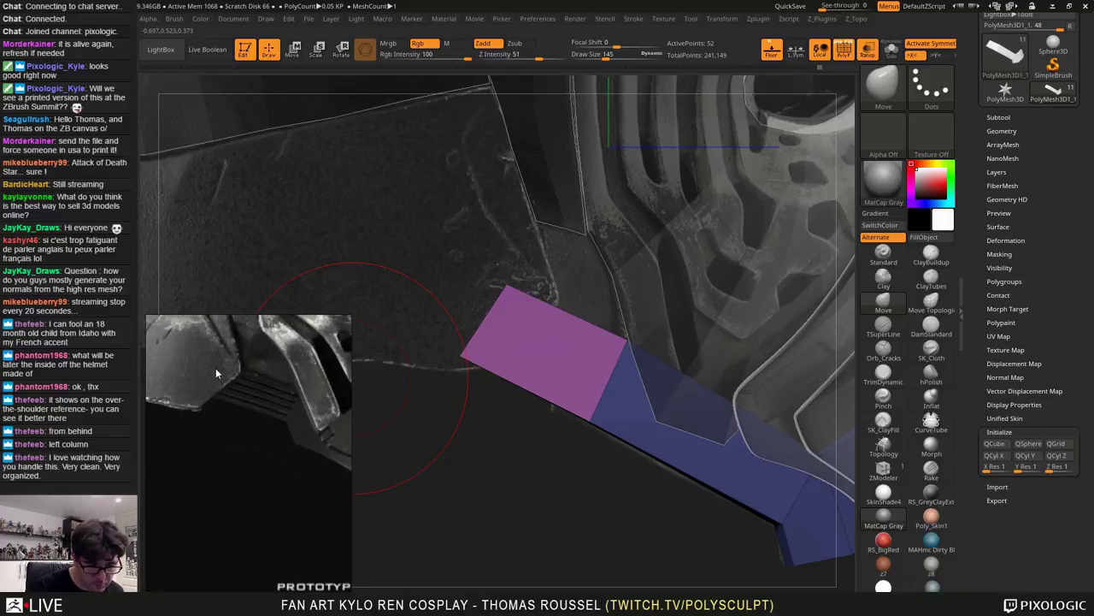
pyautogui.scroll(-6, 295, 433)
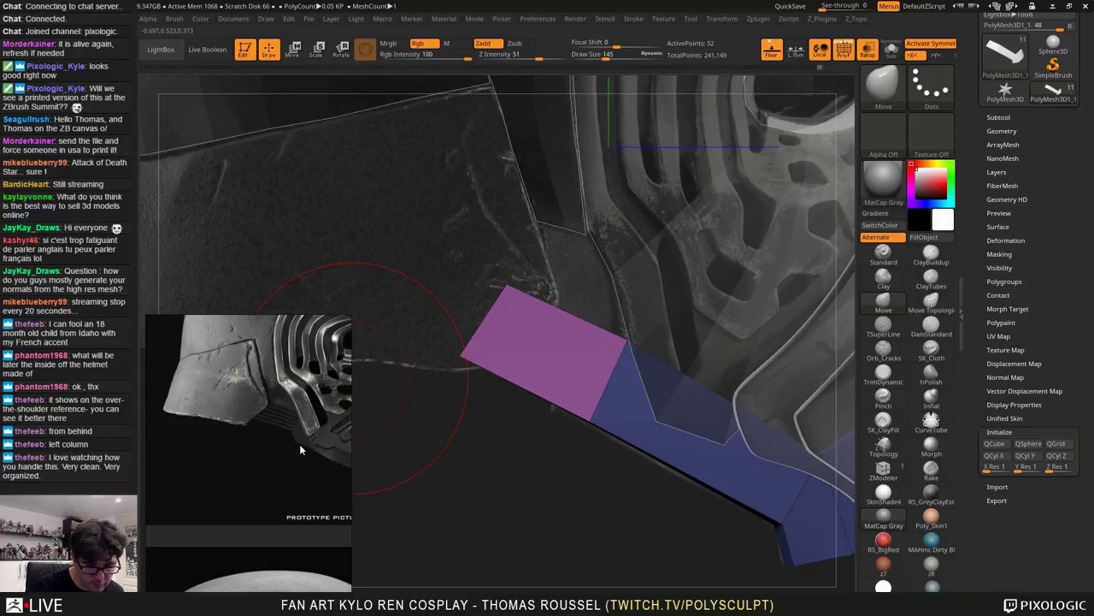
pyautogui.moveTo(322, 455); pyautogui.dragTo(257, 389, button='middle')
pyautogui.moveTo(254, 454); pyautogui.dragTo(213, 355, button='middle')
pyautogui.moveTo(276, 437); pyautogui.dragTo(217, 377, button='middle')
pyautogui.moveTo(295, 495); pyautogui.dragTo(248, 390, button='middle')
pyautogui.scroll(-4, 248, 391)
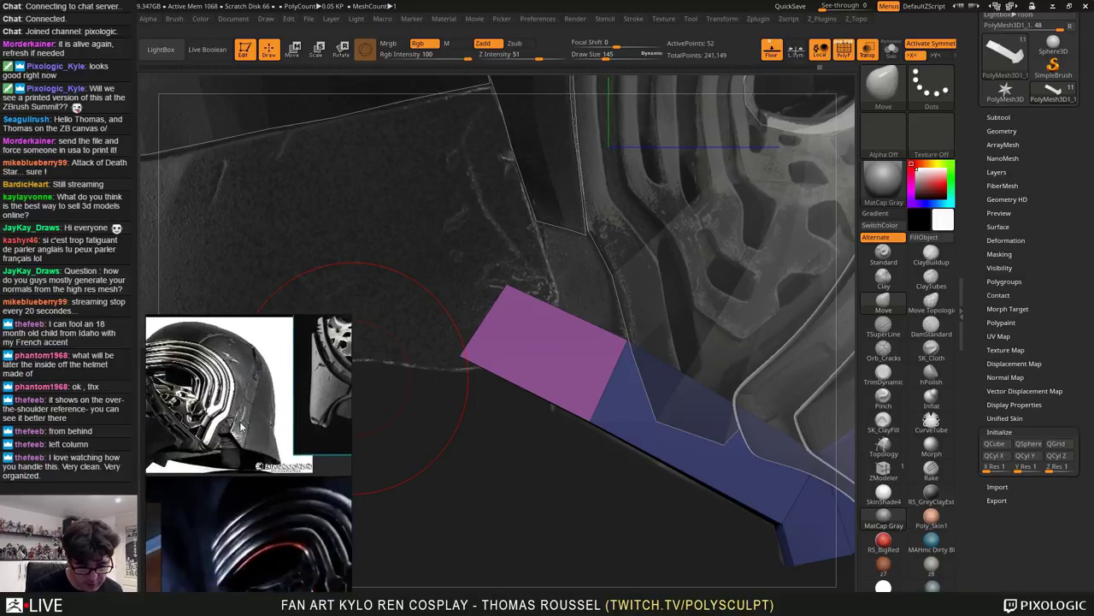
pyautogui.scroll(5, 270, 389)
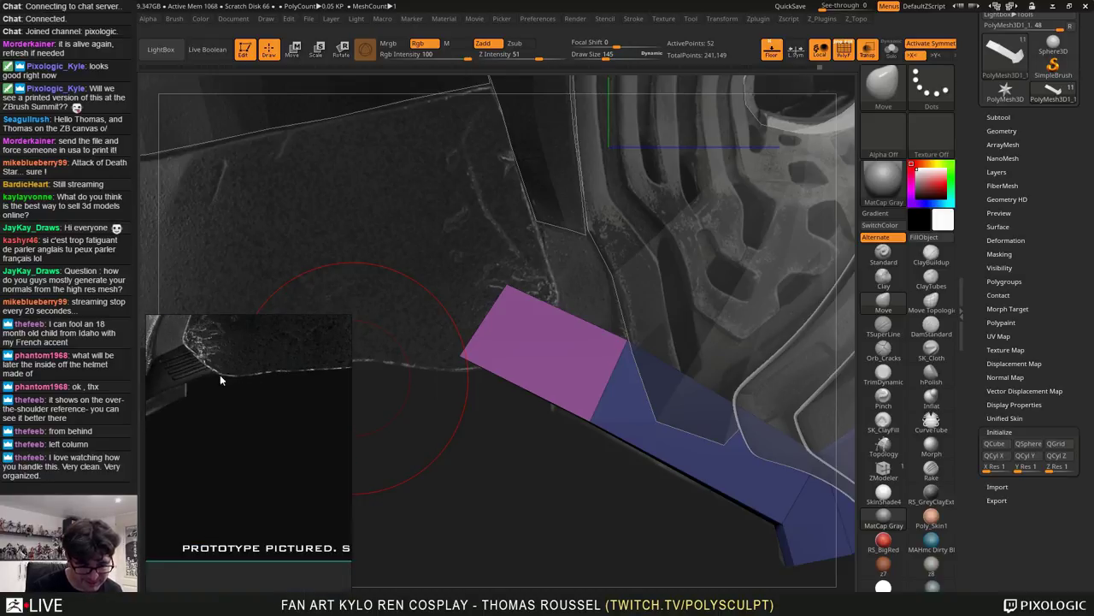
pyautogui.scroll(1, 254, 417)
pyautogui.scroll(-3, 264, 420)
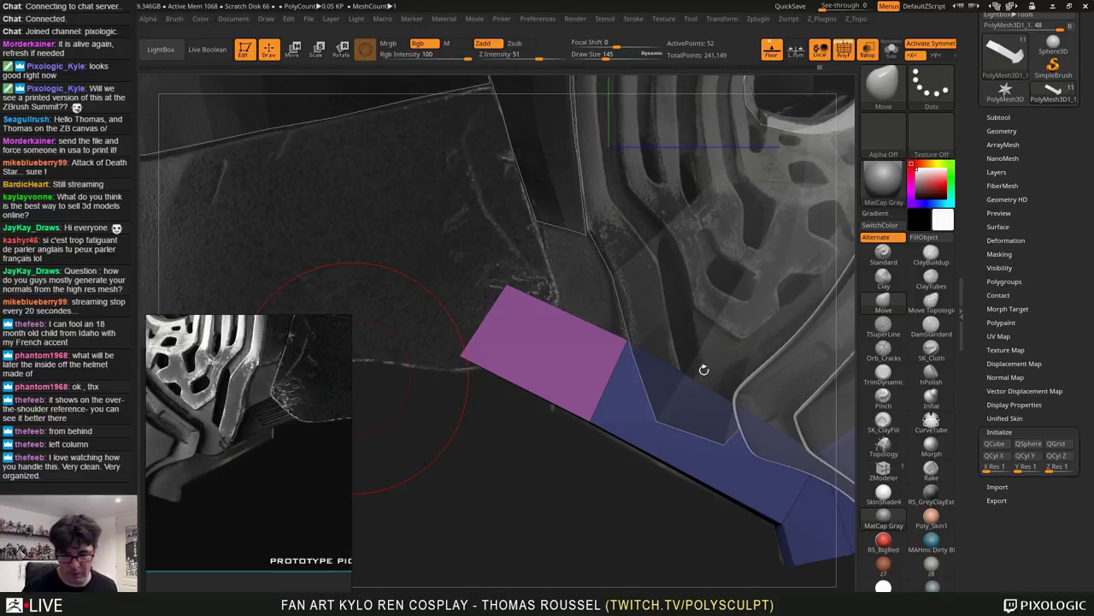
# Shorten the pink end segment to the dome's lower corner and steepen its end edges with the Move brush at draw sizes 103 and 62
pyautogui.moveTo(704, 368); pyautogui.dragTo(712, 223, button='right')
pyautogui.press('s')
pyautogui.moveTo(628, 416); pyautogui.dragTo(623, 417)
pyautogui.moveTo(612, 418); pyautogui.dragTo(653, 461)
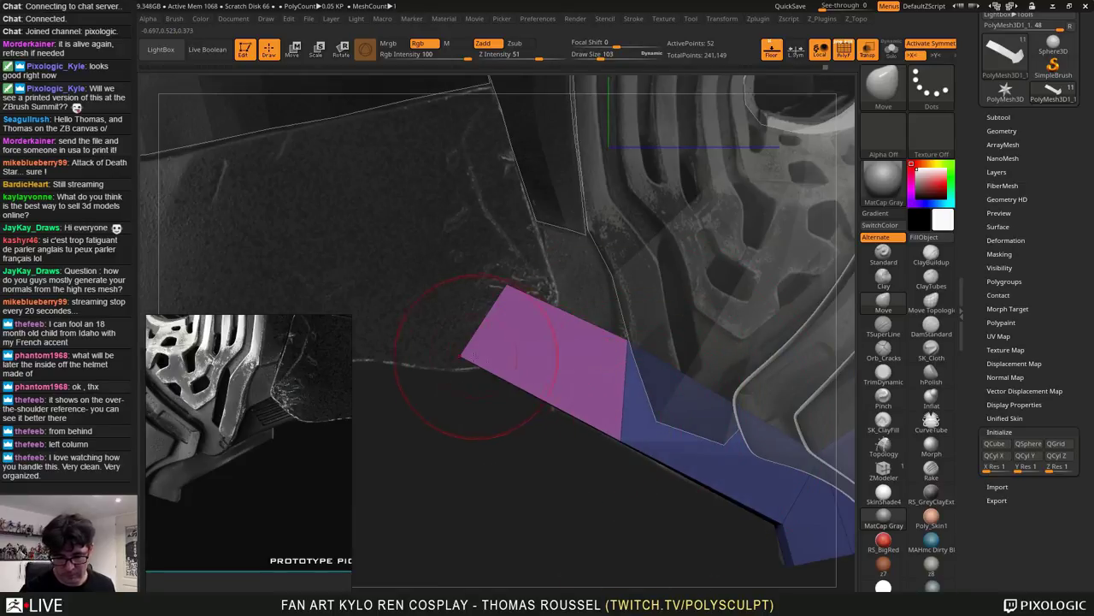
pyautogui.moveTo(474, 353)
pyautogui.mouseDown()
pyautogui.moveTo(605, 396)
pyautogui.moveTo(673, 471)
pyautogui.mouseUp()
pyautogui.moveTo(513, 291); pyautogui.dragTo(561, 313)
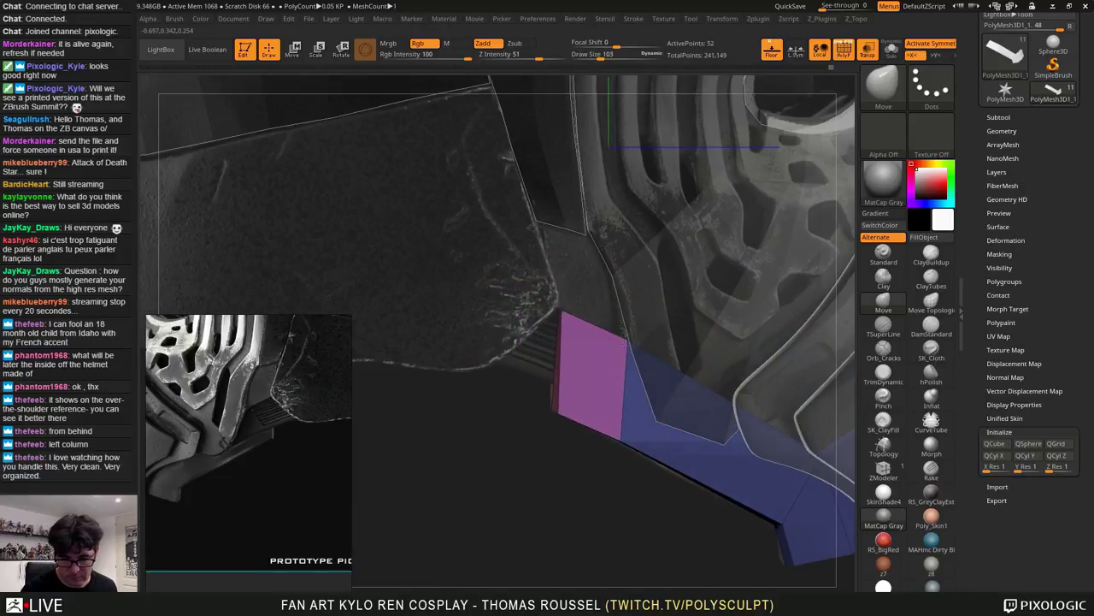
pyautogui.moveTo(623, 349)
pyautogui.mouseDown()
pyautogui.moveTo(634, 412)
pyautogui.moveTo(587, 319)
pyautogui.mouseUp()
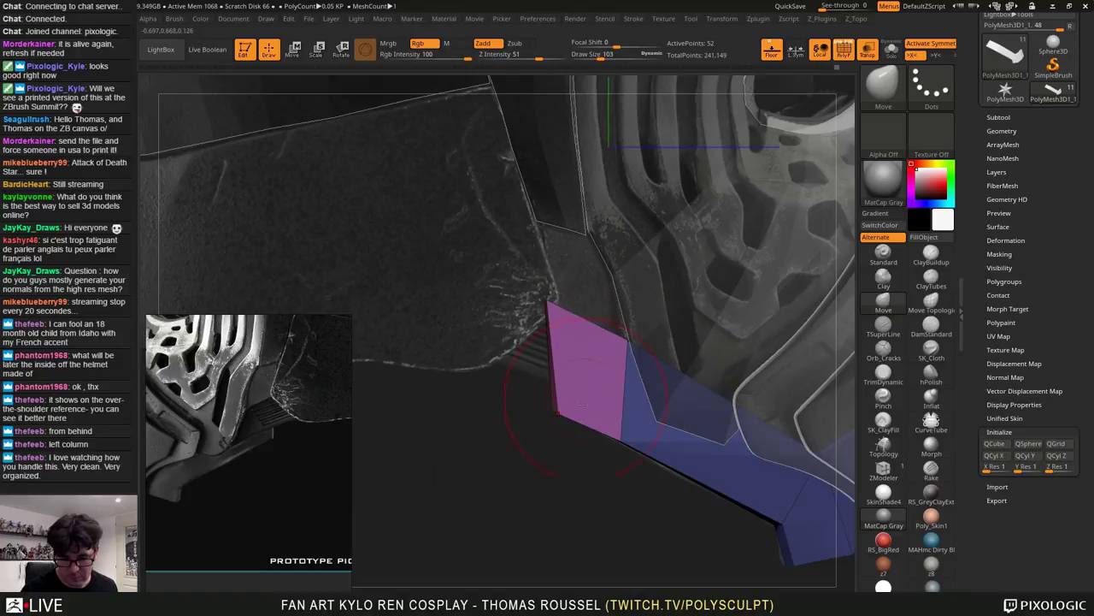
pyautogui.moveTo(561, 413); pyautogui.dragTo(551, 411)
pyautogui.press('s')
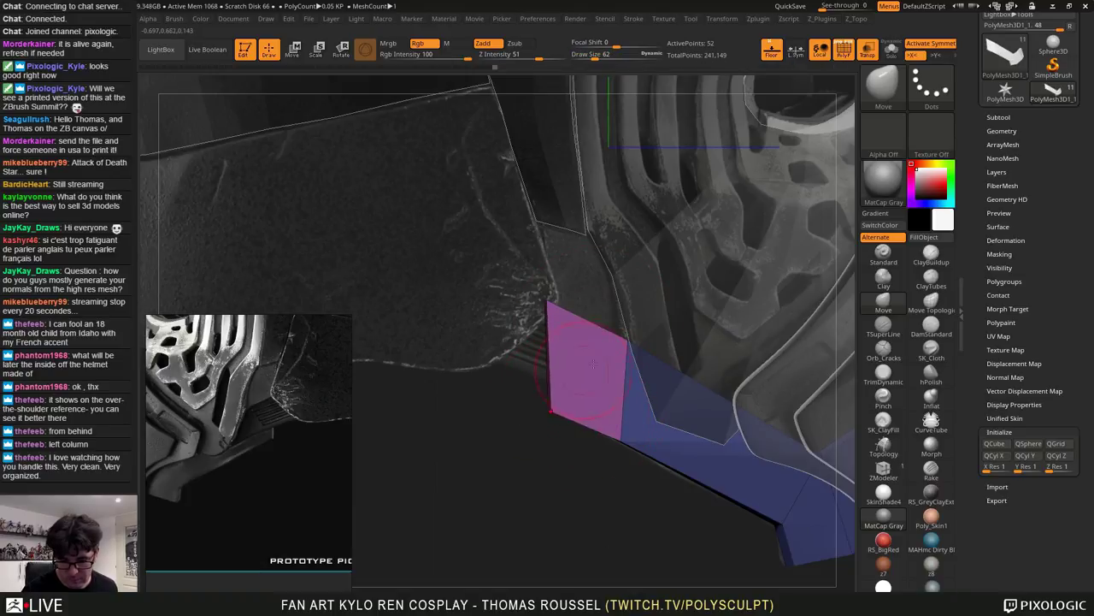
pyautogui.moveTo(551, 306); pyautogui.dragTo(548, 305)
# Angle the pink end segment inward toward the helmet's interior by shifting its end corners with the Move brush at draw size 172
pyautogui.moveTo(487, 461)
pyautogui.mouseDown()
pyautogui.moveTo(672, 382)
pyautogui.moveTo(686, 383)
pyautogui.moveTo(643, 452)
pyautogui.moveTo(682, 442)
pyautogui.mouseUp()
pyautogui.press('s')
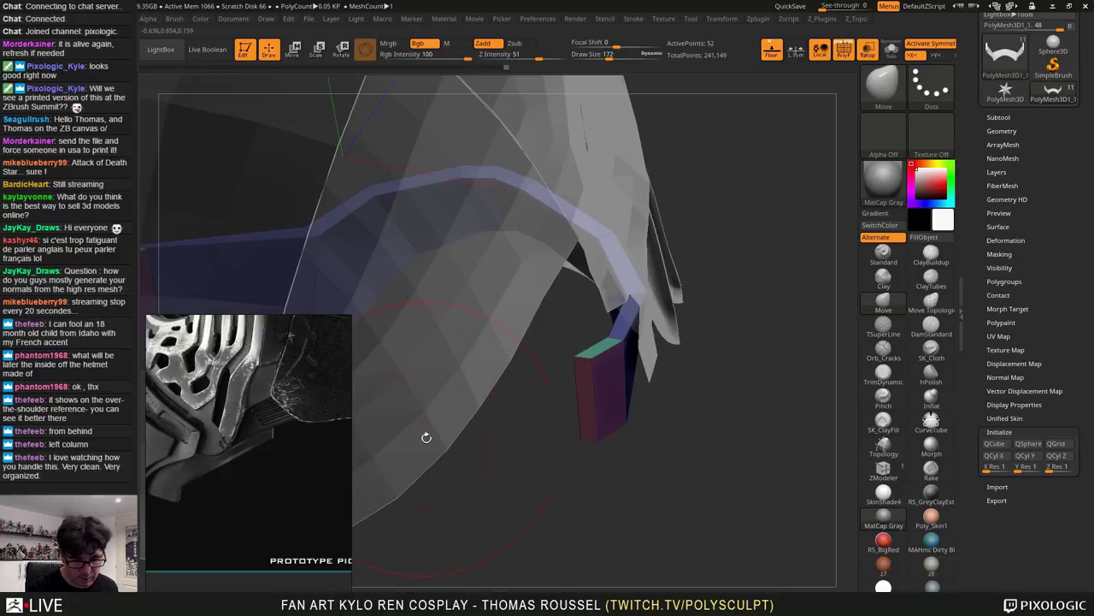
pyautogui.moveTo(597, 441); pyautogui.dragTo(584, 440)
pyautogui.moveTo(614, 342); pyautogui.dragTo(604, 342)
pyautogui.moveTo(580, 441); pyautogui.dragTo(571, 441)
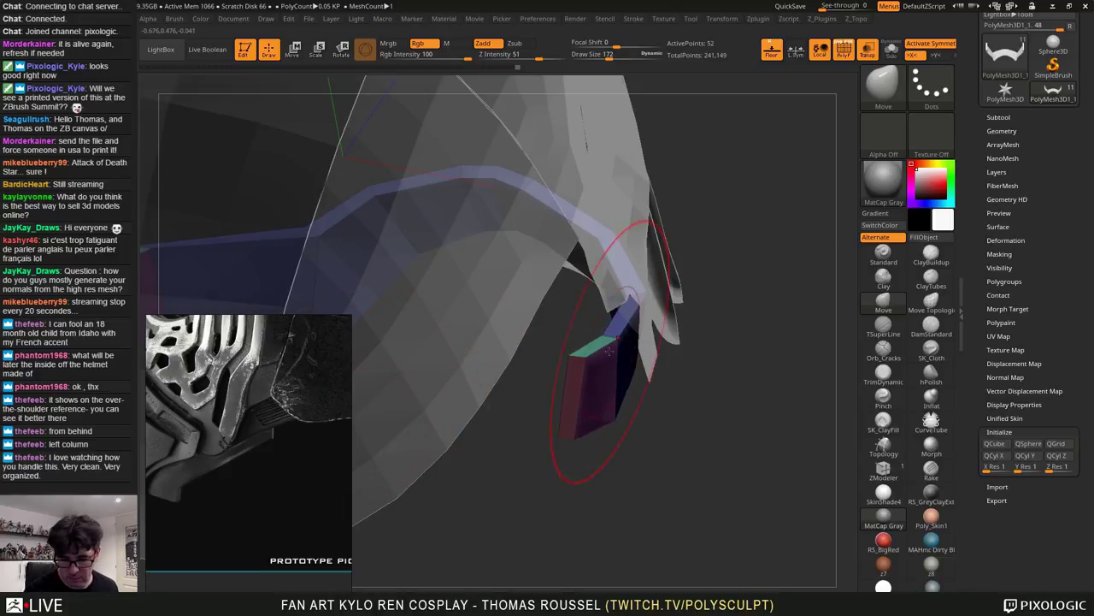
pyautogui.moveTo(654, 445); pyautogui.dragTo(547, 385)
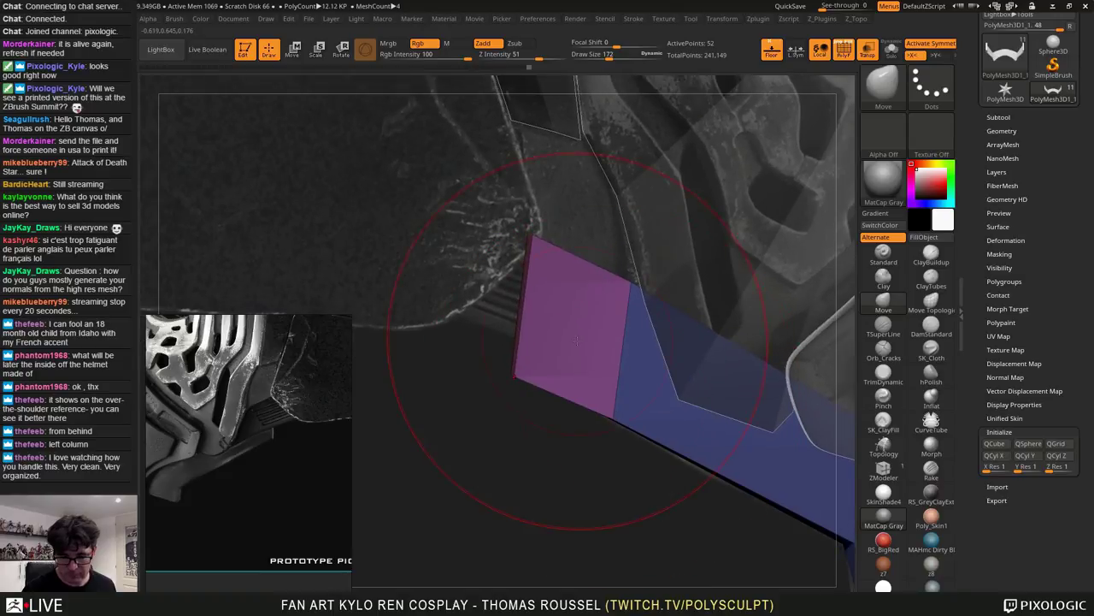
# Insert a lengthwise edge loop along the strip near its lower edge with ZModeler
pyautogui.press('s')
pyautogui.moveTo(577, 344); pyautogui.dragTo(558, 343)
pyautogui.moveTo(547, 462)
pyautogui.keyDown('alt'); pyautogui.mouseDown()
pyautogui.moveTo(514, 466)
pyautogui.moveTo(512, 488)
pyautogui.mouseUp(); pyautogui.keyUp('alt')
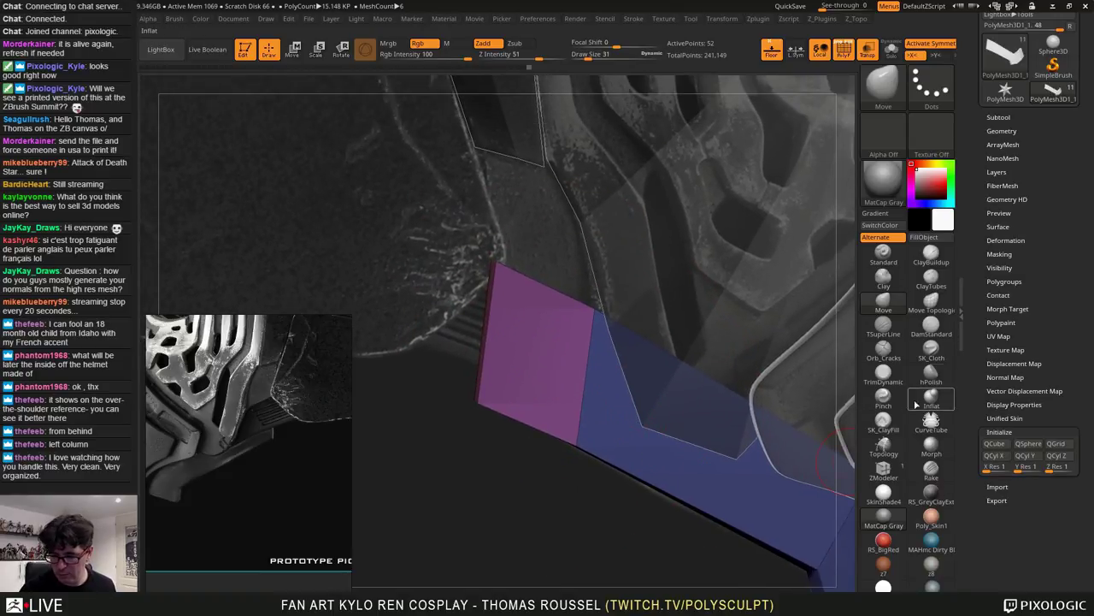
pyautogui.click(883, 469)
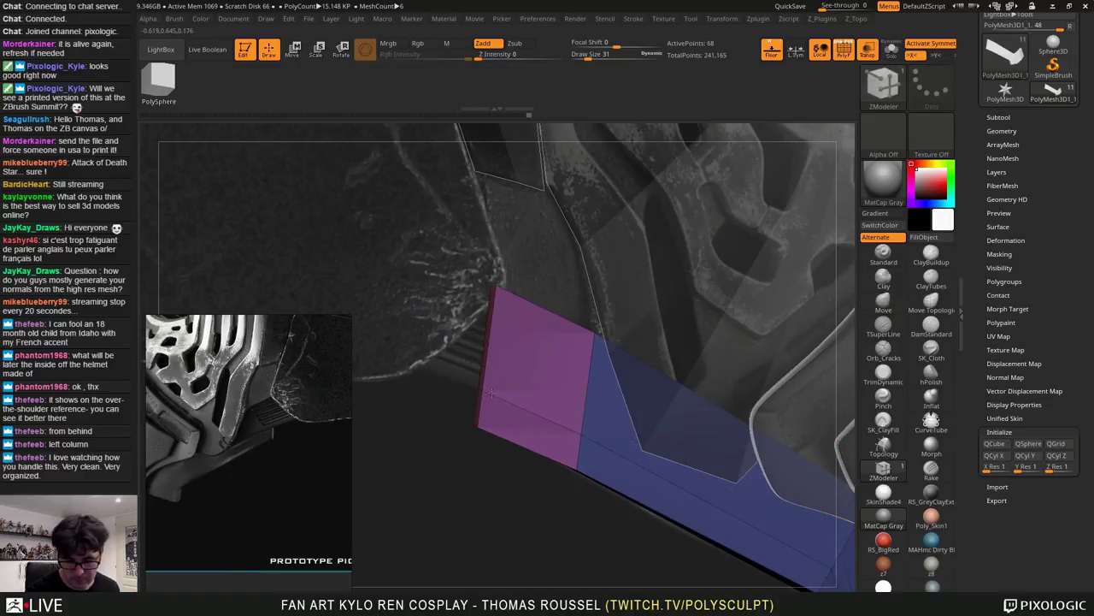
pyautogui.moveTo(519, 368); pyautogui.dragTo(424, 348, button='right')
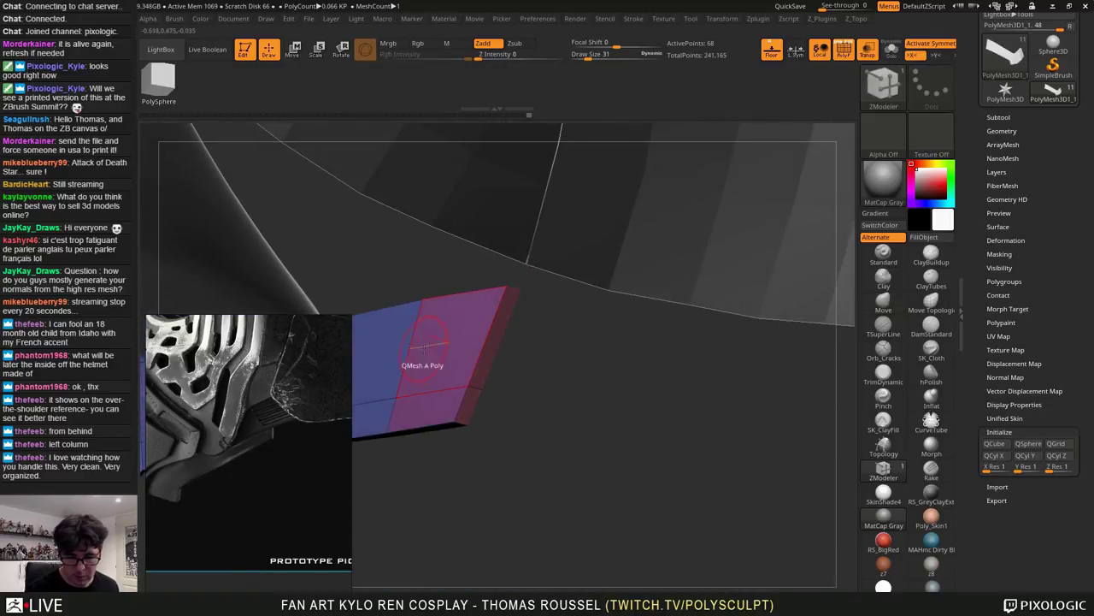
# Extrude the upper part of the strip's end face backward with QMesh to form a new segment under the dome's rear edge
pyautogui.moveTo(432, 352); pyautogui.dragTo(417, 358)
pyautogui.moveTo(501, 332)
pyautogui.mouseDown(button='right')
pyautogui.moveTo(520, 320)
pyautogui.moveTo(503, 321)
pyautogui.mouseUp(button='right')
pyautogui.moveTo(478, 331); pyautogui.dragTo(560, 312)
pyautogui.moveTo(647, 288); pyautogui.dragTo(683, 342, button='right')
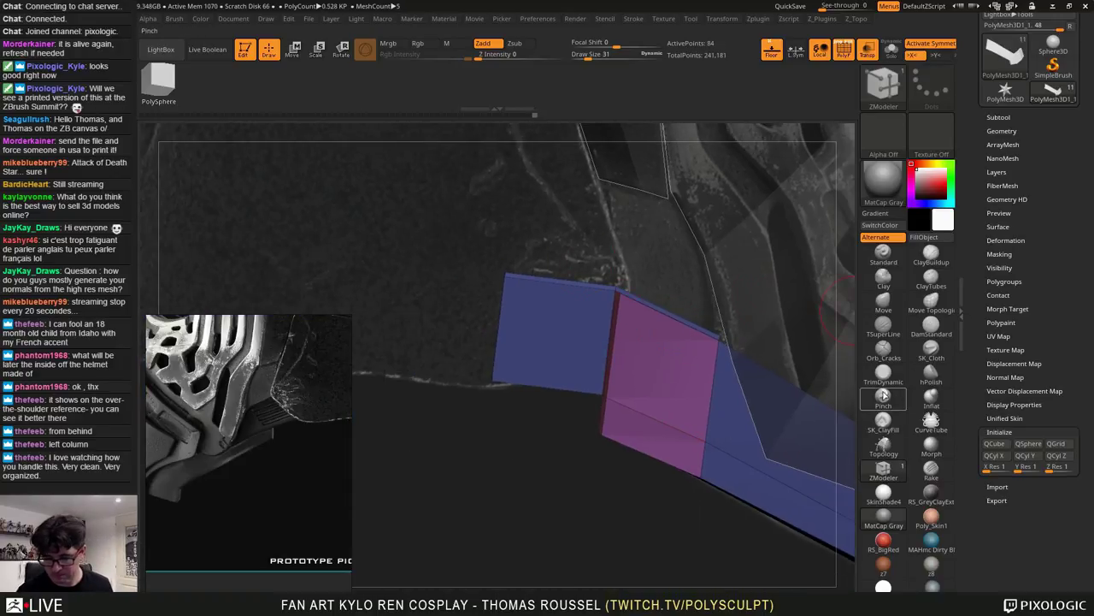
pyautogui.moveTo(749, 486)
pyautogui.mouseDown(button='right')
pyautogui.moveTo(756, 460)
pyautogui.moveTo(737, 476)
pyautogui.moveTo(737, 446)
pyautogui.moveTo(734, 463)
pyautogui.mouseUp(button='right')
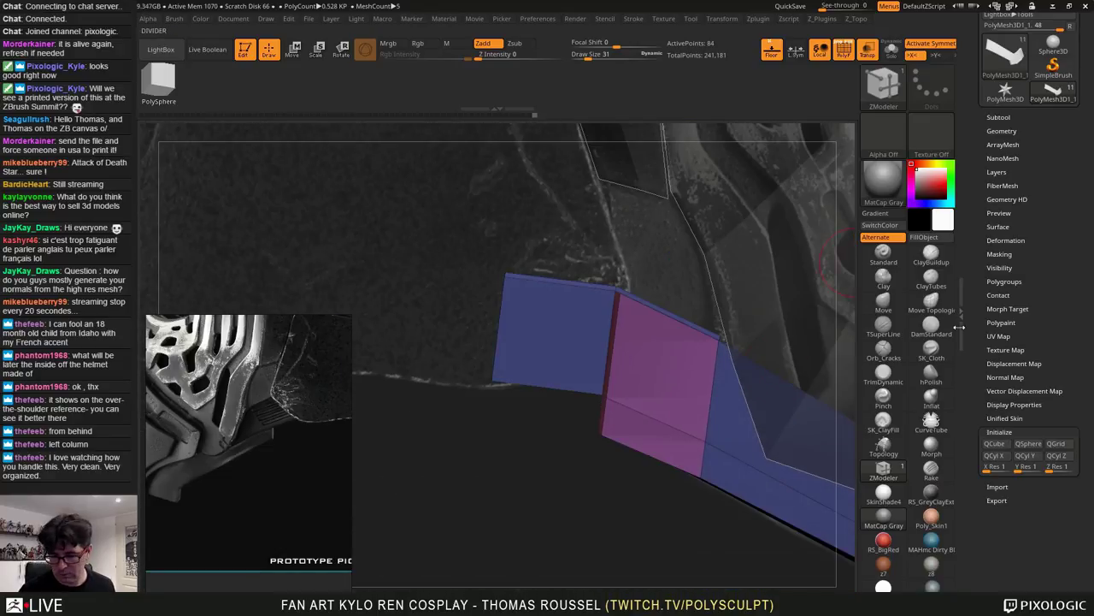
# Try to shorten and tilt the new rear segment by shifting its end corners with the Move brush at draw size 24
pyautogui.click(884, 301)
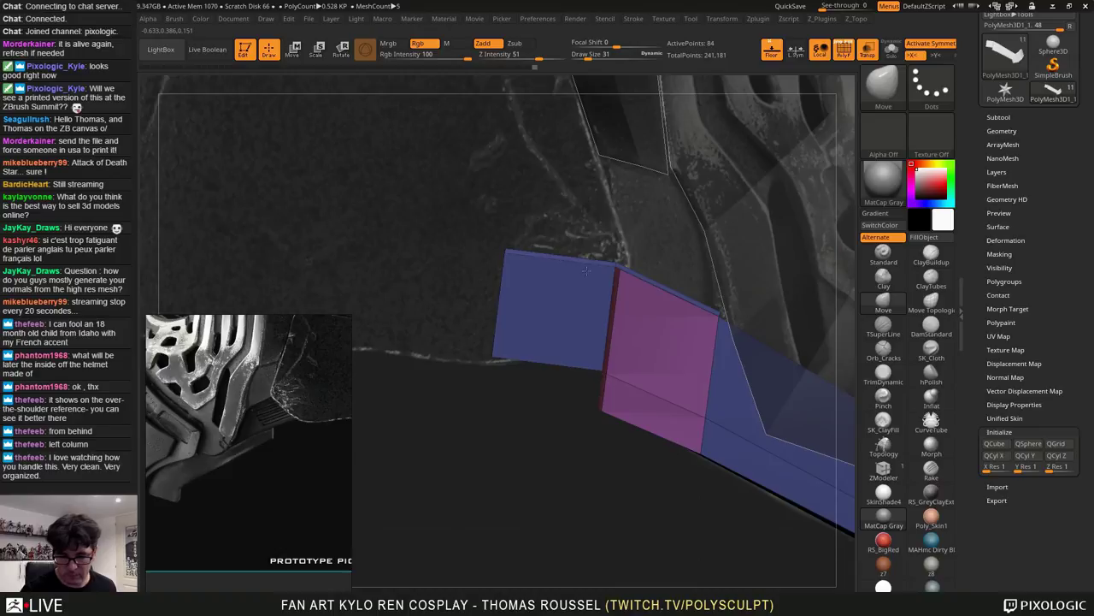
pyautogui.press('s')
pyautogui.moveTo(516, 266); pyautogui.dragTo(512, 266)
pyautogui.moveTo(505, 348); pyautogui.dragTo(526, 297)
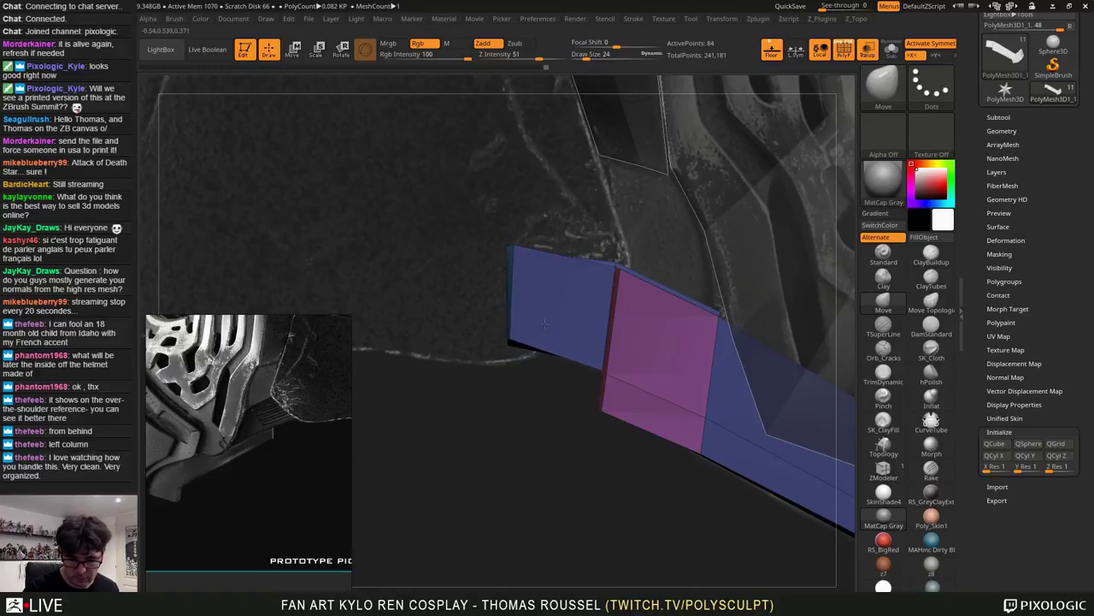
pyautogui.moveTo(515, 252); pyautogui.dragTo(531, 255)
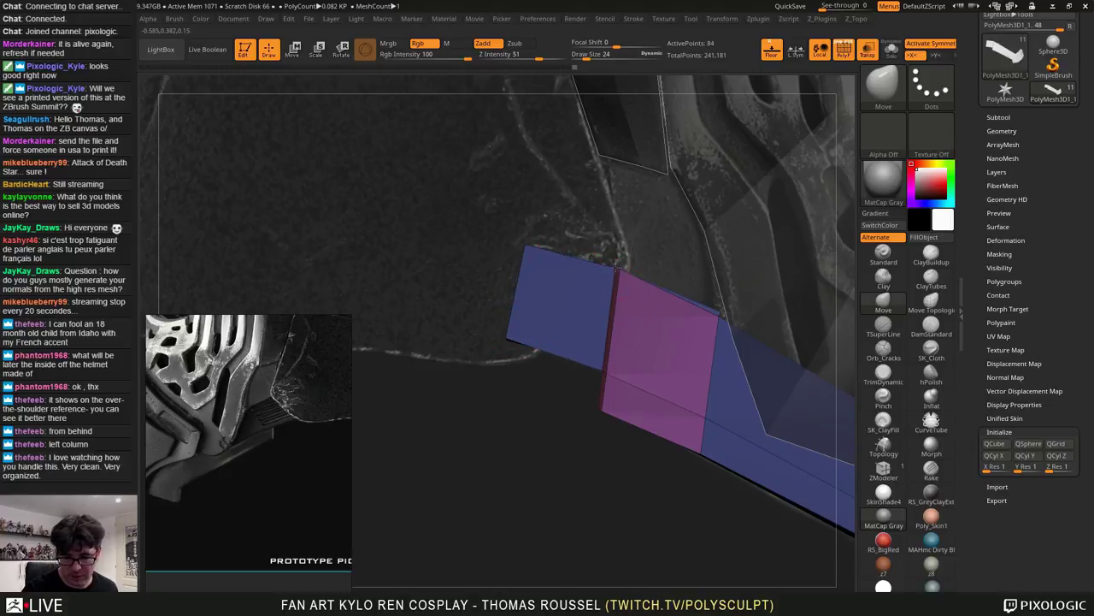
pyautogui.moveTo(659, 333)
pyautogui.keyDown('ctrl'); pyautogui.mouseDown(button='right')
pyautogui.moveTo(659, 387)
pyautogui.moveTo(689, 422)
pyautogui.moveTo(671, 419)
pyautogui.moveTo(659, 387)
pyautogui.moveTo(684, 402)
pyautogui.moveTo(650, 395)
pyautogui.moveTo(638, 375)
pyautogui.moveTo(617, 426)
pyautogui.moveTo(636, 393)
pyautogui.mouseUp(button='right'); pyautogui.keyUp('ctrl')
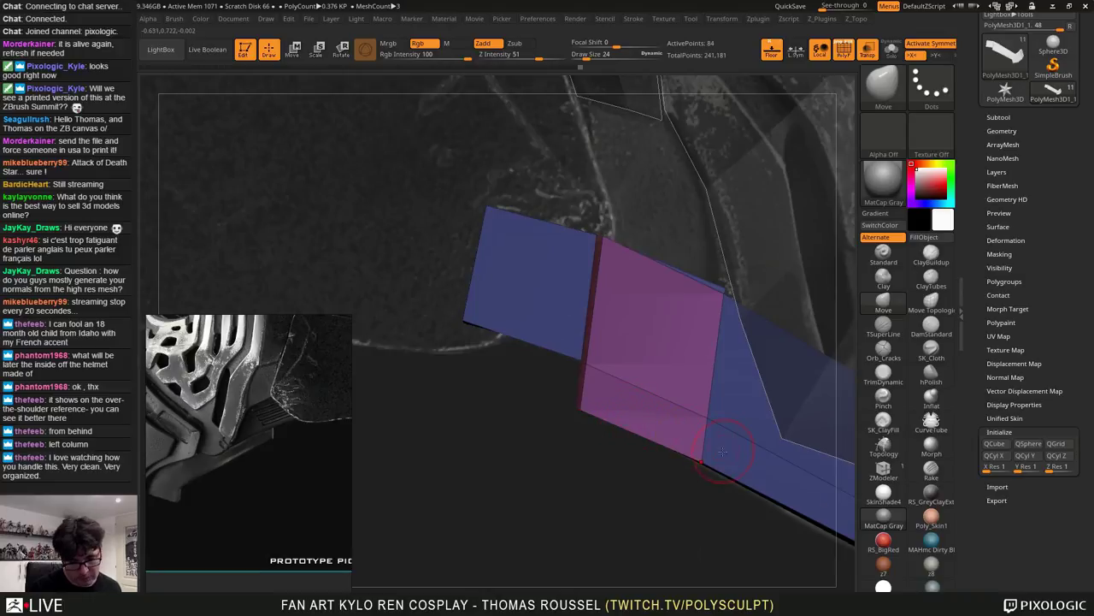
# Undo the corner adjustments and the extrusion that formed the rear segment, back to the plain pink end segment
pyautogui.press('ctrl')
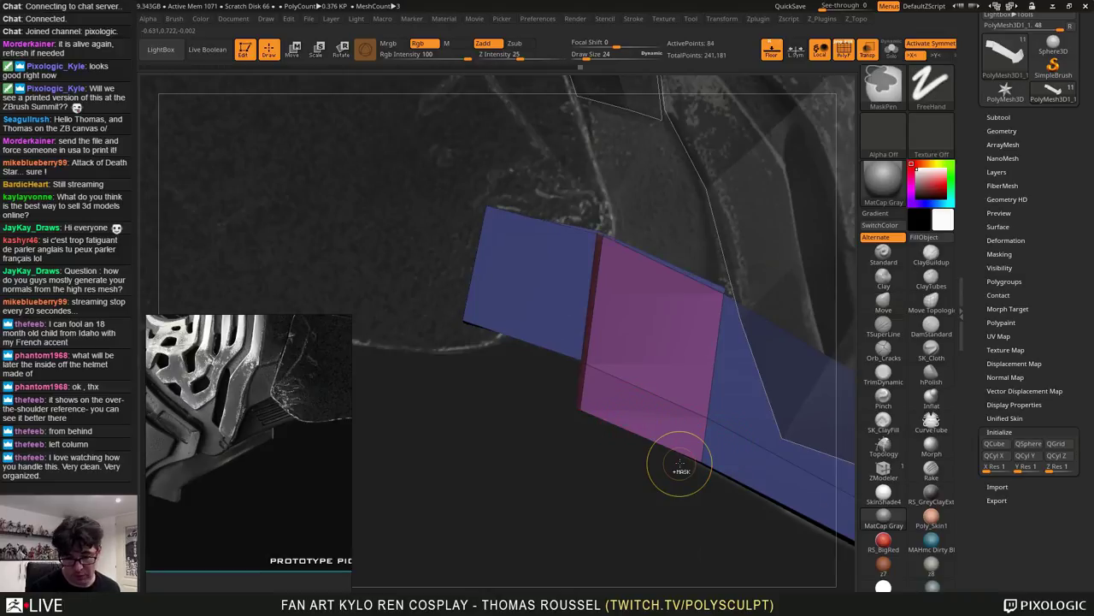
pyautogui.hotkey('ctrl', 'z')
pyautogui.hotkey('ctrl', 'z')
pyautogui.hotkey('ctrl', 'z')
pyautogui.hotkey('ctrl', 'z')
pyautogui.hotkey('ctrl', 'z')
pyautogui.hotkey('ctrl', 'z')
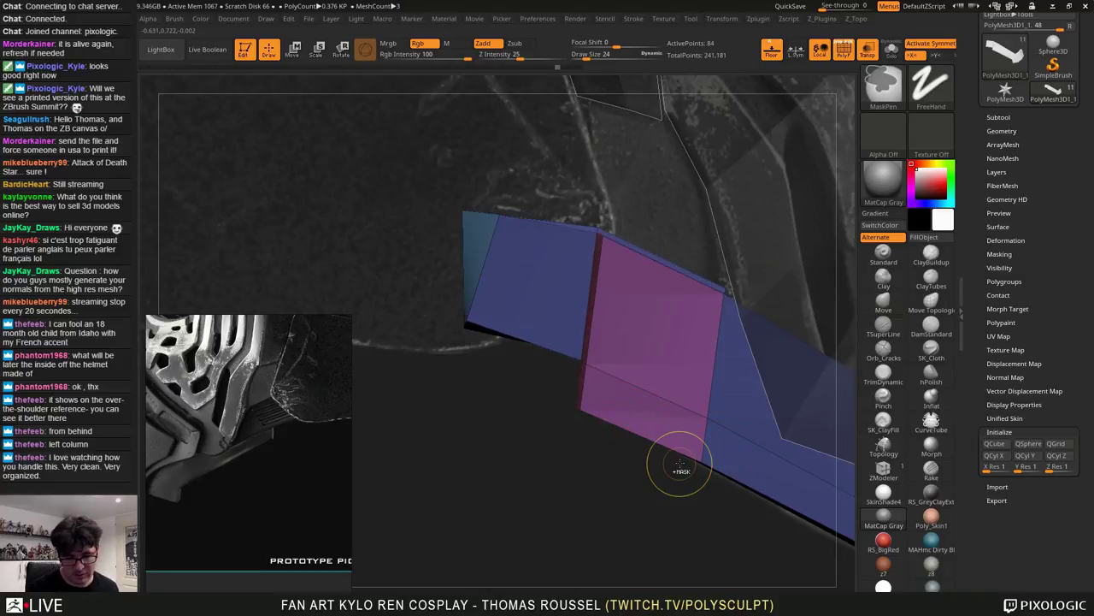
pyautogui.hotkey('ctrl', 'z')
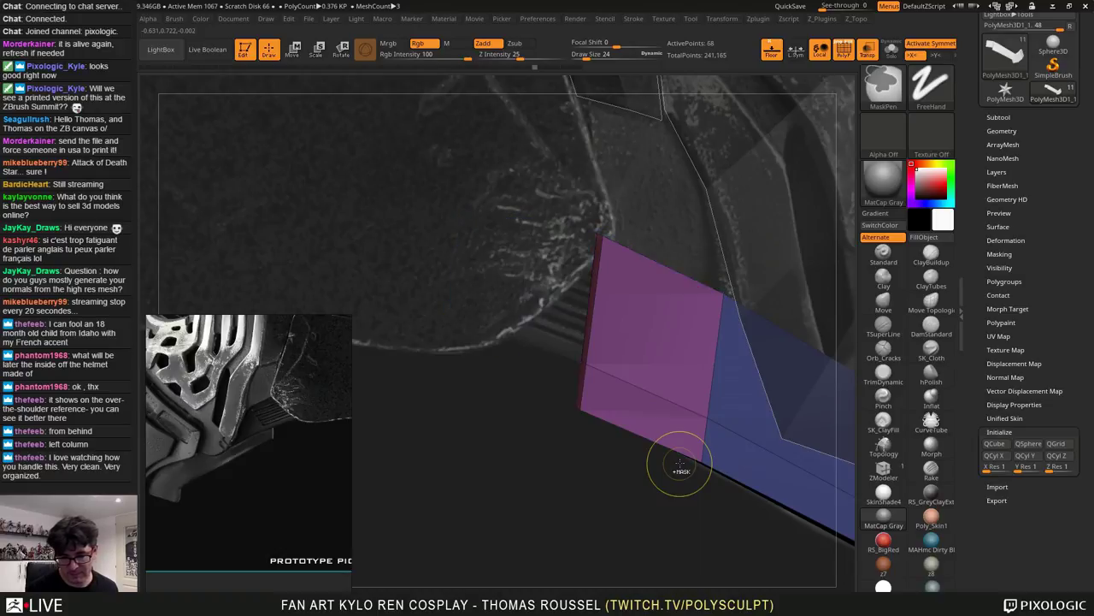
# Extrude the upper part of the pink segment's outer face outward with QMesh and extend that block backward as a rear segment
pyautogui.moveTo(680, 463)
pyautogui.mouseDown(button='right')
pyautogui.moveTo(660, 350)
pyautogui.moveTo(645, 337)
pyautogui.mouseUp(button='right')
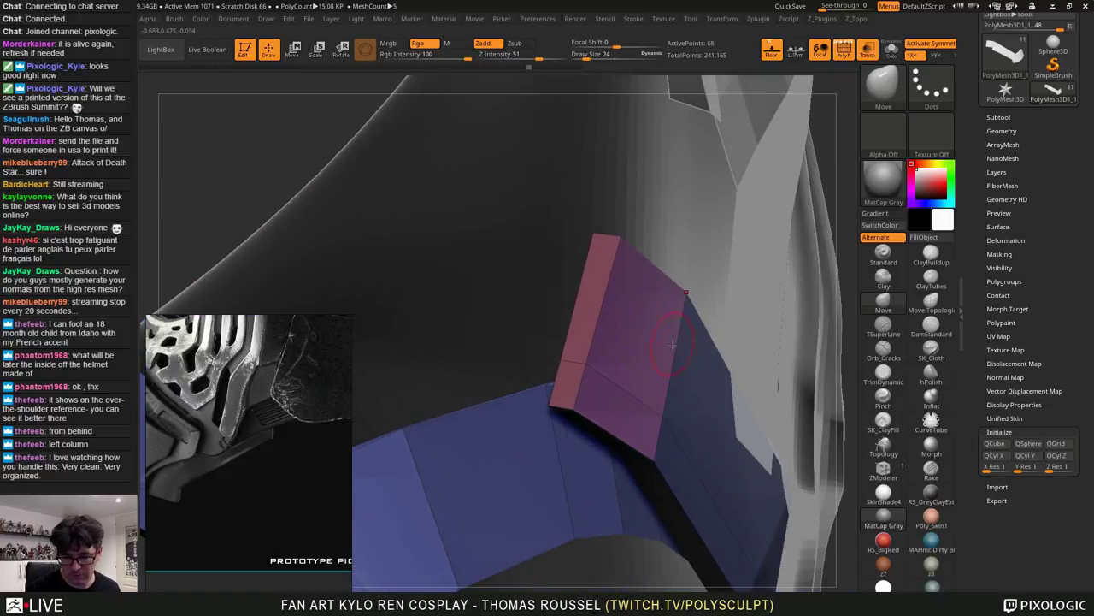
pyautogui.click(887, 472)
pyautogui.moveTo(625, 357)
pyautogui.mouseDown()
pyautogui.moveTo(674, 353)
pyautogui.moveTo(545, 317)
pyautogui.mouseUp()
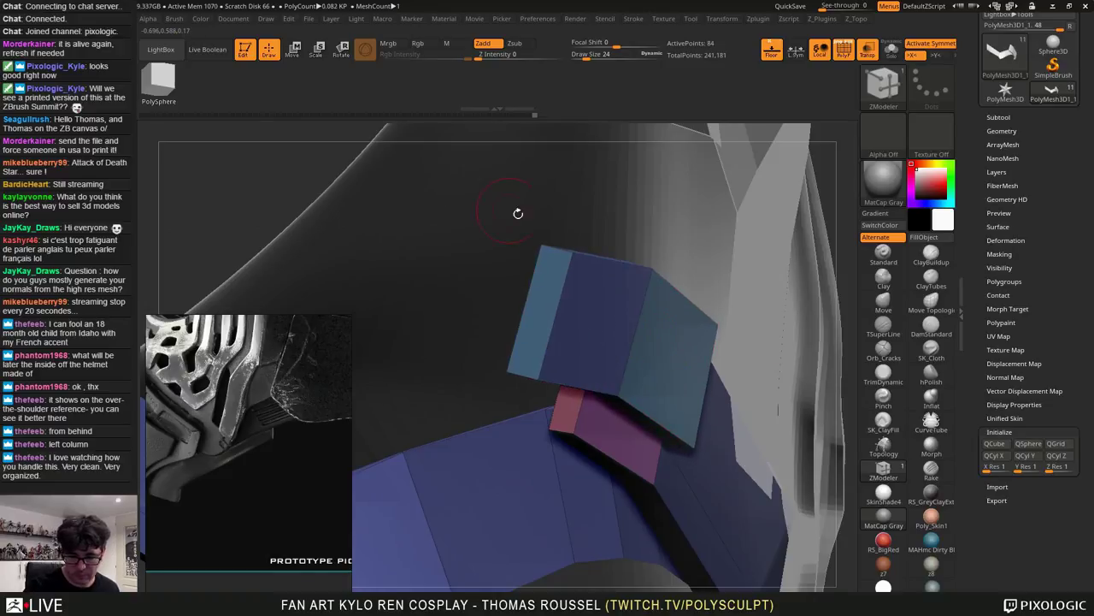
pyautogui.keyDown('shift'); pyautogui.moveTo(518, 212); pyautogui.dragTo(556, 283); pyautogui.keyUp('shift')
pyautogui.keyDown('alt'); pyautogui.moveTo(611, 382); pyautogui.dragTo(624, 407); pyautogui.keyUp('alt')
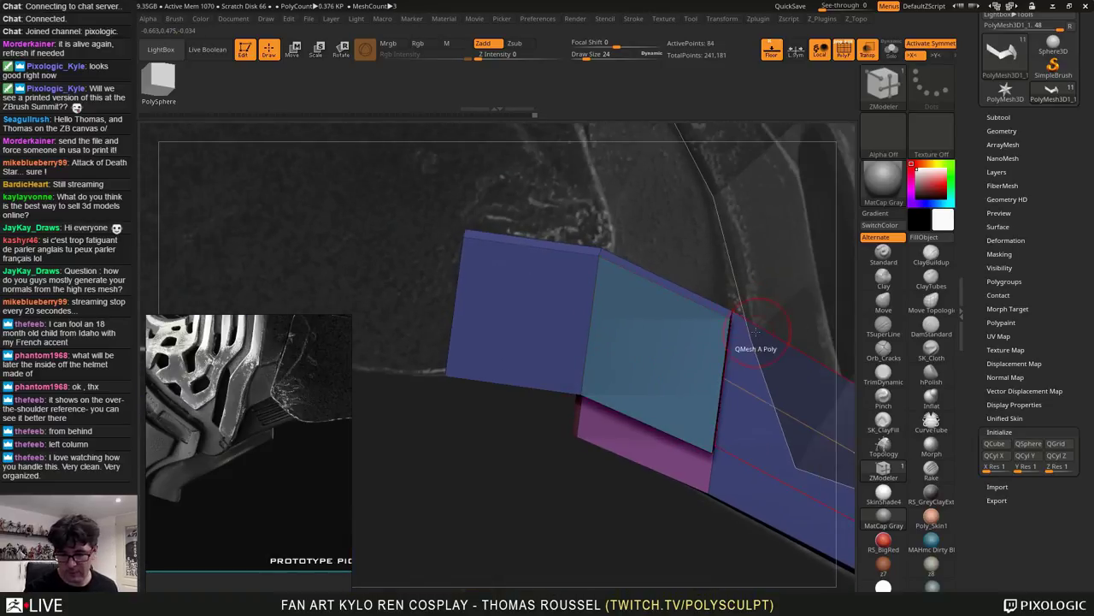
# Raise the rear segment's end corners along the strip's slope with the Move brush at draw size 83
pyautogui.press('s')
pyautogui.moveTo(757, 332); pyautogui.dragTo(762, 332)
pyautogui.press('s')
pyautogui.moveTo(535, 226); pyautogui.dragTo(545, 226)
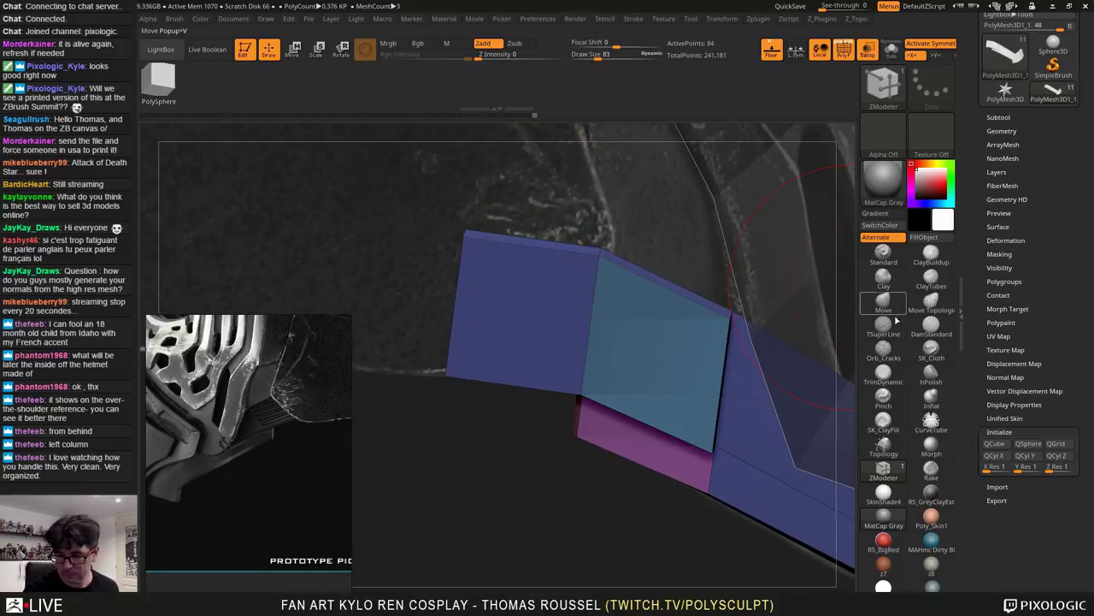
pyautogui.click(884, 305)
pyautogui.moveTo(473, 207); pyautogui.dragTo(488, 193)
pyautogui.moveTo(453, 352); pyautogui.dragTo(467, 323)
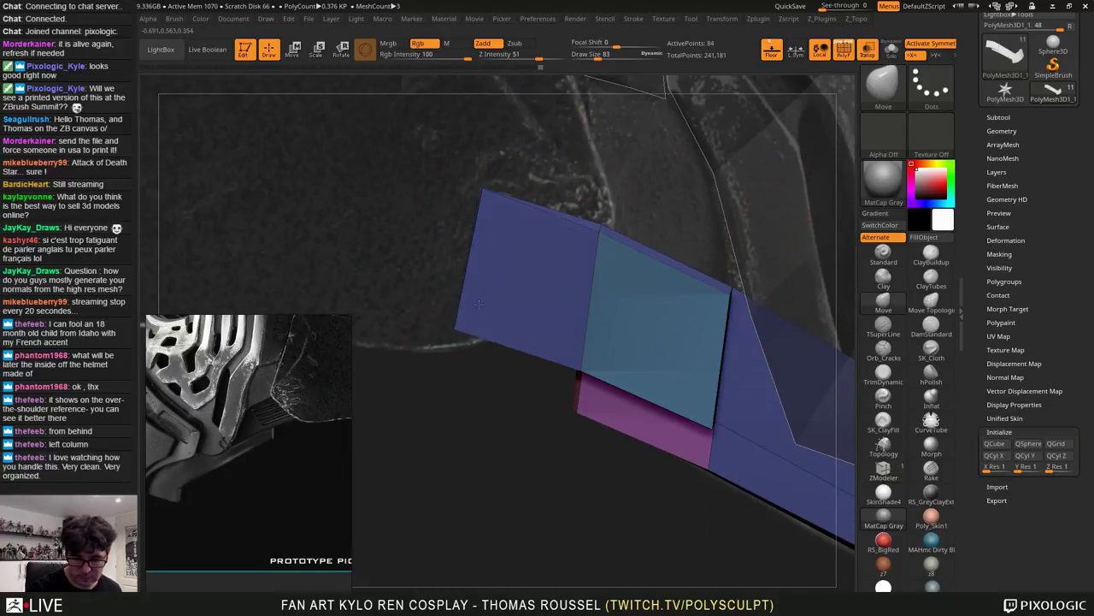
# Adjust the upper joint corner of the outer block at draw size 41, then straighten the pink segment's end corner at draw size 15
pyautogui.press('s')
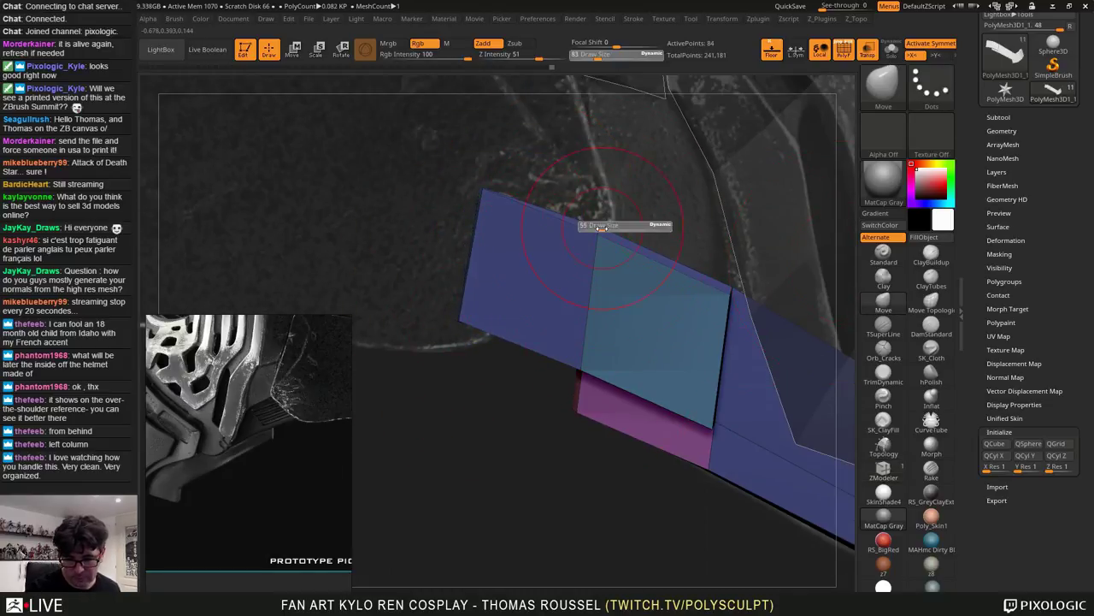
pyautogui.moveTo(607, 226); pyautogui.dragTo(599, 226)
pyautogui.moveTo(600, 227); pyautogui.dragTo(597, 232)
pyautogui.moveTo(624, 220); pyautogui.dragTo(625, 178, button='right')
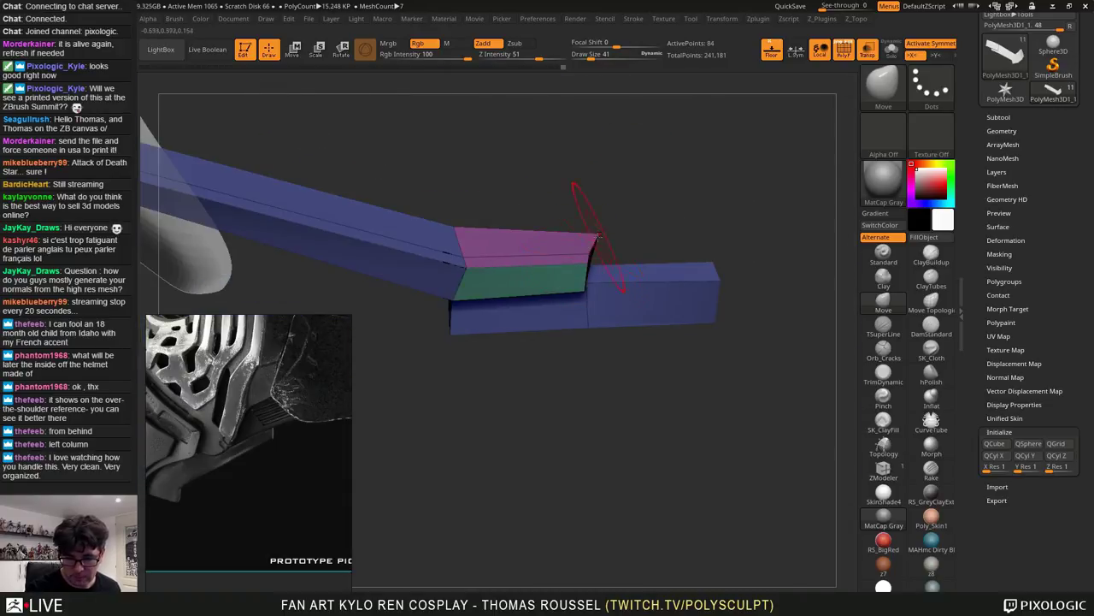
pyautogui.press('s')
pyautogui.moveTo(607, 229); pyautogui.dragTo(596, 235)
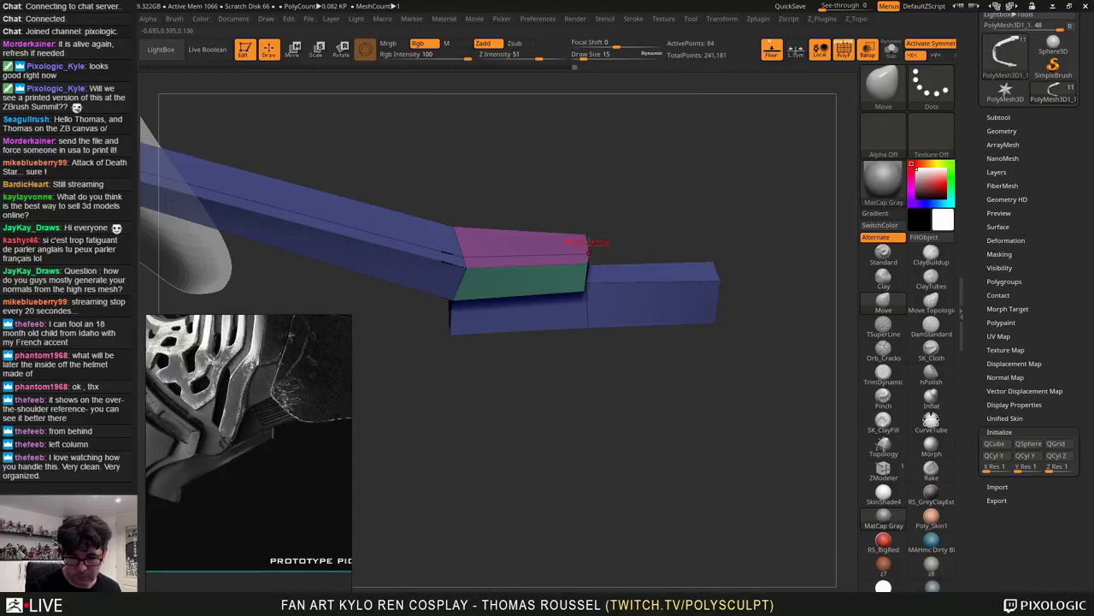
pyautogui.moveTo(588, 243); pyautogui.dragTo(583, 252, button='right')
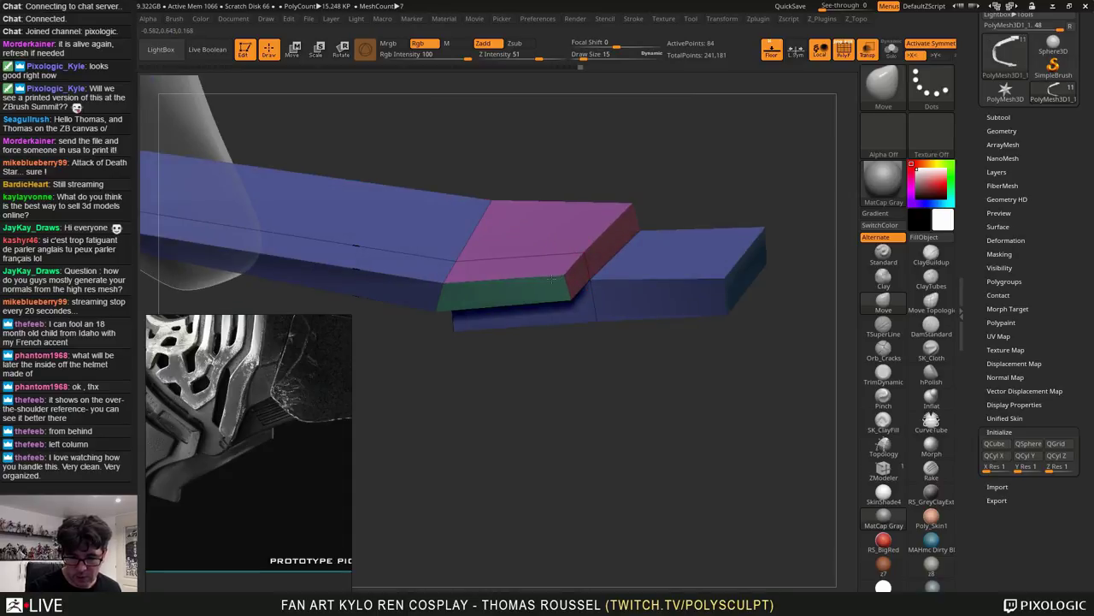
pyautogui.moveTo(741, 307); pyautogui.dragTo(819, 332, button='right')
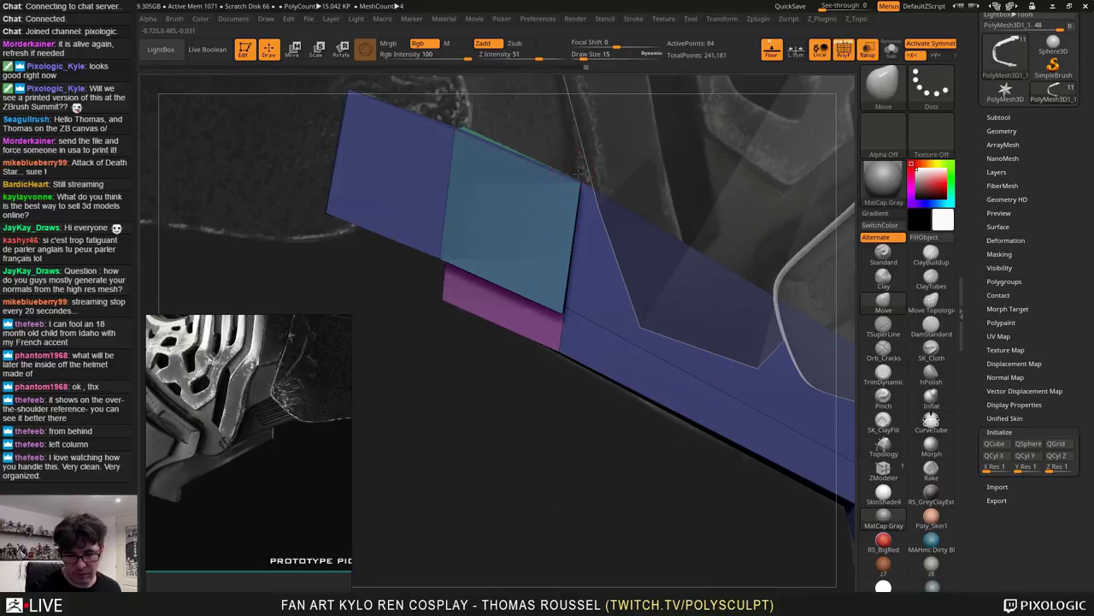
# Raise the outer block's lower corners and pull the pink segment's lower rear corner forward with the Move brush at draw size 15
pyautogui.moveTo(617, 271)
pyautogui.keyDown('alt'); pyautogui.mouseDown(button='right')
pyautogui.moveTo(695, 300)
pyautogui.moveTo(710, 326)
pyautogui.moveTo(689, 349)
pyautogui.moveTo(727, 355)
pyautogui.mouseUp(button='right'); pyautogui.keyUp('alt')
pyautogui.moveTo(839, 379)
pyautogui.keyDown('alt'); pyautogui.mouseDown(button='right')
pyautogui.moveTo(758, 364)
pyautogui.moveTo(823, 369)
pyautogui.moveTo(812, 391)
pyautogui.mouseUp(button='right'); pyautogui.keyUp('alt')
pyautogui.keyDown('ctrl'); pyautogui.moveTo(717, 353); pyautogui.dragTo(611, 323, button='right'); pyautogui.keyUp('ctrl')
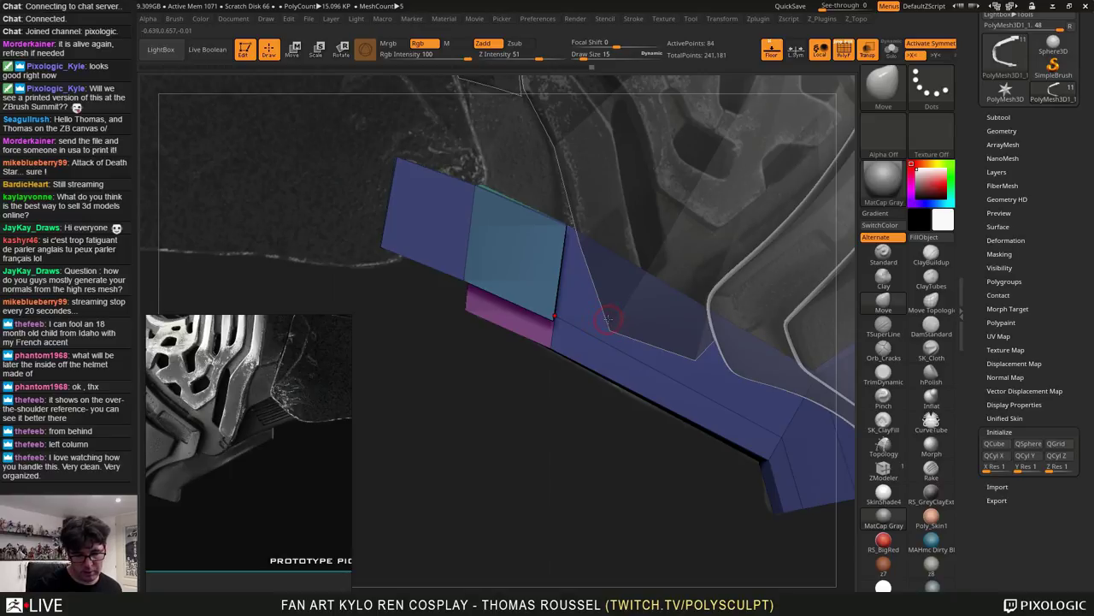
pyautogui.moveTo(552, 317); pyautogui.dragTo(557, 297)
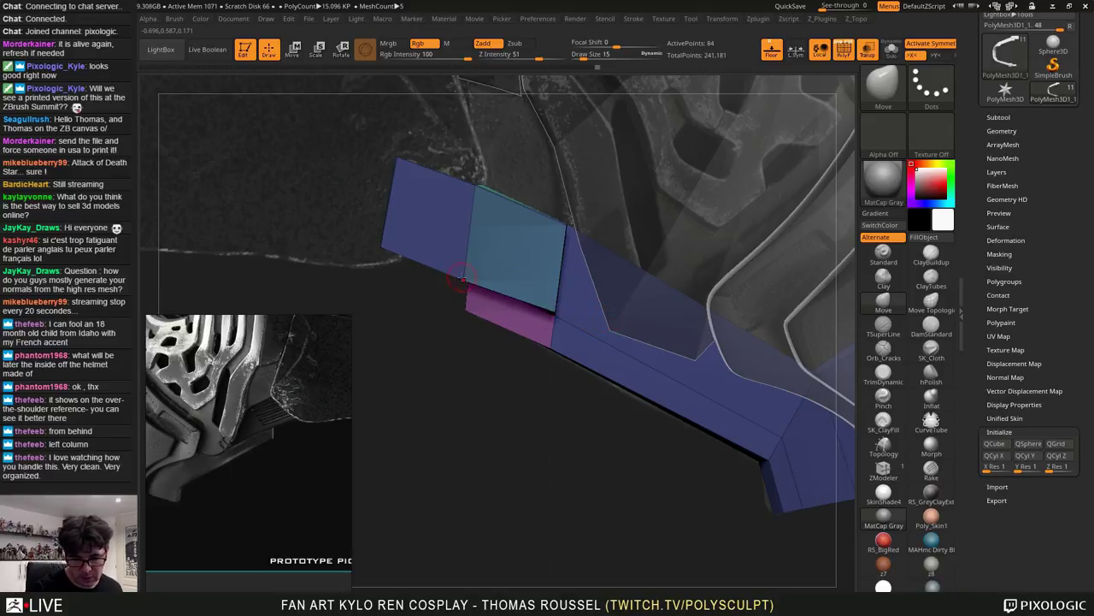
pyautogui.moveTo(462, 278); pyautogui.dragTo(473, 275)
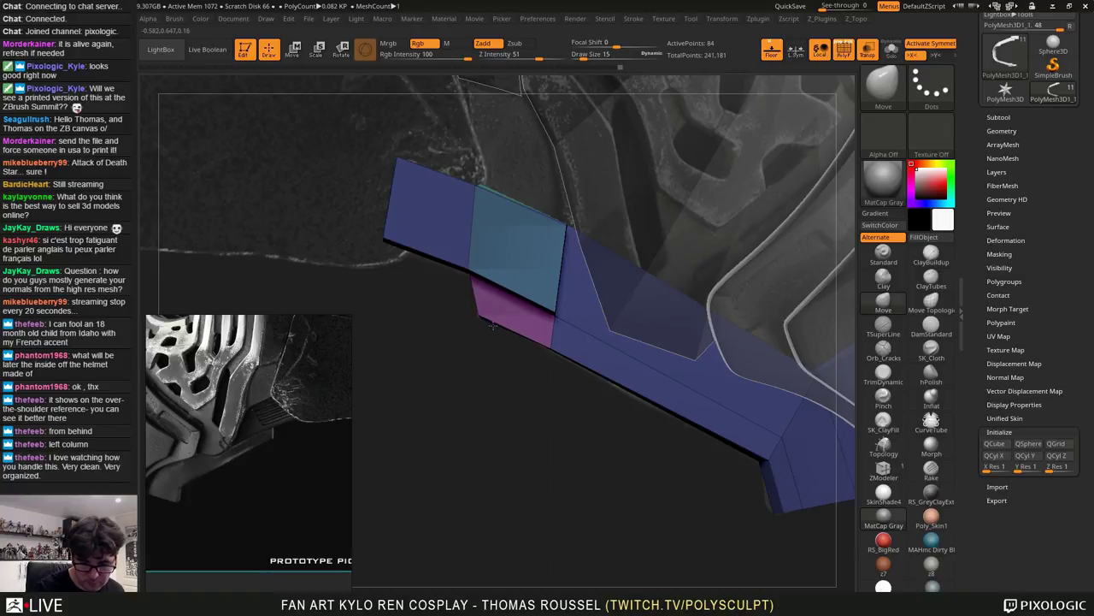
# Raise the rear segment's lower end corner with the Move brush at draw size 65
pyautogui.keyDown('alt'); pyautogui.moveTo(556, 347); pyautogui.dragTo(553, 395); pyautogui.keyUp('alt')
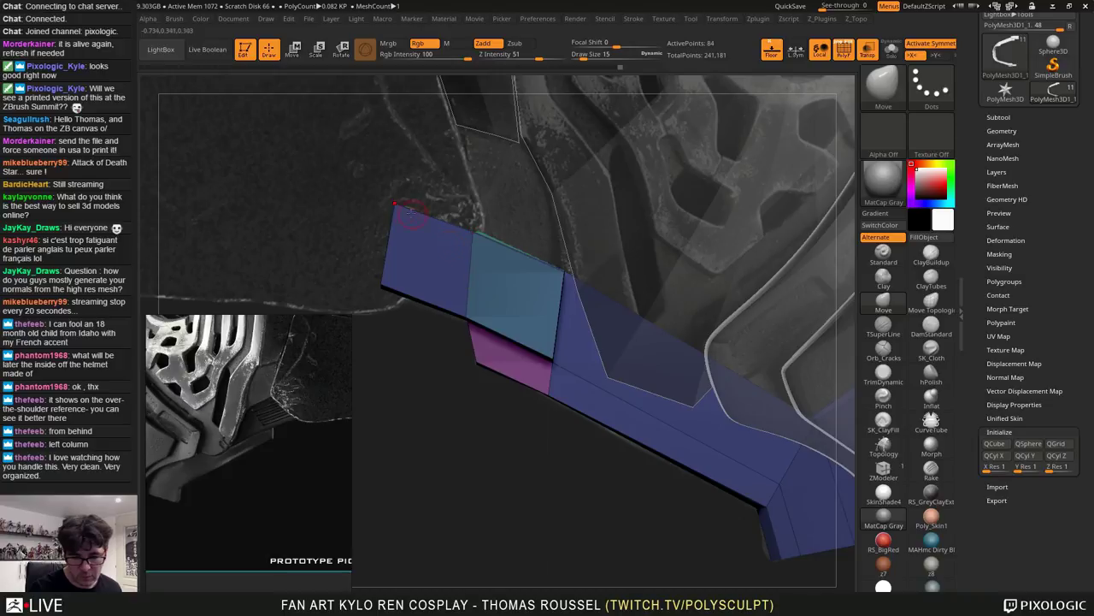
pyautogui.press('s')
pyautogui.moveTo(409, 220); pyautogui.dragTo(422, 219)
pyautogui.moveTo(387, 284); pyautogui.dragTo(394, 261)
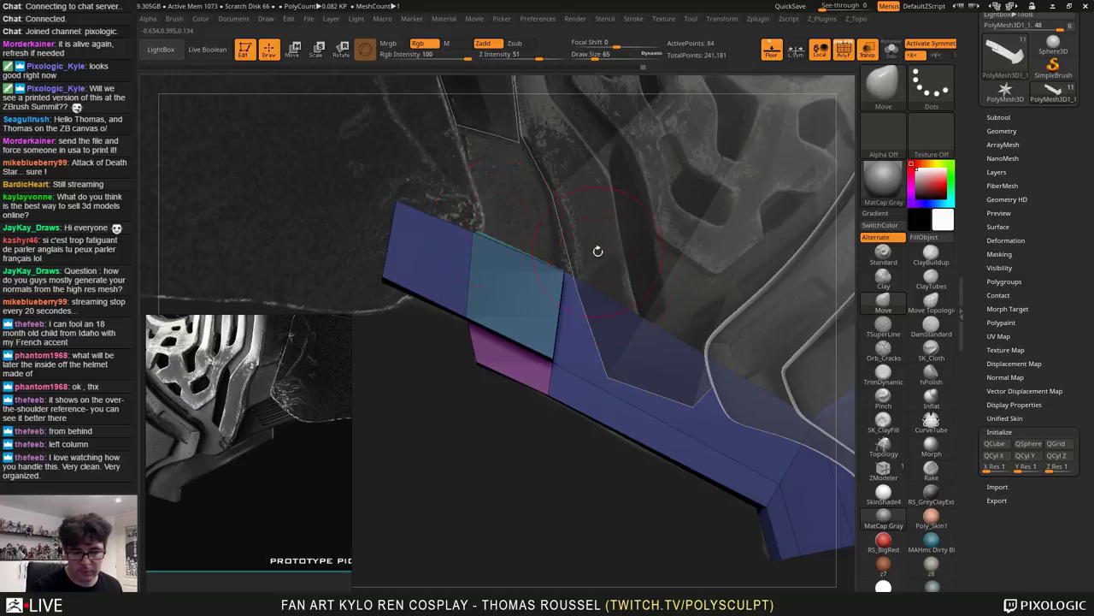
# Insert two crosswise edge loops along the long straight section of the strip with ZModeler
pyautogui.keyDown('ctrl'); pyautogui.moveTo(613, 304); pyautogui.dragTo(670, 231, button='right'); pyautogui.keyUp('ctrl')
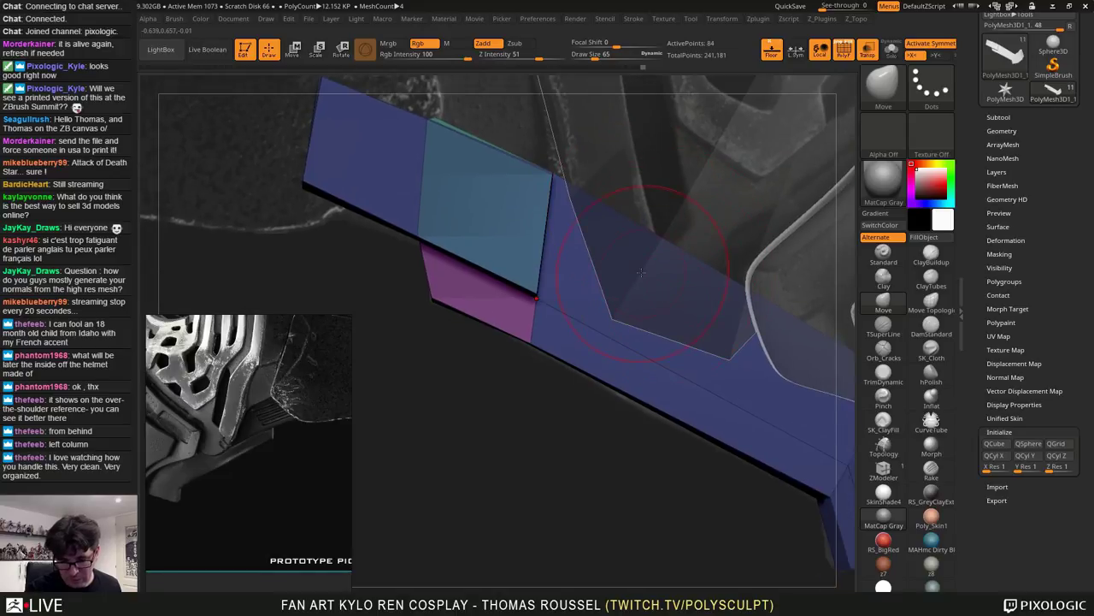
pyautogui.keyDown('alt'); pyautogui.moveTo(753, 321); pyautogui.dragTo(723, 305, button='right'); pyautogui.keyUp('alt')
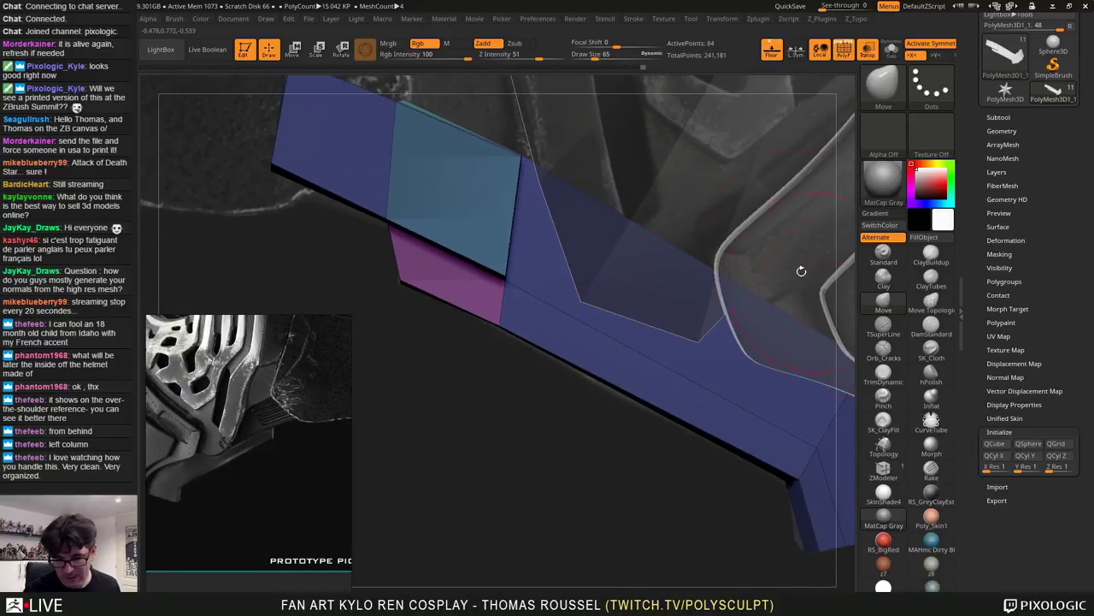
pyautogui.click(883, 469)
pyautogui.click(576, 391)
pyautogui.hotkey('ctrl', 'z')
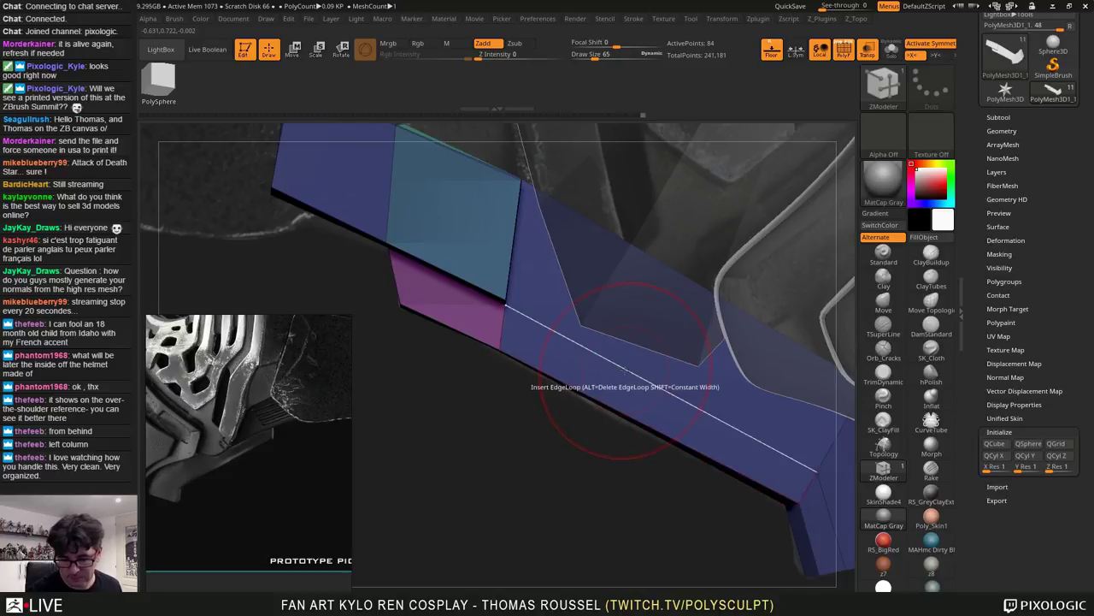
pyautogui.click(620, 371)
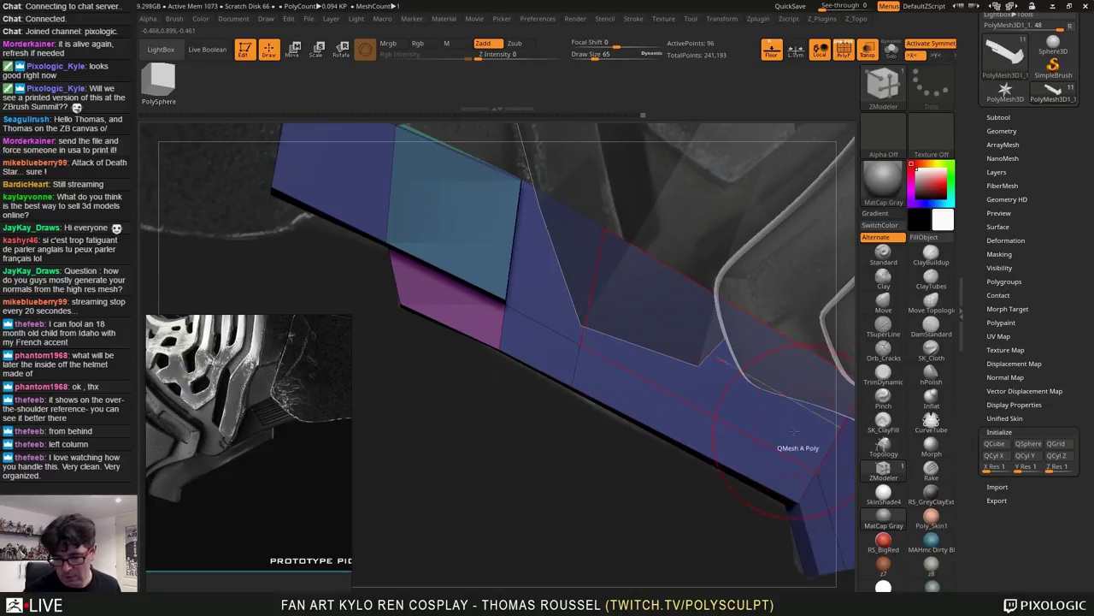
pyautogui.click(728, 423)
# Mask everything except the new cross loop nearer the chin and move that loop outward with the gizmo
pyautogui.moveTo(667, 470); pyautogui.dragTo(697, 336)
pyautogui.moveTo(698, 335); pyautogui.dragTo(713, 325, button='right')
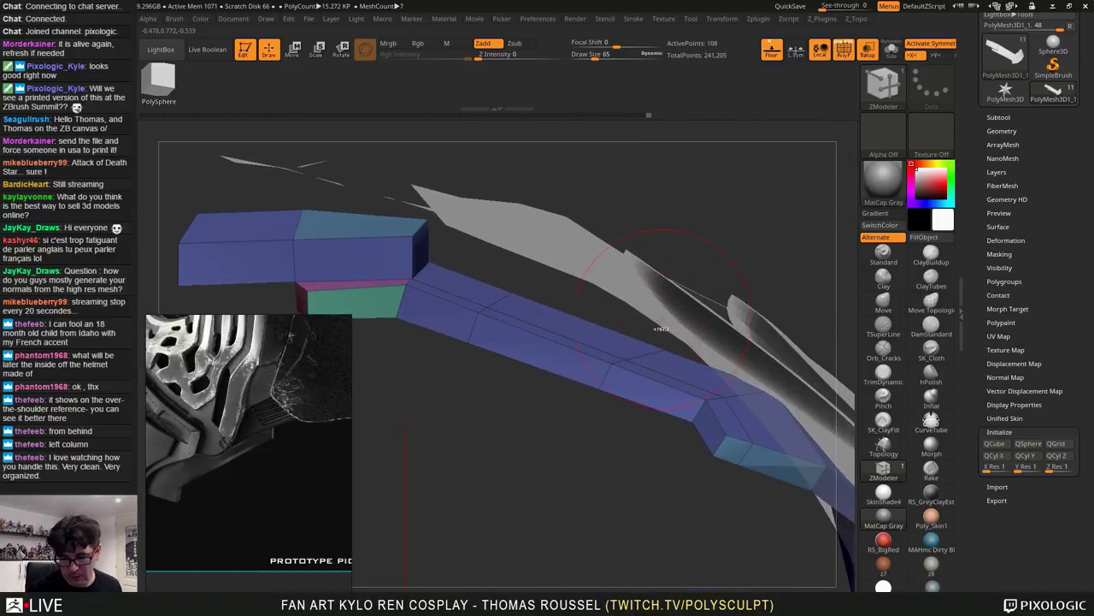
pyautogui.keyDown('ctrl'); pyautogui.moveTo(650, 309); pyautogui.dragTo(568, 454); pyautogui.keyUp('ctrl')
pyautogui.keyDown('ctrl'); pyautogui.click(572, 480); pyautogui.keyUp('ctrl')
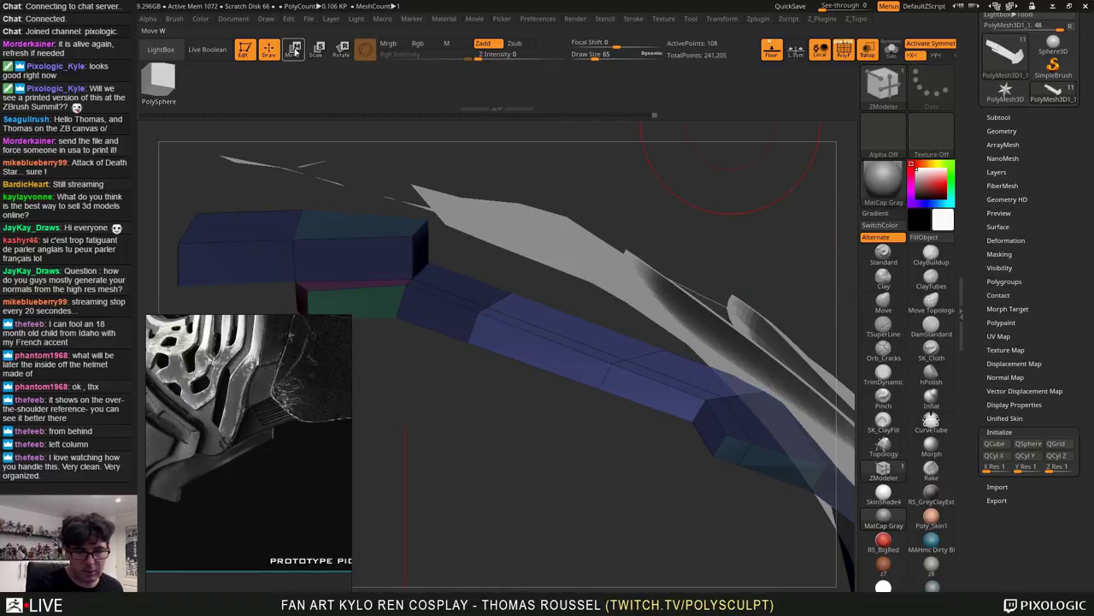
pyautogui.click(294, 49)
pyautogui.moveTo(326, 183); pyautogui.dragTo(331, 162)
# Isolate the cross loop nearer the strip's rear end with an inverted mask, move it outward to curve the strip, and clear the mask
pyautogui.keyDown('ctrl'); pyautogui.moveTo(614, 248); pyautogui.dragTo(625, 262); pyautogui.keyUp('ctrl')
pyautogui.keyDown('ctrl'); pyautogui.moveTo(547, 274); pyautogui.dragTo(440, 376); pyautogui.keyUp('ctrl')
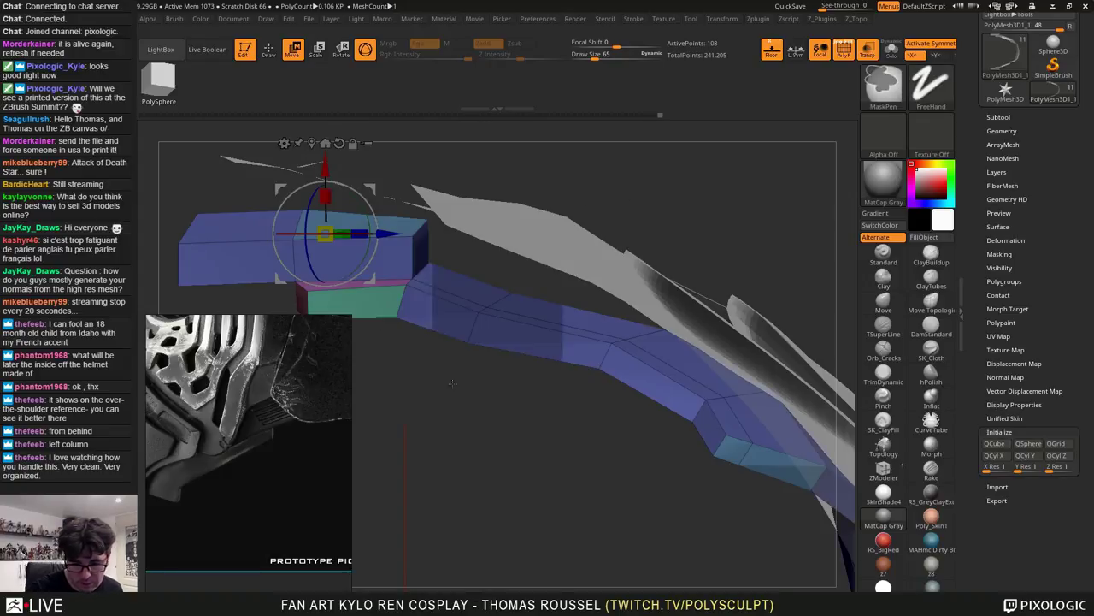
pyautogui.keyDown('ctrl'); pyautogui.click(630, 185); pyautogui.keyUp('ctrl')
pyautogui.moveTo(325, 163); pyautogui.dragTo(384, 168)
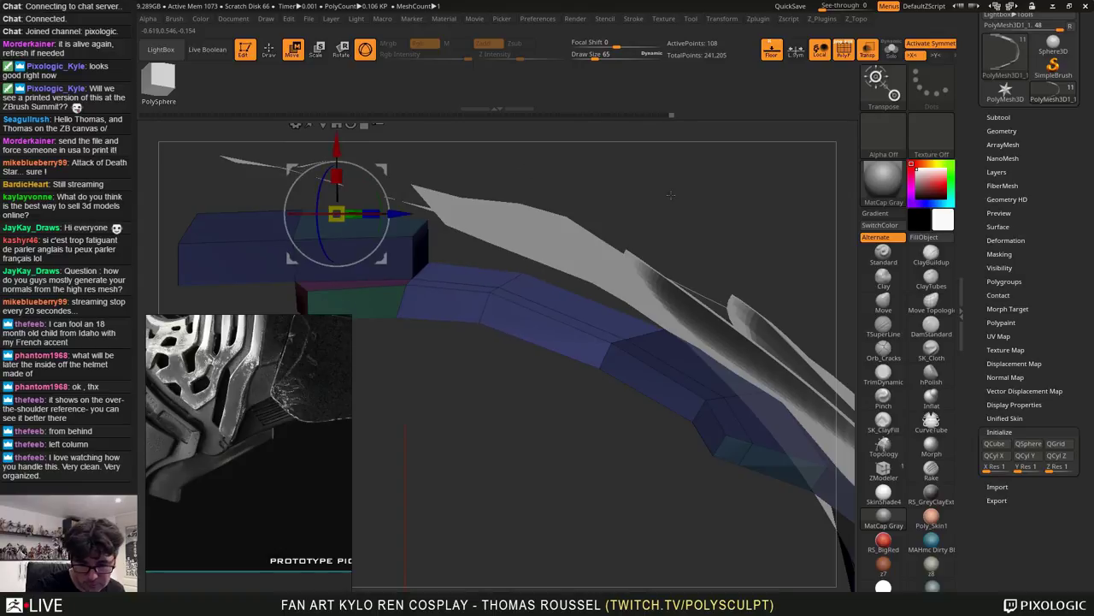
pyautogui.moveTo(453, 393)
pyautogui.keyDown('ctrl'); pyautogui.mouseDown()
pyautogui.moveTo(474, 409)
pyautogui.moveTo(610, 360)
pyautogui.moveTo(636, 379)
pyautogui.moveTo(636, 403)
pyautogui.mouseUp(); pyautogui.keyUp('ctrl')
# Raise the outer block's lower front corner slightly with the Move brush at draw size 21 and check the strip against the helmet
pyautogui.click(899, 308)
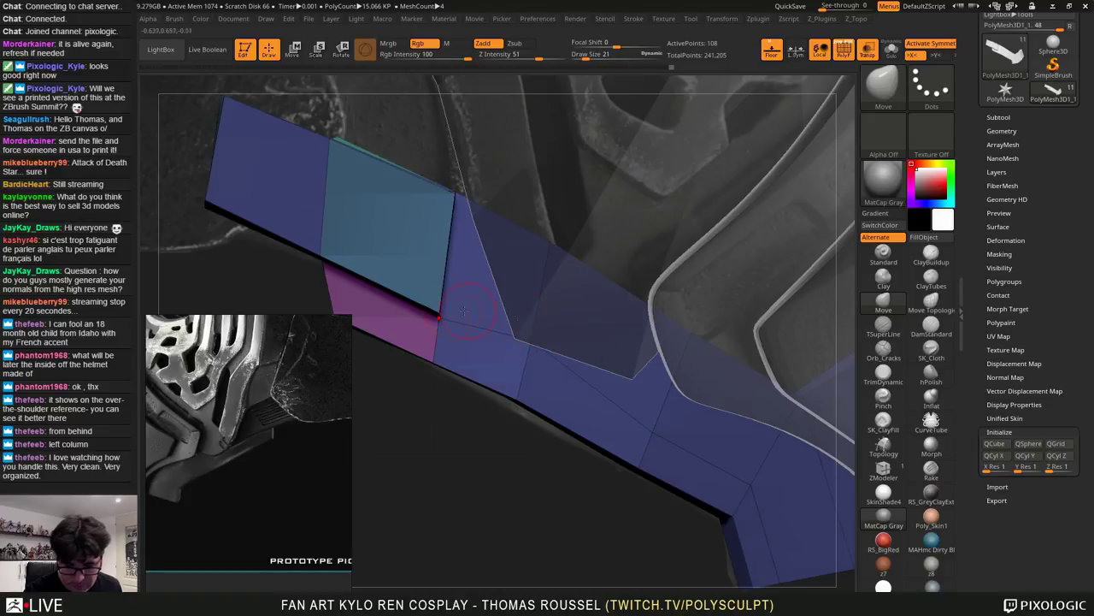
pyautogui.moveTo(441, 318); pyautogui.dragTo(445, 309)
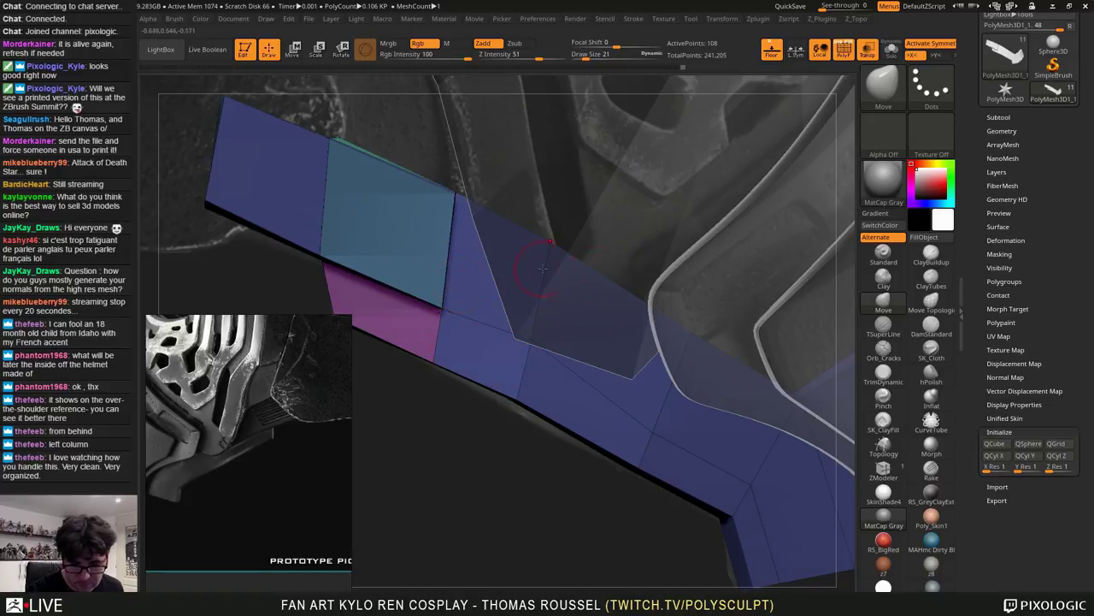
pyautogui.moveTo(676, 266)
pyautogui.mouseDown()
pyautogui.moveTo(720, 224)
pyautogui.moveTo(711, 240)
pyautogui.mouseUp()
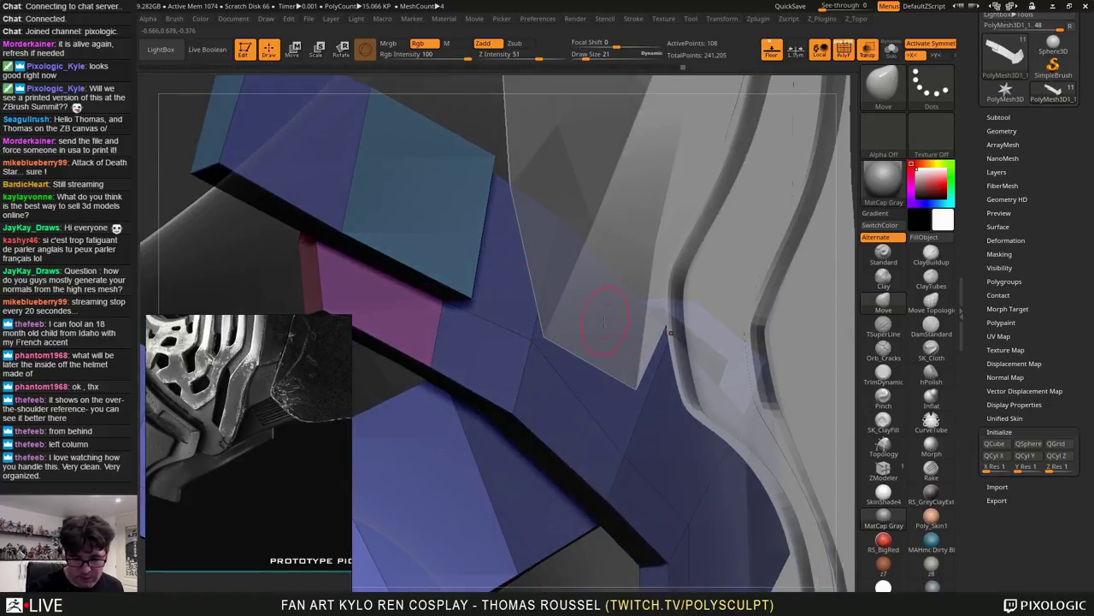
pyautogui.moveTo(671, 334); pyautogui.dragTo(581, 291)
pyautogui.moveTo(714, 316); pyautogui.dragTo(958, 418)
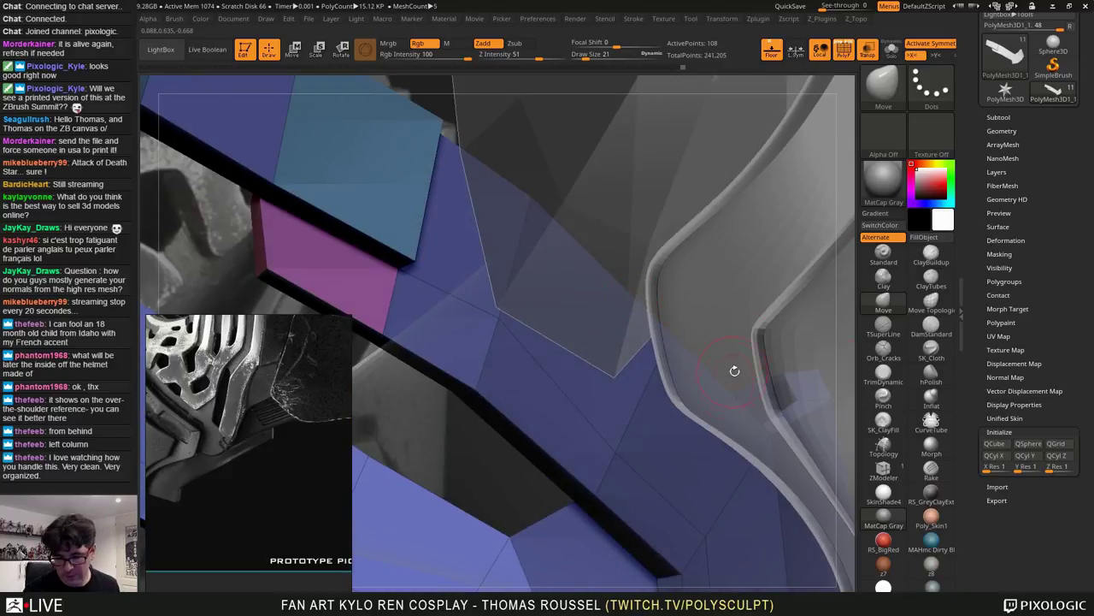
pyautogui.moveTo(734, 370); pyautogui.dragTo(674, 417, button='right')
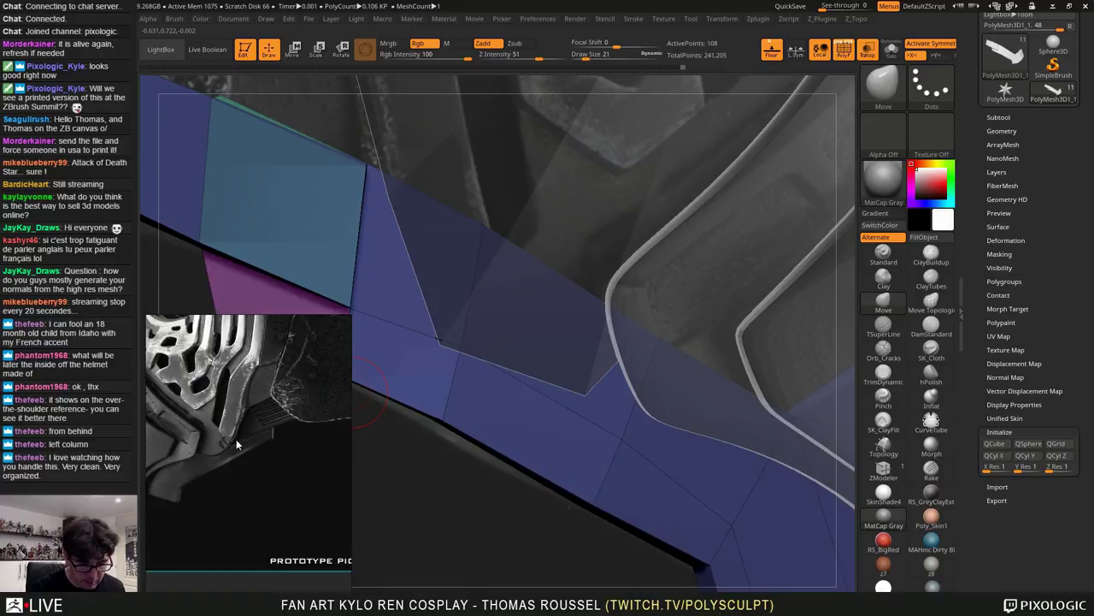
# Mark the strip's edges and joints on the floating reference picture with the screen annotation pen and clear the marks
pyautogui.scroll(-1, 227, 428)
pyautogui.scroll(1, 246, 429)
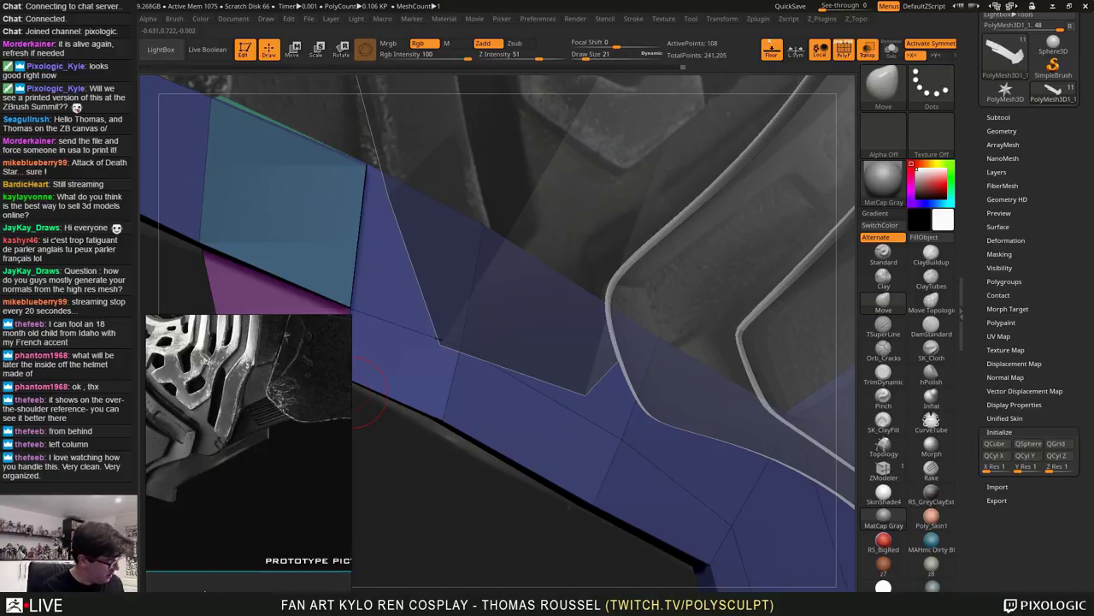
pyautogui.hotkey('ctrl', 'shift')
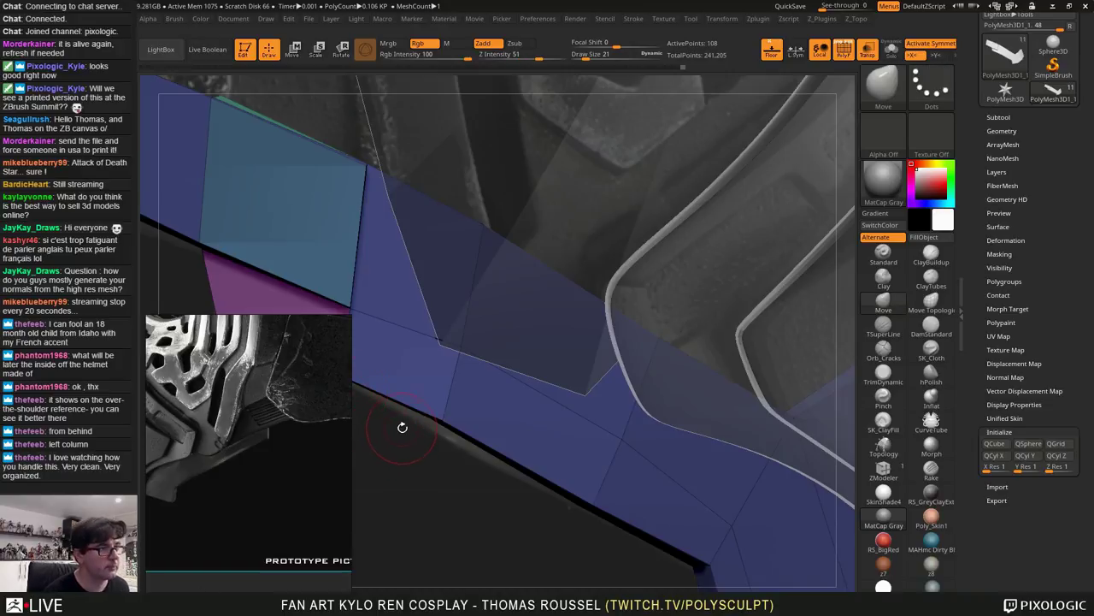
pyautogui.hotkey('ctrl', 'shift')
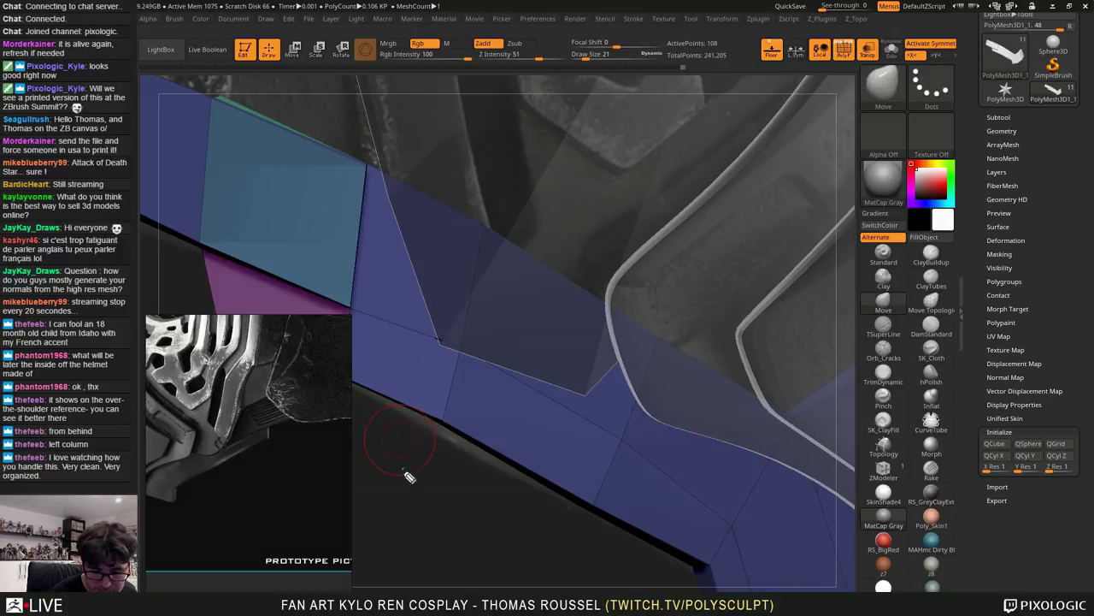
pyautogui.moveTo(292, 418); pyautogui.dragTo(225, 446)
pyautogui.moveTo(273, 393); pyautogui.dragTo(238, 408)
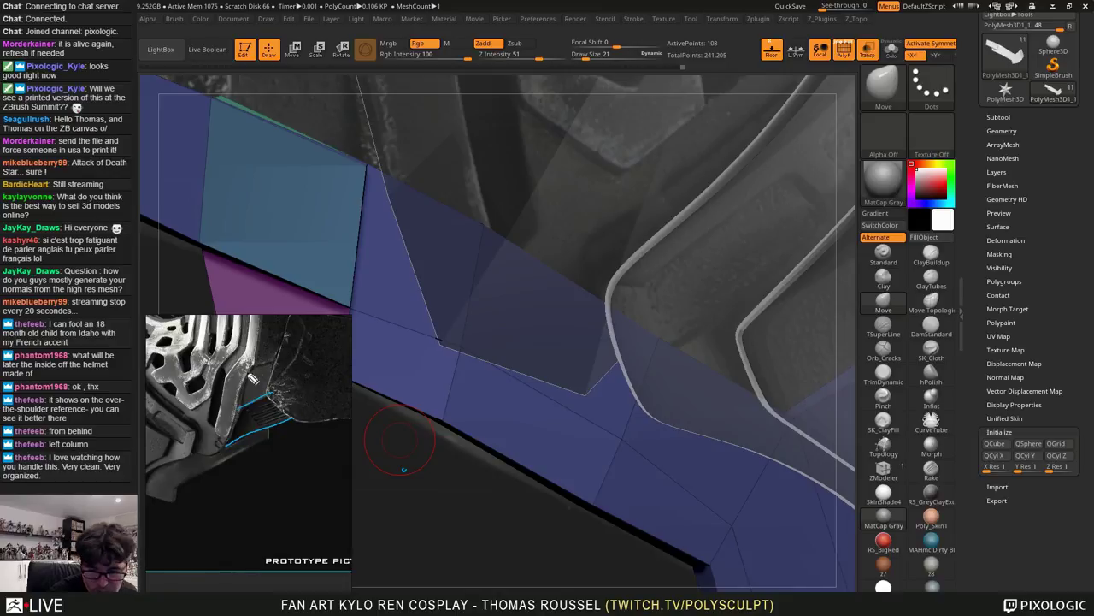
pyautogui.moveTo(267, 324)
pyautogui.mouseDown()
pyautogui.moveTo(262, 406)
pyautogui.moveTo(258, 343)
pyautogui.mouseUp()
pyautogui.moveTo(231, 439)
pyautogui.mouseDown()
pyautogui.moveTo(213, 453)
pyautogui.moveTo(189, 447)
pyautogui.moveTo(215, 440)
pyautogui.mouseUp()
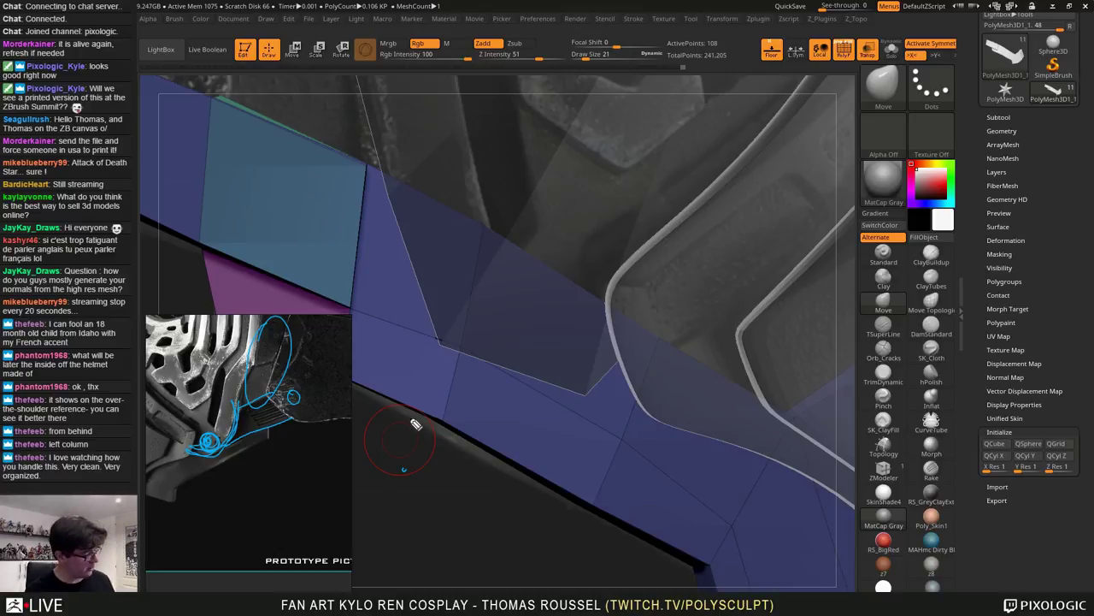
pyautogui.press('Escape')
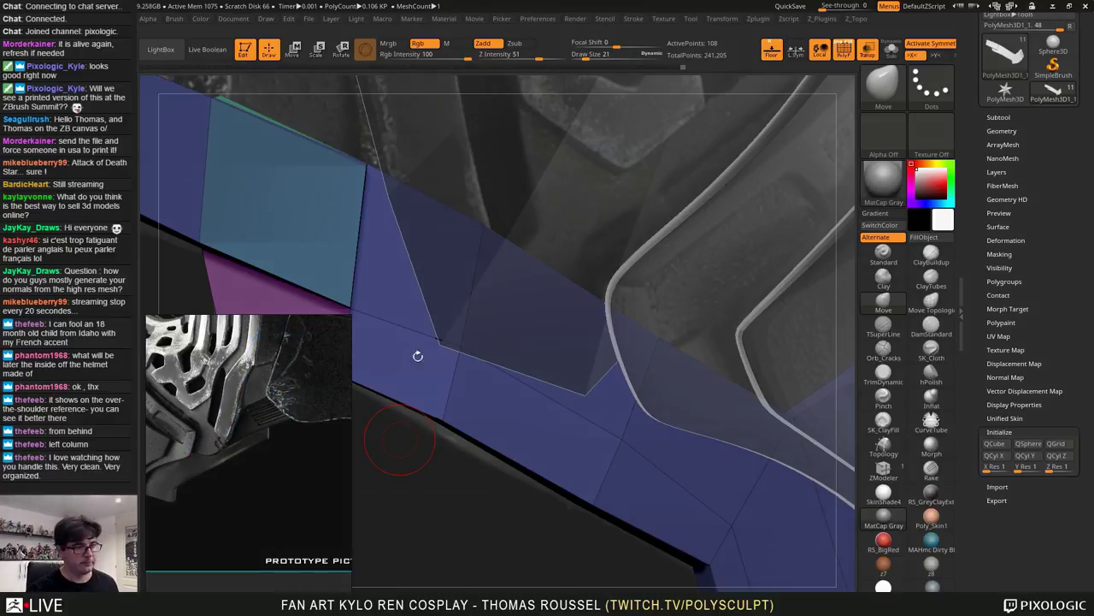
# Extend the raised outer block along the strip toward the chin by extruding the adjoining polygons with ZModeler QMesh
pyautogui.moveTo(619, 389); pyautogui.dragTo(696, 462, button='right')
pyautogui.click(888, 471)
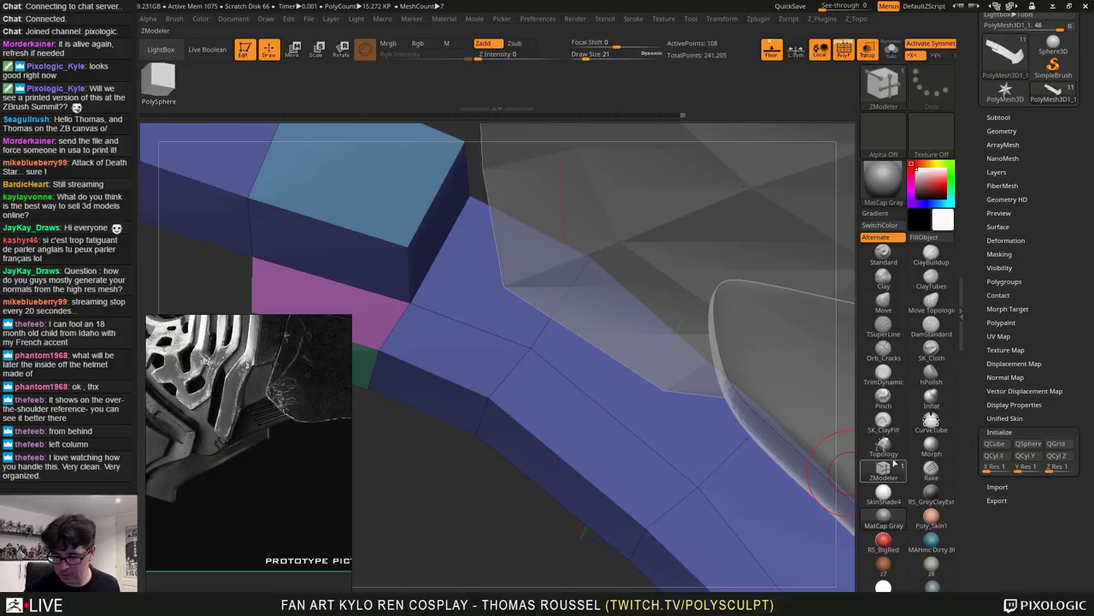
pyautogui.moveTo(481, 280); pyautogui.dragTo(545, 193)
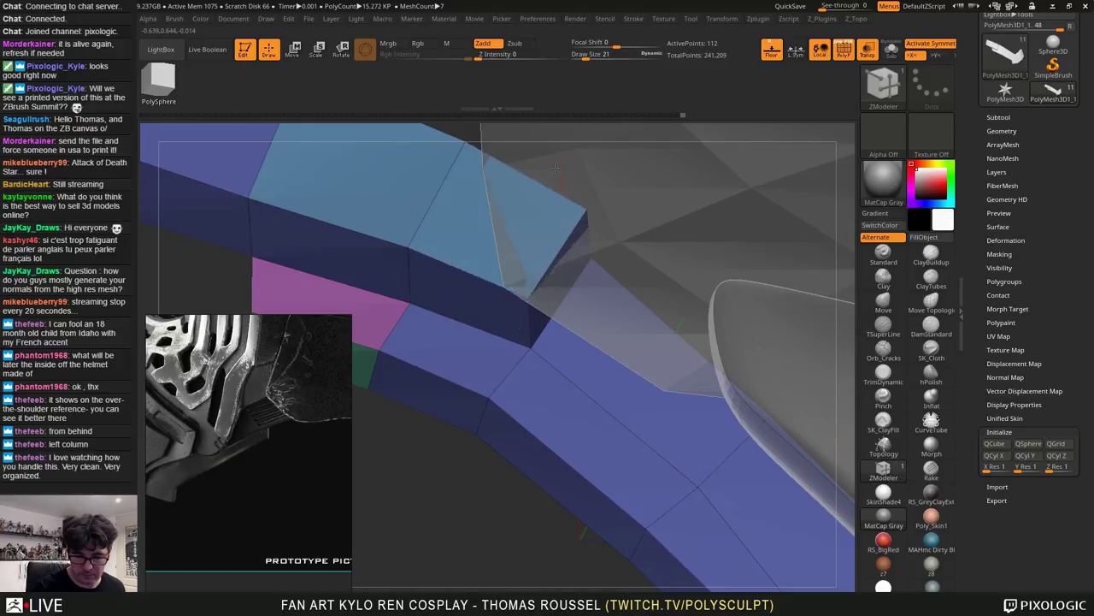
pyautogui.moveTo(637, 402); pyautogui.dragTo(665, 462, button='right')
pyautogui.click(590, 419)
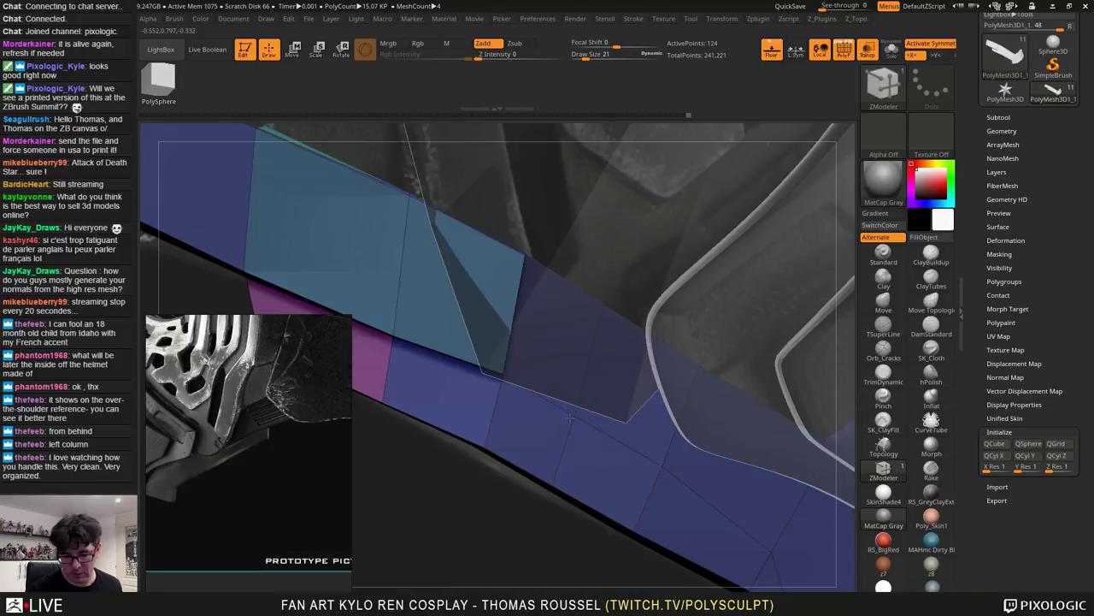
pyautogui.click(554, 345)
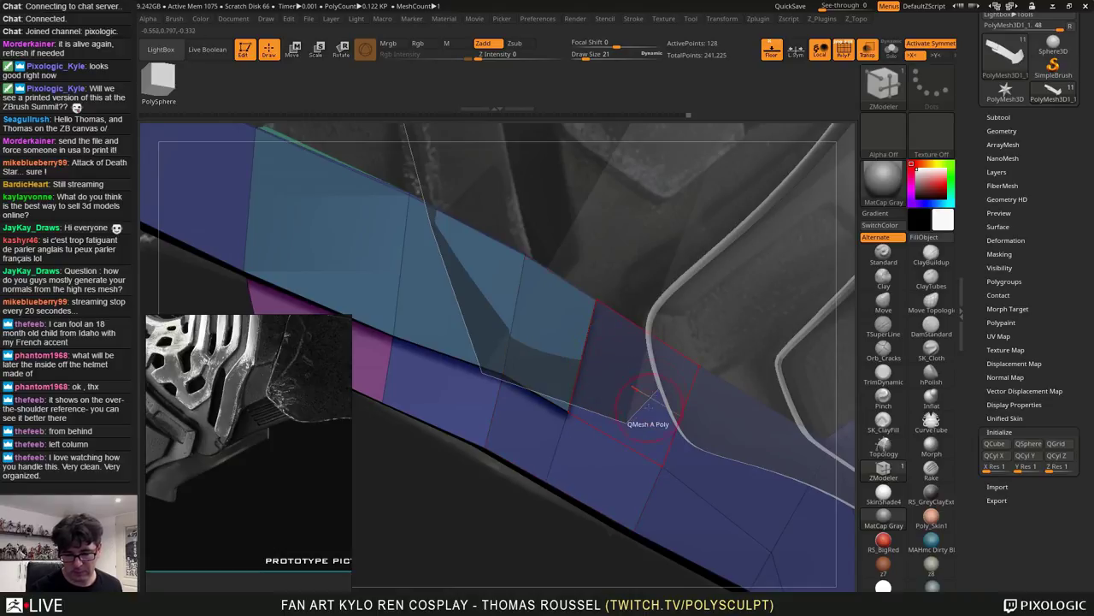
# Raise the extended block's lower front corner and neighbouring lower-edge point slightly with the Move brush at draw size 14
pyautogui.click(883, 299)
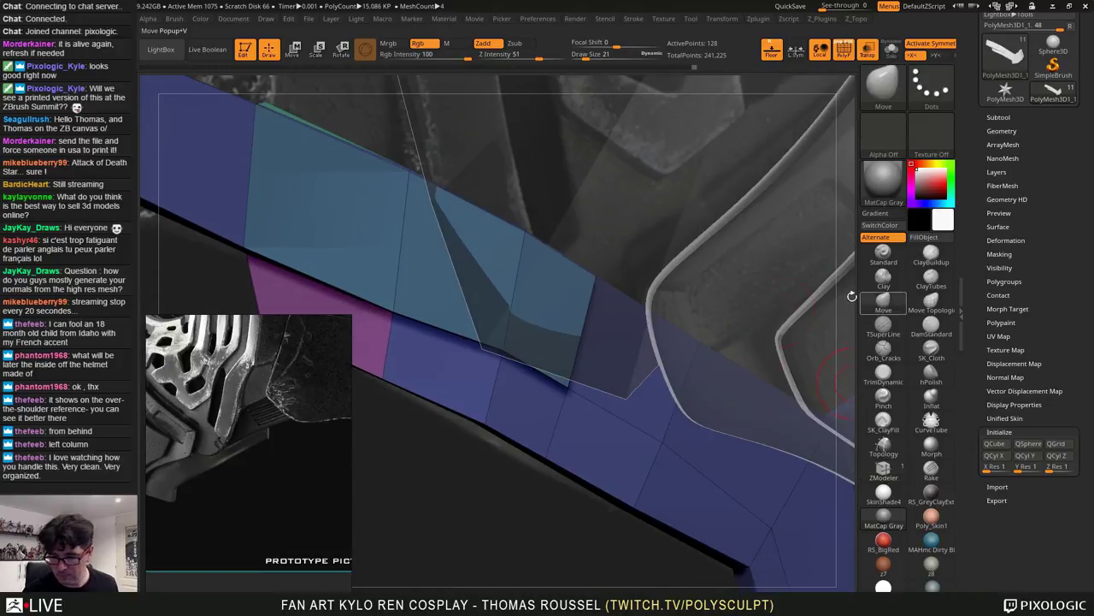
pyautogui.moveTo(587, 357)
pyautogui.mouseDown()
pyautogui.moveTo(583, 337)
pyautogui.moveTo(570, 372)
pyautogui.mouseUp()
pyautogui.press('s')
pyautogui.moveTo(575, 371); pyautogui.dragTo(574, 355)
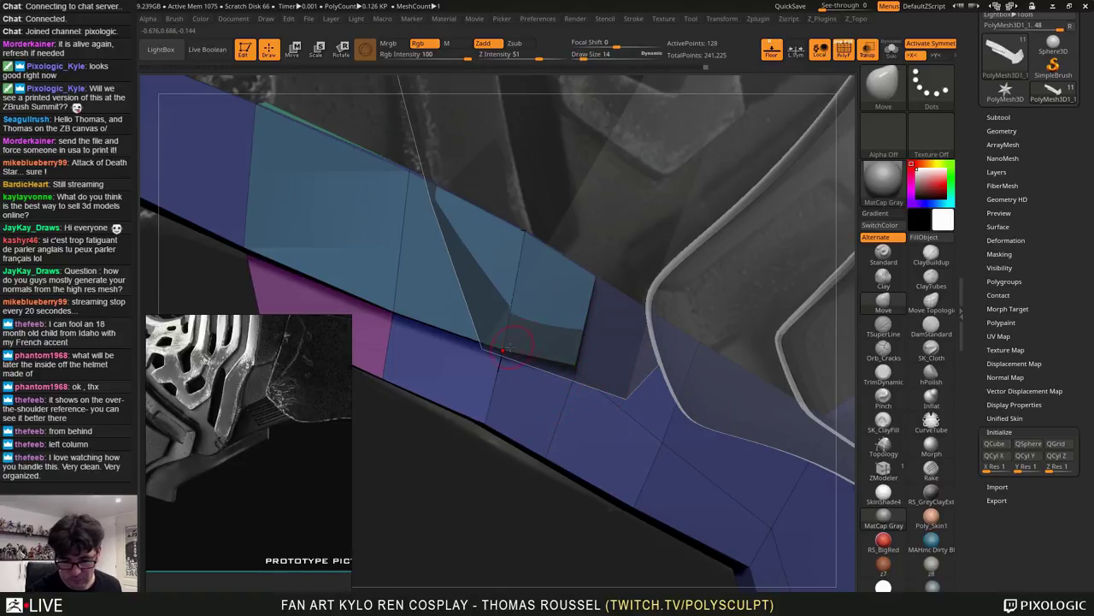
pyautogui.moveTo(510, 347); pyautogui.dragTo(511, 338)
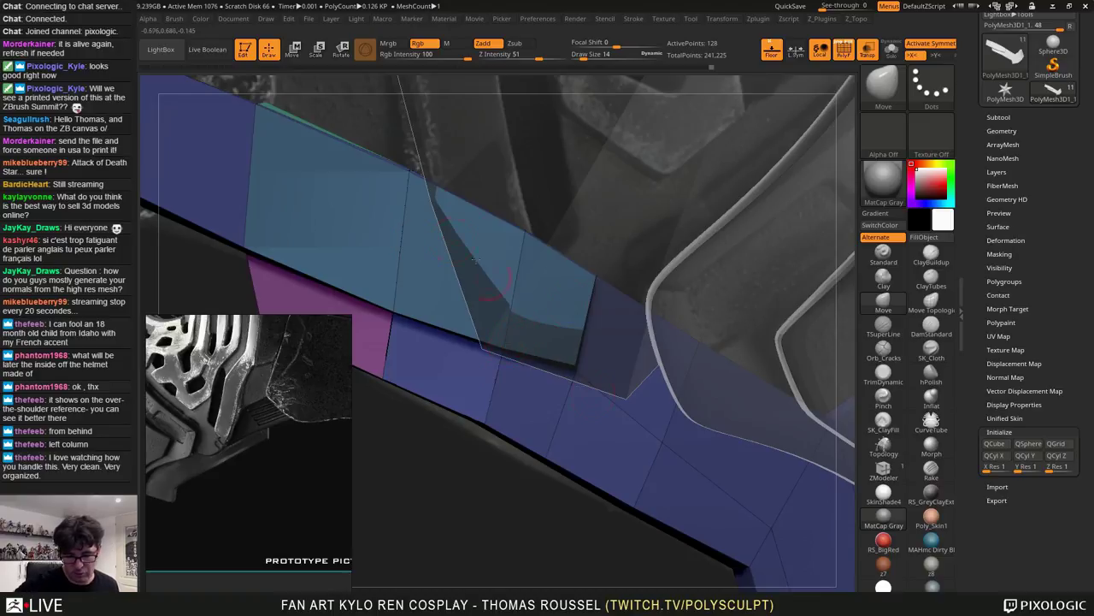
# Turn off subtool transparency and adjust the strip's shape against the helmet with the Move brush, reducing the draw size to 33
pyautogui.keyDown('alt'); pyautogui.moveTo(547, 401); pyautogui.dragTo(655, 381); pyautogui.keyUp('alt')
pyautogui.click(867, 50)
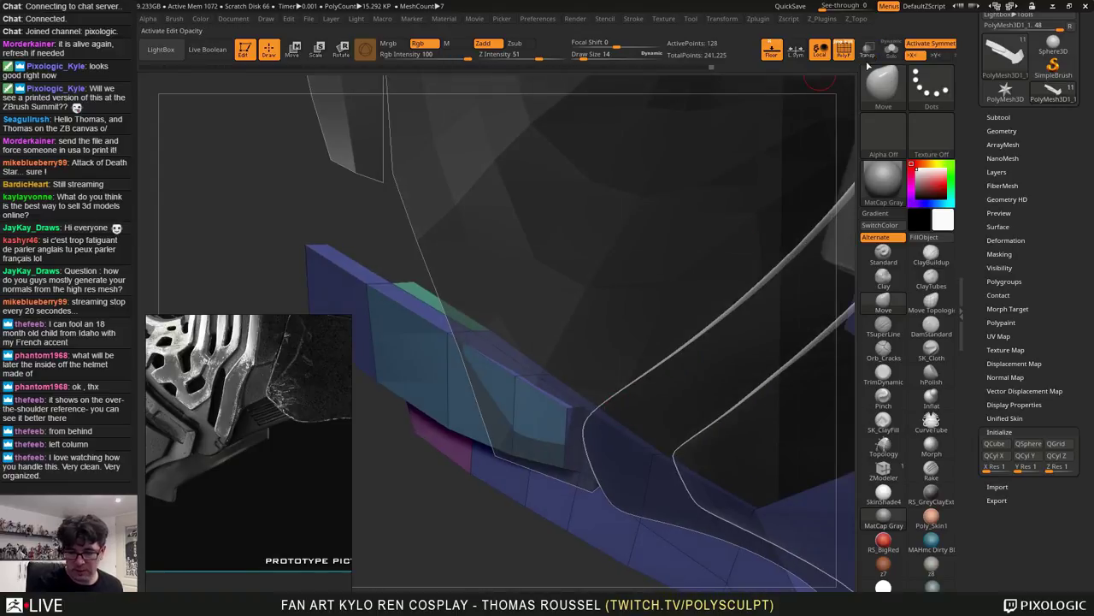
pyautogui.moveTo(616, 440)
pyautogui.mouseDown()
pyautogui.moveTo(605, 382)
pyautogui.moveTo(625, 382)
pyautogui.mouseUp()
pyautogui.press('s')
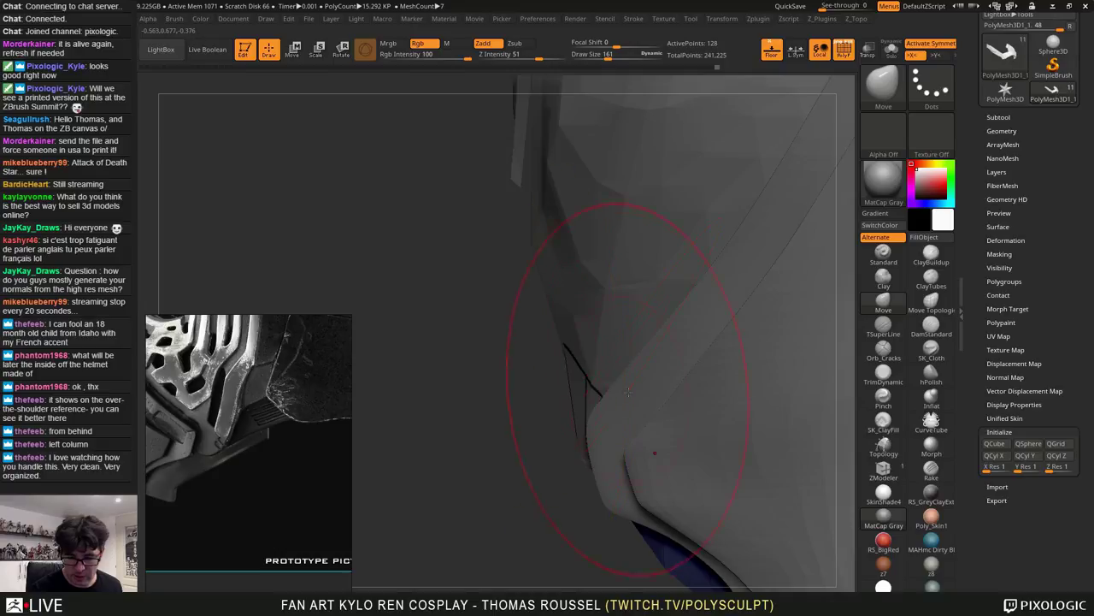
pyautogui.moveTo(628, 391)
pyautogui.mouseDown(button='right')
pyautogui.moveTo(639, 312)
pyautogui.moveTo(613, 457)
pyautogui.mouseUp(button='right')
pyautogui.moveTo(603, 556); pyautogui.dragTo(600, 547)
pyautogui.moveTo(601, 538)
pyautogui.mouseDown(button='right')
pyautogui.moveTo(645, 361)
pyautogui.moveTo(571, 434)
pyautogui.mouseUp(button='right')
pyautogui.press('s')
pyautogui.moveTo(555, 469); pyautogui.dragTo(536, 469)
pyautogui.moveTo(518, 505); pyautogui.dragTo(571, 434, button='right')
pyautogui.moveTo(557, 485)
pyautogui.mouseDown()
pyautogui.moveTo(541, 477)
pyautogui.moveTo(592, 477)
pyautogui.mouseUp()
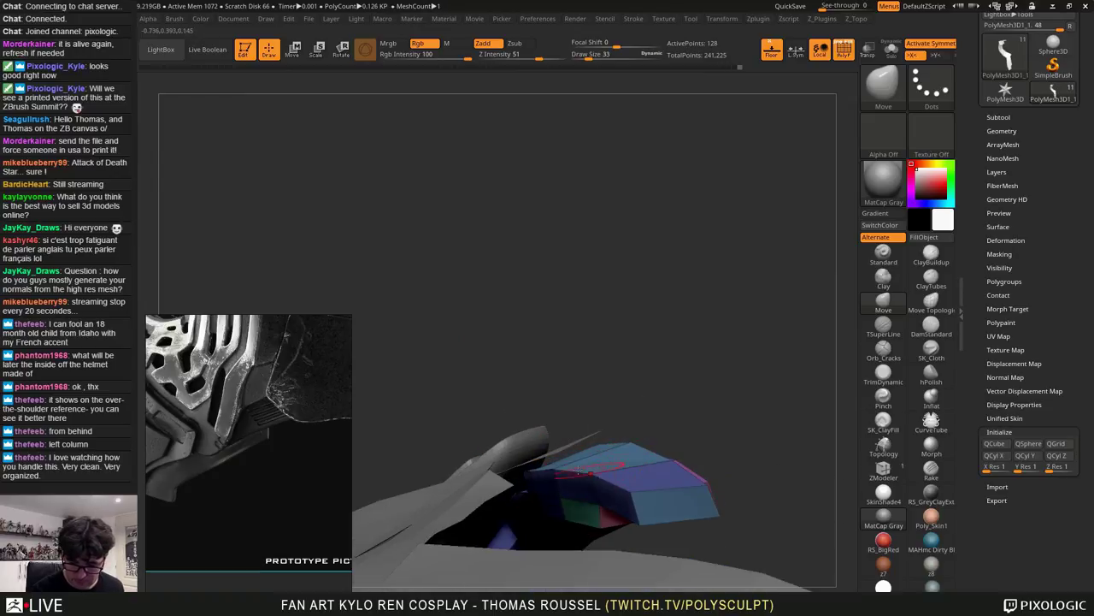
# Show the hidden PolyMesh3D1 neck guard subtool and check how the strip fits beneath the complete helmet
pyautogui.moveTo(535, 476)
pyautogui.mouseDown(button='right')
pyautogui.moveTo(668, 335)
pyautogui.moveTo(701, 488)
pyautogui.moveTo(676, 388)
pyautogui.moveTo(776, 466)
pyautogui.moveTo(686, 409)
pyautogui.moveTo(705, 452)
pyautogui.moveTo(771, 434)
pyautogui.mouseUp(button='right')
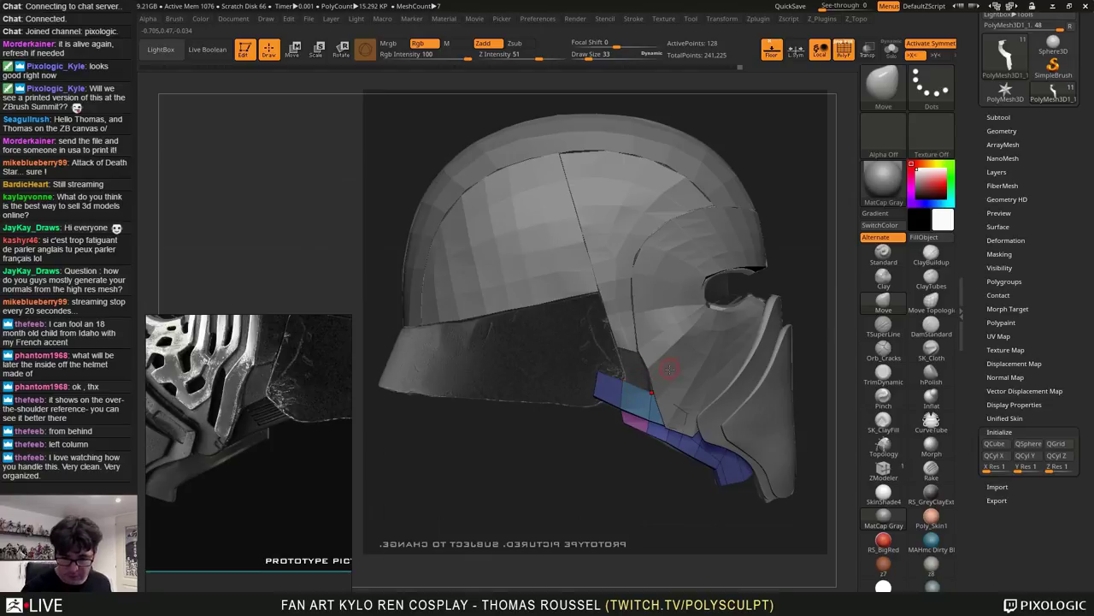
pyautogui.click(1001, 119)
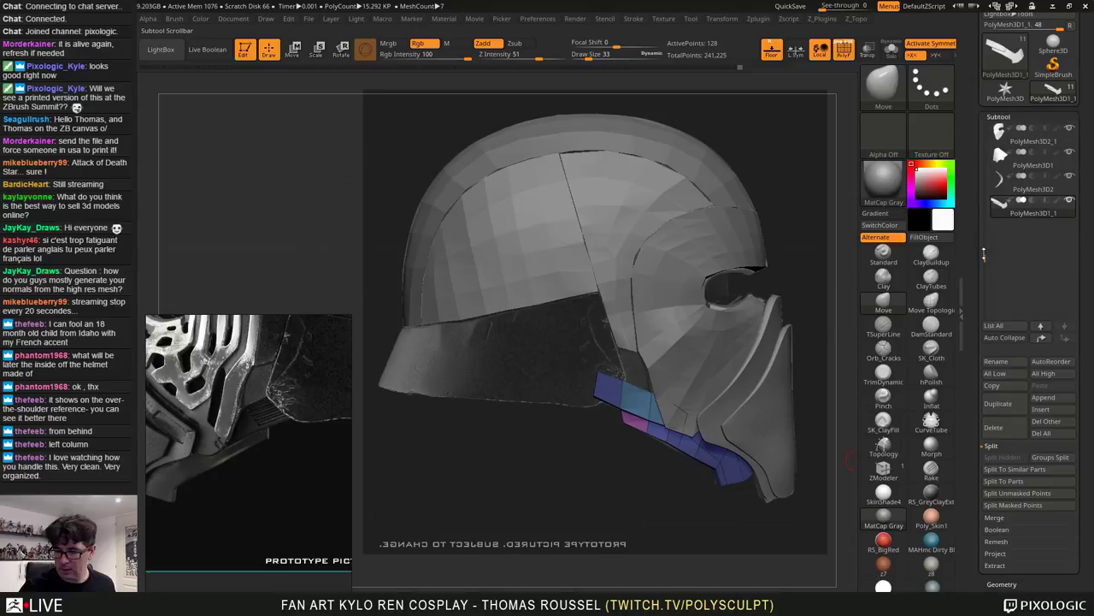
pyautogui.moveTo(985, 255); pyautogui.dragTo(1001, 191)
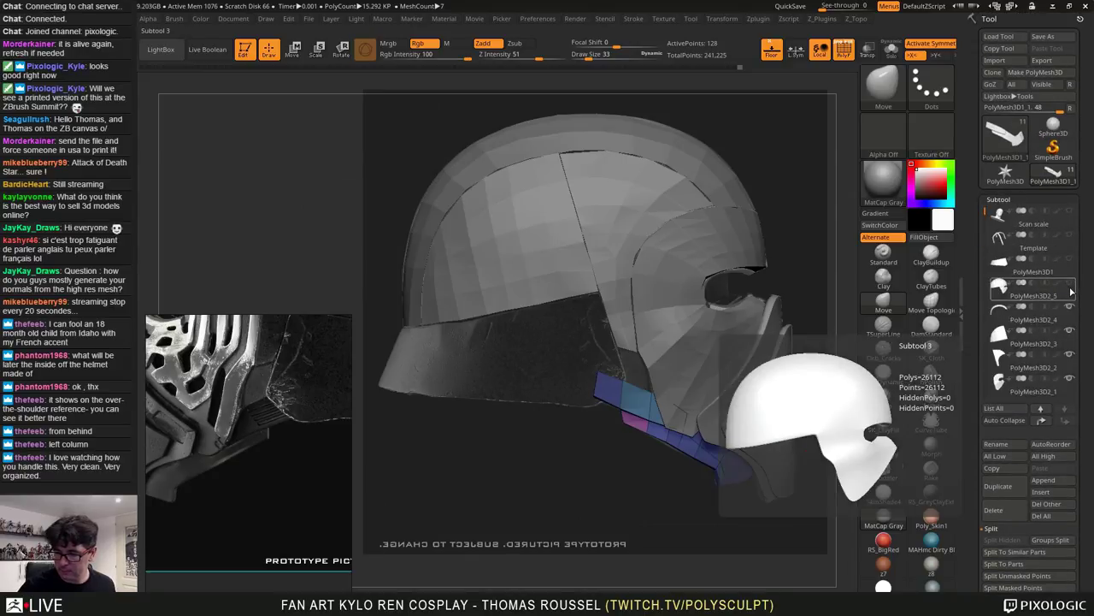
pyautogui.click(1070, 261)
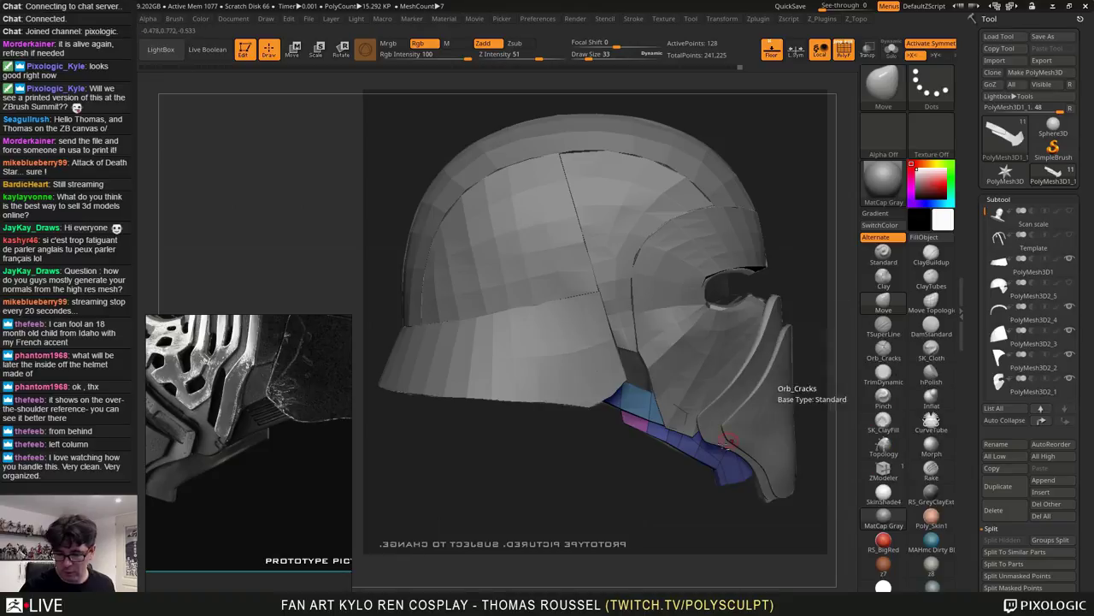
pyautogui.keyDown('ctrl'); pyautogui.moveTo(728, 439); pyautogui.dragTo(687, 438, button='right'); pyautogui.keyUp('ctrl')
pyautogui.keyDown('shift'); pyautogui.moveTo(660, 435); pyautogui.dragTo(696, 430, button='right'); pyautogui.keyUp('shift')
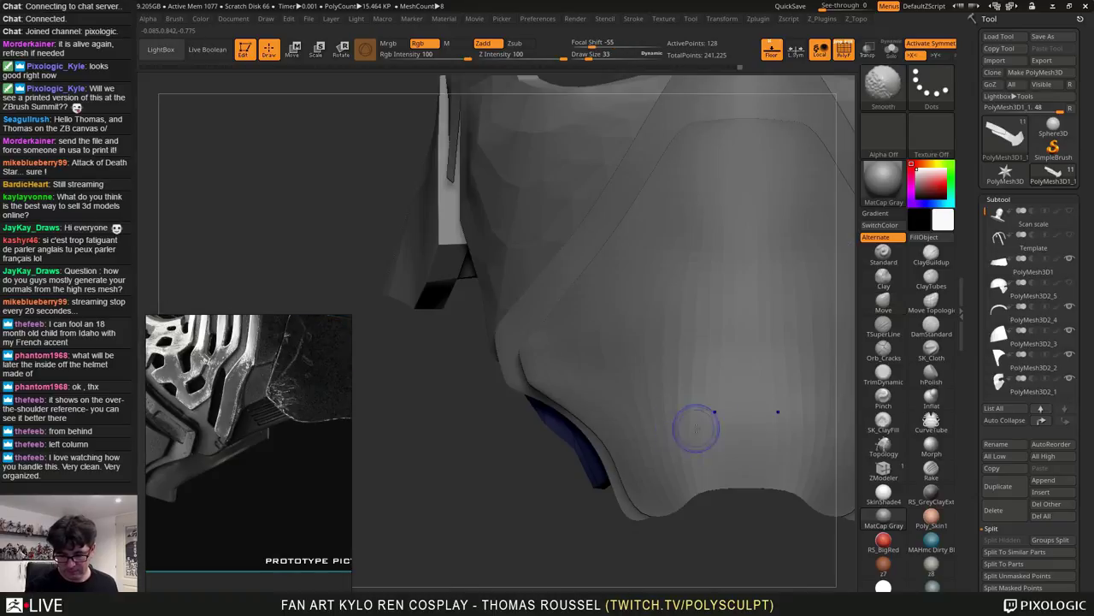
pyautogui.moveTo(726, 499); pyautogui.dragTo(716, 436, button='right')
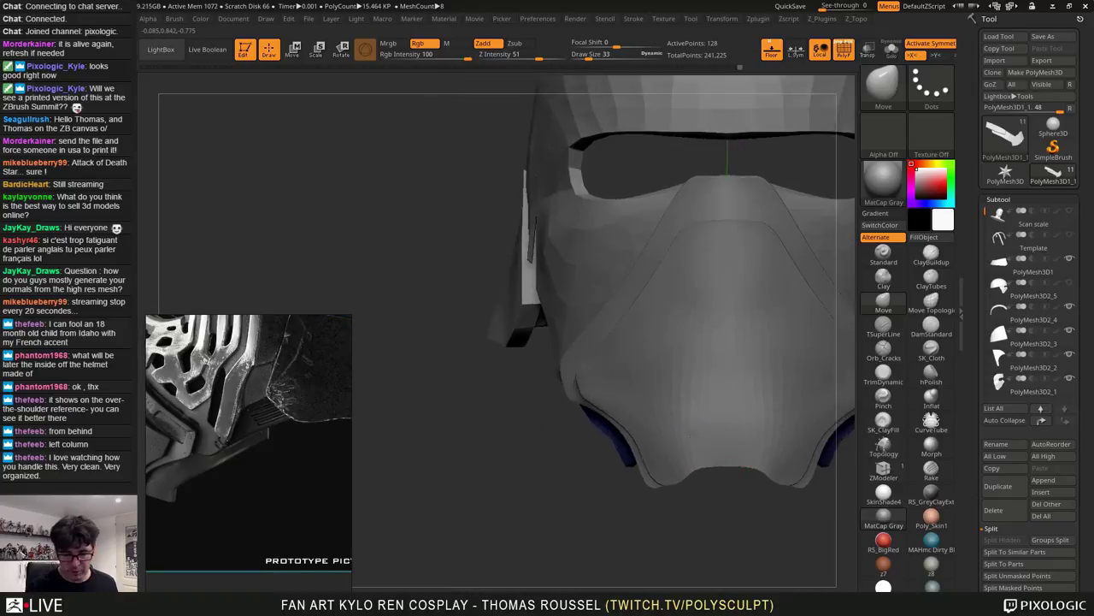
pyautogui.keyDown('ctrl'); pyautogui.moveTo(676, 483); pyautogui.dragTo(590, 383, button='right'); pyautogui.keyUp('ctrl')
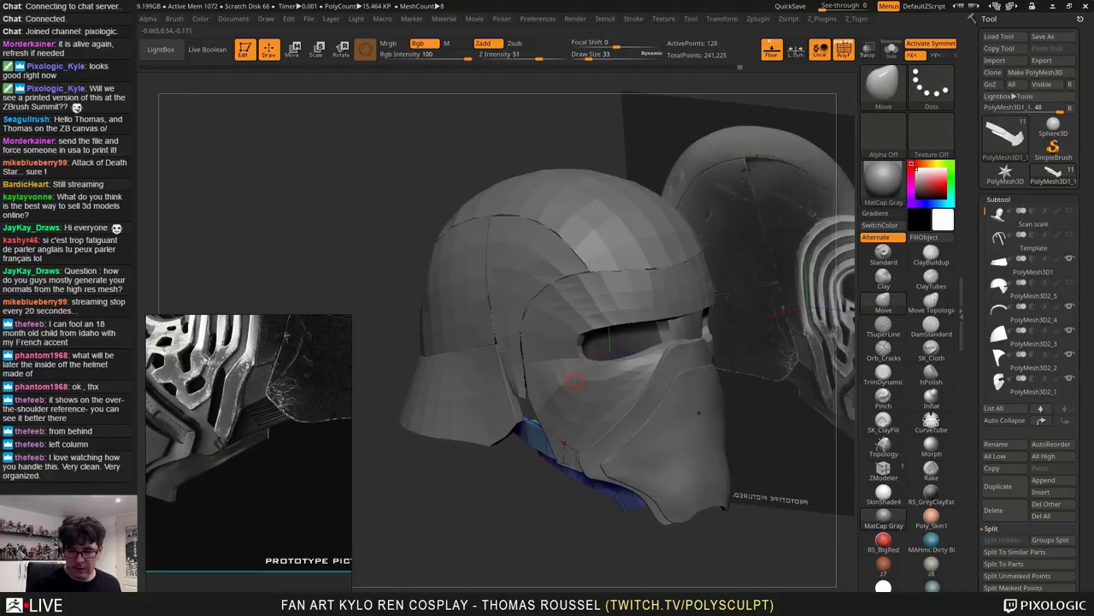
# Save the project as a new version named 10_helmet in the Z_KyloRen folder
pyautogui.hotkey('ctrl', 's')
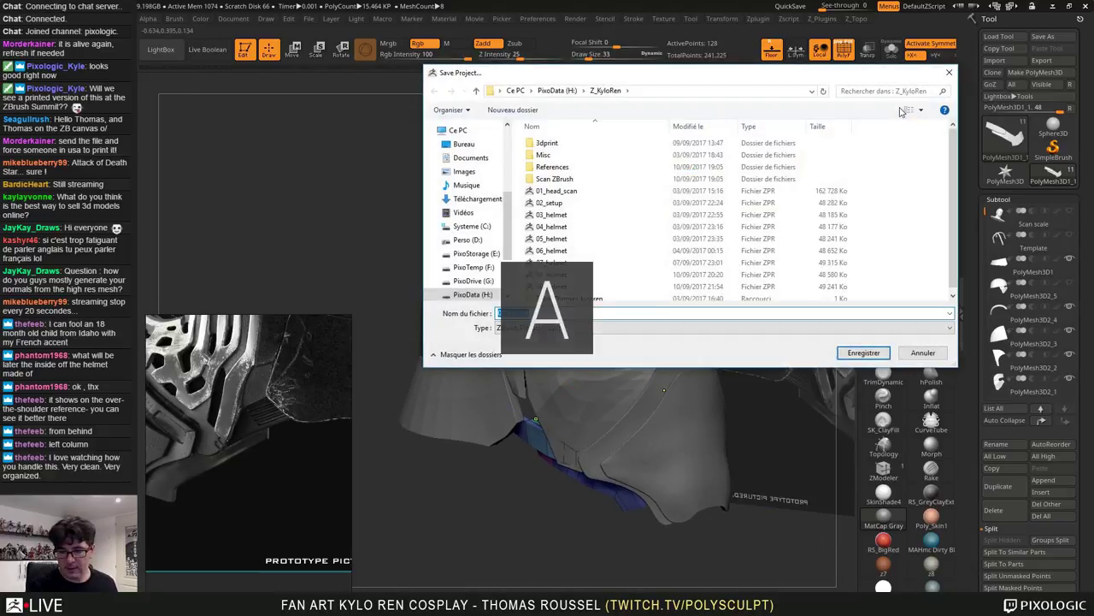
pyautogui.click(552, 281)
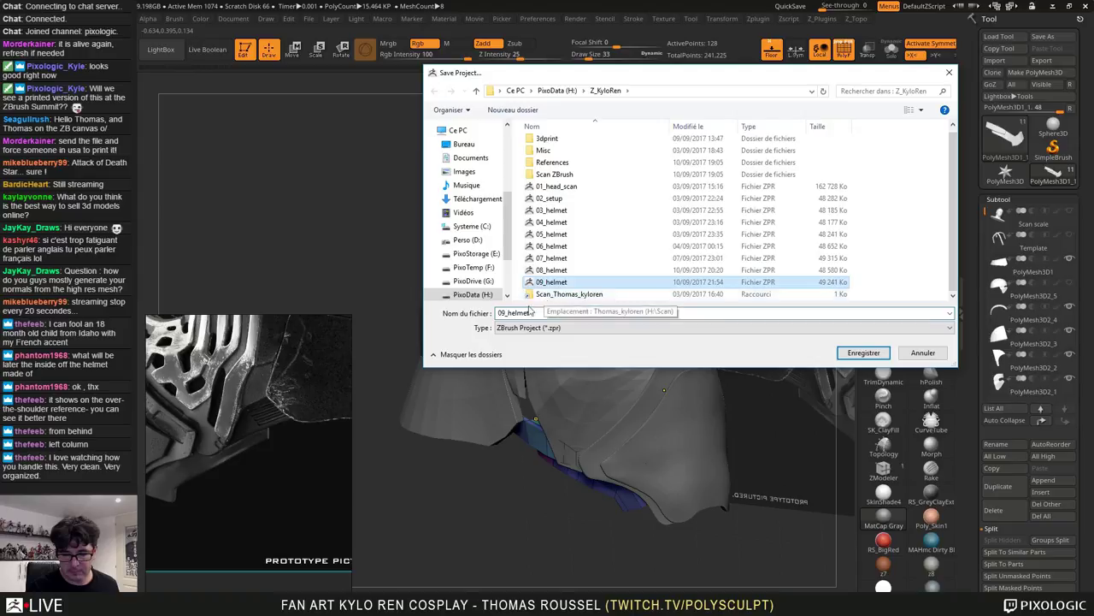
pyautogui.click(514, 313)
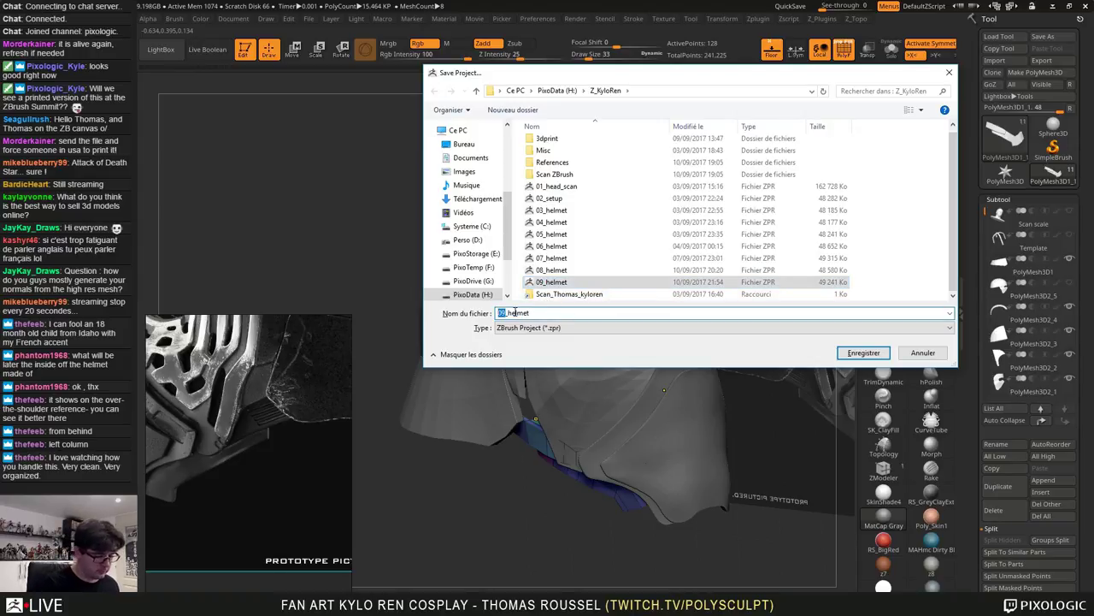
pyautogui.write('10')
pyautogui.press('Return')
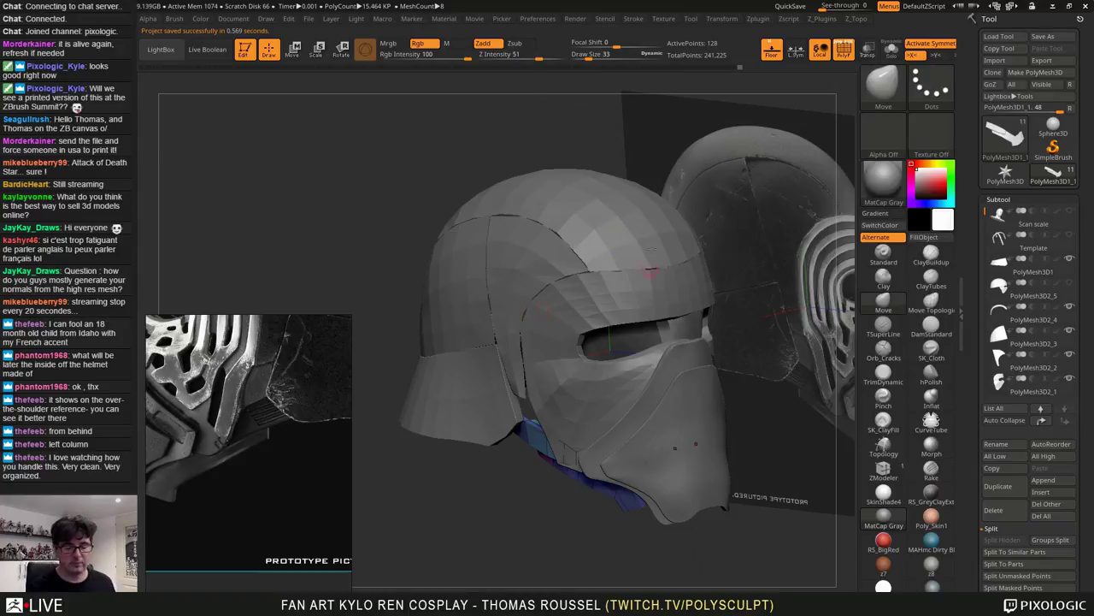
# Compare the whole helmet with the reference images from several angles and hide the floating reference picture
pyautogui.keyDown('alt'); pyautogui.moveTo(403, 206); pyautogui.dragTo(330, 174); pyautogui.keyUp('alt')
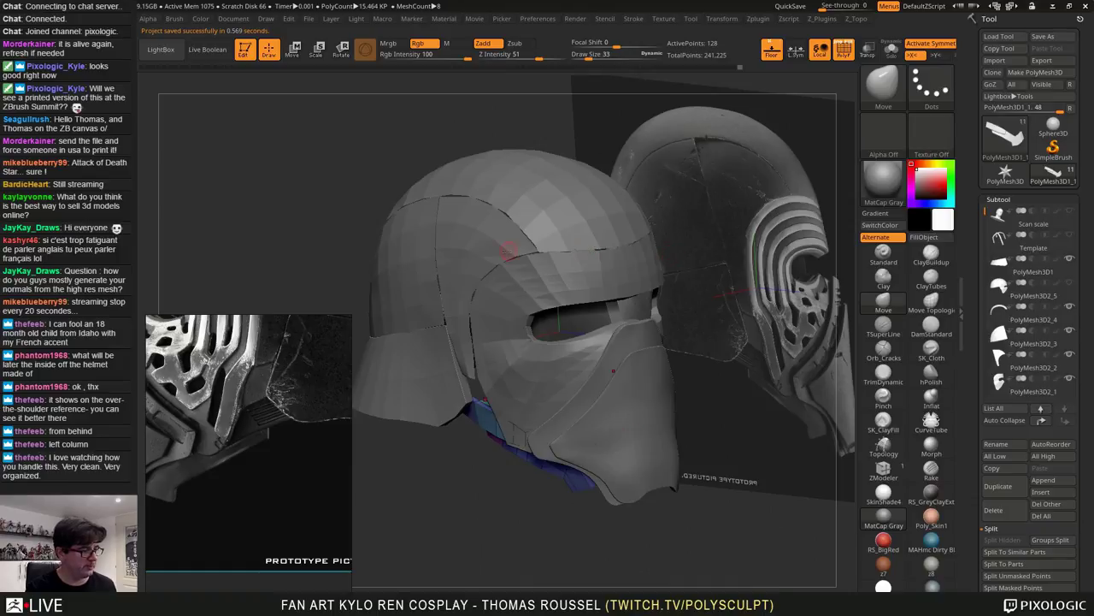
pyautogui.moveTo(676, 223); pyautogui.dragTo(622, 246)
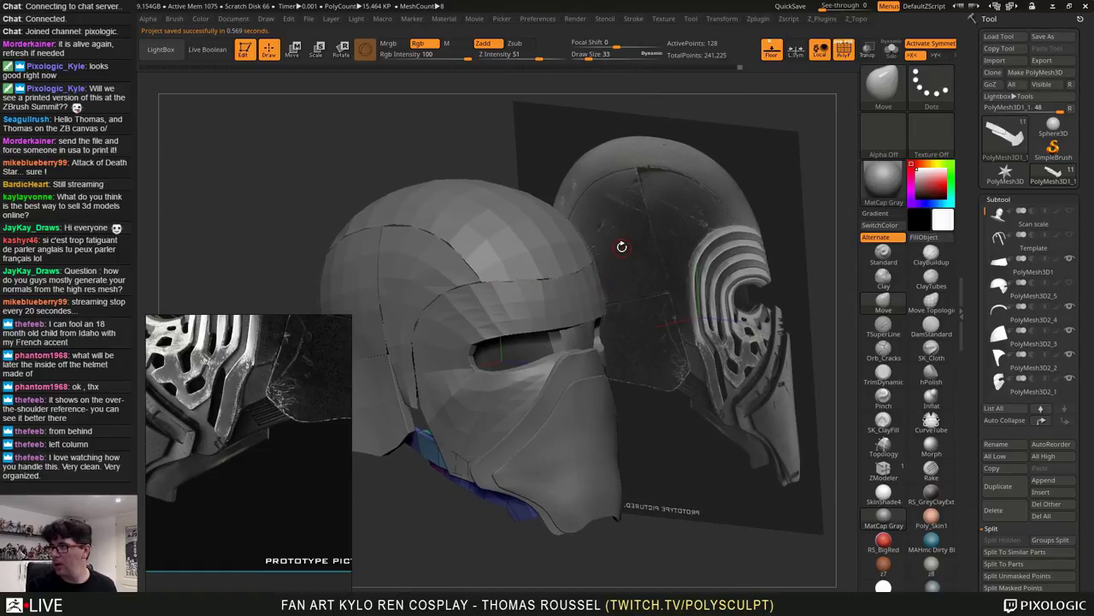
pyautogui.keyDown('alt'); pyautogui.moveTo(675, 293); pyautogui.dragTo(618, 273); pyautogui.keyUp('alt')
pyautogui.scroll(-8, 263, 403)
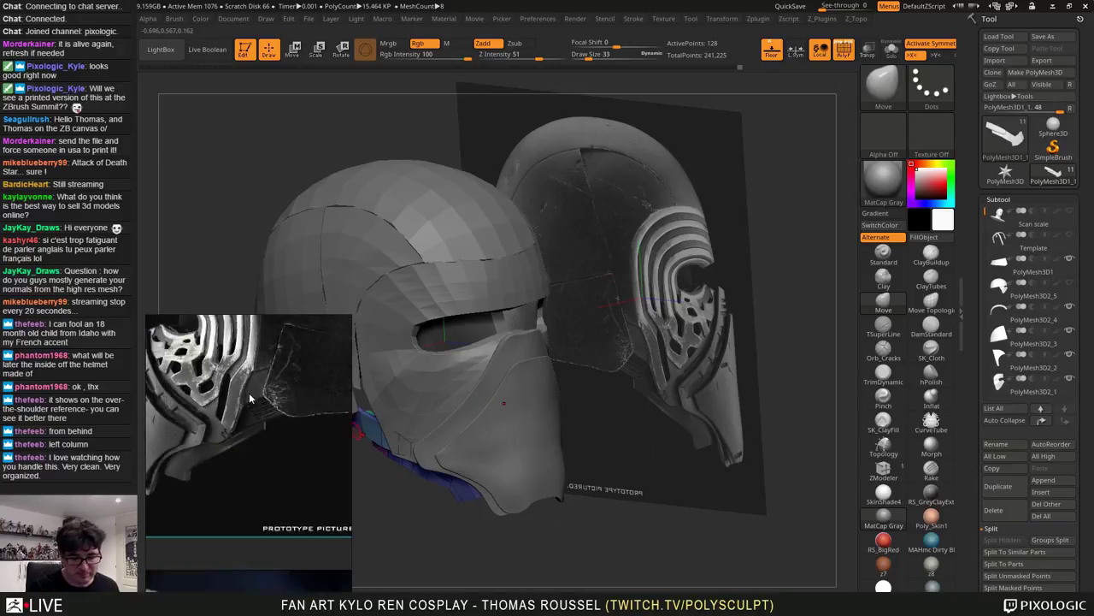
pyautogui.hotkey('alt', 'Tab')
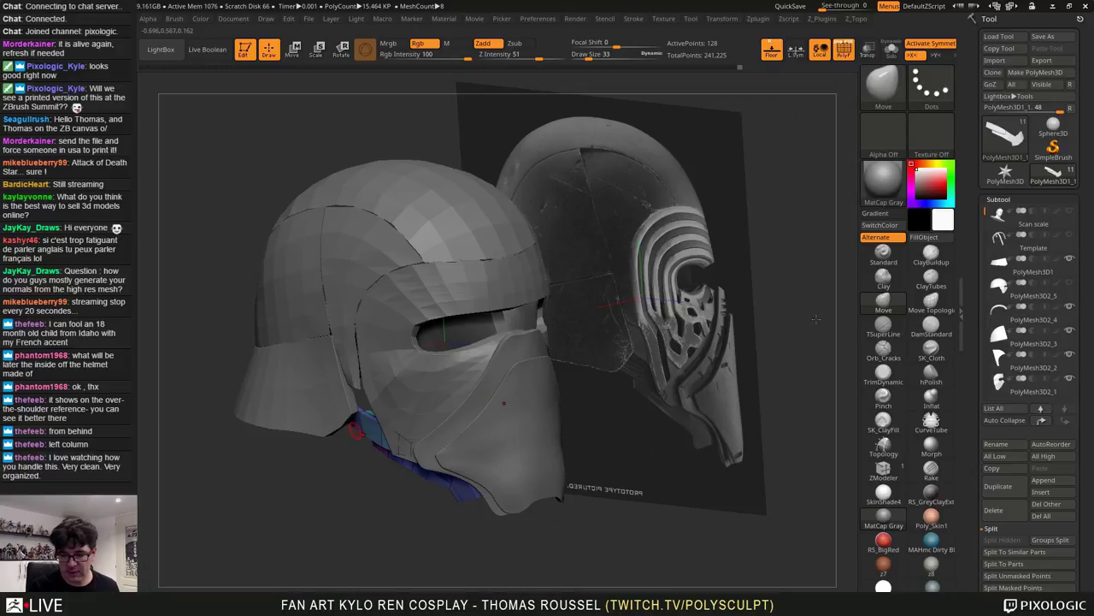
pyautogui.keyDown('shift'); pyautogui.moveTo(709, 301); pyautogui.dragTo(727, 272); pyautogui.keyUp('shift')
pyautogui.moveTo(727, 196); pyautogui.dragTo(753, 240)
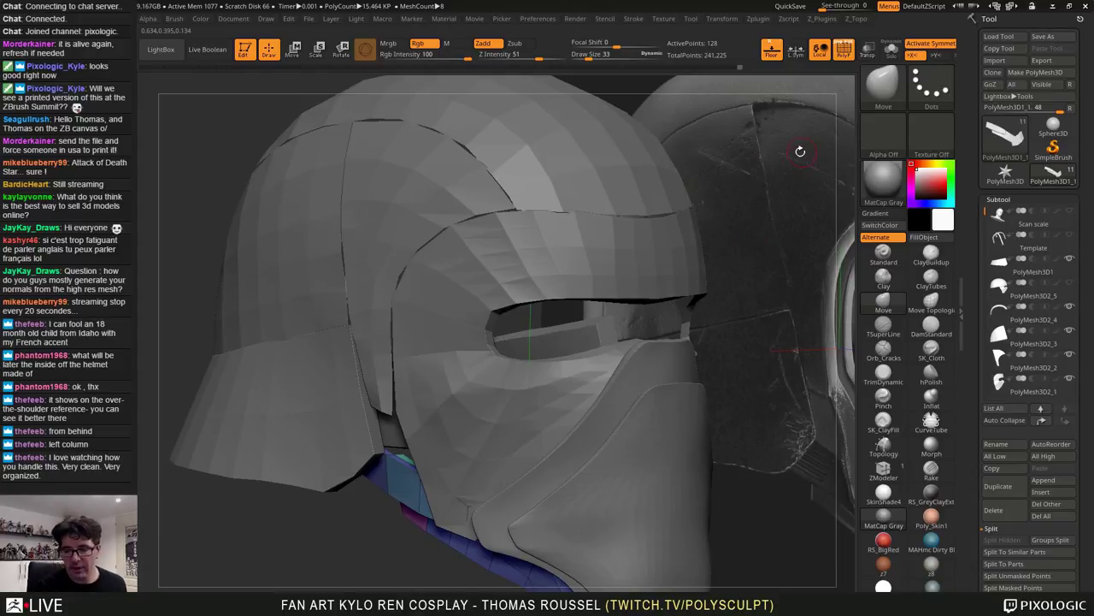
pyautogui.keyDown('alt'); pyautogui.moveTo(793, 151); pyautogui.dragTo(699, 168); pyautogui.keyUp('alt')
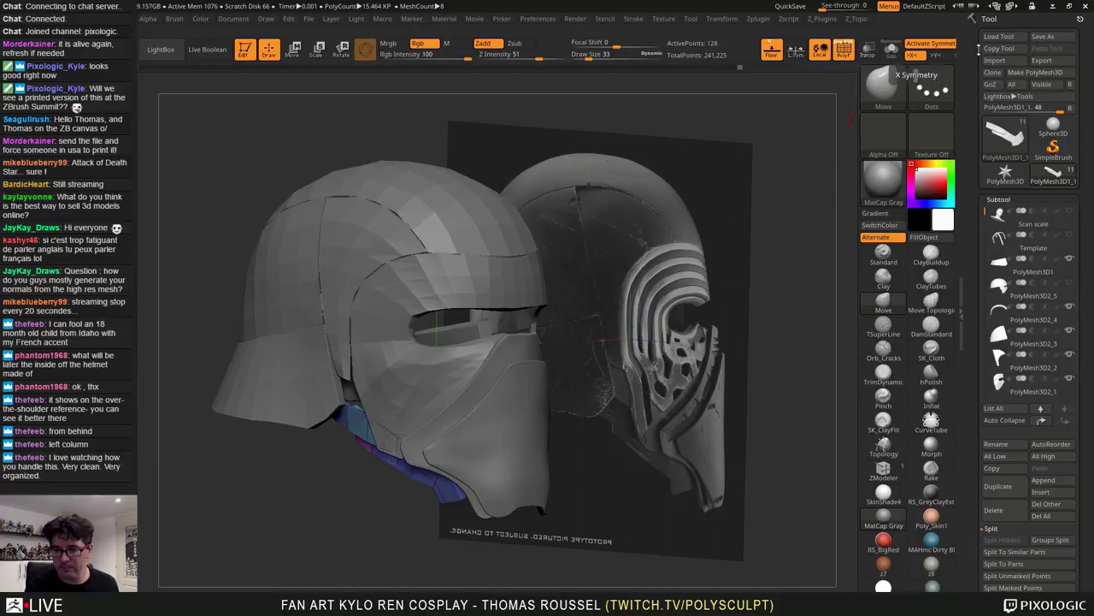
# Turn off the floor with its reference image and make the rear neck guard the active subtool
pyautogui.click(773, 56)
pyautogui.keyDown('alt'); pyautogui.moveTo(674, 188); pyautogui.dragTo(749, 264); pyautogui.keyUp('alt')
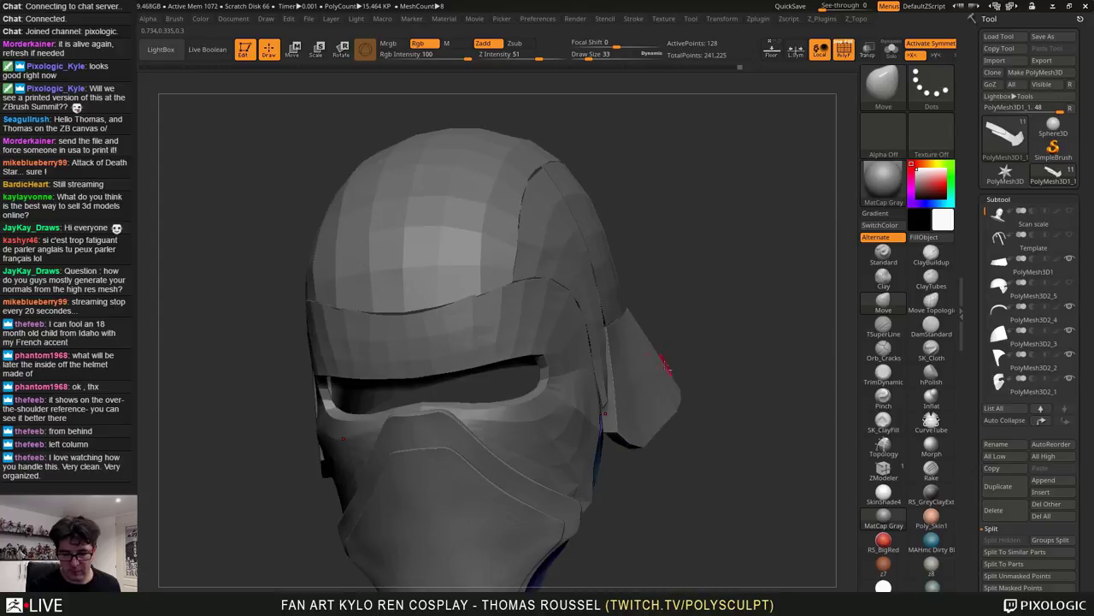
pyautogui.keyDown('alt'); pyautogui.click(664, 364); pyautogui.keyUp('alt')
pyautogui.keyDown('alt'); pyautogui.moveTo(713, 336); pyautogui.dragTo(798, 193); pyautogui.keyUp('alt')
pyautogui.moveTo(486, 287); pyautogui.dragTo(513, 345)
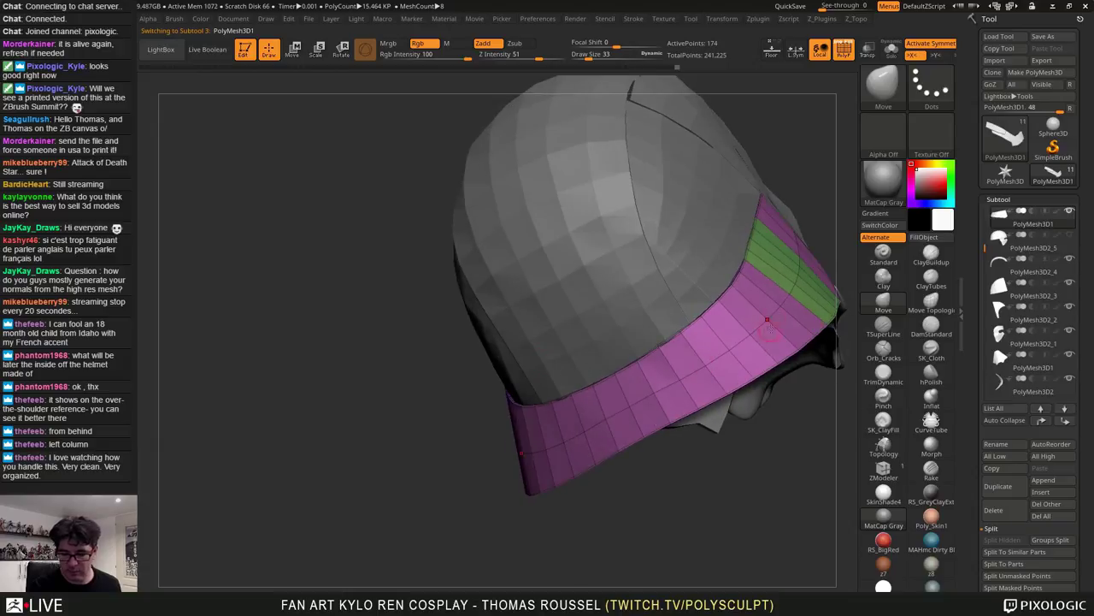
# Enlarge the reference board beside the neck guard's underside and examine the helmet's rear rim in the dark film still
pyautogui.keyDown('alt'); pyautogui.moveTo(786, 292); pyautogui.dragTo(643, 243); pyautogui.keyUp('alt')
pyautogui.moveTo(608, 433)
pyautogui.mouseDown()
pyautogui.moveTo(564, 293)
pyautogui.moveTo(542, 320)
pyautogui.moveTo(542, 343)
pyautogui.mouseUp()
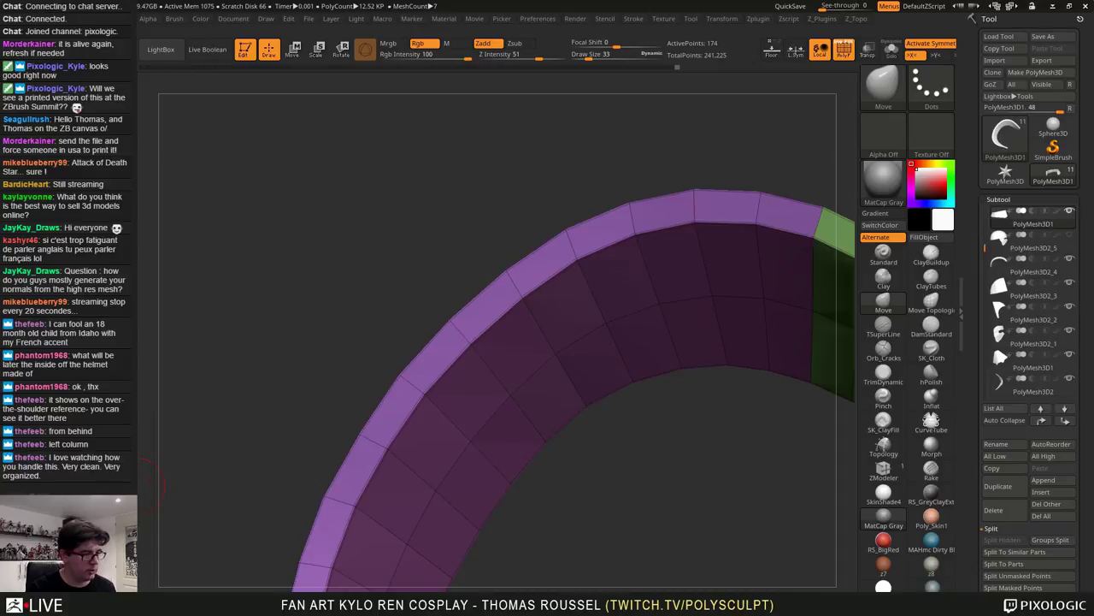
pyautogui.moveTo(85, 462); pyautogui.dragTo(326, 188, button='right')
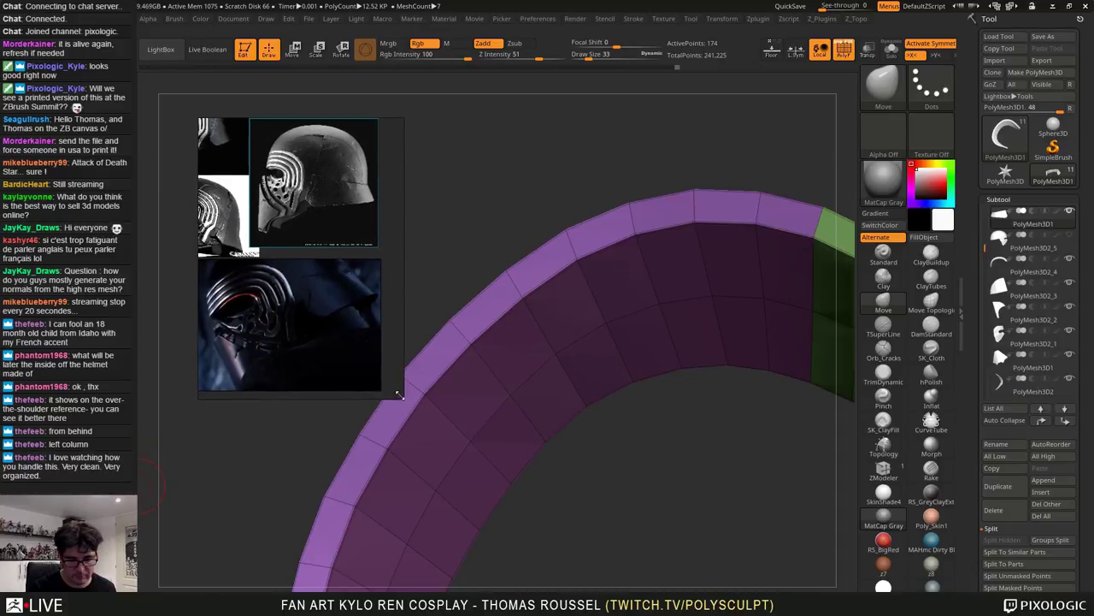
pyautogui.moveTo(402, 398); pyautogui.dragTo(693, 589)
pyautogui.scroll(-4, 344, 355)
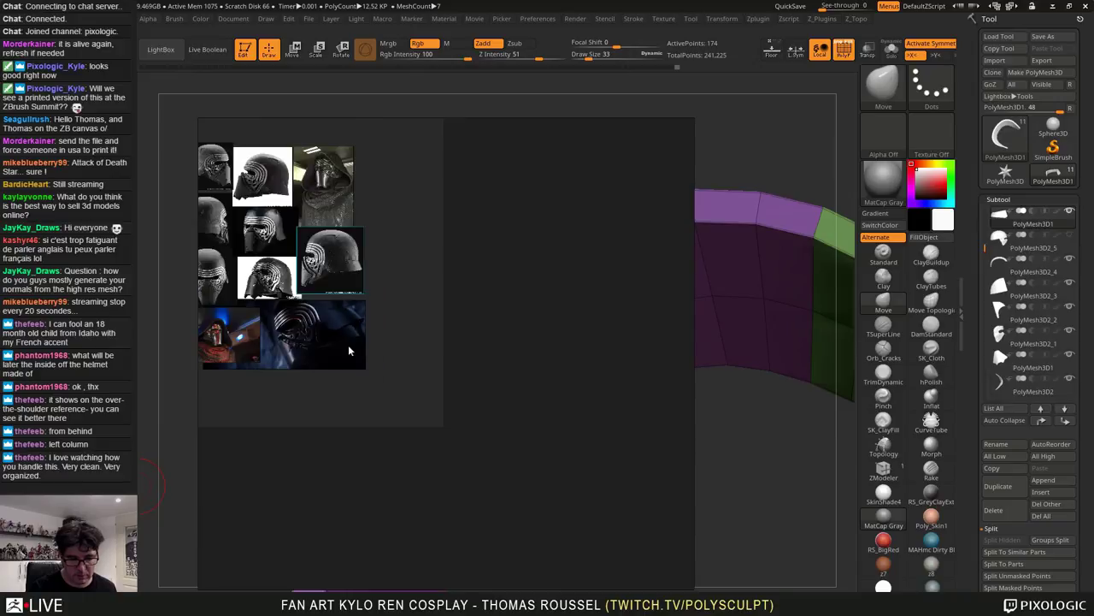
pyautogui.scroll(5, 262, 354)
pyautogui.moveTo(262, 354); pyautogui.dragTo(545, 445, button='middle')
pyautogui.scroll(2, 591, 427)
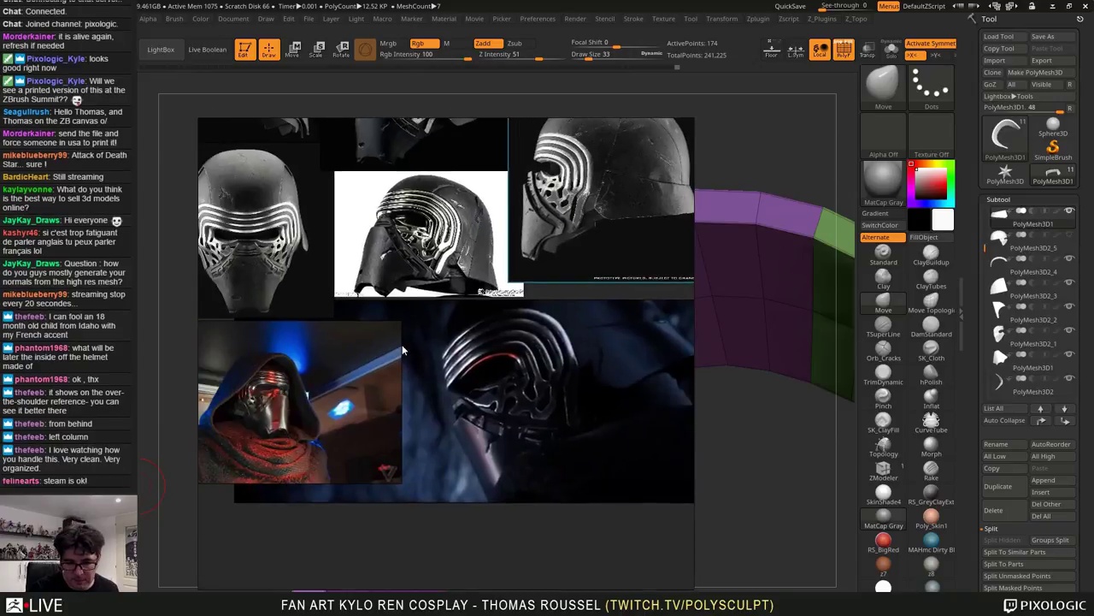
pyautogui.scroll(3, 663, 383)
pyautogui.moveTo(667, 372); pyautogui.dragTo(527, 387, button='middle')
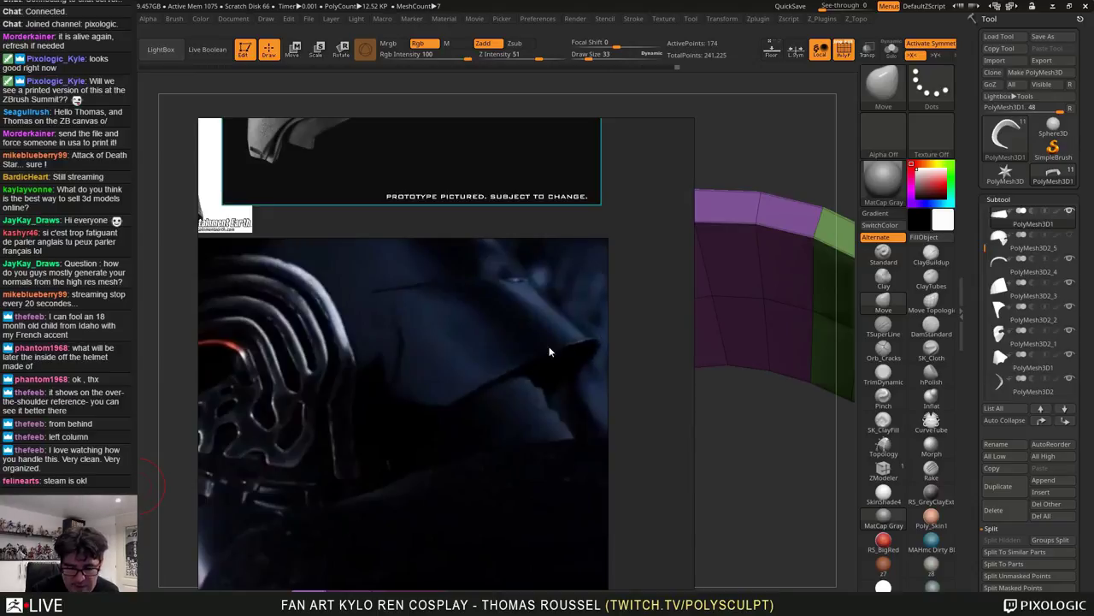
# Examine the helmet's lower edge and neck area in the rear three-quarter, front and hooded reference images
pyautogui.scroll(-3, 572, 340)
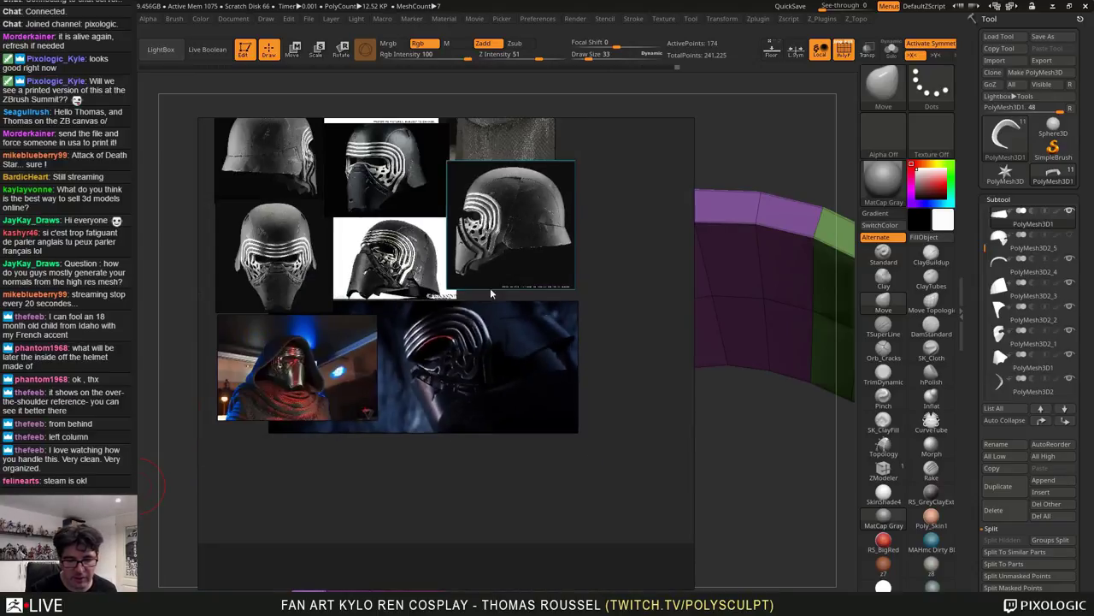
pyautogui.scroll(2, 372, 271)
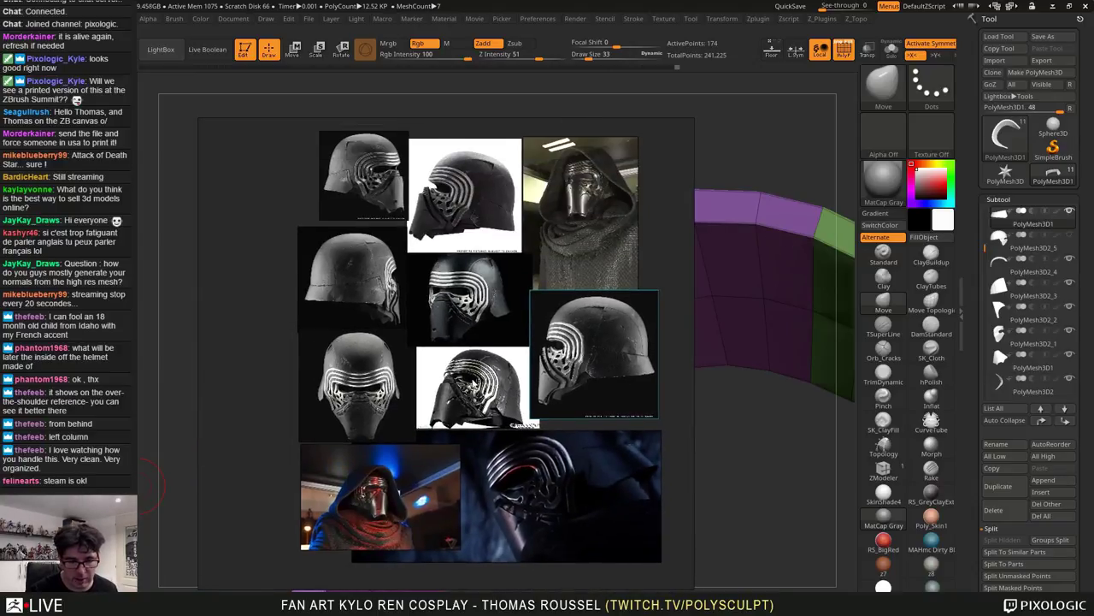
pyautogui.scroll(5, 385, 244)
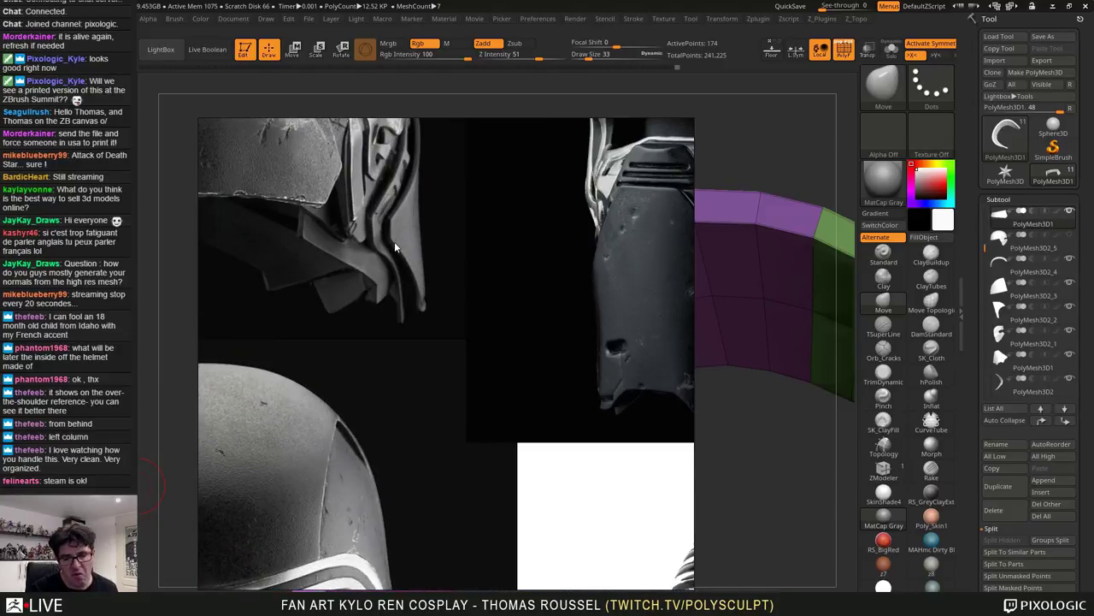
pyautogui.scroll(-5, 314, 261)
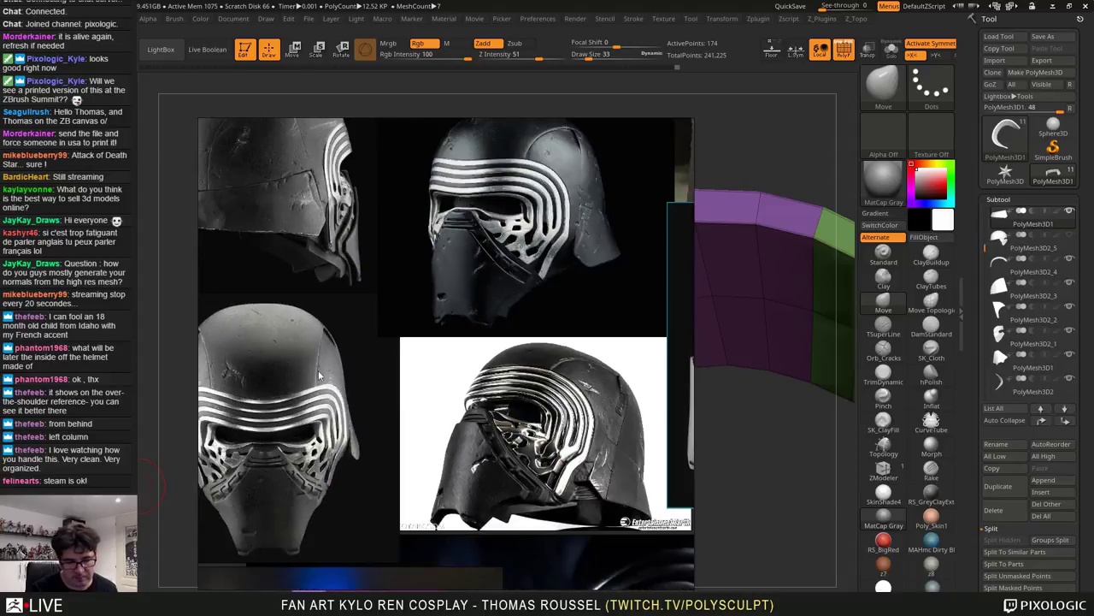
pyautogui.moveTo(317, 372); pyautogui.dragTo(427, 271, button='middle')
pyautogui.scroll(1, 405, 391)
pyautogui.scroll(-2, 405, 389)
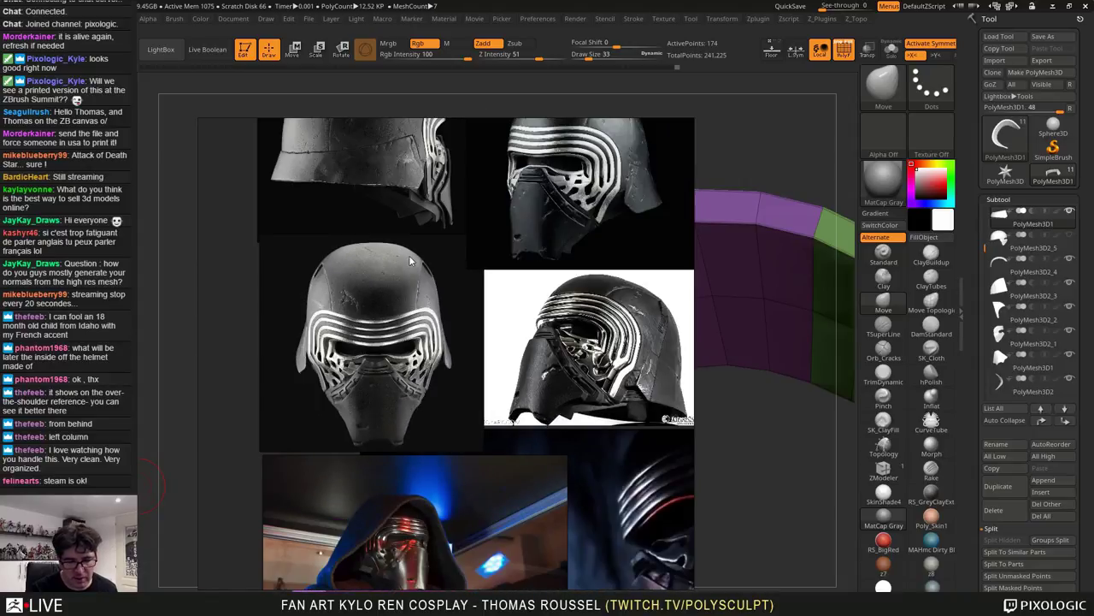
pyautogui.scroll(6, 308, 432)
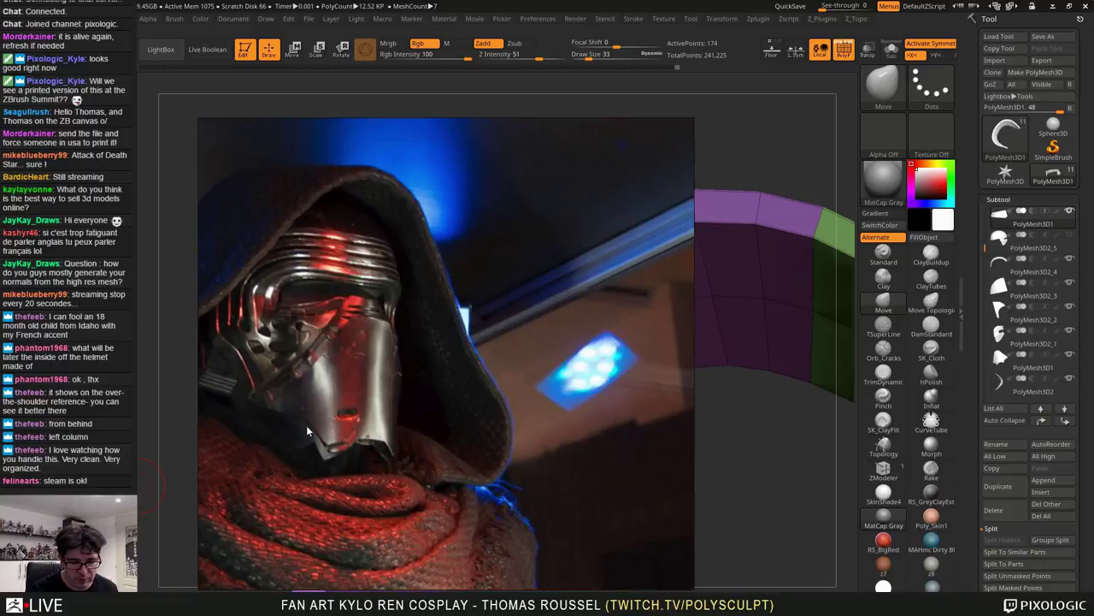
pyautogui.scroll(-6, 308, 431)
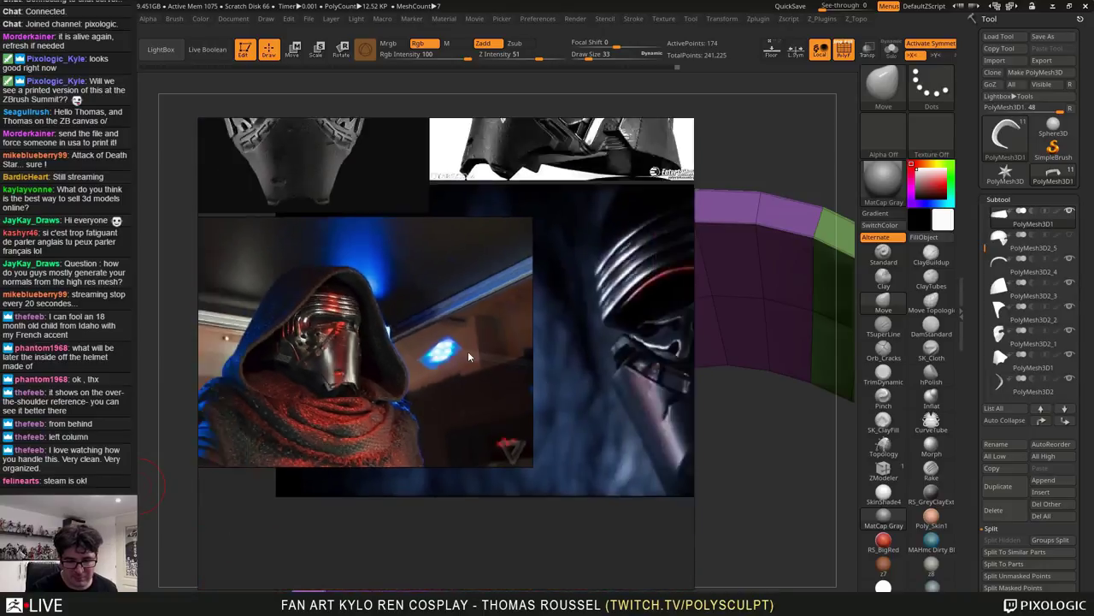
pyautogui.scroll(-2, 468, 356)
# Compare the rear rim in the dark film still with the other references, and shrink the reference board and put it away
pyautogui.moveTo(614, 336); pyautogui.dragTo(399, 351, button='middle')
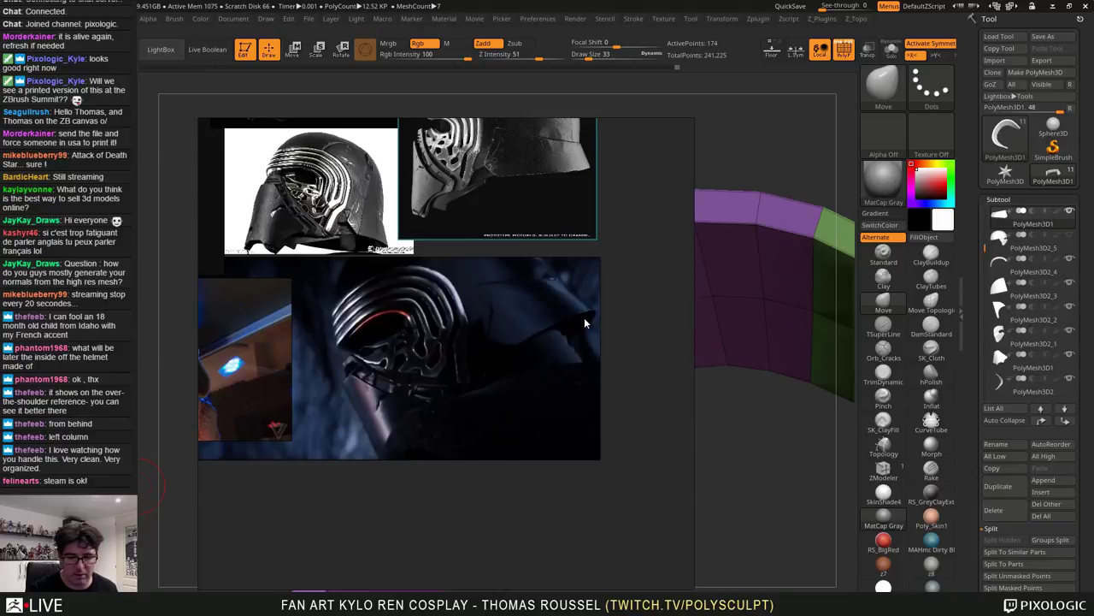
pyautogui.scroll(2, 558, 322)
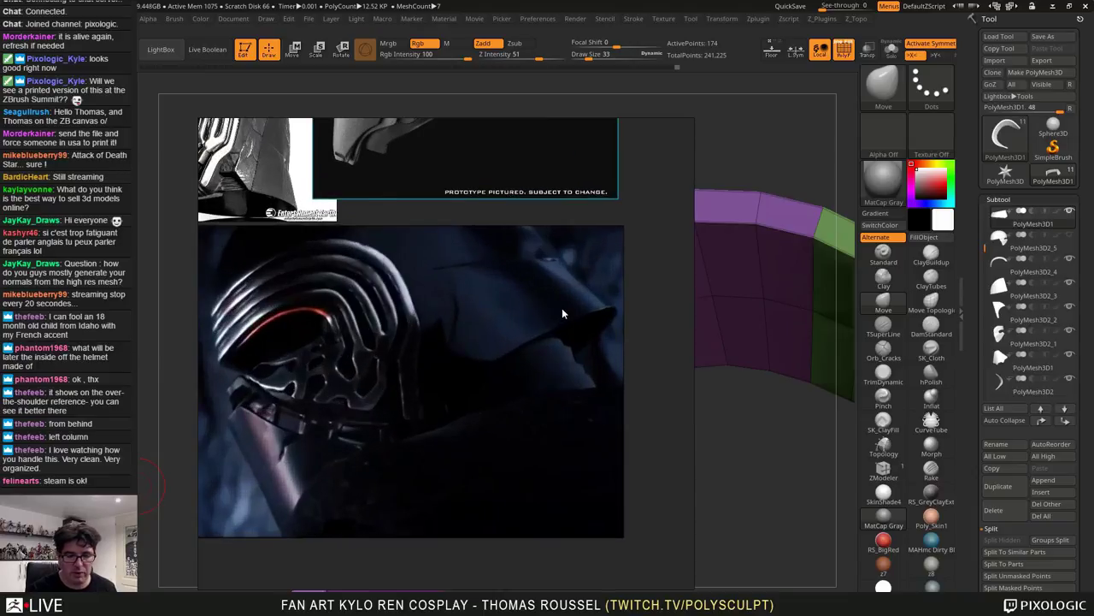
pyautogui.scroll(-4, 563, 314)
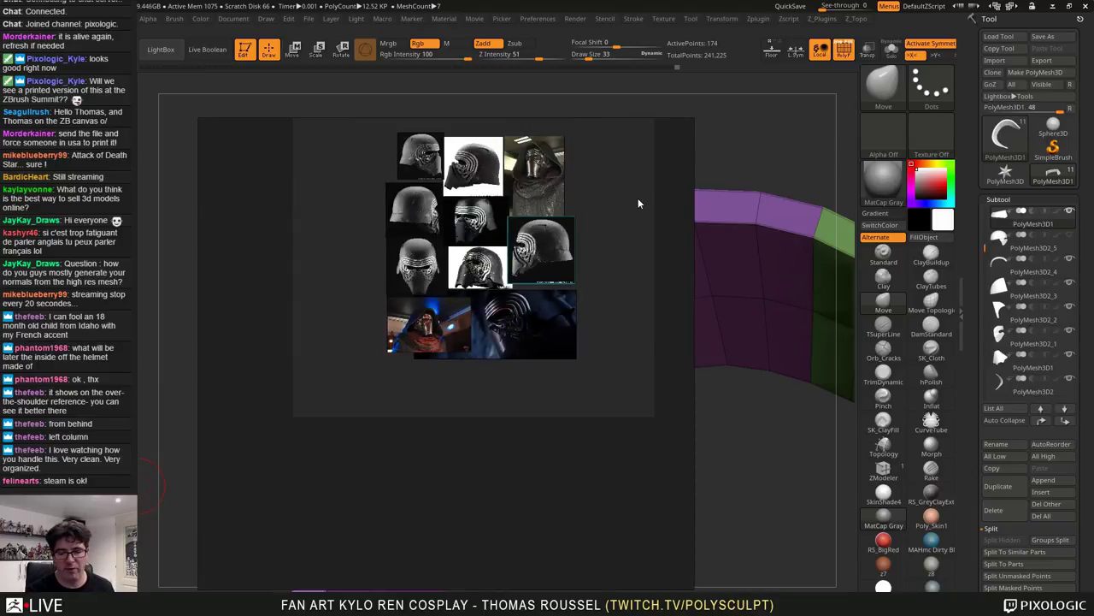
pyautogui.scroll(4, 437, 240)
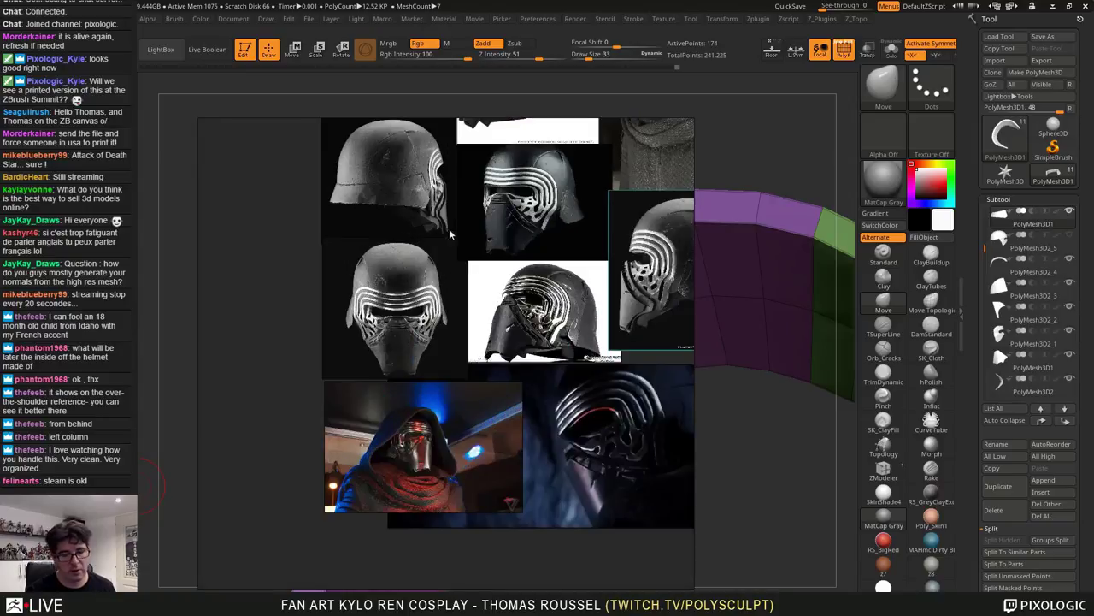
pyautogui.moveTo(536, 243); pyautogui.dragTo(407, 373, button='middle')
pyautogui.scroll(-2, 424, 361)
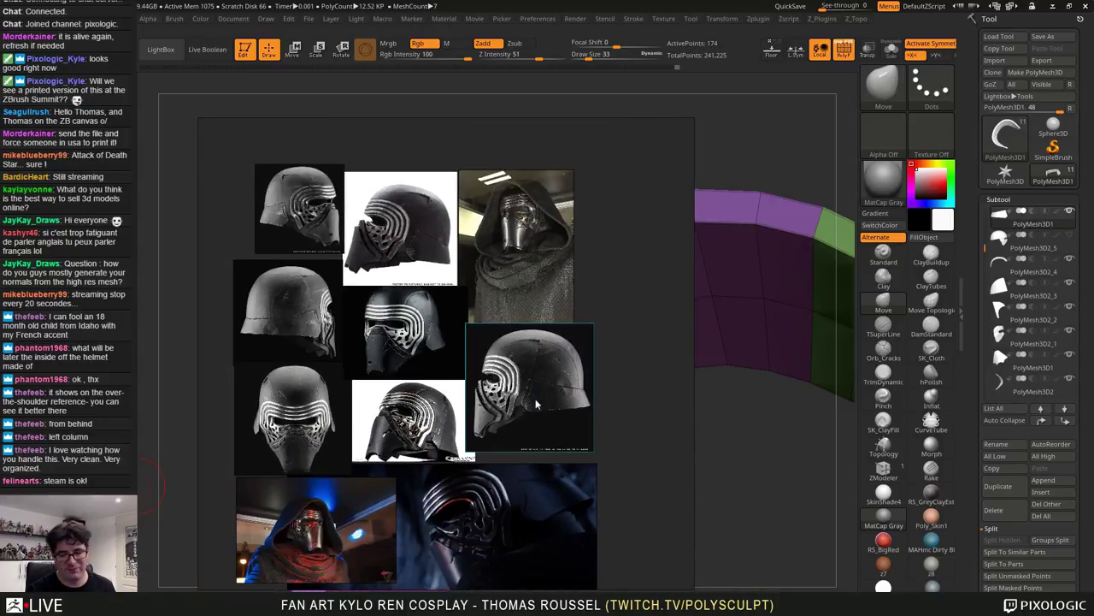
pyautogui.moveTo(536, 411); pyautogui.dragTo(503, 374, button='middle')
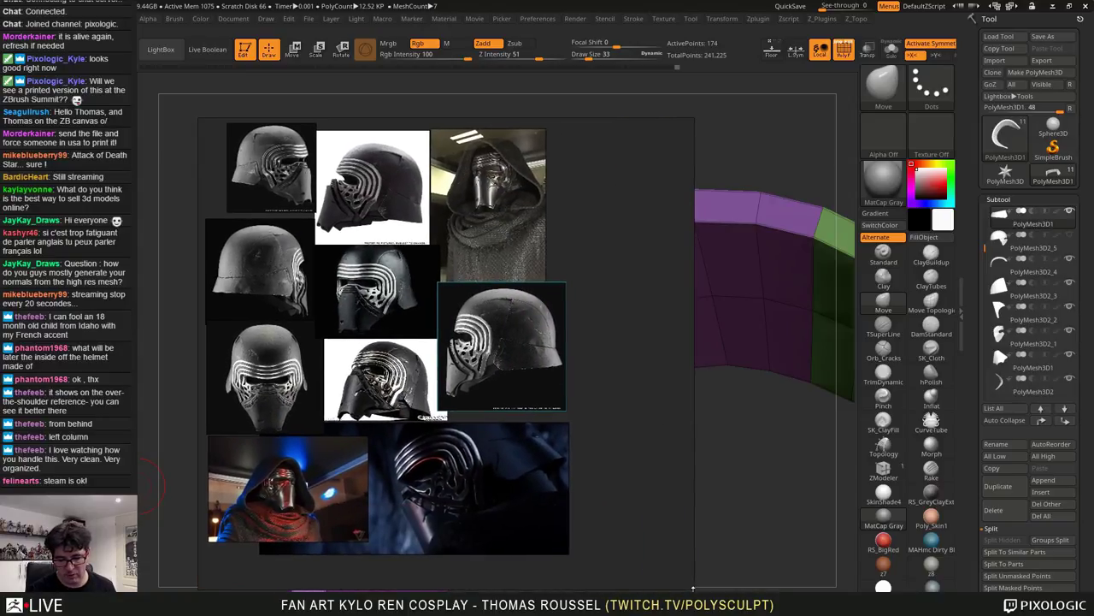
pyautogui.moveTo(692, 586); pyautogui.dragTo(419, 422)
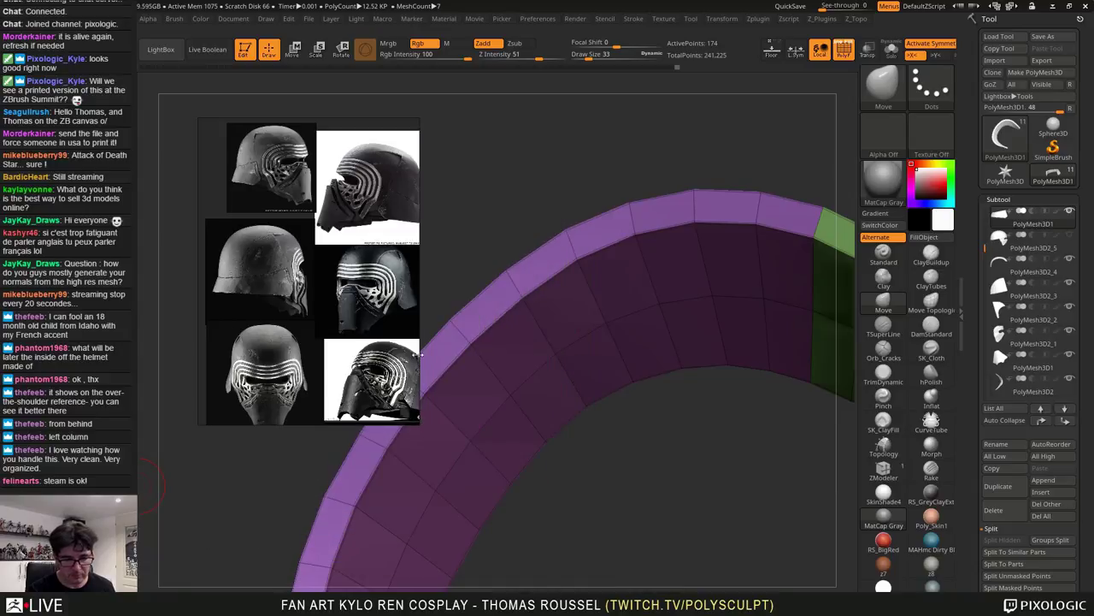
pyautogui.moveTo(359, 183); pyautogui.dragTo(17, 183, button='right')
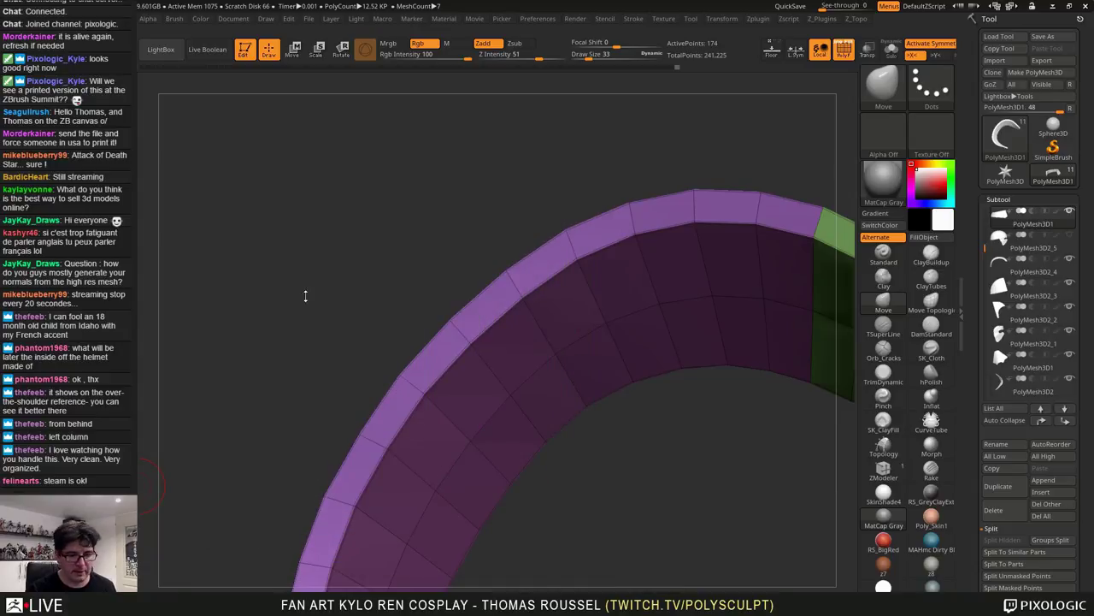
# Measure the thickness of the neck guard's lower rim with a transpose line
pyautogui.moveTo(305, 296); pyautogui.dragTo(577, 419)
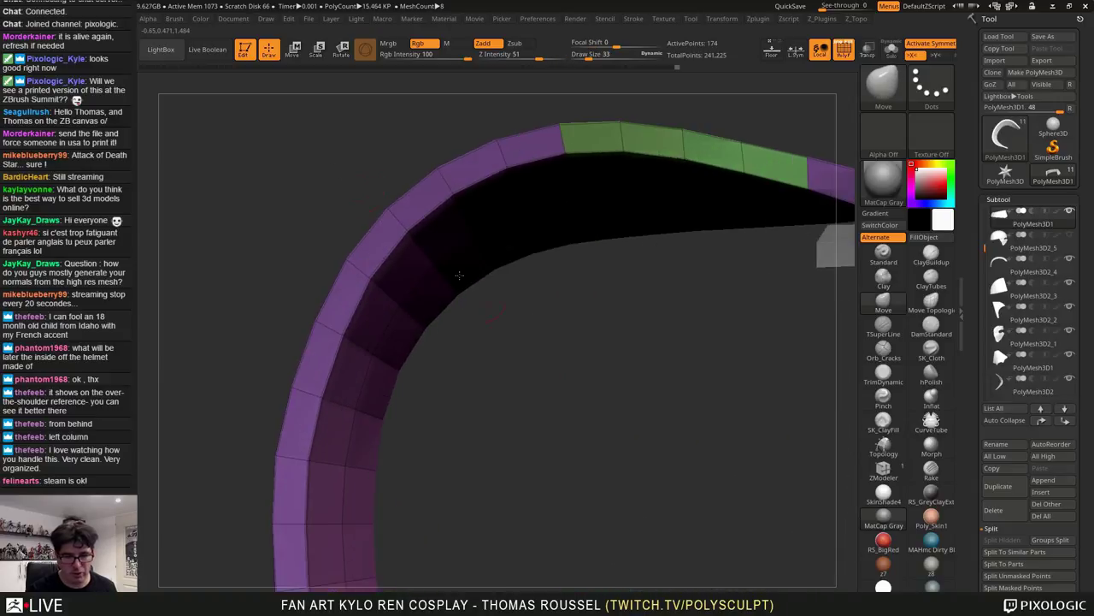
pyautogui.click(293, 49)
pyautogui.click(365, 48)
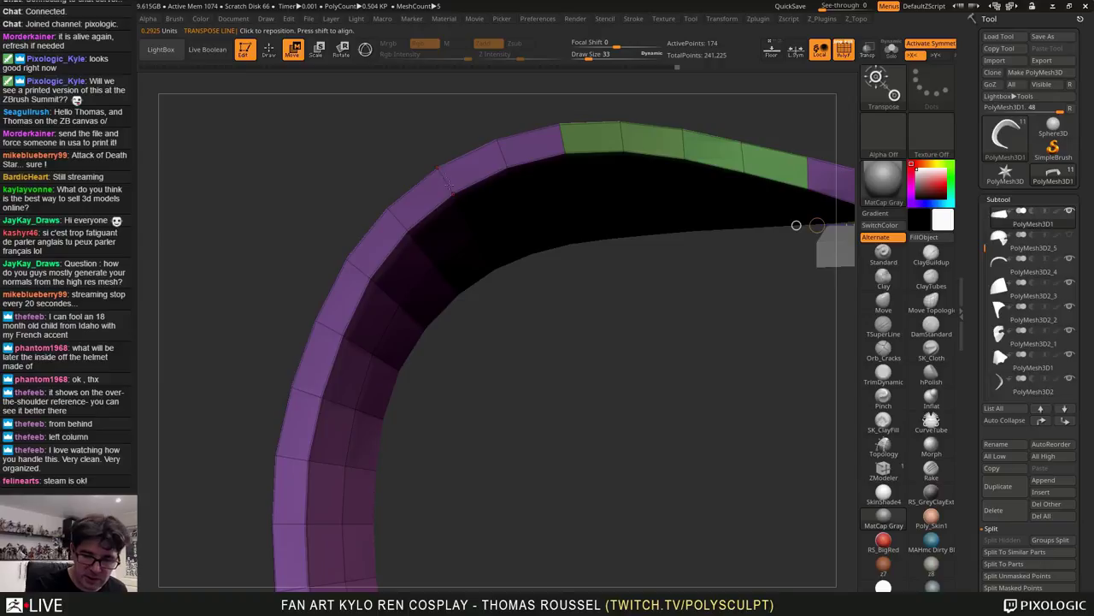
pyautogui.moveTo(437, 168); pyautogui.dragTo(453, 195)
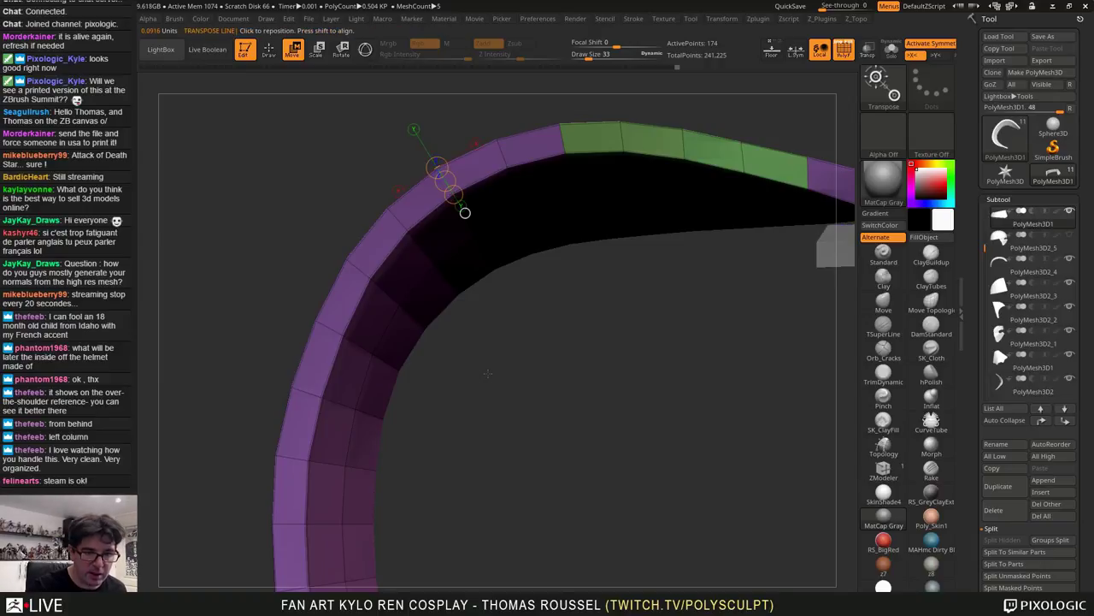
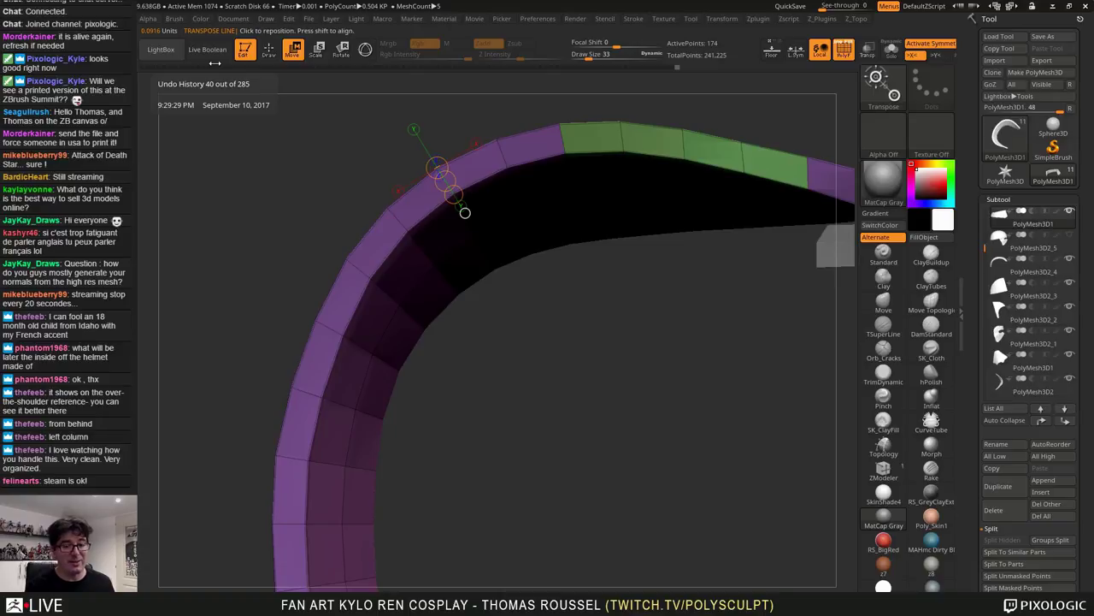
# Return to draw mode with the ZModeler brush, facing the inner side of the neck guard
pyautogui.keyDown('ctrl'); pyautogui.moveTo(564, 385); pyautogui.dragTo(482, 171, button='right'); pyautogui.keyUp('ctrl')
pyautogui.keyDown('alt'); pyautogui.moveTo(482, 171); pyautogui.dragTo(468, 351, button='right'); pyautogui.keyUp('alt')
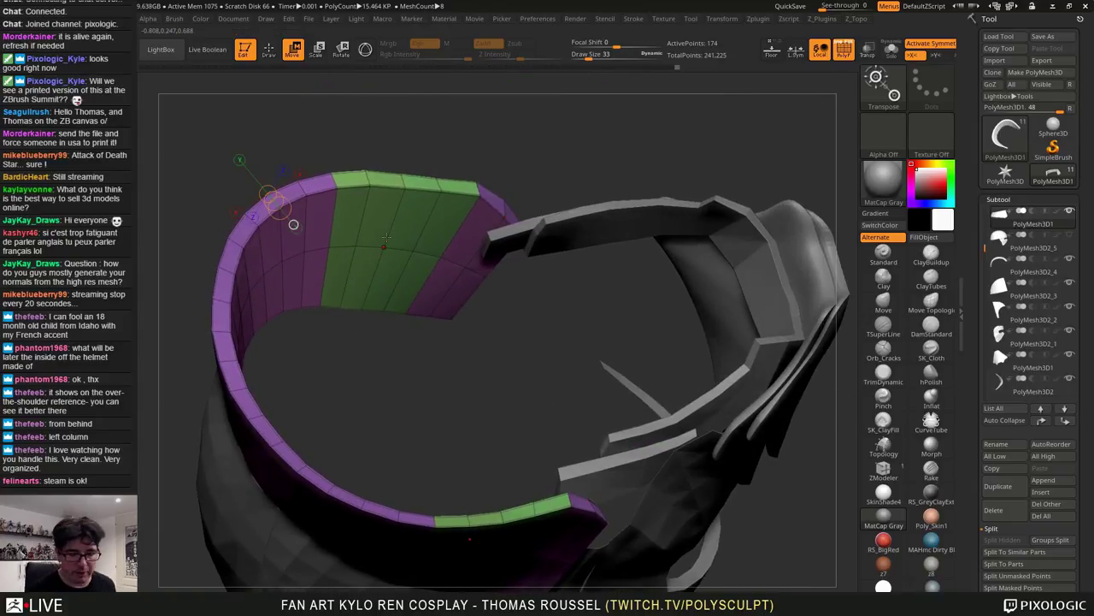
pyautogui.press('q')
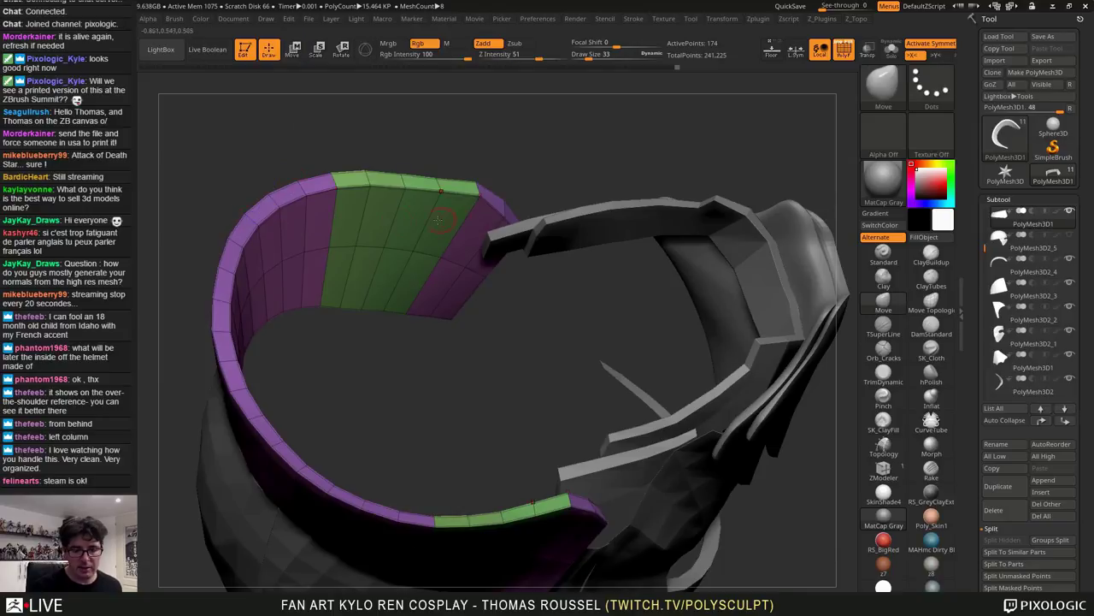
pyautogui.click(883, 470)
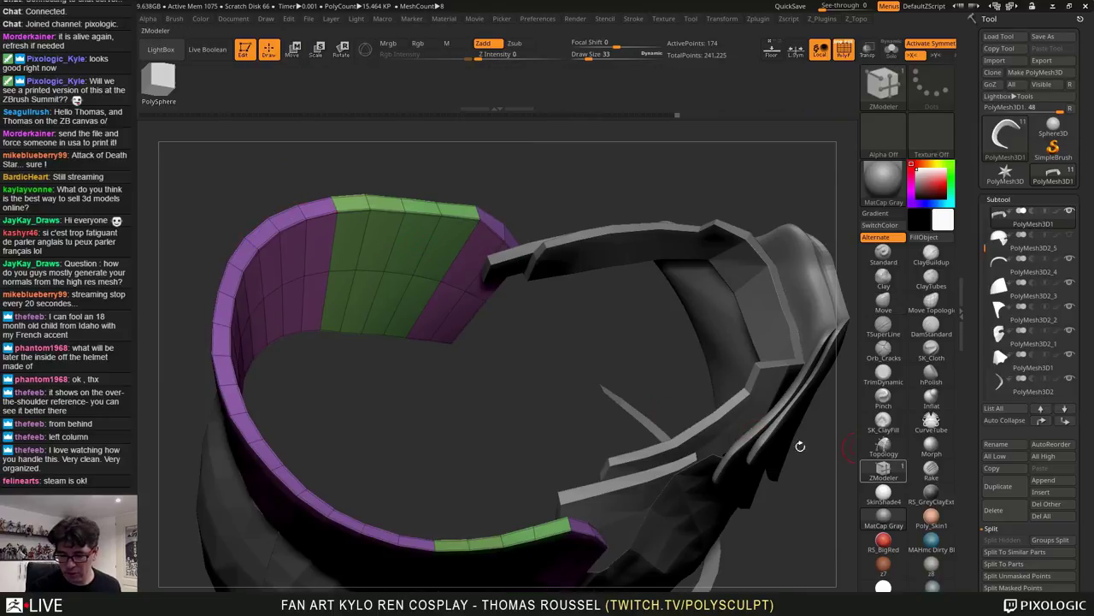
# Try to QMesh the neck guard's inner faces with the Flat Island target, and undo it
pyautogui.press('space')
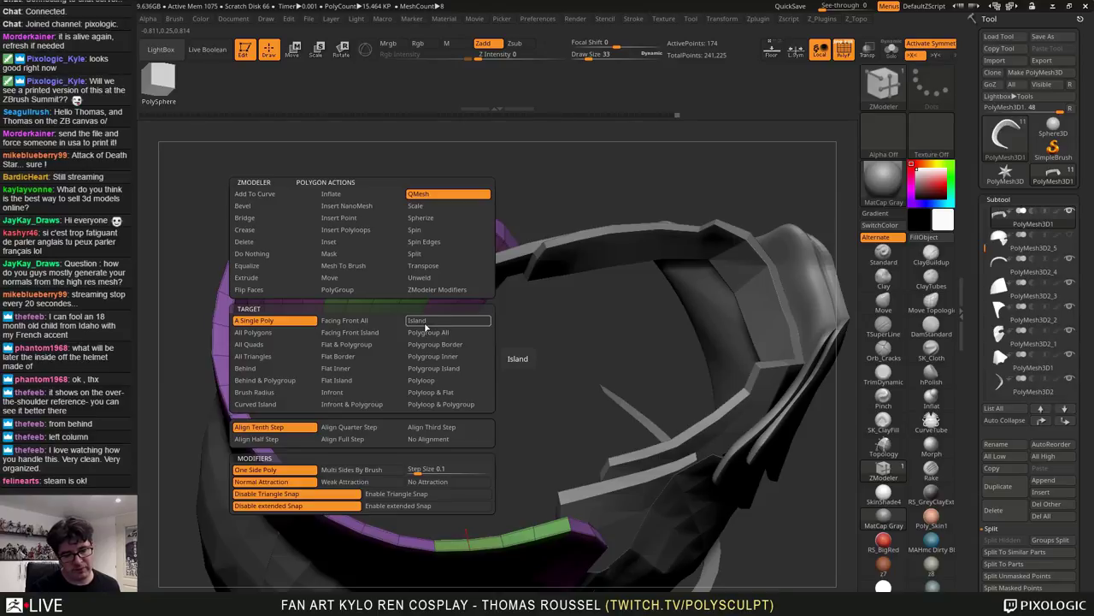
pyautogui.click(344, 380)
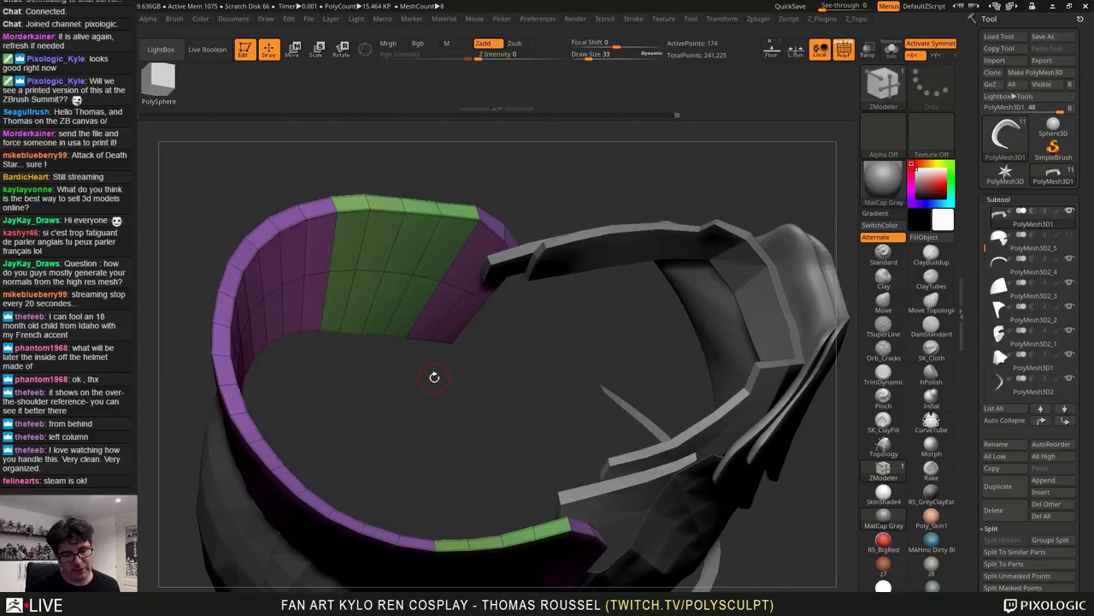
pyautogui.moveTo(460, 387); pyautogui.dragTo(368, 380)
pyautogui.moveTo(302, 260); pyautogui.dragTo(302, 274)
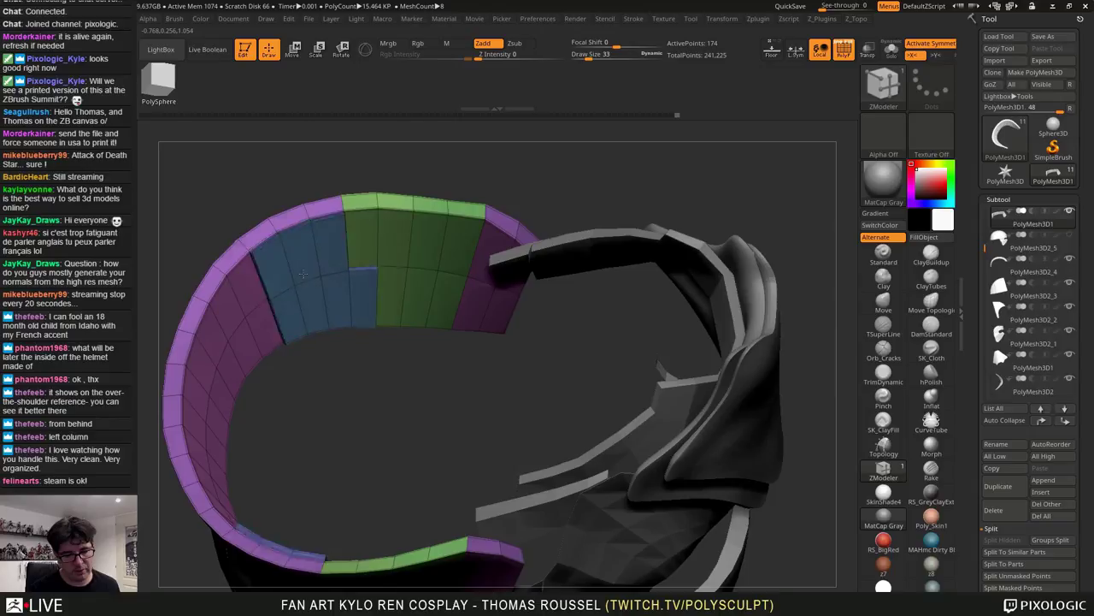
pyautogui.hotkey('ctrl', 'z')
# Paint all inner faces of the neck guard into one group using ZModeler's PolyGroup action on A Single Poly
pyautogui.press('space')
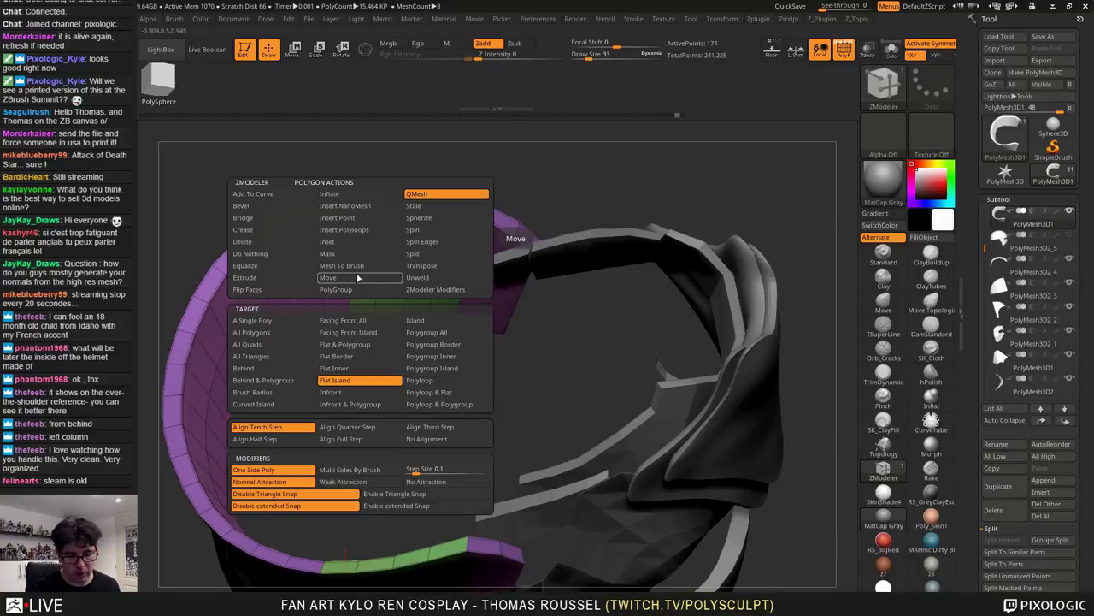
pyautogui.click(342, 289)
pyautogui.click(256, 333)
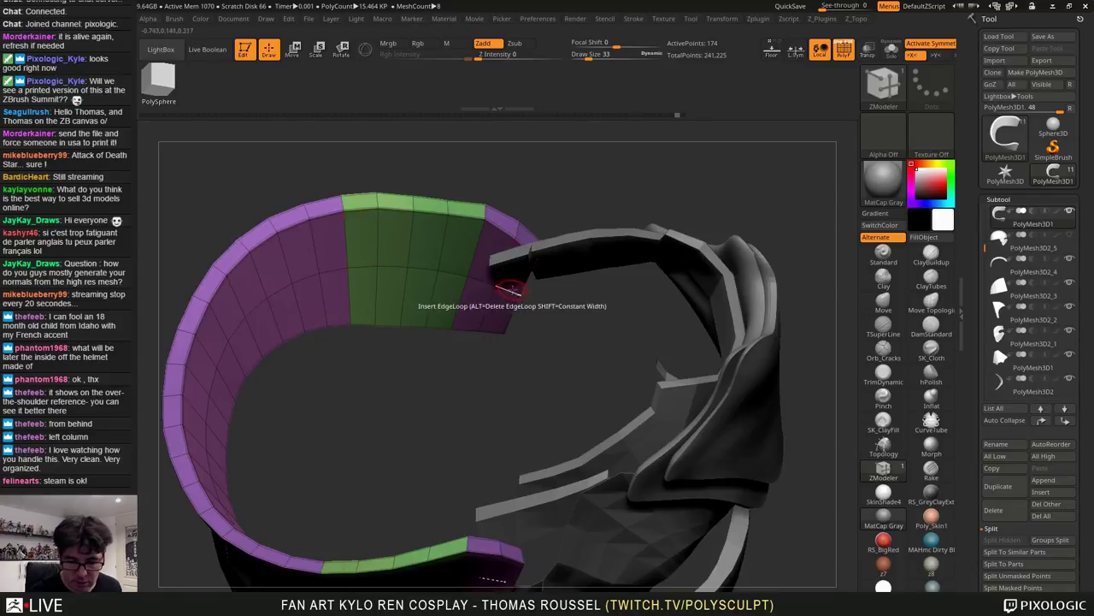
pyautogui.moveTo(490, 274)
pyautogui.mouseDown()
pyautogui.moveTo(440, 246)
pyautogui.moveTo(316, 249)
pyautogui.moveTo(205, 355)
pyautogui.moveTo(214, 406)
pyautogui.moveTo(318, 299)
pyautogui.moveTo(459, 301)
pyautogui.mouseUp()
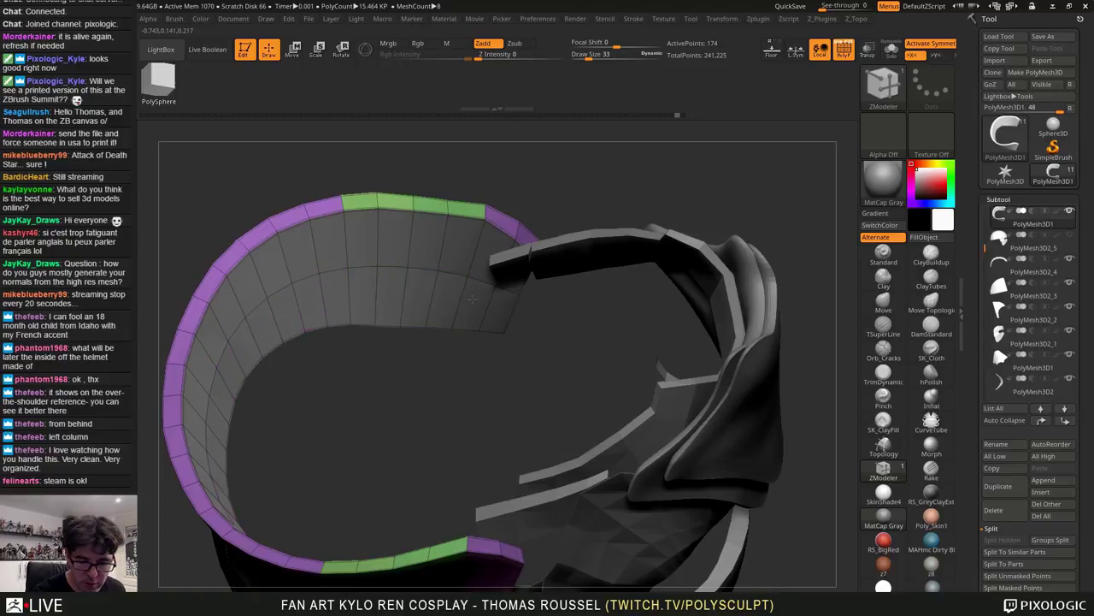
pyautogui.moveTo(508, 346)
pyautogui.mouseDown()
pyautogui.moveTo(482, 387)
pyautogui.moveTo(378, 345)
pyautogui.moveTo(222, 342)
pyautogui.moveTo(583, 375)
pyautogui.moveTo(411, 365)
pyautogui.moveTo(402, 330)
pyautogui.moveTo(494, 305)
pyautogui.mouseUp()
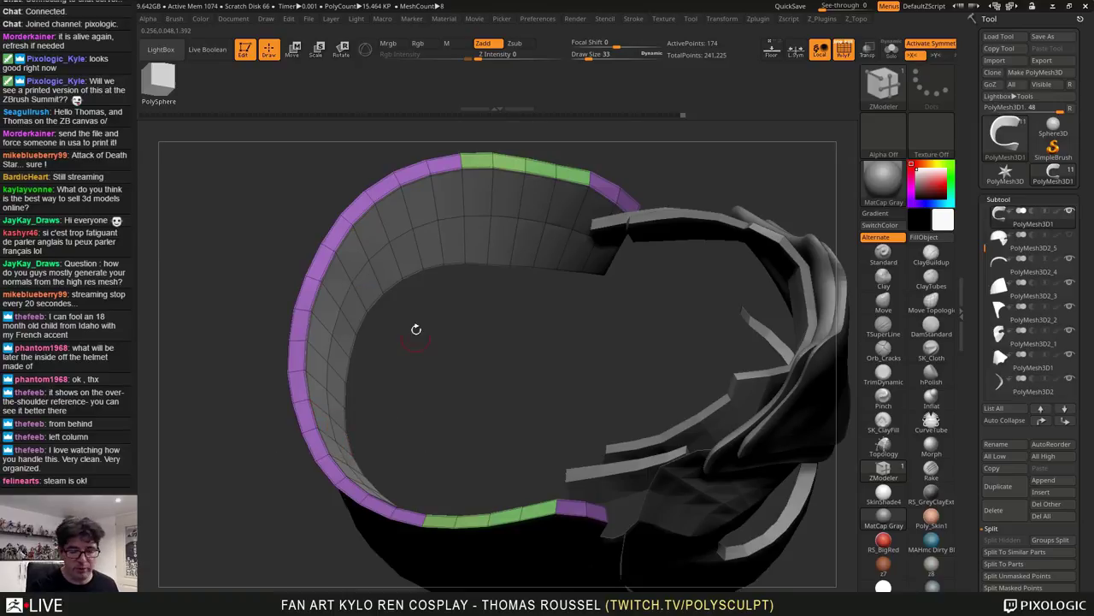
# QMesh the grouped inner faces towards the outer surface with the A Single Poly target to thin the neck guard
pyautogui.press('space')
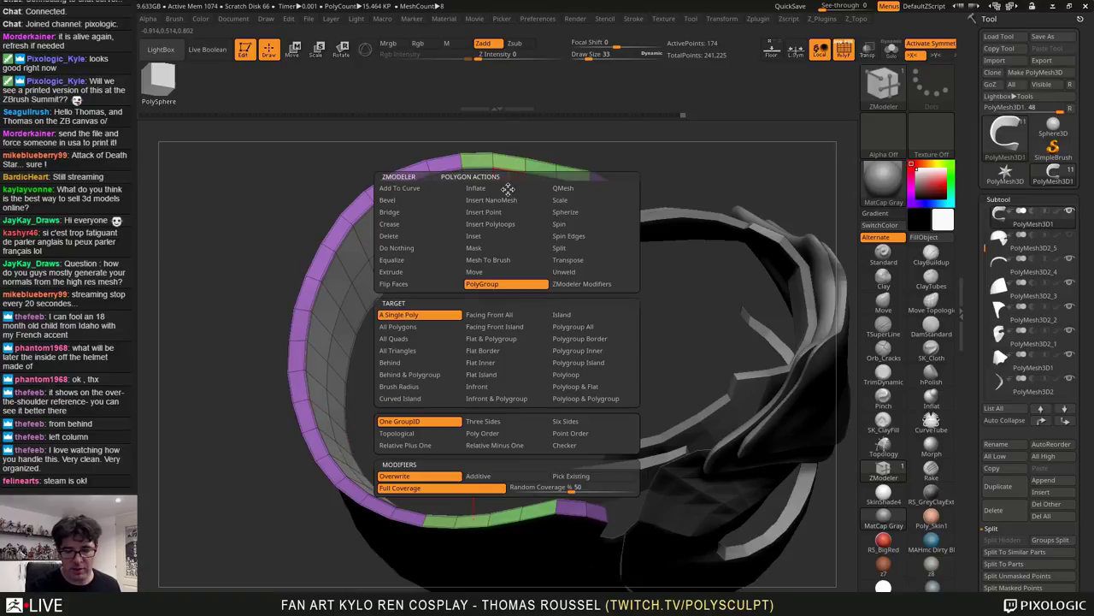
pyautogui.click(584, 194)
pyautogui.click(397, 328)
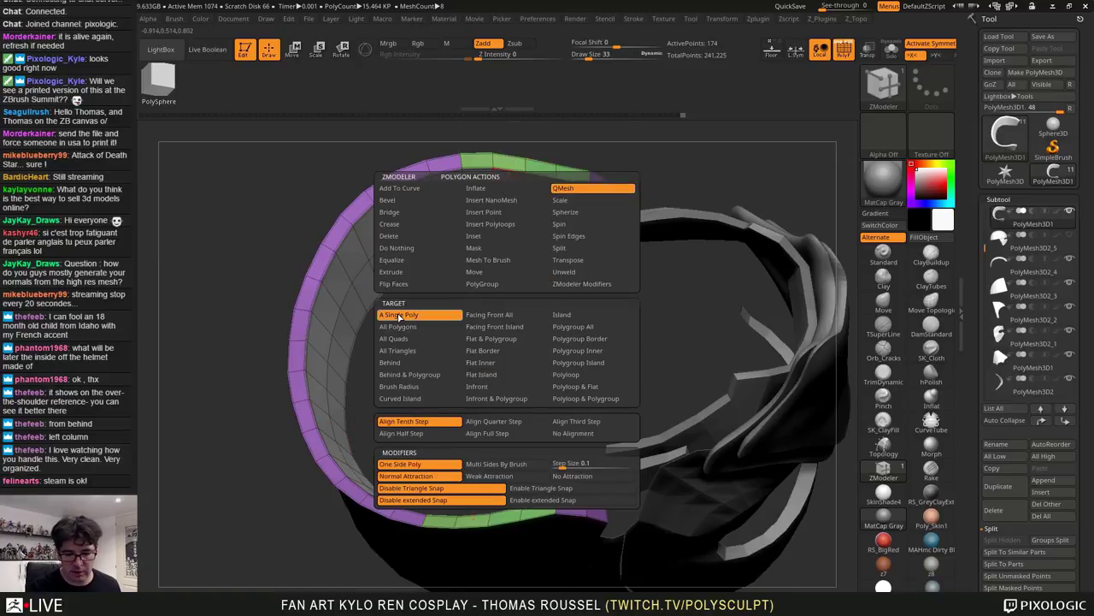
pyautogui.moveTo(455, 234)
pyautogui.mouseDown()
pyautogui.moveTo(457, 259)
pyautogui.moveTo(451, 208)
pyautogui.moveTo(494, 275)
pyautogui.moveTo(457, 216)
pyautogui.mouseUp()
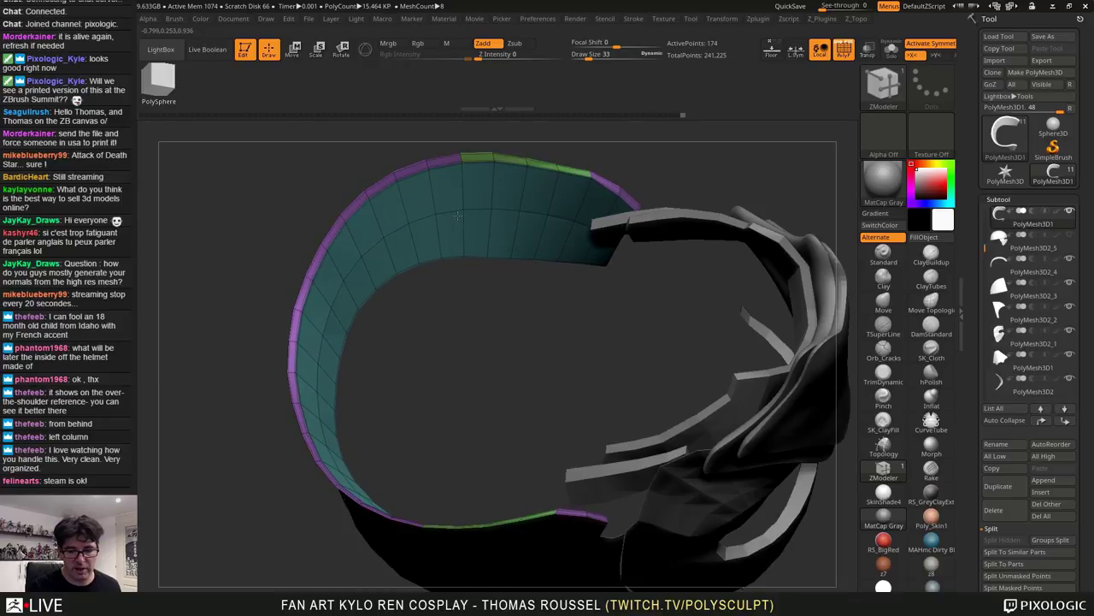
# Examine the polygrouped band's rim and walls and how it sits against the neighbouring helmet pieces from several angles
pyautogui.moveTo(511, 361); pyautogui.dragTo(525, 287)
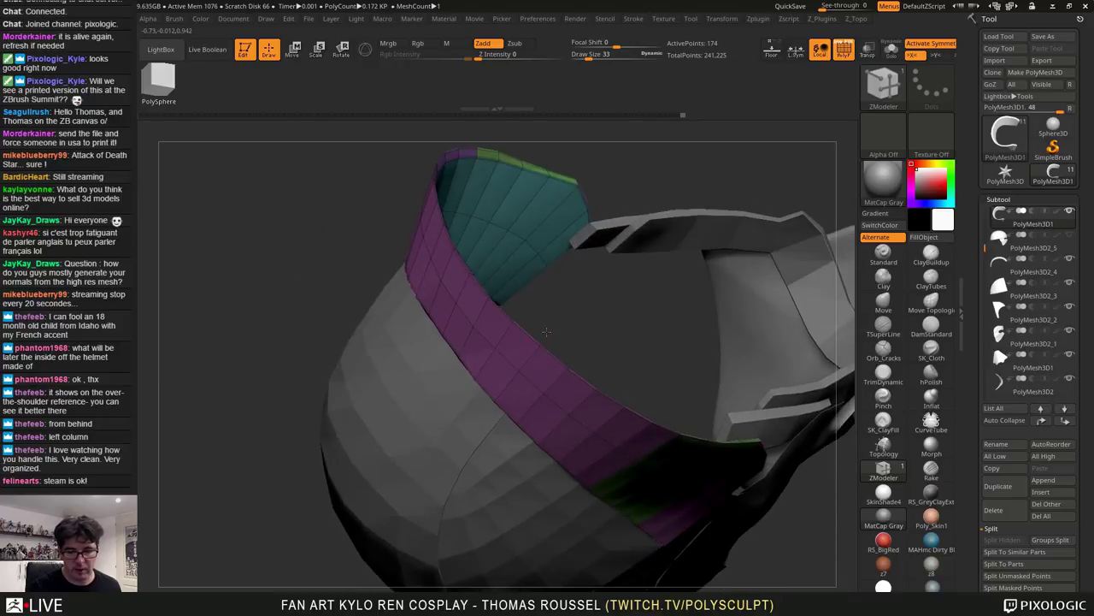
pyautogui.moveTo(470, 350); pyautogui.dragTo(383, 399)
pyautogui.moveTo(696, 410); pyautogui.dragTo(657, 304)
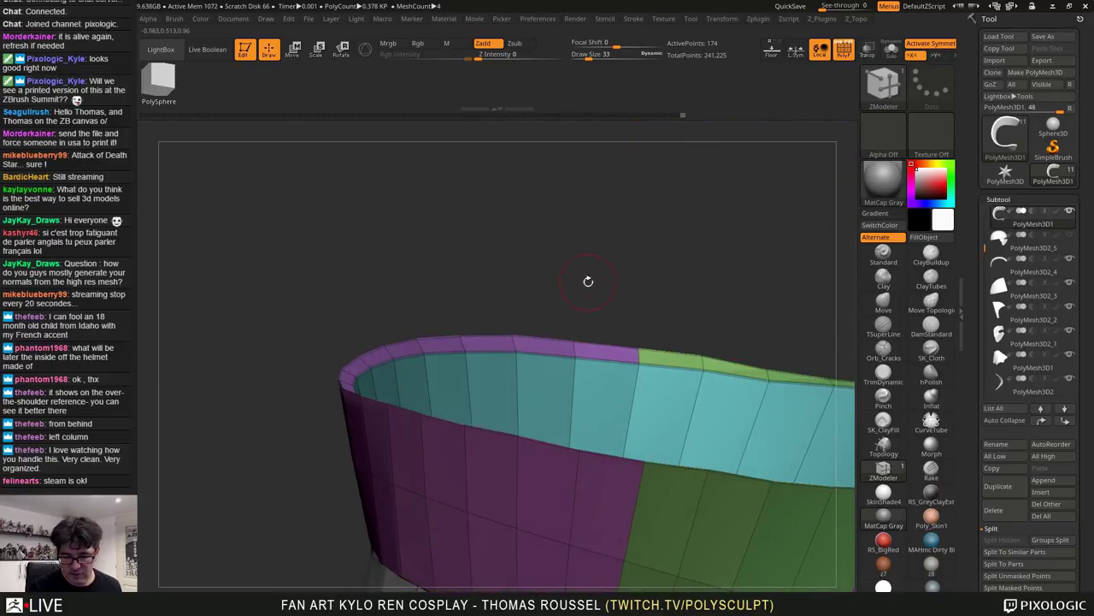
pyautogui.moveTo(589, 280); pyautogui.dragTo(625, 294)
pyautogui.moveTo(296, 186); pyautogui.dragTo(738, 260)
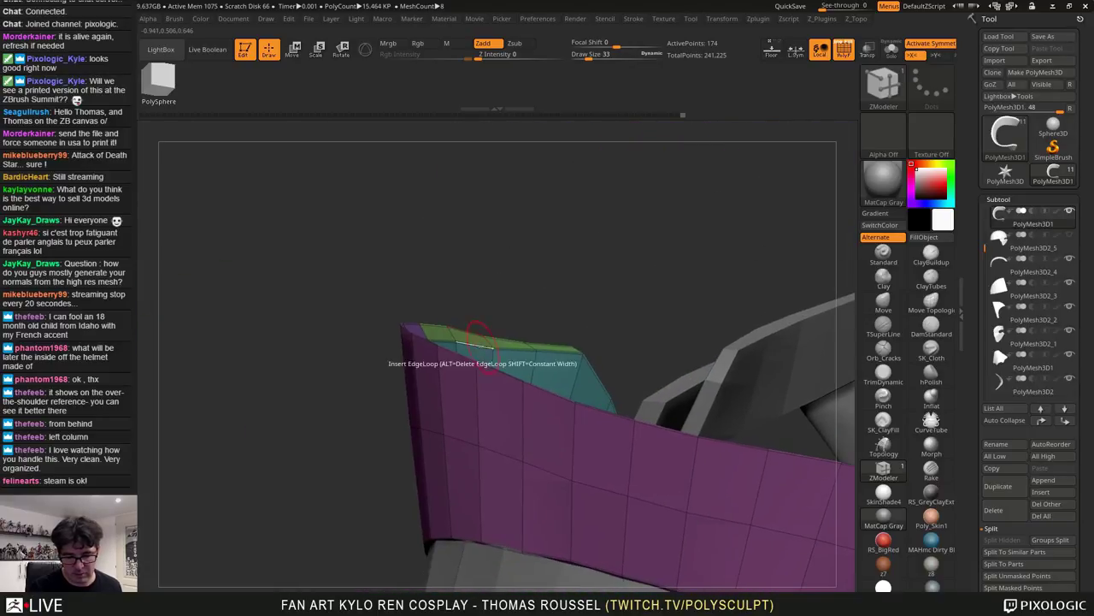
pyautogui.moveTo(601, 286); pyautogui.dragTo(593, 311)
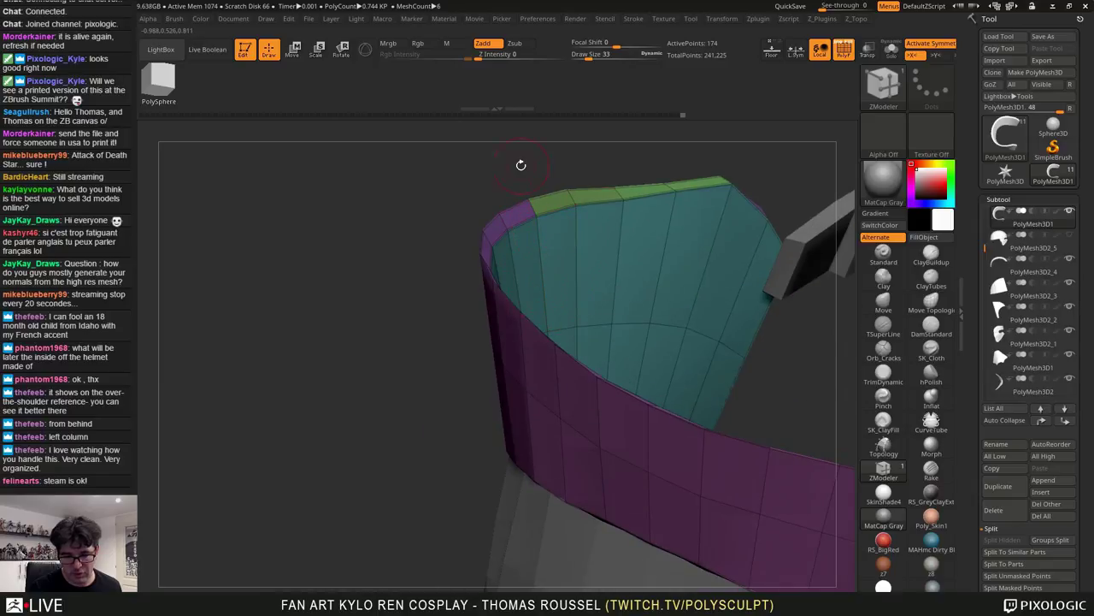
pyautogui.keyDown('alt'); pyautogui.moveTo(477, 161); pyautogui.dragTo(569, 210); pyautogui.keyUp('alt')
pyautogui.keyDown('alt'); pyautogui.moveTo(570, 212); pyautogui.dragTo(769, 222, button='right'); pyautogui.keyUp('alt')
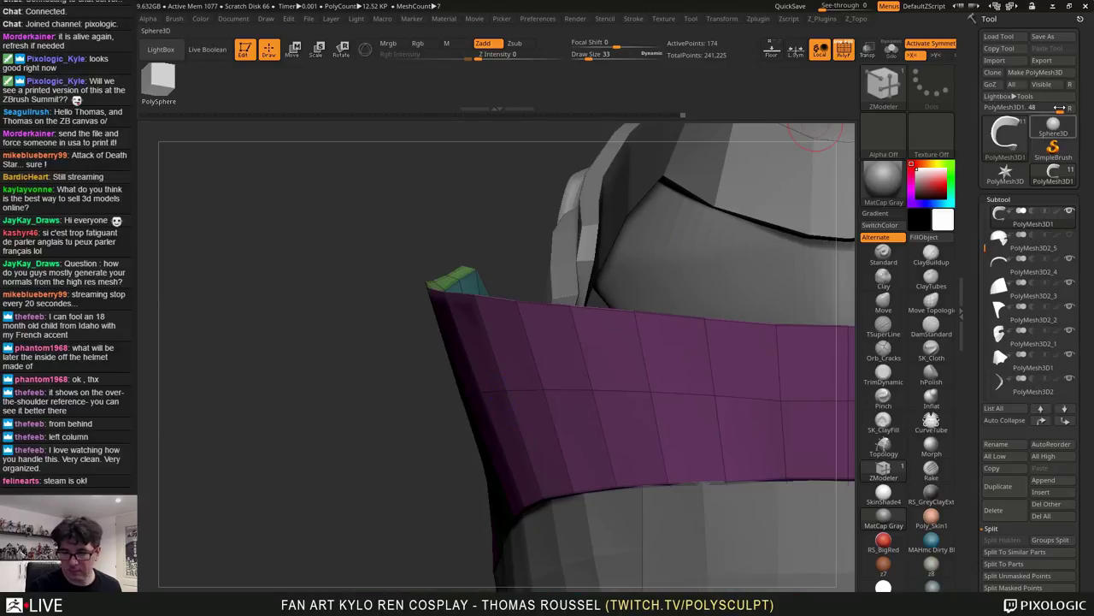
# Isolate the polygrouped band with Solo mode and inspect the top edge near its open end
pyautogui.click(892, 50)
pyautogui.moveTo(402, 453); pyautogui.dragTo(619, 224)
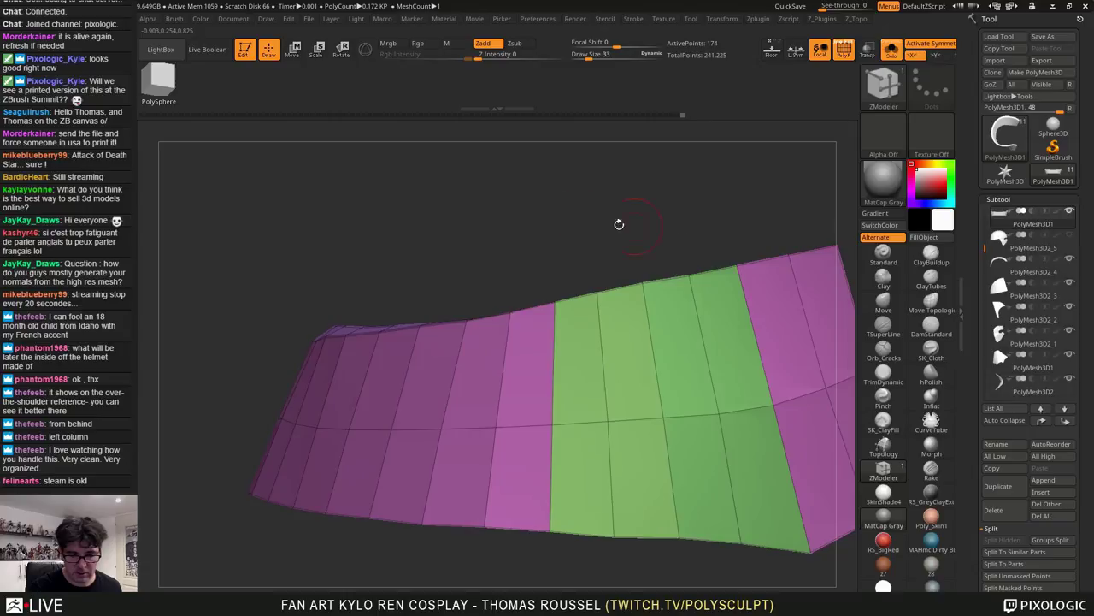
pyautogui.moveTo(557, 254); pyautogui.dragTo(547, 295)
pyautogui.moveTo(547, 240); pyautogui.dragTo(513, 249)
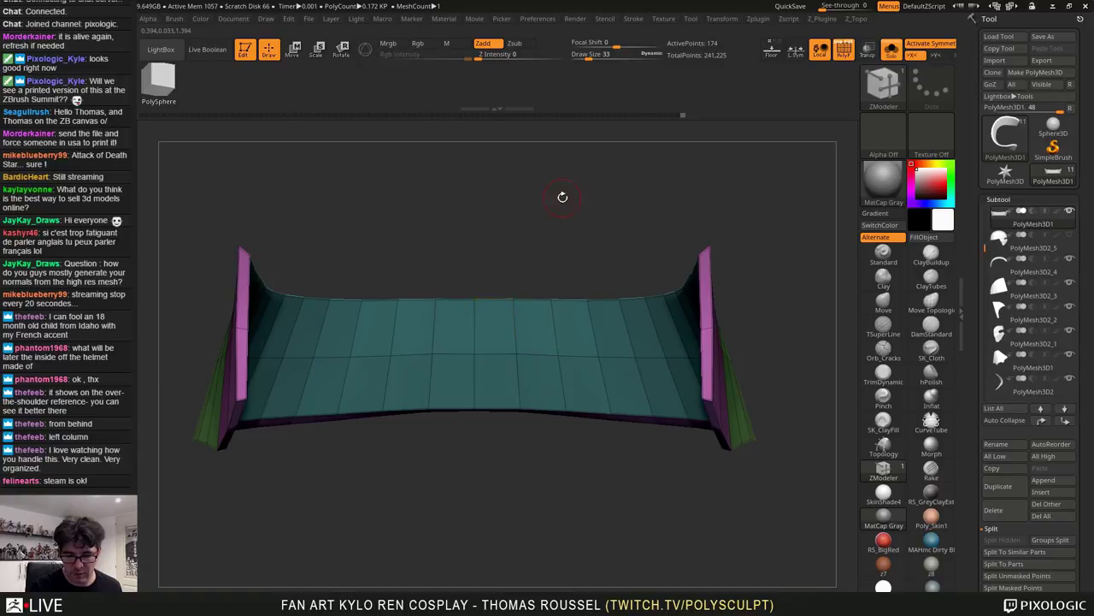
pyautogui.moveTo(562, 196); pyautogui.dragTo(590, 211)
pyautogui.moveTo(590, 495); pyautogui.dragTo(693, 488)
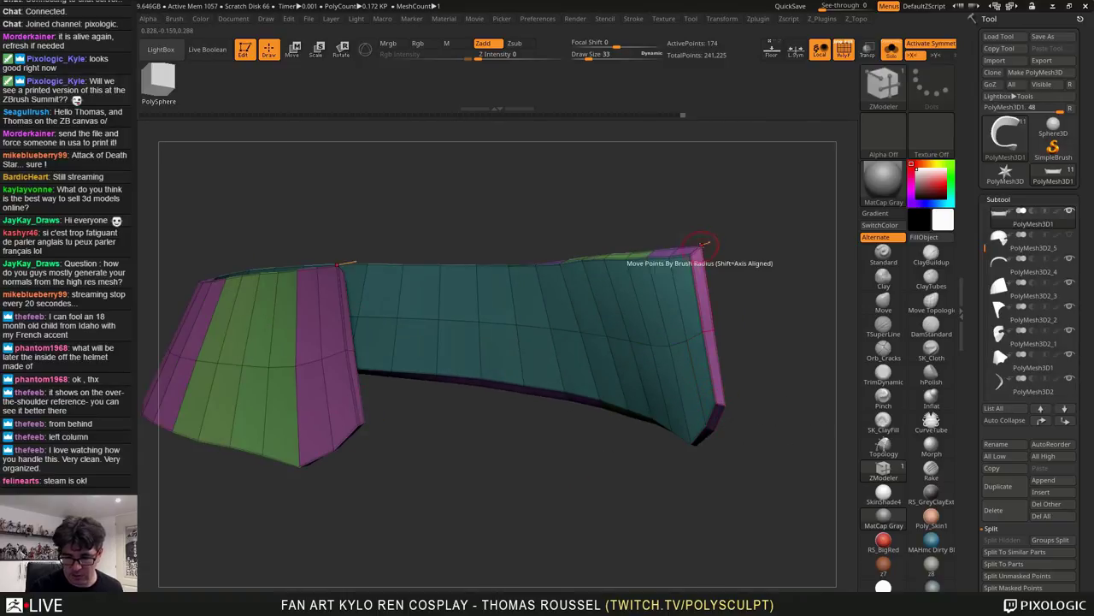
pyautogui.moveTo(755, 252)
pyautogui.keyDown('shift'); pyautogui.mouseDown()
pyautogui.moveTo(779, 247)
pyautogui.moveTo(411, 281)
pyautogui.moveTo(423, 292)
pyautogui.moveTo(519, 252)
pyautogui.moveTo(905, 385)
pyautogui.mouseUp(); pyautogui.keyUp('shift')
pyautogui.keyDown('shift'); pyautogui.moveTo(659, 333); pyautogui.dragTo(552, 383); pyautogui.keyUp('shift')
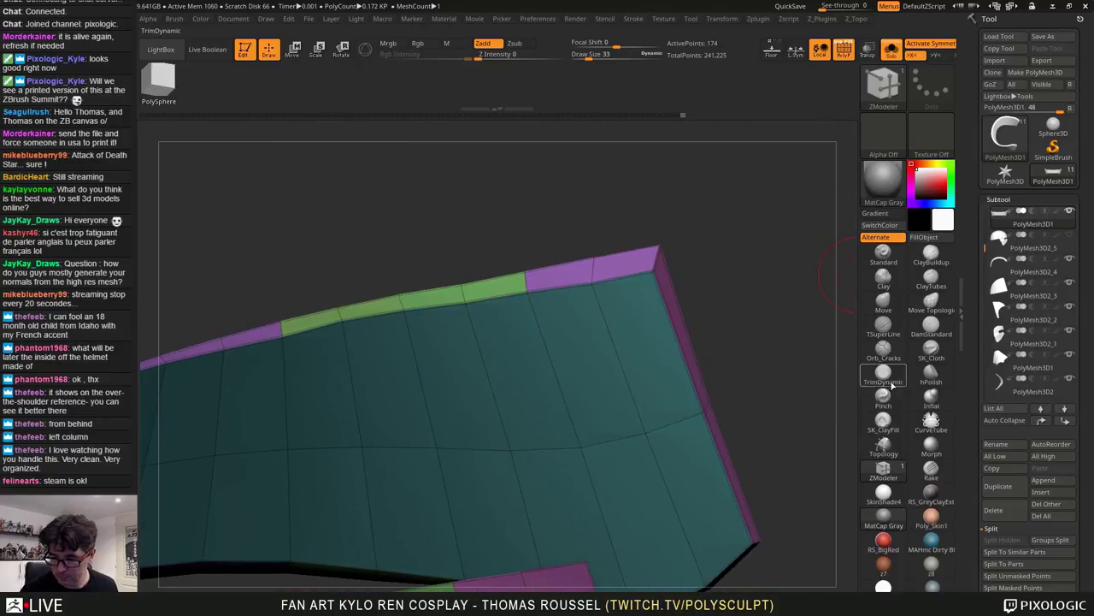
# Using the Move brush at draw size 12, raise the inner top-edge points along the band's open end towards the outer edge
pyautogui.click(890, 312)
pyautogui.press('s')
pyautogui.moveTo(720, 259)
pyautogui.mouseDown()
pyautogui.moveTo(724, 282)
pyautogui.moveTo(723, 245)
pyautogui.mouseUp()
pyautogui.moveTo(656, 242); pyautogui.dragTo(655, 229)
pyautogui.moveTo(598, 254); pyautogui.dragTo(594, 229)
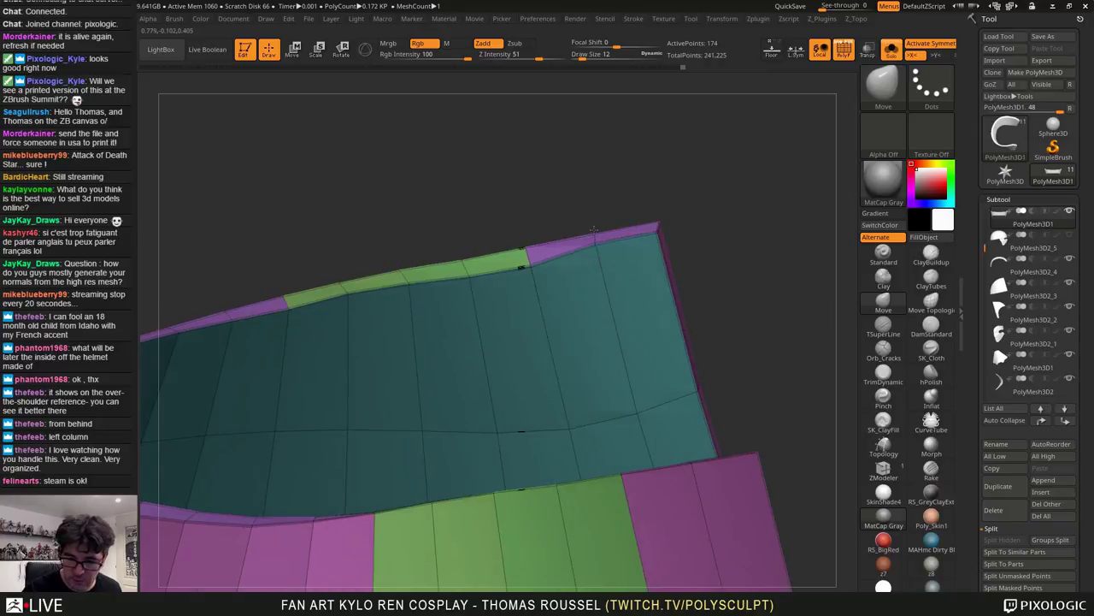
pyautogui.moveTo(525, 263); pyautogui.dragTo(521, 248)
pyautogui.moveTo(462, 275); pyautogui.dragTo(456, 258)
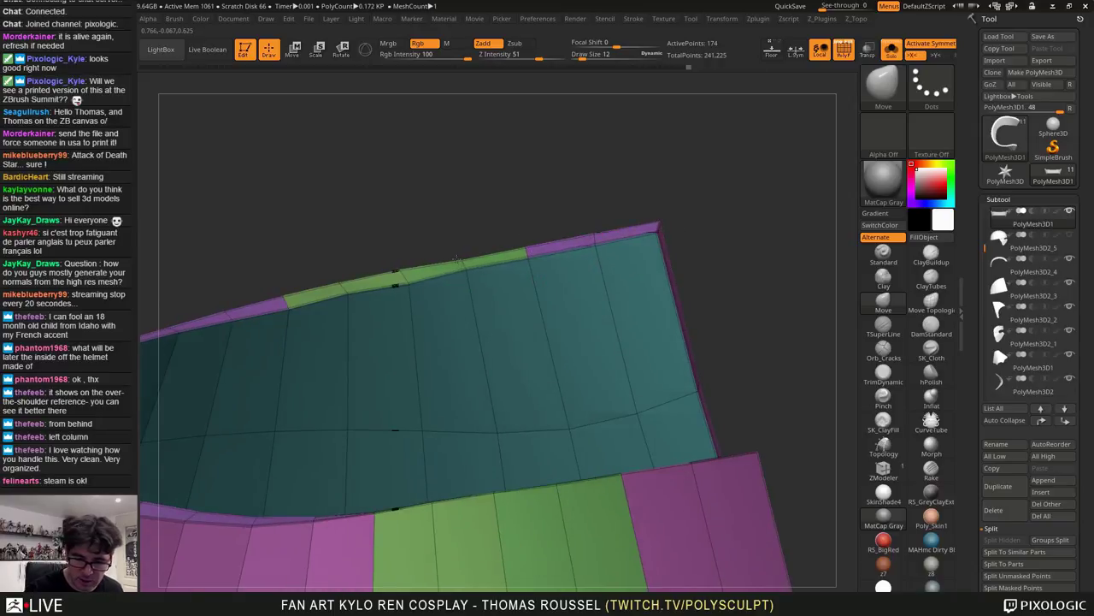
pyautogui.moveTo(345, 289); pyautogui.dragTo(341, 277)
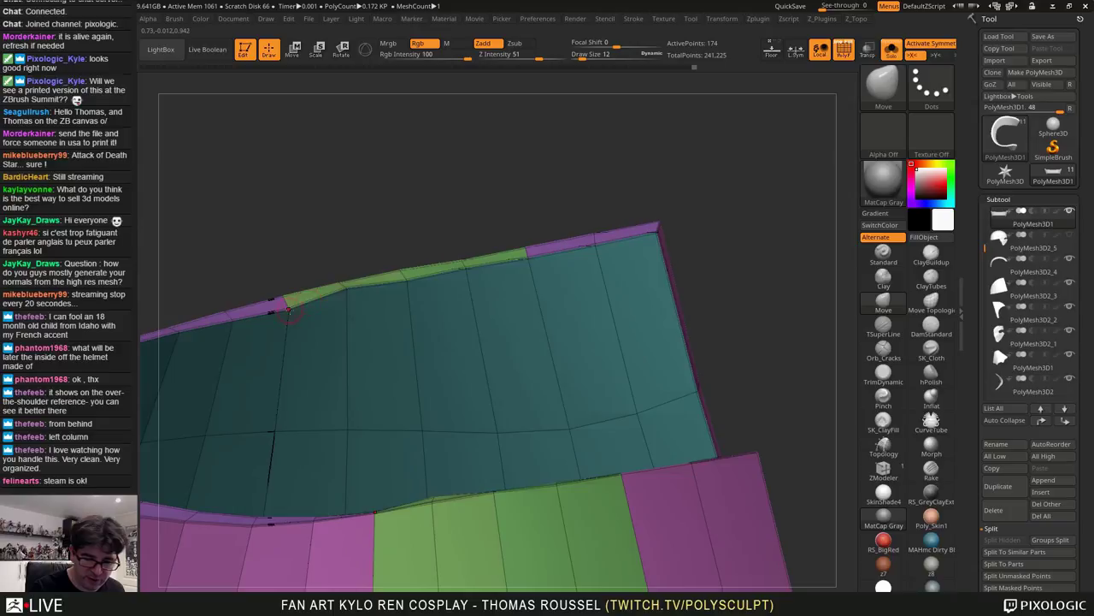
pyautogui.moveTo(285, 305); pyautogui.dragTo(281, 294)
# Nudge the top-rim points around the band's curve up to its middle to even out the wall thickness
pyautogui.moveTo(444, 197); pyautogui.dragTo(256, 205)
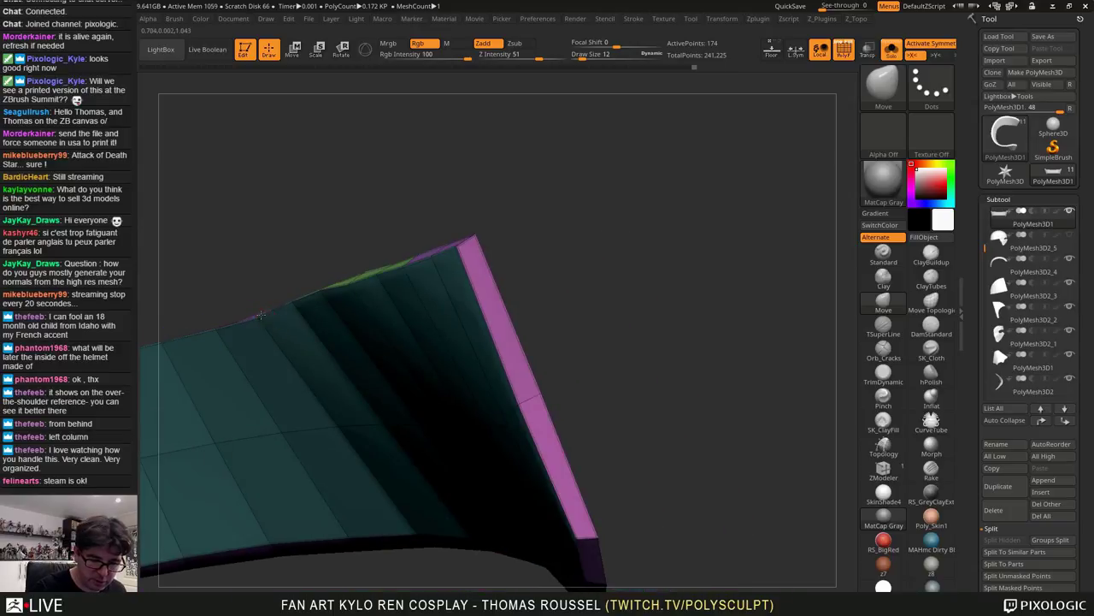
pyautogui.moveTo(272, 275); pyautogui.dragTo(346, 319)
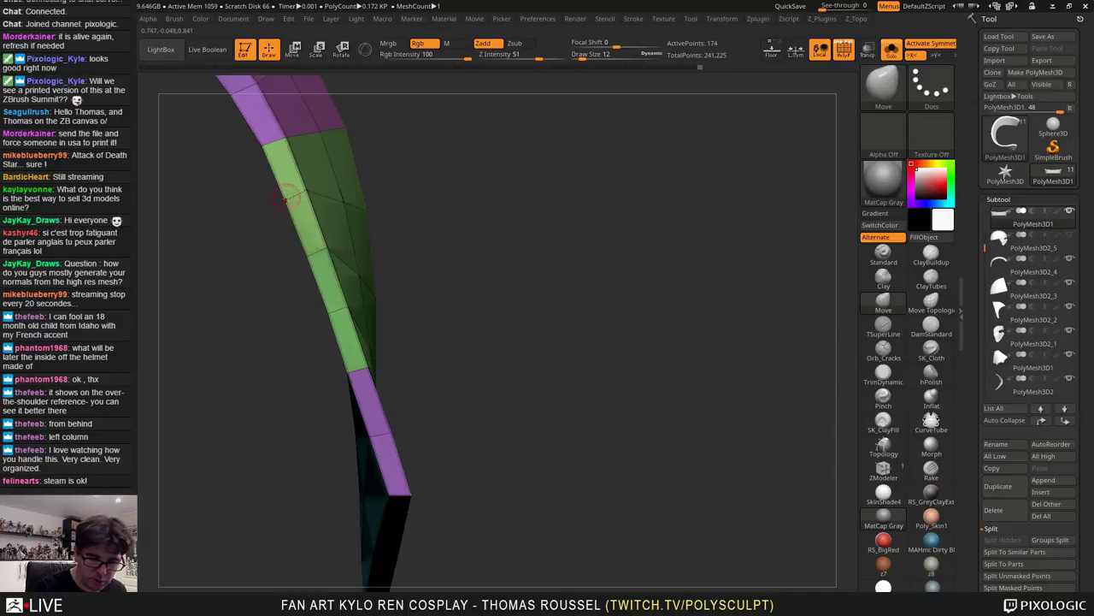
pyautogui.keyDown('alt'); pyautogui.moveTo(324, 186); pyautogui.dragTo(379, 286); pyautogui.keyUp('alt')
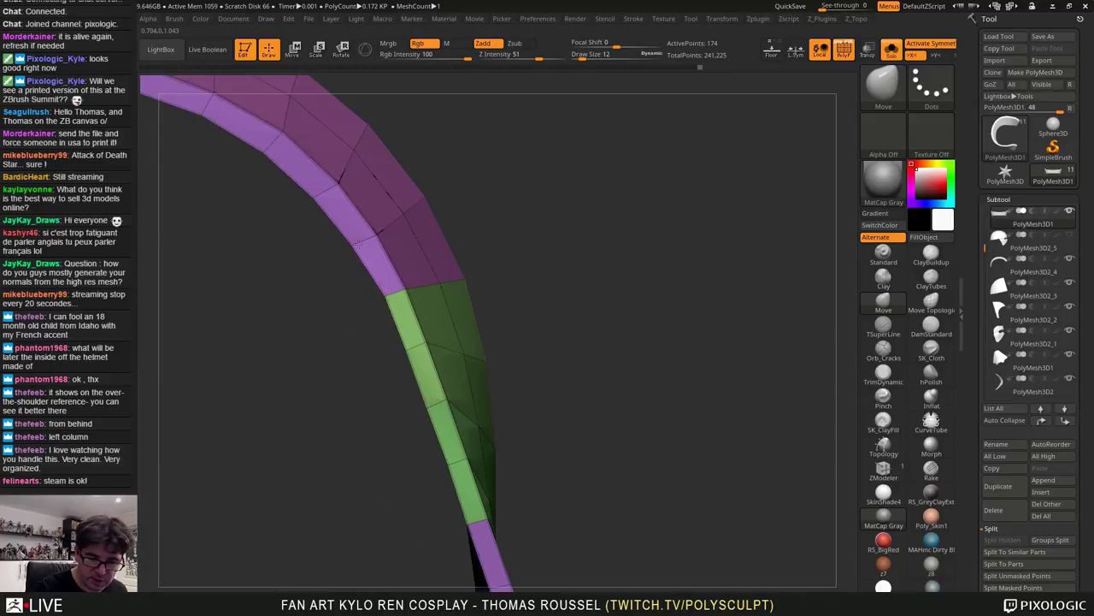
pyautogui.keyDown('alt'); pyautogui.moveTo(329, 190); pyautogui.dragTo(495, 260, button='right'); pyautogui.keyUp('alt')
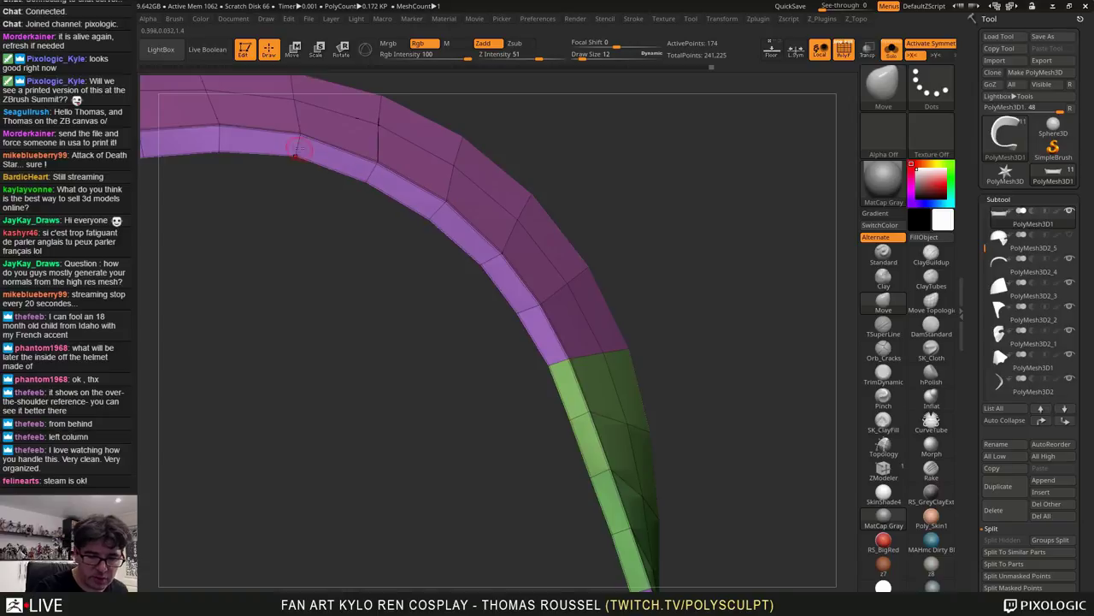
pyautogui.keyDown('alt'); pyautogui.moveTo(302, 149); pyautogui.dragTo(480, 194, button='right'); pyautogui.keyUp('alt')
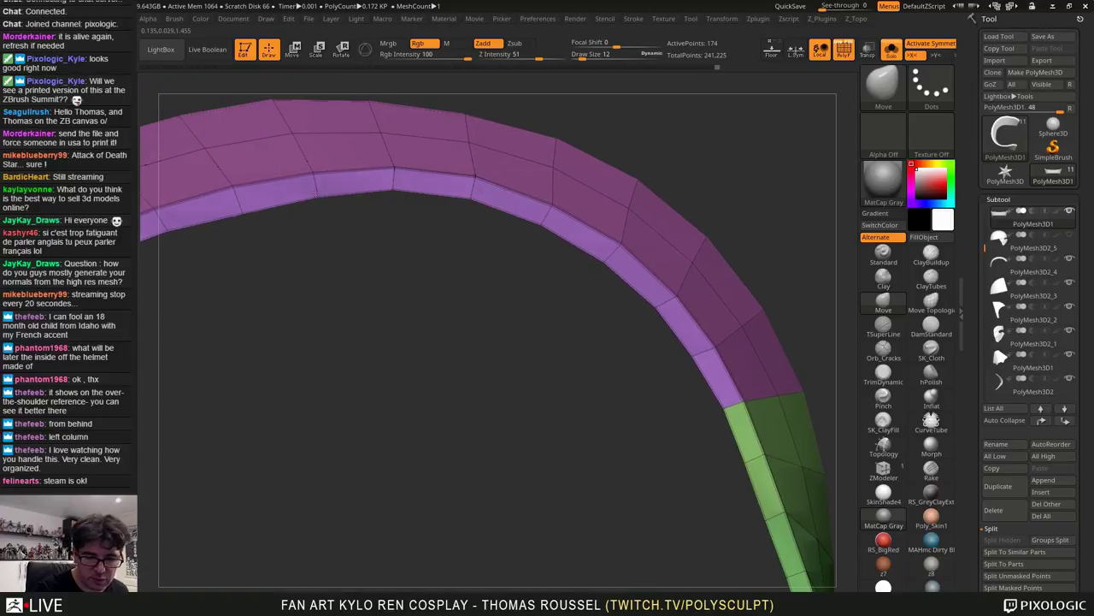
pyautogui.moveTo(243, 215); pyautogui.dragTo(244, 209)
pyautogui.moveTo(244, 209); pyautogui.dragTo(252, 111, button='right')
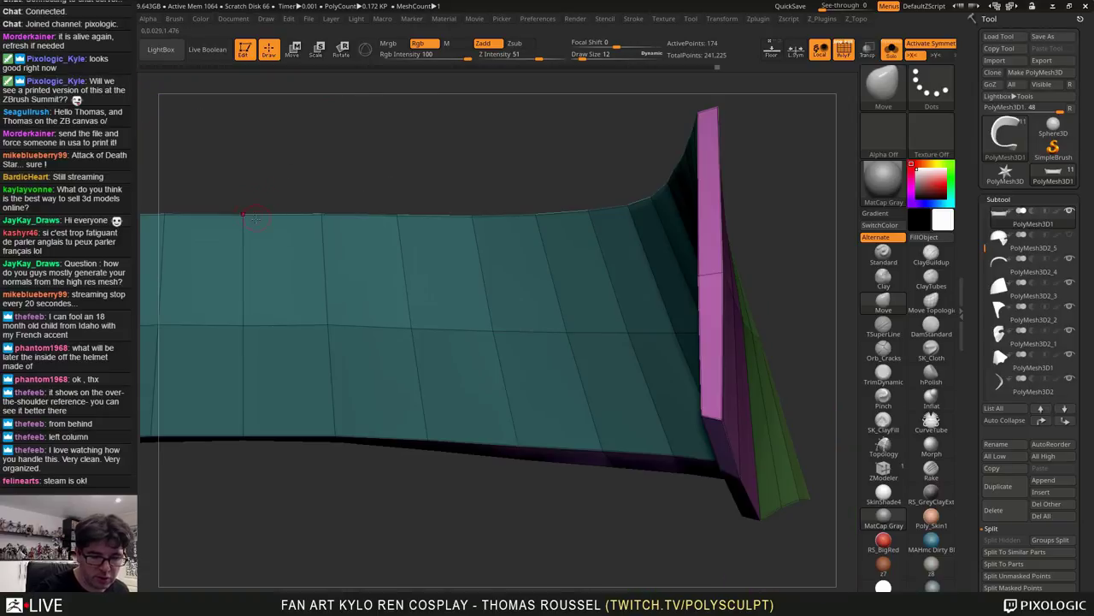
# Level the inner top-rim points at the middle of the band and beside it with the outer edge
pyautogui.moveTo(244, 263); pyautogui.dragTo(245, 226)
pyautogui.moveTo(244, 226)
pyautogui.mouseDown(button='right')
pyautogui.moveTo(232, 312)
pyautogui.moveTo(230, 245)
pyautogui.moveTo(254, 223)
pyautogui.moveTo(551, 215)
pyautogui.mouseUp(button='right')
pyautogui.moveTo(551, 216); pyautogui.dragTo(525, 233, button='right')
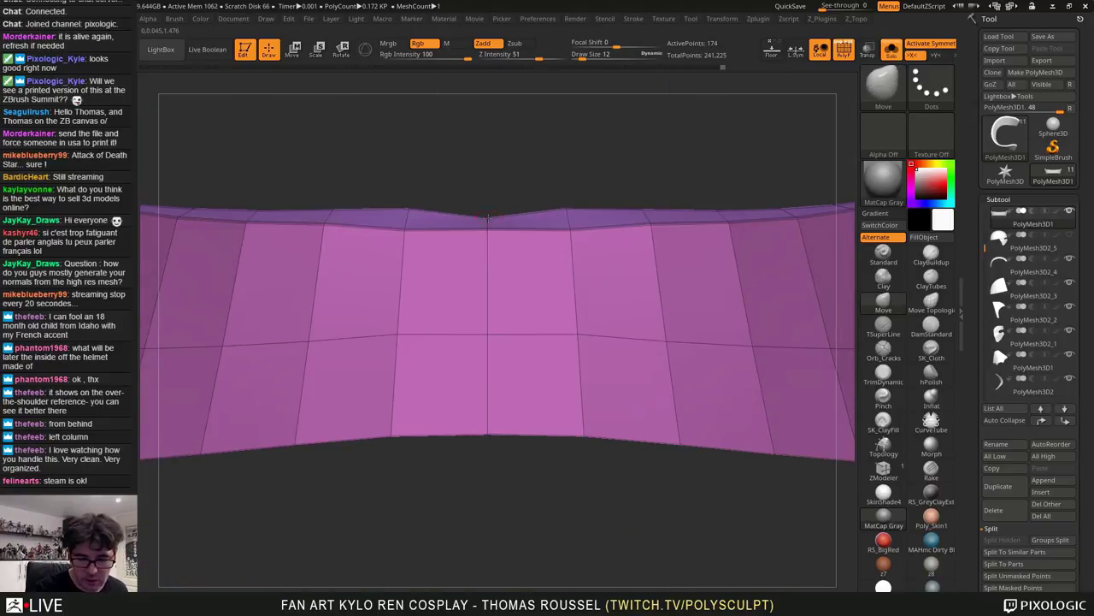
pyautogui.moveTo(569, 210); pyautogui.dragTo(573, 256)
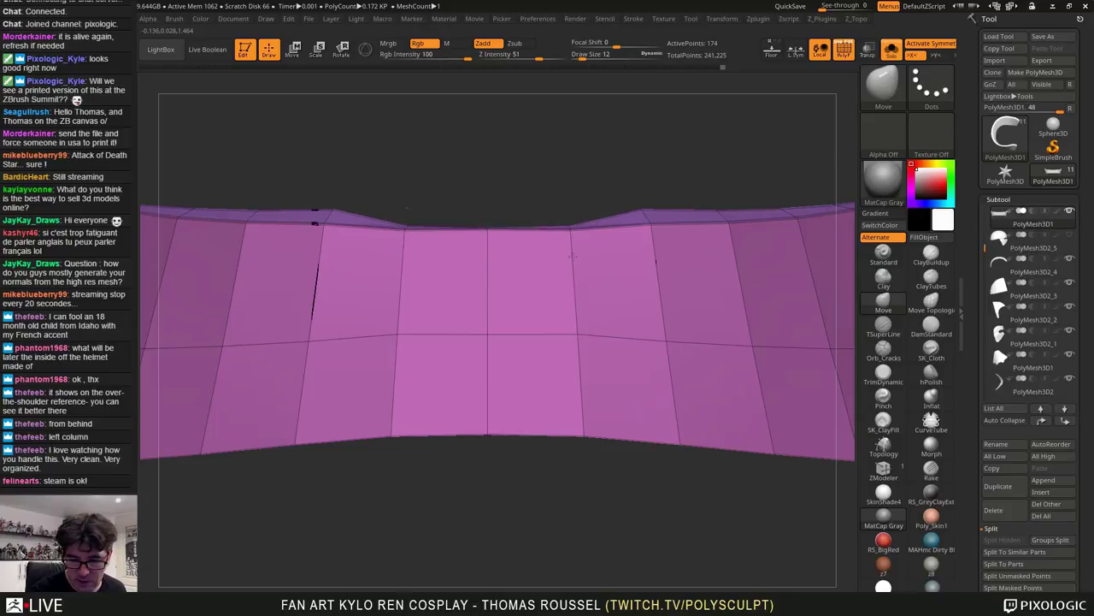
pyautogui.moveTo(643, 210); pyautogui.dragTo(647, 237)
pyautogui.moveTo(714, 209); pyautogui.dragTo(716, 227)
pyautogui.moveTo(717, 226)
pyautogui.mouseDown(button='right')
pyautogui.moveTo(650, 254)
pyautogui.moveTo(593, 251)
pyautogui.mouseUp(button='right')
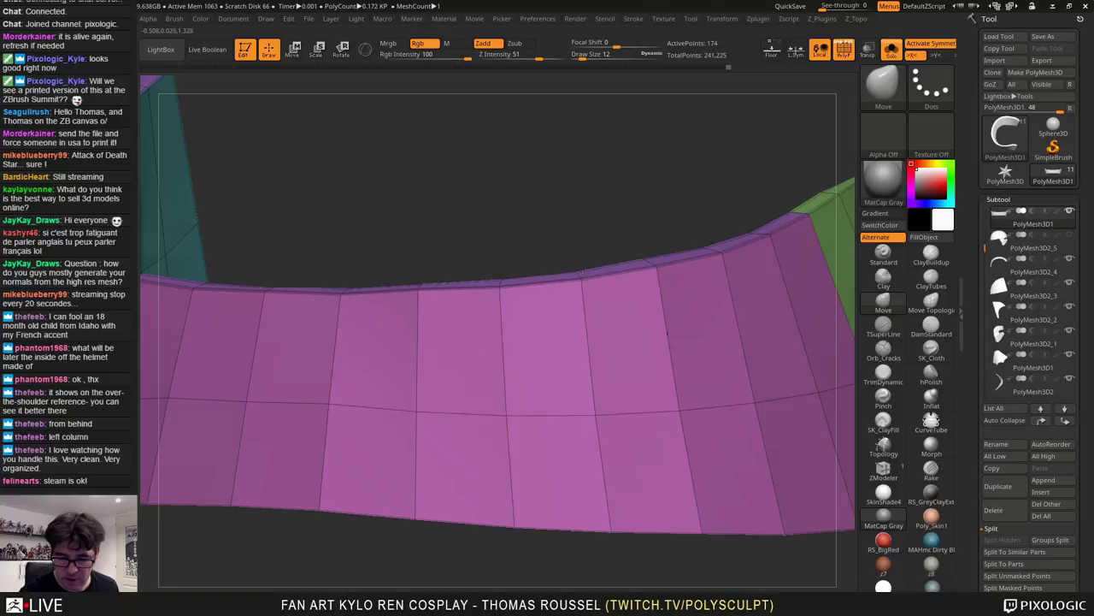
# Pull the inner bottom-edge points along the band's middle section down towards the outer edge
pyautogui.moveTo(746, 239); pyautogui.dragTo(659, 265, button='right')
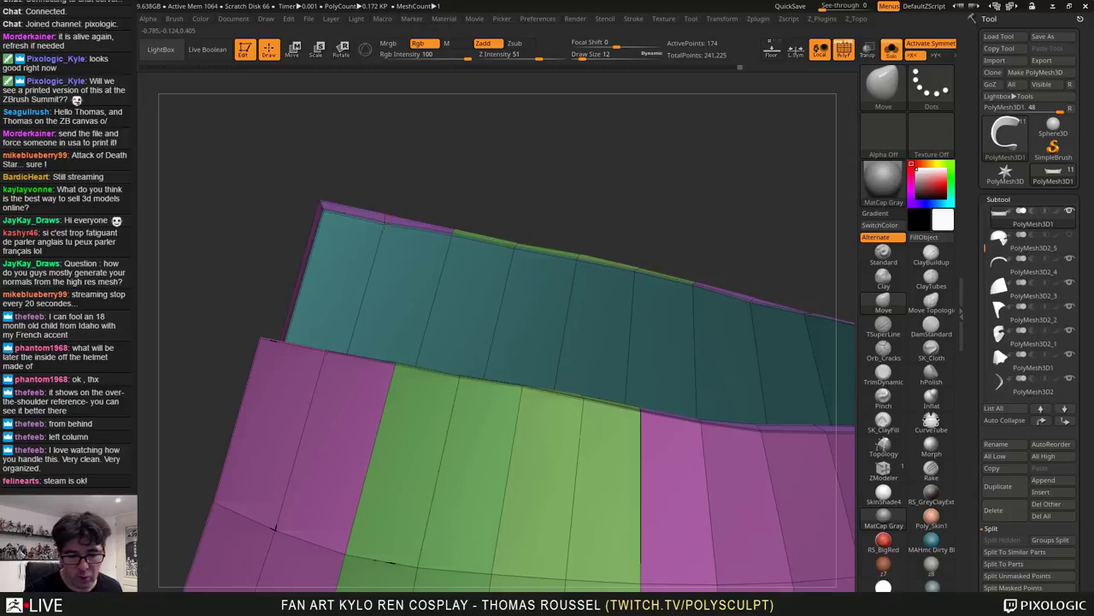
pyautogui.moveTo(336, 220); pyautogui.dragTo(598, 310, button='right')
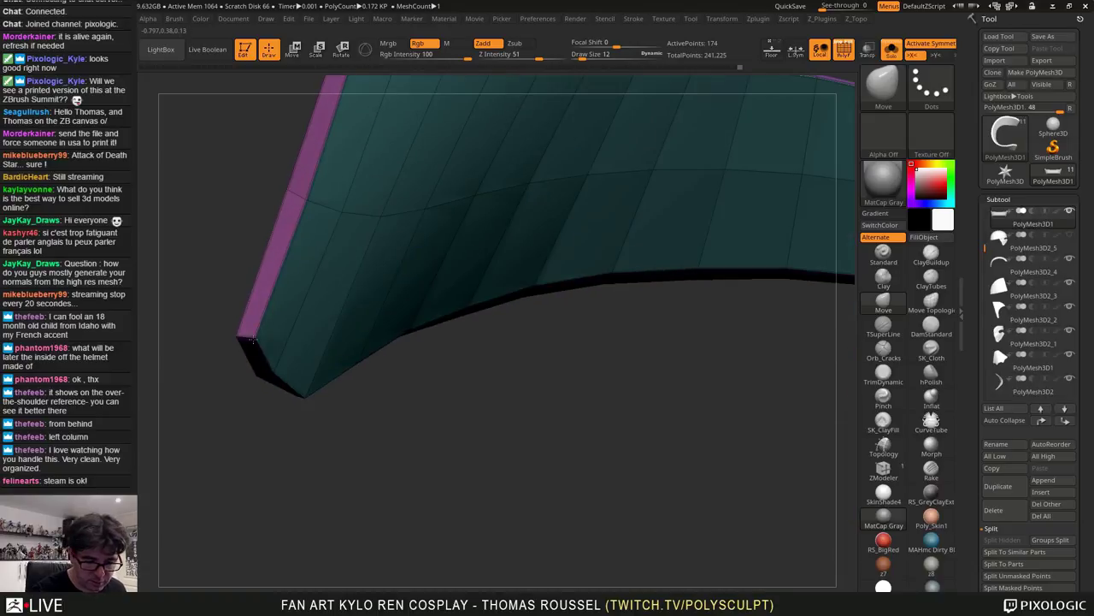
pyautogui.moveTo(407, 397); pyautogui.dragTo(462, 379)
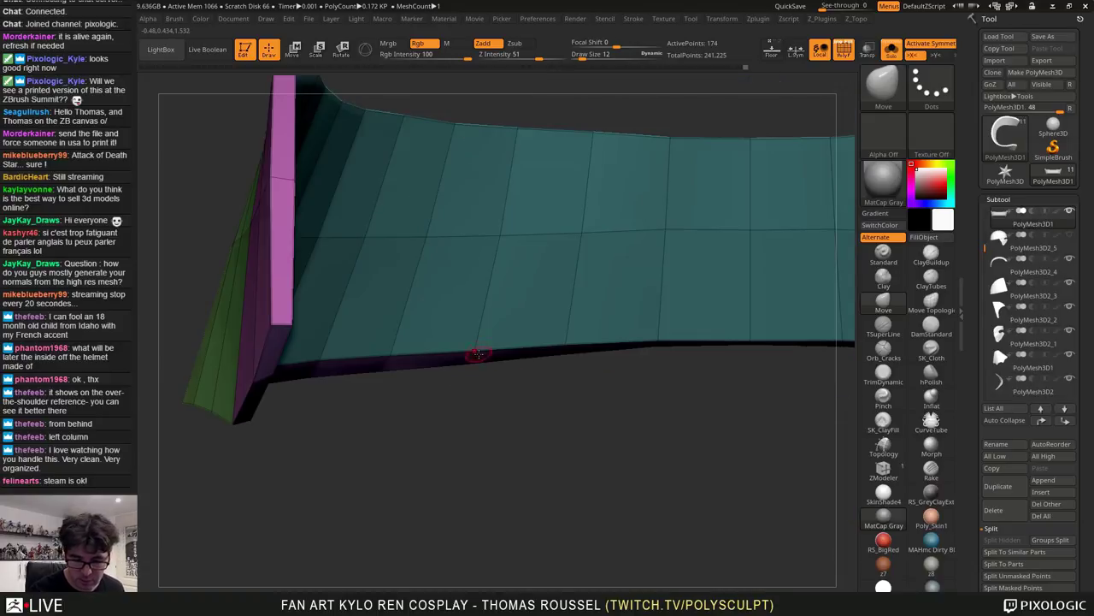
pyautogui.moveTo(658, 341); pyautogui.dragTo(656, 344)
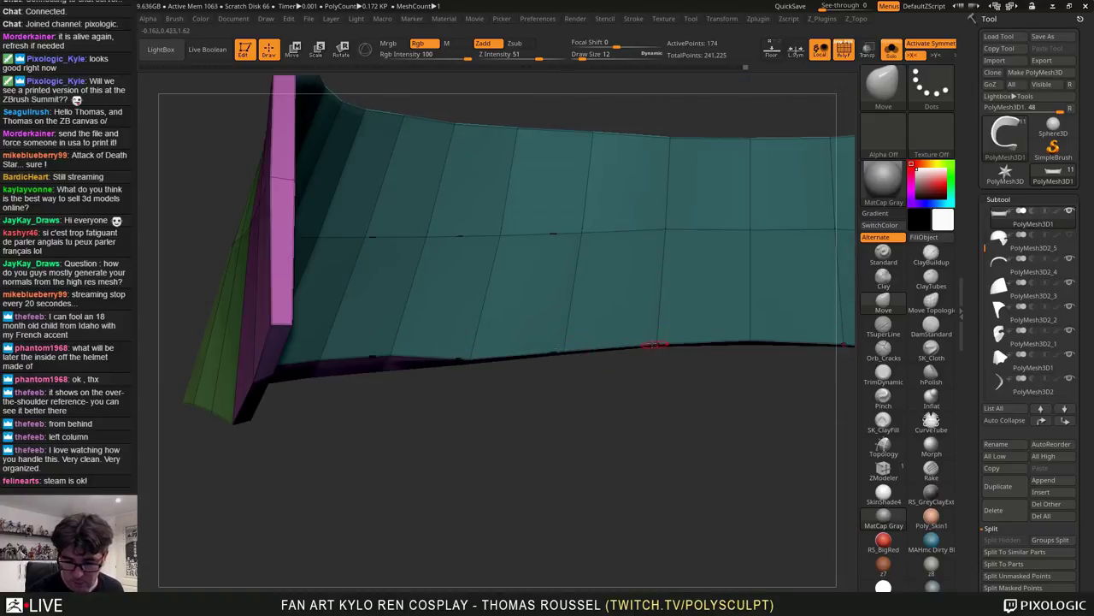
pyautogui.moveTo(380, 360); pyautogui.dragTo(380, 376)
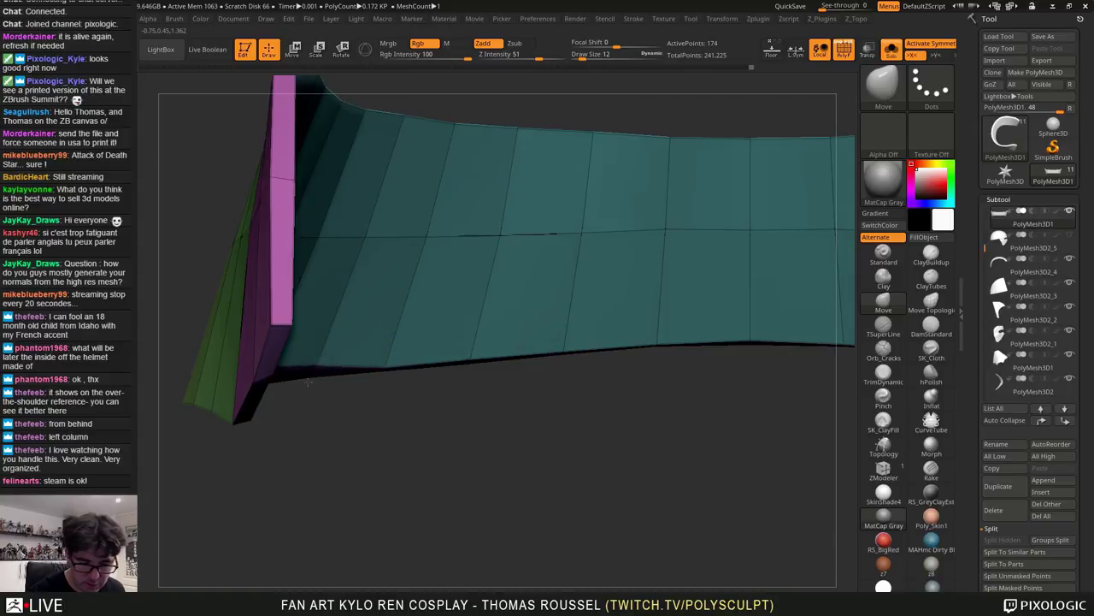
# Lower the inner bottom-edge points where the band curves into its side section to follow the outer edge
pyautogui.moveTo(294, 414); pyautogui.dragTo(466, 414)
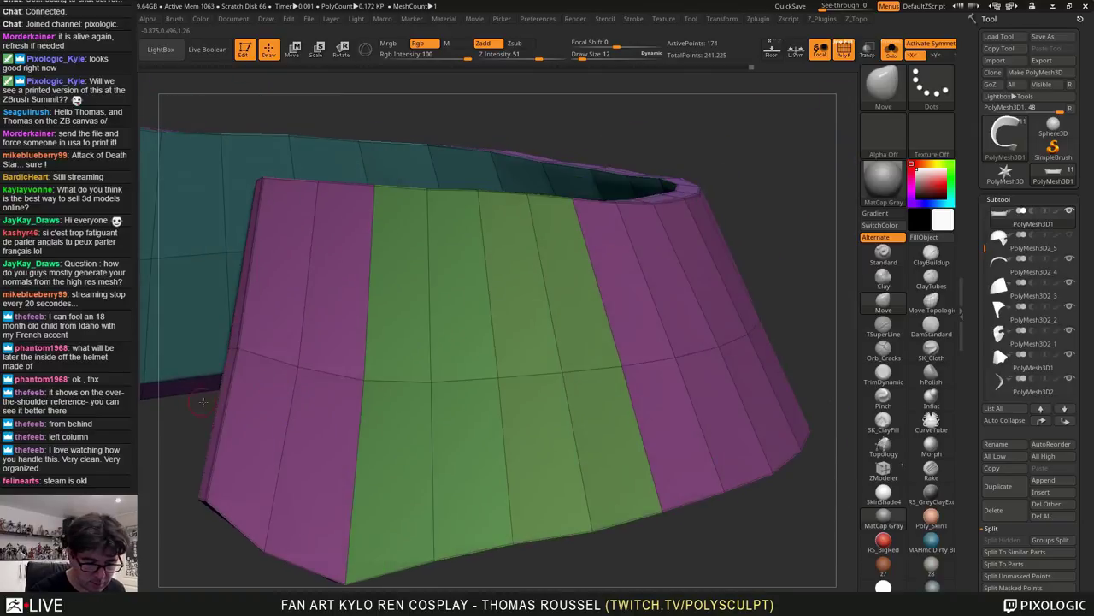
pyautogui.moveTo(204, 402); pyautogui.dragTo(342, 378)
pyautogui.moveTo(357, 336); pyautogui.dragTo(356, 349)
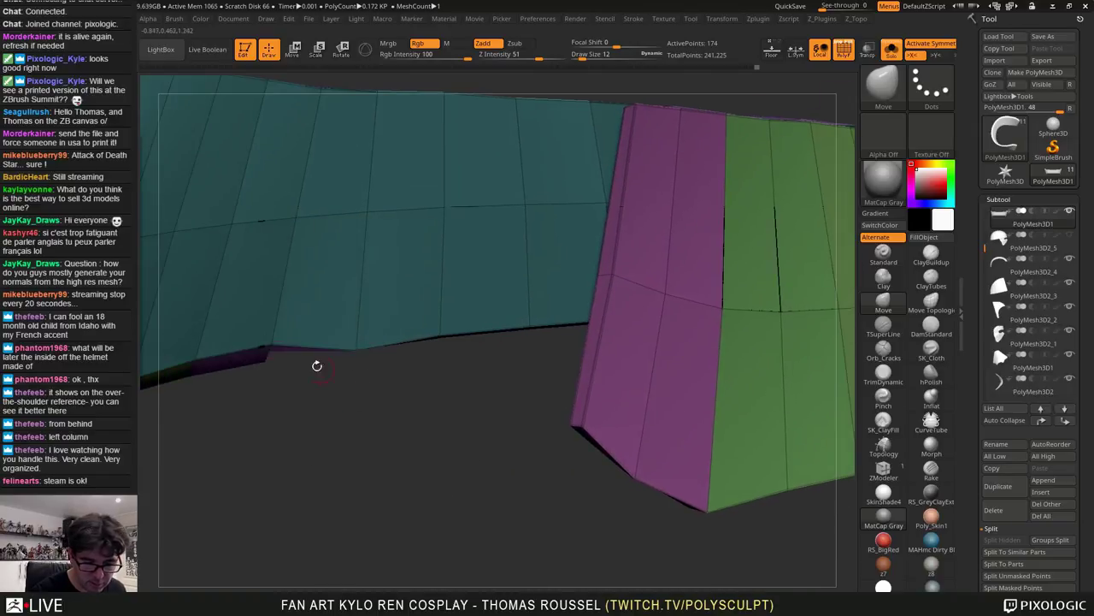
pyautogui.moveTo(270, 354); pyautogui.dragTo(270, 369)
pyautogui.moveTo(195, 357); pyautogui.dragTo(194, 373)
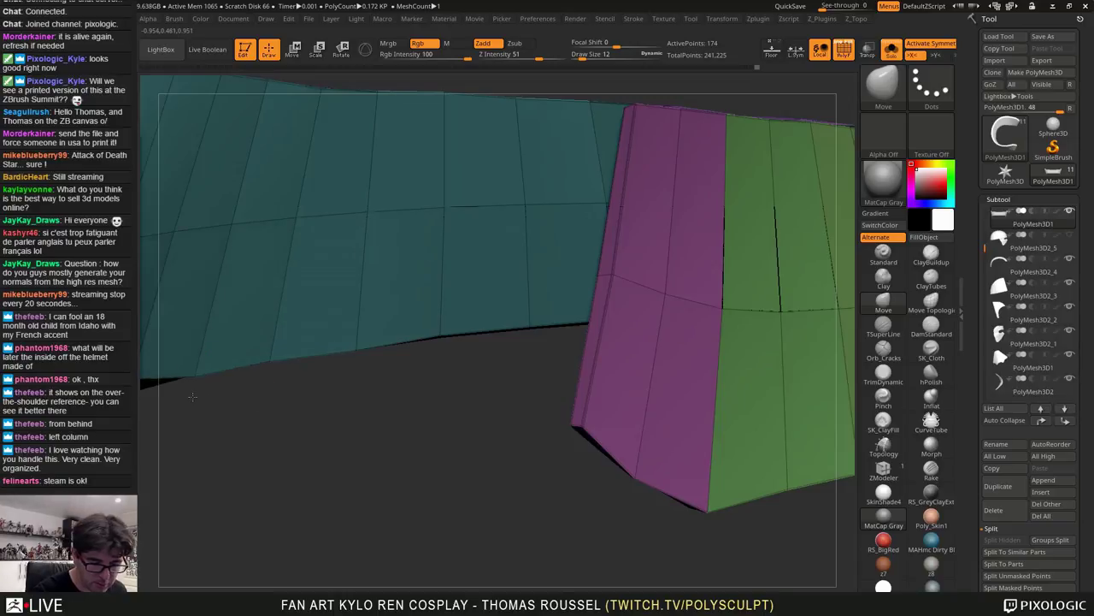
pyautogui.moveTo(239, 414); pyautogui.dragTo(641, 319)
pyautogui.moveTo(210, 393); pyautogui.dragTo(501, 307)
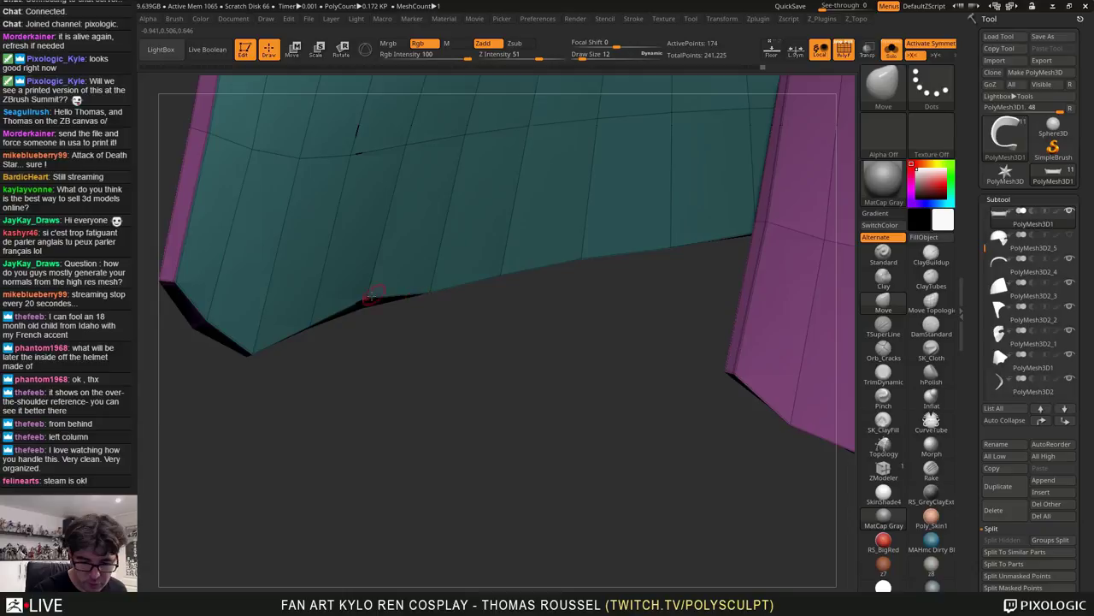
pyautogui.moveTo(367, 314); pyautogui.dragTo(372, 324)
# Nudge the inner bottom-edge points around the band's rear curve to keep an even distance from the outer edge
pyautogui.moveTo(377, 428); pyautogui.dragTo(470, 328)
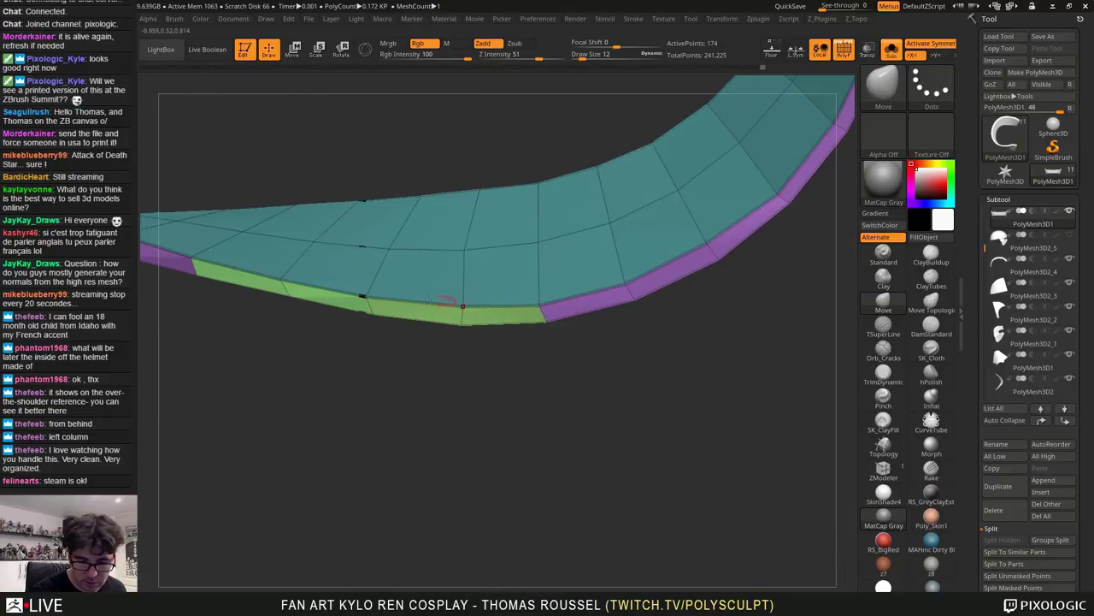
pyautogui.moveTo(287, 277); pyautogui.dragTo(427, 254)
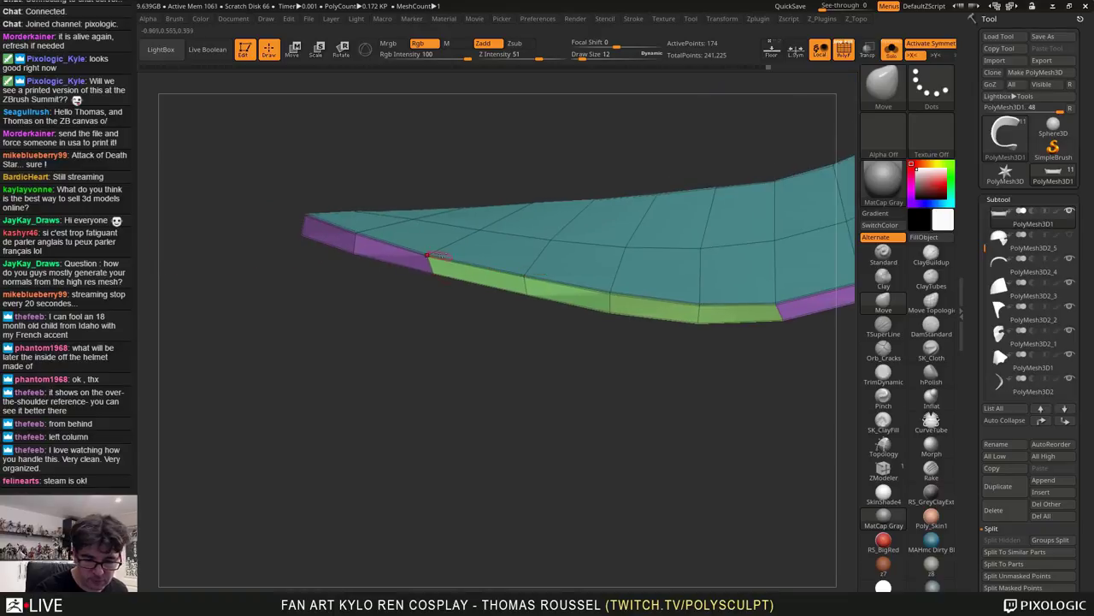
pyautogui.moveTo(468, 285); pyautogui.dragTo(495, 394)
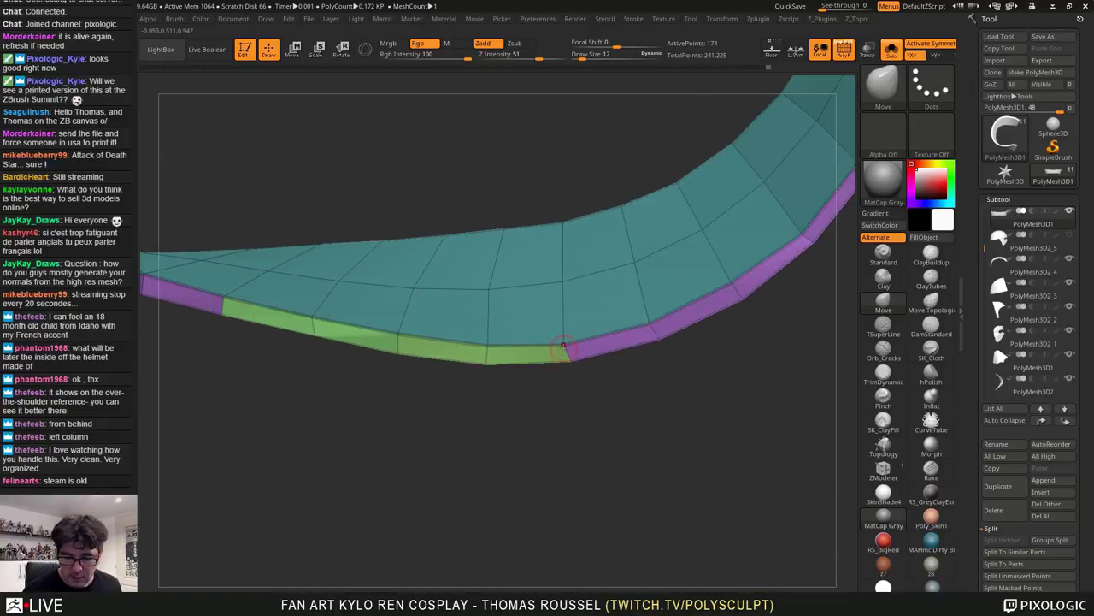
pyautogui.keyDown('alt'); pyautogui.moveTo(680, 307); pyautogui.dragTo(582, 352, button='right'); pyautogui.keyUp('alt')
pyautogui.moveTo(552, 369); pyautogui.dragTo(555, 368)
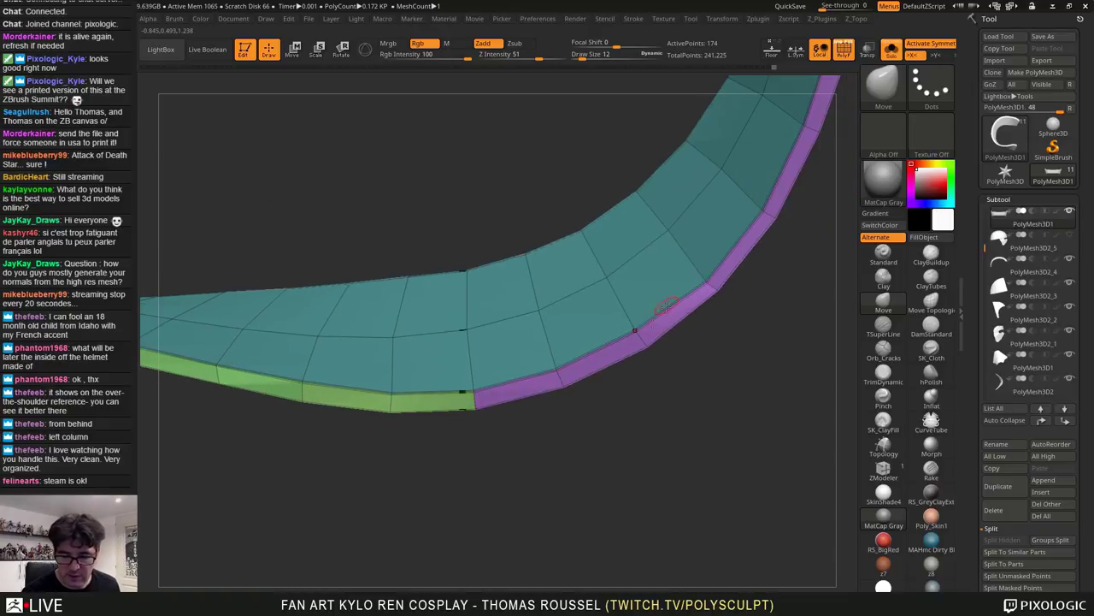
pyautogui.moveTo(675, 311)
pyautogui.keyDown('alt'); pyautogui.mouseDown(button='right')
pyautogui.moveTo(606, 362)
pyautogui.moveTo(631, 334)
pyautogui.mouseUp(button='right'); pyautogui.keyUp('alt')
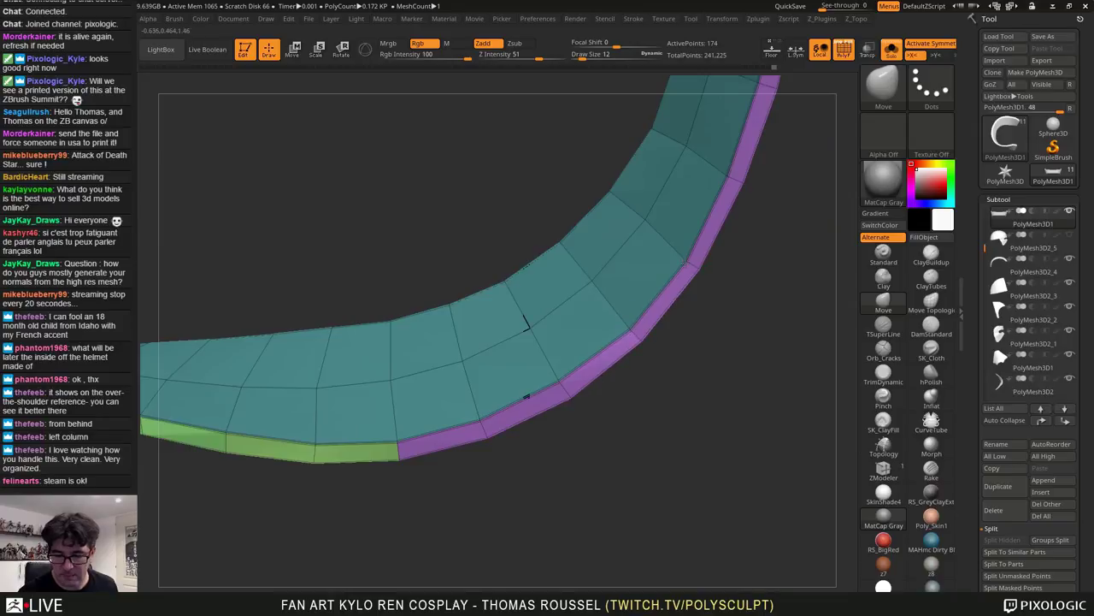
# Examine the band's end sections and upper rim from outside and inside for uneven thickness
pyautogui.keyDown('alt'); pyautogui.moveTo(764, 164); pyautogui.dragTo(669, 372); pyautogui.keyUp('alt')
pyautogui.moveTo(713, 429); pyautogui.dragTo(478, 431)
pyautogui.keyDown('alt'); pyautogui.moveTo(648, 423); pyautogui.dragTo(502, 384, button='right'); pyautogui.keyUp('alt')
pyautogui.keyDown('ctrl'); pyautogui.moveTo(707, 430); pyautogui.dragTo(704, 479, button='right'); pyautogui.keyUp('ctrl')
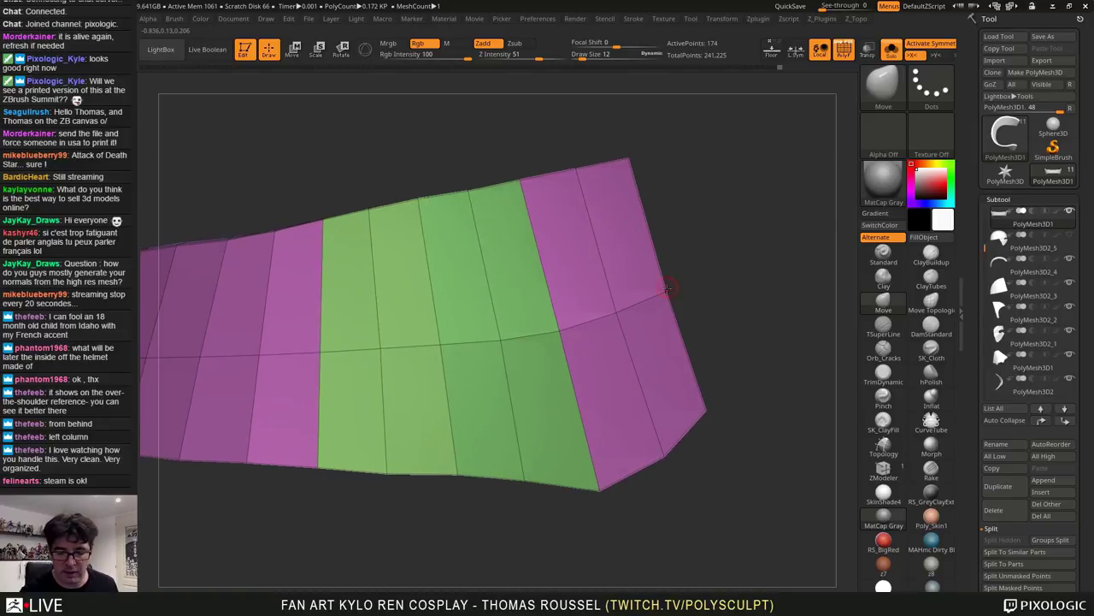
pyautogui.moveTo(669, 290); pyautogui.dragTo(604, 319, button='right')
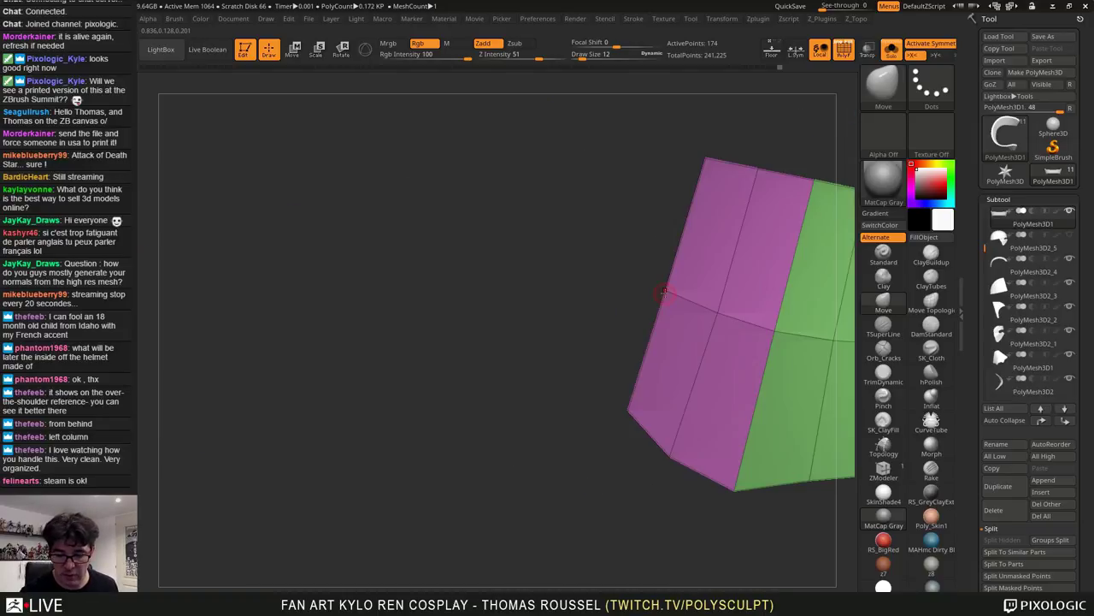
pyautogui.moveTo(663, 293); pyautogui.dragTo(513, 237)
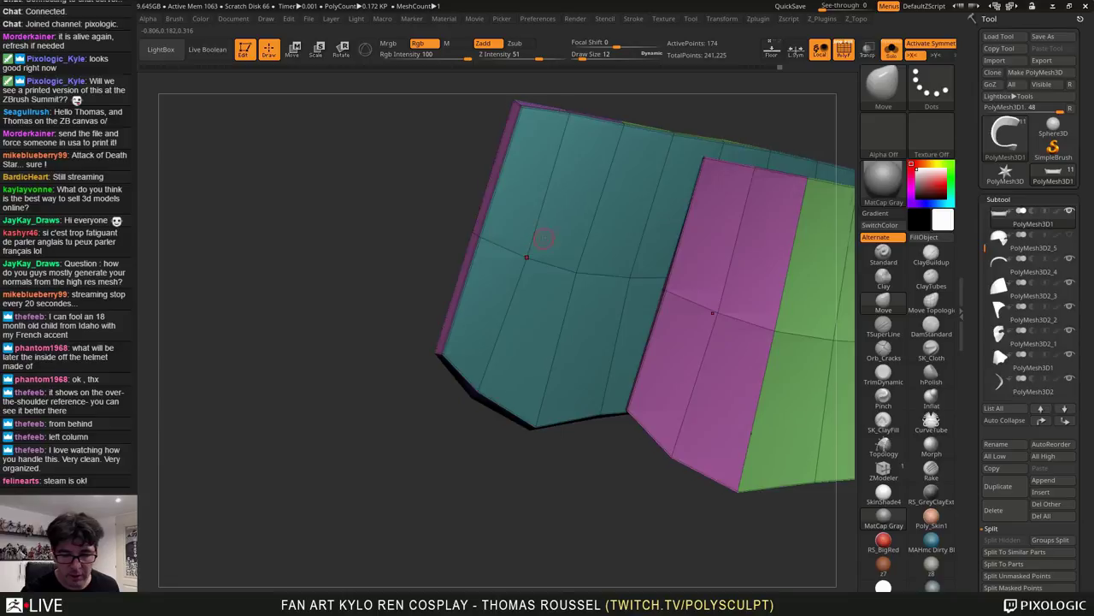
pyautogui.keyDown('ctrl'); pyautogui.moveTo(544, 240); pyautogui.dragTo(575, 387, button='right'); pyautogui.keyUp('ctrl')
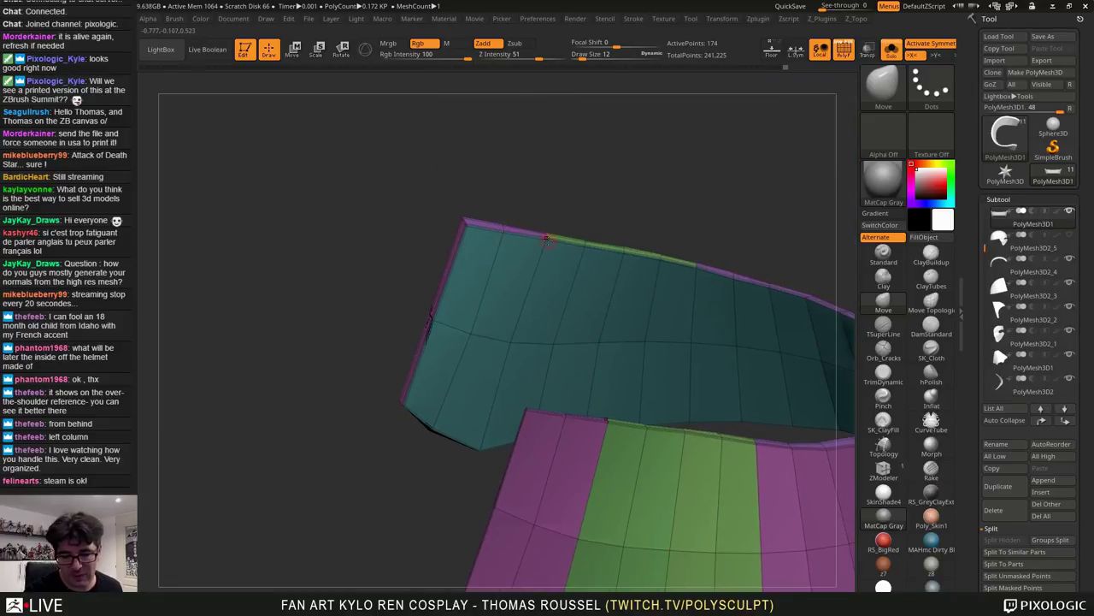
pyautogui.keyDown('ctrl'); pyautogui.moveTo(591, 251); pyautogui.dragTo(692, 438, button='right'); pyautogui.keyUp('ctrl')
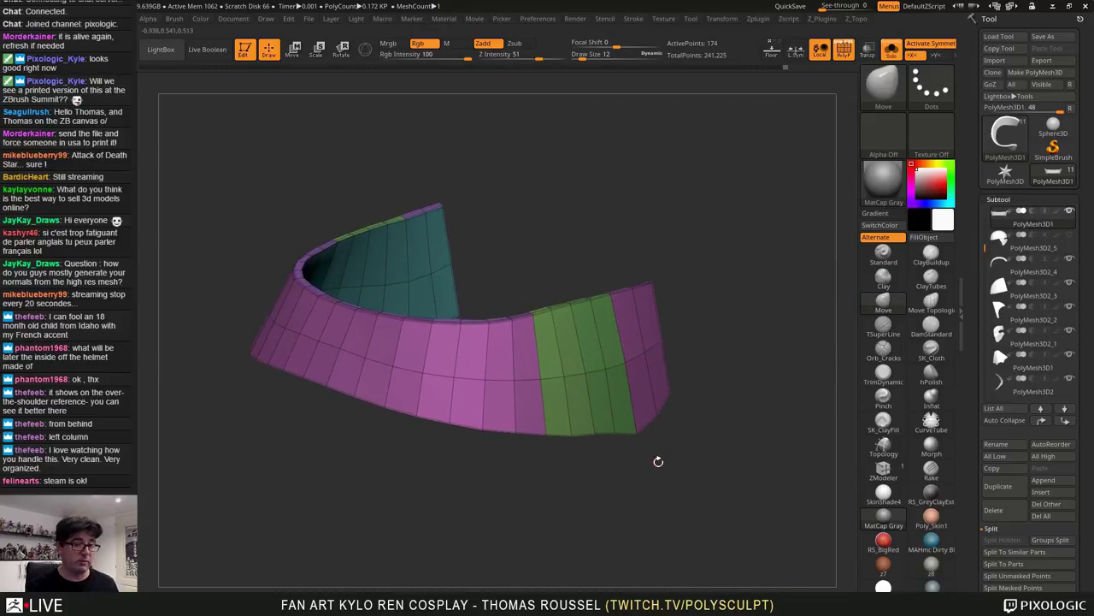
pyautogui.moveTo(815, 384); pyautogui.dragTo(777, 345, button='right')
# Subdivide the band once and check the shape of its upper rim
pyautogui.hotkey('ctrl', 'd')
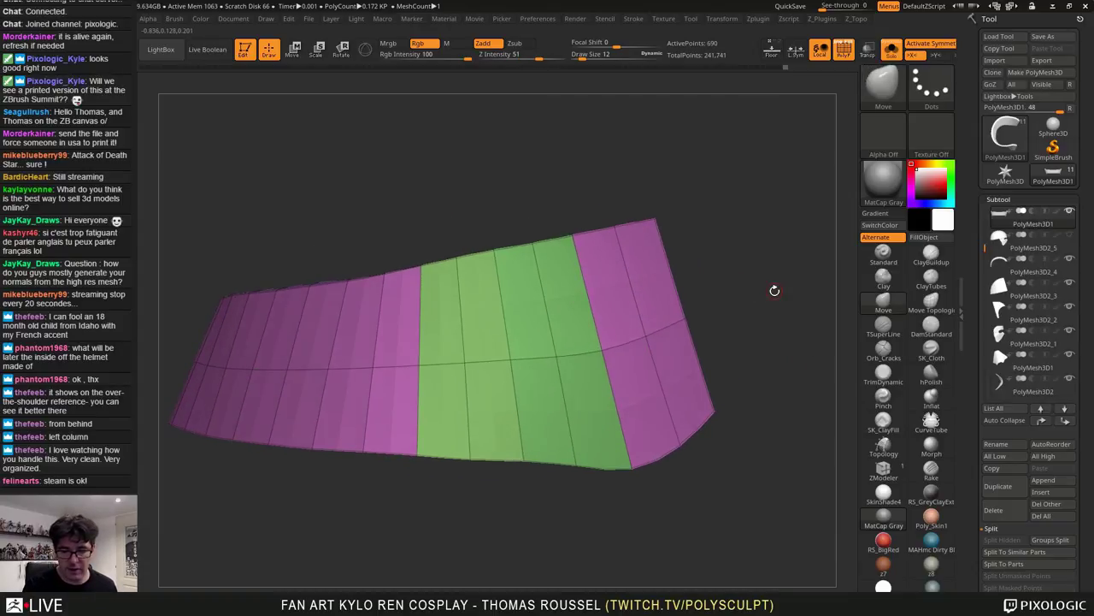
pyautogui.moveTo(748, 257)
pyautogui.mouseDown(button='right')
pyautogui.moveTo(730, 254)
pyautogui.moveTo(812, 301)
pyautogui.mouseUp(button='right')
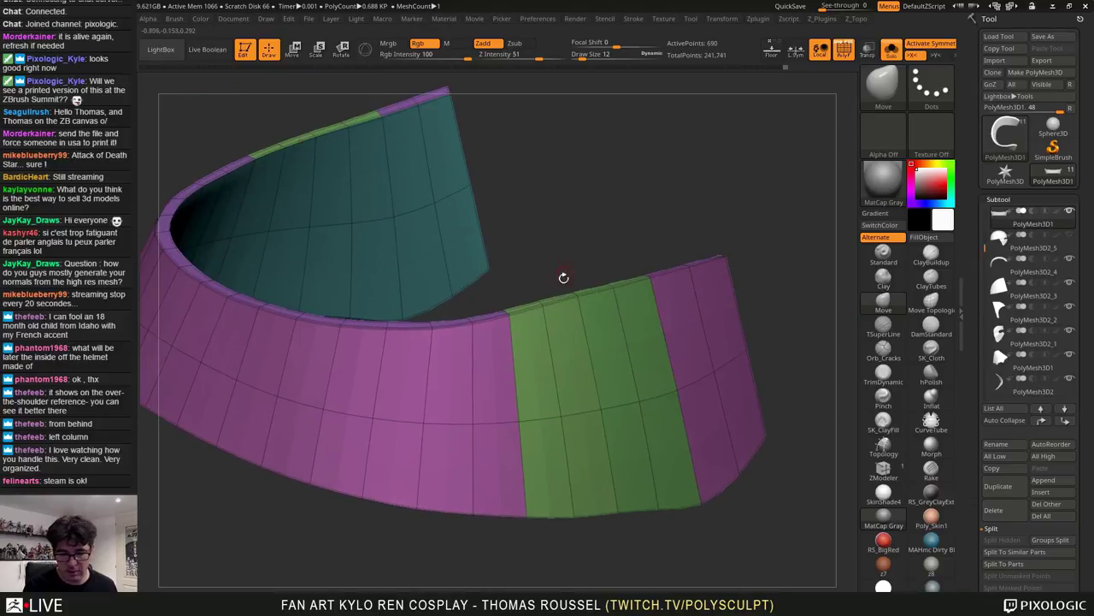
pyautogui.keyDown('alt'); pyautogui.moveTo(564, 278); pyautogui.dragTo(530, 180, button='right'); pyautogui.keyUp('alt')
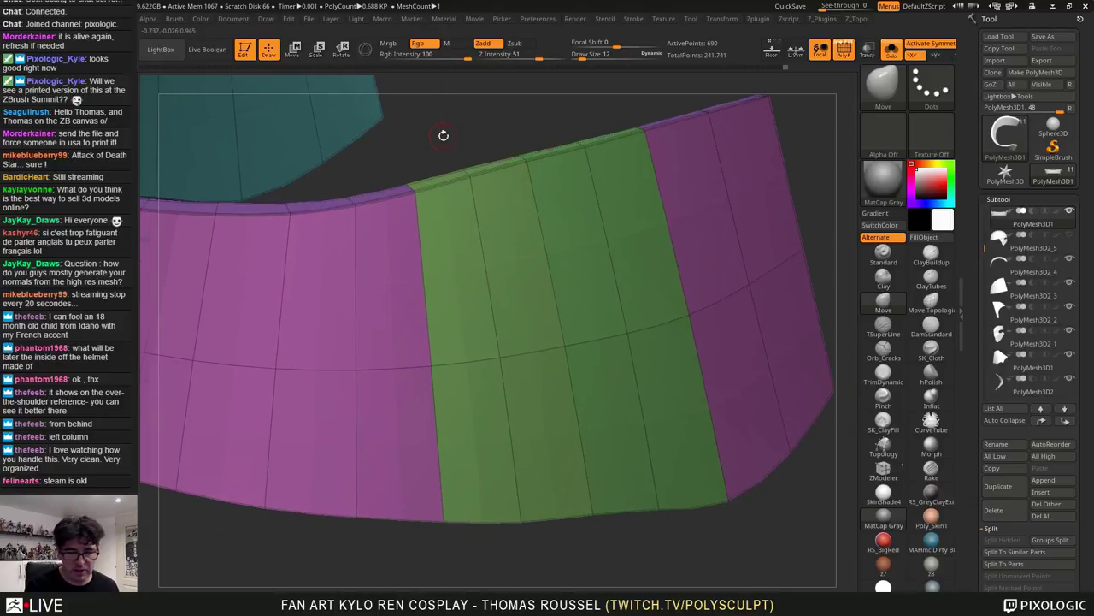
pyautogui.moveTo(443, 135); pyautogui.dragTo(308, 436)
pyautogui.keyDown('alt'); pyautogui.moveTo(675, 271); pyautogui.dragTo(490, 279); pyautogui.keyUp('alt')
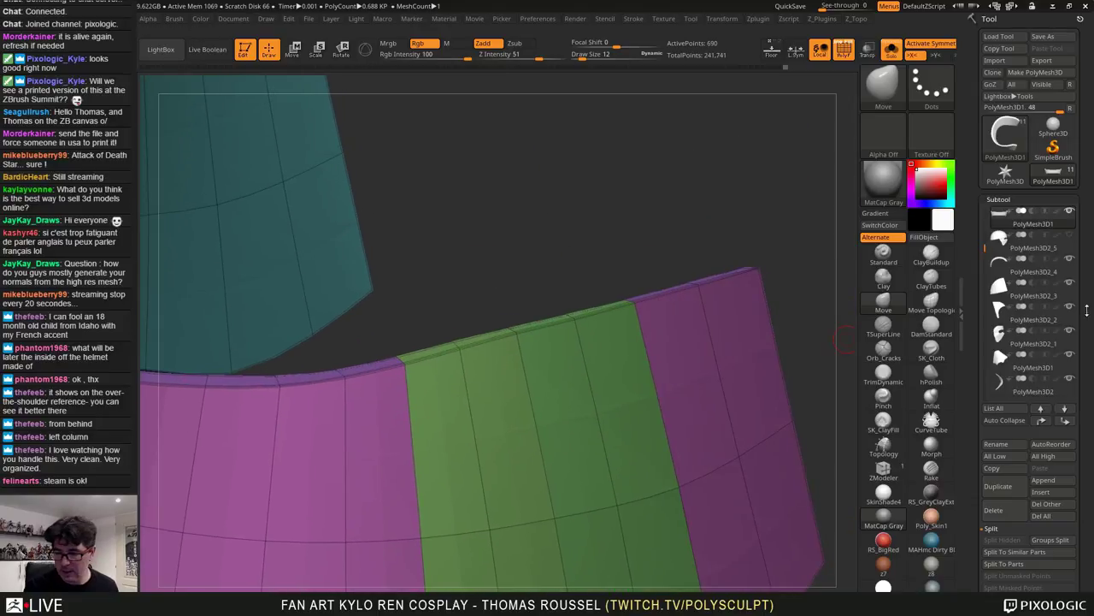
# Set the band's crease level to 2 and subdivide it up to level 6
pyautogui.moveTo(1085, 500); pyautogui.dragTo(1084, 386)
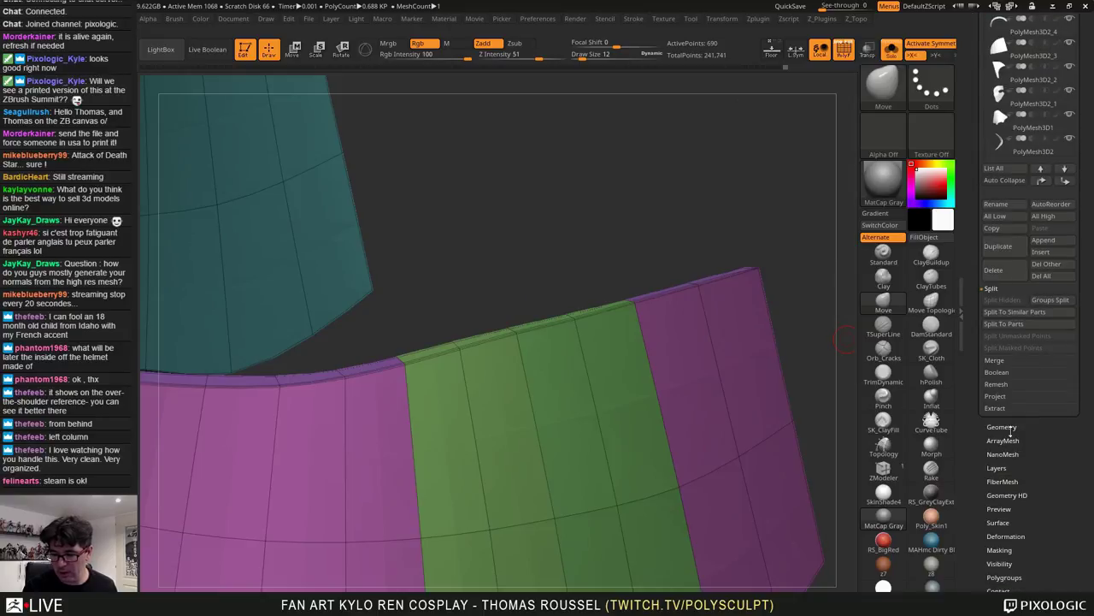
pyautogui.click(1002, 425)
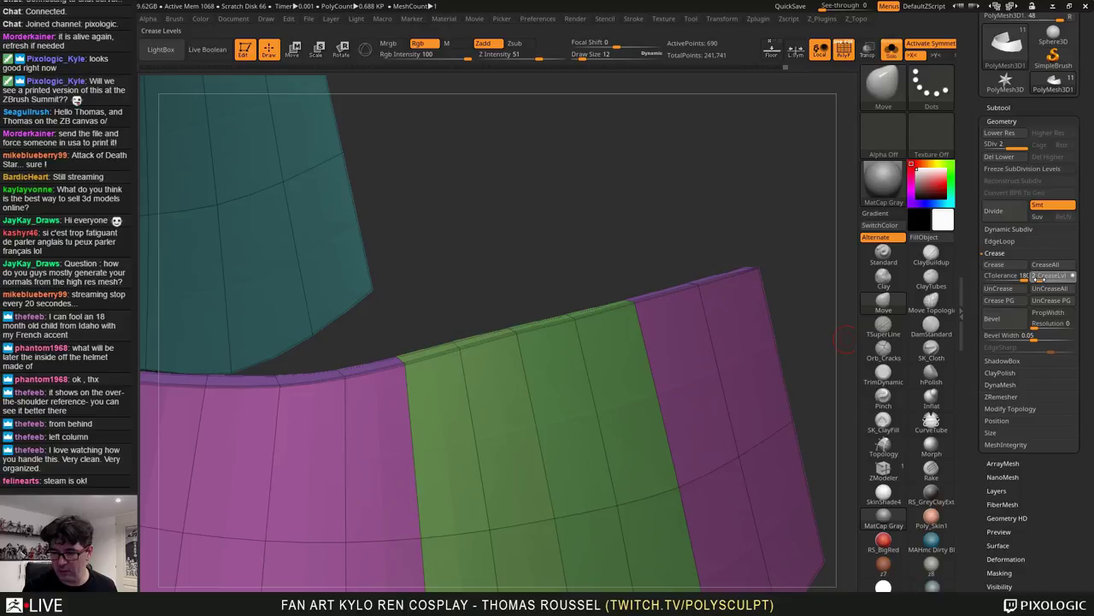
pyautogui.keyDown('alt'); pyautogui.moveTo(718, 171); pyautogui.dragTo(742, 183); pyautogui.keyUp('alt')
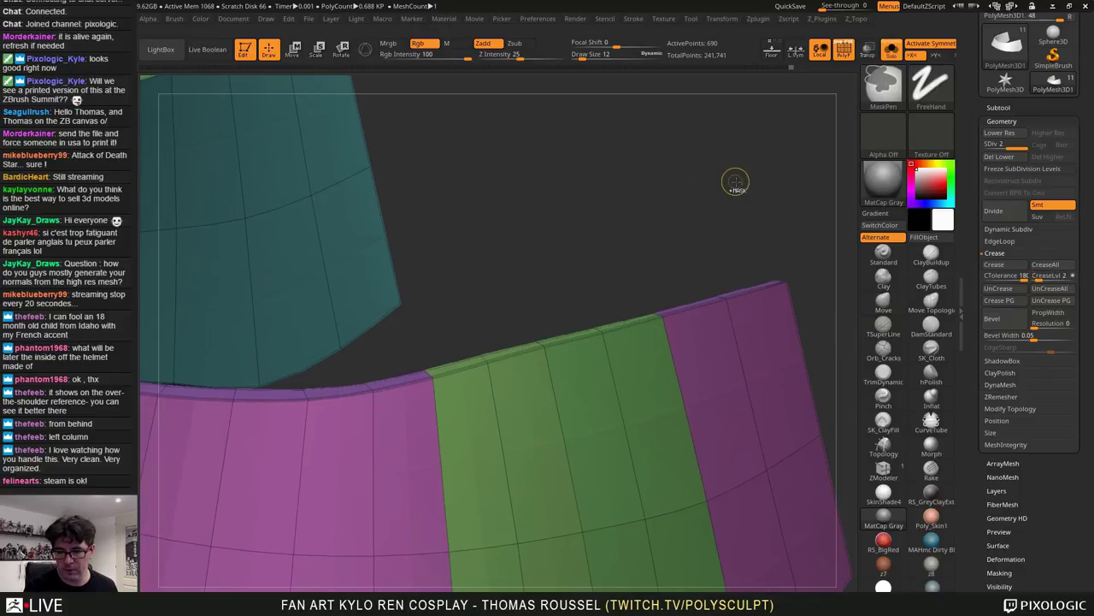
pyautogui.hotkey('ctrl', 'd')
pyautogui.hotkey('ctrl', 'd')
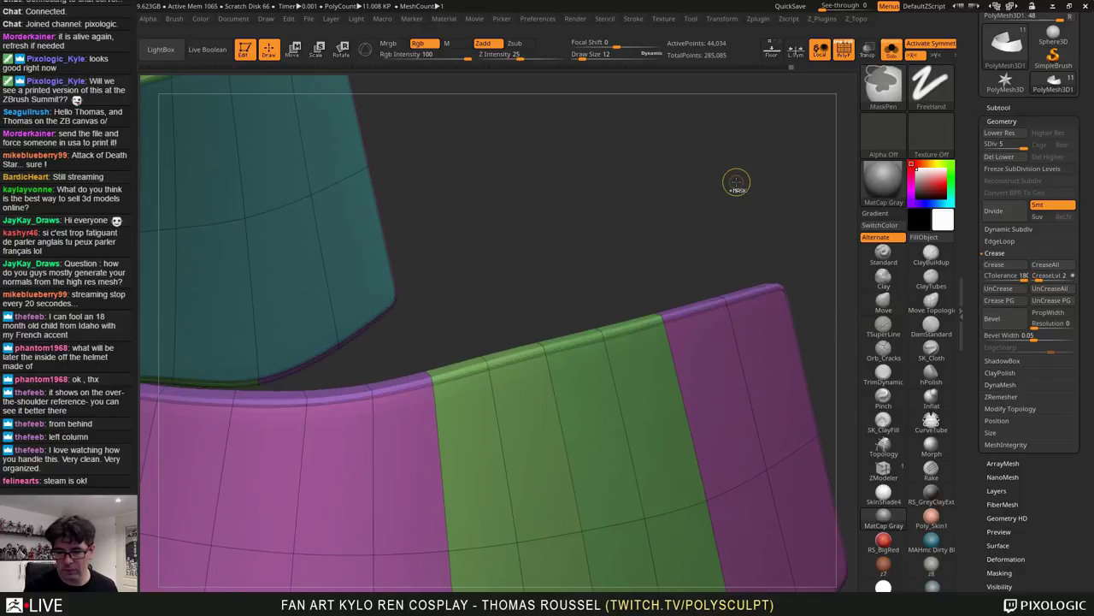
# Hide the polygroup wireframe and inspect the smoothed band's rims and side profile
pyautogui.hotkey('shift', 'f')
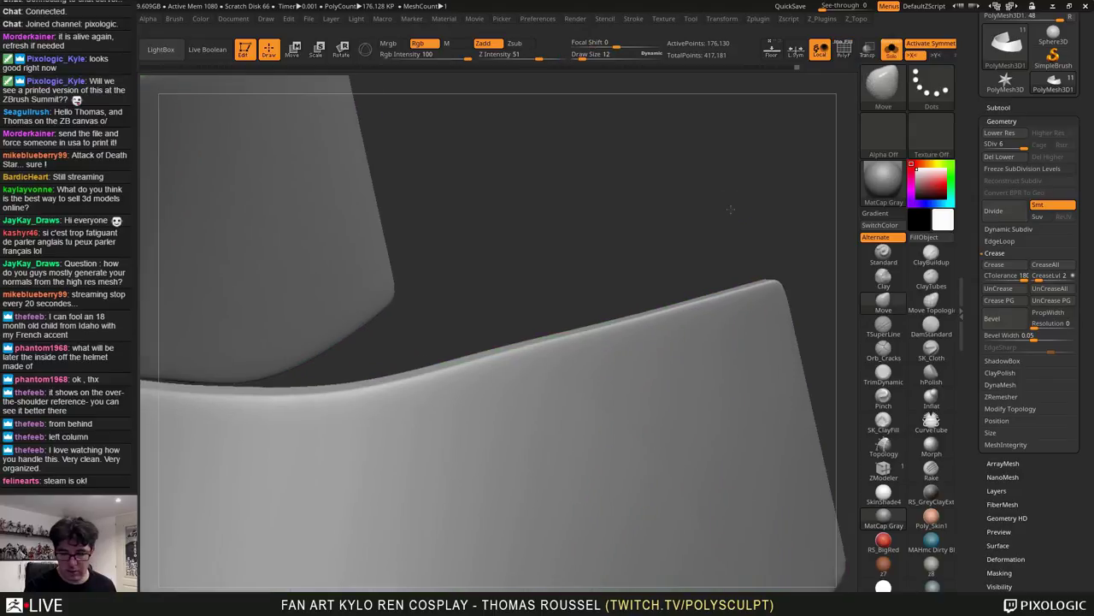
pyautogui.keyDown('alt'); pyautogui.moveTo(733, 210); pyautogui.dragTo(675, 343); pyautogui.keyUp('alt')
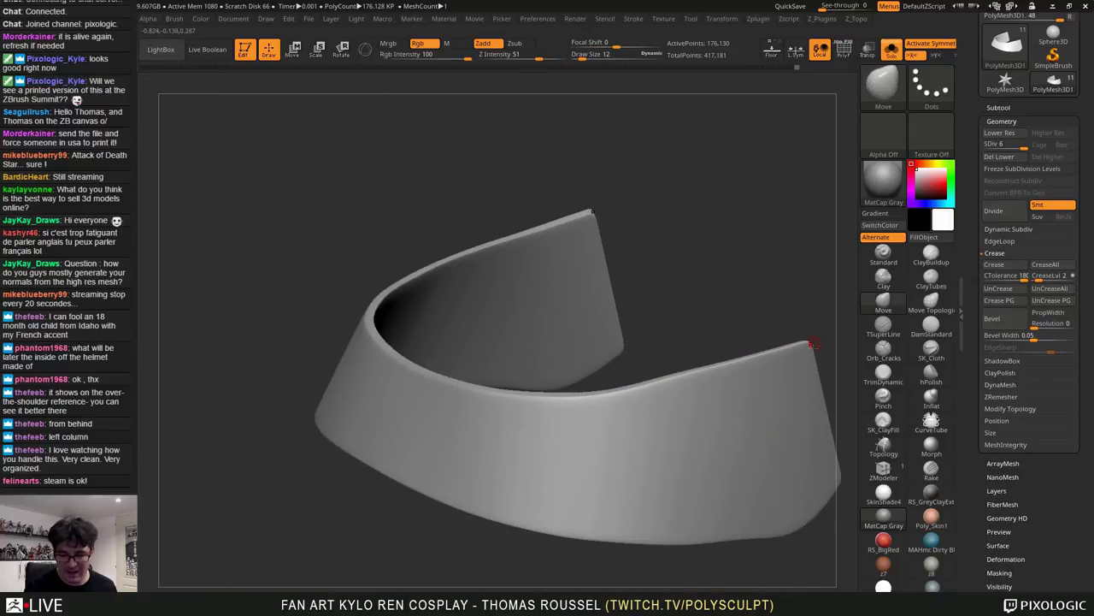
pyautogui.keyDown('alt'); pyautogui.moveTo(684, 329); pyautogui.dragTo(545, 175); pyautogui.keyUp('alt')
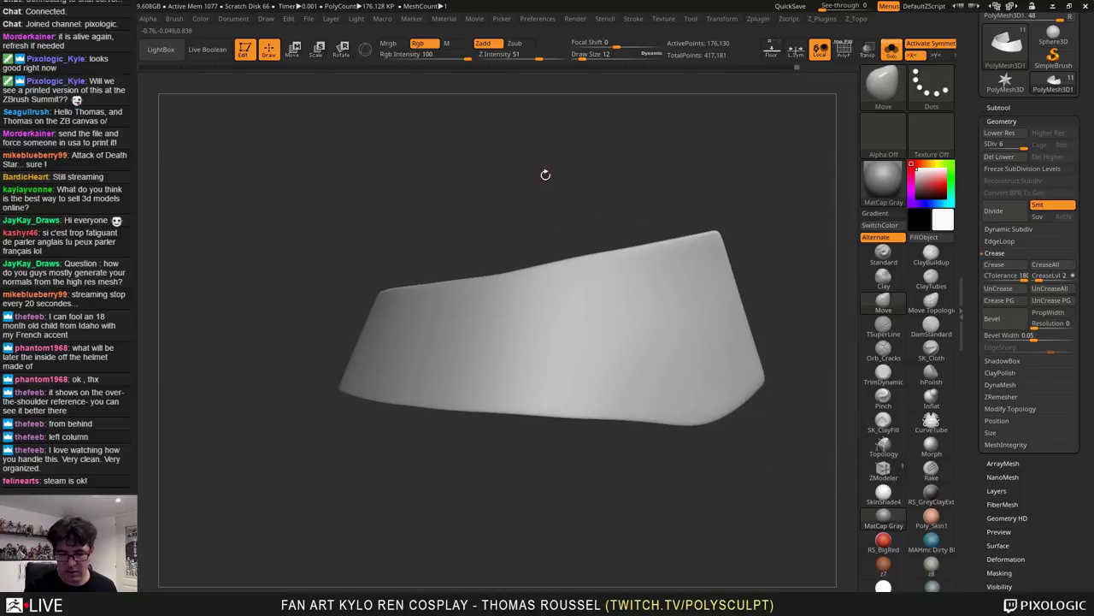
pyautogui.keyDown('alt'); pyautogui.moveTo(749, 281); pyautogui.dragTo(680, 292); pyautogui.keyUp('alt')
# Compare the band's lowest subdivision level with level 6 to check how its outline smooths
pyautogui.hotkey('shift', 'd')
pyautogui.hotkey('shift', 'd')
pyautogui.hotkey('shift', 'd')
pyautogui.hotkey('shift', 'd')
pyautogui.hotkey('shift', 'd')
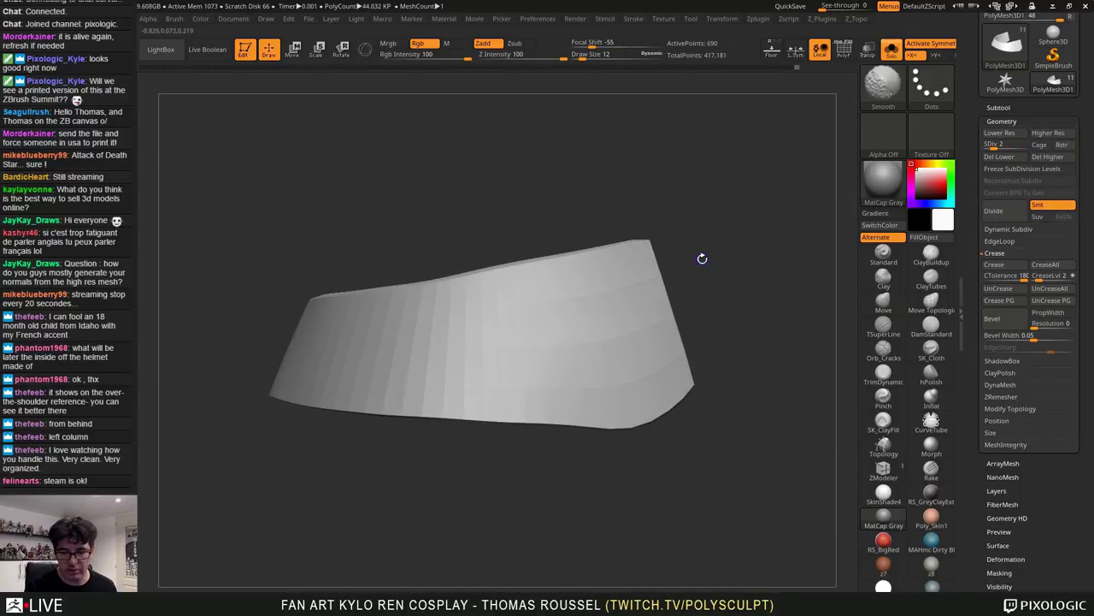
pyautogui.press('d')
pyautogui.press('d')
pyautogui.press('d')
pyautogui.press('d')
pyautogui.press('d')
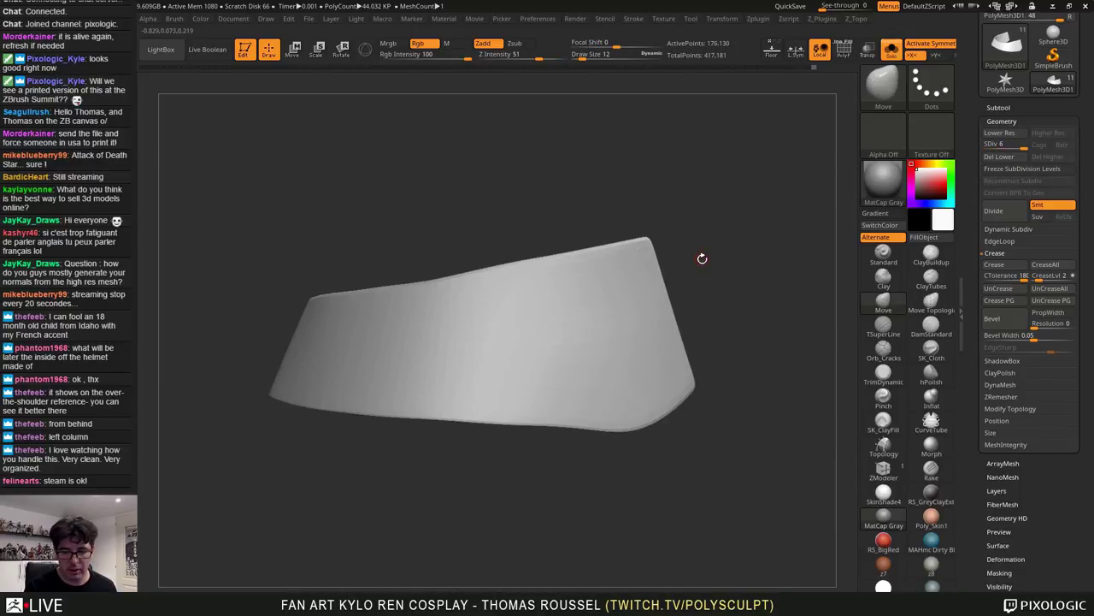
# Return the band to subdivision level 1 and show its polygroup wireframe
pyautogui.hotkey('shift', 'd')
pyautogui.hotkey('shift', 'd')
pyautogui.hotkey('shift', 'd')
pyautogui.hotkey('shift', 'd')
pyautogui.hotkey('shift', 'd')
pyautogui.moveTo(704, 262); pyautogui.dragTo(785, 310)
pyautogui.hotkey('shift', 'f')
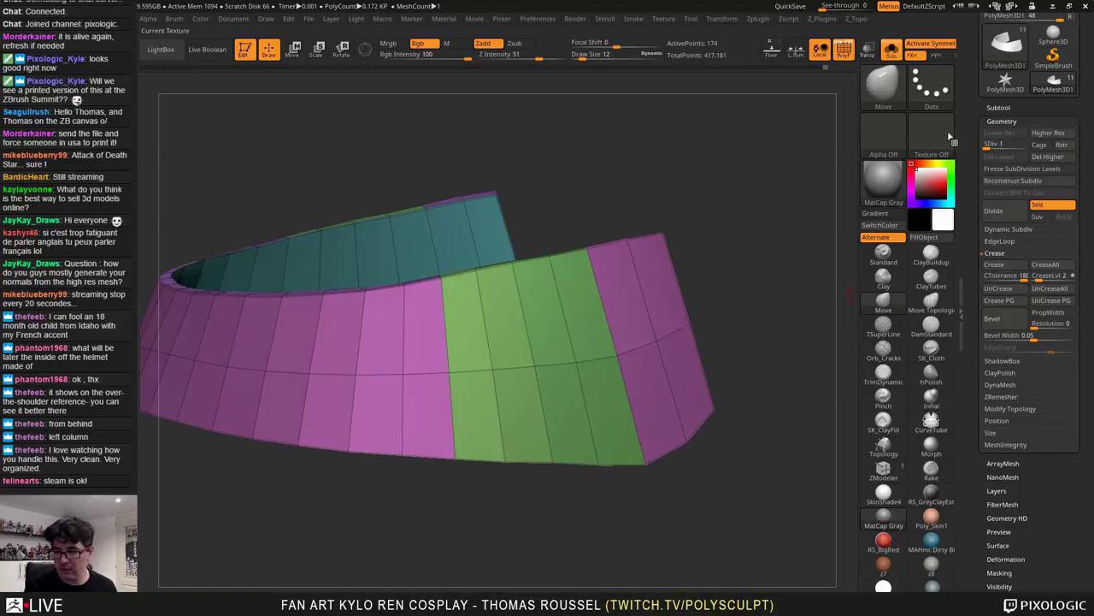
# Display the helmet reference image behind the band in side view and toggle the perspective
pyautogui.keyDown('shift'); pyautogui.moveTo(749, 228); pyautogui.dragTo(727, 224); pyautogui.keyUp('shift')
pyautogui.moveTo(759, 207); pyautogui.dragTo(811, 92)
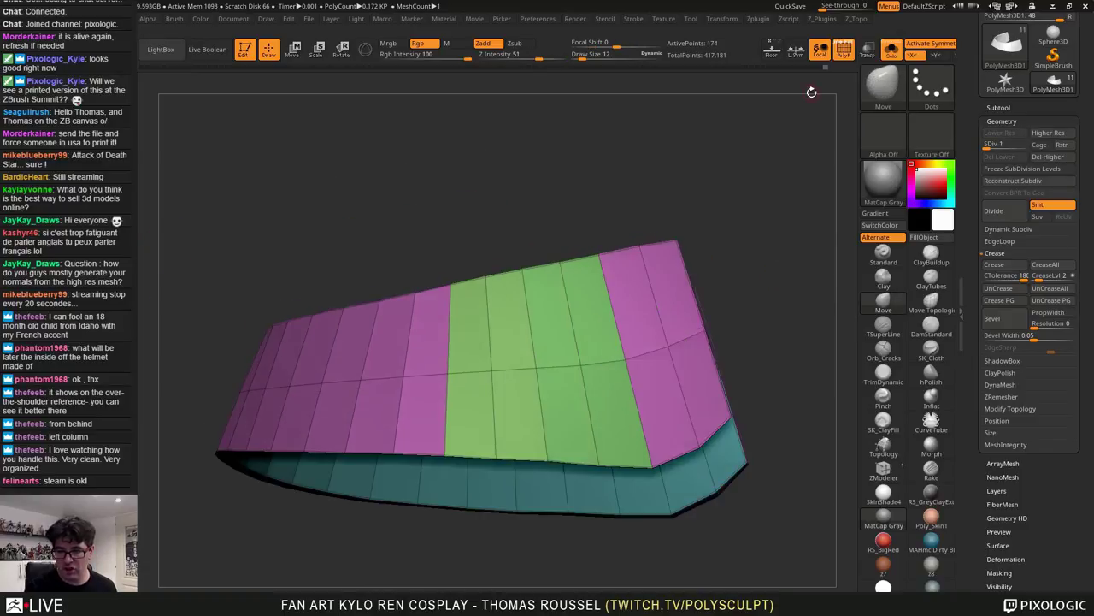
pyautogui.keyDown('shift'); pyautogui.moveTo(789, 131); pyautogui.dragTo(773, 86); pyautogui.keyUp('shift')
pyautogui.click(772, 50)
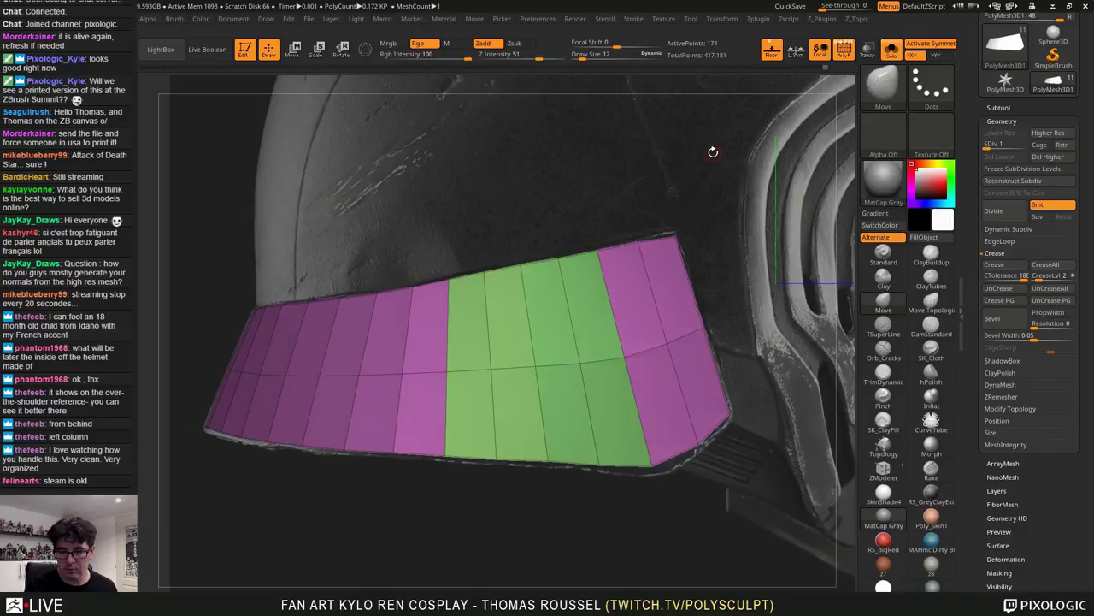
pyautogui.press('p')
# Raise the band to subdivision level 6 to compare its outline with the reference image
pyautogui.keyDown('alt'); pyautogui.moveTo(716, 157); pyautogui.dragTo(692, 131); pyautogui.keyUp('alt')
pyautogui.press('d')
pyautogui.press('d')
pyautogui.press('d')
pyautogui.press('d')
pyautogui.press('d')
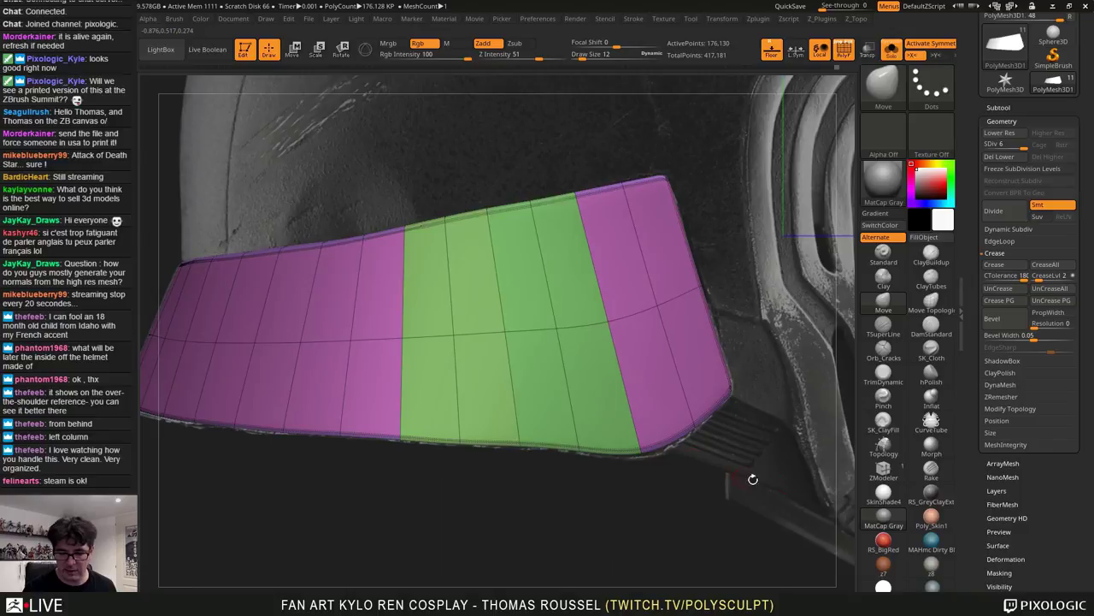
# At subdivision level 5, pull the band's lower front corner slightly down to the reference with the Move brush at size 161
pyautogui.press('b')
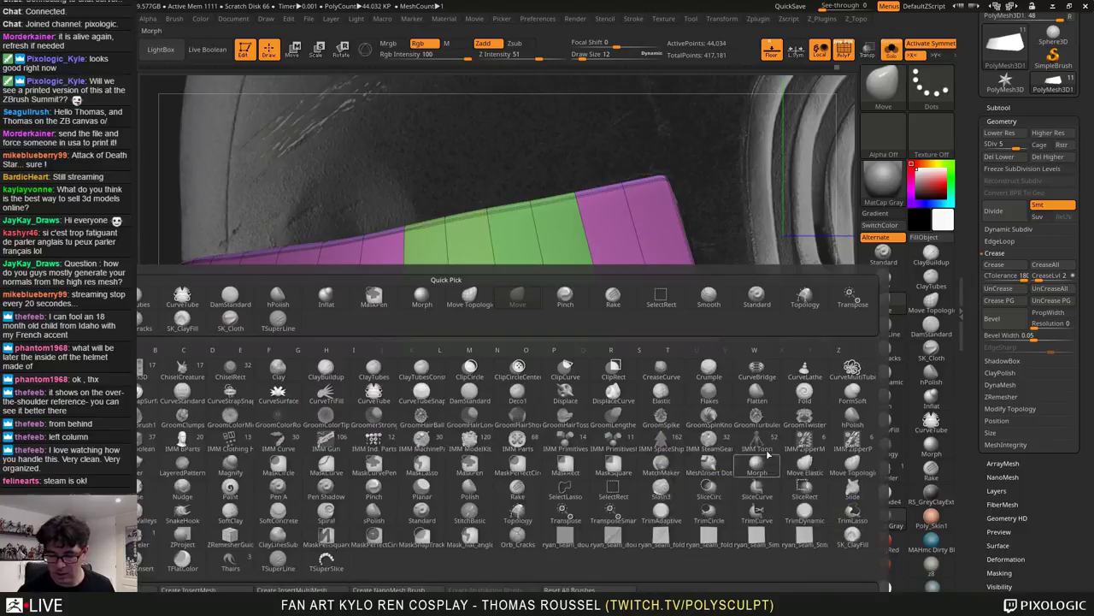
pyautogui.hotkey('shift', 'd')
pyautogui.press('s')
pyautogui.moveTo(753, 273); pyautogui.dragTo(779, 273)
pyautogui.moveTo(633, 445); pyautogui.dragTo(638, 452)
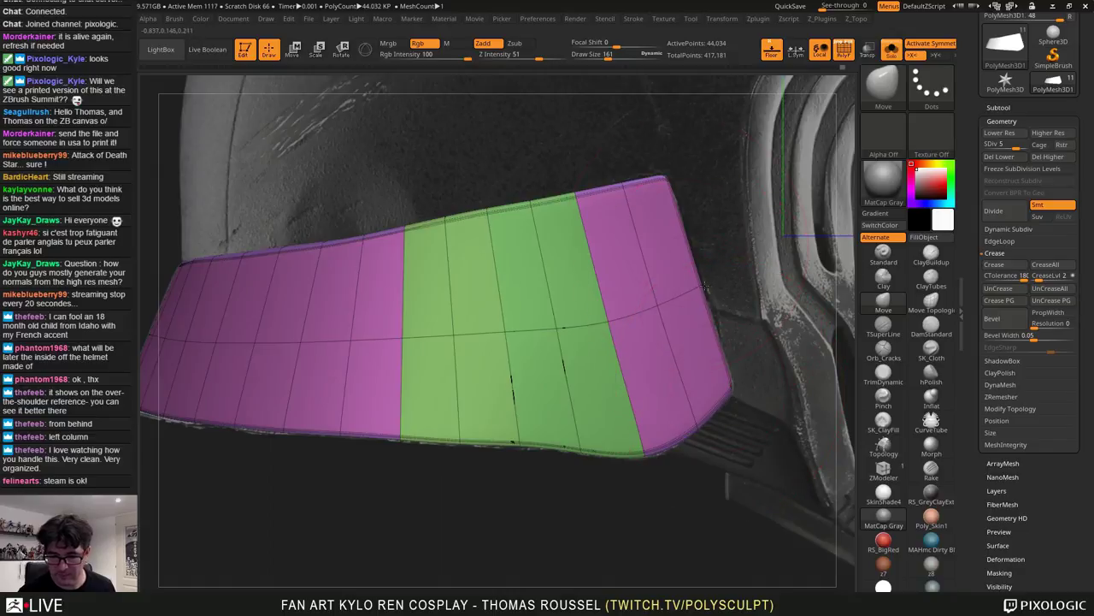
# Reduce the brush size and check the band's rear against the reference across subdivision levels, ending at level 6
pyautogui.keyDown('alt'); pyautogui.moveTo(503, 322); pyautogui.dragTo(637, 254, button='right'); pyautogui.keyUp('alt')
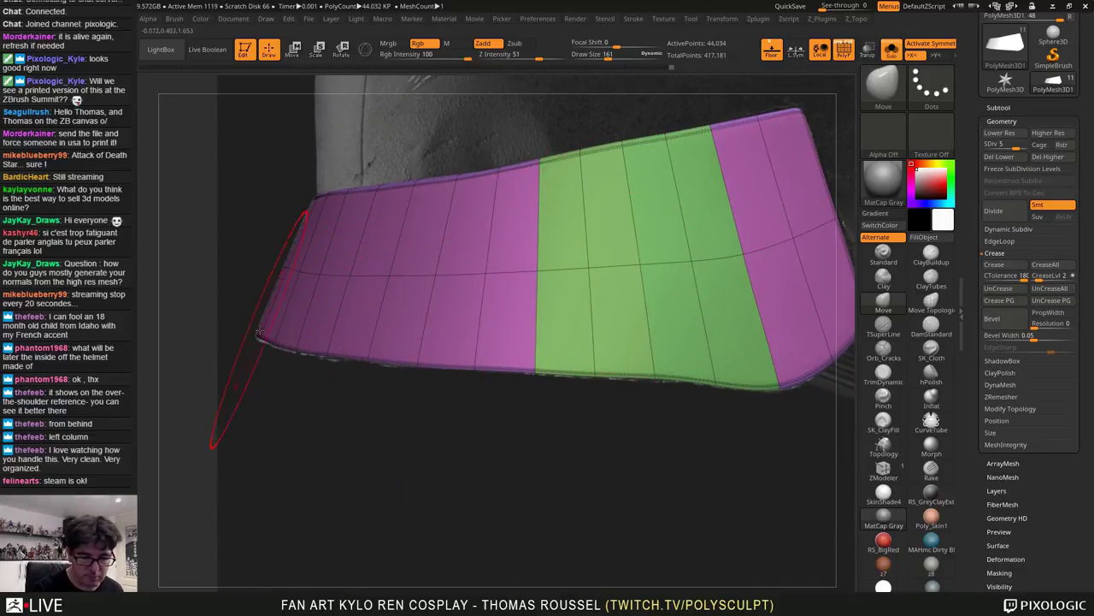
pyautogui.press('s')
pyautogui.moveTo(449, 191); pyautogui.dragTo(441, 192)
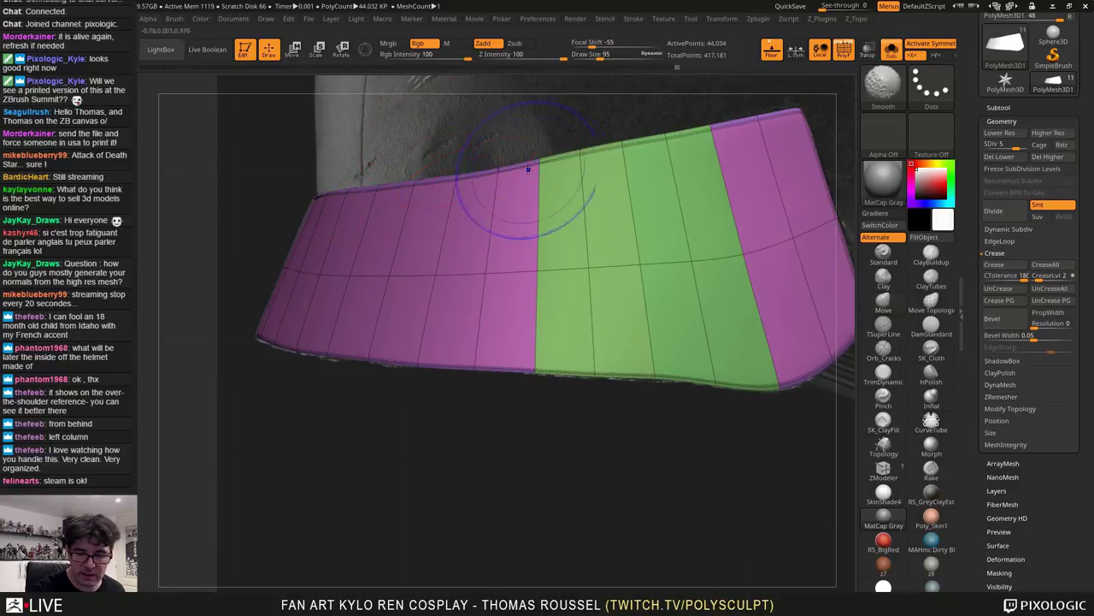
pyautogui.hotkey('shift', 'd')
pyautogui.hotkey('shift', 'd')
pyautogui.hotkey('shift', 'd')
pyautogui.hotkey('shift', 'd')
pyautogui.press('d')
pyautogui.press('d')
pyautogui.press('d')
pyautogui.press('d')
pyautogui.press('d')
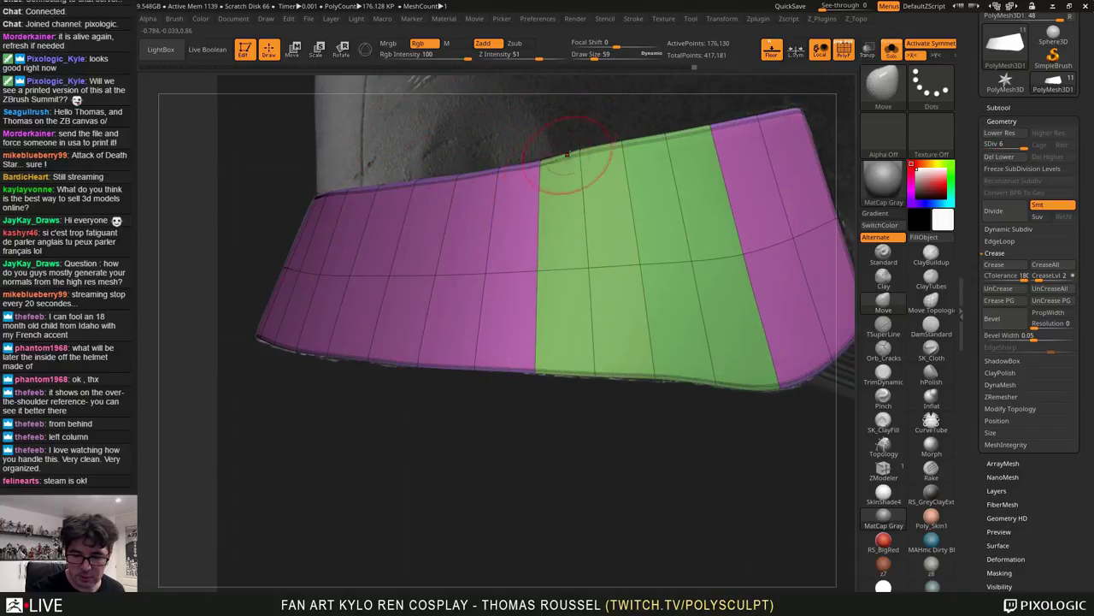
# Merge the whole band into a single polygroup
pyautogui.hotkey('ctrl', 'w')
pyautogui.hotkey('ctrl', 'w')
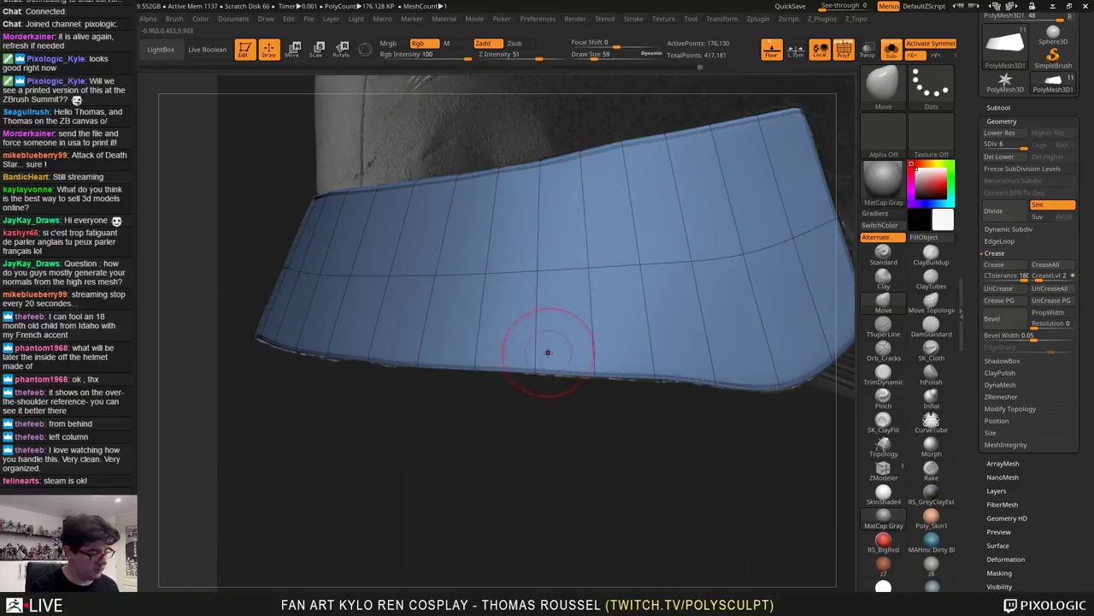
pyautogui.press('ctrl')
pyautogui.hotkey('ctrl', 'z')
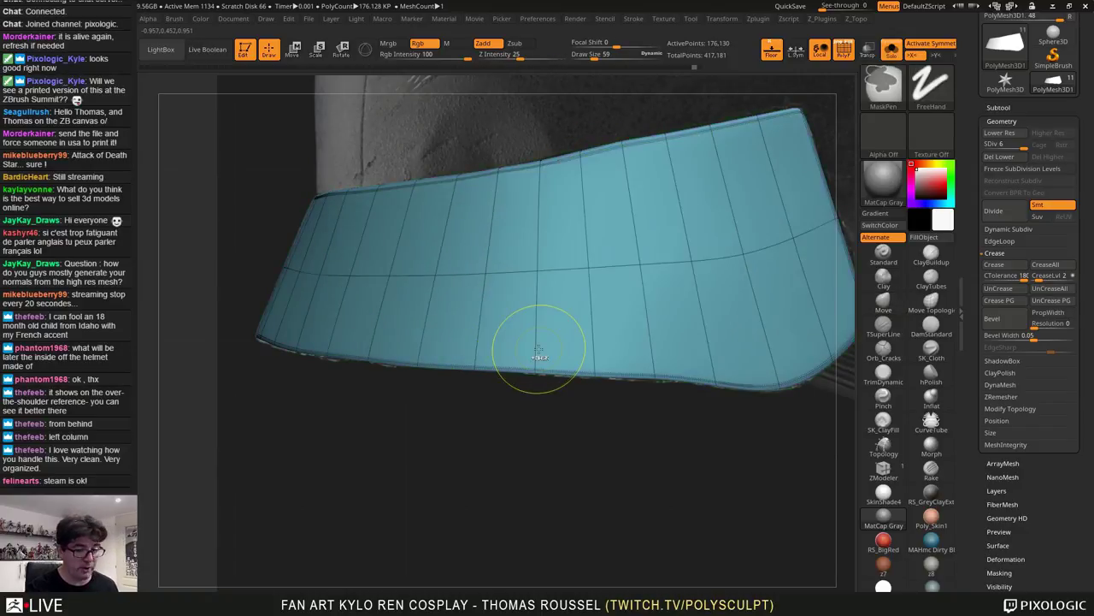
pyautogui.hotkey('ctrl', 'shift', 'z')
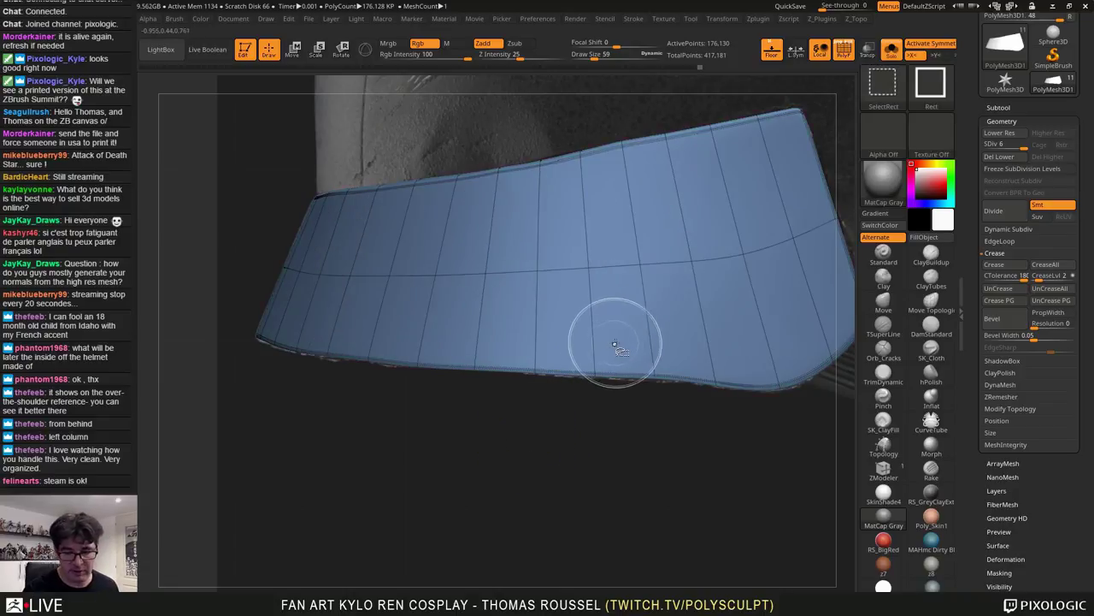
# Undo the band's polygroup merge through the undo history and return to the side view with the reference
pyautogui.moveTo(610, 380); pyautogui.dragTo(622, 382)
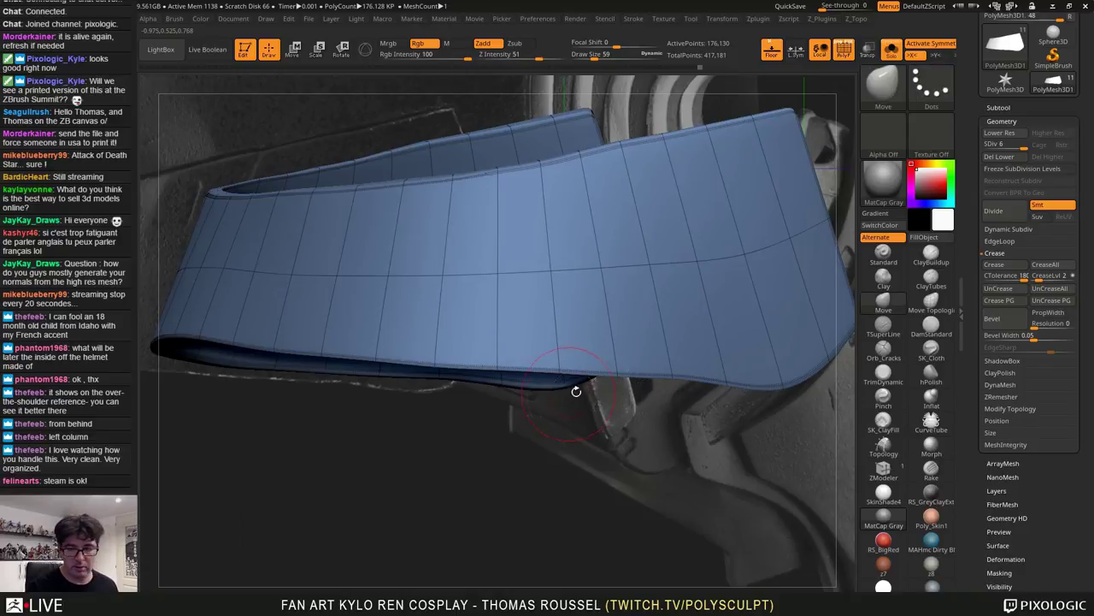
pyautogui.hotkey('ctrl', 'shift')
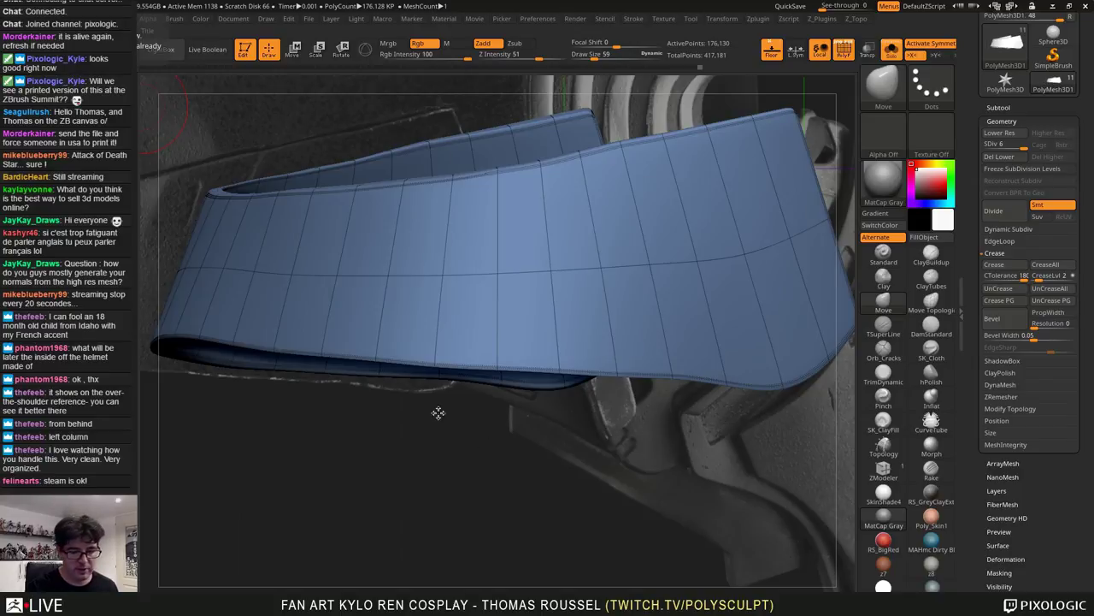
pyautogui.moveTo(438, 413); pyautogui.dragTo(480, 516)
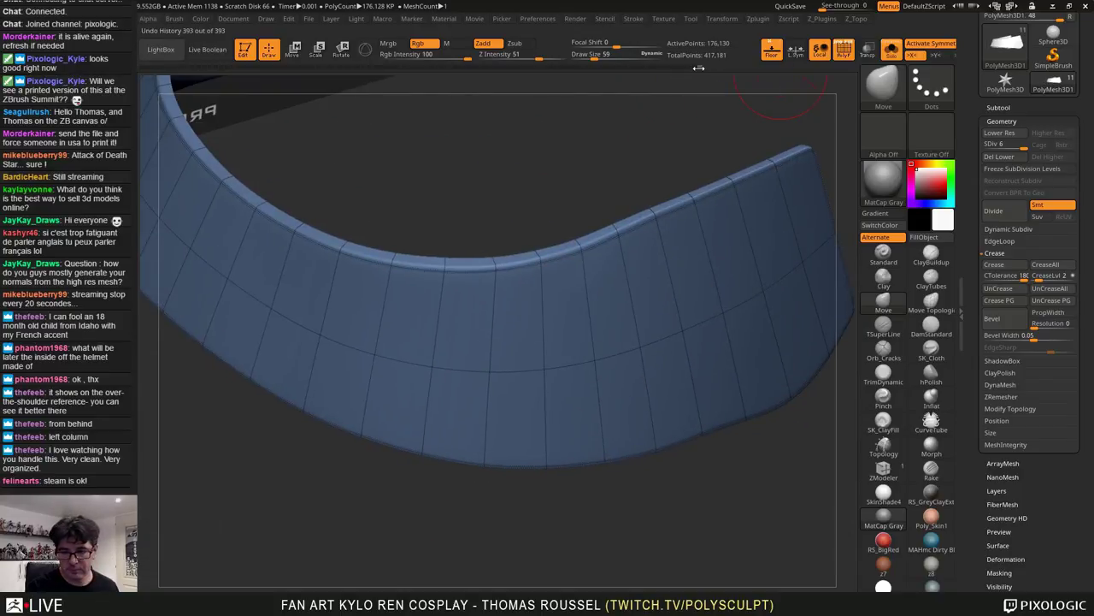
pyautogui.moveTo(697, 67)
pyautogui.mouseDown()
pyautogui.moveTo(683, 68)
pyautogui.moveTo(709, 65)
pyautogui.moveTo(694, 65)
pyautogui.mouseUp()
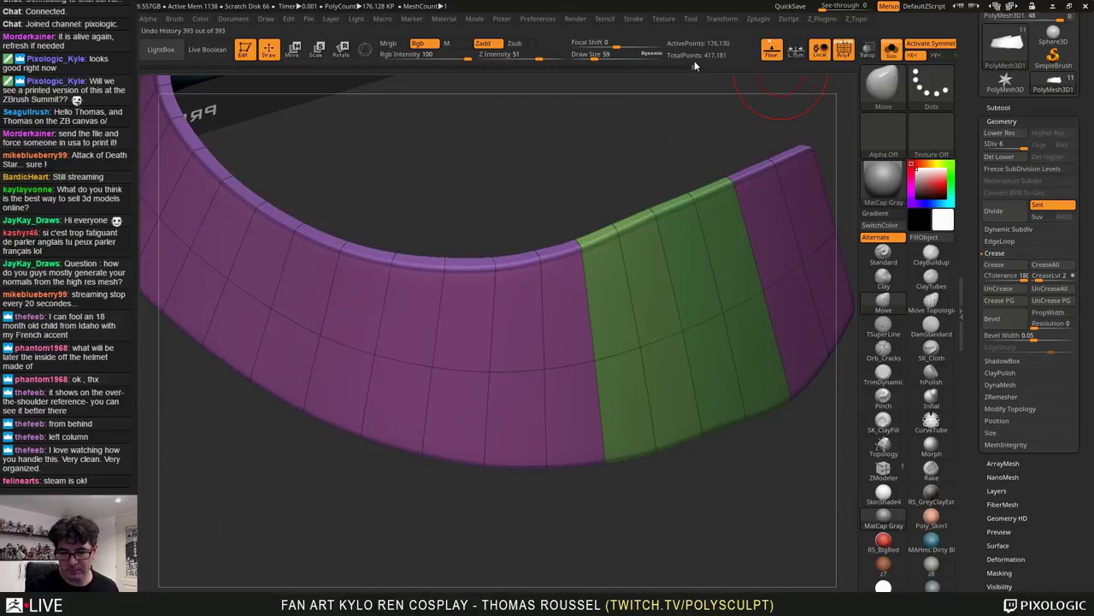
pyautogui.moveTo(625, 171)
pyautogui.mouseDown()
pyautogui.moveTo(664, 186)
pyautogui.moveTo(750, 164)
pyautogui.moveTo(591, 154)
pyautogui.moveTo(618, 159)
pyautogui.moveTo(532, 189)
pyautogui.moveTo(615, 230)
pyautogui.mouseUp()
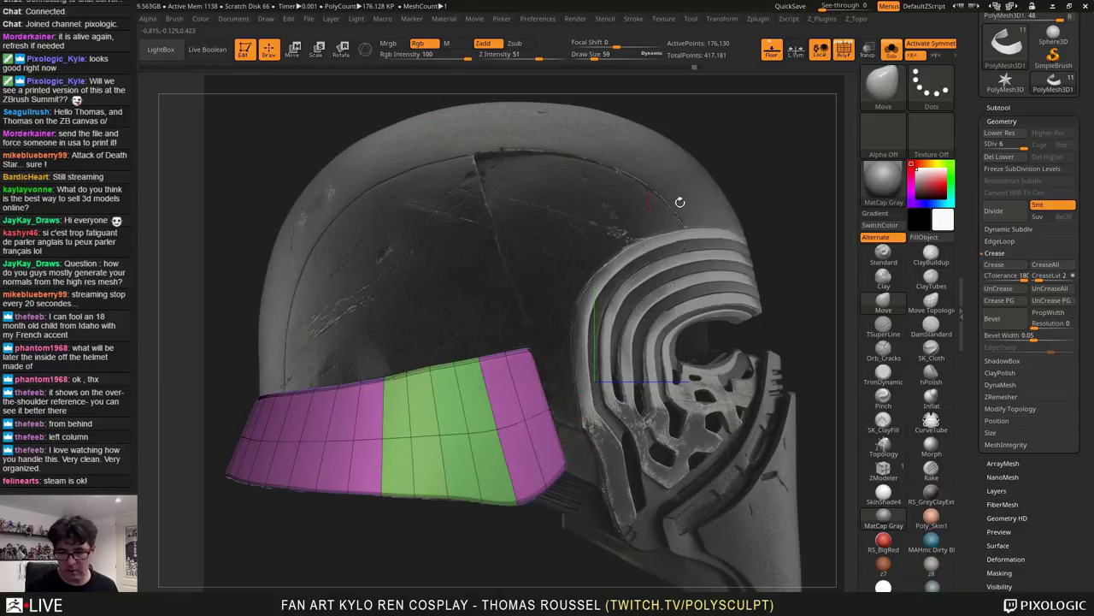
# Drop the band to its lowest subdivision level and measure its wall thickness across two points of the upper rim with the transpose line
pyautogui.click(1018, 106)
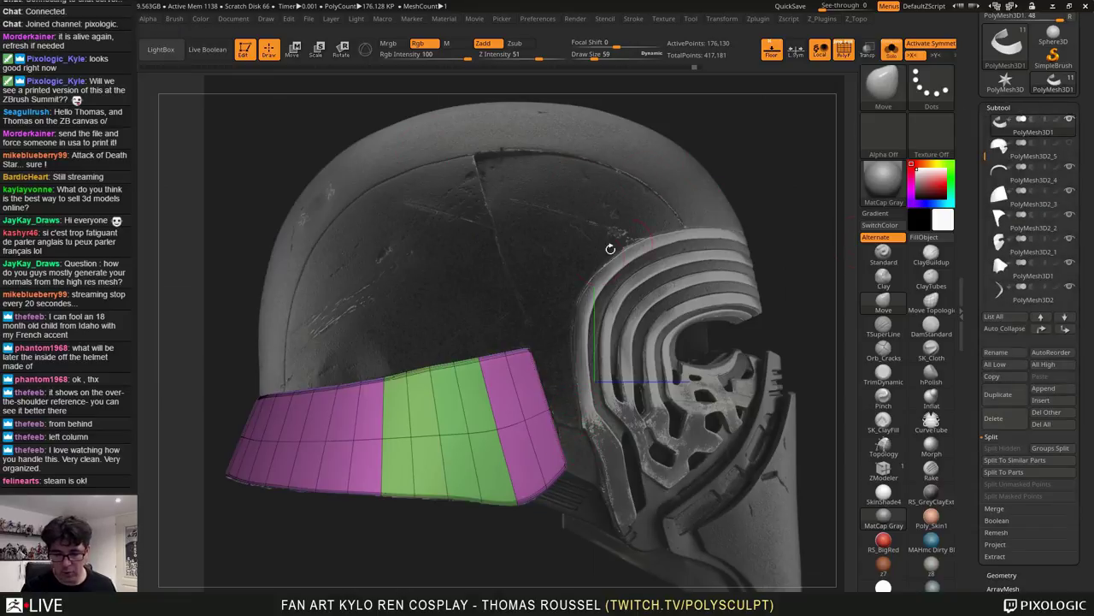
pyautogui.moveTo(611, 249)
pyautogui.mouseDown()
pyautogui.moveTo(419, 265)
pyautogui.moveTo(389, 254)
pyautogui.mouseUp()
pyautogui.hotkey('shift', 'd')
pyautogui.hotkey('shift', 'd')
pyautogui.hotkey('shift', 'd')
pyautogui.hotkey('shift', 'd')
pyautogui.hotkey('shift', 'd')
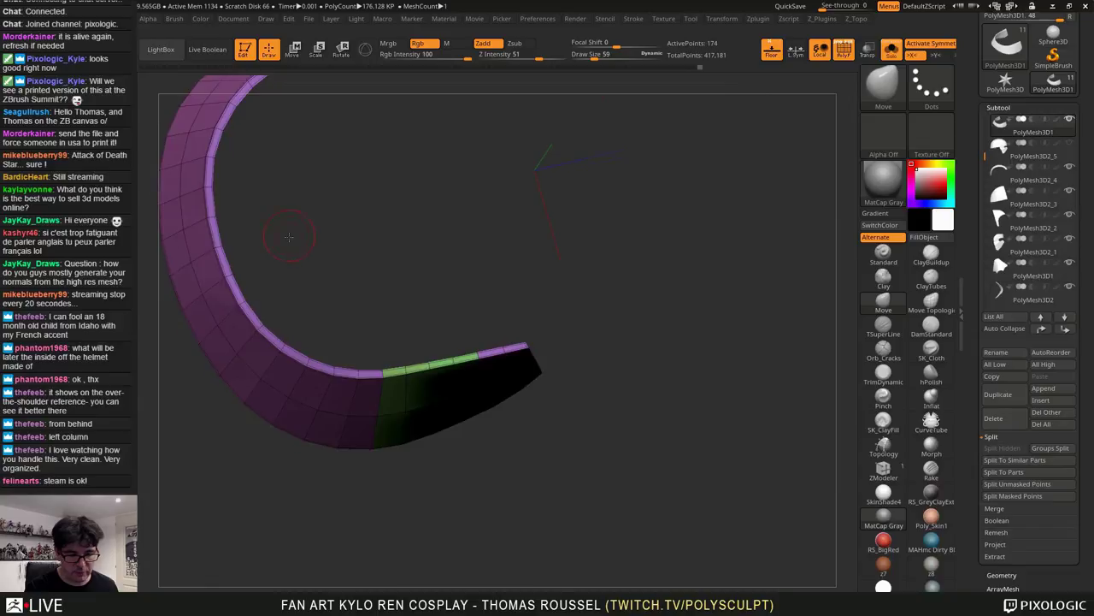
pyautogui.moveTo(289, 239)
pyautogui.keyDown('alt'); pyautogui.mouseDown()
pyautogui.moveTo(181, 224)
pyautogui.moveTo(688, 205)
pyautogui.moveTo(466, 274)
pyautogui.mouseUp(); pyautogui.keyUp('alt')
pyautogui.click(295, 53)
pyautogui.moveTo(333, 288)
pyautogui.mouseDown()
pyautogui.moveTo(400, 265)
pyautogui.moveTo(405, 293)
pyautogui.moveTo(439, 258)
pyautogui.mouseUp()
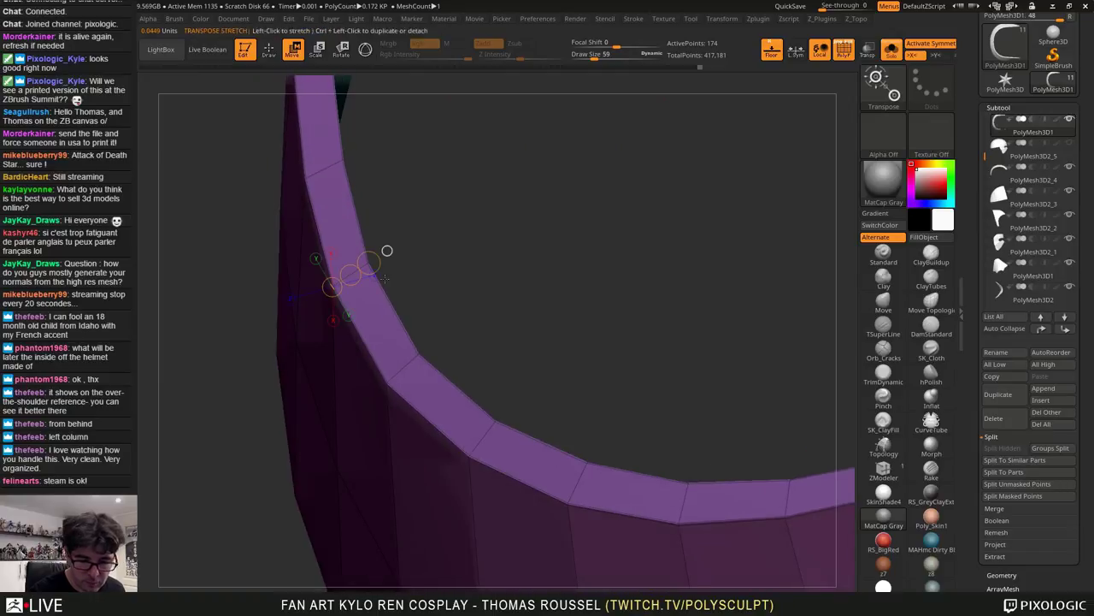
pyautogui.moveTo(387, 384); pyautogui.dragTo(419, 353)
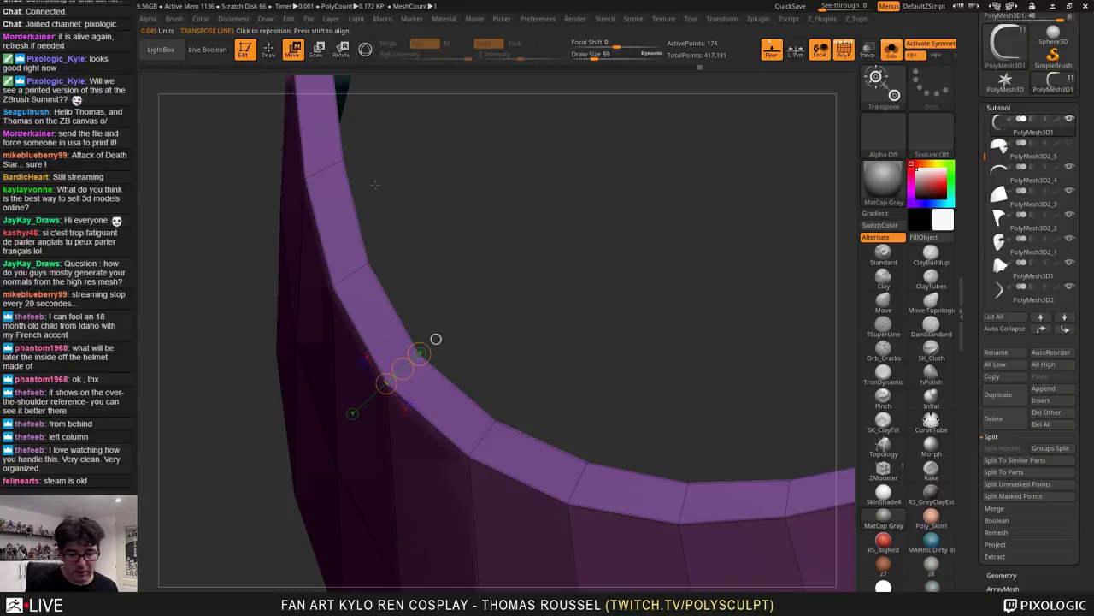
# Return the band to subdivision level 6 and compare its outline with the side reference
pyautogui.press('d')
pyautogui.moveTo(375, 184); pyautogui.dragTo(558, 315)
pyautogui.press('d')
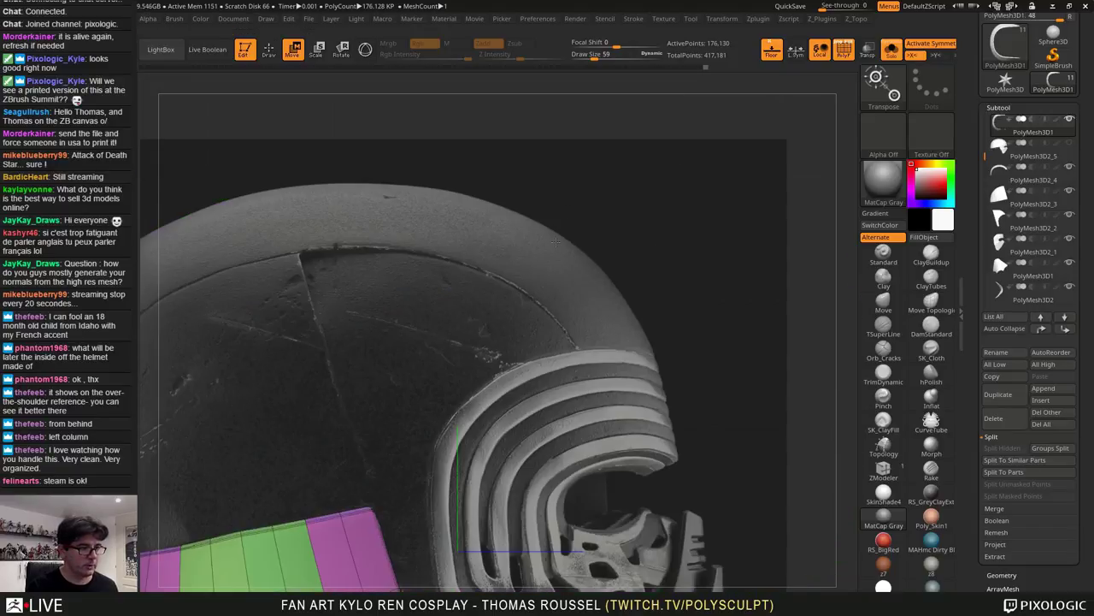
pyautogui.moveTo(557, 243)
pyautogui.keyDown('alt'); pyautogui.mouseDown()
pyautogui.moveTo(532, 220)
pyautogui.moveTo(540, 200)
pyautogui.moveTo(548, 244)
pyautogui.mouseUp(); pyautogui.keyUp('alt')
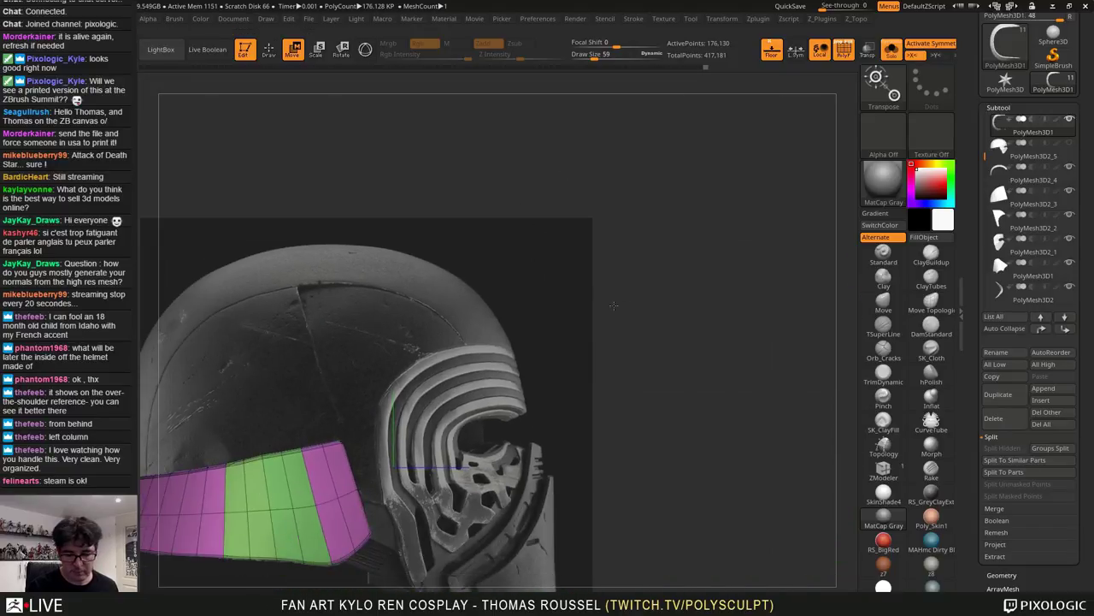
pyautogui.keyDown('alt'); pyautogui.moveTo(614, 305); pyautogui.dragTo(774, 188); pyautogui.keyUp('alt')
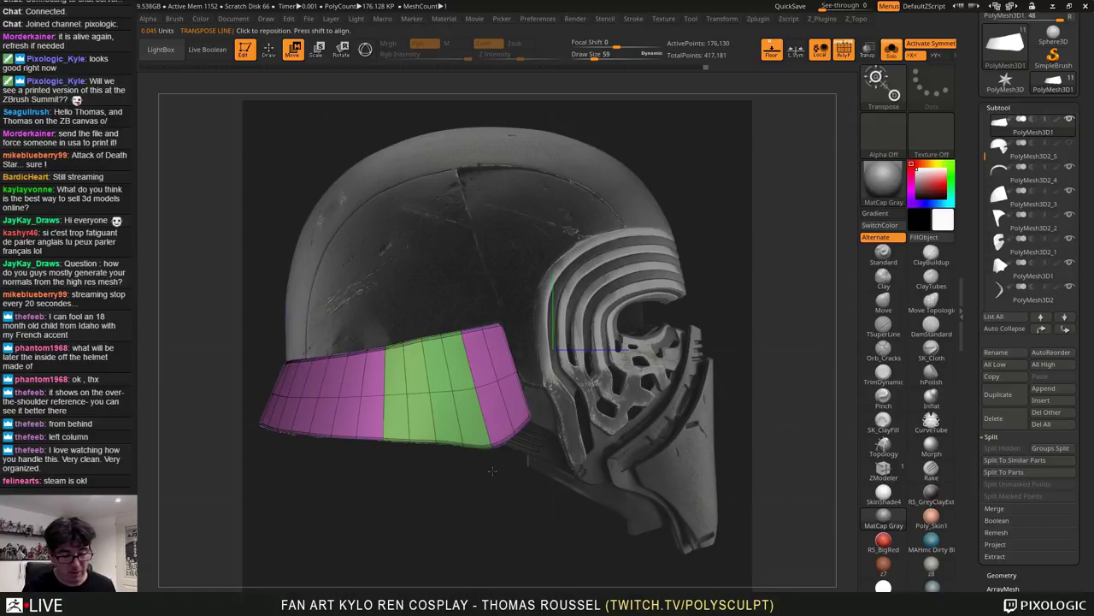
pyautogui.keyDown('alt'); pyautogui.moveTo(459, 494); pyautogui.dragTo(648, 422); pyautogui.keyUp('alt')
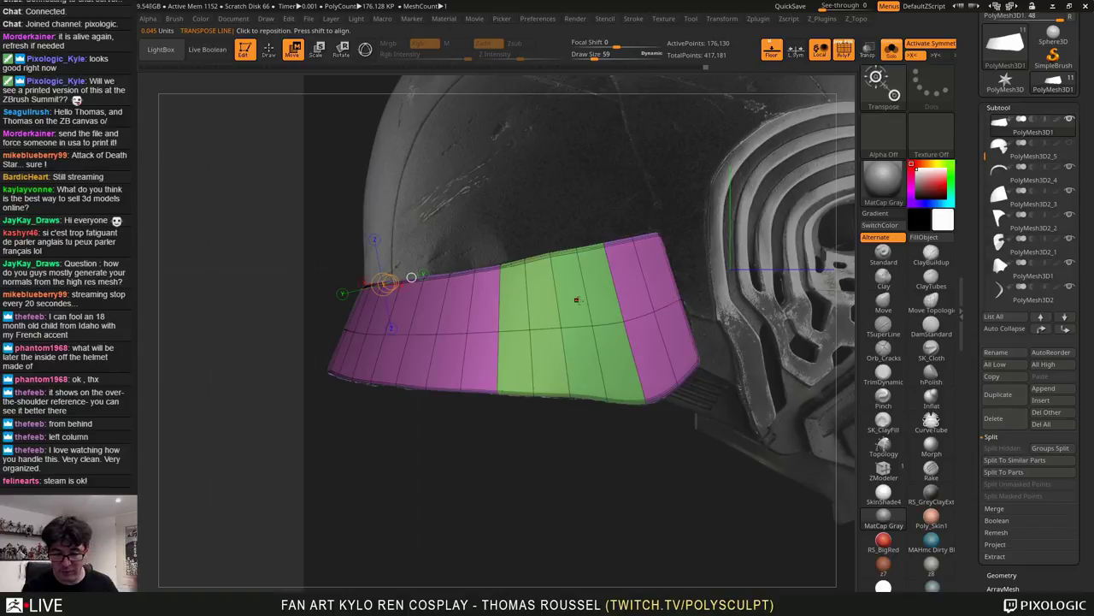
pyautogui.keyDown('alt'); pyautogui.moveTo(665, 213); pyautogui.dragTo(600, 270); pyautogui.keyUp('alt')
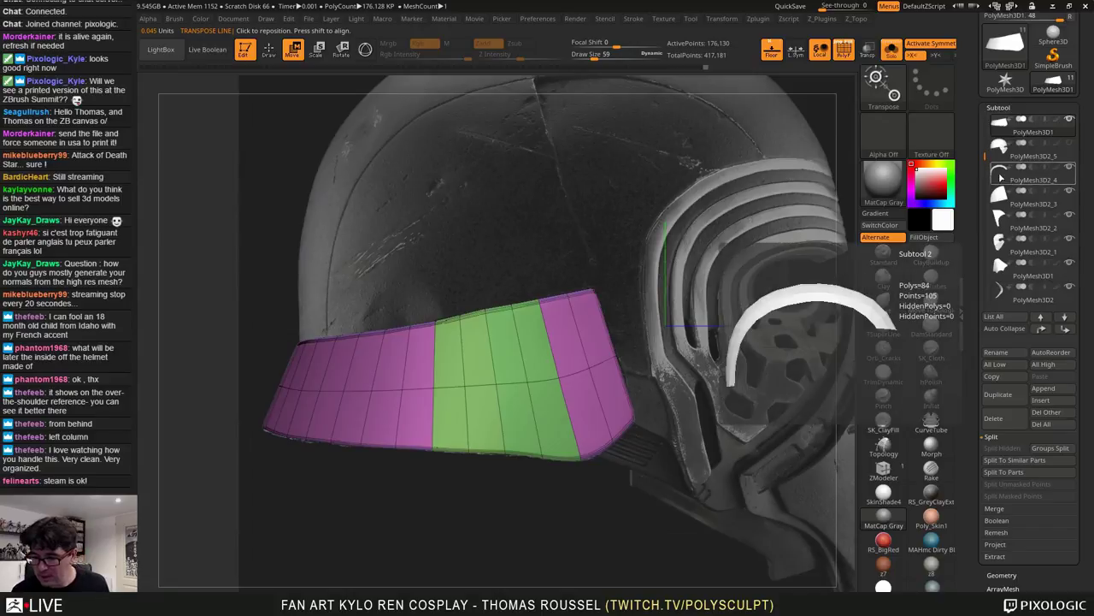
# Make the arched strip PolyMesh3D2_4 the active subtool and examine its shape against the helmet reference
pyautogui.click(1000, 172)
pyautogui.keyDown('alt'); pyautogui.moveTo(322, 338); pyautogui.dragTo(484, 460); pyautogui.keyUp('alt')
pyautogui.moveTo(484, 460); pyautogui.dragTo(553, 390)
pyautogui.moveTo(633, 387)
pyautogui.mouseDown()
pyautogui.moveTo(645, 323)
pyautogui.moveTo(555, 307)
pyautogui.mouseUp()
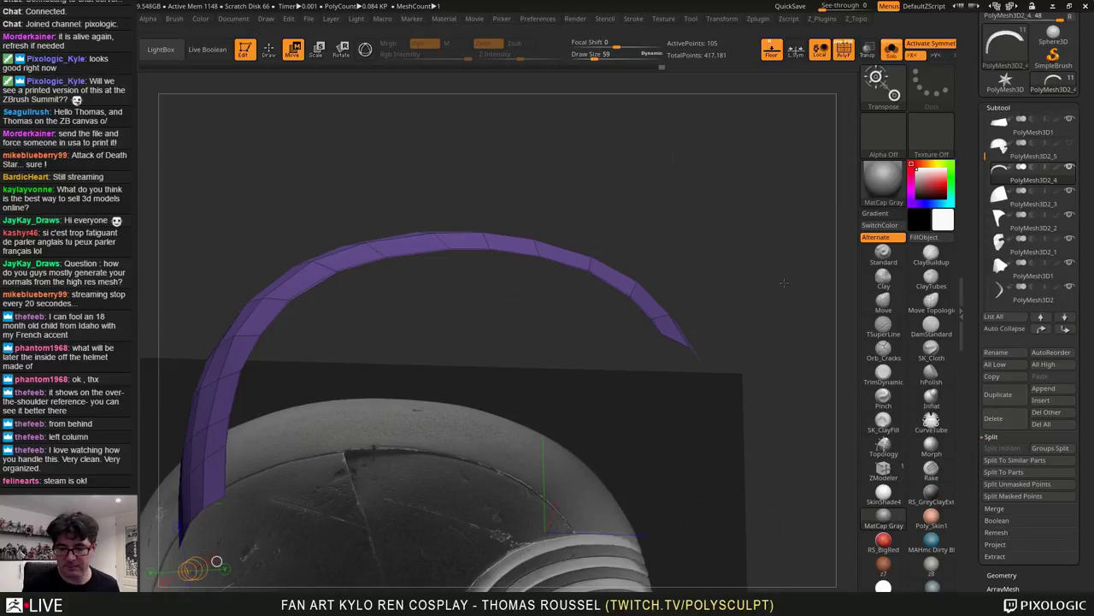
pyautogui.moveTo(784, 283); pyautogui.dragTo(784, 244)
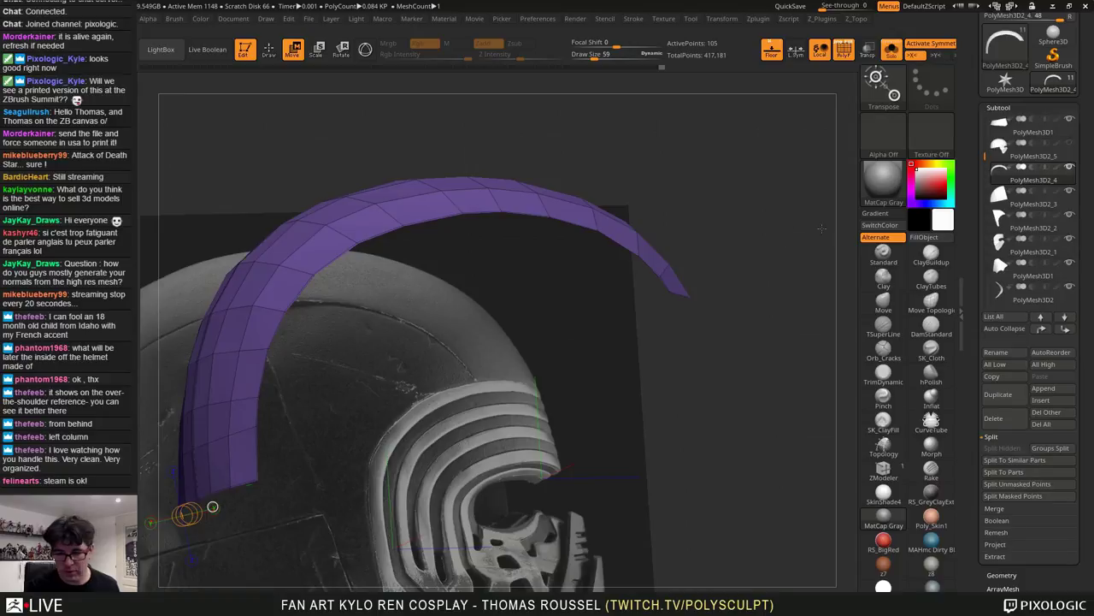
# Set the Panel Loops count to 1, try thickening the arched strip with it, and undo the result
pyautogui.moveTo(1092, 386); pyautogui.dragTo(1079, 300)
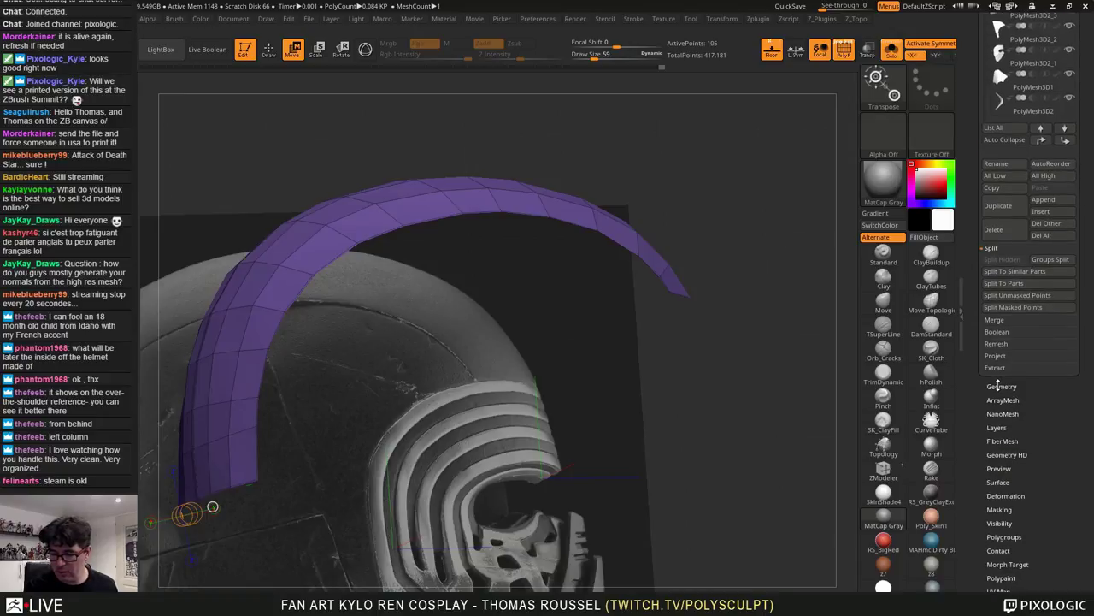
pyautogui.click(998, 385)
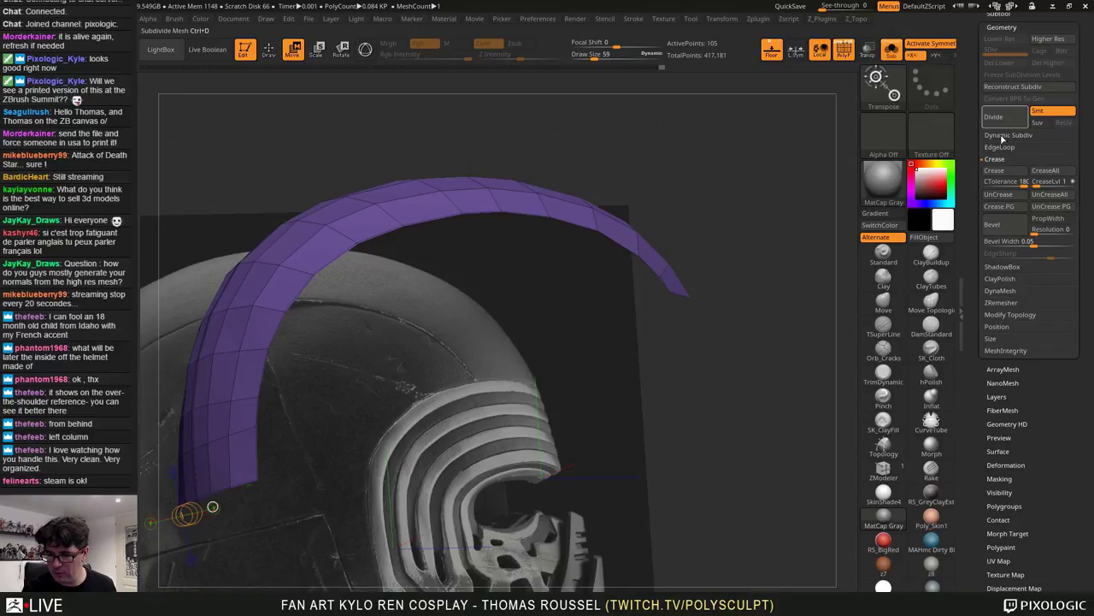
pyautogui.click(999, 147)
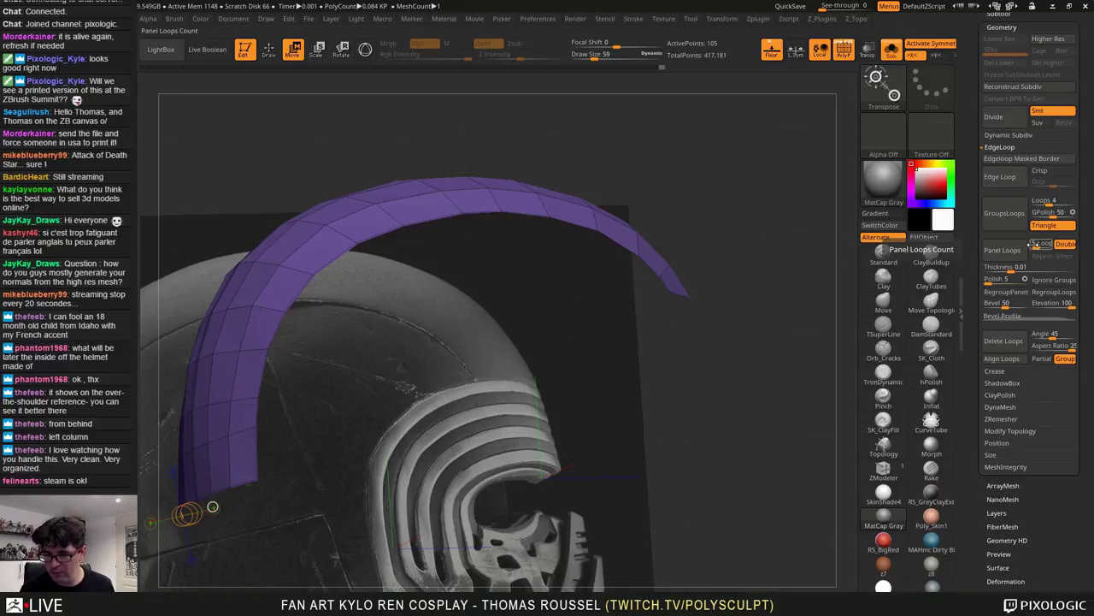
pyautogui.moveTo(1044, 245); pyautogui.dragTo(997, 246)
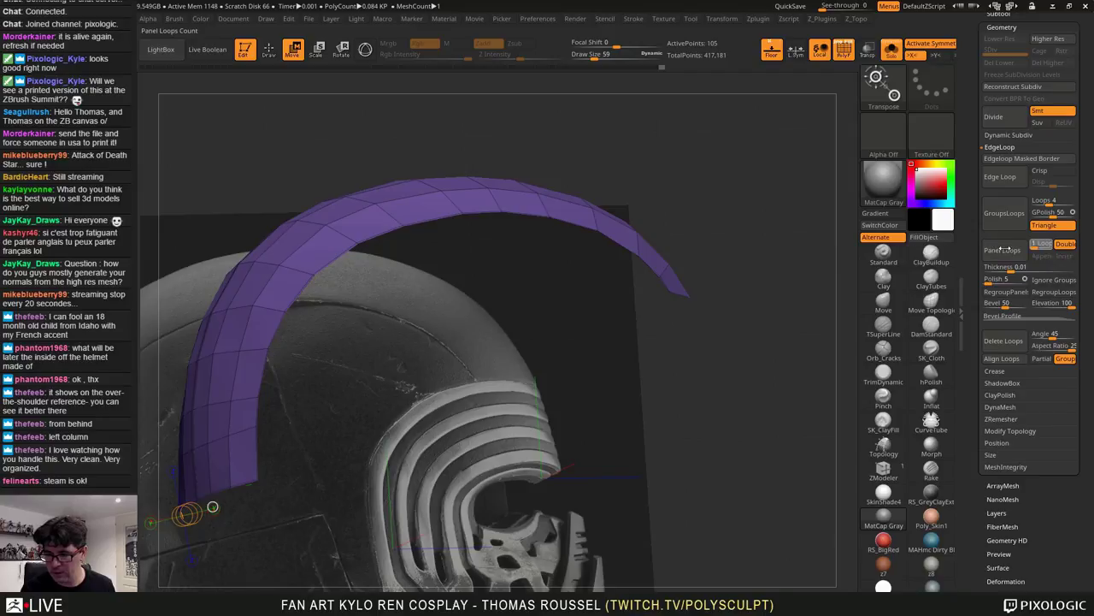
pyautogui.click(1006, 254)
pyautogui.moveTo(811, 331); pyautogui.dragTo(685, 408)
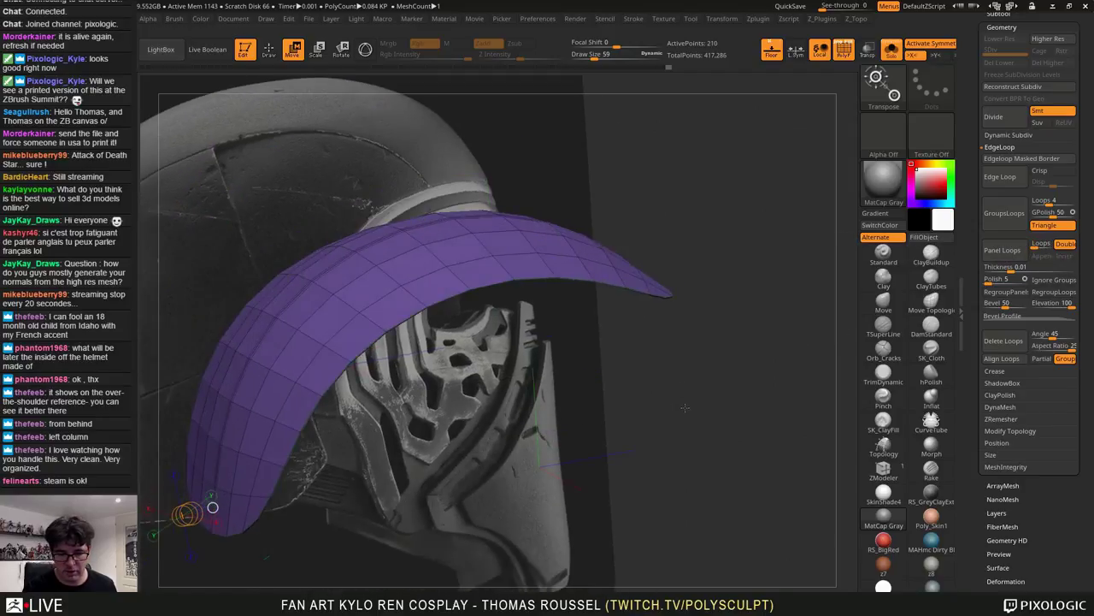
pyautogui.hotkey('ctrl', 'z')
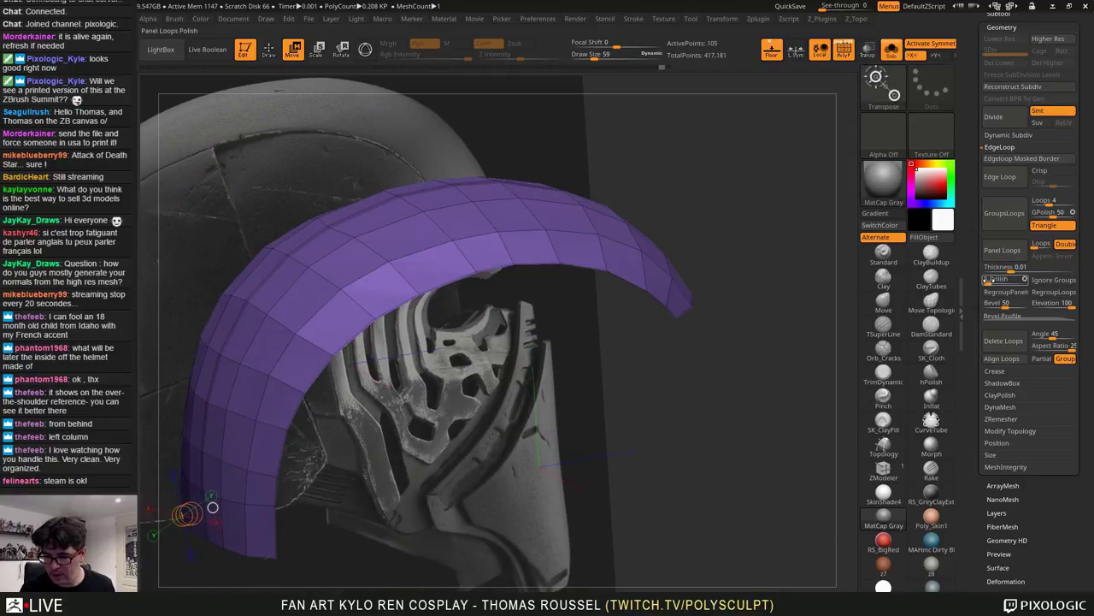
# Set the Panel Loops Polish to 0, try thickening the arched strip again, and undo it
pyautogui.moveTo(989, 280); pyautogui.dragTo(976, 281)
pyautogui.click(998, 258)
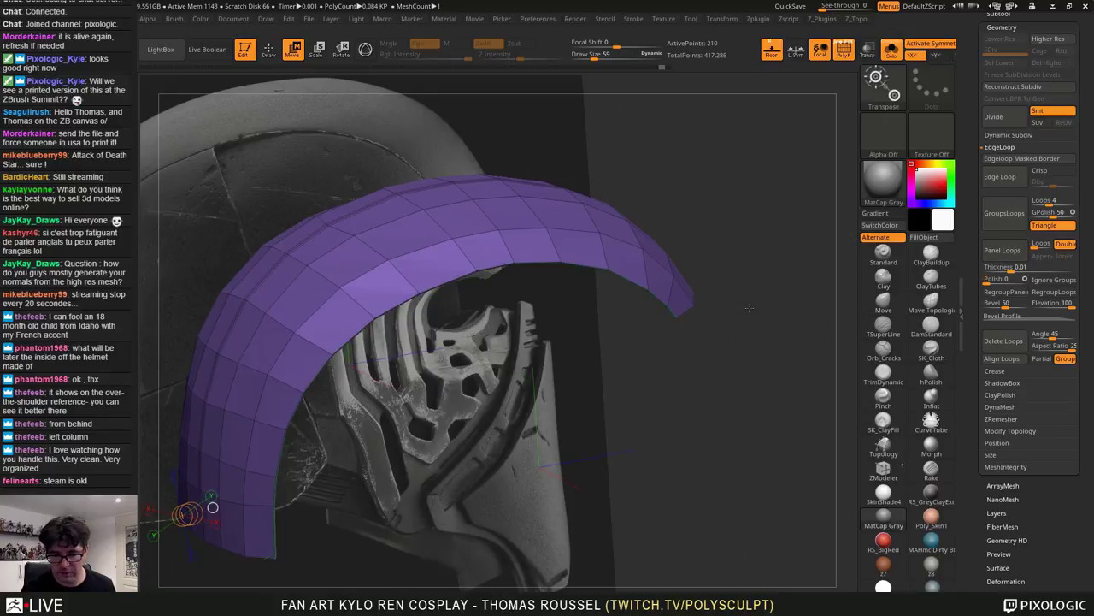
pyautogui.hotkey('ctrl', 'z')
# Set Panel Loops Elevation to -100 and Bevel to 0, test the arched strip at thickness 0.02271, and undo the test
pyautogui.moveTo(1065, 306); pyautogui.dragTo(944, 303)
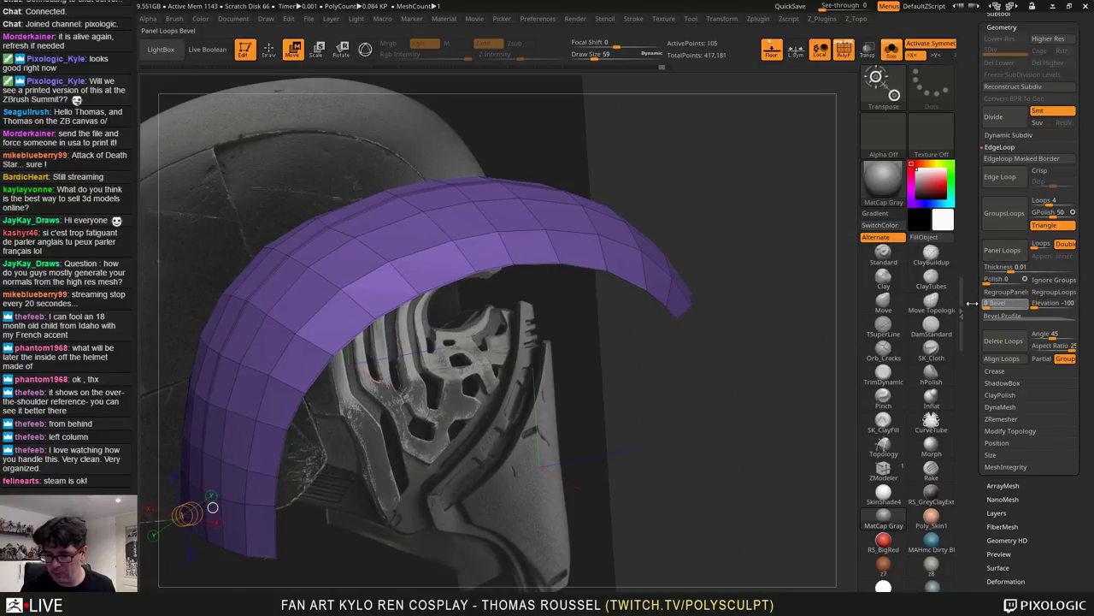
pyautogui.moveTo(1011, 271); pyautogui.dragTo(1016, 271)
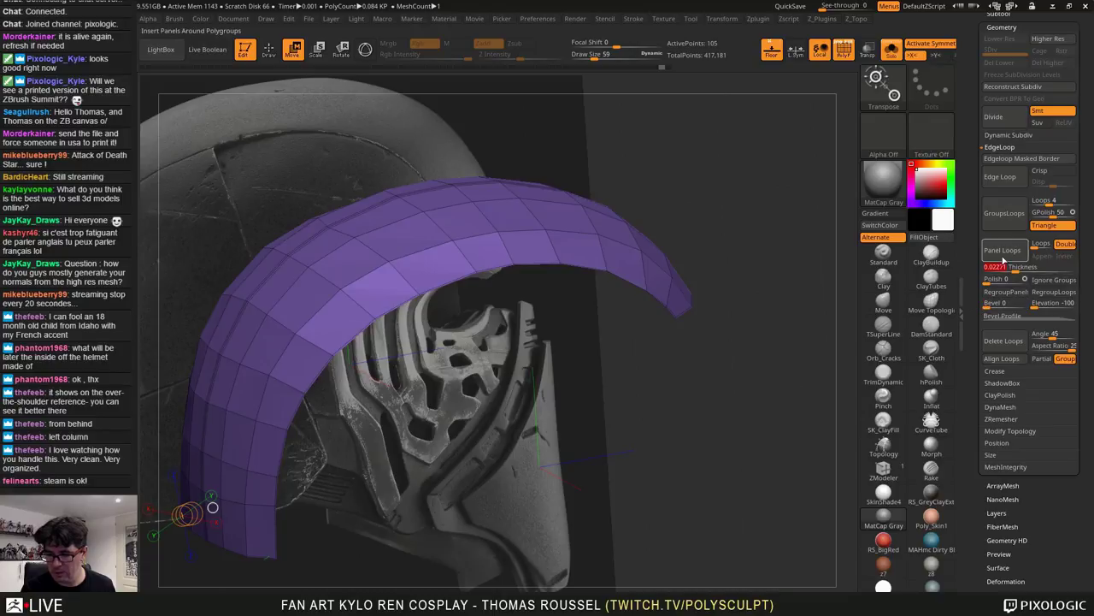
pyautogui.click(1002, 255)
pyautogui.moveTo(776, 389); pyautogui.dragTo(791, 411)
pyautogui.moveTo(803, 366); pyautogui.dragTo(581, 392)
pyautogui.hotkey('ctrl', 'z')
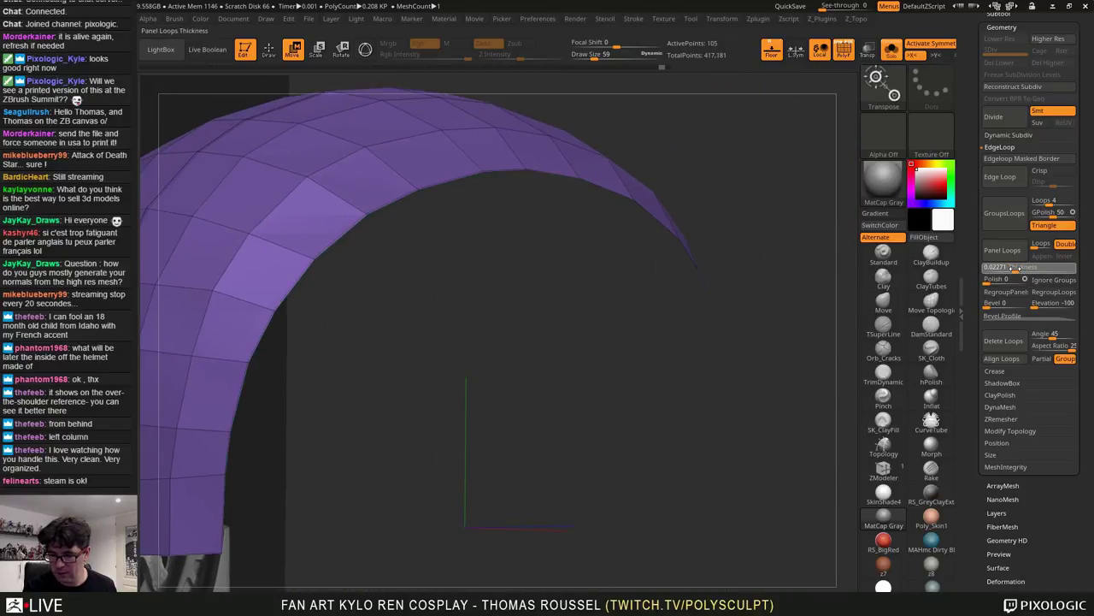
# Try Panel Loops on the arched strip at thicknesses 0.0151 and 0.00257, undoing each attempt
pyautogui.click(1003, 256)
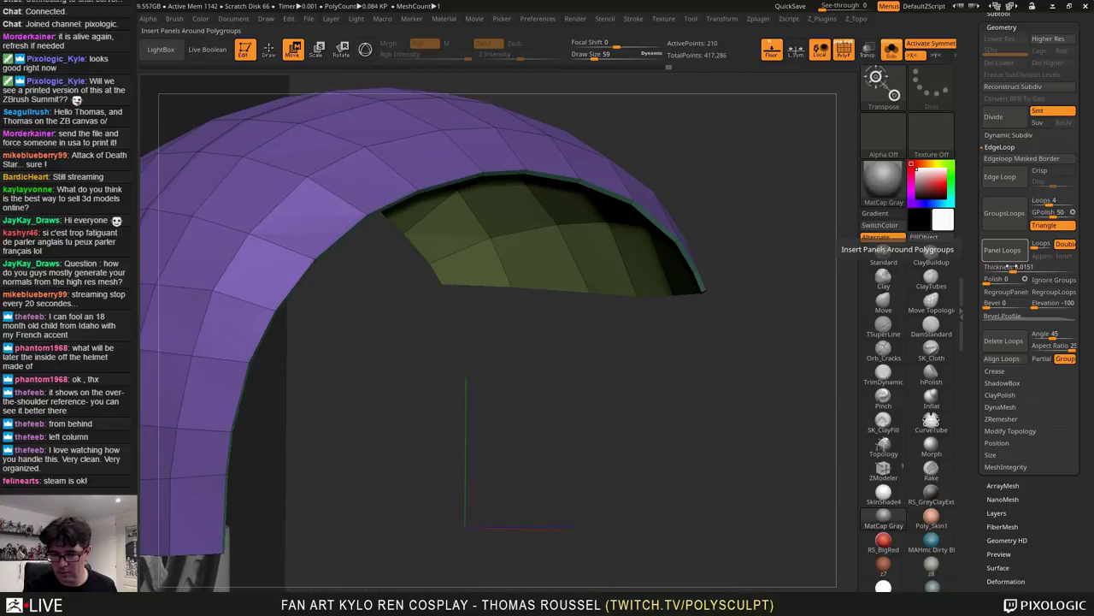
pyautogui.hotkey('ctrl', 'z')
pyautogui.moveTo(1013, 269); pyautogui.dragTo(1004, 268)
pyautogui.click(1004, 257)
pyautogui.hotkey('ctrl', 'z')
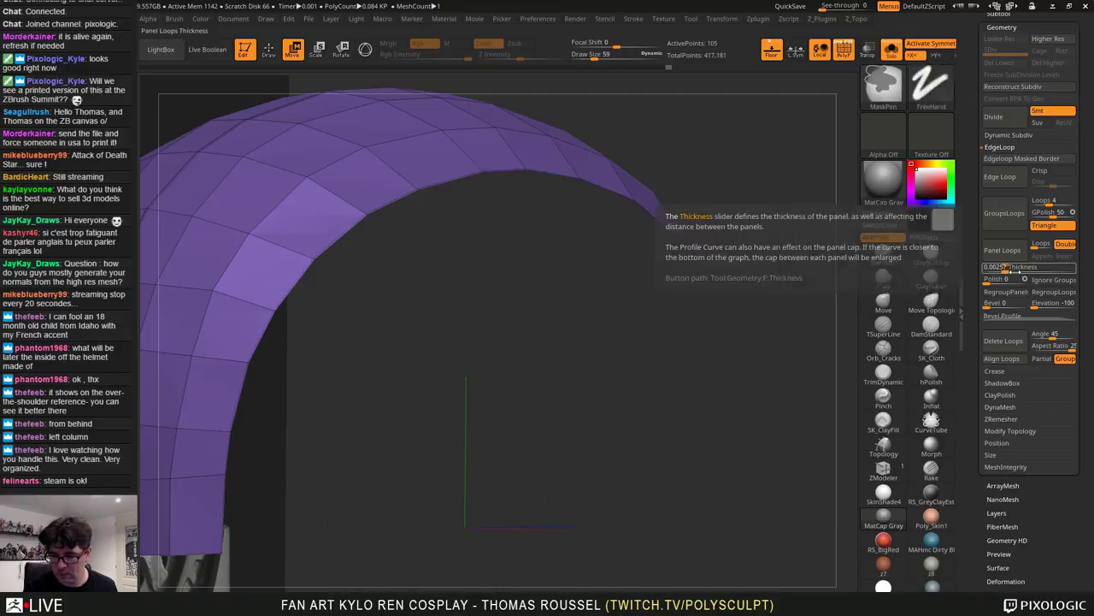
# Try Panel Loops at thickness 0.0512, undo it, and thicken the arched strip inward with a thickness of 0.03961
pyautogui.click(1003, 270)
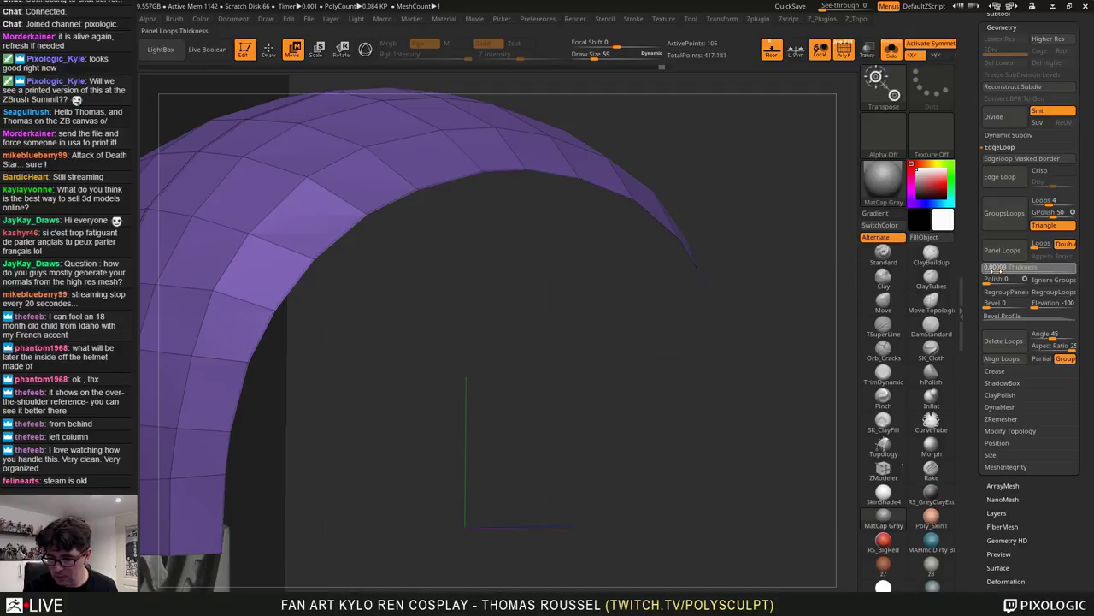
pyautogui.click(1007, 257)
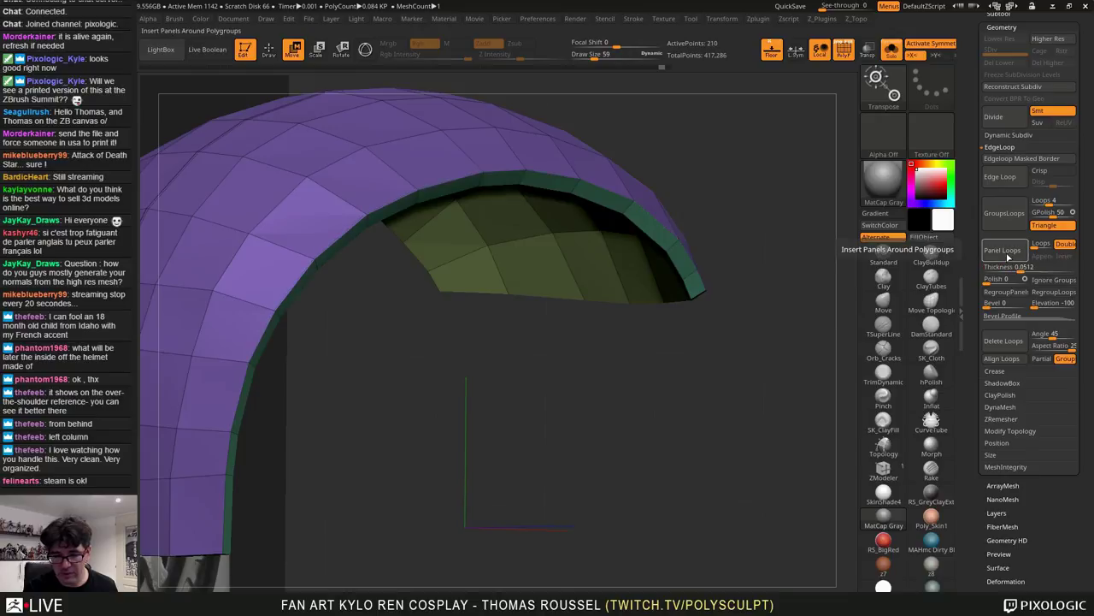
pyautogui.hotkey('ctrl', 'z')
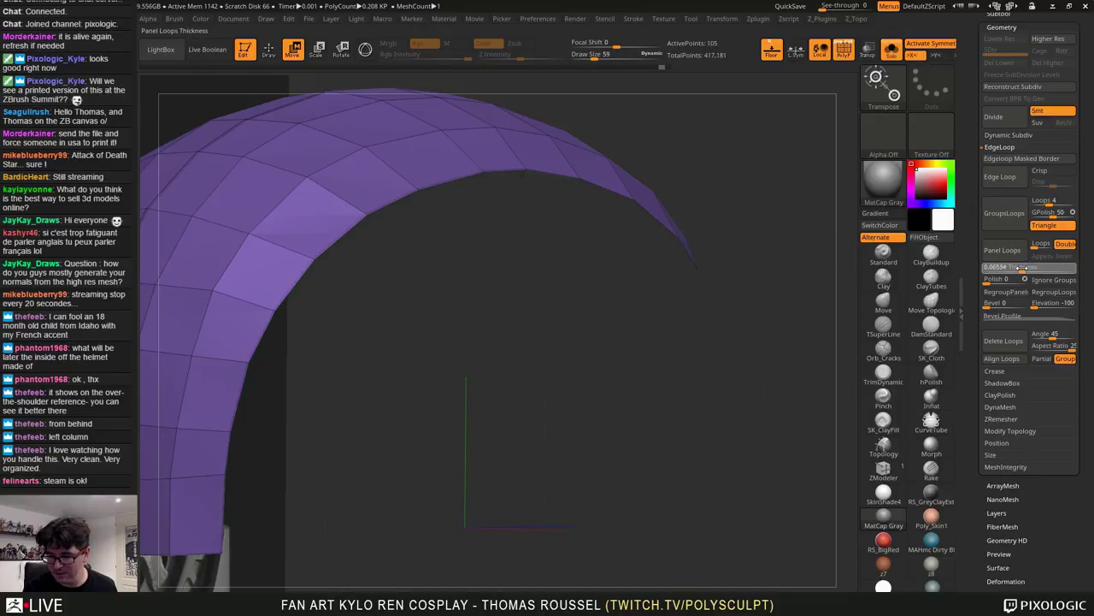
pyautogui.moveTo(1019, 268); pyautogui.dragTo(1019, 268)
pyautogui.click(999, 256)
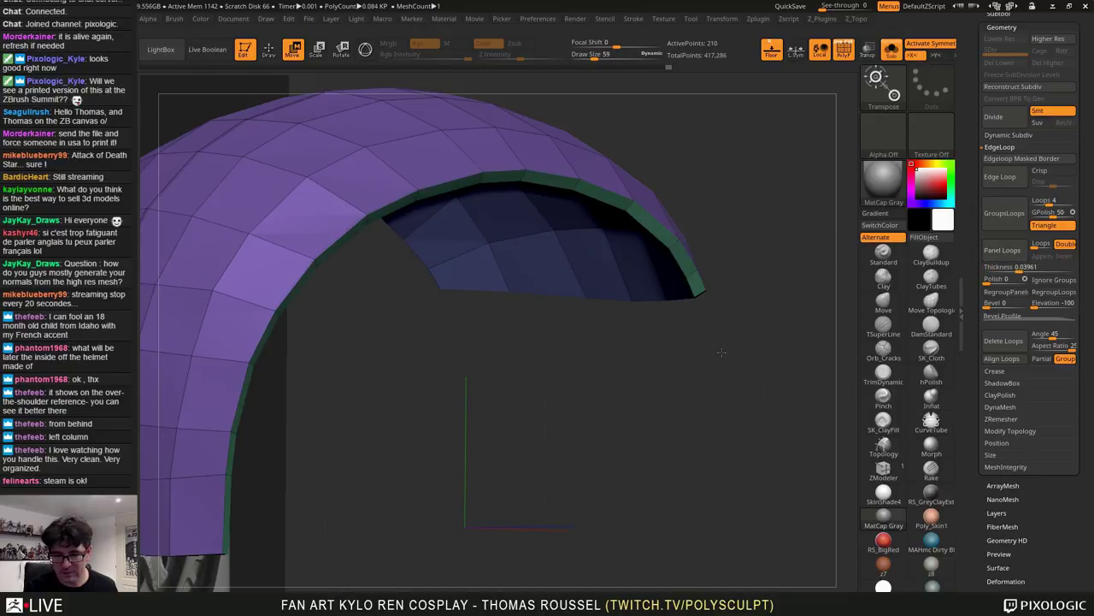
# Measure the wall thickness across the arched strip's new rim with the transpose line, undoing the accidental mesh shift
pyautogui.keyDown('alt'); pyautogui.moveTo(721, 354); pyautogui.dragTo(477, 520); pyautogui.keyUp('alt')
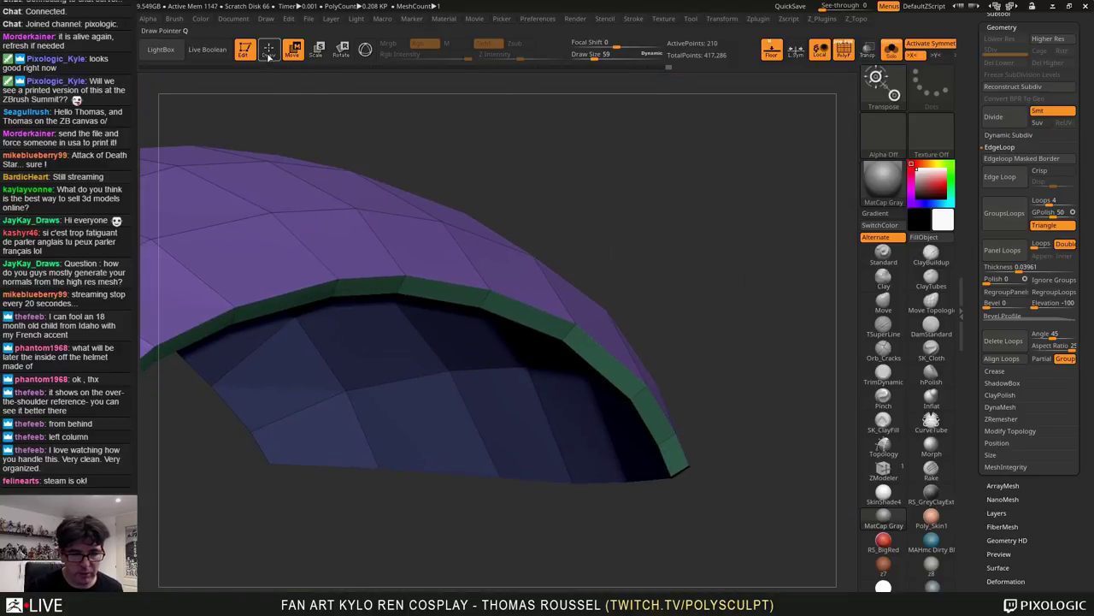
pyautogui.moveTo(563, 340); pyautogui.dragTo(601, 400)
pyautogui.click(578, 330)
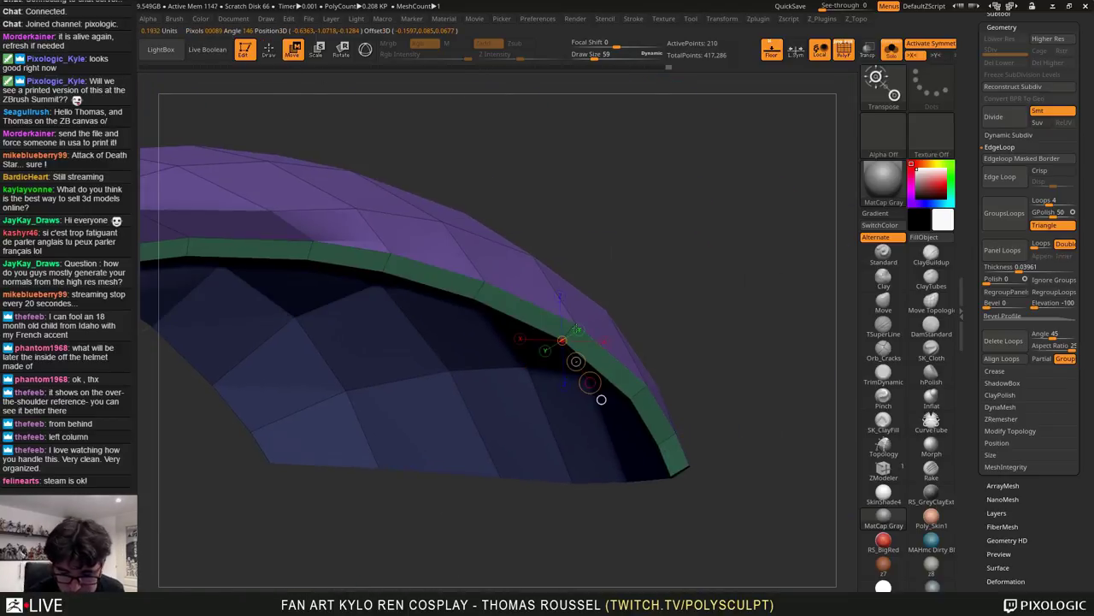
pyautogui.hotkey('ctrl', 'z')
pyautogui.moveTo(481, 305); pyautogui.dragTo(499, 271)
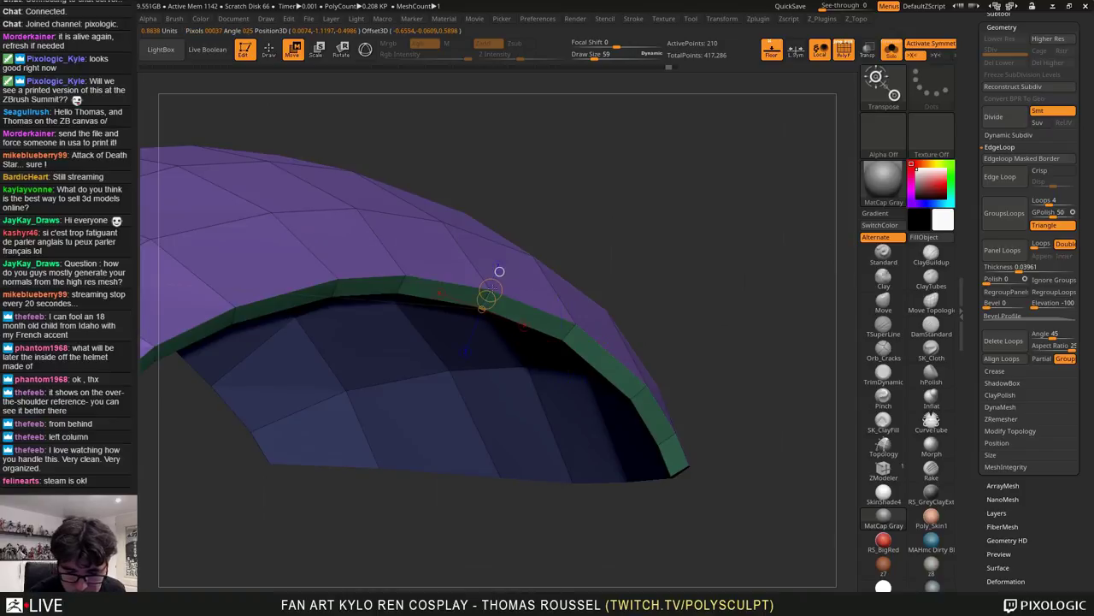
# Measure the wall thickness across the end of the arched strip's rim with the transpose line
pyautogui.moveTo(499, 282); pyautogui.dragTo(570, 330, button='right')
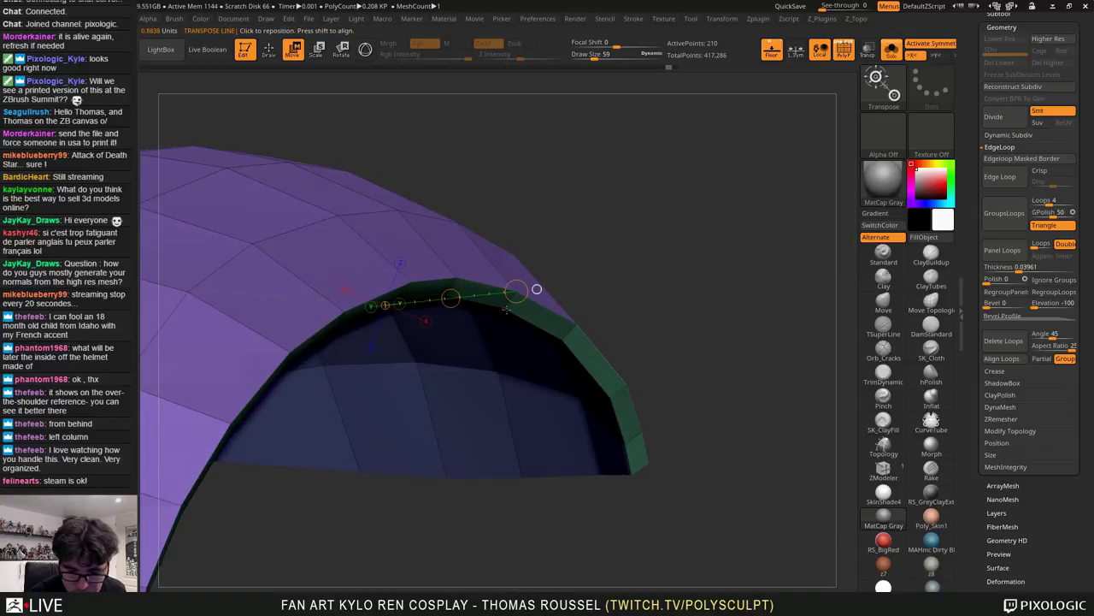
pyautogui.moveTo(506, 310); pyautogui.dragTo(517, 292)
pyautogui.moveTo(517, 295); pyautogui.dragTo(552, 352, button='right')
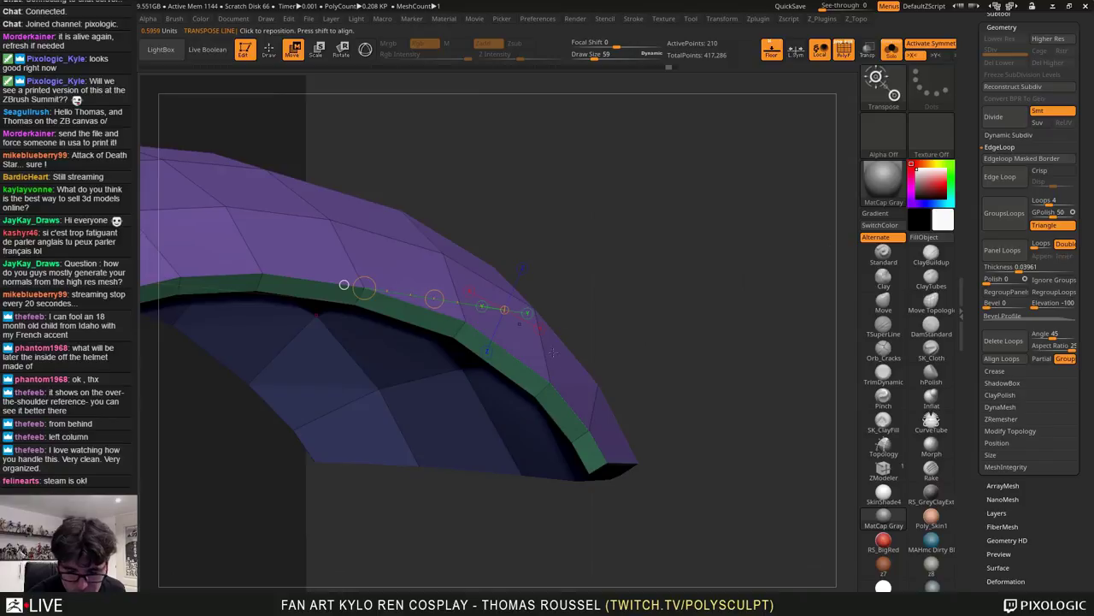
pyautogui.moveTo(589, 430); pyautogui.dragTo(571, 442)
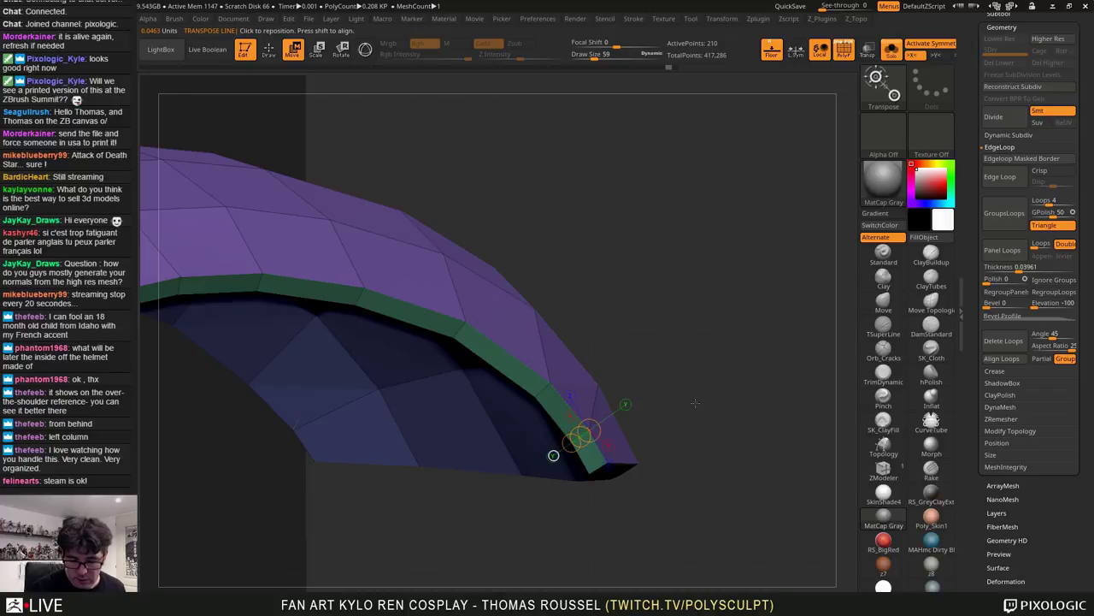
pyautogui.moveTo(695, 403)
pyautogui.mouseDown(button='right')
pyautogui.moveTo(697, 416)
pyautogui.moveTo(694, 389)
pyautogui.mouseUp(button='right')
pyautogui.moveTo(712, 419); pyautogui.dragTo(716, 381)
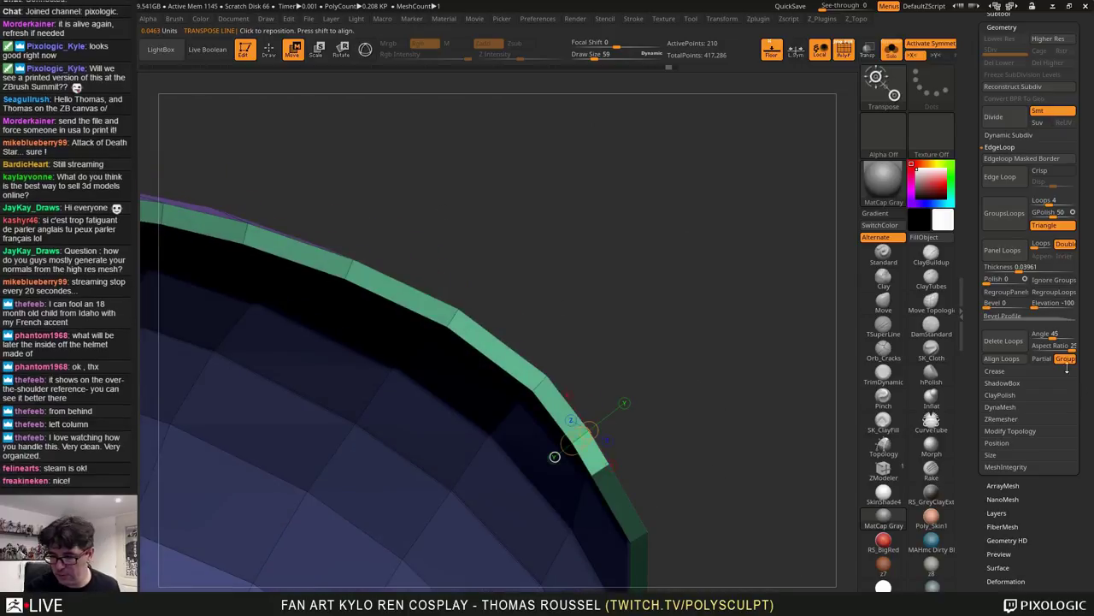
# Undo the extra and previous Panel Loops, and thicken the arched strip inward with a thickness of 0.045
pyautogui.click(1017, 268)
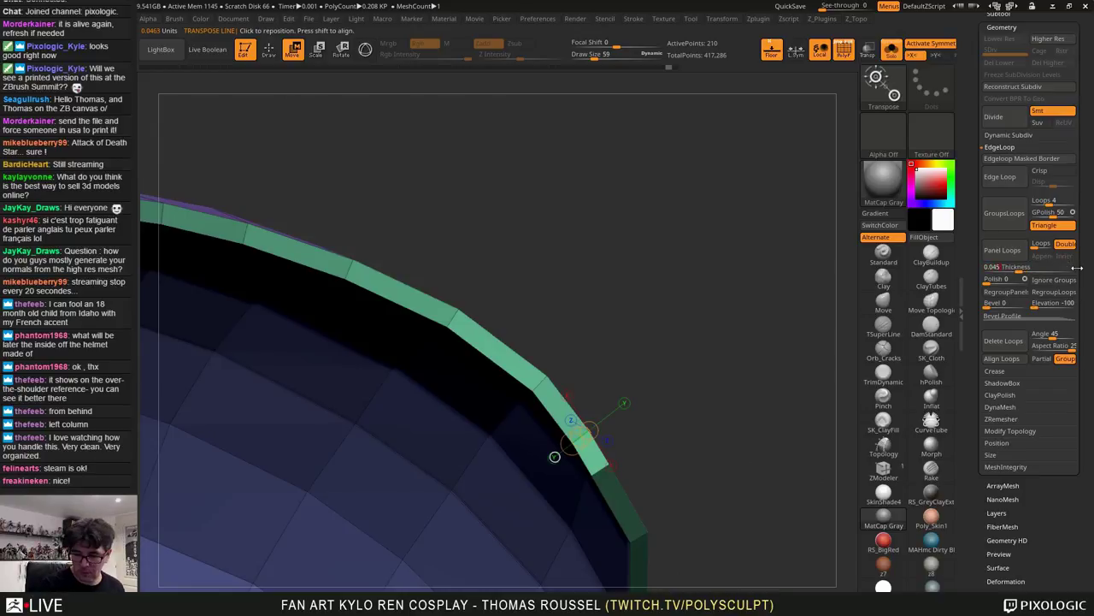
pyautogui.click(1004, 257)
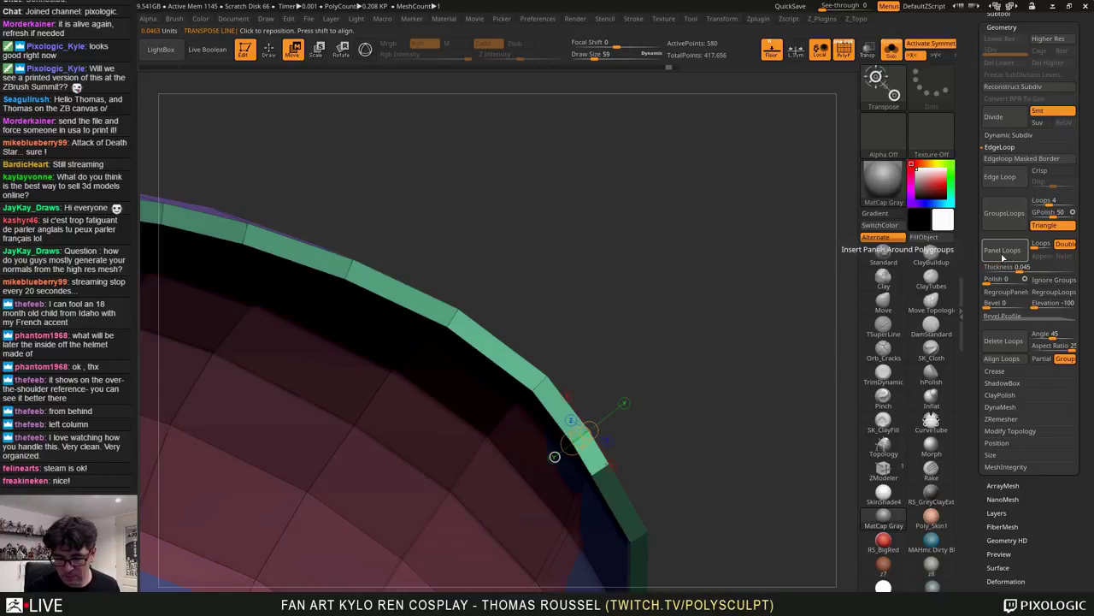
pyautogui.hotkey('ctrl', 'z')
pyautogui.hotkey('ctrl', 'z')
pyautogui.click(1012, 257)
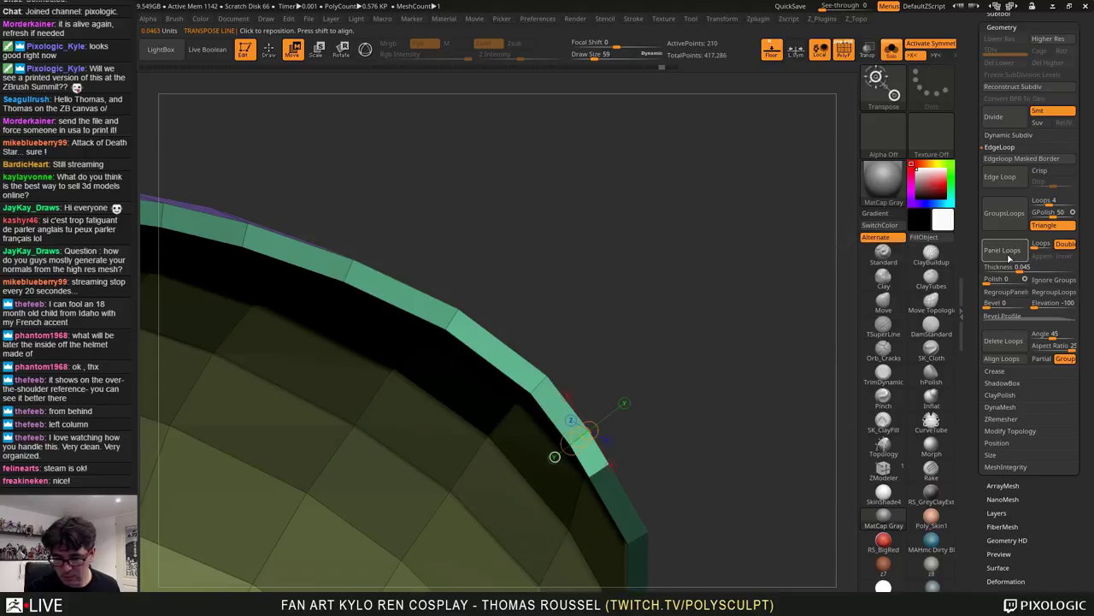
# Measure the new wall thickness at the bend of the arched strip's rim with the transpose line
pyautogui.moveTo(548, 375); pyautogui.dragTo(531, 395)
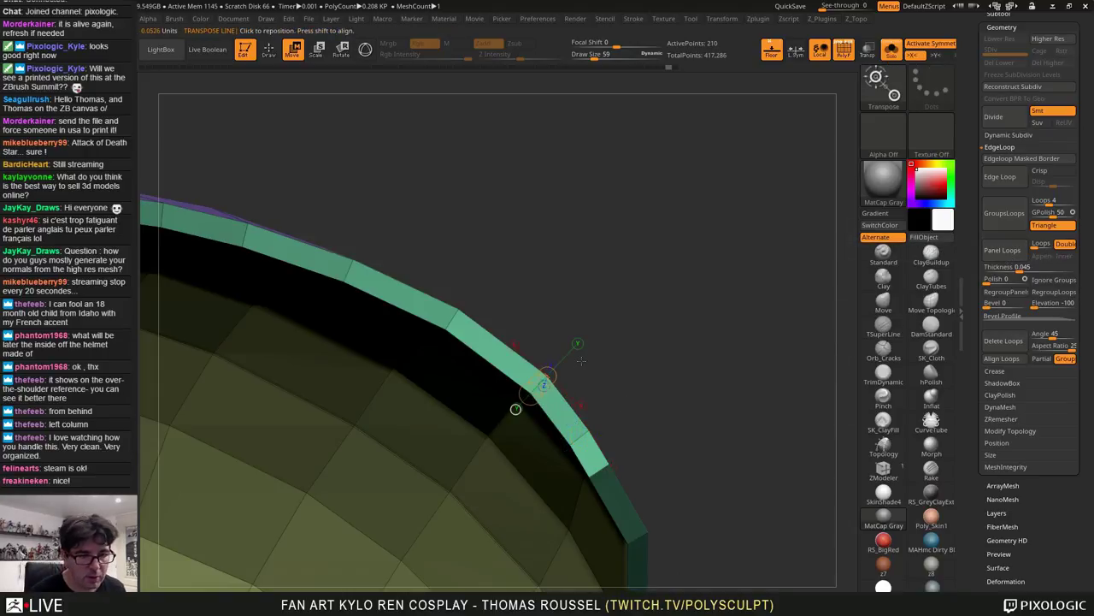
pyautogui.moveTo(612, 351); pyautogui.dragTo(579, 384)
pyautogui.moveTo(617, 408)
pyautogui.mouseDown()
pyautogui.moveTo(635, 411)
pyautogui.moveTo(650, 439)
pyautogui.moveTo(597, 398)
pyautogui.moveTo(599, 421)
pyautogui.moveTo(665, 345)
pyautogui.moveTo(709, 342)
pyautogui.moveTo(675, 357)
pyautogui.moveTo(614, 418)
pyautogui.mouseUp()
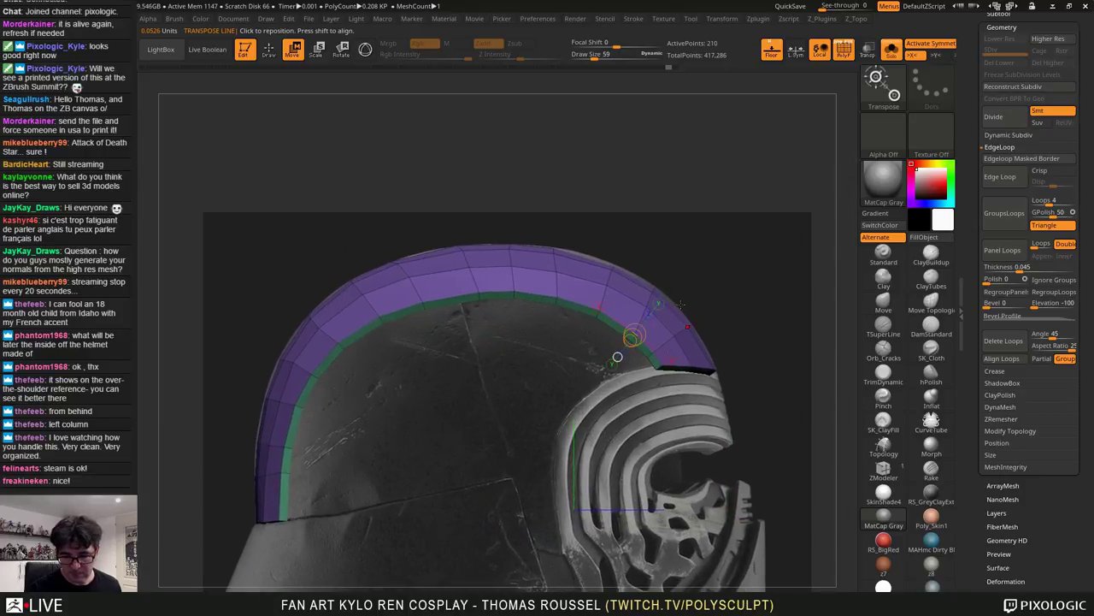
# Insert an edge loop across the crown of the arched strip with ZModeler, in line with the helmet's seam
pyautogui.keyDown('alt'); pyautogui.moveTo(551, 234); pyautogui.dragTo(556, 183); pyautogui.keyUp('alt')
pyautogui.moveTo(556, 183)
pyautogui.mouseDown()
pyautogui.moveTo(500, 179)
pyautogui.moveTo(547, 183)
pyautogui.mouseUp()
pyautogui.keyDown('alt'); pyautogui.moveTo(622, 305); pyautogui.dragTo(624, 358); pyautogui.keyUp('alt')
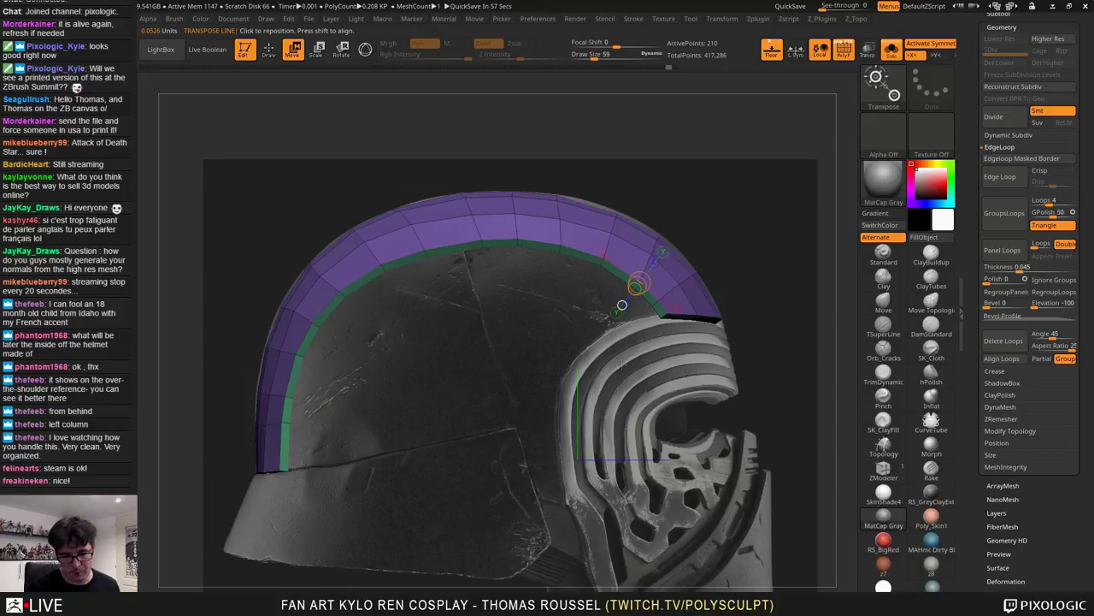
pyautogui.moveTo(472, 247)
pyautogui.keyDown('ctrl'); pyautogui.mouseDown(button='right')
pyautogui.moveTo(450, 230)
pyautogui.moveTo(451, 250)
pyautogui.mouseUp(button='right'); pyautogui.keyUp('ctrl')
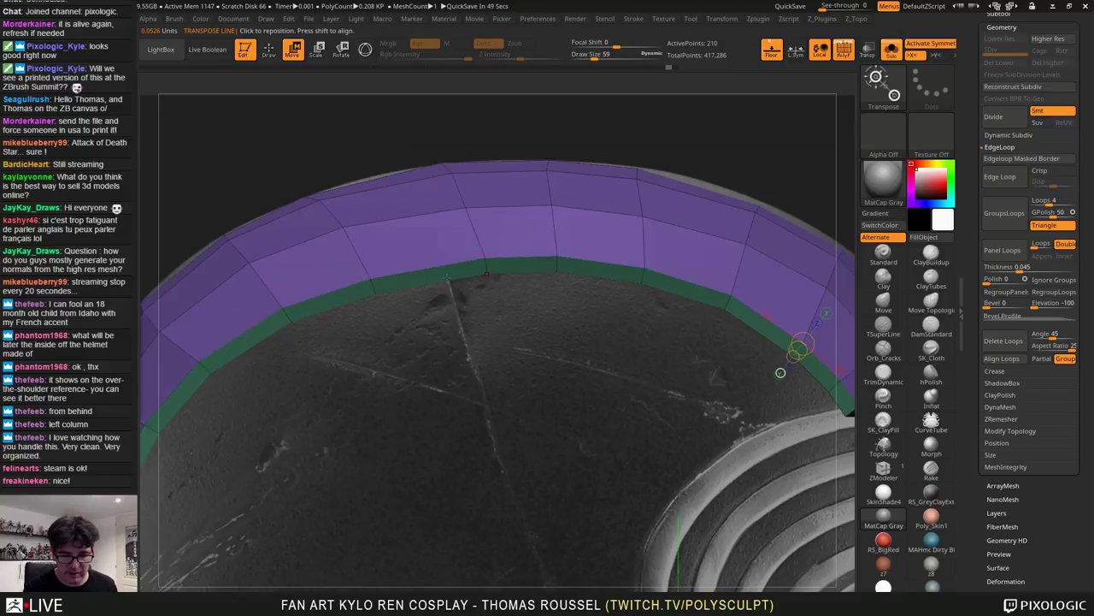
pyautogui.click(880, 472)
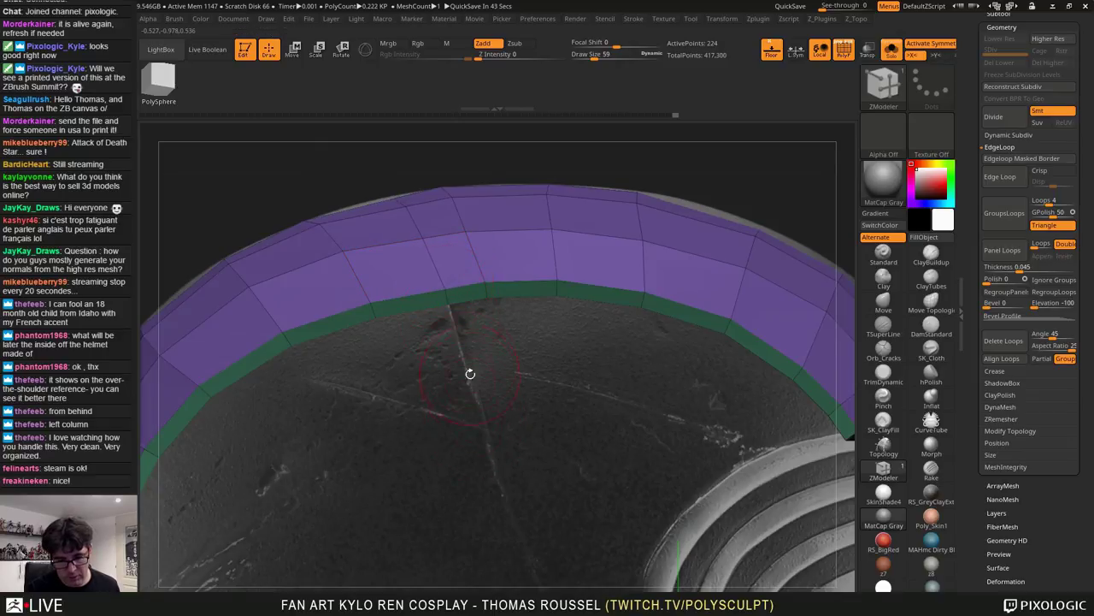
# Clear all creases on the arched strip and crease its polygroup borders
pyautogui.keyDown('alt'); pyautogui.moveTo(635, 418); pyautogui.dragTo(506, 393); pyautogui.keyUp('alt')
pyautogui.moveTo(756, 356); pyautogui.dragTo(545, 327)
pyautogui.moveTo(689, 285); pyautogui.dragTo(489, 367)
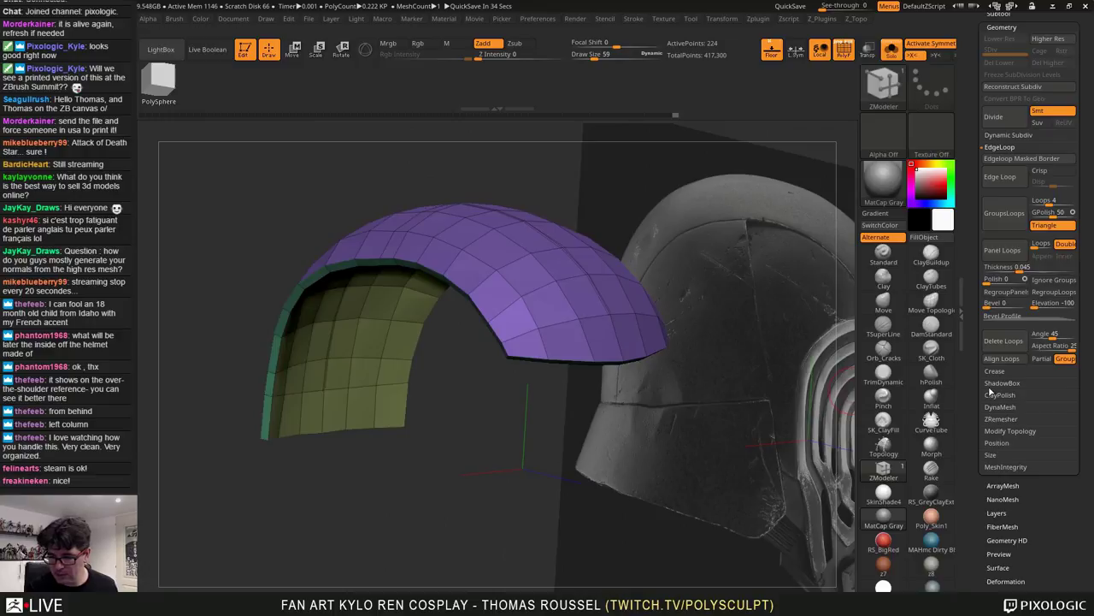
pyautogui.click(997, 371)
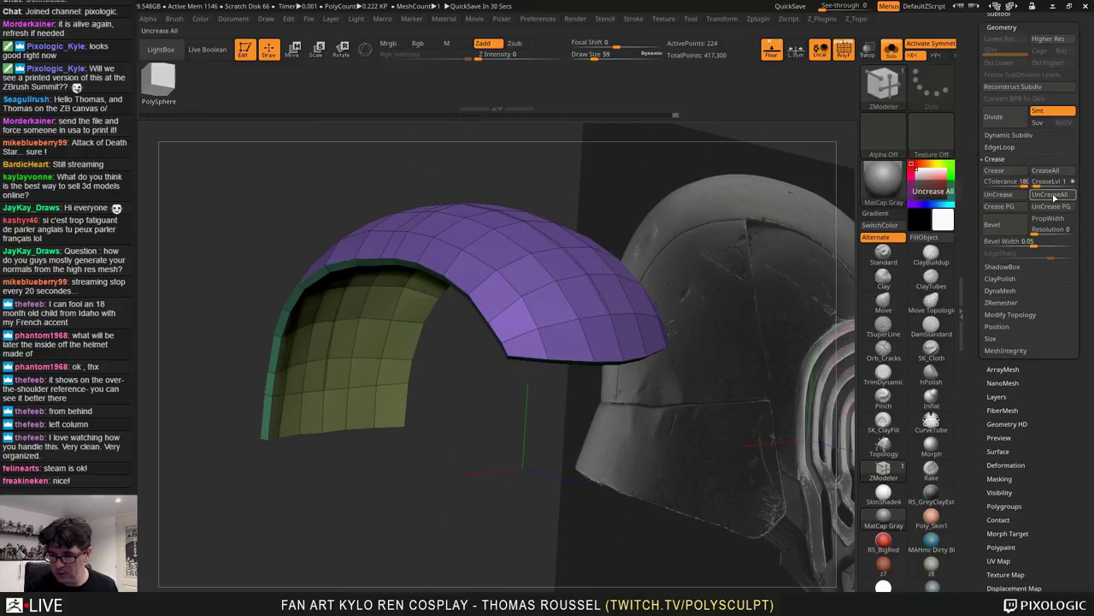
pyautogui.moveTo(714, 256); pyautogui.dragTo(617, 241)
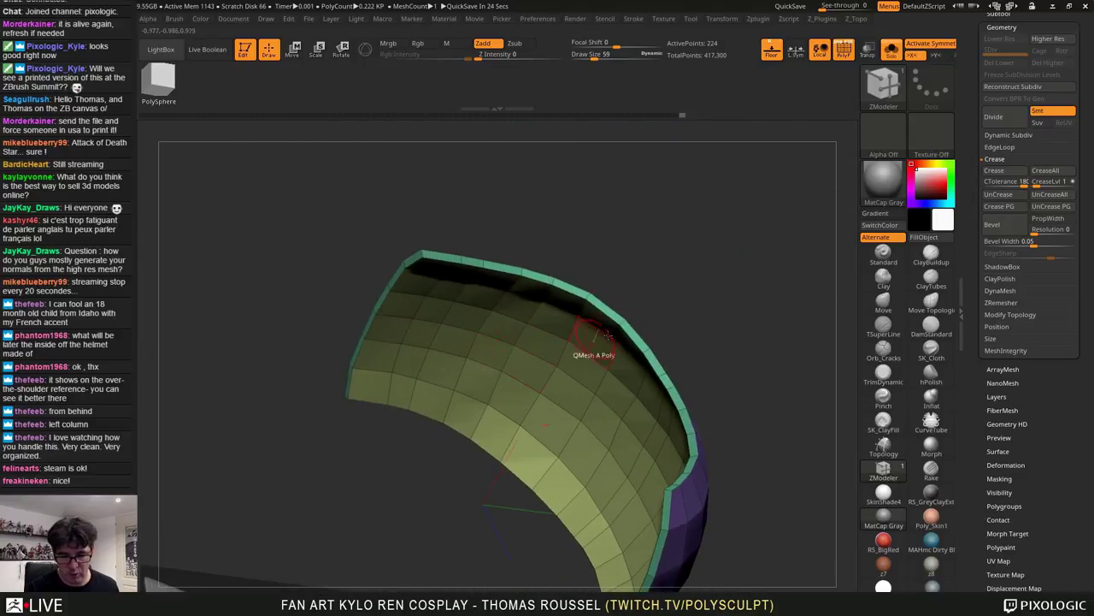
pyautogui.moveTo(639, 286); pyautogui.dragTo(604, 296)
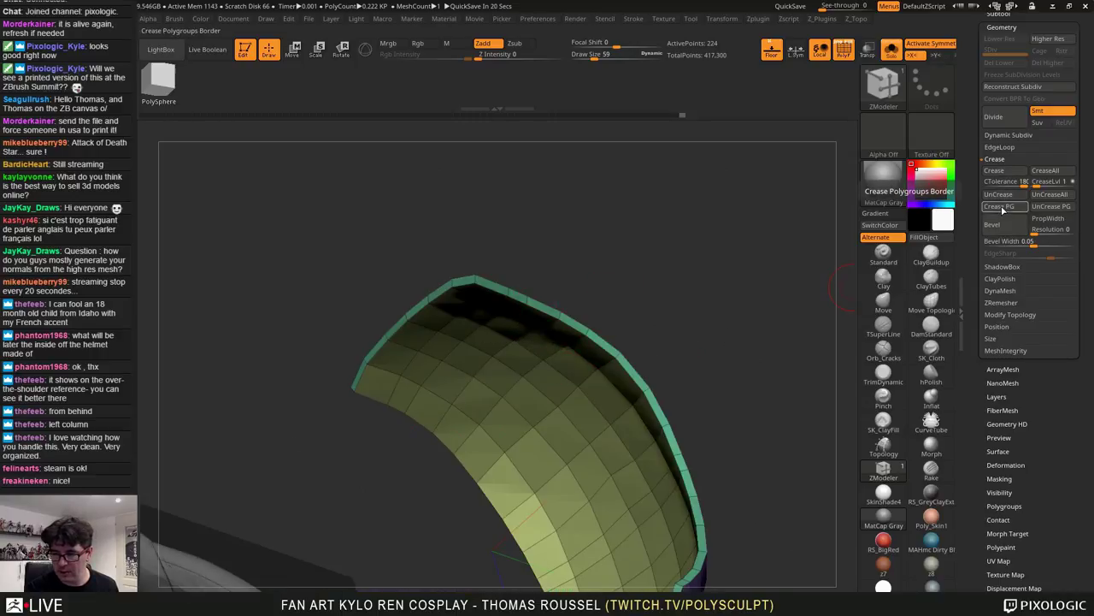
# Set the ZModeler edge action to Crease, reduce the draw size to 31 and crease the short edge at the rim's corner
pyautogui.moveTo(599, 261); pyautogui.dragTo(648, 257)
pyautogui.moveTo(652, 207); pyautogui.dragTo(654, 245)
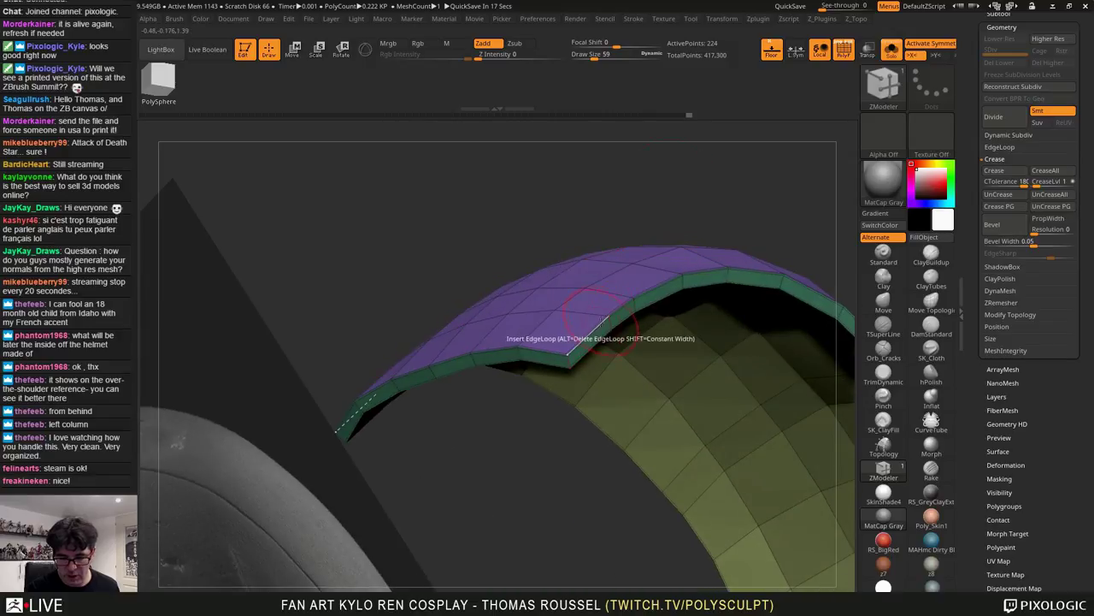
pyautogui.keyDown('ctrl'); pyautogui.moveTo(571, 352); pyautogui.dragTo(570, 386, button='right'); pyautogui.keyUp('ctrl')
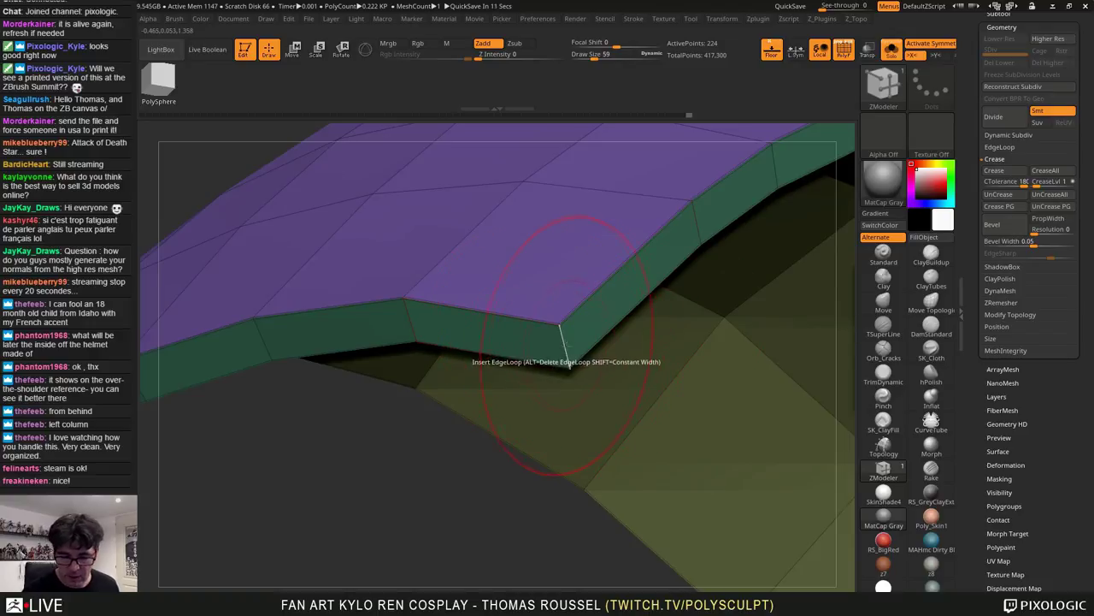
pyautogui.press('space')
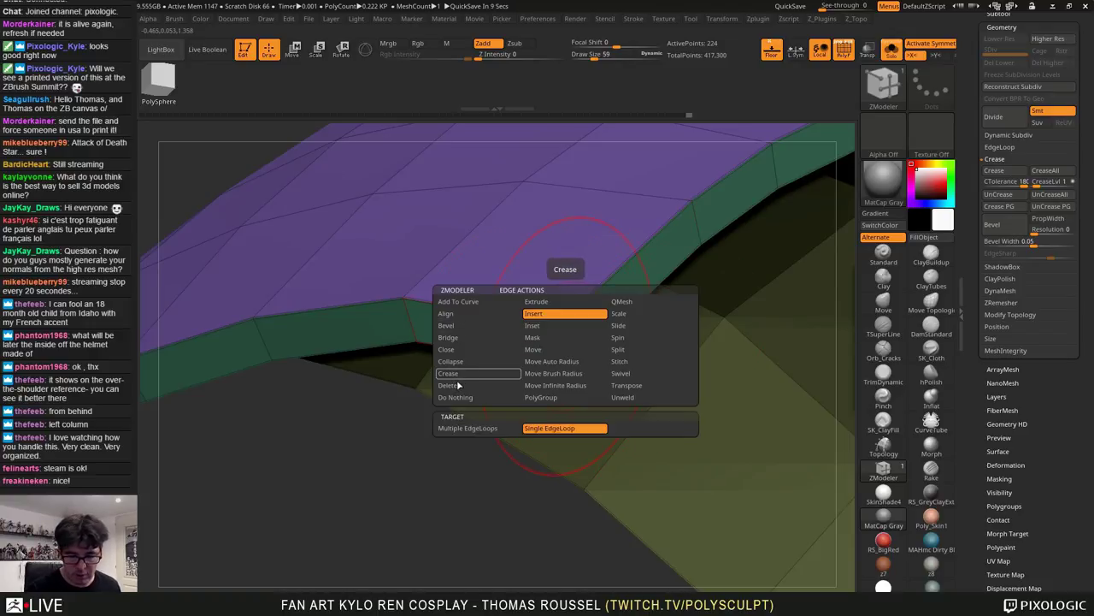
pyautogui.click(462, 373)
pyautogui.press('s')
pyautogui.moveTo(592, 312); pyautogui.dragTo(585, 311)
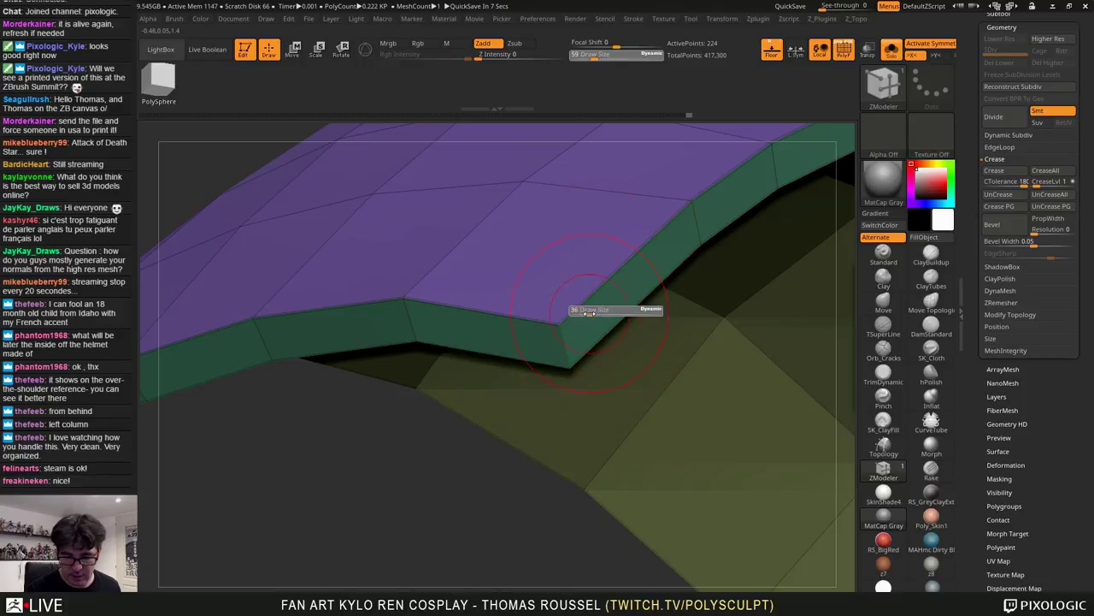
pyautogui.moveTo(572, 323)
pyautogui.mouseDown(button='right')
pyautogui.moveTo(633, 313)
pyautogui.moveTo(572, 359)
pyautogui.moveTo(655, 354)
pyautogui.mouseUp(button='right')
pyautogui.keyDown('alt'); pyautogui.moveTo(775, 325); pyautogui.dragTo(601, 324, button='right'); pyautogui.keyUp('alt')
pyautogui.moveTo(759, 342); pyautogui.dragTo(663, 400, button='right')
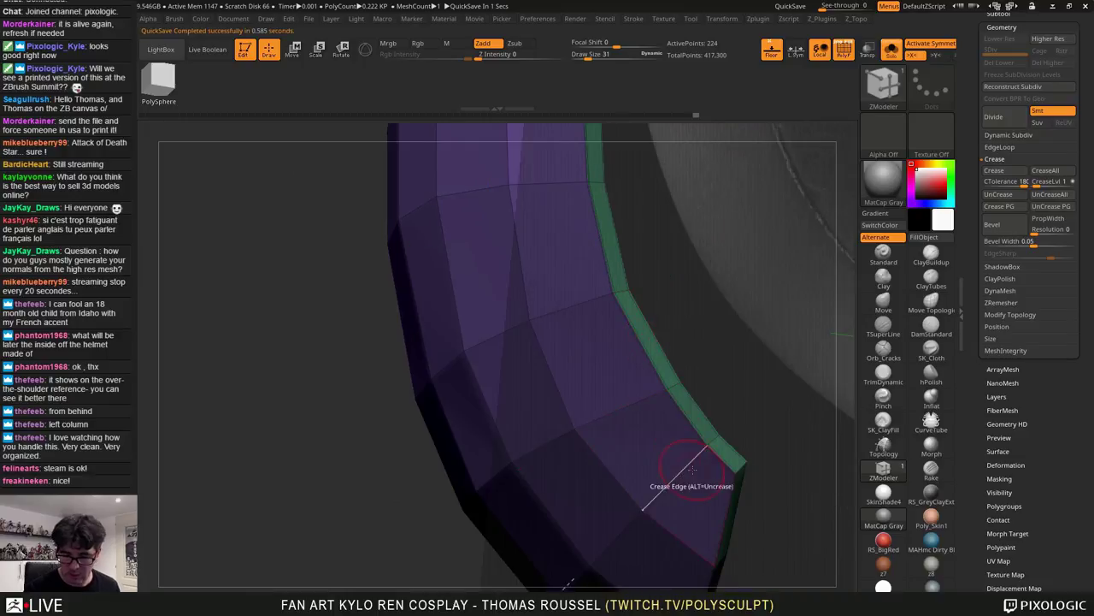
# Set the crease level to 2 and subdivide the arched strip to level 5
pyautogui.moveTo(682, 464)
pyautogui.mouseDown(button='right')
pyautogui.moveTo(670, 419)
pyautogui.moveTo(726, 310)
pyautogui.moveTo(653, 350)
pyautogui.moveTo(702, 373)
pyautogui.moveTo(689, 306)
pyautogui.mouseUp(button='right')
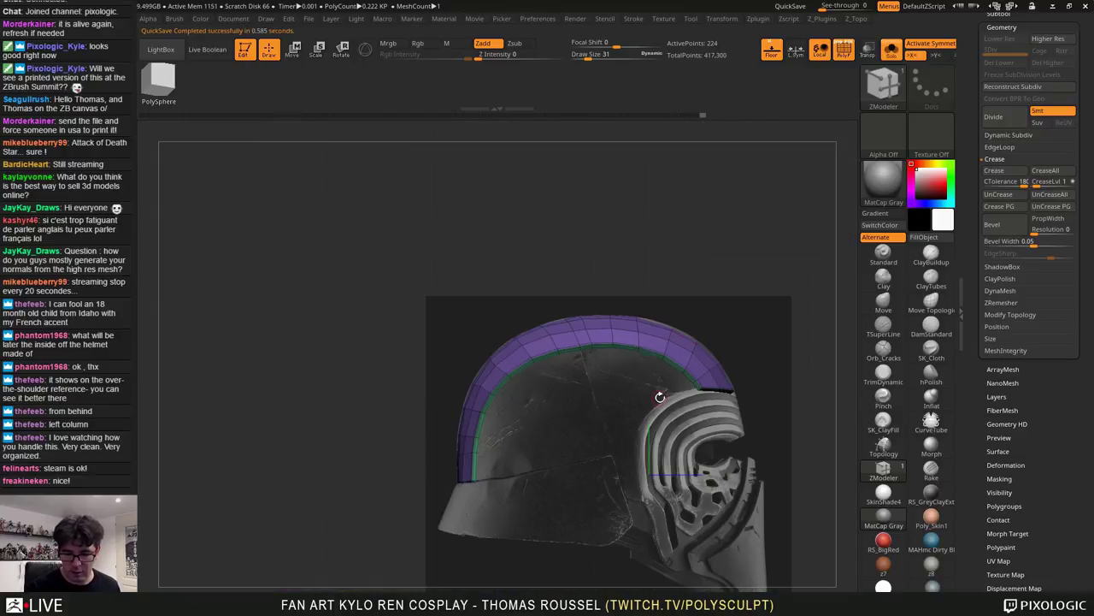
pyautogui.hotkey('ctrl', 'd')
pyautogui.hotkey('shift', 'd')
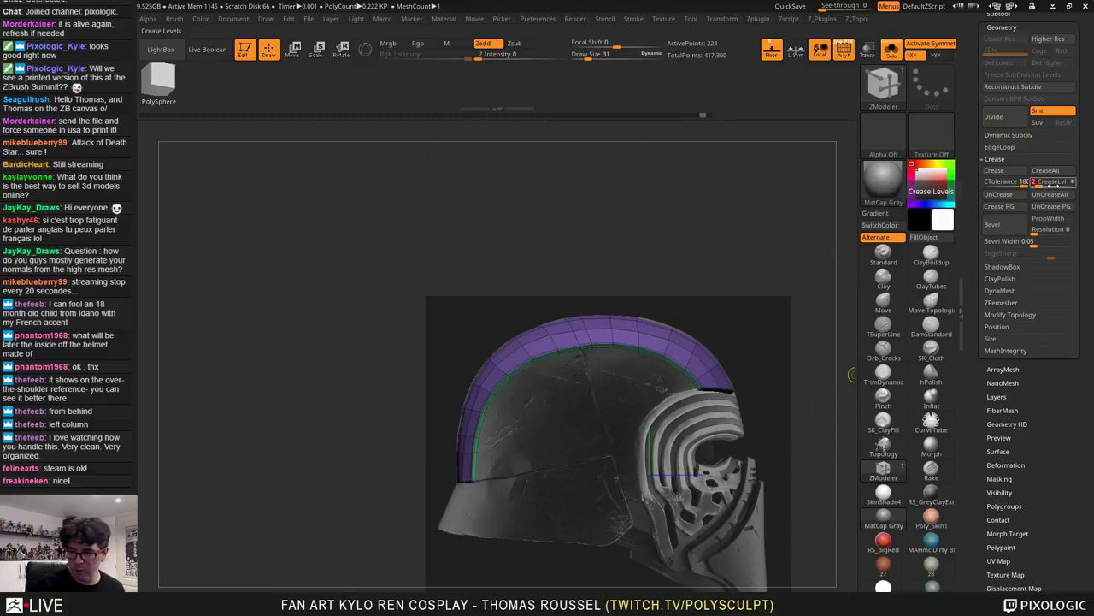
pyautogui.click(1002, 118)
pyautogui.click(1002, 118)
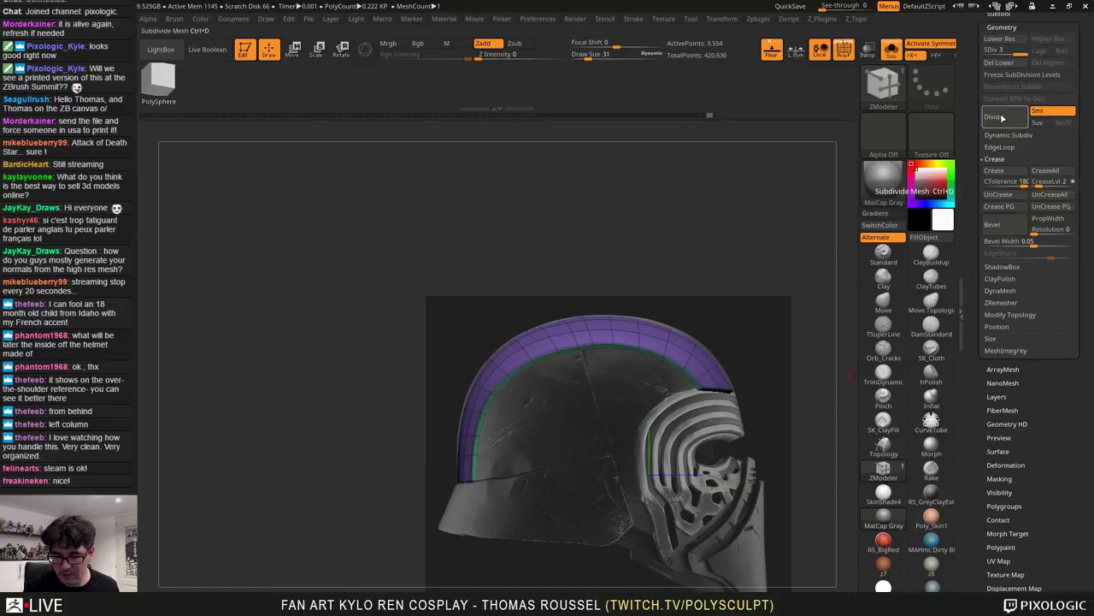
pyautogui.click(1002, 118)
pyautogui.keyDown('ctrl'); pyautogui.moveTo(681, 334); pyautogui.dragTo(771, 294, button='right'); pyautogui.keyUp('ctrl')
pyautogui.keyDown('ctrl'); pyautogui.moveTo(672, 313); pyautogui.dragTo(751, 401, button='right'); pyautogui.keyUp('ctrl')
pyautogui.hotkey('ctrl', 'd')
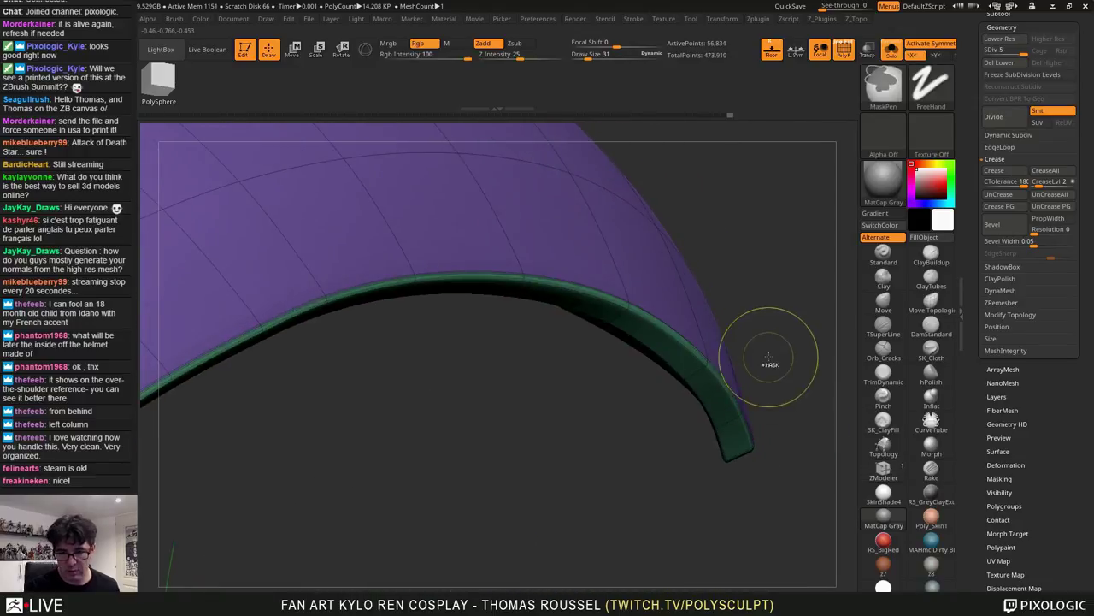
# At subdivision level 1, pull the strip's outer edge above the forehead onto the reference silhouette with the Move brush, draw size 231
pyautogui.moveTo(781, 328)
pyautogui.keyDown('ctrl'); pyautogui.mouseDown(button='right')
pyautogui.moveTo(776, 272)
pyautogui.moveTo(728, 290)
pyautogui.moveTo(727, 268)
pyautogui.moveTo(689, 234)
pyautogui.mouseUp(button='right'); pyautogui.keyUp('ctrl')
pyautogui.hotkey('shift', 'd')
pyautogui.hotkey('shift', 'd')
pyautogui.hotkey('shift', 'd')
pyautogui.hotkey('shift', 'd')
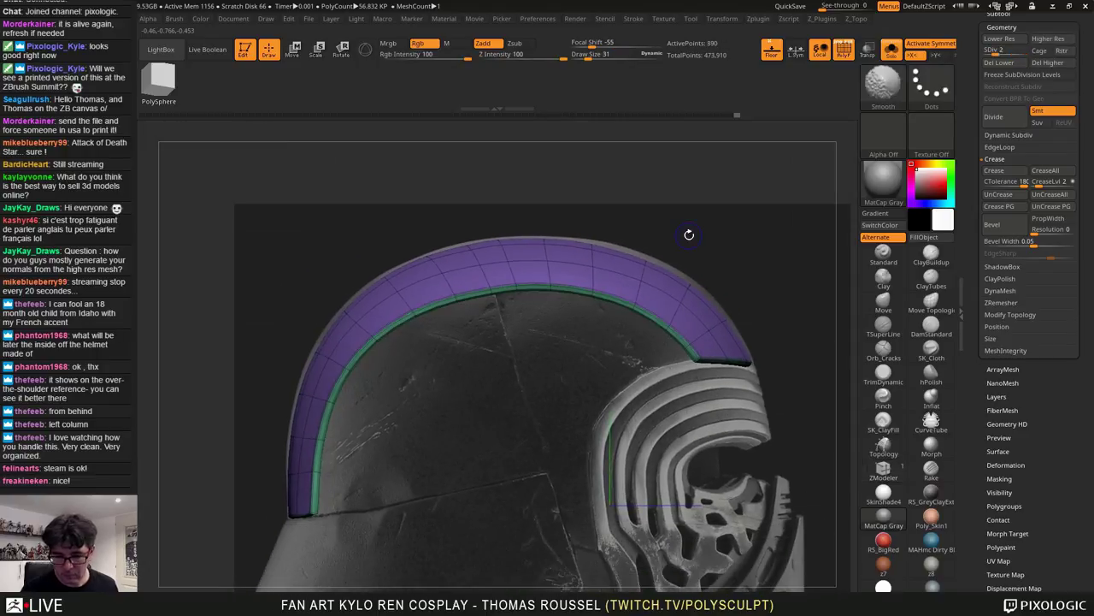
pyautogui.click(884, 303)
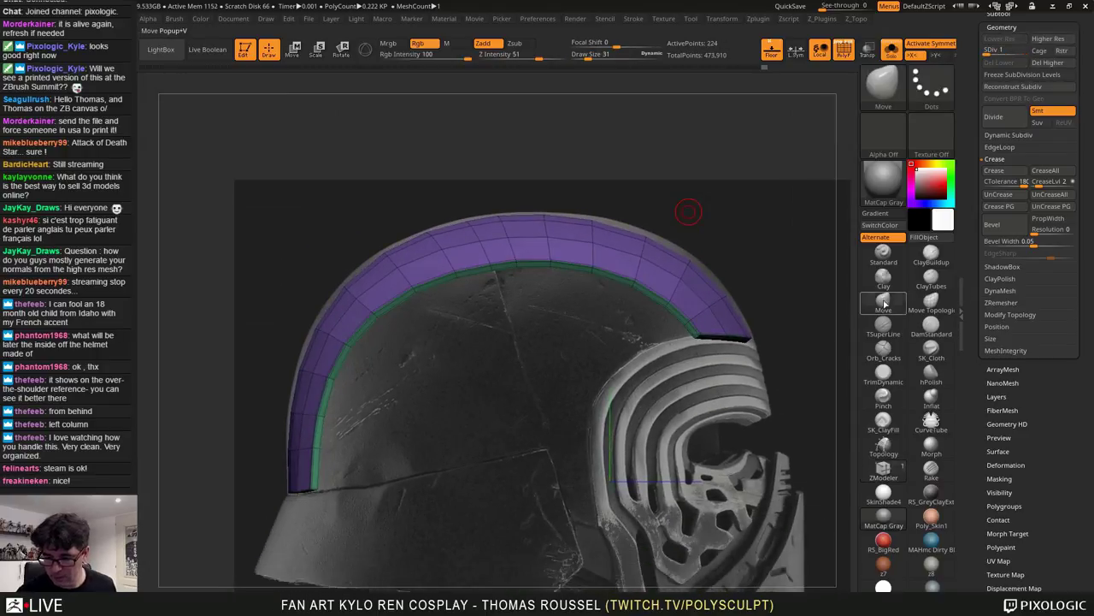
pyautogui.press('s')
pyautogui.moveTo(729, 237); pyautogui.dragTo(753, 237)
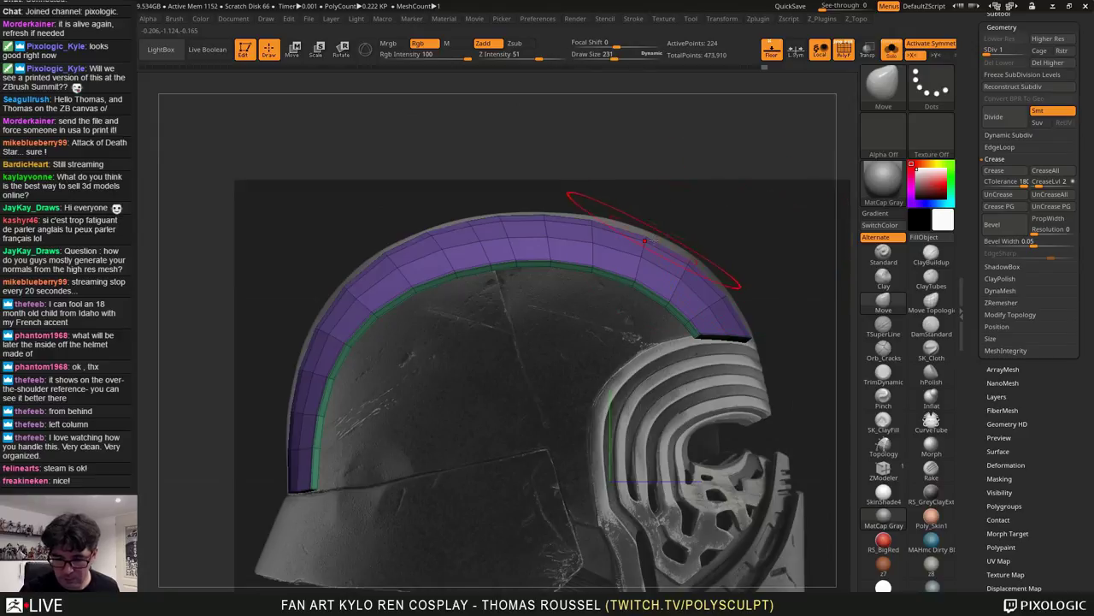
pyautogui.moveTo(656, 231); pyautogui.dragTo(699, 259)
pyautogui.moveTo(727, 296); pyautogui.dragTo(732, 293)
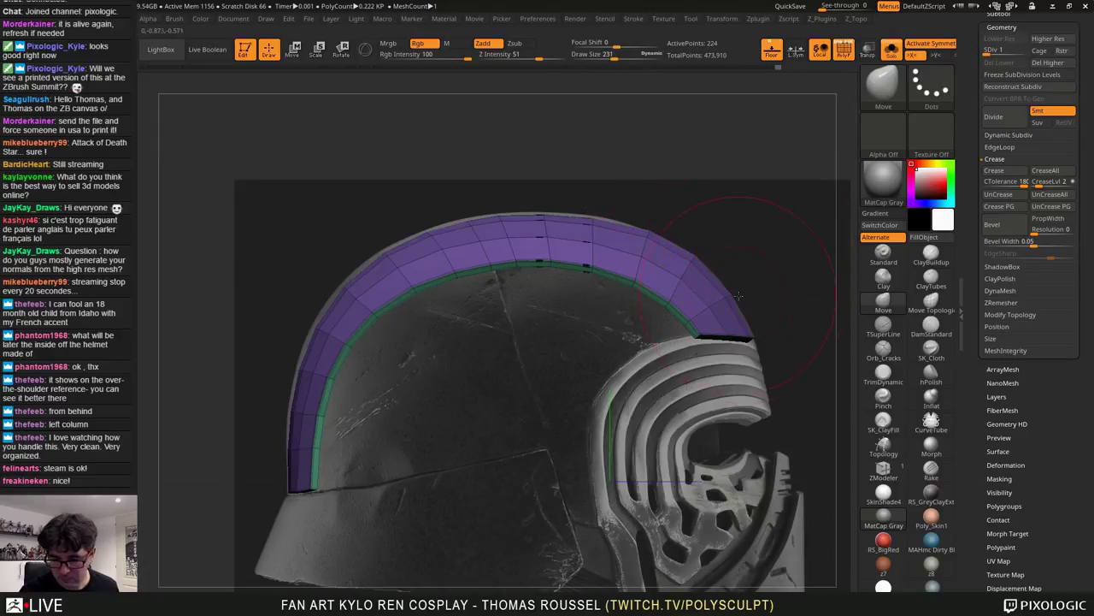
pyautogui.moveTo(750, 336); pyautogui.dragTo(754, 338)
# Nudge the strip's outer edge at the crown and upper back to the reference silhouette with the Move brush
pyautogui.moveTo(593, 220); pyautogui.dragTo(541, 215)
pyautogui.moveTo(494, 221); pyautogui.dragTo(467, 223)
pyautogui.moveTo(432, 239); pyautogui.dragTo(431, 235)
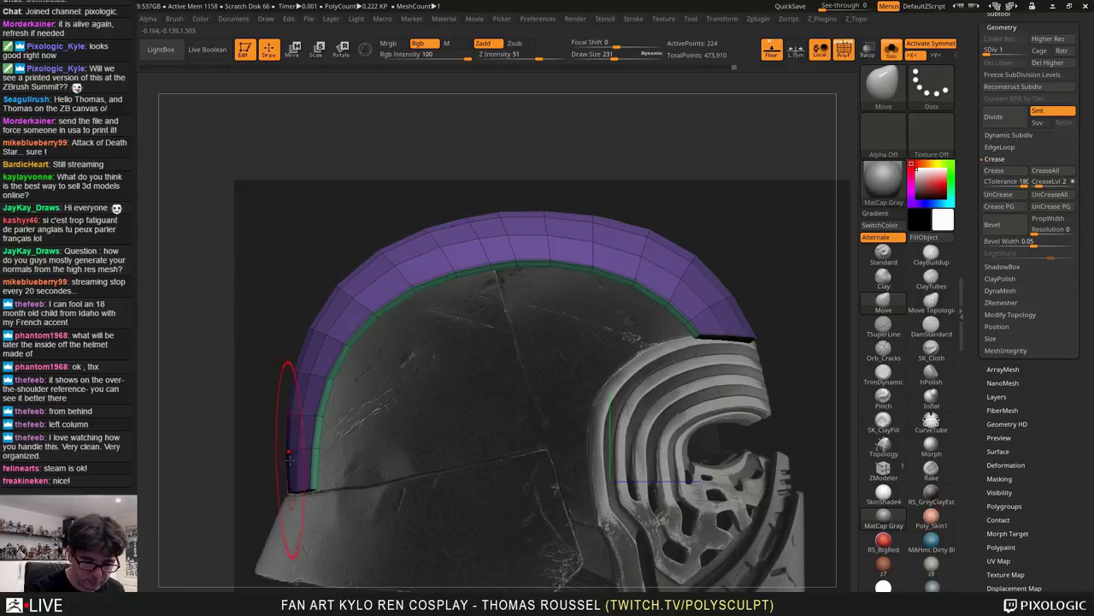
# Return the arched strip to subdivision level 5 and check its smoothed outline against the side reference
pyautogui.press('d')
pyautogui.press('d')
pyautogui.press('d')
pyautogui.press('d')
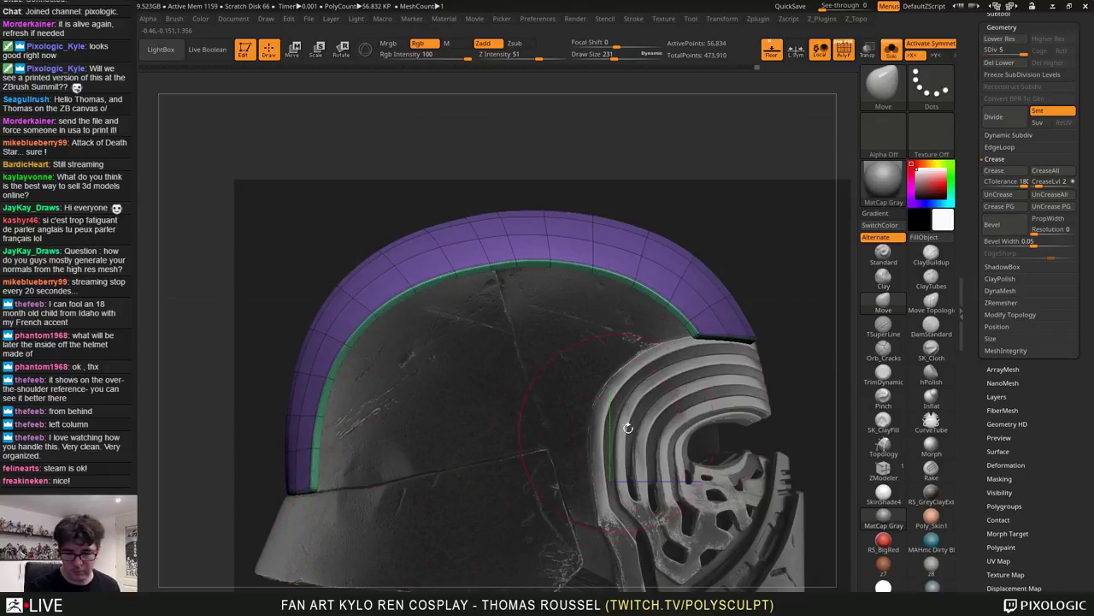
pyautogui.keyDown('alt'); pyautogui.moveTo(693, 411); pyautogui.dragTo(671, 376); pyautogui.keyUp('alt')
pyautogui.moveTo(629, 419); pyautogui.dragTo(709, 415)
pyautogui.keyDown('alt'); pyautogui.moveTo(641, 444); pyautogui.dragTo(637, 364); pyautogui.keyUp('alt')
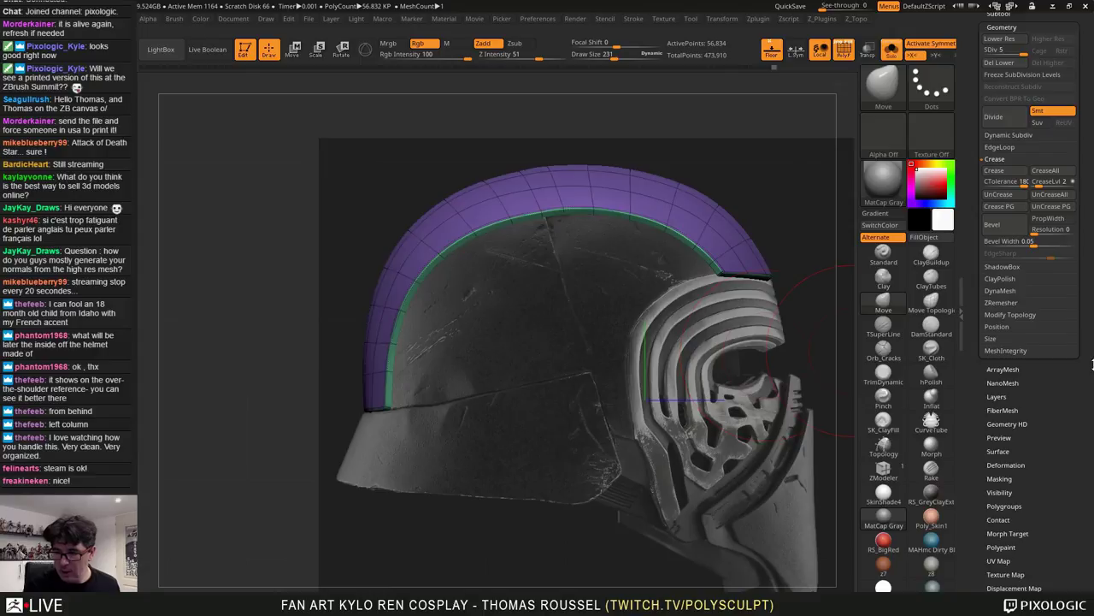
# Turn off Solo to show all helmet parts and examine how the strip's lower corner meets its neighbours
pyautogui.moveTo(1093, 146); pyautogui.dragTo(1092, 271)
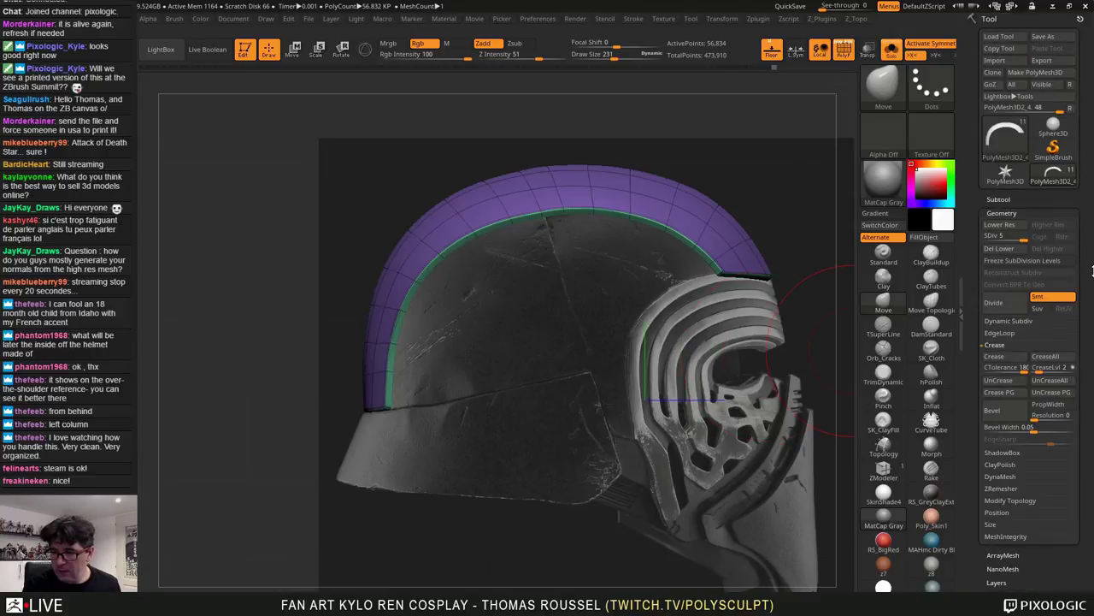
pyautogui.click(1003, 200)
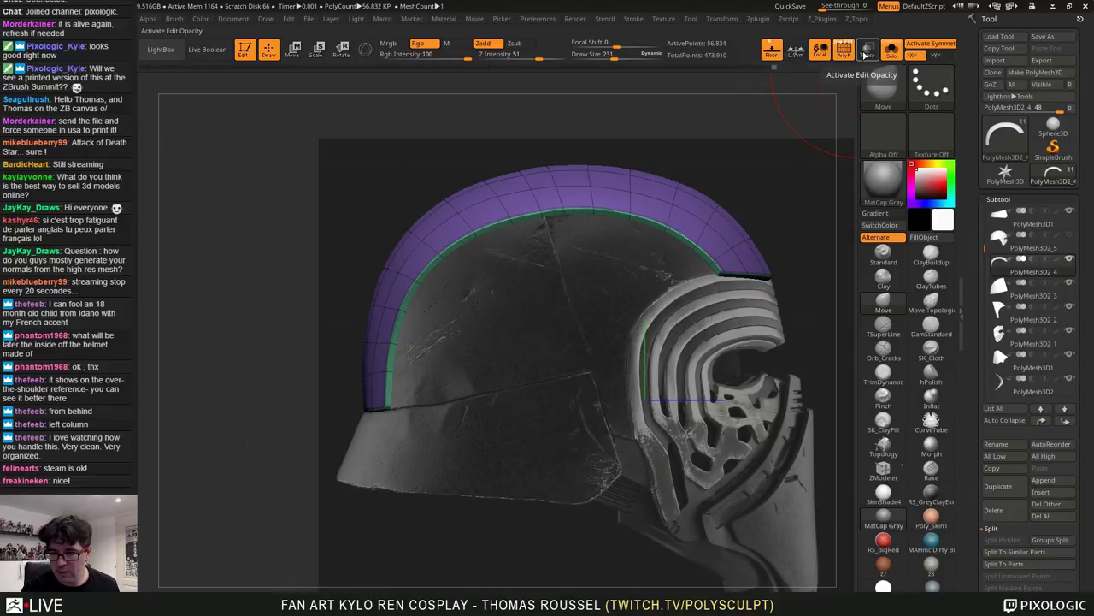
pyautogui.click(892, 52)
pyautogui.keyDown('alt'); pyautogui.moveTo(415, 394); pyautogui.dragTo(855, 298, button='right'); pyautogui.keyUp('alt')
pyautogui.keyDown('ctrl'); pyautogui.moveTo(530, 299); pyautogui.dragTo(498, 412, button='right'); pyautogui.keyUp('ctrl')
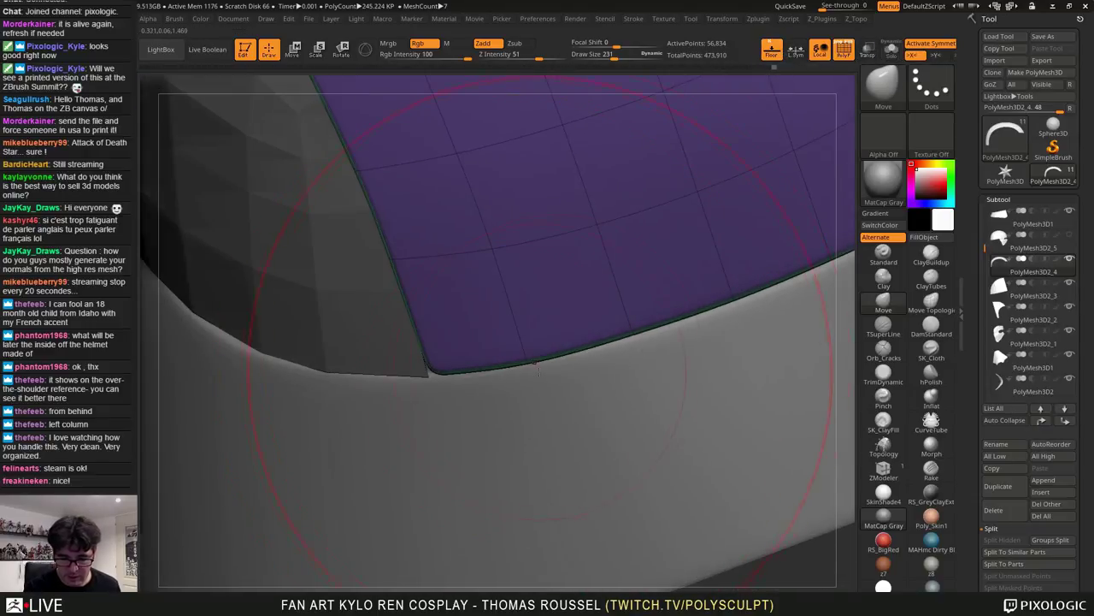
# Select the side dome panel PolyMesh3D2_3 beside the arched strip and isolate it with Solo
pyautogui.moveTo(542, 354); pyautogui.dragTo(342, 342, button='right')
pyautogui.keyDown('alt'); pyautogui.moveTo(704, 244); pyautogui.dragTo(645, 293, button='right'); pyautogui.keyUp('alt')
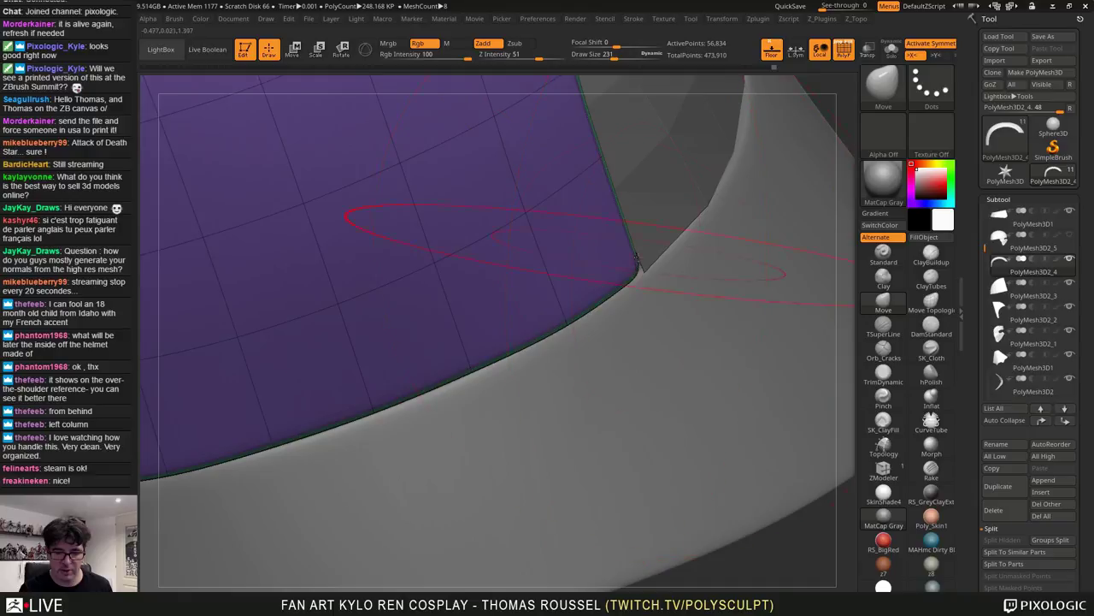
pyautogui.keyDown('ctrl'); pyautogui.moveTo(636, 260); pyautogui.dragTo(630, 235, button='right'); pyautogui.keyUp('ctrl')
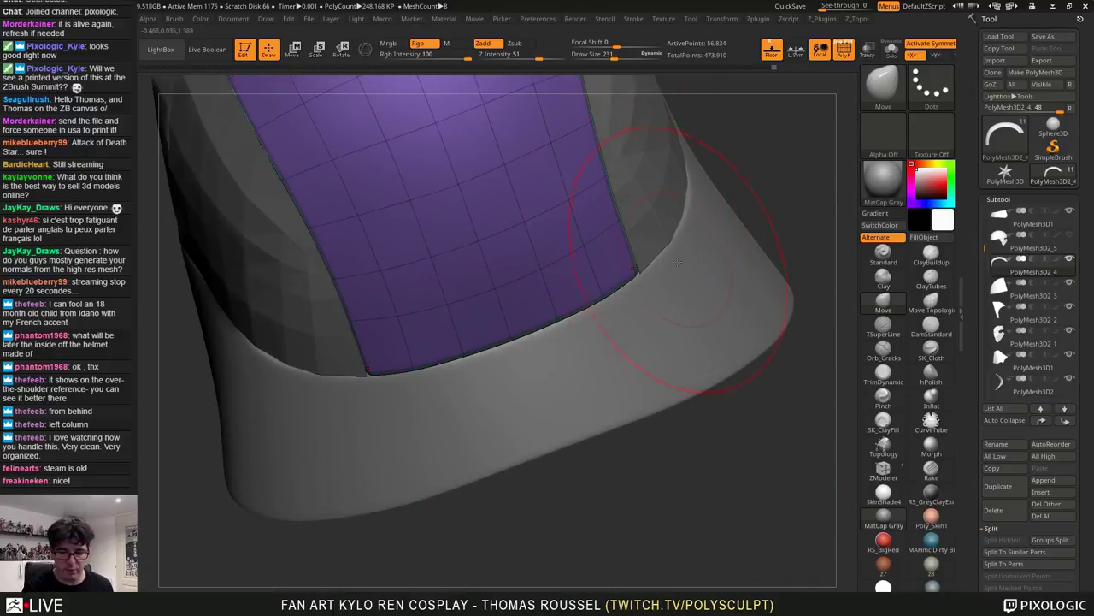
pyautogui.moveTo(678, 263); pyautogui.dragTo(365, 462, button='right')
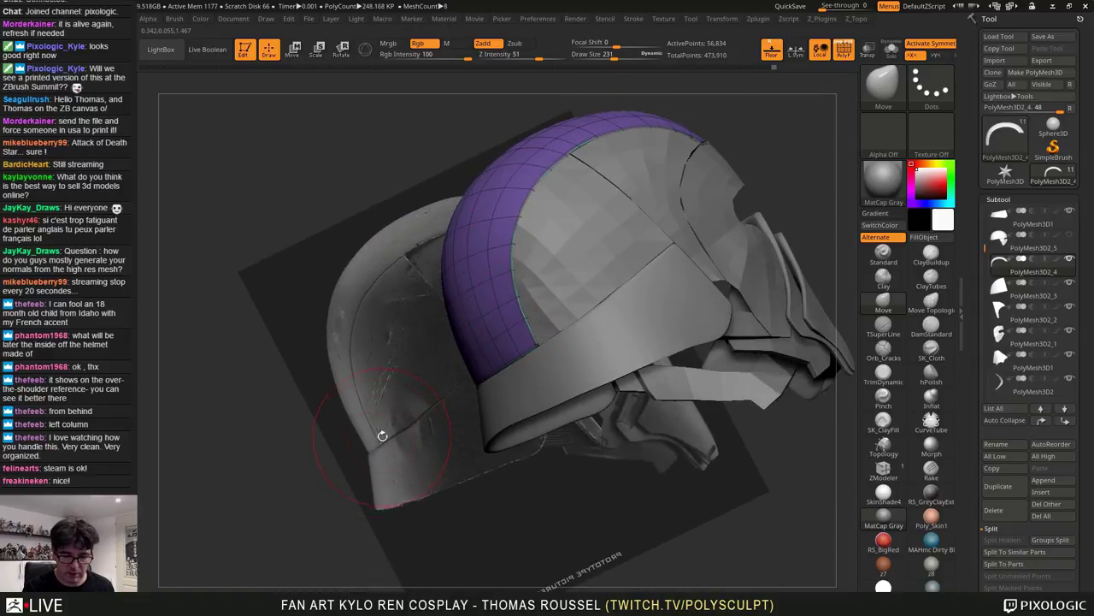
pyautogui.moveTo(399, 385); pyautogui.dragTo(606, 357, button='right')
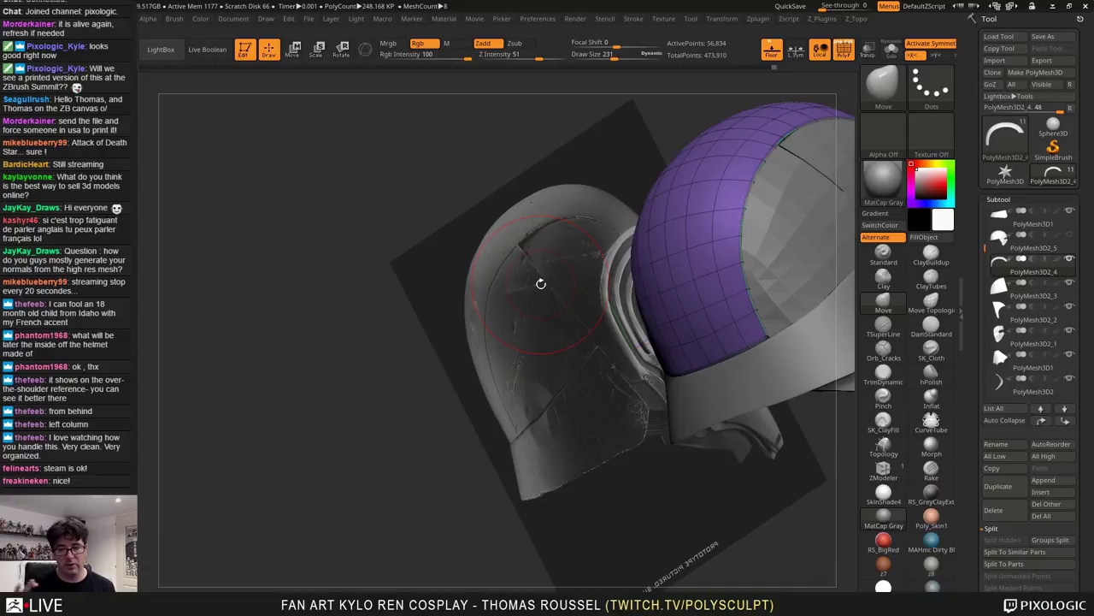
pyautogui.keyDown('shift'); pyautogui.moveTo(675, 247); pyautogui.dragTo(639, 330, button='right'); pyautogui.keyUp('shift')
pyautogui.keyDown('alt'); pyautogui.click(614, 265); pyautogui.keyUp('alt')
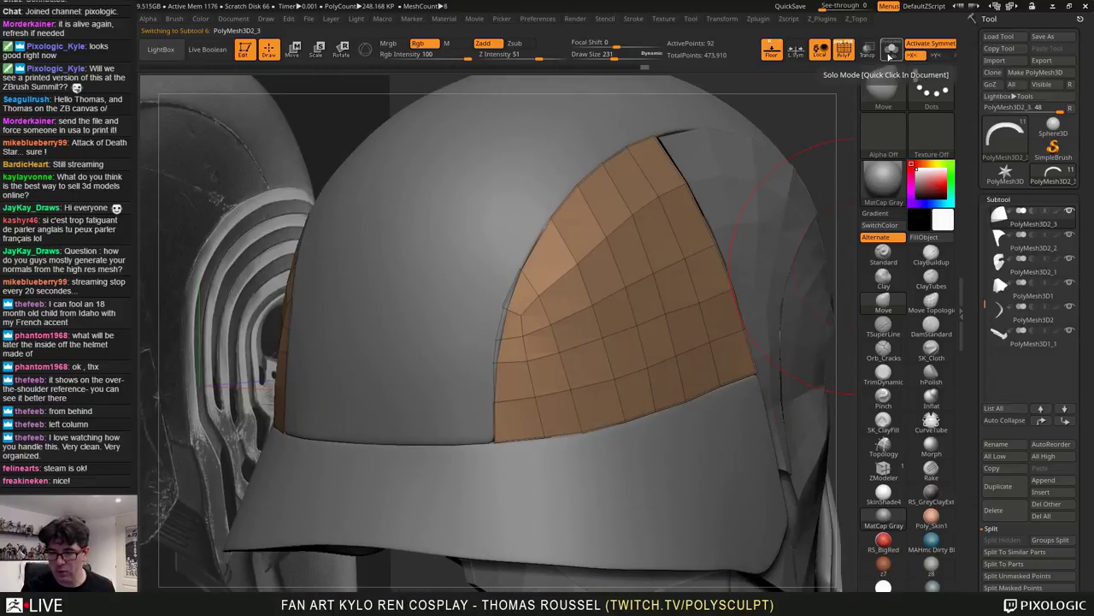
pyautogui.click(892, 51)
pyautogui.moveTo(611, 234)
pyautogui.keyDown('ctrl'); pyautogui.mouseDown(button='right')
pyautogui.moveTo(609, 267)
pyautogui.moveTo(637, 273)
pyautogui.moveTo(541, 274)
pyautogui.moveTo(576, 292)
pyautogui.mouseUp(button='right'); pyautogui.keyUp('ctrl')
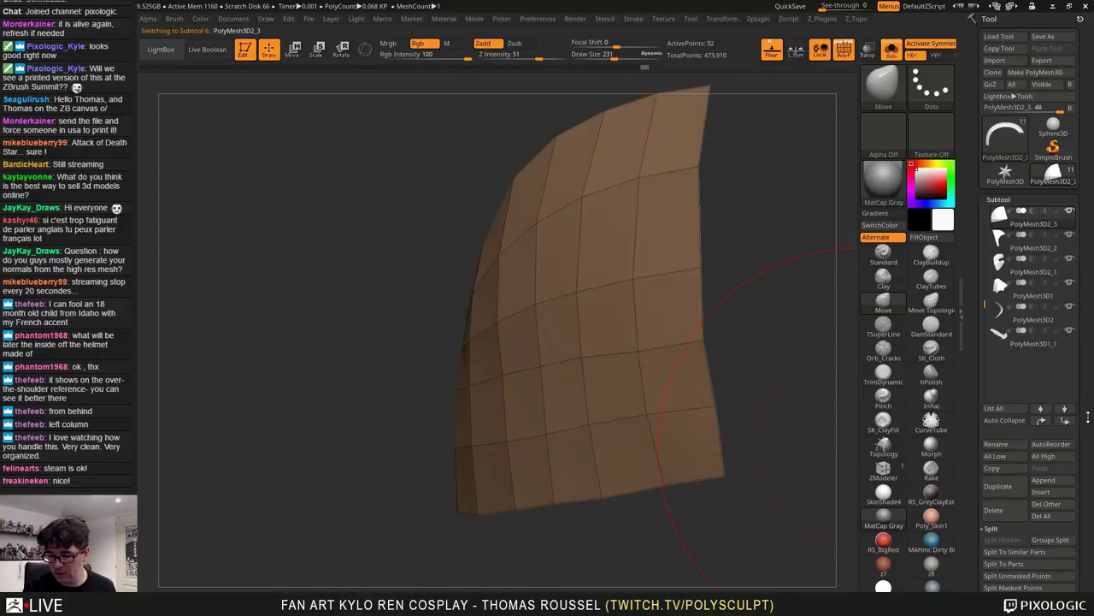
# Thicken the side panel inward with Panel Loops, using Polish 0, Bevel 0, Elevation -100 and Thickness 0.045
pyautogui.moveTo(1087, 416); pyautogui.dragTo(1085, 348)
pyautogui.scroll(-5, 1078, 524)
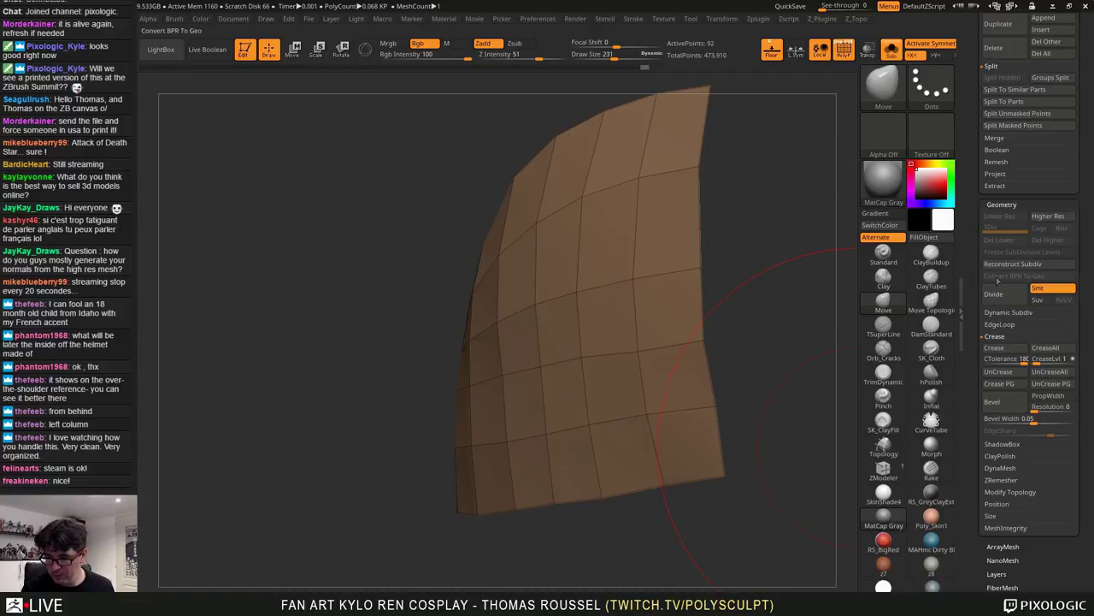
pyautogui.click(1003, 326)
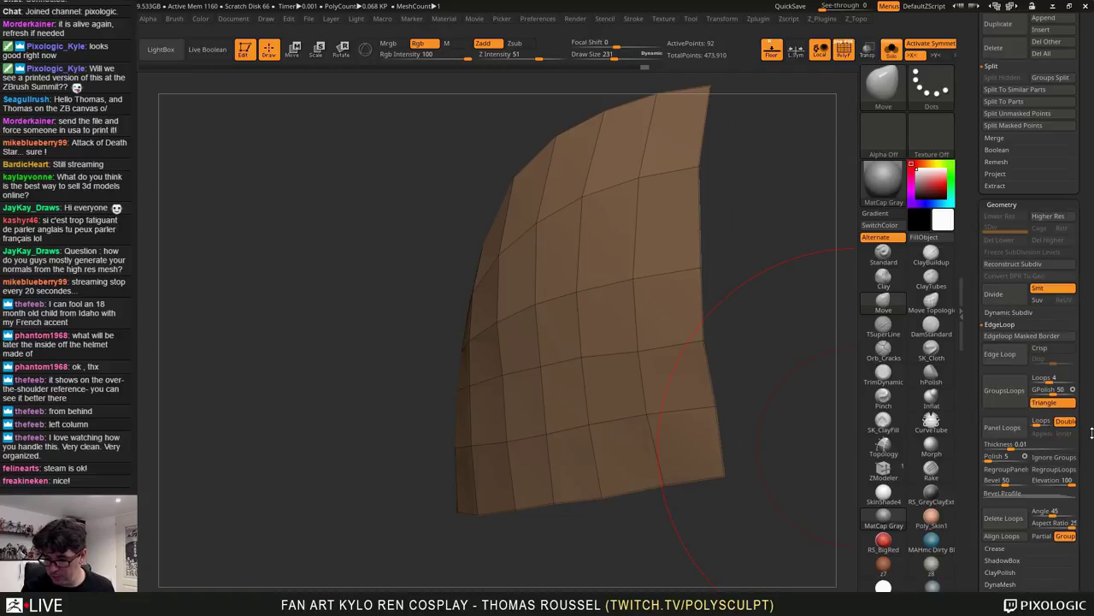
pyautogui.moveTo(1089, 432); pyautogui.dragTo(1084, 393)
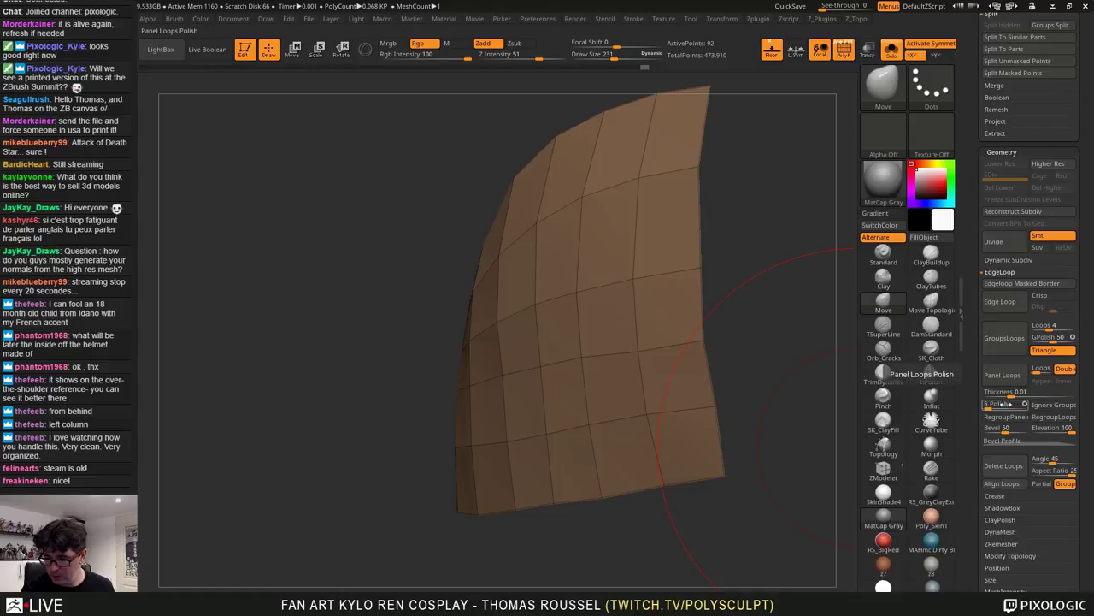
pyautogui.moveTo(992, 406); pyautogui.dragTo(972, 428)
pyautogui.click(1044, 369)
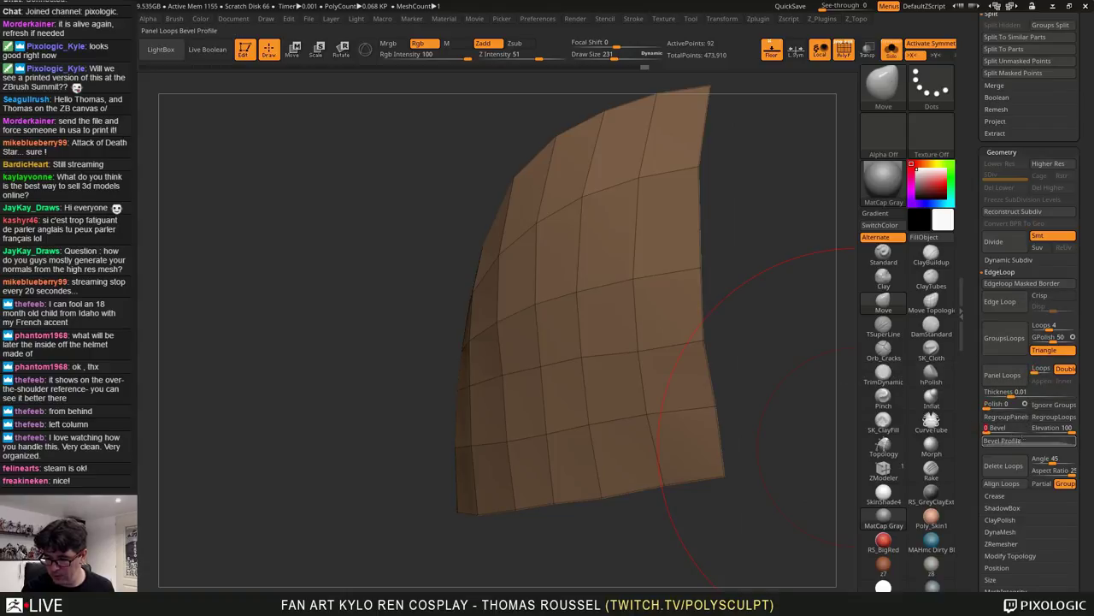
pyautogui.moveTo(1060, 428); pyautogui.dragTo(1014, 426)
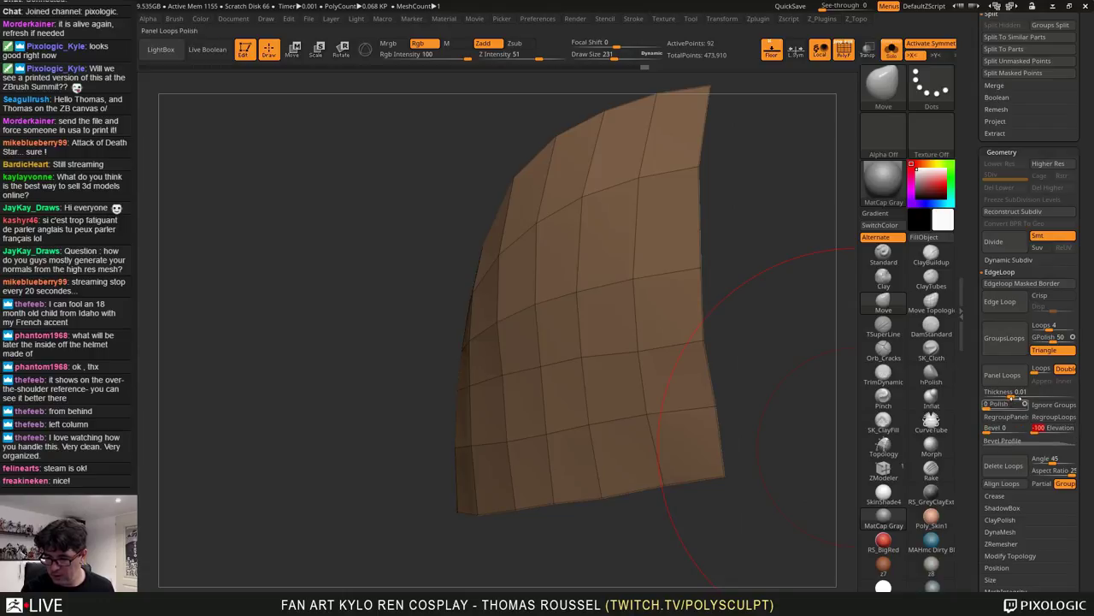
pyautogui.click(1010, 393)
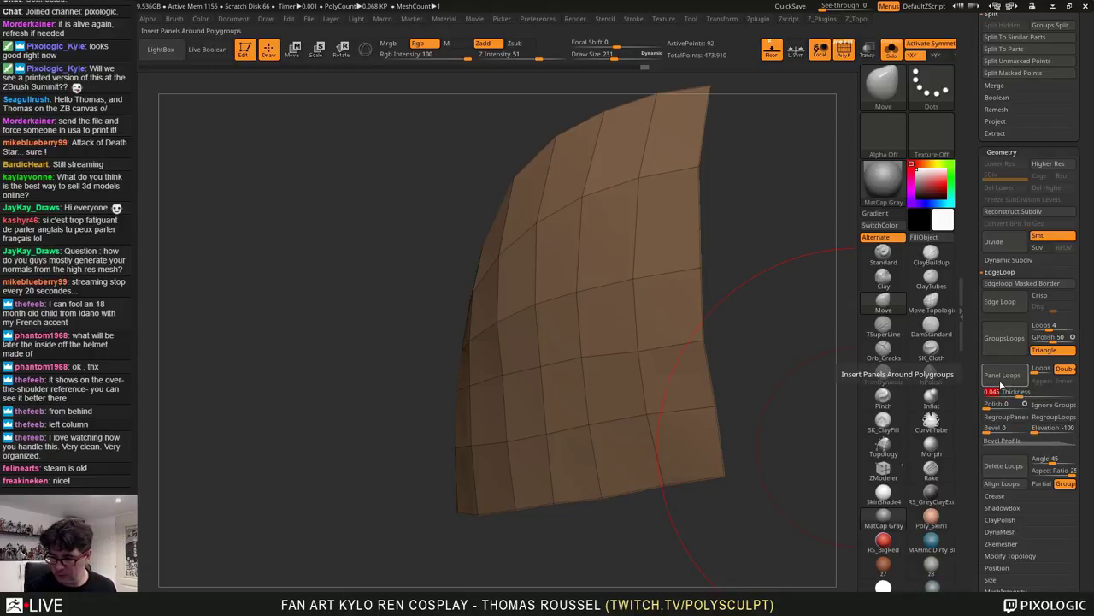
pyautogui.click(1002, 382)
# Measure the panel's wall thickness across its rim with a transpose line
pyautogui.moveTo(805, 466); pyautogui.dragTo(552, 347)
pyautogui.keyDown('alt'); pyautogui.moveTo(480, 282); pyautogui.dragTo(807, 384); pyautogui.keyUp('alt')
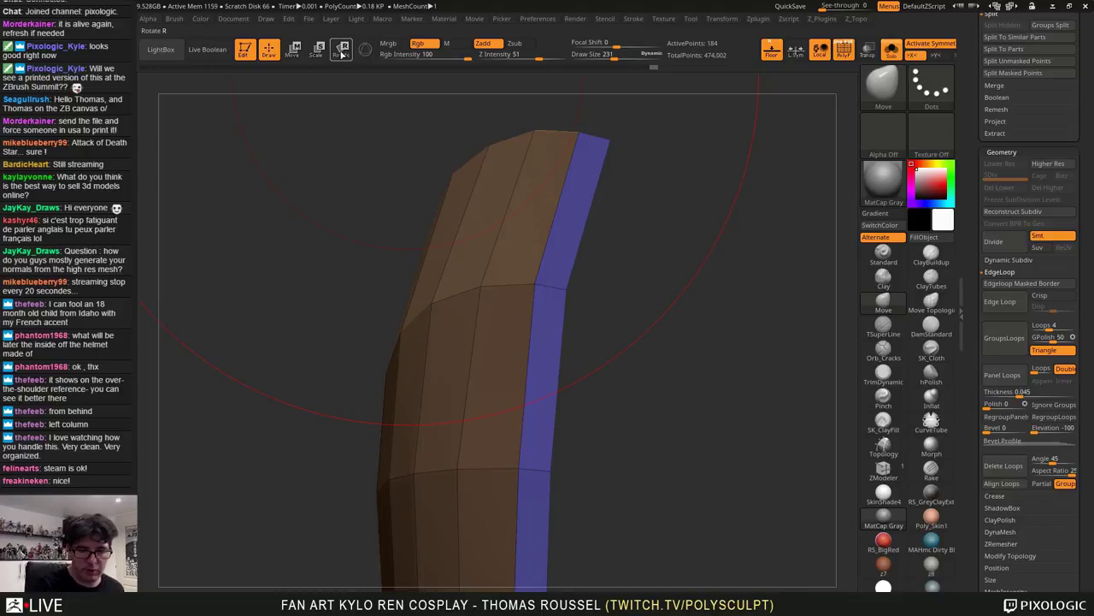
pyautogui.click(293, 49)
pyautogui.moveTo(535, 283); pyautogui.dragTo(587, 294)
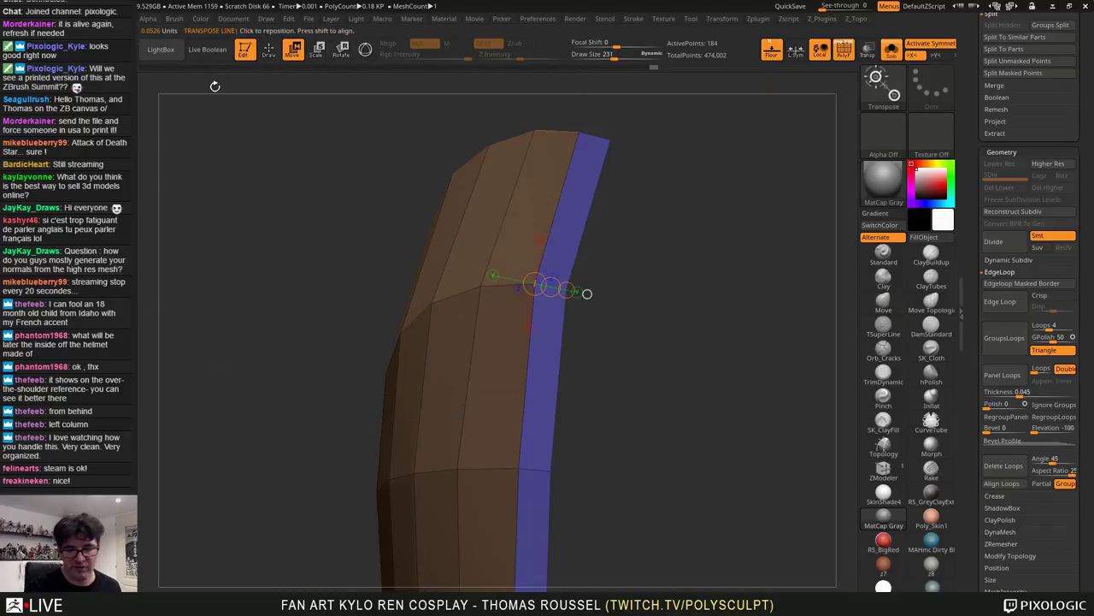
pyautogui.moveTo(689, 265); pyautogui.dragTo(673, 310)
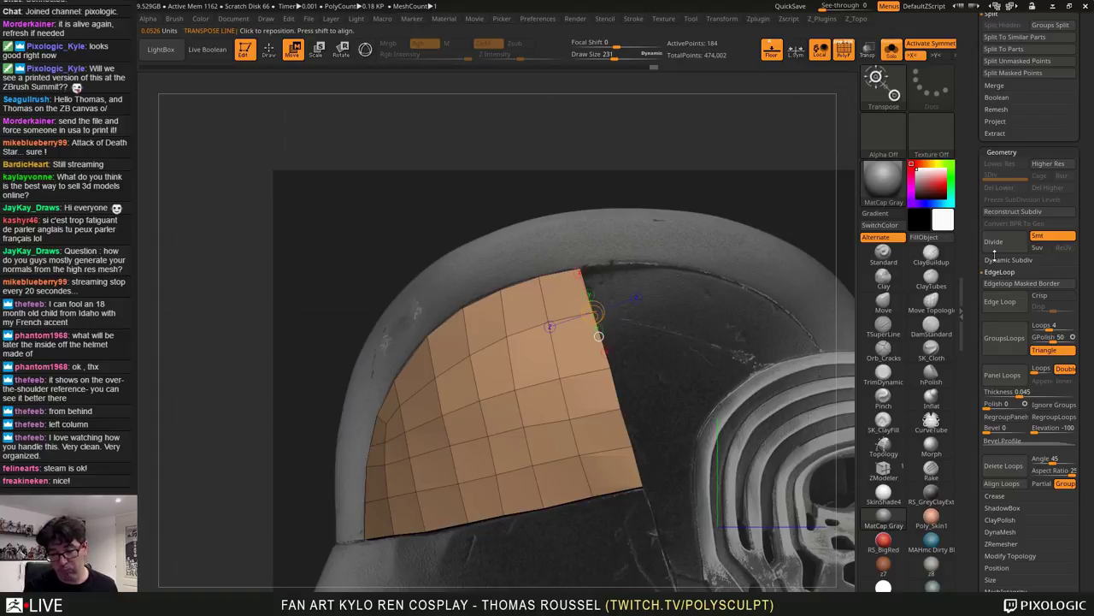
# Crease the side panel along its polygroup borders, then crease the short corner edges across its rim with ZModeler
pyautogui.click(995, 496)
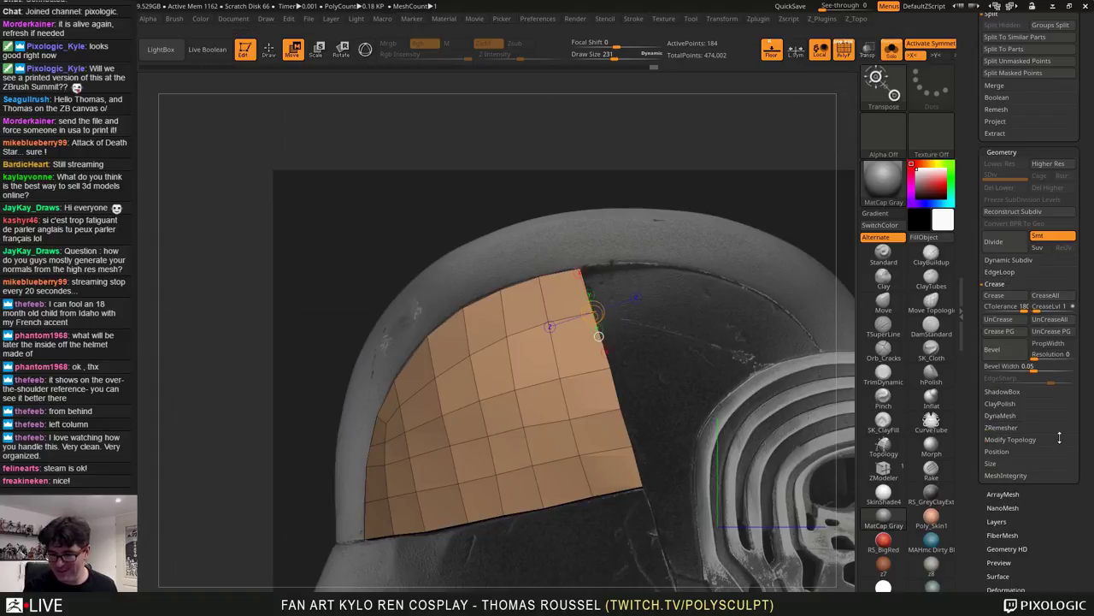
pyautogui.click(1001, 333)
pyautogui.moveTo(761, 291)
pyautogui.mouseDown()
pyautogui.moveTo(697, 312)
pyautogui.moveTo(733, 303)
pyautogui.moveTo(570, 268)
pyautogui.mouseUp()
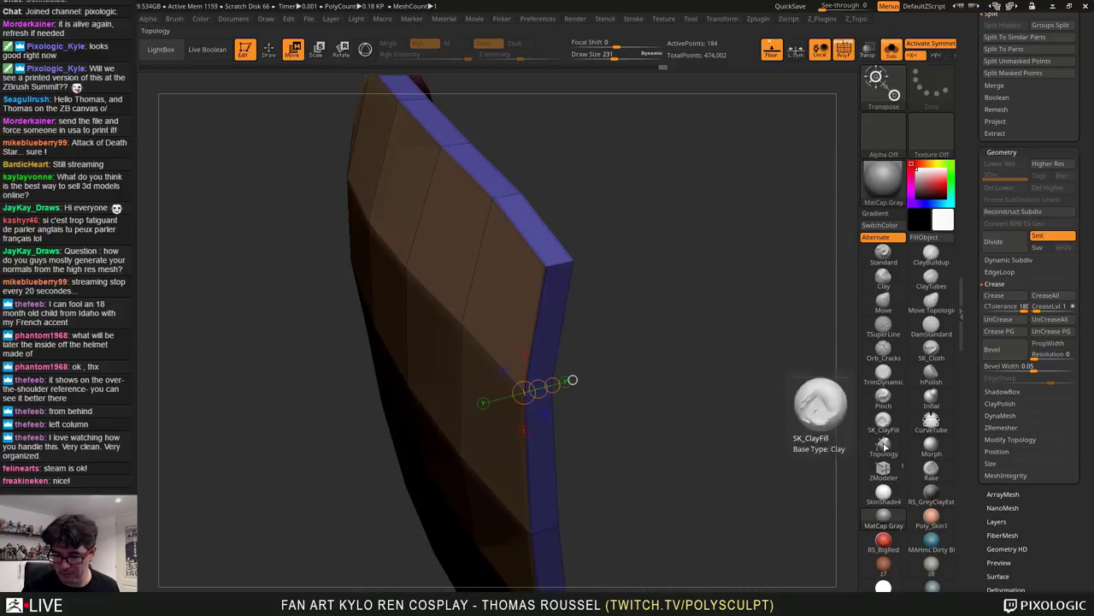
pyautogui.click(885, 469)
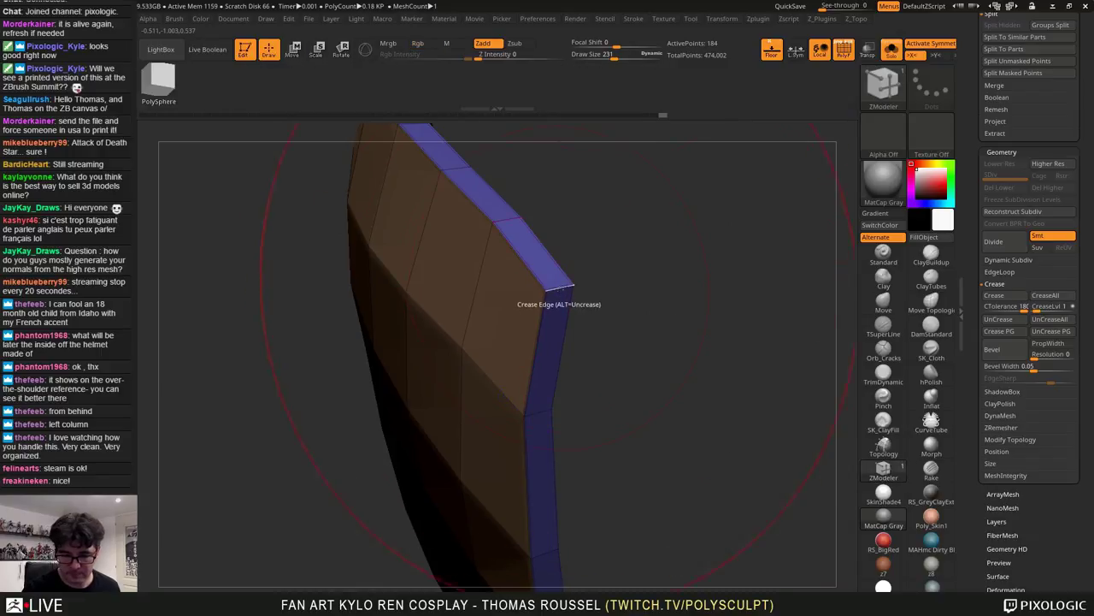
pyautogui.moveTo(598, 310); pyautogui.dragTo(610, 373)
pyautogui.keyDown('alt'); pyautogui.moveTo(610, 372); pyautogui.dragTo(601, 165); pyautogui.keyUp('alt')
pyautogui.moveTo(617, 397); pyautogui.dragTo(575, 400)
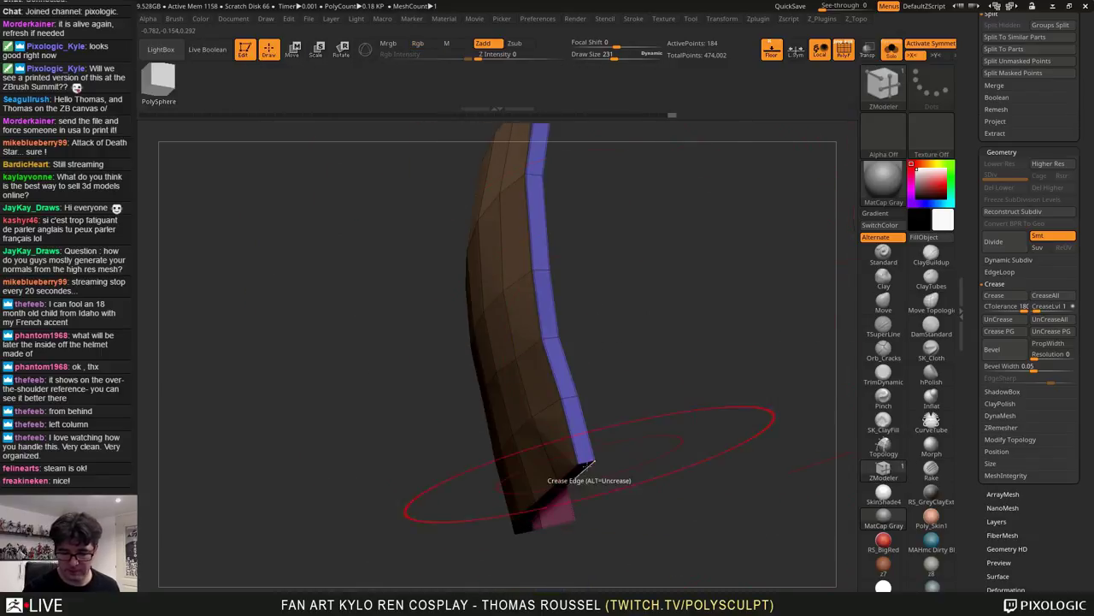
pyautogui.moveTo(617, 466); pyautogui.dragTo(578, 442)
pyautogui.keyDown('ctrl'); pyautogui.moveTo(578, 442); pyautogui.dragTo(622, 554, button='right'); pyautogui.keyUp('ctrl')
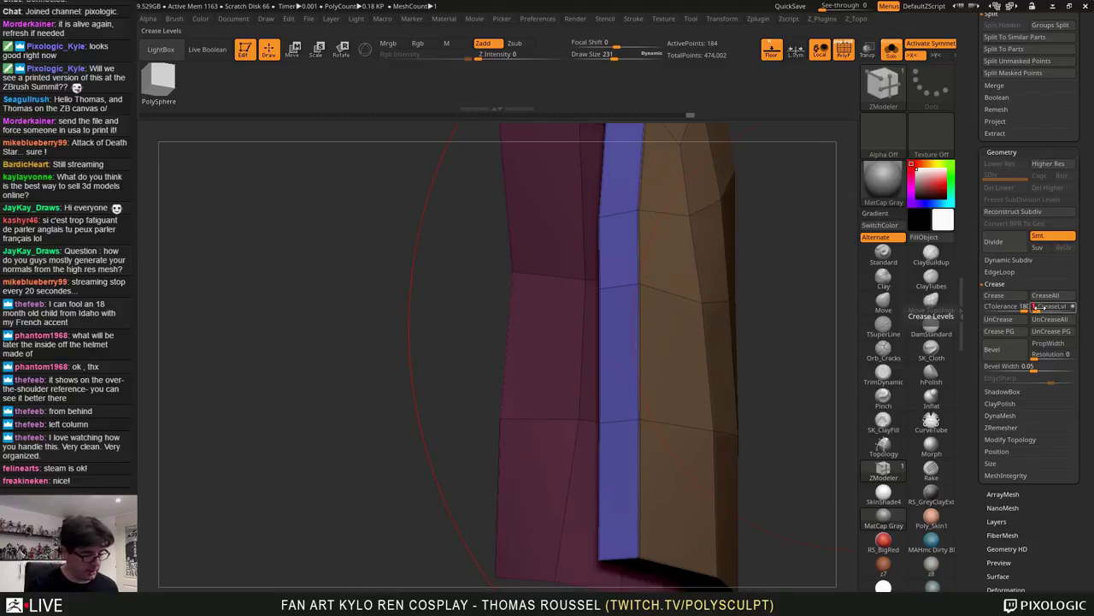
# Set the crease level to 2 and divide the side panel up to subdivision level 5
pyautogui.press('Return')
pyautogui.click(1014, 245)
pyautogui.click(1014, 245)
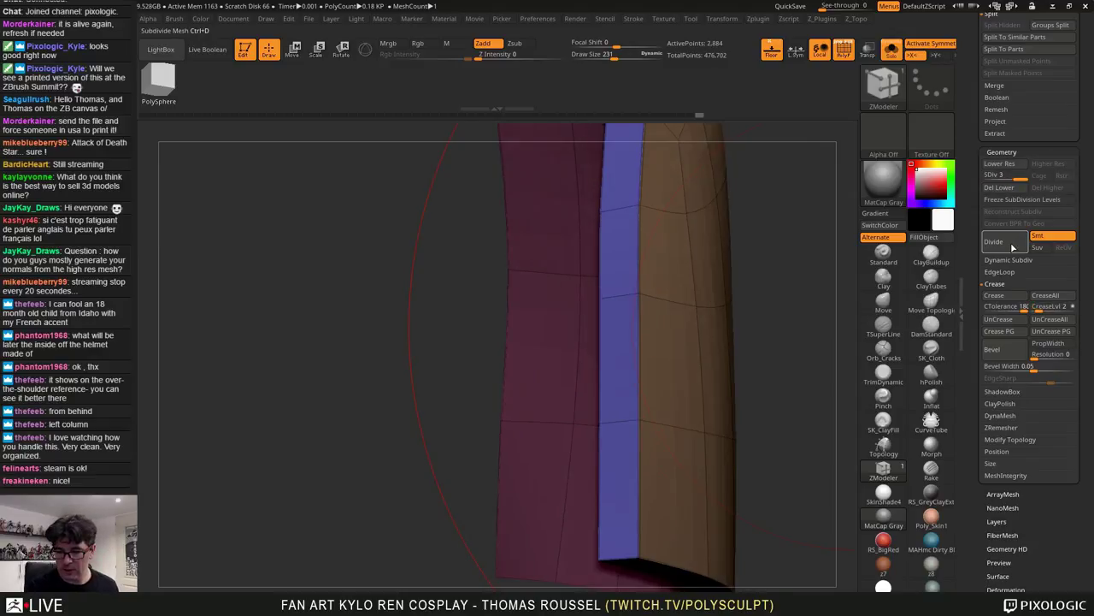
pyautogui.click(1014, 246)
pyautogui.click(1014, 246)
pyautogui.moveTo(789, 321); pyautogui.dragTo(327, 355)
pyautogui.hotkey('ctrl', 'd')
pyautogui.hotkey('ctrl', 'd')
pyautogui.hotkey('ctrl', 'd')
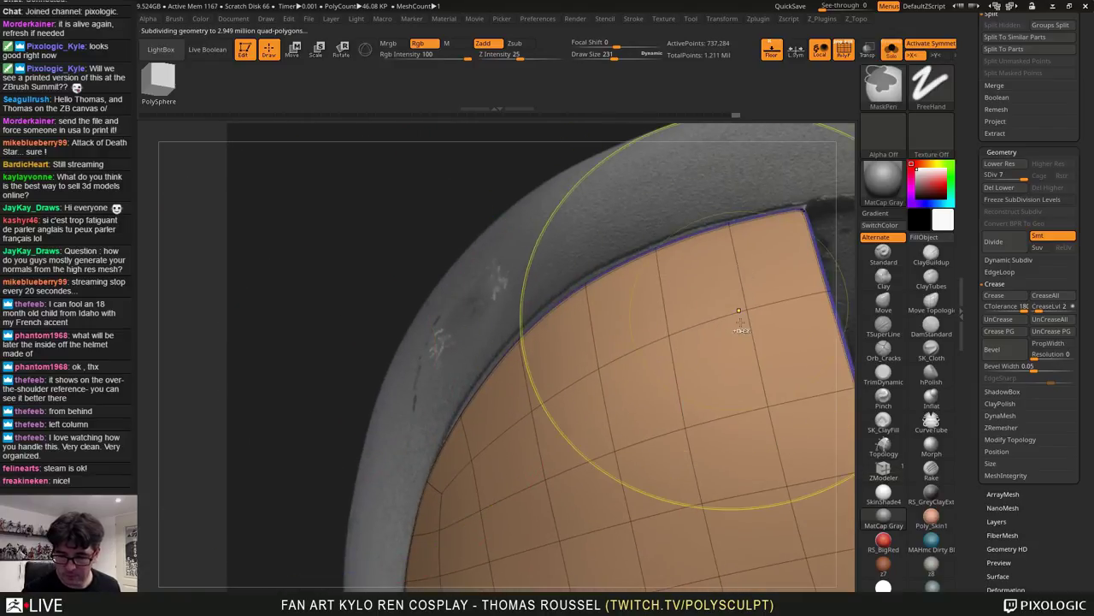
pyautogui.hotkey('shift', 'd')
pyautogui.hotkey('shift', 'd')
pyautogui.hotkey('shift', 'd')
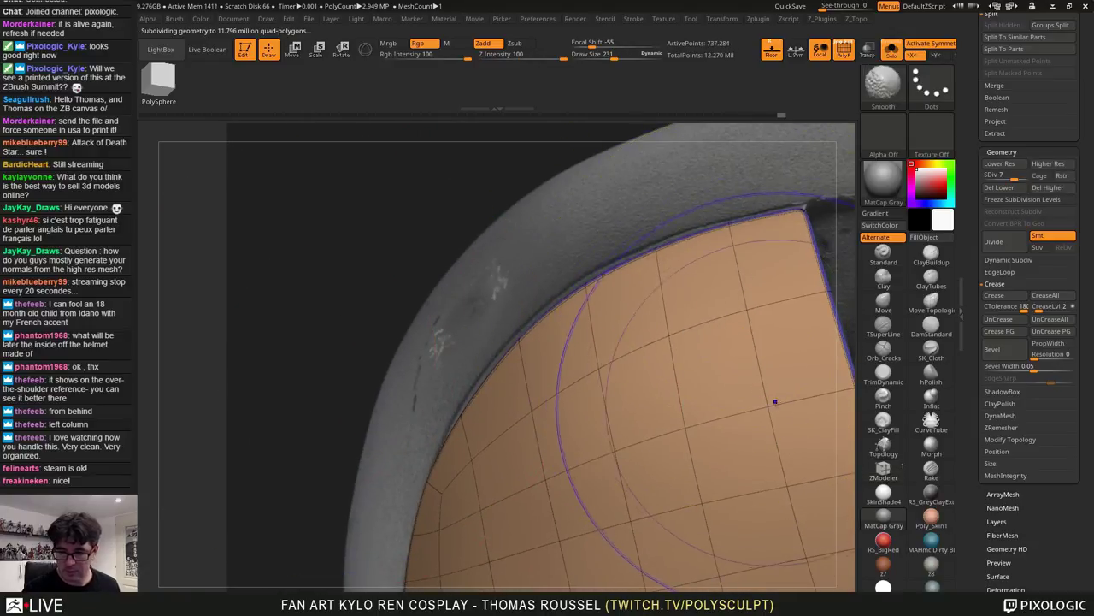
pyautogui.hotkey('shift', 'd')
pyautogui.hotkey('shift', 'd')
pyautogui.hotkey('shift', 'd')
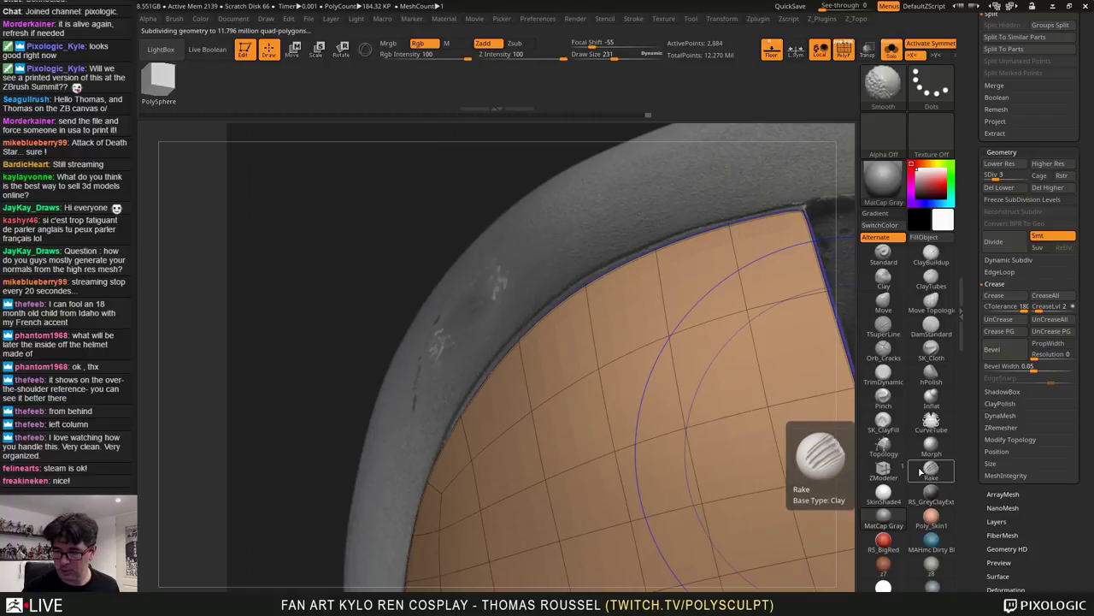
pyautogui.press('d')
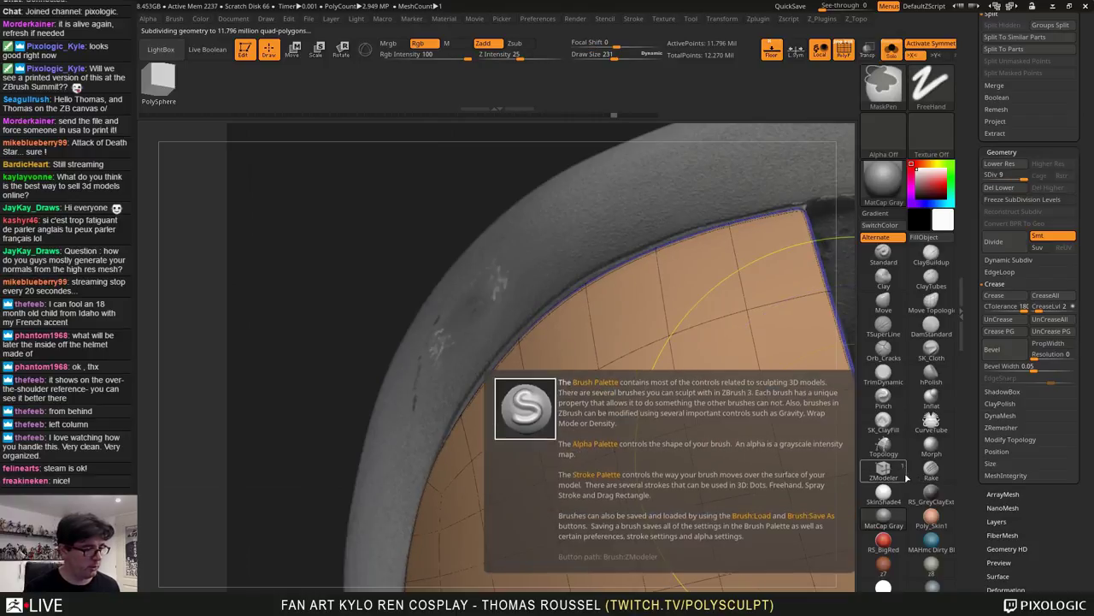
pyautogui.hotkey('ctrl', 'z')
pyautogui.hotkey('shift', 'd')
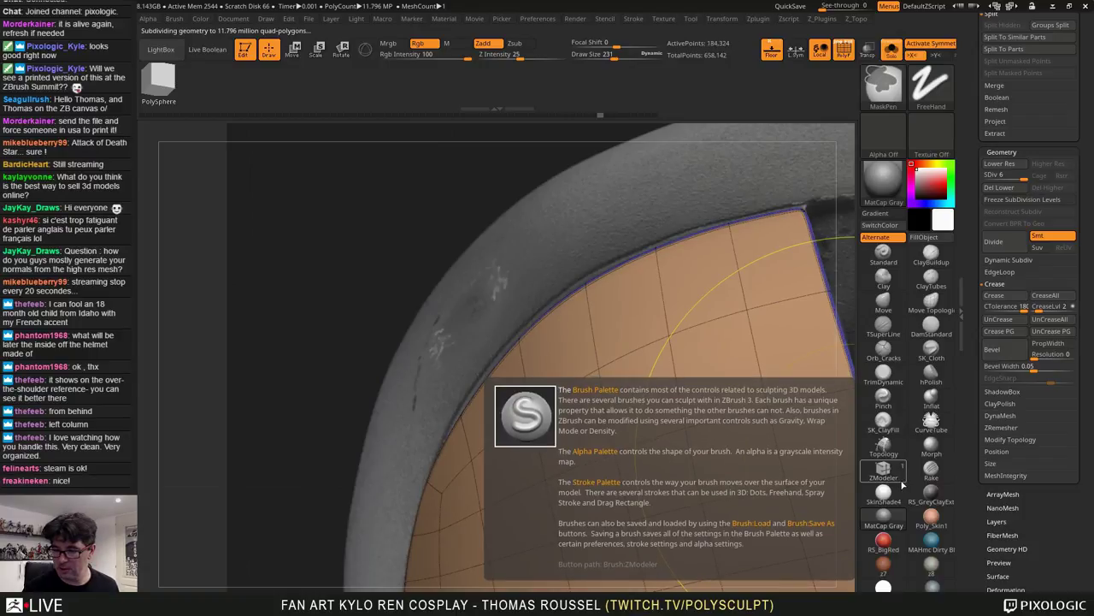
pyautogui.hotkey('shift', 'd')
pyautogui.hotkey('shift', 'd')
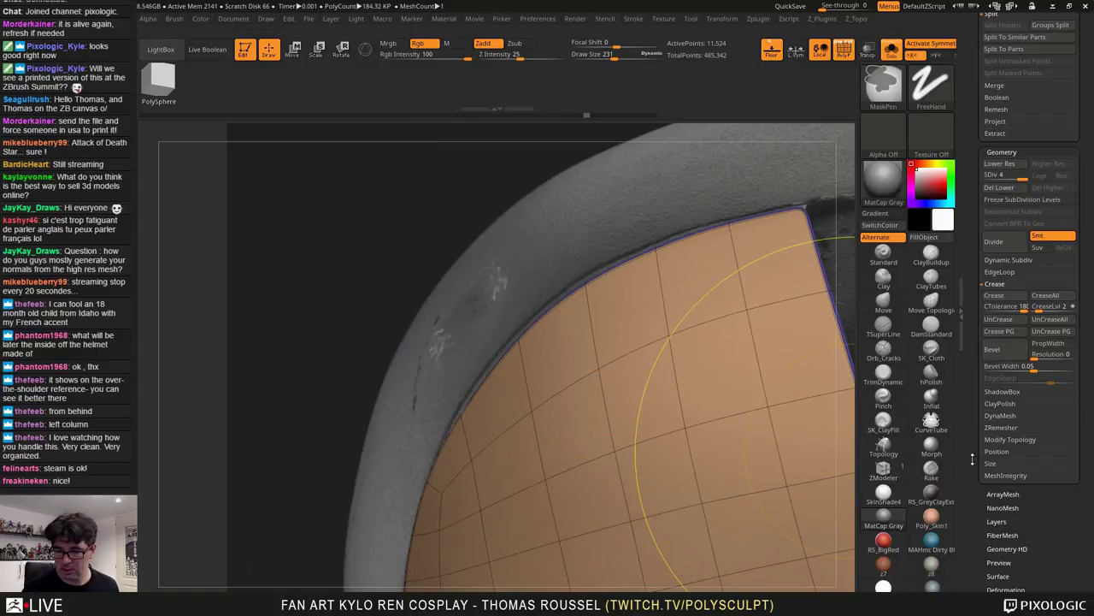
pyautogui.hotkey('ctrl', 'd')
pyautogui.hotkey('ctrl', 'd')
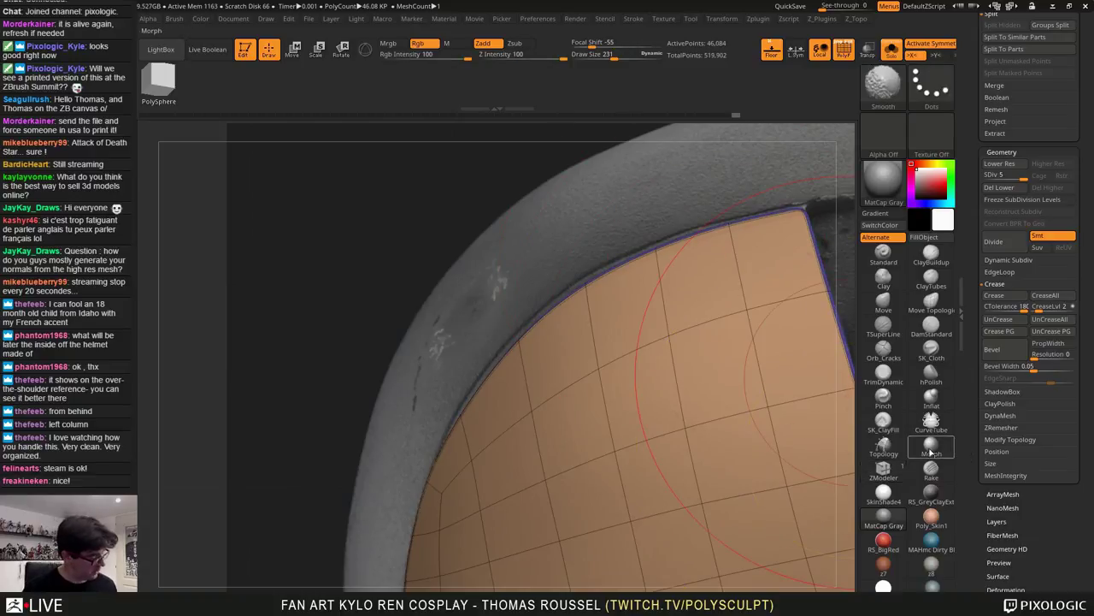
# At subdivision level 3, pull the side panel's upper edge and corner onto the reference line with the Move brush, draw size 337
pyautogui.hotkey('shift', 'd')
pyautogui.hotkey('shift', 'd')
pyautogui.hotkey('shift', 'd')
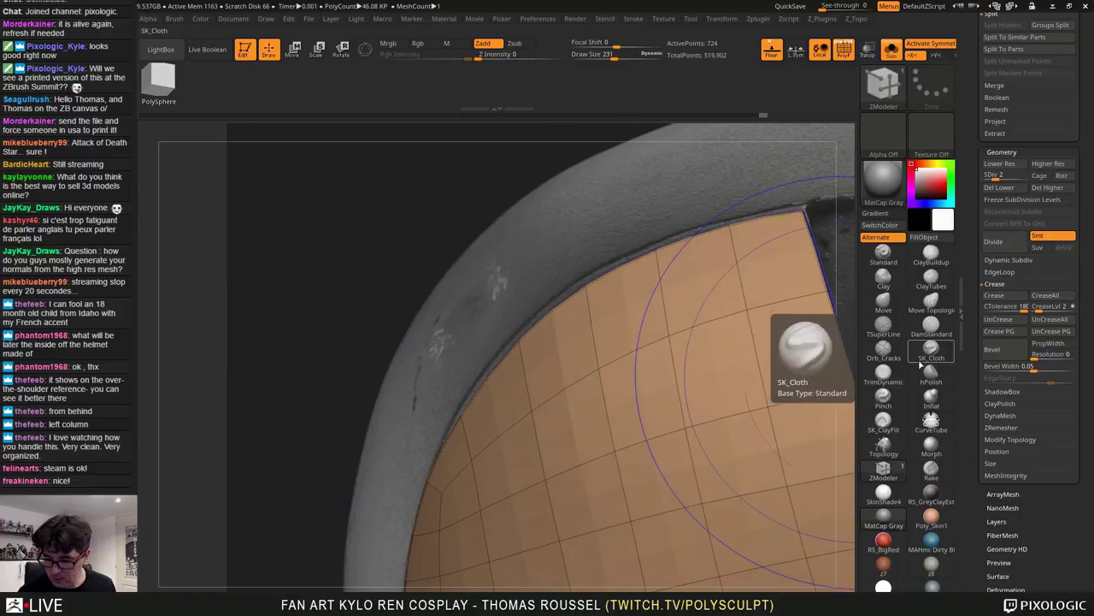
pyautogui.press('d')
pyautogui.click(884, 303)
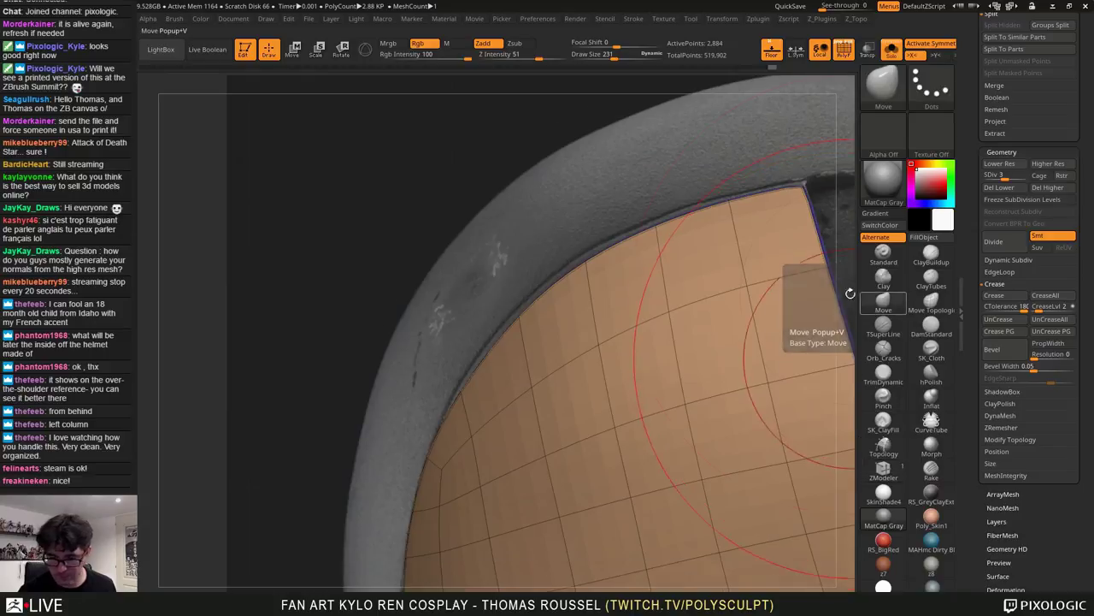
pyautogui.press('s')
pyautogui.moveTo(608, 264); pyautogui.dragTo(582, 254)
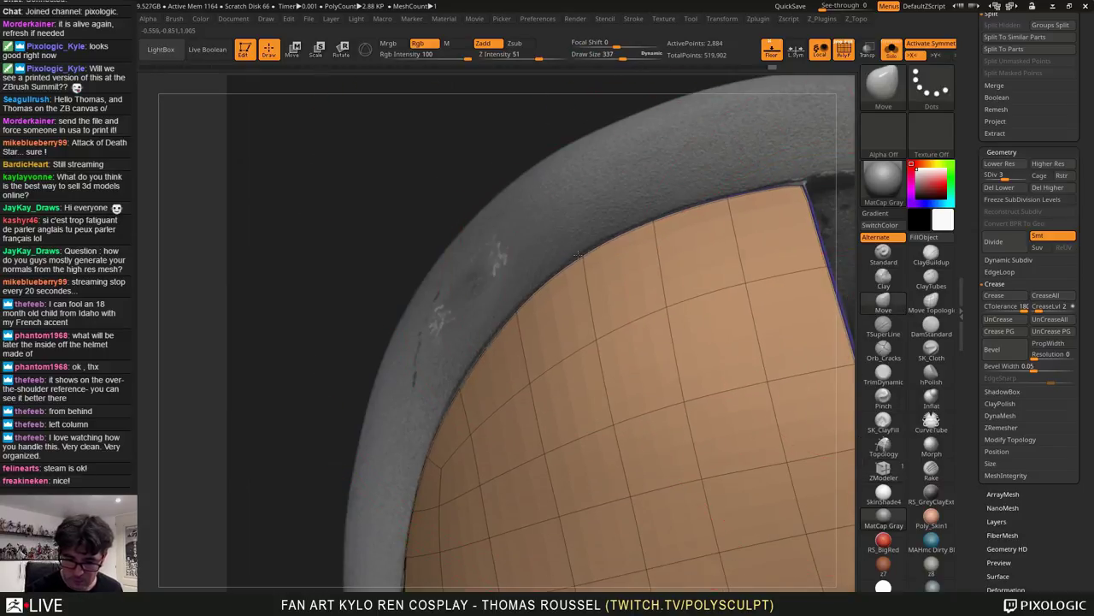
pyautogui.moveTo(799, 188); pyautogui.dragTo(802, 183)
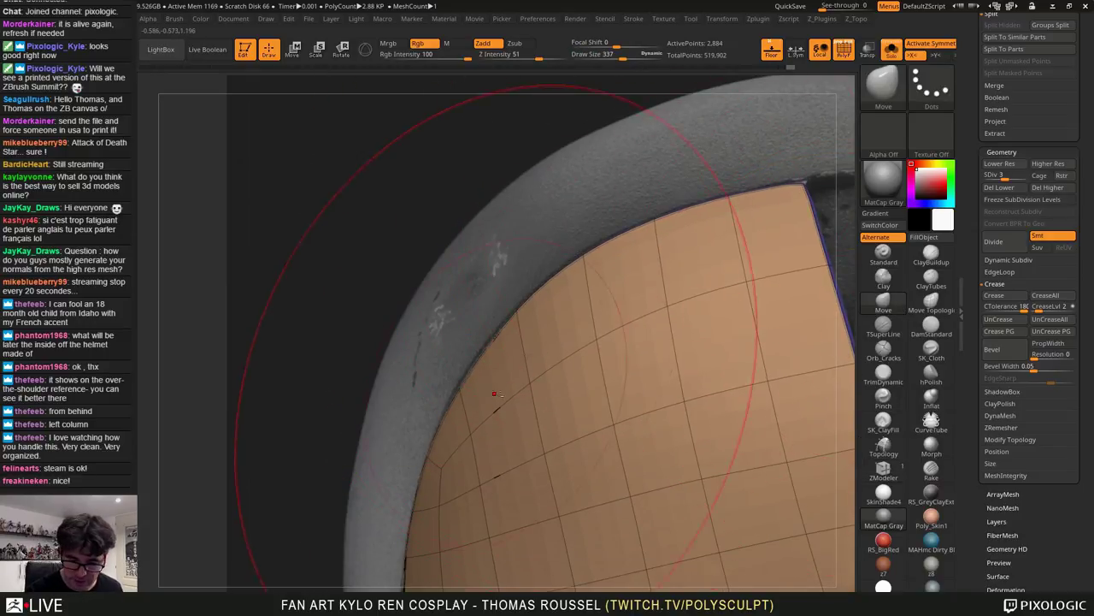
# Nudge the side panel's curved back edge onto the reference line with the Move brush
pyautogui.keyDown('alt'); pyautogui.moveTo(487, 448); pyautogui.dragTo(556, 244, button='right'); pyautogui.keyUp('alt')
pyautogui.moveTo(476, 417); pyautogui.dragTo(475, 425)
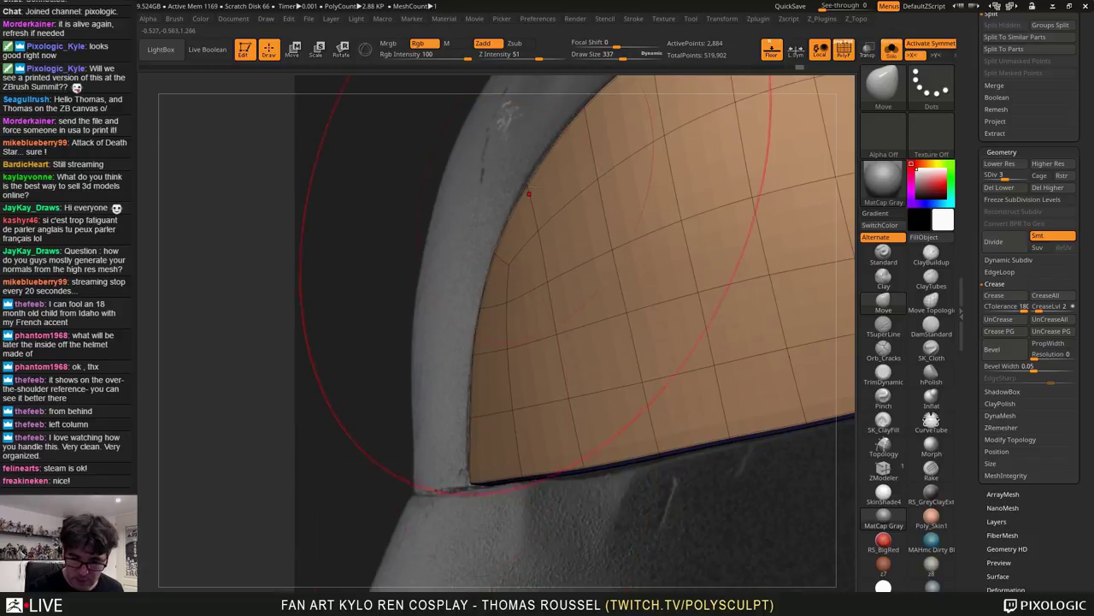
pyautogui.moveTo(546, 195); pyautogui.dragTo(542, 188)
# Return the side panel to its highest subdivision level, then make the face mask PolyMesh3D2_1 the active subtool
pyautogui.moveTo(542, 188)
pyautogui.keyDown('alt'); pyautogui.mouseDown(button='right')
pyautogui.moveTo(522, 333)
pyautogui.moveTo(700, 330)
pyautogui.mouseUp(button='right'); pyautogui.keyUp('alt')
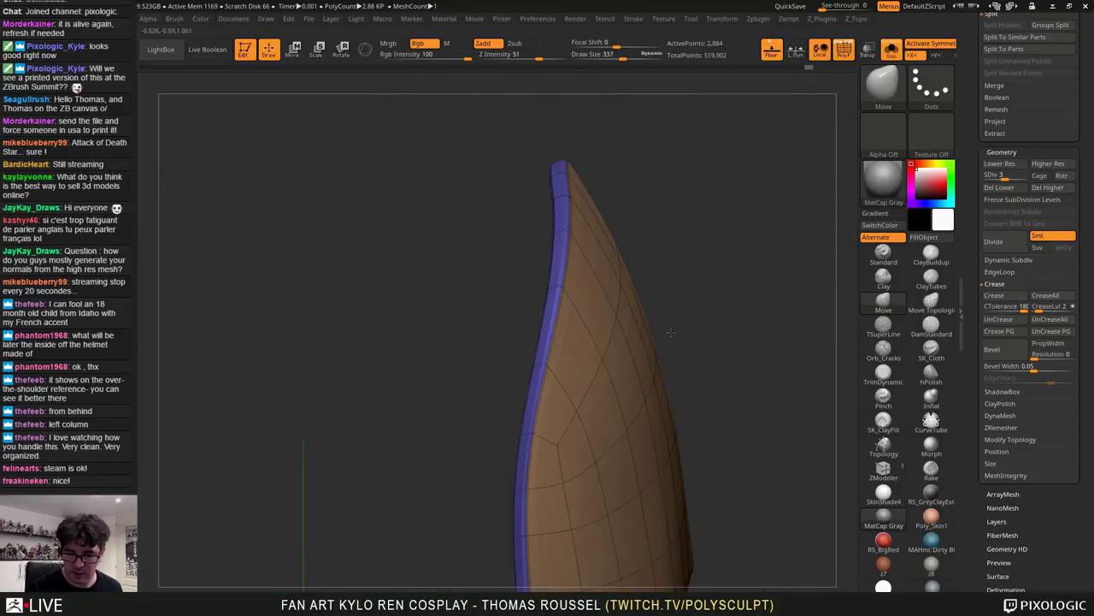
pyautogui.press('s')
pyautogui.moveTo(700, 331); pyautogui.dragTo(678, 332)
pyautogui.press('f')
pyautogui.keyDown('shift'); pyautogui.moveTo(669, 220); pyautogui.dragTo(774, 248, button='right'); pyautogui.keyUp('shift')
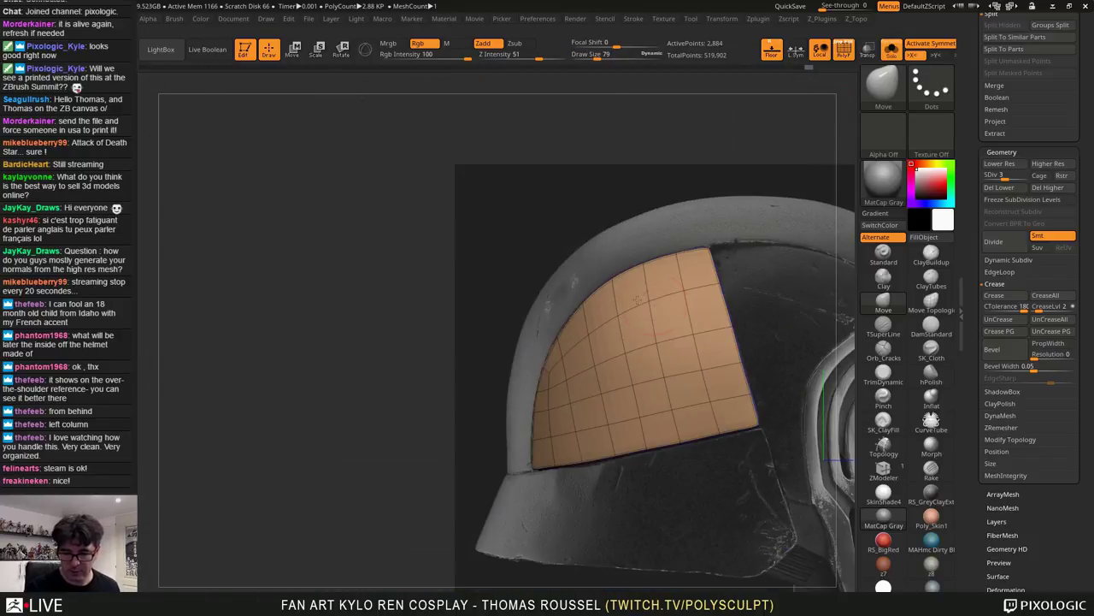
pyautogui.keyDown('alt'); pyautogui.moveTo(677, 310); pyautogui.dragTo(572, 315, button='right'); pyautogui.keyUp('alt')
pyautogui.press('d')
pyautogui.moveTo(1086, 171); pyautogui.dragTo(1086, 599)
pyautogui.click(1013, 189)
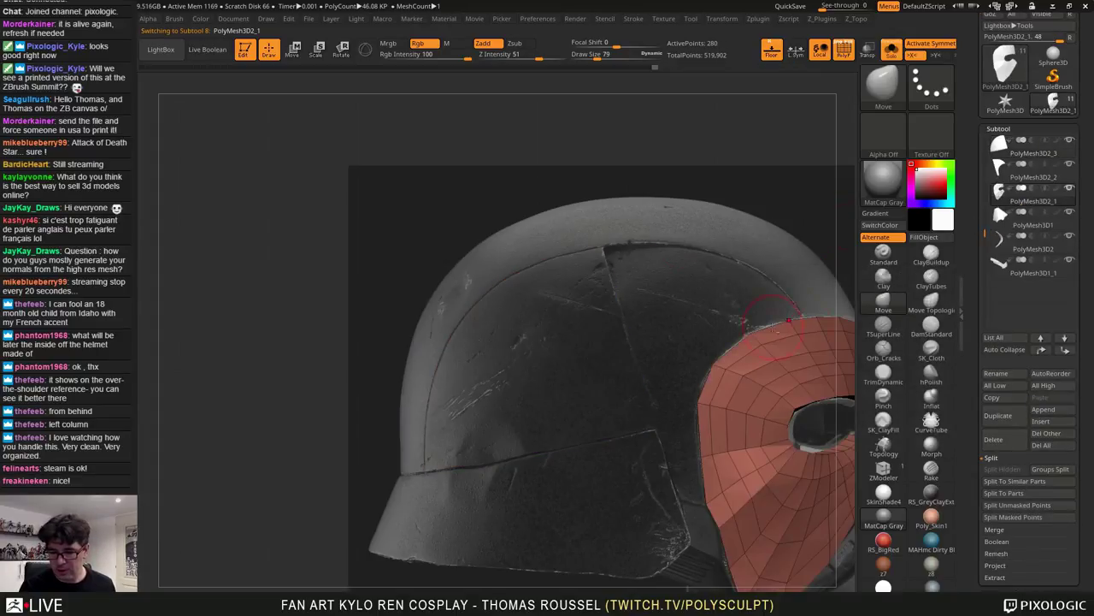
# Examine the face mask's visor opening from the side and at an angle against the reference helmet image
pyautogui.keyDown('alt'); pyautogui.moveTo(728, 310); pyautogui.dragTo(604, 202); pyautogui.keyUp('alt')
pyautogui.moveTo(812, 342); pyautogui.dragTo(715, 313)
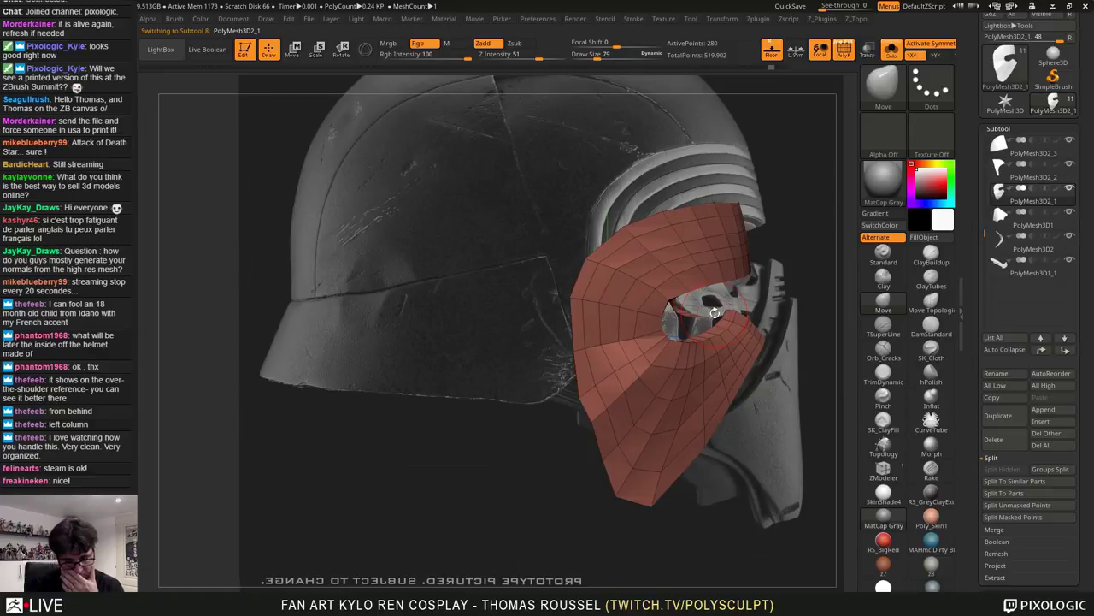
pyautogui.moveTo(753, 350); pyautogui.dragTo(747, 344)
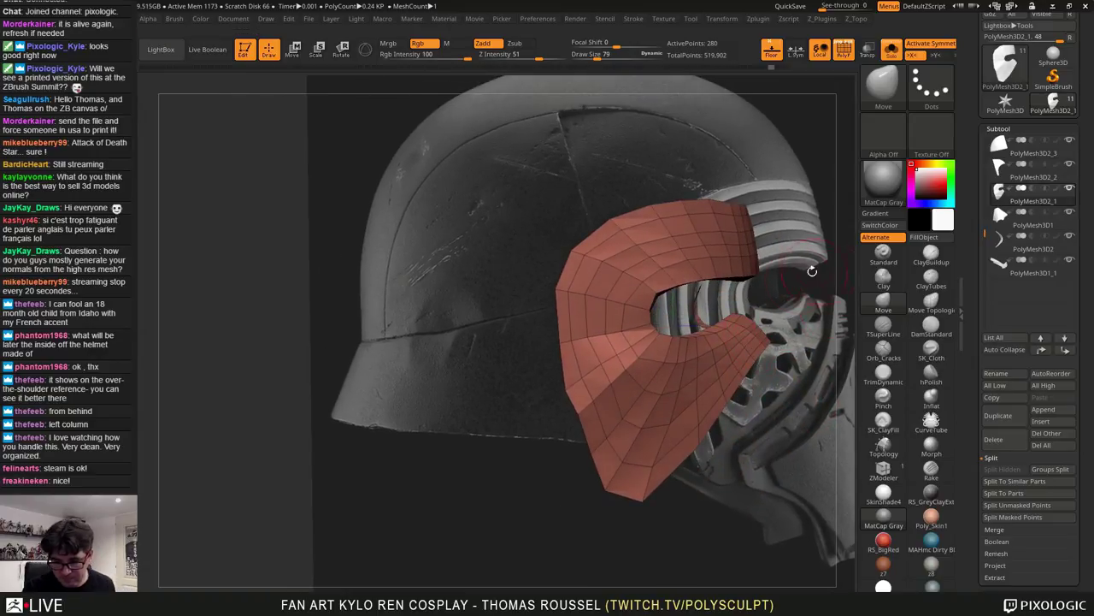
pyautogui.keyDown('alt'); pyautogui.moveTo(793, 278); pyautogui.dragTo(662, 321); pyautogui.keyUp('alt')
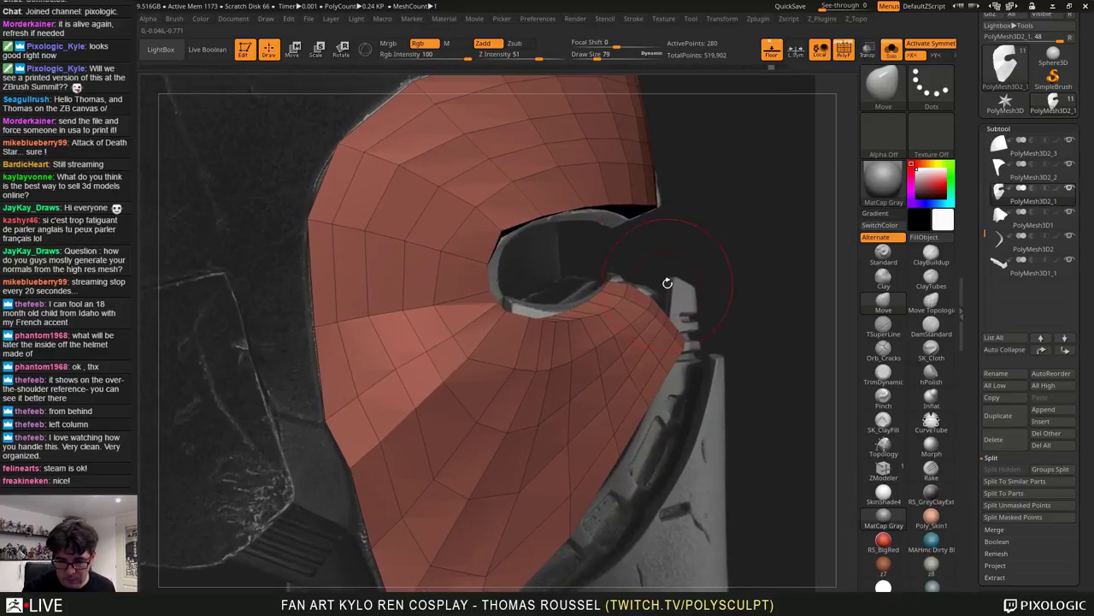
pyautogui.moveTo(667, 283); pyautogui.dragTo(663, 280)
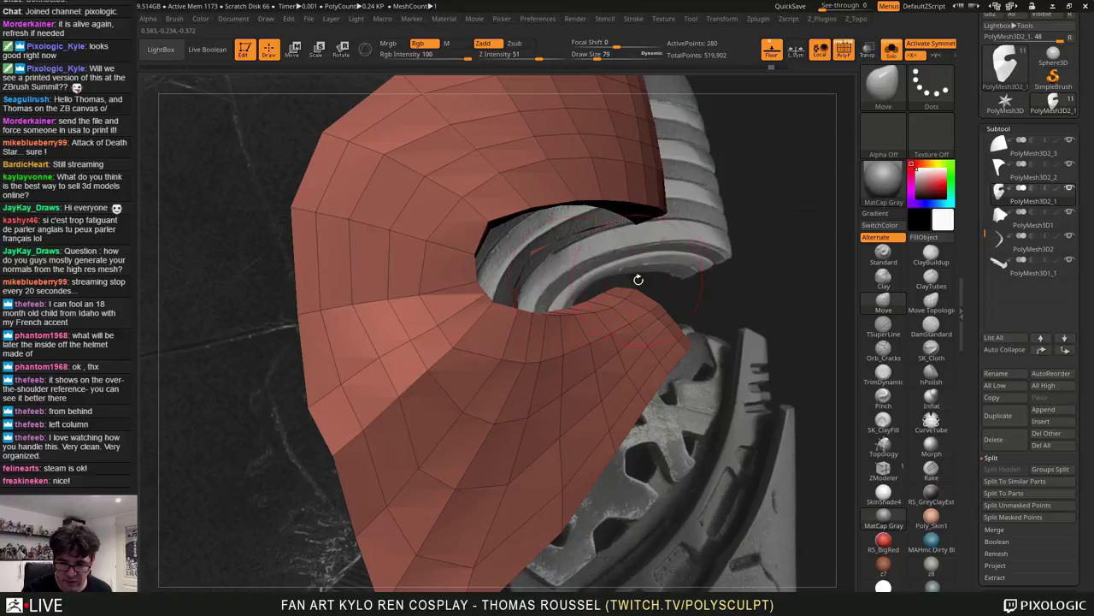
pyautogui.moveTo(697, 265); pyautogui.dragTo(745, 269)
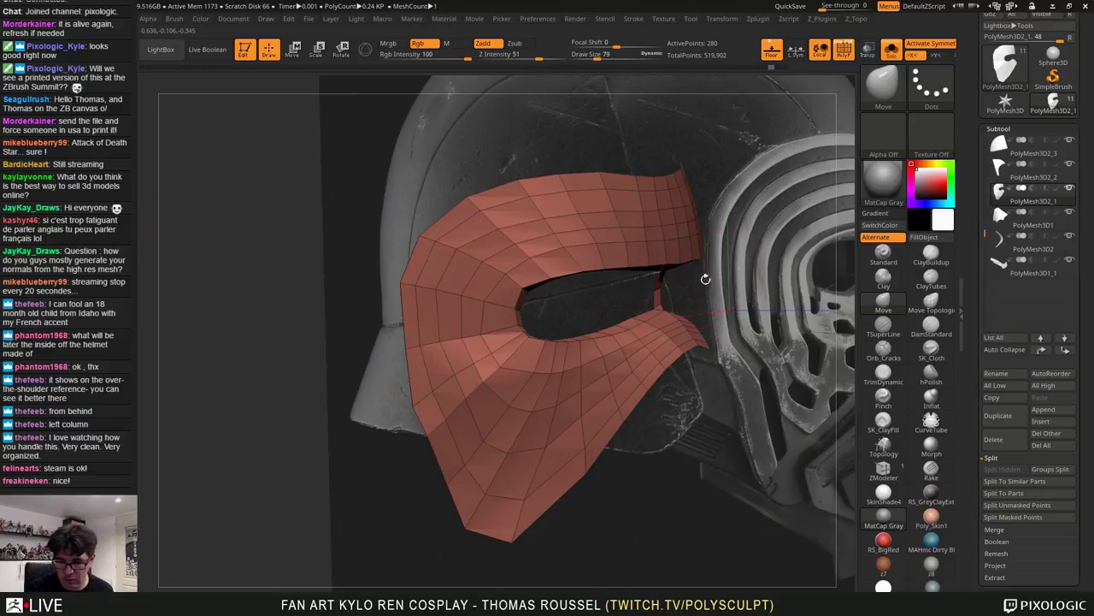
pyautogui.keyDown('alt'); pyautogui.moveTo(774, 272); pyautogui.dragTo(740, 359); pyautogui.keyUp('alt')
pyautogui.keyDown('alt'); pyautogui.moveTo(830, 272); pyautogui.dragTo(526, 254); pyautogui.keyUp('alt')
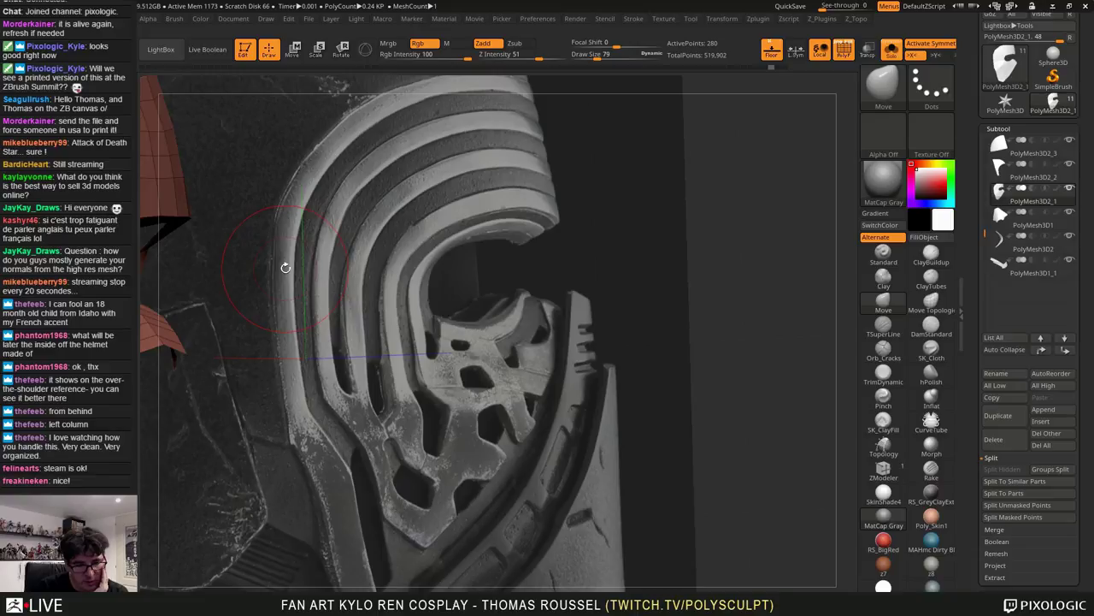
pyautogui.keyDown('alt'); pyautogui.moveTo(296, 268); pyautogui.dragTo(545, 237); pyautogui.keyUp('alt')
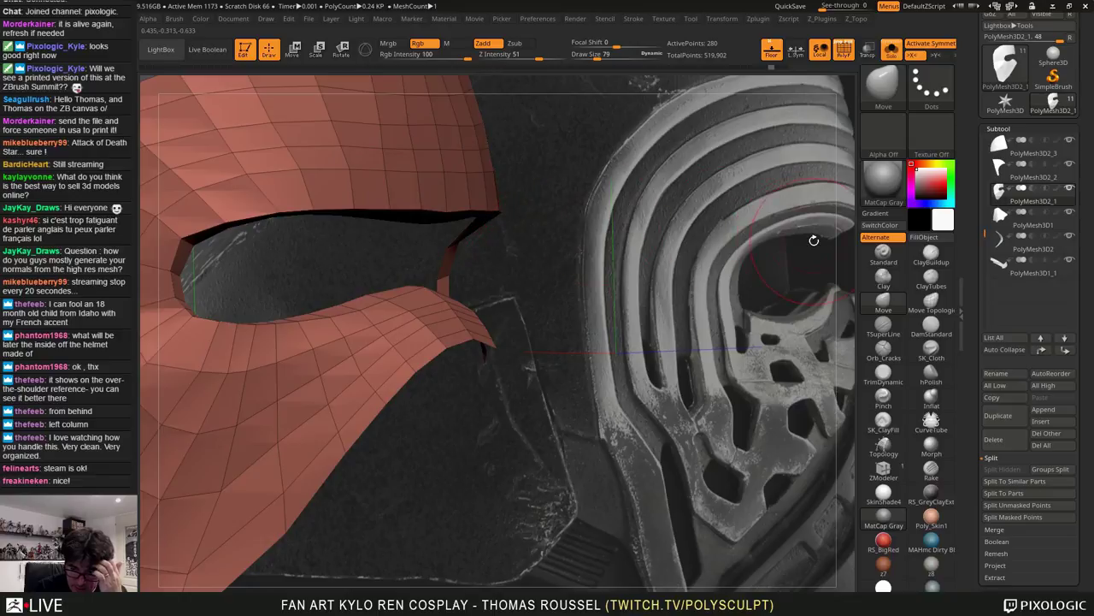
pyautogui.moveTo(643, 260); pyautogui.dragTo(670, 263)
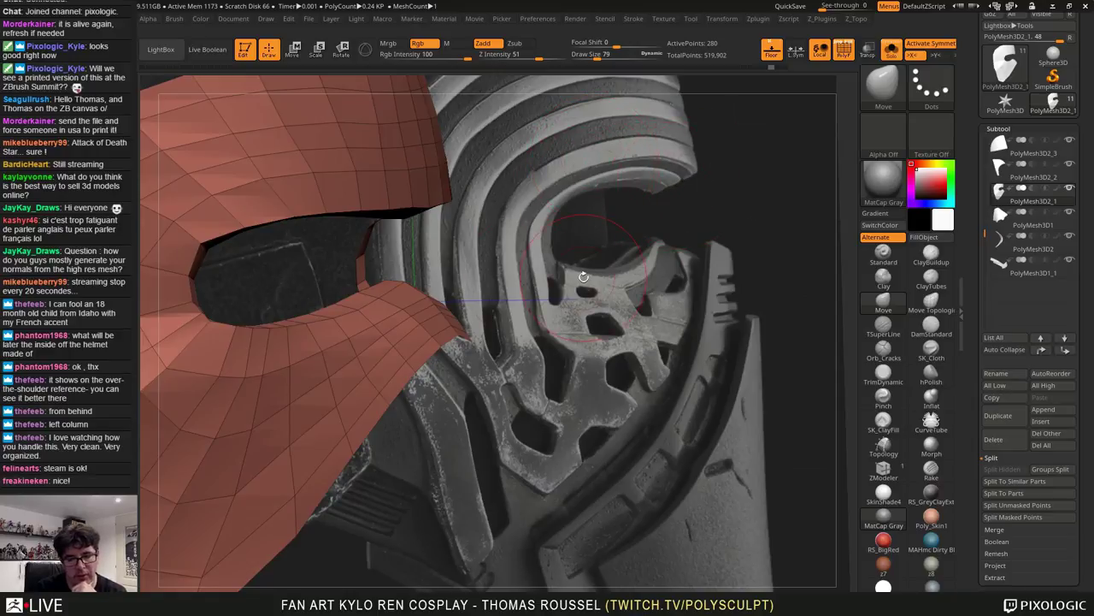
pyautogui.moveTo(448, 294); pyautogui.dragTo(577, 308)
pyautogui.keyDown('alt'); pyautogui.moveTo(631, 341); pyautogui.dragTo(602, 299); pyautogui.keyUp('alt')
pyautogui.moveTo(602, 359); pyautogui.dragTo(738, 385)
# Pull the inner points of the visor opening's upper rim further inward with the Move brush at draw size 24, deepening its middle
pyautogui.moveTo(738, 385); pyautogui.dragTo(393, 352, button='right')
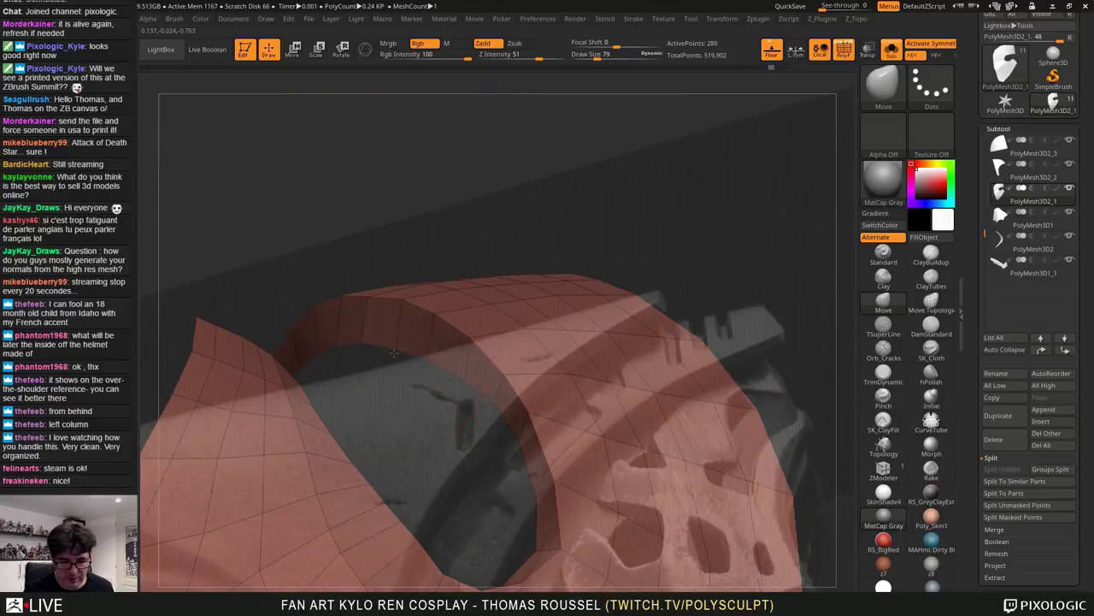
pyautogui.moveTo(386, 351); pyautogui.dragTo(703, 325)
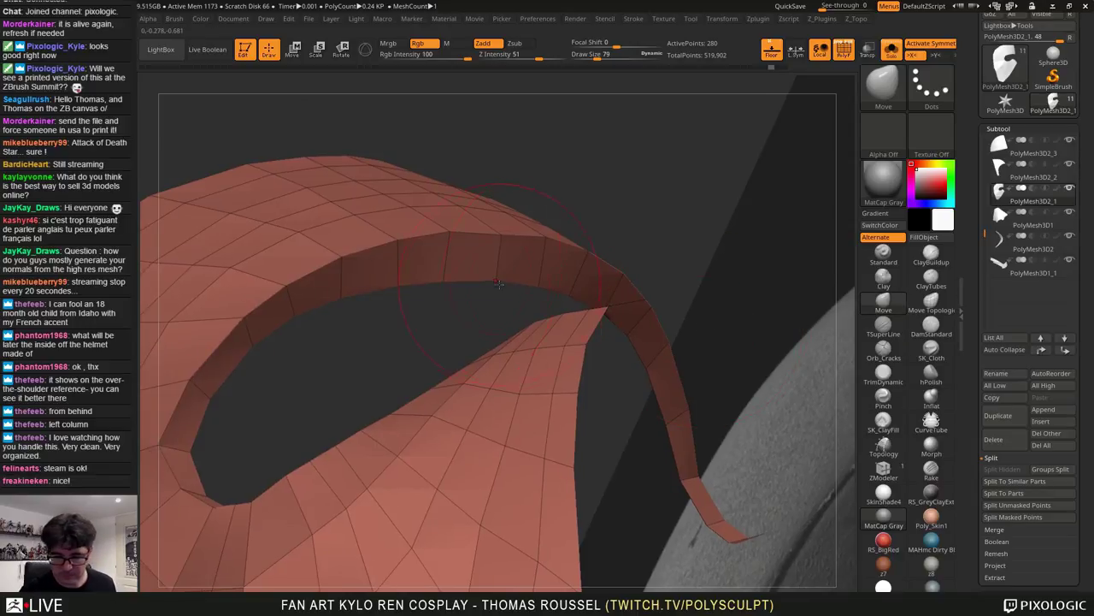
pyautogui.press('s')
pyautogui.moveTo(502, 295); pyautogui.dragTo(491, 296)
pyautogui.moveTo(496, 282); pyautogui.dragTo(490, 329)
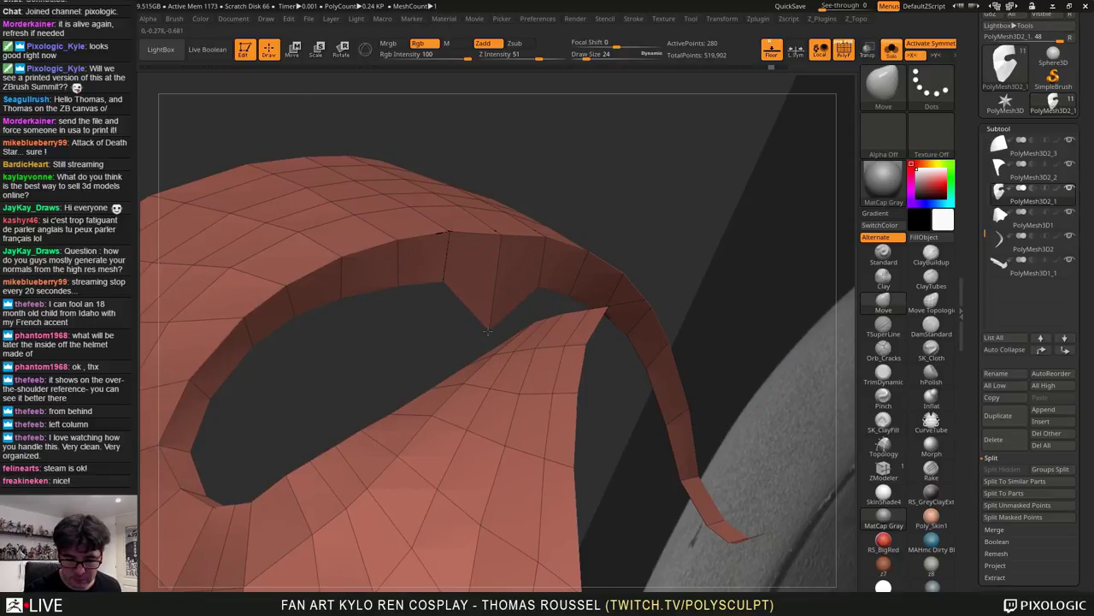
pyautogui.moveTo(539, 287); pyautogui.dragTo(530, 320)
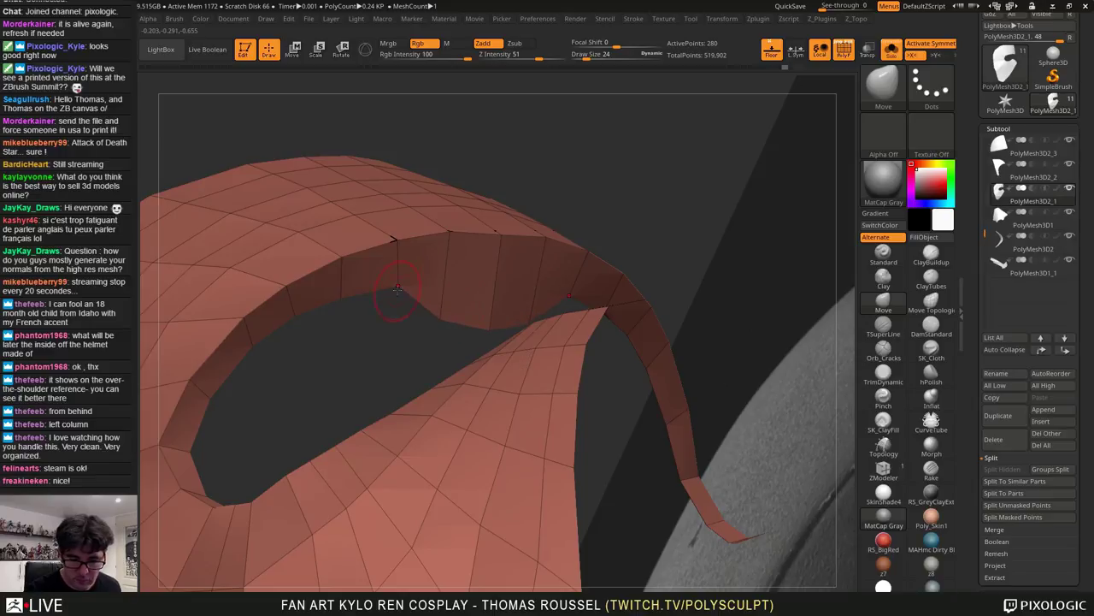
pyautogui.moveTo(397, 289); pyautogui.dragTo(396, 324)
pyautogui.moveTo(342, 297)
pyautogui.mouseDown()
pyautogui.moveTo(344, 330)
pyautogui.moveTo(368, 336)
pyautogui.moveTo(361, 323)
pyautogui.moveTo(344, 345)
pyautogui.moveTo(395, 318)
pyautogui.moveTo(333, 349)
pyautogui.moveTo(256, 344)
pyautogui.moveTo(205, 367)
pyautogui.moveTo(344, 282)
pyautogui.moveTo(384, 325)
pyautogui.moveTo(468, 338)
pyautogui.mouseUp()
# Adjust the inner rim points at the visor opening's lower outer corner with the Move brush, reducing the draw size to 11
pyautogui.keyDown('shift'); pyautogui.moveTo(468, 339); pyautogui.dragTo(484, 394, button='right'); pyautogui.keyUp('shift')
pyautogui.moveTo(483, 391); pyautogui.dragTo(485, 364)
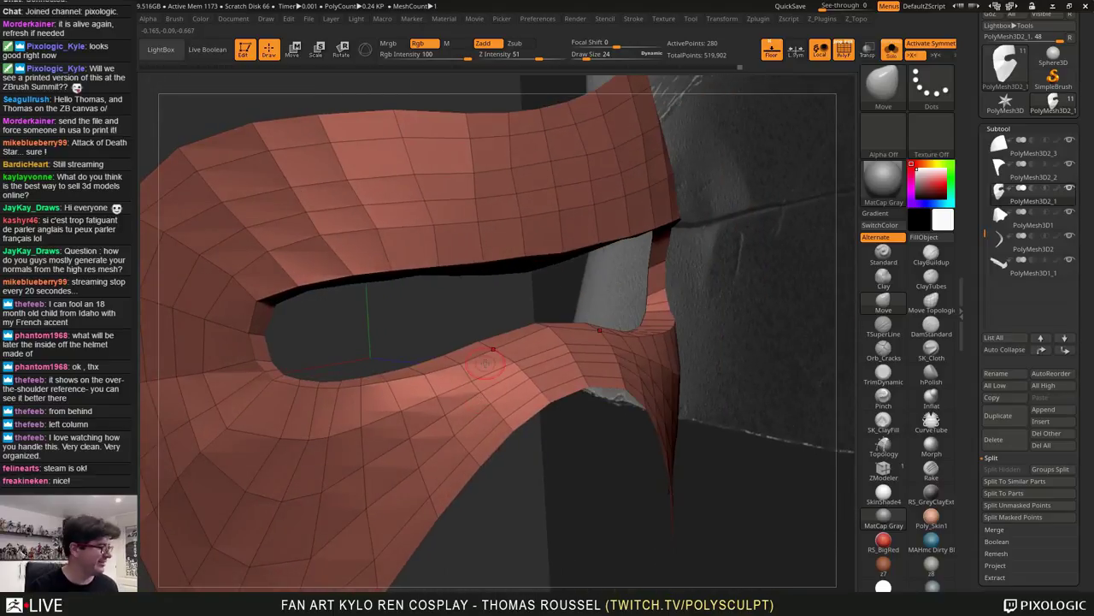
pyautogui.keyDown('shift'); pyautogui.moveTo(485, 364); pyautogui.dragTo(498, 366, button='right'); pyautogui.keyUp('shift')
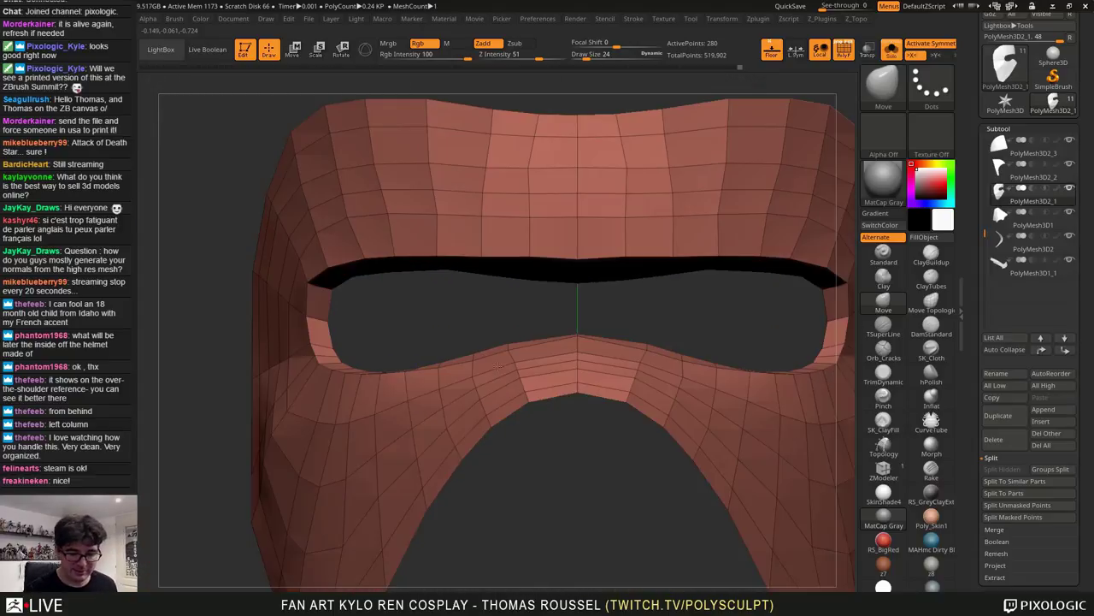
pyautogui.keyDown('ctrl'); pyautogui.moveTo(365, 331); pyautogui.dragTo(335, 302, button='right'); pyautogui.keyUp('ctrl')
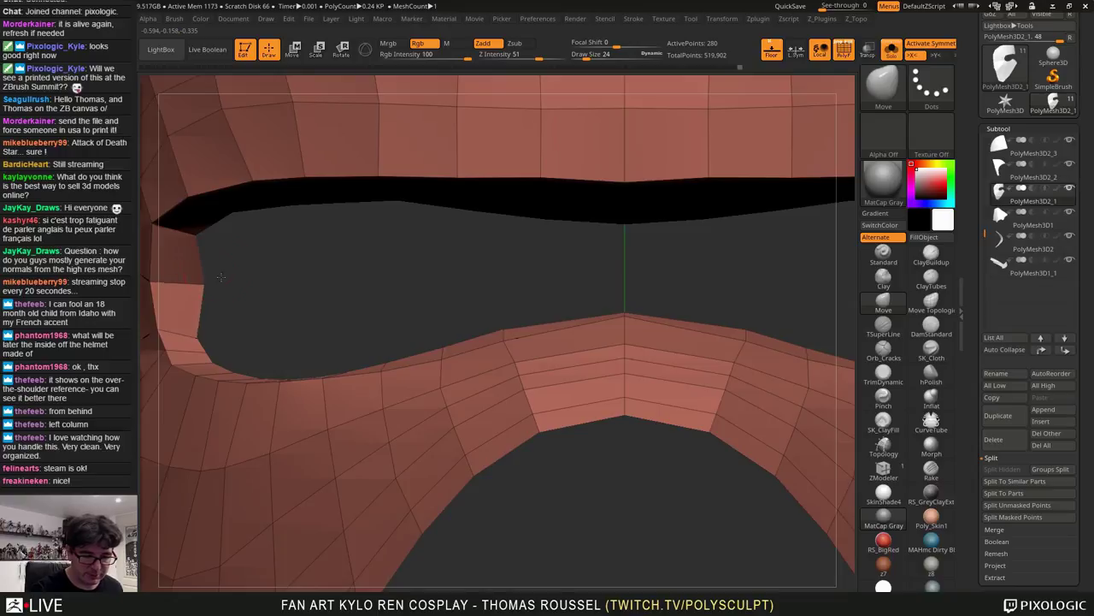
pyautogui.moveTo(198, 340)
pyautogui.mouseDown()
pyautogui.moveTo(222, 344)
pyautogui.moveTo(222, 356)
pyautogui.moveTo(212, 347)
pyautogui.mouseUp()
pyautogui.press('s')
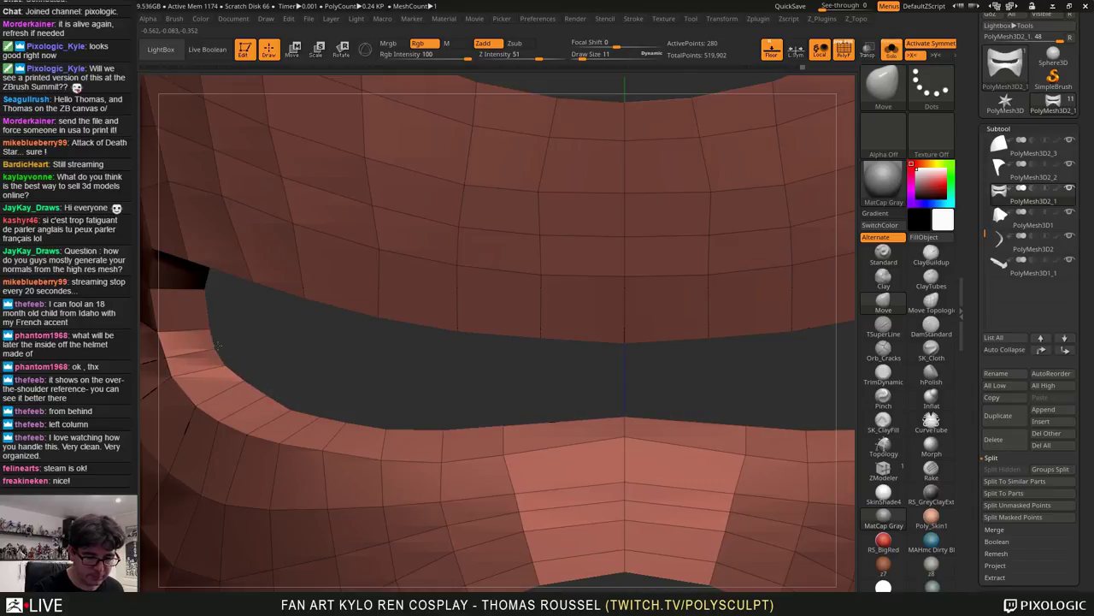
# Check the reshaped visor rim against the side reference and examine the visor area in the helmet photos on the reference board
pyautogui.moveTo(330, 355); pyautogui.dragTo(456, 302)
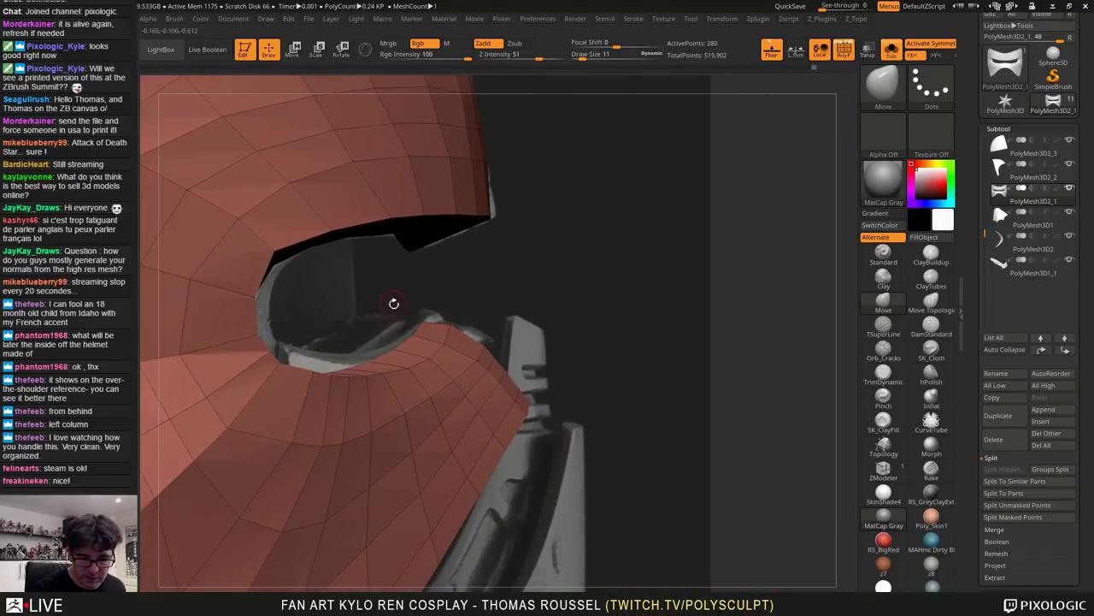
pyautogui.moveTo(341, 312); pyautogui.dragTo(382, 315)
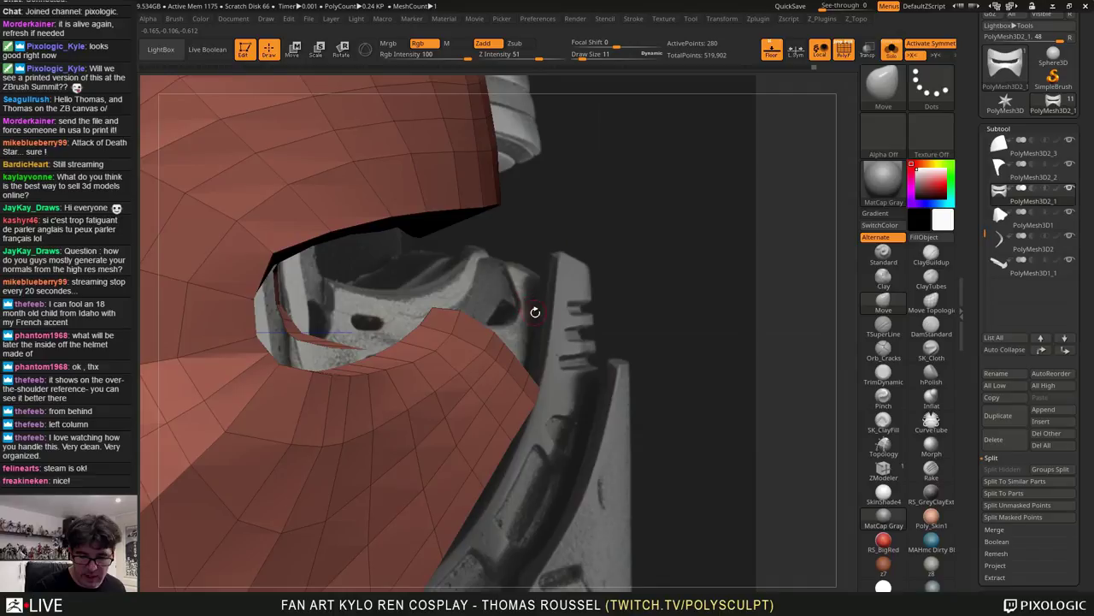
pyautogui.moveTo(458, 258); pyautogui.dragTo(385, 297)
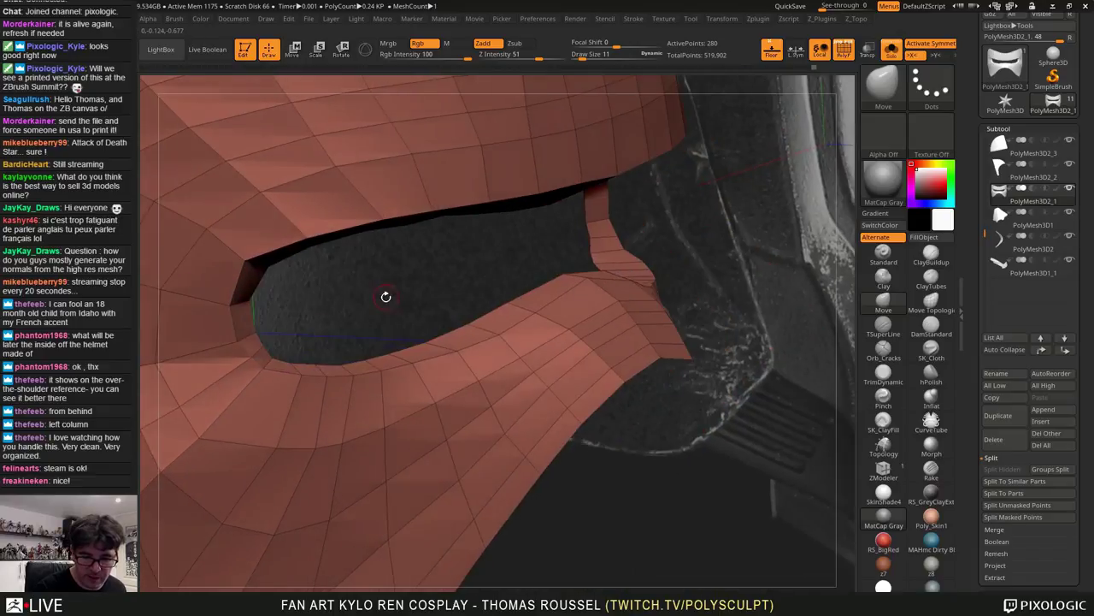
pyautogui.moveTo(579, 238); pyautogui.dragTo(679, 199)
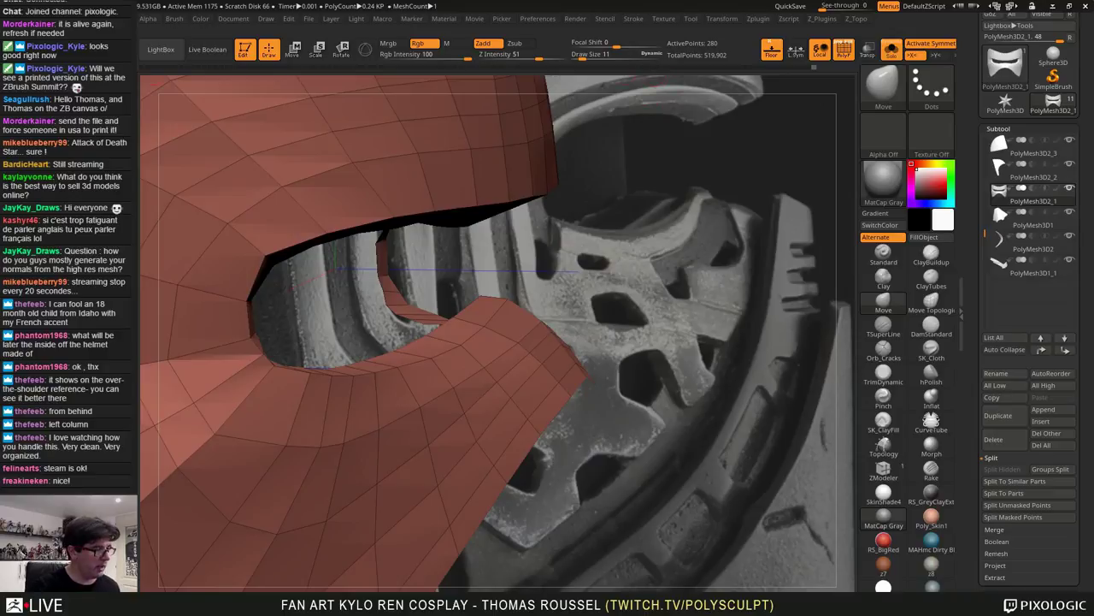
pyautogui.moveTo(5, 479); pyautogui.dragTo(258, 259, button='right')
pyautogui.scroll(-5, 358, 256)
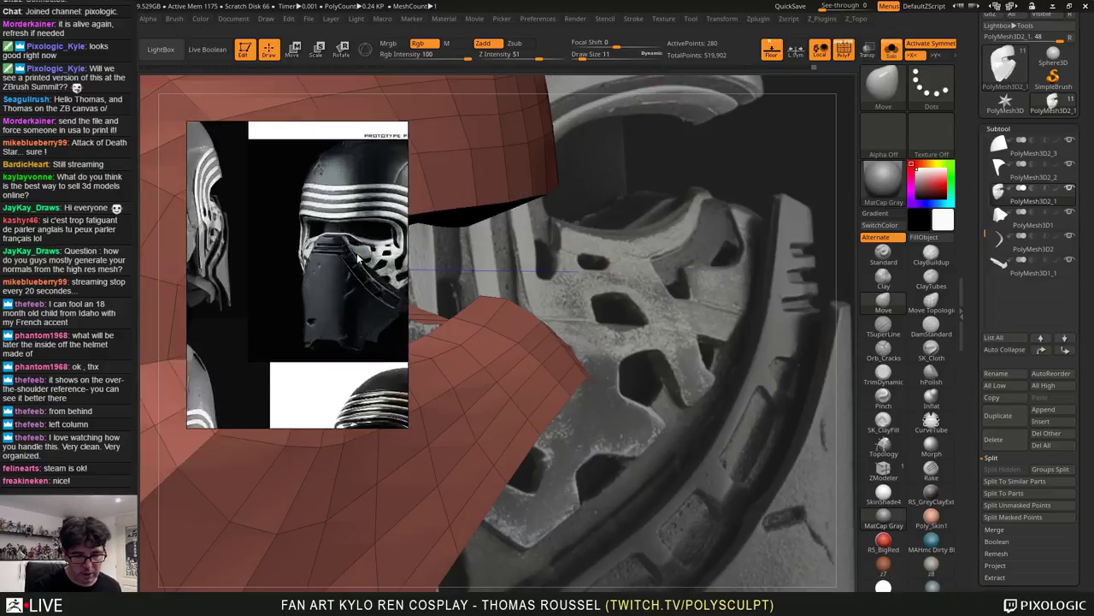
pyautogui.scroll(-2, 358, 259)
pyautogui.moveTo(380, 364); pyautogui.dragTo(305, 317, button='middle')
pyautogui.scroll(6, 306, 316)
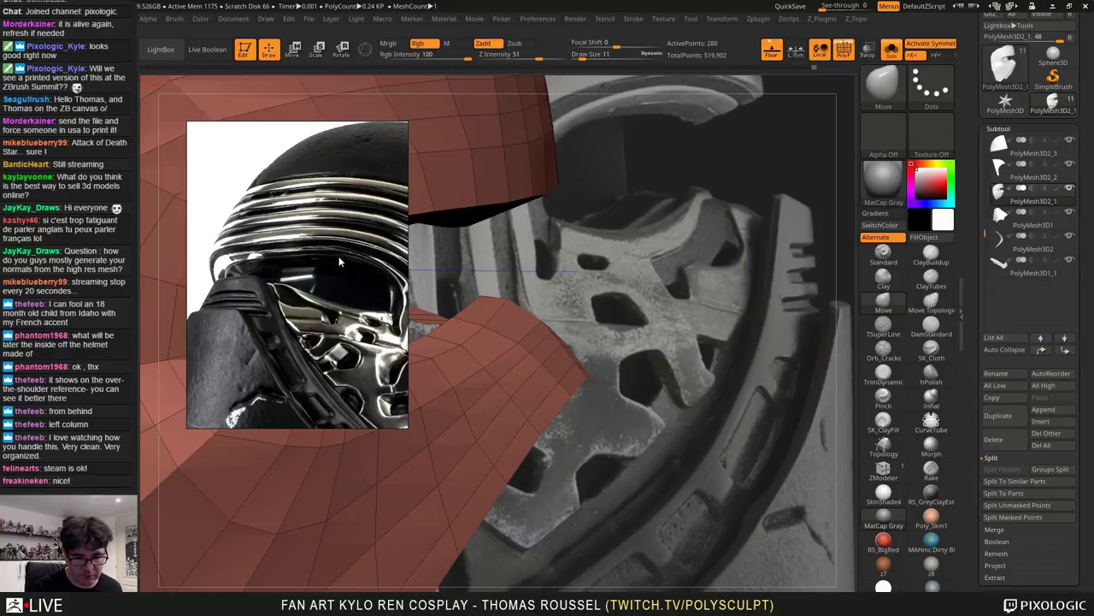
pyautogui.scroll(-6, 339, 261)
pyautogui.moveTo(386, 253); pyautogui.dragTo(306, 254, button='middle')
pyautogui.scroll(2, 368, 227)
pyautogui.moveTo(368, 228); pyautogui.dragTo(325, 364, button='middle')
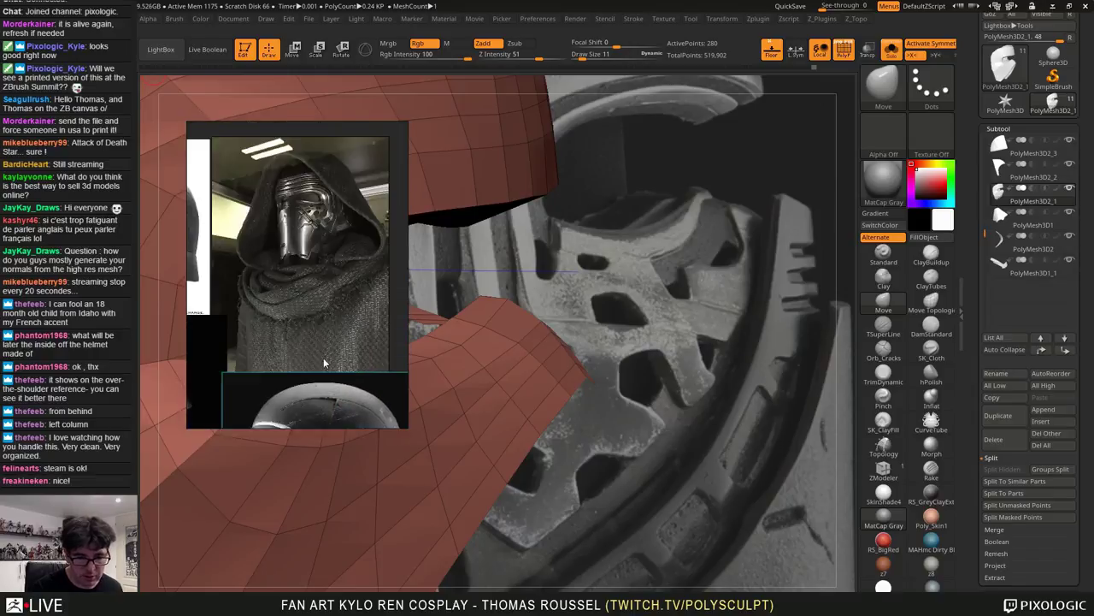
pyautogui.scroll(-2, 283, 221)
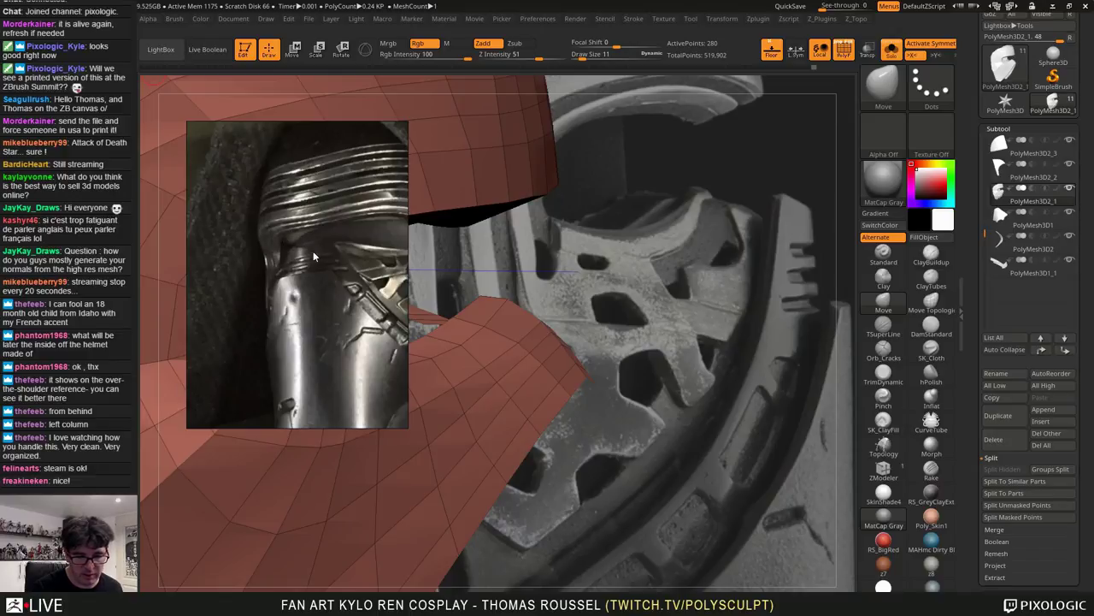
pyautogui.scroll(-1, 370, 250)
pyautogui.moveTo(375, 249); pyautogui.dragTo(309, 249, button='middle')
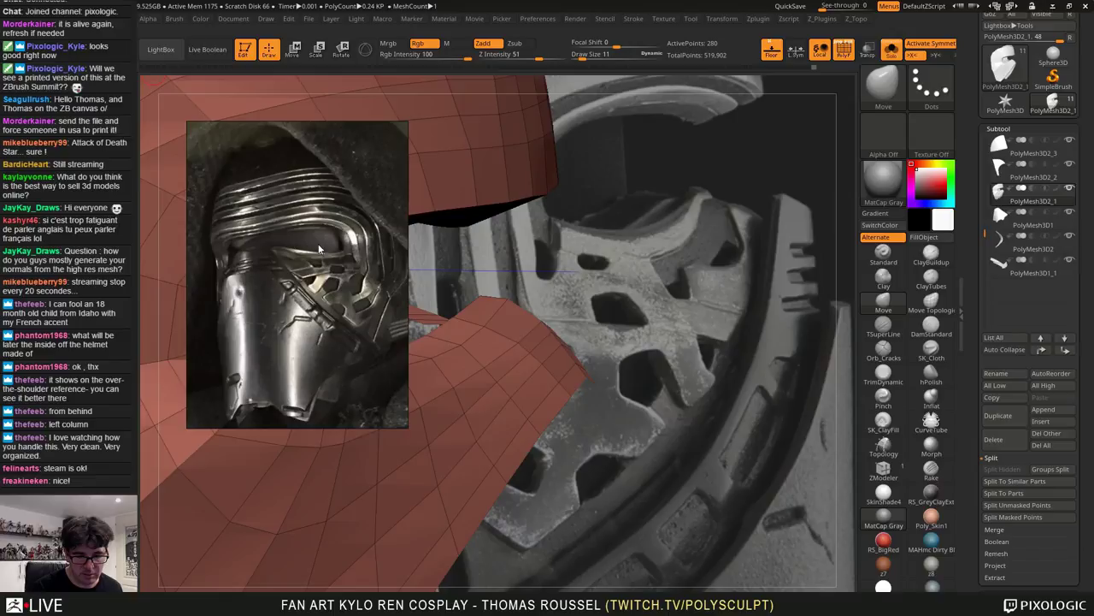
pyautogui.scroll(-1, 338, 246)
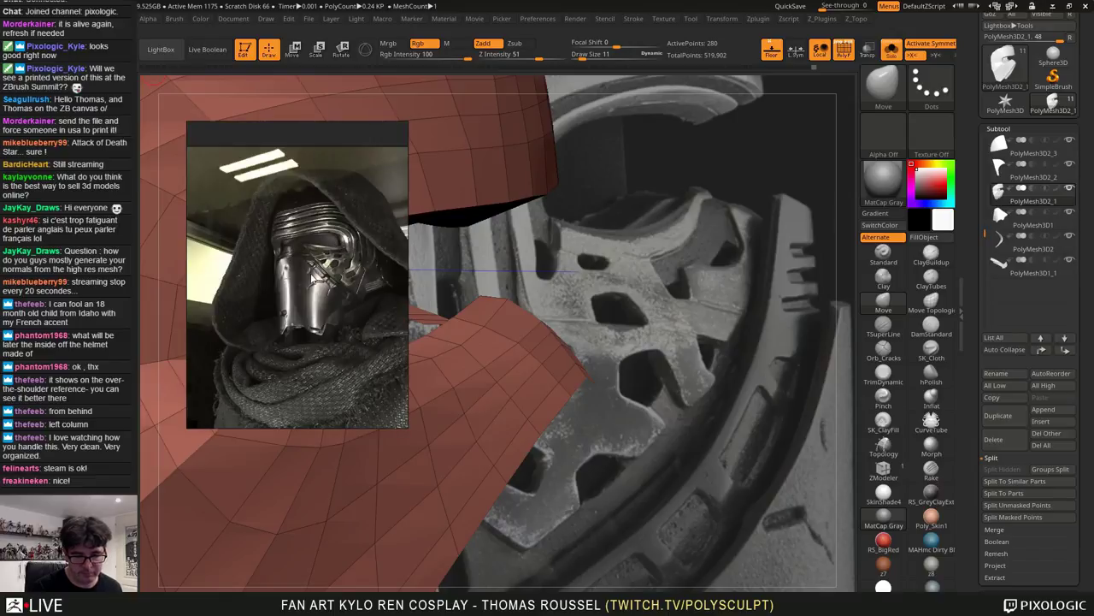
pyautogui.scroll(-1, 314, 280)
pyautogui.moveTo(334, 152); pyautogui.dragTo(34, 167)
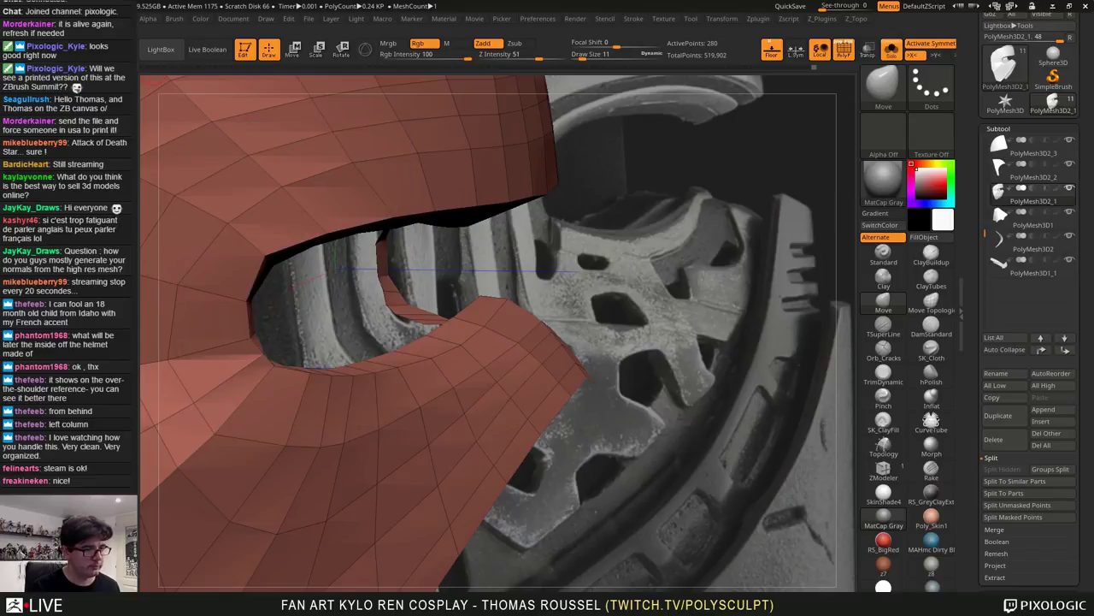
# Pull the visor opening's rear and lower edges onto the side reference with the Move brush at draw size 99
pyautogui.moveTo(590, 330); pyautogui.dragTo(563, 330, button='right')
pyautogui.moveTo(552, 298); pyautogui.dragTo(511, 259)
pyautogui.press('s')
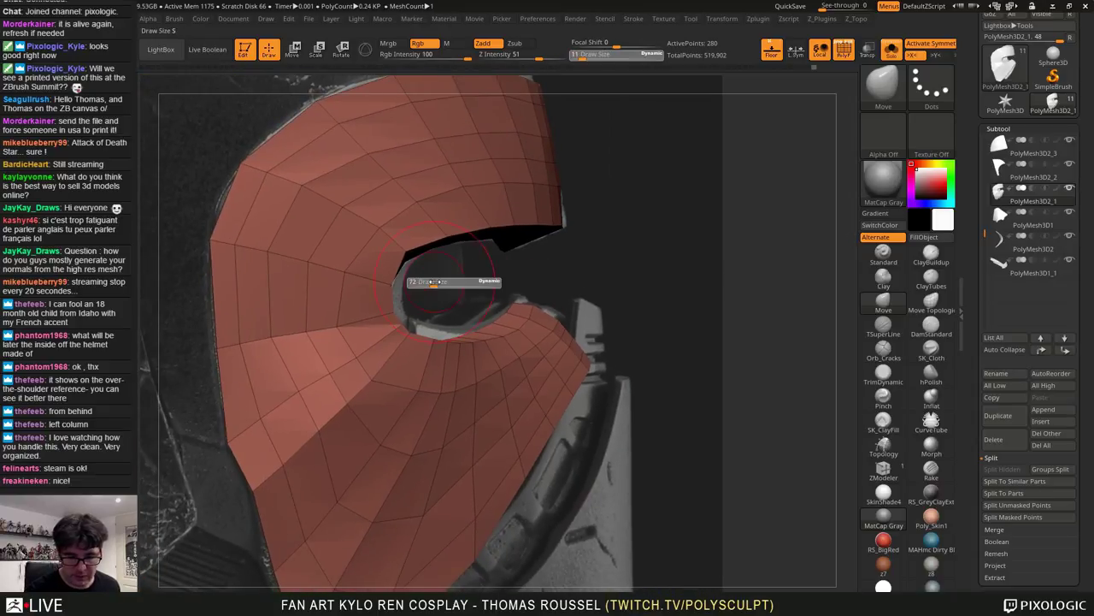
pyautogui.moveTo(422, 284); pyautogui.dragTo(438, 284)
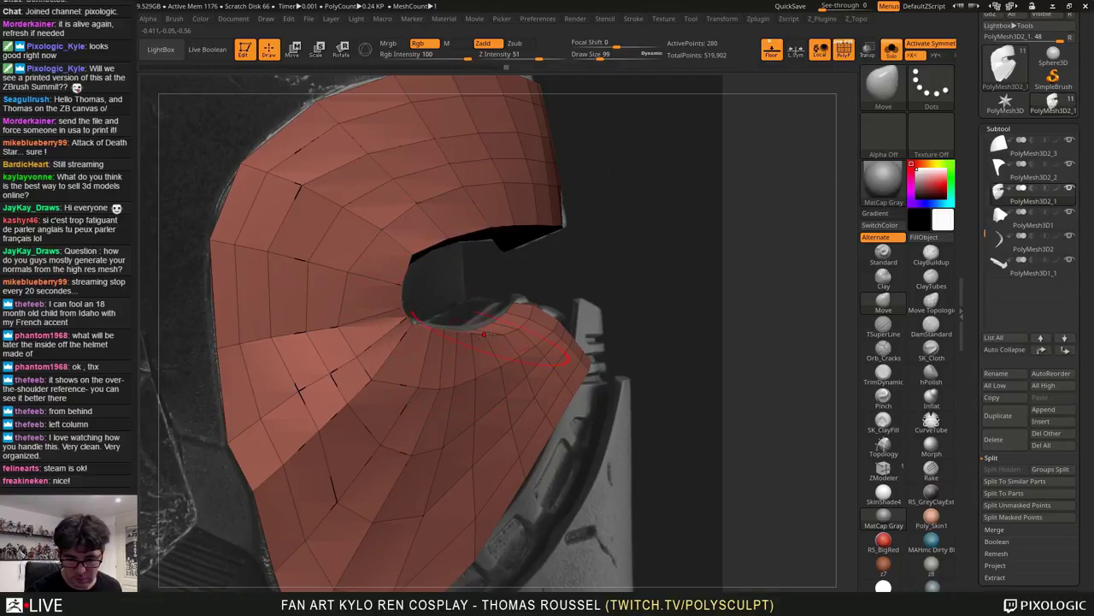
# Lower the middle of the visor opening's upper edge with the Move brush at draw size 49 and check it from the side
pyautogui.moveTo(675, 400); pyautogui.dragTo(526, 385)
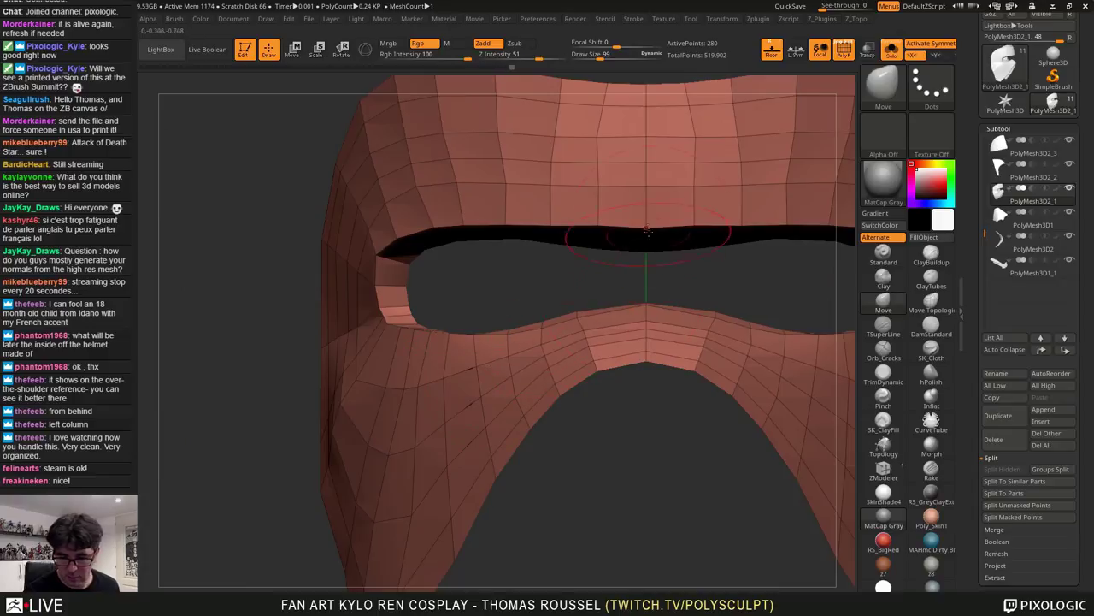
pyautogui.press('s')
pyautogui.moveTo(647, 230); pyautogui.dragTo(649, 244)
pyautogui.moveTo(710, 213)
pyautogui.mouseDown()
pyautogui.moveTo(697, 241)
pyautogui.moveTo(744, 242)
pyautogui.moveTo(650, 256)
pyautogui.moveTo(758, 286)
pyautogui.moveTo(806, 359)
pyautogui.mouseUp()
pyautogui.keyDown('alt'); pyautogui.moveTo(733, 309); pyautogui.dragTo(684, 278); pyautogui.keyUp('alt')
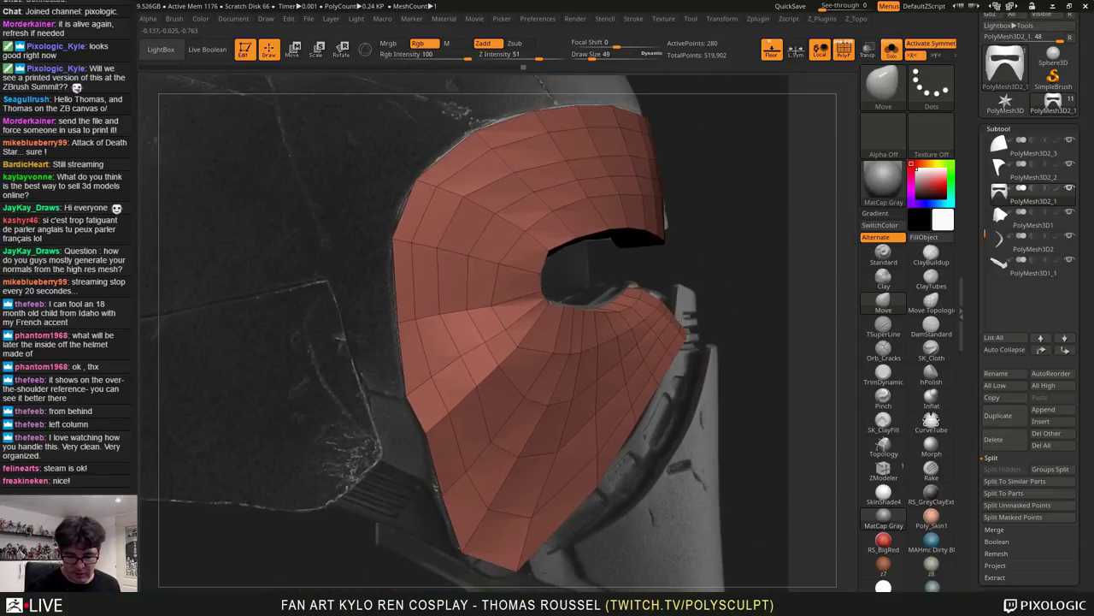
pyautogui.moveTo(684, 329); pyautogui.dragTo(735, 333)
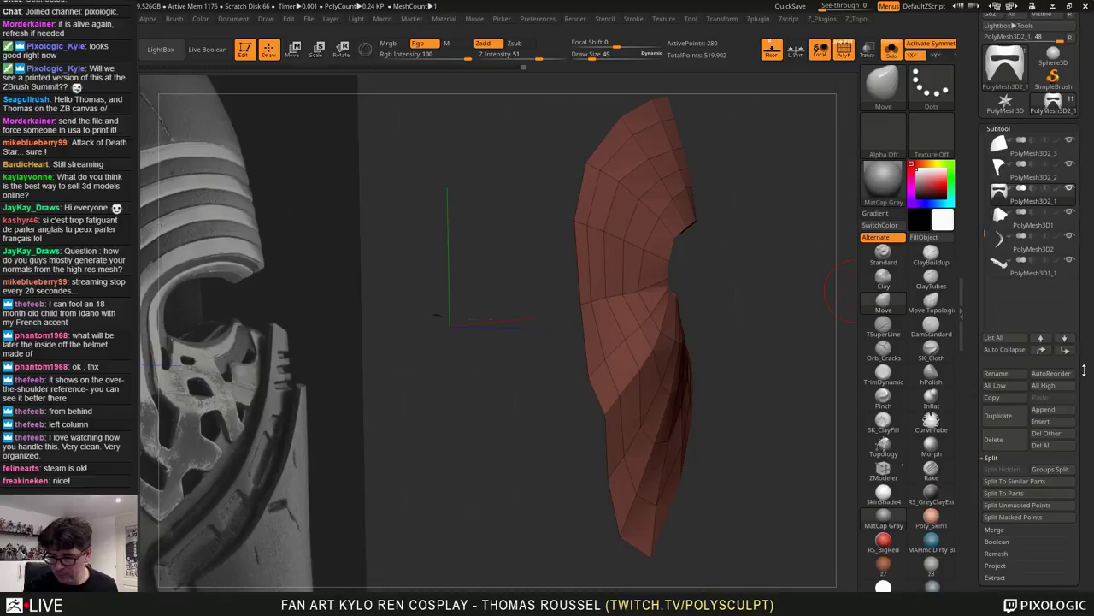
# Thicken the face mask with Panel Loops at 1 loop, thickness 0.045, polish 0, bevel 0 and elevation -100
pyautogui.moveTo(1039, 530); pyautogui.dragTo(1035, 334)
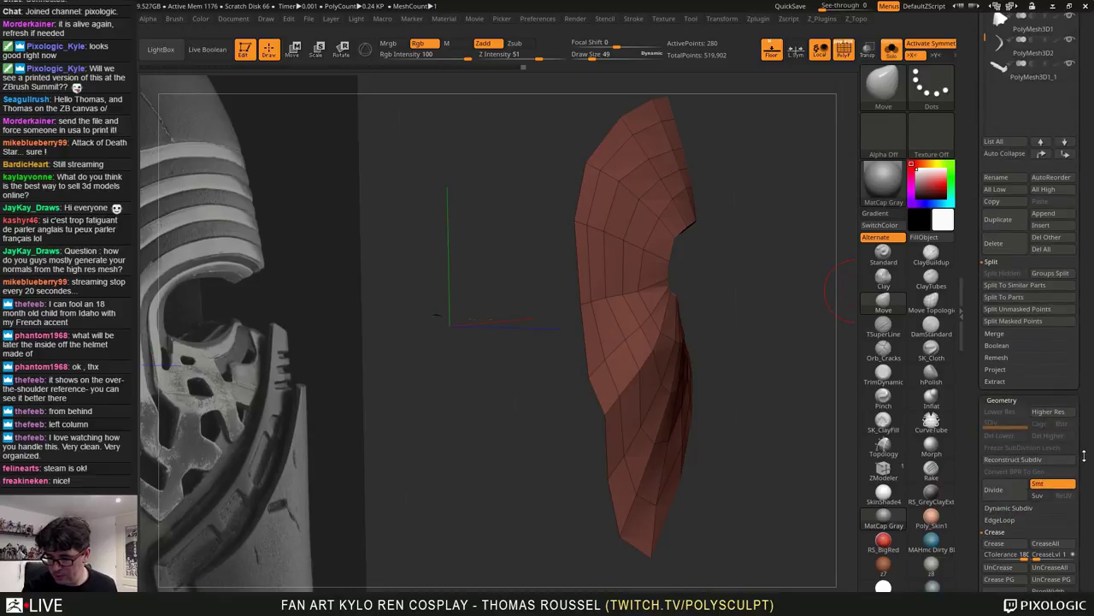
pyautogui.scroll(-3, 1034, 459)
pyautogui.click(1000, 321)
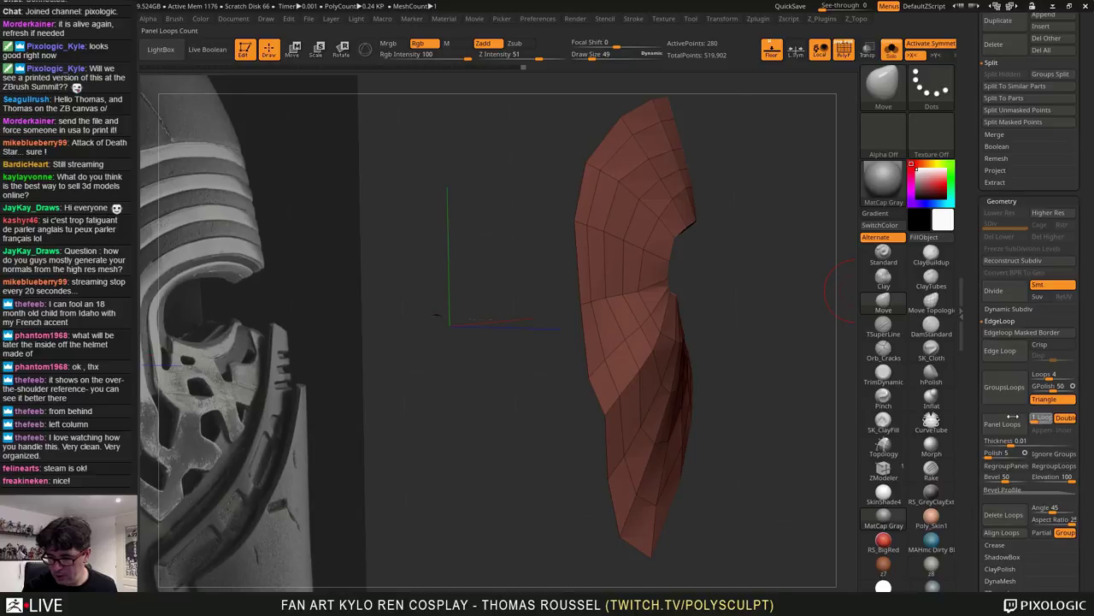
pyautogui.click(1014, 442)
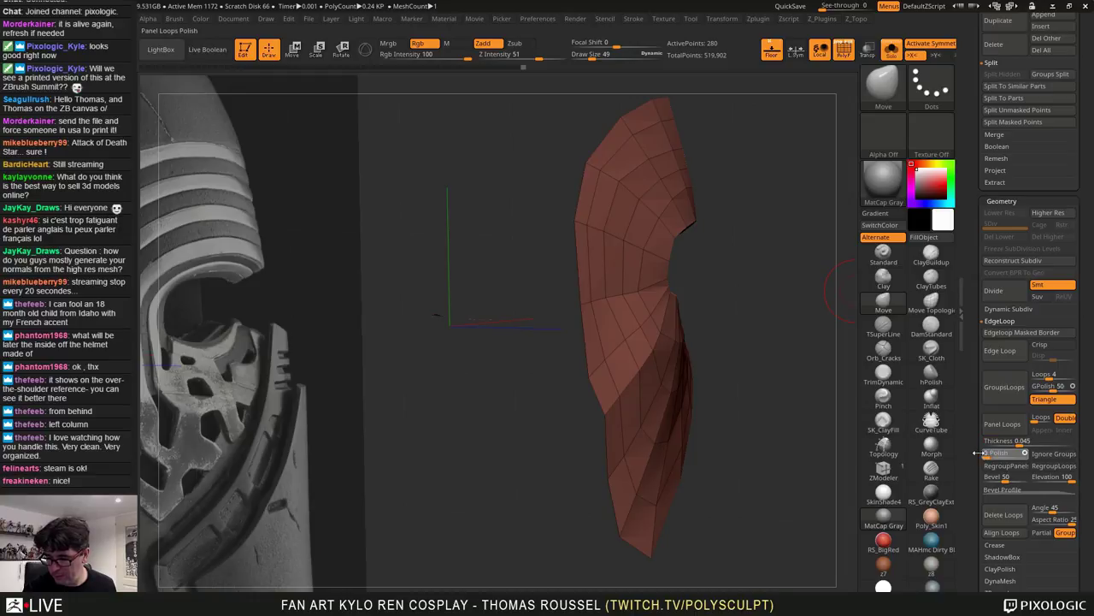
pyautogui.moveTo(1006, 478); pyautogui.dragTo(965, 476)
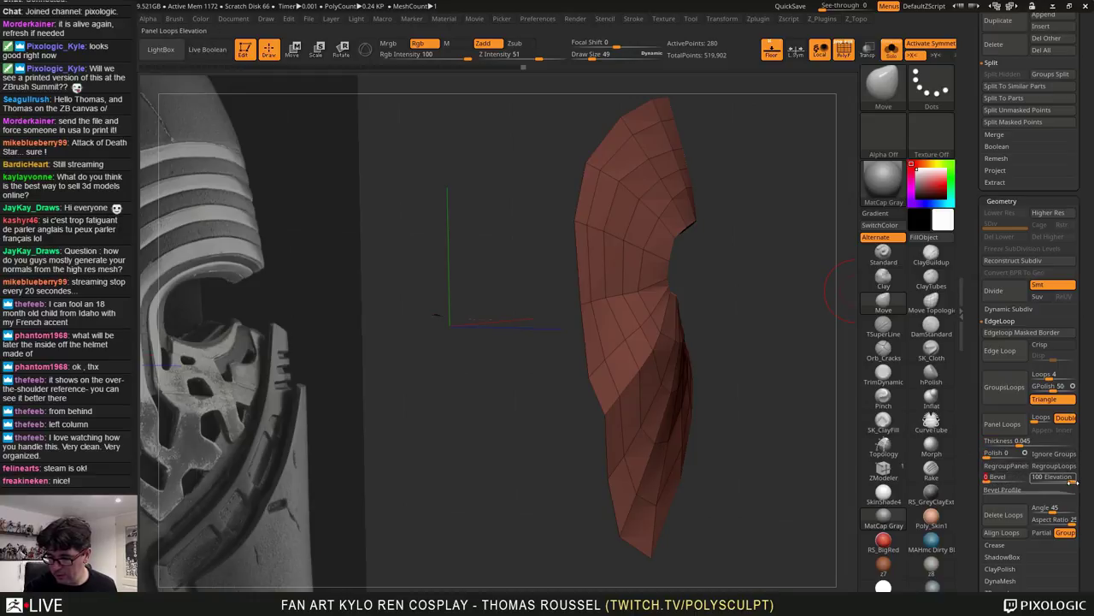
pyautogui.moveTo(1074, 482); pyautogui.dragTo(1016, 479)
pyautogui.click(1013, 429)
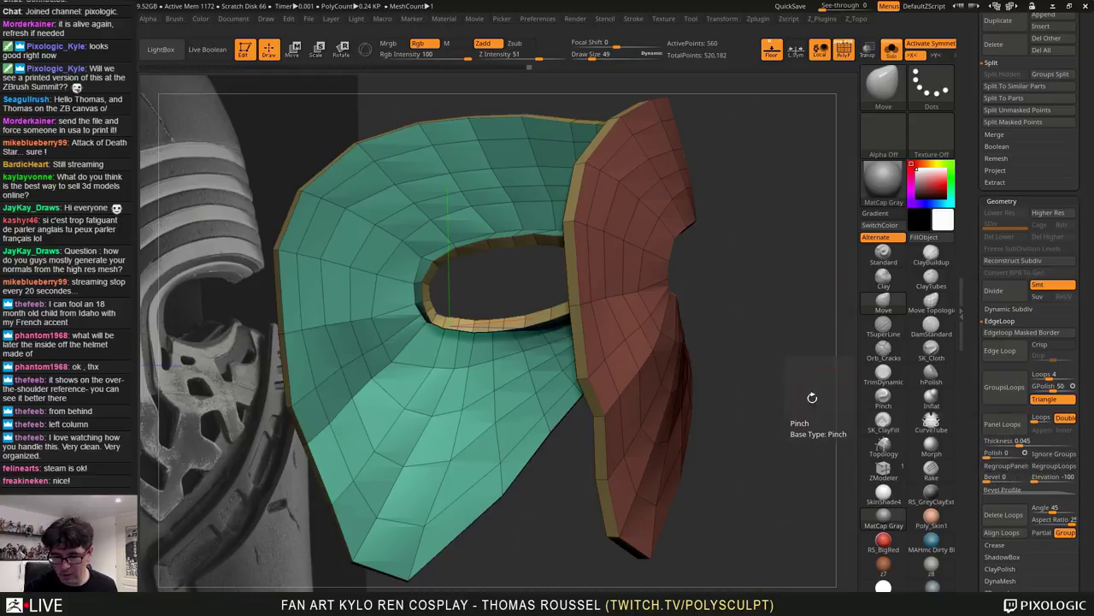
# Slide the complete edge loop on the mask's inner side above the visor opening away from the rim with ZModeler
pyautogui.moveTo(530, 282); pyautogui.dragTo(645, 290, button='right')
pyautogui.moveTo(646, 290); pyautogui.dragTo(581, 264)
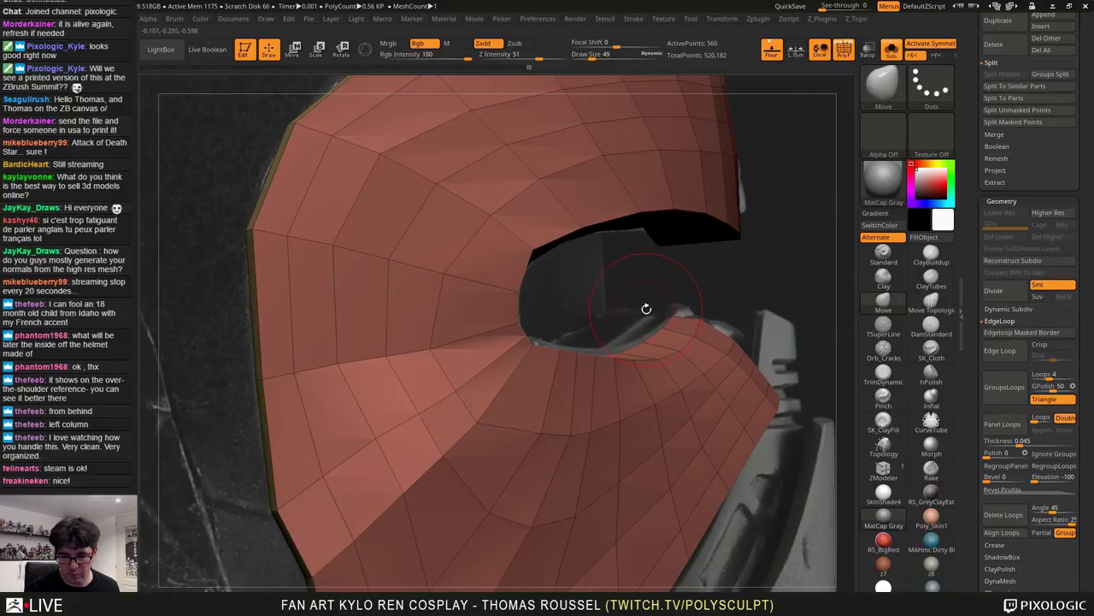
pyautogui.moveTo(646, 309)
pyautogui.mouseDown()
pyautogui.moveTo(672, 308)
pyautogui.moveTo(615, 311)
pyautogui.moveTo(639, 313)
pyautogui.mouseUp()
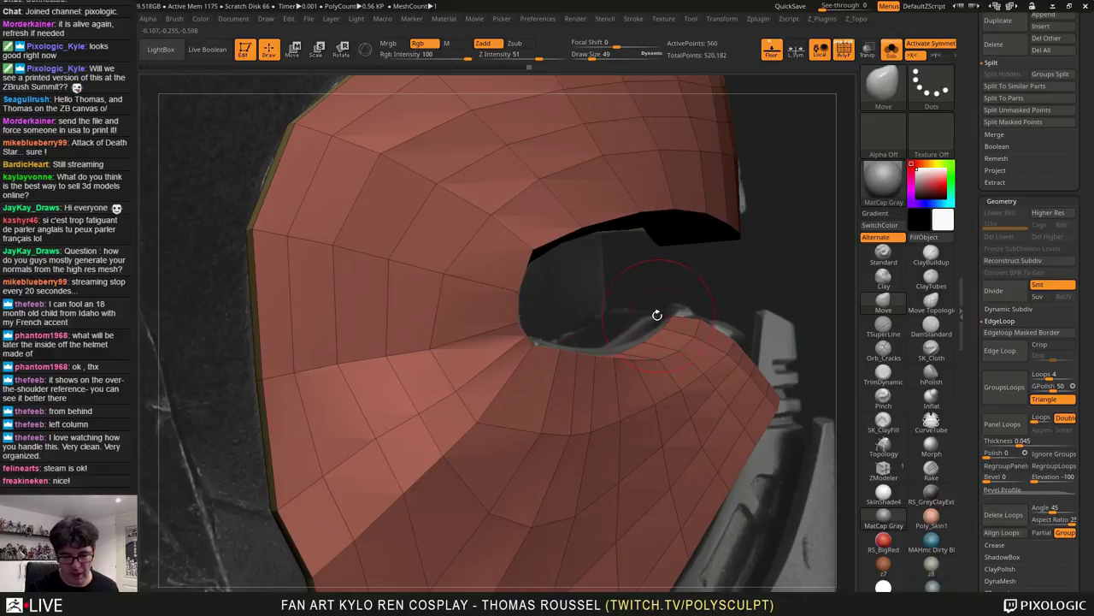
pyautogui.moveTo(636, 311); pyautogui.dragTo(579, 349)
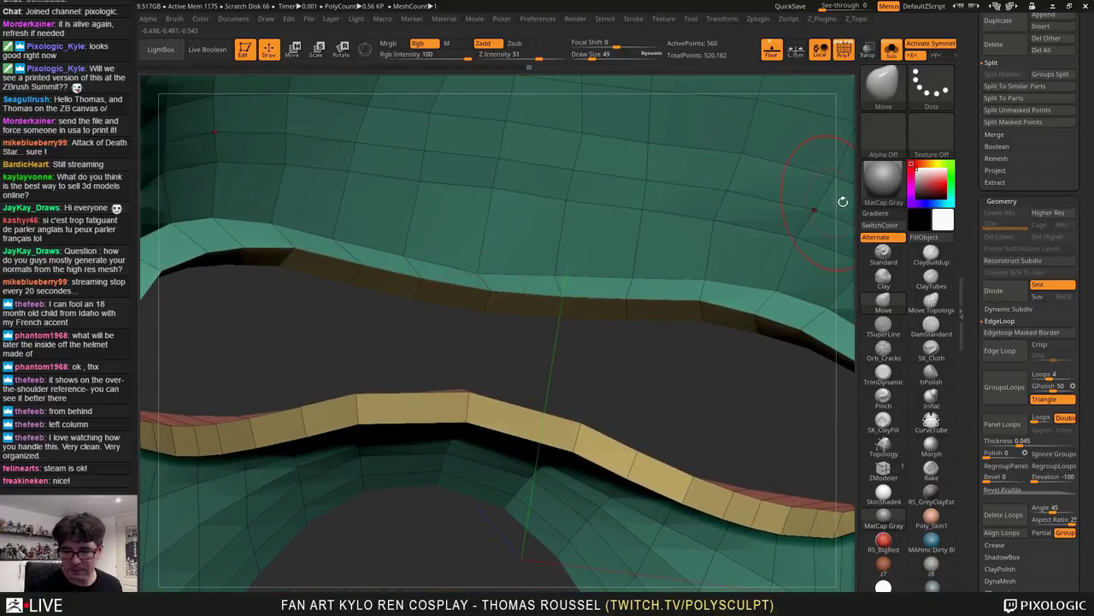
pyautogui.click(883, 468)
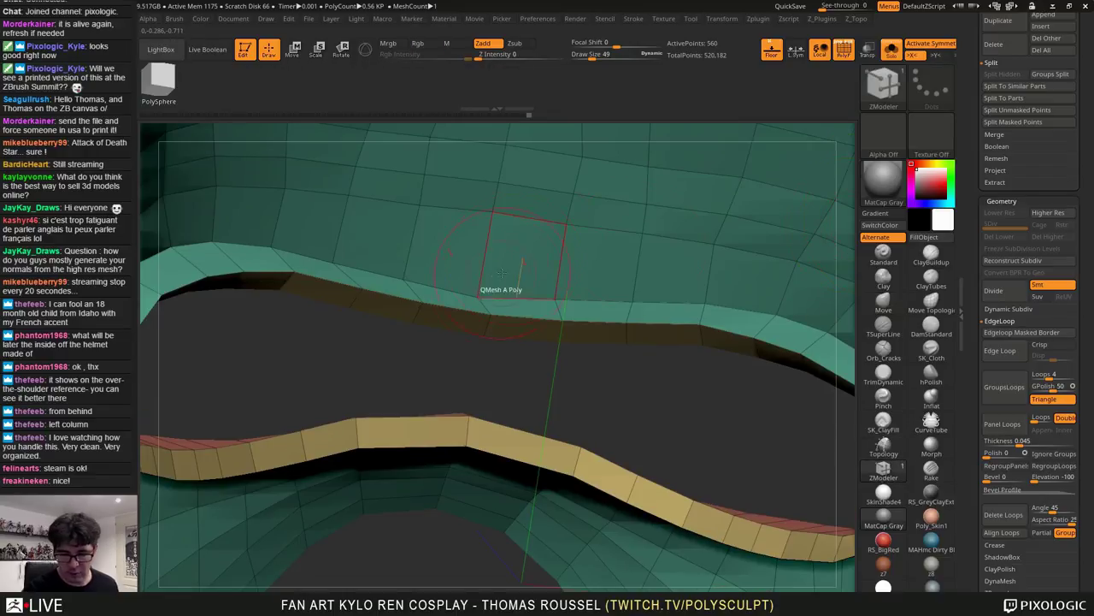
pyautogui.press('space')
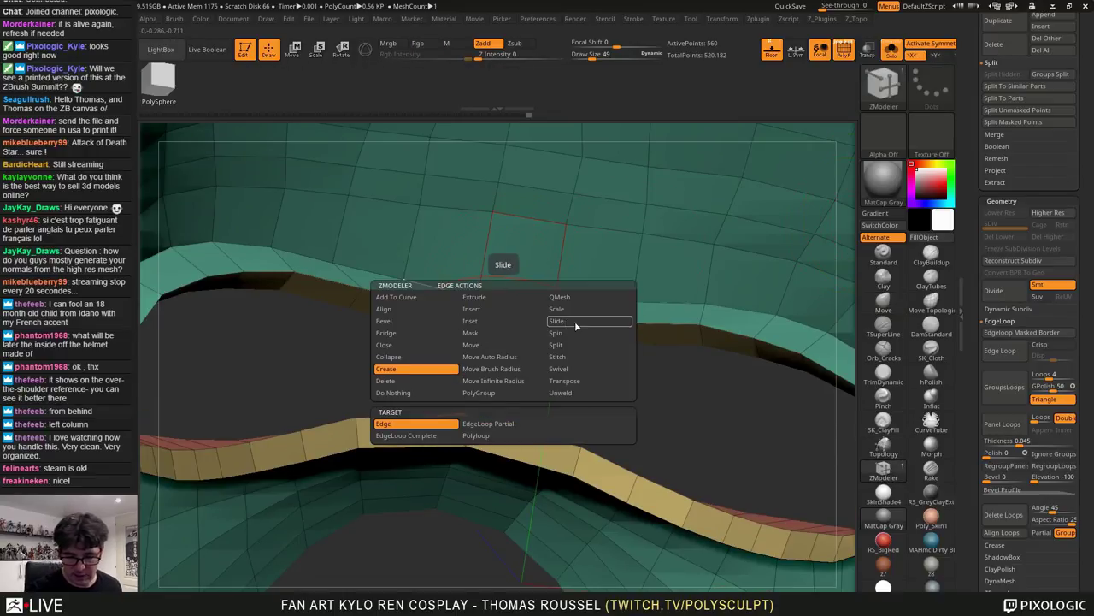
pyautogui.click(574, 321)
pyautogui.click(517, 426)
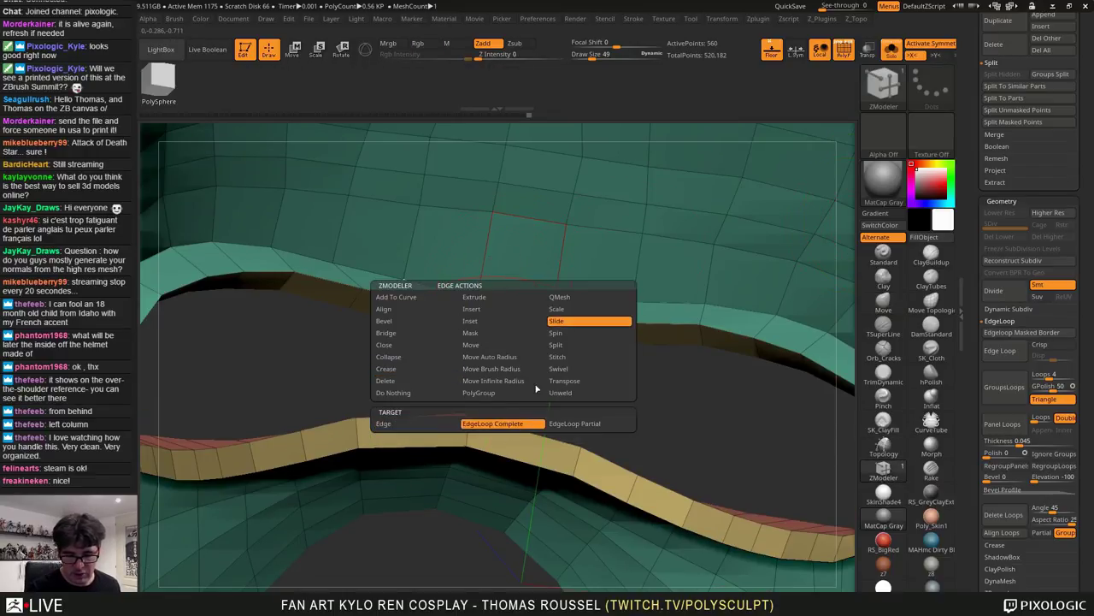
pyautogui.moveTo(526, 294)
pyautogui.mouseDown()
pyautogui.moveTo(533, 268)
pyautogui.moveTo(534, 281)
pyautogui.mouseUp()
# Slide the inner edge loop around the visor opening further and check the wall thickness from several angles
pyautogui.keyDown('alt'); pyautogui.moveTo(752, 476); pyautogui.dragTo(577, 428); pyautogui.keyUp('alt')
pyautogui.moveTo(643, 446); pyautogui.dragTo(645, 459)
pyautogui.keyDown('ctrl'); pyautogui.moveTo(640, 458); pyautogui.dragTo(493, 323, button='right'); pyautogui.keyUp('ctrl')
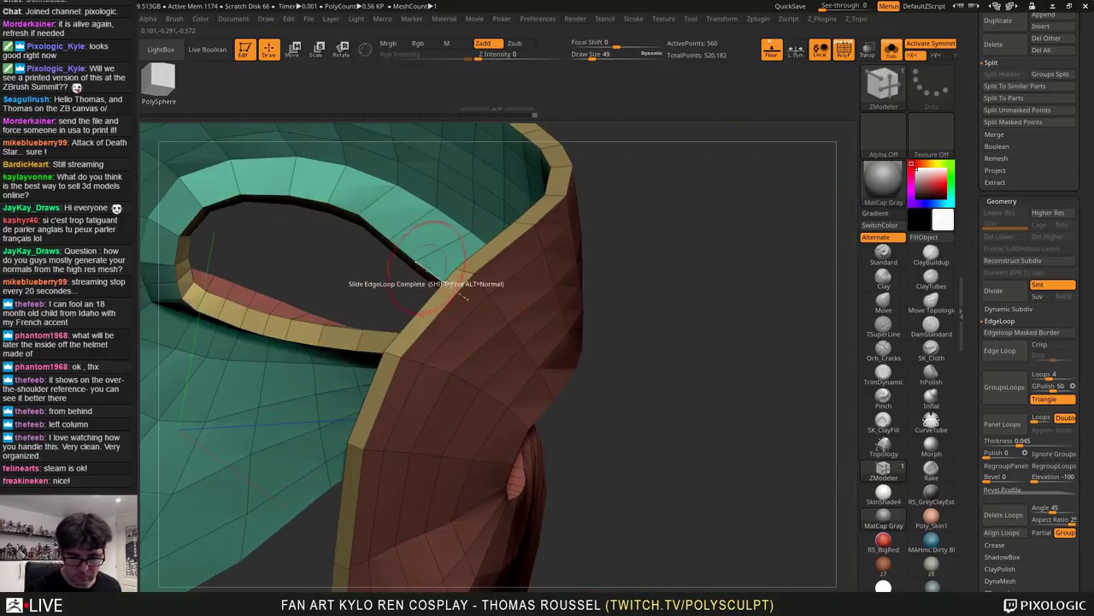
pyautogui.moveTo(427, 266); pyautogui.dragTo(448, 259)
pyautogui.moveTo(449, 259); pyautogui.dragTo(635, 588, button='right')
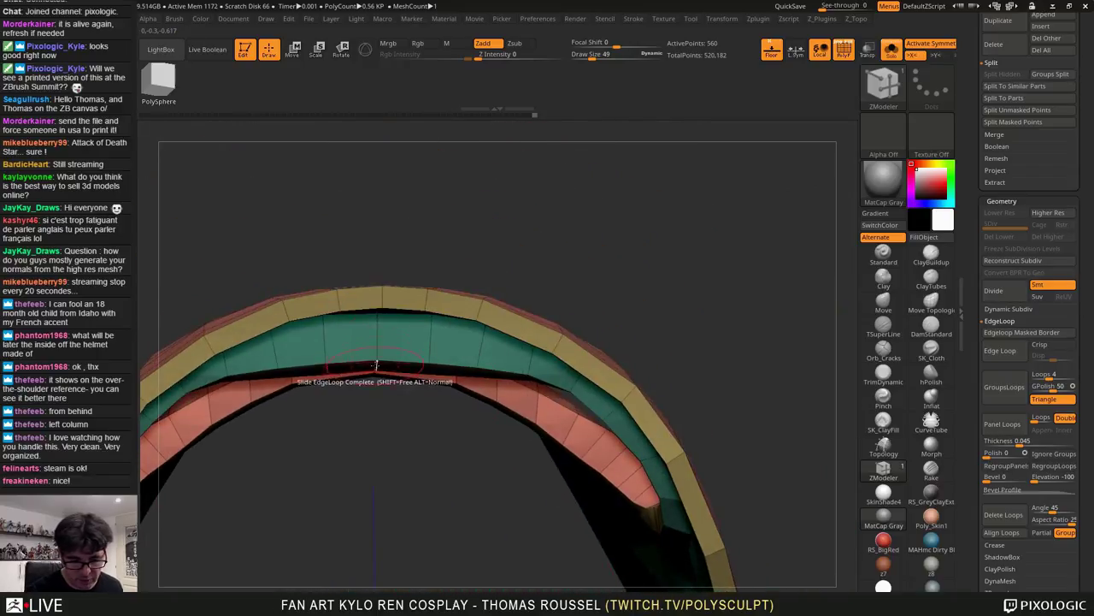
pyautogui.keyDown('ctrl'); pyautogui.moveTo(476, 495); pyautogui.dragTo(477, 470, button='right'); pyautogui.keyUp('ctrl')
pyautogui.moveTo(477, 470); pyautogui.dragTo(472, 386)
pyautogui.moveTo(472, 386); pyautogui.dragTo(552, 419, button='right')
pyautogui.moveTo(552, 419); pyautogui.dragTo(669, 357)
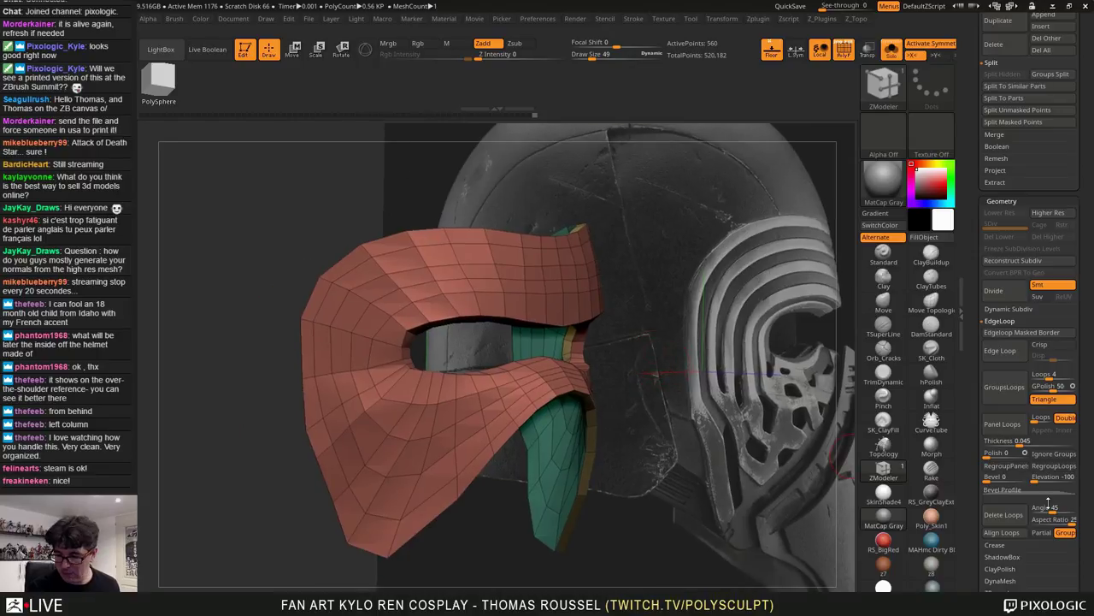
# Crease the face mask's edges along its polygroup borders and check the result beside the helmet reference
pyautogui.scroll(3, 1048, 393)
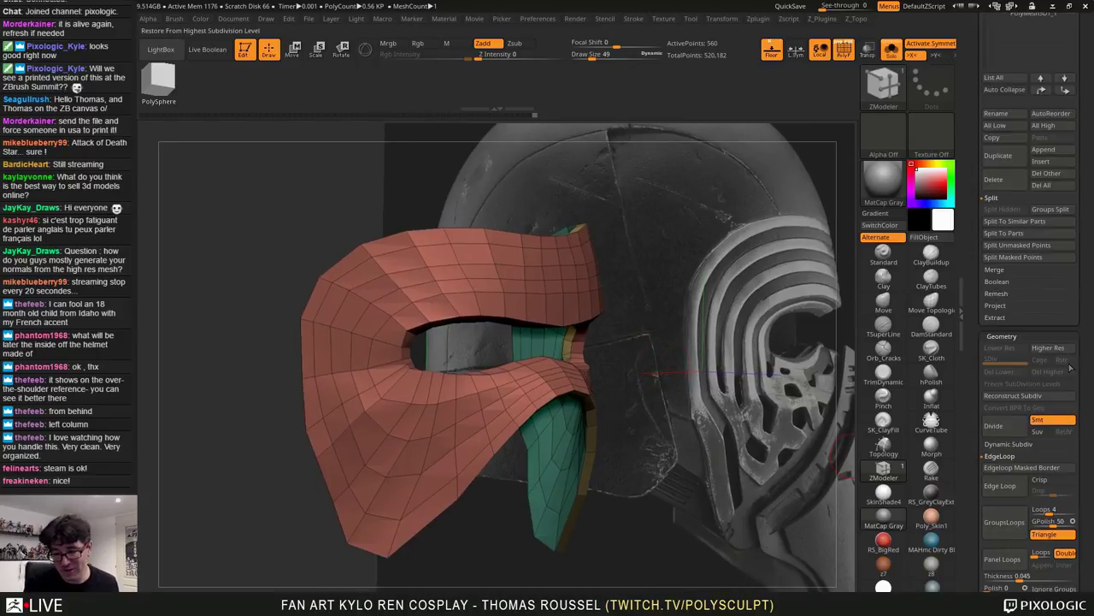
pyautogui.moveTo(1086, 352); pyautogui.dragTo(1087, 295)
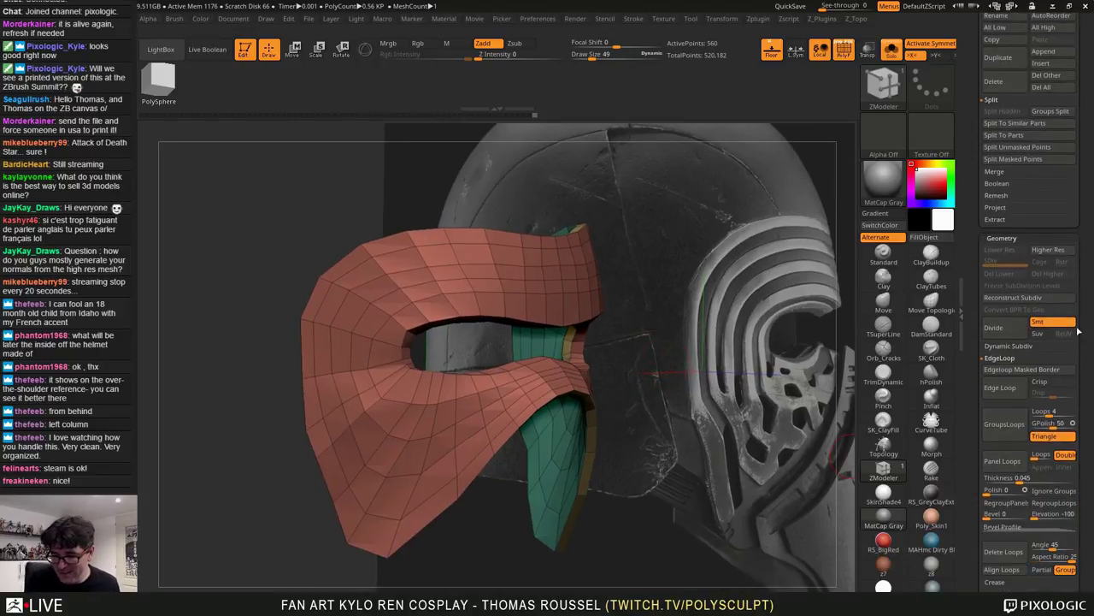
pyautogui.moveTo(1084, 479); pyautogui.dragTo(1084, 325)
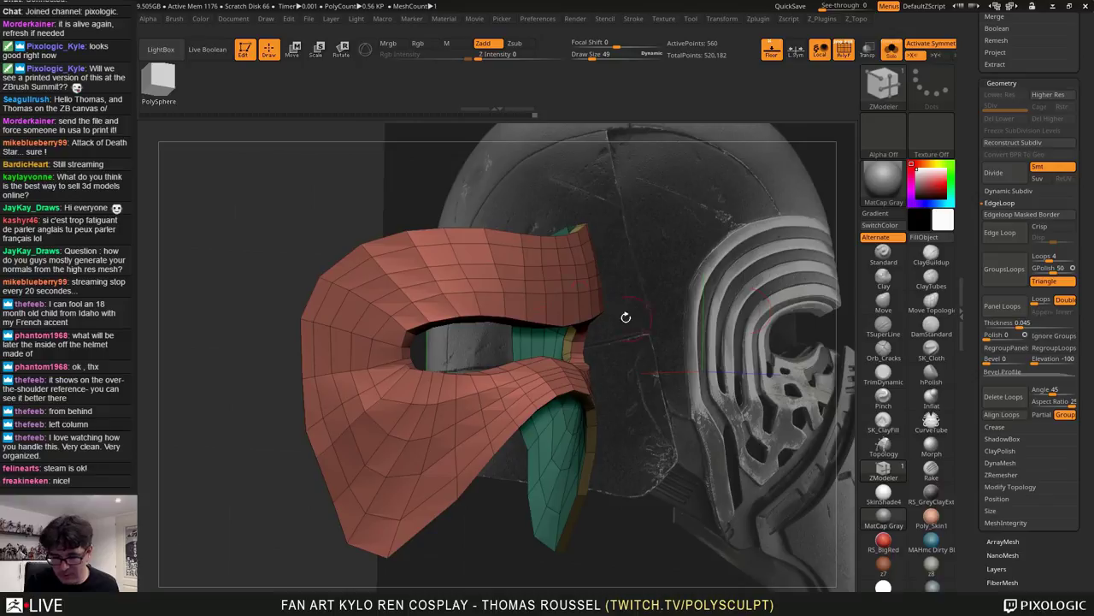
pyautogui.keyDown('ctrl'); pyautogui.moveTo(528, 301); pyautogui.dragTo(784, 351, button='right'); pyautogui.keyUp('ctrl')
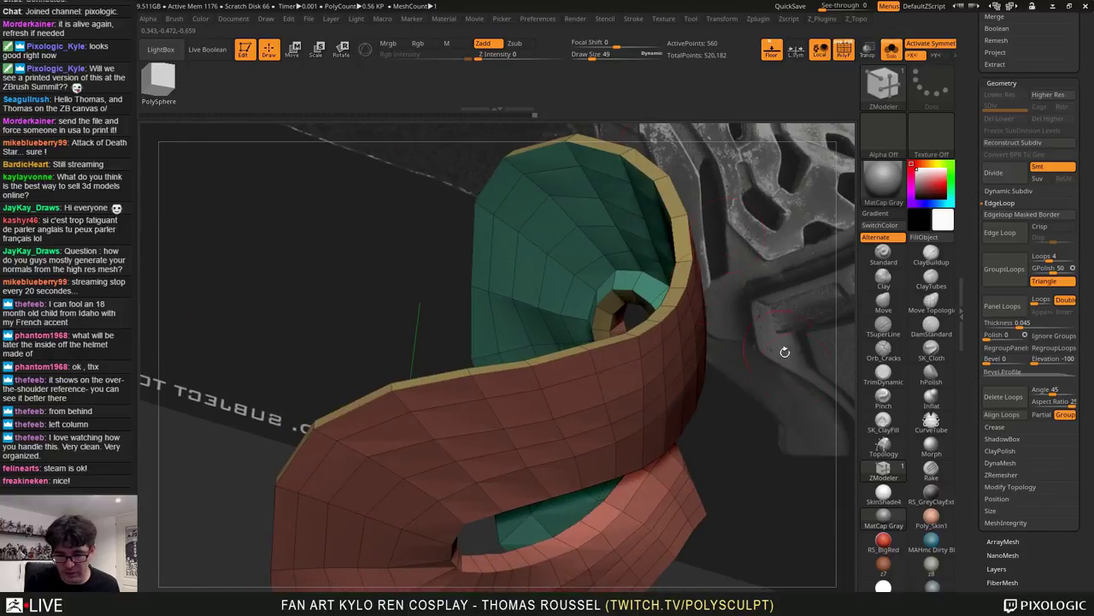
pyautogui.click(993, 428)
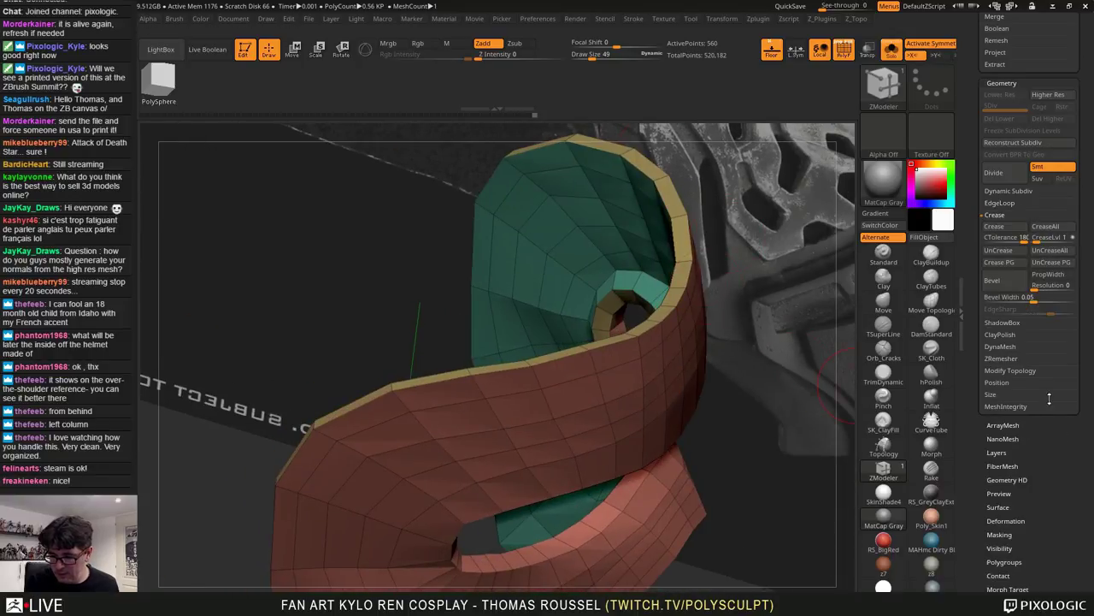
pyautogui.click(998, 264)
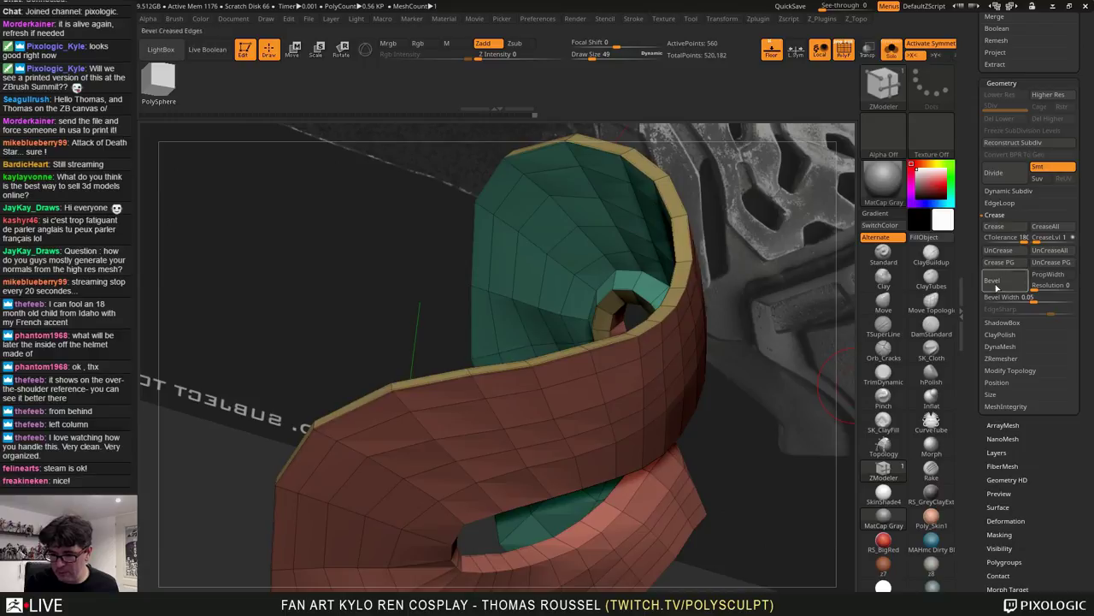
pyautogui.keyDown('ctrl'); pyautogui.moveTo(752, 434); pyautogui.dragTo(721, 428, button='right'); pyautogui.keyUp('ctrl')
pyautogui.keyDown('ctrl'); pyautogui.moveTo(657, 285); pyautogui.dragTo(581, 261, button='right'); pyautogui.keyUp('ctrl')
pyautogui.keyDown('ctrl'); pyautogui.moveTo(748, 368); pyautogui.dragTo(634, 415, button='right'); pyautogui.keyUp('ctrl')
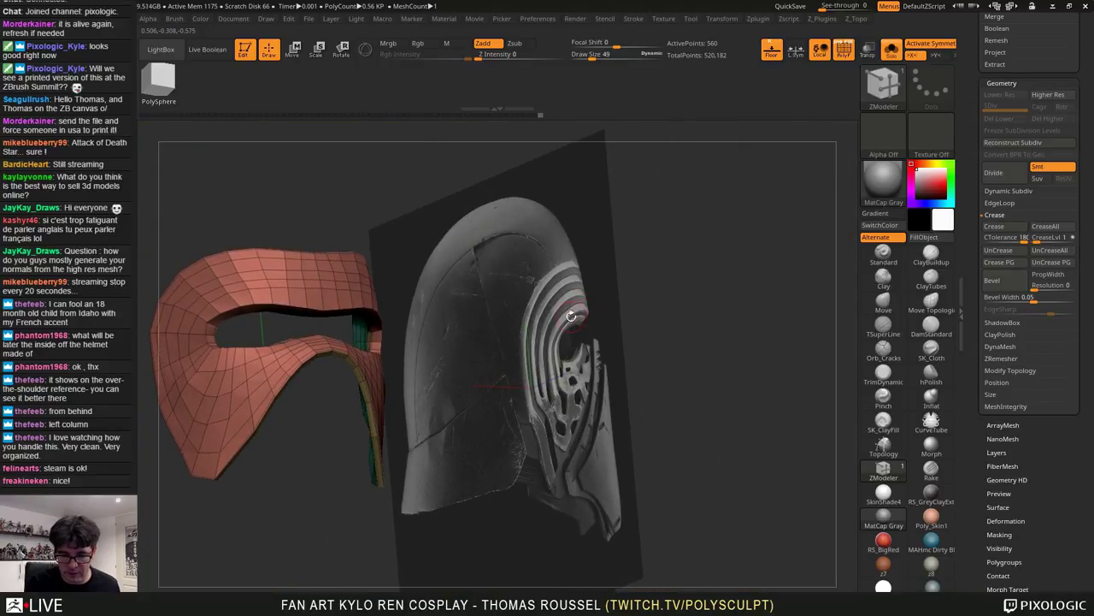
# Try to crease the complete edge loop along the visor opening's upper edge with ZModeler, and undo the resulting change
pyautogui.keyDown('ctrl'); pyautogui.moveTo(515, 324); pyautogui.dragTo(743, 342, button='right'); pyautogui.keyUp('ctrl')
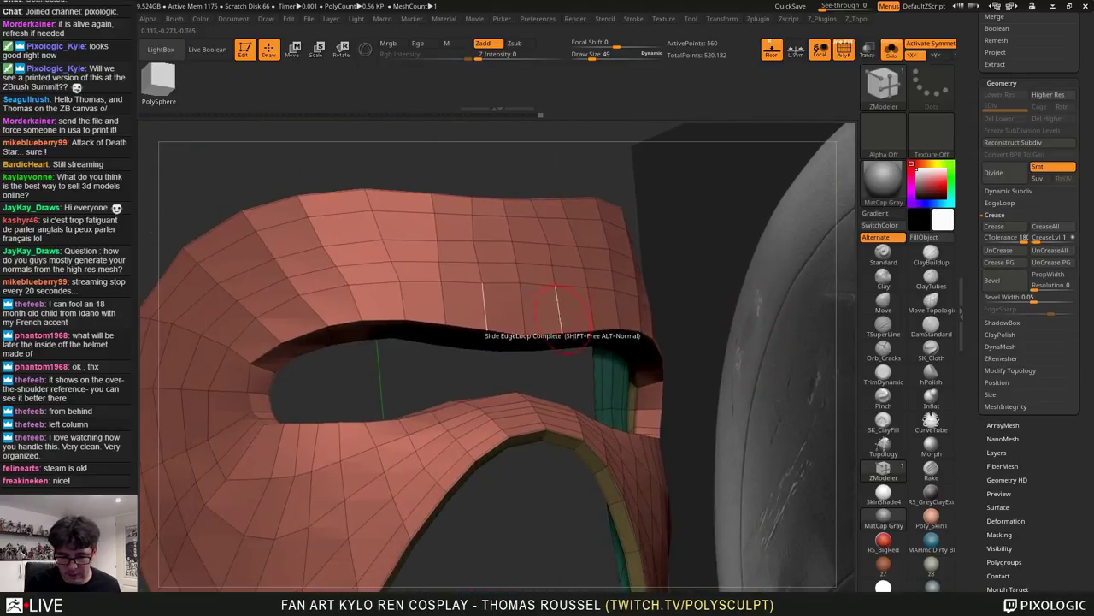
pyautogui.press('space')
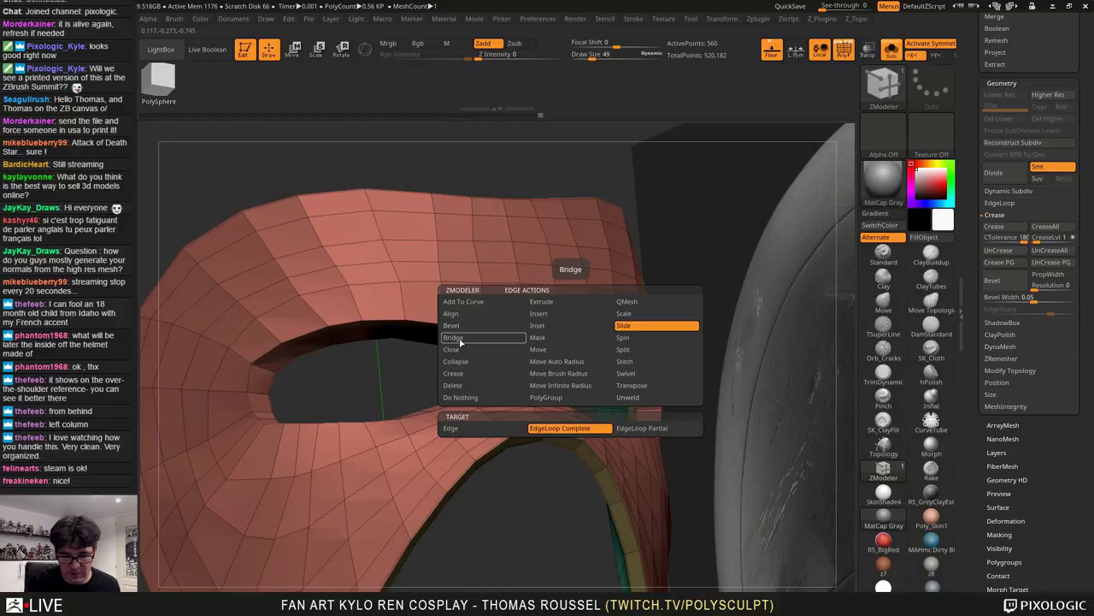
pyautogui.click(454, 373)
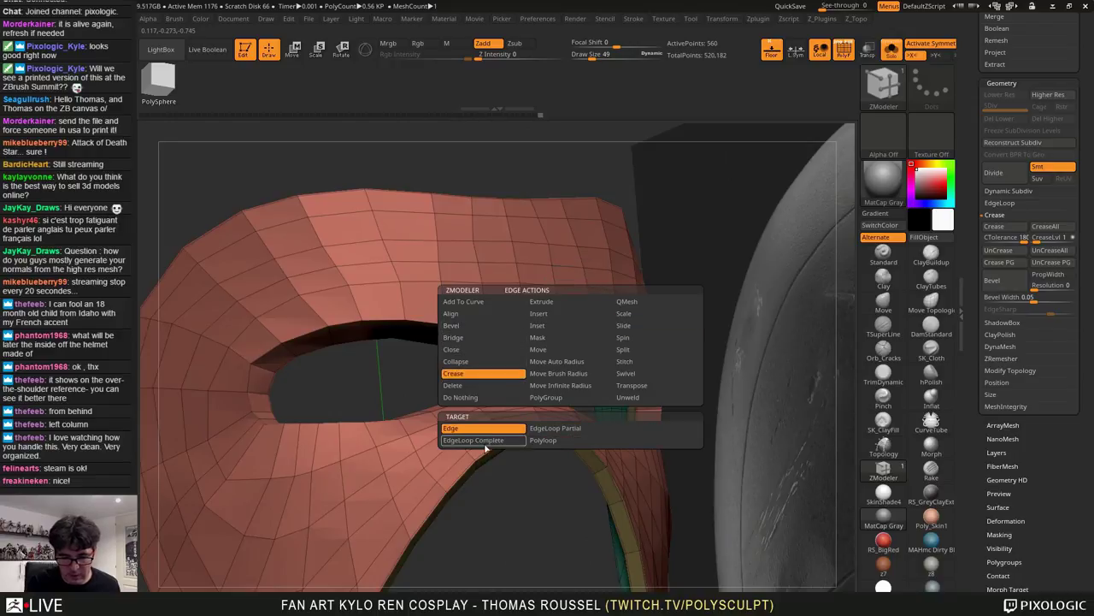
pyautogui.click(479, 441)
pyautogui.moveTo(536, 328); pyautogui.dragTo(532, 340)
pyautogui.hotkey('ctrl', 'x')
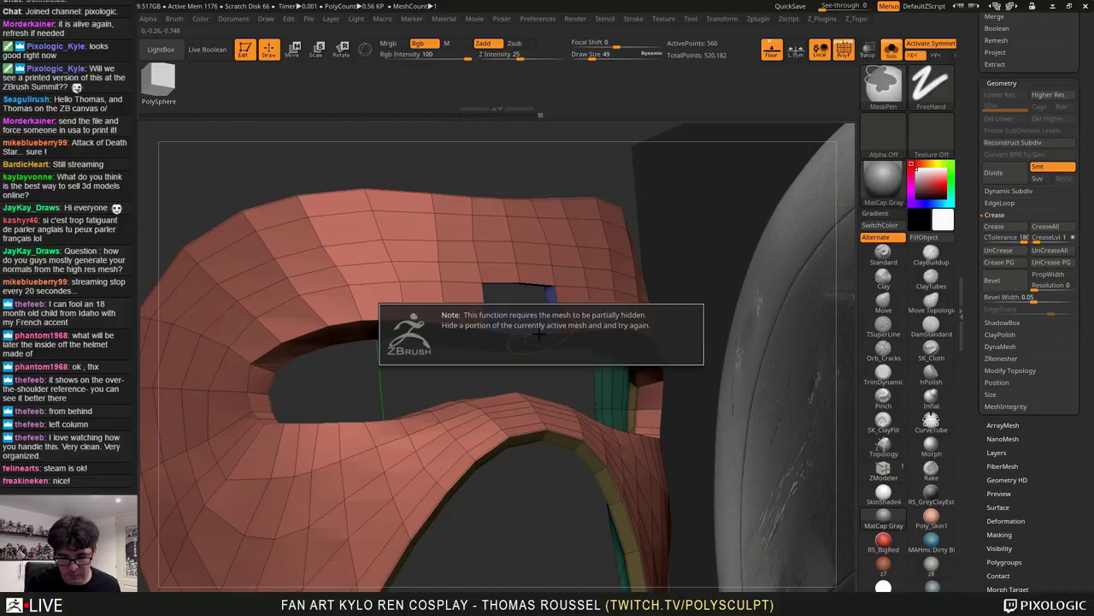
pyautogui.hotkey('ctrl', 'x')
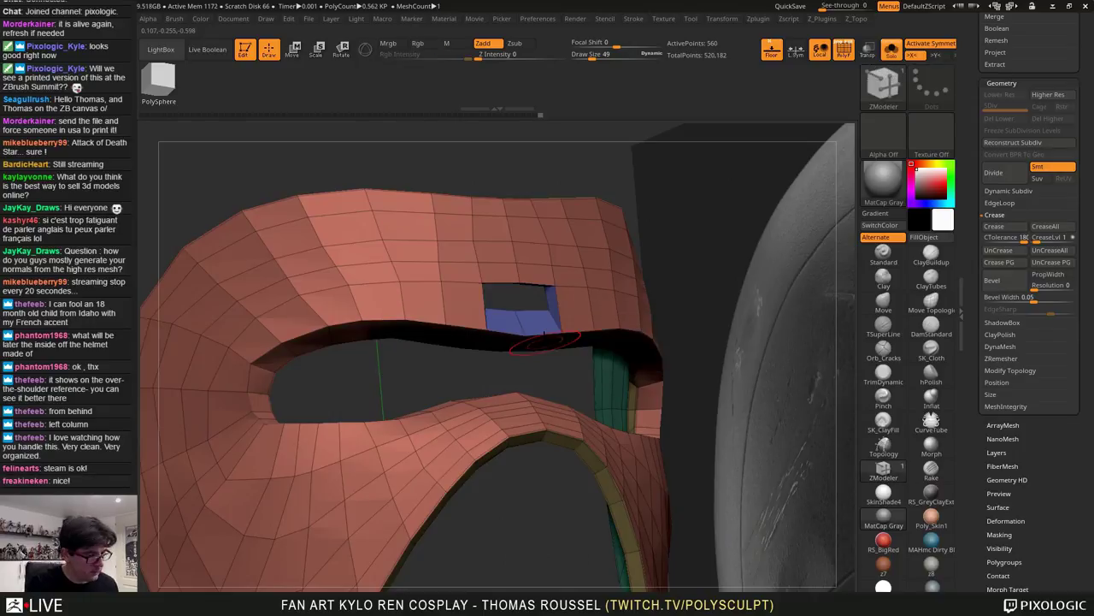
pyautogui.hotkey('ctrl', 'z')
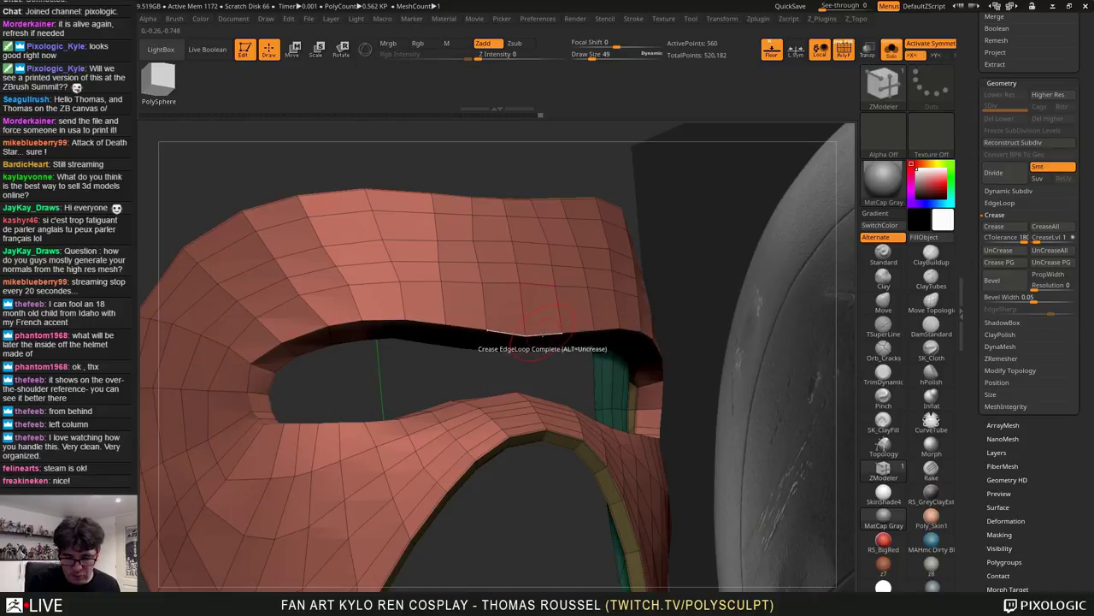
# Examine the upper and lower rims of the visor opening from the side, front and above
pyautogui.moveTo(547, 350); pyautogui.dragTo(545, 341, button='right')
pyautogui.moveTo(544, 340); pyautogui.dragTo(526, 363)
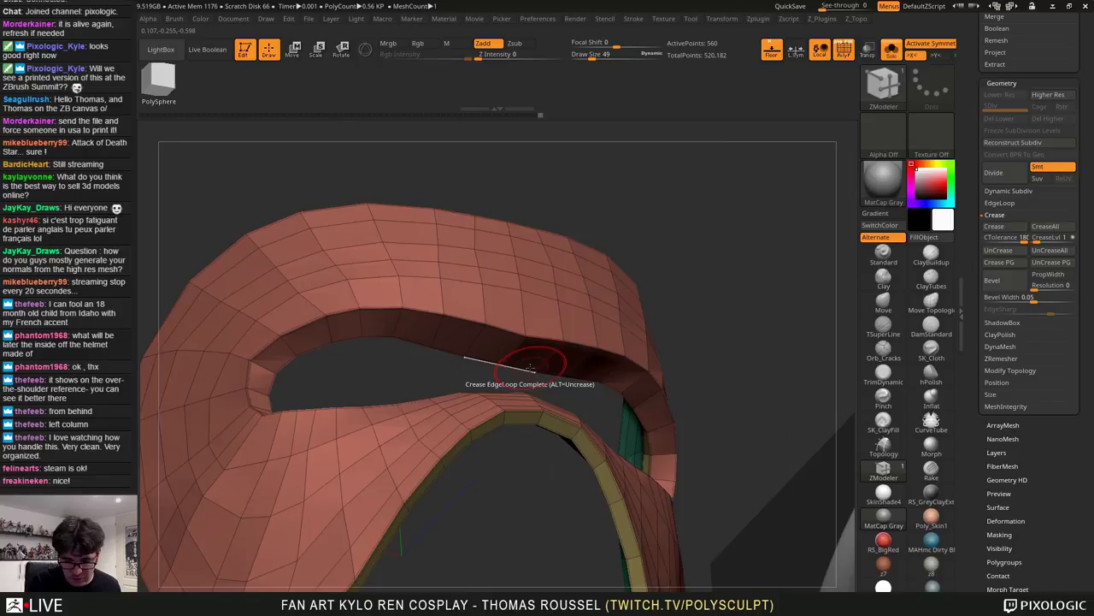
pyautogui.moveTo(580, 375); pyautogui.dragTo(606, 314, button='right')
pyautogui.moveTo(603, 412); pyautogui.dragTo(635, 414, button='right')
pyautogui.moveTo(650, 373); pyautogui.dragTo(515, 434, button='right')
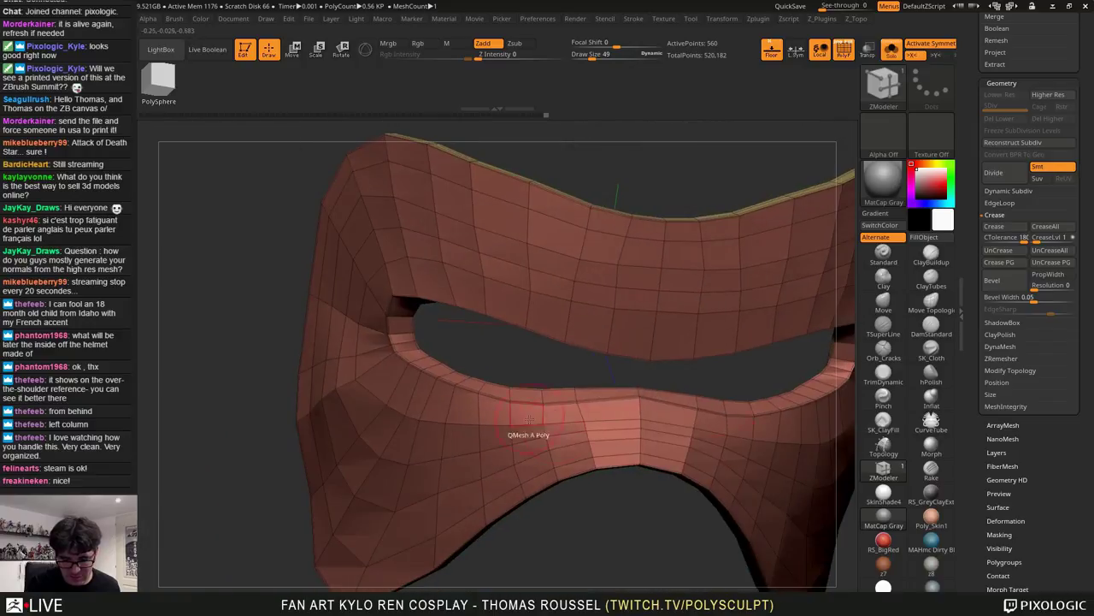
pyautogui.moveTo(612, 455); pyautogui.dragTo(667, 471, button='right')
pyautogui.moveTo(694, 506)
pyautogui.mouseDown()
pyautogui.moveTo(719, 509)
pyautogui.moveTo(697, 500)
pyautogui.mouseUp()
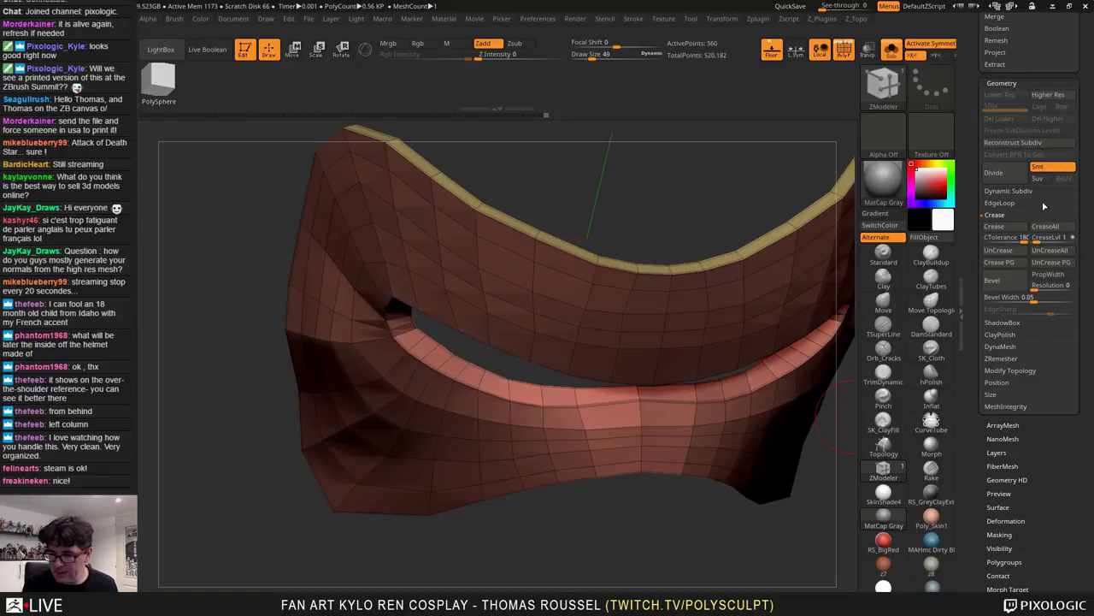
# Set the crease level to 2 and subdivide the face mask to level 4
pyautogui.click(1037, 240)
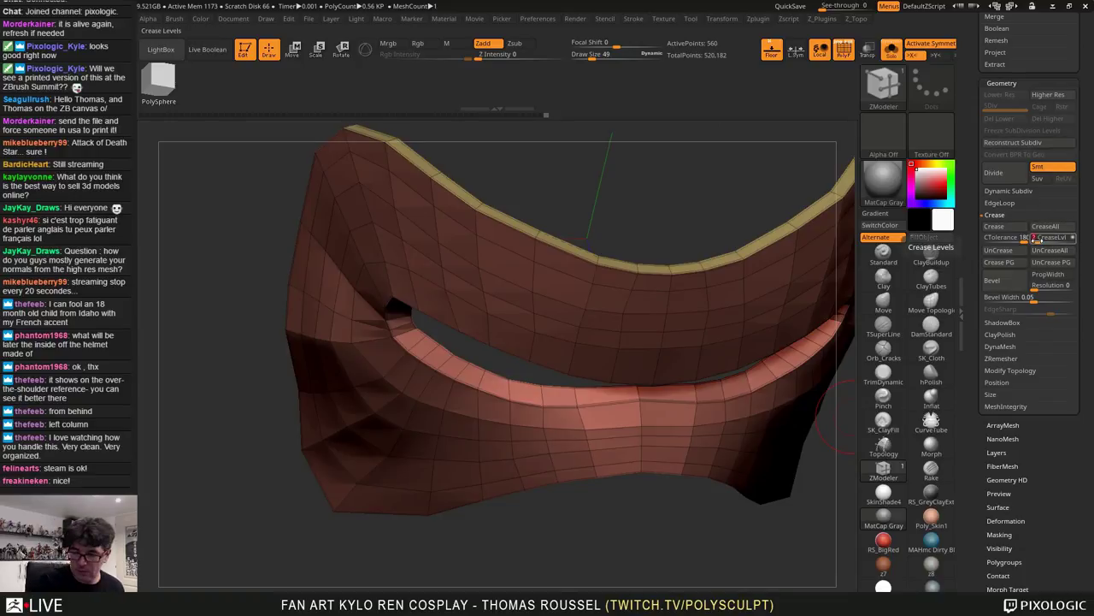
pyautogui.press('Return')
pyautogui.click(996, 181)
pyautogui.click(997, 181)
pyautogui.click(997, 180)
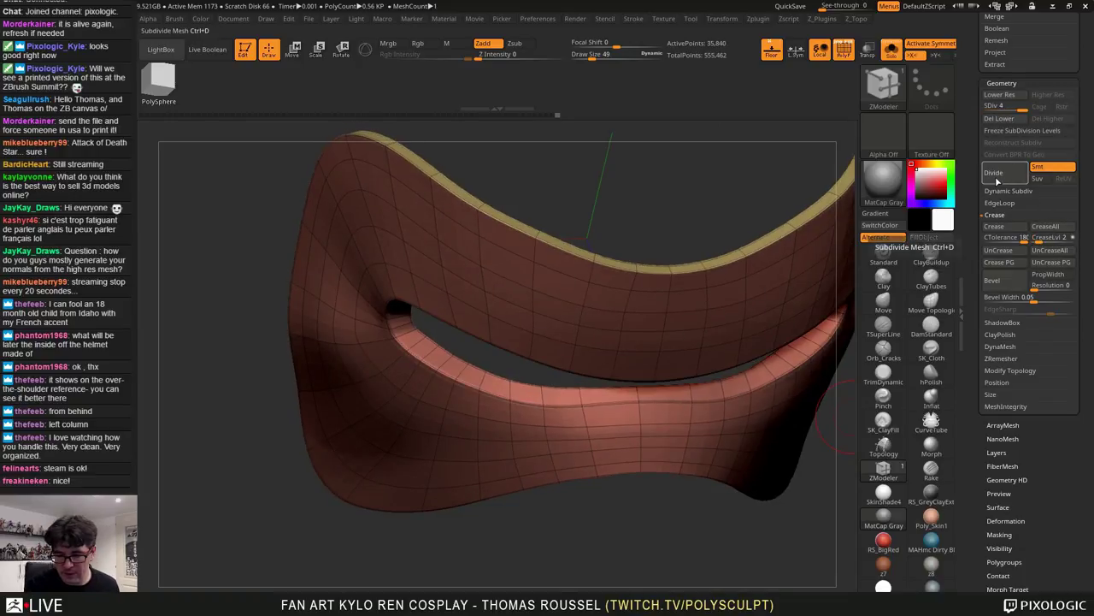
# Try subdividing the face mask up to level 9, and undo the extra divisions back to level 4
pyautogui.click(996, 180)
pyautogui.click(995, 176)
pyautogui.keyDown('alt'); pyautogui.moveTo(649, 206); pyautogui.dragTo(636, 244); pyautogui.keyUp('alt')
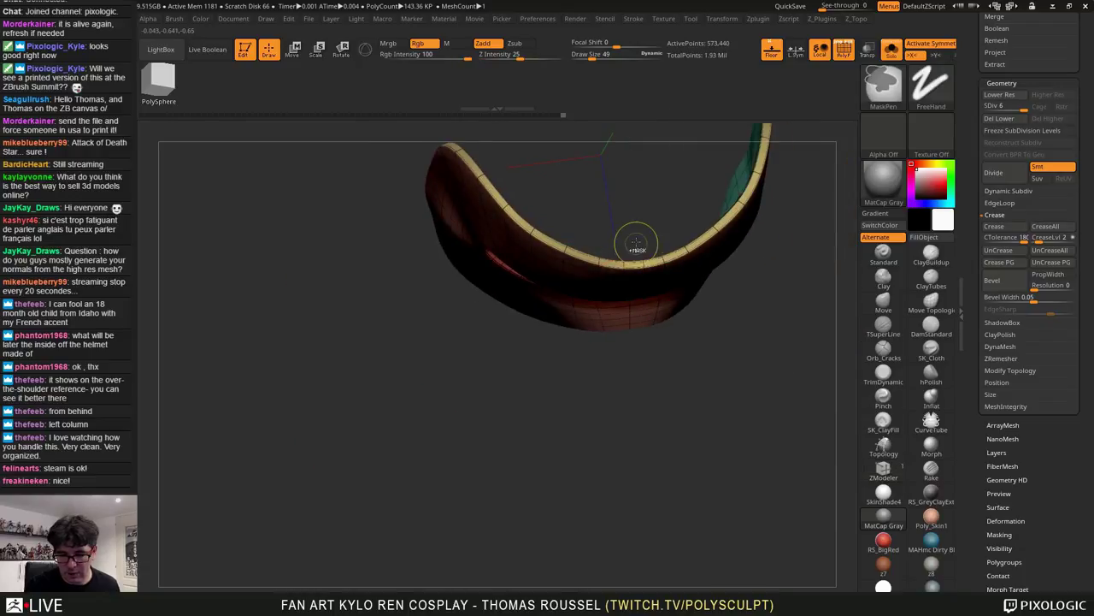
pyautogui.hotkey('ctrl', 'd')
pyautogui.hotkey('ctrl', 'd')
pyautogui.hotkey('ctrl', 'd')
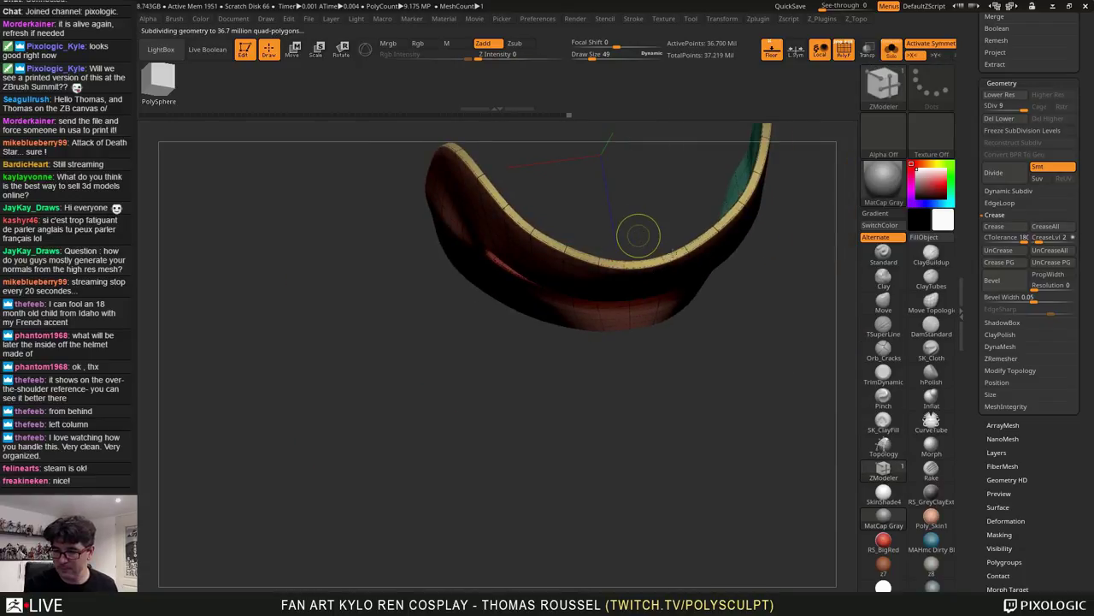
pyautogui.hotkey('ctrl', 'z')
pyautogui.hotkey('ctrl', 'z')
pyautogui.hotkey('ctrl', 'z')
pyautogui.hotkey('ctrl', 'z')
pyautogui.hotkey('ctrl', 'z')
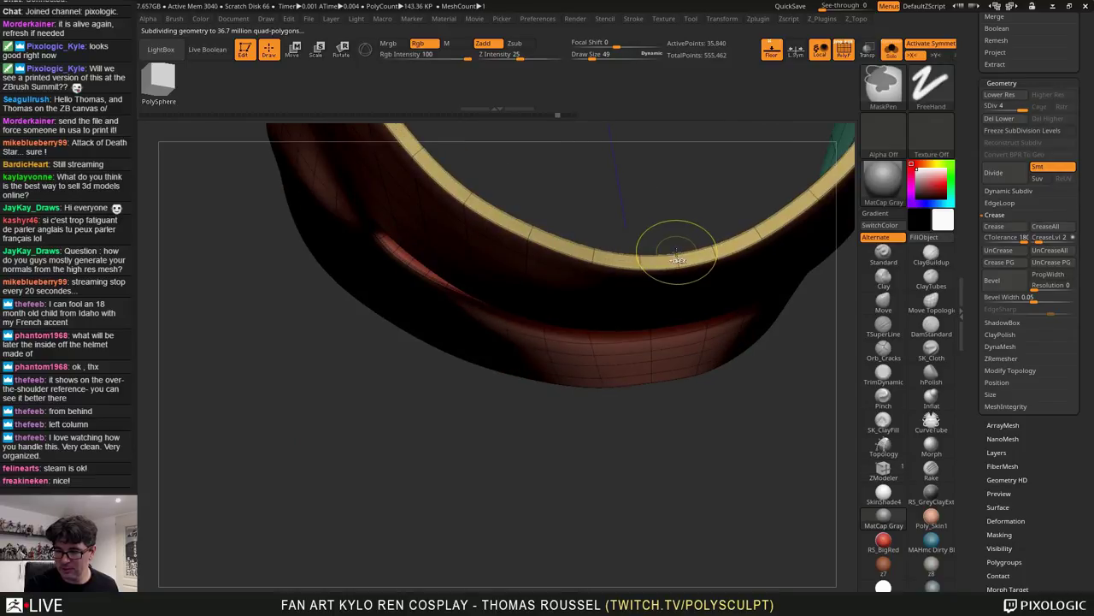
# Examine the smoothed face mask from the front and along its upper rim, with the polygon wireframe hidden
pyautogui.keyDown('alt'); pyautogui.moveTo(701, 359); pyautogui.dragTo(599, 479); pyautogui.keyUp('alt')
pyautogui.moveTo(599, 530); pyautogui.dragTo(675, 395)
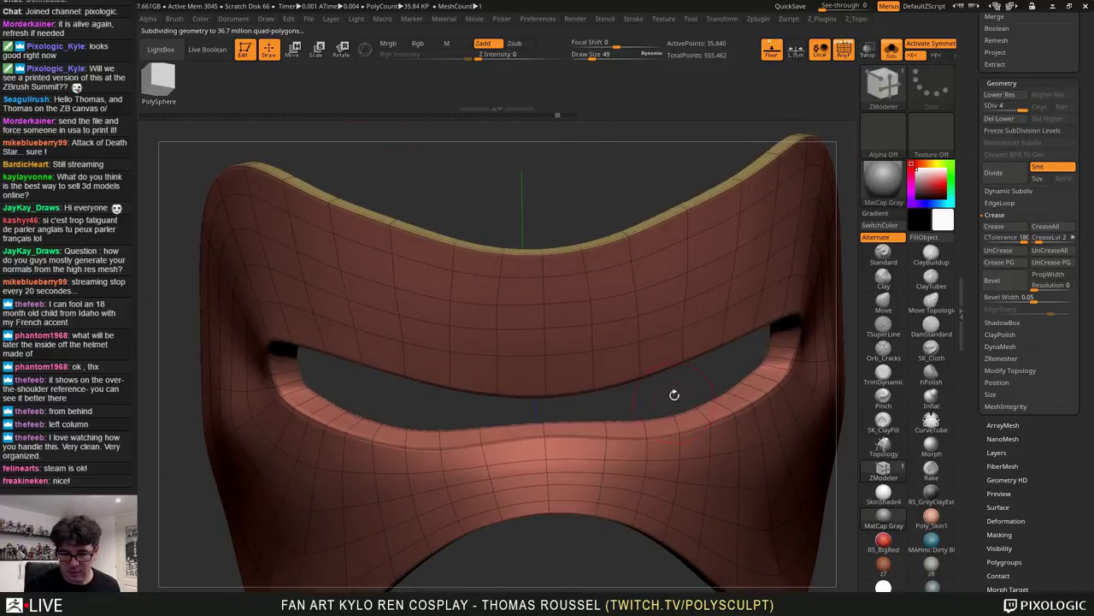
pyautogui.keyDown('alt'); pyautogui.moveTo(533, 189); pyautogui.dragTo(545, 239); pyautogui.keyUp('alt')
pyautogui.moveTo(676, 381)
pyautogui.mouseDown()
pyautogui.moveTo(616, 477)
pyautogui.moveTo(671, 583)
pyautogui.mouseUp()
pyautogui.hotkey('shift', 'f')
pyautogui.moveTo(476, 329)
pyautogui.mouseDown()
pyautogui.moveTo(481, 340)
pyautogui.moveTo(537, 351)
pyautogui.mouseUp()
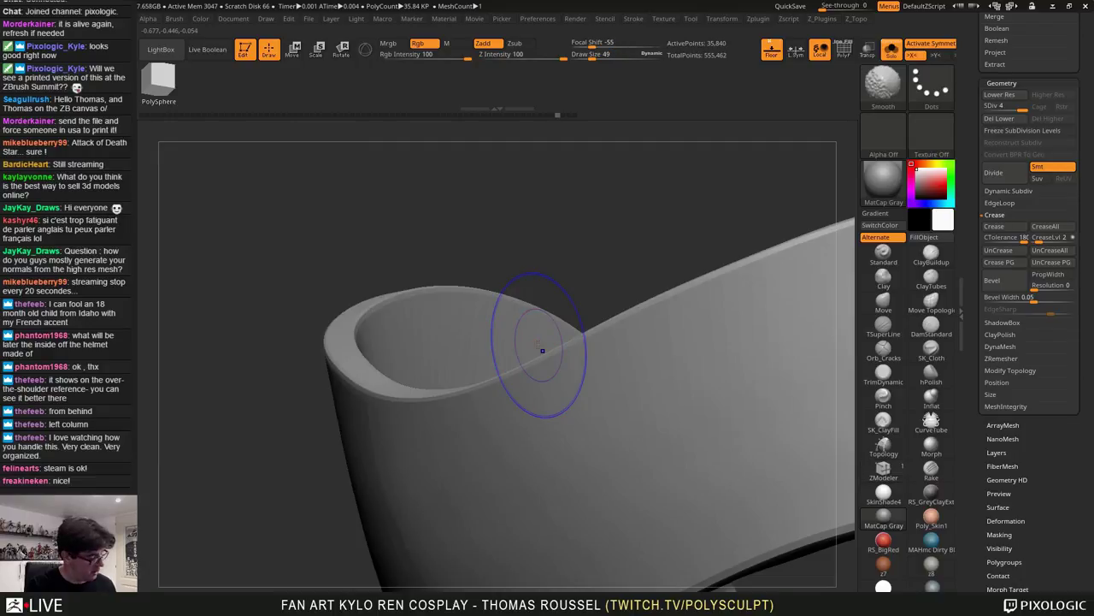
# Drop the face mask to subdivision level 1, show its wireframe and measure the upper rim's thickness with a transpose line
pyautogui.hotkey('ctrl', 'z')
pyautogui.hotkey('ctrl', 'z')
pyautogui.hotkey('ctrl', 'z')
pyautogui.hotkey('ctrl', 'z')
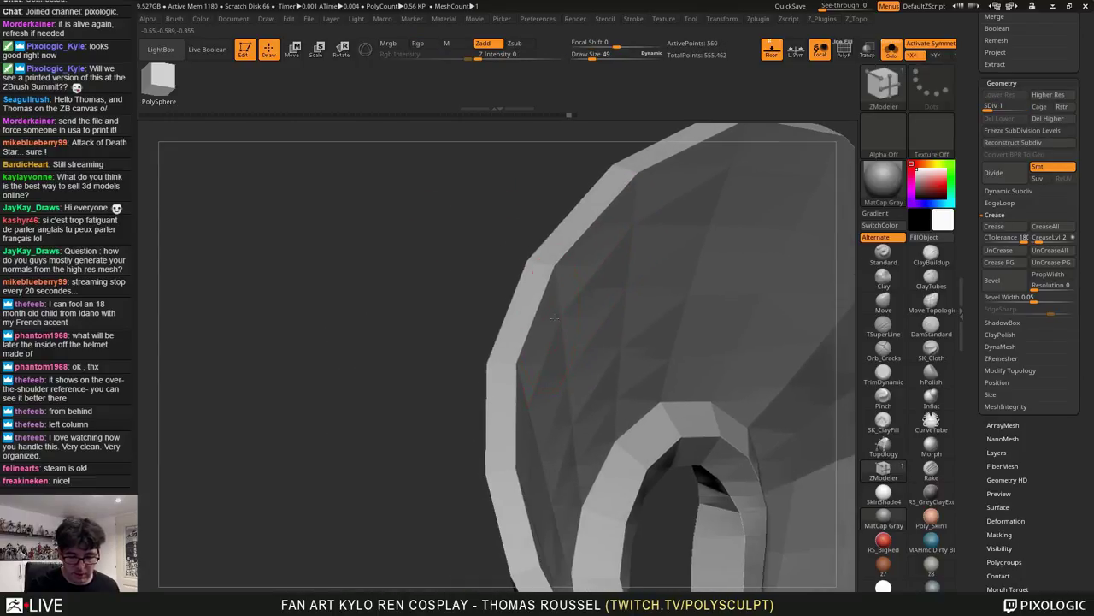
pyautogui.keyDown('alt'); pyautogui.moveTo(554, 318); pyautogui.dragTo(574, 362, button='right'); pyautogui.keyUp('alt')
pyautogui.hotkey('shift', 'f')
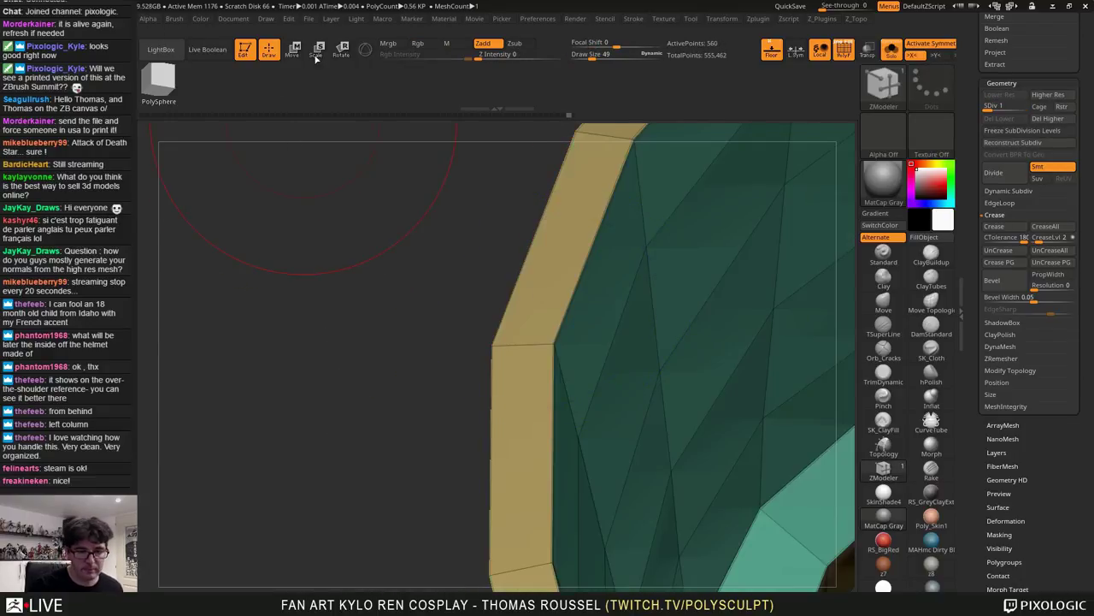
pyautogui.click(293, 57)
pyautogui.moveTo(491, 346); pyautogui.dragTo(555, 343)
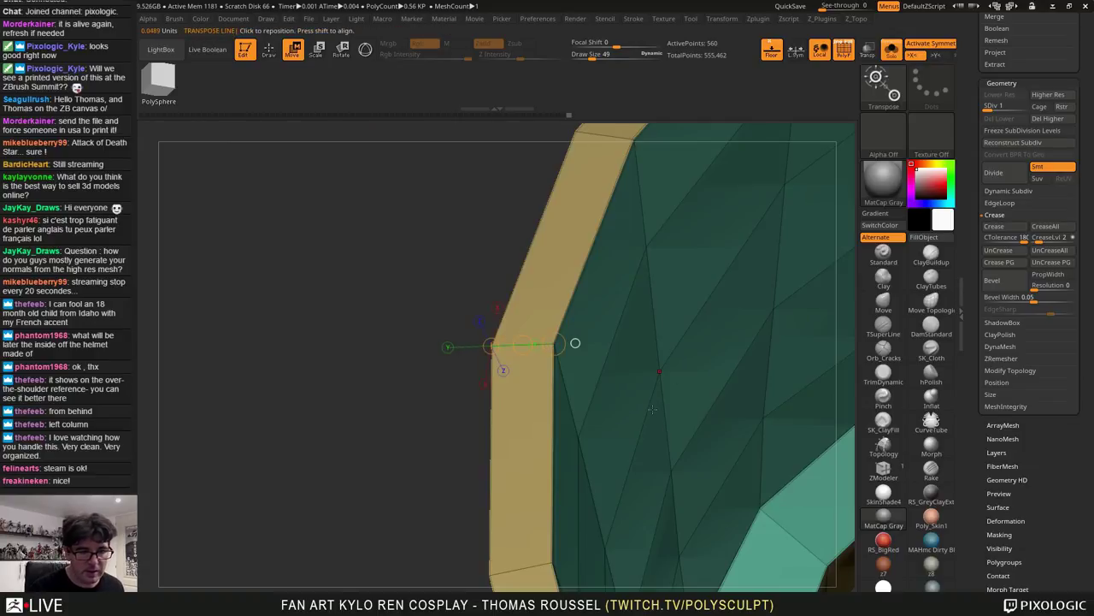
# Turn on Gizmo 3D, place it on an outer vertex of the mask's upper rim and orient it across the rim
pyautogui.moveTo(629, 426)
pyautogui.keyDown('ctrl'); pyautogui.mouseDown(button='right')
pyautogui.moveTo(628, 381)
pyautogui.moveTo(759, 449)
pyautogui.moveTo(768, 424)
pyautogui.moveTo(643, 276)
pyautogui.mouseUp(button='right'); pyautogui.keyUp('ctrl')
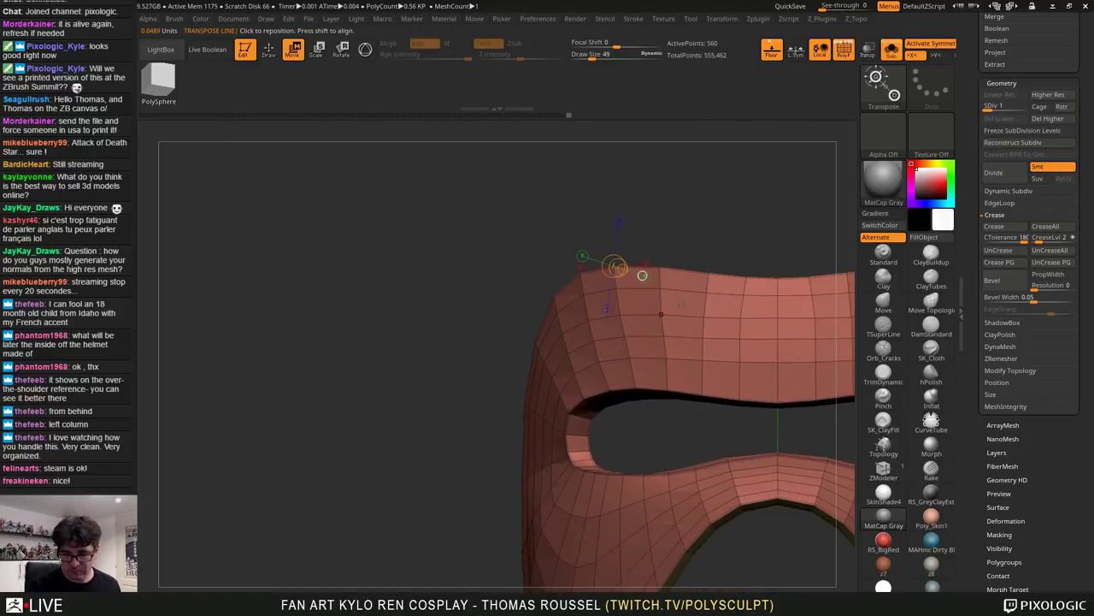
pyautogui.keyDown('alt'); pyautogui.moveTo(552, 188); pyautogui.dragTo(201, 128, button='right'); pyautogui.keyUp('alt')
pyautogui.click(269, 51)
pyautogui.moveTo(668, 313)
pyautogui.mouseDown(button='right')
pyautogui.moveTo(670, 302)
pyautogui.moveTo(757, 284)
pyautogui.moveTo(730, 313)
pyautogui.mouseUp(button='right')
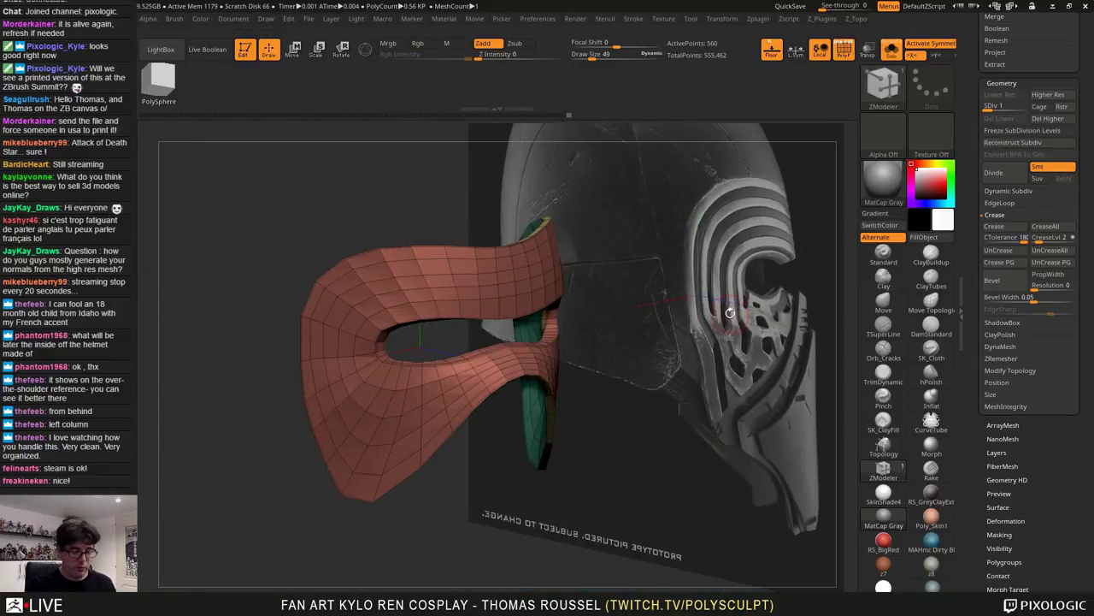
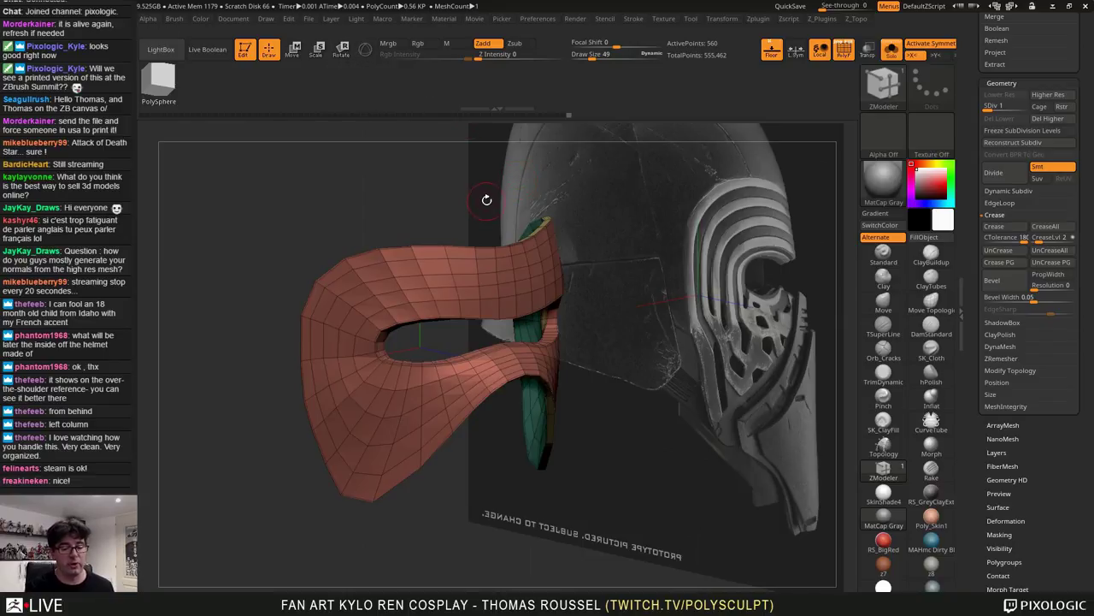
pyautogui.moveTo(434, 168); pyautogui.dragTo(425, 127)
pyautogui.click(294, 49)
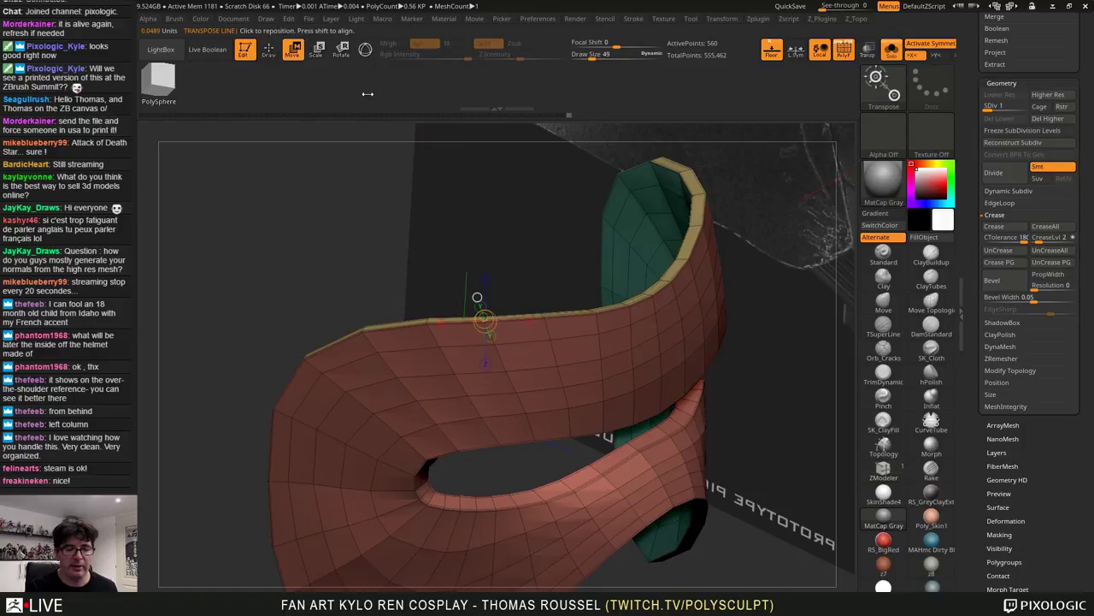
pyautogui.click(365, 50)
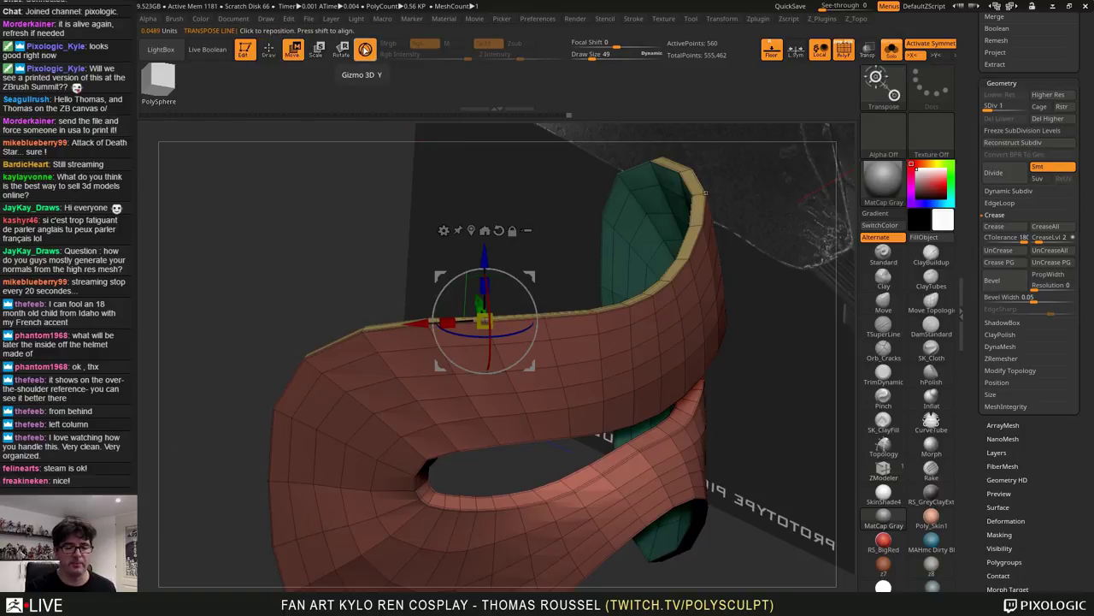
pyautogui.keyDown('alt'); pyautogui.moveTo(770, 342); pyautogui.dragTo(735, 355); pyautogui.keyUp('alt')
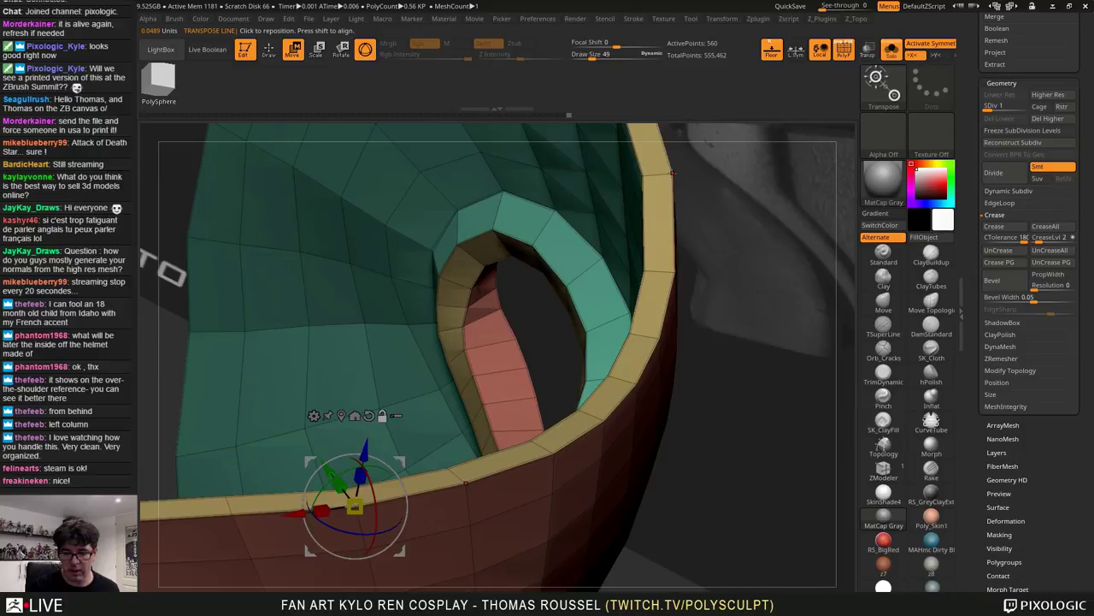
pyautogui.click(673, 173)
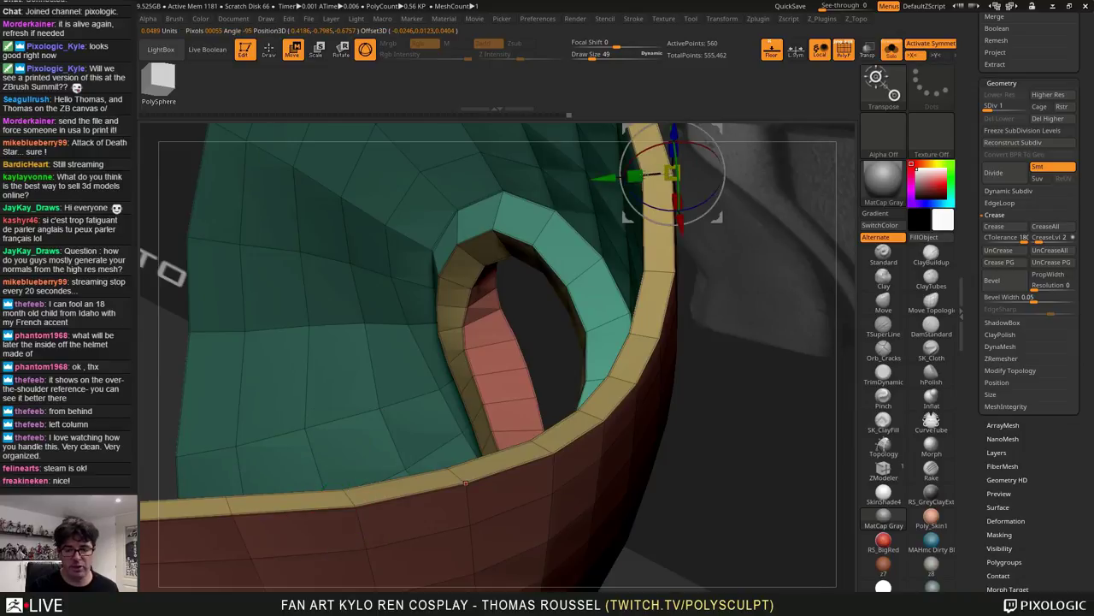
pyautogui.moveTo(638, 184)
pyautogui.mouseDown()
pyautogui.moveTo(672, 228)
pyautogui.moveTo(631, 180)
pyautogui.moveTo(652, 224)
pyautogui.moveTo(647, 316)
pyautogui.moveTo(604, 403)
pyautogui.moveTo(530, 442)
pyautogui.moveTo(500, 368)
pyautogui.moveTo(504, 316)
pyautogui.moveTo(599, 387)
pyautogui.moveTo(648, 226)
pyautogui.moveTo(641, 176)
pyautogui.mouseUp()
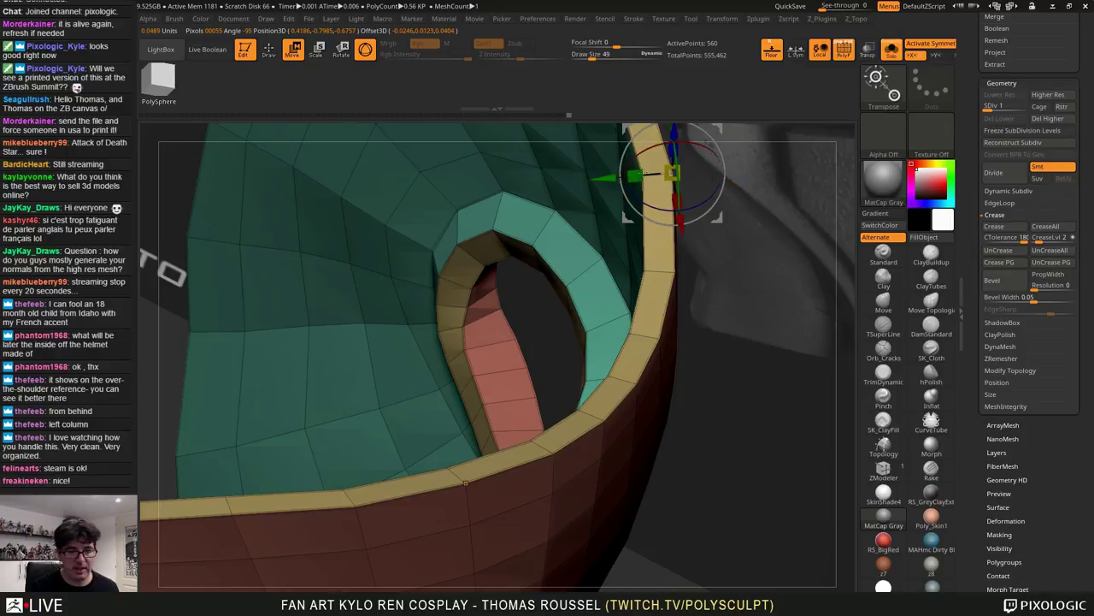
pyautogui.moveTo(643, 174)
pyautogui.mouseDown()
pyautogui.moveTo(354, 123)
pyautogui.moveTo(637, 342)
pyautogui.moveTo(530, 179)
pyautogui.moveTo(641, 177)
pyautogui.mouseUp()
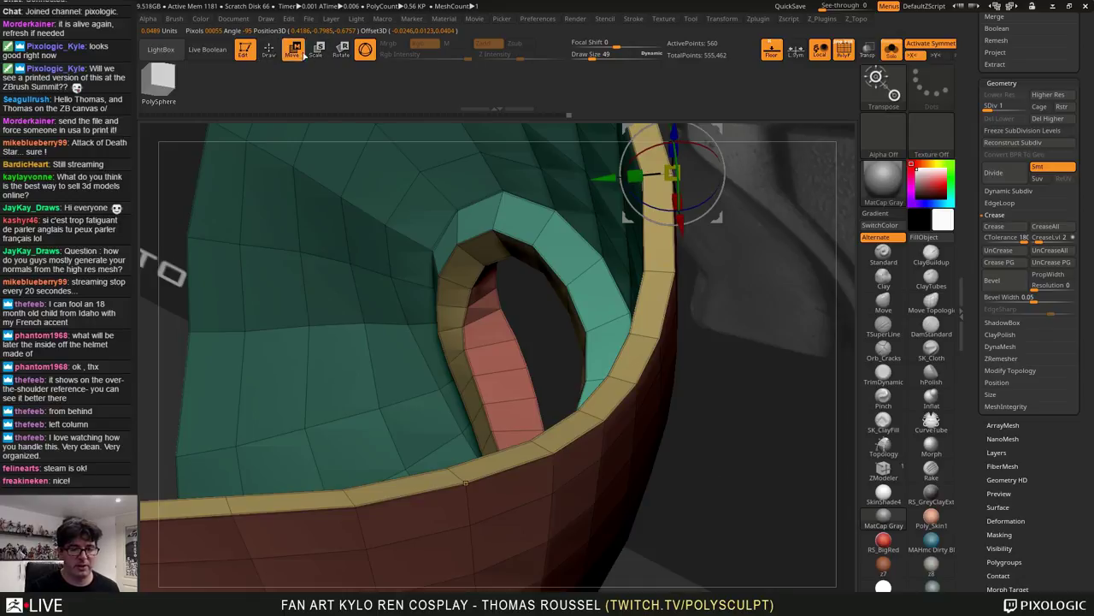
# Place the Gizmo 3D on the neighbouring rim vertex, try several orientations there and reset the gizmo's orientation
pyautogui.click(365, 48)
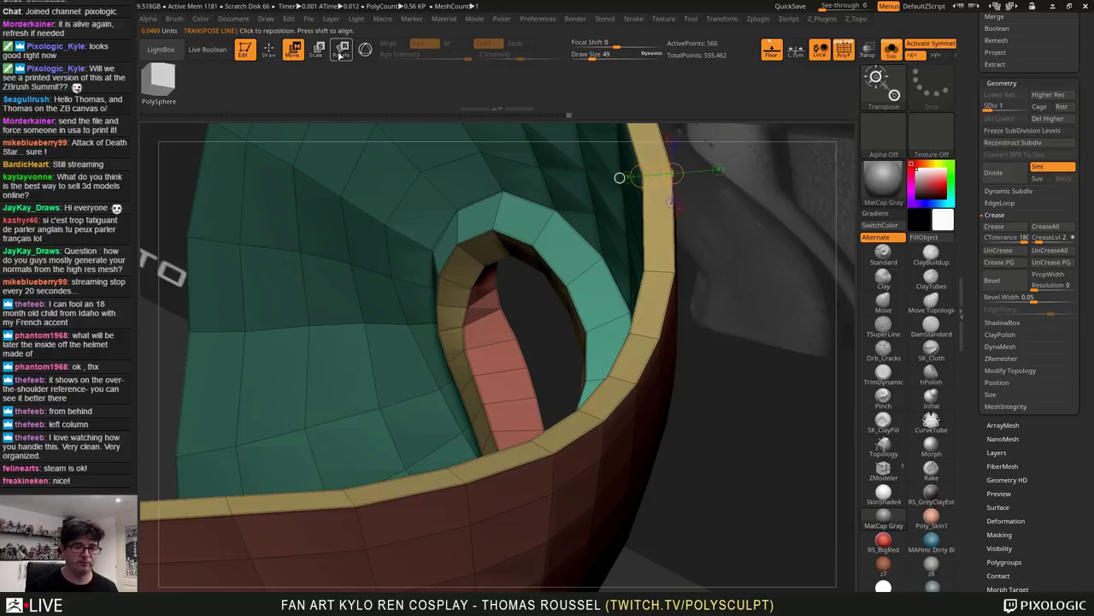
pyautogui.click(365, 50)
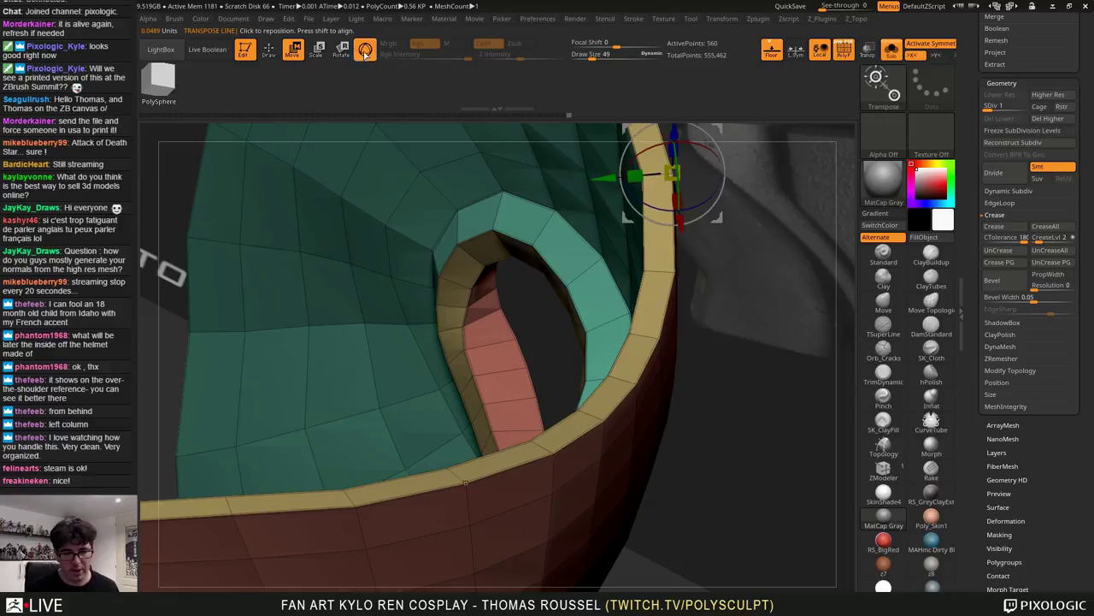
pyautogui.click(674, 272)
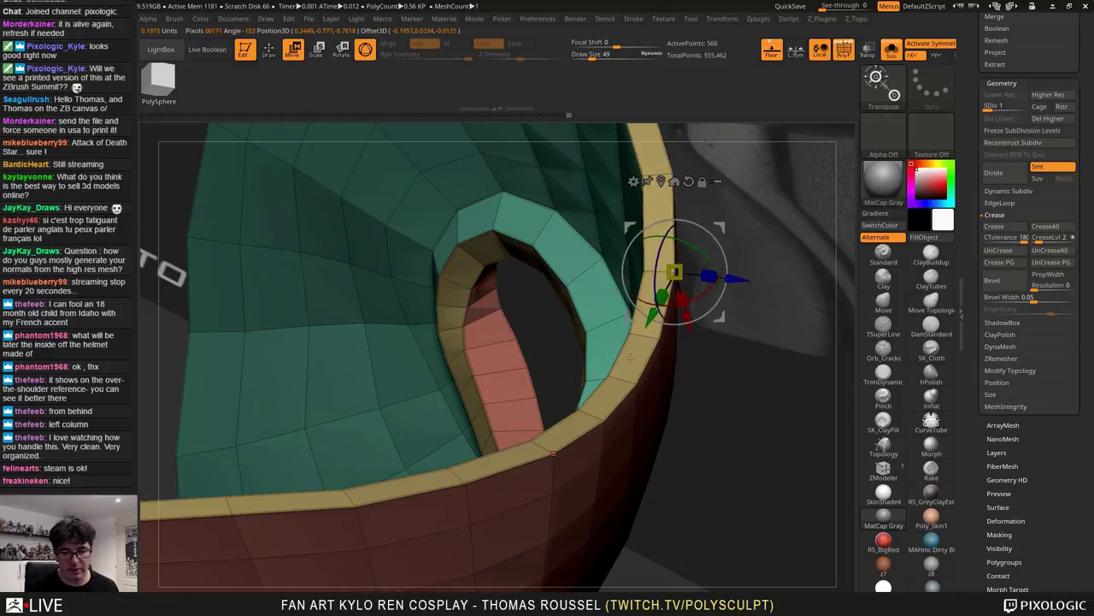
pyautogui.keyDown('alt'); pyautogui.moveTo(604, 407); pyautogui.dragTo(638, 328); pyautogui.keyUp('alt')
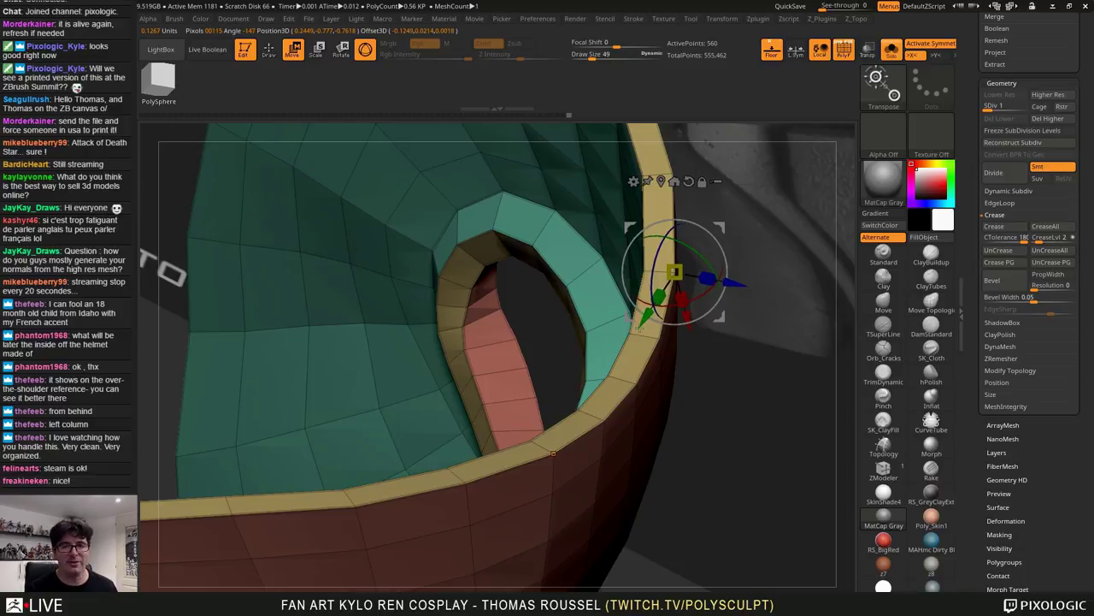
pyautogui.keyDown('alt'); pyautogui.moveTo(640, 328); pyautogui.dragTo(674, 304); pyautogui.keyUp('alt')
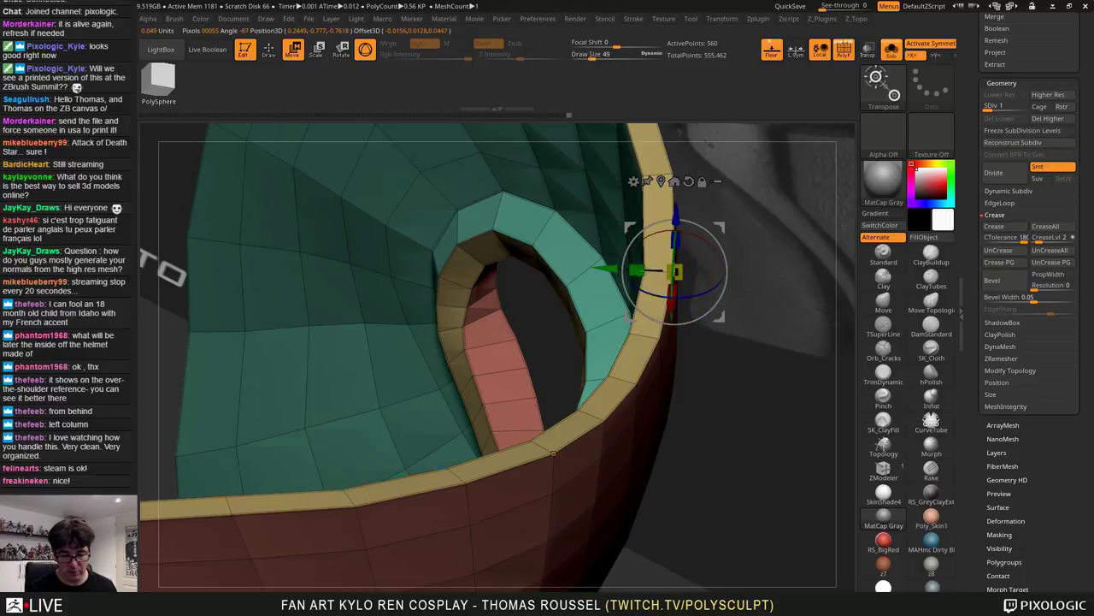
pyautogui.keyDown('alt'); pyautogui.moveTo(676, 240); pyautogui.dragTo(772, 239); pyautogui.keyUp('alt')
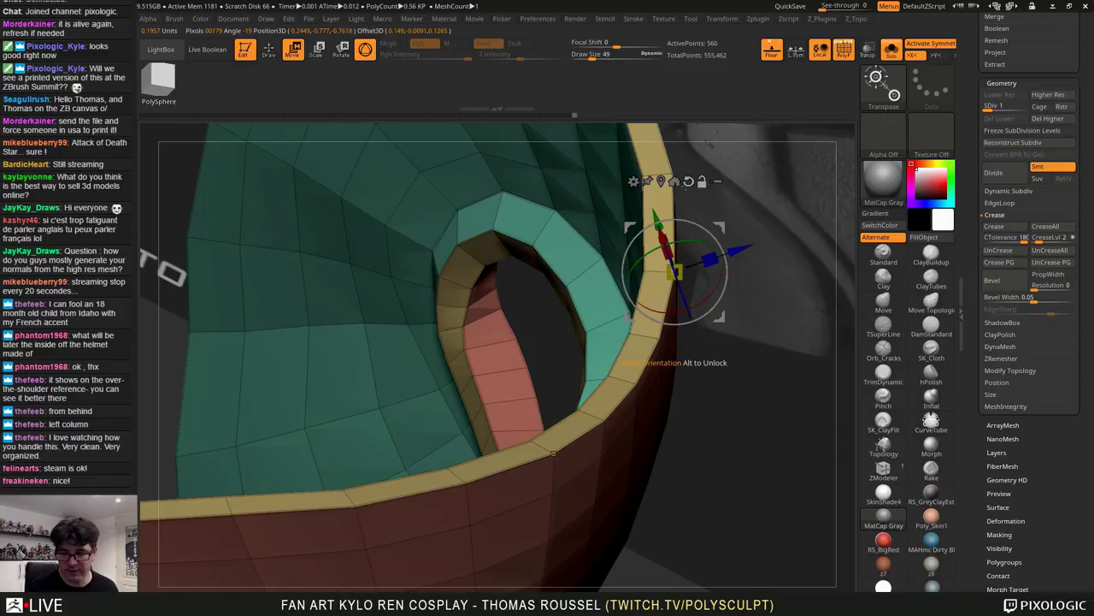
pyautogui.click(688, 181)
pyautogui.keyDown('alt'); pyautogui.moveTo(752, 368); pyautogui.dragTo(715, 428); pyautogui.keyUp('alt')
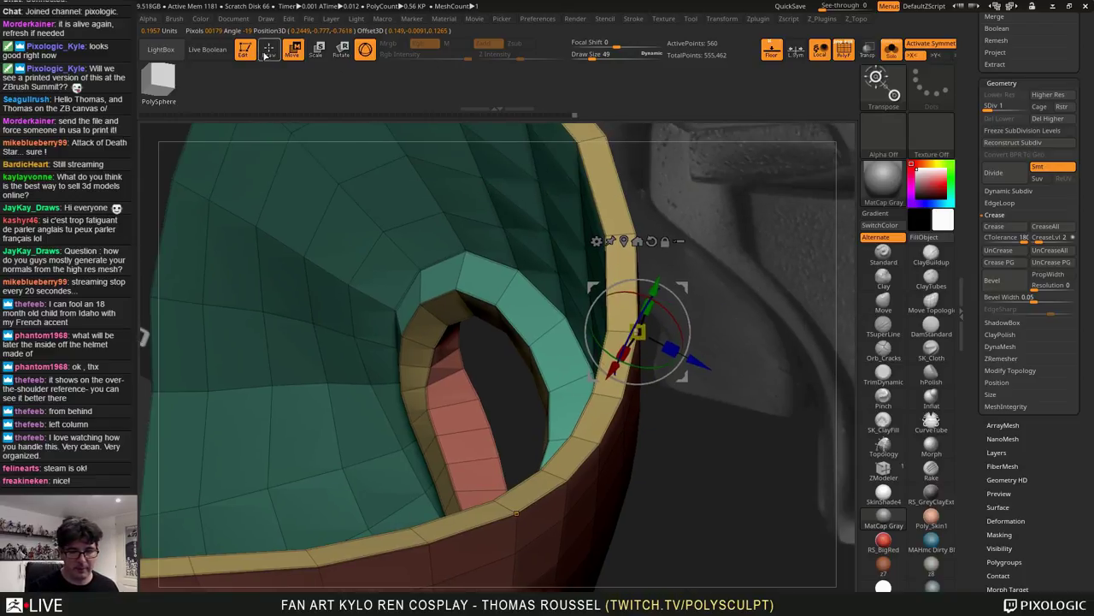
# Turn off the gizmo, raise the mask to subdivision level 4 and compare its side profile with all helmet parts shown
pyautogui.click(360, 57)
pyautogui.keyDown('ctrl'); pyautogui.moveTo(643, 308); pyautogui.dragTo(427, 147, button='right'); pyautogui.keyUp('ctrl')
pyautogui.press('d')
pyautogui.press('d')
pyautogui.press('d')
pyautogui.click(890, 57)
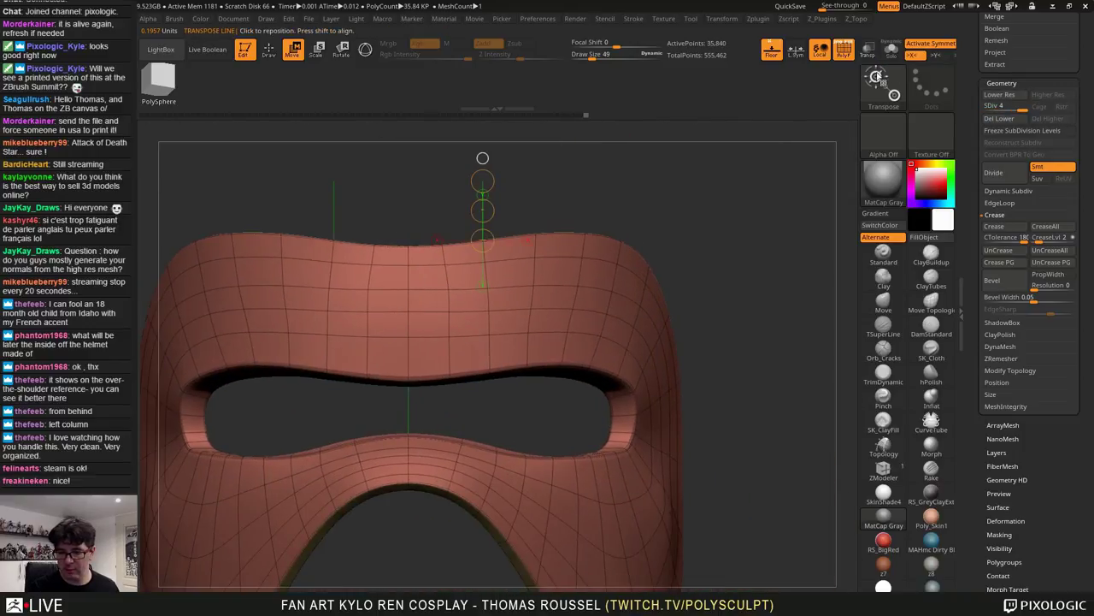
pyautogui.moveTo(643, 229); pyautogui.dragTo(753, 192, button='right')
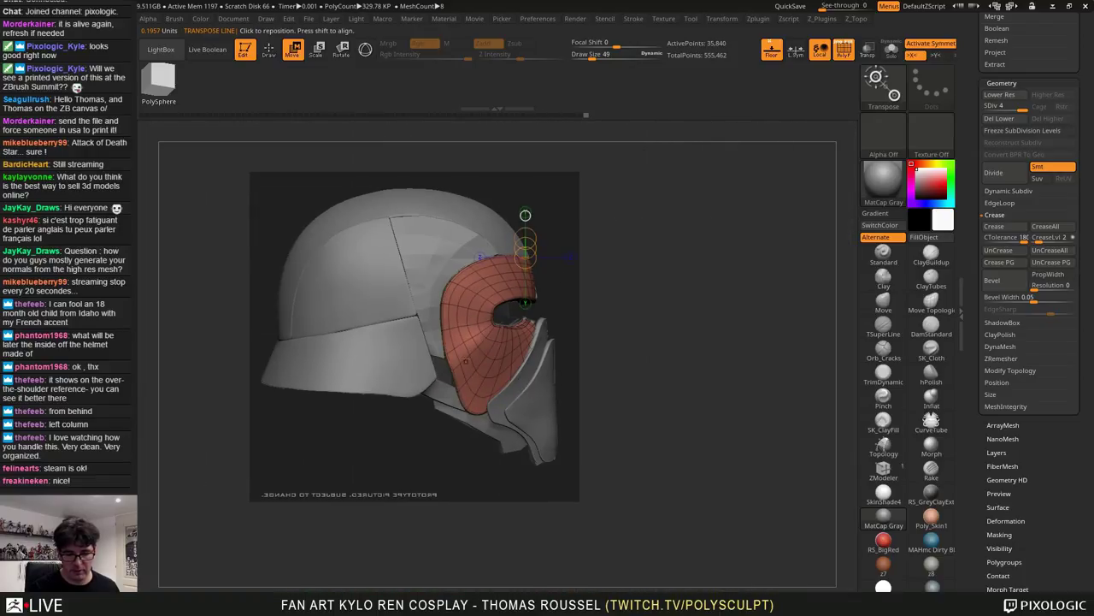
pyautogui.moveTo(489, 324)
pyautogui.keyDown('ctrl'); pyautogui.mouseDown(button='right')
pyautogui.moveTo(456, 376)
pyautogui.moveTo(487, 327)
pyautogui.mouseUp(button='right'); pyautogui.keyUp('ctrl')
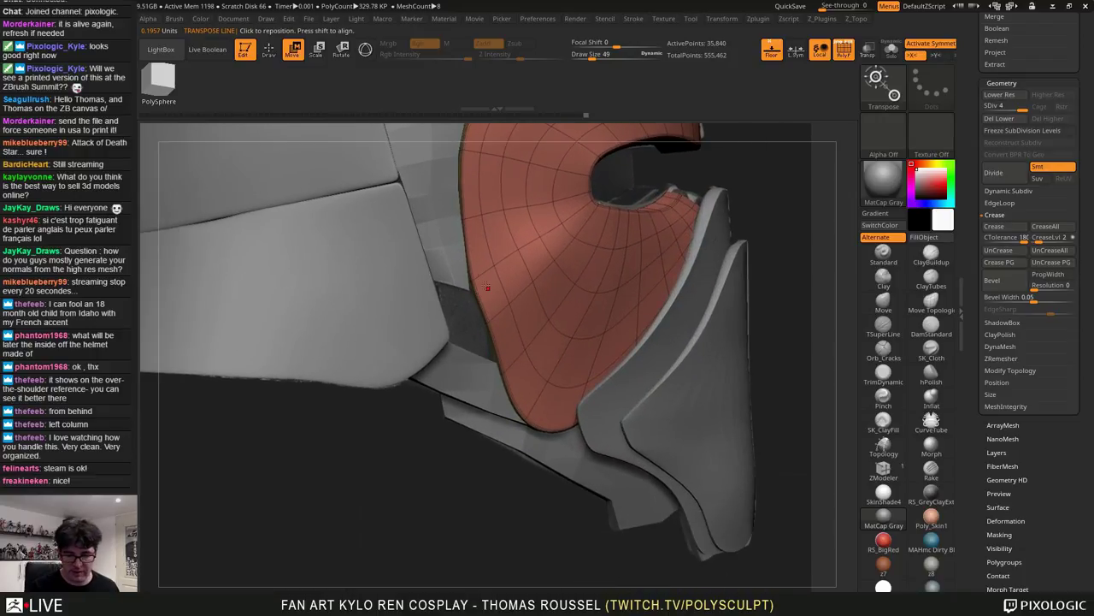
pyautogui.keyDown('alt'); pyautogui.moveTo(561, 270); pyautogui.dragTo(536, 366, button='right'); pyautogui.keyUp('alt')
# Undo the face mask's subdivisions back to the undivided base mesh, keeping its crease level at 2
pyautogui.hotkey('shift', 'd')
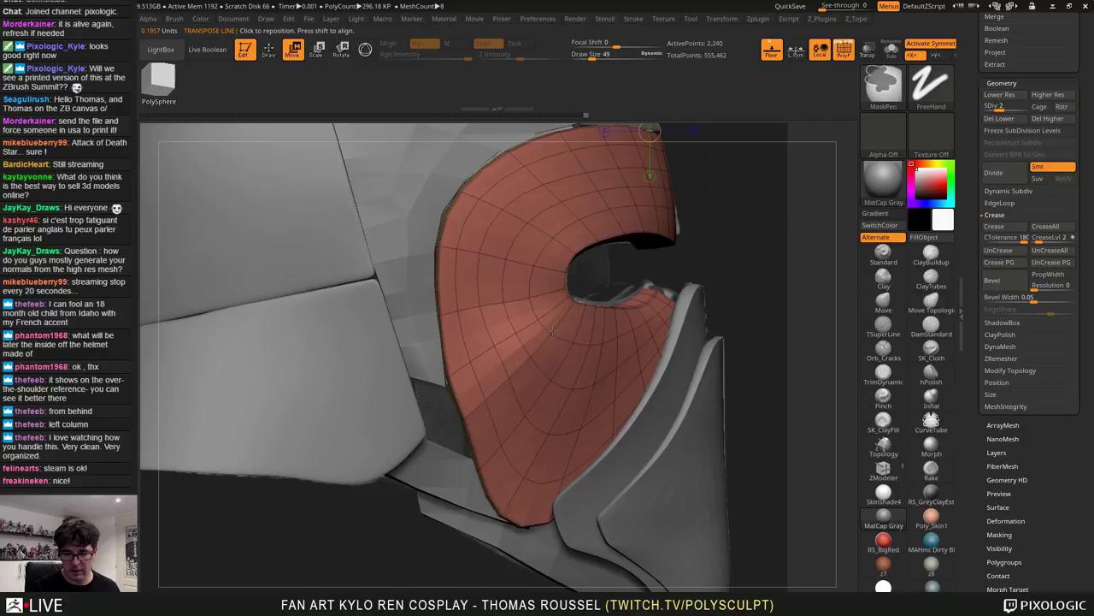
pyautogui.hotkey('ctrl', 'z')
pyautogui.hotkey('ctrl', 'z')
pyautogui.hotkey('ctrl', 'z')
pyautogui.hotkey('ctrl', 'z')
pyautogui.hotkey('ctrl', 'z')
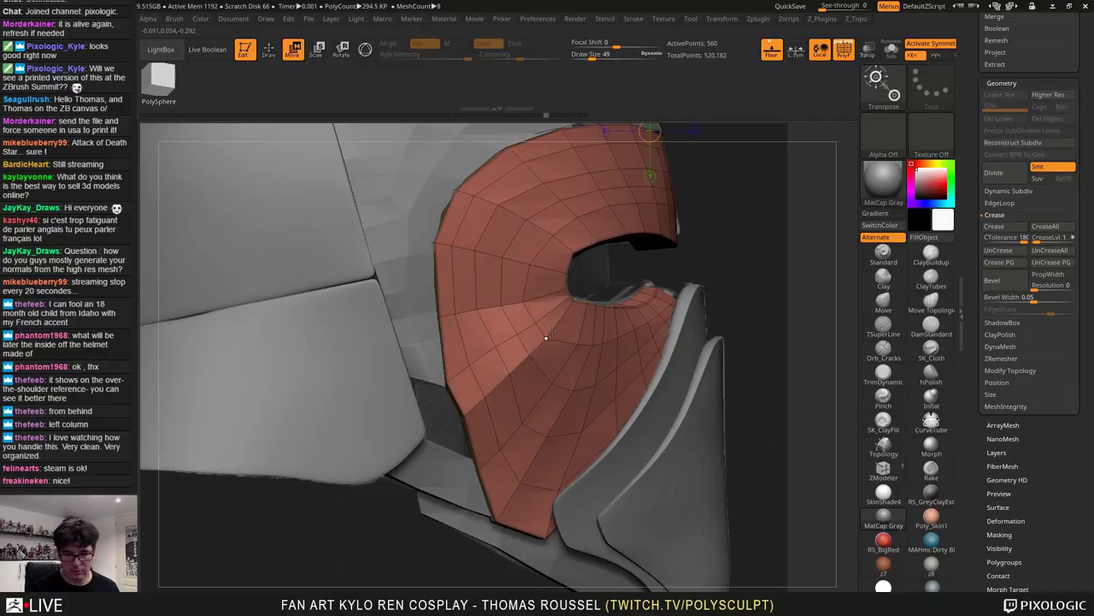
pyautogui.hotkey('ctrl', 'shift', 'z')
# Isolate the face mask and examine its rear edge and lower corner against the side reference image
pyautogui.moveTo(569, 331)
pyautogui.keyDown('ctrl'); pyautogui.mouseDown(button='right')
pyautogui.moveTo(448, 409)
pyautogui.moveTo(525, 376)
pyautogui.mouseUp(button='right'); pyautogui.keyUp('ctrl')
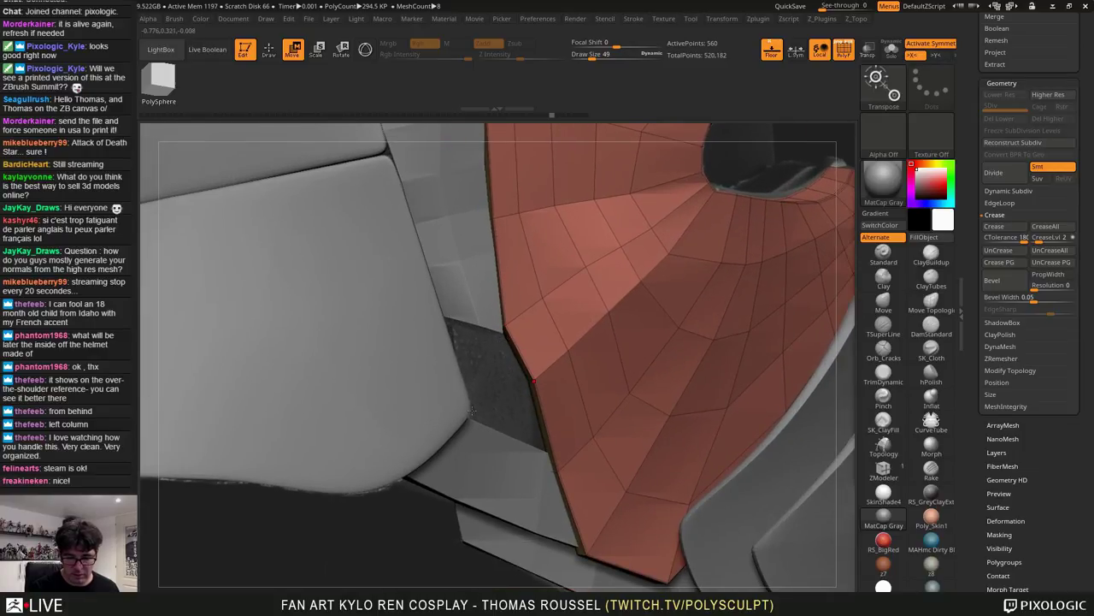
pyautogui.keyDown('ctrl'); pyautogui.moveTo(603, 416); pyautogui.dragTo(637, 342, button='right'); pyautogui.keyUp('ctrl')
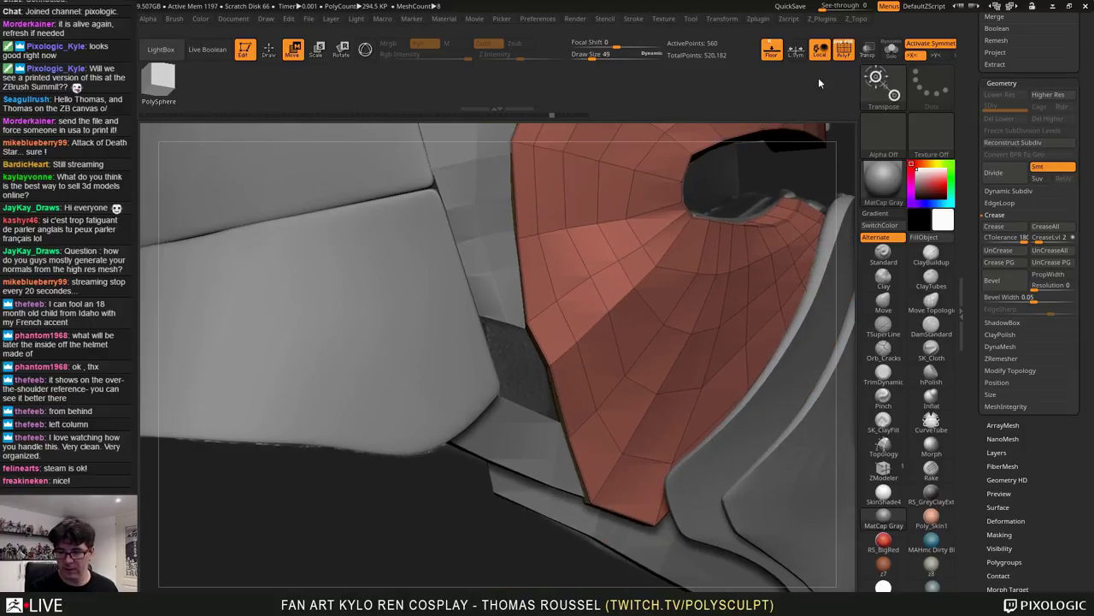
pyautogui.click(891, 51)
pyautogui.keyDown('alt'); pyautogui.moveTo(550, 348); pyautogui.dragTo(521, 334, button='right'); pyautogui.keyUp('alt')
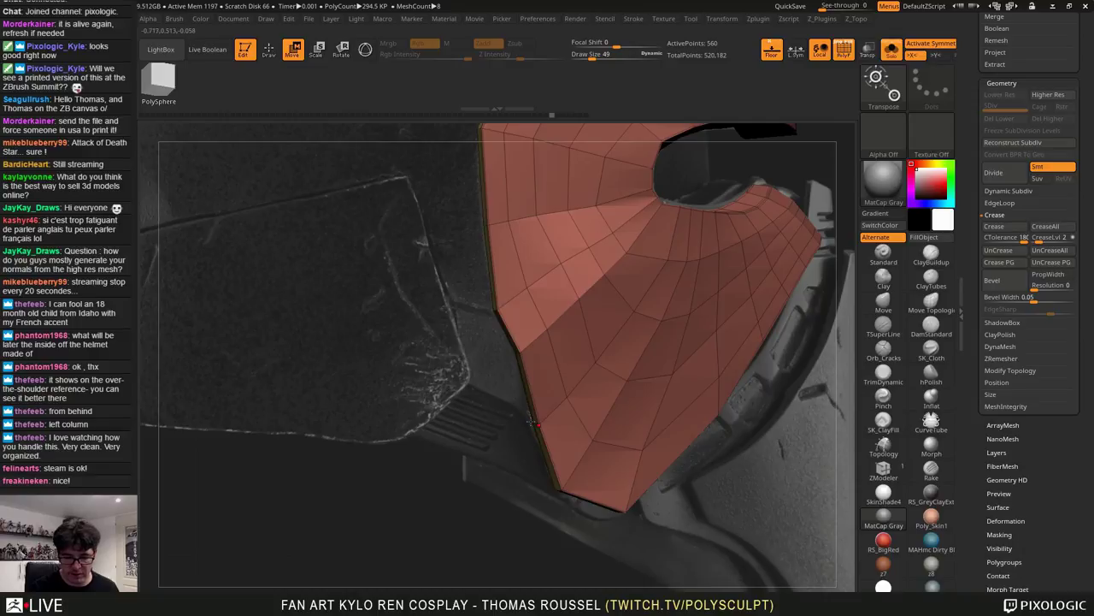
pyautogui.keyDown('alt'); pyautogui.moveTo(559, 345); pyautogui.dragTo(548, 365, button='right'); pyautogui.keyUp('alt')
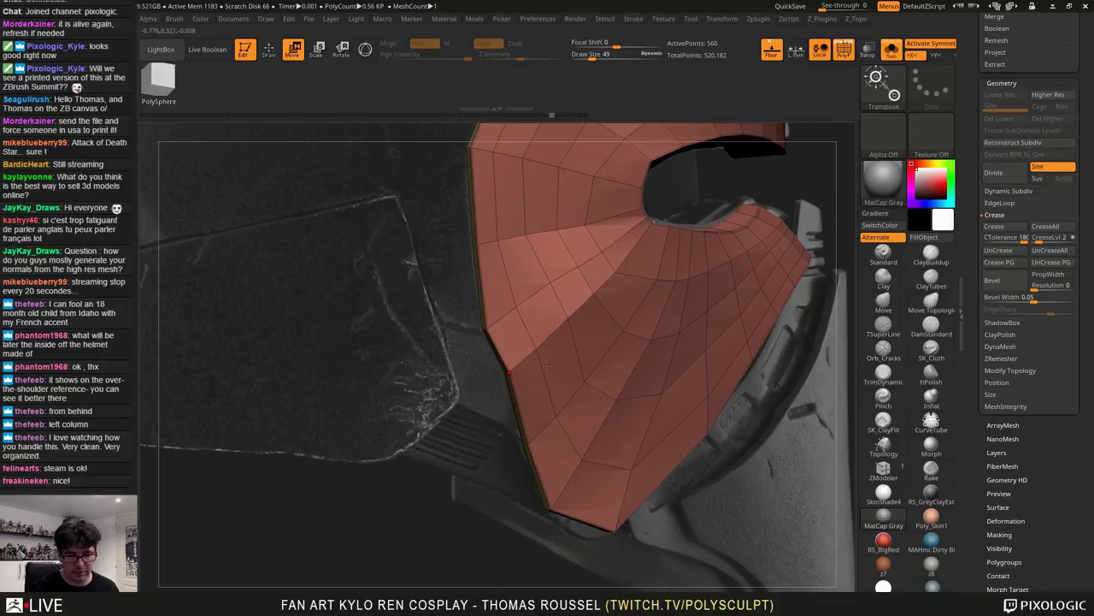
pyautogui.keyDown('ctrl'); pyautogui.moveTo(670, 338); pyautogui.dragTo(462, 175, button='right'); pyautogui.keyUp('ctrl')
pyautogui.keyDown('alt'); pyautogui.moveTo(687, 171); pyautogui.dragTo(471, 308, button='right'); pyautogui.keyUp('alt')
pyautogui.keyDown('alt'); pyautogui.moveTo(471, 307); pyautogui.dragTo(896, 291, button='right'); pyautogui.keyUp('alt')
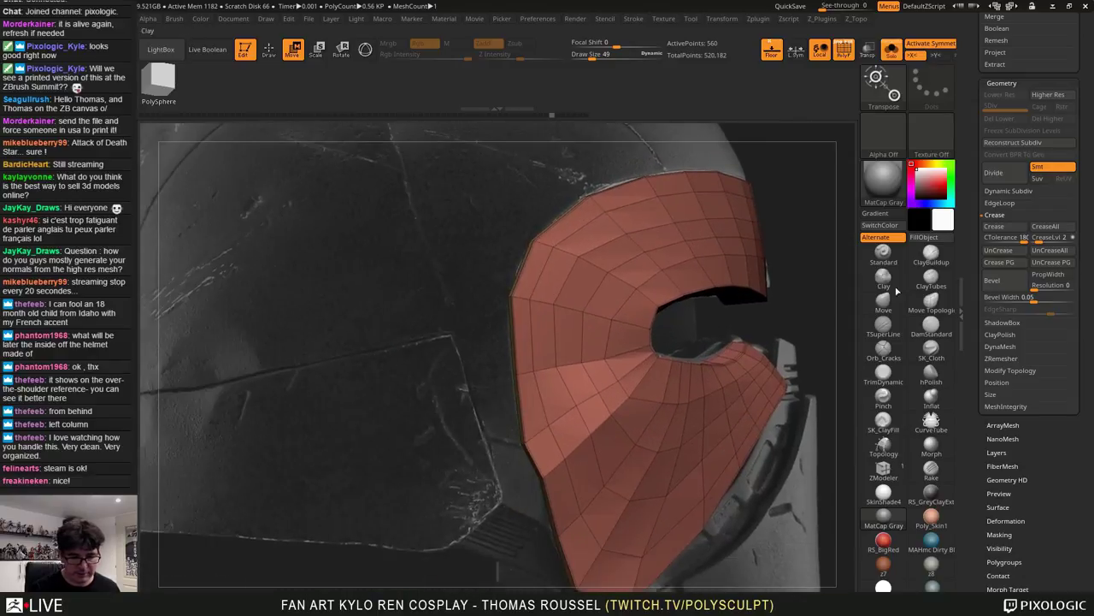
# Bring up the reference board and enlarge the helmet photo around the lower side of the mask
pyautogui.moveTo(95, 556); pyautogui.dragTo(280, 255, button='right')
pyautogui.scroll(-3, 235, 413)
pyautogui.scroll(-3, 235, 414)
pyautogui.moveTo(213, 415); pyautogui.dragTo(297, 321, button='middle')
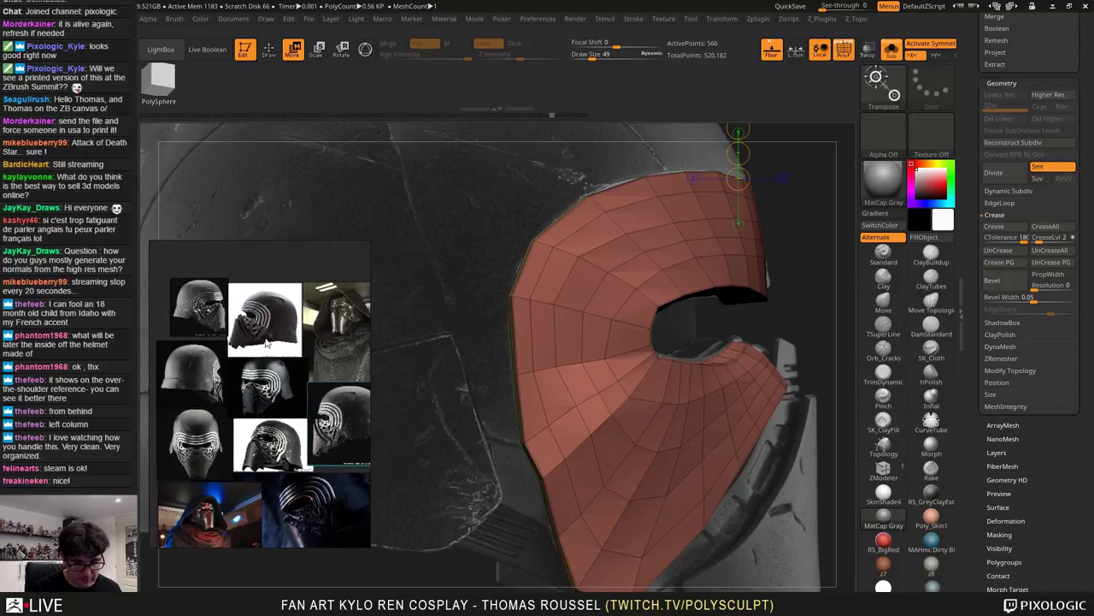
pyautogui.scroll(9, 266, 328)
pyautogui.scroll(-1, 284, 371)
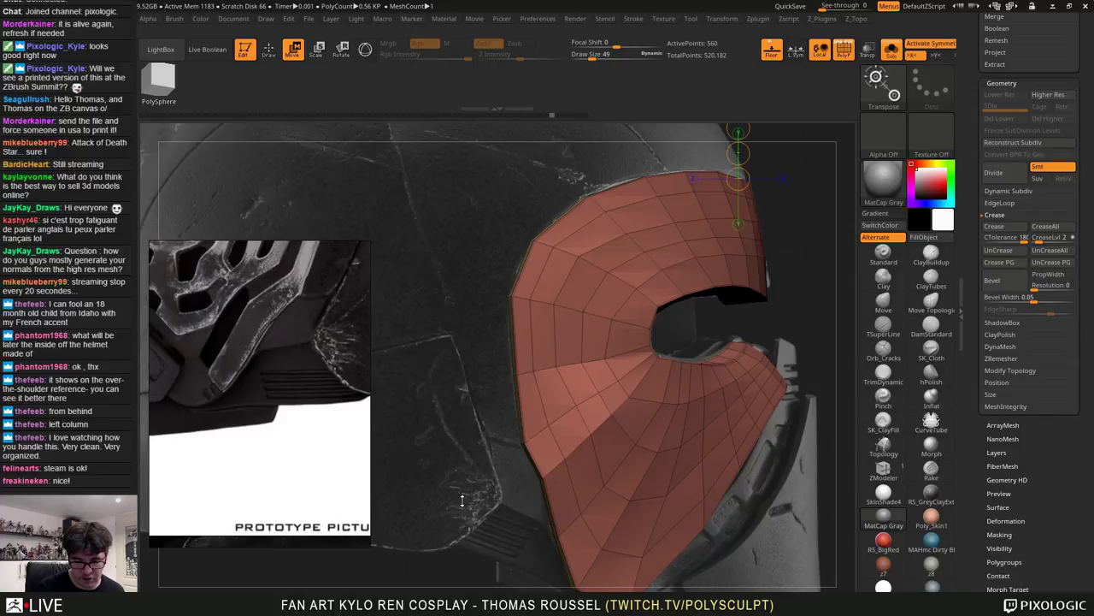
# Extrude the two polygons at the bend of the mask's rear edge backward with ZModeler QMesh, forming a tab
pyautogui.moveTo(463, 501); pyautogui.dragTo(556, 398)
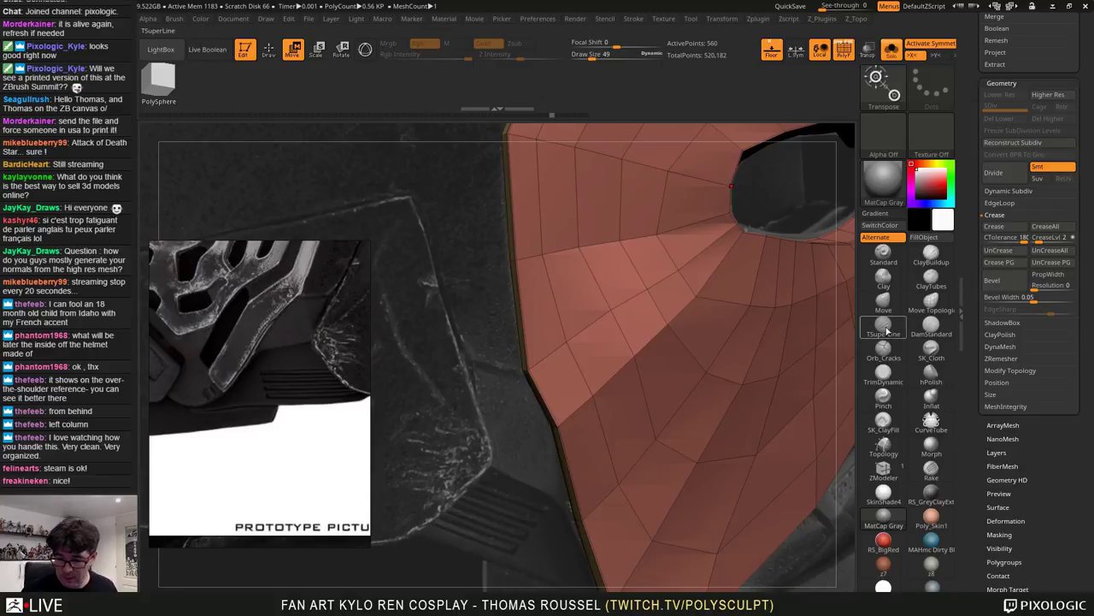
pyautogui.click(884, 467)
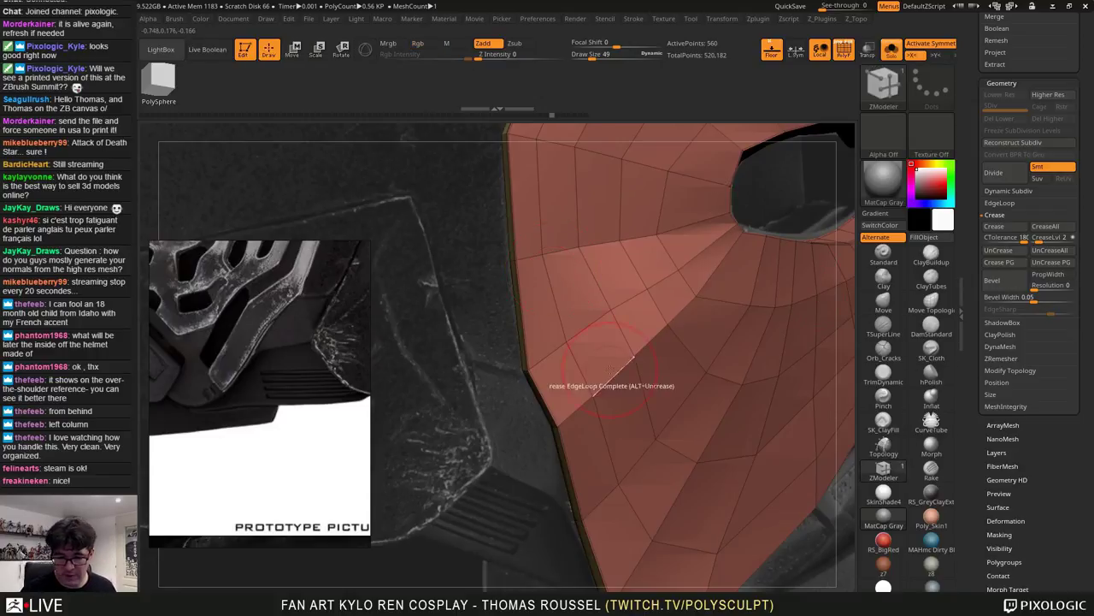
pyautogui.moveTo(487, 481)
pyautogui.mouseDown()
pyautogui.moveTo(579, 460)
pyautogui.moveTo(546, 433)
pyautogui.moveTo(537, 404)
pyautogui.mouseUp()
pyautogui.moveTo(559, 447); pyautogui.dragTo(518, 454, button='right')
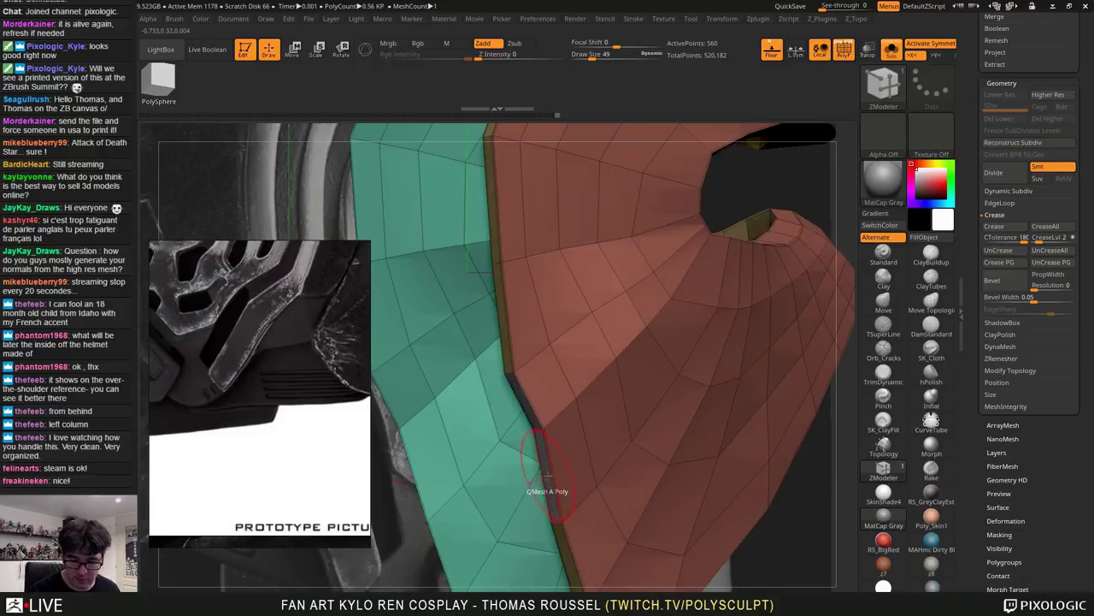
pyautogui.moveTo(547, 475); pyautogui.dragTo(438, 515)
pyautogui.moveTo(438, 514)
pyautogui.mouseDown(button='right')
pyautogui.moveTo(705, 392)
pyautogui.moveTo(617, 432)
pyautogui.mouseUp(button='right')
# Raise the new tab's outer corner points toward the side reference with the Move brush at draw size 79
pyautogui.click(884, 302)
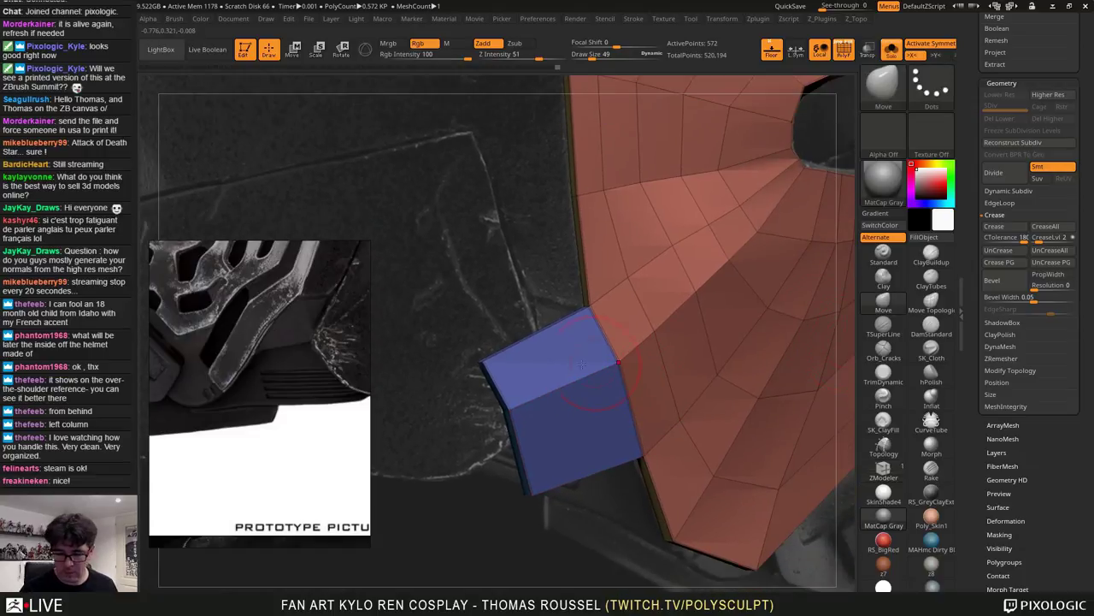
pyautogui.press('s')
pyautogui.moveTo(542, 365); pyautogui.dragTo(549, 366)
pyautogui.press('s')
pyautogui.press('shift')
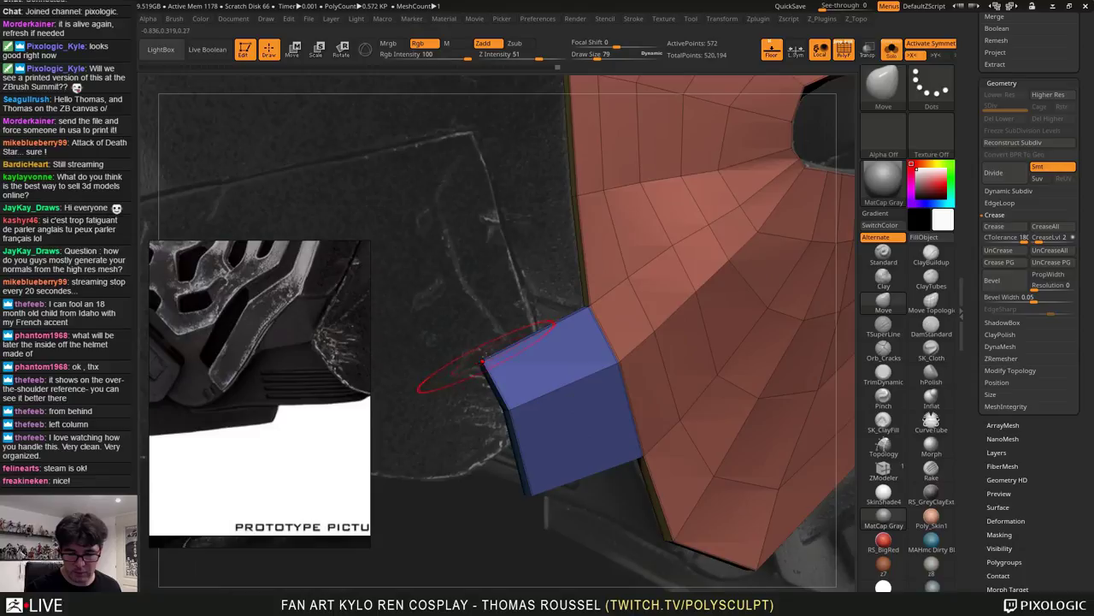
pyautogui.moveTo(487, 358)
pyautogui.mouseDown()
pyautogui.moveTo(551, 211)
pyautogui.moveTo(486, 186)
pyautogui.mouseUp()
pyautogui.moveTo(503, 281); pyautogui.dragTo(486, 267)
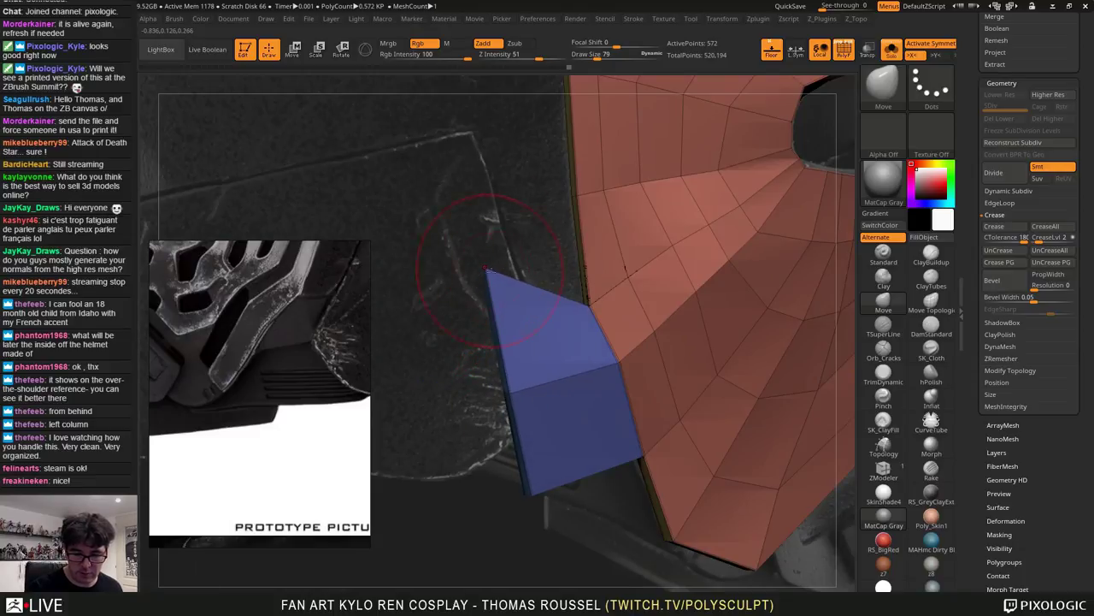
pyautogui.moveTo(509, 393); pyautogui.dragTo(499, 334)
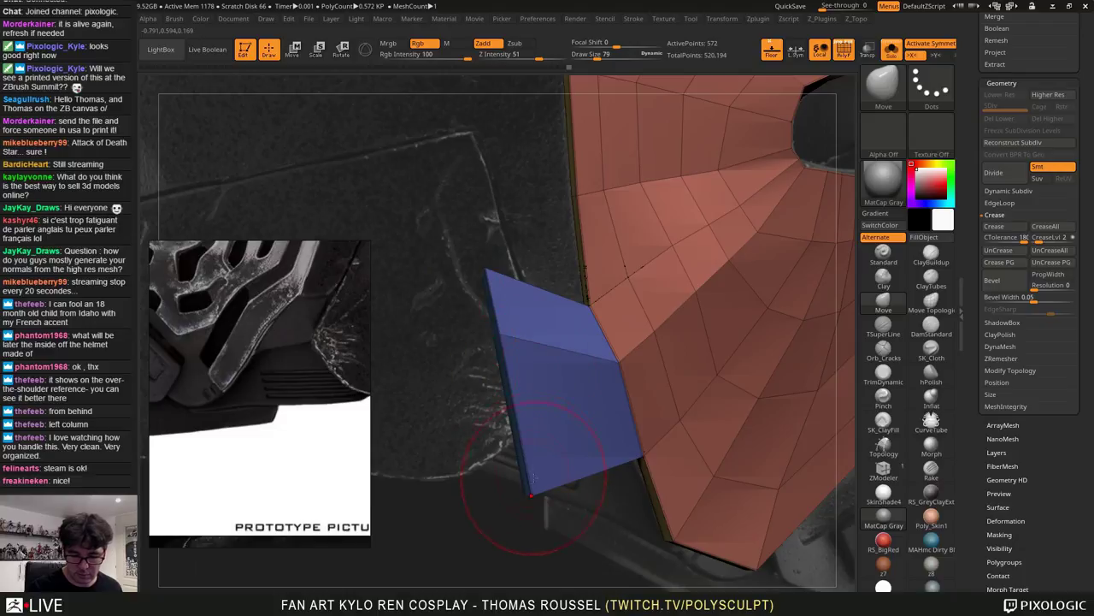
pyautogui.moveTo(531, 491)
pyautogui.mouseDown()
pyautogui.moveTo(500, 399)
pyautogui.moveTo(565, 411)
pyautogui.moveTo(461, 406)
pyautogui.moveTo(501, 415)
pyautogui.moveTo(532, 355)
pyautogui.mouseUp()
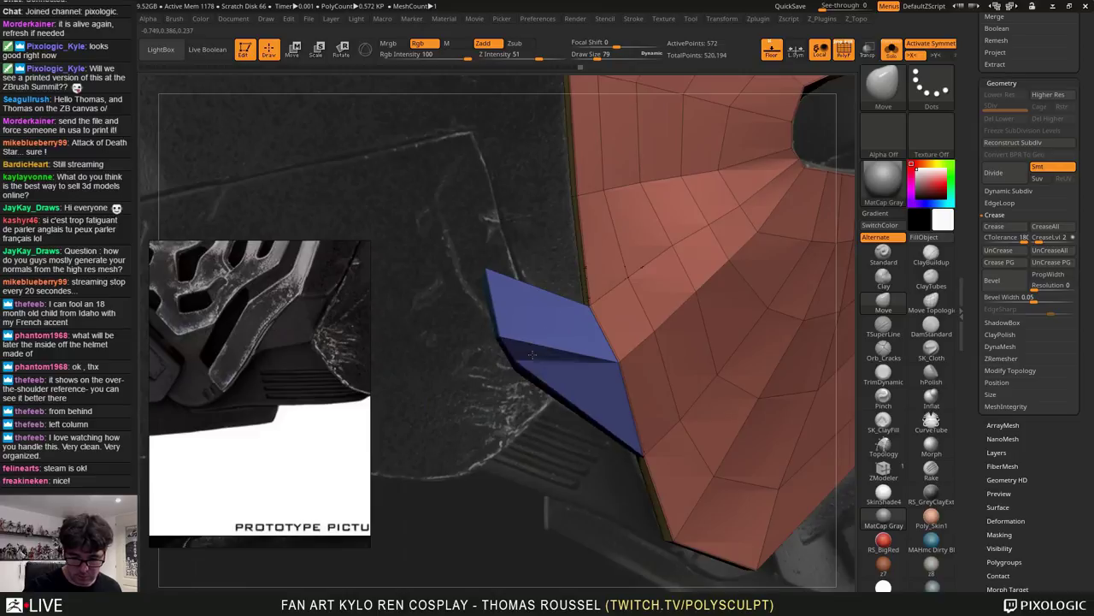
# Fine-tune the tab's outer corner points against the reference with the Move brush at draw size 29
pyautogui.press('s')
pyautogui.moveTo(523, 371); pyautogui.dragTo(522, 381)
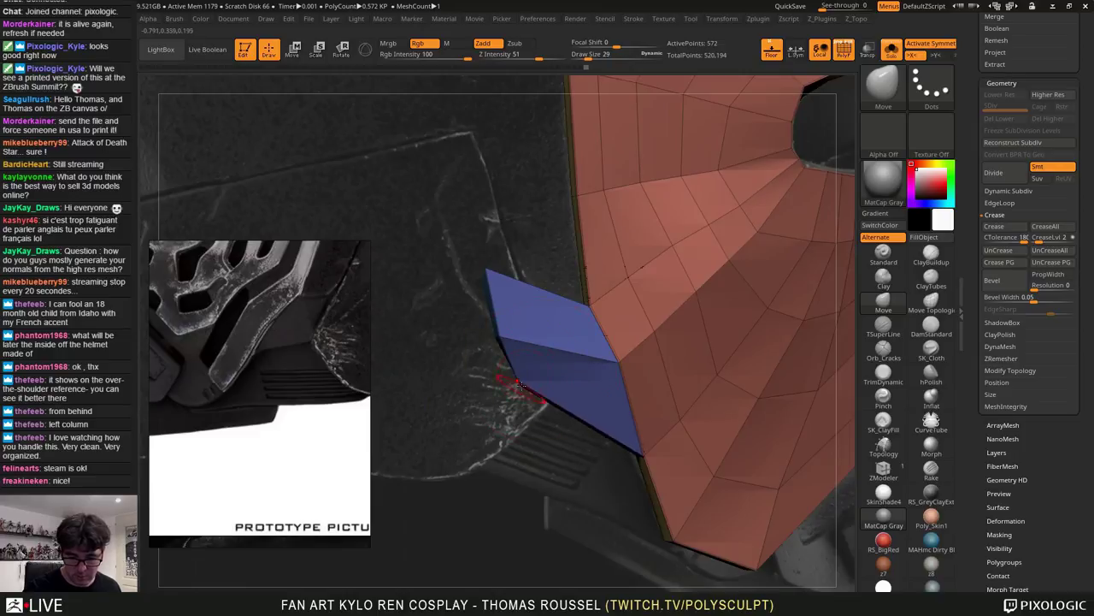
pyautogui.moveTo(498, 337); pyautogui.dragTo(502, 342)
pyautogui.moveTo(488, 271)
pyautogui.mouseDown()
pyautogui.moveTo(498, 277)
pyautogui.moveTo(478, 279)
pyautogui.mouseUp()
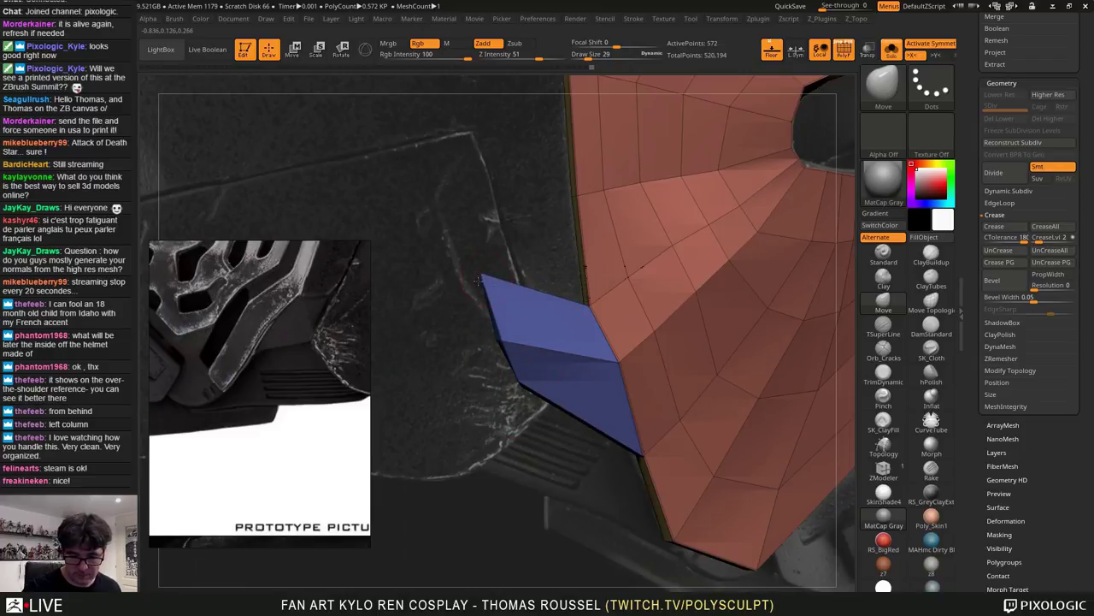
# Stretch the tab's outer edge farther toward the back of the helmet with the Move brush at draw size 108
pyautogui.keyDown('ctrl'); pyautogui.moveTo(597, 372); pyautogui.dragTo(608, 380, button='right'); pyautogui.keyUp('ctrl')
pyautogui.press('s')
pyautogui.moveTo(608, 380); pyautogui.dragTo(623, 381)
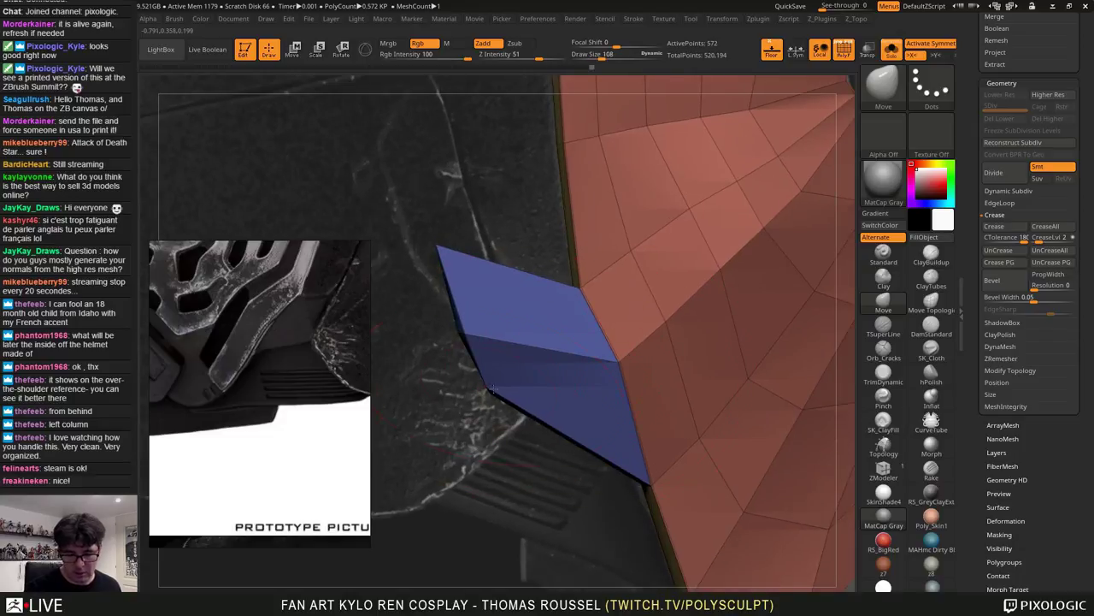
pyautogui.moveTo(488, 387); pyautogui.dragTo(410, 377)
pyautogui.moveTo(453, 328); pyautogui.dragTo(436, 324)
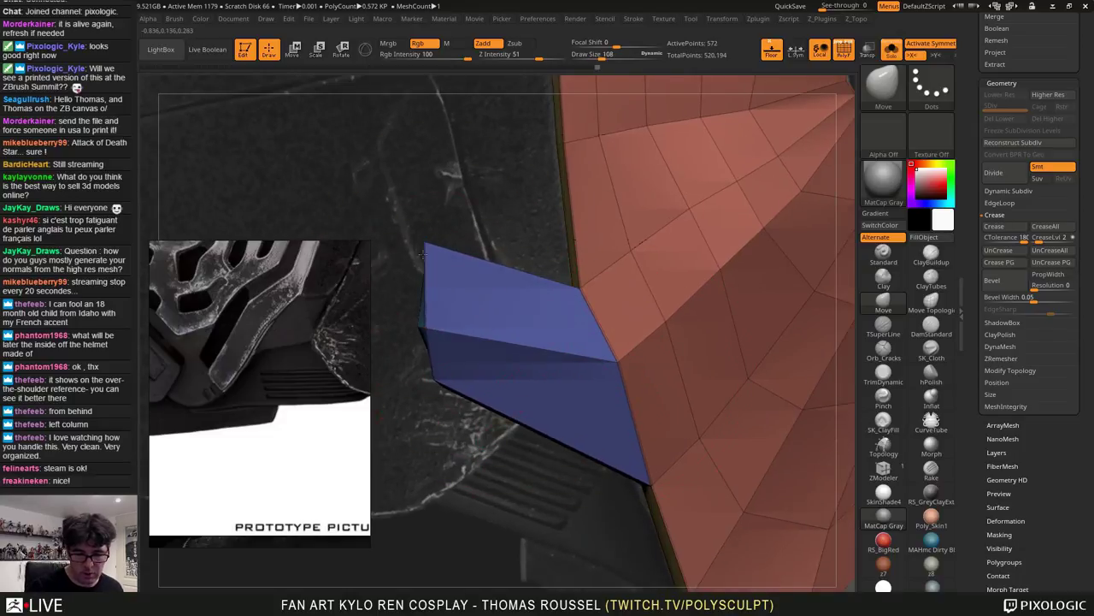
# Extrude the tab's inner-side polygons and the adjoining polygons on the mask's inside inward with ZModeler QMesh
pyautogui.keyDown('ctrl'); pyautogui.moveTo(501, 335); pyautogui.dragTo(508, 288, button='right'); pyautogui.keyUp('ctrl')
pyautogui.keyDown('alt'); pyautogui.moveTo(509, 288); pyautogui.dragTo(453, 358, button='right'); pyautogui.keyUp('alt')
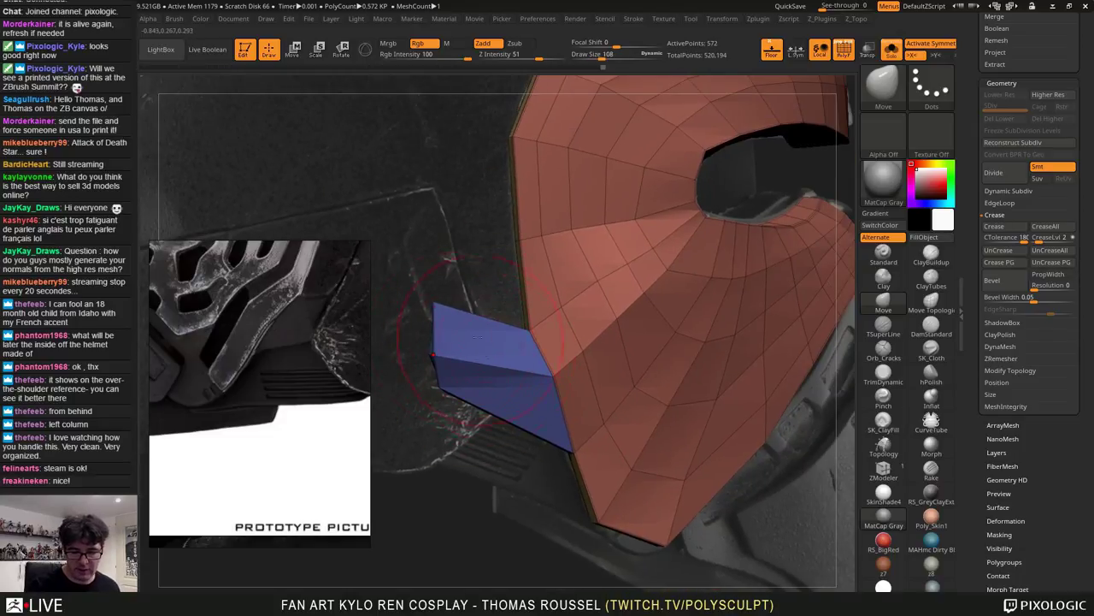
pyautogui.hotkey('alt', 'shift', 's')
pyautogui.hotkey('alt', 'shift', 's')
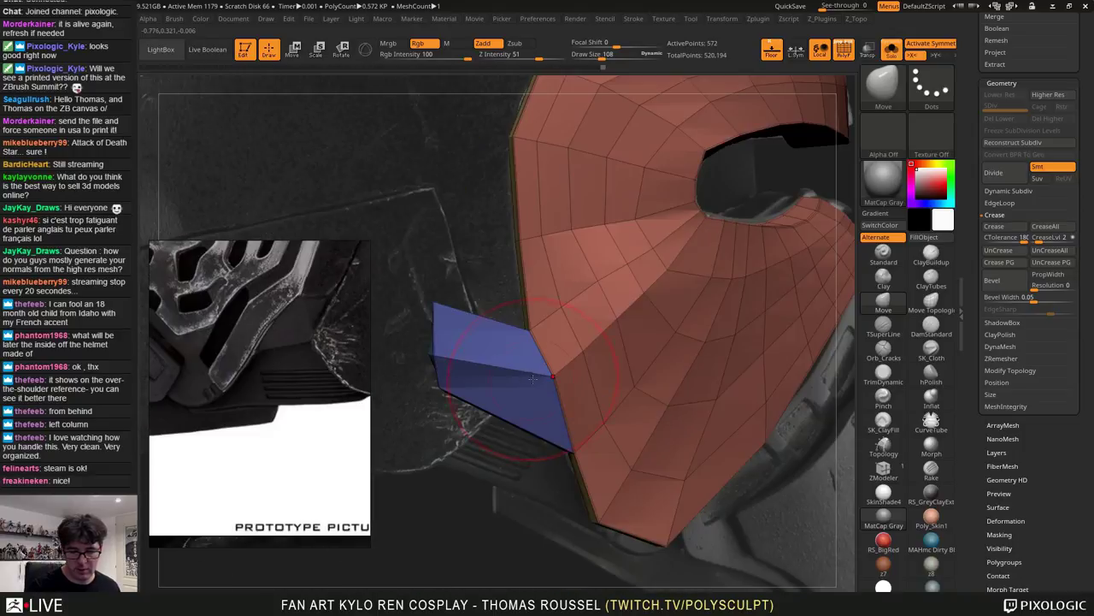
pyautogui.keyDown('ctrl'); pyautogui.moveTo(524, 396); pyautogui.dragTo(521, 373, button='right'); pyautogui.keyUp('ctrl')
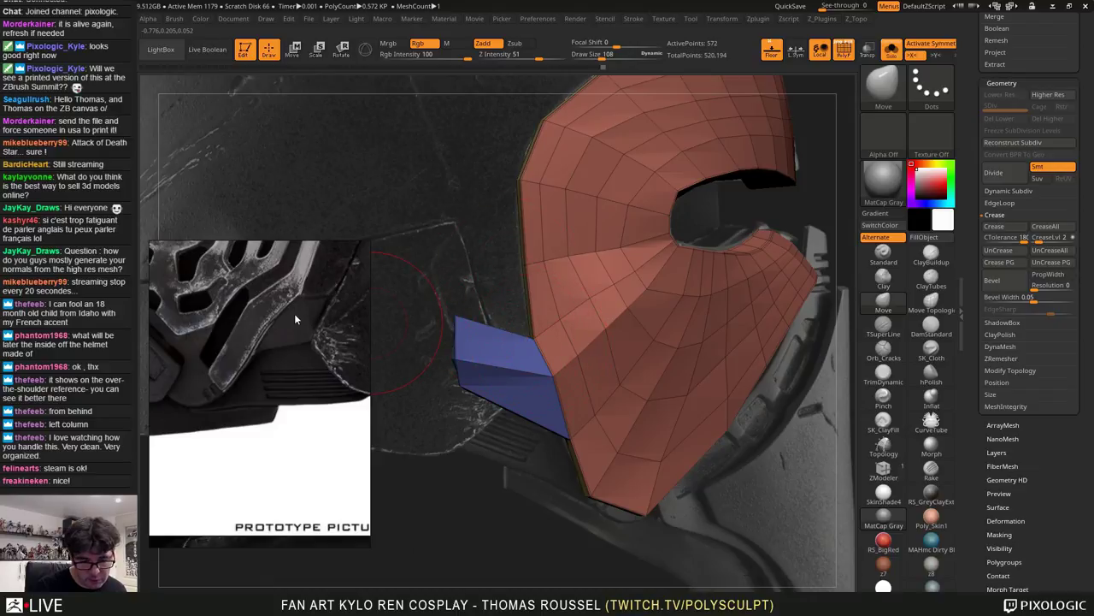
pyautogui.keyDown('ctrl'); pyautogui.moveTo(534, 341); pyautogui.dragTo(530, 402, button='right'); pyautogui.keyUp('ctrl')
pyautogui.moveTo(462, 410)
pyautogui.mouseDown(button='right')
pyautogui.moveTo(594, 429)
pyautogui.moveTo(705, 397)
pyautogui.mouseUp(button='right')
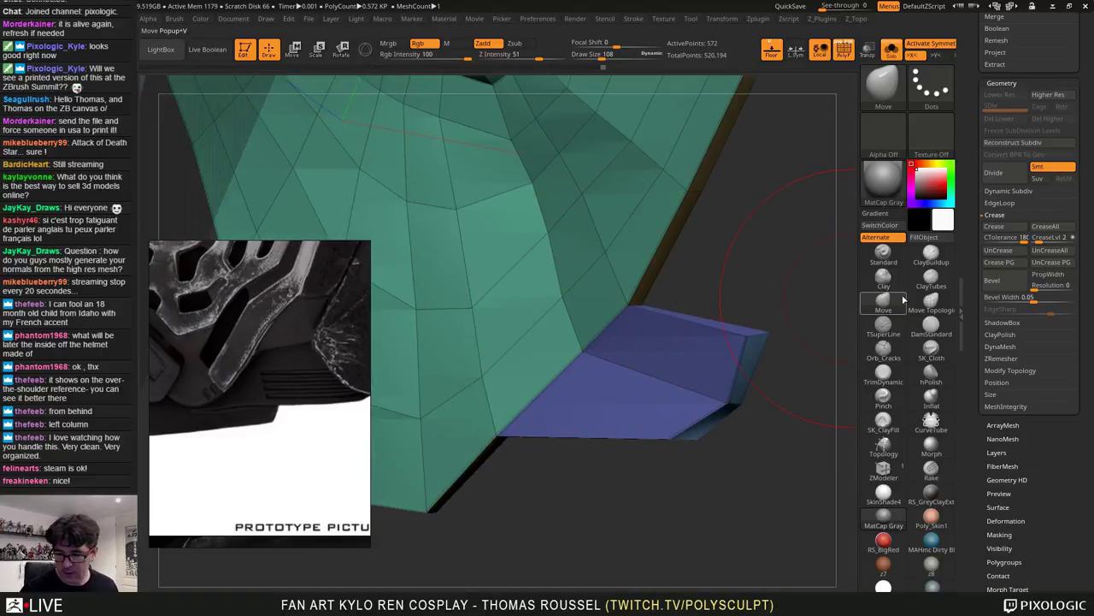
pyautogui.click(886, 472)
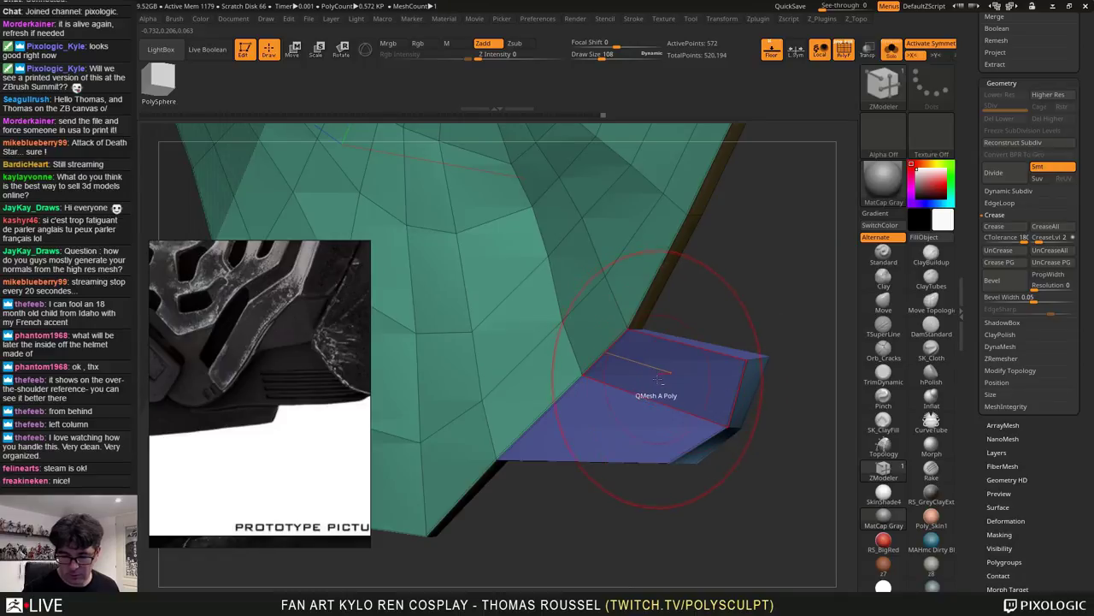
pyautogui.moveTo(660, 375); pyautogui.dragTo(643, 378)
pyautogui.click(612, 410)
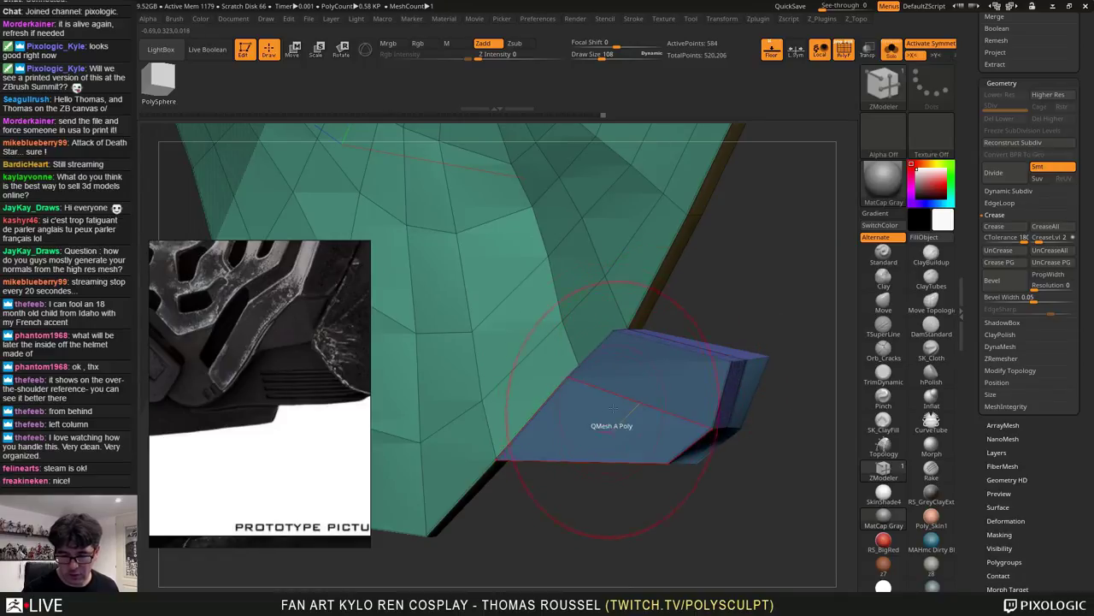
pyautogui.click(541, 385)
pyautogui.click(594, 326)
# Undo the first QMesh attempt and push the tab's outer polygons inward, recessing the tab behind the mask's outer surface
pyautogui.moveTo(642, 397); pyautogui.dragTo(746, 366, button='right')
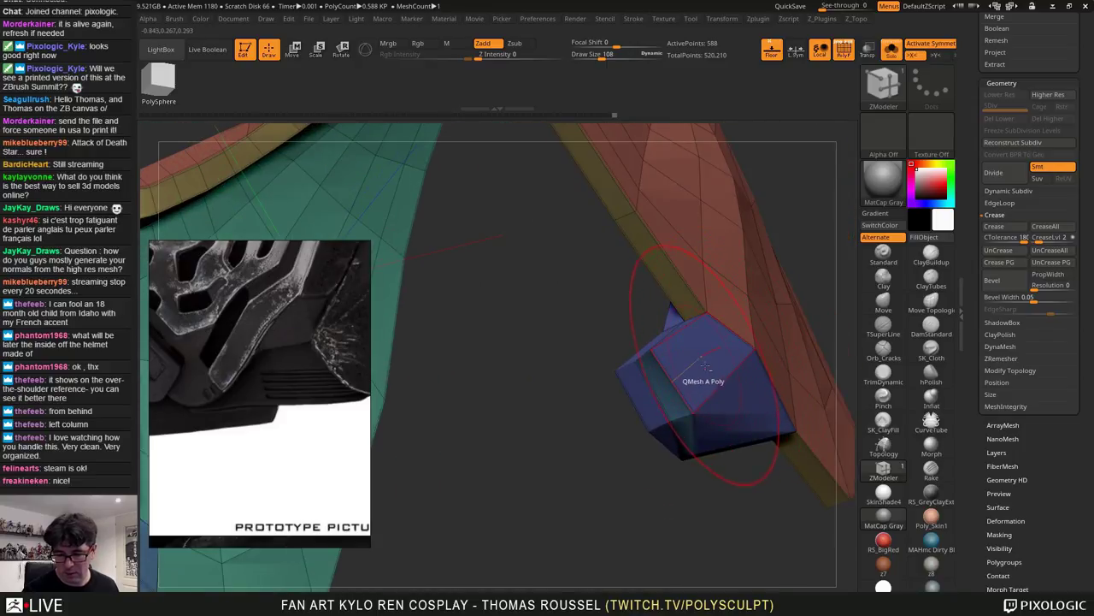
pyautogui.moveTo(708, 368); pyautogui.dragTo(721, 382)
pyautogui.hotkey('ctrl', 'z')
pyautogui.moveTo(720, 383)
pyautogui.mouseDown(button='right')
pyautogui.moveTo(747, 405)
pyautogui.moveTo(743, 376)
pyautogui.mouseUp(button='right')
pyautogui.press('s')
pyautogui.moveTo(743, 374); pyautogui.dragTo(727, 374)
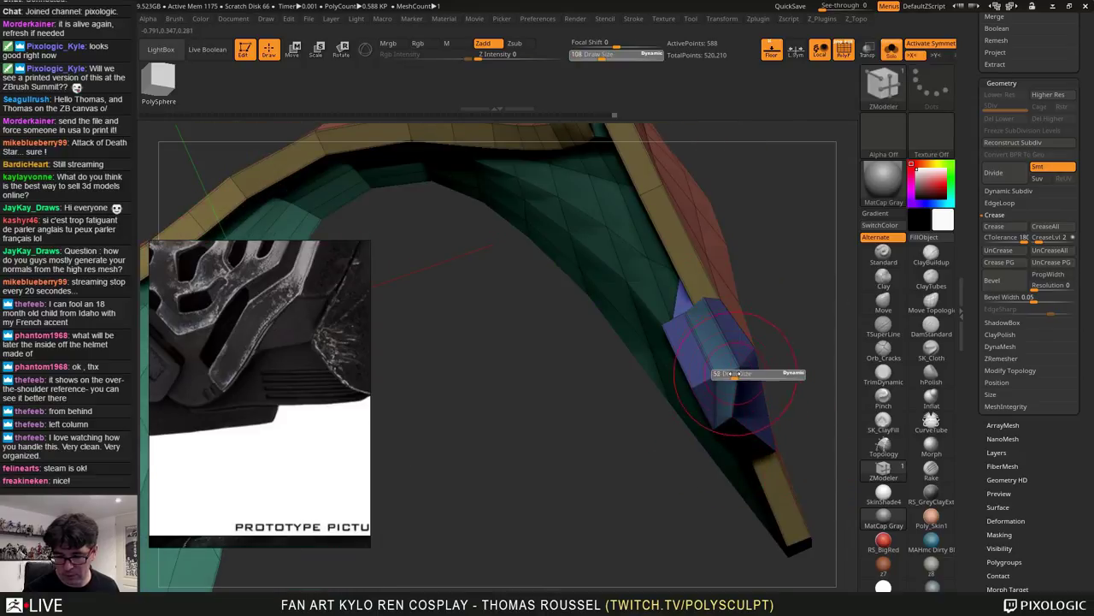
pyautogui.moveTo(726, 375); pyautogui.dragTo(722, 344, button='right')
pyautogui.keyDown('alt'); pyautogui.click(723, 344); pyautogui.keyUp('alt')
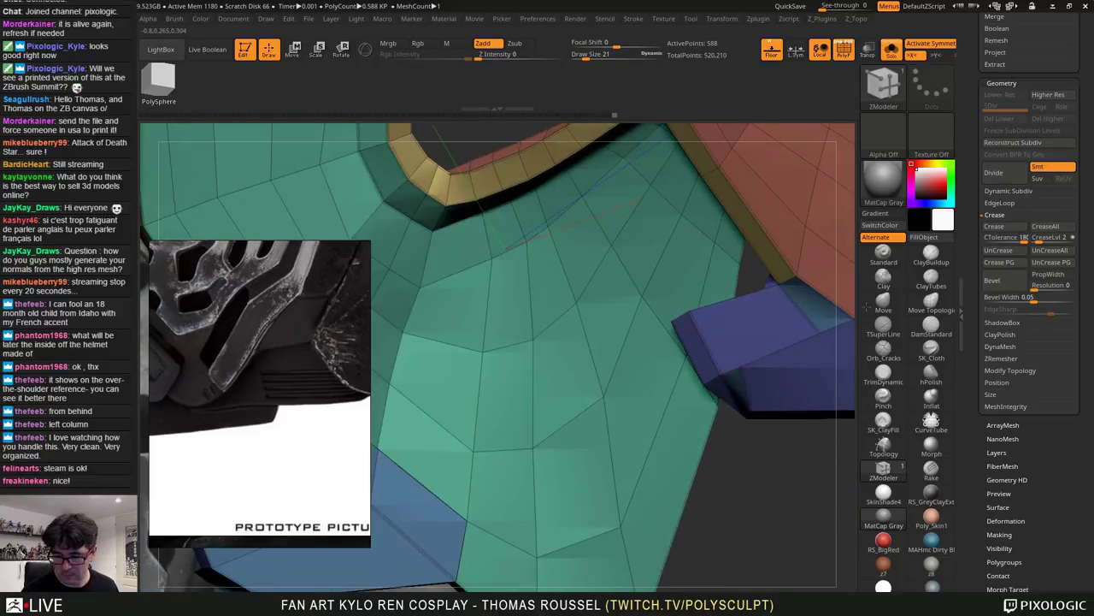
pyautogui.moveTo(742, 394); pyautogui.dragTo(747, 395)
pyautogui.moveTo(810, 390)
pyautogui.mouseDown(button='right')
pyautogui.moveTo(672, 403)
pyautogui.moveTo(670, 388)
pyautogui.moveTo(733, 326)
pyautogui.moveTo(669, 344)
pyautogui.mouseUp(button='right')
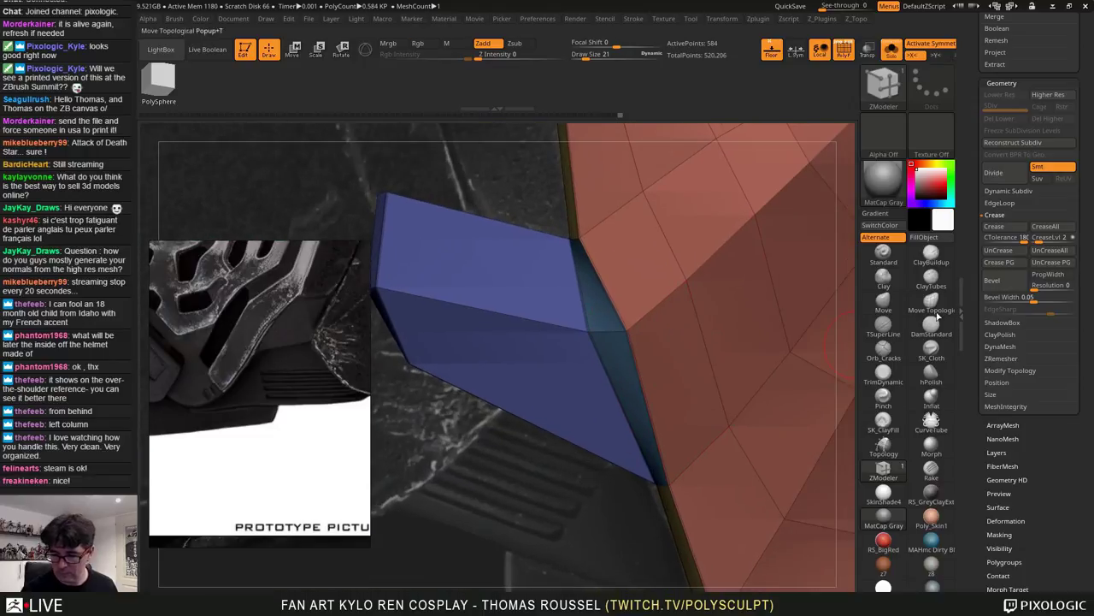
# Pull the mask edge's bend point back against the recessed tab with the Move brush, narrowing the step between them
pyautogui.click(884, 302)
pyautogui.moveTo(627, 303); pyautogui.dragTo(576, 310)
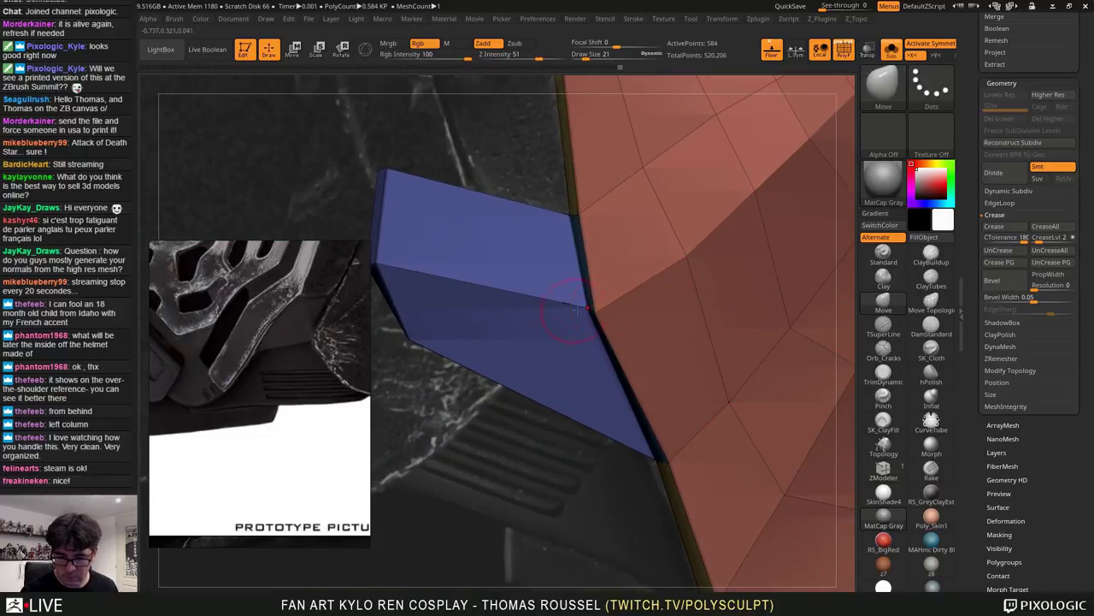
pyautogui.moveTo(669, 445); pyautogui.dragTo(656, 449)
pyautogui.moveTo(653, 436)
pyautogui.keyDown('ctrl'); pyautogui.mouseDown(button='right')
pyautogui.moveTo(556, 376)
pyautogui.moveTo(626, 343)
pyautogui.mouseUp(button='right'); pyautogui.keyUp('ctrl')
pyautogui.moveTo(605, 283); pyautogui.dragTo(564, 272)
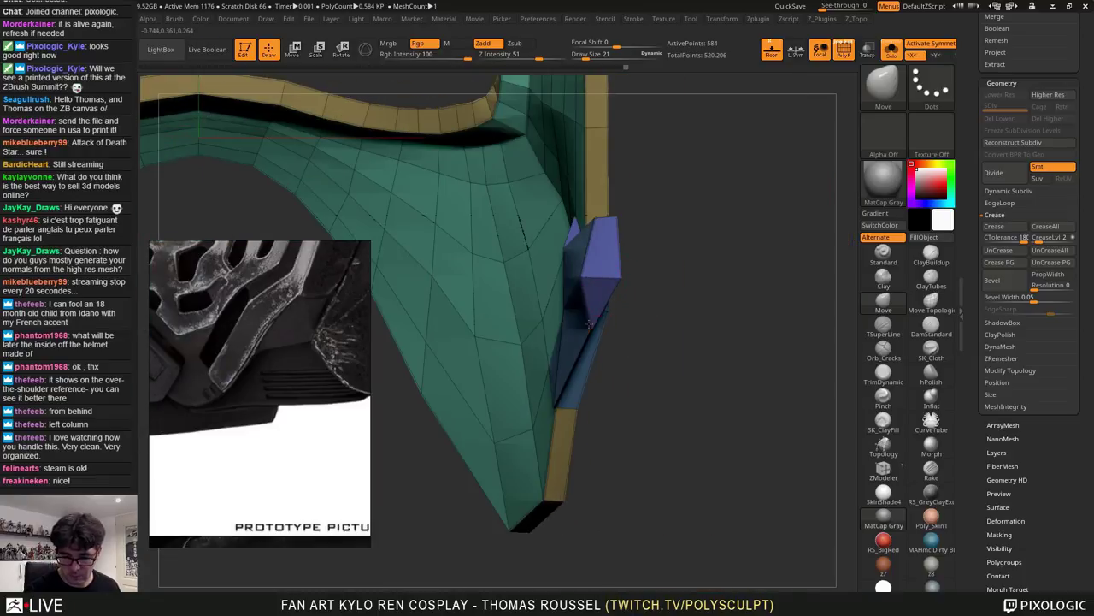
pyautogui.moveTo(588, 324); pyautogui.dragTo(613, 313)
# Shift the point at the tab's lower inner corner with the Move brush at draw size 3
pyautogui.moveTo(616, 313)
pyautogui.mouseDown(button='right')
pyautogui.moveTo(564, 333)
pyautogui.moveTo(632, 308)
pyautogui.moveTo(694, 424)
pyautogui.mouseUp(button='right')
pyautogui.press('s')
pyautogui.moveTo(629, 356)
pyautogui.mouseDown()
pyautogui.moveTo(616, 355)
pyautogui.moveTo(667, 339)
pyautogui.moveTo(799, 333)
pyautogui.mouseUp()
pyautogui.keyDown('alt'); pyautogui.moveTo(729, 330); pyautogui.dragTo(725, 184, button='right'); pyautogui.keyUp('alt')
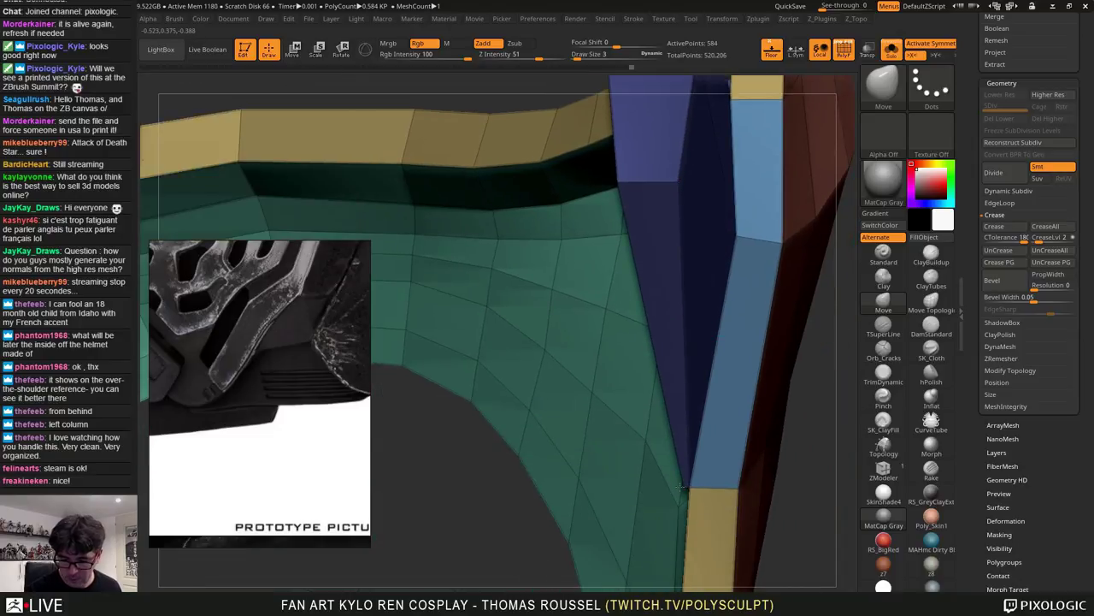
pyautogui.moveTo(672, 484); pyautogui.dragTo(698, 460, button='right')
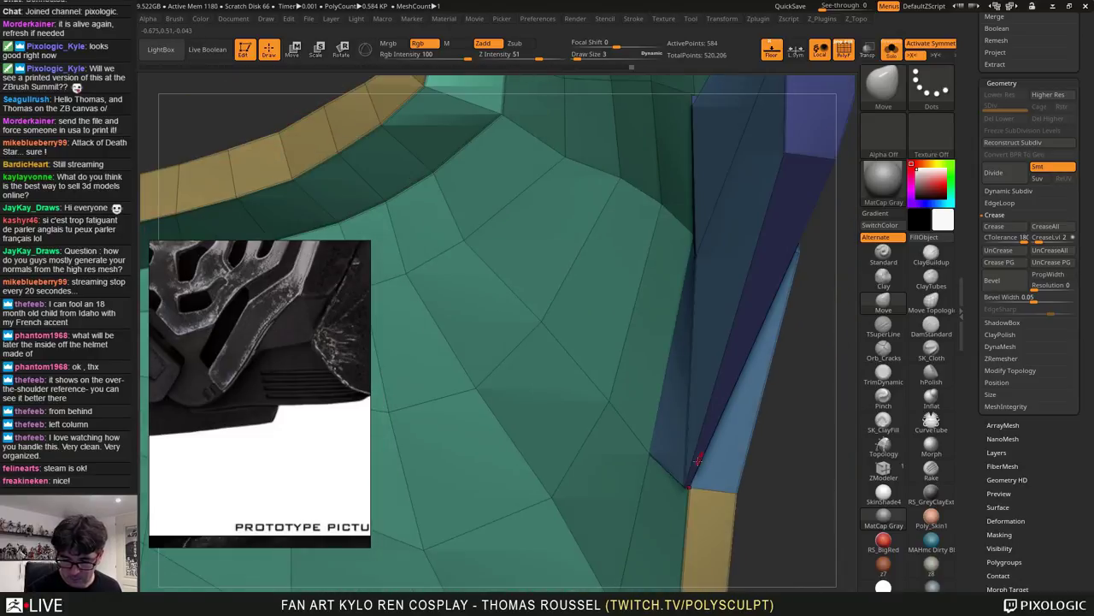
pyautogui.moveTo(670, 481); pyautogui.dragTo(652, 486)
pyautogui.moveTo(655, 481)
pyautogui.mouseDown(button='right')
pyautogui.moveTo(697, 428)
pyautogui.moveTo(719, 367)
pyautogui.mouseUp(button='right')
# Shift the middle point where the tab meets the mask's inner surface with the Move brush at draw size 17
pyautogui.moveTo(717, 366); pyautogui.dragTo(635, 383)
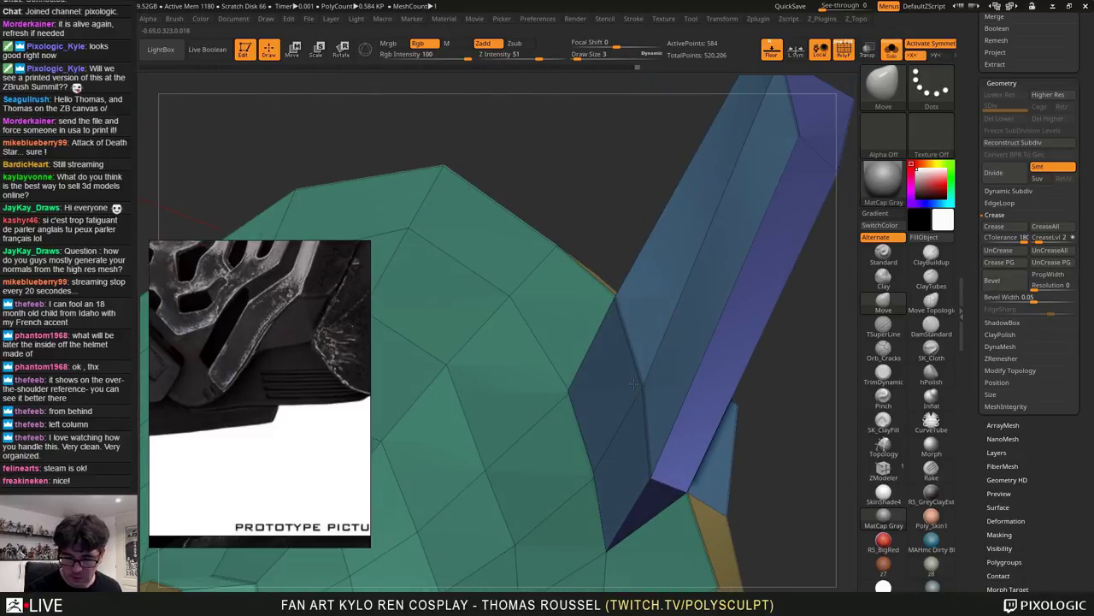
pyautogui.press('s')
pyautogui.moveTo(647, 391); pyautogui.dragTo(621, 391)
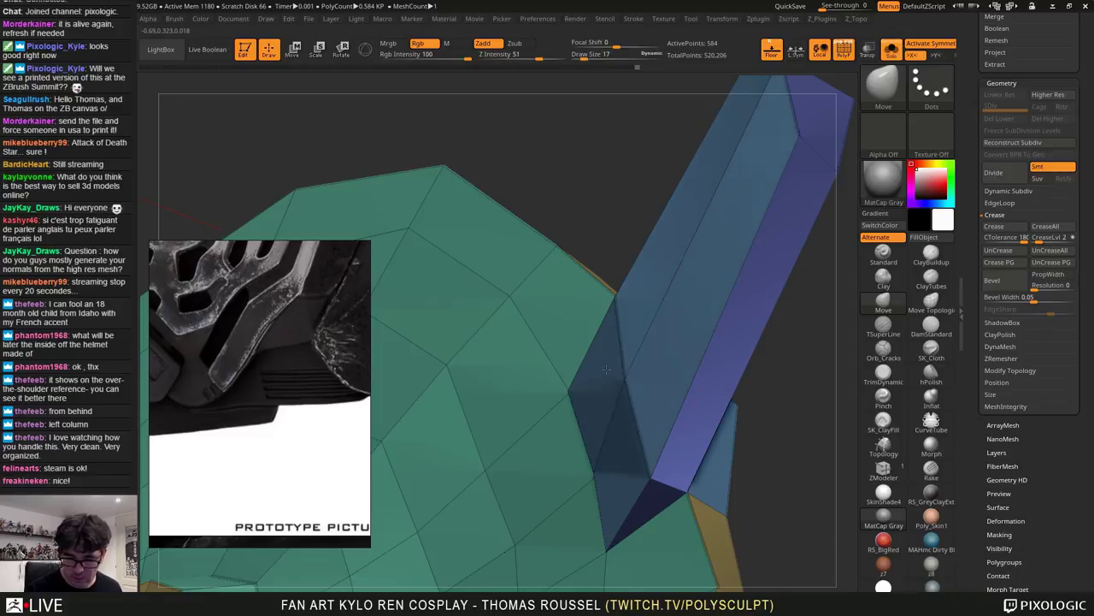
# Lift the points along the raised block's border on the mask's inside at draw size 1 to even out its thickness
pyautogui.moveTo(622, 393)
pyautogui.mouseDown(button='right')
pyautogui.moveTo(663, 434)
pyautogui.moveTo(579, 521)
pyautogui.moveTo(664, 403)
pyautogui.mouseUp(button='right')
pyautogui.keyDown('ctrl'); pyautogui.moveTo(664, 366); pyautogui.dragTo(661, 410, button='right'); pyautogui.keyUp('ctrl')
pyautogui.press('s')
pyautogui.moveTo(661, 415)
pyautogui.mouseDown()
pyautogui.moveTo(652, 416)
pyautogui.moveTo(662, 416)
pyautogui.moveTo(654, 361)
pyautogui.mouseUp()
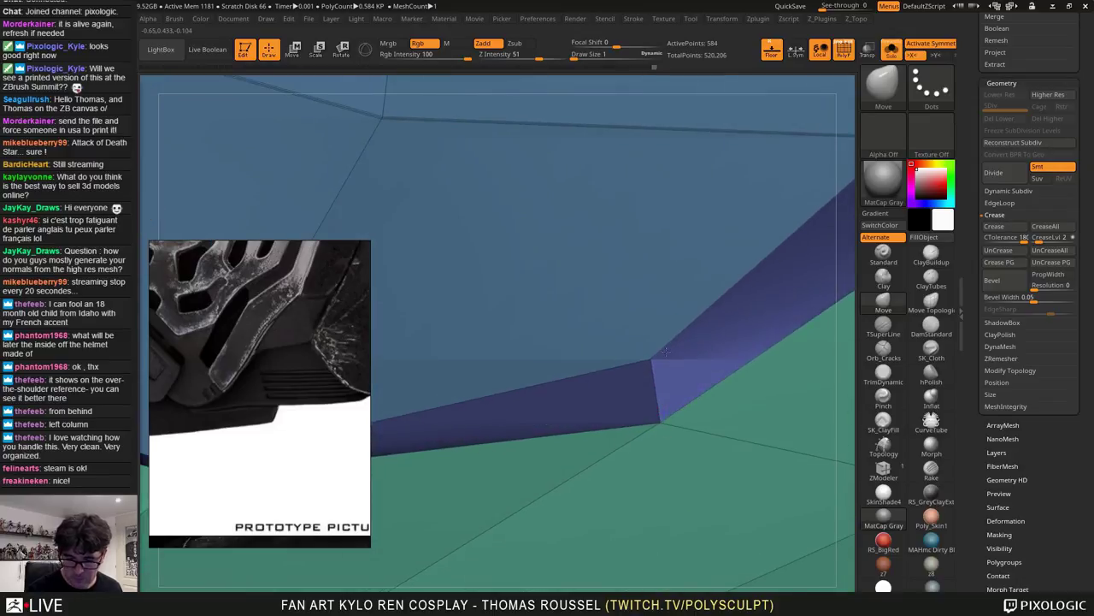
pyautogui.keyDown('ctrl'); pyautogui.moveTo(654, 360); pyautogui.dragTo(655, 339, button='right'); pyautogui.keyUp('ctrl')
pyautogui.keyDown('alt'); pyautogui.moveTo(655, 338); pyautogui.dragTo(822, 280, button='right'); pyautogui.keyUp('alt')
pyautogui.moveTo(539, 362); pyautogui.dragTo(541, 320)
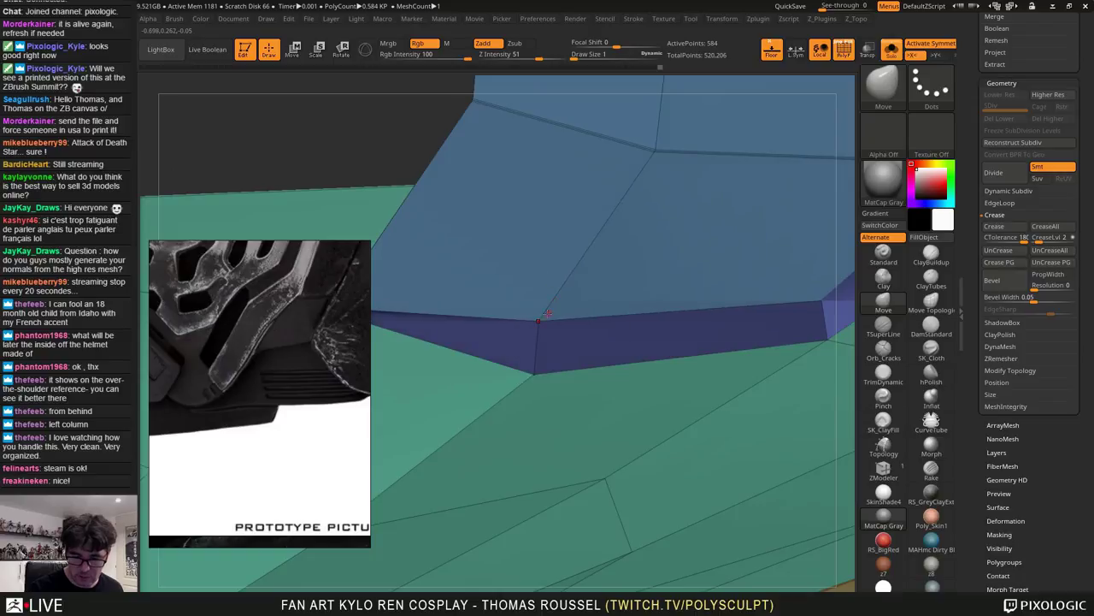
pyautogui.keyDown('alt'); pyautogui.moveTo(541, 320); pyautogui.dragTo(748, 285, button='right'); pyautogui.keyUp('alt')
pyautogui.moveTo(538, 274); pyautogui.dragTo(556, 173)
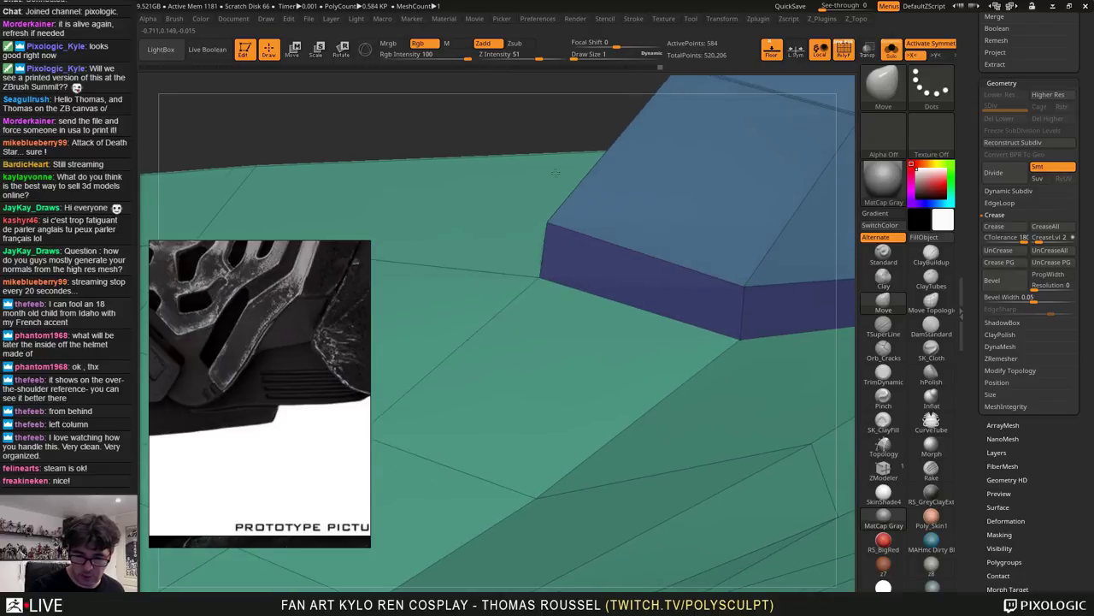
pyautogui.moveTo(744, 288); pyautogui.dragTo(752, 249)
pyautogui.keyDown('alt'); pyautogui.moveTo(781, 309); pyautogui.dragTo(639, 342, button='right'); pyautogui.keyUp('alt')
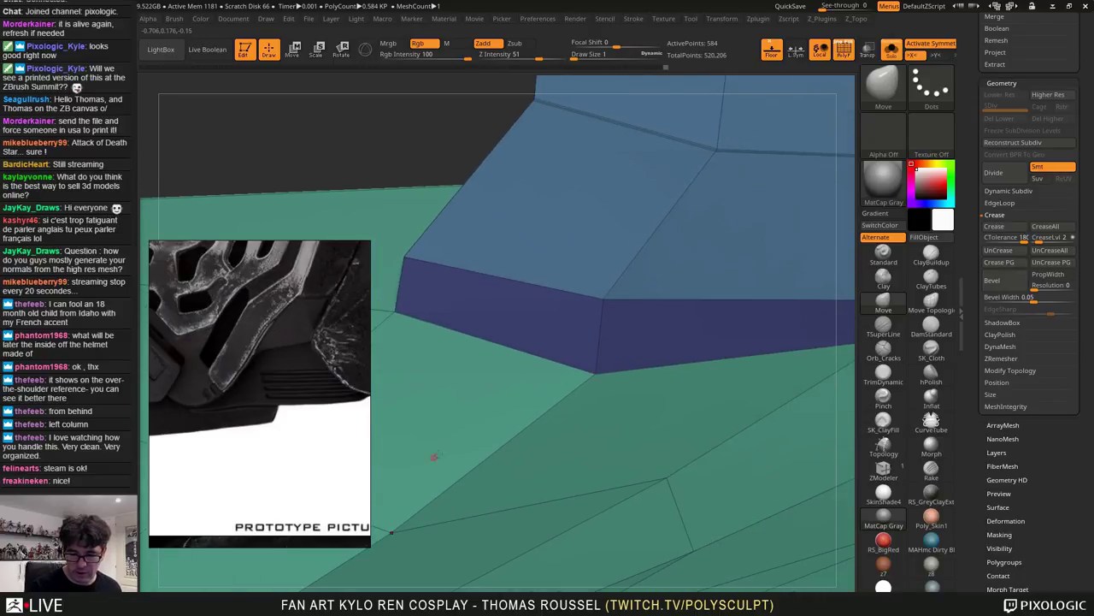
# Adjust the remaining inner border points and the points along the tab's outer end to even out its thickness
pyautogui.keyDown('alt'); pyautogui.moveTo(753, 361); pyautogui.dragTo(547, 433, button='right'); pyautogui.keyUp('alt')
pyautogui.moveTo(709, 372); pyautogui.dragTo(704, 353)
pyautogui.moveTo(752, 376); pyautogui.dragTo(672, 385, button='right')
pyautogui.moveTo(672, 385); pyautogui.dragTo(700, 333)
pyautogui.moveTo(676, 245); pyautogui.dragTo(604, 193)
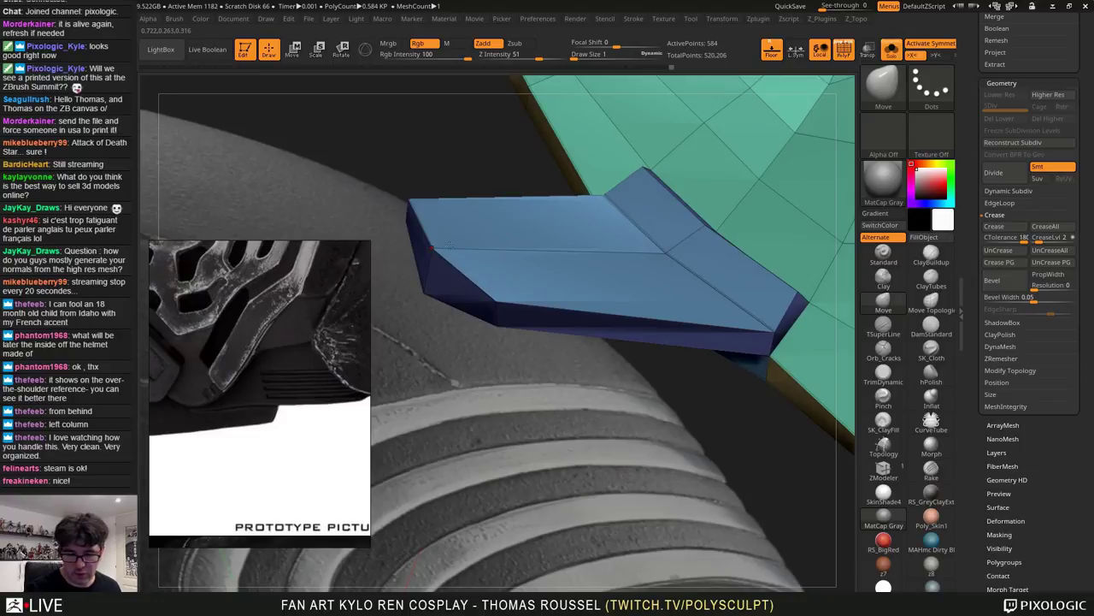
pyautogui.moveTo(436, 249); pyautogui.dragTo(430, 276)
pyautogui.moveTo(505, 323); pyautogui.dragTo(505, 335)
pyautogui.moveTo(711, 375); pyautogui.dragTo(599, 401)
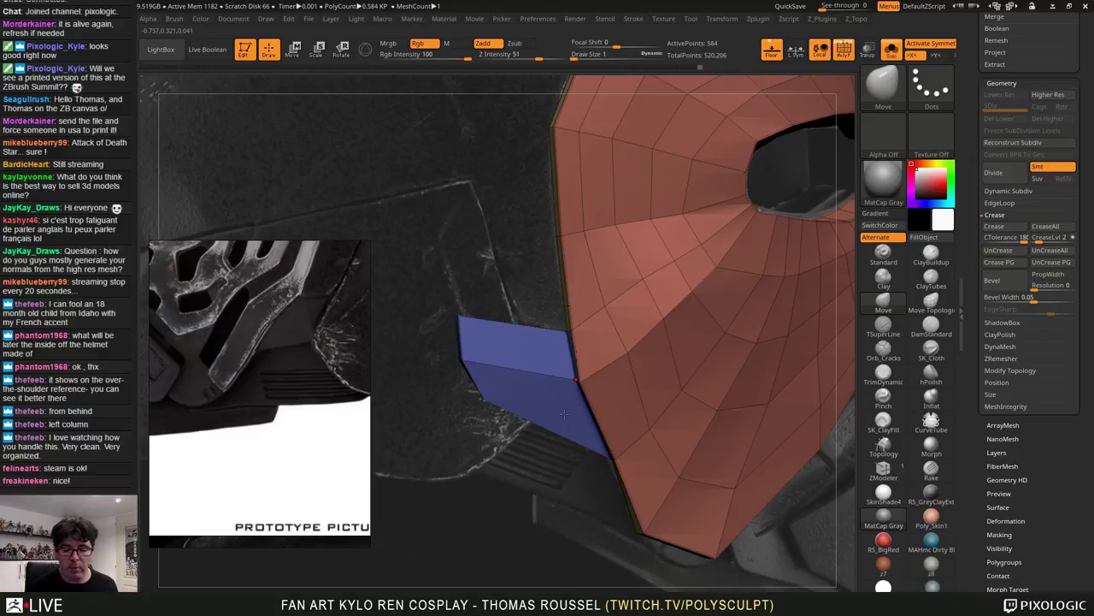
pyautogui.moveTo(567, 372); pyautogui.dragTo(605, 346, button='right')
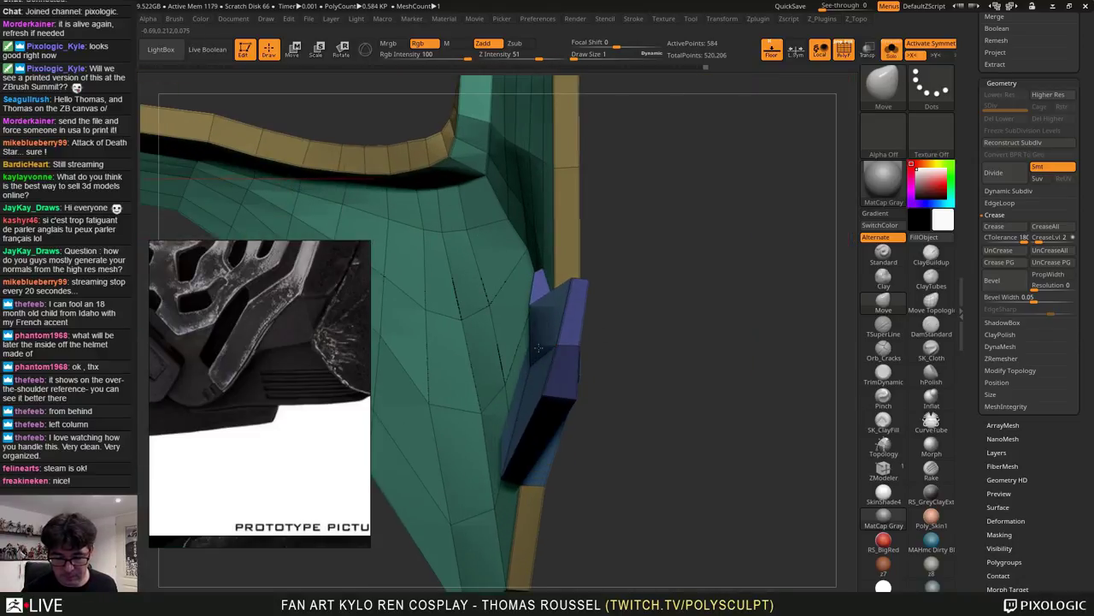
# Nudge the inner and outer points along the mask tab's border with the Move brush at draw size 1
pyautogui.moveTo(545, 291); pyautogui.dragTo(524, 365, button='right')
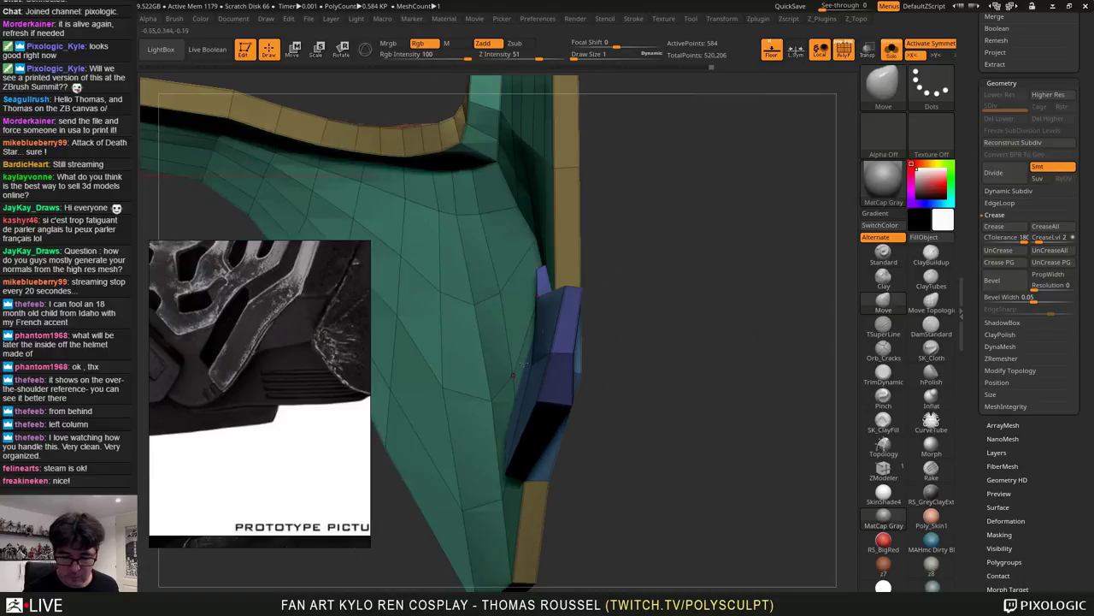
pyautogui.moveTo(518, 366); pyautogui.dragTo(517, 366)
pyautogui.moveTo(524, 366); pyautogui.dragTo(428, 410, button='right')
pyautogui.keyDown('ctrl'); pyautogui.moveTo(564, 359); pyautogui.dragTo(625, 402, button='right'); pyautogui.keyUp('ctrl')
pyautogui.moveTo(631, 400); pyautogui.dragTo(665, 406)
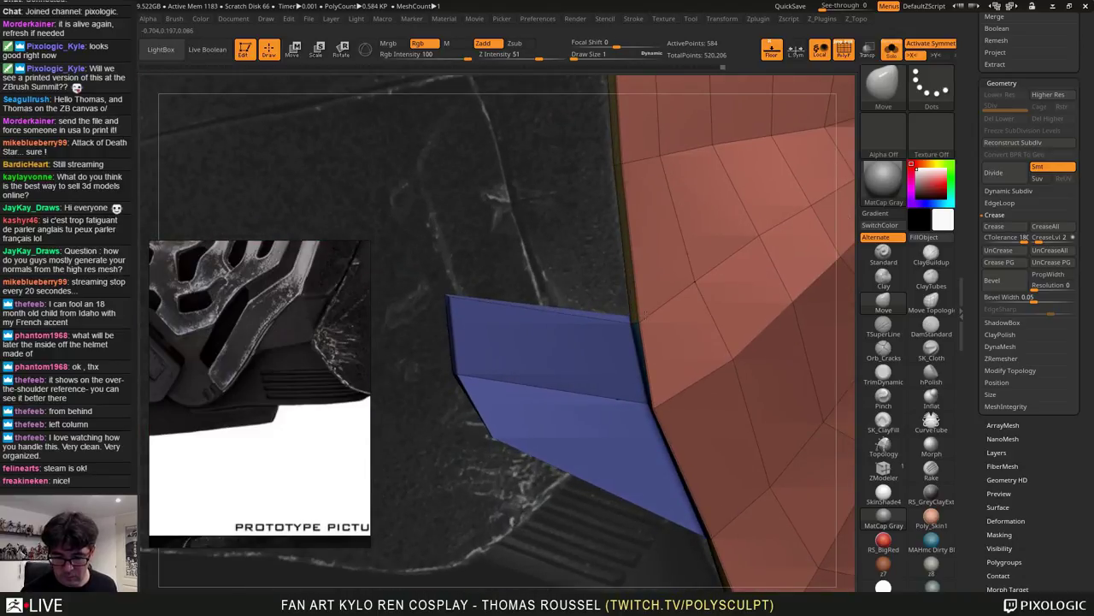
pyautogui.moveTo(638, 322)
pyautogui.mouseDown(button='right')
pyautogui.moveTo(687, 374)
pyautogui.moveTo(678, 364)
pyautogui.moveTo(663, 402)
pyautogui.mouseUp(button='right')
pyautogui.moveTo(659, 422); pyautogui.dragTo(648, 415)
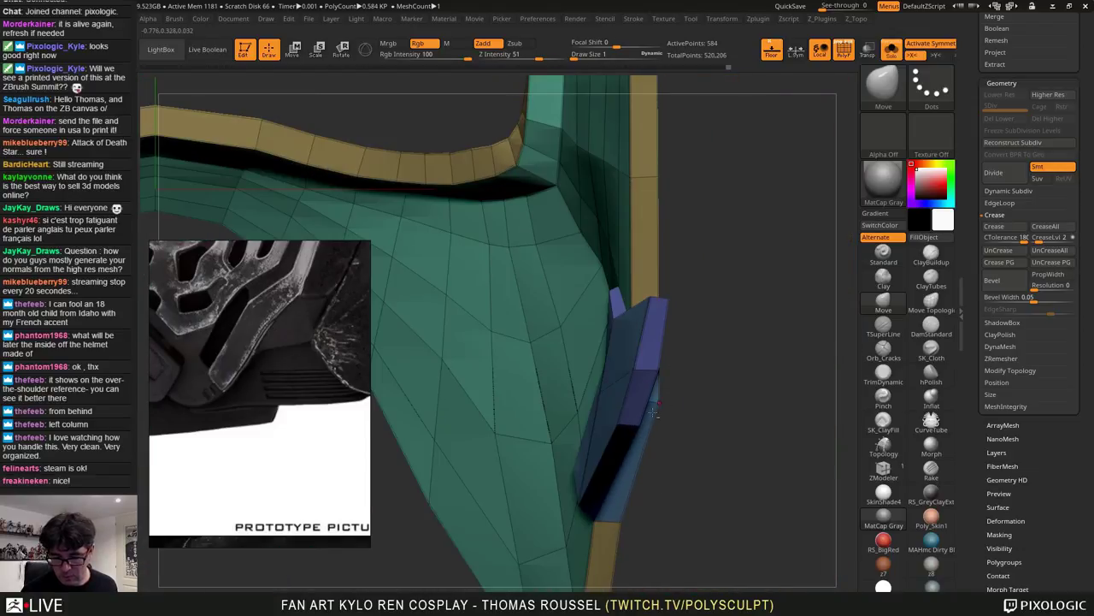
pyautogui.moveTo(648, 415)
pyautogui.mouseDown(button='right')
pyautogui.moveTo(653, 392)
pyautogui.moveTo(599, 410)
pyautogui.moveTo(632, 441)
pyautogui.moveTo(572, 447)
pyautogui.moveTo(673, 408)
pyautogui.moveTo(660, 376)
pyautogui.moveTo(588, 405)
pyautogui.moveTo(571, 436)
pyautogui.mouseUp(button='right')
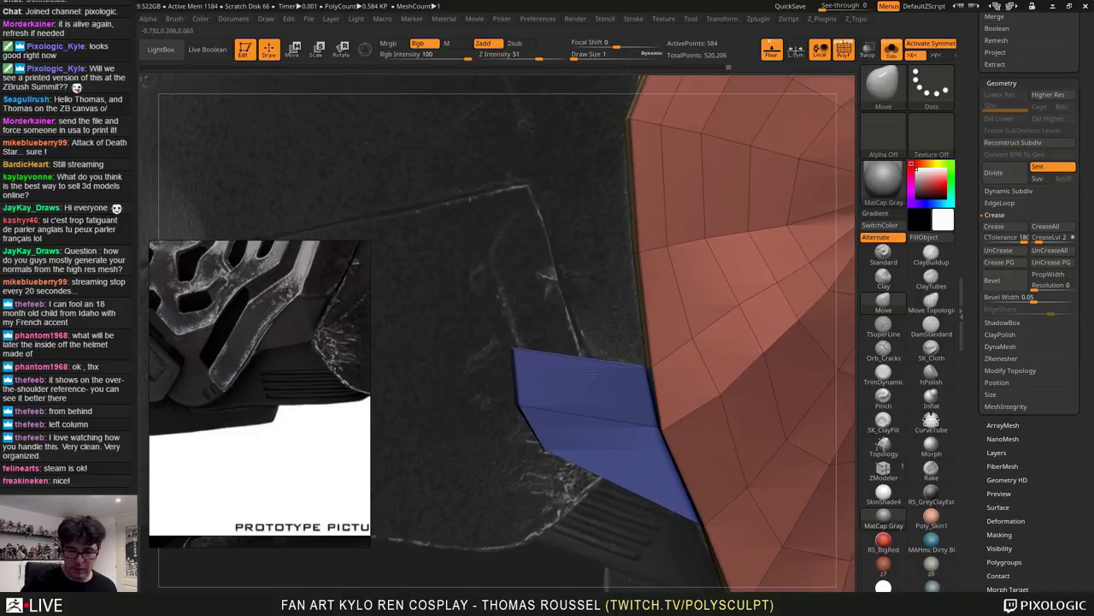
# Show all helmet parts again and examine from several sides how the tab fits between the mask and neighbouring panels
pyautogui.keyDown('alt'); pyautogui.moveTo(593, 373); pyautogui.dragTo(484, 497, button='right'); pyautogui.keyUp('alt')
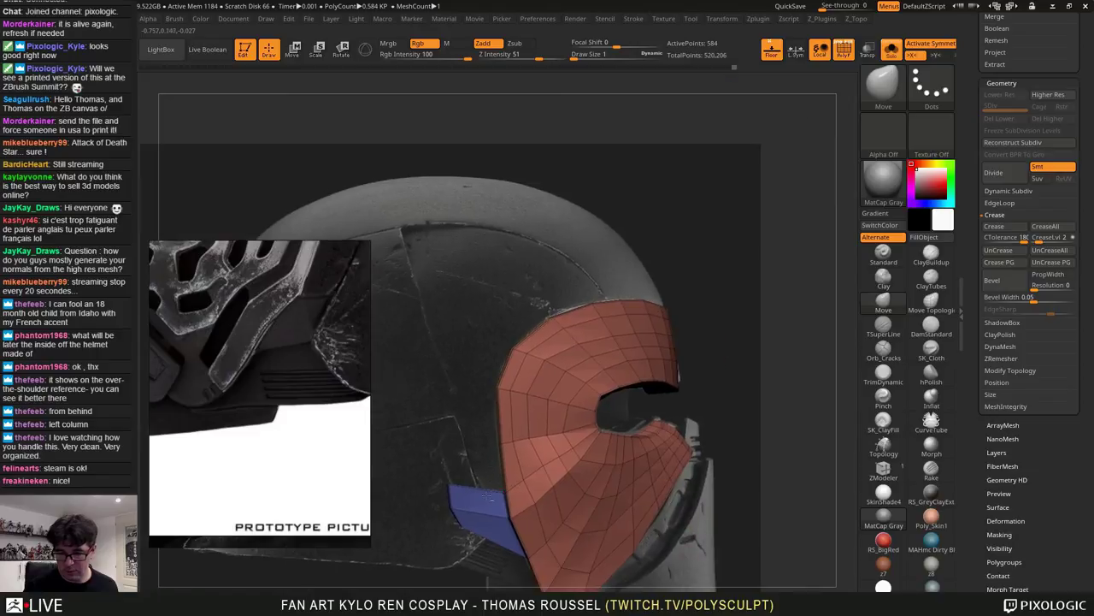
pyautogui.click(893, 52)
pyautogui.keyDown('alt'); pyautogui.moveTo(455, 432); pyautogui.dragTo(634, 343, button='right'); pyautogui.keyUp('alt')
pyautogui.moveTo(618, 384)
pyautogui.mouseDown(button='right')
pyautogui.moveTo(689, 363)
pyautogui.moveTo(606, 370)
pyautogui.mouseUp(button='right')
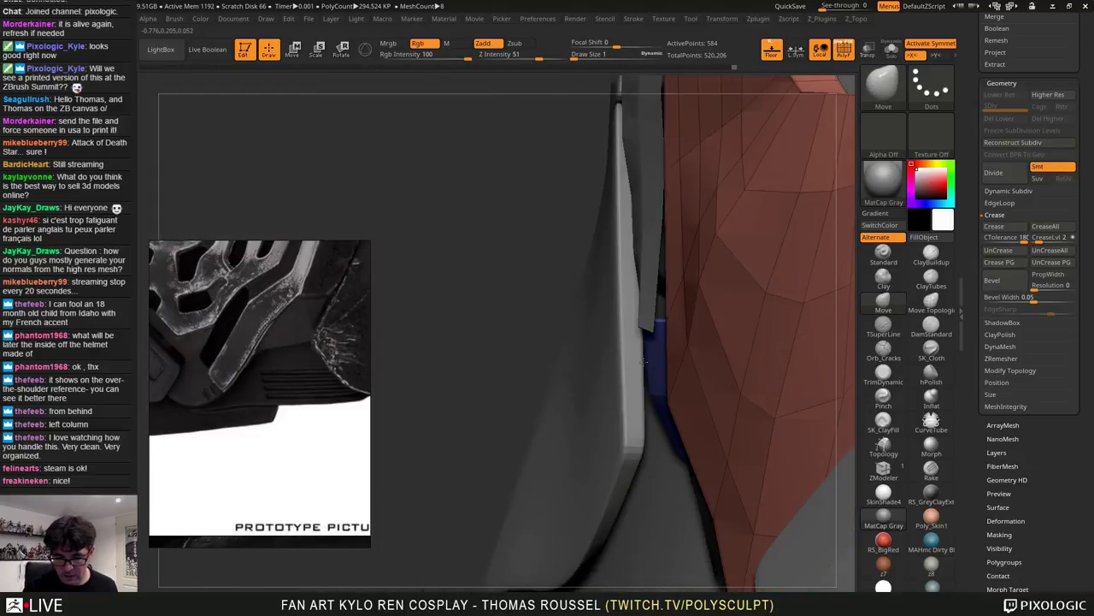
pyautogui.keyDown('alt'); pyautogui.moveTo(624, 248); pyautogui.dragTo(627, 390, button='right'); pyautogui.keyUp('alt')
pyautogui.moveTo(644, 212); pyautogui.dragTo(720, 245, button='right')
pyautogui.keyDown('ctrl'); pyautogui.moveTo(647, 284); pyautogui.dragTo(641, 233, button='right'); pyautogui.keyUp('ctrl')
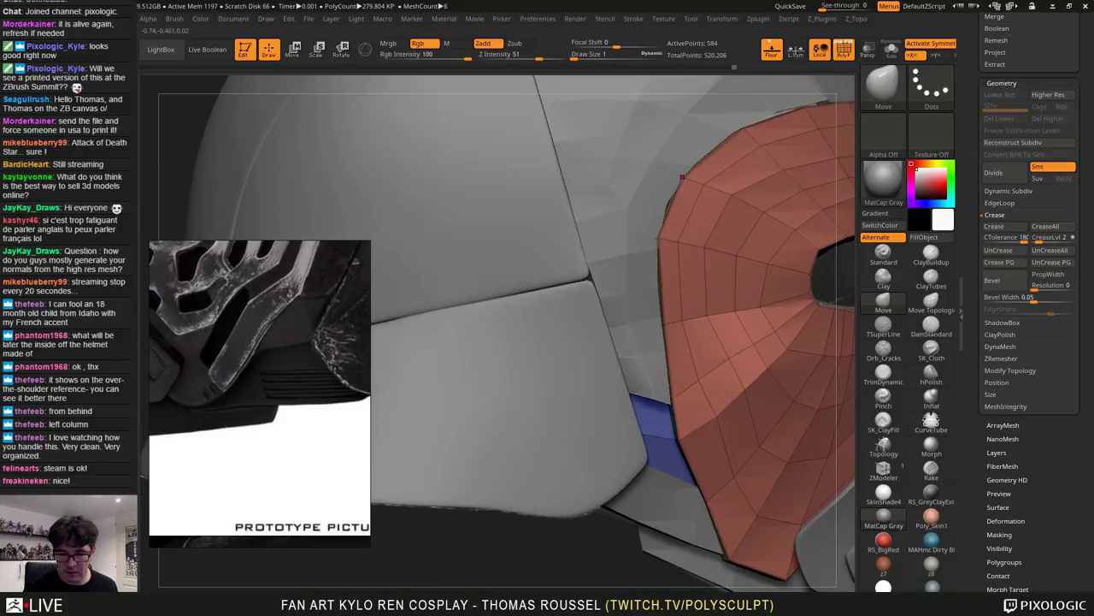
pyautogui.keyDown('alt'); pyautogui.moveTo(649, 318); pyautogui.dragTo(602, 219, button='right'); pyautogui.keyUp('alt')
pyautogui.moveTo(723, 354); pyautogui.dragTo(676, 344, button='right')
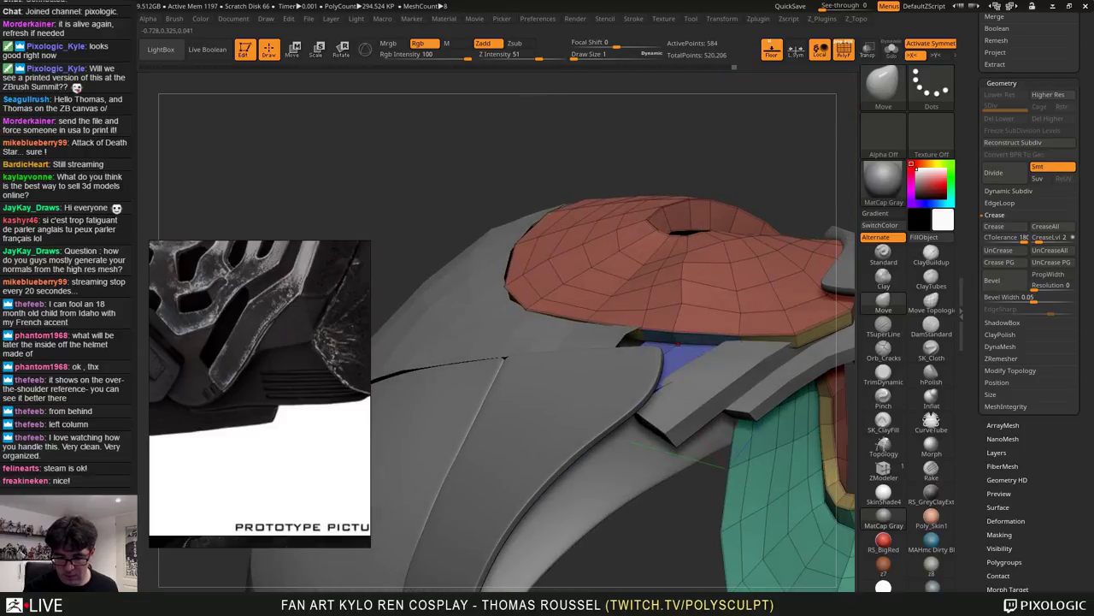
pyautogui.moveTo(687, 382); pyautogui.dragTo(704, 278, button='right')
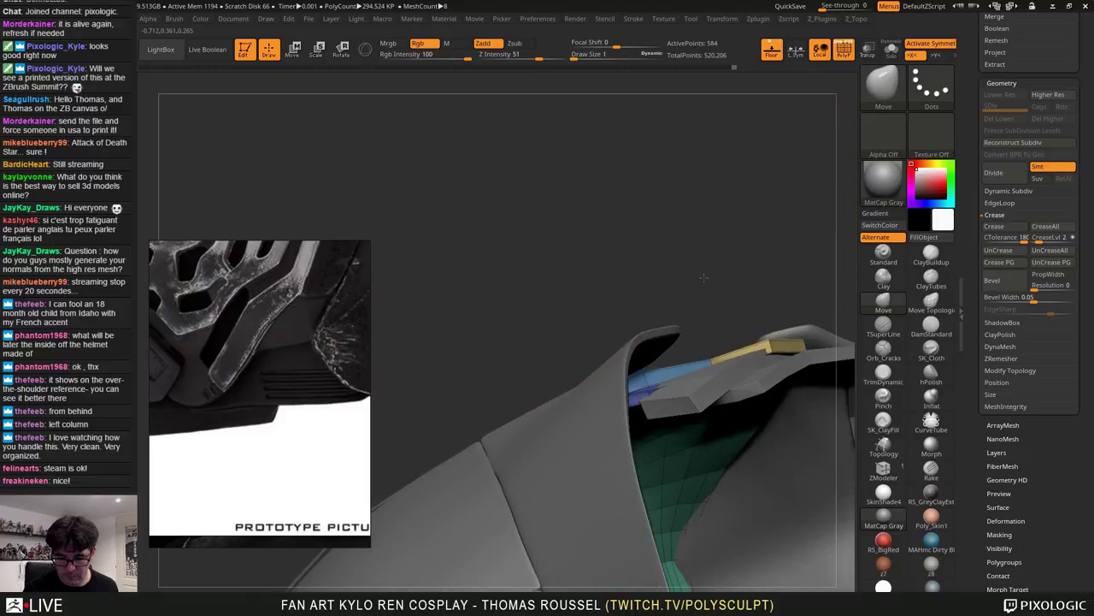
pyautogui.moveTo(669, 400); pyautogui.dragTo(755, 500, button='right')
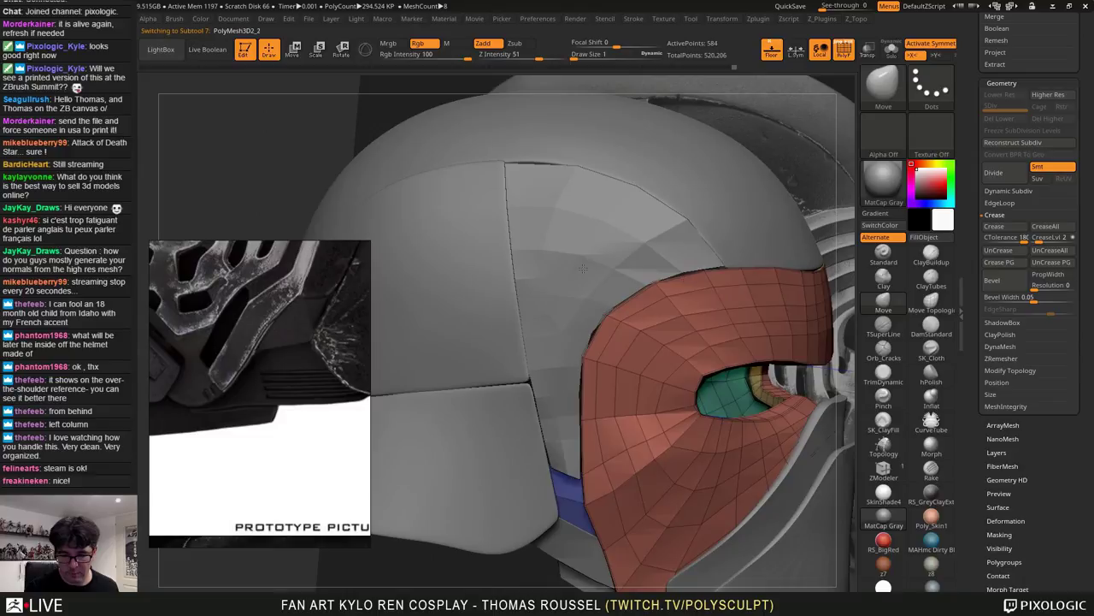
# Select the faceted temple panel beside the face mask and nudge a middle point on its narrow lower strip with the Move brush
pyautogui.keyDown('alt'); pyautogui.click(609, 271); pyautogui.keyUp('alt')
pyautogui.keyDown('ctrl'); pyautogui.moveTo(613, 269); pyautogui.dragTo(630, 354, button='right'); pyautogui.keyUp('ctrl')
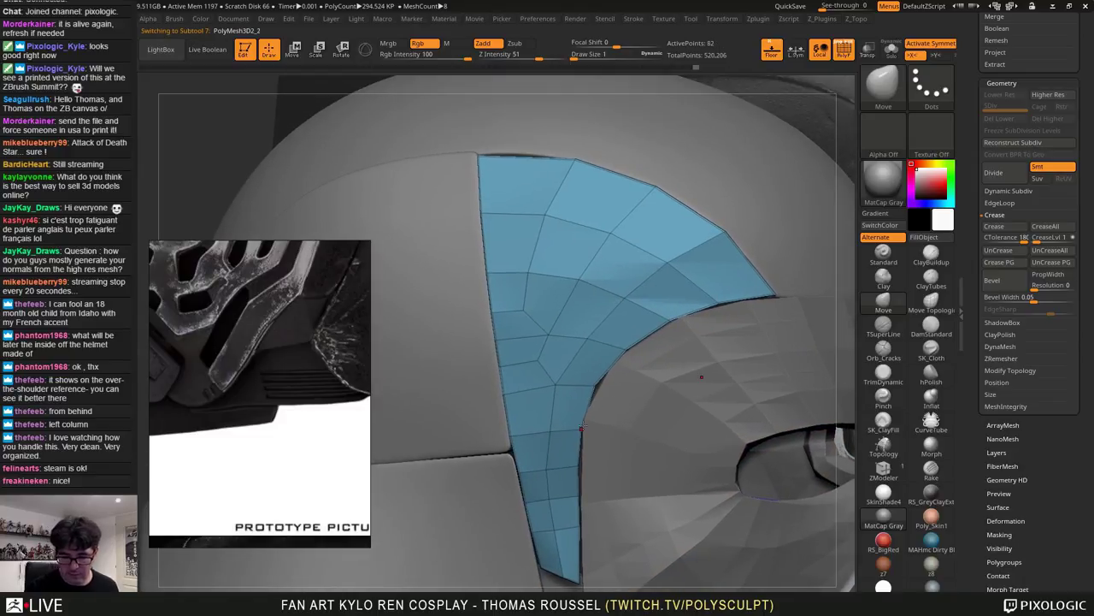
pyautogui.click(883, 301)
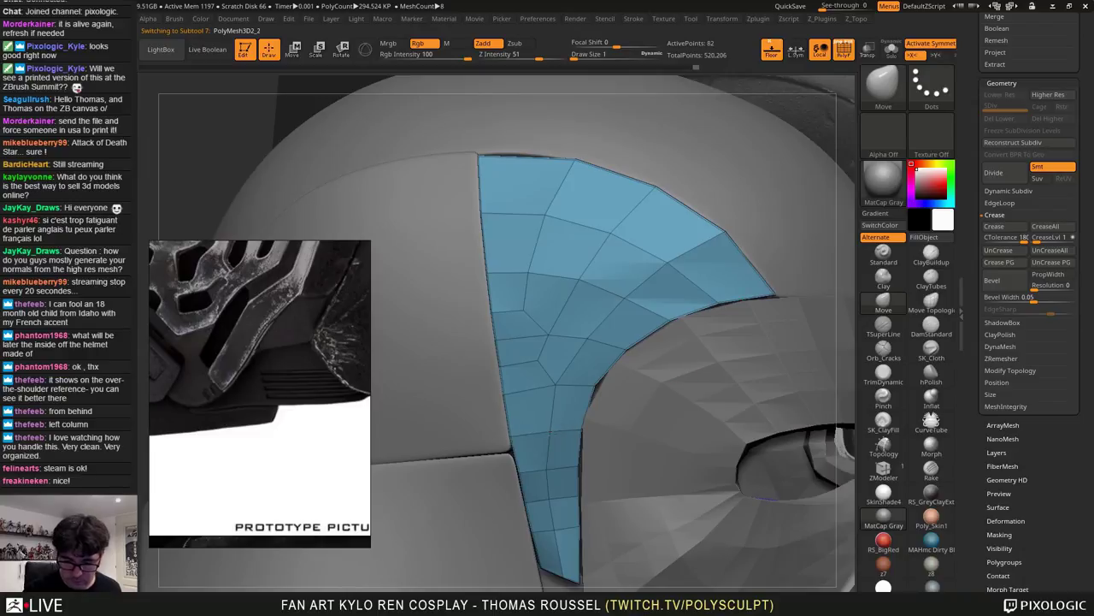
pyautogui.moveTo(547, 470); pyautogui.dragTo(546, 470)
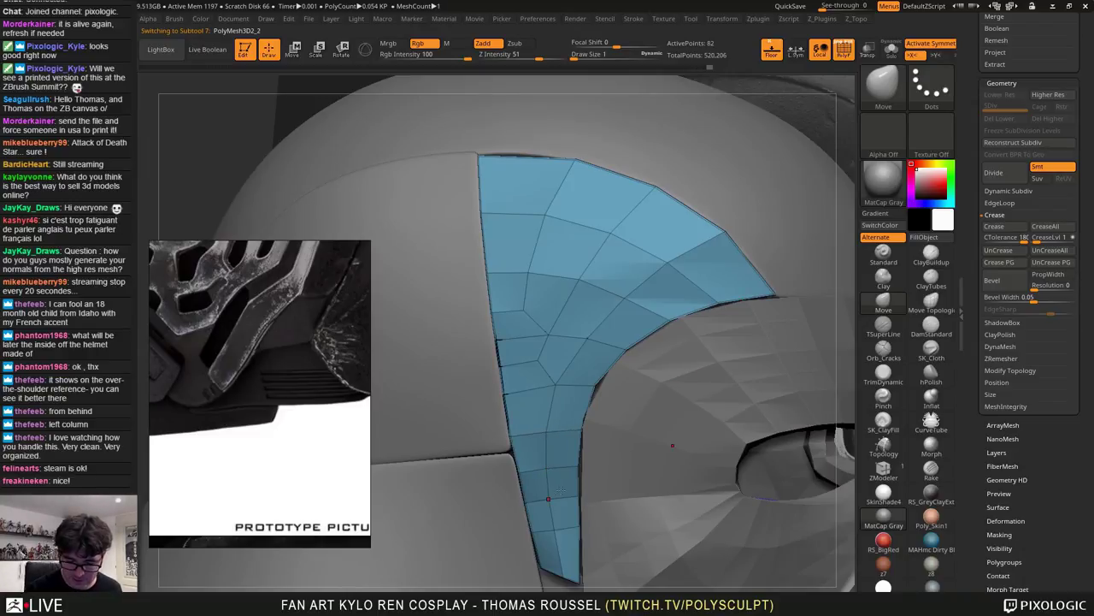
pyautogui.moveTo(564, 489); pyautogui.dragTo(601, 496, button='right')
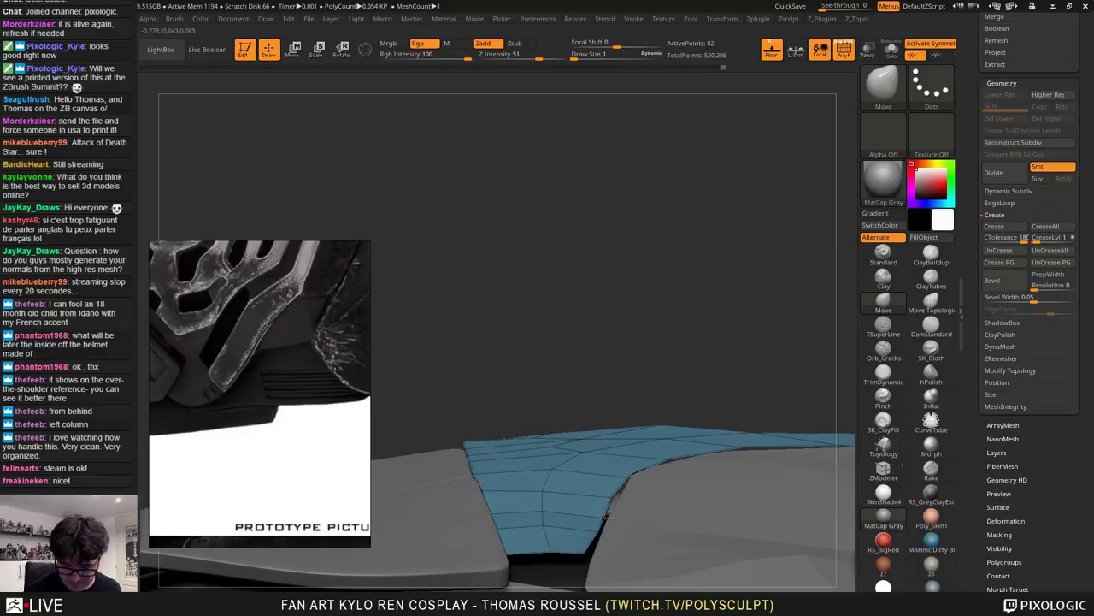
pyautogui.moveTo(606, 516); pyautogui.dragTo(553, 425, button='right')
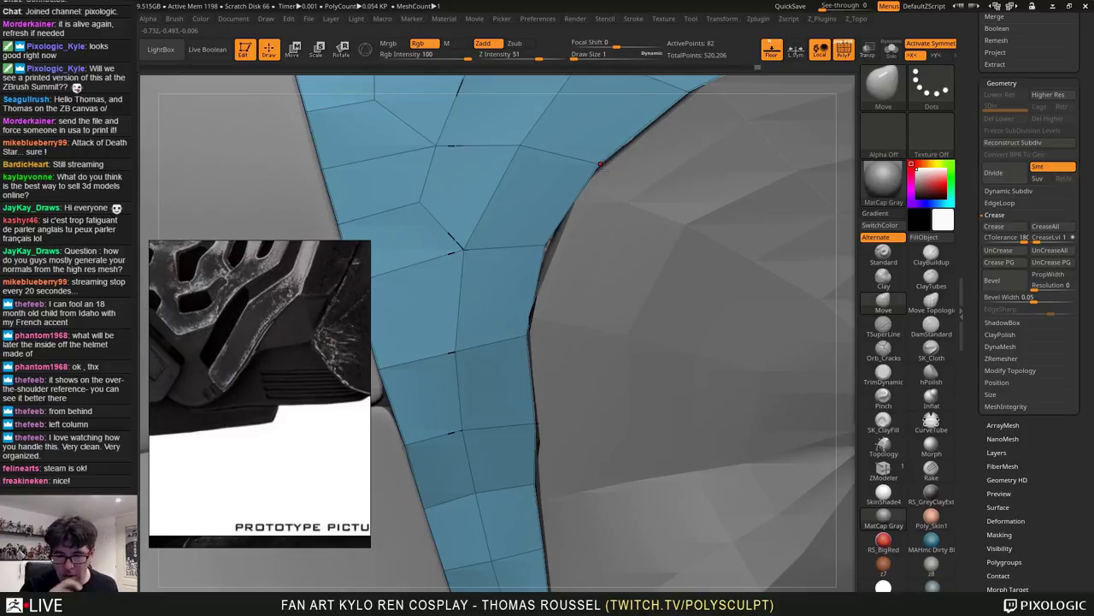
pyautogui.keyDown('alt'); pyautogui.moveTo(537, 482); pyautogui.dragTo(519, 347, button='right'); pyautogui.keyUp('alt')
pyautogui.keyDown('alt'); pyautogui.moveTo(537, 470); pyautogui.dragTo(528, 354, button='right'); pyautogui.keyUp('alt')
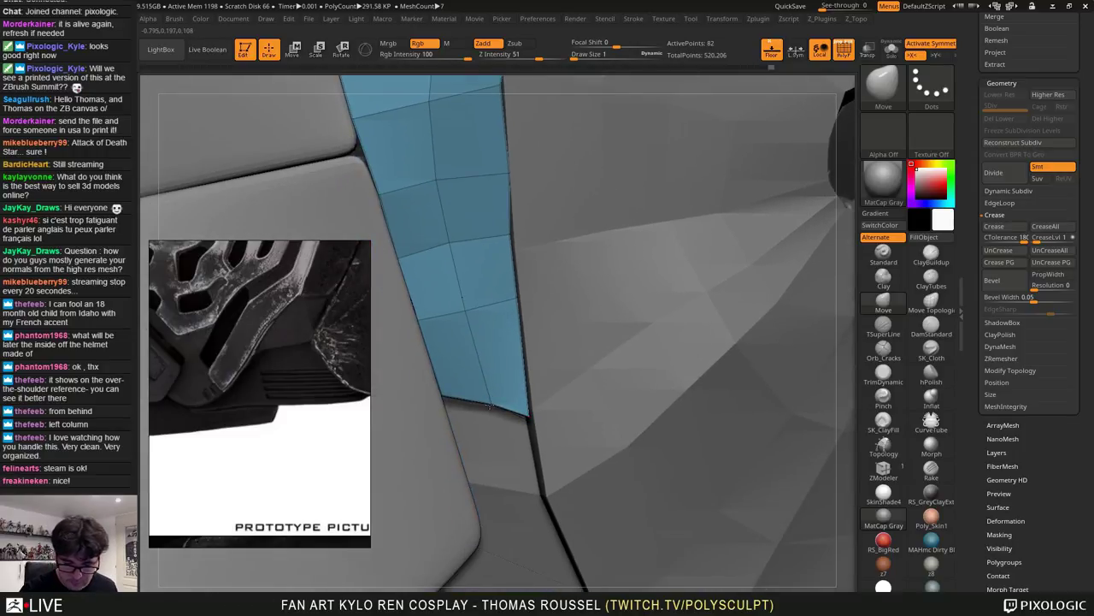
pyautogui.moveTo(490, 406)
pyautogui.keyDown('ctrl'); pyautogui.mouseDown(button='right')
pyautogui.moveTo(538, 376)
pyautogui.moveTo(551, 381)
pyautogui.moveTo(559, 417)
pyautogui.moveTo(533, 393)
pyautogui.mouseUp(button='right'); pyautogui.keyUp('ctrl')
pyautogui.moveTo(530, 411)
pyautogui.mouseDown()
pyautogui.moveTo(536, 389)
pyautogui.moveTo(547, 391)
pyautogui.mouseUp()
pyautogui.hotkey('ctrl', 'z')
# Pull the lower end of the temple panel's narrow strip toward the side panel with the Move brush at draw size 36
pyautogui.press('s')
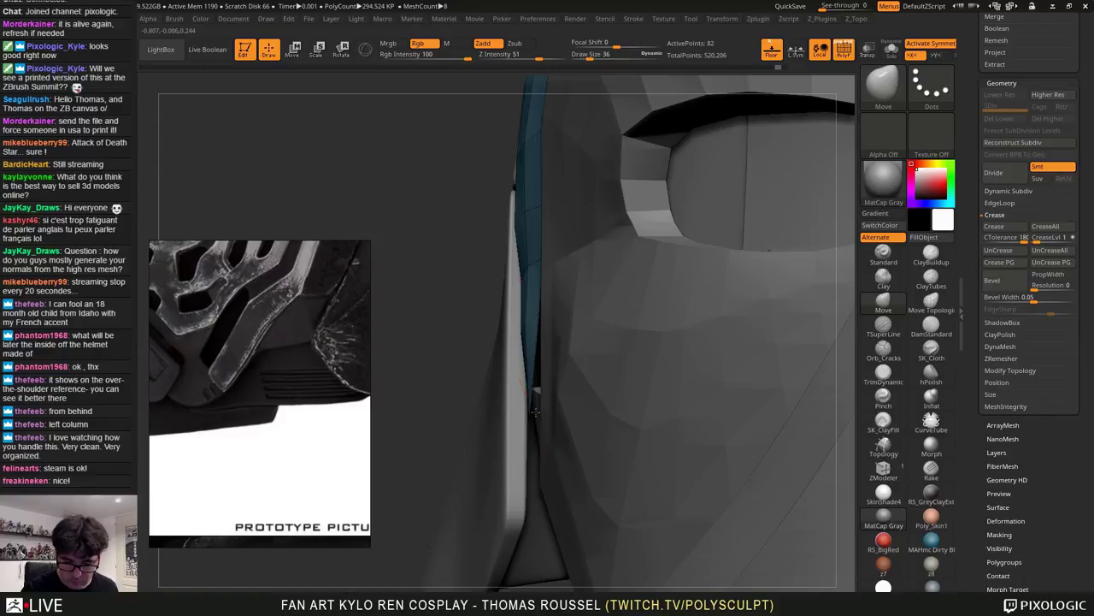
pyautogui.moveTo(545, 412); pyautogui.dragTo(590, 392, button='right')
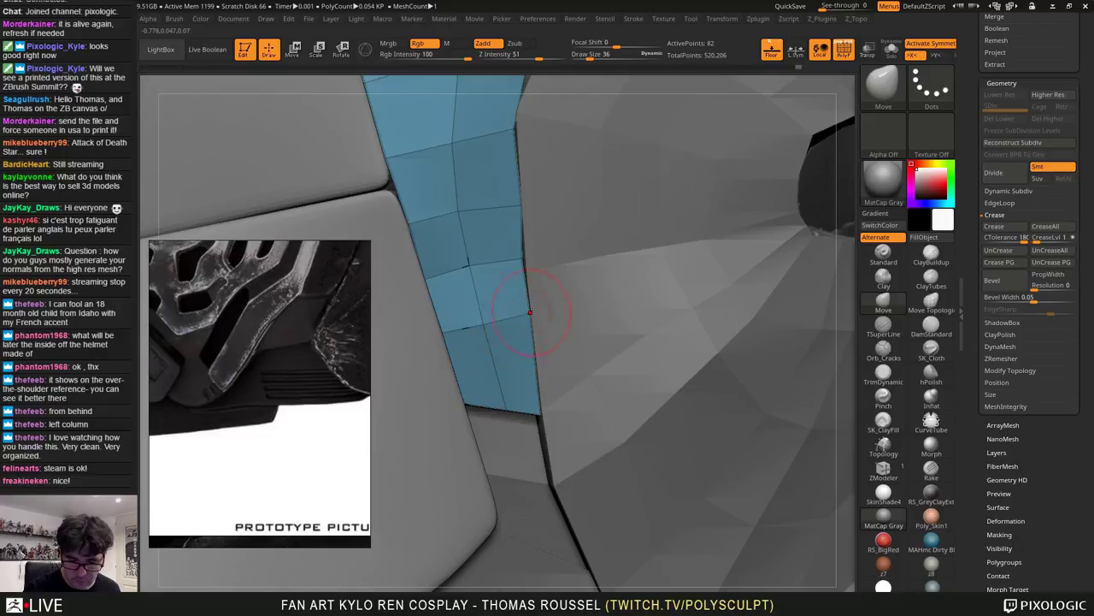
pyautogui.moveTo(469, 265); pyautogui.dragTo(495, 265, button='right')
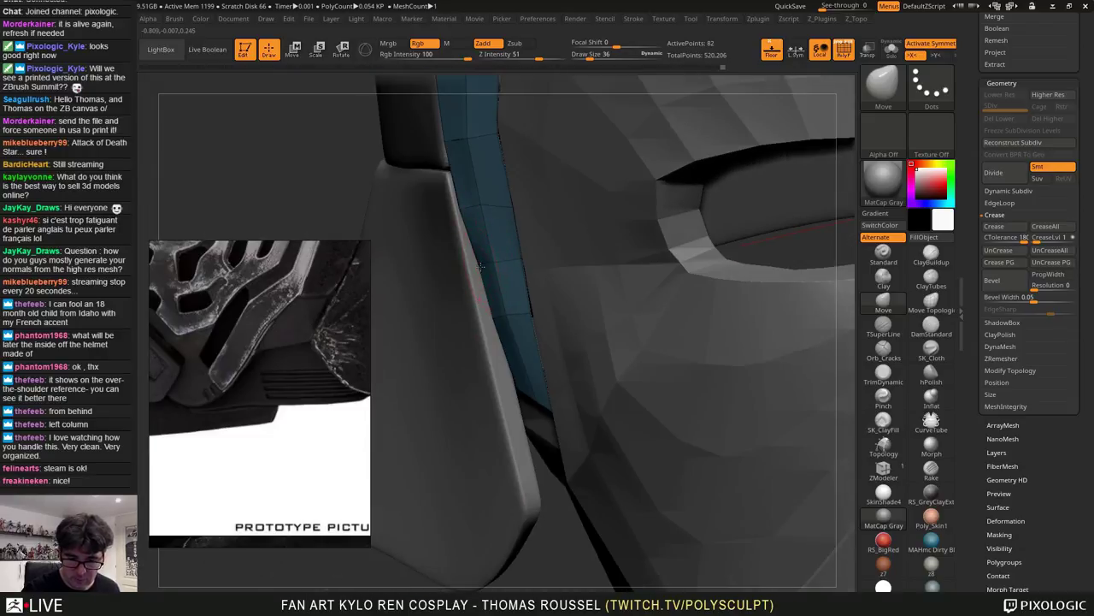
pyautogui.keyDown('alt'); pyautogui.moveTo(516, 309); pyautogui.dragTo(575, 349, button='right'); pyautogui.keyUp('alt')
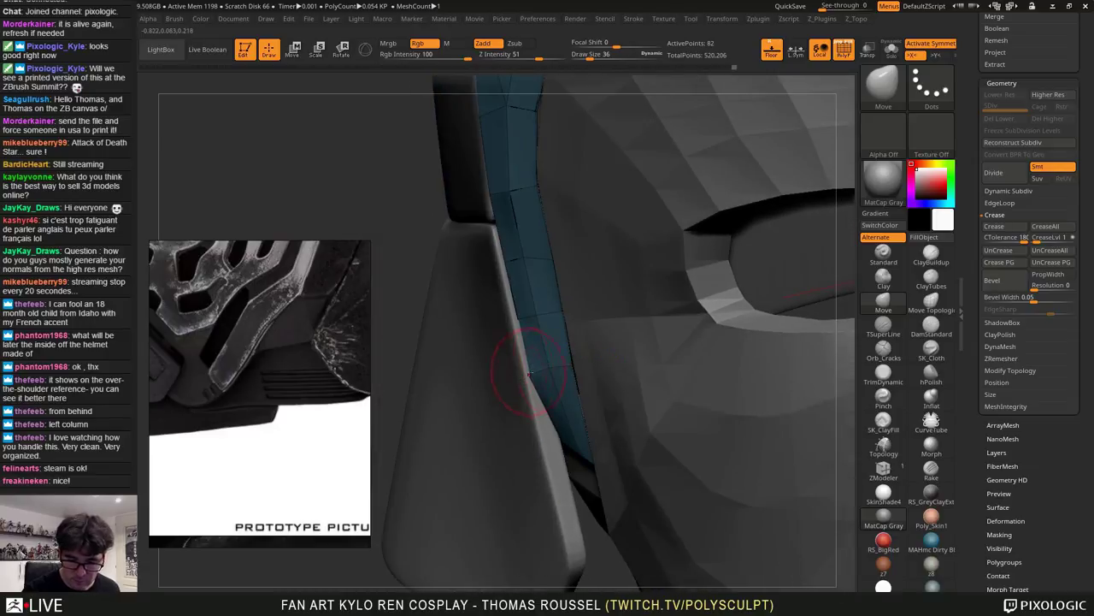
pyautogui.moveTo(561, 434); pyautogui.dragTo(540, 444)
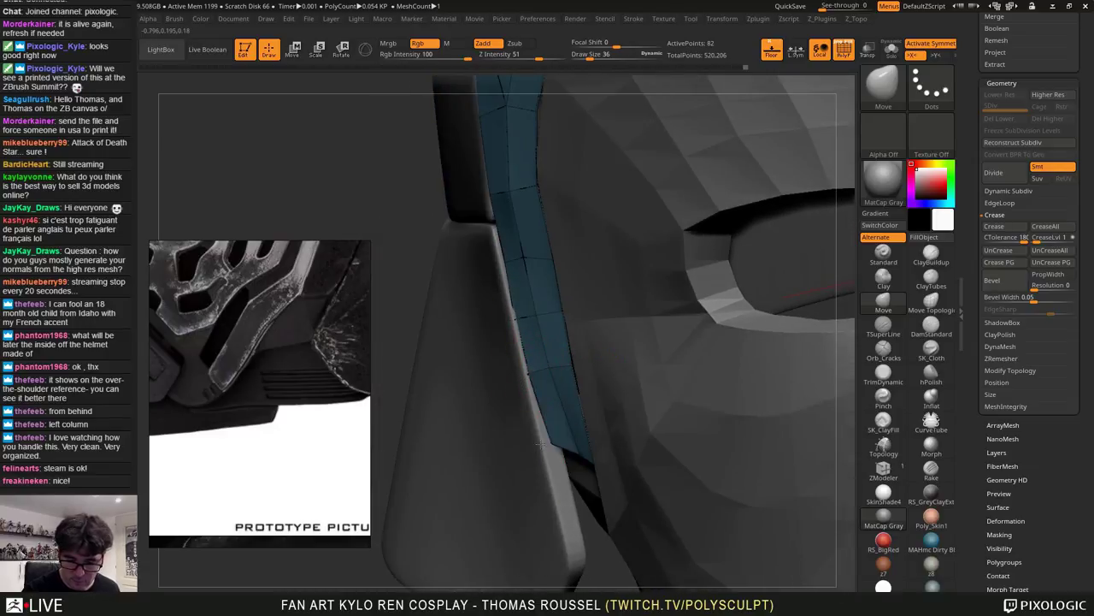
# Select the lower side panel overlapping the strip and step it down to subdivision level 1
pyautogui.moveTo(534, 447); pyautogui.dragTo(461, 450, button='right')
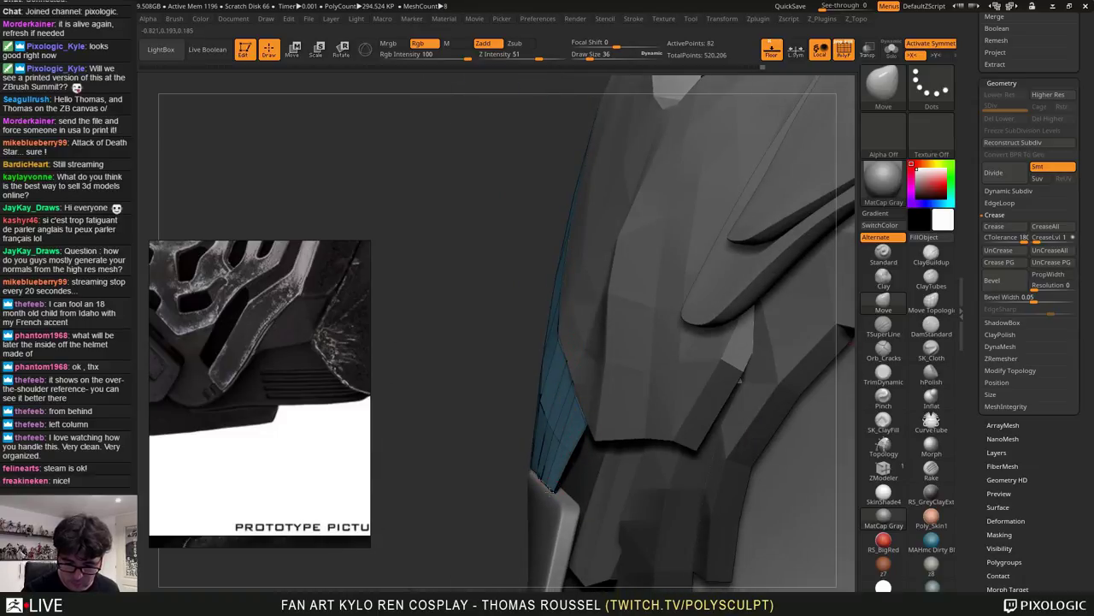
pyautogui.moveTo(571, 440); pyautogui.dragTo(612, 397, button='right')
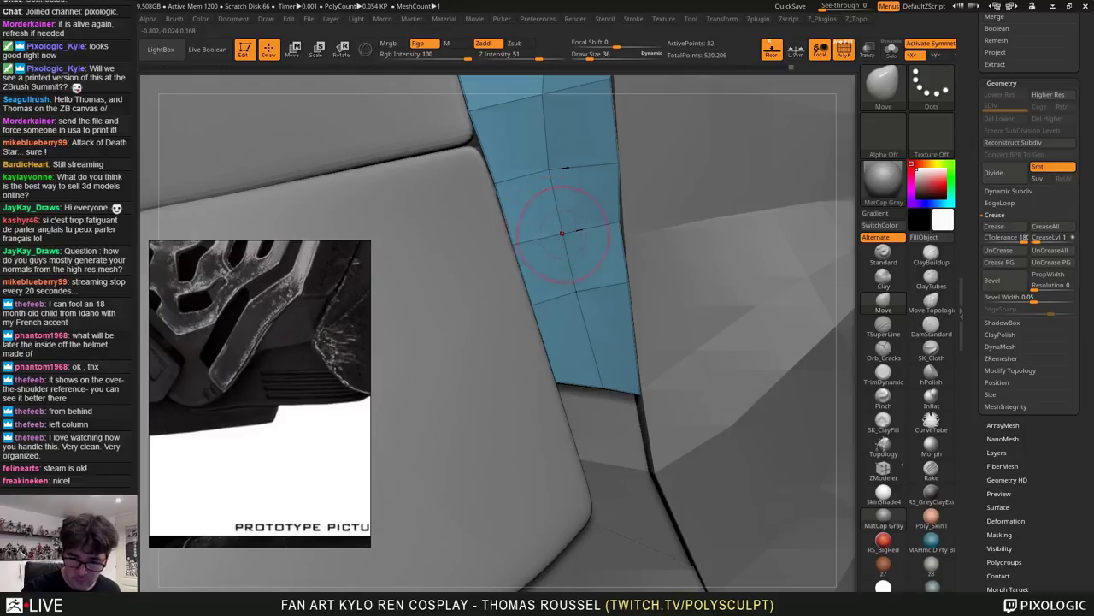
pyautogui.moveTo(619, 315)
pyautogui.keyDown('ctrl'); pyautogui.mouseDown(button='right')
pyautogui.moveTo(610, 201)
pyautogui.moveTo(650, 292)
pyautogui.moveTo(628, 282)
pyautogui.moveTo(650, 259)
pyautogui.mouseUp(button='right'); pyautogui.keyUp('ctrl')
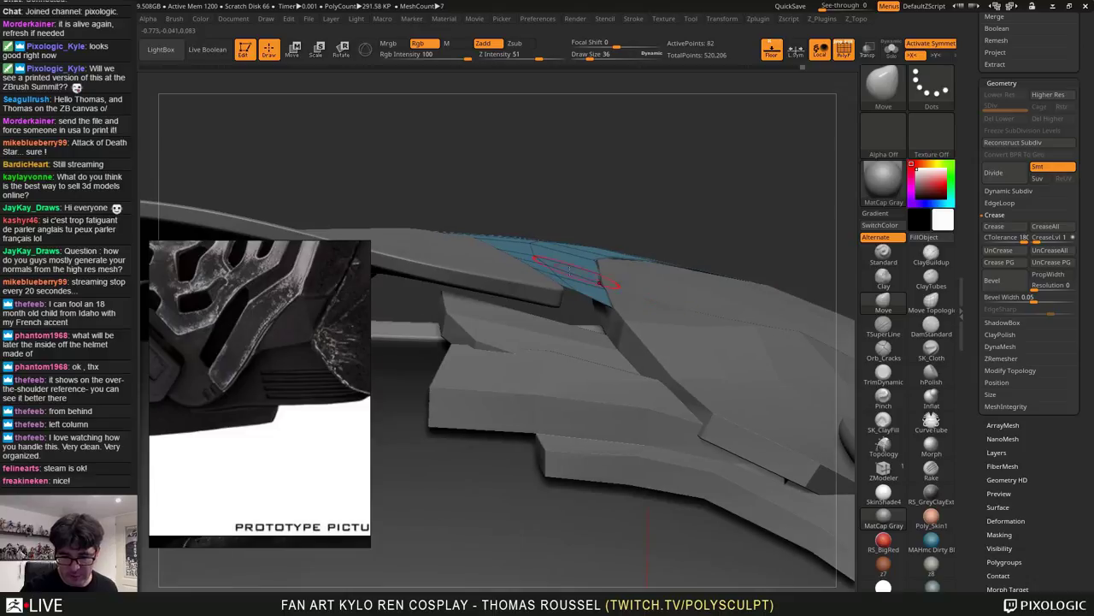
pyautogui.moveTo(538, 285)
pyautogui.mouseDown(button='right')
pyautogui.moveTo(672, 332)
pyautogui.moveTo(627, 376)
pyautogui.moveTo(650, 352)
pyautogui.moveTo(697, 422)
pyautogui.mouseUp(button='right')
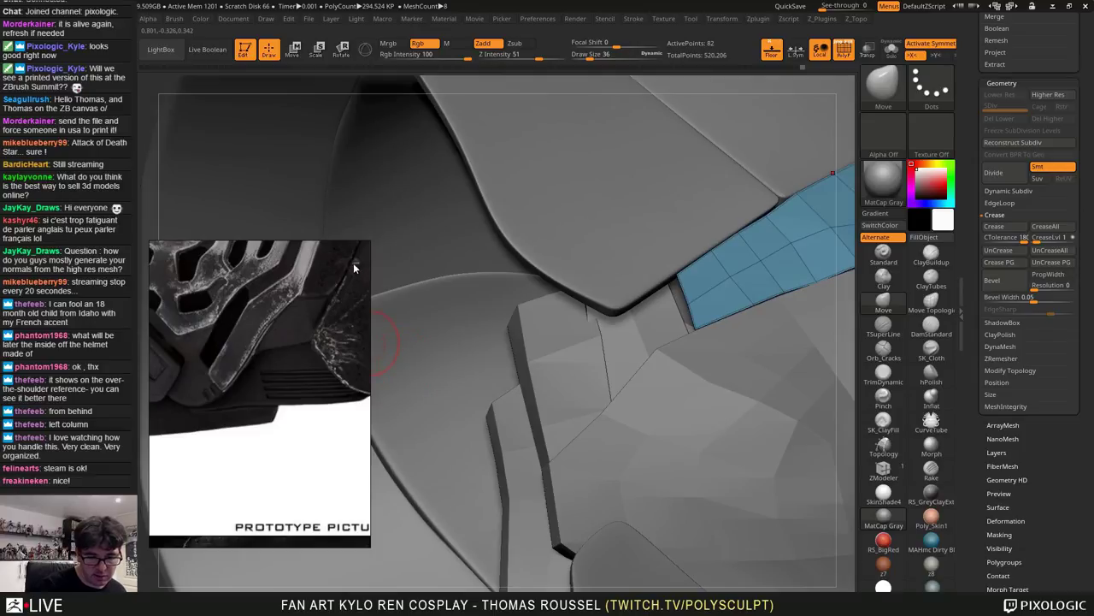
pyautogui.moveTo(586, 330)
pyautogui.mouseDown(button='right')
pyautogui.moveTo(613, 331)
pyautogui.moveTo(617, 320)
pyautogui.mouseUp(button='right')
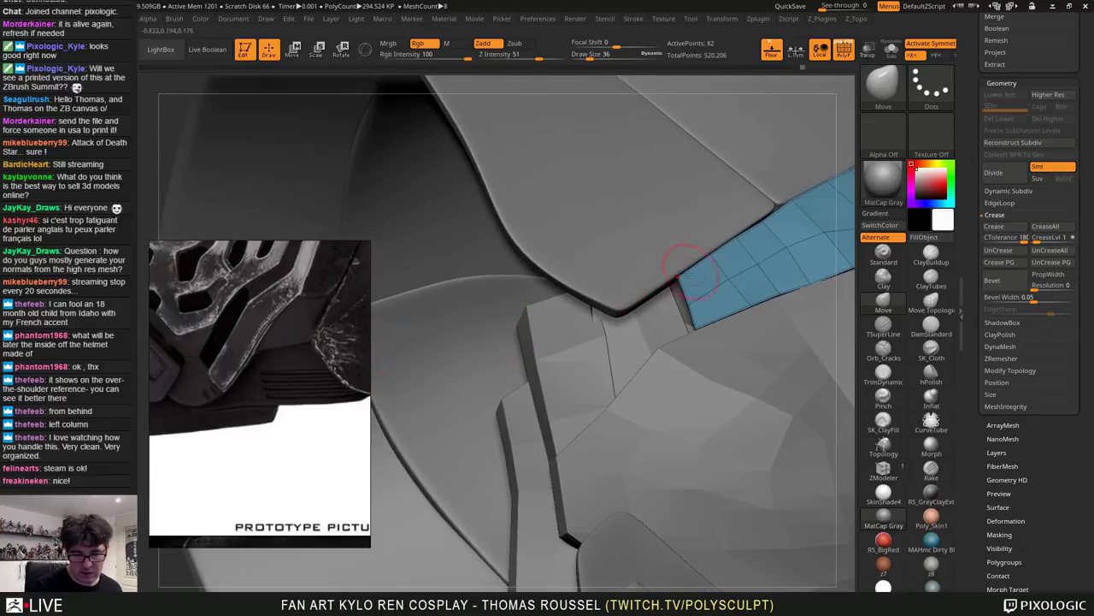
pyautogui.moveTo(691, 365); pyautogui.dragTo(658, 327, button='right')
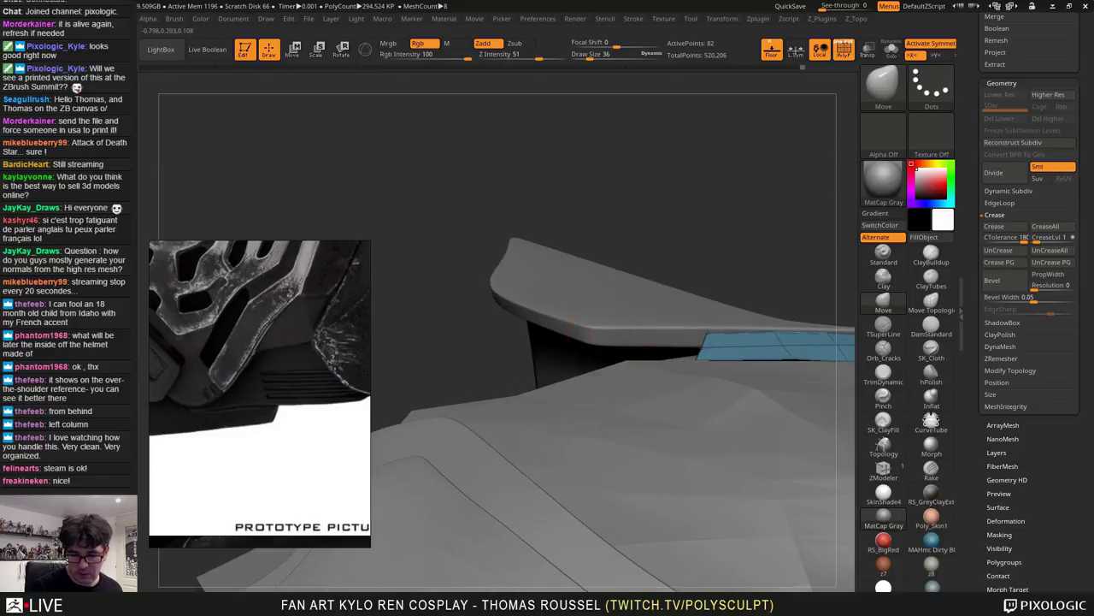
pyautogui.keyDown('alt'); pyautogui.click(759, 327); pyautogui.keyUp('alt')
pyautogui.hotkey('shift', 'd')
pyautogui.hotkey('shift', 'd')
pyautogui.hotkey('shift', 'd')
pyautogui.hotkey('shift', 'd')
pyautogui.hotkey('shift', 'd')
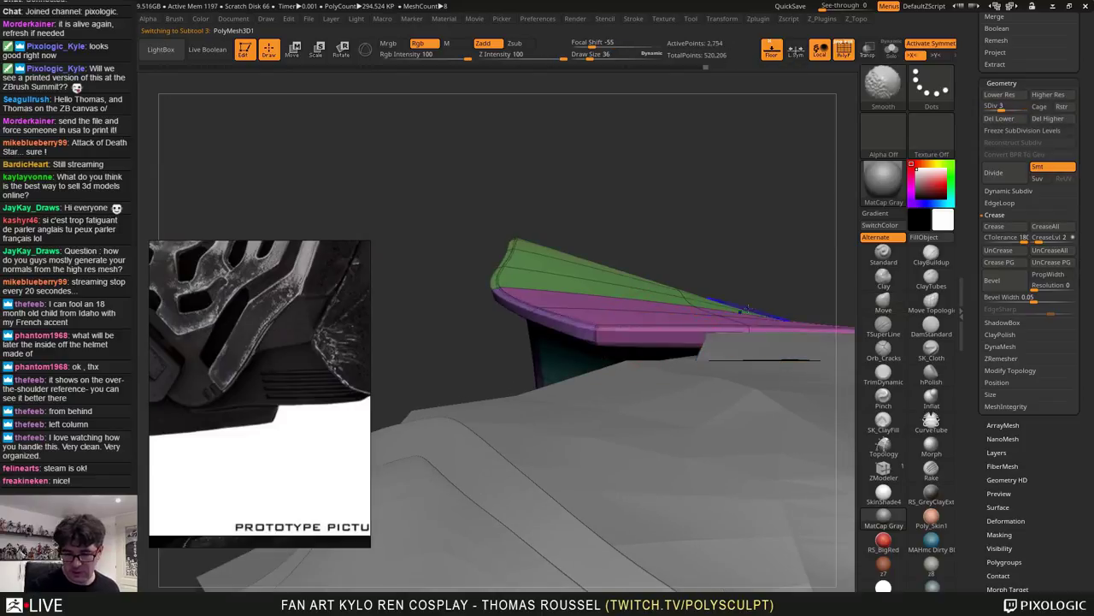
# Push the lower side panel's front edge inward, closer to the strip, with the Move brush at draw size 156
pyautogui.press('b')
pyautogui.press('m')
pyautogui.press('v')
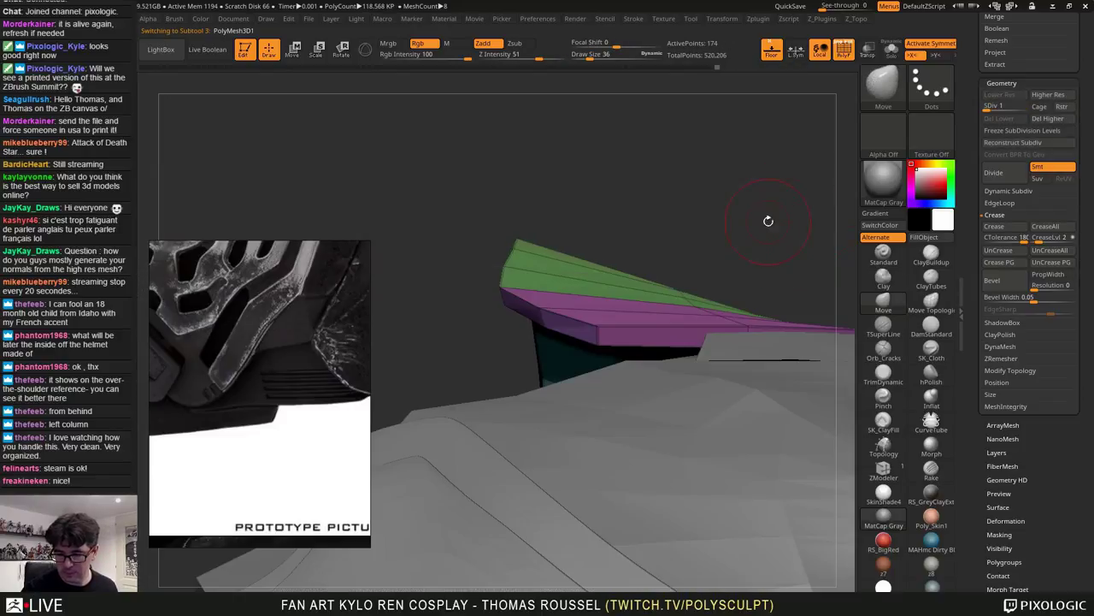
pyautogui.press('s')
pyautogui.moveTo(767, 222); pyautogui.dragTo(784, 225)
pyautogui.moveTo(725, 331); pyautogui.dragTo(726, 335)
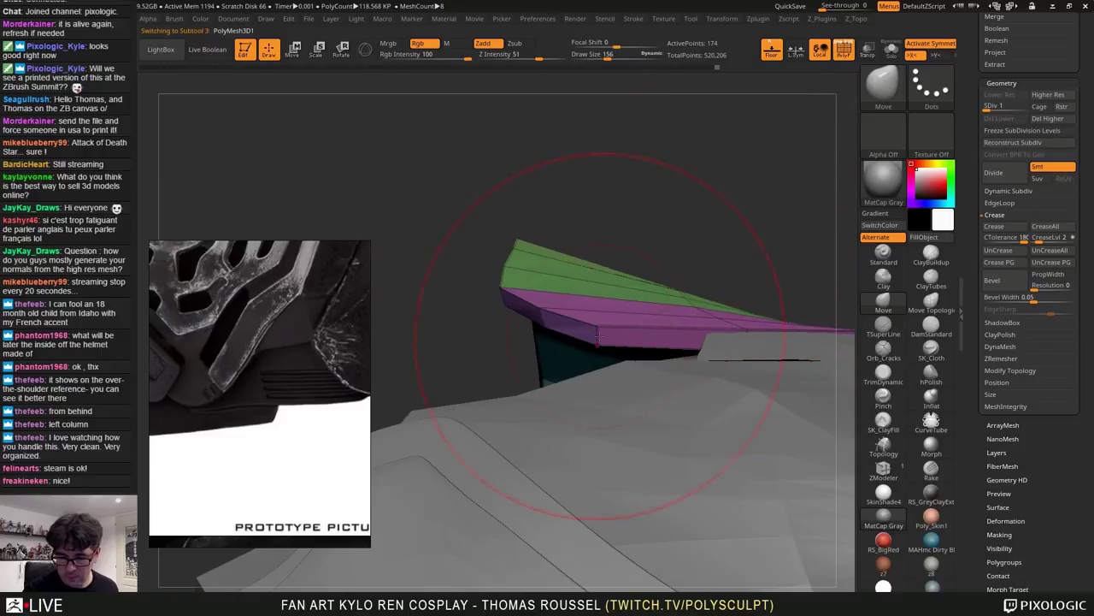
pyautogui.moveTo(598, 340); pyautogui.dragTo(598, 354)
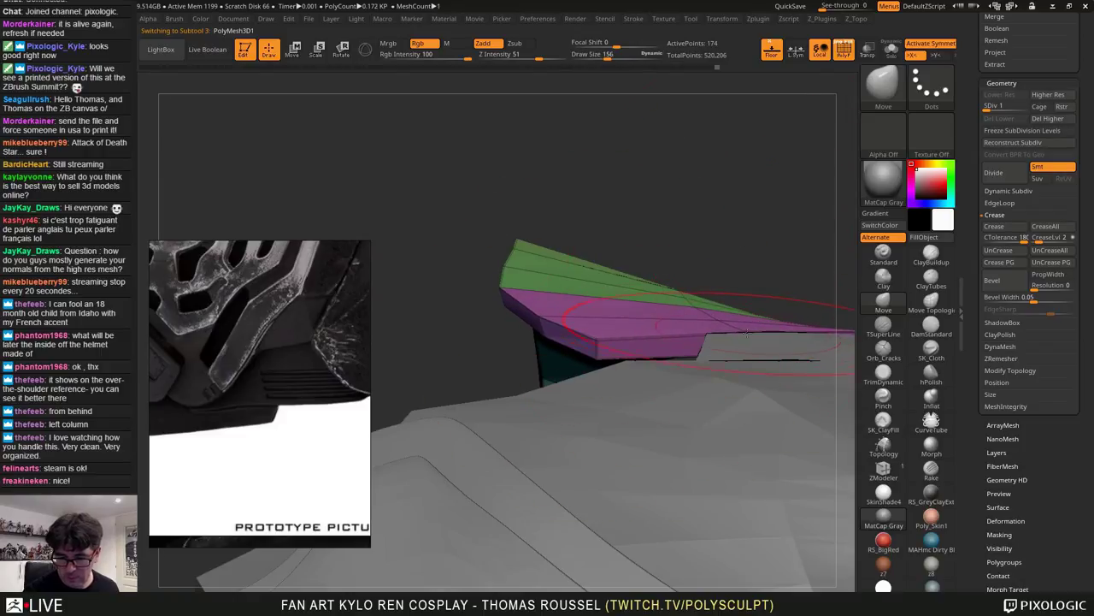
# Select the faceted temple panel with the narrow lower strip, between the side panels and the face mask
pyautogui.moveTo(585, 229); pyautogui.dragTo(589, 302)
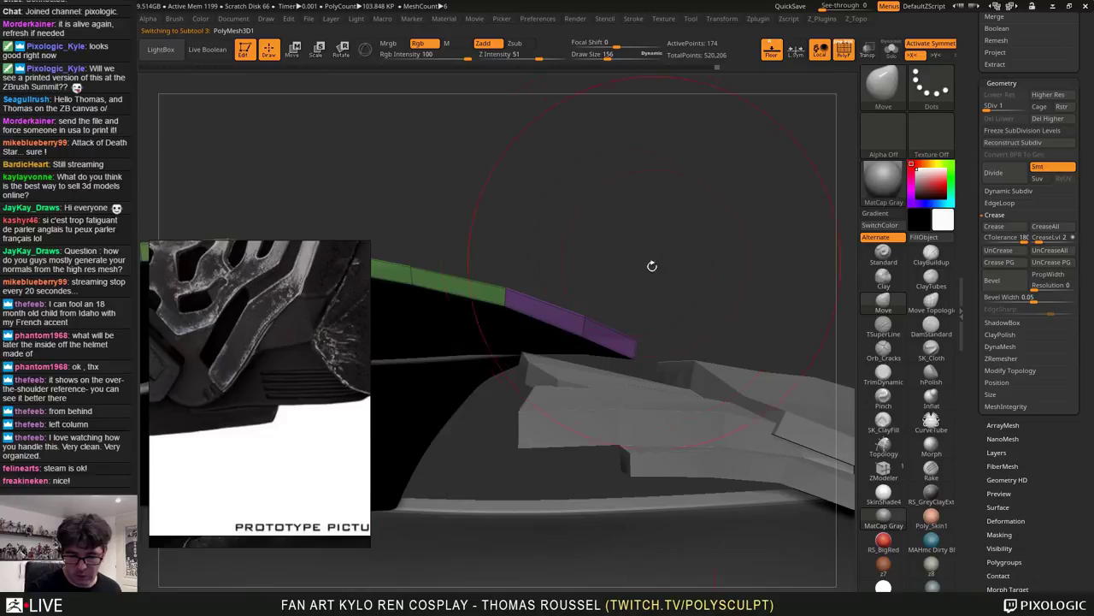
pyautogui.moveTo(653, 264); pyautogui.dragTo(734, 442)
pyautogui.moveTo(742, 401); pyautogui.dragTo(673, 397)
pyautogui.moveTo(742, 349); pyautogui.dragTo(718, 269, button='right')
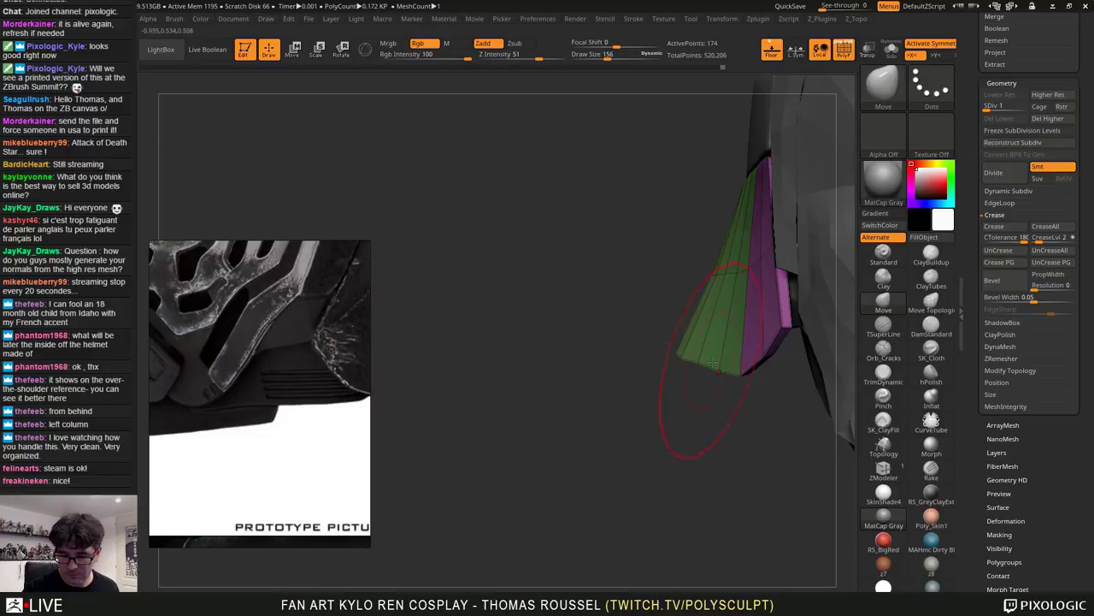
pyautogui.keyDown('shift'); pyautogui.moveTo(713, 363); pyautogui.dragTo(677, 463, button='right'); pyautogui.keyUp('shift')
pyautogui.keyDown('alt'); pyautogui.click(658, 224); pyautogui.keyUp('alt')
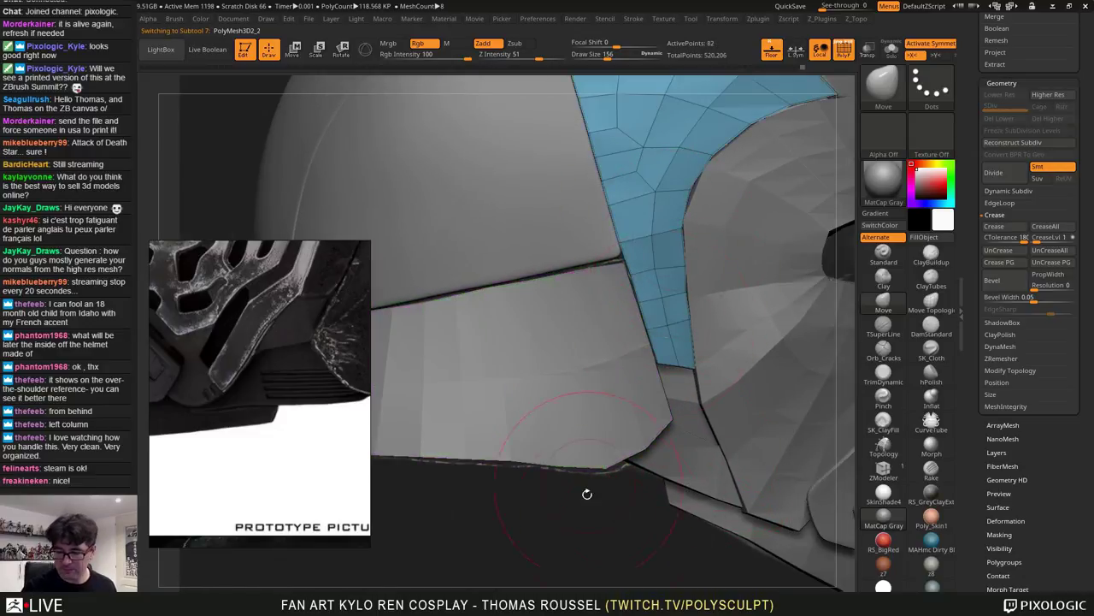
# Give the temple panel thickness using Panel Loops with 1 loop, thickness 0.045, polish 0, elevation -100 and bevel 0
pyautogui.click(1009, 203)
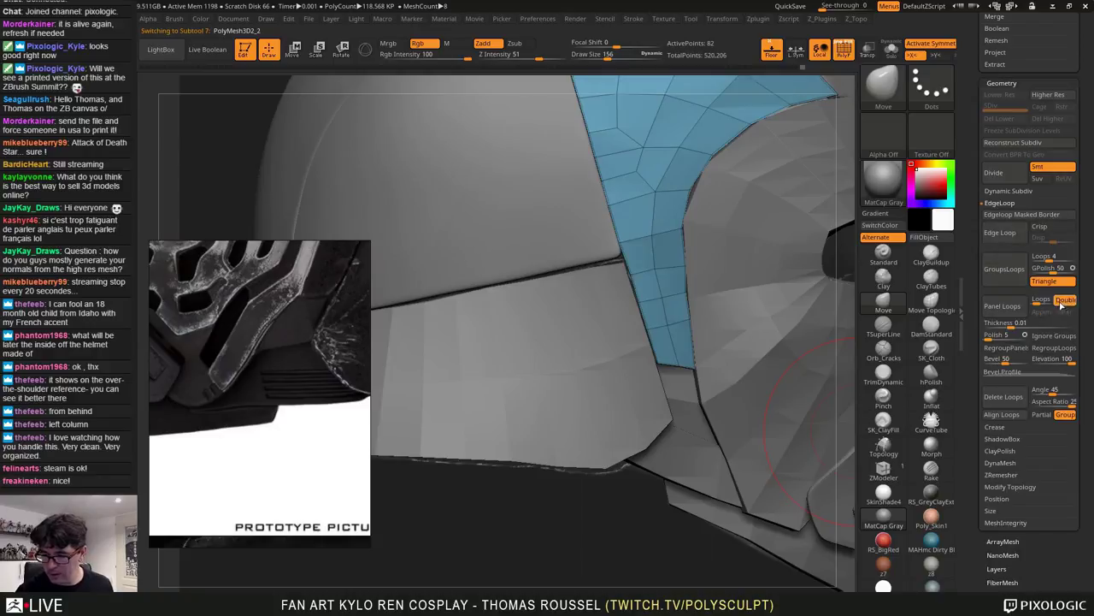
pyautogui.click(1005, 324)
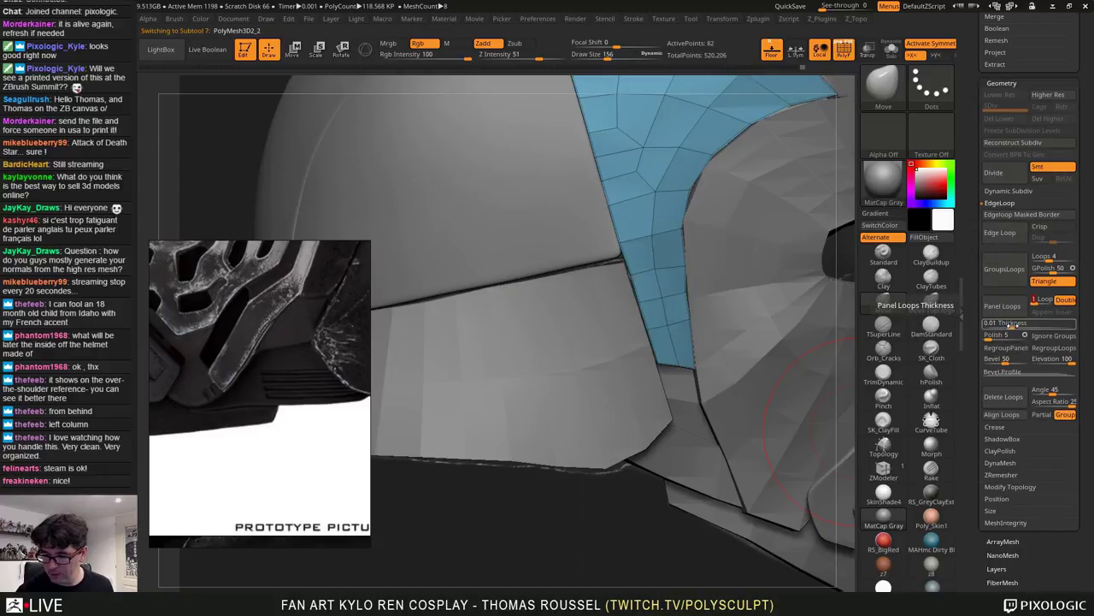
pyautogui.click(1013, 325)
pyautogui.write('0')
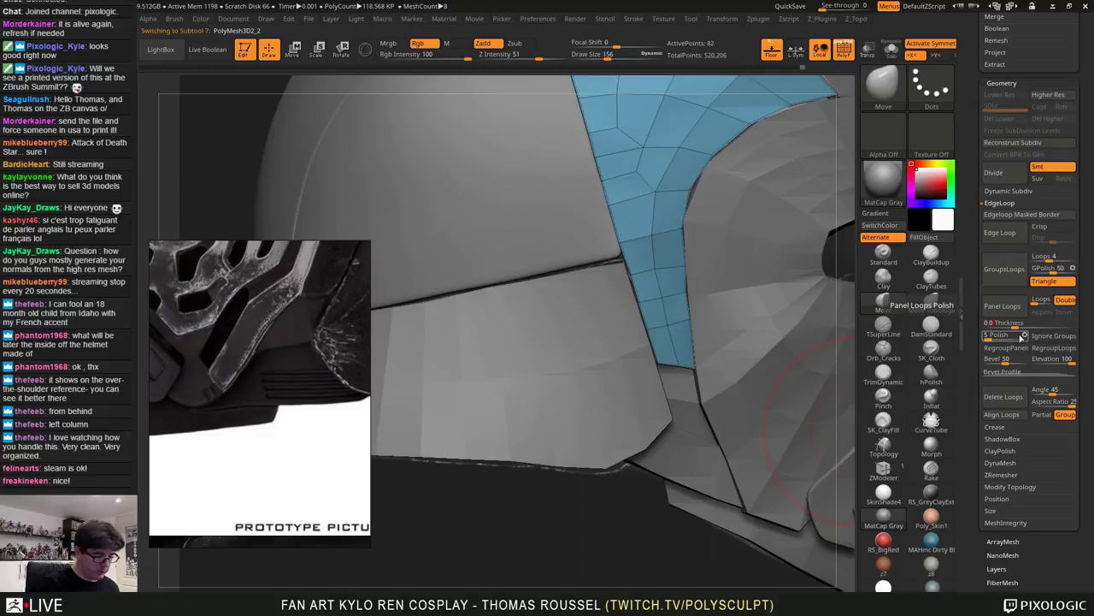
pyautogui.moveTo(988, 337); pyautogui.dragTo(981, 340)
pyautogui.moveTo(1069, 362); pyautogui.dragTo(1064, 362)
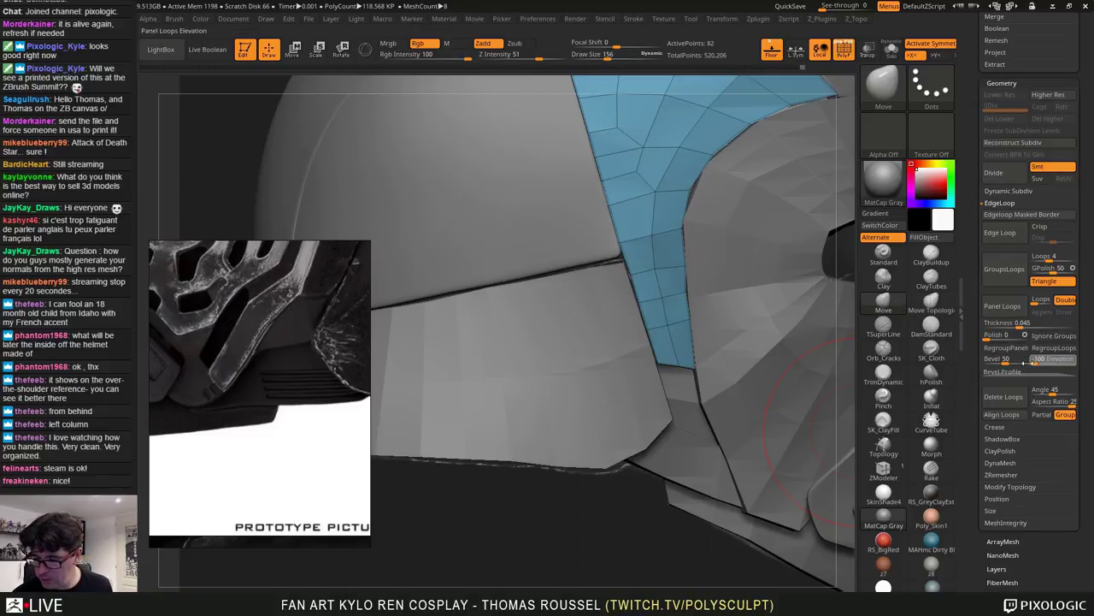
pyautogui.click(990, 361)
pyautogui.click(1010, 310)
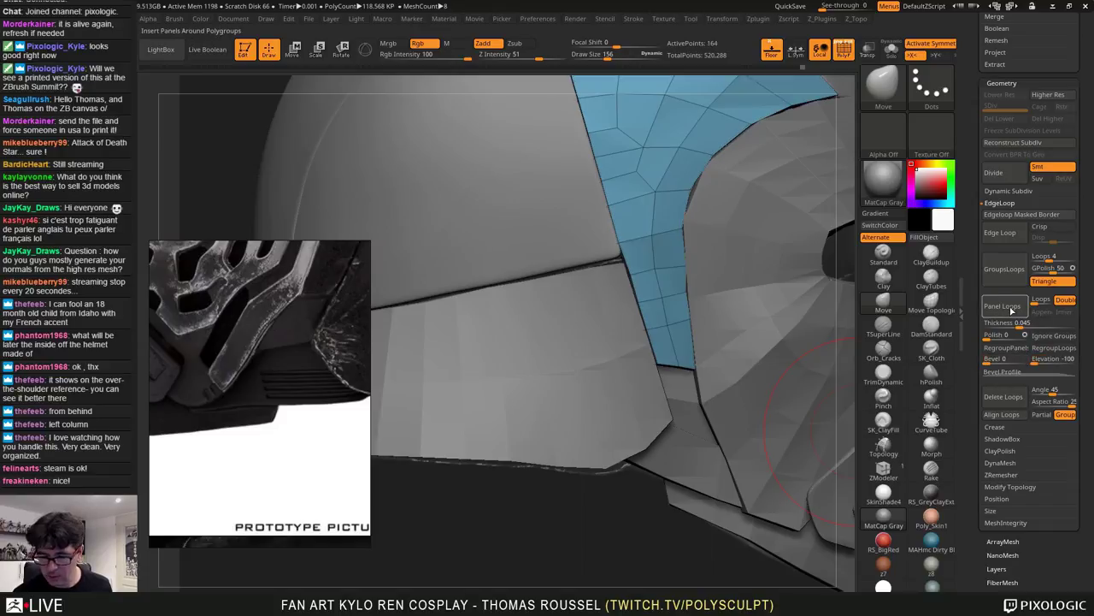
# Nudge the temple panel's edge points beside the face mask, above the narrow strip, with the Move brush at draw size 91
pyautogui.moveTo(750, 406); pyautogui.dragTo(687, 276, button='right')
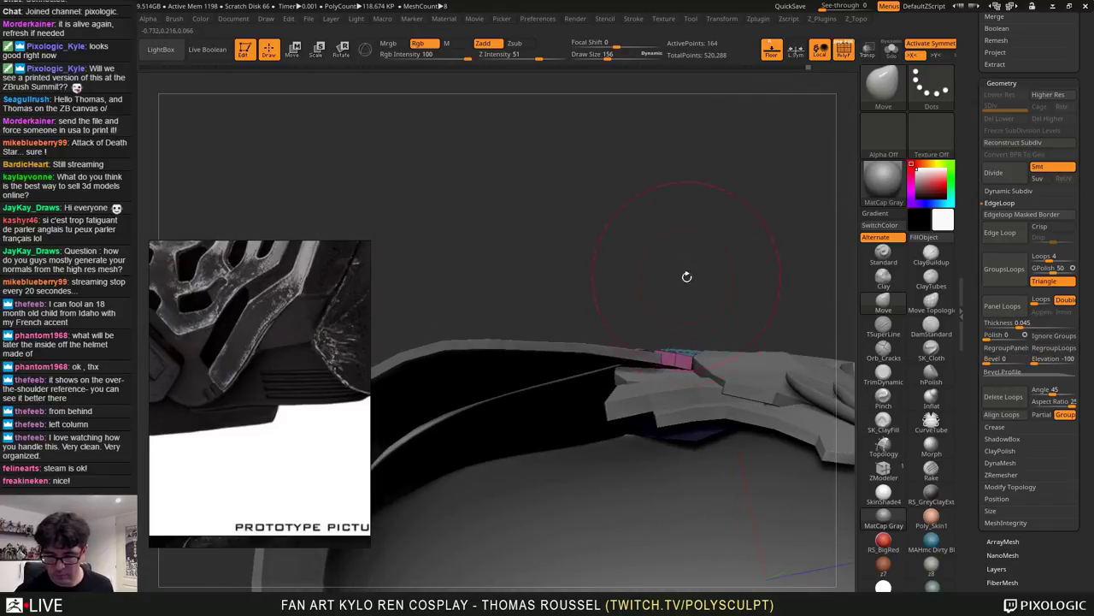
pyautogui.keyDown('ctrl'); pyautogui.moveTo(660, 438); pyautogui.dragTo(722, 474, button='right'); pyautogui.keyUp('ctrl')
pyautogui.moveTo(703, 342); pyautogui.dragTo(703, 369, button='right')
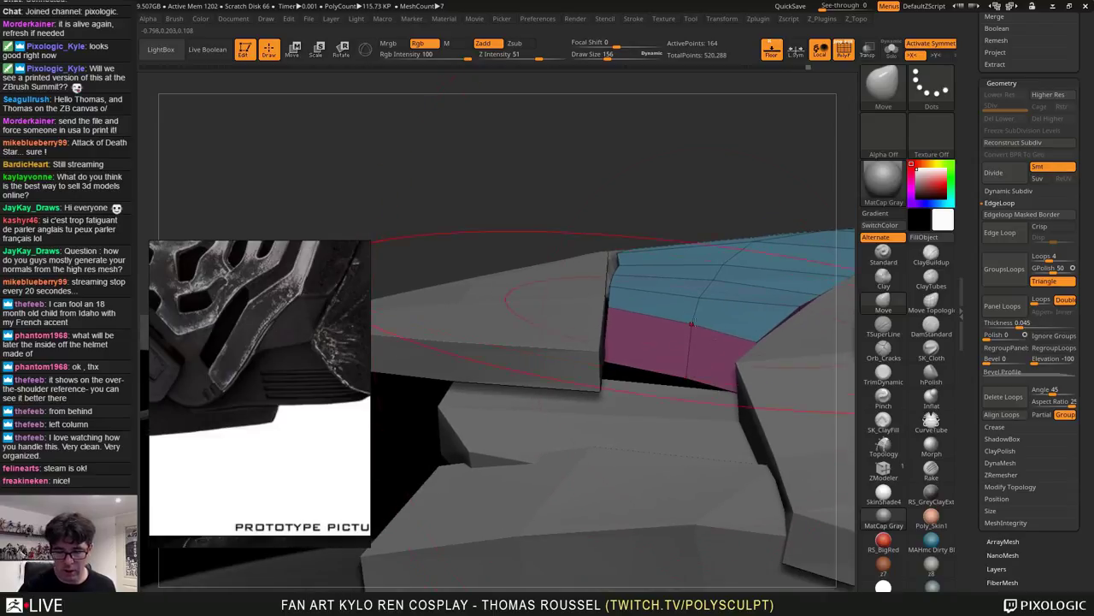
pyautogui.moveTo(692, 324); pyautogui.dragTo(680, 440, button='right')
pyautogui.moveTo(680, 342)
pyautogui.mouseDown(button='right')
pyautogui.moveTo(659, 354)
pyautogui.moveTo(669, 494)
pyautogui.mouseUp(button='right')
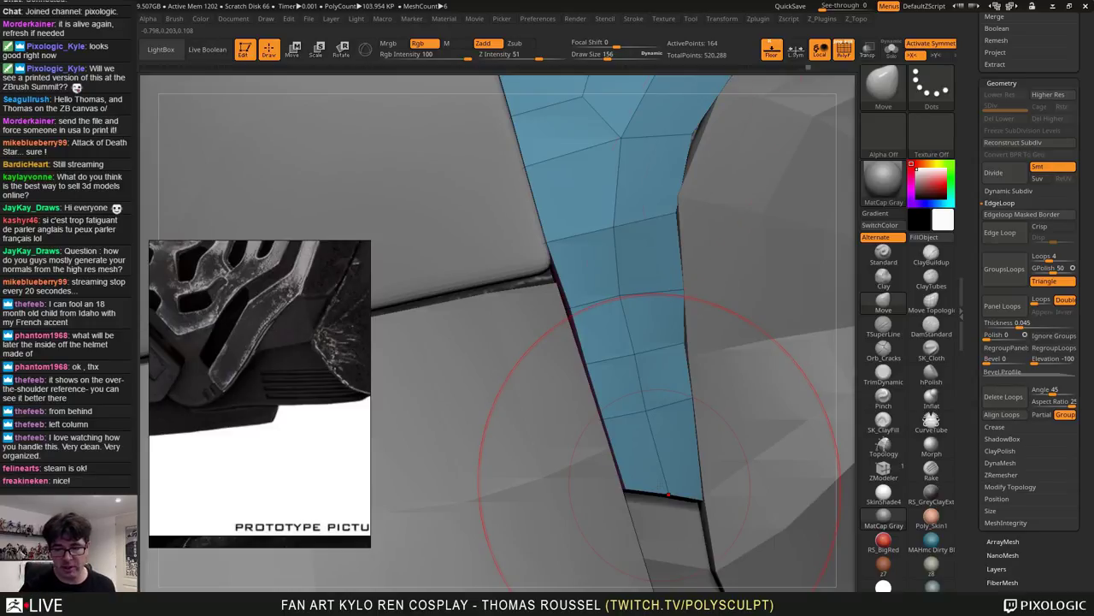
pyautogui.moveTo(676, 207); pyautogui.dragTo(677, 204)
pyautogui.press('s')
pyautogui.moveTo(696, 146)
pyautogui.mouseDown()
pyautogui.moveTo(681, 145)
pyautogui.moveTo(692, 139)
pyautogui.mouseUp()
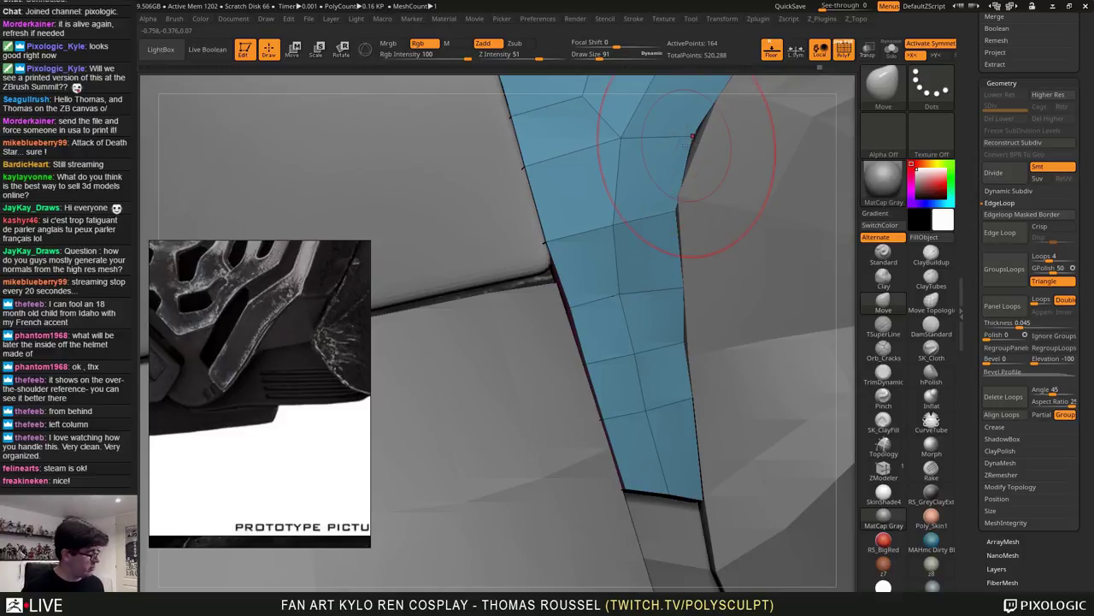
# Turn on transparency and adjust the thickness rim points along the temple panel's upper edge with the Move brush
pyautogui.keyDown('alt'); pyautogui.moveTo(716, 327); pyautogui.dragTo(770, 241); pyautogui.keyUp('alt')
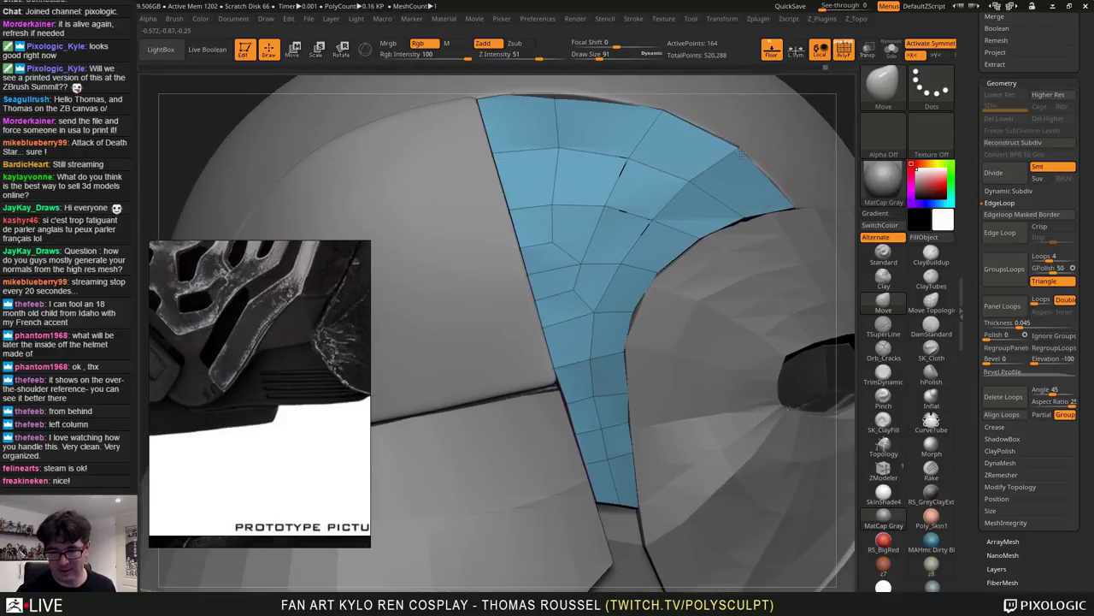
pyautogui.moveTo(557, 89); pyautogui.dragTo(829, 242)
pyautogui.moveTo(777, 271); pyautogui.dragTo(835, 157)
pyautogui.click(868, 53)
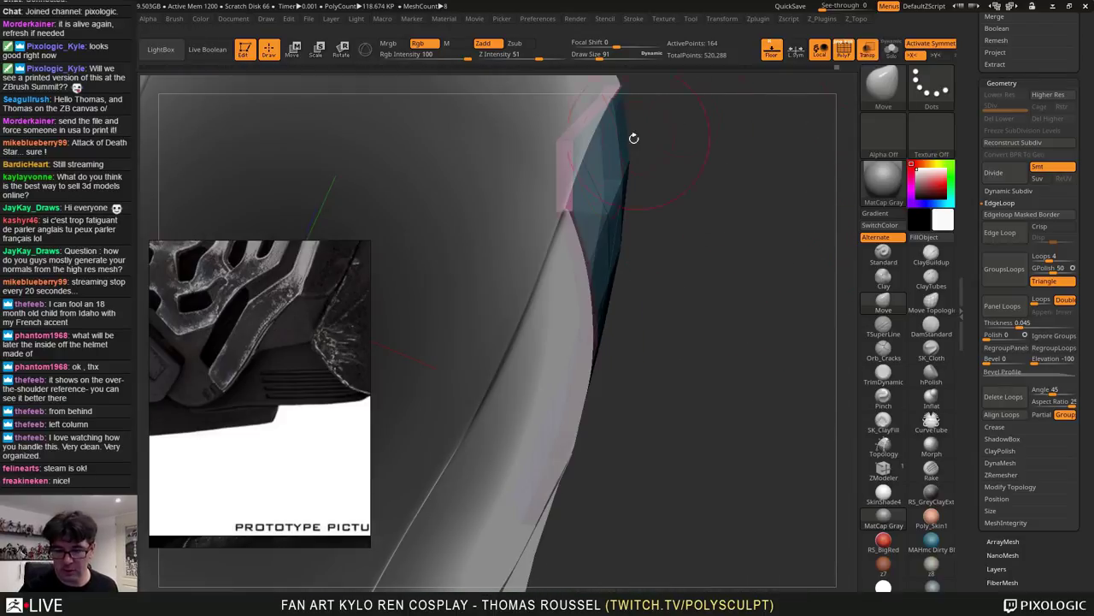
pyautogui.moveTo(572, 140); pyautogui.dragTo(584, 142)
pyautogui.moveTo(585, 143); pyautogui.dragTo(575, 209, button='right')
pyautogui.moveTo(574, 210); pyautogui.dragTo(585, 217)
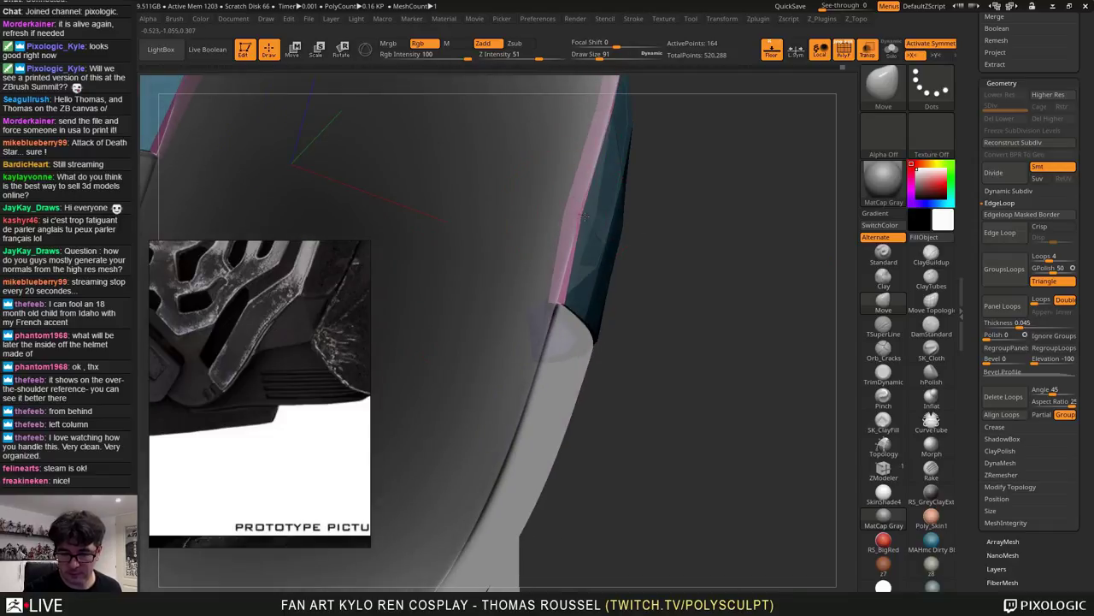
pyautogui.moveTo(565, 303); pyautogui.dragTo(556, 302)
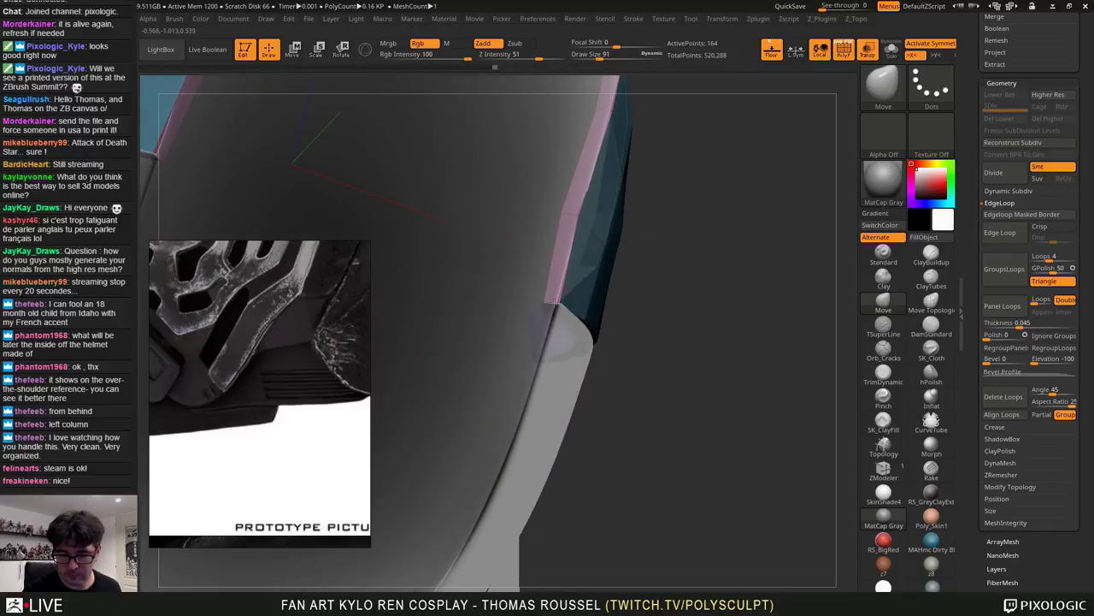
pyautogui.moveTo(592, 296)
pyautogui.mouseDown(button='right')
pyautogui.moveTo(547, 274)
pyautogui.moveTo(564, 213)
pyautogui.mouseUp(button='right')
pyautogui.moveTo(582, 207); pyautogui.dragTo(590, 215)
# Move the temple panel's upper rear corner and the neighbouring top-edge point to the reference outline in side view
pyautogui.keyDown('shift'); pyautogui.moveTo(650, 219); pyautogui.dragTo(702, 183, button='right'); pyautogui.keyUp('shift')
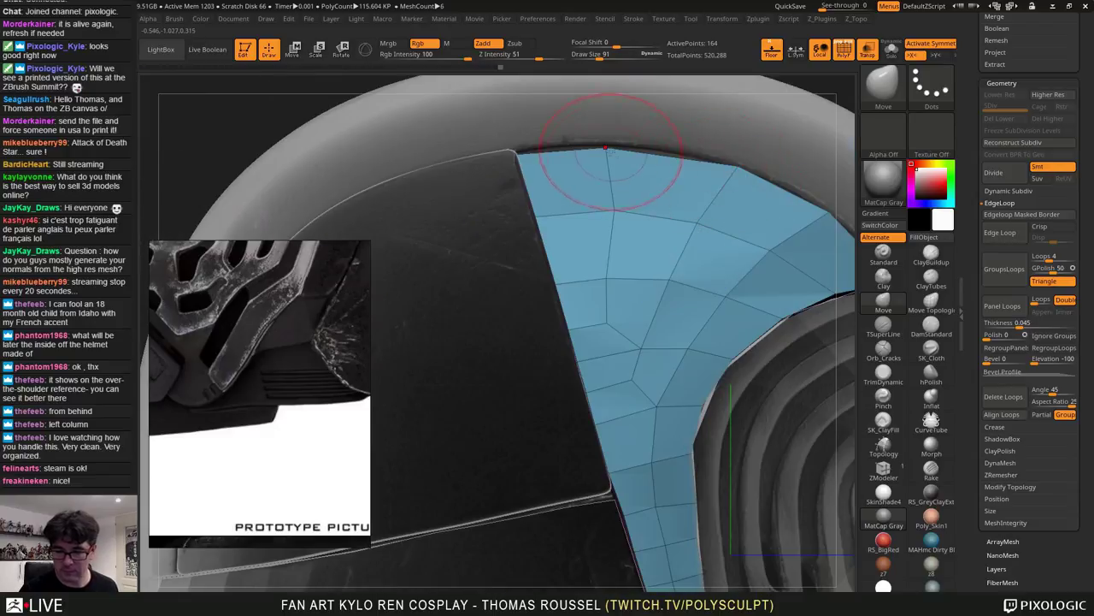
pyautogui.moveTo(607, 151); pyautogui.dragTo(612, 150)
pyautogui.moveTo(519, 159); pyautogui.dragTo(516, 154)
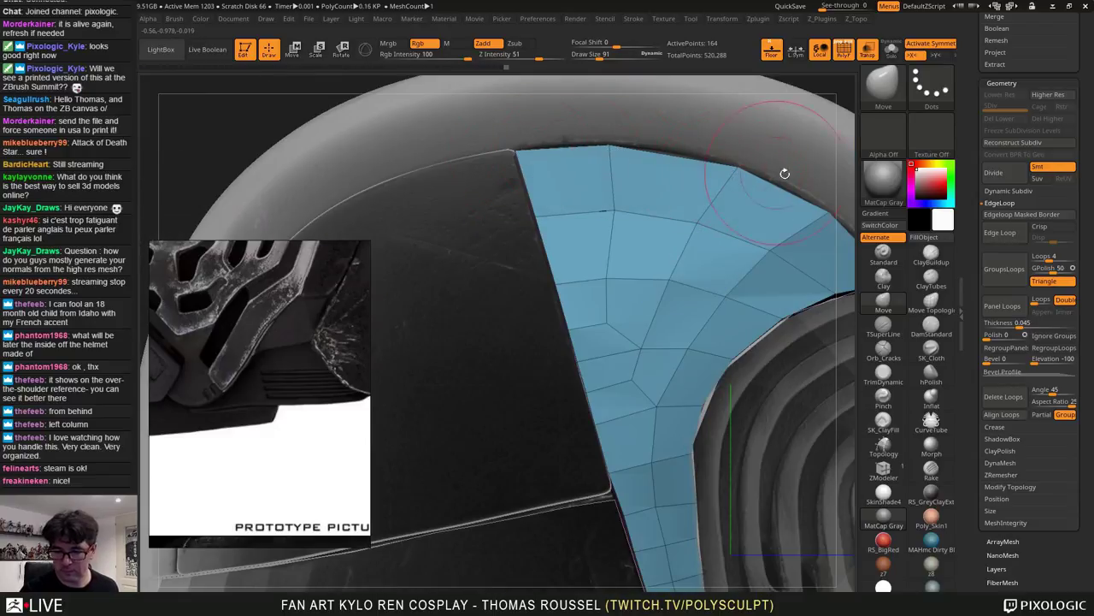
# Crease the temple panel's edges along its polygroup borders
pyautogui.keyDown('ctrl'); pyautogui.moveTo(784, 171); pyautogui.dragTo(769, 107, button='right'); pyautogui.keyUp('ctrl')
pyautogui.keyDown('alt'); pyautogui.moveTo(735, 327); pyautogui.dragTo(648, 337, button='right'); pyautogui.keyUp('alt')
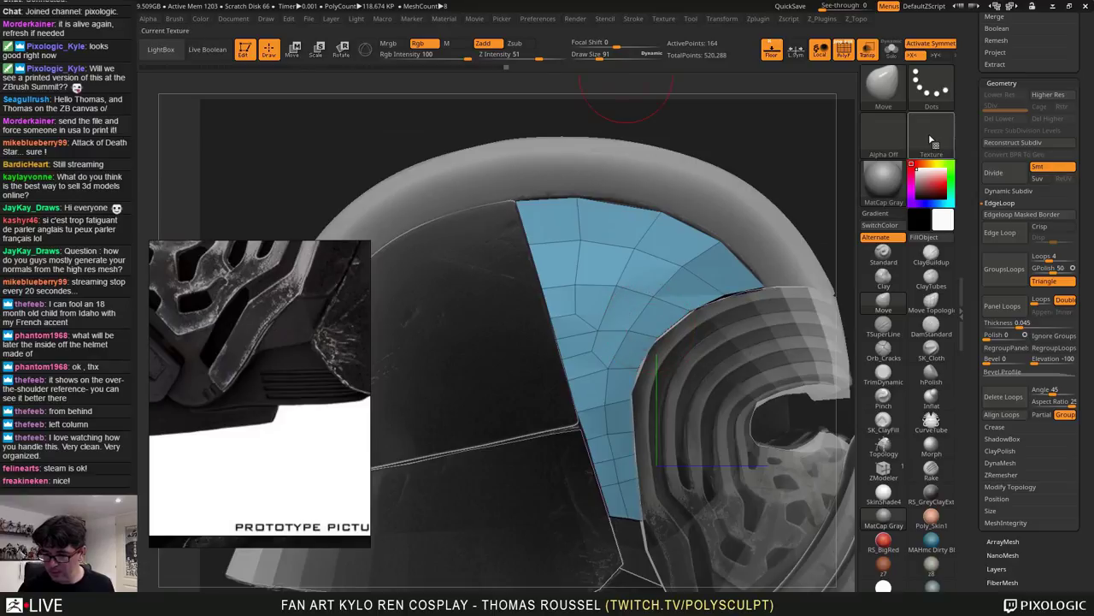
pyautogui.click(1004, 426)
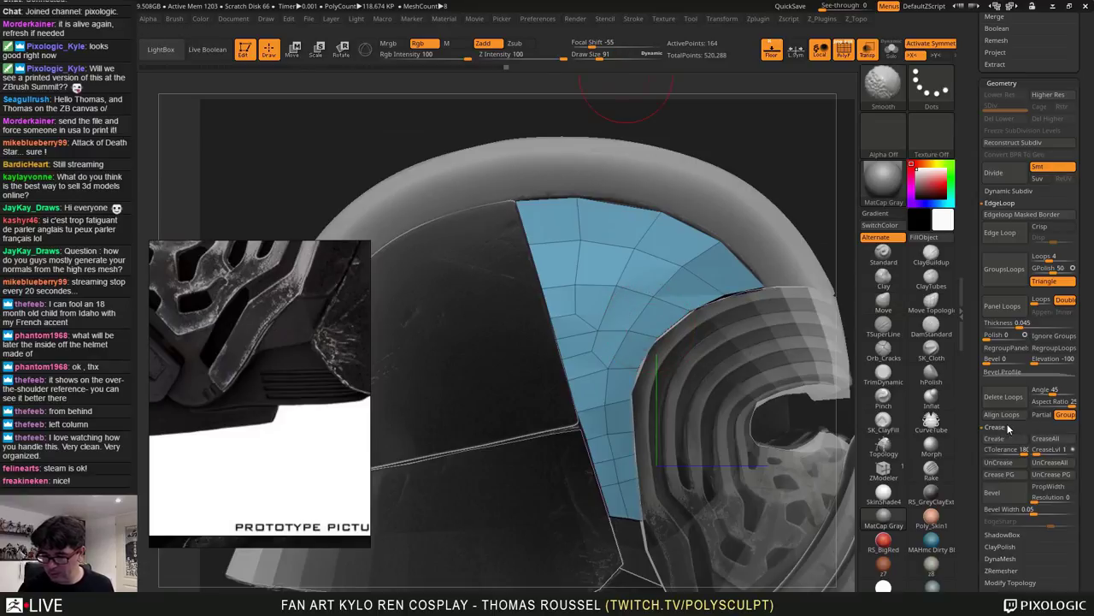
pyautogui.click(1012, 476)
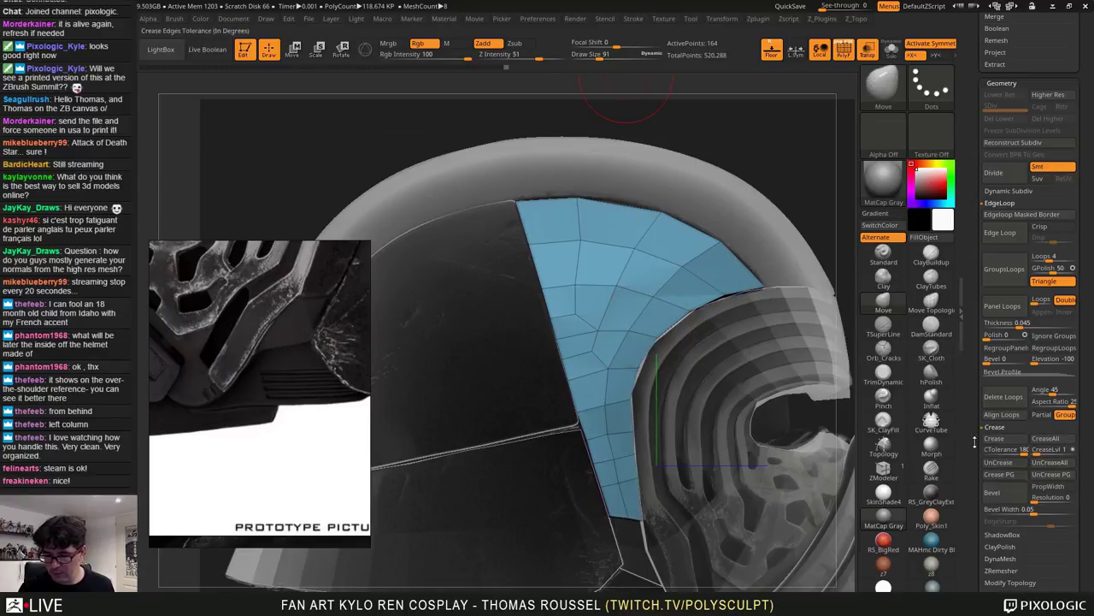
# Switch to the ZModeler brush and set its edge action to Crease with a single edge as the target
pyautogui.moveTo(763, 319)
pyautogui.keyDown('alt'); pyautogui.mouseDown(button='right')
pyautogui.moveTo(749, 272)
pyautogui.moveTo(793, 279)
pyautogui.moveTo(787, 231)
pyautogui.moveTo(830, 271)
pyautogui.moveTo(783, 277)
pyautogui.moveTo(752, 305)
pyautogui.mouseUp(button='right'); pyautogui.keyUp('alt')
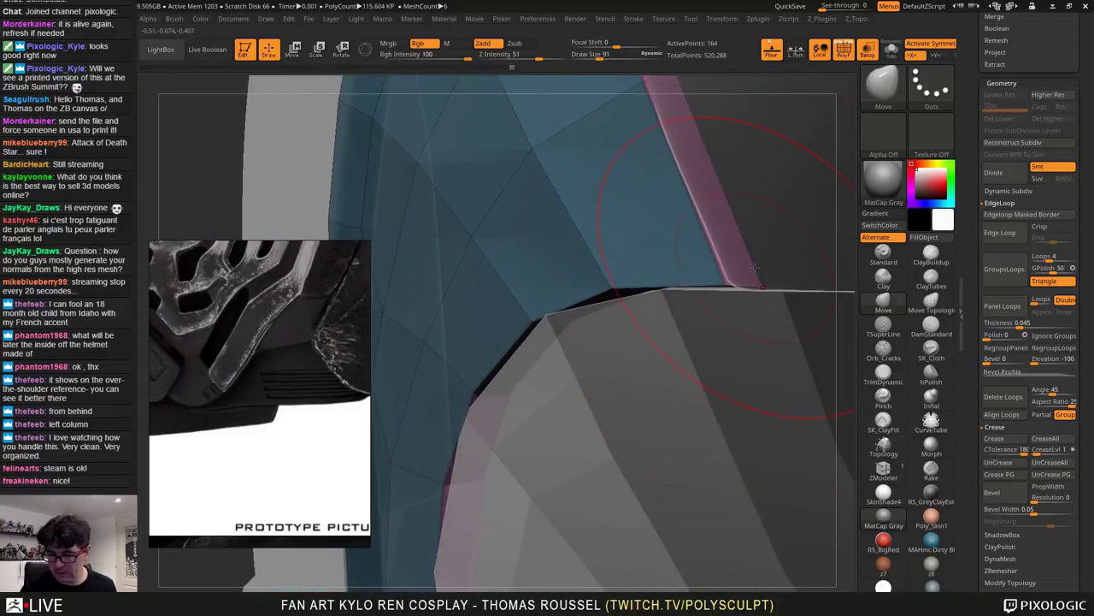
pyautogui.click(886, 470)
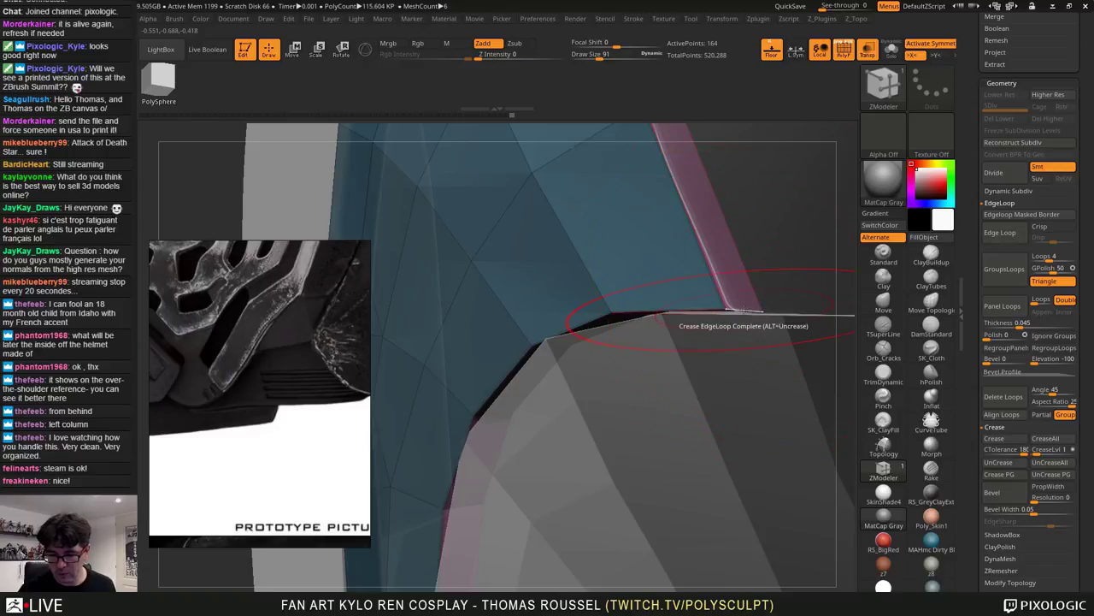
pyautogui.press('space')
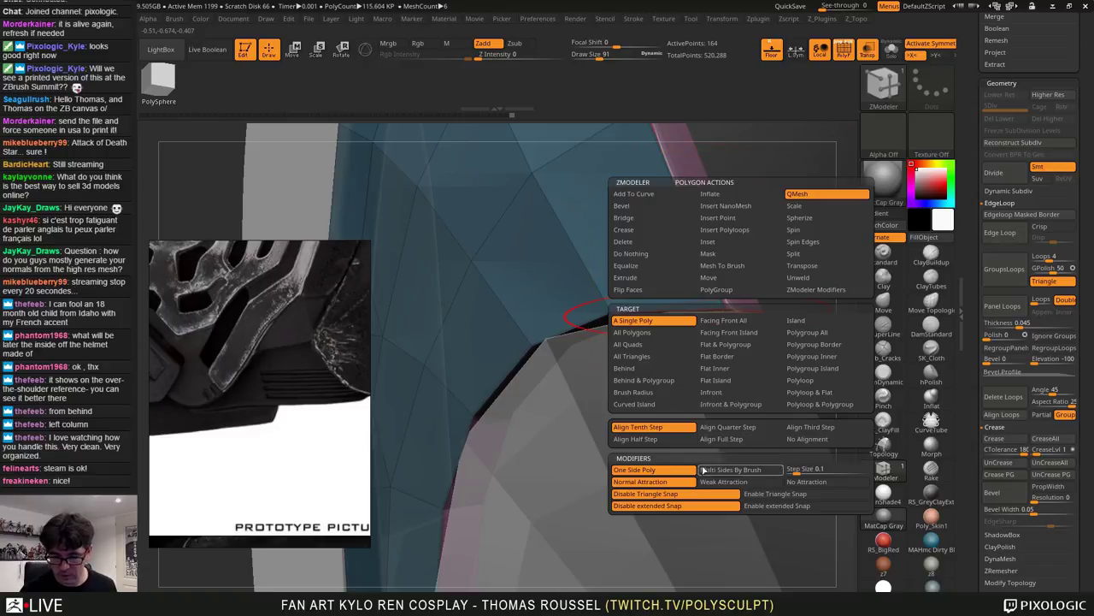
pyautogui.press('space')
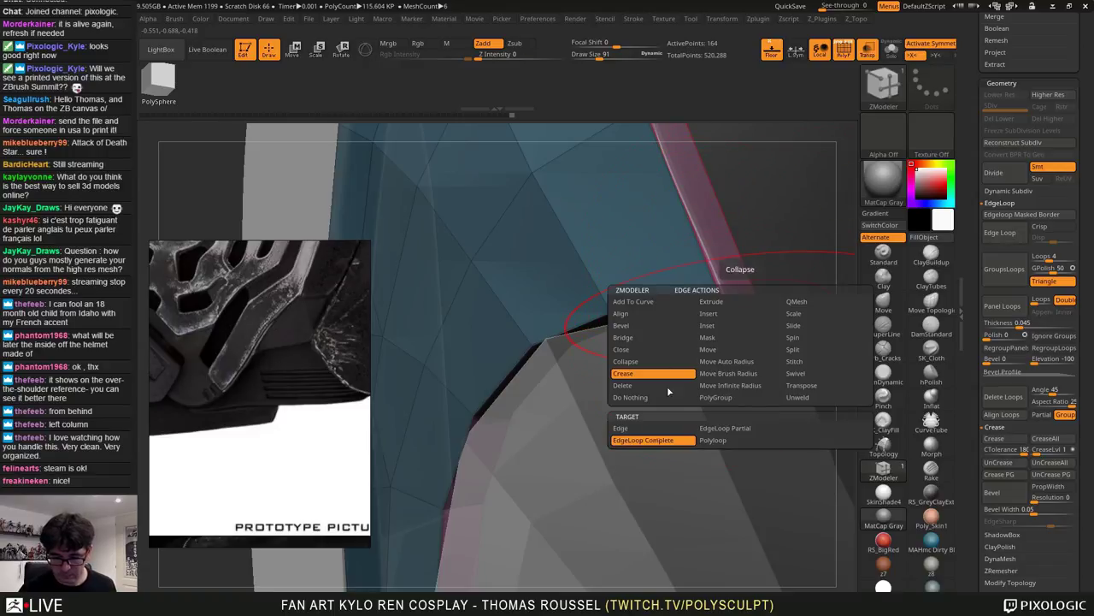
pyautogui.click(643, 429)
# Isolate the temple panel and crease the short edges across its thickness at the rim corners
pyautogui.moveTo(724, 248)
pyautogui.keyDown('alt'); pyautogui.mouseDown(button='right')
pyautogui.moveTo(753, 395)
pyautogui.moveTo(622, 356)
pyautogui.mouseUp(button='right'); pyautogui.keyUp('alt')
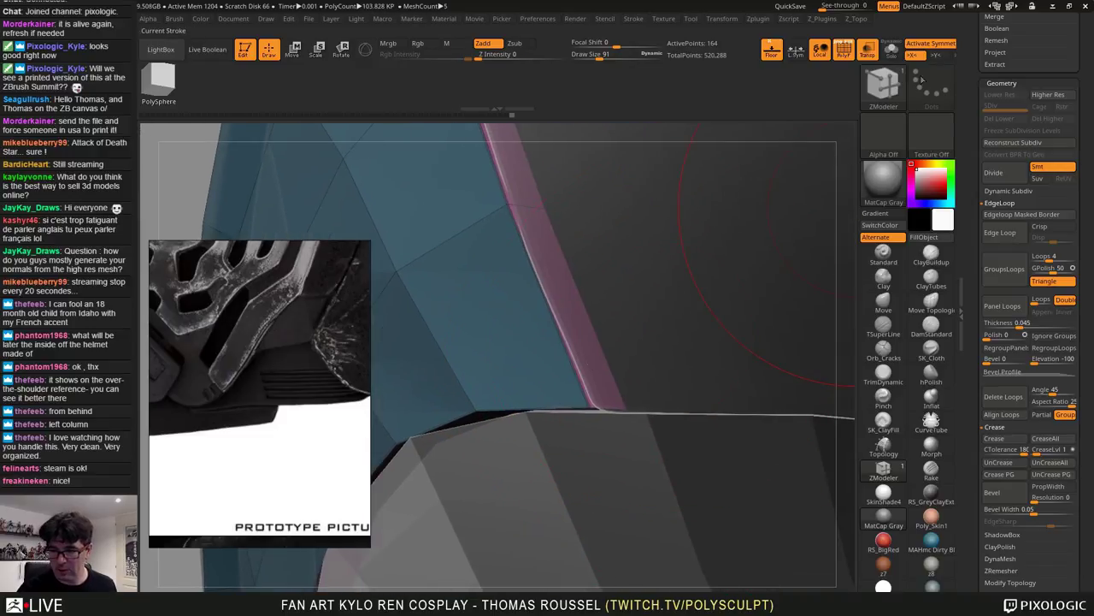
pyautogui.click(892, 49)
pyautogui.moveTo(795, 163); pyautogui.dragTo(679, 487, button='right')
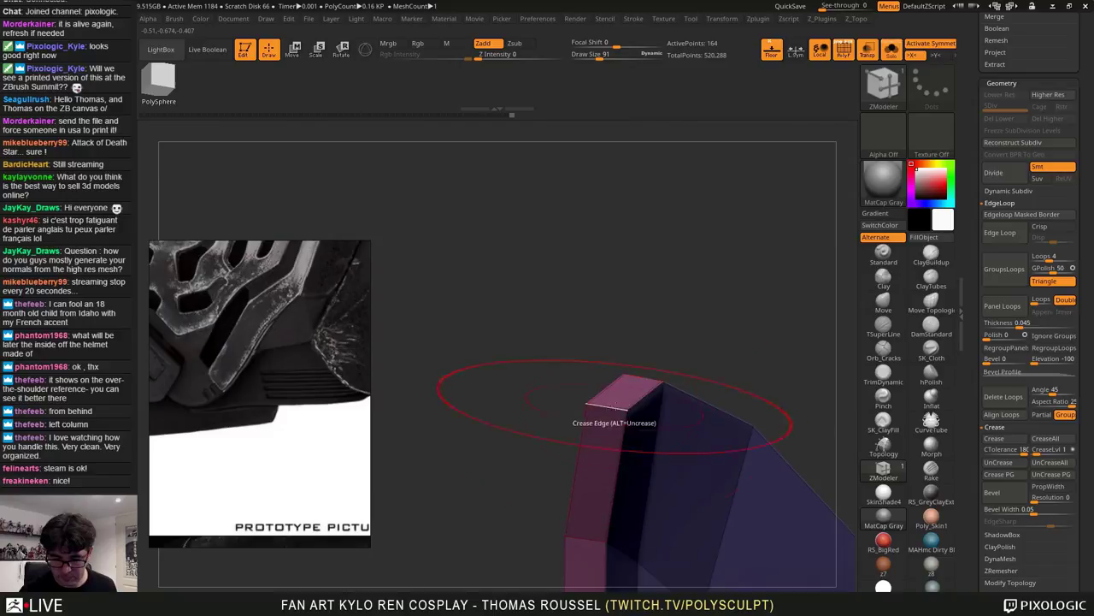
pyautogui.moveTo(616, 408); pyautogui.dragTo(532, 415, button='right')
pyautogui.keyDown('alt'); pyautogui.moveTo(532, 414); pyautogui.dragTo(658, 205, button='right'); pyautogui.keyUp('alt')
pyautogui.keyDown('alt'); pyautogui.moveTo(658, 205); pyautogui.dragTo(677, 496, button='right'); pyautogui.keyUp('alt')
pyautogui.click(658, 333)
pyautogui.hotkey('ctrl', 'z')
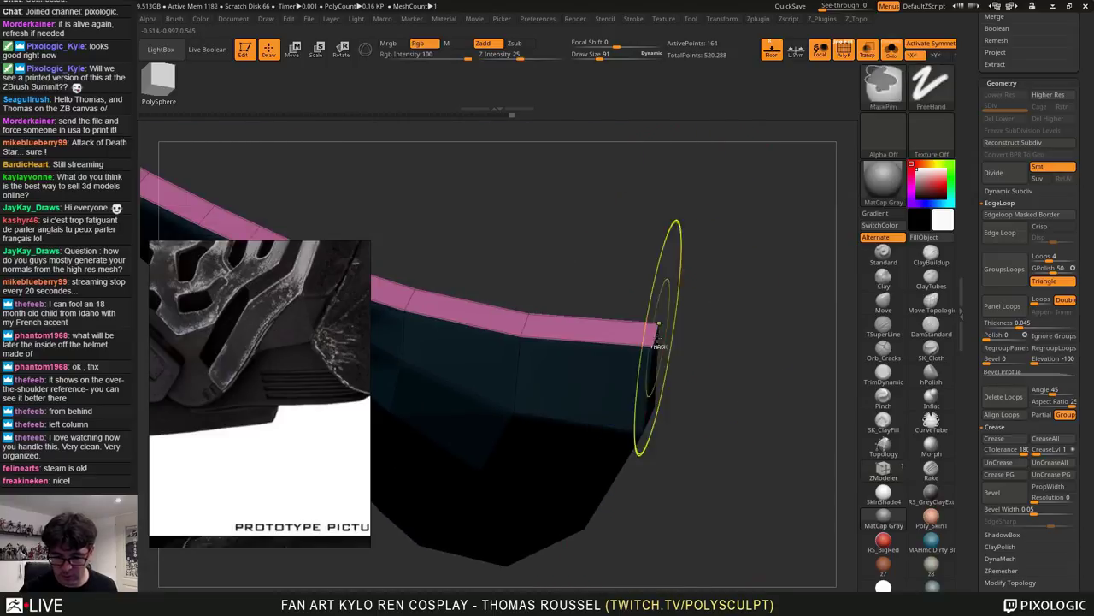
pyautogui.click(643, 321)
# Crease the remaining short corner edges at the narrow lower end of the temple panel
pyautogui.moveTo(643, 321)
pyautogui.keyDown('alt'); pyautogui.mouseDown(button='right')
pyautogui.moveTo(758, 334)
pyautogui.moveTo(794, 389)
pyautogui.mouseUp(button='right'); pyautogui.keyUp('alt')
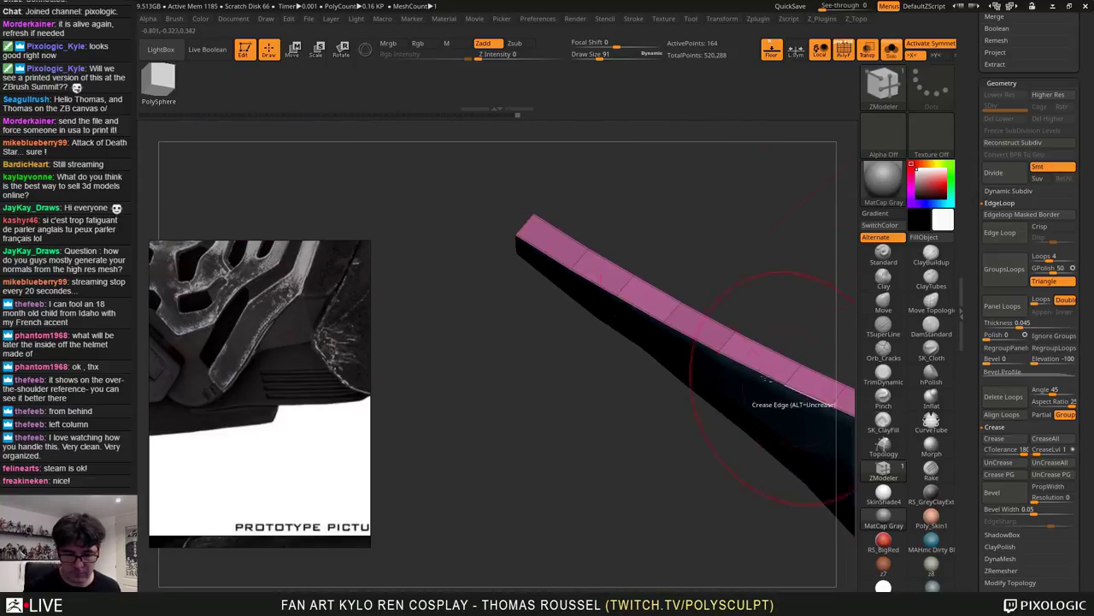
pyautogui.moveTo(549, 231)
pyautogui.keyDown('alt'); pyautogui.mouseDown(button='right')
pyautogui.moveTo(601, 301)
pyautogui.moveTo(628, 299)
pyautogui.moveTo(650, 276)
pyautogui.moveTo(605, 278)
pyautogui.moveTo(567, 252)
pyautogui.moveTo(631, 205)
pyautogui.mouseUp(button='right'); pyautogui.keyUp('alt')
pyautogui.click(577, 306)
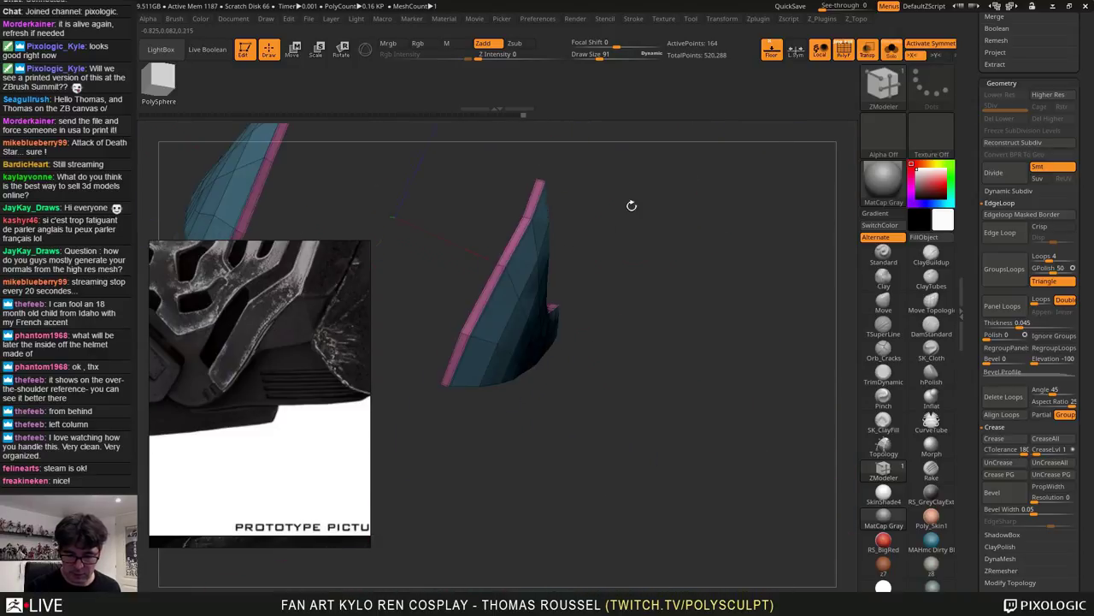
# Set the crease level to 2 and divide the temple panel up to subdivision level 5
pyautogui.moveTo(647, 353); pyautogui.dragTo(679, 416, button='right')
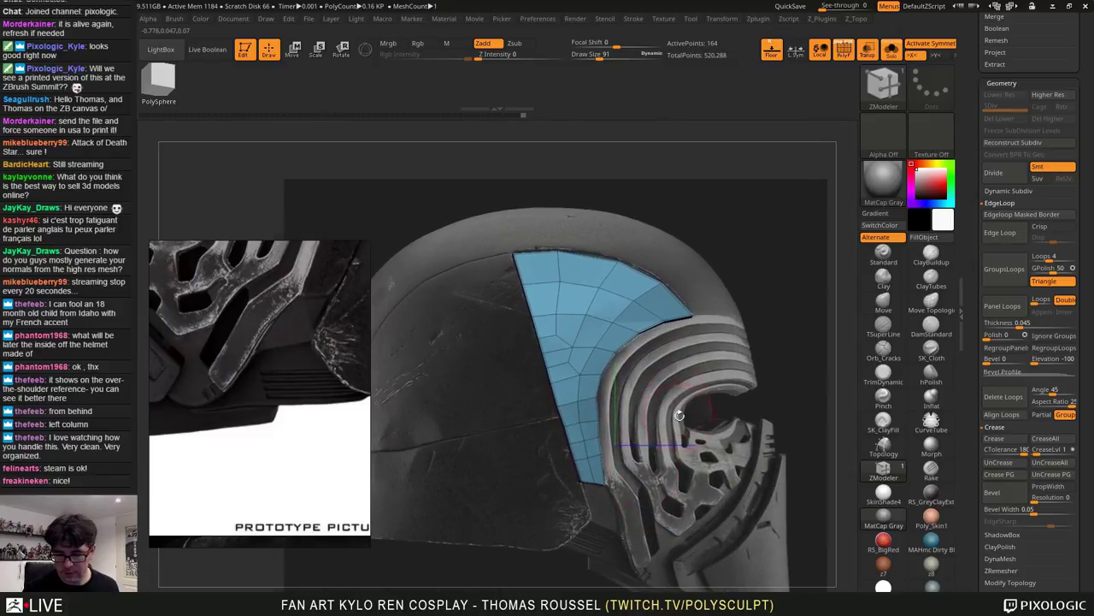
pyautogui.moveTo(680, 416); pyautogui.dragTo(826, 350)
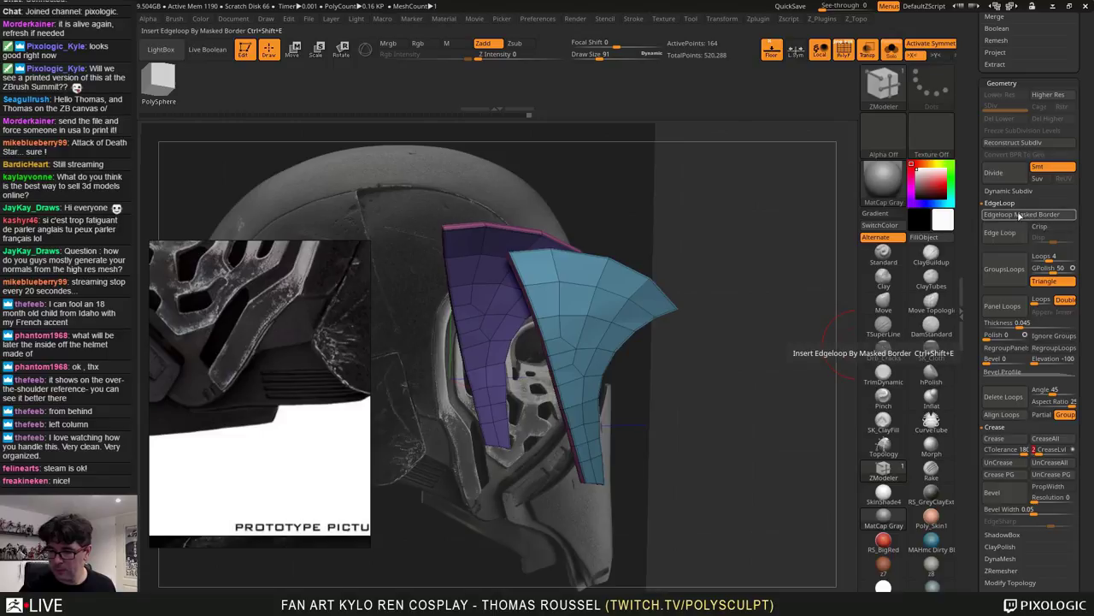
pyautogui.click(1006, 182)
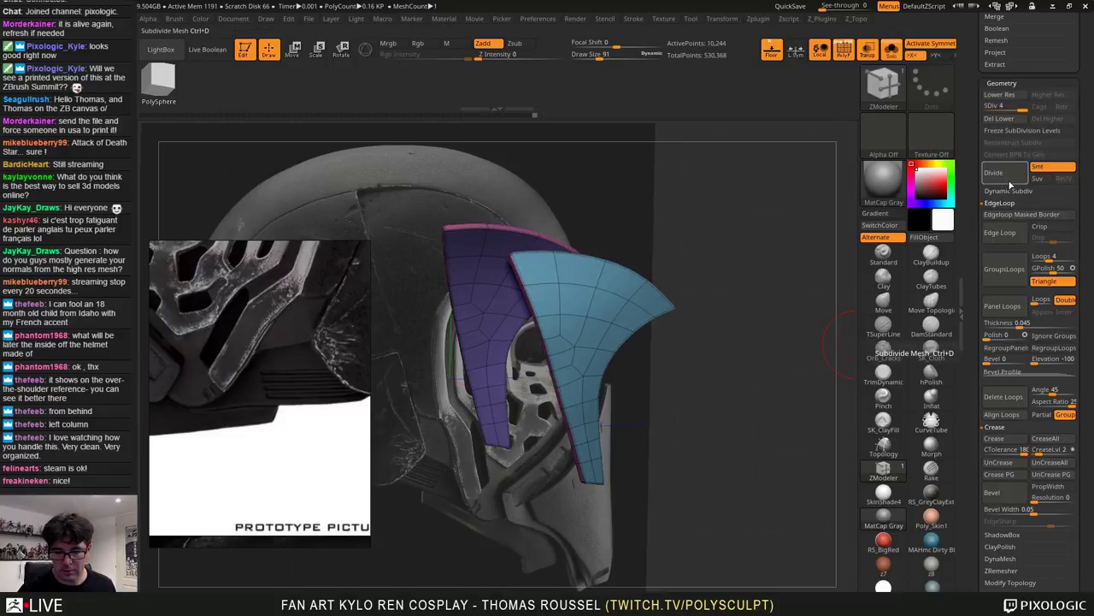
pyautogui.click(1010, 184)
pyautogui.keyDown('alt'); pyautogui.moveTo(675, 391); pyautogui.dragTo(650, 328); pyautogui.keyUp('alt')
pyautogui.keyDown('shift'); pyautogui.moveTo(808, 330); pyautogui.dragTo(717, 335); pyautogui.keyUp('shift')
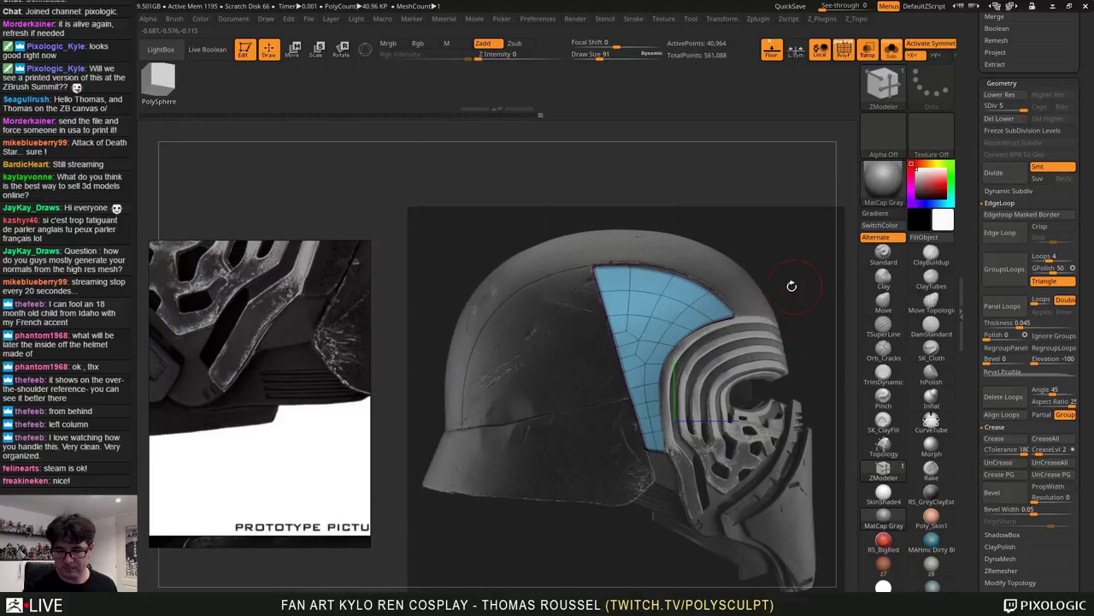
# Step the temple panel down to subdivision level 3 for adjusting its outline against the reference
pyautogui.keyDown('alt'); pyautogui.moveTo(761, 294); pyautogui.dragTo(750, 315); pyautogui.keyUp('alt')
pyautogui.keyDown('alt'); pyautogui.moveTo(667, 272); pyautogui.dragTo(590, 333); pyautogui.keyUp('alt')
pyautogui.hotkey('shift', 'd')
pyautogui.hotkey('shift', 'd')
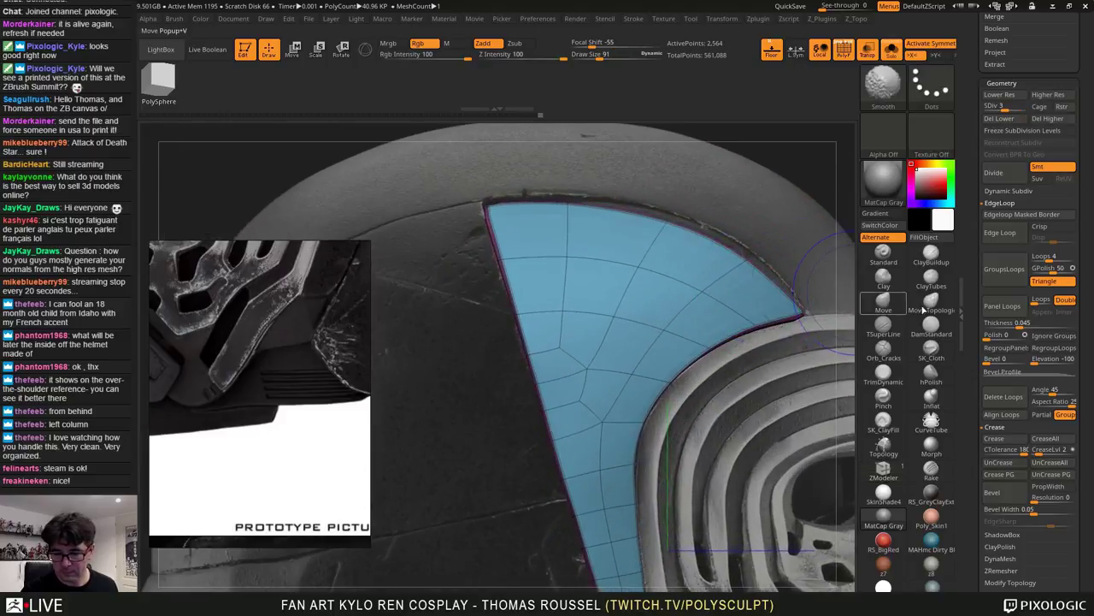
# Drop the temple panel to subdivision level 1 and pull its upper curved rim and tip onto the reference outline with the Move brush
pyautogui.hotkey('shift', 'd')
pyautogui.hotkey('shift', 'd')
pyautogui.click(889, 305)
pyautogui.press('s')
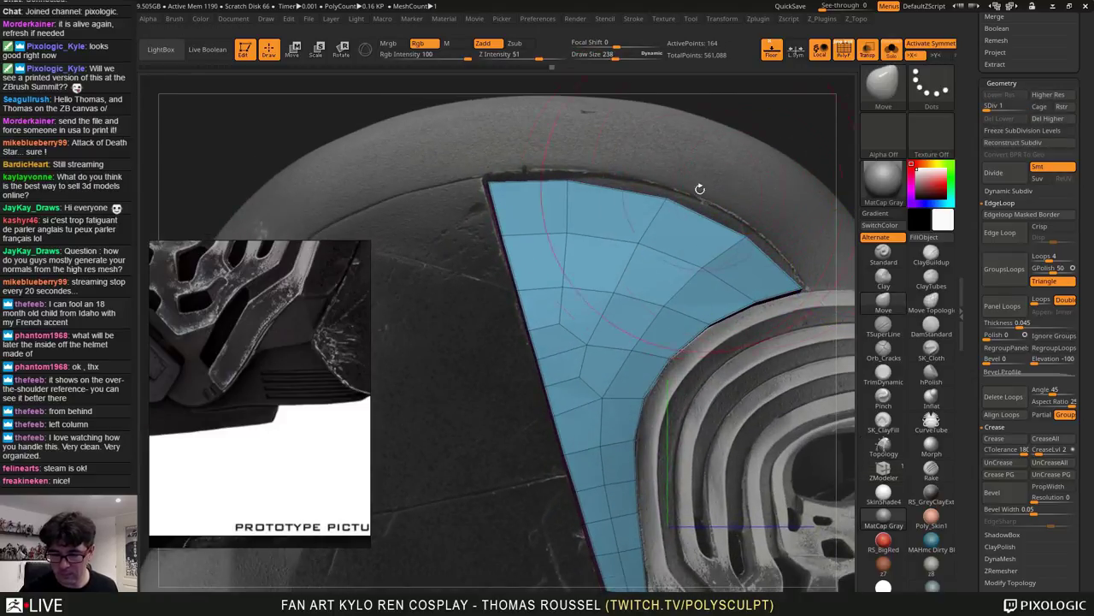
pyautogui.moveTo(671, 201); pyautogui.dragTo(678, 189)
pyautogui.moveTo(744, 232); pyautogui.dragTo(749, 226)
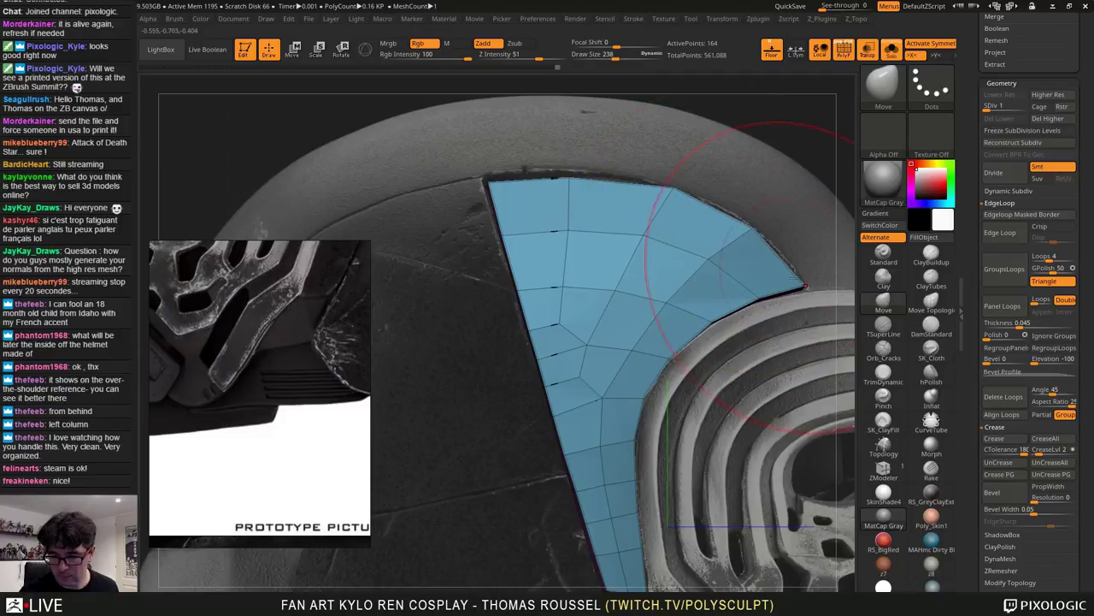
pyautogui.moveTo(805, 286); pyautogui.dragTo(807, 289)
pyautogui.press('s')
pyautogui.moveTo(571, 182); pyautogui.dragTo(567, 179)
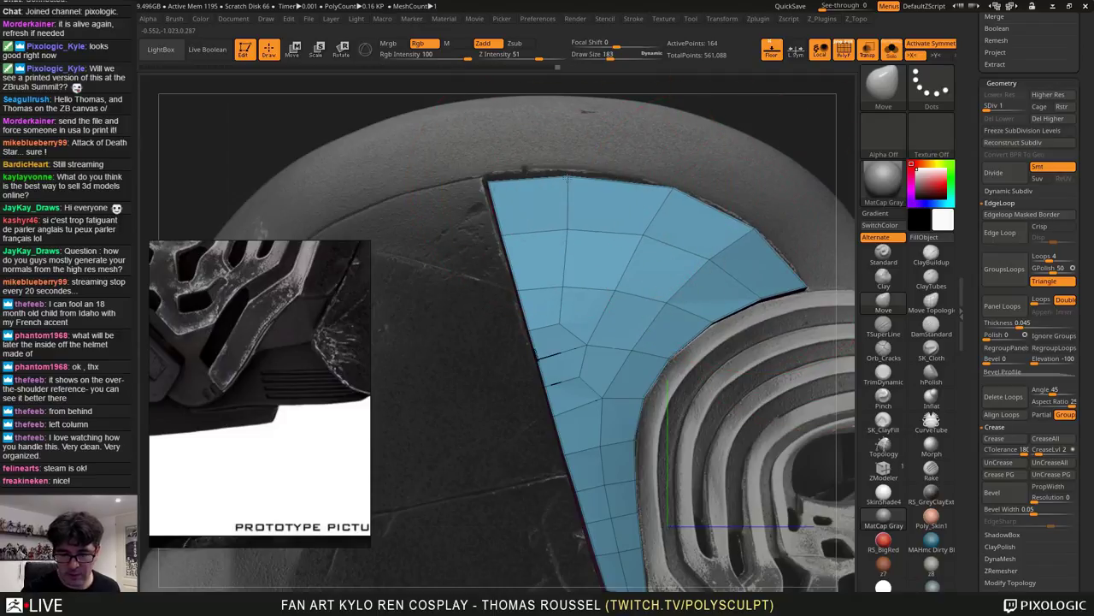
# Nudge the vertices along the upper half of the panel's long straight edge slightly outward to the reference seam
pyautogui.moveTo(491, 186); pyautogui.dragTo(489, 187)
pyautogui.moveTo(508, 236); pyautogui.dragTo(504, 237)
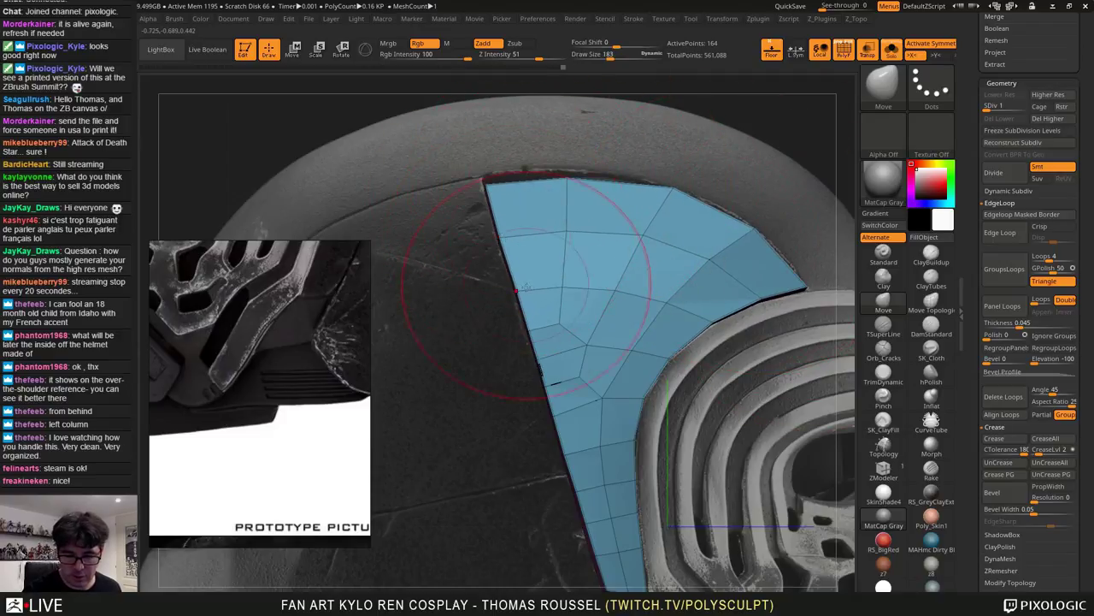
pyautogui.moveTo(523, 295); pyautogui.dragTo(520, 295)
pyautogui.moveTo(540, 356); pyautogui.dragTo(536, 358)
pyautogui.moveTo(563, 406); pyautogui.dragTo(559, 407)
# Reduce the draw size to 17 and nudge a vertex outward on the long straight edge near the panel's narrow lower end
pyautogui.keyDown('alt'); pyautogui.moveTo(608, 409); pyautogui.dragTo(640, 224, button='right'); pyautogui.keyUp('alt')
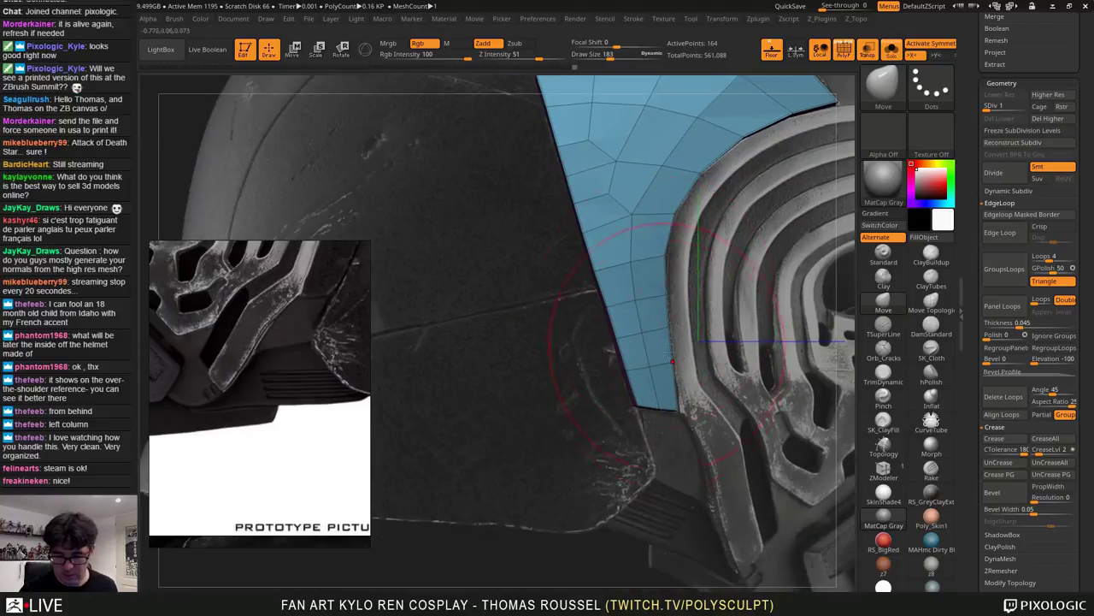
pyautogui.moveTo(646, 378); pyautogui.dragTo(612, 368)
pyautogui.press('s')
pyautogui.moveTo(573, 342)
pyautogui.keyDown('alt'); pyautogui.mouseDown()
pyautogui.moveTo(564, 376)
pyautogui.moveTo(576, 362)
pyautogui.moveTo(710, 354)
pyautogui.moveTo(647, 362)
pyautogui.mouseUp(); pyautogui.keyUp('alt')
pyautogui.press('s')
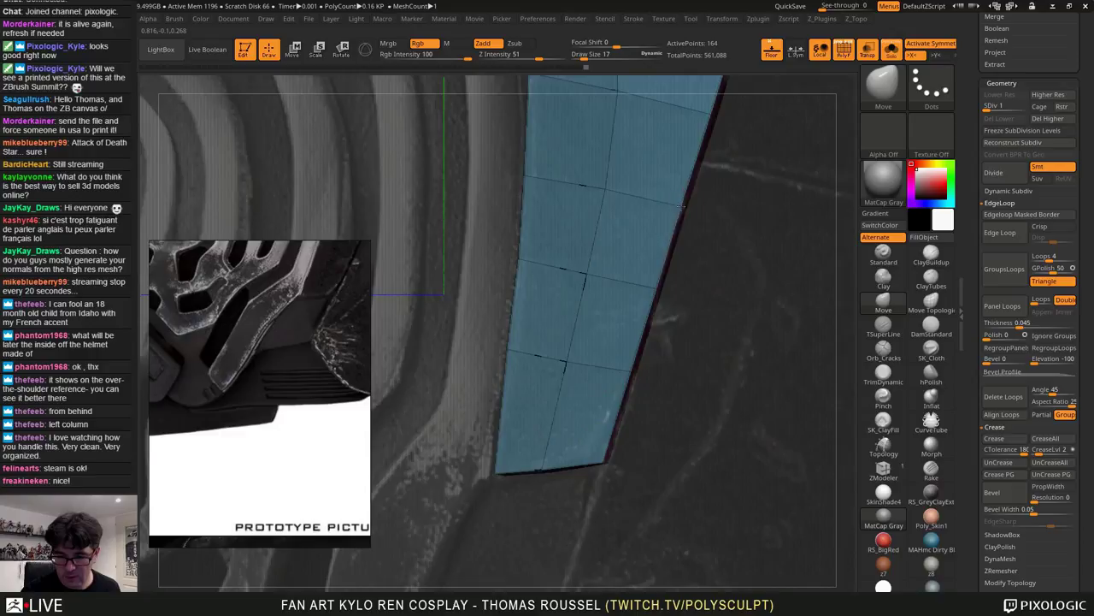
pyautogui.moveTo(682, 206); pyautogui.dragTo(686, 207)
# Return the temple panel to subdivision level 5 and check its smoothed outline against the reference on both sides
pyautogui.keyDown('alt'); pyautogui.moveTo(735, 154); pyautogui.dragTo(697, 280); pyautogui.keyUp('alt')
pyautogui.press('d')
pyautogui.press('d')
pyautogui.press('d')
pyautogui.press('d')
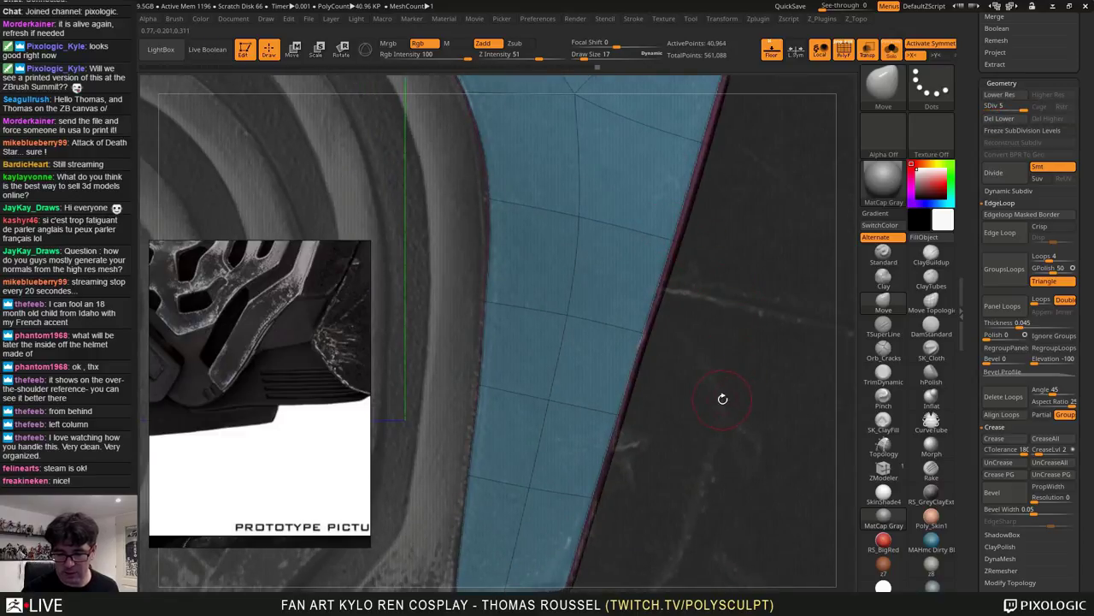
pyautogui.moveTo(722, 398); pyautogui.dragTo(411, 461)
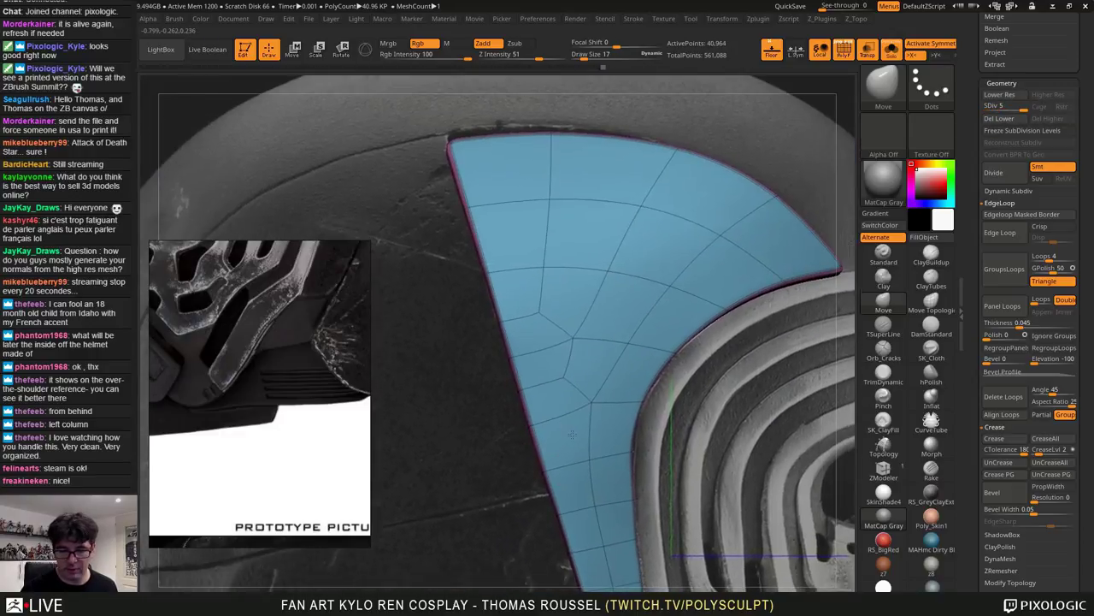
# Examine the helmet reference photos, comparing the side panel seams and the dome edge from several angles
pyautogui.keyDown('ctrl'); pyautogui.moveTo(572, 434); pyautogui.dragTo(402, 440, button='right'); pyautogui.keyUp('ctrl')
pyautogui.scroll(-6, 274, 322)
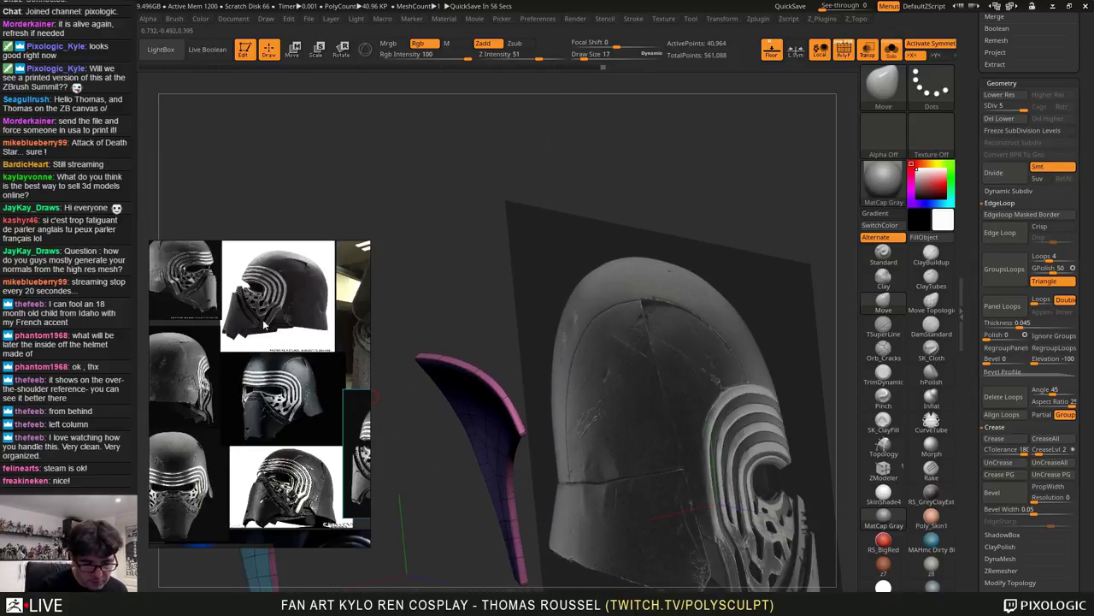
pyautogui.scroll(5, 252, 352)
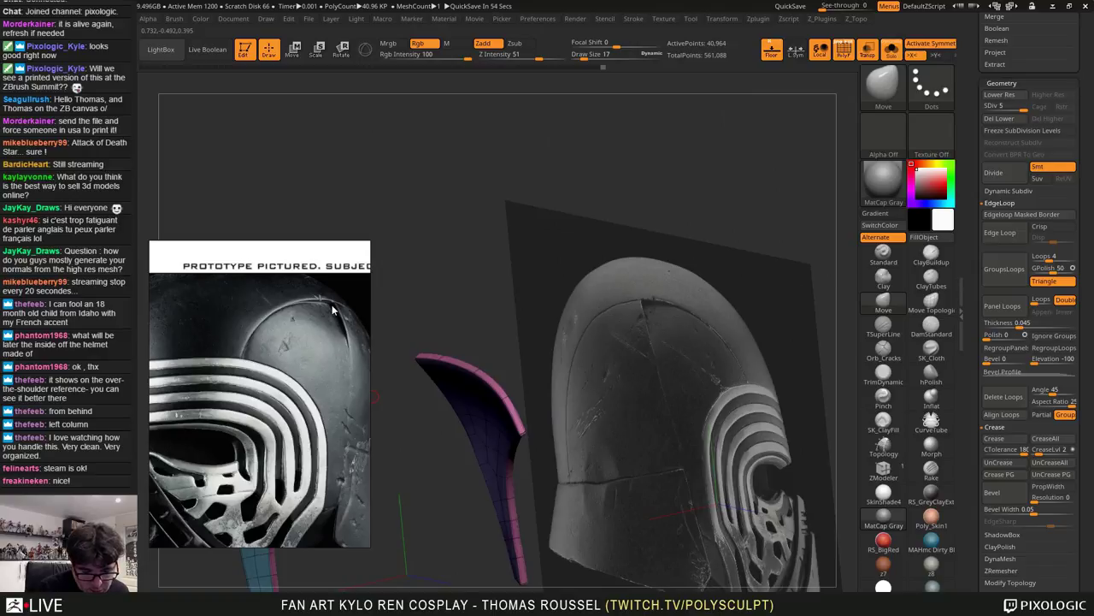
pyautogui.scroll(-5, 338, 342)
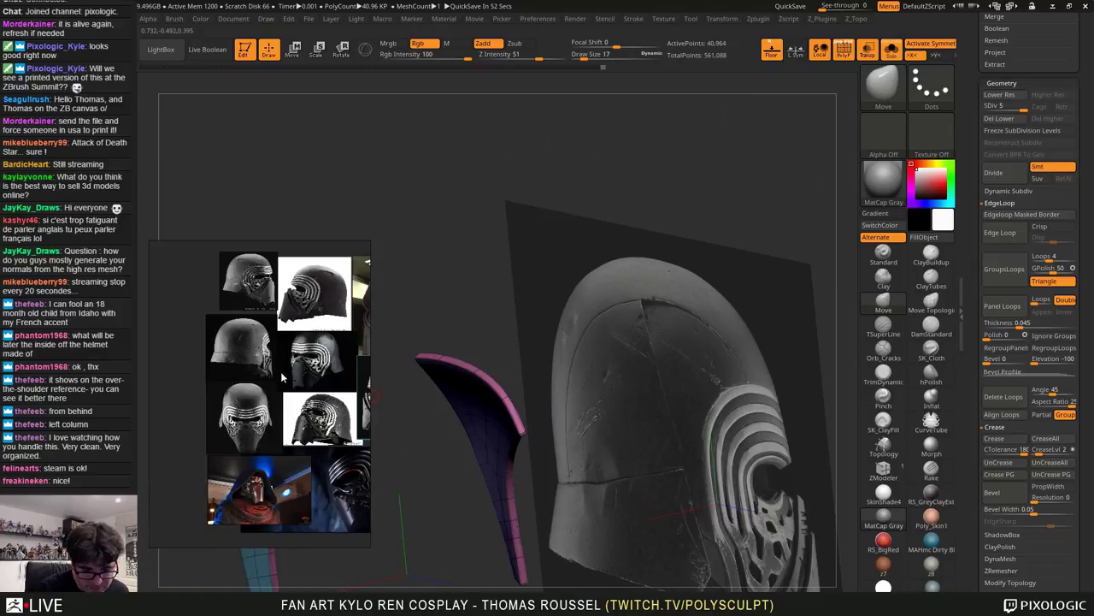
pyautogui.scroll(5, 244, 323)
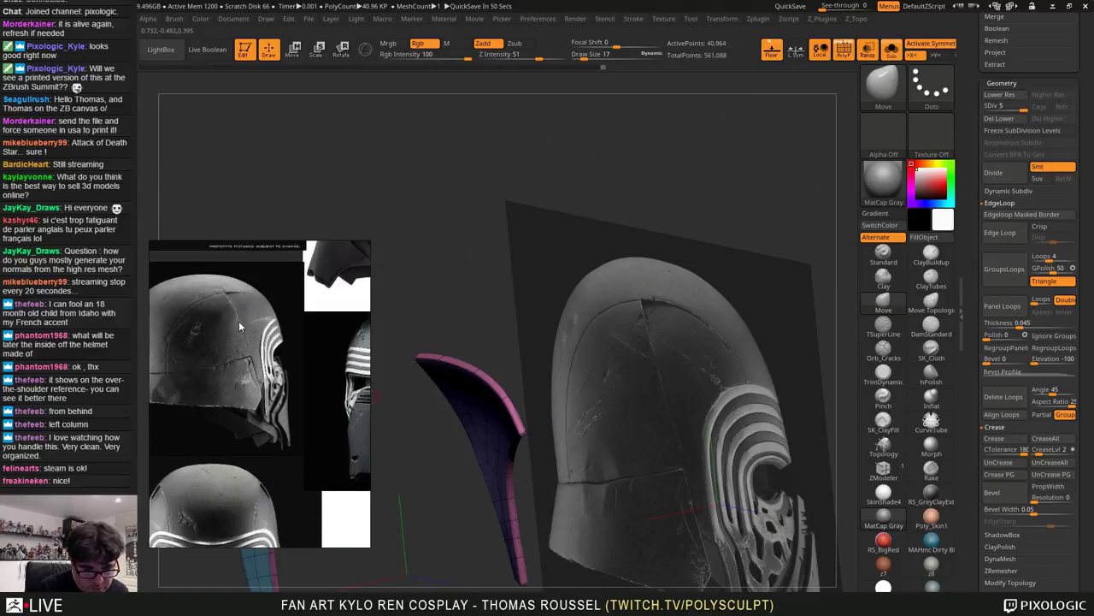
pyautogui.scroll(5, 252, 323)
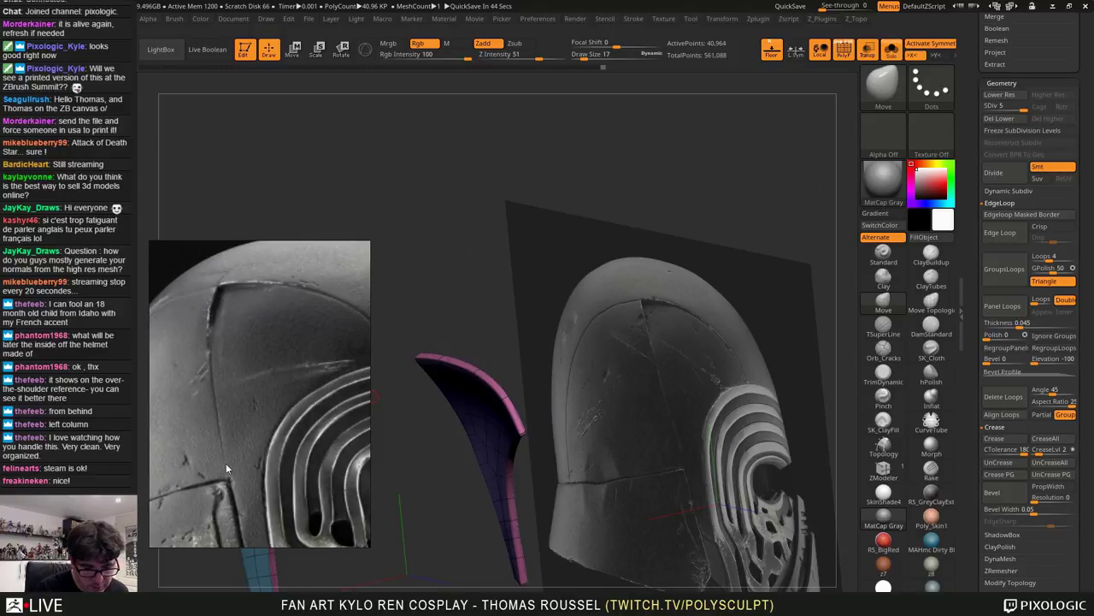
pyautogui.scroll(-8, 231, 325)
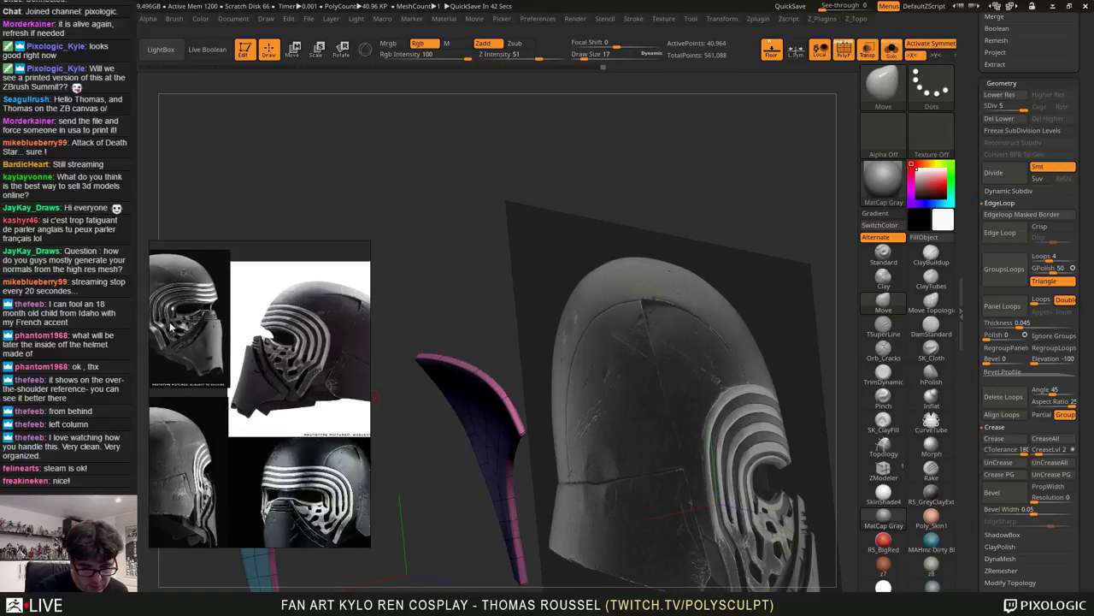
pyautogui.scroll(8, 239, 359)
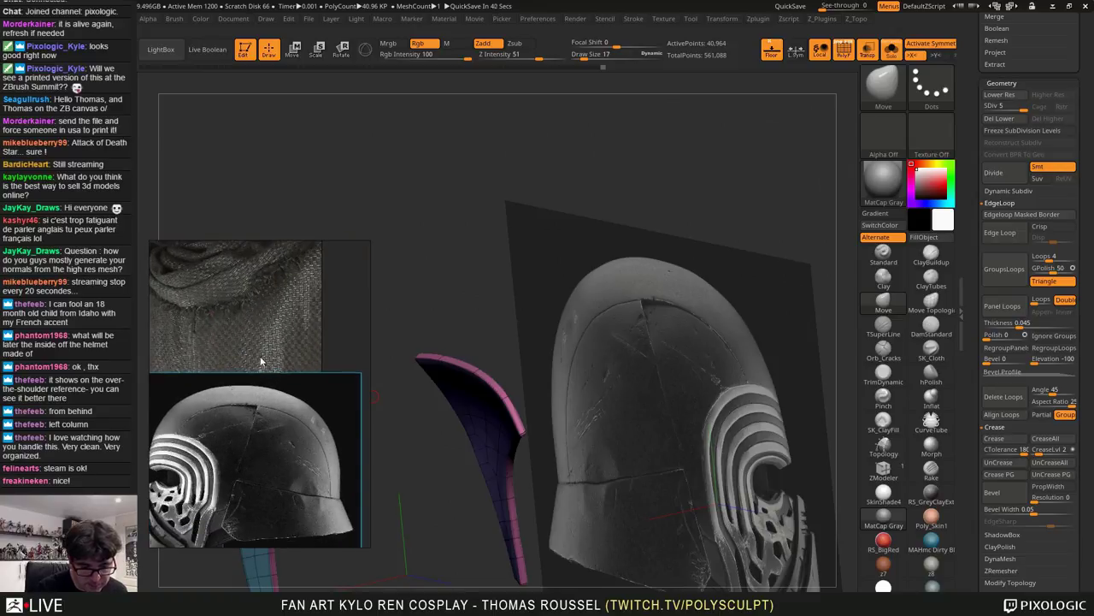
pyautogui.scroll(2, 242, 425)
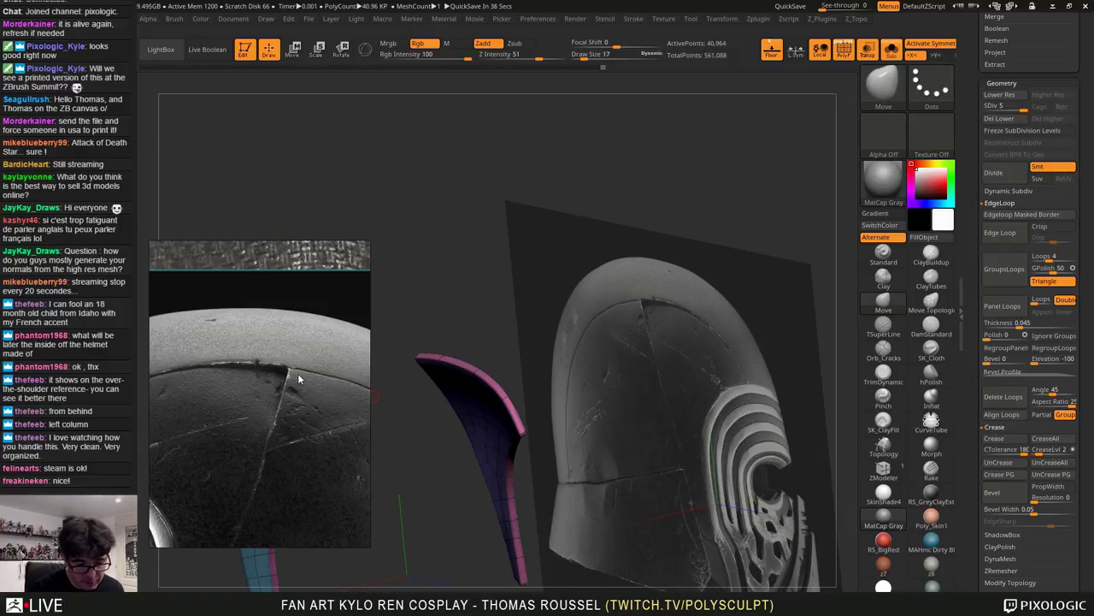
pyautogui.scroll(-5, 286, 374)
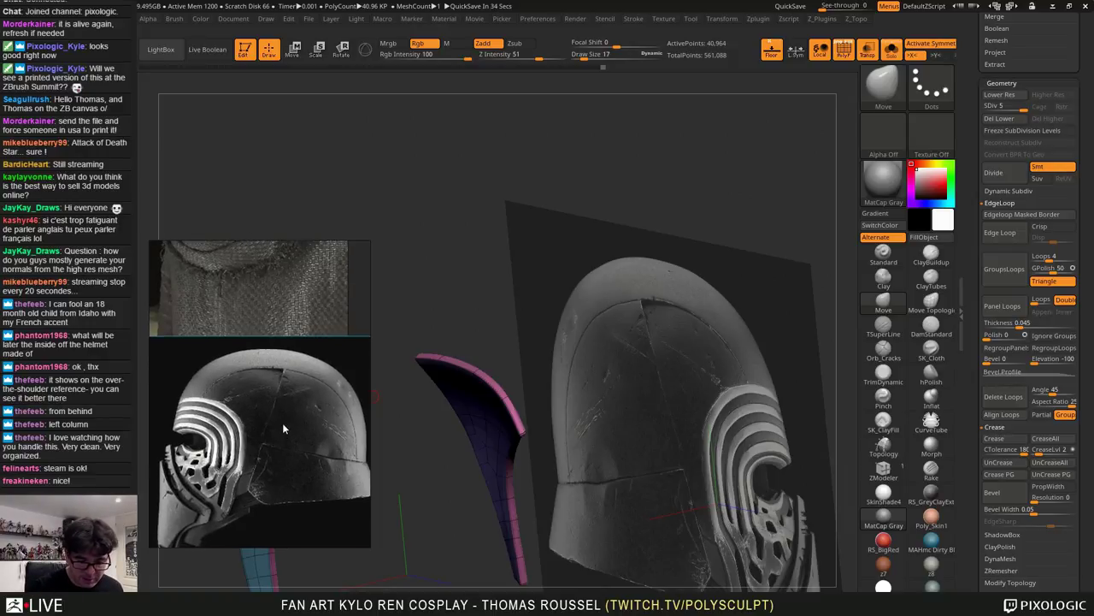
pyautogui.moveTo(283, 427); pyautogui.dragTo(277, 378, button='middle')
pyautogui.scroll(1, 278, 378)
pyautogui.scroll(-3, 282, 377)
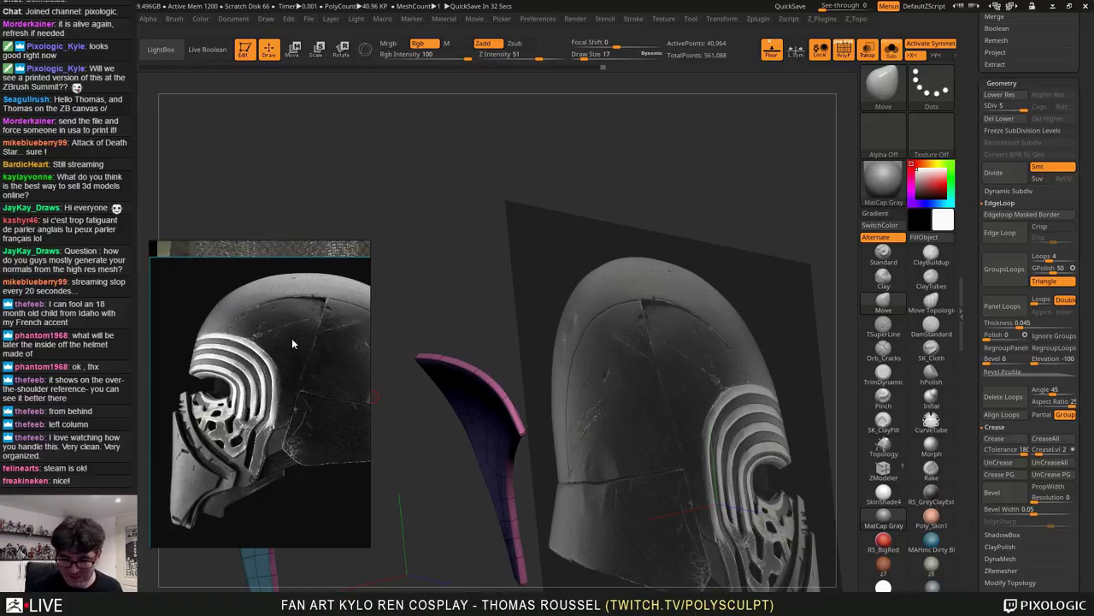
# Turn off Solo to show the other helmet parts and make the face mask mesh the active subtool
pyautogui.moveTo(653, 329); pyautogui.dragTo(749, 168)
pyautogui.click(891, 51)
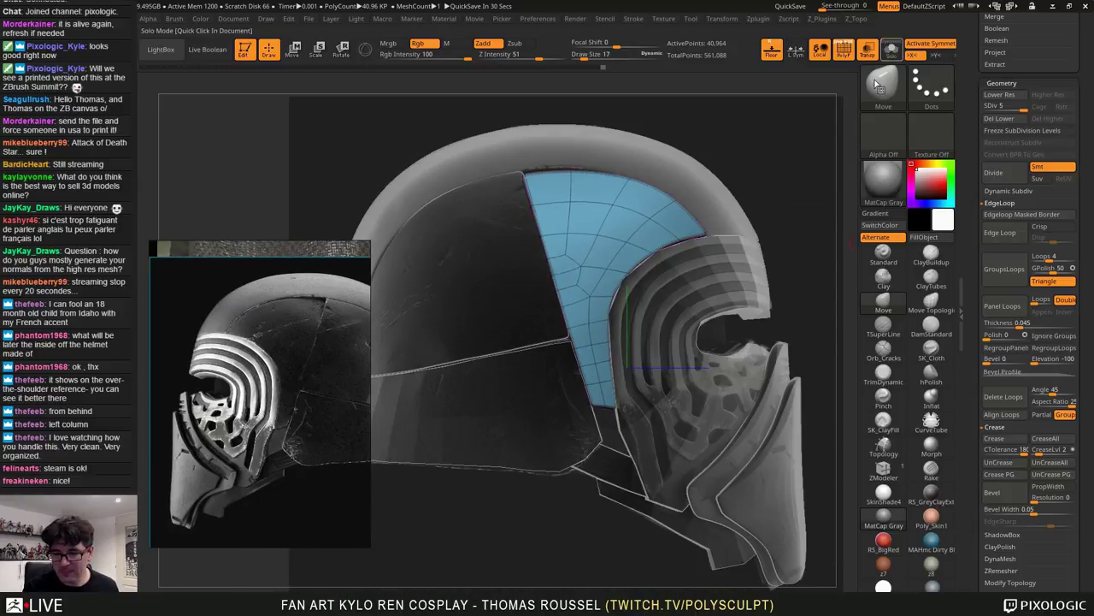
pyautogui.keyDown('alt'); pyautogui.moveTo(670, 170); pyautogui.dragTo(630, 139); pyautogui.keyUp('alt')
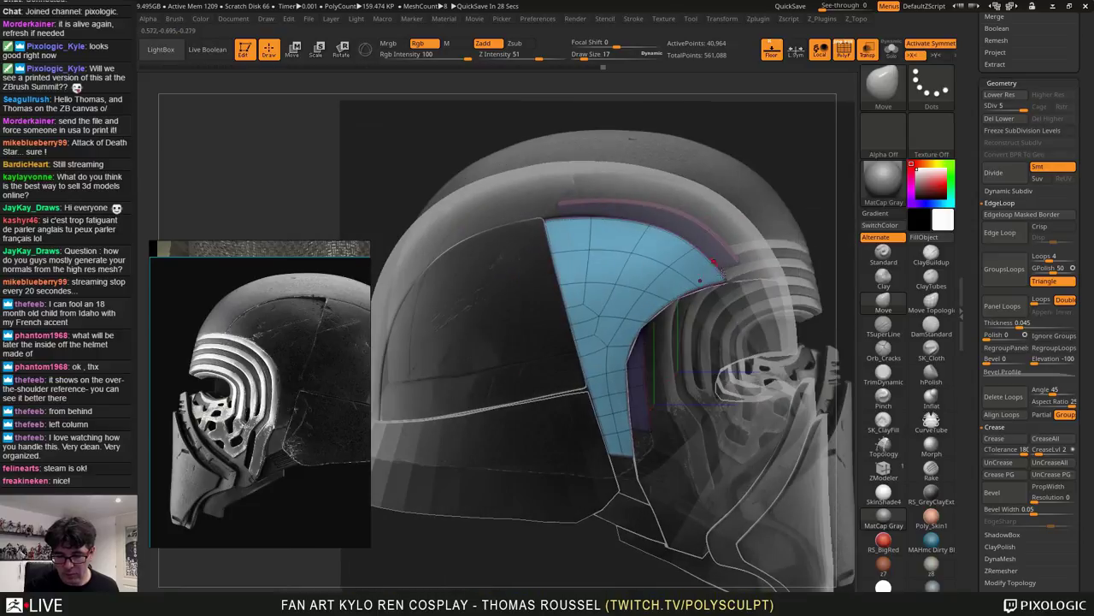
pyautogui.keyDown('alt'); pyautogui.click(737, 329); pyautogui.keyUp('alt')
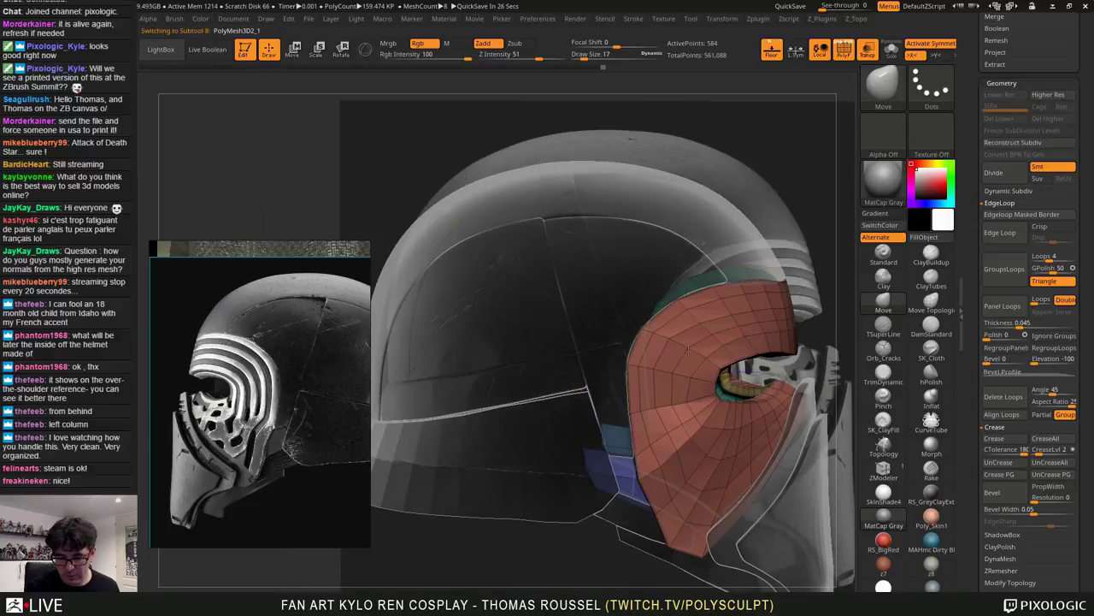
# Try to subdivide the face mask to level 4 and regroup it as a single polygroup
pyautogui.keyDown('alt'); pyautogui.moveTo(688, 349); pyautogui.dragTo(691, 410, button='right'); pyautogui.keyUp('alt')
pyautogui.hotkey('ctrl', 'd')
pyautogui.hotkey('ctrl', 'd')
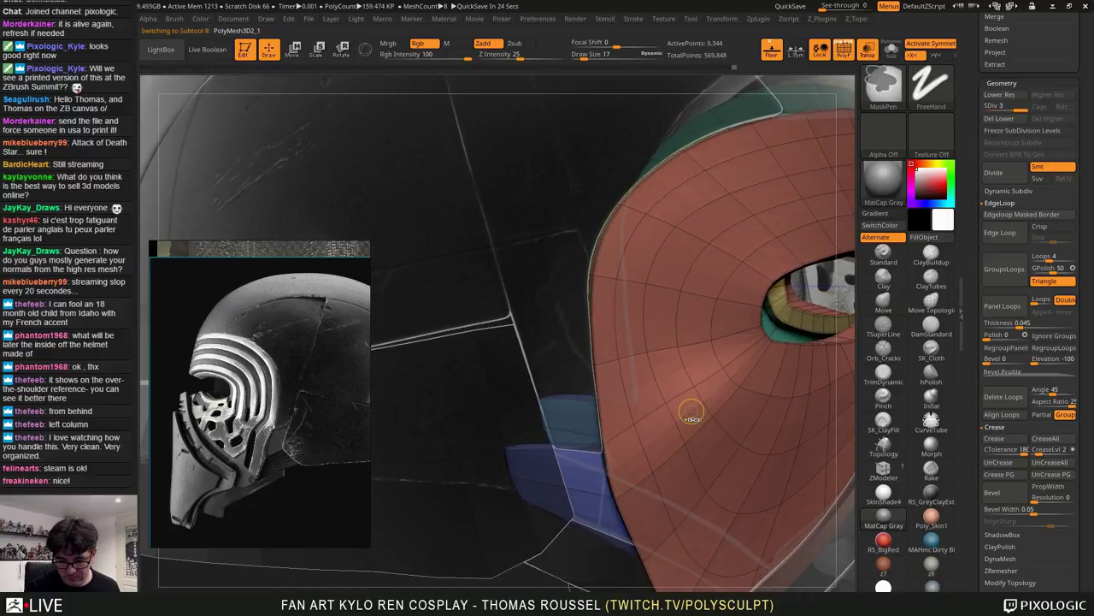
pyautogui.hotkey('ctrl', 'd')
pyautogui.hotkey('ctrl', 'w')
pyautogui.hotkey('ctrl', 'w')
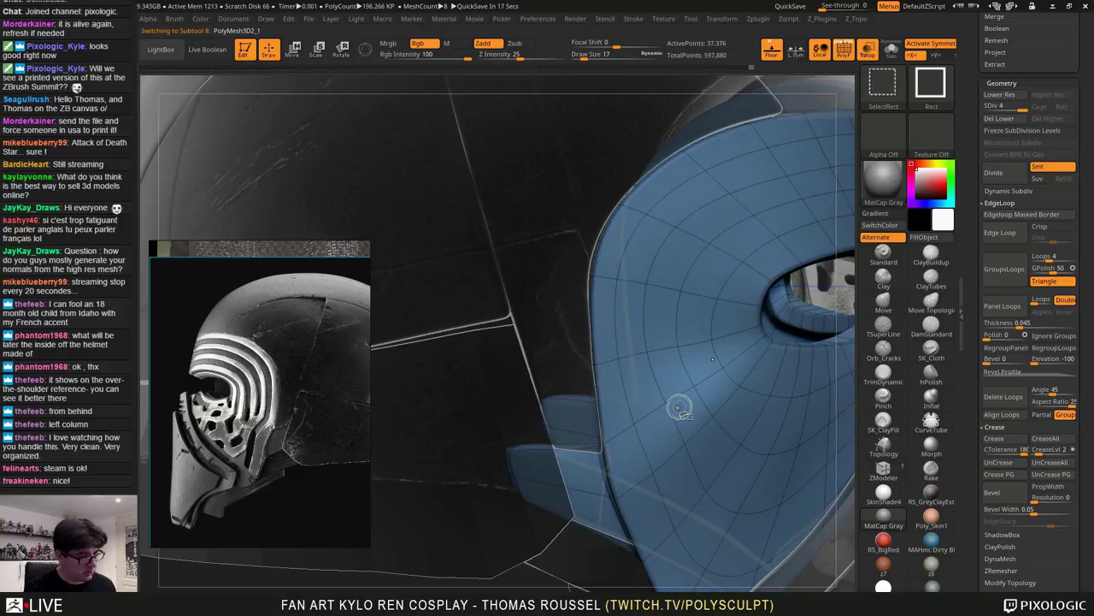
# Revert the face mask to its unsubdivided mesh with the original polygroups
pyautogui.hotkey('ctrl', 'shift')
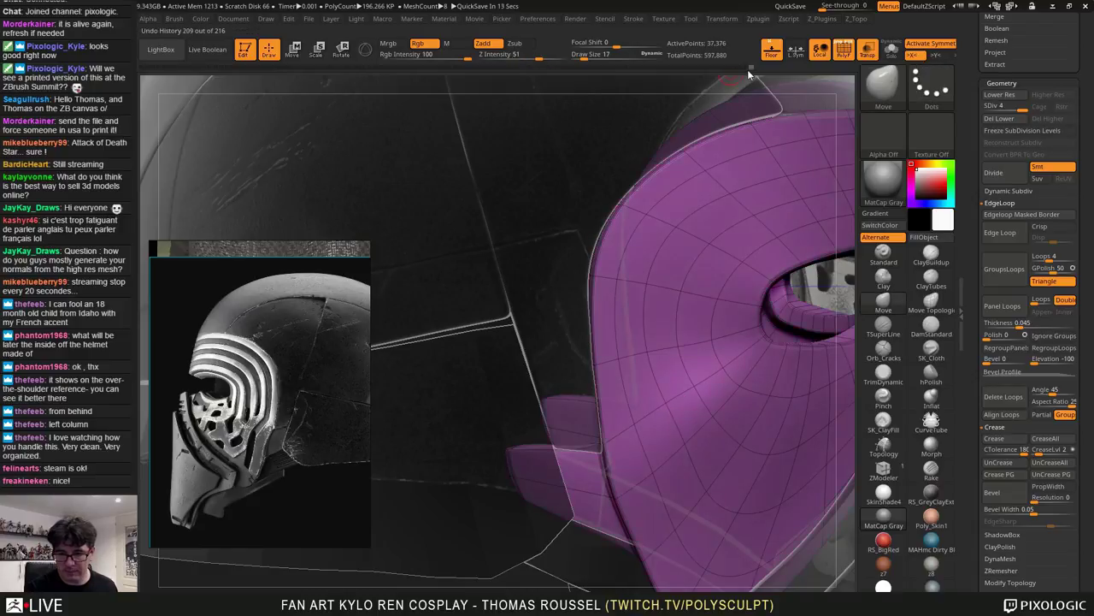
pyautogui.moveTo(749, 69)
pyautogui.mouseDown()
pyautogui.moveTo(729, 68)
pyautogui.moveTo(740, 68)
pyautogui.mouseUp()
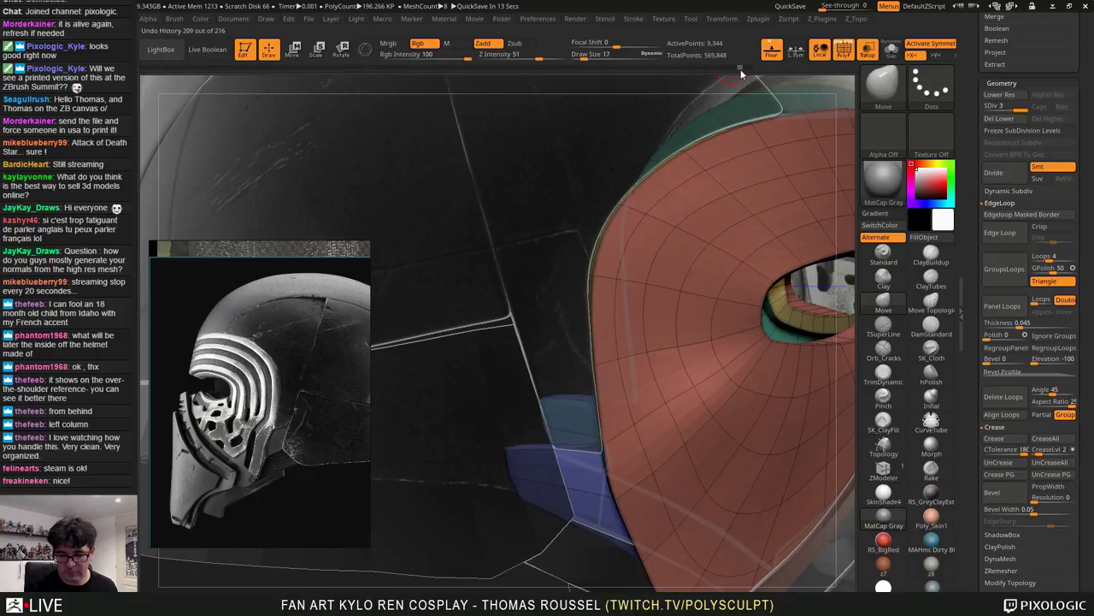
pyautogui.hotkey('shift', 'd')
pyautogui.moveTo(565, 362); pyautogui.dragTo(628, 370)
pyautogui.hotkey('ctrl', 'z')
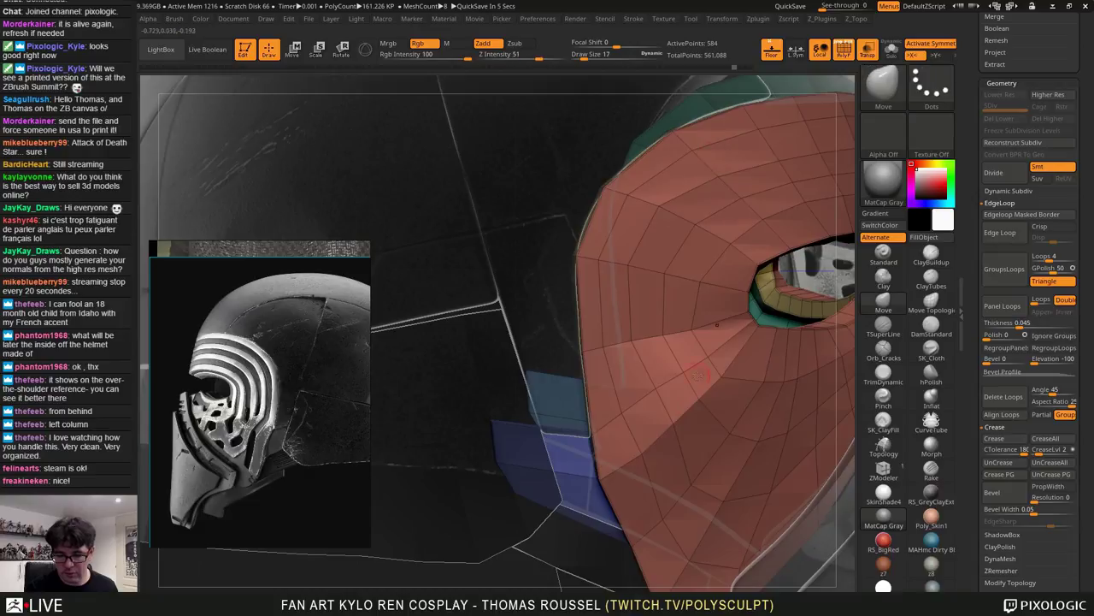
# Isolate the face mask with Solo and frame the blue tab on its rear edge
pyautogui.moveTo(496, 367); pyautogui.dragTo(624, 366)
pyautogui.keyDown('ctrl'); pyautogui.moveTo(624, 366); pyautogui.dragTo(742, 270, button='right'); pyautogui.keyUp('ctrl')
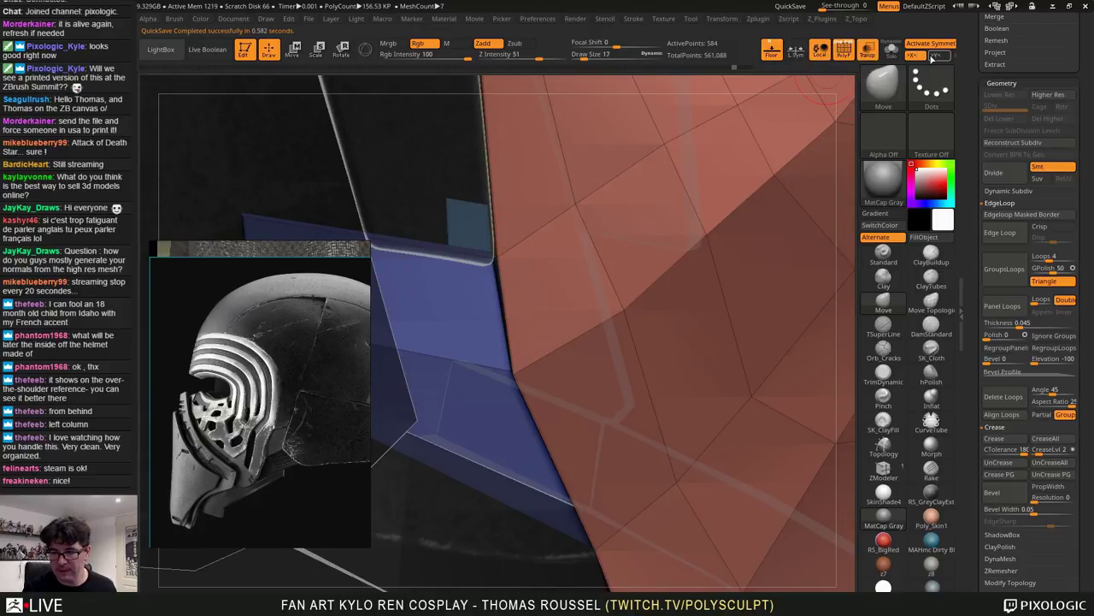
pyautogui.click(890, 56)
pyautogui.keyDown('ctrl'); pyautogui.moveTo(684, 299); pyautogui.dragTo(655, 225, button='right'); pyautogui.keyUp('ctrl')
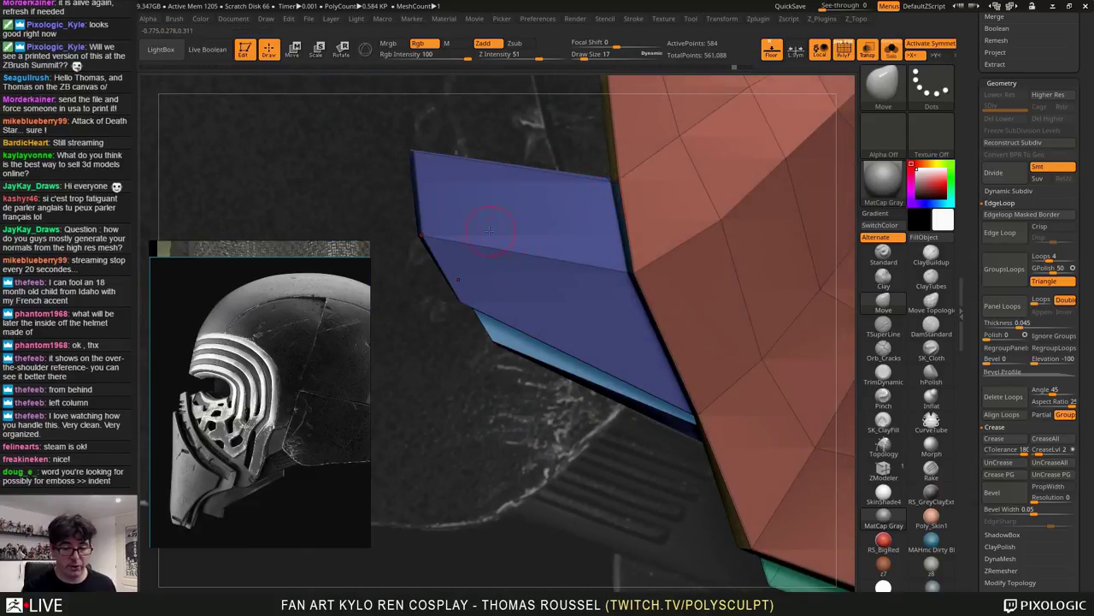
pyautogui.moveTo(490, 230); pyautogui.dragTo(517, 323, button='right')
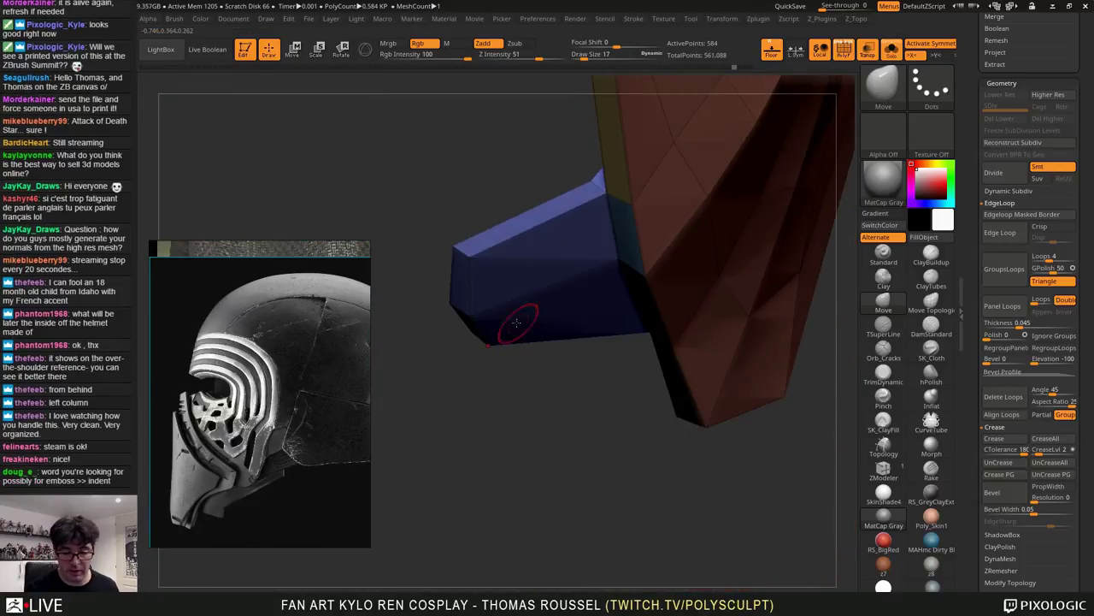
# Switch to the ZModeler brush and hide the floor grid for work on the tab's junction with the mask's inner face
pyautogui.click(884, 474)
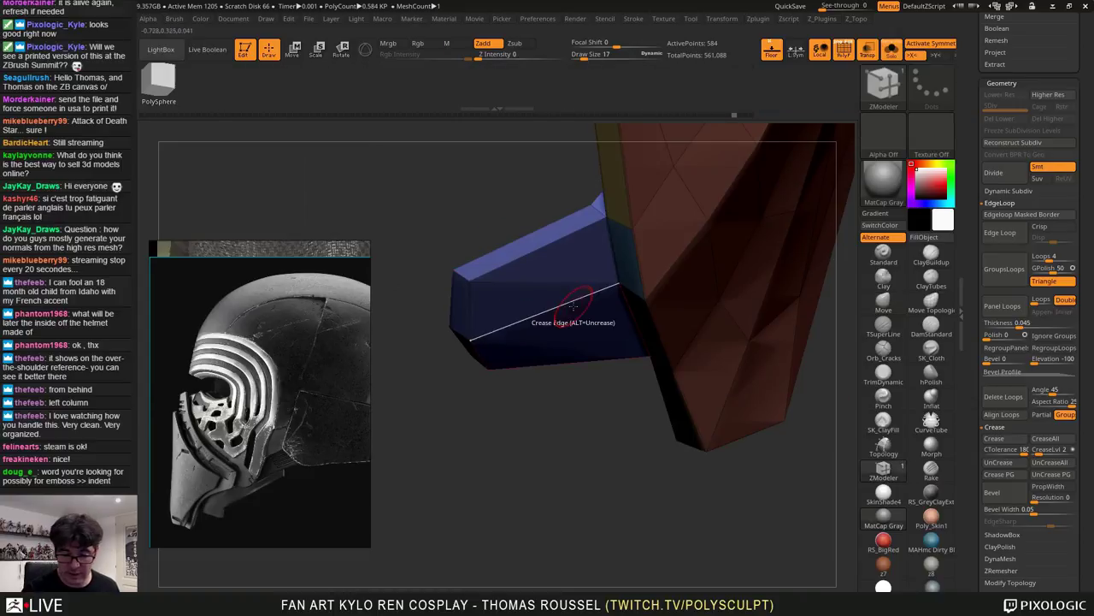
pyautogui.moveTo(525, 391); pyautogui.dragTo(530, 231)
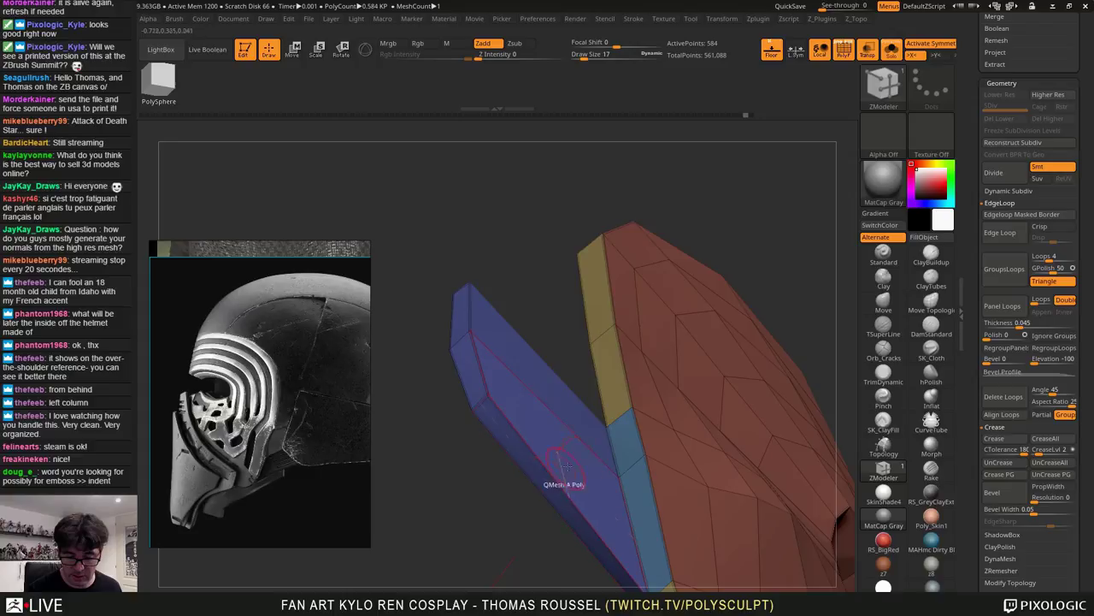
pyautogui.moveTo(633, 403); pyautogui.dragTo(599, 333, button='right')
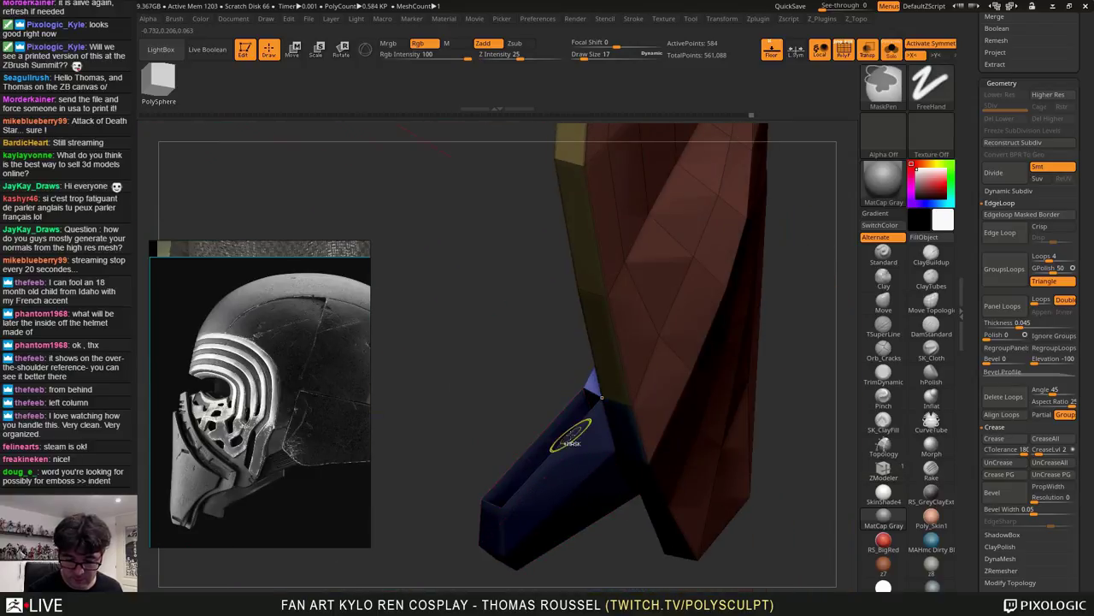
pyautogui.hotkey('ctrl', 'z')
pyautogui.moveTo(557, 422); pyautogui.dragTo(710, 376, button='right')
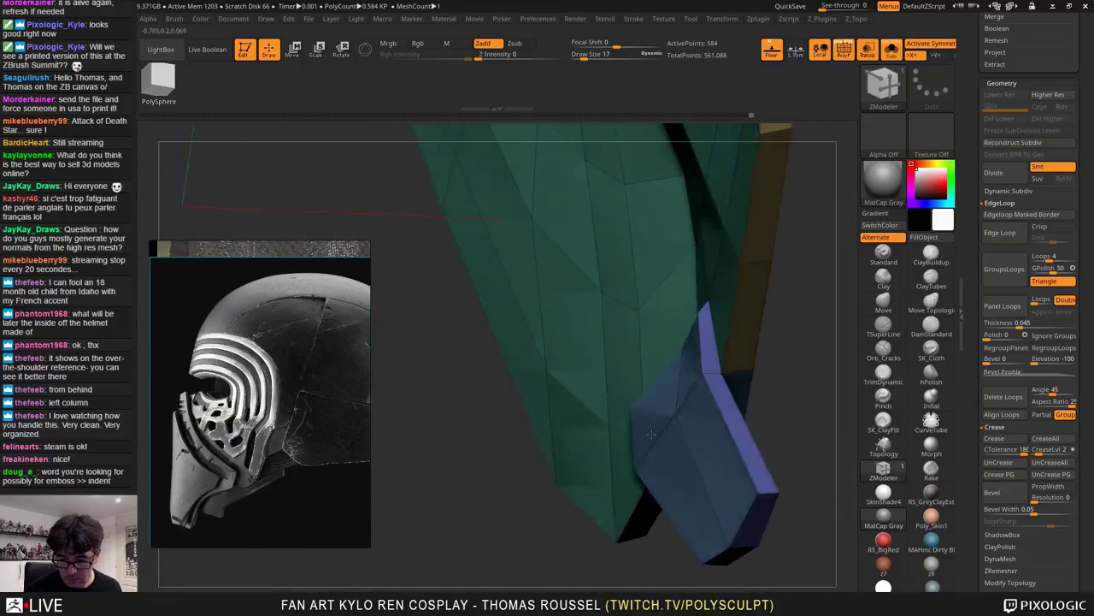
pyautogui.moveTo(698, 441); pyautogui.dragTo(664, 466, button='right')
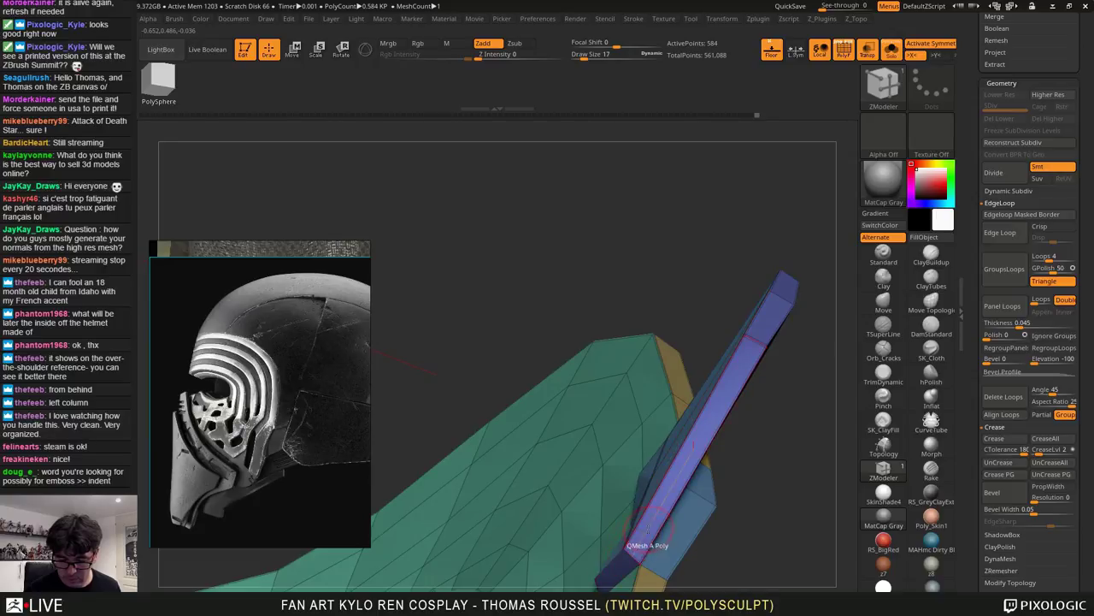
pyautogui.moveTo(647, 532); pyautogui.dragTo(629, 547, button='right')
pyautogui.moveTo(637, 484); pyautogui.dragTo(751, 421, button='right')
pyautogui.moveTo(756, 93); pyautogui.dragTo(814, 168)
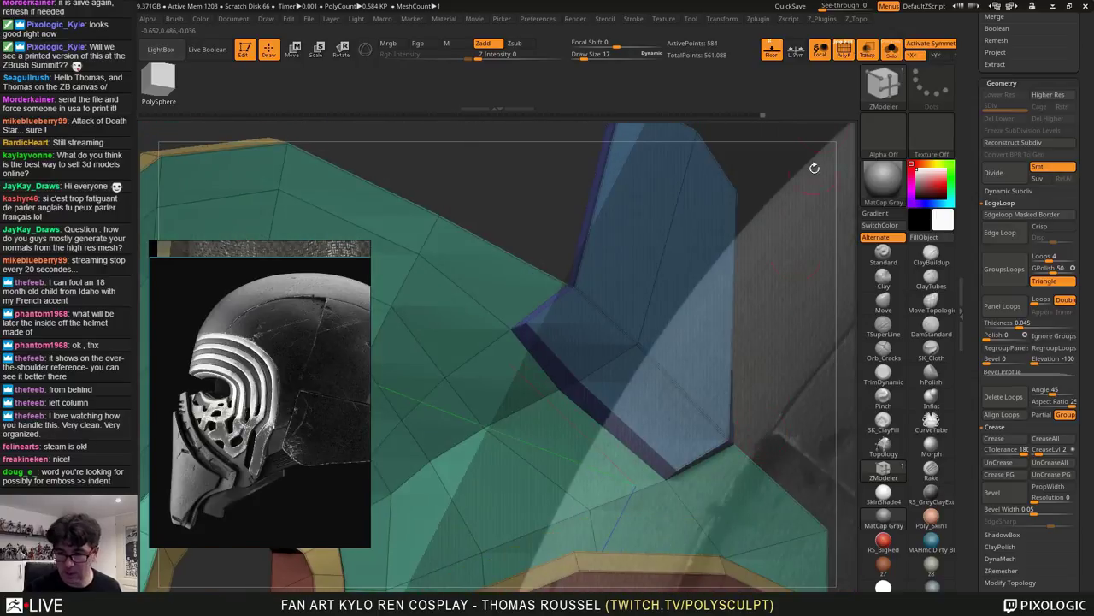
pyautogui.click(768, 60)
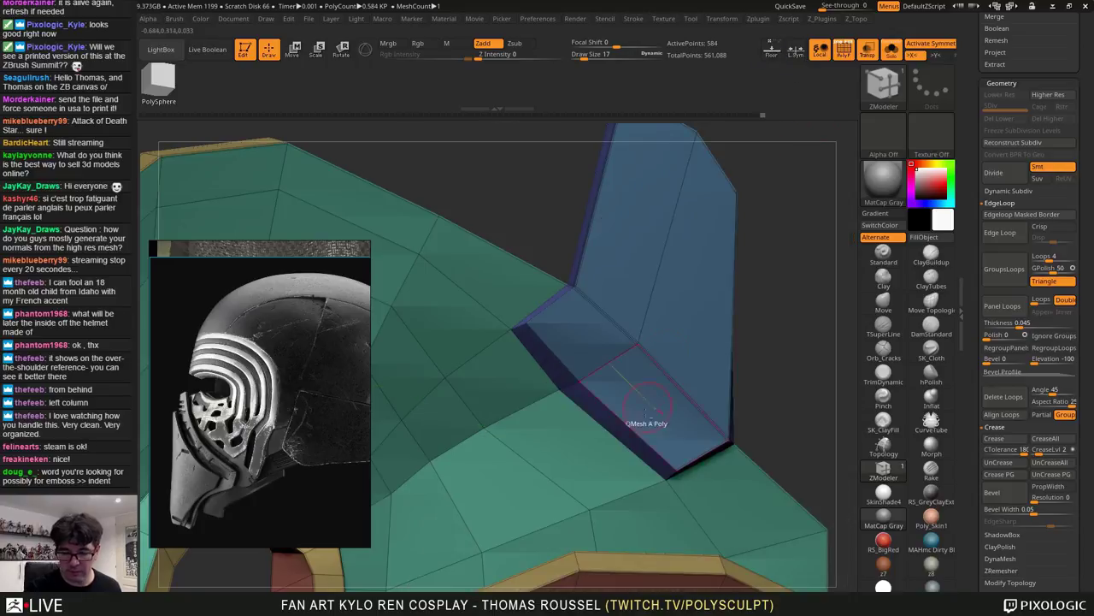
pyautogui.moveTo(647, 407); pyautogui.dragTo(829, 366, button='right')
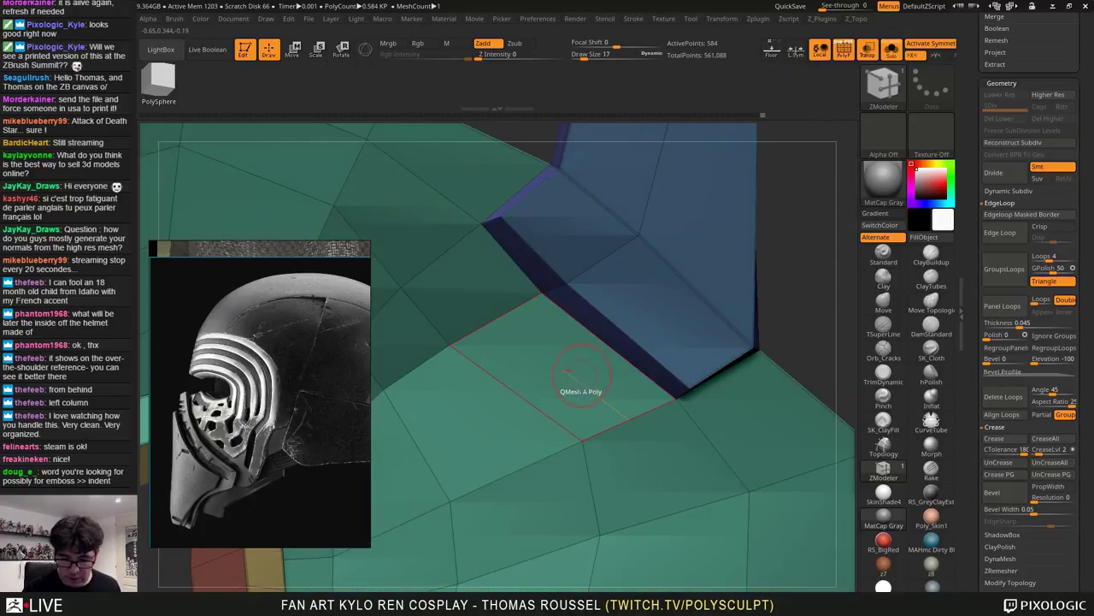
# Raise the two inner mask polygons beside the blue tab with QMesh so the tab's surface extends across them
pyautogui.moveTo(588, 377); pyautogui.dragTo(597, 362)
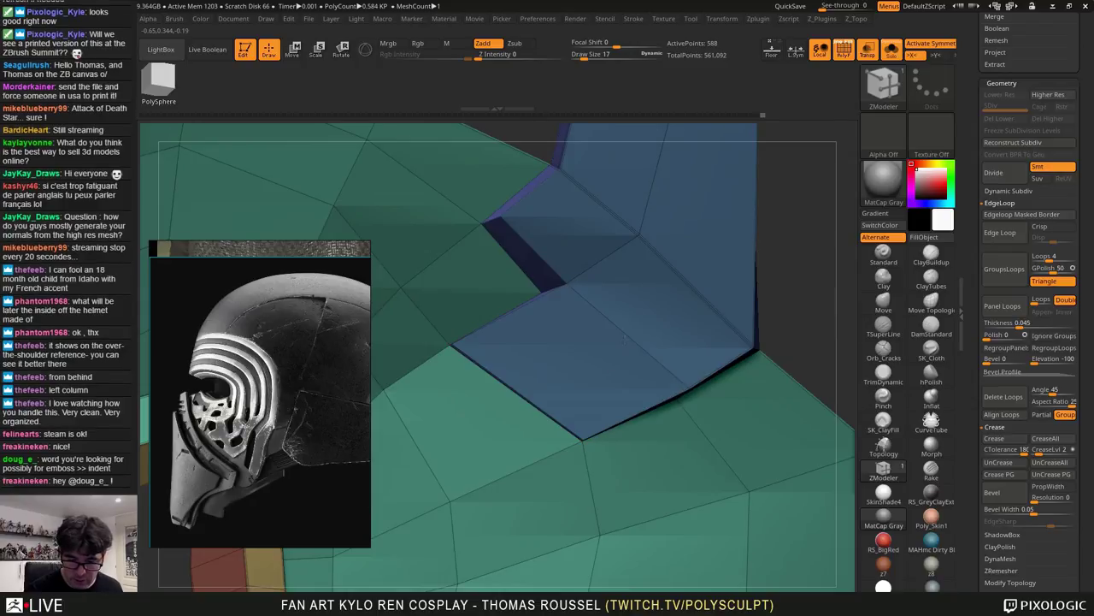
pyautogui.moveTo(490, 285); pyautogui.dragTo(504, 278)
pyautogui.moveTo(542, 307); pyautogui.dragTo(593, 359, button='right')
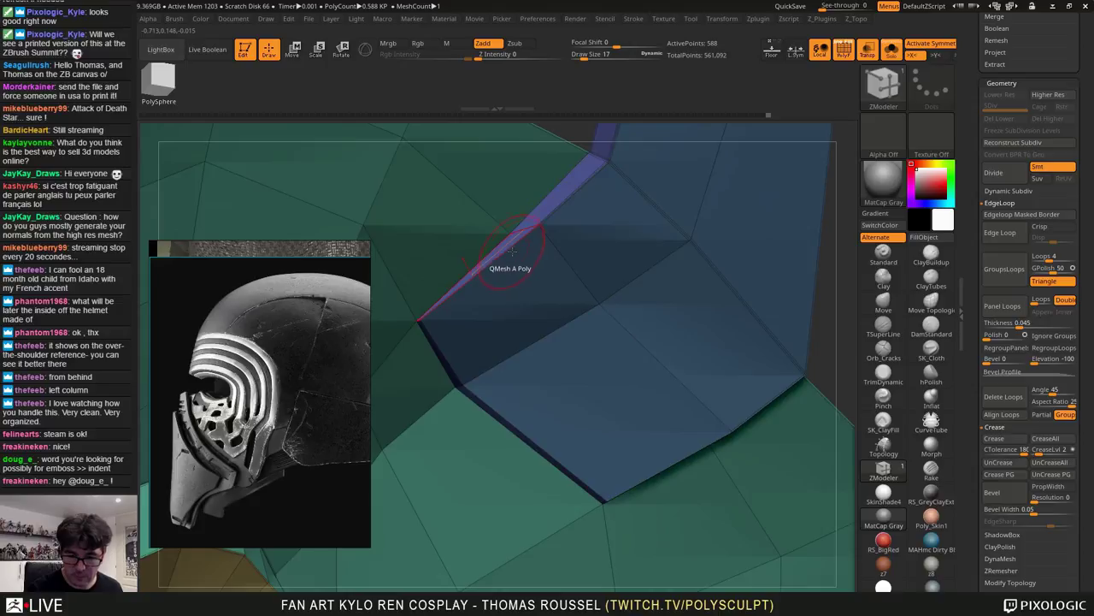
# Try to QMesh the narrow purple strip along the tab's upper edge
pyautogui.moveTo(502, 258)
pyautogui.mouseDown()
pyautogui.moveTo(511, 268)
pyautogui.moveTo(516, 259)
pyautogui.mouseUp()
pyautogui.hotkey('ctrl', 'z')
pyautogui.hotkey('ctrl', 'z')
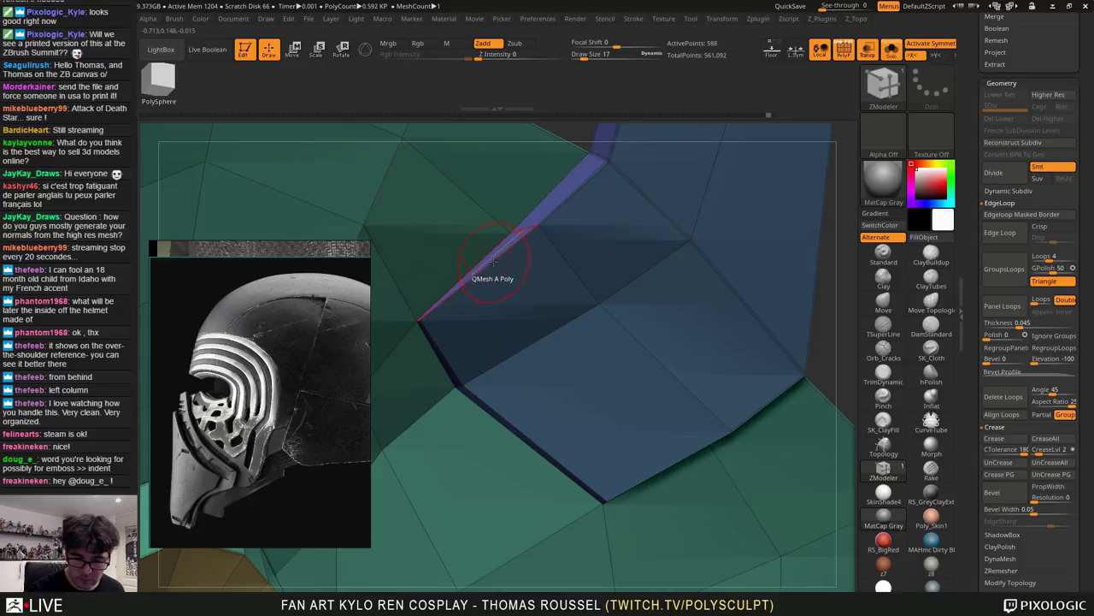
# With the Move brush at Draw Size 2, pull the tab's upper inner corner point inward to widen the purple side strip
pyautogui.moveTo(496, 260); pyautogui.dragTo(513, 256, button='right')
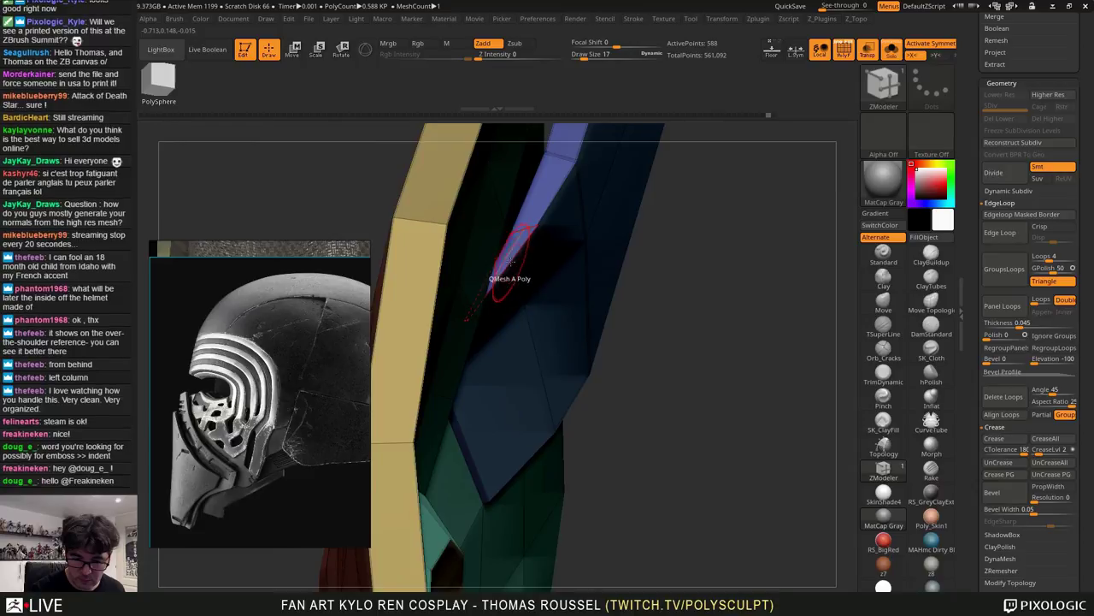
pyautogui.moveTo(539, 291); pyautogui.dragTo(598, 244, button='right')
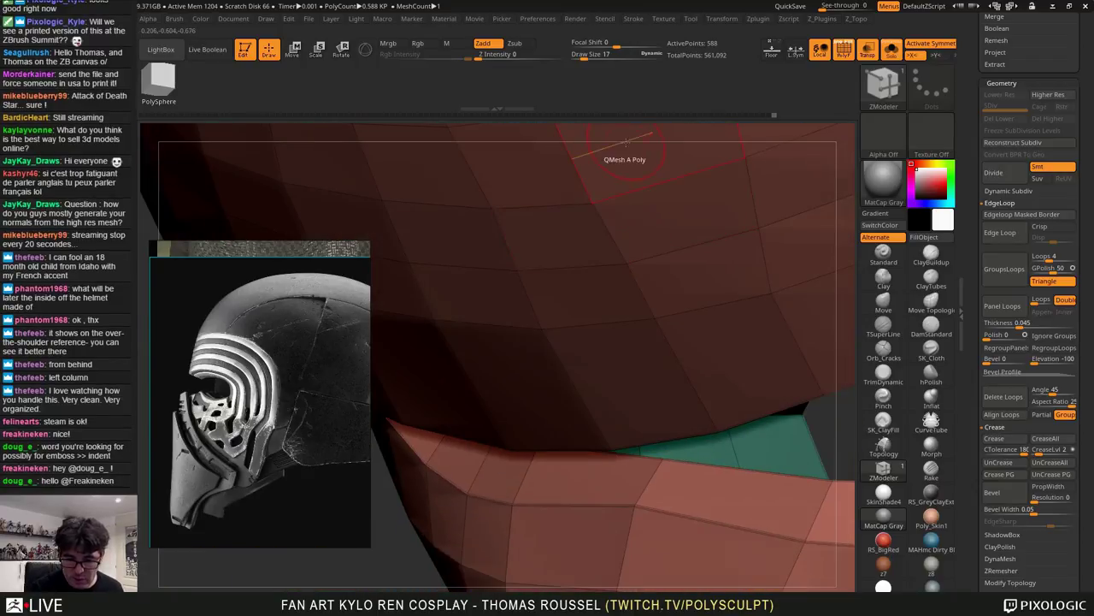
pyautogui.moveTo(598, 143); pyautogui.dragTo(602, 338, button='right')
pyautogui.moveTo(573, 279); pyautogui.dragTo(530, 480, button='right')
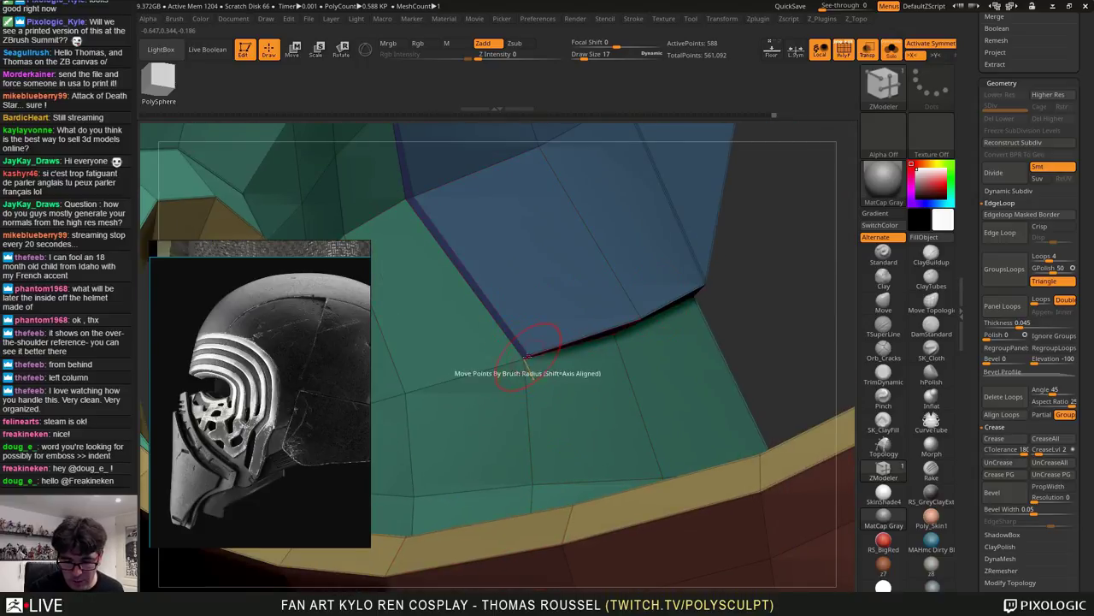
pyautogui.keyDown('alt'); pyautogui.moveTo(527, 298); pyautogui.dragTo(585, 405, button='right'); pyautogui.keyUp('alt')
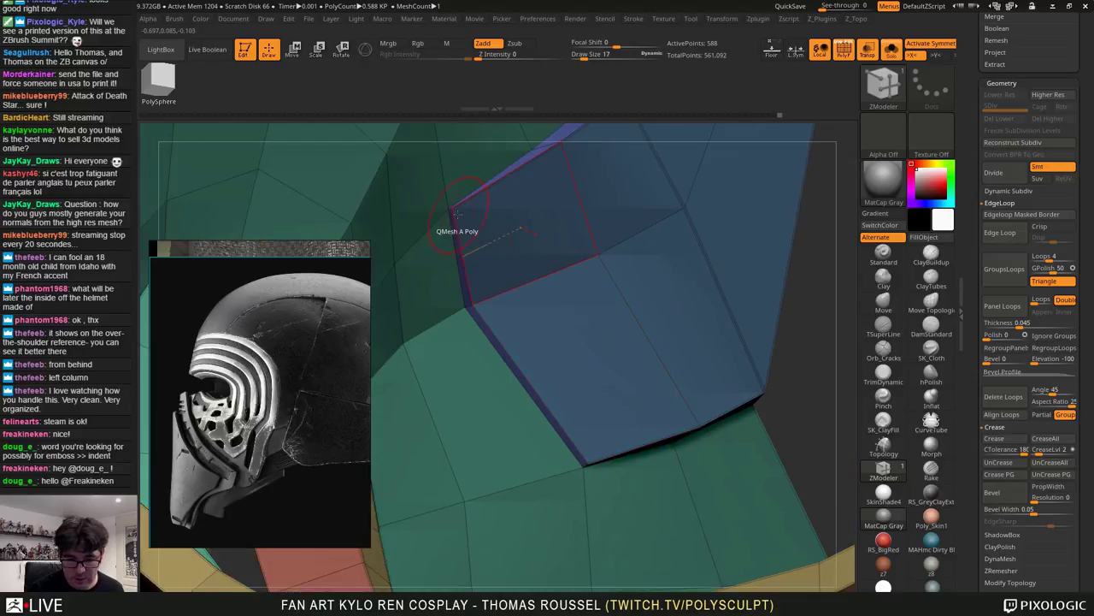
pyautogui.moveTo(448, 211); pyautogui.dragTo(447, 282, button='right')
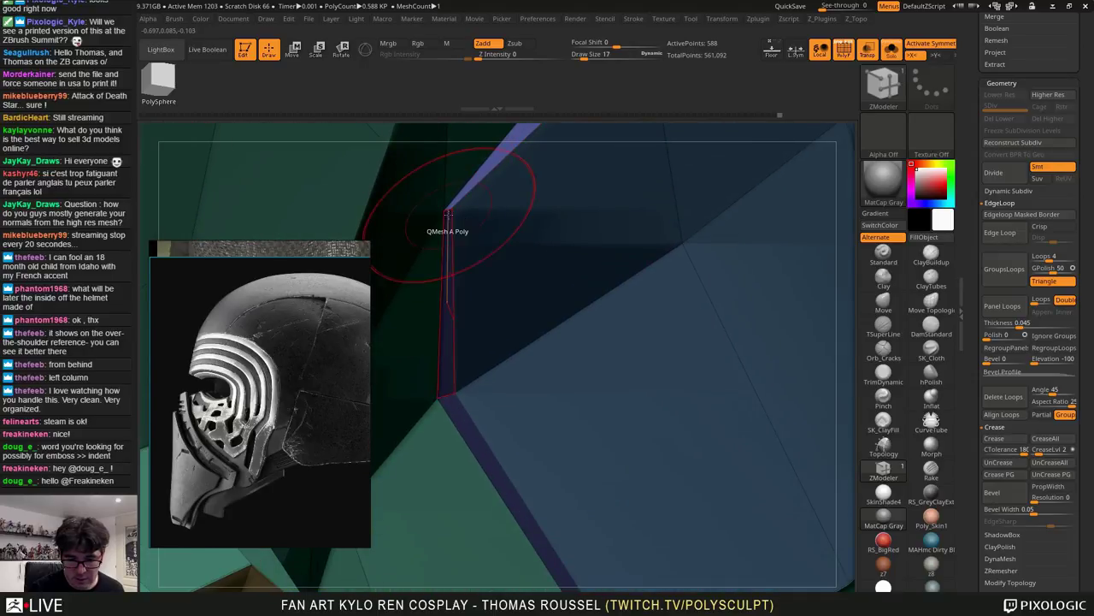
pyautogui.moveTo(554, 255); pyautogui.dragTo(545, 246, button='right')
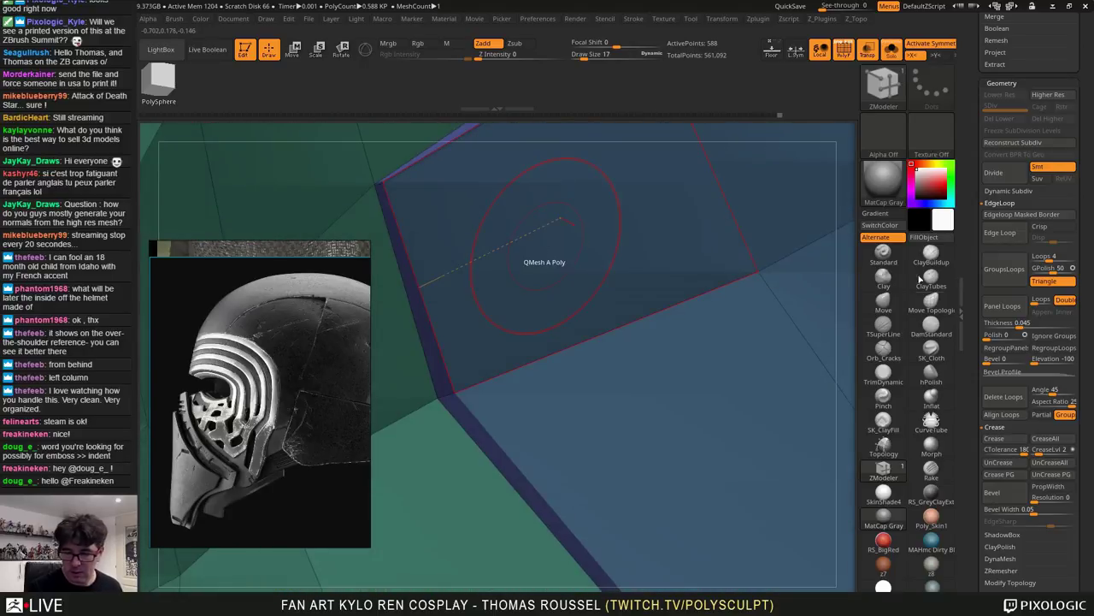
pyautogui.click(898, 307)
pyautogui.press('s')
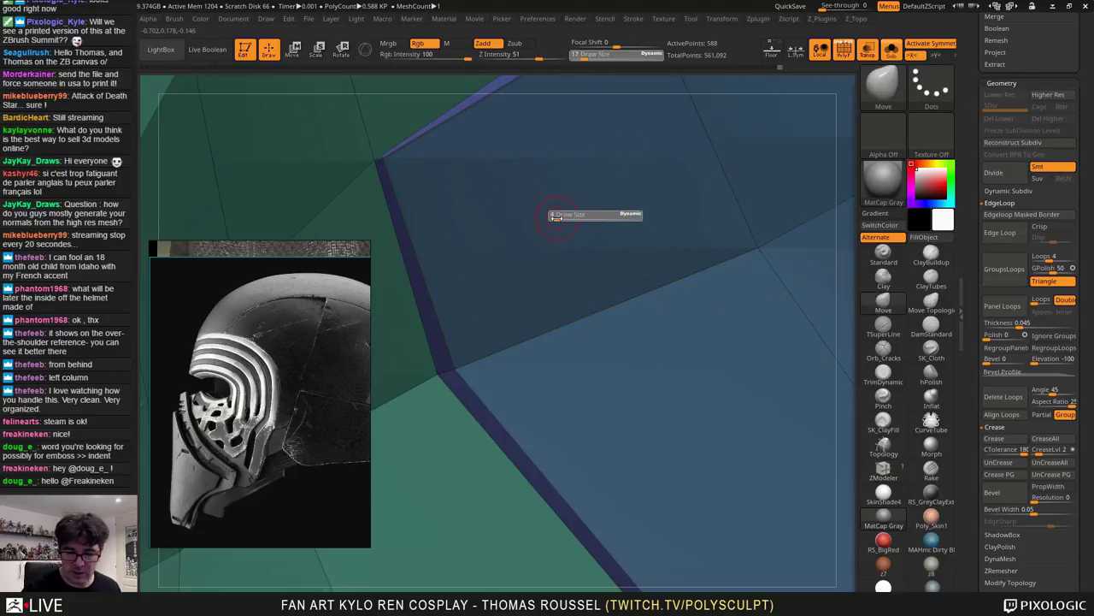
pyautogui.moveTo(561, 217); pyautogui.dragTo(553, 217)
pyautogui.moveTo(382, 160); pyautogui.dragTo(397, 171)
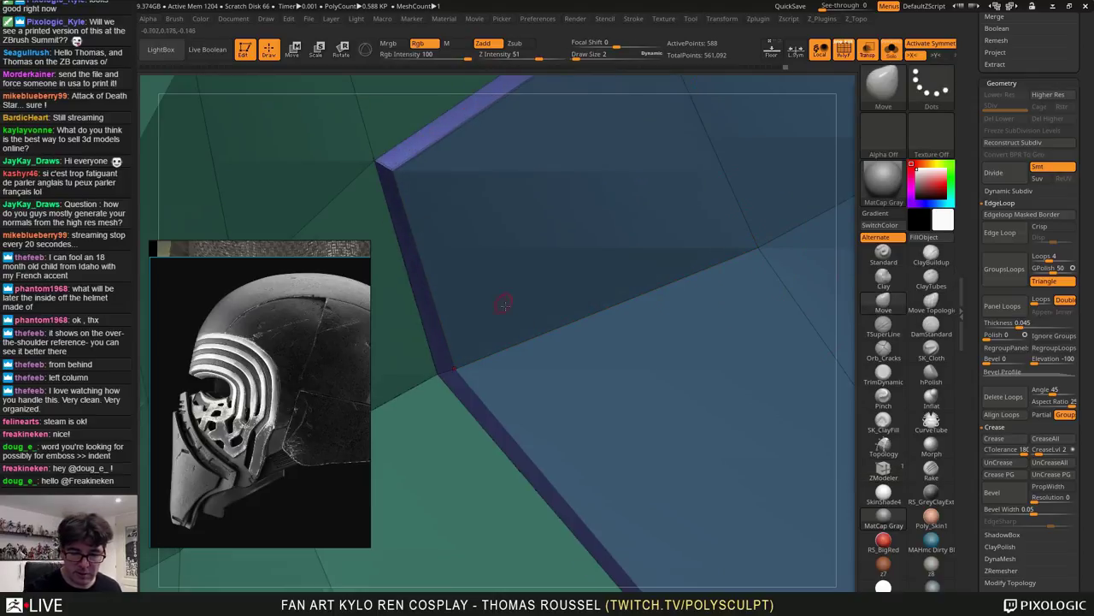
# Nudge the tab's lower corner point and the neighbouring lower edge point inward to even out its rim
pyautogui.moveTo(465, 372)
pyautogui.keyDown('alt'); pyautogui.mouseDown(button='right')
pyautogui.moveTo(414, 253)
pyautogui.moveTo(373, 110)
pyautogui.mouseUp(button='right'); pyautogui.keyUp('alt')
pyautogui.moveTo(600, 463); pyautogui.dragTo(608, 442)
pyautogui.keyDown('ctrl'); pyautogui.moveTo(620, 385); pyautogui.dragTo(545, 408, button='right'); pyautogui.keyUp('ctrl')
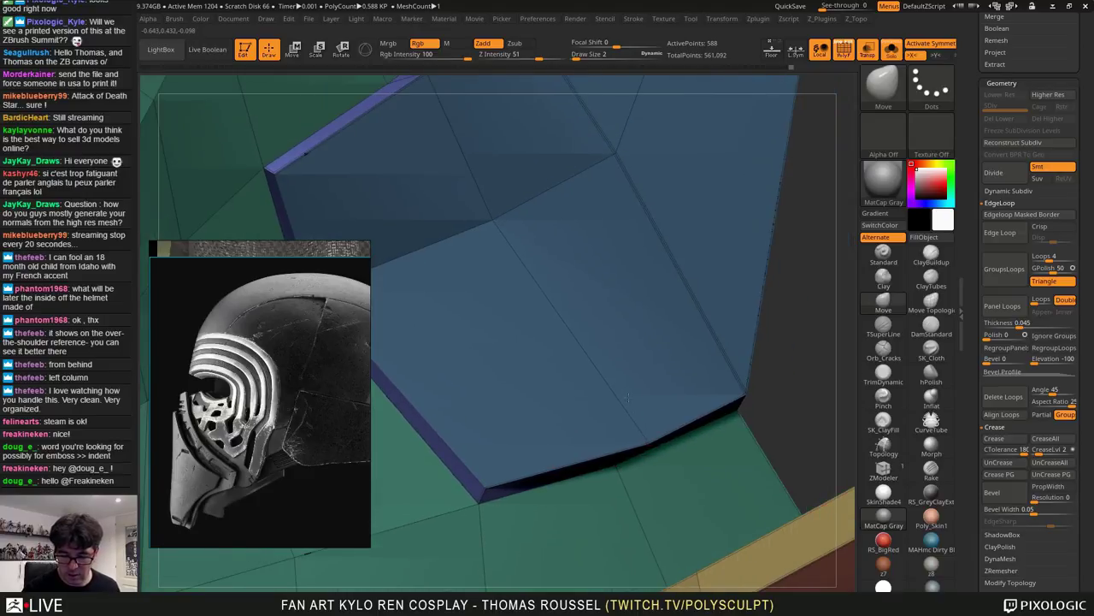
pyautogui.moveTo(649, 439)
pyautogui.mouseDown()
pyautogui.moveTo(643, 419)
pyautogui.moveTo(643, 429)
pyautogui.mouseUp()
# Preview the tab with Dynamic Subdiv smoothing and inspect its junction with the mask from outside and inside
pyautogui.moveTo(598, 428)
pyautogui.mouseDown(button='right')
pyautogui.moveTo(693, 374)
pyautogui.moveTo(759, 398)
pyautogui.moveTo(710, 393)
pyautogui.moveTo(675, 436)
pyautogui.moveTo(756, 458)
pyautogui.mouseUp(button='right')
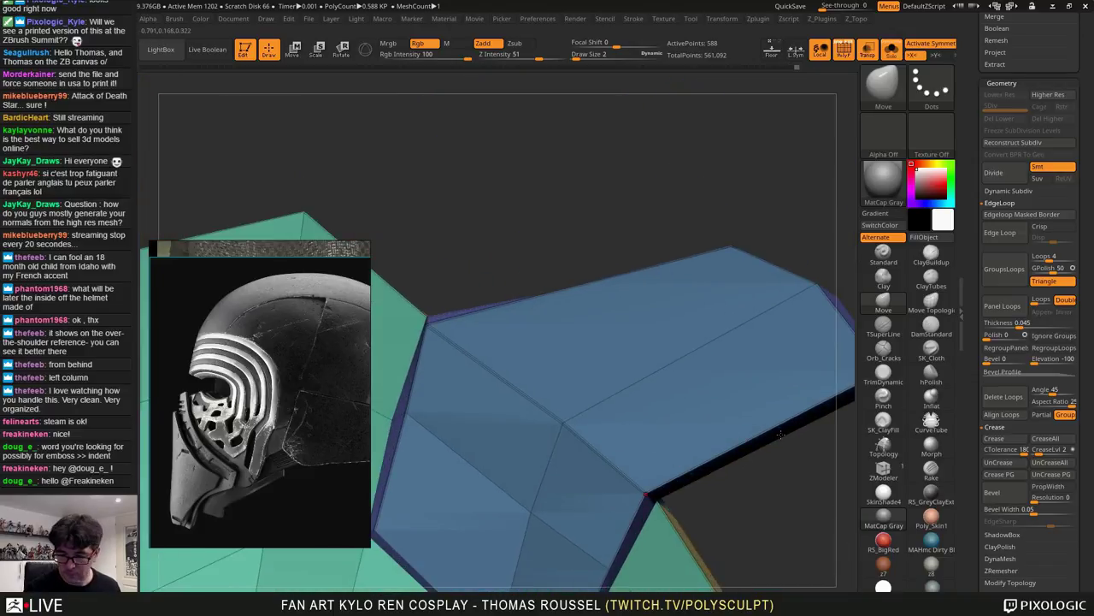
pyautogui.press('d')
pyautogui.click(591, 204)
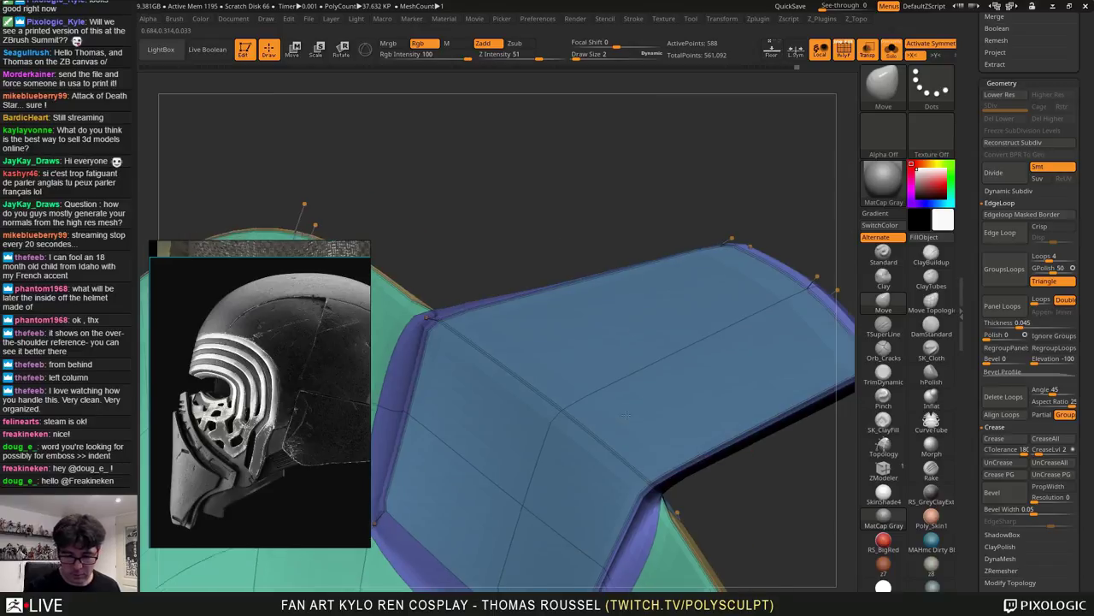
pyautogui.moveTo(588, 385); pyautogui.dragTo(695, 505, button='right')
pyautogui.hotkey('shift', 'd')
pyautogui.moveTo(733, 252); pyautogui.dragTo(673, 264, button='right')
pyautogui.hotkey('shift', 'd')
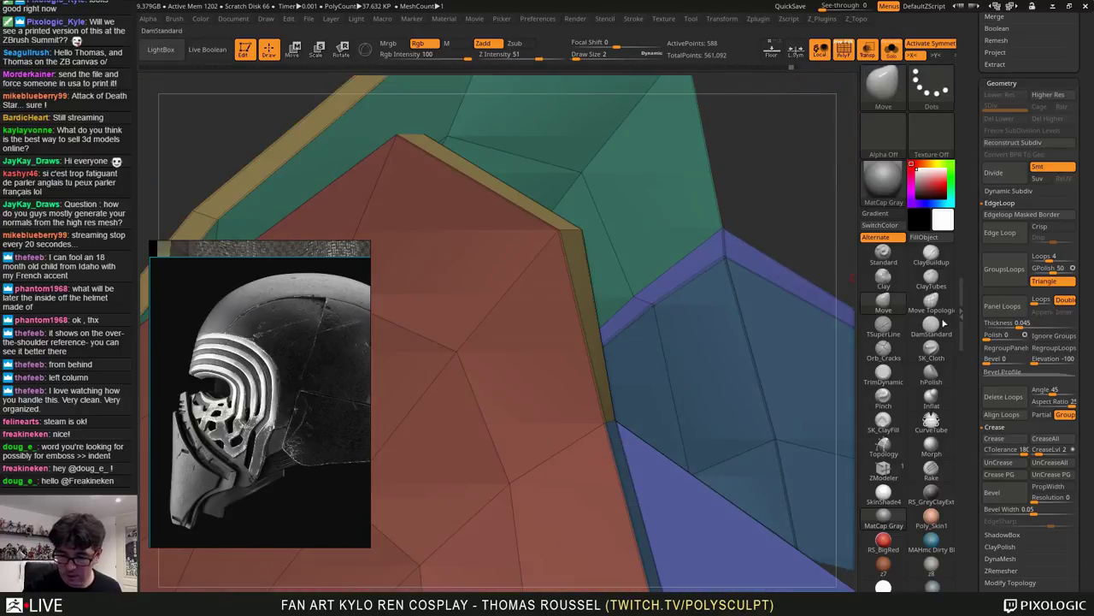
# Try a ZModeler edge crease on the purple strip where the tab meets the inner mask, and undo it
pyautogui.click(884, 464)
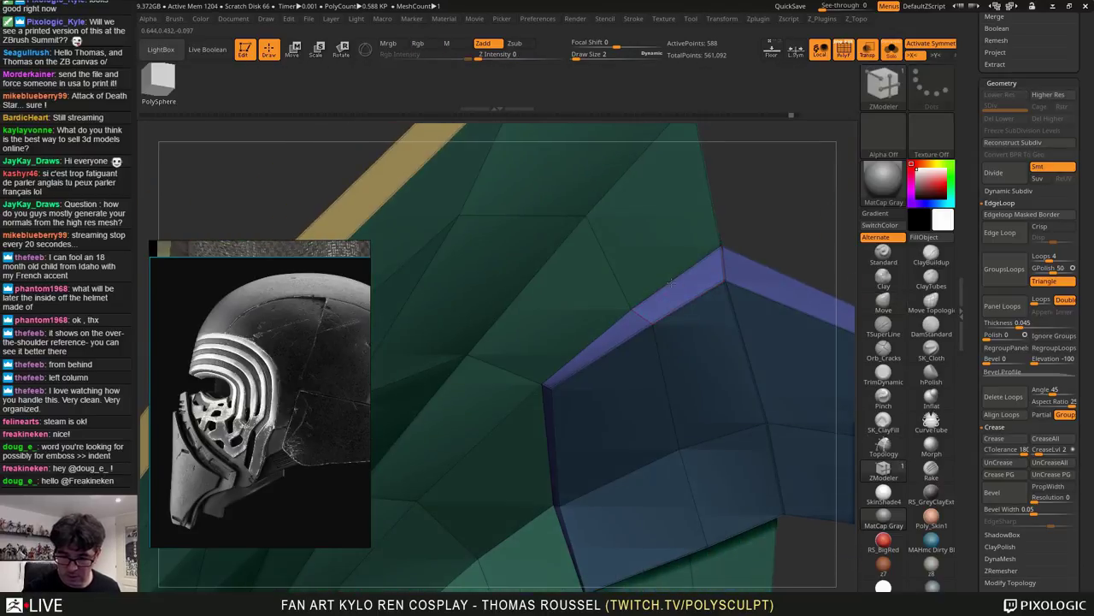
pyautogui.click(618, 325)
pyautogui.hotkey('ctrl', 'z')
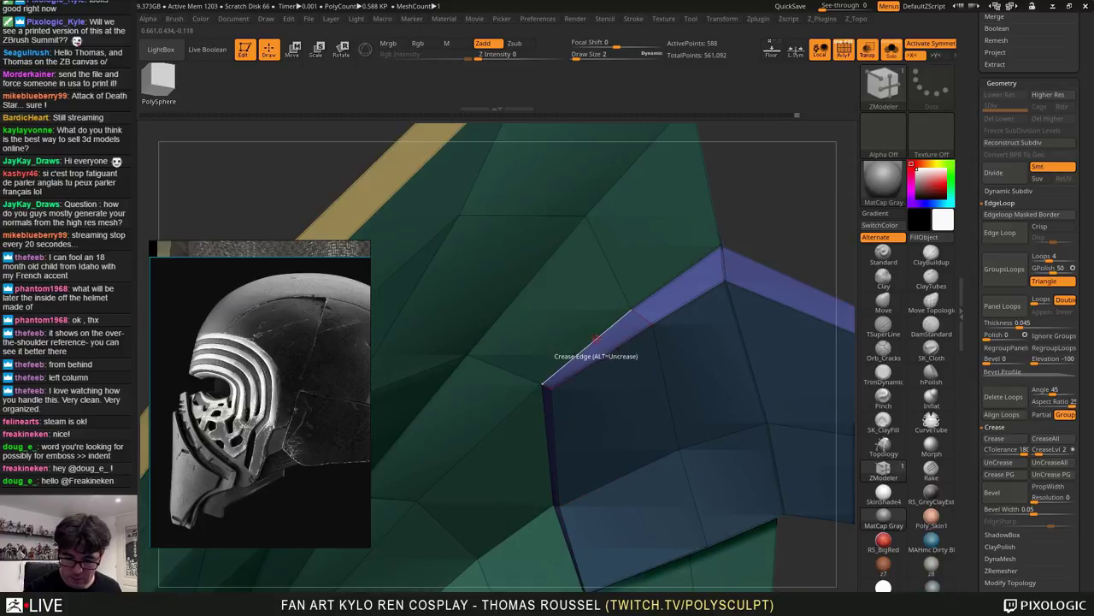
pyautogui.moveTo(549, 423); pyautogui.dragTo(558, 243, button='right')
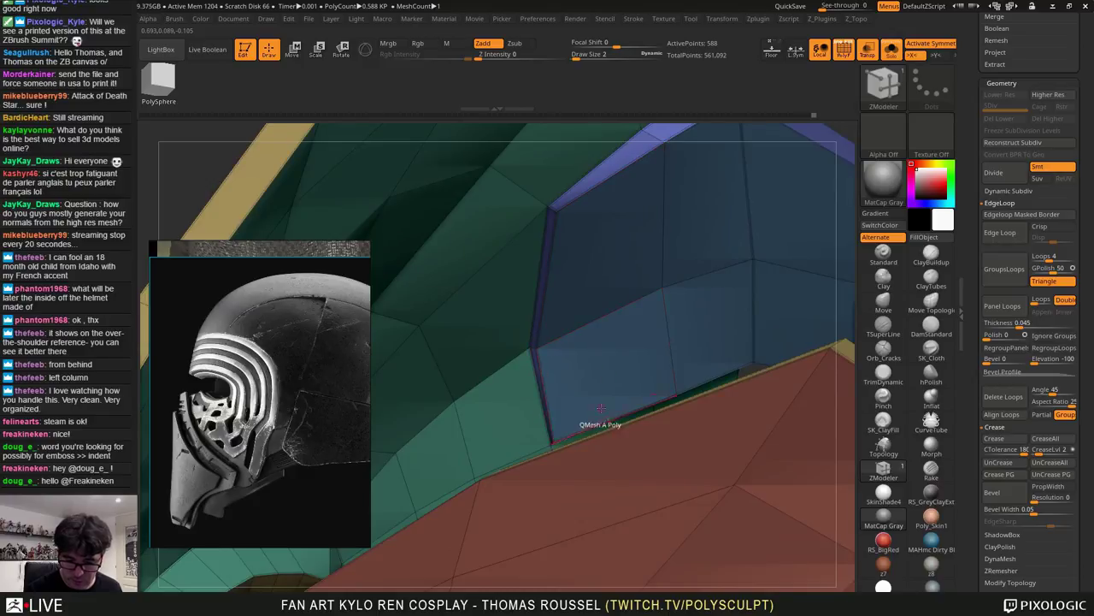
pyautogui.moveTo(600, 408)
pyautogui.mouseDown(button='right')
pyautogui.moveTo(609, 359)
pyautogui.moveTo(619, 412)
pyautogui.mouseUp(button='right')
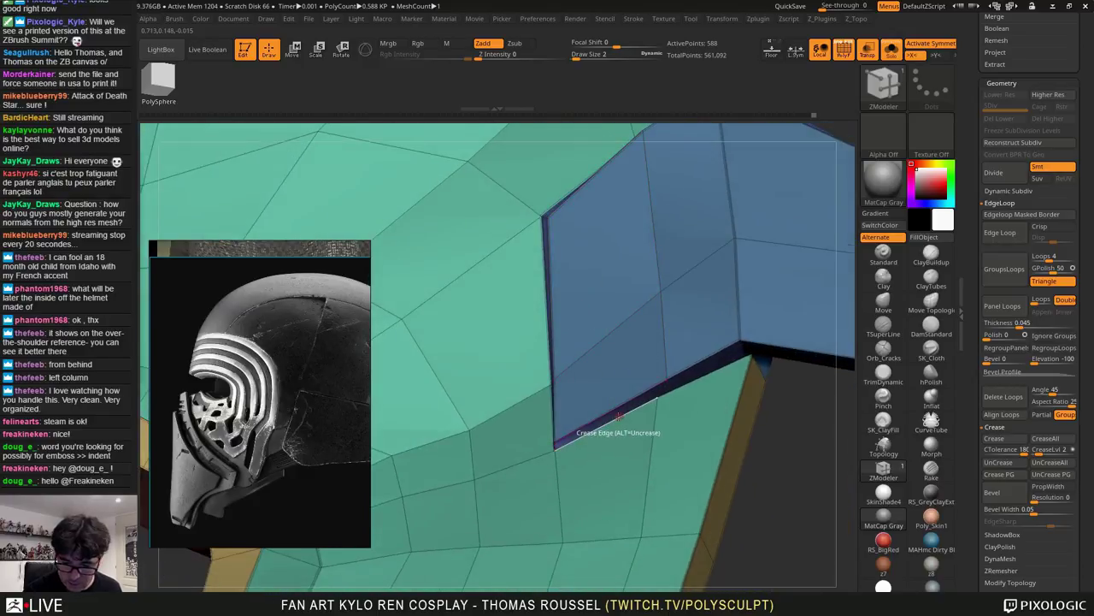
# Compare the tab and the mask's rear rim with the smoothing preview on and off from several angles
pyautogui.moveTo(791, 442); pyautogui.dragTo(737, 461)
pyautogui.keyDown('ctrl'); pyautogui.moveTo(721, 344); pyautogui.dragTo(753, 342, button='right'); pyautogui.keyUp('ctrl')
pyautogui.hotkey('shift', 'd')
pyautogui.hotkey('shift', 'd')
pyautogui.hotkey('shift', 'd')
pyautogui.moveTo(758, 416); pyautogui.dragTo(618, 417, button='right')
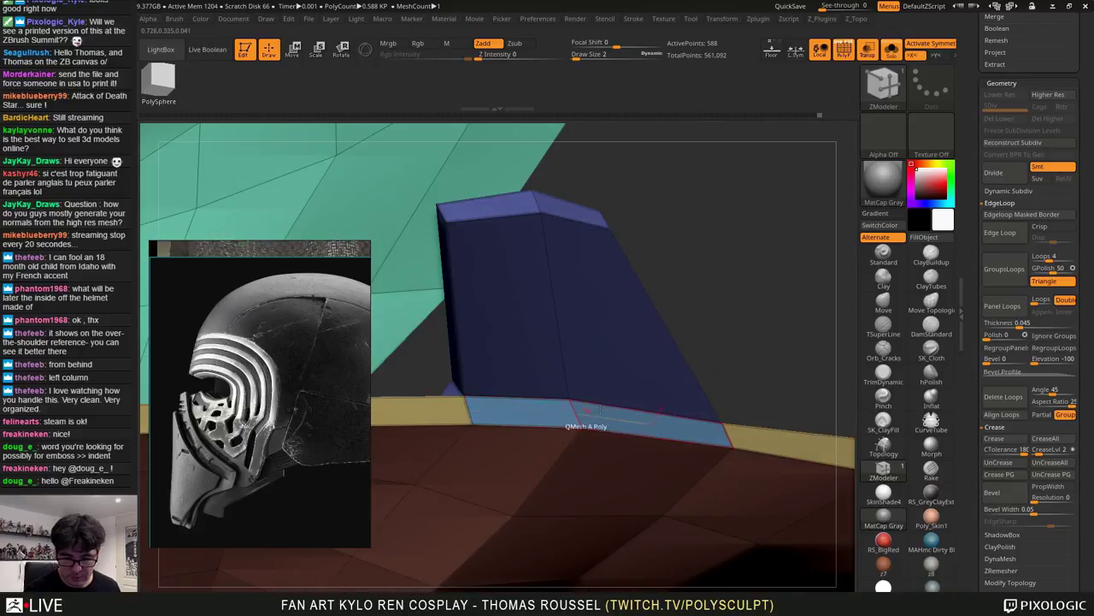
pyautogui.press('d')
pyautogui.press('d')
pyautogui.press('d')
pyautogui.moveTo(754, 462); pyautogui.dragTo(675, 500, button='right')
pyautogui.hotkey('shift', 'd')
pyautogui.hotkey('shift', 'd')
pyautogui.hotkey('shift', 'd')
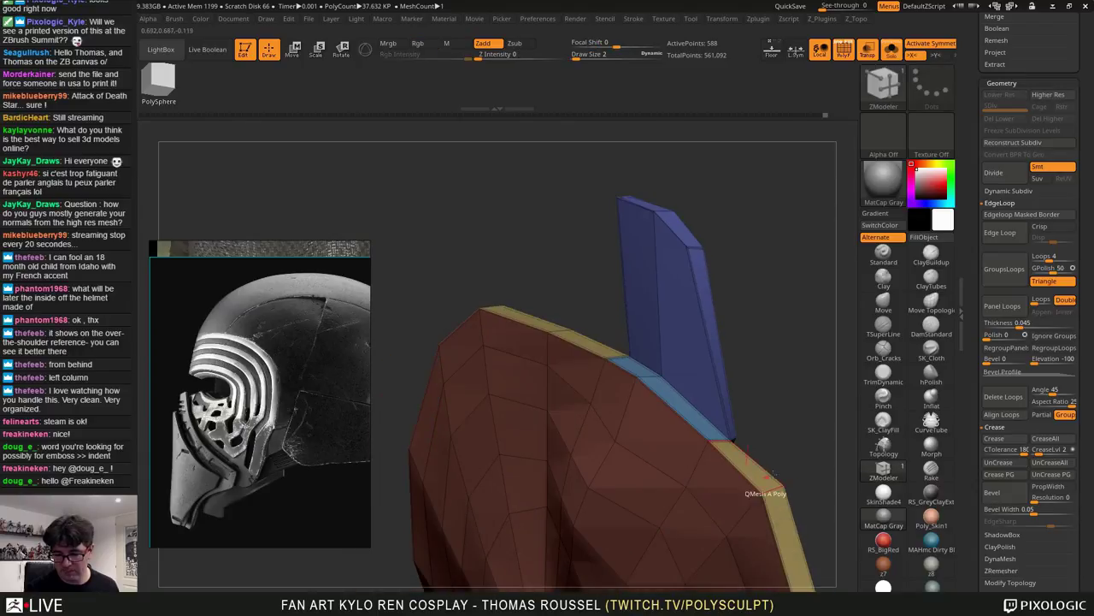
# Divide the face mask up to subdivision level 5
pyautogui.click(1002, 178)
pyautogui.click(1001, 178)
pyautogui.click(1001, 179)
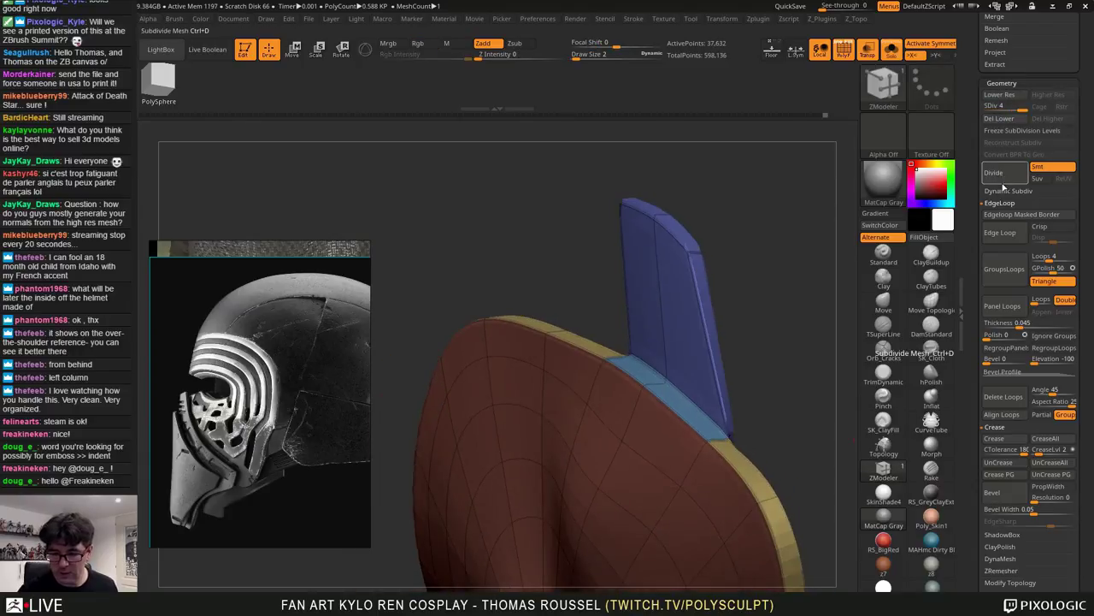
pyautogui.click(1002, 180)
pyautogui.moveTo(763, 352)
pyautogui.mouseDown()
pyautogui.moveTo(718, 395)
pyautogui.moveTo(753, 387)
pyautogui.moveTo(724, 391)
pyautogui.moveTo(750, 348)
pyautogui.moveTo(735, 325)
pyautogui.moveTo(587, 349)
pyautogui.mouseUp()
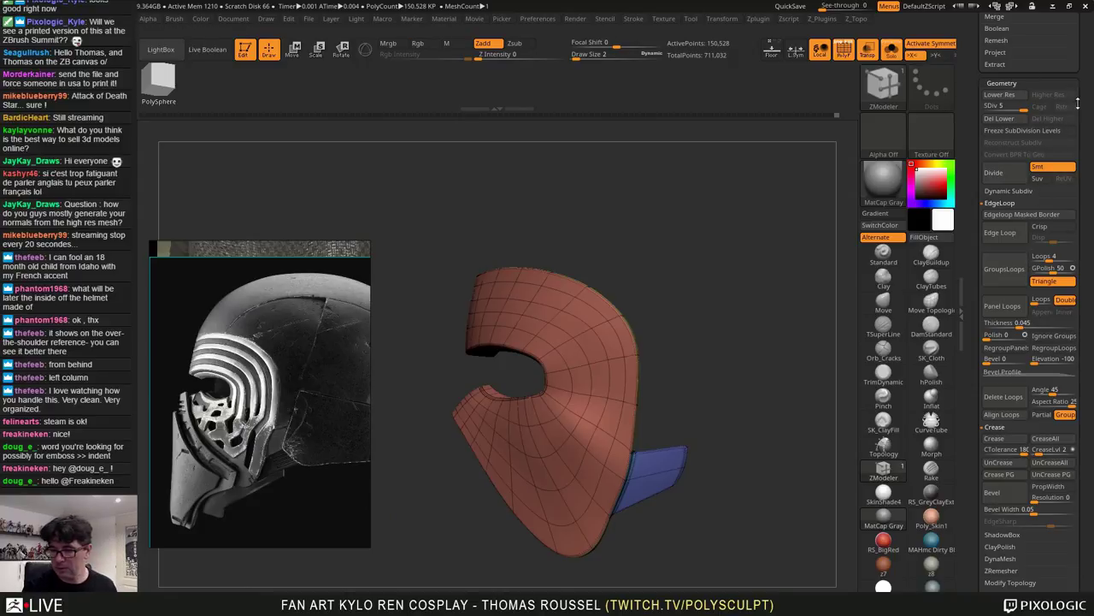
# Bring back the other helmet parts by turning off Solo, and turn off Transp to see them as solid
pyautogui.moveTo(1078, 102); pyautogui.dragTo(1079, 203)
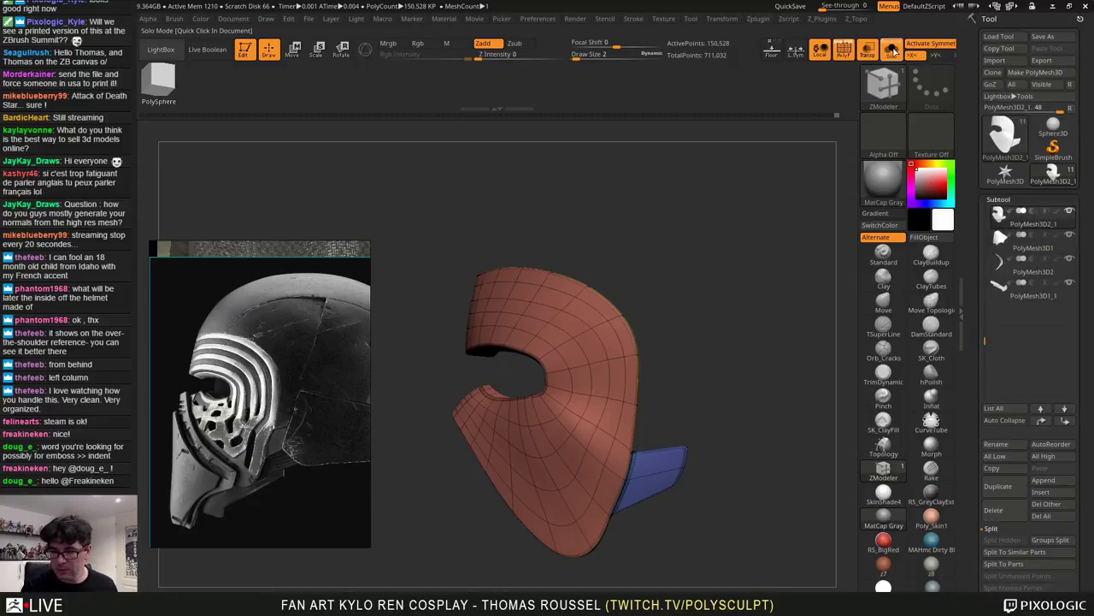
pyautogui.click(891, 55)
pyautogui.keyDown('alt'); pyautogui.moveTo(749, 229); pyautogui.dragTo(666, 199); pyautogui.keyUp('alt')
pyautogui.moveTo(667, 199); pyautogui.dragTo(740, 220)
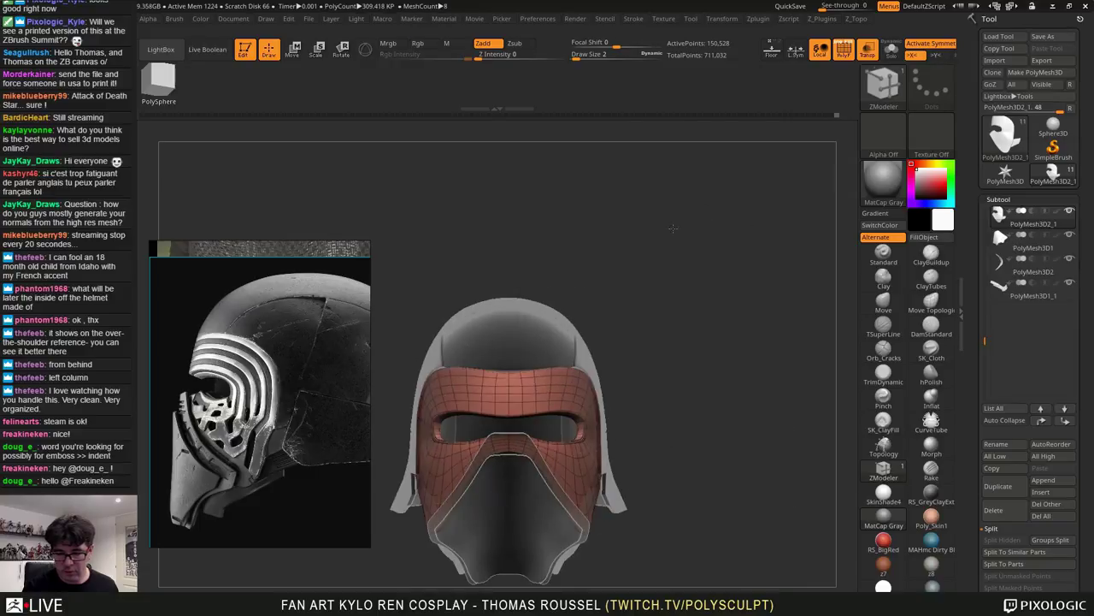
pyautogui.moveTo(675, 230); pyautogui.dragTo(767, 208)
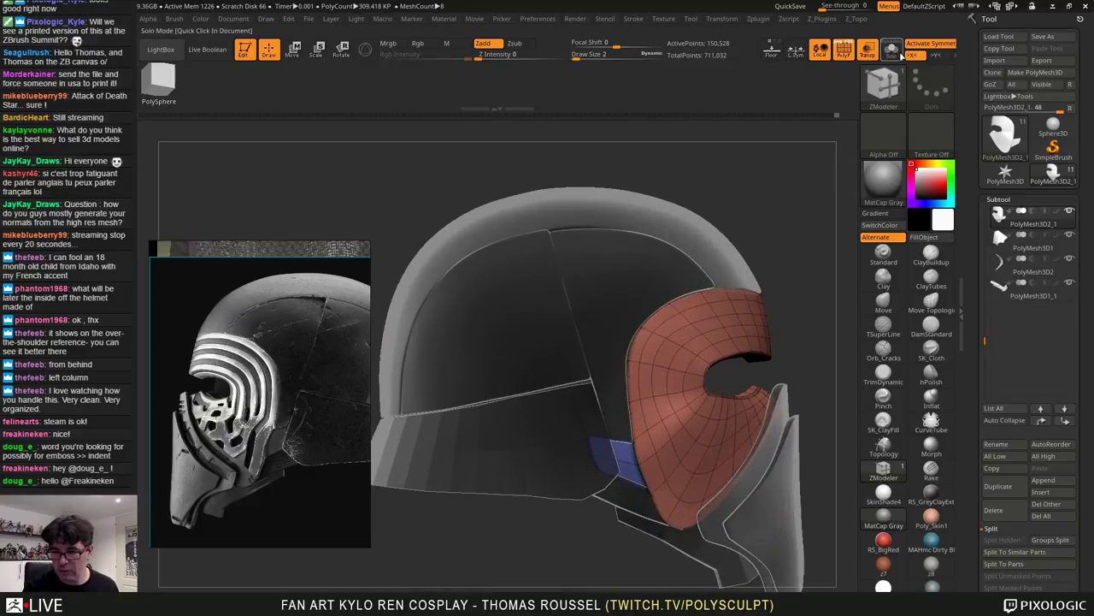
pyautogui.click(866, 56)
pyautogui.moveTo(759, 154)
pyautogui.keyDown('alt'); pyautogui.mouseDown()
pyautogui.moveTo(727, 183)
pyautogui.moveTo(772, 146)
pyautogui.mouseUp(); pyautogui.keyUp('alt')
# Turn on Dynamic Subdiv smoothing for the flared neck guard piece and hide the polyframe to review the whole helmet
pyautogui.keyDown('alt'); pyautogui.click(590, 402); pyautogui.keyUp('alt')
pyautogui.press('d')
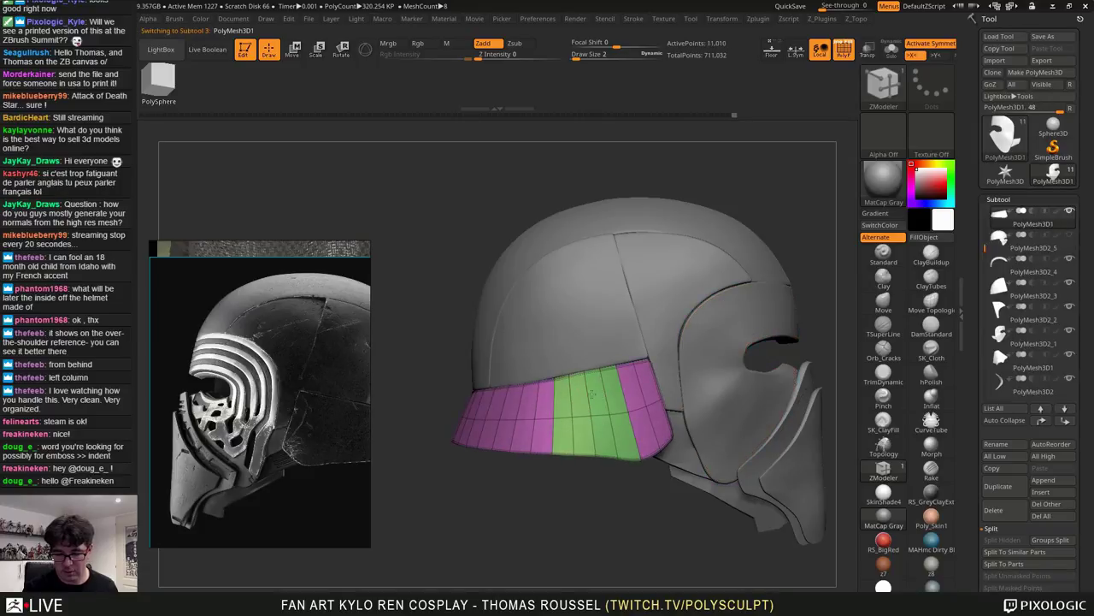
pyautogui.moveTo(770, 191)
pyautogui.keyDown('alt'); pyautogui.mouseDown()
pyautogui.moveTo(768, 179)
pyautogui.moveTo(686, 178)
pyautogui.mouseUp(); pyautogui.keyUp('alt')
pyautogui.hotkey('shift', 'f')
pyautogui.moveTo(750, 244)
pyautogui.keyDown('alt'); pyautogui.mouseDown()
pyautogui.moveTo(753, 220)
pyautogui.moveTo(774, 263)
pyautogui.moveTo(796, 238)
pyautogui.moveTo(771, 231)
pyautogui.mouseUp(); pyautogui.keyUp('alt')
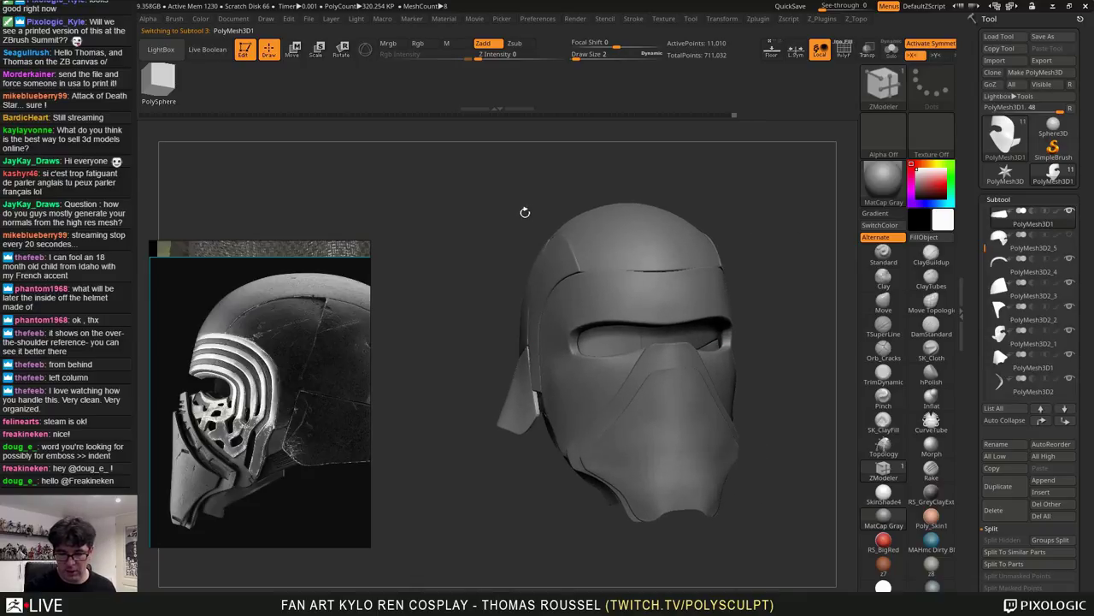
pyautogui.keyDown('alt'); pyautogui.moveTo(525, 212); pyautogui.dragTo(561, 248); pyautogui.keyUp('alt')
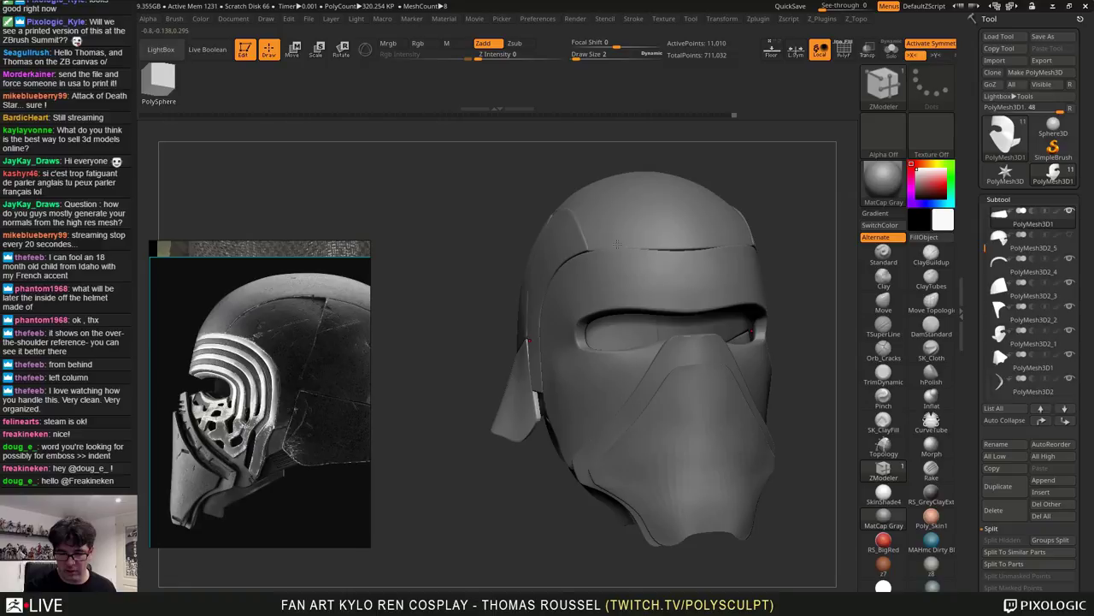
pyautogui.moveTo(538, 201); pyautogui.dragTo(598, 208)
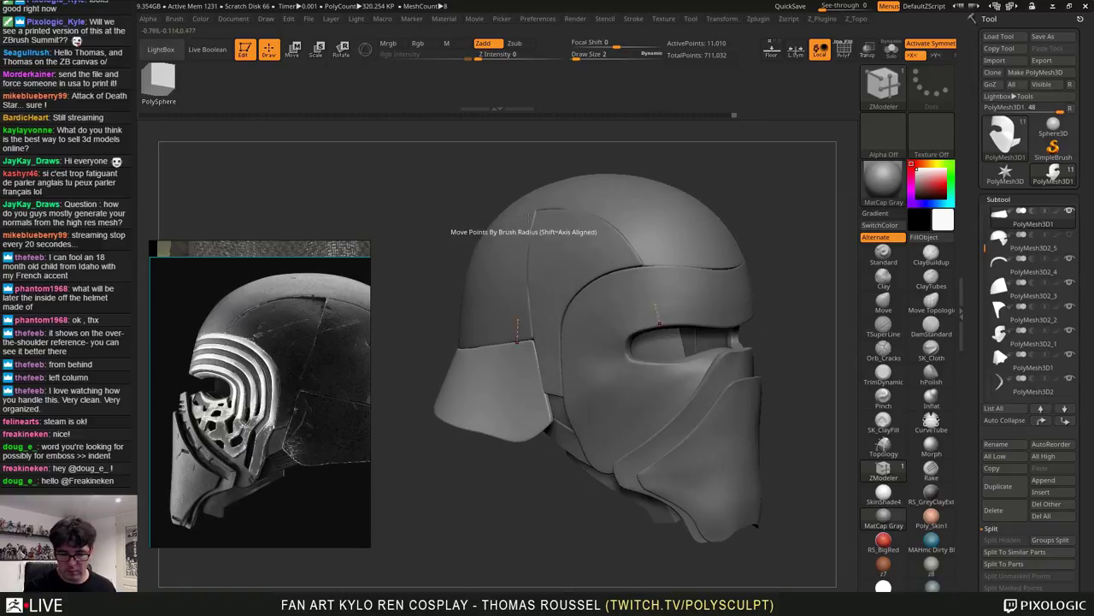
pyautogui.moveTo(753, 255)
pyautogui.mouseDown()
pyautogui.moveTo(744, 225)
pyautogui.moveTo(789, 253)
pyautogui.moveTo(792, 295)
pyautogui.moveTo(812, 191)
pyautogui.moveTo(794, 309)
pyautogui.moveTo(784, 295)
pyautogui.moveTo(777, 305)
pyautogui.moveTo(774, 274)
pyautogui.mouseUp()
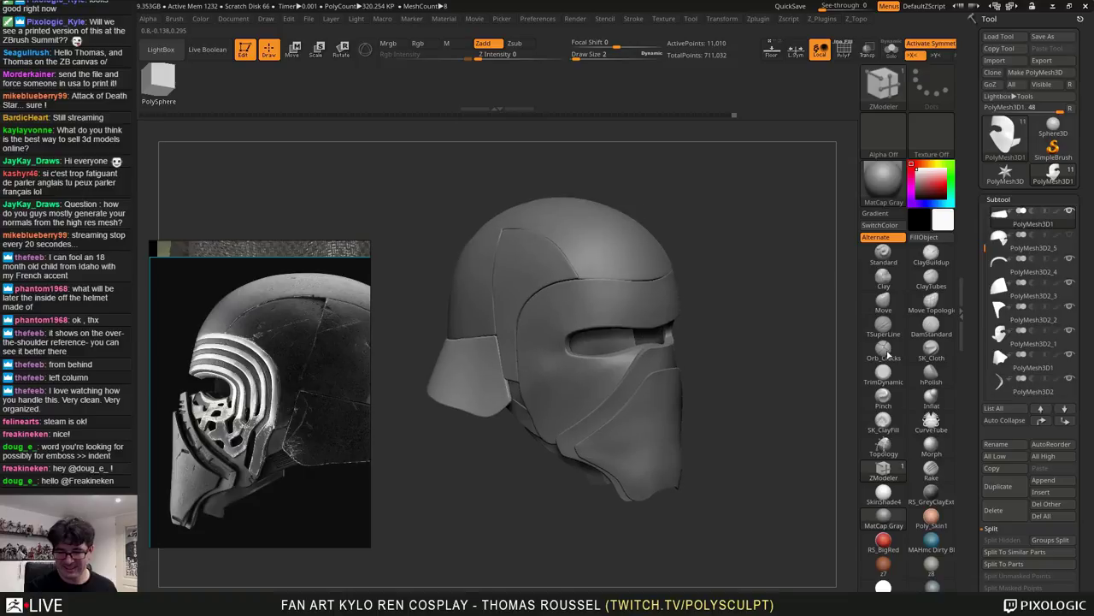
# Try the grey clay material on the helmet and switch back to MatCap Gray
pyautogui.click(923, 495)
pyautogui.moveTo(762, 363)
pyautogui.mouseDown()
pyautogui.moveTo(752, 349)
pyautogui.moveTo(764, 350)
pyautogui.moveTo(747, 352)
pyautogui.mouseUp()
pyautogui.click(892, 516)
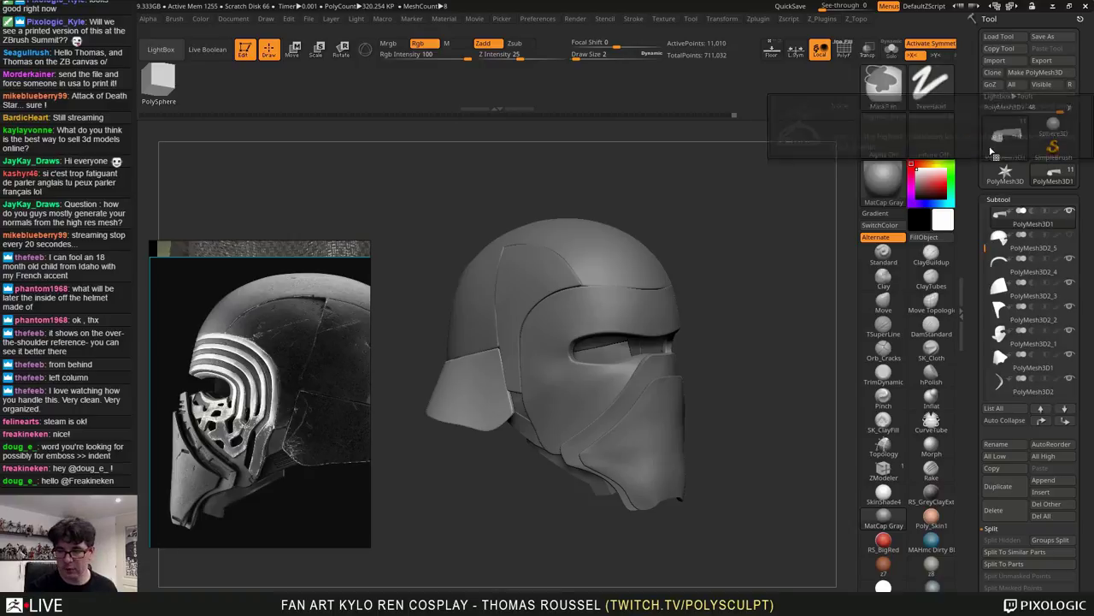
# Save the project as a new version named 11_helmet in the Z_KyloRen folder
pyautogui.hotkey('ctrl', 's')
pyautogui.scroll(-1, 602, 290)
pyautogui.click(554, 283)
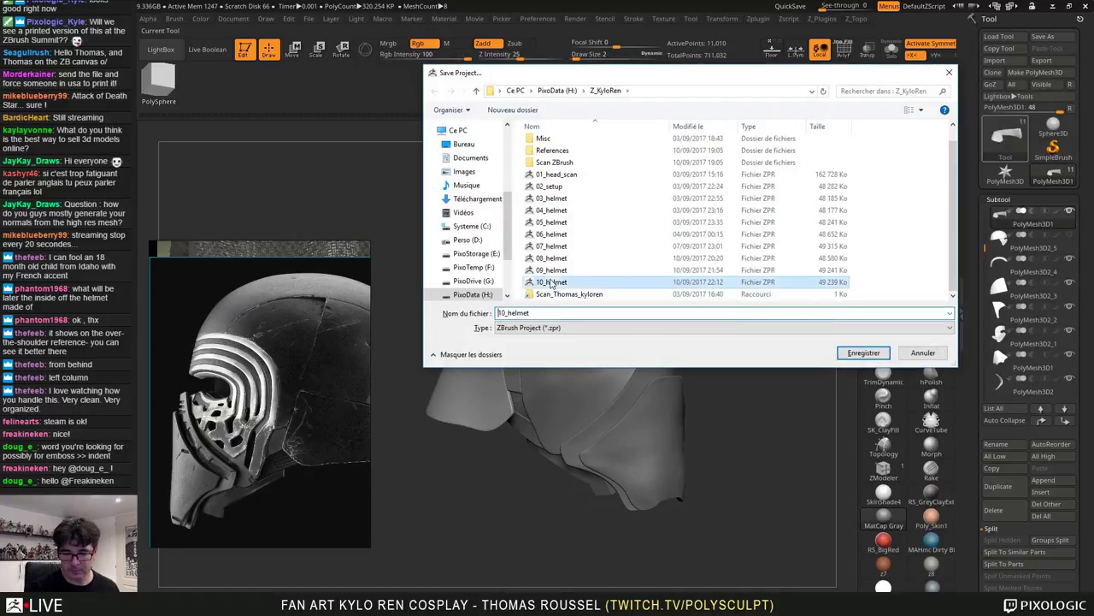
pyautogui.click(503, 313)
pyautogui.click(502, 313)
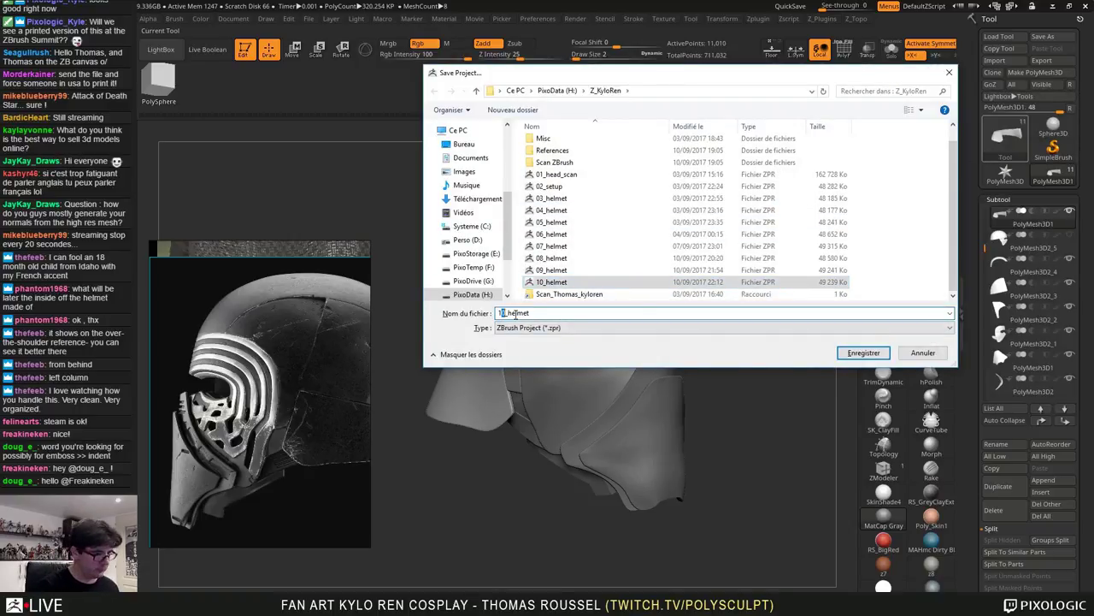
pyautogui.write('1')
pyautogui.press('Return')
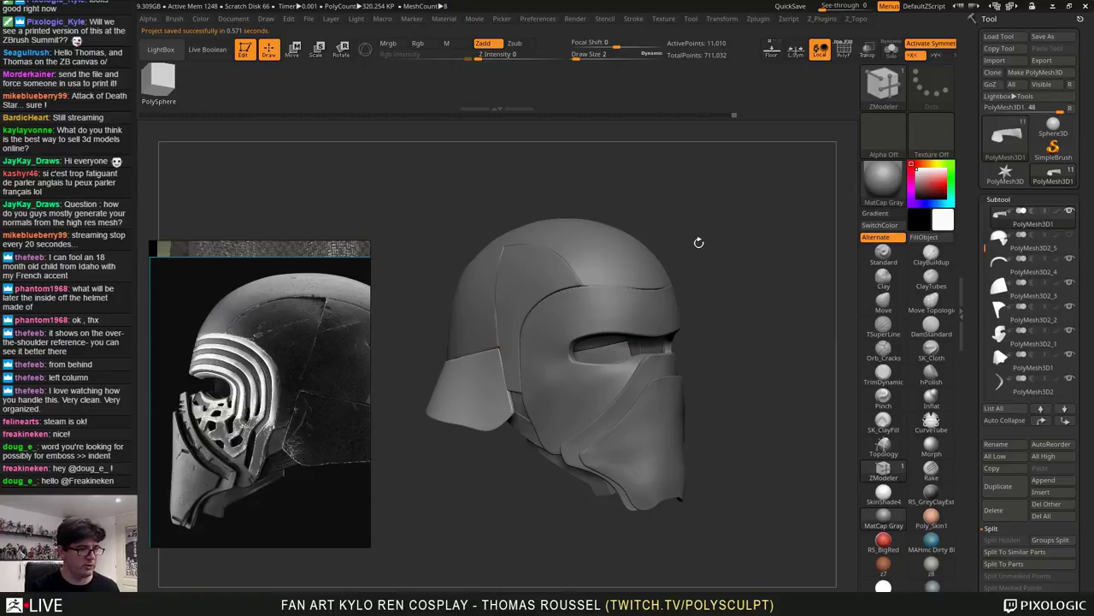
# Examine the side seams between the neck guard, the side panels and the face mask against the reference photo
pyautogui.moveTo(711, 208); pyautogui.dragTo(807, 253)
pyautogui.keyDown('alt'); pyautogui.moveTo(599, 402); pyautogui.dragTo(552, 344, button='right'); pyautogui.keyUp('alt')
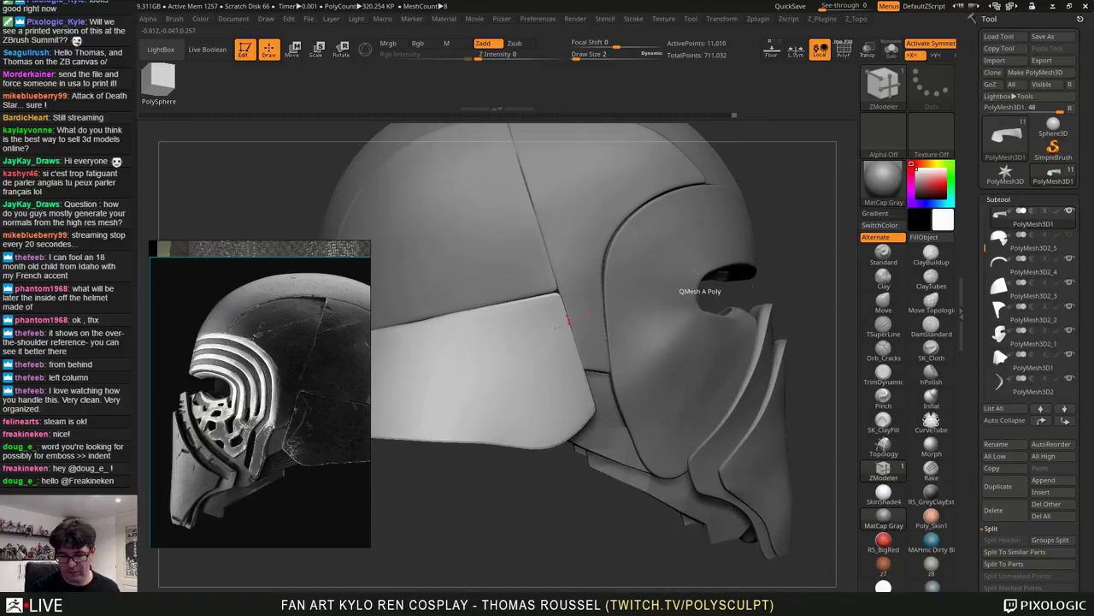
pyautogui.keyDown('alt'); pyautogui.moveTo(788, 250); pyautogui.dragTo(758, 374); pyautogui.keyUp('alt')
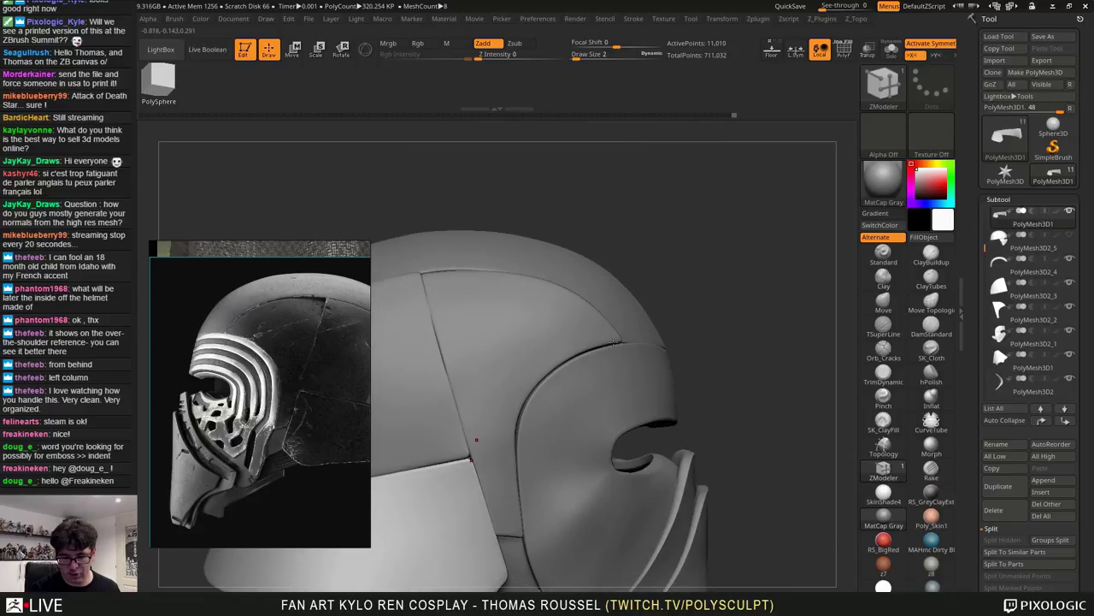
pyautogui.keyDown('alt'); pyautogui.moveTo(708, 336); pyautogui.dragTo(816, 271); pyautogui.keyUp('alt')
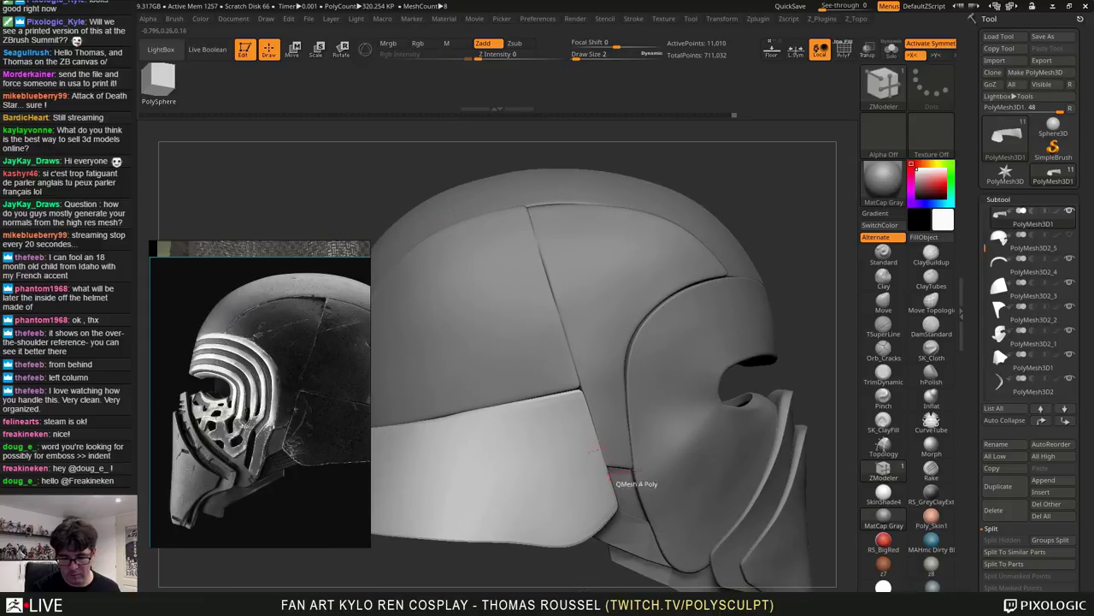
# Select the jaw band beneath the face mask, show its polyframe and isolate it from the other helmet parts
pyautogui.keyDown('alt'); pyautogui.moveTo(500, 579); pyautogui.dragTo(605, 504); pyautogui.keyUp('alt')
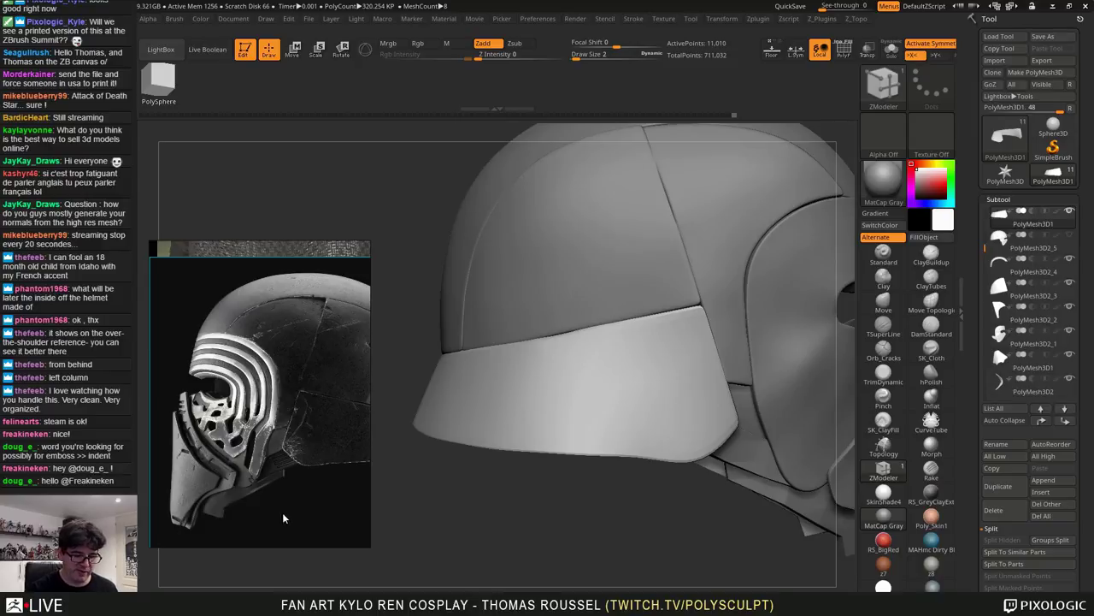
pyautogui.moveTo(290, 514); pyautogui.dragTo(300, 521, button='right')
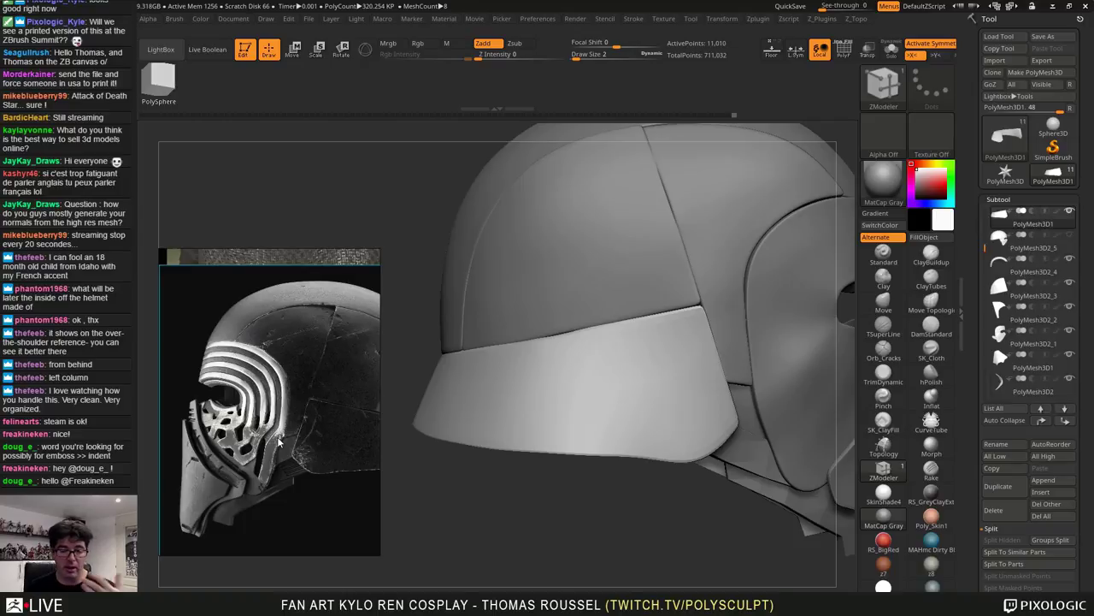
pyautogui.moveTo(817, 277); pyautogui.dragTo(617, 320)
pyautogui.keyDown('alt'); pyautogui.click(619, 321); pyautogui.keyUp('alt')
pyautogui.moveTo(609, 410)
pyautogui.keyDown('alt'); pyautogui.mouseDown()
pyautogui.moveTo(622, 470)
pyautogui.moveTo(634, 441)
pyautogui.moveTo(631, 359)
pyautogui.moveTo(609, 327)
pyautogui.moveTo(618, 414)
pyautogui.moveTo(629, 428)
pyautogui.moveTo(551, 443)
pyautogui.moveTo(562, 454)
pyautogui.moveTo(576, 440)
pyautogui.mouseUp(); pyautogui.keyUp('alt')
pyautogui.hotkey('shift', 'f')
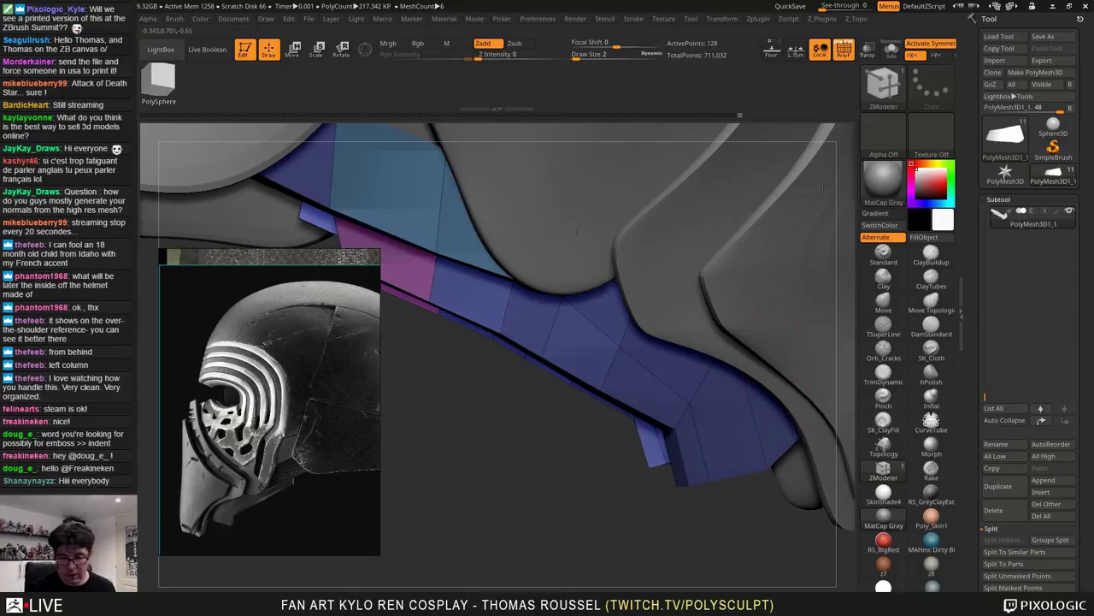
pyautogui.click(890, 51)
pyautogui.moveTo(791, 184); pyautogui.dragTo(627, 143)
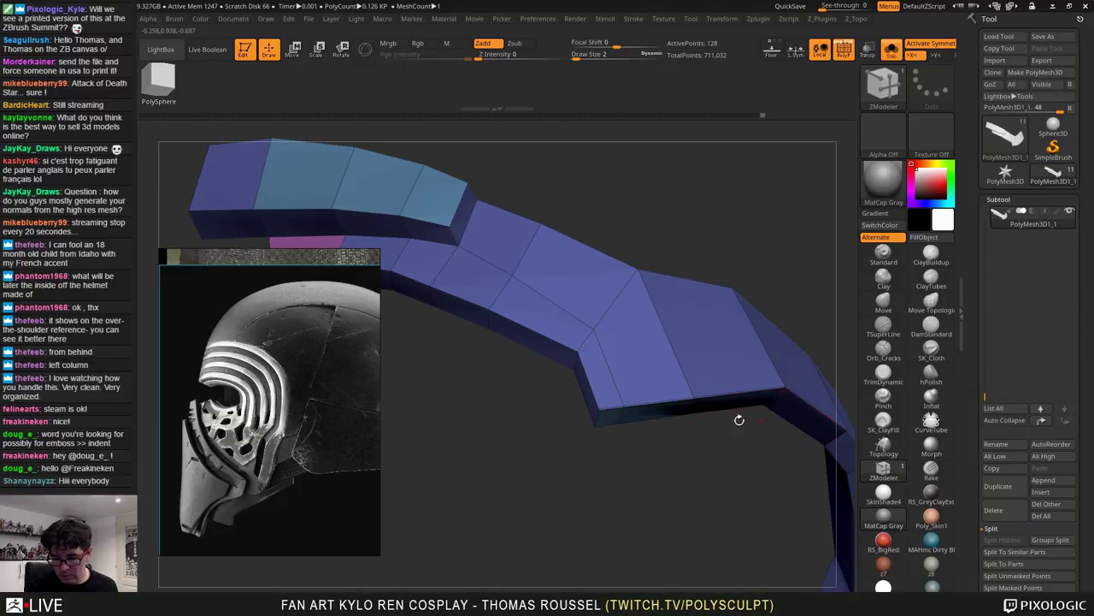
# Crease the lengthwise border edges along the side of the jaw band up to its front corner
pyautogui.moveTo(588, 399)
pyautogui.mouseDown()
pyautogui.moveTo(539, 425)
pyautogui.moveTo(555, 392)
pyautogui.moveTo(585, 382)
pyautogui.mouseUp()
pyautogui.hotkey('ctrl', 'z')
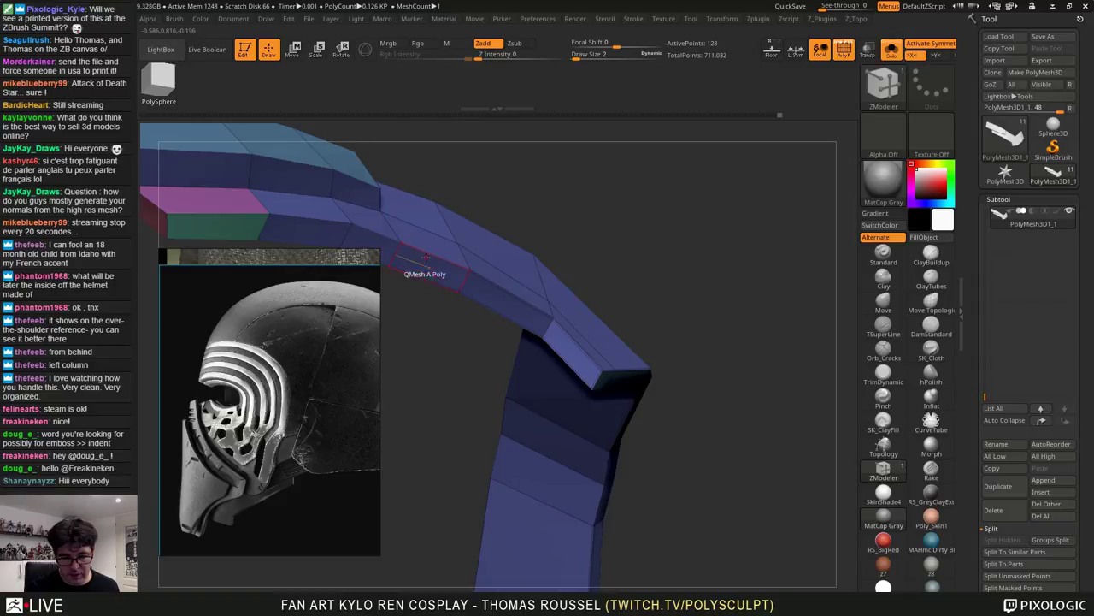
pyautogui.moveTo(562, 202); pyautogui.dragTo(783, 229)
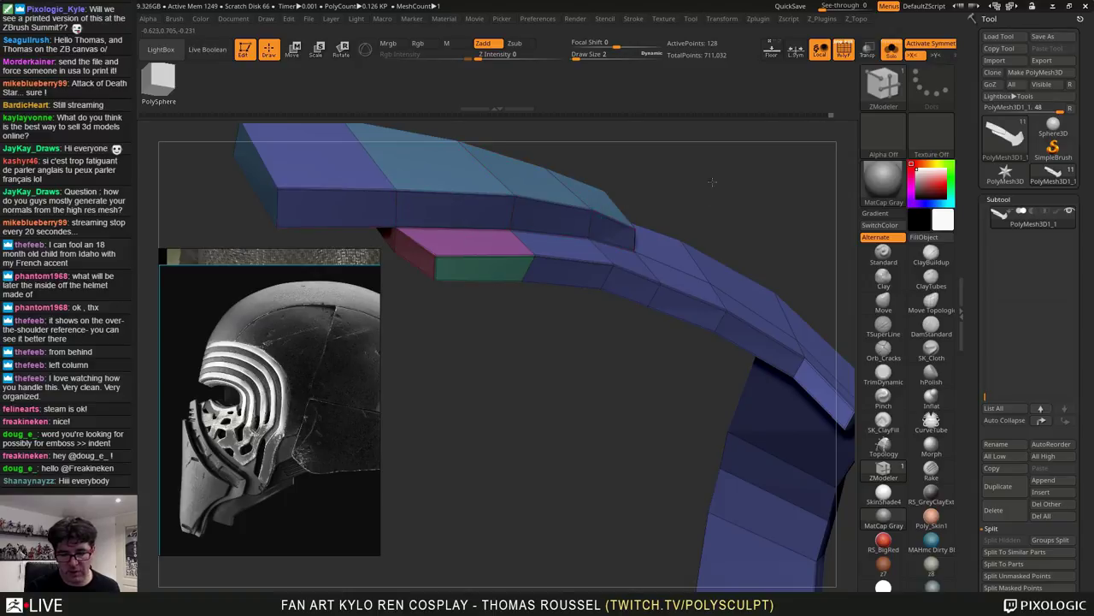
pyautogui.moveTo(712, 182); pyautogui.dragTo(684, 248)
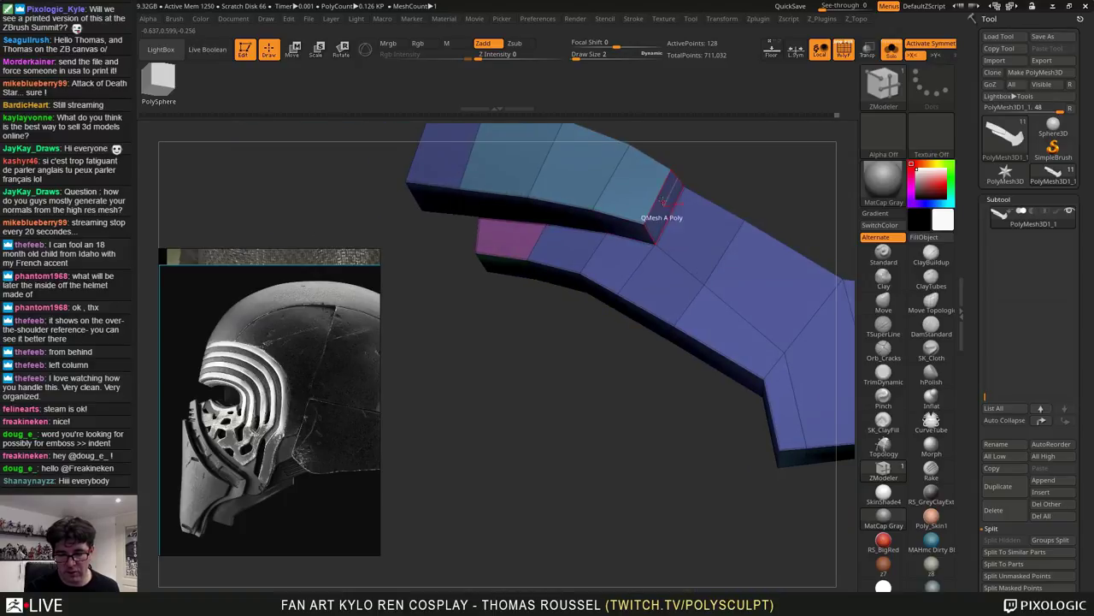
pyautogui.moveTo(717, 171); pyautogui.dragTo(740, 286)
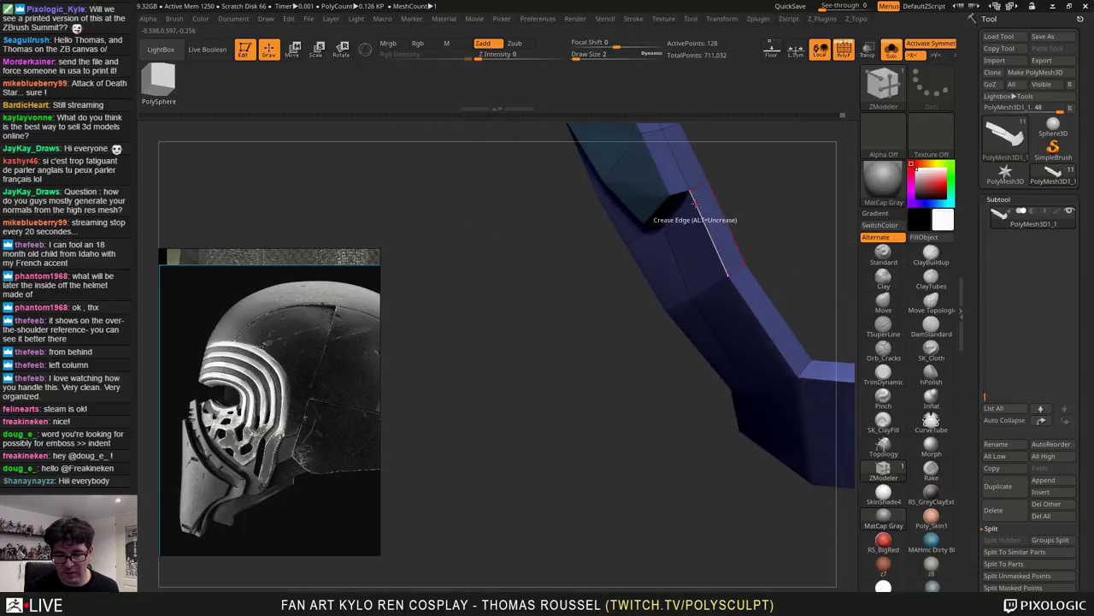
pyautogui.click(695, 202)
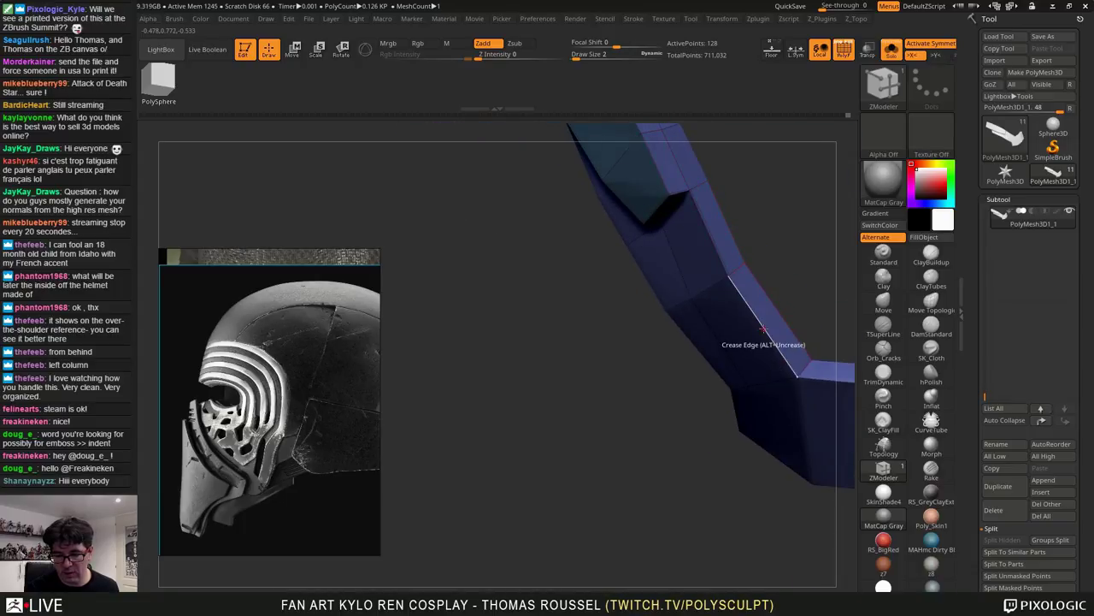
pyautogui.click(764, 328)
pyautogui.click(814, 376)
pyautogui.hotkey('ctrl', 'z')
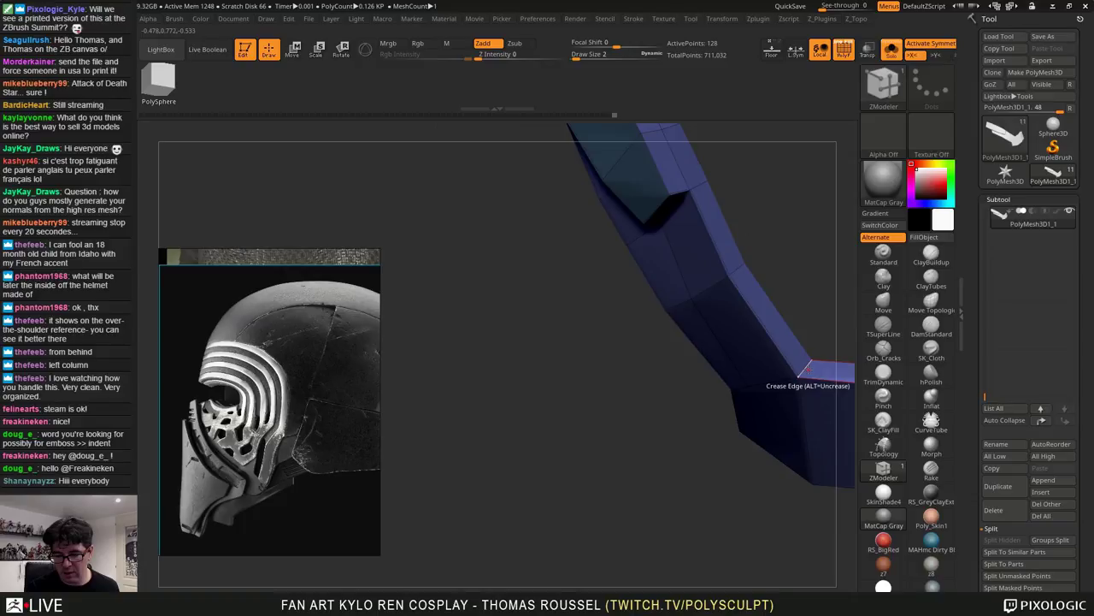
pyautogui.click(806, 368)
# Continue creasing the border edges across the front chin section of the jaw band
pyautogui.keyDown('alt'); pyautogui.moveTo(816, 316); pyautogui.dragTo(578, 262); pyautogui.keyUp('alt')
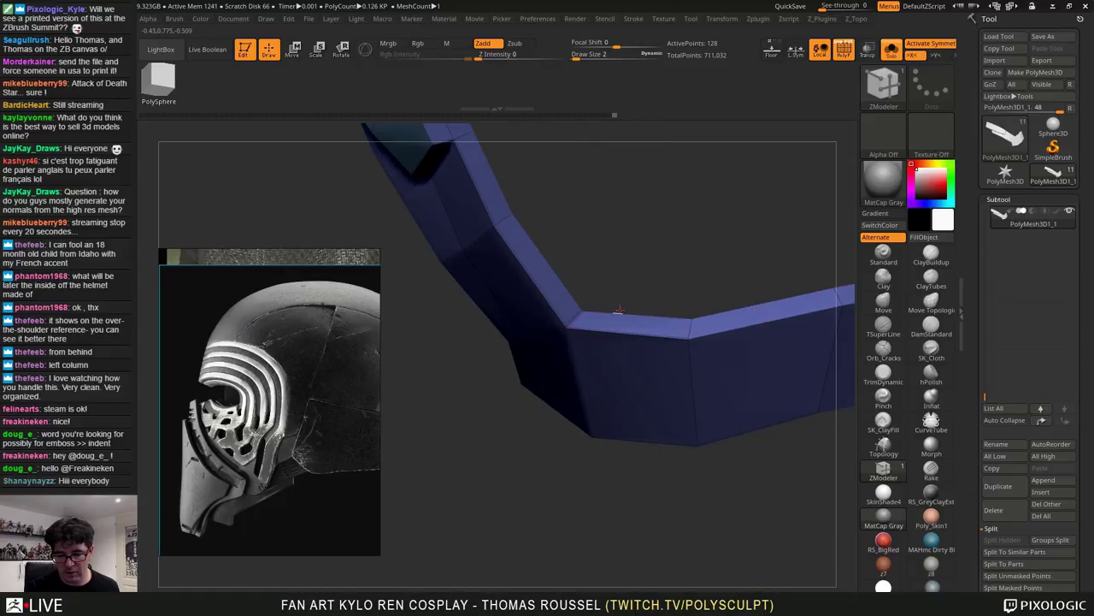
pyautogui.click(725, 329)
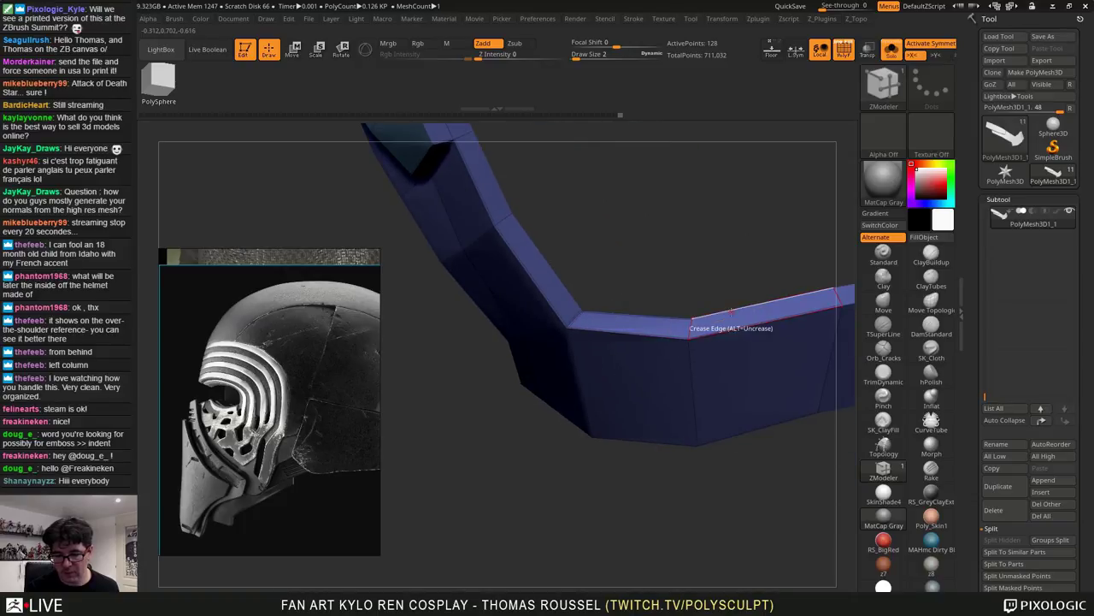
pyautogui.click(733, 311)
pyautogui.keyDown('alt'); pyautogui.moveTo(729, 249); pyautogui.dragTo(501, 251); pyautogui.keyUp('alt')
pyautogui.click(647, 303)
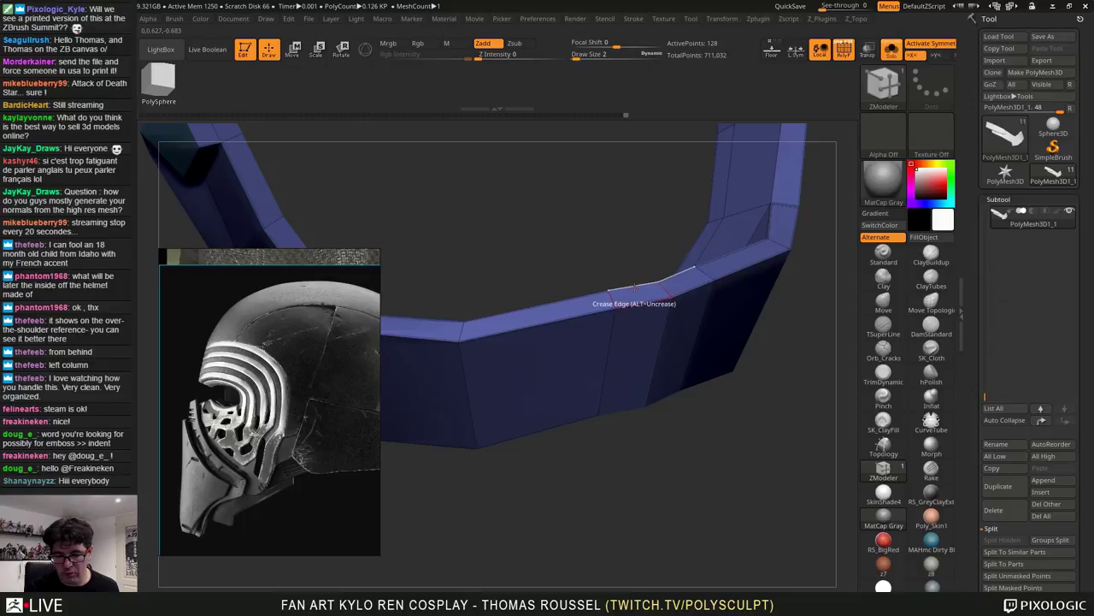
pyautogui.click(637, 286)
pyautogui.moveTo(629, 500); pyautogui.dragTo(637, 323)
pyautogui.click(627, 327)
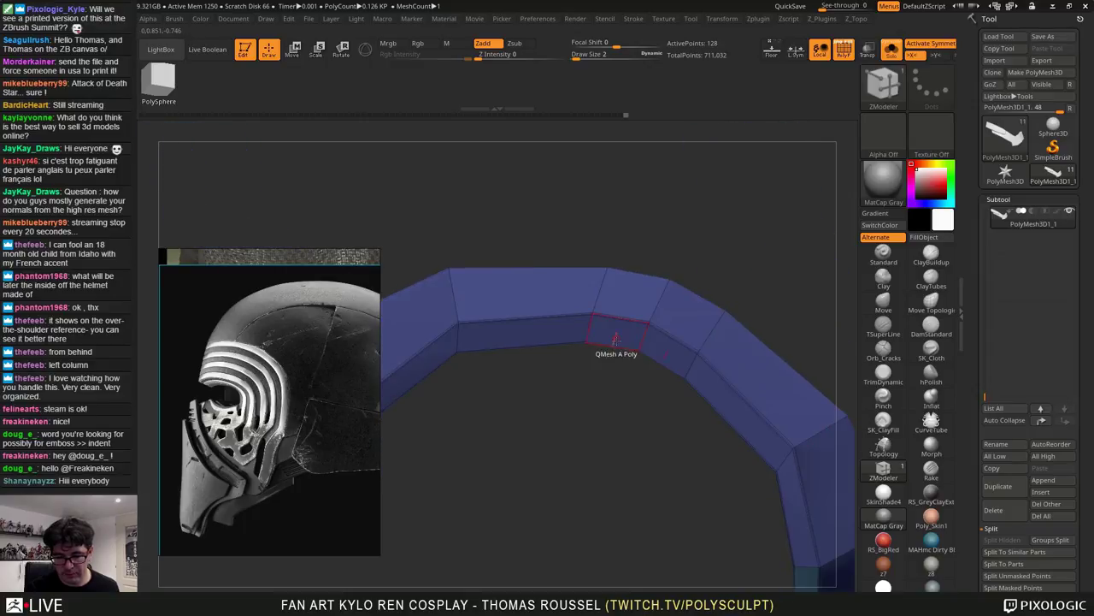
pyautogui.click(629, 350)
# Examine the jaw band's stepped side tabs and chin from all sides, with and without the Dynamic Subdiv smoothing preview
pyautogui.moveTo(639, 419); pyautogui.dragTo(833, 202)
pyautogui.moveTo(661, 245); pyautogui.dragTo(752, 291)
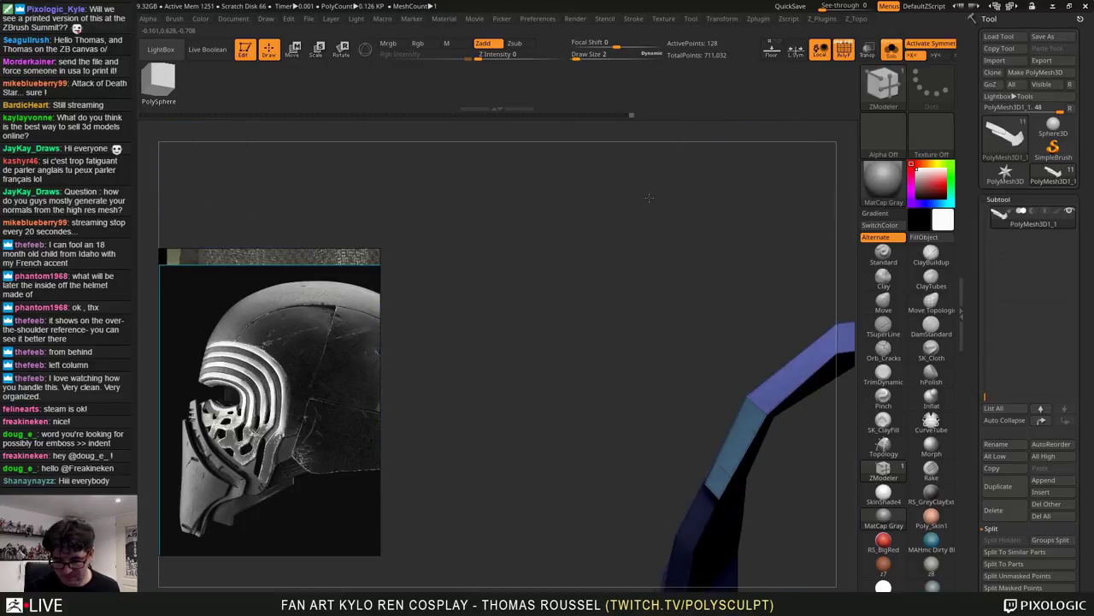
pyautogui.moveTo(656, 227); pyautogui.dragTo(675, 396)
pyautogui.keyDown('alt'); pyautogui.moveTo(604, 336); pyautogui.dragTo(440, 493); pyautogui.keyUp('alt')
pyautogui.moveTo(660, 294); pyautogui.dragTo(703, 514)
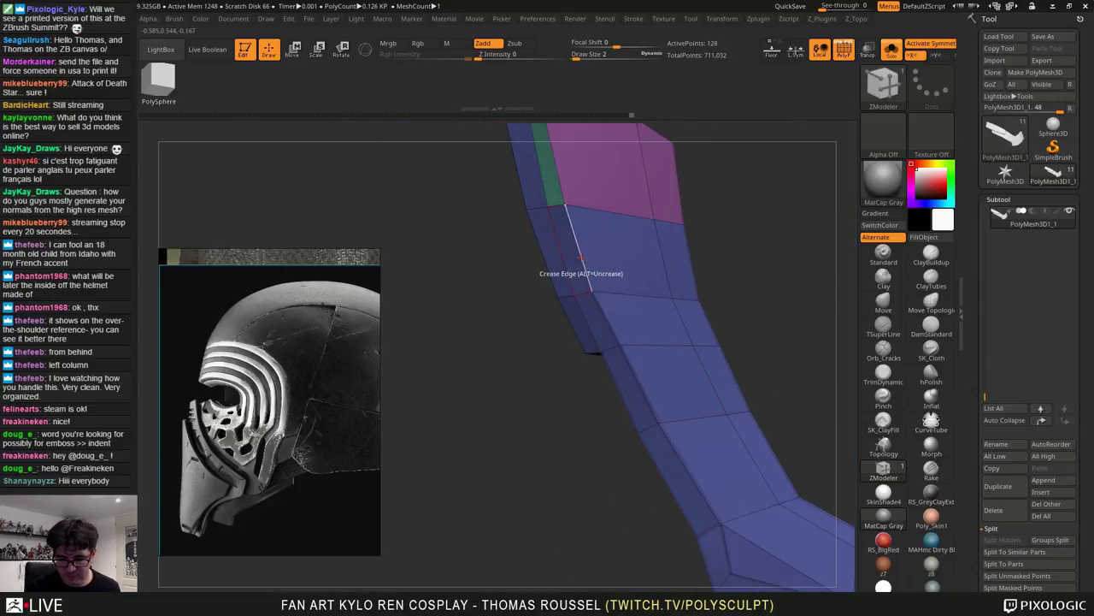
pyautogui.moveTo(729, 224); pyautogui.dragTo(805, 405)
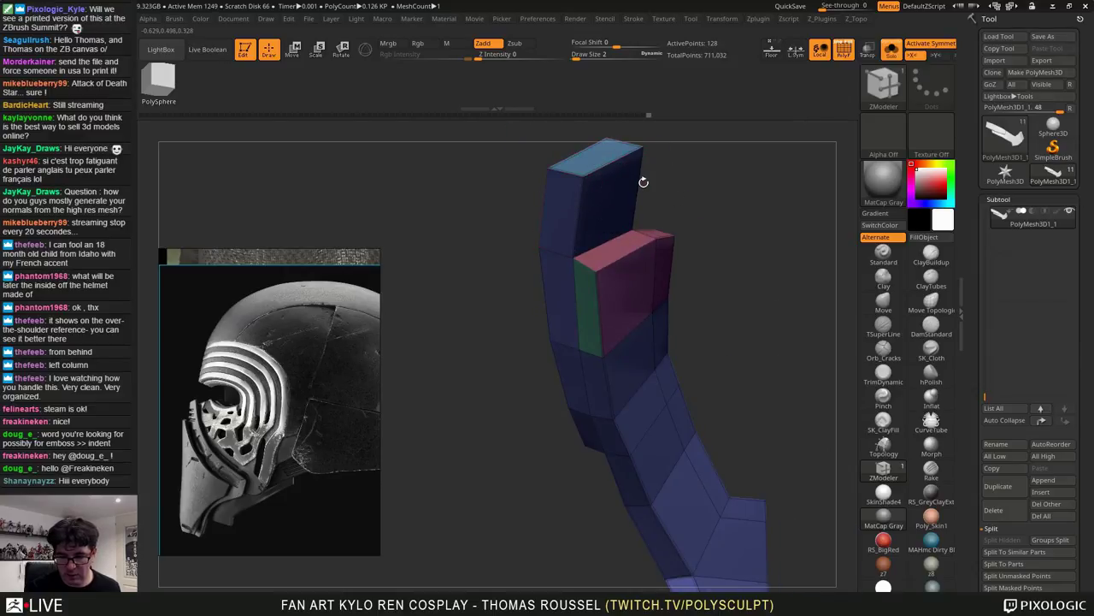
pyautogui.moveTo(670, 217); pyautogui.dragTo(701, 259)
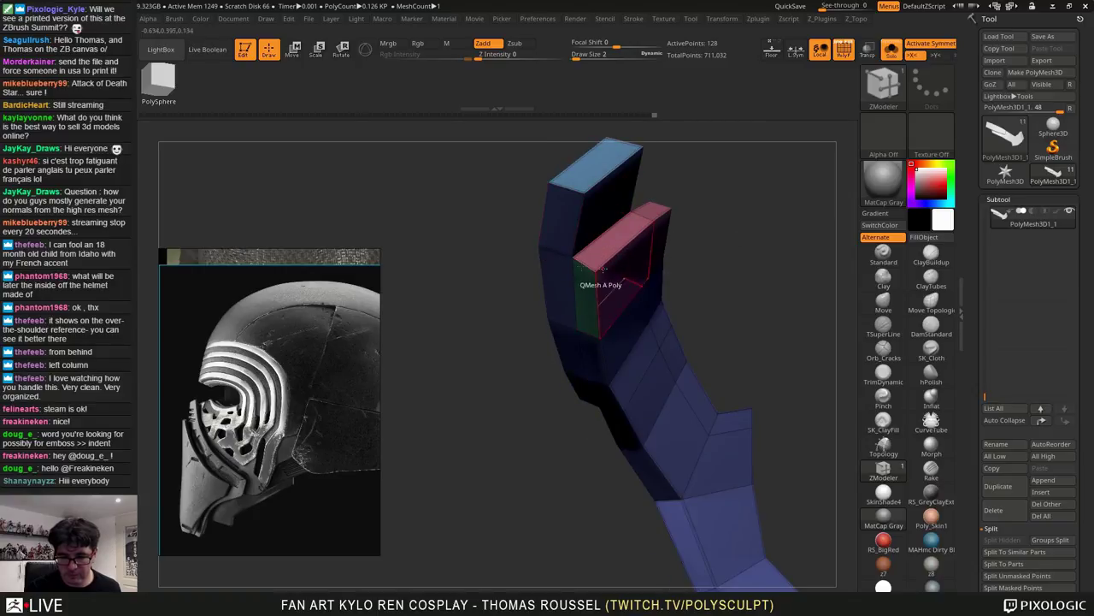
pyautogui.moveTo(712, 242); pyautogui.dragTo(628, 363)
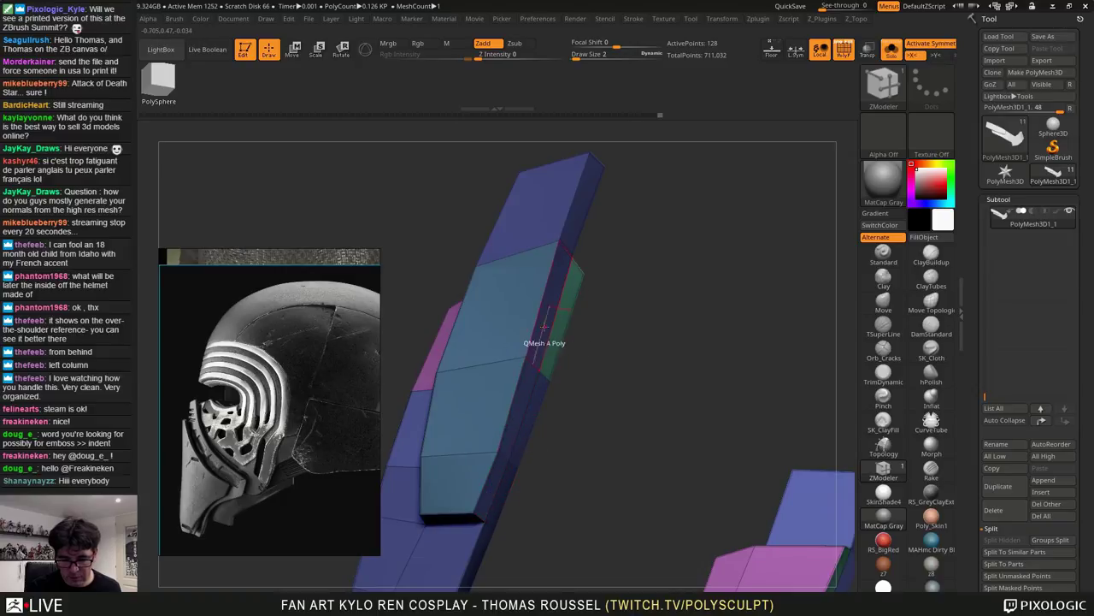
pyautogui.moveTo(655, 298); pyautogui.dragTo(578, 366)
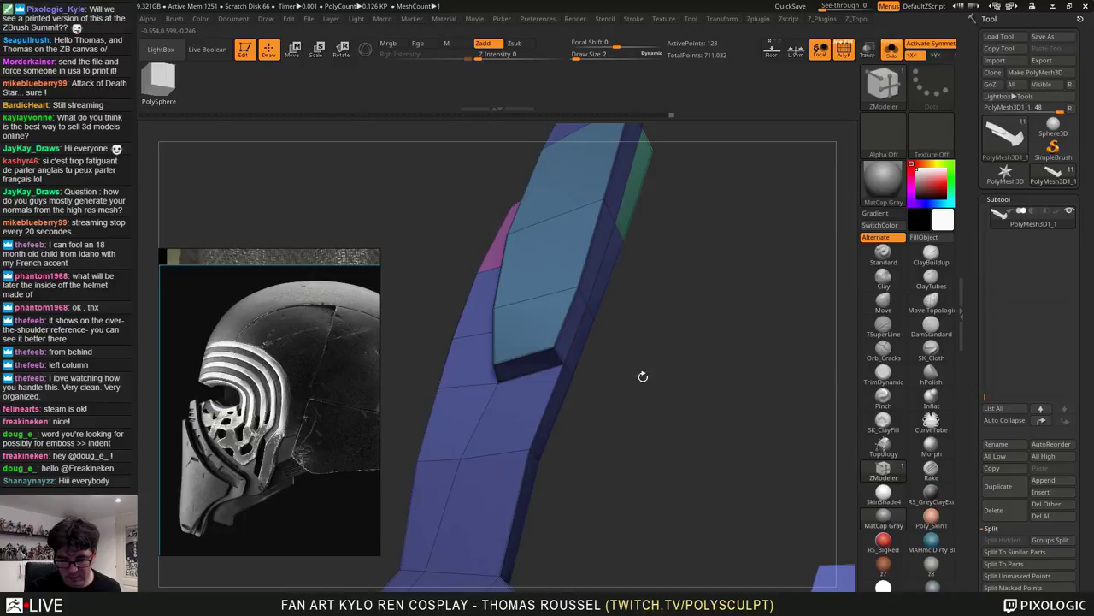
pyautogui.moveTo(643, 376); pyautogui.dragTo(650, 419)
pyautogui.moveTo(628, 295); pyautogui.dragTo(547, 277)
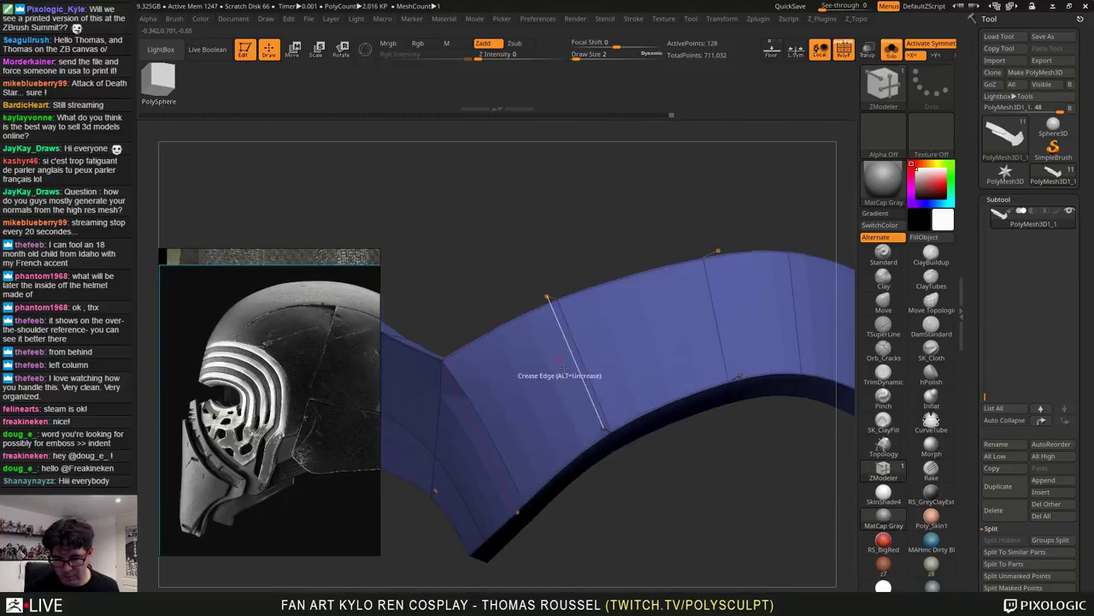
pyautogui.moveTo(603, 483); pyautogui.dragTo(830, 504)
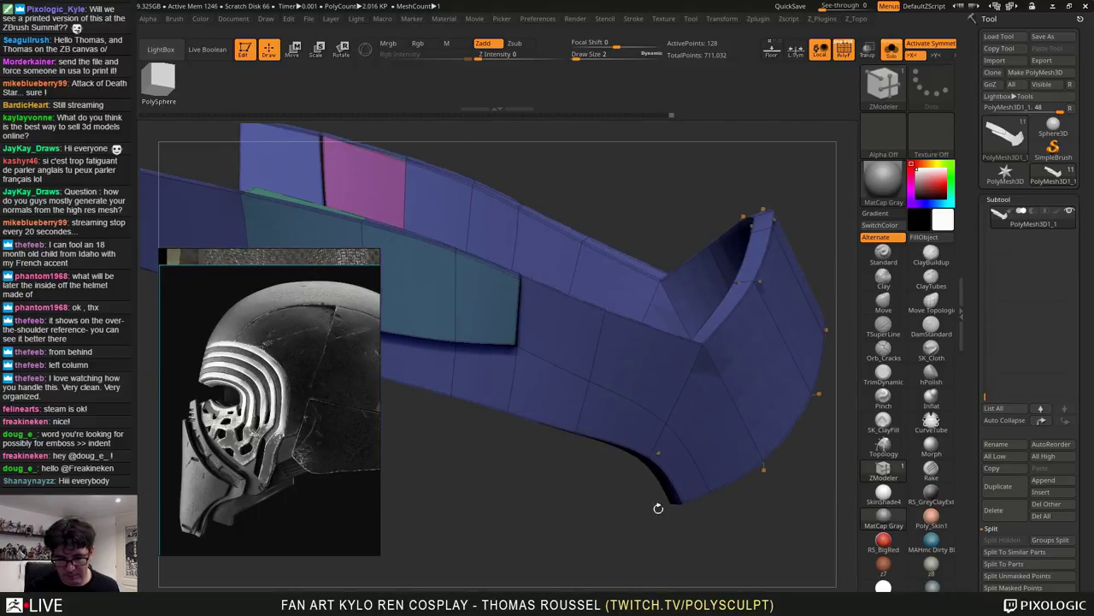
pyautogui.keyDown('alt'); pyautogui.moveTo(659, 507); pyautogui.dragTo(755, 481); pyautogui.keyUp('alt')
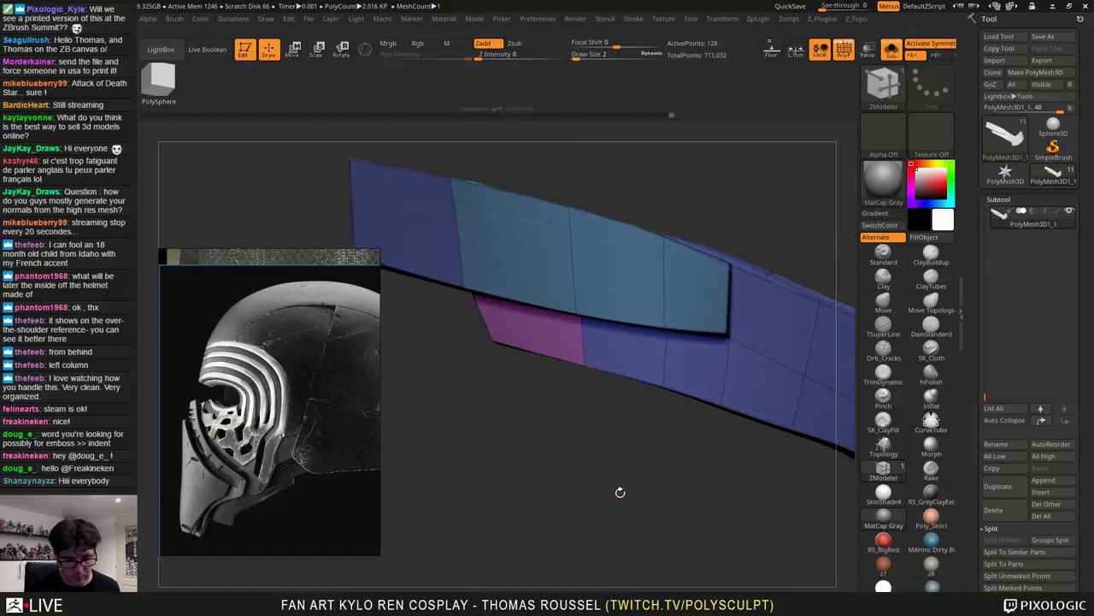
pyautogui.moveTo(603, 510); pyautogui.dragTo(652, 469)
pyautogui.hotkey('shift', 'd')
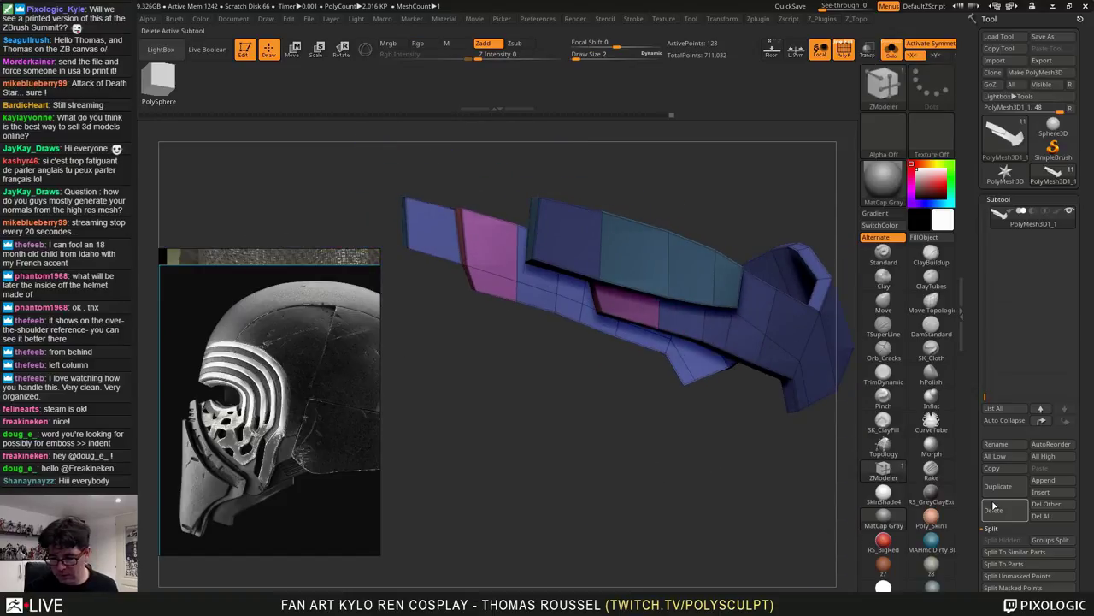
# Set the jaw band's crease level to 2 and divide the mesh up to subdivision level 5
pyautogui.moveTo(1086, 464); pyautogui.dragTo(1031, 404)
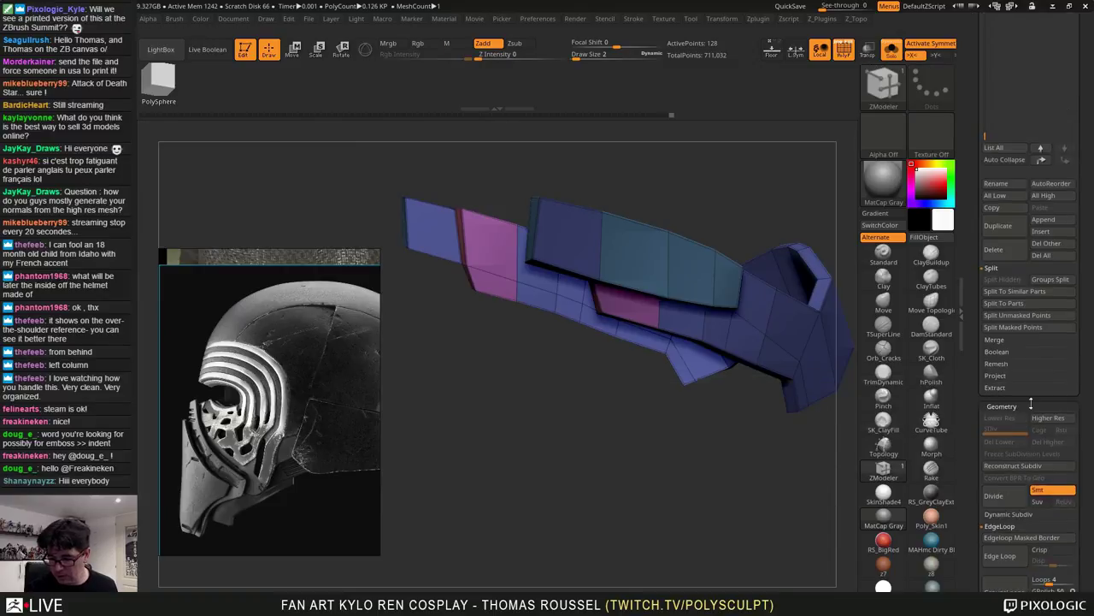
pyautogui.moveTo(1081, 537); pyautogui.dragTo(1080, 264)
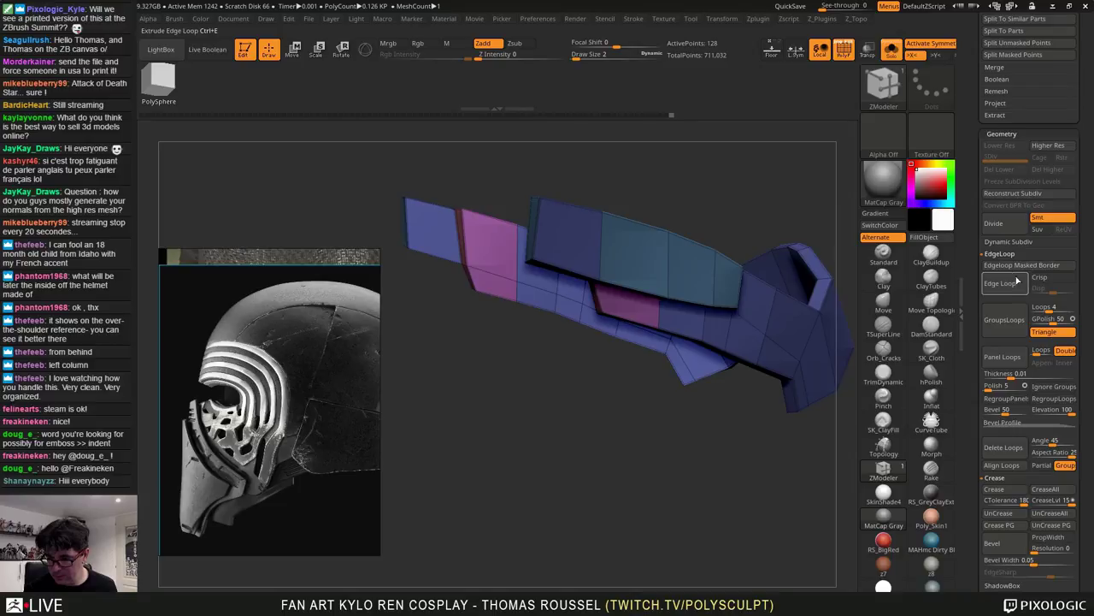
pyautogui.click(999, 255)
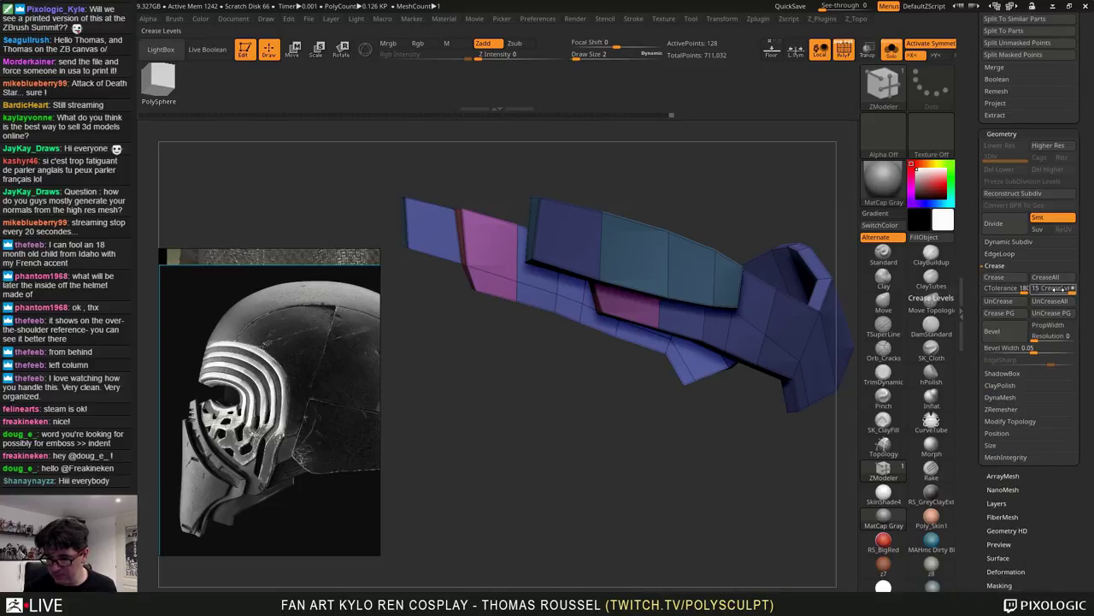
pyautogui.moveTo(1065, 292); pyautogui.dragTo(1047, 294)
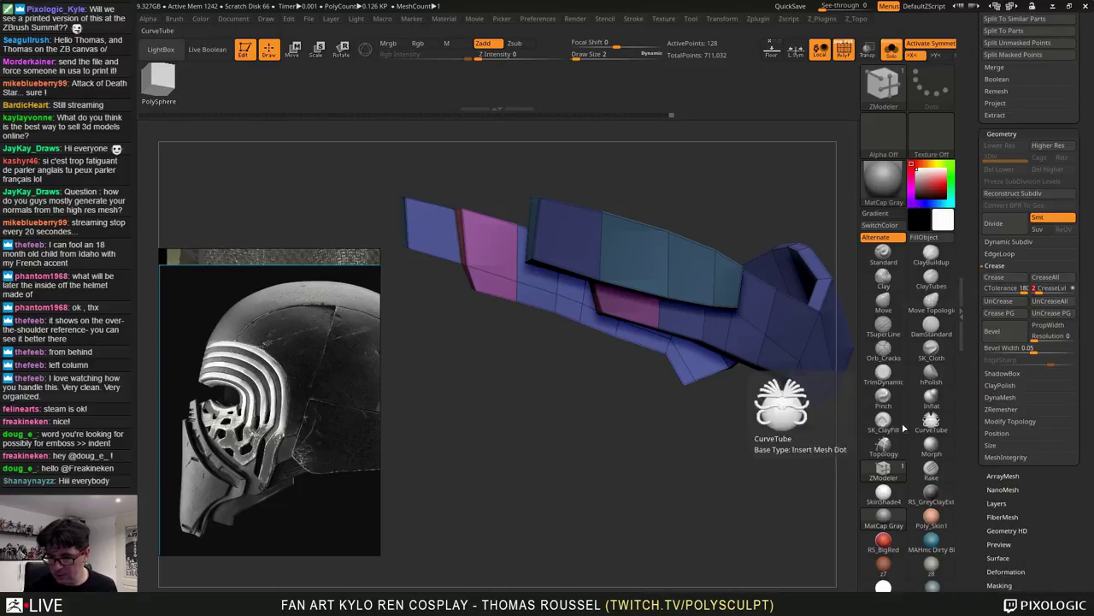
pyautogui.hotkey('ctrl', 'd')
pyautogui.hotkey('ctrl', 'd')
pyautogui.hotkey('ctrl', 'd')
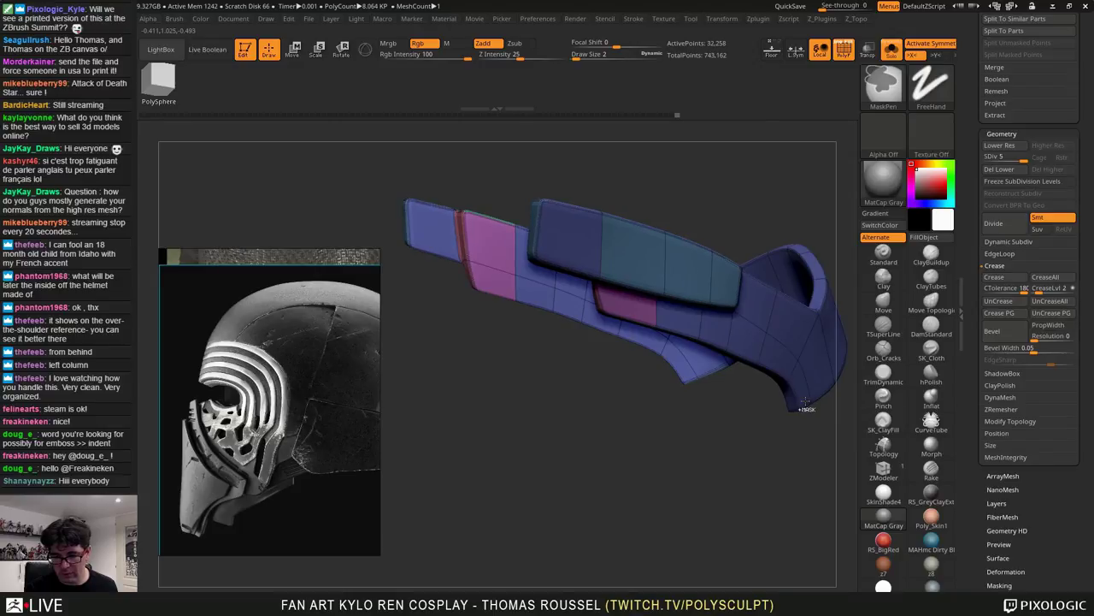
# Bring back all helmet parts to review the subdivided jaw band in place, and turn on the floor grid
pyautogui.moveTo(778, 430); pyautogui.dragTo(740, 425)
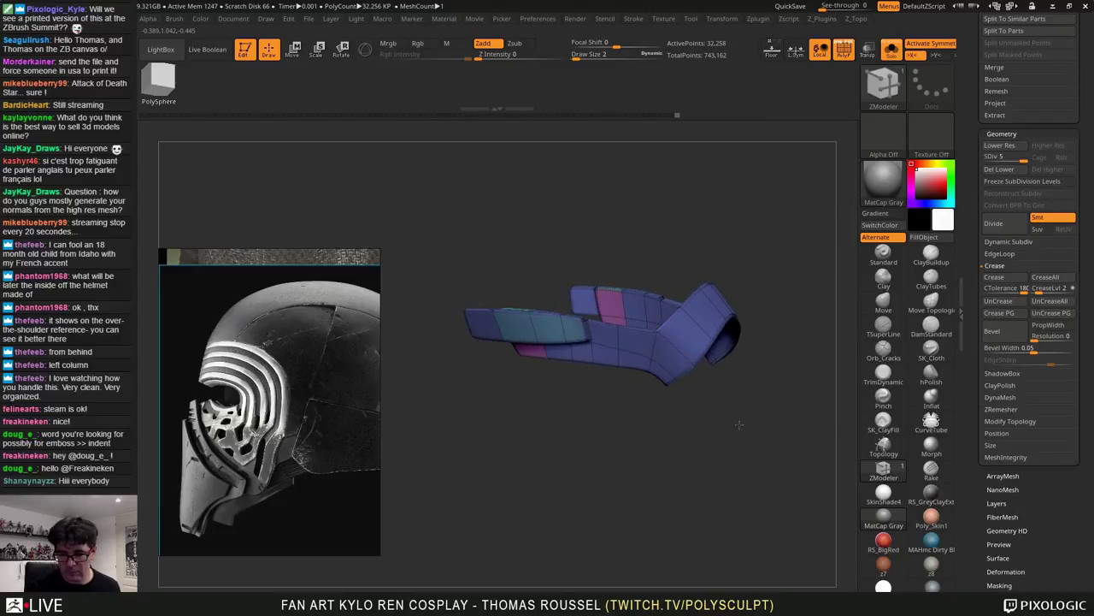
pyautogui.click(889, 50)
pyautogui.moveTo(807, 202); pyautogui.dragTo(765, 306)
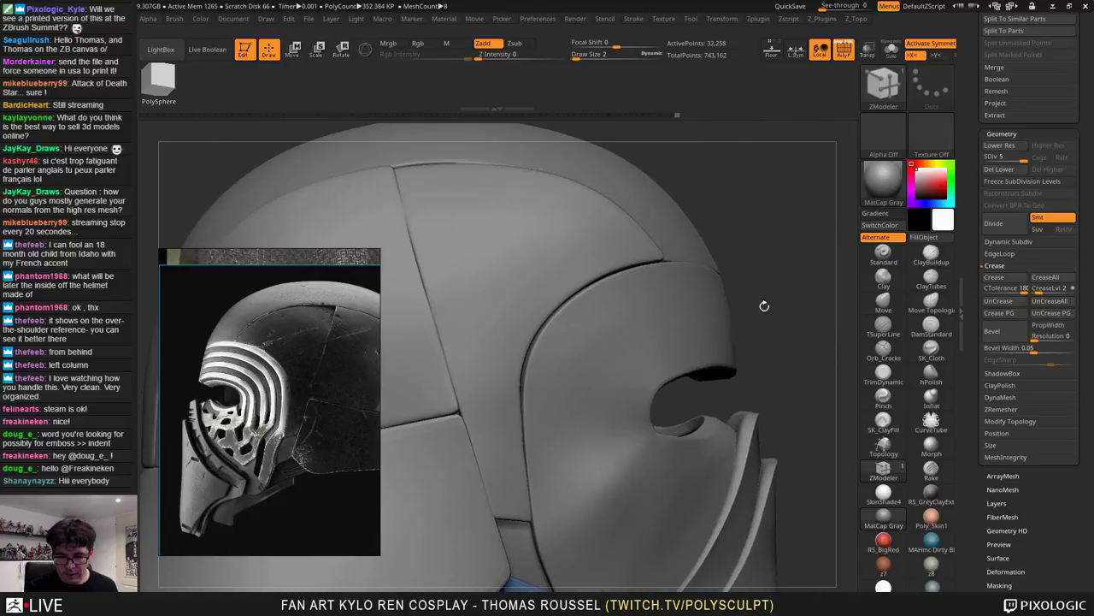
pyautogui.moveTo(754, 253); pyautogui.dragTo(755, 232)
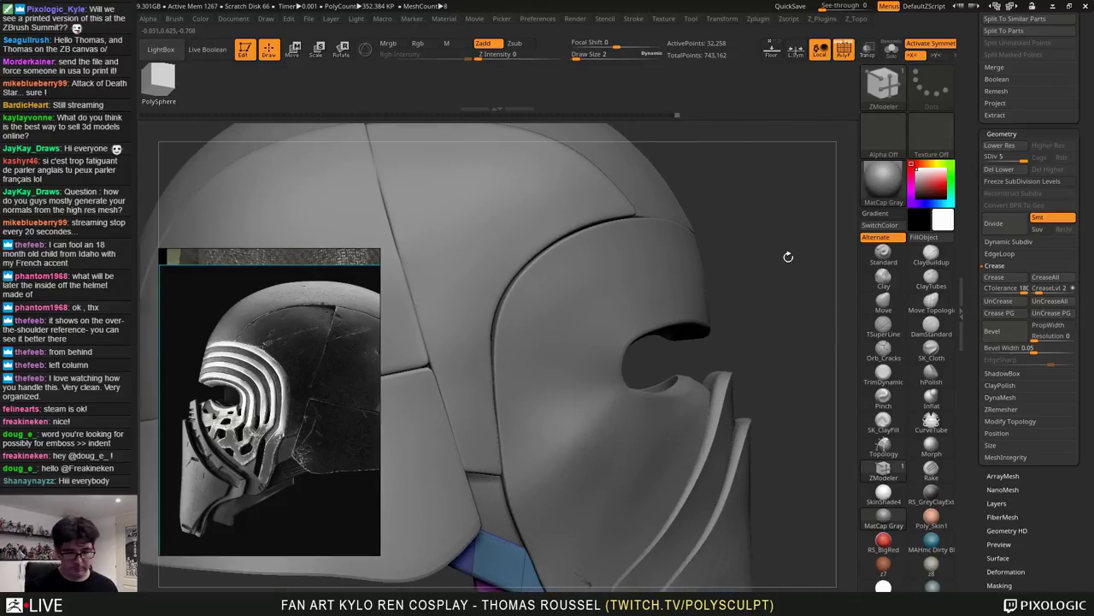
pyautogui.keyDown('alt'); pyautogui.moveTo(781, 287); pyautogui.dragTo(803, 228); pyautogui.keyUp('alt')
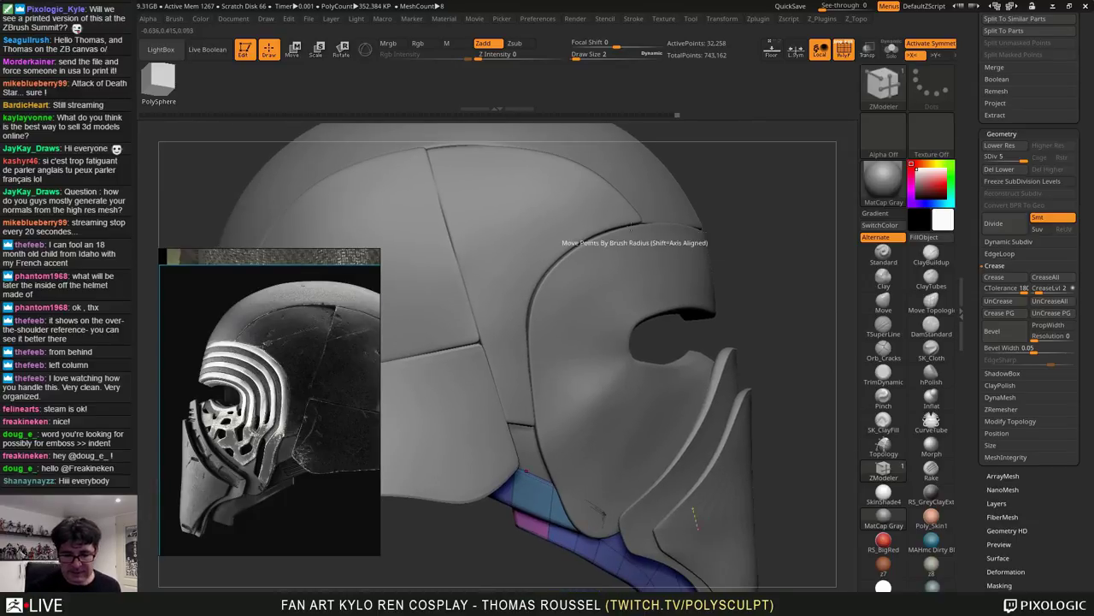
pyautogui.keyDown('alt'); pyautogui.moveTo(776, 141); pyautogui.dragTo(783, 245); pyautogui.keyUp('alt')
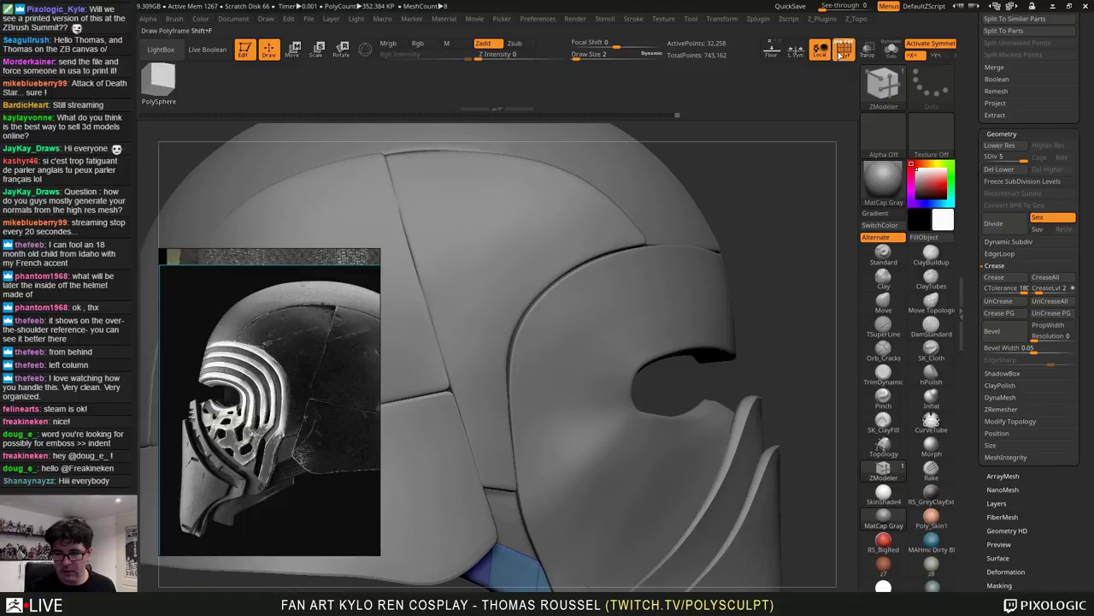
pyautogui.click(772, 53)
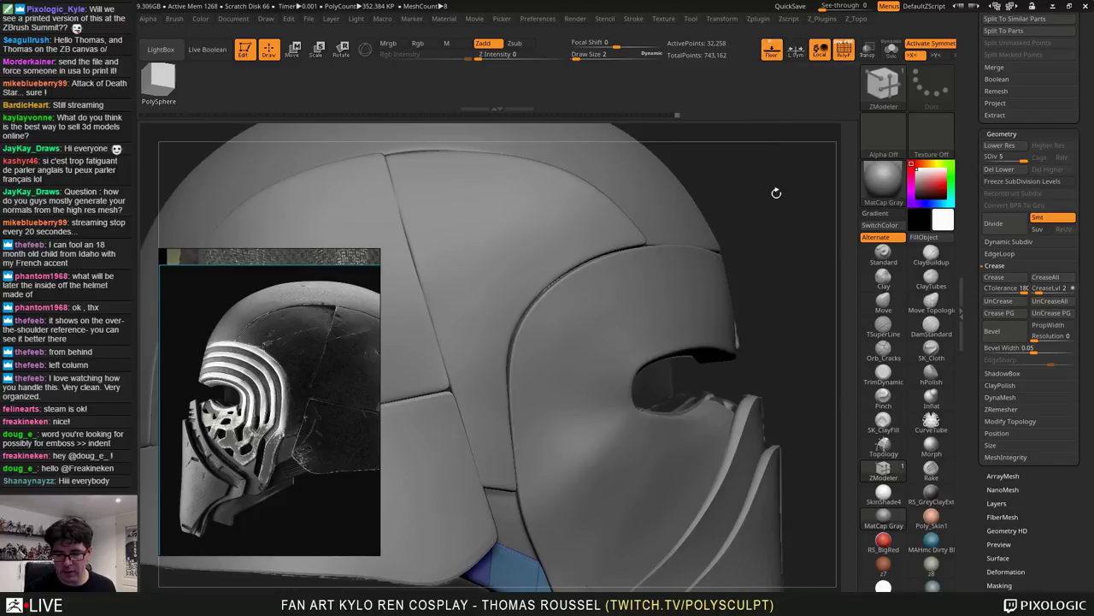
# Display the side reference image in front of the helmet so that it overlays the model in side view
pyautogui.moveTo(777, 193)
pyautogui.keyDown('ctrl'); pyautogui.mouseDown(button='right')
pyautogui.moveTo(750, 220)
pyautogui.moveTo(780, 211)
pyautogui.mouseUp(button='right'); pyautogui.keyUp('ctrl')
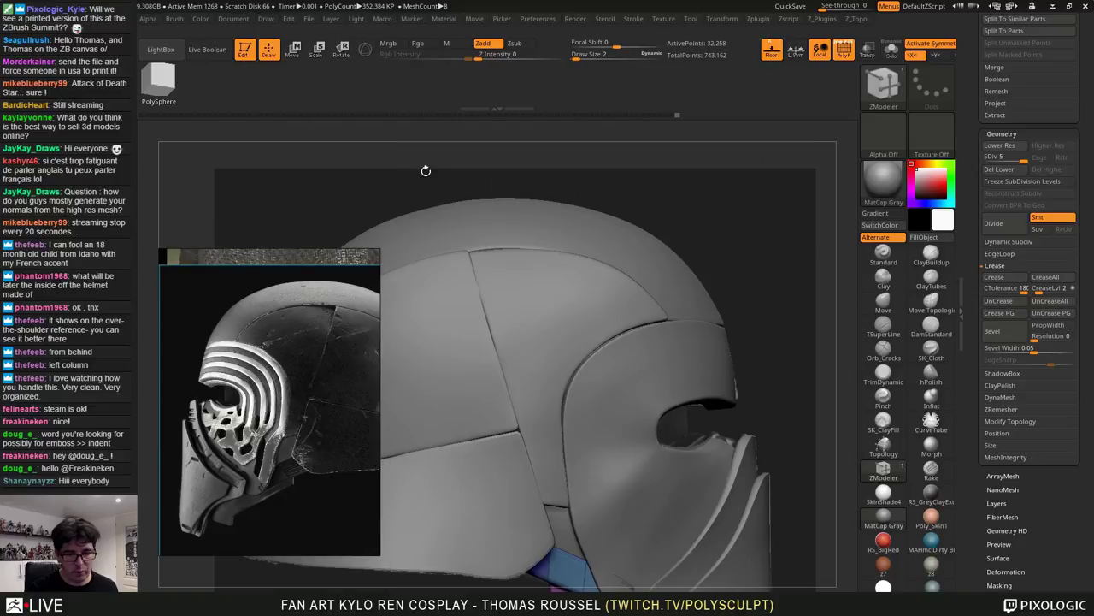
pyautogui.hotkey('alt', 'Tab')
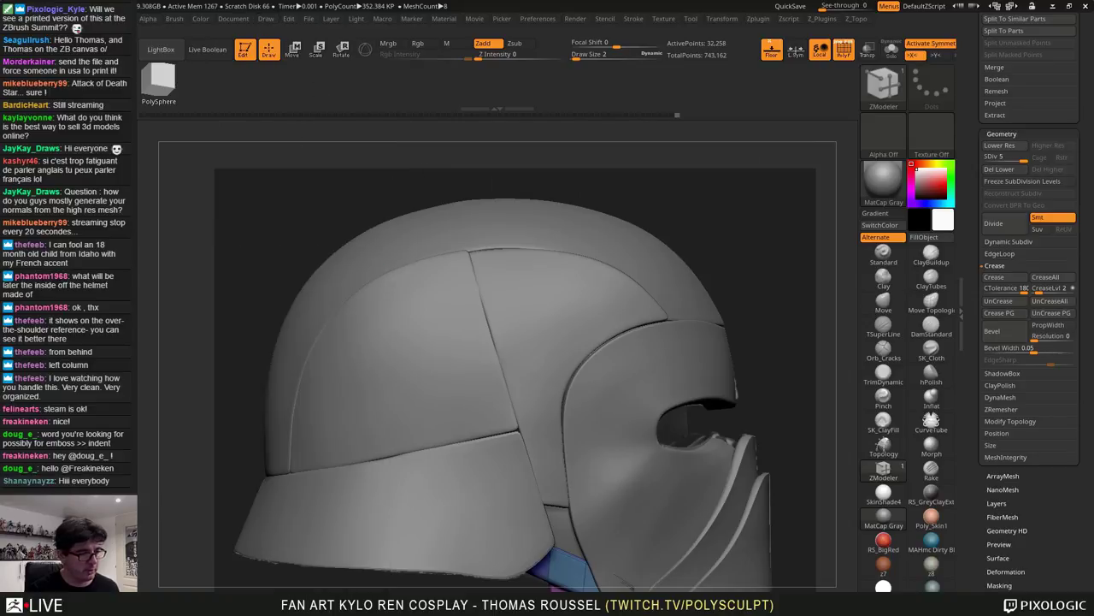
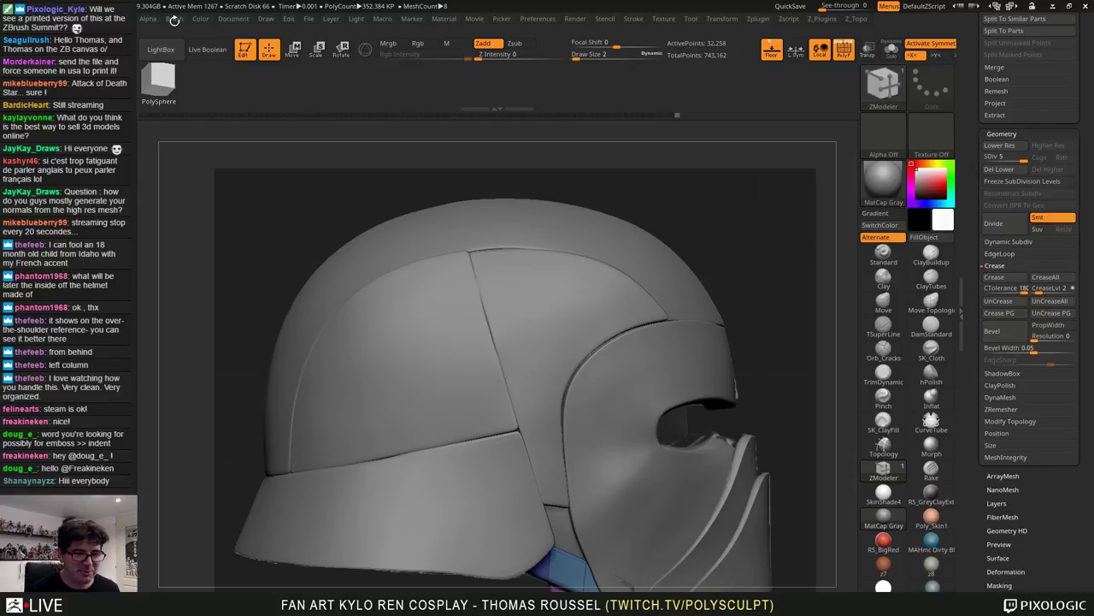
pyautogui.click(173, 19)
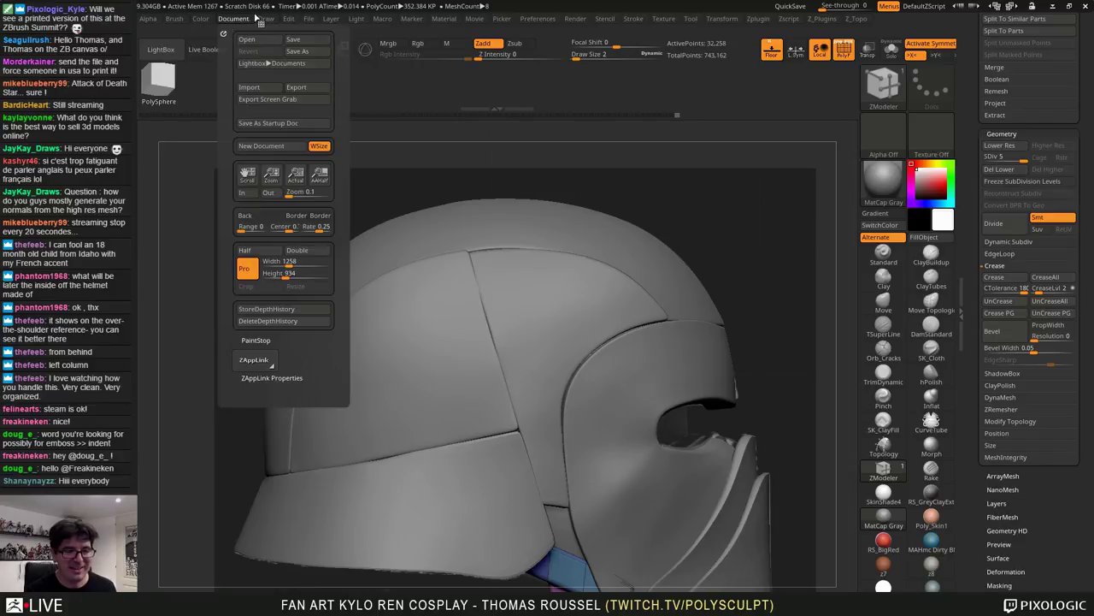
pyautogui.moveTo(265, 19)
pyautogui.moveTo(376, 286)
pyautogui.mouseDown()
pyautogui.moveTo(371, 193)
pyautogui.moveTo(359, 233)
pyautogui.mouseUp()
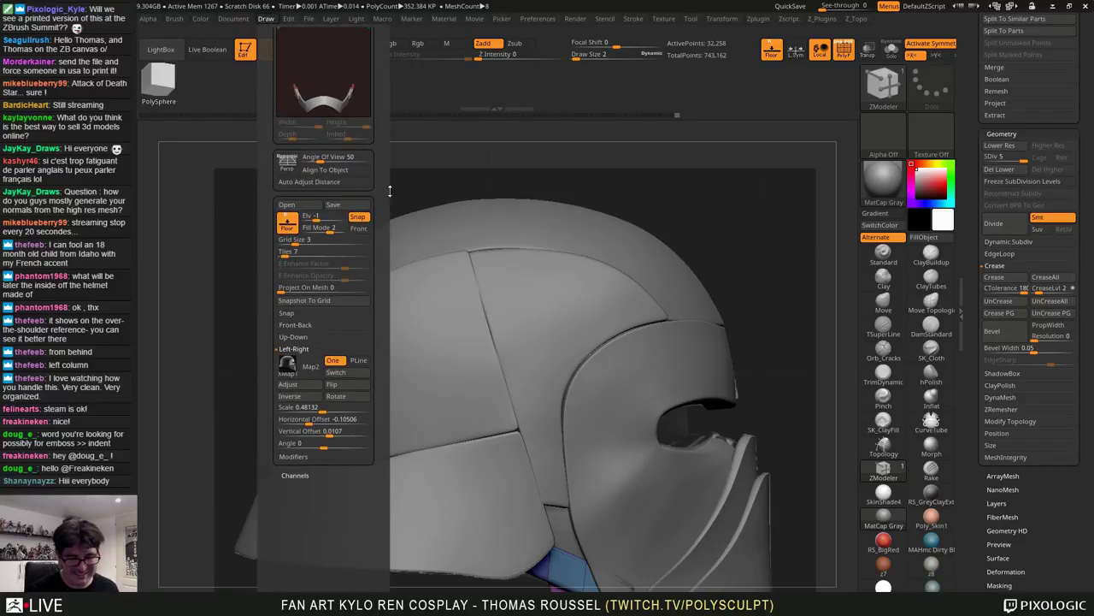
pyautogui.click(358, 230)
pyautogui.press('shift')
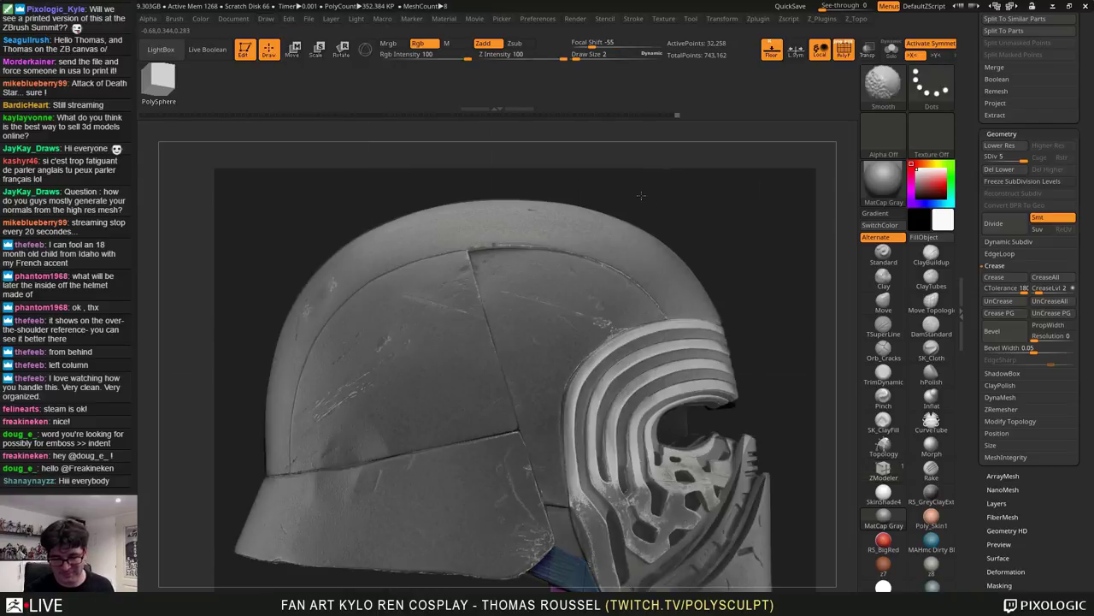
pyautogui.moveTo(641, 195)
pyautogui.mouseDown()
pyautogui.moveTo(679, 114)
pyautogui.moveTo(760, 197)
pyautogui.moveTo(669, 196)
pyautogui.mouseUp()
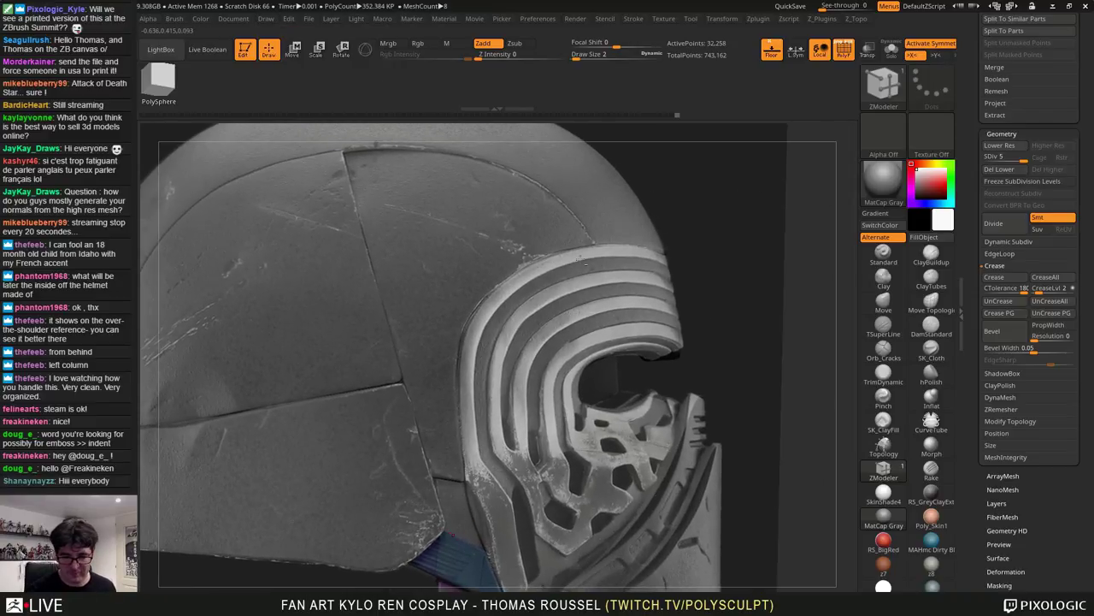
# Make the face mask active, lower it to subdivision level 2, and fit its lower rear edge to the reference with a size 29 Move brush
pyautogui.keyDown('alt'); pyautogui.click(587, 265); pyautogui.keyUp('alt')
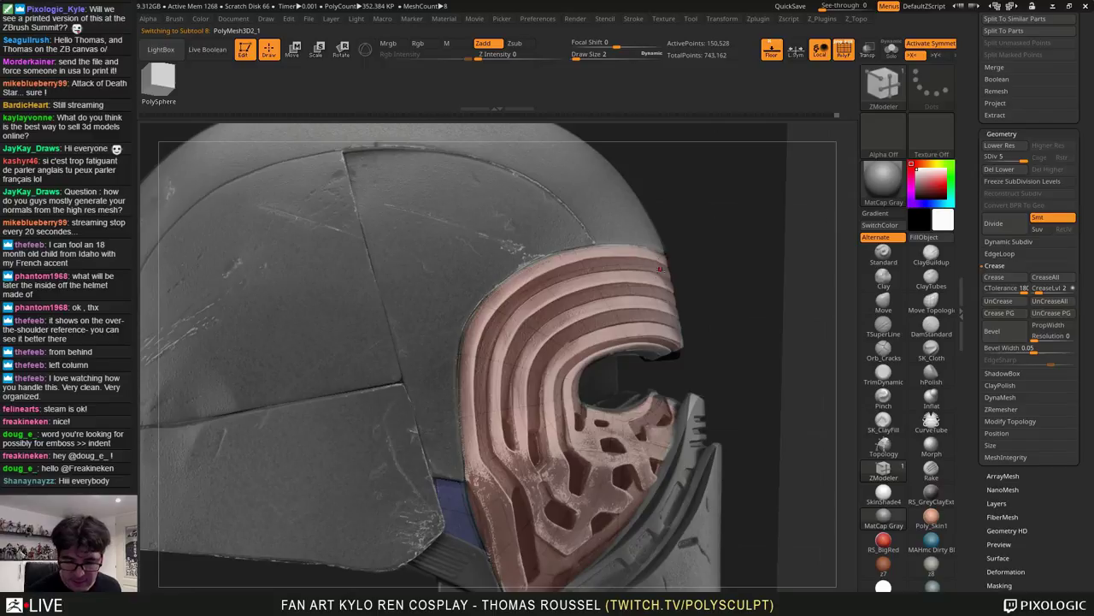
pyautogui.hotkey('shift', 'd')
pyautogui.hotkey('shift', 'd')
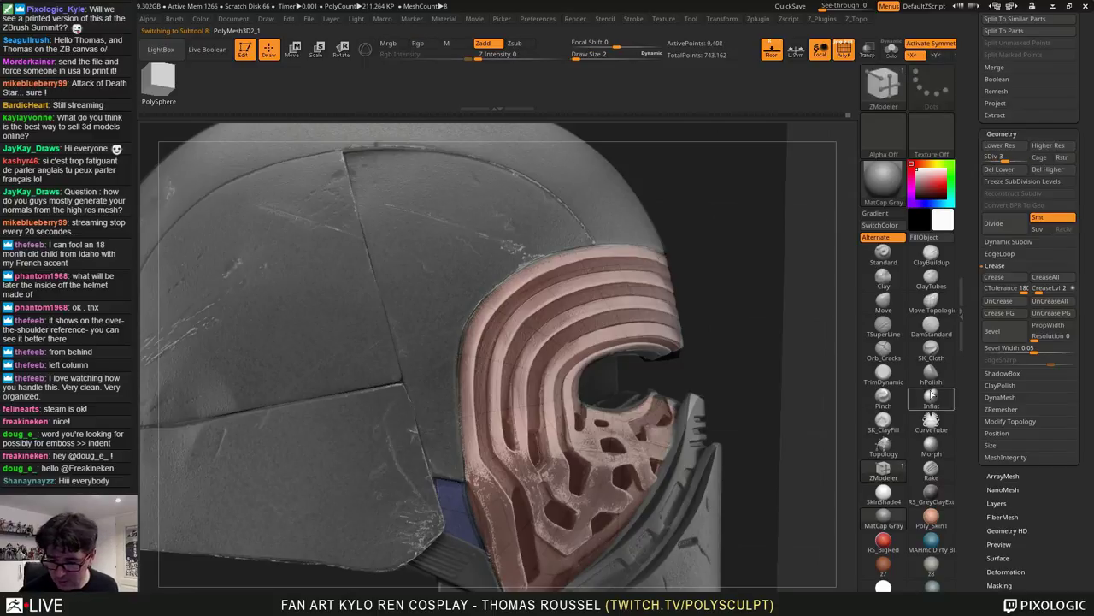
pyautogui.click(885, 306)
pyautogui.moveTo(726, 223)
pyautogui.mouseDown()
pyautogui.moveTo(642, 227)
pyautogui.moveTo(762, 238)
pyautogui.moveTo(769, 148)
pyautogui.mouseUp()
pyautogui.press('s')
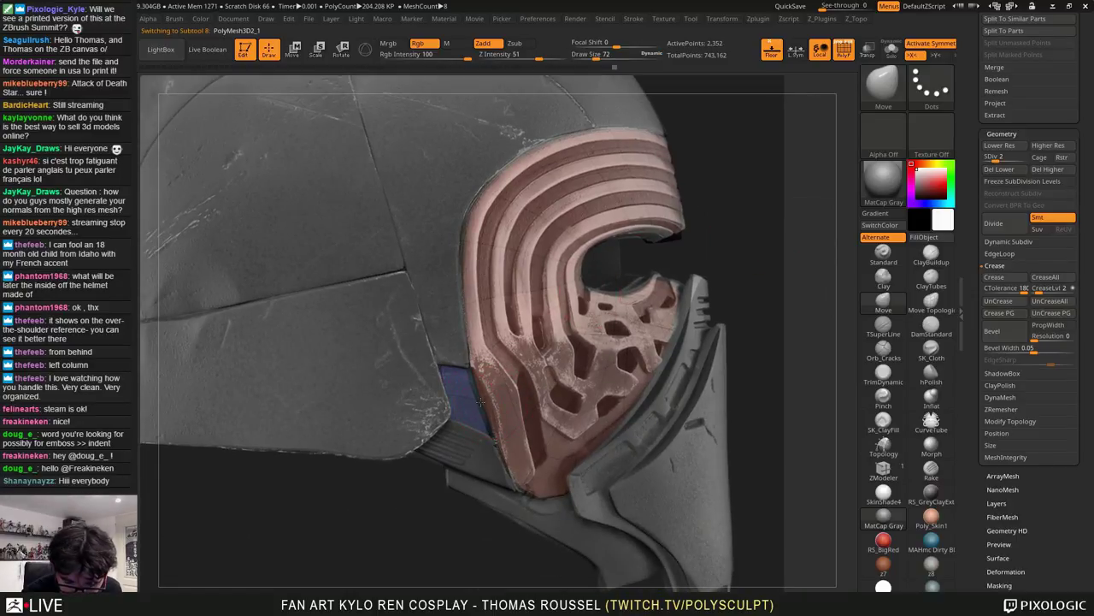
pyautogui.press('s')
pyautogui.moveTo(492, 398); pyautogui.dragTo(482, 400)
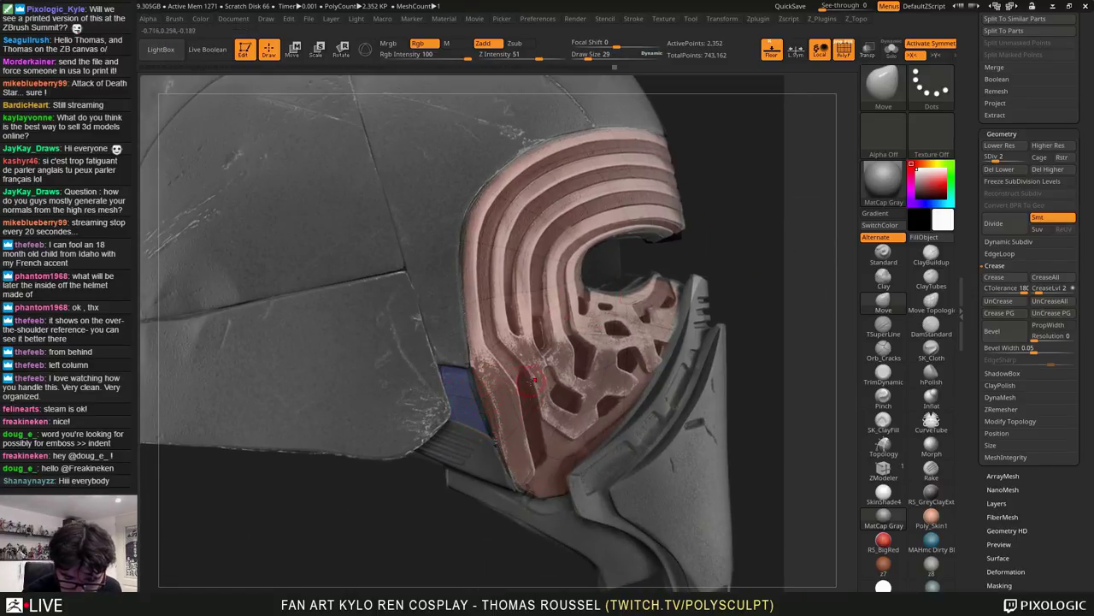
# Adjust the face mask's lower corner to the reference at subdivision level 1, and return the mesh to level 5
pyautogui.hotkey('shift', 'd')
pyautogui.keyDown('ctrl'); pyautogui.moveTo(483, 395); pyautogui.dragTo(496, 392, button='right'); pyautogui.keyUp('ctrl')
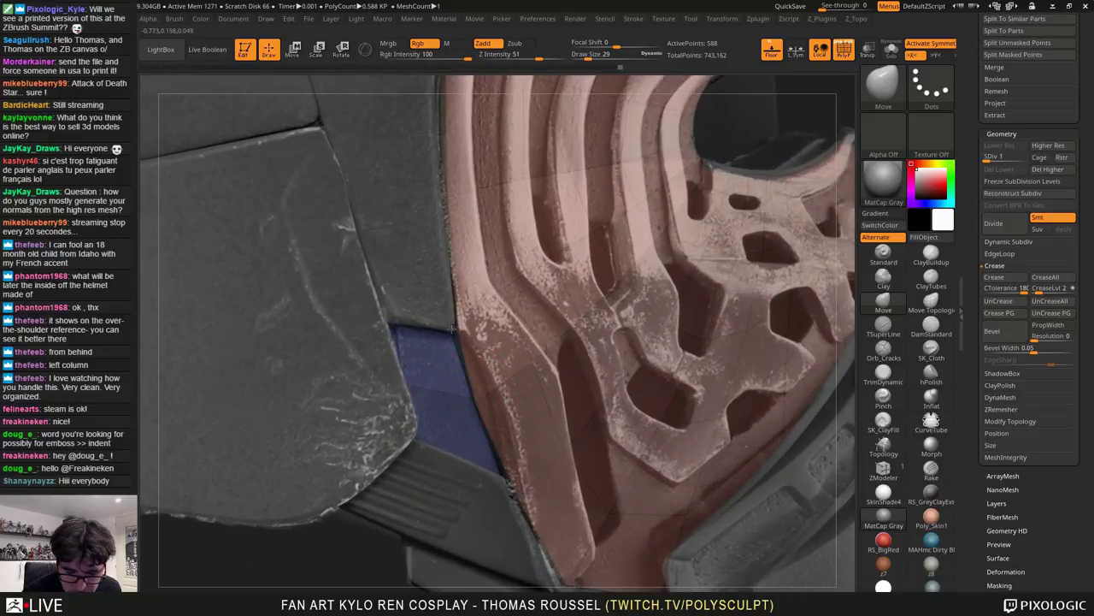
pyautogui.keyDown('alt'); pyautogui.moveTo(531, 363); pyautogui.dragTo(519, 269, button='right'); pyautogui.keyUp('alt')
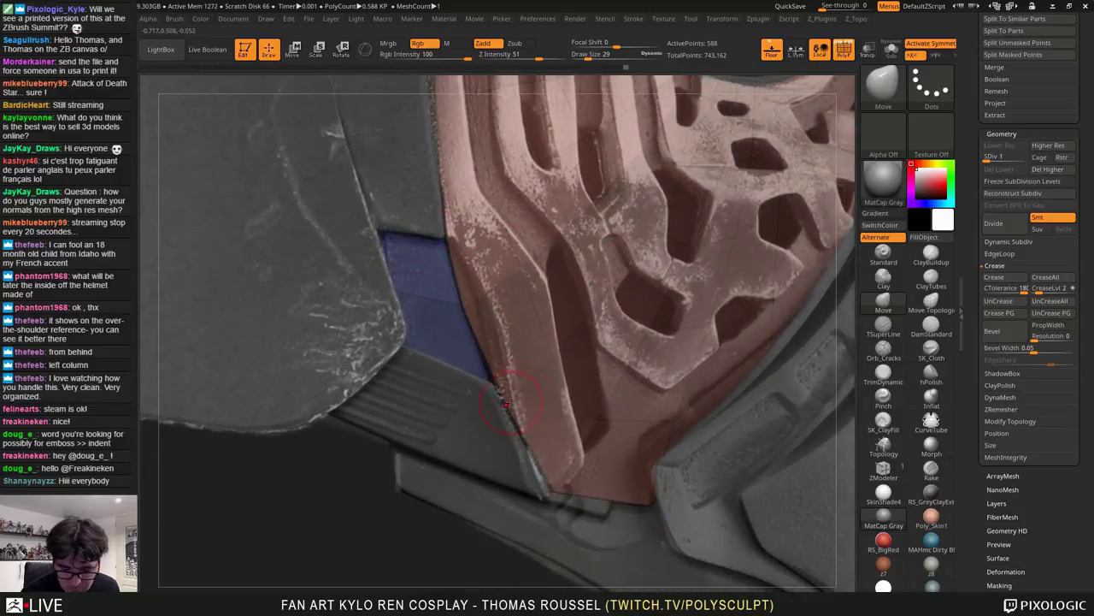
pyautogui.press('d')
pyautogui.press('d')
pyautogui.press('d')
pyautogui.press('d')
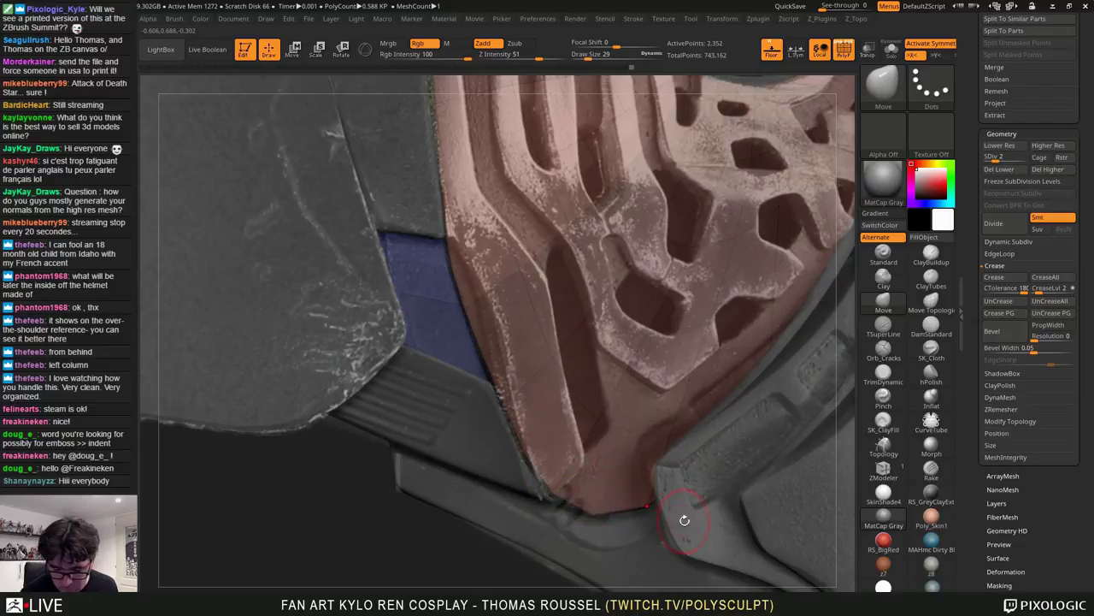
# Pull the face mask's bottom tip down at subdivision level 1 with a size 108 Move brush, and restore level 5
pyautogui.keyDown('ctrl'); pyautogui.moveTo(692, 498); pyautogui.dragTo(658, 454, button='right'); pyautogui.keyUp('ctrl')
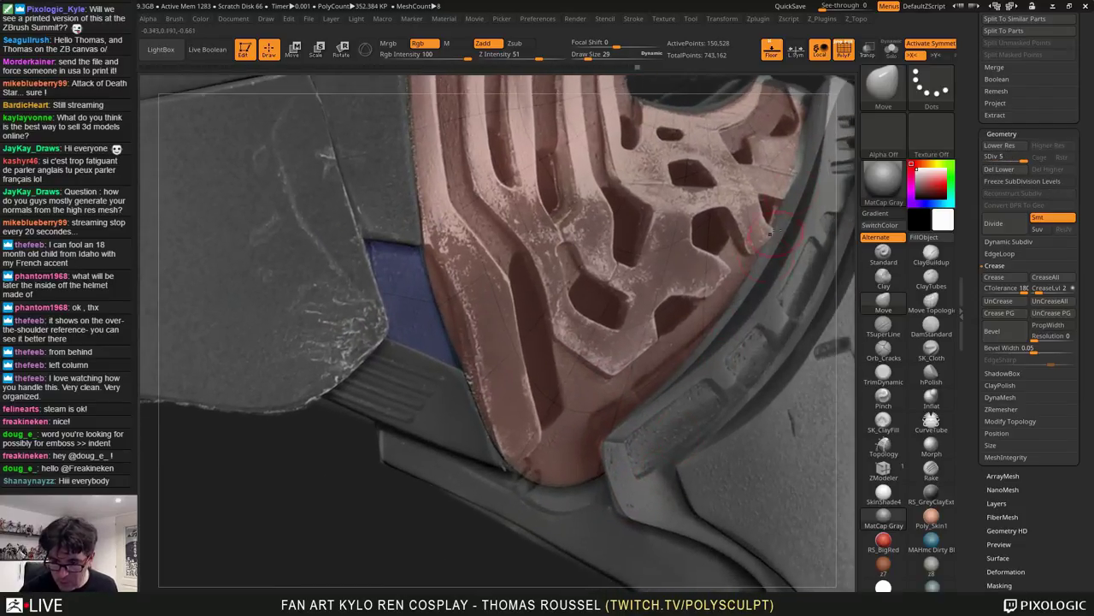
pyautogui.keyDown('ctrl'); pyautogui.moveTo(681, 410); pyautogui.dragTo(684, 385, button='right'); pyautogui.keyUp('ctrl')
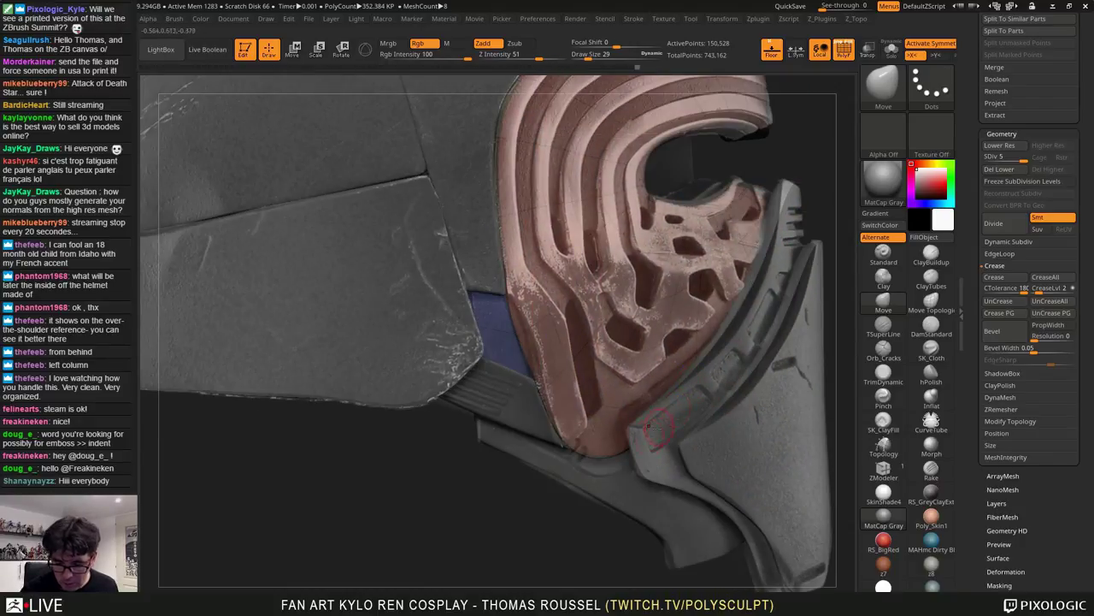
pyautogui.hotkey('shift', 'd')
pyautogui.hotkey('shift', 'd')
pyautogui.hotkey('shift', 'd')
pyautogui.hotkey('shift', 'd')
pyautogui.press('s')
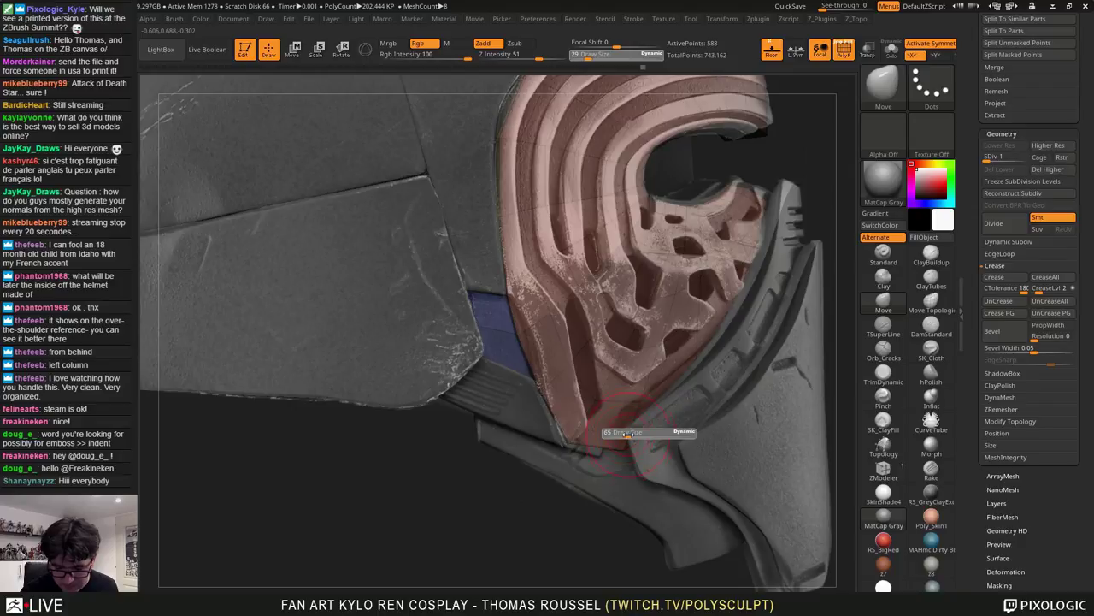
pyautogui.moveTo(622, 435)
pyautogui.mouseDown()
pyautogui.moveTo(634, 435)
pyautogui.moveTo(566, 450)
pyautogui.moveTo(621, 475)
pyautogui.mouseUp()
pyautogui.press('d')
pyautogui.press('d')
pyautogui.press('d')
pyautogui.press('d')
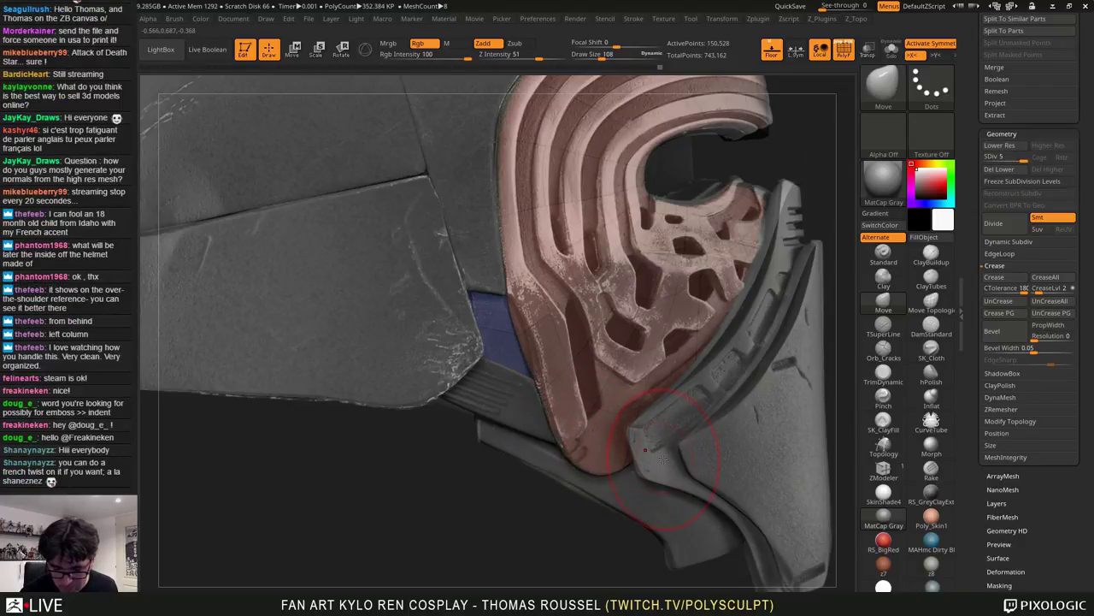
# Isolate the face mask at subdivision level 1 and fit the nose bridge's front edge to the side reference with the Move brush
pyautogui.hotkey('shift', 'd')
pyautogui.hotkey('shift', 'd')
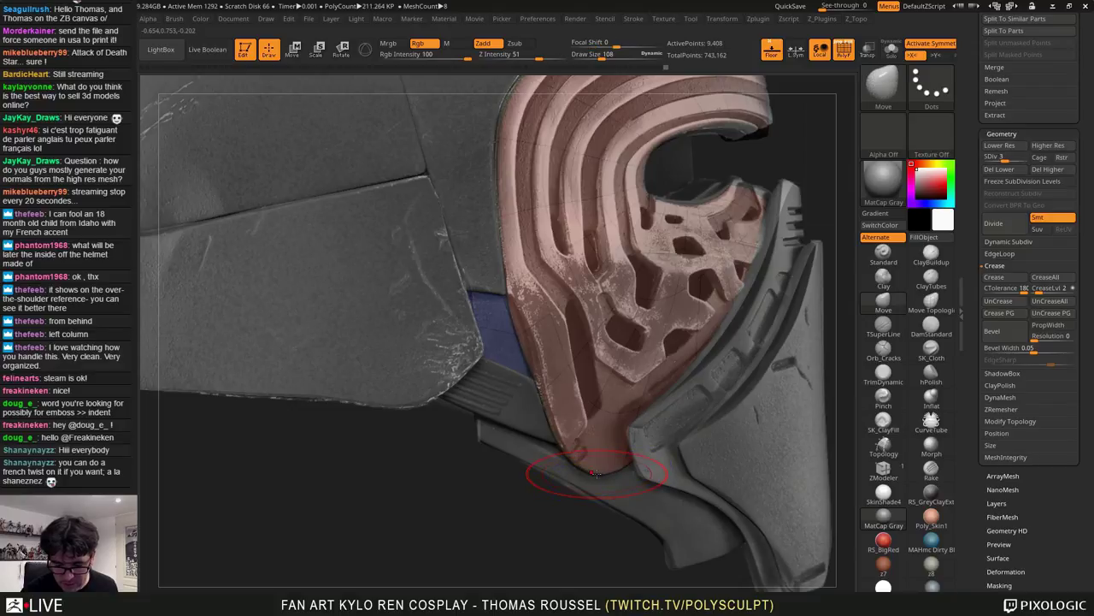
pyautogui.keyDown('alt'); pyautogui.moveTo(685, 392); pyautogui.dragTo(695, 370, button='right'); pyautogui.keyUp('alt')
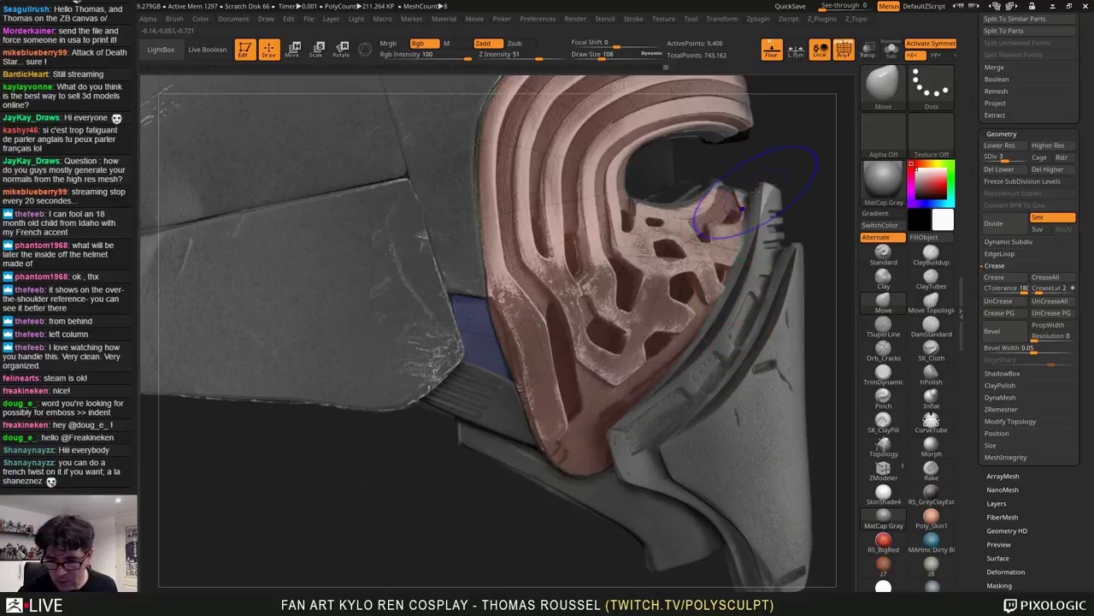
pyautogui.hotkey('shift', 'd')
pyautogui.hotkey('shift', 'd')
pyautogui.moveTo(756, 192)
pyautogui.keyDown('alt'); pyautogui.mouseDown(button='right')
pyautogui.moveTo(697, 131)
pyautogui.moveTo(580, 238)
pyautogui.moveTo(582, 226)
pyautogui.moveTo(599, 227)
pyautogui.mouseUp(button='right'); pyautogui.keyUp('alt')
pyautogui.press('s')
pyautogui.moveTo(599, 226)
pyautogui.mouseDown()
pyautogui.moveTo(582, 232)
pyautogui.moveTo(634, 254)
pyautogui.mouseUp()
pyautogui.press('s')
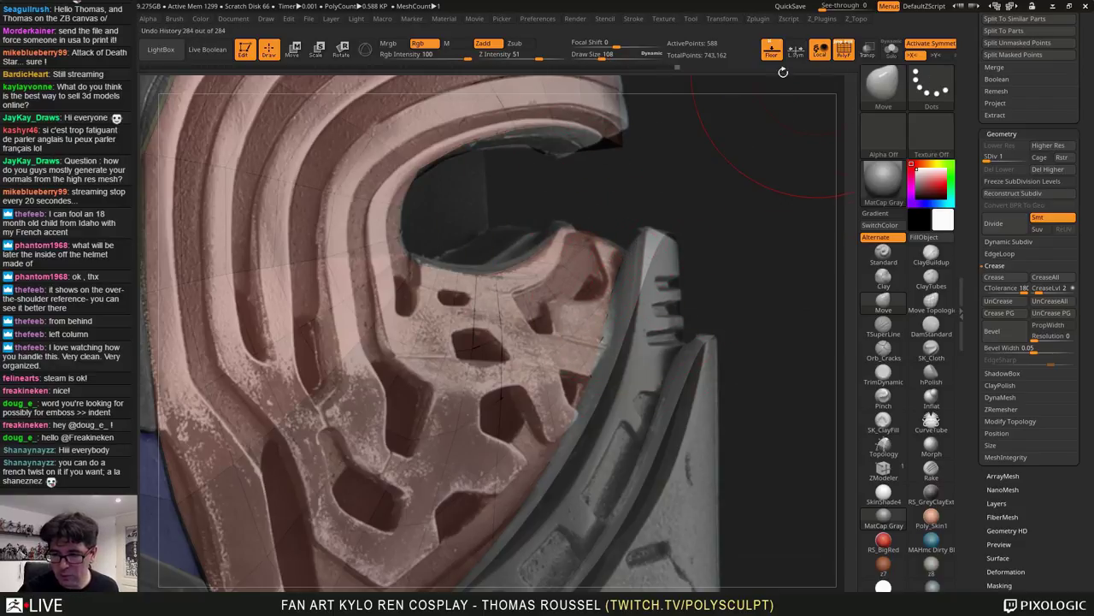
pyautogui.click(891, 52)
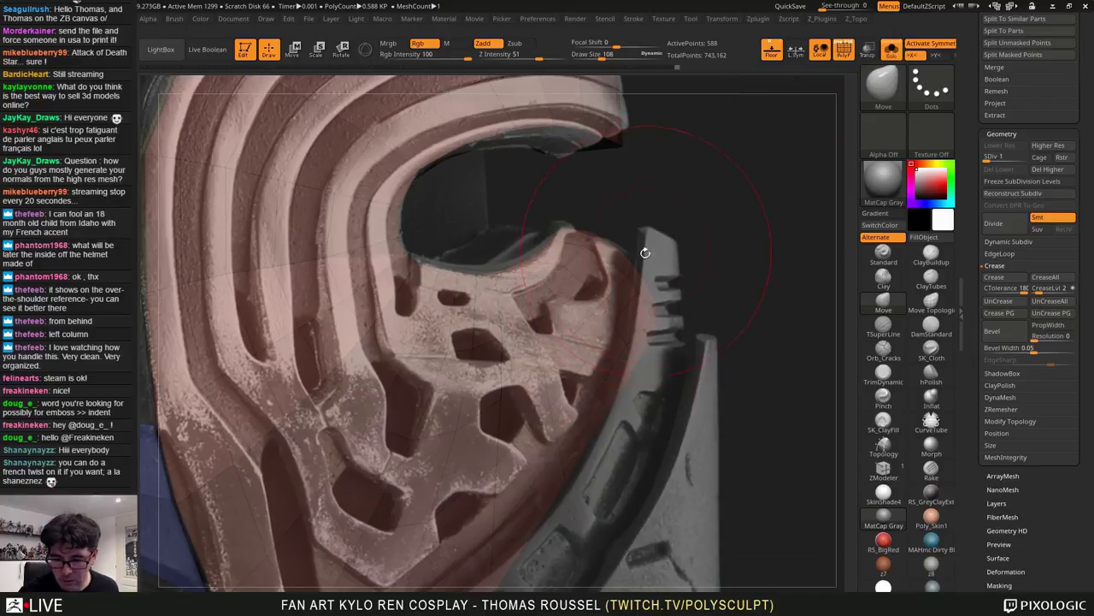
pyautogui.press('s')
pyautogui.moveTo(635, 242); pyautogui.dragTo(626, 241)
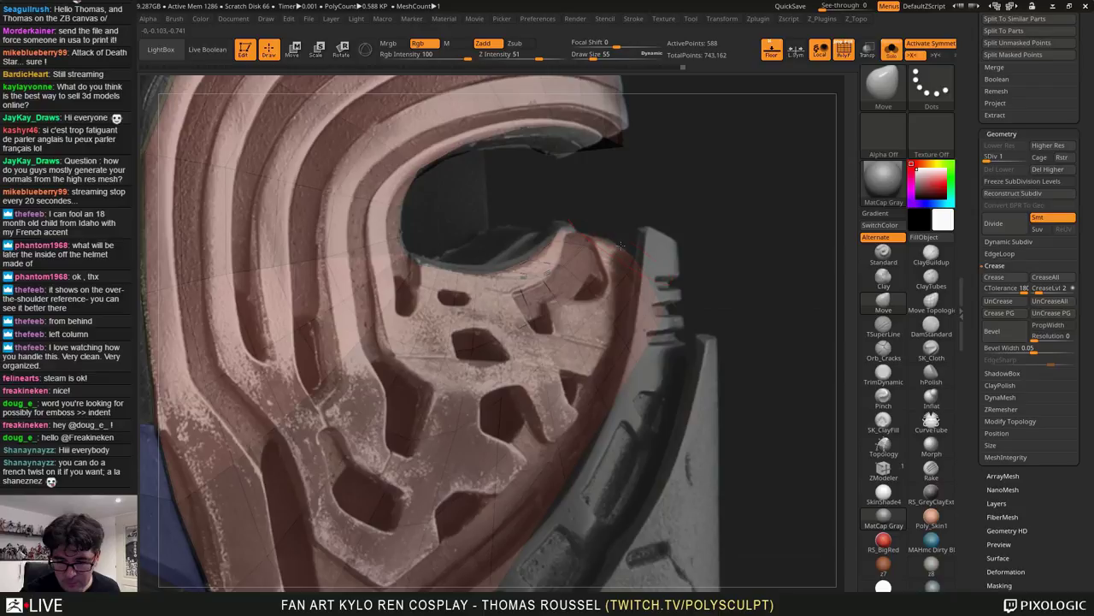
# Even out the upper edge of the eye slit from the front with the Move brush, using draw sizes 76 and 38
pyautogui.keyDown('shift'); pyautogui.moveTo(702, 251); pyautogui.dragTo(665, 217); pyautogui.keyUp('shift')
pyautogui.press('s')
pyautogui.moveTo(690, 169); pyautogui.dragTo(695, 169)
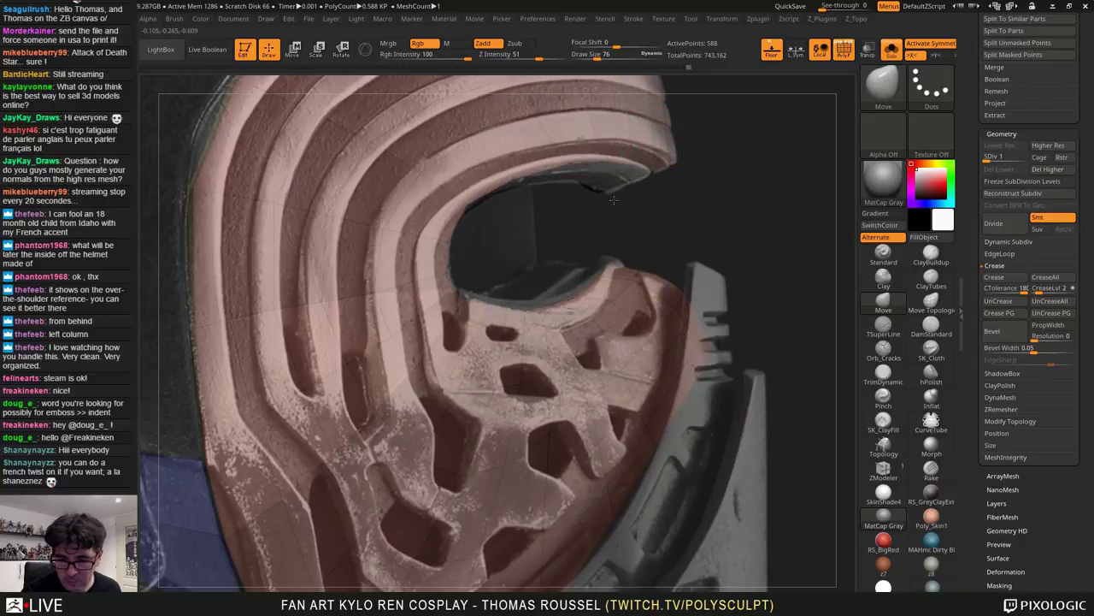
pyautogui.moveTo(703, 195)
pyautogui.mouseDown()
pyautogui.moveTo(654, 188)
pyautogui.moveTo(653, 172)
pyautogui.moveTo(729, 189)
pyautogui.moveTo(720, 180)
pyautogui.moveTo(731, 171)
pyautogui.mouseUp()
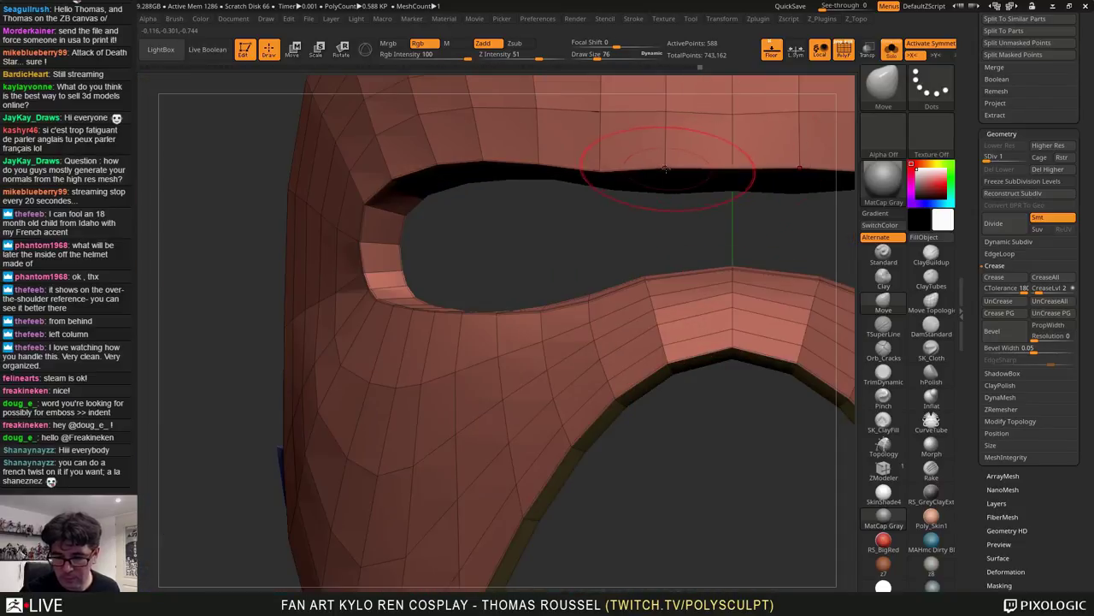
pyautogui.moveTo(665, 169); pyautogui.dragTo(601, 163)
pyautogui.press('s')
pyautogui.click(670, 191)
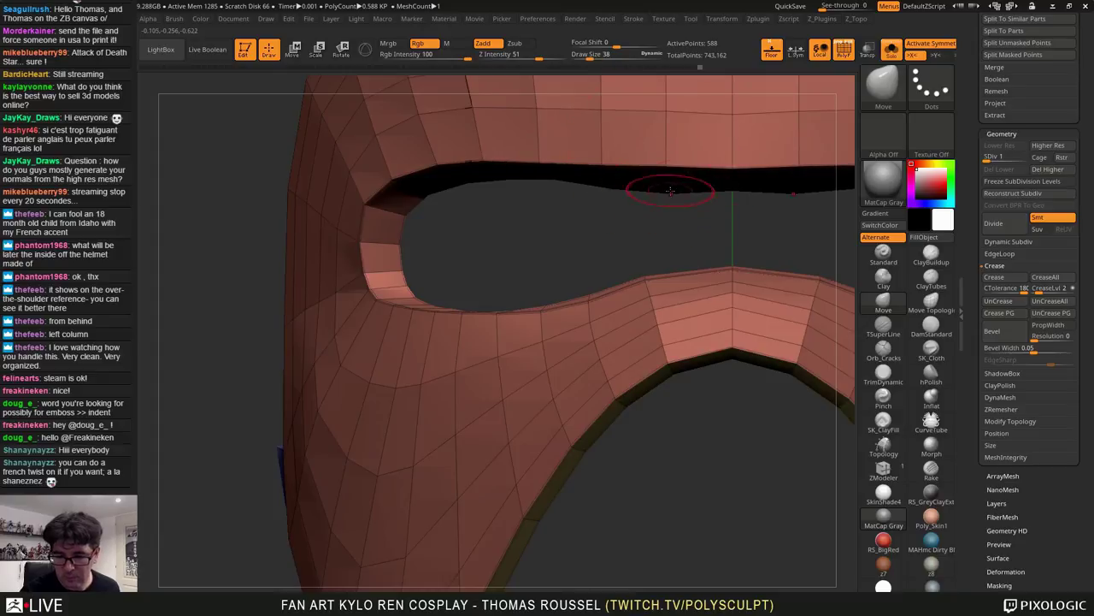
pyautogui.moveTo(668, 181); pyautogui.dragTo(668, 178)
pyautogui.moveTo(732, 188); pyautogui.dragTo(732, 182)
pyautogui.moveTo(601, 185); pyautogui.dragTo(601, 181)
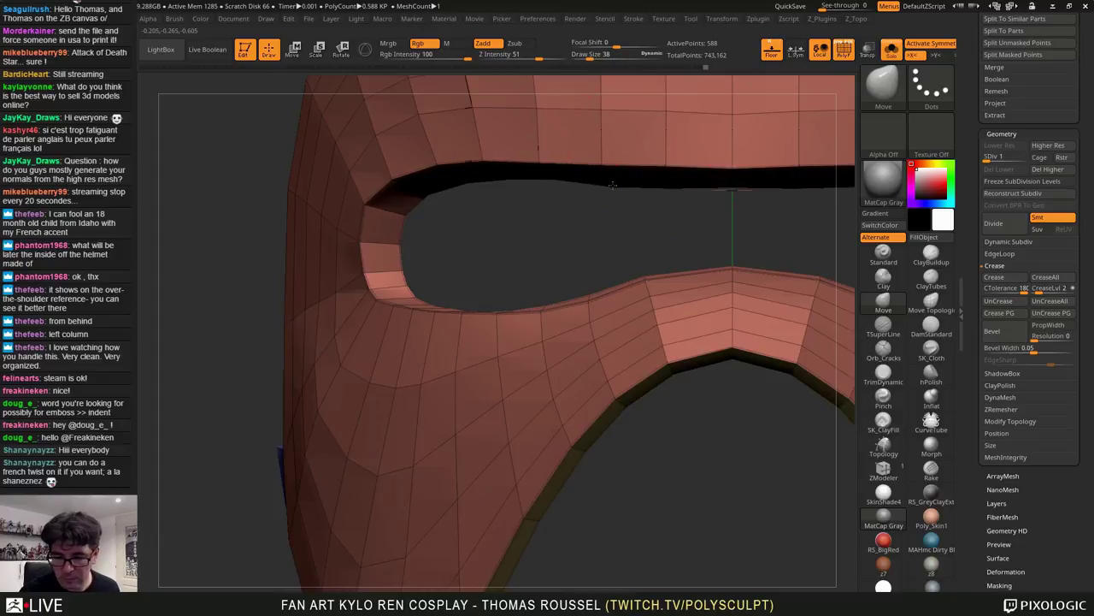
# Compare the eye slit's upper edge with the side reference and raise the face mask to subdivision level 5
pyautogui.moveTo(667, 218); pyautogui.dragTo(757, 229)
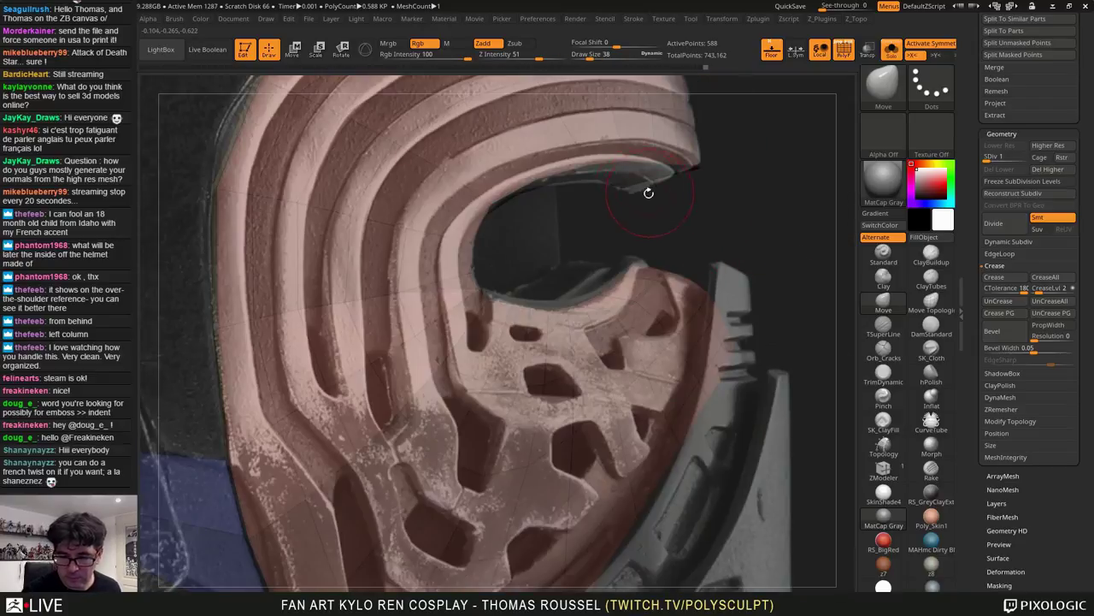
pyautogui.keyDown('shift'); pyautogui.moveTo(648, 193); pyautogui.dragTo(611, 210); pyautogui.keyUp('shift')
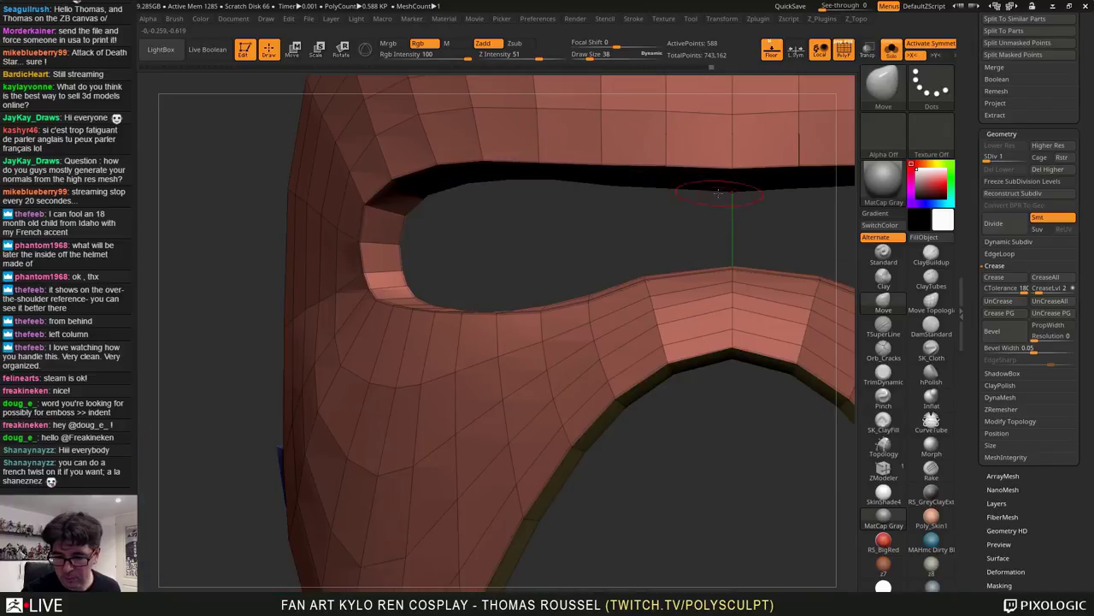
pyautogui.keyDown('shift'); pyautogui.moveTo(674, 196); pyautogui.dragTo(817, 179); pyautogui.keyUp('shift')
pyautogui.press('d')
pyautogui.press('d')
pyautogui.press('d')
pyautogui.press('d')
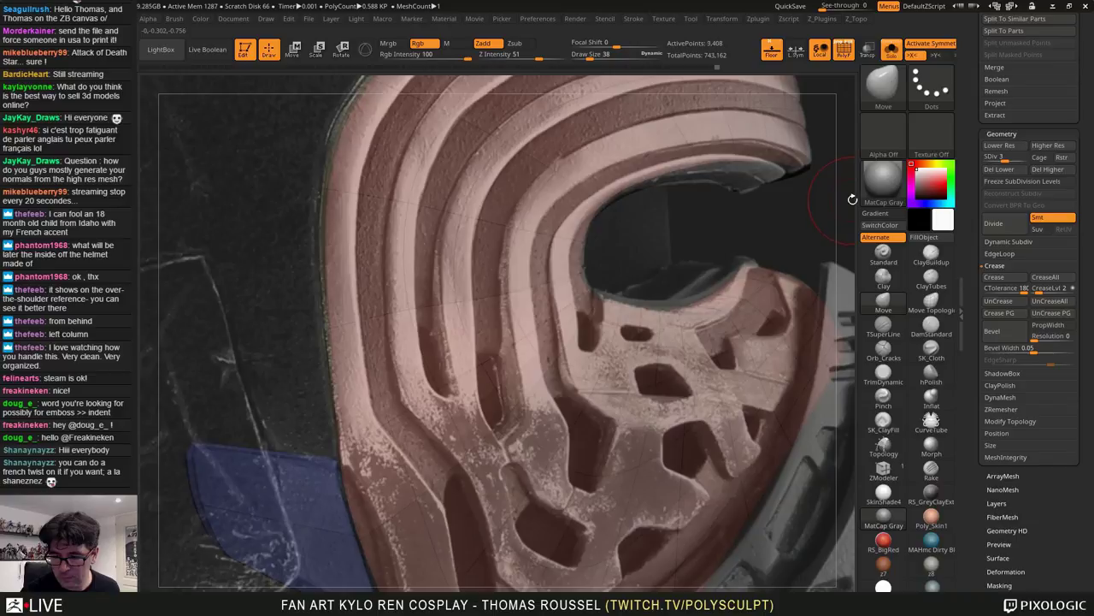
# Try to reshape the face mask's brow at subdivision level 1 with a size 189 Move brush, and undo the latest changes
pyautogui.hotkey('shift', 'd')
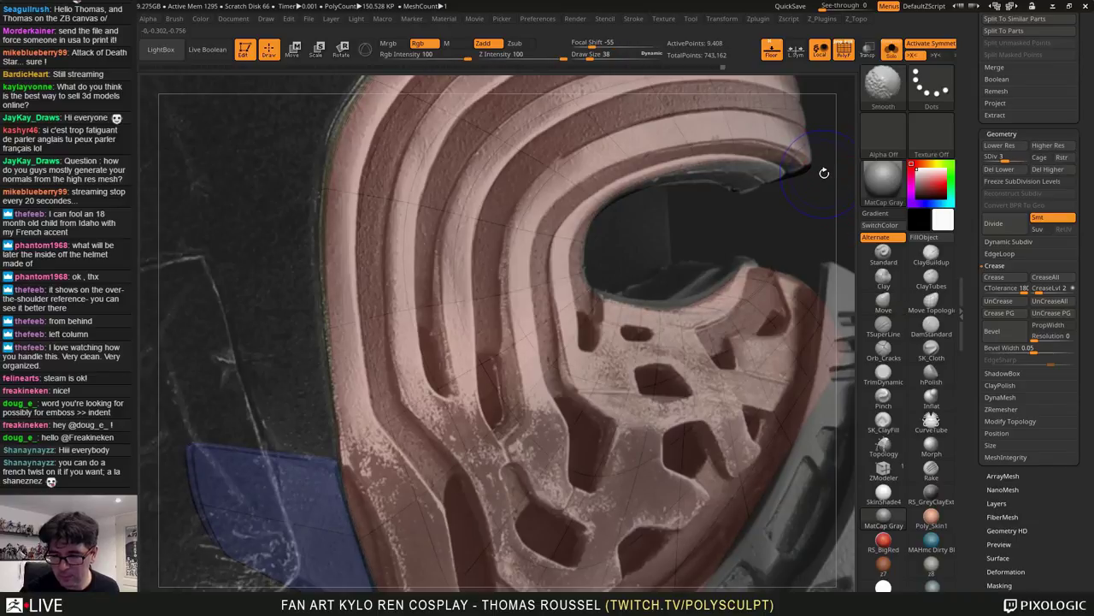
pyautogui.press('s')
pyautogui.moveTo(819, 170)
pyautogui.mouseDown()
pyautogui.moveTo(830, 172)
pyautogui.moveTo(820, 166)
pyautogui.mouseUp()
pyautogui.press('s')
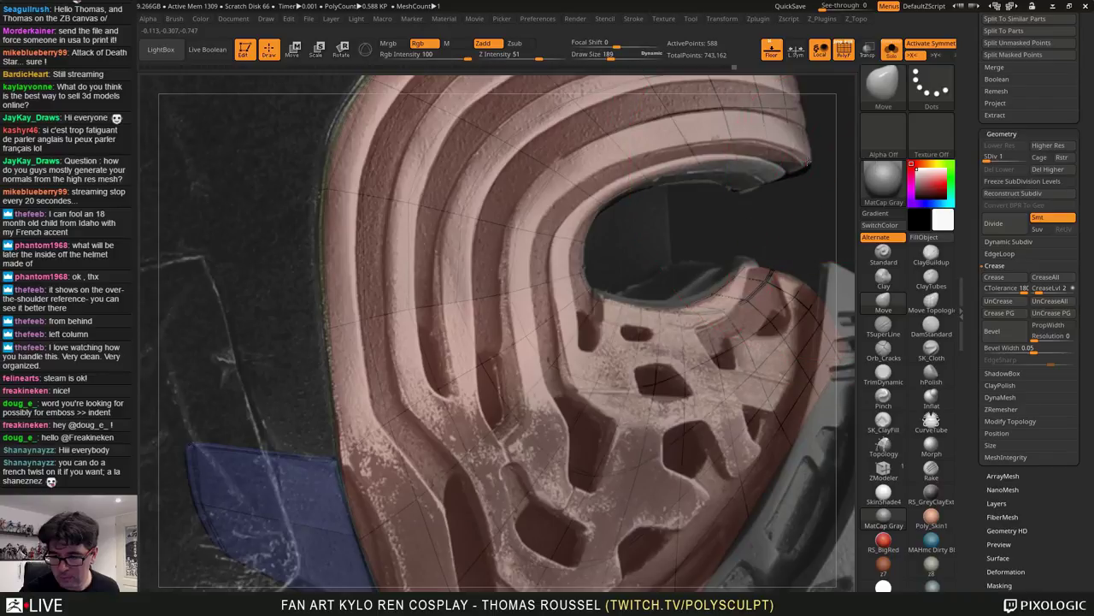
pyautogui.hotkey('shift', 'z')
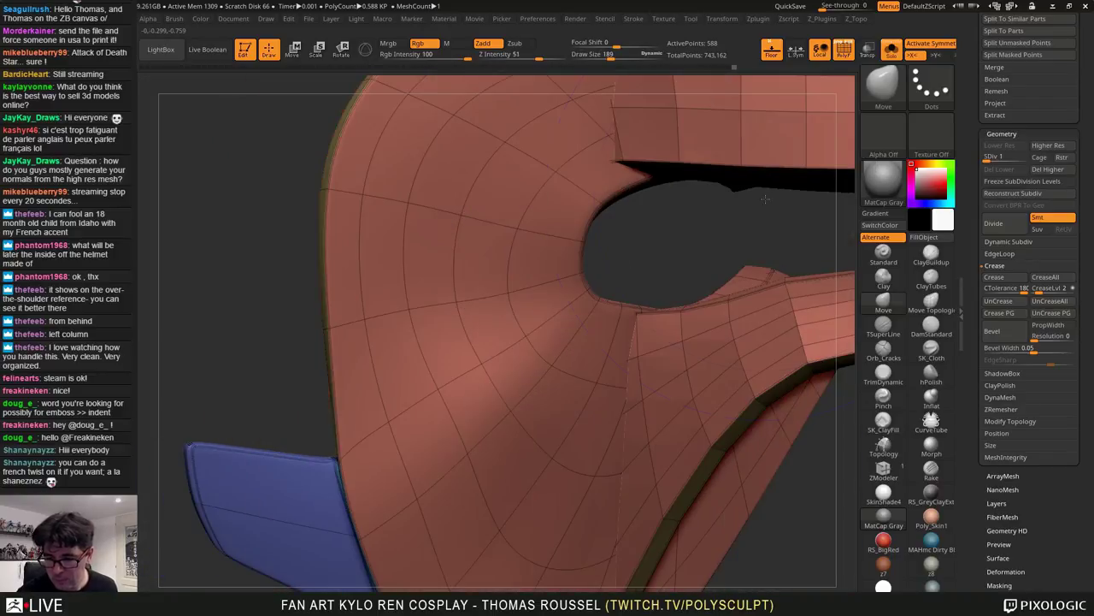
pyautogui.hotkey('ctrl', 'z')
pyautogui.hotkey('ctrl', 'z')
pyautogui.hotkey('ctrl', 'z')
pyautogui.hotkey('ctrl', 'z')
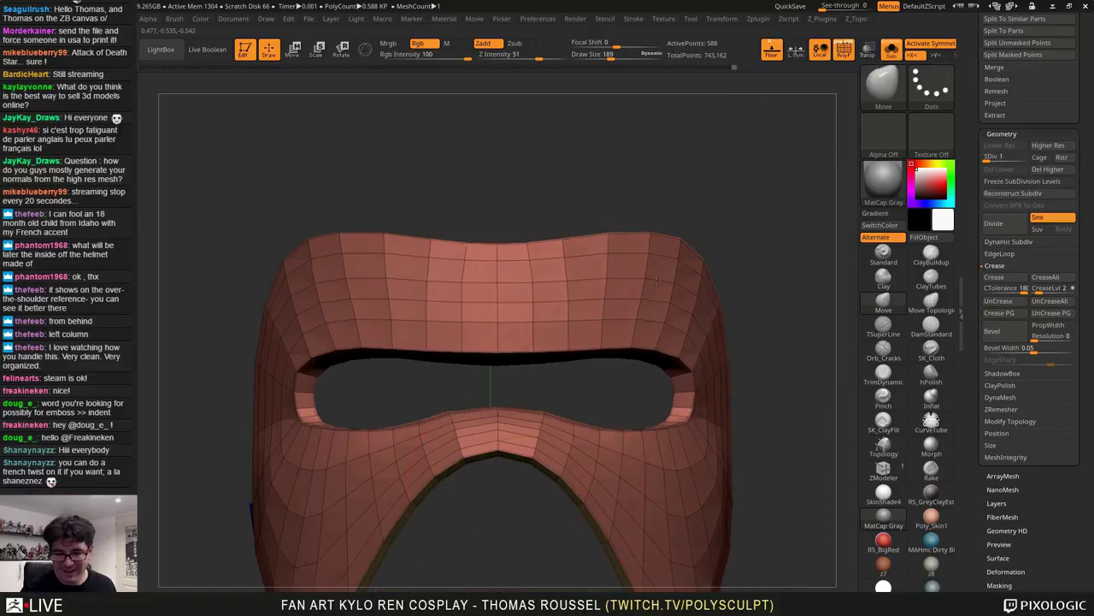
pyautogui.hotkey('shift', 'z')
pyautogui.moveTo(753, 338); pyautogui.dragTo(712, 317)
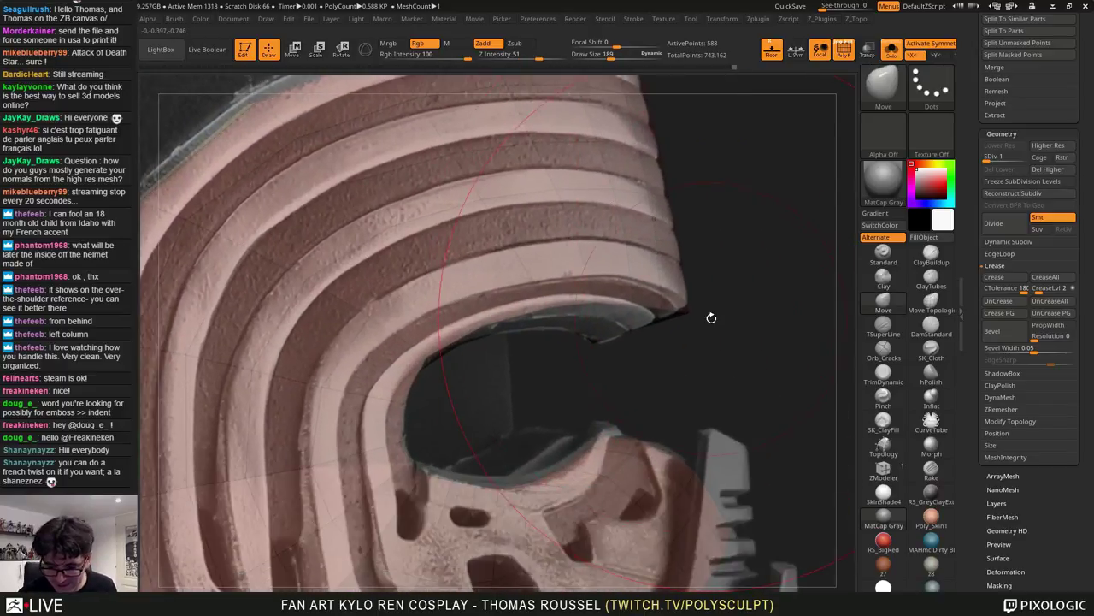
# Compare the face mask's brow and nose bridge with the side reference at subdivision levels 5 and 4
pyautogui.press('d')
pyautogui.press('d')
pyautogui.press('d')
pyautogui.press('d')
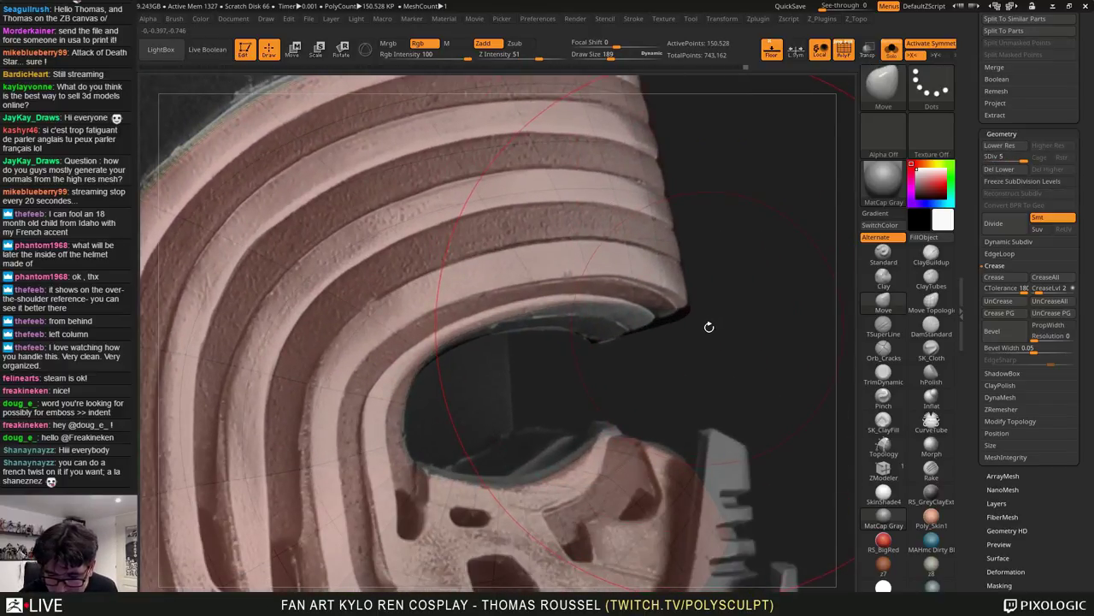
pyautogui.hotkey('shift', 'd')
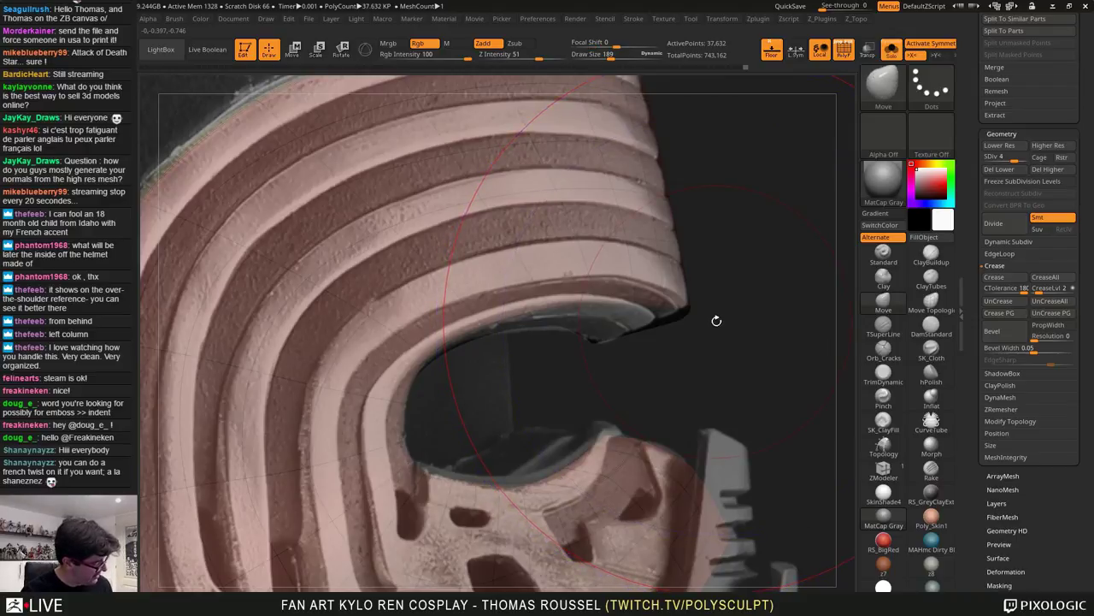
pyautogui.press('ctrl')
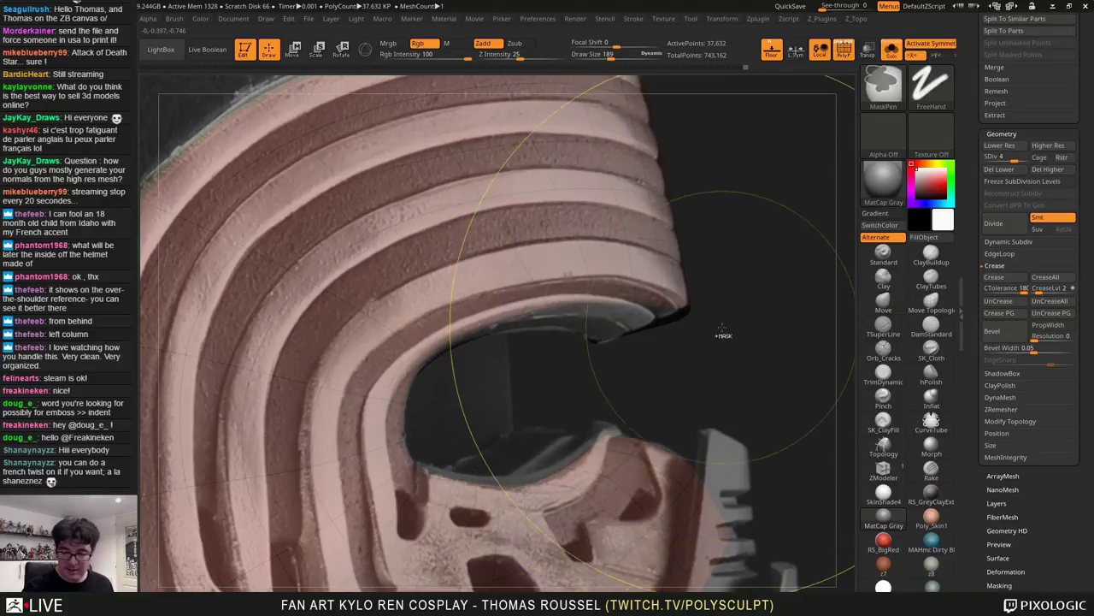
pyautogui.moveTo(726, 326)
pyautogui.mouseDown()
pyautogui.moveTo(650, 329)
pyautogui.moveTo(727, 329)
pyautogui.moveTo(702, 305)
pyautogui.mouseUp()
pyautogui.press('ctrl')
# Refit the face mask's brow tip and eye slit's upper edge to the side reference at subdivision level 1 with the Move brush
pyautogui.hotkey('shift', 'd')
pyautogui.hotkey('shift', 'd')
pyautogui.hotkey('shift', 'd')
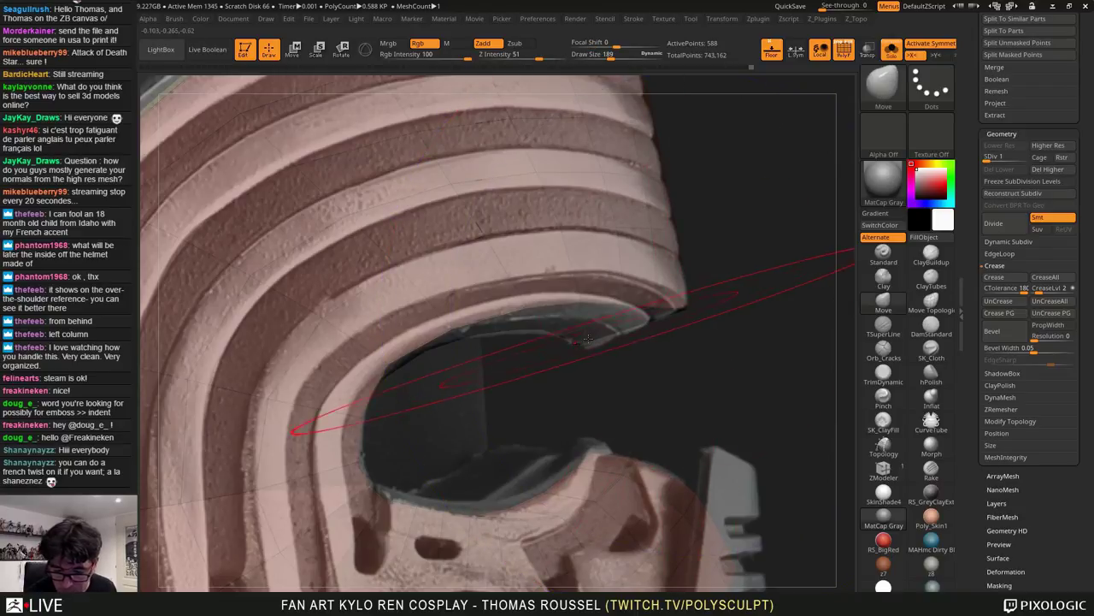
pyautogui.moveTo(683, 309); pyautogui.dragTo(689, 312)
pyautogui.moveTo(510, 328); pyautogui.dragTo(514, 333)
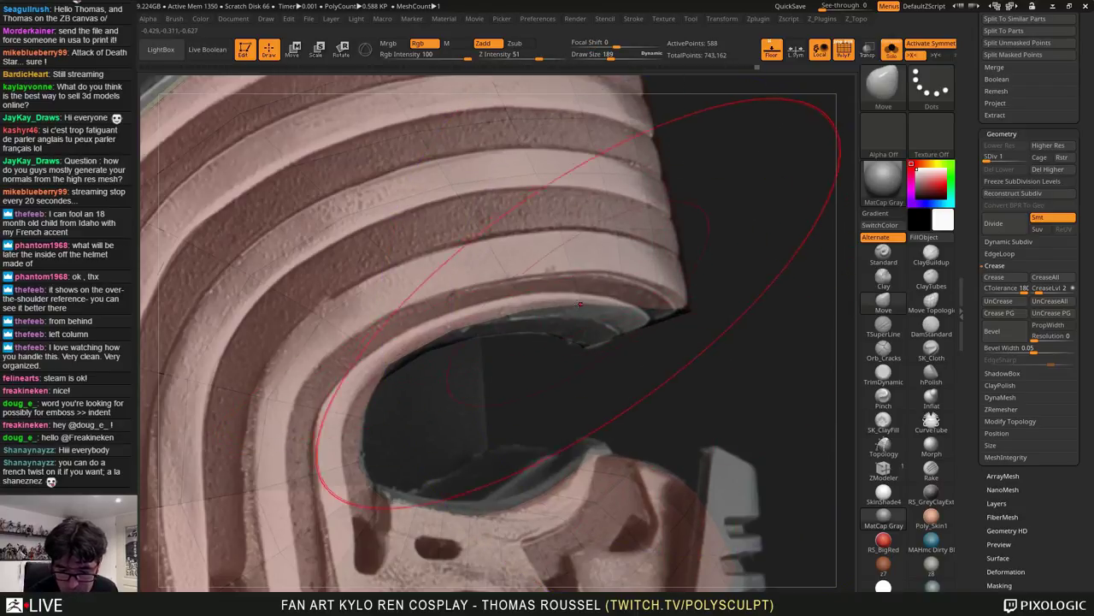
pyautogui.moveTo(586, 319); pyautogui.dragTo(585, 319)
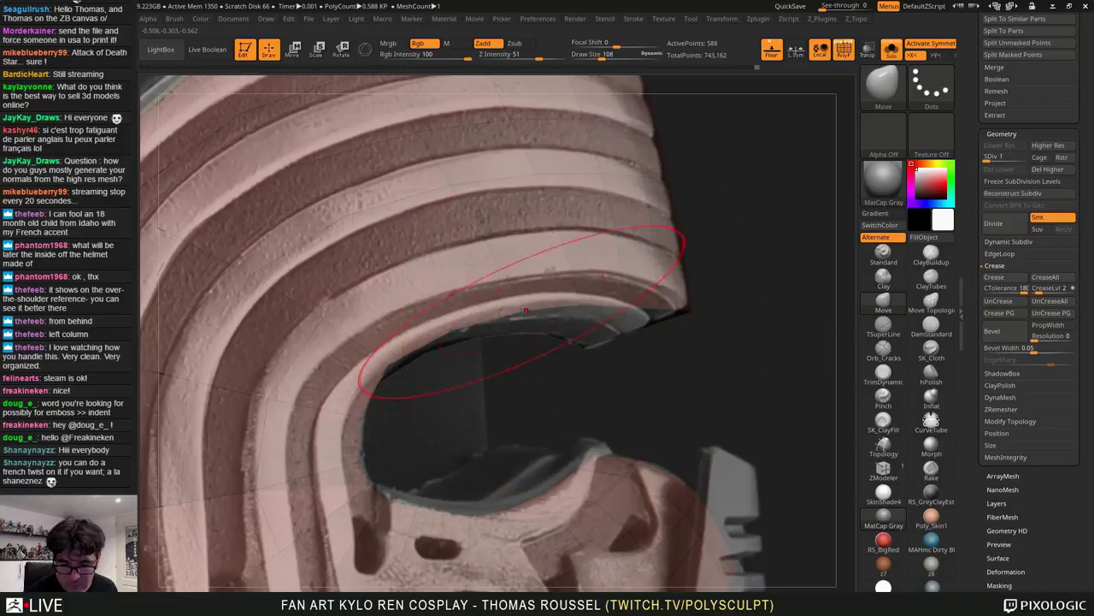
# Raise the face mask to subdivision level 5 and compare its full outline with the side reference
pyautogui.moveTo(603, 406)
pyautogui.keyDown('alt'); pyautogui.mouseDown()
pyautogui.moveTo(600, 350)
pyautogui.moveTo(555, 407)
pyautogui.moveTo(618, 403)
pyautogui.moveTo(577, 354)
pyautogui.moveTo(717, 342)
pyautogui.mouseUp(); pyautogui.keyUp('alt')
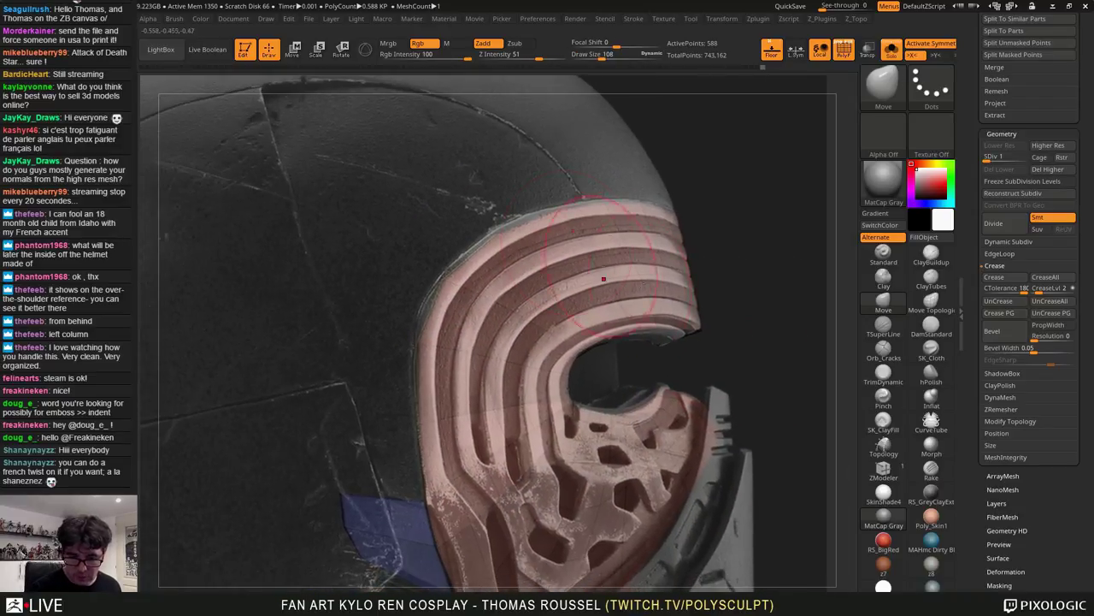
pyautogui.press('d')
pyautogui.press('d')
pyautogui.press('d')
pyautogui.keyDown('alt'); pyautogui.moveTo(583, 306); pyautogui.dragTo(616, 250); pyautogui.keyUp('alt')
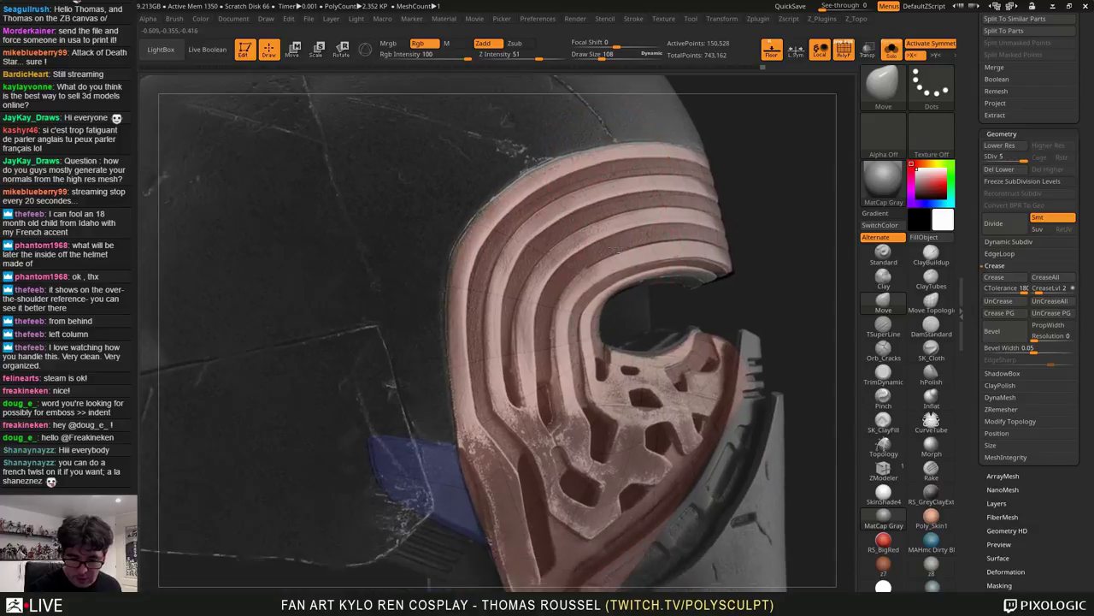
pyautogui.keyDown('alt'); pyautogui.moveTo(505, 369); pyautogui.dragTo(505, 244); pyautogui.keyUp('alt')
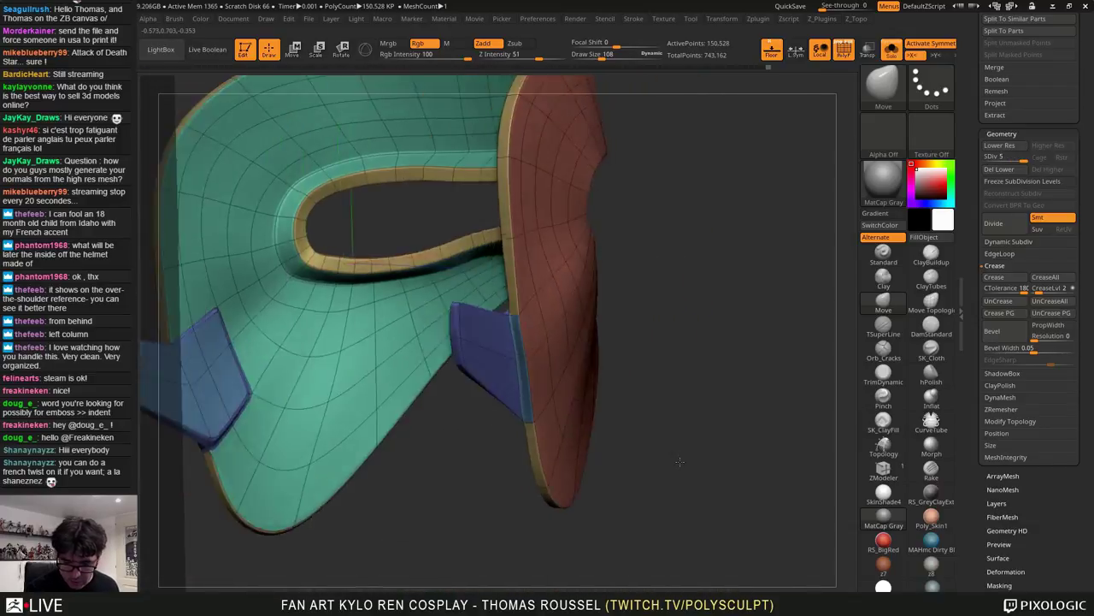
pyautogui.moveTo(626, 479)
pyautogui.mouseDown(button='right')
pyautogui.moveTo(619, 463)
pyautogui.moveTo(614, 481)
pyautogui.mouseUp(button='right')
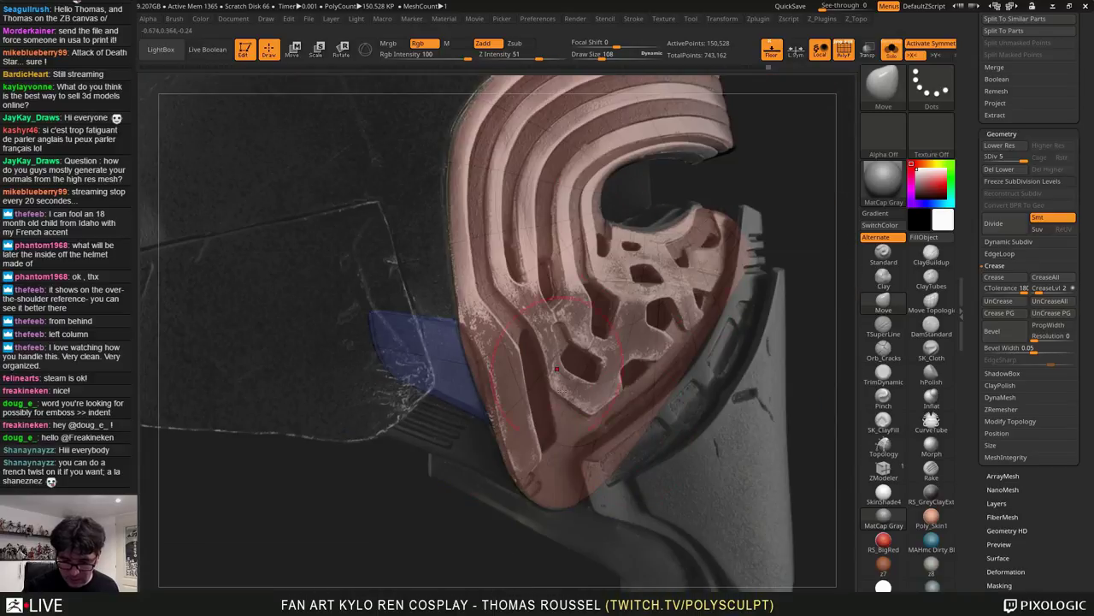
pyautogui.keyDown('alt'); pyautogui.moveTo(519, 386); pyautogui.dragTo(574, 405, button='right'); pyautogui.keyUp('alt')
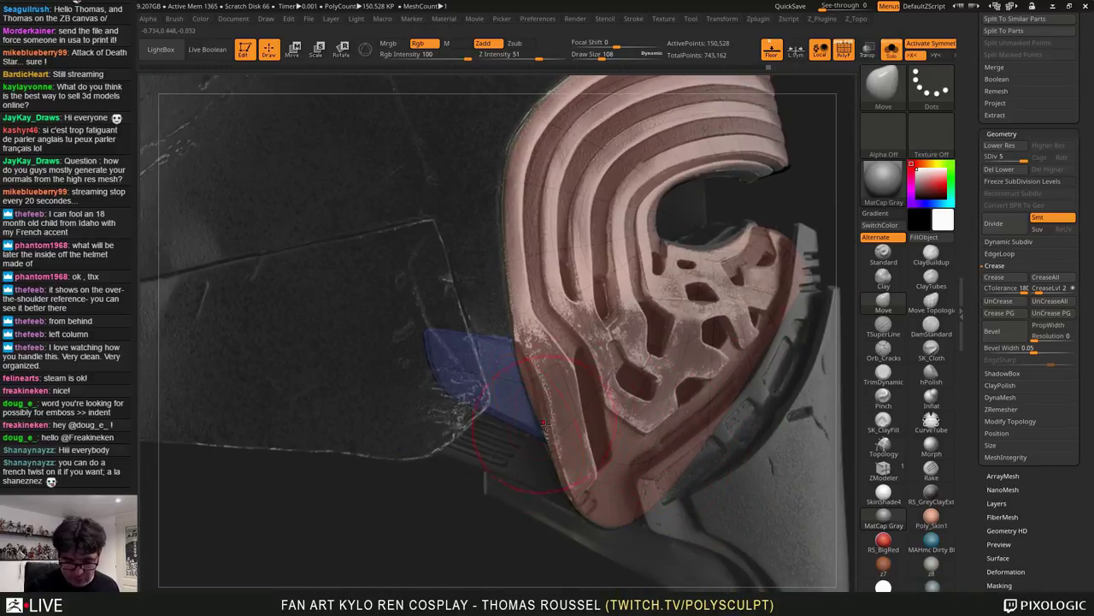
pyautogui.keyDown('alt'); pyautogui.moveTo(501, 318); pyautogui.dragTo(492, 491, button='right'); pyautogui.keyUp('alt')
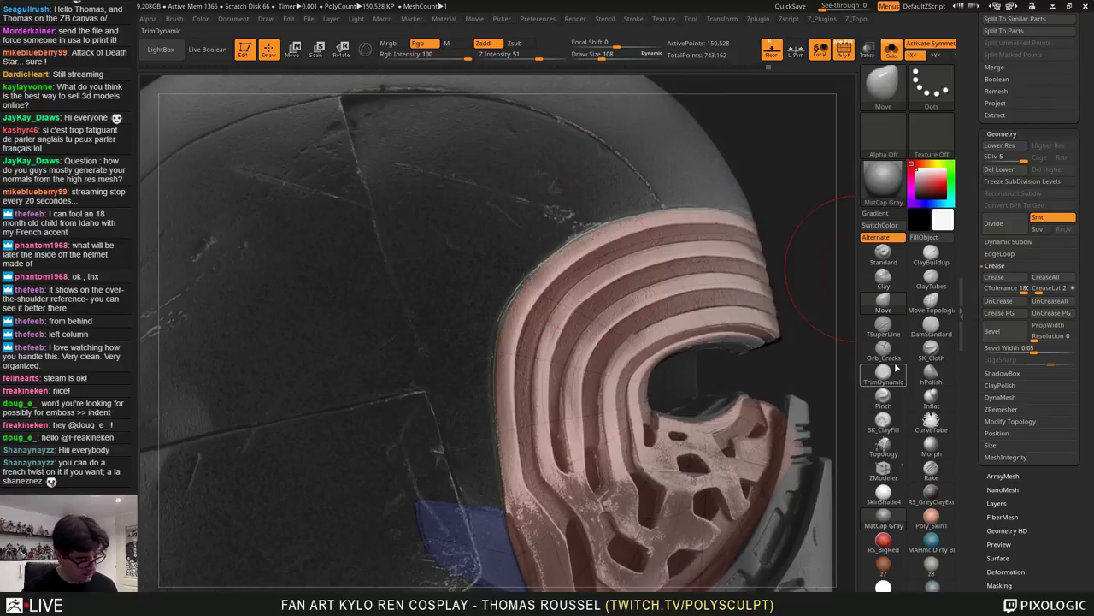
# Cycle through the helmet's subtools and make the side panel behind the face mask, PolyMesh3D2_2, active
pyautogui.press('Down')
pyautogui.press('Down')
pyautogui.press('Down')
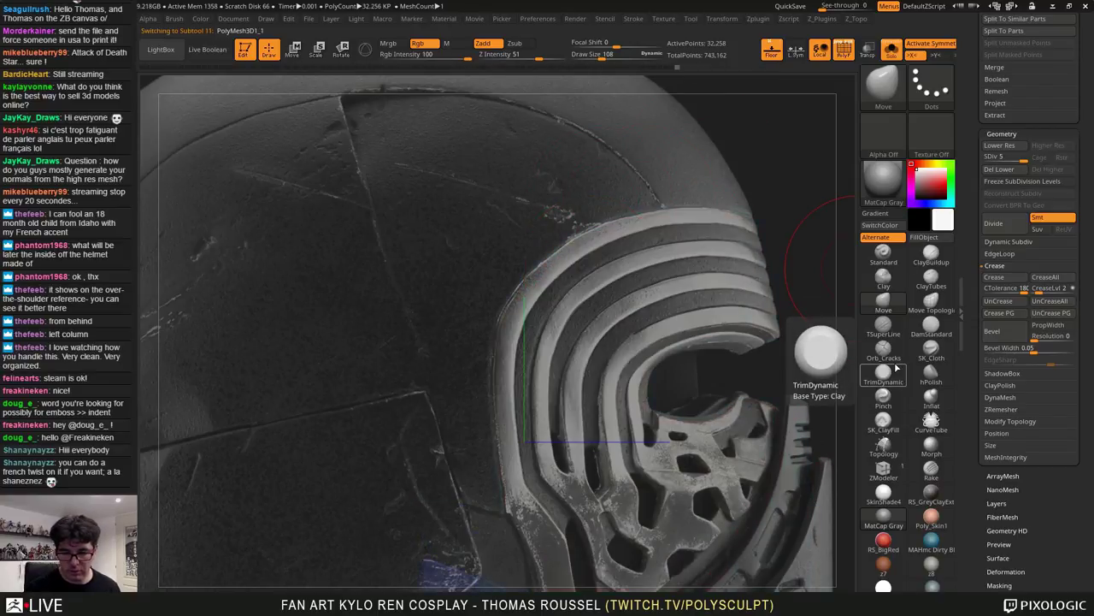
pyautogui.press('Up')
pyautogui.press('Up')
pyautogui.press('Up')
pyautogui.press('Up')
pyautogui.press('Up')
pyautogui.press('Down')
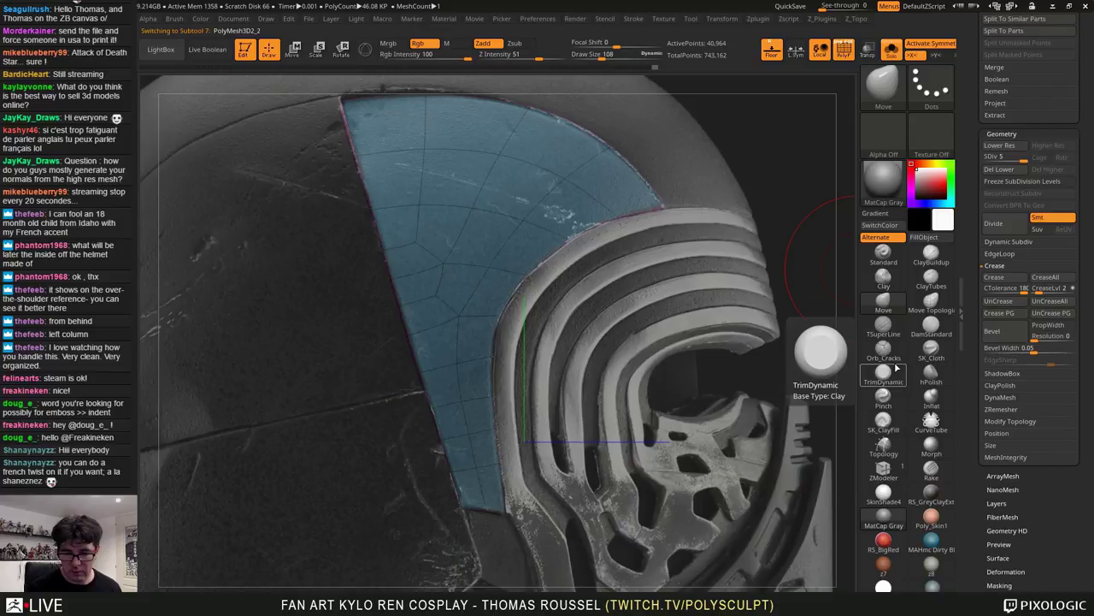
pyautogui.press('Up')
pyautogui.press('Down')
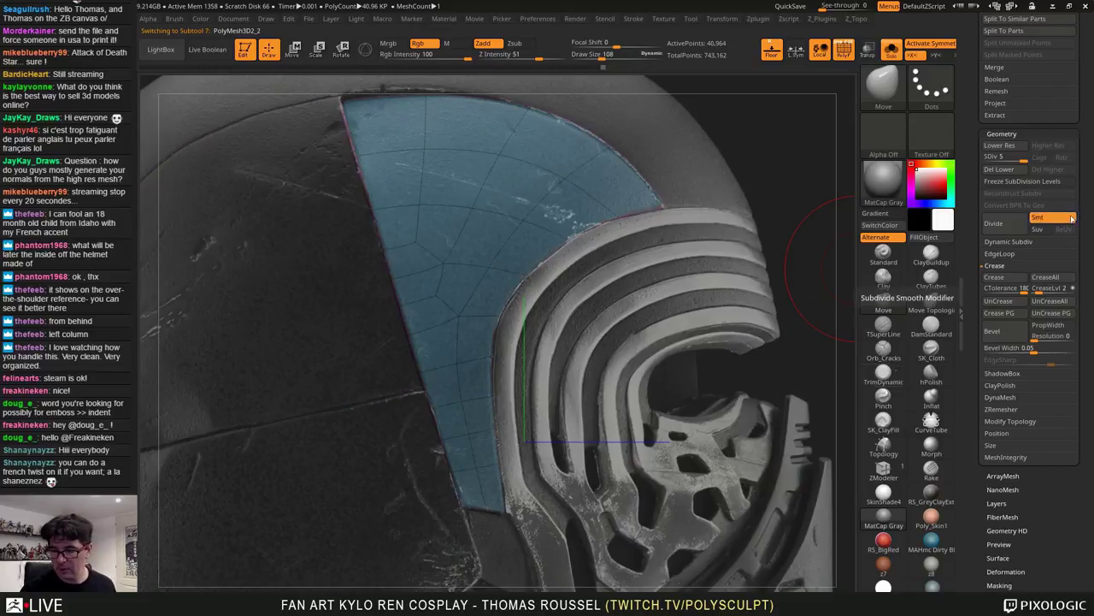
# Turn off solo mode and show only the face mask and the side panel, keeping the side panel active
pyautogui.moveTo(1092, 277); pyautogui.dragTo(1093, 317)
pyautogui.scroll(20, 1092, 317)
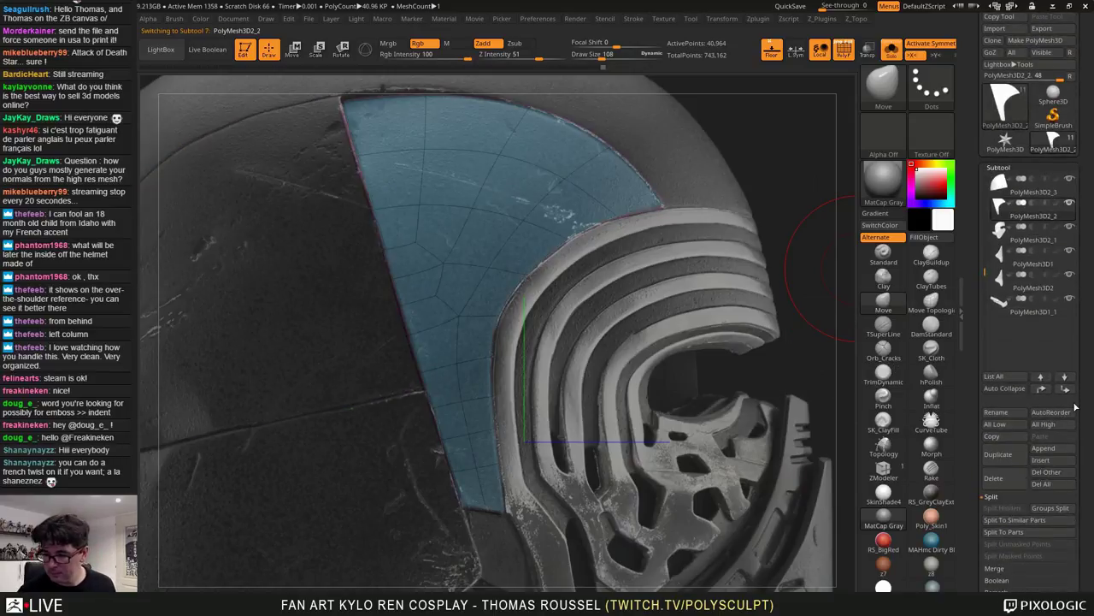
pyautogui.click(892, 50)
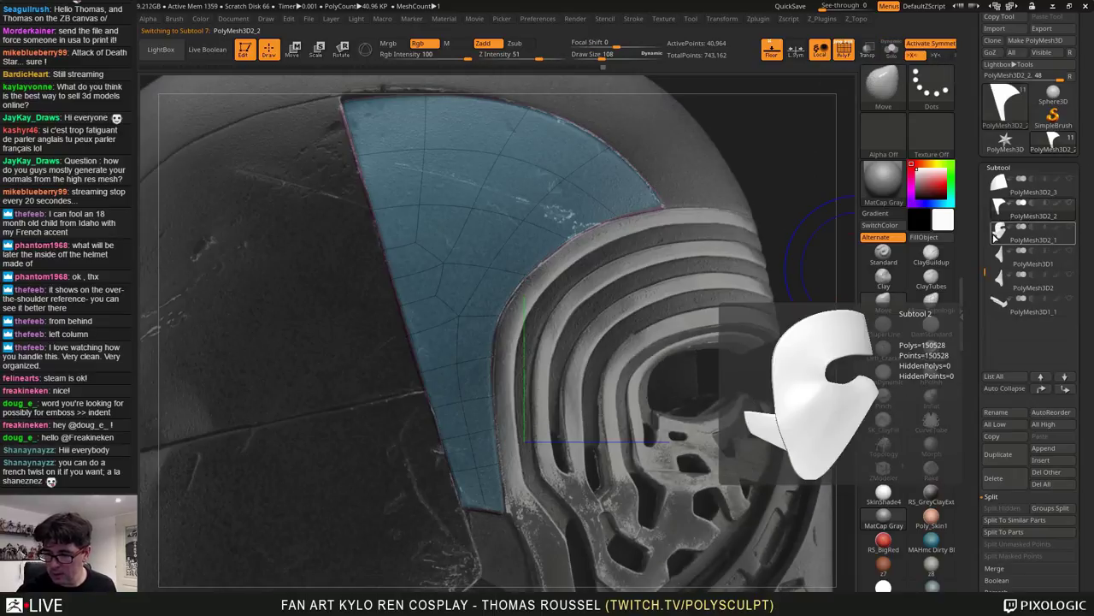
pyautogui.click(1079, 229)
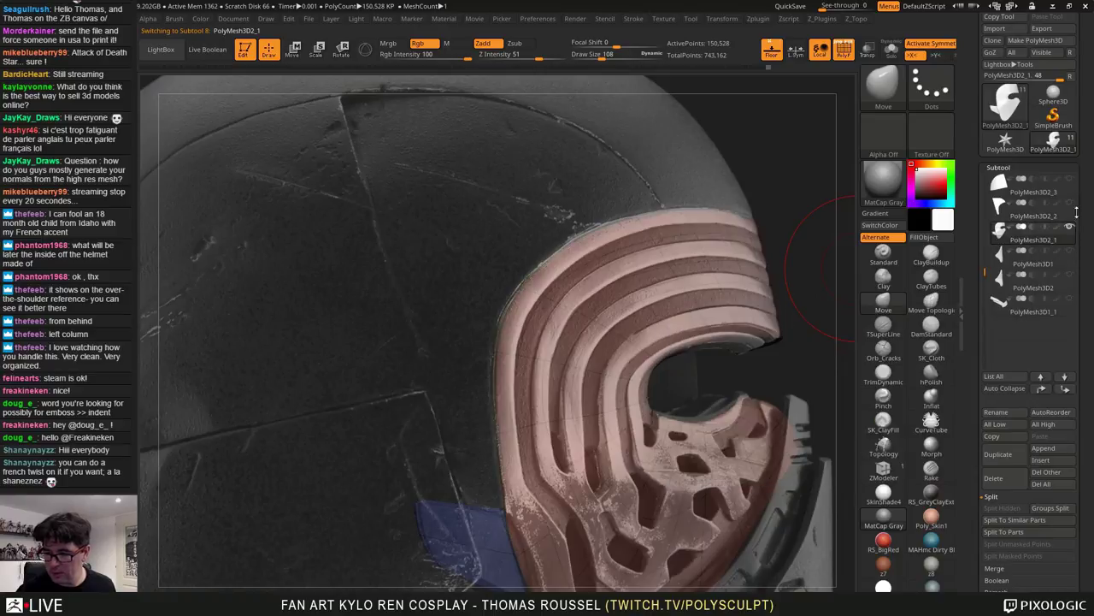
pyautogui.click(1001, 213)
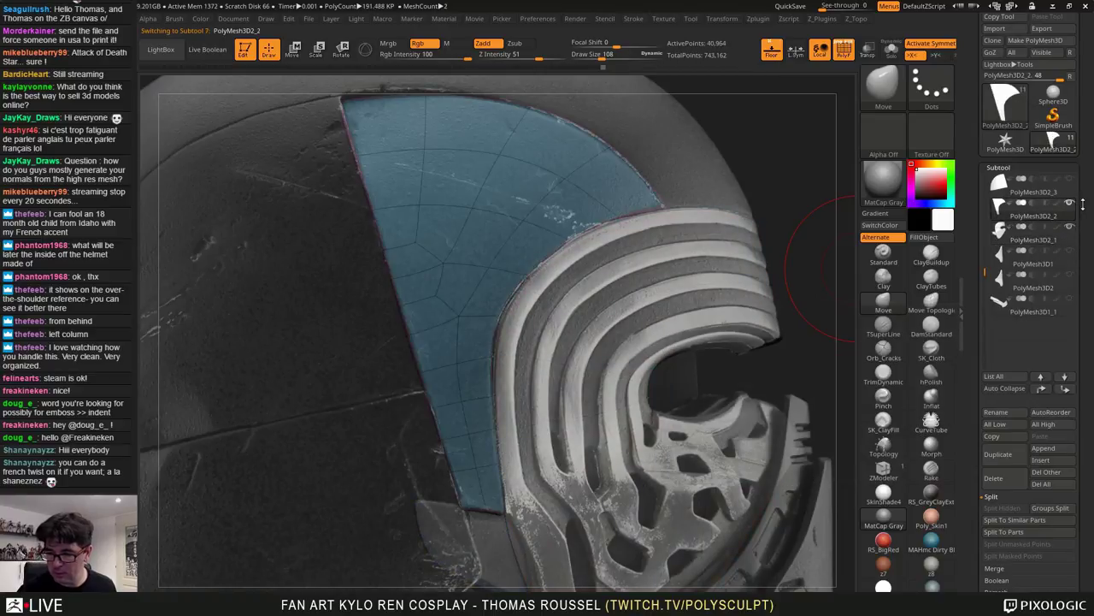
# Hide the floor reference image and lower the side panel to subdivision level 2
pyautogui.keyDown('ctrl'); pyautogui.moveTo(613, 302); pyautogui.dragTo(639, 279, button='right'); pyautogui.keyUp('ctrl')
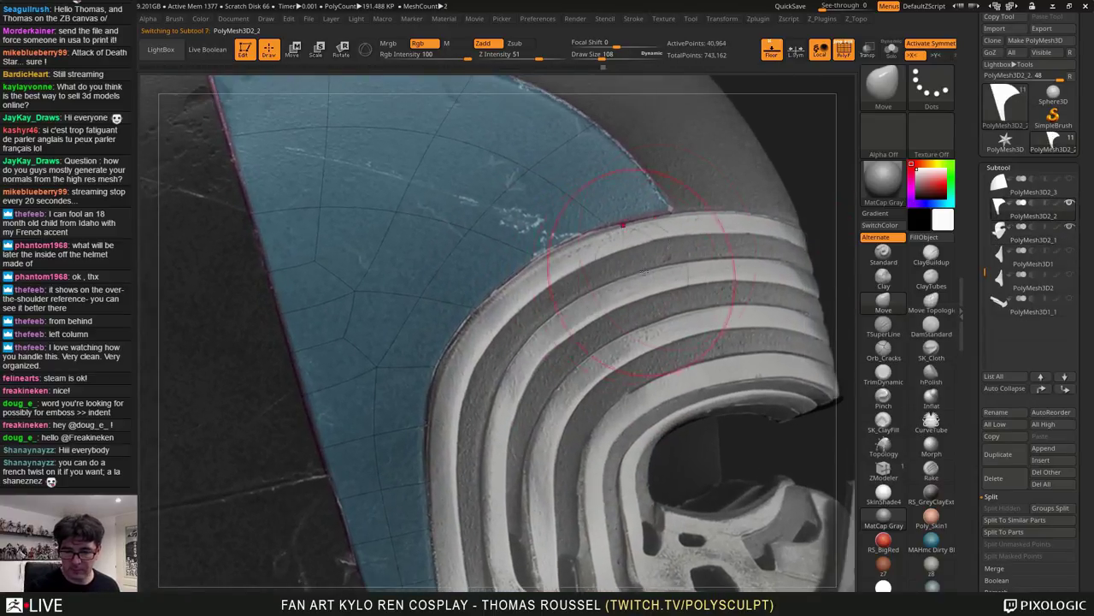
pyautogui.moveTo(701, 195); pyautogui.dragTo(700, 209, button='right')
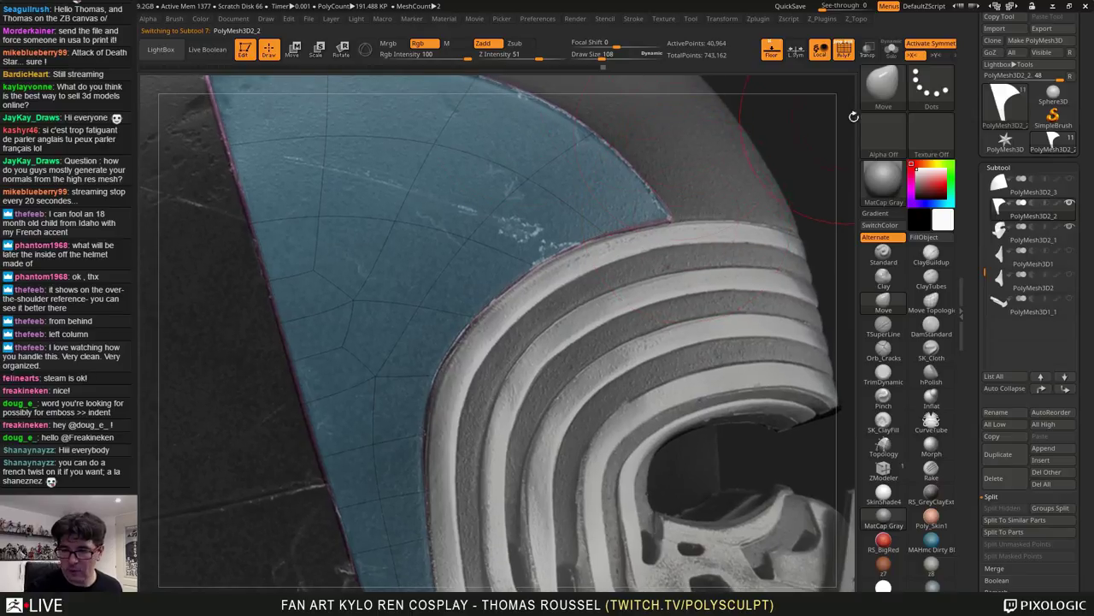
pyautogui.click(775, 55)
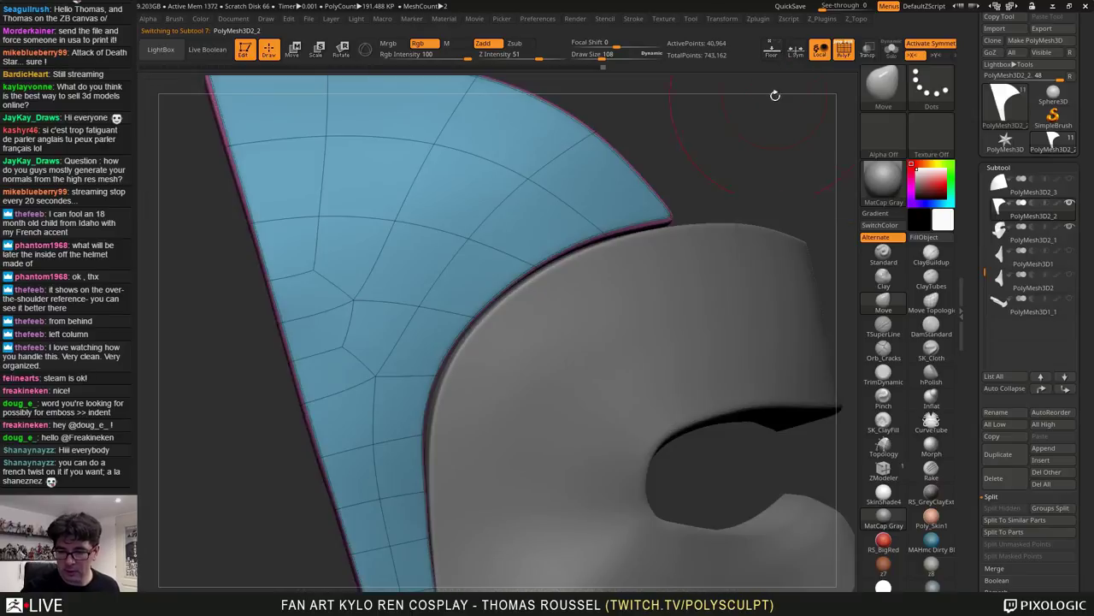
pyautogui.keyDown('alt'); pyautogui.moveTo(684, 214); pyautogui.dragTo(715, 149, button='right'); pyautogui.keyUp('alt')
pyautogui.hotkey('shift', 'd')
pyautogui.hotkey('shift', 'd')
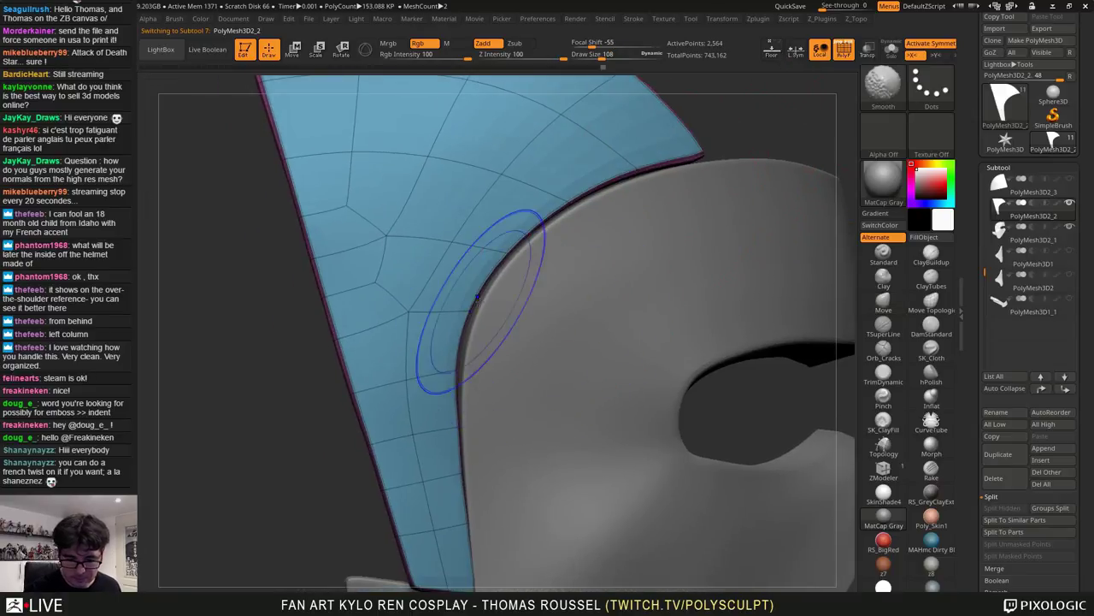
pyautogui.hotkey('shift', 'd')
# Fit the side panel's curved upper front edge to the face mask's rim with the Move brush
pyautogui.press('s')
pyautogui.moveTo(474, 315); pyautogui.dragTo(479, 312)
pyautogui.moveTo(545, 224); pyautogui.dragTo(549, 229)
pyautogui.moveTo(603, 185); pyautogui.dragTo(607, 190)
pyautogui.moveTo(702, 153)
pyautogui.mouseDown()
pyautogui.moveTo(677, 161)
pyautogui.moveTo(707, 161)
pyautogui.mouseUp()
pyautogui.press('s')
pyautogui.moveTo(640, 176); pyautogui.dragTo(638, 180)
# Align the side panel's lower front edge and bottom end with the face mask's rim, using the Move brush at size 87
pyautogui.keyDown('alt'); pyautogui.moveTo(506, 385); pyautogui.dragTo(539, 276, button='right'); pyautogui.keyUp('alt')
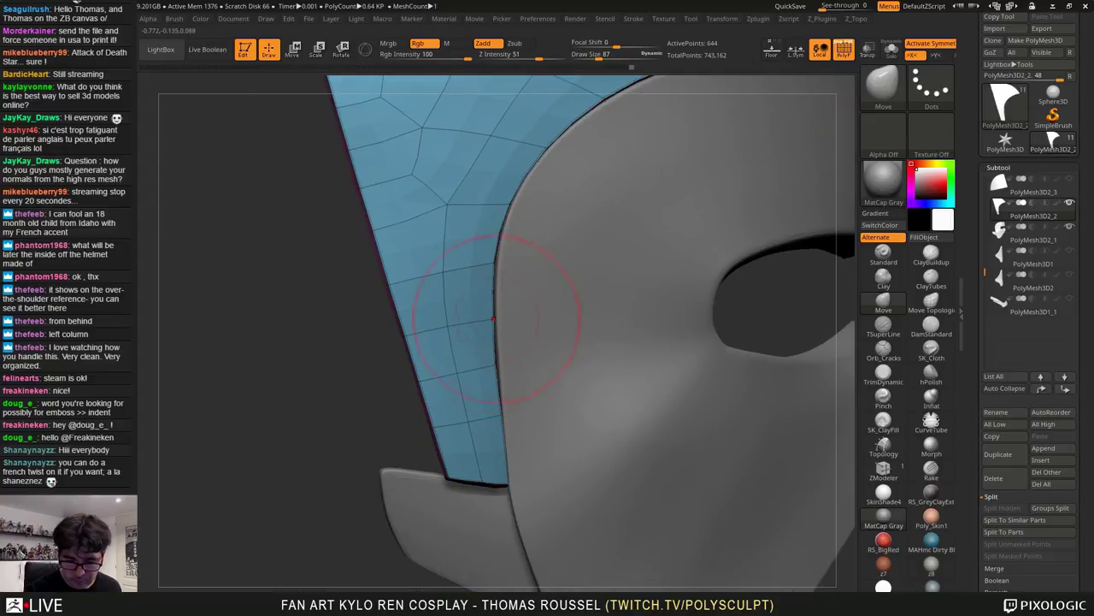
pyautogui.moveTo(493, 359); pyautogui.dragTo(495, 360)
pyautogui.moveTo(503, 424); pyautogui.dragTo(502, 426)
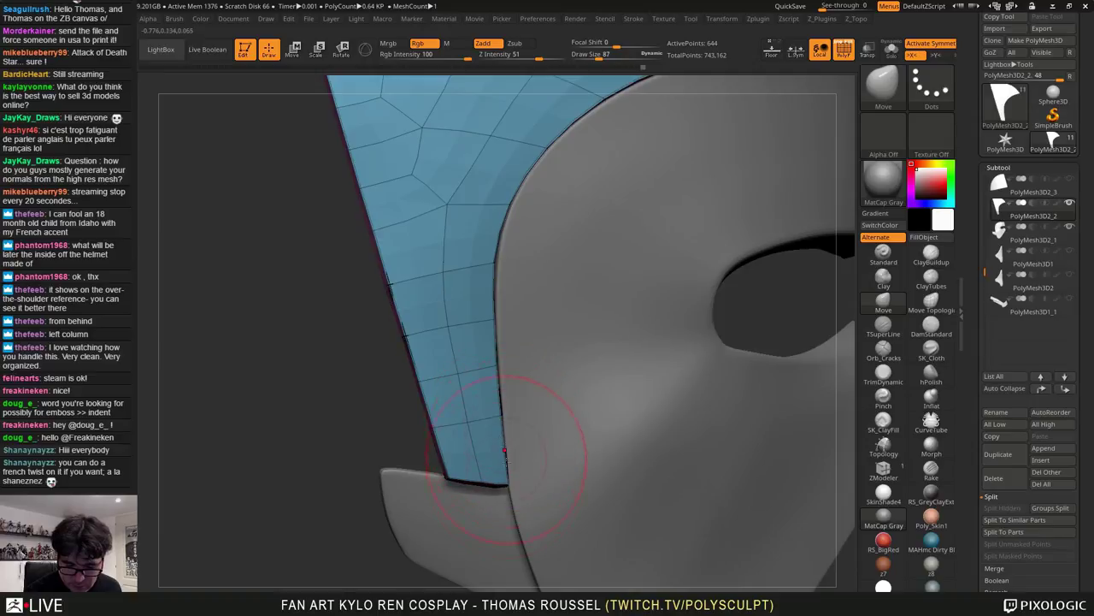
pyautogui.moveTo(482, 481); pyautogui.dragTo(482, 478)
pyautogui.moveTo(484, 472); pyautogui.dragTo(376, 444, button='right')
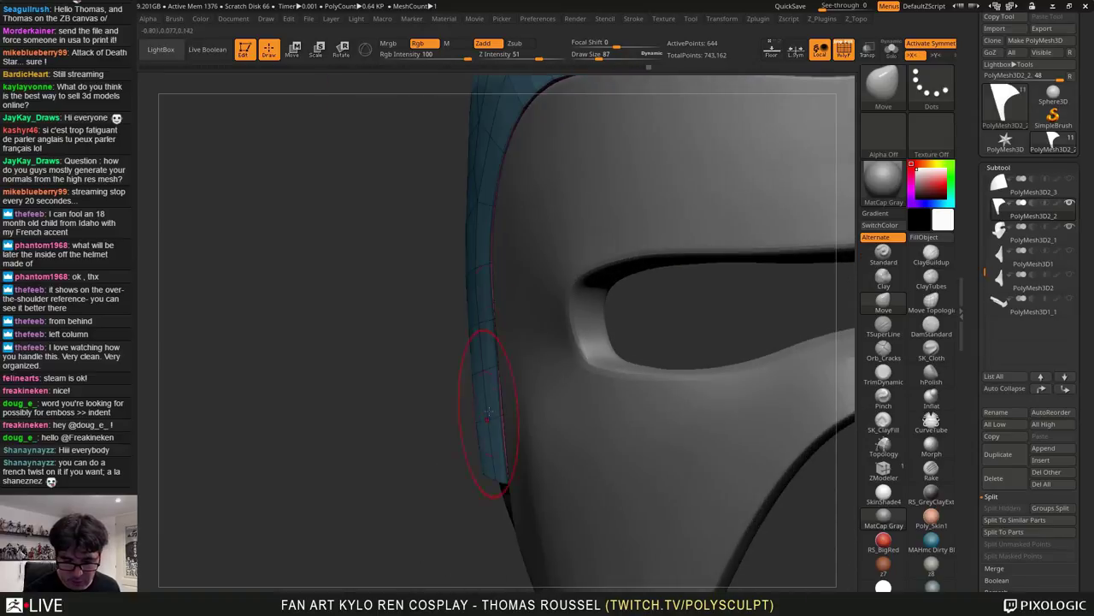
pyautogui.keyDown('ctrl'); pyautogui.moveTo(496, 277); pyautogui.dragTo(497, 346, button='right'); pyautogui.keyUp('ctrl')
pyautogui.moveTo(494, 261); pyautogui.dragTo(496, 263)
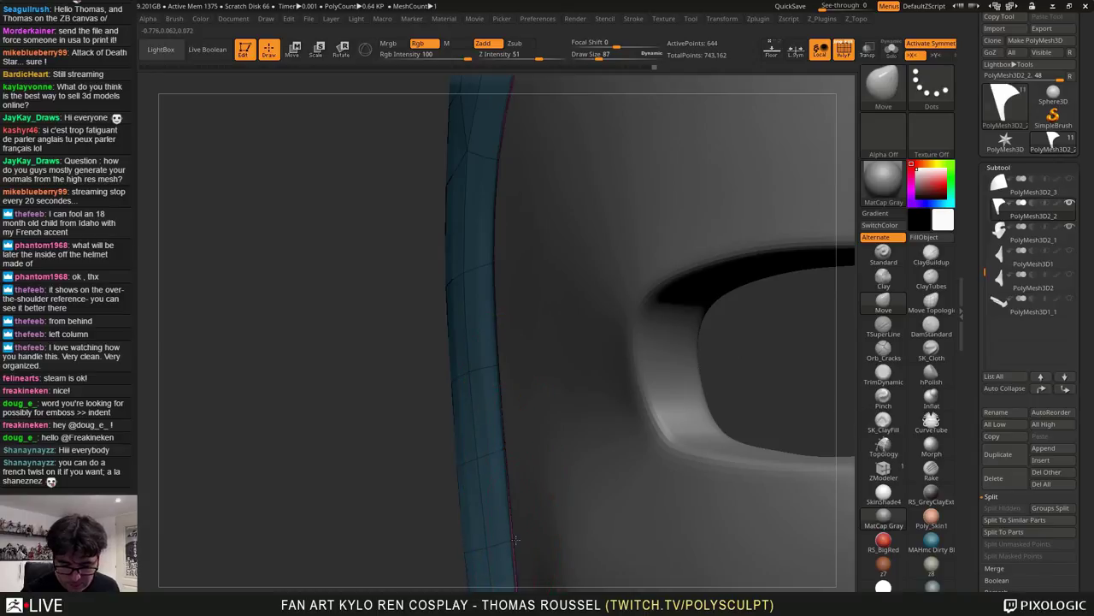
# Raise the side panel to subdivision level 3 and close the gap at its upper corner with a size 189 Move brush
pyautogui.moveTo(548, 268); pyautogui.dragTo(522, 279, button='right')
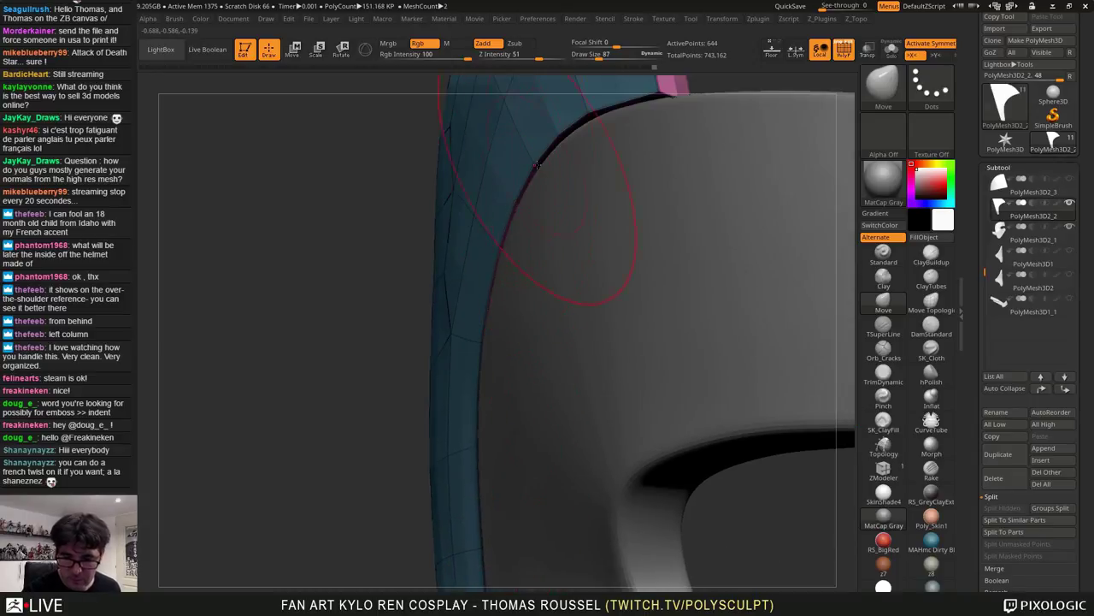
pyautogui.press('d')
pyautogui.moveTo(623, 115); pyautogui.dragTo(628, 121)
pyautogui.keyDown('alt'); pyautogui.moveTo(637, 120); pyautogui.dragTo(585, 223, button='right'); pyautogui.keyUp('alt')
pyautogui.press('s')
pyautogui.moveTo(679, 152); pyautogui.dragTo(688, 152)
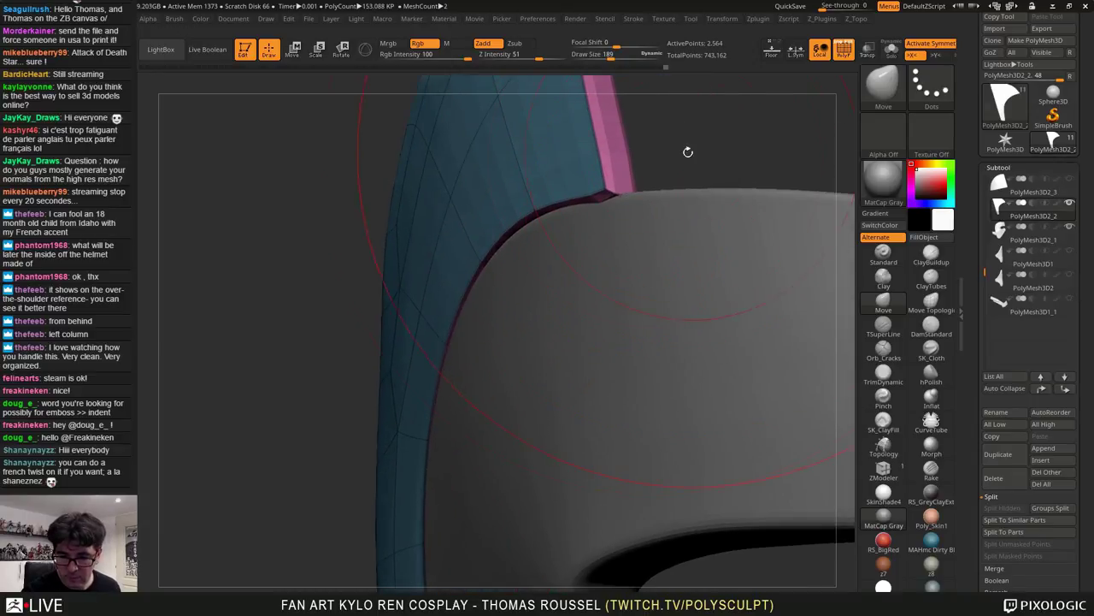
pyautogui.moveTo(606, 188); pyautogui.dragTo(621, 193)
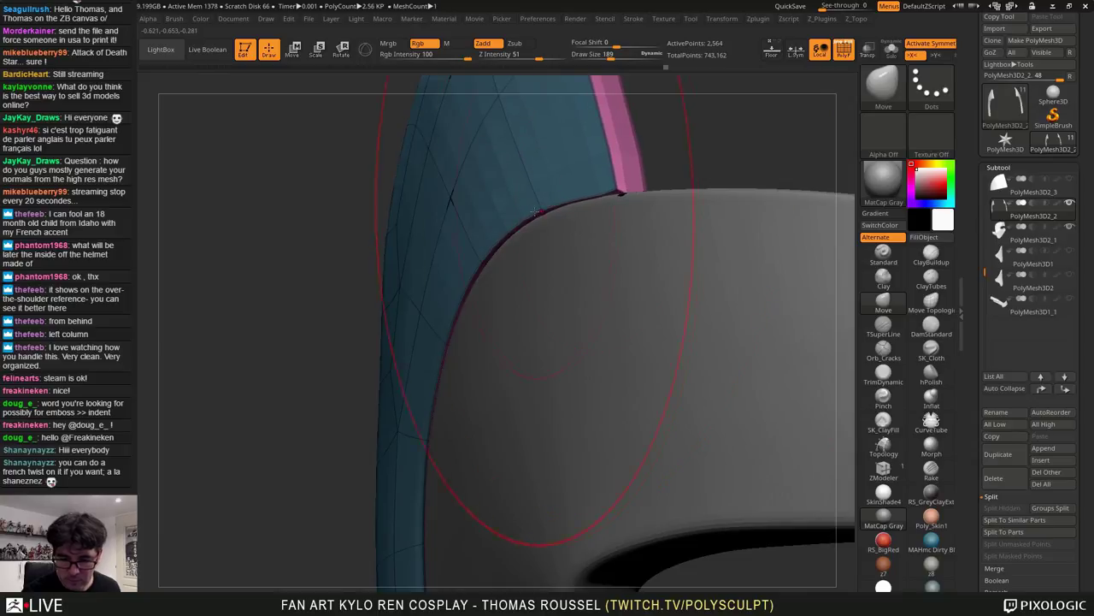
pyautogui.moveTo(535, 211); pyautogui.dragTo(540, 214)
pyautogui.moveTo(494, 242); pyautogui.dragTo(501, 247)
pyautogui.moveTo(496, 252)
pyautogui.mouseDown(button='right')
pyautogui.moveTo(568, 246)
pyautogui.moveTo(547, 242)
pyautogui.mouseUp(button='right')
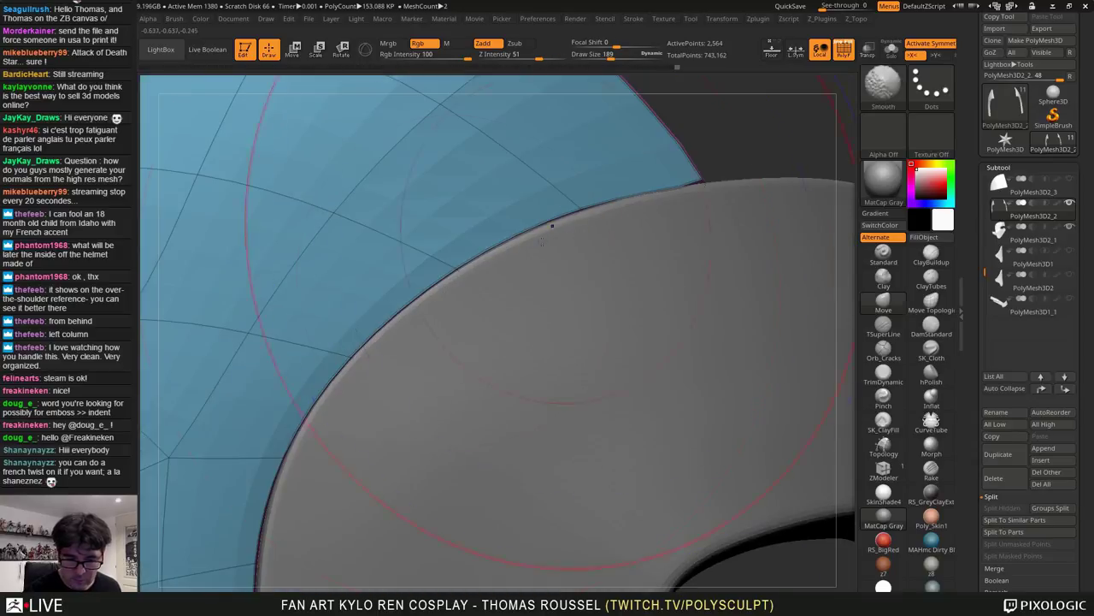
# Pull the side panel's lower front edge against the face mask's rim with the size 189 Move brush
pyautogui.keyDown('alt'); pyautogui.moveTo(356, 391); pyautogui.dragTo(520, 195, button='right'); pyautogui.keyUp('alt')
pyautogui.moveTo(431, 369); pyautogui.dragTo(442, 369)
pyautogui.moveTo(443, 368); pyautogui.dragTo(474, 314, button='right')
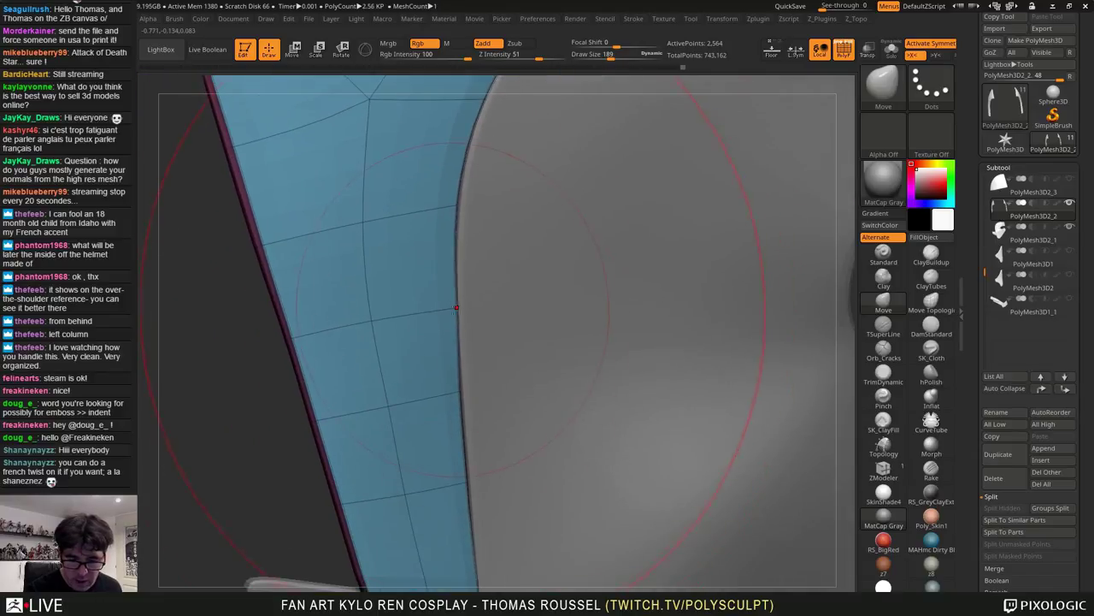
pyautogui.moveTo(457, 308); pyautogui.dragTo(464, 308)
pyautogui.moveTo(466, 310)
pyautogui.keyDown('alt'); pyautogui.mouseDown(button='right')
pyautogui.moveTo(460, 316)
pyautogui.moveTo(507, 340)
pyautogui.moveTo(491, 374)
pyautogui.mouseUp(button='right'); pyautogui.keyUp('alt')
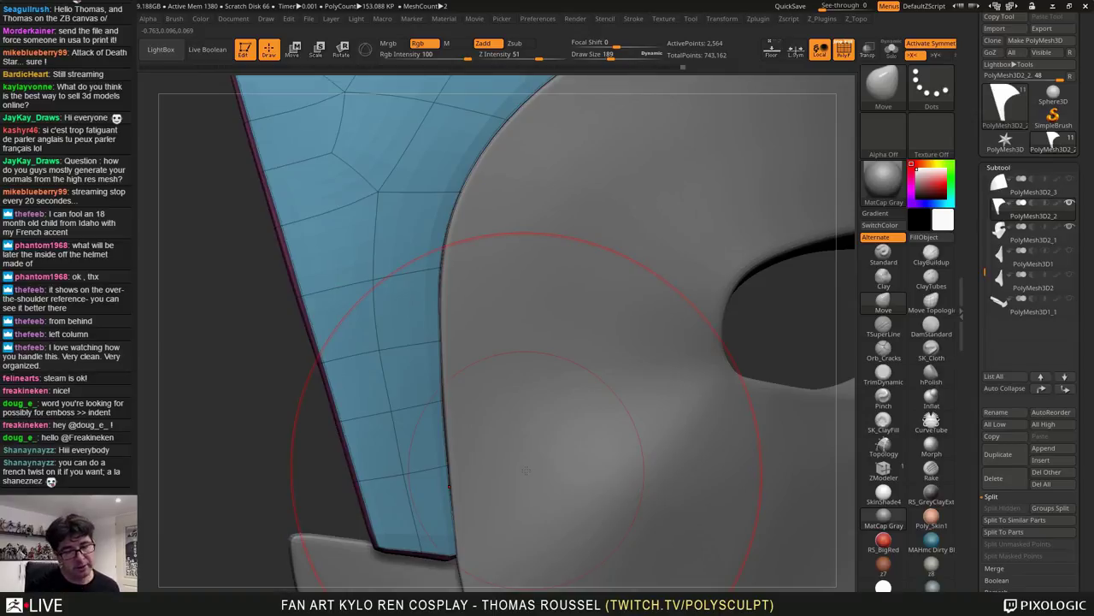
pyautogui.keyDown('alt'); pyautogui.moveTo(527, 470); pyautogui.dragTo(423, 558, button='right'); pyautogui.keyUp('alt')
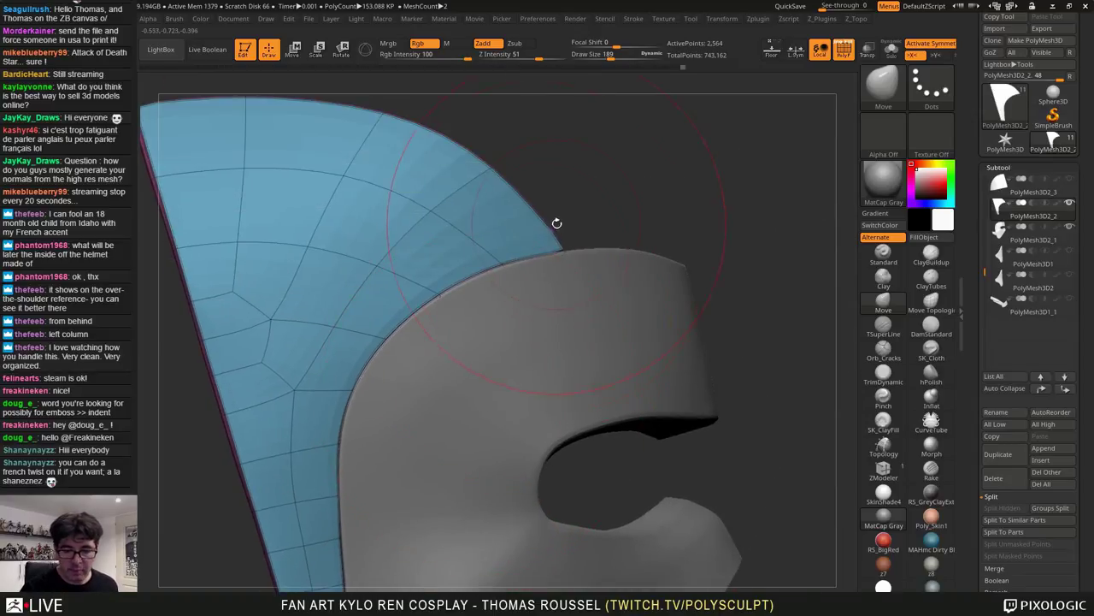
pyautogui.moveTo(557, 242)
pyautogui.mouseDown()
pyautogui.moveTo(561, 253)
pyautogui.moveTo(420, 288)
pyautogui.mouseUp()
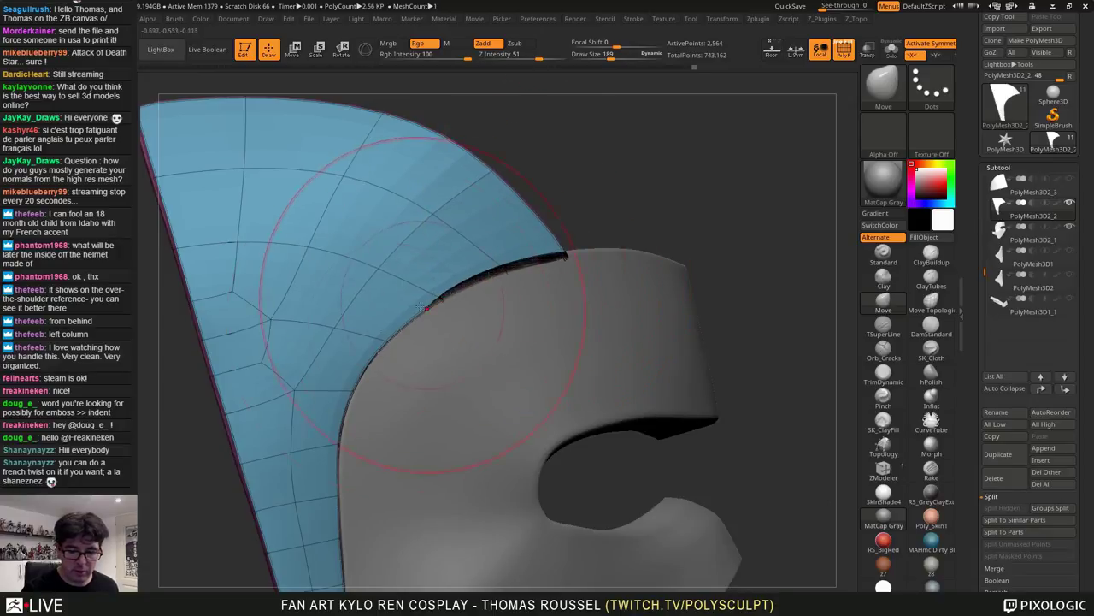
pyautogui.moveTo(363, 345); pyautogui.dragTo(360, 372)
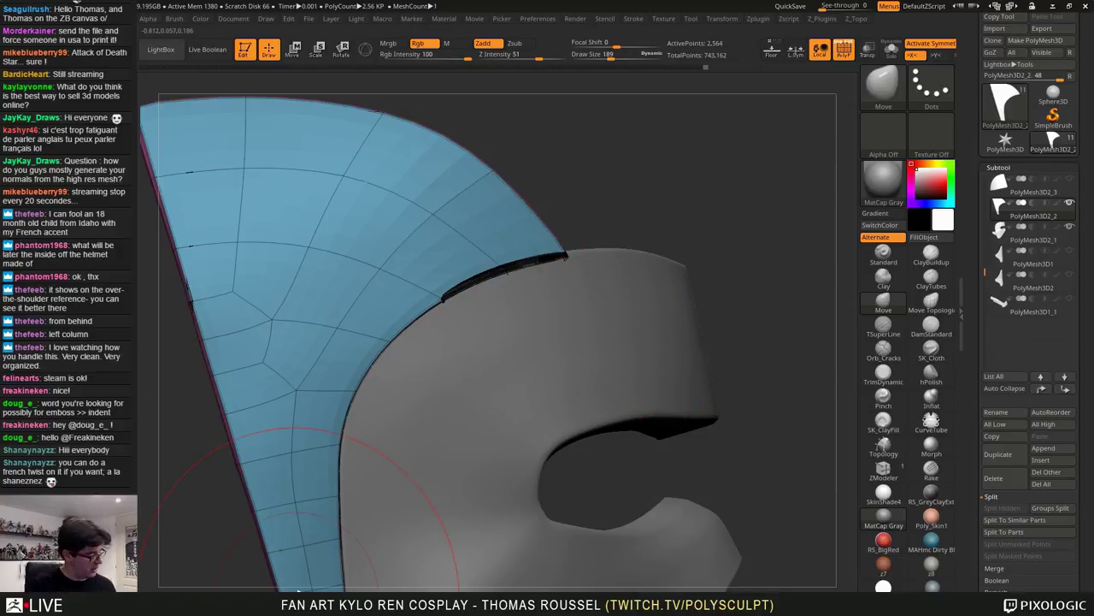
pyautogui.hotkey('ctrl', 'z')
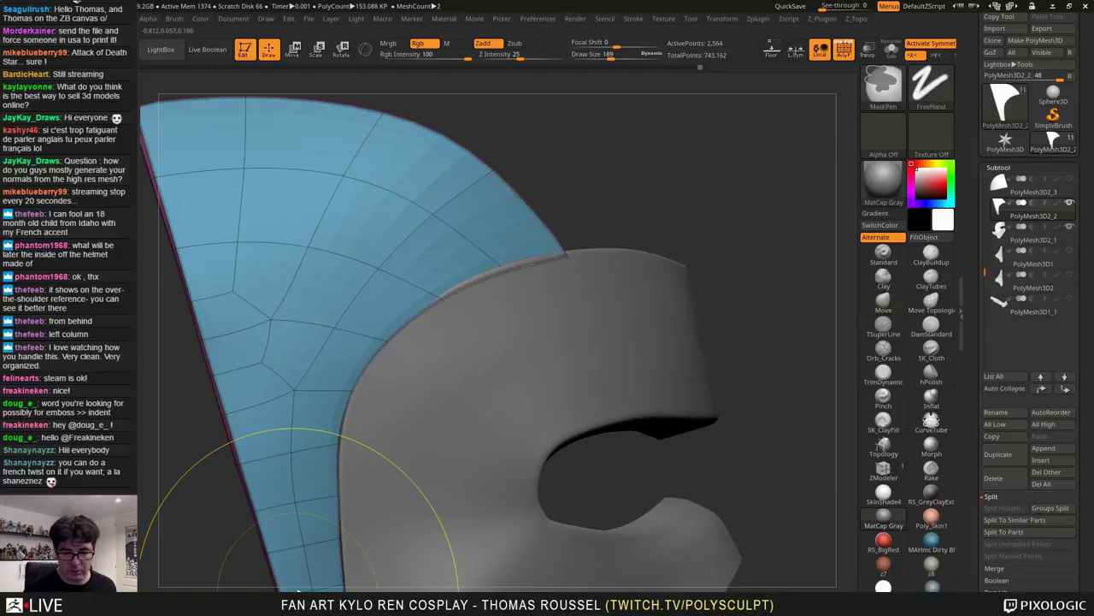
pyautogui.hotkey('ctrl', 'z')
pyautogui.hotkey('ctrl', 'z')
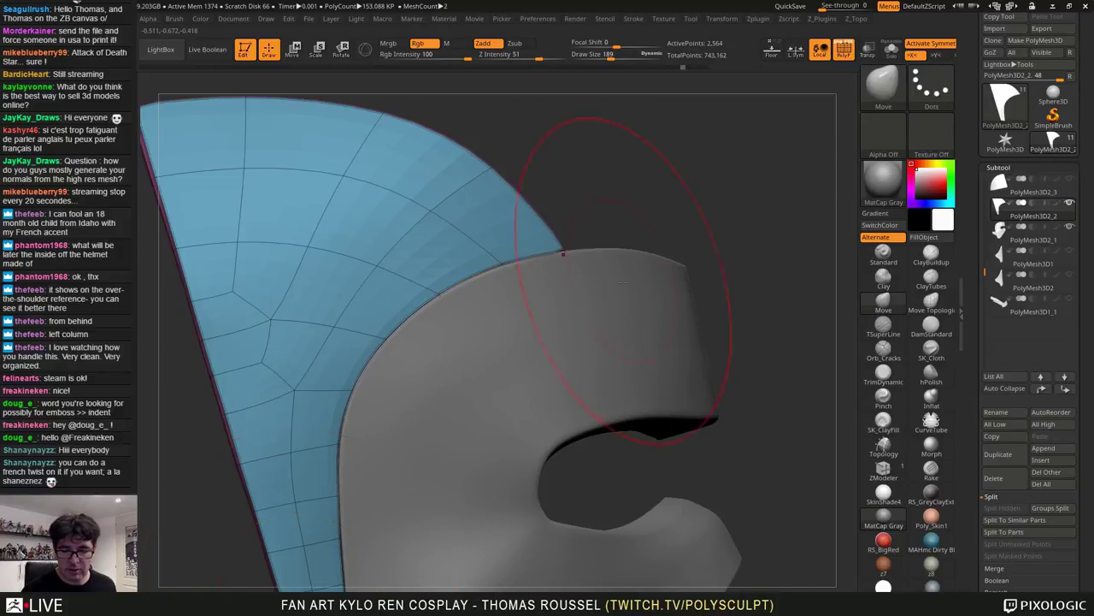
# Fit the side panel's upper corner tip and inner edge to the face mask's rim with a size 95 Move brush
pyautogui.moveTo(723, 312); pyautogui.dragTo(577, 320)
pyautogui.moveTo(577, 320); pyautogui.dragTo(513, 256, button='right')
pyautogui.moveTo(428, 231)
pyautogui.mouseDown(button='right')
pyautogui.moveTo(498, 249)
pyautogui.moveTo(475, 238)
pyautogui.mouseUp(button='right')
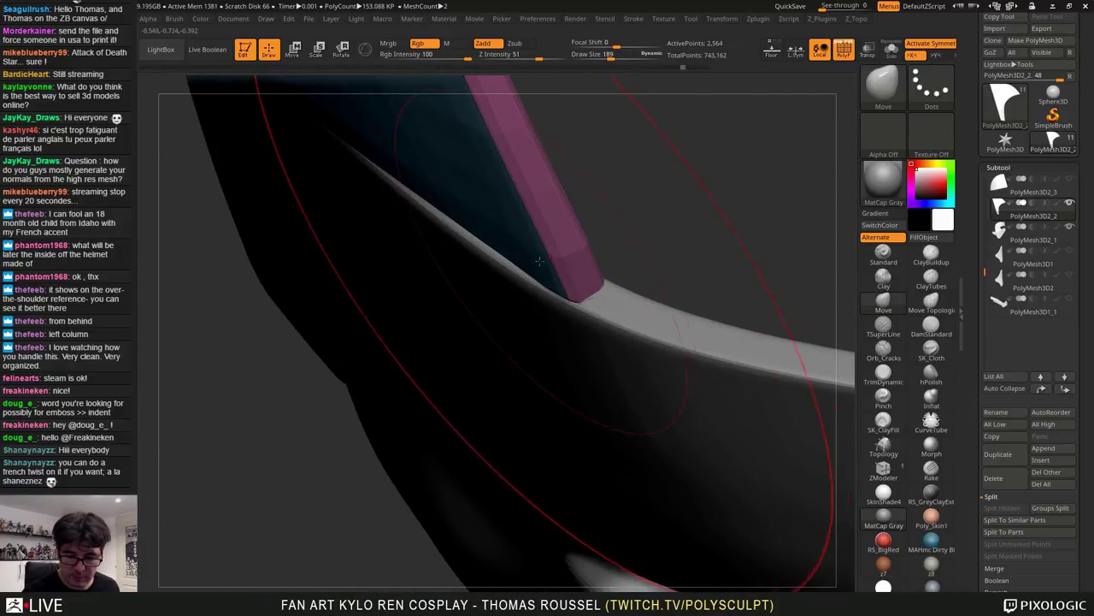
pyautogui.moveTo(464, 221)
pyautogui.mouseDown()
pyautogui.moveTo(484, 235)
pyautogui.moveTo(483, 253)
pyautogui.mouseUp()
pyautogui.press('s')
pyautogui.moveTo(576, 298); pyautogui.dragTo(578, 294)
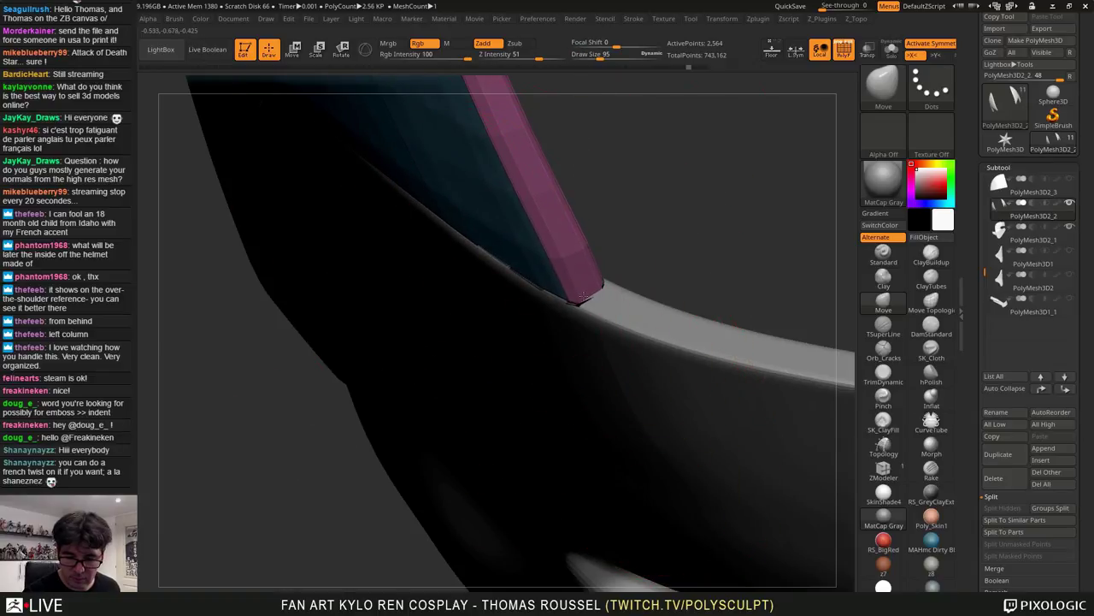
pyautogui.moveTo(487, 195); pyautogui.dragTo(484, 200)
pyautogui.moveTo(484, 200)
pyautogui.mouseDown(button='right')
pyautogui.moveTo(513, 203)
pyautogui.moveTo(489, 231)
pyautogui.moveTo(527, 137)
pyautogui.moveTo(590, 290)
pyautogui.moveTo(520, 188)
pyautogui.moveTo(491, 172)
pyautogui.mouseUp(button='right')
pyautogui.press('d')
pyautogui.press('d')
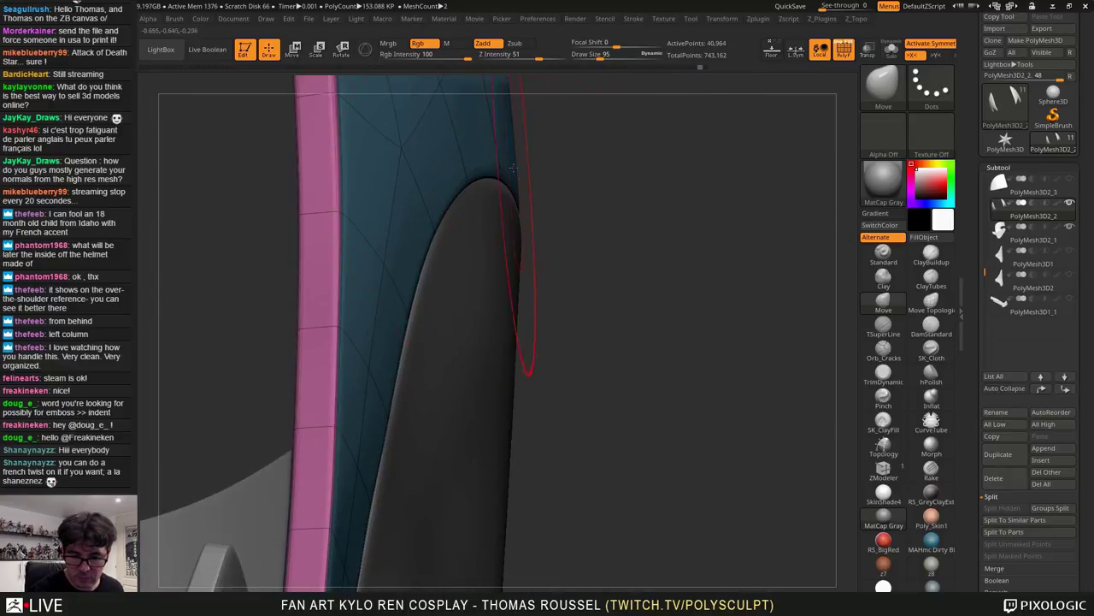
pyautogui.hotkey('shift', 'd')
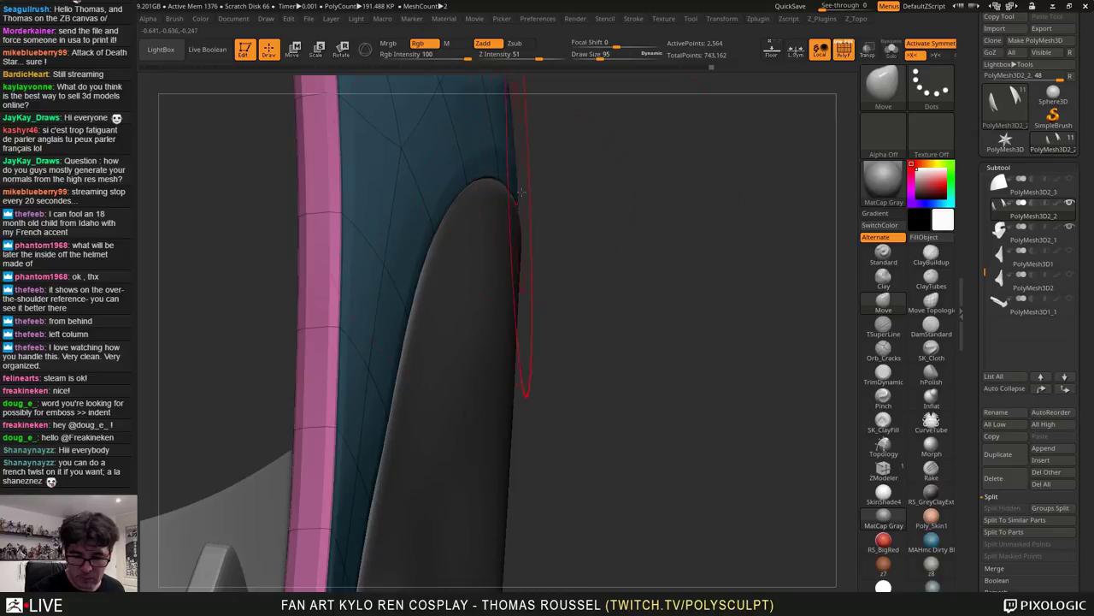
# Nudge the side panel's lower and curved front edge against the face mask's rim with the size 95 Move brush
pyautogui.moveTo(521, 192); pyautogui.dragTo(385, 224, button='right')
pyautogui.press('d')
pyautogui.keyDown('alt'); pyautogui.moveTo(462, 278); pyautogui.dragTo(554, 178, button='right'); pyautogui.keyUp('alt')
pyautogui.hotkey('shift', 'd')
pyautogui.moveTo(499, 203)
pyautogui.mouseDown(button='right')
pyautogui.moveTo(491, 221)
pyautogui.moveTo(518, 224)
pyautogui.moveTo(500, 213)
pyautogui.moveTo(647, 199)
pyautogui.moveTo(605, 248)
pyautogui.moveTo(599, 276)
pyautogui.mouseUp(button='right')
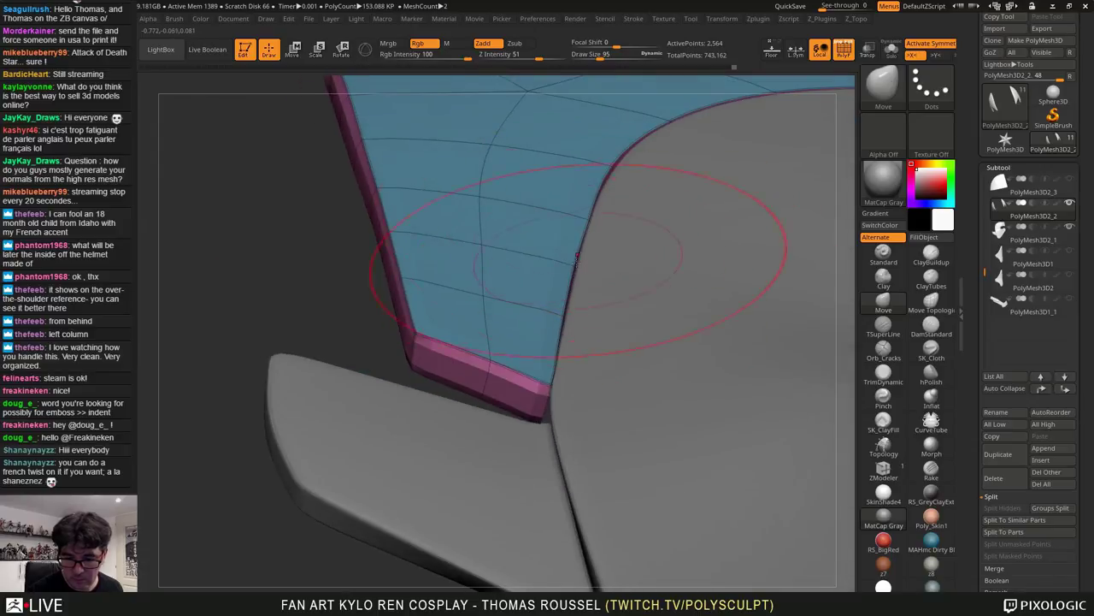
pyautogui.moveTo(588, 233); pyautogui.dragTo(582, 234)
pyautogui.moveTo(611, 165); pyautogui.dragTo(609, 167)
pyautogui.moveTo(612, 175); pyautogui.dragTo(634, 261, button='right')
pyautogui.moveTo(572, 266); pyautogui.dragTo(573, 266)
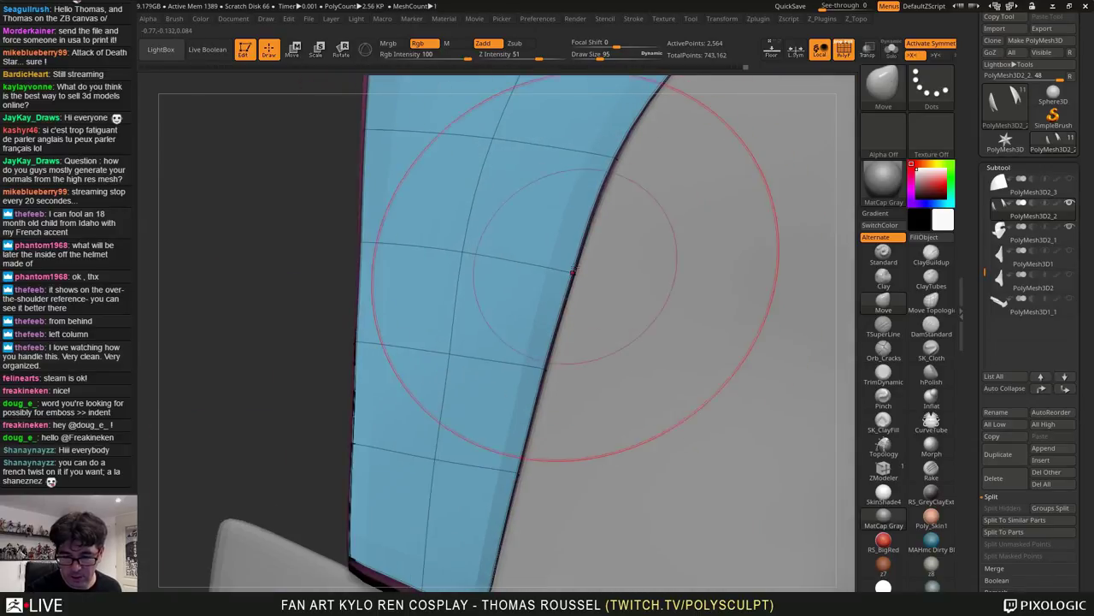
pyautogui.moveTo(615, 158); pyautogui.dragTo(612, 158)
pyautogui.keyDown('alt'); pyautogui.moveTo(631, 122); pyautogui.dragTo(541, 308, button='right'); pyautogui.keyUp('alt')
pyautogui.moveTo(593, 239); pyautogui.dragTo(590, 240)
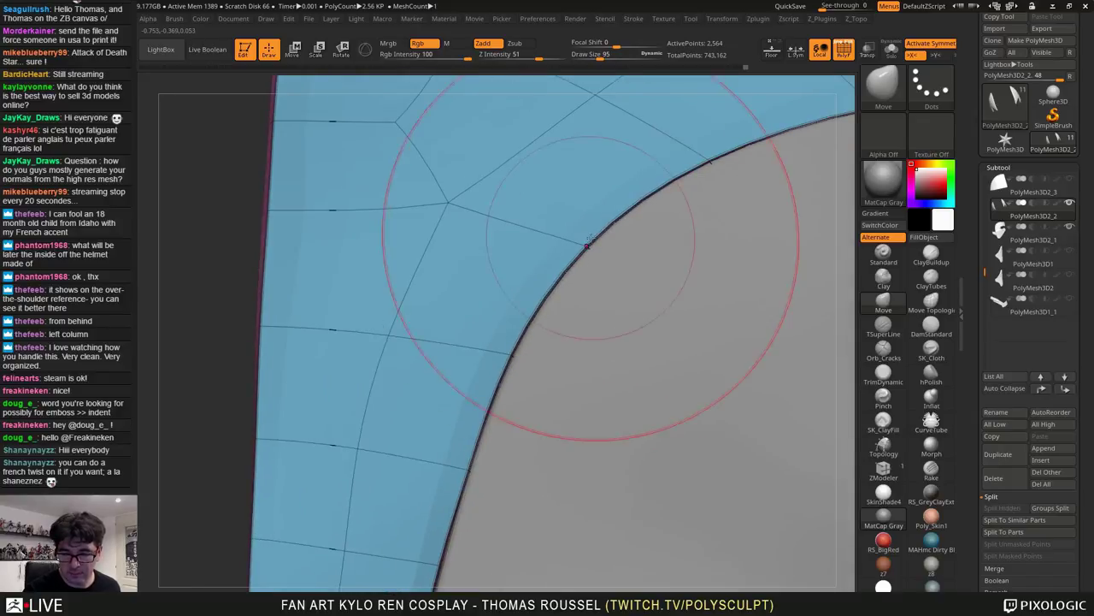
# Adjust the inner corner of the side panel's bottom end where it meets the mask's lower flange, using the size 95 Move brush
pyautogui.moveTo(694, 245)
pyautogui.keyDown('ctrl'); pyautogui.mouseDown(button='right')
pyautogui.moveTo(611, 232)
pyautogui.moveTo(505, 499)
pyautogui.mouseUp(button='right'); pyautogui.keyUp('ctrl')
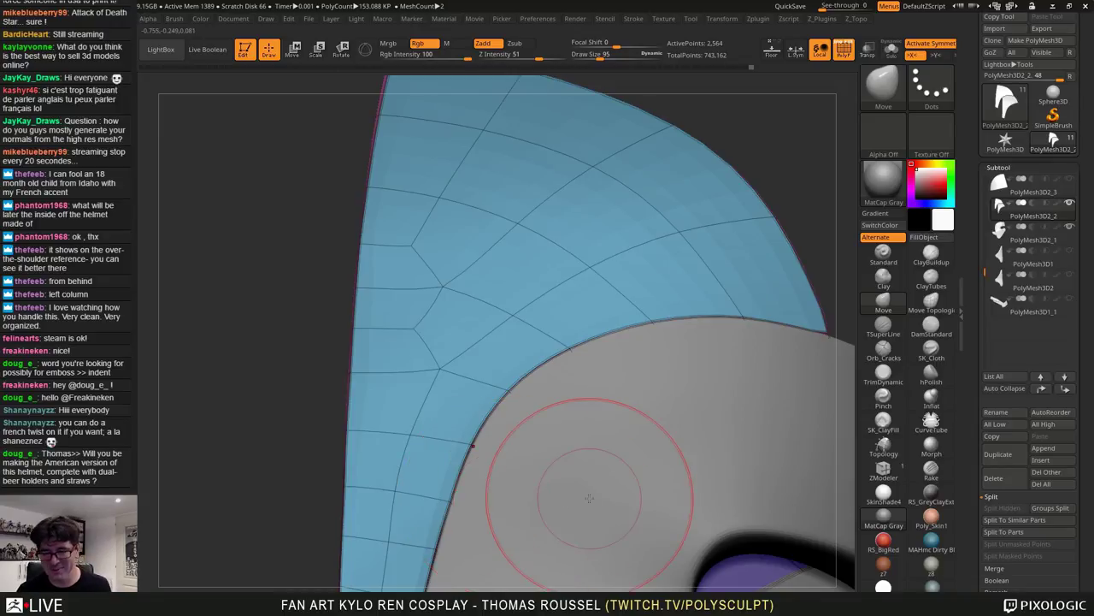
pyautogui.moveTo(527, 437)
pyautogui.keyDown('ctrl'); pyautogui.mouseDown(button='right')
pyautogui.moveTo(552, 450)
pyautogui.moveTo(518, 503)
pyautogui.moveTo(528, 469)
pyautogui.moveTo(504, 455)
pyautogui.moveTo(489, 476)
pyautogui.moveTo(489, 389)
pyautogui.mouseUp(button='right'); pyautogui.keyUp('ctrl')
pyautogui.keyDown('alt'); pyautogui.moveTo(494, 466); pyautogui.dragTo(495, 376, button='right'); pyautogui.keyUp('alt')
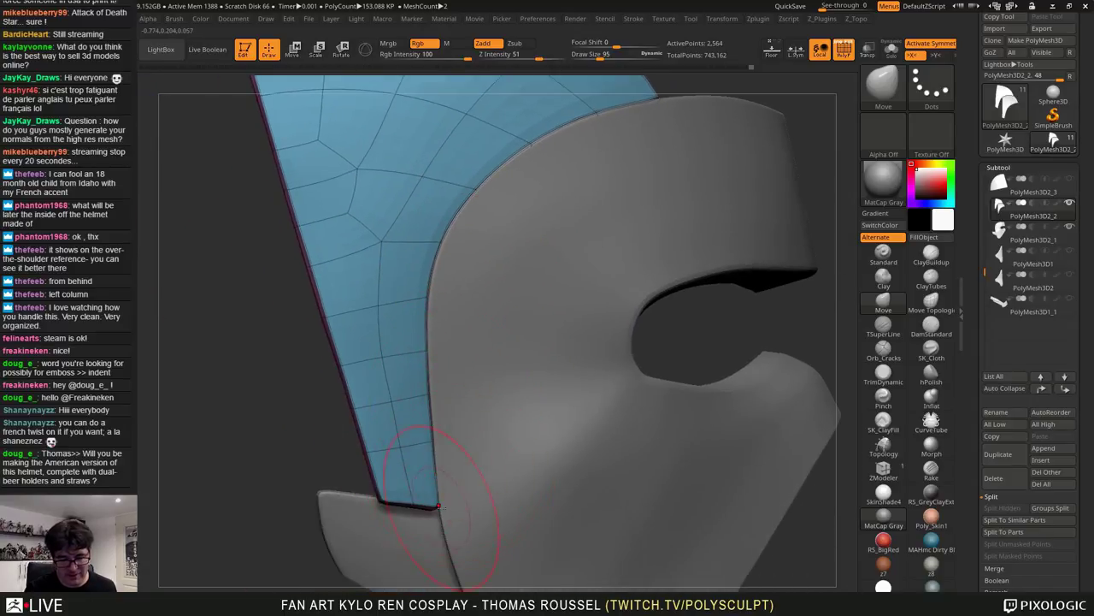
pyautogui.moveTo(440, 507); pyautogui.dragTo(378, 472, button='right')
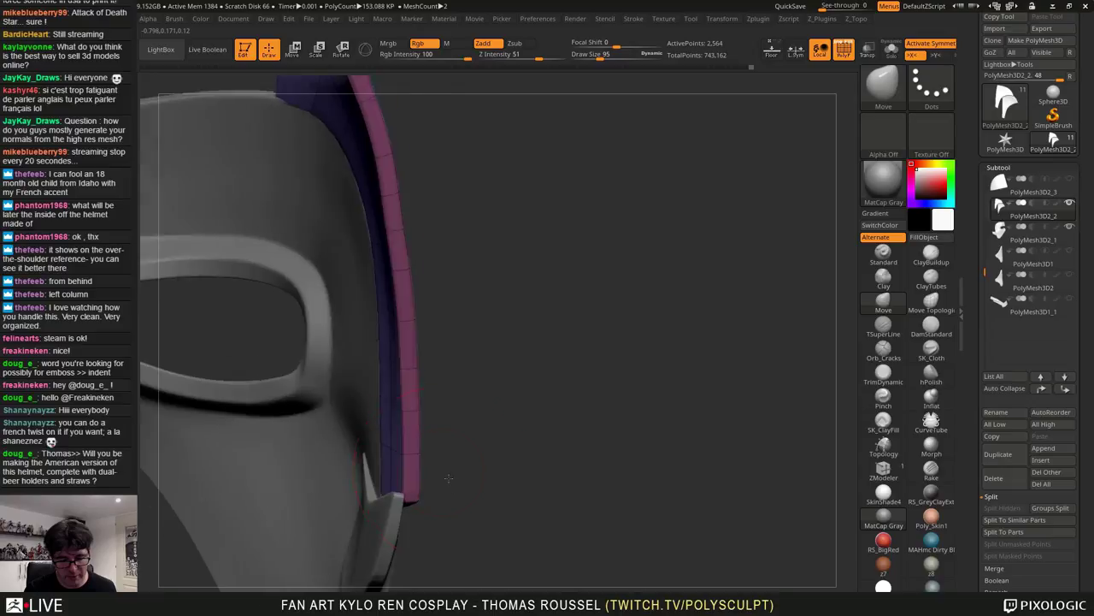
pyautogui.moveTo(449, 478); pyautogui.dragTo(482, 416, button='right')
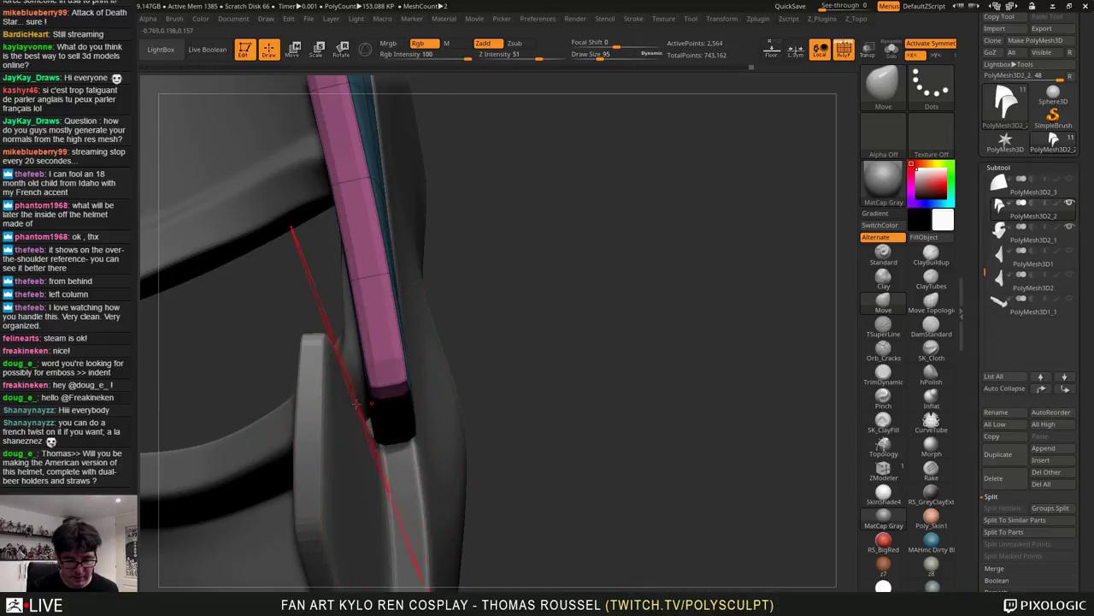
pyautogui.keyDown('alt'); pyautogui.moveTo(437, 466); pyautogui.dragTo(442, 412, button='right'); pyautogui.keyUp('alt')
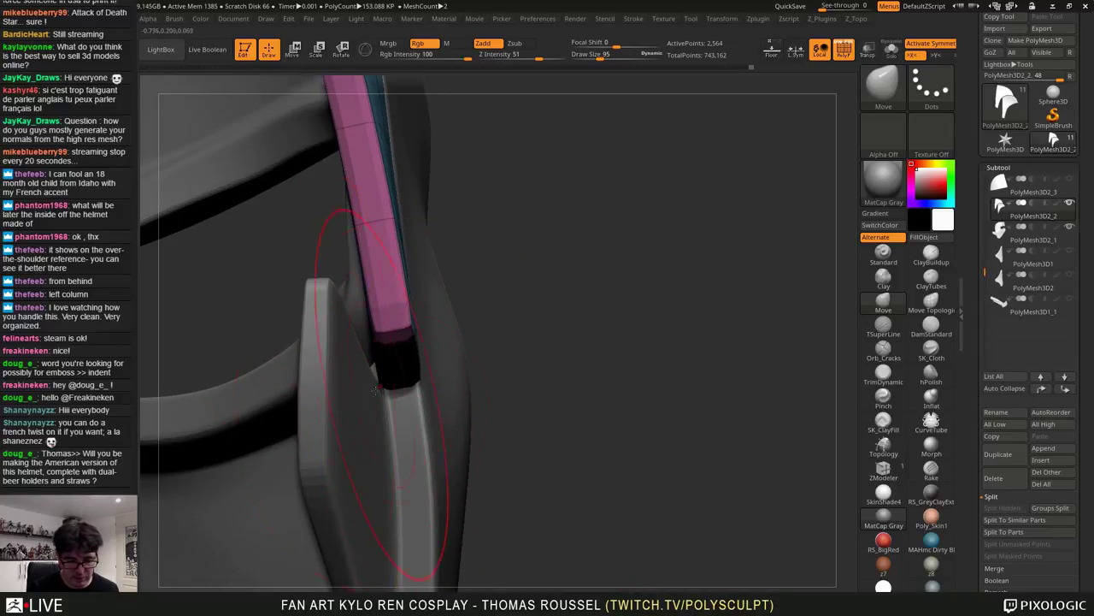
pyautogui.moveTo(373, 325); pyautogui.dragTo(390, 380, button='right')
pyautogui.moveTo(389, 380)
pyautogui.mouseDown()
pyautogui.moveTo(400, 383)
pyautogui.moveTo(379, 374)
pyautogui.mouseUp()
pyautogui.keyDown('alt'); pyautogui.moveTo(407, 392); pyautogui.dragTo(392, 351, button='right'); pyautogui.keyUp('alt')
pyautogui.moveTo(546, 368)
pyautogui.mouseDown()
pyautogui.moveTo(536, 382)
pyautogui.moveTo(393, 376)
pyautogui.moveTo(526, 364)
pyautogui.mouseUp()
# Lower the side panel to subdivision level 1 and reposition its bottom-end edge points along the rim with a size 12 Move brush
pyautogui.hotkey('shift', 'd')
pyautogui.hotkey('shift', 'd')
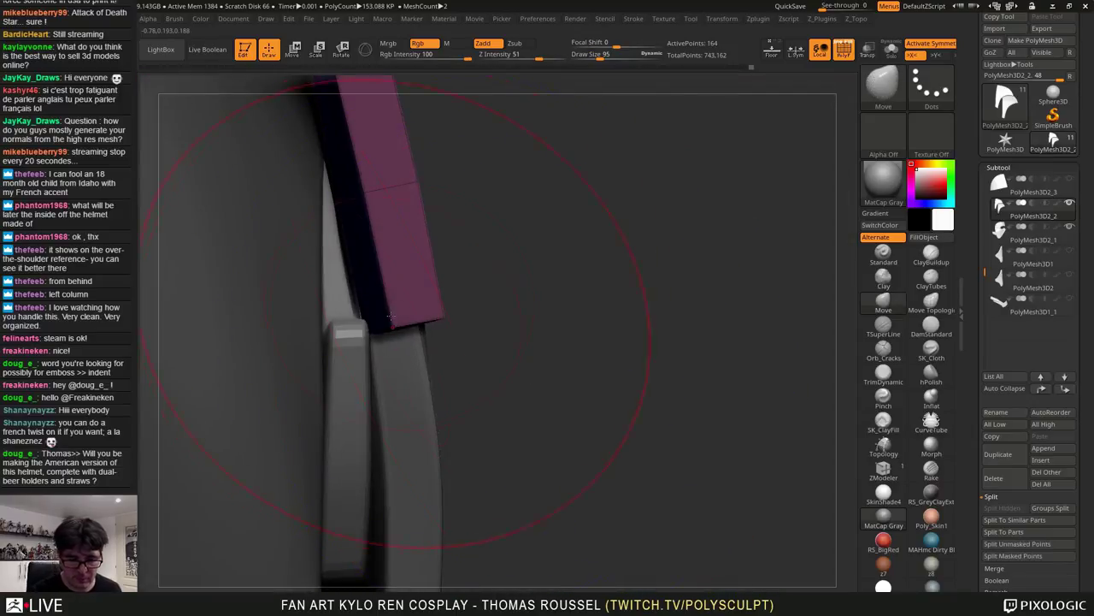
pyautogui.press('s')
pyautogui.moveTo(389, 324); pyautogui.dragTo(377, 325)
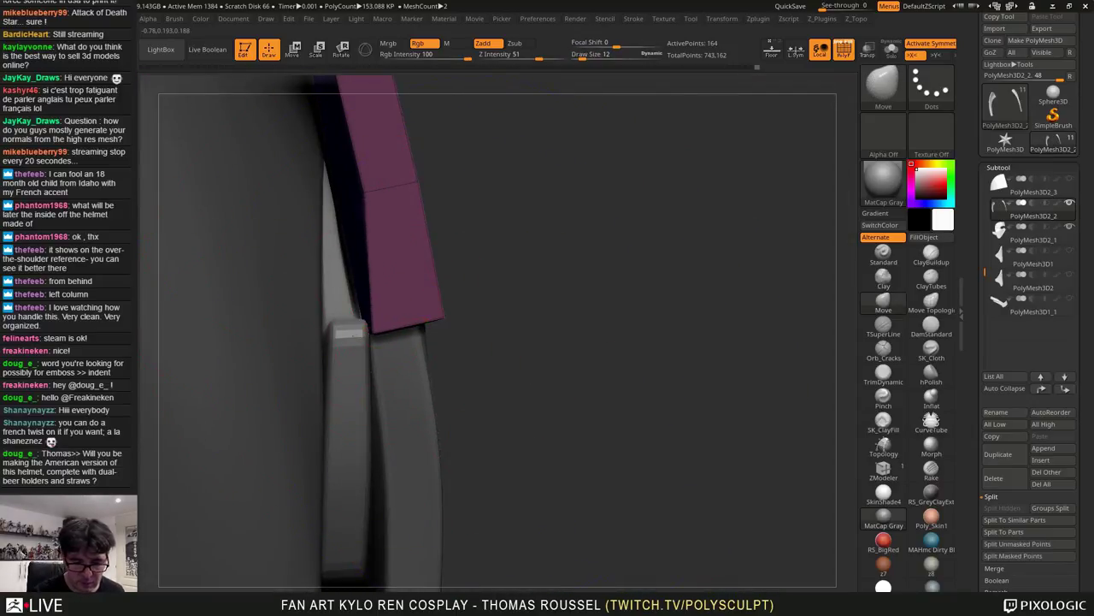
pyautogui.moveTo(471, 315); pyautogui.dragTo(453, 286)
pyautogui.moveTo(357, 197); pyautogui.dragTo(344, 199)
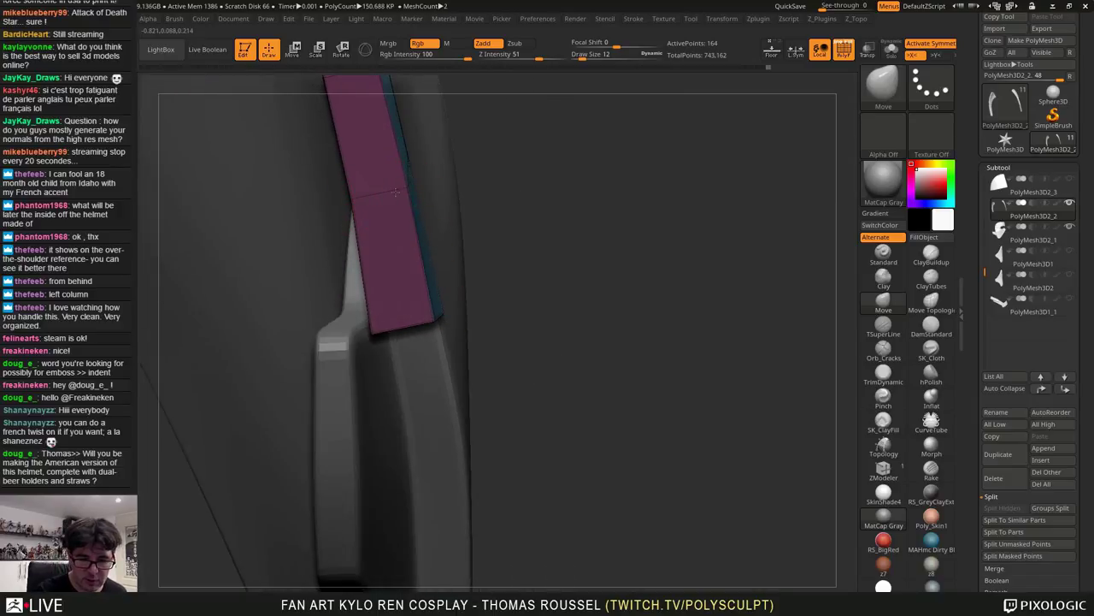
pyautogui.moveTo(431, 248); pyautogui.dragTo(433, 252)
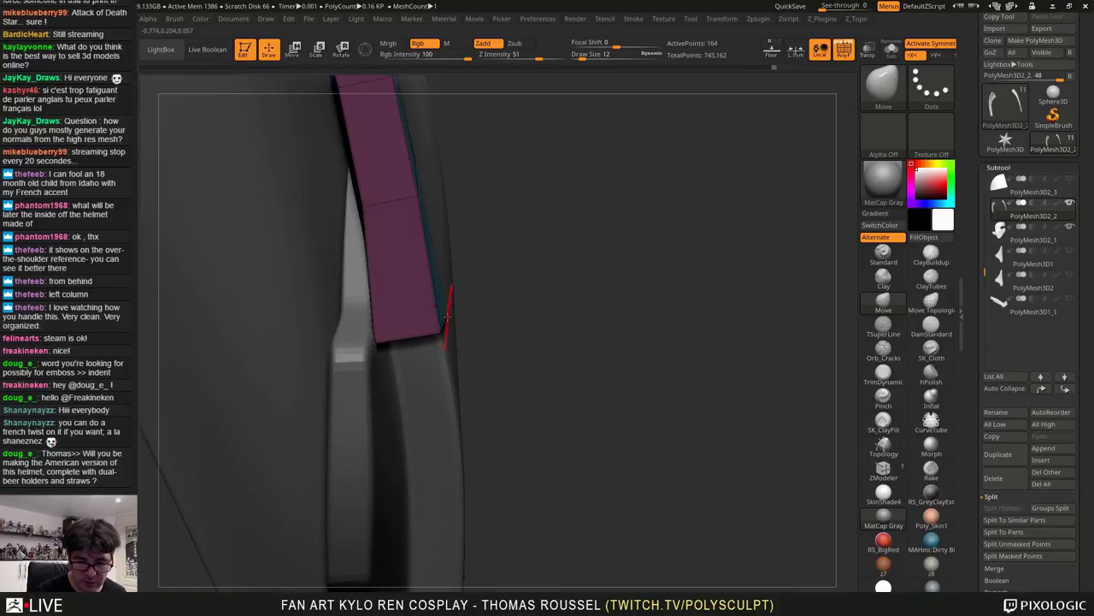
pyautogui.moveTo(468, 321); pyautogui.dragTo(444, 315)
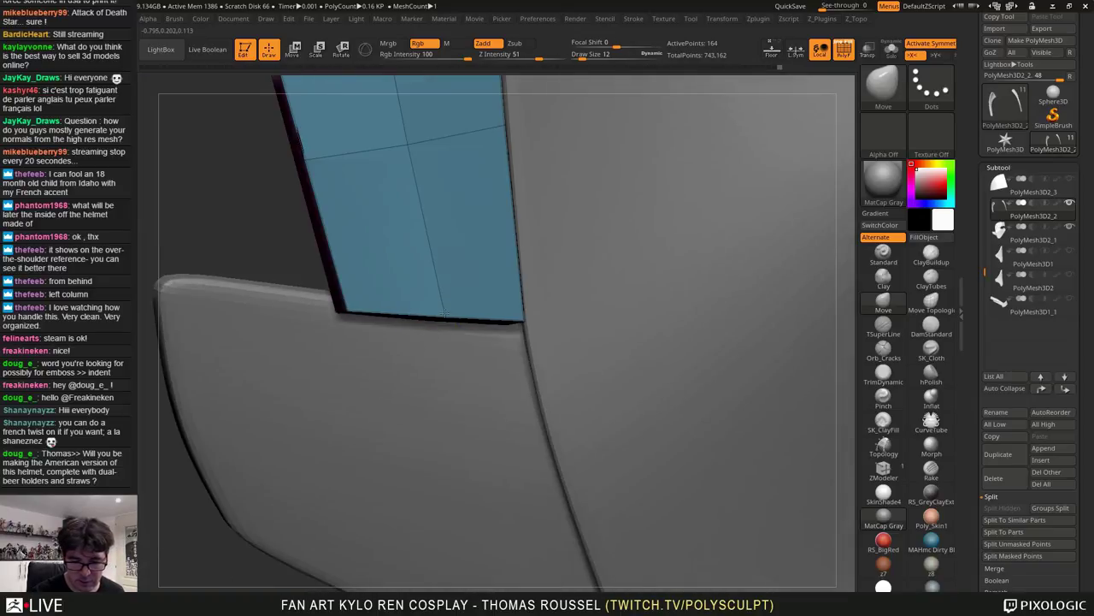
# Align the side panel's bottom front corner with the mask's rim, checking it at higher subdivision levels, and return the panel to level 2
pyautogui.moveTo(524, 330); pyautogui.dragTo(525, 329)
pyautogui.moveTo(525, 328); pyautogui.dragTo(554, 306, button='right')
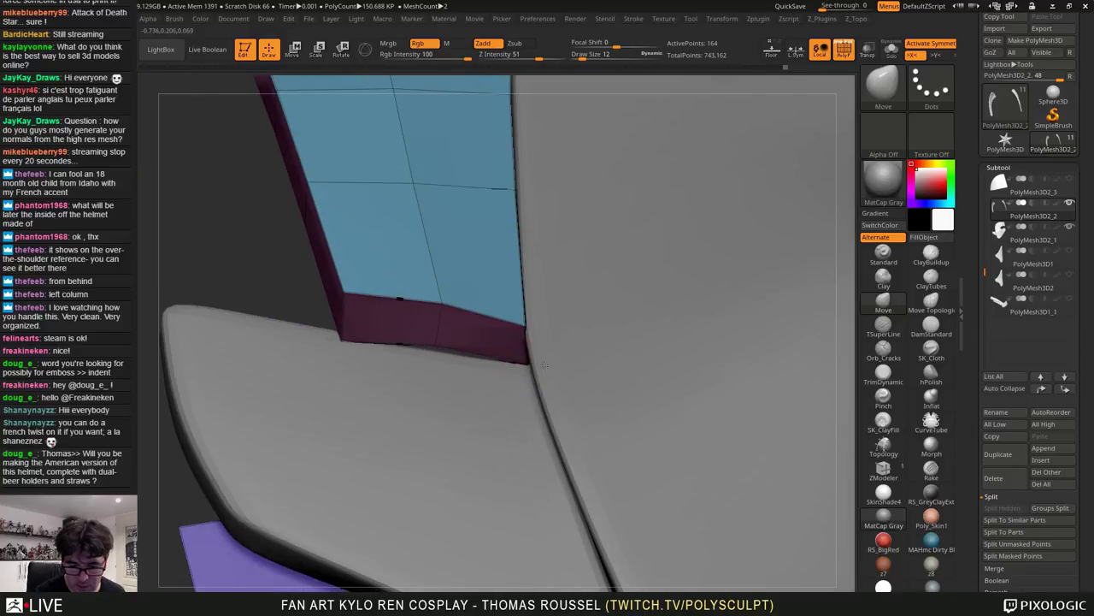
pyautogui.moveTo(440, 362); pyautogui.dragTo(434, 272, button='right')
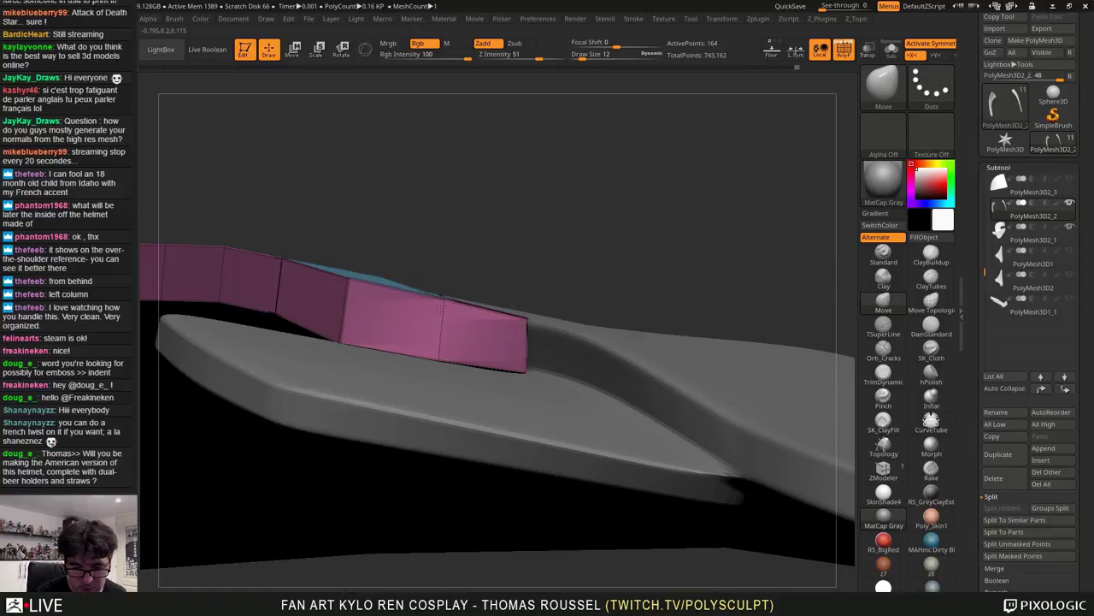
pyautogui.press('d')
pyautogui.press('d')
pyautogui.press('d')
pyautogui.press('d')
pyautogui.moveTo(567, 361); pyautogui.dragTo(545, 414, button='right')
pyautogui.hotkey('shift', 'd')
pyautogui.hotkey('shift', 'd')
pyautogui.moveTo(528, 315); pyautogui.dragTo(525, 318)
pyautogui.hotkey('shift', 'd')
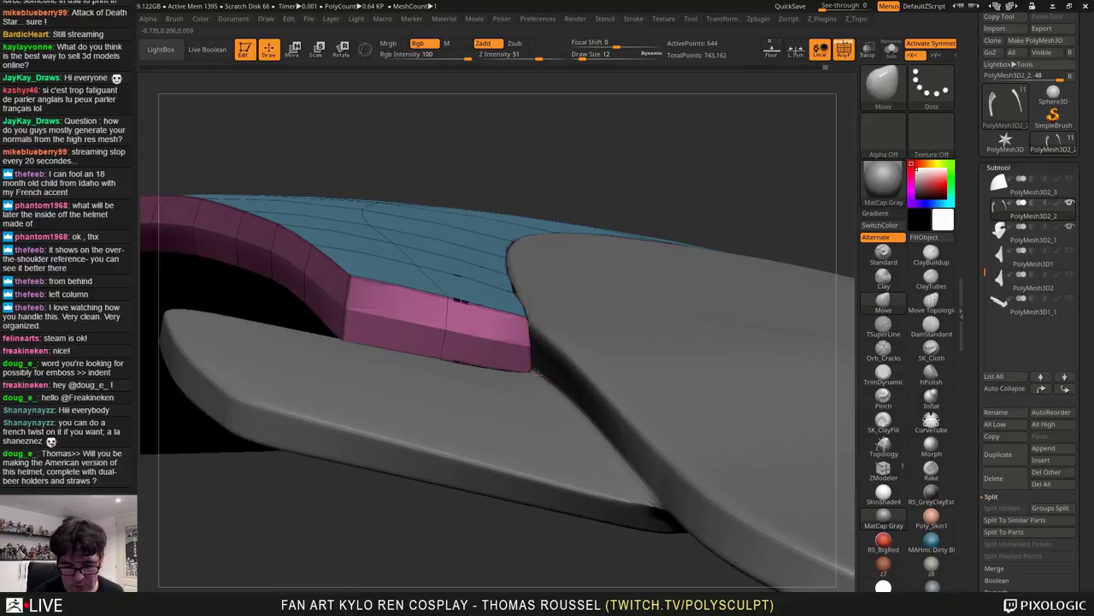
# Examine the joint between the side panel's bottom end and the mask's lower flange from below and from inside
pyautogui.moveTo(547, 371)
pyautogui.mouseDown(button='right')
pyautogui.moveTo(547, 383)
pyautogui.moveTo(539, 353)
pyautogui.mouseUp(button='right')
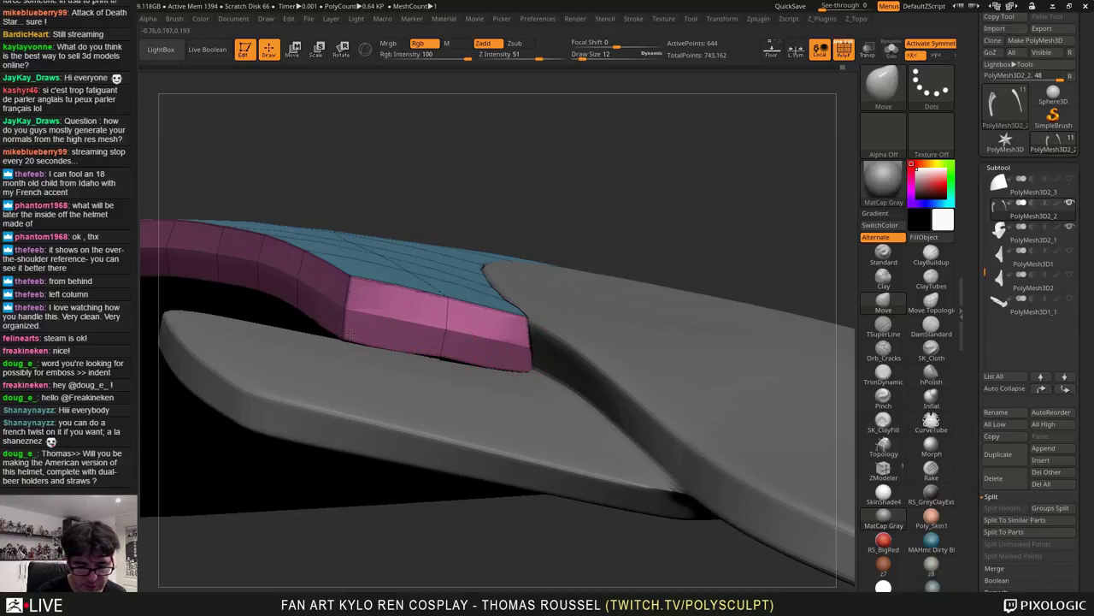
pyautogui.keyDown('alt'); pyautogui.moveTo(442, 358); pyautogui.dragTo(803, 428, button='right'); pyautogui.keyUp('alt')
pyautogui.keyDown('ctrl'); pyautogui.moveTo(547, 359); pyautogui.dragTo(635, 411, button='right'); pyautogui.keyUp('ctrl')
pyautogui.keyDown('alt'); pyautogui.moveTo(632, 471); pyautogui.dragTo(365, 356, button='right'); pyautogui.keyUp('alt')
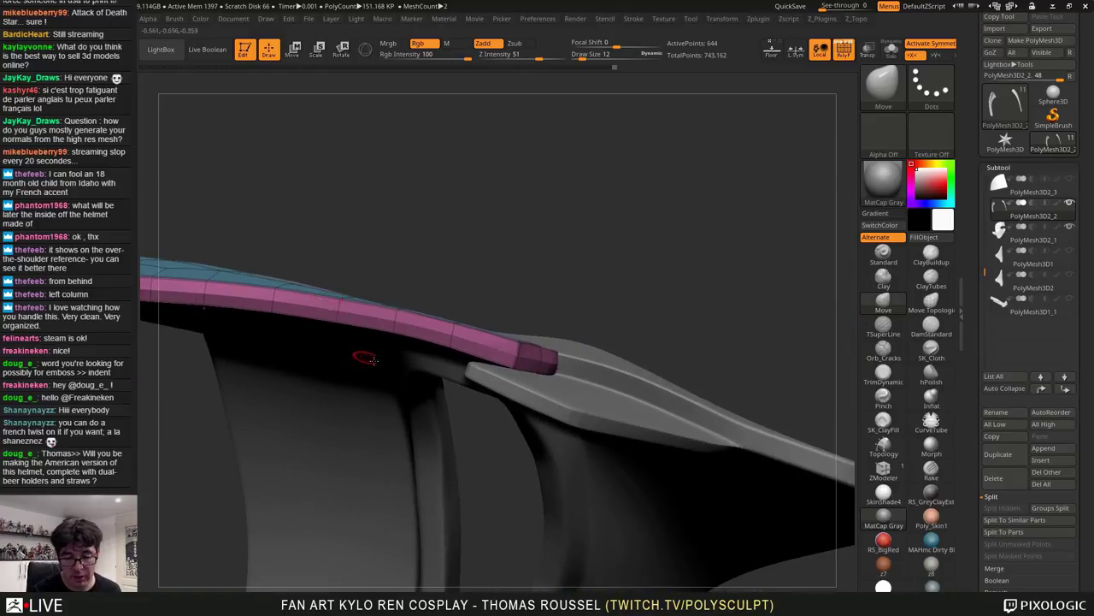
pyautogui.keyDown('ctrl'); pyautogui.moveTo(522, 363); pyautogui.dragTo(561, 378, button='right'); pyautogui.keyUp('ctrl')
pyautogui.moveTo(561, 378); pyautogui.dragTo(598, 368)
pyautogui.moveTo(600, 367); pyautogui.dragTo(629, 331, button='right')
pyautogui.moveTo(628, 332)
pyautogui.mouseDown()
pyautogui.moveTo(583, 367)
pyautogui.moveTo(567, 404)
pyautogui.moveTo(579, 410)
pyautogui.mouseUp()
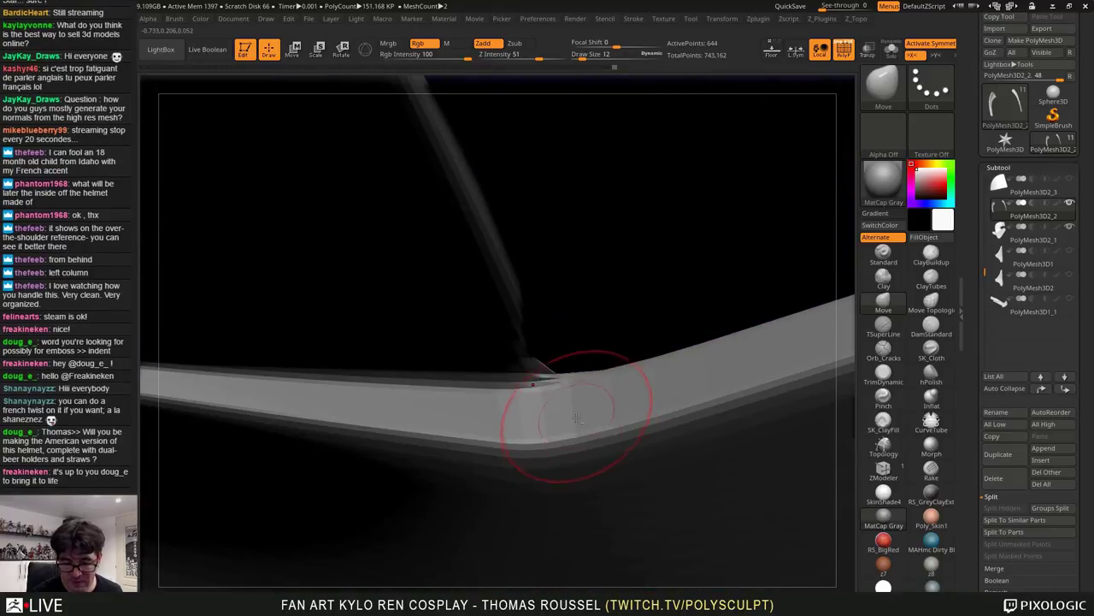
# Select the face mask and compare its rim corner beside the side panel's bottom end at the lowest and highest subdivision levels
pyautogui.keyDown('alt'); pyautogui.click(576, 424); pyautogui.keyUp('alt')
pyautogui.hotkey('shift', 'd')
pyautogui.hotkey('shift', 'd')
pyautogui.hotkey('shift', 'd')
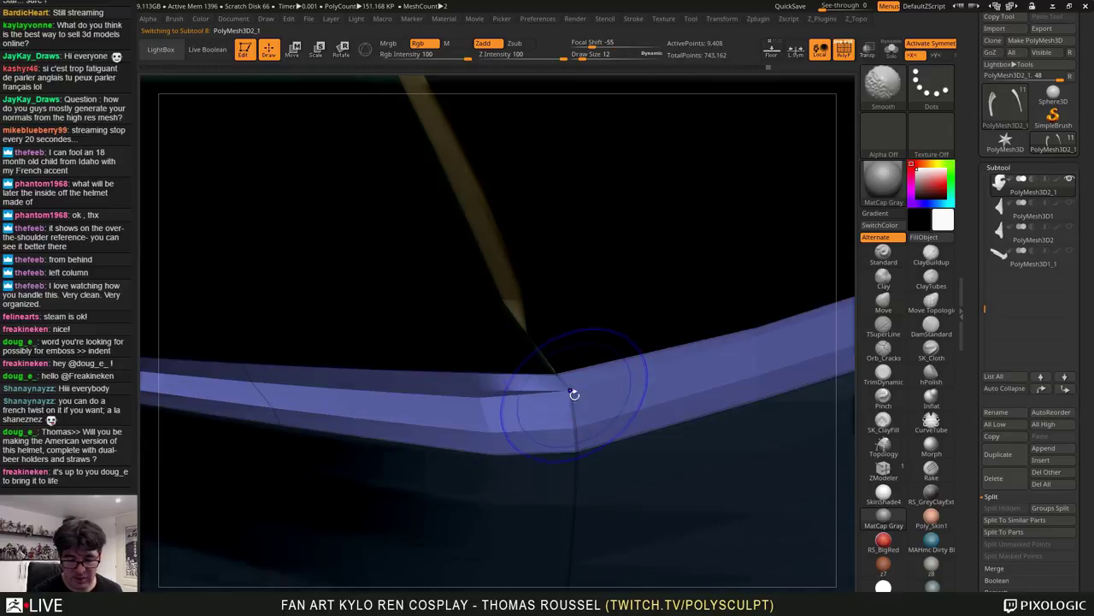
pyautogui.press('d')
pyautogui.press('d')
pyautogui.press('d')
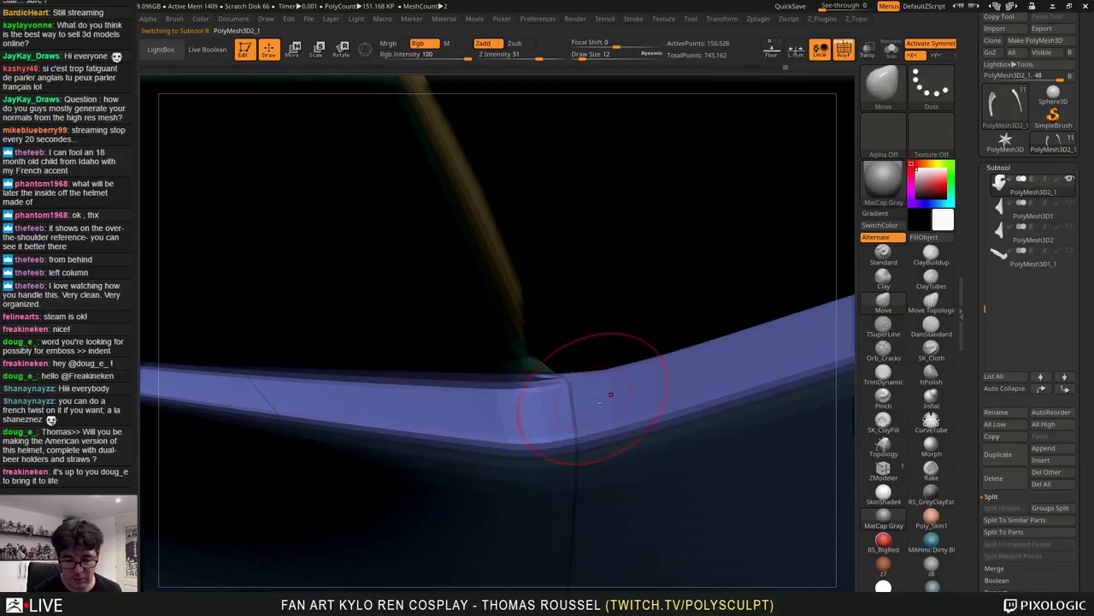
pyautogui.hotkey('shift', 'd')
pyautogui.hotkey('shift', 'd')
pyautogui.hotkey('shift', 'd')
pyautogui.hotkey('shift', 'd')
pyautogui.keyDown('ctrl'); pyautogui.moveTo(602, 419); pyautogui.dragTo(761, 163, button='right'); pyautogui.keyUp('ctrl')
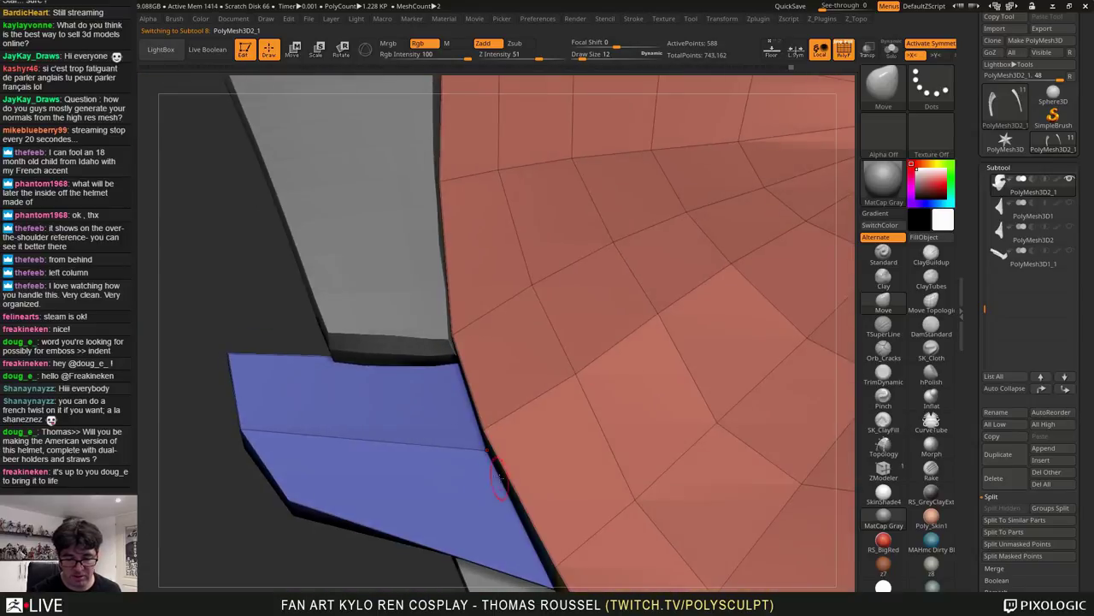
pyautogui.press('d')
pyautogui.press('d')
pyautogui.press('d')
pyautogui.moveTo(506, 425); pyautogui.dragTo(582, 412, button='right')
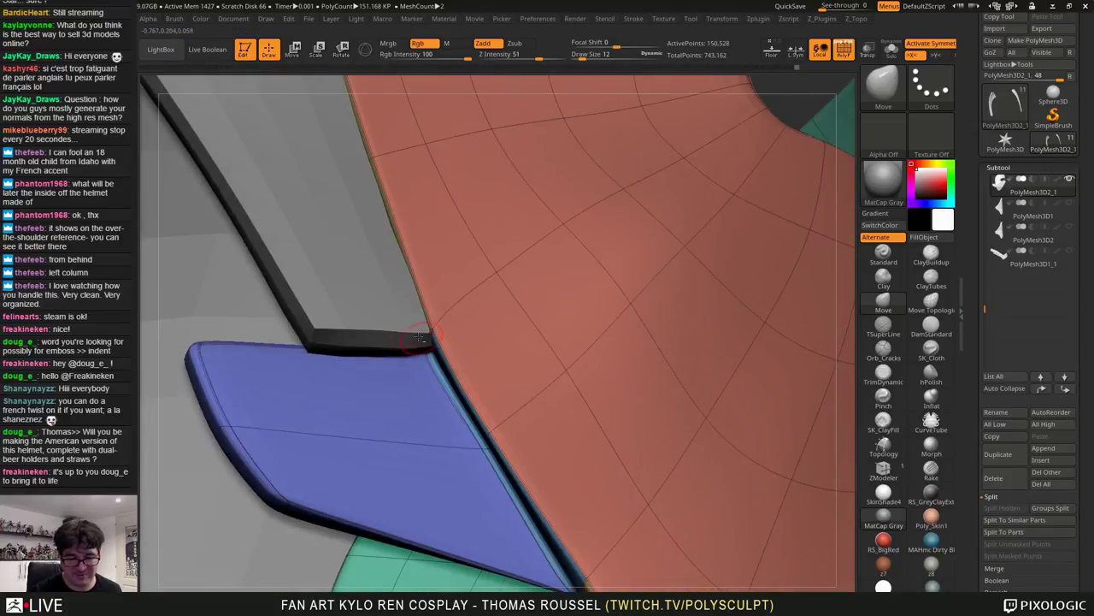
# Select the side panel, examine its bottom end against the mask's lower flange from several angles, and lower the panel to subdivision level 2
pyautogui.keyDown('alt'); pyautogui.click(400, 337); pyautogui.keyUp('alt')
pyautogui.keyDown('ctrl'); pyautogui.moveTo(502, 430); pyautogui.dragTo(555, 366, button='right'); pyautogui.keyUp('ctrl')
pyautogui.moveTo(554, 366); pyautogui.dragTo(493, 391)
pyautogui.moveTo(494, 390); pyautogui.dragTo(475, 364, button='right')
pyautogui.moveTo(475, 365); pyautogui.dragTo(554, 440)
pyautogui.moveTo(416, 353); pyautogui.dragTo(462, 373, button='right')
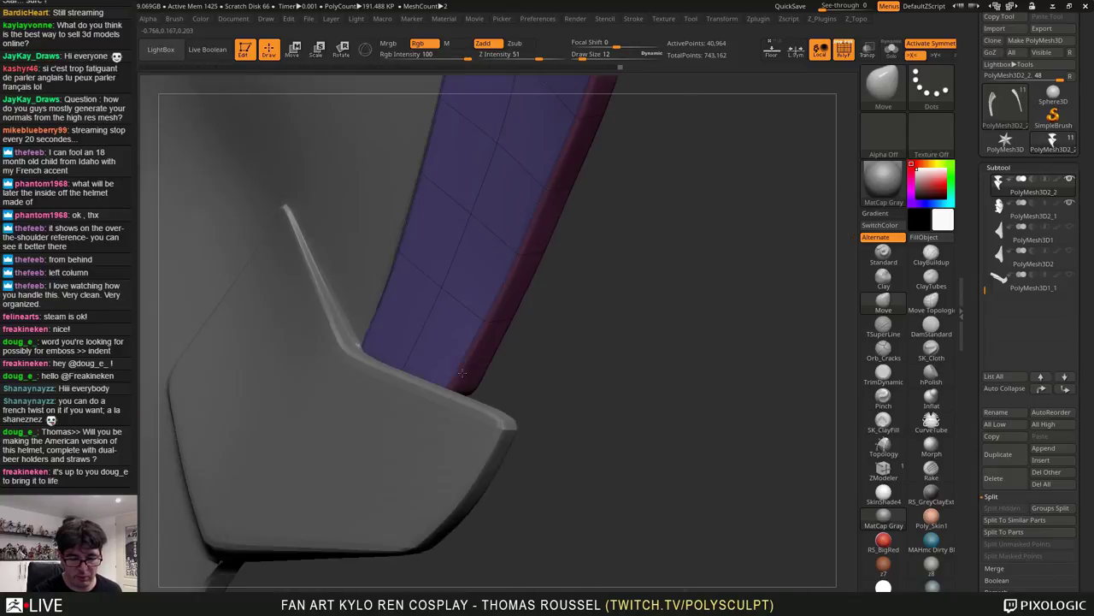
pyautogui.keyDown('shift'); pyautogui.moveTo(449, 405); pyautogui.dragTo(450, 410); pyautogui.keyUp('shift')
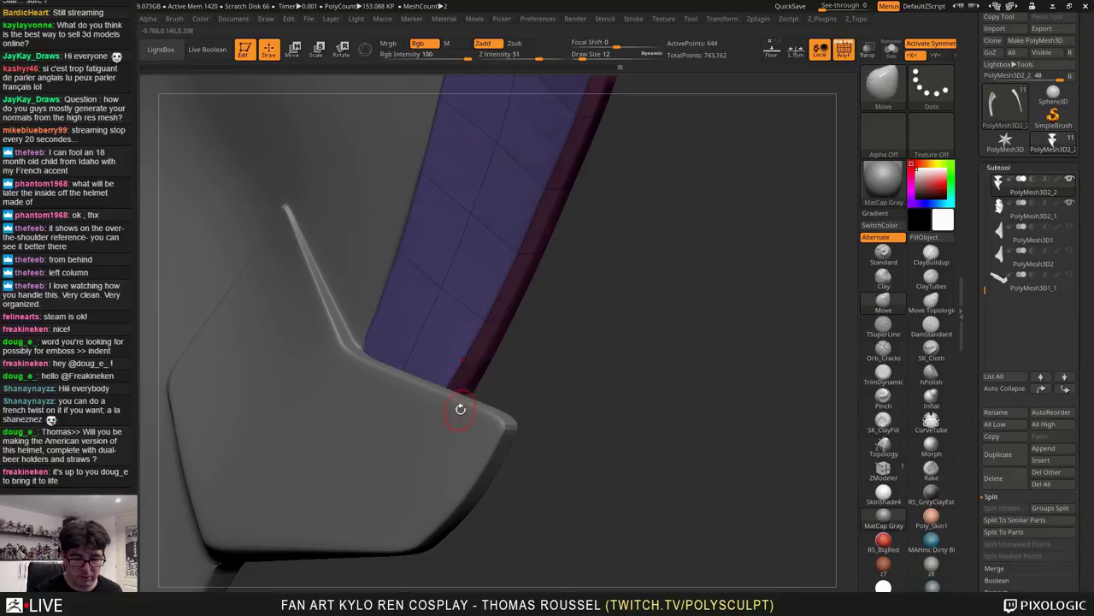
# Select the face mask and raise the upper outer corner of its lower flange with a size 72 Move brush
pyautogui.keyDown('alt'); pyautogui.click(467, 422); pyautogui.keyUp('alt')
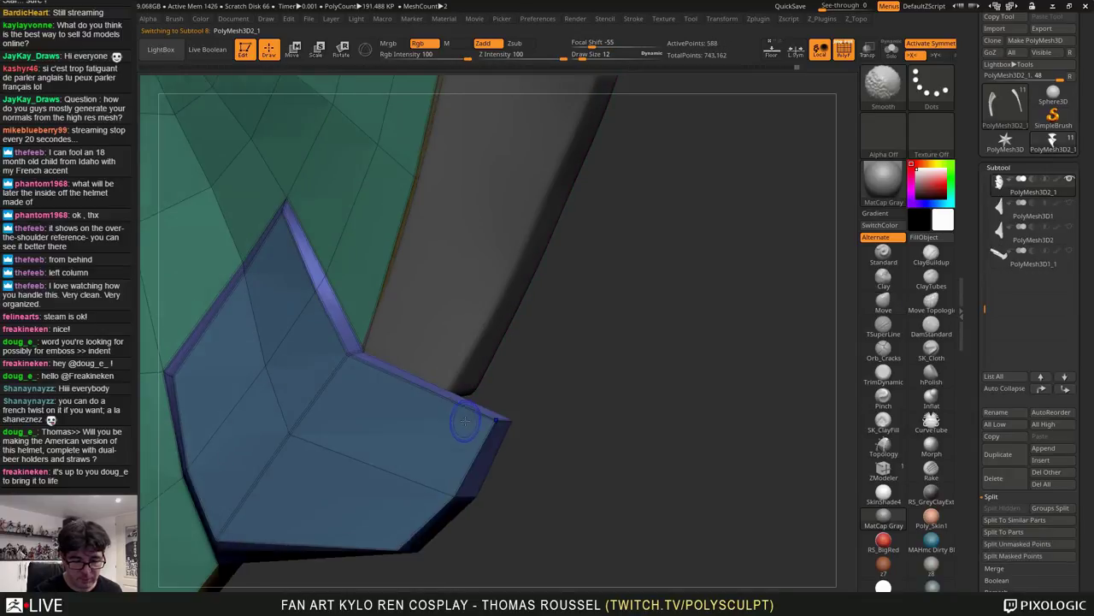
pyautogui.moveTo(660, 339); pyautogui.dragTo(560, 340)
pyautogui.press('s')
pyautogui.moveTo(380, 345)
pyautogui.mouseDown()
pyautogui.moveTo(369, 345)
pyautogui.moveTo(365, 318)
pyautogui.mouseUp()
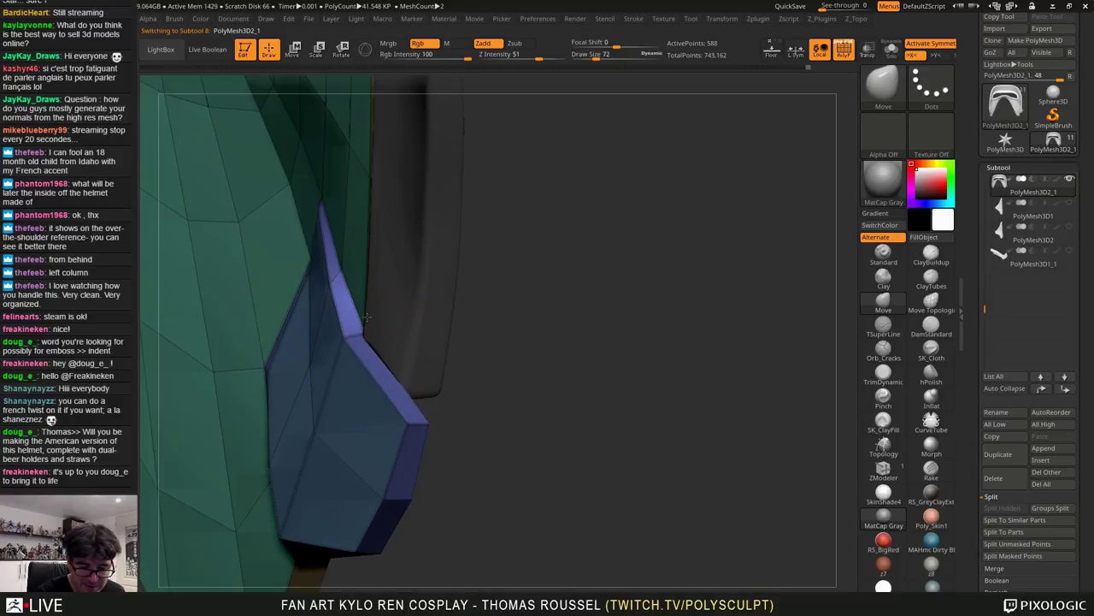
pyautogui.moveTo(548, 453)
pyautogui.mouseDown()
pyautogui.moveTo(701, 432)
pyautogui.moveTo(522, 404)
pyautogui.mouseUp()
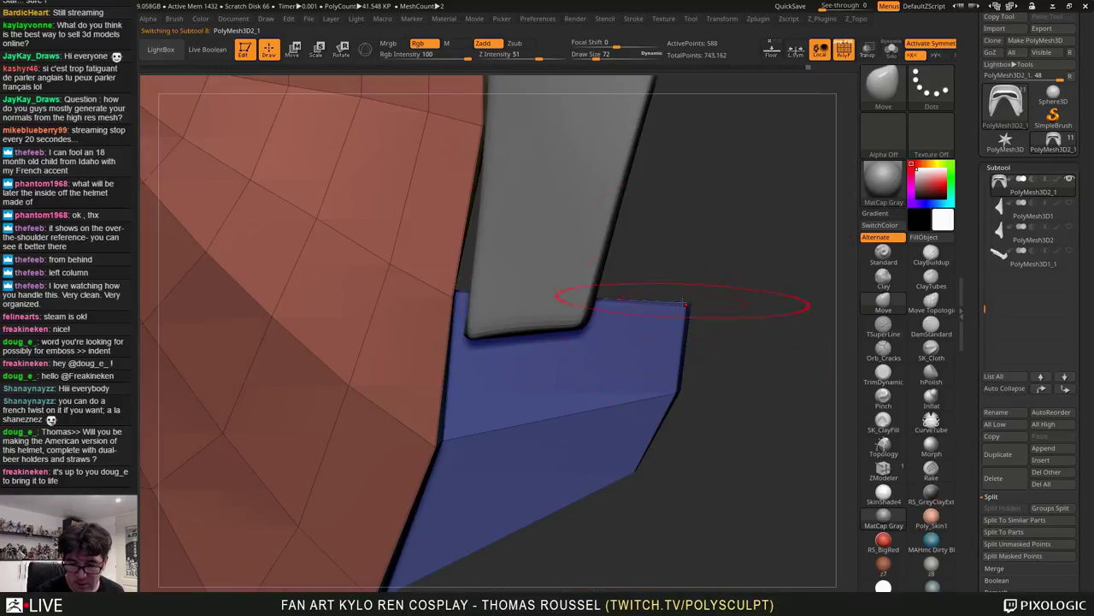
pyautogui.moveTo(684, 303); pyautogui.dragTo(696, 254)
pyautogui.moveTo(716, 307); pyautogui.dragTo(560, 327)
pyautogui.keyDown('alt'); pyautogui.moveTo(723, 270); pyautogui.dragTo(677, 393); pyautogui.keyUp('alt')
pyautogui.moveTo(523, 330); pyautogui.dragTo(665, 305)
pyautogui.moveTo(488, 329); pyautogui.dragTo(696, 318)
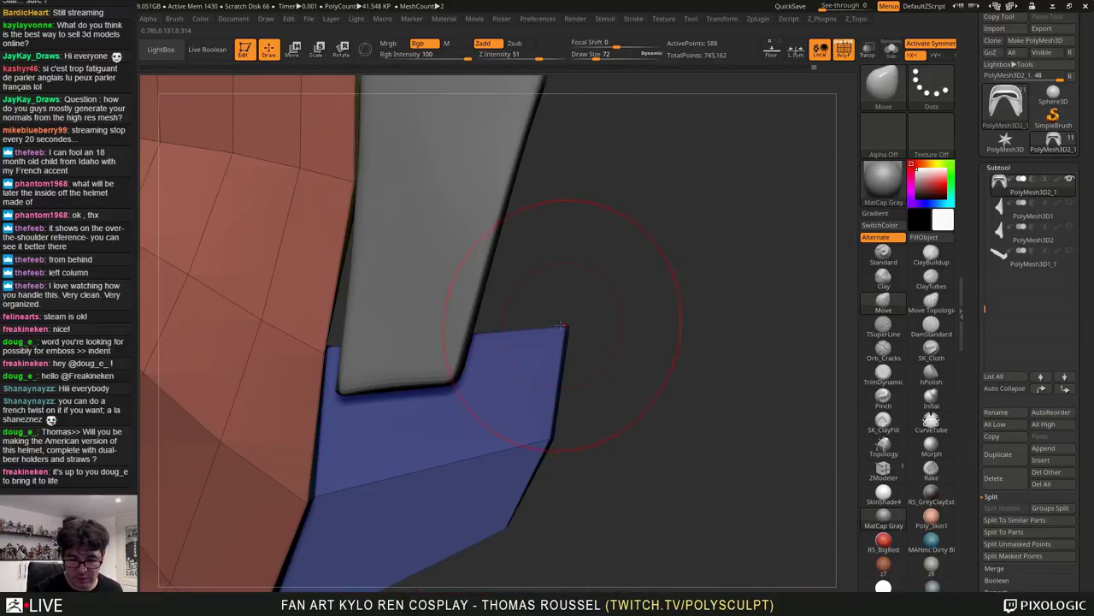
pyautogui.moveTo(574, 332); pyautogui.dragTo(706, 385)
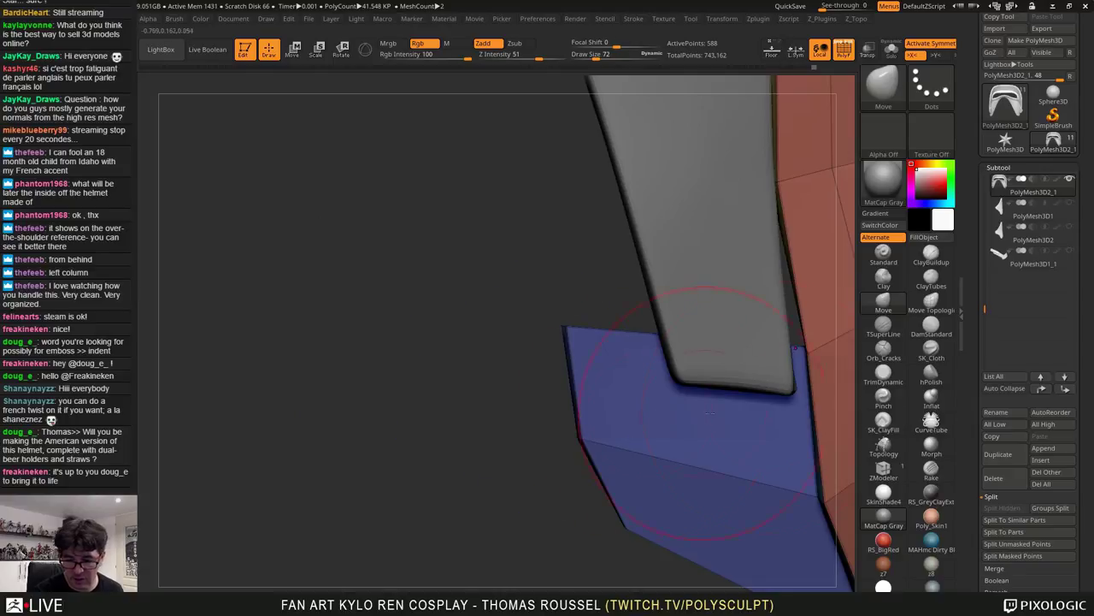
# Compare the reshaped flange at the highest and lowest subdivision levels around the side panel's bottom end
pyautogui.hotkey('ctrl', 'd')
pyautogui.hotkey('ctrl', 'd')
pyautogui.hotkey('ctrl', 'd')
pyautogui.hotkey('ctrl', 'd')
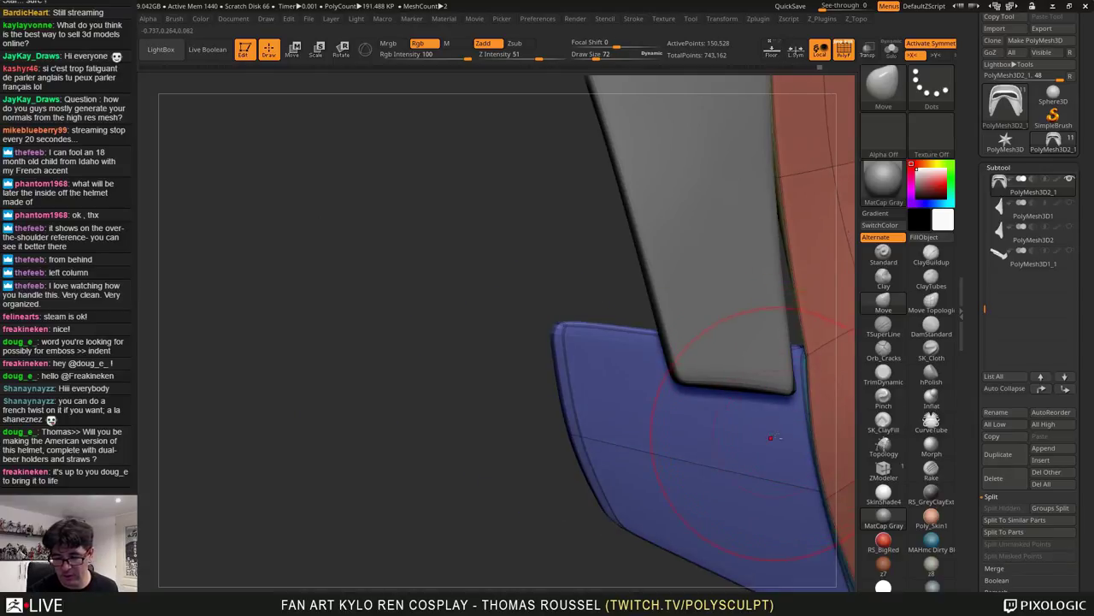
pyautogui.keyDown('alt'); pyautogui.moveTo(771, 438); pyautogui.dragTo(573, 449, button='right'); pyautogui.keyUp('alt')
pyautogui.hotkey('ctrl', 'z')
pyautogui.hotkey('ctrl', 'z')
pyautogui.hotkey('ctrl', 'z')
pyautogui.hotkey('ctrl', 'z')
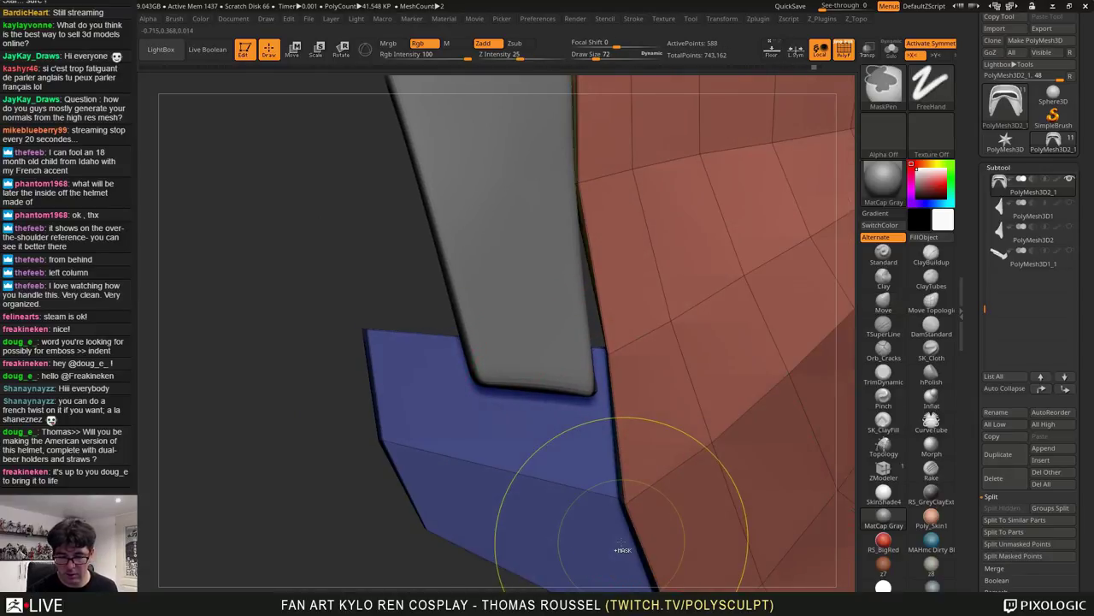
pyautogui.moveTo(579, 413)
pyautogui.mouseDown(button='right')
pyautogui.moveTo(452, 446)
pyautogui.moveTo(564, 419)
pyautogui.mouseUp(button='right')
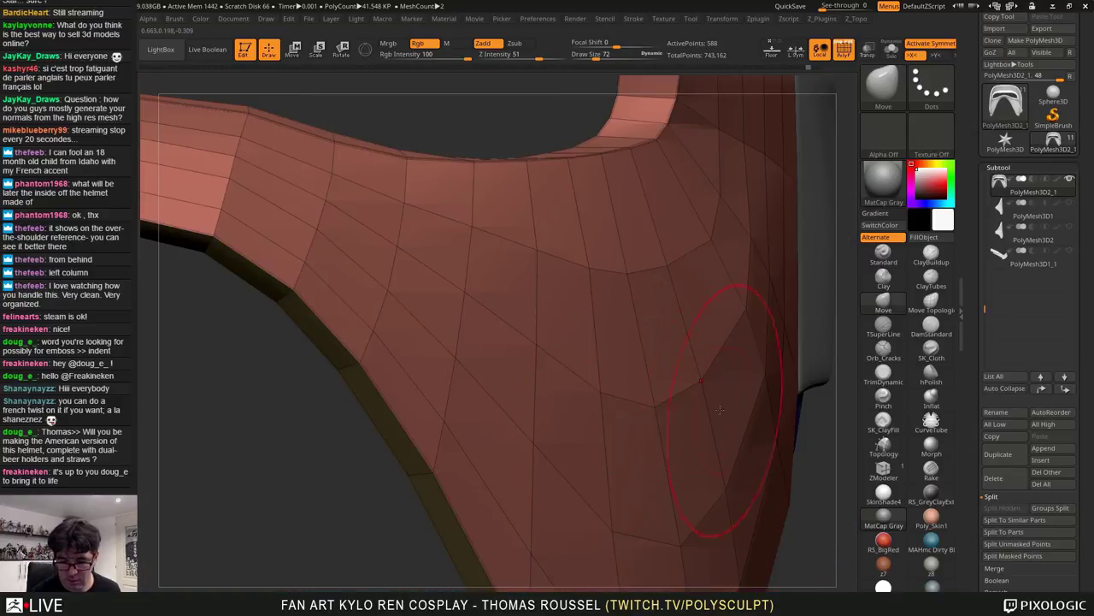
# Nudge the mask's rim points beside the side panel's bottom end with size 183 and 95 Move brushes, checking the fit at higher subdivision levels
pyautogui.moveTo(732, 410)
pyautogui.keyDown('ctrl'); pyautogui.mouseDown(button='right')
pyautogui.moveTo(410, 368)
pyautogui.moveTo(574, 382)
pyautogui.moveTo(692, 358)
pyautogui.mouseUp(button='right'); pyautogui.keyUp('ctrl')
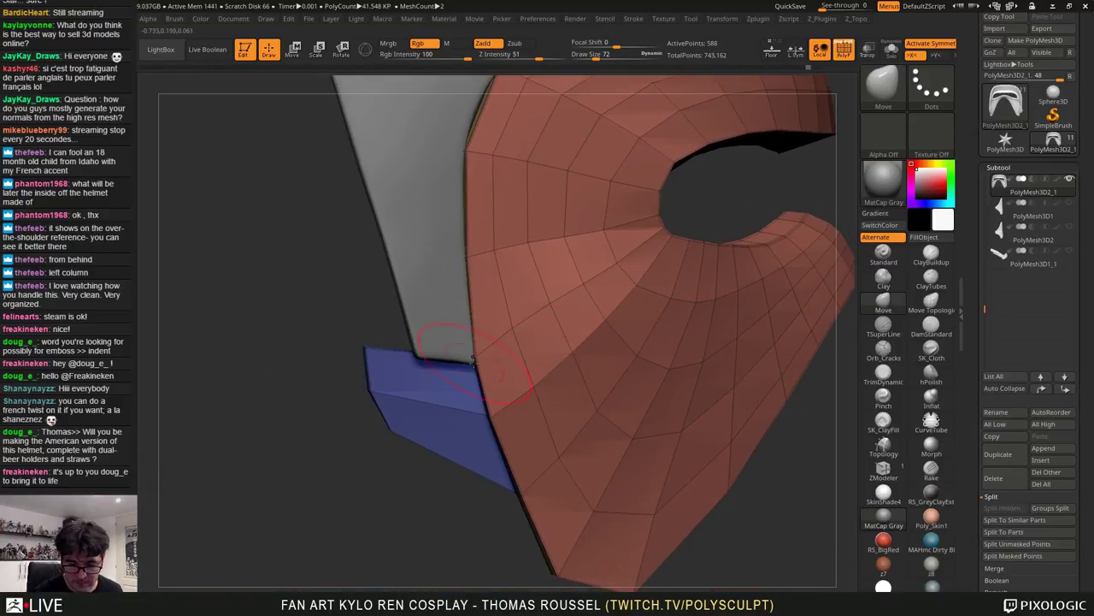
pyautogui.press('s')
pyautogui.moveTo(480, 361)
pyautogui.mouseDown()
pyautogui.moveTo(494, 361)
pyautogui.moveTo(474, 343)
pyautogui.mouseUp()
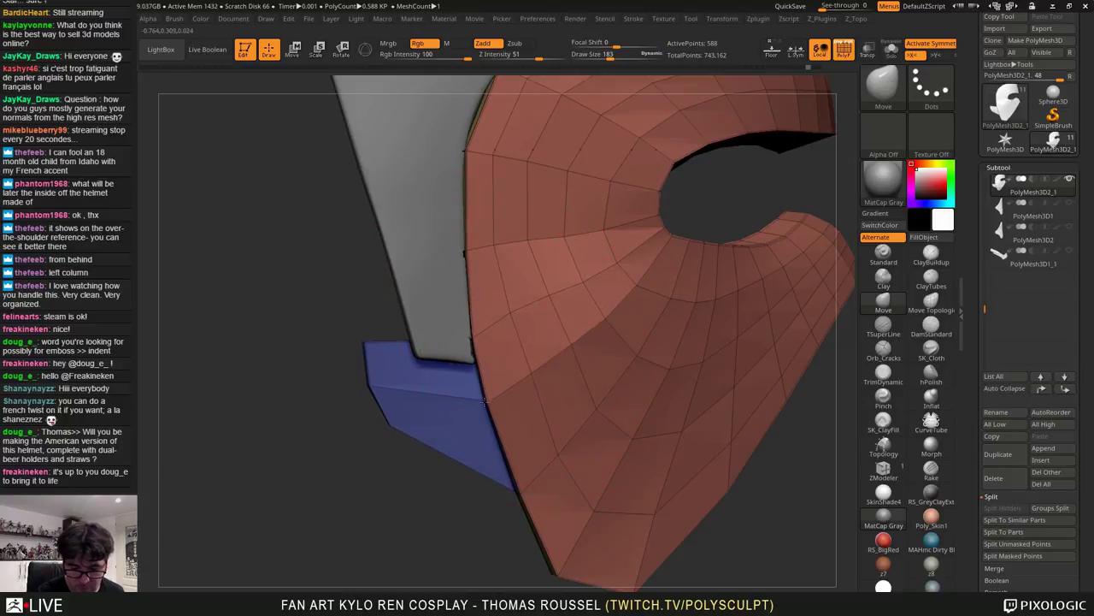
pyautogui.press('[')
pyautogui.press('[')
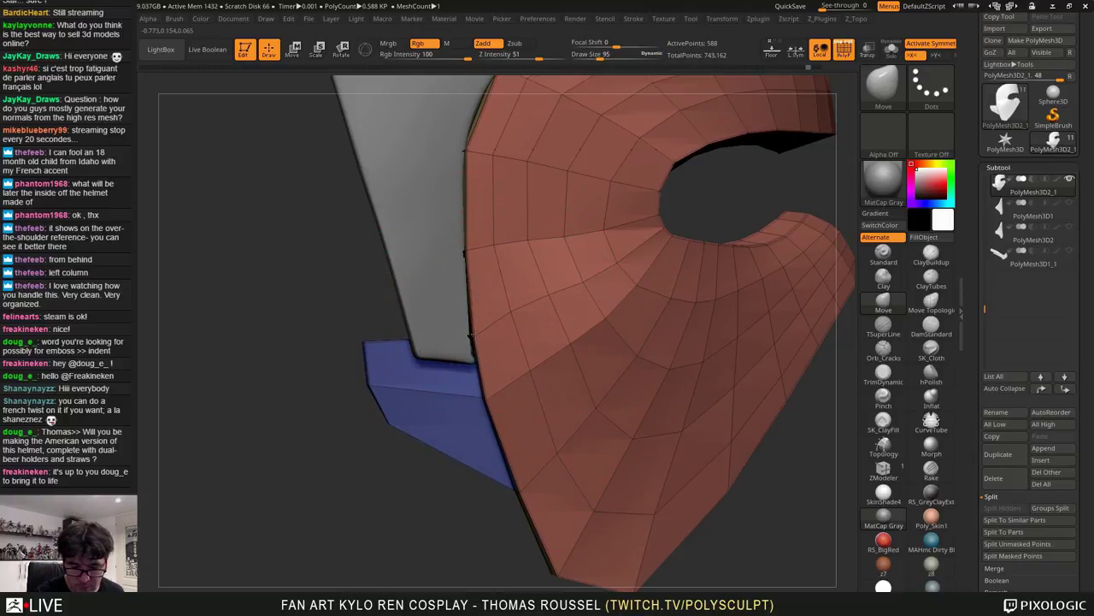
pyautogui.press('d')
pyautogui.keyDown('ctrl'); pyautogui.moveTo(475, 342); pyautogui.dragTo(535, 345, button='right'); pyautogui.keyUp('ctrl')
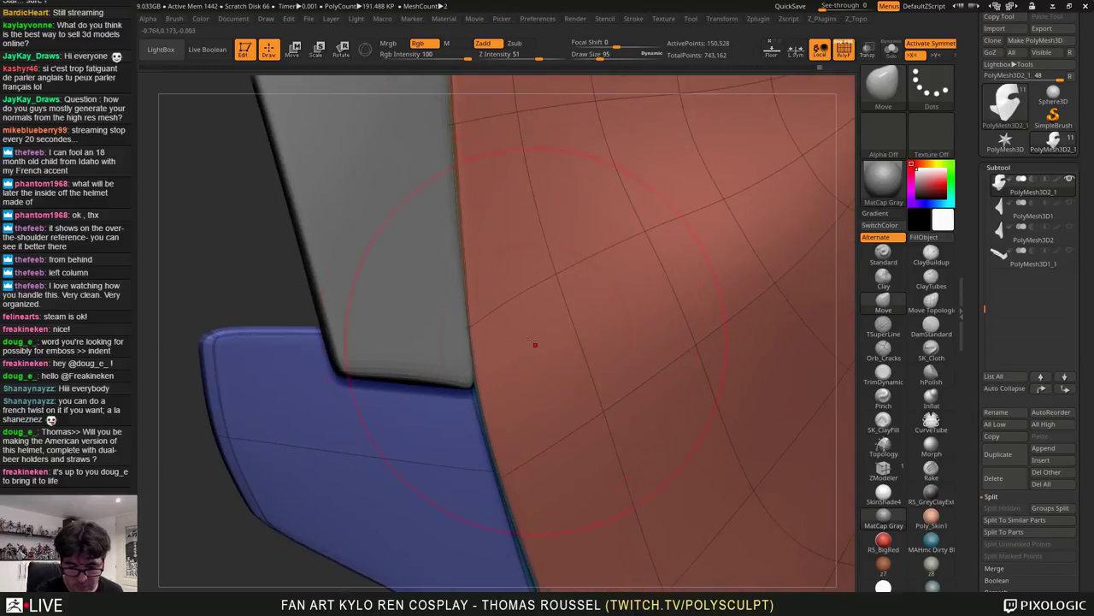
pyautogui.hotkey('shift', 'd')
pyautogui.press('d')
pyautogui.press('d')
pyautogui.press('d')
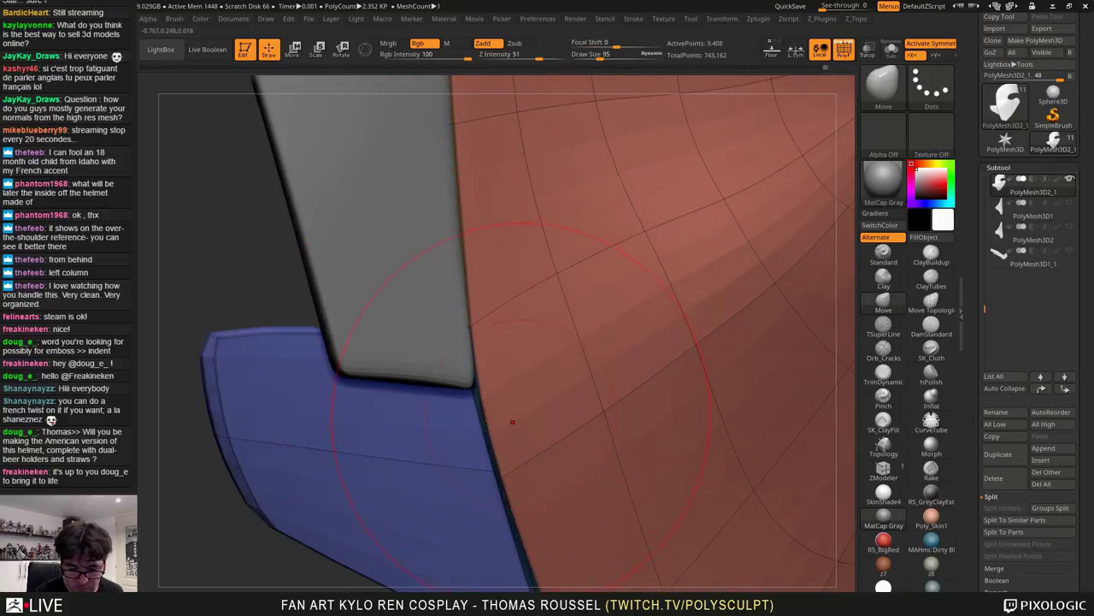
# Select the side panel, pull its bottom outer edge inward with a size 38 Move brush, and lower it to subdivision level 1
pyautogui.moveTo(480, 417)
pyautogui.mouseDown(button='right')
pyautogui.moveTo(531, 410)
pyautogui.moveTo(535, 391)
pyautogui.moveTo(552, 395)
pyautogui.moveTo(535, 401)
pyautogui.moveTo(559, 359)
pyautogui.moveTo(559, 403)
pyautogui.mouseUp(button='right')
pyautogui.keyDown('alt'); pyautogui.click(535, 401); pyautogui.keyUp('alt')
pyautogui.hotkey('shift', 'd')
pyautogui.hotkey('shift', 'd')
pyautogui.hotkey('shift', 'd')
pyautogui.press('s')
pyautogui.moveTo(548, 422); pyautogui.dragTo(536, 423)
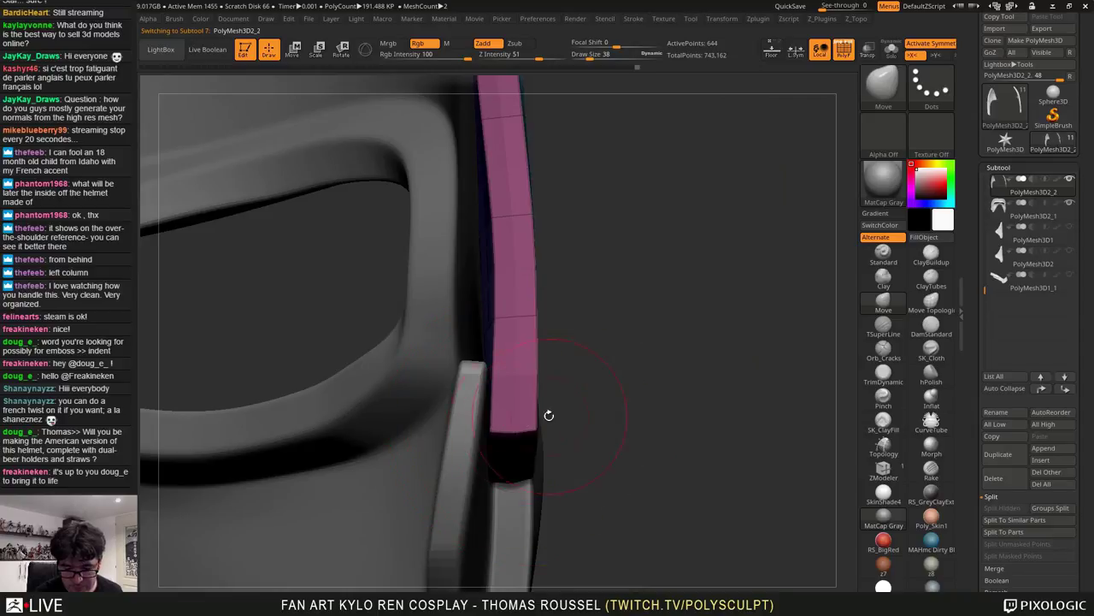
pyautogui.moveTo(549, 416); pyautogui.dragTo(548, 396, button='right')
pyautogui.hotkey('shift', 'd')
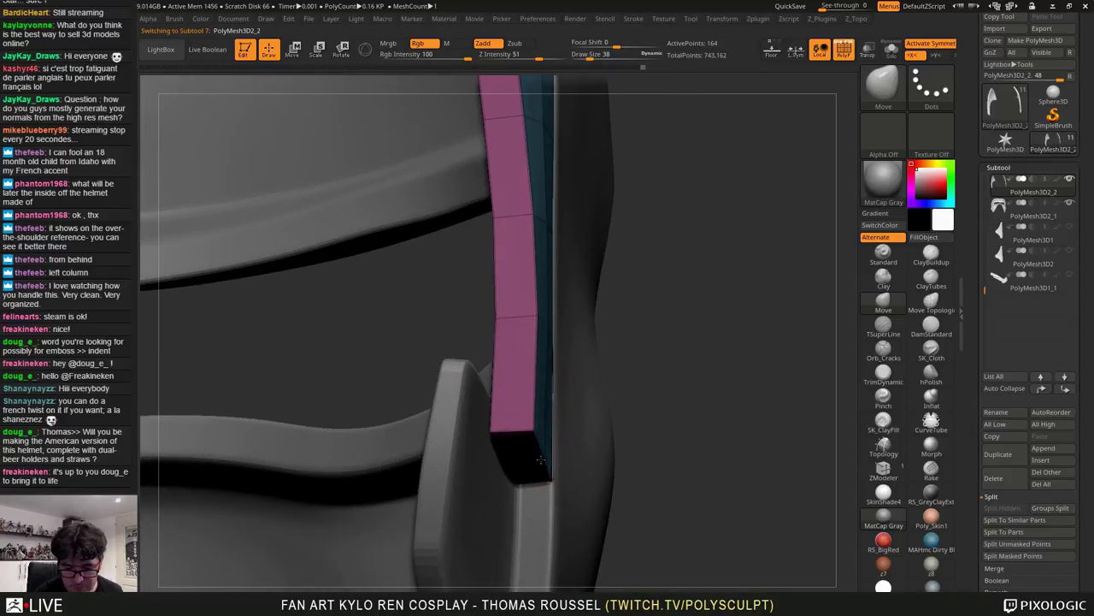
# Examine the side panel's fit at higher subdivision levels, from its bottom joint to its full outline around the mask
pyautogui.moveTo(544, 333); pyautogui.dragTo(548, 427, button='right')
pyautogui.press('d')
pyautogui.press('d')
pyautogui.press('d')
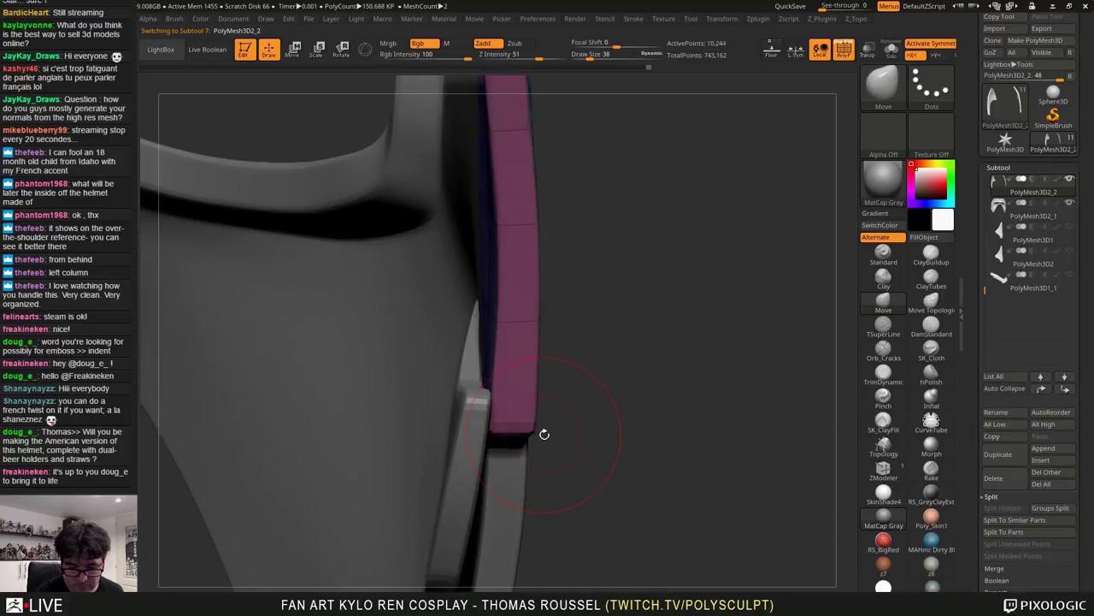
pyautogui.moveTo(554, 461); pyautogui.dragTo(483, 369)
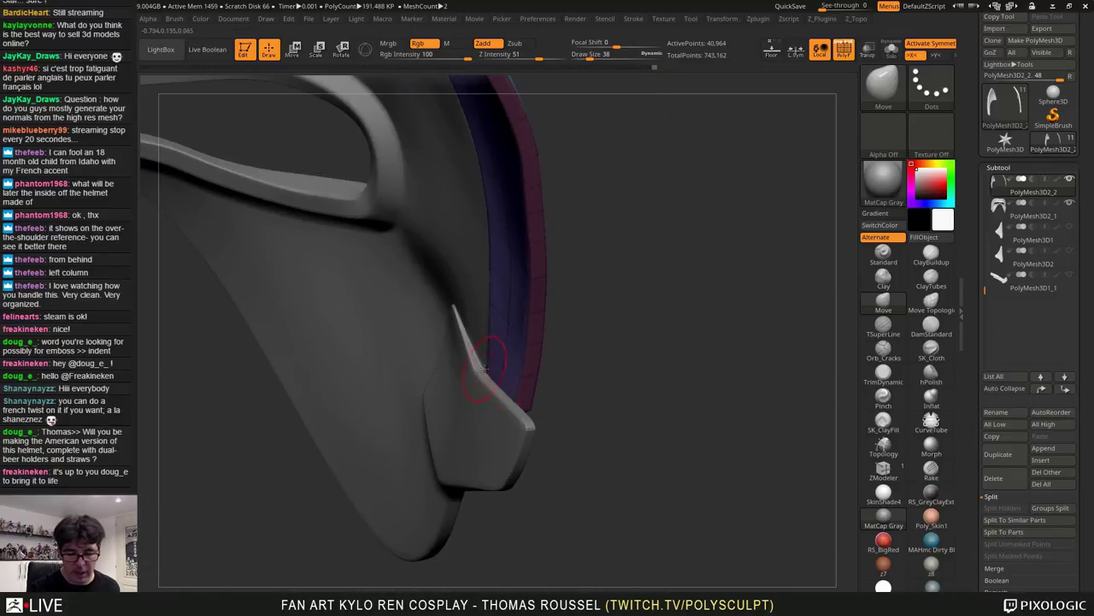
pyautogui.moveTo(496, 382); pyautogui.dragTo(528, 285, button='right')
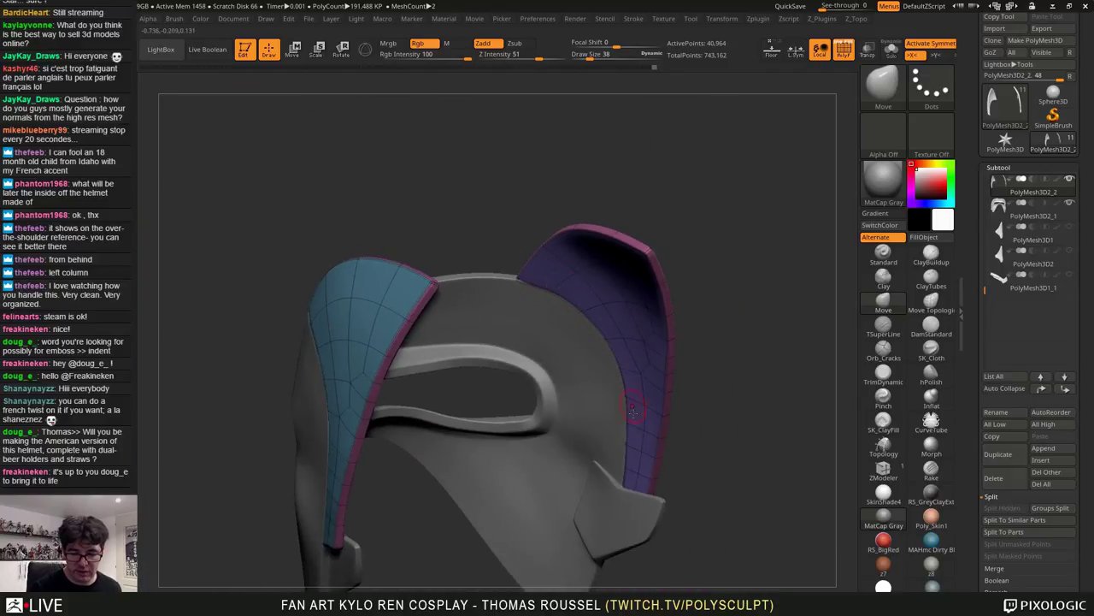
pyautogui.moveTo(632, 411); pyautogui.dragTo(537, 288, button='right')
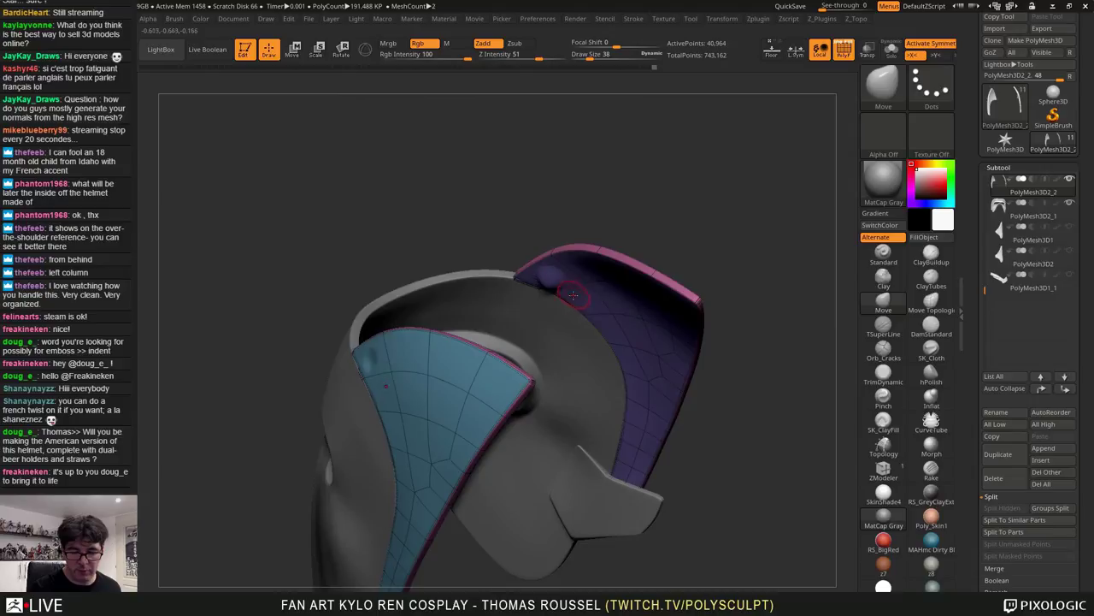
pyautogui.hotkey('shift', 'd')
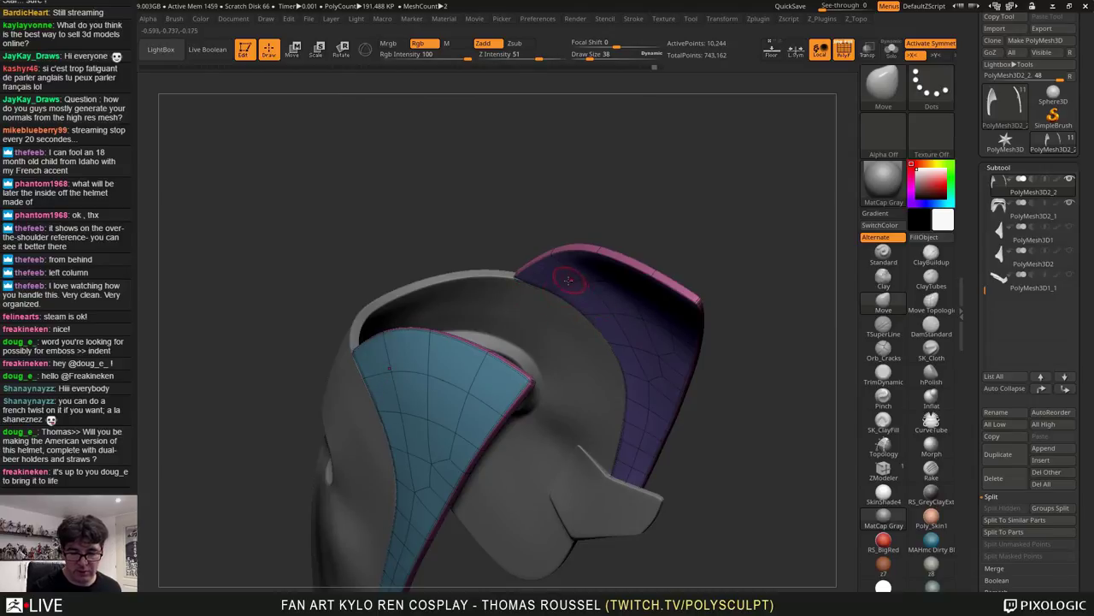
pyautogui.moveTo(528, 351); pyautogui.dragTo(376, 402, button='right')
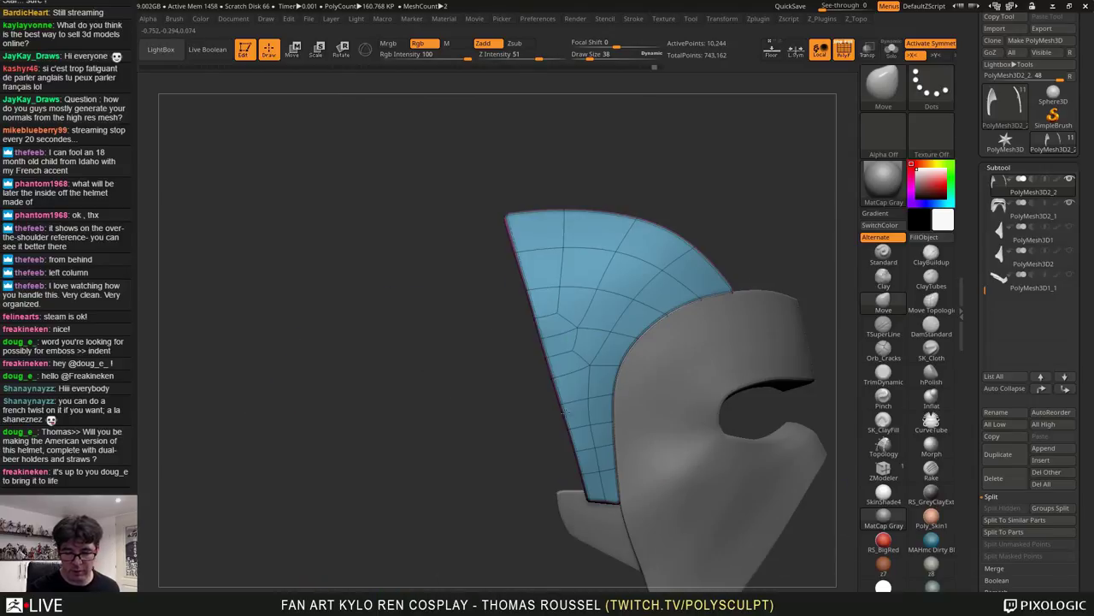
pyautogui.keyDown('ctrl'); pyautogui.moveTo(659, 355); pyautogui.dragTo(661, 406, button='right'); pyautogui.keyUp('ctrl')
pyautogui.moveTo(661, 405)
pyautogui.keyDown('alt'); pyautogui.mouseDown(button='right')
pyautogui.moveTo(574, 416)
pyautogui.moveTo(581, 390)
pyautogui.moveTo(609, 394)
pyautogui.moveTo(596, 393)
pyautogui.moveTo(594, 357)
pyautogui.moveTo(631, 368)
pyautogui.moveTo(519, 355)
pyautogui.mouseUp(button='right'); pyautogui.keyUp('alt')
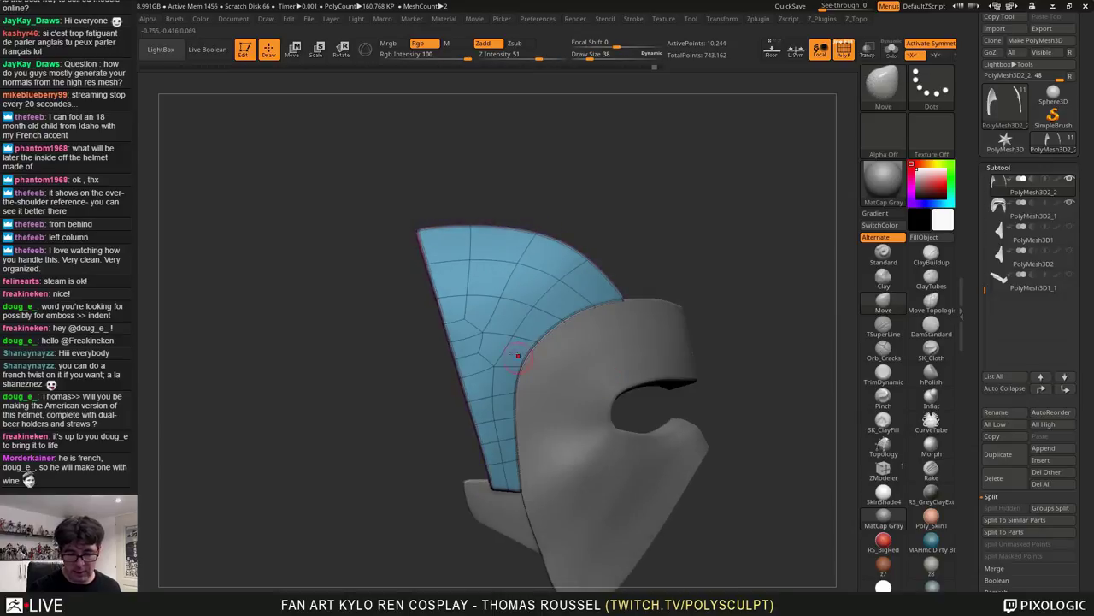
pyautogui.keyDown('alt'); pyautogui.moveTo(535, 453); pyautogui.dragTo(662, 362, button='right'); pyautogui.keyUp('alt')
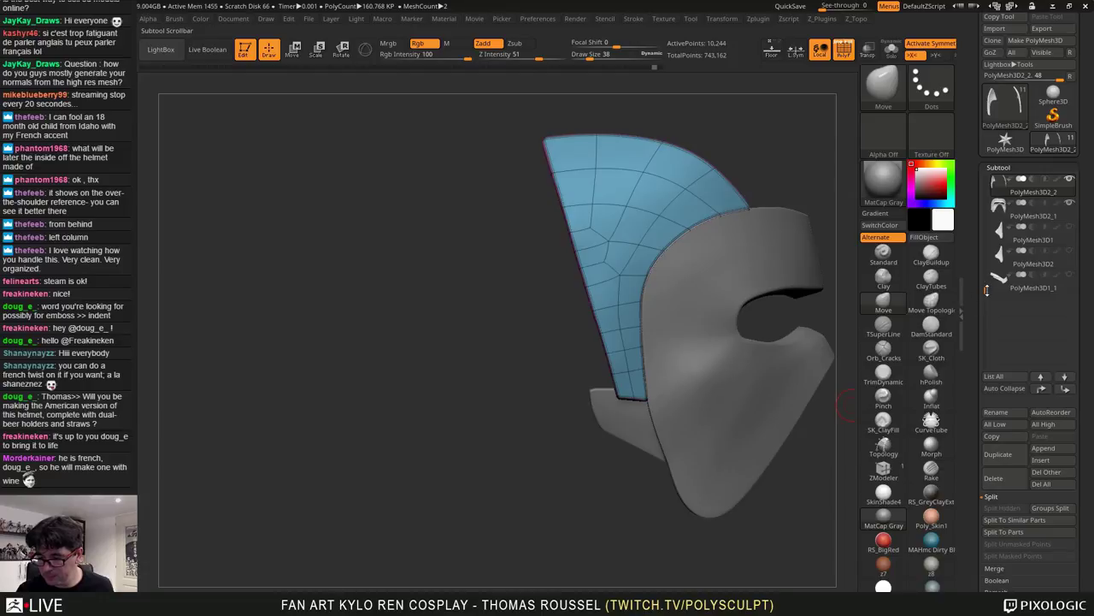
# Show the rear panel subtool PolyMesh3D2_3 and make it the active subtool
pyautogui.moveTo(987, 290); pyautogui.dragTo(982, 233)
pyautogui.click(1068, 252)
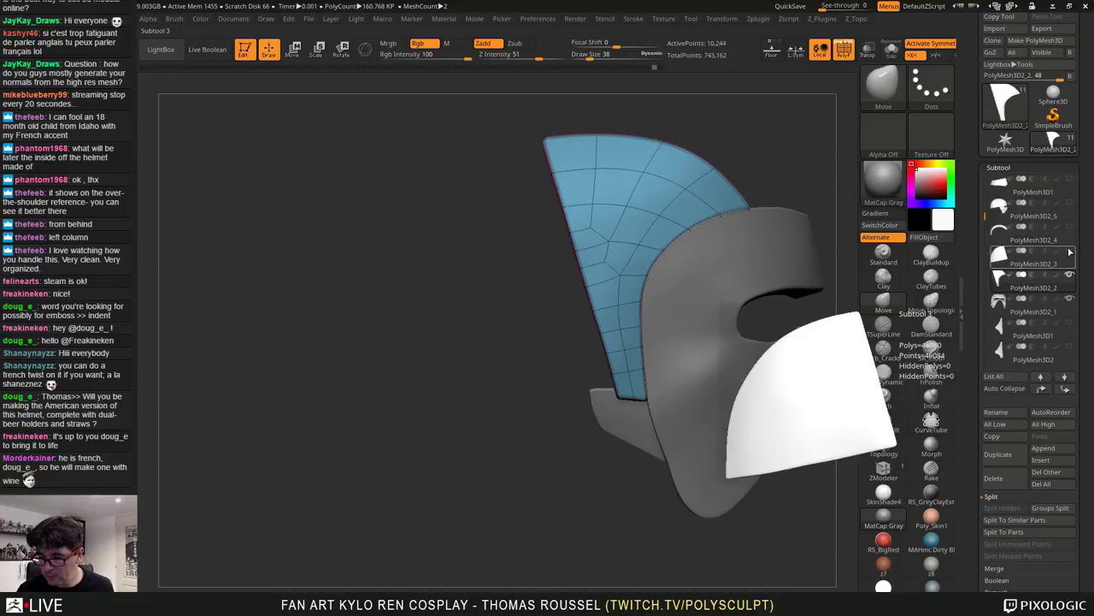
pyautogui.keyDown('ctrl'); pyautogui.moveTo(603, 160); pyautogui.dragTo(635, 279, button='right'); pyautogui.keyUp('ctrl')
pyautogui.keyDown('alt'); pyautogui.click(298, 371); pyautogui.keyUp('alt')
# Examine the rear panel's upper tip and lower front corner where they meet the side panel
pyautogui.keyDown('alt'); pyautogui.moveTo(492, 334); pyautogui.dragTo(677, 294, button='right'); pyautogui.keyUp('alt')
pyautogui.keyDown('alt'); pyautogui.moveTo(610, 161); pyautogui.dragTo(513, 222, button='right'); pyautogui.keyUp('alt')
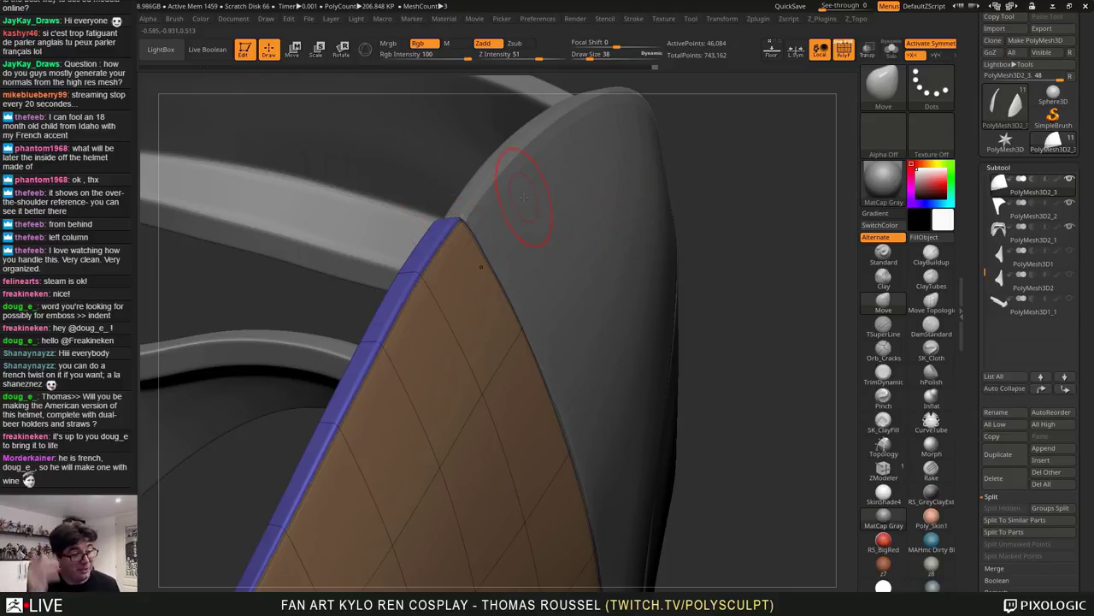
pyautogui.keyDown('ctrl'); pyautogui.moveTo(451, 237); pyautogui.dragTo(466, 277, button='right'); pyautogui.keyUp('ctrl')
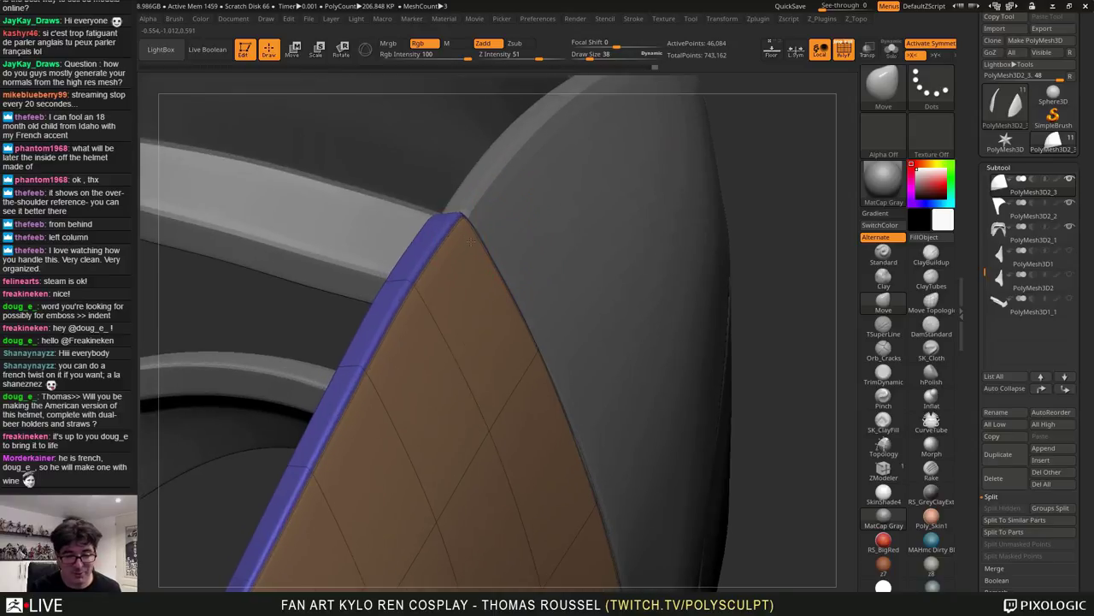
pyautogui.keyDown('alt'); pyautogui.moveTo(582, 275); pyautogui.dragTo(568, 272, button='right'); pyautogui.keyUp('alt')
pyautogui.moveTo(549, 314)
pyautogui.mouseDown(button='right')
pyautogui.moveTo(523, 313)
pyautogui.moveTo(517, 299)
pyautogui.moveTo(517, 318)
pyautogui.mouseUp(button='right')
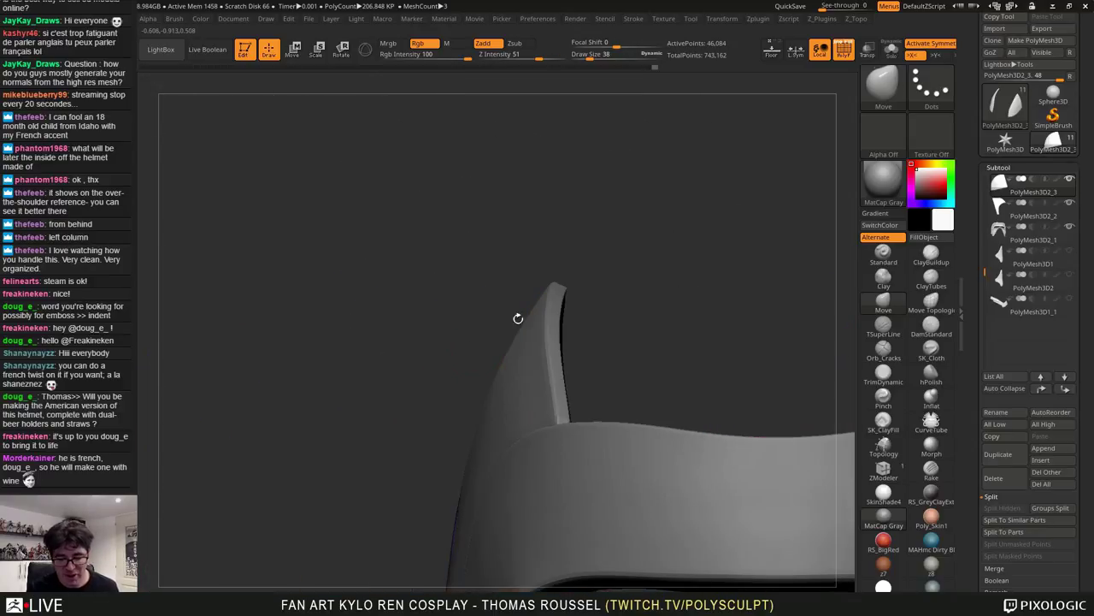
pyautogui.keyDown('alt'); pyautogui.moveTo(469, 366); pyautogui.dragTo(444, 265, button='right'); pyautogui.keyUp('alt')
pyautogui.moveTo(444, 265); pyautogui.dragTo(505, 299, button='right')
pyautogui.keyDown('alt'); pyautogui.moveTo(524, 346); pyautogui.dragTo(606, 140, button='right'); pyautogui.keyUp('alt')
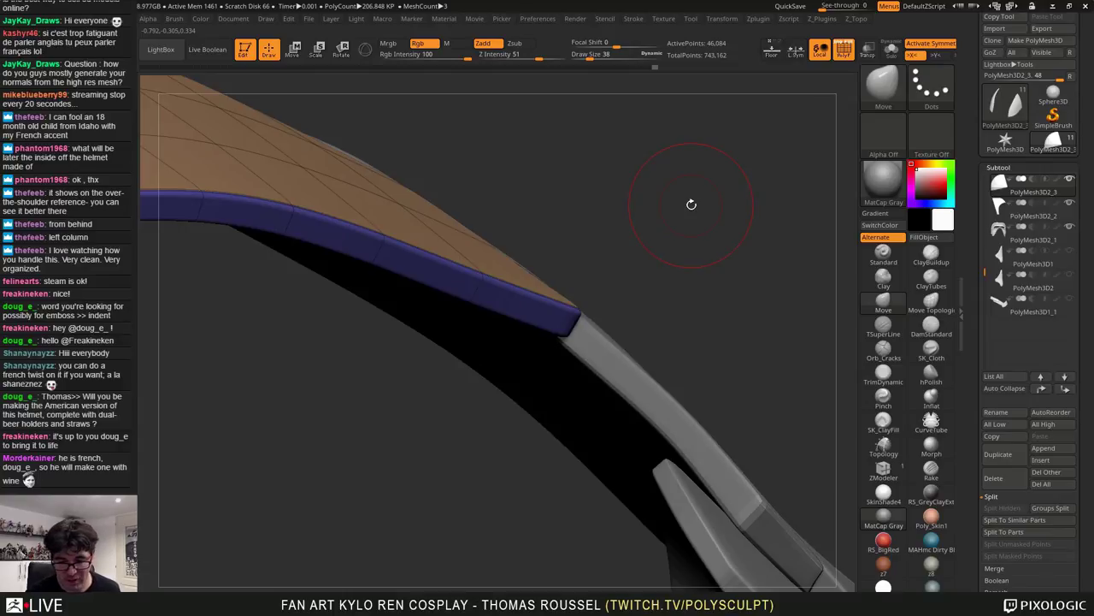
# Lower the rear panel to subdivision level 1, adjust its lower front corner with a size 140 Move brush, and check it at level 3
pyautogui.hotkey('shift', 'd')
pyautogui.hotkey('shift', 'd')
pyautogui.hotkey('shift', 'd')
pyautogui.hotkey('shift', 'd')
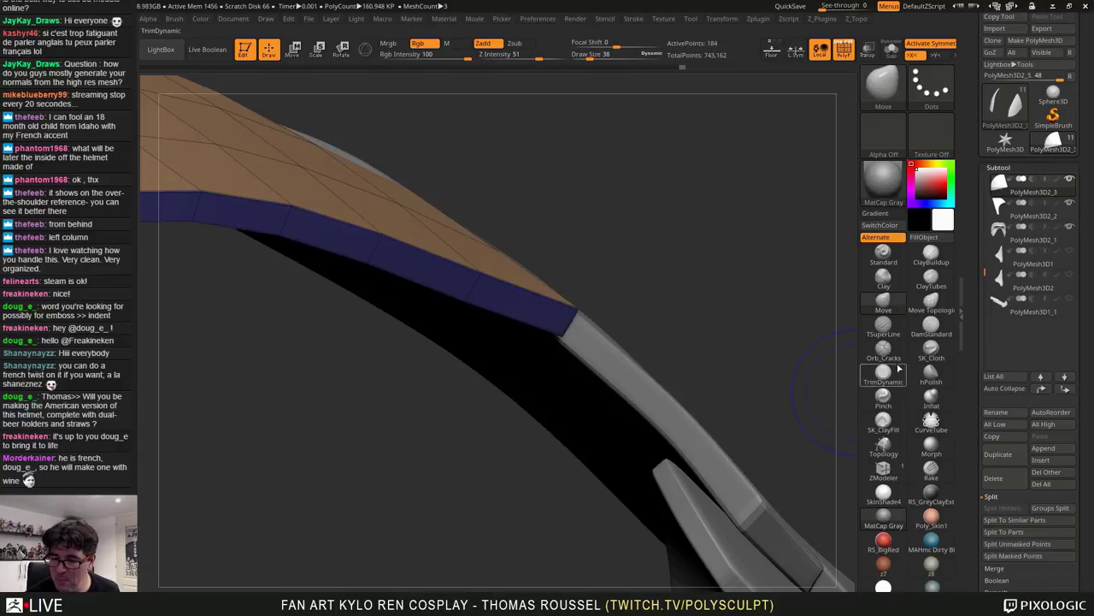
pyautogui.press('s')
pyautogui.click(654, 319)
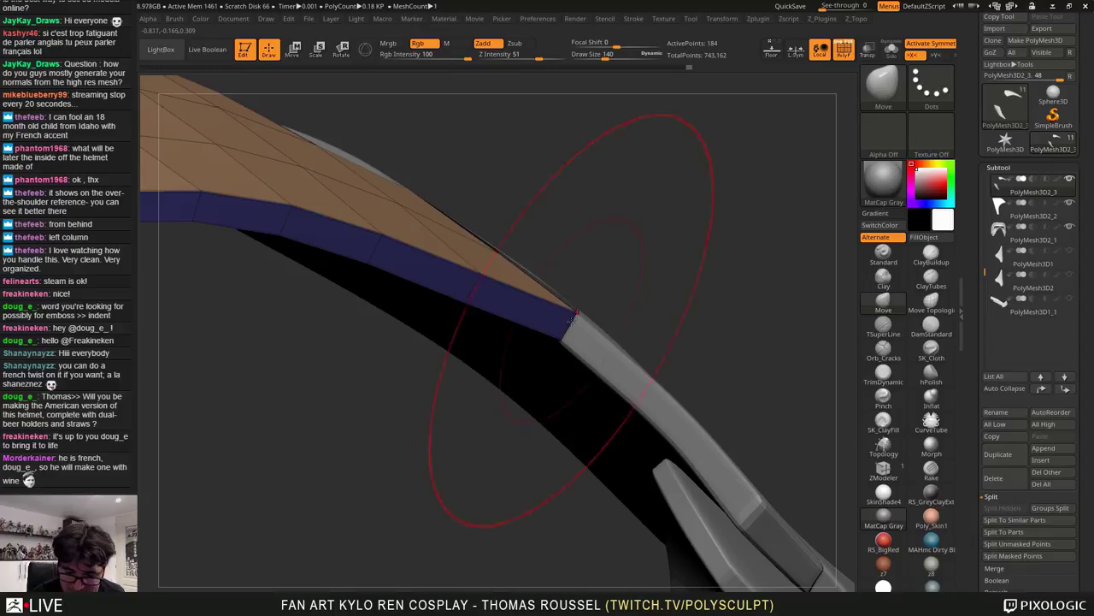
pyautogui.moveTo(577, 330)
pyautogui.mouseDown(button='right')
pyautogui.moveTo(585, 296)
pyautogui.moveTo(583, 319)
pyautogui.mouseUp(button='right')
pyautogui.press('d')
pyautogui.press('d')
pyautogui.press('d')
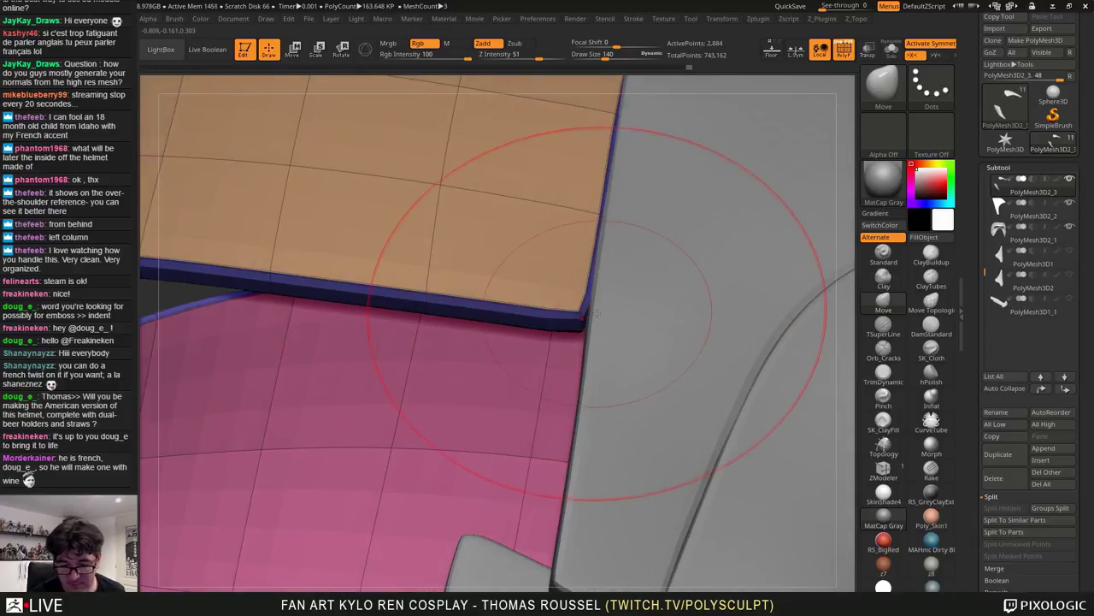
# Return the rear panel to level 1, refine its lower front corner along the side panel's edge, and raise it to level 4
pyautogui.hotkey('shift', 'd')
pyautogui.hotkey('shift', 'd')
pyautogui.hotkey('shift', 'd')
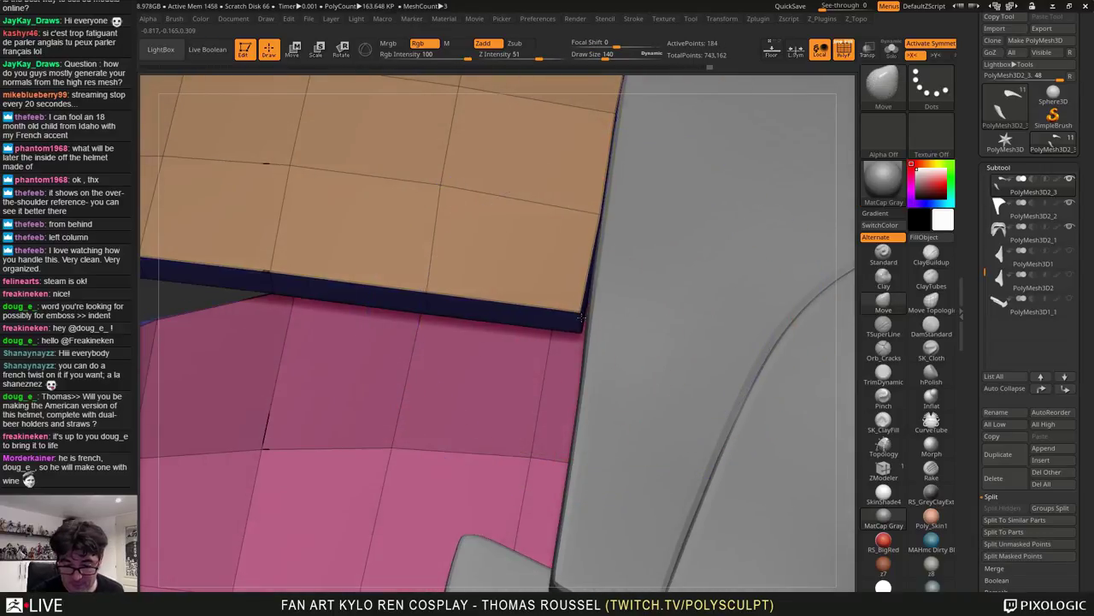
pyautogui.press('d')
pyautogui.press('d')
pyautogui.press('d')
pyautogui.moveTo(601, 314); pyautogui.dragTo(604, 338, button='right')
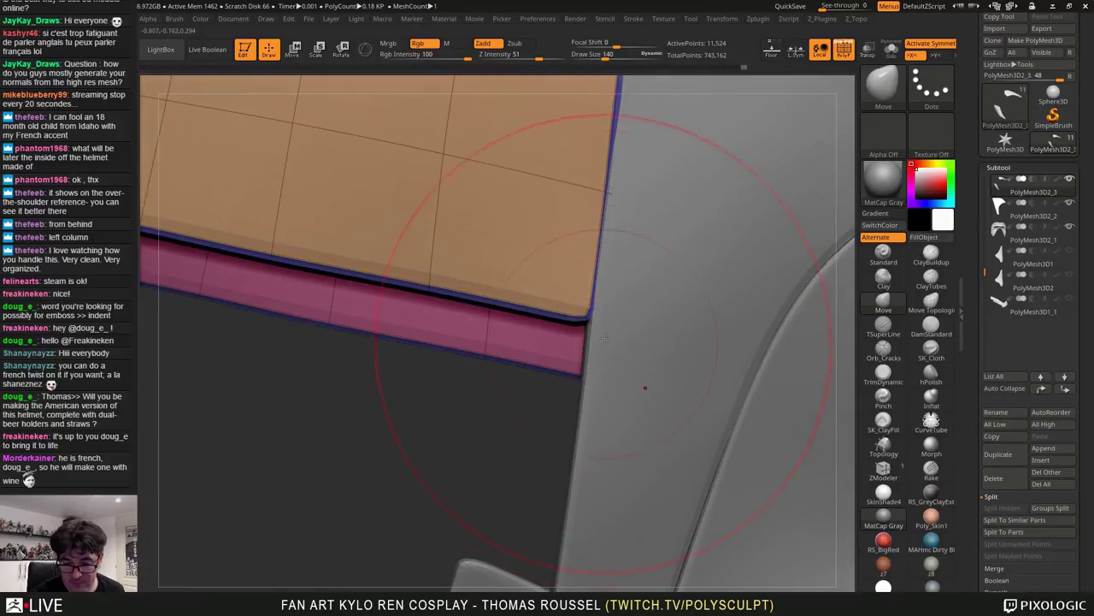
# Lower the rear panel to subdivision level 1, fit its front edge up to the tip against the side panel, and raise it to level 5
pyautogui.moveTo(608, 199)
pyautogui.mouseDown(button='right')
pyautogui.moveTo(606, 313)
pyautogui.moveTo(631, 286)
pyautogui.mouseUp(button='right')
pyautogui.hotkey('shift', 'd')
pyautogui.hotkey('shift', 'd')
pyautogui.hotkey('shift', 'd')
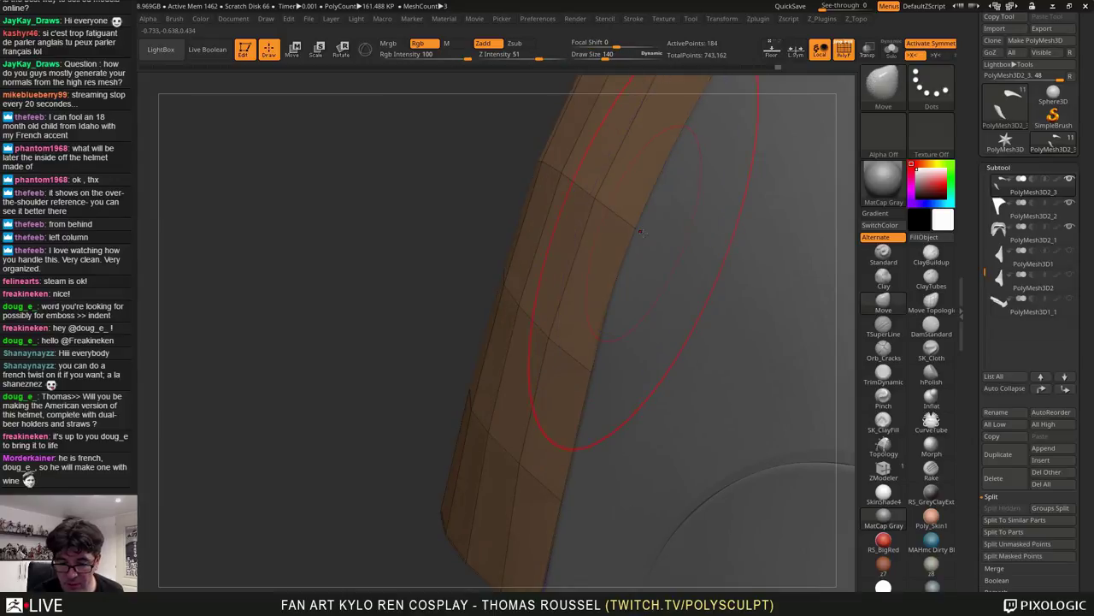
pyautogui.moveTo(637, 226)
pyautogui.mouseDown(button='right')
pyautogui.moveTo(652, 188)
pyautogui.moveTo(631, 255)
pyautogui.mouseUp(button='right')
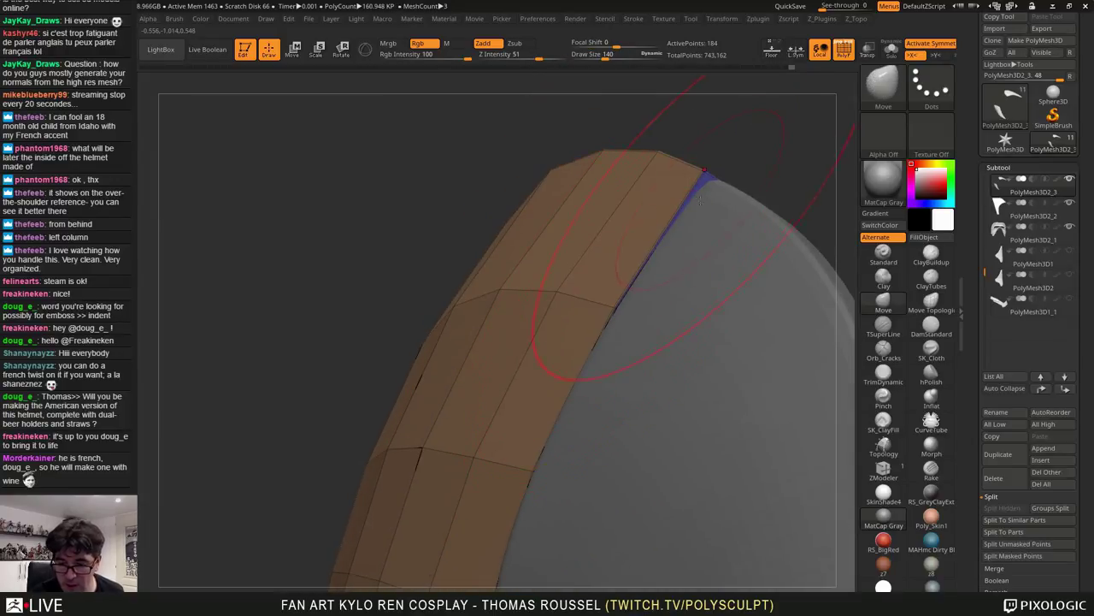
pyautogui.moveTo(701, 201); pyautogui.dragTo(760, 205, button='right')
pyautogui.press('d')
pyautogui.press('d')
pyautogui.press('d')
pyautogui.press('d')
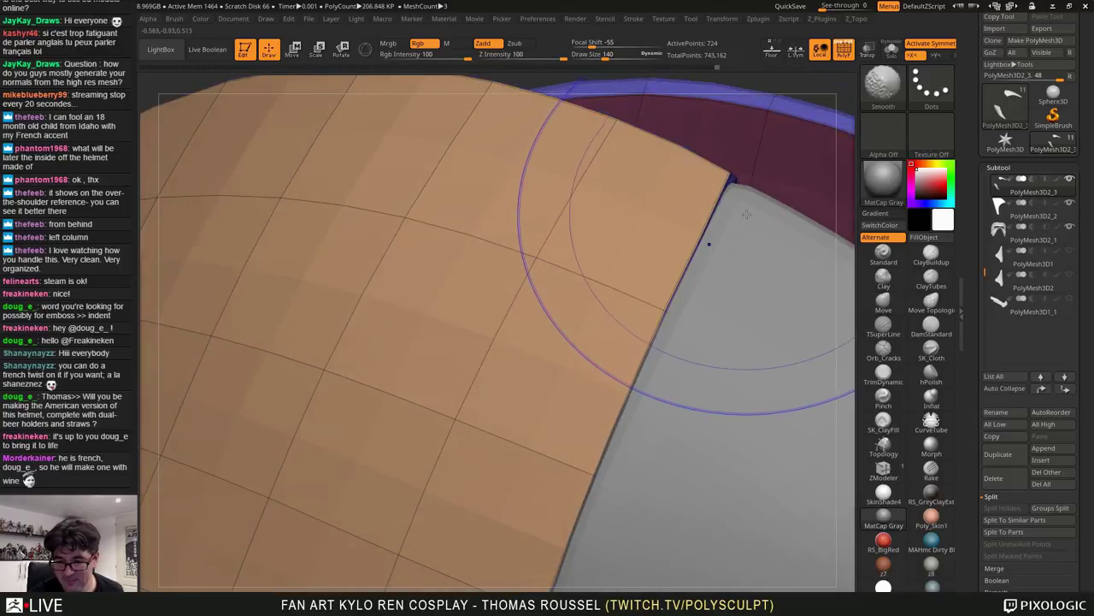
# Refine the rear panel's upper tip against the side panel's corner at a lower subdivision level, and return it to level 5
pyautogui.hotkey('shift', 'd')
pyautogui.moveTo(724, 184); pyautogui.dragTo(767, 177, button='right')
pyautogui.press('d')
pyautogui.press('d')
pyautogui.press('d')
pyautogui.press('d')
# Nudge the rear panel's upper tip flush with the side panel's corner at levels 2 and 1, and return to level 5
pyautogui.hotkey('shift', 'd')
pyautogui.hotkey('shift', 'd')
pyautogui.hotkey('shift', 'd')
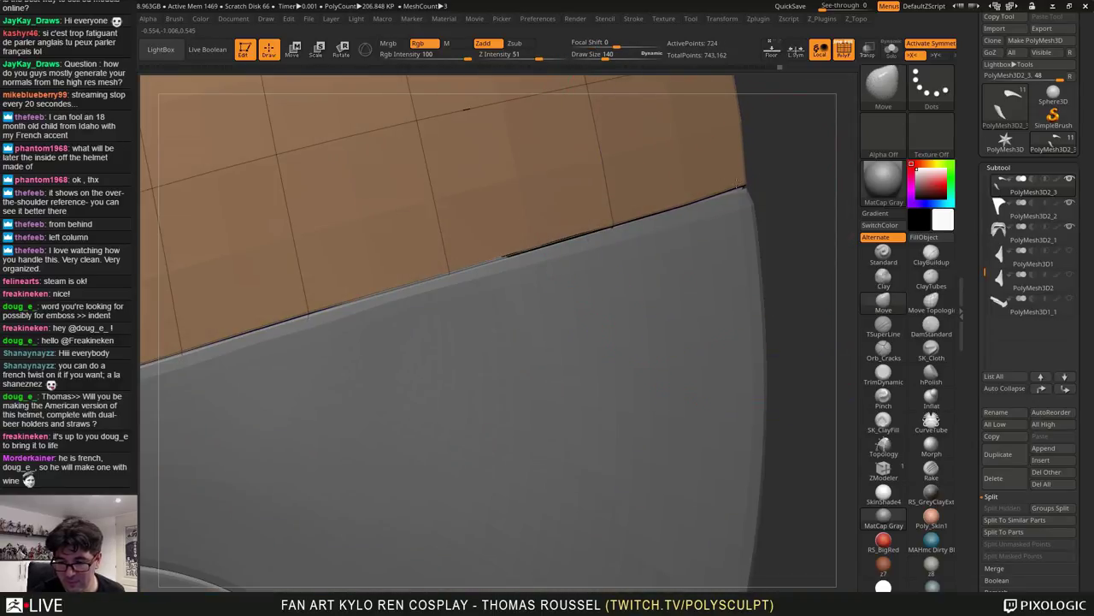
pyautogui.moveTo(737, 123); pyautogui.dragTo(737, 128)
pyautogui.keyDown('alt'); pyautogui.moveTo(772, 123); pyautogui.dragTo(726, 303, button='right'); pyautogui.keyUp('alt')
pyautogui.hotkey('shift', 'd')
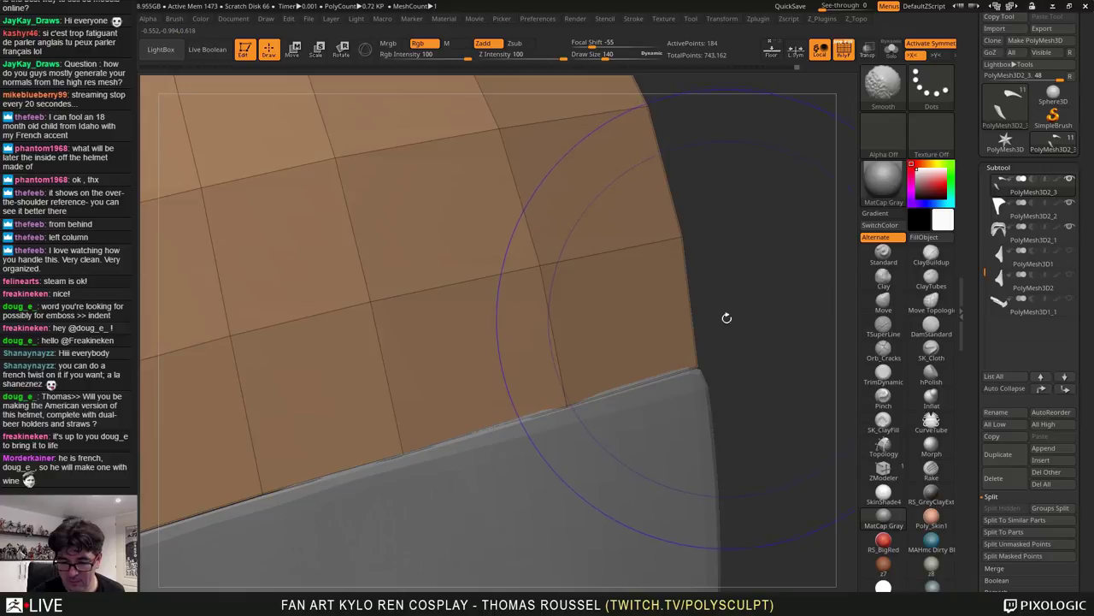
pyautogui.press('d')
pyautogui.press('d')
pyautogui.press('d')
pyautogui.press('d')
# Turn off the polyframe display and inspect the seam down to the rear panel's lower front corner
pyautogui.keyDown('alt'); pyautogui.moveTo(715, 401); pyautogui.dragTo(684, 145, button='right'); pyautogui.keyUp('alt')
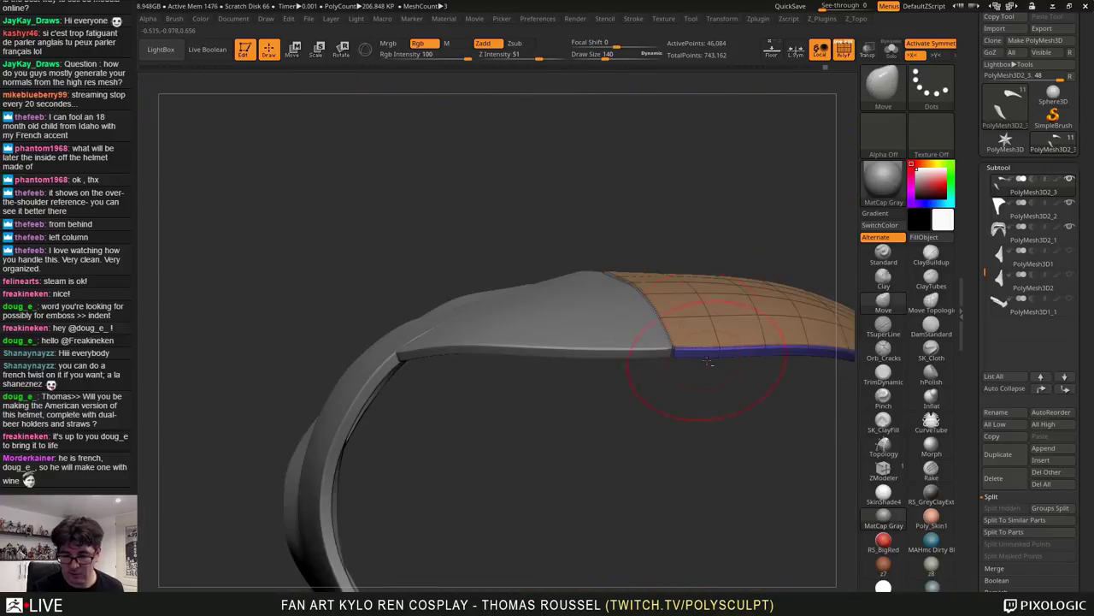
pyautogui.moveTo(712, 364)
pyautogui.keyDown('alt'); pyautogui.mouseDown(button='right')
pyautogui.moveTo(697, 330)
pyautogui.moveTo(732, 380)
pyautogui.moveTo(722, 491)
pyautogui.moveTo(745, 509)
pyautogui.moveTo(775, 459)
pyautogui.moveTo(701, 480)
pyautogui.mouseUp(button='right'); pyautogui.keyUp('alt')
pyautogui.hotkey('shift', 'f')
pyautogui.keyDown('ctrl'); pyautogui.moveTo(664, 403); pyautogui.dragTo(658, 274, button='right'); pyautogui.keyUp('ctrl')
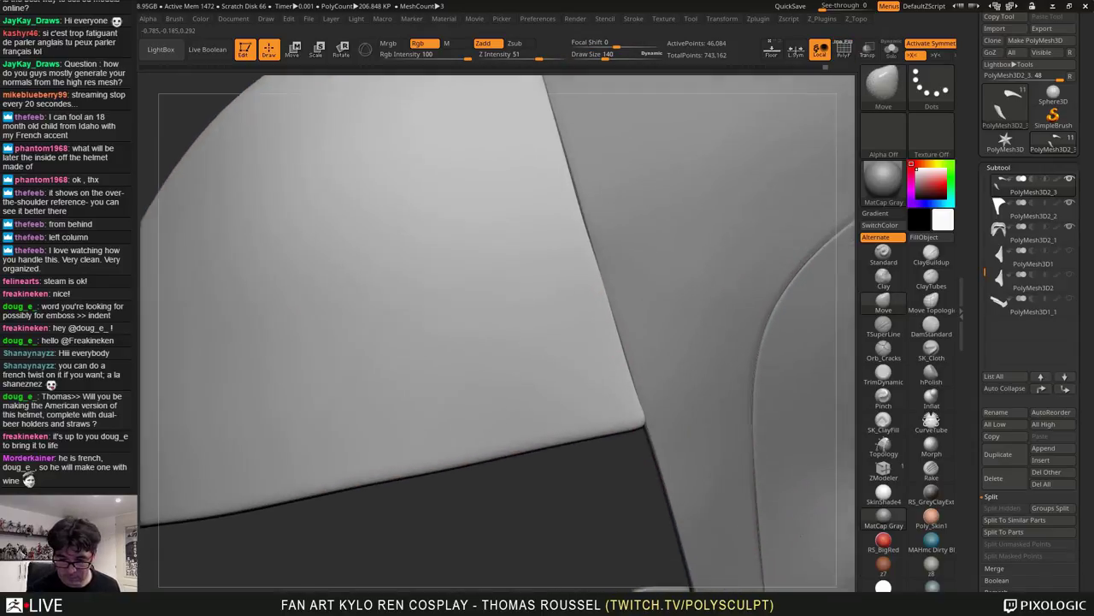
# Lower the rear panel to level 2, pull the middle of its front edge toward the side panel, and raise it to level 5
pyautogui.hotkey('shift', 'd')
pyautogui.hotkey('shift', 'd')
pyautogui.hotkey('shift', 'd')
pyautogui.keyDown('alt'); pyautogui.moveTo(559, 158); pyautogui.dragTo(562, 211, button='right'); pyautogui.keyUp('alt')
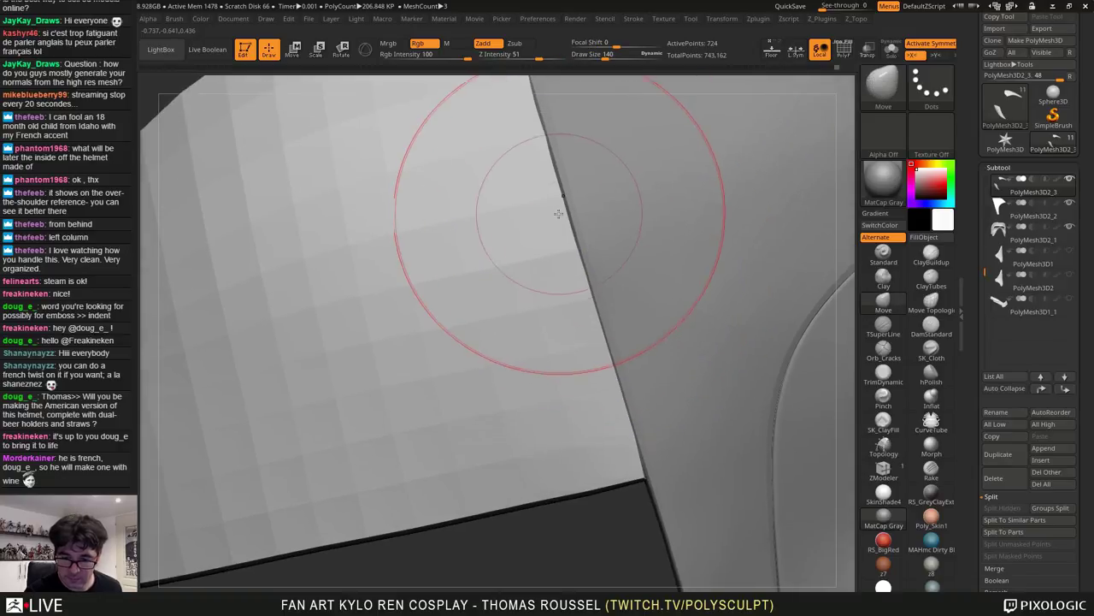
pyautogui.moveTo(558, 201); pyautogui.dragTo(567, 199)
pyautogui.moveTo(567, 199); pyautogui.dragTo(615, 197, button='right')
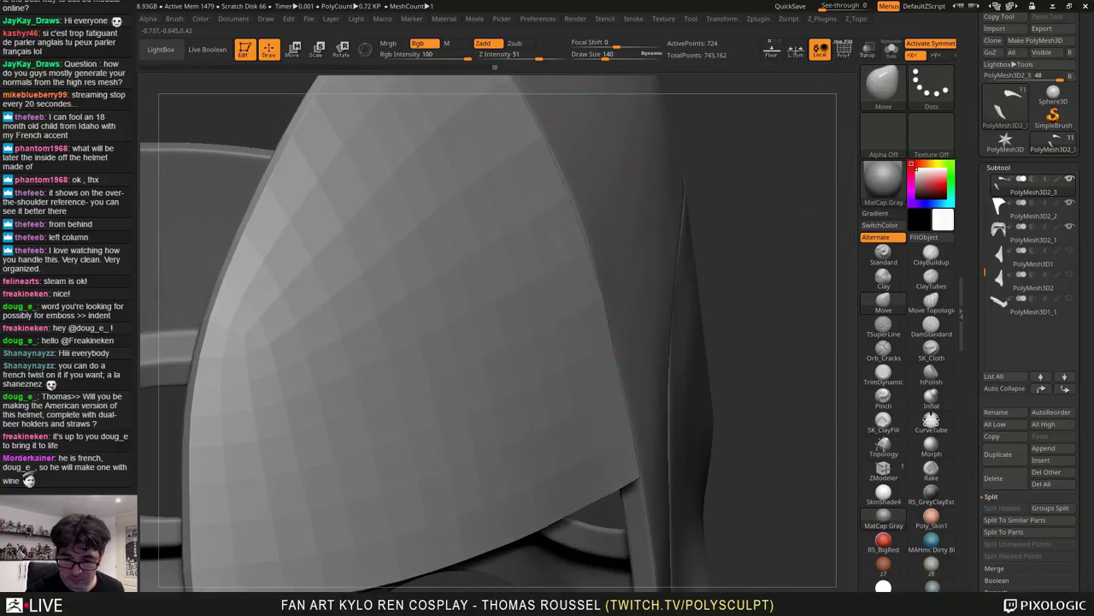
pyautogui.moveTo(571, 202); pyautogui.dragTo(576, 202)
pyautogui.moveTo(576, 202)
pyautogui.mouseDown(button='right')
pyautogui.moveTo(604, 218)
pyautogui.moveTo(627, 285)
pyautogui.mouseUp(button='right')
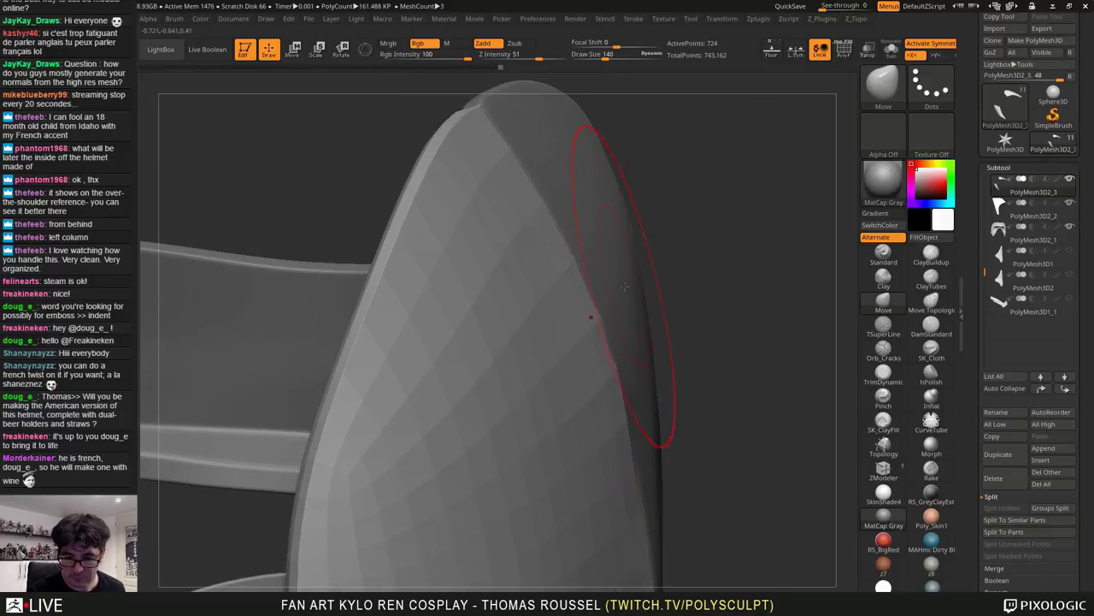
pyautogui.press('d')
pyautogui.press('d')
pyautogui.moveTo(579, 236); pyautogui.dragTo(581, 225, button='right')
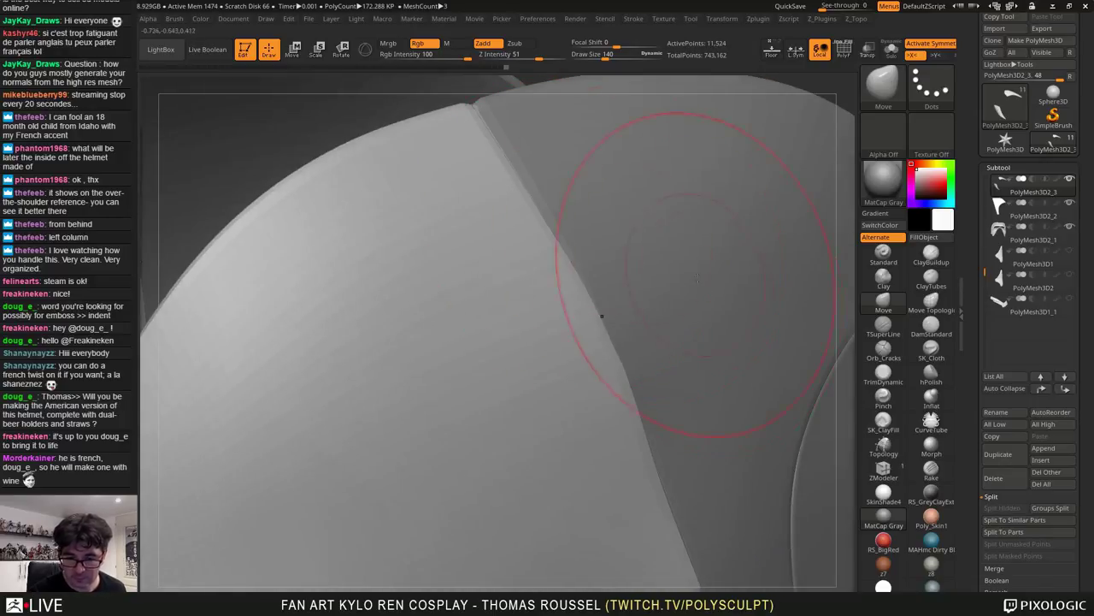
pyautogui.press('d')
pyautogui.moveTo(662, 356); pyautogui.dragTo(645, 354, button='right')
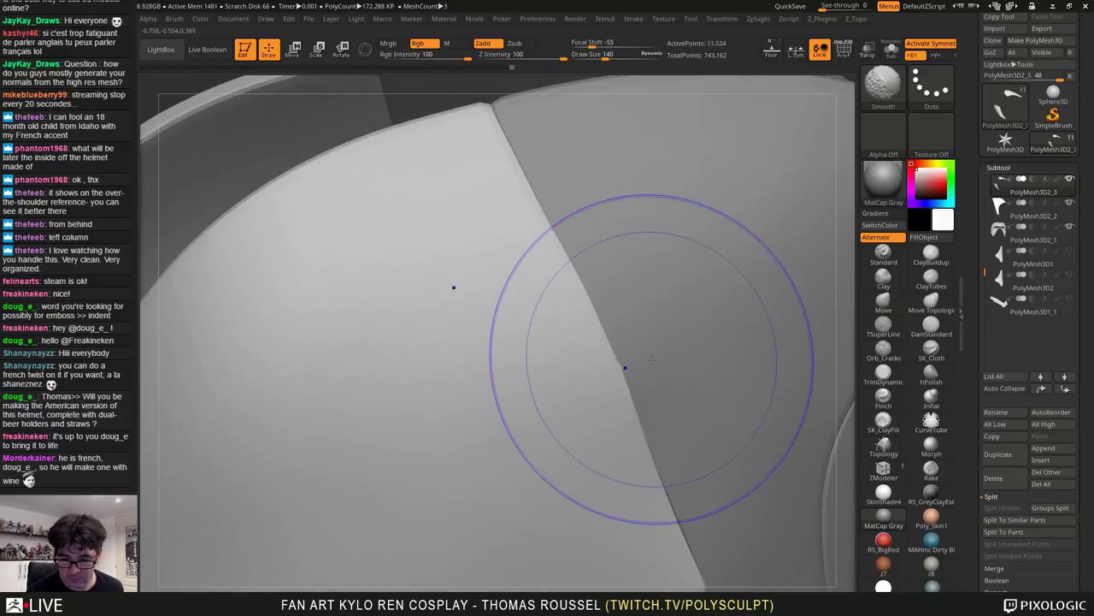
# Try reshaping the rear panel's front edge at subdivision level 1, and undo the changes back to level 2
pyautogui.hotkey('shift', 'd')
pyautogui.hotkey('shift', 'd')
pyautogui.hotkey('shift', 'd')
pyautogui.hotkey('shift', 'd')
pyautogui.press('d')
pyautogui.press('d')
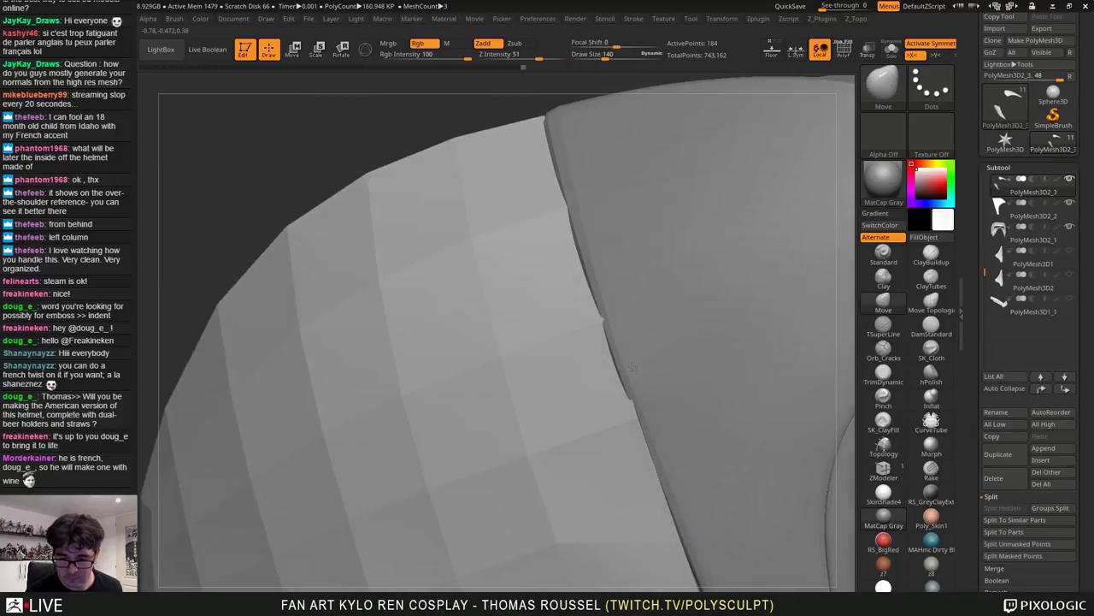
pyautogui.hotkey('ctrl', 'z')
pyautogui.hotkey('ctrl', 'z')
pyautogui.hotkey('ctrl', 'z')
pyautogui.hotkey('ctrl', 'z')
pyautogui.hotkey('ctrl', 'z')
pyautogui.hotkey('ctrl', 'z')
pyautogui.hotkey('ctrl', 'z')
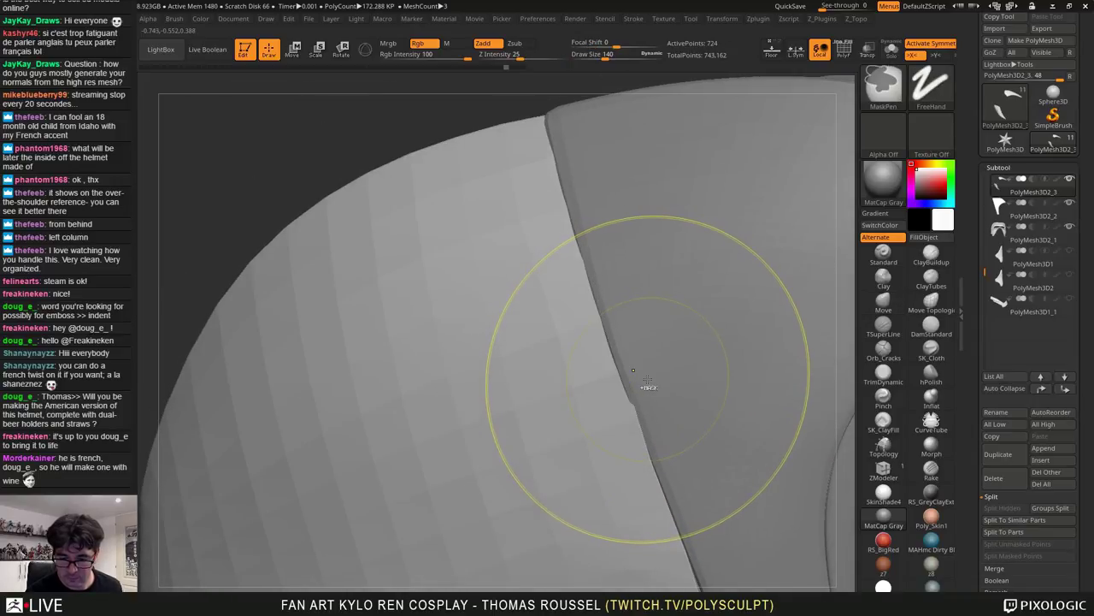
# Check the seam at level 5, lower the rear panel to level 1, and push its front edge's middle against the side panel
pyautogui.press('d')
pyautogui.press('d')
pyautogui.moveTo(638, 364); pyautogui.dragTo(656, 440, button='right')
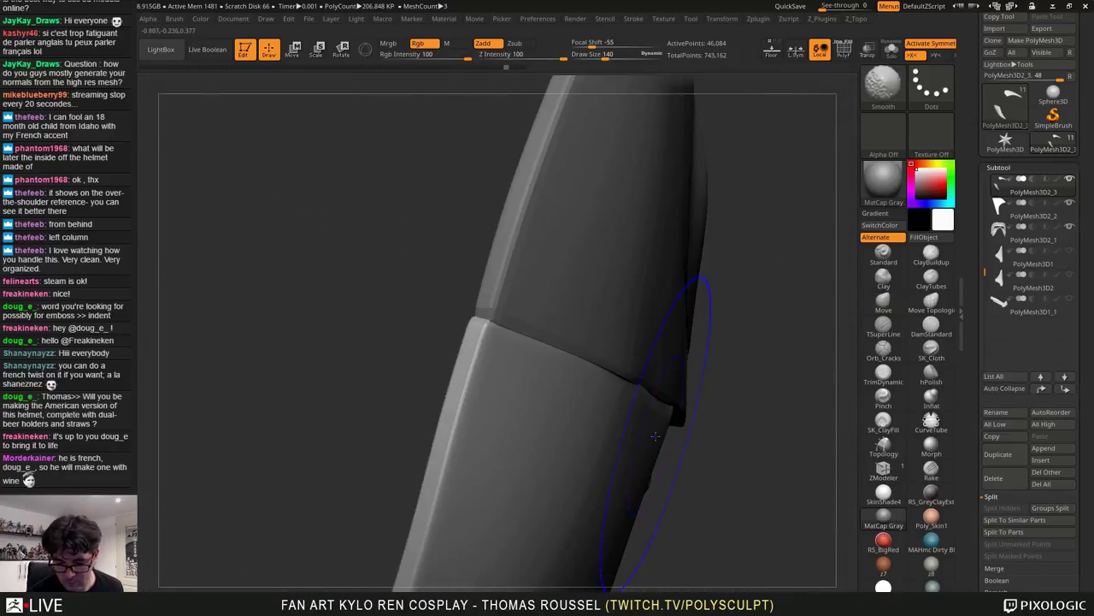
pyautogui.hotkey('shift', 'd')
pyautogui.hotkey('shift', 'd')
pyautogui.hotkey('shift', 'd')
pyautogui.moveTo(624, 400); pyautogui.dragTo(632, 417, button='right')
pyautogui.hotkey('shift', 'd')
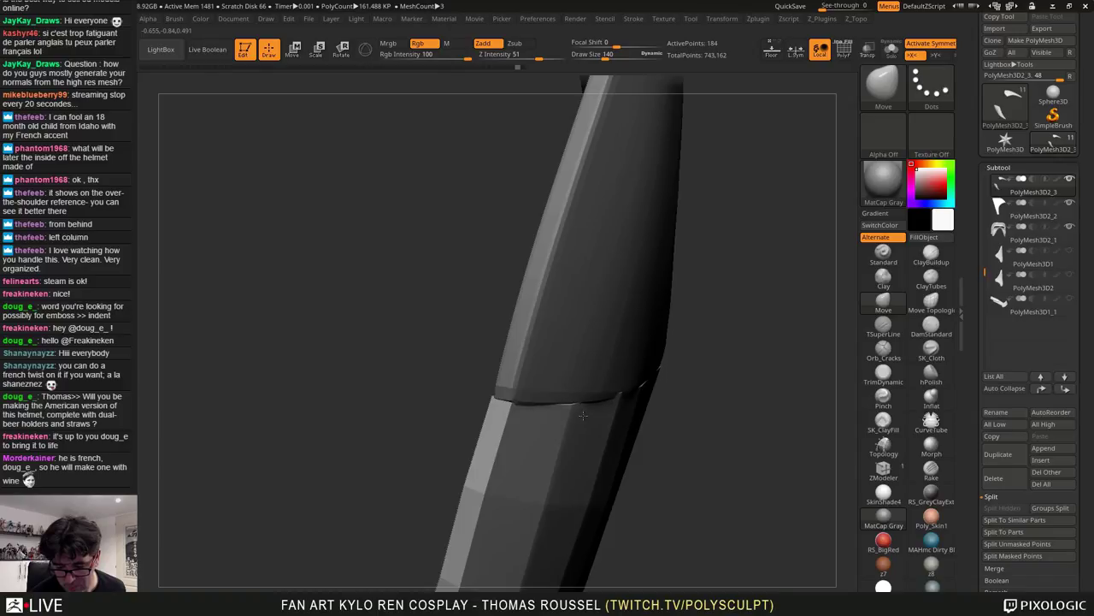
pyautogui.moveTo(631, 405); pyautogui.dragTo(644, 400, button='right')
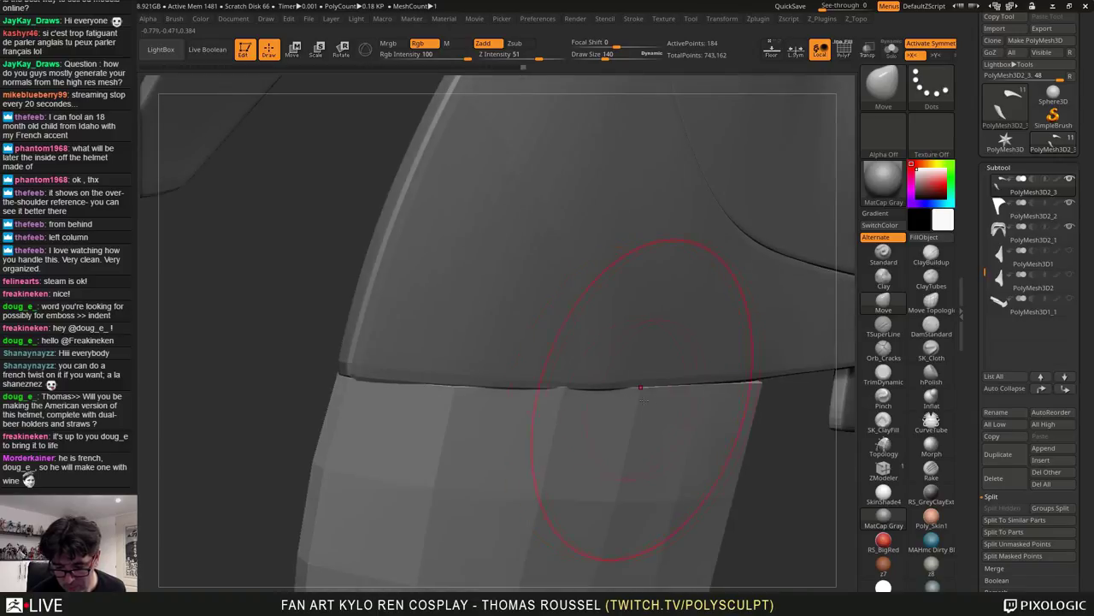
pyautogui.moveTo(648, 402); pyautogui.dragTo(648, 397)
# Check the rear panel at higher subdivision levels and even out the bump in its front edge at level 2
pyautogui.press('d')
pyautogui.press('d')
pyautogui.press('d')
pyautogui.hotkey('shift', 'd')
pyautogui.hotkey('shift', 'd')
pyautogui.hotkey('shift', 'd')
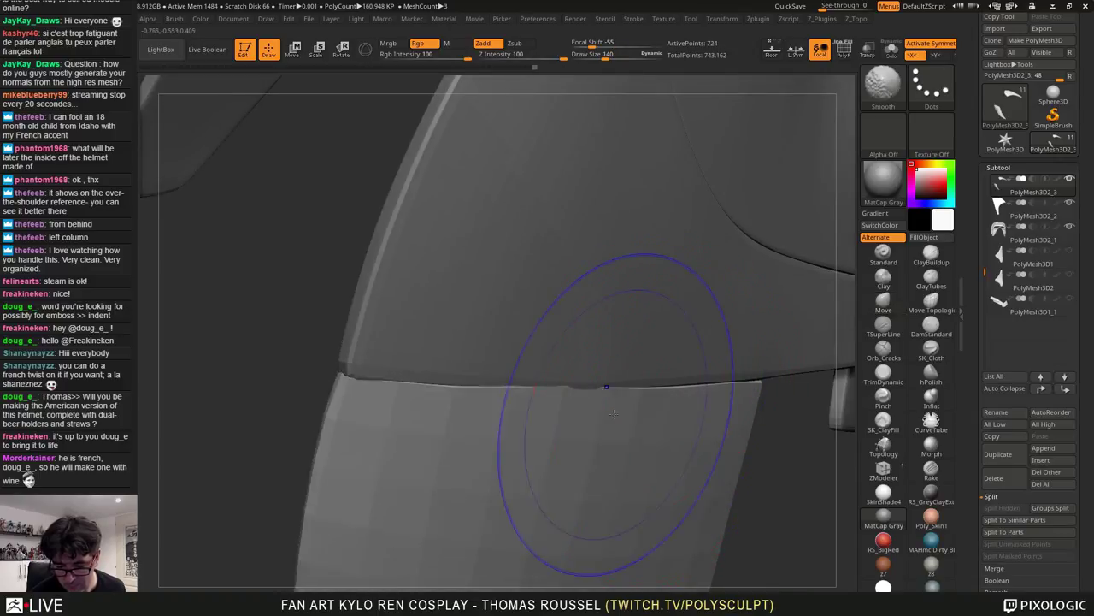
pyautogui.moveTo(633, 406); pyautogui.dragTo(552, 392, button='right')
pyautogui.press('d')
pyautogui.press('d')
pyautogui.press('d')
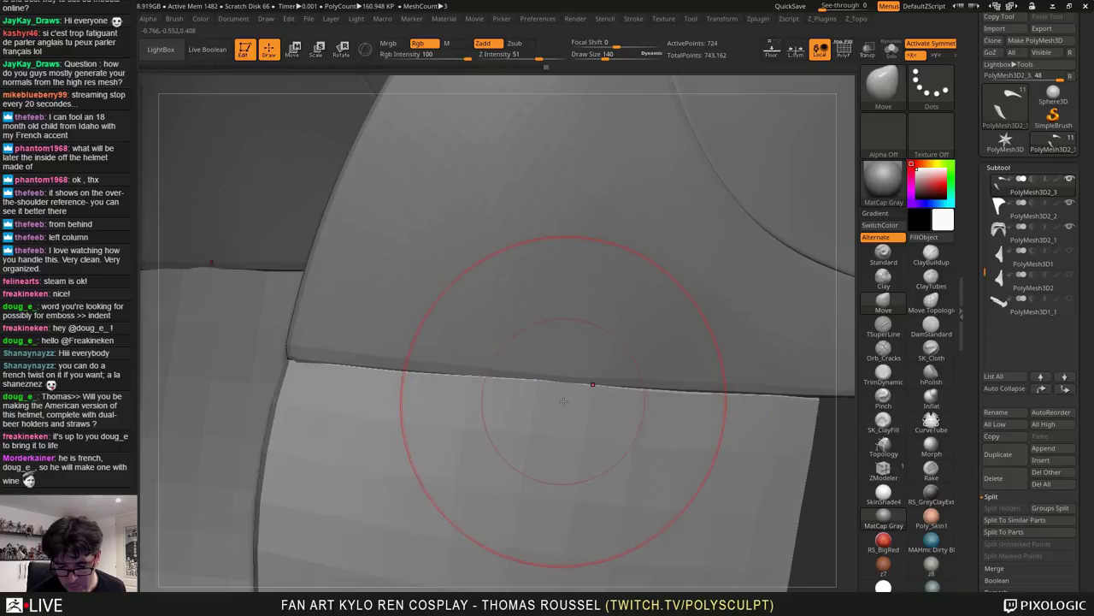
# Refine the rear panel's front edge along the side panel at level 3, and raise it to level 5
pyautogui.hotkey('shift', 'd')
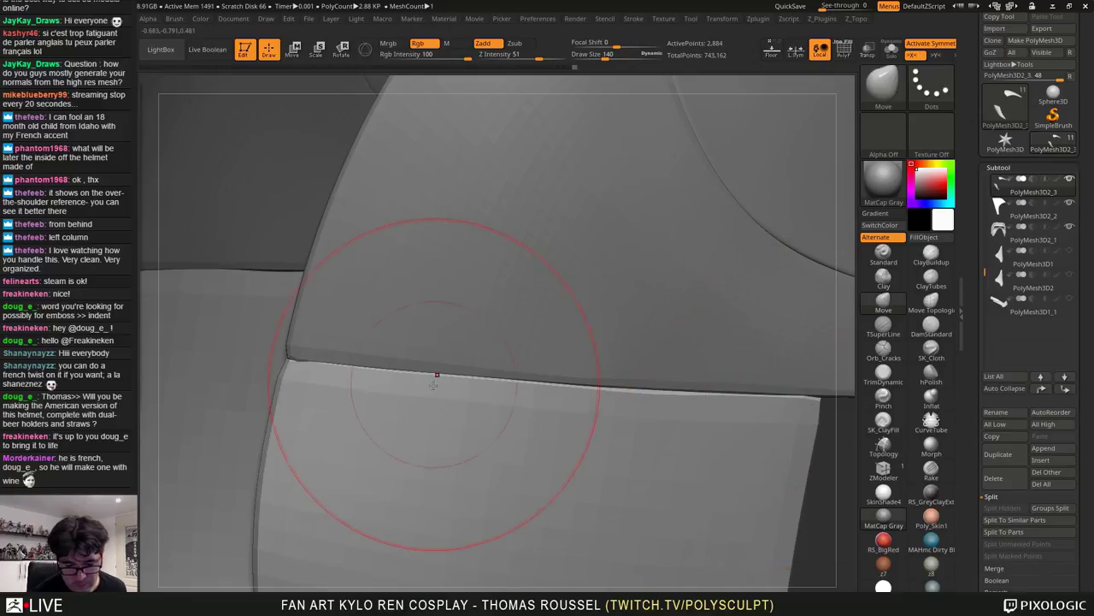
pyautogui.moveTo(352, 375); pyautogui.dragTo(402, 371, button='right')
pyautogui.press('d')
pyautogui.press('d')
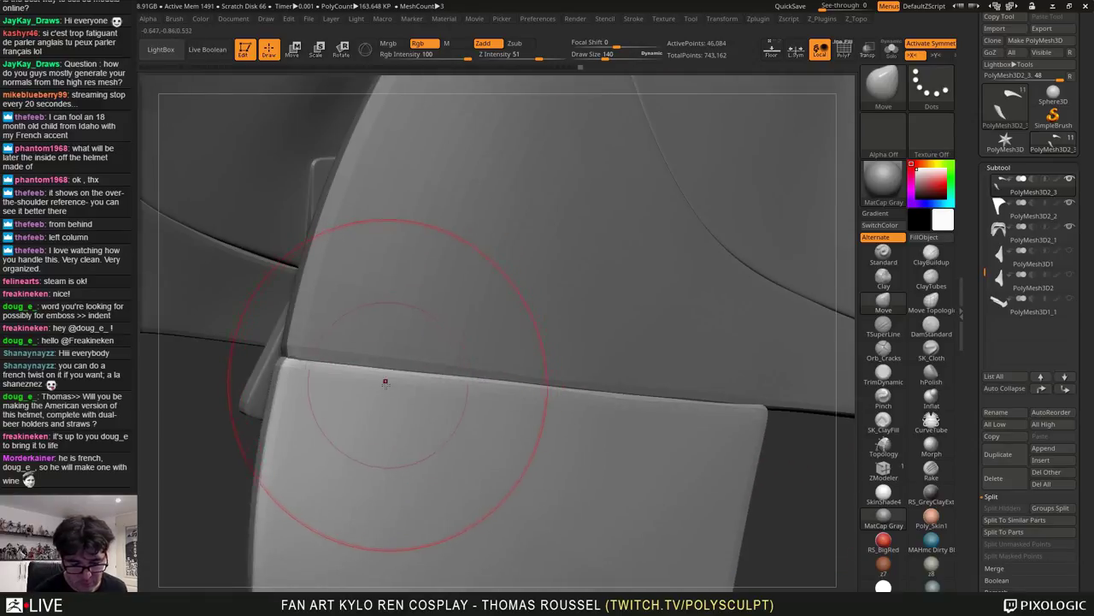
pyautogui.moveTo(428, 410); pyautogui.dragTo(712, 434, button='right')
# Try smoothing the rear panel's lower front corner at level 4, and undo the stroke
pyautogui.hotkey('shift', 'd')
pyautogui.moveTo(480, 461)
pyautogui.keyDown('shift'); pyautogui.mouseDown()
pyautogui.moveTo(571, 273)
pyautogui.moveTo(560, 342)
pyautogui.mouseUp(); pyautogui.keyUp('shift')
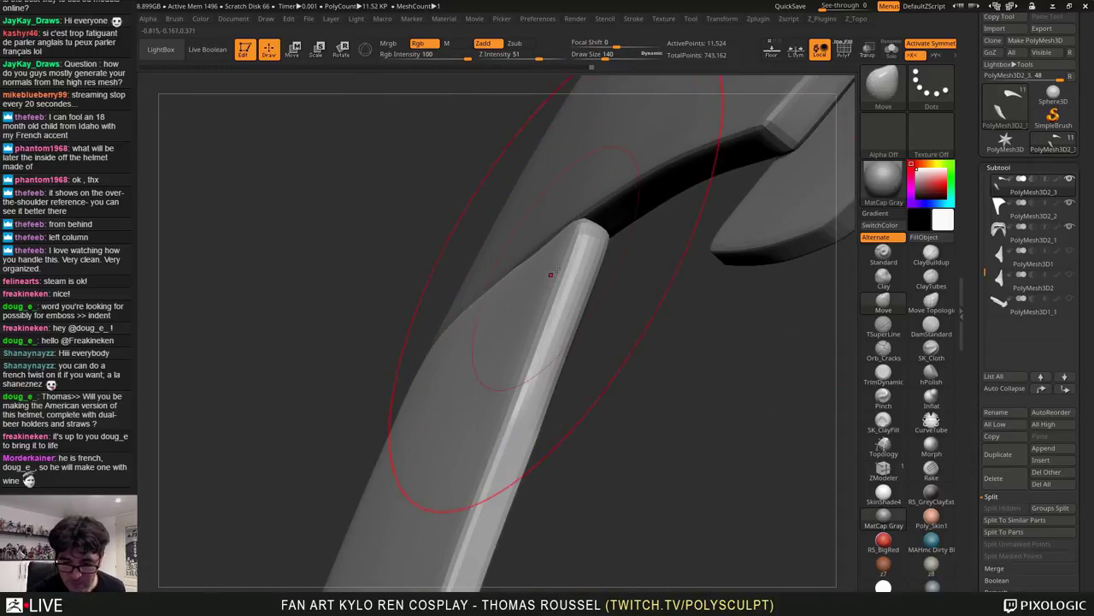
pyautogui.hotkey('ctrl', 'z')
pyautogui.press('d')
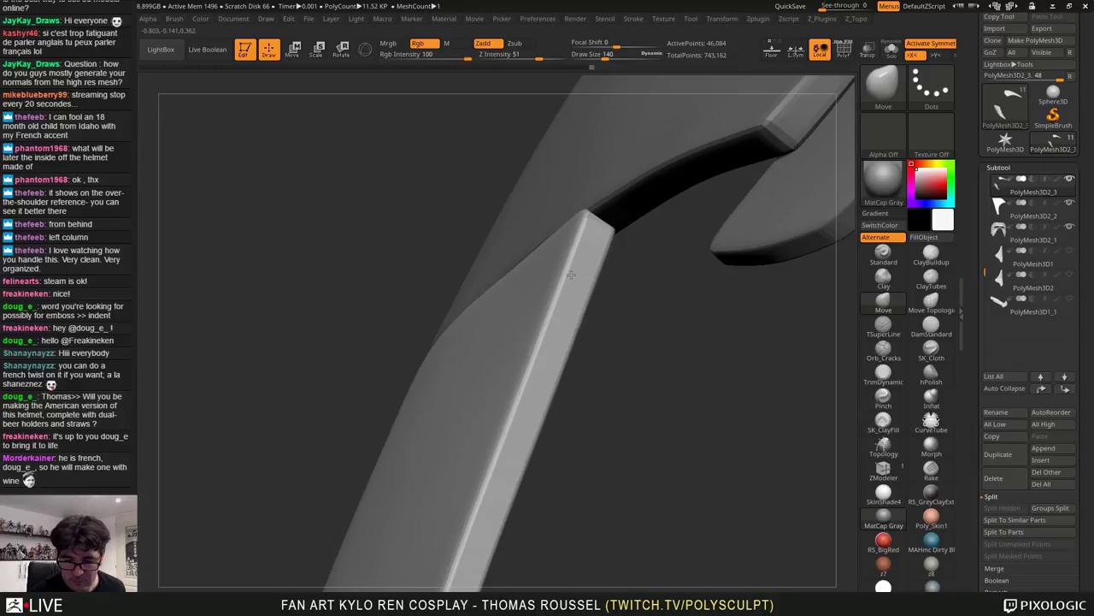
# Adjust the rear panel's lower front corner against the side panel with a size 83 Move brush, and check both panels' overall shape
pyautogui.press('s')
pyautogui.moveTo(577, 273); pyautogui.dragTo(571, 273)
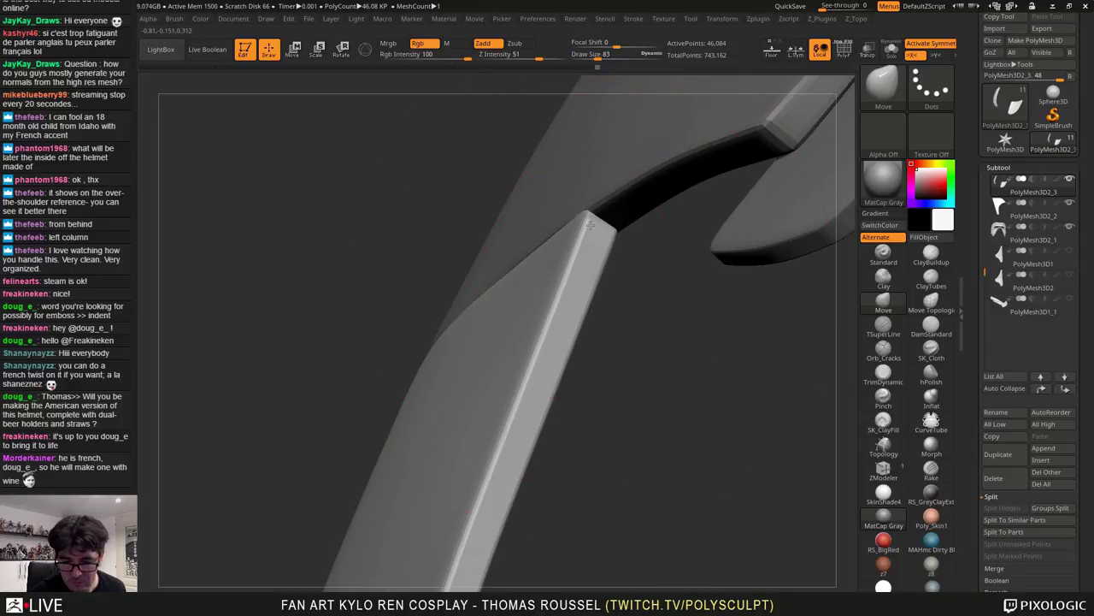
pyautogui.moveTo(590, 225); pyautogui.dragTo(555, 239)
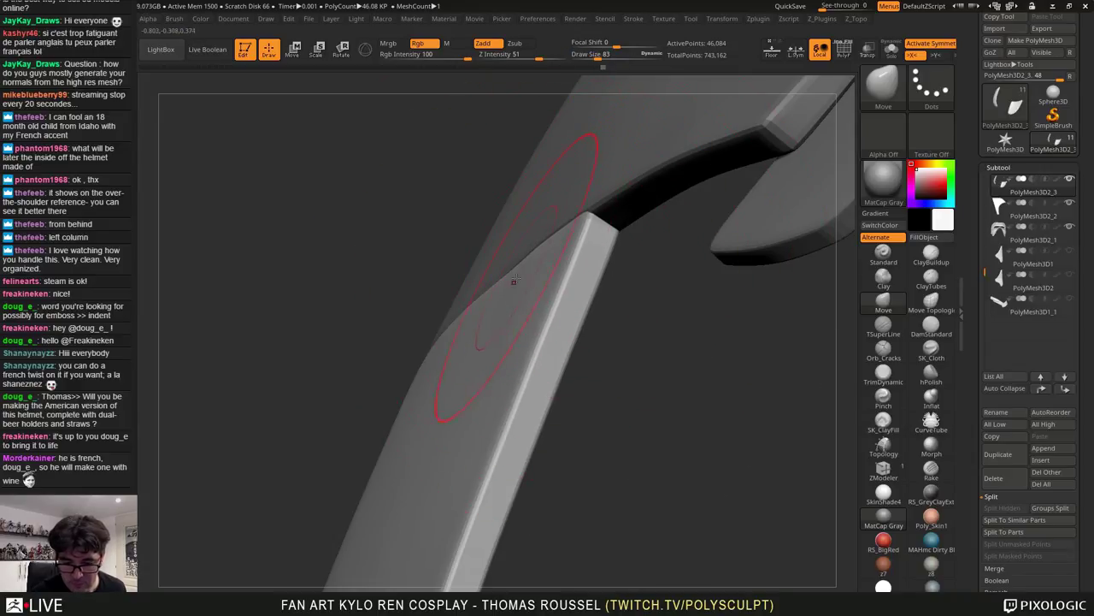
pyautogui.moveTo(514, 281); pyautogui.dragTo(571, 279, button='right')
pyautogui.moveTo(480, 267); pyautogui.dragTo(638, 320, button='right')
pyautogui.moveTo(496, 296)
pyautogui.keyDown('ctrl'); pyautogui.mouseDown(button='right')
pyautogui.moveTo(515, 317)
pyautogui.moveTo(597, 318)
pyautogui.moveTo(572, 314)
pyautogui.moveTo(557, 356)
pyautogui.moveTo(572, 461)
pyautogui.mouseUp(button='right'); pyautogui.keyUp('ctrl')
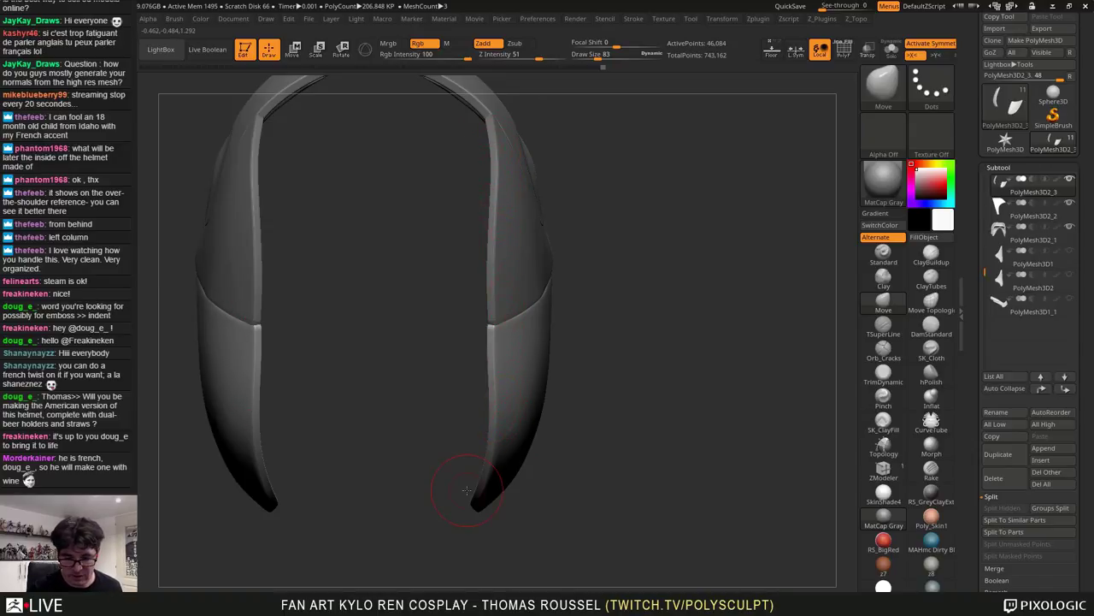
# Lower both the rear panel and the side panel PolyMesh3D2_2 to subdivision level 1
pyautogui.hotkey('shift', 'd')
pyautogui.hotkey('shift', 'd')
pyautogui.hotkey('shift', 'd')
pyautogui.hotkey('shift', 'd')
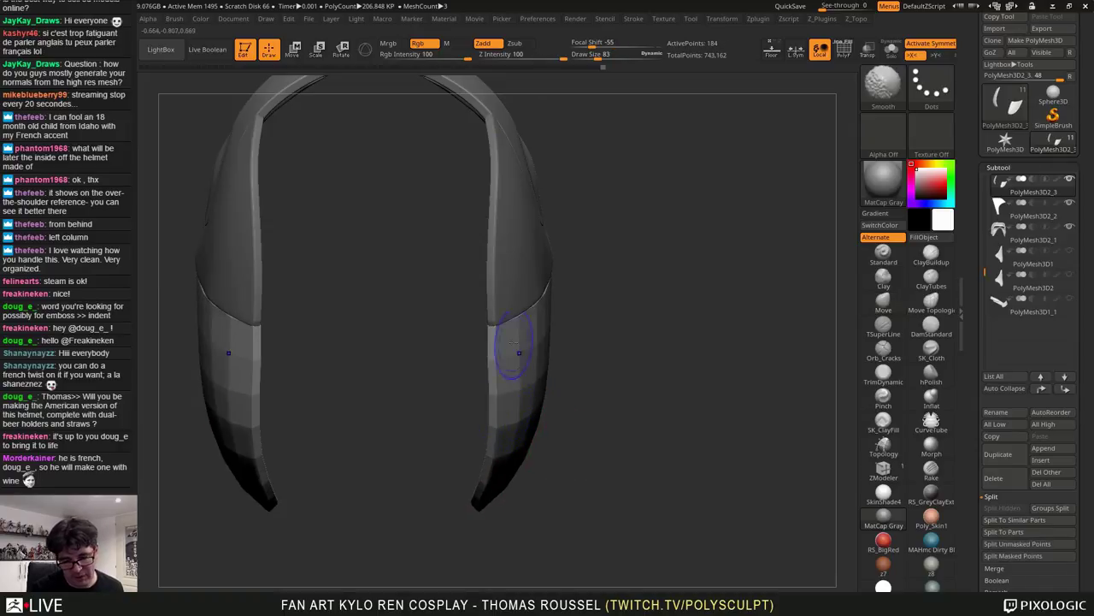
pyautogui.keyDown('alt'); pyautogui.click(493, 299); pyautogui.keyUp('alt')
pyautogui.hotkey('shift', 'd')
pyautogui.hotkey('shift', 'd')
pyautogui.hotkey('shift', 'd')
pyautogui.hotkey('shift', 'd')
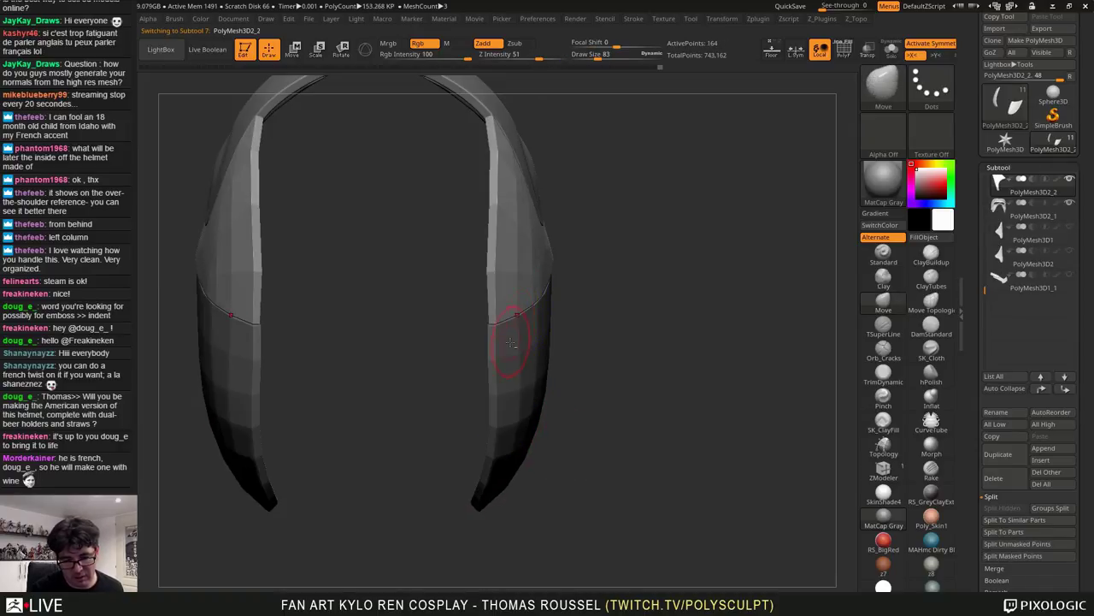
# Make the rear panel active and shift its inner edge outward near the seam with a size 257 Move brush
pyautogui.keyDown('alt'); pyautogui.click(512, 345); pyautogui.keyUp('alt')
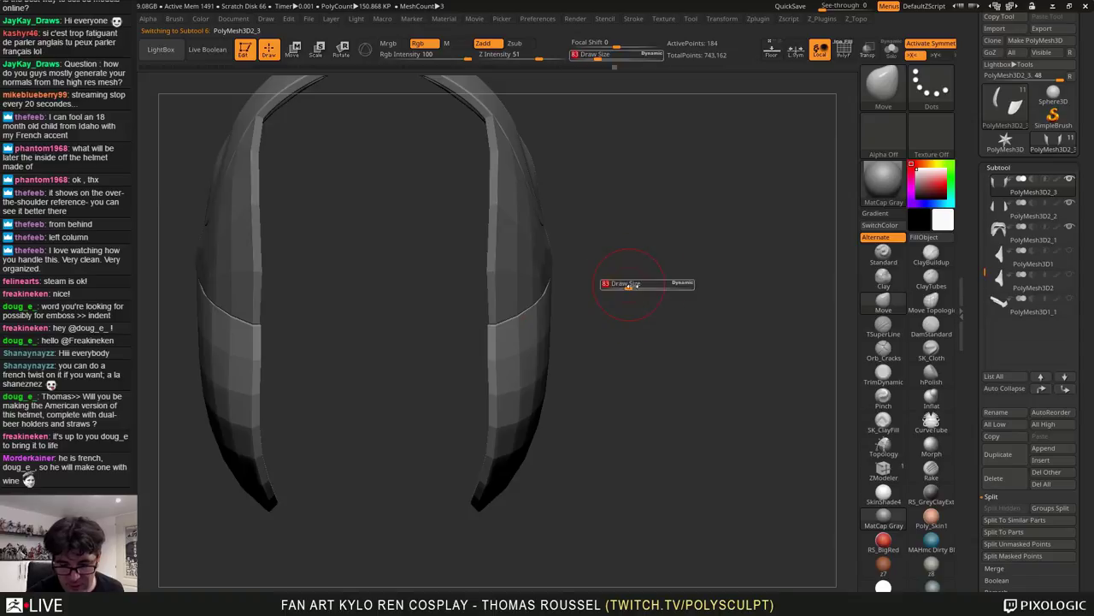
pyautogui.moveTo(631, 286); pyautogui.dragTo(650, 285)
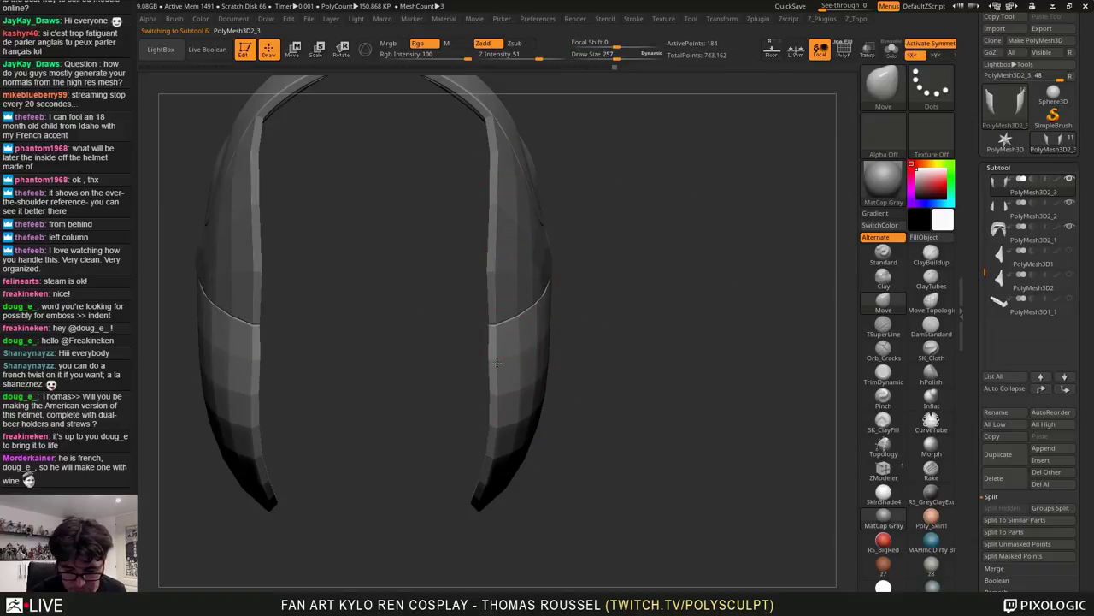
pyautogui.moveTo(497, 364); pyautogui.dragTo(502, 360)
# Make the side panel active and move its inner edge and seam corner outward, using Move brush sizes 257 and 200
pyautogui.keyDown('alt'); pyautogui.click(511, 277); pyautogui.keyUp('alt')
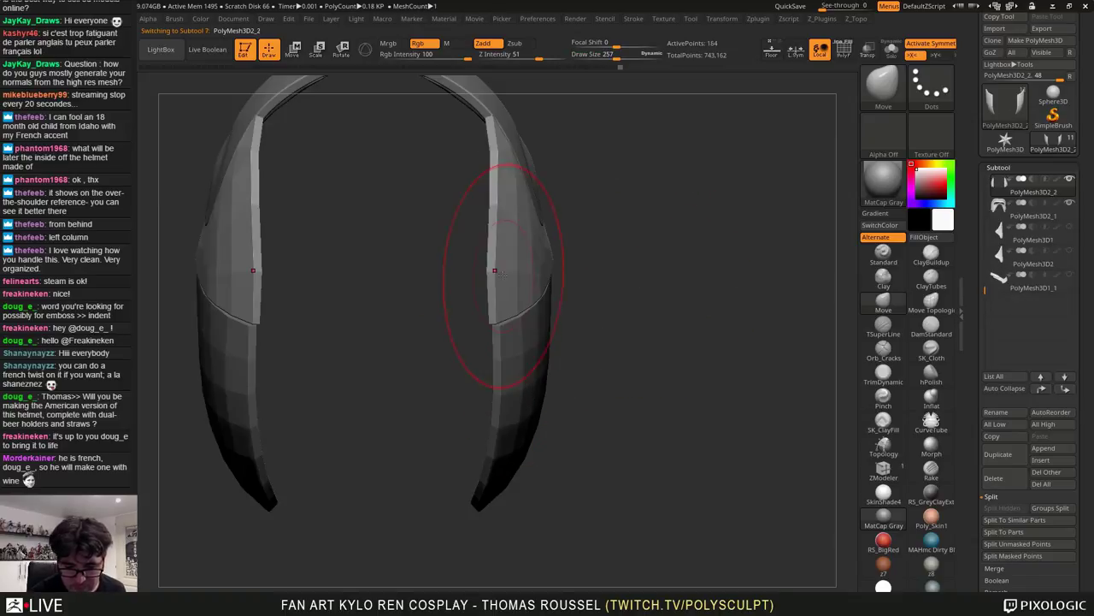
pyautogui.moveTo(502, 275); pyautogui.dragTo(508, 273)
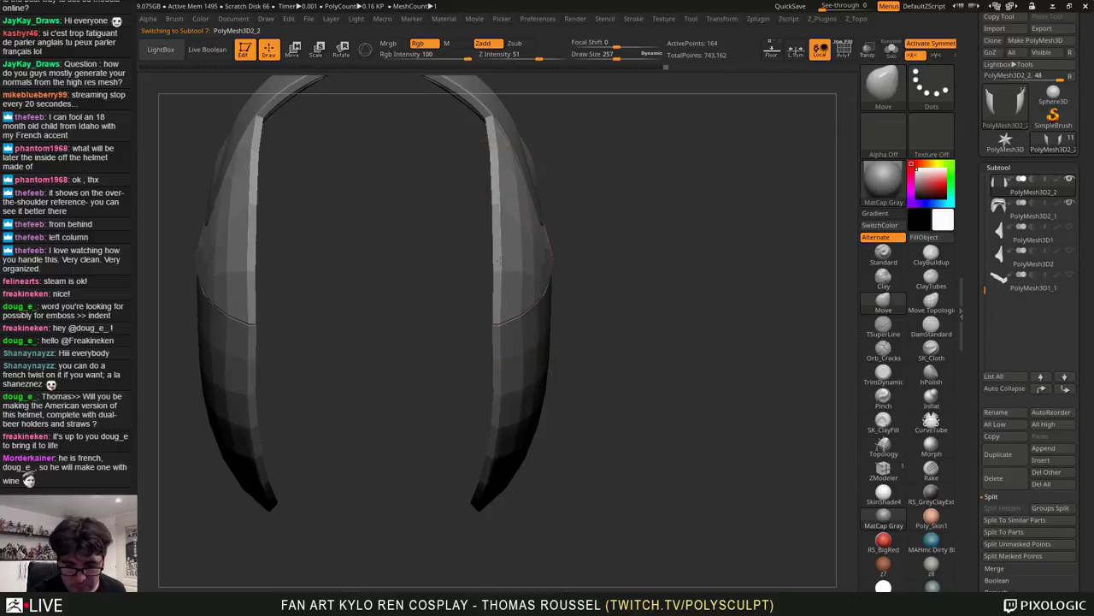
pyautogui.moveTo(506, 316); pyautogui.dragTo(507, 324)
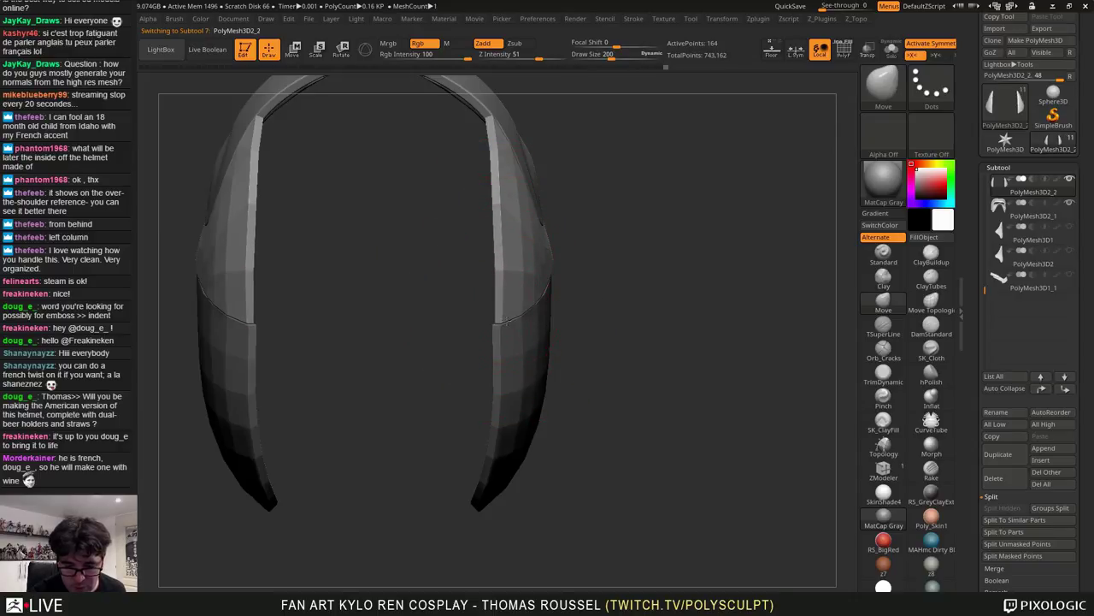
# Close the gap along the seam between the rear panel PolyMesh3D2_3 and the side panel PolyMesh3D2_2 with a size 200 Move brush
pyautogui.keyDown('alt'); pyautogui.click(512, 342); pyautogui.keyUp('alt')
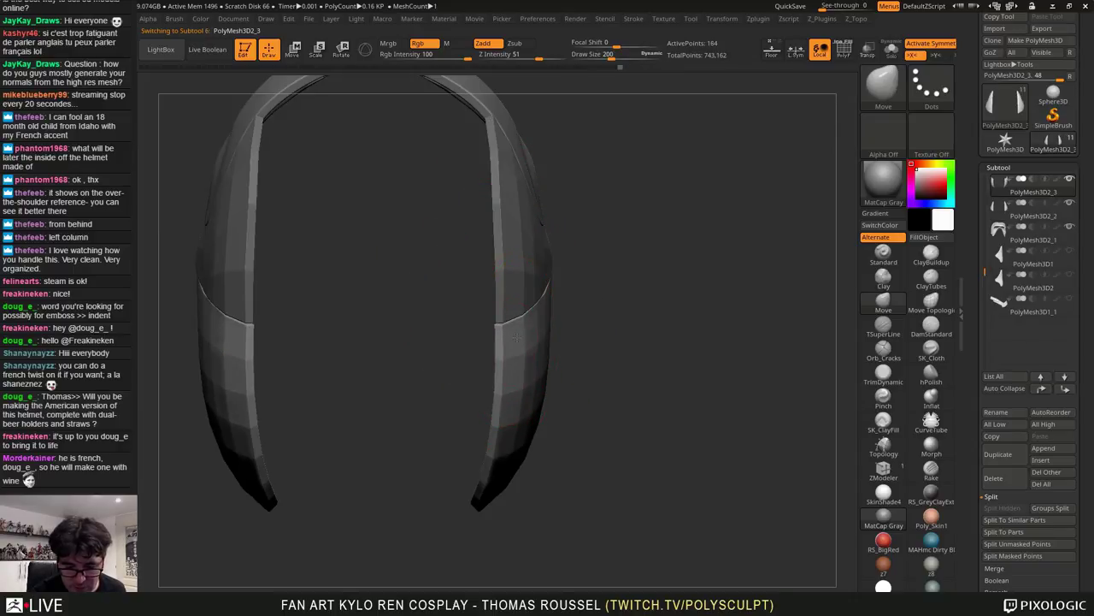
pyautogui.moveTo(525, 334); pyautogui.dragTo(474, 334, button='right')
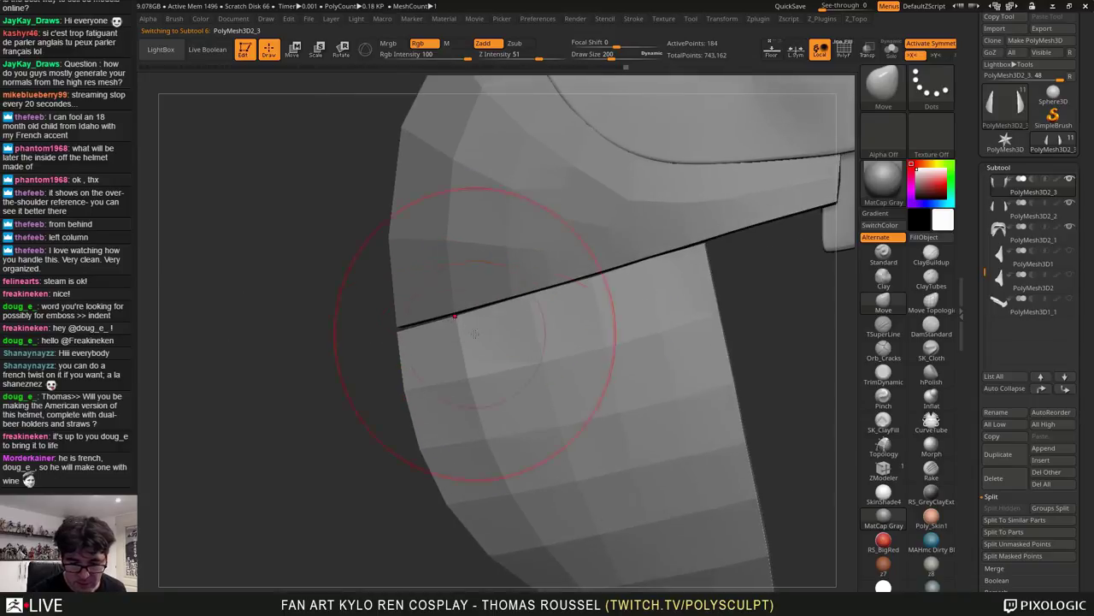
pyautogui.keyDown('alt'); pyautogui.click(397, 326); pyautogui.keyUp('alt')
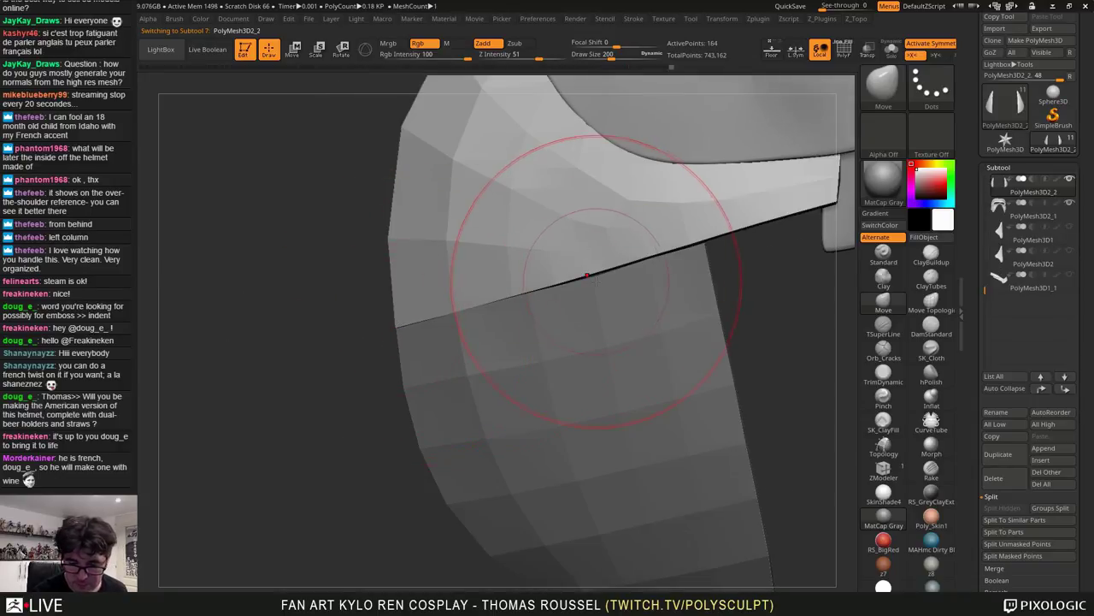
pyautogui.keyDown('alt'); pyautogui.click(604, 289); pyautogui.keyUp('alt')
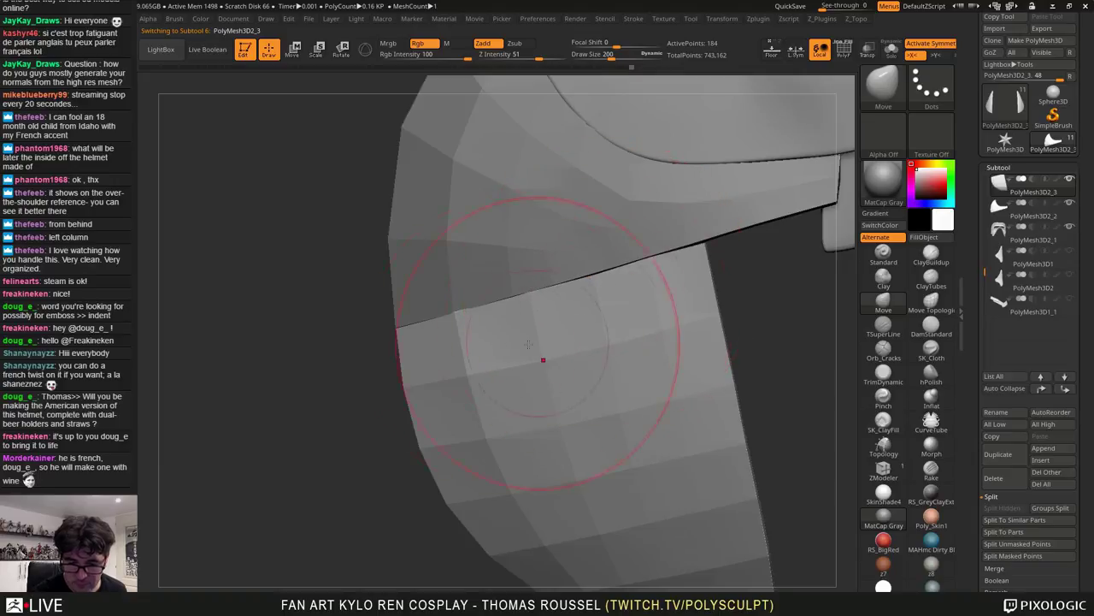
# Raise the rear panel and the side panel by four subdivision levels each and check their smoothed inner edges at the seam
pyautogui.moveTo(459, 323); pyautogui.dragTo(601, 337, button='right')
pyautogui.press('d')
pyautogui.press('d')
pyautogui.press('d')
pyautogui.press('d')
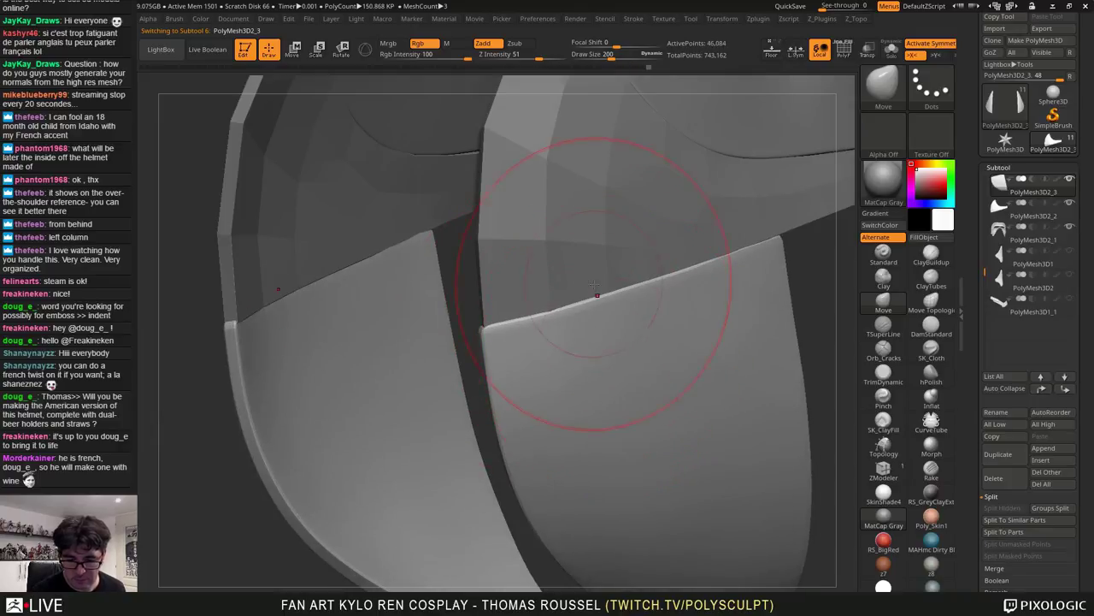
pyautogui.keyDown('alt'); pyautogui.click(582, 274); pyautogui.keyUp('alt')
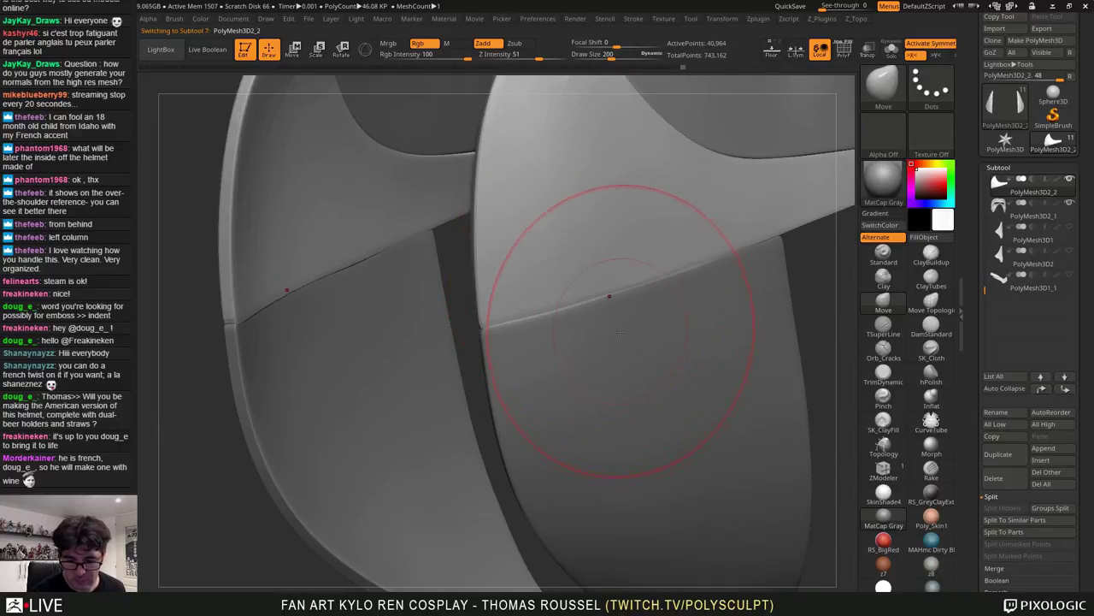
pyautogui.moveTo(620, 332); pyautogui.dragTo(563, 224, button='right')
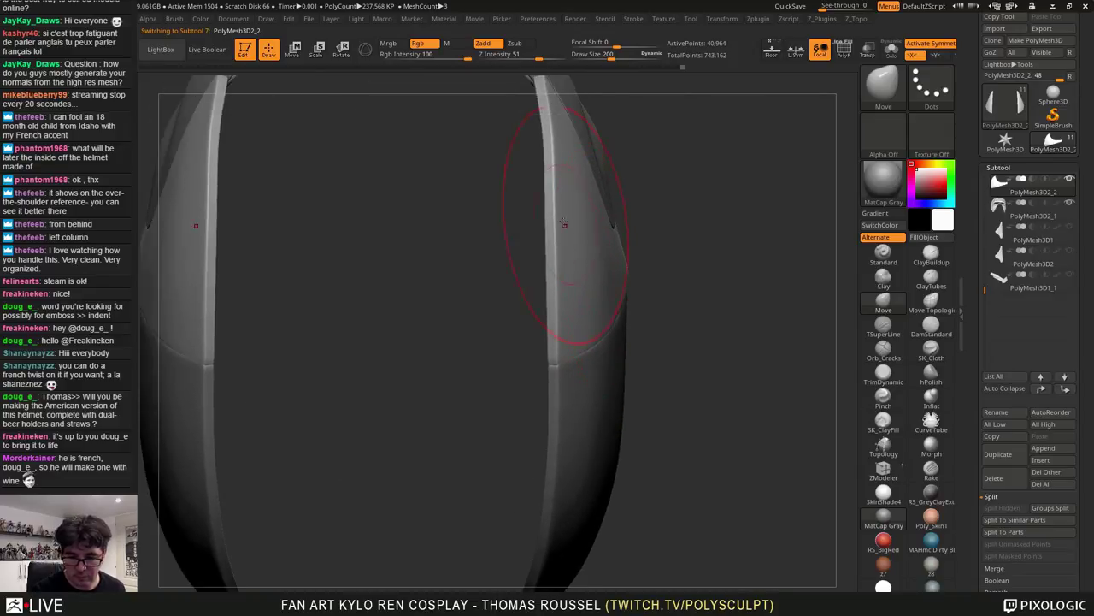
# Lower the side panel three subdivision levels, nudge its inner edge with the size 200 Move brush, and raise it three levels again
pyautogui.hotkey('shift', 'd')
pyautogui.hotkey('shift', 'd')
pyautogui.hotkey('shift', 'd')
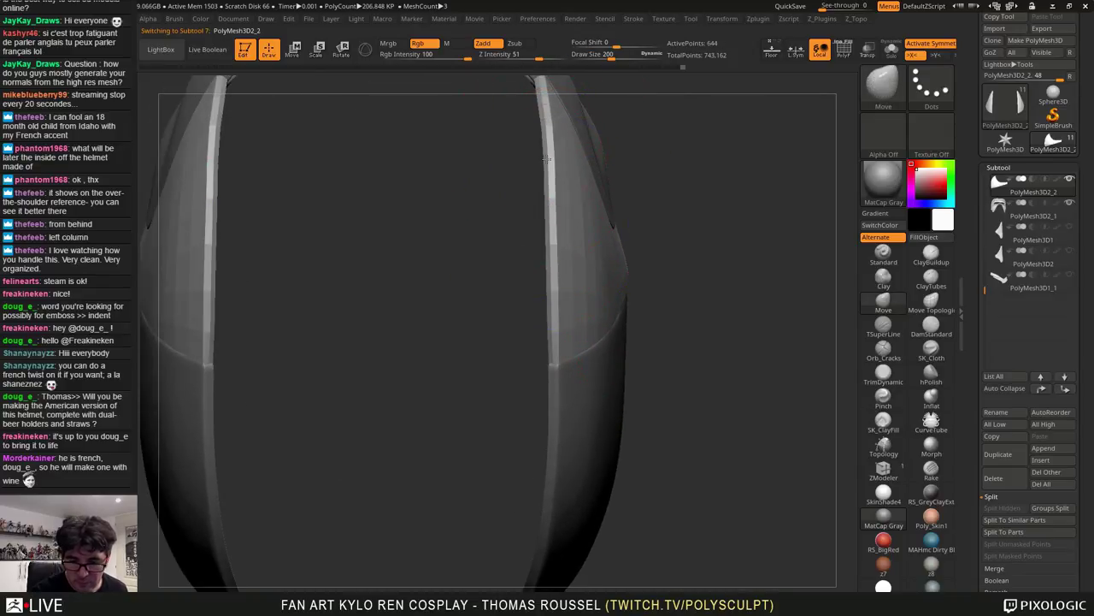
pyautogui.moveTo(553, 242); pyautogui.dragTo(555, 240)
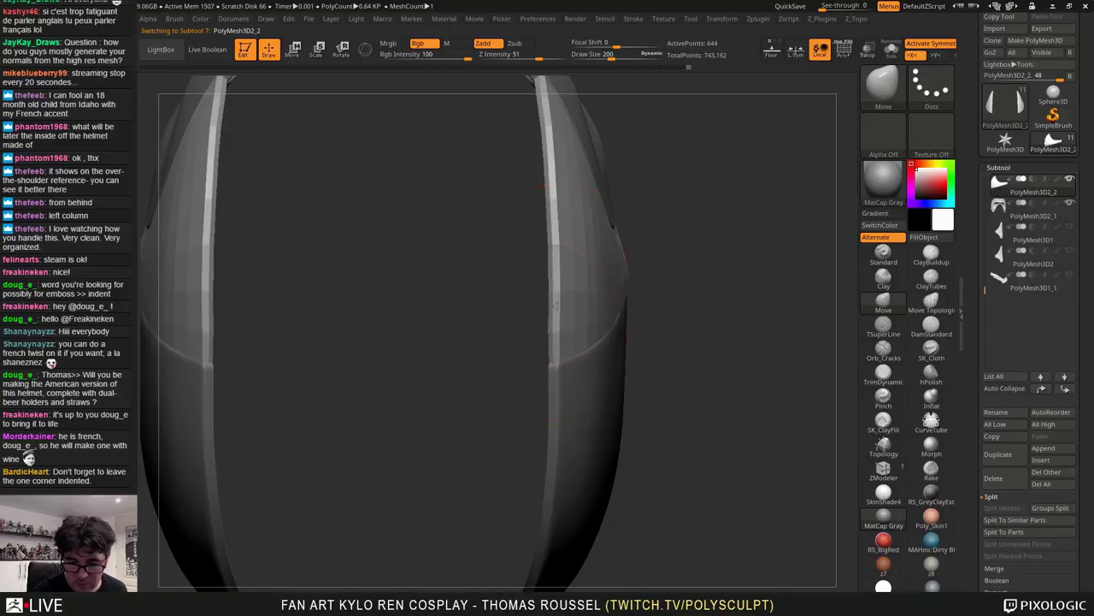
pyautogui.press('d')
pyautogui.press('d')
pyautogui.press('d')
# Show the top band PolyMesh3D2_4 together with the mask, side panel and rear panel
pyautogui.keyDown('ctrl'); pyautogui.moveTo(635, 309); pyautogui.dragTo(641, 183, button='right'); pyautogui.keyUp('ctrl')
pyautogui.keyDown('alt'); pyautogui.moveTo(680, 296); pyautogui.dragTo(643, 339, button='right'); pyautogui.keyUp('alt')
pyautogui.keyDown('alt'); pyautogui.moveTo(643, 338); pyautogui.dragTo(562, 370, button='right'); pyautogui.keyUp('alt')
pyautogui.moveTo(983, 282); pyautogui.dragTo(983, 210)
pyautogui.click(1069, 229)
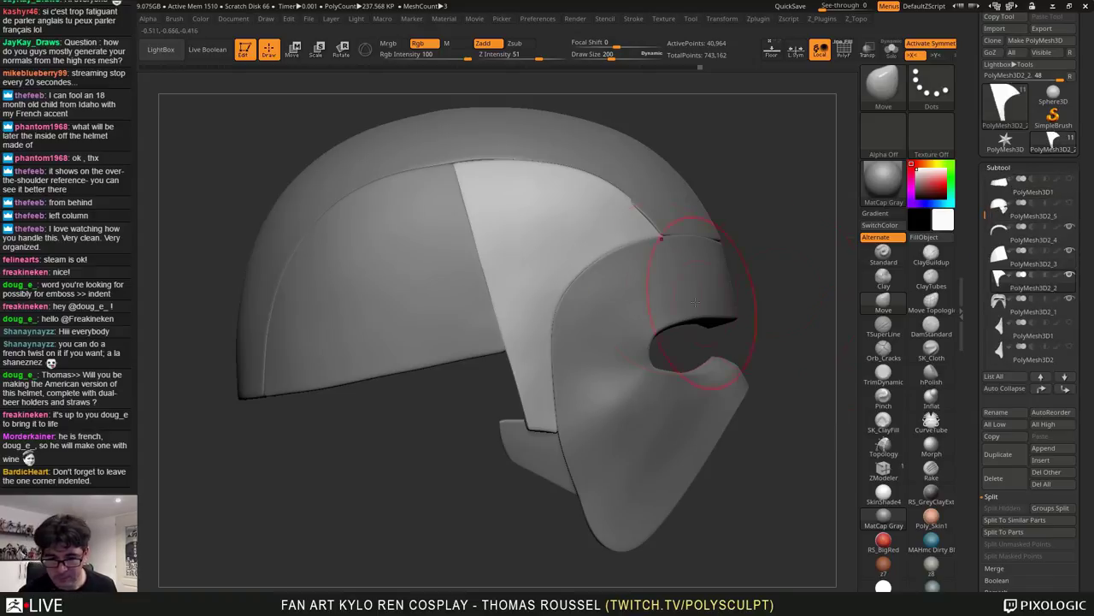
# Make the top band active at a low subdivision level and fit its front edge to the mask's brow with a size 329 Move brush
pyautogui.moveTo(651, 253); pyautogui.dragTo(677, 416, button='right')
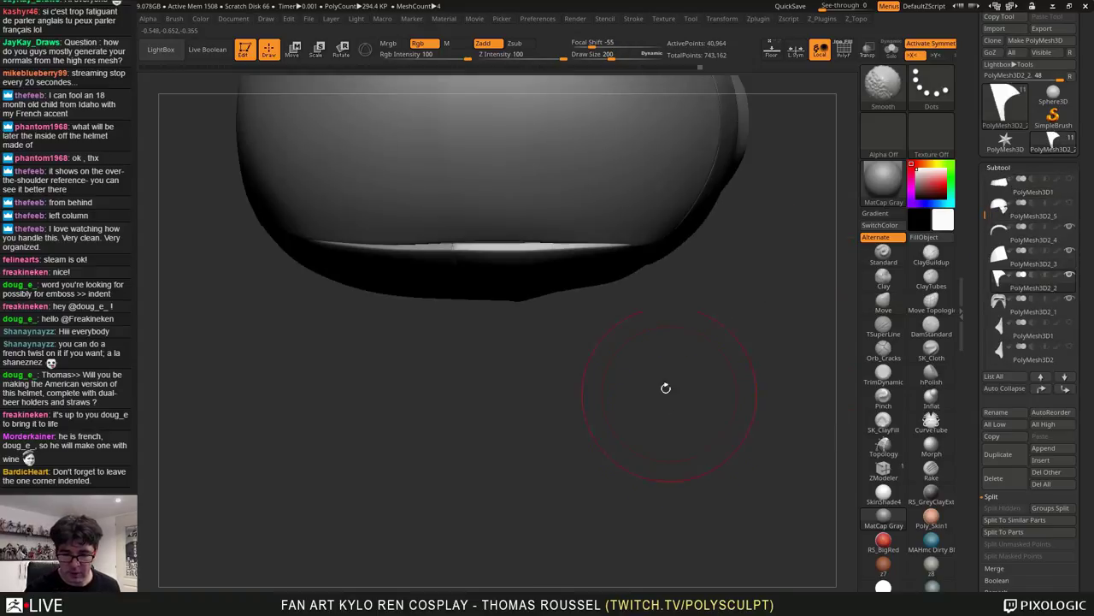
pyautogui.keyDown('ctrl'); pyautogui.moveTo(585, 218); pyautogui.dragTo(583, 289, button='right'); pyautogui.keyUp('ctrl')
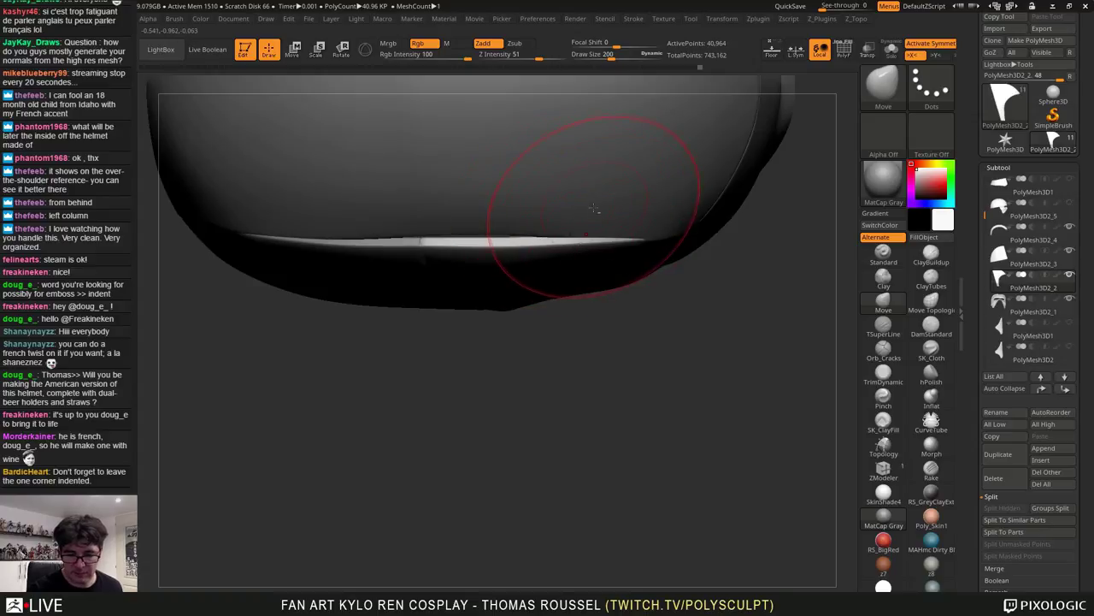
pyautogui.keyDown('alt'); pyautogui.click(593, 208); pyautogui.keyUp('alt')
pyautogui.keyDown('shift'); pyautogui.moveTo(602, 210); pyautogui.dragTo(610, 260); pyautogui.keyUp('shift')
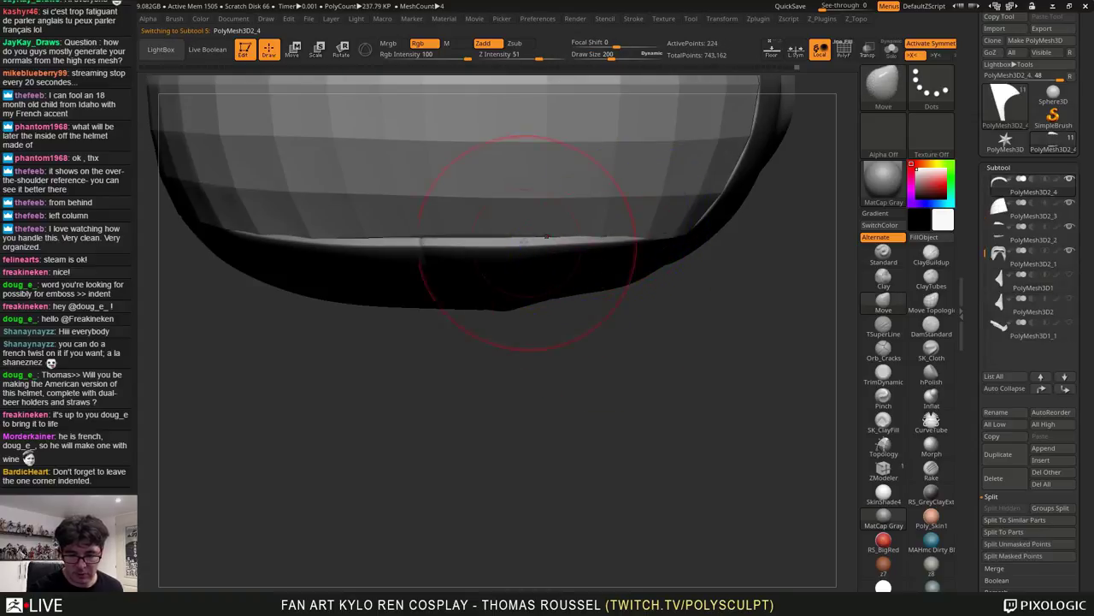
pyautogui.press('s')
pyautogui.moveTo(513, 234)
pyautogui.mouseDown()
pyautogui.moveTo(527, 233)
pyautogui.moveTo(467, 242)
pyautogui.mouseUp()
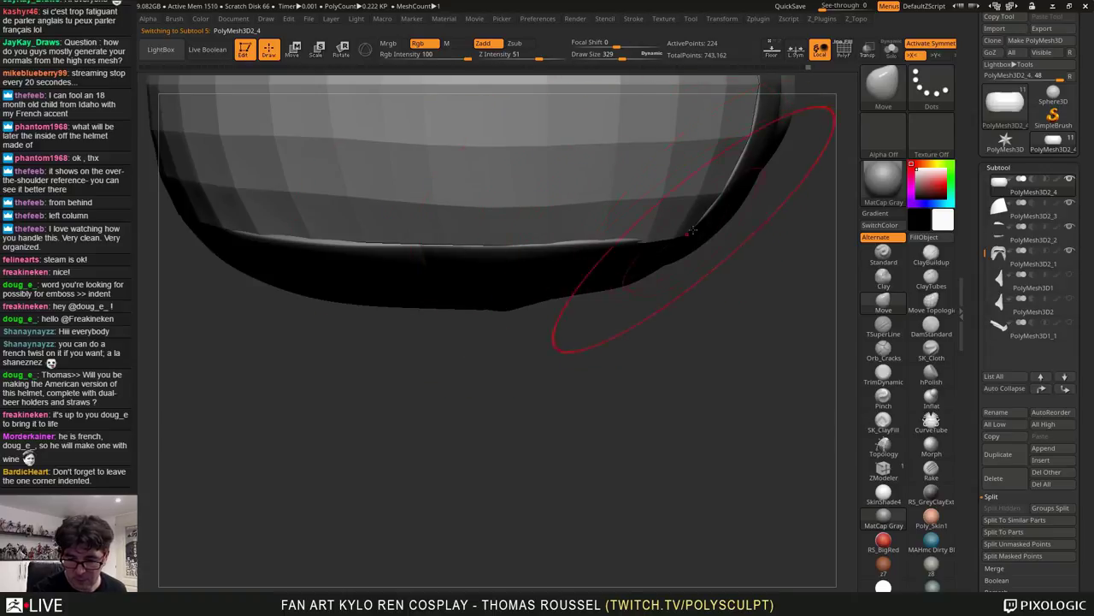
# Check the top band's fit against the mask, side panel and rear panel from all sides, and raise it two subdivision levels
pyautogui.moveTo(588, 225)
pyautogui.mouseDown(button='right')
pyautogui.moveTo(625, 177)
pyautogui.moveTo(625, 115)
pyautogui.moveTo(610, 225)
pyautogui.moveTo(583, 223)
pyautogui.mouseUp(button='right')
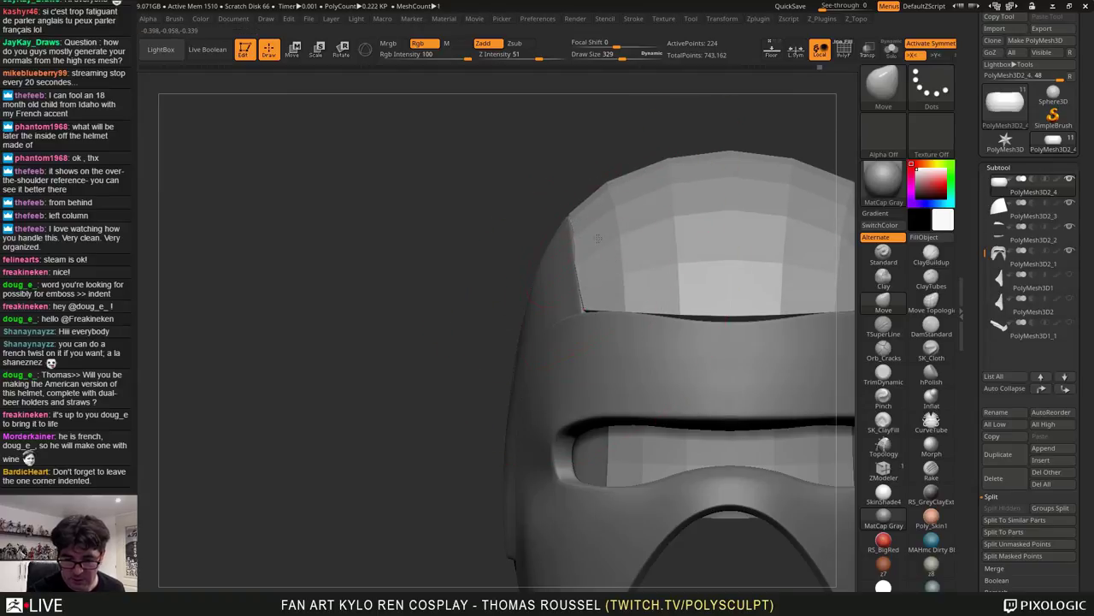
pyautogui.moveTo(599, 239)
pyautogui.mouseDown(button='right')
pyautogui.moveTo(708, 228)
pyautogui.moveTo(701, 221)
pyautogui.mouseUp(button='right')
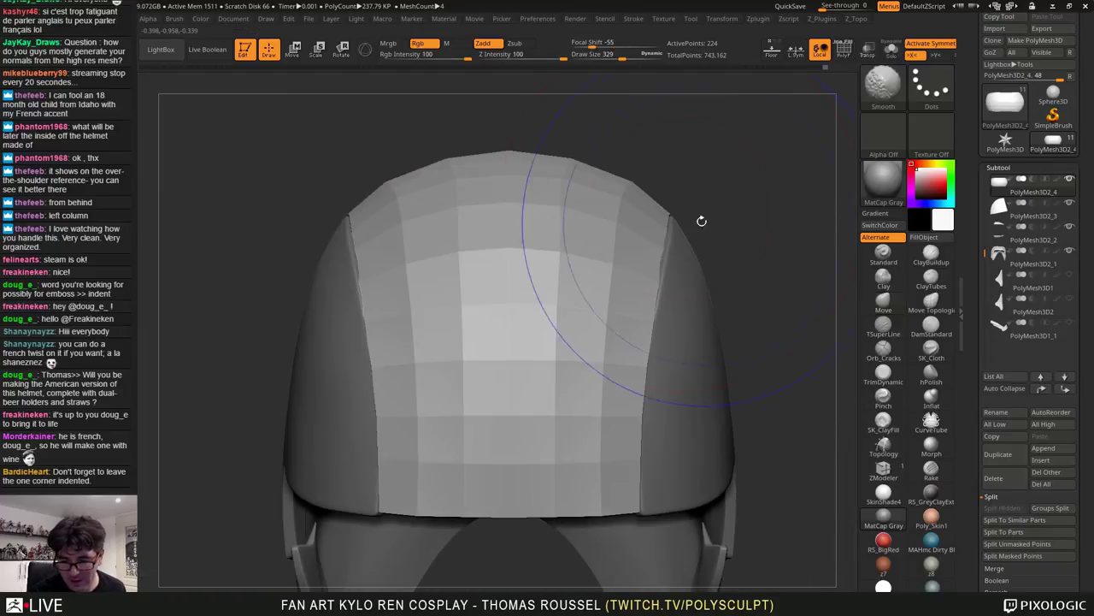
pyautogui.moveTo(685, 284); pyautogui.dragTo(625, 307, button='right')
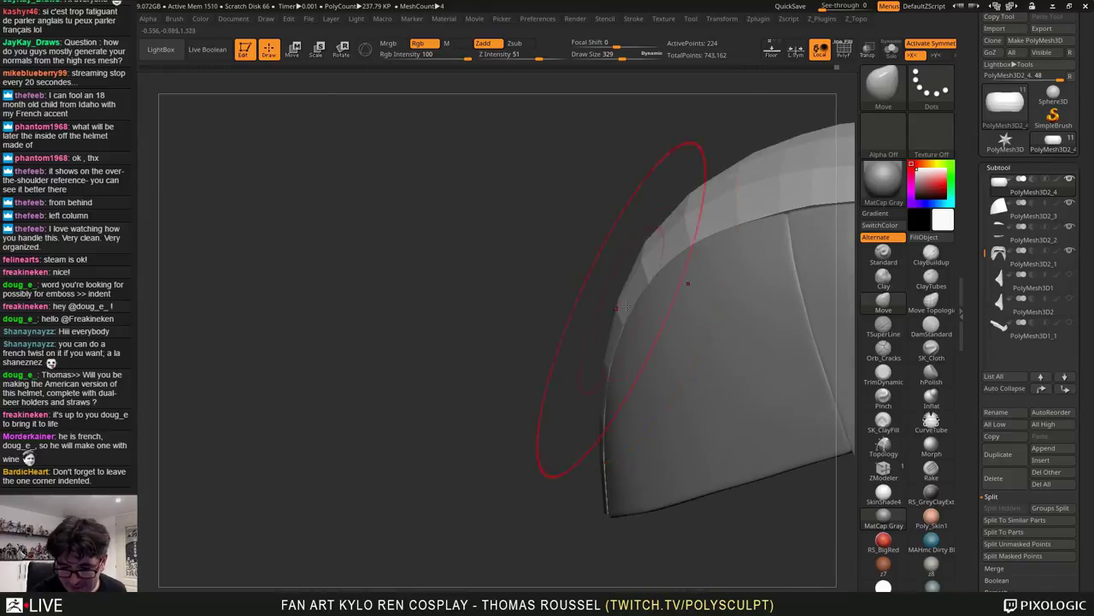
pyautogui.moveTo(669, 259)
pyautogui.mouseDown(button='right')
pyautogui.moveTo(706, 254)
pyautogui.moveTo(745, 301)
pyautogui.mouseUp(button='right')
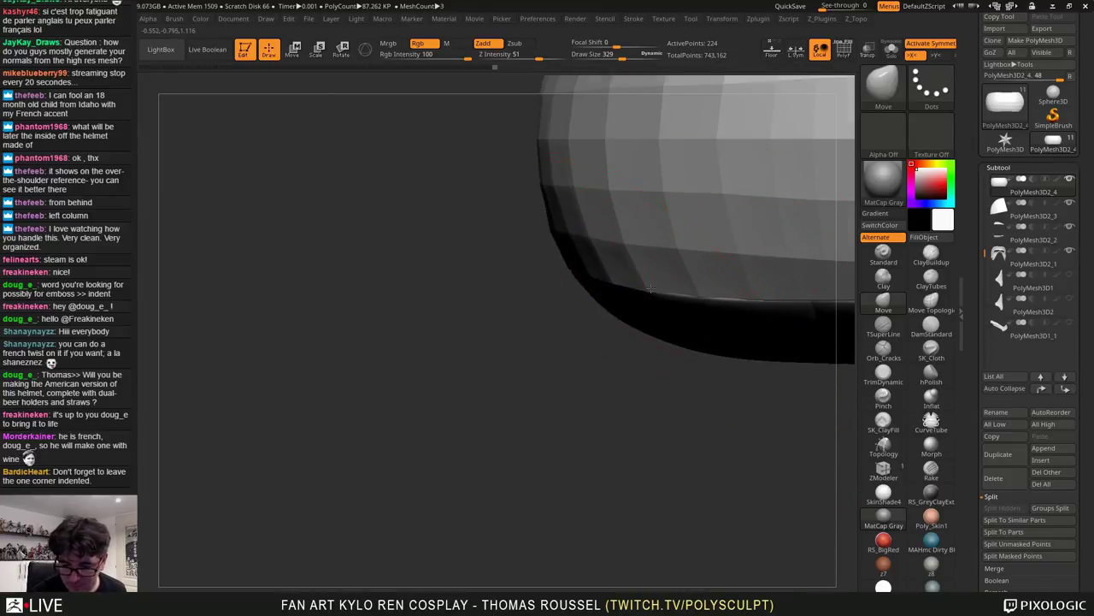
pyautogui.moveTo(650, 289)
pyautogui.mouseDown(button='right')
pyautogui.moveTo(608, 325)
pyautogui.moveTo(706, 337)
pyautogui.mouseUp(button='right')
pyautogui.moveTo(631, 413); pyautogui.dragTo(649, 432, button='right')
pyautogui.press('d')
pyautogui.press('d')
# Adjust the top band's side edge along the side and rear panels with the size 329 Move brush
pyautogui.moveTo(650, 334); pyautogui.dragTo(604, 360, button='right')
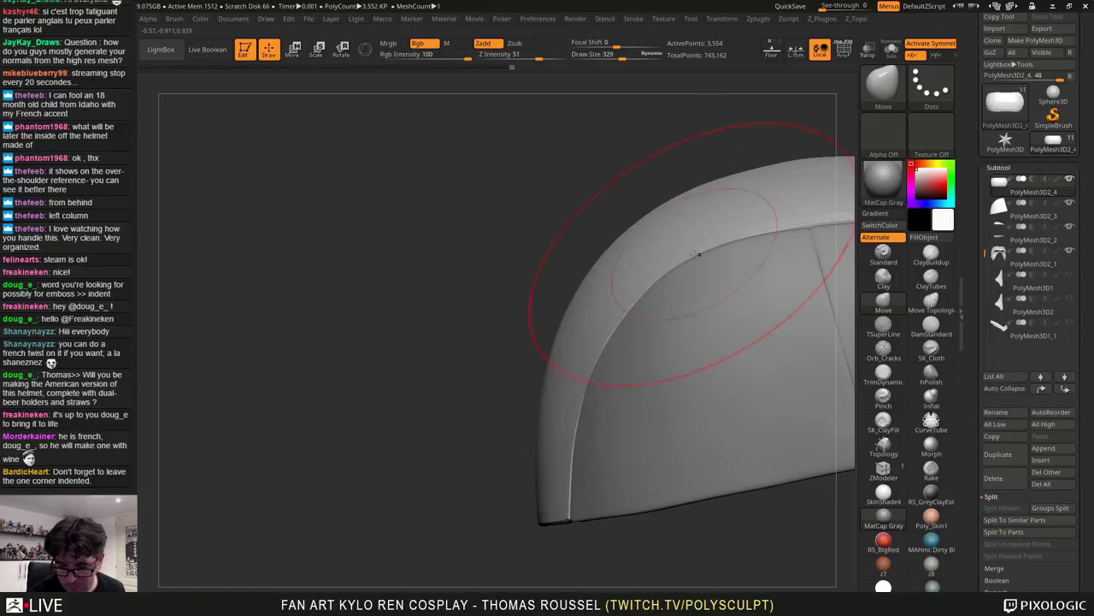
pyautogui.keyDown('alt'); pyautogui.moveTo(838, 222); pyautogui.dragTo(679, 263, button='right'); pyautogui.keyUp('alt')
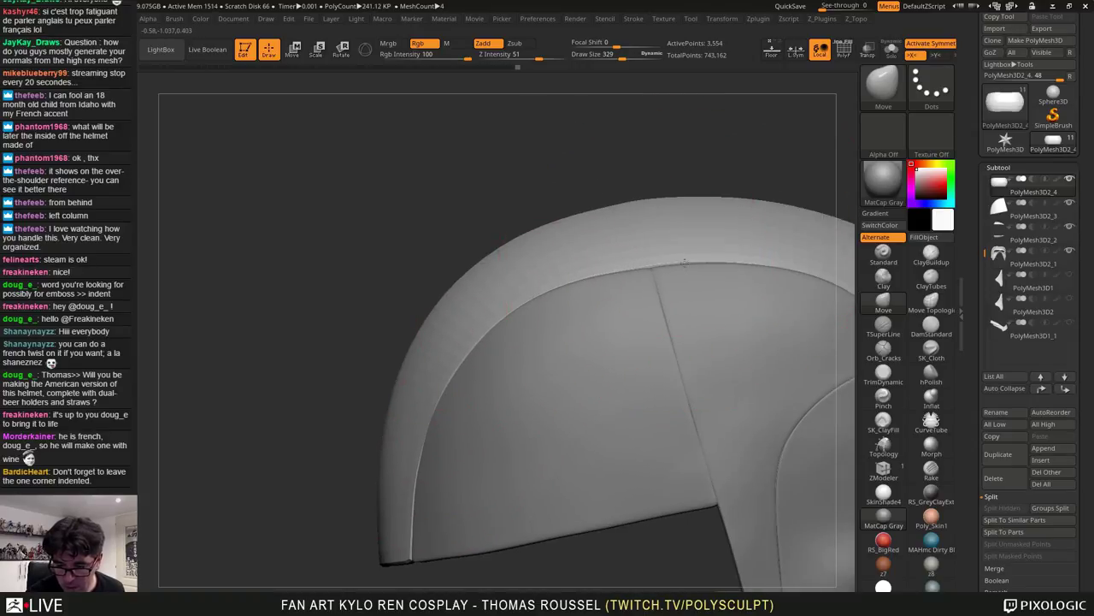
pyautogui.moveTo(806, 266); pyautogui.dragTo(674, 324, button='right')
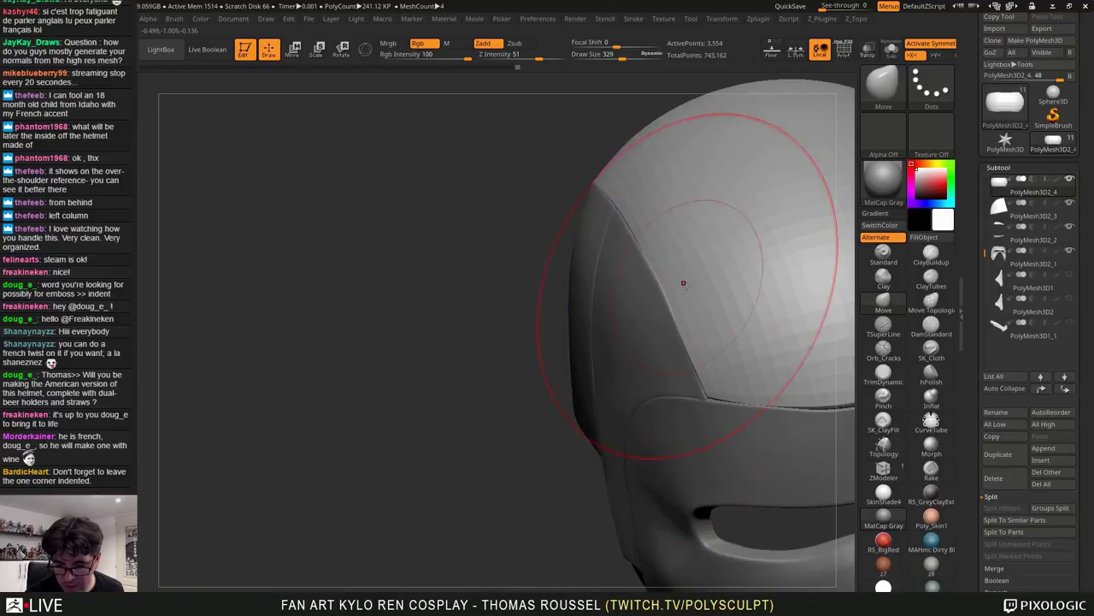
pyautogui.moveTo(684, 283); pyautogui.dragTo(671, 289, button='right')
pyautogui.moveTo(670, 289); pyautogui.dragTo(676, 289)
pyautogui.moveTo(677, 289)
pyautogui.mouseDown(button='right')
pyautogui.moveTo(738, 262)
pyautogui.moveTo(653, 296)
pyautogui.mouseUp(button='right')
pyautogui.moveTo(550, 274); pyautogui.dragTo(552, 277)
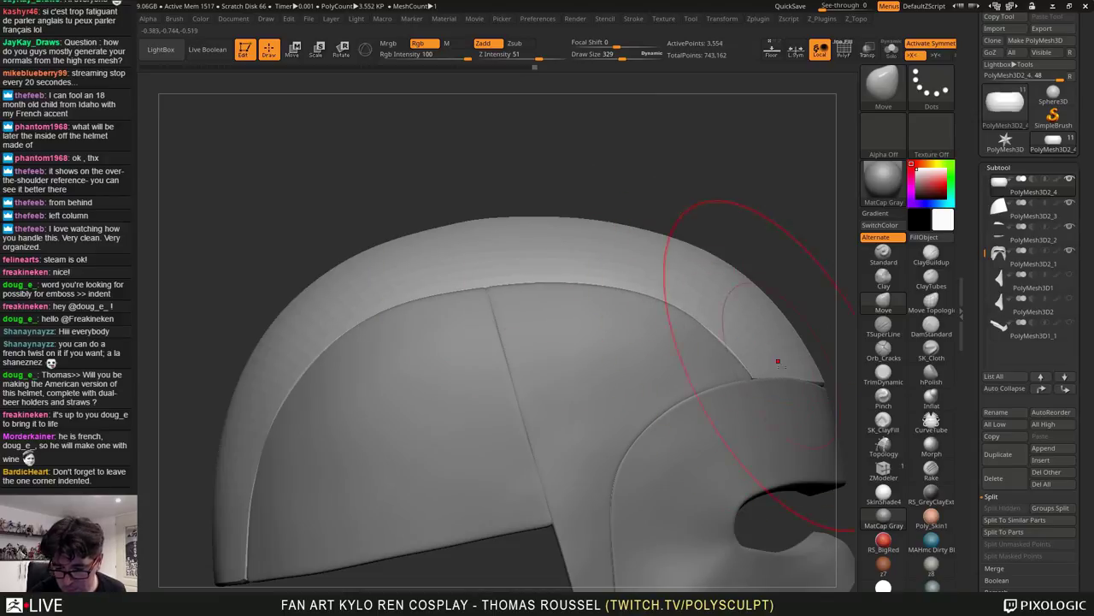
# Pull the middle of the top band's front edge down to the mask's brow with a size 200 Move brush
pyautogui.moveTo(838, 377)
pyautogui.mouseDown(button='right')
pyautogui.moveTo(797, 389)
pyautogui.moveTo(625, 360)
pyautogui.mouseUp(button='right')
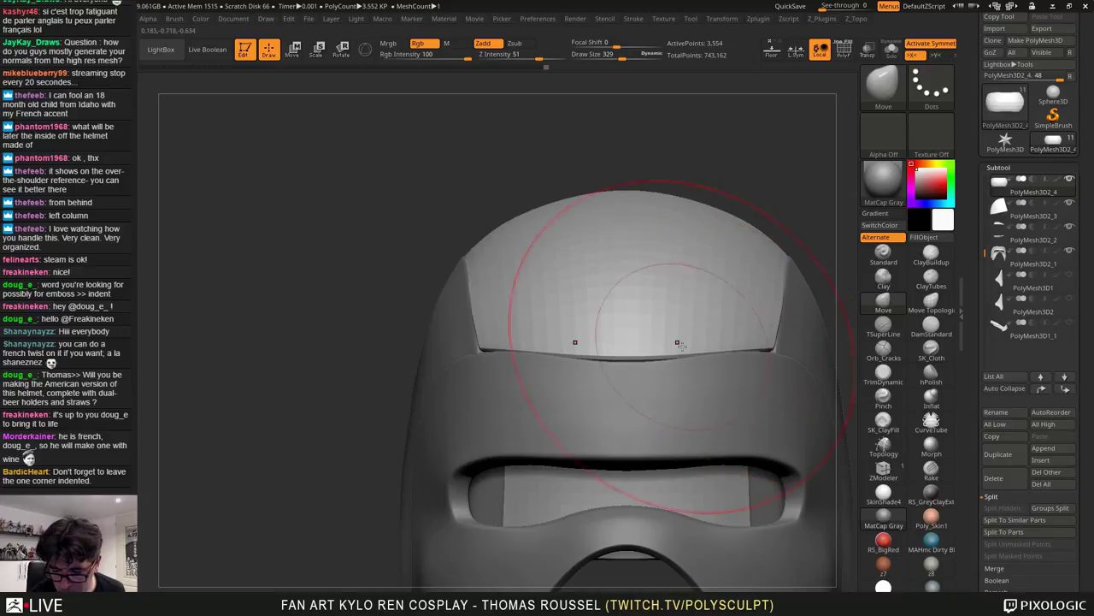
pyautogui.press('s')
pyautogui.moveTo(727, 347); pyautogui.dragTo(715, 348)
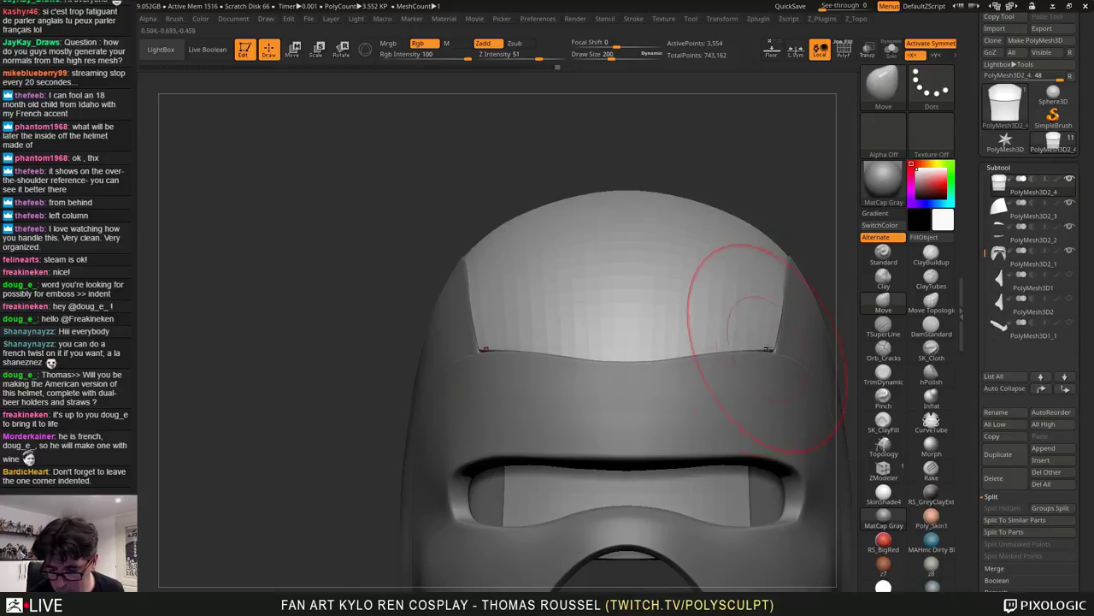
# Refine the top band's front corner and the adjoining edge along the side panel with a size 95 Move brush
pyautogui.moveTo(603, 354)
pyautogui.mouseDown(button='right')
pyautogui.moveTo(657, 366)
pyautogui.moveTo(658, 401)
pyautogui.moveTo(562, 376)
pyautogui.mouseUp(button='right')
pyautogui.press('s')
pyautogui.moveTo(513, 383); pyautogui.dragTo(502, 384)
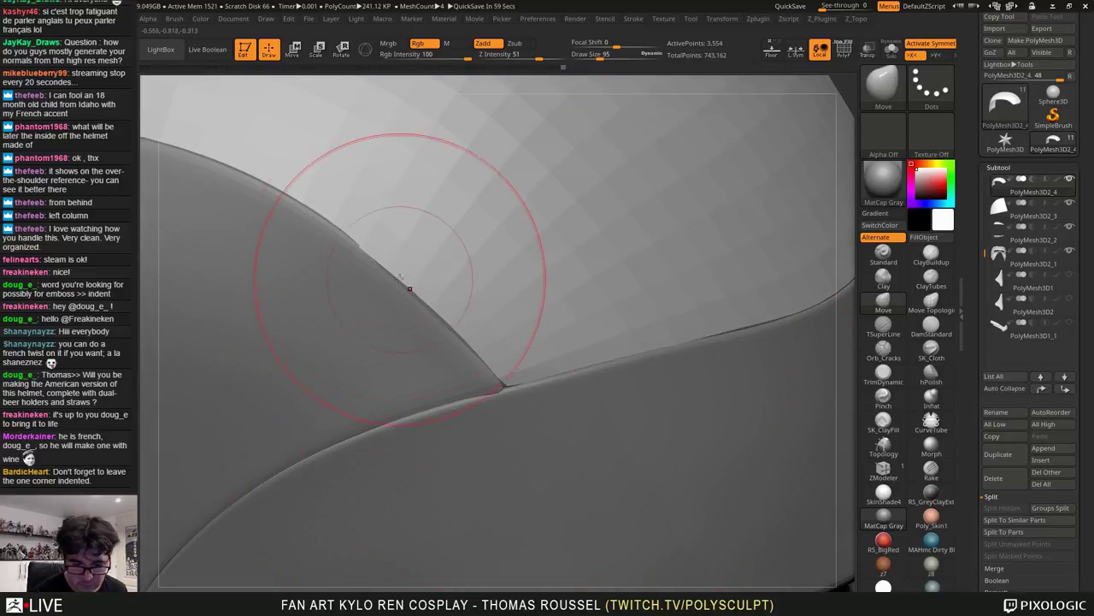
pyautogui.moveTo(382, 249); pyautogui.dragTo(395, 240)
pyautogui.moveTo(445, 257)
pyautogui.mouseDown(button='right')
pyautogui.moveTo(485, 285)
pyautogui.moveTo(470, 247)
pyautogui.moveTo(480, 281)
pyautogui.mouseUp(button='right')
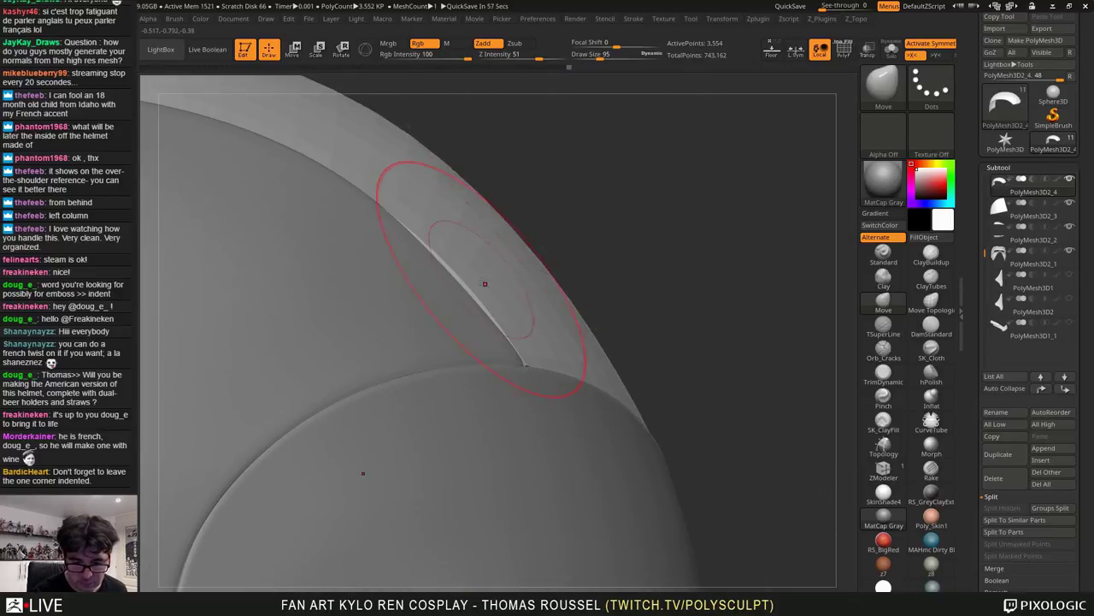
# Even out the top band's edge along the side panel, from the front corner up to the rear panel seam, with a size 130 Move brush
pyautogui.press('s')
pyautogui.moveTo(492, 289); pyautogui.dragTo(468, 297)
pyautogui.moveTo(524, 255); pyautogui.dragTo(534, 277, button='right')
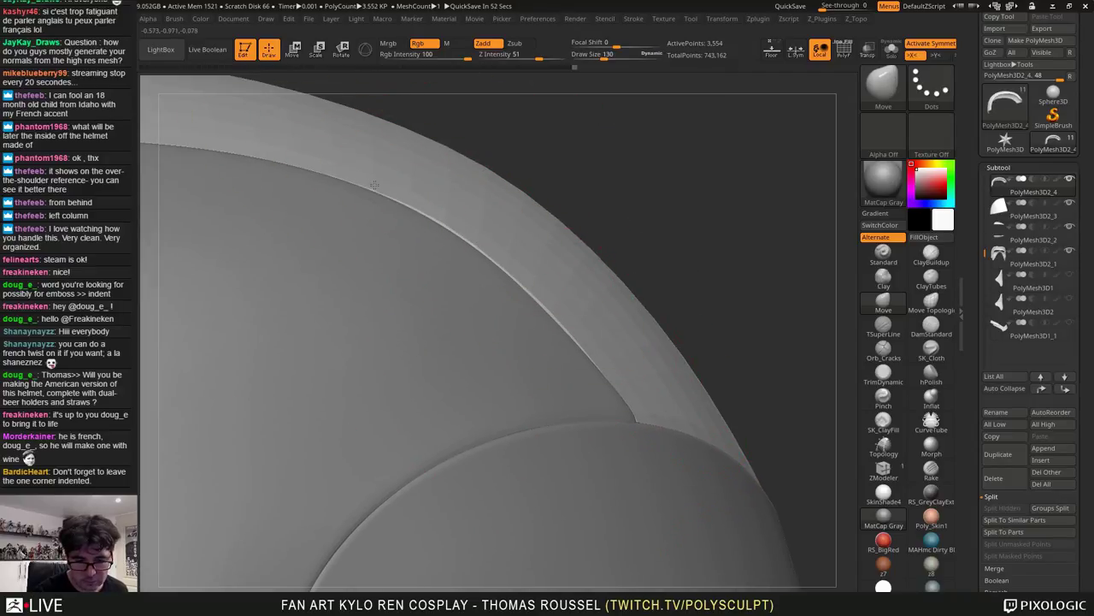
pyautogui.moveTo(374, 185)
pyautogui.keyDown('alt'); pyautogui.mouseDown(button='right')
pyautogui.moveTo(382, 197)
pyautogui.moveTo(588, 234)
pyautogui.mouseUp(button='right'); pyautogui.keyUp('alt')
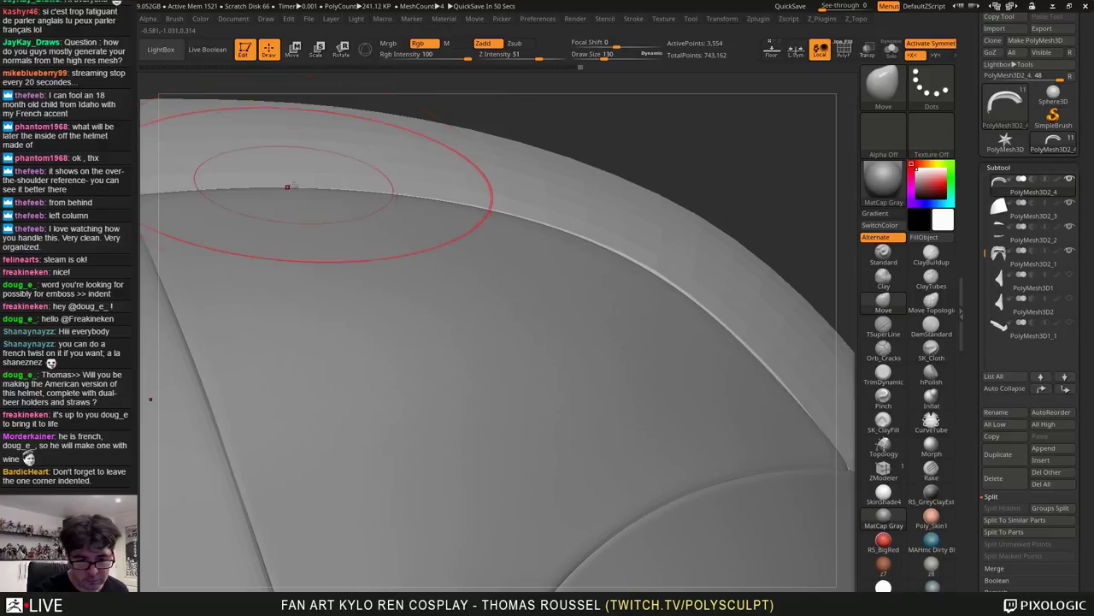
pyautogui.moveTo(288, 187); pyautogui.dragTo(290, 193)
pyautogui.keyDown('alt'); pyautogui.moveTo(304, 204); pyautogui.dragTo(577, 228, button='right'); pyautogui.keyUp('alt')
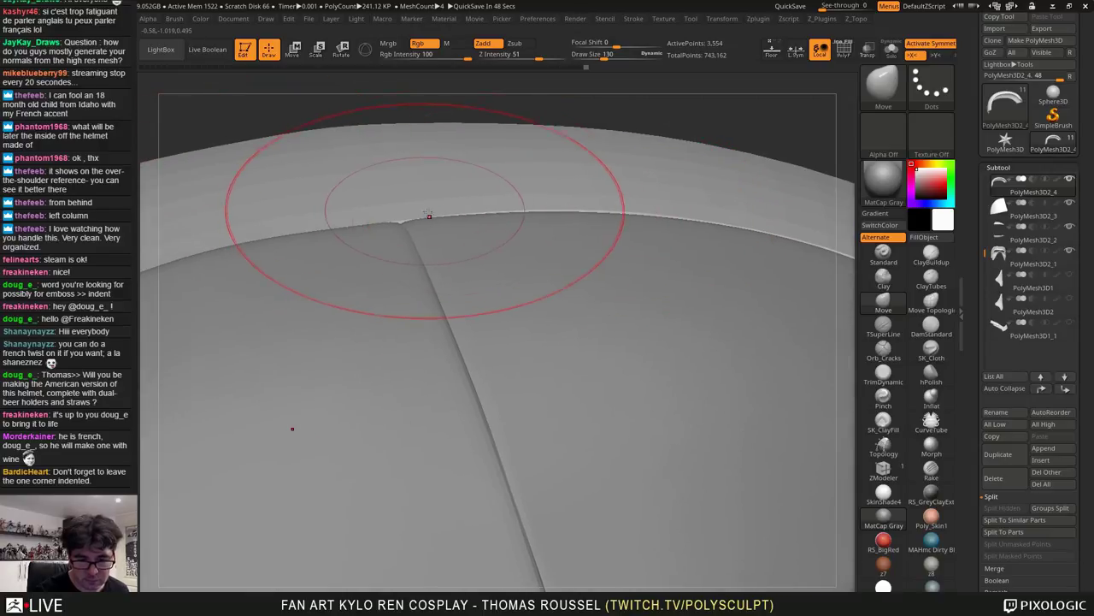
# Show the neck guard PolyMesh3D1 below the rear panel
pyautogui.moveTo(428, 212)
pyautogui.keyDown('ctrl'); pyautogui.mouseDown(button='right')
pyautogui.moveTo(479, 257)
pyautogui.moveTo(710, 346)
pyautogui.moveTo(536, 373)
pyautogui.moveTo(712, 357)
pyautogui.mouseUp(button='right'); pyautogui.keyUp('ctrl')
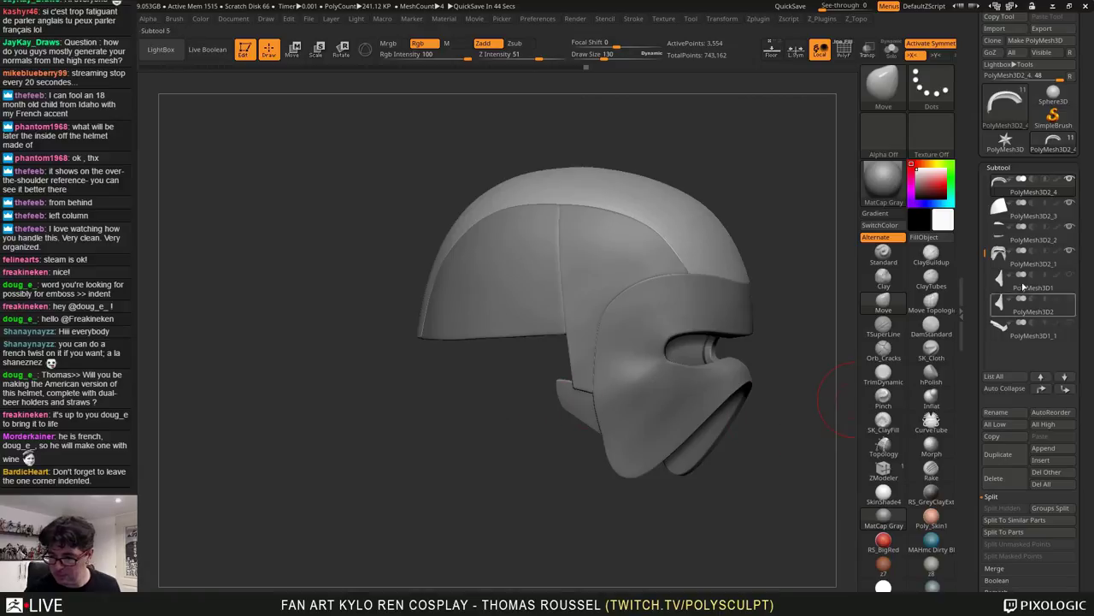
pyautogui.moveTo(983, 252); pyautogui.dragTo(987, 195)
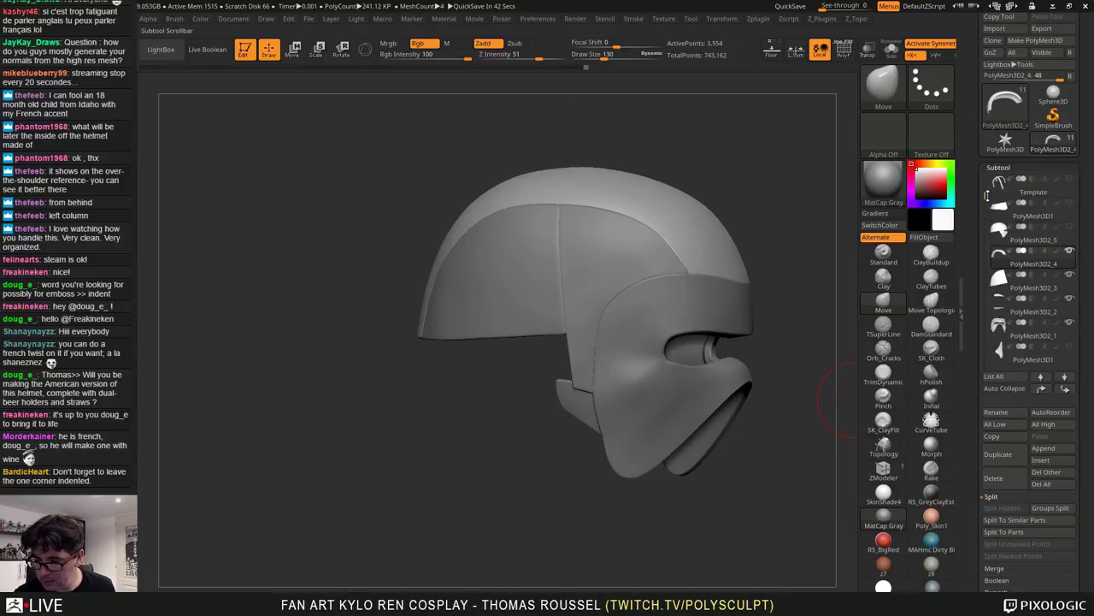
pyautogui.click(1068, 203)
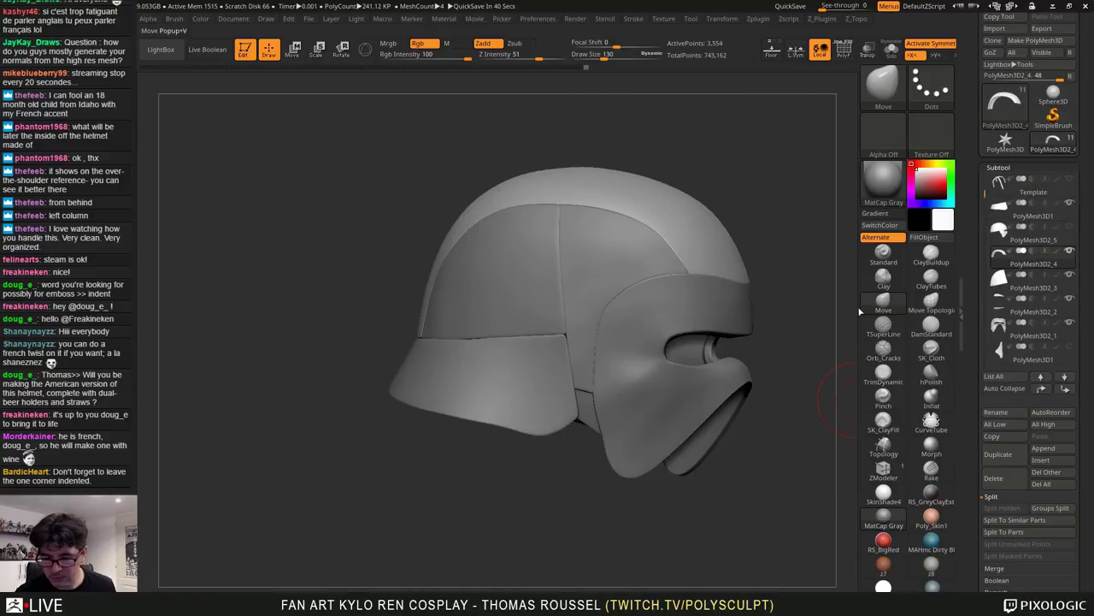
# Fit the back of the neck guard's upper edge against the rear panel and top band with a size 231 Move brush
pyautogui.keyDown('alt'); pyautogui.moveTo(595, 423); pyautogui.dragTo(656, 398, button='right'); pyautogui.keyUp('alt')
pyautogui.keyDown('ctrl'); pyautogui.moveTo(657, 398); pyautogui.dragTo(671, 338, button='right'); pyautogui.keyUp('ctrl')
pyautogui.keyDown('alt'); pyautogui.click(498, 359); pyautogui.keyUp('alt')
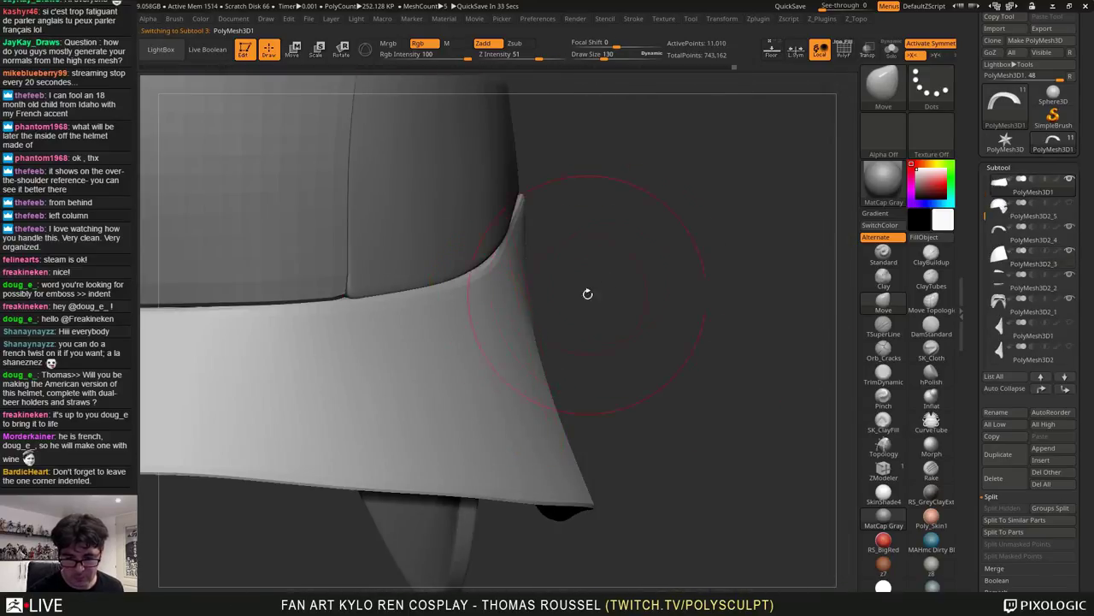
pyautogui.moveTo(586, 293); pyautogui.dragTo(680, 329, button='right')
pyautogui.moveTo(806, 272); pyautogui.dragTo(744, 248, button='right')
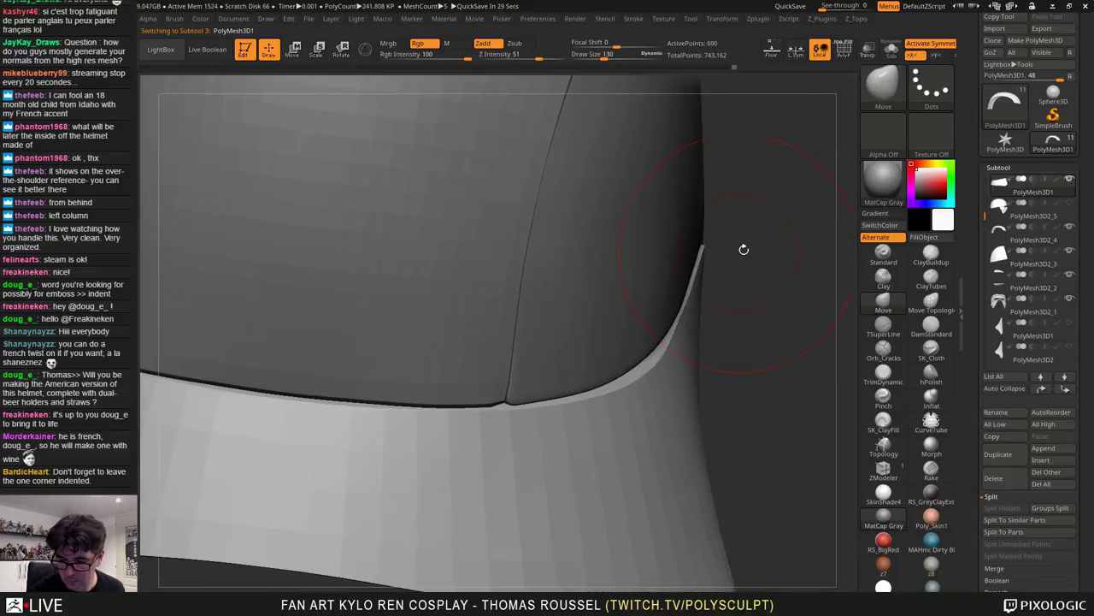
pyautogui.moveTo(717, 249); pyautogui.dragTo(726, 250)
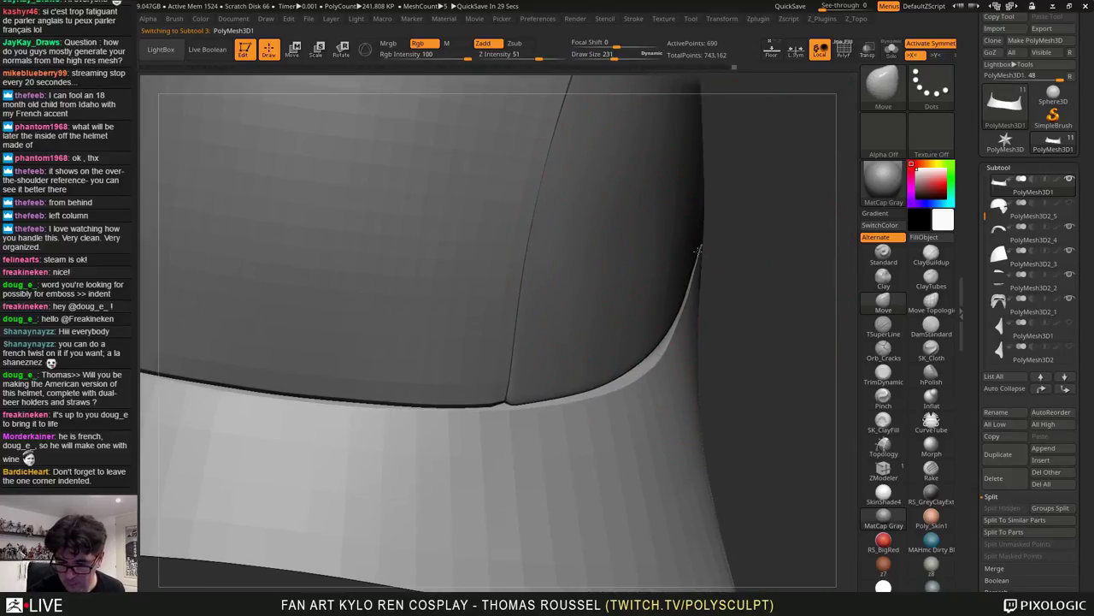
pyautogui.moveTo(646, 359)
pyautogui.mouseDown(button='right')
pyautogui.moveTo(674, 345)
pyautogui.moveTo(716, 390)
pyautogui.moveTo(692, 374)
pyautogui.moveTo(691, 235)
pyautogui.mouseUp(button='right')
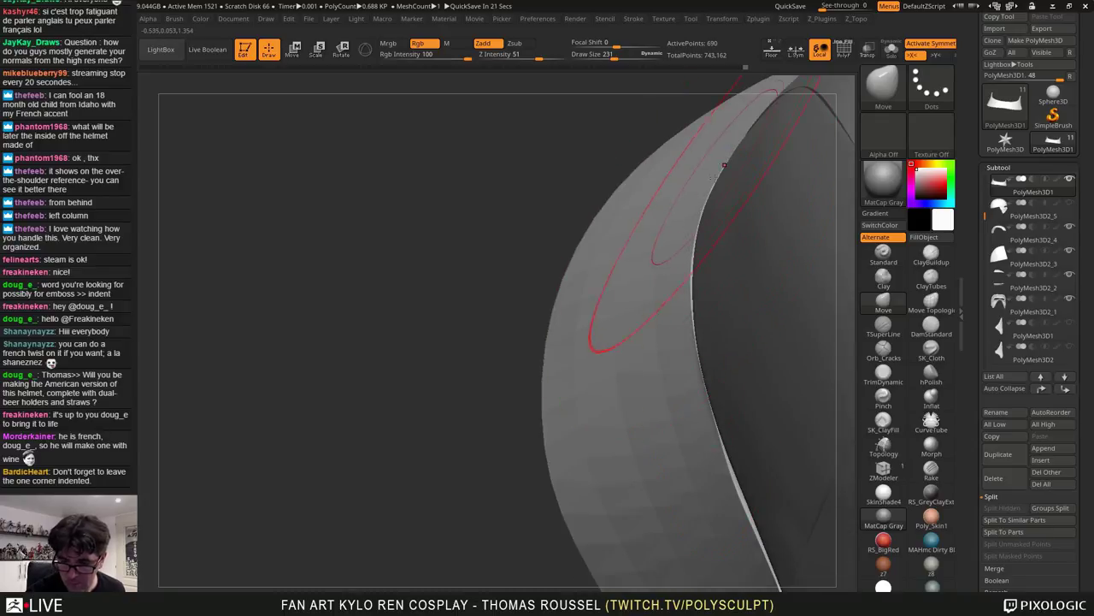
pyautogui.moveTo(713, 188)
pyautogui.keyDown('alt'); pyautogui.mouseDown(button='right')
pyautogui.moveTo(679, 319)
pyautogui.moveTo(685, 305)
pyautogui.mouseUp(button='right'); pyautogui.keyUp('alt')
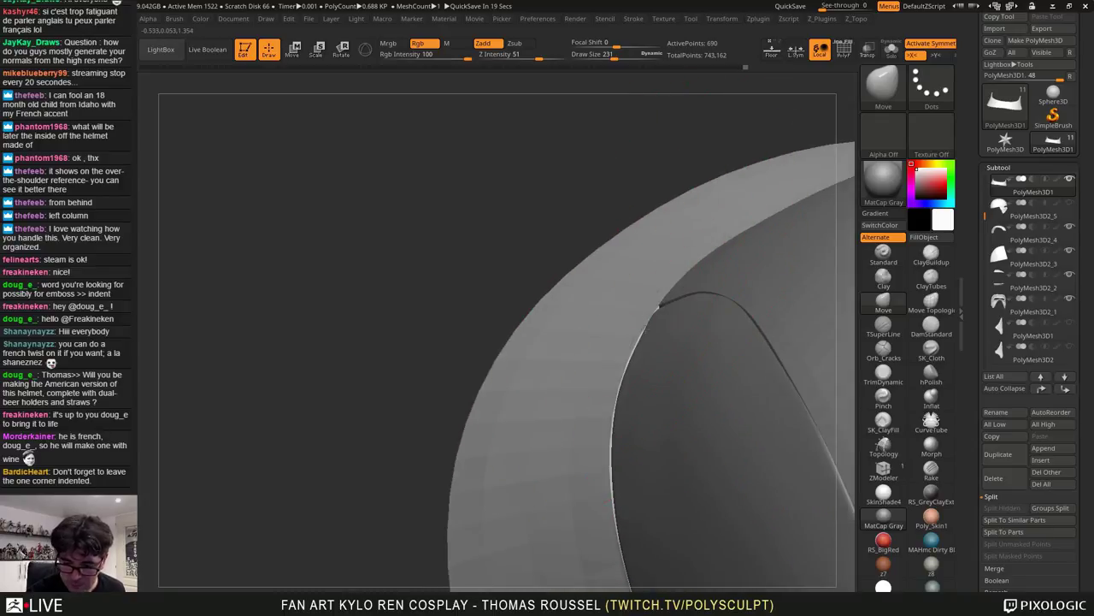
pyautogui.moveTo(687, 267); pyautogui.dragTo(693, 263)
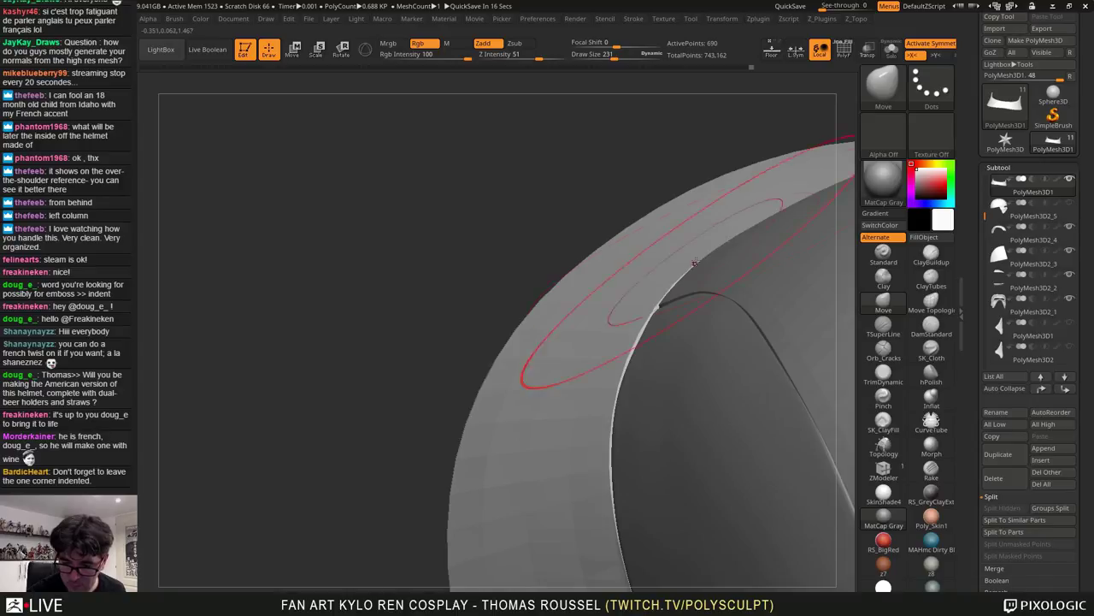
# Refine the neck guard's upper edge along the rear panel down to its front corner with size 116 and 172 Move brushes
pyautogui.moveTo(694, 262)
pyautogui.mouseDown(button='right')
pyautogui.moveTo(676, 269)
pyautogui.moveTo(681, 283)
pyautogui.moveTo(673, 154)
pyautogui.mouseUp(button='right')
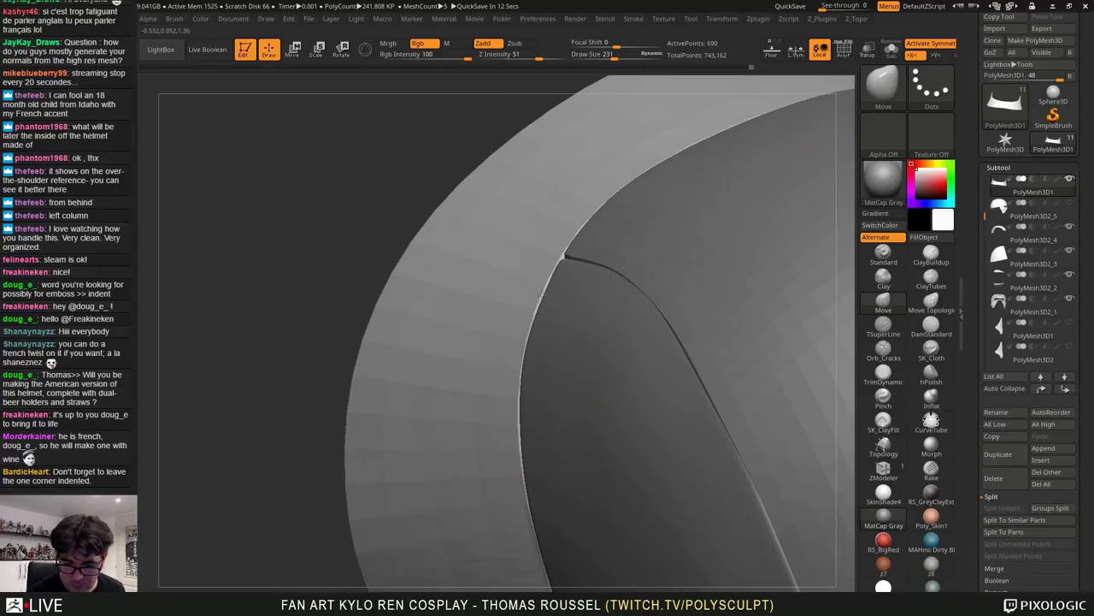
pyautogui.keyDown('alt'); pyautogui.moveTo(558, 338); pyautogui.dragTo(566, 160, button='right'); pyautogui.keyUp('alt')
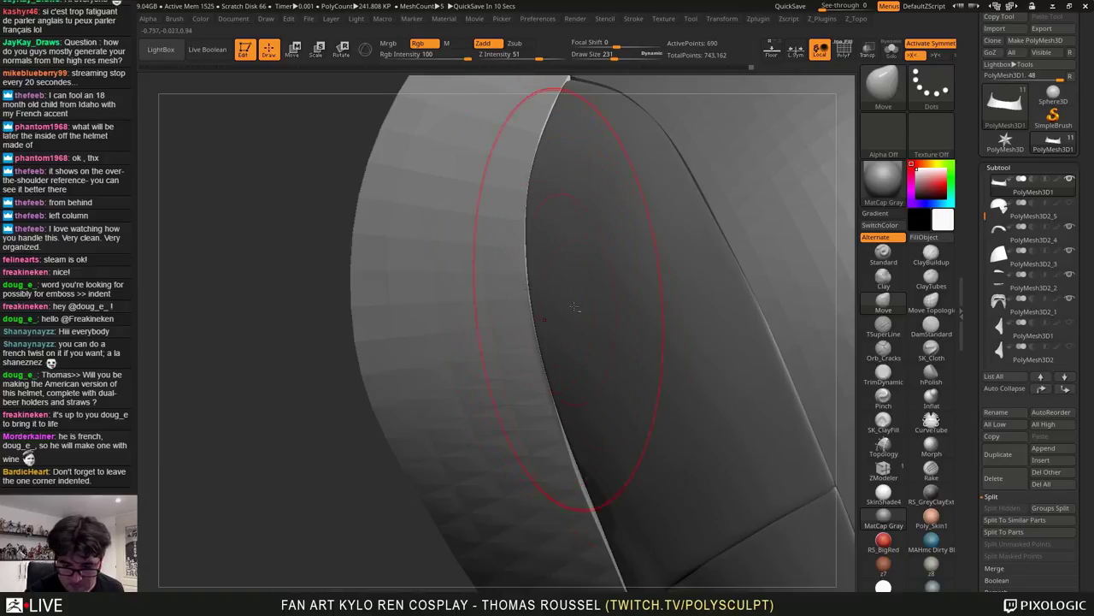
pyautogui.moveTo(574, 307); pyautogui.dragTo(578, 320, button='right')
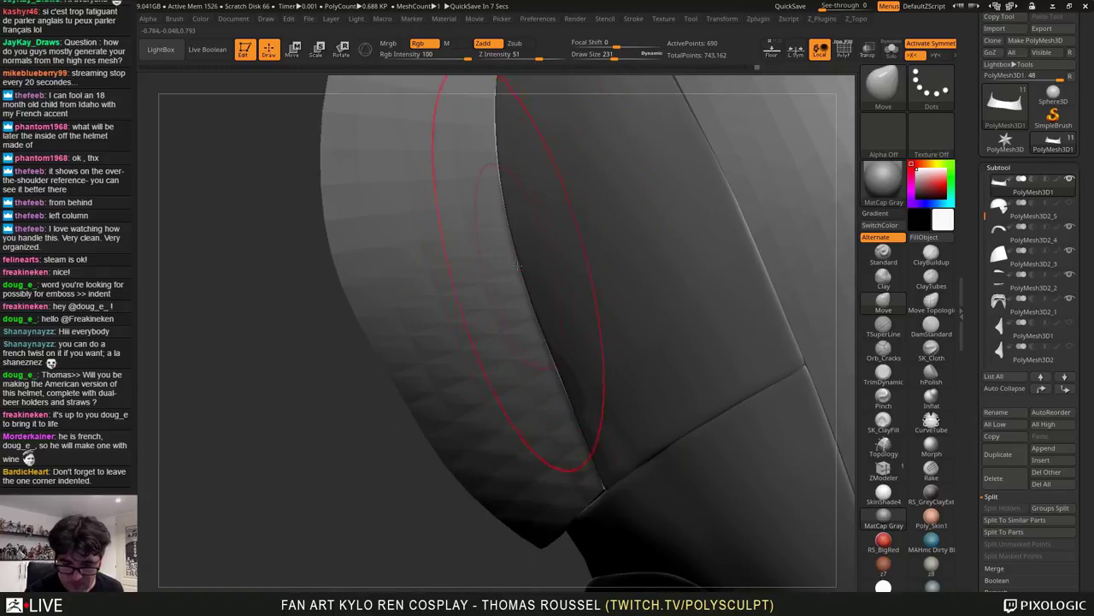
pyautogui.press('s')
pyautogui.moveTo(557, 322); pyautogui.dragTo(546, 323)
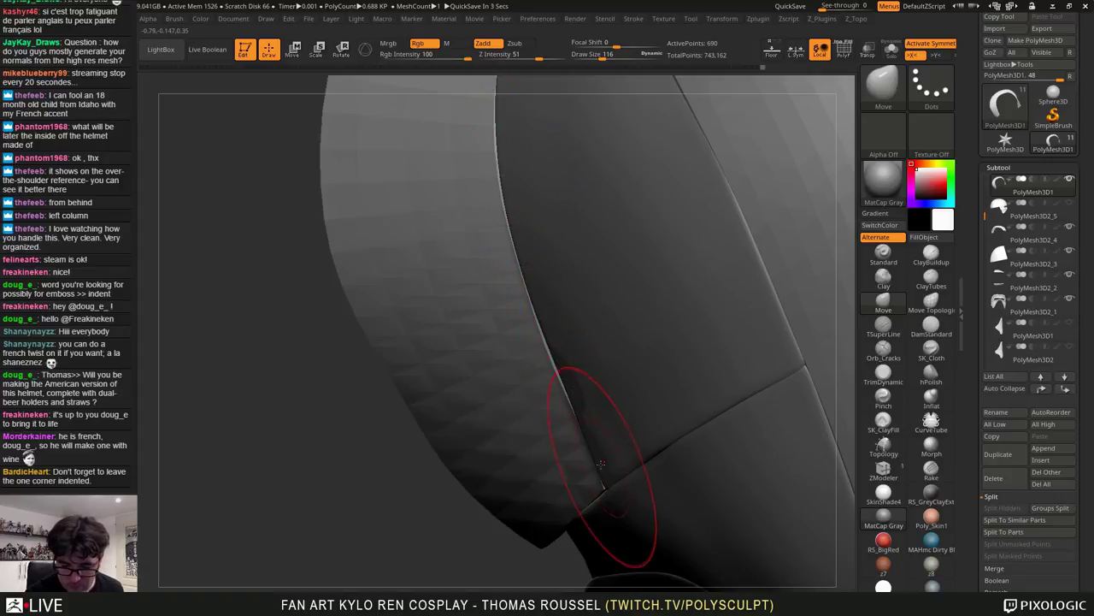
pyautogui.moveTo(604, 475)
pyautogui.mouseDown(button='right')
pyautogui.moveTo(633, 517)
pyautogui.moveTo(631, 560)
pyautogui.moveTo(629, 384)
pyautogui.moveTo(672, 408)
pyautogui.moveTo(606, 418)
pyautogui.mouseUp(button='right')
pyautogui.press('s')
pyautogui.moveTo(595, 422); pyautogui.dragTo(610, 426)
pyautogui.moveTo(590, 446); pyautogui.dragTo(642, 415, button='right')
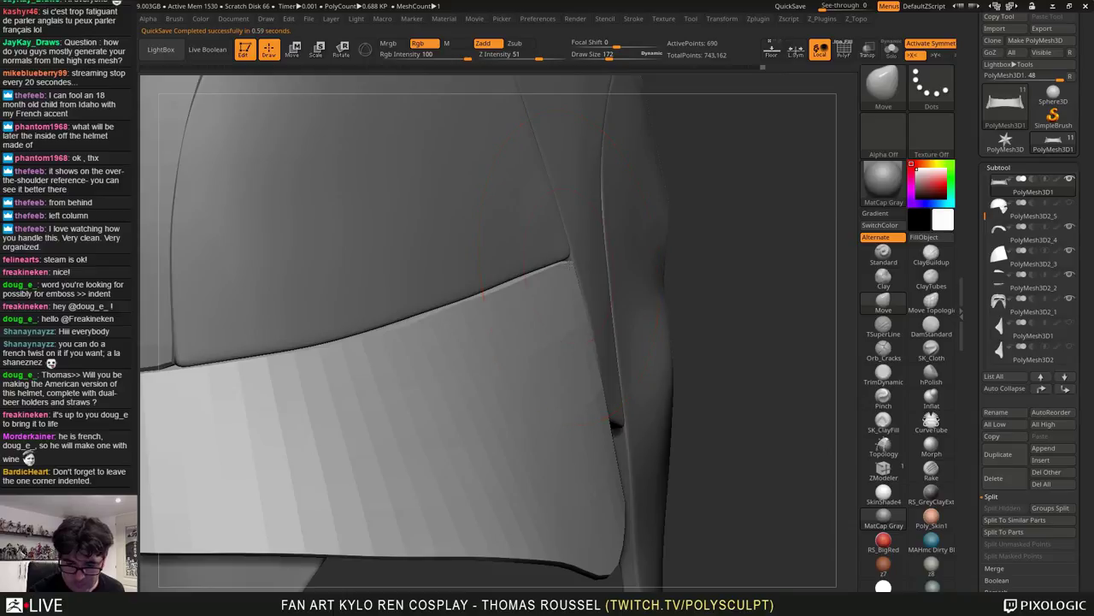
# Fit the middle of the neck guard's upper edge to the top band's rear end with a size 264 Move brush
pyautogui.keyDown('alt'); pyautogui.moveTo(496, 423); pyautogui.dragTo(496, 296, button='right'); pyautogui.keyUp('alt')
pyautogui.press('d')
pyautogui.keyDown('alt'); pyautogui.click(489, 306); pyautogui.keyUp('alt')
pyautogui.moveTo(526, 329)
pyautogui.keyDown('alt'); pyautogui.mouseDown(button='right')
pyautogui.moveTo(627, 325)
pyautogui.moveTo(607, 274)
pyautogui.mouseUp(button='right'); pyautogui.keyUp('alt')
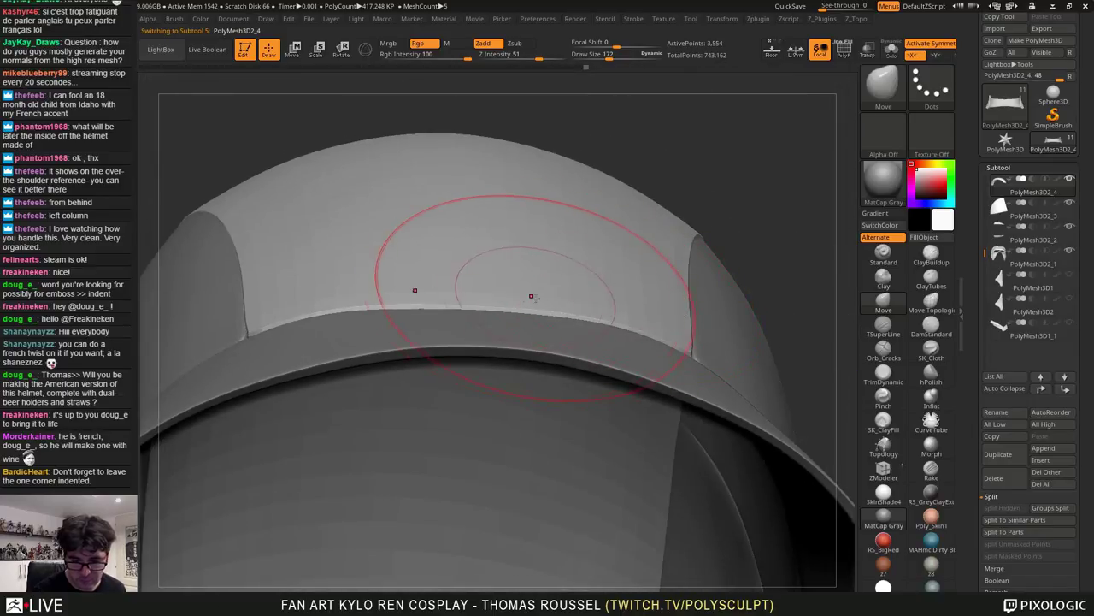
pyautogui.moveTo(529, 296)
pyautogui.mouseDown(button='right')
pyautogui.moveTo(590, 329)
pyautogui.moveTo(582, 335)
pyautogui.mouseUp(button='right')
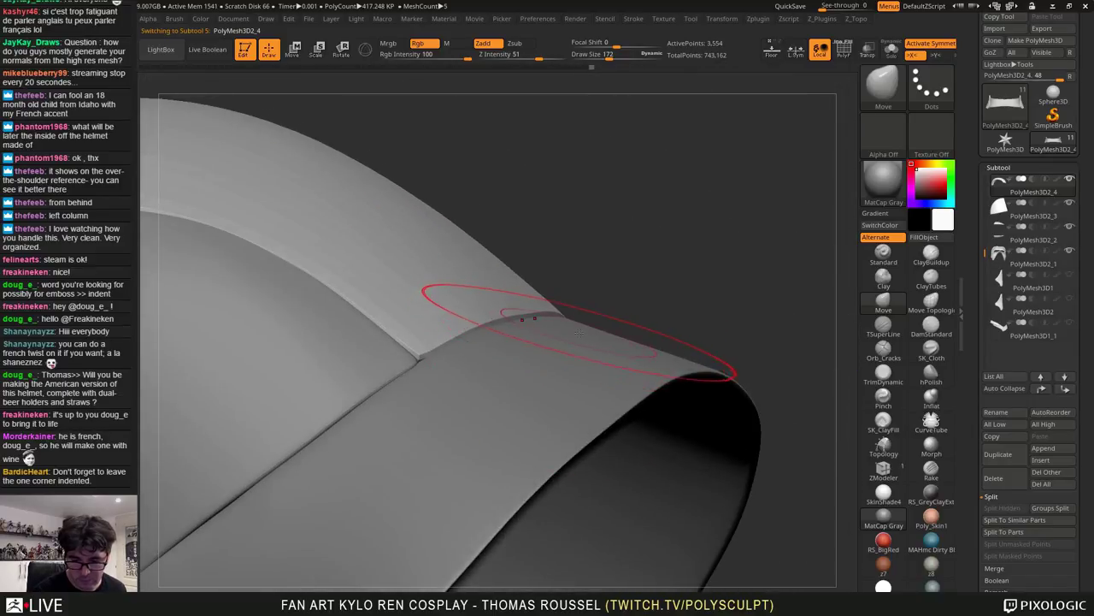
pyautogui.keyDown('alt'); pyautogui.click(577, 337); pyautogui.keyUp('alt')
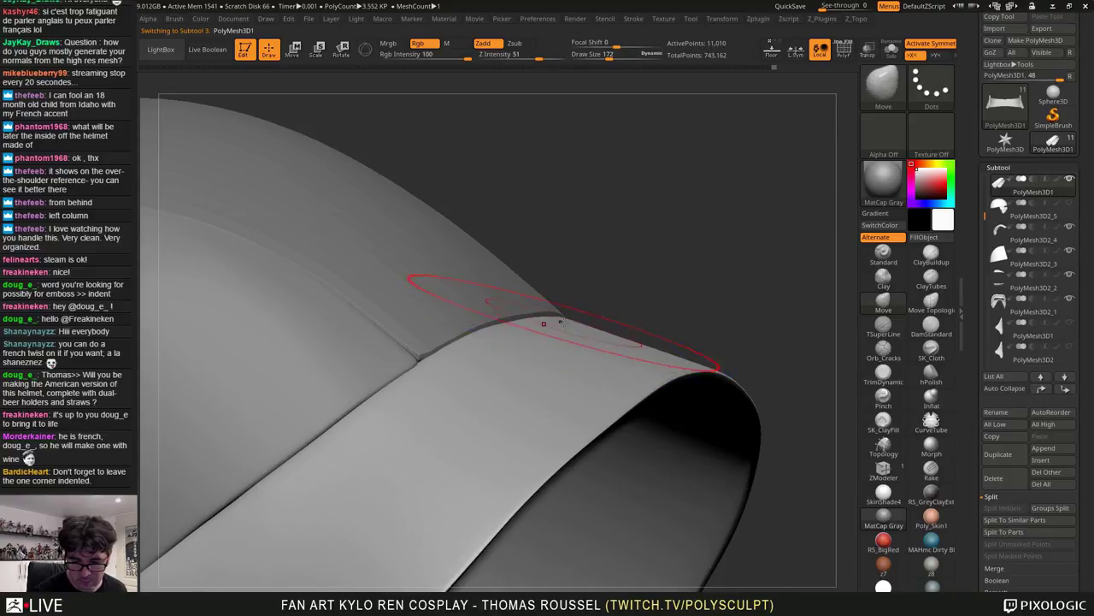
pyautogui.moveTo(550, 322); pyautogui.dragTo(570, 327, button='right')
pyautogui.press('s')
pyautogui.moveTo(574, 329); pyautogui.dragTo(581, 329)
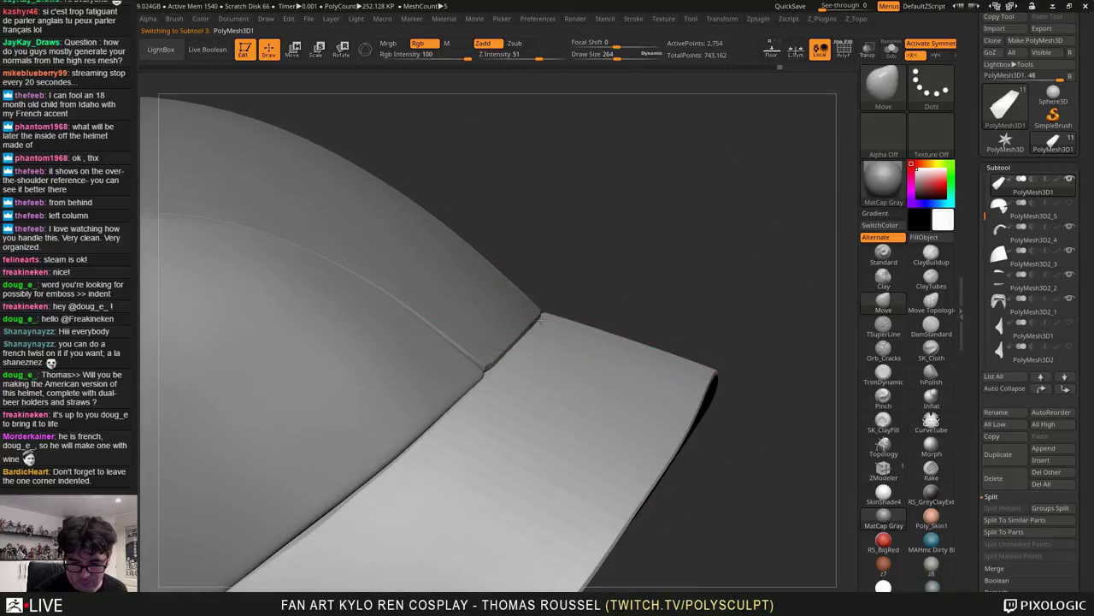
pyautogui.moveTo(517, 356); pyautogui.dragTo(532, 348)
pyautogui.moveTo(542, 352); pyautogui.dragTo(500, 352, button='right')
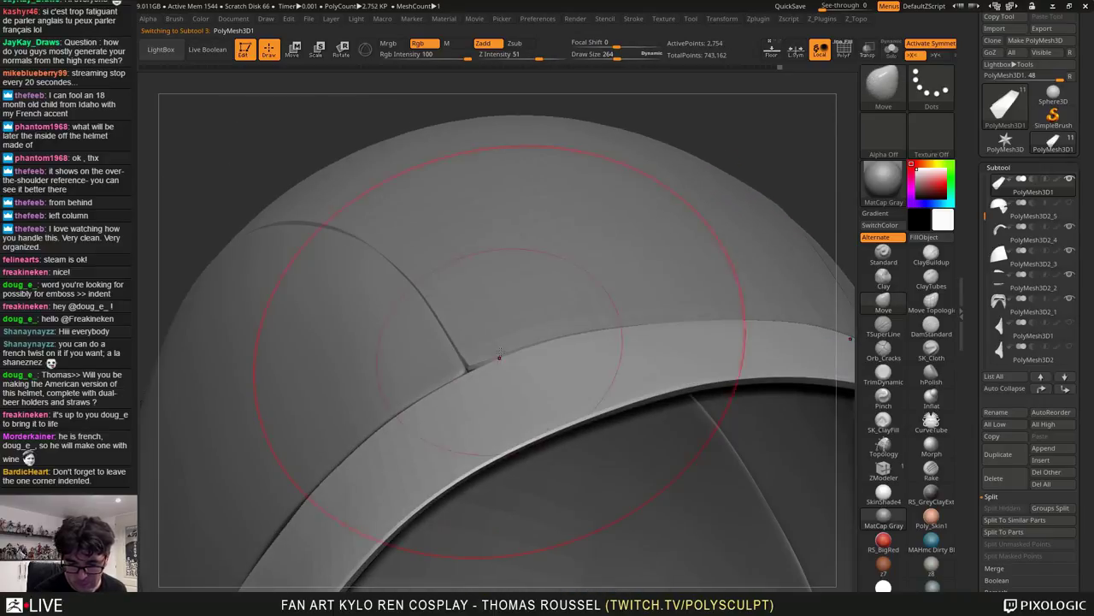
# Raise the top band's subdivision level and refine its lower rear corner beside the rear panel with a size 72 Move brush
pyautogui.moveTo(477, 371); pyautogui.dragTo(472, 346)
pyautogui.keyDown('alt'); pyautogui.click(474, 348); pyautogui.keyUp('alt')
pyautogui.moveTo(474, 347)
pyautogui.keyDown('ctrl'); pyautogui.mouseDown(button='right')
pyautogui.moveTo(511, 380)
pyautogui.moveTo(476, 374)
pyautogui.mouseUp(button='right'); pyautogui.keyUp('ctrl')
pyautogui.press('s')
pyautogui.moveTo(476, 374); pyautogui.dragTo(471, 375)
pyautogui.press('d')
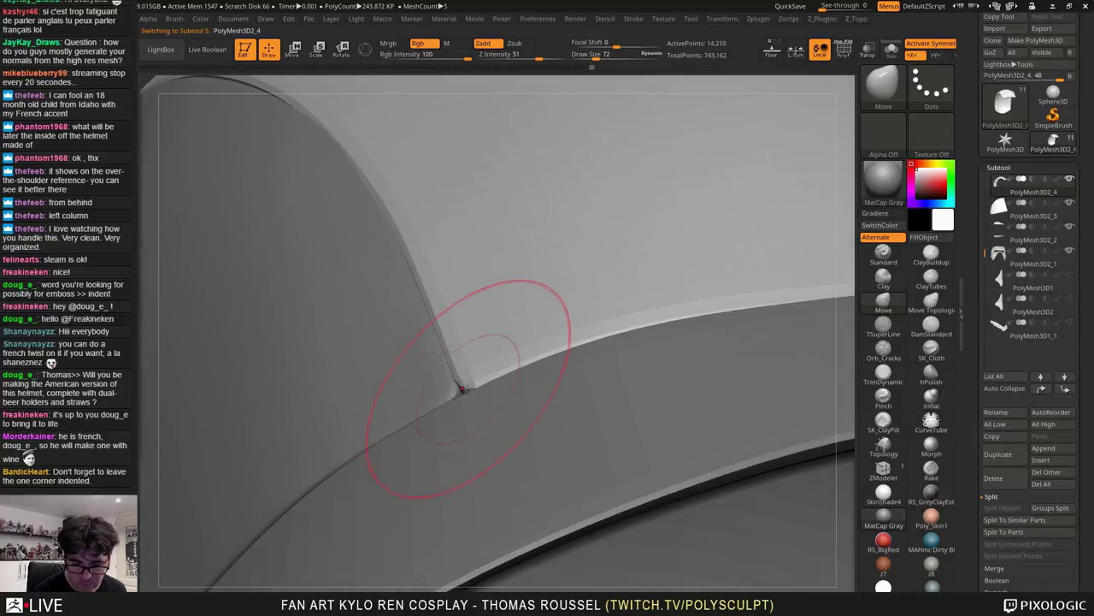
pyautogui.press('d')
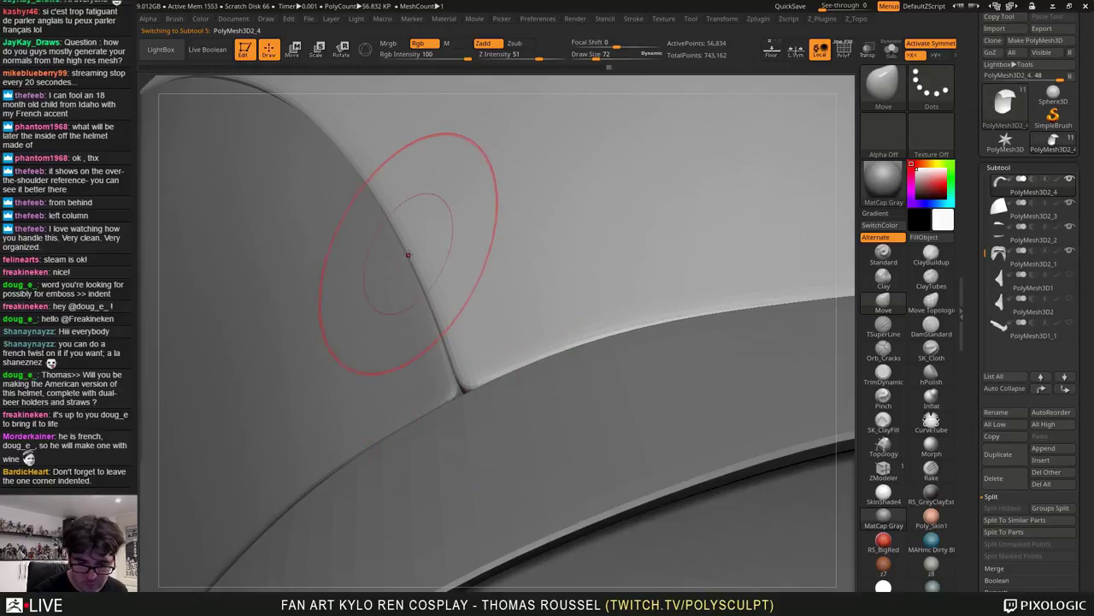
# Even out the top band's edge along the rear panel, above the rear corner, with a size 177 Move brush
pyautogui.moveTo(462, 276)
pyautogui.mouseDown(button='right')
pyautogui.moveTo(552, 278)
pyautogui.moveTo(459, 283)
pyautogui.mouseUp(button='right')
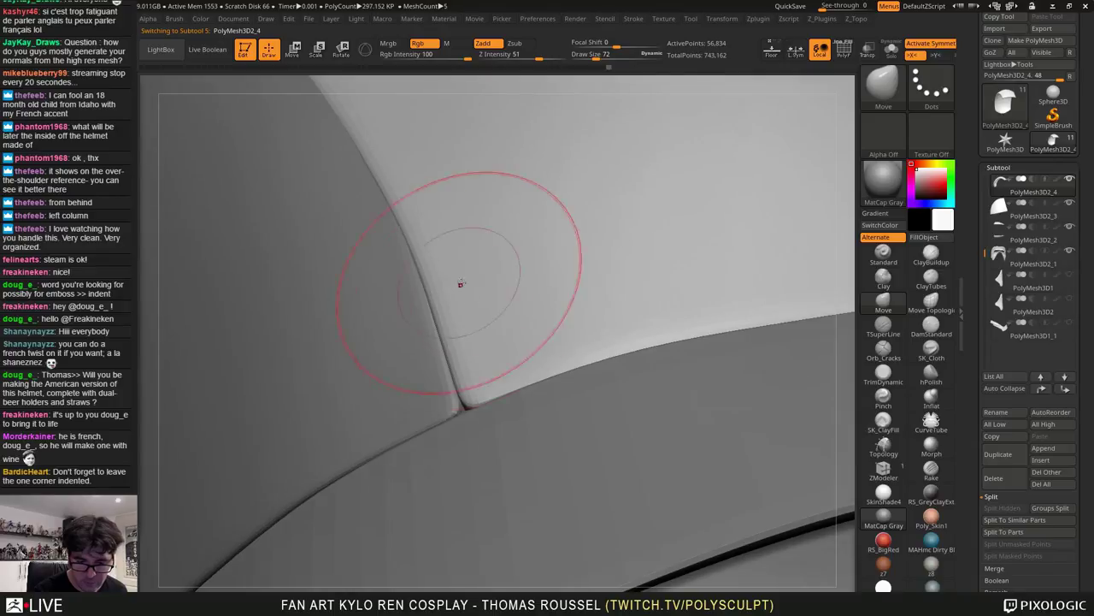
pyautogui.moveTo(479, 373)
pyautogui.mouseDown(button='right')
pyautogui.moveTo(503, 346)
pyautogui.moveTo(489, 289)
pyautogui.moveTo(460, 279)
pyautogui.mouseUp(button='right')
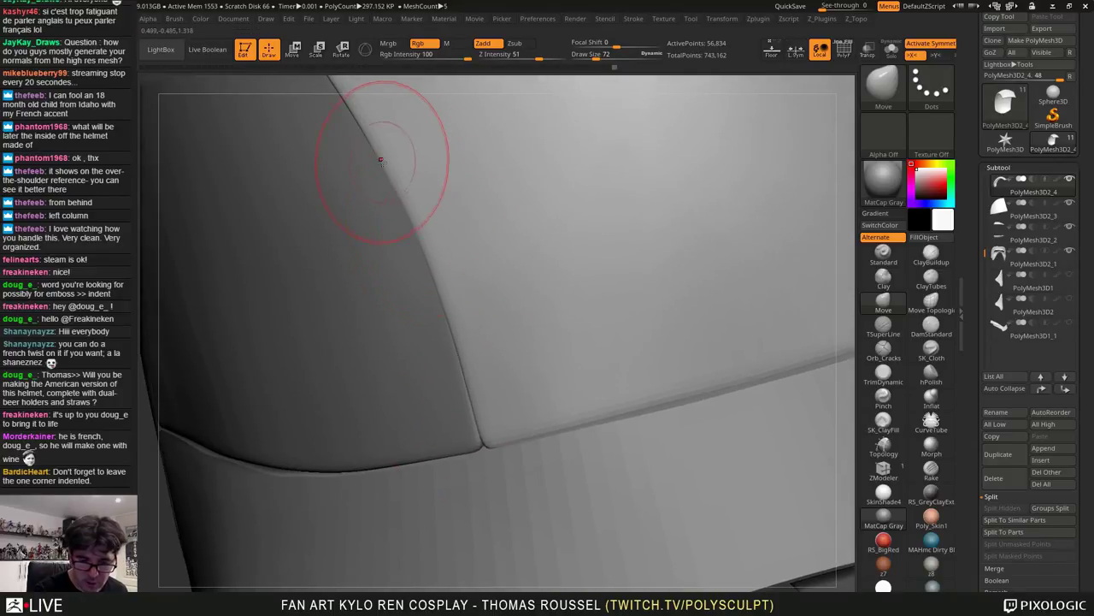
pyautogui.moveTo(422, 206)
pyautogui.mouseDown(button='right')
pyautogui.moveTo(518, 207)
pyautogui.moveTo(408, 221)
pyautogui.moveTo(450, 224)
pyautogui.mouseUp(button='right')
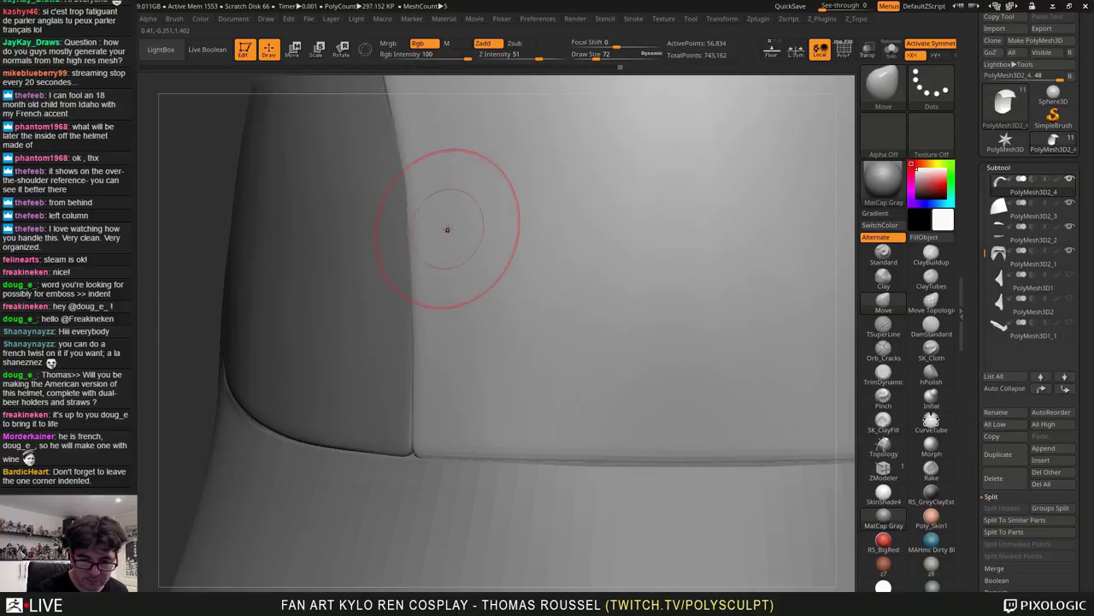
pyautogui.press('s')
pyautogui.moveTo(448, 229); pyautogui.dragTo(469, 228)
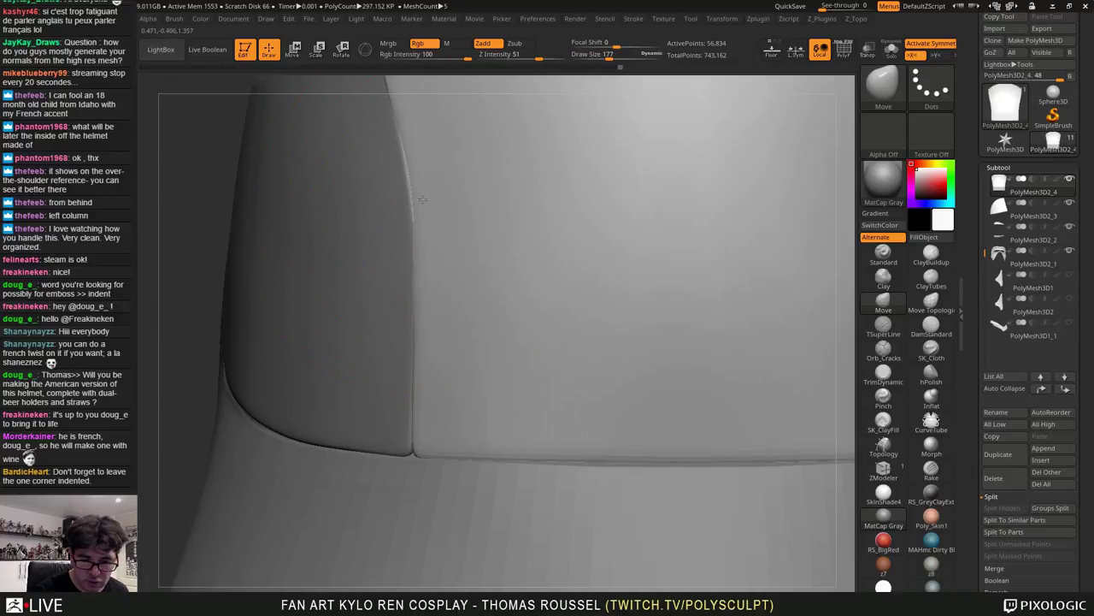
pyautogui.keyDown('alt'); pyautogui.moveTo(426, 184); pyautogui.dragTo(438, 335, button='right'); pyautogui.keyUp('alt')
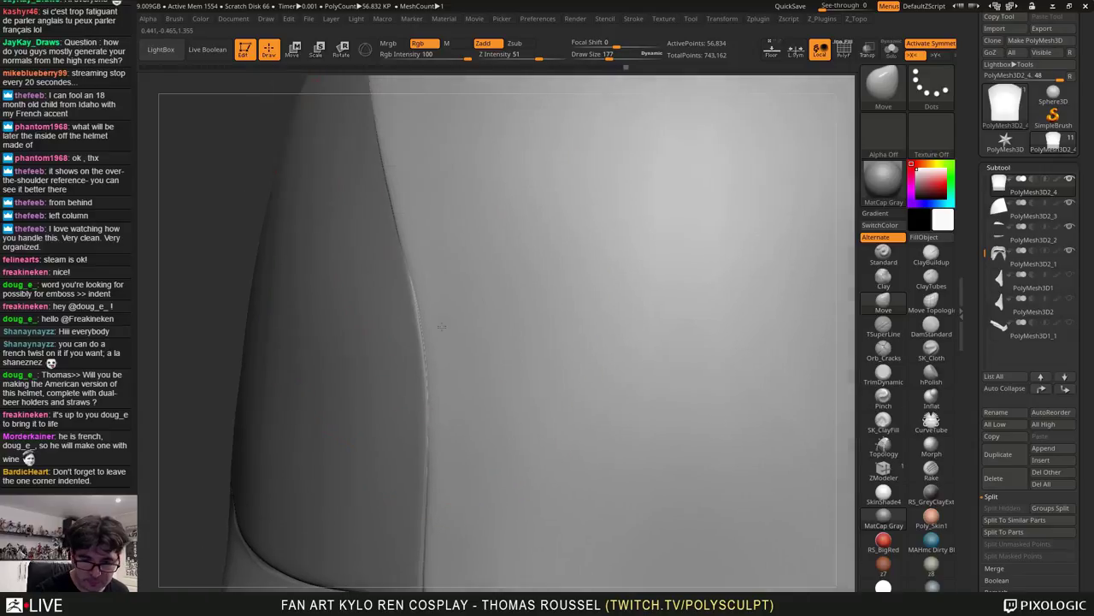
pyautogui.moveTo(406, 251); pyautogui.dragTo(408, 253)
pyautogui.keyDown('alt'); pyautogui.moveTo(413, 225); pyautogui.dragTo(420, 301, button='right'); pyautogui.keyUp('alt')
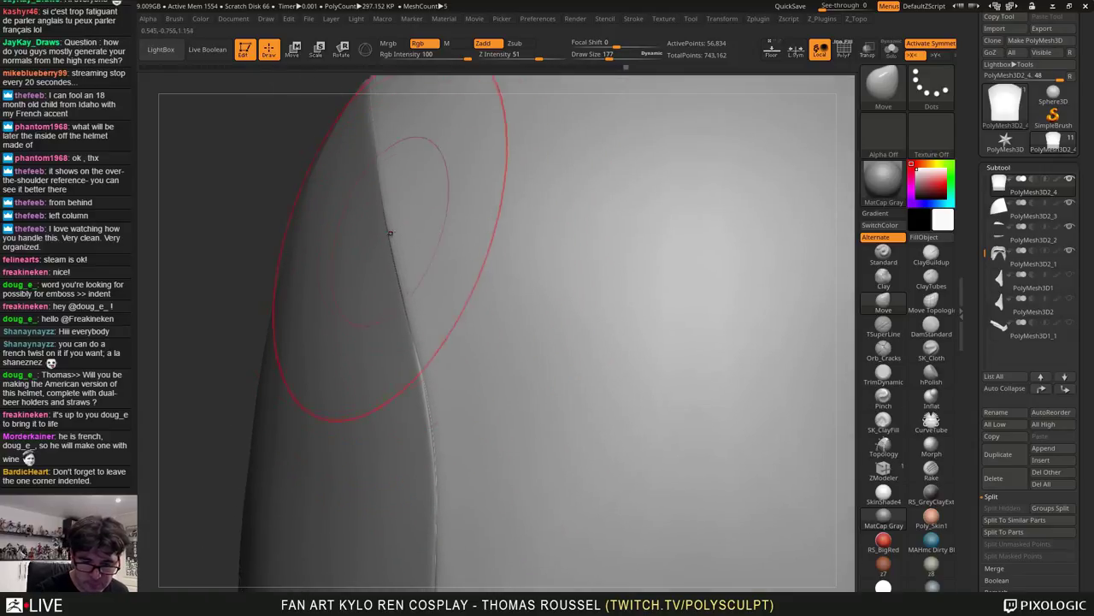
# Smooth the bend in the top band's edge midway up the rear panel with the size 177 Move brush
pyautogui.moveTo(406, 234)
pyautogui.mouseDown(button='right')
pyautogui.moveTo(506, 360)
pyautogui.moveTo(404, 263)
pyautogui.moveTo(425, 333)
pyautogui.moveTo(385, 262)
pyautogui.mouseUp(button='right')
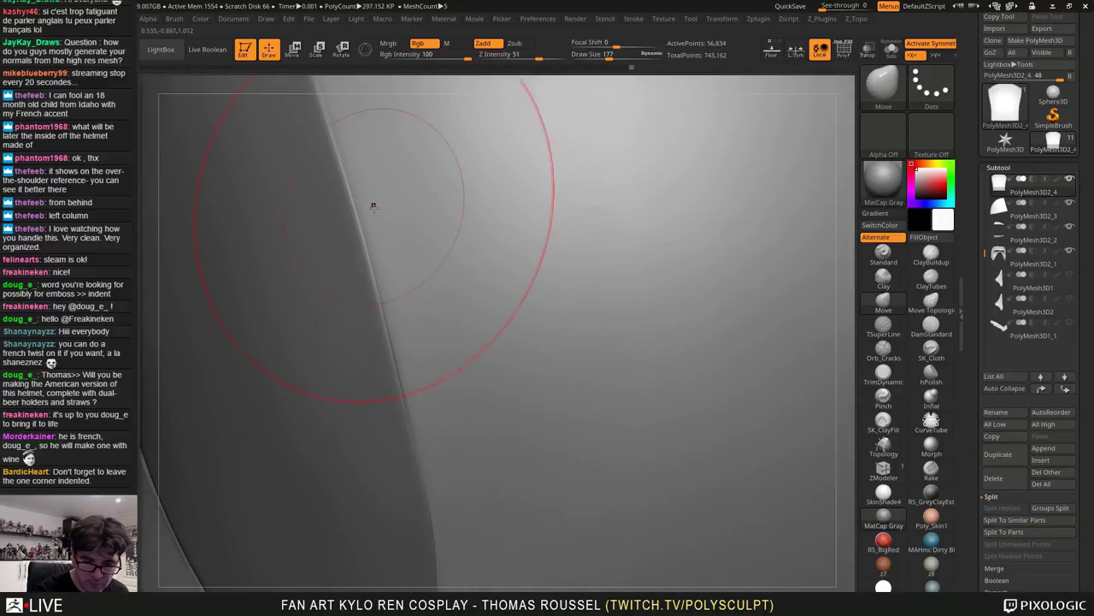
pyautogui.moveTo(374, 207)
pyautogui.mouseDown(button='right')
pyautogui.moveTo(359, 228)
pyautogui.moveTo(419, 383)
pyautogui.mouseUp(button='right')
pyautogui.moveTo(436, 420); pyautogui.dragTo(446, 428)
pyautogui.moveTo(448, 427); pyautogui.dragTo(429, 340, button='right')
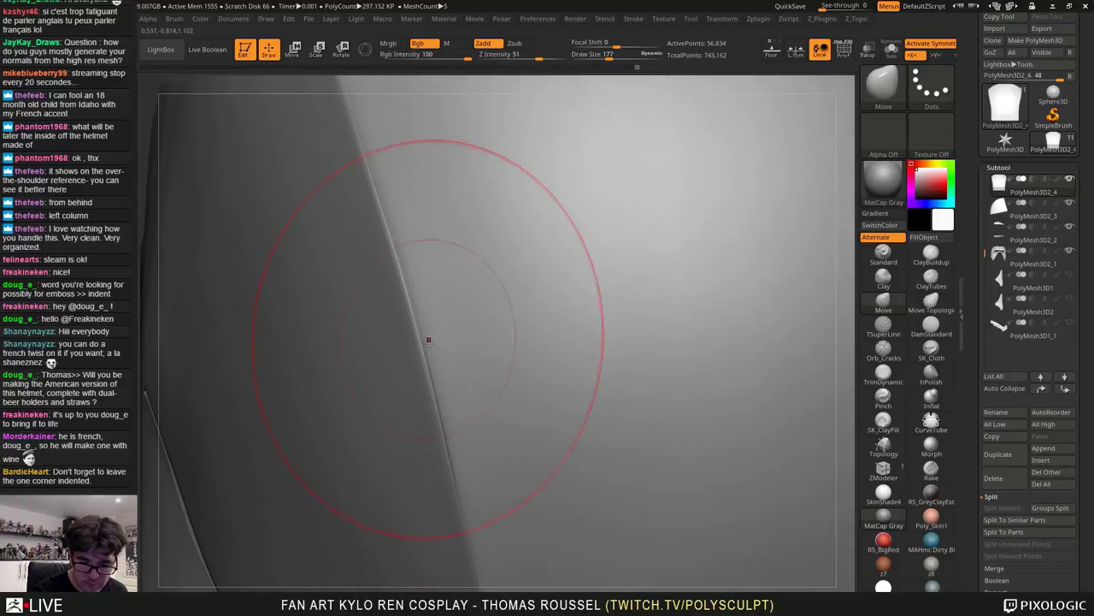
pyautogui.moveTo(438, 376); pyautogui.dragTo(449, 396)
pyautogui.moveTo(453, 399); pyautogui.dragTo(443, 307, button='right')
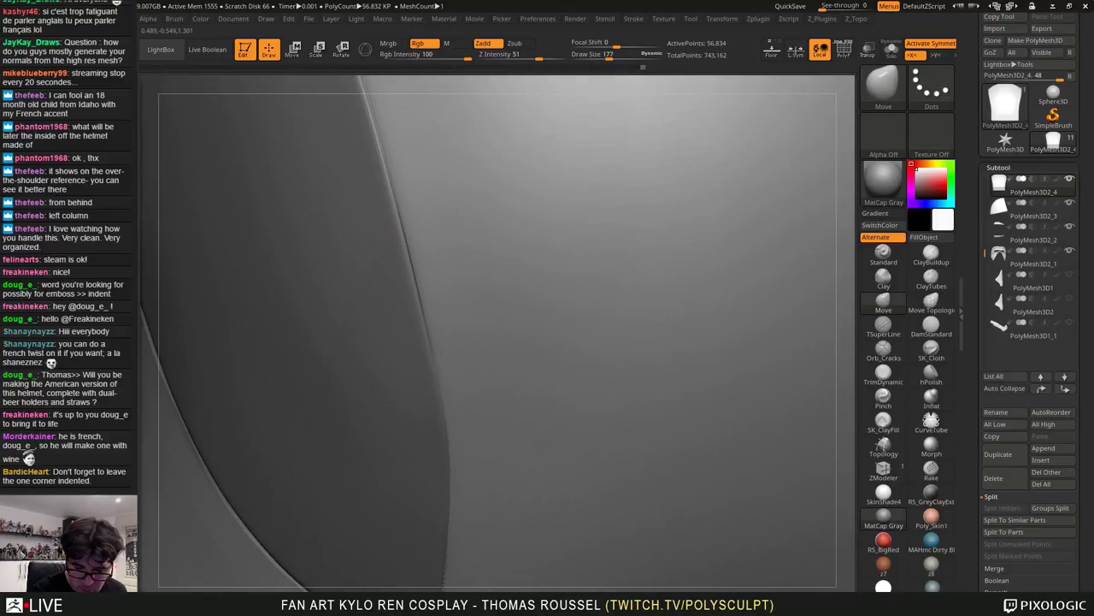
# Select the neck guard and adjust its upper edge against the rear panel's lower edge with the size 177 Move brush
pyautogui.moveTo(441, 350)
pyautogui.mouseDown(button='right')
pyautogui.moveTo(475, 359)
pyautogui.moveTo(581, 313)
pyautogui.moveTo(651, 329)
pyautogui.moveTo(686, 426)
pyautogui.mouseUp(button='right')
pyautogui.moveTo(650, 291)
pyautogui.mouseDown(button='right')
pyautogui.moveTo(584, 298)
pyautogui.moveTo(515, 325)
pyautogui.moveTo(692, 374)
pyautogui.moveTo(706, 454)
pyautogui.moveTo(669, 336)
pyautogui.mouseUp(button='right')
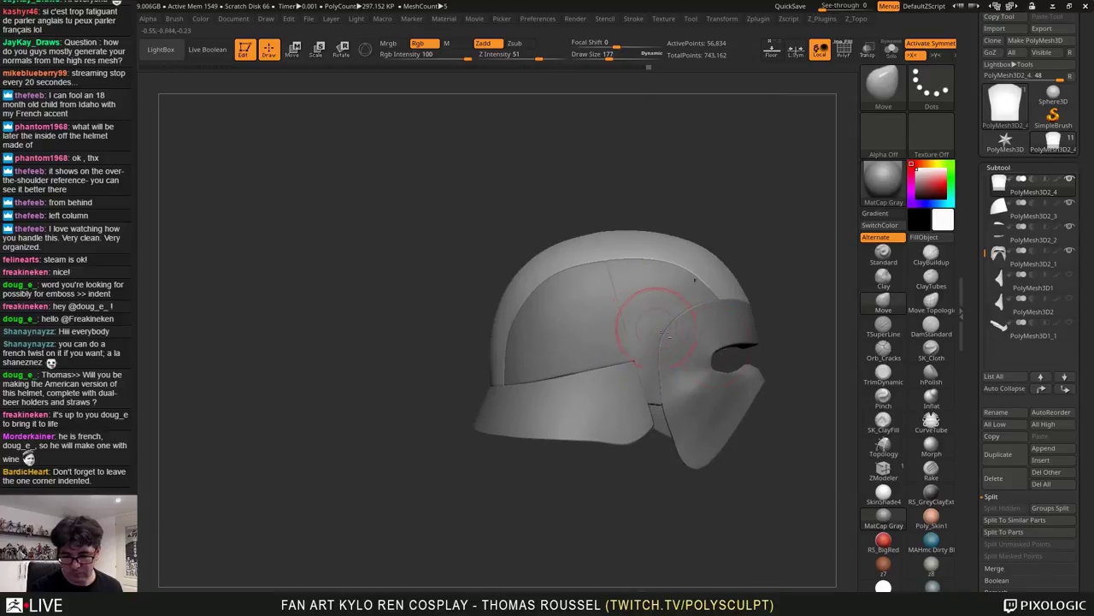
pyautogui.moveTo(562, 390)
pyautogui.keyDown('ctrl'); pyautogui.mouseDown(button='right')
pyautogui.moveTo(725, 479)
pyautogui.moveTo(571, 434)
pyautogui.moveTo(671, 426)
pyautogui.moveTo(679, 379)
pyautogui.moveTo(644, 381)
pyautogui.mouseUp(button='right'); pyautogui.keyUp('ctrl')
pyautogui.keyDown('alt'); pyautogui.click(673, 414); pyautogui.keyUp('alt')
pyautogui.moveTo(650, 382); pyautogui.dragTo(657, 386)
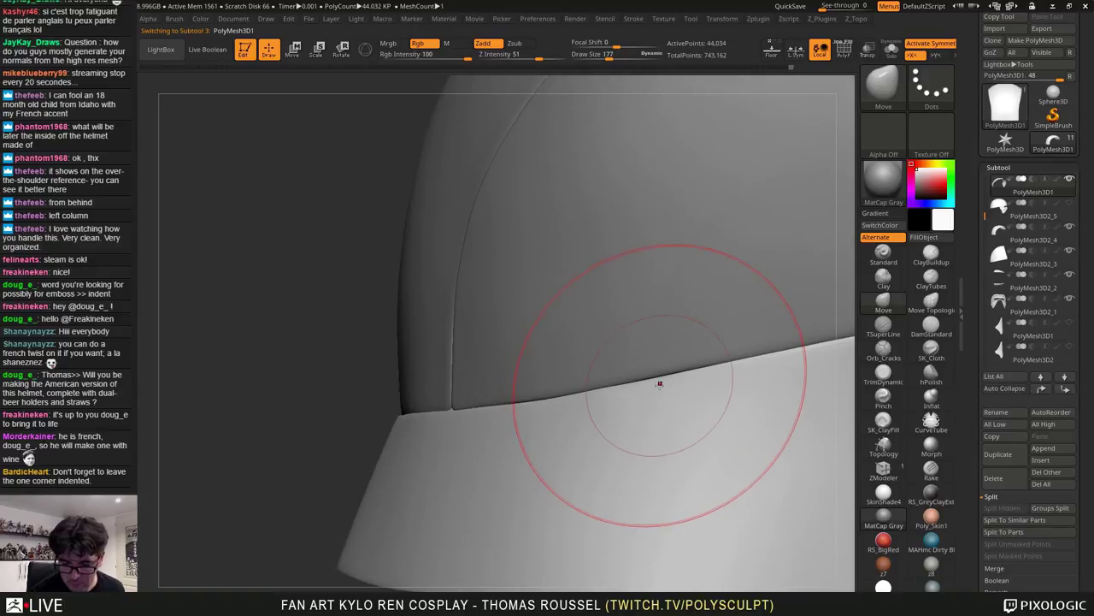
pyautogui.moveTo(710, 379); pyautogui.dragTo(625, 346, button='right')
pyautogui.keyDown('alt'); pyautogui.moveTo(692, 354); pyautogui.dragTo(611, 338, button='right'); pyautogui.keyUp('alt')
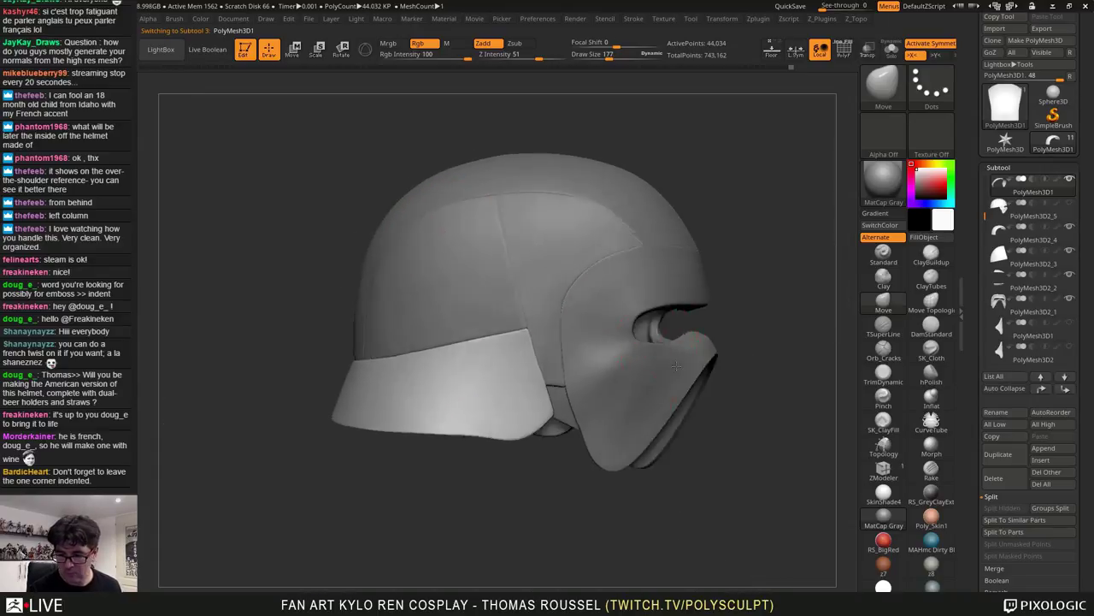
# Show the hidden muzzle and jaw subtools PolyMesh3D1, PolyMesh3D2 and PolyMesh3D1_1
pyautogui.moveTo(744, 365); pyautogui.dragTo(684, 372, button='right')
pyautogui.click(1069, 324)
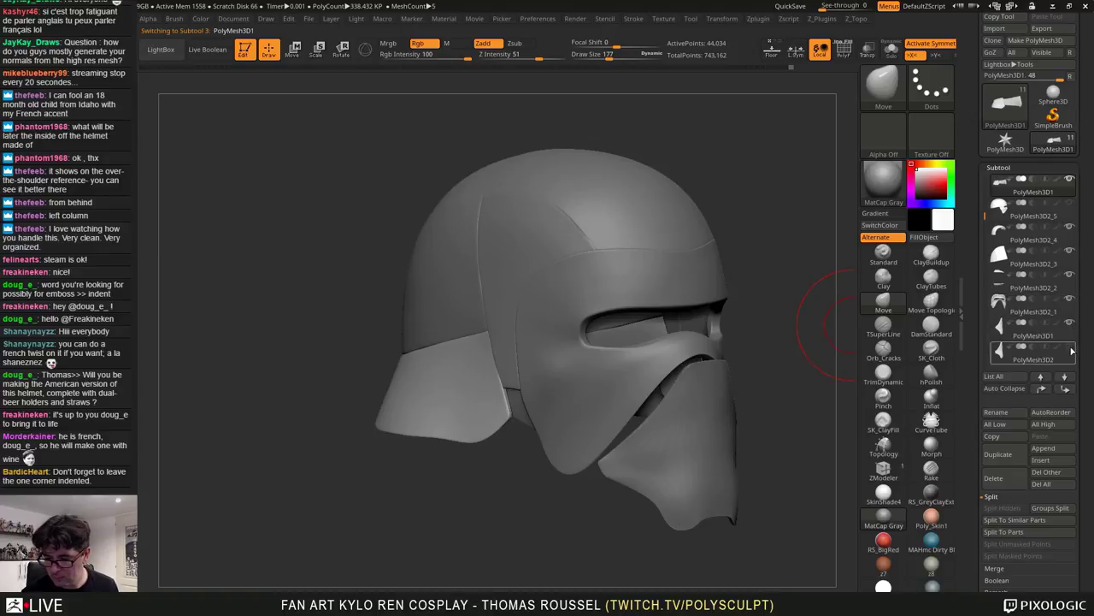
pyautogui.click(1069, 347)
pyautogui.moveTo(680, 453)
pyautogui.keyDown('alt'); pyautogui.mouseDown(button='right')
pyautogui.moveTo(667, 412)
pyautogui.moveTo(741, 412)
pyautogui.moveTo(603, 405)
pyautogui.mouseUp(button='right'); pyautogui.keyUp('alt')
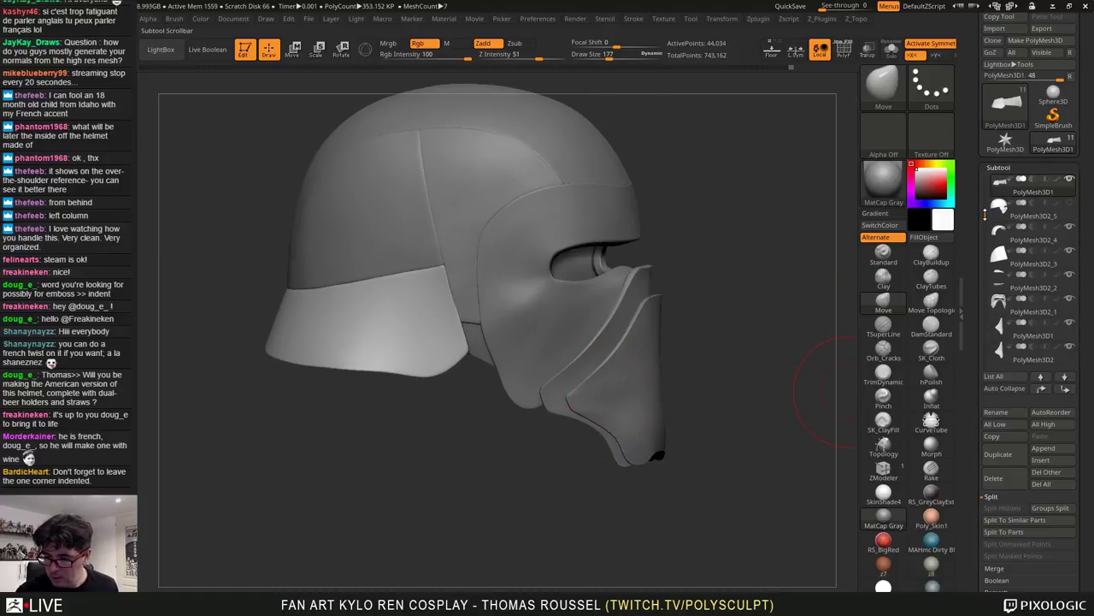
pyautogui.moveTo(985, 215); pyautogui.dragTo(989, 265)
pyautogui.click(1071, 298)
# Examine the assembled helmet from the side and three-quarter front views, checking how all the parts fit together
pyautogui.keyDown('alt'); pyautogui.moveTo(756, 446); pyautogui.dragTo(769, 470, button='right'); pyautogui.keyUp('alt')
pyautogui.moveTo(770, 470); pyautogui.dragTo(643, 431, button='right')
pyautogui.keyDown('alt'); pyautogui.moveTo(643, 431); pyautogui.dragTo(658, 390, button='right'); pyautogui.keyUp('alt')
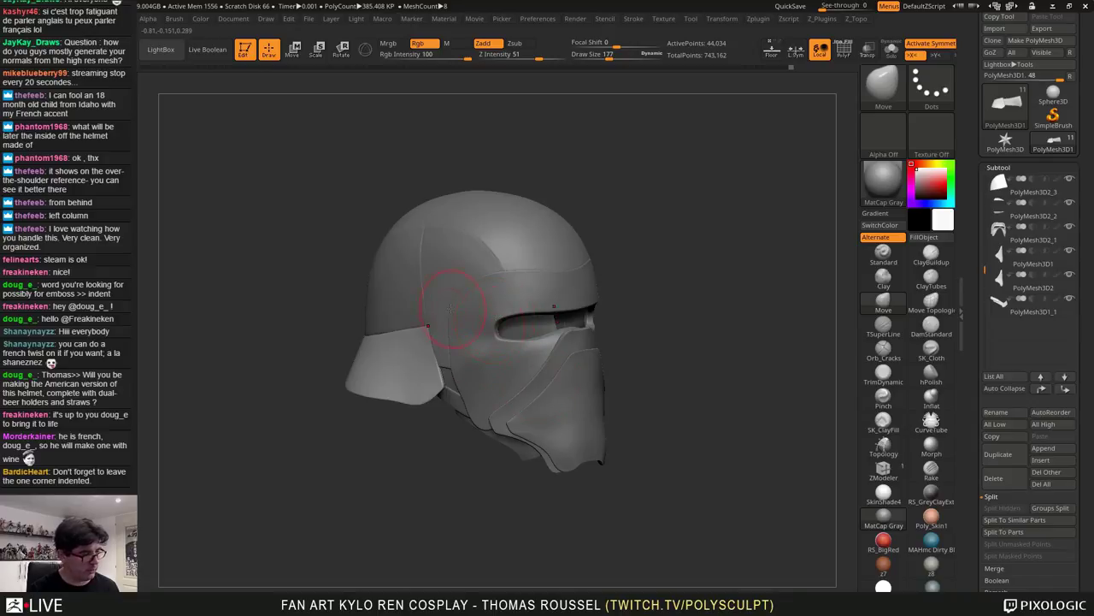
pyautogui.moveTo(674, 356); pyautogui.dragTo(617, 325, button='right')
pyautogui.keyDown('ctrl'); pyautogui.moveTo(618, 325); pyautogui.dragTo(589, 355, button='right'); pyautogui.keyUp('ctrl')
pyautogui.moveTo(720, 318); pyautogui.dragTo(551, 279, button='right')
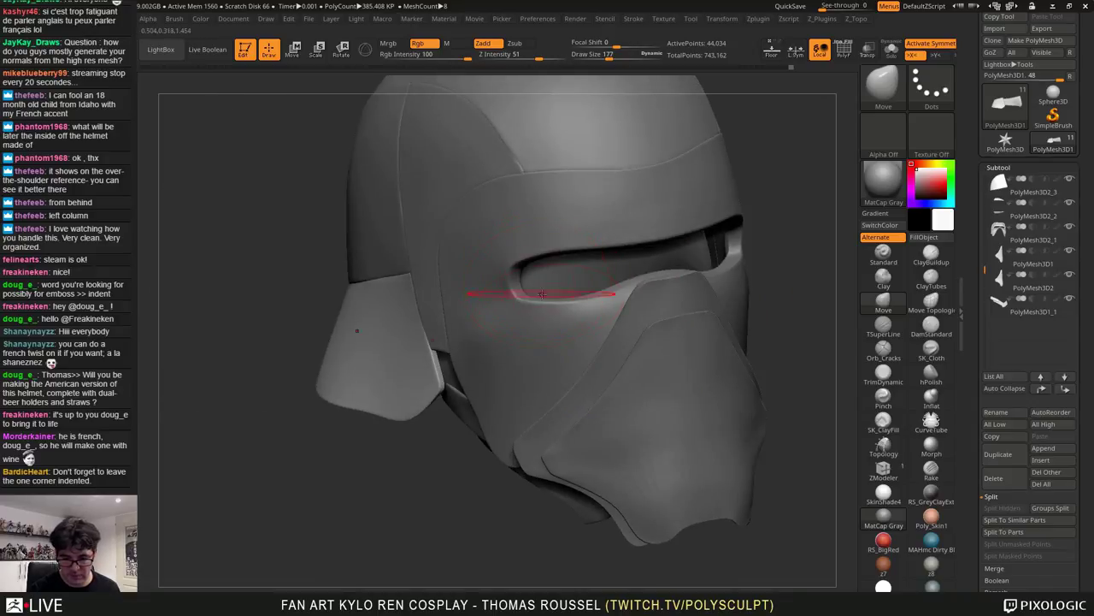
pyautogui.moveTo(770, 294)
pyautogui.keyDown('alt'); pyautogui.mouseDown(button='right')
pyautogui.moveTo(767, 317)
pyautogui.moveTo(716, 368)
pyautogui.moveTo(728, 364)
pyautogui.moveTo(691, 323)
pyautogui.moveTo(764, 261)
pyautogui.moveTo(737, 286)
pyautogui.mouseUp(button='right'); pyautogui.keyUp('alt')
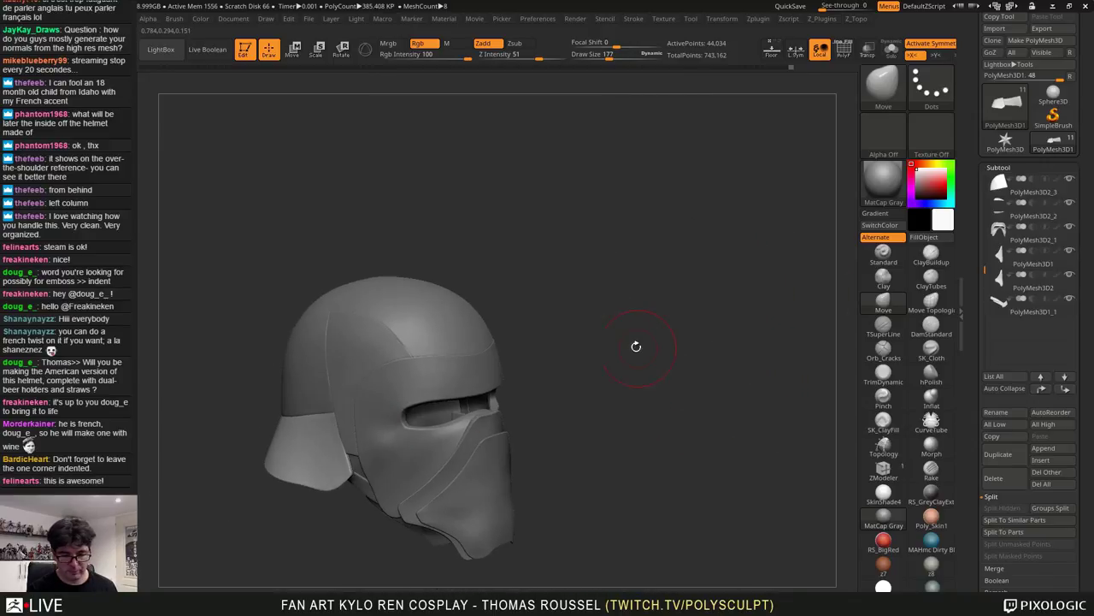
# Save the project in the Z_KyloRen folder under the next numbered helmet file name
pyautogui.moveTo(609, 355); pyautogui.dragTo(657, 283, button='right')
pyautogui.keyDown('ctrl'); pyautogui.moveTo(681, 321); pyautogui.dragTo(729, 371, button='right'); pyautogui.keyUp('ctrl')
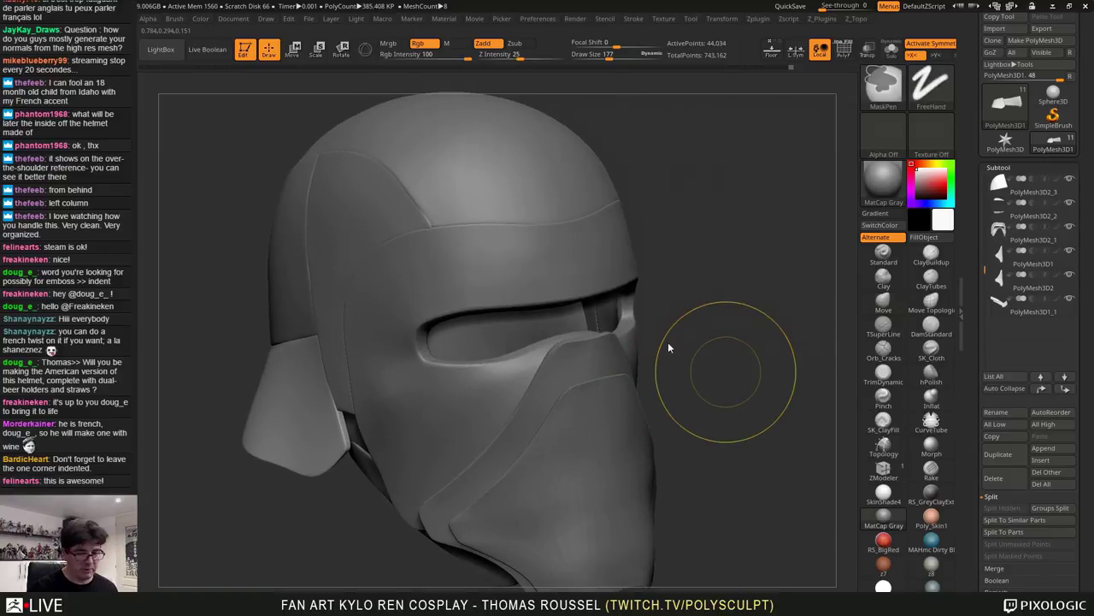
pyautogui.hotkey('ctrl', 's')
pyautogui.click(556, 282)
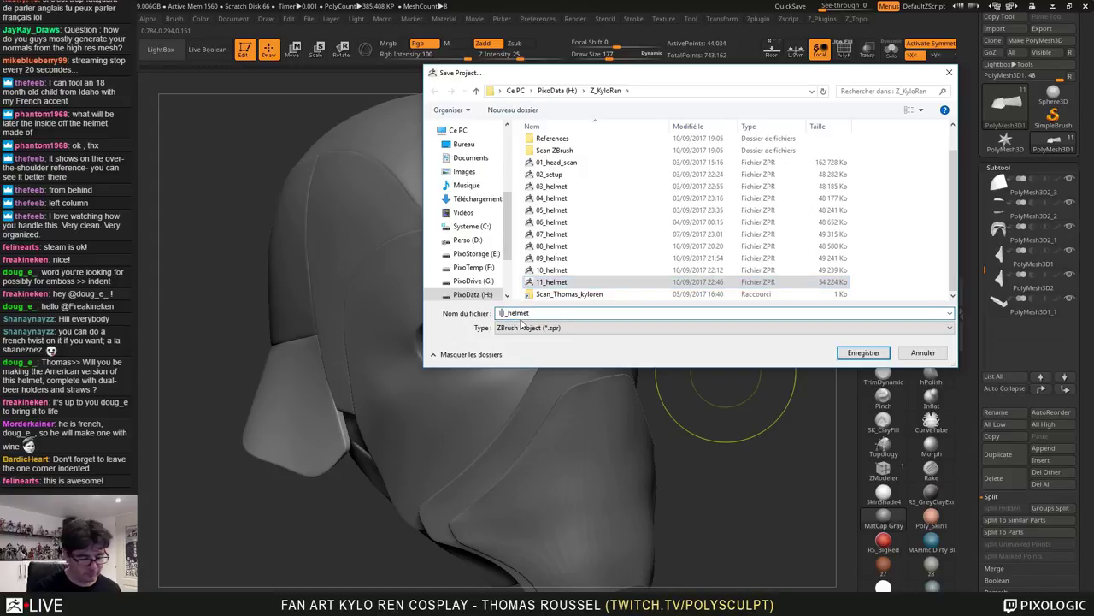
pyautogui.press('Return')
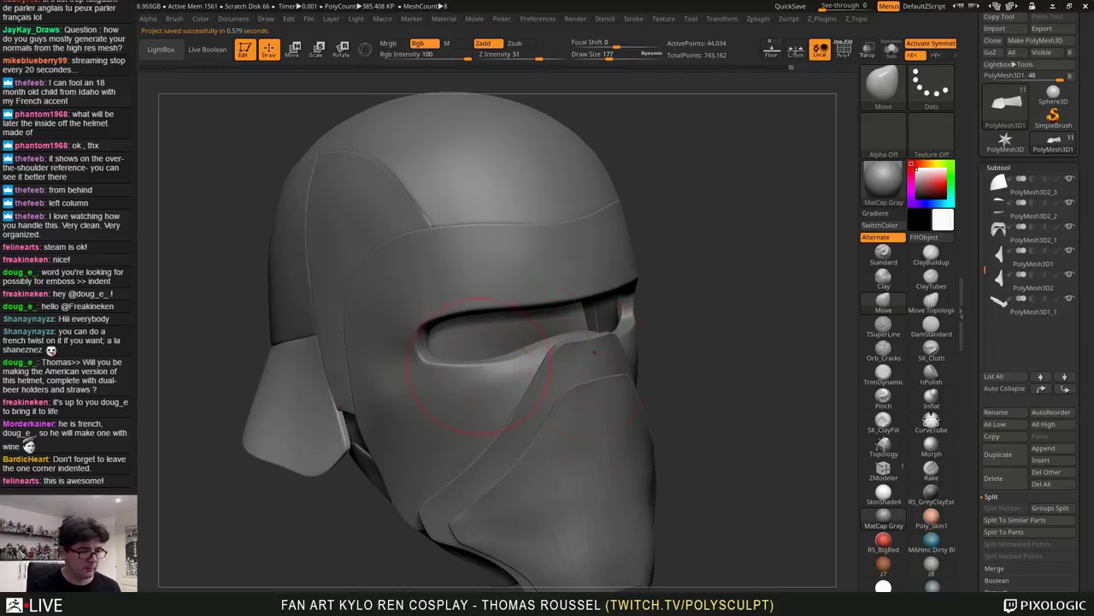
# Bring up the side-view reference photo and compare its panel lines with the helmet's side
pyautogui.keyDown('alt'); pyautogui.moveTo(711, 312); pyautogui.dragTo(727, 248); pyautogui.keyUp('alt')
pyautogui.moveTo(726, 286); pyautogui.dragTo(752, 248)
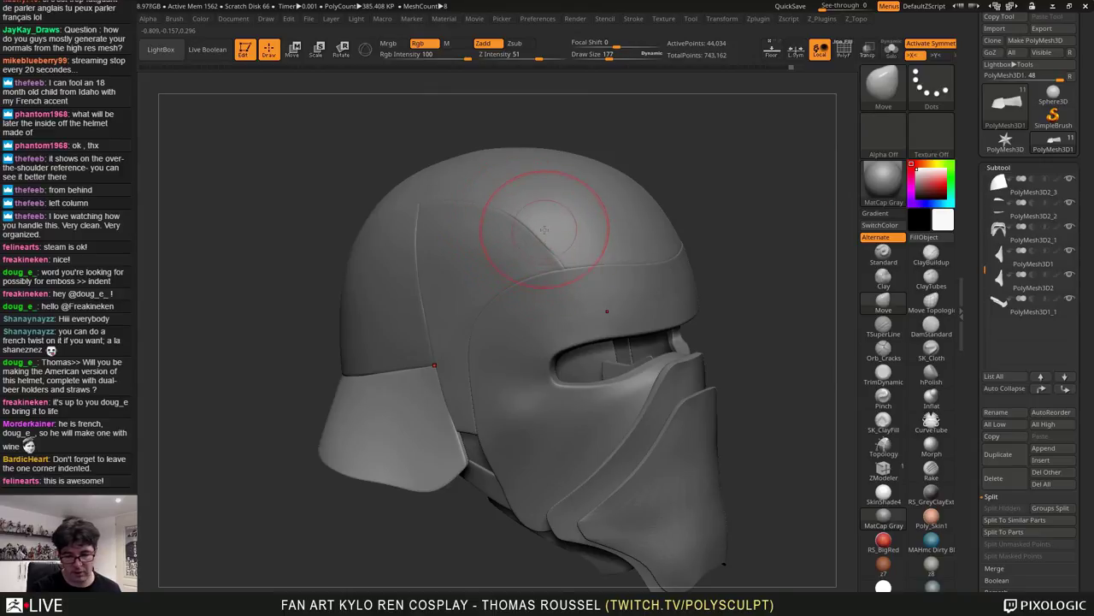
pyautogui.moveTo(184, 328); pyautogui.dragTo(216, 323)
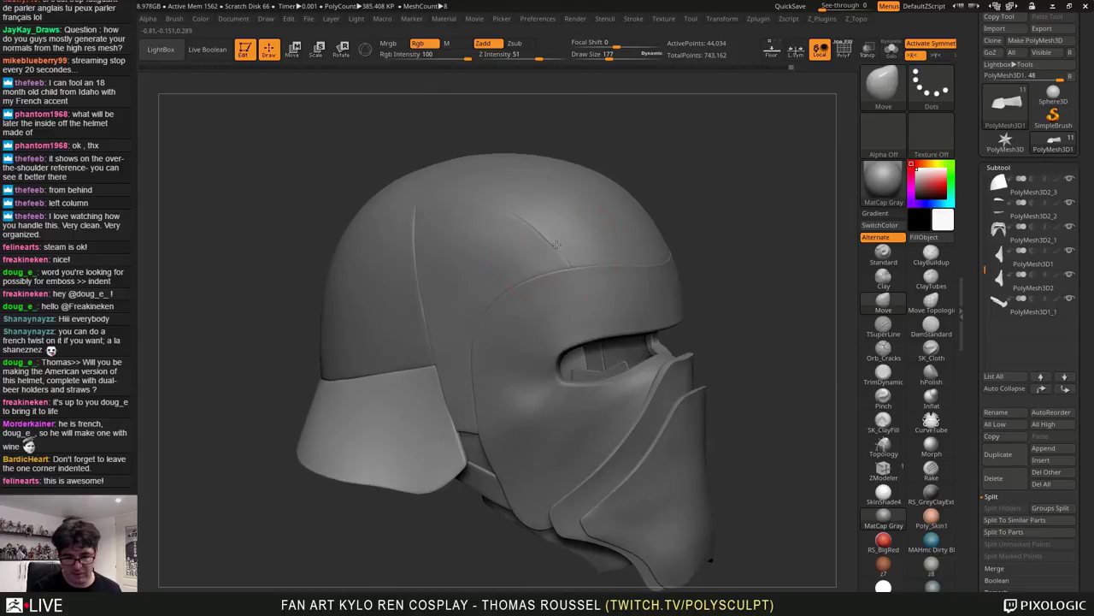
pyautogui.moveTo(51, 586); pyautogui.dragTo(285, 213, button='right')
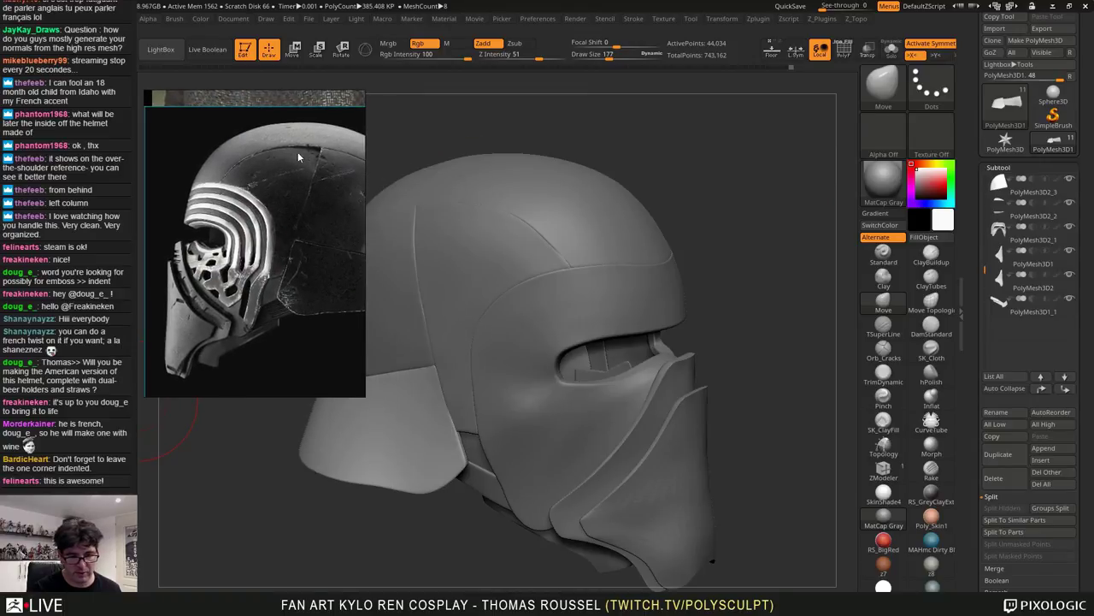
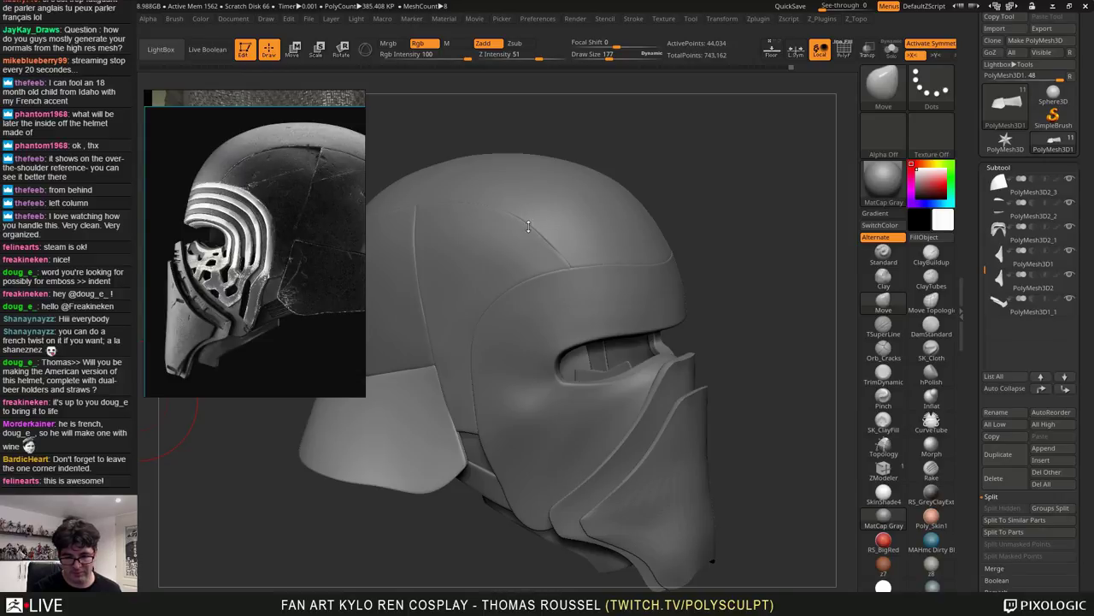
# Select side panel PolyMesh3D2_2 and hide top band PolyMesh3D2_4 to expose the panel's upper edge
pyautogui.moveTo(585, 254); pyautogui.dragTo(348, 372, button='right')
pyautogui.moveTo(479, 342); pyautogui.dragTo(376, 355, button='right')
pyautogui.moveTo(548, 355)
pyautogui.keyDown('alt'); pyautogui.mouseDown(button='right')
pyautogui.moveTo(601, 282)
pyautogui.moveTo(587, 287)
pyautogui.moveTo(586, 311)
pyautogui.moveTo(634, 322)
pyautogui.moveTo(645, 305)
pyautogui.moveTo(765, 243)
pyautogui.moveTo(559, 343)
pyautogui.mouseUp(button='right'); pyautogui.keyUp('alt')
pyautogui.keyDown('alt'); pyautogui.click(512, 377); pyautogui.keyUp('alt')
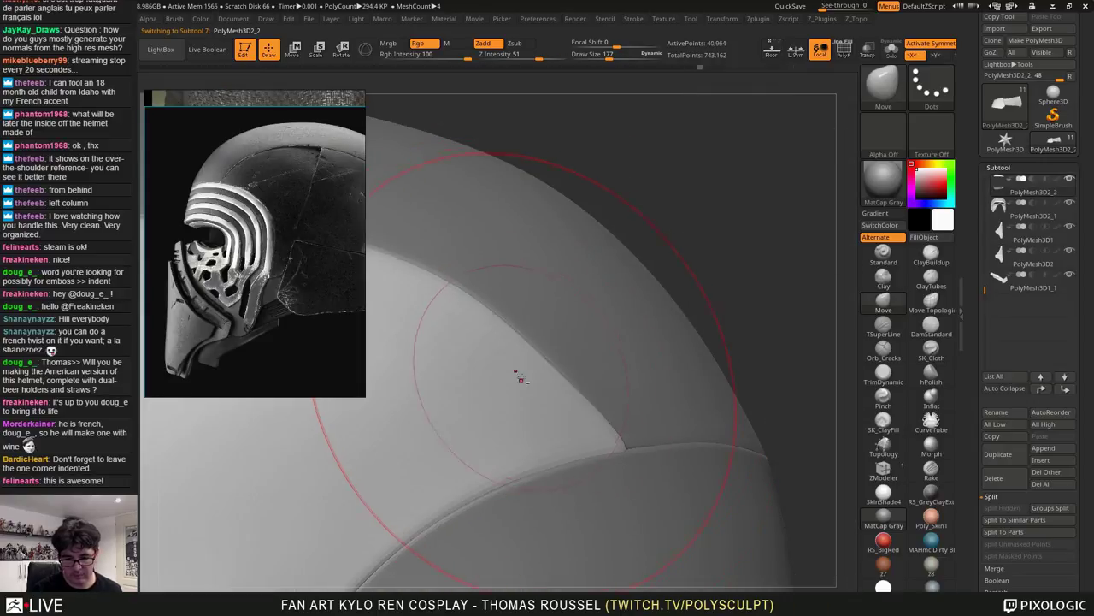
pyautogui.press('s')
pyautogui.moveTo(521, 359); pyautogui.dragTo(538, 358)
pyautogui.moveTo(594, 386); pyautogui.dragTo(543, 418, button='right')
pyautogui.moveTo(603, 362); pyautogui.dragTo(626, 341, button='right')
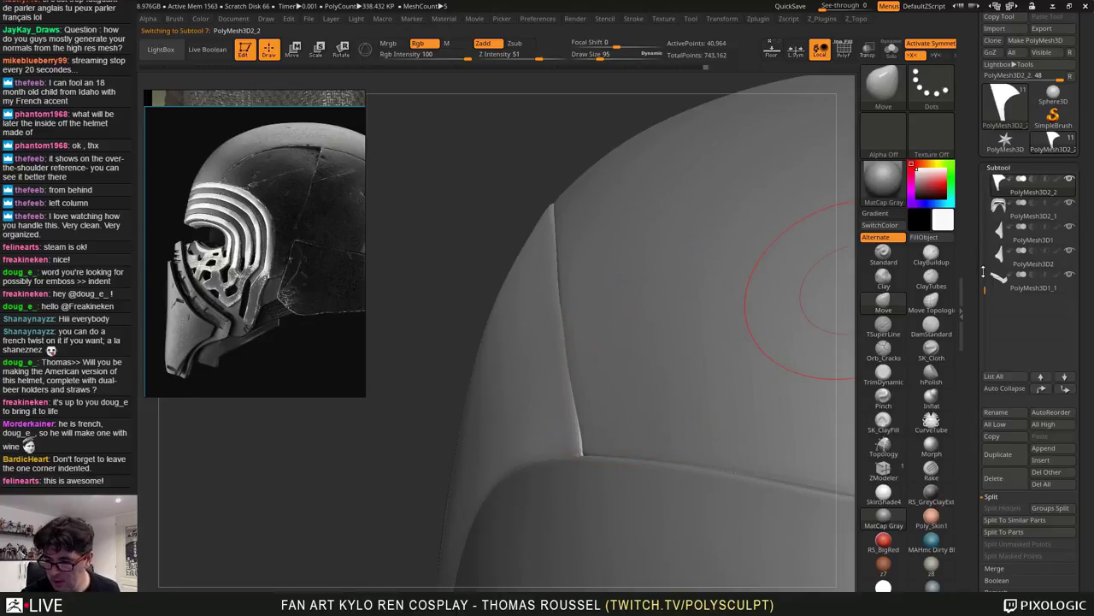
pyautogui.moveTo(983, 272); pyautogui.dragTo(985, 210)
pyautogui.click(1072, 229)
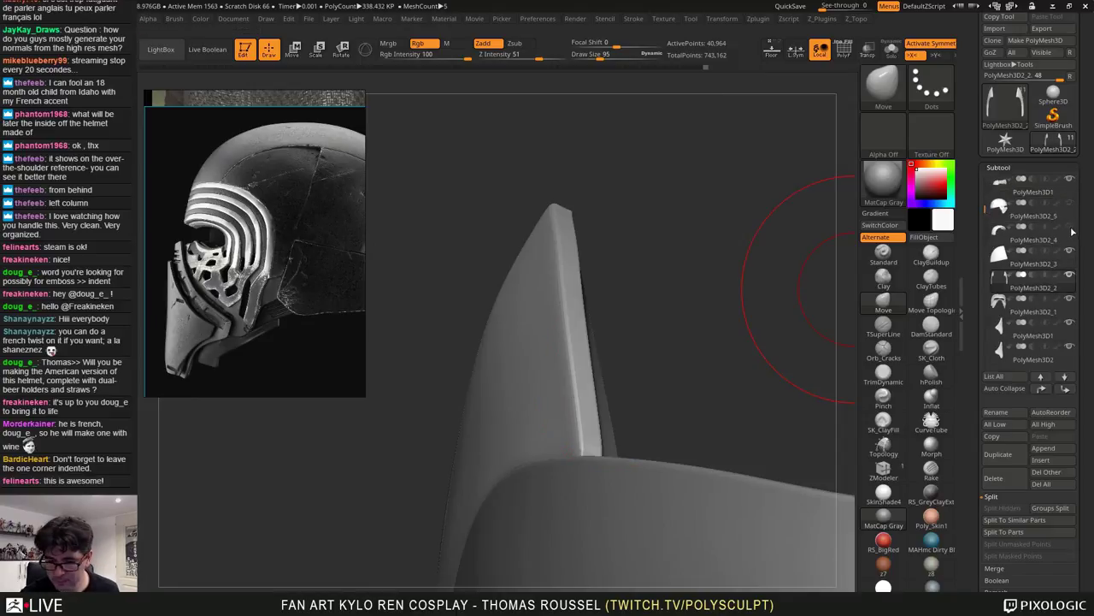
# Adjust the side panel's exposed upper edge with the Move brush at sizes 135 and 76
pyautogui.press('s')
pyautogui.moveTo(641, 319); pyautogui.dragTo(652, 322)
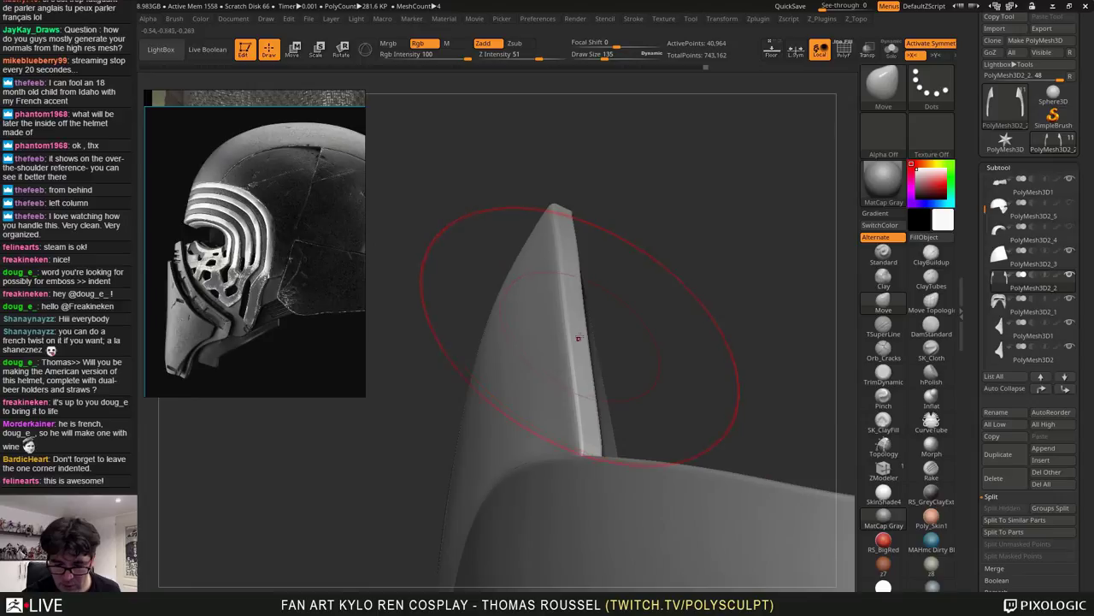
pyautogui.moveTo(578, 336)
pyautogui.mouseDown(button='right')
pyautogui.moveTo(633, 355)
pyautogui.moveTo(601, 346)
pyautogui.mouseUp(button='right')
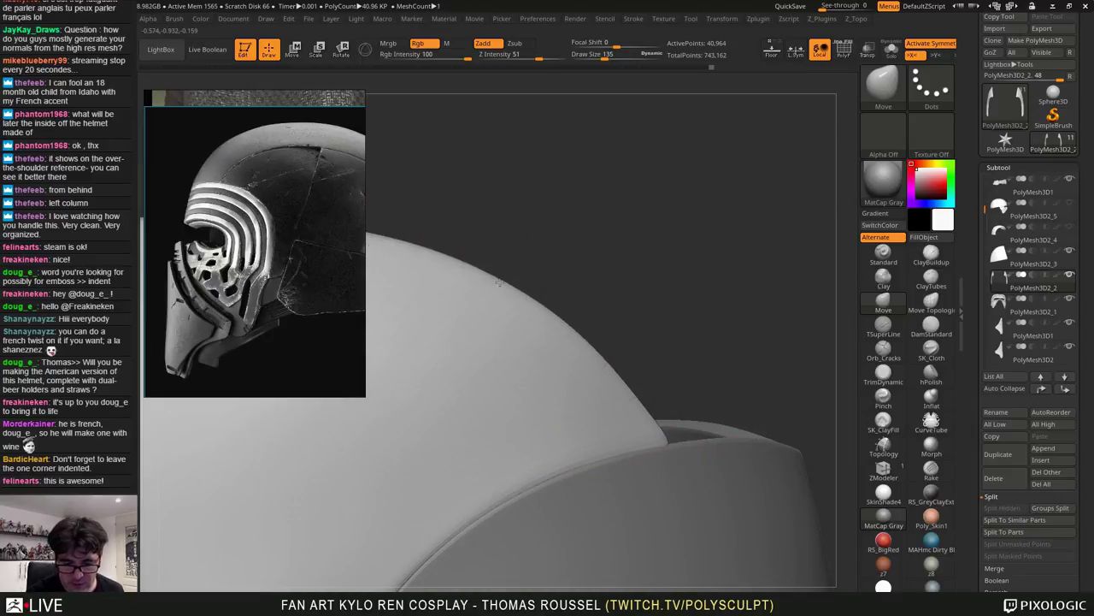
pyautogui.moveTo(673, 330)
pyautogui.mouseDown()
pyautogui.moveTo(599, 355)
pyautogui.moveTo(625, 373)
pyautogui.moveTo(613, 379)
pyautogui.mouseUp()
pyautogui.press('s')
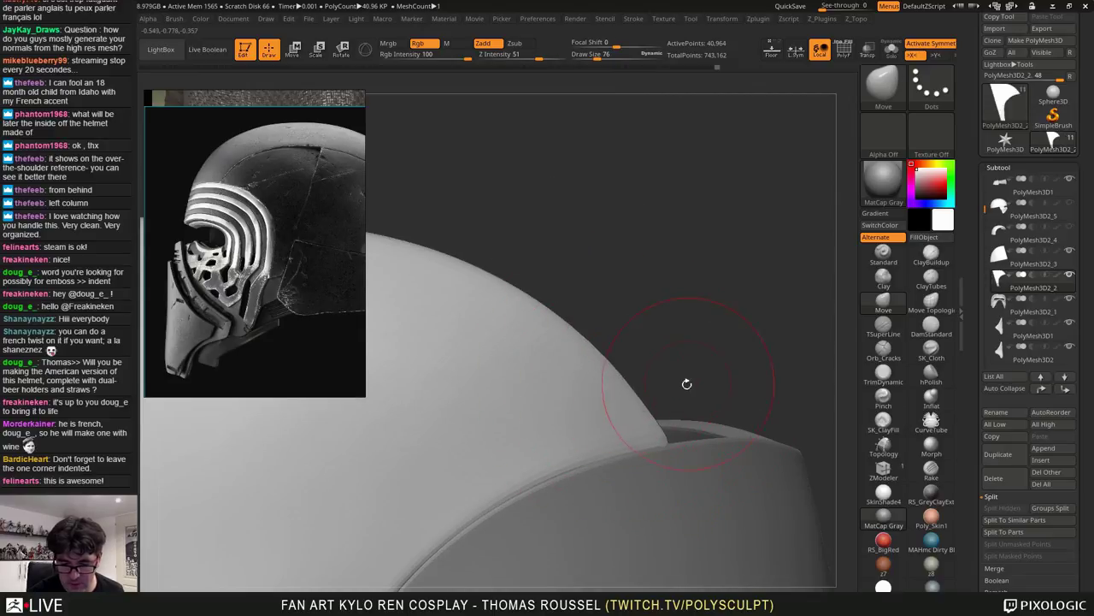
pyautogui.moveTo(687, 384); pyautogui.dragTo(620, 401)
pyautogui.moveTo(664, 354)
pyautogui.mouseDown()
pyautogui.moveTo(589, 357)
pyautogui.moveTo(607, 342)
pyautogui.moveTo(599, 329)
pyautogui.moveTo(630, 336)
pyautogui.mouseUp()
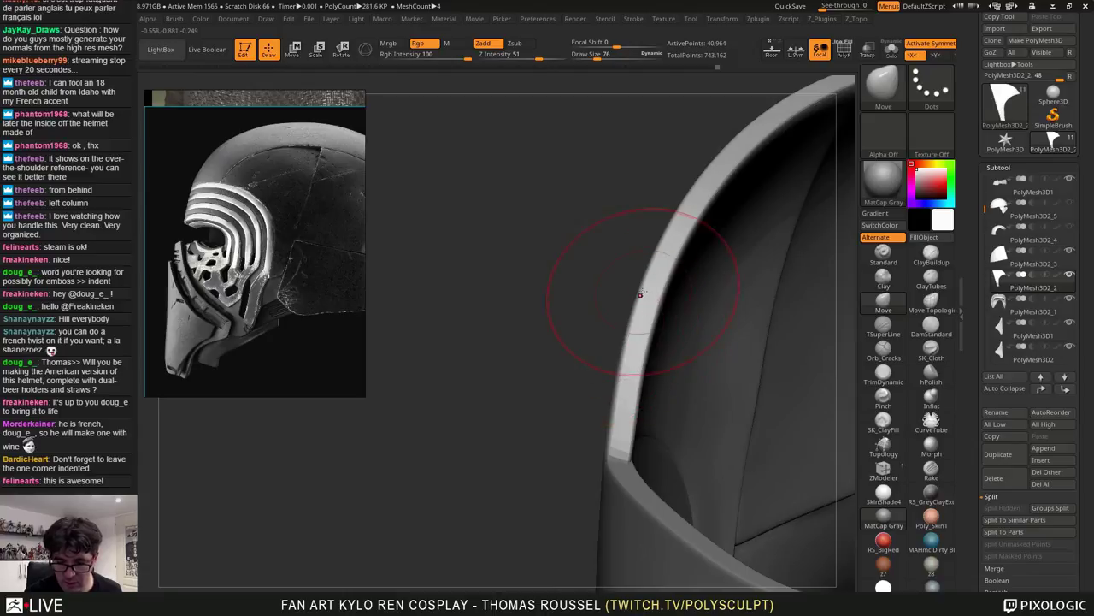
pyautogui.moveTo(642, 293)
pyautogui.mouseDown()
pyautogui.moveTo(693, 294)
pyautogui.moveTo(668, 293)
pyautogui.moveTo(691, 284)
pyautogui.moveTo(620, 310)
pyautogui.mouseUp()
pyautogui.moveTo(727, 282); pyautogui.dragTo(666, 287)
pyautogui.moveTo(726, 284)
pyautogui.mouseDown()
pyautogui.moveTo(665, 295)
pyautogui.moveTo(658, 471)
pyautogui.mouseUp()
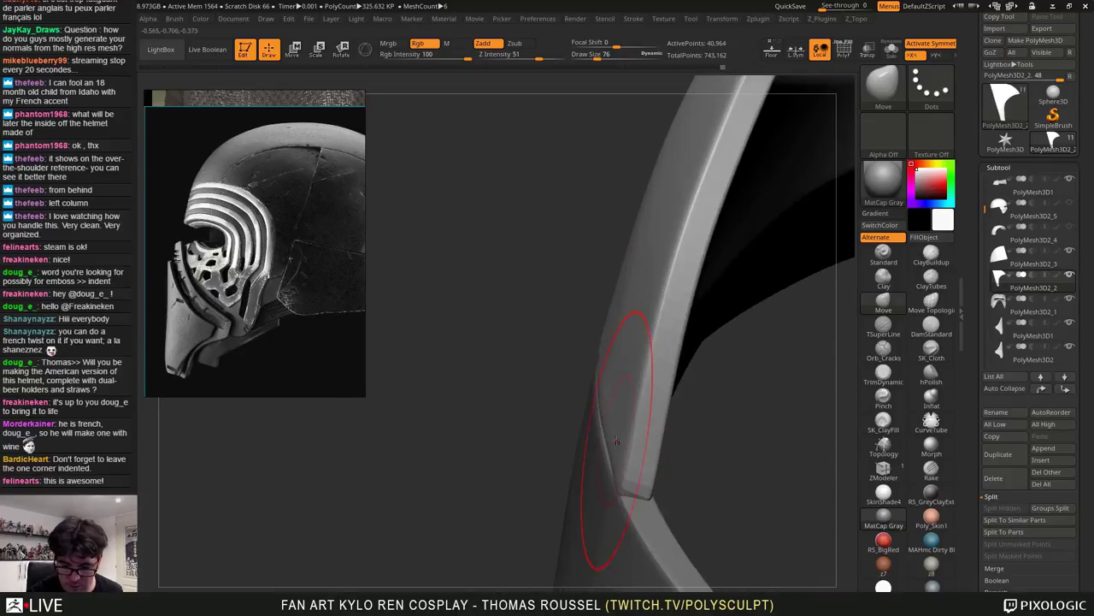
# Refine the side panel's corner beside the mask with the size 36 Move brush and show top band PolyMesh3D2_4 again
pyautogui.press('[')
pyautogui.press('[')
pyautogui.press('[')
pyautogui.press('[')
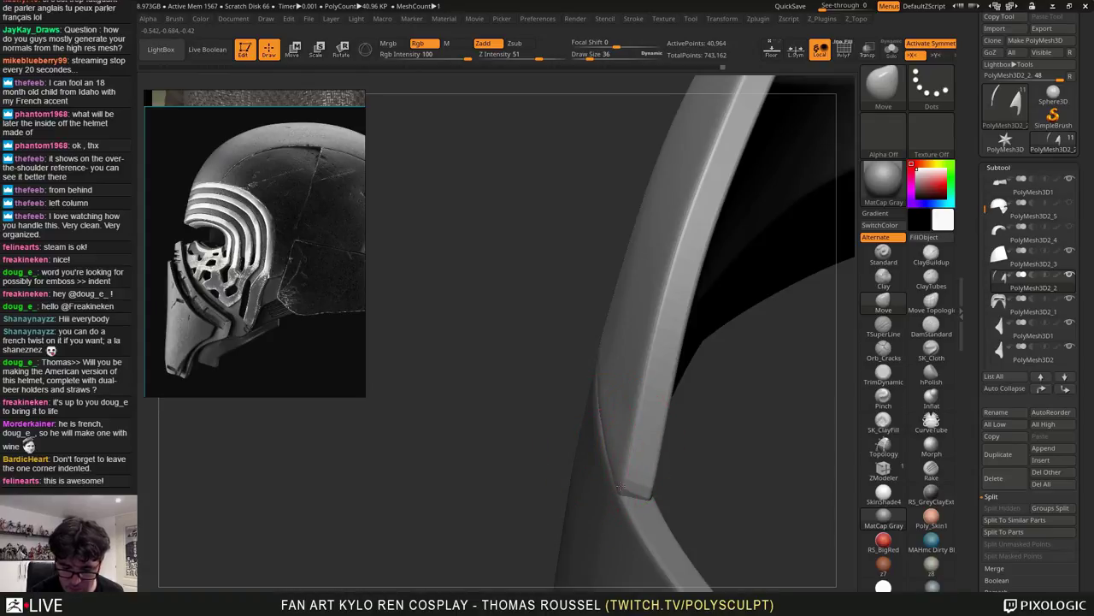
pyautogui.moveTo(726, 440); pyautogui.dragTo(842, 336)
pyautogui.click(1070, 274)
# Select the top band, lower its subdivision level and adjust its edge along the side panel with size 161 and 99 Move brushes
pyautogui.moveTo(466, 342); pyautogui.dragTo(637, 348)
pyautogui.keyDown('alt'); pyautogui.click(641, 349); pyautogui.keyUp('alt')
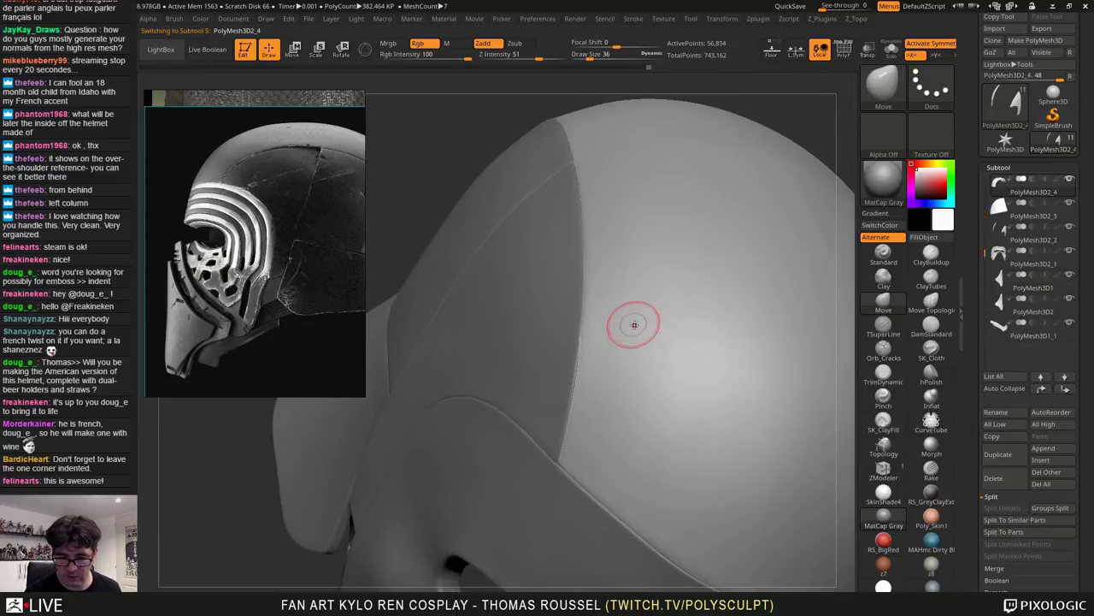
pyautogui.hotkey('shift', 'd')
pyautogui.press('s')
pyautogui.moveTo(639, 326); pyautogui.dragTo(658, 328)
pyautogui.moveTo(658, 330); pyautogui.dragTo(697, 330, button='right')
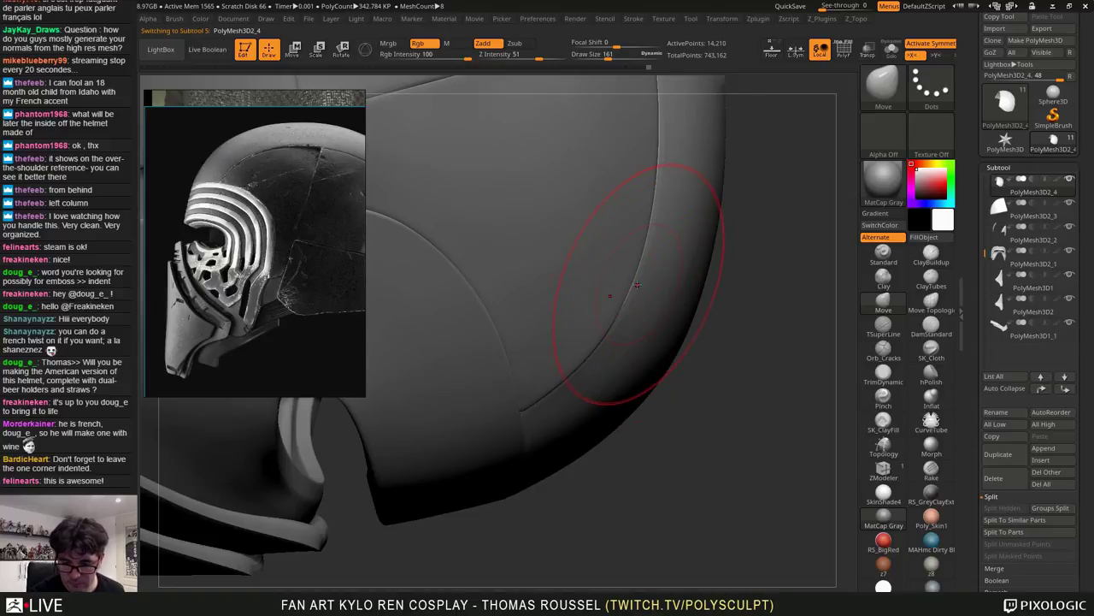
pyautogui.press('s')
pyautogui.moveTo(643, 285); pyautogui.dragTo(634, 285)
pyautogui.moveTo(634, 288); pyautogui.dragTo(648, 293)
pyautogui.moveTo(647, 293); pyautogui.dragTo(601, 290, button='right')
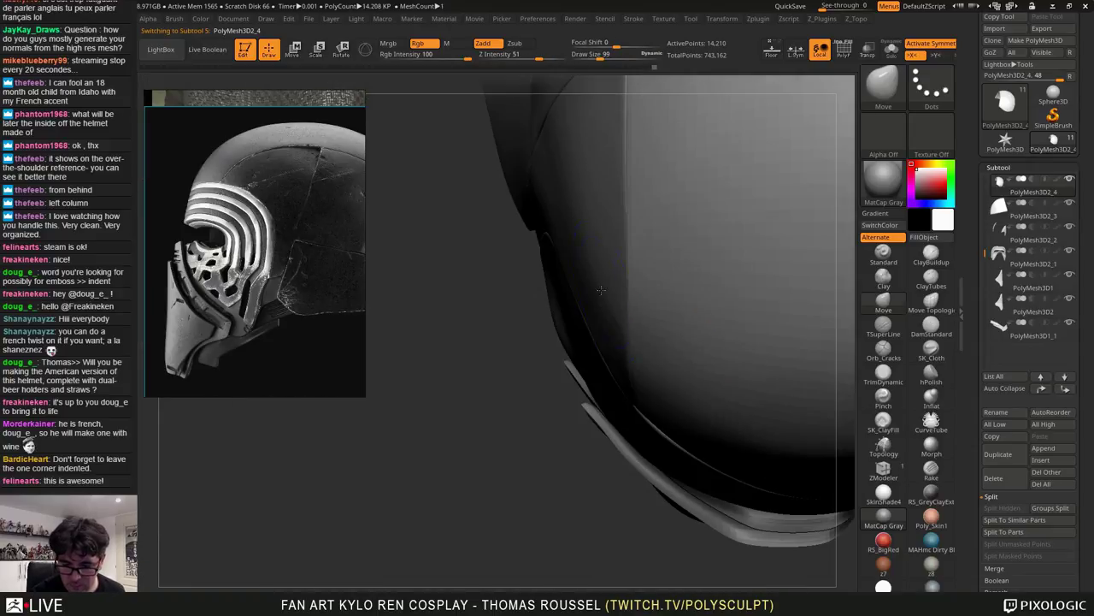
# Even out the top band's edge along the side panel with the size 140 Move brush
pyautogui.press('s')
pyautogui.moveTo(632, 288); pyautogui.dragTo(638, 329)
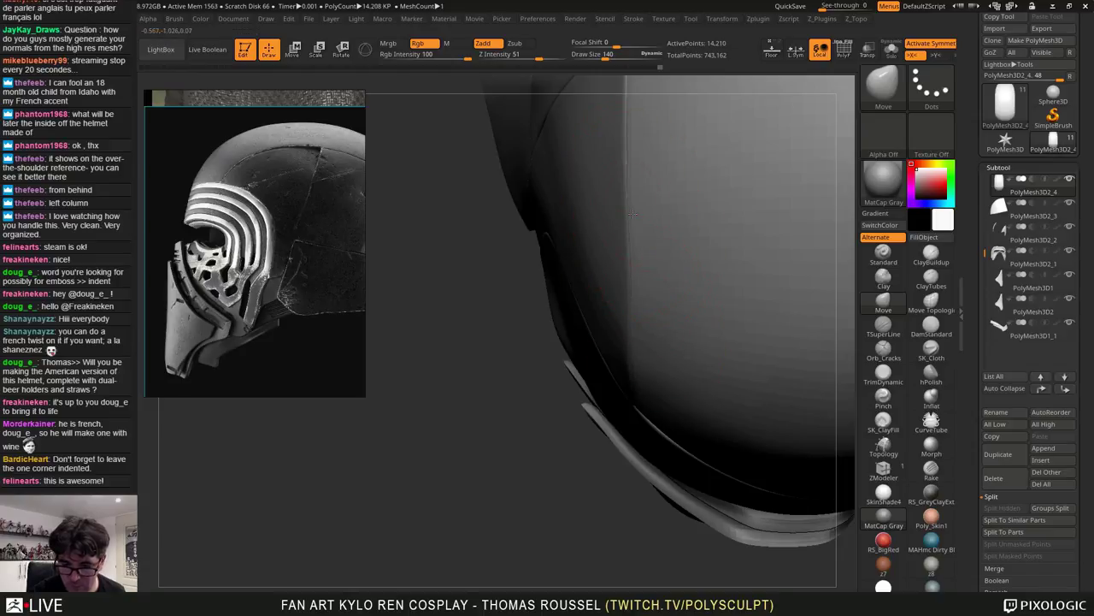
pyautogui.moveTo(633, 215); pyautogui.dragTo(637, 216)
pyautogui.moveTo(647, 288); pyautogui.dragTo(648, 303)
pyautogui.moveTo(647, 303)
pyautogui.mouseDown(button='right')
pyautogui.moveTo(657, 255)
pyautogui.moveTo(654, 322)
pyautogui.moveTo(637, 345)
pyautogui.mouseUp(button='right')
pyautogui.moveTo(631, 363)
pyautogui.mouseDown()
pyautogui.moveTo(633, 375)
pyautogui.moveTo(638, 346)
pyautogui.mouseUp()
pyautogui.moveTo(635, 308); pyautogui.dragTo(696, 305, button='right')
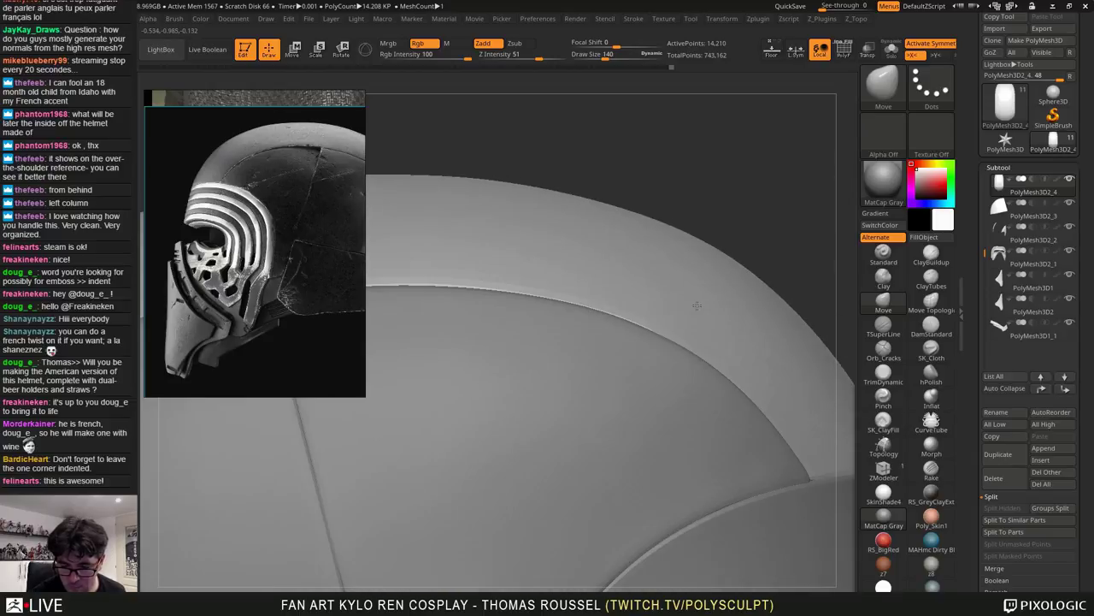
# Smooth the curve at the front end of the top band's edge, near the brow, with the size 140 Move brush
pyautogui.moveTo(703, 347); pyautogui.dragTo(712, 354)
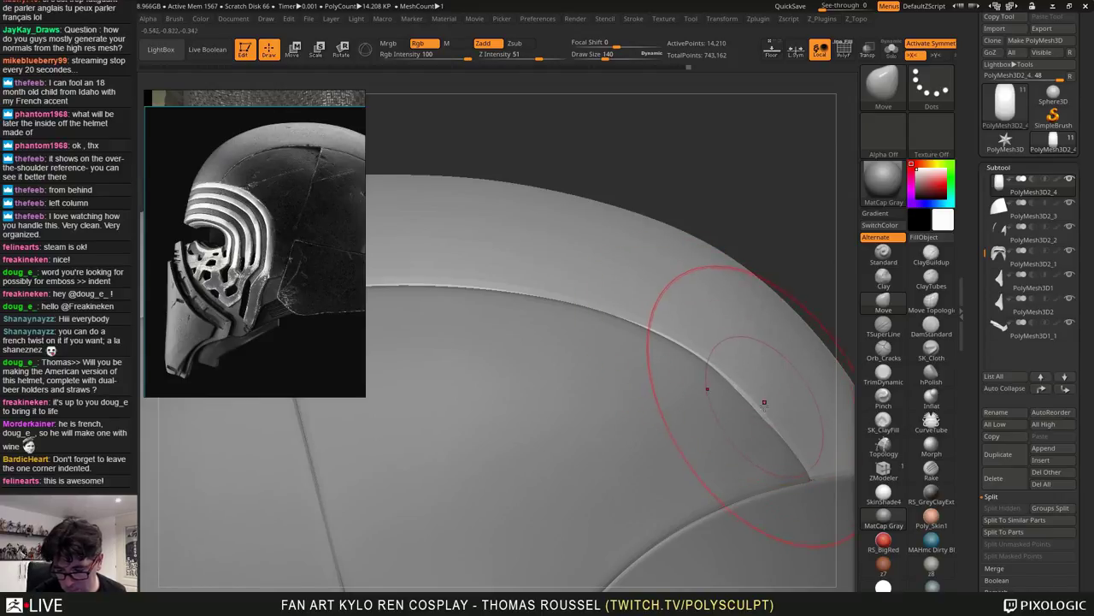
pyautogui.moveTo(754, 406); pyautogui.dragTo(756, 404)
pyautogui.moveTo(757, 404); pyautogui.dragTo(632, 470, button='right')
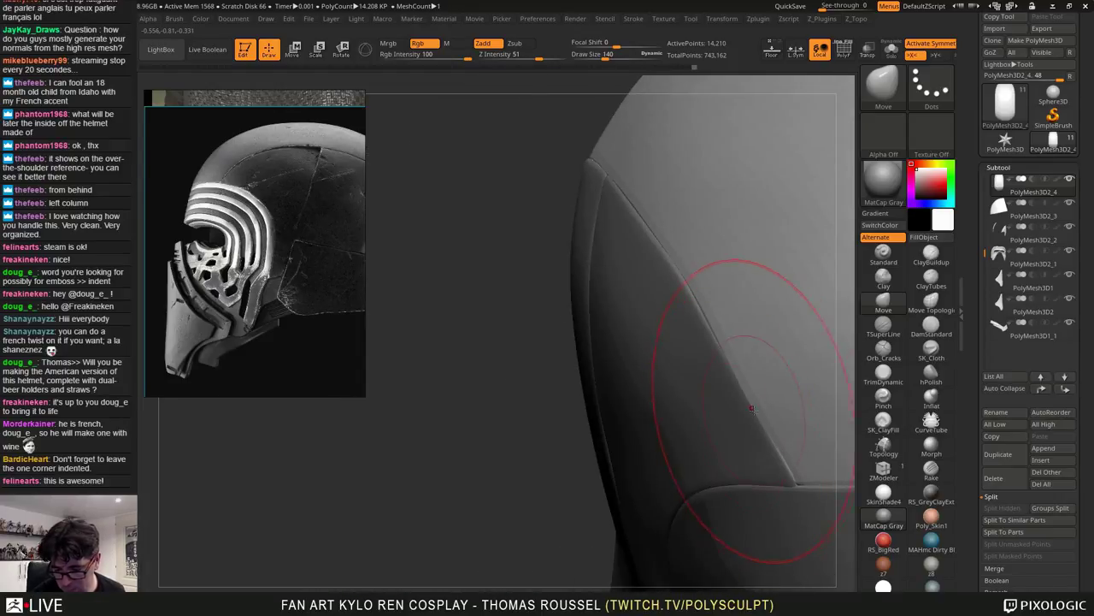
pyautogui.moveTo(758, 405); pyautogui.dragTo(819, 362, button='right')
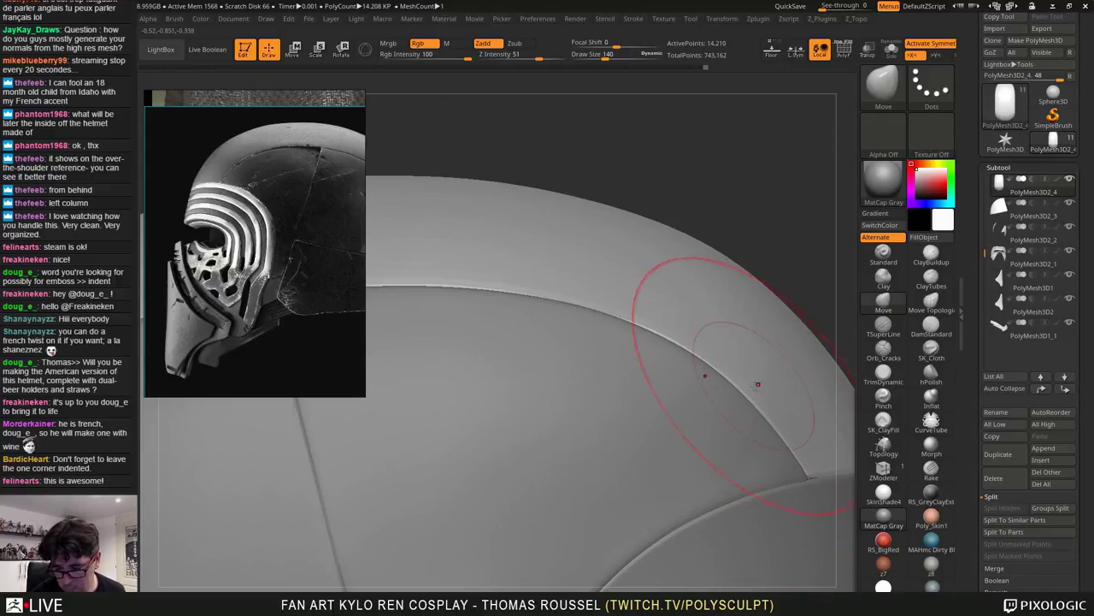
pyautogui.moveTo(758, 384); pyautogui.dragTo(740, 398)
pyautogui.moveTo(741, 399)
pyautogui.mouseDown(button='right')
pyautogui.moveTo(599, 404)
pyautogui.moveTo(733, 384)
pyautogui.moveTo(629, 308)
pyautogui.moveTo(692, 355)
pyautogui.mouseUp(button='right')
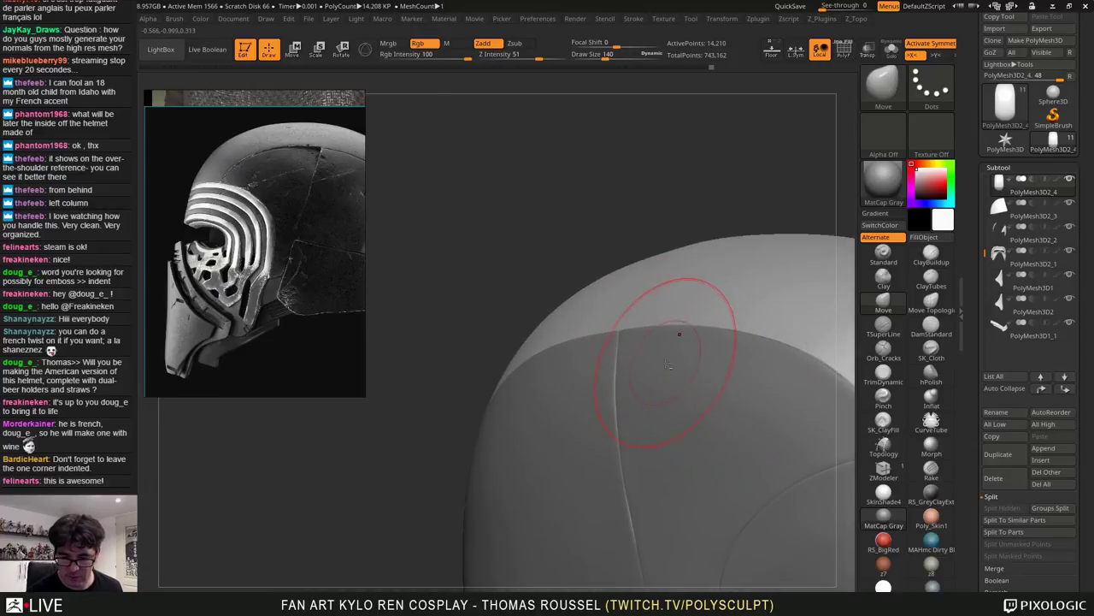
# Select the side panel at a lower subdivision level and fit its upper edge under the top band with size 225 and 116 Move brushes
pyautogui.keyDown('alt'); pyautogui.click(664, 377); pyautogui.keyUp('alt')
pyautogui.moveTo(665, 376)
pyautogui.keyDown('alt'); pyautogui.mouseDown(button='right')
pyautogui.moveTo(674, 391)
pyautogui.moveTo(689, 386)
pyautogui.moveTo(674, 356)
pyautogui.mouseUp(button='right'); pyautogui.keyUp('alt')
pyautogui.press('s')
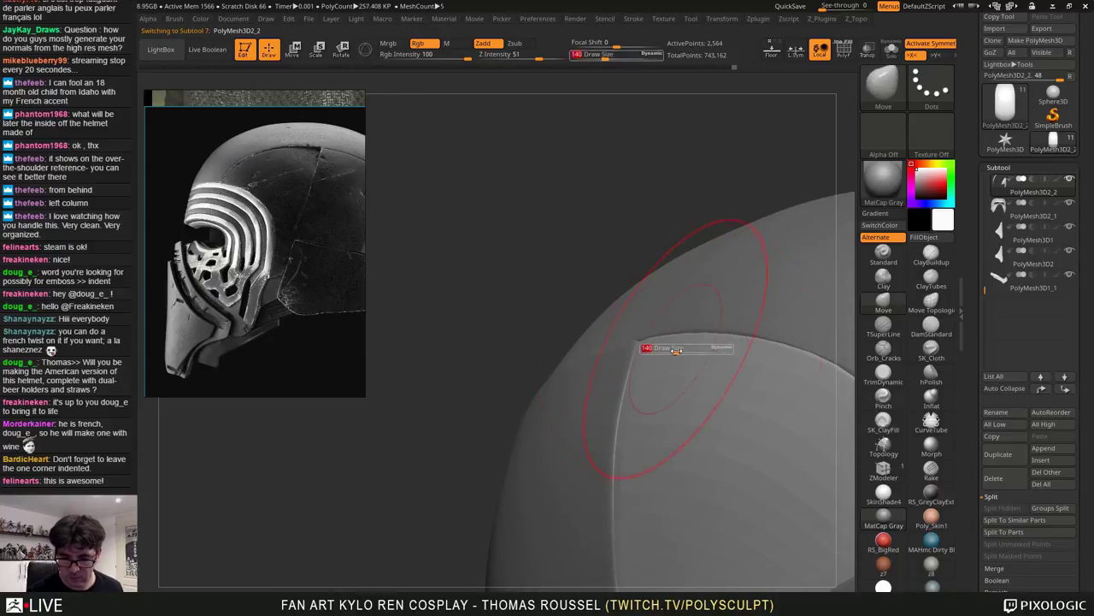
pyautogui.moveTo(674, 354); pyautogui.dragTo(686, 354)
pyautogui.moveTo(642, 357); pyautogui.dragTo(651, 348, button='right')
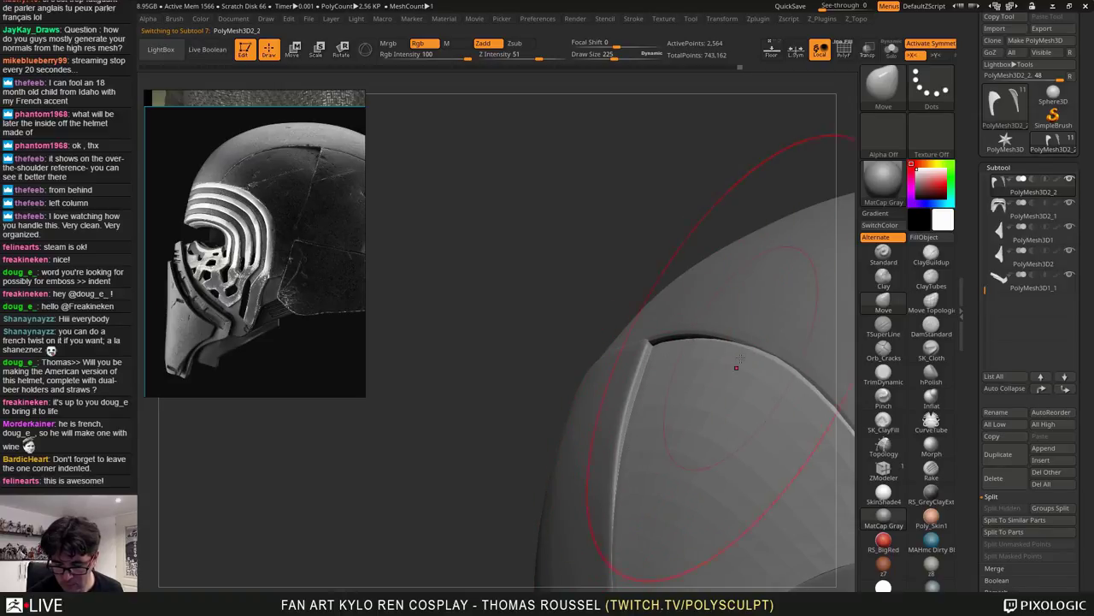
pyautogui.moveTo(741, 359)
pyautogui.mouseDown(button='right')
pyautogui.moveTo(772, 362)
pyautogui.moveTo(749, 410)
pyautogui.mouseUp(button='right')
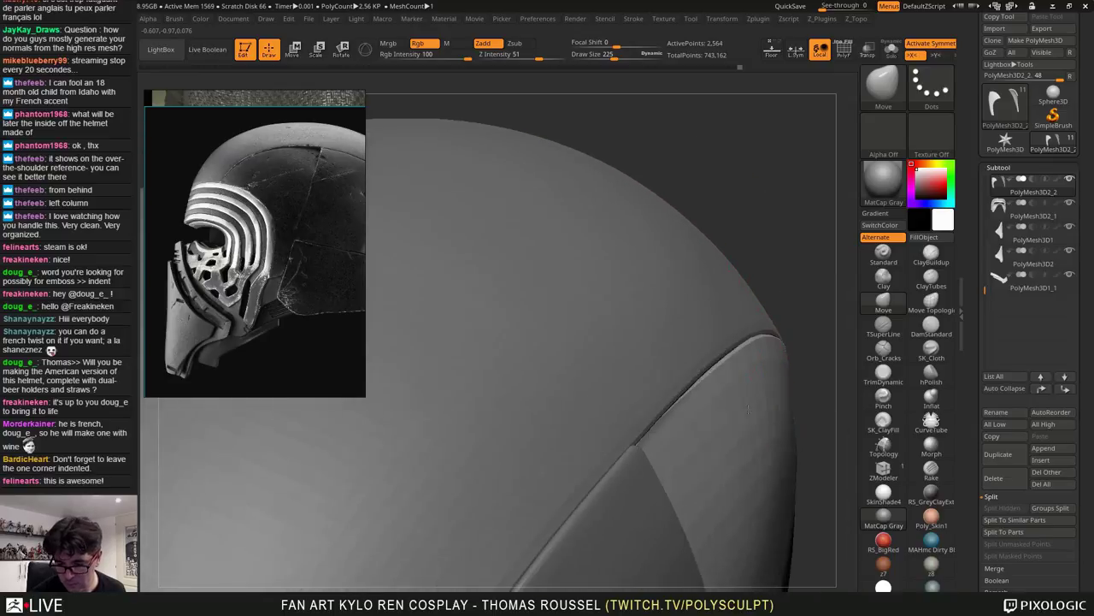
pyautogui.press('s')
pyautogui.moveTo(732, 368); pyautogui.dragTo(730, 367)
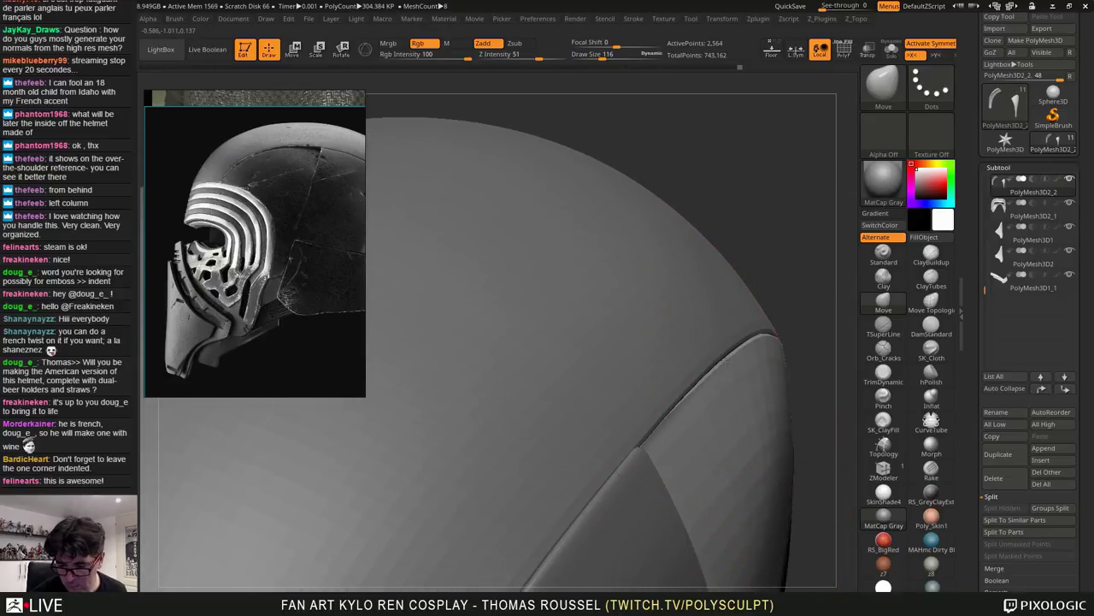
# Adjust the side panel's surface at its upper rear corner and along the rear panel with the size 166 Move brush
pyautogui.moveTo(759, 340); pyautogui.dragTo(684, 335, button='right')
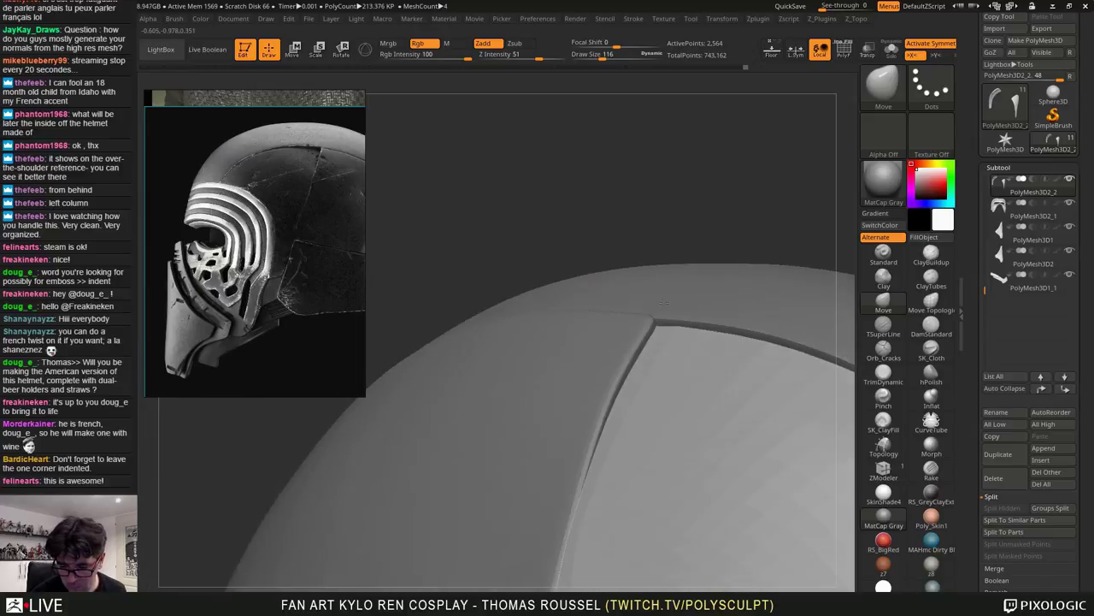
pyautogui.press('s')
pyautogui.moveTo(684, 334); pyautogui.dragTo(691, 334)
pyautogui.moveTo(691, 334); pyautogui.dragTo(675, 335, button='right')
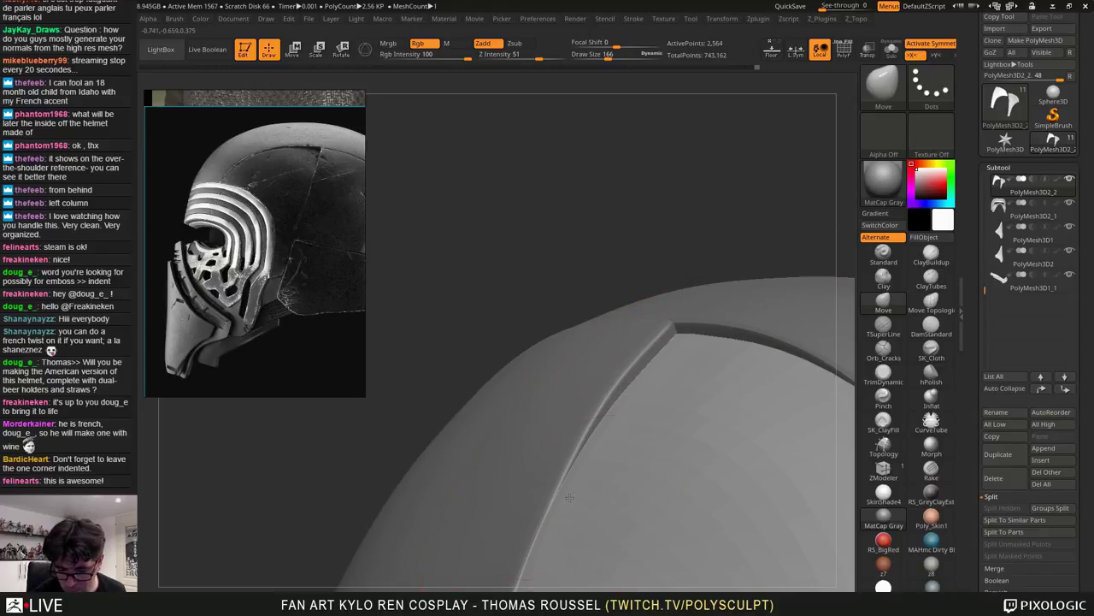
# Close the gap between the side panel's upper rear corner and the top band with the size 83 Move brush
pyautogui.moveTo(781, 372)
pyautogui.mouseDown(button='right')
pyautogui.moveTo(792, 378)
pyautogui.moveTo(747, 406)
pyautogui.moveTo(715, 347)
pyautogui.moveTo(684, 411)
pyautogui.moveTo(676, 346)
pyautogui.mouseUp(button='right')
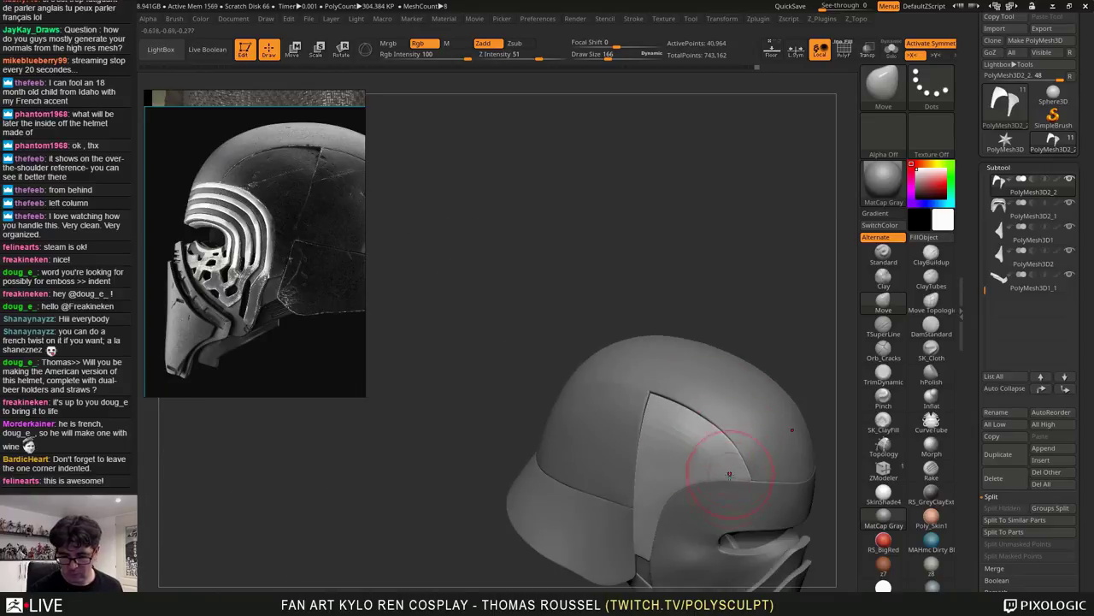
pyautogui.keyDown('alt'); pyautogui.moveTo(727, 484); pyautogui.dragTo(669, 414, button='right'); pyautogui.keyUp('alt')
pyautogui.moveTo(616, 380)
pyautogui.keyDown('ctrl'); pyautogui.mouseDown(button='right')
pyautogui.moveTo(655, 435)
pyautogui.moveTo(643, 392)
pyautogui.moveTo(679, 376)
pyautogui.moveTo(705, 413)
pyautogui.mouseUp(button='right'); pyautogui.keyUp('ctrl')
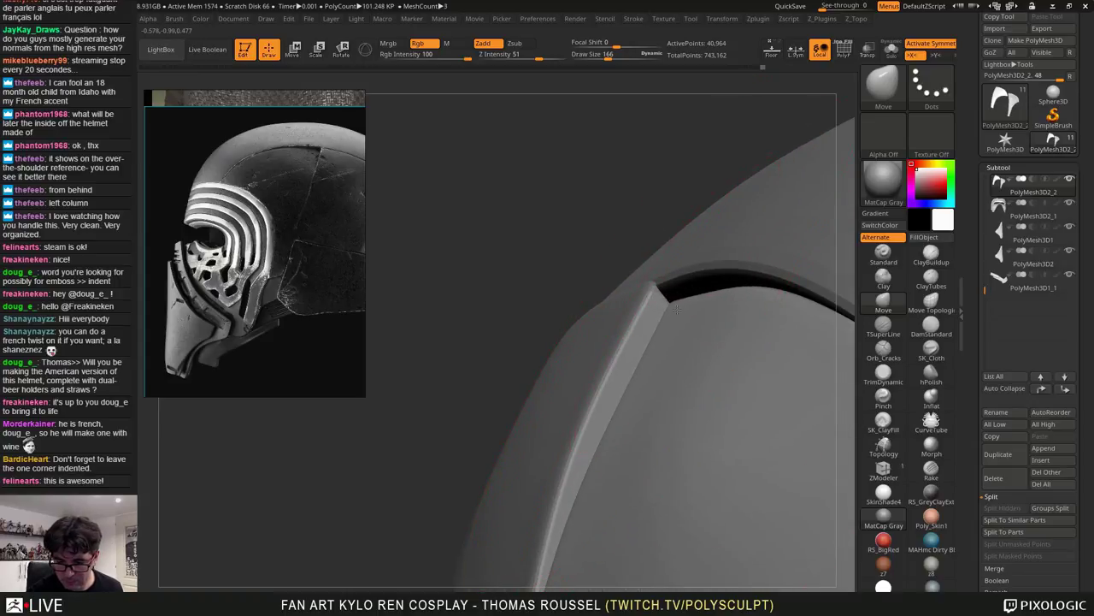
pyautogui.moveTo(775, 317); pyautogui.dragTo(711, 355, button='right')
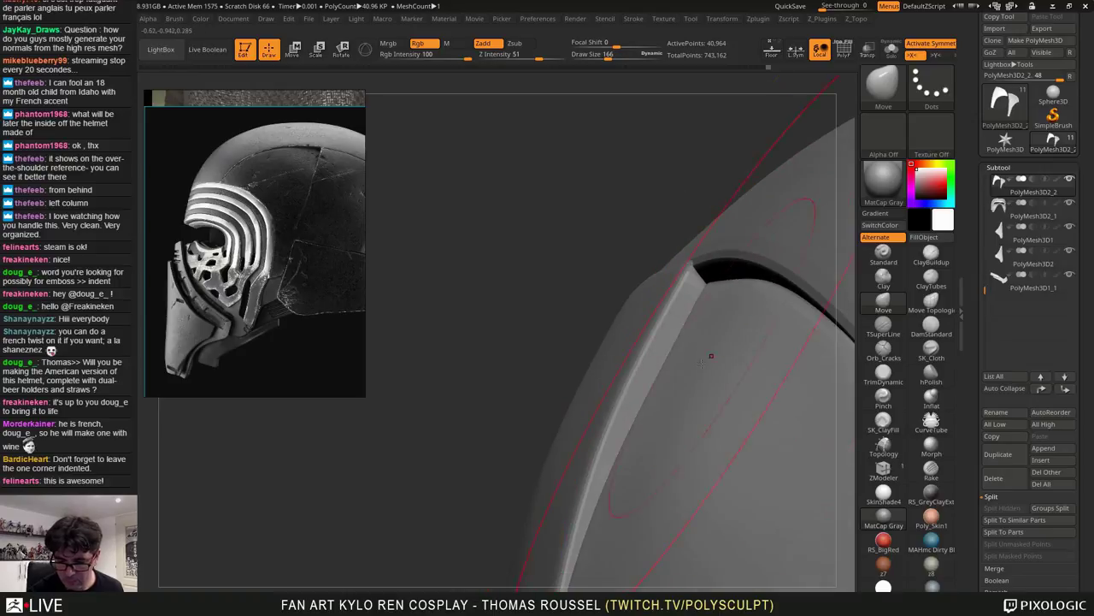
pyautogui.press('s')
pyautogui.moveTo(669, 463); pyautogui.dragTo(658, 464)
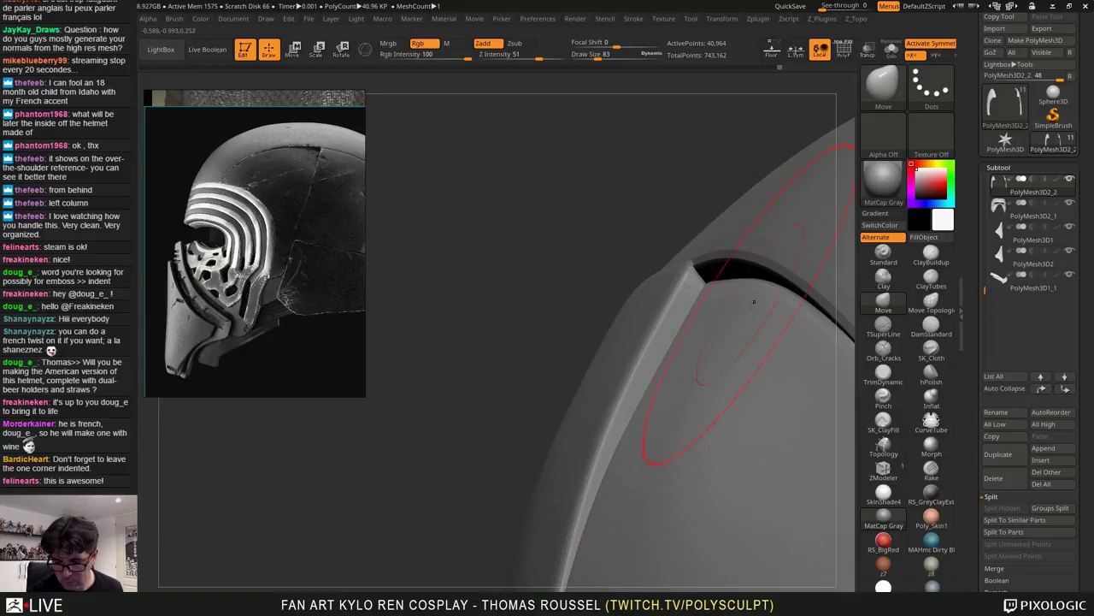
pyautogui.moveTo(755, 300); pyautogui.dragTo(784, 296, button='right')
pyautogui.moveTo(739, 292); pyautogui.dragTo(753, 289)
pyautogui.moveTo(737, 340)
pyautogui.mouseDown(button='right')
pyautogui.moveTo(753, 350)
pyautogui.moveTo(738, 365)
pyautogui.moveTo(733, 299)
pyautogui.moveTo(733, 398)
pyautogui.moveTo(527, 365)
pyautogui.moveTo(547, 436)
pyautogui.moveTo(598, 410)
pyautogui.moveTo(703, 410)
pyautogui.moveTo(779, 356)
pyautogui.moveTo(655, 334)
pyautogui.moveTo(714, 312)
pyautogui.moveTo(653, 280)
pyautogui.moveTo(727, 295)
pyautogui.moveTo(629, 289)
pyautogui.moveTo(633, 338)
pyautogui.moveTo(627, 305)
pyautogui.moveTo(652, 252)
pyautogui.moveTo(564, 342)
pyautogui.moveTo(582, 363)
pyautogui.moveTo(645, 393)
pyautogui.mouseUp(button='right')
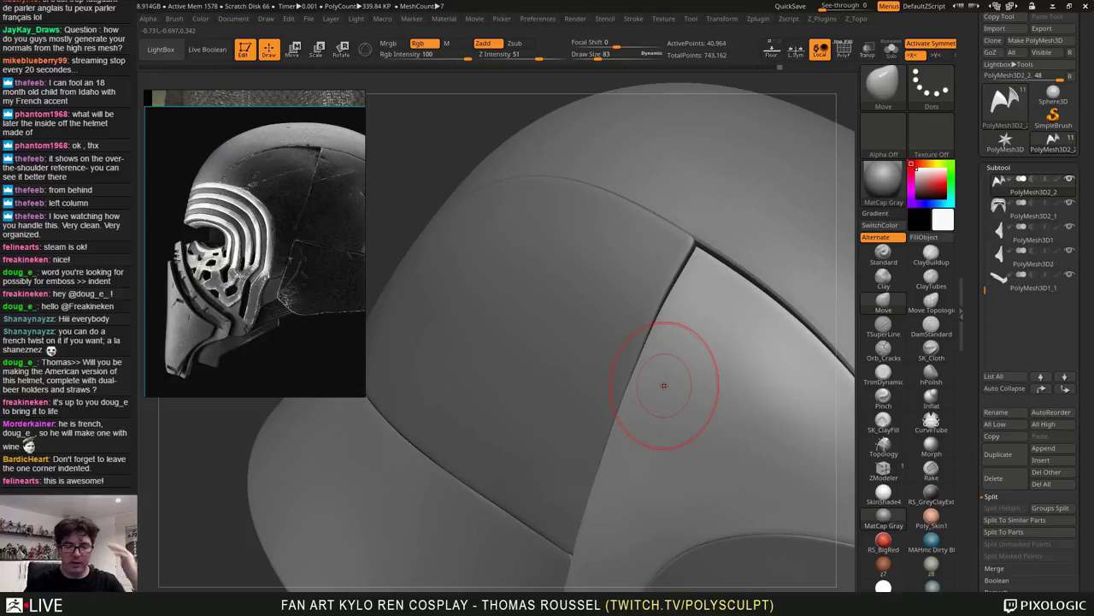
# Select the rear panel and fit its upper front corner against the top band with the size 140 Move brush
pyautogui.moveTo(699, 260)
pyautogui.mouseDown(button='right')
pyautogui.moveTo(709, 308)
pyautogui.moveTo(637, 296)
pyautogui.mouseUp(button='right')
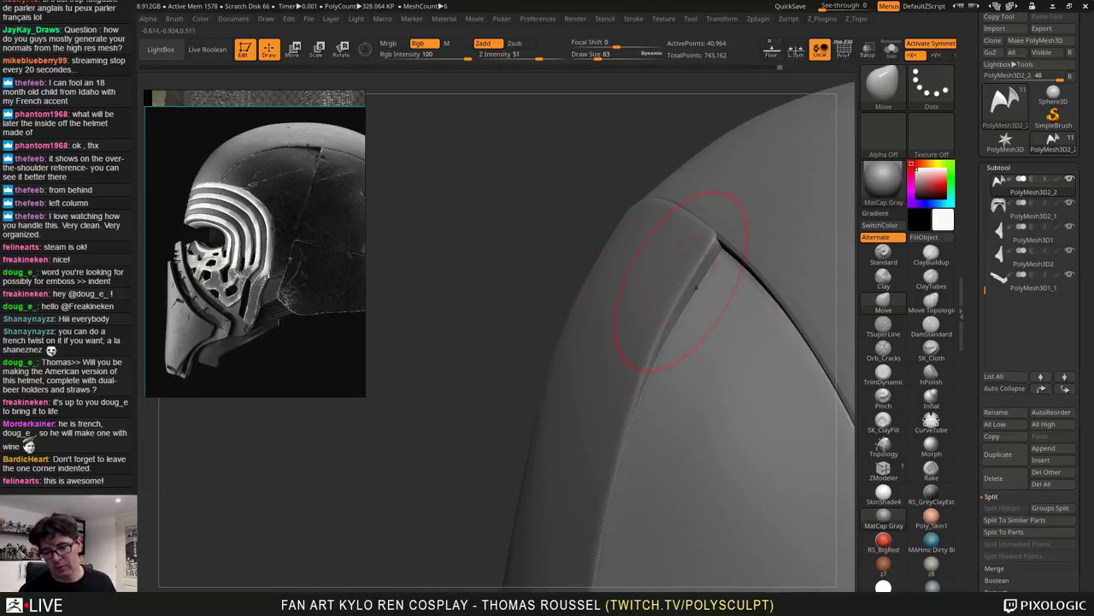
pyautogui.moveTo(660, 403)
pyautogui.keyDown('ctrl'); pyautogui.mouseDown(button='right')
pyautogui.moveTo(643, 317)
pyautogui.moveTo(699, 252)
pyautogui.moveTo(711, 215)
pyautogui.moveTo(696, 273)
pyautogui.mouseUp(button='right'); pyautogui.keyUp('ctrl')
pyautogui.keyDown('alt'); pyautogui.click(660, 240); pyautogui.keyUp('alt')
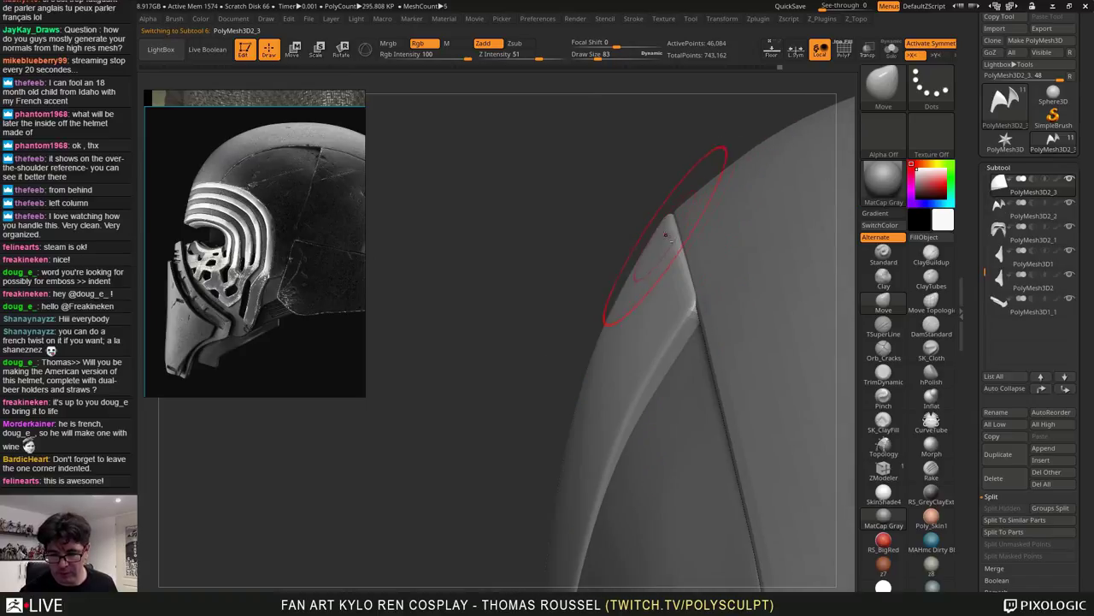
pyautogui.press('s')
pyautogui.moveTo(674, 233); pyautogui.dragTo(682, 233)
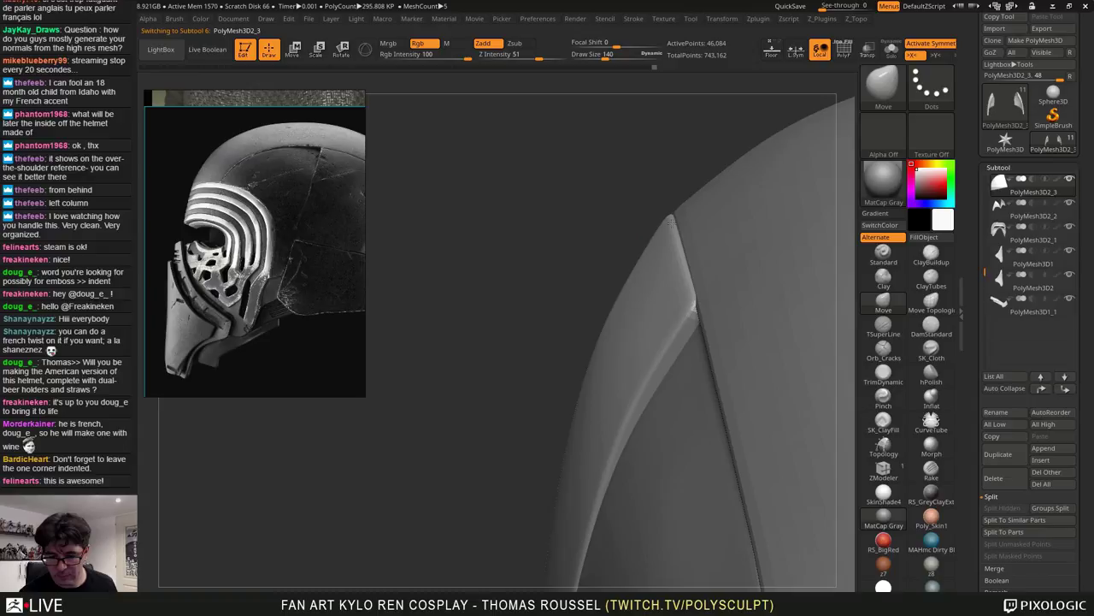
pyautogui.moveTo(705, 234)
pyautogui.mouseDown(button='right')
pyautogui.moveTo(701, 254)
pyautogui.moveTo(772, 240)
pyautogui.moveTo(669, 243)
pyautogui.mouseUp(button='right')
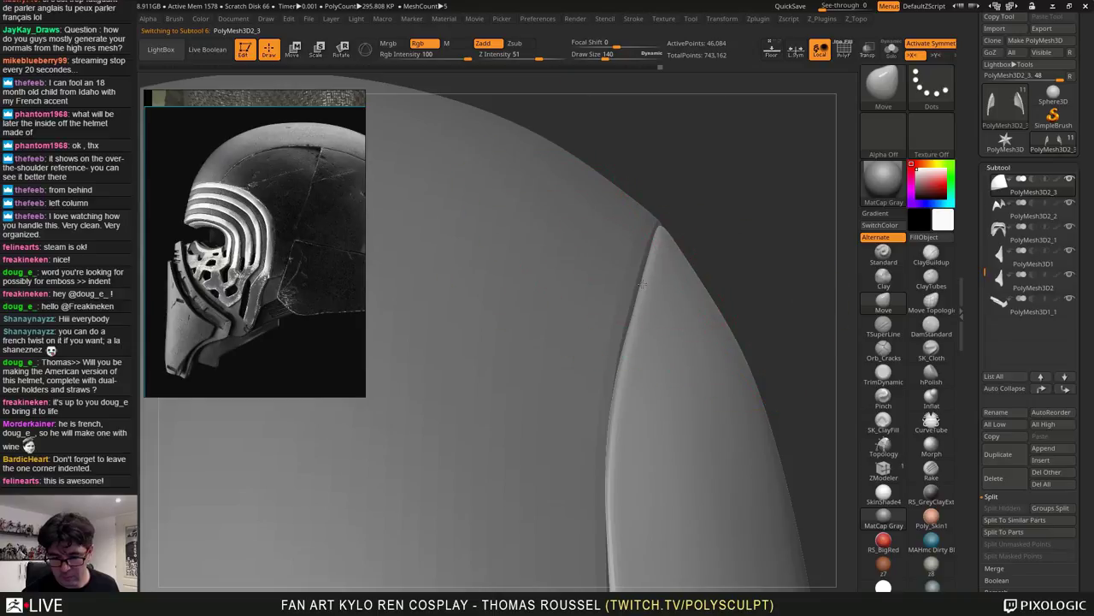
pyautogui.moveTo(660, 236); pyautogui.dragTo(667, 234)
pyautogui.moveTo(667, 236); pyautogui.dragTo(727, 249, button='right')
# Even out the rear panel's curved edge along the top band with the size 140 Move brush
pyautogui.moveTo(565, 423); pyautogui.dragTo(572, 426)
pyautogui.moveTo(573, 426); pyautogui.dragTo(556, 442, button='right')
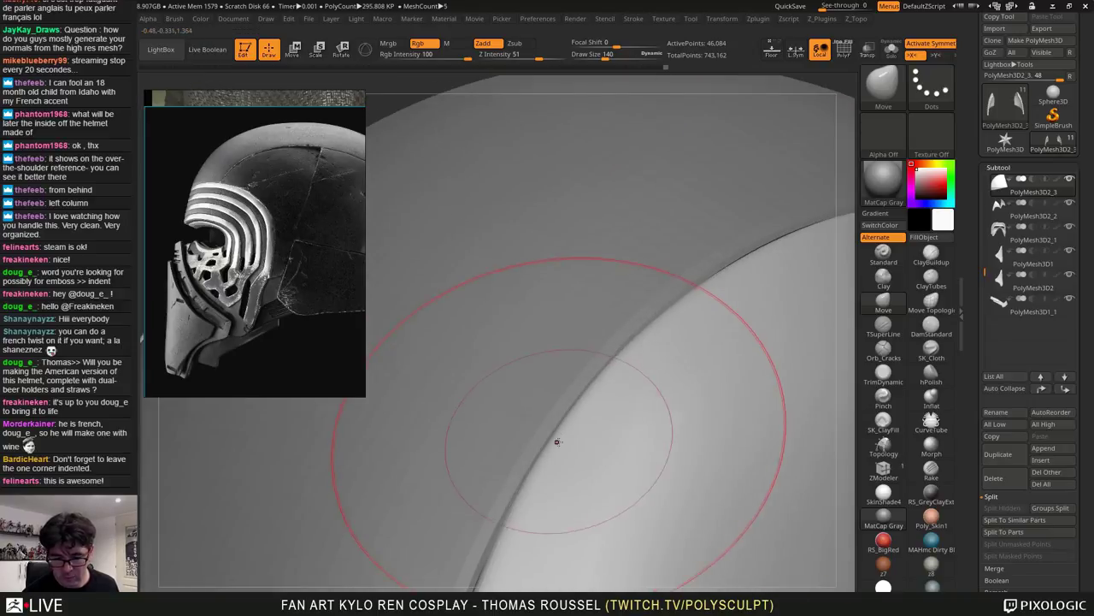
pyautogui.moveTo(557, 442); pyautogui.dragTo(559, 442)
pyautogui.moveTo(559, 442)
pyautogui.keyDown('alt'); pyautogui.mouseDown(button='right')
pyautogui.moveTo(627, 288)
pyautogui.moveTo(671, 271)
pyautogui.moveTo(673, 256)
pyautogui.mouseUp(button='right'); pyautogui.keyUp('alt')
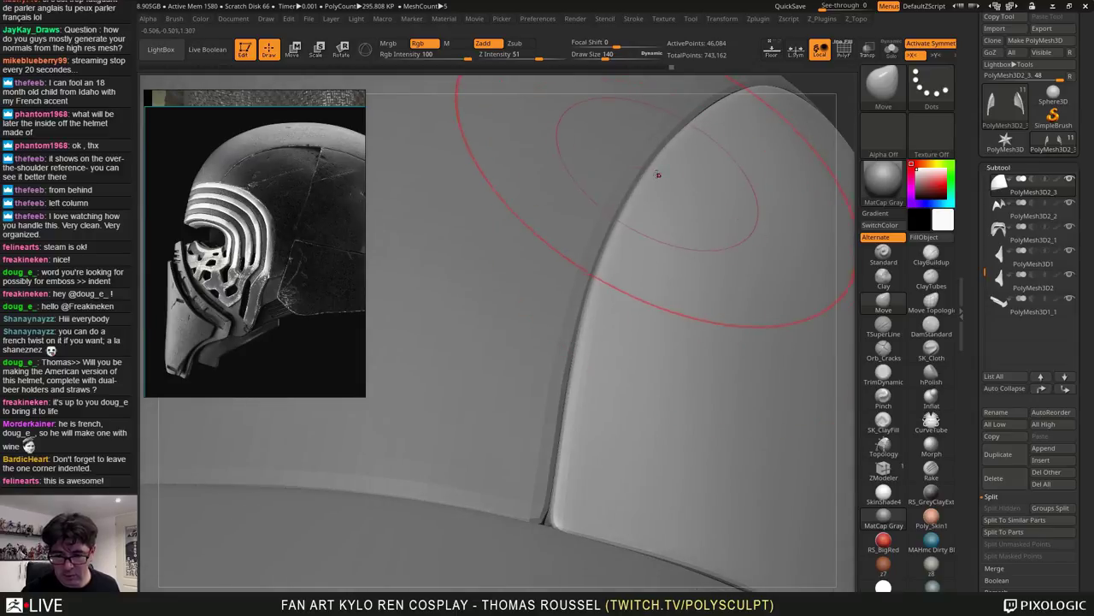
pyautogui.moveTo(657, 176)
pyautogui.mouseDown(button='right')
pyautogui.moveTo(619, 181)
pyautogui.moveTo(672, 208)
pyautogui.mouseUp(button='right')
pyautogui.moveTo(672, 208); pyautogui.dragTo(669, 213)
pyautogui.moveTo(538, 335)
pyautogui.mouseDown(button='right')
pyautogui.moveTo(638, 288)
pyautogui.moveTo(590, 309)
pyautogui.moveTo(575, 365)
pyautogui.moveTo(526, 256)
pyautogui.moveTo(592, 334)
pyautogui.moveTo(589, 289)
pyautogui.mouseUp(button='right')
pyautogui.moveTo(589, 289); pyautogui.dragTo(735, 375)
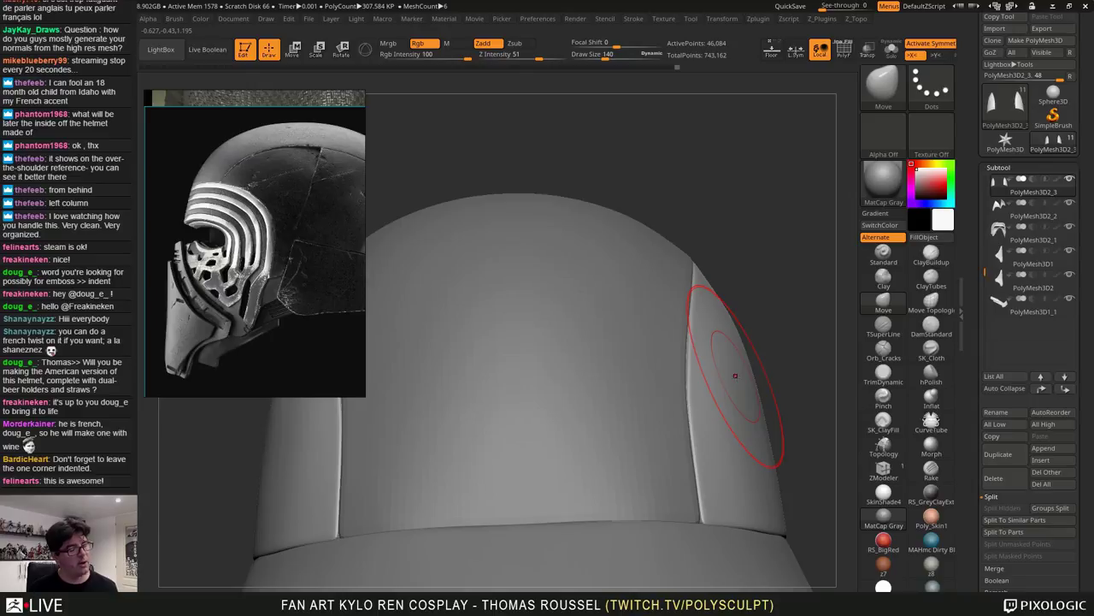
# Examine the helmet's panel fit and the front mask from several angles
pyautogui.keyDown('ctrl'); pyautogui.moveTo(787, 351); pyautogui.dragTo(660, 258, button='right'); pyautogui.keyUp('ctrl')
pyautogui.keyDown('alt'); pyautogui.moveTo(660, 258); pyautogui.dragTo(521, 217, button='right'); pyautogui.keyUp('alt')
pyautogui.moveTo(710, 228); pyautogui.dragTo(773, 227, button='right')
pyautogui.moveTo(773, 228); pyautogui.dragTo(675, 181)
pyautogui.moveTo(735, 205); pyautogui.dragTo(699, 152, button='right')
pyautogui.keyDown('alt'); pyautogui.moveTo(785, 233); pyautogui.dragTo(713, 137, button='right'); pyautogui.keyUp('alt')
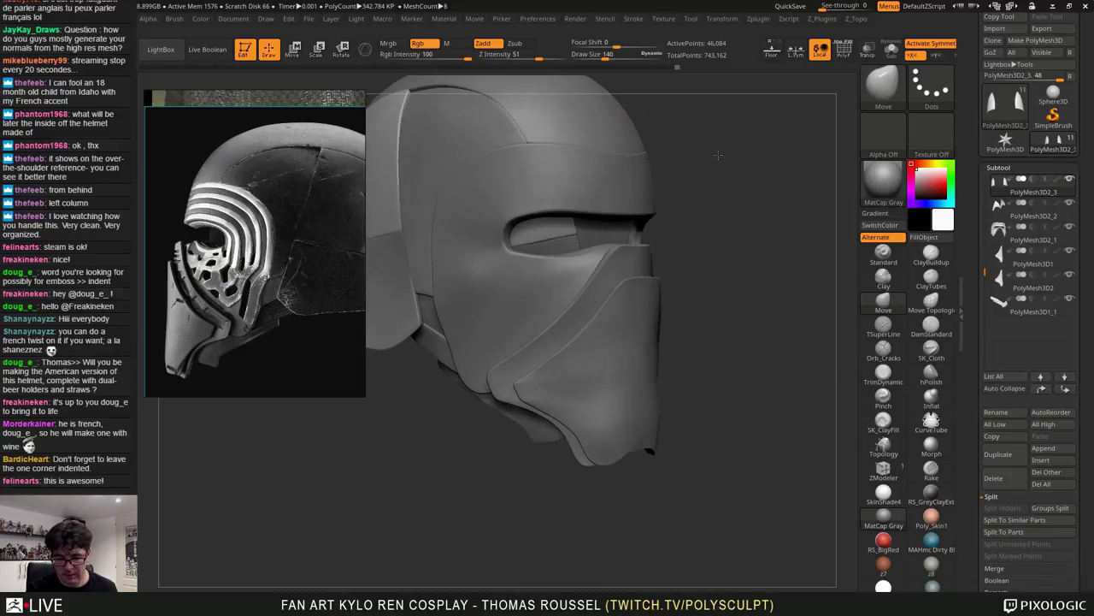
# Examine the helmet's cheek and mouth plates from the side, from below and from behind
pyautogui.keyDown('ctrl'); pyautogui.moveTo(716, 258); pyautogui.dragTo(727, 206, button='right'); pyautogui.keyUp('ctrl')
pyautogui.moveTo(727, 206); pyautogui.dragTo(685, 288)
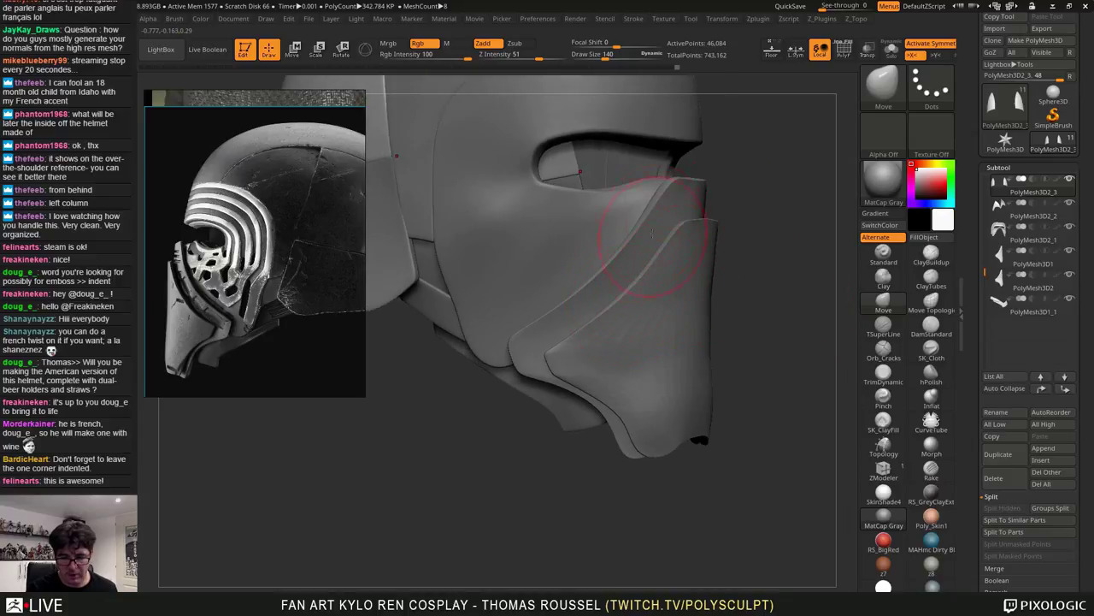
pyautogui.moveTo(728, 194); pyautogui.dragTo(700, 197)
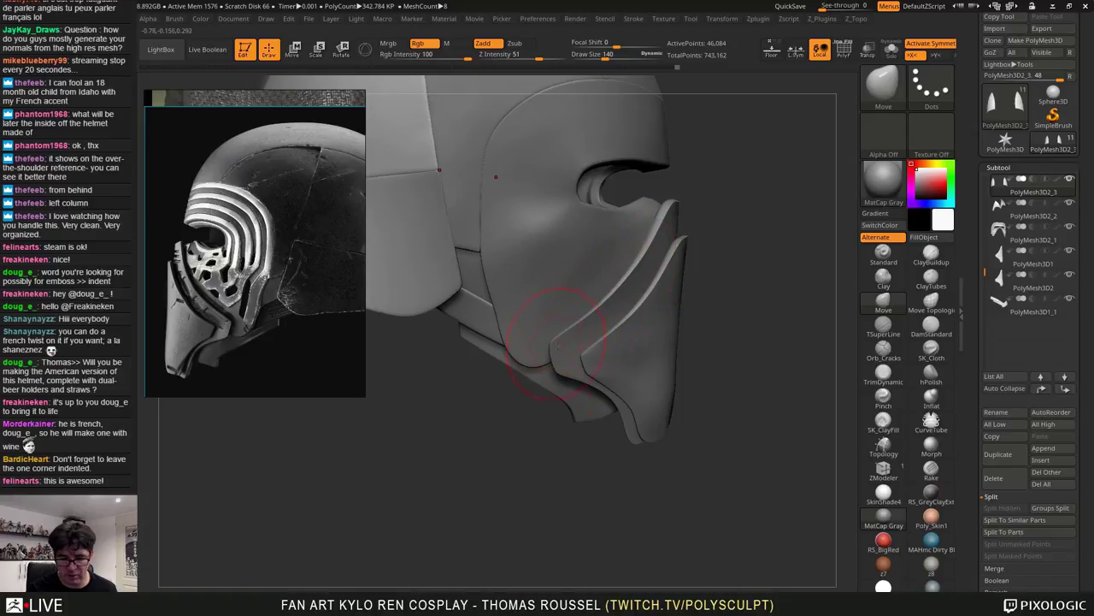
pyautogui.moveTo(704, 381); pyautogui.dragTo(744, 327)
pyautogui.moveTo(590, 379)
pyautogui.mouseDown()
pyautogui.moveTo(588, 403)
pyautogui.moveTo(703, 372)
pyautogui.moveTo(589, 377)
pyautogui.mouseUp()
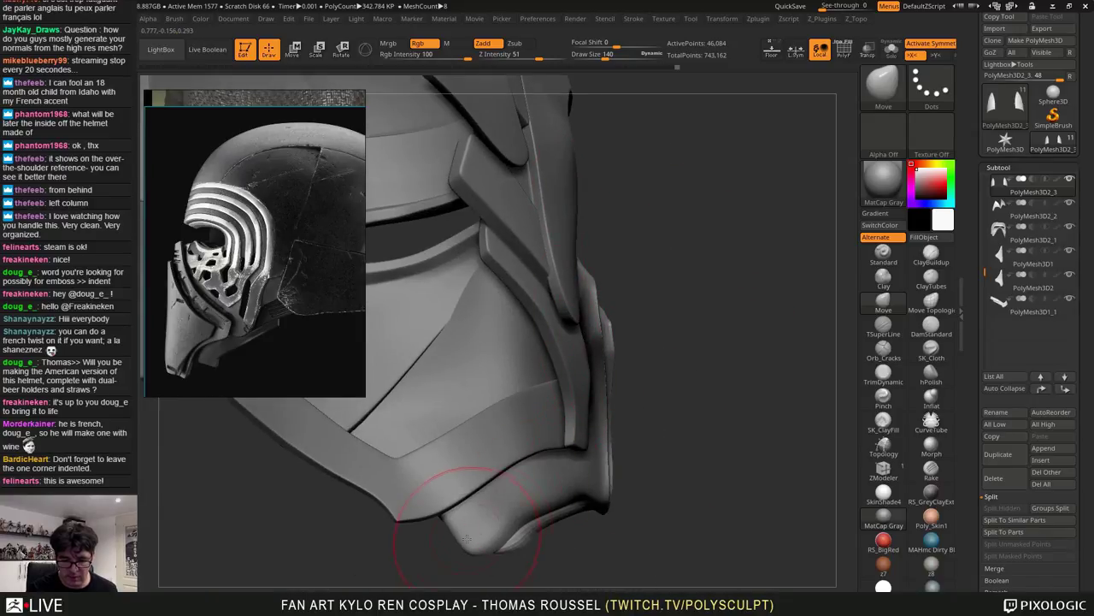
pyautogui.moveTo(651, 537); pyautogui.dragTo(670, 401)
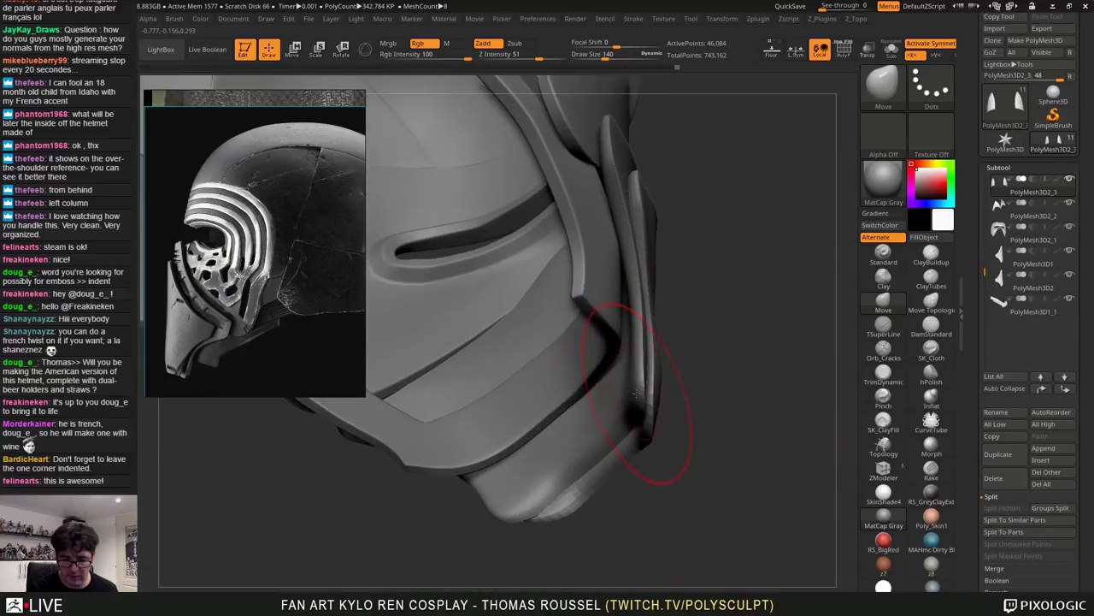
pyautogui.moveTo(722, 333); pyautogui.dragTo(855, 444)
pyautogui.moveTo(831, 399); pyautogui.dragTo(771, 341)
# Raise the active subtool by one subdivision level and save the project as 13_helmet
pyautogui.press('d')
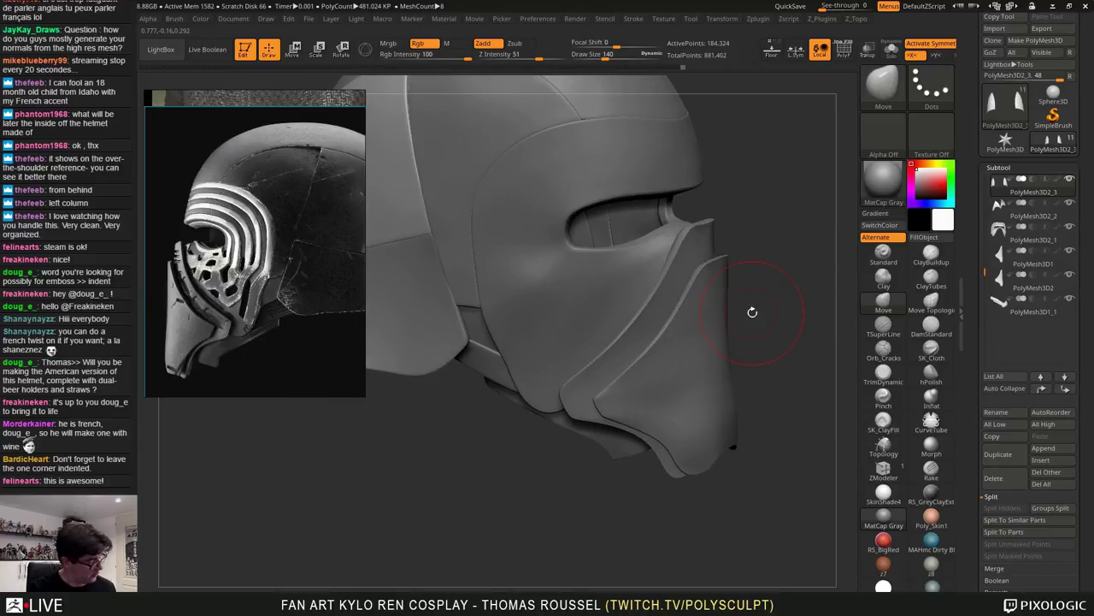
pyautogui.hotkey('ctrl', 's')
pyautogui.scroll(-1, 605, 293)
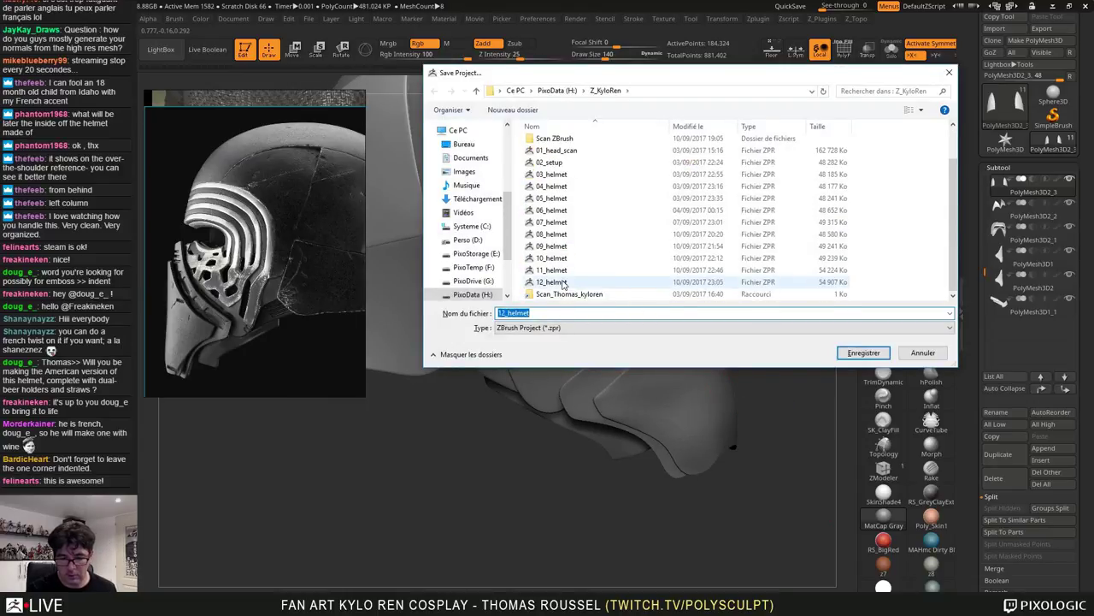
pyautogui.click(562, 282)
pyautogui.click(524, 313)
pyautogui.click(506, 313)
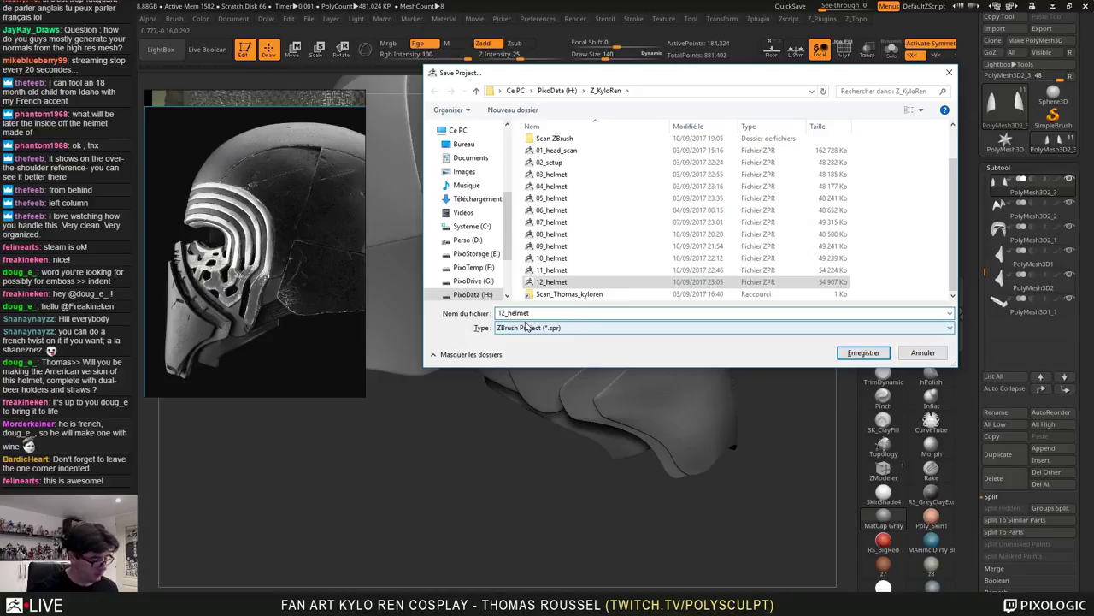
pyautogui.write('3')
pyautogui.press('Return')
# Select the Move brush and move the helmet reference image off the canvas
pyautogui.press('b')
pyautogui.press('m')
pyautogui.press('v')
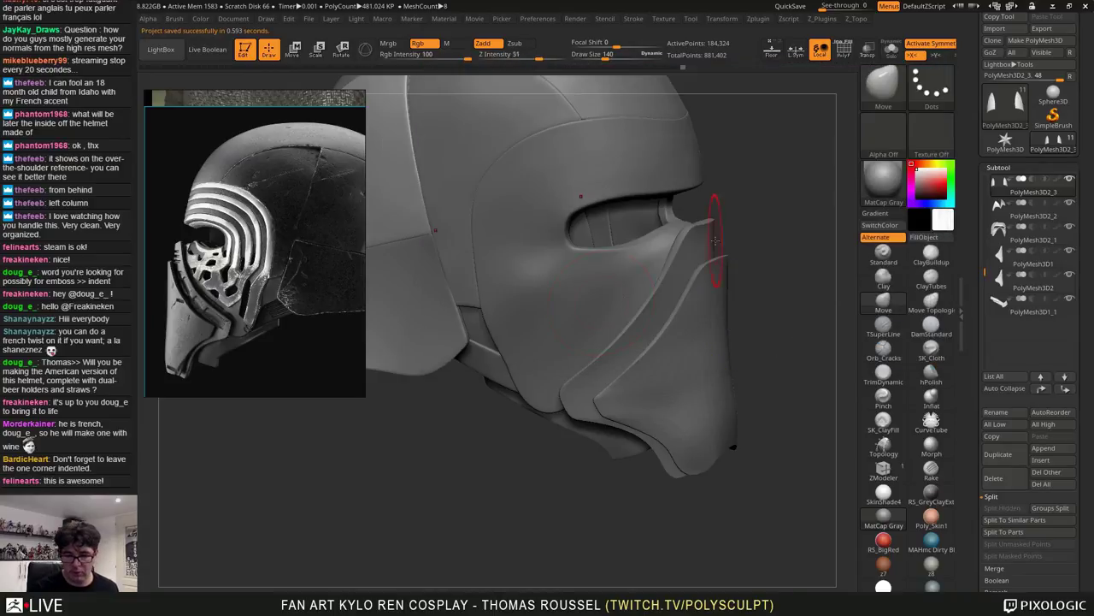
pyautogui.keyDown('alt'); pyautogui.moveTo(641, 316); pyautogui.dragTo(659, 330, button='right'); pyautogui.keyUp('alt')
pyautogui.moveTo(313, 242); pyautogui.dragTo(73, 312, button='right')
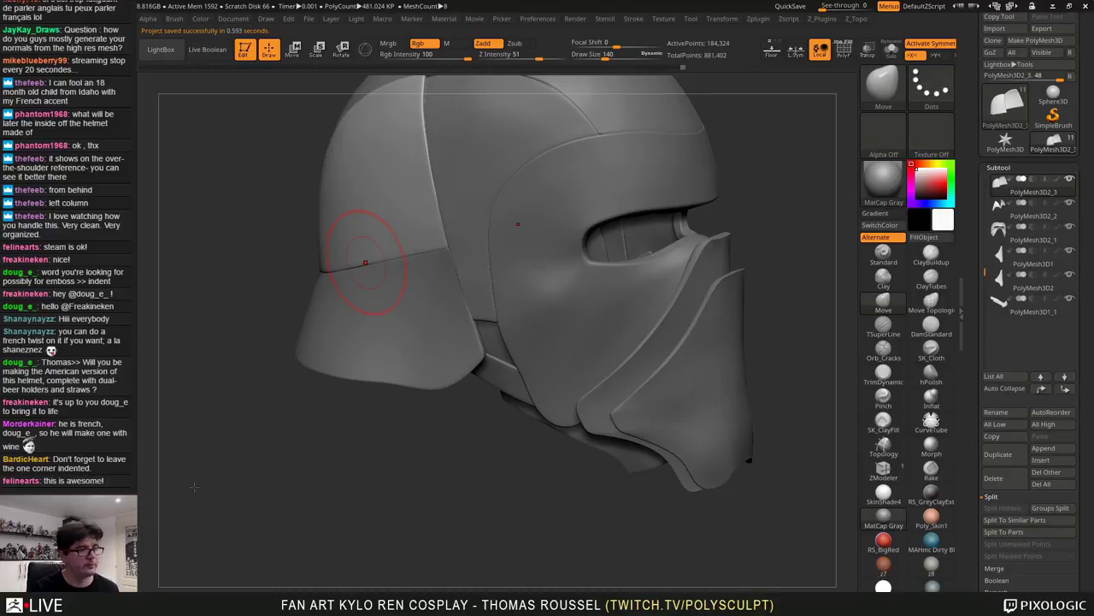
# Make the front mouth plate the active subtool and bring it down to its lowest subdivision level
pyautogui.moveTo(809, 309)
pyautogui.mouseDown()
pyautogui.moveTo(772, 268)
pyautogui.moveTo(743, 317)
pyautogui.moveTo(654, 325)
pyautogui.moveTo(738, 328)
pyautogui.moveTo(727, 306)
pyautogui.moveTo(669, 299)
pyautogui.mouseUp()
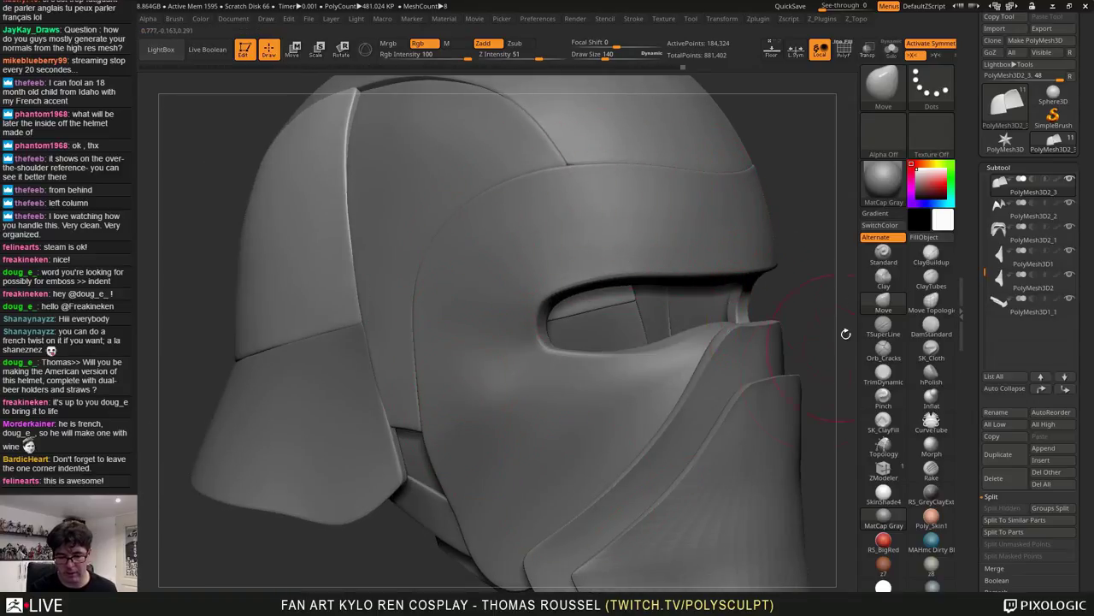
pyautogui.moveTo(846, 333)
pyautogui.keyDown('alt'); pyautogui.mouseDown()
pyautogui.moveTo(713, 229)
pyautogui.moveTo(682, 253)
pyautogui.moveTo(725, 269)
pyautogui.moveTo(757, 376)
pyautogui.moveTo(620, 234)
pyautogui.mouseUp(); pyautogui.keyUp('alt')
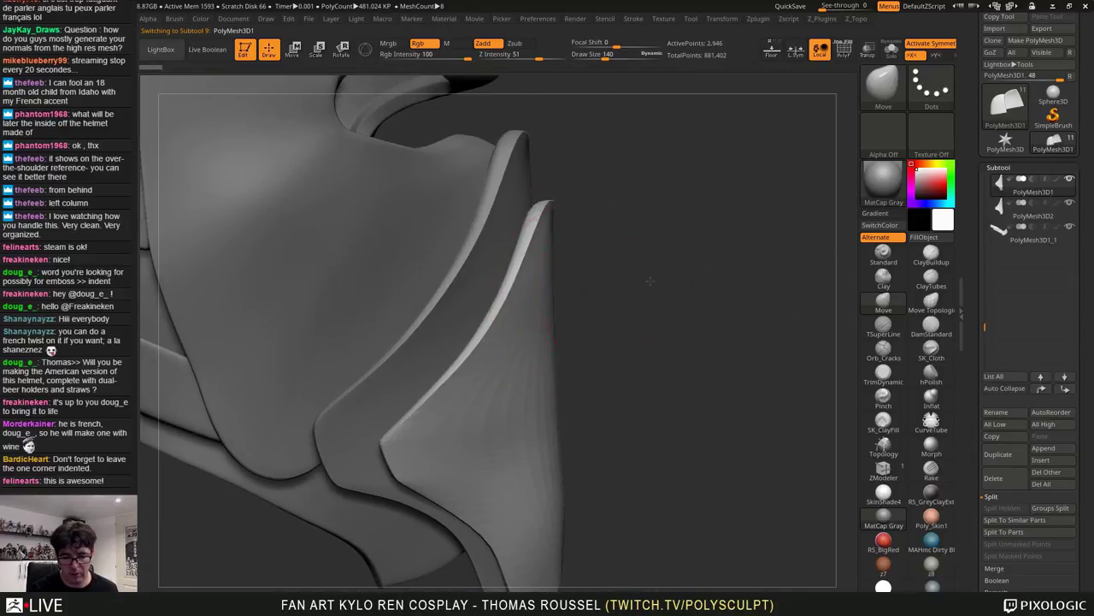
pyautogui.keyDown('alt'); pyautogui.moveTo(645, 290); pyautogui.dragTo(690, 214); pyautogui.keyUp('alt')
pyautogui.hotkey('shift', 'd')
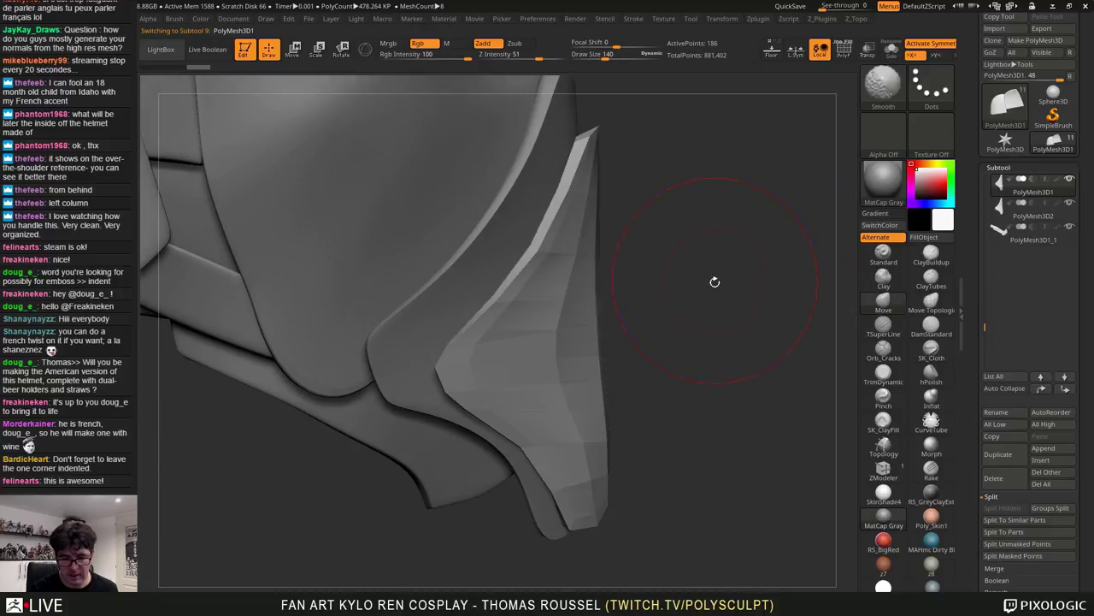
# Display the mouth plate's polygroups and wireframe and isolate it from the other subtools
pyautogui.moveTo(715, 281); pyautogui.dragTo(670, 287)
pyautogui.hotkey('shift', 'f')
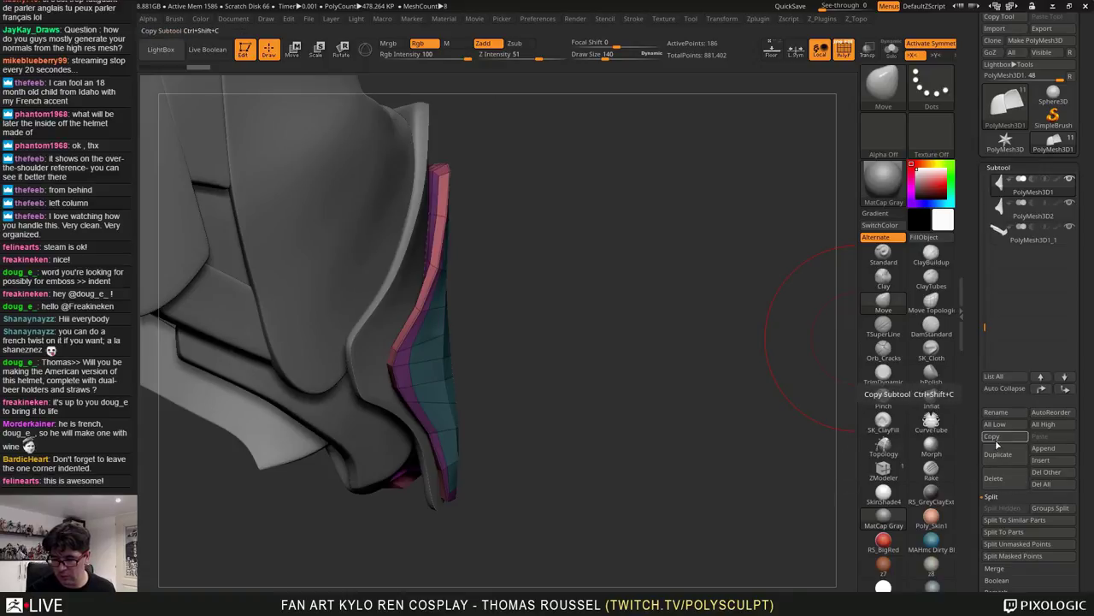
pyautogui.click(891, 51)
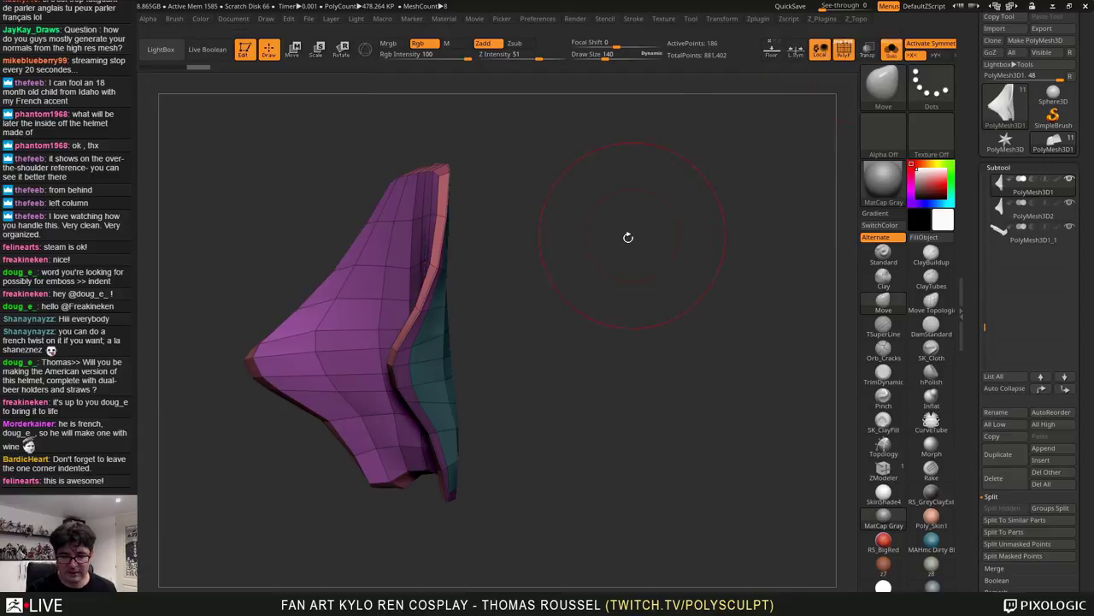
pyautogui.moveTo(627, 237); pyautogui.dragTo(657, 183)
pyautogui.moveTo(704, 217); pyautogui.dragTo(699, 213)
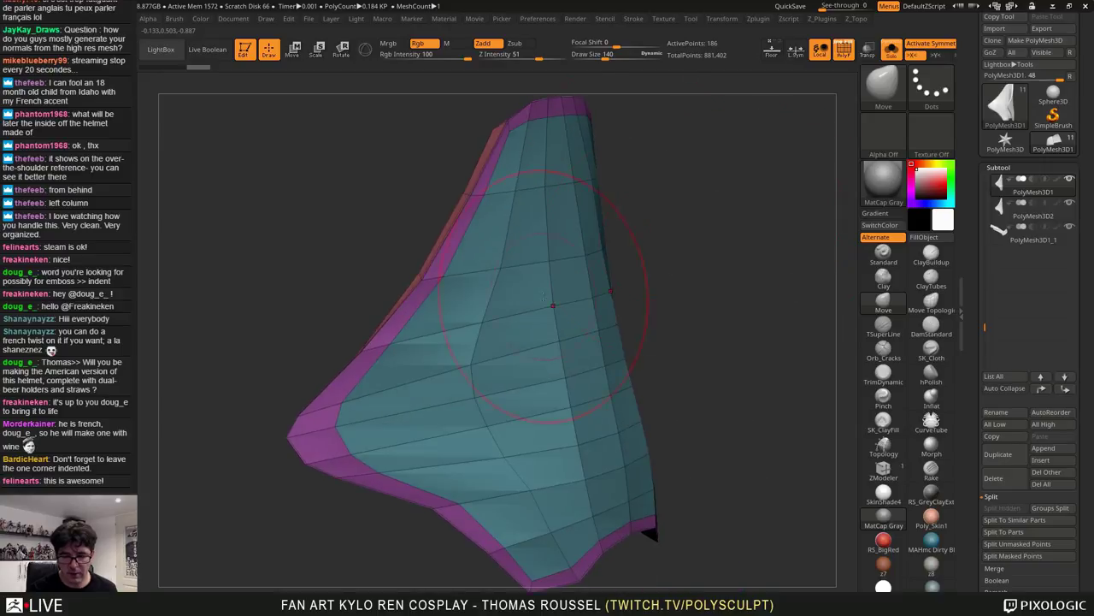
pyautogui.keyDown('ctrl'); pyautogui.keyDown('shift'); pyautogui.click(528, 330); pyautogui.keyUp('shift'); pyautogui.keyUp('ctrl')
pyautogui.keyDown('ctrl'); pyautogui.keyDown('shift'); pyautogui.click(701, 281); pyautogui.keyUp('shift'); pyautogui.keyUp('ctrl')
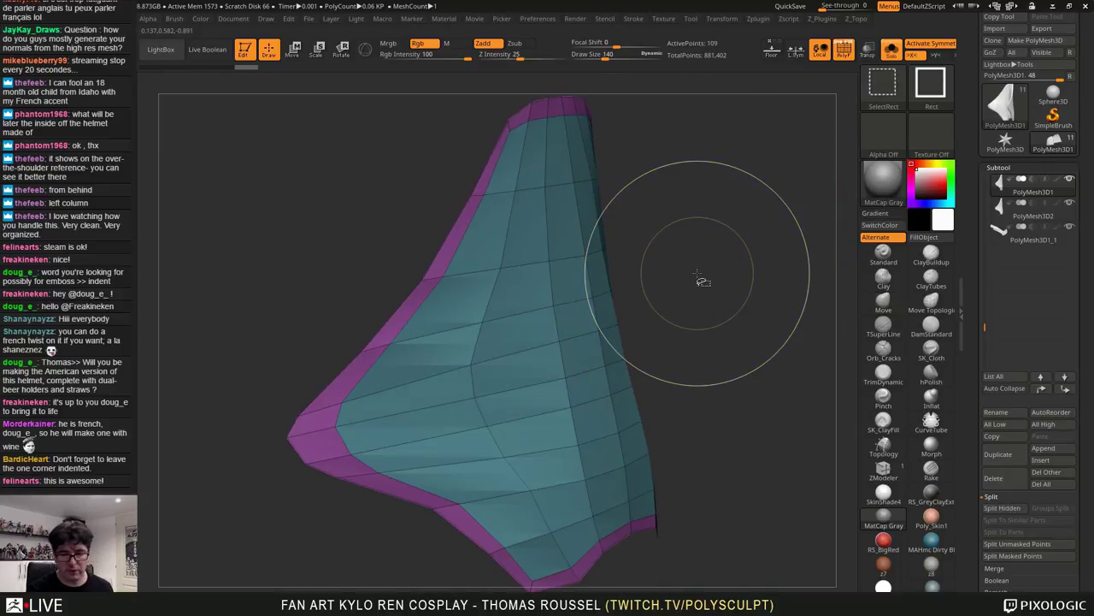
pyautogui.moveTo(716, 256)
pyautogui.mouseDown()
pyautogui.moveTo(698, 228)
pyautogui.moveTo(720, 231)
pyautogui.moveTo(674, 226)
pyautogui.moveTo(722, 230)
pyautogui.mouseUp()
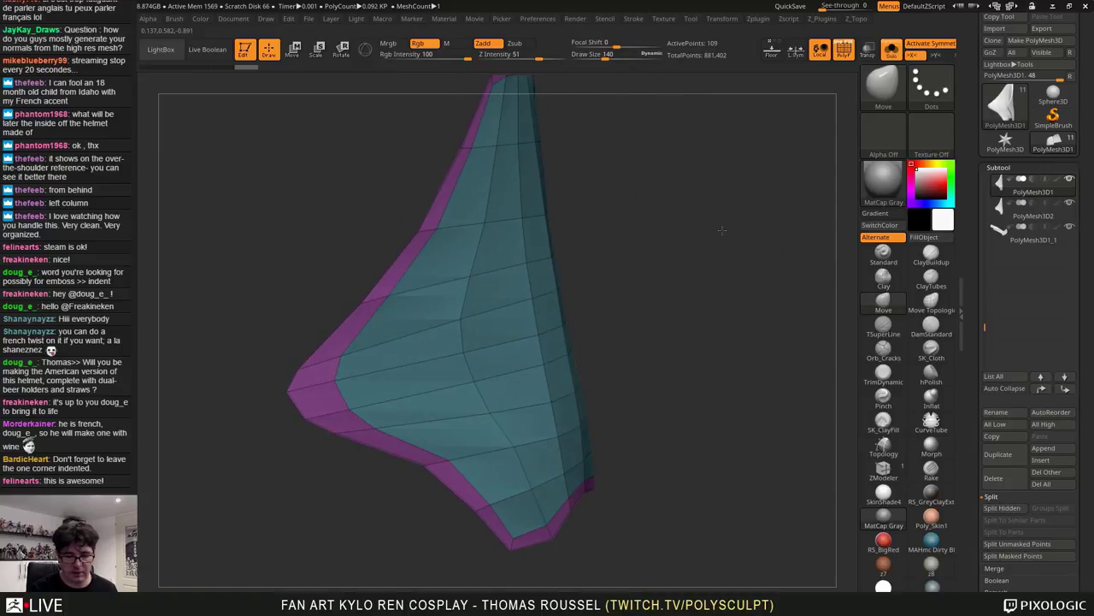
pyautogui.hotkey('ctrl', 'z')
pyautogui.hotkey('ctrl', 'w')
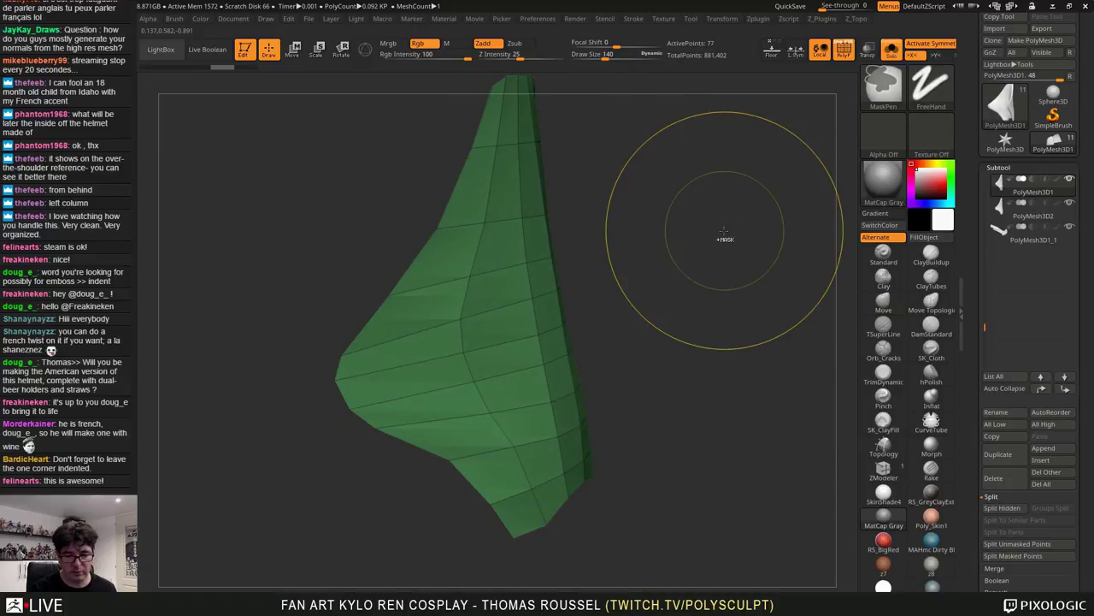
pyautogui.hotkey('ctrl', 'z')
pyautogui.hotkey('ctrl', 'z')
pyautogui.hotkey('ctrl', 'z')
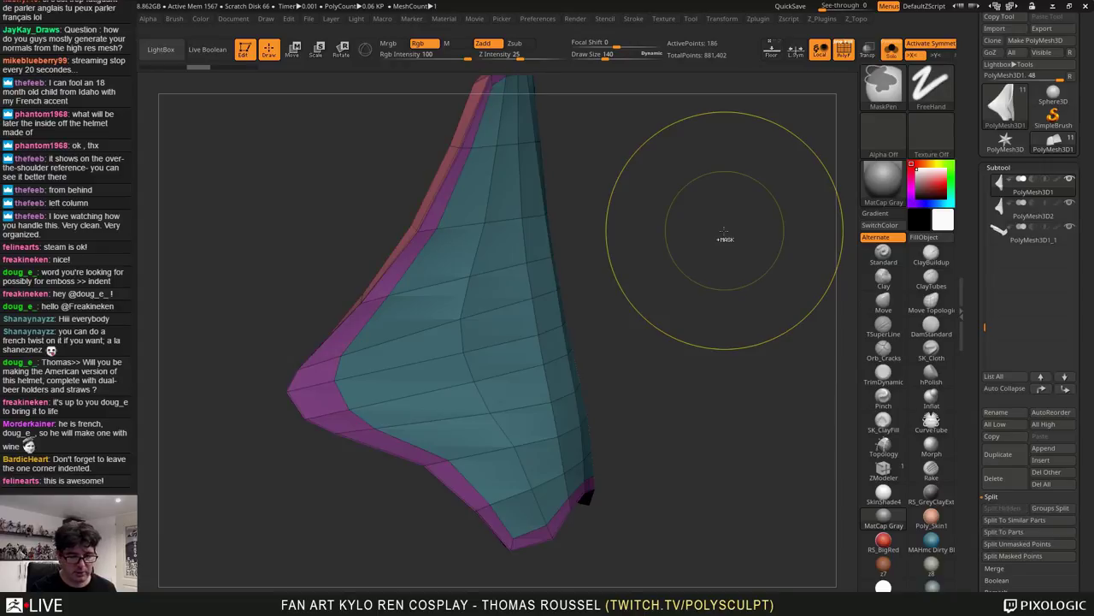
pyautogui.hotkey('ctrl', 'z')
pyautogui.hotkey('ctrl', 'z')
pyautogui.hotkey('ctrl', 'shift', 'z')
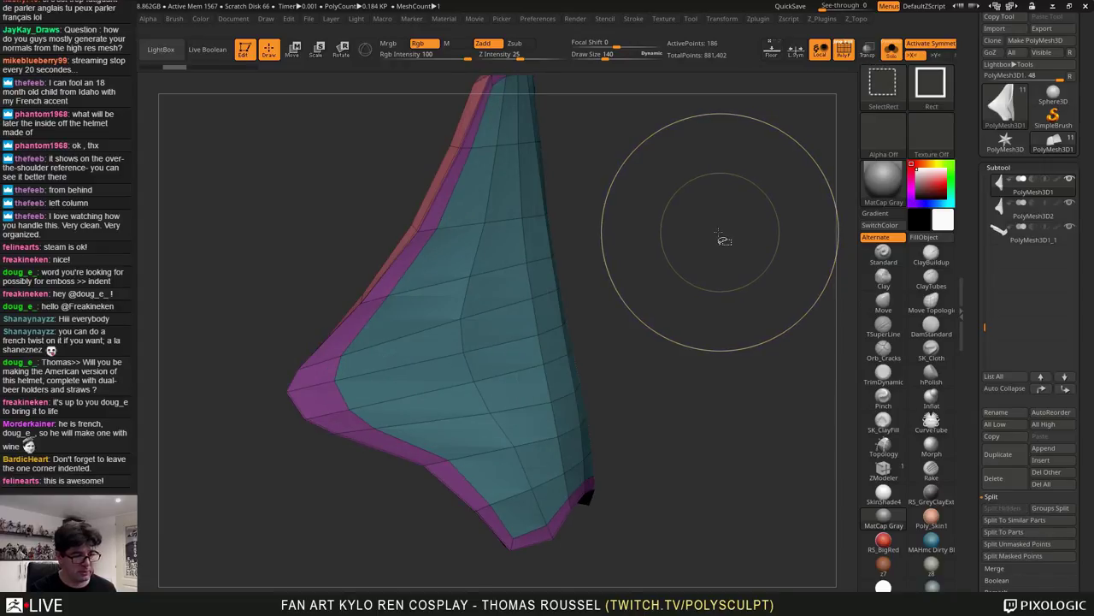
# Isolate the mouth plate's front polygroup, grow the visible area by one row of faces and make it a single polygroup
pyautogui.keyDown('ctrl'); pyautogui.keyDown('shift'); pyautogui.click(522, 310); pyautogui.keyUp('shift'); pyautogui.keyUp('ctrl')
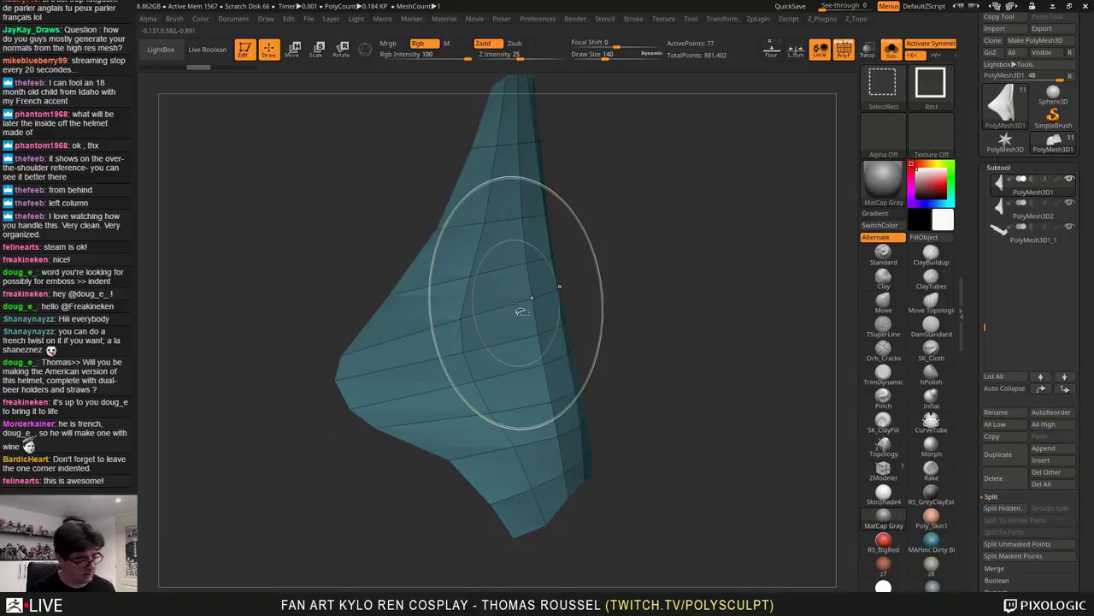
pyautogui.hotkey('ctrl', 'shift', 'x')
pyautogui.hotkey('ctrl', 'w')
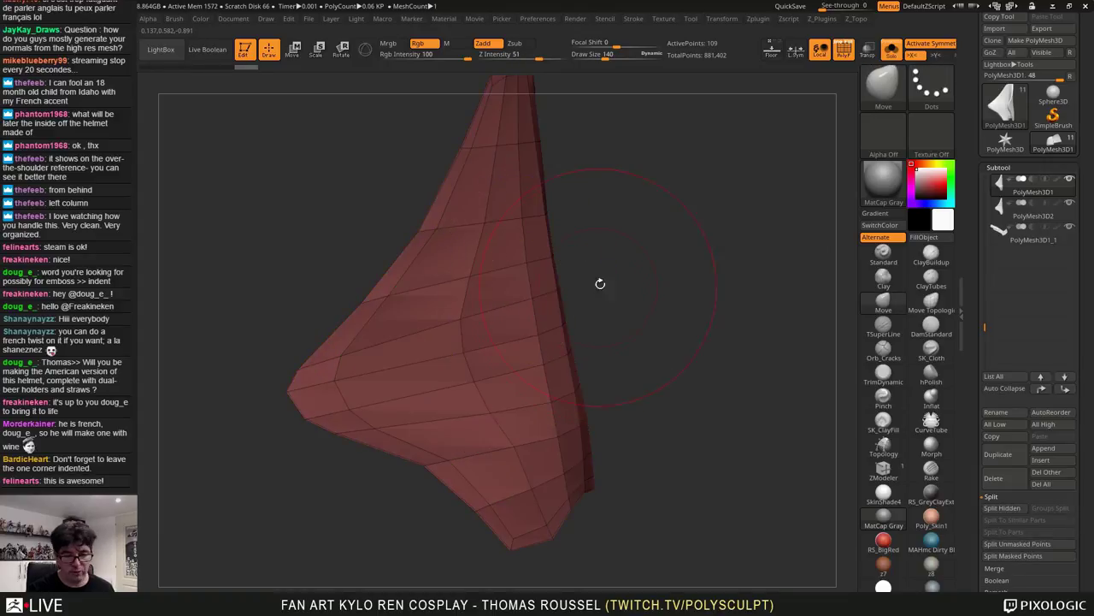
# Delete the mouth plate's higher subdivision levels and its hidden faces, keeping only the visible front surface
pyautogui.moveTo(643, 270); pyautogui.dragTo(654, 333)
pyautogui.moveTo(1088, 483); pyautogui.dragTo(1075, 381)
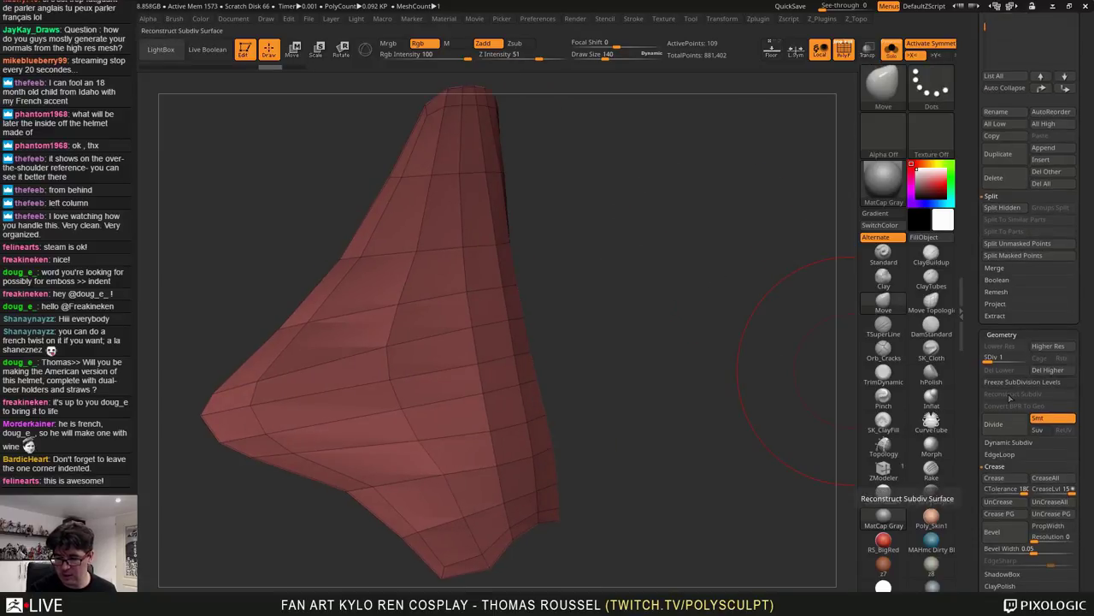
pyautogui.click(1039, 370)
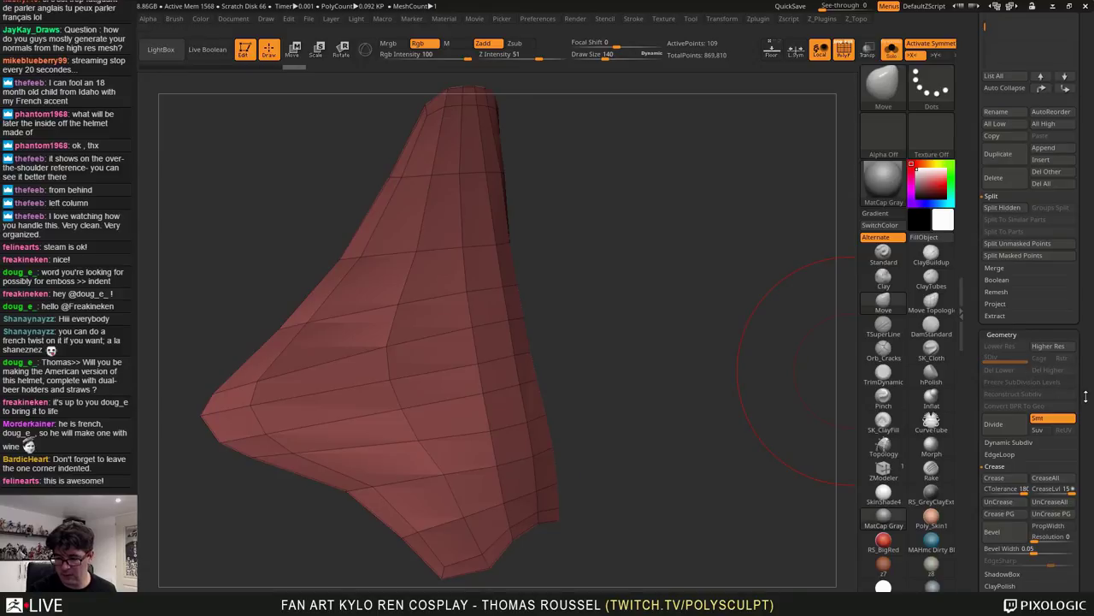
pyautogui.moveTo(1085, 396); pyautogui.dragTo(1075, 344)
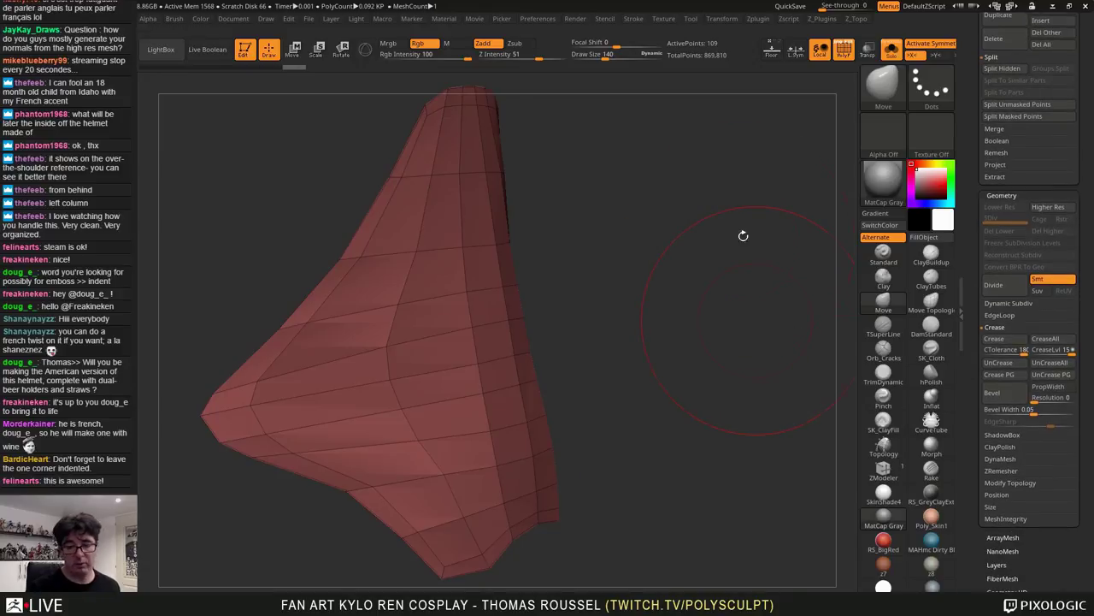
pyautogui.press('z')
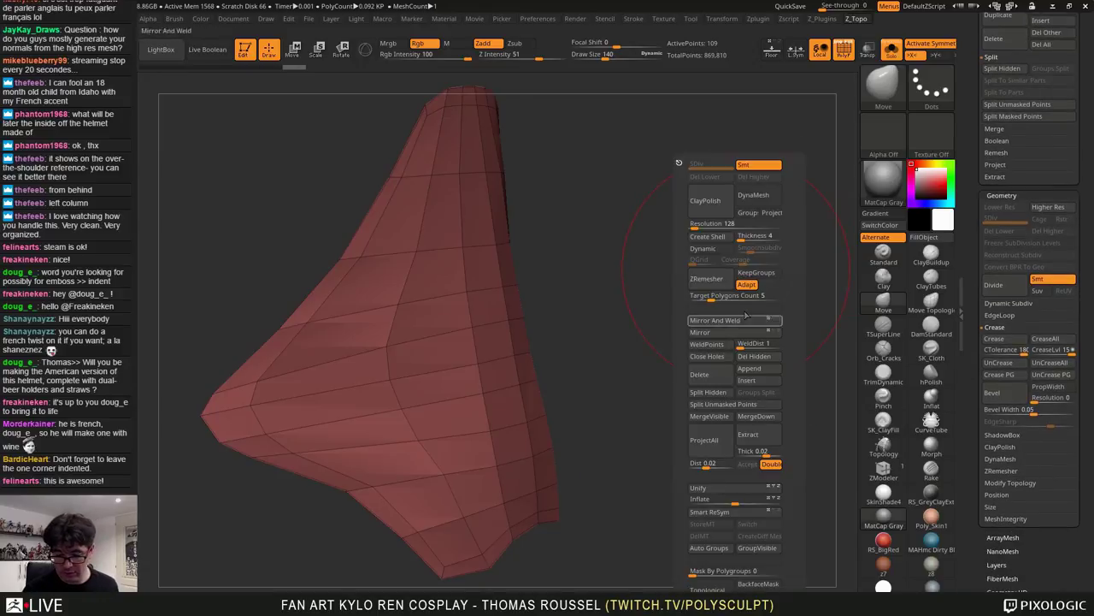
pyautogui.click(764, 359)
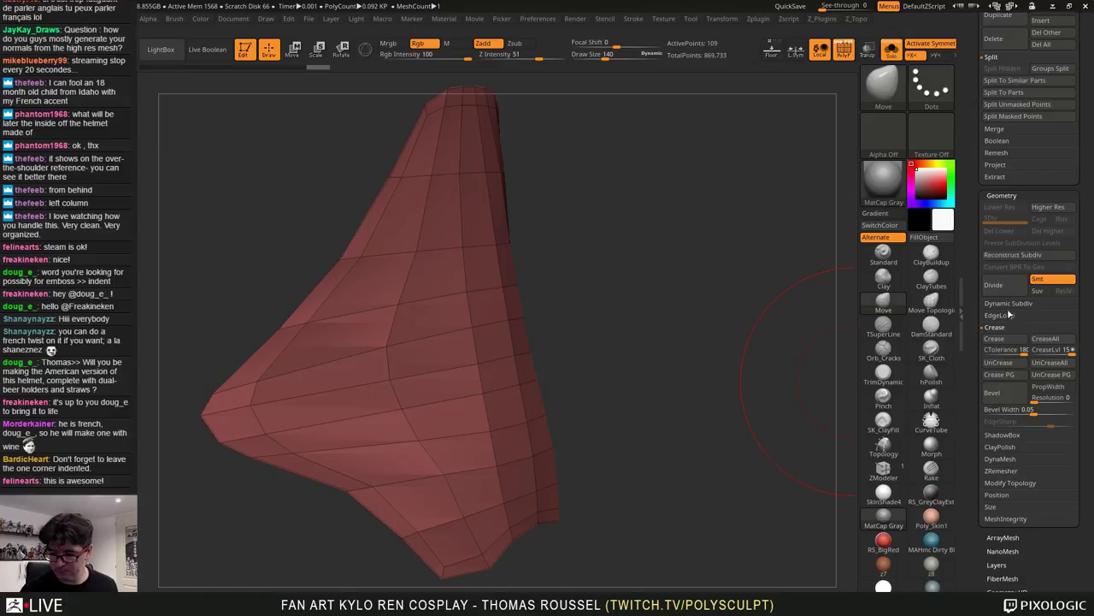
# Configure Panel Loops for the mouth plate with 1 loop, elevation -100 and thickness 0.045
pyautogui.click(1007, 315)
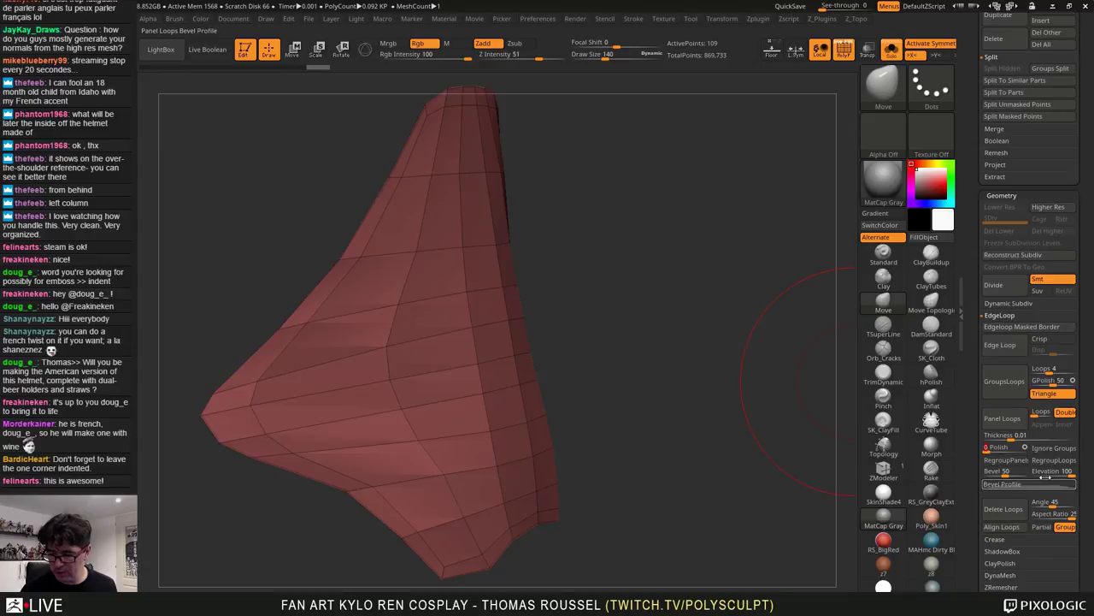
pyautogui.moveTo(1071, 474); pyautogui.dragTo(1057, 474)
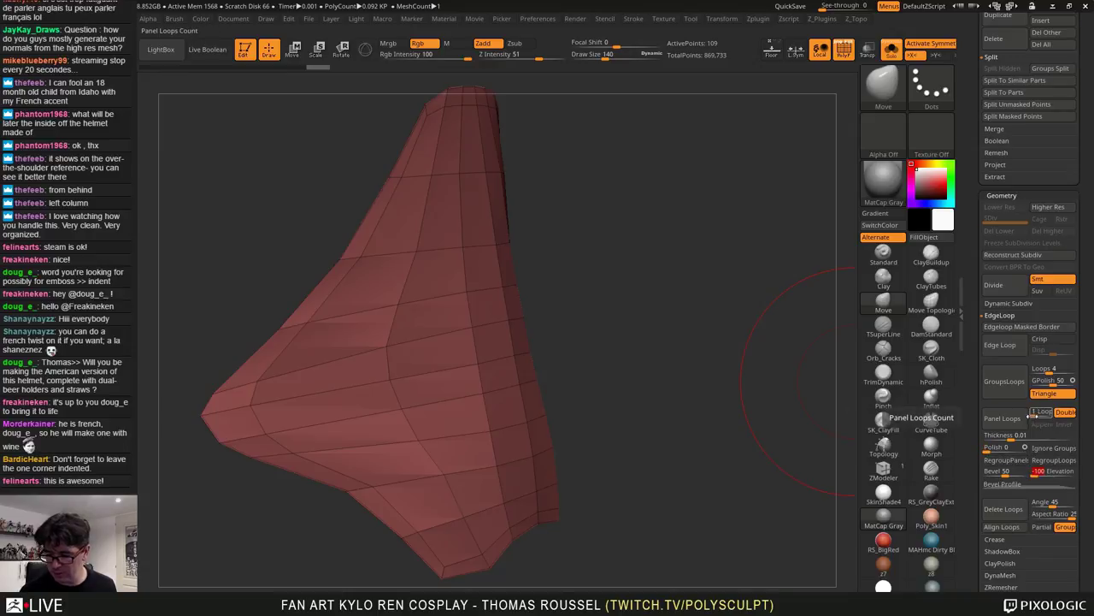
pyautogui.moveTo(1013, 440); pyautogui.dragTo(1011, 442)
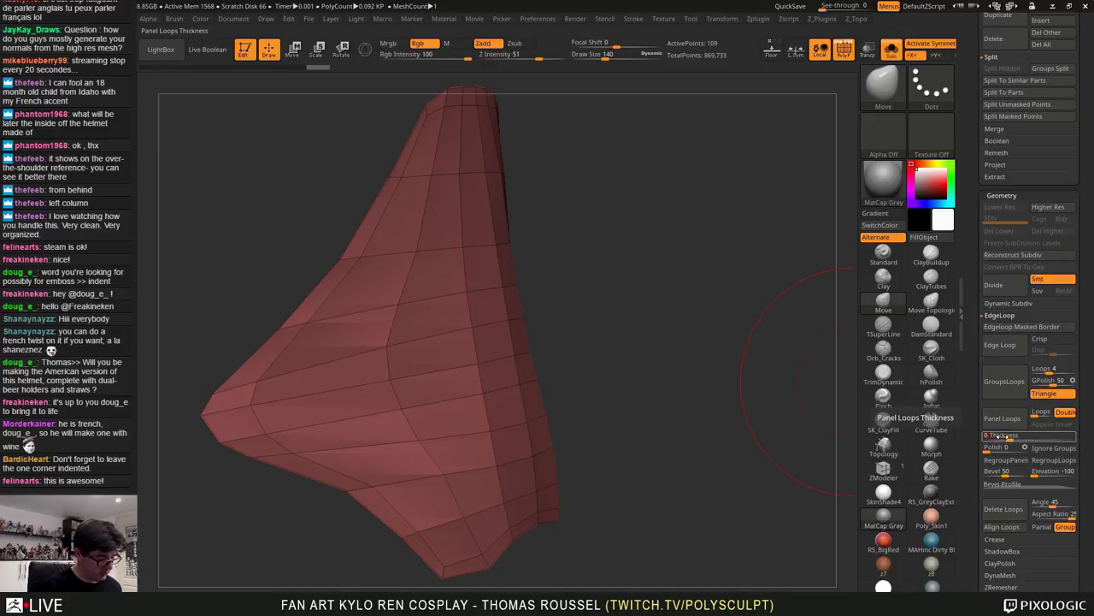
pyautogui.press('Return')
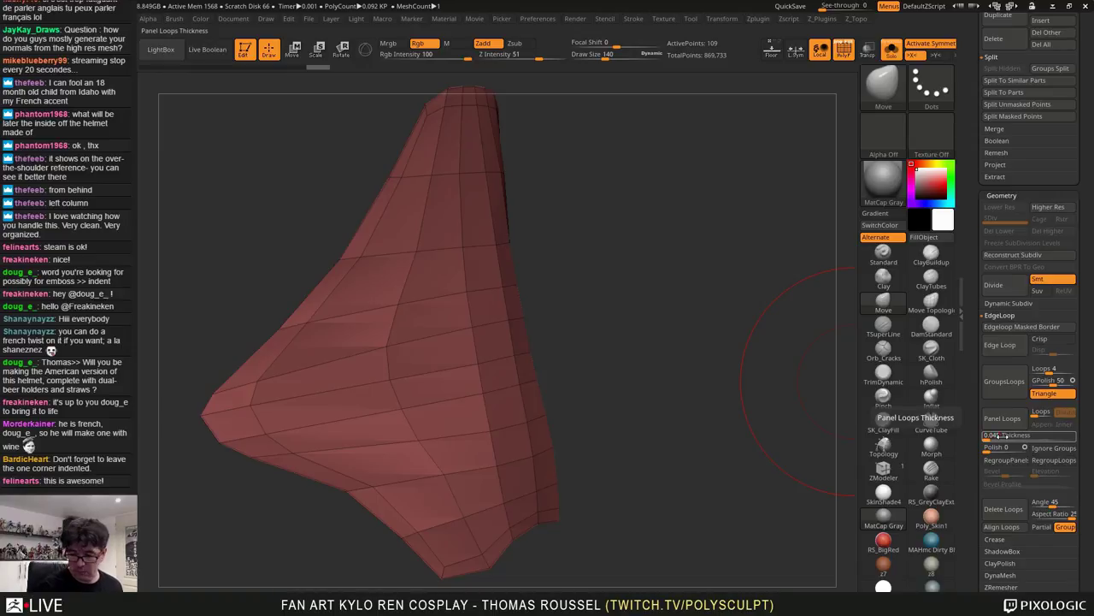
pyautogui.press('Return')
# Test Panel Loops on the mouth plate's front surface and undo the result
pyautogui.click(999, 422)
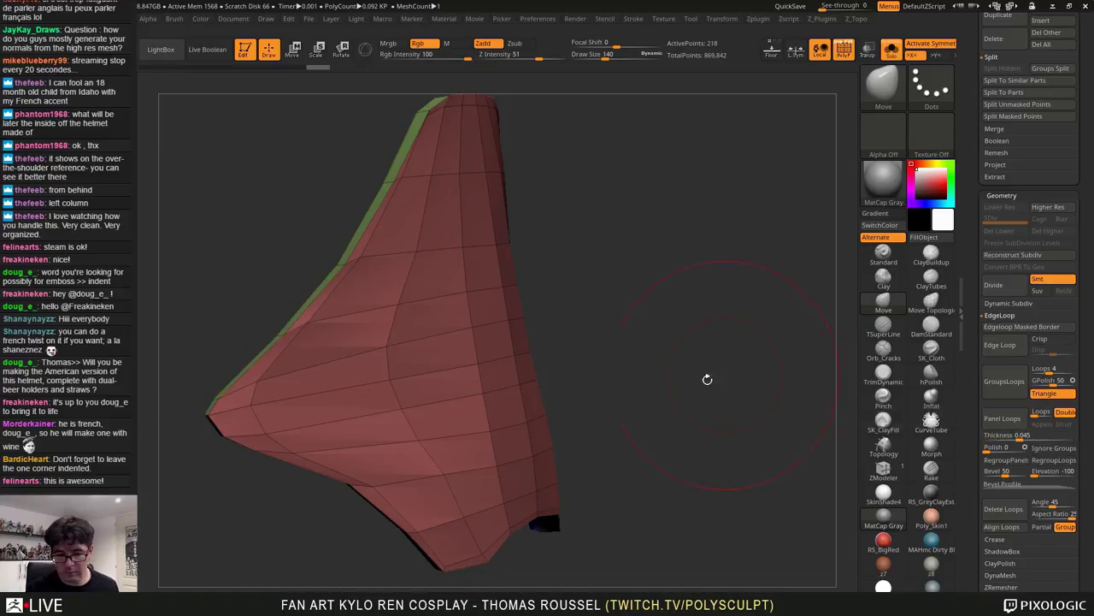
pyautogui.moveTo(708, 380)
pyautogui.mouseDown()
pyautogui.moveTo(666, 382)
pyautogui.moveTo(706, 392)
pyautogui.moveTo(703, 346)
pyautogui.moveTo(714, 368)
pyautogui.moveTo(645, 384)
pyautogui.moveTo(742, 422)
pyautogui.moveTo(660, 452)
pyautogui.moveTo(723, 459)
pyautogui.moveTo(718, 518)
pyautogui.moveTo(722, 438)
pyautogui.moveTo(663, 443)
pyautogui.moveTo(727, 445)
pyautogui.moveTo(724, 419)
pyautogui.moveTo(693, 488)
pyautogui.moveTo(728, 442)
pyautogui.mouseUp()
pyautogui.hotkey('ctrl', 'z')
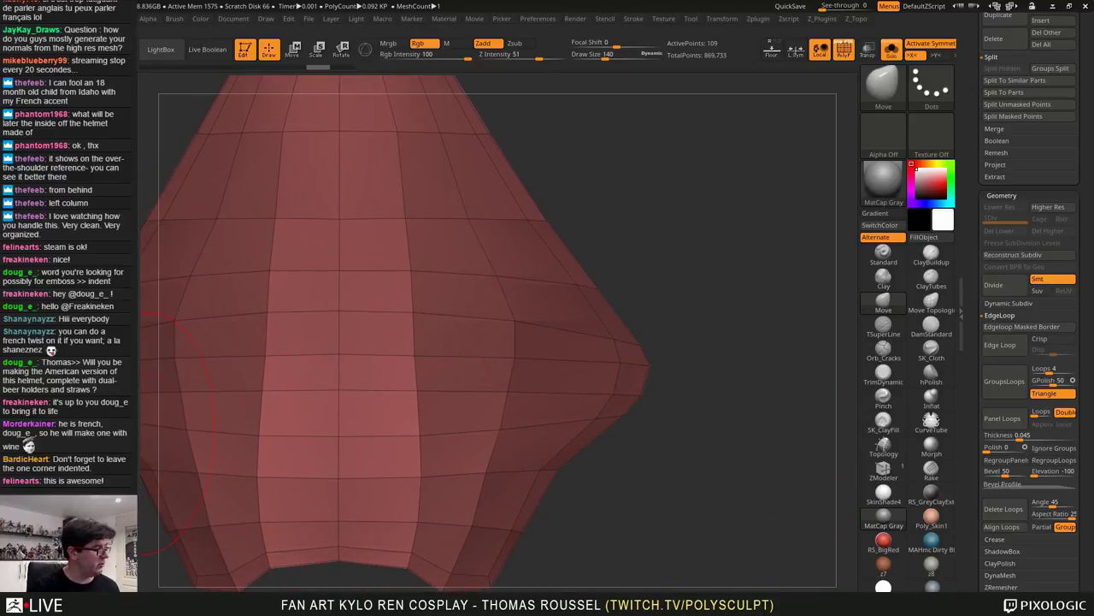
# Bring up the hooded Kylo Ren reference photo and examine the metal mouth plate's lower edge up close
pyautogui.moveTo(92, 434); pyautogui.dragTo(277, 287, button='right')
pyautogui.scroll(-8, 244, 270)
pyautogui.doubleClick(282, 204)
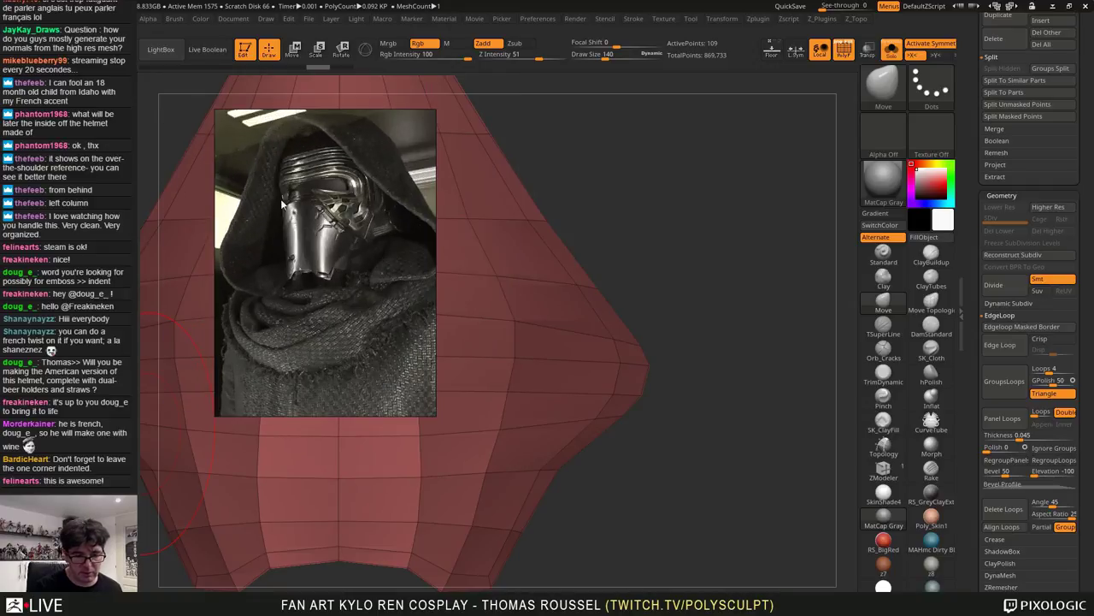
pyautogui.scroll(5, 319, 243)
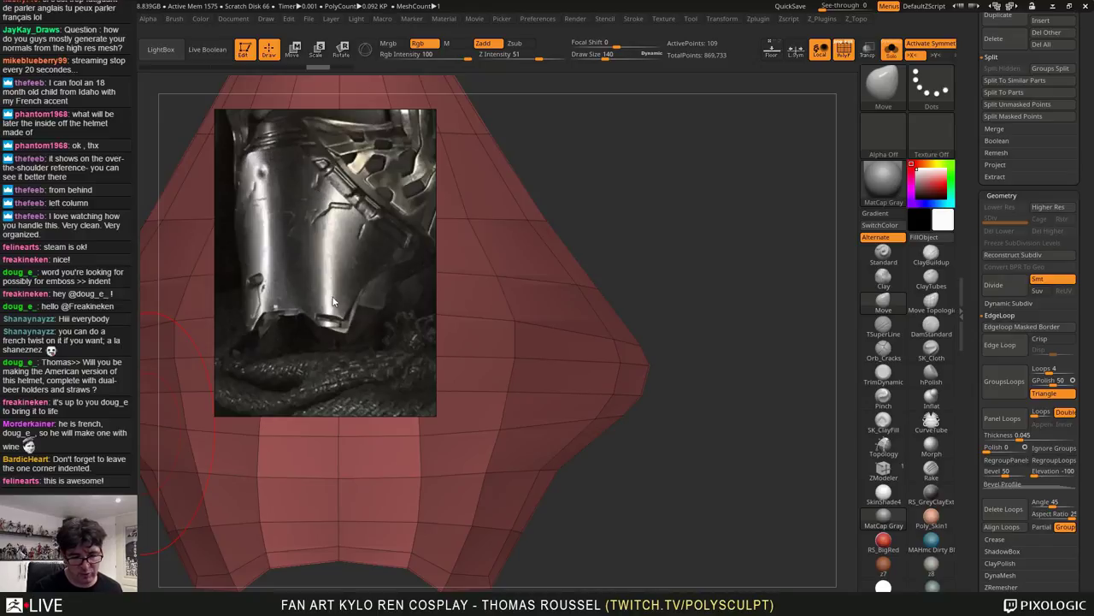
# Set the Move brush's draw size to 69 and nudge the points on the mouth plate's top edge
pyautogui.moveTo(692, 402)
pyautogui.mouseDown()
pyautogui.moveTo(665, 425)
pyautogui.moveTo(775, 320)
pyautogui.moveTo(707, 307)
pyautogui.moveTo(747, 300)
pyautogui.moveTo(721, 299)
pyautogui.moveTo(716, 269)
pyautogui.moveTo(723, 319)
pyautogui.moveTo(696, 301)
pyautogui.moveTo(718, 304)
pyautogui.moveTo(719, 234)
pyautogui.mouseUp()
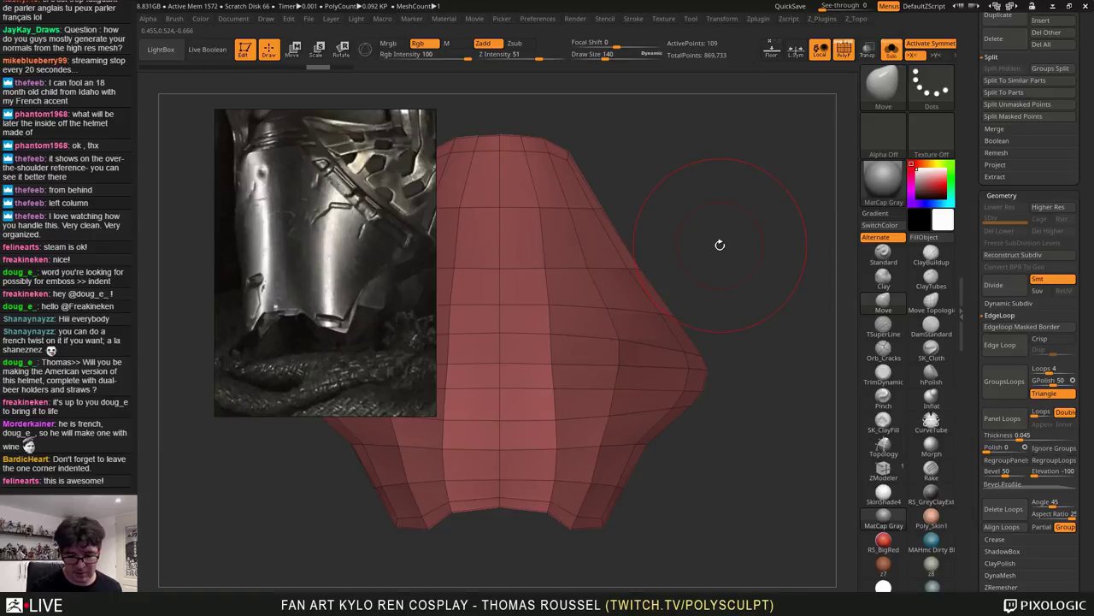
pyautogui.press('s')
pyautogui.moveTo(770, 328); pyautogui.dragTo(760, 328)
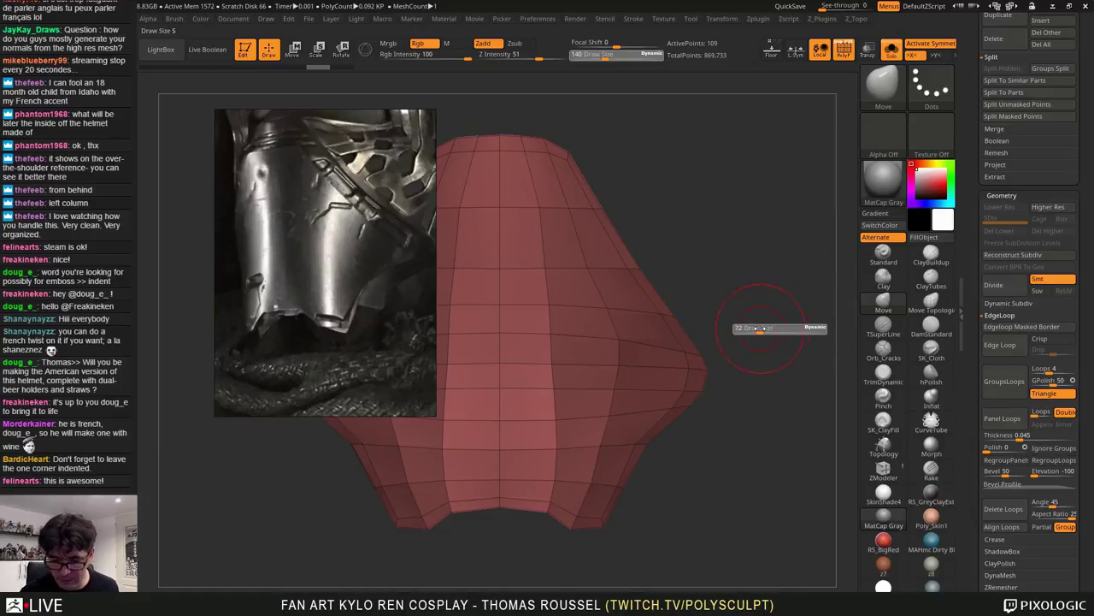
pyautogui.keyDown('alt'); pyautogui.moveTo(654, 273); pyautogui.dragTo(712, 305); pyautogui.keyUp('alt')
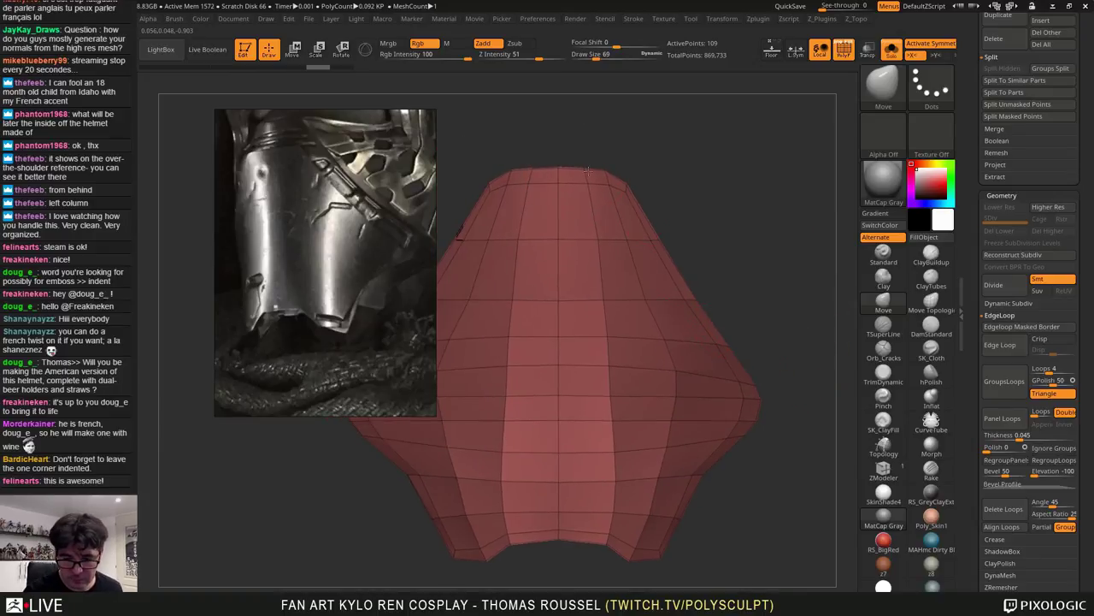
pyautogui.moveTo(587, 170); pyautogui.dragTo(588, 168)
pyautogui.keyDown('shift'); pyautogui.moveTo(799, 372); pyautogui.dragTo(725, 380); pyautogui.keyUp('shift')
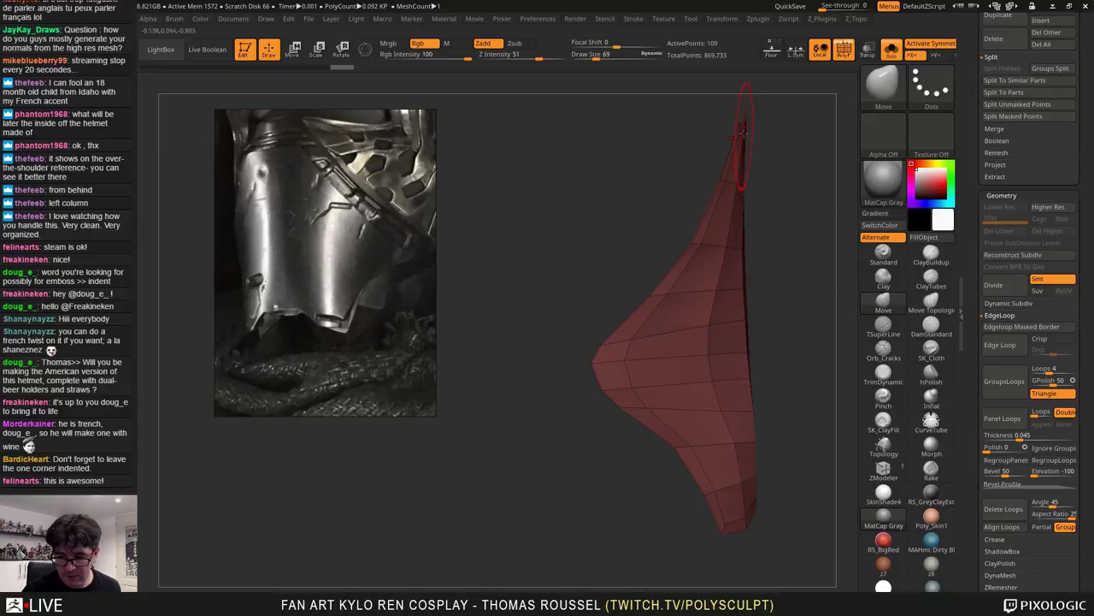
# Adjust the mouth plate's lower tip in side view and reduce the draw size to 21
pyautogui.keyDown('alt'); pyautogui.moveTo(750, 468); pyautogui.dragTo(702, 443); pyautogui.keyUp('alt')
pyautogui.moveTo(713, 498); pyautogui.dragTo(676, 502)
pyautogui.moveTo(782, 497)
pyautogui.keyDown('alt'); pyautogui.mouseDown()
pyautogui.moveTo(703, 466)
pyautogui.moveTo(643, 375)
pyautogui.moveTo(643, 386)
pyautogui.moveTo(578, 402)
pyautogui.moveTo(630, 403)
pyautogui.moveTo(619, 404)
pyautogui.moveTo(709, 261)
pyautogui.moveTo(689, 305)
pyautogui.mouseUp(); pyautogui.keyUp('alt')
pyautogui.press('s')
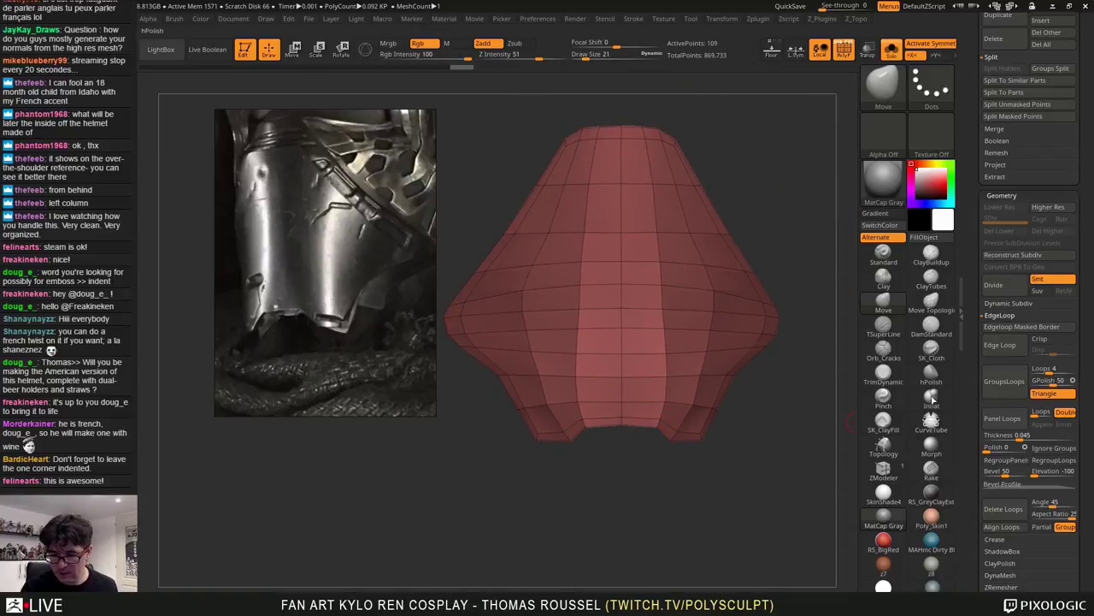
# Switch to the ZModeler brush and set its edge action to Insert with the Single EdgeLoop target
pyautogui.click(884, 445)
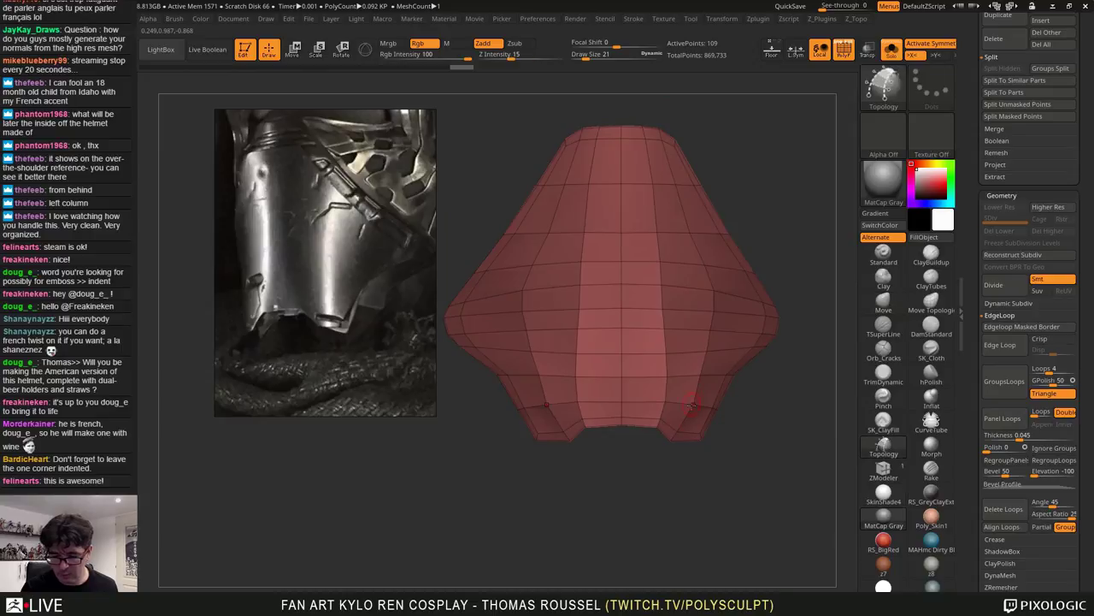
pyautogui.click(884, 469)
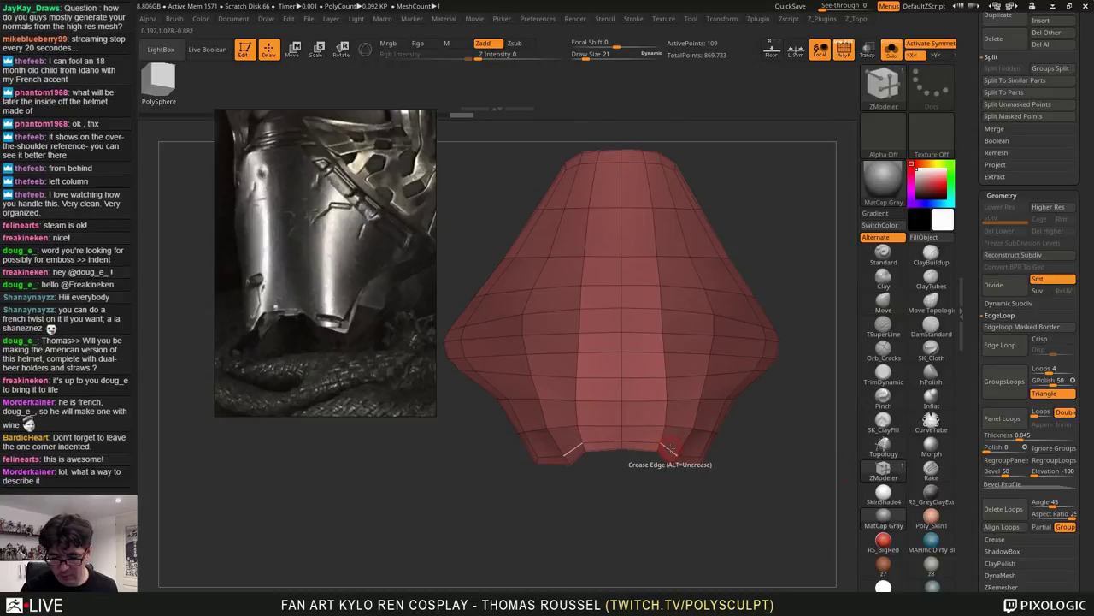
pyautogui.press('space')
pyautogui.click(661, 314)
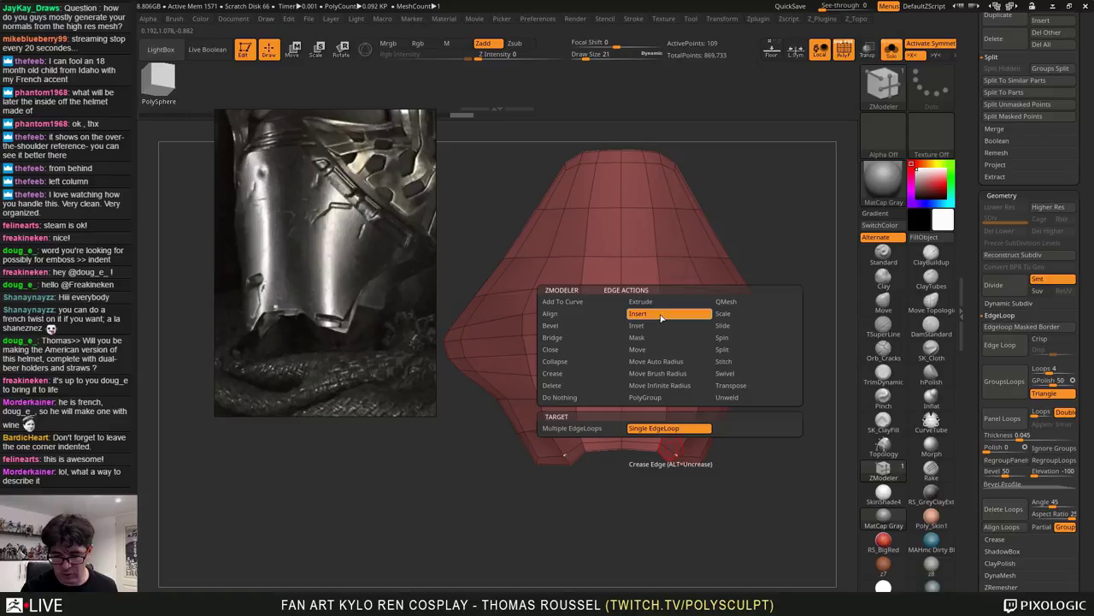
# Try deleting edge loops around the mouth plate's lower corners and undo the deletions
pyautogui.keyDown('alt'); pyautogui.click(686, 444); pyautogui.keyUp('alt')
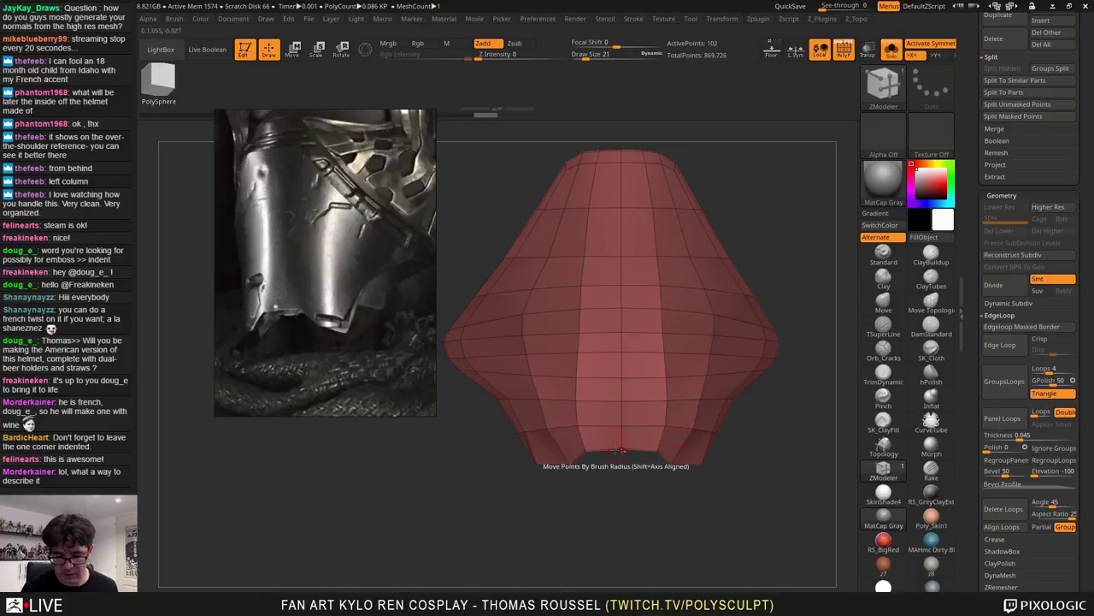
pyautogui.keyDown('alt'); pyautogui.click(521, 416); pyautogui.keyUp('alt')
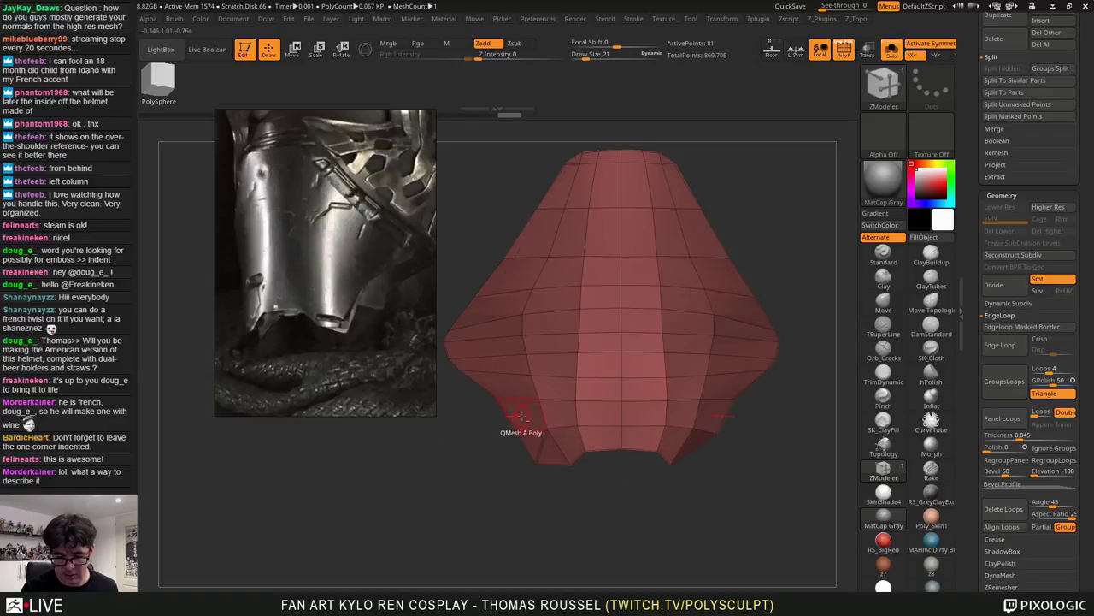
pyautogui.hotkey('ctrl', 'z')
pyautogui.hotkey('ctrl', 'z')
pyautogui.keyDown('alt'); pyautogui.click(556, 454); pyautogui.keyUp('alt')
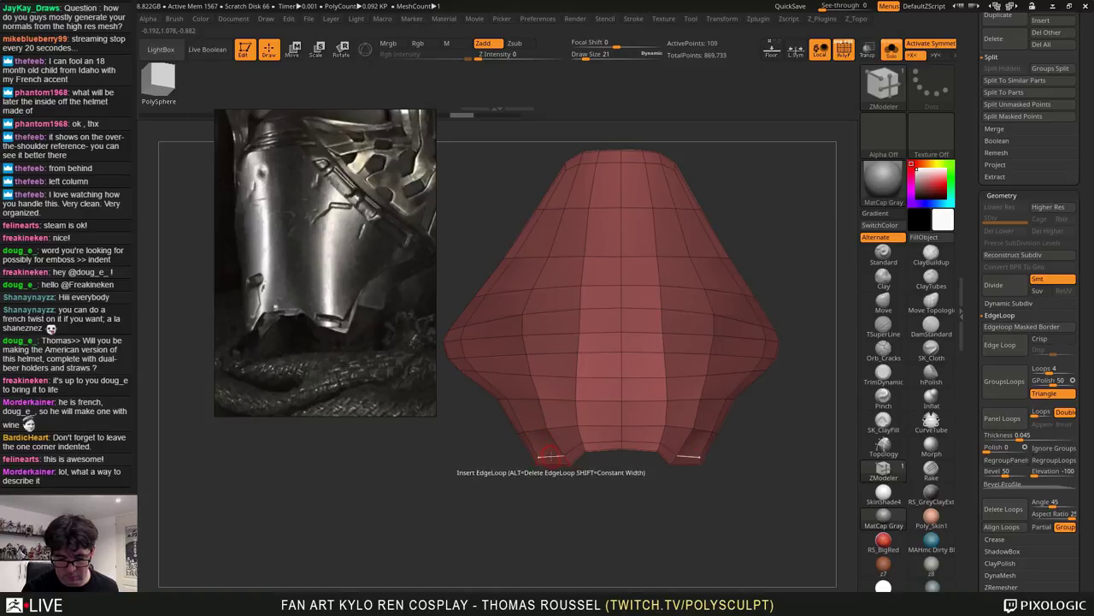
pyautogui.keyDown('alt'); pyautogui.click(519, 425); pyautogui.keyUp('alt')
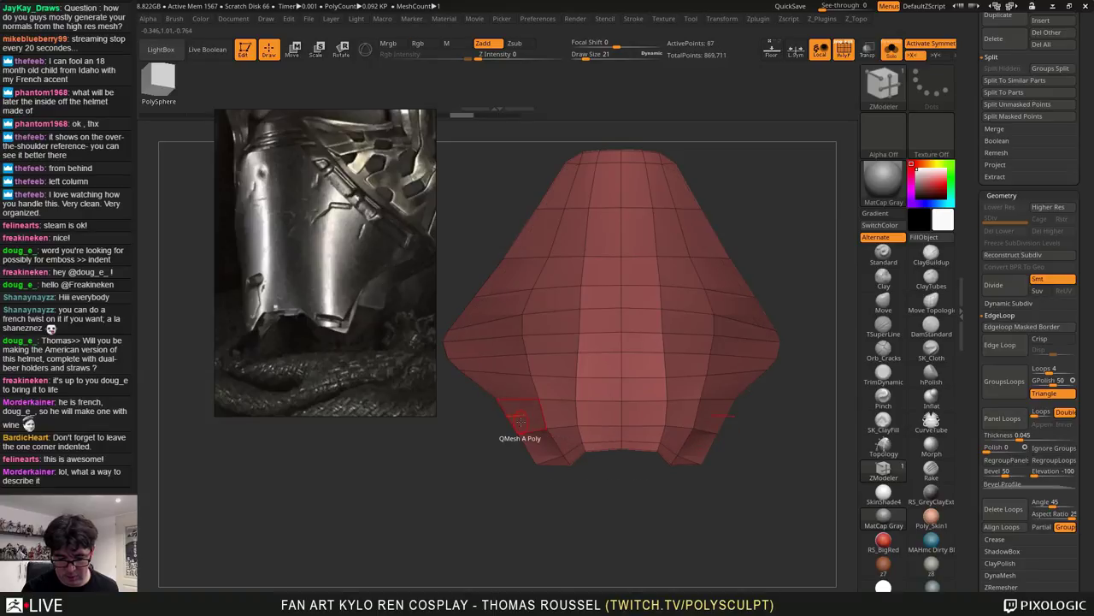
pyautogui.keyDown('alt'); pyautogui.click(551, 442); pyautogui.keyUp('alt')
pyautogui.keyDown('alt'); pyautogui.click(571, 454); pyautogui.keyUp('alt')
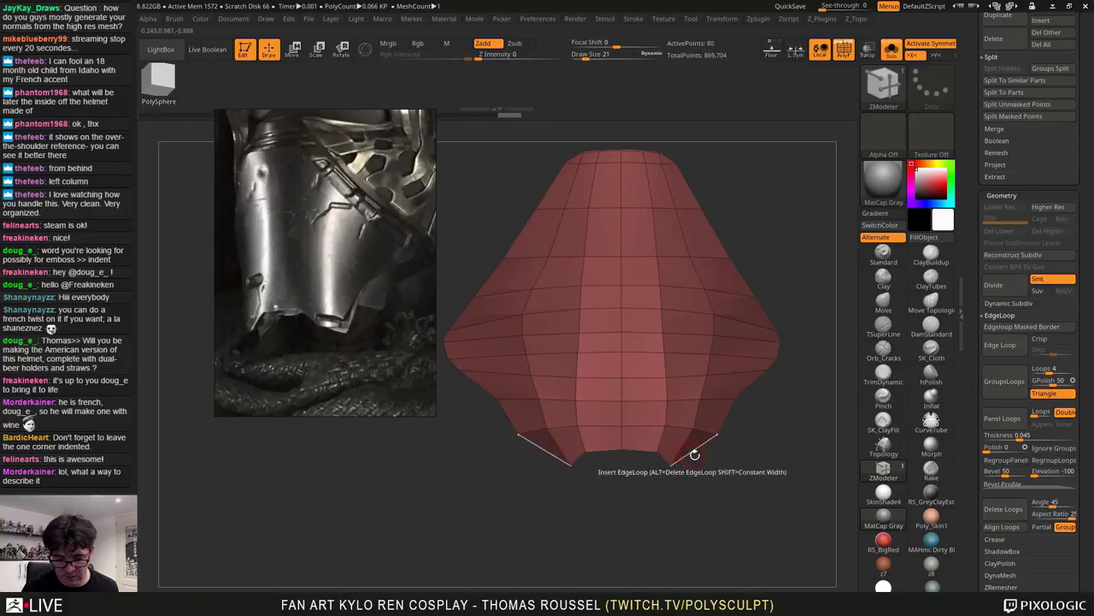
pyautogui.hotkey('ctrl', 'z')
pyautogui.hotkey('ctrl', 'z')
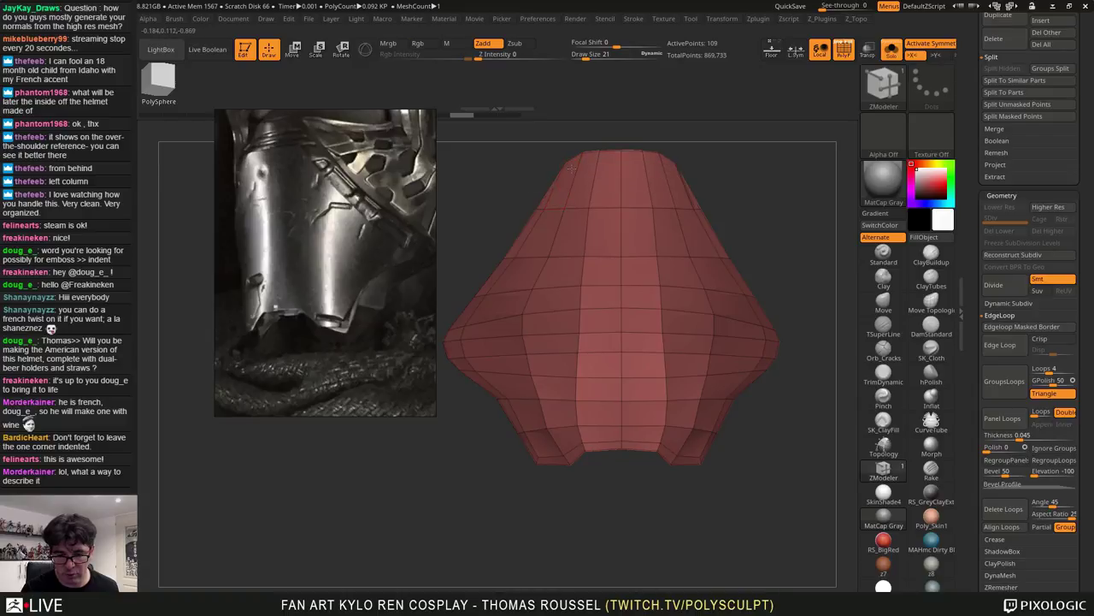
# Delete the mouth plate's outer side edge loop and stitch the lowest inner row onto the bottom edge with Stitch Two Points, To End Point
pyautogui.keyDown('alt'); pyautogui.click(559, 191); pyautogui.keyUp('alt')
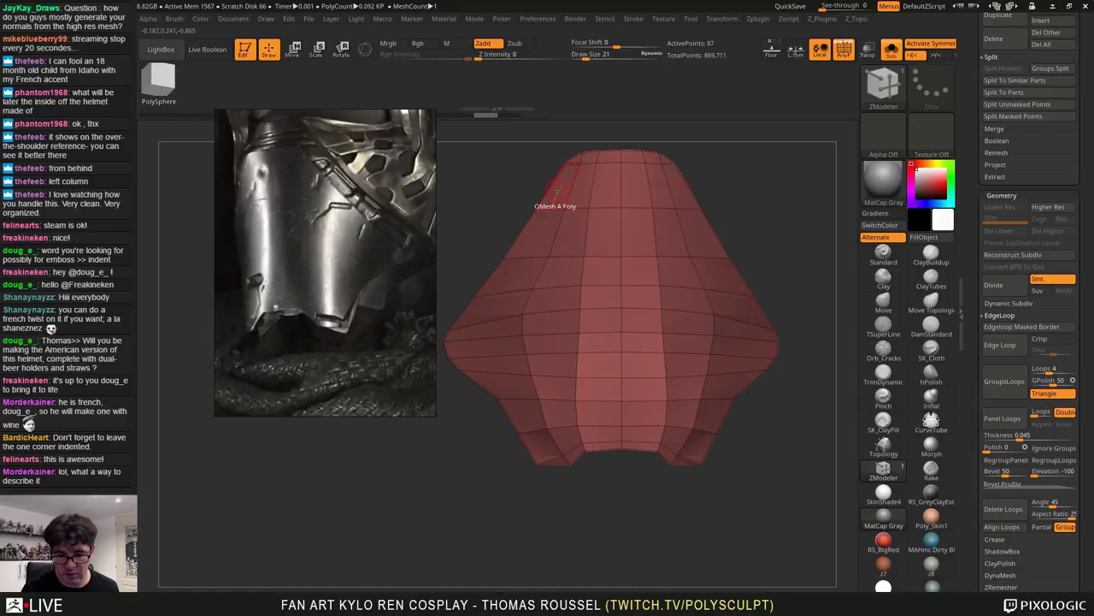
pyautogui.keyDown('ctrl'); pyautogui.moveTo(658, 165); pyautogui.dragTo(660, 178, button='right'); pyautogui.keyUp('ctrl')
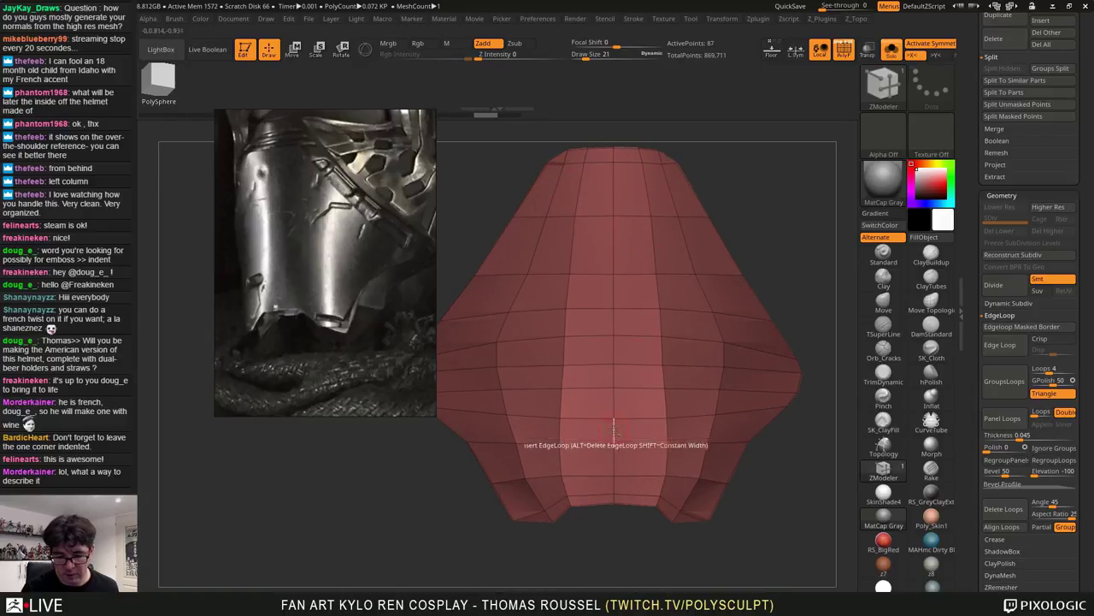
pyautogui.keyDown('alt'); pyautogui.moveTo(564, 513); pyautogui.dragTo(760, 430, button='right'); pyautogui.keyUp('alt')
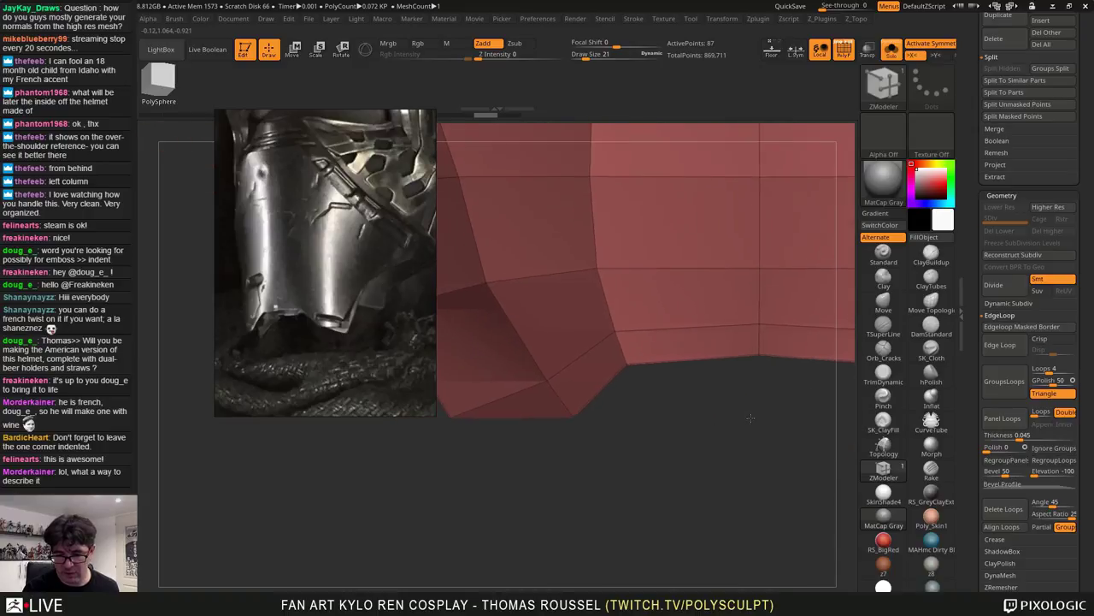
pyautogui.press('space')
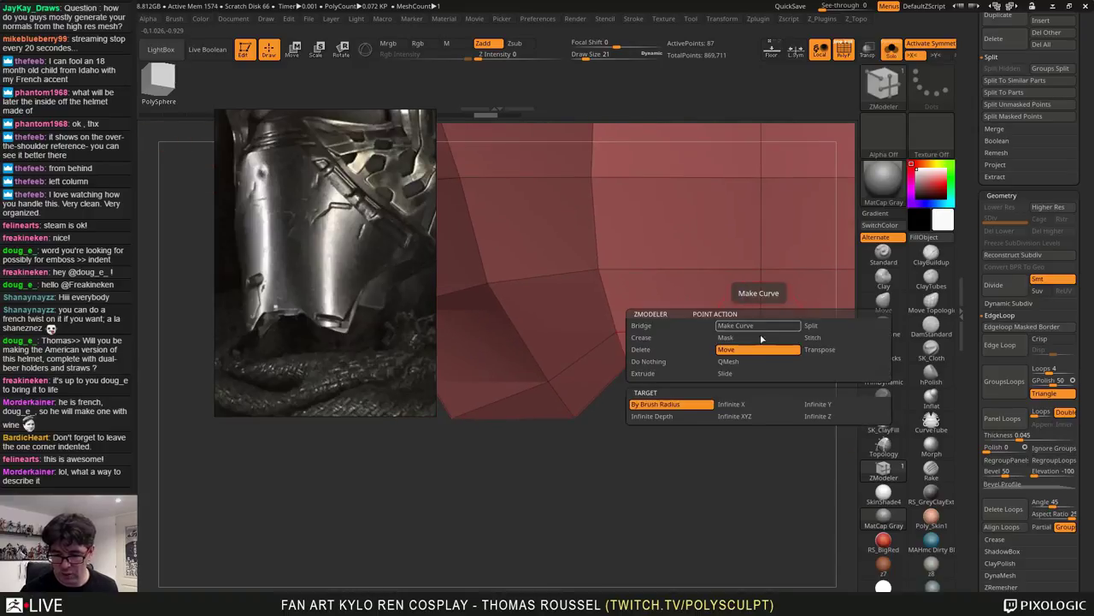
pyautogui.click(820, 337)
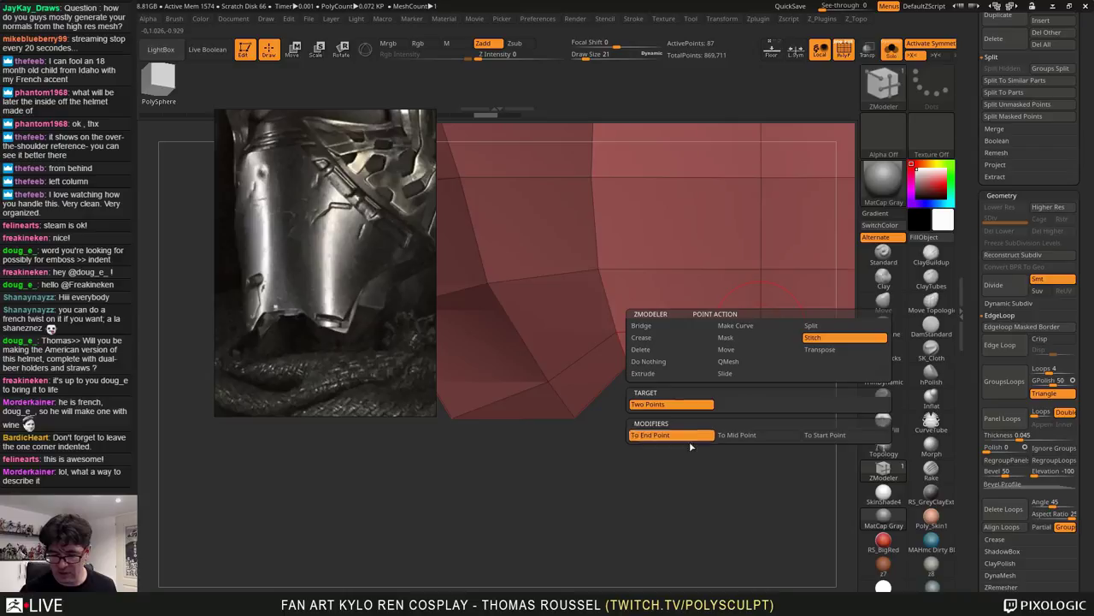
pyautogui.click(760, 326)
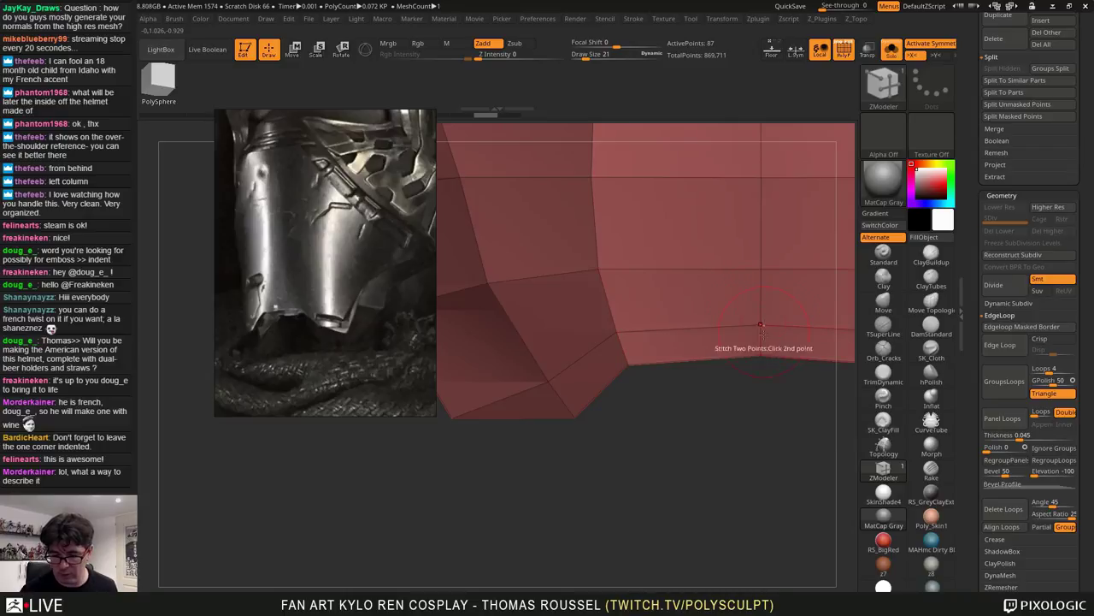
pyautogui.click(759, 352)
pyautogui.click(617, 334)
pyautogui.click(628, 364)
pyautogui.click(549, 382)
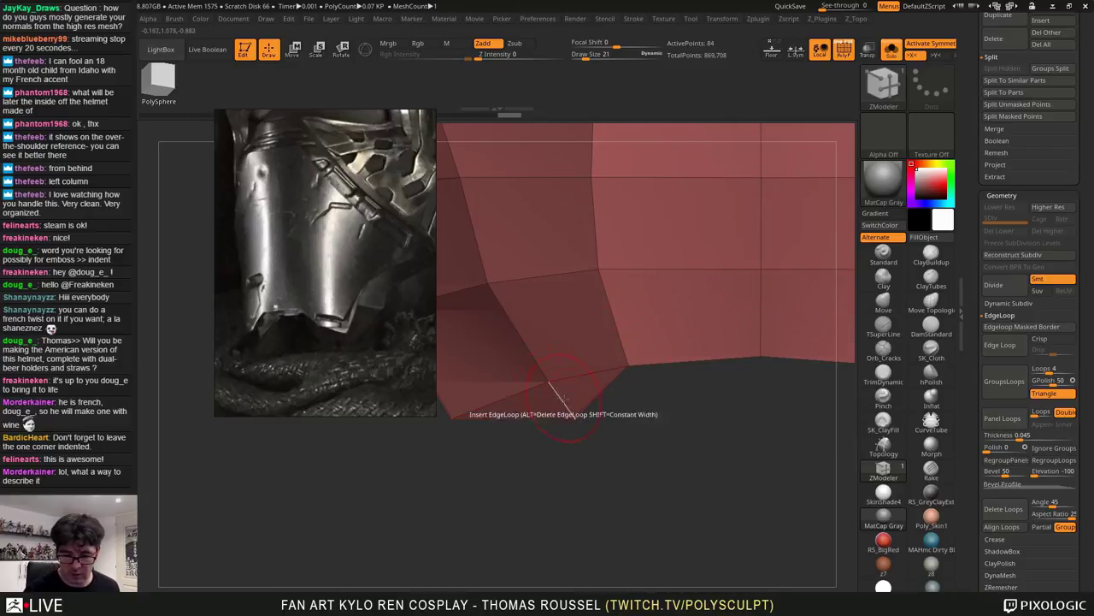
pyautogui.click(575, 416)
# Stitch the uppermost inner row of points onto the mouth plate's top edge, including the centre point
pyautogui.moveTo(646, 278)
pyautogui.keyDown('ctrl'); pyautogui.mouseDown(button='right')
pyautogui.moveTo(632, 247)
pyautogui.moveTo(743, 453)
pyautogui.mouseUp(button='right'); pyautogui.keyUp('ctrl')
pyautogui.keyDown('alt'); pyautogui.moveTo(759, 291); pyautogui.dragTo(710, 492, button='right'); pyautogui.keyUp('alt')
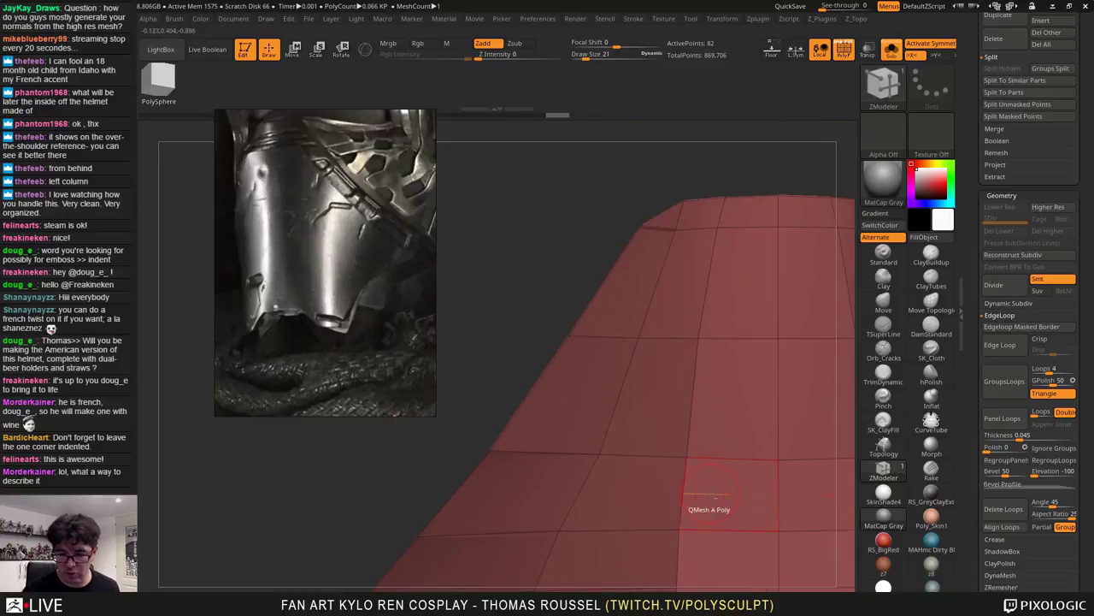
pyautogui.click(675, 230)
pyautogui.click(686, 203)
pyautogui.click(718, 227)
pyautogui.click(725, 198)
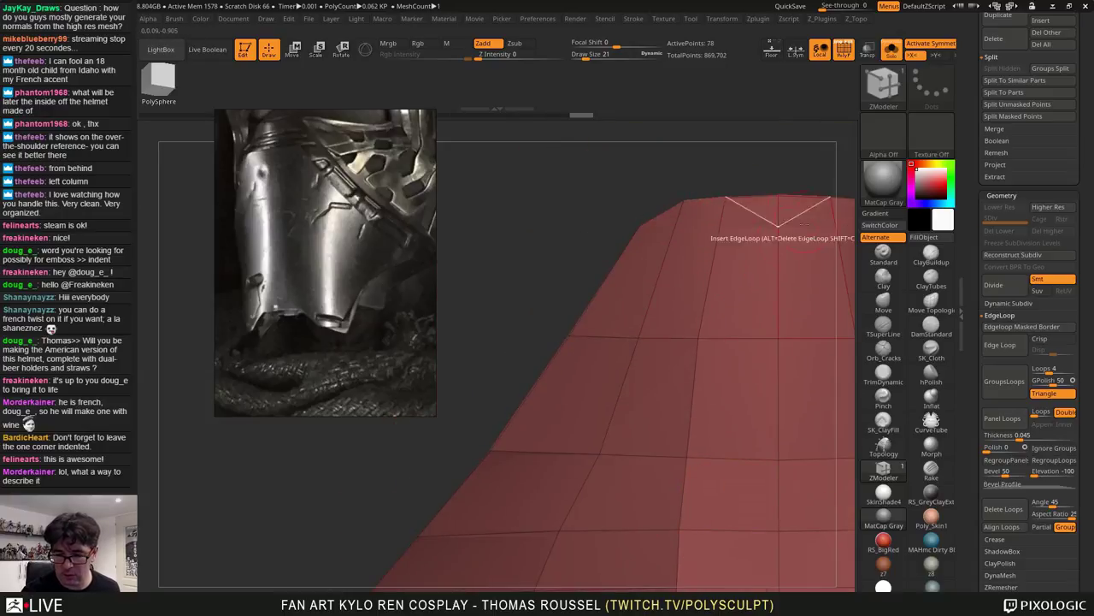
pyautogui.click(778, 197)
# Delete the two surplus horizontal edge loops directly above and below the mouth plate's widest side corner
pyautogui.keyDown('alt'); pyautogui.moveTo(788, 289); pyautogui.dragTo(598, 154, button='right'); pyautogui.keyUp('alt')
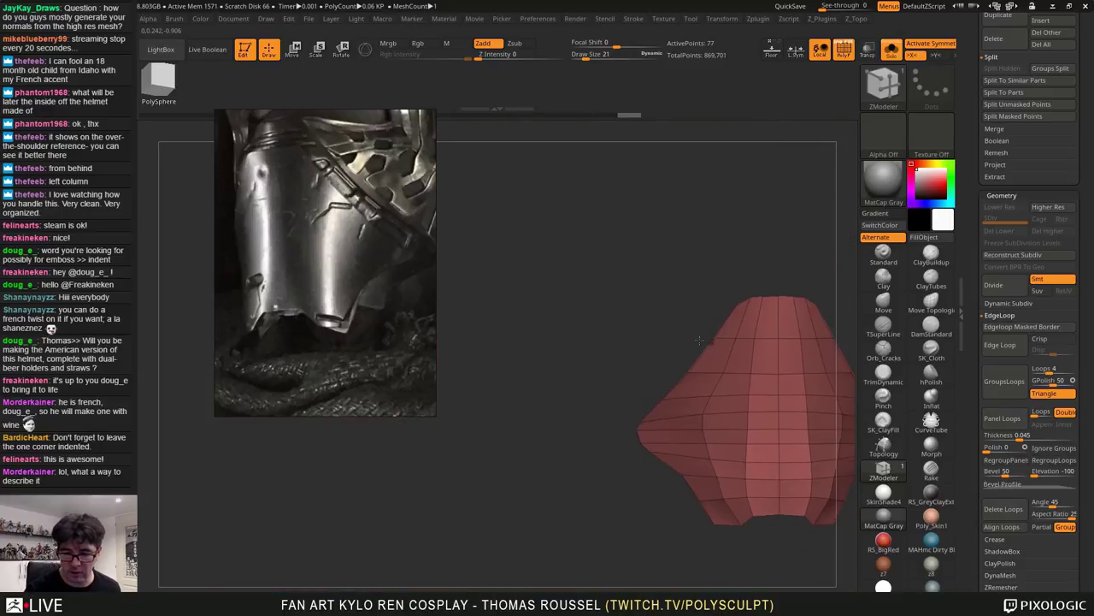
pyautogui.keyDown('alt'); pyautogui.moveTo(758, 355); pyautogui.dragTo(676, 393, button='right'); pyautogui.keyUp('alt')
pyautogui.keyDown('alt'); pyautogui.moveTo(675, 394); pyautogui.dragTo(674, 275, button='right'); pyautogui.keyUp('alt')
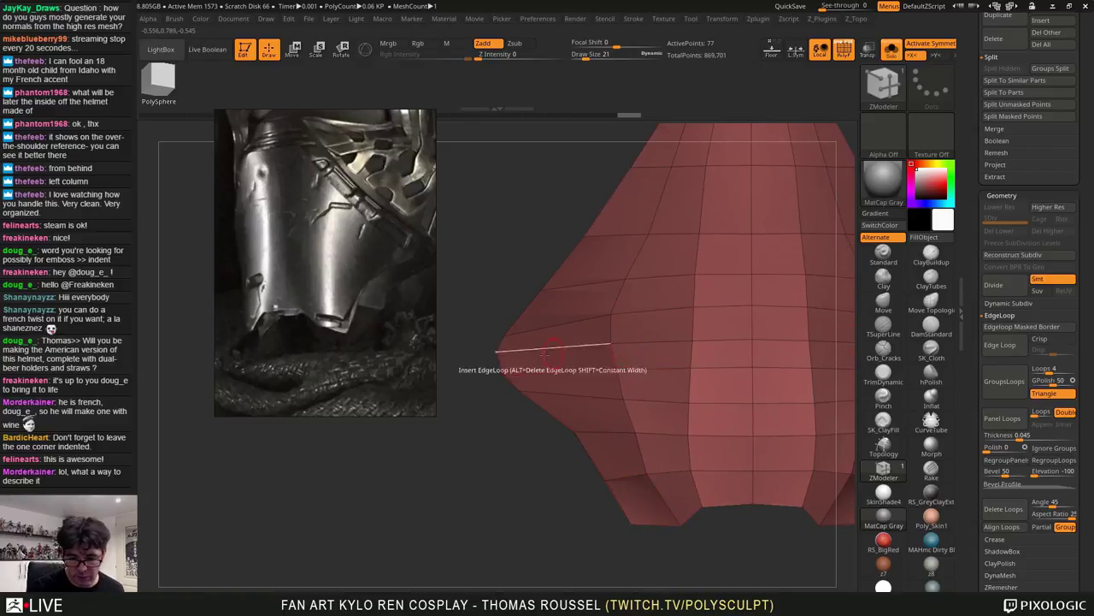
pyautogui.press('space')
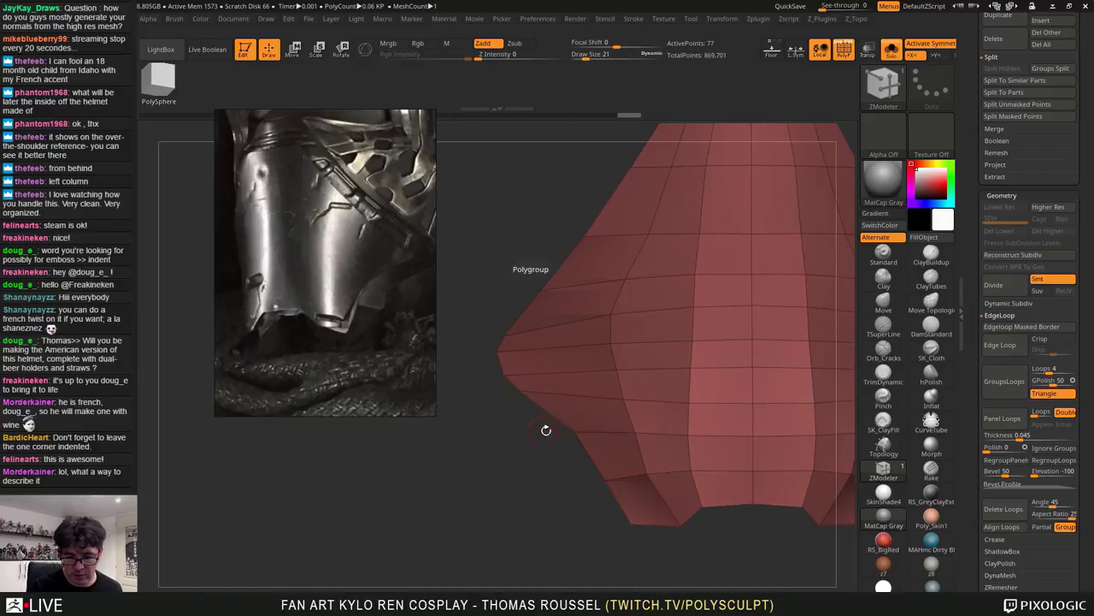
pyautogui.keyDown('alt'); pyautogui.click(549, 328); pyautogui.keyUp('alt')
pyautogui.keyDown('alt'); pyautogui.click(565, 372); pyautogui.keyUp('alt')
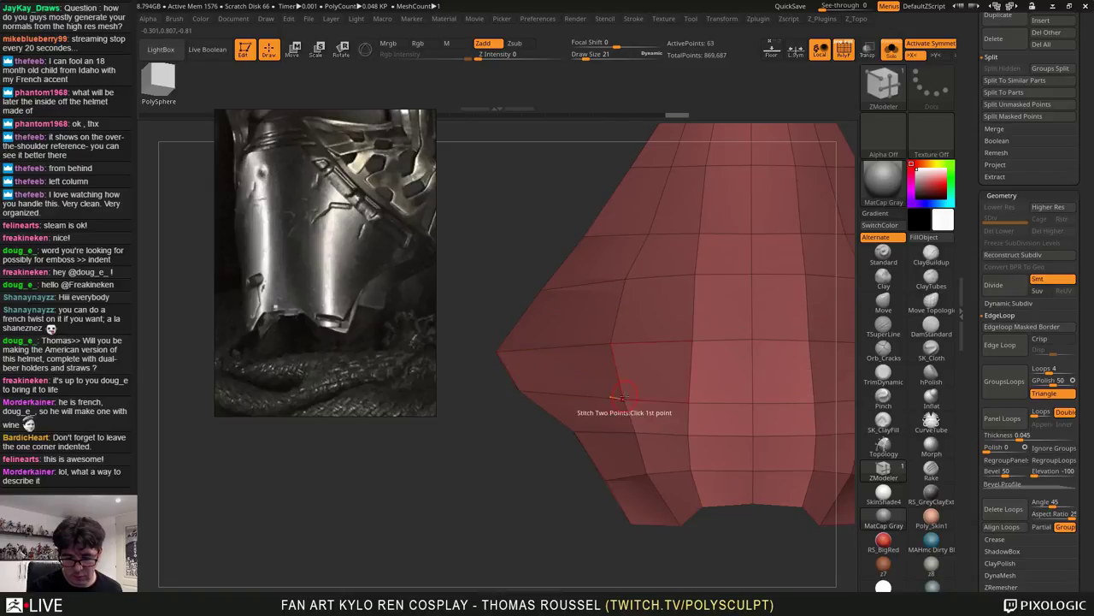
# Nudge the outline point just below the mouth plate's widest side corner slightly outward with the Move brush
pyautogui.keyDown('ctrl'); pyautogui.moveTo(622, 397); pyautogui.dragTo(687, 352, button='right'); pyautogui.keyUp('ctrl')
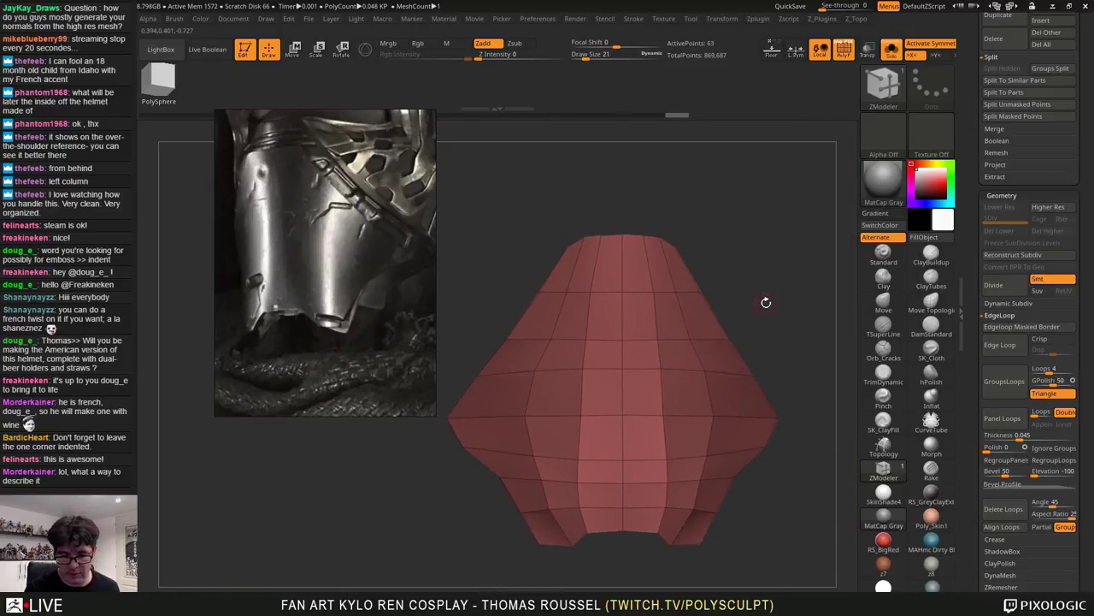
pyautogui.moveTo(766, 303); pyautogui.dragTo(783, 252, button='right')
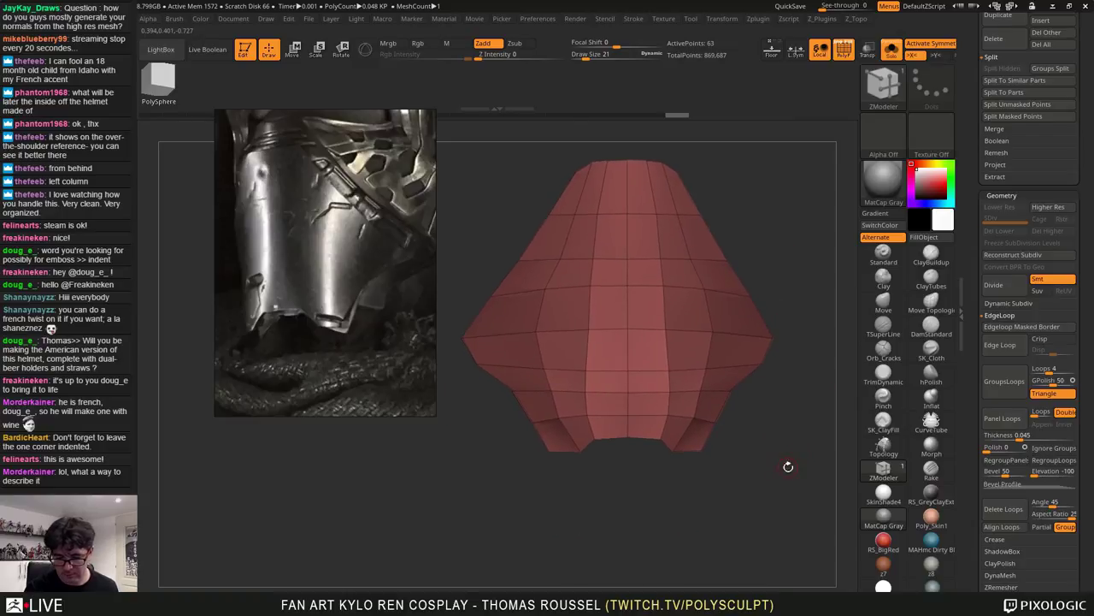
pyautogui.keyDown('alt'); pyautogui.moveTo(788, 466); pyautogui.dragTo(762, 458, button='right'); pyautogui.keyUp('alt')
pyautogui.click(889, 306)
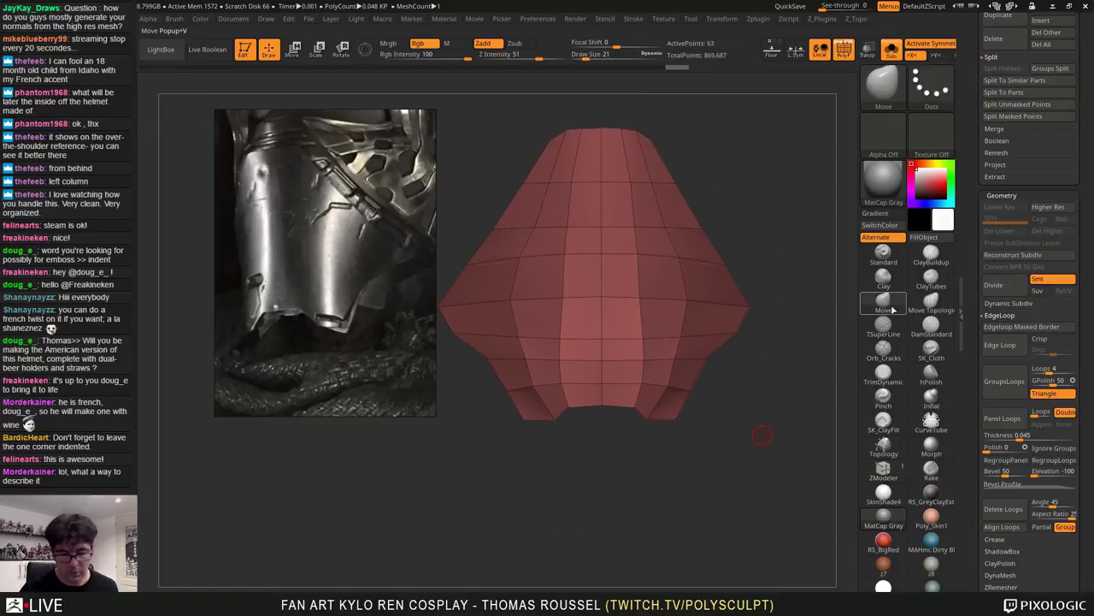
pyautogui.moveTo(638, 292)
pyautogui.keyDown('alt'); pyautogui.mouseDown(button='right')
pyautogui.moveTo(640, 379)
pyautogui.moveTo(633, 366)
pyautogui.mouseUp(button='right'); pyautogui.keyUp('alt')
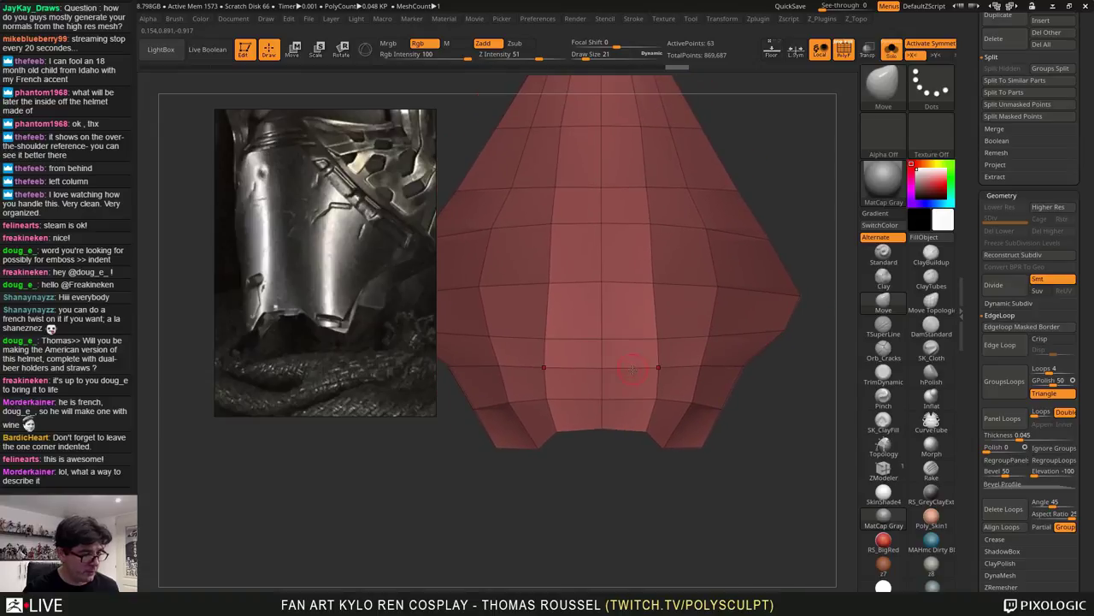
pyautogui.keyDown('ctrl'); pyautogui.moveTo(645, 328); pyautogui.dragTo(644, 366, button='right'); pyautogui.keyUp('ctrl')
pyautogui.keyDown('alt'); pyautogui.moveTo(644, 366); pyautogui.dragTo(711, 324, button='right'); pyautogui.keyUp('alt')
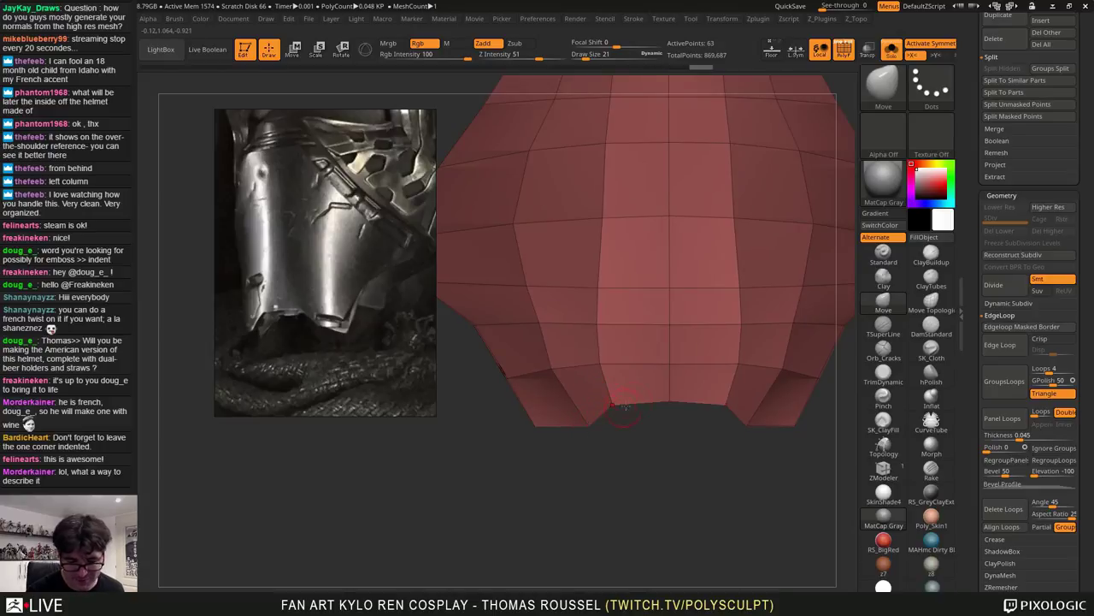
pyautogui.moveTo(595, 378); pyautogui.dragTo(620, 249, button='right')
pyautogui.moveTo(619, 362); pyautogui.dragTo(711, 432, button='right')
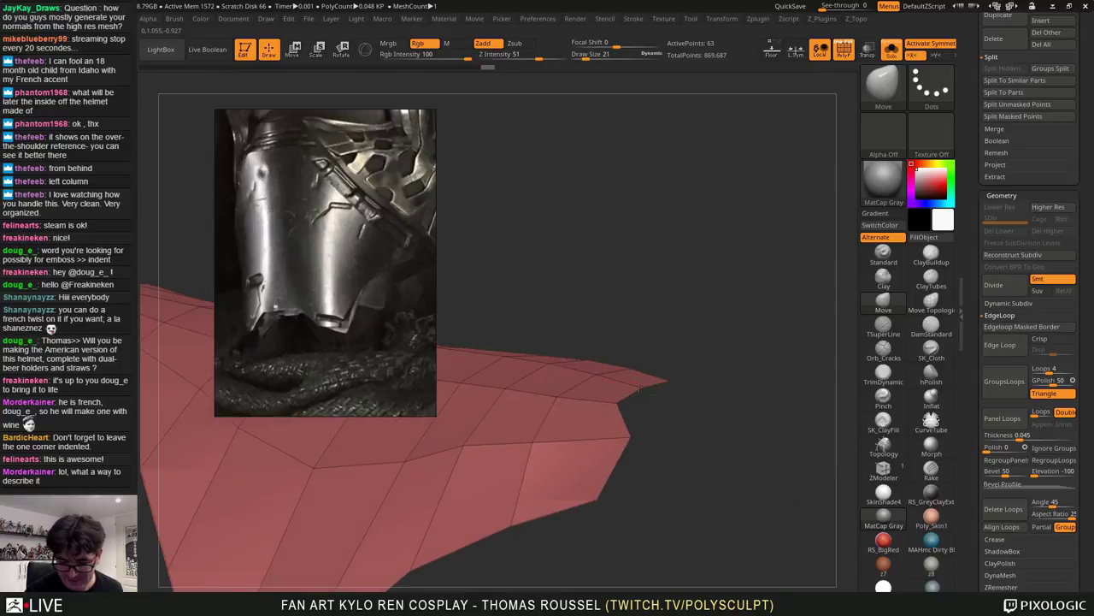
pyautogui.moveTo(647, 408)
pyautogui.mouseDown(button='right')
pyautogui.moveTo(659, 346)
pyautogui.moveTo(650, 402)
pyautogui.mouseUp(button='right')
pyautogui.keyDown('ctrl'); pyautogui.moveTo(645, 466); pyautogui.dragTo(637, 427, button='right'); pyautogui.keyUp('ctrl')
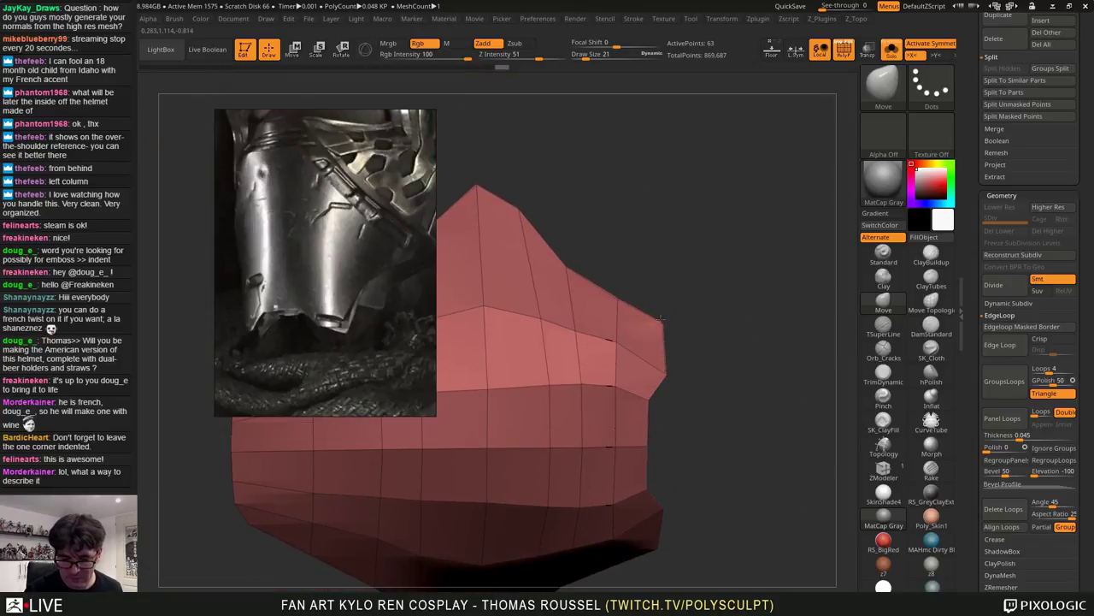
pyautogui.moveTo(631, 305); pyautogui.dragTo(624, 284, button='right')
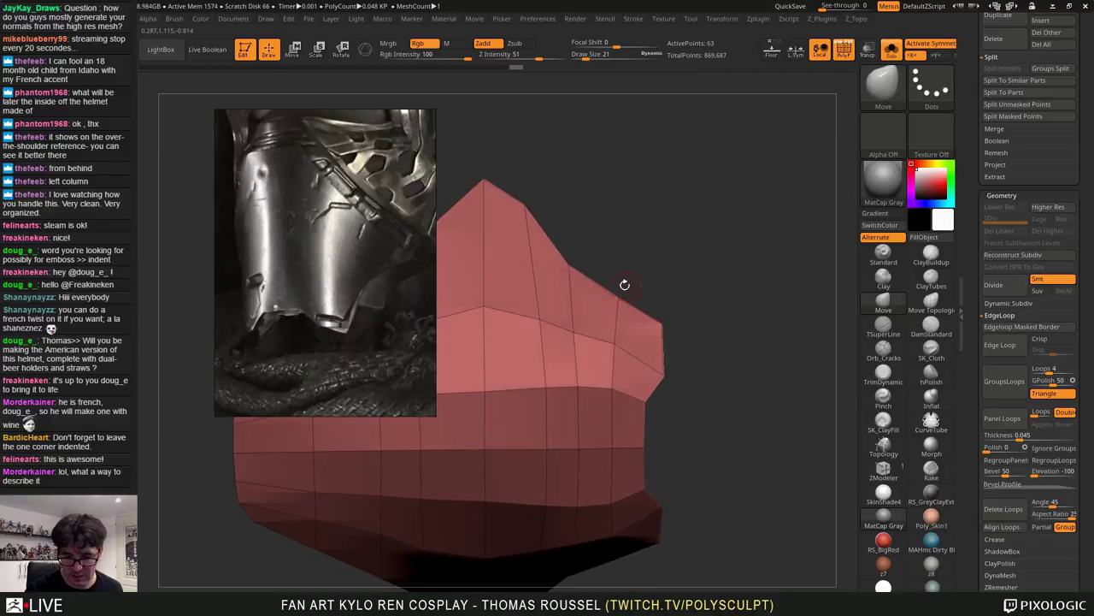
pyautogui.moveTo(529, 209); pyautogui.dragTo(535, 210)
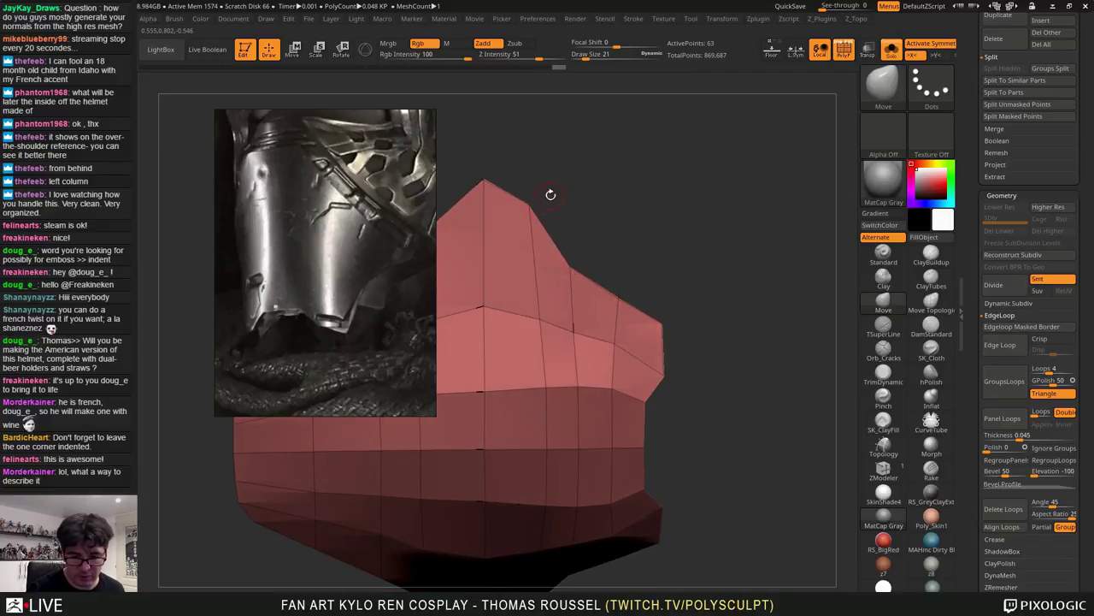
# Turn on the floor grid and show the side reference photo behind the mouth plate in side view
pyautogui.moveTo(550, 195); pyautogui.dragTo(637, 193, button='right')
pyautogui.moveTo(685, 280); pyautogui.dragTo(702, 179, button='right')
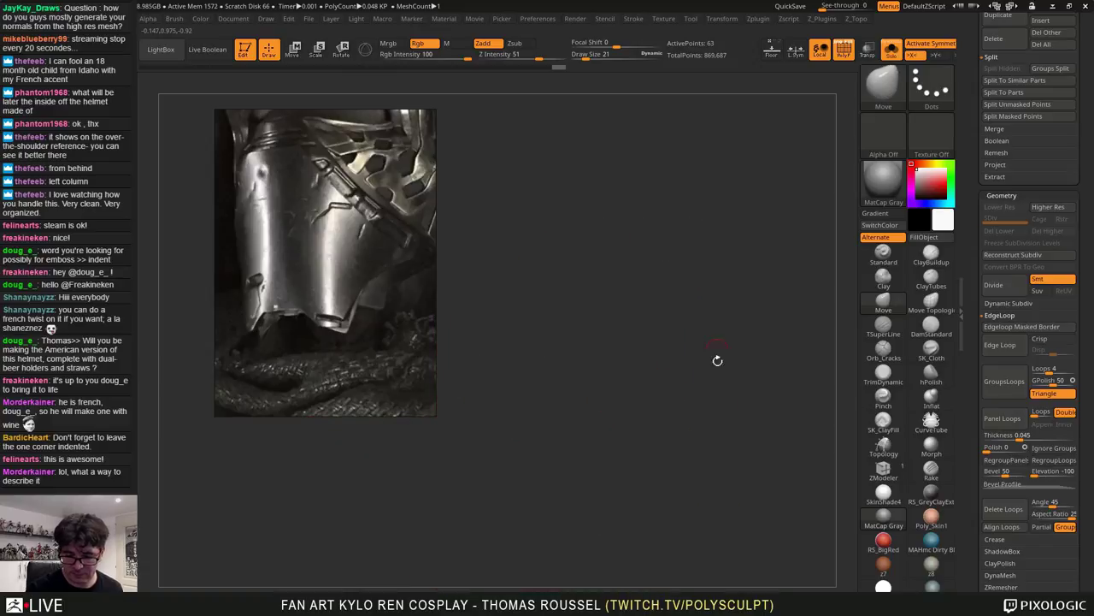
pyautogui.moveTo(717, 360); pyautogui.dragTo(643, 401)
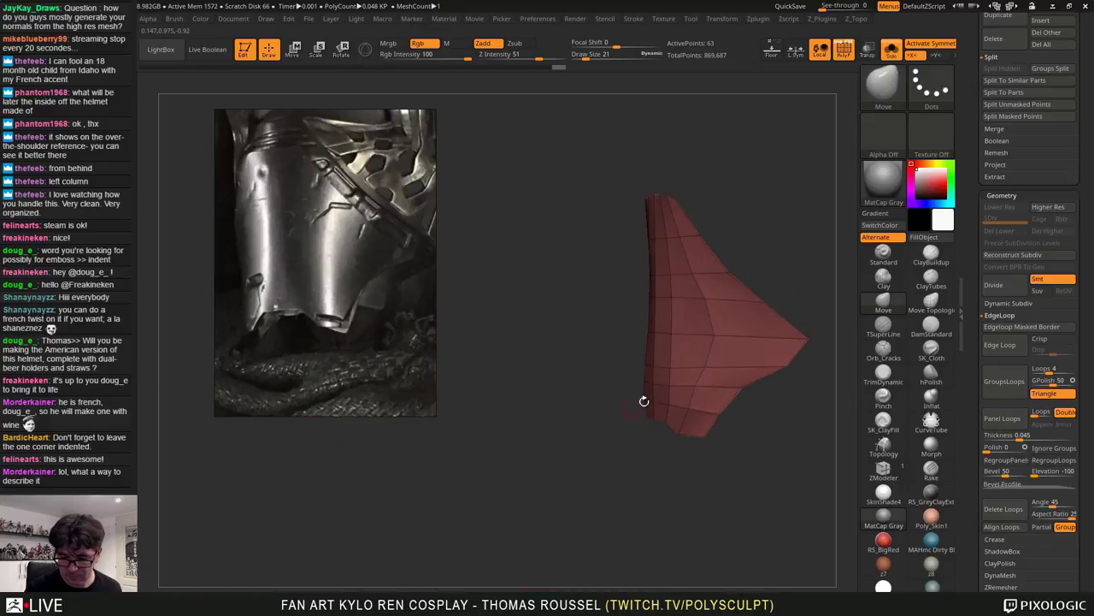
pyautogui.moveTo(644, 401)
pyautogui.keyDown('ctrl'); pyautogui.mouseDown(button='right')
pyautogui.moveTo(791, 391)
pyautogui.moveTo(658, 405)
pyautogui.mouseUp(button='right'); pyautogui.keyUp('ctrl')
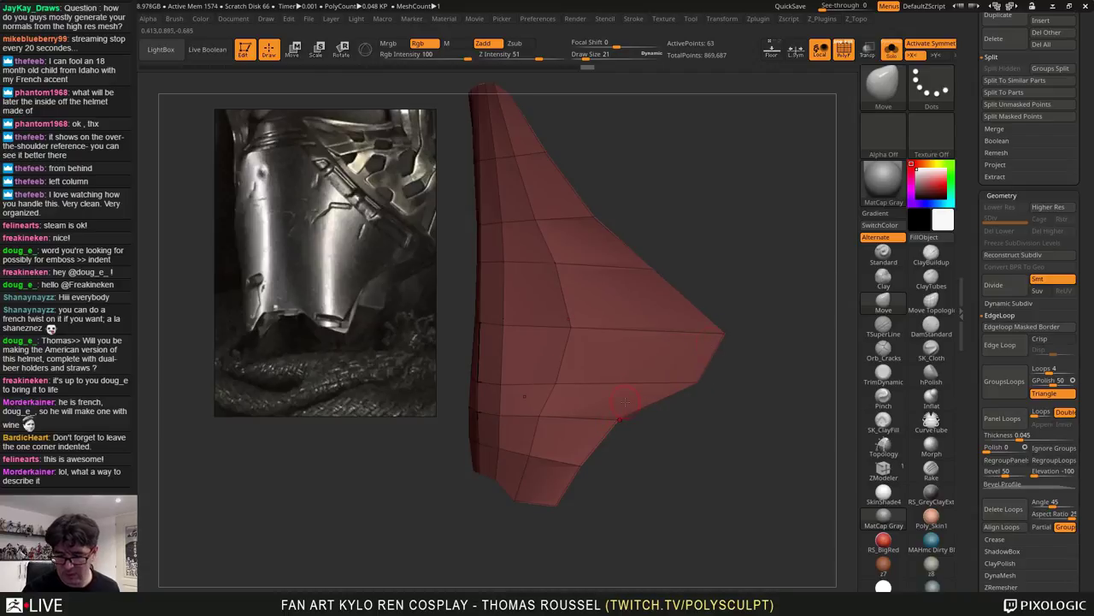
pyautogui.click(772, 49)
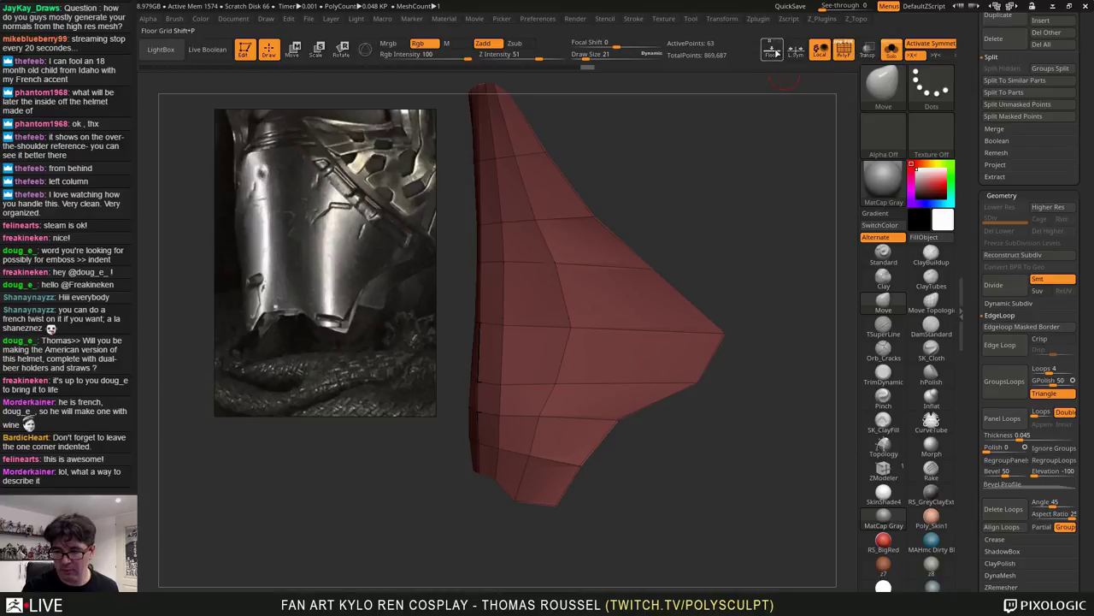
pyautogui.moveTo(766, 188); pyautogui.dragTo(662, 224, button='right')
pyautogui.press('p')
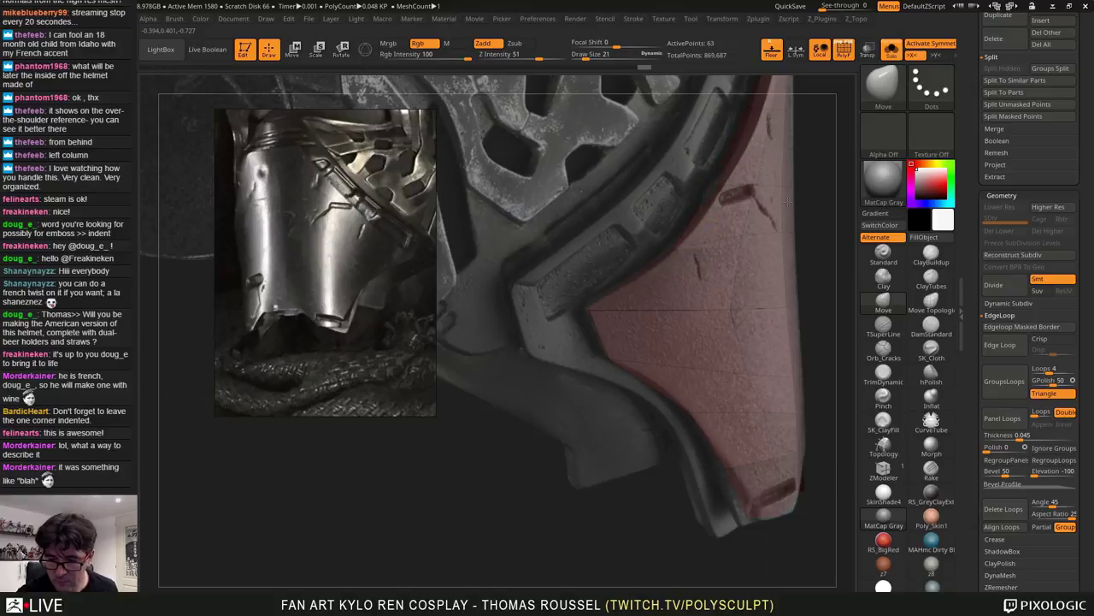
pyautogui.keyDown('alt'); pyautogui.moveTo(757, 206); pyautogui.dragTo(619, 372, button='right'); pyautogui.keyUp('alt')
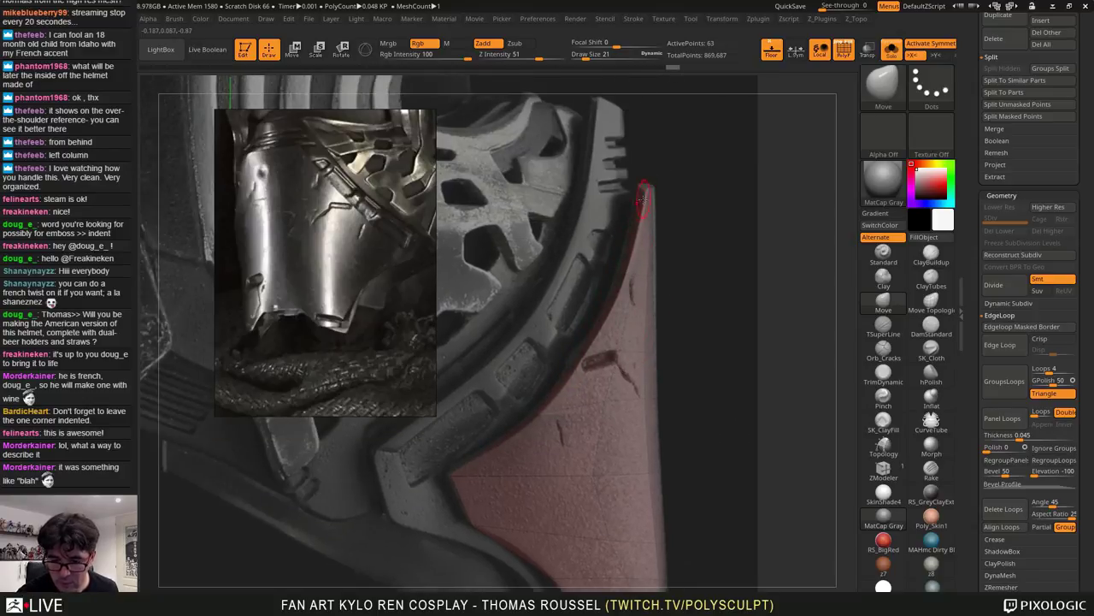
# Examine the mouth plate's curvature and edge flow from the front, underside and side, comparing its profile with the side reference photo
pyautogui.moveTo(673, 196)
pyautogui.mouseDown()
pyautogui.moveTo(795, 206)
pyautogui.moveTo(590, 195)
pyautogui.mouseUp()
pyautogui.keyDown('alt'); pyautogui.moveTo(699, 156); pyautogui.dragTo(602, 216); pyautogui.keyUp('alt')
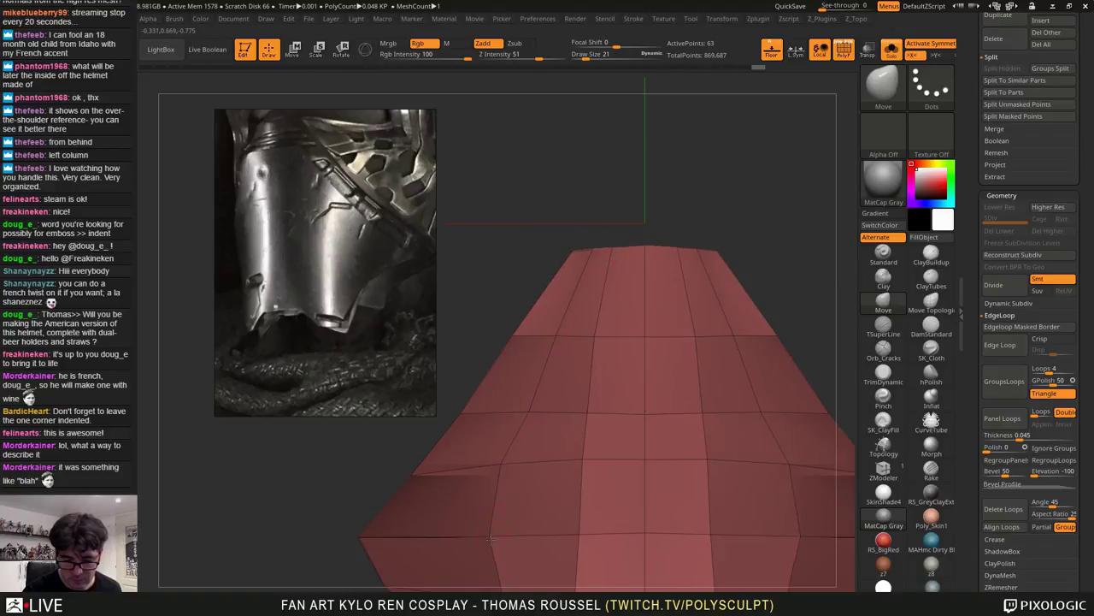
pyautogui.keyDown('alt'); pyautogui.moveTo(550, 484); pyautogui.dragTo(605, 368, button='right'); pyautogui.keyUp('alt')
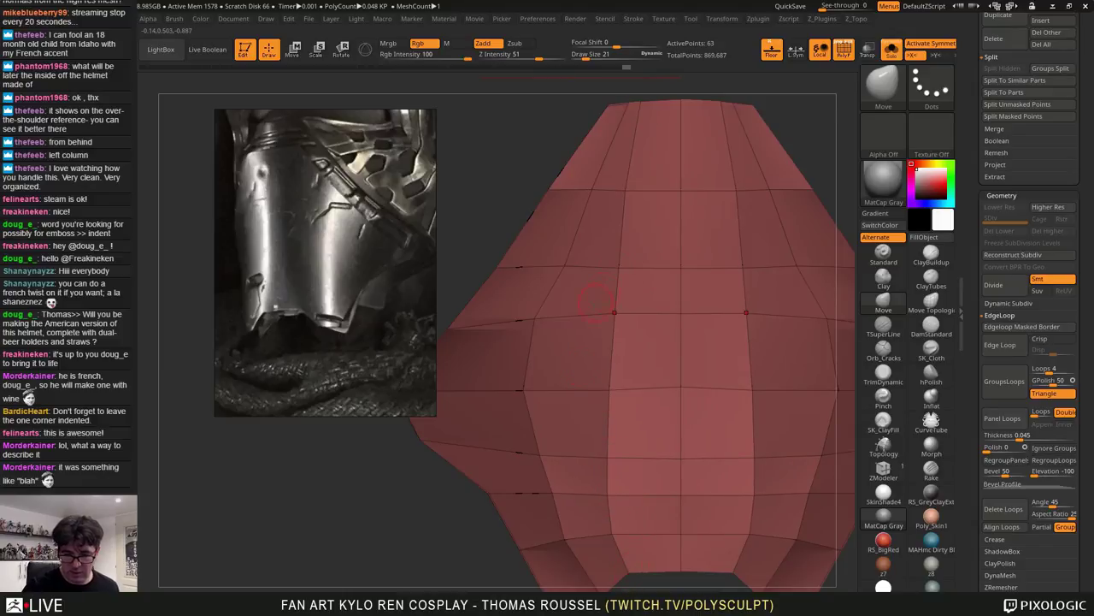
pyautogui.moveTo(596, 302); pyautogui.dragTo(577, 232, button='right')
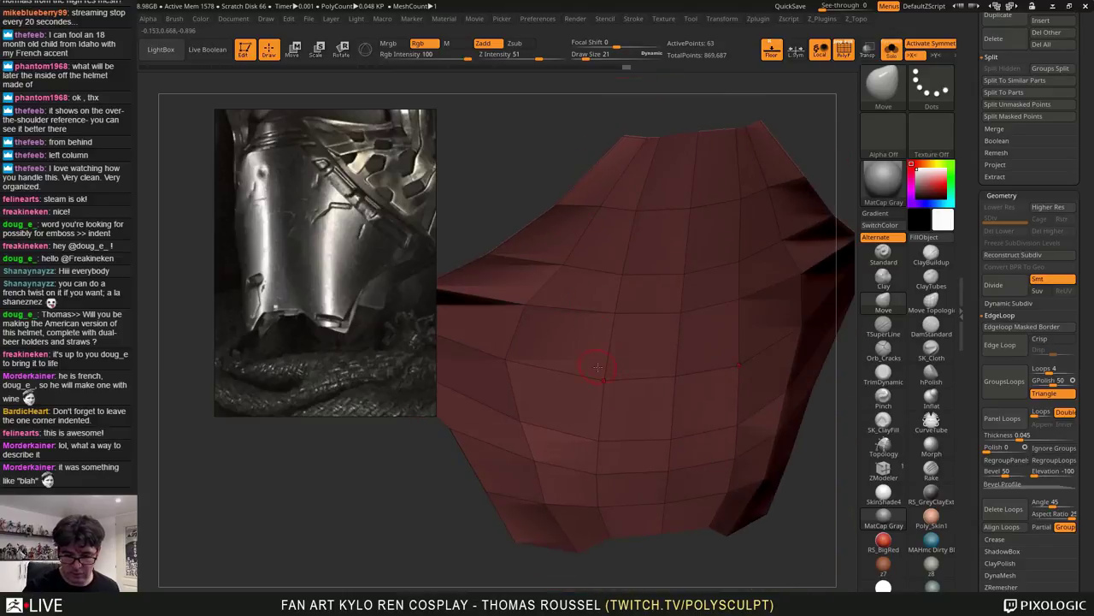
pyautogui.moveTo(597, 368); pyautogui.dragTo(661, 219, button='right')
pyautogui.moveTo(647, 314); pyautogui.dragTo(673, 311, button='right')
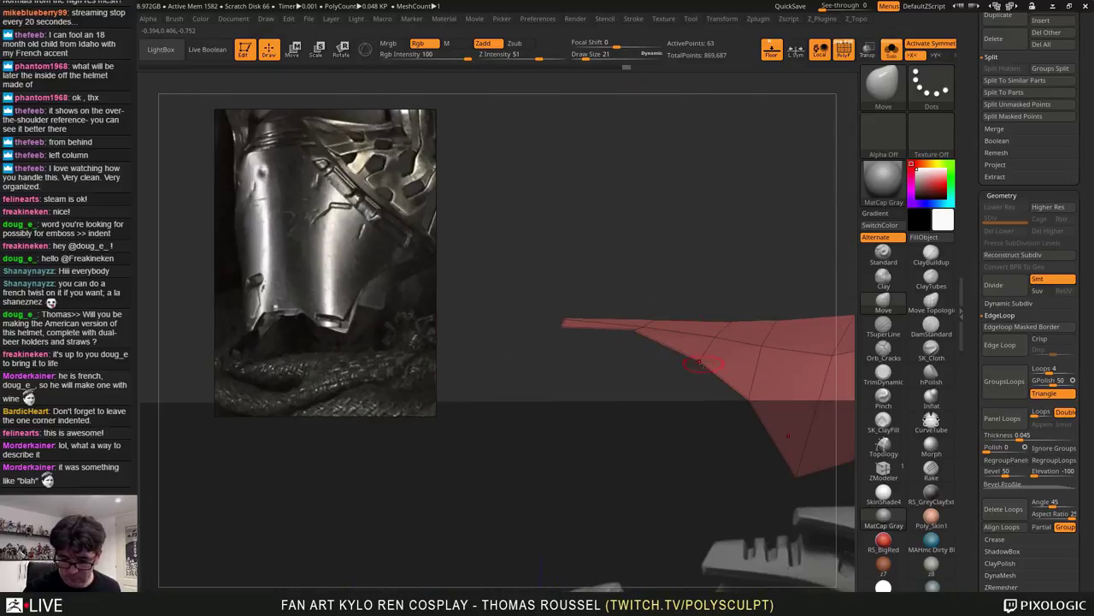
pyautogui.moveTo(716, 351); pyautogui.dragTo(780, 292, button='right')
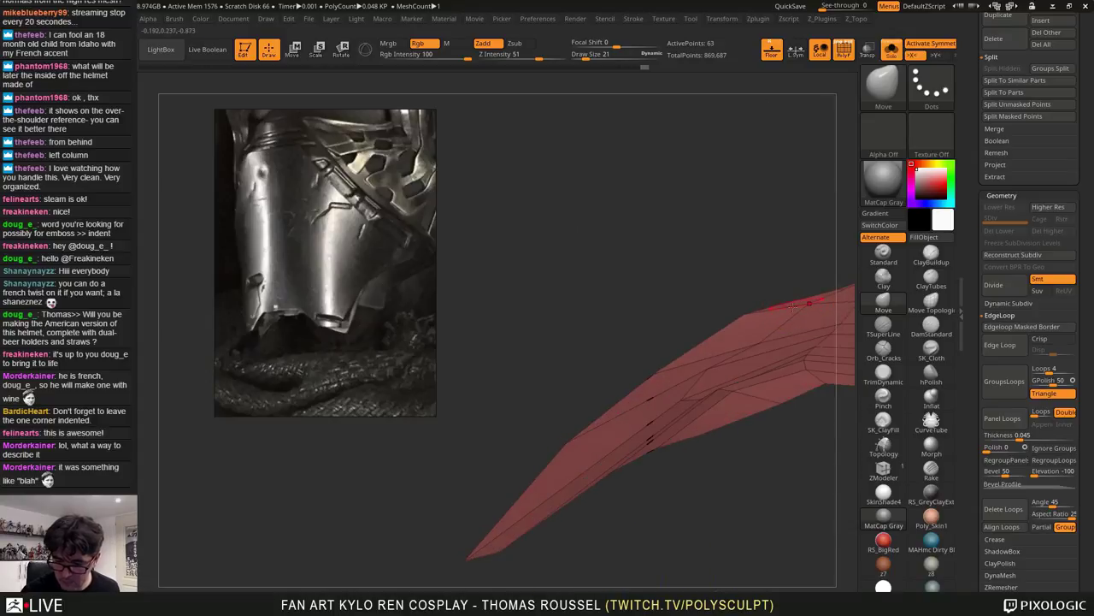
pyautogui.moveTo(709, 376); pyautogui.dragTo(681, 400, button='right')
pyautogui.moveTo(753, 384); pyautogui.dragTo(725, 362, button='right')
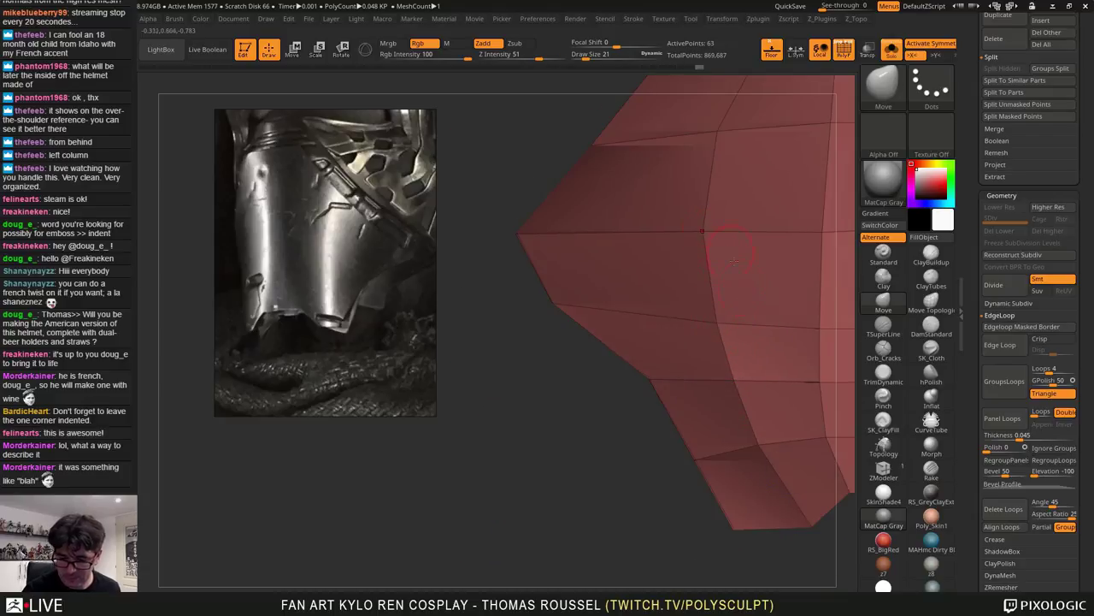
pyautogui.keyDown('ctrl'); pyautogui.moveTo(765, 432); pyautogui.dragTo(774, 406, button='right'); pyautogui.keyUp('ctrl')
pyautogui.keyDown('ctrl'); pyautogui.moveTo(715, 360); pyautogui.dragTo(703, 340, button='right'); pyautogui.keyUp('ctrl')
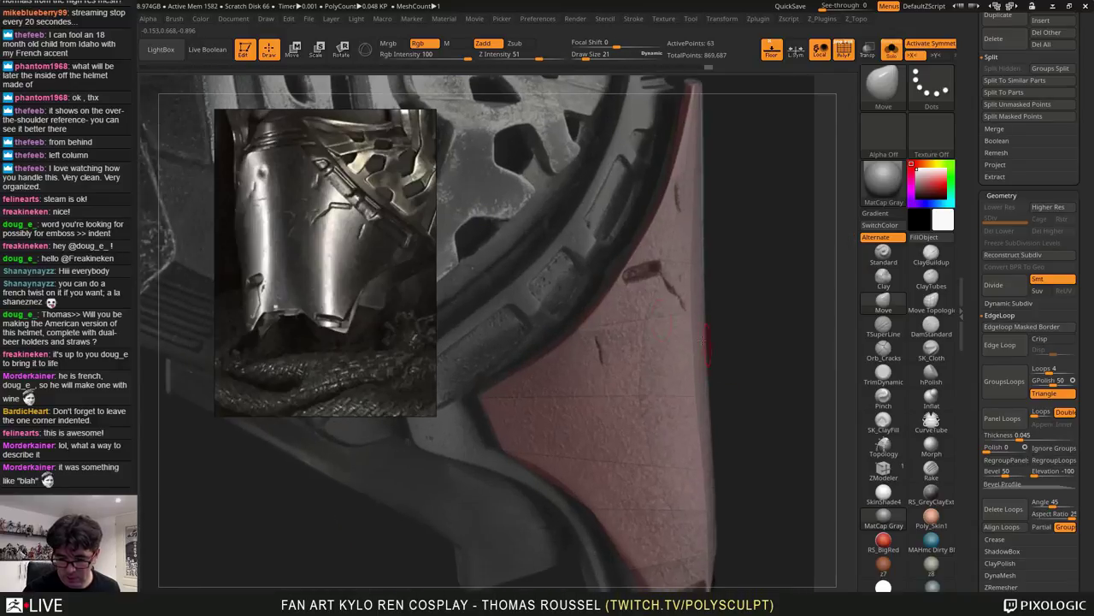
pyautogui.moveTo(671, 394); pyautogui.dragTo(686, 256, button='right')
pyautogui.moveTo(708, 314); pyautogui.dragTo(622, 302, button='right')
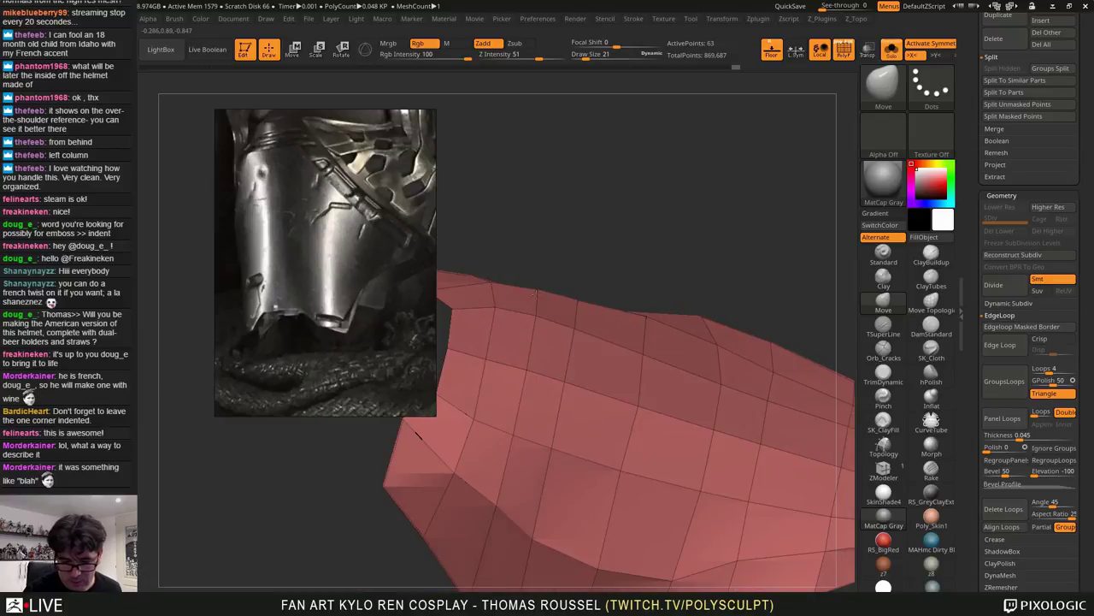
pyautogui.moveTo(682, 306); pyautogui.dragTo(757, 445, button='right')
pyautogui.keyDown('alt'); pyautogui.moveTo(811, 375); pyautogui.dragTo(698, 383, button='right'); pyautogui.keyUp('alt')
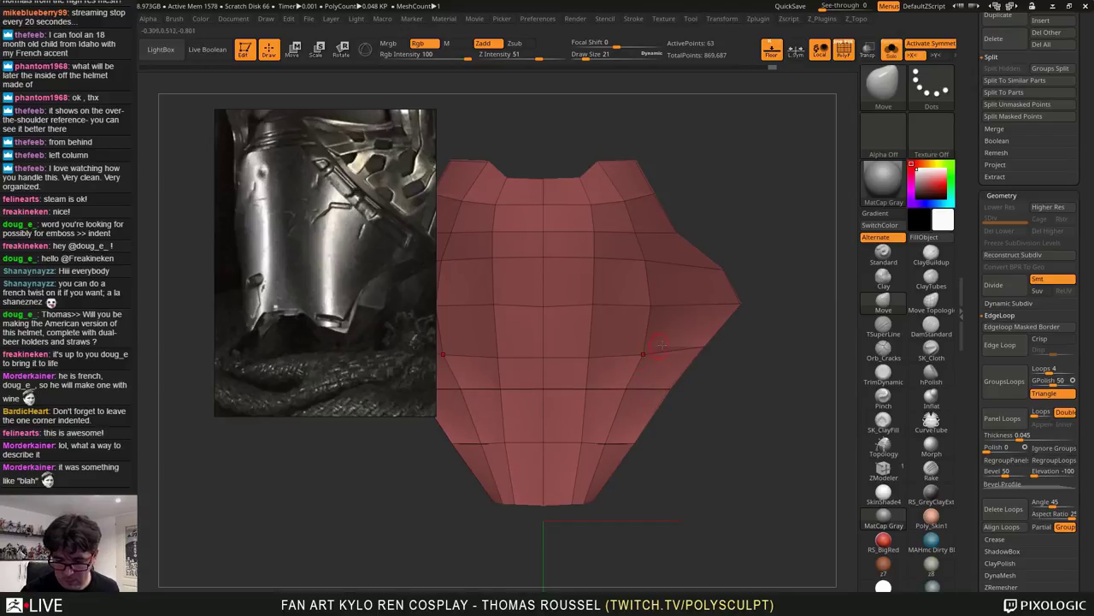
pyautogui.moveTo(702, 304); pyautogui.dragTo(738, 352, button='right')
pyautogui.moveTo(719, 287)
pyautogui.keyDown('ctrl'); pyautogui.mouseDown(button='right')
pyautogui.moveTo(725, 303)
pyautogui.moveTo(737, 186)
pyautogui.moveTo(677, 245)
pyautogui.moveTo(640, 408)
pyautogui.moveTo(715, 405)
pyautogui.moveTo(757, 378)
pyautogui.mouseUp(button='right'); pyautogui.keyUp('ctrl')
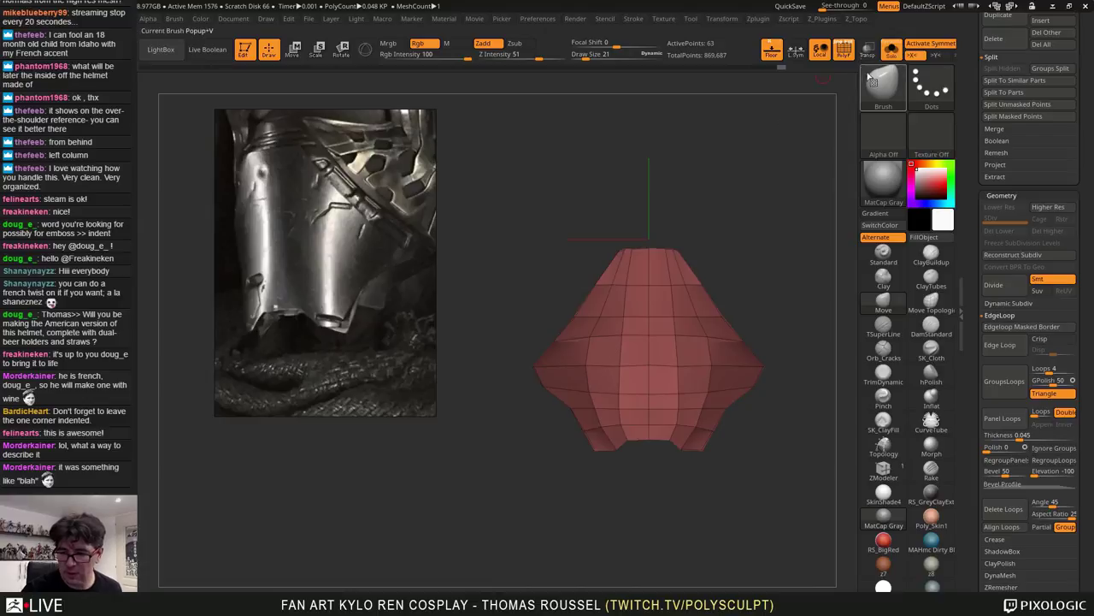
# Turn off Solo mode to display the whole helmet around the mouth plate from the front
pyautogui.click(892, 50)
pyautogui.keyDown('alt'); pyautogui.moveTo(754, 387); pyautogui.dragTo(726, 391, button='right'); pyautogui.keyUp('alt')
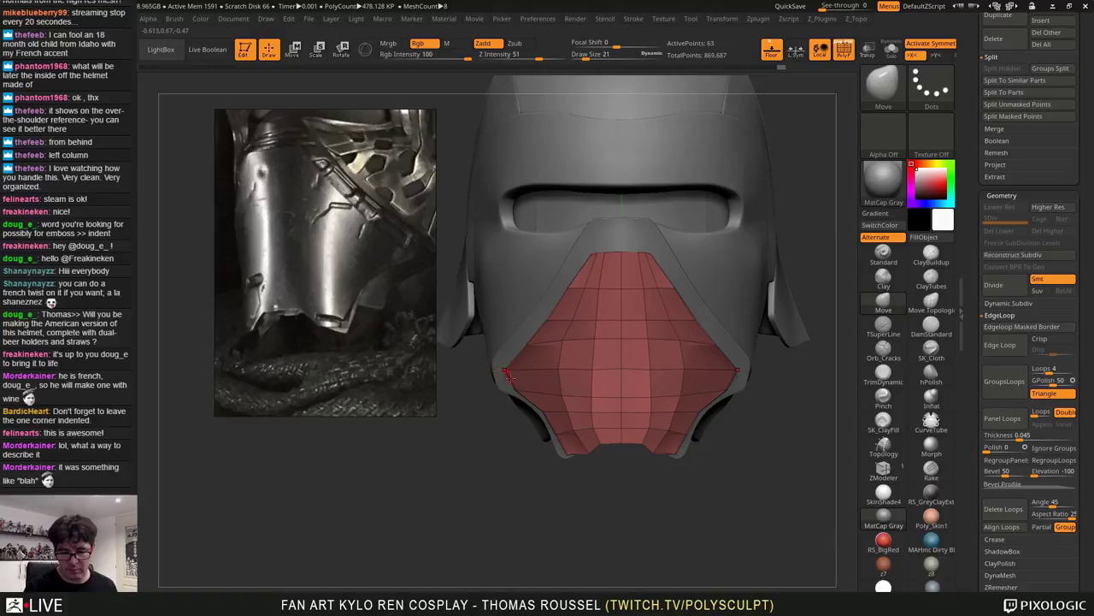
pyautogui.moveTo(509, 376); pyautogui.dragTo(596, 370, button='right')
pyautogui.moveTo(525, 362); pyautogui.dragTo(435, 395)
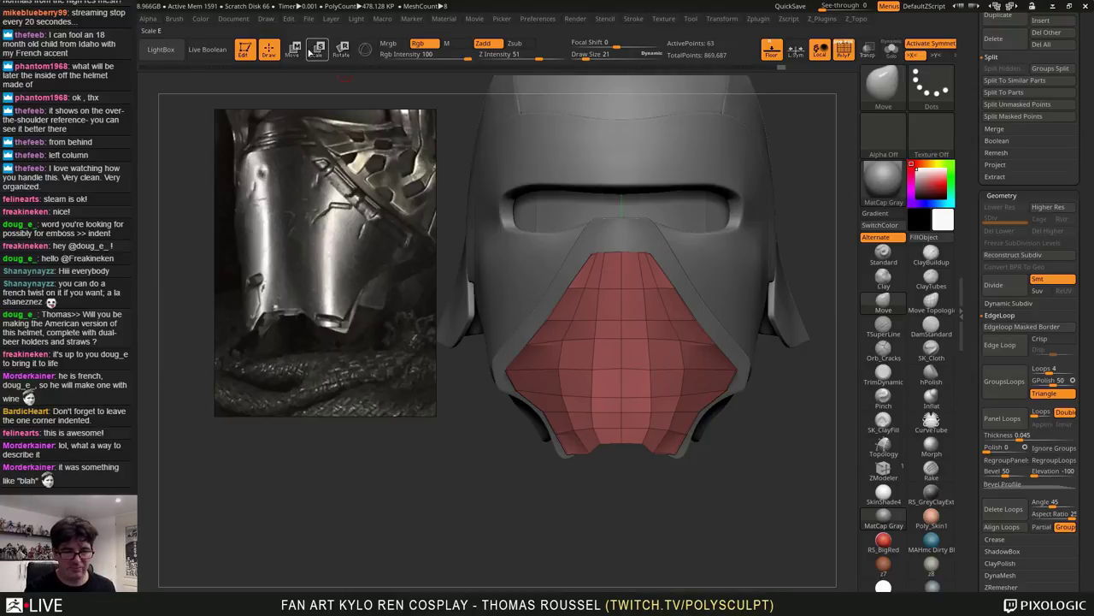
# Try widening the mouth plate with a horizontal Transpose line from its centre, undo it, and scale the plate slightly narrower
pyautogui.click(294, 49)
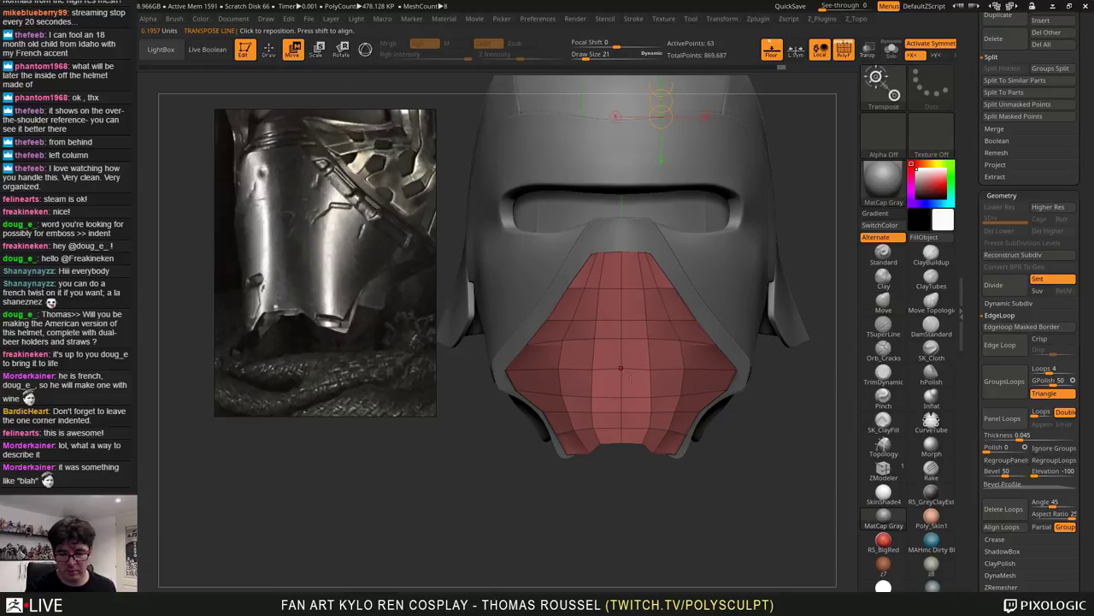
pyautogui.moveTo(621, 367); pyautogui.dragTo(796, 368)
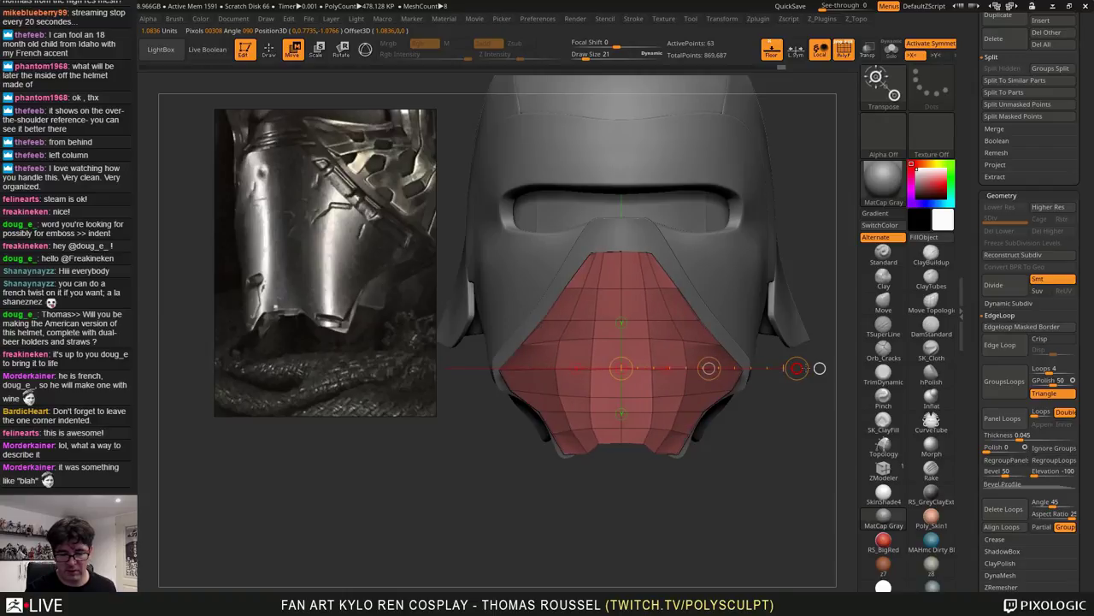
pyautogui.hotkey('ctrl', 'z')
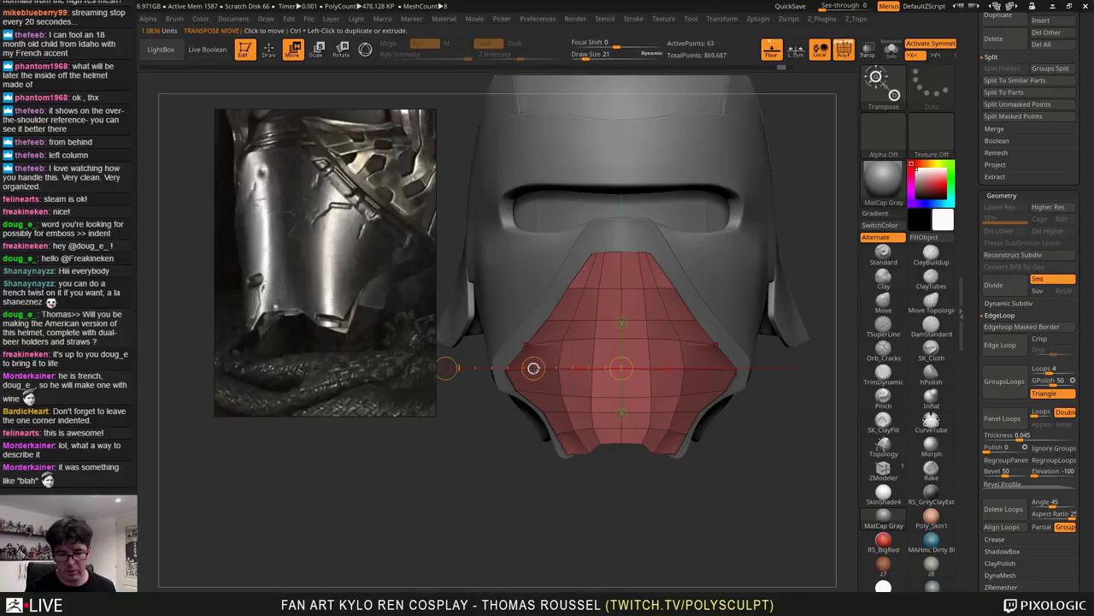
pyautogui.moveTo(447, 368); pyautogui.dragTo(469, 368)
# Select the visor mask piece and sketch blue guide strokes for its side silhouette, from the brow past the cheek to the chin
pyautogui.keyDown('alt'); pyautogui.click(505, 362); pyautogui.keyUp('alt')
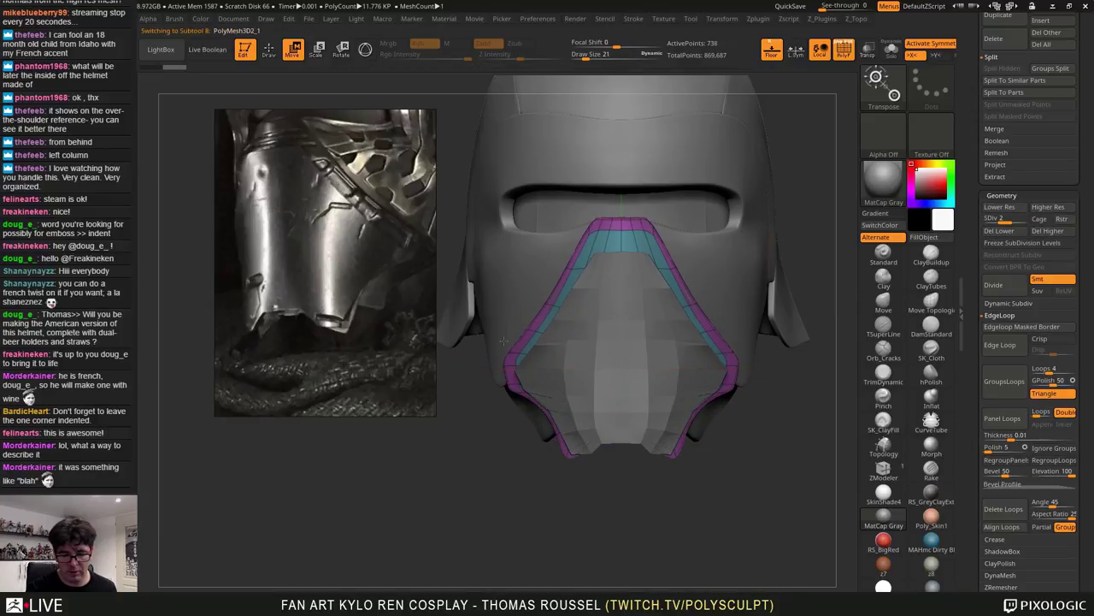
pyautogui.keyDown('alt'); pyautogui.click(499, 376); pyautogui.keyUp('alt')
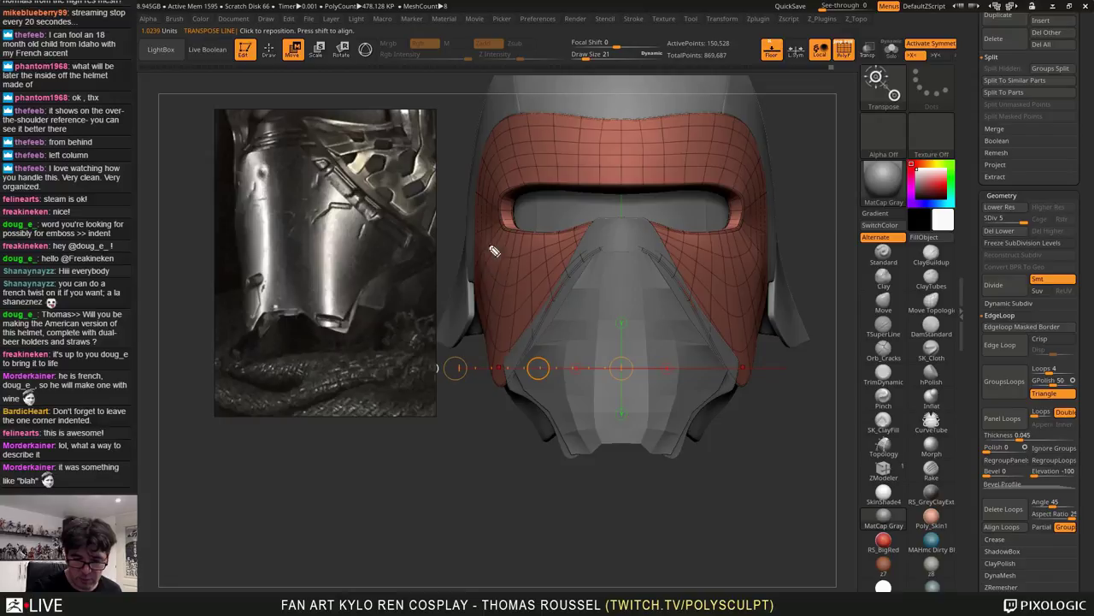
pyautogui.moveTo(491, 231)
pyautogui.mouseDown()
pyautogui.moveTo(472, 280)
pyautogui.moveTo(502, 330)
pyautogui.moveTo(512, 437)
pyautogui.mouseUp()
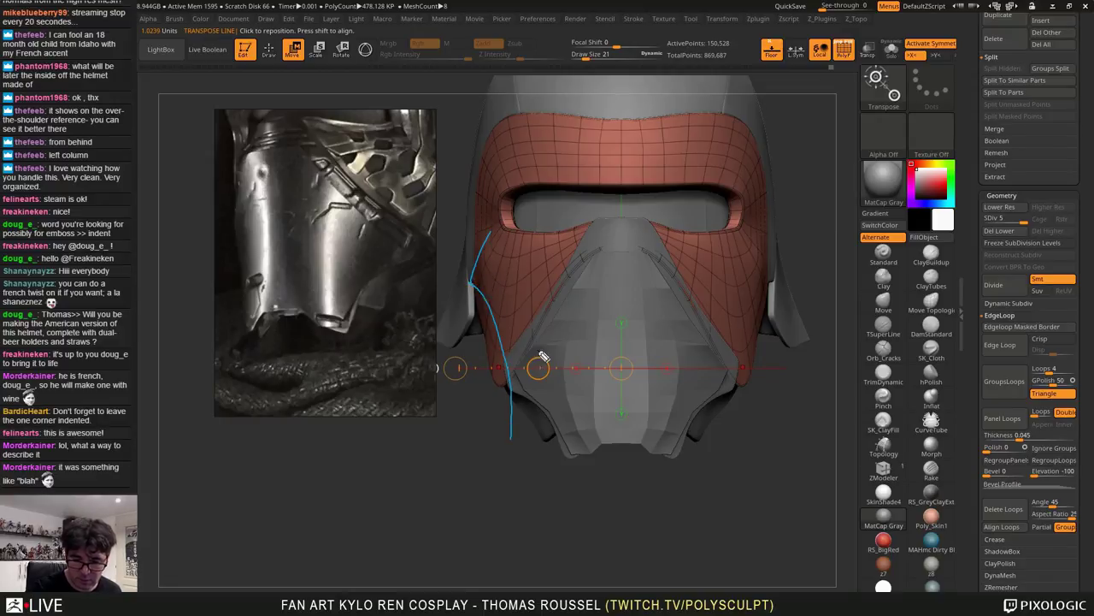
pyautogui.moveTo(476, 312)
pyautogui.mouseDown()
pyautogui.moveTo(510, 367)
pyautogui.moveTo(533, 463)
pyautogui.moveTo(556, 462)
pyautogui.moveTo(513, 359)
pyautogui.moveTo(559, 466)
pyautogui.mouseUp()
pyautogui.moveTo(559, 466)
pyautogui.mouseDown()
pyautogui.moveTo(477, 314)
pyautogui.moveTo(479, 249)
pyautogui.moveTo(475, 309)
pyautogui.mouseUp()
pyautogui.moveTo(475, 310)
pyautogui.mouseDown()
pyautogui.moveTo(490, 231)
pyautogui.moveTo(479, 287)
pyautogui.mouseUp()
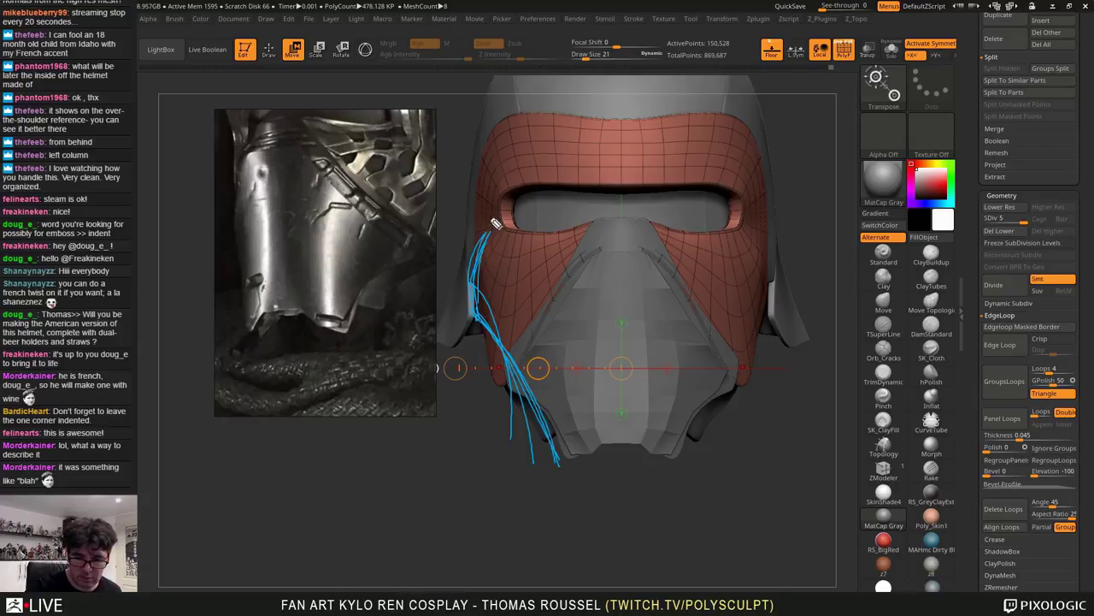
pyautogui.moveTo(477, 233); pyautogui.dragTo(516, 104)
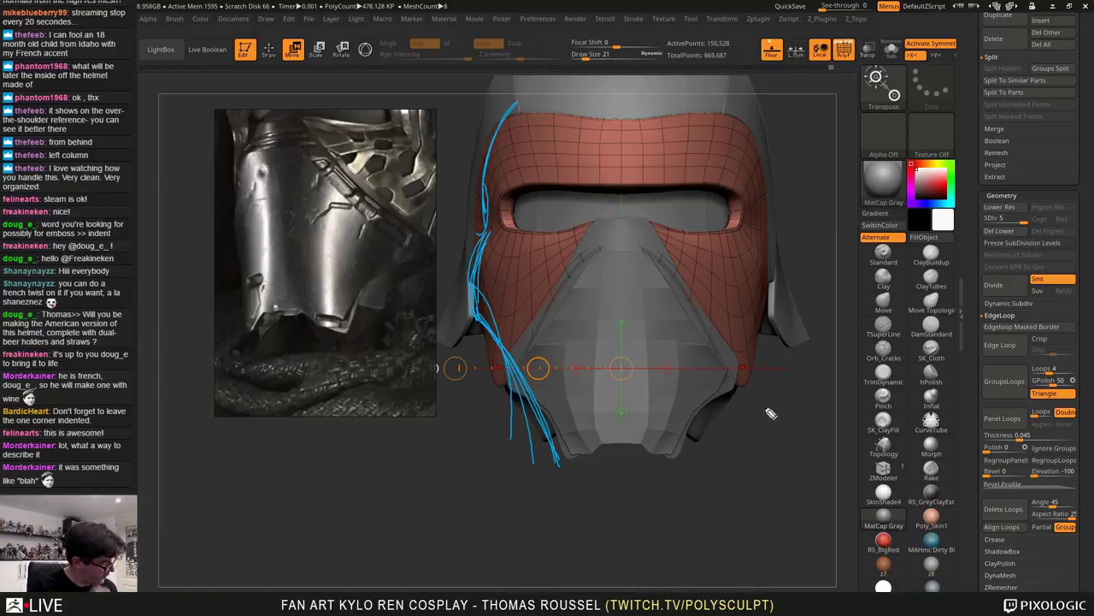
# Clear the blue guide strokes and shift the reference image away from the helmet
pyautogui.press('Delete')
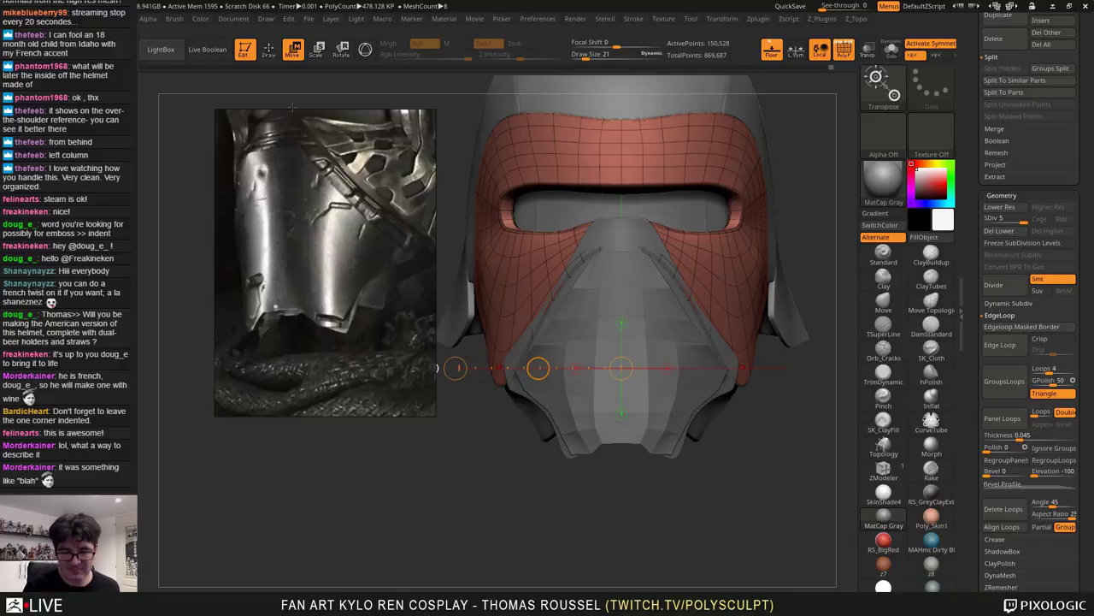
pyautogui.moveTo(372, 191); pyautogui.dragTo(331, 179)
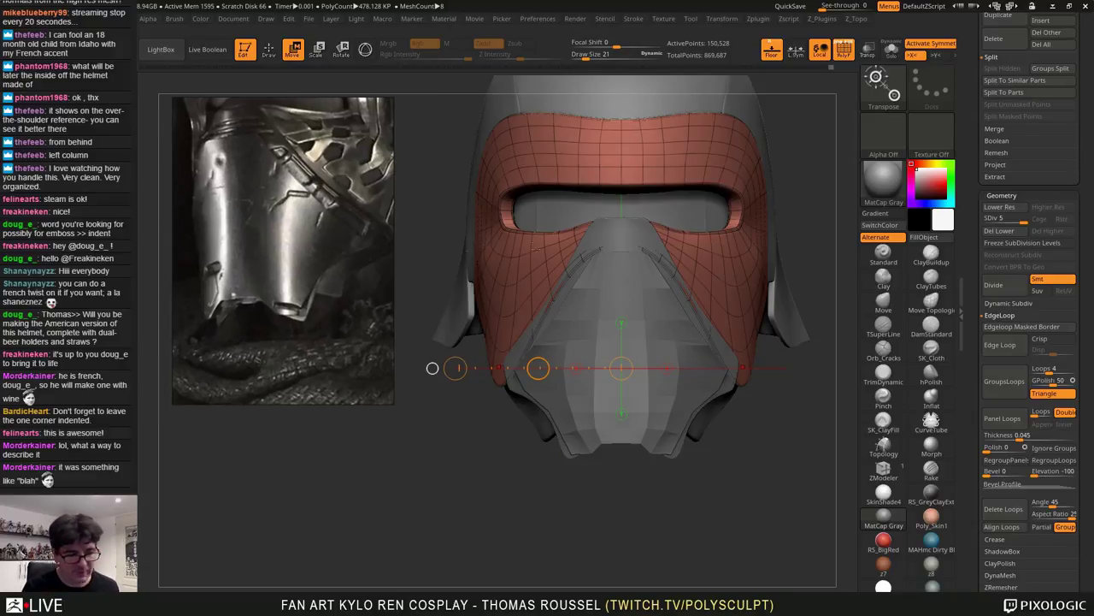
pyautogui.moveTo(601, 252); pyautogui.dragTo(604, 280, button='right')
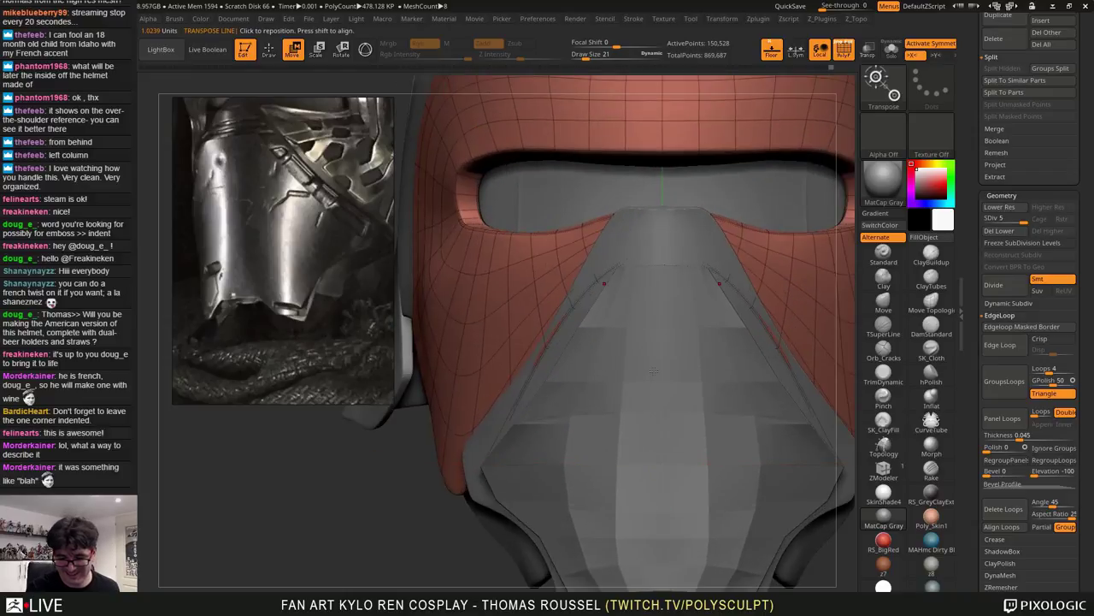
# Select the mouth plate and compare its width before and after the last change by undoing and redoing it
pyautogui.keyDown('alt'); pyautogui.click(672, 376); pyautogui.keyUp('alt')
pyautogui.keyDown('alt'); pyautogui.moveTo(672, 376); pyautogui.dragTo(657, 305, button='right'); pyautogui.keyUp('alt')
pyautogui.keyDown('ctrl'); pyautogui.moveTo(617, 363); pyautogui.dragTo(593, 336, button='right'); pyautogui.keyUp('ctrl')
pyautogui.hotkey('ctrl', 'z')
pyautogui.hotkey('ctrl', 'shift', 'z')
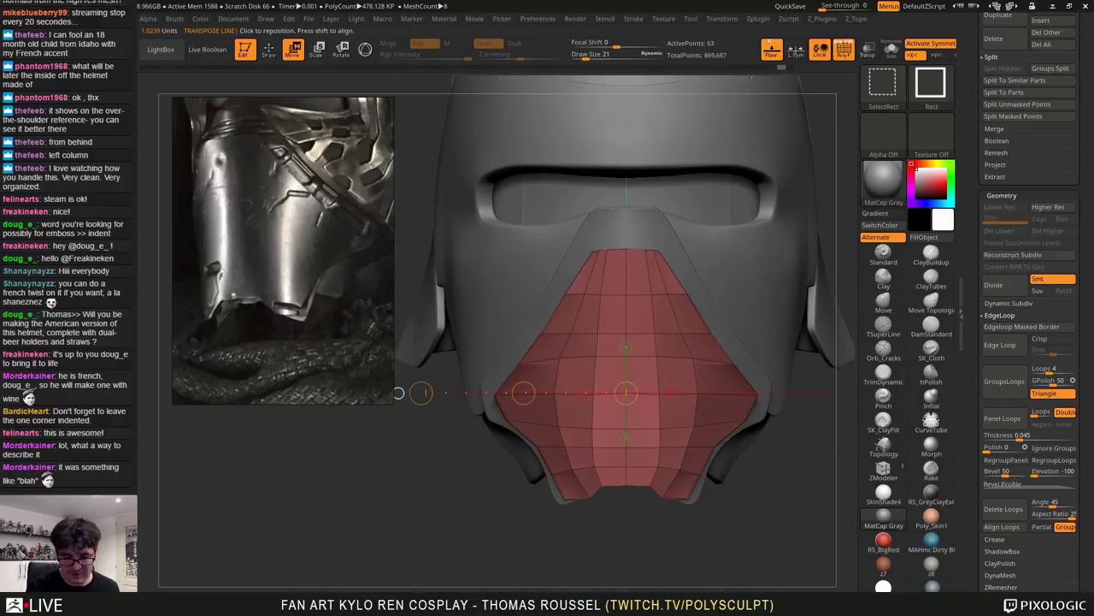
pyautogui.keyDown('alt'); pyautogui.moveTo(501, 377); pyautogui.dragTo(562, 338, button='right'); pyautogui.keyUp('alt')
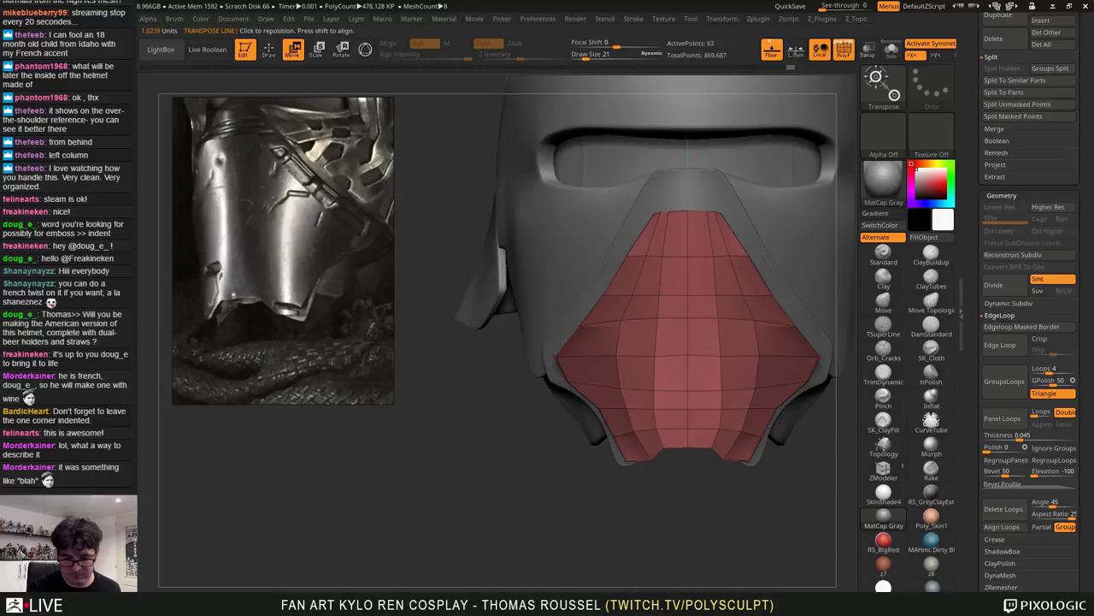
# Select the visor mask piece and reshape its outer cheek silhouette from the front using the Move brush, ending at draw size 150
pyautogui.keyDown('alt'); pyautogui.click(543, 326); pyautogui.keyUp('alt')
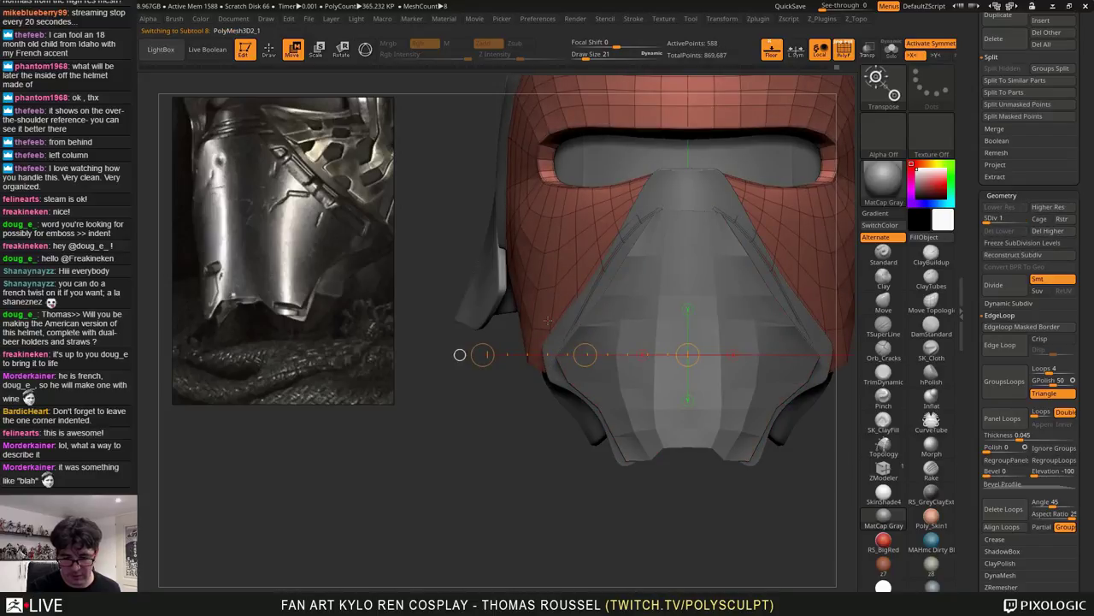
pyautogui.click(884, 303)
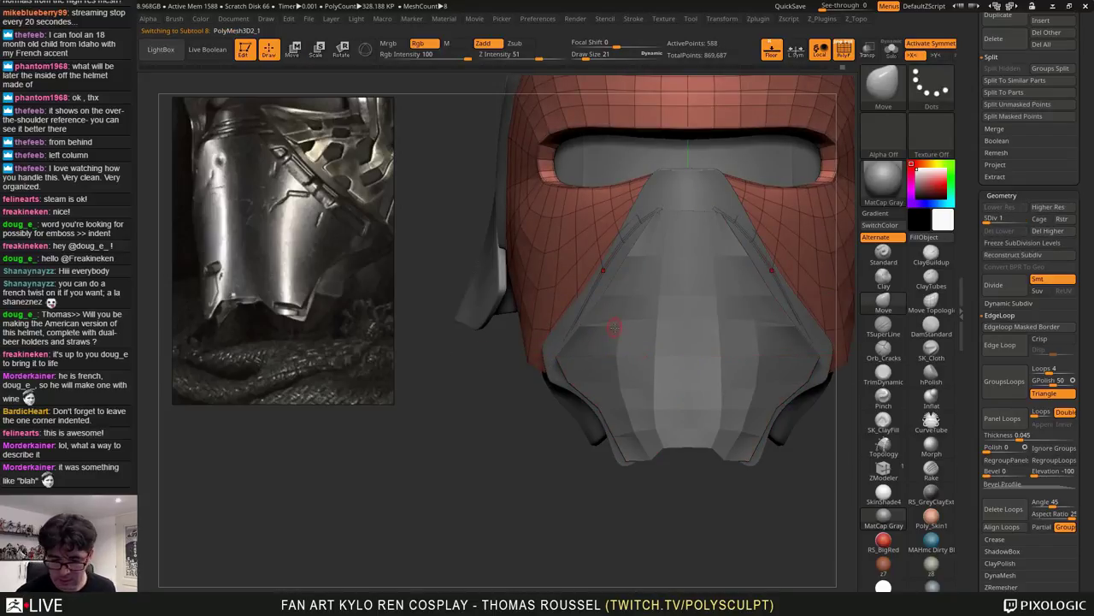
pyautogui.press('s')
pyautogui.moveTo(628, 332); pyautogui.dragTo(649, 332)
pyautogui.moveTo(589, 286); pyautogui.dragTo(568, 292)
pyautogui.moveTo(503, 472); pyautogui.dragTo(524, 341)
pyautogui.press('s')
pyautogui.moveTo(568, 391); pyautogui.dragTo(577, 392)
pyautogui.moveTo(514, 367)
pyautogui.mouseDown()
pyautogui.moveTo(505, 487)
pyautogui.moveTo(562, 495)
pyautogui.moveTo(573, 462)
pyautogui.mouseUp()
pyautogui.moveTo(571, 456)
pyautogui.mouseDown(button='right')
pyautogui.moveTo(573, 495)
pyautogui.moveTo(579, 481)
pyautogui.mouseUp(button='right')
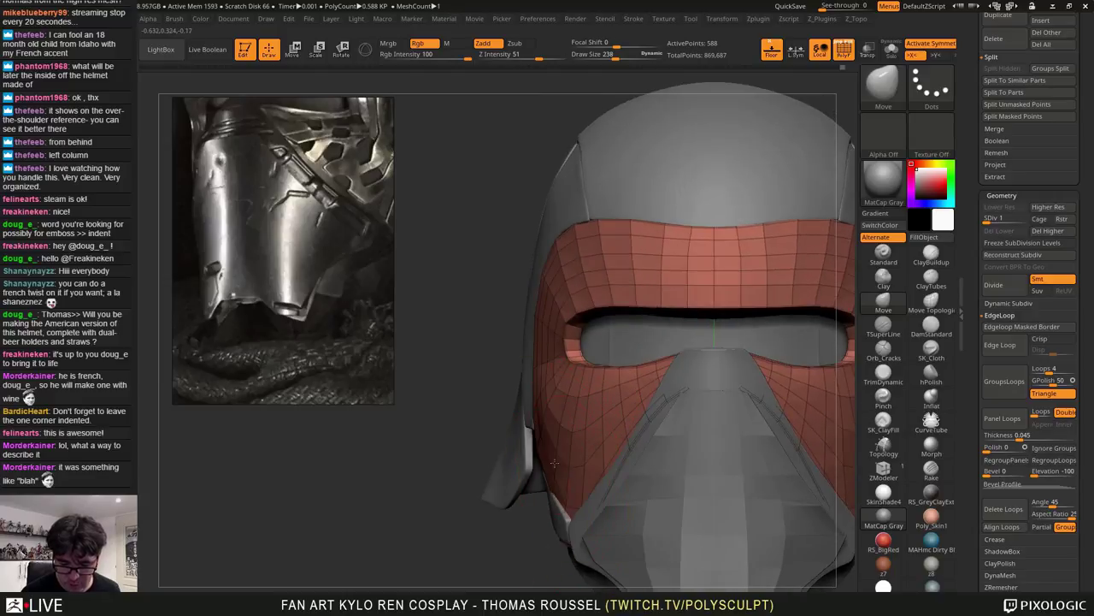
pyautogui.press('s')
pyautogui.moveTo(566, 423); pyautogui.dragTo(557, 423)
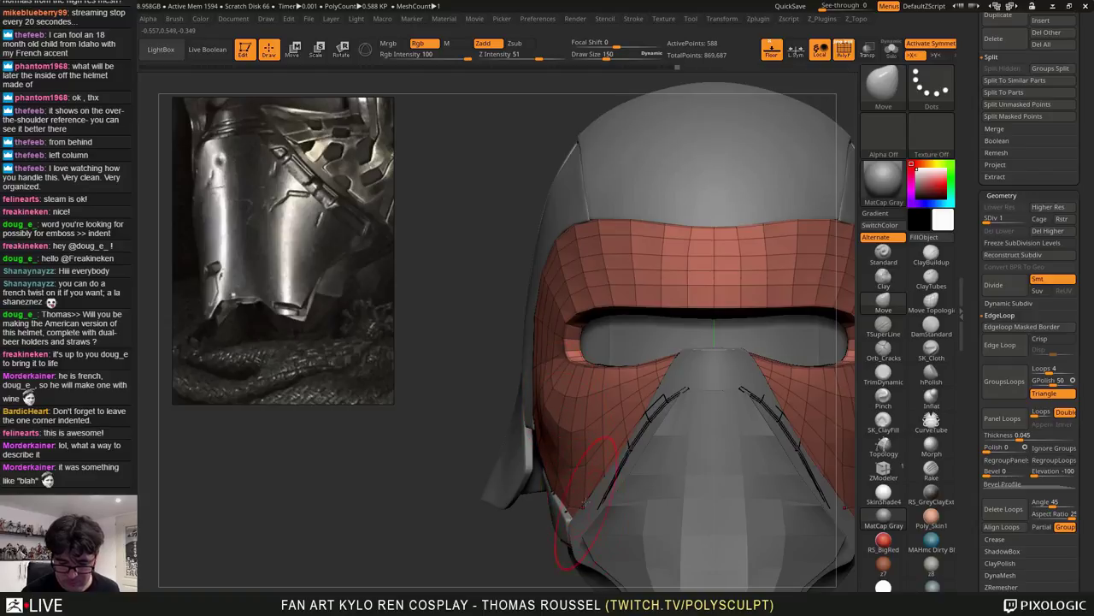
# Select the curved jaw strip from underneath, lower it to its first subdivision level and reshape it with the Move brush at size 307
pyautogui.moveTo(571, 505)
pyautogui.keyDown('alt'); pyautogui.mouseDown(button='right')
pyautogui.moveTo(568, 445)
pyautogui.moveTo(598, 418)
pyautogui.moveTo(596, 341)
pyautogui.mouseUp(button='right'); pyautogui.keyUp('alt')
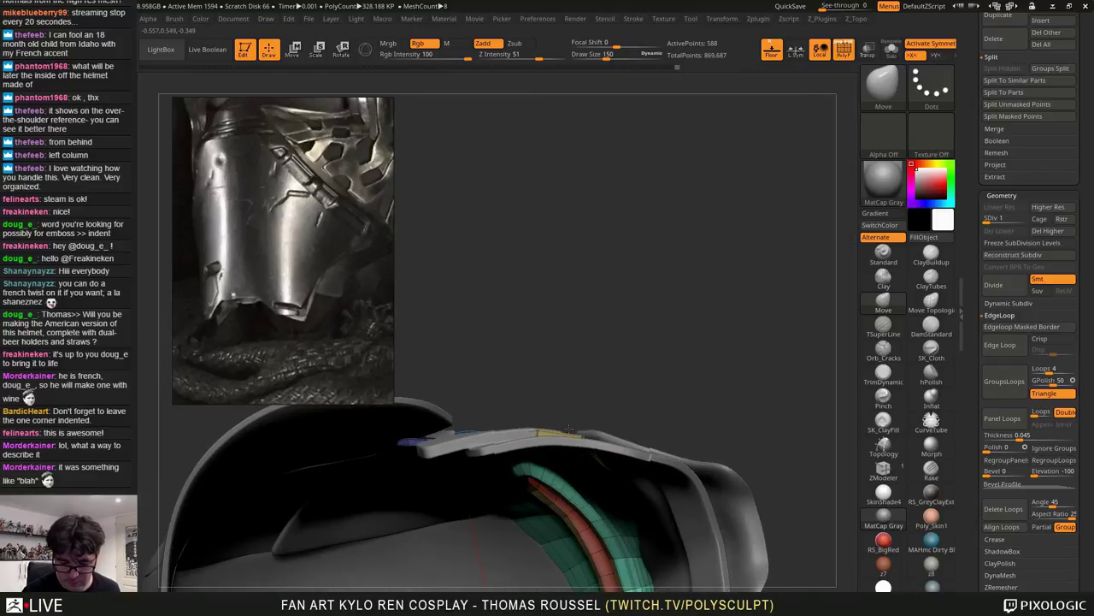
pyautogui.moveTo(572, 438)
pyautogui.mouseDown(button='right')
pyautogui.moveTo(578, 444)
pyautogui.moveTo(610, 383)
pyautogui.moveTo(618, 419)
pyautogui.mouseUp(button='right')
pyautogui.keyDown('alt'); pyautogui.click(619, 393); pyautogui.keyUp('alt')
pyautogui.hotkey('shift', 'd')
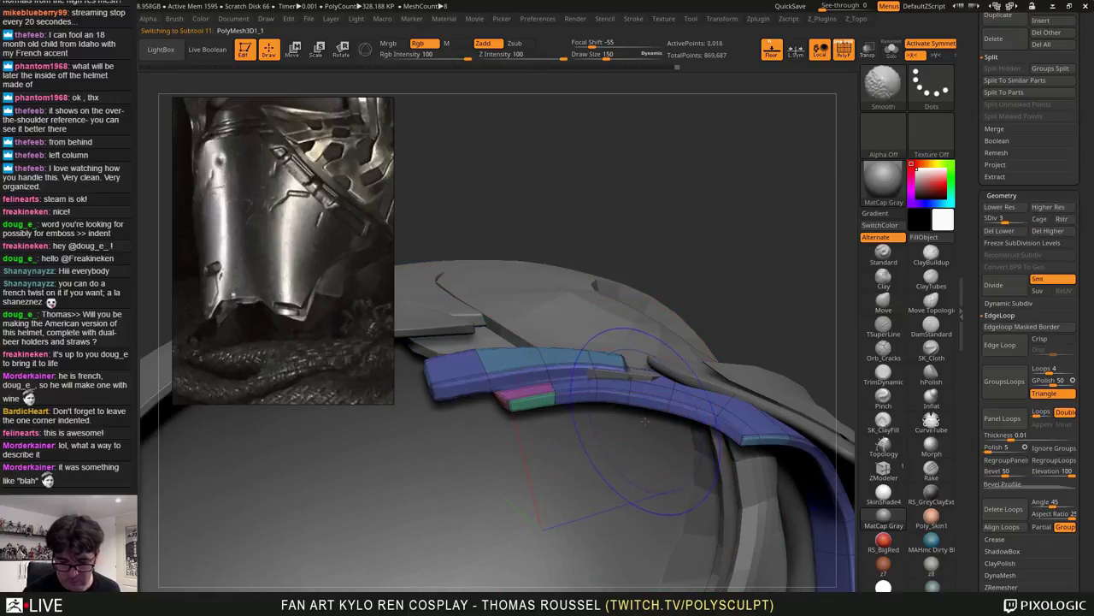
pyautogui.press('s')
pyautogui.moveTo(749, 415)
pyautogui.mouseDown()
pyautogui.moveTo(759, 426)
pyautogui.moveTo(727, 414)
pyautogui.mouseUp()
pyautogui.moveTo(674, 388); pyautogui.dragTo(672, 392)
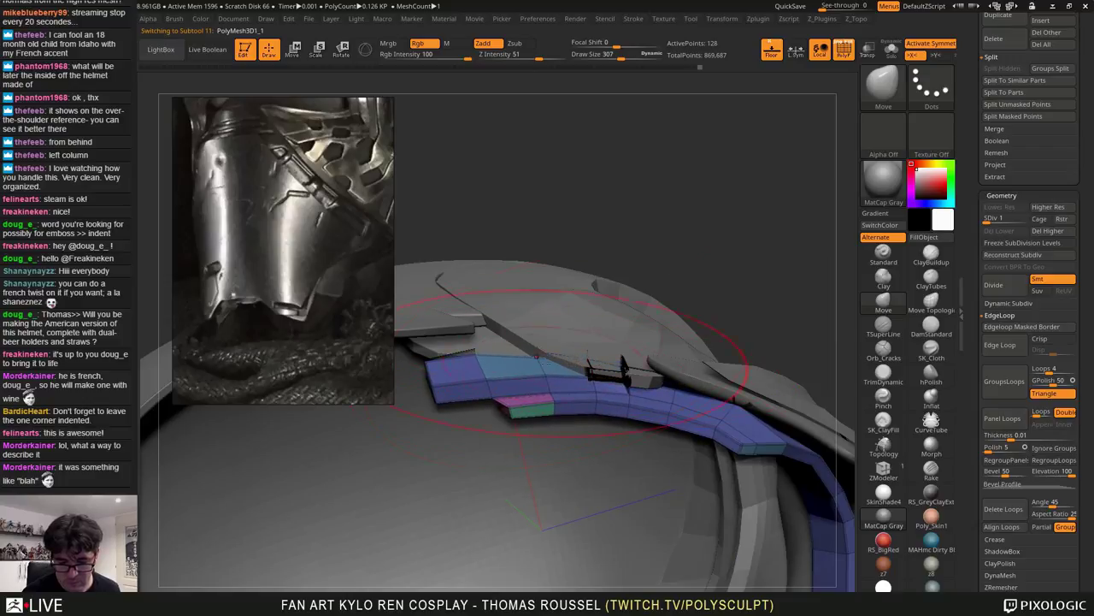
# Nudge the end of the jaw strip with the Move brush and check its fit from below and from the front
pyautogui.moveTo(537, 358); pyautogui.dragTo(604, 220, button='right')
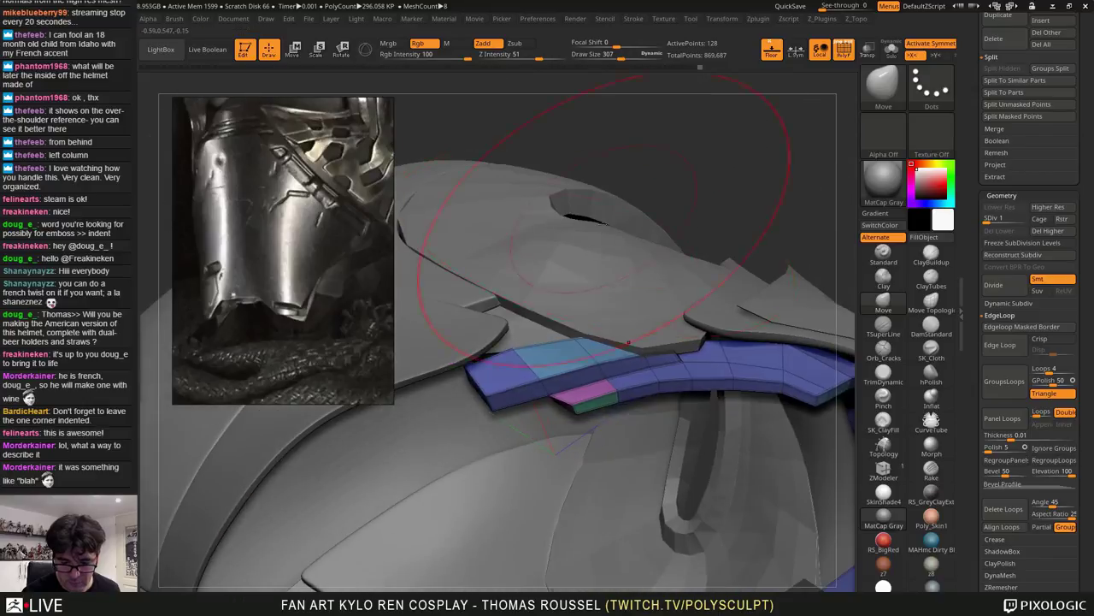
pyautogui.moveTo(565, 346); pyautogui.dragTo(523, 278, button='right')
pyautogui.moveTo(469, 362); pyautogui.dragTo(464, 359)
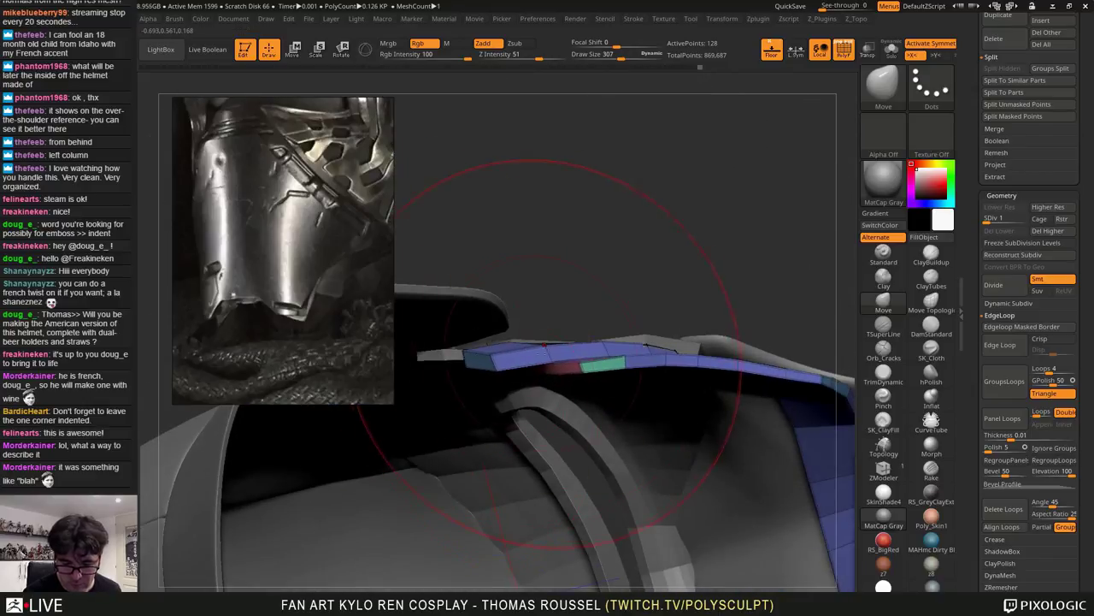
pyautogui.moveTo(569, 361); pyautogui.dragTo(596, 427, button='right')
pyautogui.moveTo(575, 331); pyautogui.dragTo(656, 388, button='right')
pyautogui.moveTo(643, 347); pyautogui.dragTo(652, 412, button='right')
pyautogui.moveTo(649, 344); pyautogui.dragTo(631, 330, button='right')
pyautogui.moveTo(633, 393)
pyautogui.keyDown('ctrl'); pyautogui.mouseDown(button='right')
pyautogui.moveTo(652, 441)
pyautogui.moveTo(647, 360)
pyautogui.mouseUp(button='right'); pyautogui.keyUp('ctrl')
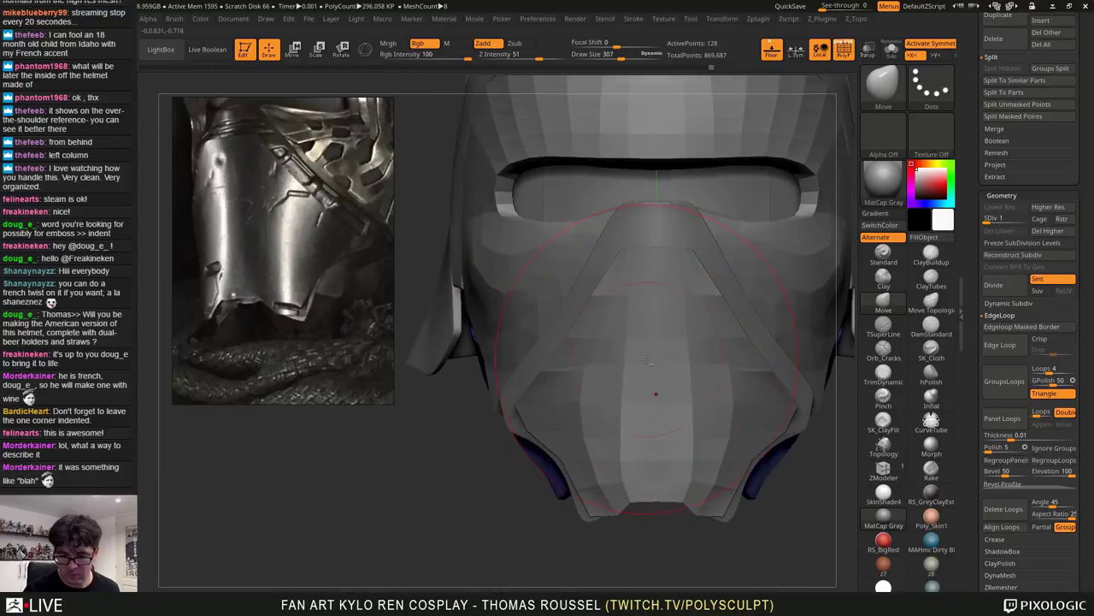
# Select the mouth plate and adjust the points along its upper side edges with the Move brush at size 121
pyautogui.keyDown('alt'); pyautogui.click(649, 280); pyautogui.keyUp('alt')
pyautogui.keyDown('alt'); pyautogui.moveTo(649, 278); pyautogui.dragTo(623, 359, button='right'); pyautogui.keyUp('alt')
pyautogui.press('s')
pyautogui.moveTo(657, 319)
pyautogui.mouseDown()
pyautogui.moveTo(643, 318)
pyautogui.moveTo(678, 330)
pyautogui.moveTo(674, 339)
pyautogui.mouseUp()
pyautogui.press('s')
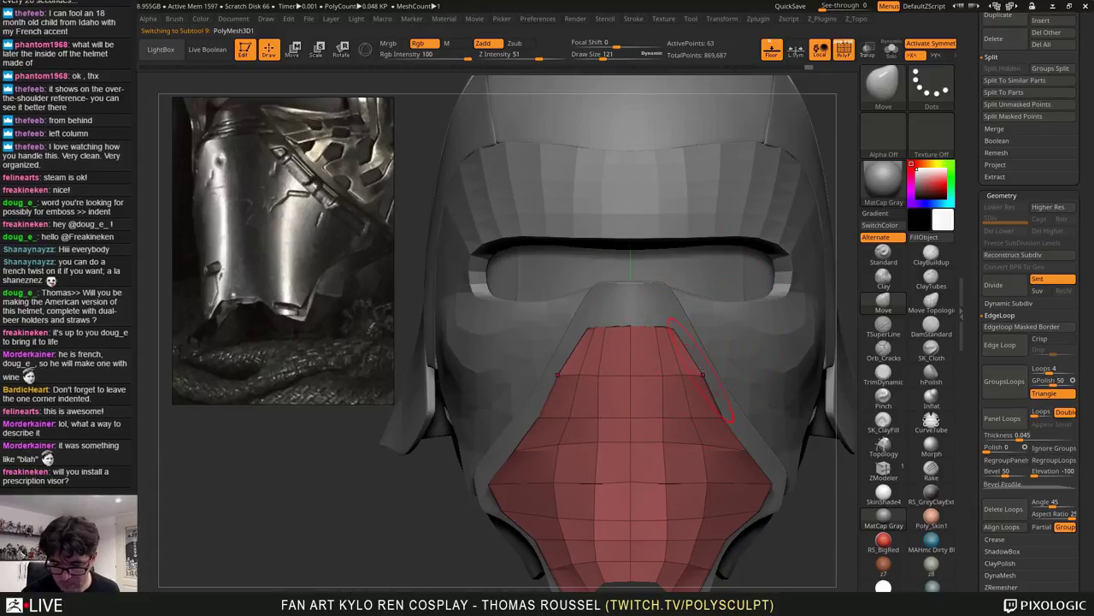
pyautogui.moveTo(699, 375); pyautogui.dragTo(692, 374)
pyautogui.moveTo(678, 328); pyautogui.dragTo(682, 326)
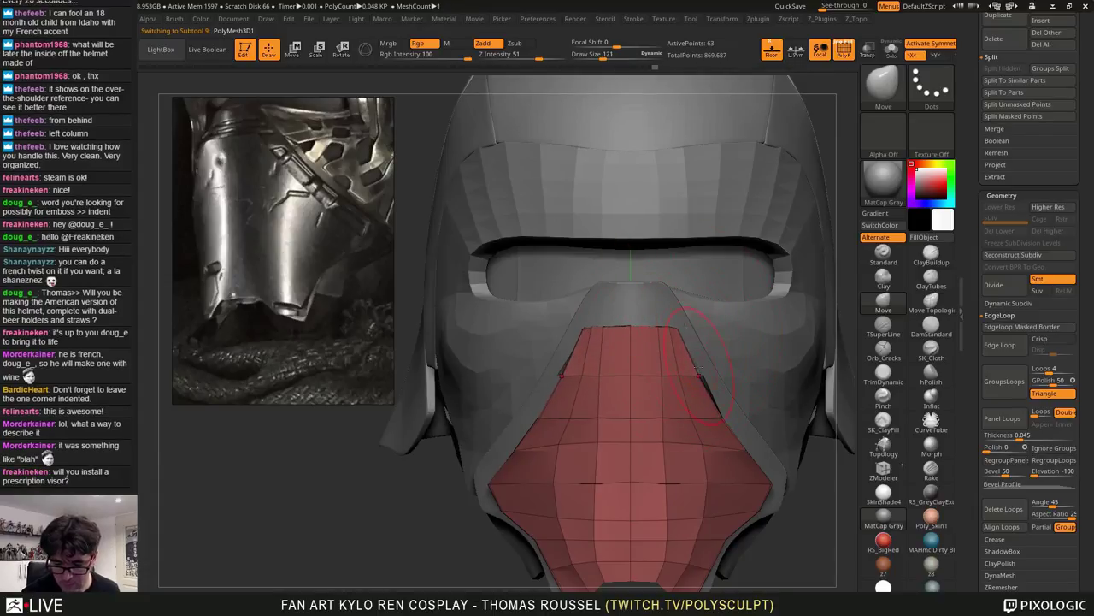
pyautogui.moveTo(698, 372); pyautogui.dragTo(702, 376)
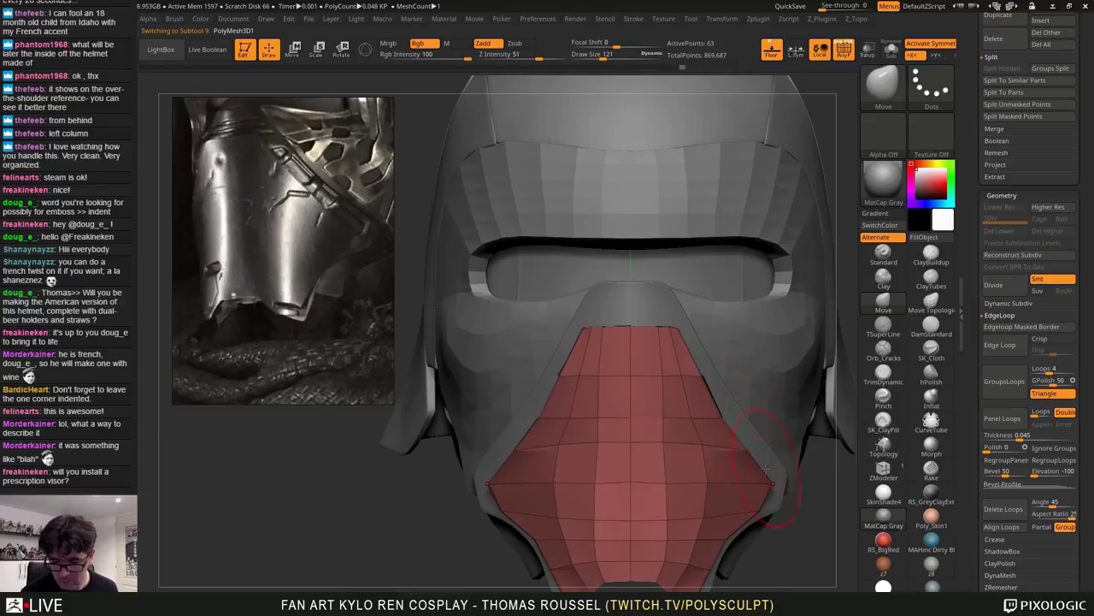
# Adjust the mouth plate's widest side corners and its lower side edges with the Move brush
pyautogui.keyDown('alt'); pyautogui.moveTo(765, 468); pyautogui.dragTo(728, 385, button='right'); pyautogui.keyUp('alt')
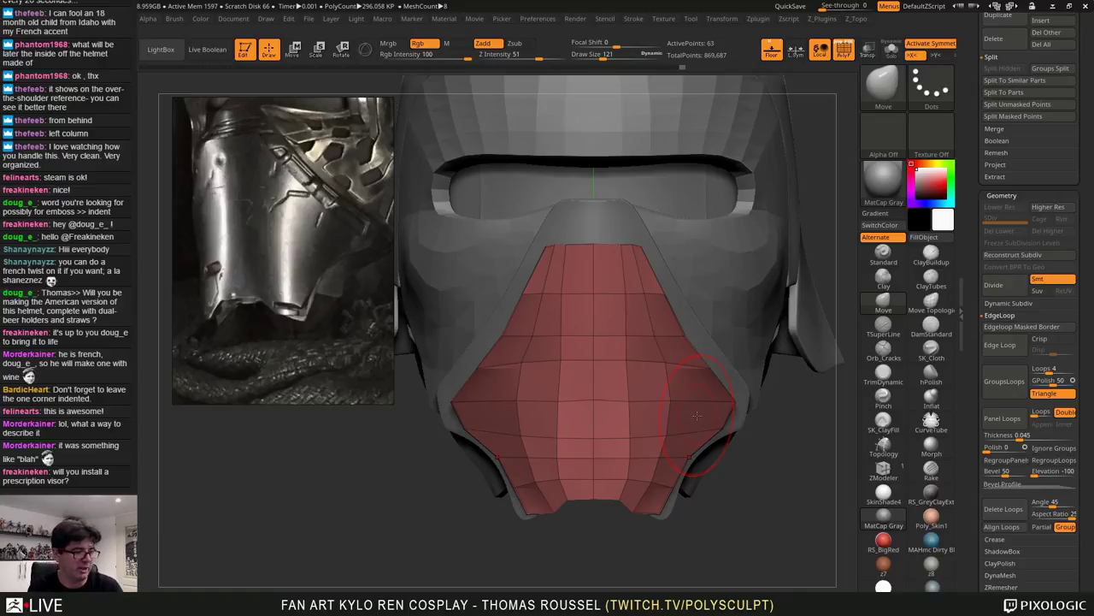
pyautogui.moveTo(696, 416); pyautogui.dragTo(735, 399)
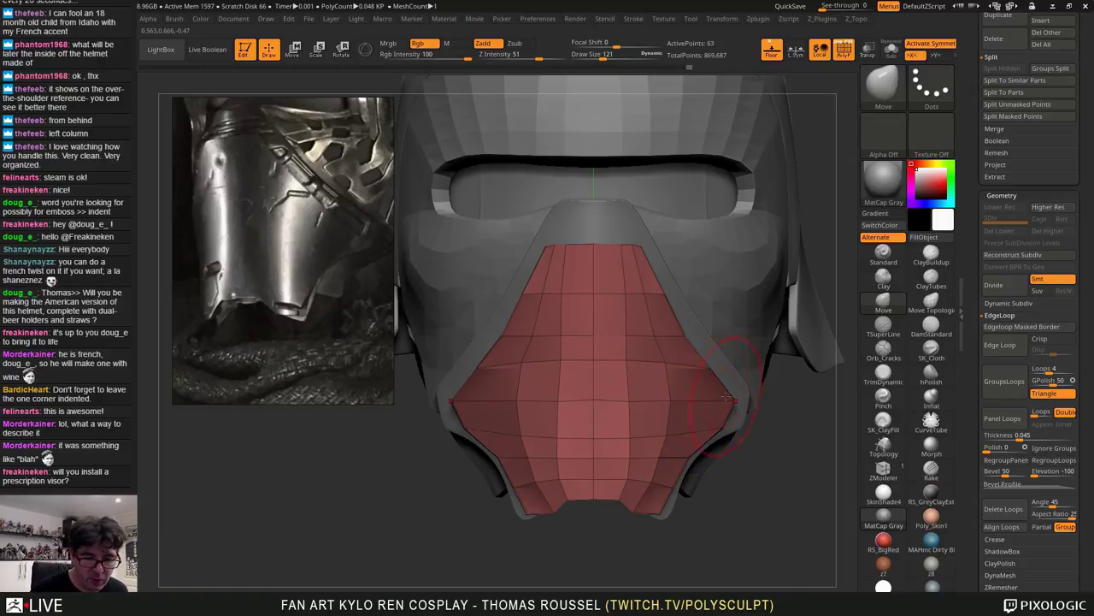
pyautogui.moveTo(691, 456)
pyautogui.mouseDown()
pyautogui.moveTo(669, 485)
pyautogui.moveTo(648, 481)
pyautogui.mouseUp()
pyautogui.moveTo(662, 439); pyautogui.dragTo(659, 441)
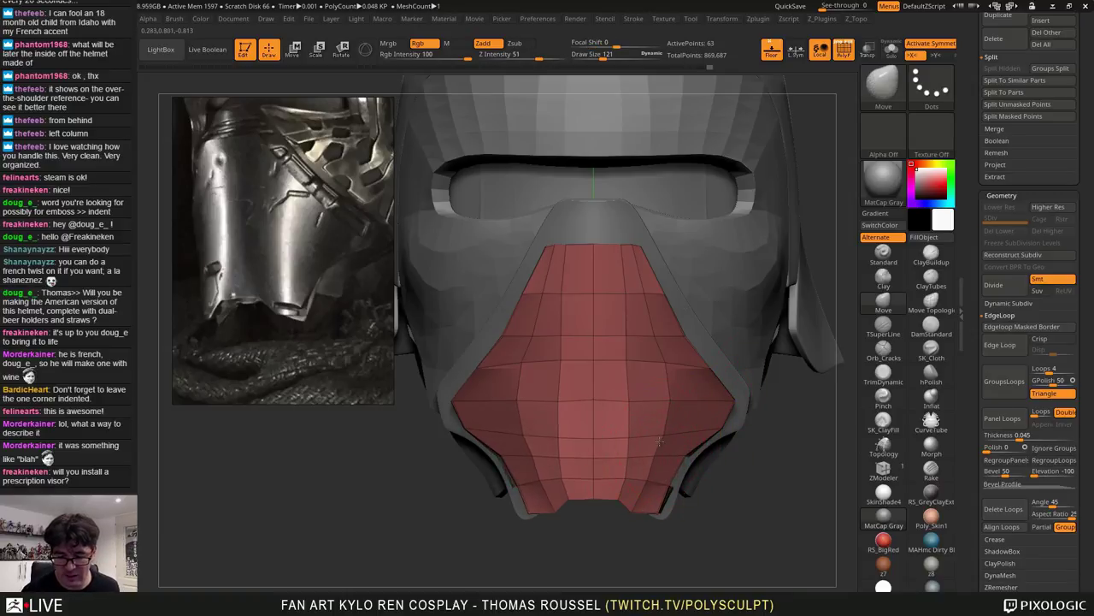
# Reduce the Move brush to size 62 and shift the mouth plate's inner vertical edges slightly outward
pyautogui.press('s')
pyautogui.moveTo(669, 397); pyautogui.dragTo(659, 397)
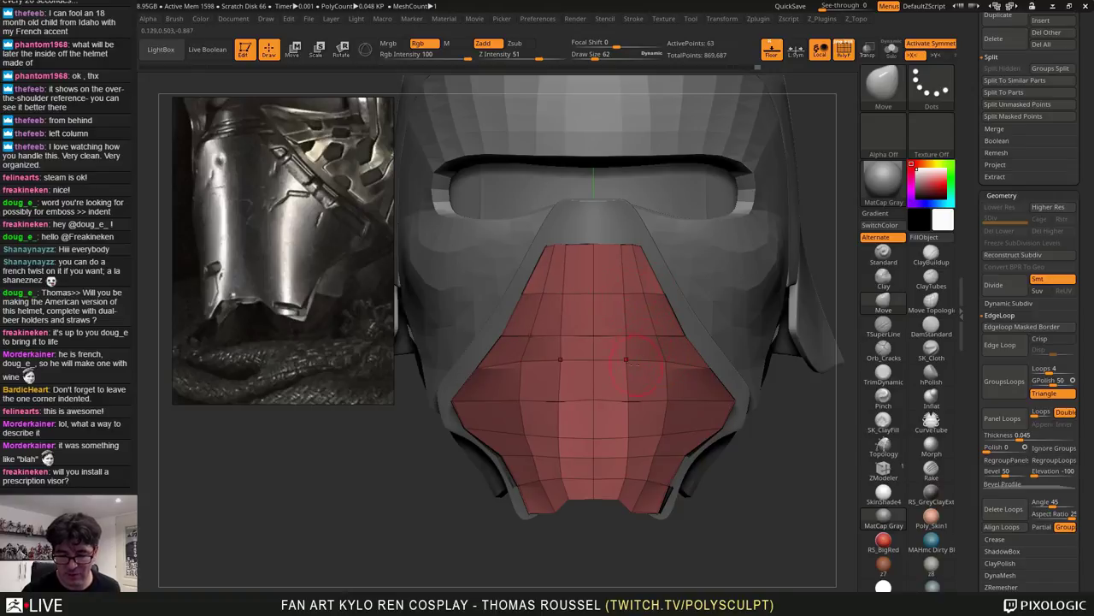
pyautogui.moveTo(628, 361); pyautogui.dragTo(631, 362)
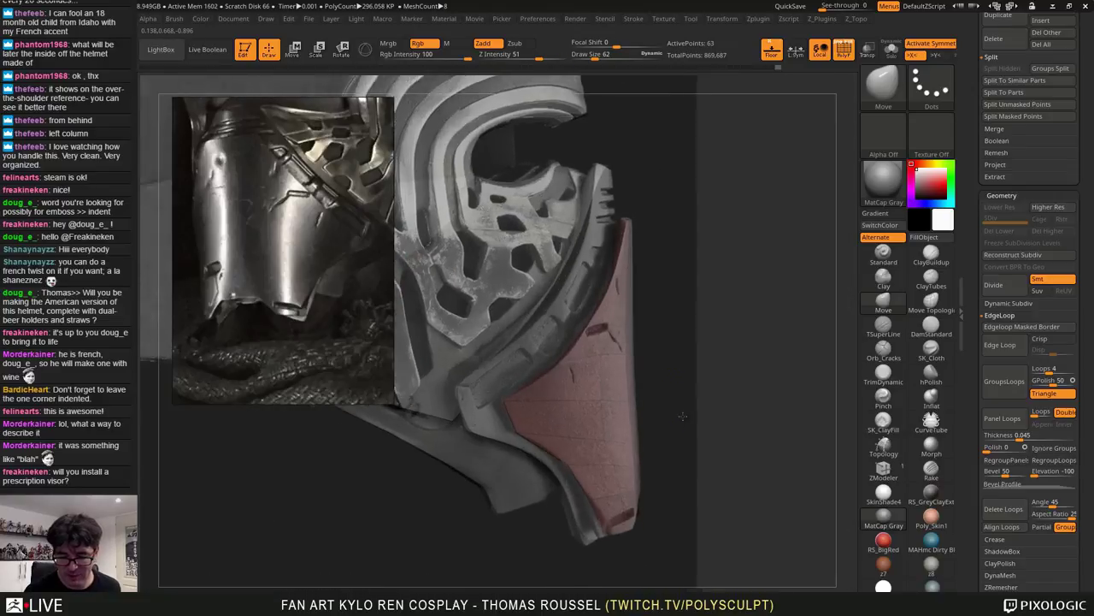
# Compare the mouth plate's profile, from nose to chin, with the side reference picture
pyautogui.moveTo(683, 416)
pyautogui.keyDown('alt'); pyautogui.mouseDown()
pyautogui.moveTo(672, 376)
pyautogui.moveTo(683, 378)
pyautogui.mouseUp(); pyautogui.keyUp('alt')
pyautogui.press('s')
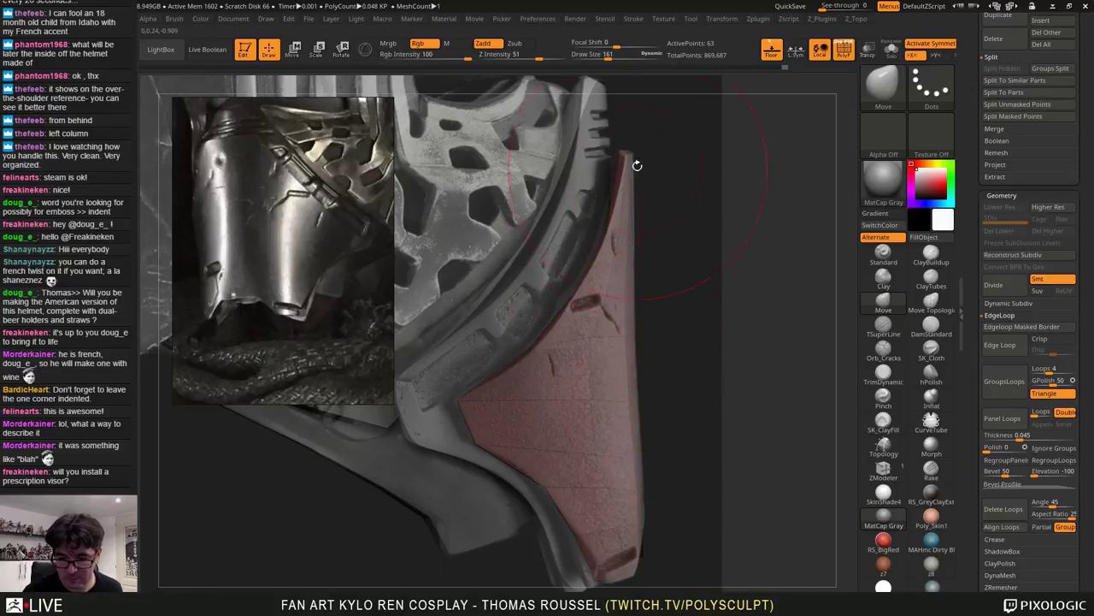
pyautogui.keyDown('alt'); pyautogui.moveTo(639, 504); pyautogui.dragTo(640, 378); pyautogui.keyUp('alt')
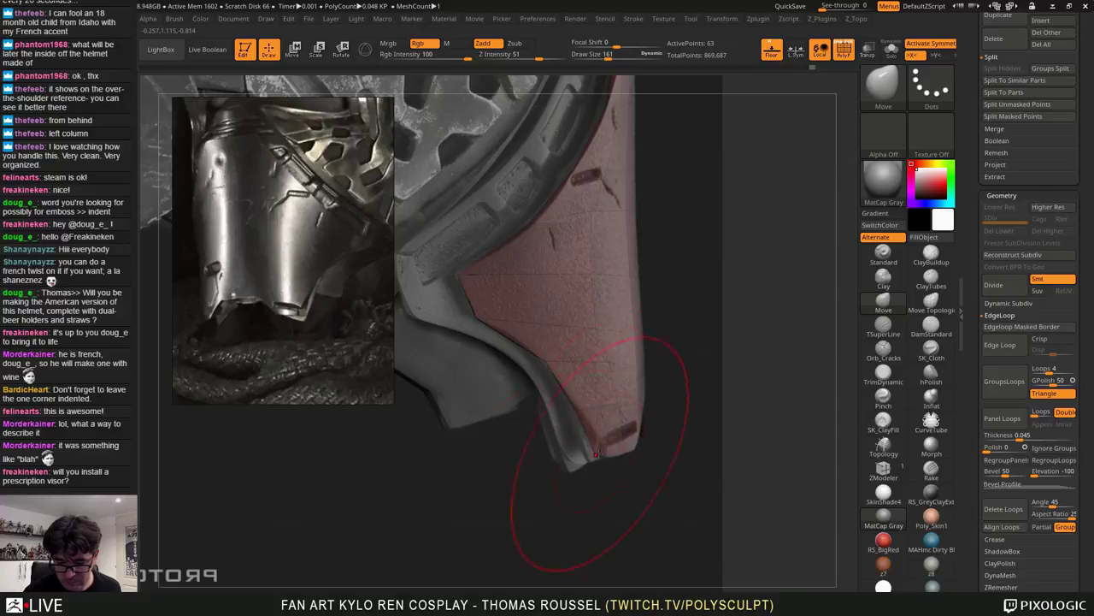
pyautogui.keyDown('alt'); pyautogui.moveTo(611, 492); pyautogui.dragTo(600, 422); pyautogui.keyUp('alt')
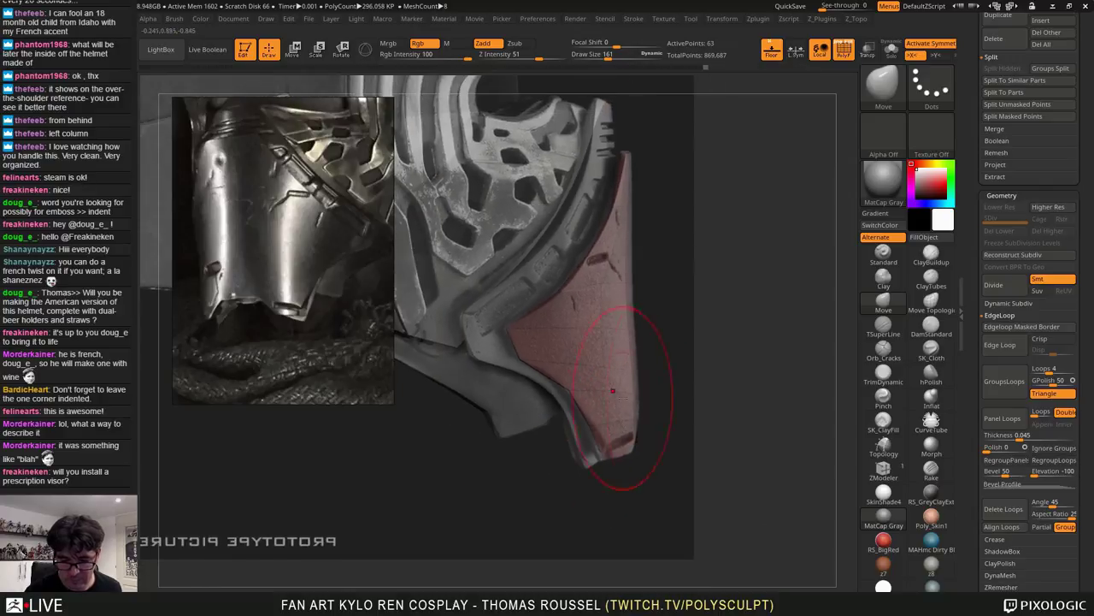
pyautogui.moveTo(684, 453)
pyautogui.mouseDown()
pyautogui.moveTo(603, 376)
pyautogui.moveTo(560, 453)
pyautogui.mouseUp()
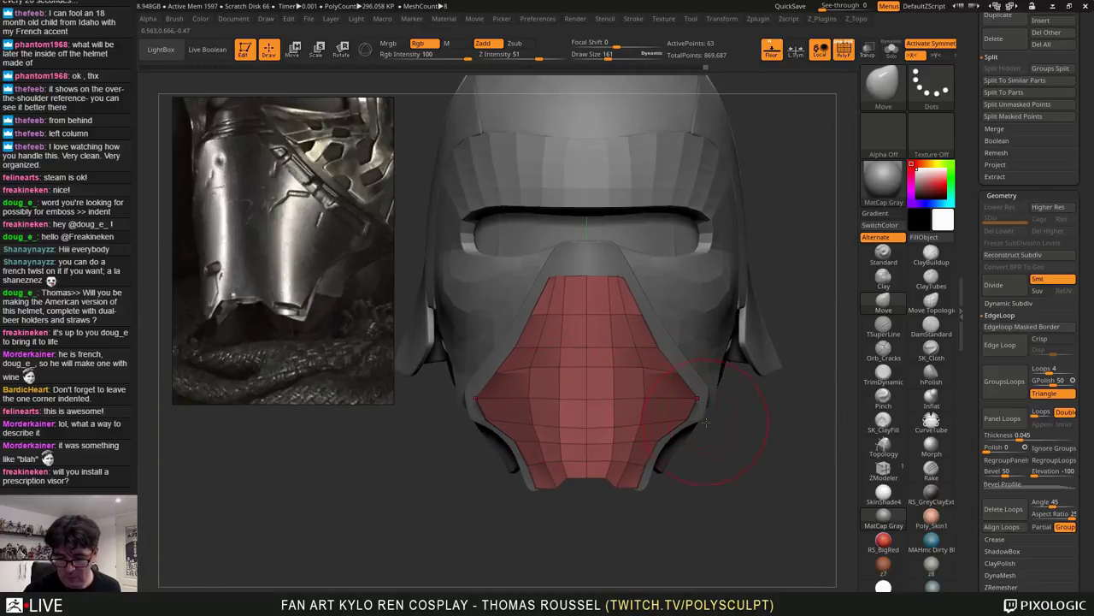
# Fine-tune the mouth plate's inner edge flow from the front with the Move brush, reducing its size to 87 and then 38
pyautogui.press('s')
pyautogui.moveTo(715, 432); pyautogui.dragTo(705, 433)
pyautogui.press('s')
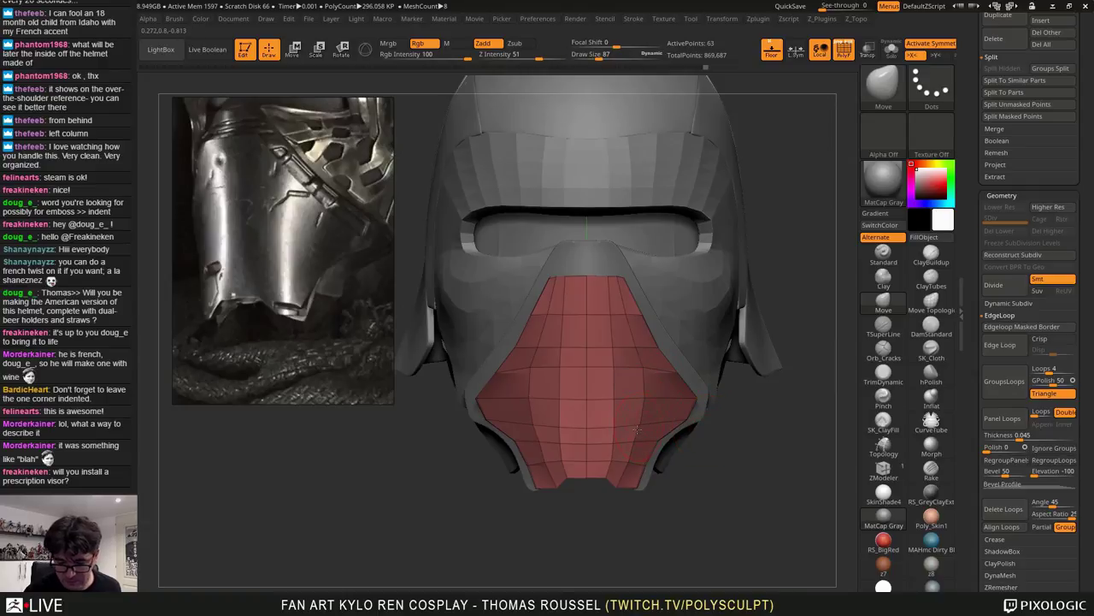
pyautogui.keyDown('ctrl'); pyautogui.moveTo(640, 427); pyautogui.dragTo(621, 447, button='right'); pyautogui.keyUp('ctrl')
pyautogui.moveTo(628, 453); pyautogui.dragTo(635, 456)
pyautogui.press('s')
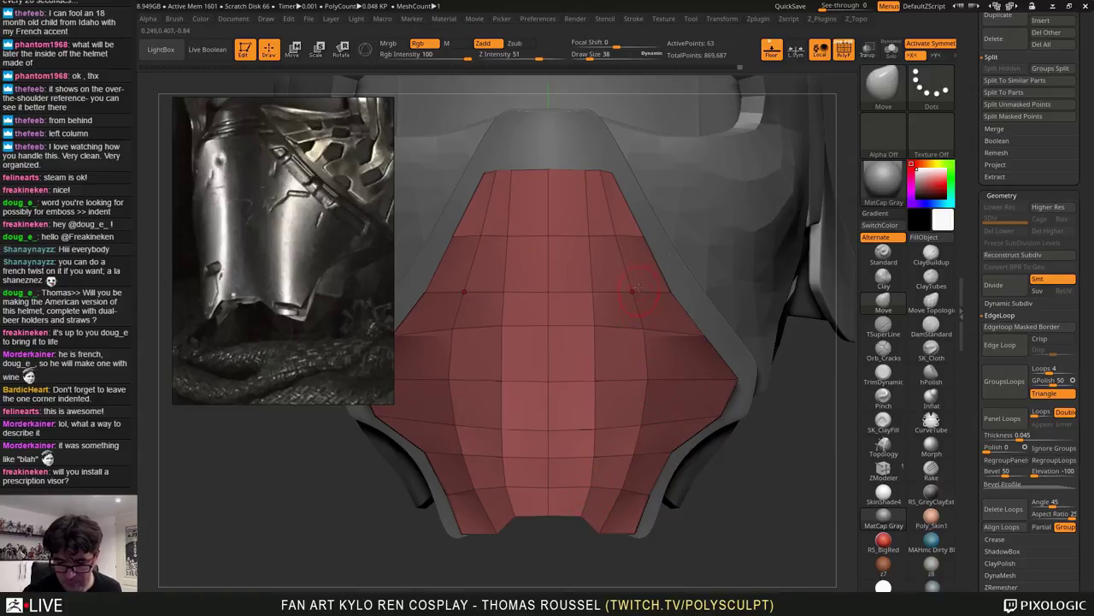
# Examine the mouth plate's shape and edge flow from the side, front and angled views against the reference
pyautogui.moveTo(660, 363)
pyautogui.keyDown('ctrl'); pyautogui.mouseDown(button='right')
pyautogui.moveTo(654, 334)
pyautogui.moveTo(666, 342)
pyautogui.moveTo(647, 341)
pyautogui.moveTo(644, 353)
pyautogui.mouseUp(button='right'); pyautogui.keyUp('ctrl')
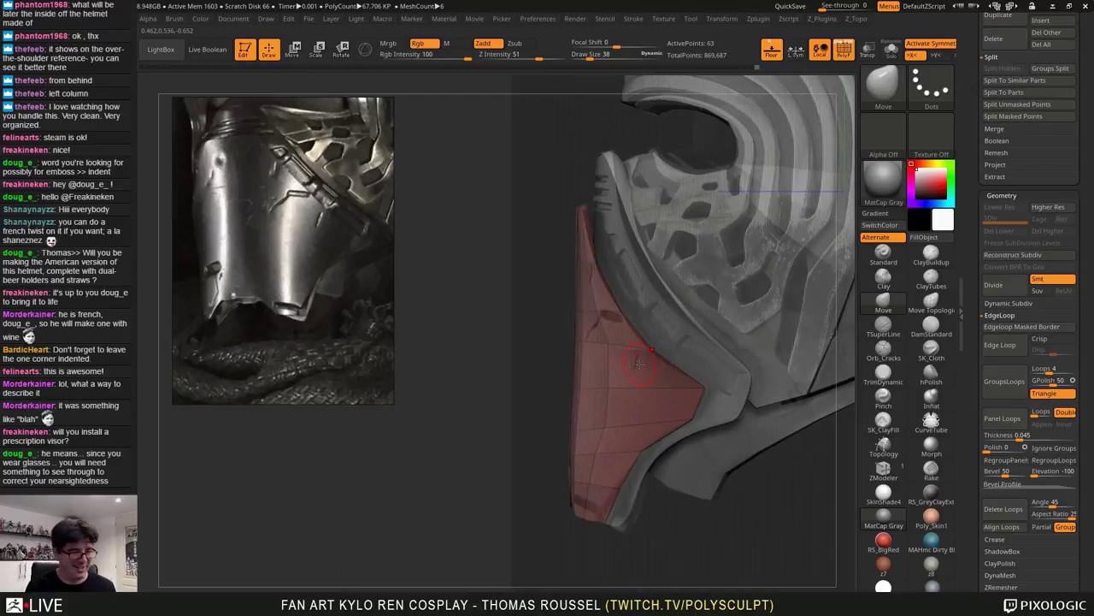
pyautogui.keyDown('ctrl'); pyautogui.moveTo(643, 310); pyautogui.dragTo(746, 295, button='right'); pyautogui.keyUp('ctrl')
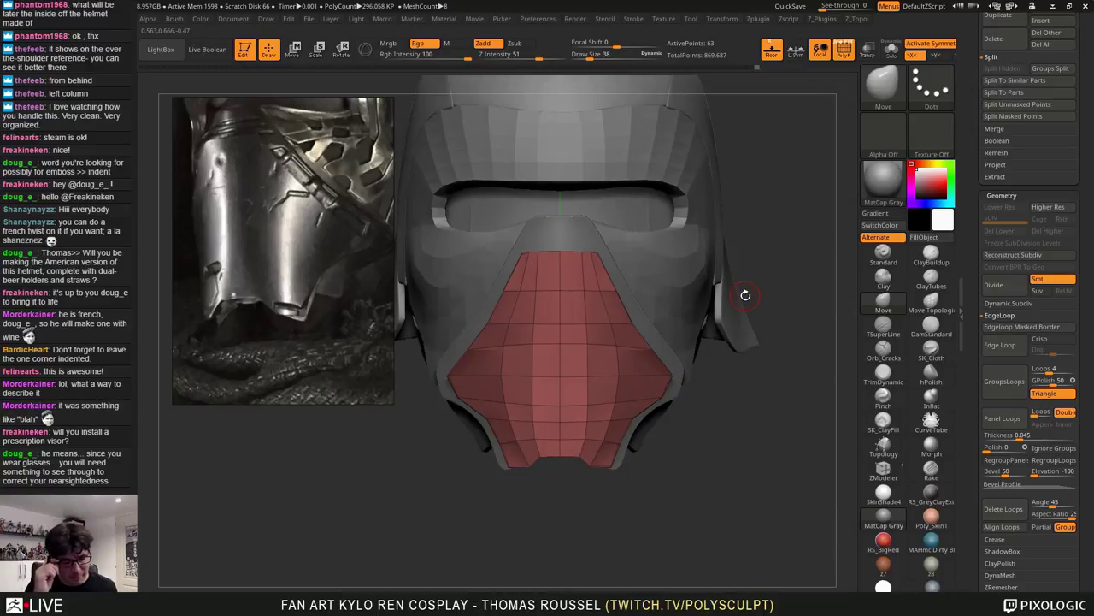
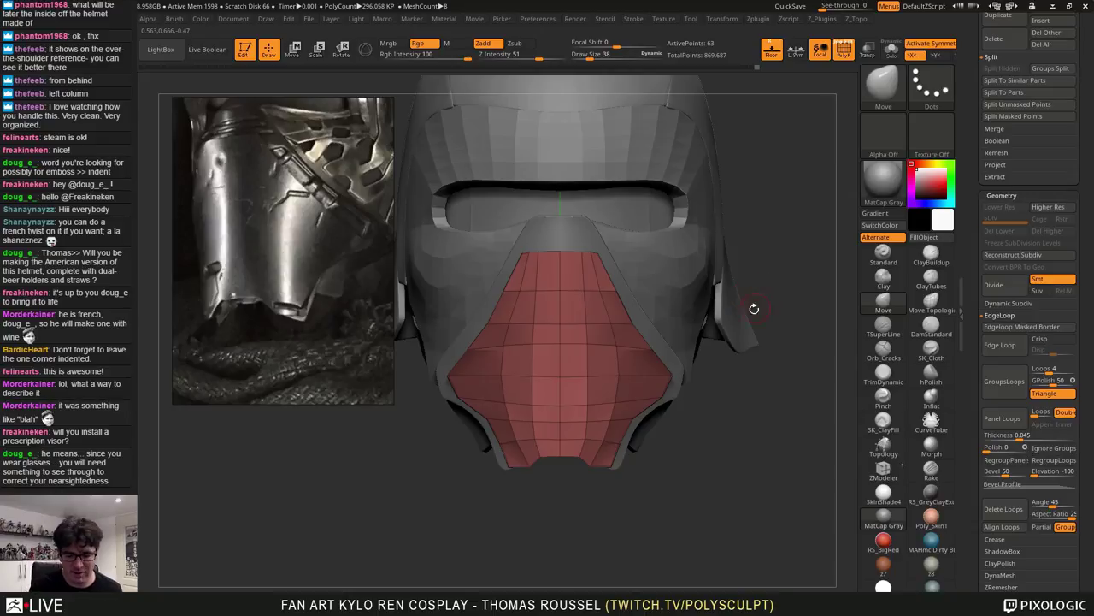
pyautogui.moveTo(791, 264)
pyautogui.mouseDown()
pyautogui.moveTo(790, 278)
pyautogui.moveTo(773, 233)
pyautogui.moveTo(785, 247)
pyautogui.mouseUp()
pyautogui.keyDown('ctrl'); pyautogui.moveTo(682, 260); pyautogui.dragTo(664, 282, button='right'); pyautogui.keyUp('ctrl')
pyautogui.moveTo(497, 257); pyautogui.dragTo(504, 205, button='right')
pyautogui.keyDown('alt'); pyautogui.moveTo(504, 325); pyautogui.dragTo(530, 364, button='right'); pyautogui.keyUp('alt')
pyautogui.moveTo(462, 355); pyautogui.dragTo(636, 335, button='right')
pyautogui.moveTo(636, 335); pyautogui.dragTo(653, 432, button='right')
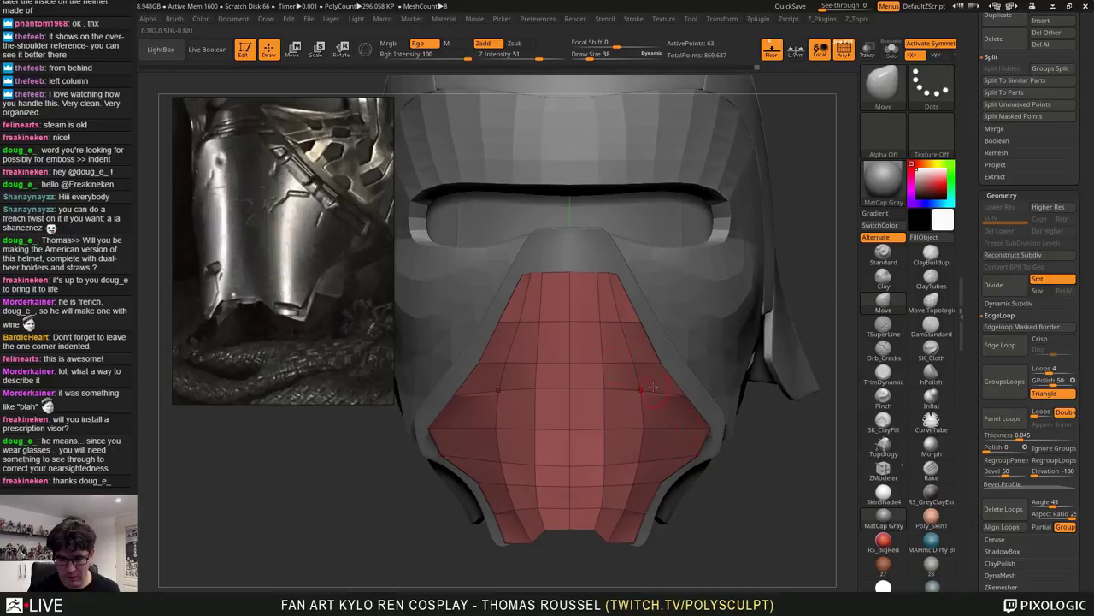
# Duplicate the mouth plate subtool
pyautogui.moveTo(1072, 189); pyautogui.dragTo(1090, 339)
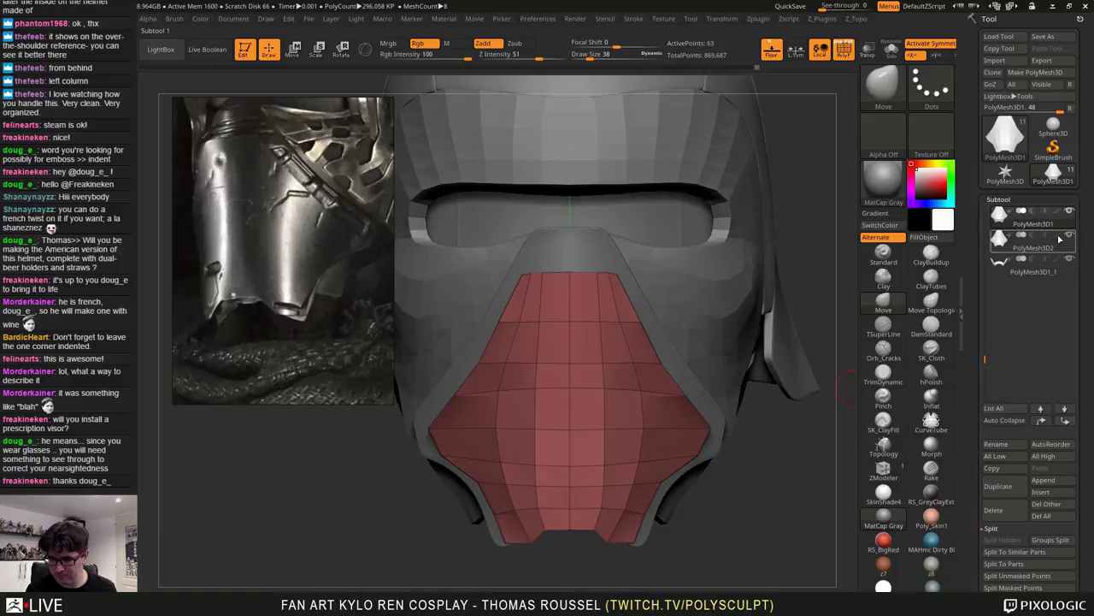
pyautogui.click(998, 486)
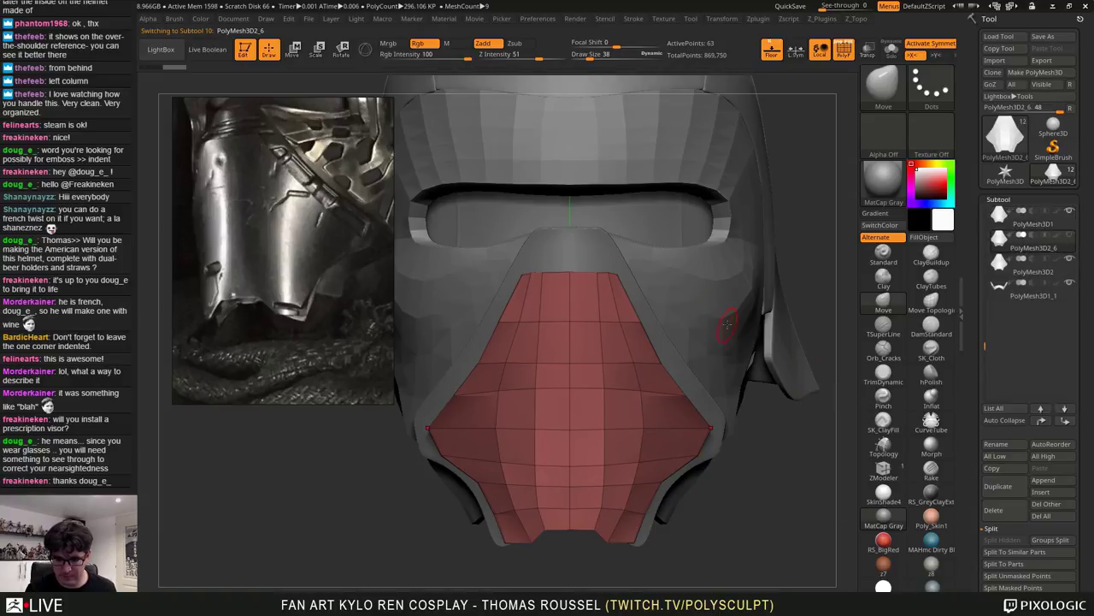
# Thicken the duplicated mouth plate with Panel Loops, using a thickness of 0.045 and an elevation of -100
pyautogui.moveTo(655, 293)
pyautogui.mouseDown()
pyautogui.moveTo(745, 273)
pyautogui.moveTo(731, 348)
pyautogui.moveTo(637, 330)
pyautogui.moveTo(667, 320)
pyautogui.moveTo(646, 308)
pyautogui.mouseUp()
pyautogui.moveTo(647, 307); pyautogui.dragTo(654, 301, button='right')
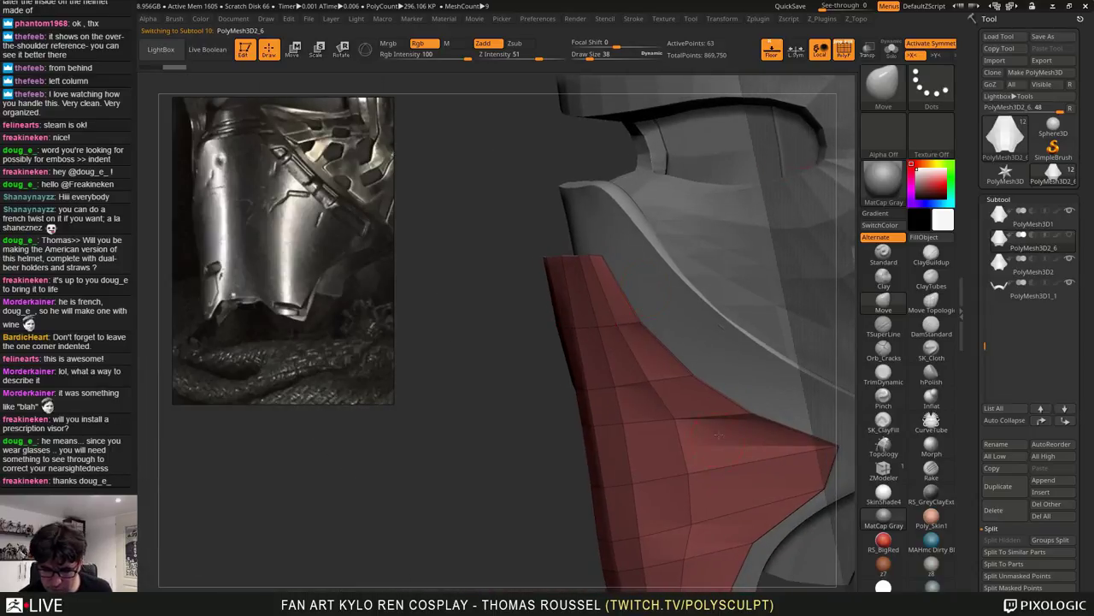
pyautogui.moveTo(719, 434)
pyautogui.mouseDown(button='right')
pyautogui.moveTo(697, 296)
pyautogui.moveTo(692, 317)
pyautogui.moveTo(721, 403)
pyautogui.moveTo(717, 489)
pyautogui.mouseUp(button='right')
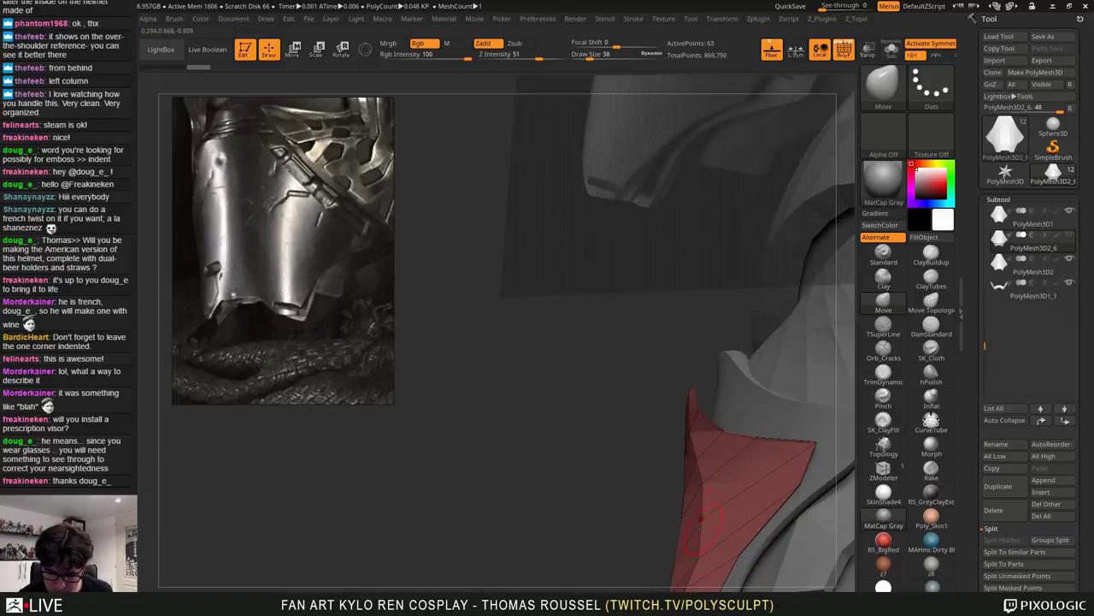
pyautogui.moveTo(699, 508)
pyautogui.mouseDown(button='right')
pyautogui.moveTo(742, 505)
pyautogui.moveTo(737, 541)
pyautogui.moveTo(722, 538)
pyautogui.moveTo(727, 489)
pyautogui.moveTo(787, 436)
pyautogui.mouseUp(button='right')
pyautogui.moveTo(1091, 387); pyautogui.dragTo(1087, 105)
pyautogui.moveTo(1086, 428); pyautogui.dragTo(1086, 299)
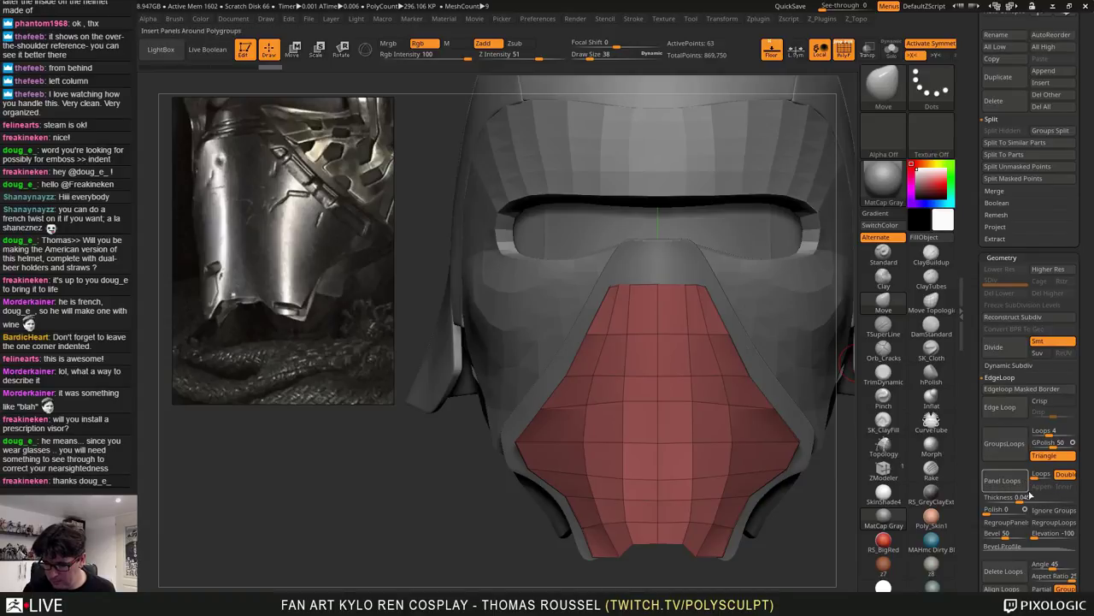
pyautogui.click(1002, 480)
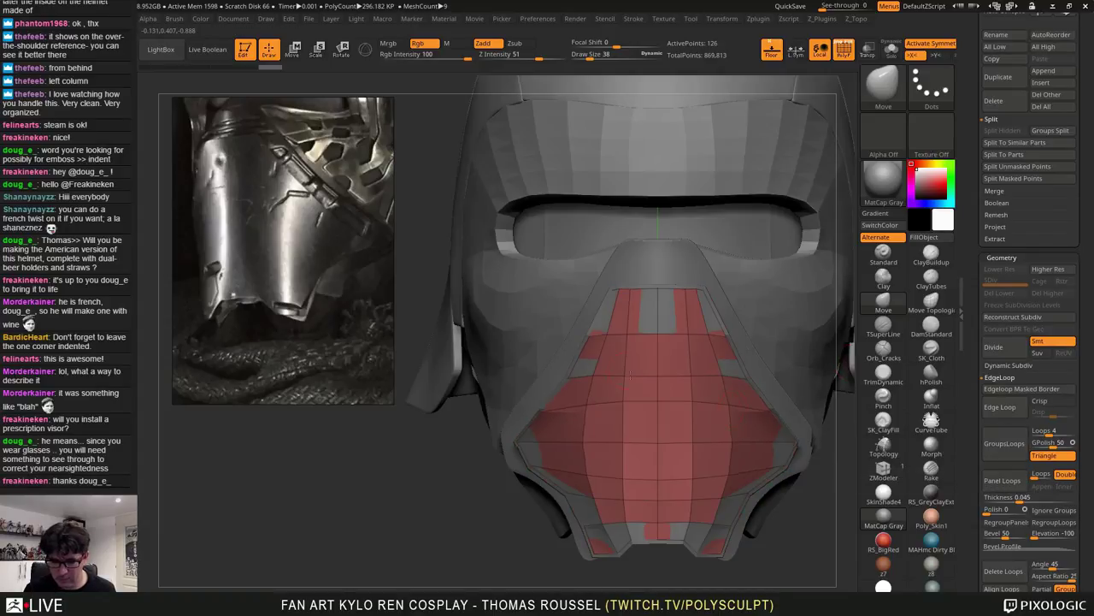
# Hide the overlapping PolyMesh3D1 plate and compare the thickened plate's rim with the side reference picture
pyautogui.moveTo(440, 483); pyautogui.dragTo(688, 387)
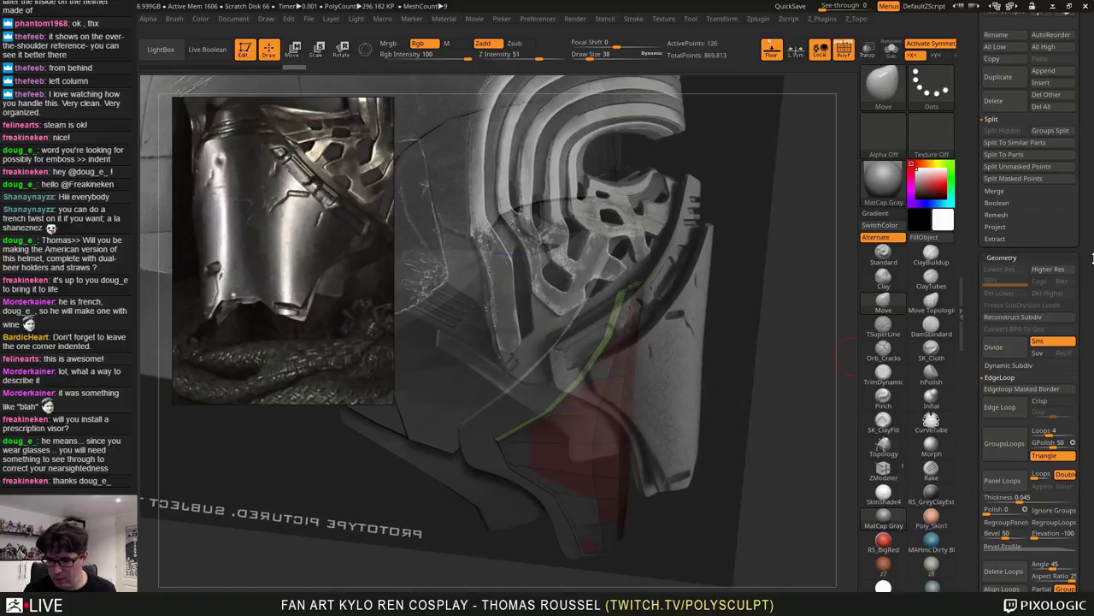
pyautogui.moveTo(1084, 30); pyautogui.dragTo(1084, 368)
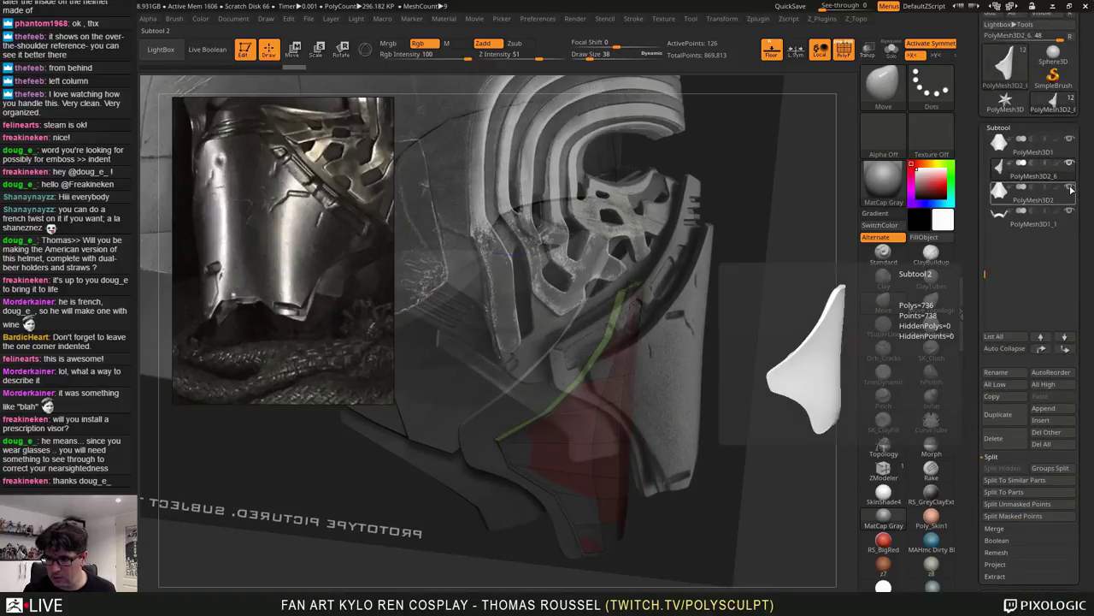
pyautogui.click(1069, 140)
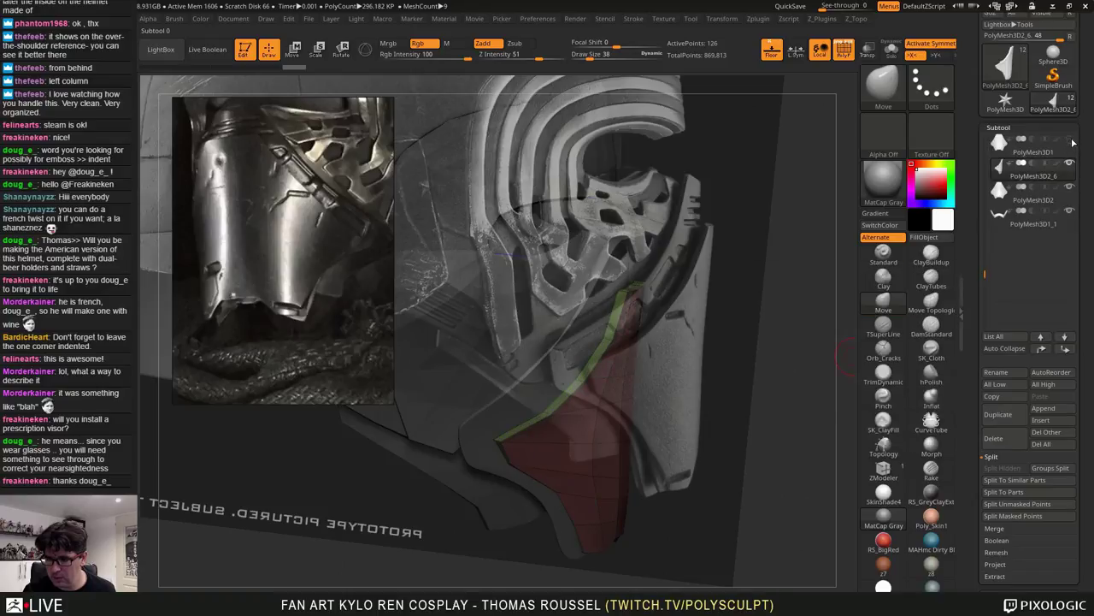
pyautogui.moveTo(741, 367); pyautogui.dragTo(675, 363)
pyautogui.moveTo(770, 436); pyautogui.dragTo(717, 276)
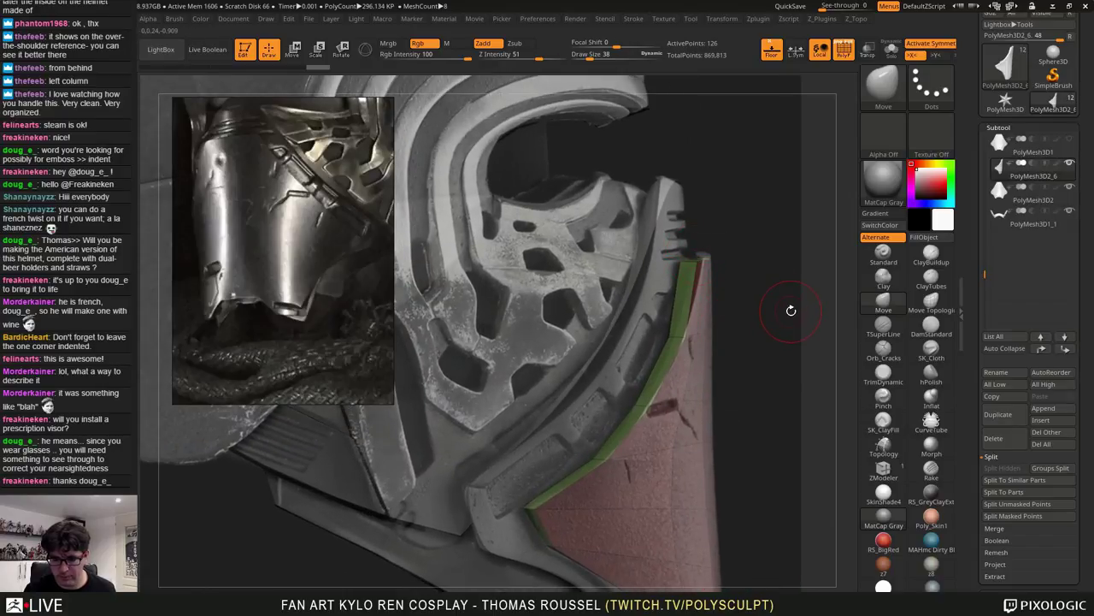
pyautogui.moveTo(790, 318)
pyautogui.mouseDown()
pyautogui.moveTo(763, 296)
pyautogui.moveTo(786, 304)
pyautogui.mouseUp()
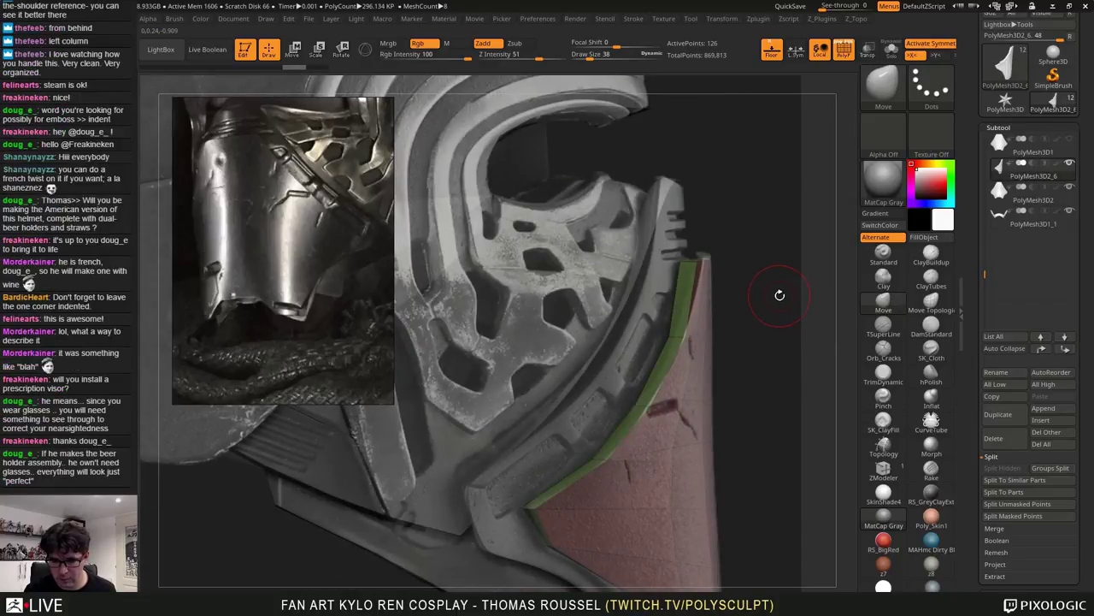
# Isolate the thickened mouth plate in Solo mode and turn off the floor grid
pyautogui.press('ctrl')
pyautogui.moveTo(779, 296)
pyautogui.keyDown('ctrl'); pyautogui.mouseDown()
pyautogui.moveTo(778, 476)
pyautogui.moveTo(763, 361)
pyautogui.moveTo(649, 253)
pyautogui.mouseUp(); pyautogui.keyUp('ctrl')
pyautogui.moveTo(650, 253); pyautogui.dragTo(720, 310, button='right')
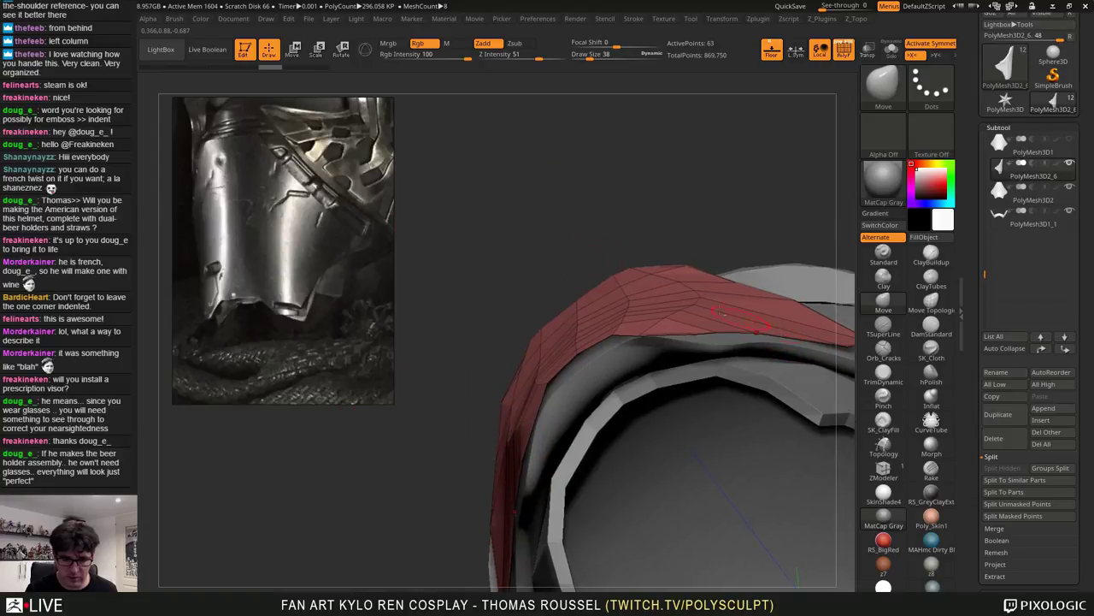
pyautogui.moveTo(459, 231); pyautogui.dragTo(667, 248)
pyautogui.keyDown('ctrl'); pyautogui.keyDown('shift'); pyautogui.click(560, 225); pyautogui.keyUp('shift'); pyautogui.keyUp('ctrl')
pyautogui.click(890, 51)
pyautogui.click(769, 55)
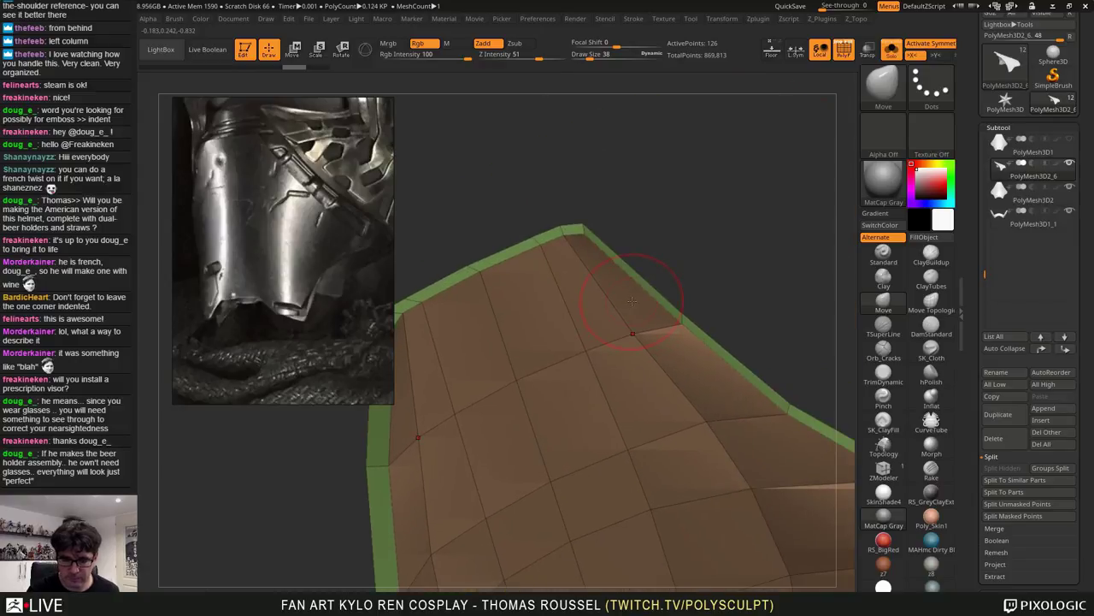
# Set the ZModeler edge action to Slide and adjust the inner rim edge at the plate's nose end
pyautogui.click(885, 470)
pyautogui.press('space')
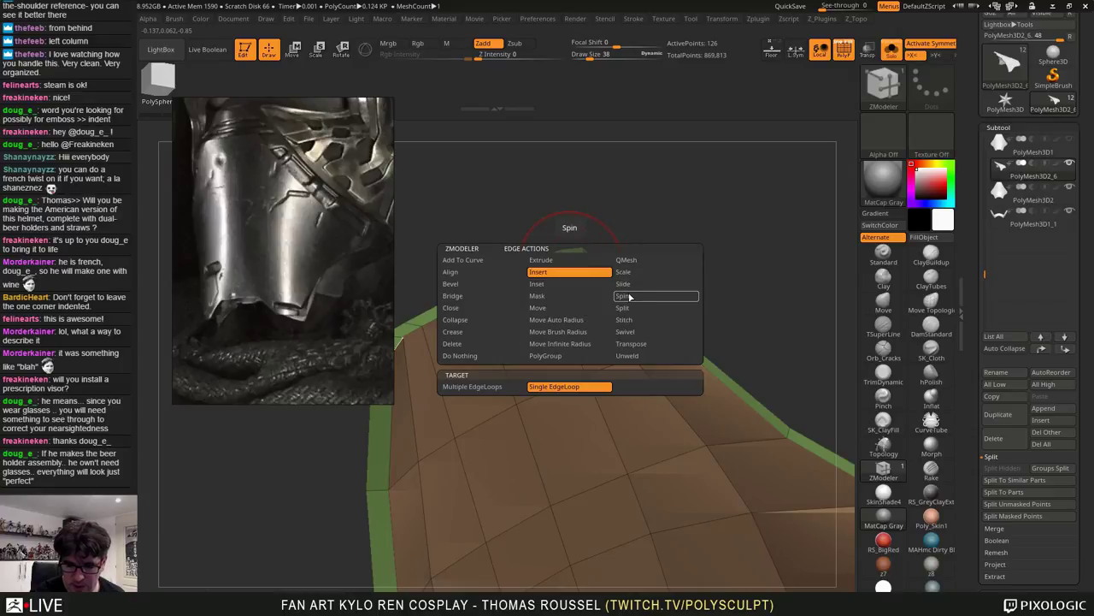
pyautogui.click(624, 284)
pyautogui.click(488, 391)
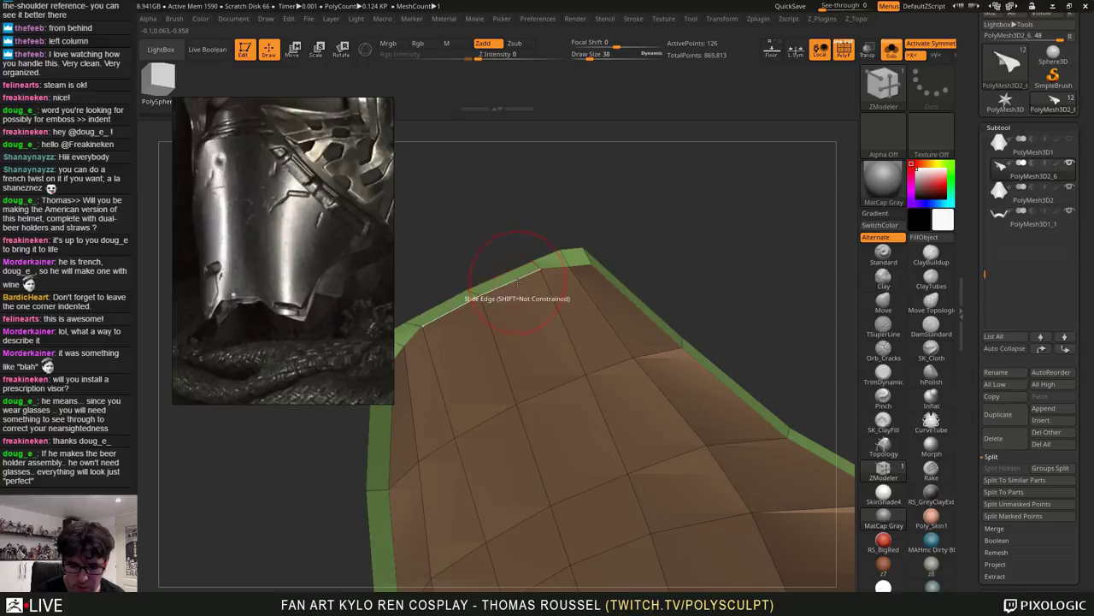
pyautogui.moveTo(620, 280); pyautogui.dragTo(640, 358, button='right')
pyautogui.moveTo(591, 311)
pyautogui.keyDown('alt'); pyautogui.mouseDown(button='right')
pyautogui.moveTo(602, 369)
pyautogui.moveTo(590, 328)
pyautogui.moveTo(597, 335)
pyautogui.mouseUp(button='right'); pyautogui.keyUp('alt')
# Even out the rim thickness along the plate's nose edge with the Move brush at draw size 7
pyautogui.click(884, 303)
pyautogui.press('s')
pyautogui.click(721, 229)
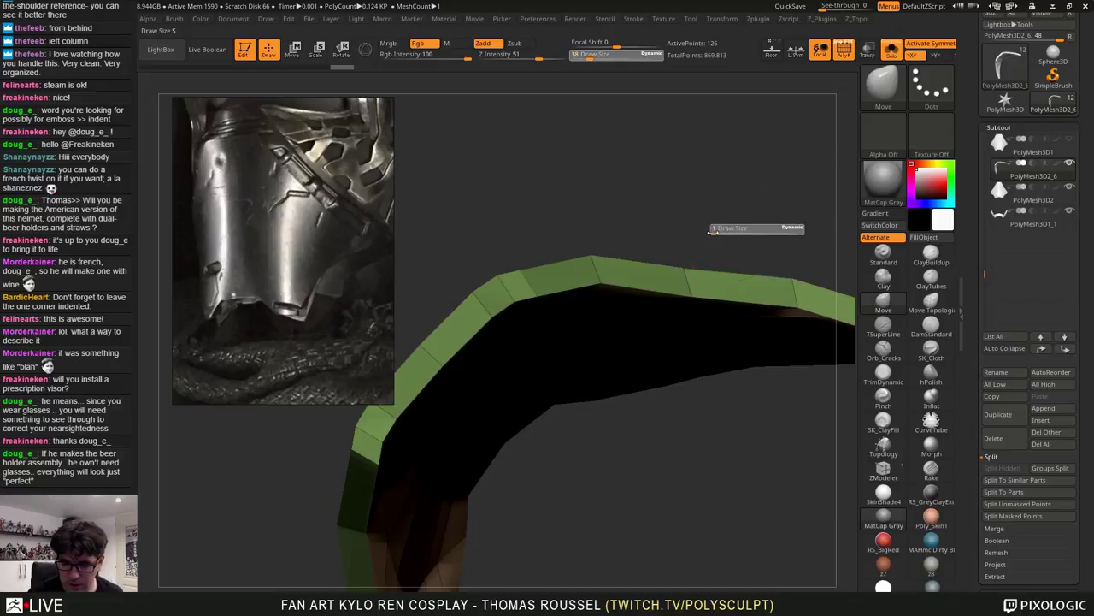
pyautogui.press('s')
pyautogui.moveTo(531, 301); pyautogui.dragTo(573, 329, button='right')
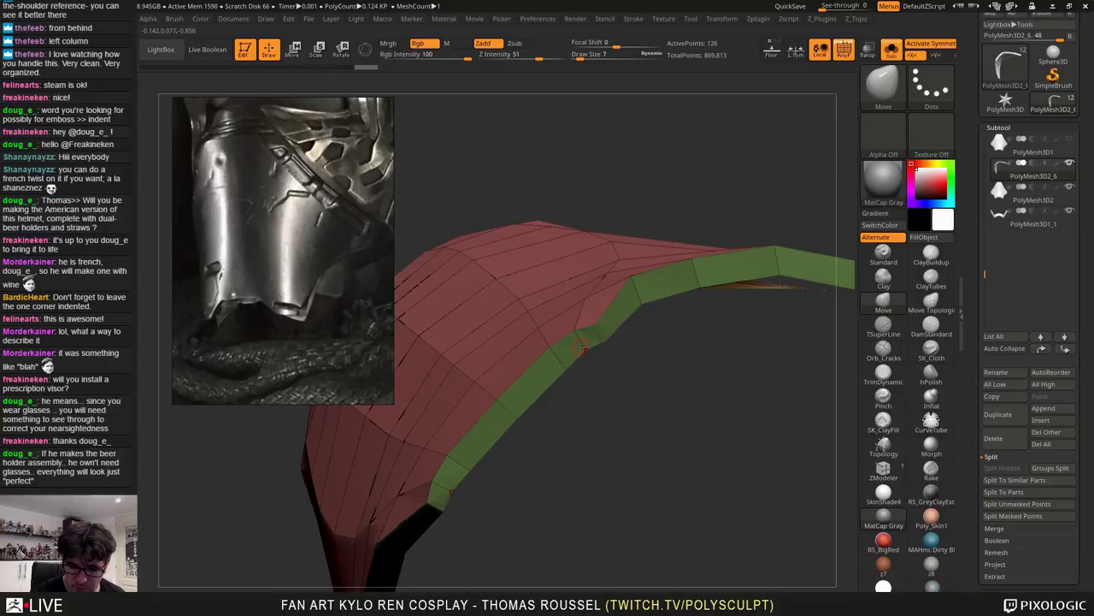
pyautogui.moveTo(529, 386); pyautogui.dragTo(505, 411)
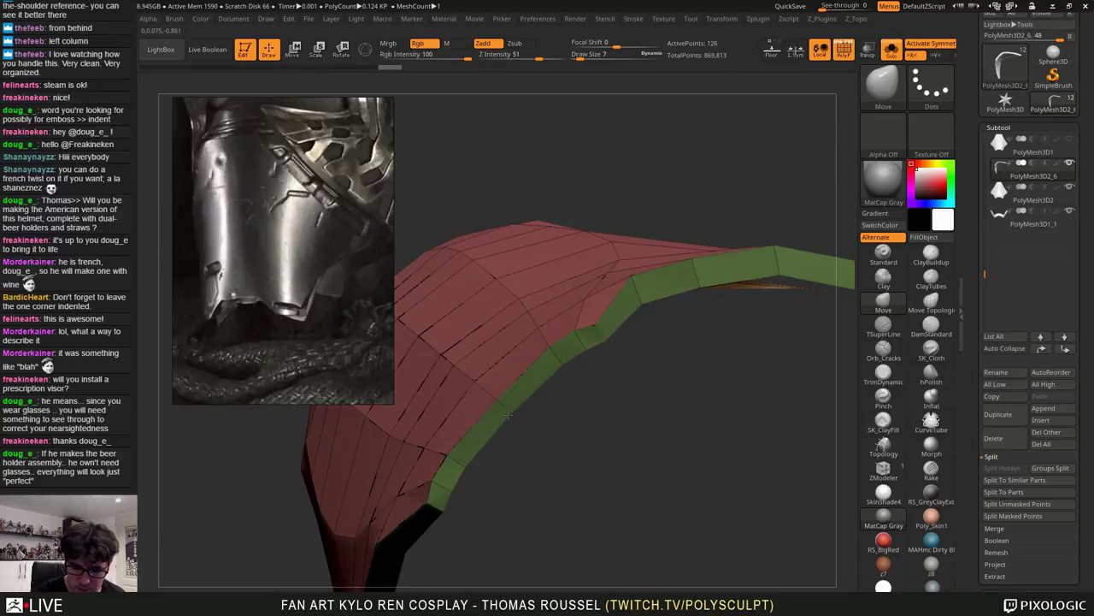
pyautogui.moveTo(552, 407); pyautogui.dragTo(543, 271, button='right')
pyautogui.moveTo(625, 365); pyautogui.dragTo(619, 183, button='right')
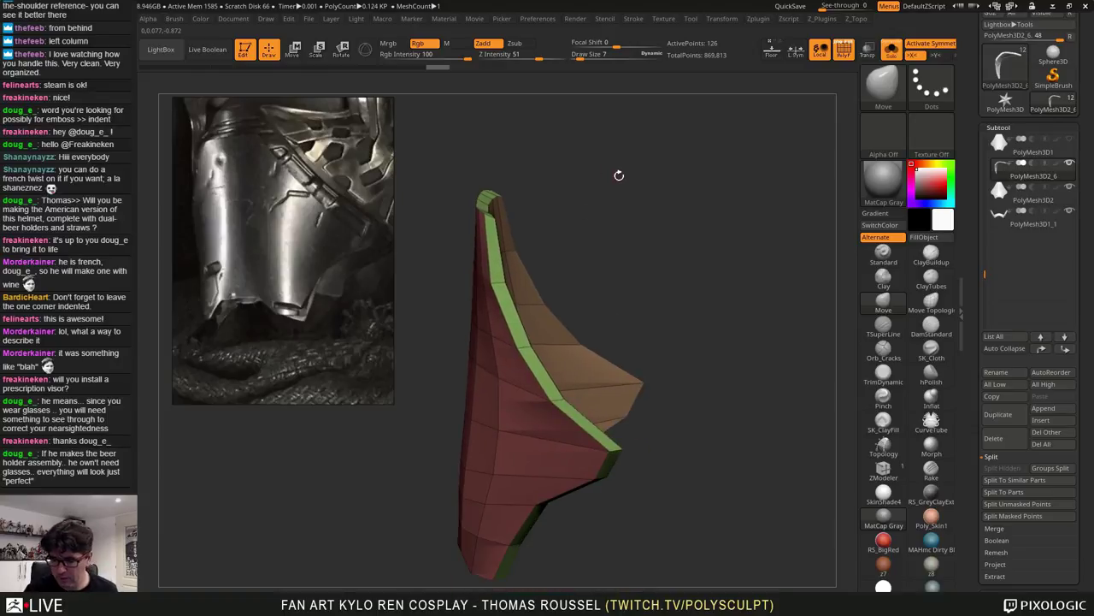
# Crease the mouth plate's edges along its polygroup borders
pyautogui.moveTo(1092, 513); pyautogui.dragTo(1089, 425)
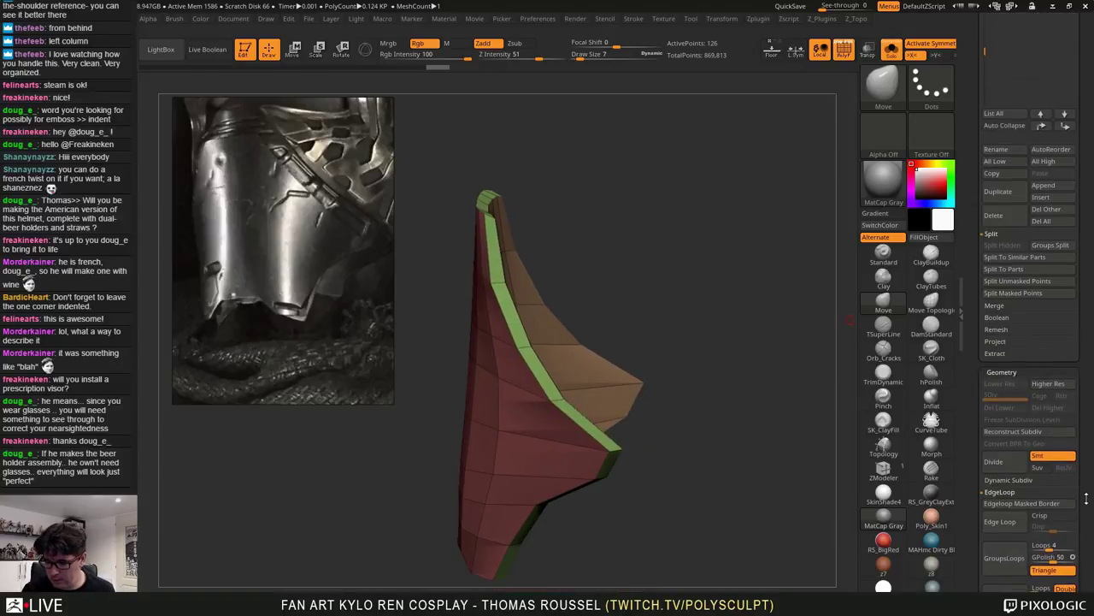
pyautogui.moveTo(1086, 498); pyautogui.dragTo(1086, 411)
pyautogui.click(997, 497)
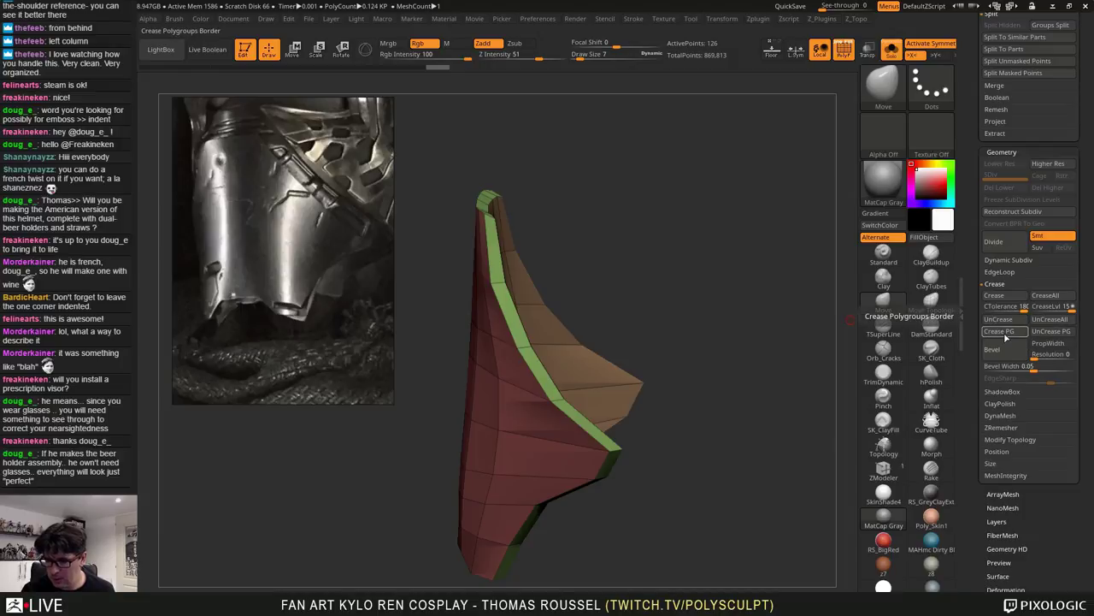
pyautogui.click(1005, 336)
# Crease the corner edges around the plate's rim with the ZModeler Crease action targeting single edges
pyautogui.moveTo(695, 396)
pyautogui.keyDown('alt'); pyautogui.mouseDown(button='right')
pyautogui.moveTo(808, 334)
pyautogui.moveTo(815, 297)
pyautogui.mouseUp(button='right'); pyautogui.keyUp('alt')
pyautogui.keyDown('ctrl'); pyautogui.moveTo(721, 458); pyautogui.dragTo(734, 415, button='right'); pyautogui.keyUp('ctrl')
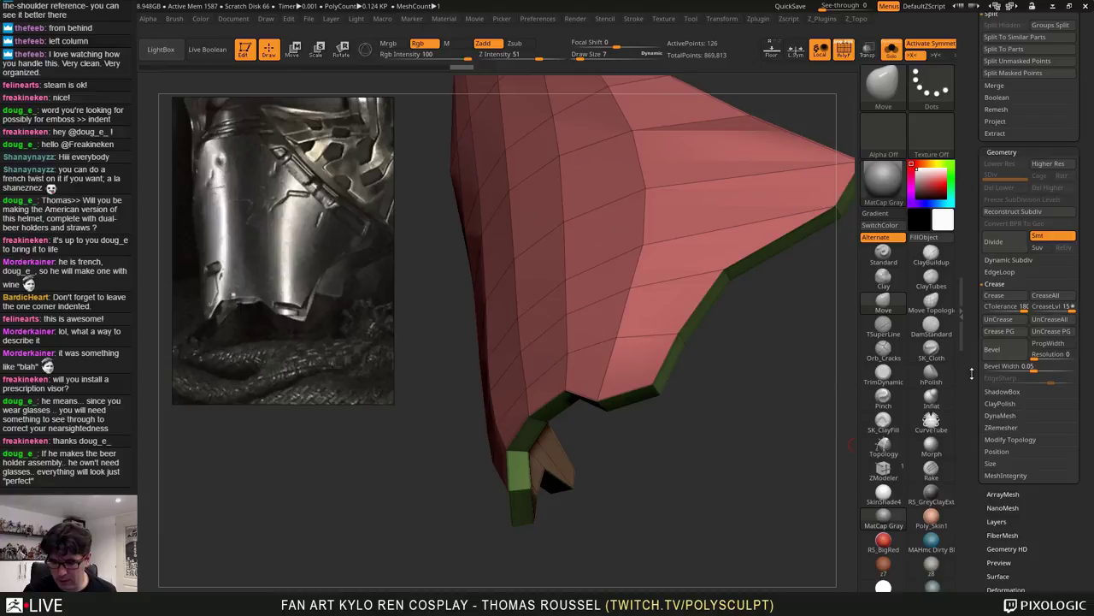
pyautogui.click(884, 473)
pyautogui.press('space')
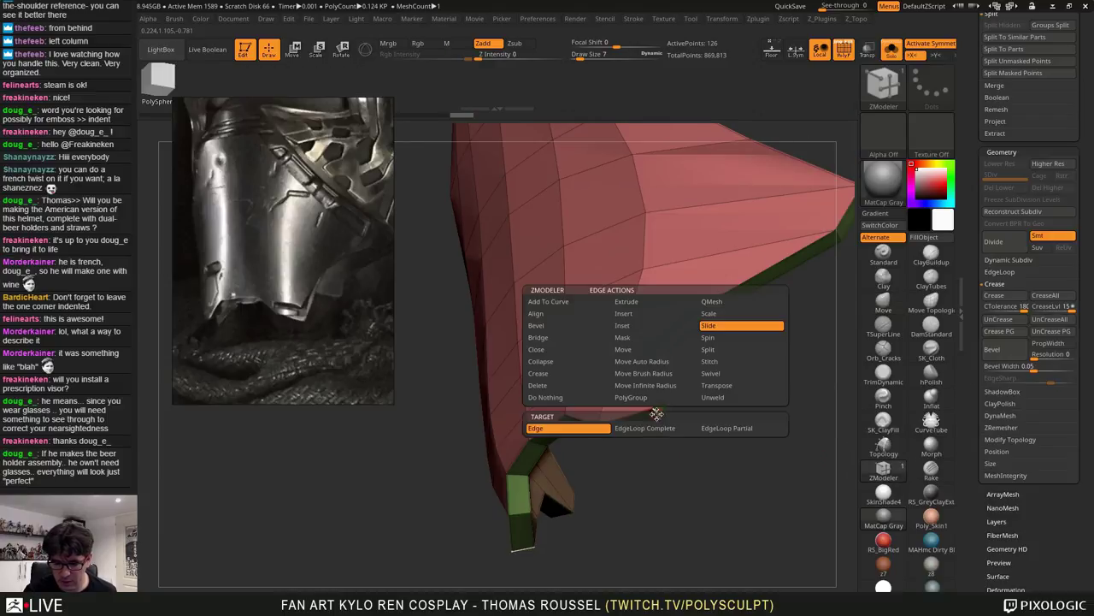
pyautogui.click(547, 374)
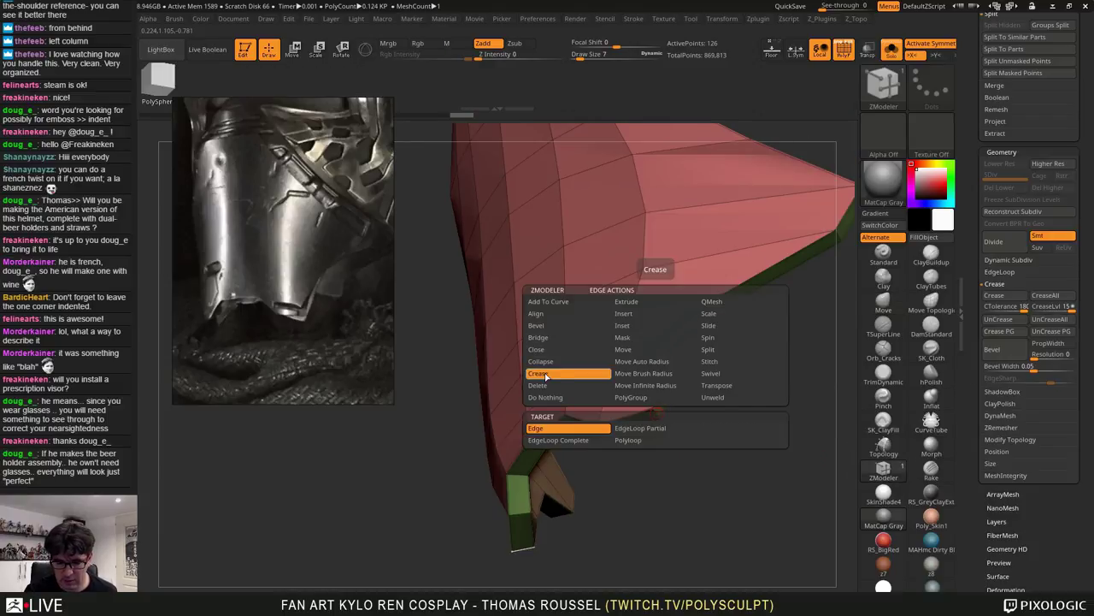
pyautogui.moveTo(657, 417); pyautogui.dragTo(742, 458, button='right')
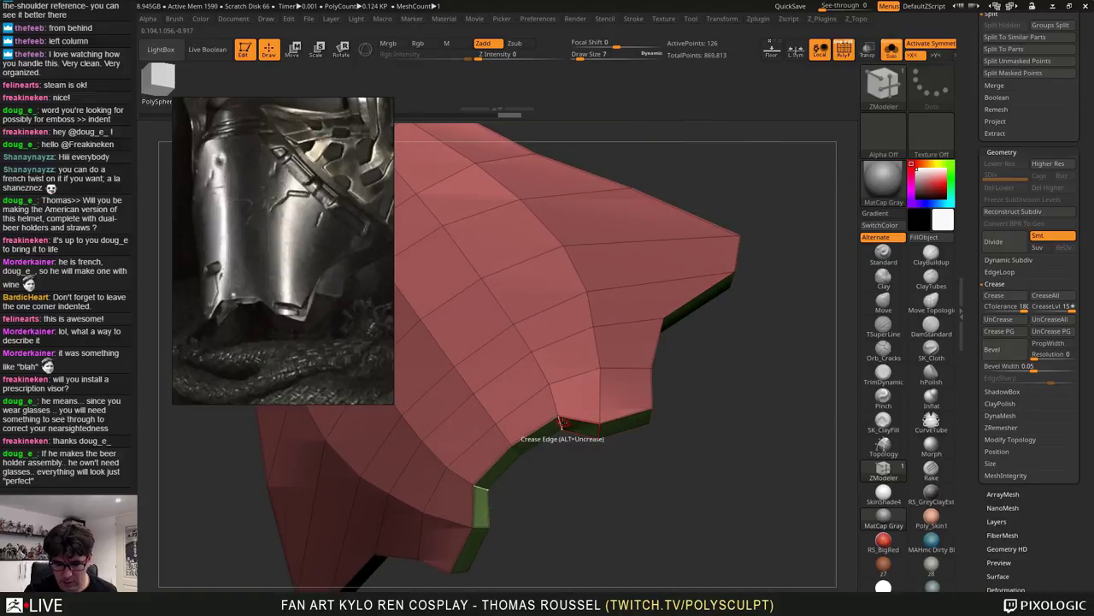
pyautogui.moveTo(729, 389); pyautogui.dragTo(802, 382)
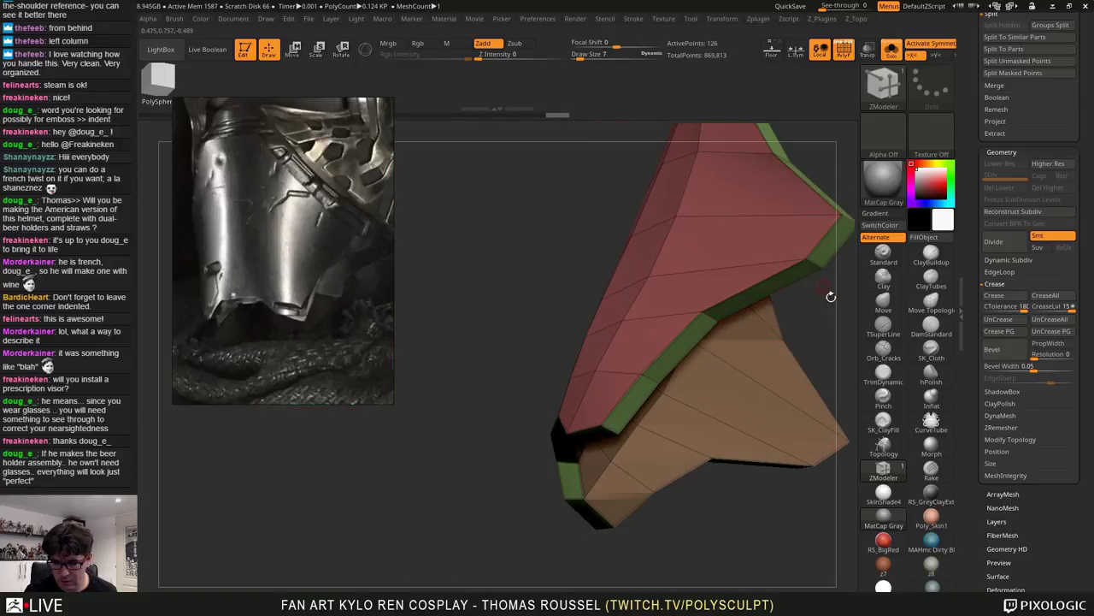
pyautogui.keyDown('alt'); pyautogui.moveTo(733, 373); pyautogui.dragTo(629, 485, button='right'); pyautogui.keyUp('alt')
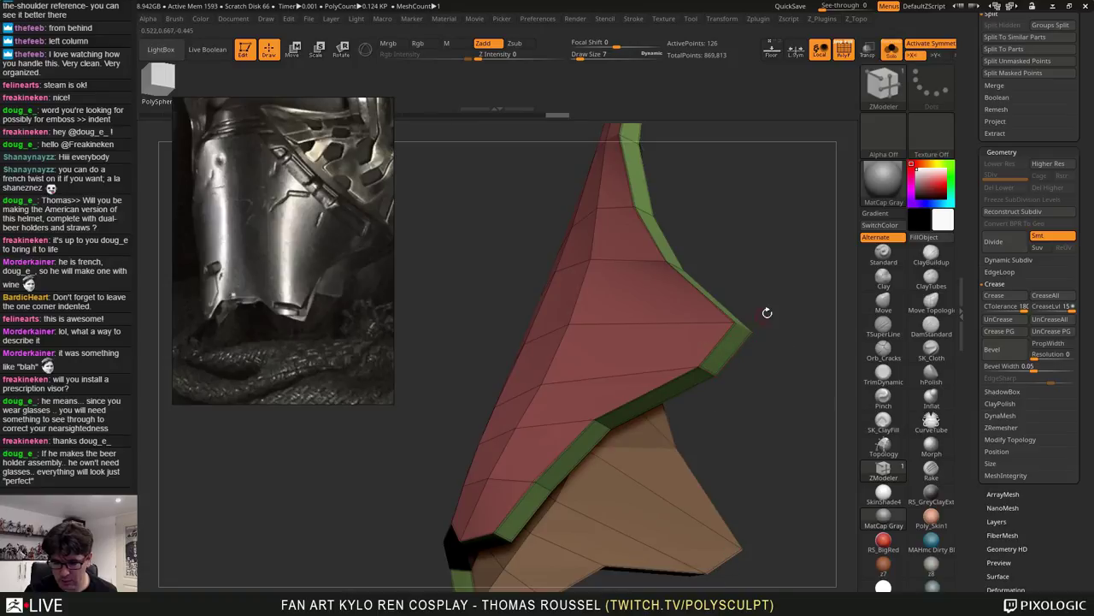
pyautogui.moveTo(783, 281); pyautogui.dragTo(727, 496)
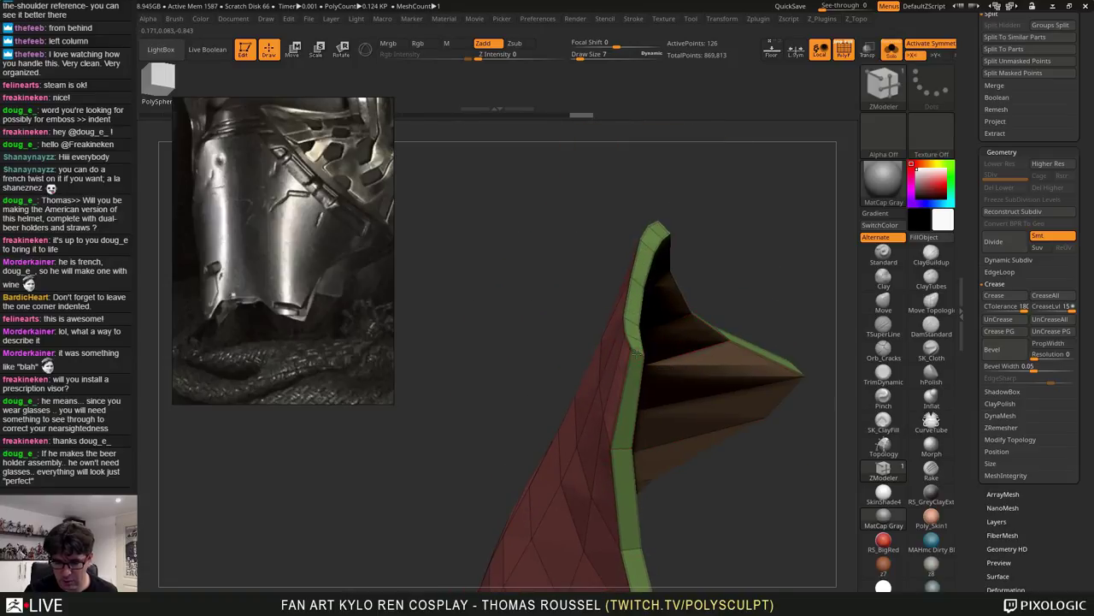
pyautogui.moveTo(729, 446); pyautogui.dragTo(789, 383)
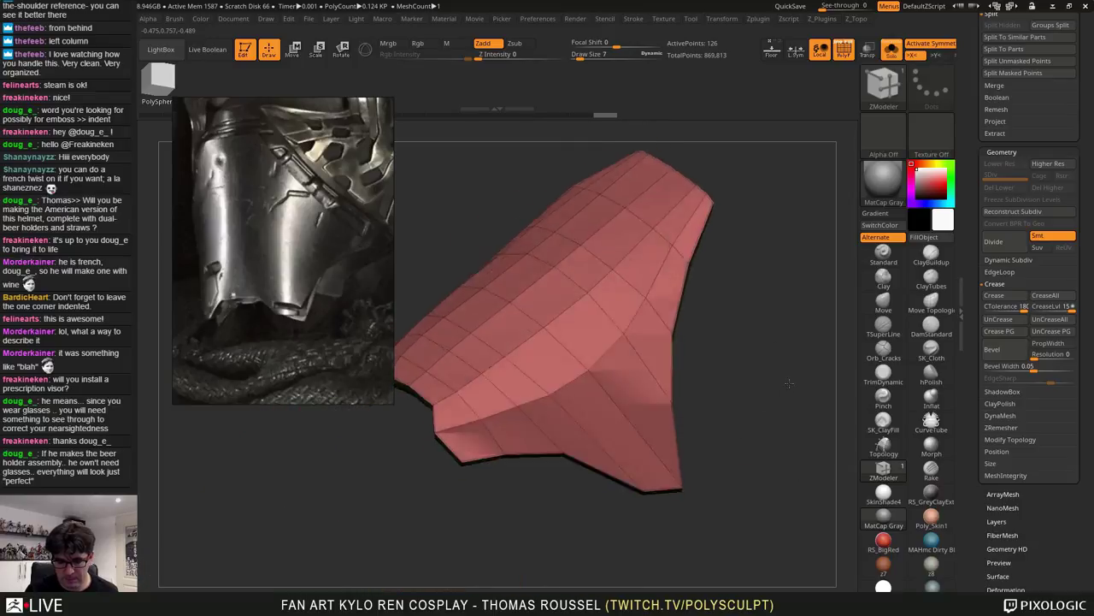
# Subdivide the mouth plate to level 3 and step back down to preview how the creases hold
pyautogui.moveTo(788, 383); pyautogui.dragTo(775, 340, button='right')
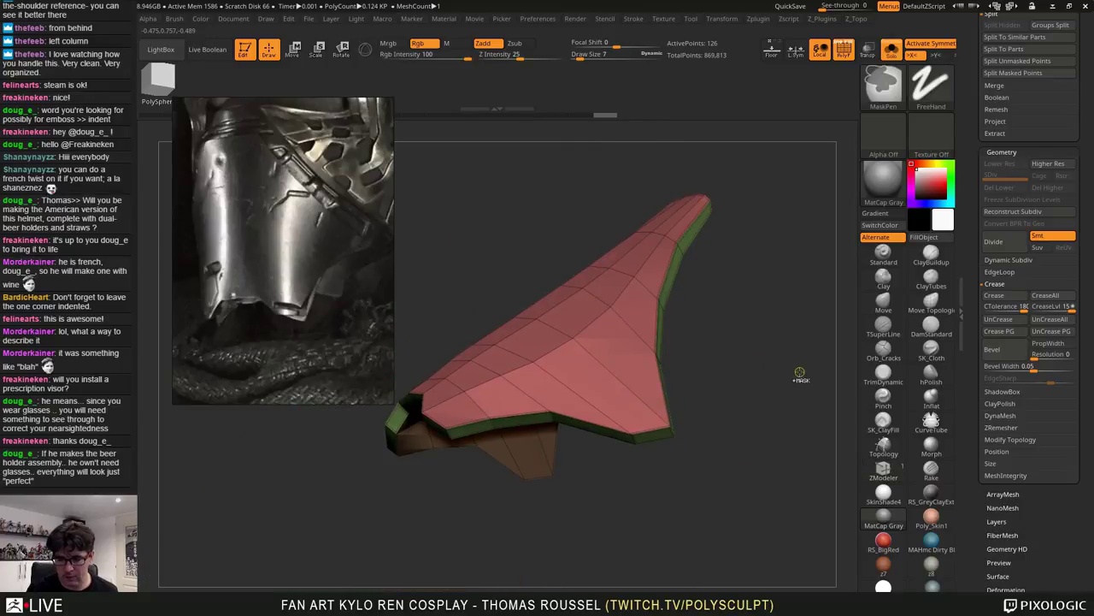
pyautogui.hotkey('ctrl', 'd')
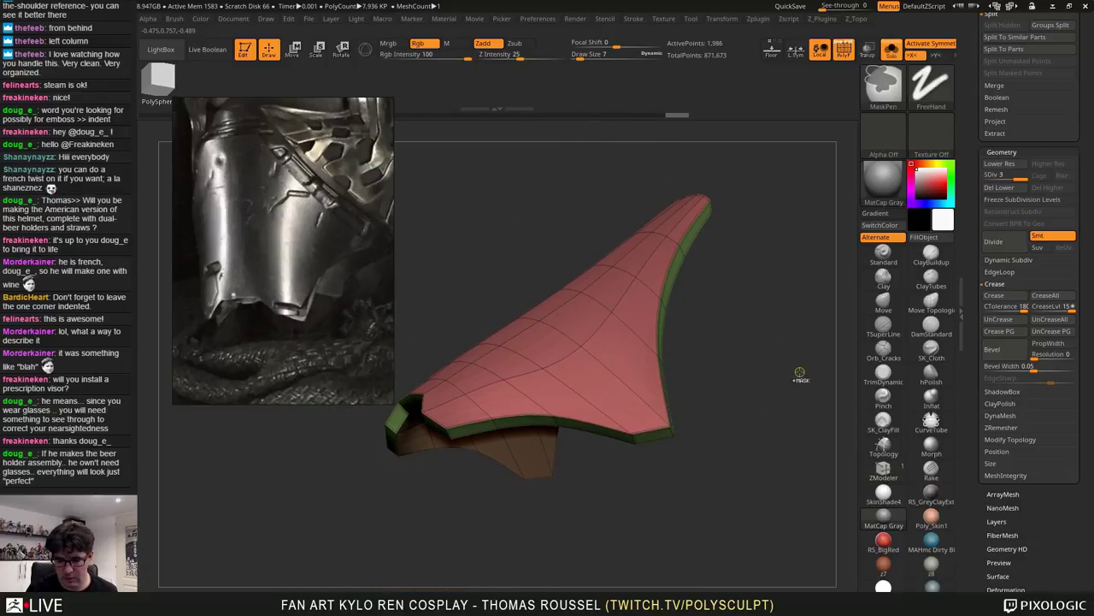
pyautogui.hotkey('shift', 'd')
pyautogui.hotkey('shift', 'd')
# Set the crease level to 2, then try beveling the plate's creased edges and undo the bevel
pyautogui.moveTo(761, 377); pyautogui.dragTo(721, 433, button='right')
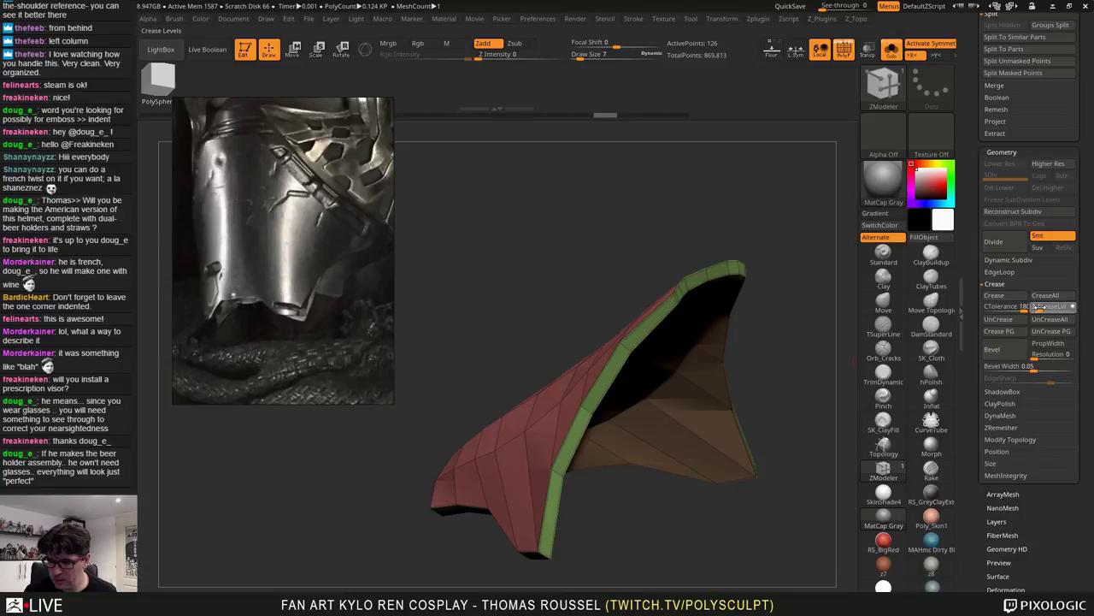
pyautogui.click(997, 353)
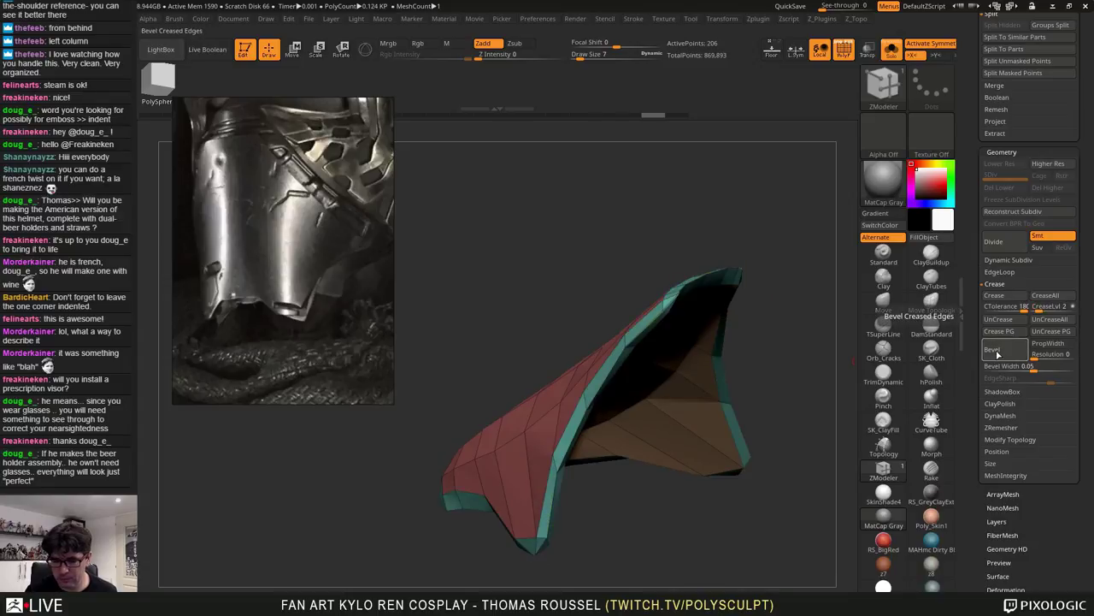
pyautogui.hotkey('ctrl', 'z')
# Divide the mouth plate up to subdivision level 6 and inspect its smoothed shape from several angles
pyautogui.click(995, 248)
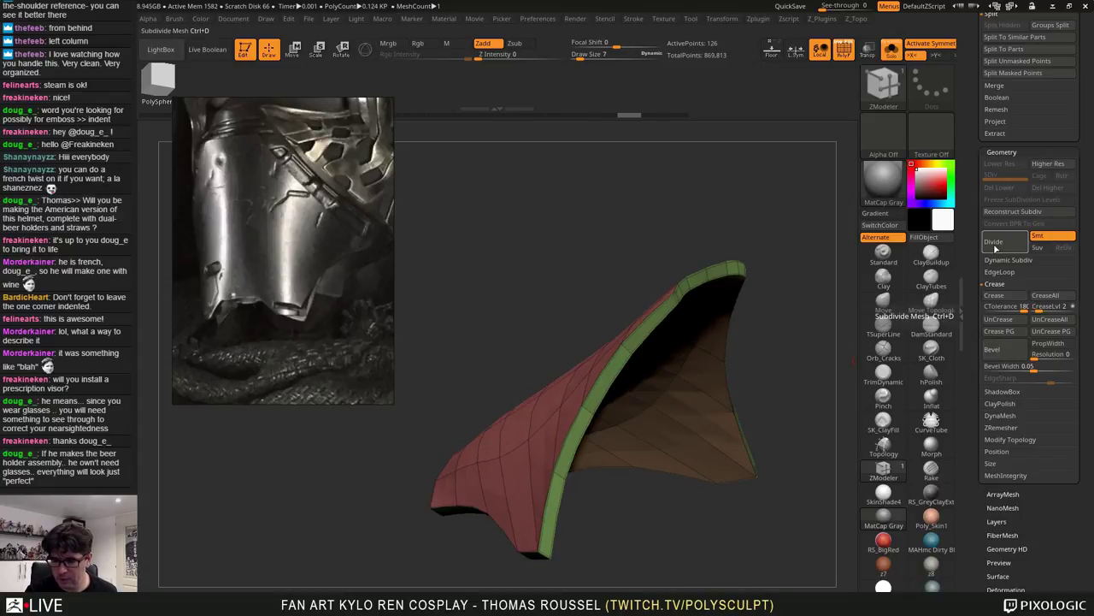
pyautogui.click(995, 248)
pyautogui.click(995, 248)
pyautogui.click(995, 248)
pyautogui.click(995, 248)
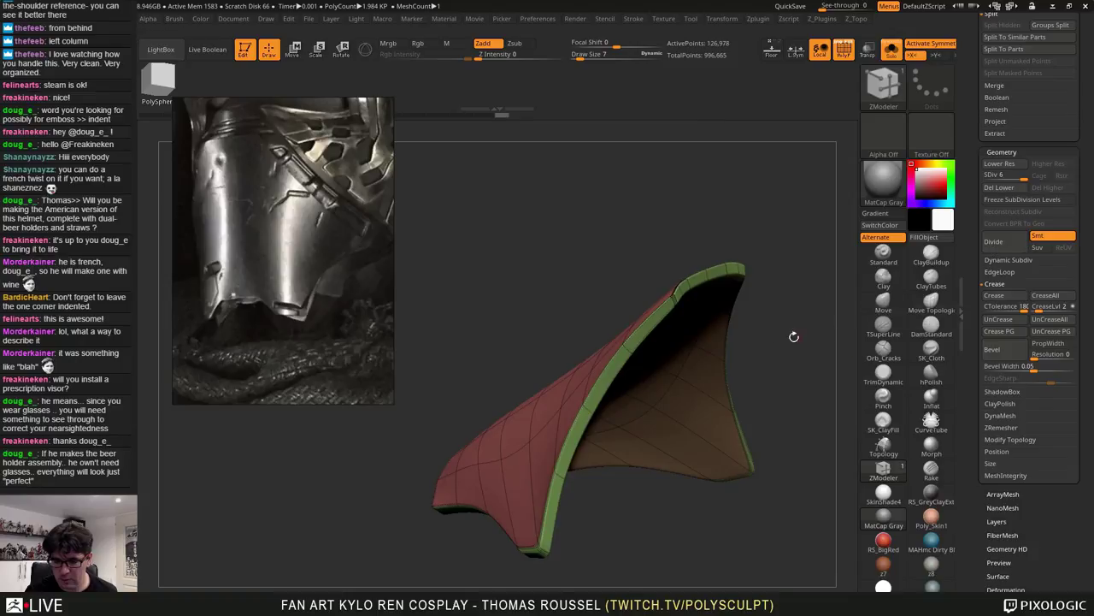
pyautogui.moveTo(774, 333); pyautogui.dragTo(909, 350)
pyautogui.moveTo(790, 284); pyautogui.dragTo(765, 240)
pyautogui.keyDown('alt'); pyautogui.moveTo(792, 546); pyautogui.dragTo(782, 570); pyautogui.keyUp('alt')
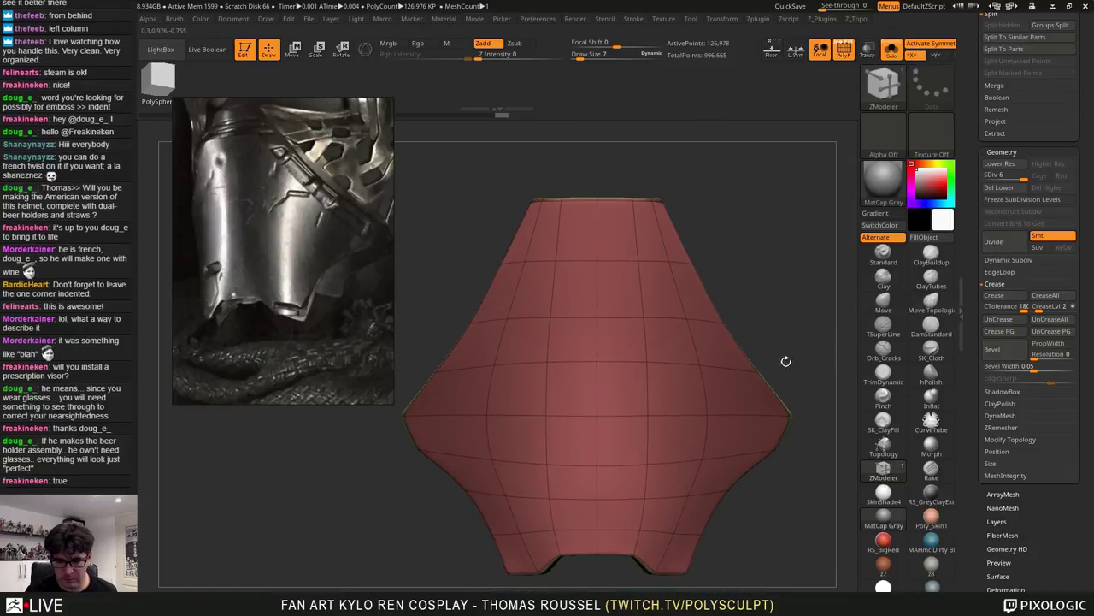
pyautogui.keyDown('alt'); pyautogui.moveTo(762, 261); pyautogui.dragTo(723, 313); pyautogui.keyUp('alt')
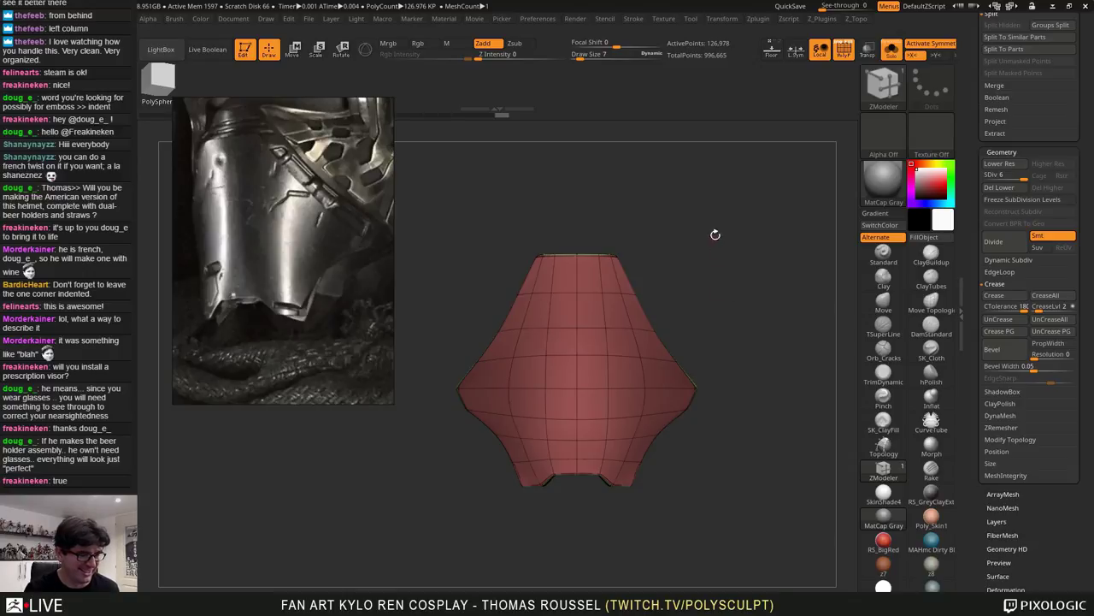
# Inspect the mouth plate, return it to subdivision level 1 and set the Move brush to draw size 91
pyautogui.moveTo(701, 218); pyautogui.dragTo(747, 303)
pyautogui.keyDown('alt'); pyautogui.moveTo(748, 304); pyautogui.dragTo(786, 243); pyautogui.keyUp('alt')
pyautogui.moveTo(794, 289); pyautogui.dragTo(625, 262)
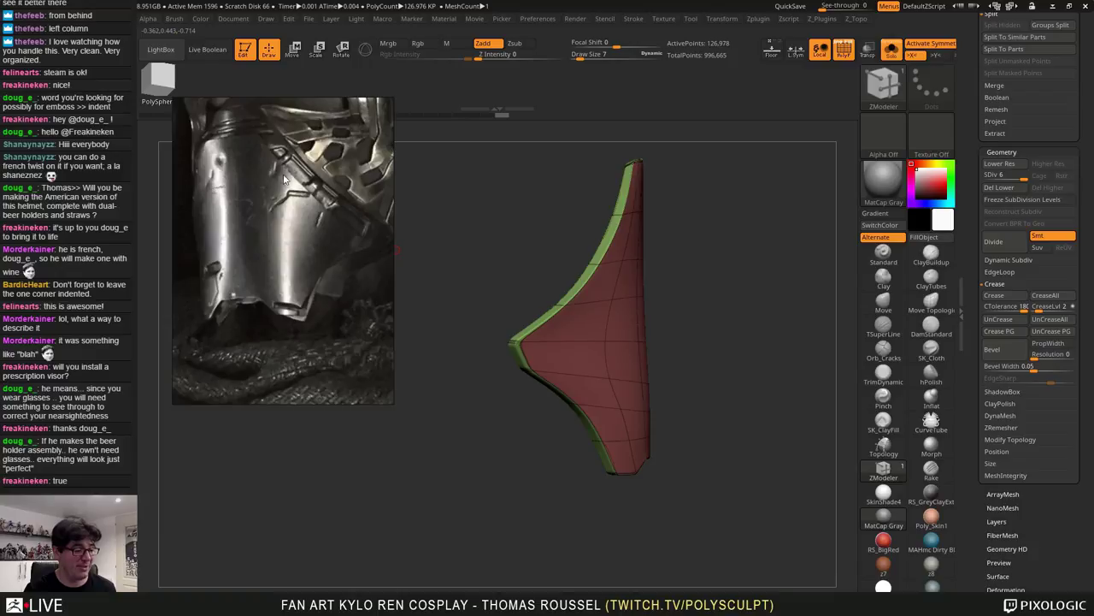
pyautogui.moveTo(665, 215); pyautogui.dragTo(728, 300)
pyautogui.hotkey('shift', 'd')
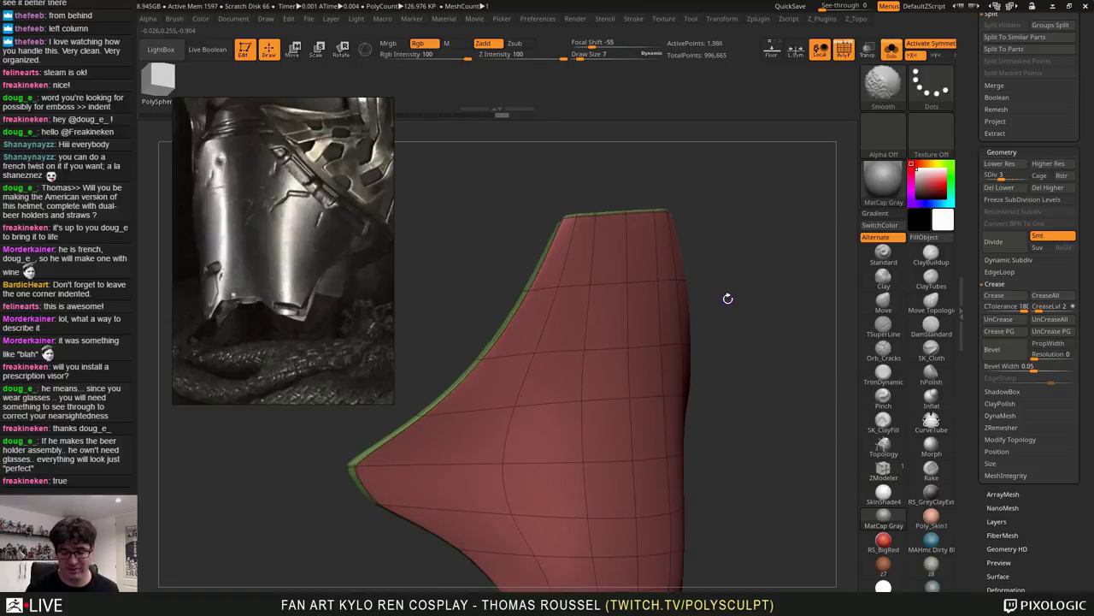
pyautogui.hotkey('shift', 'd')
pyautogui.hotkey('shift', 'd')
pyautogui.moveTo(755, 414)
pyautogui.mouseDown()
pyautogui.moveTo(697, 436)
pyautogui.moveTo(729, 447)
pyautogui.moveTo(776, 436)
pyautogui.moveTo(784, 399)
pyautogui.moveTo(761, 415)
pyautogui.mouseUp()
pyautogui.click(884, 312)
pyautogui.press('s')
pyautogui.moveTo(759, 434); pyautogui.dragTo(761, 453)
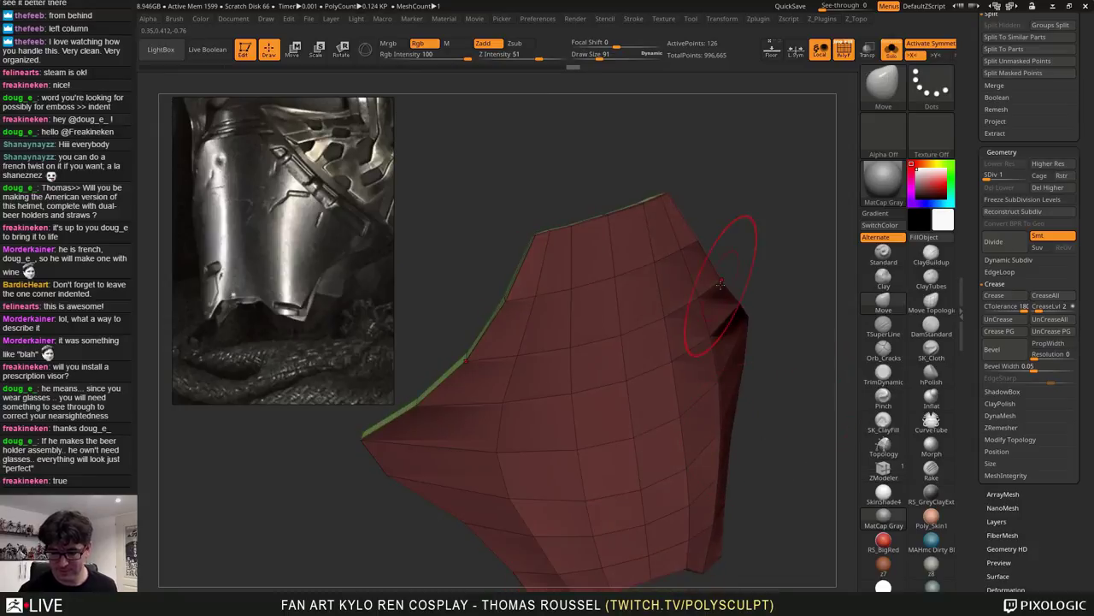
# Reshape the vertices along the mouth plate's side bend with the Move brush, refining them at draw size 49
pyautogui.moveTo(717, 284); pyautogui.dragTo(724, 288)
pyautogui.moveTo(772, 328); pyautogui.dragTo(704, 305, button='right')
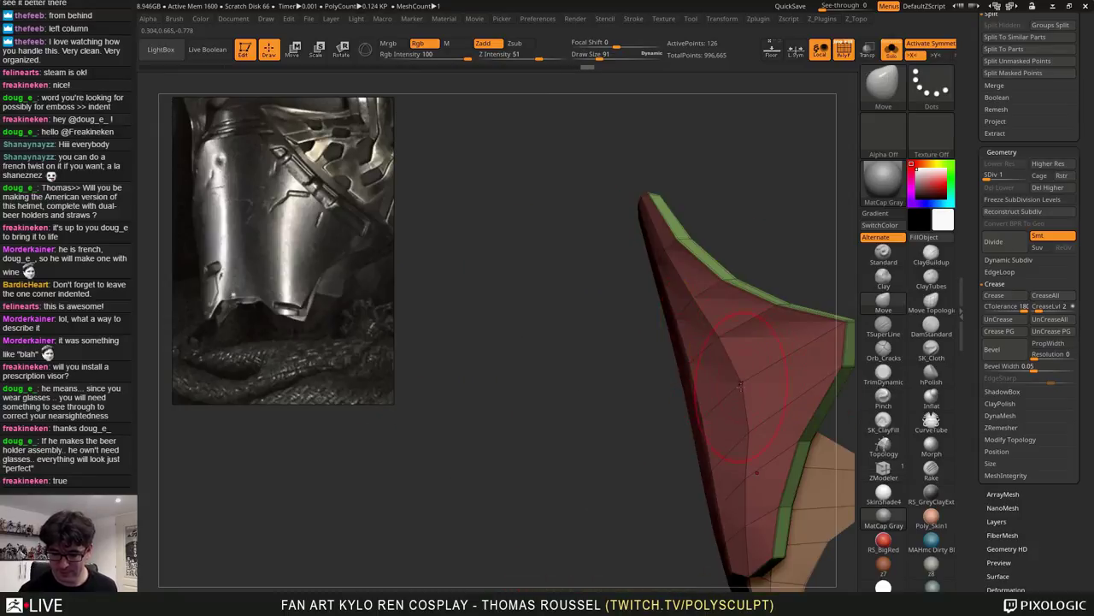
pyautogui.moveTo(742, 389)
pyautogui.mouseDown(button='right')
pyautogui.moveTo(732, 385)
pyautogui.moveTo(760, 387)
pyautogui.mouseUp(button='right')
pyautogui.moveTo(753, 385); pyautogui.dragTo(757, 385)
pyautogui.moveTo(760, 387); pyautogui.dragTo(742, 384, button='right')
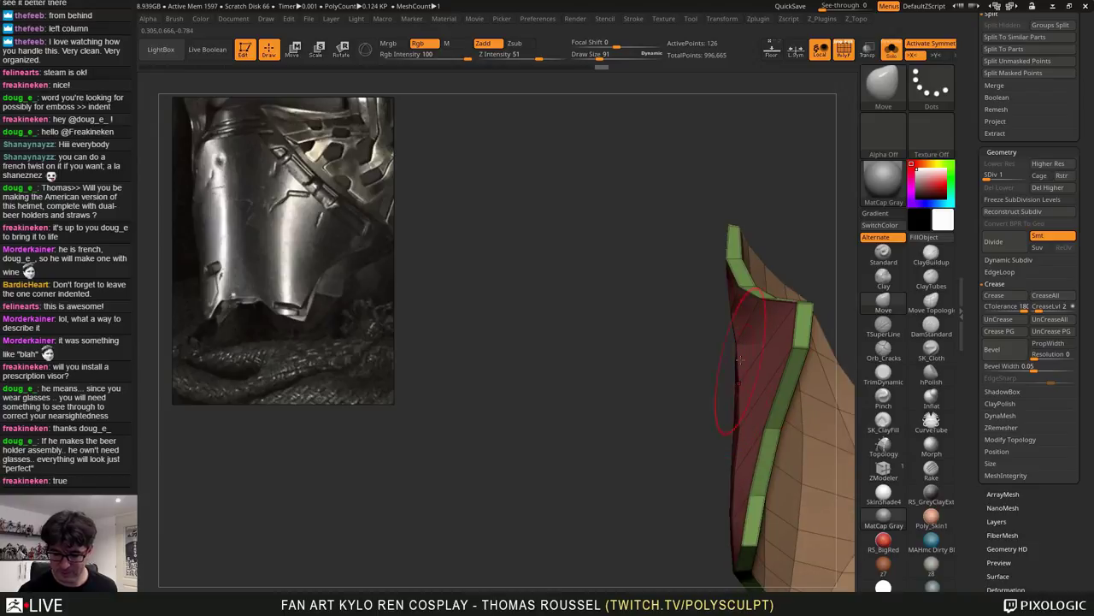
pyautogui.moveTo(737, 387); pyautogui.dragTo(736, 388)
pyautogui.moveTo(737, 393); pyautogui.dragTo(739, 425, button='right')
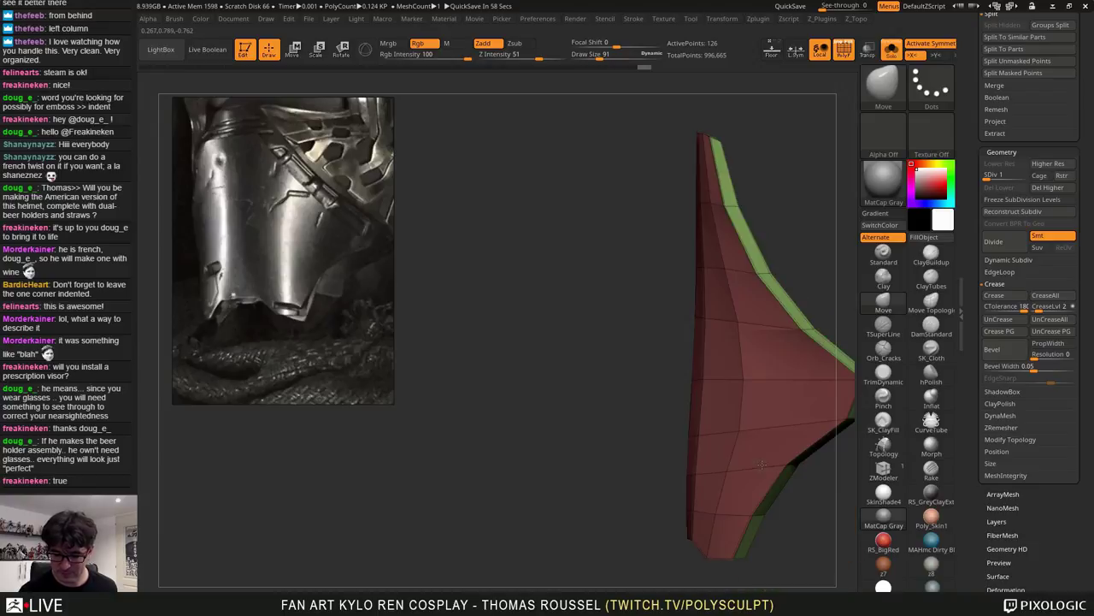
pyautogui.press('s')
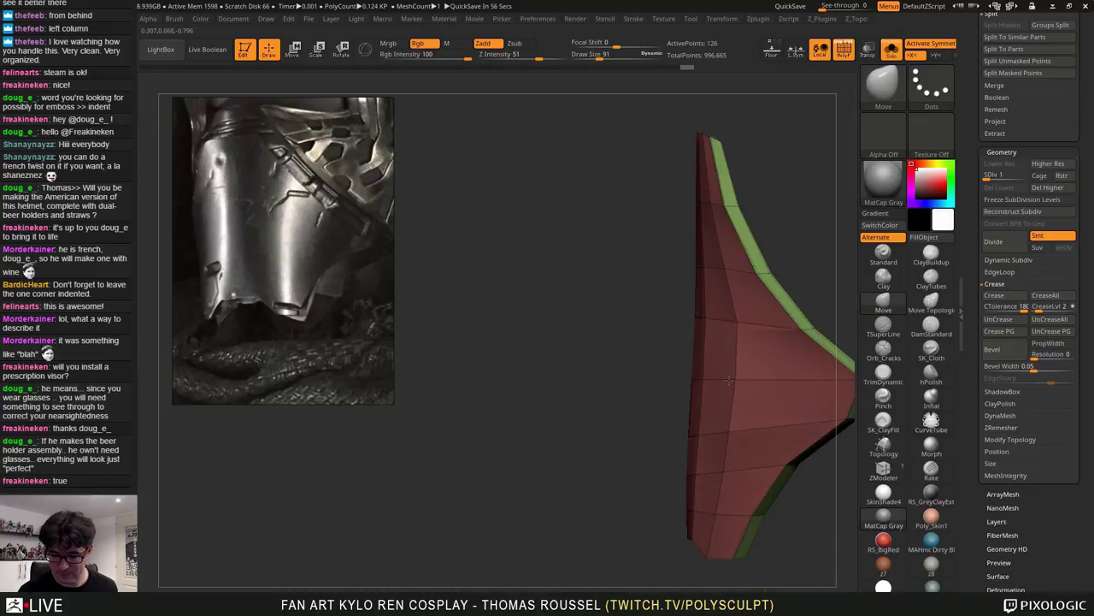
pyautogui.press('s')
pyautogui.click(726, 332)
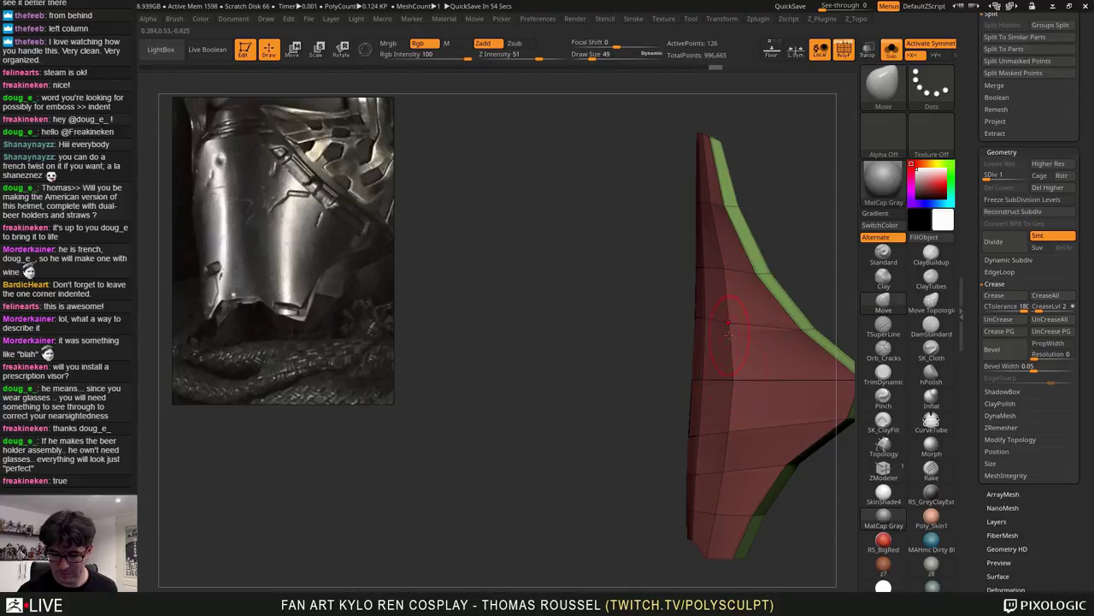
# Preview the reshaped mouth plate at subdivision level 5 and return it to level 1
pyautogui.press('d')
pyautogui.press('d')
pyautogui.press('d')
pyautogui.press('d')
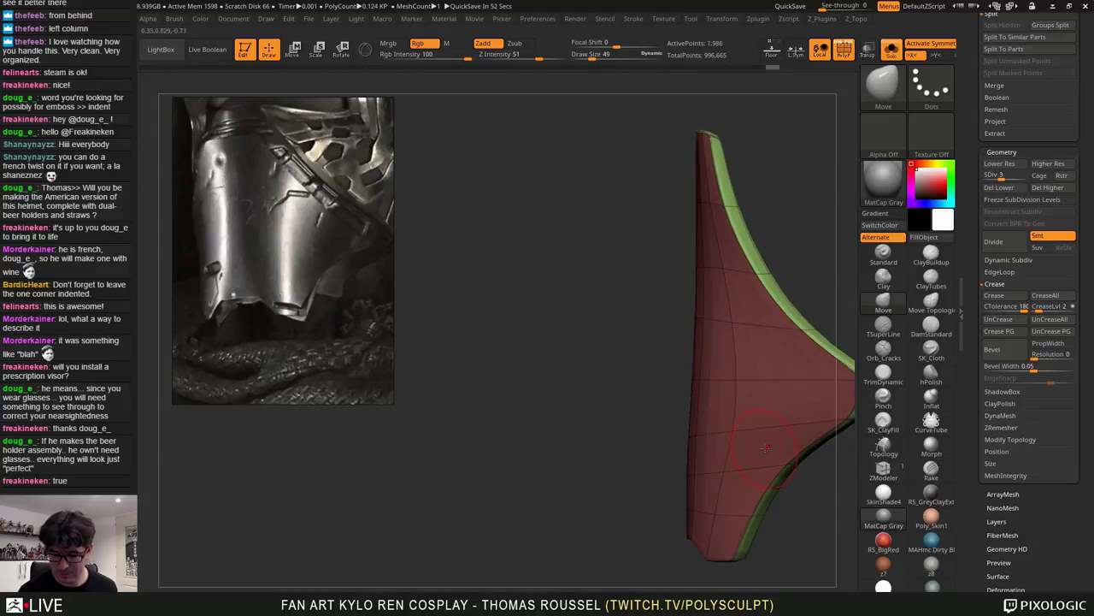
pyautogui.moveTo(732, 436); pyautogui.dragTo(796, 454, button='right')
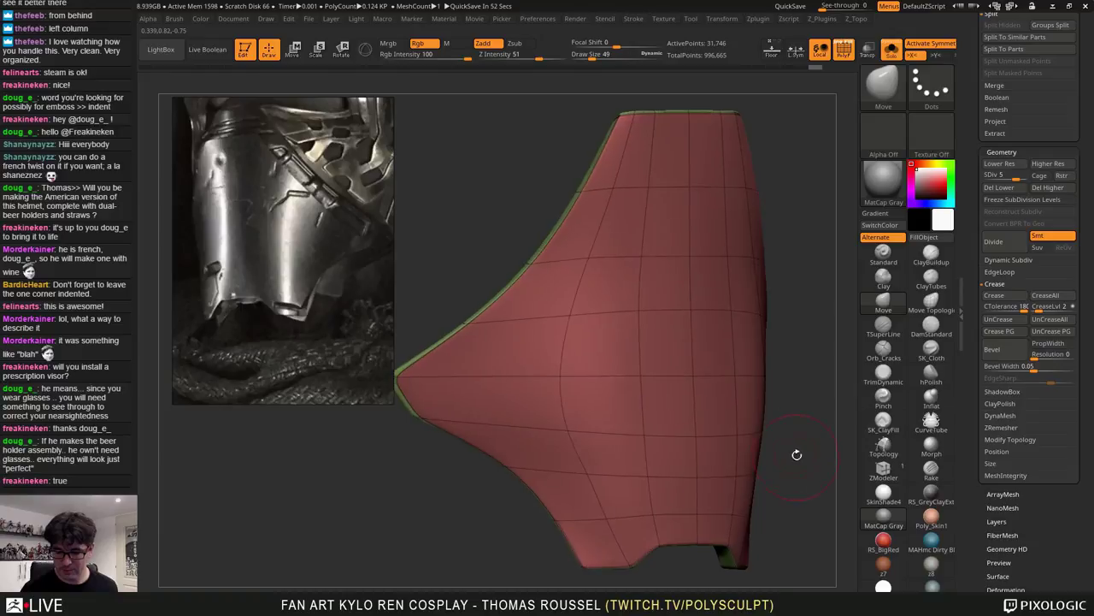
pyautogui.hotkey('shift', 'd')
pyautogui.hotkey('shift', 'd')
pyautogui.hotkey('shift', 'd')
pyautogui.moveTo(777, 390); pyautogui.dragTo(755, 399, button='right')
pyautogui.hotkey('shift', 'd')
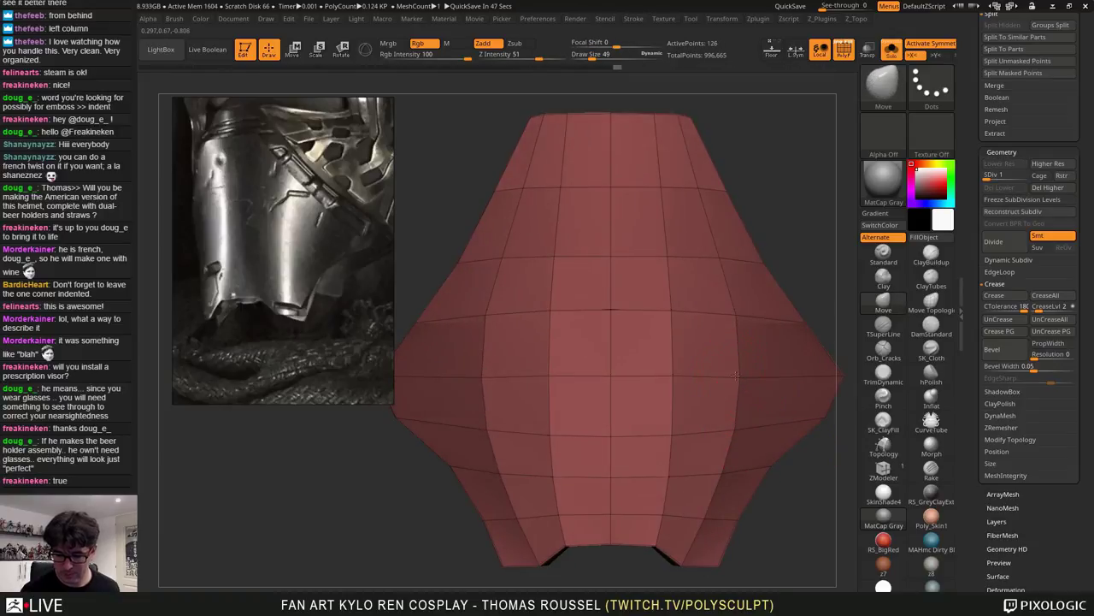
# Restore the mouth plate to subdivision level 6 and turn off Solo to show the rest of the helmet
pyautogui.press('d')
pyautogui.press('d')
pyautogui.press('d')
pyautogui.press('d')
pyautogui.press('d')
pyautogui.moveTo(733, 431)
pyautogui.mouseDown(button='right')
pyautogui.moveTo(805, 432)
pyautogui.moveTo(800, 402)
pyautogui.moveTo(726, 411)
pyautogui.moveTo(749, 420)
pyautogui.moveTo(692, 407)
pyautogui.moveTo(479, 402)
pyautogui.moveTo(684, 413)
pyautogui.moveTo(747, 395)
pyautogui.moveTo(699, 477)
pyautogui.mouseUp(button='right')
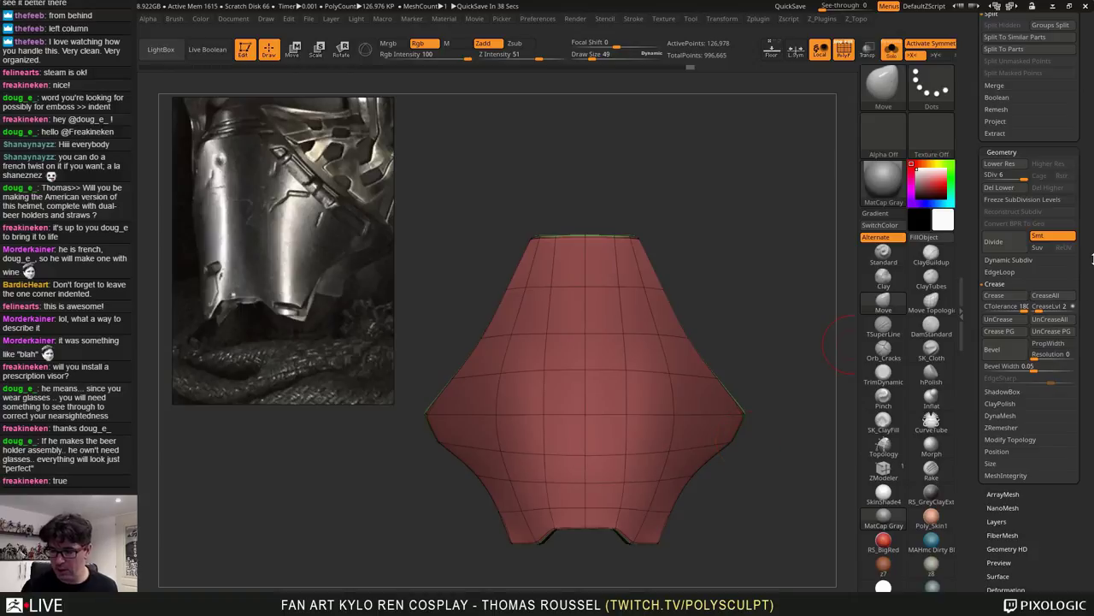
pyautogui.moveTo(1092, 196); pyautogui.dragTo(1053, 268)
pyautogui.moveTo(1092, 224); pyautogui.dragTo(1088, 334)
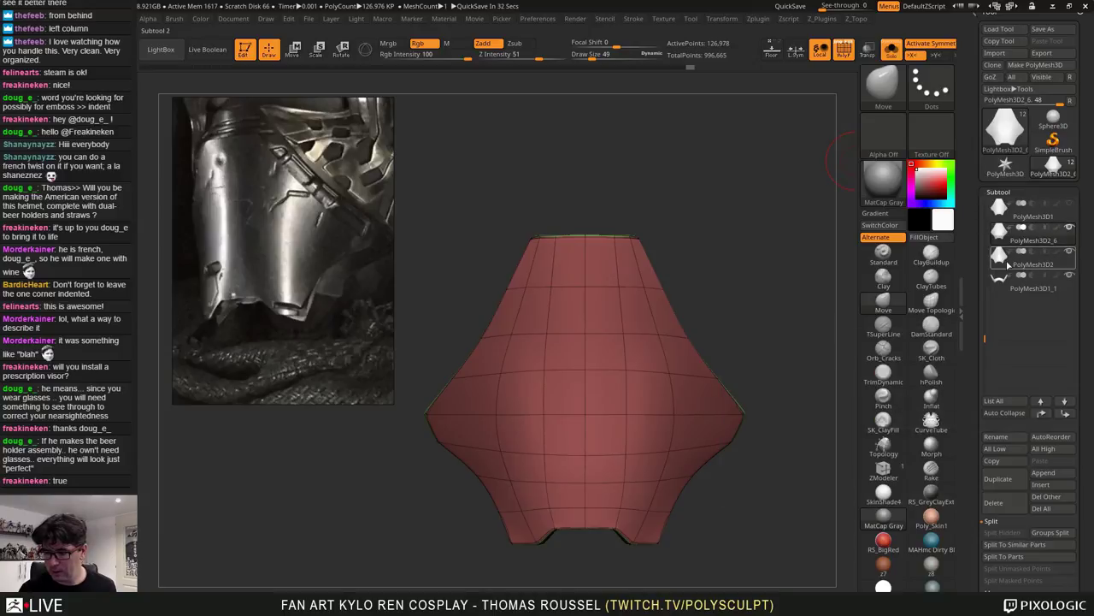
pyautogui.click(890, 49)
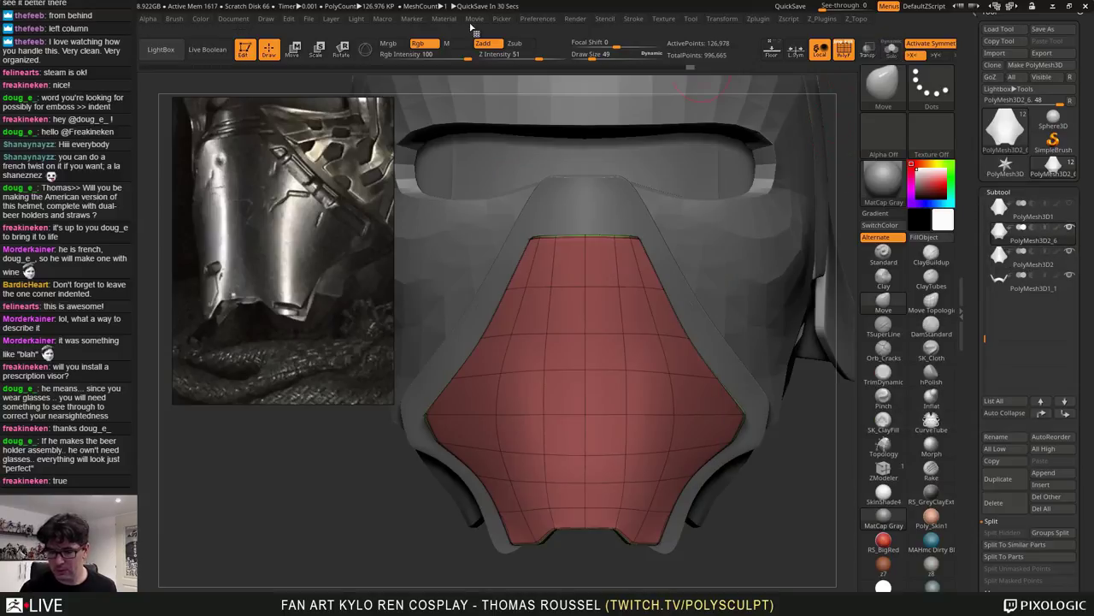
# Select the PolyMesh3D1 subtool, move it back and up behind the mouth plate and scale it up in side view
pyautogui.click(1031, 212)
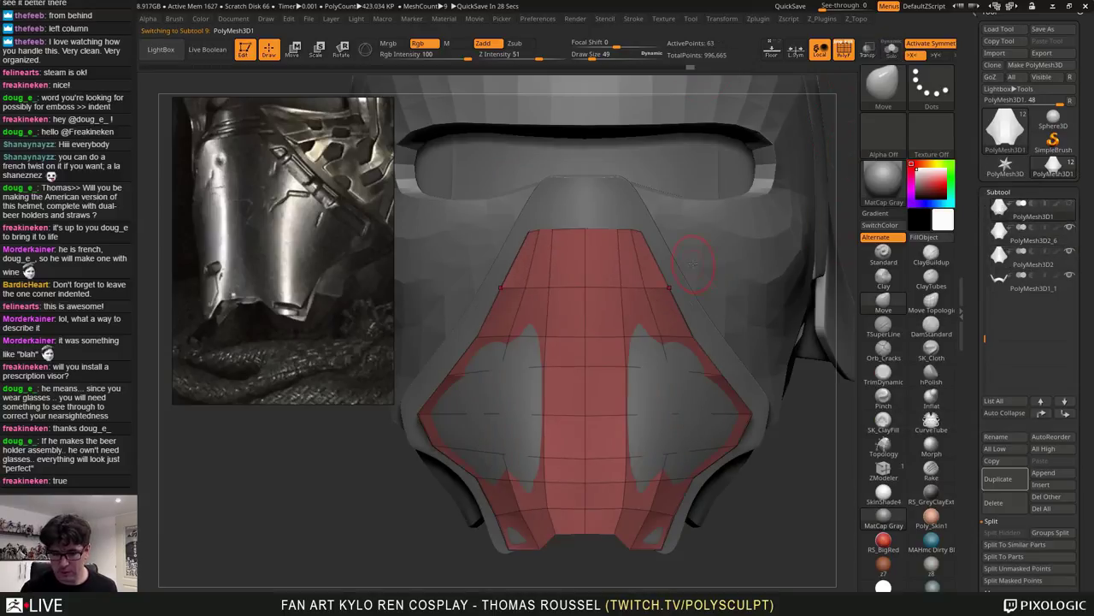
pyautogui.keyDown('alt'); pyautogui.moveTo(693, 265); pyautogui.dragTo(924, 226); pyautogui.keyUp('alt')
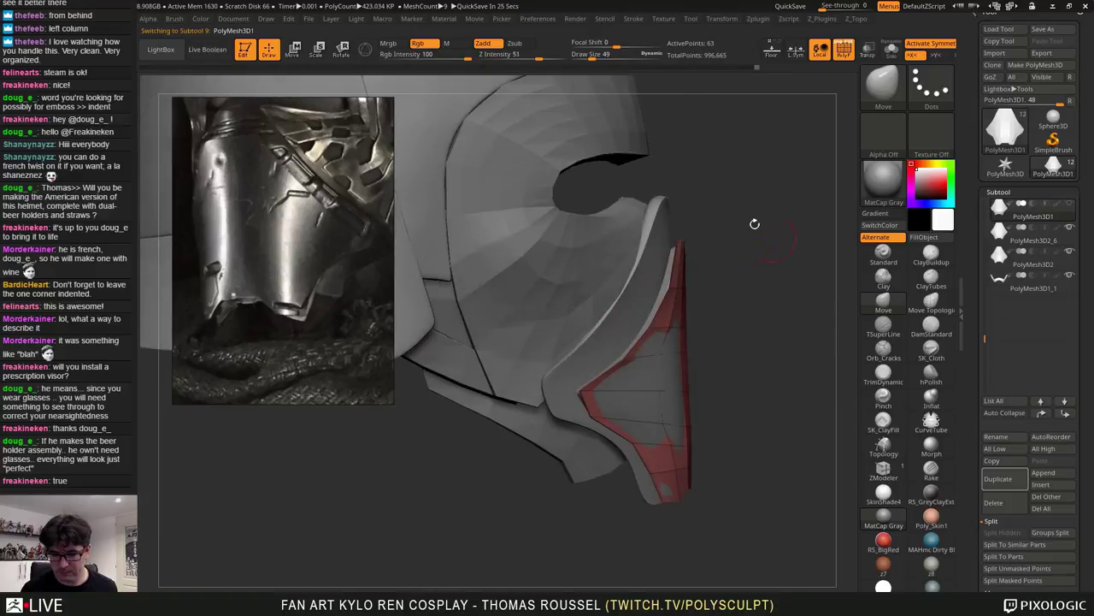
pyautogui.click(294, 50)
pyautogui.click(366, 50)
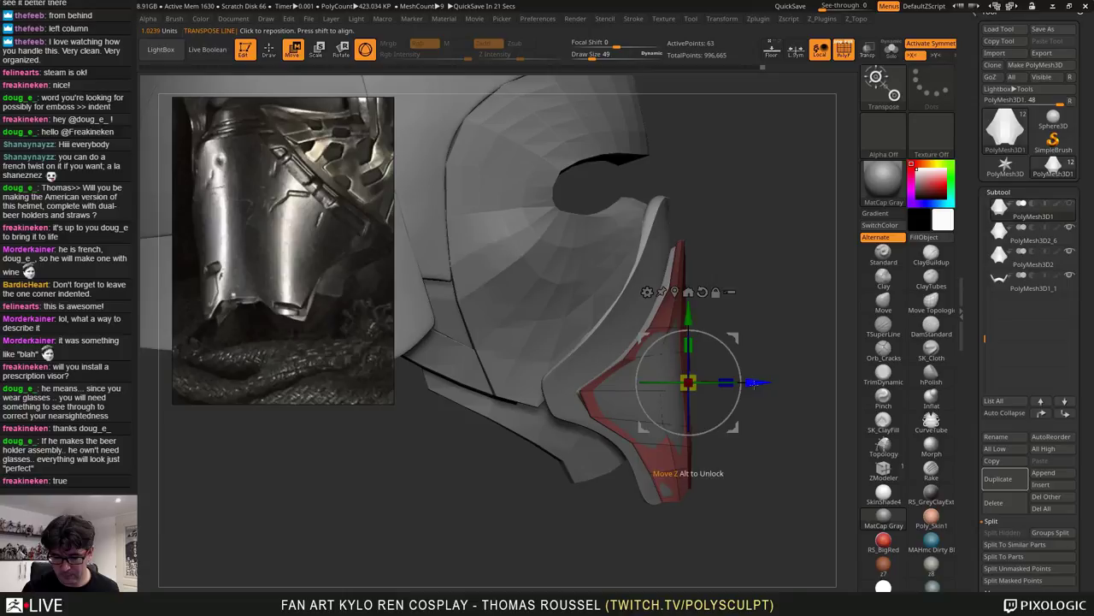
pyautogui.moveTo(754, 383); pyautogui.dragTo(694, 366)
pyautogui.moveTo(676, 316); pyautogui.dragTo(683, 304)
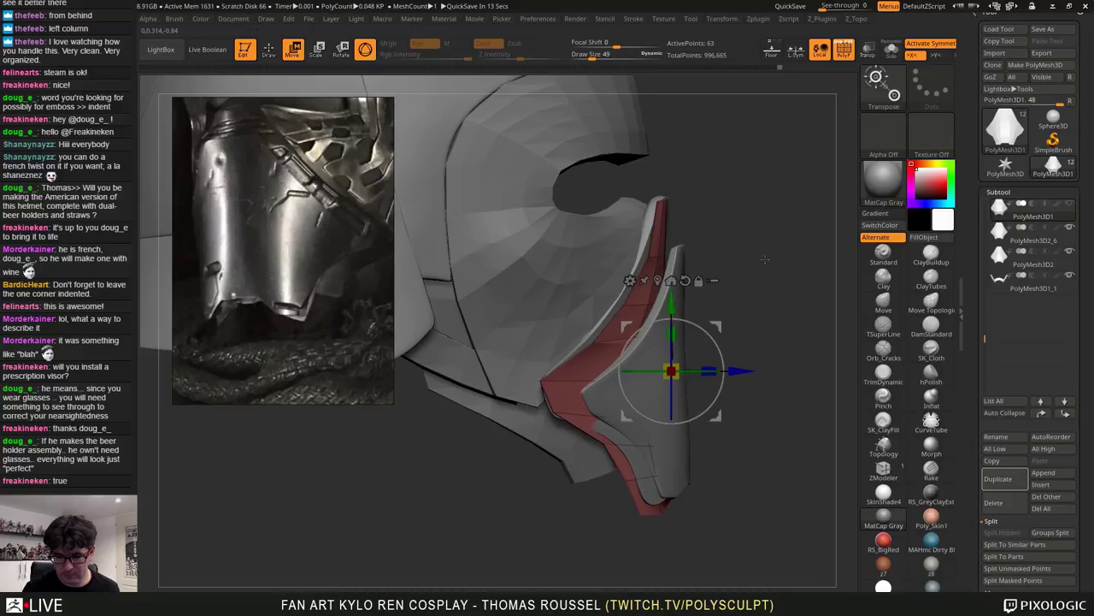
# Scale the PolyMesh3D1 backing plate slightly narrower in width from the front view
pyautogui.keyDown('shift'); pyautogui.moveTo(774, 275); pyautogui.dragTo(712, 335, button='right'); pyautogui.keyUp('shift')
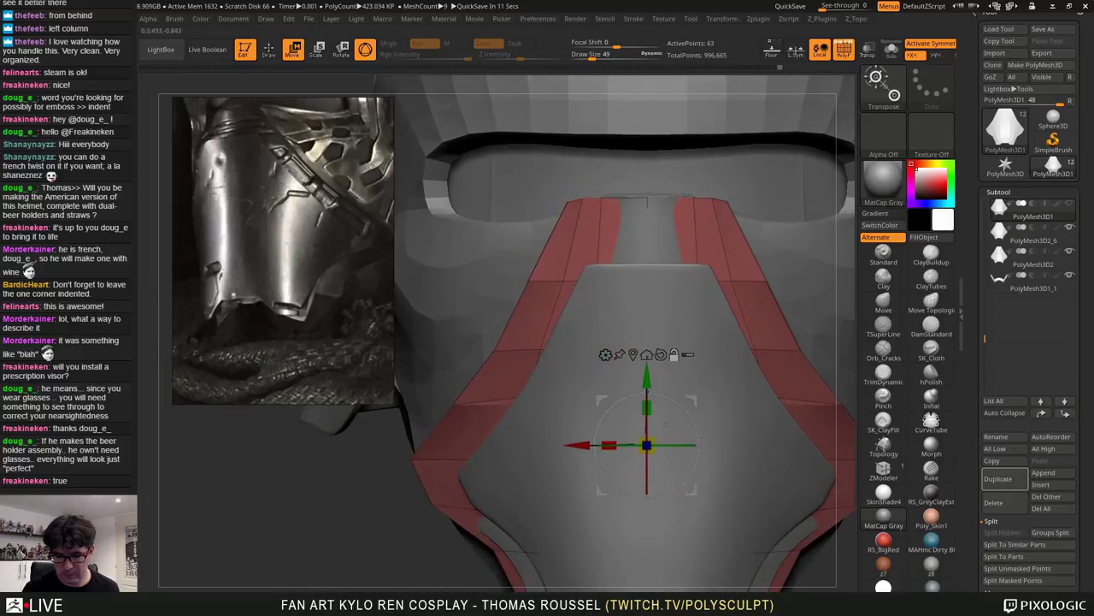
pyautogui.moveTo(610, 443); pyautogui.dragTo(621, 445)
pyautogui.keyDown('alt'); pyautogui.moveTo(675, 355); pyautogui.dragTo(661, 289, button='right'); pyautogui.keyUp('alt')
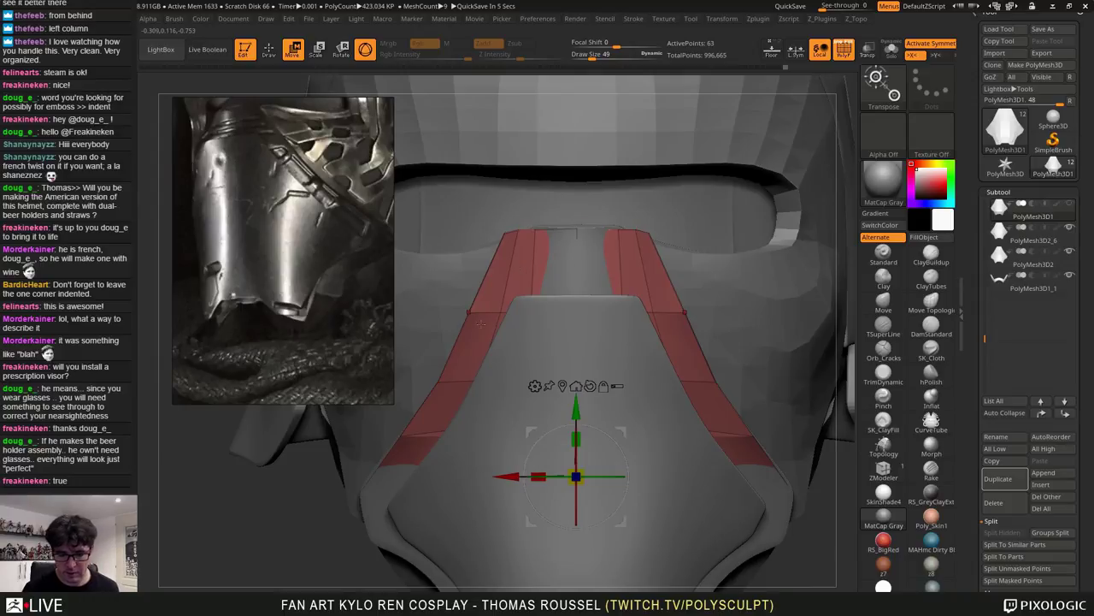
# Pull the backing plate's upper side borders inward with the Move brush at draw size 183 to follow the helmet's outline
pyautogui.press('q')
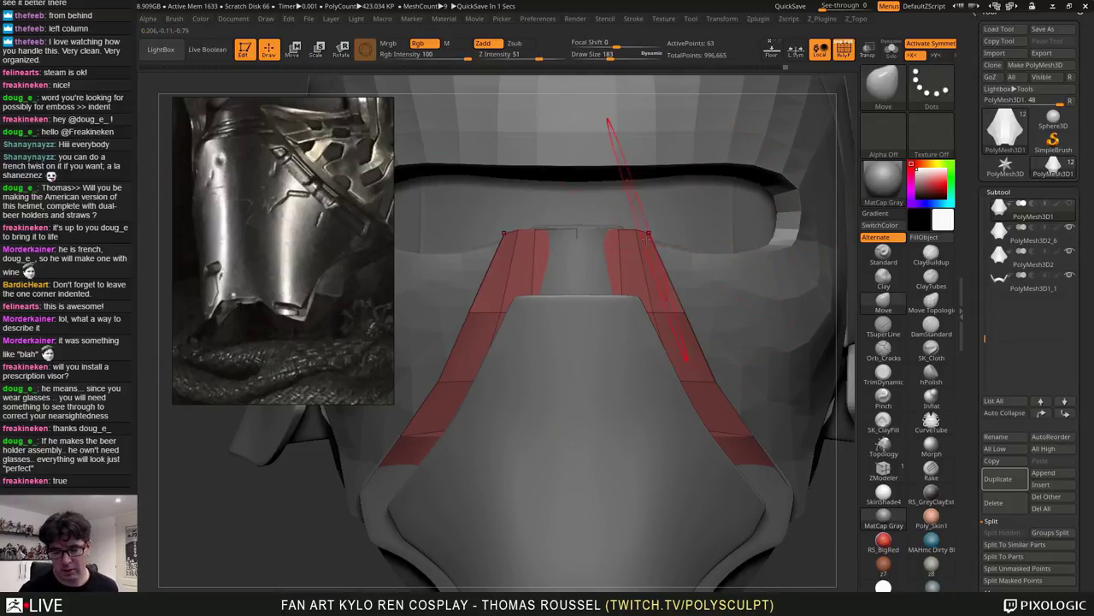
pyautogui.moveTo(652, 236); pyautogui.dragTo(622, 237)
pyautogui.moveTo(474, 313); pyautogui.dragTo(498, 313)
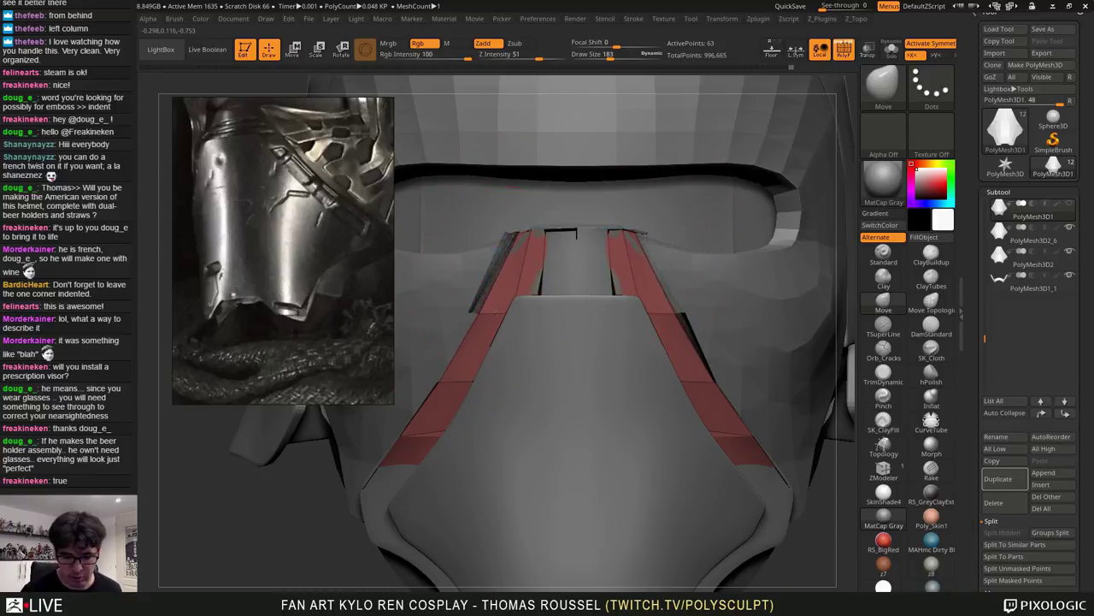
pyautogui.moveTo(448, 373); pyautogui.dragTo(457, 375)
pyautogui.moveTo(411, 431); pyautogui.dragTo(421, 425)
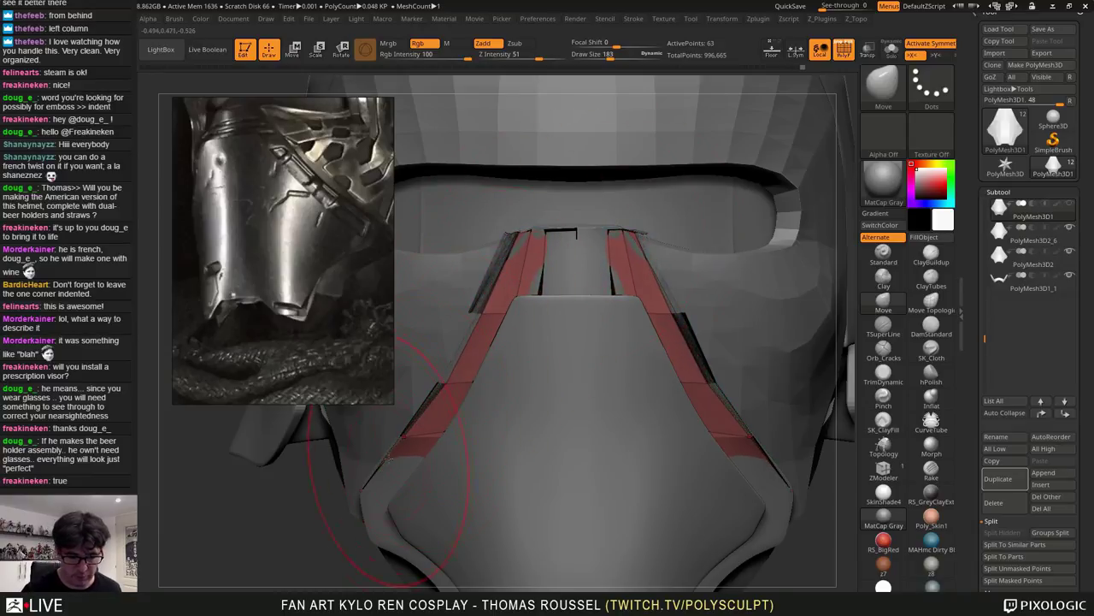
pyautogui.moveTo(780, 468); pyautogui.dragTo(767, 463)
pyautogui.moveTo(800, 537)
pyautogui.keyDown('alt'); pyautogui.mouseDown()
pyautogui.moveTo(785, 524)
pyautogui.moveTo(751, 409)
pyautogui.mouseUp(); pyautogui.keyUp('alt')
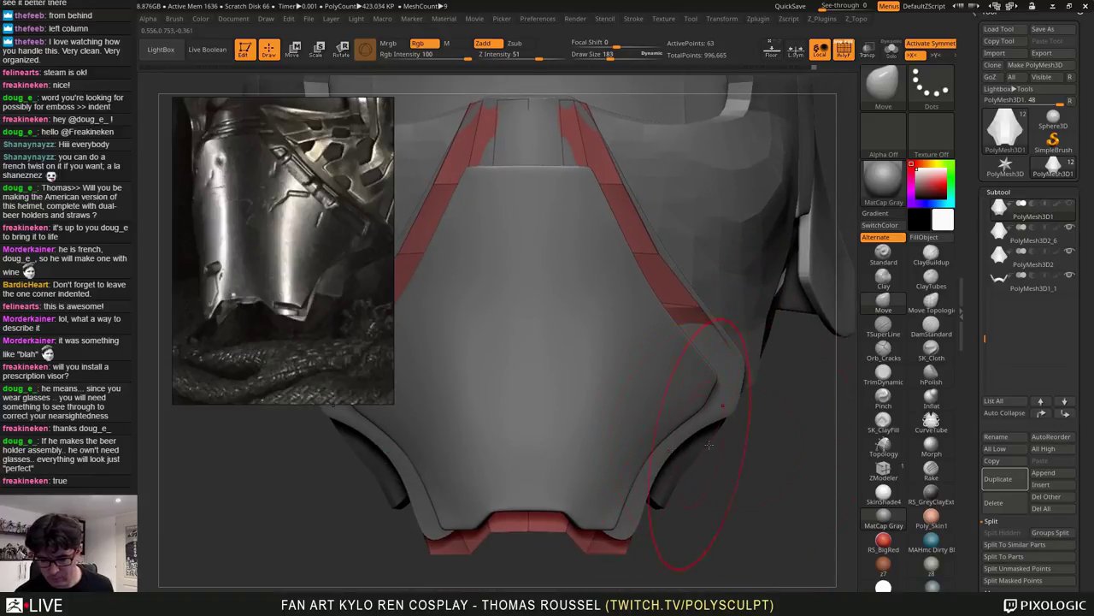
# Hide the PolyMesh3D2 subtool and bring the black mouth guard's side-angle photo into view on the reference board
pyautogui.click(1071, 254)
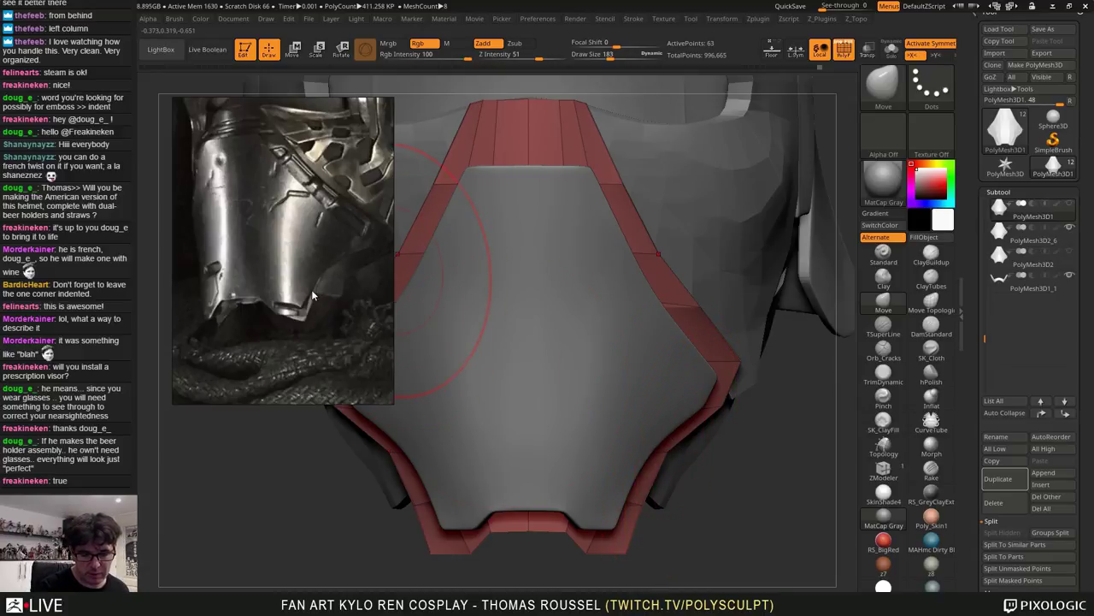
pyautogui.scroll(-8, 287, 289)
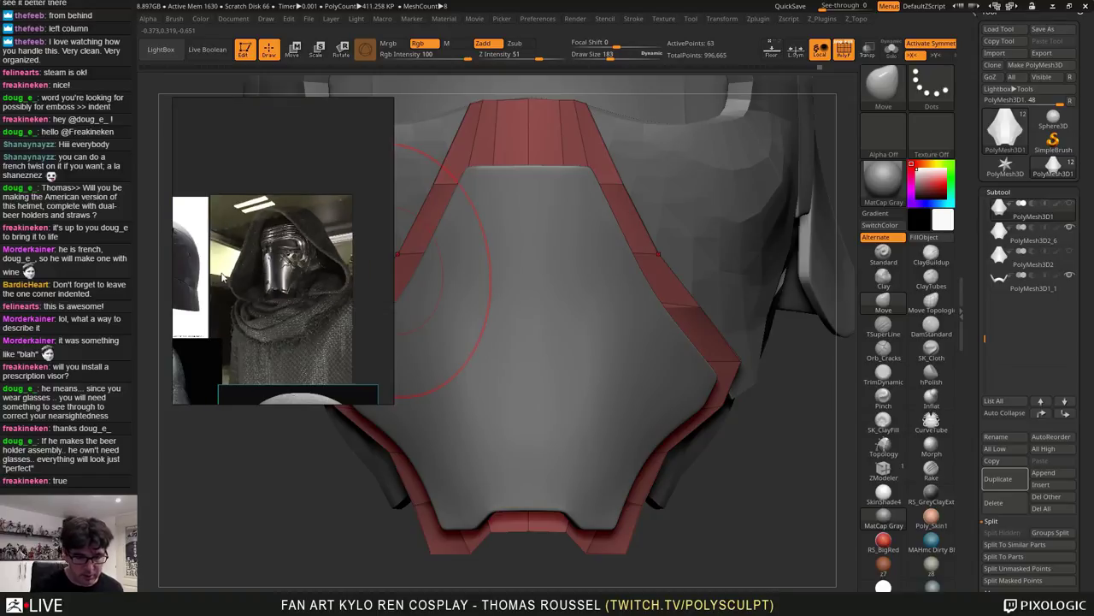
pyautogui.moveTo(178, 267); pyautogui.dragTo(310, 240, button='middle')
pyautogui.scroll(8, 294, 245)
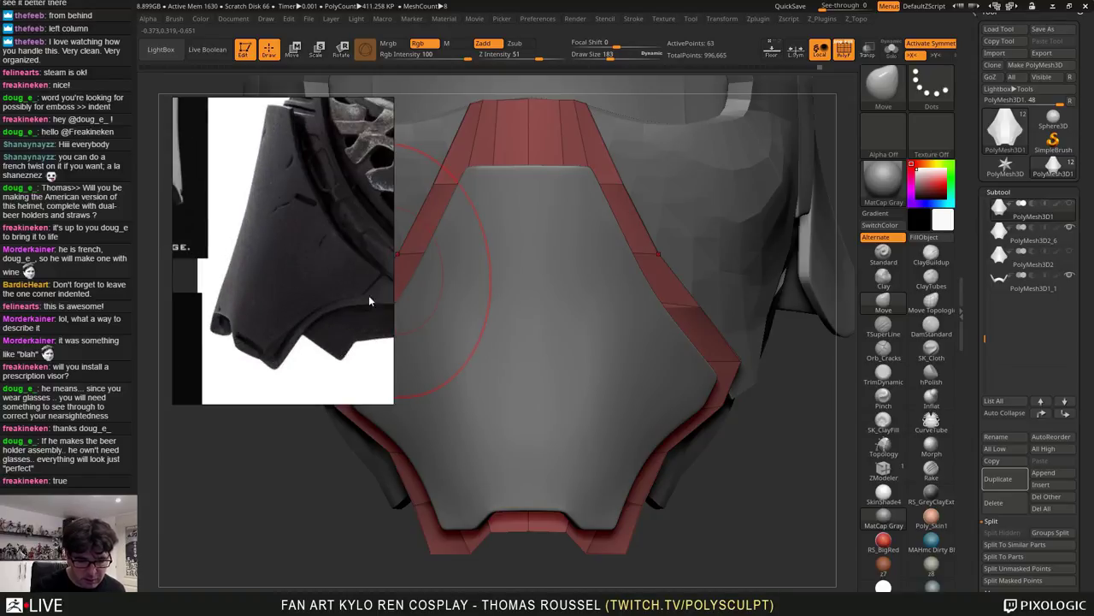
pyautogui.scroll(-3, 344, 298)
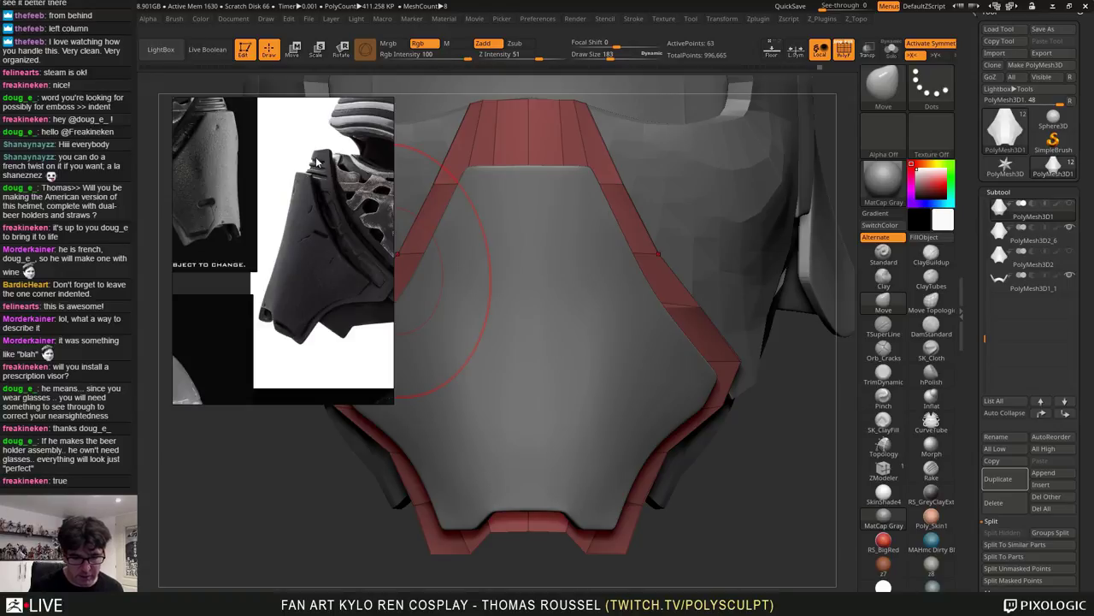
# Check the backing plate against the photo from the side and turn on Floor to overlay the side reference image
pyautogui.moveTo(427, 248); pyautogui.dragTo(630, 249, button='right')
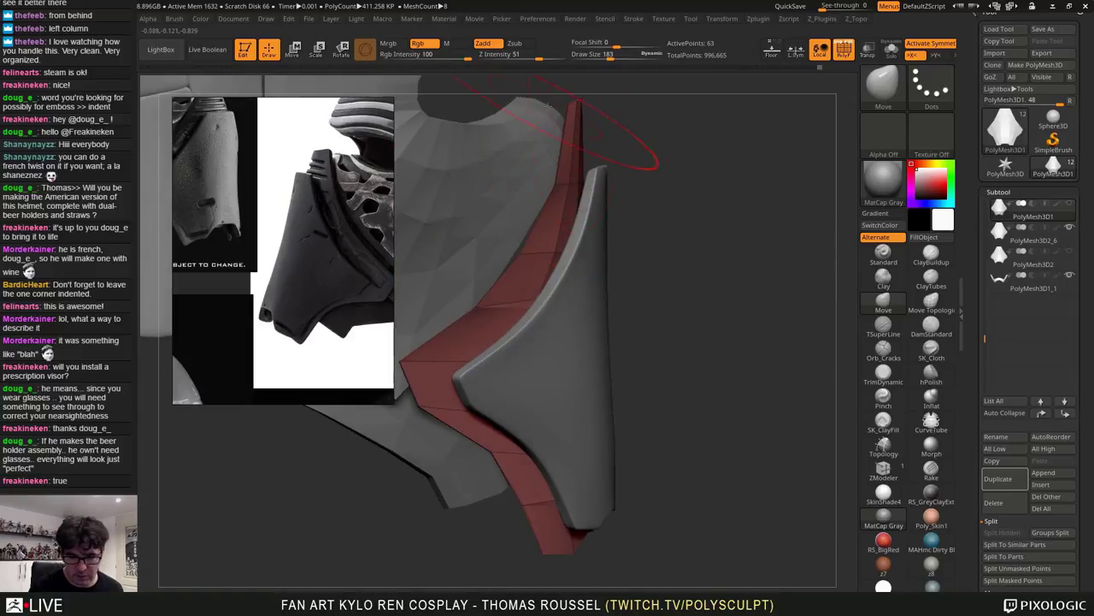
pyautogui.moveTo(544, 111); pyautogui.dragTo(614, 110, button='right')
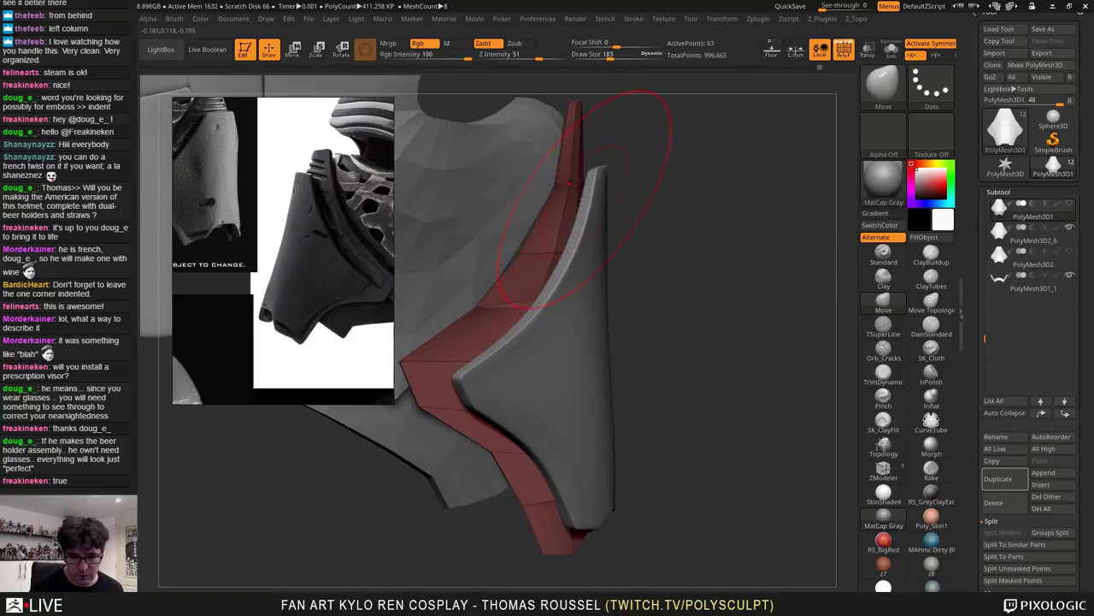
pyautogui.moveTo(617, 176); pyautogui.dragTo(578, 178)
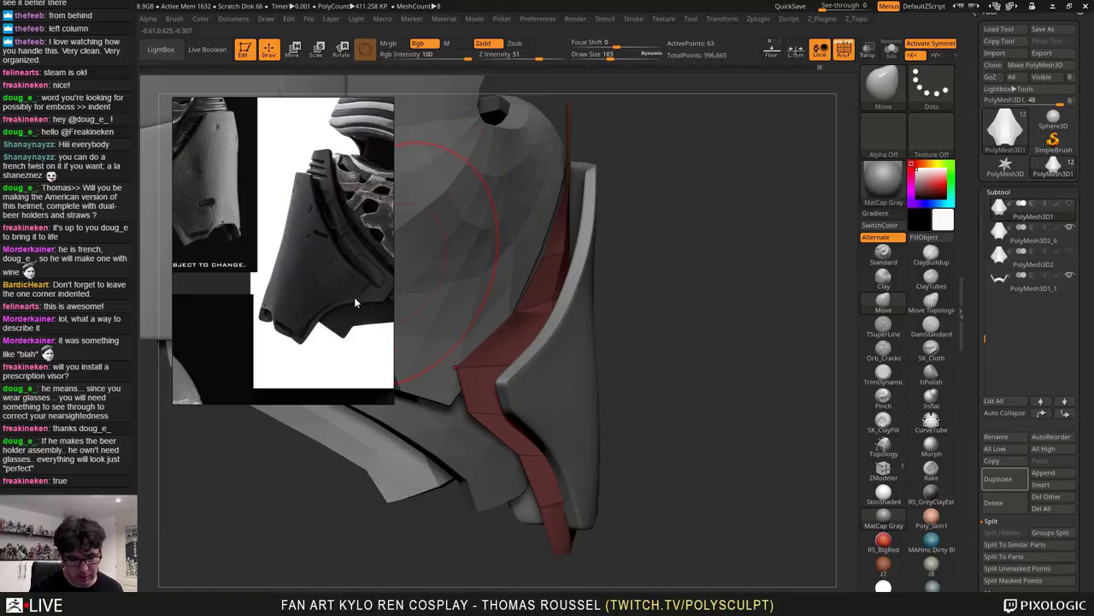
pyautogui.moveTo(653, 338); pyautogui.dragTo(809, 366)
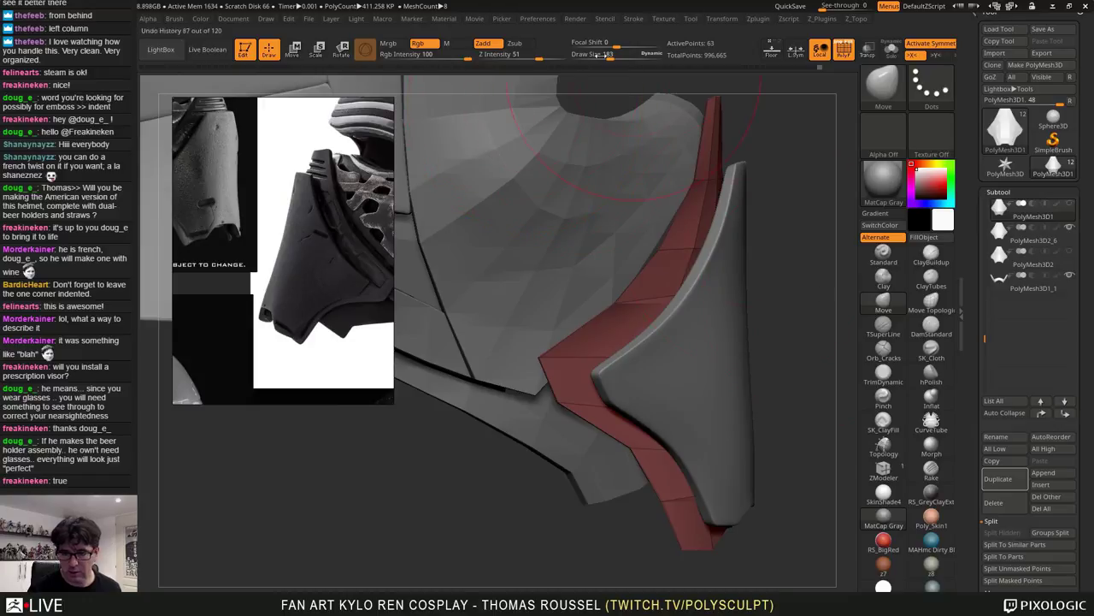
pyautogui.click(772, 49)
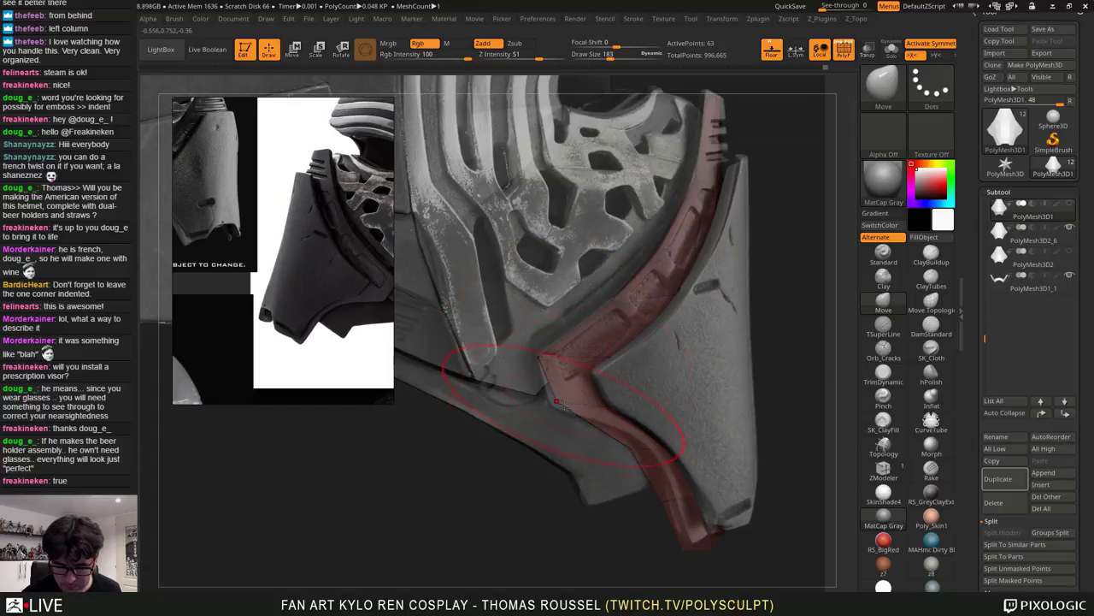
# Fit the backing plate's side corner, lower edge and top to the side reference overlay, reducing the Move brush to draw size 44
pyautogui.moveTo(560, 402); pyautogui.dragTo(552, 408)
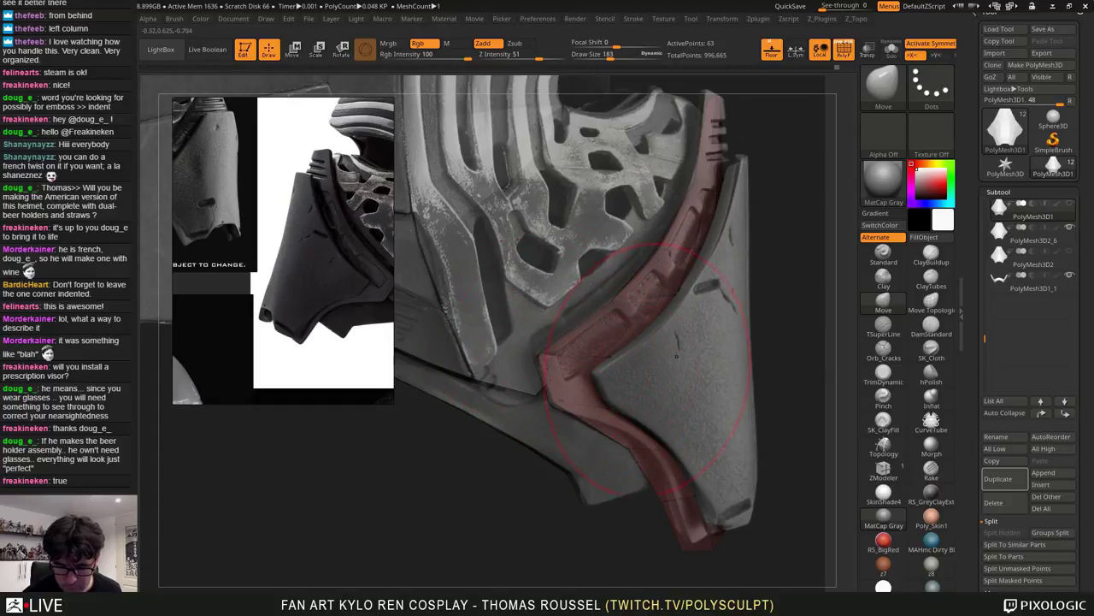
pyautogui.moveTo(628, 447)
pyautogui.mouseDown()
pyautogui.moveTo(641, 439)
pyautogui.moveTo(655, 459)
pyautogui.mouseUp()
pyautogui.moveTo(718, 539); pyautogui.dragTo(685, 538)
pyautogui.press('s')
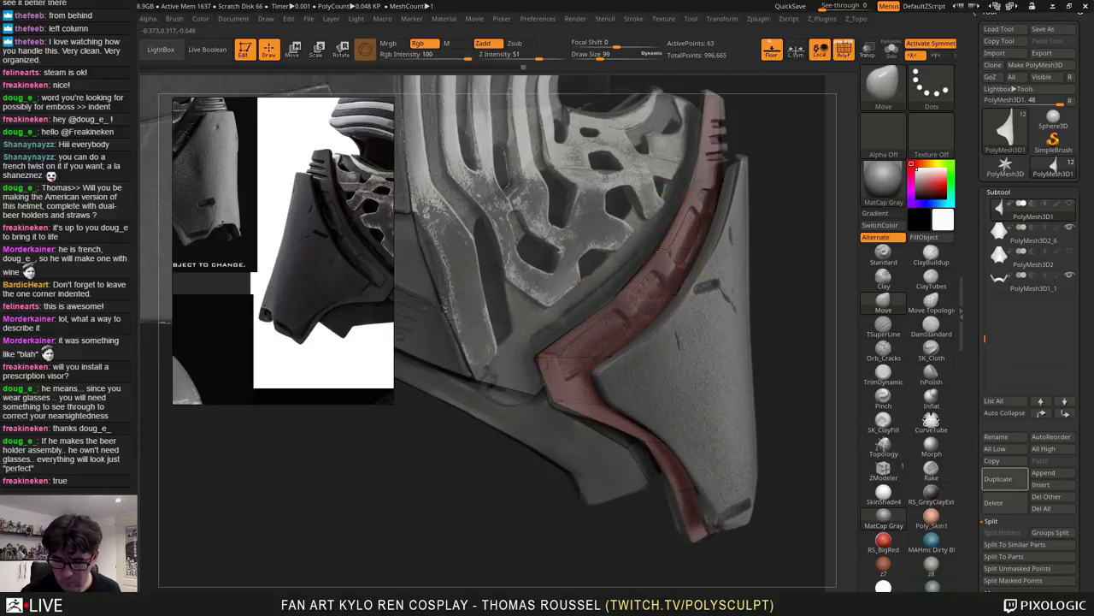
pyautogui.keyDown('alt'); pyautogui.moveTo(713, 77); pyautogui.dragTo(676, 193); pyautogui.keyUp('alt')
pyautogui.press('s')
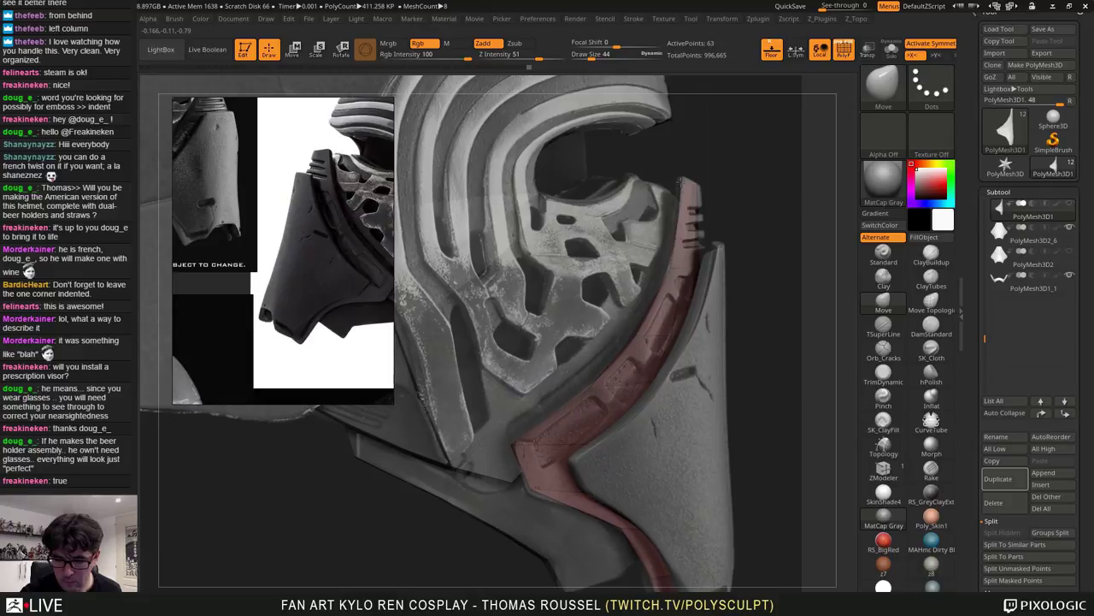
pyautogui.keyDown('shift'); pyautogui.moveTo(707, 184); pyautogui.dragTo(646, 212); pyautogui.keyUp('shift')
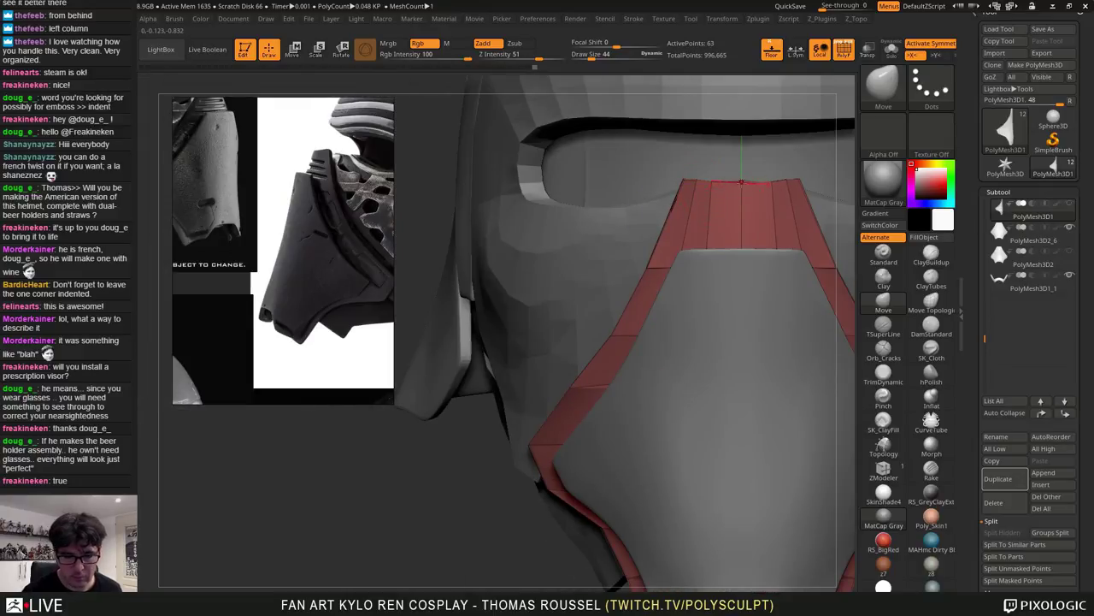
# Nudge the backing plate's rear edge and side corner onto the side reference outline from the opposite side at draw size 44
pyautogui.keyDown('alt'); pyautogui.moveTo(741, 181); pyautogui.dragTo(689, 316, button='right'); pyautogui.keyUp('alt')
pyautogui.keyDown('alt'); pyautogui.moveTo(701, 127); pyautogui.dragTo(702, 250, button='right'); pyautogui.keyUp('alt')
pyautogui.moveTo(702, 252); pyautogui.dragTo(752, 291)
pyautogui.keyDown('alt'); pyautogui.moveTo(753, 290); pyautogui.dragTo(737, 248, button='right'); pyautogui.keyUp('alt')
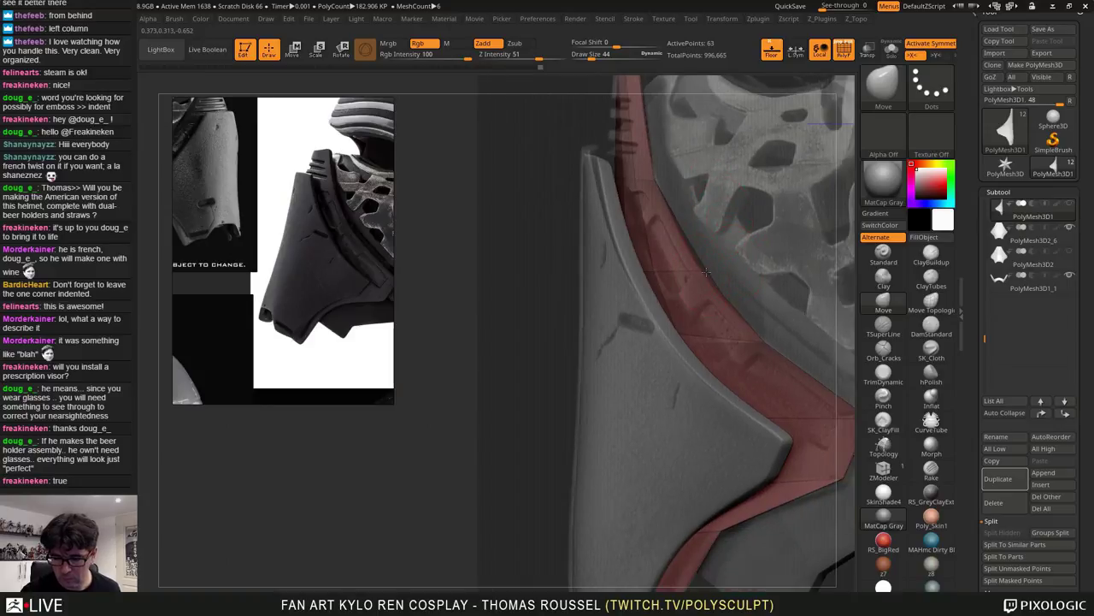
pyautogui.keyDown('alt'); pyautogui.moveTo(785, 324); pyautogui.dragTo(719, 220, button='right'); pyautogui.keyUp('alt')
pyautogui.moveTo(777, 375); pyautogui.dragTo(778, 382)
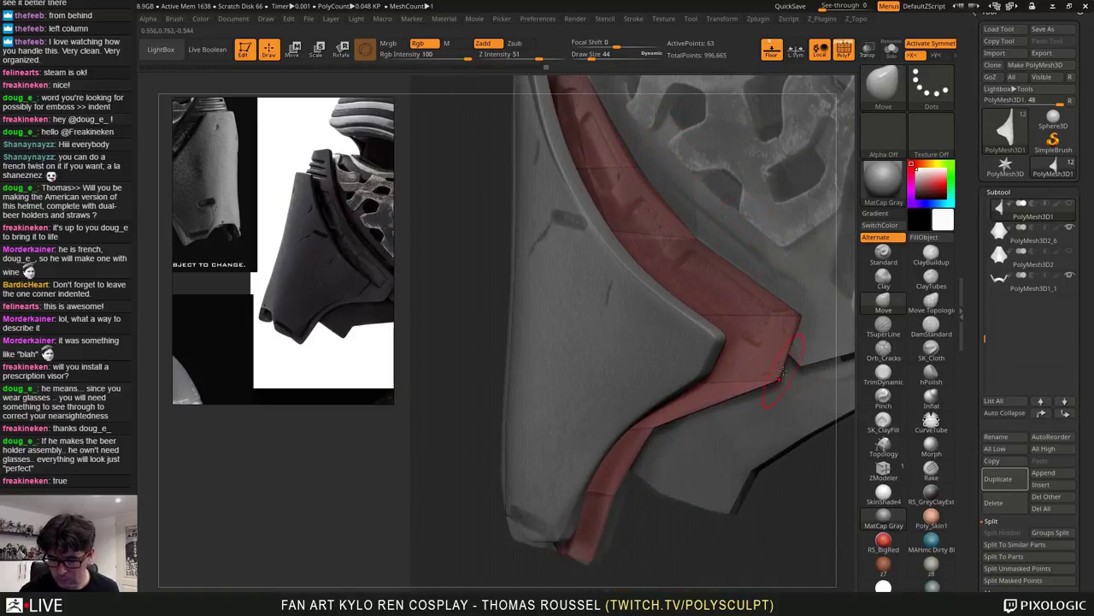
pyautogui.moveTo(797, 311); pyautogui.dragTo(791, 313)
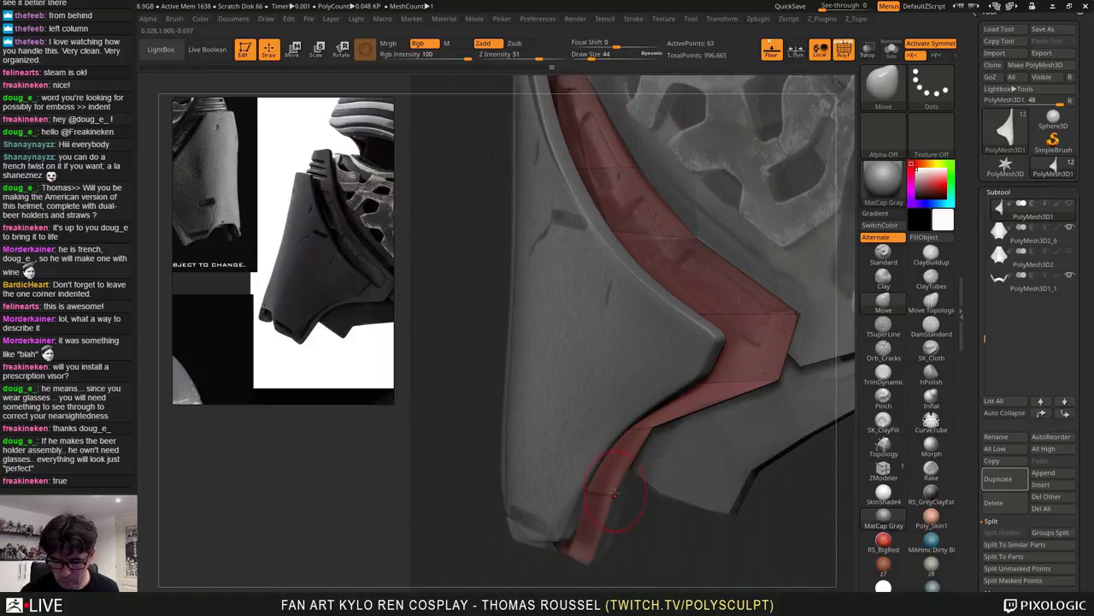
pyautogui.keyDown('alt'); pyautogui.moveTo(611, 490); pyautogui.dragTo(654, 358, button='right'); pyautogui.keyUp('alt')
pyautogui.moveTo(654, 358); pyautogui.dragTo(733, 374, button='right')
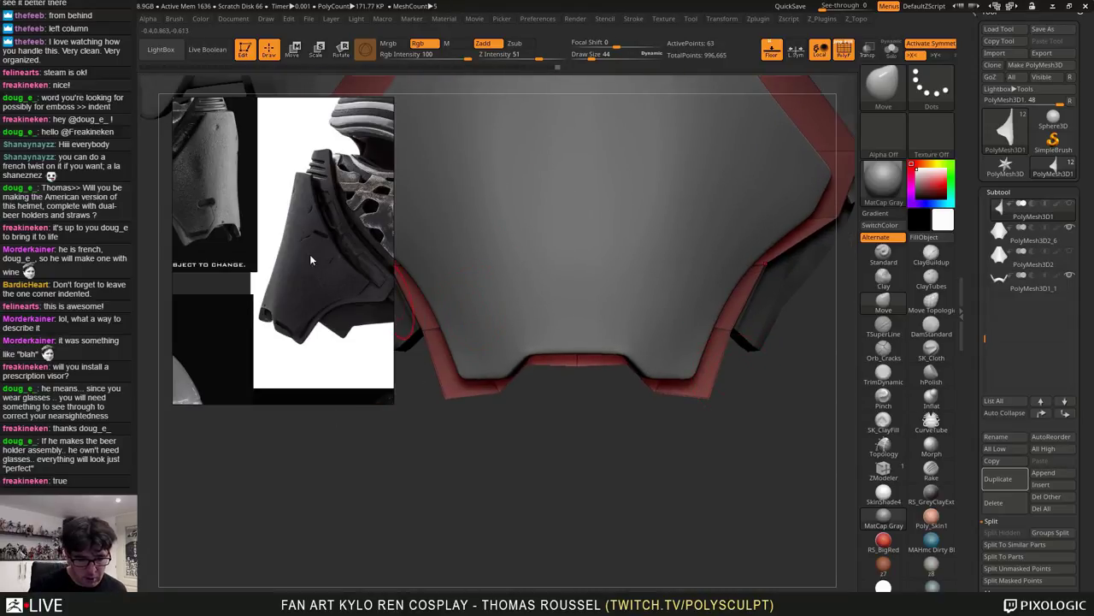
# Examine the lower edge of the mouth guard in the front, angled and hooded helmet photos on the reference board
pyautogui.scroll(-5, 308, 258)
pyautogui.moveTo(289, 295); pyautogui.dragTo(301, 243, button='middle')
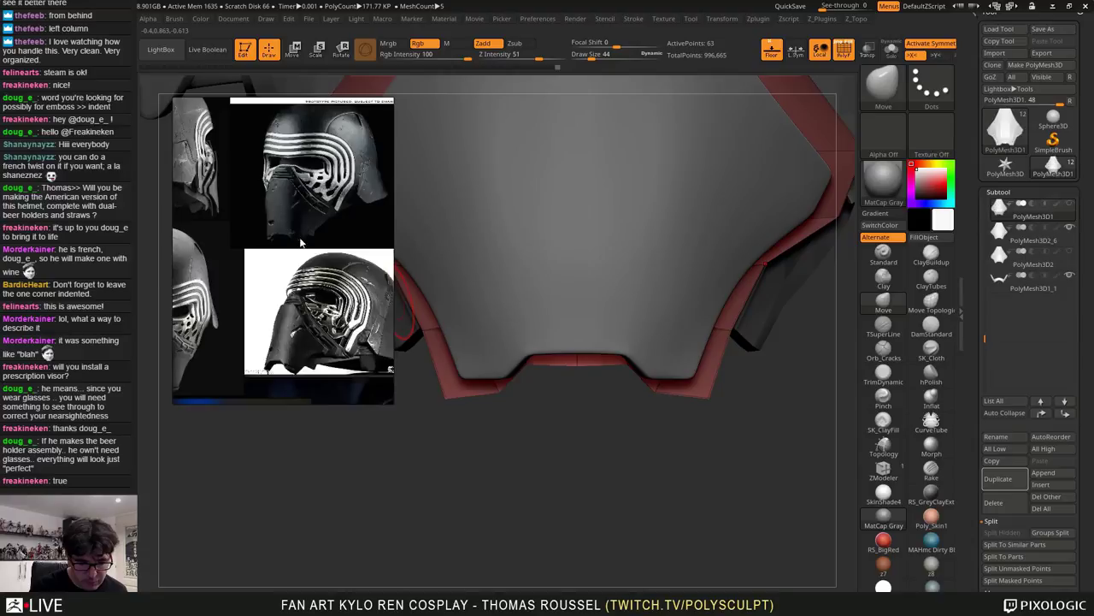
pyautogui.scroll(5, 301, 242)
pyautogui.scroll(-2, 265, 219)
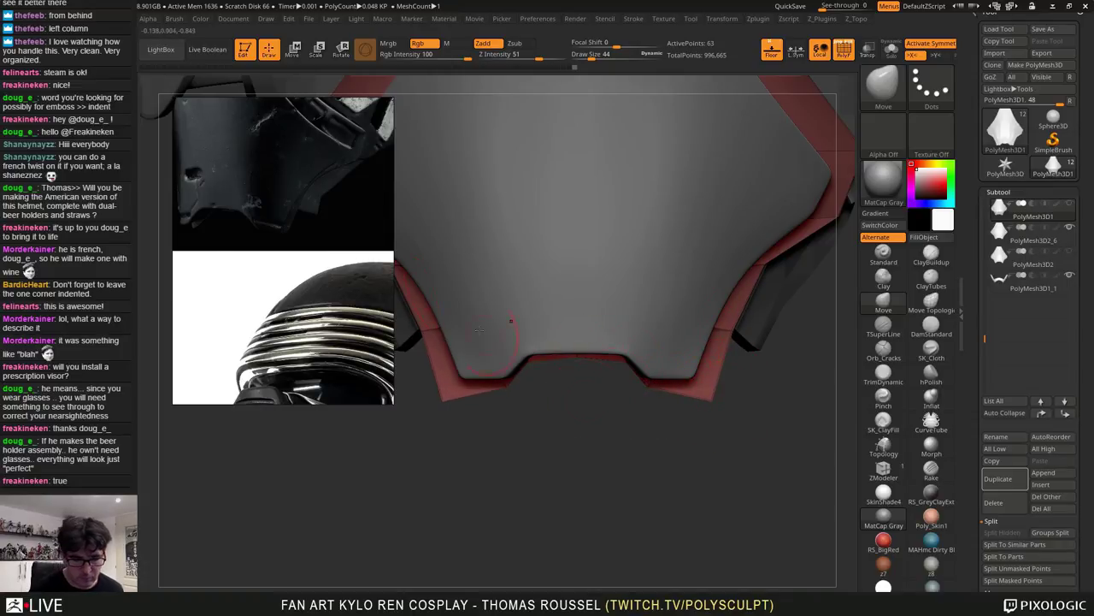
pyautogui.scroll(-5, 297, 227)
pyautogui.moveTo(309, 264); pyautogui.dragTo(344, 227, button='middle')
pyautogui.moveTo(295, 299); pyautogui.dragTo(316, 236, button='middle')
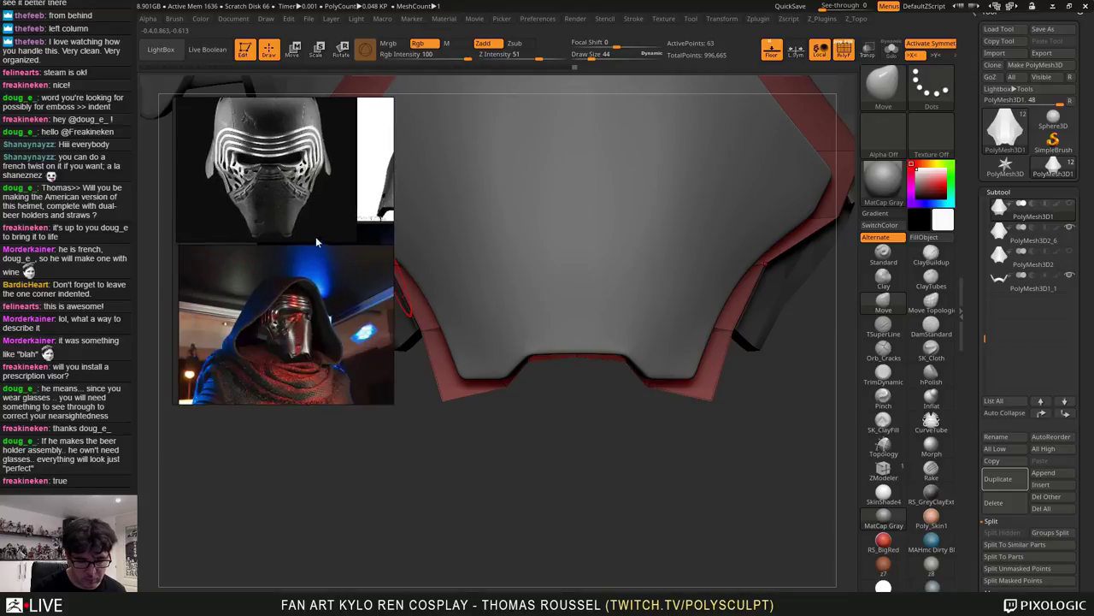
pyautogui.scroll(3, 298, 257)
pyautogui.scroll(-2, 282, 240)
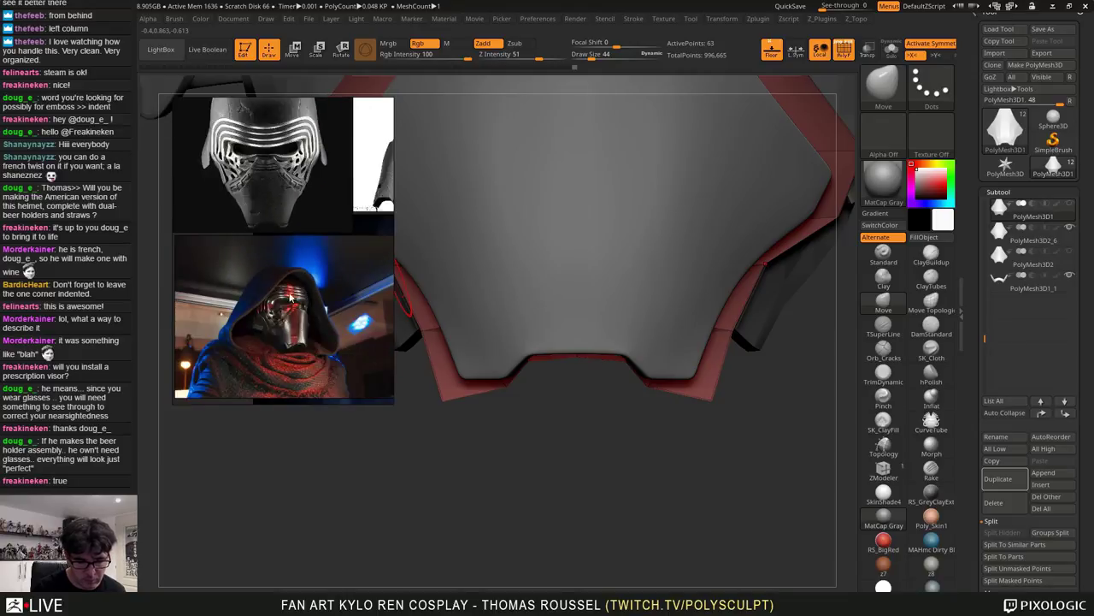
pyautogui.scroll(4, 292, 299)
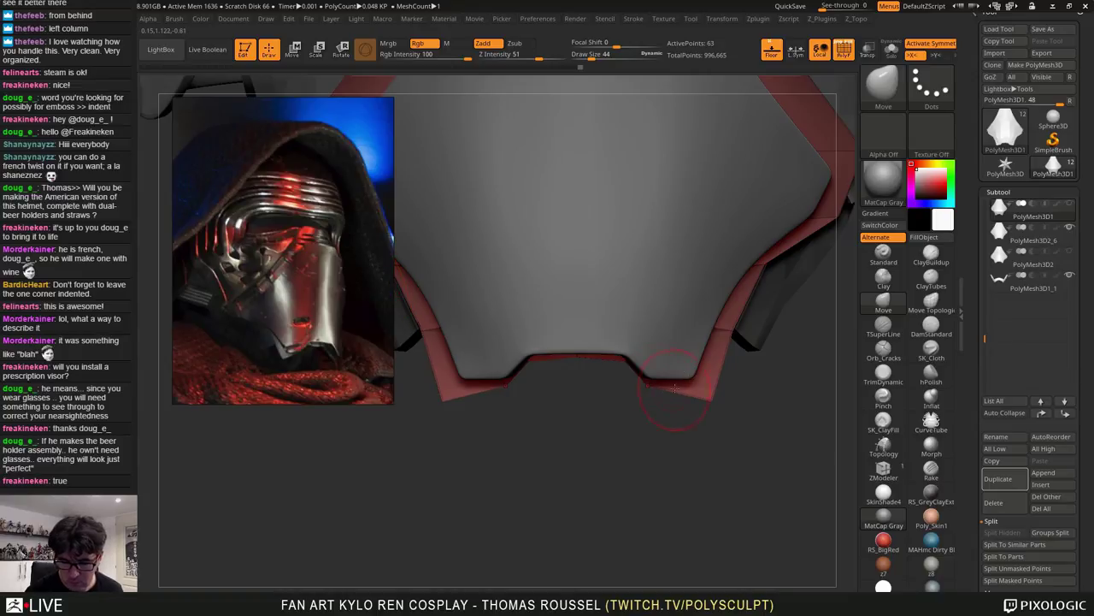
# Reshape the backing plate's bottom edge beneath the mouth plate with the Move brush at draw size 103
pyautogui.moveTo(675, 388)
pyautogui.mouseDown(button='right')
pyautogui.moveTo(752, 342)
pyautogui.moveTo(753, 282)
pyautogui.moveTo(727, 274)
pyautogui.moveTo(598, 299)
pyautogui.moveTo(612, 320)
pyautogui.moveTo(643, 325)
pyautogui.mouseUp(button='right')
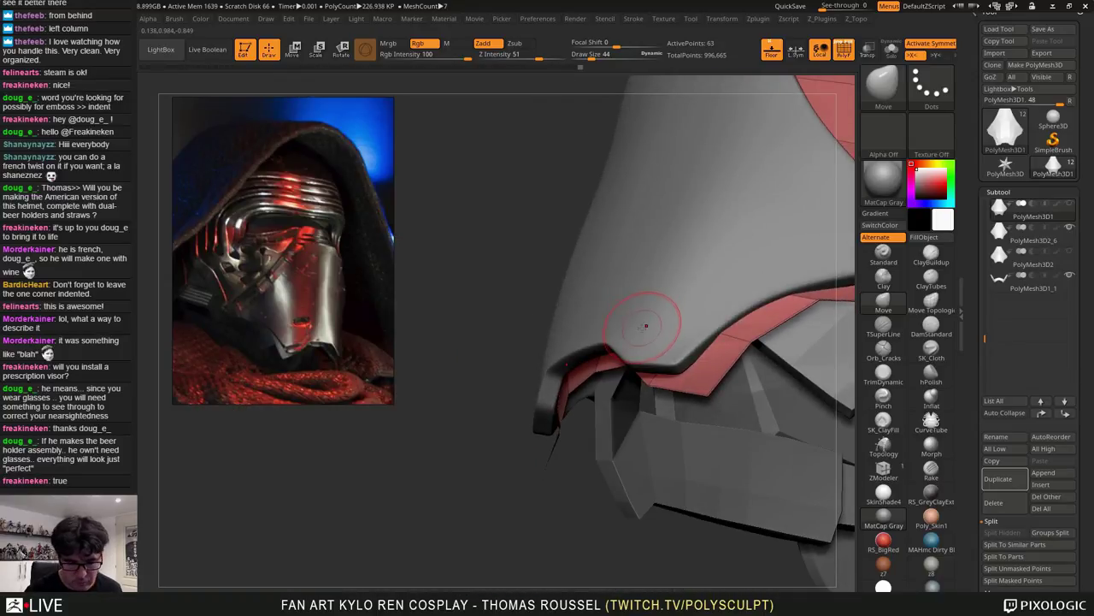
pyautogui.press('s')
pyautogui.moveTo(643, 347); pyautogui.dragTo(654, 347)
pyautogui.moveTo(563, 419); pyautogui.dragTo(572, 394)
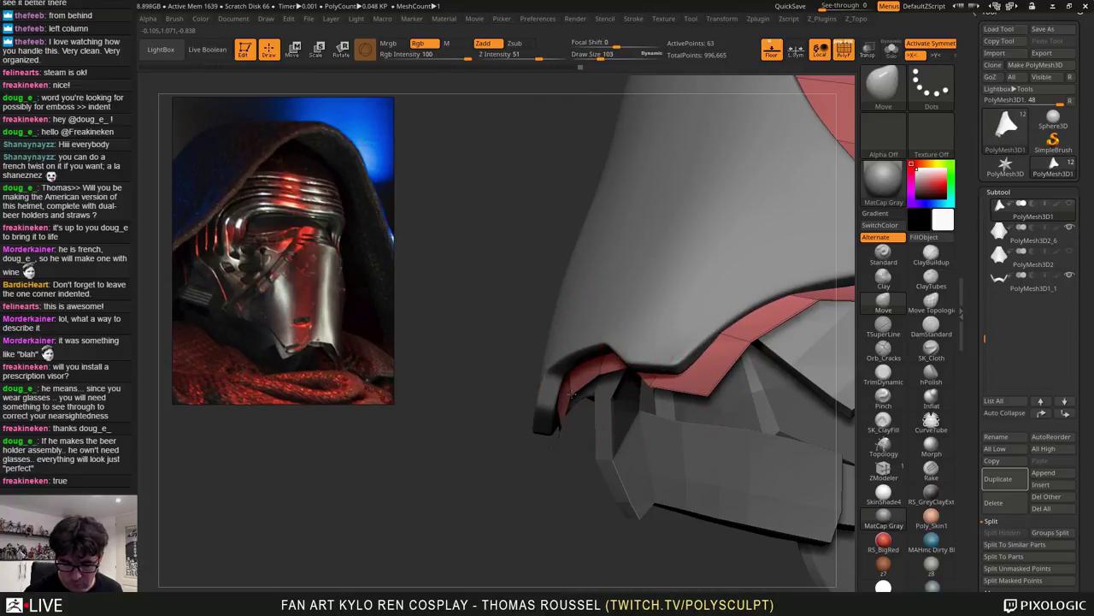
pyautogui.moveTo(748, 345); pyautogui.dragTo(795, 359, button='right')
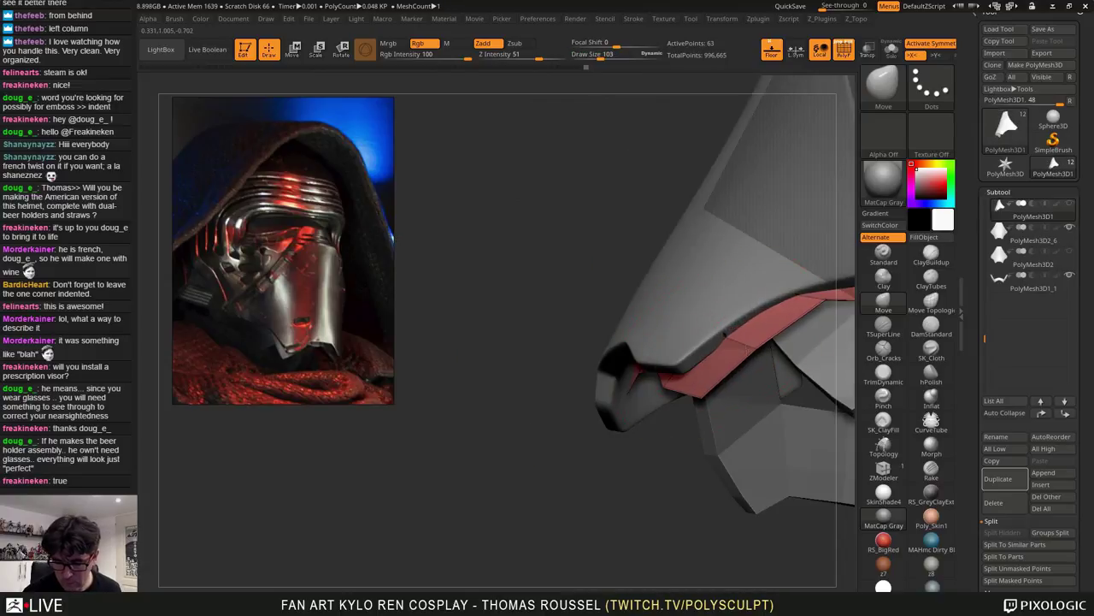
pyautogui.moveTo(782, 304)
pyautogui.mouseDown(button='right')
pyautogui.moveTo(742, 318)
pyautogui.moveTo(718, 291)
pyautogui.moveTo(776, 301)
pyautogui.moveTo(756, 267)
pyautogui.mouseUp(button='right')
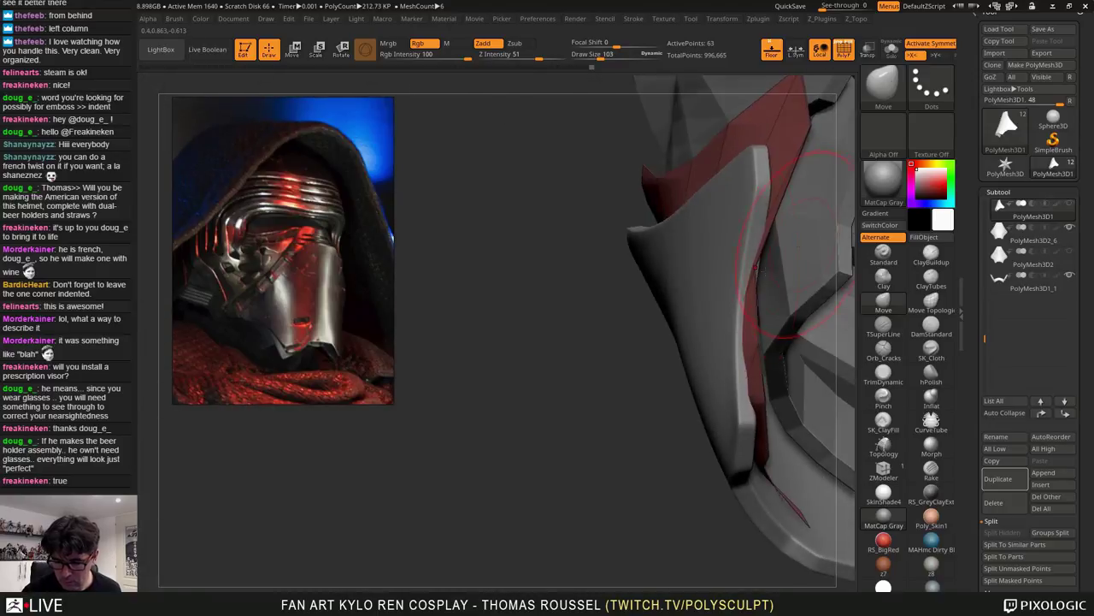
# Turn on transparency and shift the backing plate's lower side and inner surface to follow the mouth plate's curve
pyautogui.click(867, 49)
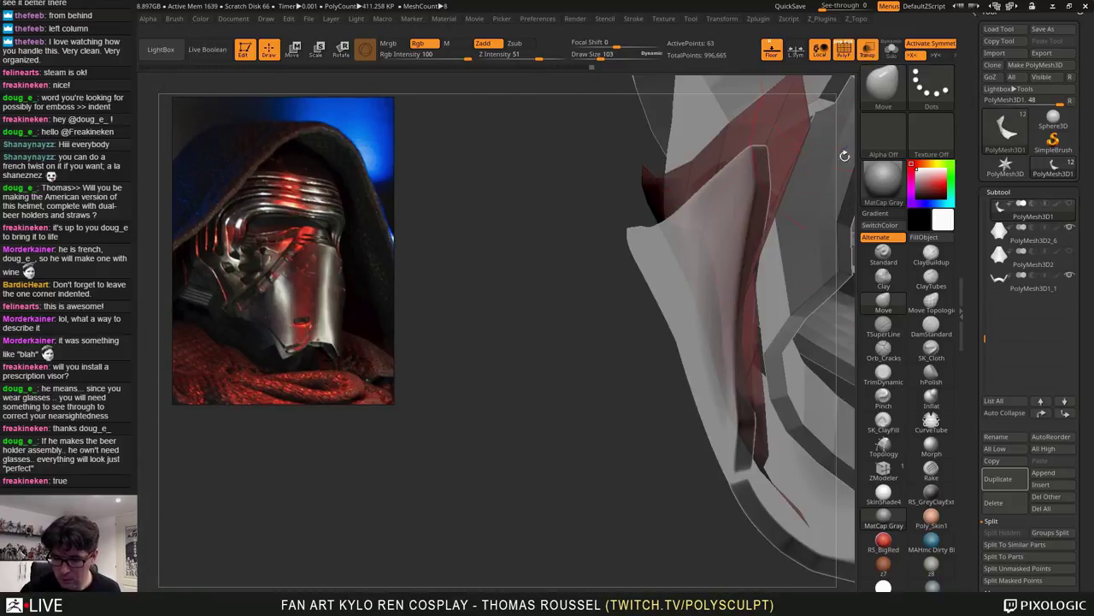
pyautogui.moveTo(746, 363); pyautogui.dragTo(757, 366)
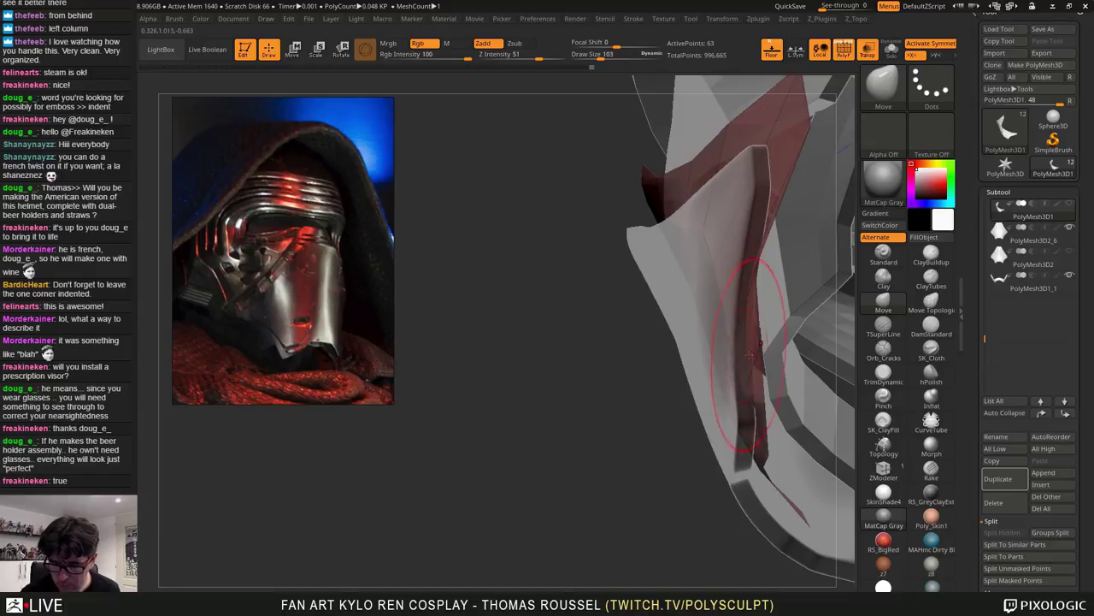
pyautogui.moveTo(758, 366); pyautogui.dragTo(766, 391, button='right')
pyautogui.moveTo(765, 390); pyautogui.dragTo(710, 323)
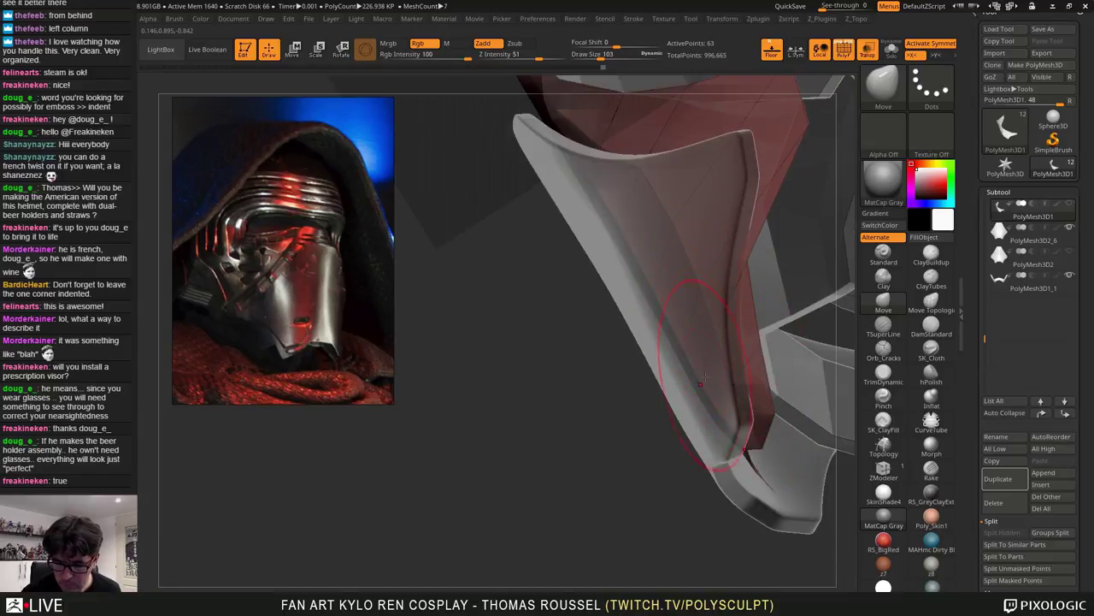
pyautogui.moveTo(728, 371); pyautogui.dragTo(746, 391)
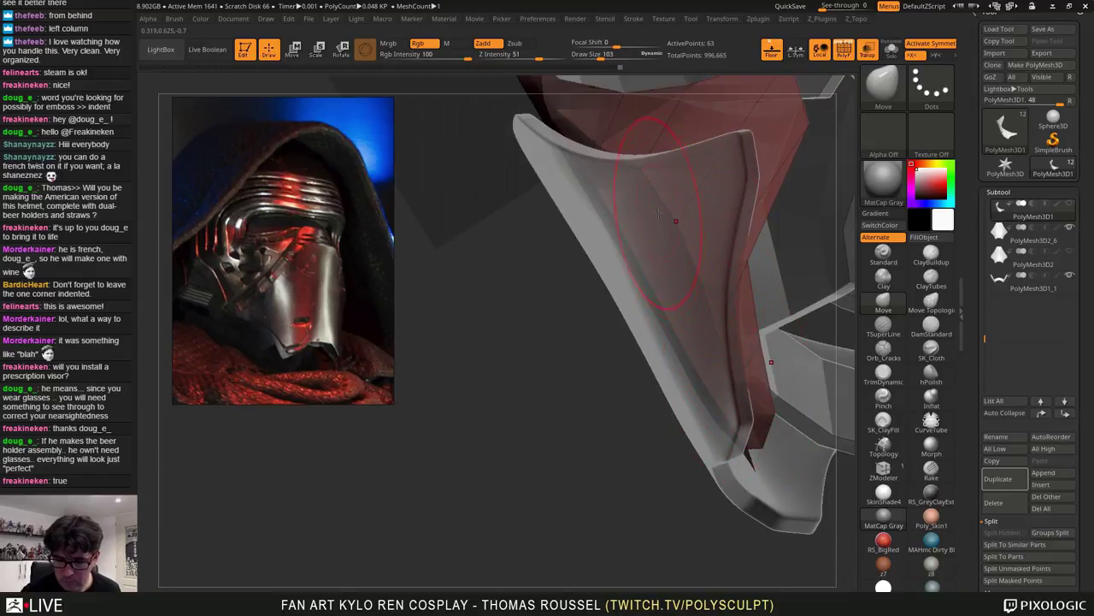
pyautogui.moveTo(658, 215); pyautogui.dragTo(662, 219)
pyautogui.moveTo(662, 219); pyautogui.dragTo(656, 351, button='right')
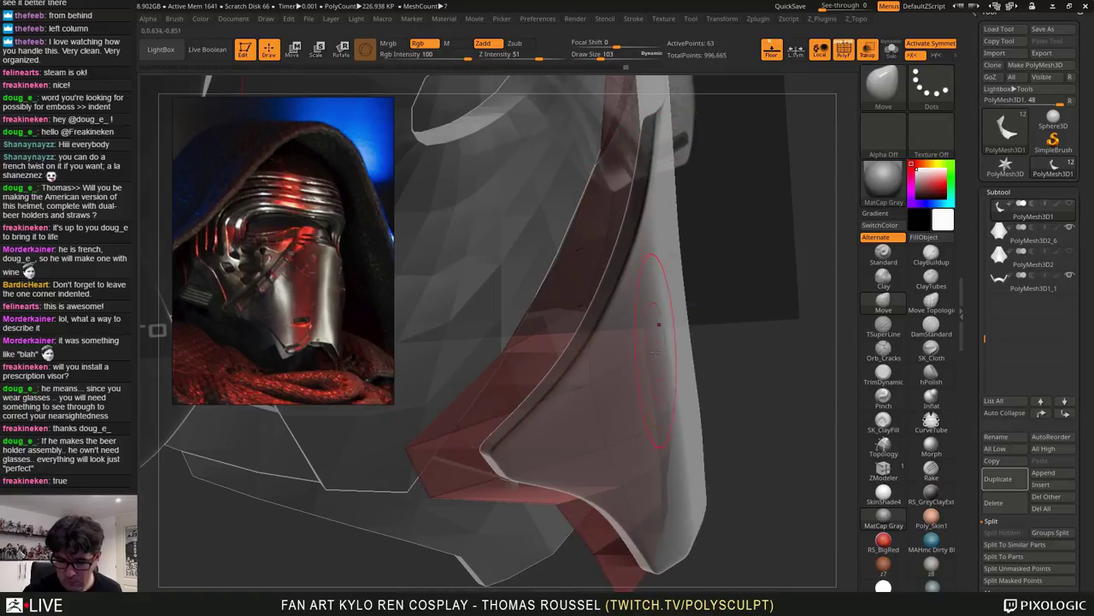
# Adjust the depth of the backing plate's side and lower areas behind the mouth plate using the Move brush from several angles
pyautogui.moveTo(663, 457); pyautogui.dragTo(659, 456)
pyautogui.moveTo(660, 457); pyautogui.dragTo(713, 401, button='right')
pyautogui.moveTo(655, 435); pyautogui.dragTo(648, 436)
pyautogui.moveTo(680, 426)
pyautogui.mouseDown(button='right')
pyautogui.moveTo(629, 445)
pyautogui.moveTo(655, 436)
pyautogui.mouseUp(button='right')
pyautogui.moveTo(651, 437); pyautogui.dragTo(603, 442)
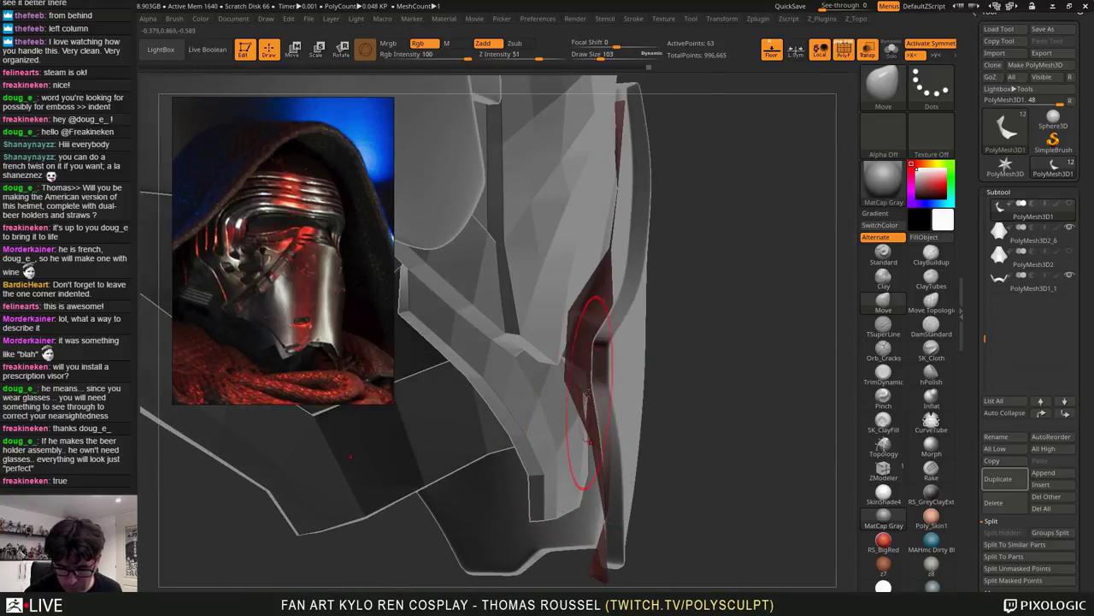
pyautogui.moveTo(623, 518)
pyautogui.mouseDown()
pyautogui.moveTo(646, 509)
pyautogui.moveTo(611, 514)
pyautogui.moveTo(588, 430)
pyautogui.moveTo(631, 503)
pyautogui.mouseUp()
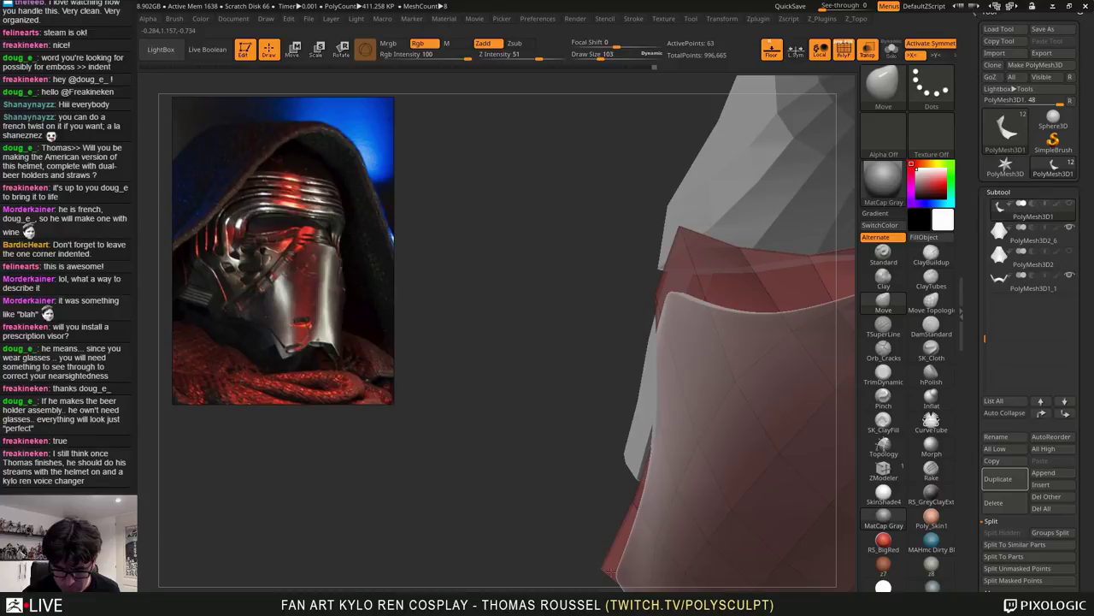
pyautogui.moveTo(609, 571); pyautogui.dragTo(687, 420)
pyautogui.moveTo(679, 515)
pyautogui.mouseDown()
pyautogui.moveTo(658, 478)
pyautogui.moveTo(682, 415)
pyautogui.mouseUp()
# Refine the backing plate's upper sides, side corners and lower corners from the front for a cleaner border around the mouth plate
pyautogui.moveTo(671, 532)
pyautogui.keyDown('alt'); pyautogui.mouseDown()
pyautogui.moveTo(675, 446)
pyautogui.moveTo(728, 444)
pyautogui.moveTo(647, 470)
pyautogui.mouseUp(); pyautogui.keyUp('alt')
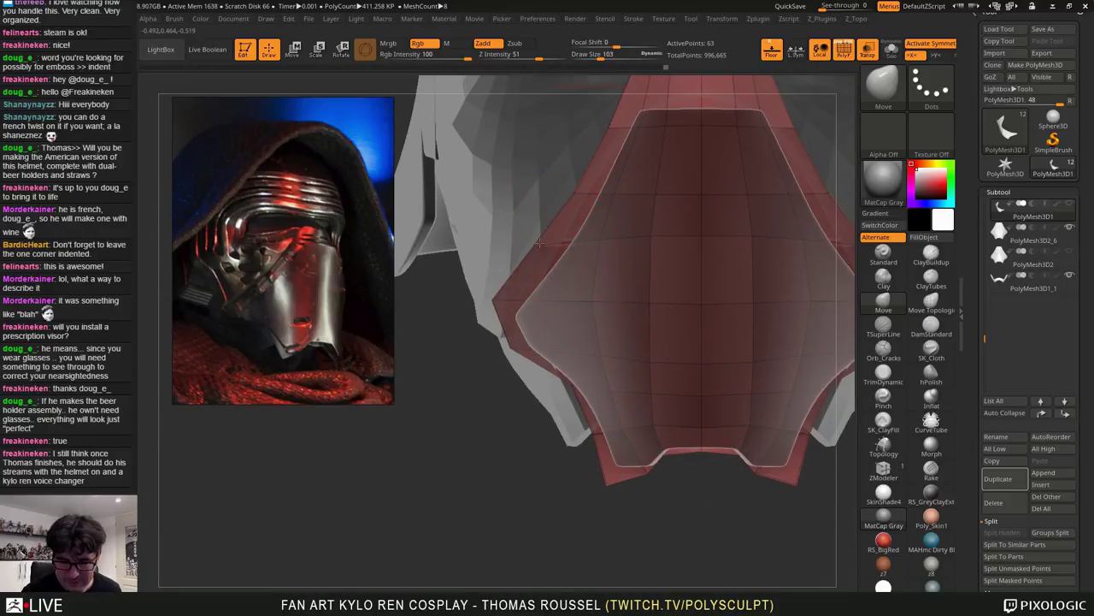
pyautogui.keyDown('alt'); pyautogui.moveTo(599, 175); pyautogui.dragTo(562, 289); pyautogui.keyUp('alt')
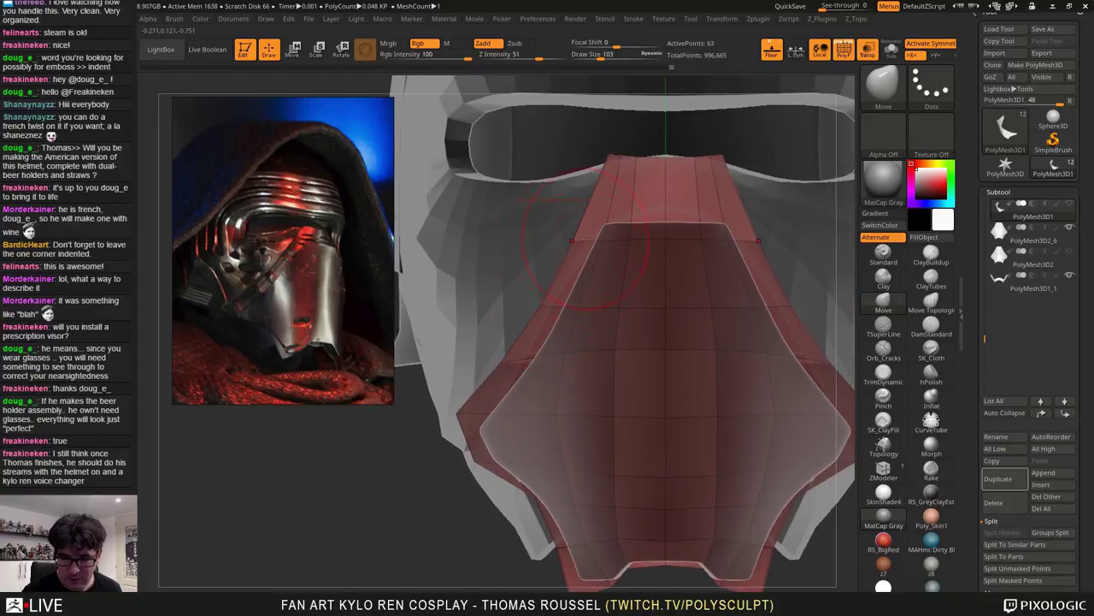
pyautogui.keyDown('alt'); pyautogui.moveTo(713, 238); pyautogui.dragTo(624, 214, button='right'); pyautogui.keyUp('alt')
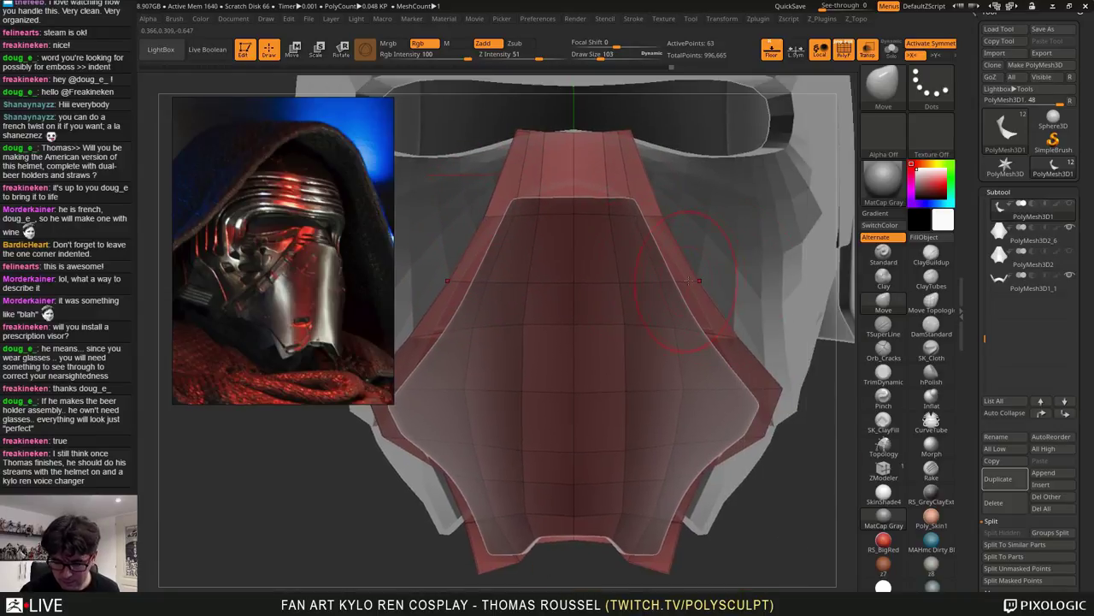
pyautogui.keyDown('alt'); pyautogui.moveTo(779, 402); pyautogui.dragTo(758, 324); pyautogui.keyUp('alt')
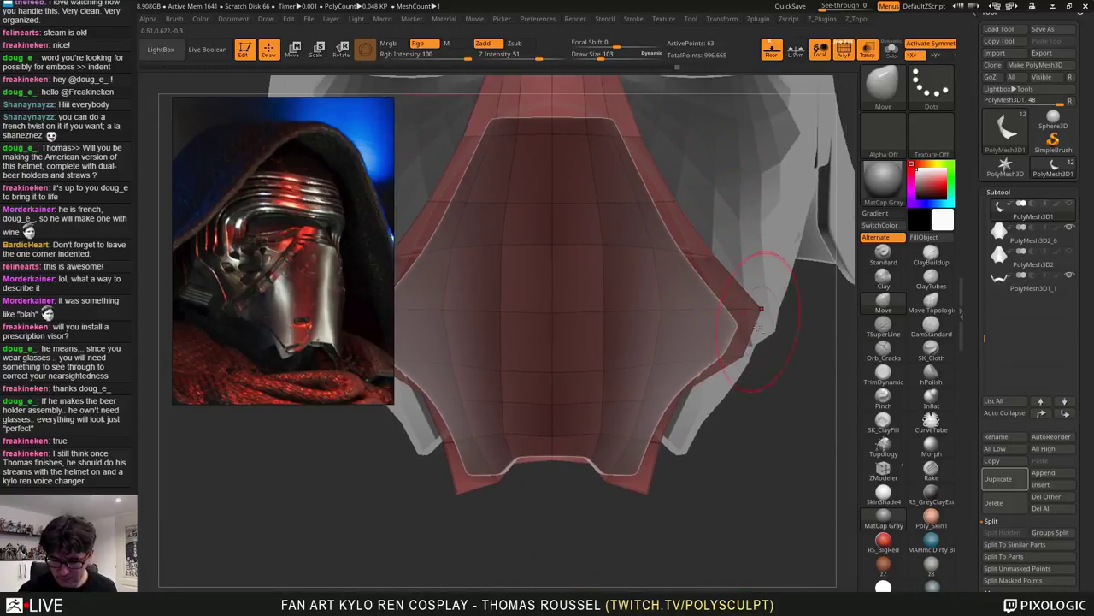
pyautogui.keyDown('alt'); pyautogui.moveTo(657, 439); pyautogui.dragTo(668, 406); pyautogui.keyUp('alt')
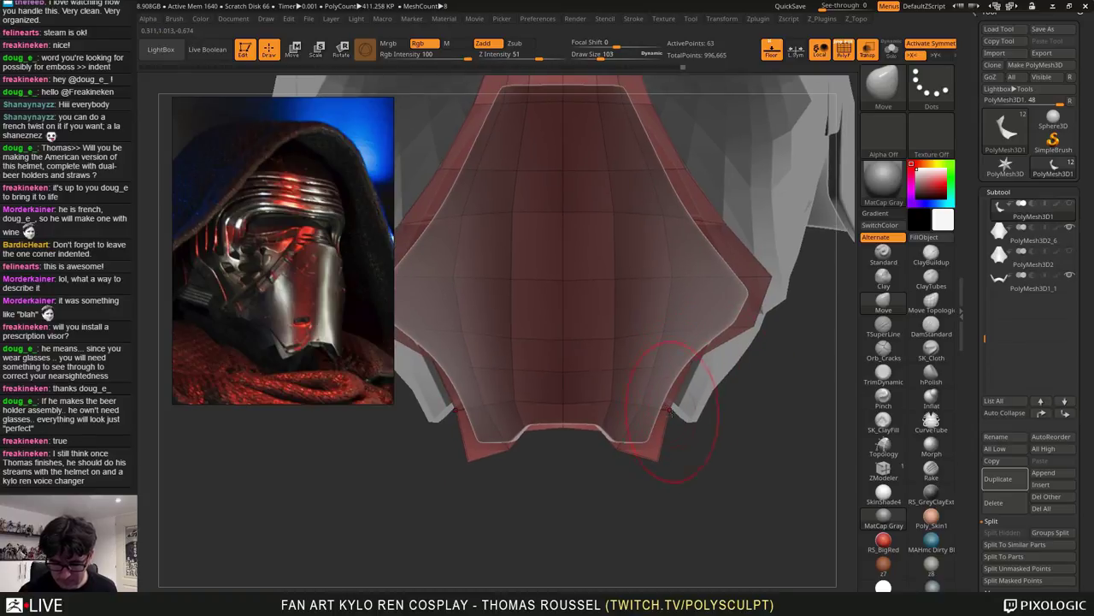
pyautogui.keyDown('ctrl'); pyautogui.moveTo(670, 412); pyautogui.dragTo(690, 399, button='right'); pyautogui.keyUp('ctrl')
pyautogui.moveTo(782, 402); pyautogui.dragTo(667, 428, button='right')
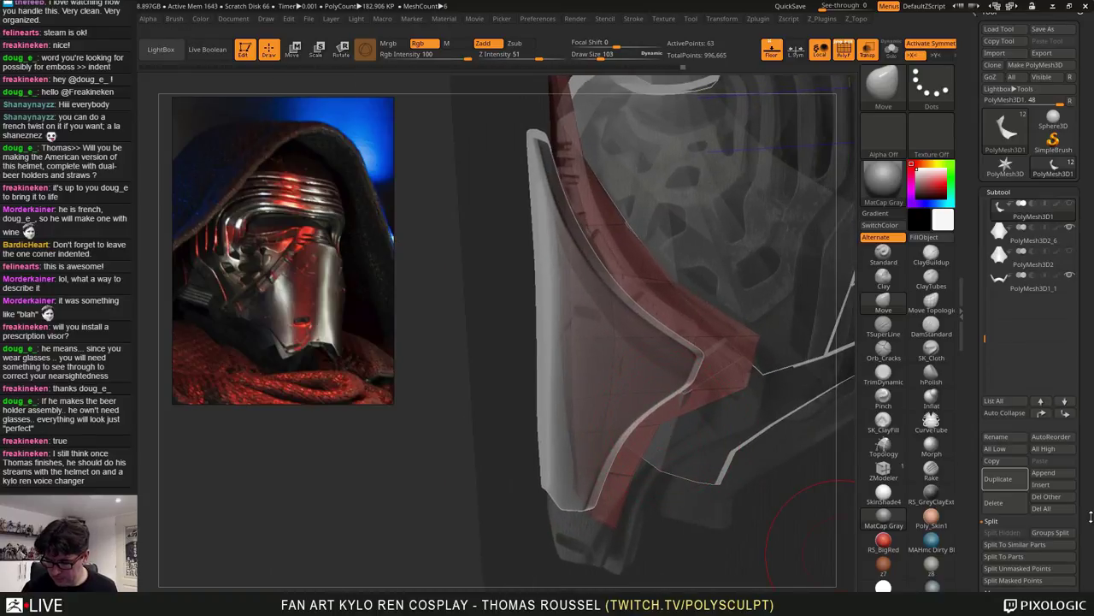
# Thicken the backing plate with Panel Loops, inspect the shell from the sides and turn off transparency
pyautogui.moveTo(1091, 516); pyautogui.dragTo(1086, 403)
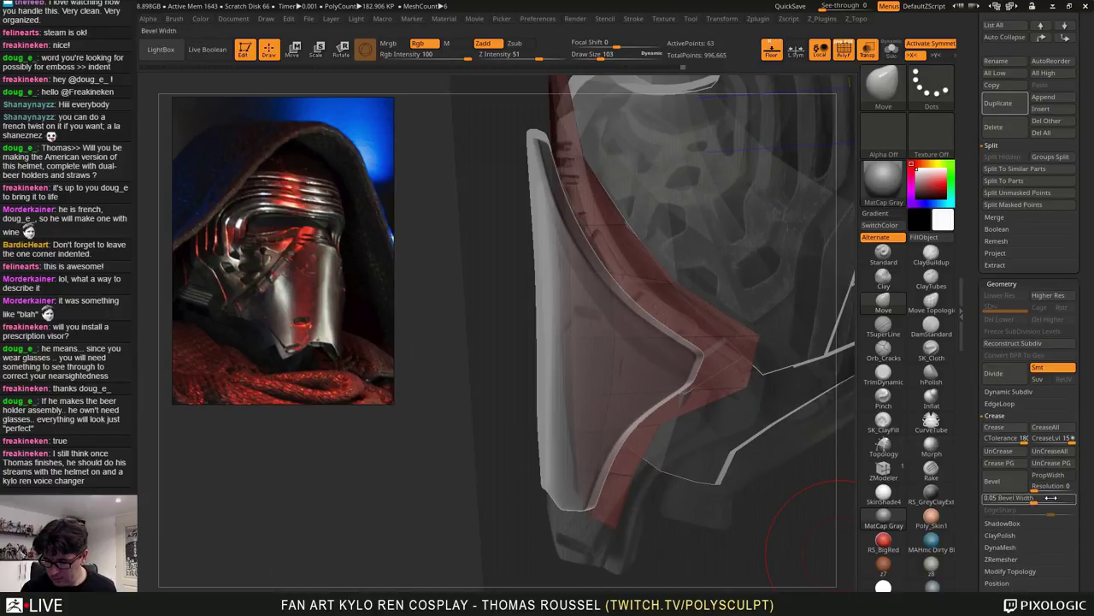
pyautogui.click(1006, 406)
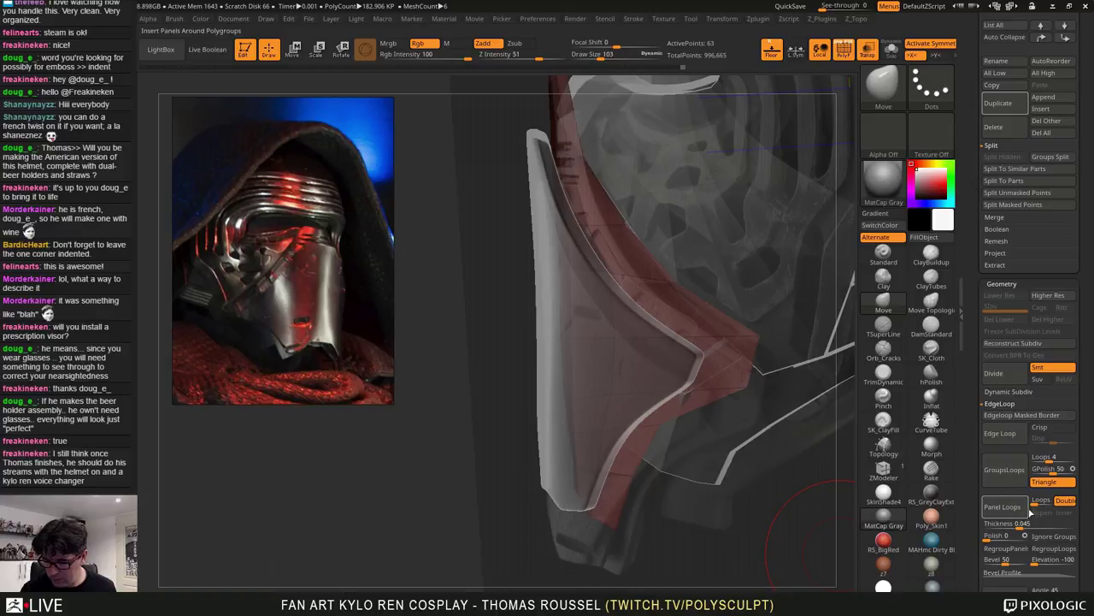
pyautogui.click(1004, 506)
pyautogui.keyDown('ctrl'); pyautogui.moveTo(722, 361); pyautogui.dragTo(706, 300, button='right'); pyautogui.keyUp('ctrl')
pyautogui.moveTo(599, 312); pyautogui.dragTo(782, 381, button='right')
pyautogui.moveTo(780, 382); pyautogui.dragTo(703, 350)
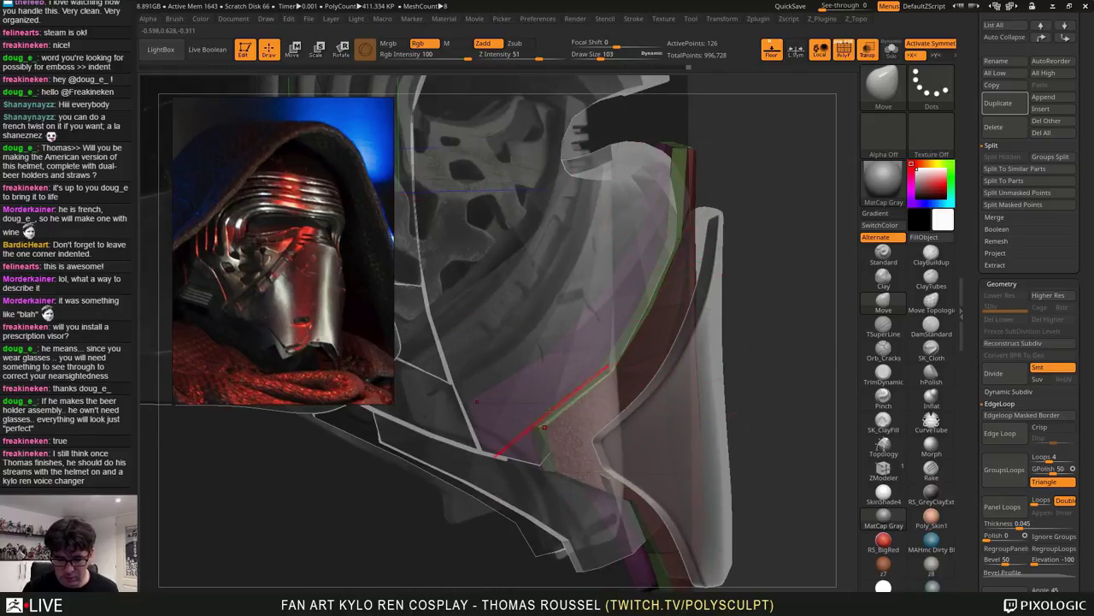
pyautogui.moveTo(547, 413); pyautogui.dragTo(795, 299, button='right')
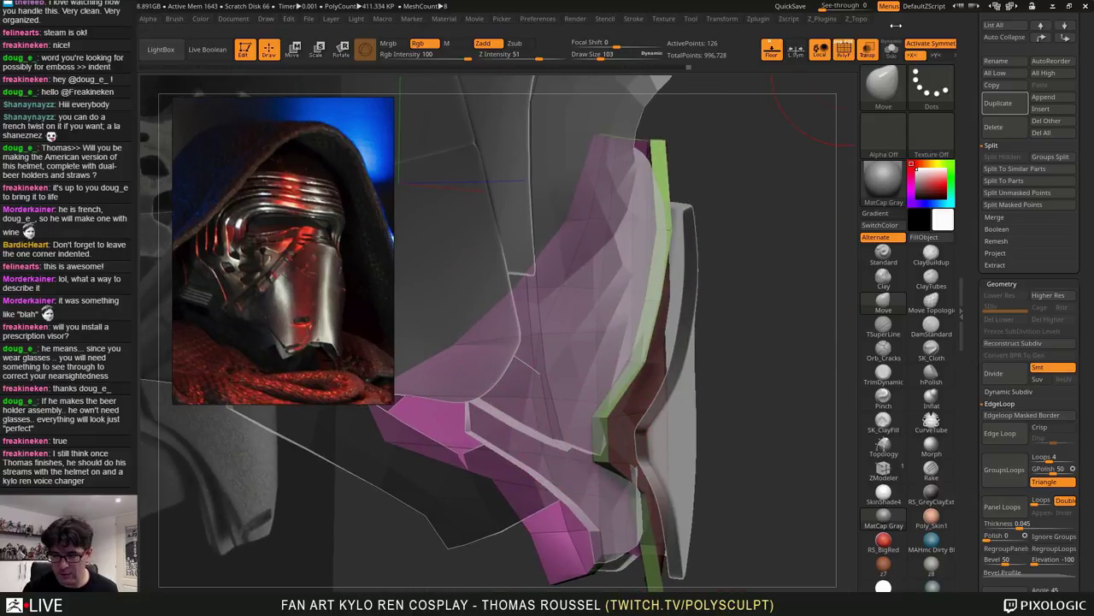
pyautogui.click(868, 49)
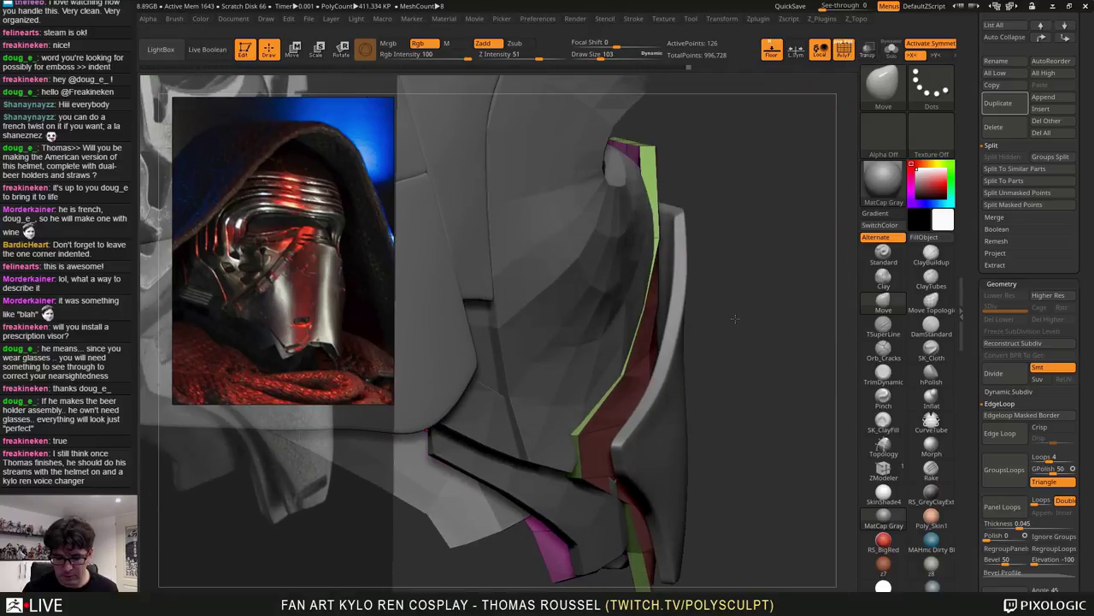
# Compare the backing plate's side profile with the side reference, toggling transparency, and hide the floor reference images
pyautogui.moveTo(736, 318); pyautogui.dragTo(746, 318)
pyautogui.keyDown('ctrl'); pyautogui.moveTo(641, 391); pyautogui.dragTo(650, 403, button='right'); pyautogui.keyUp('ctrl')
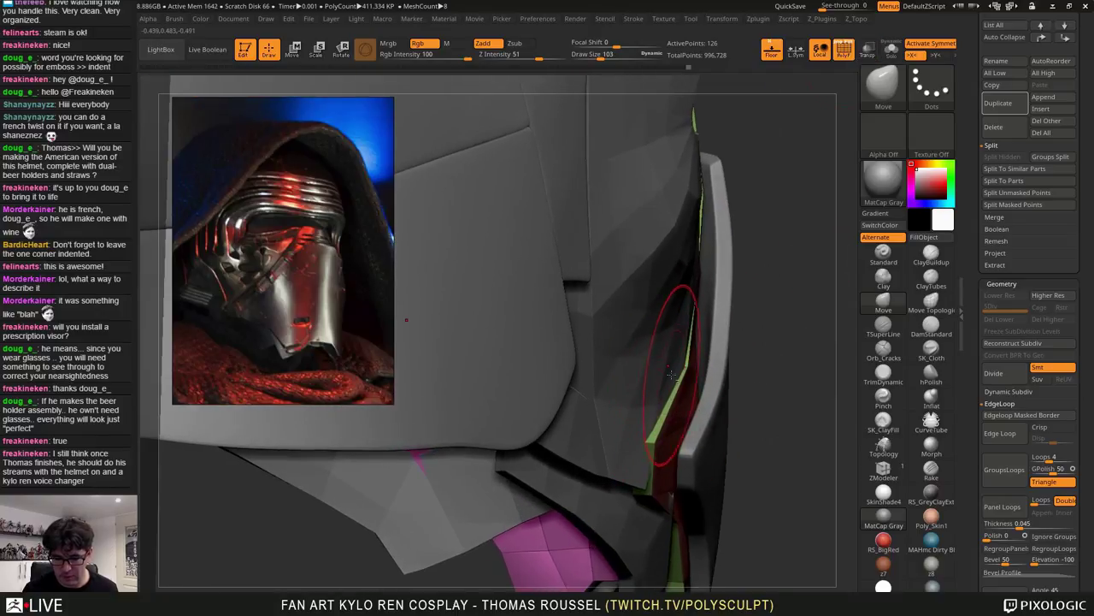
pyautogui.moveTo(746, 309); pyautogui.dragTo(680, 385)
pyautogui.keyDown('ctrl'); pyautogui.moveTo(679, 385); pyautogui.dragTo(695, 312, button='right'); pyautogui.keyUp('ctrl')
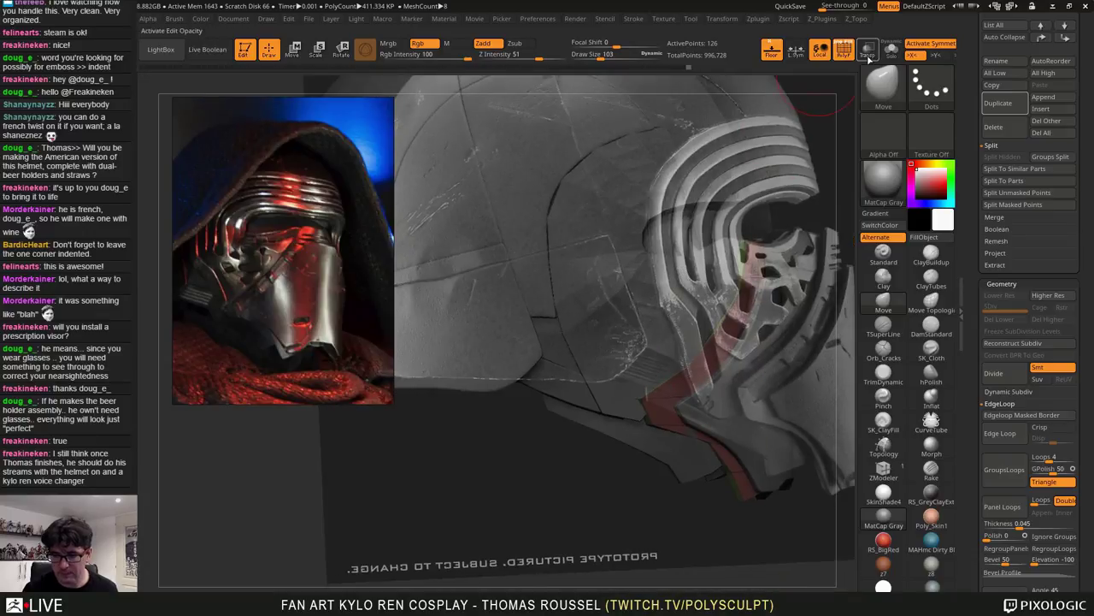
pyautogui.click(868, 56)
pyautogui.moveTo(774, 255)
pyautogui.mouseDown()
pyautogui.moveTo(758, 254)
pyautogui.moveTo(803, 231)
pyautogui.moveTo(657, 227)
pyautogui.moveTo(665, 220)
pyautogui.moveTo(689, 272)
pyautogui.moveTo(732, 262)
pyautogui.mouseUp()
pyautogui.click(878, 51)
pyautogui.click(772, 59)
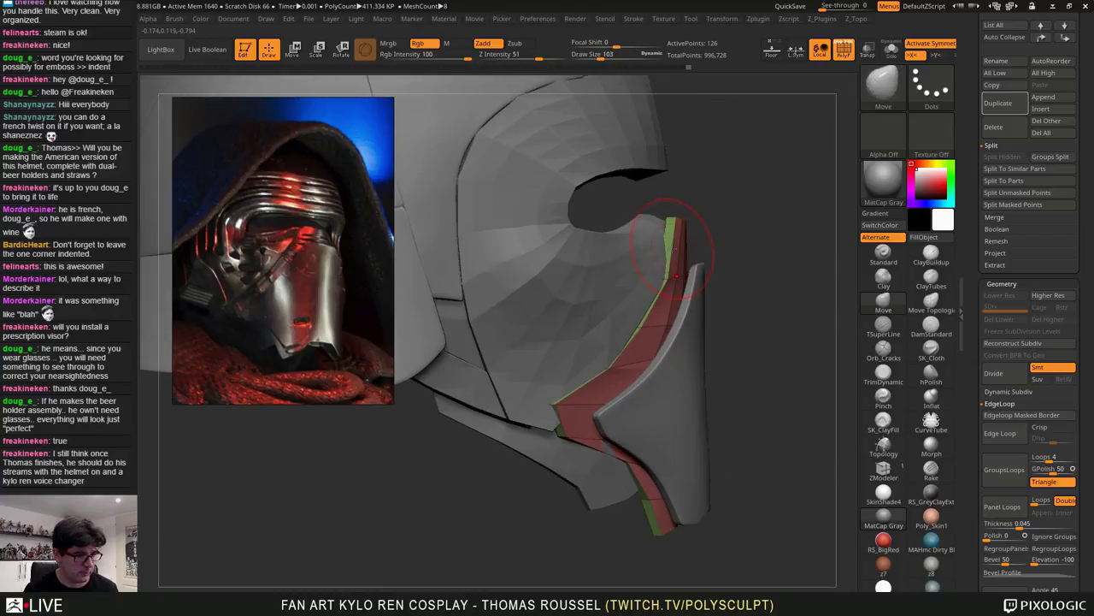
# Adjust the backing plate's upper side edge behind the mouth plate with the Move brush
pyautogui.moveTo(714, 212); pyautogui.dragTo(775, 245)
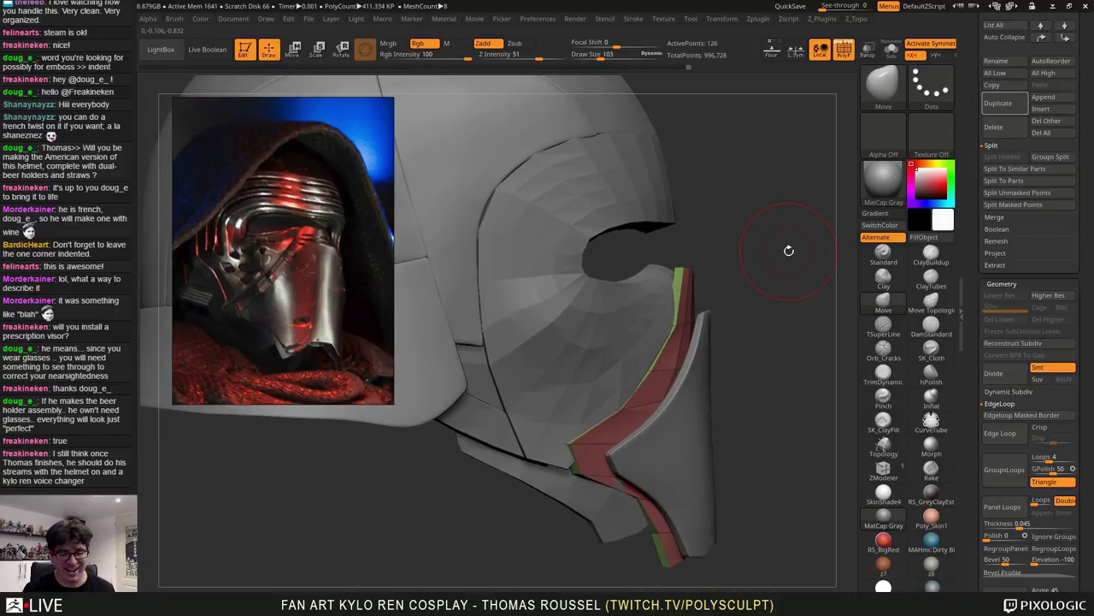
pyautogui.keyDown('alt'); pyautogui.moveTo(788, 258); pyautogui.dragTo(770, 297); pyautogui.keyUp('alt')
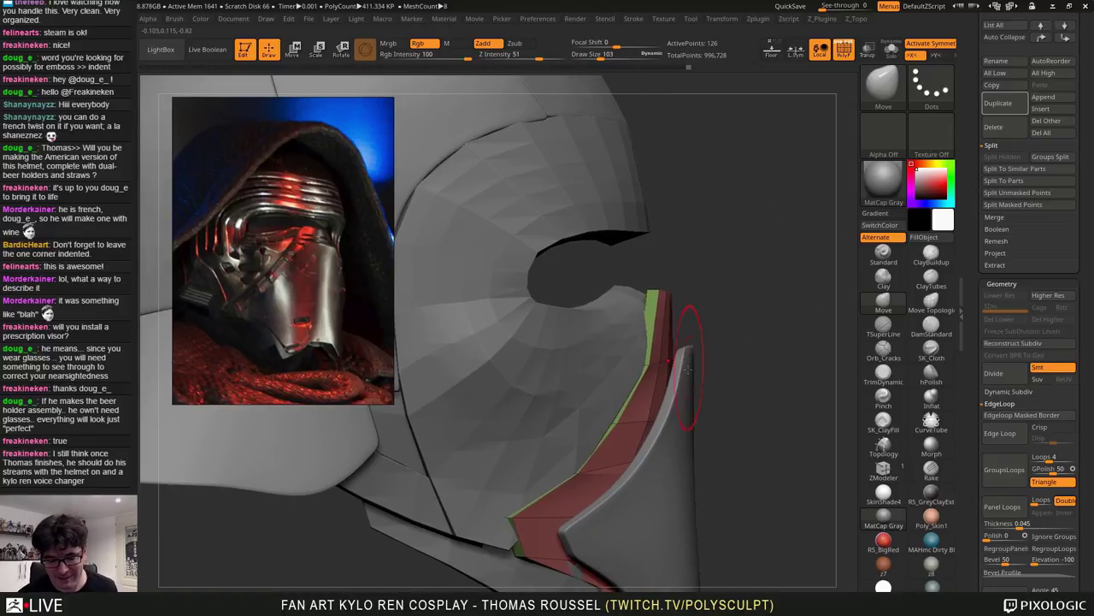
pyautogui.moveTo(703, 335); pyautogui.dragTo(752, 373)
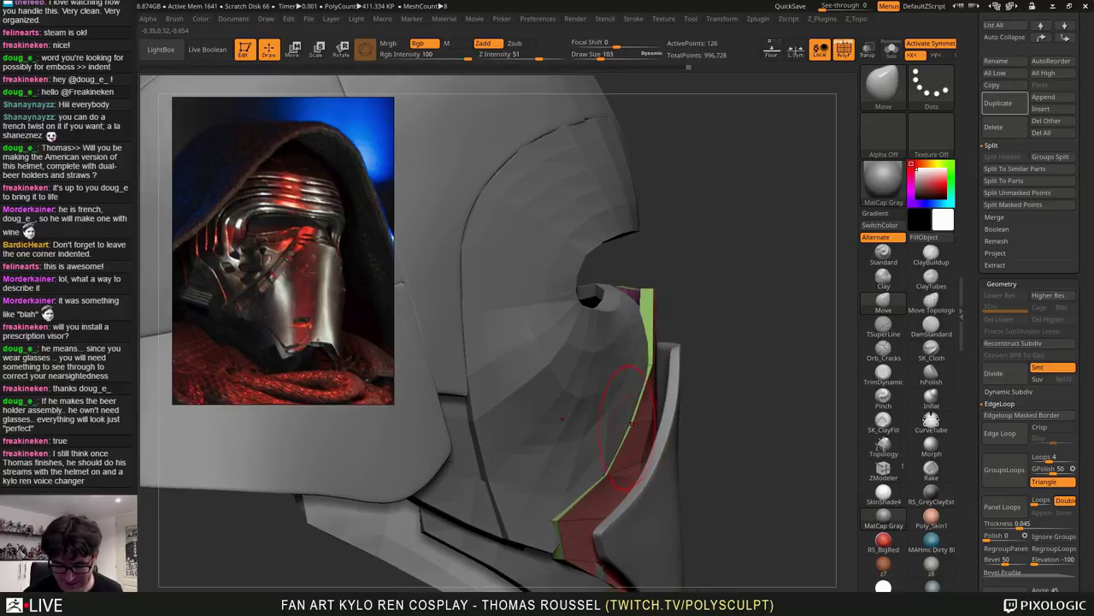
pyautogui.moveTo(607, 477); pyautogui.dragTo(649, 472, button='right')
pyautogui.moveTo(649, 471); pyautogui.dragTo(605, 526)
# Set the draw size to 156 and even out the curve of the backing plate's side rim from several angles
pyautogui.press('s')
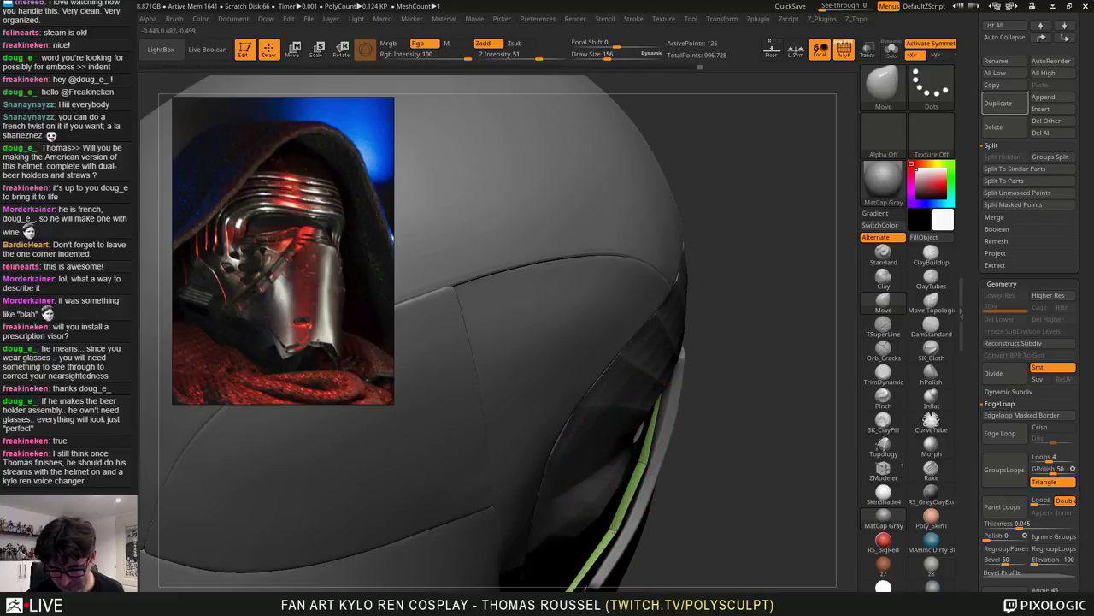
pyautogui.moveTo(693, 453); pyautogui.dragTo(650, 435)
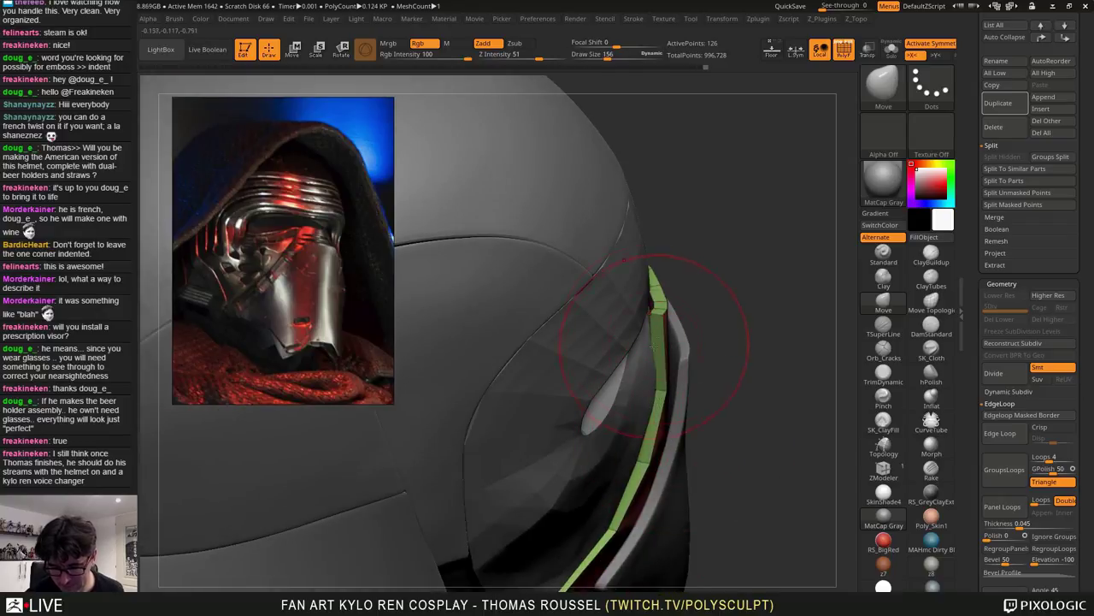
pyautogui.moveTo(700, 395); pyautogui.dragTo(655, 384)
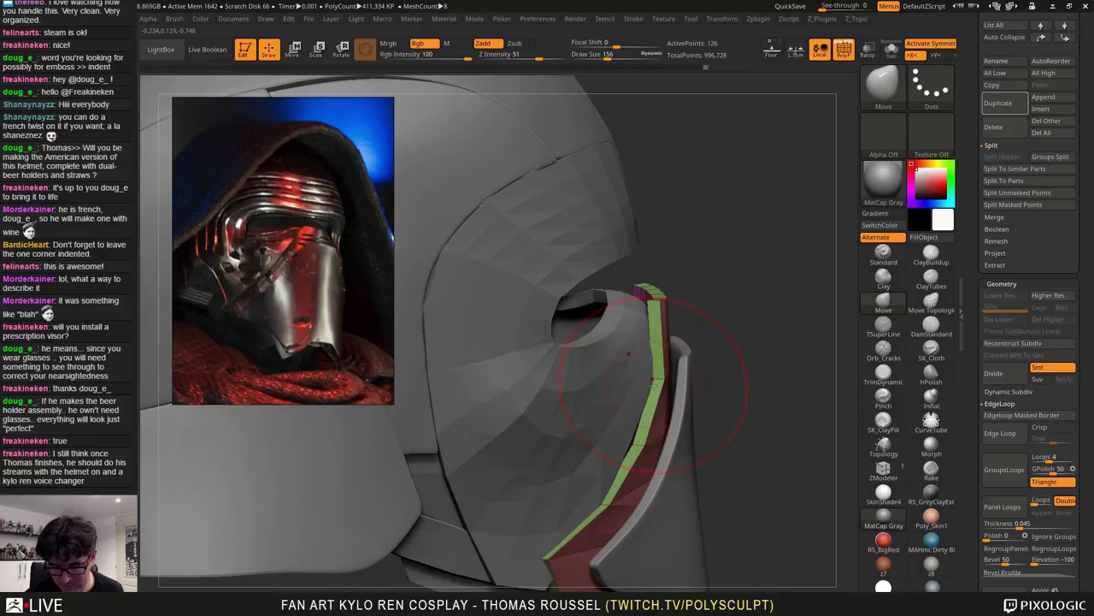
pyautogui.moveTo(613, 503); pyautogui.dragTo(639, 499, button='right')
# Select the face shell around the visor and shape its lower cheek against the backing plate, using draw sizes 225 and 161
pyautogui.keyDown('alt'); pyautogui.click(600, 457); pyautogui.keyUp('alt')
pyautogui.moveTo(1082, 49); pyautogui.dragTo(1081, 432)
pyautogui.click(1068, 236)
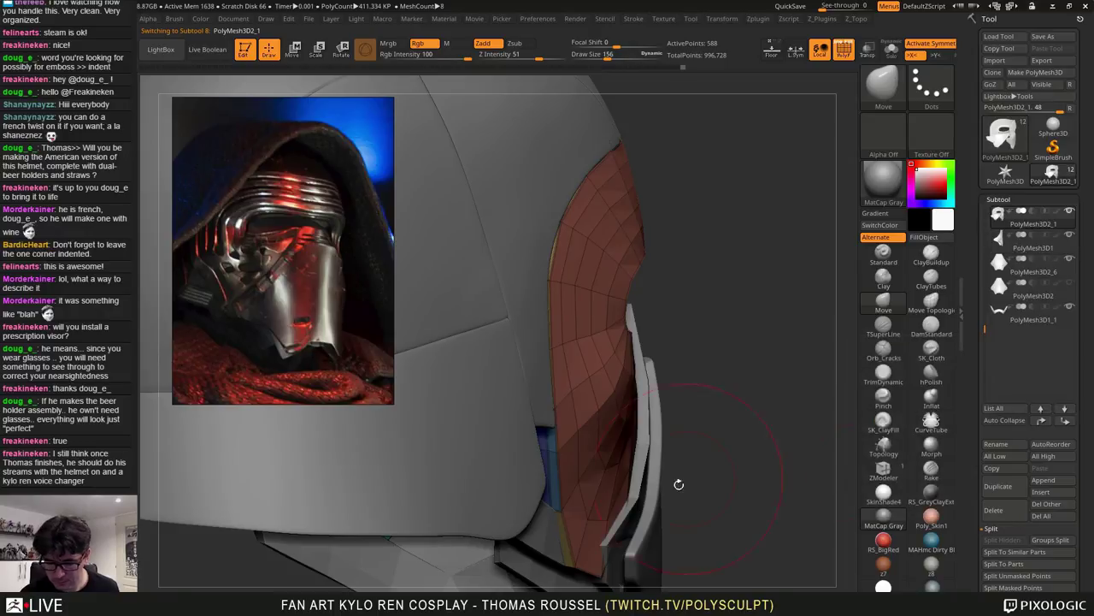
pyautogui.keyDown('alt'); pyautogui.moveTo(676, 484); pyautogui.dragTo(708, 400, button='right'); pyautogui.keyUp('alt')
pyautogui.press('s')
pyautogui.moveTo(645, 455); pyautogui.dragTo(626, 479)
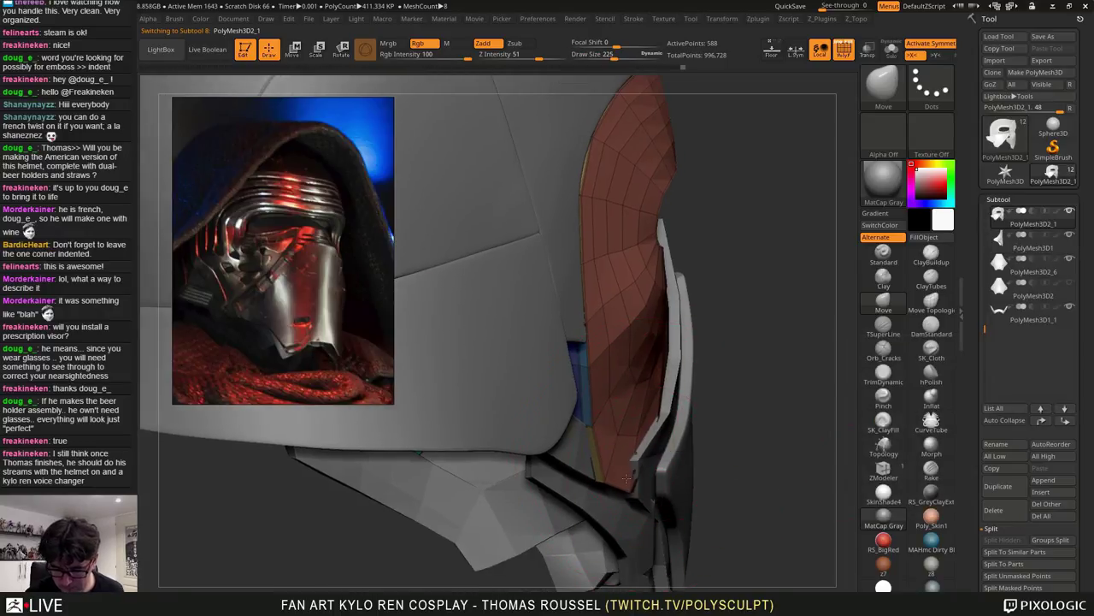
pyautogui.moveTo(663, 429); pyautogui.dragTo(604, 426, button='right')
pyautogui.press('s')
pyautogui.moveTo(605, 426); pyautogui.dragTo(596, 426)
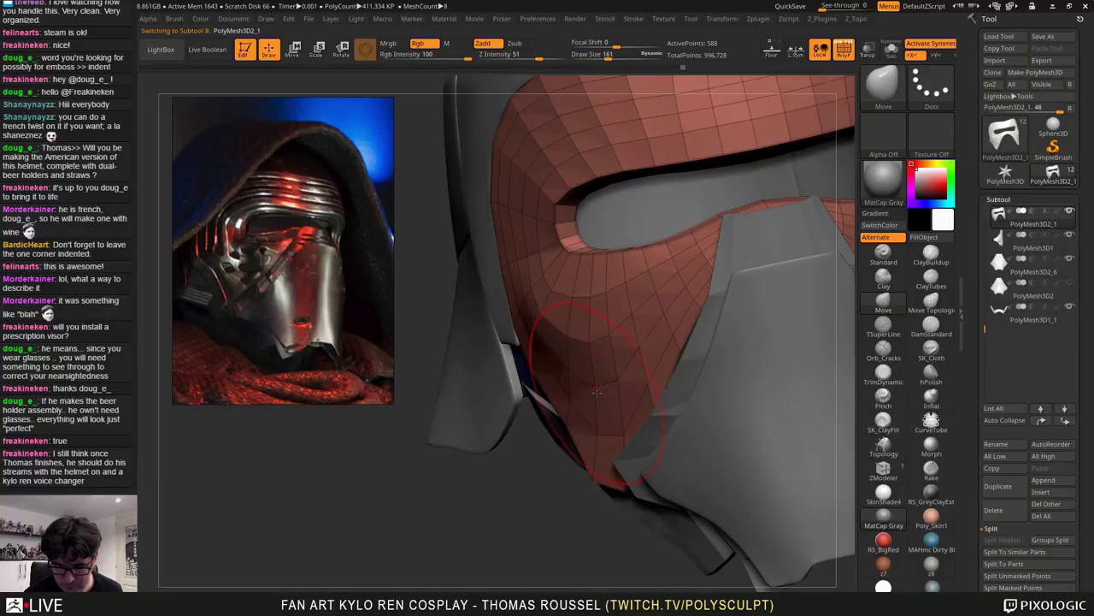
# Reselect the backing plate and shift its side corner and lower edge using the Move brush at draw size 206
pyautogui.moveTo(652, 444); pyautogui.dragTo(765, 381, button='right')
pyautogui.keyDown('alt'); pyautogui.click(673, 460); pyautogui.keyUp('alt')
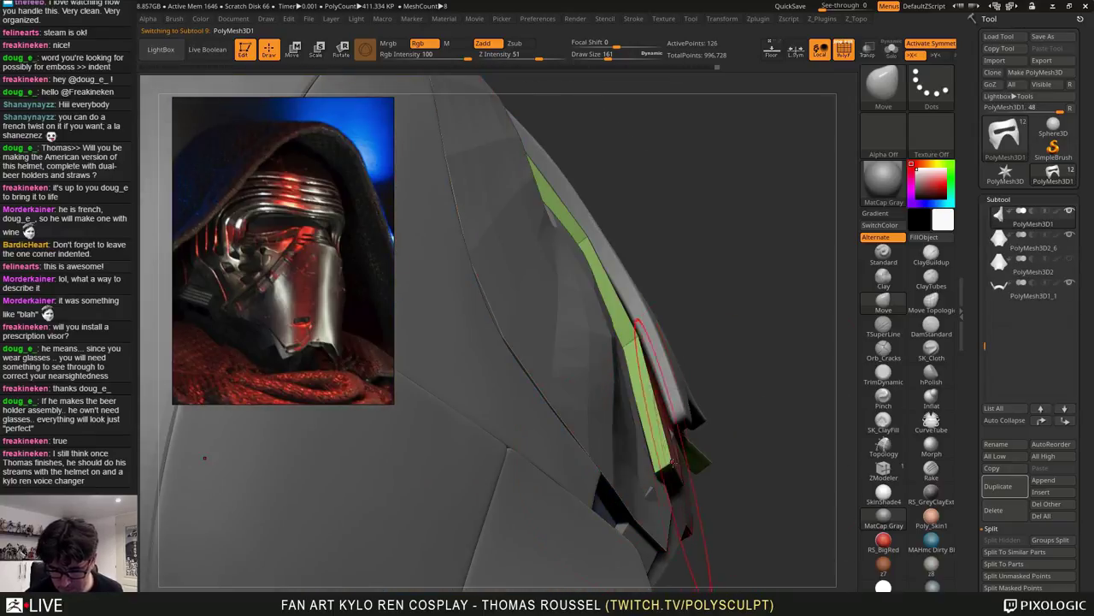
pyautogui.press('s')
pyautogui.moveTo(673, 462); pyautogui.dragTo(676, 463)
pyautogui.moveTo(674, 464); pyautogui.dragTo(623, 413, button='right')
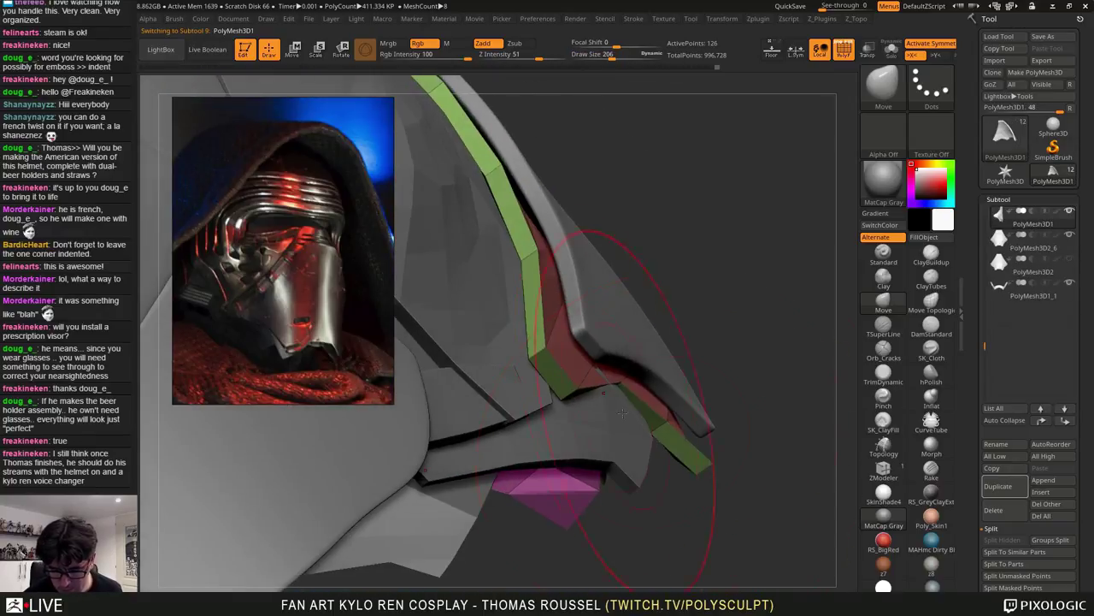
pyautogui.moveTo(654, 395); pyautogui.dragTo(580, 348)
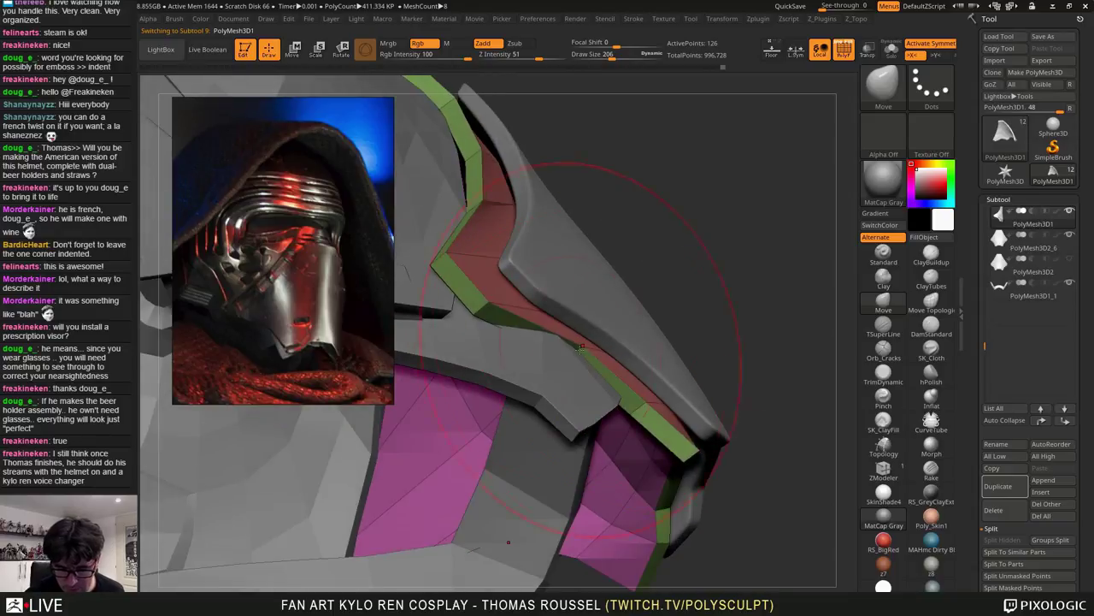
pyautogui.moveTo(581, 347); pyautogui.dragTo(618, 301, button='right')
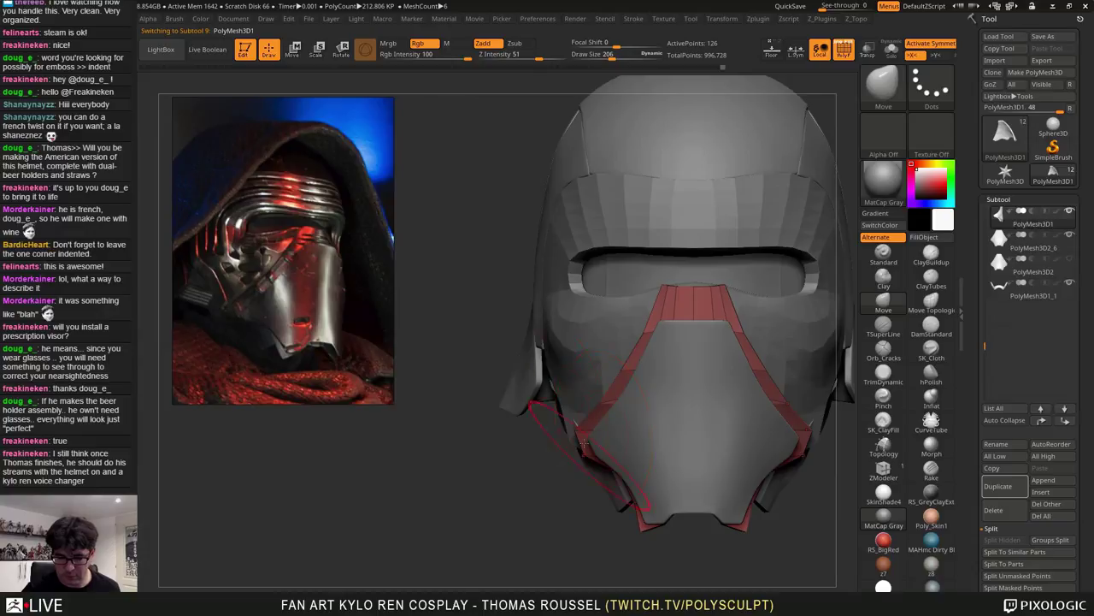
# Preview the face shell at higher subdivision levels to examine its fit against the backing plate, and return to the lowest level
pyautogui.moveTo(592, 429)
pyautogui.keyDown('ctrl'); pyautogui.mouseDown(button='right')
pyautogui.moveTo(598, 505)
pyautogui.moveTo(737, 415)
pyautogui.moveTo(727, 431)
pyautogui.moveTo(645, 406)
pyautogui.moveTo(631, 390)
pyautogui.mouseUp(button='right'); pyautogui.keyUp('ctrl')
pyautogui.keyDown('alt'); pyautogui.click(632, 399); pyautogui.keyUp('alt')
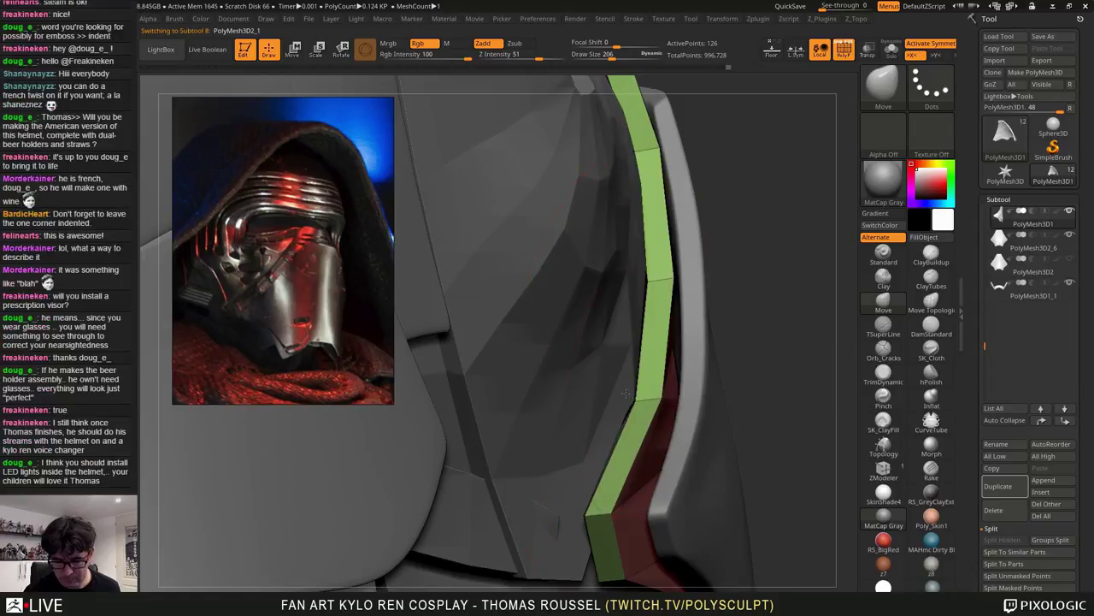
pyautogui.press('d')
pyautogui.press('d')
pyautogui.press('d')
pyautogui.press('d')
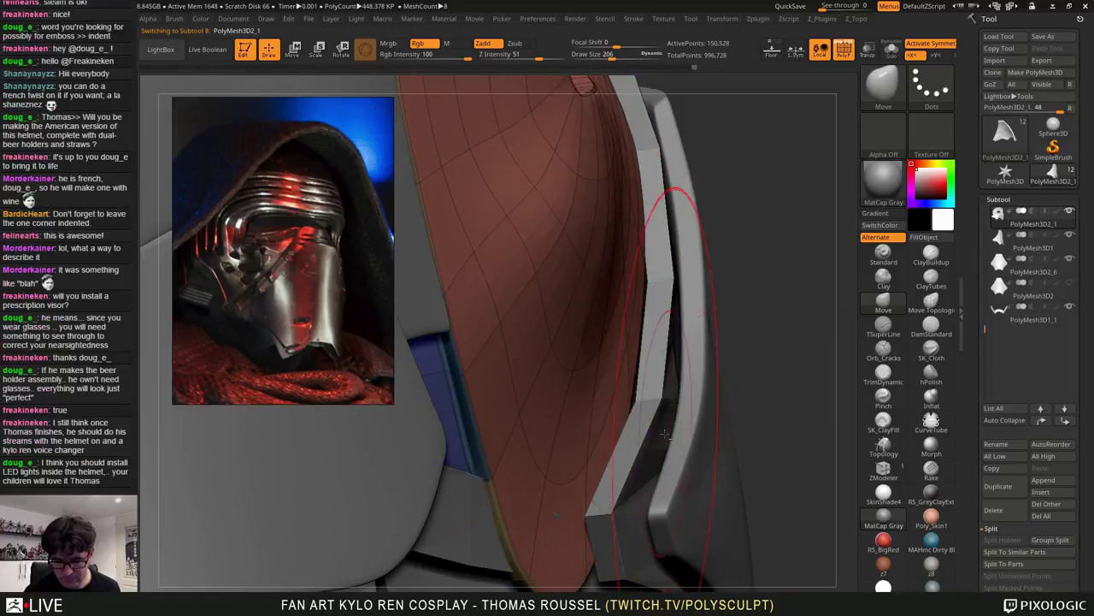
pyautogui.moveTo(631, 395)
pyautogui.mouseDown(button='right')
pyautogui.moveTo(669, 358)
pyautogui.moveTo(633, 402)
pyautogui.moveTo(636, 376)
pyautogui.moveTo(647, 417)
pyautogui.mouseUp(button='right')
pyautogui.keyDown('alt'); pyautogui.moveTo(695, 384); pyautogui.dragTo(660, 407, button='right'); pyautogui.keyUp('alt')
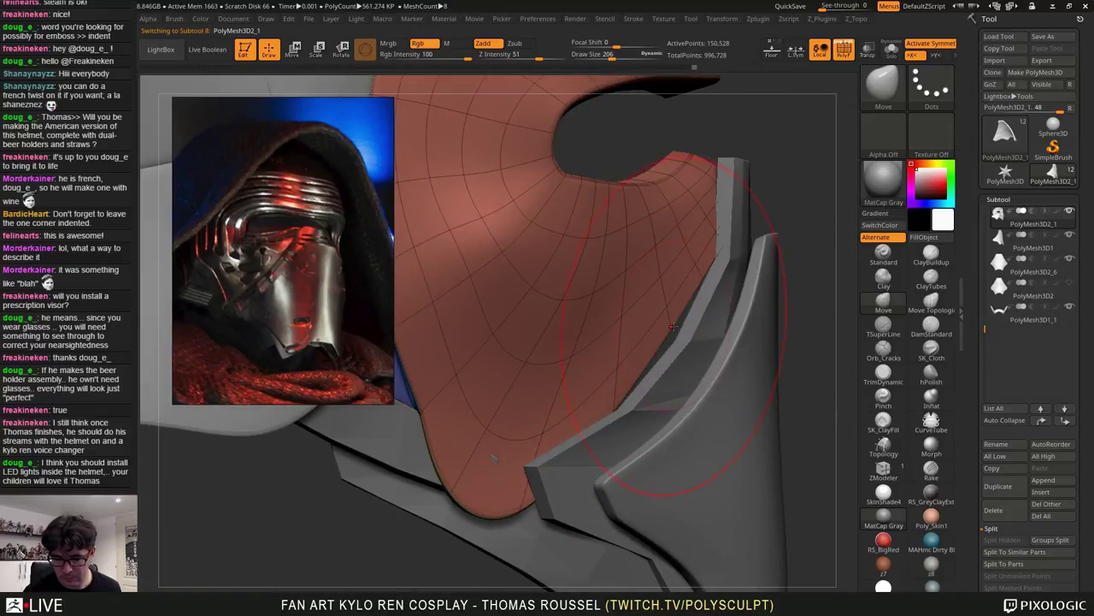
pyautogui.hotkey('shift', 'd')
pyautogui.hotkey('shift', 'd')
pyautogui.hotkey('shift', 'd')
pyautogui.hotkey('shift', 'd')
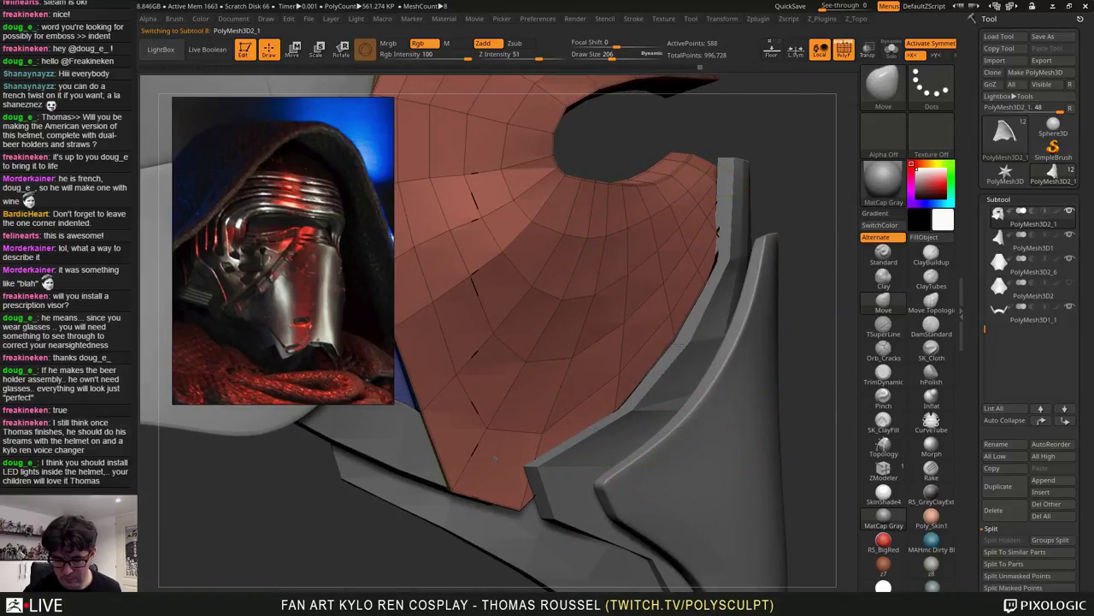
# Move the face shell's front edge to follow the backing plate, working from the side and from inside the helmet
pyautogui.moveTo(686, 353)
pyautogui.mouseDown(button='right')
pyautogui.moveTo(721, 334)
pyautogui.moveTo(633, 359)
pyautogui.moveTo(675, 352)
pyautogui.mouseUp(button='right')
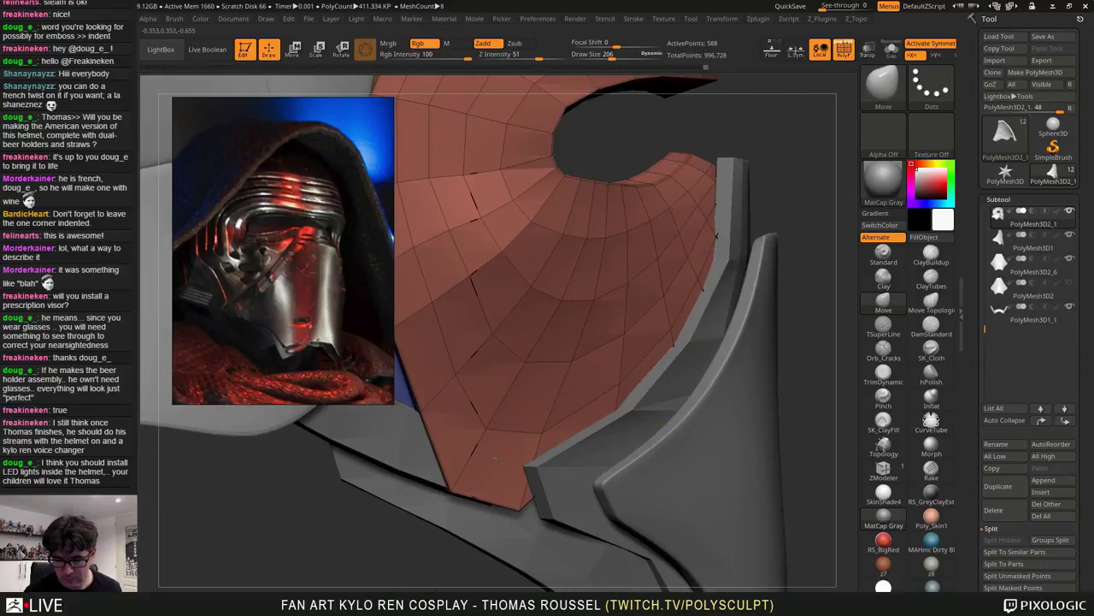
pyautogui.moveTo(618, 401); pyautogui.dragTo(622, 397)
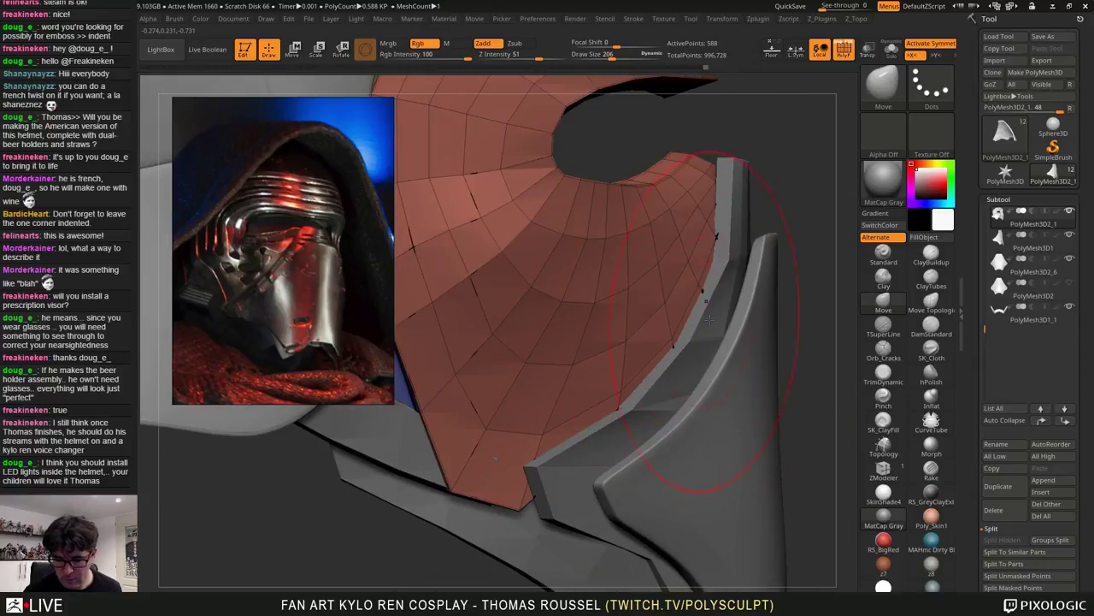
pyautogui.moveTo(709, 319)
pyautogui.mouseDown(button='right')
pyautogui.moveTo(725, 336)
pyautogui.moveTo(709, 336)
pyautogui.mouseUp(button='right')
pyautogui.moveTo(715, 250)
pyautogui.mouseDown(button='right')
pyautogui.moveTo(755, 235)
pyautogui.moveTo(725, 256)
pyautogui.moveTo(737, 229)
pyautogui.moveTo(732, 253)
pyautogui.moveTo(759, 285)
pyautogui.mouseUp(button='right')
pyautogui.moveTo(760, 285)
pyautogui.mouseDown()
pyautogui.moveTo(671, 407)
pyautogui.moveTo(714, 392)
pyautogui.mouseUp()
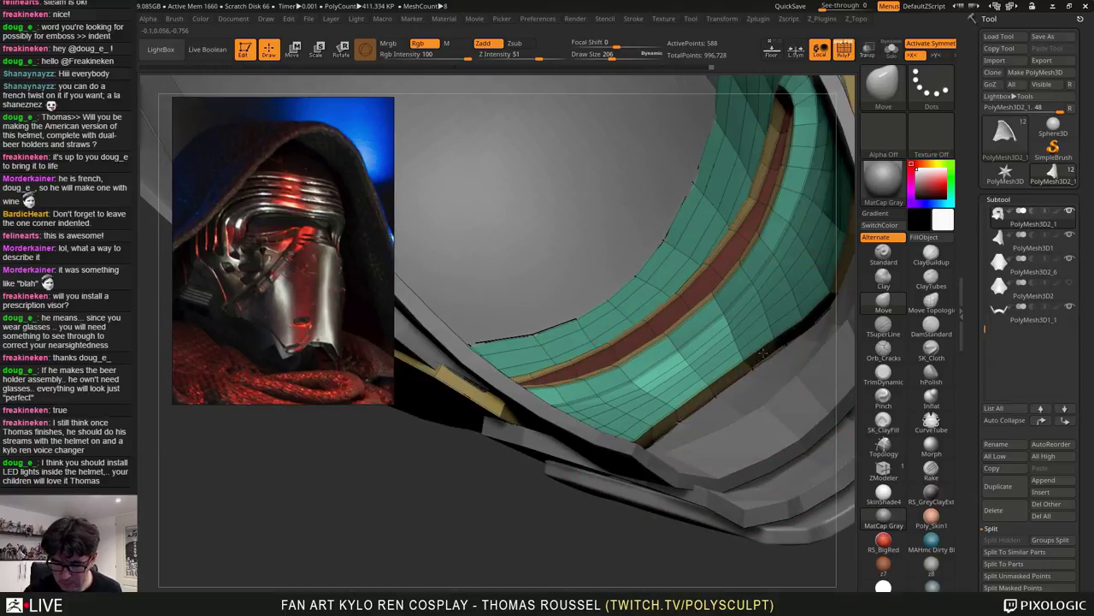
pyautogui.moveTo(819, 314)
pyautogui.mouseDown(button='right')
pyautogui.moveTo(840, 286)
pyautogui.moveTo(749, 307)
pyautogui.moveTo(694, 366)
pyautogui.mouseUp(button='right')
pyautogui.moveTo(686, 372); pyautogui.dragTo(643, 391)
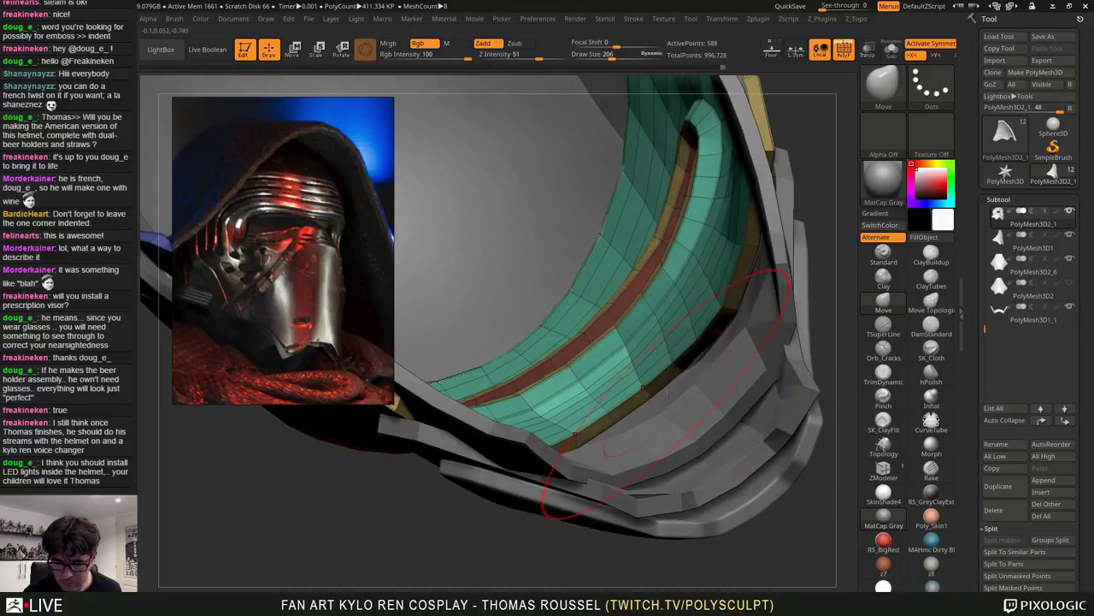
pyautogui.moveTo(668, 394)
pyautogui.mouseDown(button='right')
pyautogui.moveTo(598, 342)
pyautogui.moveTo(609, 402)
pyautogui.moveTo(639, 460)
pyautogui.moveTo(688, 461)
pyautogui.moveTo(765, 433)
pyautogui.moveTo(718, 395)
pyautogui.moveTo(738, 349)
pyautogui.moveTo(708, 389)
pyautogui.moveTo(628, 383)
pyautogui.moveTo(619, 352)
pyautogui.moveTo(714, 394)
pyautogui.mouseUp(button='right')
# Select the backing plate, check its side and front, and expand the geometry crease options
pyautogui.keyDown('alt'); pyautogui.click(697, 370); pyautogui.keyUp('alt')
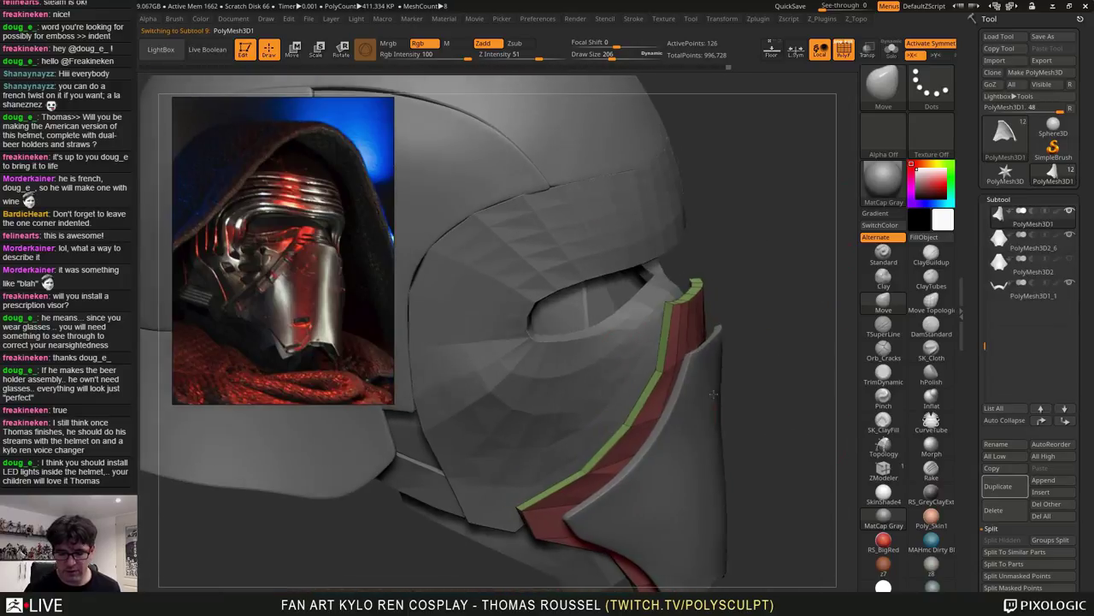
pyautogui.moveTo(713, 394); pyautogui.dragTo(669, 404)
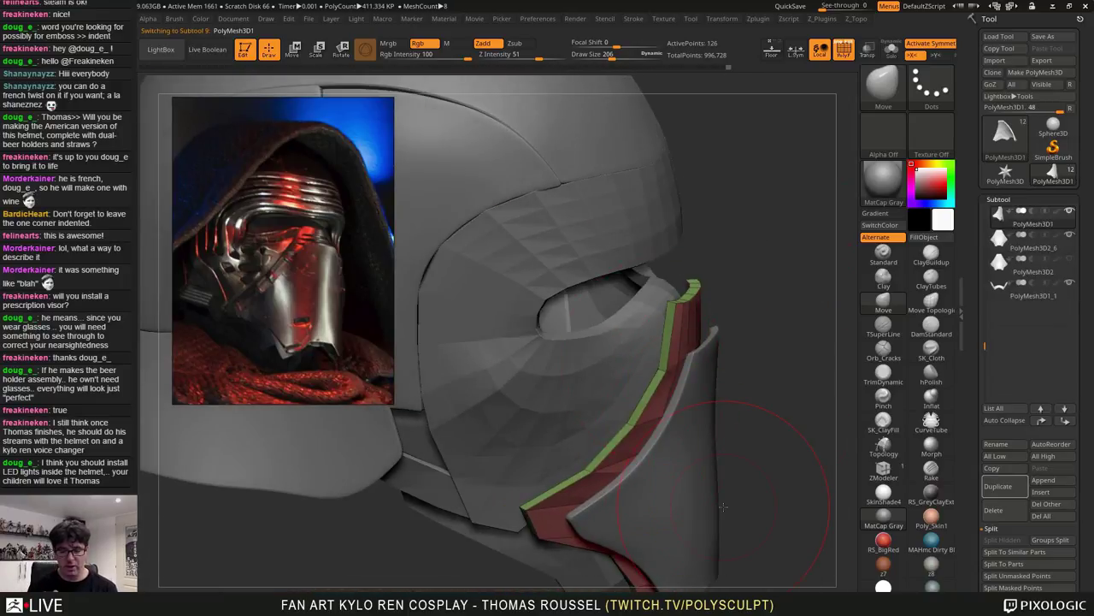
pyautogui.moveTo(690, 340); pyautogui.dragTo(695, 389, button='right')
pyautogui.moveTo(1088, 515); pyautogui.dragTo(1087, 150)
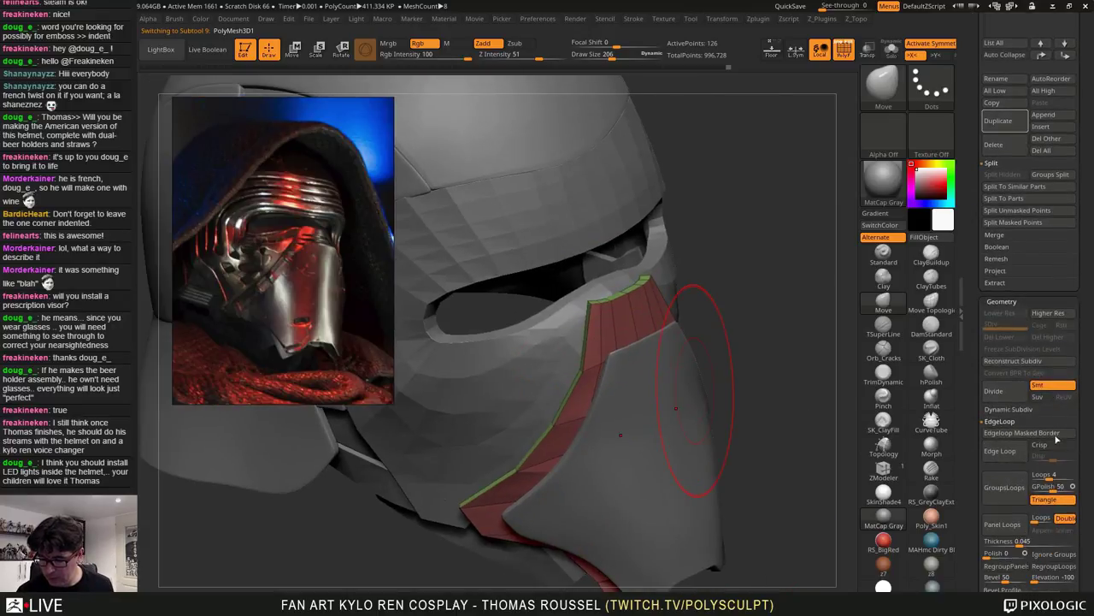
pyautogui.scroll(-3, 1091, 534)
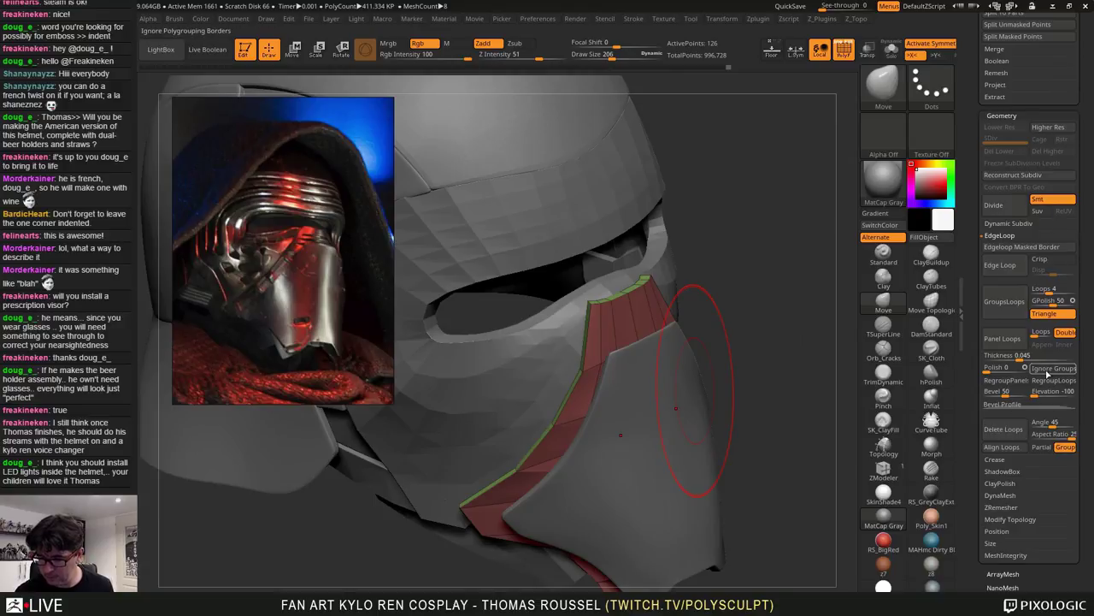
pyautogui.keyDown('shift'); pyautogui.click(1023, 461); pyautogui.keyUp('shift')
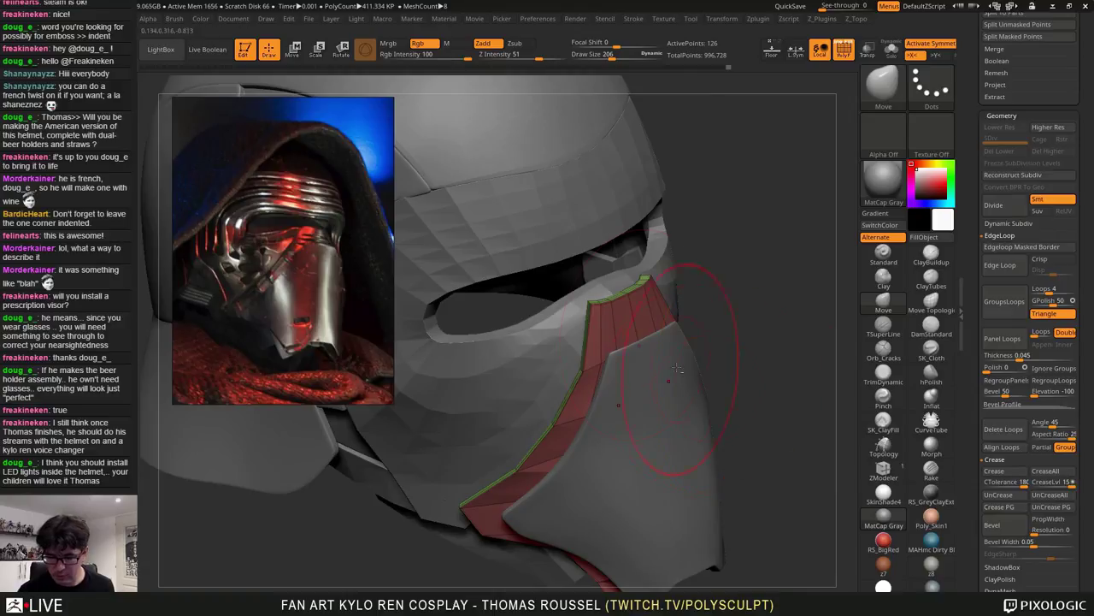
# Set the draw size to 99 and crease the edges at the backing plate's upper corner with ZModeler
pyautogui.moveTo(677, 368)
pyautogui.keyDown('ctrl'); pyautogui.mouseDown(button='right')
pyautogui.moveTo(637, 368)
pyautogui.moveTo(669, 337)
pyautogui.mouseUp(button='right'); pyautogui.keyUp('ctrl')
pyautogui.press('s')
pyautogui.click(631, 323)
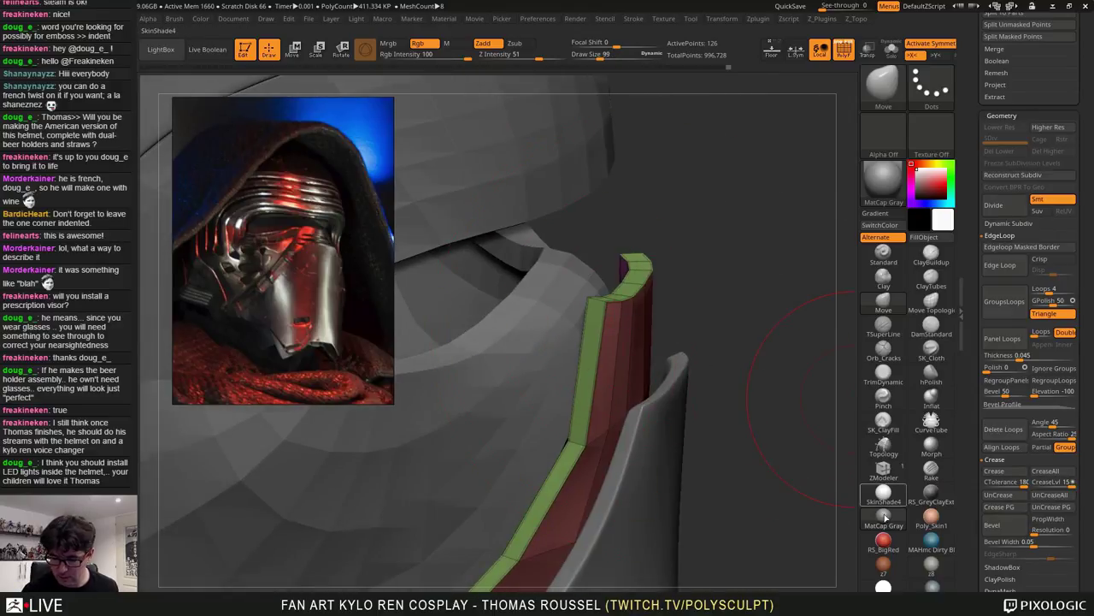
pyautogui.click(896, 477)
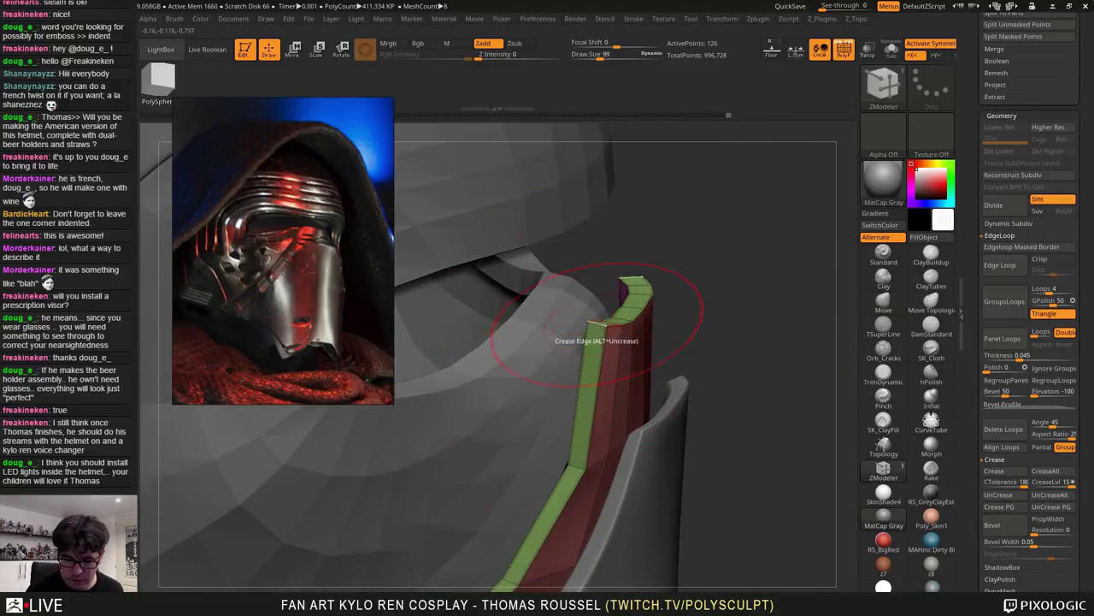
pyautogui.click(659, 284)
pyautogui.moveTo(658, 284)
pyautogui.mouseDown(button='right')
pyautogui.moveTo(645, 295)
pyautogui.moveTo(743, 94)
pyautogui.mouseUp(button='right')
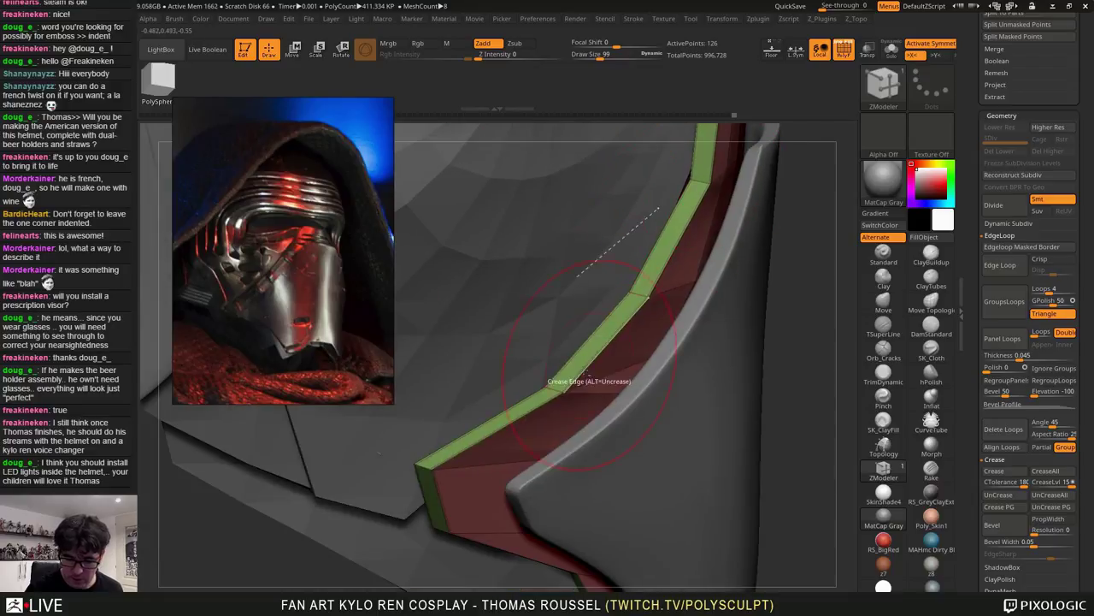
# Crease the edges at the backing plate's side corner and lower corner with ZModeler
pyautogui.moveTo(451, 499)
pyautogui.mouseDown(button='right')
pyautogui.moveTo(446, 520)
pyautogui.moveTo(527, 446)
pyautogui.moveTo(544, 315)
pyautogui.mouseUp(button='right')
pyautogui.click(526, 427)
pyautogui.keyDown('alt'); pyautogui.moveTo(538, 426); pyautogui.dragTo(544, 339, button='right'); pyautogui.keyUp('alt')
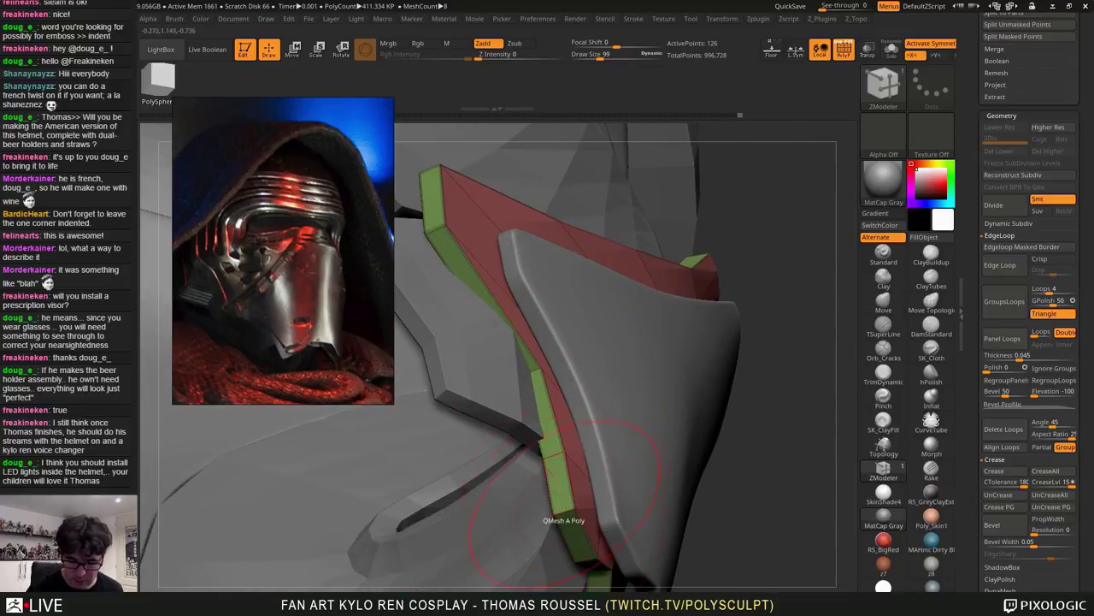
pyautogui.moveTo(593, 491)
pyautogui.mouseDown(button='right')
pyautogui.moveTo(662, 478)
pyautogui.moveTo(553, 516)
pyautogui.moveTo(594, 377)
pyautogui.moveTo(524, 439)
pyautogui.moveTo(561, 443)
pyautogui.mouseUp(button='right')
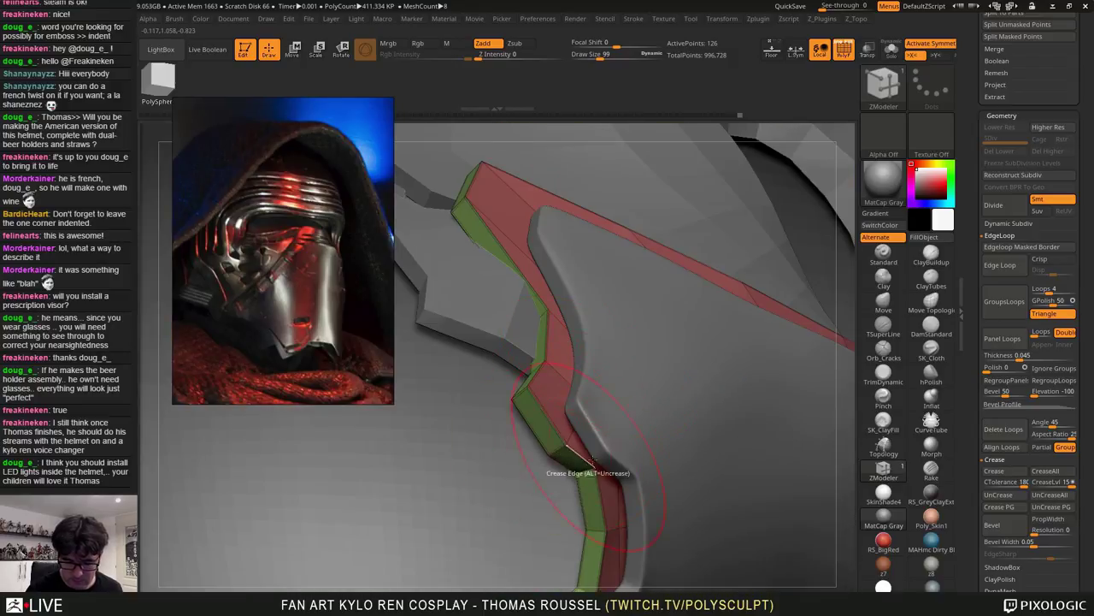
pyautogui.click(587, 472)
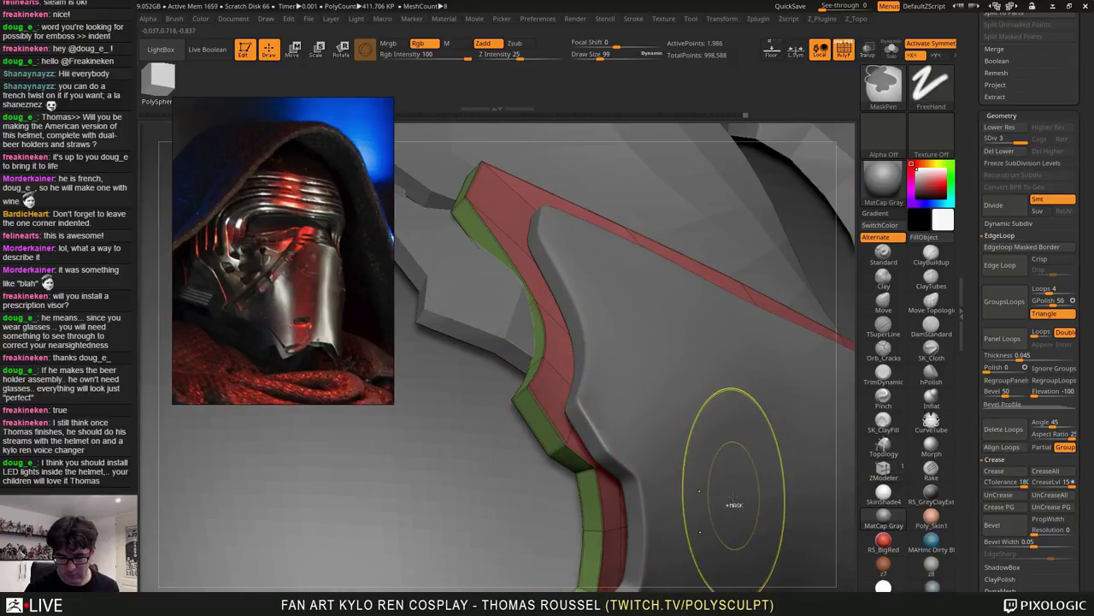
pyautogui.hotkey('ctrl', 'd')
pyautogui.hotkey('ctrl', 'd')
pyautogui.hotkey('ctrl', 'd')
pyautogui.hotkey('ctrl', 'w')
pyautogui.hotkey('ctrl', 'w')
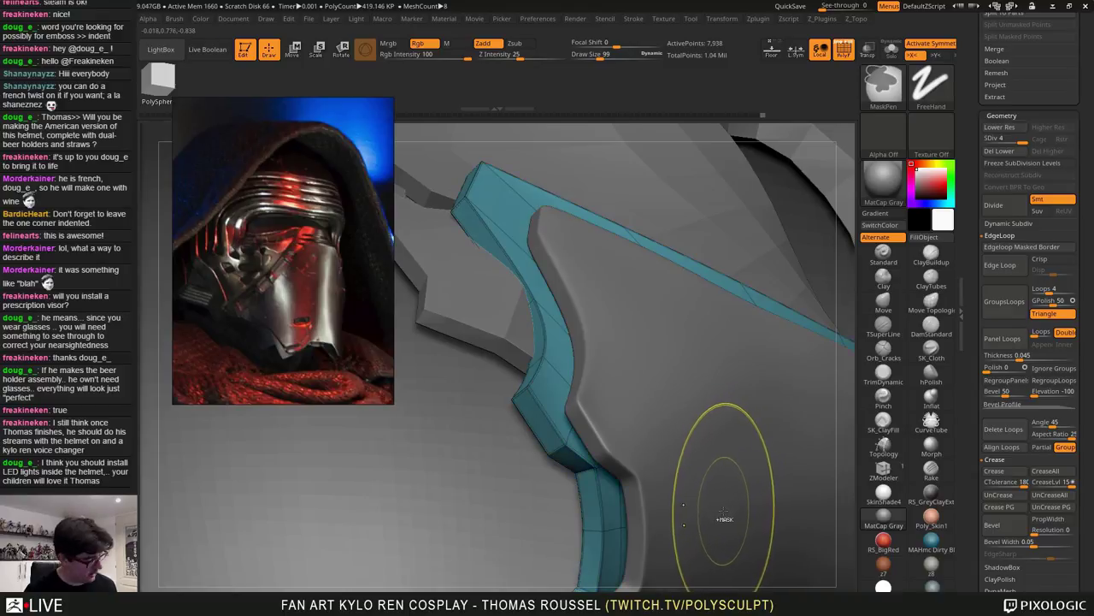
pyautogui.hotkey('ctrl', 'w')
pyautogui.hotkey('ctrl', 'z')
pyautogui.hotkey('ctrl', 'z')
pyautogui.hotkey('ctrl', 'z')
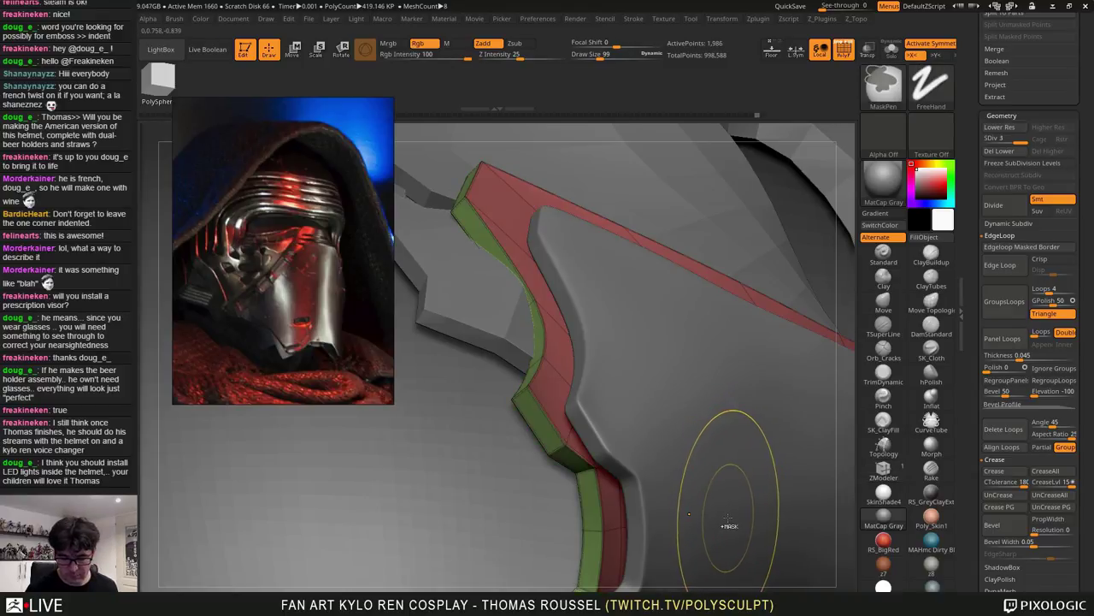
pyautogui.hotkey('ctrl', 'z')
pyautogui.hotkey('ctrl', 'z')
pyautogui.hotkey('ctrl', 'z')
pyautogui.hotkey('ctrl', 'z')
# Set the crease level to 2 and divide the backing plate's geometry four times
pyautogui.moveTo(713, 489); pyautogui.dragTo(612, 468)
pyautogui.moveTo(612, 469); pyautogui.dragTo(629, 441, button='right')
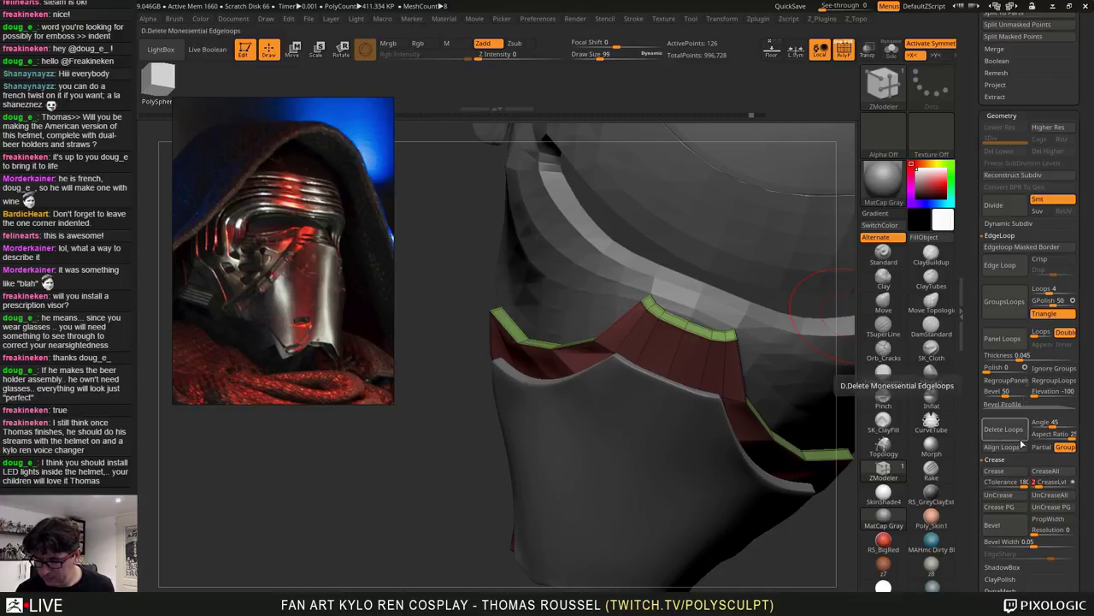
pyautogui.click(1005, 206)
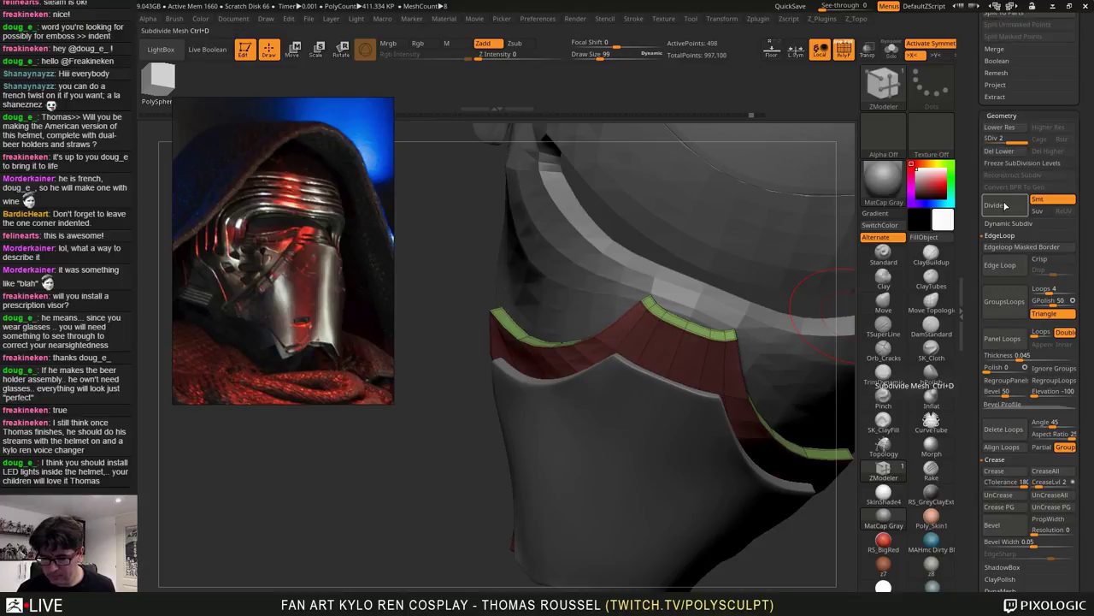
pyautogui.click(1006, 206)
pyautogui.click(1006, 206)
pyautogui.click(1006, 206)
pyautogui.moveTo(702, 417); pyautogui.dragTo(758, 366, button='right')
# Select the face shell, raise it to subdivision level 5, and turn off the polyframe display
pyautogui.keyDown('alt'); pyautogui.click(646, 353); pyautogui.keyUp('alt')
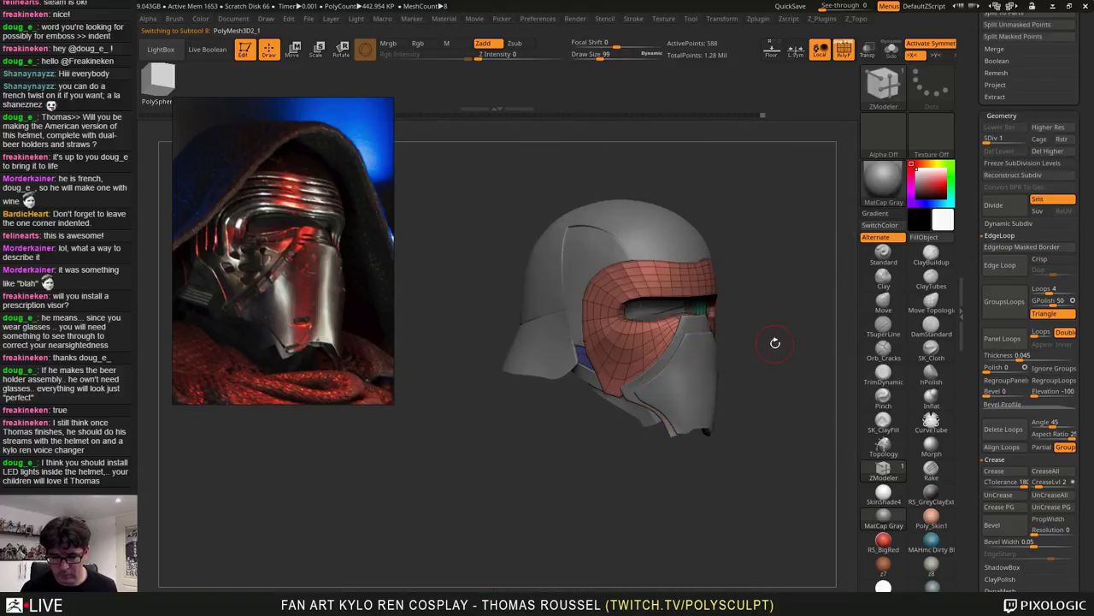
pyautogui.hotkey('shift', 'f')
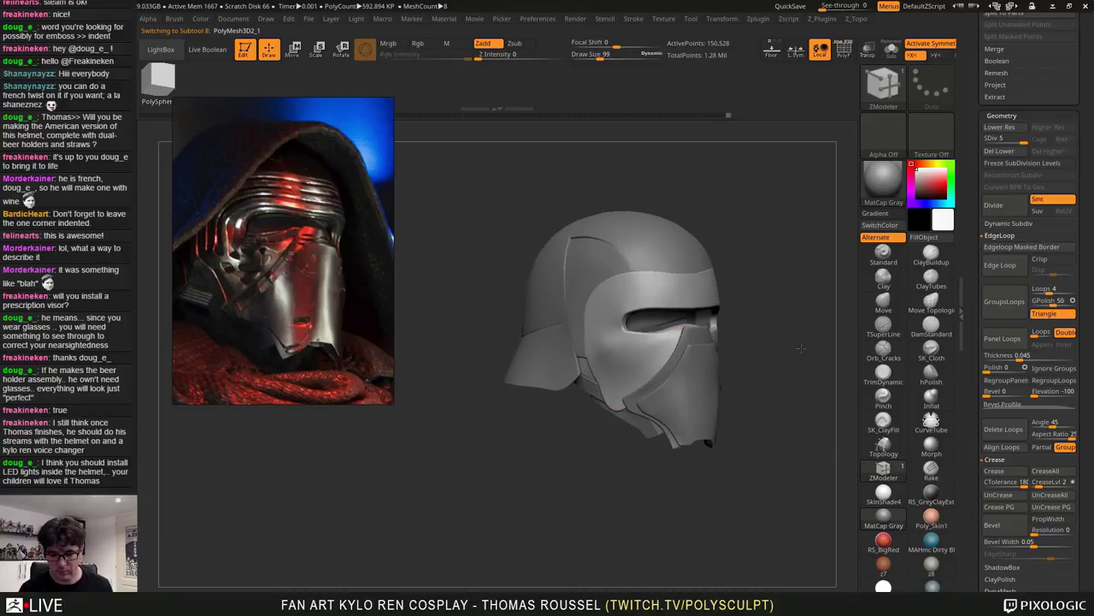
pyautogui.moveTo(797, 344)
pyautogui.keyDown('ctrl'); pyautogui.mouseDown(button='right')
pyautogui.moveTo(835, 366)
pyautogui.moveTo(826, 374)
pyautogui.moveTo(810, 344)
pyautogui.moveTo(815, 369)
pyautogui.moveTo(797, 348)
pyautogui.mouseUp(button='right'); pyautogui.keyUp('ctrl')
pyautogui.moveTo(797, 348)
pyautogui.mouseDown()
pyautogui.moveTo(787, 366)
pyautogui.moveTo(783, 349)
pyautogui.mouseUp()
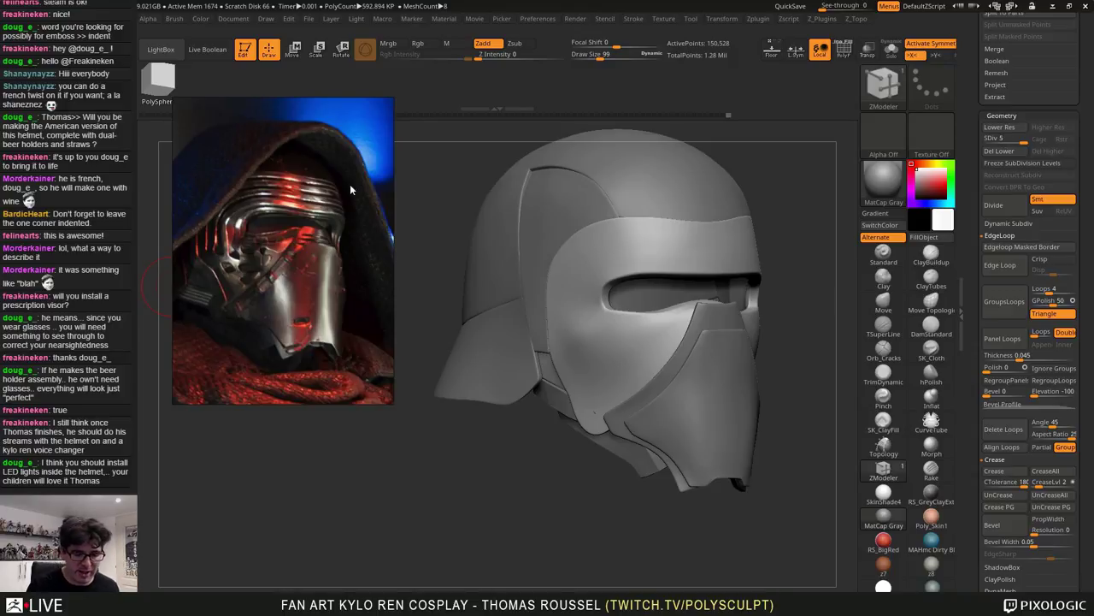
# Compare the helmet with the reference photo, choose the Standard brush, and hide the reference image
pyautogui.moveTo(665, 346)
pyautogui.keyDown('ctrl'); pyautogui.mouseDown(button='right')
pyautogui.moveTo(664, 316)
pyautogui.moveTo(663, 362)
pyautogui.mouseUp(button='right'); pyautogui.keyUp('ctrl')
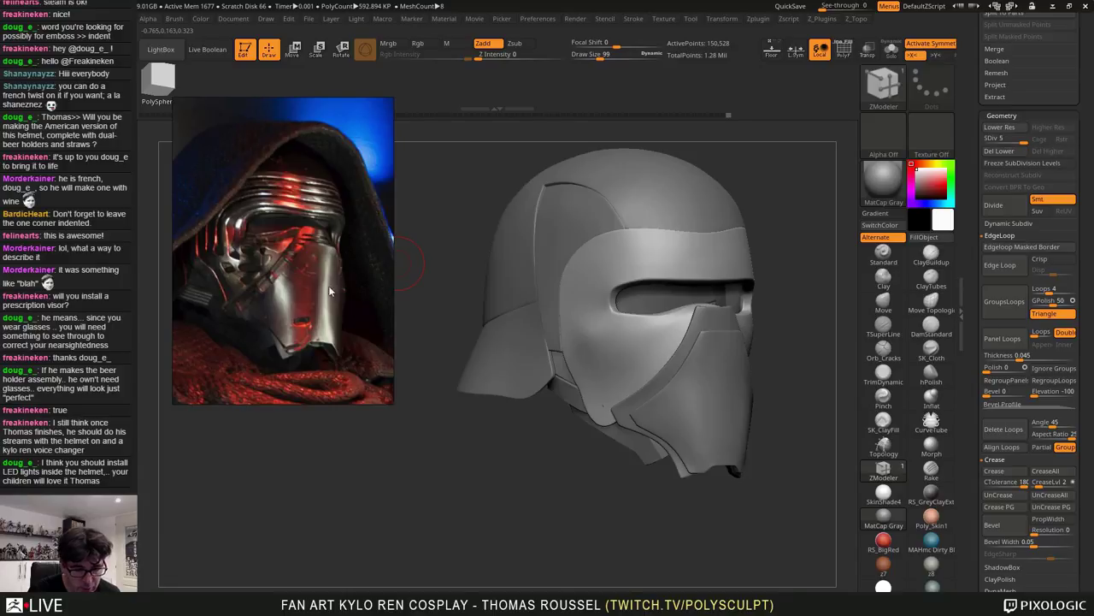
pyautogui.moveTo(624, 200)
pyautogui.keyDown('ctrl'); pyautogui.mouseDown(button='right')
pyautogui.moveTo(675, 248)
pyautogui.moveTo(615, 237)
pyautogui.moveTo(662, 260)
pyautogui.mouseUp(button='right'); pyautogui.keyUp('ctrl')
pyautogui.click(889, 262)
pyautogui.keyDown('alt'); pyautogui.moveTo(758, 284); pyautogui.dragTo(781, 304, button='right'); pyautogui.keyUp('alt')
pyautogui.doubleClick(330, 211)
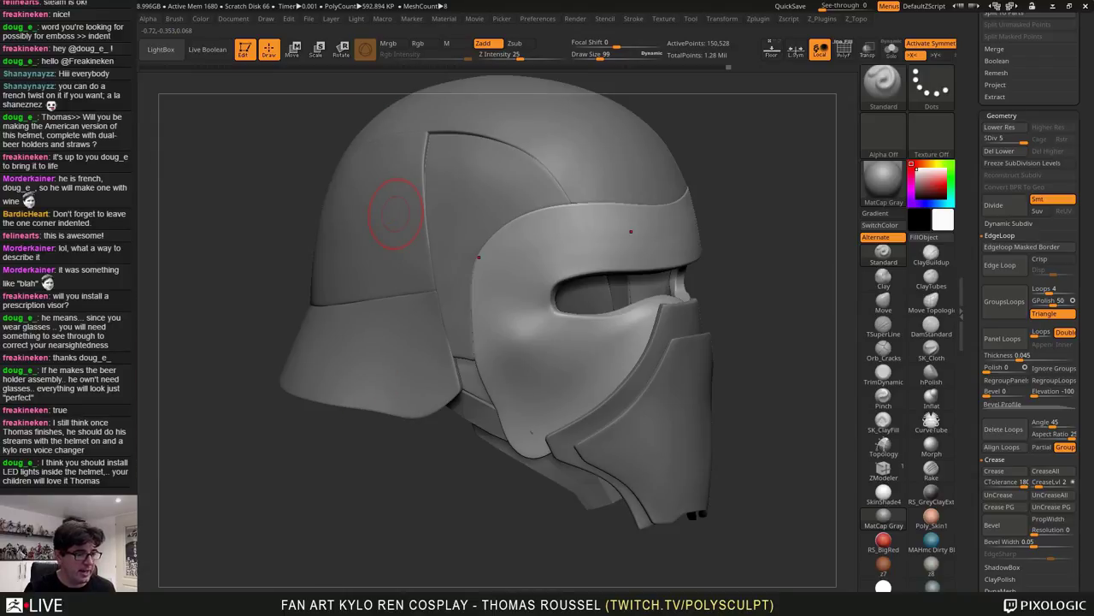
pyautogui.moveTo(804, 292); pyautogui.dragTo(687, 288)
# Save the project under the new file name 14_helmet in the Z_KyloRen folder
pyautogui.moveTo(1069, 205); pyautogui.dragTo(1067, 282)
pyautogui.scroll(3, 1067, 281)
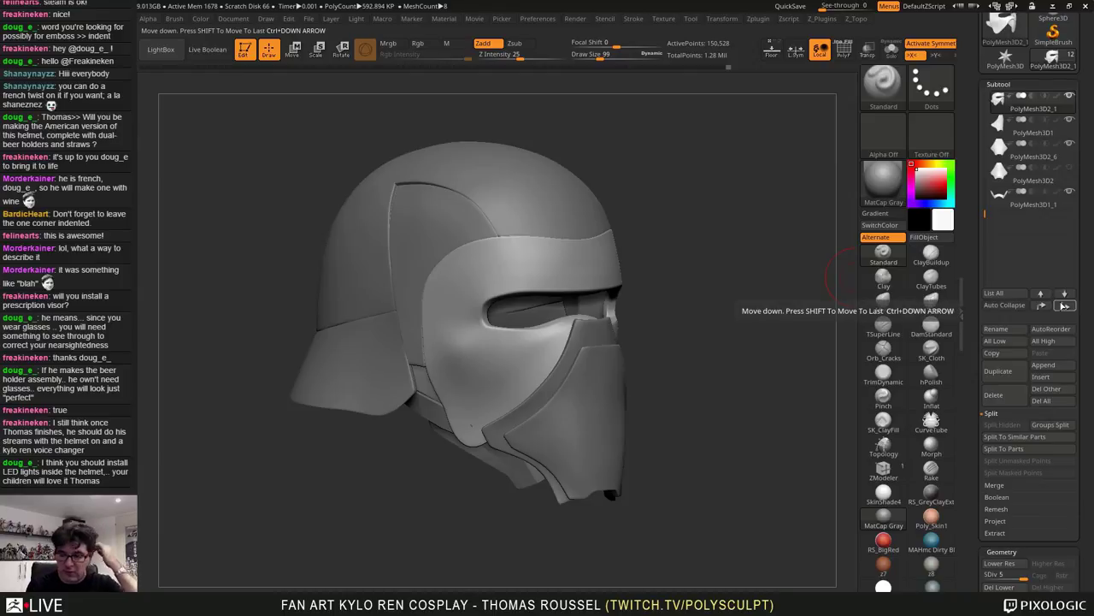
pyautogui.scroll(3, 1089, 141)
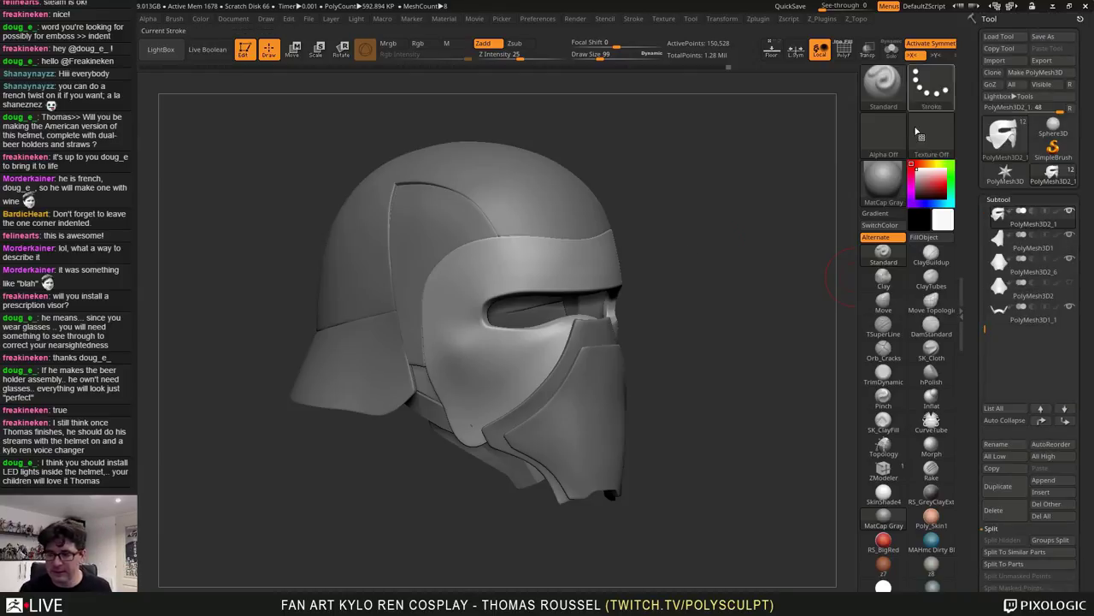
pyautogui.hotkey('ctrl', 's')
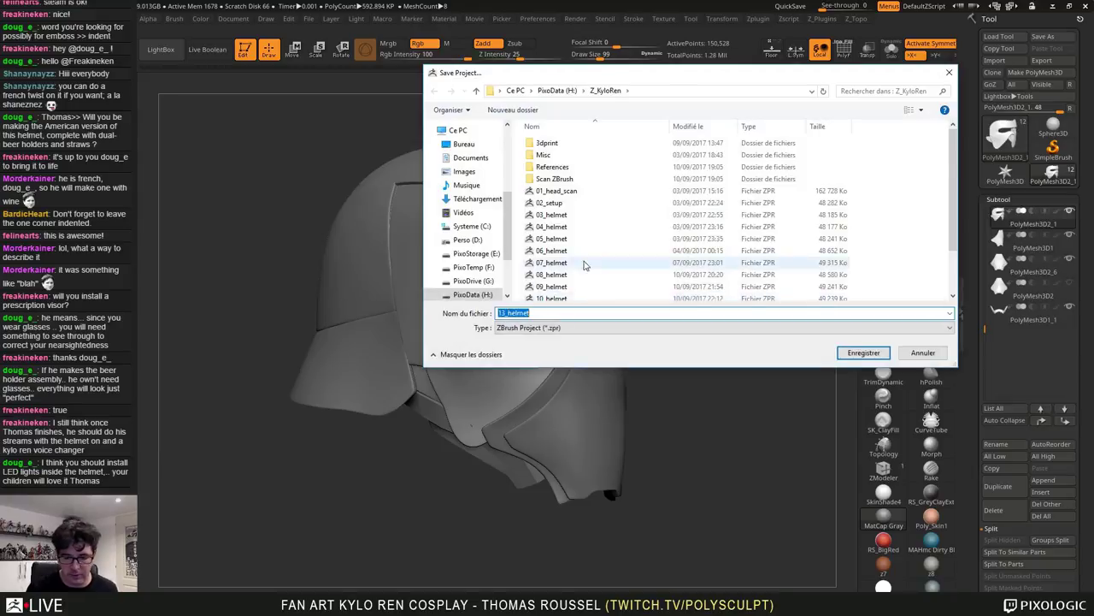
pyautogui.click(551, 285)
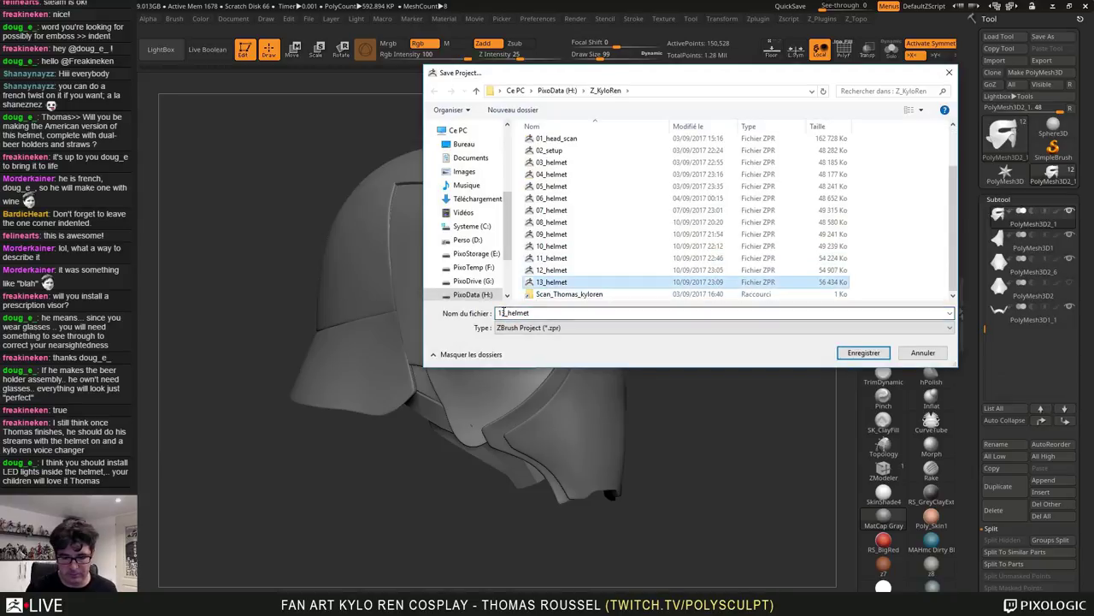
pyautogui.click(504, 313)
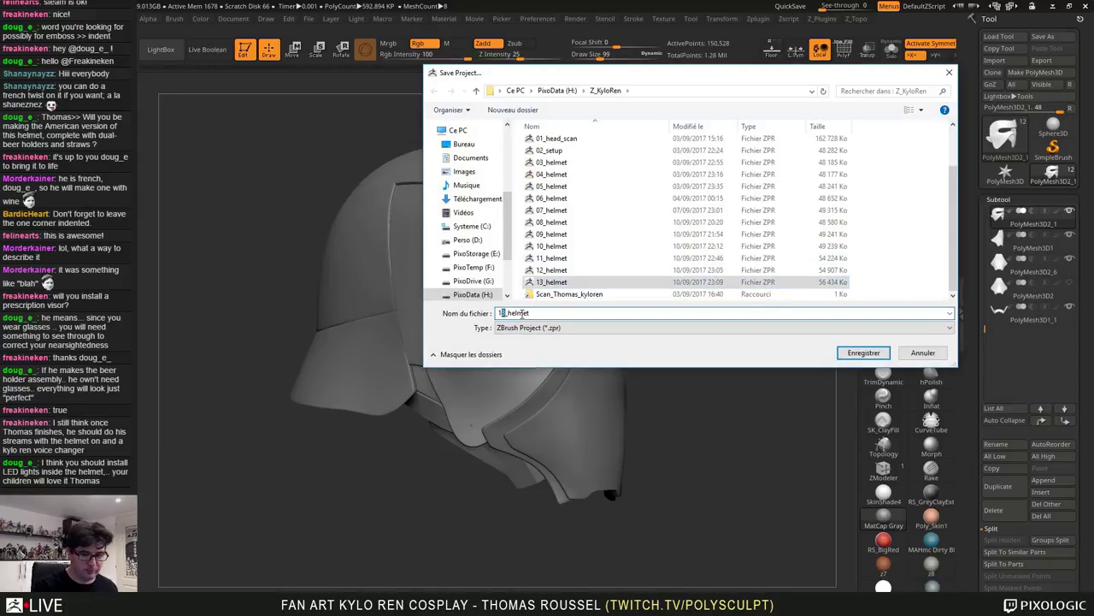
pyautogui.write('4')
pyautogui.press('Return')
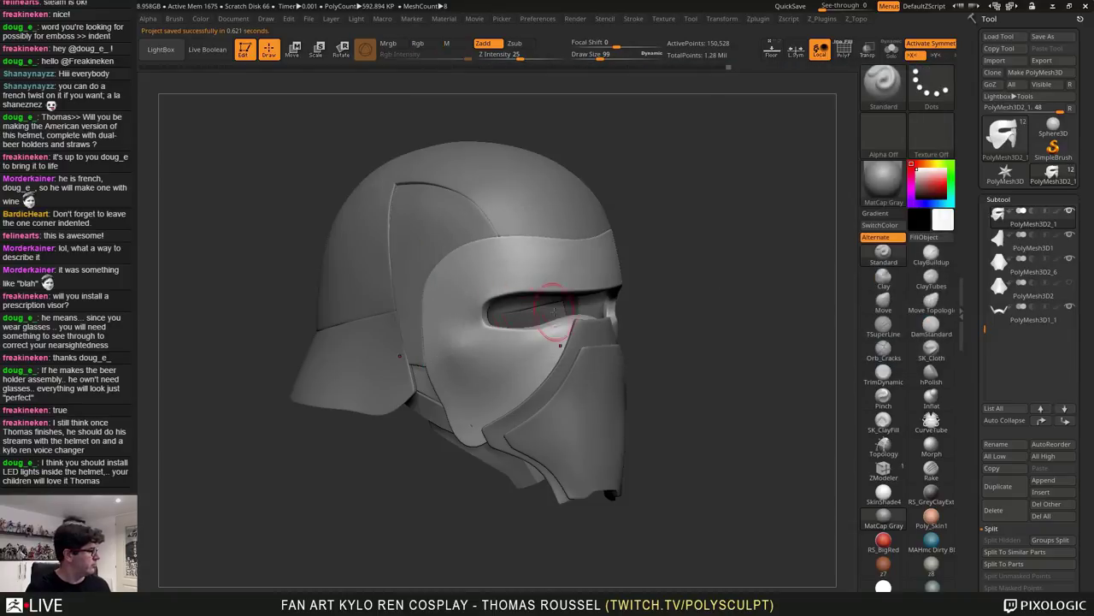
# Select the flared neck guard and step it down to its lowest subdivision level
pyautogui.keyDown('alt'); pyautogui.moveTo(802, 207); pyautogui.dragTo(794, 240); pyautogui.keyUp('alt')
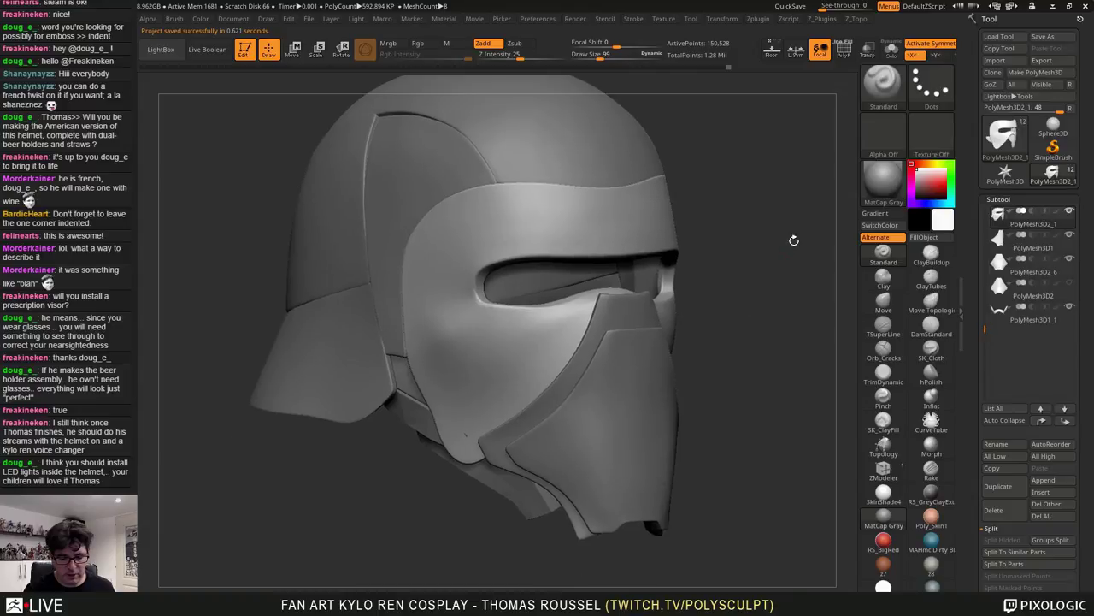
pyautogui.keyDown('alt'); pyautogui.click(308, 399); pyautogui.keyUp('alt')
pyautogui.keyDown('alt'); pyautogui.moveTo(345, 432); pyautogui.dragTo(354, 446); pyautogui.keyUp('alt')
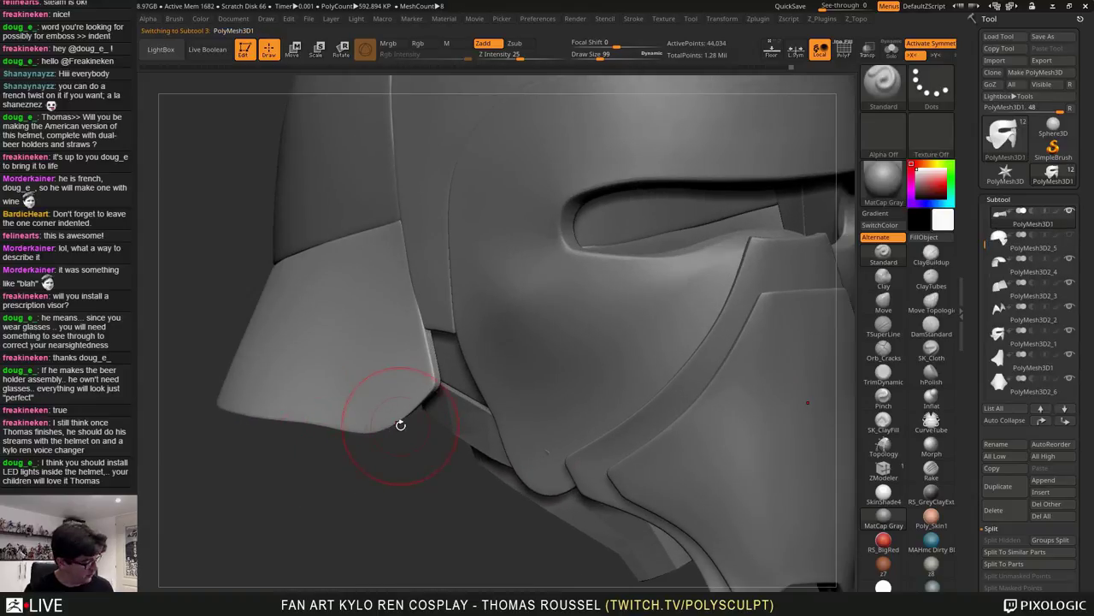
pyautogui.hotkey('shift', 'd')
pyautogui.hotkey('shift', 'd')
pyautogui.hotkey('shift', 'd')
pyautogui.hotkey('shift', 'd')
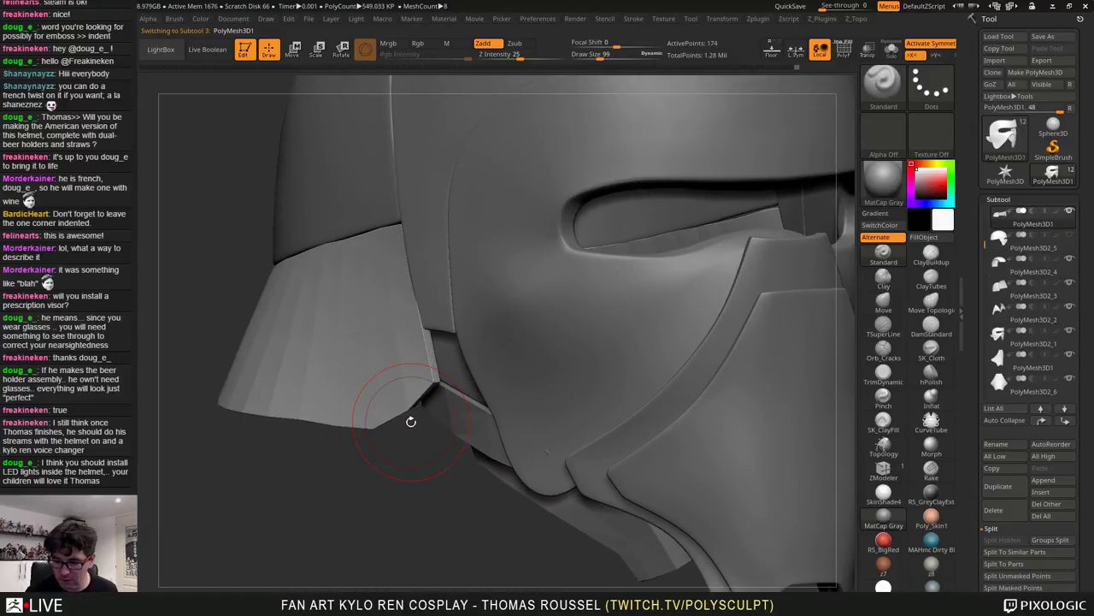
# Choose the Move brush, undo a trial pull on the neck guard's front side, and set the draw size to 166
pyautogui.click(889, 305)
pyautogui.moveTo(467, 535)
pyautogui.mouseDown()
pyautogui.moveTo(445, 376)
pyautogui.moveTo(411, 321)
pyautogui.mouseUp()
pyautogui.press('s')
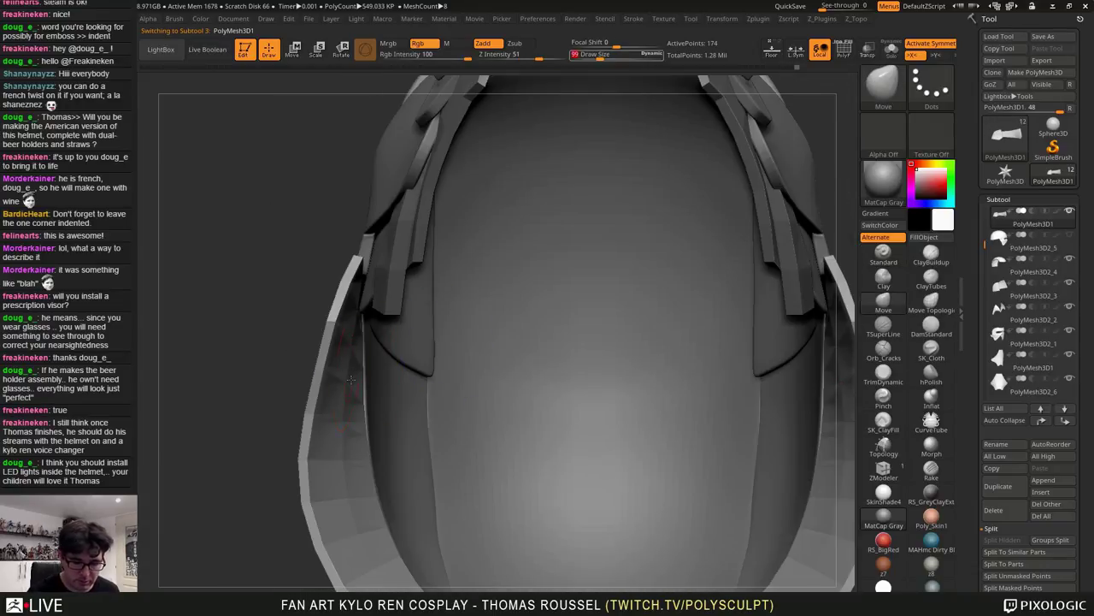
pyautogui.moveTo(351, 380)
pyautogui.mouseDown()
pyautogui.moveTo(365, 382)
pyautogui.moveTo(311, 387)
pyautogui.moveTo(315, 368)
pyautogui.mouseUp()
pyautogui.hotkey('ctrl', 'z')
pyautogui.press('s')
pyautogui.moveTo(334, 379); pyautogui.dragTo(419, 503, button='right')
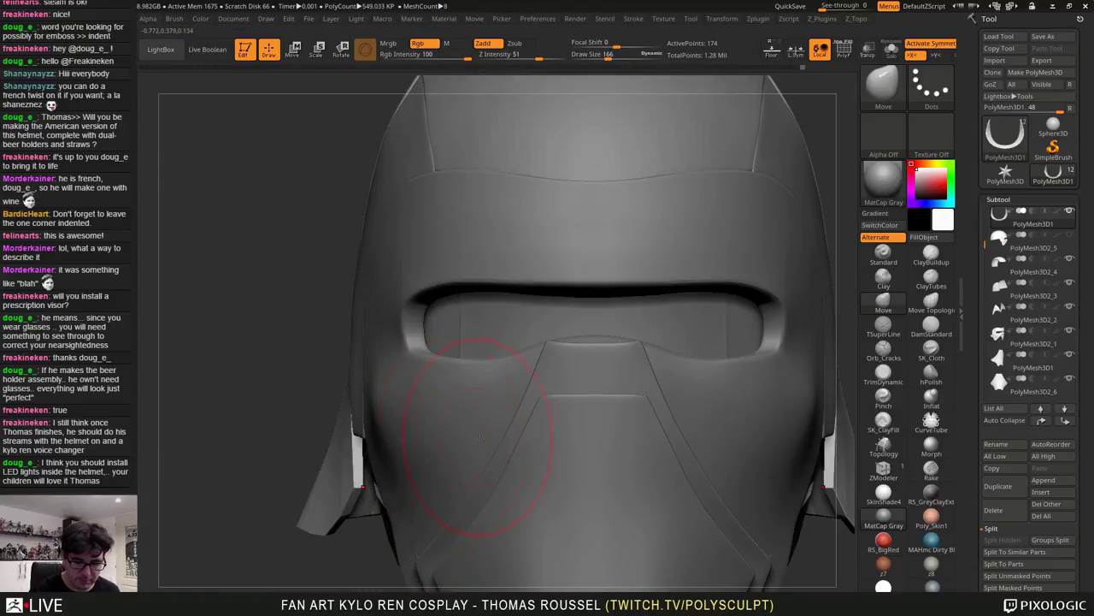
# Check the neck guard's front corner against the face shell and nudge it with the Move brush
pyautogui.moveTo(479, 437); pyautogui.dragTo(547, 430, button='right')
pyautogui.keyDown('alt'); pyautogui.click(521, 471); pyautogui.keyUp('alt')
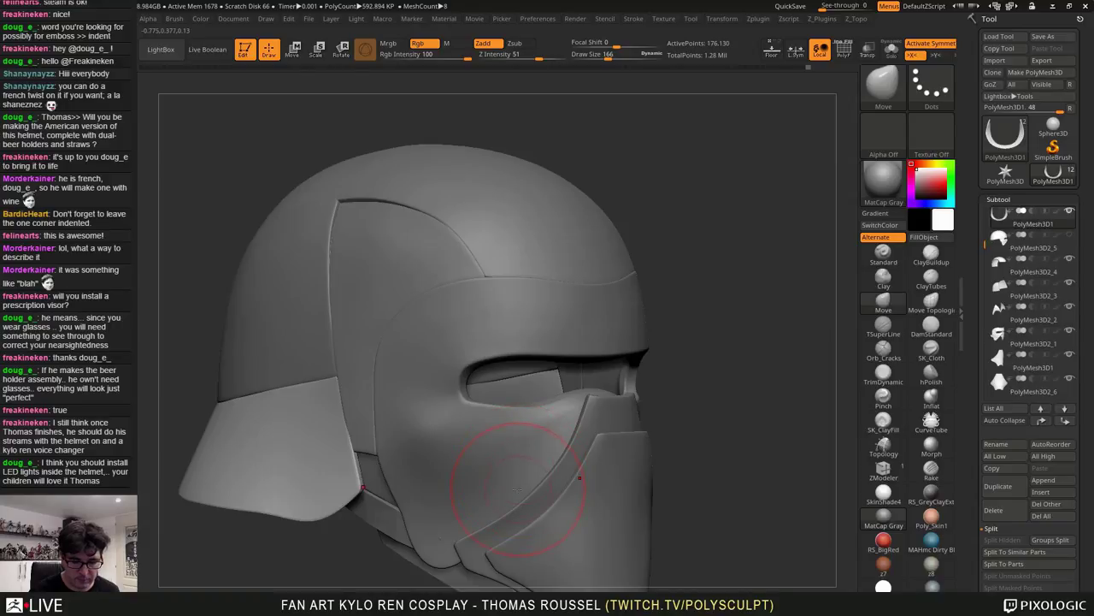
pyautogui.moveTo(518, 489); pyautogui.dragTo(562, 419, button='right')
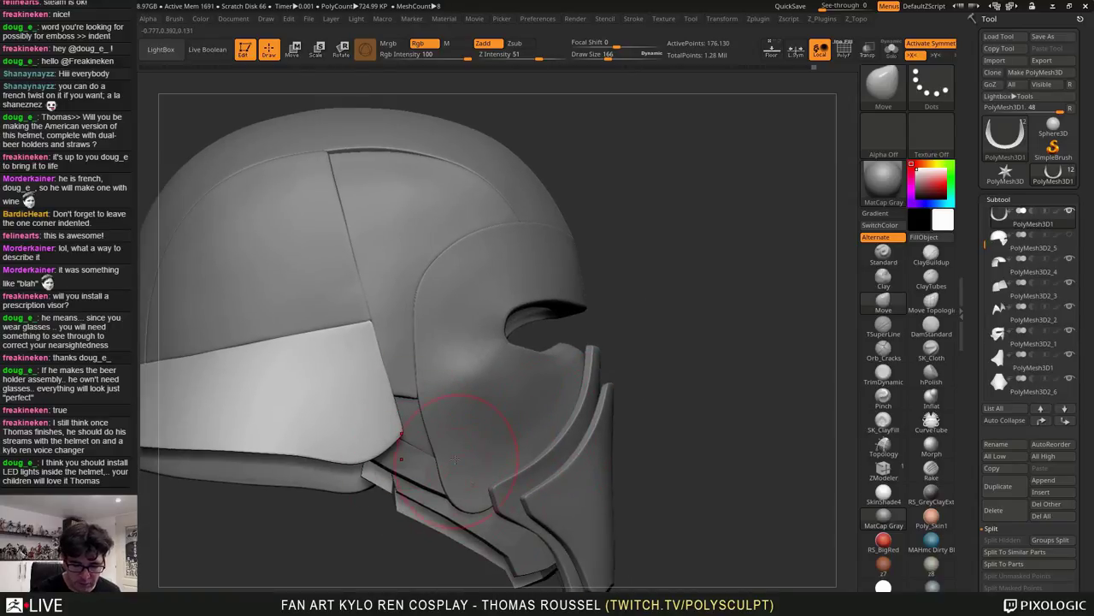
pyautogui.moveTo(456, 459); pyautogui.dragTo(438, 487, button='right')
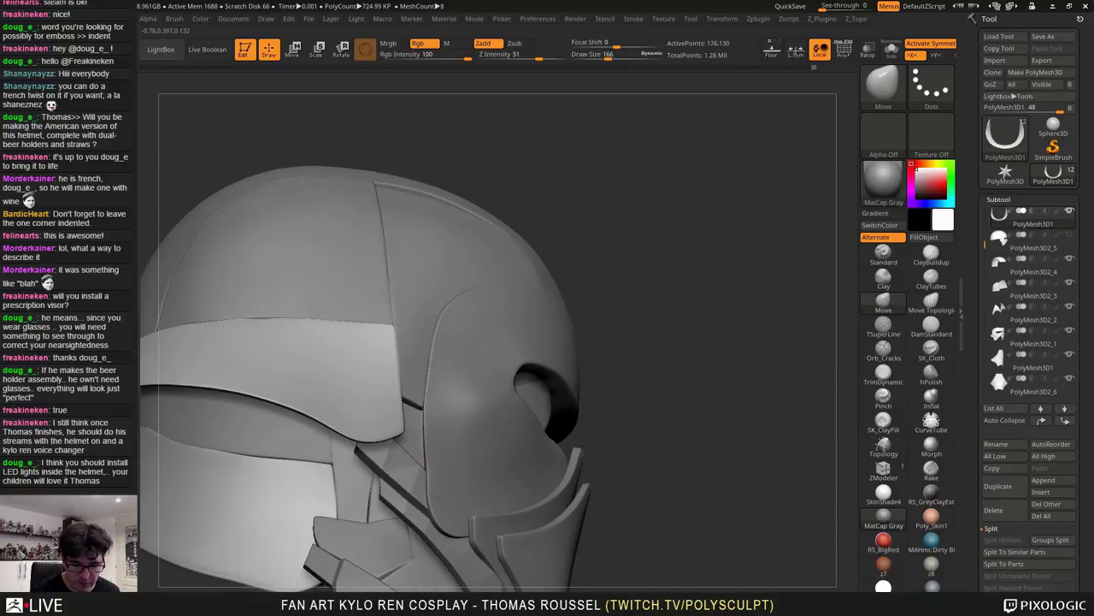
pyautogui.moveTo(439, 486); pyautogui.dragTo(428, 396)
pyautogui.moveTo(400, 432); pyautogui.dragTo(407, 419)
pyautogui.moveTo(505, 484)
pyautogui.mouseDown(button='right')
pyautogui.moveTo(502, 541)
pyautogui.moveTo(500, 479)
pyautogui.moveTo(487, 472)
pyautogui.moveTo(461, 468)
pyautogui.moveTo(462, 523)
pyautogui.mouseUp(button='right')
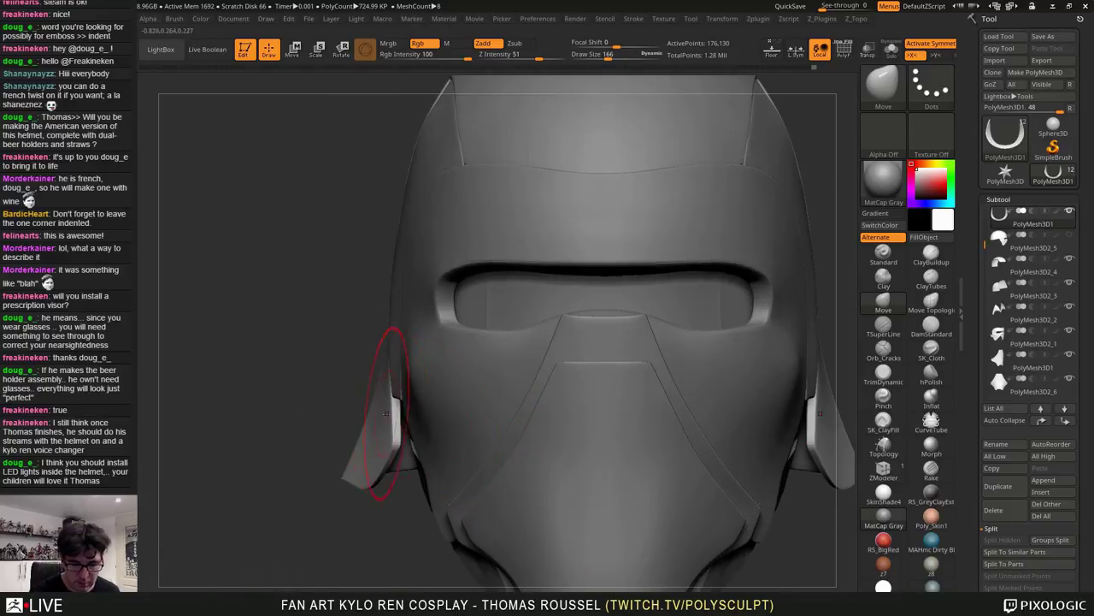
# Compare the neck guard's corner at the lowest and highest subdivision levels from the front and side
pyautogui.keyDown('shift'); pyautogui.moveTo(400, 420); pyautogui.dragTo(400, 423); pyautogui.keyUp('shift')
pyautogui.hotkey('shift', 'd')
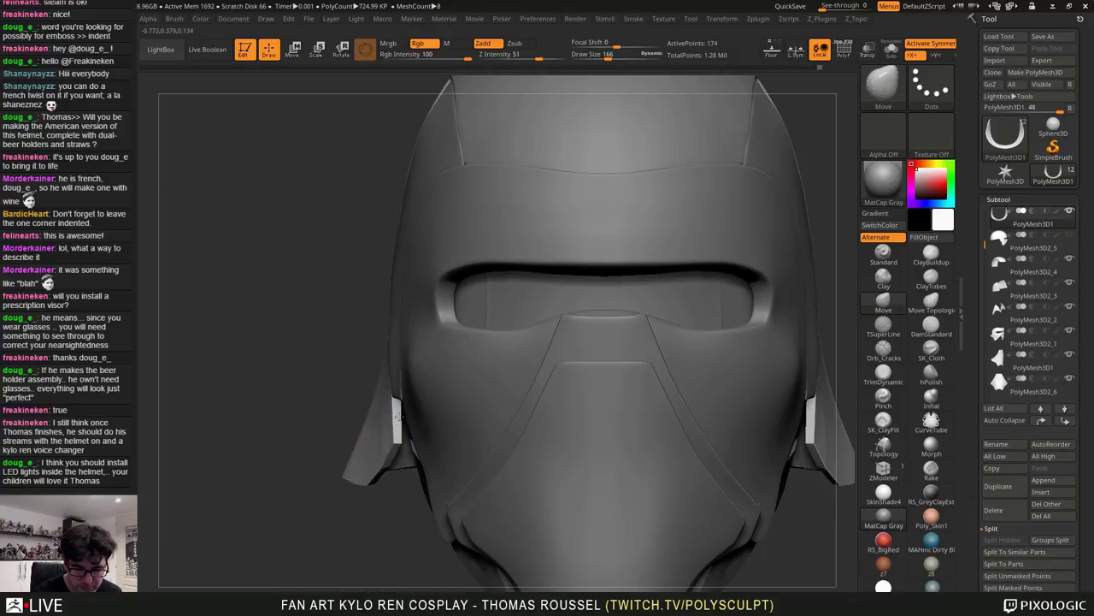
pyautogui.moveTo(372, 476); pyautogui.dragTo(730, 394, button='right')
pyautogui.press('d')
pyautogui.press('d')
pyautogui.press('d')
pyautogui.press('d')
pyautogui.press('d')
pyautogui.moveTo(637, 409); pyautogui.dragTo(479, 438, button='right')
# Hide the mouth plate, select the backing plate, and check how it sits against the face shell
pyautogui.keyDown('alt'); pyautogui.click(636, 386); pyautogui.keyUp('alt')
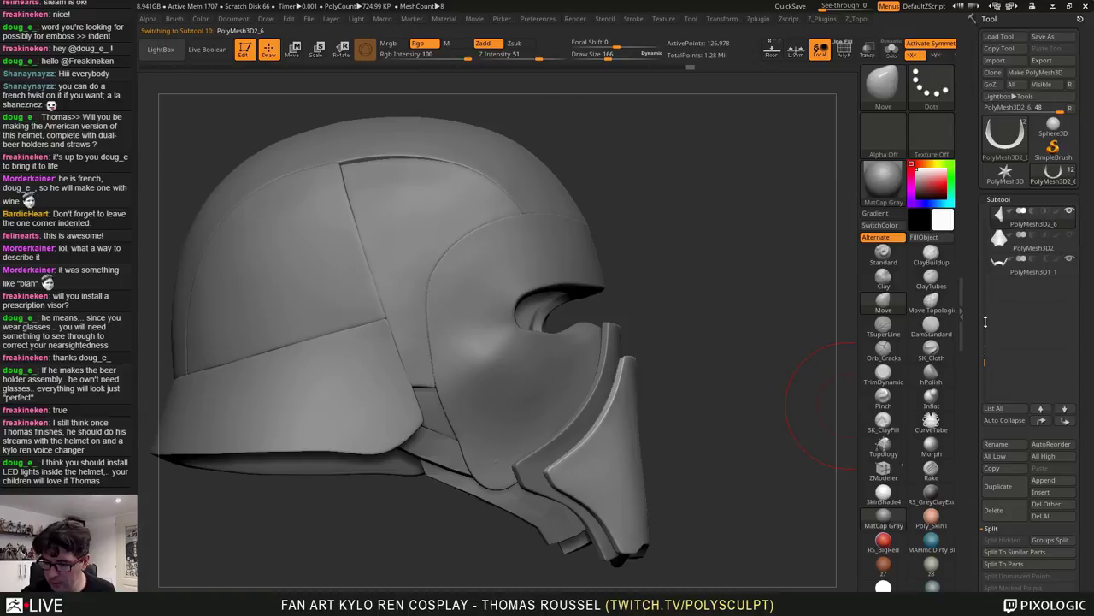
pyautogui.moveTo(982, 348); pyautogui.dragTo(983, 325)
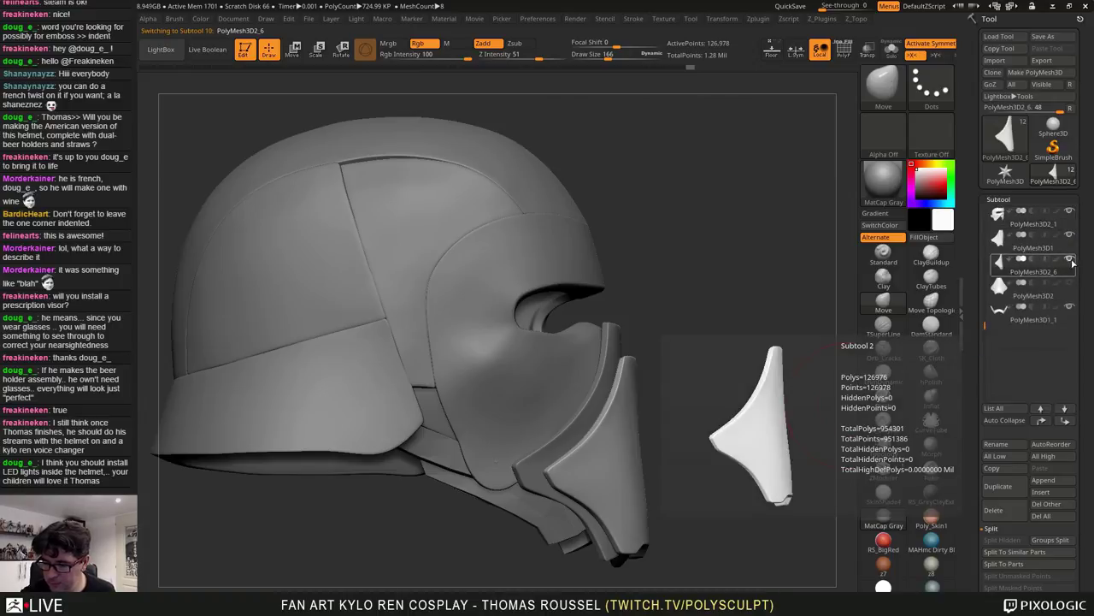
pyautogui.click(1004, 238)
pyautogui.moveTo(694, 358); pyautogui.dragTo(716, 393, button='right')
pyautogui.moveTo(716, 393); pyautogui.dragTo(705, 422, button='right')
pyautogui.moveTo(705, 422); pyautogui.dragTo(650, 332)
pyautogui.moveTo(635, 407); pyautogui.dragTo(650, 421)
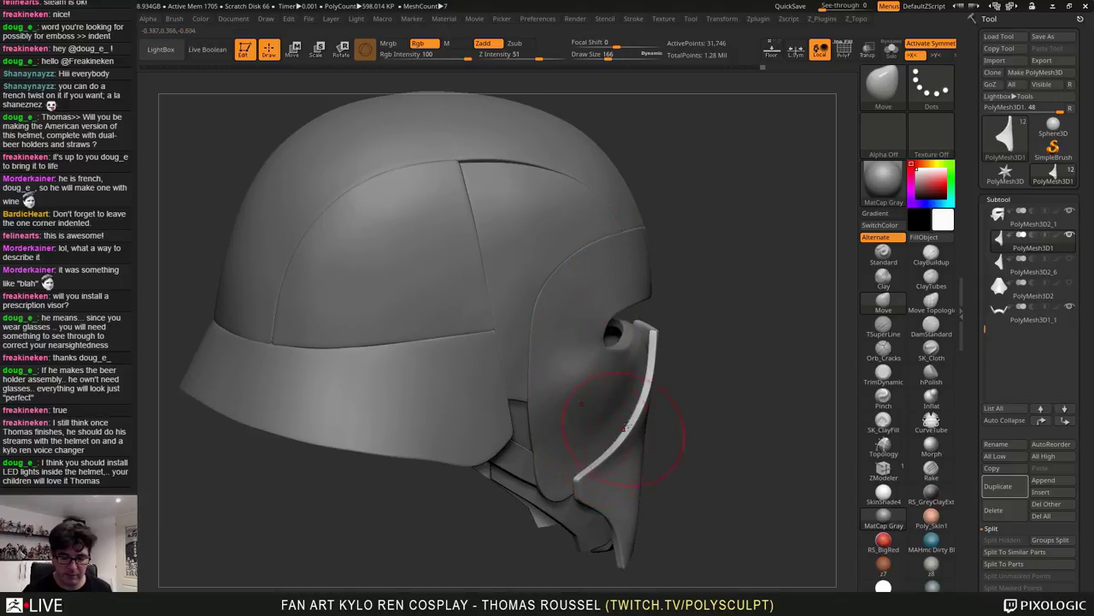
pyautogui.moveTo(626, 427); pyautogui.dragTo(598, 421, button='right')
pyautogui.moveTo(579, 462)
pyautogui.mouseDown(button='right')
pyautogui.moveTo(628, 432)
pyautogui.moveTo(595, 441)
pyautogui.mouseUp(button='right')
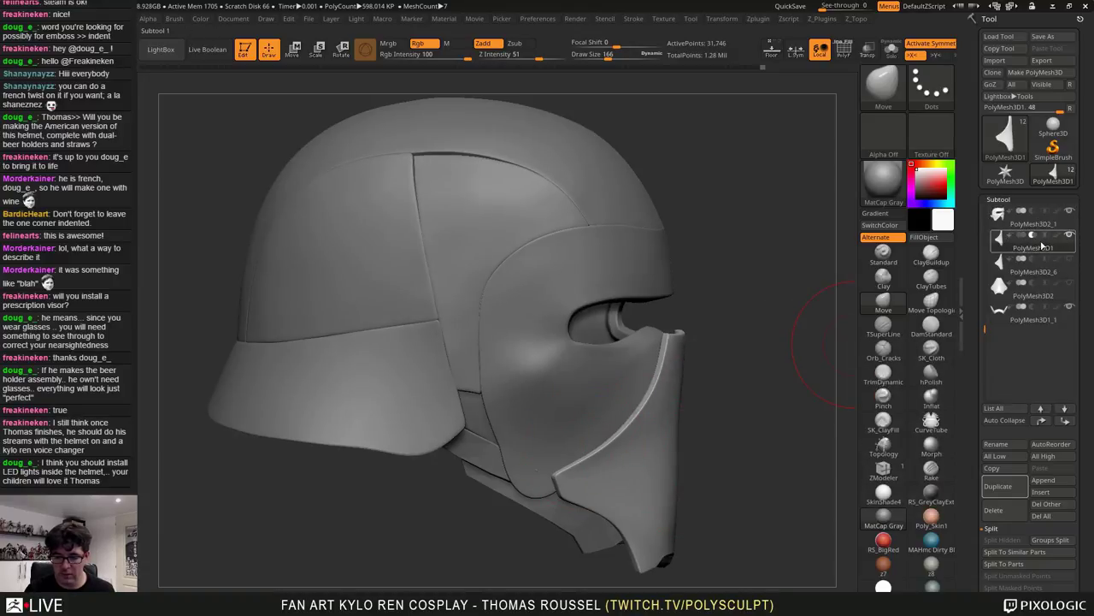
# Set the backing plate to subtract, move it two places down the subtool order, and turn on Live Boolean
pyautogui.moveTo(1032, 243)
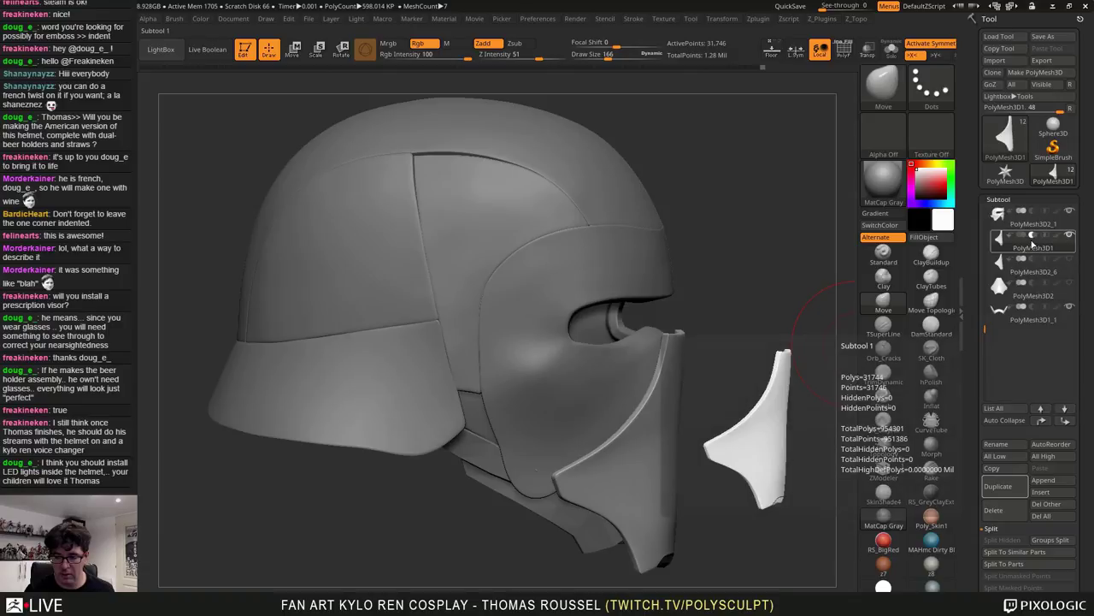
pyautogui.click(1065, 419)
pyautogui.click(1065, 419)
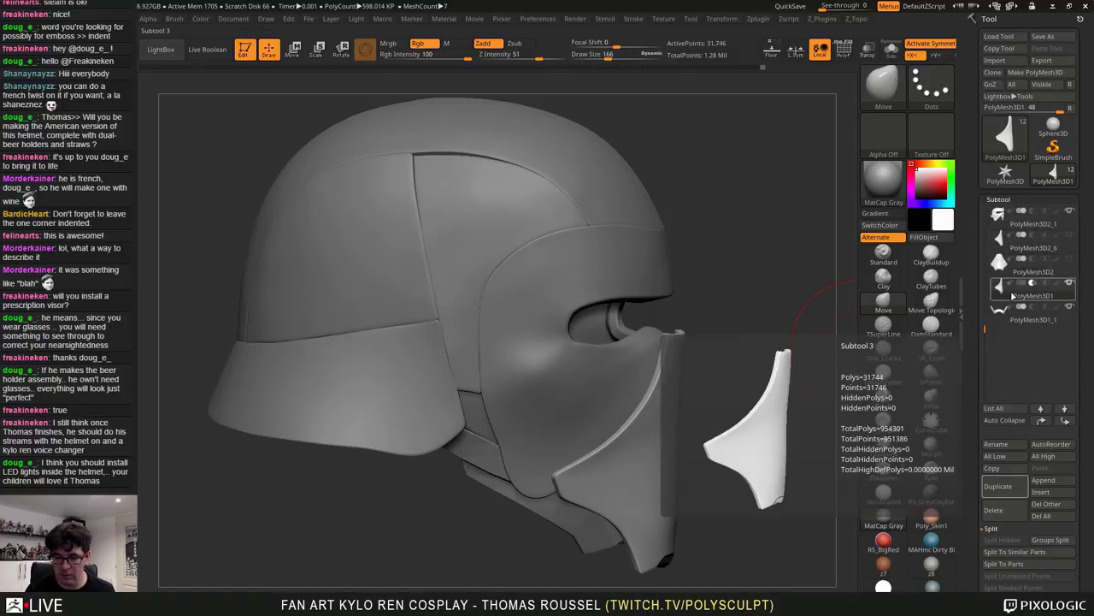
pyautogui.click(207, 49)
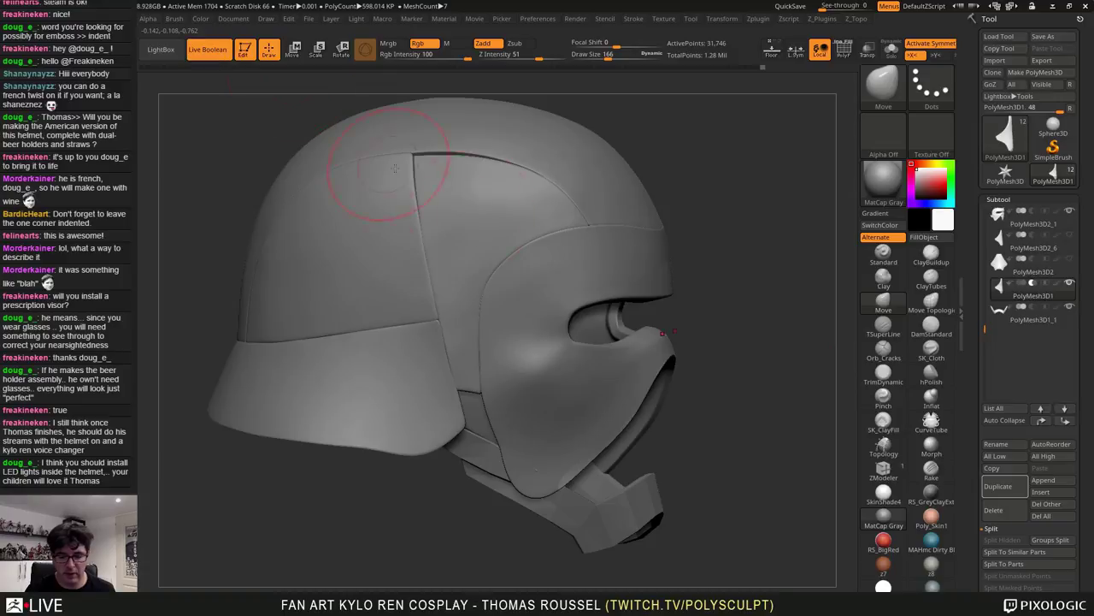
# Inspect the boolean cut along the face shell's front edge and select the face shell
pyautogui.moveTo(711, 341)
pyautogui.mouseDown()
pyautogui.moveTo(479, 346)
pyautogui.moveTo(492, 367)
pyautogui.moveTo(628, 426)
pyautogui.moveTo(639, 378)
pyautogui.moveTo(556, 363)
pyautogui.moveTo(611, 324)
pyautogui.mouseUp()
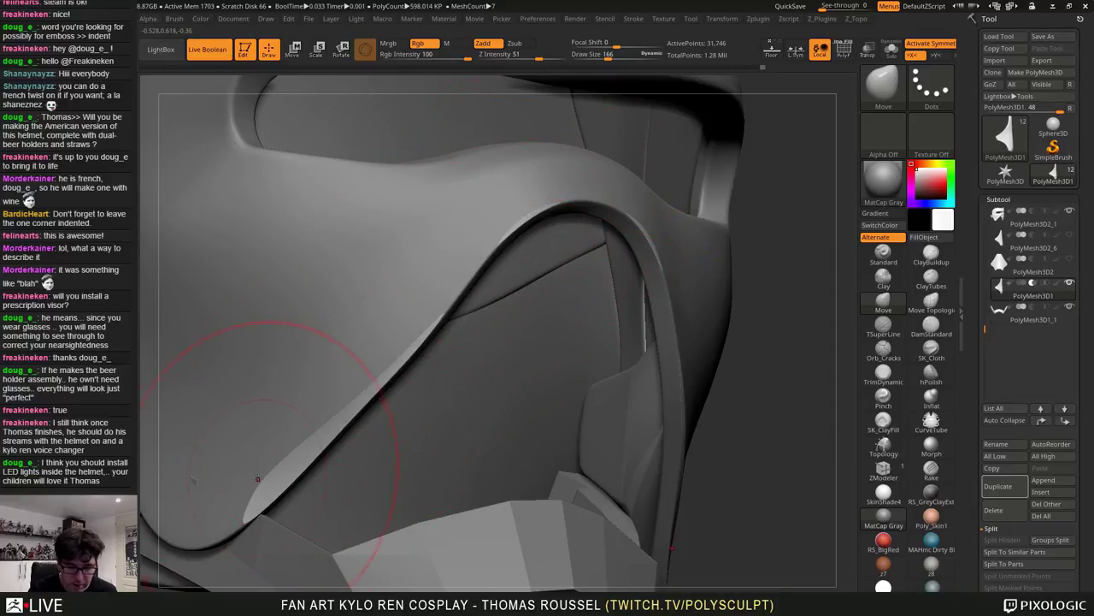
pyautogui.moveTo(761, 308); pyautogui.dragTo(515, 291)
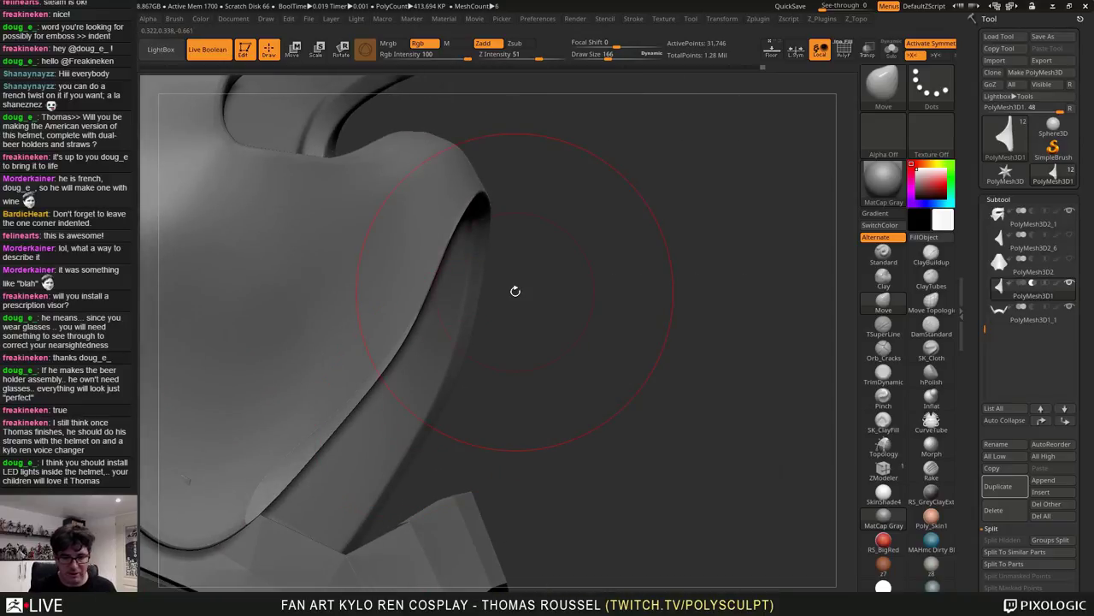
pyautogui.moveTo(522, 215)
pyautogui.mouseDown()
pyautogui.moveTo(639, 325)
pyautogui.moveTo(646, 306)
pyautogui.moveTo(612, 315)
pyautogui.moveTo(687, 319)
pyautogui.moveTo(662, 309)
pyautogui.moveTo(702, 306)
pyautogui.mouseUp()
pyautogui.keyDown('alt'); pyautogui.click(453, 300); pyautogui.keyUp('alt')
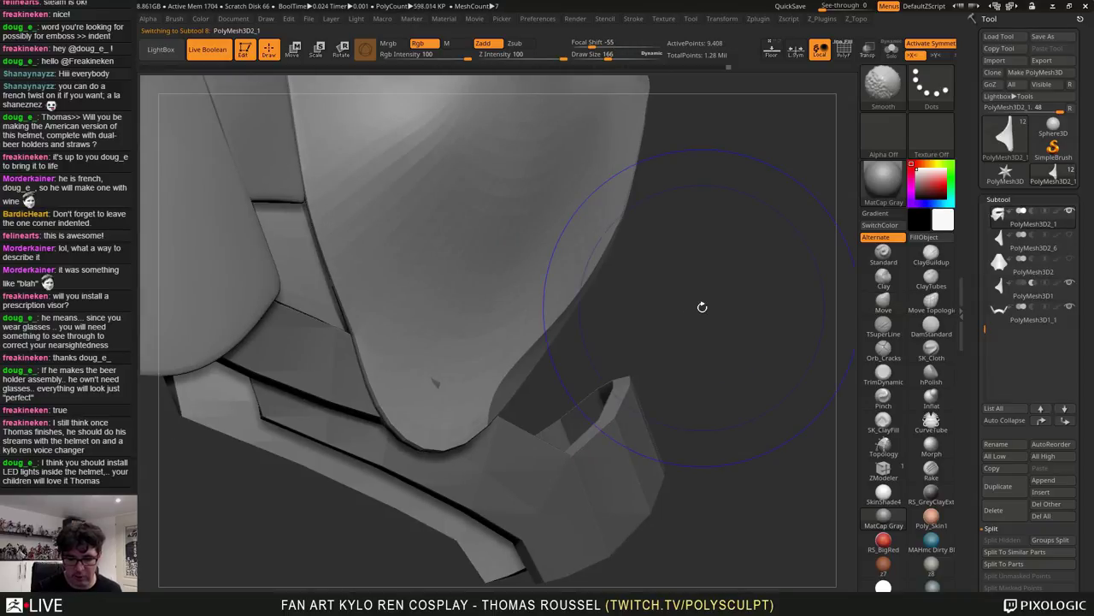
# Nudge the lower rear edge of the face shell with the Move brush at draw size 251
pyautogui.moveTo(648, 383); pyautogui.dragTo(712, 366)
pyautogui.click(879, 308)
pyautogui.press('s')
pyautogui.moveTo(618, 337); pyautogui.dragTo(627, 337)
pyautogui.moveTo(525, 361); pyautogui.dragTo(518, 364)
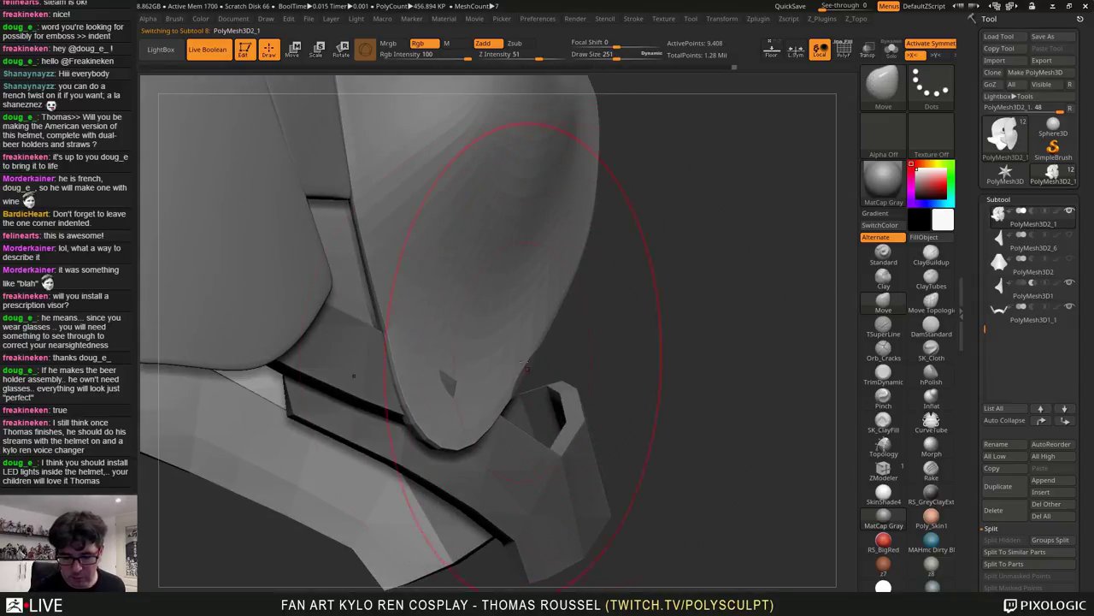
pyautogui.moveTo(584, 328); pyautogui.dragTo(535, 325)
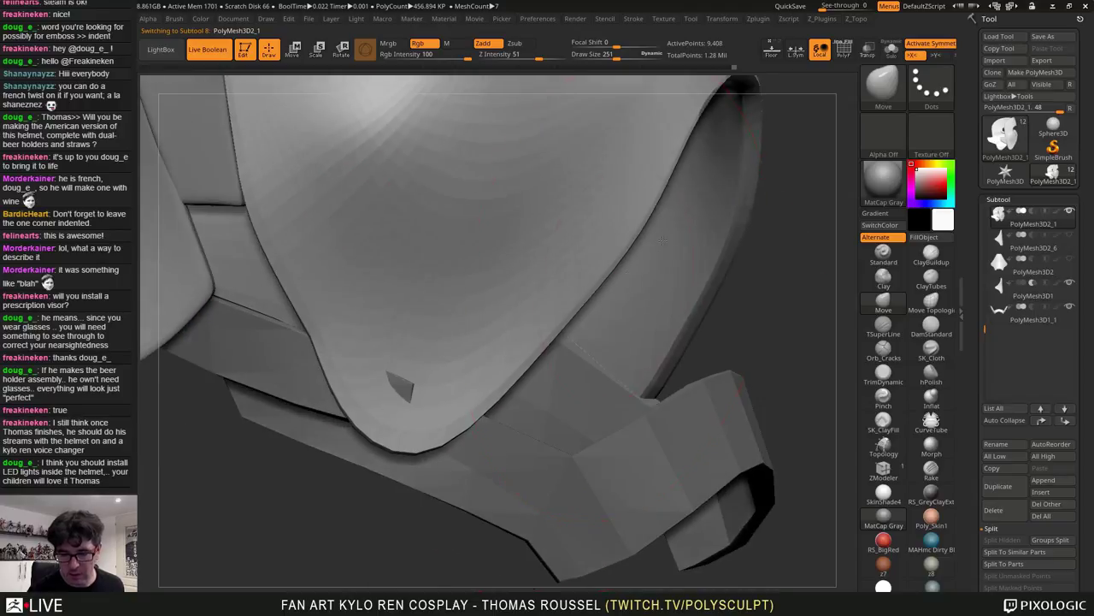
# Try a small Move brush adjustment along the face shell's rim with draw size 150, and undo it
pyautogui.moveTo(612, 184)
pyautogui.keyDown('alt'); pyautogui.mouseDown()
pyautogui.moveTo(606, 315)
pyautogui.moveTo(590, 295)
pyautogui.mouseUp(); pyautogui.keyUp('alt')
pyautogui.moveTo(684, 295); pyautogui.dragTo(590, 256)
pyautogui.keyDown('alt'); pyautogui.moveTo(632, 321); pyautogui.dragTo(796, 380); pyautogui.keyUp('alt')
pyautogui.press('s')
pyautogui.moveTo(610, 216)
pyautogui.mouseDown()
pyautogui.moveTo(600, 219)
pyautogui.moveTo(641, 196)
pyautogui.moveTo(612, 208)
pyautogui.mouseUp()
pyautogui.hotkey('ctrl', 'z')
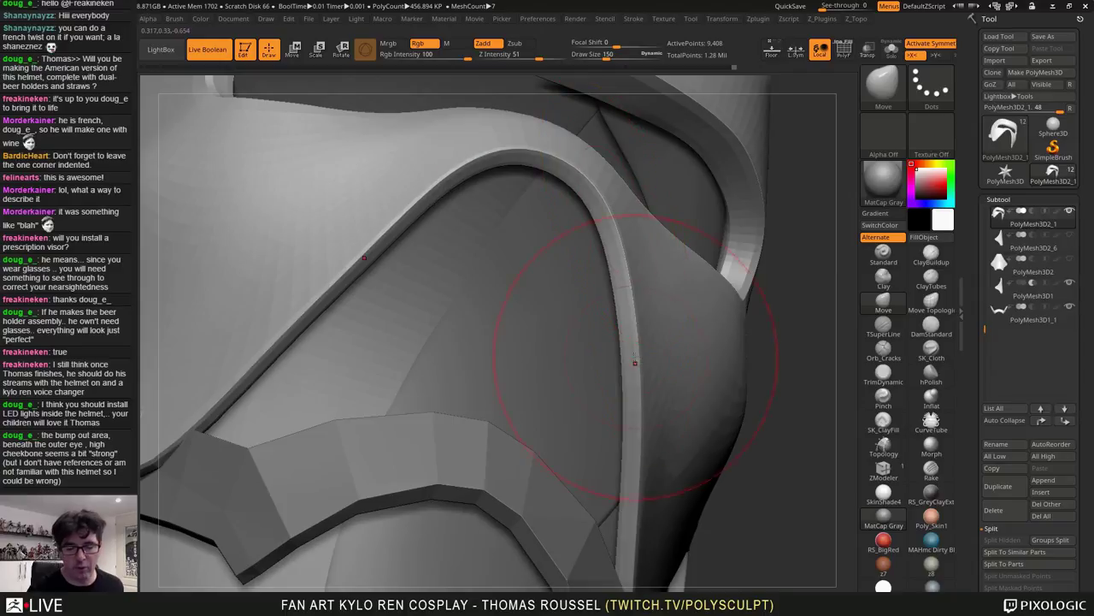
# Show the hidden mouth plate subtools again and turn off Live Boolean
pyautogui.moveTo(636, 362)
pyautogui.keyDown('ctrl'); pyautogui.mouseDown(button='right')
pyautogui.moveTo(547, 359)
pyautogui.moveTo(590, 389)
pyautogui.moveTo(663, 410)
pyautogui.moveTo(565, 363)
pyautogui.moveTo(500, 362)
pyautogui.mouseUp(button='right'); pyautogui.keyUp('ctrl')
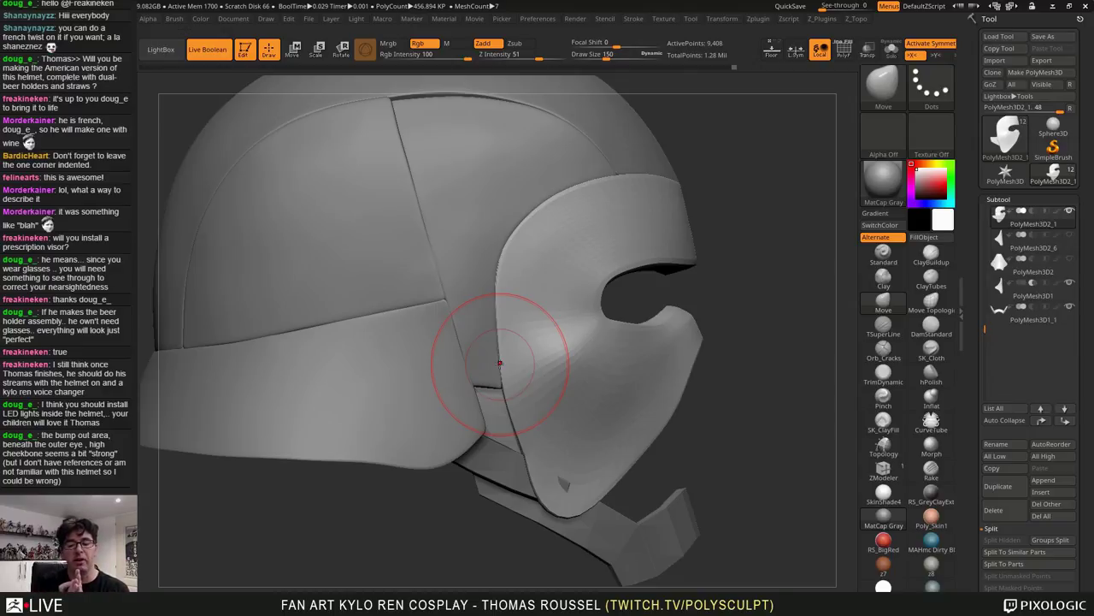
pyautogui.moveTo(761, 280); pyautogui.dragTo(777, 323)
pyautogui.moveTo(750, 326)
pyautogui.mouseDown()
pyautogui.moveTo(681, 308)
pyautogui.moveTo(756, 309)
pyautogui.moveTo(738, 282)
pyautogui.moveTo(752, 298)
pyautogui.mouseUp()
pyautogui.click(1073, 265)
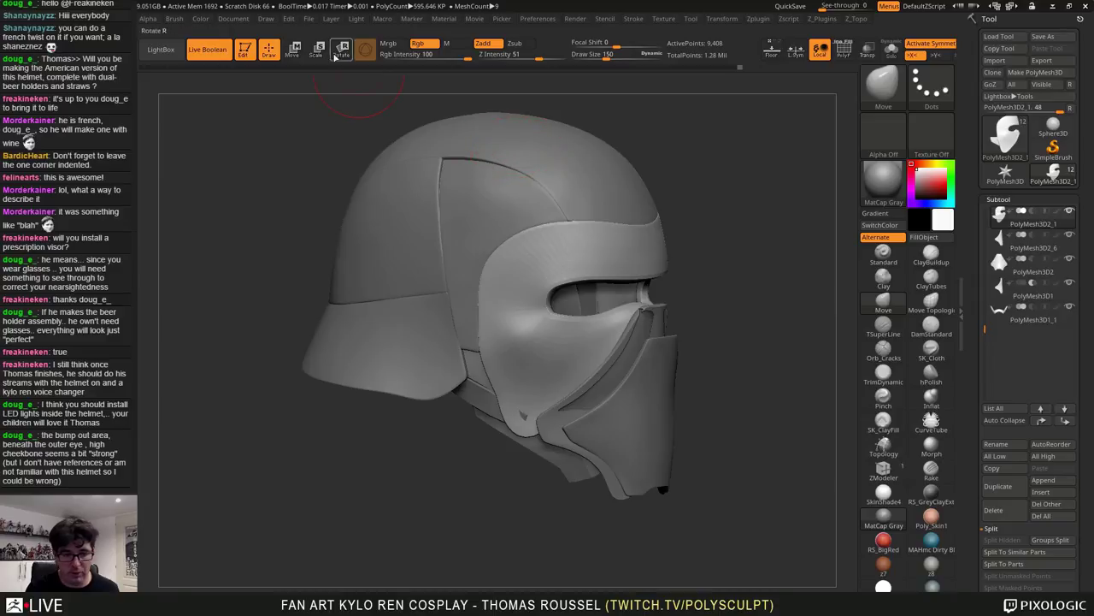
pyautogui.click(211, 54)
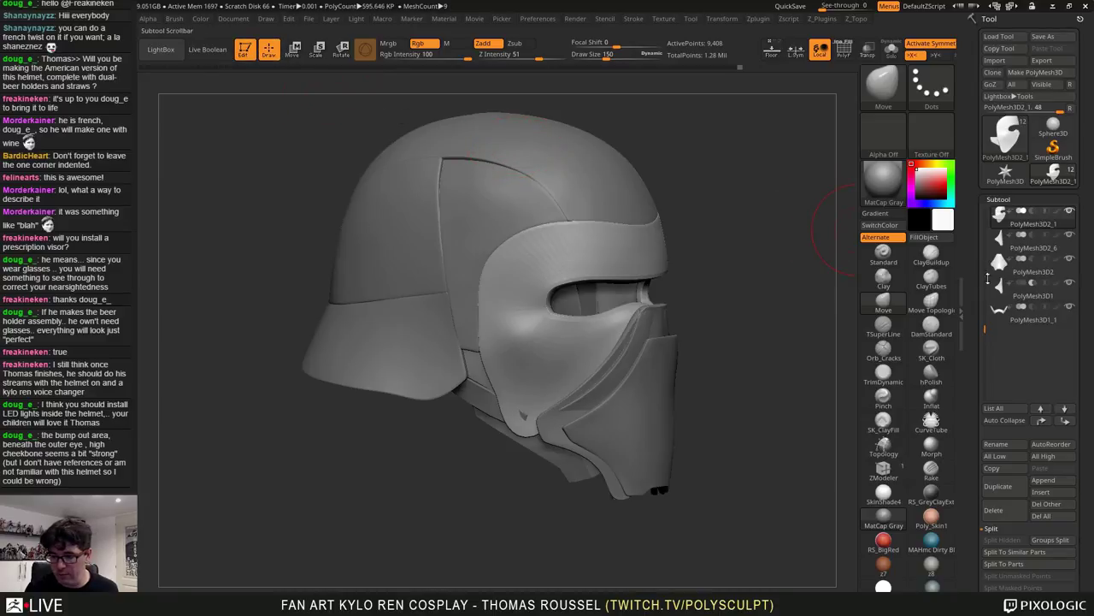
# Select the low-poly PolyMesh3D2 plate behind the mouth plate and delete it permanently
pyautogui.keyDown('alt'); pyautogui.moveTo(719, 259); pyautogui.dragTo(661, 229); pyautogui.keyUp('alt')
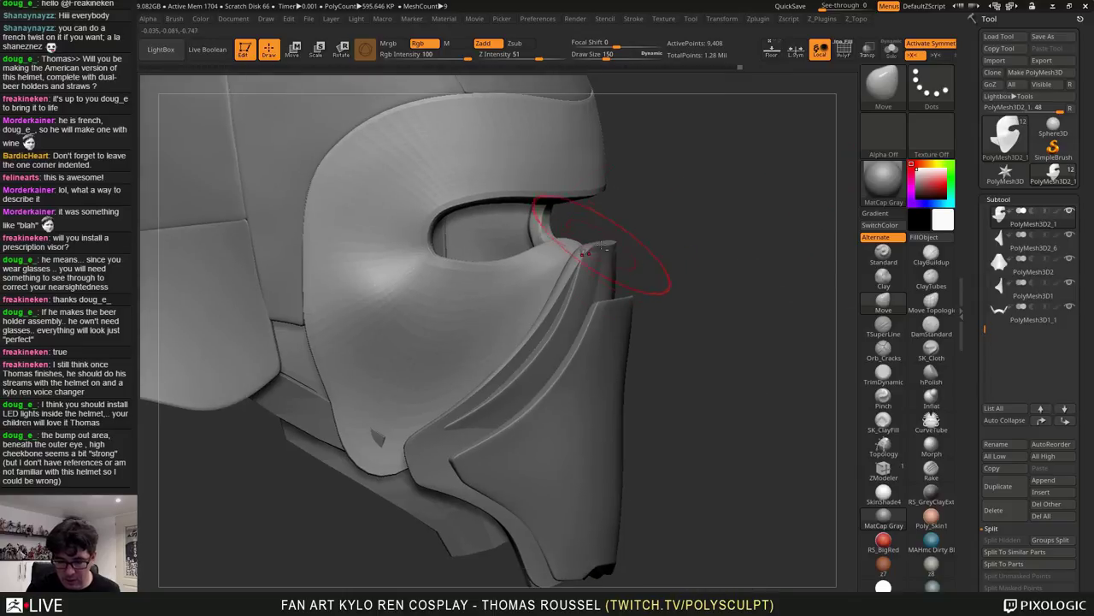
pyautogui.keyDown('alt'); pyautogui.click(605, 246); pyautogui.keyUp('alt')
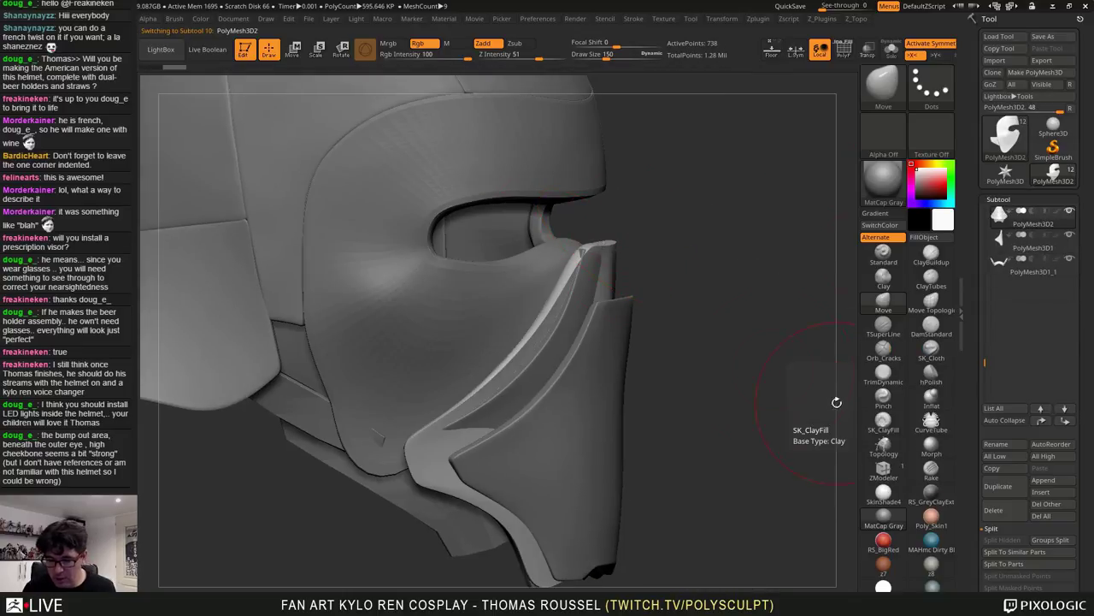
pyautogui.moveTo(715, 258); pyautogui.dragTo(626, 256)
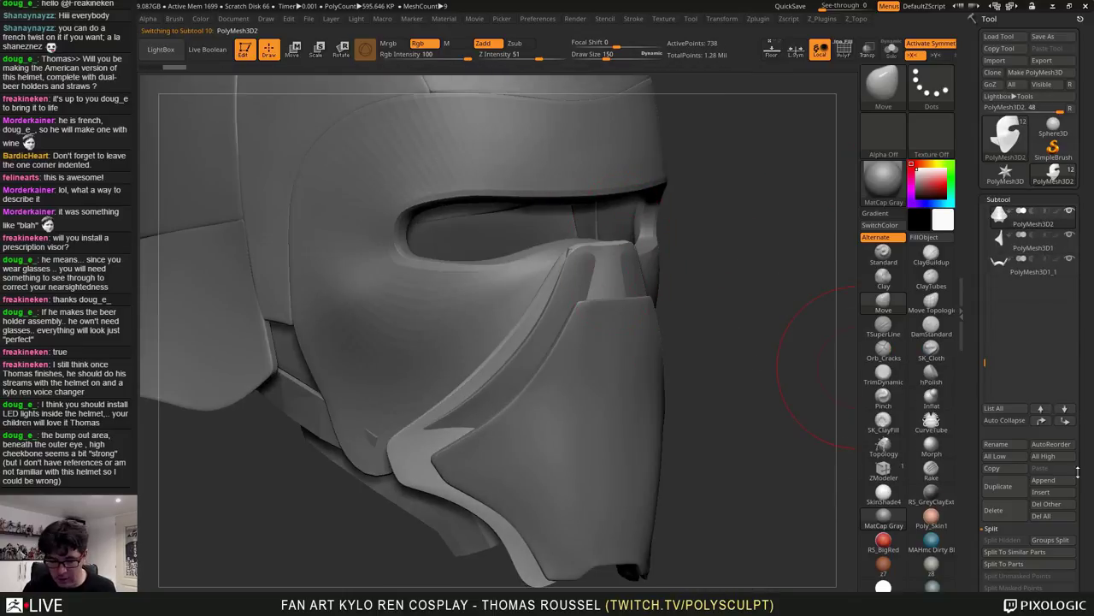
pyautogui.click(998, 511)
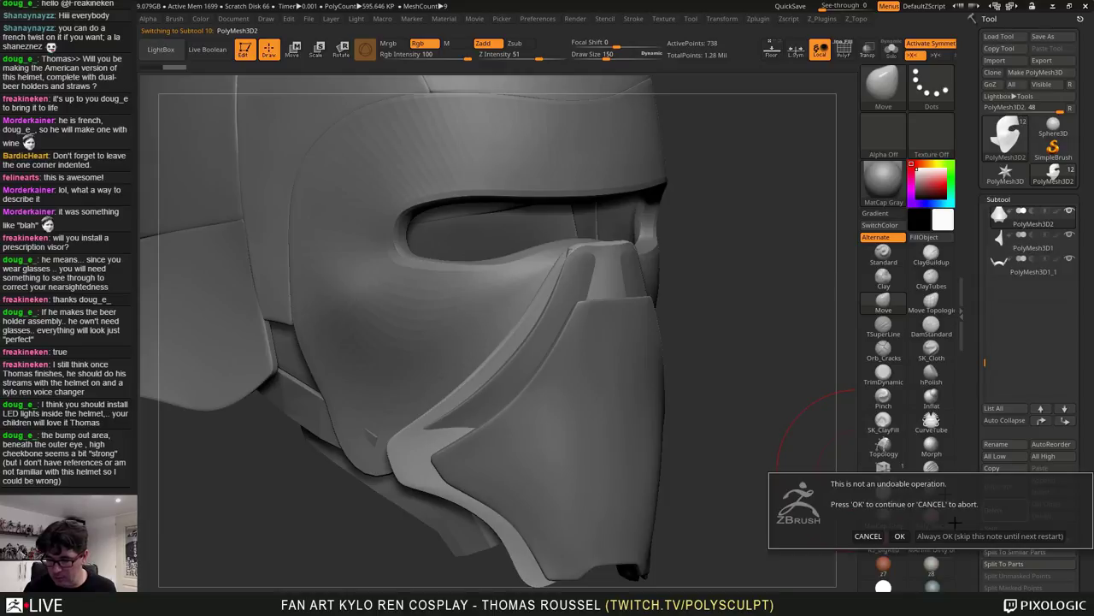
pyautogui.click(901, 536)
# Select the Scan scale subtool and make the head scan visible inside the helmet
pyautogui.keyDown('alt'); pyautogui.moveTo(758, 384); pyautogui.dragTo(755, 350); pyautogui.keyUp('alt')
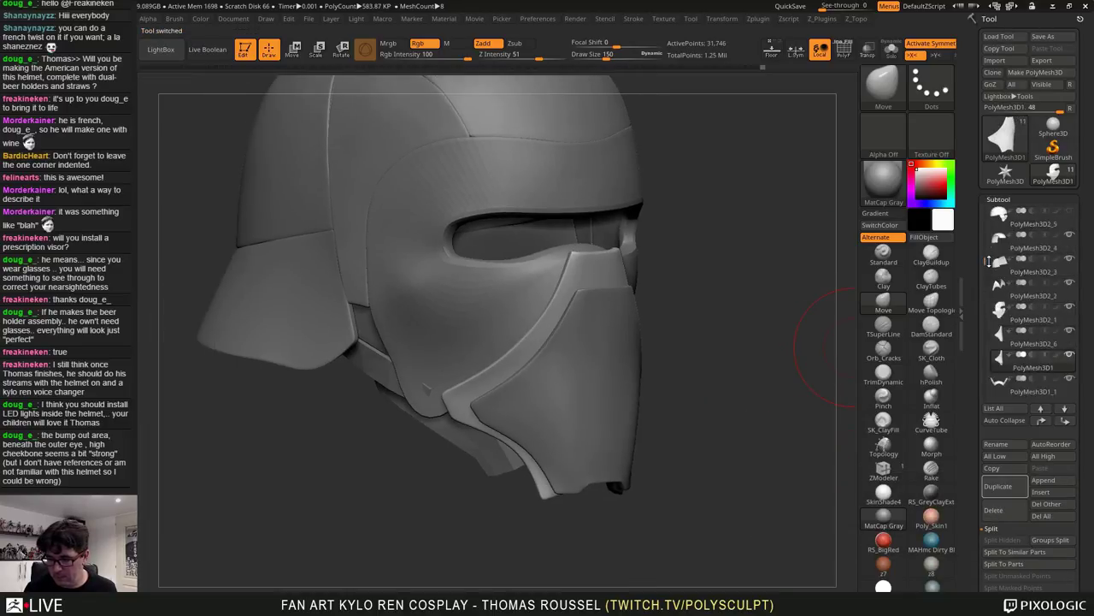
pyautogui.moveTo(995, 173); pyautogui.dragTo(996, 205)
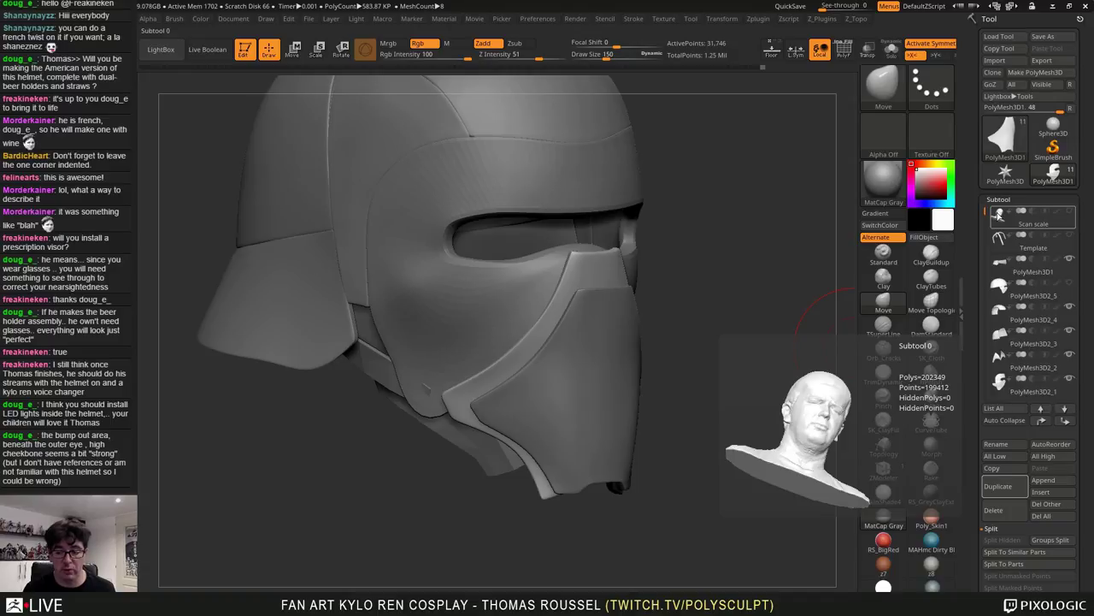
pyautogui.click(999, 216)
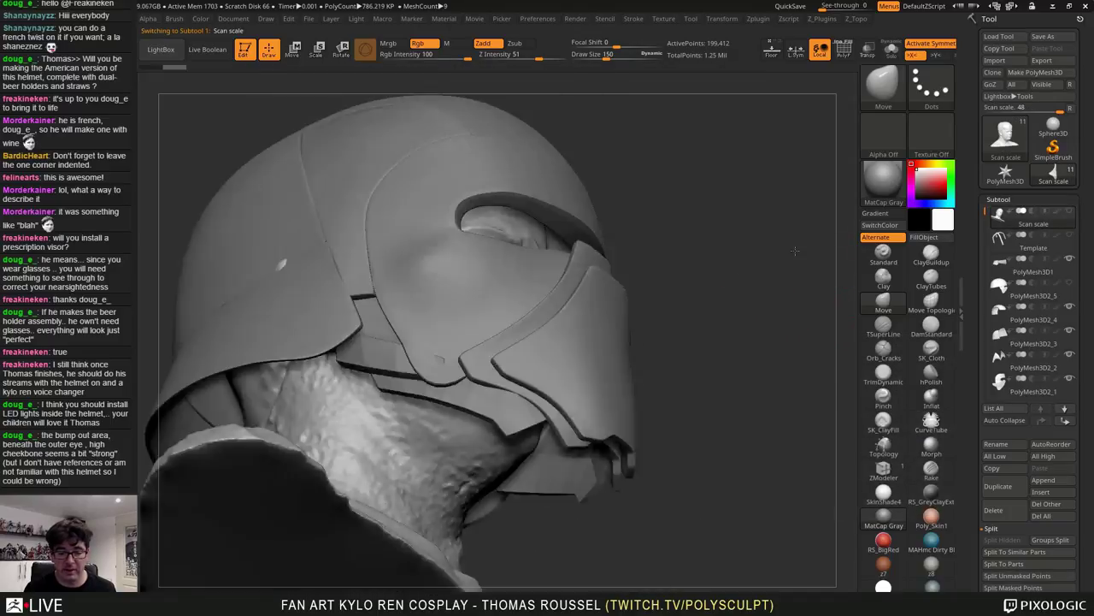
# Examine how the helmet fits around the head scan from the side, front and below, including the nose clearance
pyautogui.moveTo(795, 251)
pyautogui.mouseDown()
pyautogui.moveTo(796, 204)
pyautogui.moveTo(772, 167)
pyautogui.moveTo(803, 251)
pyautogui.mouseUp()
pyautogui.moveTo(547, 216); pyautogui.dragTo(589, 260, button='right')
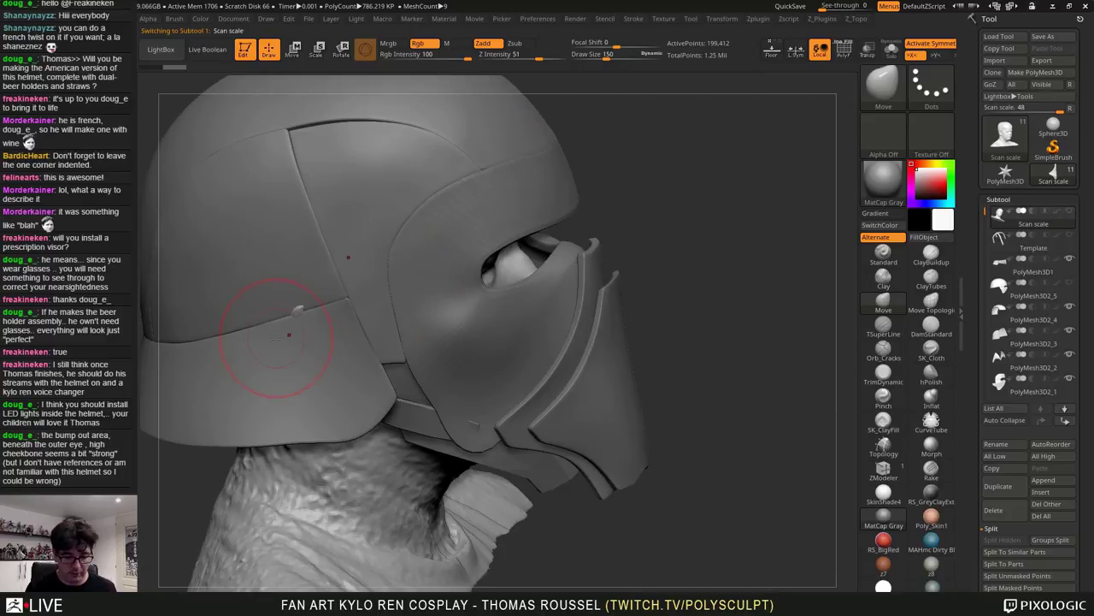
pyautogui.moveTo(289, 334); pyautogui.dragTo(176, 310, button='right')
pyautogui.keyDown('ctrl'); pyautogui.moveTo(278, 231); pyautogui.dragTo(405, 218, button='right'); pyautogui.keyUp('ctrl')
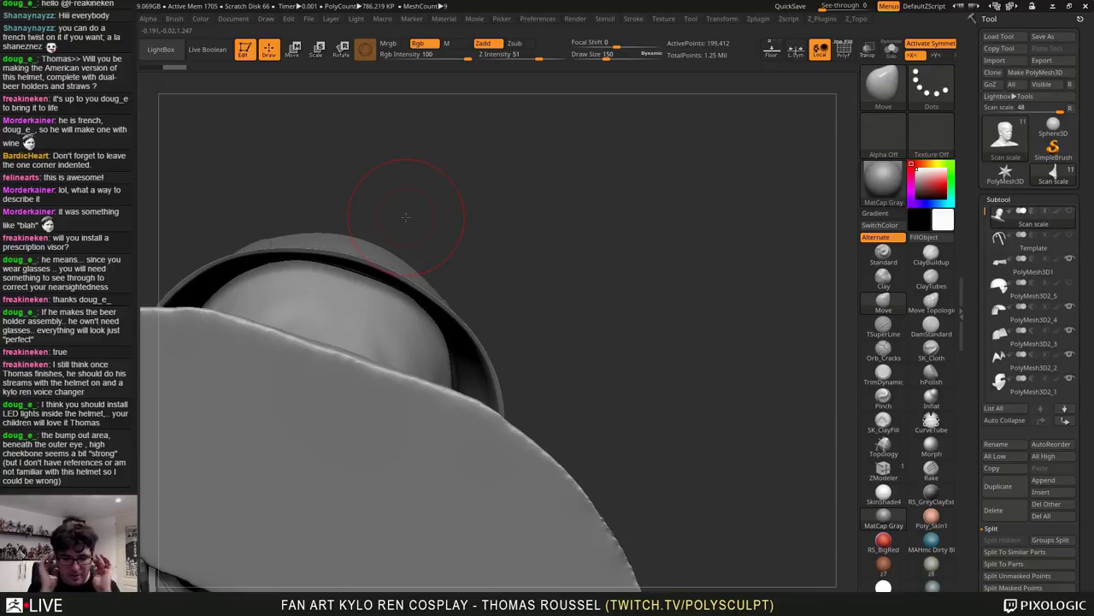
pyautogui.moveTo(539, 283); pyautogui.dragTo(500, 339, button='right')
pyautogui.keyDown('ctrl'); pyautogui.moveTo(571, 305); pyautogui.dragTo(694, 334, button='right'); pyautogui.keyUp('ctrl')
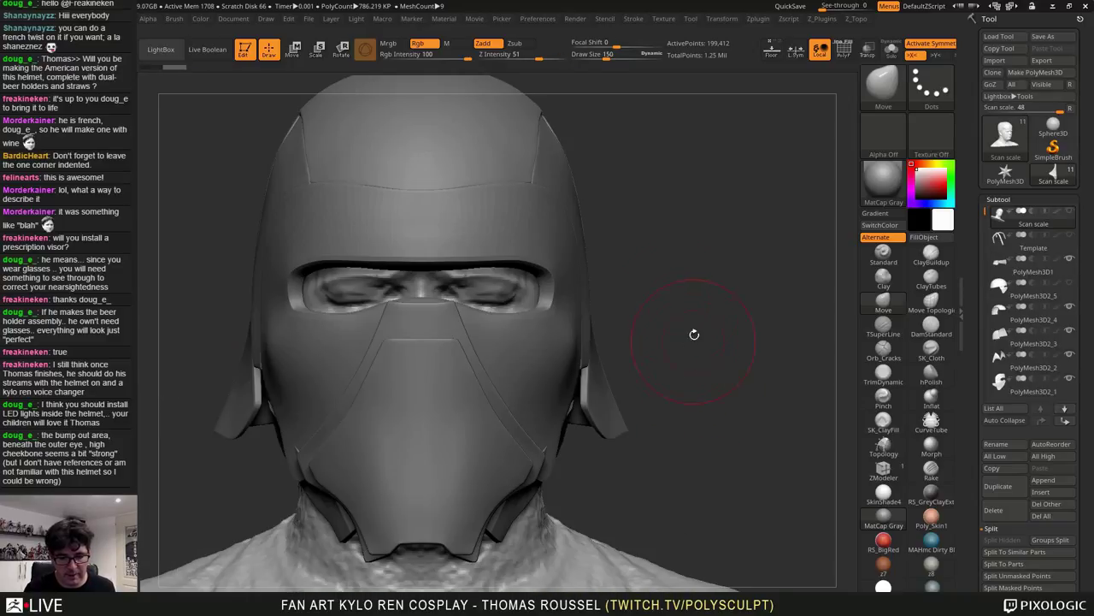
pyautogui.keyDown('ctrl'); pyautogui.moveTo(671, 292); pyautogui.dragTo(663, 264, button='right'); pyautogui.keyUp('ctrl')
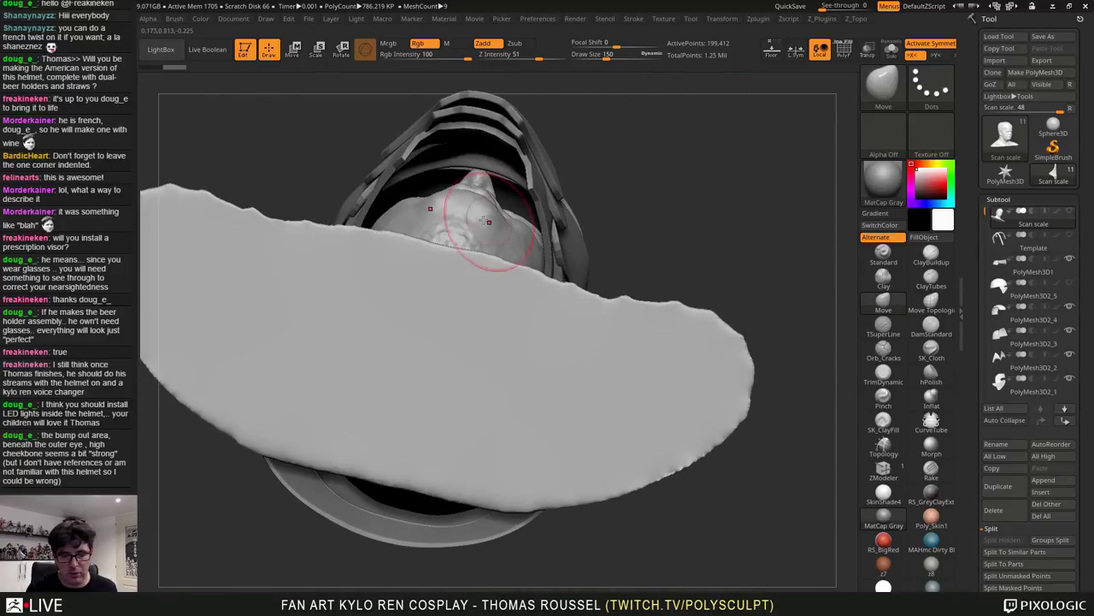
pyautogui.keyDown('ctrl'); pyautogui.moveTo(479, 238); pyautogui.dragTo(504, 325, button='right'); pyautogui.keyUp('ctrl')
pyautogui.moveTo(483, 161); pyautogui.dragTo(503, 181, button='right')
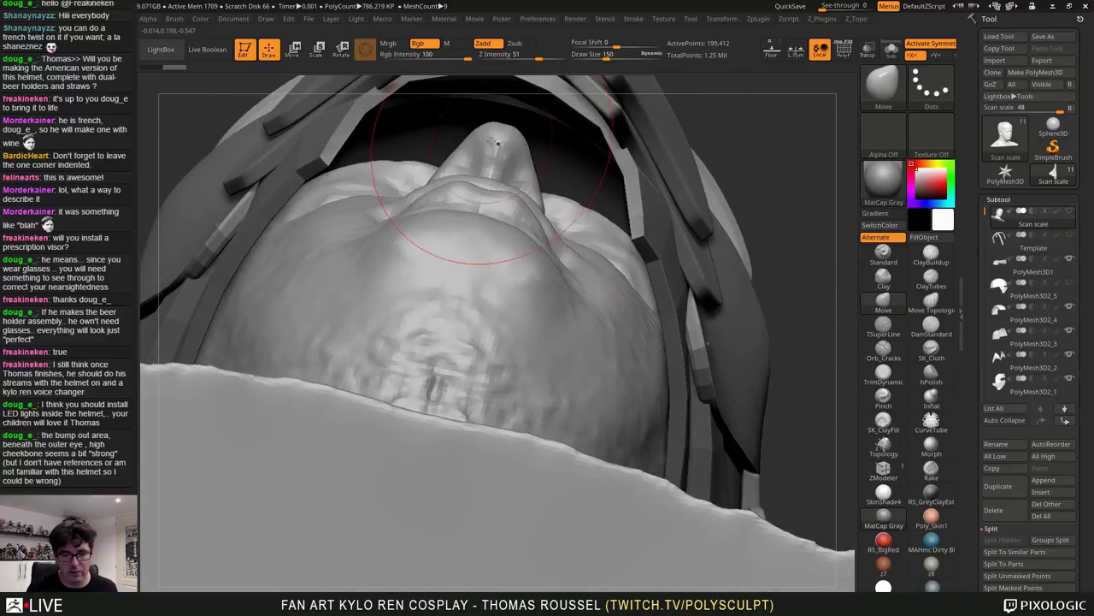
pyautogui.moveTo(488, 145)
pyautogui.mouseDown(button='right')
pyautogui.moveTo(394, 305)
pyautogui.moveTo(380, 264)
pyautogui.moveTo(522, 323)
pyautogui.mouseUp(button='right')
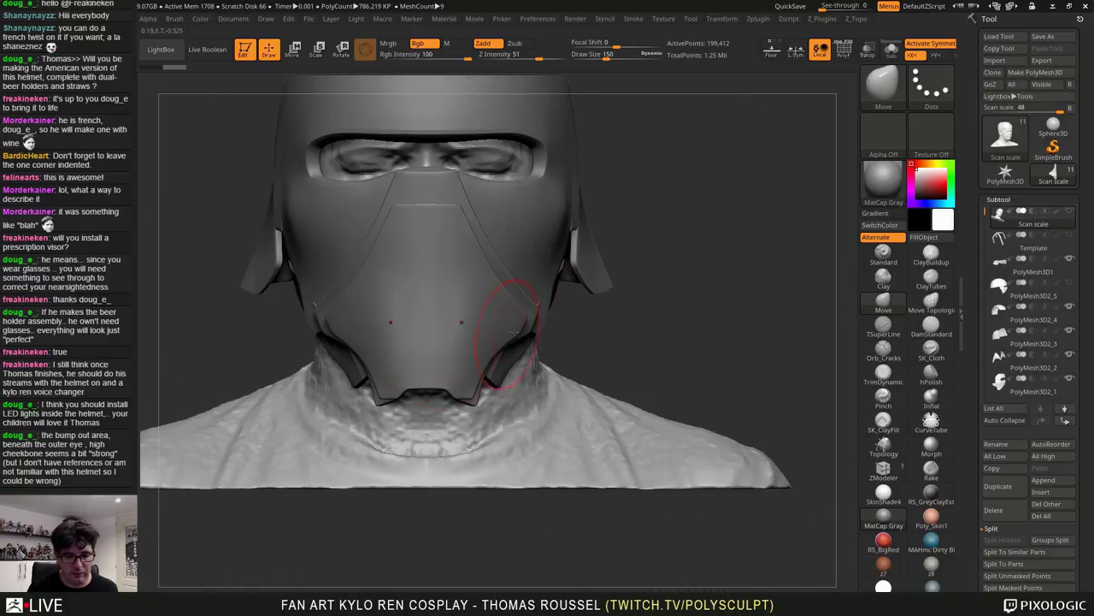
# Inspect both sides of the helmet where the scan's ears meet the seam above the neck guard
pyautogui.moveTo(675, 275)
pyautogui.keyDown('shift'); pyautogui.mouseDown(button='right')
pyautogui.moveTo(755, 323)
pyautogui.moveTo(584, 384)
pyautogui.moveTo(509, 347)
pyautogui.moveTo(553, 389)
pyautogui.moveTo(664, 237)
pyautogui.moveTo(629, 314)
pyautogui.moveTo(439, 268)
pyautogui.mouseUp(button='right'); pyautogui.keyUp('shift')
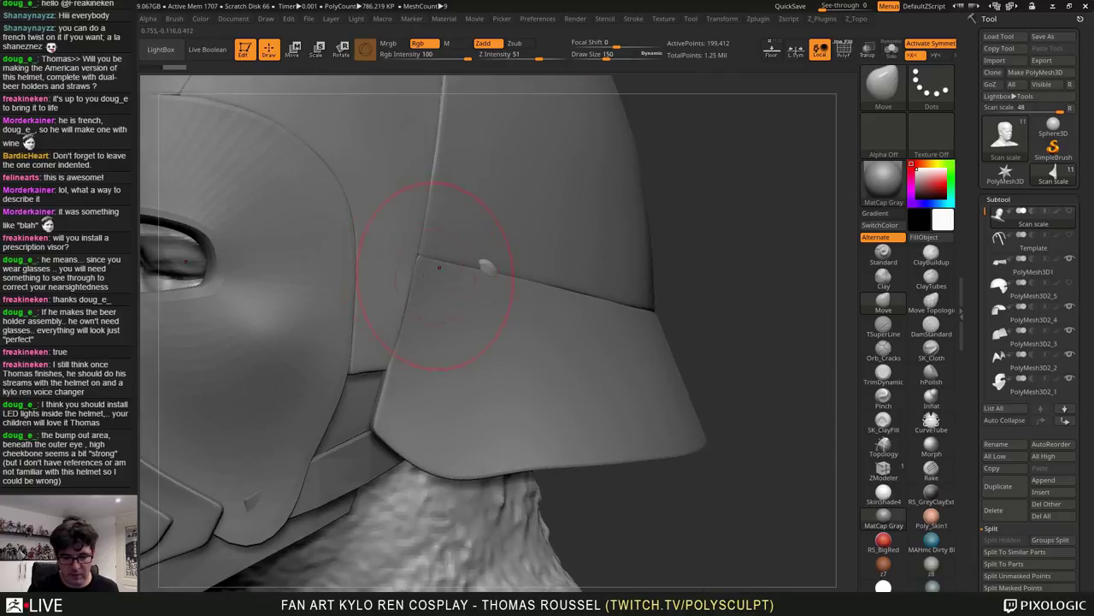
pyautogui.moveTo(854, 295); pyautogui.dragTo(843, 248, button='right')
pyautogui.moveTo(843, 248); pyautogui.dragTo(711, 263, button='right')
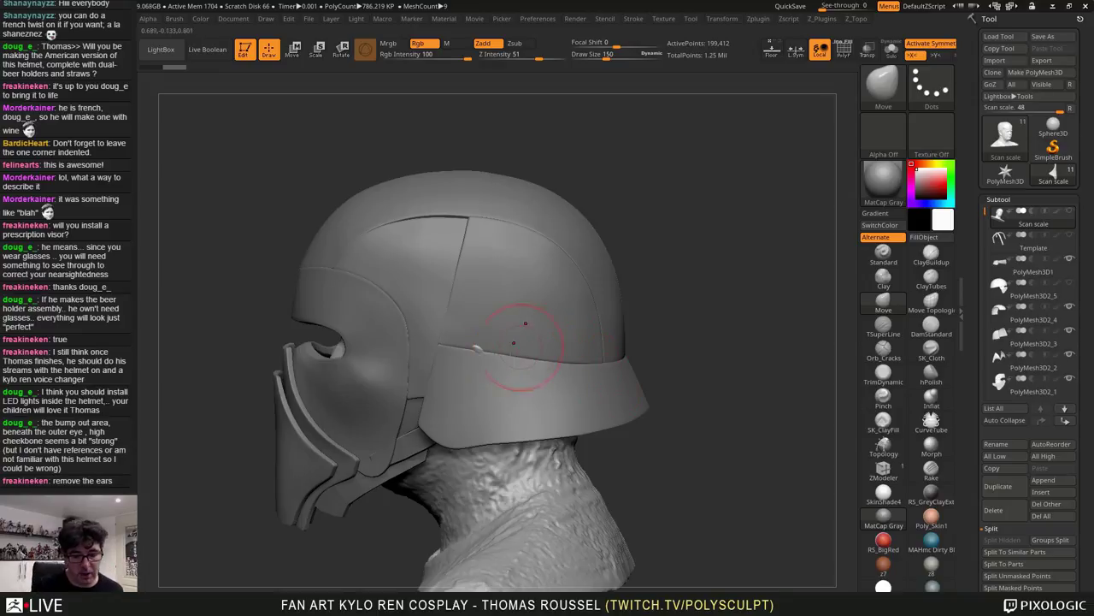
pyautogui.moveTo(520, 347)
pyautogui.mouseDown(button='right')
pyautogui.moveTo(615, 381)
pyautogui.moveTo(586, 361)
pyautogui.moveTo(454, 365)
pyautogui.moveTo(487, 325)
pyautogui.moveTo(505, 261)
pyautogui.moveTo(501, 299)
pyautogui.moveTo(466, 354)
pyautogui.mouseUp(button='right')
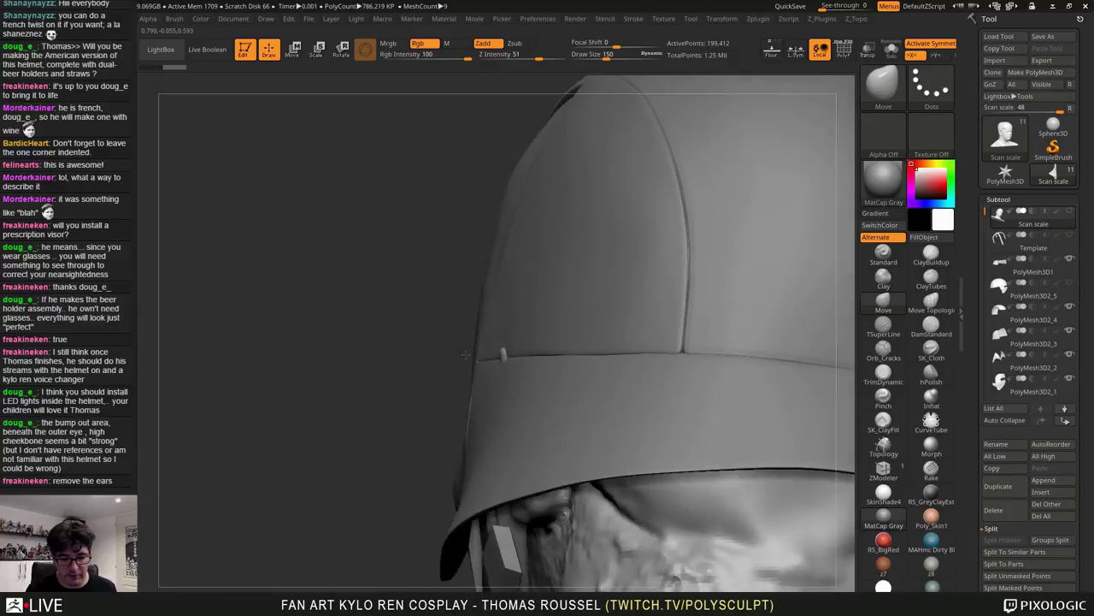
# Select the helmet's side panel above the neck guard and show the head scan again
pyautogui.keyDown('alt'); pyautogui.click(529, 374); pyautogui.keyUp('alt')
pyautogui.keyDown('alt'); pyautogui.click(507, 350); pyautogui.keyUp('alt')
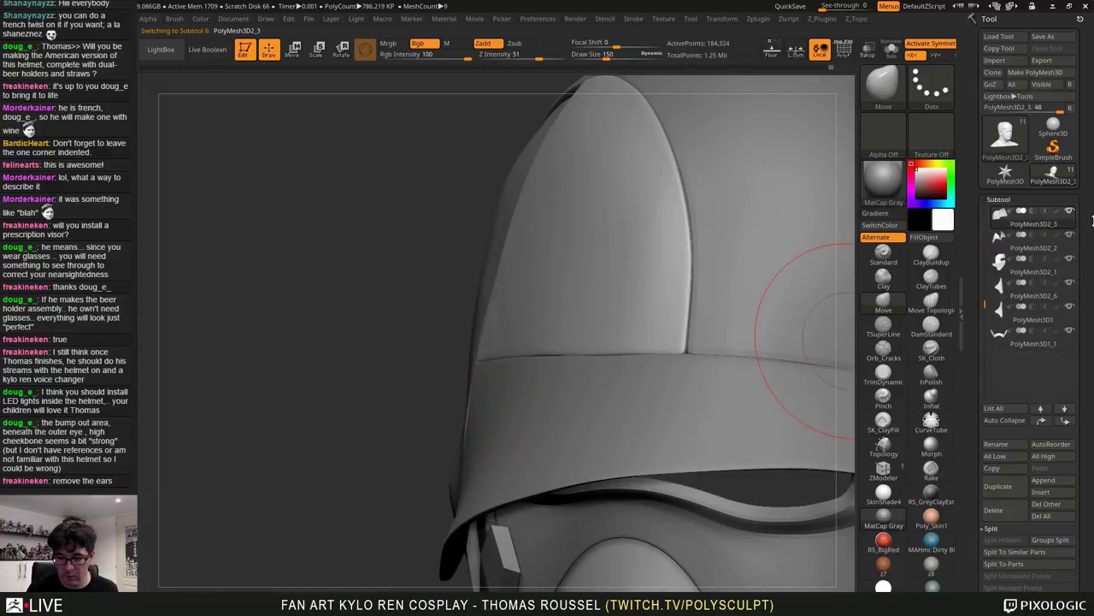
pyautogui.moveTo(985, 306); pyautogui.dragTo(986, 215)
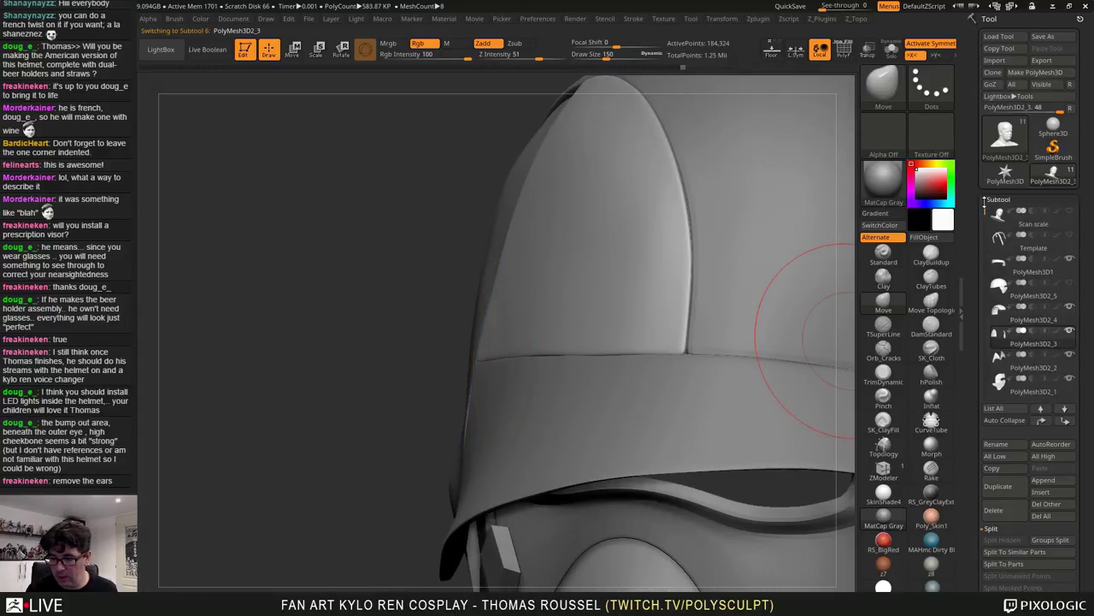
pyautogui.click(1071, 213)
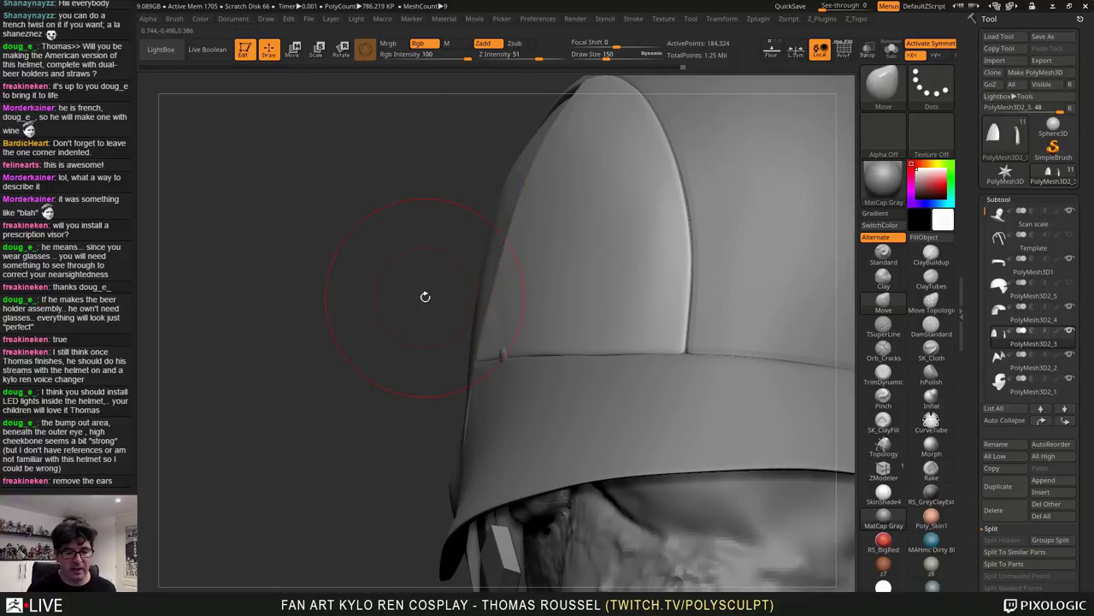
# Compare the side panel with the ear and lower the panel to its lowest subdivision level
pyautogui.keyDown('alt'); pyautogui.moveTo(425, 297); pyautogui.dragTo(419, 320); pyautogui.keyUp('alt')
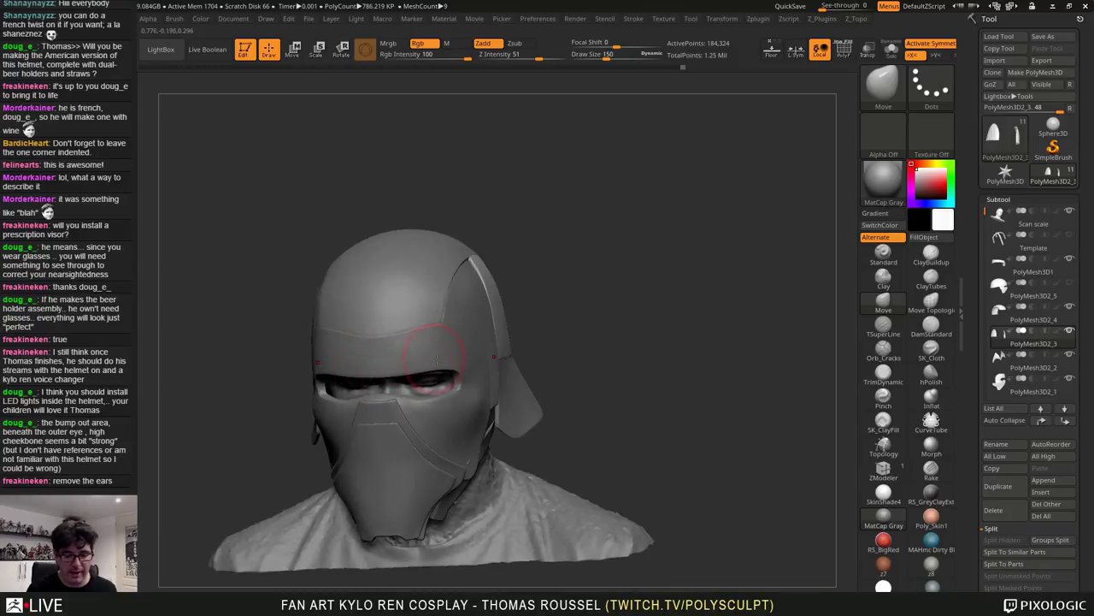
pyautogui.moveTo(635, 325)
pyautogui.mouseDown()
pyautogui.moveTo(607, 311)
pyautogui.moveTo(572, 330)
pyautogui.moveTo(568, 383)
pyautogui.mouseUp()
pyautogui.moveTo(565, 383); pyautogui.dragTo(549, 386, button='right')
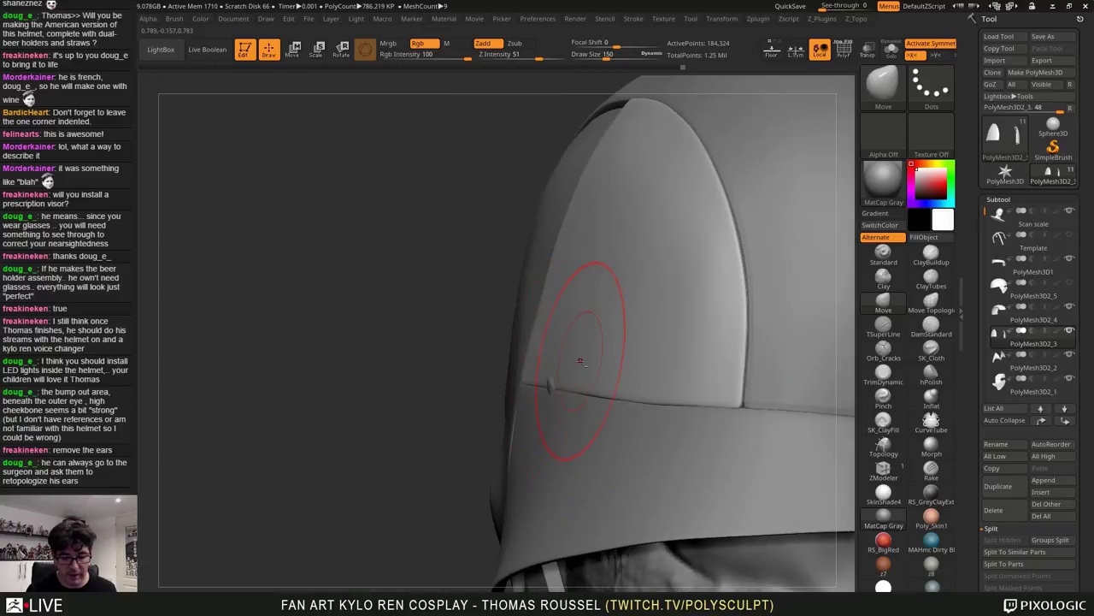
pyautogui.hotkey('shift', 'd')
pyautogui.hotkey('shift', 'd')
pyautogui.hotkey('shift', 'd')
pyautogui.hotkey('shift', 'd')
pyautogui.hotkey('shift', 'd')
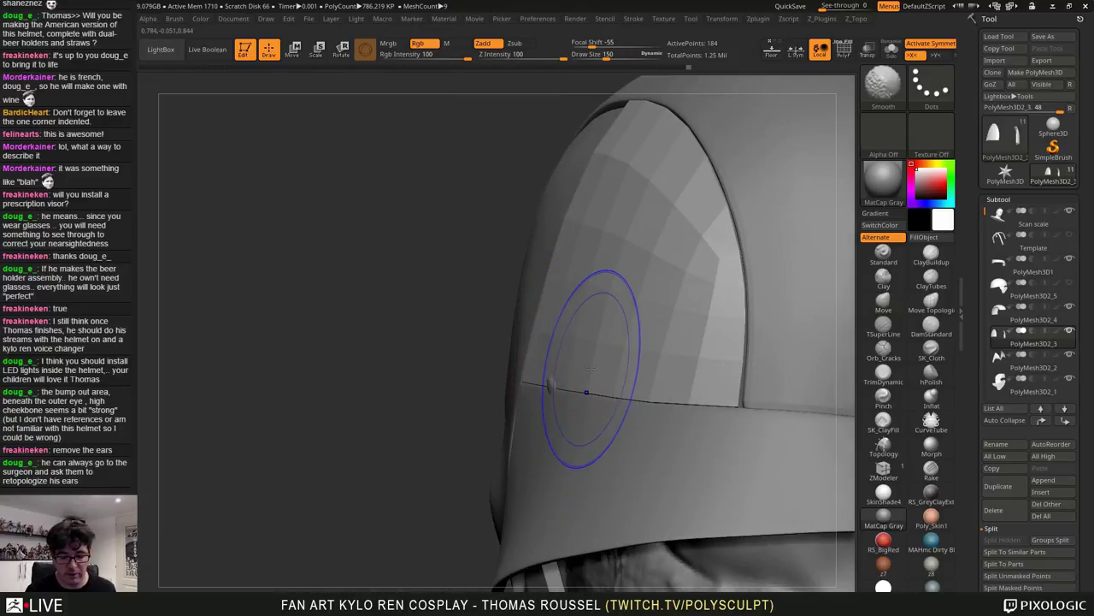
# Adjust the lower edge of the helmet's side panel along the neck guard seam using the Move brush at size 231
pyautogui.press('s')
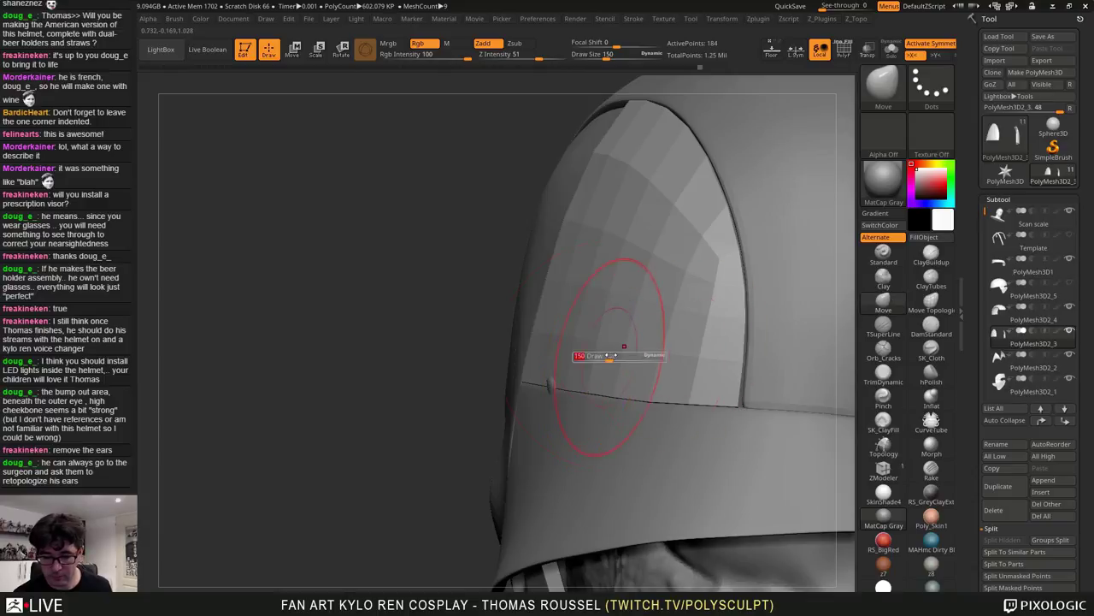
pyautogui.moveTo(610, 360); pyautogui.dragTo(619, 359)
pyautogui.moveTo(640, 359); pyautogui.dragTo(604, 370, button='right')
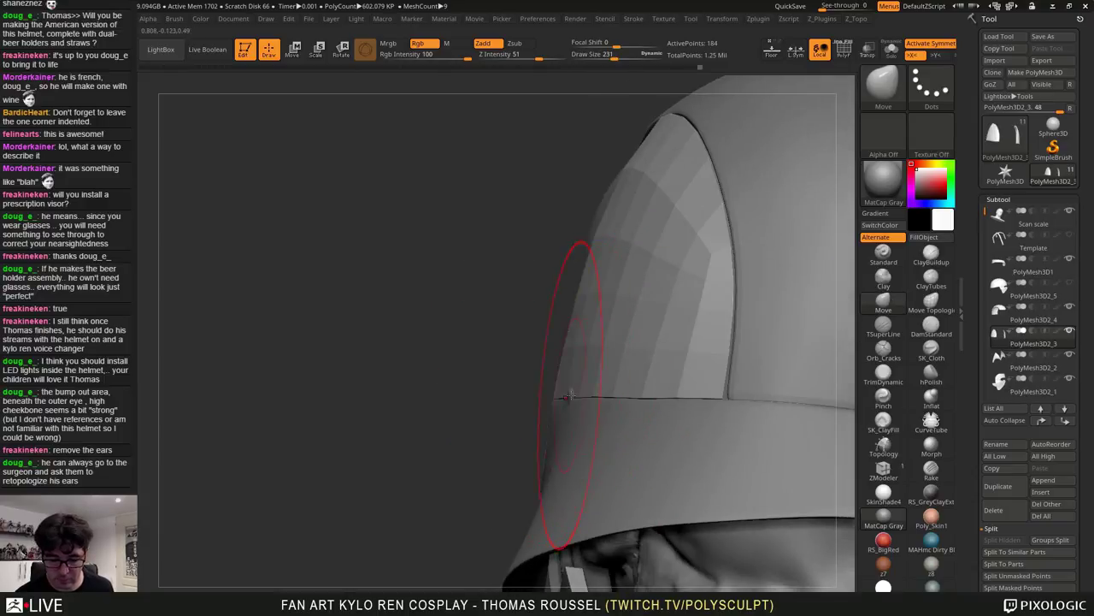
pyautogui.moveTo(612, 396); pyautogui.dragTo(621, 398)
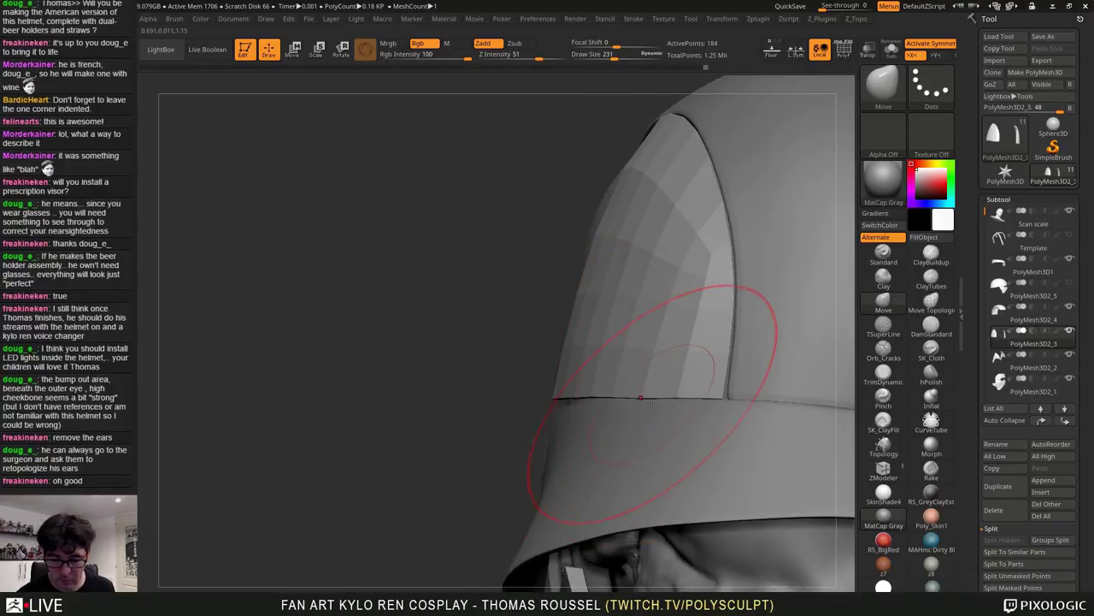
pyautogui.moveTo(652, 403)
pyautogui.mouseDown(button='right')
pyautogui.moveTo(629, 396)
pyautogui.moveTo(682, 351)
pyautogui.moveTo(675, 376)
pyautogui.moveTo(641, 408)
pyautogui.mouseUp(button='right')
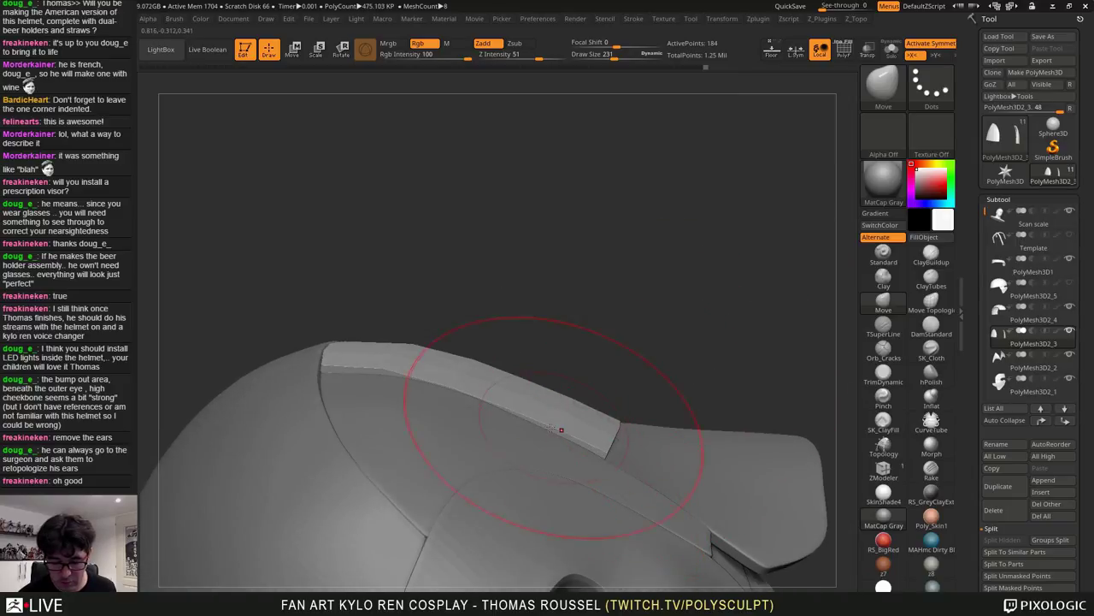
# Check the side panel's gap above the neck guard from several angles and nudge its lower edge toward the guard
pyautogui.moveTo(633, 415)
pyautogui.mouseDown(button='right')
pyautogui.moveTo(623, 422)
pyautogui.moveTo(671, 402)
pyautogui.mouseUp(button='right')
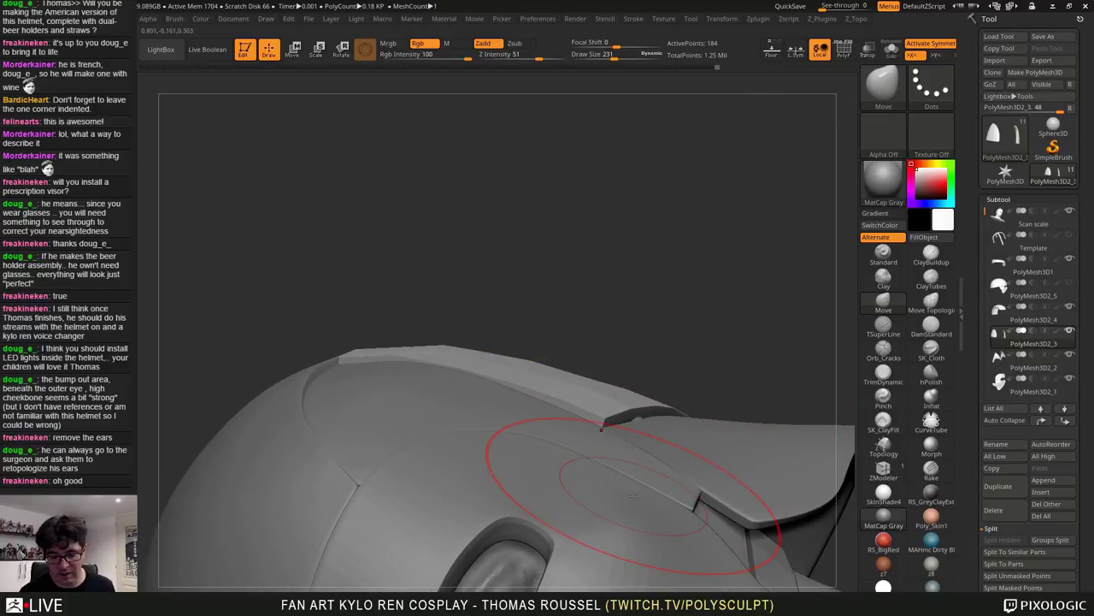
pyautogui.moveTo(634, 496)
pyautogui.mouseDown(button='right')
pyautogui.moveTo(707, 386)
pyautogui.moveTo(667, 408)
pyautogui.mouseUp(button='right')
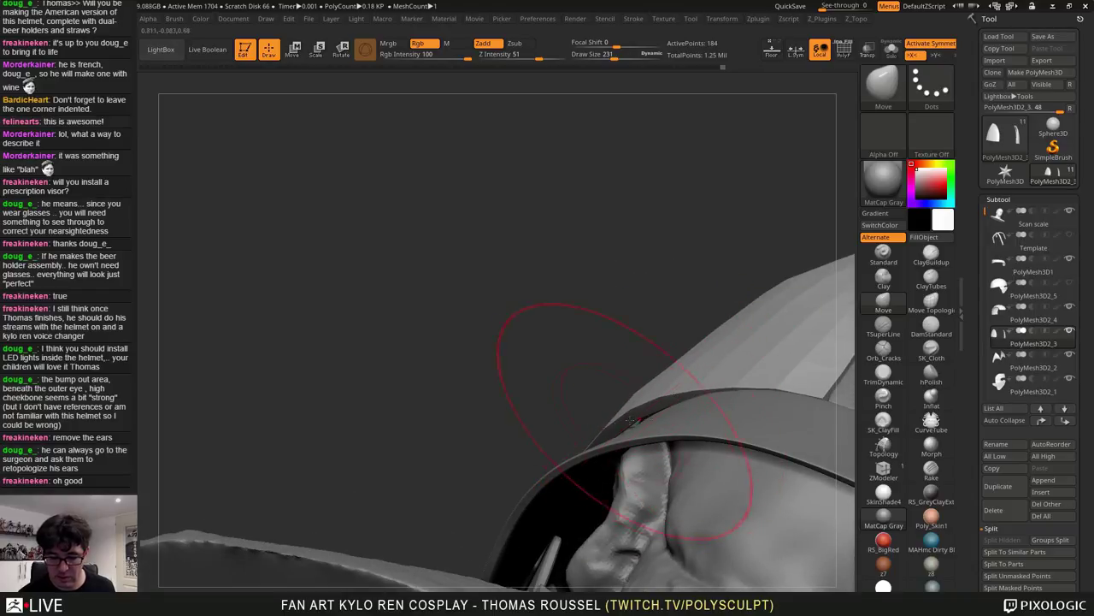
pyautogui.moveTo(630, 420)
pyautogui.mouseDown(button='right')
pyautogui.moveTo(634, 434)
pyautogui.moveTo(624, 417)
pyautogui.moveTo(599, 454)
pyautogui.moveTo(668, 405)
pyautogui.moveTo(611, 521)
pyautogui.moveTo(627, 476)
pyautogui.mouseUp(button='right')
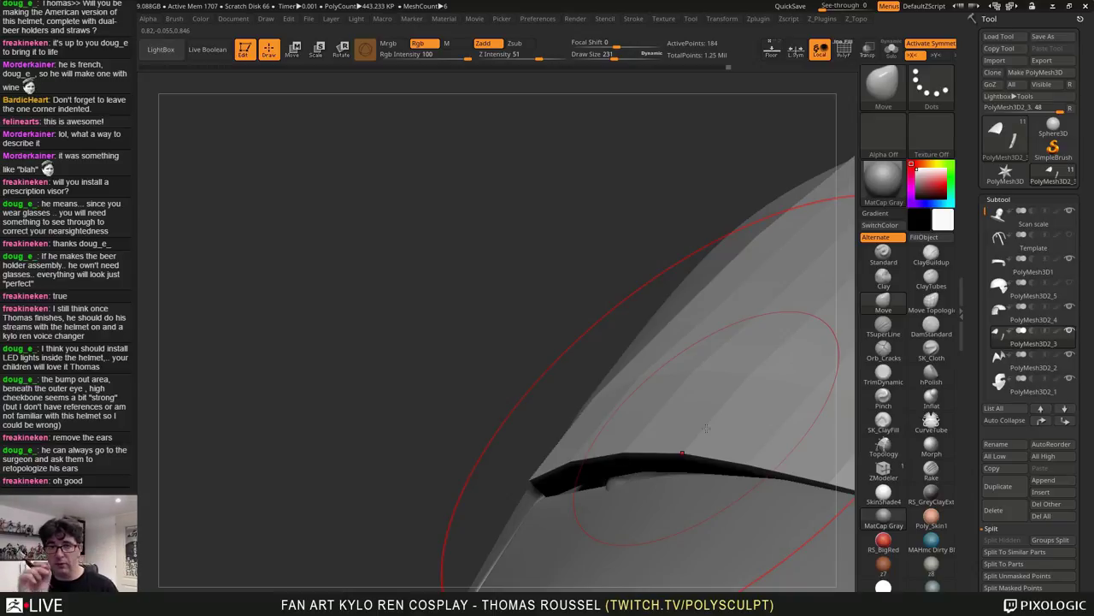
pyautogui.moveTo(628, 443); pyautogui.dragTo(643, 434, button='right')
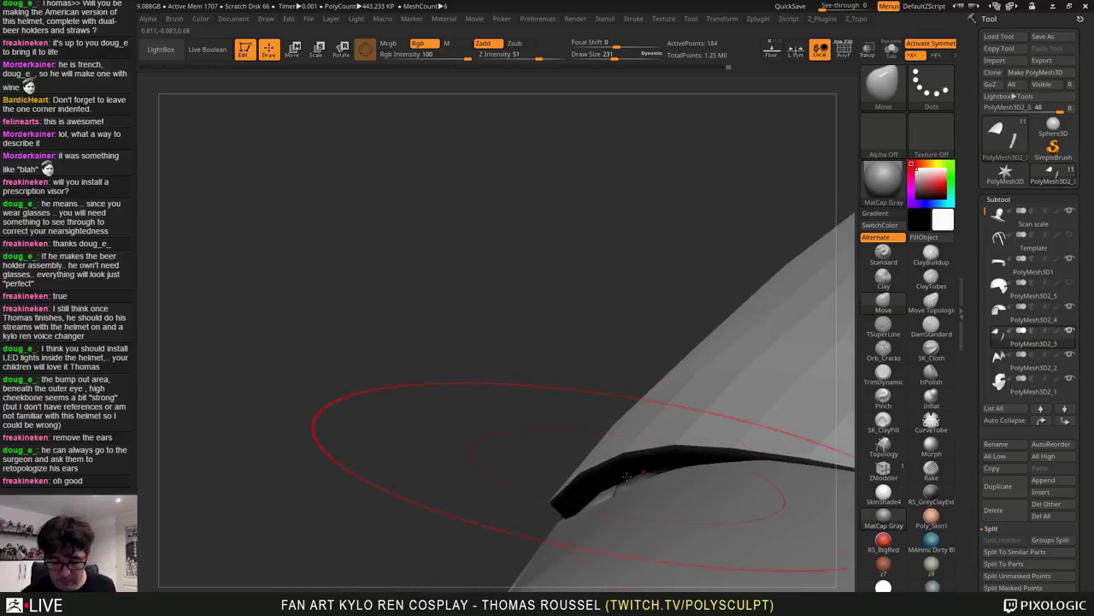
pyautogui.moveTo(731, 451); pyautogui.dragTo(742, 480, button='right')
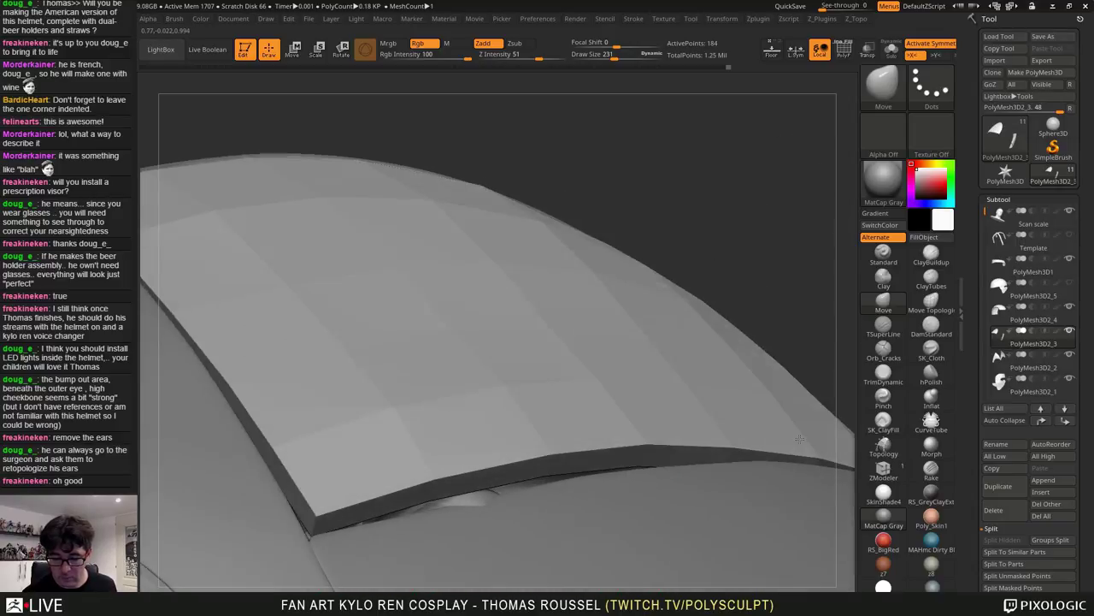
pyautogui.moveTo(732, 458); pyautogui.dragTo(730, 466)
pyautogui.moveTo(727, 461)
pyautogui.mouseDown(button='right')
pyautogui.moveTo(717, 528)
pyautogui.moveTo(743, 443)
pyautogui.mouseUp(button='right')
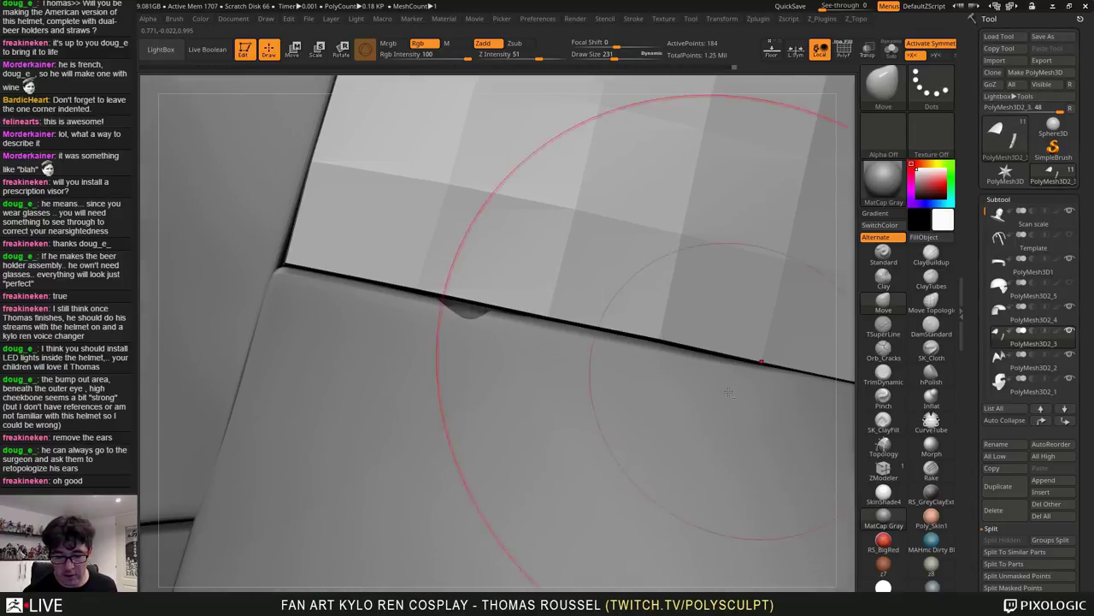
# Raise the side panel above the neck guard back to its highest subdivision level
pyautogui.keyDown('alt'); pyautogui.click(626, 436); pyautogui.keyUp('alt')
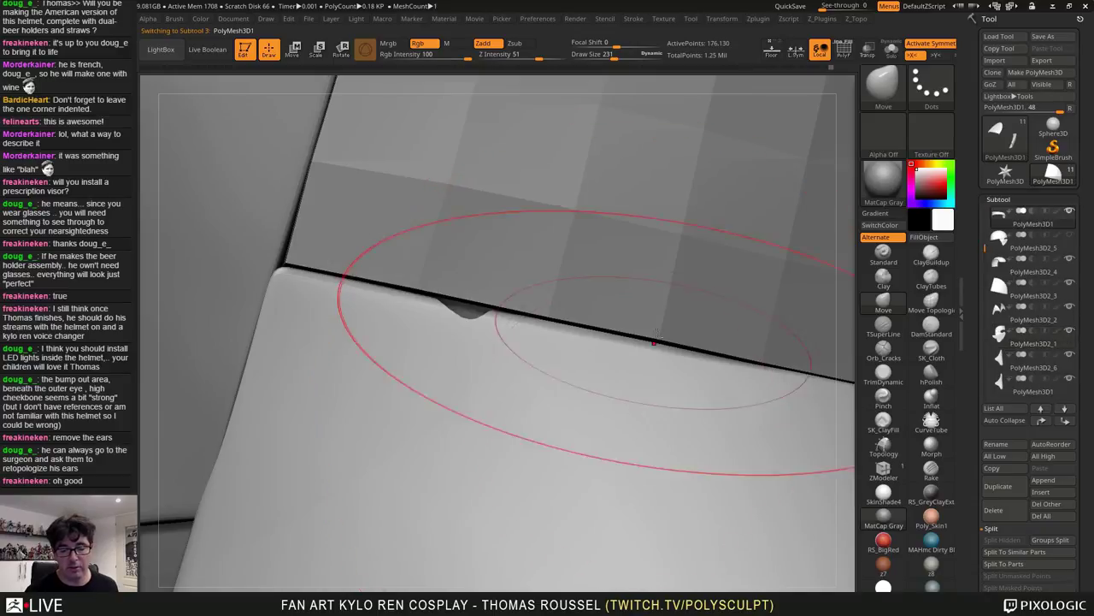
pyautogui.keyDown('alt'); pyautogui.click(683, 216); pyautogui.keyUp('alt')
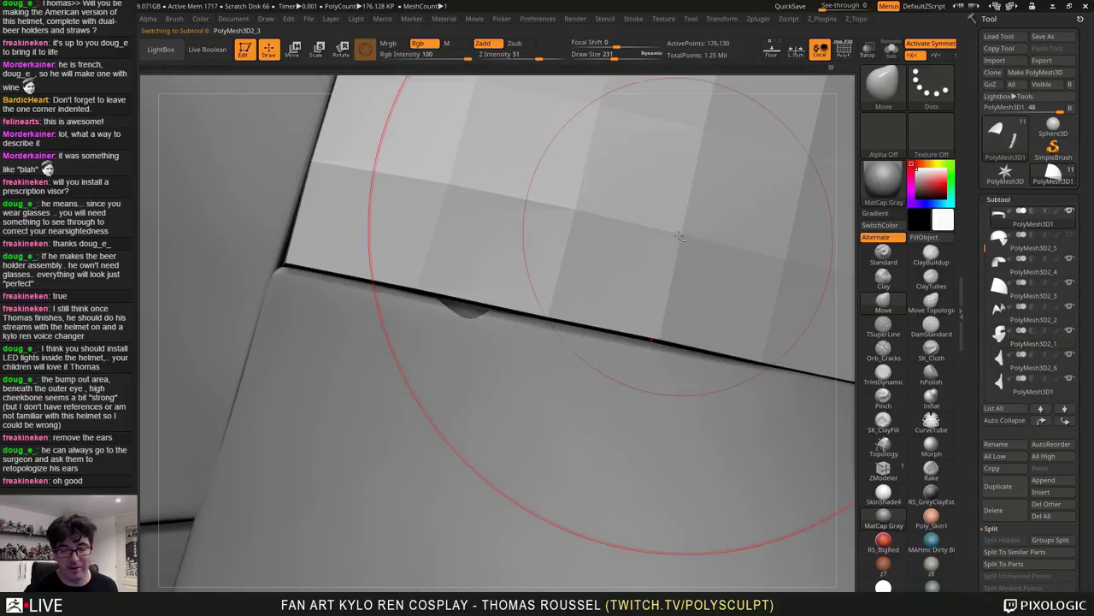
pyautogui.press('d')
pyautogui.press('d')
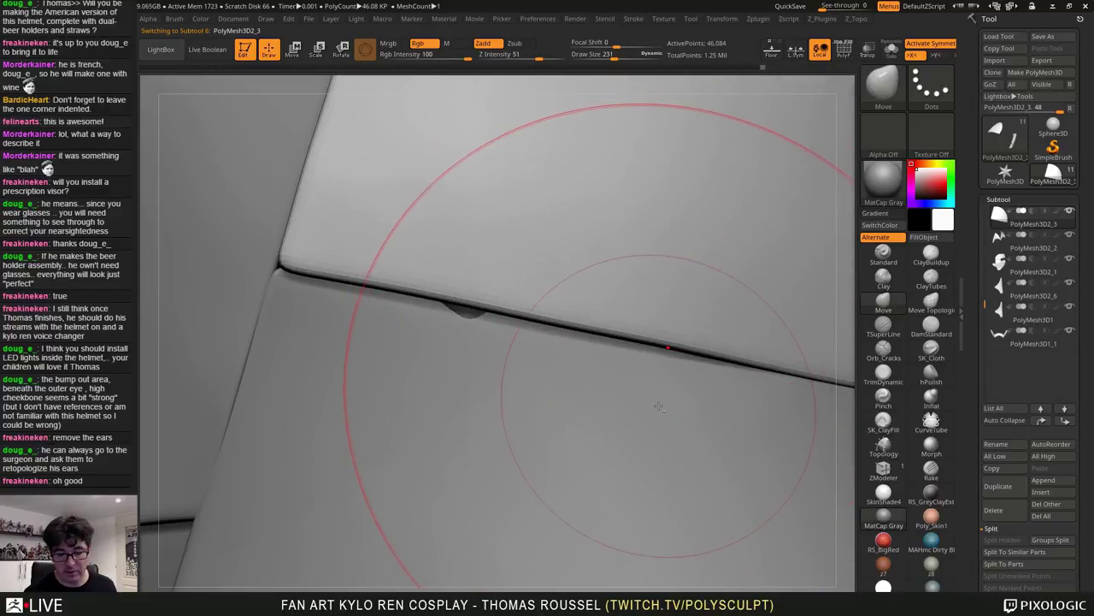
# Select the neck guard piece below the side panel and lower it to its lowest subdivision level
pyautogui.keyDown('alt'); pyautogui.click(658, 405); pyautogui.keyUp('alt')
pyautogui.moveTo(658, 406)
pyautogui.mouseDown(button='right')
pyautogui.moveTo(715, 410)
pyautogui.moveTo(697, 380)
pyautogui.mouseUp(button='right')
pyautogui.hotkey('shift', 'd')
pyautogui.hotkey('shift', 'd')
pyautogui.hotkey('shift', 'd')
pyautogui.hotkey('shift', 'd')
pyautogui.hotkey('shift', 'd')
# Pull the neck guard's upper edge up against the side panel along the seam with the Move brush
pyautogui.press('s')
pyautogui.moveTo(697, 380); pyautogui.dragTo(706, 380)
pyautogui.moveTo(707, 381); pyautogui.dragTo(716, 399, button='right')
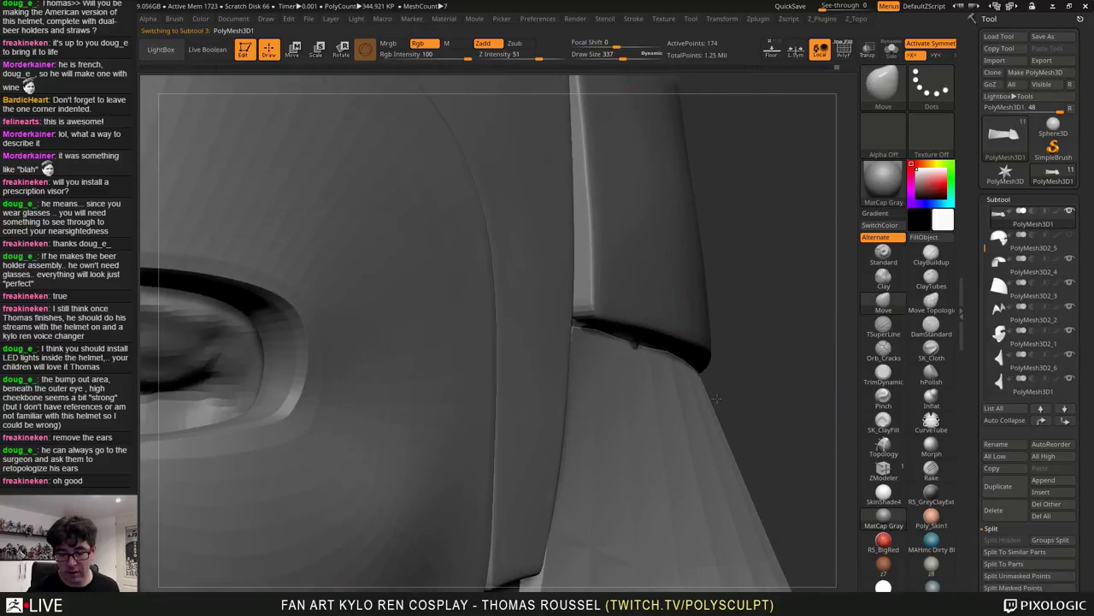
pyautogui.moveTo(646, 347); pyautogui.dragTo(655, 349, button='right')
pyautogui.press('s')
pyautogui.moveTo(637, 350); pyautogui.dragTo(658, 344)
pyautogui.moveTo(752, 334)
pyautogui.mouseDown(button='right')
pyautogui.moveTo(705, 330)
pyautogui.moveTo(725, 325)
pyautogui.moveTo(641, 389)
pyautogui.moveTo(663, 322)
pyautogui.mouseUp(button='right')
pyautogui.moveTo(663, 322); pyautogui.dragTo(658, 311)
pyautogui.moveTo(657, 313); pyautogui.dragTo(674, 332, button='right')
pyautogui.press('s')
pyautogui.moveTo(674, 332); pyautogui.dragTo(641, 334)
pyautogui.moveTo(637, 335); pyautogui.dragTo(572, 311, button='right')
pyautogui.moveTo(572, 310); pyautogui.dragTo(559, 301)
pyautogui.moveTo(559, 301); pyautogui.dragTo(454, 267, button='right')
pyautogui.moveTo(454, 266); pyautogui.dragTo(457, 270)
pyautogui.moveTo(461, 272)
pyautogui.mouseDown(button='right')
pyautogui.moveTo(656, 357)
pyautogui.moveTo(737, 365)
pyautogui.moveTo(727, 353)
pyautogui.moveTo(752, 371)
pyautogui.mouseUp(button='right')
# Close the remaining gaps along the neck guard's upper edge using the Move brush at size 95
pyautogui.press('s')
pyautogui.moveTo(752, 371); pyautogui.dragTo(737, 371)
pyautogui.moveTo(737, 372)
pyautogui.mouseDown(button='right')
pyautogui.moveTo(691, 367)
pyautogui.moveTo(697, 439)
pyautogui.moveTo(638, 396)
pyautogui.moveTo(652, 371)
pyautogui.mouseUp(button='right')
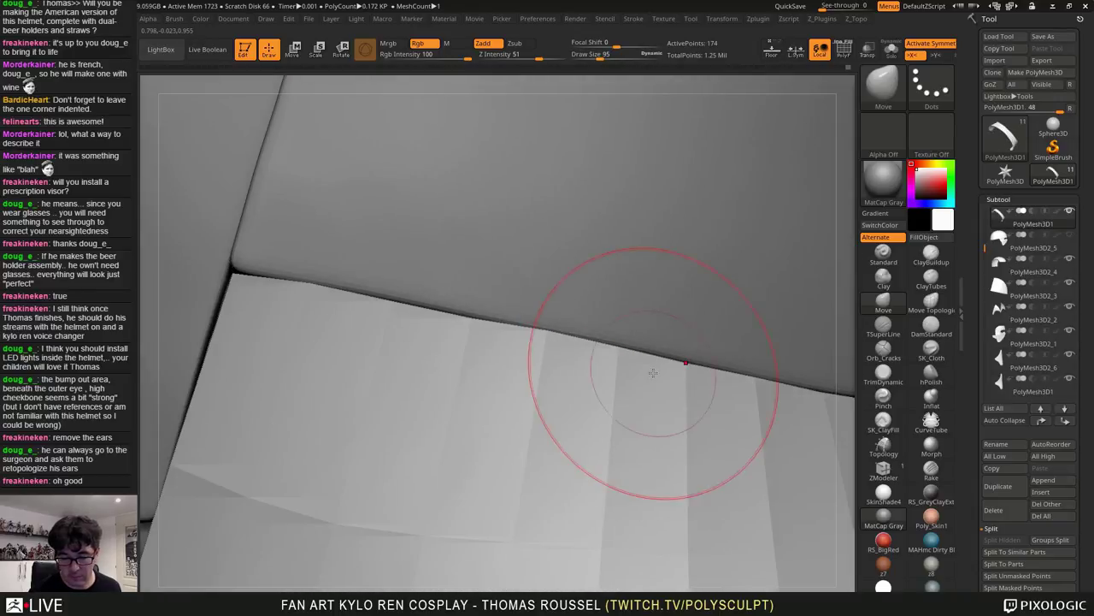
pyautogui.moveTo(682, 372); pyautogui.dragTo(684, 363)
pyautogui.moveTo(440, 318); pyautogui.dragTo(440, 310)
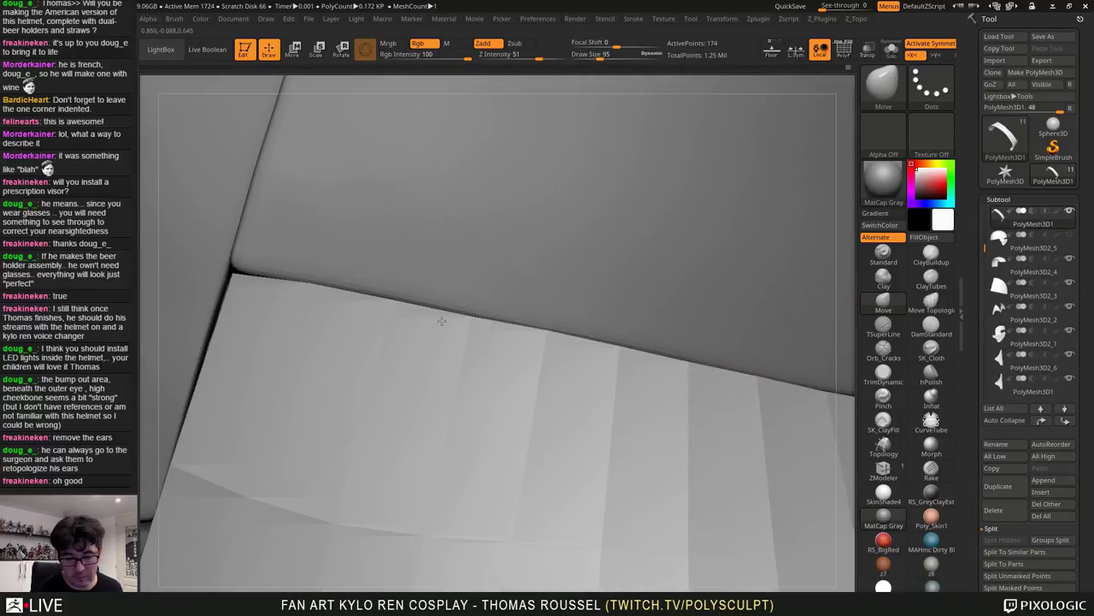
# Raise the neck guard's front upper corner with a size 36 Move brush and check it at higher subdivision levels
pyautogui.moveTo(311, 282); pyautogui.dragTo(354, 294, button='right')
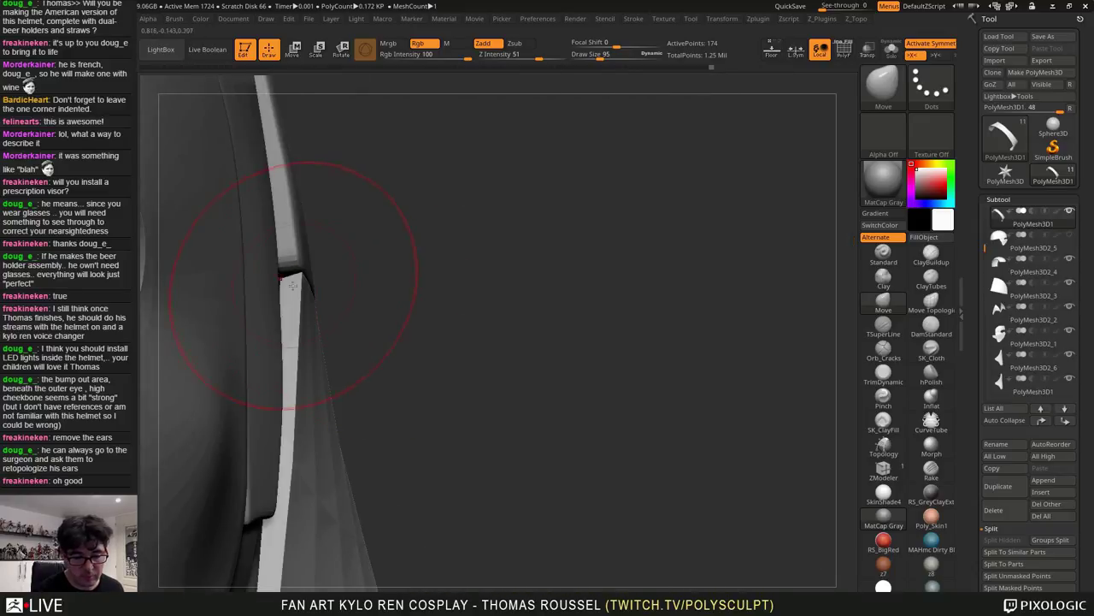
pyautogui.press('s')
pyautogui.moveTo(283, 286); pyautogui.dragTo(273, 285)
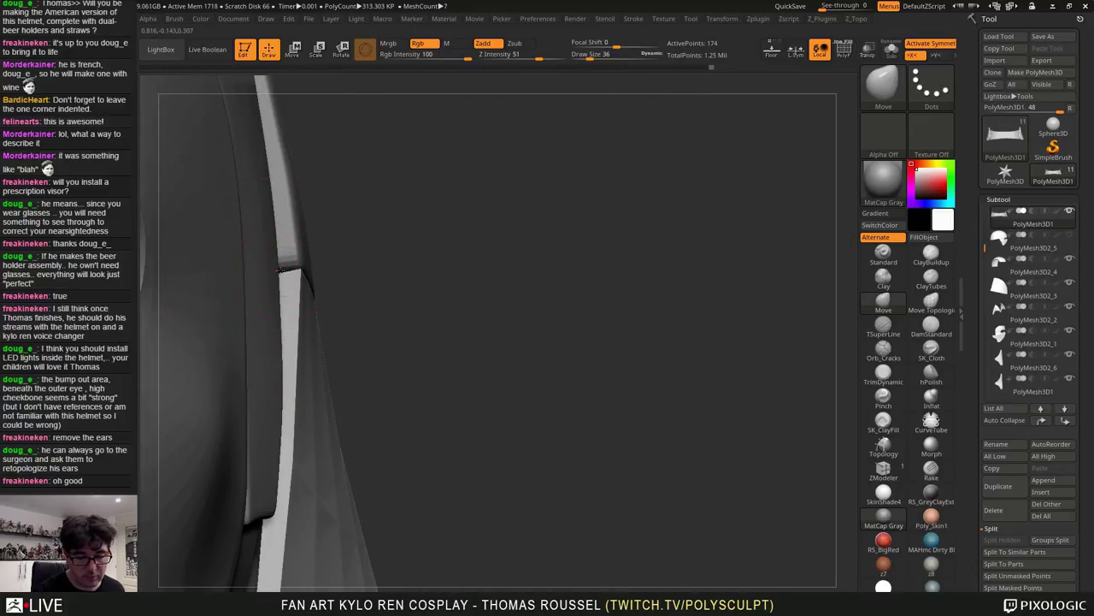
pyautogui.press('d')
pyautogui.press('d')
pyautogui.press('d')
pyautogui.moveTo(471, 362)
pyautogui.mouseDown()
pyautogui.moveTo(376, 346)
pyautogui.moveTo(434, 338)
pyautogui.mouseUp()
# Refine the neck guard's front upper corner at the lowest subdivision level with brush size 17, and restore the higher levels
pyautogui.hotkey('shift', 'd')
pyautogui.hotkey('shift', 'd')
pyautogui.hotkey('shift', 'd')
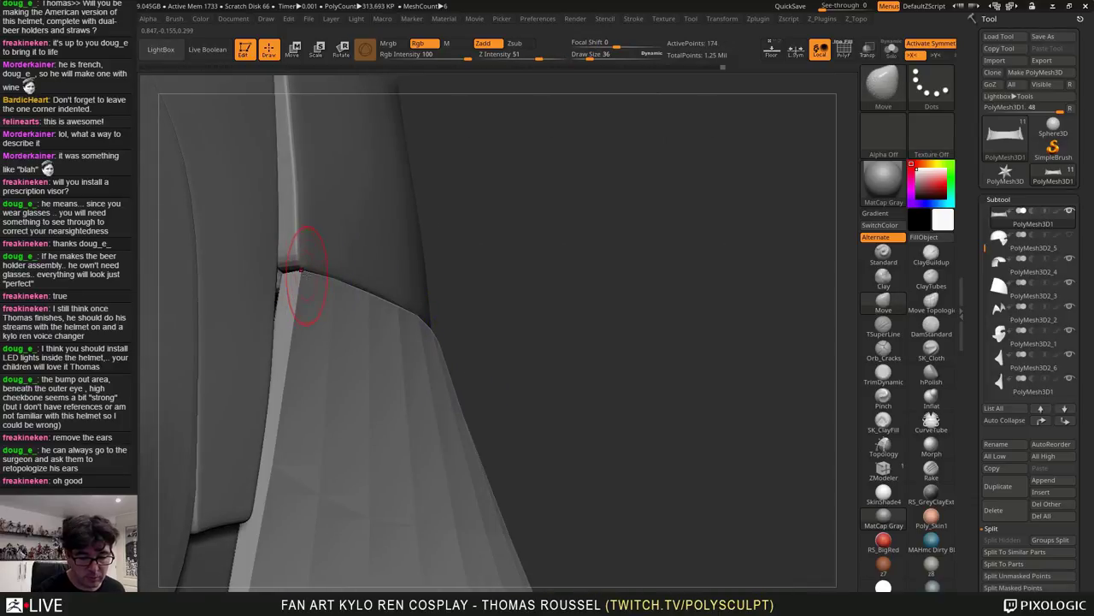
pyautogui.press('s')
pyautogui.moveTo(302, 276); pyautogui.dragTo(300, 274)
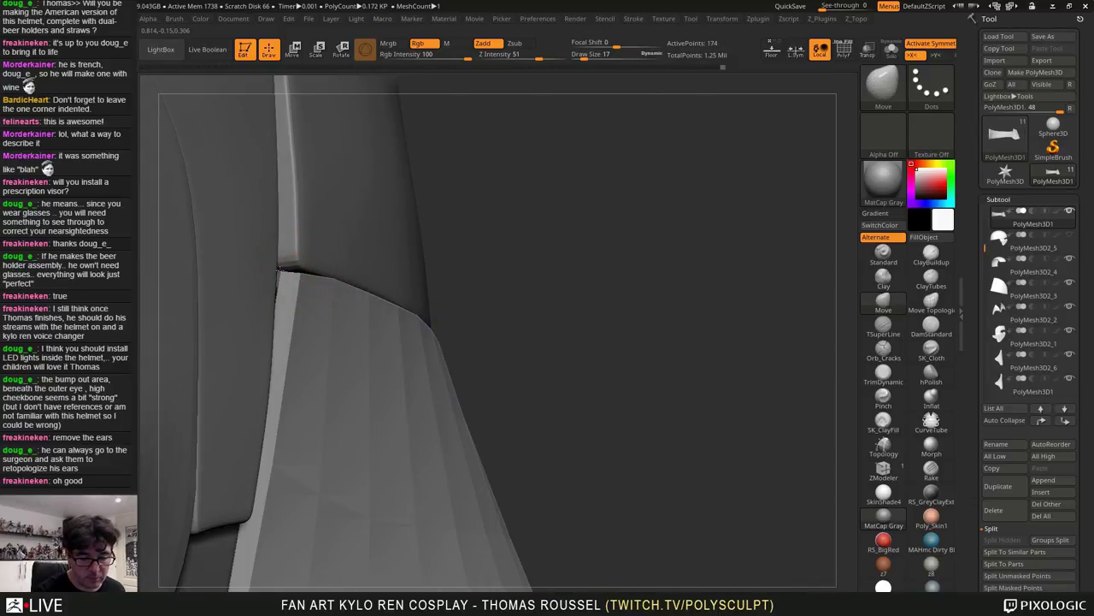
pyautogui.press('d')
pyautogui.press('d')
pyautogui.press('d')
pyautogui.press('d')
pyautogui.press('d')
pyautogui.moveTo(505, 368); pyautogui.dragTo(459, 389)
pyautogui.moveTo(458, 389); pyautogui.dragTo(508, 305, button='right')
# Adjust the neck guard's upper edge at the second subdivision level with brush size 99, and return it to the highest level
pyautogui.moveTo(493, 357)
pyautogui.mouseDown(button='right')
pyautogui.moveTo(442, 364)
pyautogui.moveTo(514, 397)
pyautogui.mouseUp(button='right')
pyautogui.hotkey('shift', 'd')
pyautogui.hotkey('shift', 'd')
pyautogui.hotkey('shift', 'd')
pyautogui.hotkey('shift', 'd')
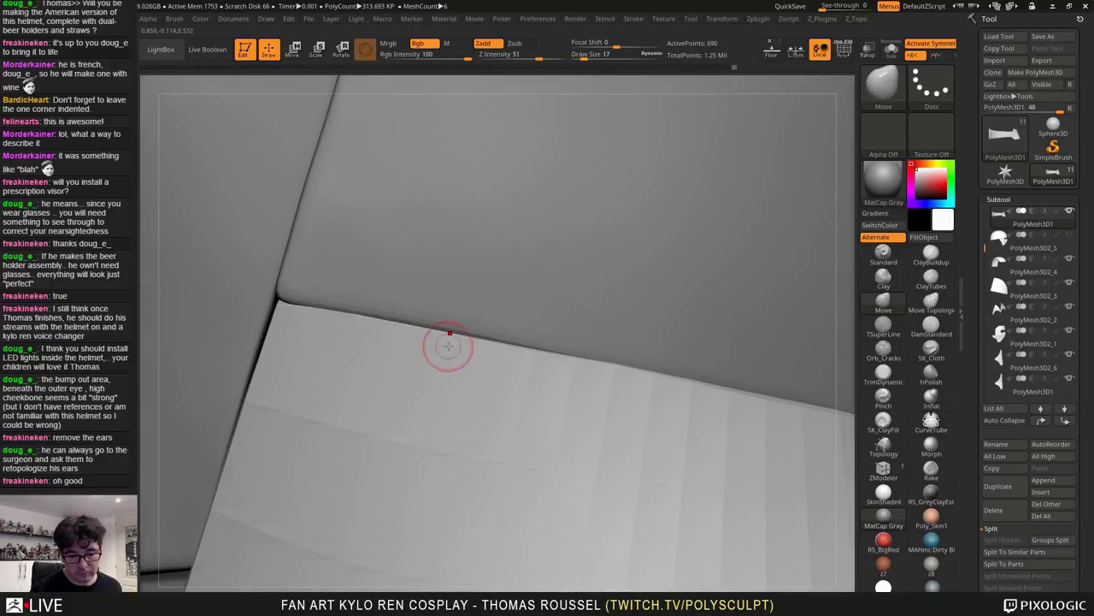
pyautogui.press('s')
pyautogui.moveTo(452, 349); pyautogui.dragTo(470, 349)
pyautogui.moveTo(340, 317); pyautogui.dragTo(326, 319)
pyautogui.press('d')
pyautogui.press('d')
pyautogui.press('d')
pyautogui.press('d')
pyautogui.moveTo(485, 453)
pyautogui.keyDown('alt'); pyautogui.mouseDown(button='right')
pyautogui.moveTo(501, 329)
pyautogui.moveTo(429, 296)
pyautogui.moveTo(536, 325)
pyautogui.mouseUp(button='right'); pyautogui.keyUp('alt')
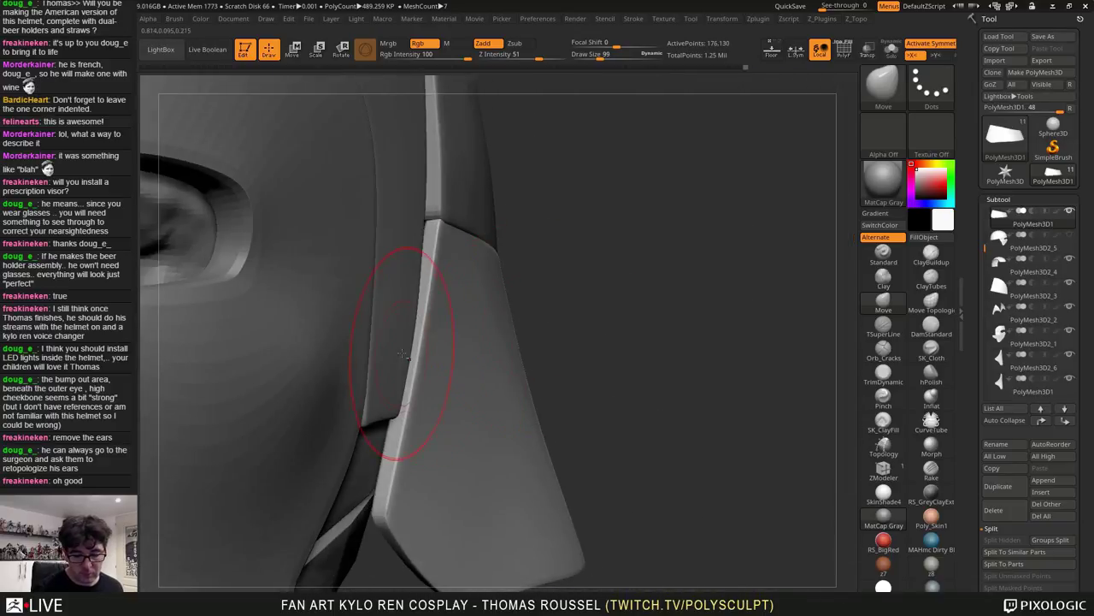
# Select the narrow strip beside the neck guard and, at its lowest subdivision level, fit its lower edge against the guard with brush size 103
pyautogui.keyDown('alt'); pyautogui.click(417, 308); pyautogui.keyUp('alt')
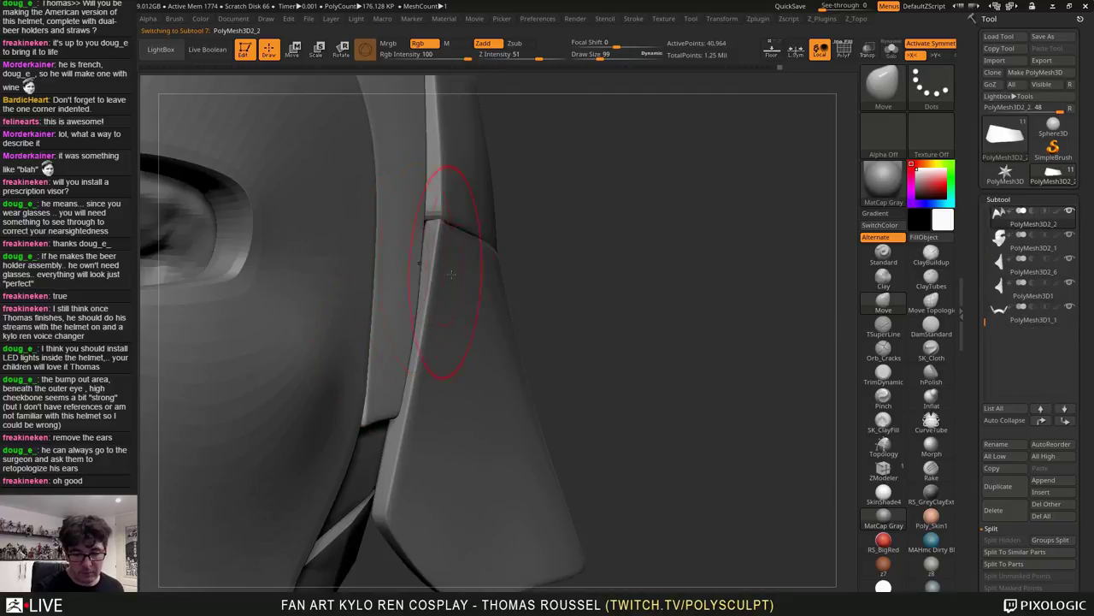
pyautogui.press('s')
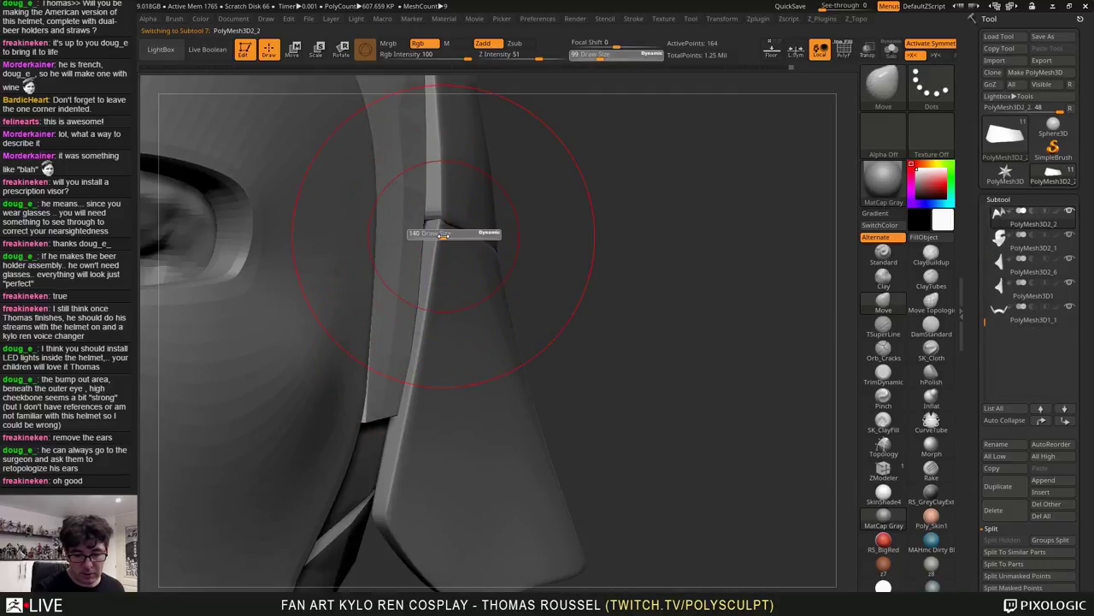
pyautogui.moveTo(432, 236); pyautogui.dragTo(427, 236)
pyautogui.moveTo(487, 214)
pyautogui.mouseDown(button='right')
pyautogui.moveTo(433, 218)
pyautogui.moveTo(208, 383)
pyautogui.moveTo(232, 409)
pyautogui.mouseUp(button='right')
pyautogui.moveTo(432, 211); pyautogui.dragTo(439, 210)
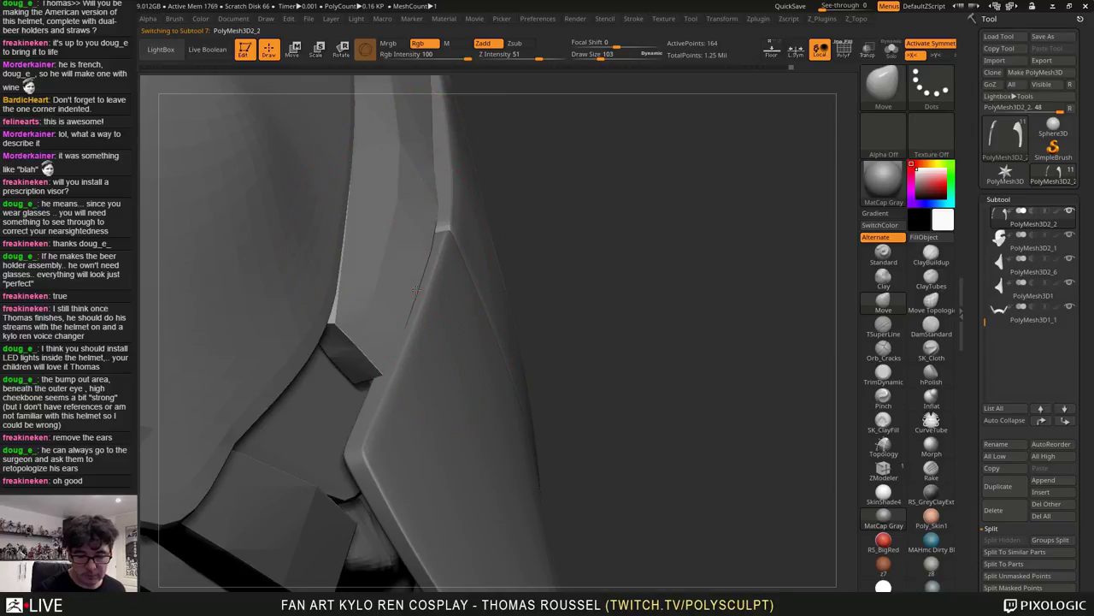
pyautogui.moveTo(389, 356); pyautogui.dragTo(404, 359)
pyautogui.moveTo(409, 358)
pyautogui.mouseDown(button='right')
pyautogui.moveTo(329, 368)
pyautogui.moveTo(445, 316)
pyautogui.moveTo(371, 306)
pyautogui.mouseUp(button='right')
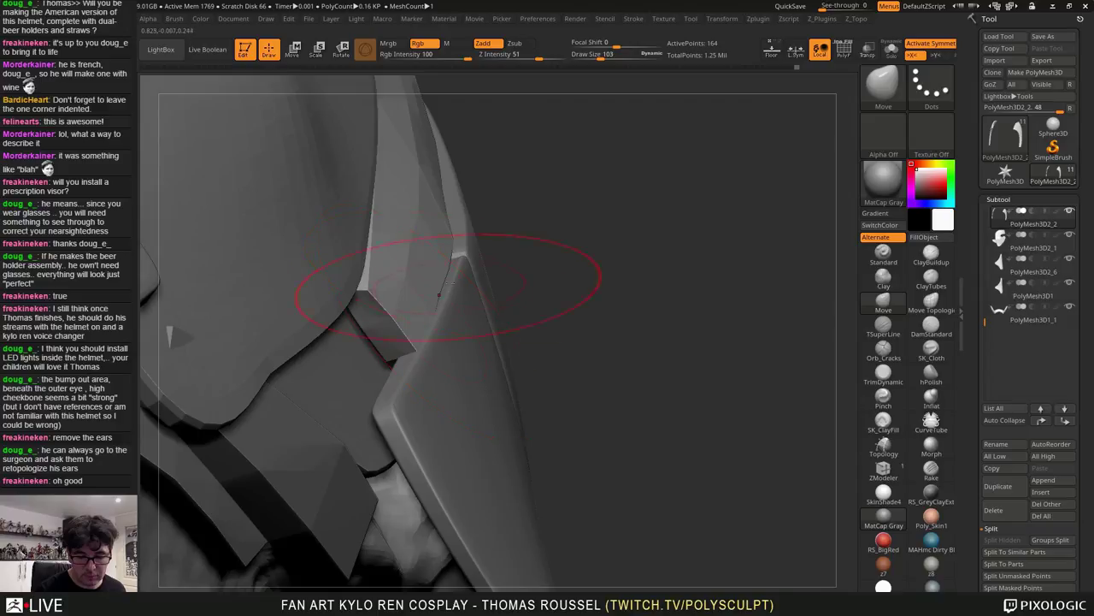
# Pull the strip's outer edge toward the rim just above the neck guard's upper corner
pyautogui.moveTo(477, 227); pyautogui.dragTo(415, 220, button='right')
pyautogui.moveTo(466, 176); pyautogui.dragTo(476, 172)
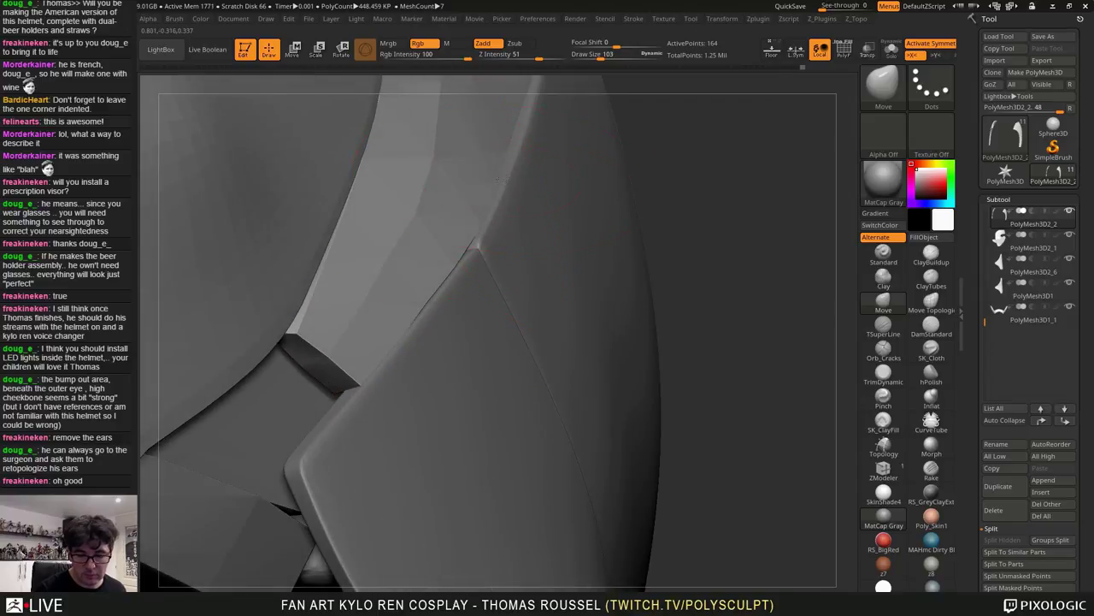
pyautogui.moveTo(483, 188)
pyautogui.mouseDown(button='right')
pyautogui.moveTo(560, 182)
pyautogui.moveTo(539, 168)
pyautogui.moveTo(449, 335)
pyautogui.mouseUp(button='right')
# Try to reshape the strip's outer edge along the side panel and neck guard with brush size 140, and undo those moves
pyautogui.press('s')
pyautogui.moveTo(466, 273); pyautogui.dragTo(453, 277)
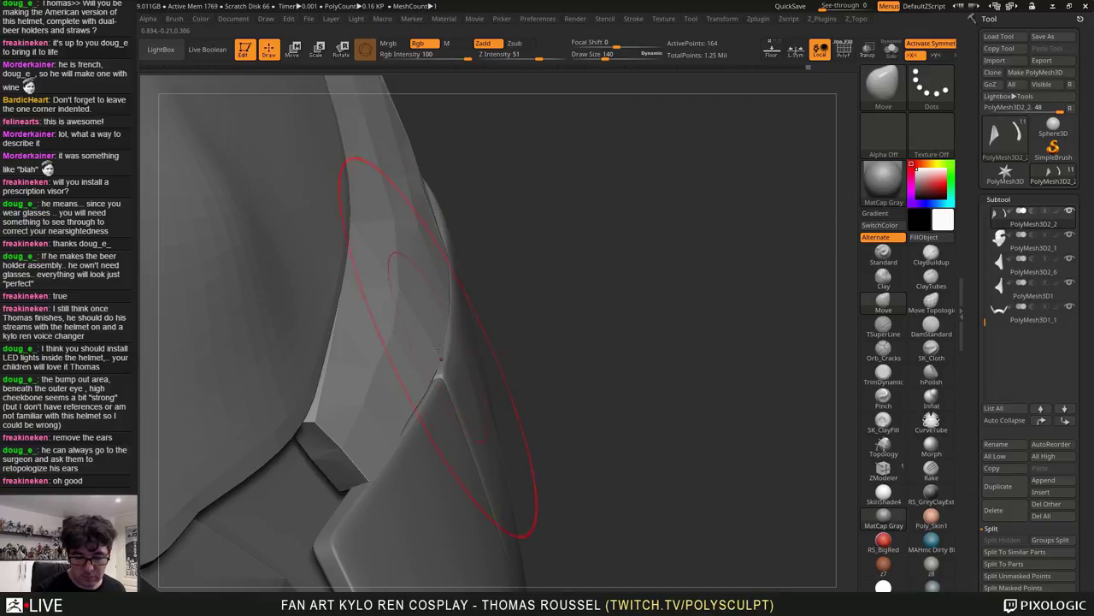
pyautogui.moveTo(429, 391); pyautogui.dragTo(433, 389)
pyautogui.moveTo(453, 376); pyautogui.dragTo(513, 363, button='right')
pyautogui.keyDown('alt'); pyautogui.moveTo(513, 363); pyautogui.dragTo(500, 411, button='right'); pyautogui.keyUp('alt')
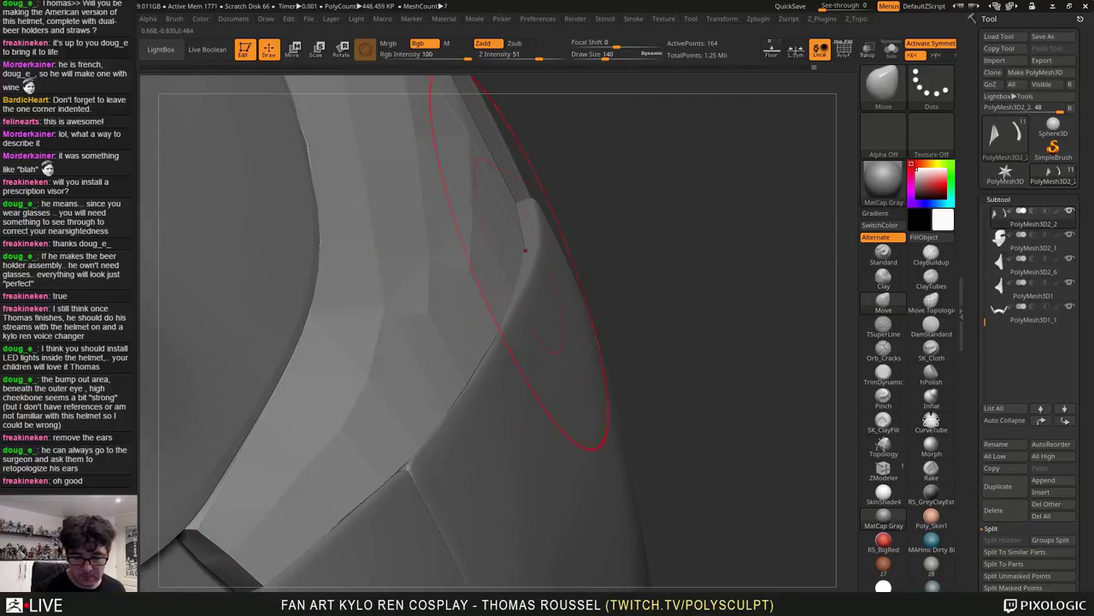
pyautogui.moveTo(556, 256); pyautogui.dragTo(575, 283, button='right')
pyautogui.hotkey('ctrl', 'z')
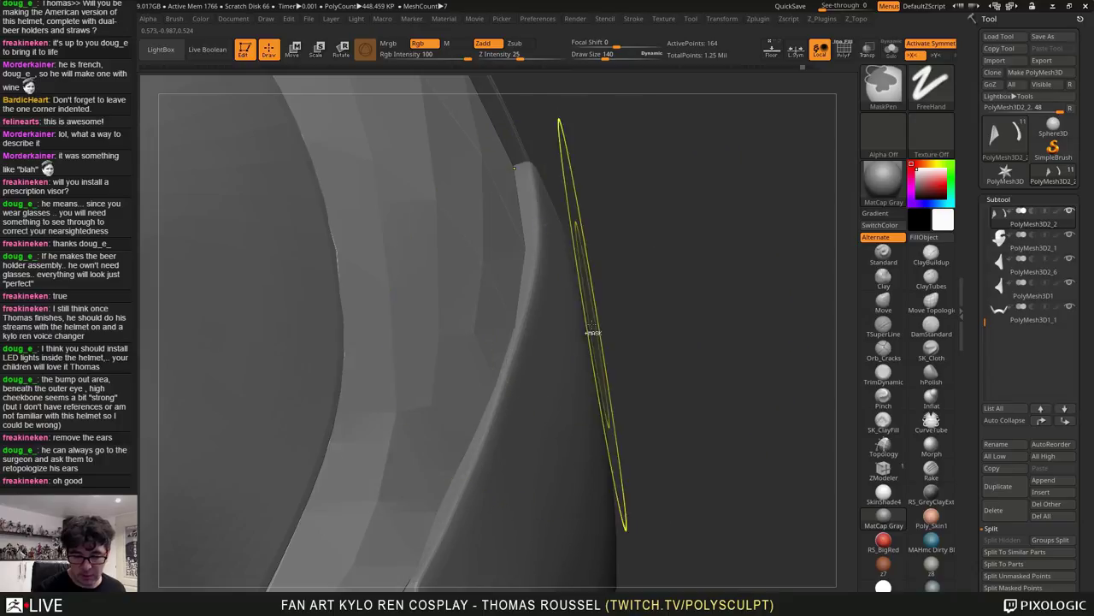
# Fit the strip's outer edge against the side panel and neck guard rims, reducing the Move brush to size 59
pyautogui.moveTo(511, 400)
pyautogui.mouseDown(button='right')
pyautogui.moveTo(462, 389)
pyautogui.moveTo(491, 320)
pyautogui.moveTo(545, 312)
pyautogui.moveTo(528, 397)
pyautogui.mouseUp(button='right')
pyautogui.moveTo(531, 389)
pyautogui.mouseDown()
pyautogui.moveTo(517, 444)
pyautogui.moveTo(543, 385)
pyautogui.mouseUp()
pyautogui.press('s')
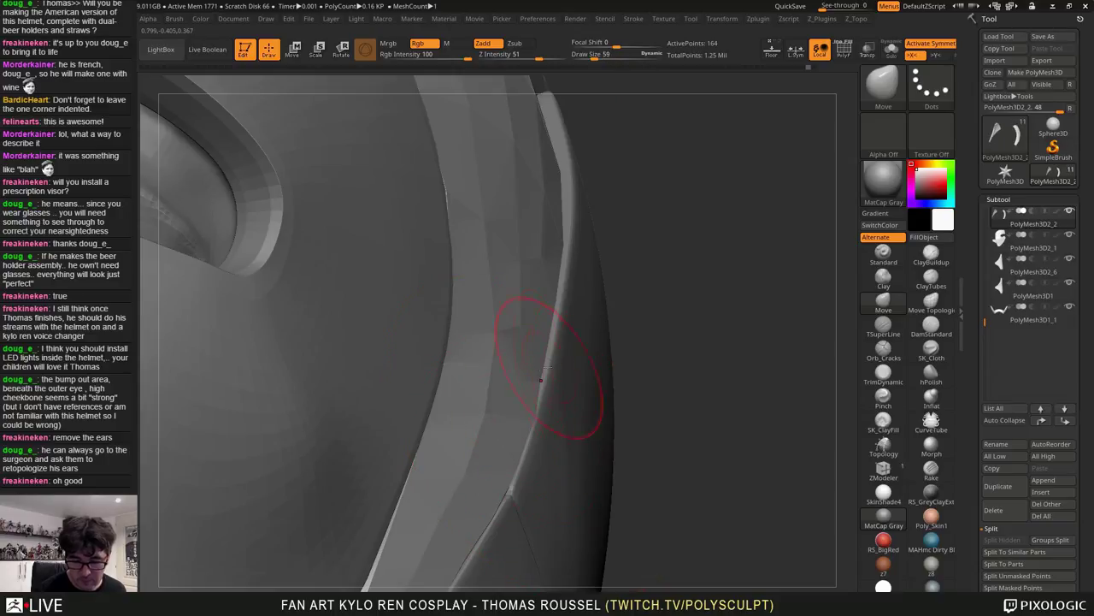
pyautogui.moveTo(543, 379); pyautogui.dragTo(594, 310, button='right')
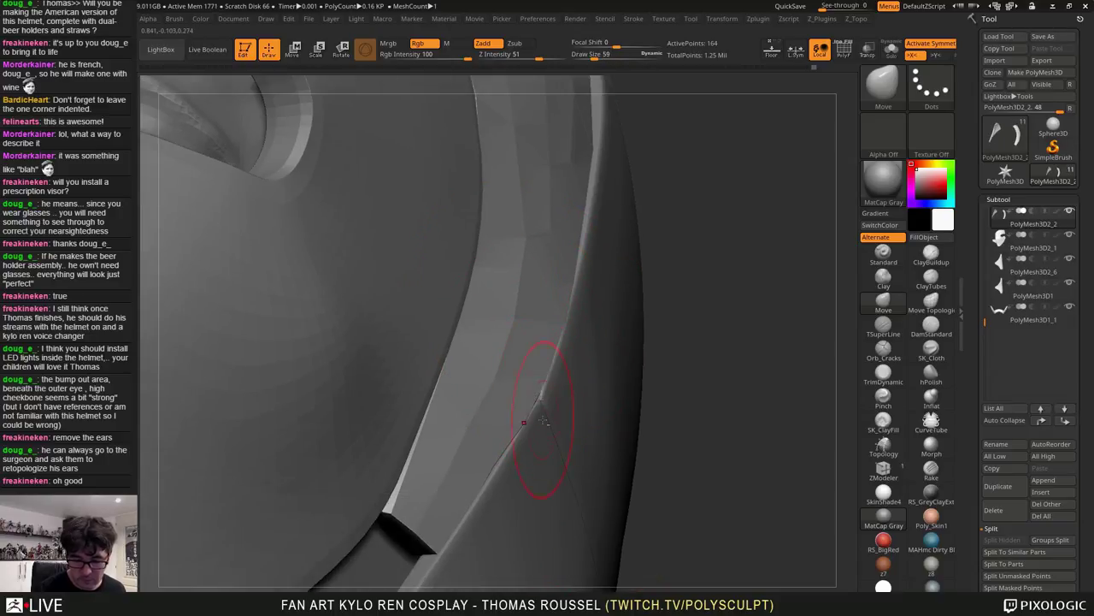
pyautogui.moveTo(544, 421)
pyautogui.mouseDown(button='right')
pyautogui.moveTo(562, 357)
pyautogui.moveTo(587, 334)
pyautogui.moveTo(602, 338)
pyautogui.mouseUp(button='right')
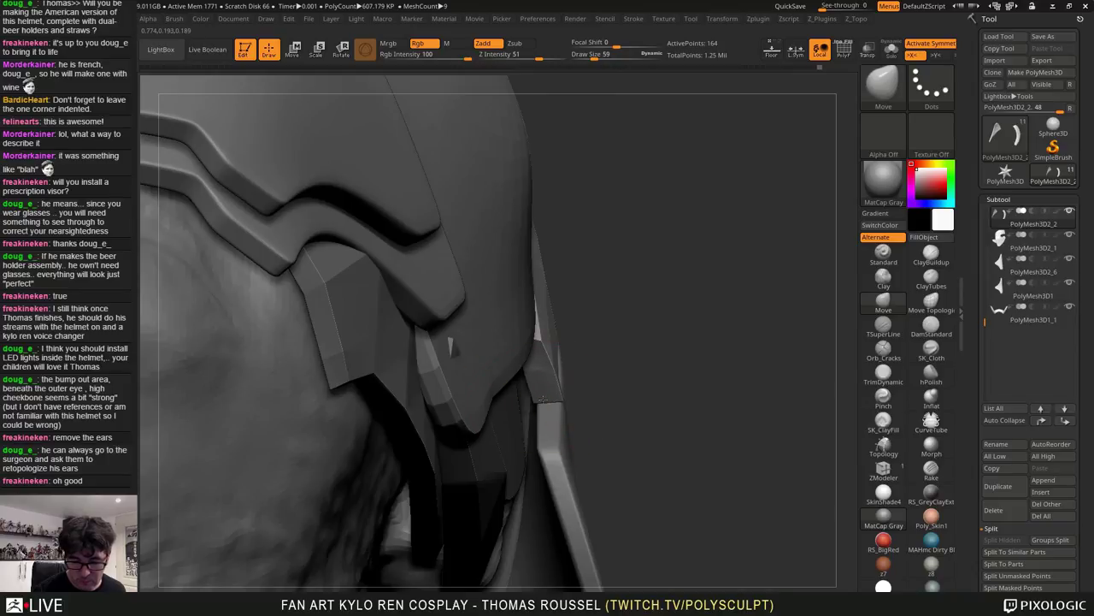
# Adjust the corners at the strip's lower end beside the face shell from below, reducing the Move brush to size 36
pyautogui.moveTo(542, 399); pyautogui.dragTo(547, 395)
pyautogui.moveTo(552, 385)
pyautogui.mouseDown(button='right')
pyautogui.moveTo(564, 311)
pyautogui.moveTo(555, 265)
pyautogui.moveTo(553, 356)
pyautogui.mouseUp(button='right')
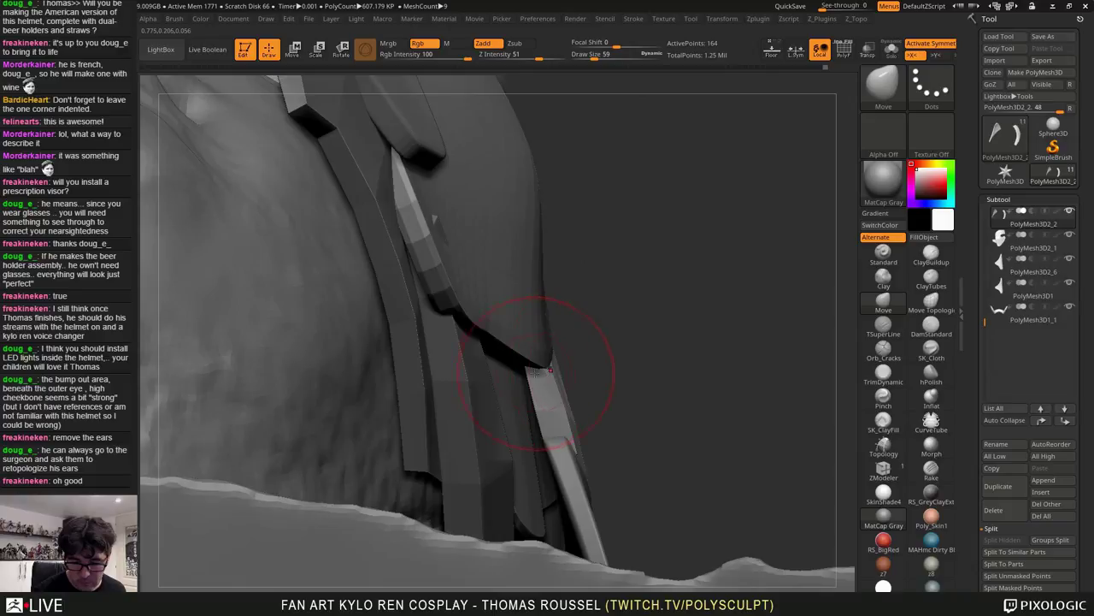
pyautogui.press('s')
pyautogui.moveTo(536, 373); pyautogui.dragTo(531, 373)
pyautogui.moveTo(529, 374); pyautogui.dragTo(596, 402)
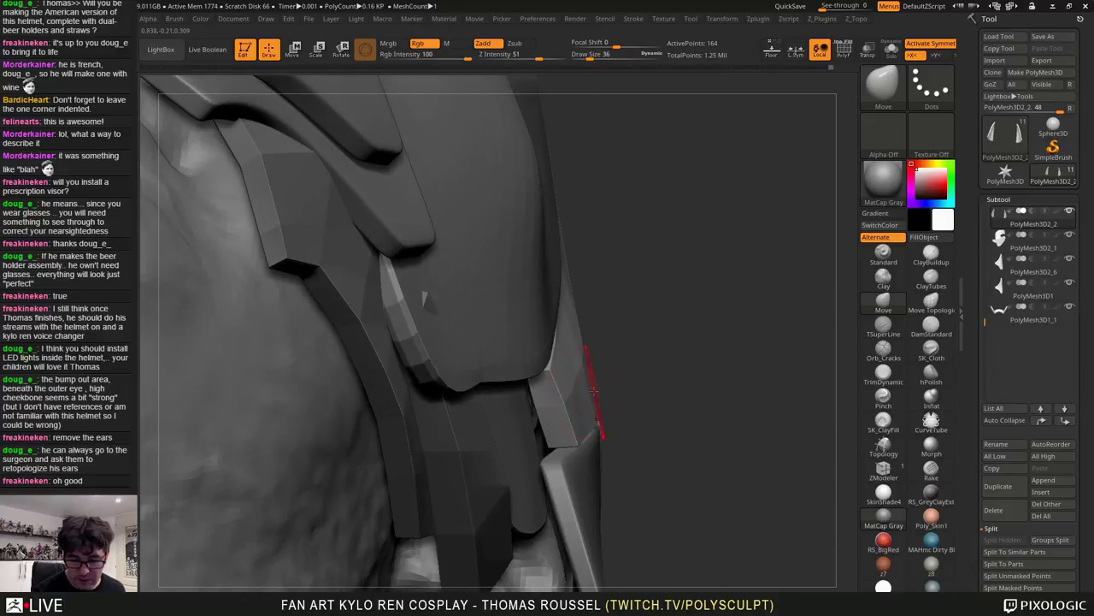
# Nudge the low-poly strip's lower end between the face shell and neck guard using the Move brush at size 36
pyautogui.moveTo(594, 392)
pyautogui.mouseDown(button='right')
pyautogui.moveTo(555, 400)
pyautogui.moveTo(542, 388)
pyautogui.mouseUp(button='right')
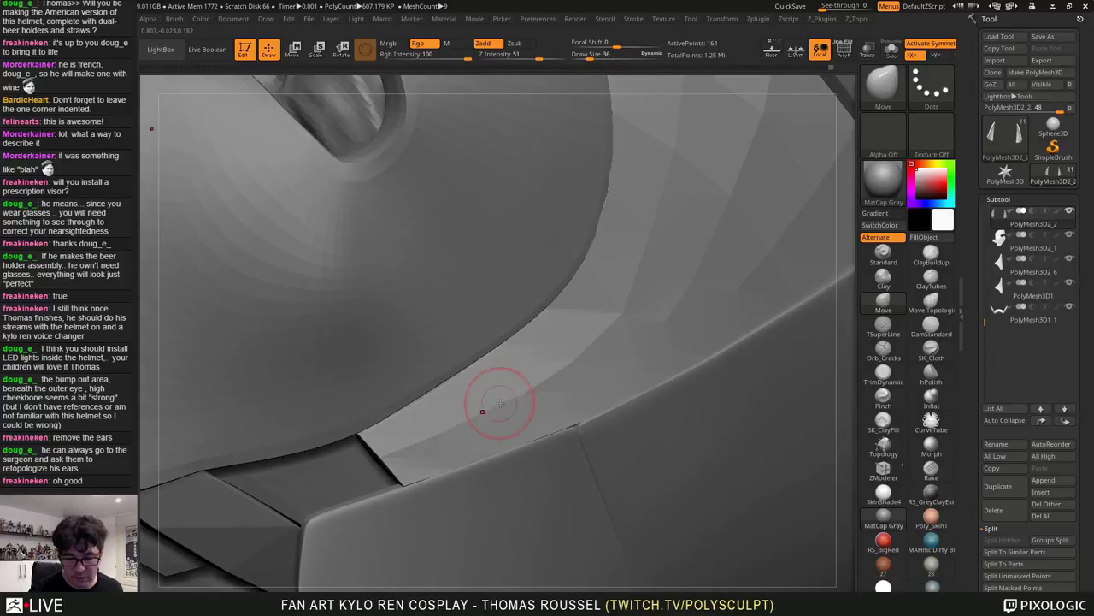
pyautogui.moveTo(501, 399); pyautogui.dragTo(483, 413)
pyautogui.keyDown('ctrl'); pyautogui.moveTo(651, 357); pyautogui.dragTo(693, 359, button='right'); pyautogui.keyUp('ctrl')
pyautogui.moveTo(671, 439)
pyautogui.mouseDown(button='right')
pyautogui.moveTo(673, 472)
pyautogui.moveTo(590, 354)
pyautogui.moveTo(637, 370)
pyautogui.moveTo(603, 355)
pyautogui.moveTo(728, 437)
pyautogui.moveTo(712, 389)
pyautogui.moveTo(733, 474)
pyautogui.mouseUp(button='right')
# Raise the side strip four subdivision levels and check its smoothed shape against the surrounding helmet panels
pyautogui.press('d')
pyautogui.press('d')
pyautogui.press('d')
pyautogui.press('d')
pyautogui.keyDown('alt'); pyautogui.moveTo(732, 475); pyautogui.dragTo(599, 428, button='right'); pyautogui.keyUp('alt')
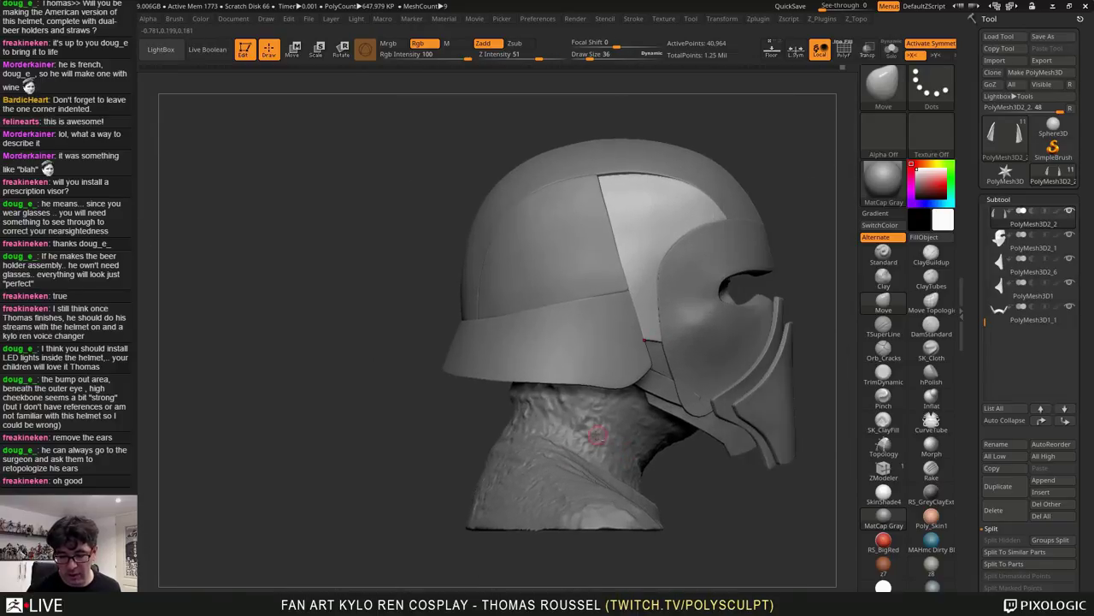
pyautogui.moveTo(665, 452)
pyautogui.mouseDown(button='right')
pyautogui.moveTo(645, 456)
pyautogui.moveTo(661, 465)
pyautogui.mouseUp(button='right')
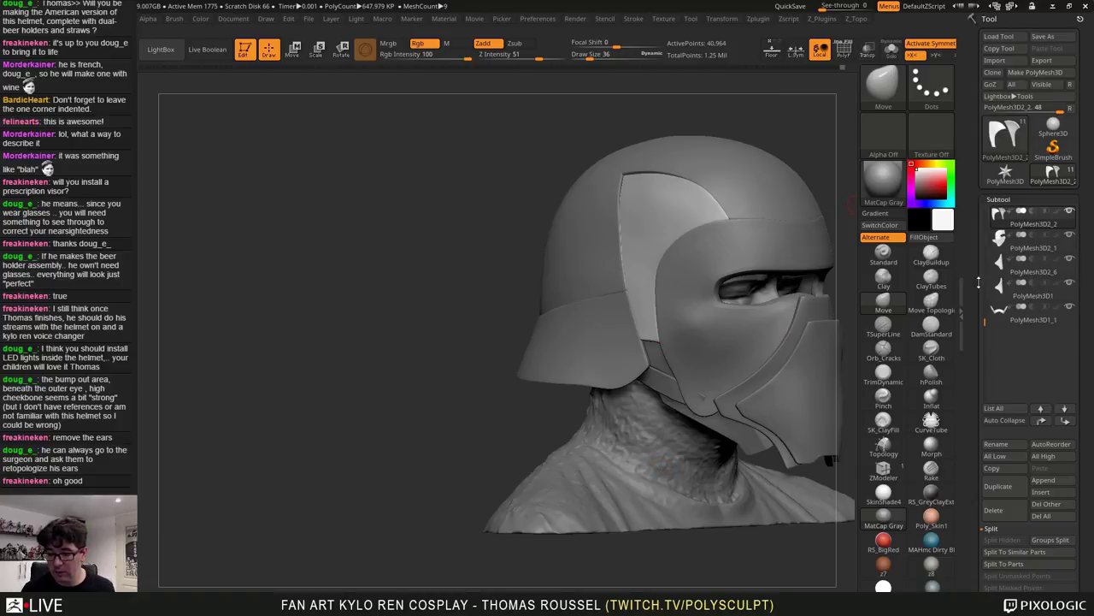
# Isolate the Scan scale head subtool and examine the head from the front and the side
pyautogui.keyDown('alt'); pyautogui.click(665, 499); pyautogui.keyUp('alt')
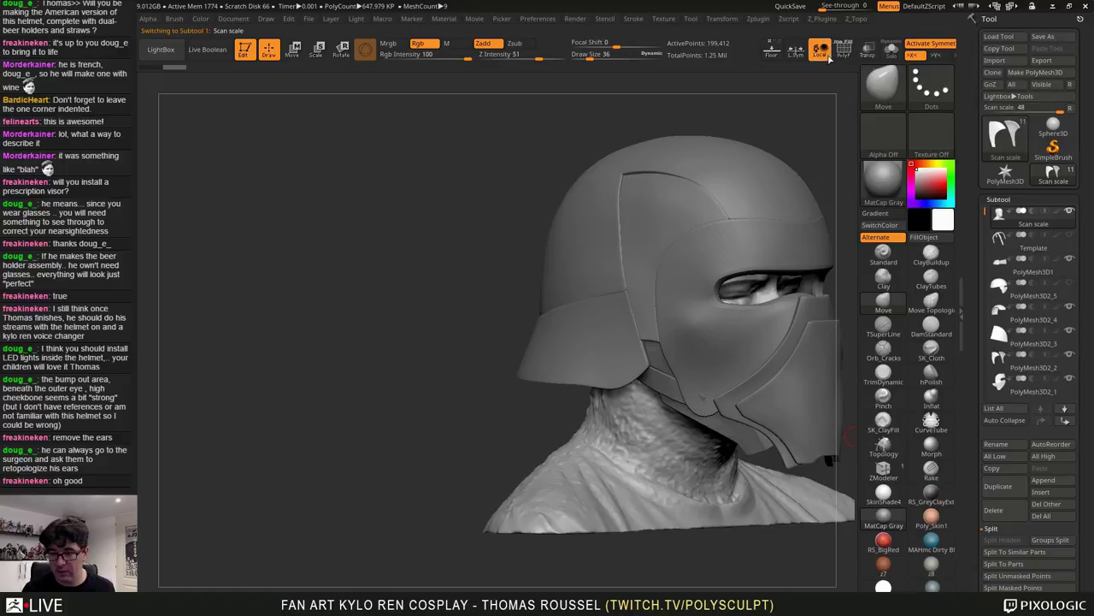
pyautogui.click(891, 51)
pyautogui.moveTo(785, 264); pyautogui.dragTo(607, 219)
pyautogui.moveTo(604, 217); pyautogui.dragTo(761, 266, button='right')
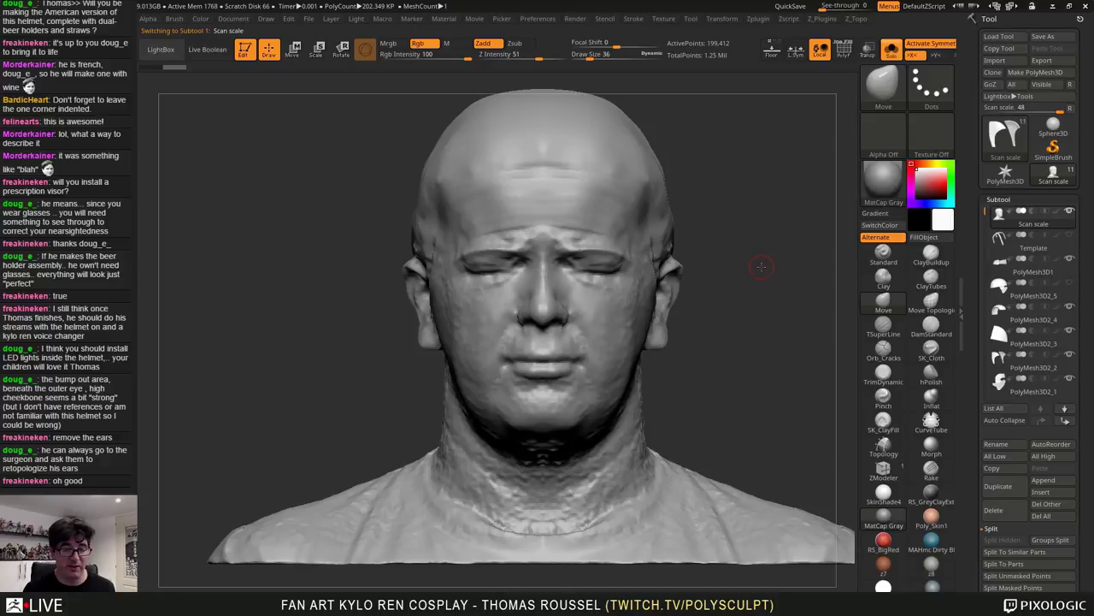
pyautogui.keyDown('alt'); pyautogui.moveTo(776, 268); pyautogui.dragTo(655, 294); pyautogui.keyUp('alt')
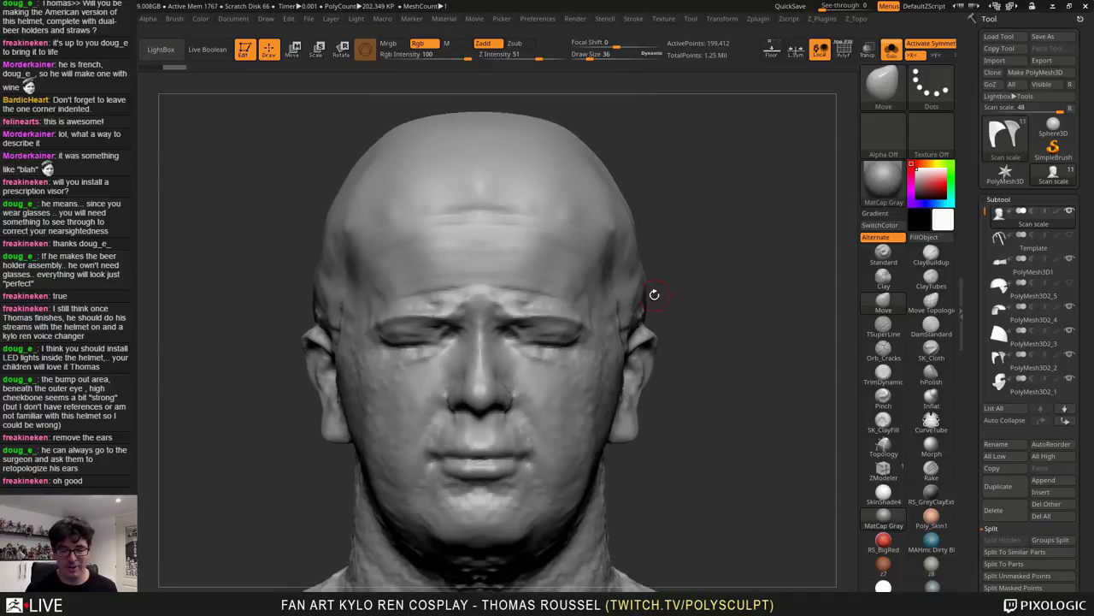
pyautogui.keyDown('alt'); pyautogui.moveTo(686, 205); pyautogui.dragTo(749, 241); pyautogui.keyUp('alt')
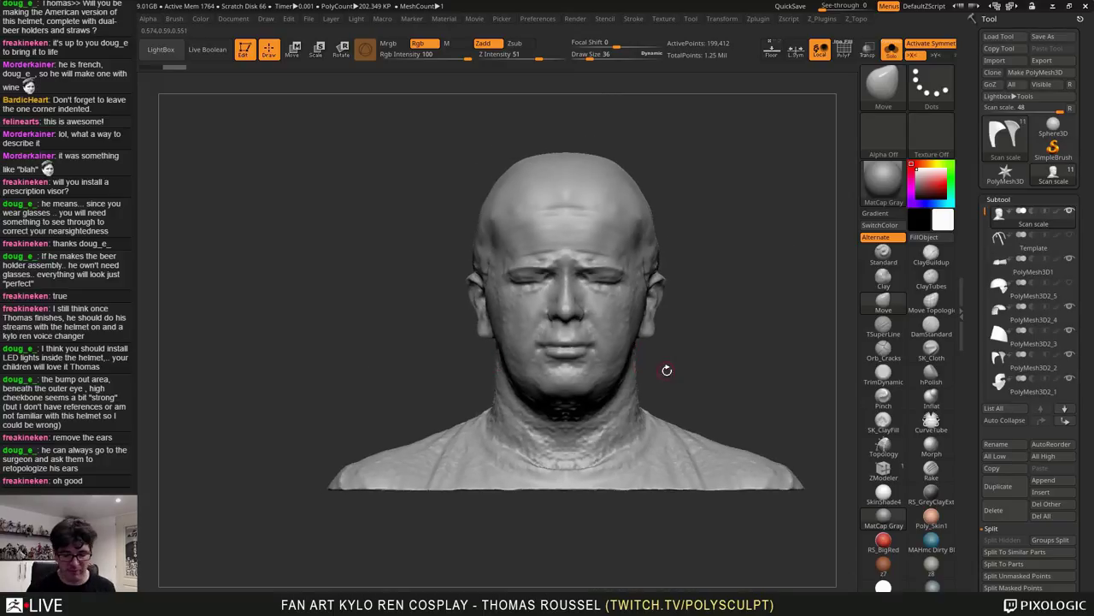
pyautogui.keyDown('alt'); pyautogui.moveTo(693, 383); pyautogui.dragTo(651, 380); pyautogui.keyUp('alt')
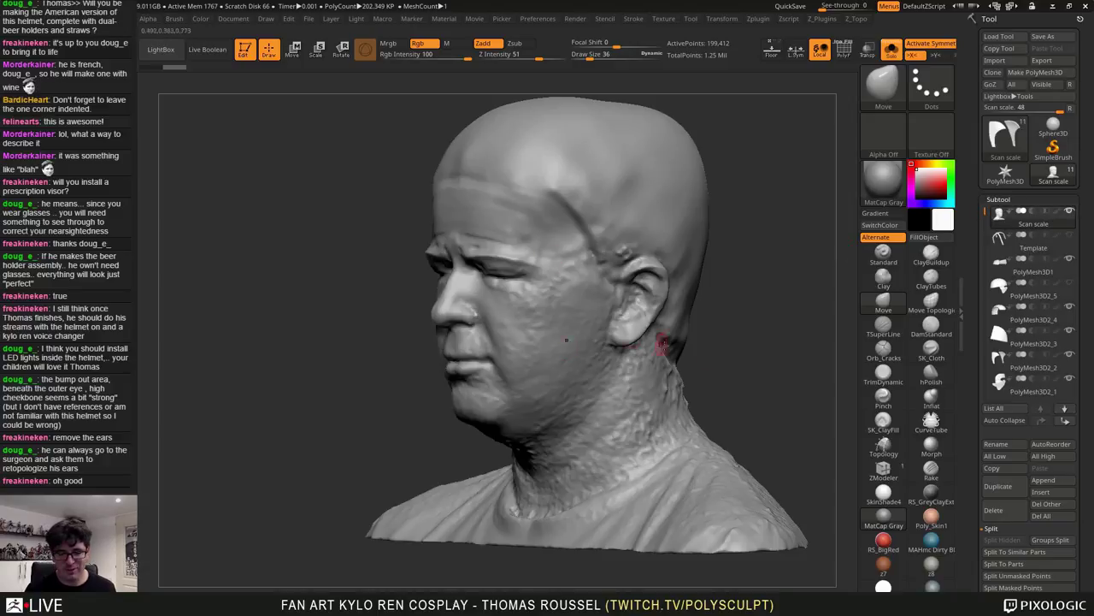
pyautogui.moveTo(733, 349); pyautogui.dragTo(788, 325)
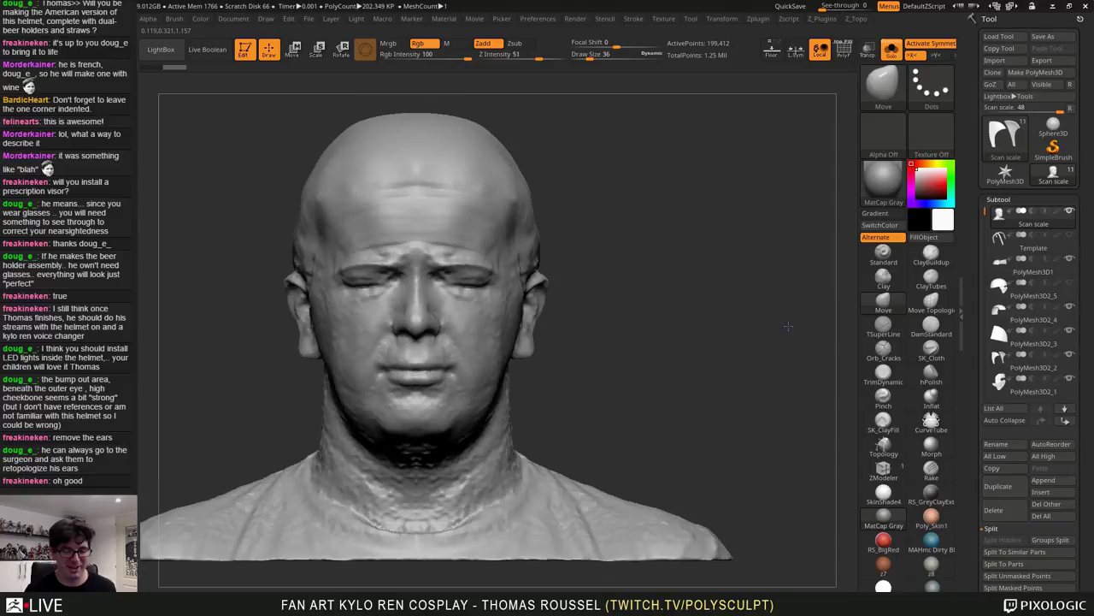
pyautogui.moveTo(672, 317); pyautogui.dragTo(742, 376)
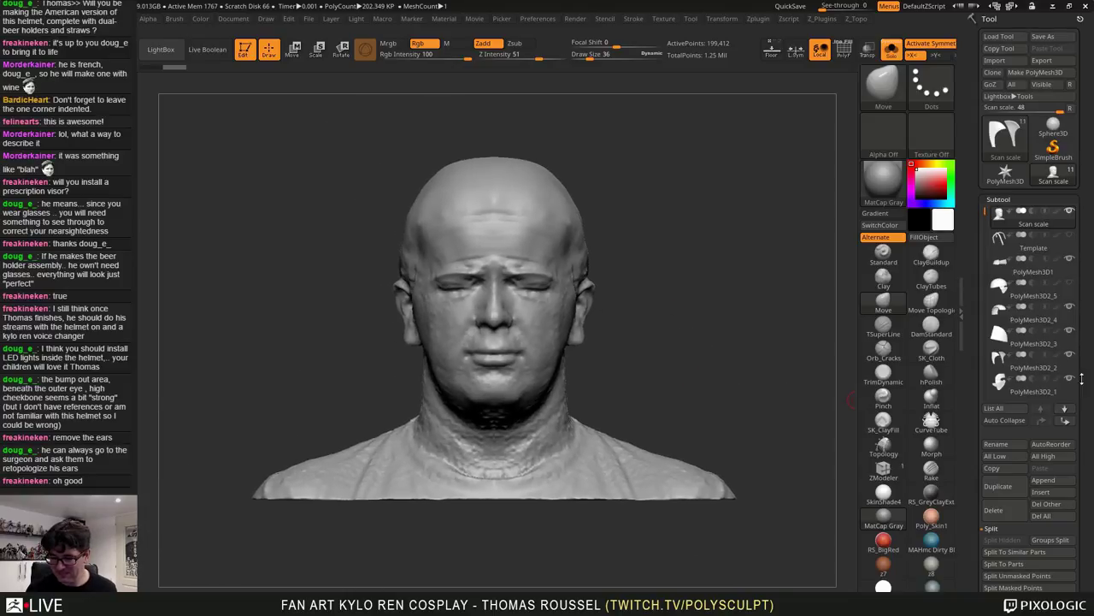
# Show all helmet pieces around the head again and inspect the side panel and neck guard seams from the side
pyautogui.moveTo(982, 214)
pyautogui.mouseDown()
pyautogui.moveTo(986, 310)
pyautogui.moveTo(984, 205)
pyautogui.mouseUp()
pyautogui.click(890, 53)
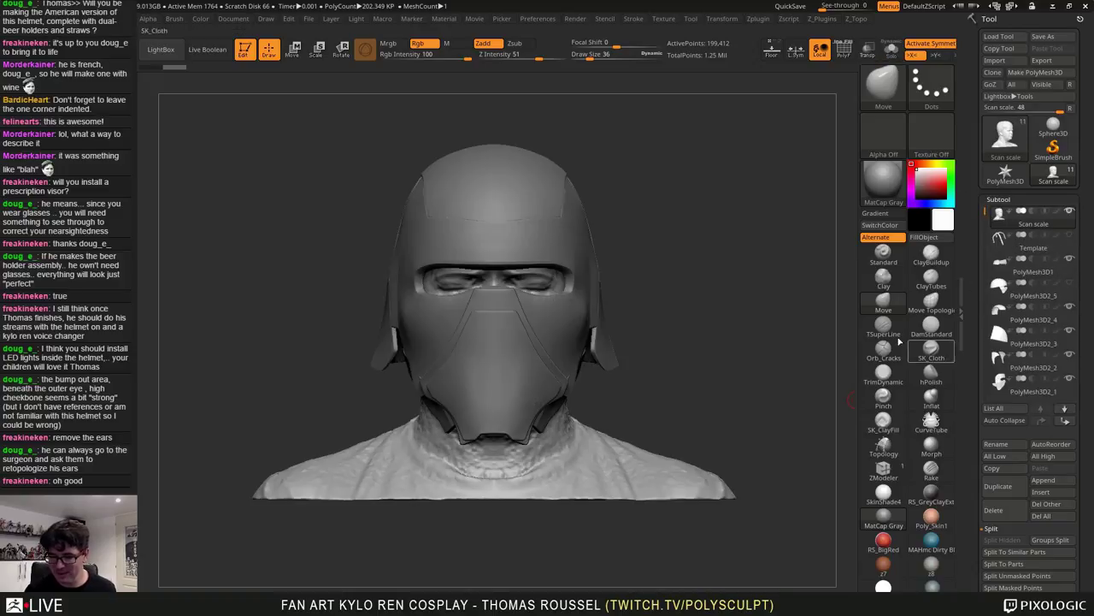
pyautogui.keyDown('alt'); pyautogui.moveTo(766, 325); pyautogui.dragTo(736, 333); pyautogui.keyUp('alt')
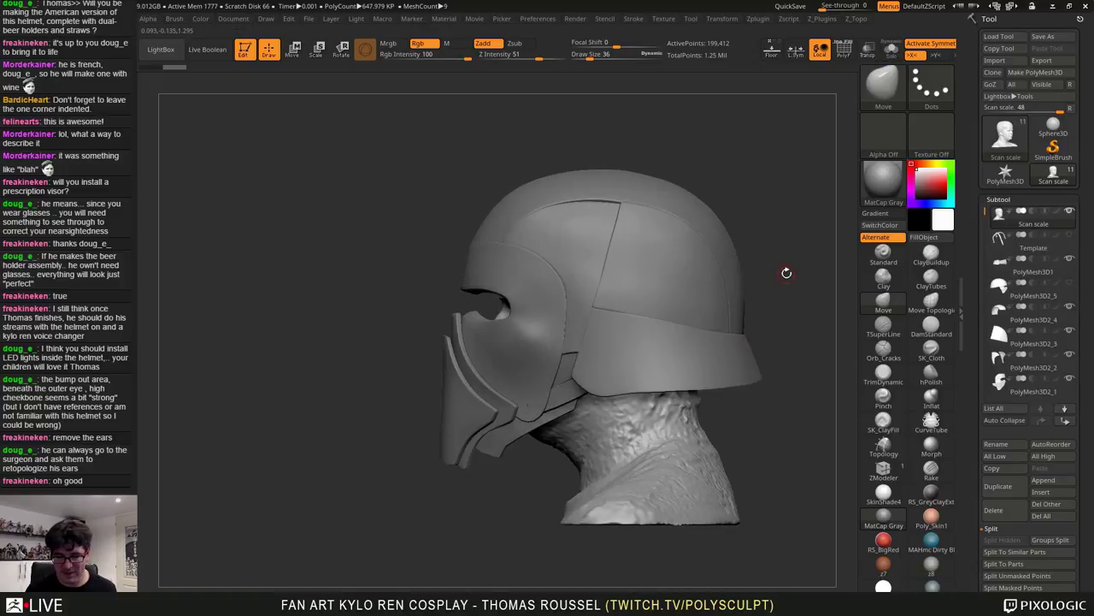
pyautogui.moveTo(587, 280)
pyautogui.keyDown('ctrl'); pyautogui.mouseDown(button='right')
pyautogui.moveTo(674, 366)
pyautogui.moveTo(649, 236)
pyautogui.moveTo(632, 245)
pyautogui.mouseUp(button='right'); pyautogui.keyUp('ctrl')
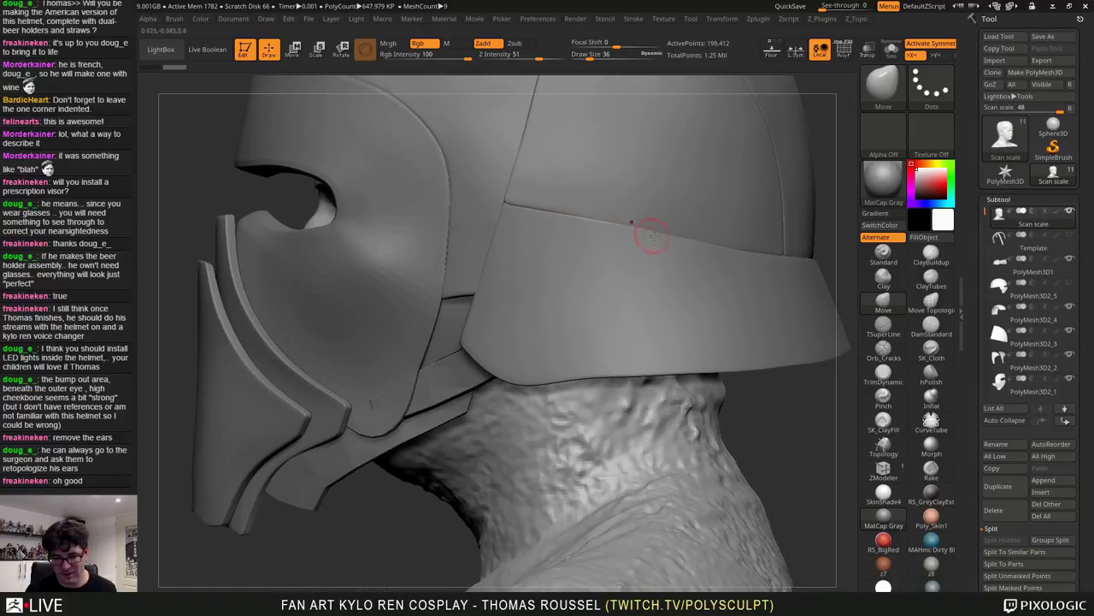
# Hide the Scan scale head subtool and select the strap piece PolyMesh3D1_1 beneath the helmet
pyautogui.keyDown('alt'); pyautogui.moveTo(494, 368); pyautogui.dragTo(544, 358, button='right'); pyautogui.keyUp('alt')
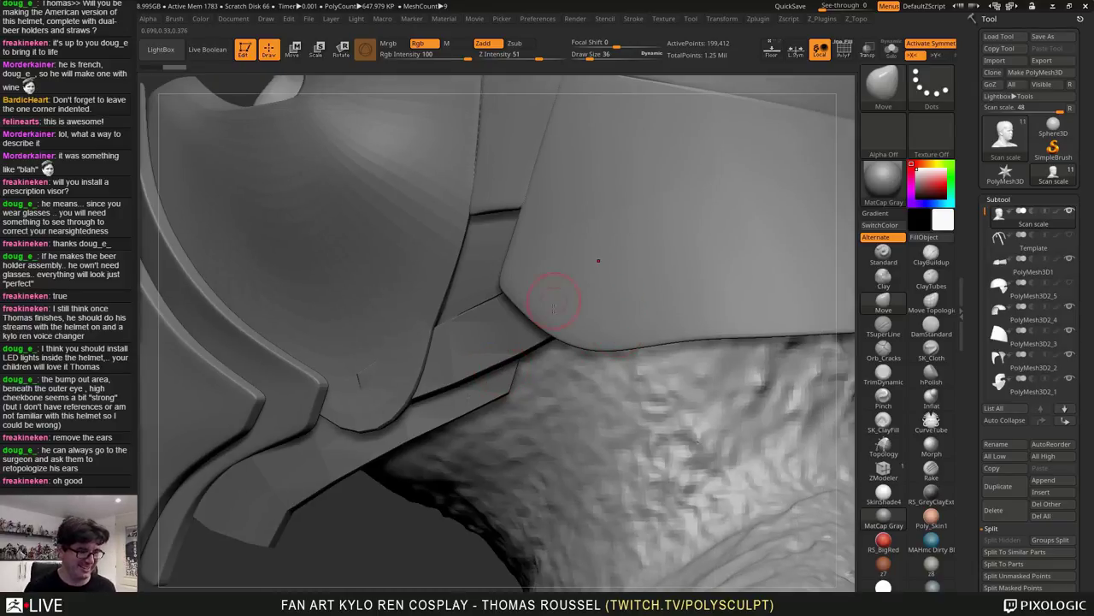
pyautogui.keyDown('ctrl'); pyautogui.moveTo(545, 288); pyautogui.dragTo(551, 342, button='right'); pyautogui.keyUp('ctrl')
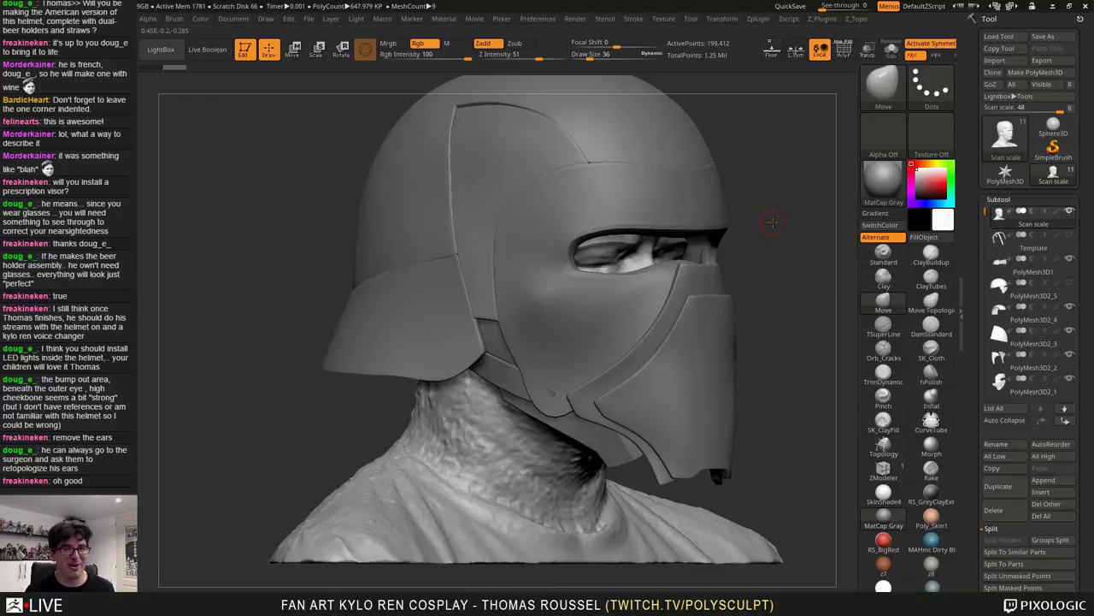
pyautogui.moveTo(772, 222); pyautogui.dragTo(737, 224)
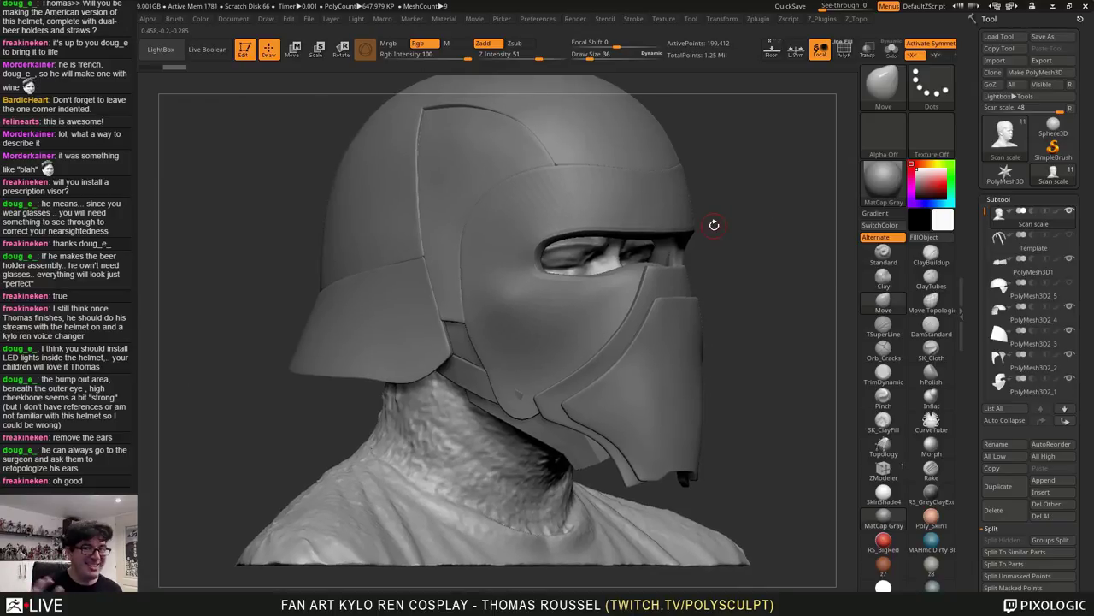
pyautogui.keyDown('ctrl'); pyautogui.moveTo(690, 165); pyautogui.dragTo(657, 196, button='right'); pyautogui.keyUp('ctrl')
pyautogui.moveTo(716, 195); pyautogui.dragTo(726, 306)
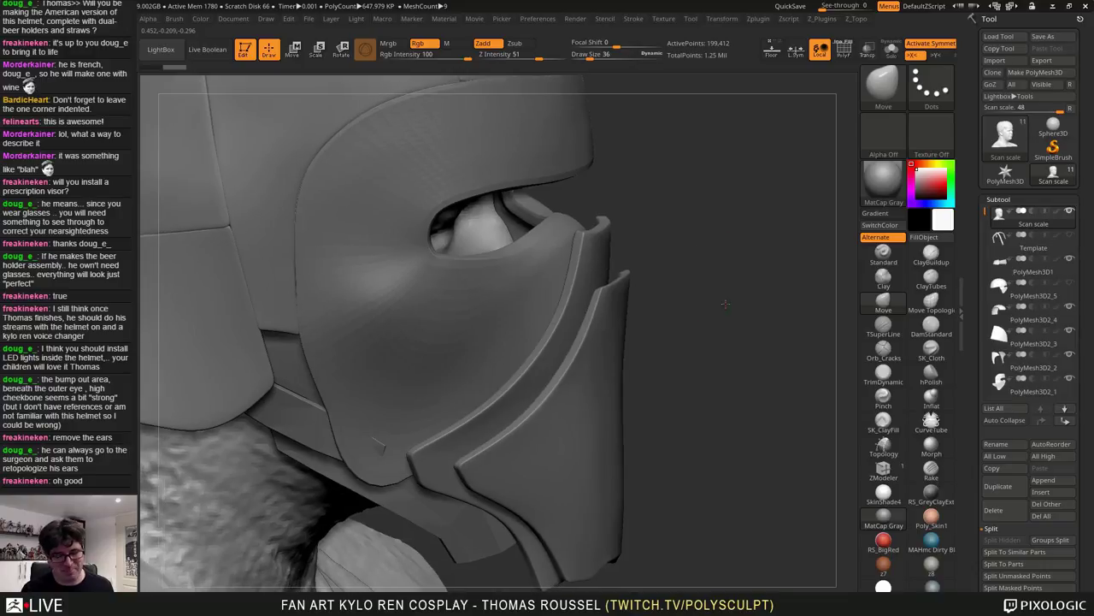
pyautogui.keyDown('alt'); pyautogui.moveTo(726, 305); pyautogui.dragTo(886, 235, button='right'); pyautogui.keyUp('alt')
pyautogui.keyDown('alt'); pyautogui.moveTo(542, 383); pyautogui.dragTo(599, 349, button='right'); pyautogui.keyUp('alt')
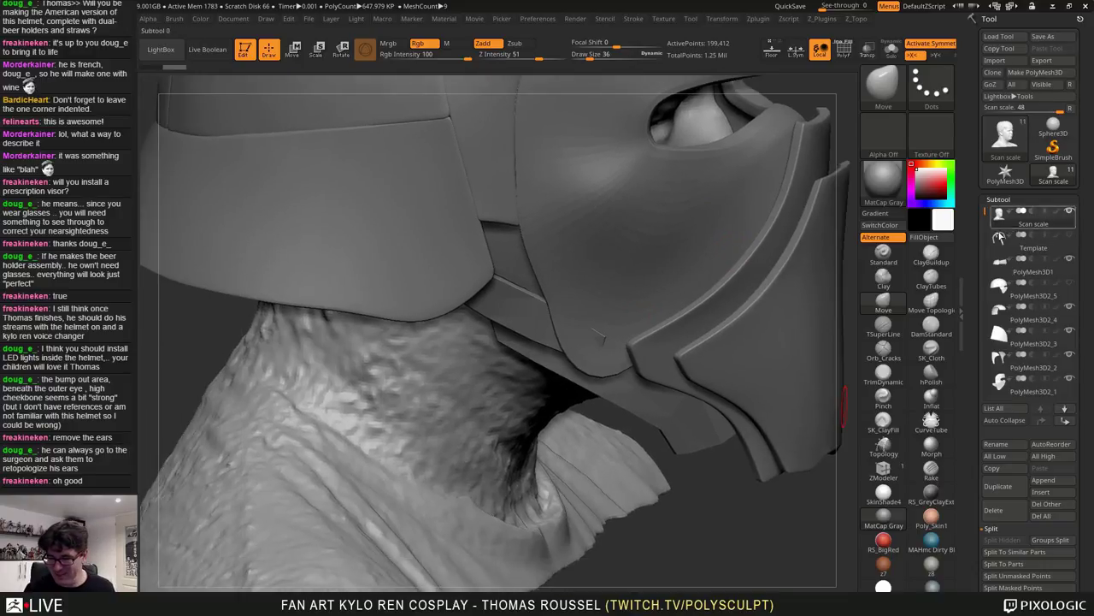
pyautogui.click(1070, 211)
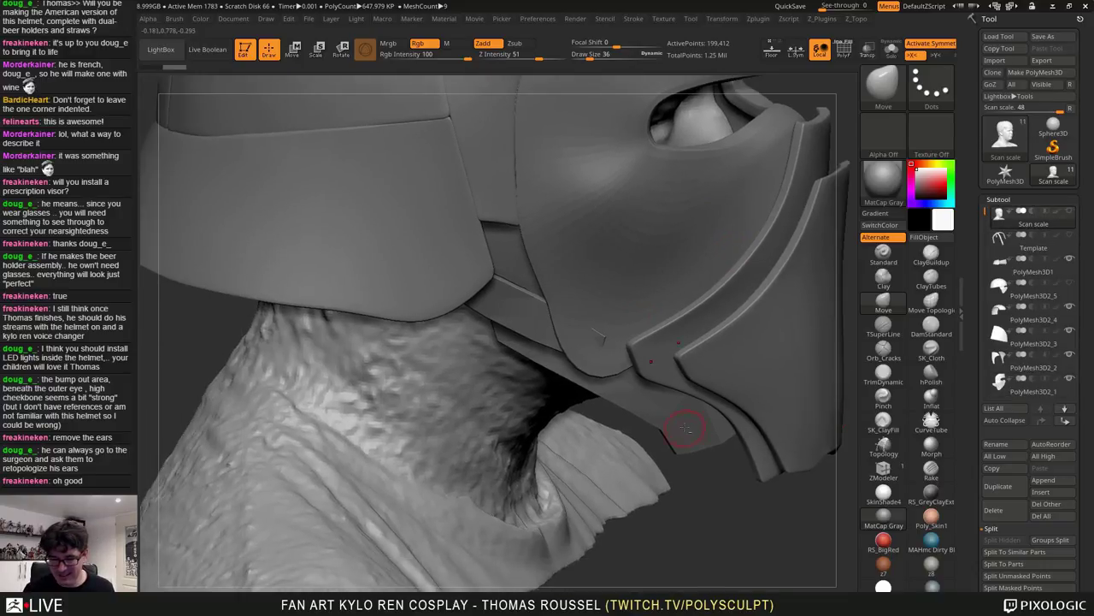
pyautogui.keyDown('alt'); pyautogui.moveTo(679, 416); pyautogui.dragTo(656, 356, button='right'); pyautogui.keyUp('alt')
pyautogui.keyDown('alt'); pyautogui.click(467, 249); pyautogui.keyUp('alt')
pyautogui.keyDown('alt'); pyautogui.moveTo(621, 233); pyautogui.dragTo(411, 435, button='right'); pyautogui.keyUp('alt')
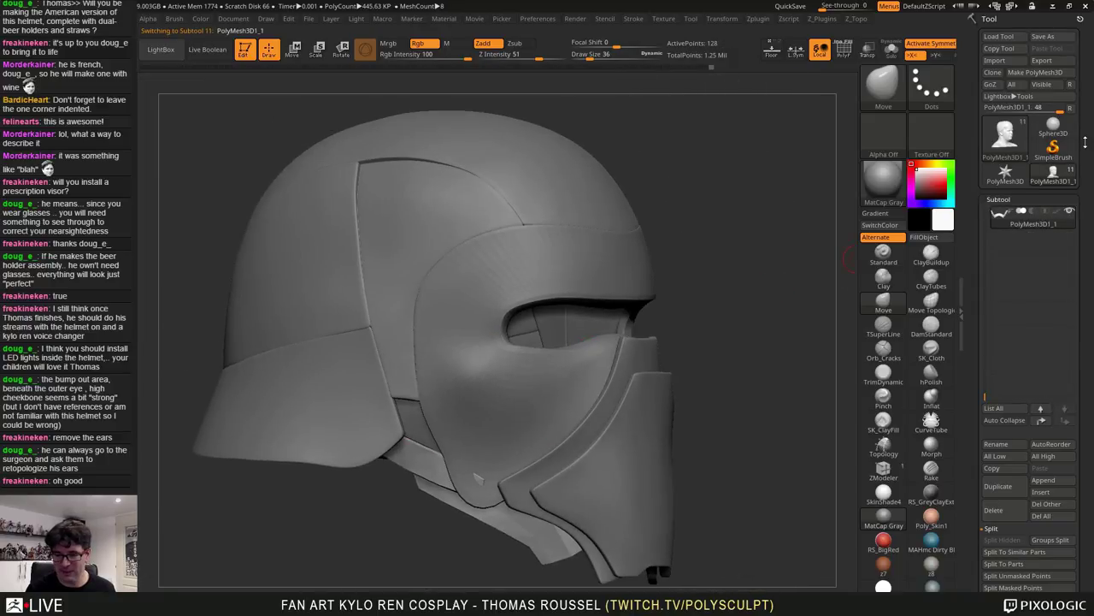
# Save the project under the new file name 15_helmet in the Z_KyloRen folder
pyautogui.press('ctrl')
pyautogui.hotkey('ctrl', 's')
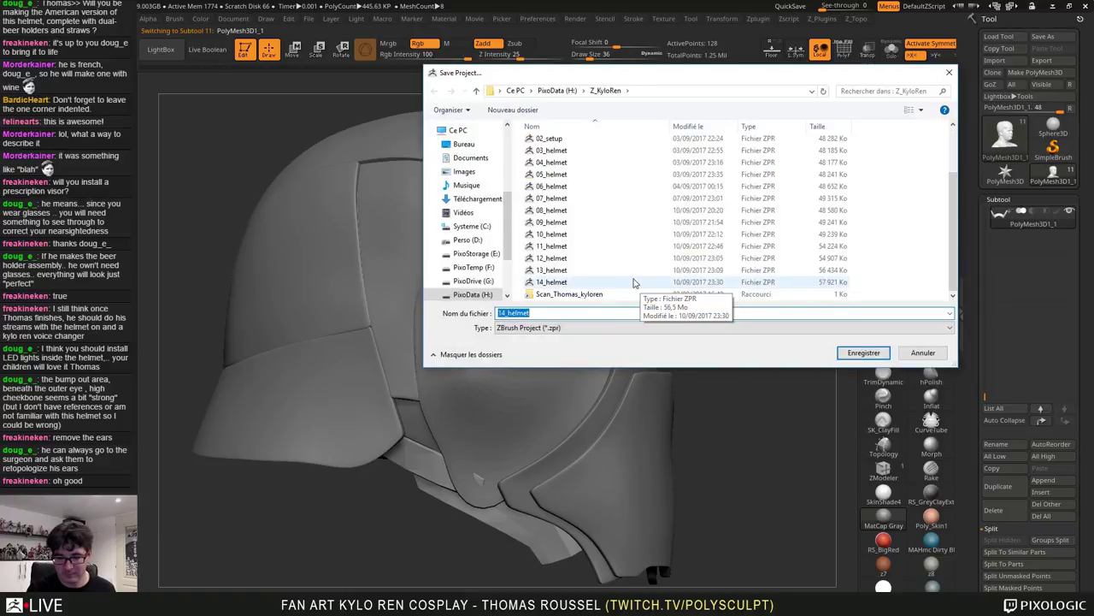
pyautogui.click(537, 285)
pyautogui.click(501, 313)
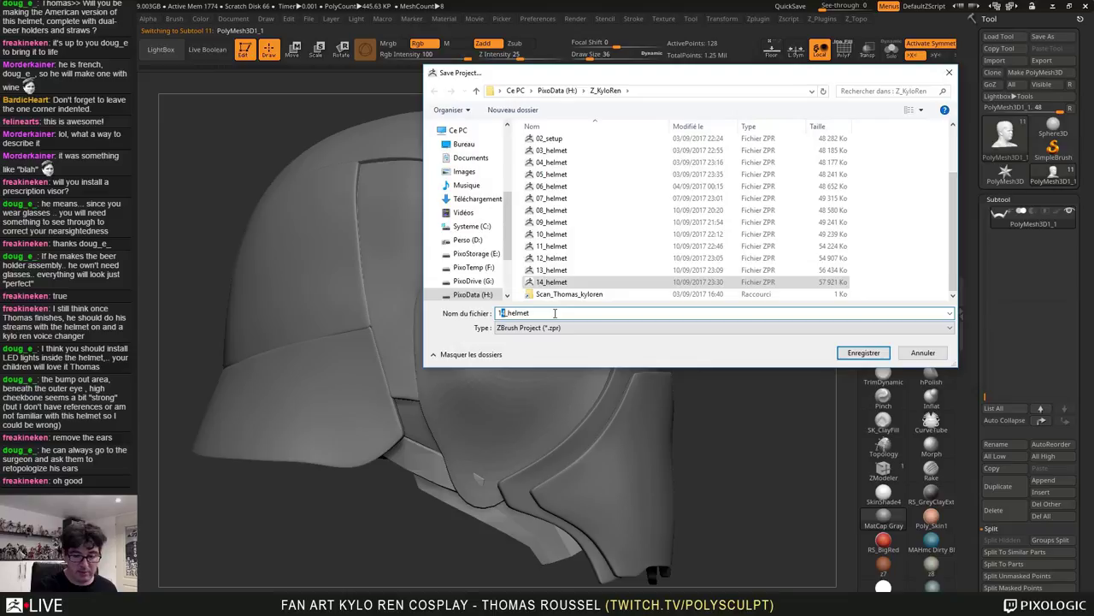
pyautogui.write('5')
pyautogui.press('Return')
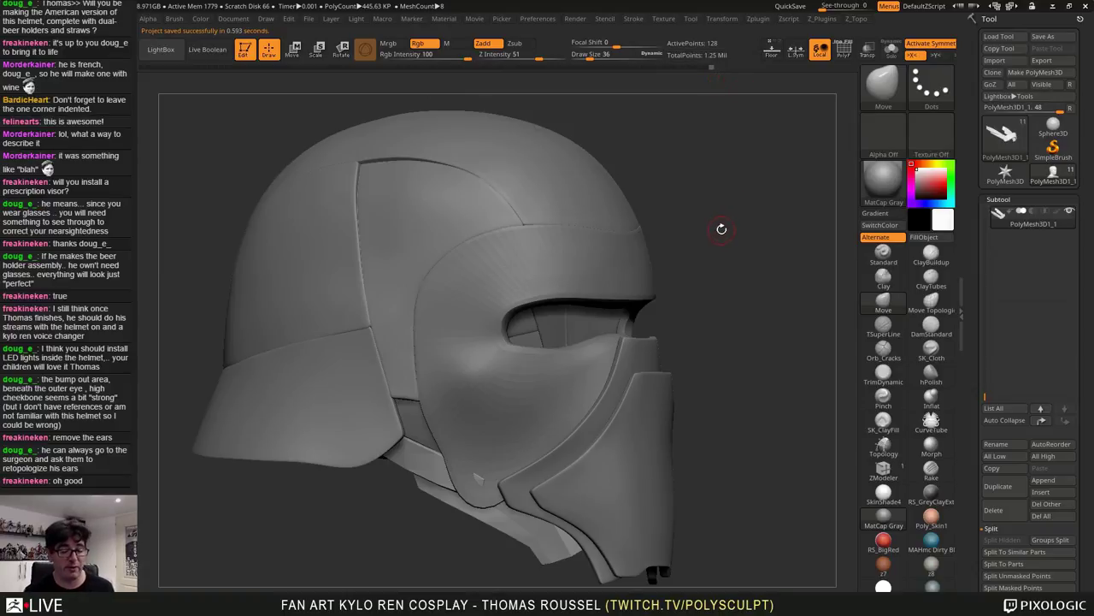
# Make room beside the helmet for the reference board and frame the photo of the mask's side
pyautogui.moveTo(748, 260)
pyautogui.keyDown('alt'); pyautogui.mouseDown()
pyautogui.moveTo(747, 213)
pyautogui.moveTo(725, 266)
pyautogui.moveTo(751, 262)
pyautogui.mouseUp(); pyautogui.keyUp('alt')
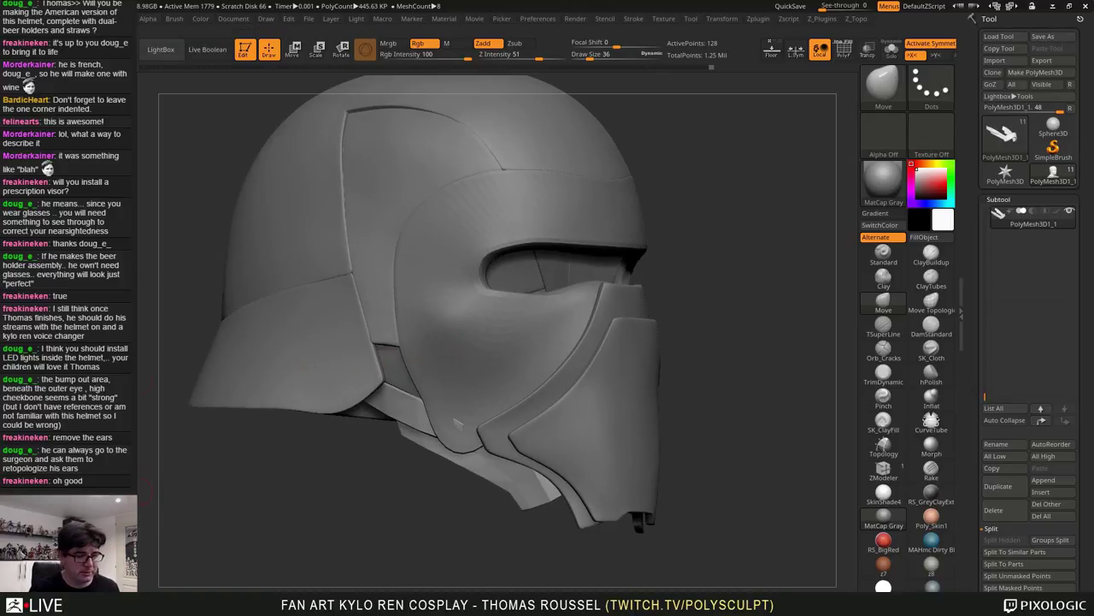
pyautogui.keyDown('alt'); pyautogui.moveTo(686, 320); pyautogui.dragTo(845, 264); pyautogui.keyUp('alt')
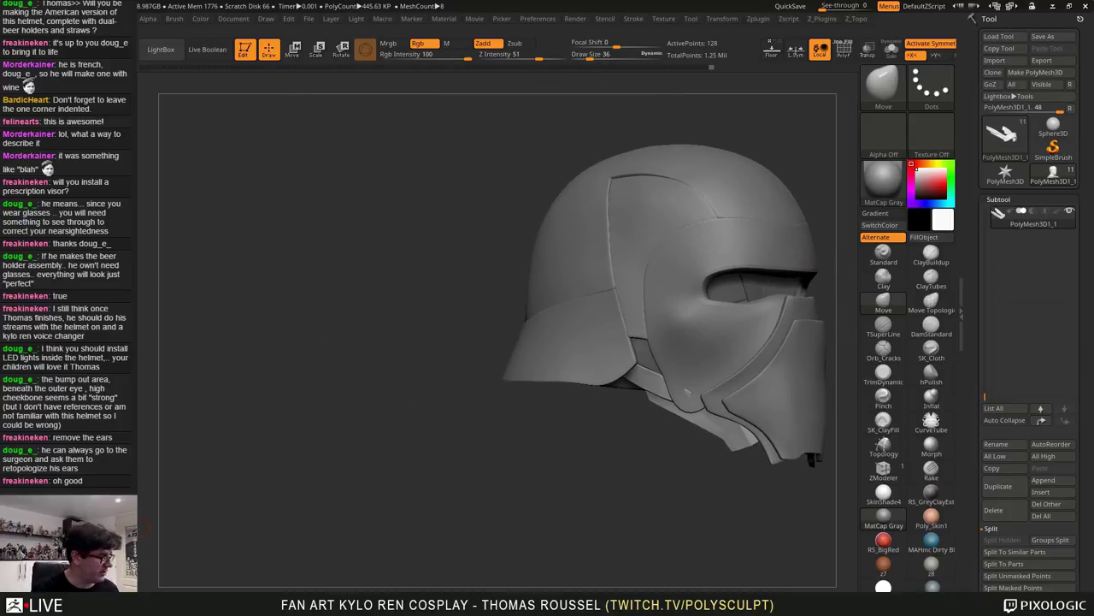
pyautogui.moveTo(138, 457); pyautogui.dragTo(252, 390)
pyautogui.scroll(4, 305, 406)
pyautogui.scroll(-6, 306, 405)
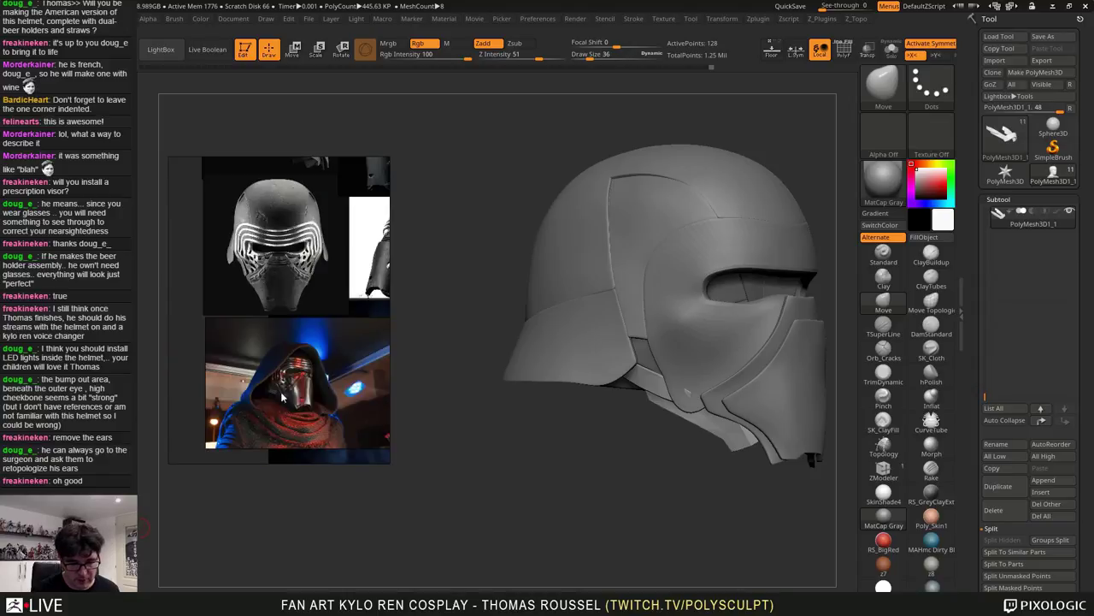
pyautogui.moveTo(300, 272); pyautogui.dragTo(273, 327, button='middle')
pyautogui.moveTo(343, 205); pyautogui.dragTo(314, 309, button='middle')
pyautogui.scroll(4, 332, 275)
pyautogui.scroll(4, 282, 348)
pyautogui.scroll(-2, 272, 351)
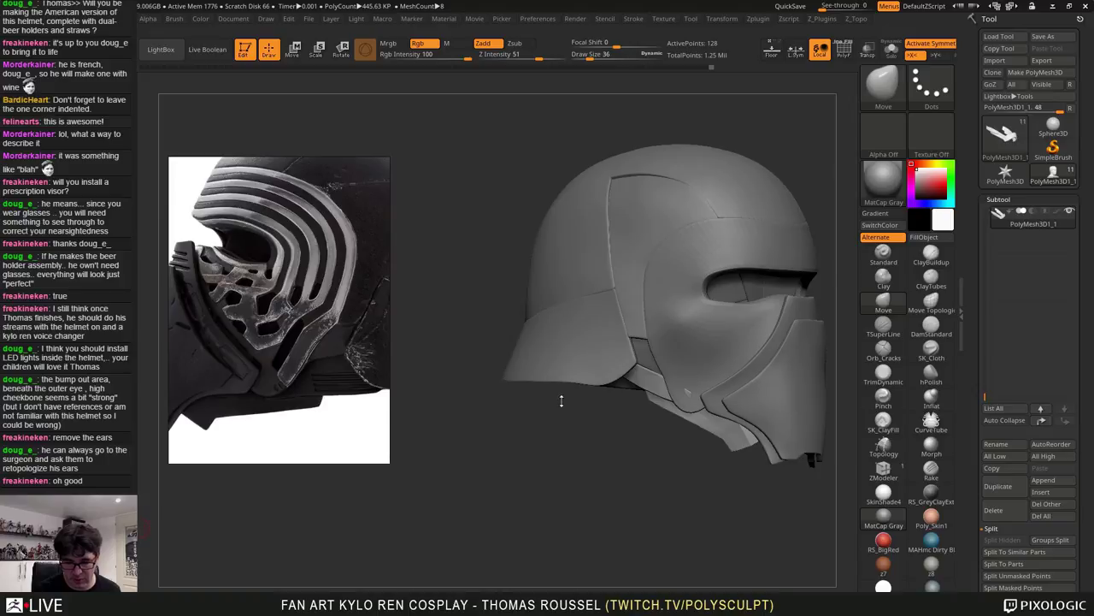
# Select the cheek plate PolyMesh3D2_1, lower it two subdivision levels and display its polygroup wireframe
pyautogui.keyDown('shift'); pyautogui.moveTo(561, 400); pyautogui.dragTo(611, 398); pyautogui.keyUp('shift')
pyautogui.keyDown('alt'); pyautogui.moveTo(753, 385); pyautogui.dragTo(622, 377, button='right'); pyautogui.keyUp('alt')
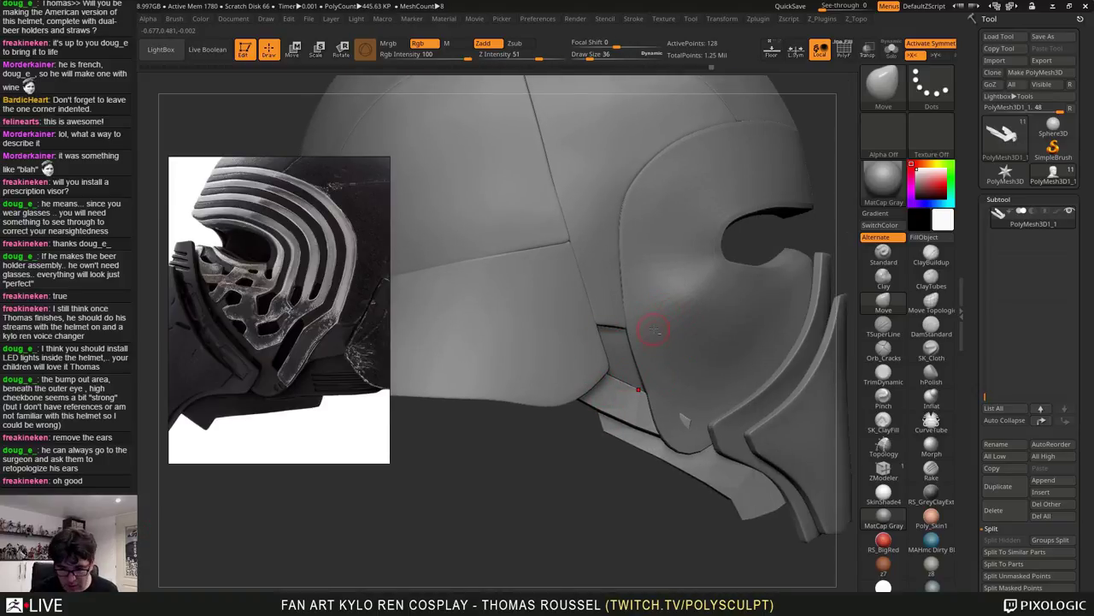
pyautogui.keyDown('alt'); pyautogui.moveTo(654, 330); pyautogui.dragTo(627, 355, button='right'); pyautogui.keyUp('alt')
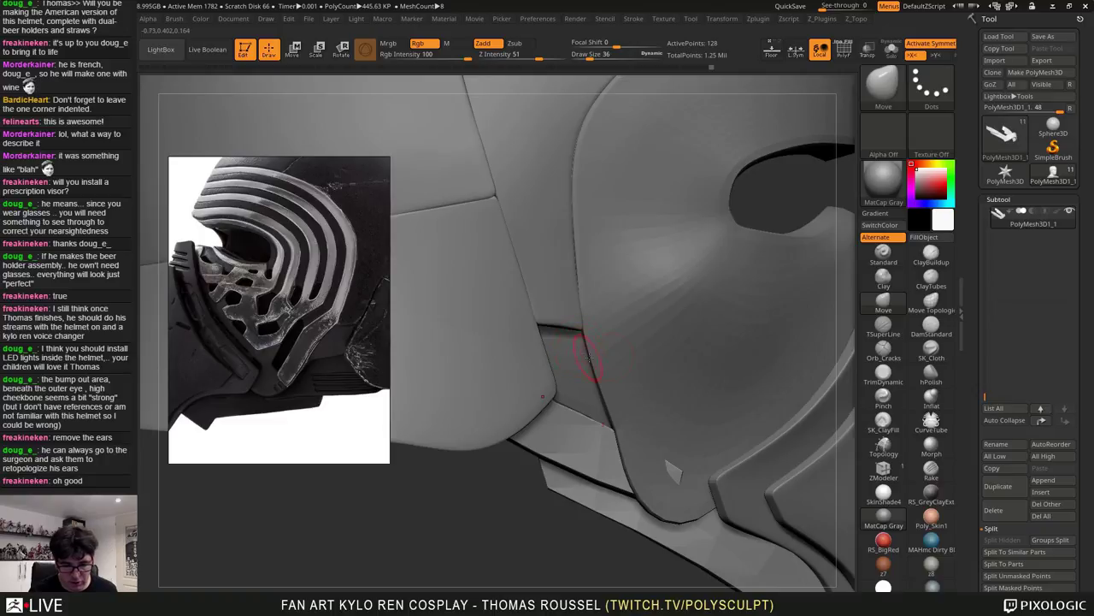
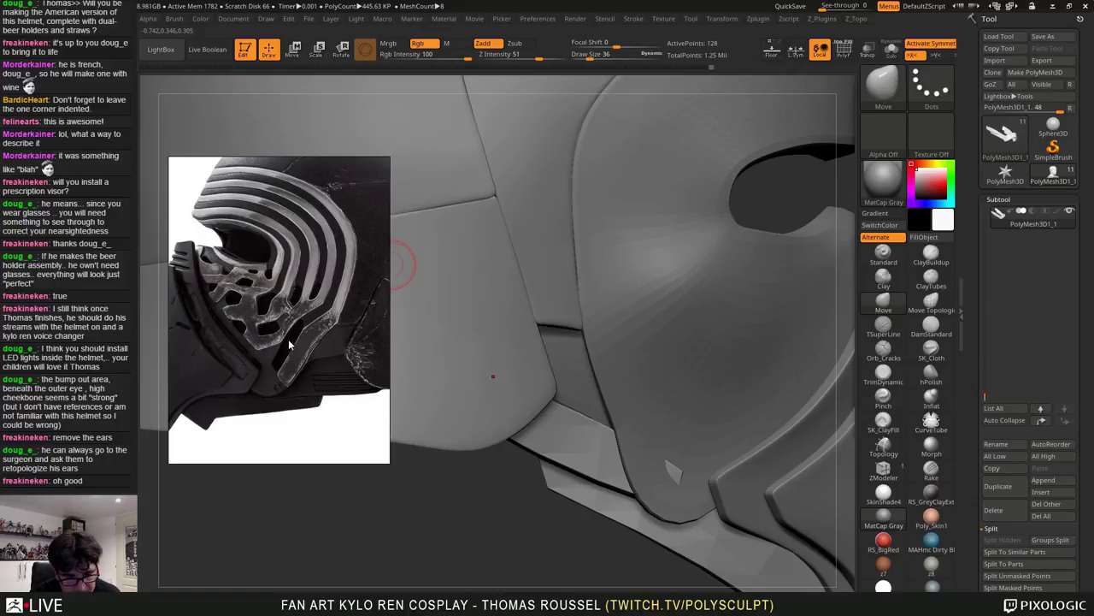
pyautogui.keyDown('alt'); pyautogui.click(585, 381); pyautogui.keyUp('alt')
pyautogui.moveTo(581, 398)
pyautogui.mouseDown(button='right')
pyautogui.moveTo(549, 395)
pyautogui.moveTo(550, 375)
pyautogui.moveTo(574, 369)
pyautogui.moveTo(597, 400)
pyautogui.moveTo(601, 386)
pyautogui.mouseUp(button='right')
pyautogui.hotkey('shift', 'd')
pyautogui.hotkey('shift', 'd')
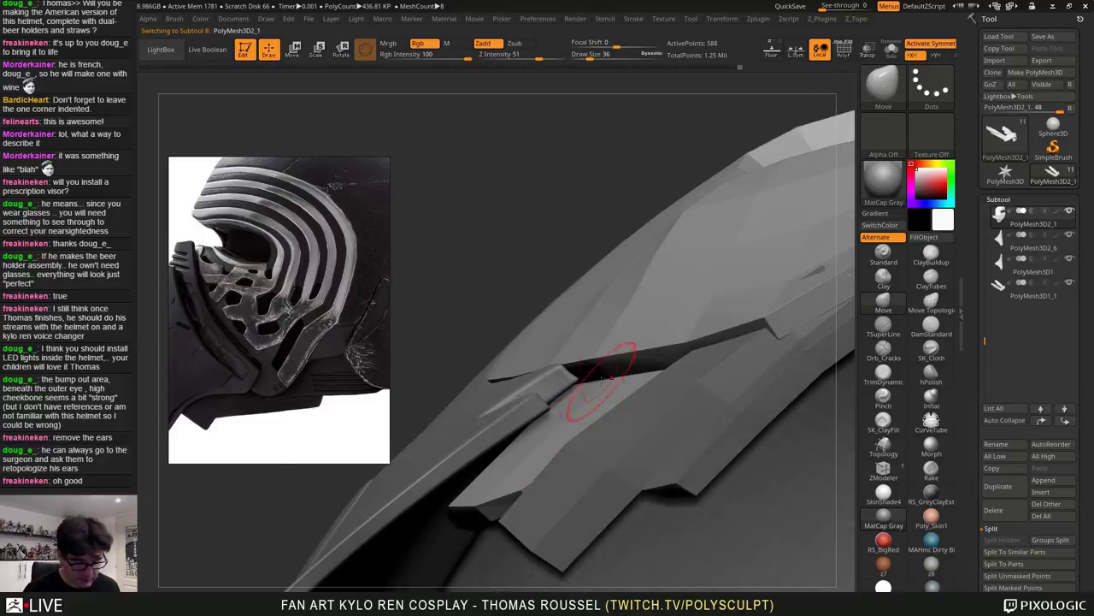
pyautogui.hotkey('shift', 'f')
# Try to pull the end of the cheek plate's blue tab outward using the Move brush at draw size 166
pyautogui.press('s')
pyautogui.moveTo(571, 409); pyautogui.dragTo(580, 409)
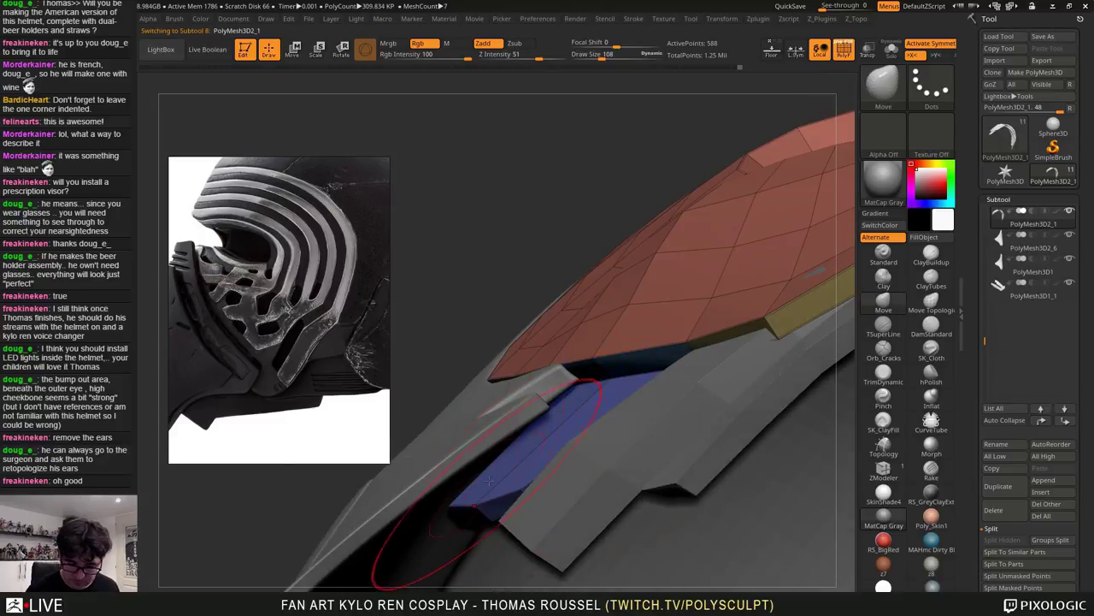
pyautogui.press('s')
pyautogui.moveTo(492, 477); pyautogui.dragTo(502, 478)
pyautogui.moveTo(456, 505); pyautogui.dragTo(438, 450)
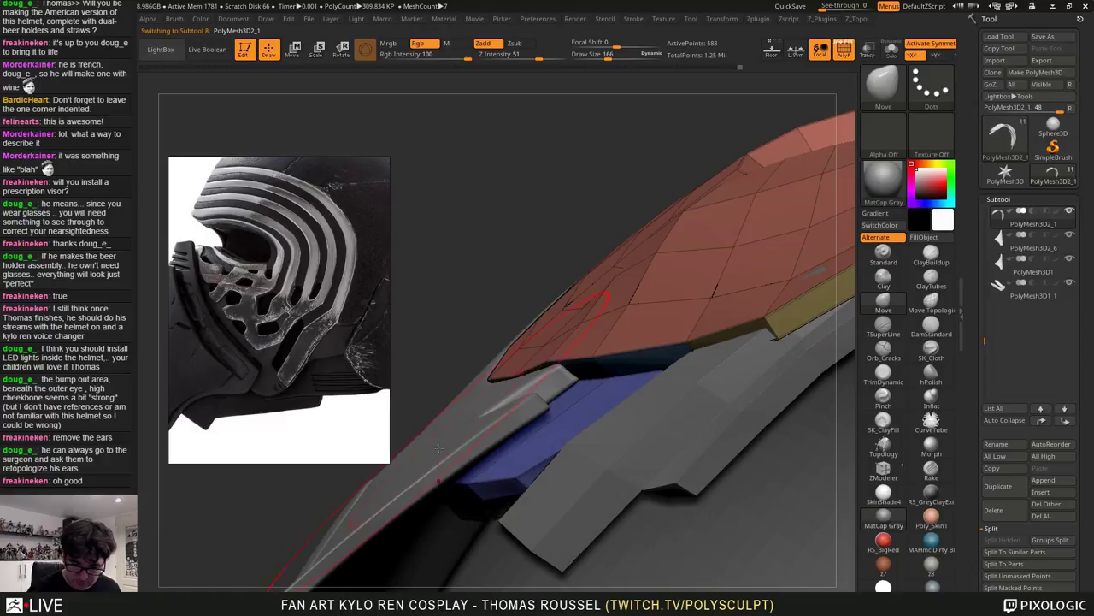
pyautogui.moveTo(497, 456); pyautogui.dragTo(523, 439, button='right')
pyautogui.hotkey('ctrl', 'z')
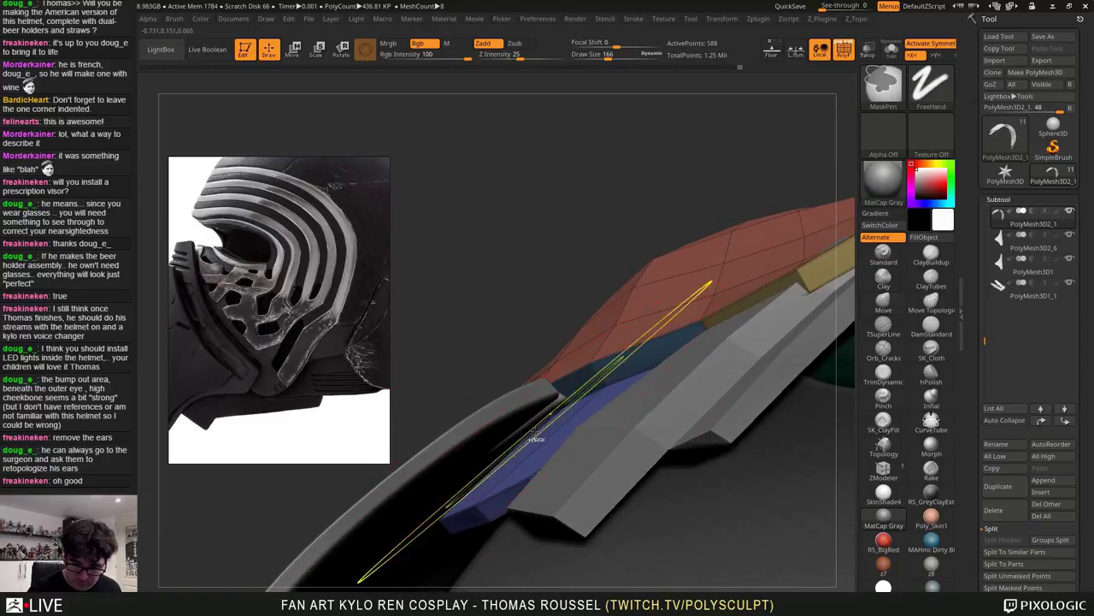
# Set the draw size to 72 and mask the lower part of the cheek plate beside the blue tab
pyautogui.press('s')
pyautogui.moveTo(542, 436); pyautogui.dragTo(531, 436)
pyautogui.moveTo(516, 444)
pyautogui.mouseDown(button='right')
pyautogui.moveTo(755, 395)
pyautogui.moveTo(818, 419)
pyautogui.moveTo(725, 428)
pyautogui.mouseUp(button='right')
pyautogui.moveTo(588, 402); pyautogui.dragTo(771, 434, button='right')
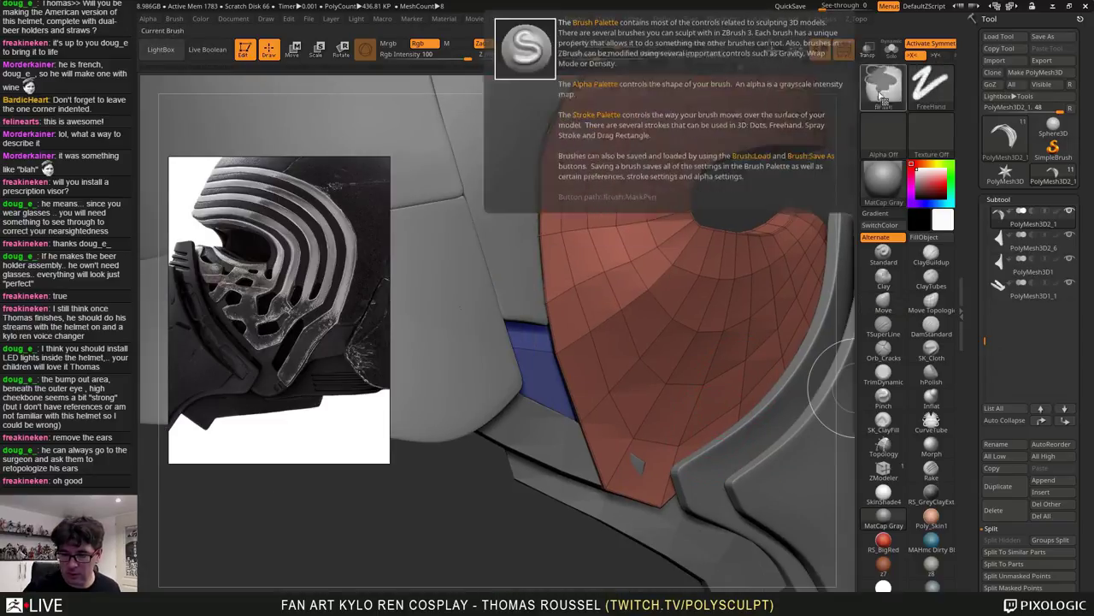
pyautogui.click(871, 93)
pyautogui.click(182, 141)
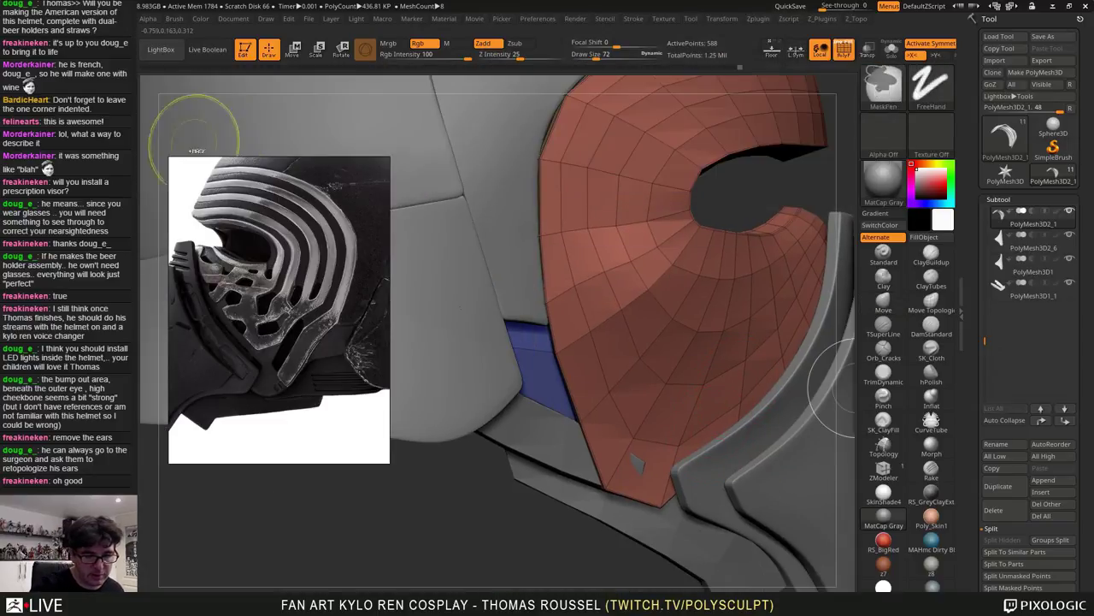
pyautogui.moveTo(535, 363)
pyautogui.keyDown('ctrl'); pyautogui.mouseDown()
pyautogui.moveTo(837, 188)
pyautogui.moveTo(774, 551)
pyautogui.mouseUp(); pyautogui.keyUp('ctrl')
pyautogui.moveTo(530, 359)
pyautogui.keyDown('ctrl'); pyautogui.mouseDown(button='right')
pyautogui.moveTo(543, 410)
pyautogui.moveTo(579, 345)
pyautogui.moveTo(579, 301)
pyautogui.moveTo(562, 319)
pyautogui.moveTo(516, 308)
pyautogui.mouseUp(button='right'); pyautogui.keyUp('ctrl')
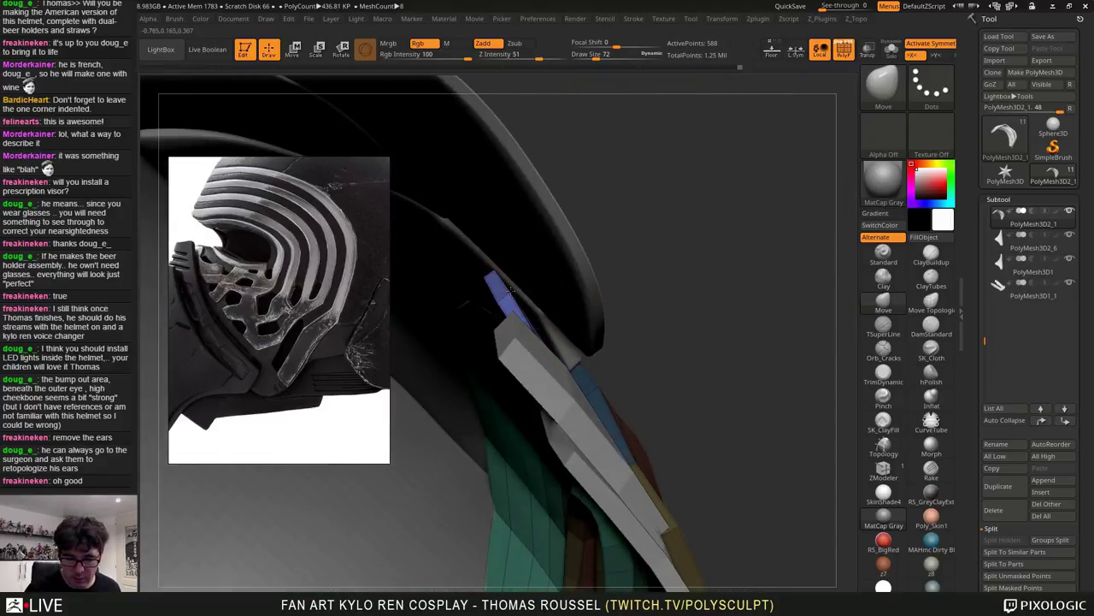
# Reshape the end of the blue tab to follow the helmet shell with the Move brush, reducing the draw size to 27
pyautogui.moveTo(517, 285); pyautogui.dragTo(522, 282)
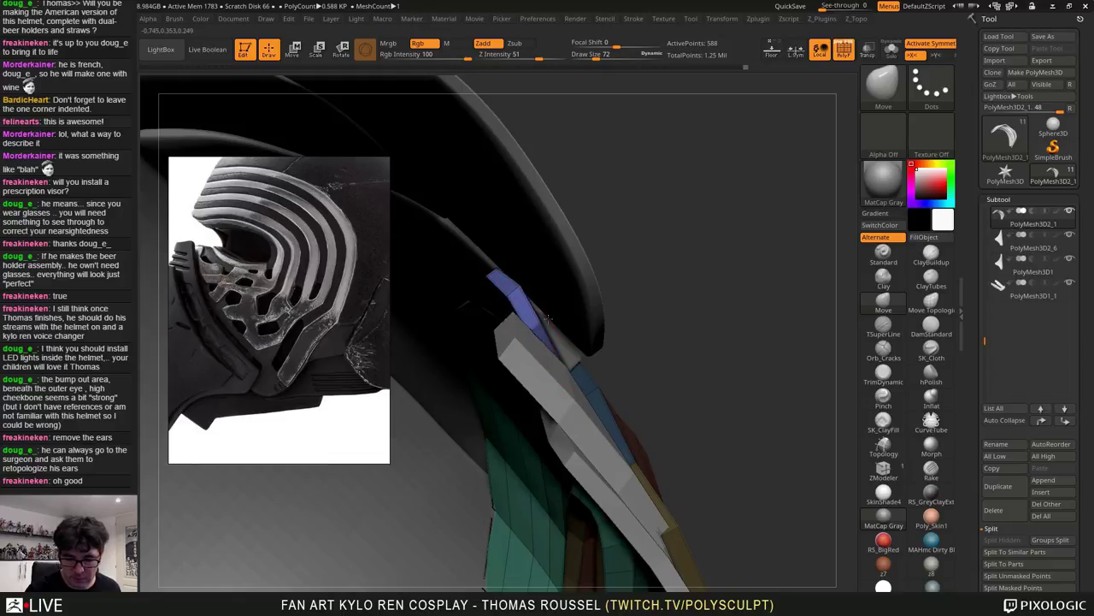
pyautogui.moveTo(573, 294)
pyautogui.mouseDown(button='right')
pyautogui.moveTo(586, 406)
pyautogui.moveTo(591, 368)
pyautogui.moveTo(544, 333)
pyautogui.moveTo(529, 295)
pyautogui.mouseUp(button='right')
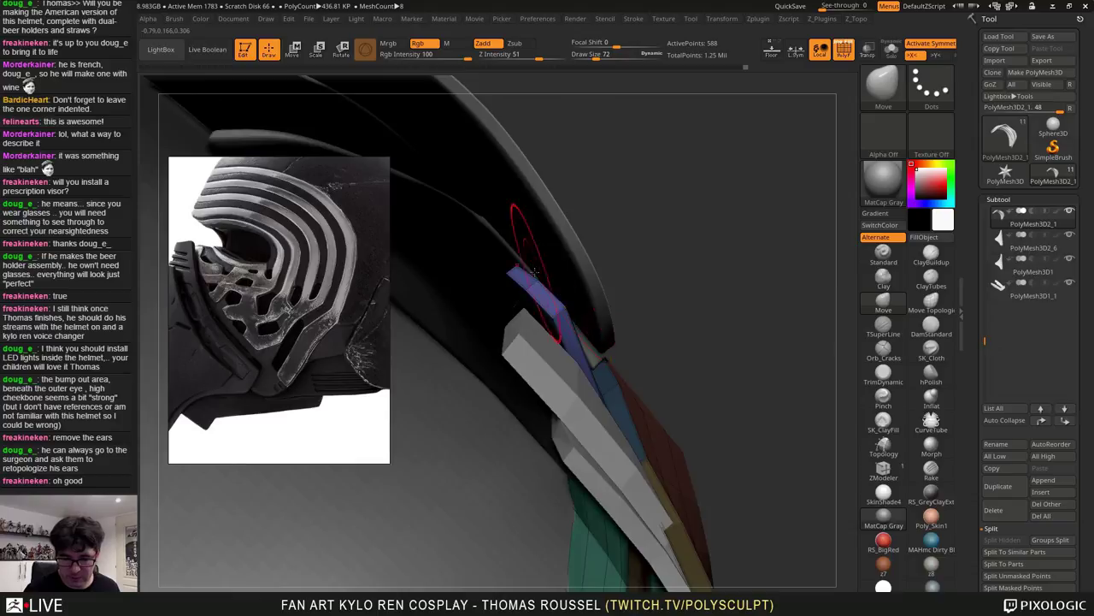
pyautogui.moveTo(523, 239)
pyautogui.mouseDown(button='right')
pyautogui.moveTo(537, 201)
pyautogui.moveTo(520, 256)
pyautogui.mouseUp(button='right')
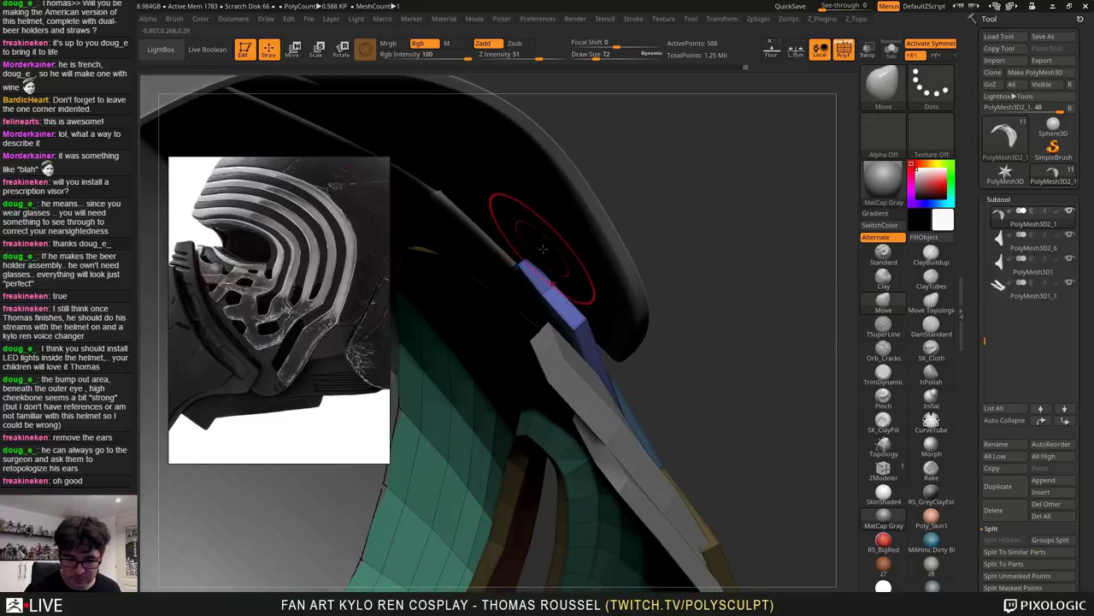
pyautogui.press('s')
pyautogui.moveTo(561, 284)
pyautogui.mouseDown()
pyautogui.moveTo(549, 285)
pyautogui.moveTo(560, 281)
pyautogui.mouseUp()
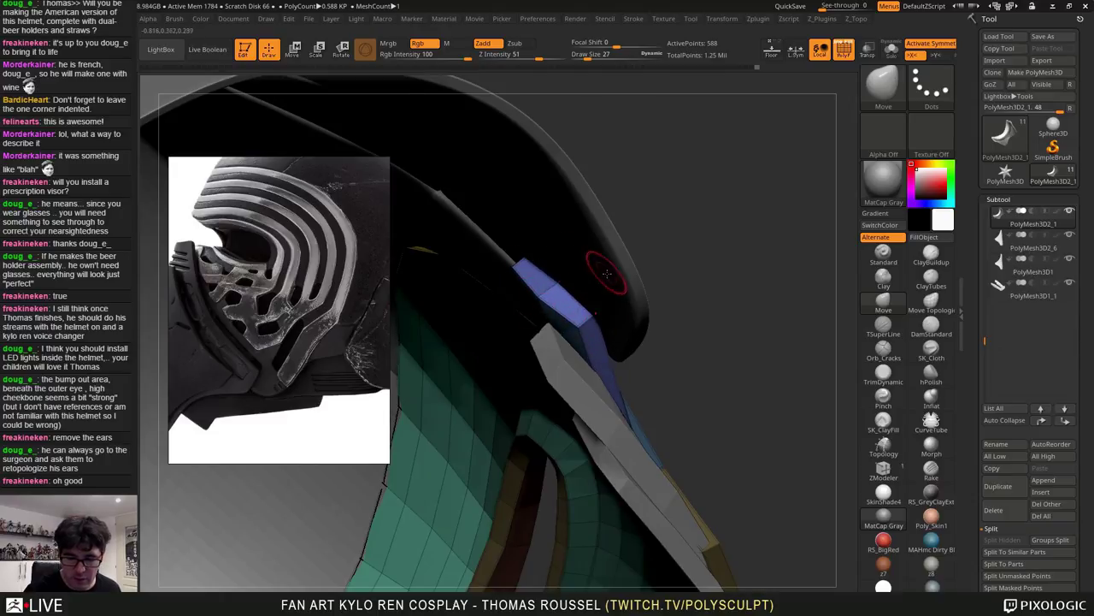
pyautogui.moveTo(607, 273); pyautogui.dragTo(594, 261, button='right')
pyautogui.moveTo(611, 314); pyautogui.dragTo(535, 334, button='right')
pyautogui.moveTo(599, 342); pyautogui.dragTo(759, 327, button='right')
# Select the neck guard PolyMesh3D1 and move its purple front corner towards the cheek tab with draw size 22
pyautogui.keyDown('alt'); pyautogui.click(682, 319); pyautogui.keyUp('alt')
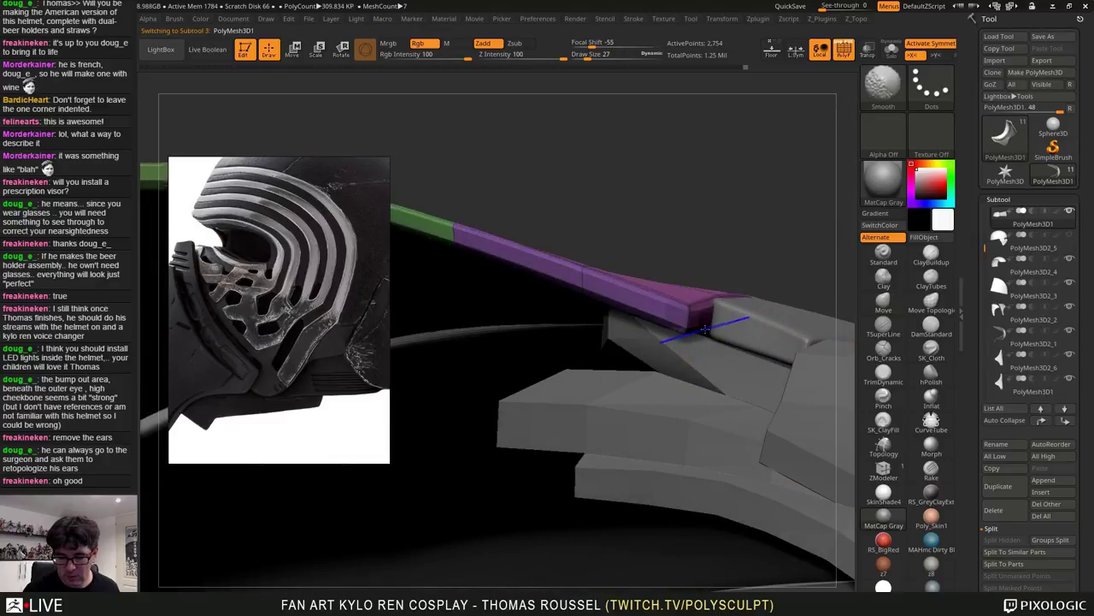
pyautogui.press('s')
pyautogui.moveTo(700, 329)
pyautogui.mouseDown()
pyautogui.moveTo(675, 334)
pyautogui.moveTo(674, 354)
pyautogui.mouseUp()
pyautogui.press('s')
pyautogui.moveTo(688, 308); pyautogui.dragTo(689, 297)
pyautogui.moveTo(742, 328); pyautogui.dragTo(689, 325, button='right')
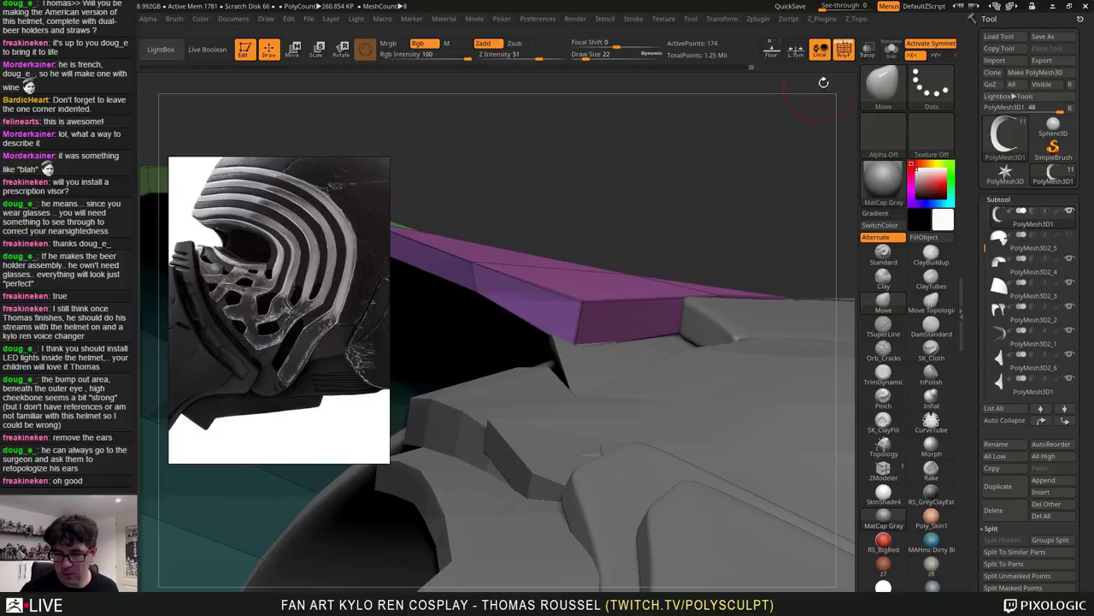
# Turn on transparency for the other subtools and nudge the neck guard's purple edge down slightly
pyautogui.click(869, 51)
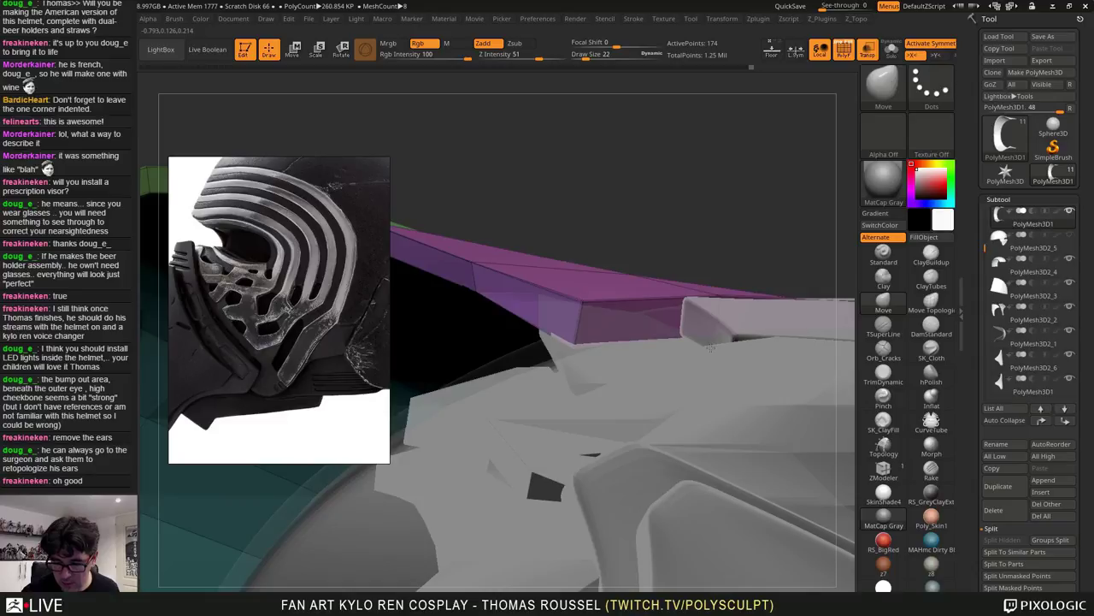
pyautogui.moveTo(579, 354)
pyautogui.mouseDown(button='right')
pyautogui.moveTo(628, 336)
pyautogui.moveTo(574, 307)
pyautogui.mouseUp(button='right')
pyautogui.moveTo(490, 297); pyautogui.dragTo(490, 308)
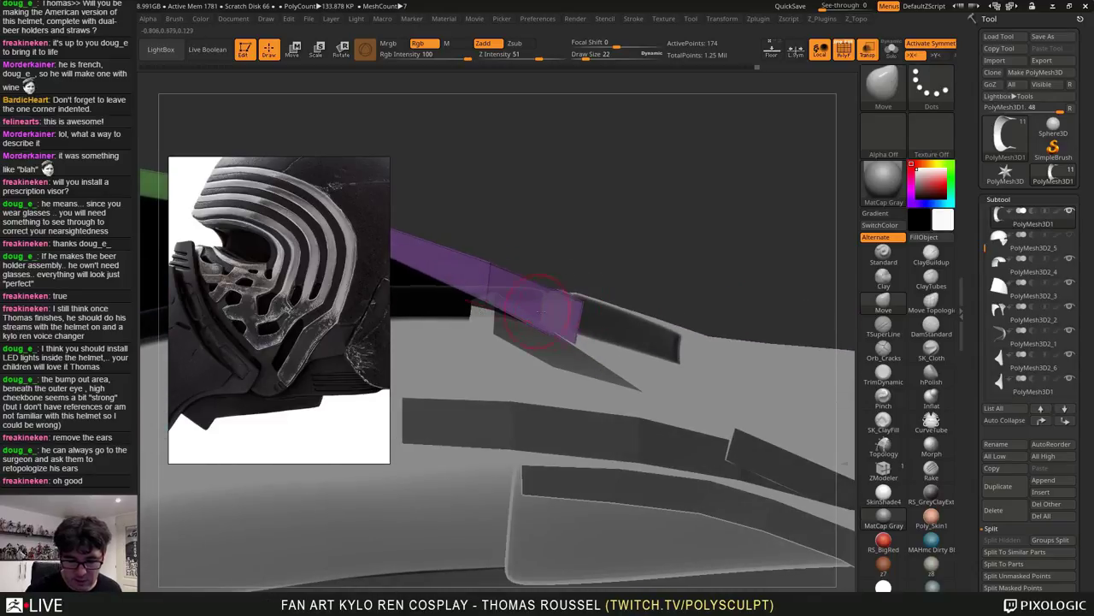
pyautogui.moveTo(491, 308); pyautogui.dragTo(613, 311, button='right')
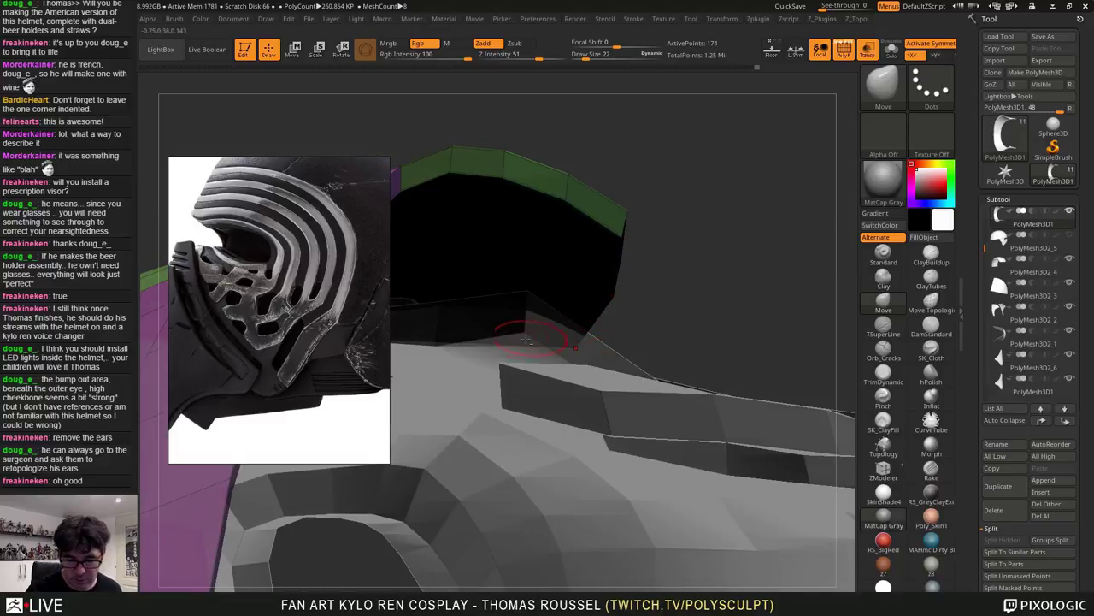
# Select the cheek plate PolyMesh3D2_1 again and nudge the end corner of its blue tab slightly downward
pyautogui.keyDown('alt'); pyautogui.click(525, 339); pyautogui.keyUp('alt')
pyautogui.moveTo(532, 335); pyautogui.dragTo(628, 331, button='right')
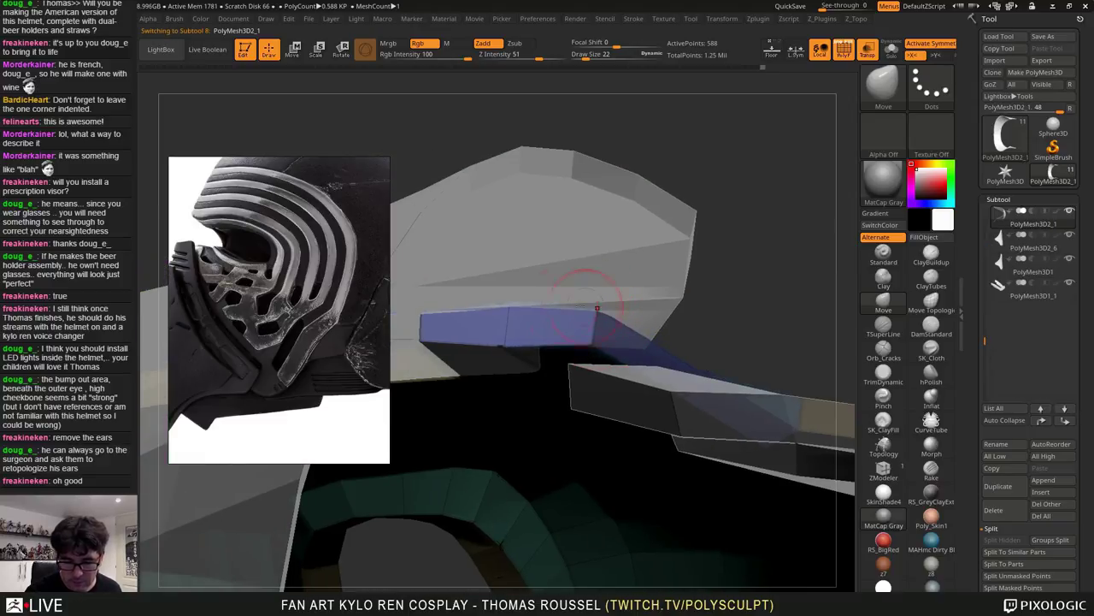
pyautogui.moveTo(426, 336); pyautogui.dragTo(424, 343)
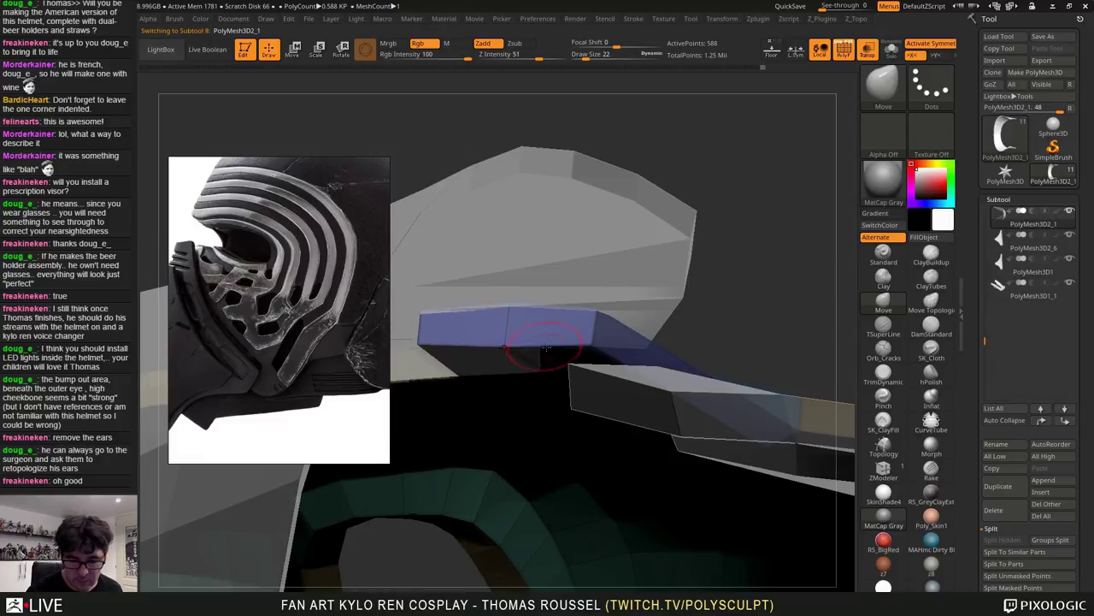
# Nudge the lower edge of the cheek plate's blue tab slightly upward, and select the neck guard PolyMesh3D1
pyautogui.moveTo(505, 345); pyautogui.dragTo(505, 342)
pyautogui.moveTo(663, 336)
pyautogui.mouseDown(button='right')
pyautogui.moveTo(630, 364)
pyautogui.moveTo(631, 389)
pyautogui.moveTo(648, 364)
pyautogui.mouseUp(button='right')
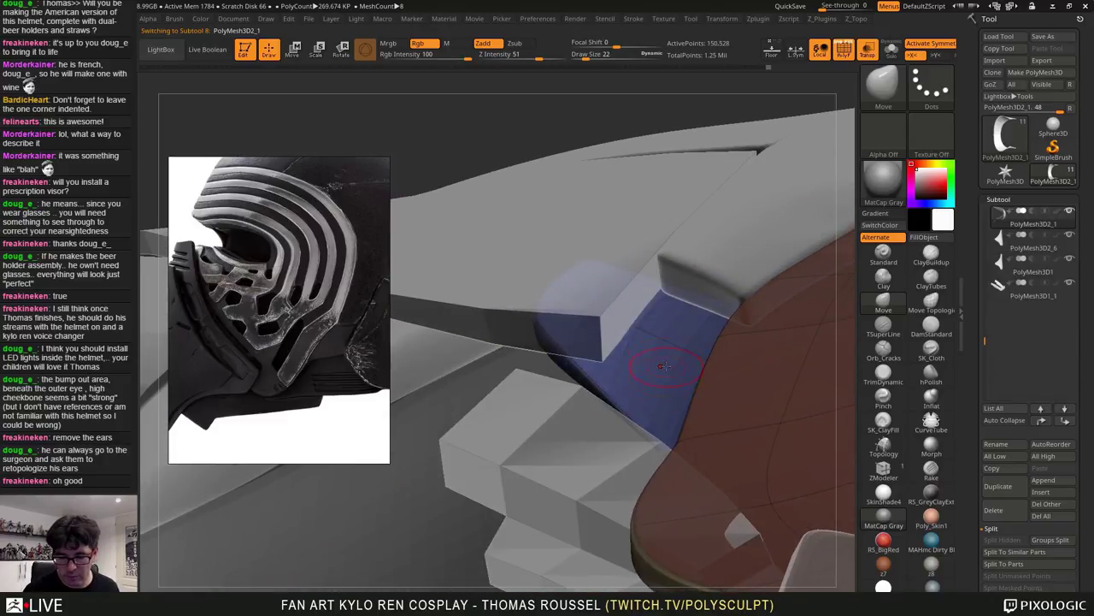
pyautogui.keyDown('alt'); pyautogui.click(598, 323); pyautogui.keyUp('alt')
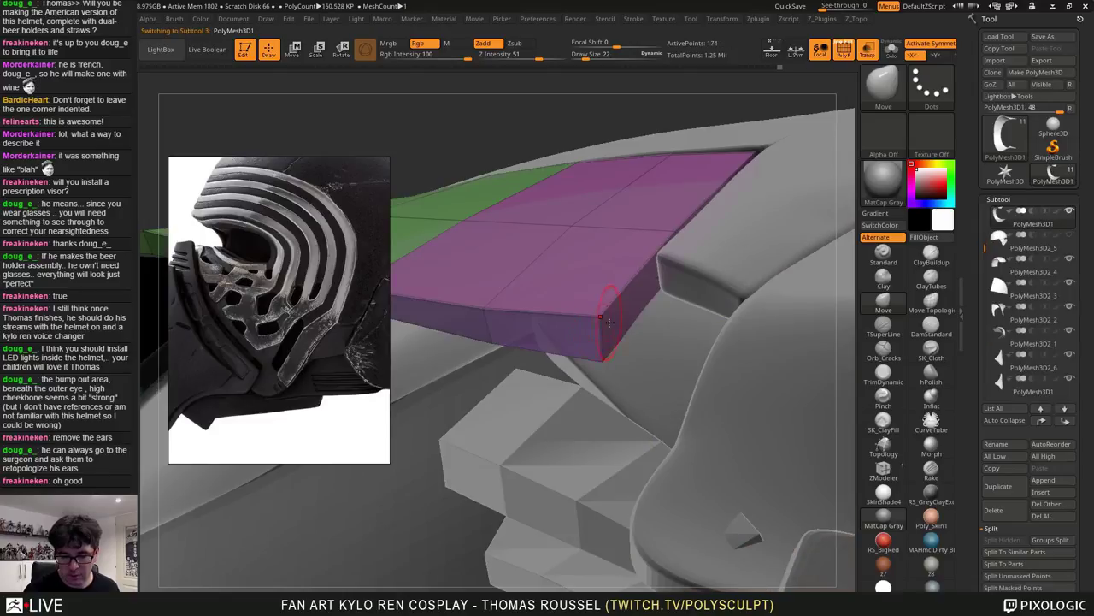
# Select the cheek plate PolyMesh3D2_1 again and adjust its blue tab beneath the overlapping strip with the Move brush at draw size 79
pyautogui.keyDown('alt'); pyautogui.click(653, 390); pyautogui.keyUp('alt')
pyautogui.moveTo(651, 387); pyautogui.dragTo(680, 347, button='right')
pyautogui.moveTo(766, 392)
pyautogui.mouseDown(button='right')
pyautogui.moveTo(659, 389)
pyautogui.moveTo(620, 417)
pyautogui.moveTo(631, 369)
pyautogui.moveTo(594, 384)
pyautogui.mouseUp(button='right')
pyautogui.press('s')
pyautogui.moveTo(578, 348); pyautogui.dragTo(592, 347)
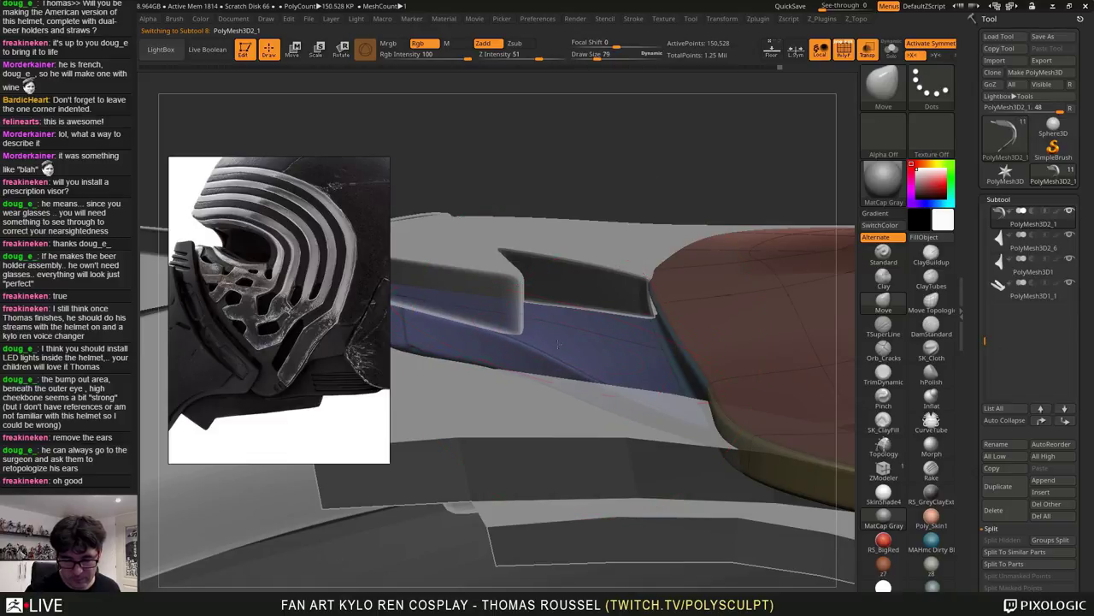
pyautogui.moveTo(530, 332); pyautogui.dragTo(563, 312)
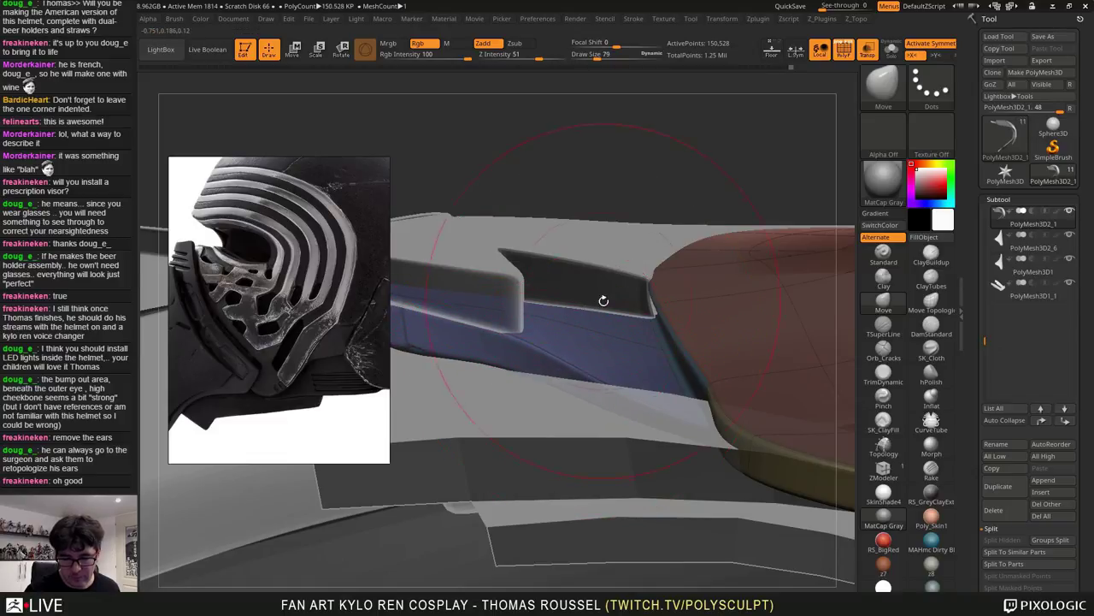
pyautogui.moveTo(604, 300); pyautogui.dragTo(566, 313, button='right')
pyautogui.moveTo(566, 313); pyautogui.dragTo(545, 329)
pyautogui.moveTo(546, 329); pyautogui.dragTo(575, 335, button='right')
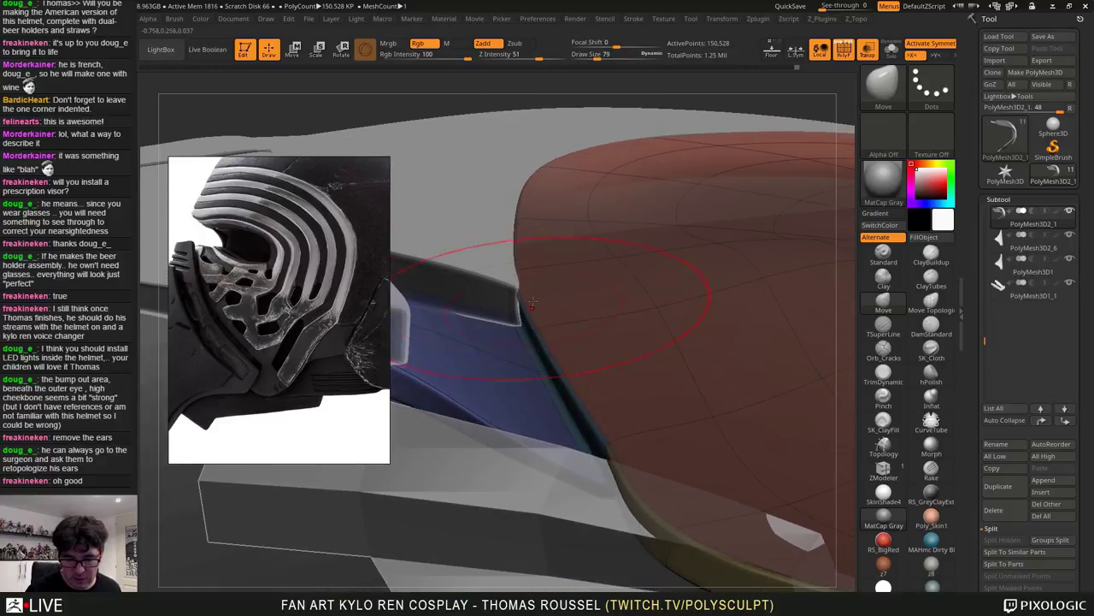
# Select the strip PolyMesh3D2_2, set the draw size to 31, and adjust and smooth the corner of its pink end next to the cheek plate
pyautogui.keyDown('alt'); pyautogui.click(513, 287); pyautogui.keyUp('alt')
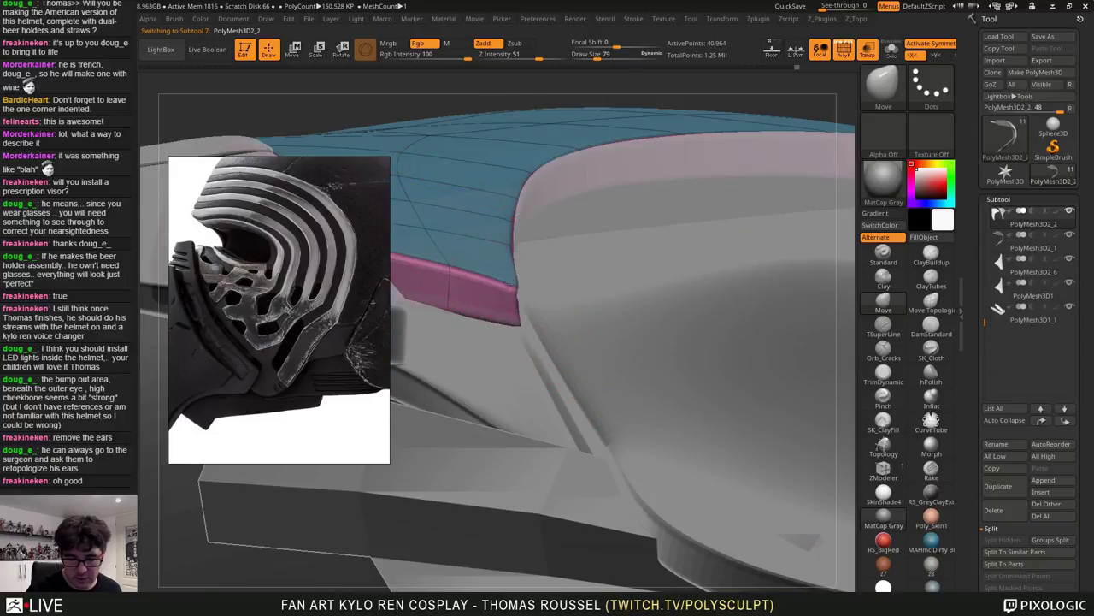
pyautogui.moveTo(512, 310); pyautogui.dragTo(507, 314)
pyautogui.press('s')
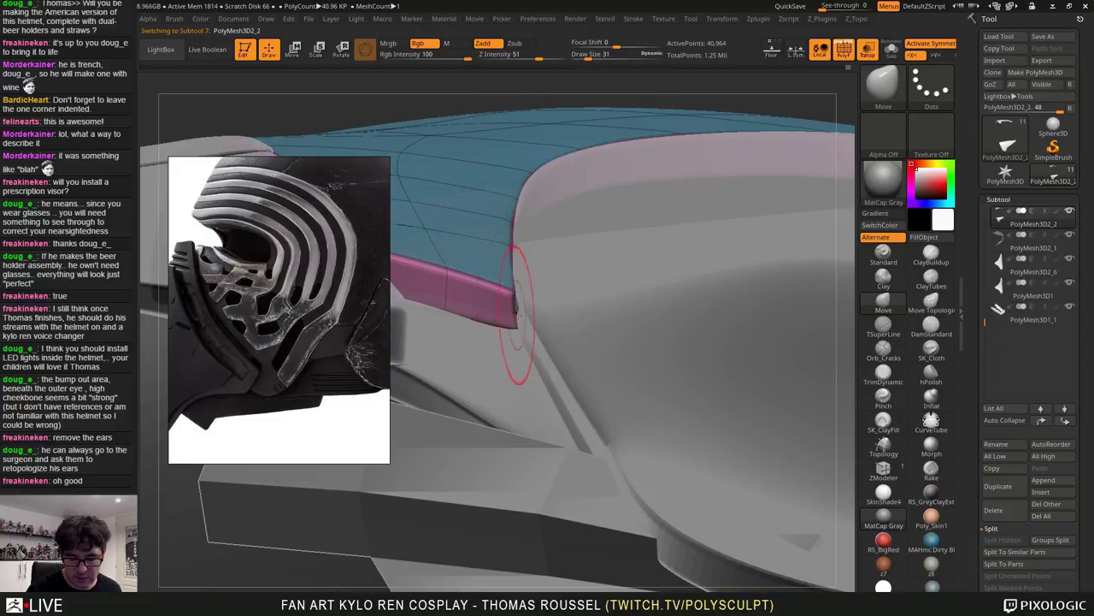
pyautogui.moveTo(517, 310); pyautogui.dragTo(516, 364, button='right')
pyautogui.press('shift')
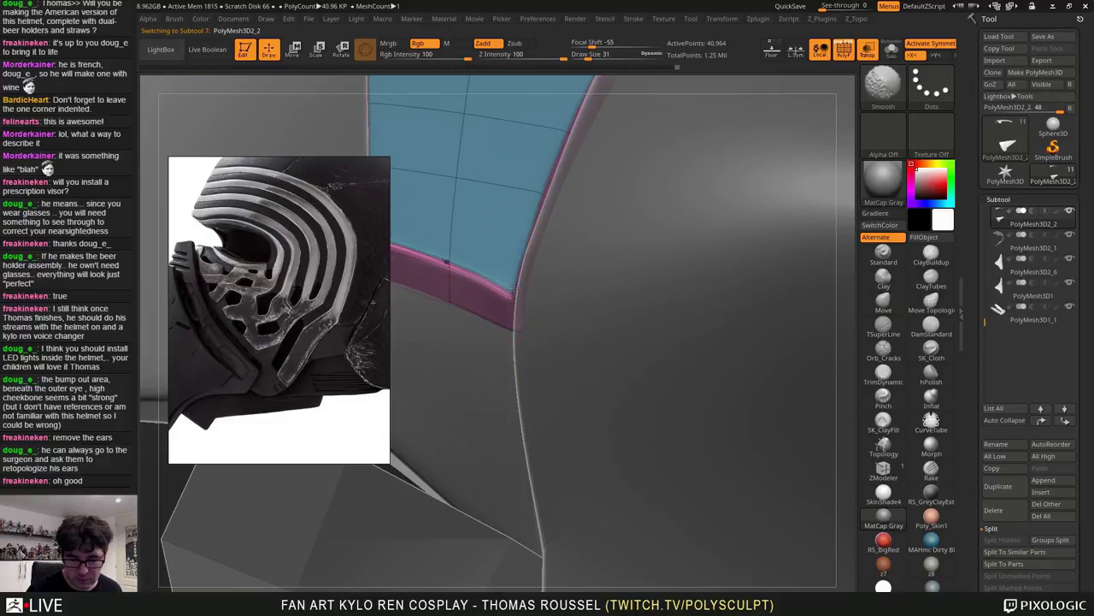
pyautogui.keyDown('shift'); pyautogui.moveTo(515, 297); pyautogui.dragTo(515, 341); pyautogui.keyUp('shift')
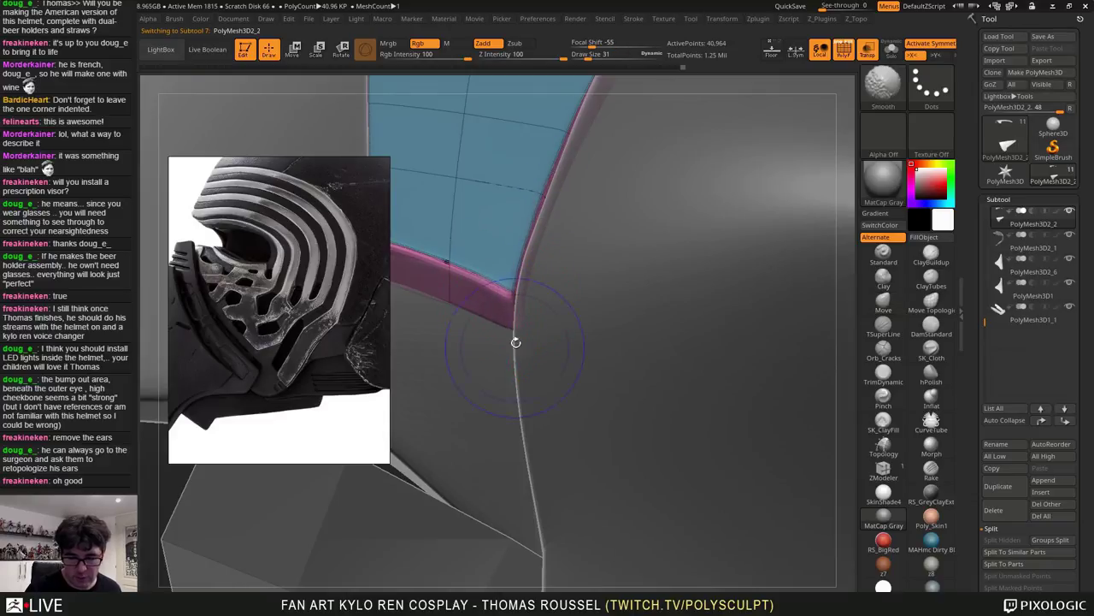
pyautogui.moveTo(530, 354)
pyautogui.mouseDown(button='right')
pyautogui.moveTo(548, 321)
pyautogui.moveTo(541, 461)
pyautogui.moveTo(540, 436)
pyautogui.moveTo(601, 340)
pyautogui.moveTo(654, 377)
pyautogui.moveTo(684, 428)
pyautogui.moveTo(721, 384)
pyautogui.moveTo(425, 337)
pyautogui.mouseUp(button='right')
pyautogui.keyDown('ctrl'); pyautogui.moveTo(614, 335); pyautogui.dragTo(542, 97, button='right'); pyautogui.keyUp('ctrl')
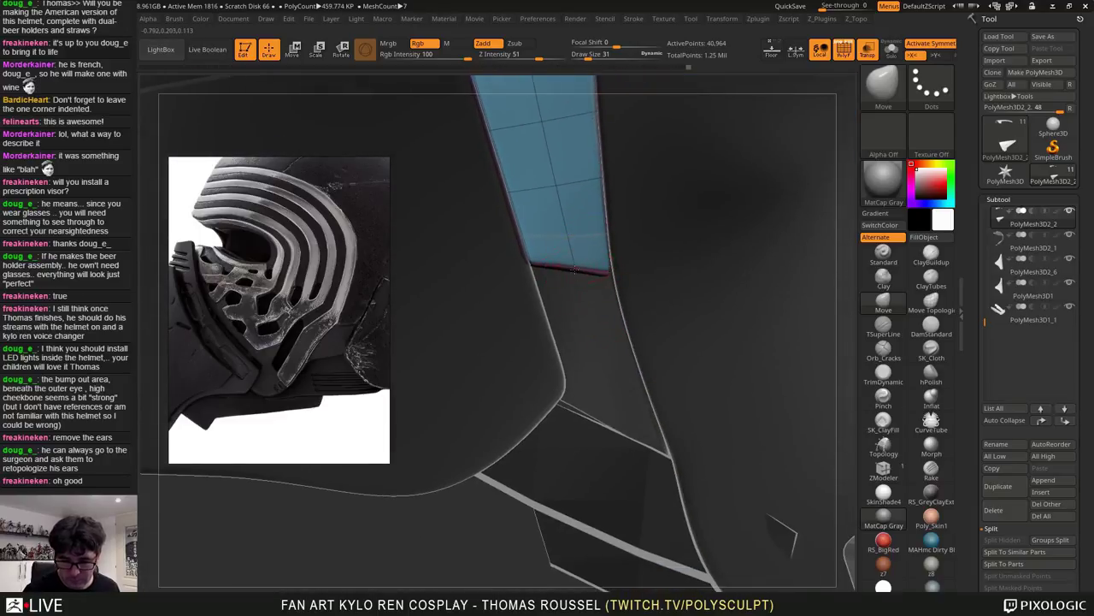
pyautogui.keyDown('alt'); pyautogui.moveTo(586, 275); pyautogui.dragTo(583, 282, button='right'); pyautogui.keyUp('alt')
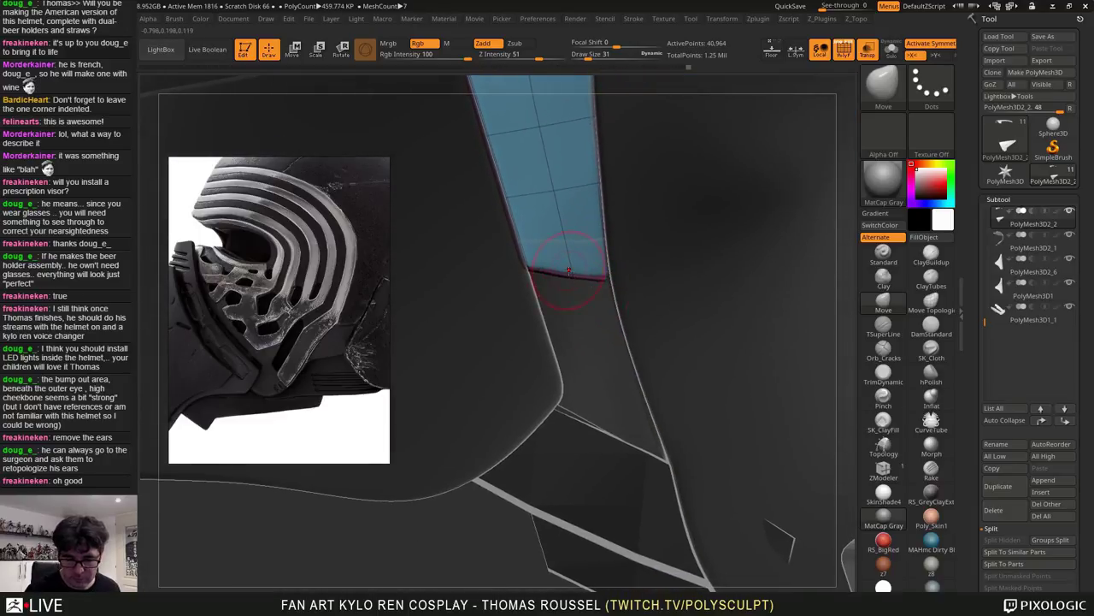
# Select the cheek plate PolyMesh3D2_1, lower it three subdivision levels, and nudge the blue tab's lower edge with draw size 83
pyautogui.keyDown('alt'); pyautogui.moveTo(645, 459); pyautogui.dragTo(638, 356, button='right'); pyautogui.keyUp('alt')
pyautogui.keyDown('alt'); pyautogui.click(647, 333); pyautogui.keyUp('alt')
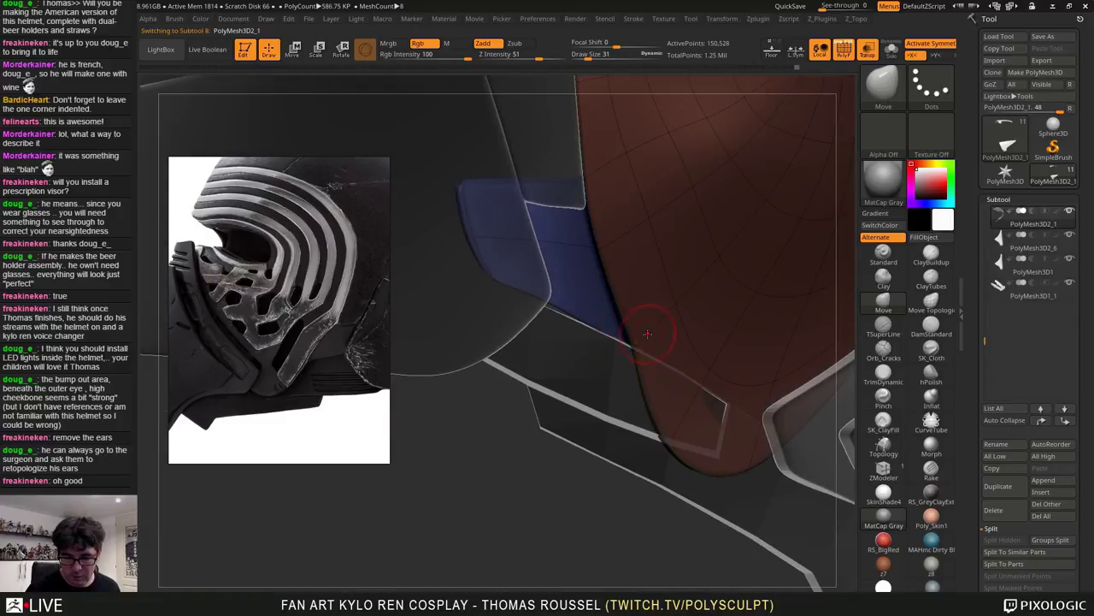
pyautogui.press('s')
pyautogui.moveTo(572, 294); pyautogui.dragTo(593, 293)
pyautogui.hotkey('shift', 'd')
pyautogui.hotkey('shift', 'd')
pyautogui.hotkey('shift', 'd')
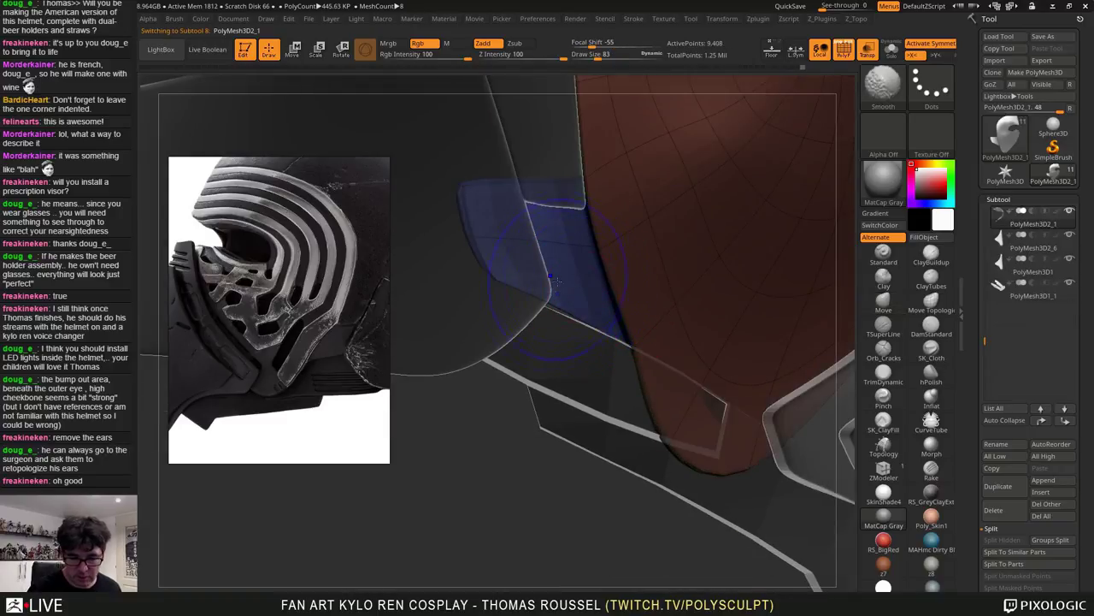
pyautogui.moveTo(535, 299); pyautogui.dragTo(537, 300)
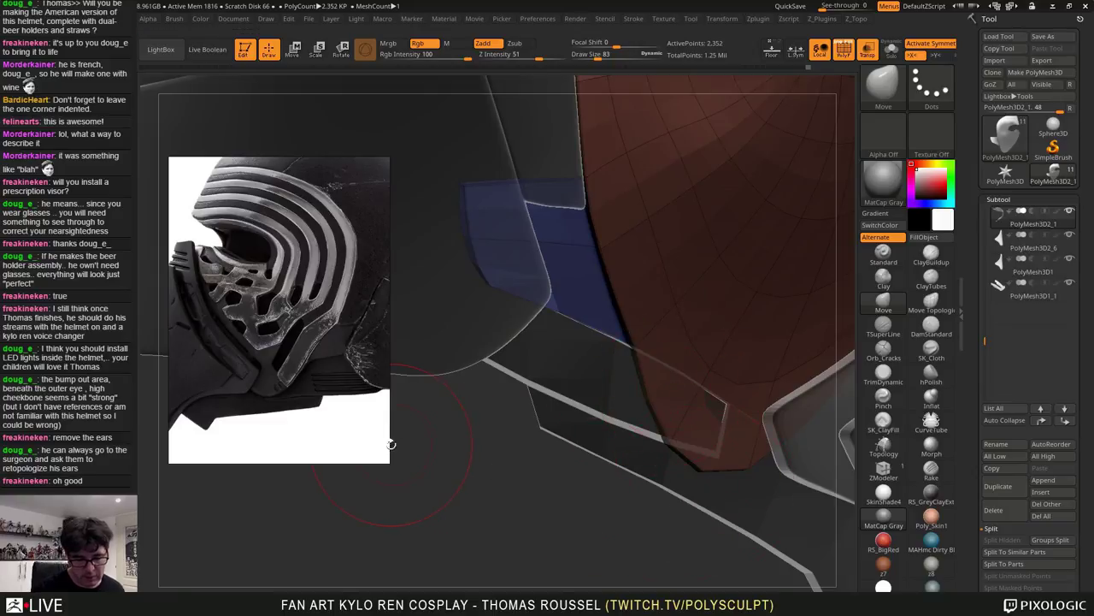
# Show the full side view of the helmet reference, select the jaw strip PolyMesh3D1_1, and move its upper faces and end with draw size 219
pyautogui.scroll(-3, 284, 319)
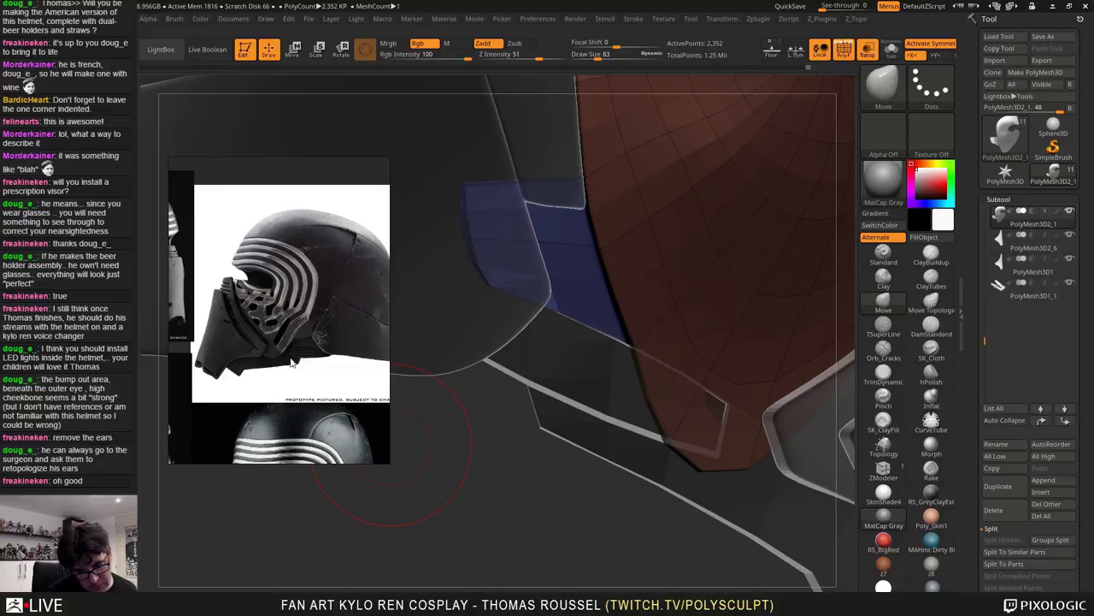
pyautogui.keyDown('alt'); pyautogui.moveTo(562, 393); pyautogui.dragTo(616, 414); pyautogui.keyUp('alt')
pyautogui.keyDown('alt'); pyautogui.click(615, 414); pyautogui.keyUp('alt')
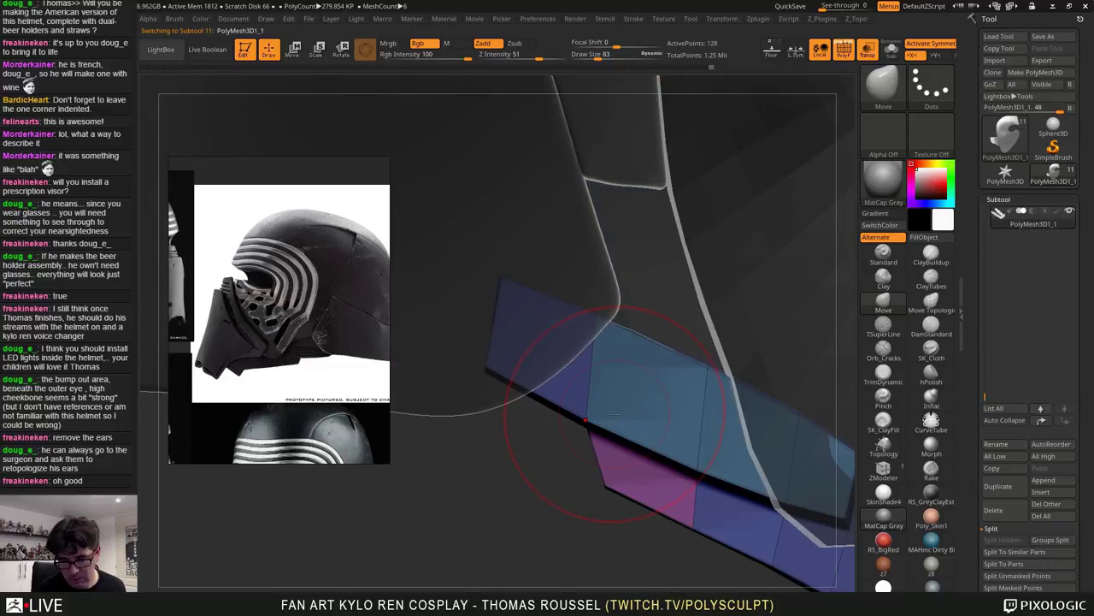
pyautogui.moveTo(705, 387)
pyautogui.mouseDown(button='right')
pyautogui.moveTo(677, 320)
pyautogui.moveTo(690, 359)
pyautogui.moveTo(738, 339)
pyautogui.moveTo(770, 347)
pyautogui.mouseUp(button='right')
pyautogui.press('s')
pyautogui.moveTo(771, 346); pyautogui.dragTo(792, 348)
pyautogui.keyDown('alt'); pyautogui.moveTo(791, 348); pyautogui.dragTo(675, 358, button='right'); pyautogui.keyUp('alt')
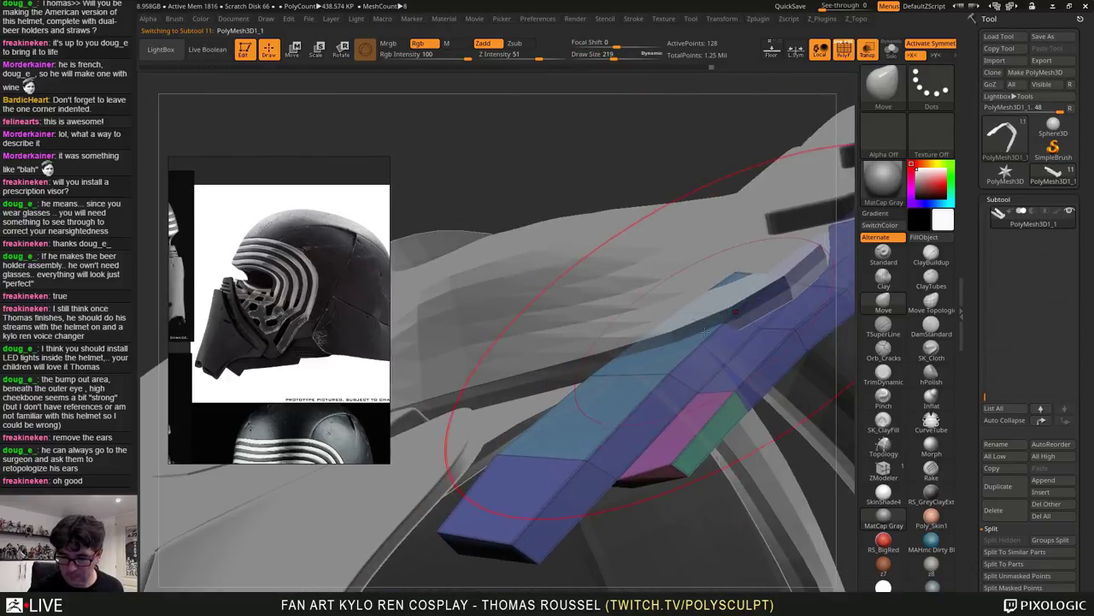
pyautogui.moveTo(635, 390); pyautogui.dragTo(641, 402)
pyautogui.moveTo(723, 364); pyautogui.dragTo(727, 379)
pyautogui.moveTo(508, 504); pyautogui.dragTo(499, 501)
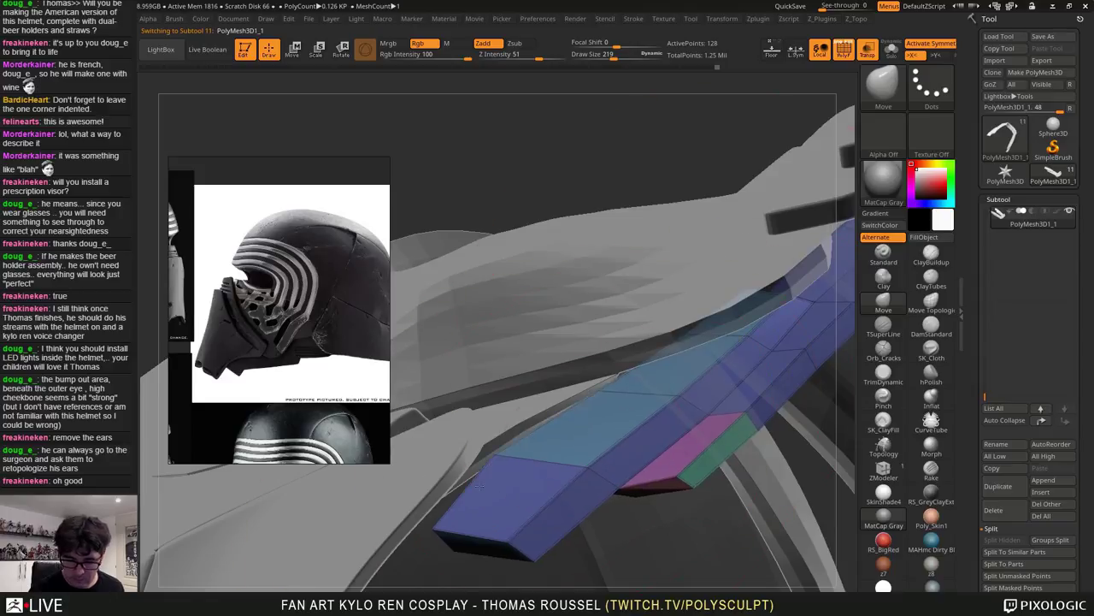
# Move the blue end of the jaw strip closer to the underside of the helmet shell
pyautogui.moveTo(504, 499)
pyautogui.mouseDown(button='right')
pyautogui.moveTo(488, 518)
pyautogui.moveTo(485, 489)
pyautogui.moveTo(478, 505)
pyautogui.moveTo(461, 498)
pyautogui.mouseUp(button='right')
pyautogui.moveTo(464, 491)
pyautogui.mouseDown()
pyautogui.moveTo(467, 465)
pyautogui.moveTo(475, 472)
pyautogui.mouseUp()
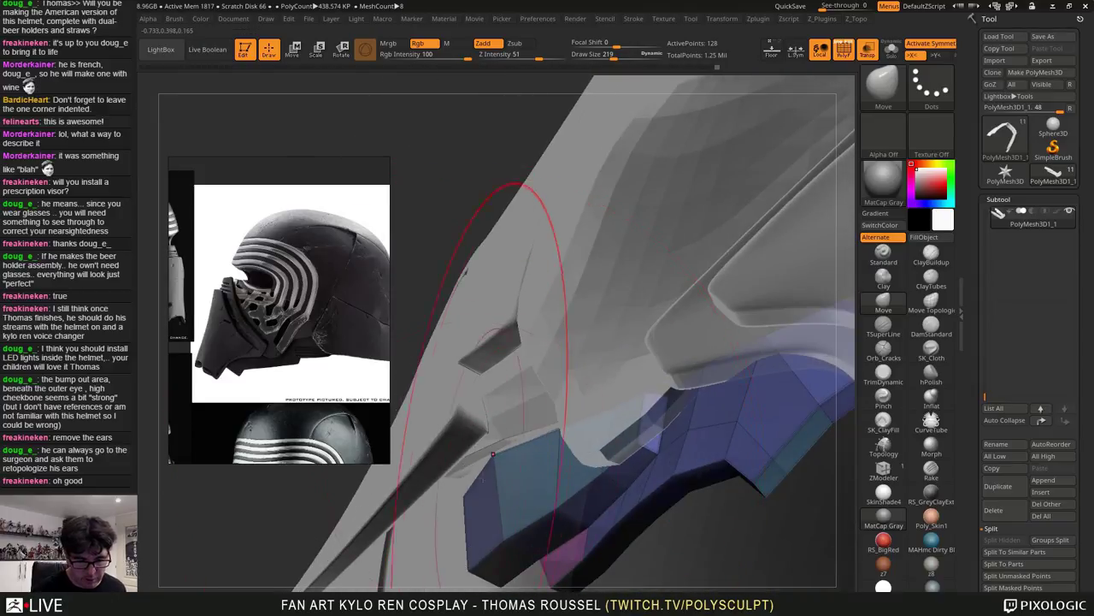
pyautogui.moveTo(475, 472); pyautogui.dragTo(426, 489, button='right')
pyautogui.moveTo(559, 501)
pyautogui.mouseDown(button='right')
pyautogui.moveTo(537, 462)
pyautogui.moveTo(547, 479)
pyautogui.moveTo(566, 453)
pyautogui.mouseUp(button='right')
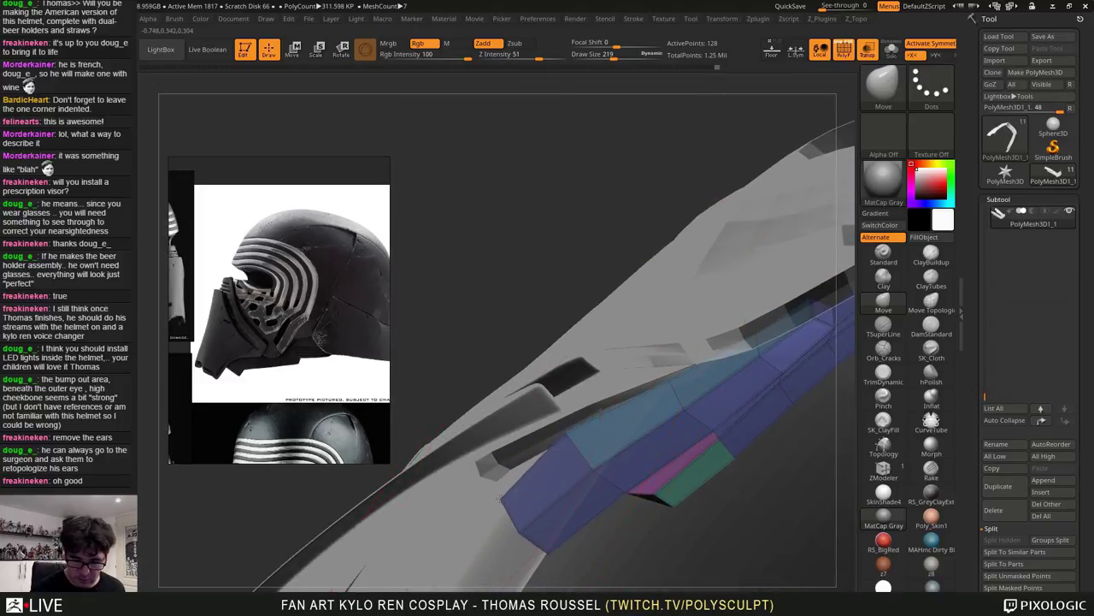
# Reduce the draw size to 108 and bend the jaw strip's rear end to follow the curve of the shell
pyautogui.press('s')
pyautogui.moveTo(564, 418); pyautogui.dragTo(550, 418)
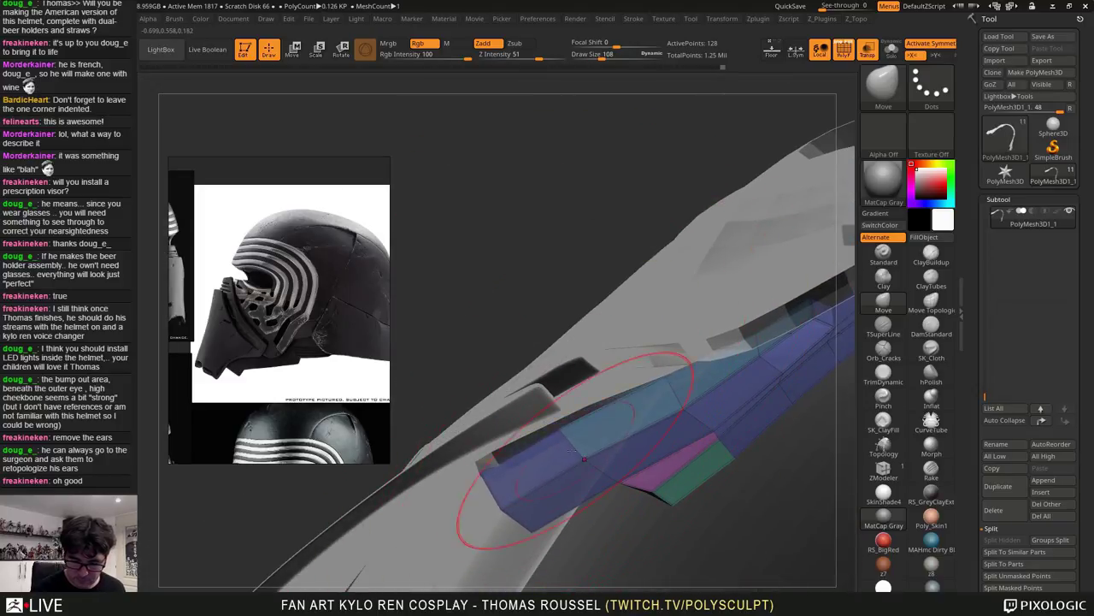
pyautogui.moveTo(494, 498); pyautogui.dragTo(554, 402, button='right')
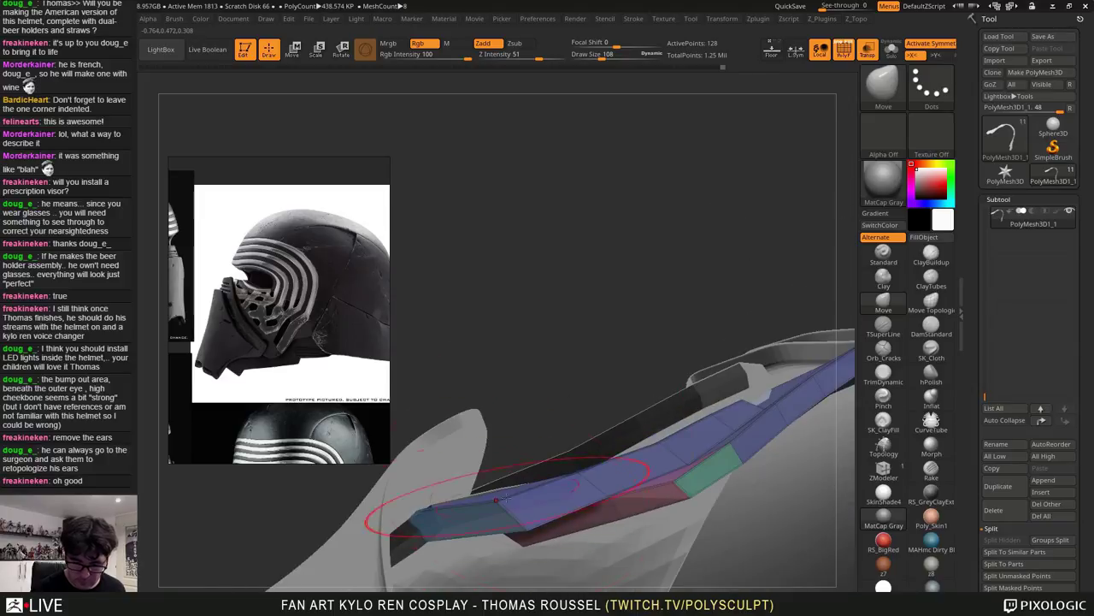
pyautogui.moveTo(506, 500); pyautogui.dragTo(471, 428)
pyautogui.moveTo(445, 517); pyautogui.dragTo(458, 552)
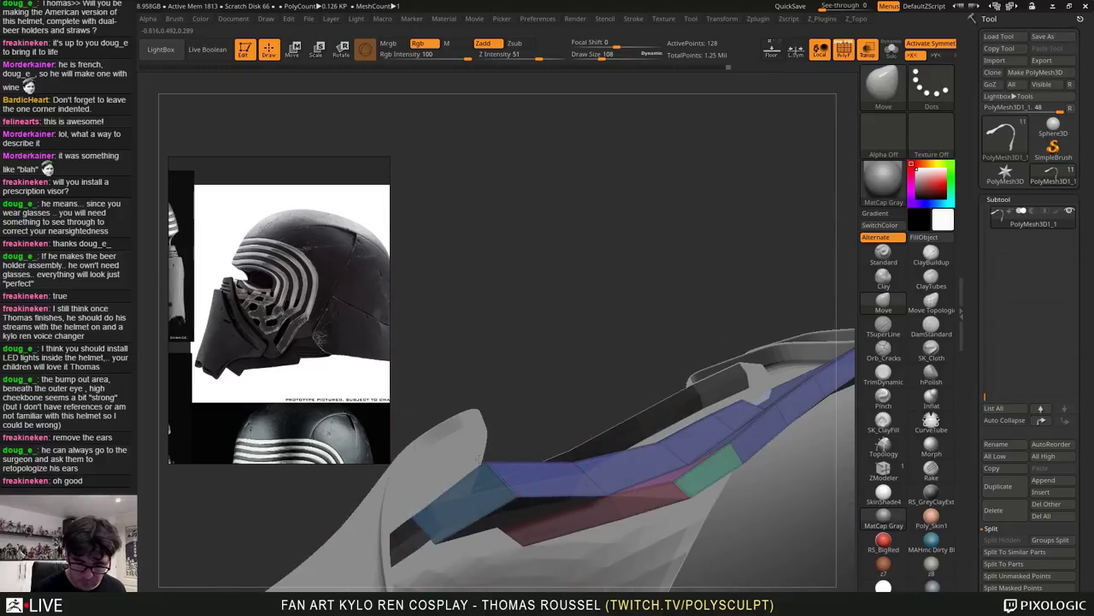
pyautogui.moveTo(466, 462)
pyautogui.mouseDown(button='right')
pyautogui.moveTo(565, 478)
pyautogui.moveTo(611, 444)
pyautogui.mouseUp(button='right')
pyautogui.moveTo(605, 439)
pyautogui.mouseDown()
pyautogui.moveTo(609, 428)
pyautogui.moveTo(586, 418)
pyautogui.mouseUp()
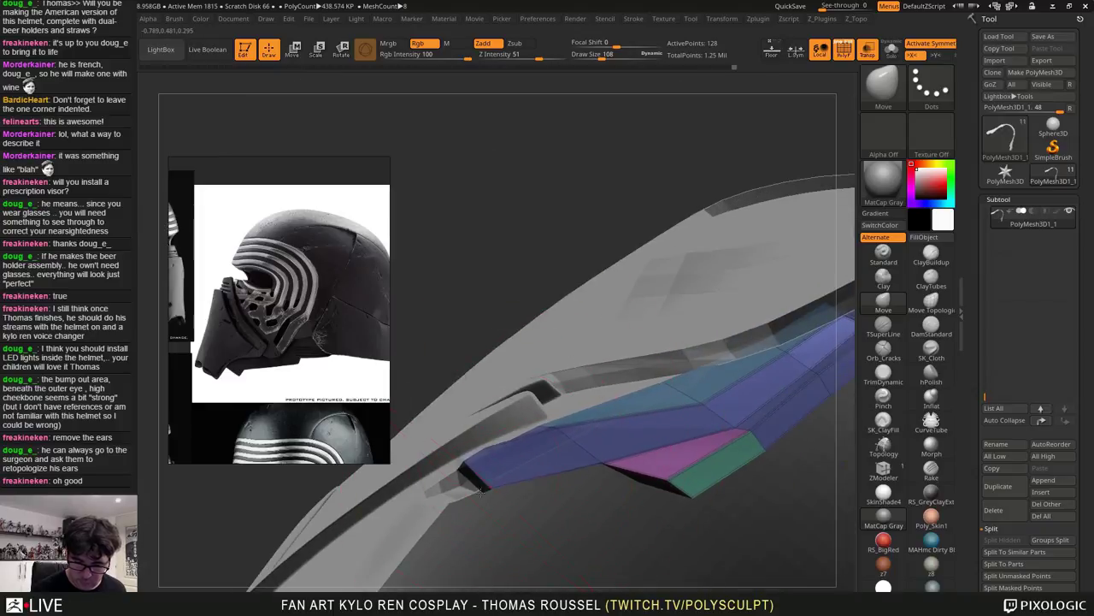
# Raise the upper edge of the jaw strip's teal faces slightly where they meet the cheek plate tab
pyautogui.moveTo(482, 490)
pyautogui.mouseDown(button='right')
pyautogui.moveTo(530, 466)
pyautogui.moveTo(586, 393)
pyautogui.mouseUp(button='right')
pyautogui.moveTo(594, 380); pyautogui.dragTo(609, 374)
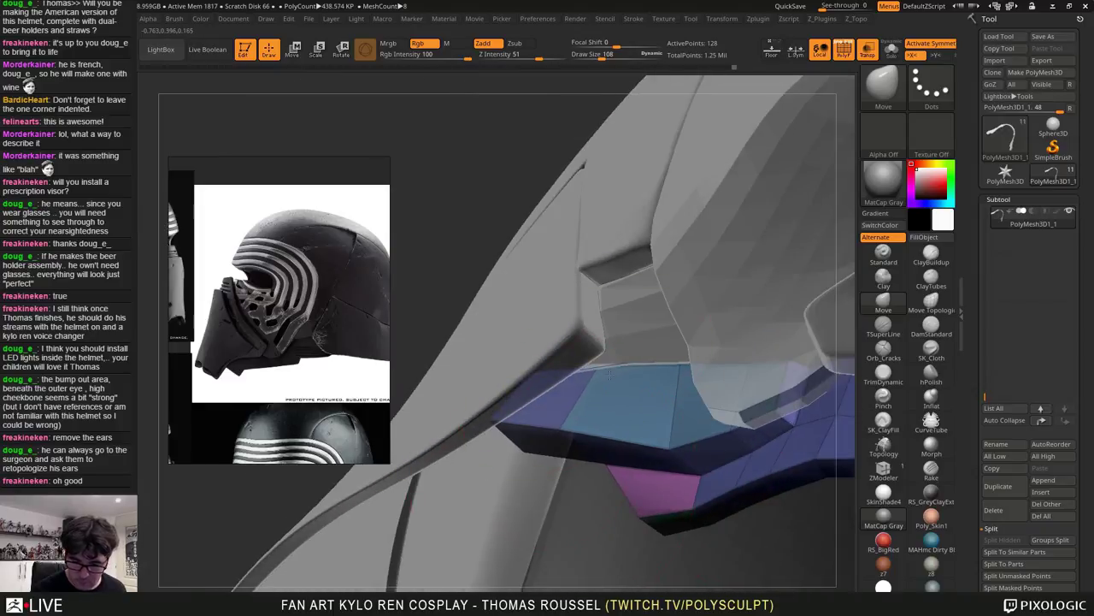
pyautogui.moveTo(642, 391); pyautogui.dragTo(690, 372, button='right')
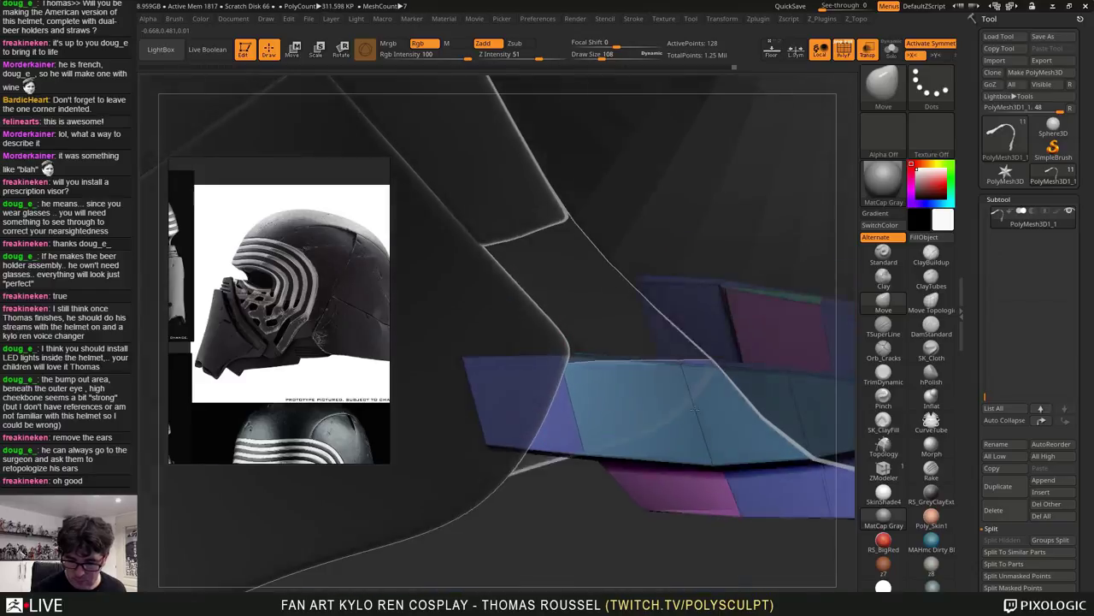
pyautogui.moveTo(689, 373); pyautogui.dragTo(696, 368)
pyautogui.moveTo(789, 374); pyautogui.dragTo(797, 365)
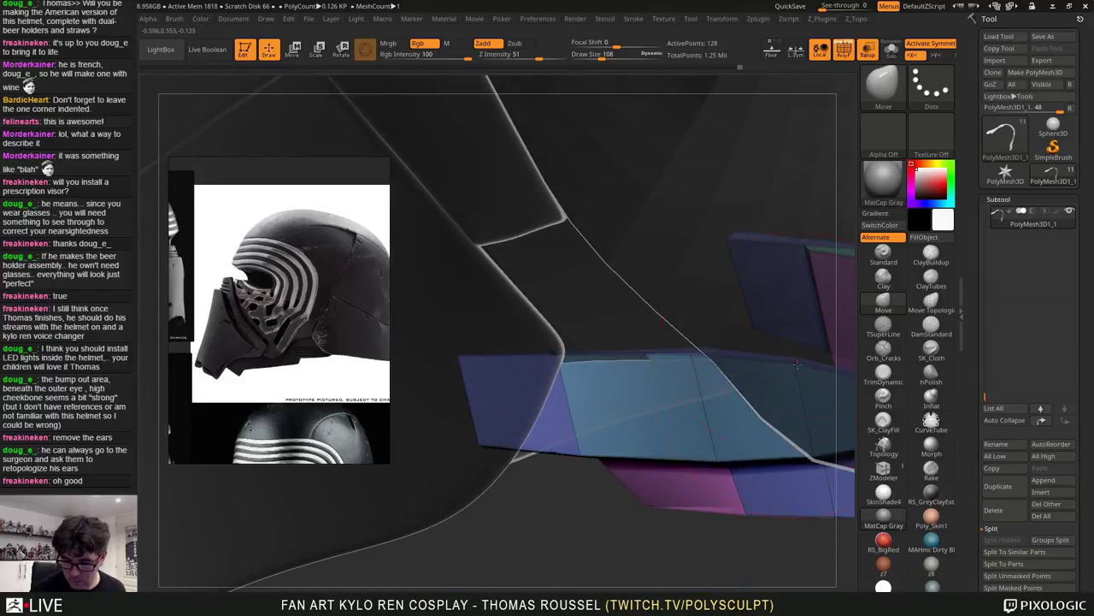
# Reduce the draw size to 65 and move the jaw strip's edge beside the pink section
pyautogui.moveTo(722, 426); pyautogui.dragTo(736, 412, button='right')
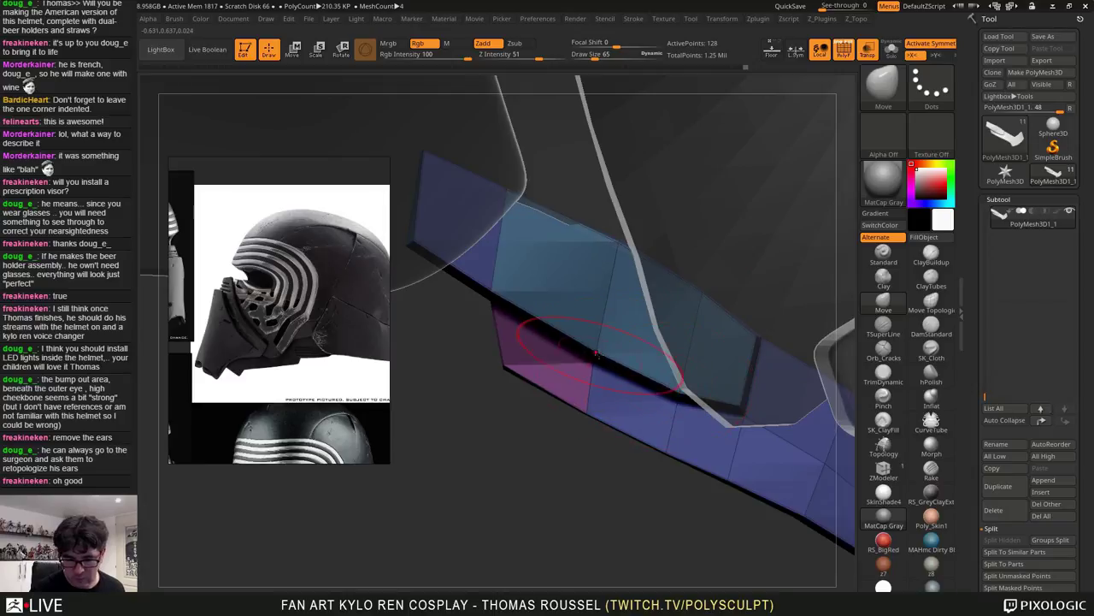
pyautogui.moveTo(510, 286); pyautogui.dragTo(647, 304, button='right')
pyautogui.moveTo(647, 304); pyautogui.dragTo(614, 298)
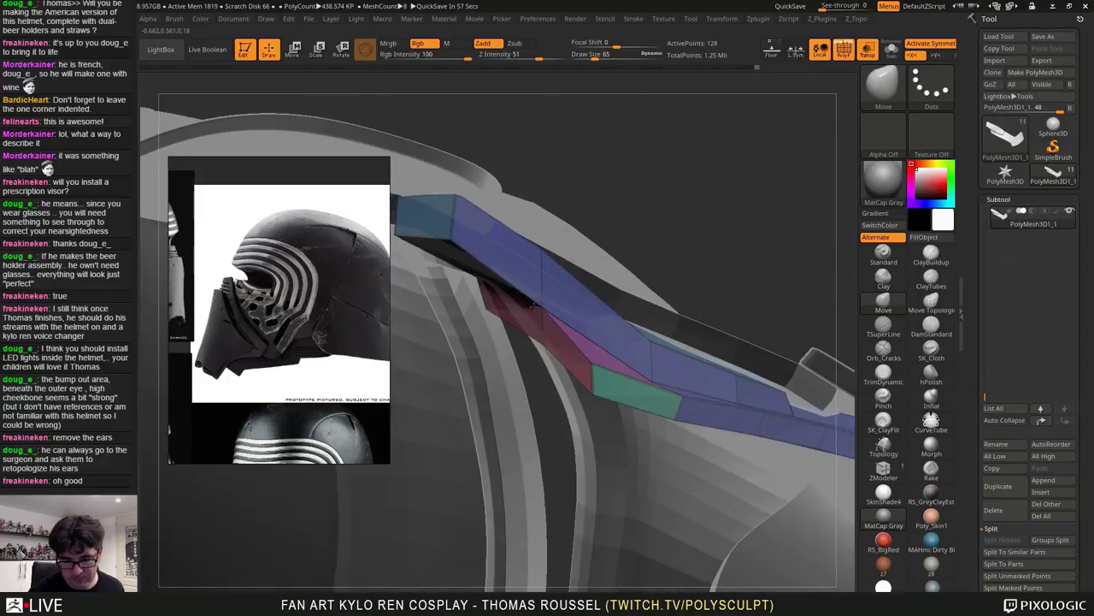
# Select the neck guard PolyMesh3D1 and move its purple edge slightly towards the shell with draw size 194
pyautogui.moveTo(538, 253)
pyautogui.mouseDown(button='right')
pyautogui.moveTo(591, 293)
pyautogui.moveTo(556, 392)
pyautogui.moveTo(511, 335)
pyautogui.moveTo(500, 299)
pyautogui.moveTo(555, 303)
pyautogui.moveTo(541, 272)
pyautogui.moveTo(571, 267)
pyautogui.moveTo(575, 253)
pyautogui.moveTo(552, 270)
pyautogui.moveTo(643, 274)
pyautogui.moveTo(595, 267)
pyautogui.moveTo(613, 255)
pyautogui.mouseUp(button='right')
pyautogui.keyDown('alt'); pyautogui.click(576, 254); pyautogui.keyUp('alt')
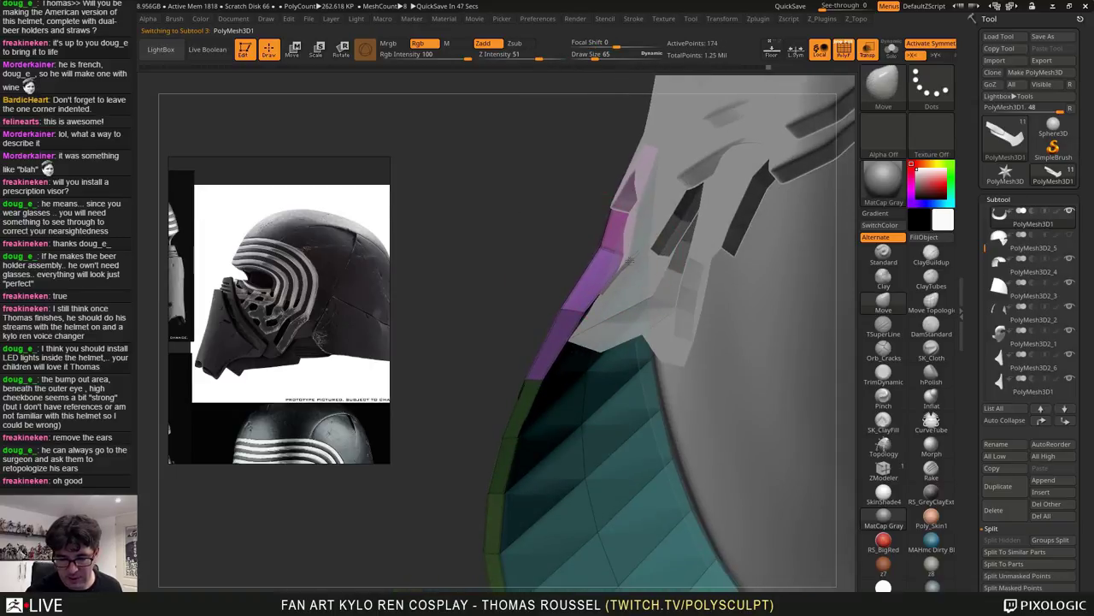
pyautogui.moveTo(629, 256); pyautogui.dragTo(637, 257)
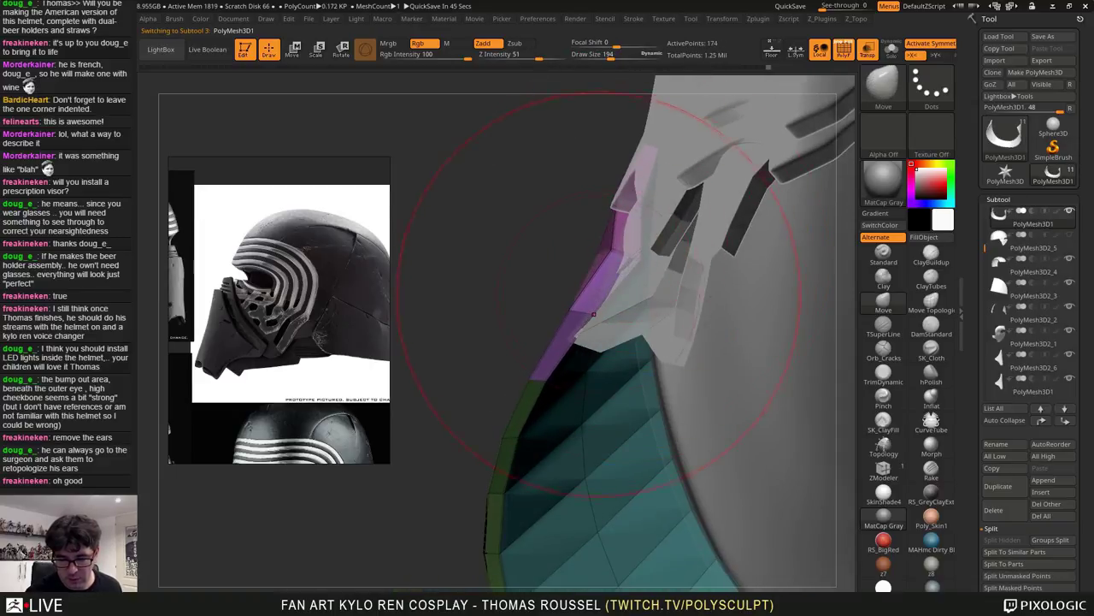
pyautogui.moveTo(636, 262)
pyautogui.mouseDown(button='right')
pyautogui.moveTo(690, 294)
pyautogui.moveTo(668, 311)
pyautogui.mouseUp(button='right')
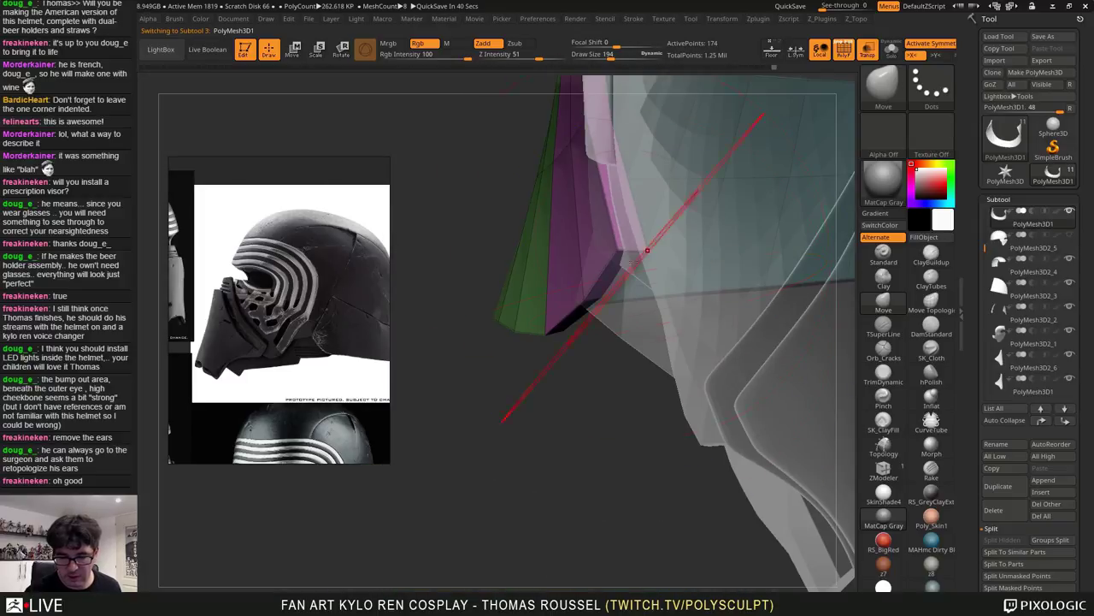
pyautogui.moveTo(646, 189)
pyautogui.mouseDown(button='right')
pyautogui.moveTo(796, 176)
pyautogui.moveTo(666, 271)
pyautogui.moveTo(687, 268)
pyautogui.moveTo(699, 344)
pyautogui.moveTo(629, 357)
pyautogui.moveTo(690, 371)
pyautogui.mouseUp(button='right')
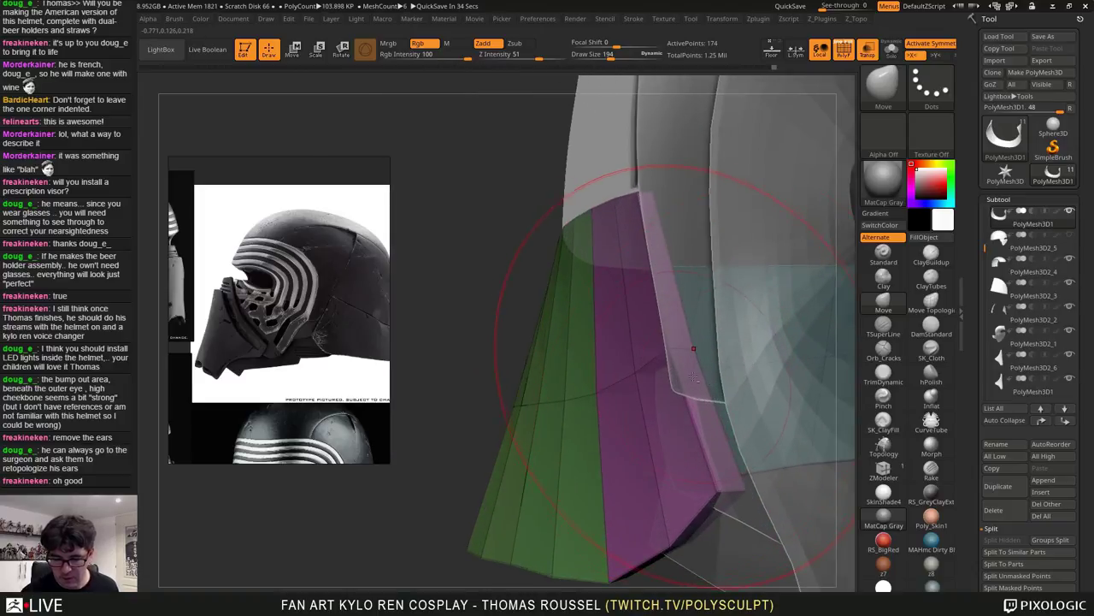
# Select PolyMesh3D2_2, reduce the draw size to 121 and nudge the lower corner of its tab end inwards
pyautogui.keyDown('alt'); pyautogui.click(691, 389); pyautogui.keyUp('alt')
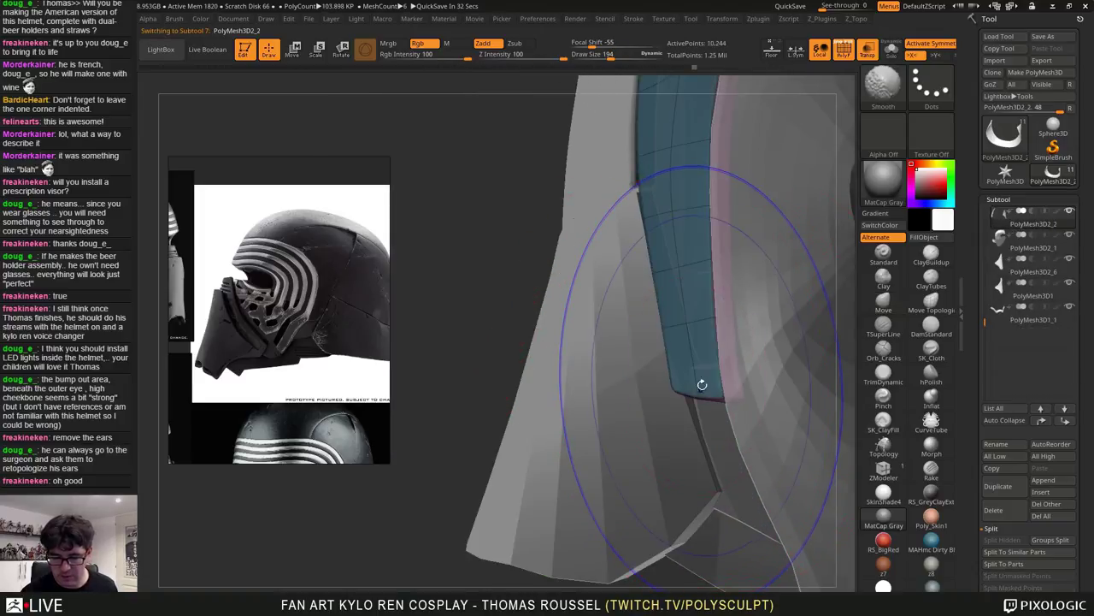
pyautogui.moveTo(700, 389)
pyautogui.mouseDown(button='right')
pyautogui.moveTo(667, 383)
pyautogui.moveTo(720, 374)
pyautogui.mouseUp(button='right')
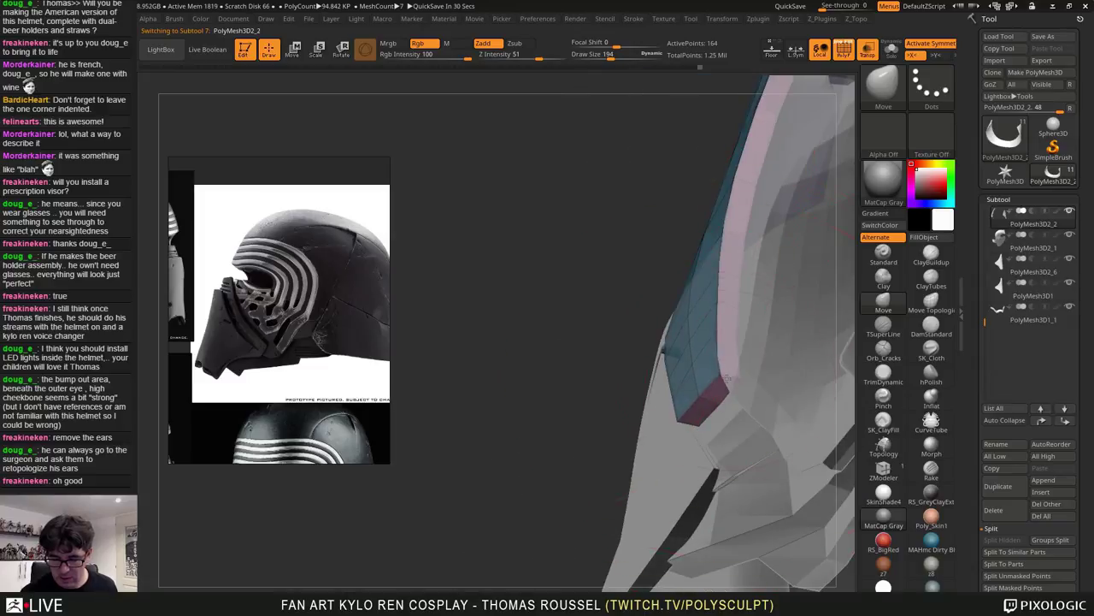
pyautogui.press('s')
pyautogui.moveTo(721, 385); pyautogui.dragTo(713, 386)
pyautogui.moveTo(705, 425); pyautogui.dragTo(709, 425)
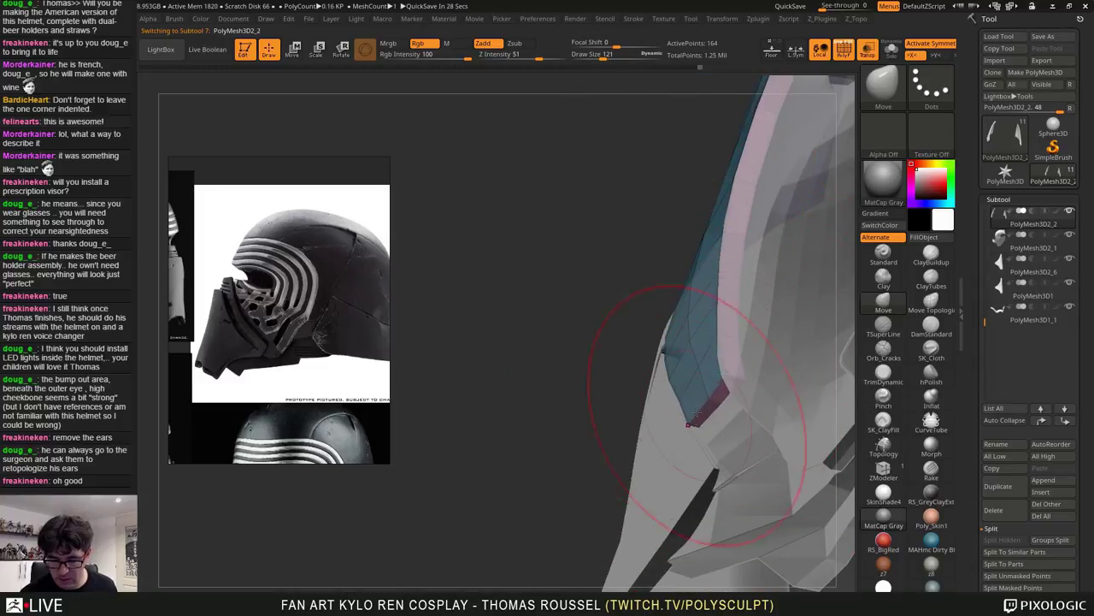
# Reduce the draw size to 55 and even out the blue tab's lower edge where it meets the neck guard
pyautogui.moveTo(697, 391); pyautogui.dragTo(728, 455, button='right')
pyautogui.moveTo(728, 456); pyautogui.dragTo(778, 349)
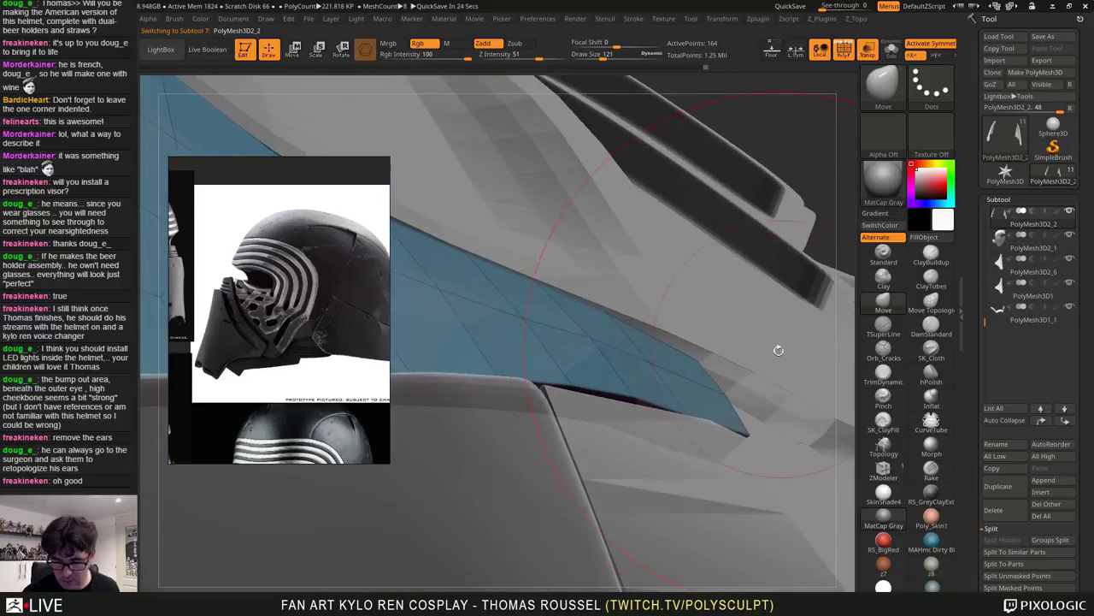
pyautogui.press('s')
pyautogui.moveTo(658, 403); pyautogui.dragTo(632, 398)
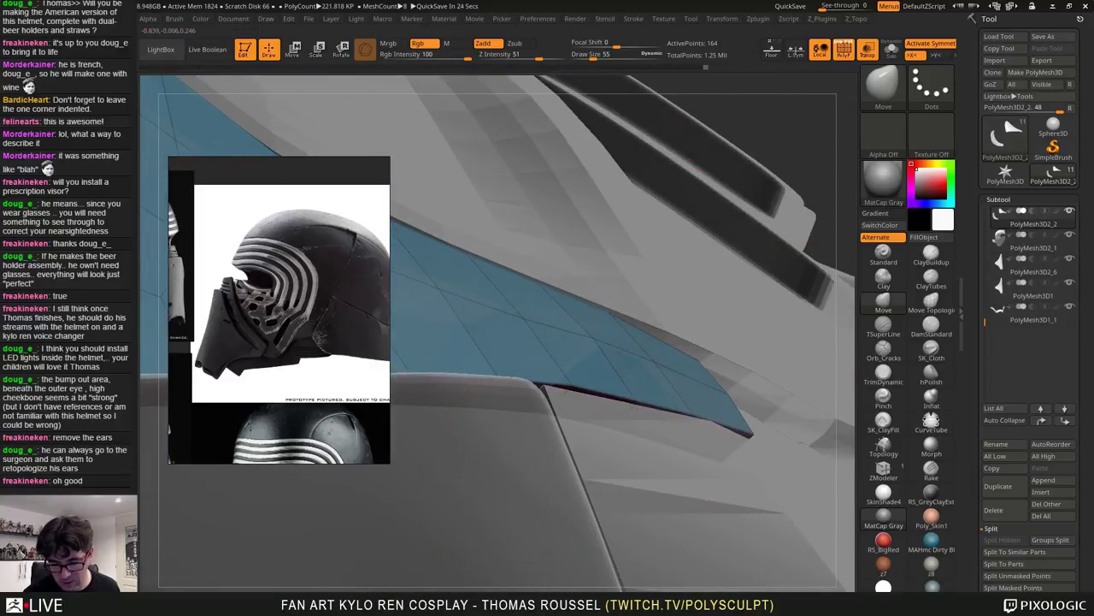
pyautogui.moveTo(746, 473); pyautogui.dragTo(706, 411)
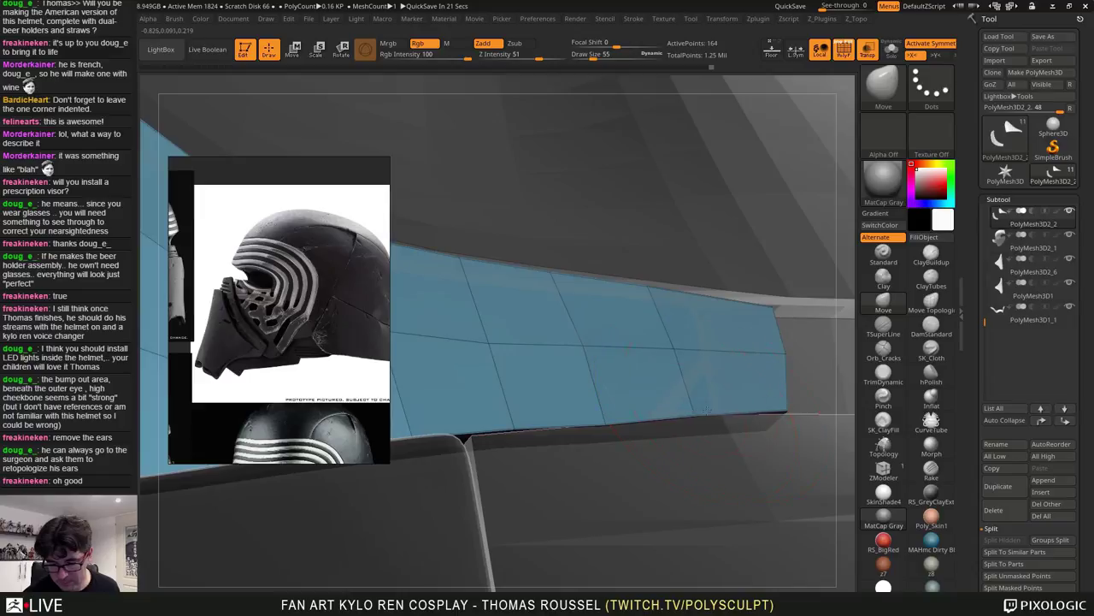
pyautogui.moveTo(797, 419); pyautogui.dragTo(770, 475)
# Raise the tab's subdivision level, set the draw size to 103 and refine its lower edge along the neighbouring panels
pyautogui.press('d')
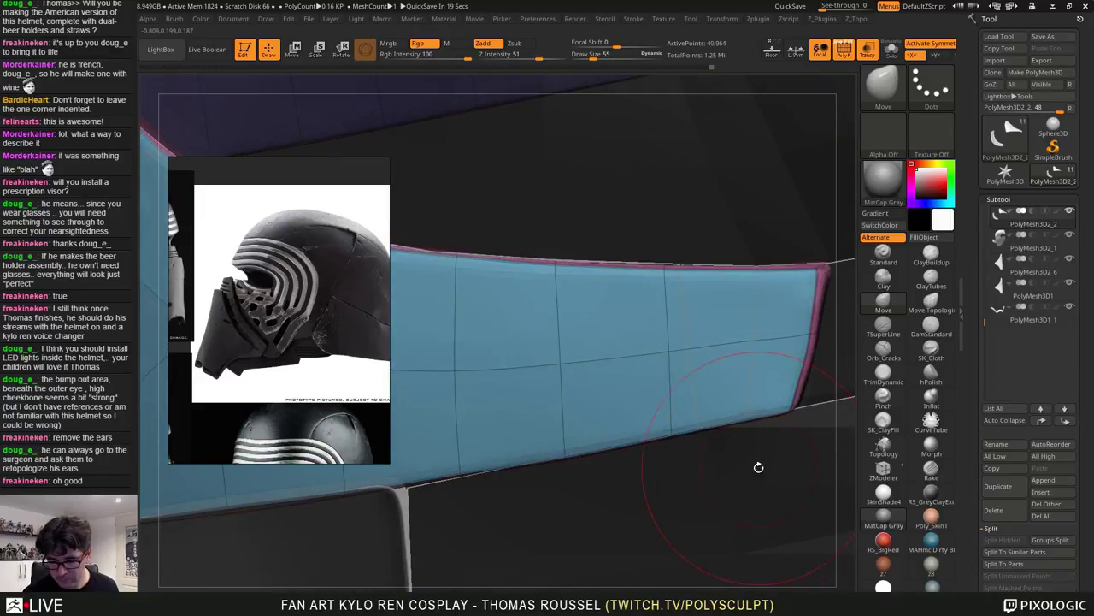
pyautogui.hotkey('shift', 'd')
pyautogui.press('s')
pyautogui.moveTo(695, 447)
pyautogui.mouseDown()
pyautogui.moveTo(704, 447)
pyautogui.moveTo(672, 430)
pyautogui.mouseUp()
pyautogui.moveTo(777, 413); pyautogui.dragTo(784, 412)
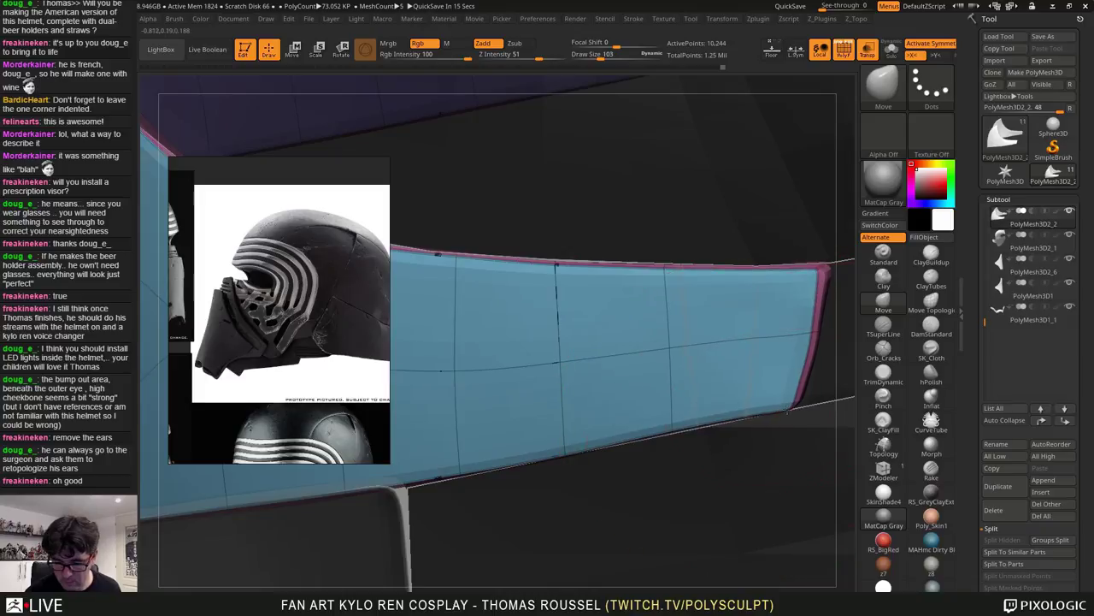
pyautogui.moveTo(419, 481); pyautogui.dragTo(420, 475)
pyautogui.moveTo(598, 505); pyautogui.dragTo(727, 329)
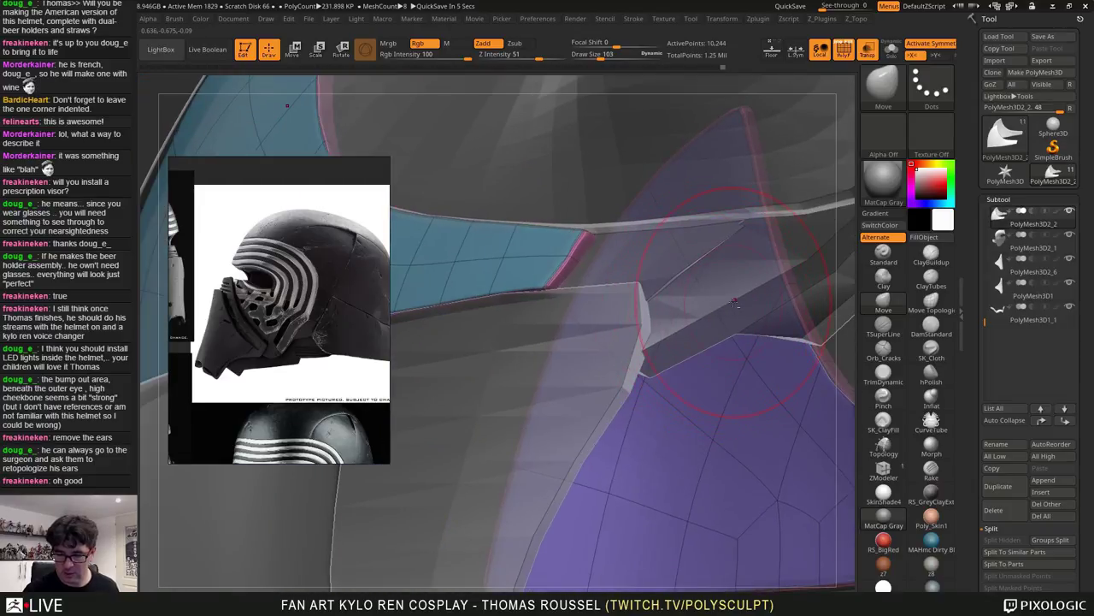
# Turn off transparency, select the jaw strip PolyMesh3D1_1 and nudge it slightly with draw size 172
pyautogui.click(869, 51)
pyautogui.moveTo(844, 128); pyautogui.dragTo(753, 243)
pyautogui.keyDown('alt'); pyautogui.click(741, 258); pyautogui.keyUp('alt')
pyautogui.keyDown('alt'); pyautogui.moveTo(686, 281); pyautogui.dragTo(714, 255, button='right'); pyautogui.keyUp('alt')
pyautogui.moveTo(734, 249); pyautogui.dragTo(714, 263)
pyautogui.moveTo(587, 360); pyautogui.dragTo(573, 275, button='right')
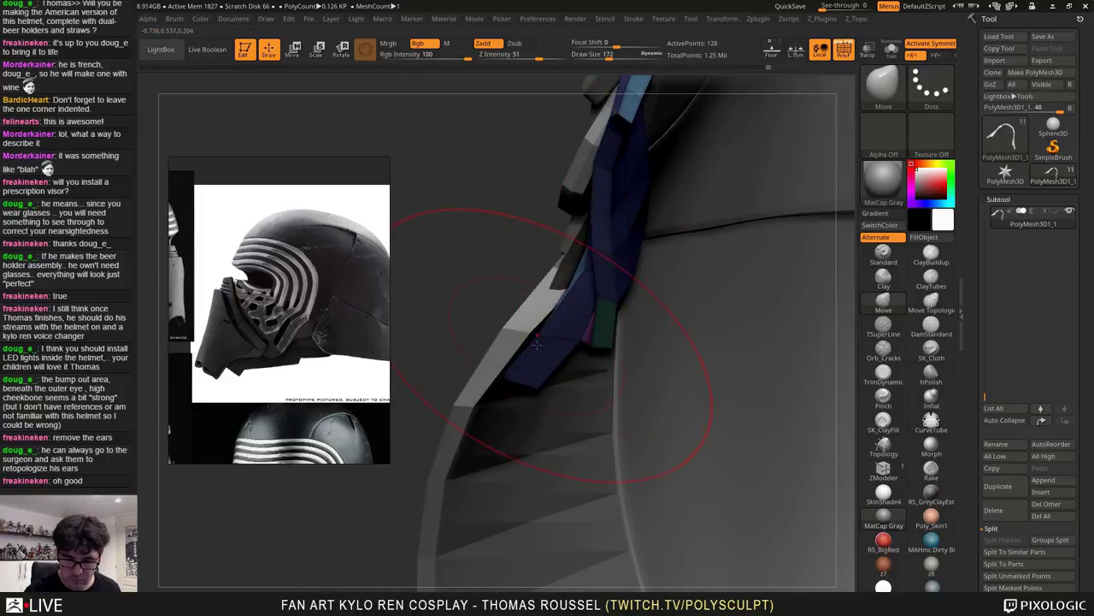
# Reduce the draw size to 116 and shift the jaw strip's front section to follow the adjoining mask plate
pyautogui.press('s')
pyautogui.moveTo(544, 343); pyautogui.dragTo(537, 341)
pyautogui.moveTo(527, 333); pyautogui.dragTo(555, 281, button='right')
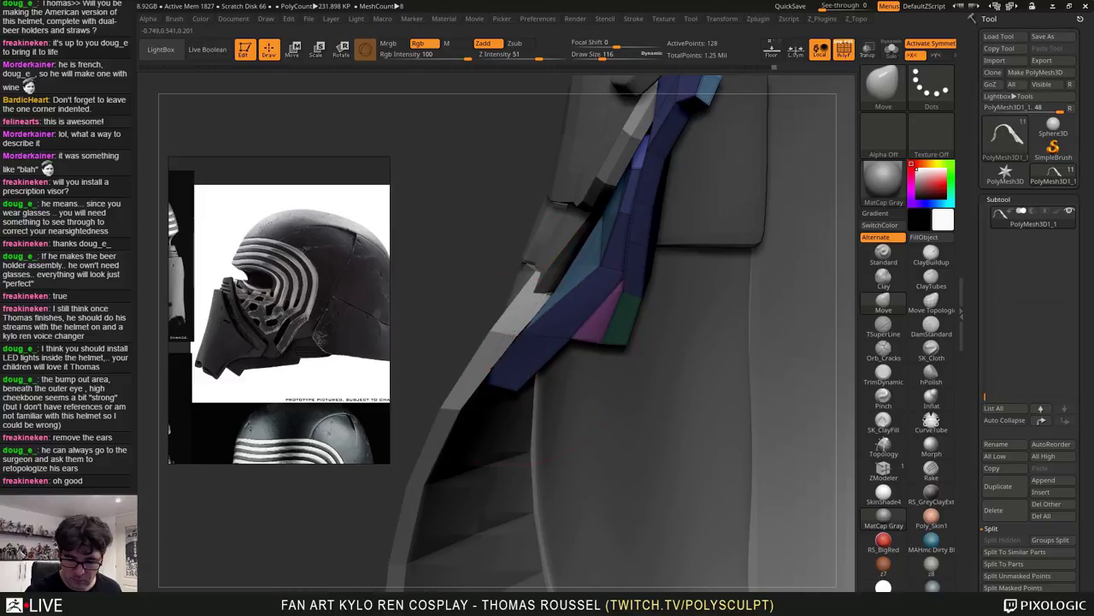
pyautogui.moveTo(523, 331); pyautogui.dragTo(511, 411, button='right')
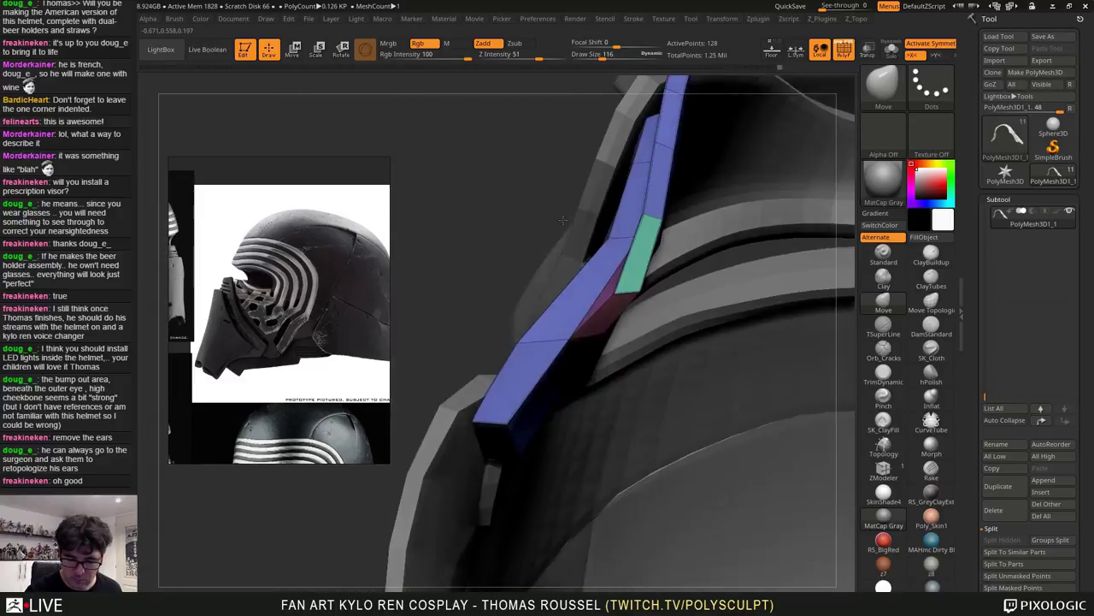
pyautogui.moveTo(538, 501)
pyautogui.mouseDown(button='right')
pyautogui.moveTo(506, 454)
pyautogui.moveTo(540, 395)
pyautogui.moveTo(589, 405)
pyautogui.moveTo(717, 343)
pyautogui.moveTo(631, 395)
pyautogui.moveTo(585, 398)
pyautogui.mouseUp(button='right')
pyautogui.moveTo(582, 395); pyautogui.dragTo(578, 393)
pyautogui.moveTo(578, 393)
pyautogui.mouseDown(button='right')
pyautogui.moveTo(618, 384)
pyautogui.moveTo(575, 389)
pyautogui.moveTo(604, 371)
pyautogui.mouseUp(button='right')
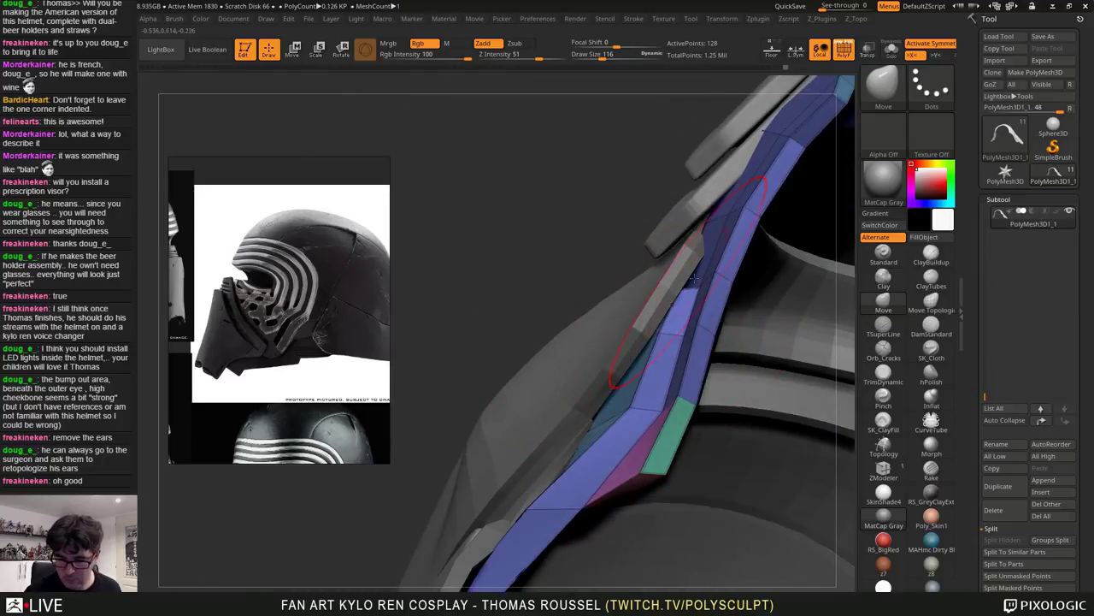
# Shift the jaw strip's middle section inwards with draw size 200, then adjust the part beside the pink face at 116
pyautogui.moveTo(695, 278)
pyautogui.mouseDown(button='right')
pyautogui.moveTo(732, 255)
pyautogui.moveTo(699, 231)
pyautogui.mouseUp(button='right')
pyautogui.press('s')
pyautogui.moveTo(699, 228); pyautogui.dragTo(710, 225)
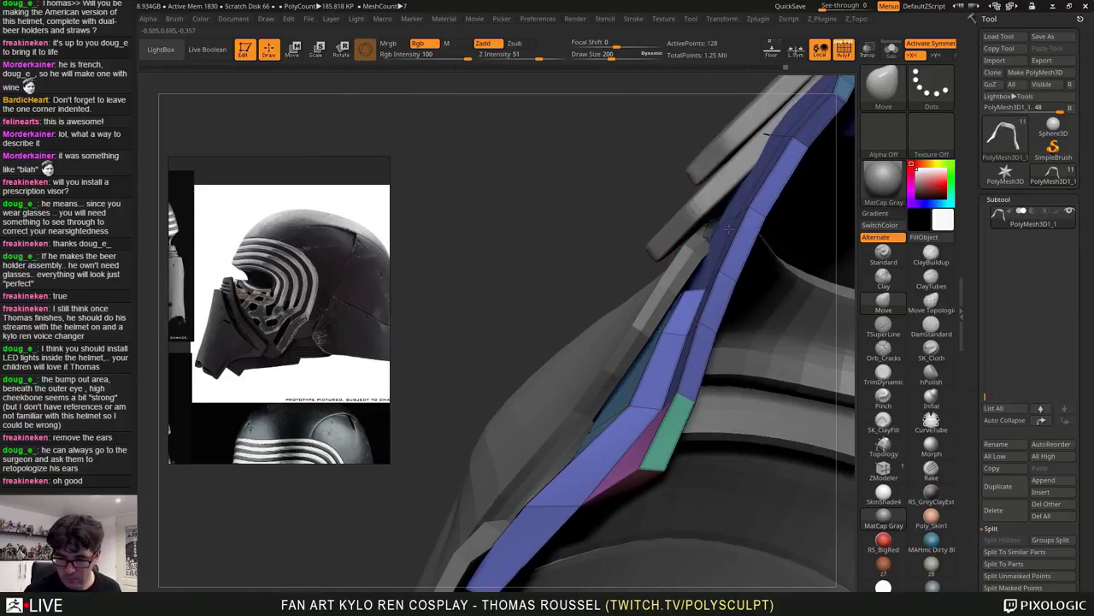
pyautogui.press('s')
pyautogui.moveTo(710, 293); pyautogui.dragTo(700, 295)
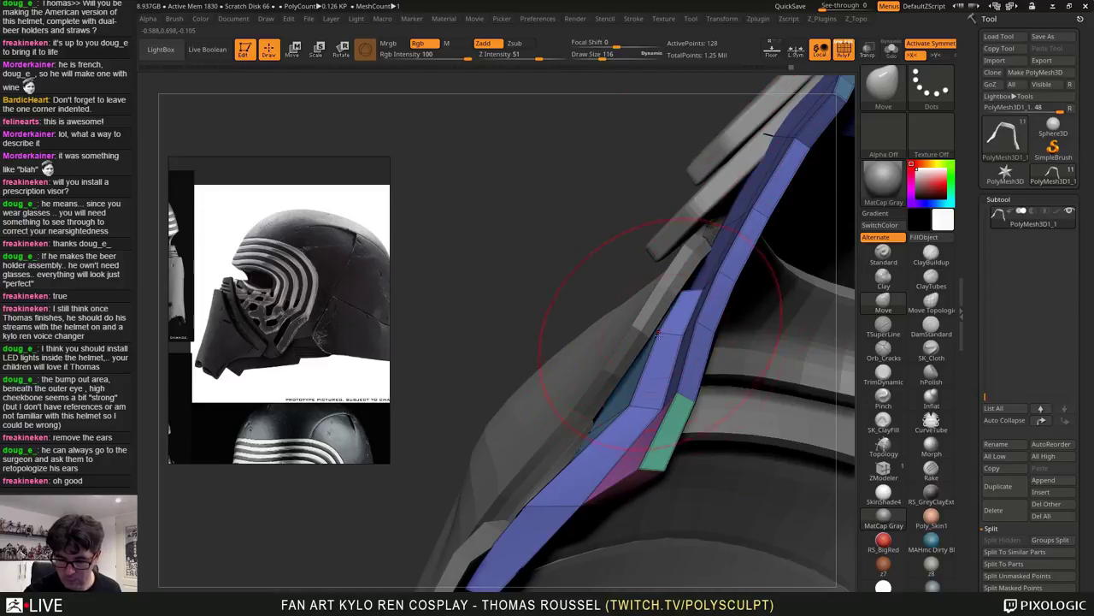
pyautogui.moveTo(623, 395); pyautogui.dragTo(627, 399, button='right')
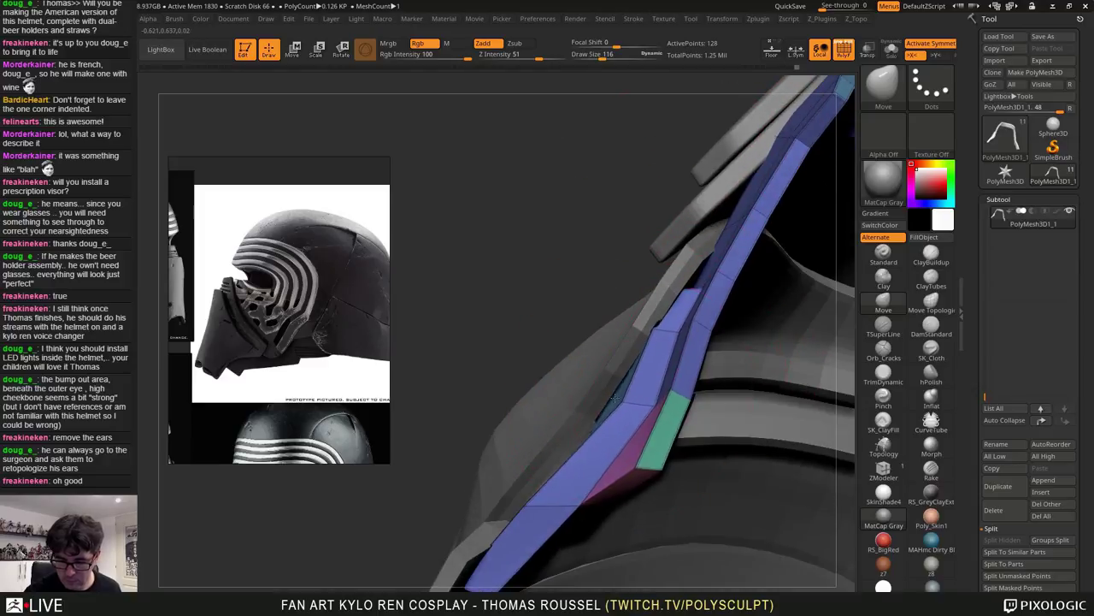
# Smooth the jaw strip's middle at draw size 145 and move its section near the light blue faces inwards at 161
pyautogui.press('d')
pyautogui.moveTo(647, 344)
pyautogui.mouseDown(button='right')
pyautogui.moveTo(669, 359)
pyautogui.moveTo(665, 322)
pyautogui.moveTo(642, 330)
pyautogui.moveTo(653, 335)
pyautogui.moveTo(665, 306)
pyautogui.moveTo(612, 293)
pyautogui.mouseUp(button='right')
pyautogui.press('s')
pyautogui.moveTo(612, 292); pyautogui.dragTo(620, 292)
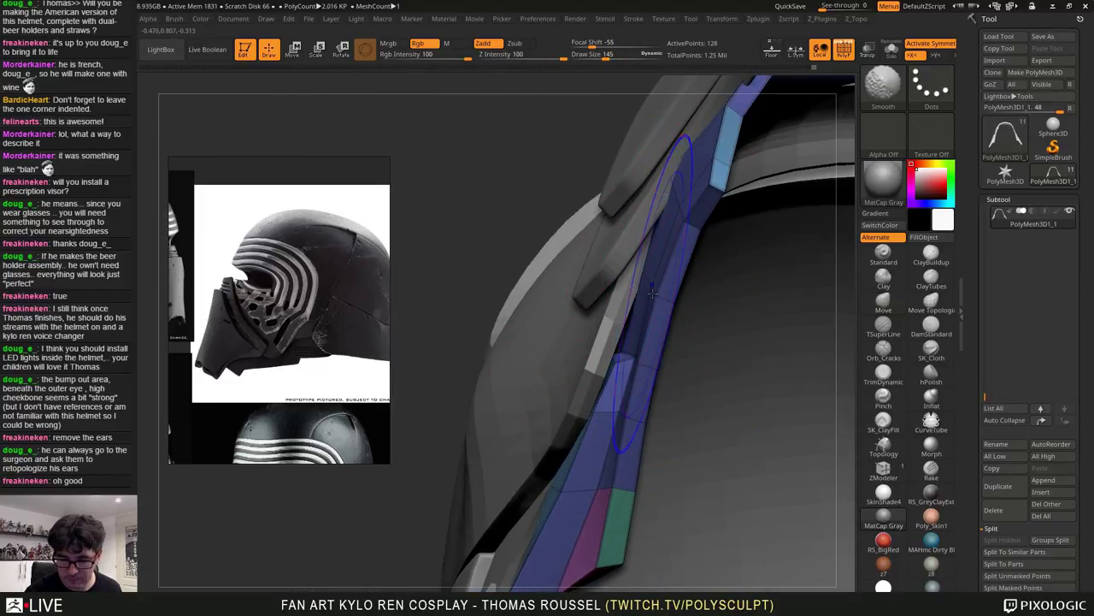
pyautogui.press('s')
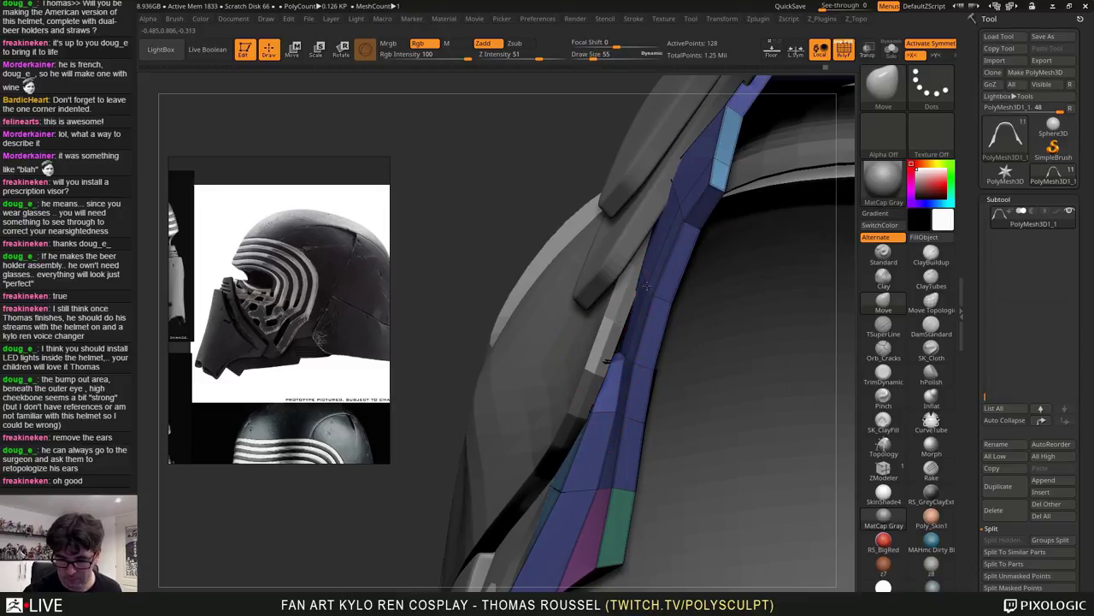
pyautogui.moveTo(655, 271); pyautogui.dragTo(677, 199, button='right')
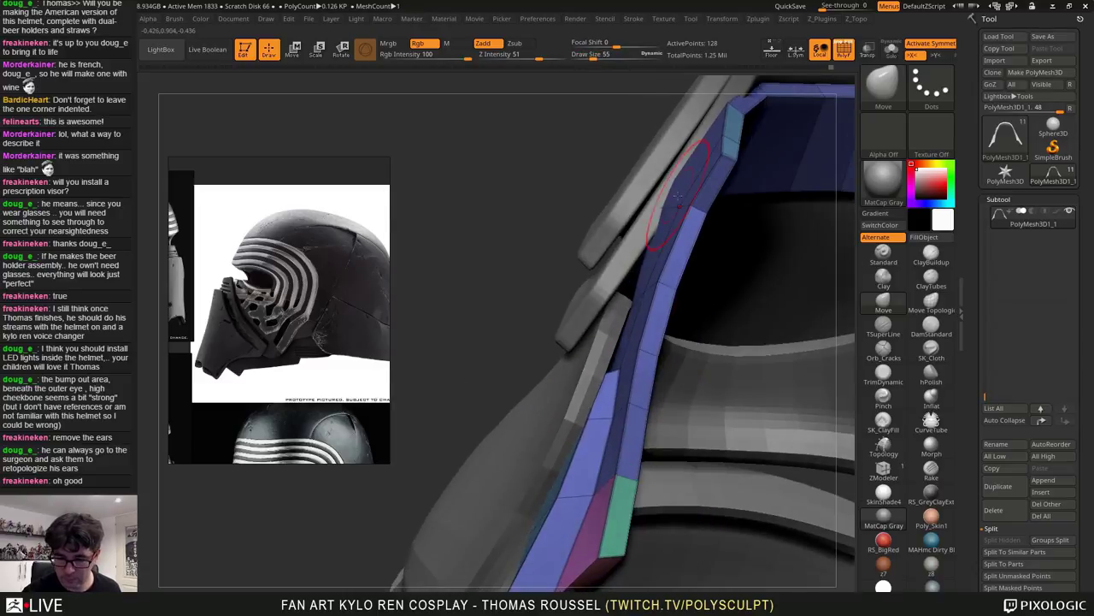
pyautogui.moveTo(676, 204); pyautogui.dragTo(685, 204)
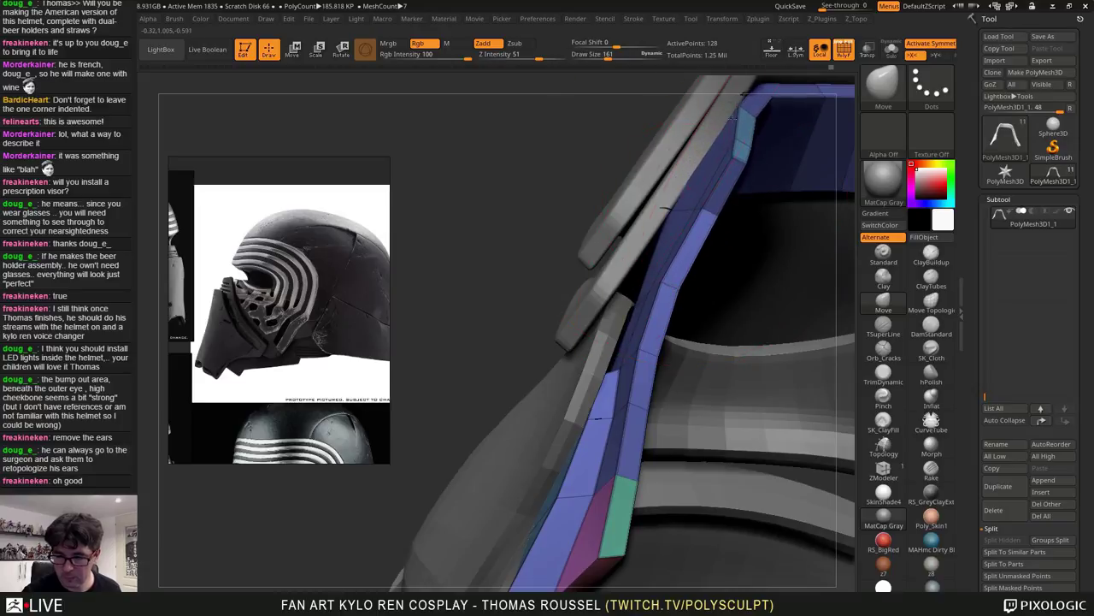
# Reduce the draw size to 22 and refine the jaw strip's narrow edge from several angles against the mask plates
pyautogui.moveTo(688, 203); pyautogui.dragTo(637, 317, button='right')
pyautogui.press('s')
pyautogui.moveTo(630, 322); pyautogui.dragTo(632, 322)
pyautogui.moveTo(632, 322)
pyautogui.mouseDown(button='right')
pyautogui.moveTo(724, 295)
pyautogui.moveTo(700, 299)
pyautogui.moveTo(720, 289)
pyautogui.moveTo(713, 253)
pyautogui.moveTo(725, 251)
pyautogui.mouseUp(button='right')
pyautogui.press('s')
pyautogui.moveTo(725, 253); pyautogui.dragTo(706, 254)
pyautogui.moveTo(706, 256); pyautogui.dragTo(684, 306, button='right')
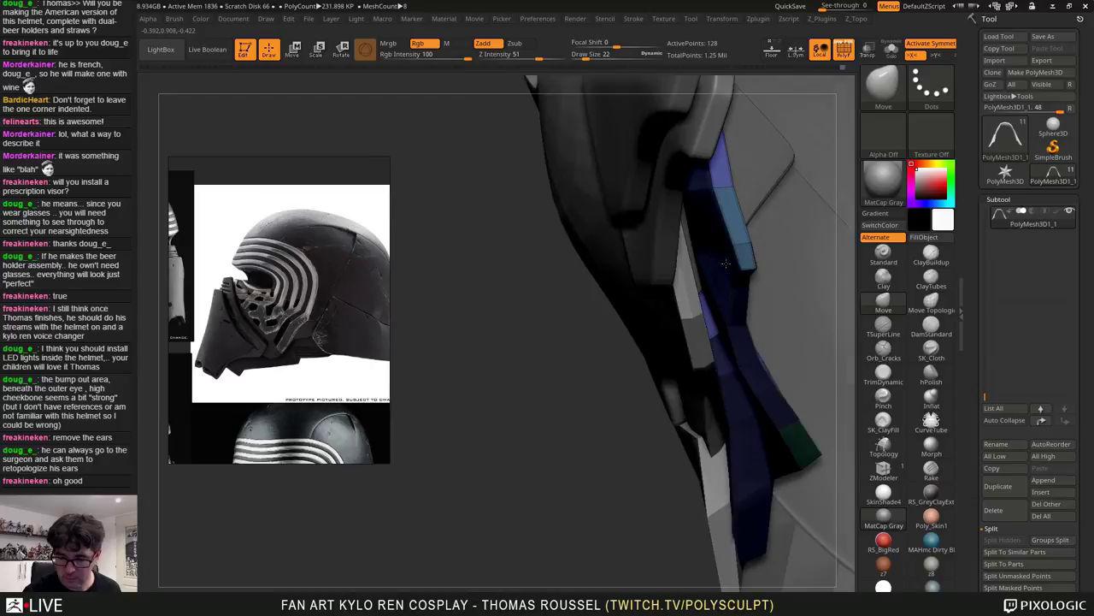
pyautogui.moveTo(726, 263); pyautogui.dragTo(716, 210, button='right')
pyautogui.moveTo(719, 336); pyautogui.dragTo(703, 286, button='right')
pyautogui.moveTo(704, 208)
pyautogui.mouseDown(button='right')
pyautogui.moveTo(691, 200)
pyautogui.moveTo(711, 195)
pyautogui.moveTo(702, 171)
pyautogui.moveTo(790, 480)
pyautogui.moveTo(647, 395)
pyautogui.moveTo(707, 417)
pyautogui.moveTo(674, 429)
pyautogui.mouseUp(button='right')
# Select the neck guard PolyMesh3D1, hide the polyframe, lower its subdivision level and adjust its lower edge with draw size 140
pyautogui.keyDown('alt'); pyautogui.click(792, 486); pyautogui.keyUp('alt')
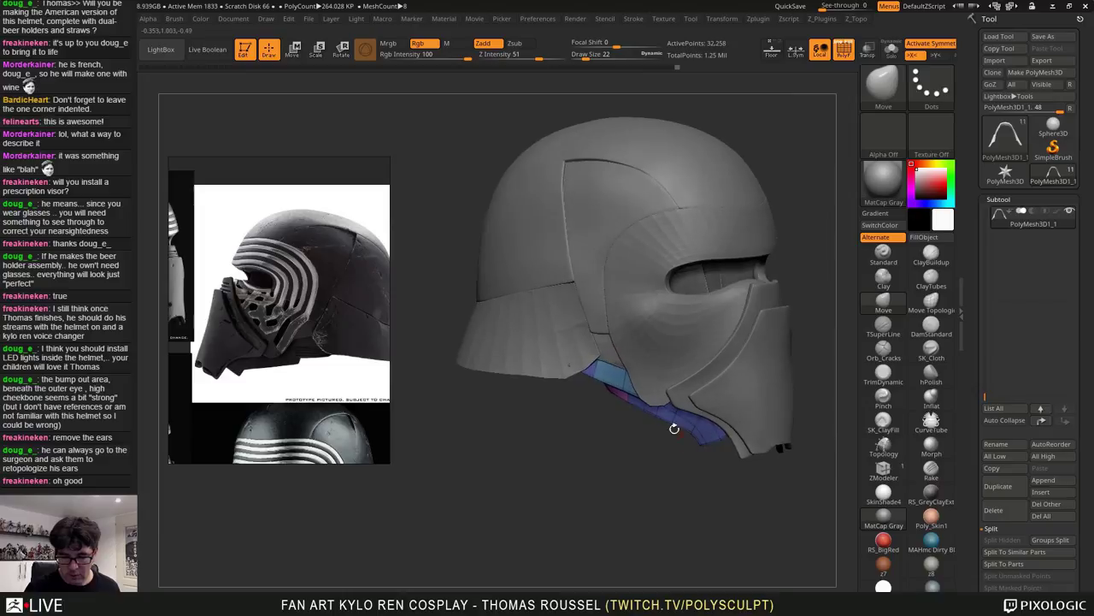
pyautogui.keyDown('alt'); pyautogui.click(570, 365); pyautogui.keyUp('alt')
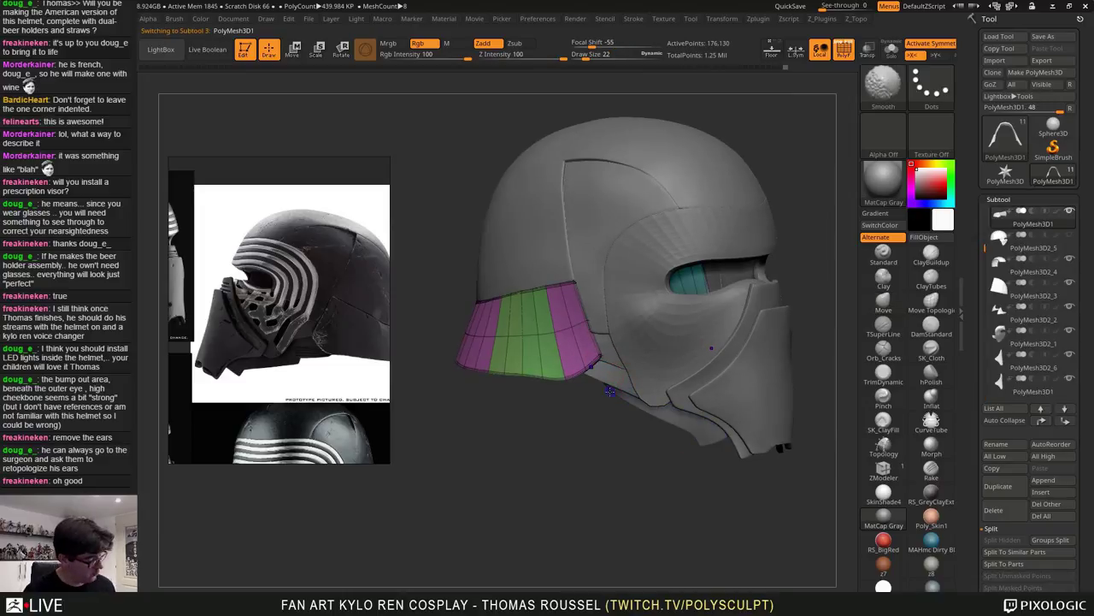
pyautogui.hotkey('shift', 'f')
pyautogui.keyDown('ctrl'); pyautogui.moveTo(602, 391); pyautogui.dragTo(611, 404, button='right'); pyautogui.keyUp('ctrl')
pyautogui.hotkey('shift', 'd')
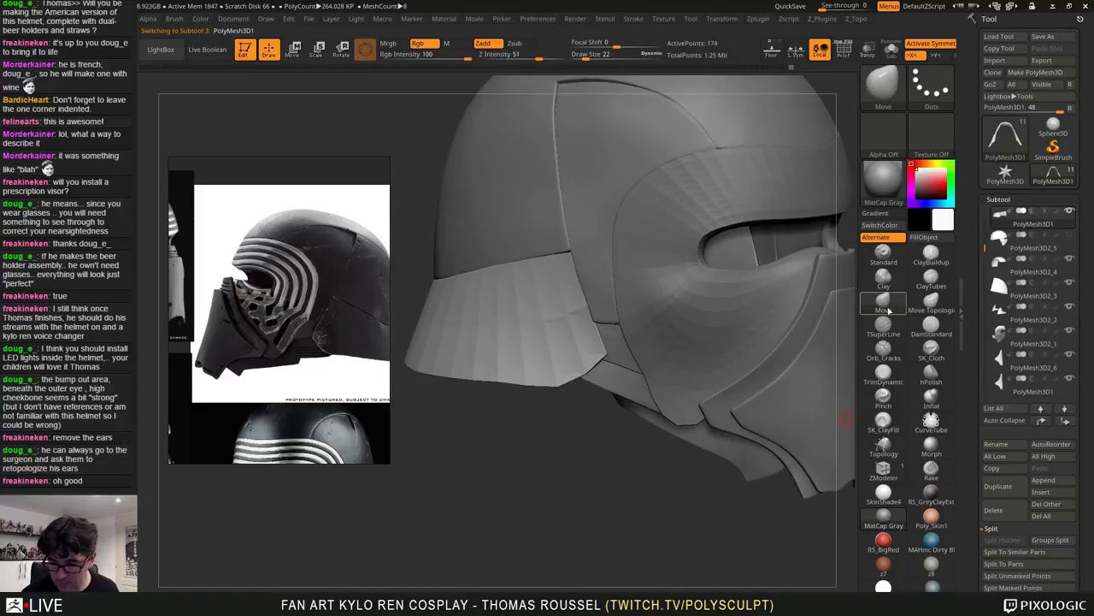
pyautogui.moveTo(579, 422); pyautogui.dragTo(596, 422)
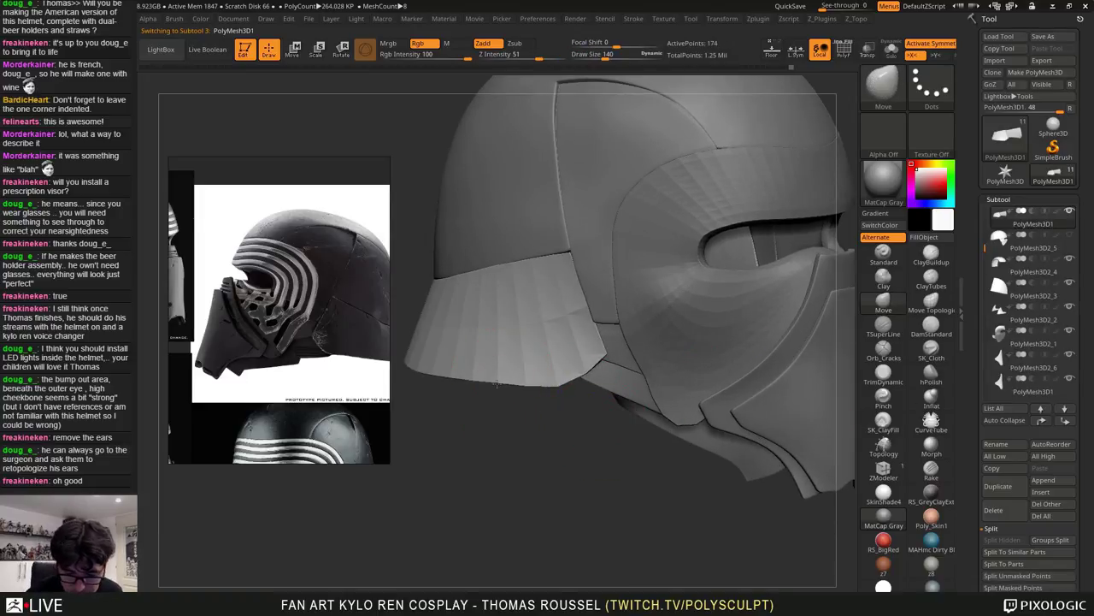
pyautogui.moveTo(518, 427); pyautogui.dragTo(658, 425, button='right')
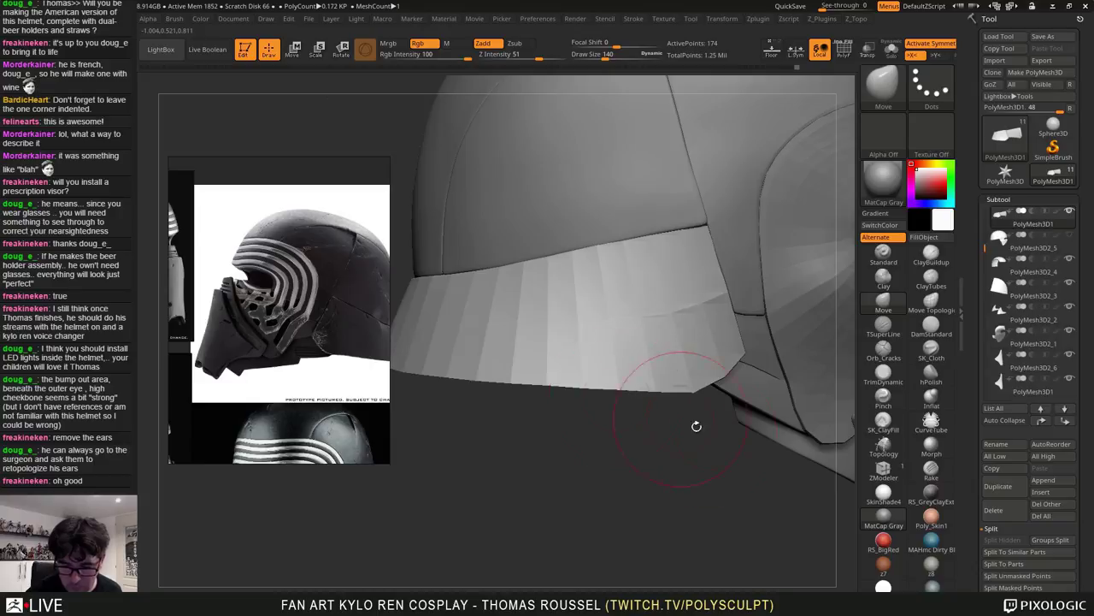
# Refine the neck guard's lower edge at the lowest subdivision level with draw size 103 and restore a smoother level
pyautogui.press('d')
pyautogui.hotkey('shift', 'd')
pyautogui.hotkey('shift', 'd')
pyautogui.hotkey('shift', 'd')
pyautogui.hotkey('shift', 'd')
pyautogui.hotkey('shift', 'd')
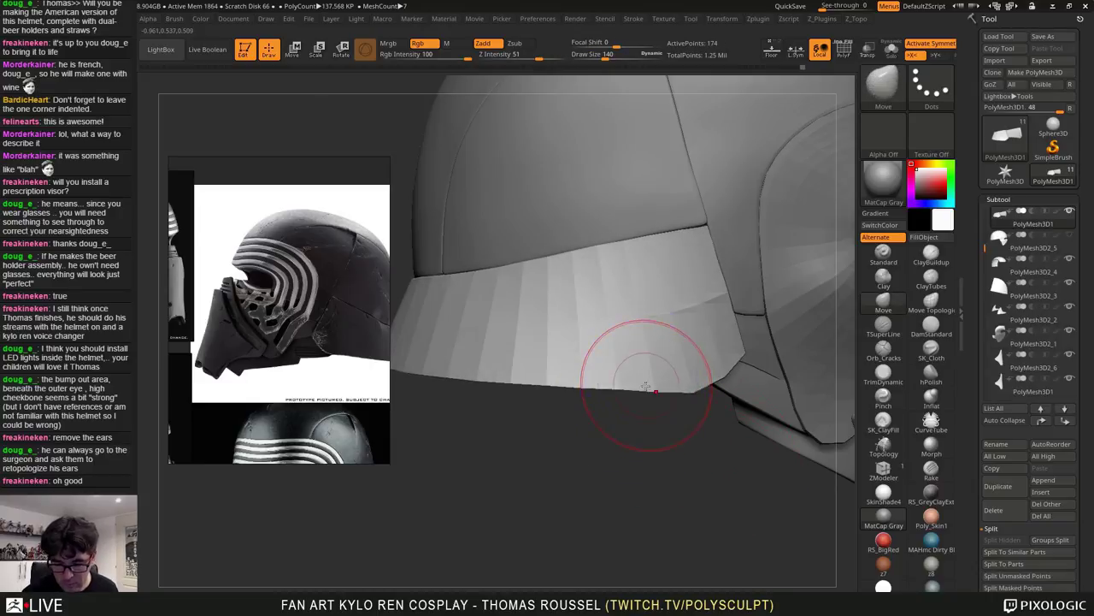
pyautogui.press('s')
pyautogui.moveTo(647, 385); pyautogui.dragTo(631, 391)
pyautogui.press('d')
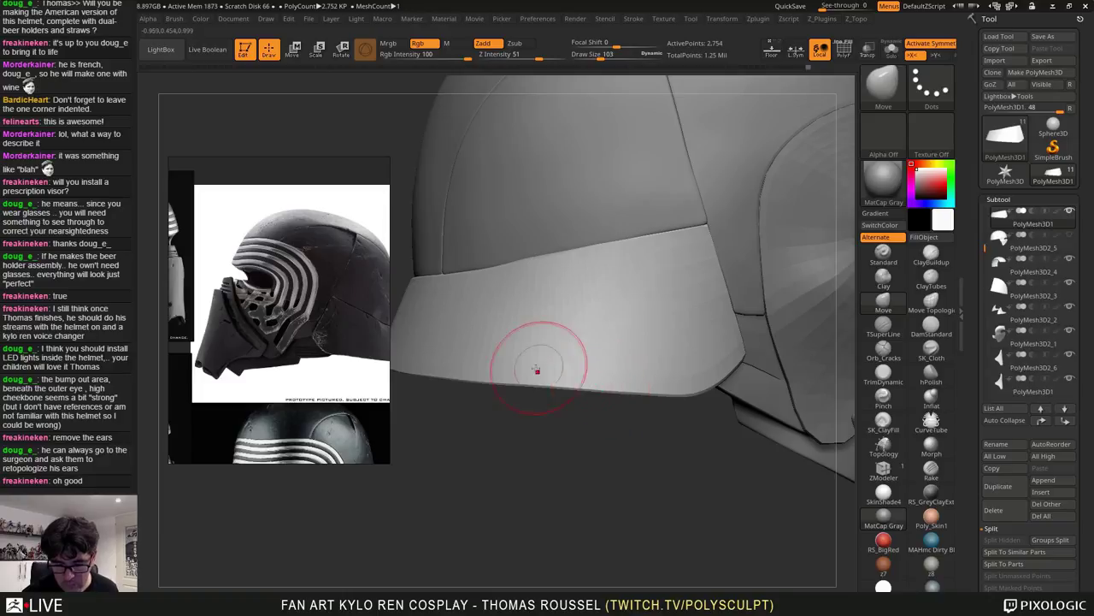
# Select the face shell PolyMesh3D2_1 and smooth the cheek surface below the outer eye corner
pyautogui.keyDown('alt'); pyautogui.moveTo(719, 480); pyautogui.dragTo(669, 419); pyautogui.keyUp('alt')
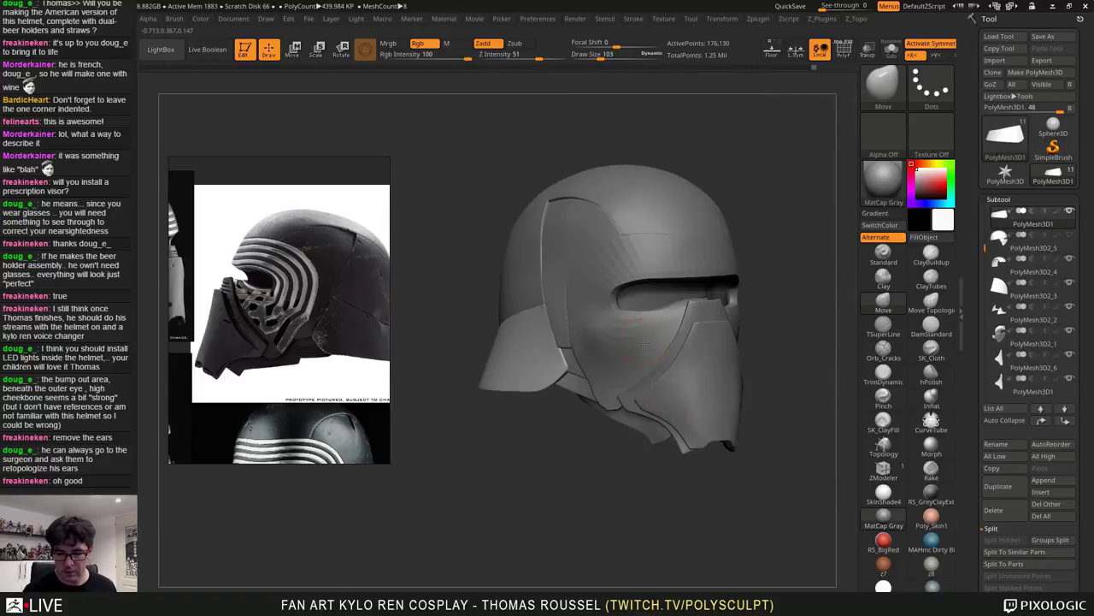
pyautogui.keyDown('alt'); pyautogui.click(687, 376); pyautogui.keyUp('alt')
pyautogui.keyDown('alt'); pyautogui.moveTo(792, 494); pyautogui.dragTo(739, 504); pyautogui.keyUp('alt')
pyautogui.moveTo(742, 456); pyautogui.dragTo(766, 456)
pyautogui.keyDown('ctrl'); pyautogui.moveTo(684, 358); pyautogui.dragTo(696, 416, button='right'); pyautogui.keyUp('ctrl')
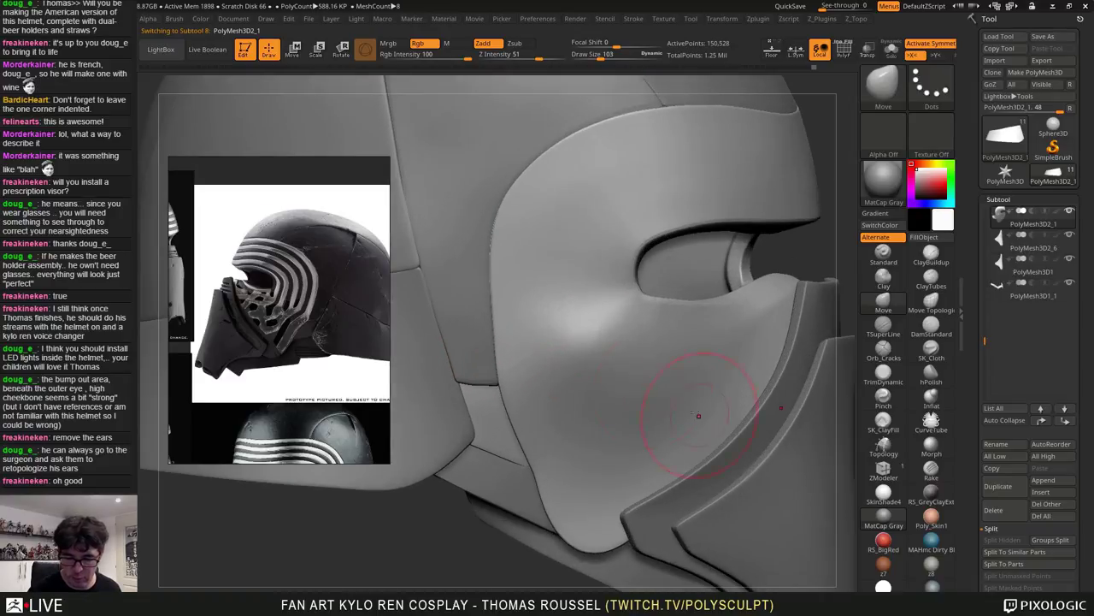
pyautogui.moveTo(650, 367); pyautogui.dragTo(690, 357, button='right')
pyautogui.moveTo(645, 343)
pyautogui.keyDown('shift'); pyautogui.mouseDown()
pyautogui.moveTo(624, 349)
pyautogui.moveTo(633, 343)
pyautogui.mouseUp(); pyautogui.keyUp('shift')
# Smooth the bulging cheekbone beside and below the visor opening from several angles
pyautogui.moveTo(693, 366); pyautogui.dragTo(590, 358, button='right')
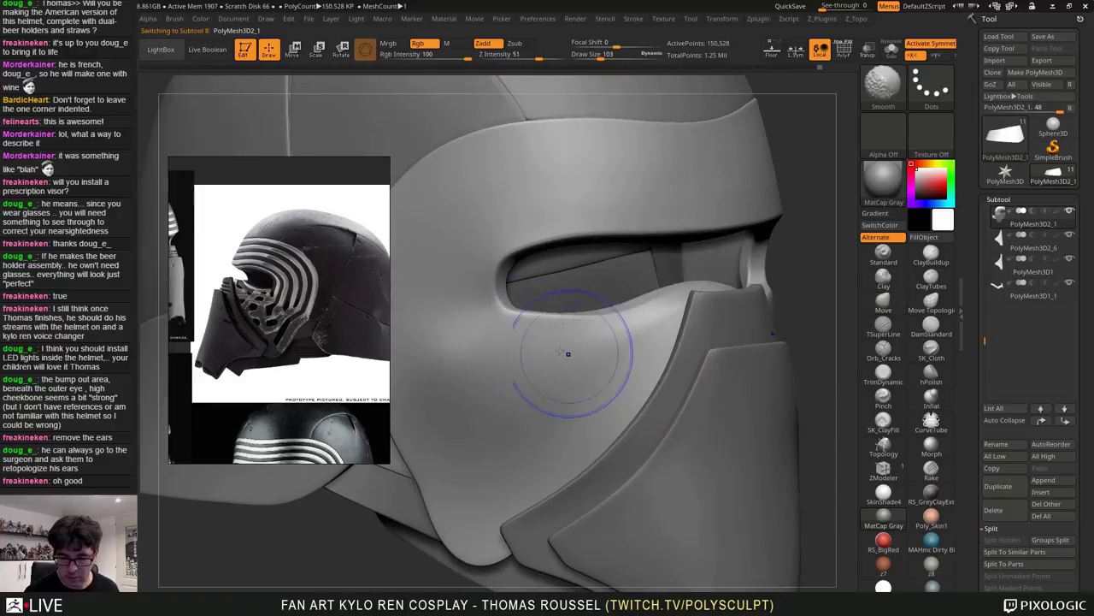
pyautogui.moveTo(481, 337)
pyautogui.keyDown('shift'); pyautogui.mouseDown()
pyautogui.moveTo(458, 357)
pyautogui.moveTo(489, 372)
pyautogui.mouseUp(); pyautogui.keyUp('shift')
pyautogui.moveTo(629, 368); pyautogui.dragTo(518, 363, button='right')
pyautogui.keyDown('shift'); pyautogui.moveTo(523, 342); pyautogui.dragTo(500, 405); pyautogui.keyUp('shift')
pyautogui.keyDown('alt'); pyautogui.moveTo(496, 408); pyautogui.dragTo(537, 421, button='right'); pyautogui.keyUp('alt')
pyautogui.keyDown('shift'); pyautogui.moveTo(524, 359); pyautogui.dragTo(511, 350); pyautogui.keyUp('shift')
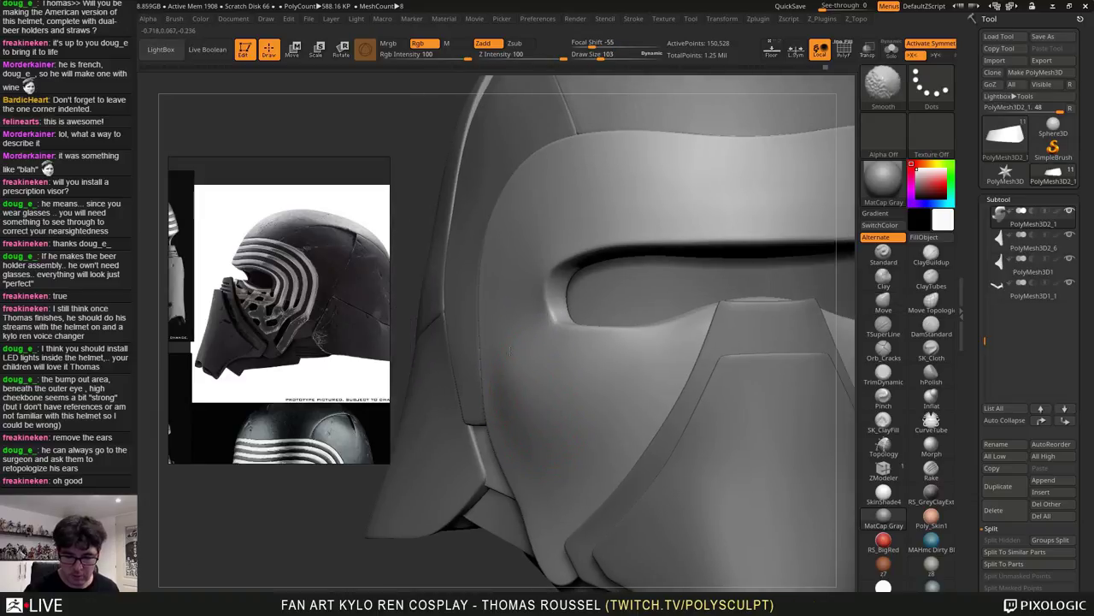
# Smooth the brow surface of the face shell above the visor opening
pyautogui.keyDown('shift'); pyautogui.moveTo(587, 215); pyautogui.dragTo(632, 224); pyautogui.keyUp('shift')
pyautogui.moveTo(703, 268); pyautogui.dragTo(617, 257, button='right')
pyautogui.keyDown('shift'); pyautogui.moveTo(596, 245); pyautogui.dragTo(770, 218); pyautogui.keyUp('shift')
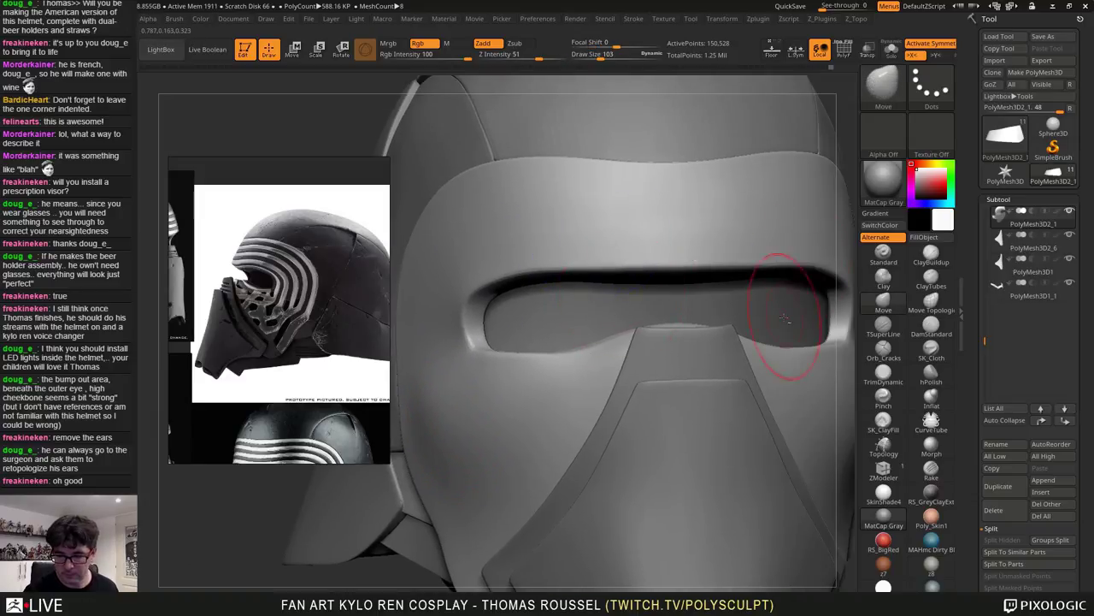
# Examine the top of the mask's nose plate and compare it with the other helmet reference photos
pyautogui.keyDown('alt'); pyautogui.moveTo(798, 322); pyautogui.dragTo(731, 299, button='right'); pyautogui.keyUp('alt')
pyautogui.moveTo(616, 299)
pyautogui.mouseDown(button='right')
pyautogui.moveTo(556, 297)
pyautogui.moveTo(631, 316)
pyautogui.moveTo(634, 331)
pyautogui.moveTo(663, 323)
pyautogui.mouseUp(button='right')
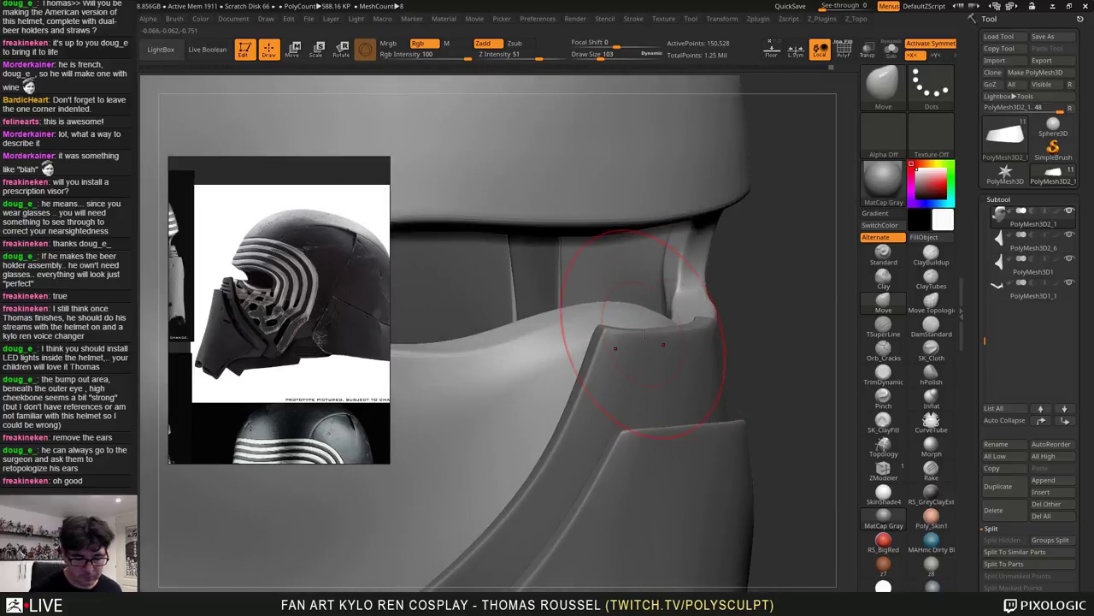
pyautogui.scroll(-6, 264, 324)
pyautogui.moveTo(265, 323); pyautogui.dragTo(314, 324, button='middle')
pyautogui.scroll(6, 274, 415)
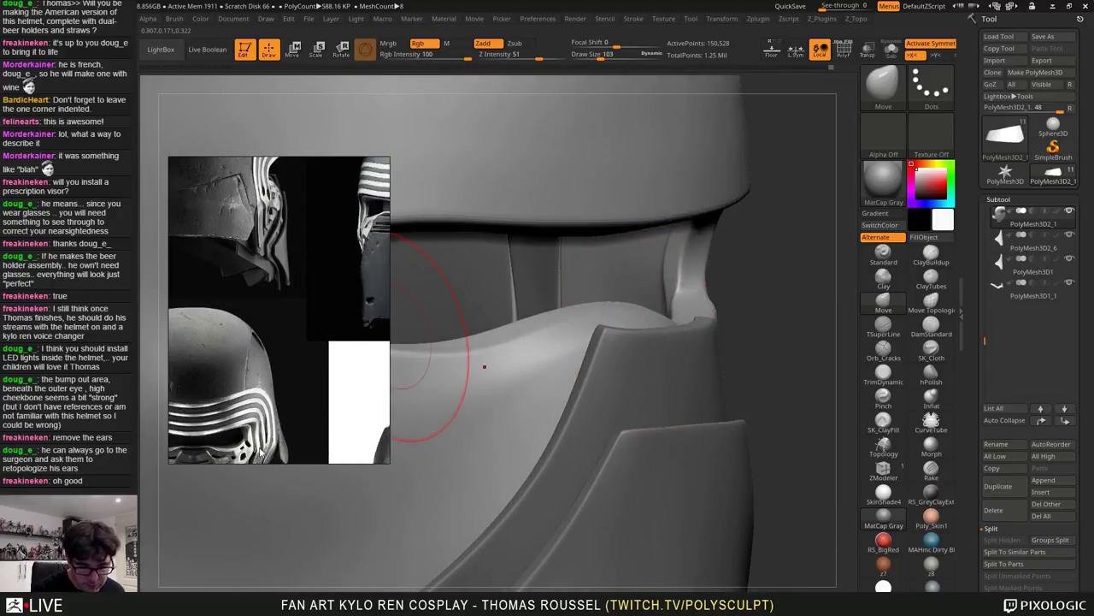
# Show the face shell's wireframe at the nose bridge and drop it to its lowest subdivision level, using the reference close-up as a guide
pyautogui.moveTo(198, 434); pyautogui.dragTo(228, 387, button='middle')
pyautogui.scroll(5, 227, 387)
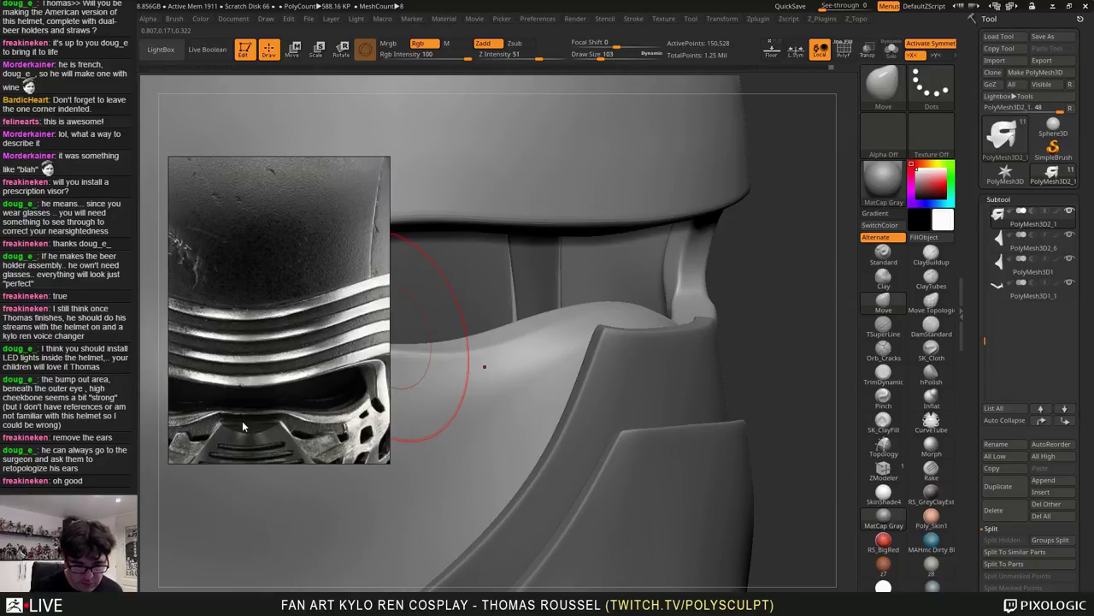
pyautogui.moveTo(736, 329); pyautogui.dragTo(675, 317, button='right')
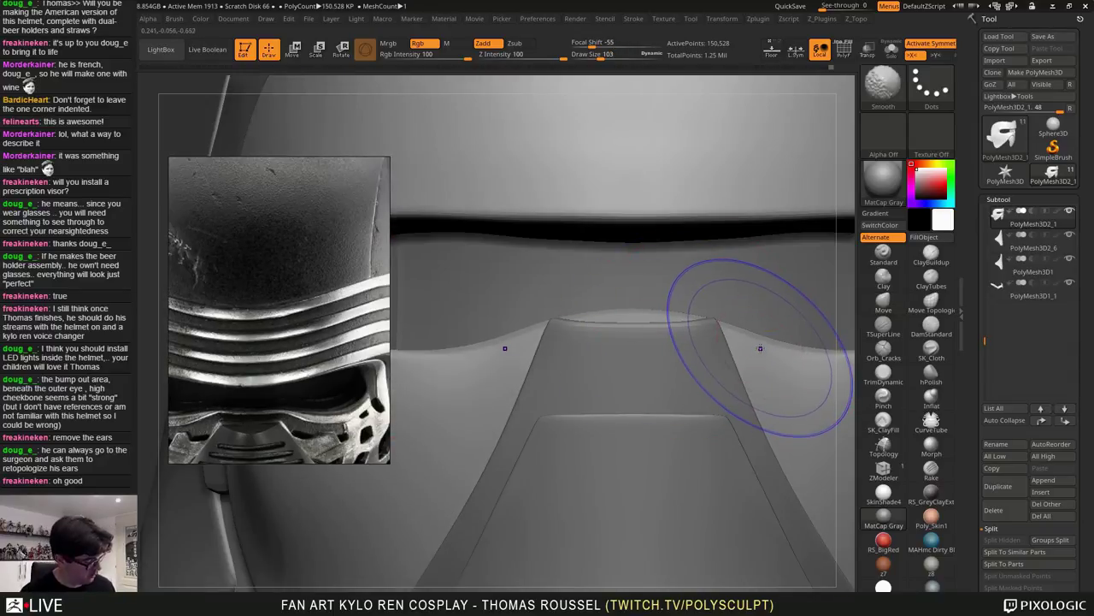
pyautogui.hotkey('shift', 'f')
pyautogui.hotkey('shift', 'd')
pyautogui.hotkey('shift', 'd')
pyautogui.hotkey('shift', 'd')
pyautogui.hotkey('shift', 'd')
# With the Move brush at draw size 49, lower the shell's bridge edge toward the nose plate and raise the subdivision level again
pyautogui.press('s')
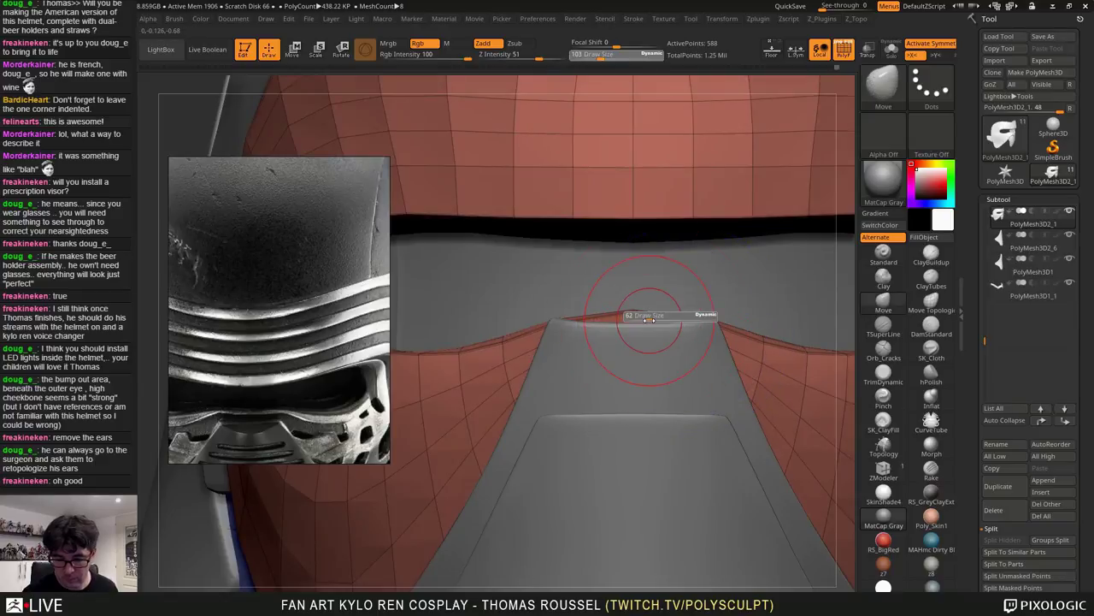
pyautogui.moveTo(647, 316); pyautogui.dragTo(639, 315)
pyautogui.keyDown('alt'); pyautogui.moveTo(852, 280); pyautogui.dragTo(850, 305); pyautogui.keyUp('alt')
pyautogui.moveTo(634, 337); pyautogui.dragTo(635, 345)
pyautogui.moveTo(574, 336); pyautogui.dragTo(578, 465, button='right')
pyautogui.hotkey('ctrl', 'd')
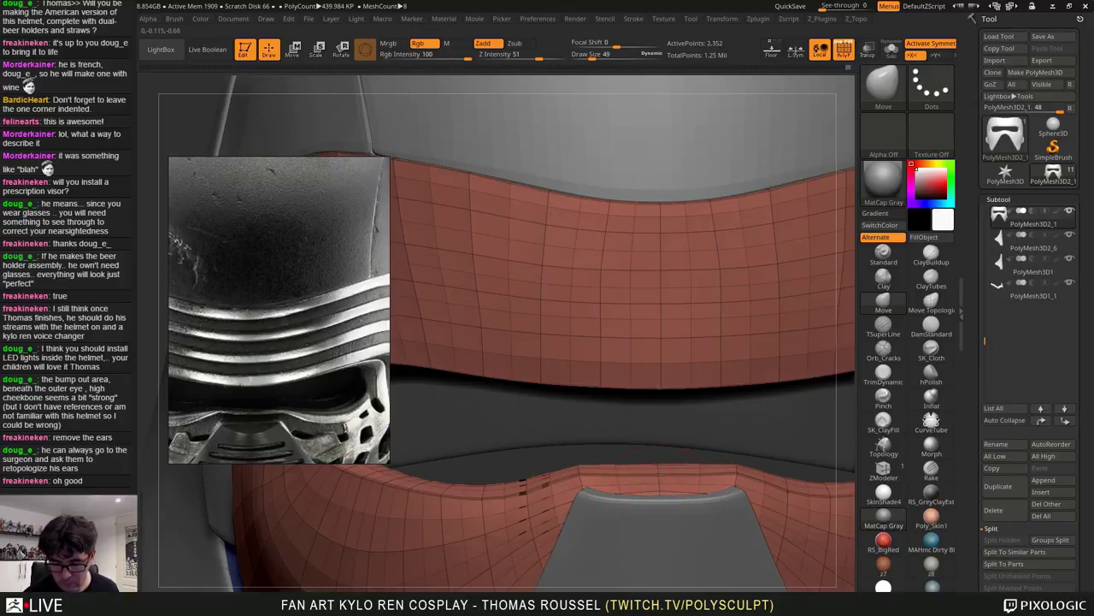
pyautogui.hotkey('ctrl', 'd')
pyautogui.hotkey('ctrl', 'd')
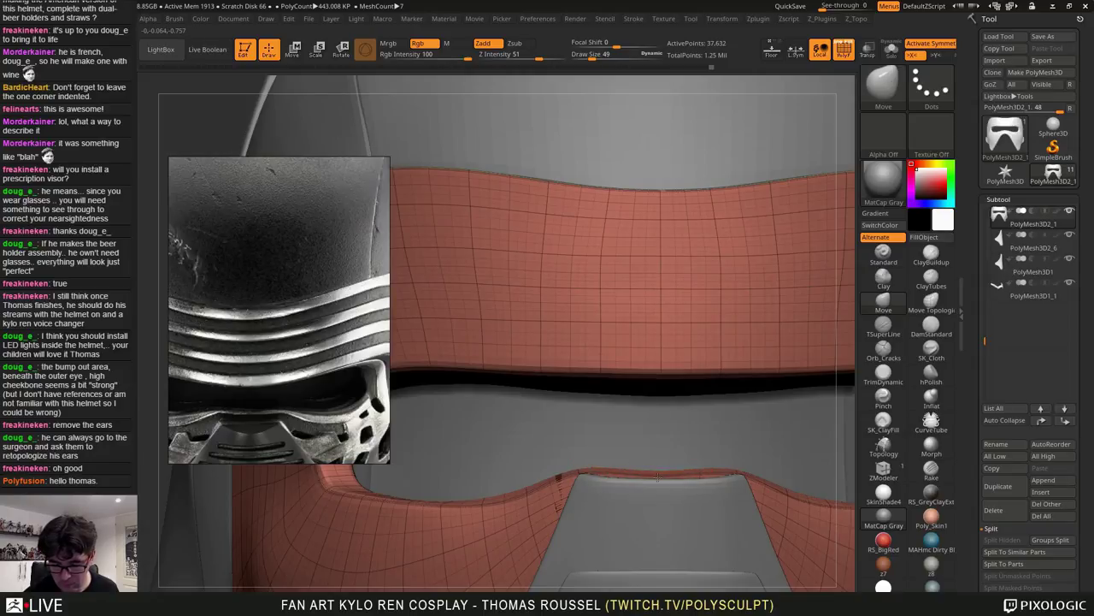
pyautogui.moveTo(710, 466); pyautogui.dragTo(674, 423, button='right')
pyautogui.hotkey('shift', 'f')
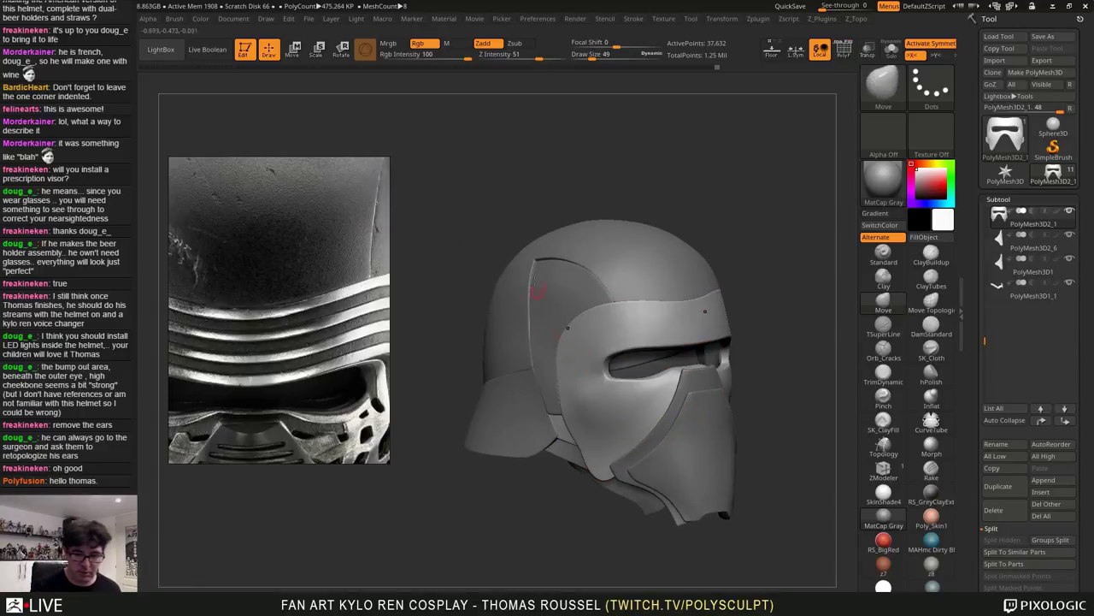
# Examine the helmet from the side and compare its visor and cheek shapes with the front-view reference photo
pyautogui.keyDown('ctrl'); pyautogui.moveTo(484, 191); pyautogui.dragTo(518, 208, button='right'); pyautogui.keyUp('ctrl')
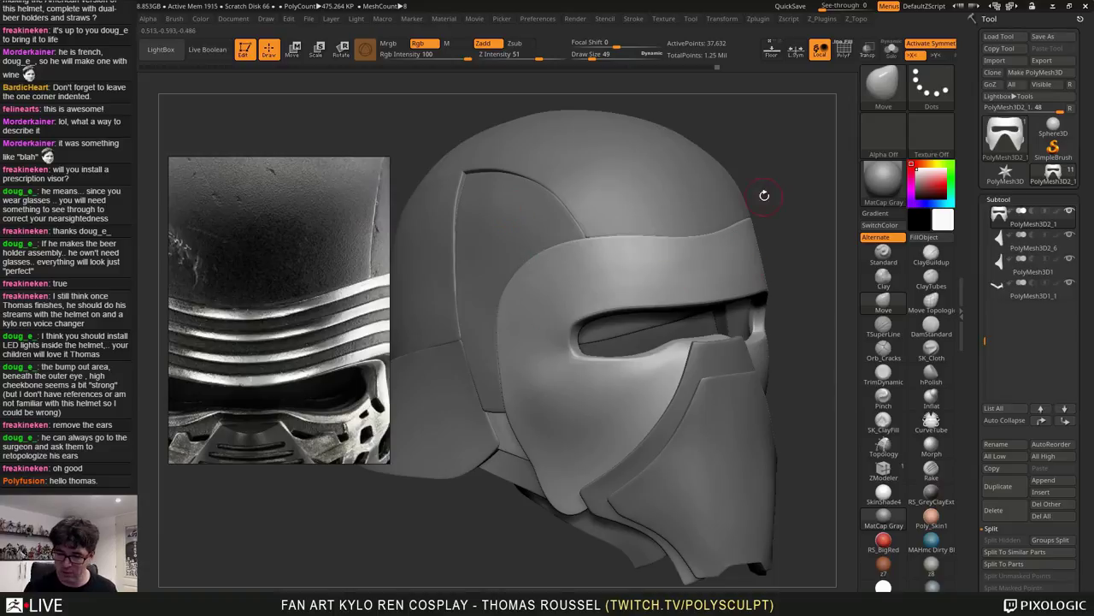
pyautogui.keyDown('ctrl'); pyautogui.moveTo(763, 194); pyautogui.dragTo(742, 161, button='right'); pyautogui.keyUp('ctrl')
pyautogui.keyDown('alt'); pyautogui.moveTo(742, 160); pyautogui.dragTo(680, 128, button='right'); pyautogui.keyUp('alt')
pyautogui.scroll(-6, 276, 309)
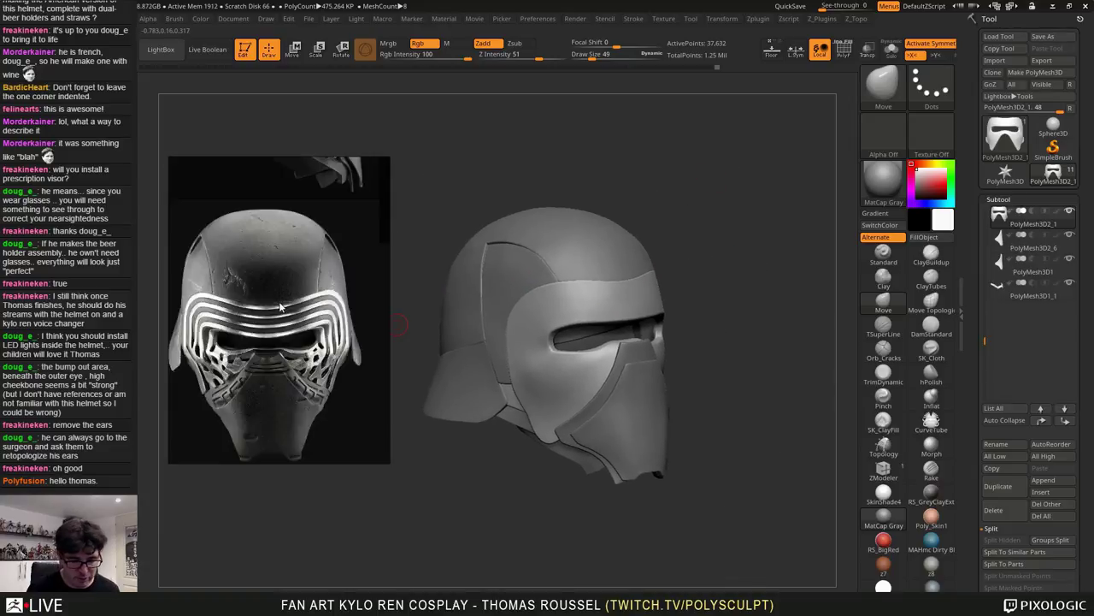
pyautogui.scroll(4, 270, 340)
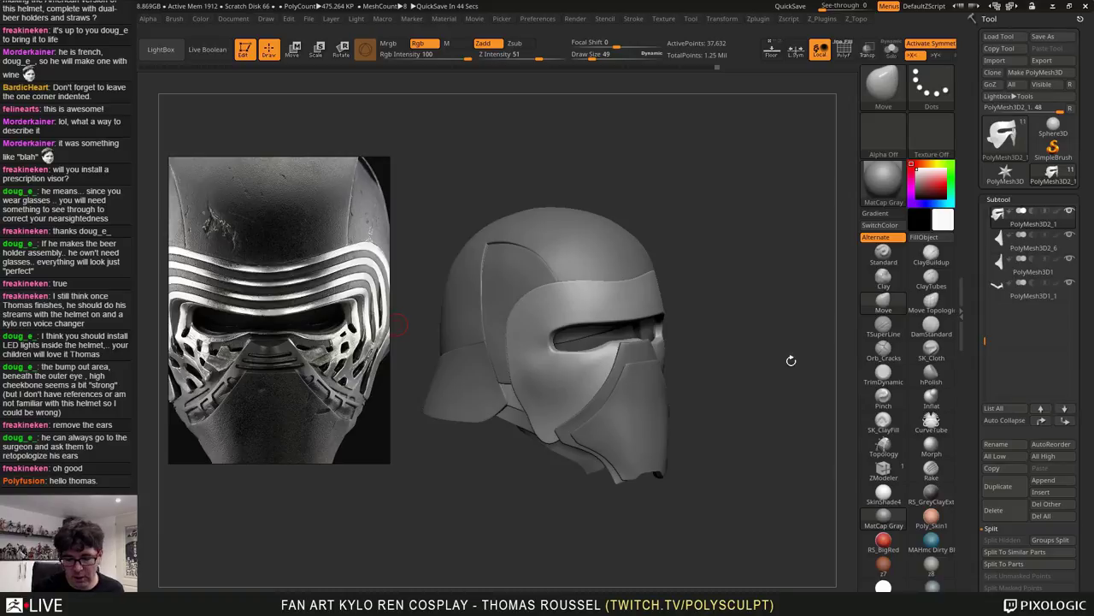
pyautogui.moveTo(792, 359)
pyautogui.mouseDown()
pyautogui.moveTo(550, 368)
pyautogui.moveTo(714, 370)
pyautogui.moveTo(691, 325)
pyautogui.mouseUp()
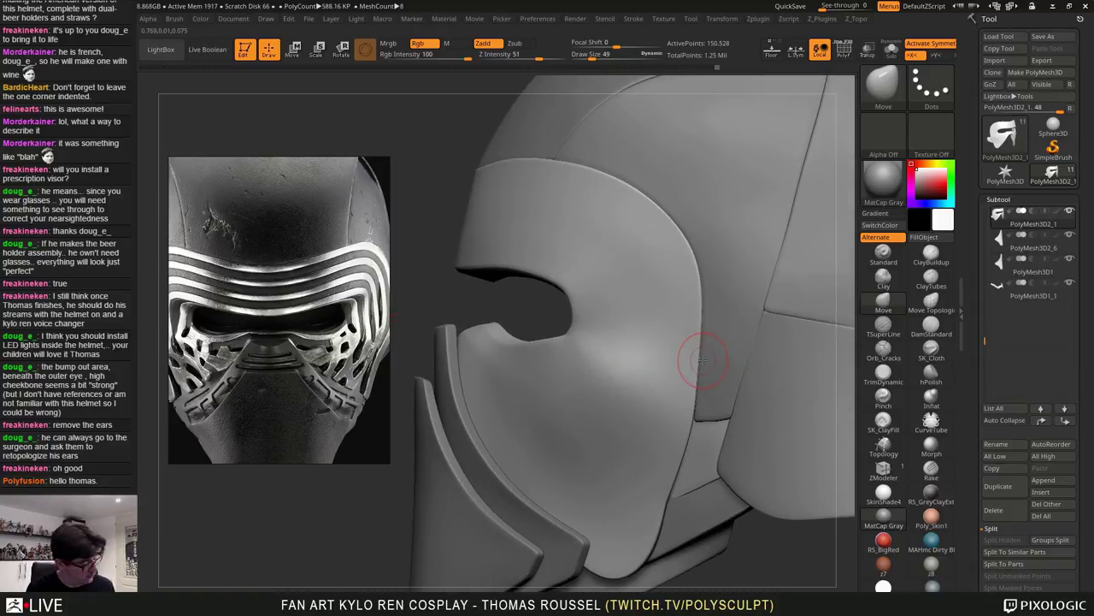
# Smooth the cheek below the outer visor corner at a lower subdivision level and return the face shell to full resolution
pyautogui.hotkey('shift', 'f')
pyautogui.hotkey('shift', 'f')
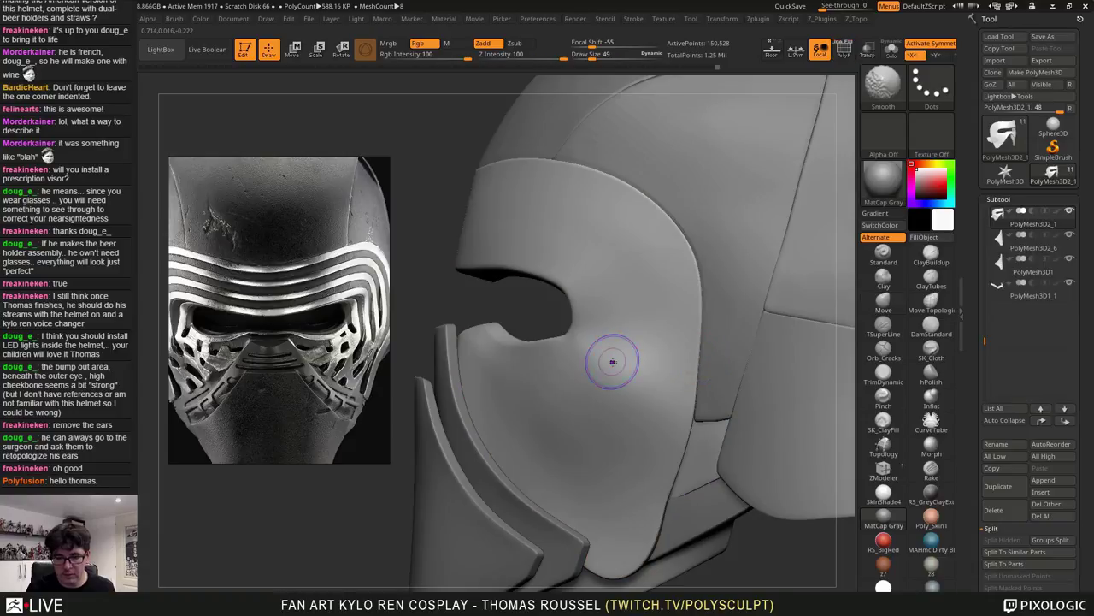
pyautogui.hotkey('shift', 'f')
pyautogui.moveTo(612, 361)
pyautogui.mouseDown(button='right')
pyautogui.moveTo(622, 381)
pyautogui.moveTo(570, 400)
pyautogui.mouseUp(button='right')
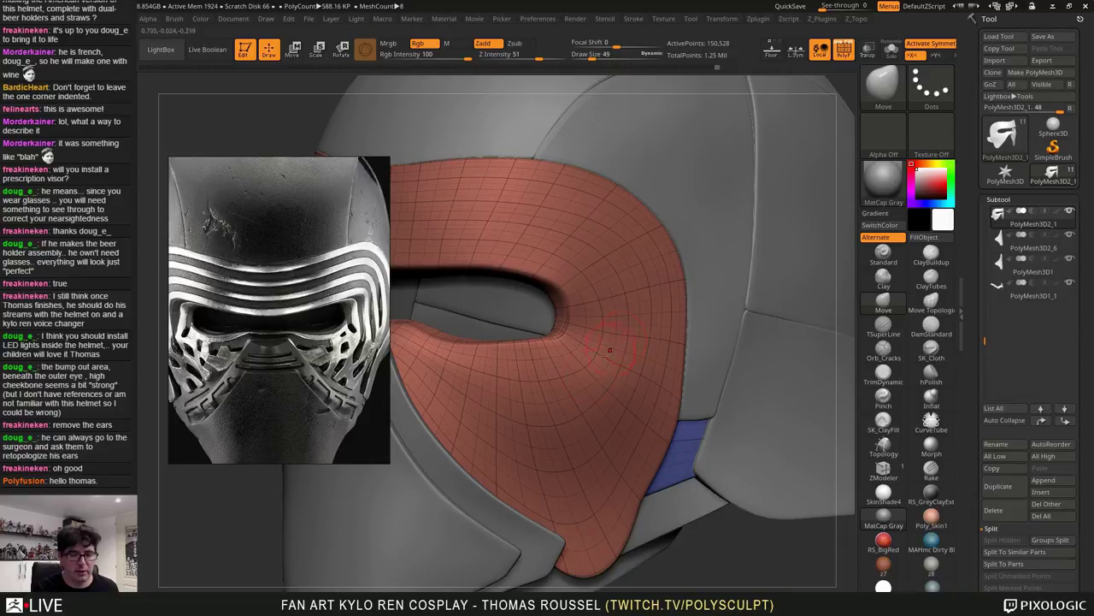
pyautogui.moveTo(551, 428)
pyautogui.keyDown('ctrl'); pyautogui.mouseDown(button='right')
pyautogui.moveTo(545, 359)
pyautogui.moveTo(617, 365)
pyautogui.mouseUp(button='right'); pyautogui.keyUp('ctrl')
pyautogui.hotkey('shift', 'd')
pyautogui.hotkey('shift', 'd')
pyautogui.keyDown('shift'); pyautogui.moveTo(621, 365); pyautogui.dragTo(619, 370); pyautogui.keyUp('shift')
pyautogui.press('d')
pyautogui.press('d')
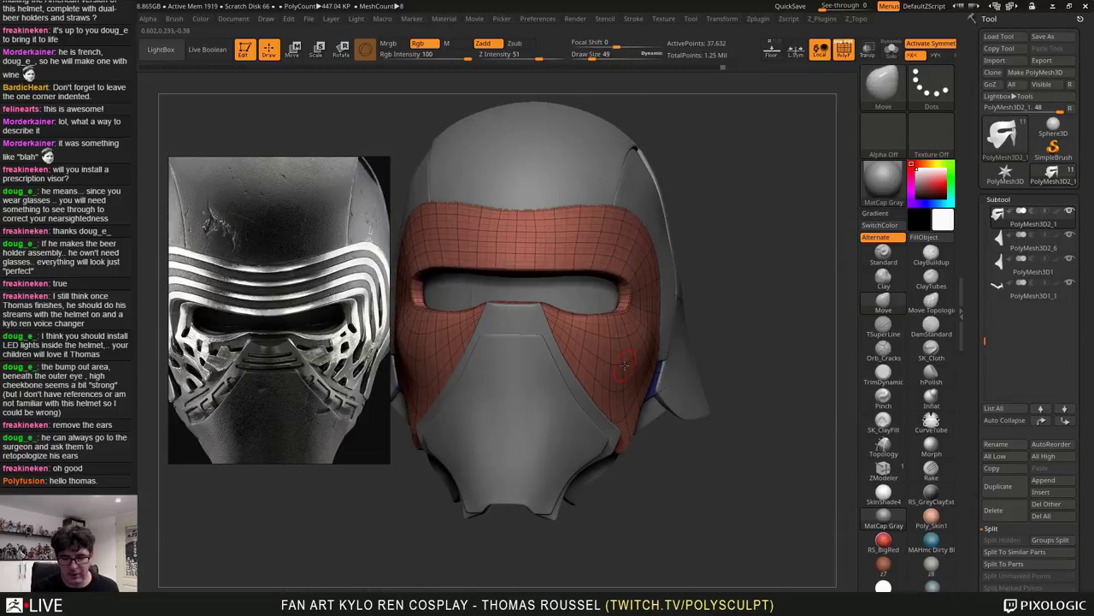
pyautogui.moveTo(637, 366); pyautogui.dragTo(596, 406, button='right')
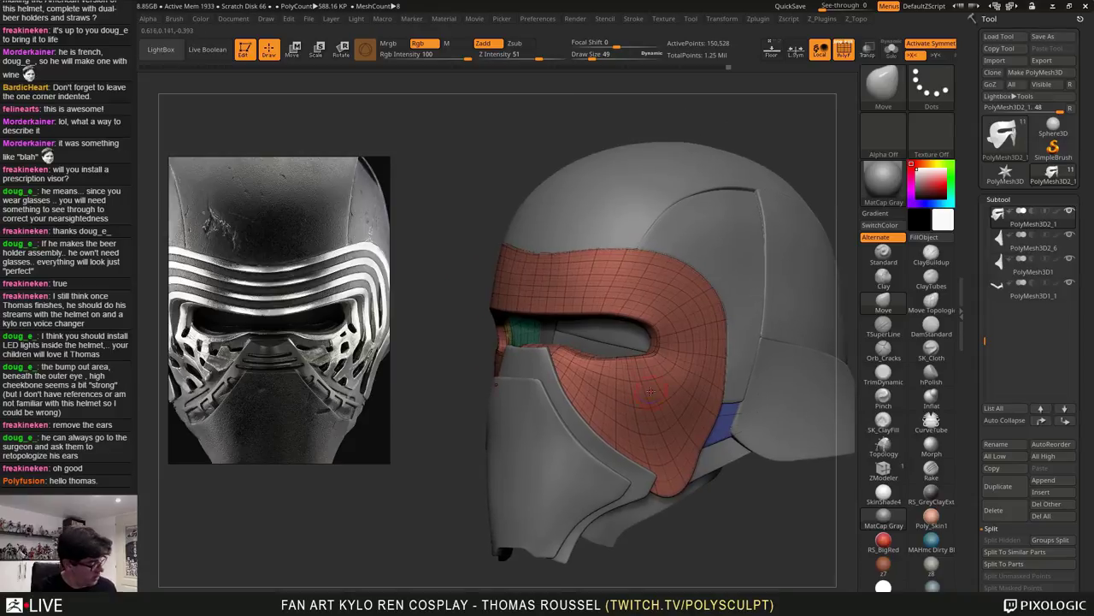
pyautogui.hotkey('shift', 'f')
# Set up the MaskPenSquare masking brush at draw size 17 and try a mask stroke from the brow down to the cheek
pyautogui.keyDown('ctrl'); pyautogui.moveTo(647, 349); pyautogui.dragTo(702, 381, button='right'); pyautogui.keyUp('ctrl')
pyautogui.keyDown('alt'); pyautogui.moveTo(701, 381); pyautogui.dragTo(657, 376, button='right'); pyautogui.keyUp('alt')
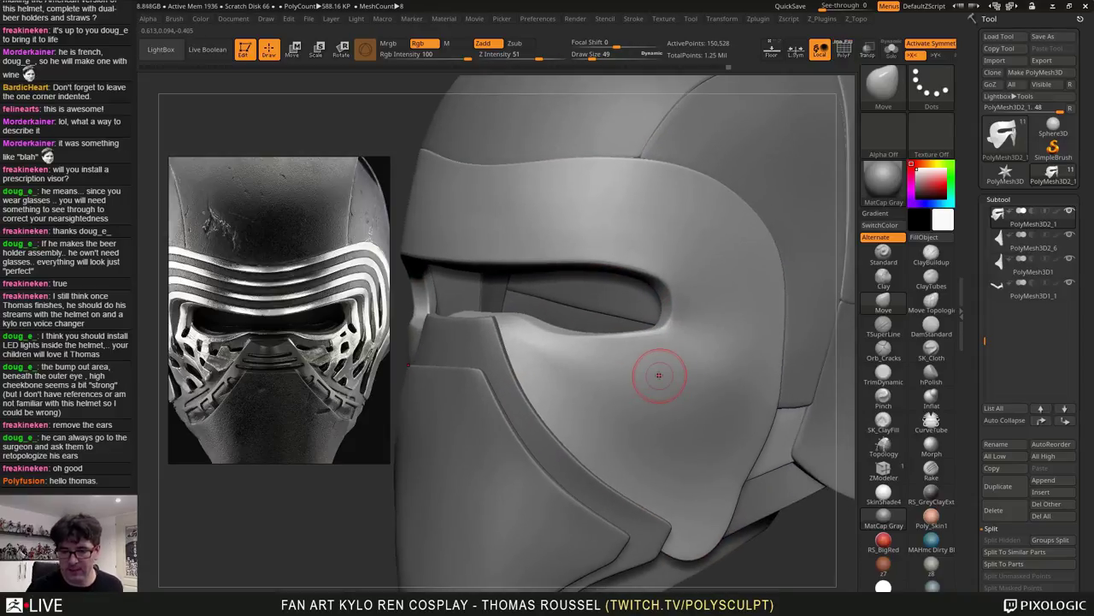
pyautogui.keyDown('ctrl'); pyautogui.click(888, 99); pyautogui.keyUp('ctrl')
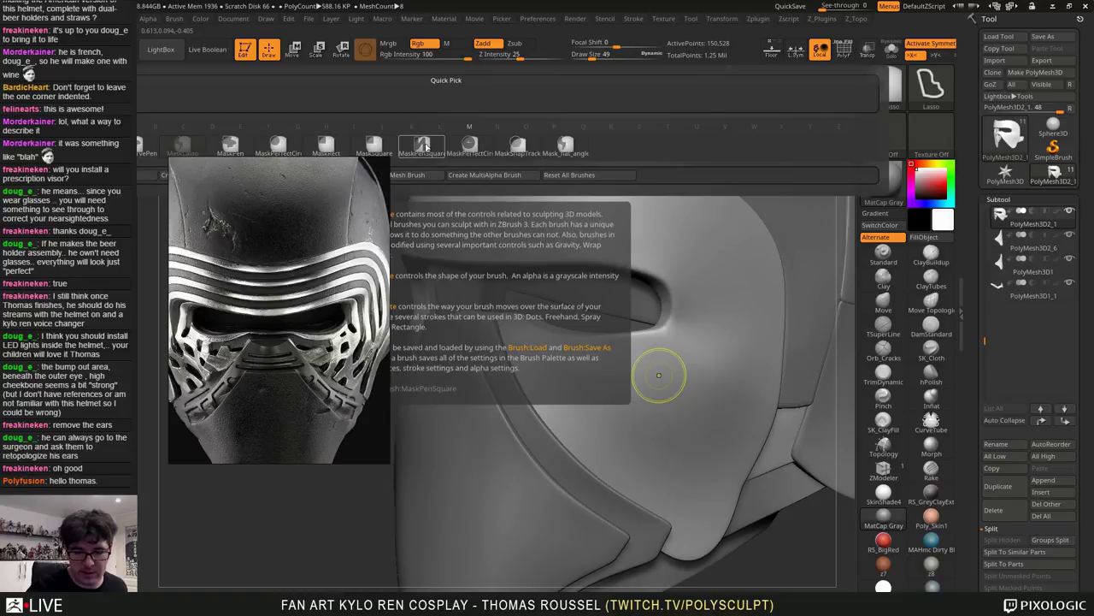
pyautogui.click(421, 143)
pyautogui.press('s')
pyautogui.moveTo(729, 289); pyautogui.dragTo(721, 290)
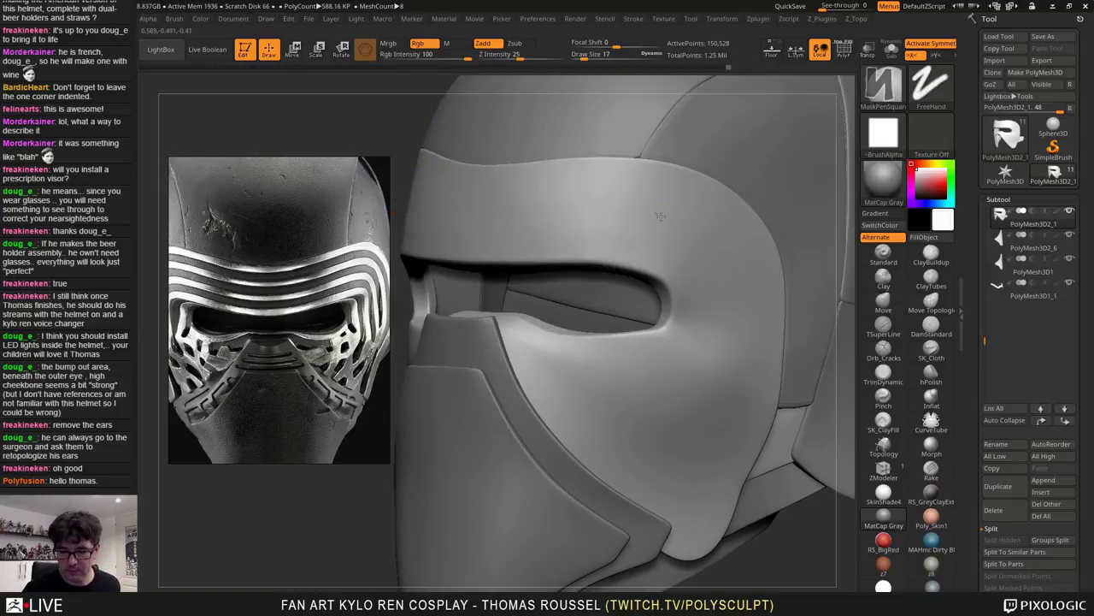
pyautogui.moveTo(657, 214)
pyautogui.keyDown('ctrl'); pyautogui.mouseDown()
pyautogui.moveTo(726, 382)
pyautogui.moveTo(605, 417)
pyautogui.mouseUp(); pyautogui.keyUp('ctrl')
pyautogui.hotkey('ctrl', 'z')
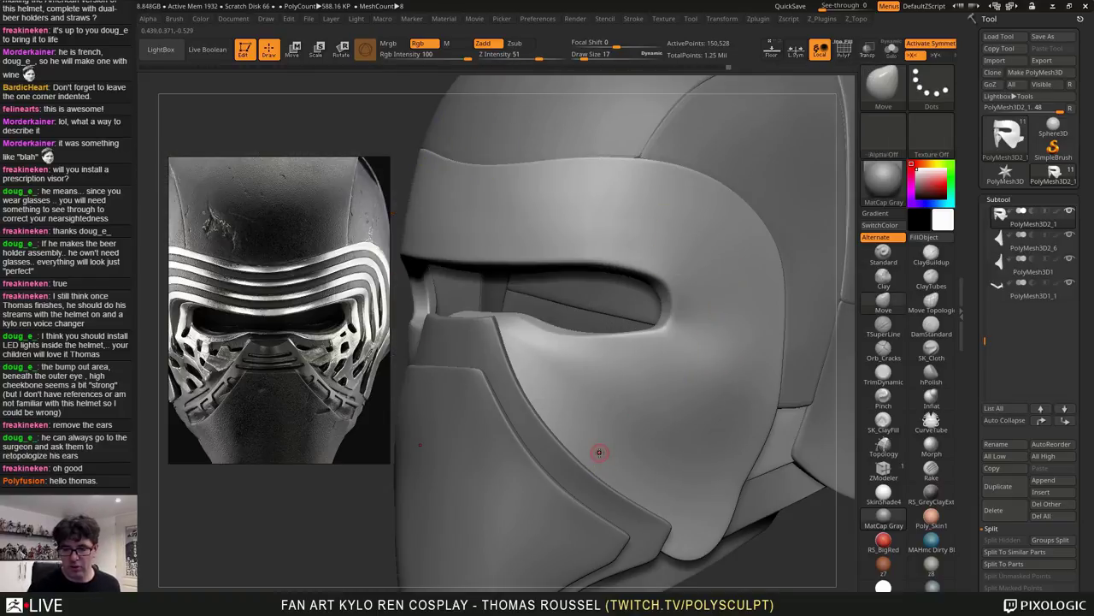
# Open the Lazy Mouse stroke settings and try another mask stroke around the visor opening from brow to cheek
pyautogui.click(878, 86)
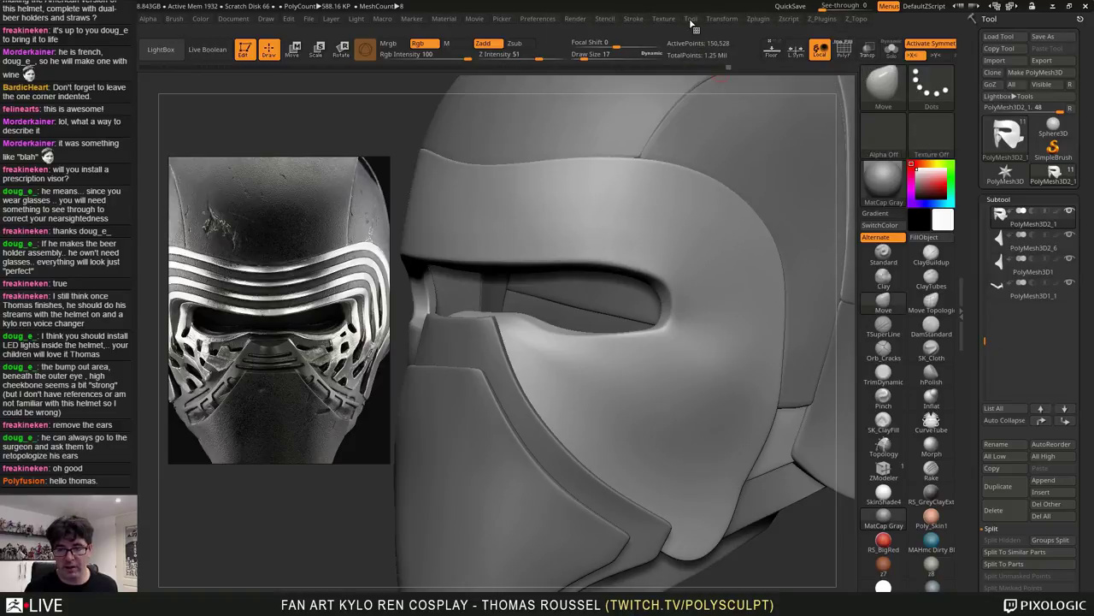
pyautogui.click(632, 18)
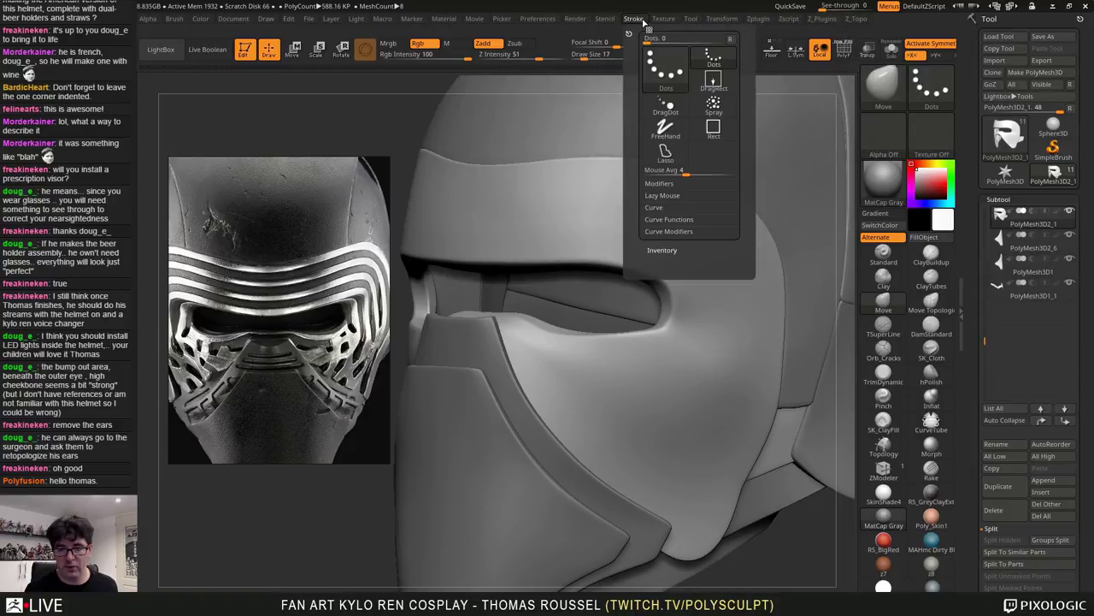
pyautogui.click(660, 196)
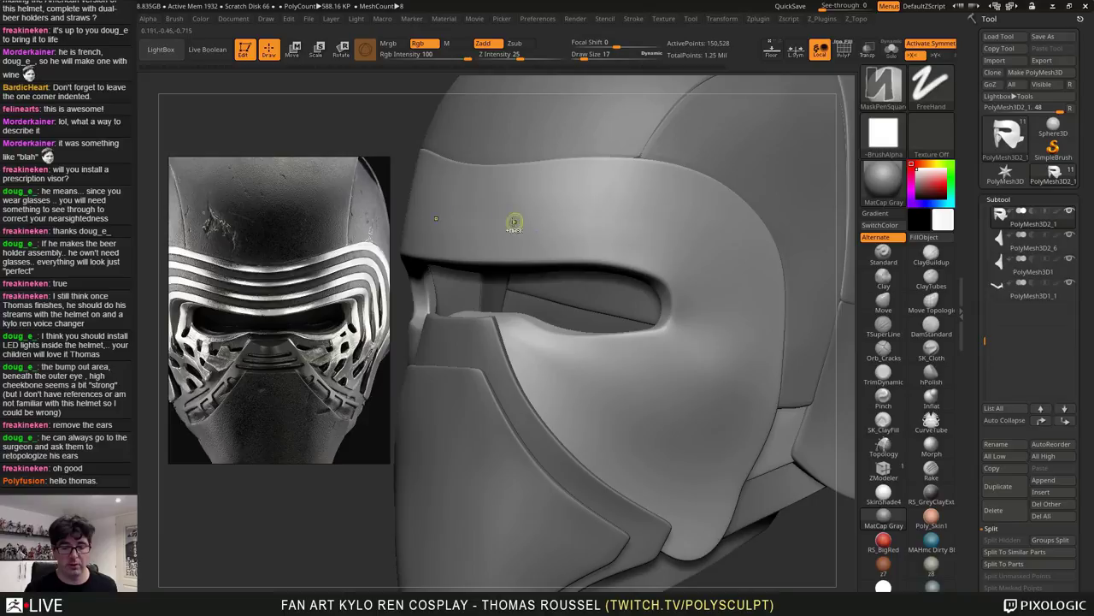
pyautogui.moveTo(510, 214)
pyautogui.keyDown('ctrl'); pyautogui.mouseDown()
pyautogui.moveTo(594, 217)
pyautogui.moveTo(697, 244)
pyautogui.moveTo(723, 316)
pyautogui.moveTo(616, 387)
pyautogui.moveTo(559, 380)
pyautogui.mouseUp(); pyautogui.keyUp('ctrl')
pyautogui.hotkey('ctrl', 'z')
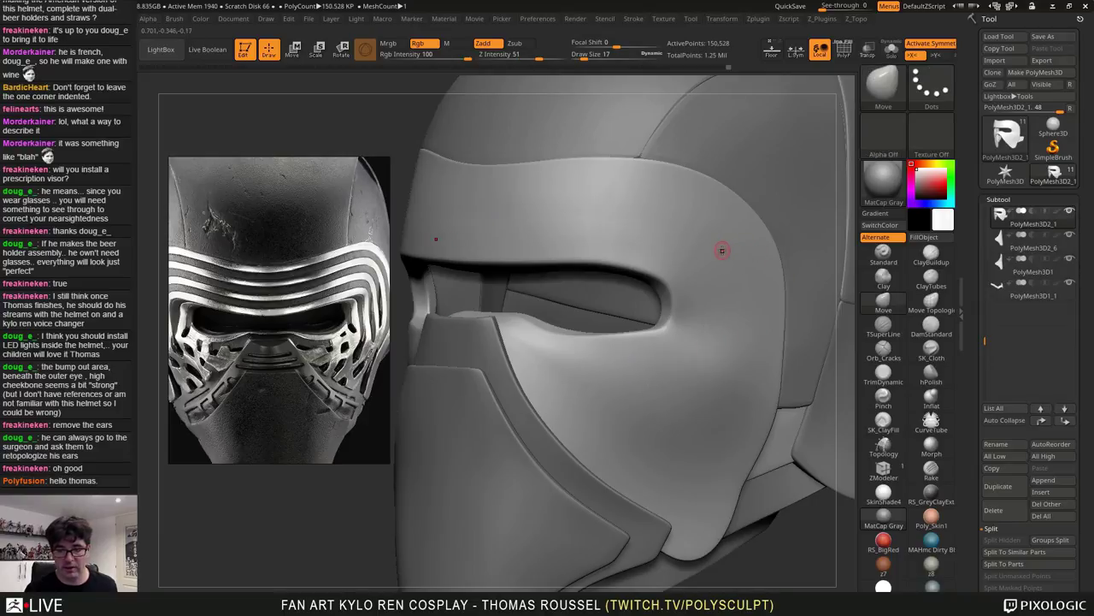
# Duplicate the face shell PolyMesh3D2_1 and show only the copy, hiding the original and all other helmet parts
pyautogui.click(1004, 492)
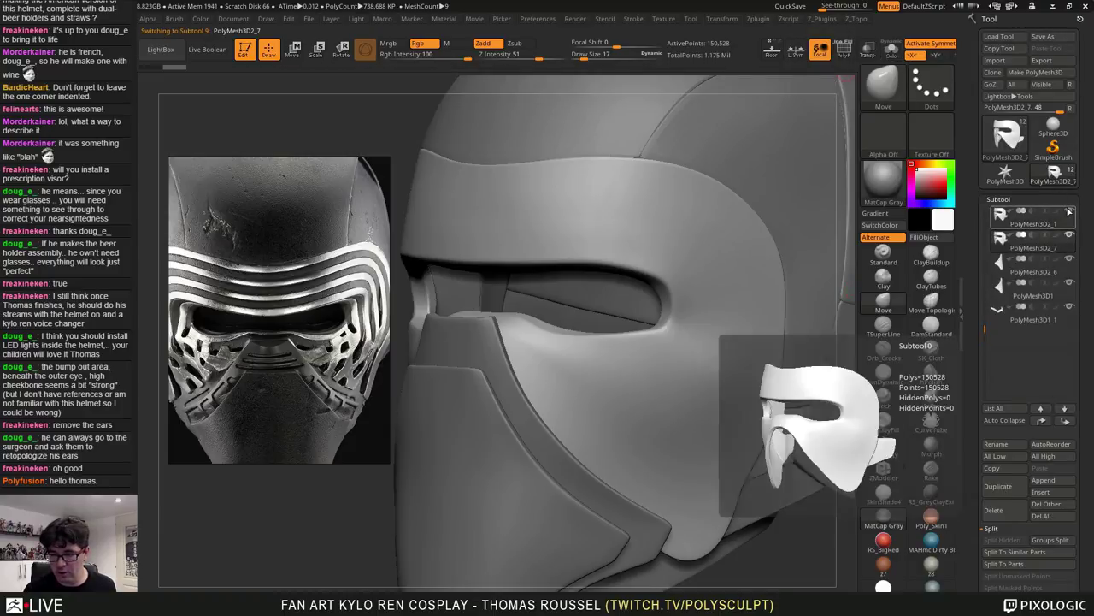
pyautogui.click(1069, 211)
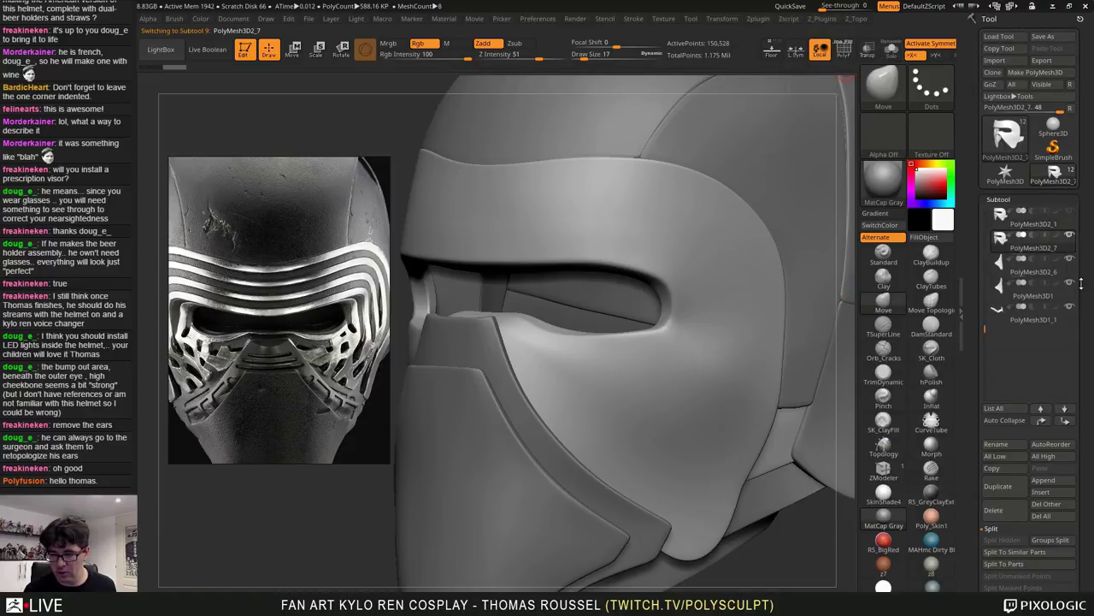
pyautogui.keyDown('shift'); pyautogui.click(1069, 236); pyautogui.keyUp('shift')
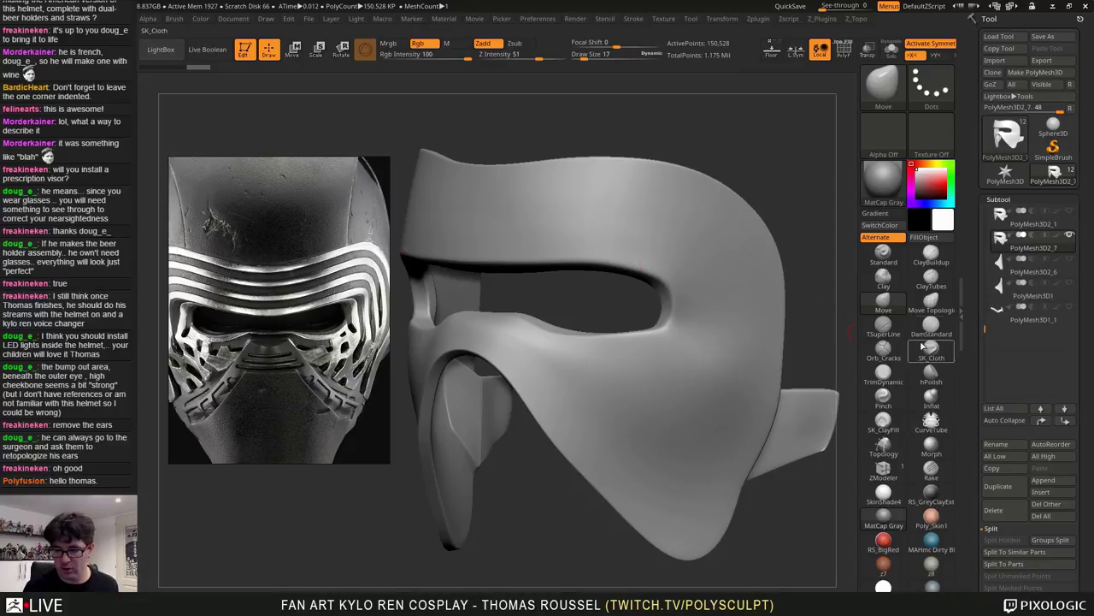
# Select the face shell copy PolyMesh3D2_7 and subdivide it to 2.408 million polygons
pyautogui.click(996, 227)
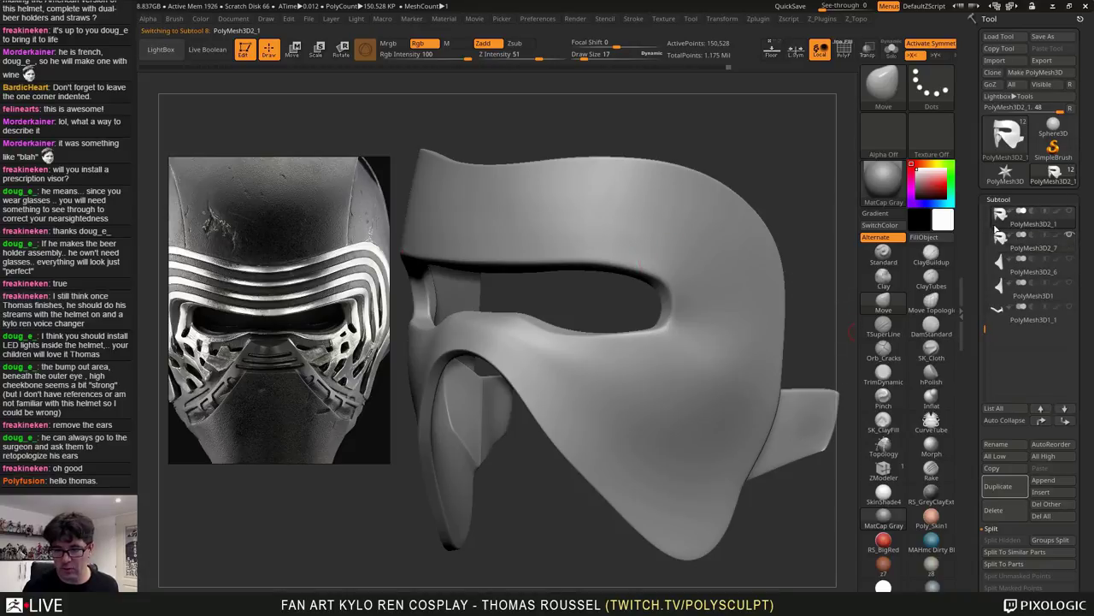
pyautogui.click(1001, 246)
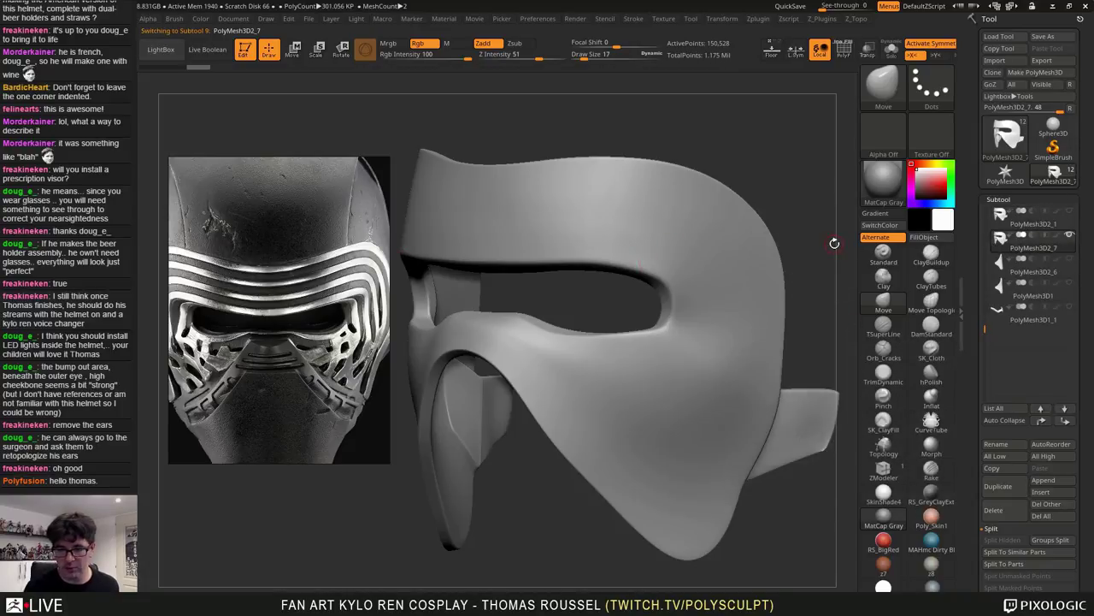
pyautogui.hotkey('ctrl', 'd')
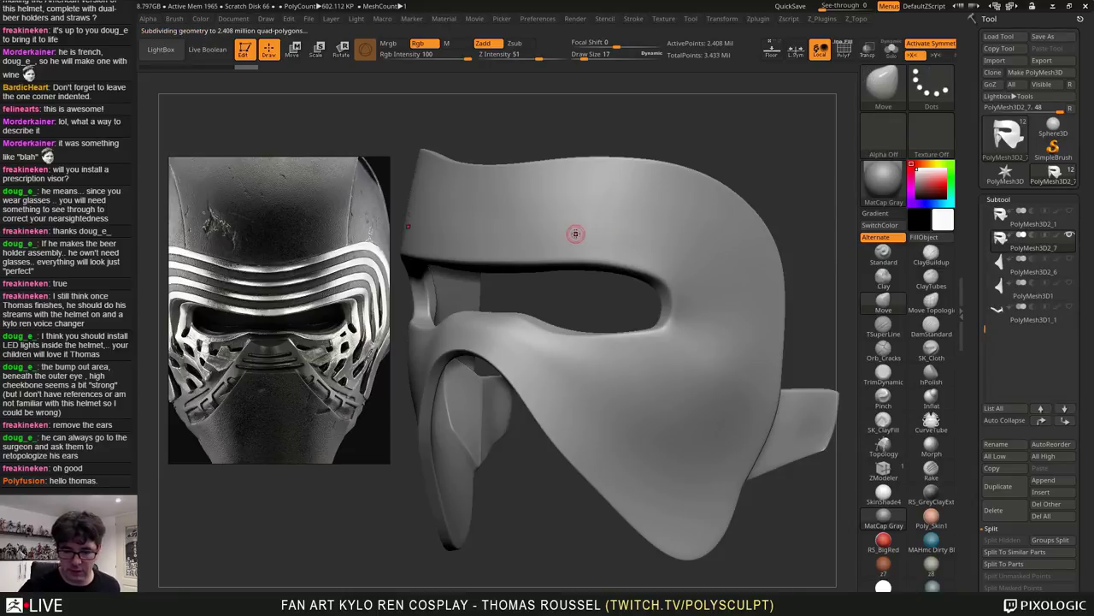
# Try curved mask stripes from the brow around the outer visor corner onto the cheek, and undo them
pyautogui.moveTo(576, 212)
pyautogui.mouseDown()
pyautogui.moveTo(695, 230)
pyautogui.moveTo(769, 385)
pyautogui.moveTo(528, 444)
pyautogui.mouseUp()
pyautogui.hotkey('ctrl', 'z')
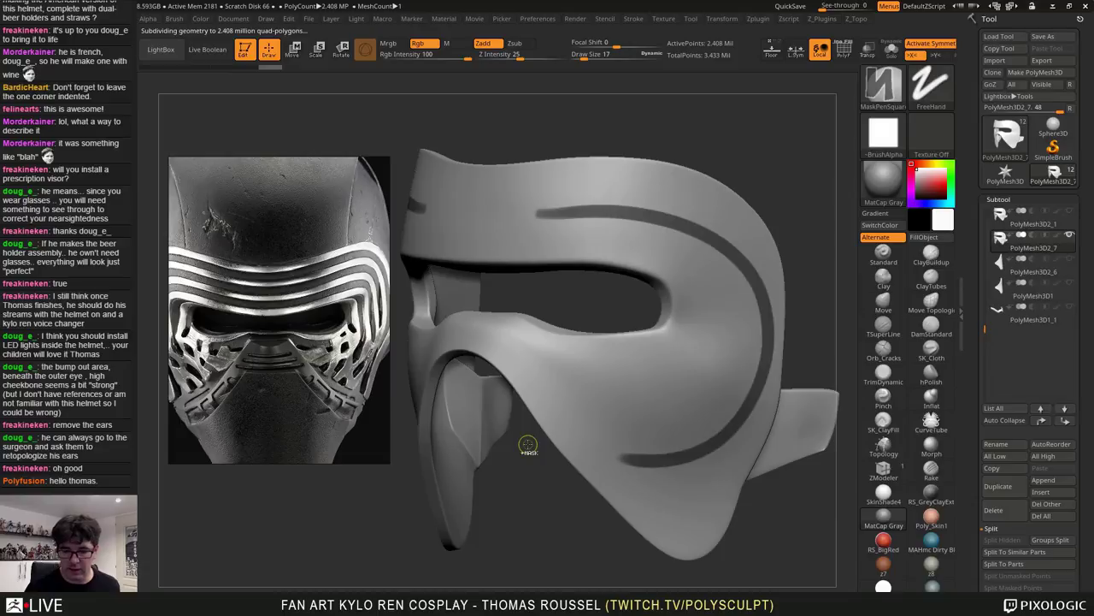
pyautogui.hotkey('ctrl', 'z')
pyautogui.moveTo(533, 203)
pyautogui.keyDown('ctrl'); pyautogui.mouseDown()
pyautogui.moveTo(695, 209)
pyautogui.moveTo(744, 319)
pyautogui.moveTo(663, 402)
pyautogui.moveTo(522, 341)
pyautogui.mouseUp(); pyautogui.keyUp('ctrl')
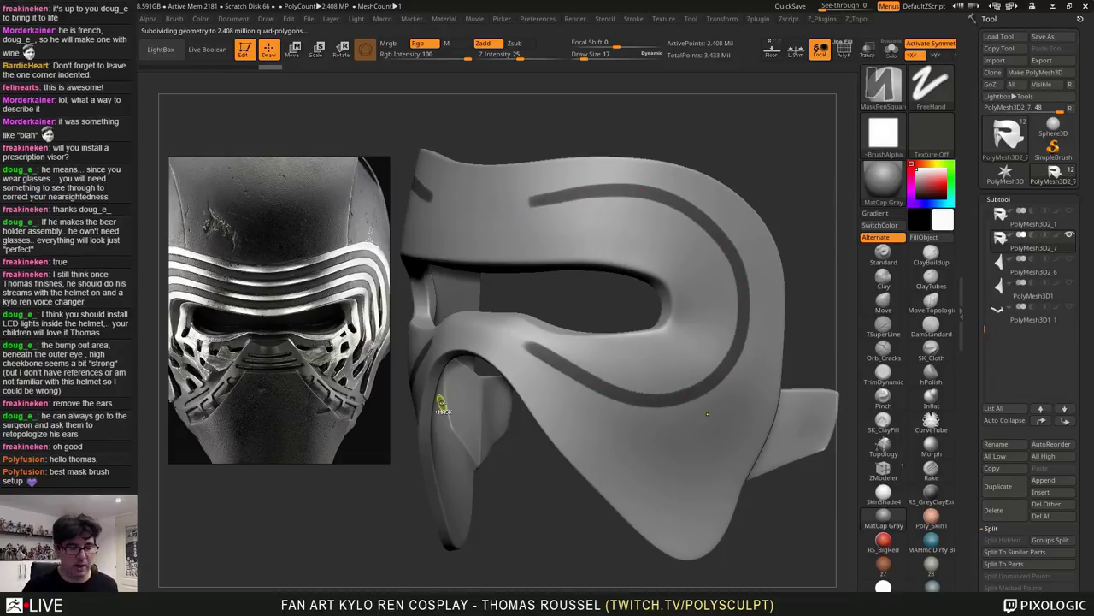
pyautogui.hotkey('ctrl', 'z')
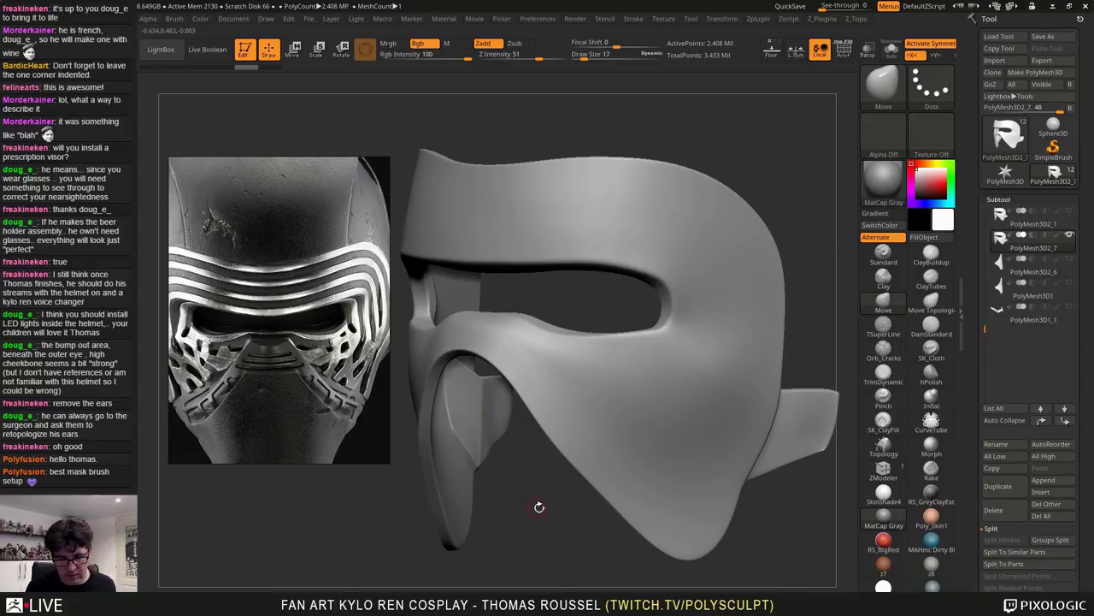
# Mask a thin band along the upper rim of the visor opening, from the brow around the outer corner
pyautogui.keyDown('alt'); pyautogui.moveTo(556, 527); pyautogui.dragTo(554, 507); pyautogui.keyUp('alt')
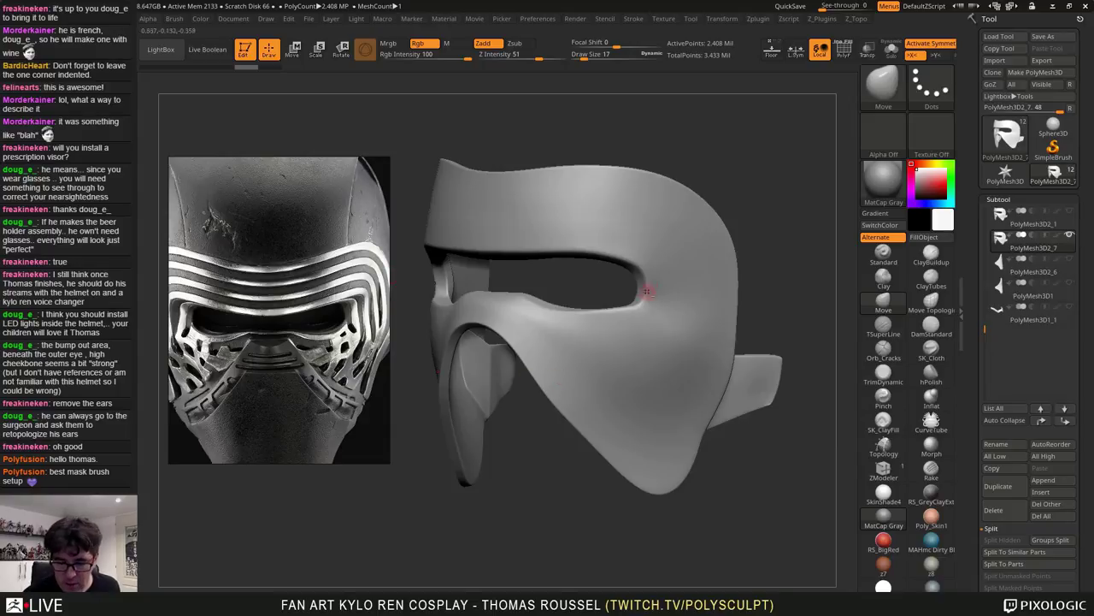
pyautogui.keyDown('alt'); pyautogui.moveTo(648, 288); pyautogui.dragTo(651, 355, button='right'); pyautogui.keyUp('alt')
pyautogui.keyDown('alt'); pyautogui.moveTo(453, 175); pyautogui.dragTo(537, 161, button='right'); pyautogui.keyUp('alt')
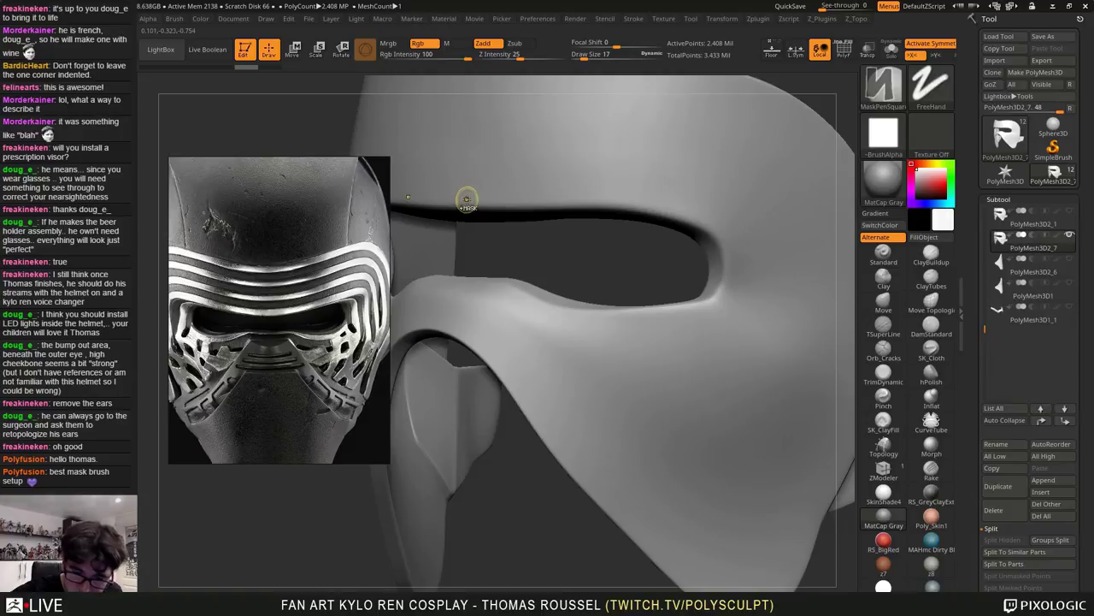
pyautogui.moveTo(473, 202)
pyautogui.keyDown('ctrl'); pyautogui.mouseDown()
pyautogui.moveTo(631, 202)
pyautogui.moveTo(722, 233)
pyautogui.mouseUp(); pyautogui.keyUp('ctrl')
pyautogui.keyDown('ctrl'); pyautogui.moveTo(733, 276); pyautogui.dragTo(727, 301); pyautogui.keyUp('ctrl')
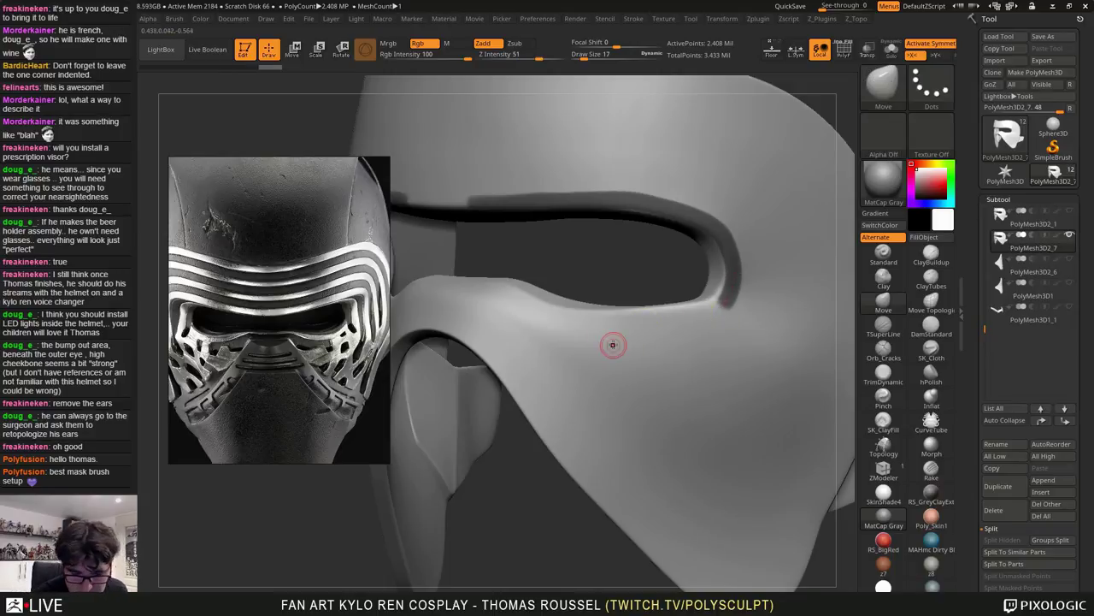
# Mask a matching band along the lower rim of the visor opening, from the nose bridge to the outer corner
pyautogui.moveTo(619, 350)
pyautogui.mouseDown(button='right')
pyautogui.moveTo(683, 372)
pyautogui.moveTo(654, 340)
pyautogui.mouseUp(button='right')
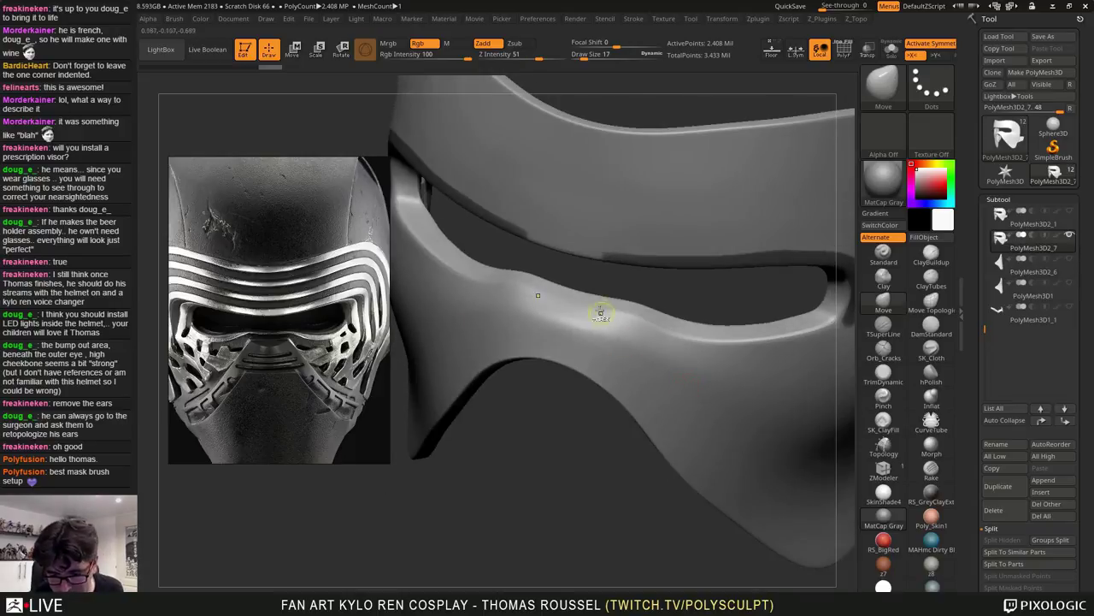
pyautogui.moveTo(578, 302)
pyautogui.keyDown('ctrl'); pyautogui.mouseDown()
pyautogui.moveTo(712, 350)
pyautogui.moveTo(829, 331)
pyautogui.moveTo(853, 299)
pyautogui.mouseUp(); pyautogui.keyUp('ctrl')
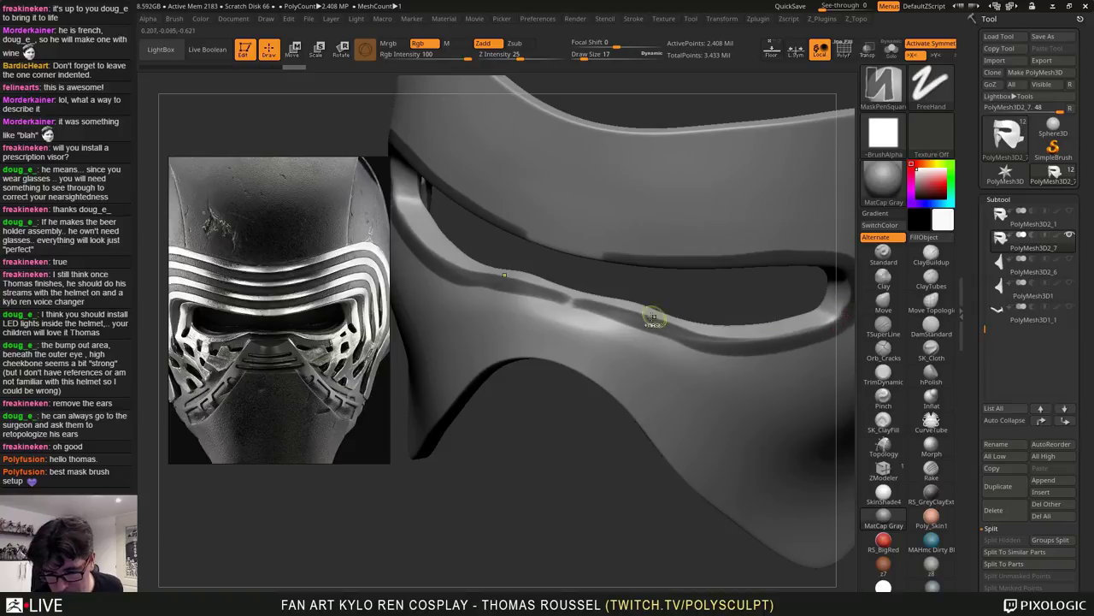
pyautogui.keyDown('ctrl'); pyautogui.moveTo(554, 296); pyautogui.dragTo(604, 309); pyautogui.keyUp('ctrl')
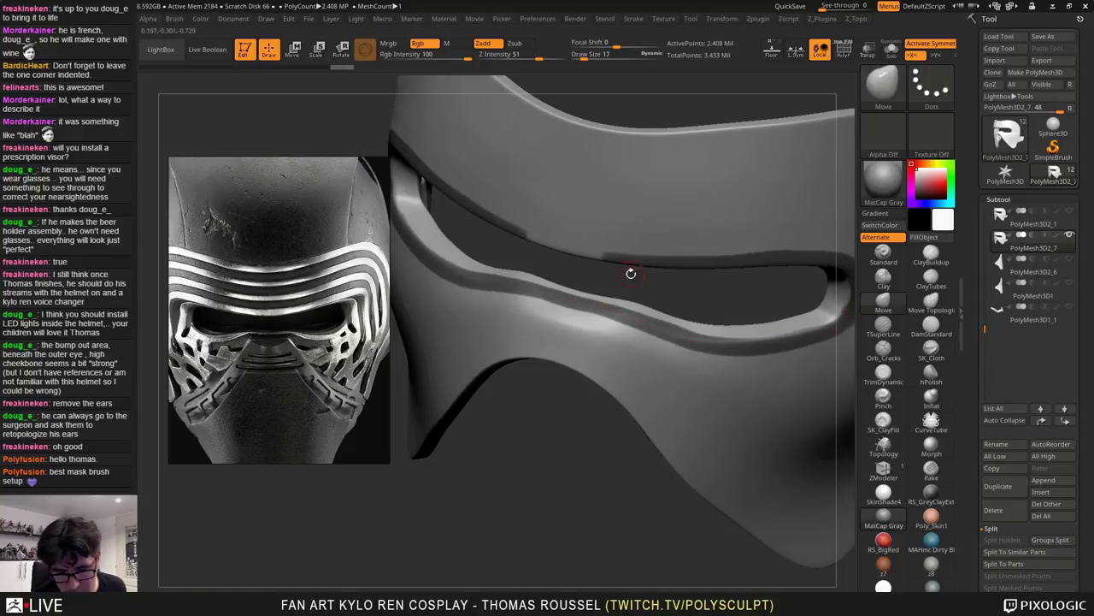
# Thicken and even out the mask band around the visor's outer corner, joining the upper and lower rim bands
pyautogui.moveTo(630, 271)
pyautogui.mouseDown()
pyautogui.moveTo(624, 229)
pyautogui.moveTo(605, 298)
pyautogui.moveTo(622, 272)
pyautogui.moveTo(519, 271)
pyautogui.moveTo(559, 266)
pyautogui.mouseUp()
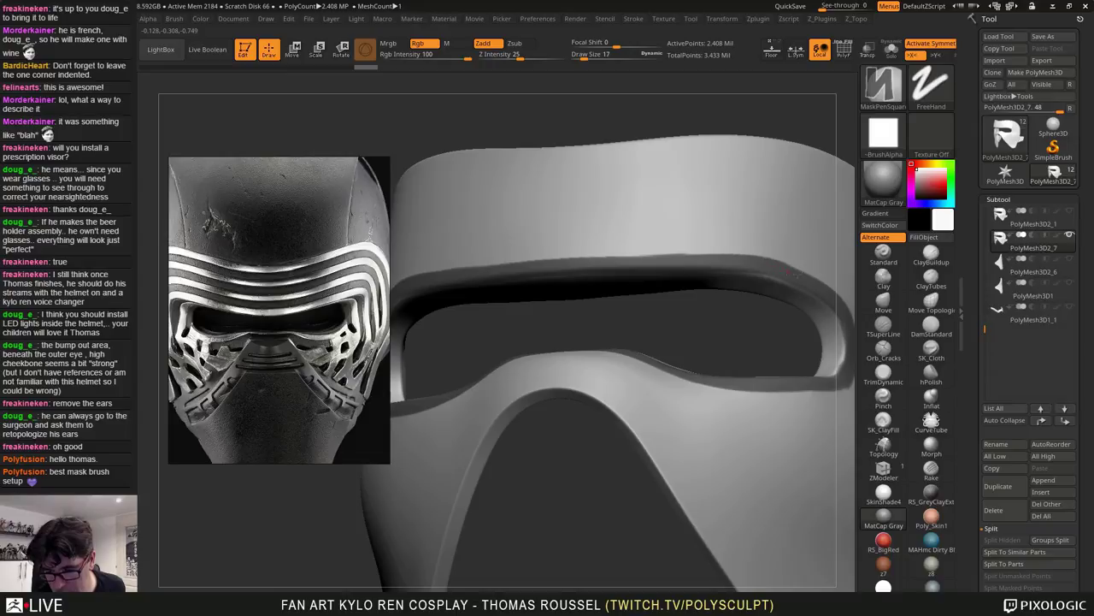
pyautogui.keyDown('alt'); pyautogui.moveTo(851, 329); pyautogui.dragTo(674, 277); pyautogui.keyUp('alt')
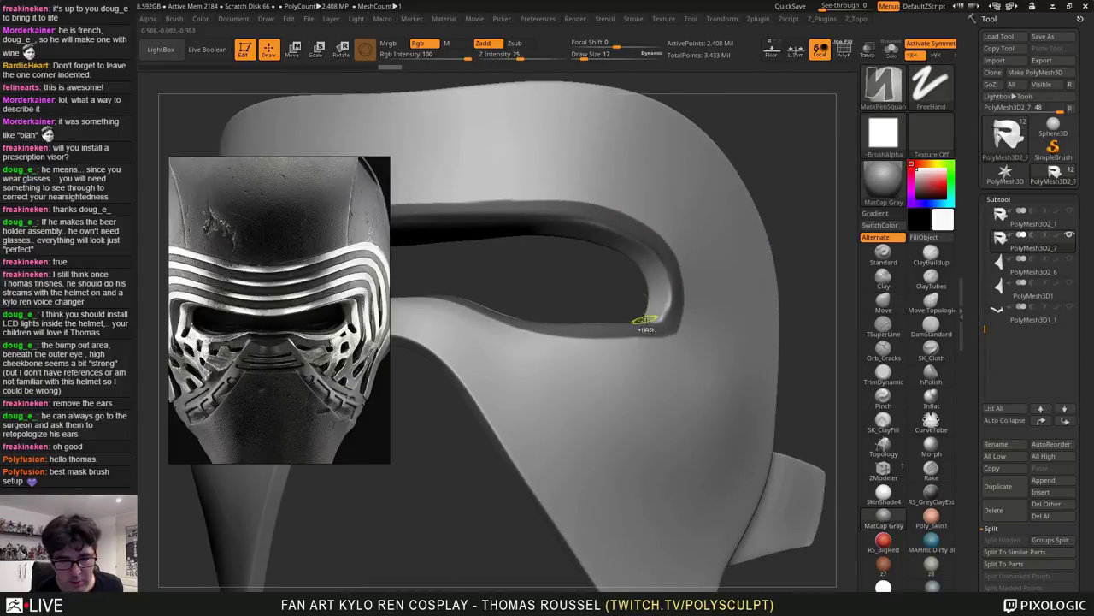
pyautogui.keyDown('alt'); pyautogui.moveTo(672, 331); pyautogui.dragTo(748, 330); pyautogui.keyUp('alt')
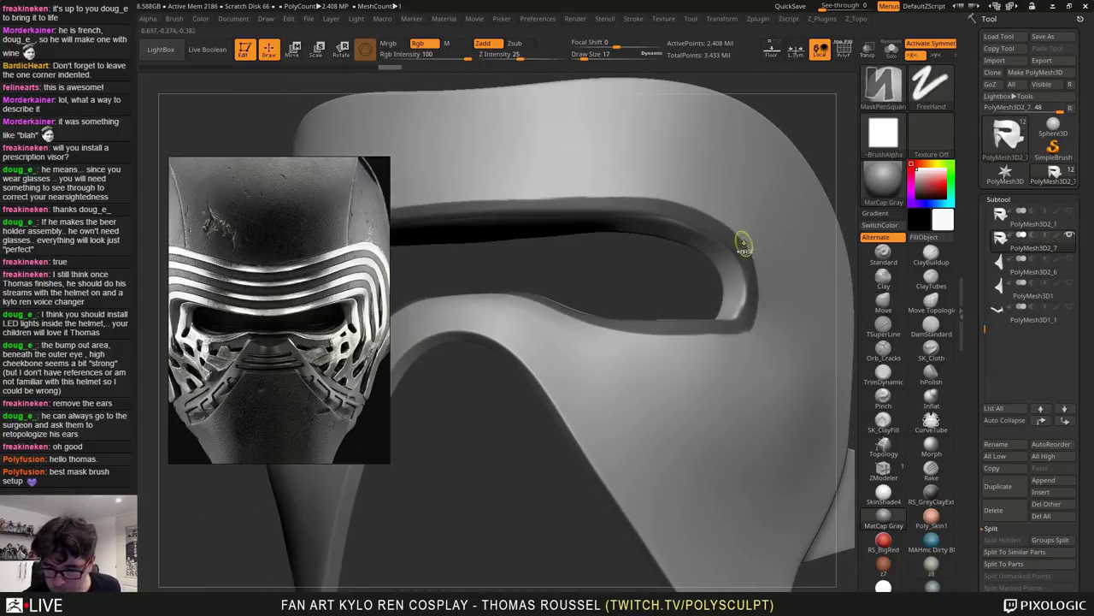
pyautogui.keyDown('ctrl'); pyautogui.moveTo(733, 237); pyautogui.dragTo(739, 255); pyautogui.keyUp('ctrl')
pyautogui.keyDown('ctrl'); pyautogui.moveTo(749, 291); pyautogui.dragTo(750, 299); pyautogui.keyUp('ctrl')
pyautogui.keyDown('ctrl'); pyautogui.moveTo(726, 237); pyautogui.dragTo(744, 255); pyautogui.keyUp('ctrl')
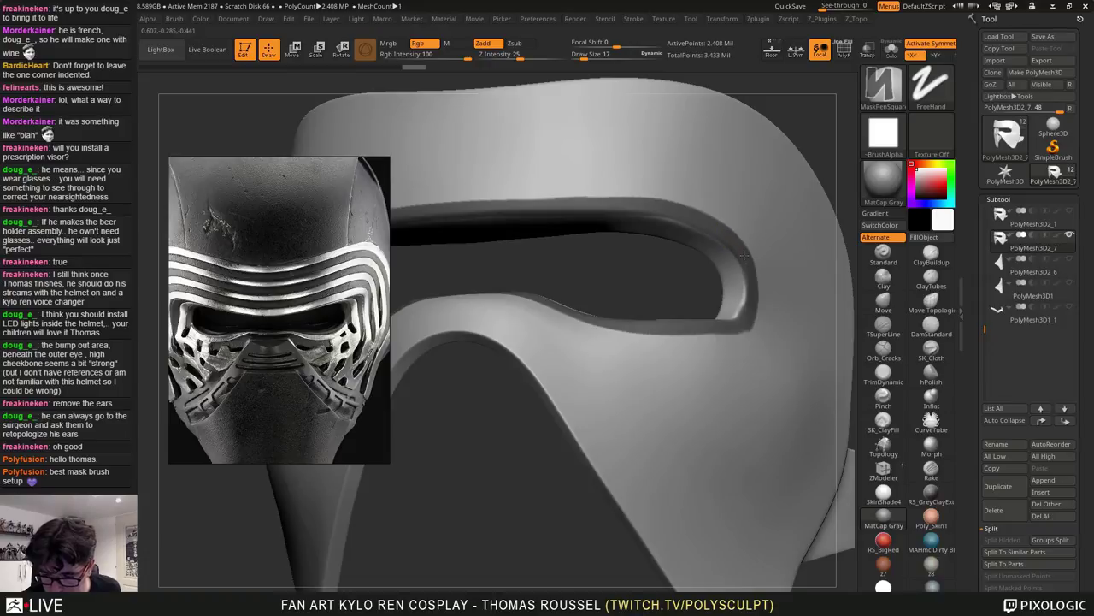
pyautogui.keyDown('ctrl'); pyautogui.moveTo(746, 320); pyautogui.dragTo(748, 317); pyautogui.keyUp('ctrl')
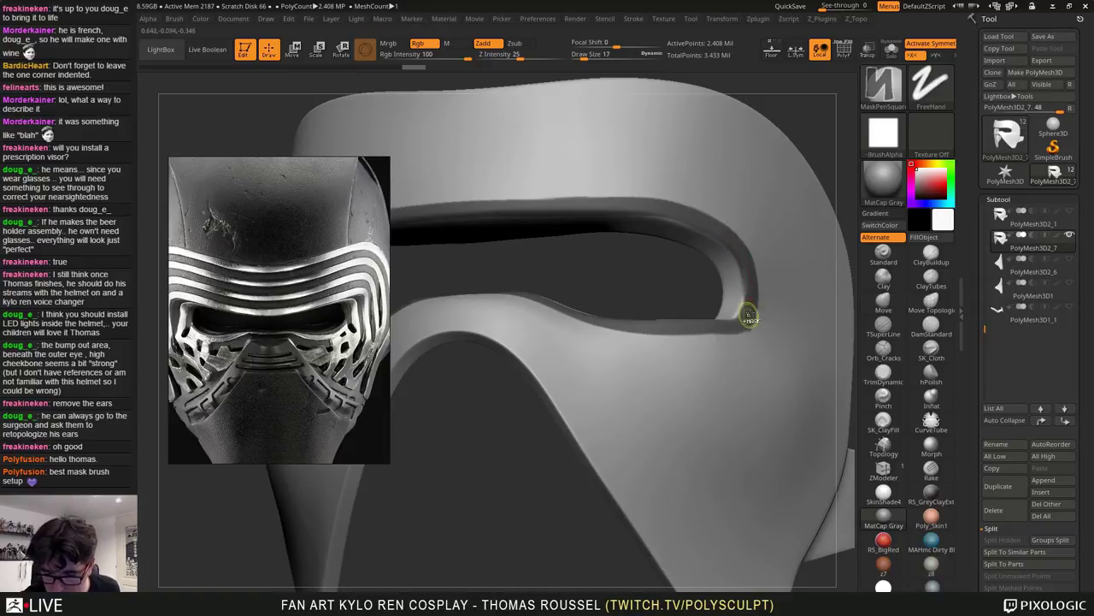
# Mask the underside of the brow inside the visor opening, following its upper inner edge
pyautogui.moveTo(749, 318)
pyautogui.mouseDown(button='right')
pyautogui.moveTo(720, 395)
pyautogui.moveTo(718, 364)
pyautogui.mouseUp(button='right')
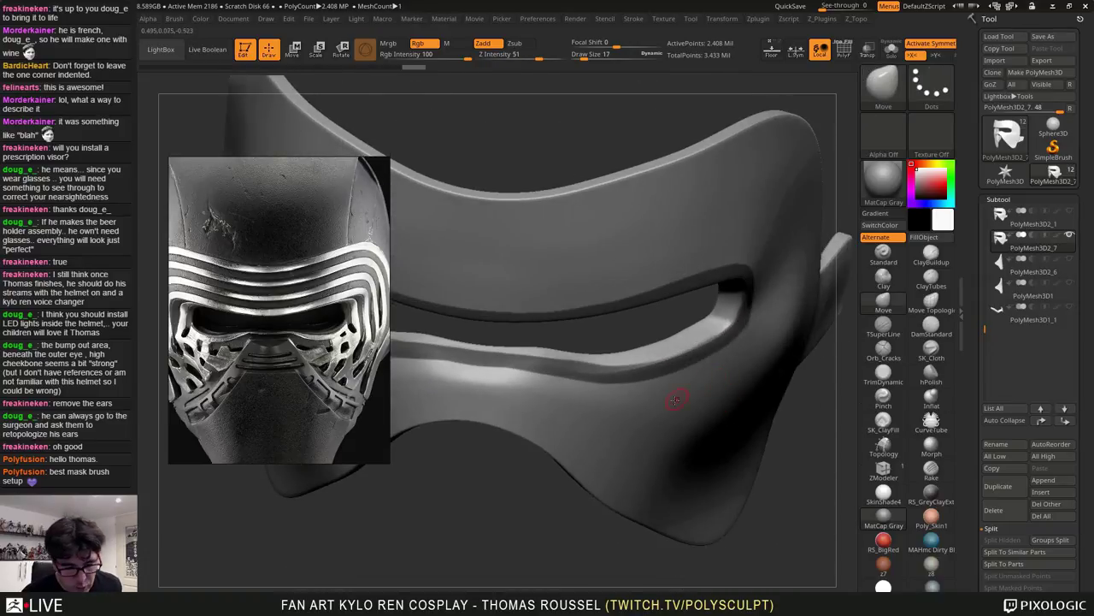
pyautogui.moveTo(680, 395); pyautogui.dragTo(702, 359, button='right')
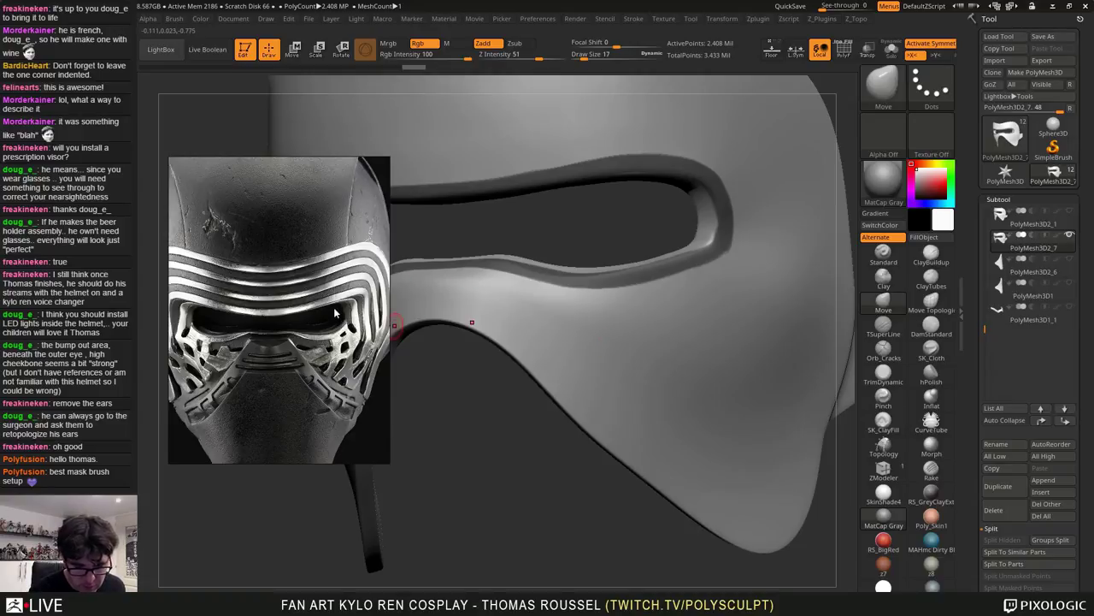
pyautogui.moveTo(637, 298)
pyautogui.mouseDown(button='right')
pyautogui.moveTo(628, 198)
pyautogui.moveTo(761, 183)
pyautogui.mouseUp(button='right')
pyautogui.moveTo(564, 180)
pyautogui.keyDown('ctrl'); pyautogui.mouseDown()
pyautogui.moveTo(648, 163)
pyautogui.moveTo(776, 175)
pyautogui.mouseUp(); pyautogui.keyUp('ctrl')
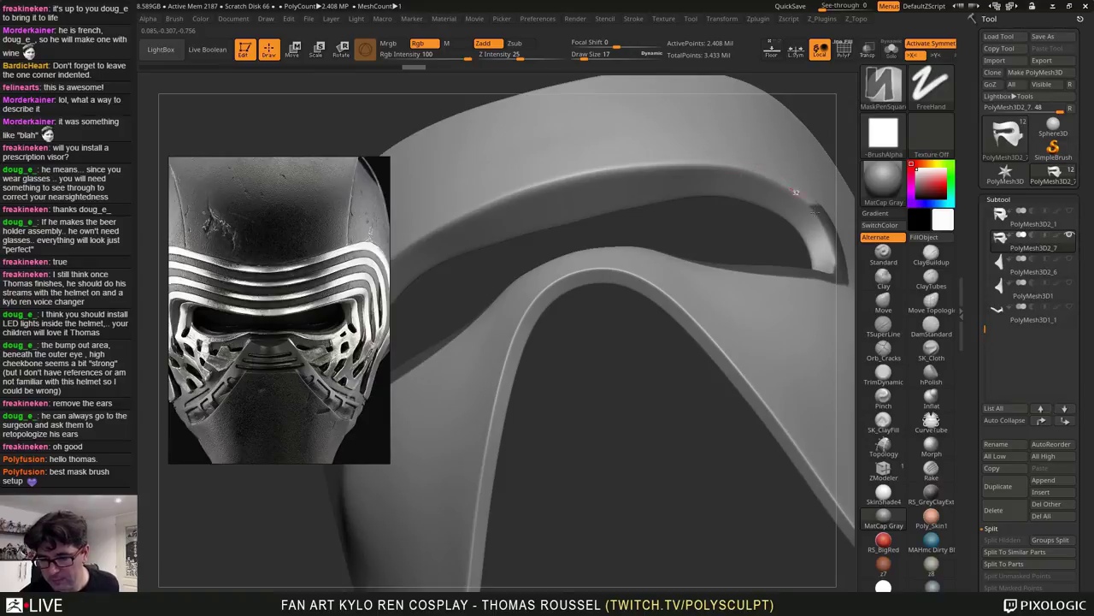
pyautogui.keyDown('ctrl'); pyautogui.moveTo(814, 212); pyautogui.dragTo(817, 216); pyautogui.keyUp('ctrl')
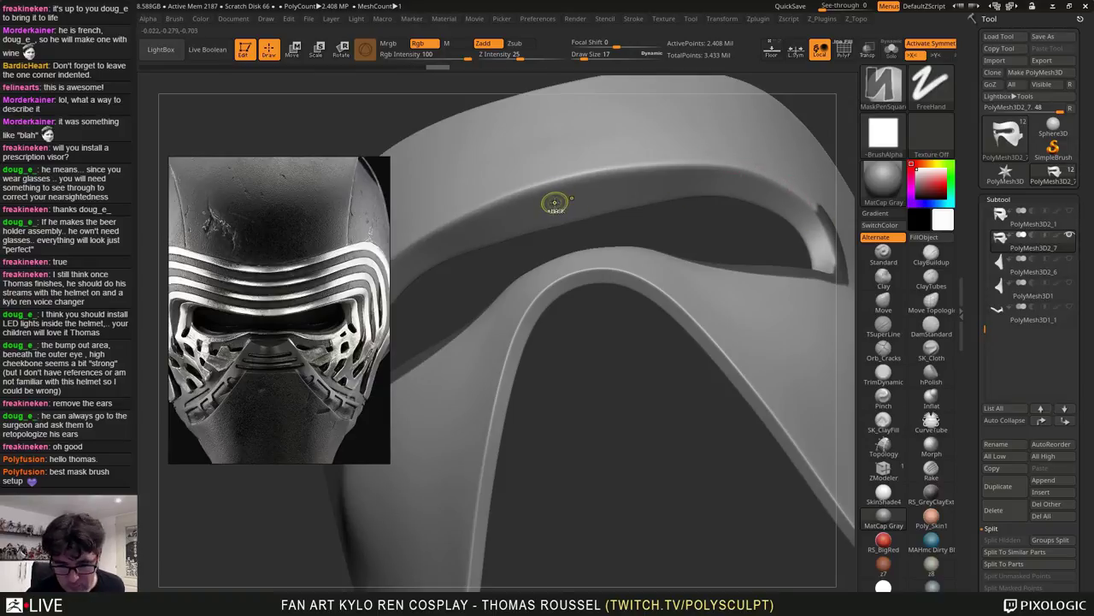
pyautogui.keyDown('ctrl'); pyautogui.moveTo(555, 203); pyautogui.dragTo(715, 178); pyautogui.keyUp('ctrl')
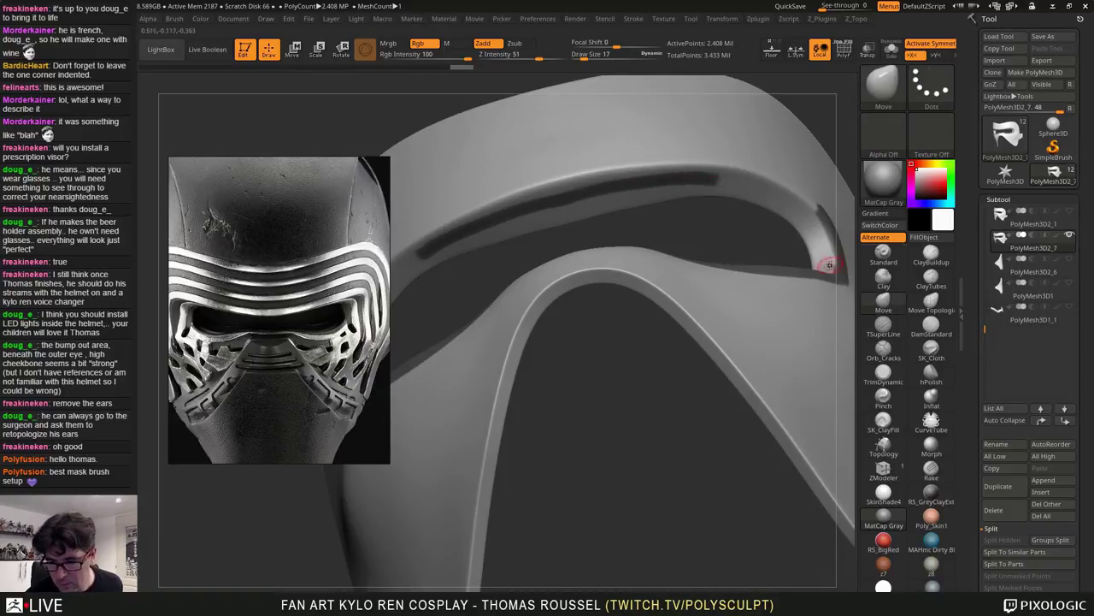
# Extend the brow underside mask toward the outer corner and fill the remaining gaps along the inner edge
pyautogui.keyDown('alt'); pyautogui.moveTo(840, 266); pyautogui.dragTo(768, 261); pyautogui.keyUp('alt')
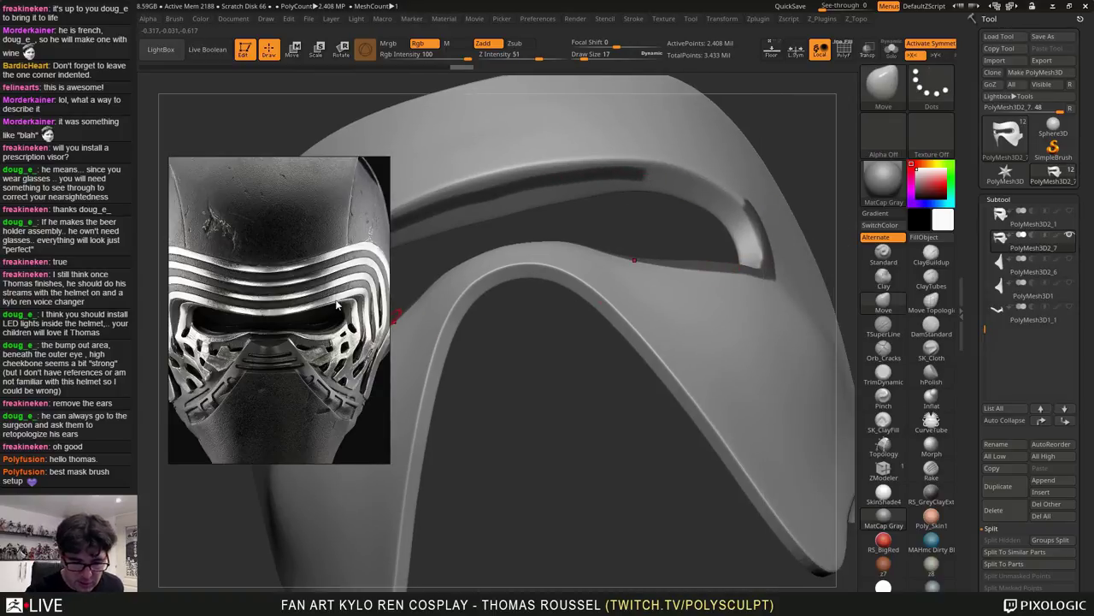
pyautogui.moveTo(696, 271); pyautogui.dragTo(681, 336, button='right')
pyautogui.moveTo(770, 185); pyautogui.dragTo(758, 144, button='right')
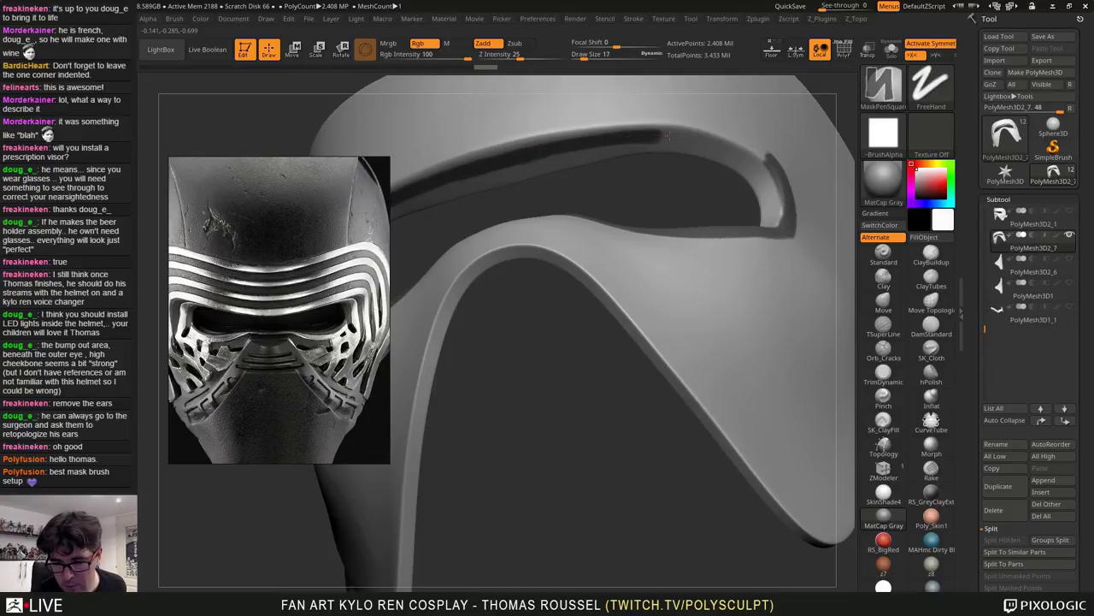
pyautogui.moveTo(708, 142)
pyautogui.keyDown('ctrl'); pyautogui.mouseDown()
pyautogui.moveTo(764, 158)
pyautogui.moveTo(562, 148)
pyautogui.mouseUp(); pyautogui.keyUp('ctrl')
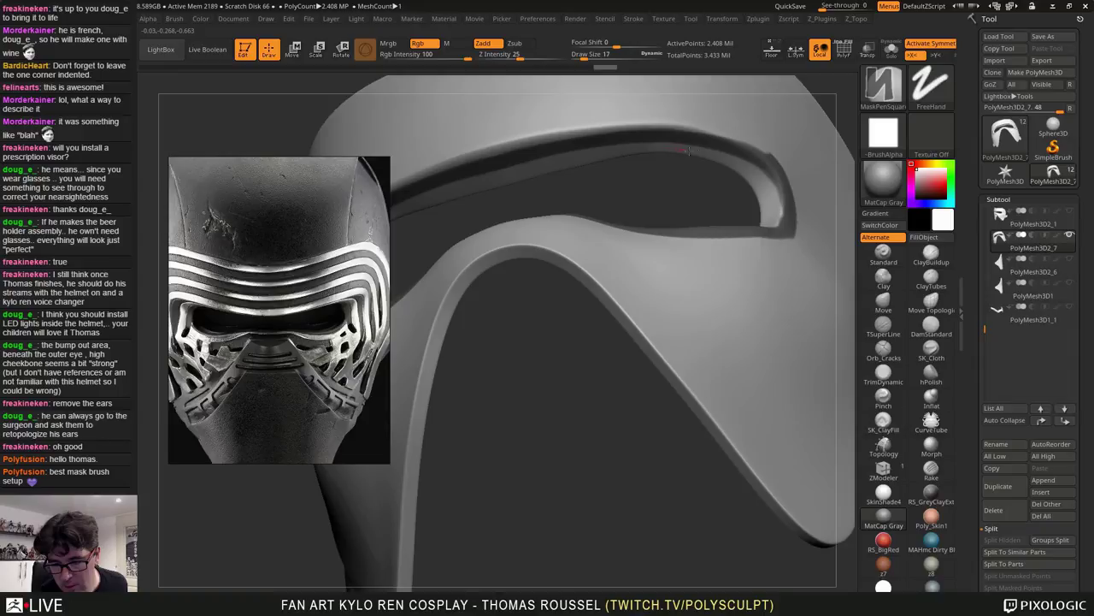
pyautogui.keyDown('ctrl'); pyautogui.moveTo(686, 151); pyautogui.dragTo(697, 152); pyautogui.keyUp('ctrl')
pyautogui.moveTo(818, 200); pyautogui.dragTo(816, 228, button='right')
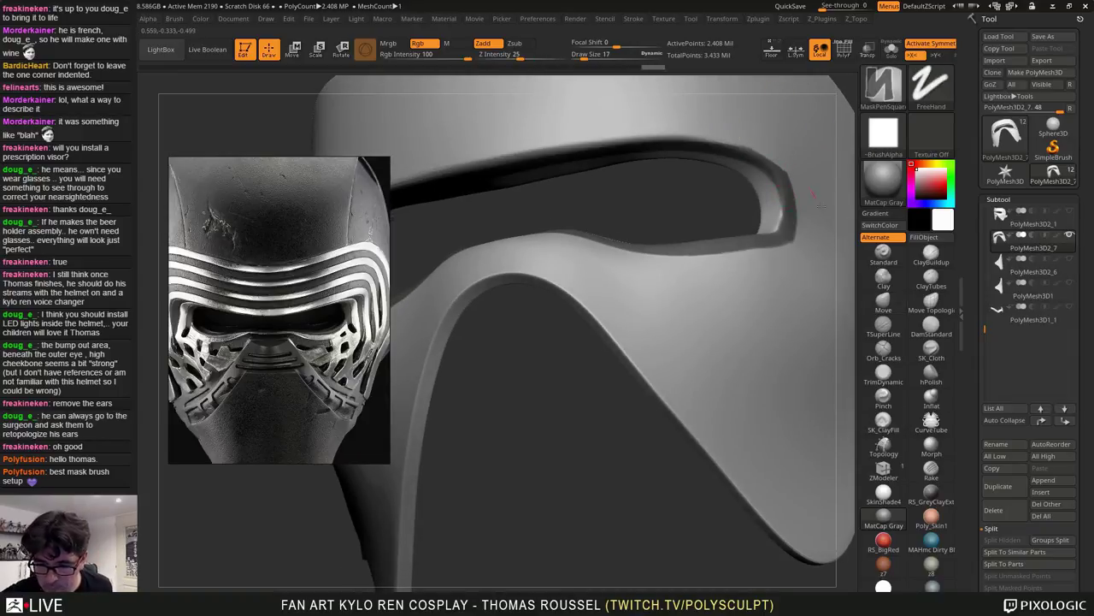
# Erase excess mask along the outside of the visor's upper outer corner to clean up the band's curve
pyautogui.keyDown('ctrl'); pyautogui.keyDown('alt'); pyautogui.moveTo(814, 196); pyautogui.dragTo(787, 164); pyautogui.keyUp('alt'); pyautogui.keyUp('ctrl')
pyautogui.keyDown('alt'); pyautogui.moveTo(771, 228); pyautogui.dragTo(735, 246, button='right'); pyautogui.keyUp('alt')
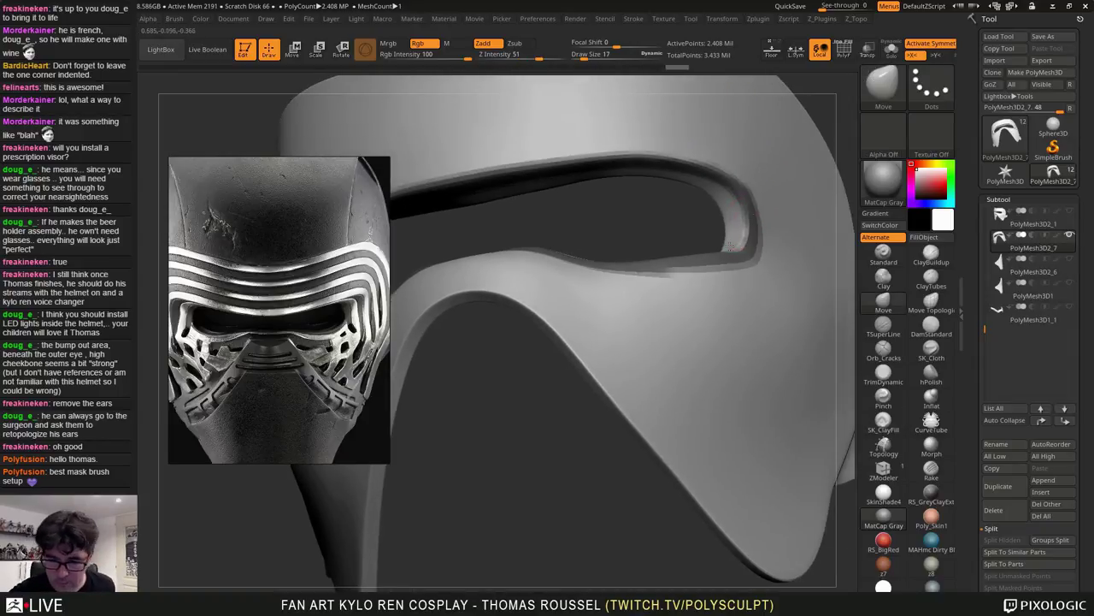
pyautogui.keyDown('ctrl'); pyautogui.keyDown('alt'); pyautogui.moveTo(681, 145); pyautogui.dragTo(764, 175); pyautogui.keyUp('alt'); pyautogui.keyUp('ctrl')
pyautogui.keyDown('ctrl'); pyautogui.click(676, 129); pyautogui.keyUp('ctrl')
pyautogui.moveTo(774, 196); pyautogui.dragTo(779, 170, button='right')
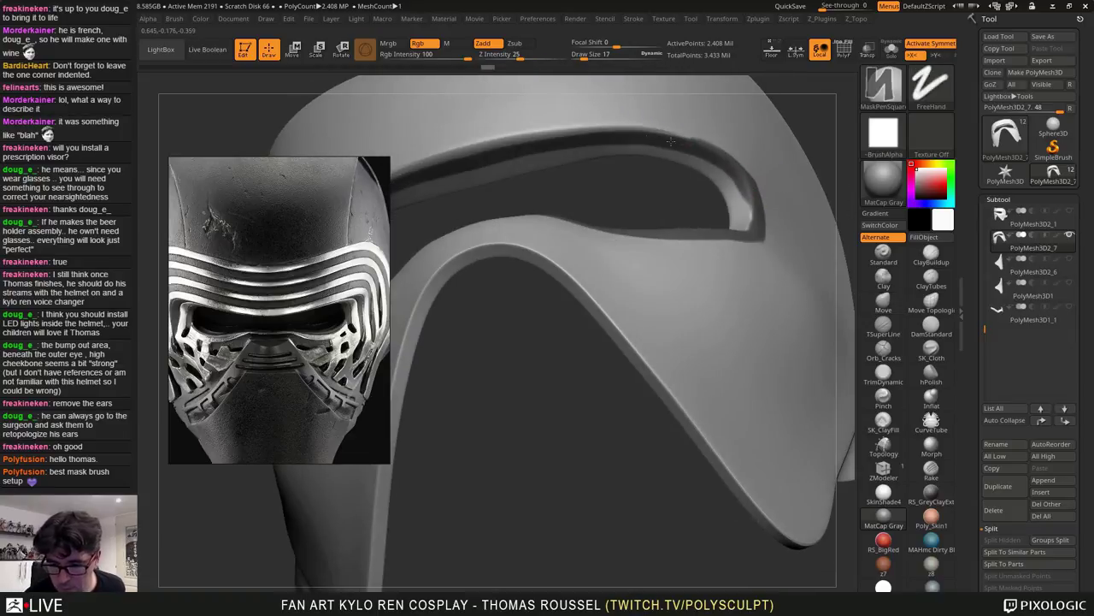
# Fill the mask on the inner wall of the visor opening beneath the brow and down the outer side
pyautogui.keyDown('ctrl'); pyautogui.moveTo(671, 141); pyautogui.dragTo(599, 144); pyautogui.keyUp('ctrl')
pyautogui.moveTo(744, 182)
pyautogui.keyDown('ctrl'); pyautogui.mouseDown()
pyautogui.moveTo(752, 234)
pyautogui.moveTo(753, 214)
pyautogui.moveTo(747, 225)
pyautogui.mouseUp(); pyautogui.keyUp('ctrl')
pyautogui.moveTo(753, 215); pyautogui.dragTo(736, 171, button='right')
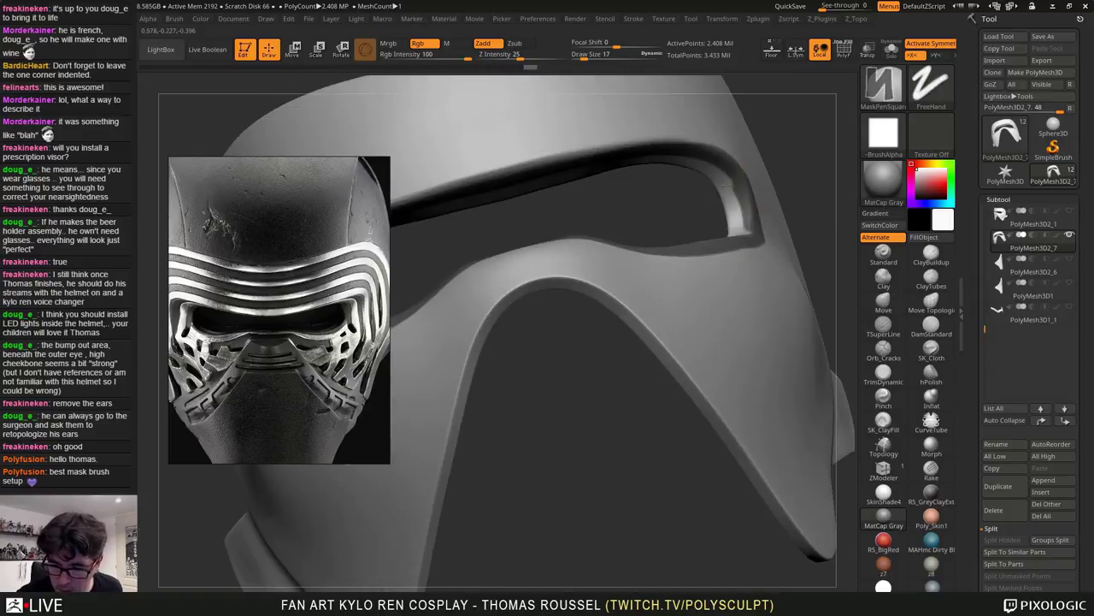
pyautogui.keyDown('ctrl'); pyautogui.moveTo(735, 214); pyautogui.dragTo(734, 222); pyautogui.keyUp('ctrl')
# Mask the inside of the visor's lower outer corner and touch up the band at the upper outer corner
pyautogui.moveTo(736, 221); pyautogui.dragTo(752, 263, button='right')
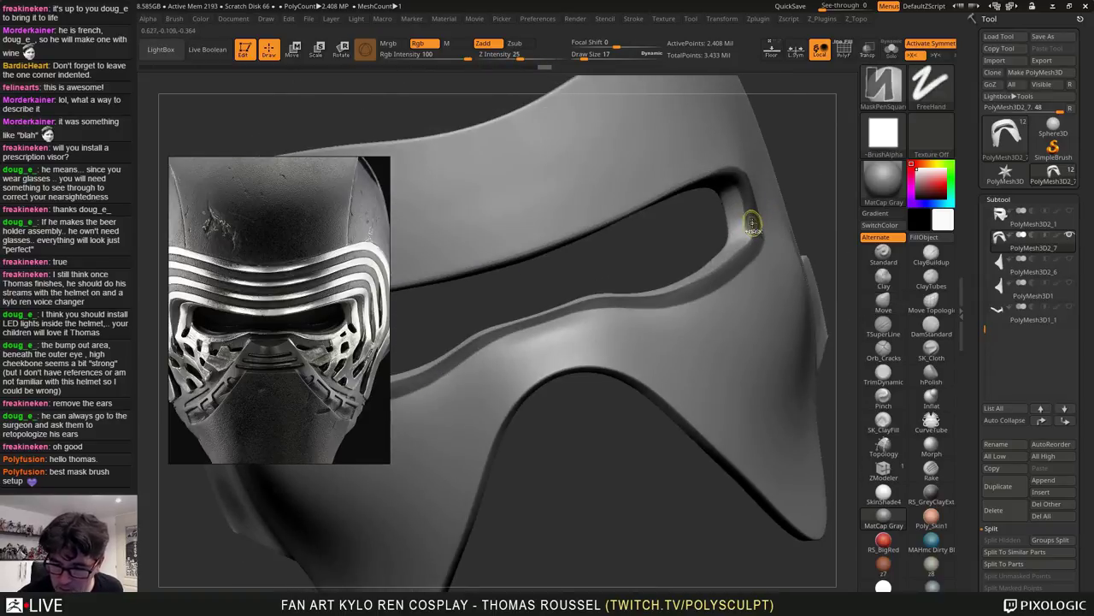
pyautogui.keyDown('ctrl'); pyautogui.moveTo(746, 249); pyautogui.dragTo(743, 252); pyautogui.keyUp('ctrl')
pyautogui.keyDown('ctrl'); pyautogui.moveTo(752, 235); pyautogui.dragTo(741, 248); pyautogui.keyUp('ctrl')
pyautogui.moveTo(756, 237); pyautogui.dragTo(785, 247, button='right')
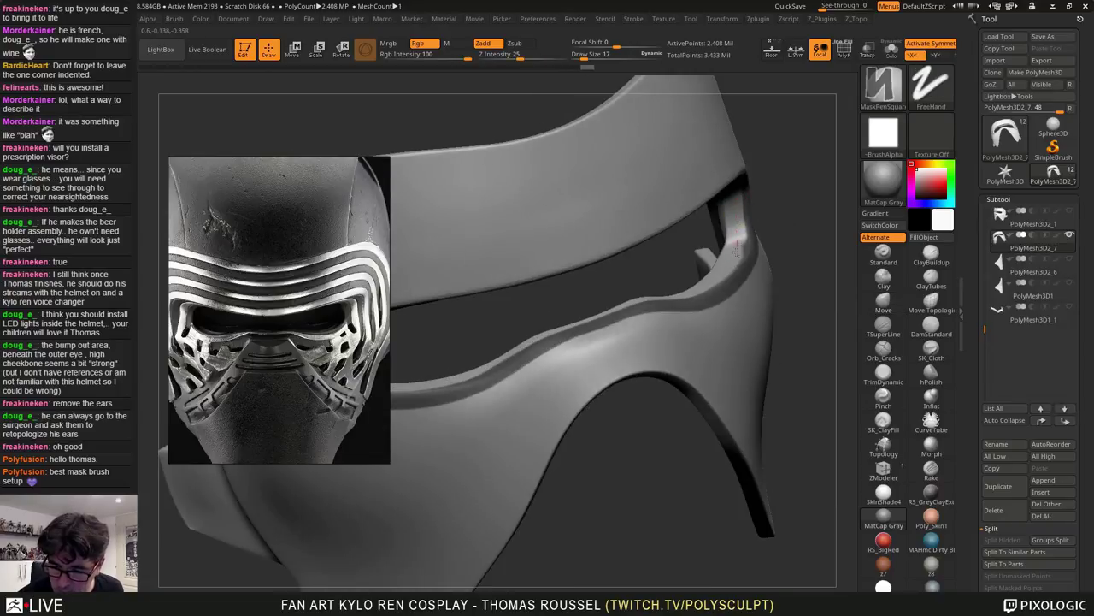
pyautogui.keyDown('ctrl'); pyautogui.moveTo(741, 245); pyautogui.dragTo(728, 259); pyautogui.keyUp('ctrl')
pyautogui.moveTo(730, 256)
pyautogui.mouseDown(button='right')
pyautogui.moveTo(779, 211)
pyautogui.moveTo(758, 163)
pyautogui.mouseUp(button='right')
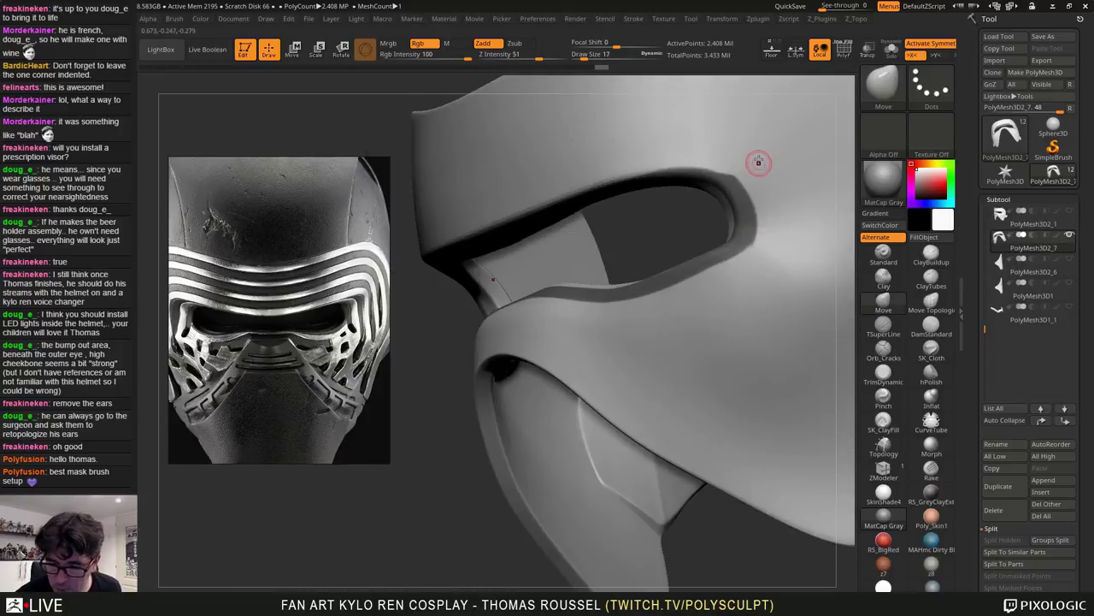
pyautogui.keyDown('ctrl'); pyautogui.moveTo(742, 179); pyautogui.dragTo(731, 187); pyautogui.keyUp('ctrl')
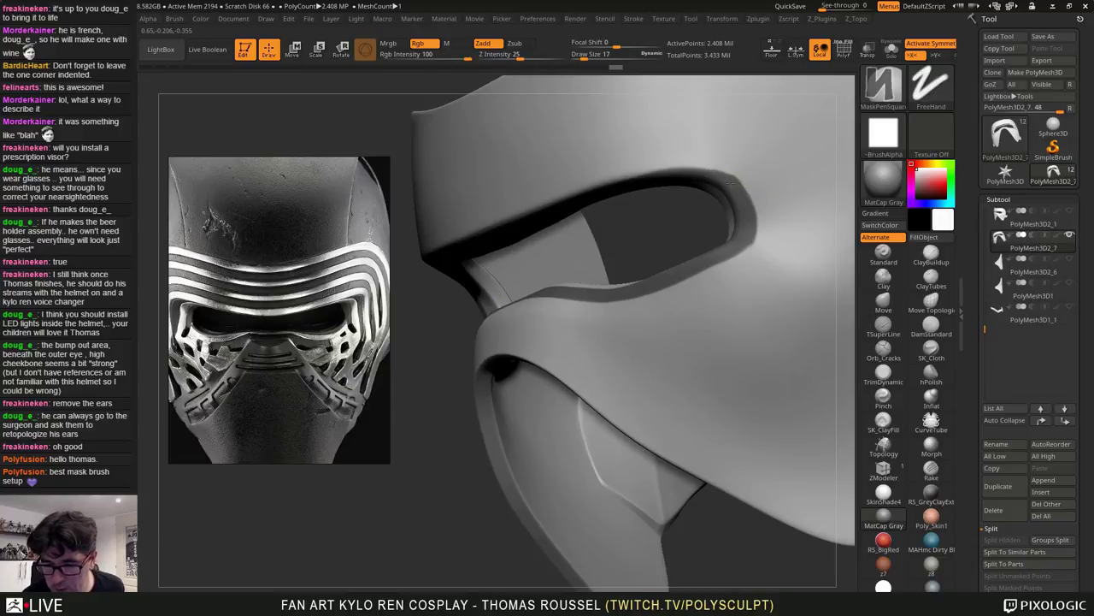
# Mark the stripe spacing with four short mask dabs down the forehead's centre line, from top edge to visor rim
pyautogui.moveTo(608, 201)
pyautogui.mouseDown(button='right')
pyautogui.moveTo(698, 201)
pyautogui.moveTo(744, 274)
pyautogui.moveTo(730, 322)
pyautogui.moveTo(670, 291)
pyautogui.mouseUp(button='right')
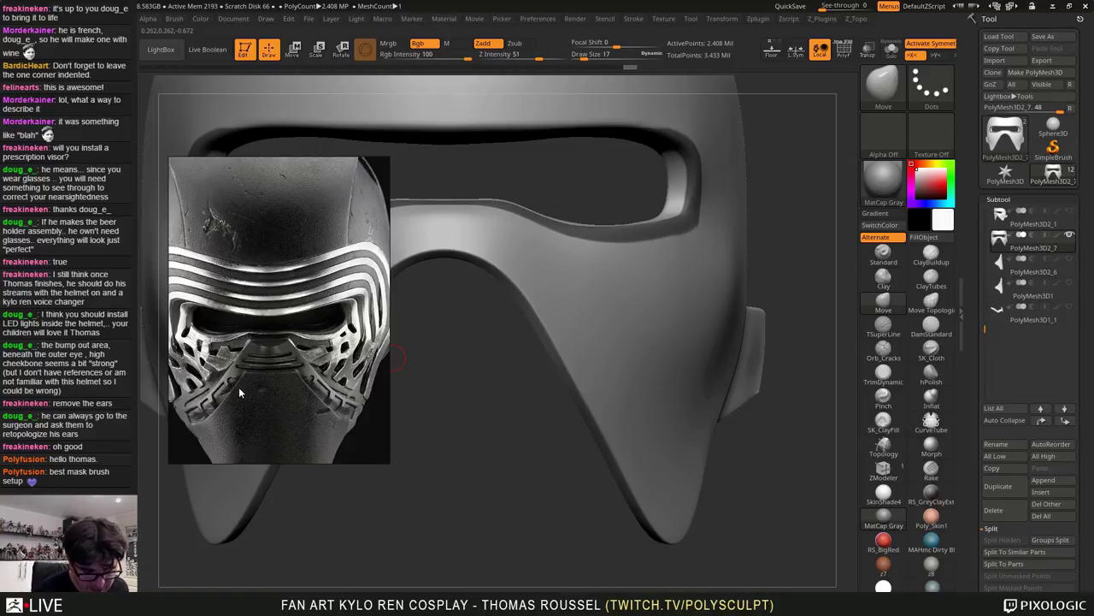
pyautogui.keyDown('alt'); pyautogui.moveTo(675, 286); pyautogui.dragTo(766, 397, button='right'); pyautogui.keyUp('alt')
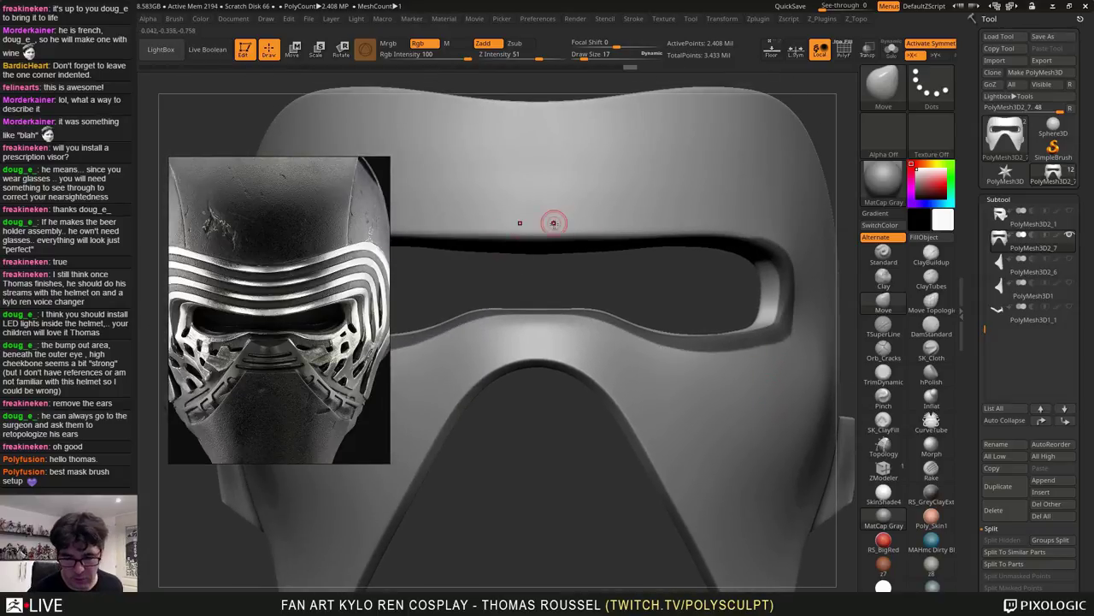
pyautogui.keyDown('ctrl'); pyautogui.moveTo(536, 236); pyautogui.dragTo(546, 230); pyautogui.keyUp('ctrl')
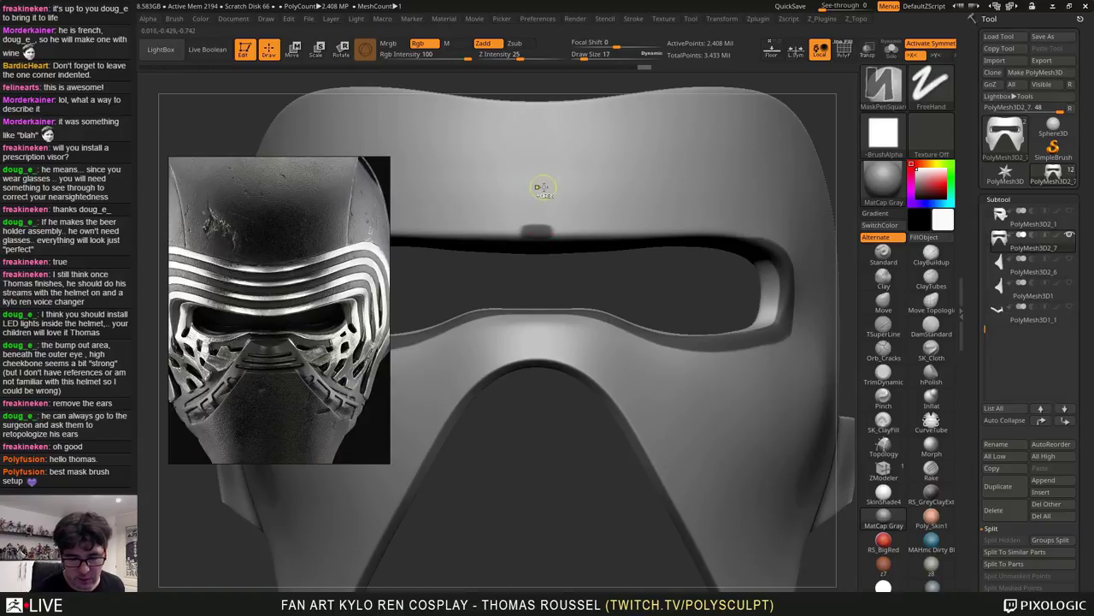
pyautogui.moveTo(537, 110)
pyautogui.keyDown('ctrl'); pyautogui.mouseDown()
pyautogui.moveTo(554, 112)
pyautogui.moveTo(549, 150)
pyautogui.mouseUp(); pyautogui.keyUp('ctrl')
pyautogui.keyDown('ctrl'); pyautogui.click(536, 148); pyautogui.keyUp('ctrl')
pyautogui.keyDown('ctrl'); pyautogui.click(536, 195); pyautogui.keyUp('ctrl')
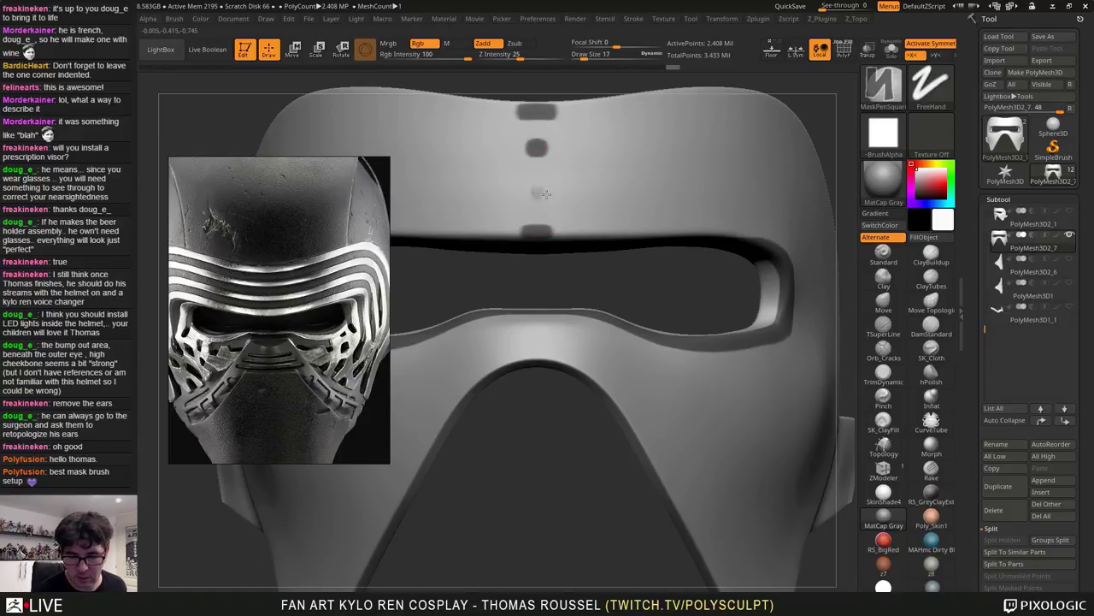
pyautogui.keyDown('ctrl'); pyautogui.moveTo(537, 147); pyautogui.dragTo(545, 152); pyautogui.keyUp('ctrl')
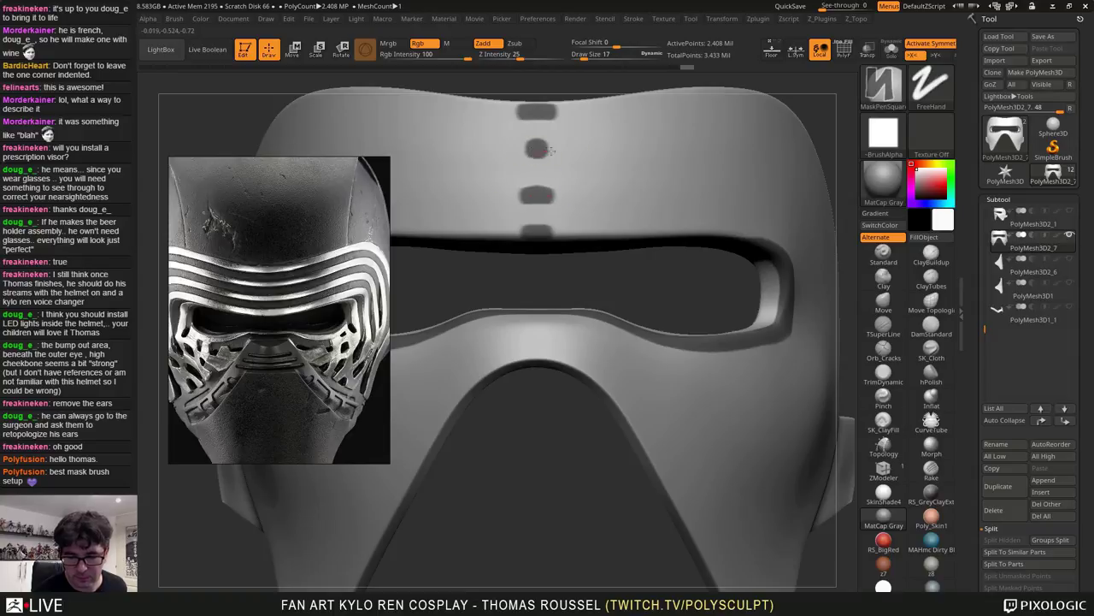
# Set the brush draw size to 20
pyautogui.press('ctrl')
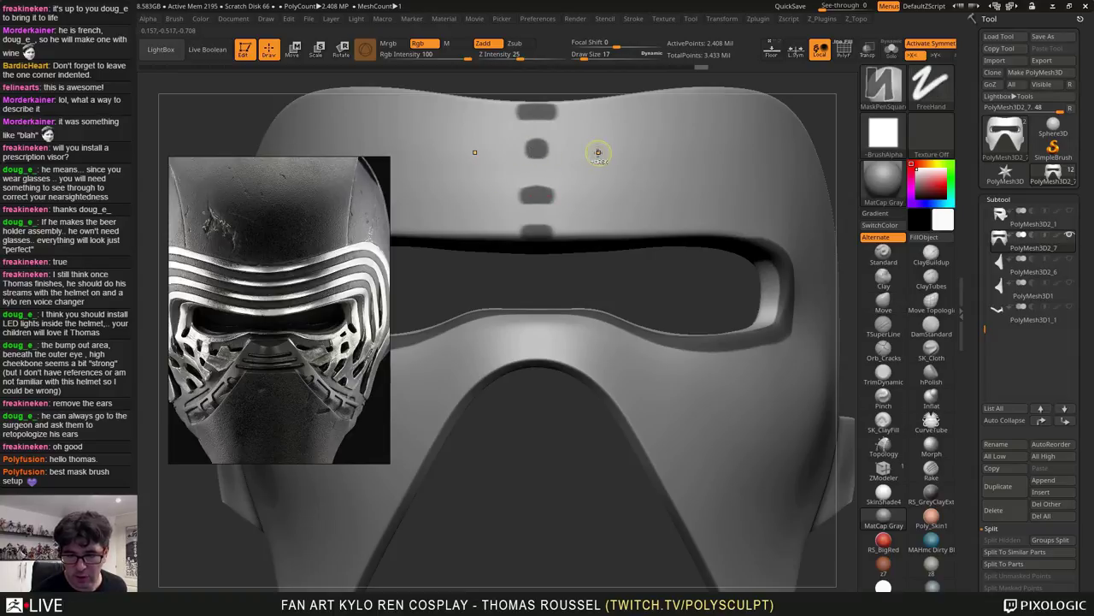
pyautogui.click(584, 56)
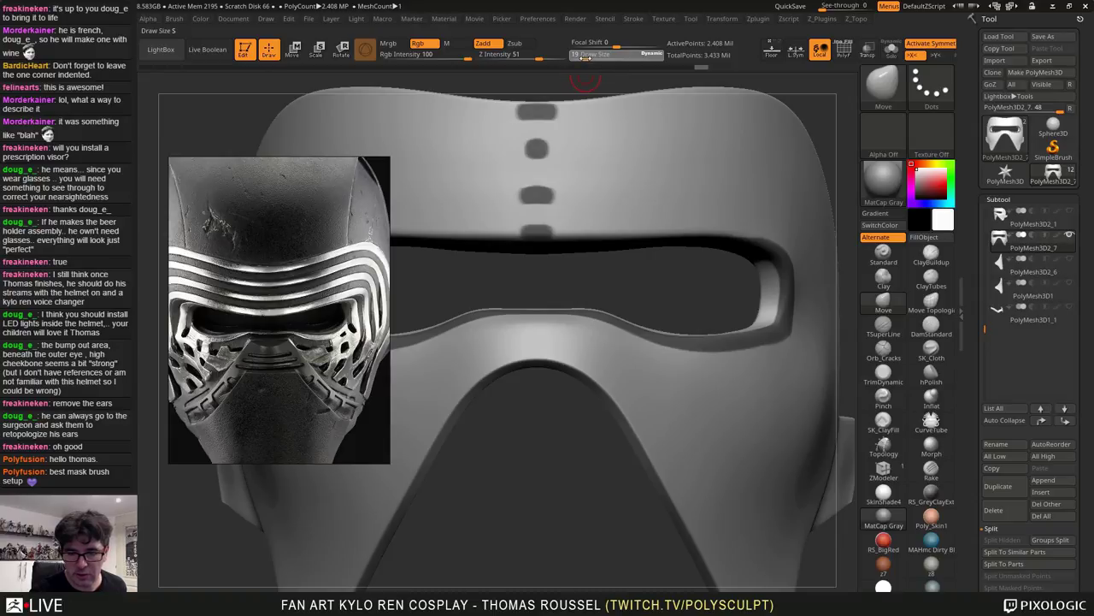
pyautogui.moveTo(585, 57); pyautogui.dragTo(586, 57)
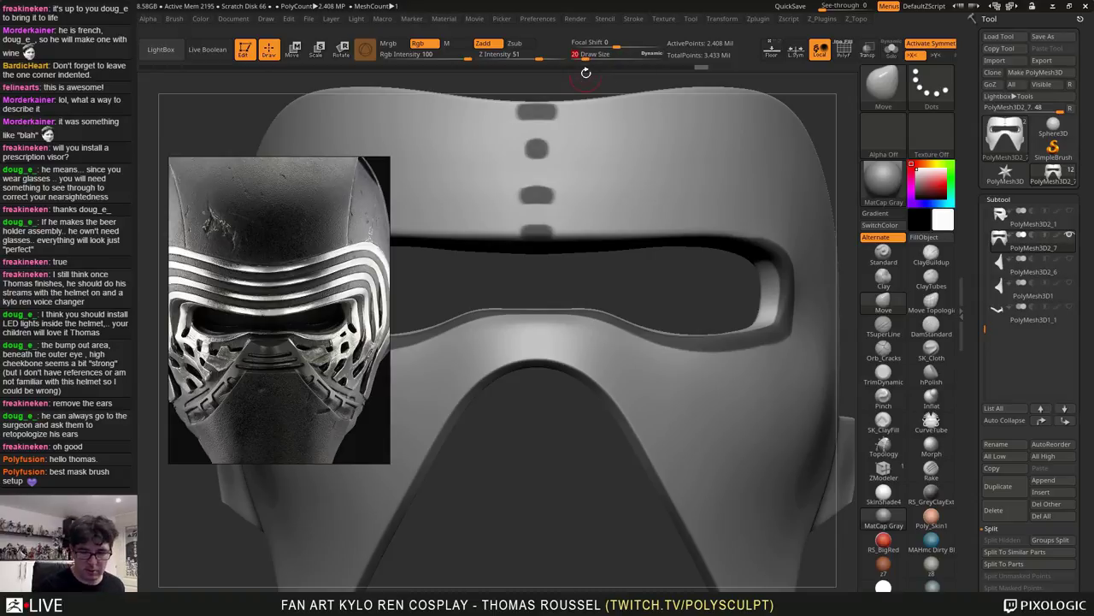
# Widen the two middle mask dabs on the forehead's centre line sideways
pyautogui.press('ctrl')
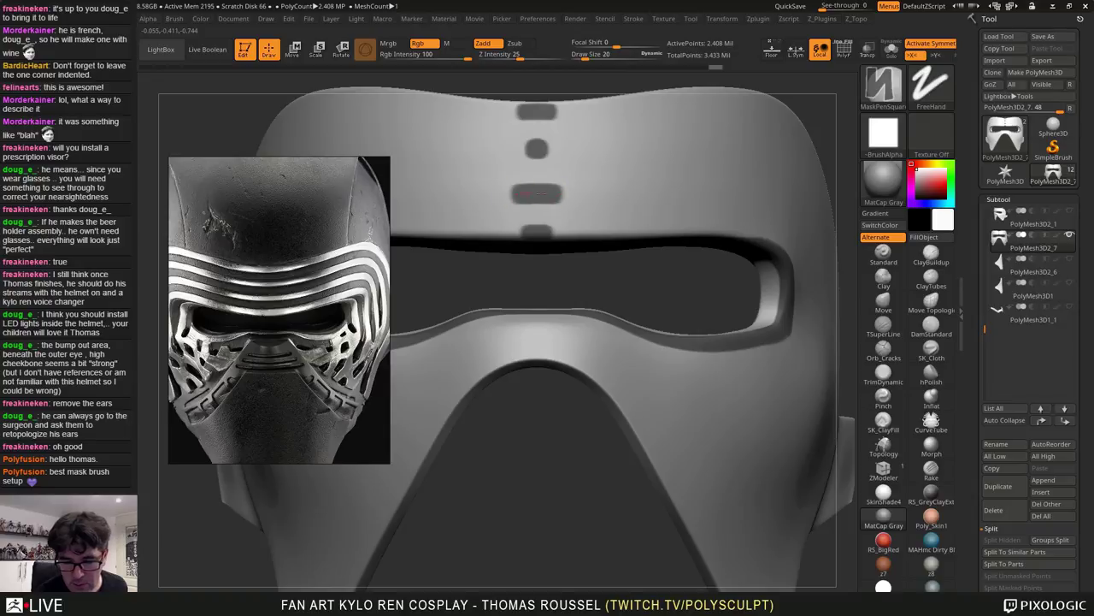
pyautogui.keyDown('ctrl'); pyautogui.moveTo(550, 193); pyautogui.dragTo(563, 193); pyautogui.keyUp('ctrl')
pyautogui.keyDown('ctrl'); pyautogui.moveTo(538, 150); pyautogui.dragTo(555, 151); pyautogui.keyUp('ctrl')
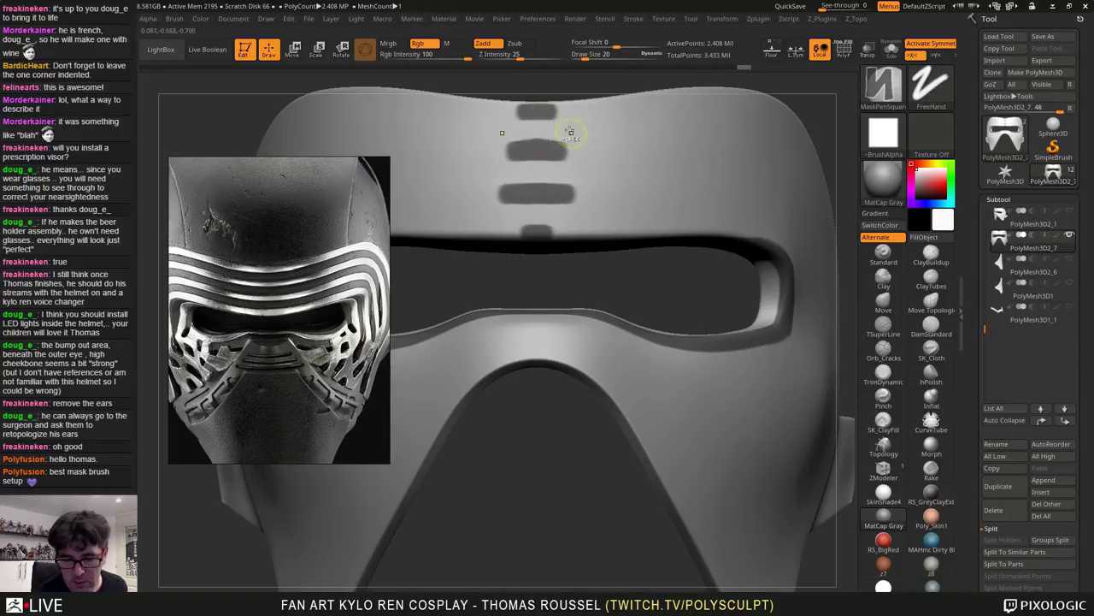
# Mask a continuous band along the shell's upper edge, from the topmost centre dab around the temple and down the rear edge
pyautogui.keyDown('alt'); pyautogui.moveTo(590, 90); pyautogui.dragTo(511, 171); pyautogui.keyUp('alt')
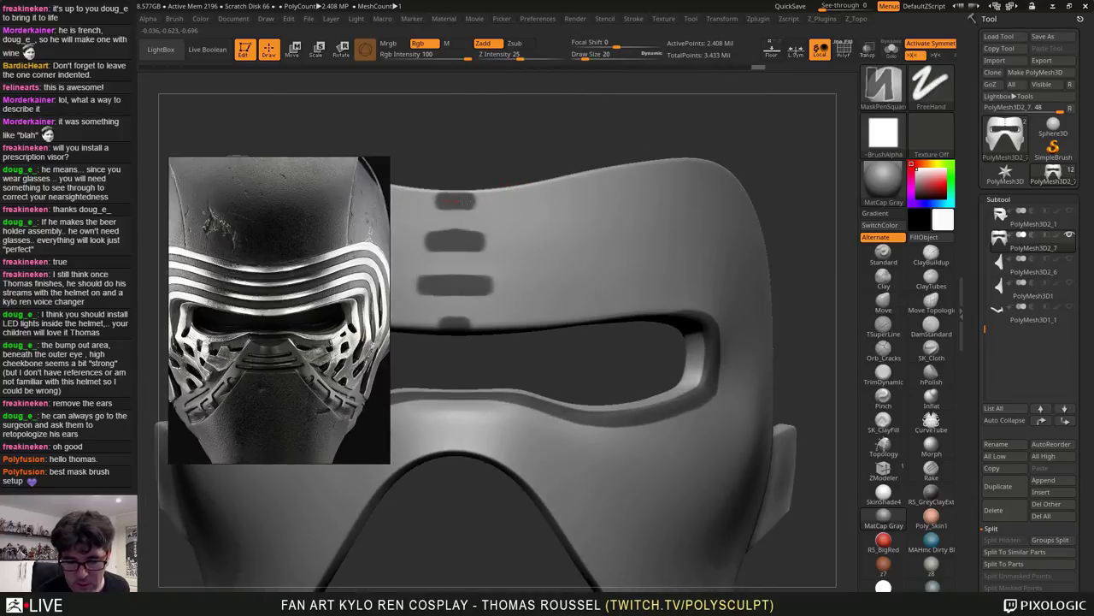
pyautogui.keyDown('ctrl'); pyautogui.moveTo(462, 201); pyautogui.dragTo(711, 168); pyautogui.keyUp('ctrl')
pyautogui.moveTo(615, 195)
pyautogui.mouseDown(button='right')
pyautogui.moveTo(622, 209)
pyautogui.moveTo(653, 205)
pyautogui.moveTo(609, 232)
pyautogui.moveTo(632, 251)
pyautogui.moveTo(636, 276)
pyautogui.moveTo(642, 207)
pyautogui.mouseUp(button='right')
pyautogui.moveTo(594, 165)
pyautogui.keyDown('ctrl'); pyautogui.mouseDown()
pyautogui.moveTo(640, 212)
pyautogui.moveTo(685, 301)
pyautogui.moveTo(719, 396)
pyautogui.moveTo(724, 478)
pyautogui.mouseUp(); pyautogui.keyUp('ctrl')
pyautogui.keyDown('alt'); pyautogui.moveTo(629, 199); pyautogui.dragTo(696, 300, button='right'); pyautogui.keyUp('alt')
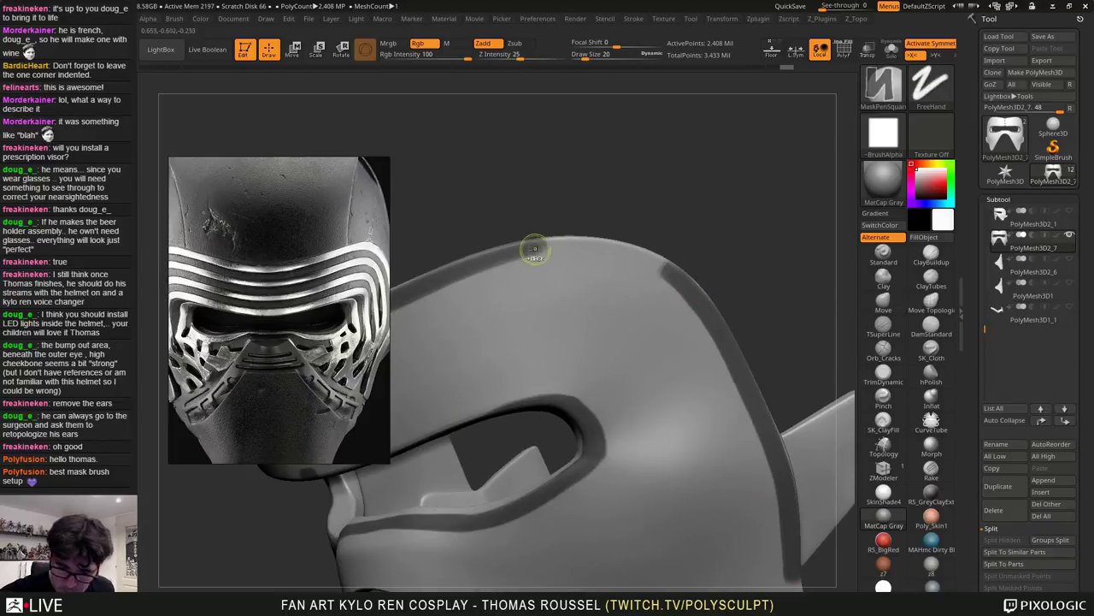
pyautogui.moveTo(520, 253)
pyautogui.keyDown('ctrl'); pyautogui.mouseDown()
pyautogui.moveTo(621, 253)
pyautogui.moveTo(708, 309)
pyautogui.moveTo(684, 283)
pyautogui.mouseUp(); pyautogui.keyUp('ctrl')
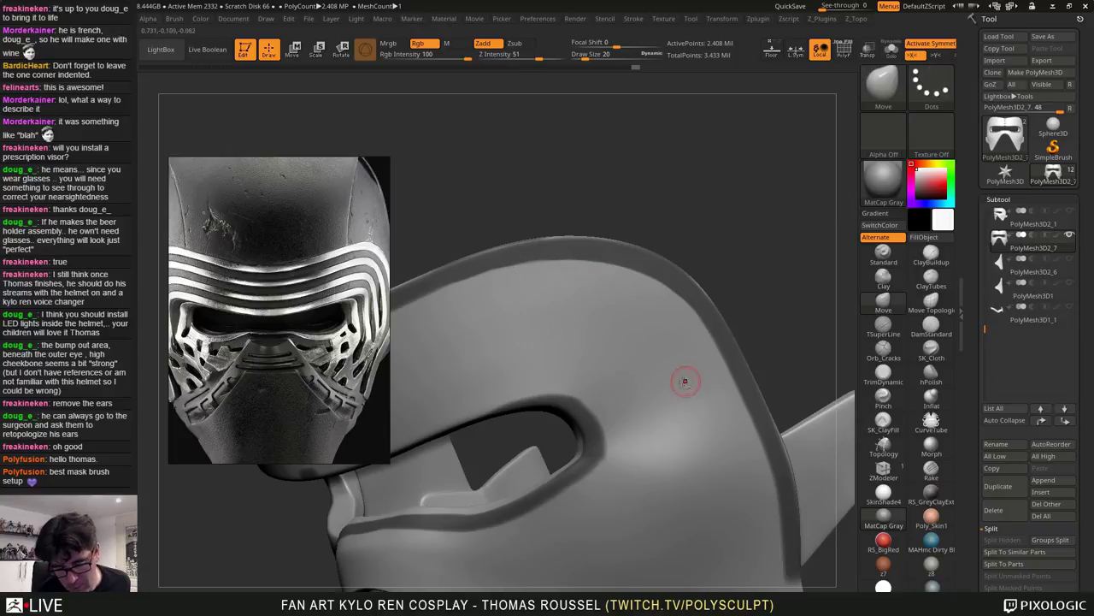
# Examine the masked rim and inner wall of the visor opening from the side and from below
pyautogui.moveTo(686, 381)
pyautogui.keyDown('alt'); pyautogui.mouseDown(button='right')
pyautogui.moveTo(625, 352)
pyautogui.moveTo(660, 357)
pyautogui.moveTo(650, 320)
pyautogui.moveTo(634, 345)
pyautogui.moveTo(608, 349)
pyautogui.mouseUp(button='right'); pyautogui.keyUp('alt')
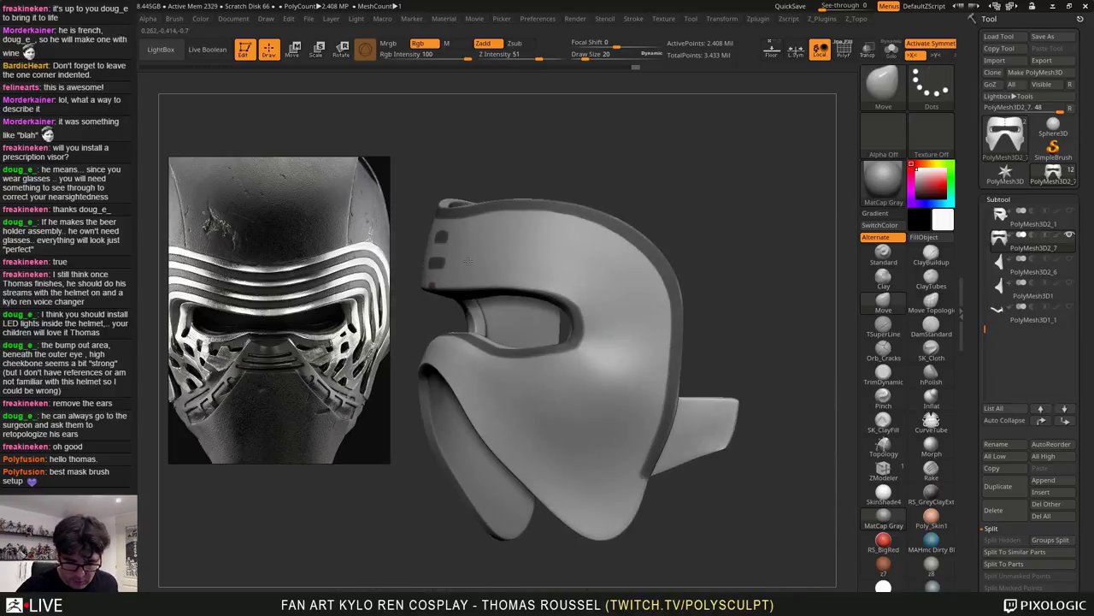
pyautogui.moveTo(438, 315); pyautogui.dragTo(453, 254)
pyautogui.moveTo(504, 282)
pyautogui.keyDown('alt'); pyautogui.mouseDown()
pyautogui.moveTo(534, 315)
pyautogui.moveTo(578, 299)
pyautogui.mouseUp(); pyautogui.keyUp('alt')
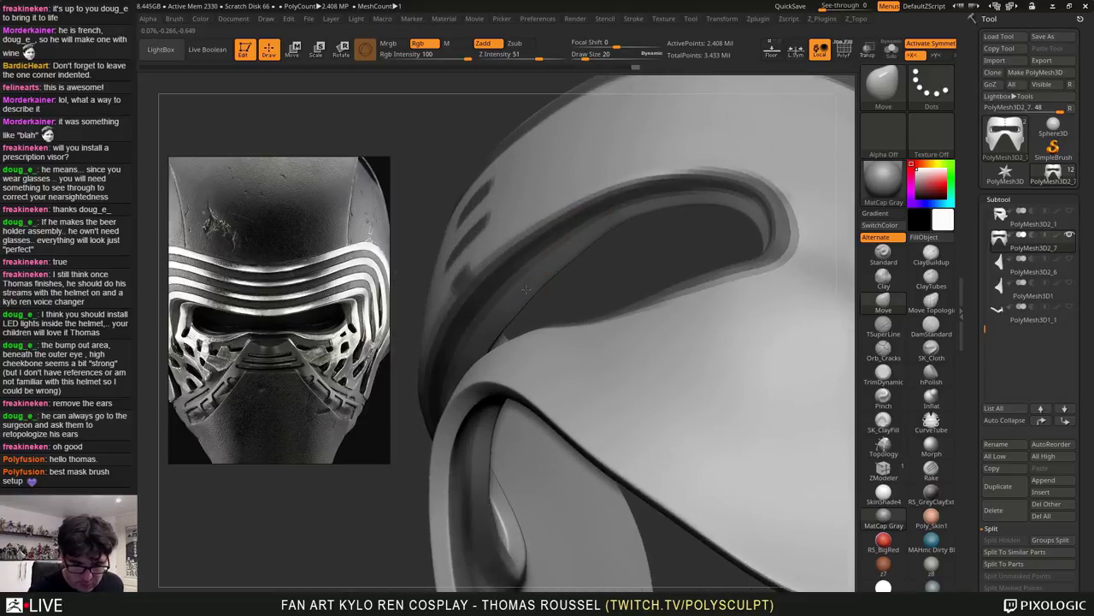
pyautogui.moveTo(631, 238); pyautogui.dragTo(643, 214)
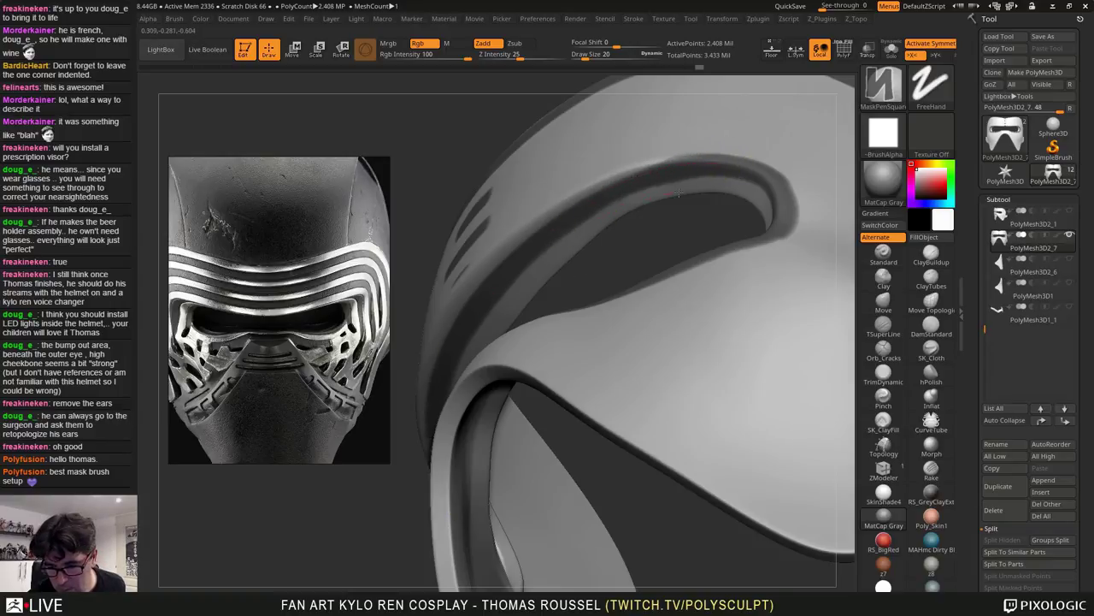
pyautogui.keyDown('ctrl'); pyautogui.click(736, 194); pyautogui.keyUp('ctrl')
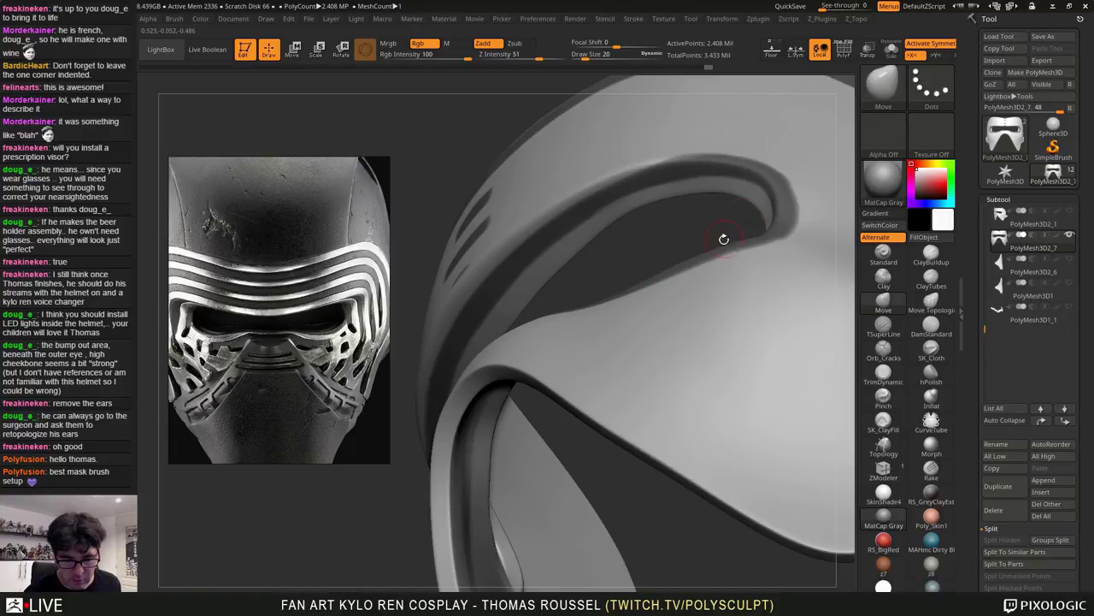
pyautogui.moveTo(723, 239); pyautogui.dragTo(796, 257, button='right')
pyautogui.moveTo(755, 242); pyautogui.dragTo(744, 229)
pyautogui.moveTo(744, 229)
pyautogui.mouseDown(button='right')
pyautogui.moveTo(760, 245)
pyautogui.moveTo(732, 266)
pyautogui.mouseUp(button='right')
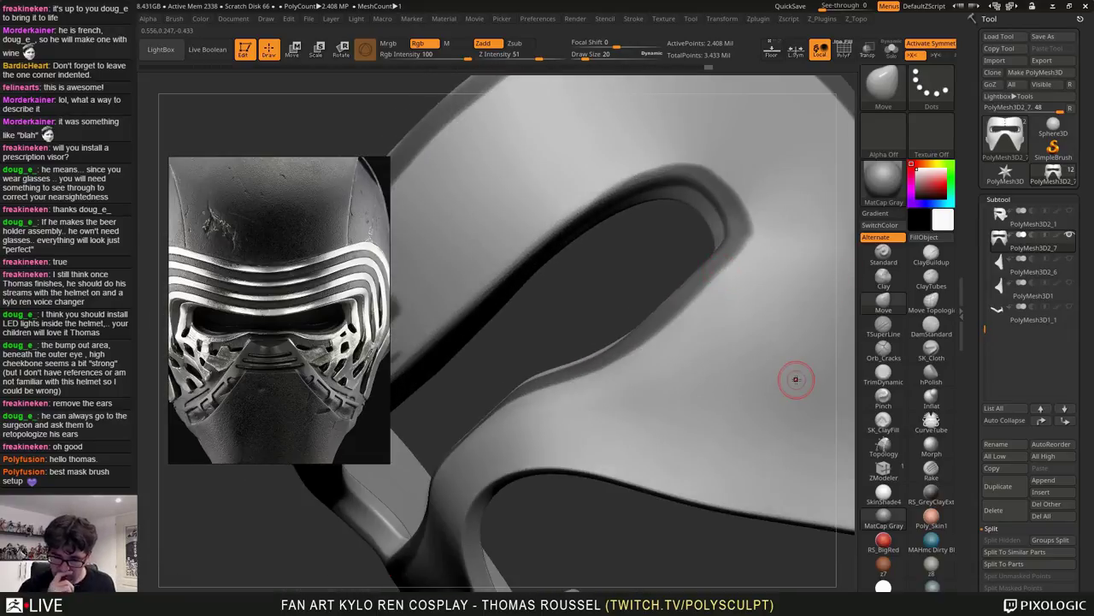
# Invert the mask and step the shell down three subdivision levels
pyautogui.keyDown('ctrl'); pyautogui.click(643, 255); pyautogui.keyUp('ctrl')
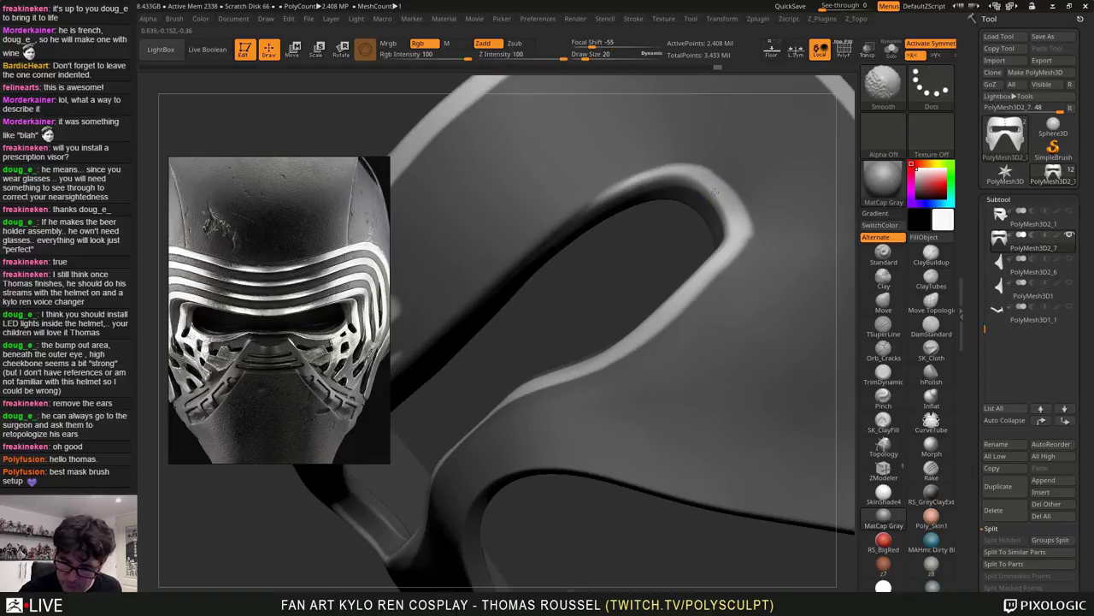
pyautogui.moveTo(714, 193); pyautogui.dragTo(753, 218, button='right')
pyautogui.hotkey('shift', 'd')
pyautogui.hotkey('shift', 'd')
pyautogui.hotkey('shift', 'd')
# Smooth the rim and inner wall at the visor opening's outer corner
pyautogui.moveTo(745, 242)
pyautogui.keyDown('shift'); pyautogui.mouseDown()
pyautogui.moveTo(729, 201)
pyautogui.moveTo(737, 238)
pyautogui.moveTo(702, 292)
pyautogui.mouseUp(); pyautogui.keyUp('shift')
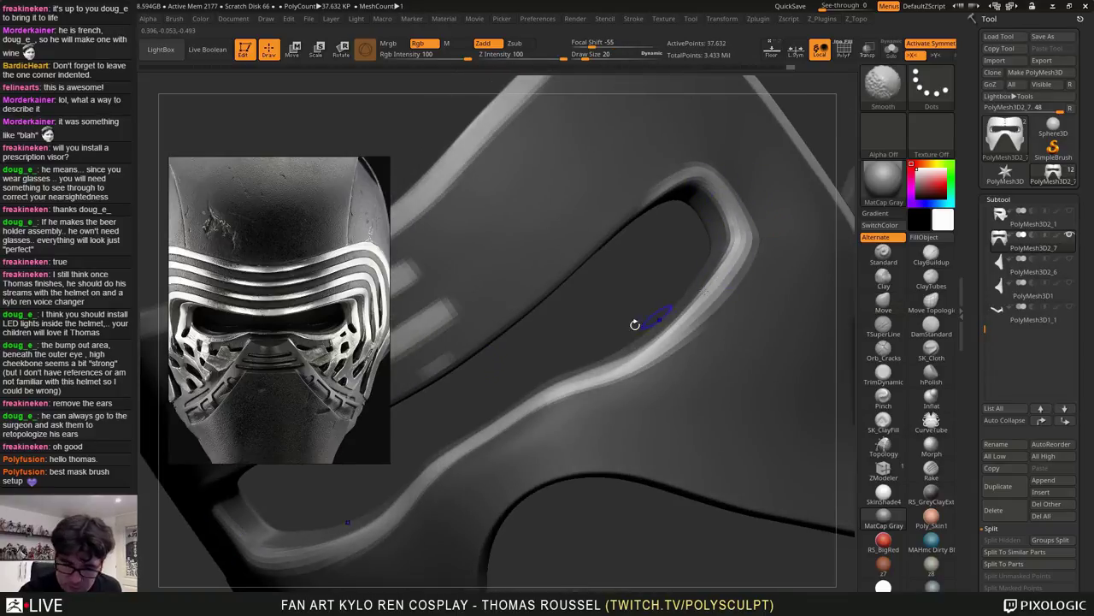
pyautogui.keyDown('shift'); pyautogui.moveTo(739, 226); pyautogui.dragTo(723, 199); pyautogui.keyUp('shift')
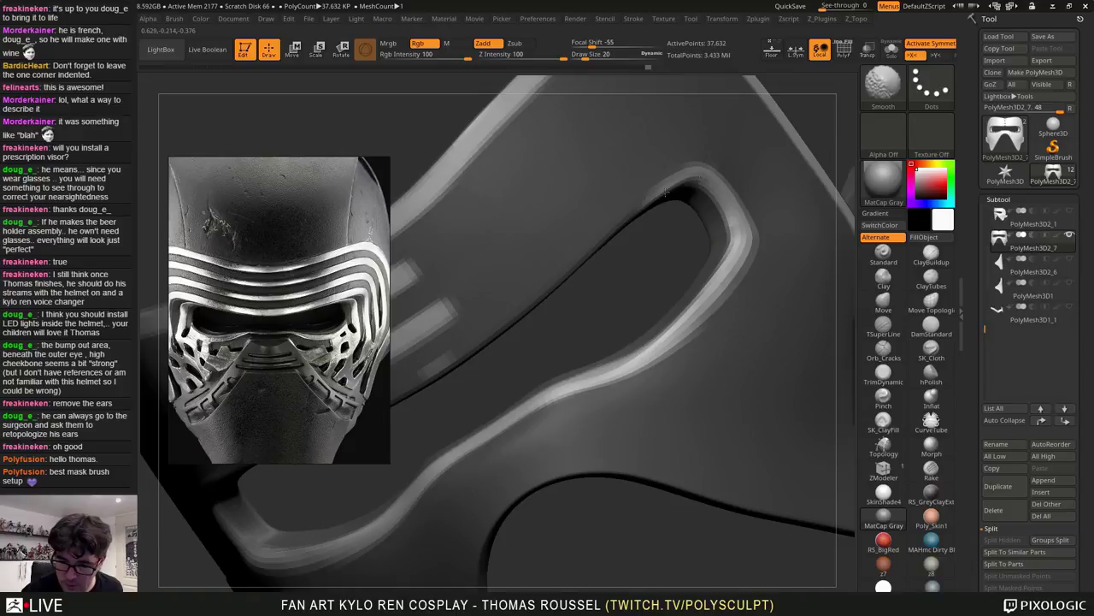
pyautogui.moveTo(726, 198); pyautogui.dragTo(727, 213, button='right')
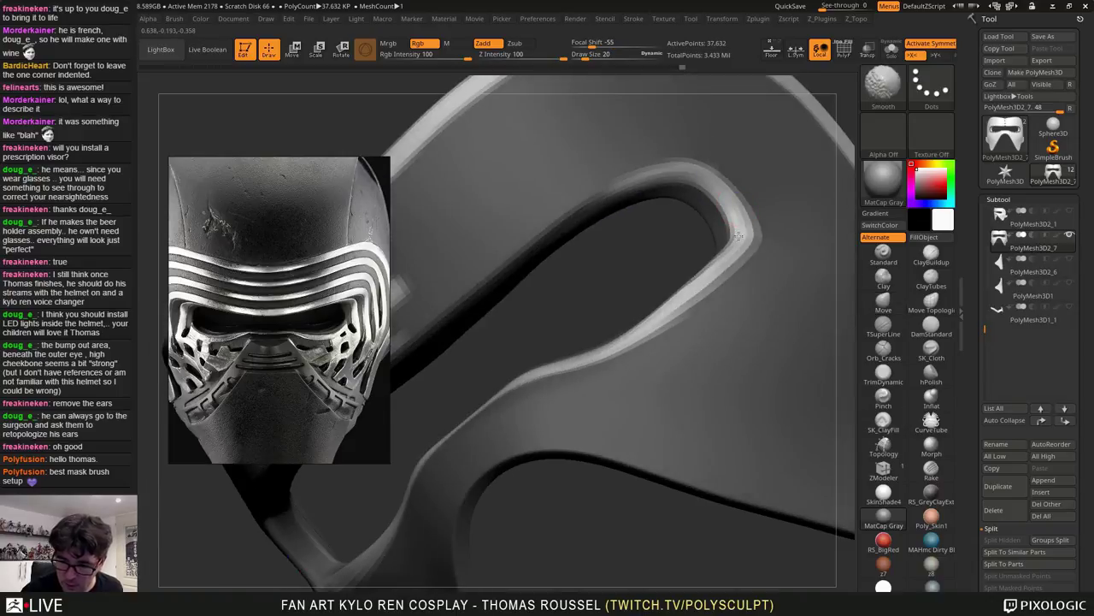
pyautogui.keyDown('shift'); pyautogui.moveTo(727, 205); pyautogui.dragTo(710, 277); pyautogui.keyUp('shift')
pyautogui.moveTo(727, 265); pyautogui.dragTo(736, 243, button='right')
pyautogui.keyDown('shift'); pyautogui.moveTo(736, 243); pyautogui.dragTo(726, 262); pyautogui.keyUp('shift')
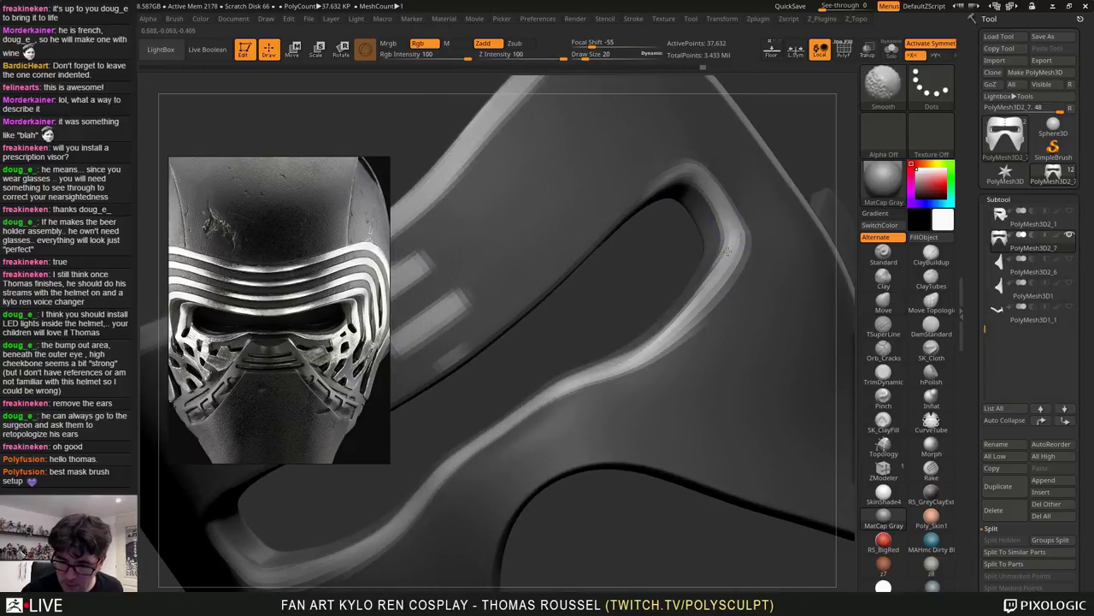
pyautogui.keyDown('shift'); pyautogui.moveTo(672, 184); pyautogui.dragTo(639, 211); pyautogui.keyUp('shift')
# Invert the mask back, smooth over the visor's outer corner again and return the shell three subdivision levels up
pyautogui.keyDown('ctrl'); pyautogui.click(660, 236); pyautogui.keyUp('ctrl')
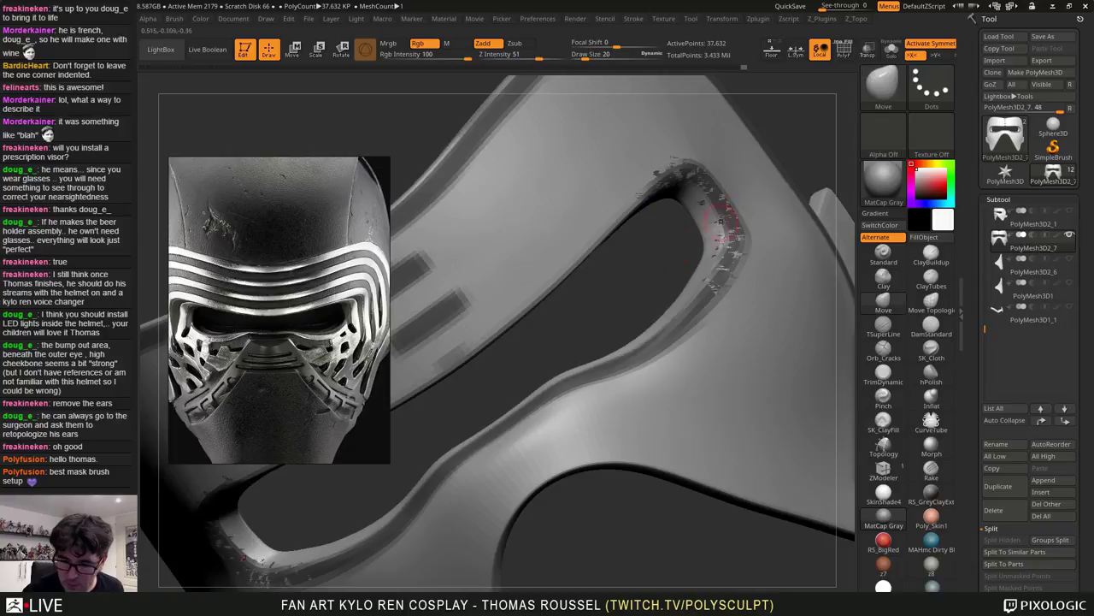
pyautogui.moveTo(716, 210)
pyautogui.keyDown('shift'); pyautogui.mouseDown()
pyautogui.moveTo(695, 184)
pyautogui.moveTo(725, 256)
pyautogui.mouseUp(); pyautogui.keyUp('shift')
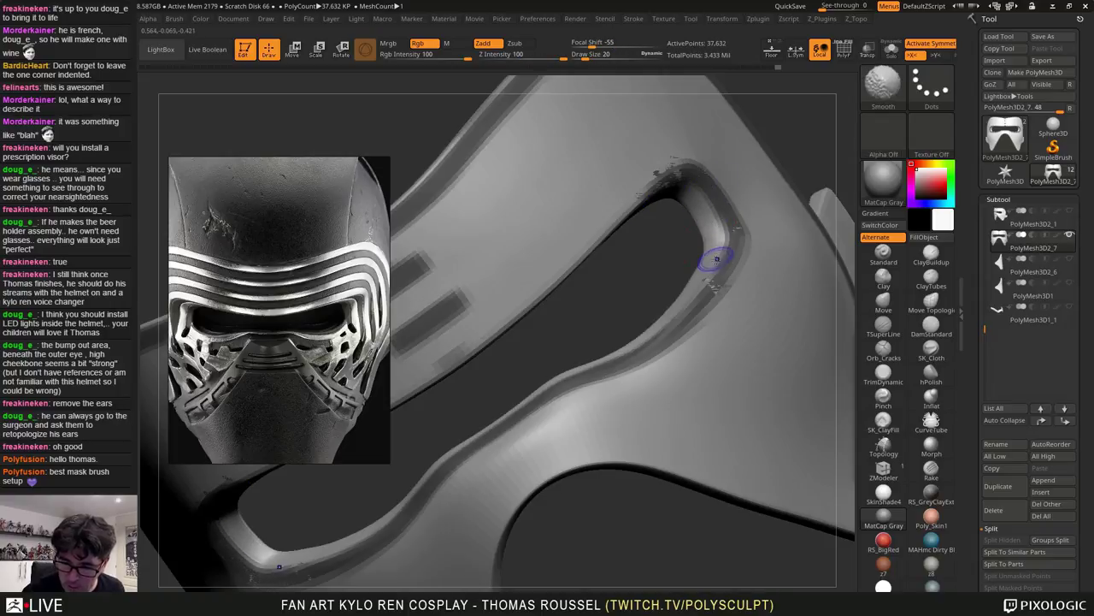
pyautogui.press('d')
pyautogui.press('d')
pyautogui.press('d')
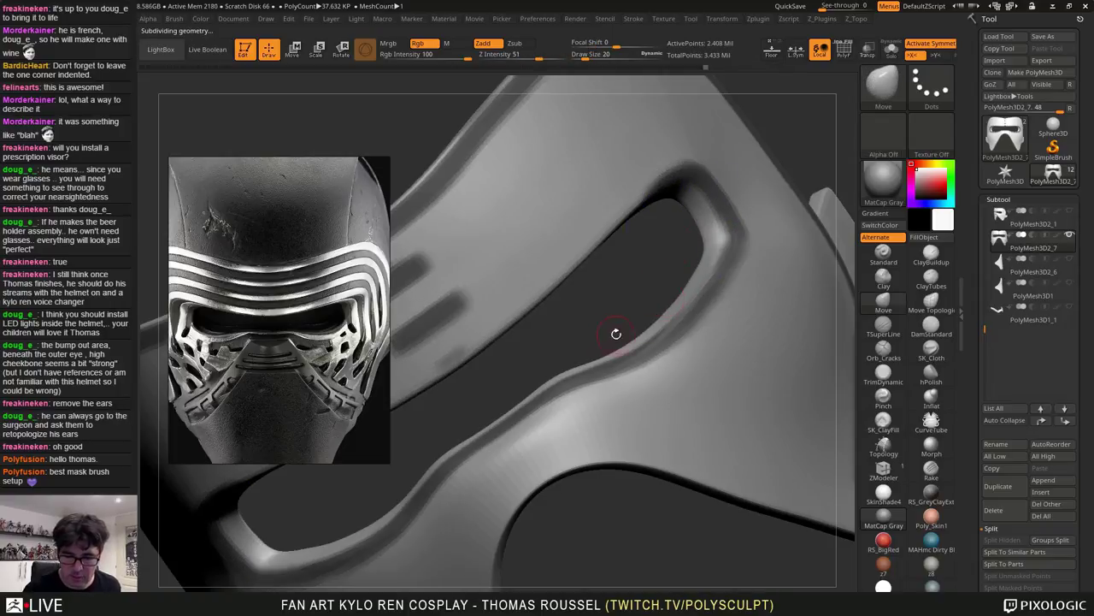
# Repaint the mask band beside the visor opening's outer corner and along its lower rim
pyautogui.moveTo(578, 338); pyautogui.dragTo(747, 269)
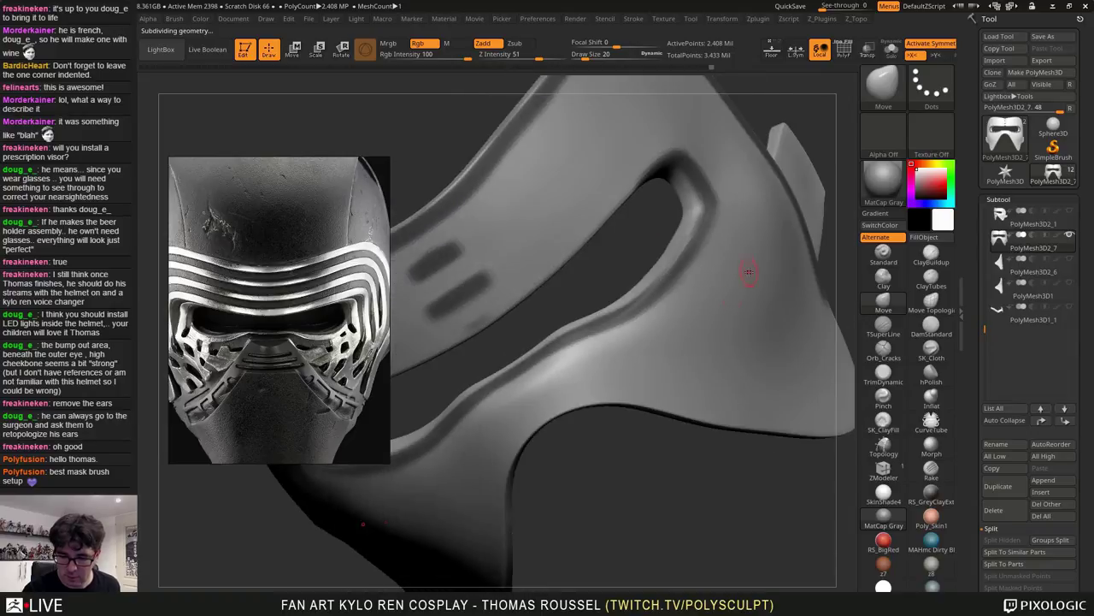
pyautogui.moveTo(733, 264)
pyautogui.mouseDown(button='right')
pyautogui.moveTo(748, 286)
pyautogui.moveTo(766, 257)
pyautogui.moveTo(767, 221)
pyautogui.mouseUp(button='right')
pyautogui.keyDown('ctrl'); pyautogui.moveTo(746, 235); pyautogui.dragTo(689, 318); pyautogui.keyUp('ctrl')
pyautogui.keyDown('ctrl'); pyautogui.moveTo(741, 254); pyautogui.dragTo(711, 292); pyautogui.keyUp('ctrl')
pyautogui.keyDown('ctrl'); pyautogui.moveTo(671, 330); pyautogui.dragTo(526, 411); pyautogui.keyUp('ctrl')
pyautogui.moveTo(743, 203); pyautogui.dragTo(713, 176, button='right')
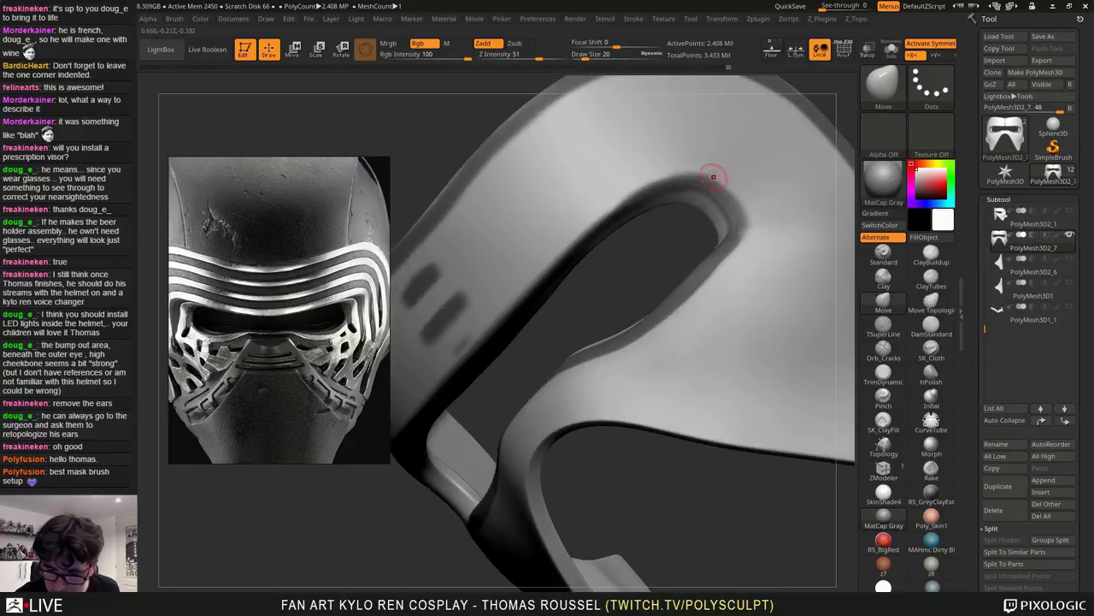
# Fill in the mask beneath the brow and unmask the excess above the visor opening's upper outer corner
pyautogui.moveTo(619, 237)
pyautogui.mouseDown(button='right')
pyautogui.moveTo(560, 261)
pyautogui.moveTo(549, 278)
pyautogui.mouseUp(button='right')
pyautogui.keyDown('ctrl'); pyautogui.moveTo(520, 335); pyautogui.dragTo(490, 407); pyautogui.keyUp('ctrl')
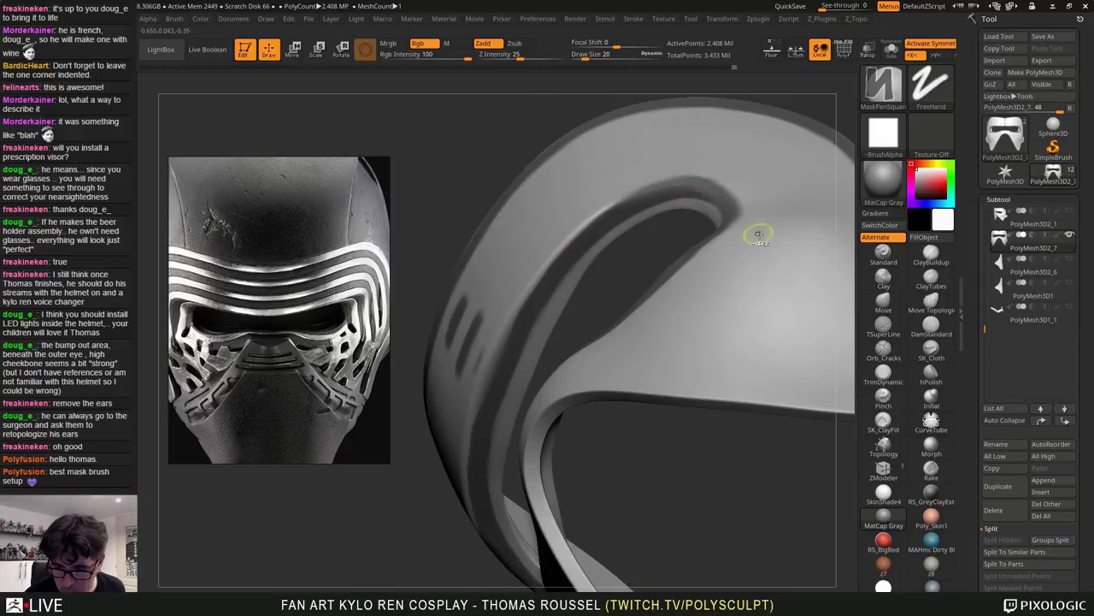
pyautogui.moveTo(750, 231)
pyautogui.keyDown('ctrl'); pyautogui.keyDown('alt'); pyautogui.mouseDown()
pyautogui.moveTo(742, 203)
pyautogui.moveTo(646, 177)
pyautogui.mouseUp(); pyautogui.keyUp('alt'); pyautogui.keyUp('ctrl')
pyautogui.moveTo(618, 202); pyautogui.dragTo(729, 239, button='right')
pyautogui.moveTo(593, 226)
pyautogui.keyDown('ctrl'); pyautogui.keyDown('alt'); pyautogui.mouseDown()
pyautogui.moveTo(672, 178)
pyautogui.moveTo(731, 184)
pyautogui.moveTo(764, 242)
pyautogui.mouseUp(); pyautogui.keyUp('alt'); pyautogui.keyUp('ctrl')
pyautogui.moveTo(764, 241)
pyautogui.mouseDown(button='right')
pyautogui.moveTo(799, 248)
pyautogui.moveTo(753, 274)
pyautogui.moveTo(684, 223)
pyautogui.moveTo(727, 263)
pyautogui.mouseUp(button='right')
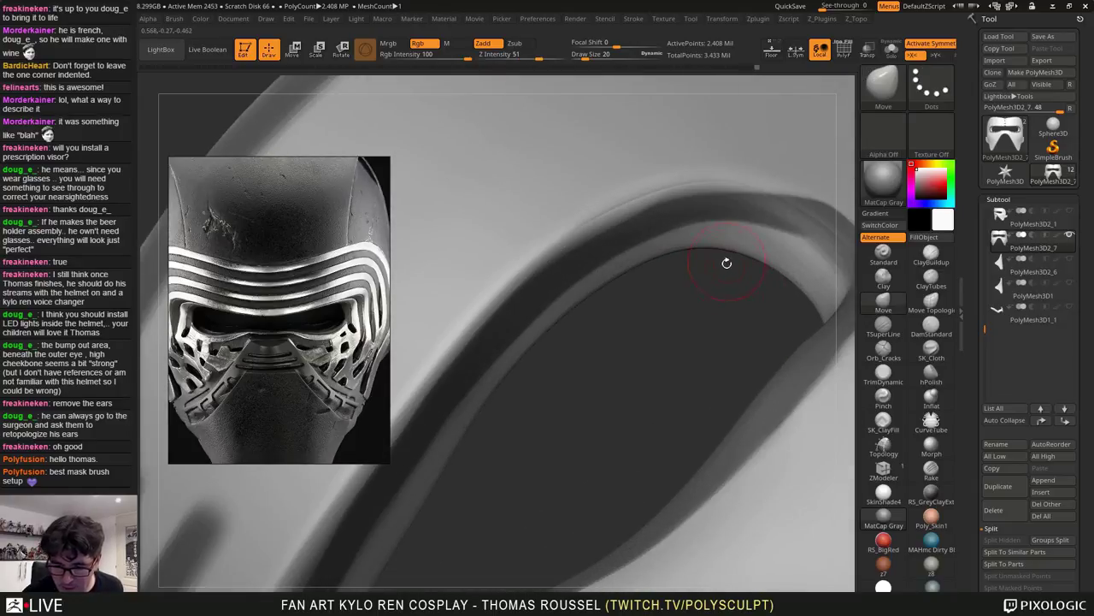
# Touch up the mask band along the visor opening's upper rim
pyautogui.keyDown('ctrl'); pyautogui.moveTo(717, 344); pyautogui.dragTo(625, 362, button='right'); pyautogui.keyUp('ctrl')
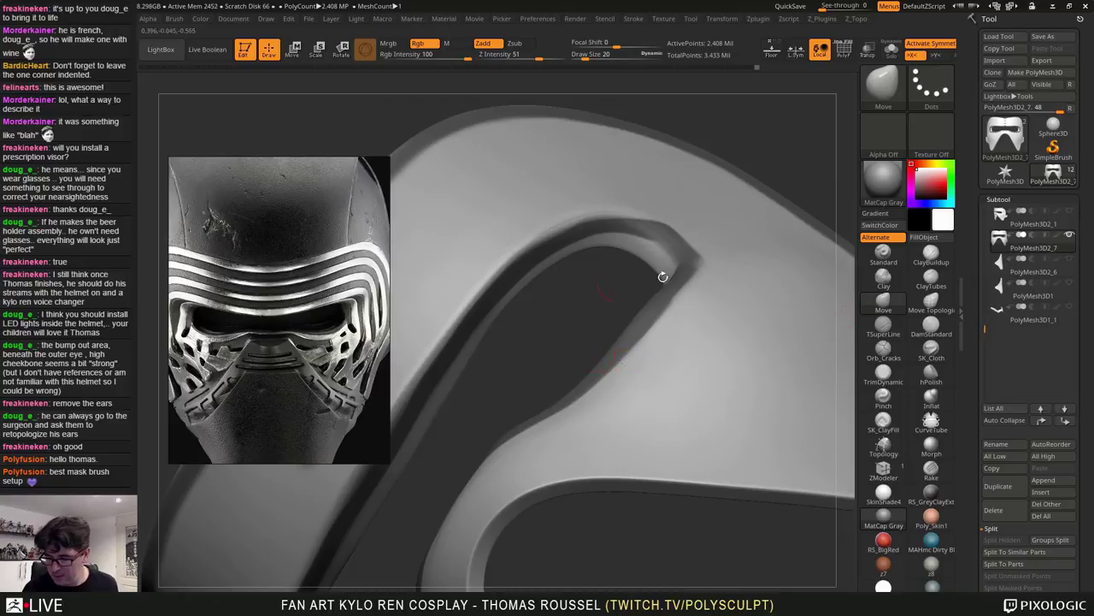
pyautogui.moveTo(1091, 423); pyautogui.dragTo(1063, 368)
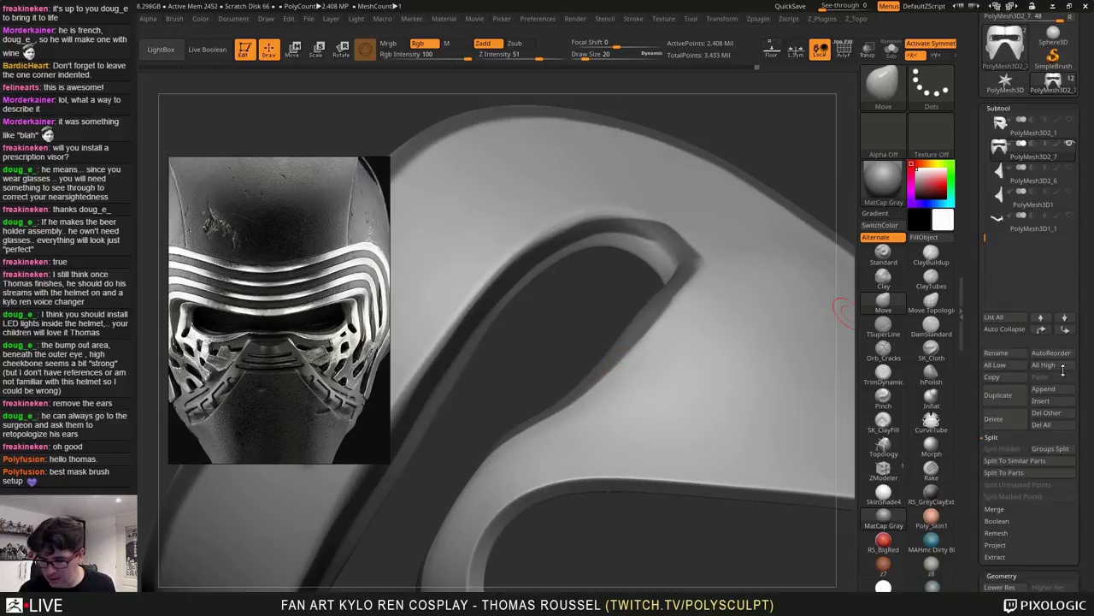
pyautogui.moveTo(655, 225); pyautogui.dragTo(702, 205, button='right')
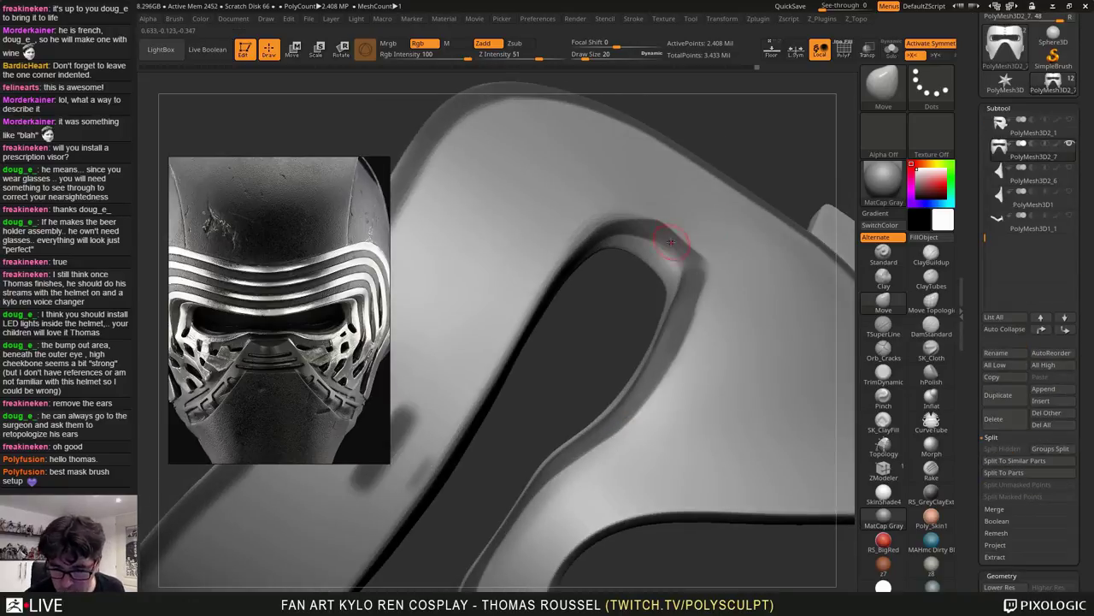
pyautogui.moveTo(675, 242); pyautogui.dragTo(647, 202, button='right')
pyautogui.press('ctrl')
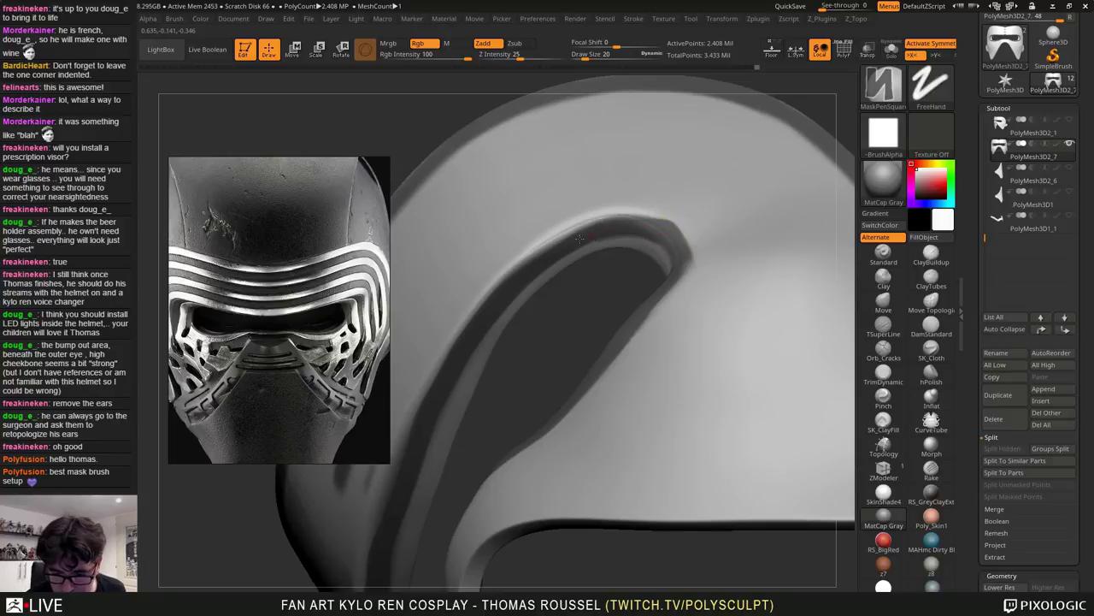
pyautogui.moveTo(532, 276); pyautogui.dragTo(492, 320, button='right')
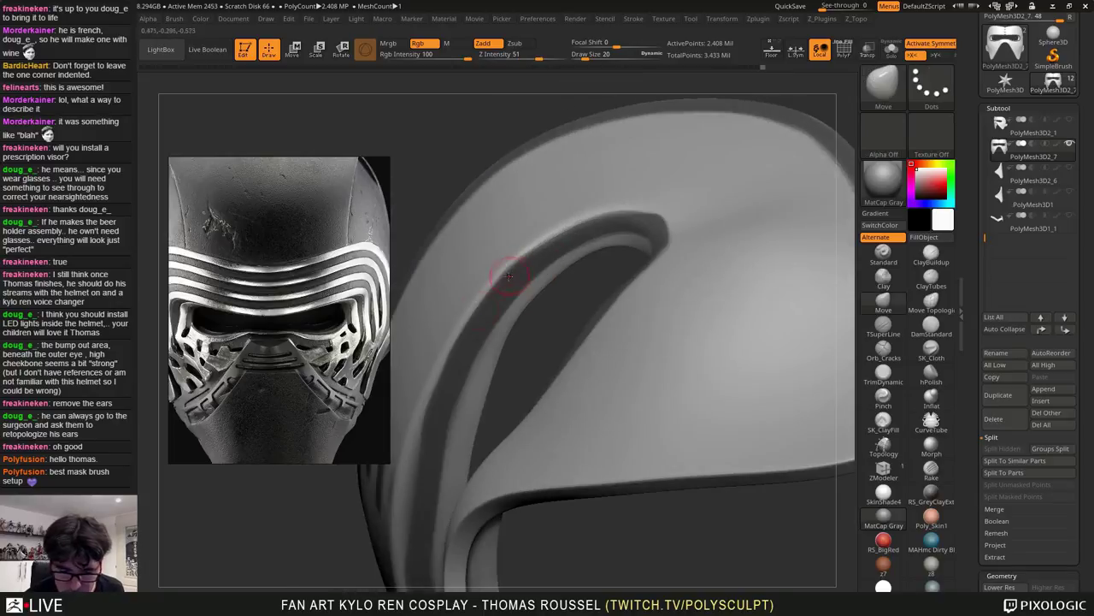
pyautogui.press('ctrl')
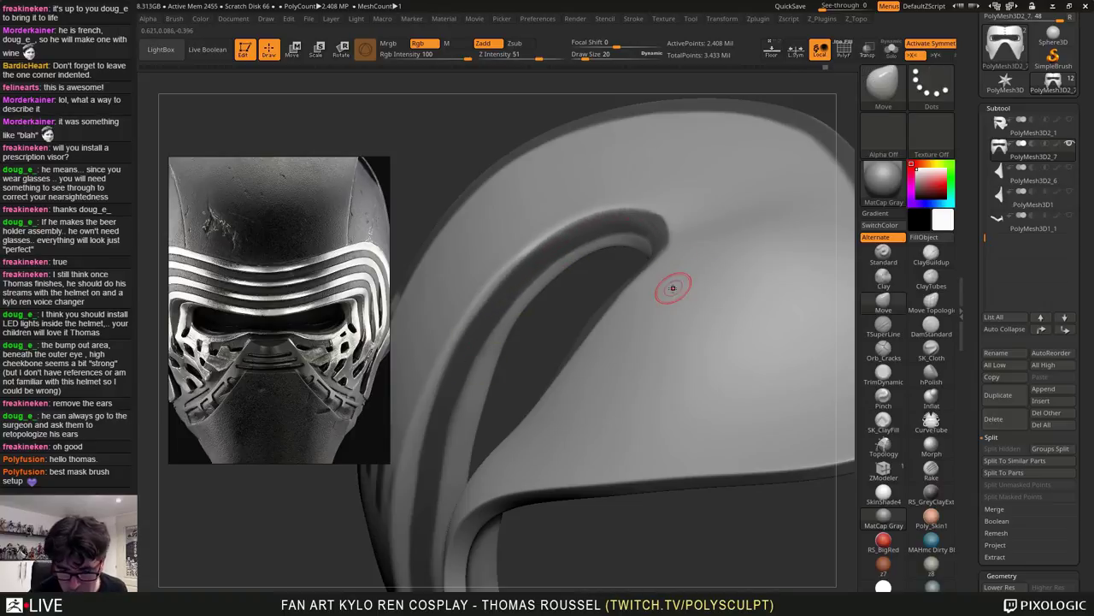
# Mask the lowest forehead stripe just above the visor's upper rim, running from the centre towards the outer corner
pyautogui.moveTo(672, 288)
pyautogui.mouseDown(button='right')
pyautogui.moveTo(689, 293)
pyautogui.moveTo(809, 205)
pyautogui.mouseUp(button='right')
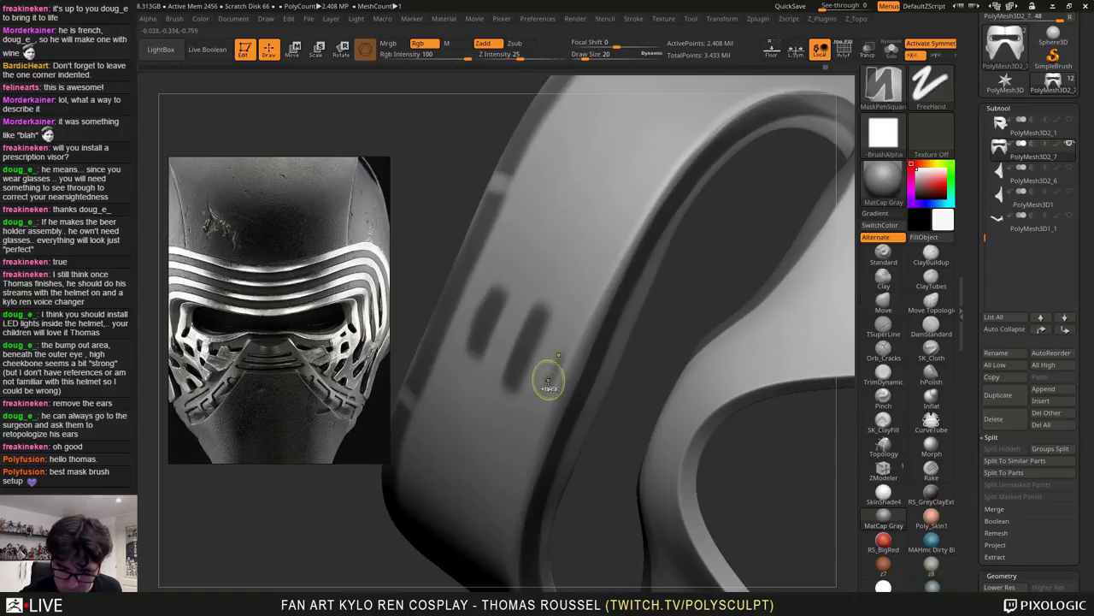
pyautogui.keyDown('ctrl'); pyautogui.moveTo(547, 381); pyautogui.dragTo(571, 339); pyautogui.keyUp('ctrl')
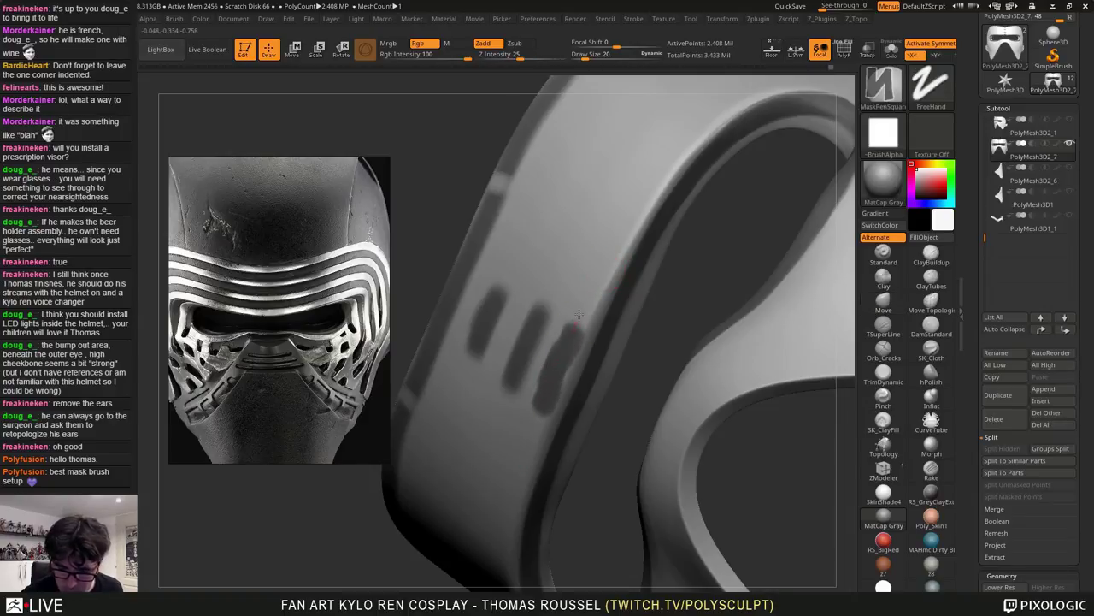
pyautogui.keyDown('ctrl'); pyautogui.moveTo(684, 127); pyautogui.dragTo(542, 405); pyautogui.keyUp('ctrl')
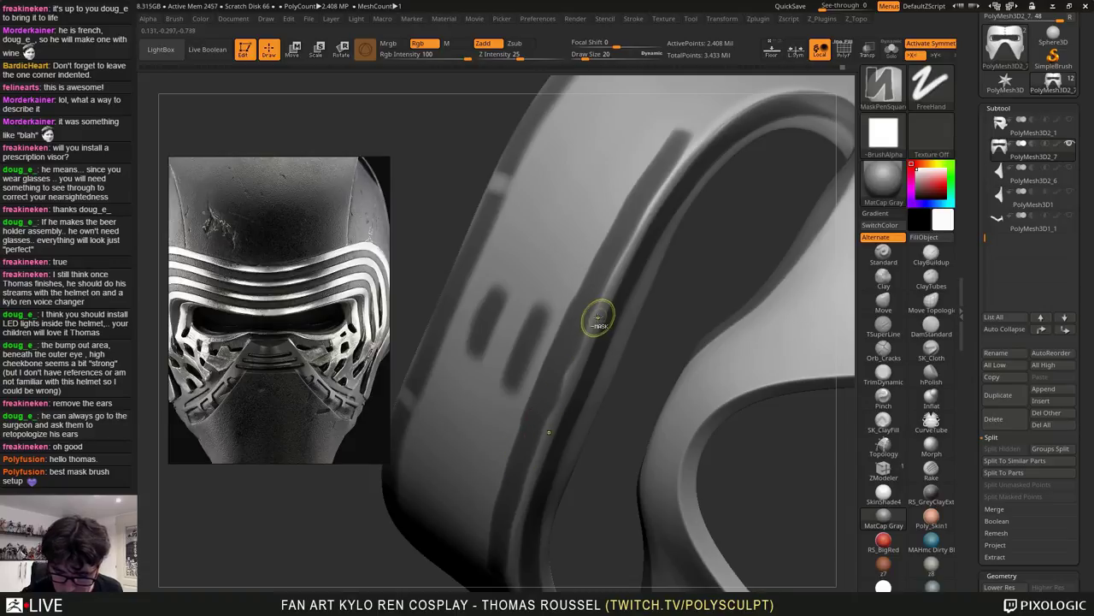
# Set the draw size to 7 and even out the lower edge of the lowest forehead stripe with fine mask strokes
pyautogui.press('s')
pyautogui.moveTo(595, 321); pyautogui.dragTo(590, 321)
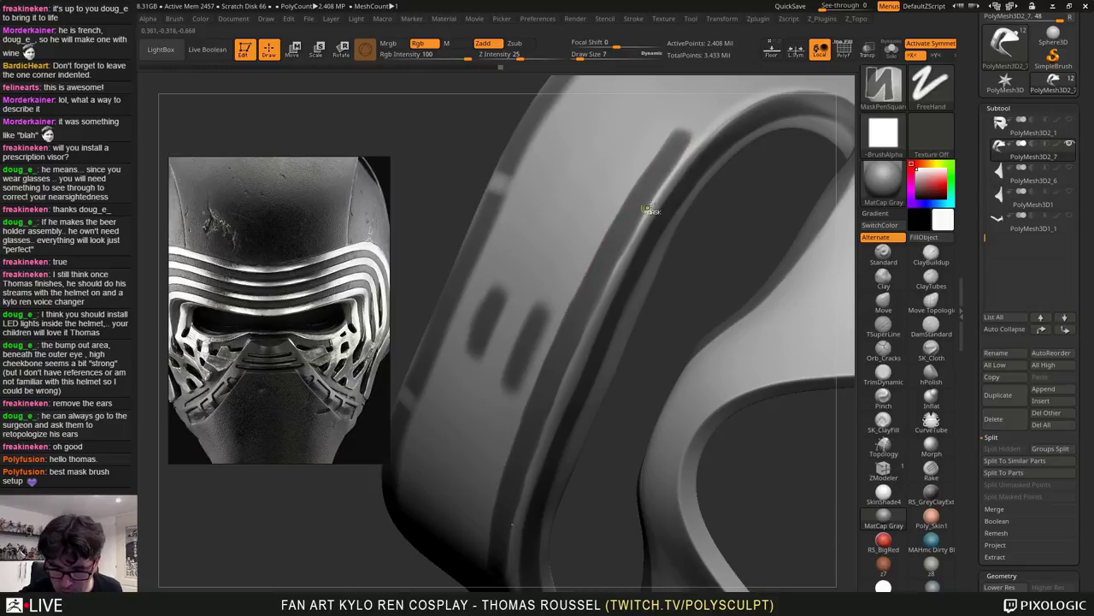
pyautogui.keyDown('ctrl'); pyautogui.moveTo(648, 208); pyautogui.dragTo(558, 359); pyautogui.keyUp('ctrl')
pyautogui.keyDown('ctrl'); pyautogui.moveTo(655, 202); pyautogui.dragTo(641, 227); pyautogui.keyUp('ctrl')
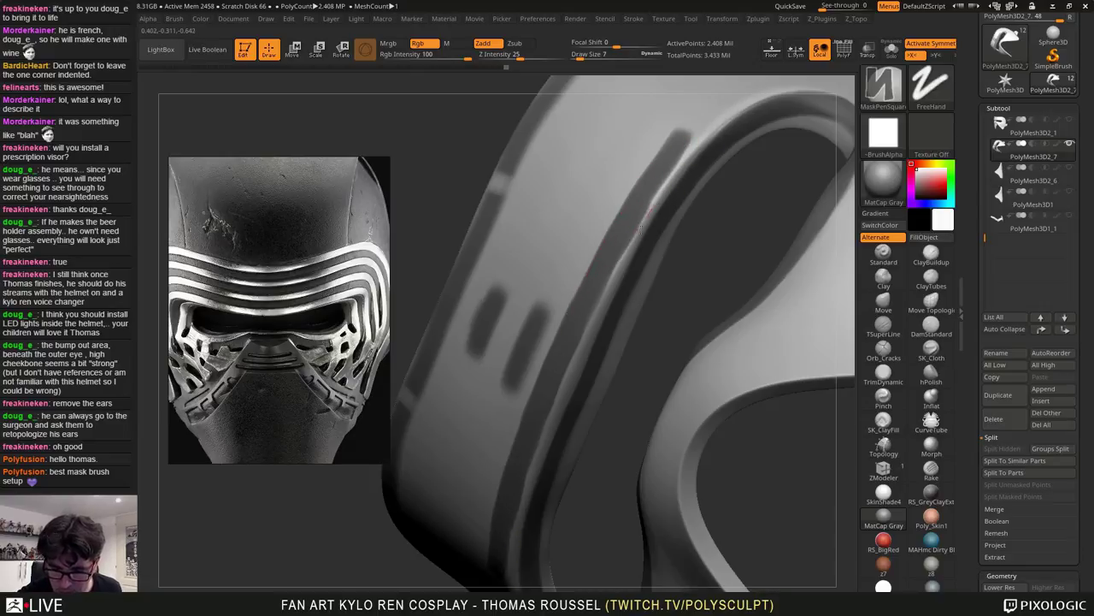
# Try to continue the lowest stripe over the visor opening's outer corner with a thin mask stroke
pyautogui.moveTo(648, 289)
pyautogui.keyDown('alt'); pyautogui.mouseDown()
pyautogui.moveTo(558, 404)
pyautogui.moveTo(639, 376)
pyautogui.mouseUp(); pyautogui.keyUp('alt')
pyautogui.moveTo(671, 334); pyautogui.dragTo(697, 275)
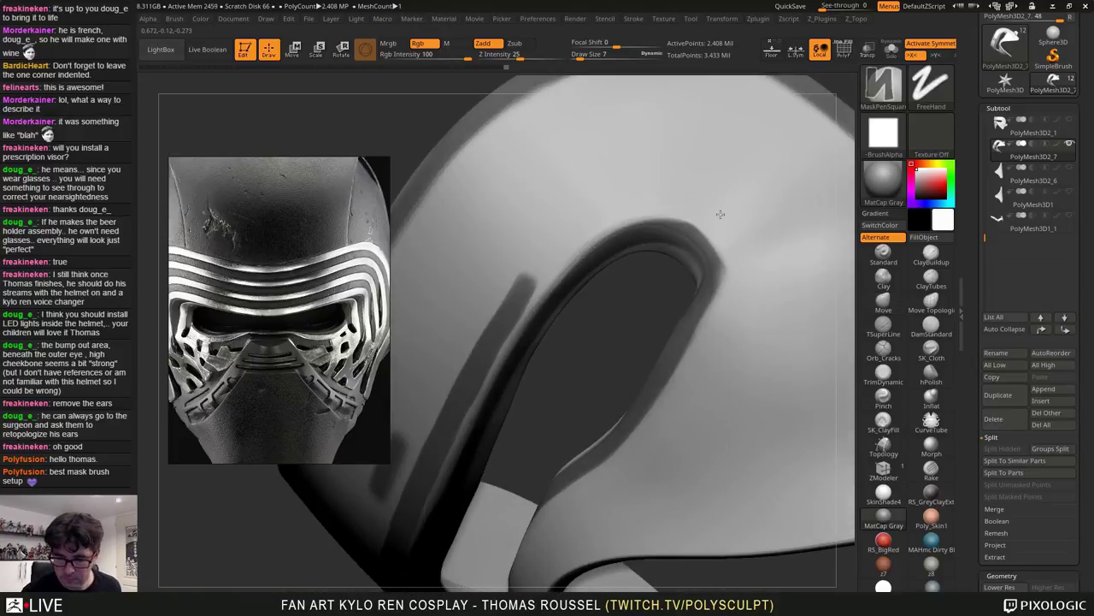
pyautogui.moveTo(722, 215)
pyautogui.keyDown('ctrl'); pyautogui.mouseDown()
pyautogui.moveTo(623, 217)
pyautogui.moveTo(522, 317)
pyautogui.mouseUp(); pyautogui.keyUp('ctrl')
pyautogui.hotkey('ctrl', 'z')
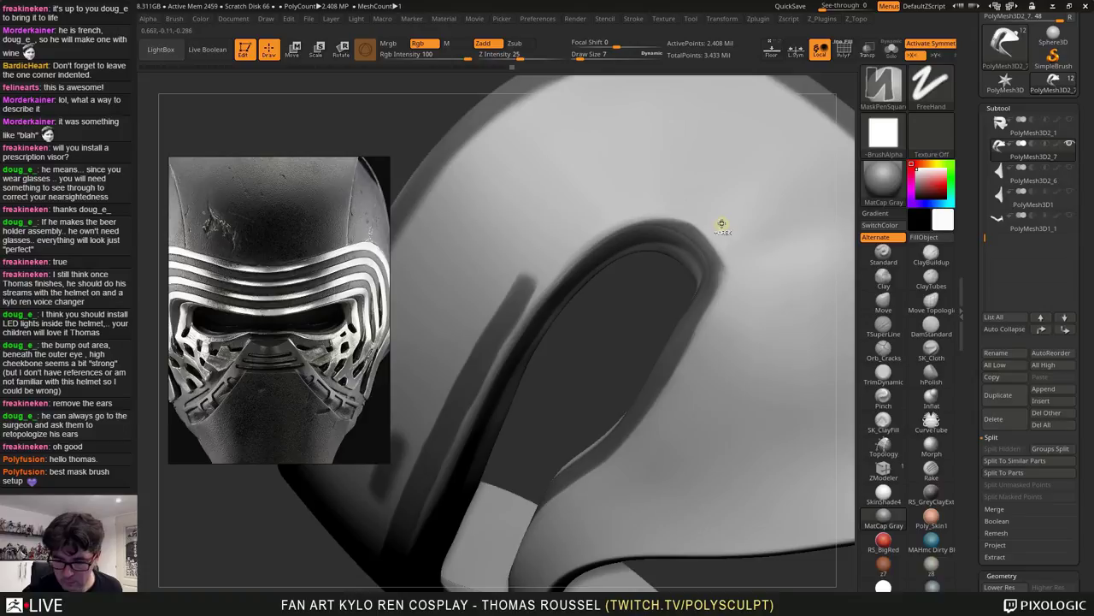
# Mask the lowest forehead stripe around the visor opening's outer corner and thicken it to match the rest of the stripe
pyautogui.keyDown('ctrl'); pyautogui.moveTo(718, 215); pyautogui.dragTo(658, 204); pyautogui.keyUp('ctrl')
pyautogui.keyDown('ctrl'); pyautogui.moveTo(601, 224); pyautogui.dragTo(521, 307); pyautogui.keyUp('ctrl')
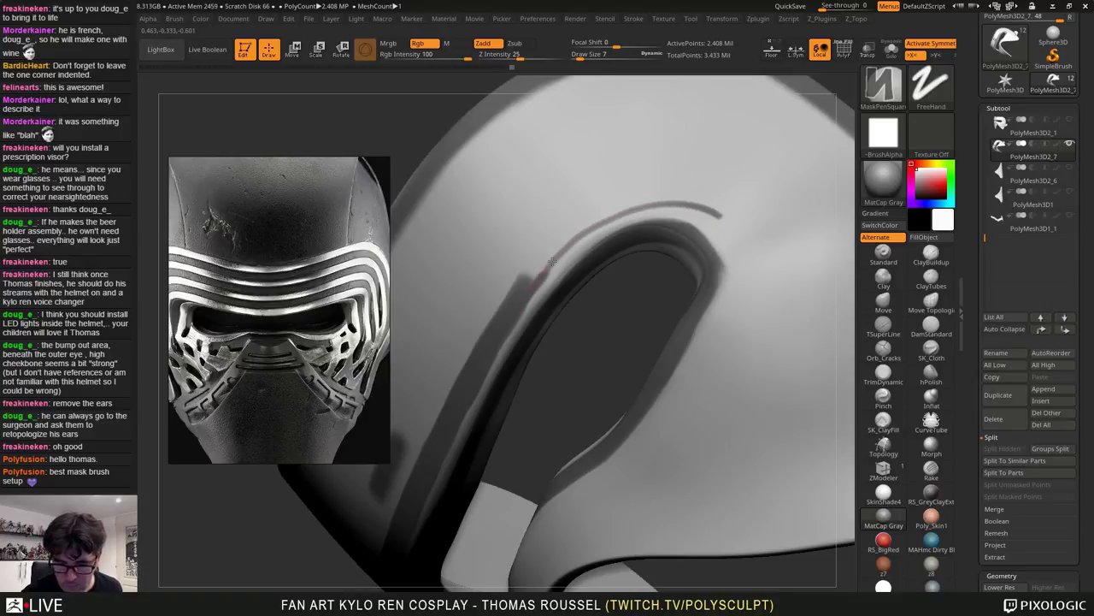
pyautogui.moveTo(553, 262)
pyautogui.keyDown('ctrl'); pyautogui.mouseDown()
pyautogui.moveTo(603, 222)
pyautogui.moveTo(650, 206)
pyautogui.mouseUp(); pyautogui.keyUp('ctrl')
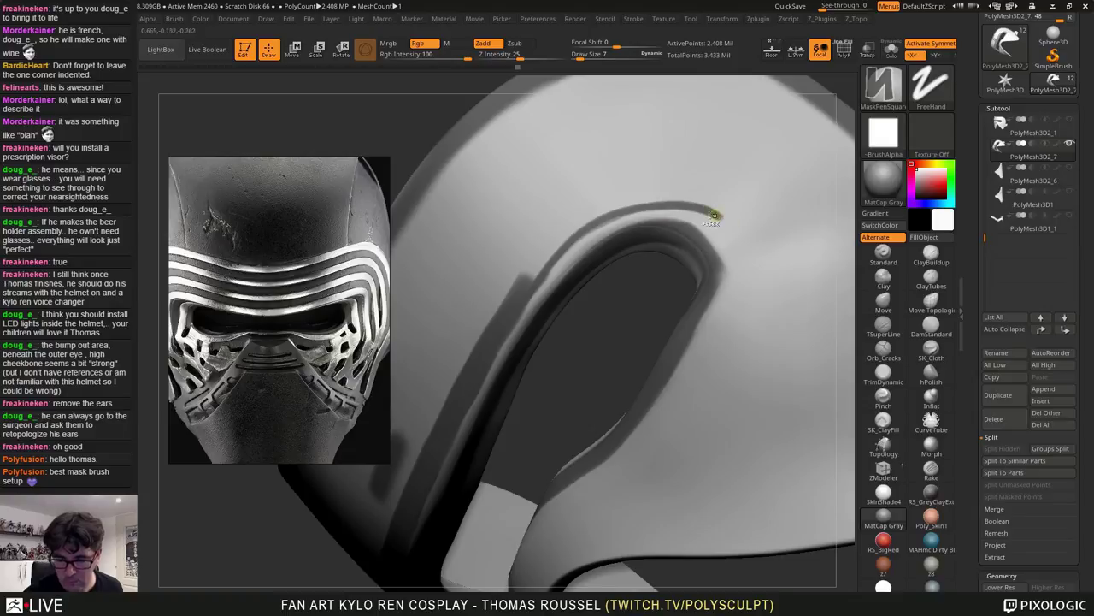
pyautogui.moveTo(519, 287)
pyautogui.keyDown('ctrl'); pyautogui.mouseDown()
pyautogui.moveTo(558, 239)
pyautogui.moveTo(617, 201)
pyautogui.moveTo(705, 200)
pyautogui.moveTo(582, 228)
pyautogui.moveTo(657, 204)
pyautogui.mouseUp(); pyautogui.keyUp('ctrl')
pyautogui.keyDown('ctrl'); pyautogui.moveTo(545, 258); pyautogui.dragTo(561, 243); pyautogui.keyUp('ctrl')
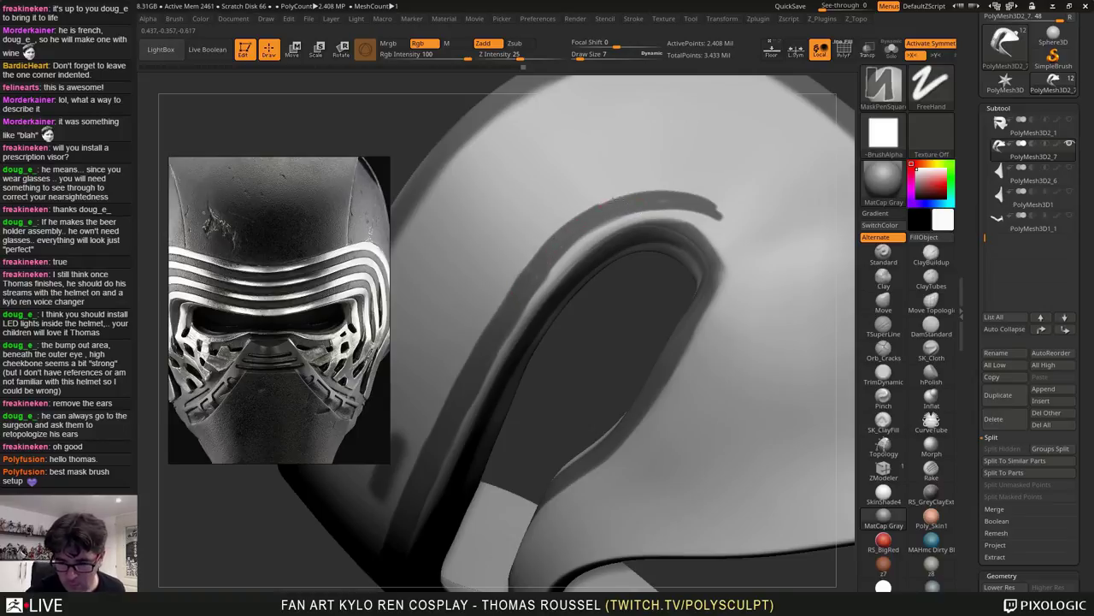
pyautogui.moveTo(694, 211)
pyautogui.keyDown('alt'); pyautogui.mouseDown(button='right')
pyautogui.moveTo(686, 195)
pyautogui.moveTo(779, 266)
pyautogui.moveTo(737, 323)
pyautogui.mouseUp(button='right'); pyautogui.keyUp('alt')
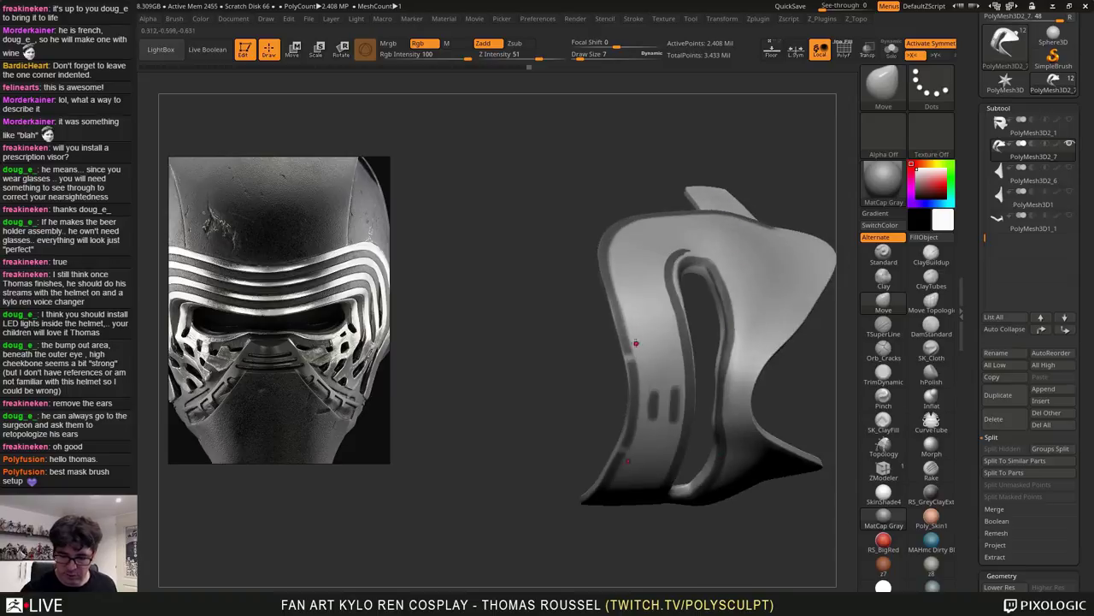
# Touch up the mask band along the face shell's upper forehead edge, evening out its outer border
pyautogui.keyDown('alt'); pyautogui.moveTo(636, 343); pyautogui.dragTo(611, 295, button='right'); pyautogui.keyUp('alt')
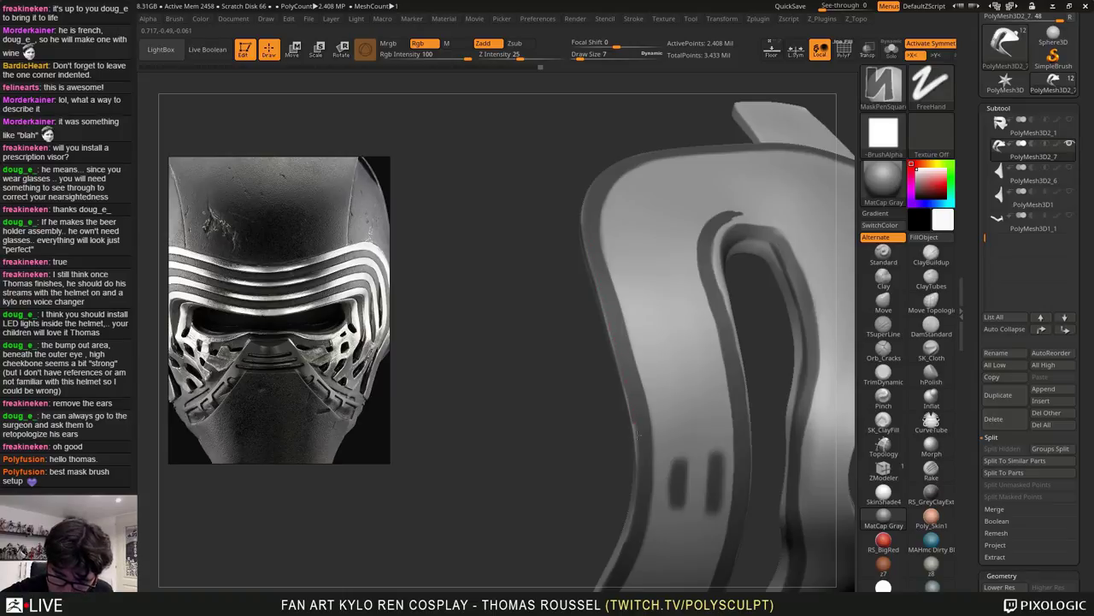
pyautogui.keyDown('ctrl'); pyautogui.keyDown('alt'); pyautogui.moveTo(641, 479); pyautogui.dragTo(636, 503); pyautogui.keyUp('alt'); pyautogui.keyUp('ctrl')
pyautogui.moveTo(590, 462)
pyautogui.mouseDown()
pyautogui.moveTo(531, 411)
pyautogui.moveTo(513, 376)
pyautogui.mouseUp()
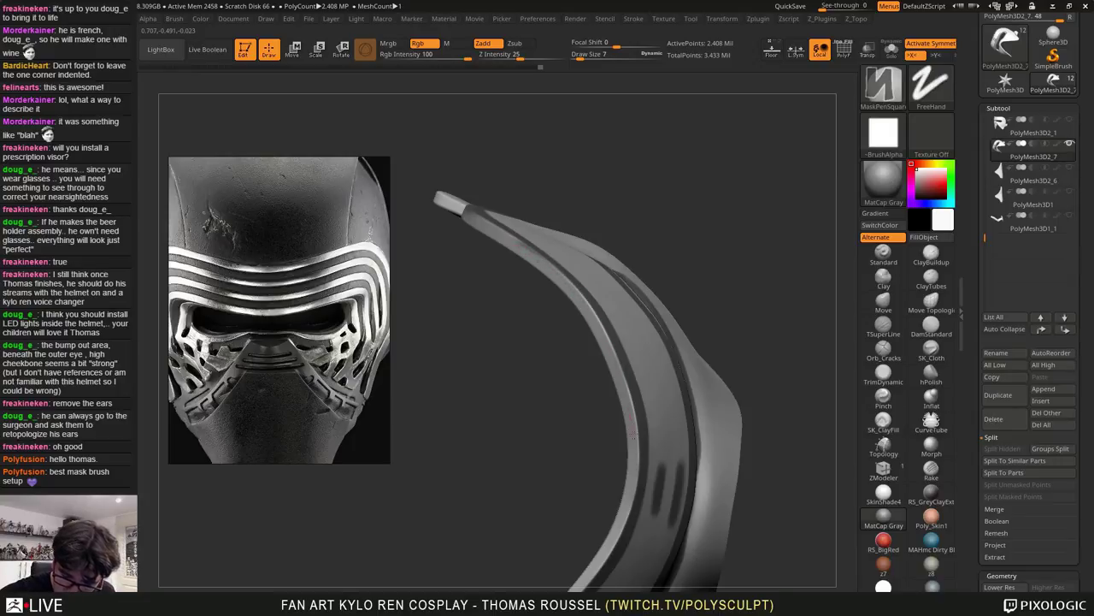
pyautogui.keyDown('ctrl'); pyautogui.keyDown('alt'); pyautogui.moveTo(632, 435); pyautogui.dragTo(637, 472); pyautogui.keyUp('alt'); pyautogui.keyUp('ctrl')
pyautogui.moveTo(604, 311)
pyautogui.mouseDown(button='right')
pyautogui.moveTo(641, 305)
pyautogui.moveTo(589, 286)
pyautogui.mouseUp(button='right')
pyautogui.keyDown('ctrl'); pyautogui.keyDown('alt'); pyautogui.moveTo(562, 267); pyautogui.dragTo(576, 290); pyautogui.keyUp('alt'); pyautogui.keyUp('ctrl')
pyautogui.moveTo(578, 293); pyautogui.dragTo(529, 248, button='right')
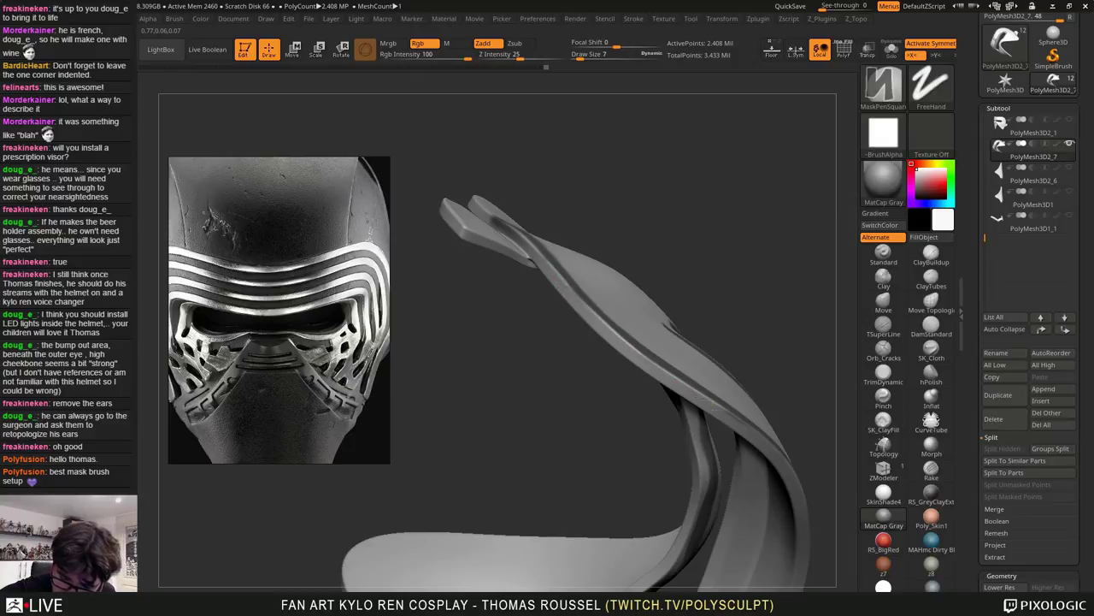
pyautogui.moveTo(746, 388)
pyautogui.mouseDown(button='right')
pyautogui.moveTo(730, 342)
pyautogui.moveTo(709, 346)
pyautogui.moveTo(662, 320)
pyautogui.mouseUp(button='right')
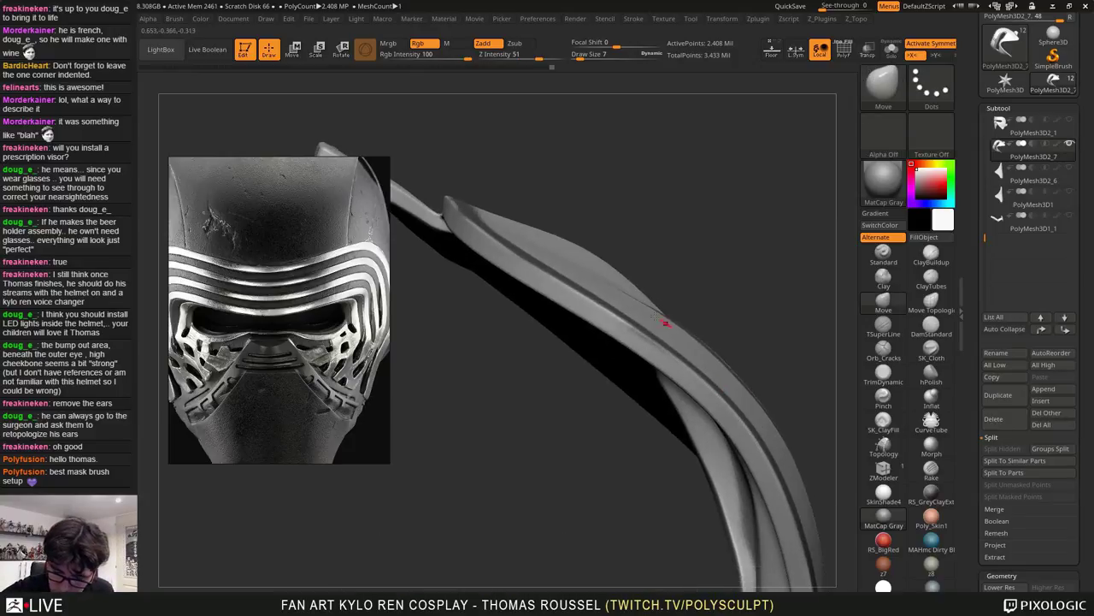
pyautogui.press('ctrl')
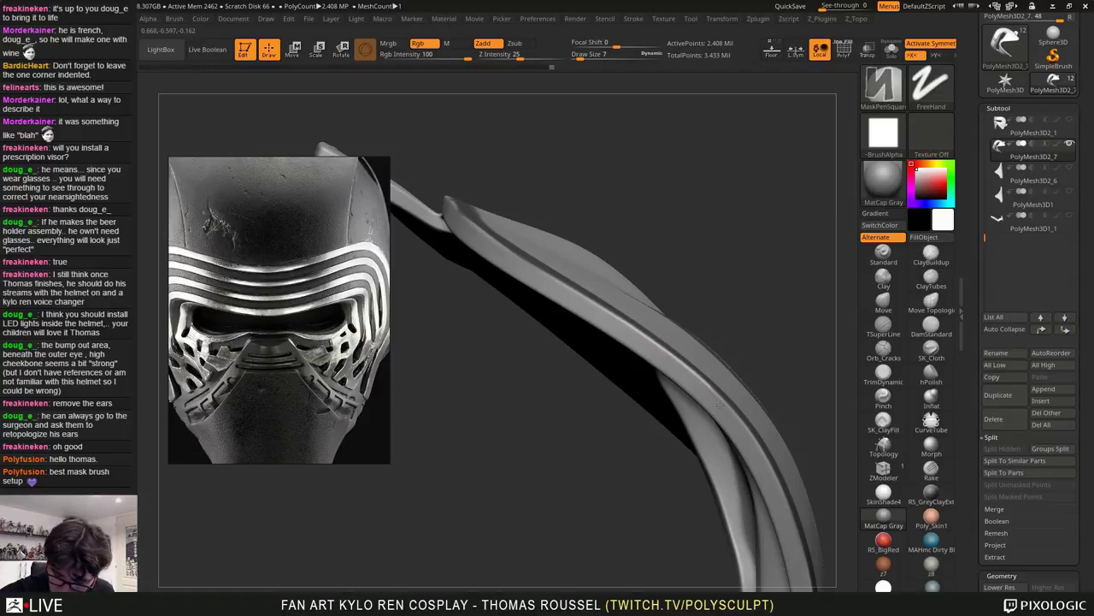
# Clean up the mask band along the shell's outer rim, around the temple corner and past the side tab
pyautogui.moveTo(763, 465)
pyautogui.mouseDown(button='right')
pyautogui.moveTo(718, 384)
pyautogui.moveTo(674, 340)
pyautogui.mouseUp(button='right')
pyautogui.moveTo(675, 340); pyautogui.dragTo(527, 178)
pyautogui.press('ctrl')
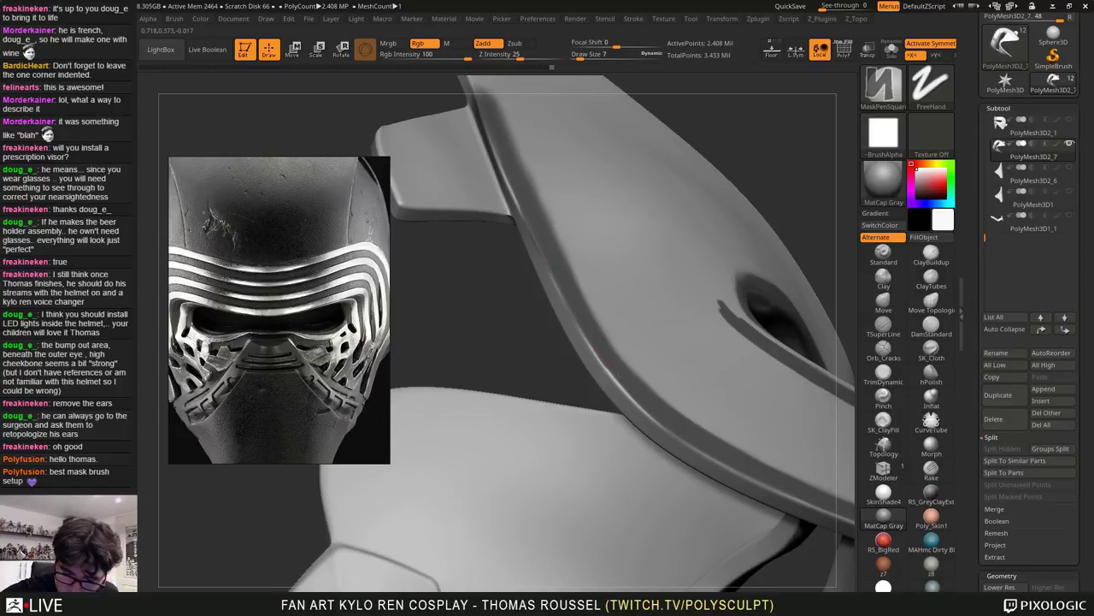
pyautogui.moveTo(683, 418); pyautogui.dragTo(652, 365, button='right')
pyautogui.press('ctrl')
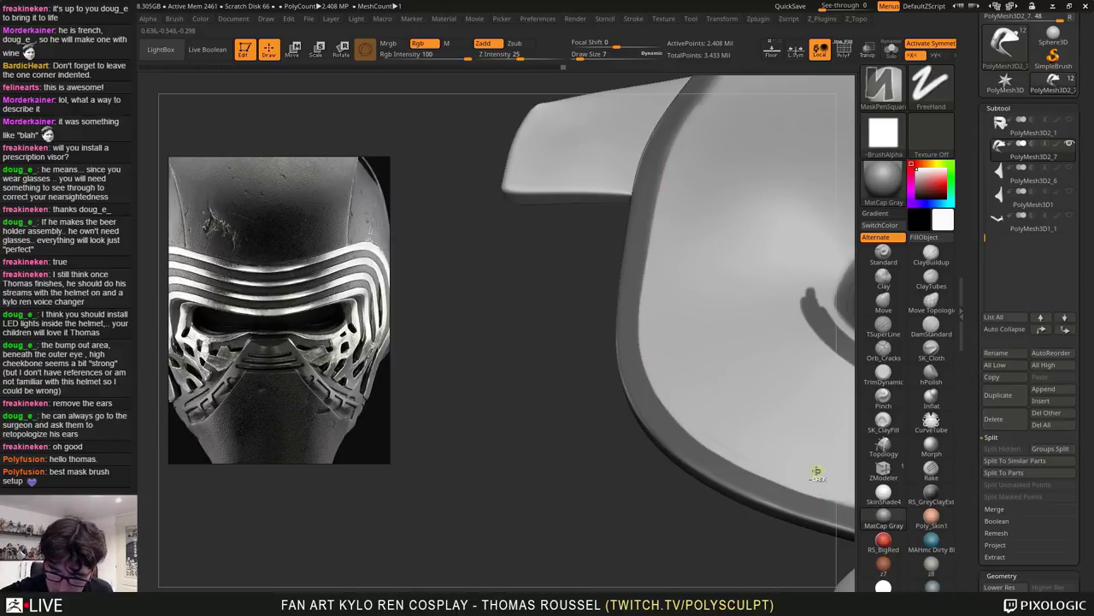
pyautogui.moveTo(699, 304)
pyautogui.mouseDown(button='right')
pyautogui.moveTo(717, 282)
pyautogui.moveTo(696, 308)
pyautogui.mouseUp(button='right')
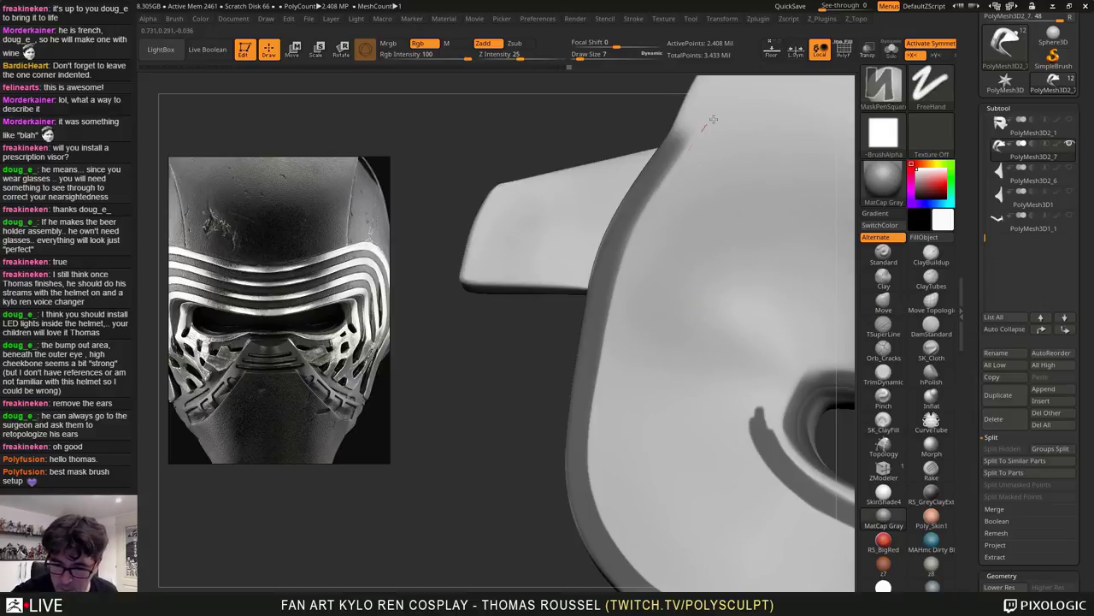
pyautogui.moveTo(713, 176); pyautogui.dragTo(742, 147, button='right')
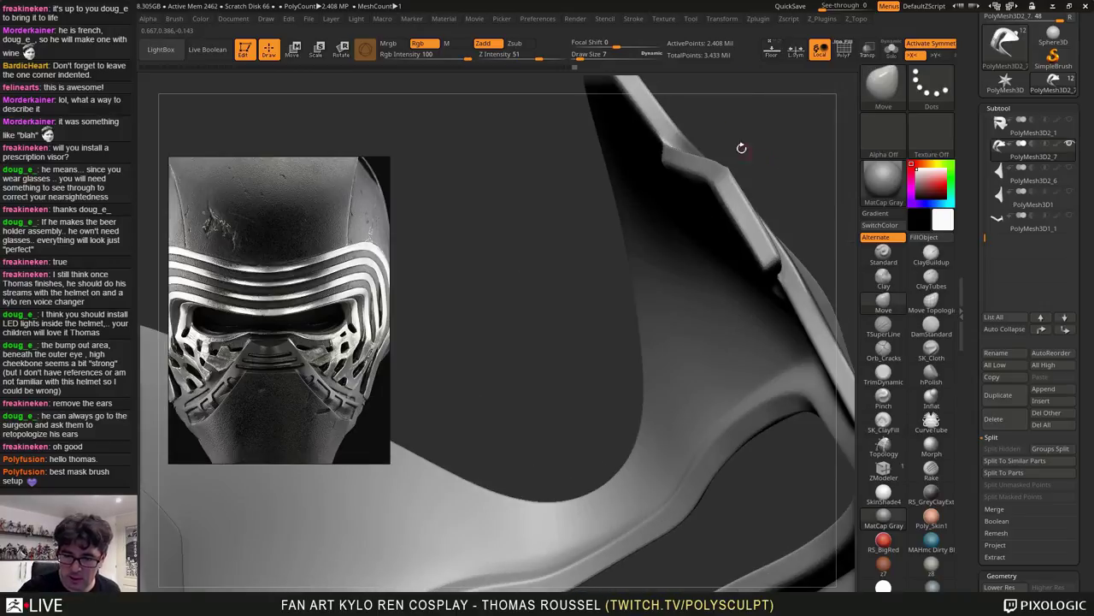
pyautogui.moveTo(743, 106)
pyautogui.keyDown('ctrl'); pyautogui.mouseDown(button='right')
pyautogui.moveTo(727, 115)
pyautogui.moveTo(747, 401)
pyautogui.moveTo(695, 340)
pyautogui.moveTo(641, 337)
pyautogui.mouseUp(button='right'); pyautogui.keyUp('ctrl')
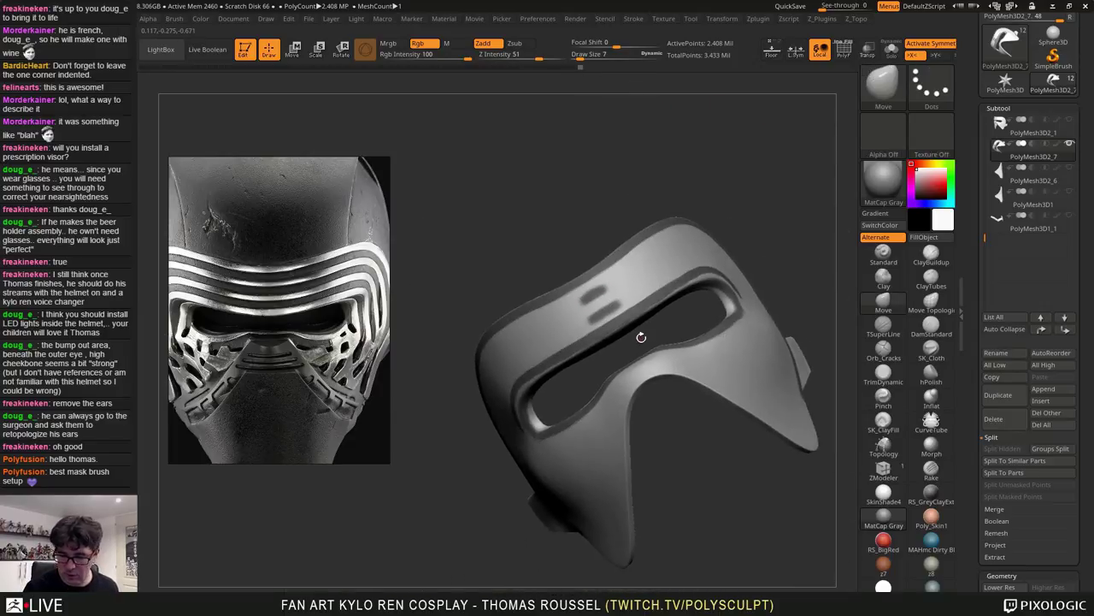
pyautogui.press('ctrl')
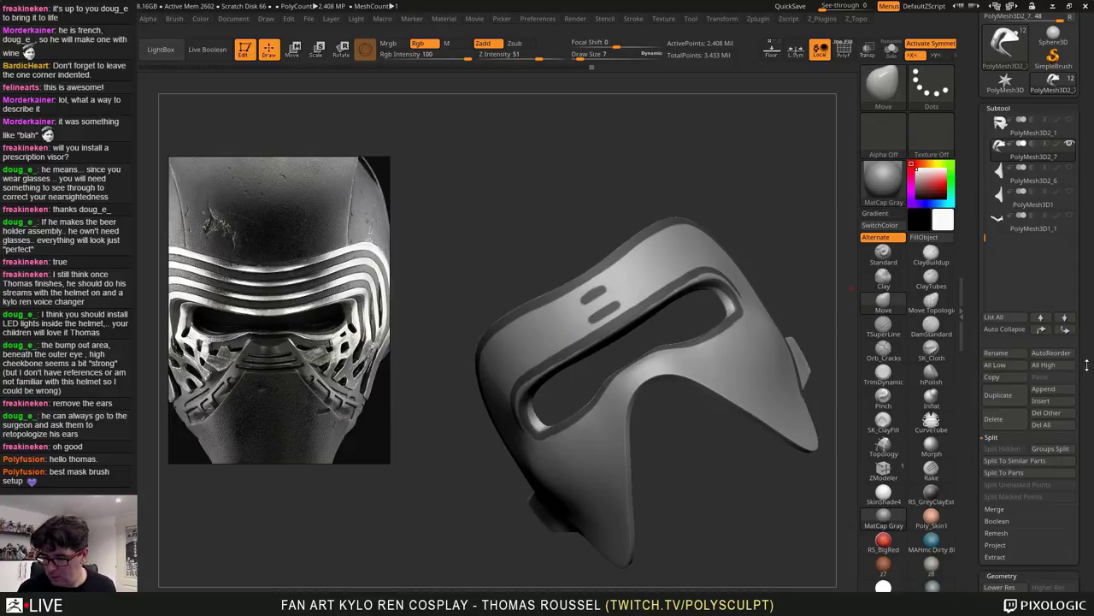
# Extract the masked bands with thickness 0 and accept them as a new subtool
pyautogui.moveTo(1087, 365); pyautogui.dragTo(1084, 250)
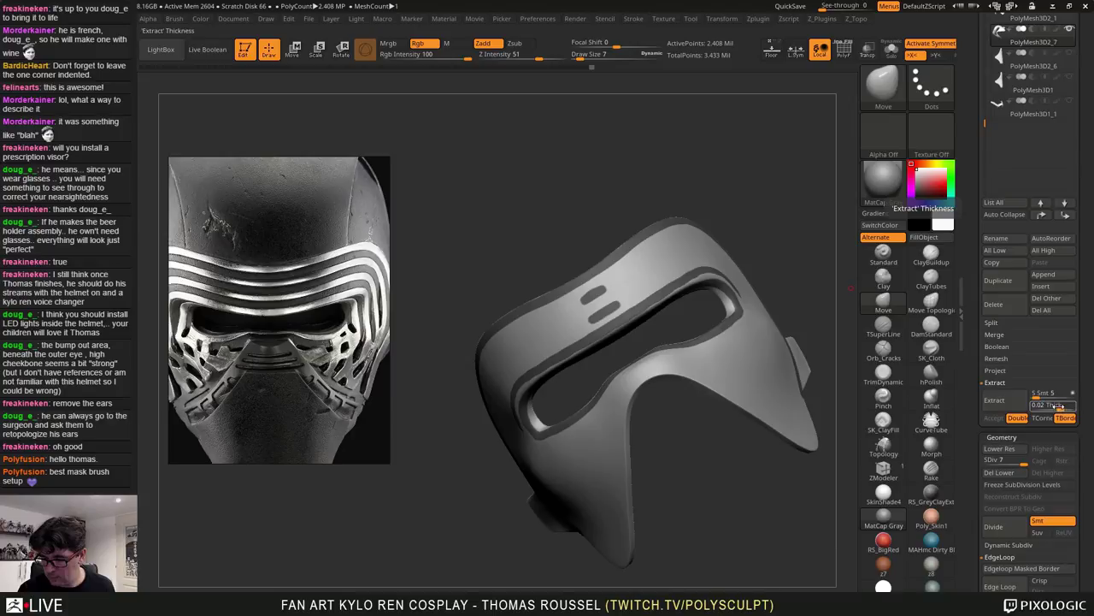
pyautogui.moveTo(1059, 407); pyautogui.dragTo(1066, 407)
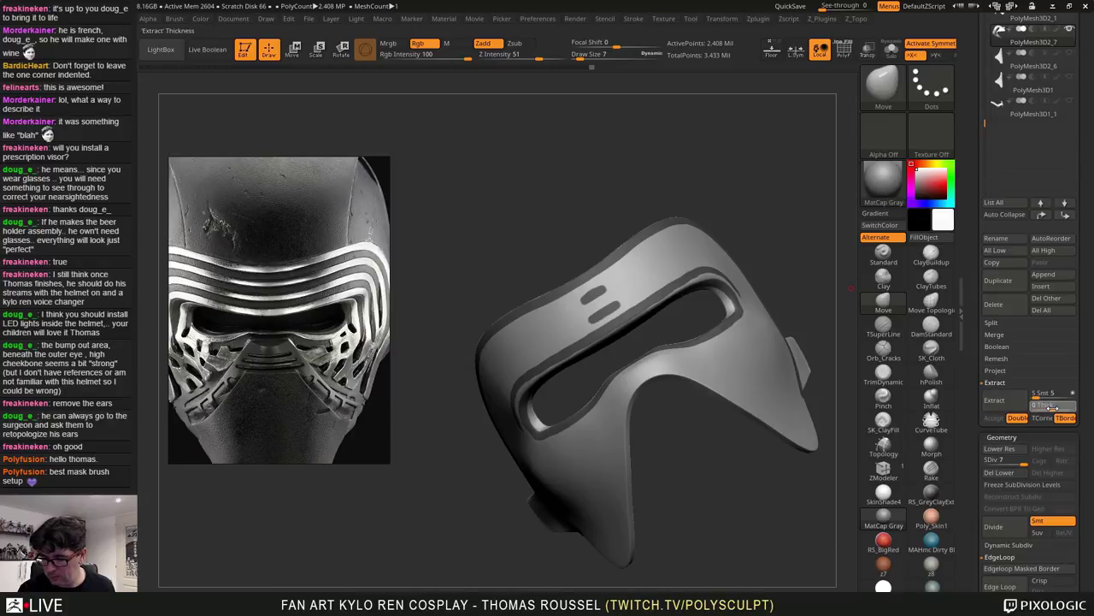
pyautogui.press('Return')
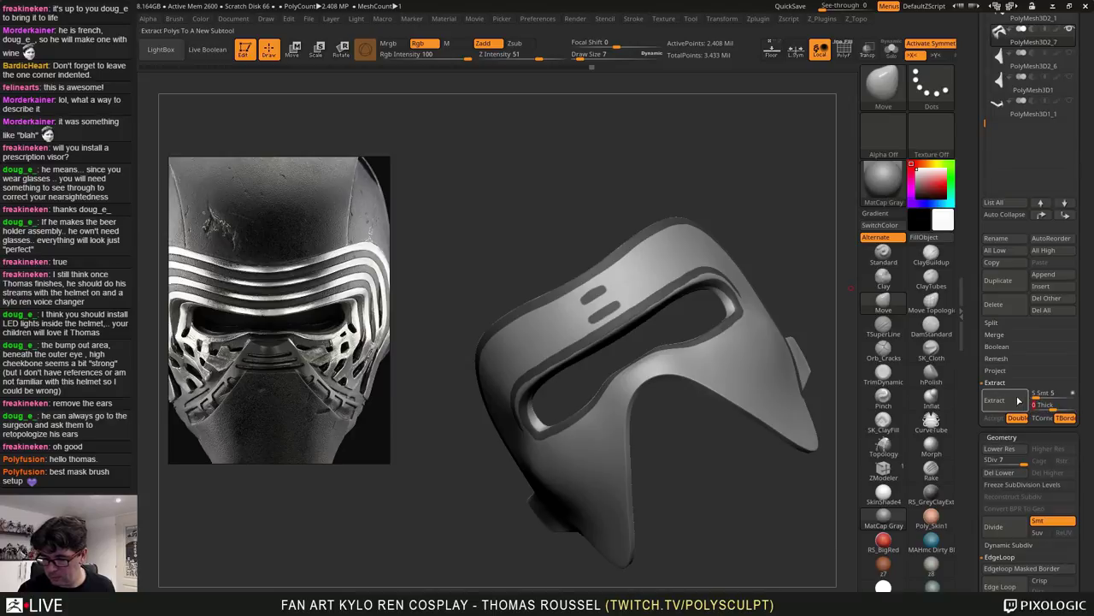
pyautogui.click(1016, 400)
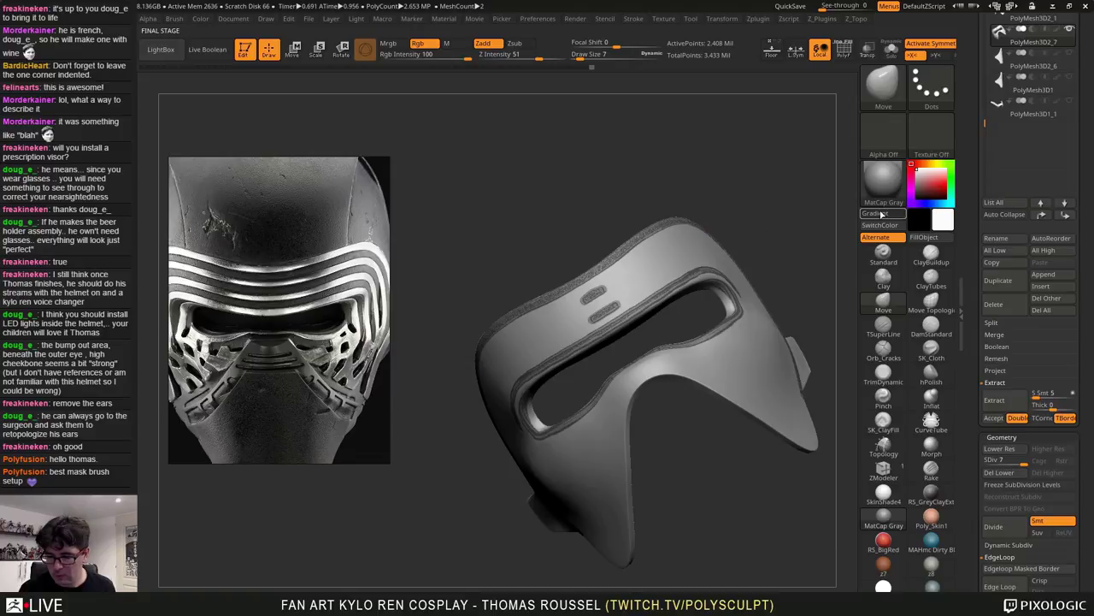
pyautogui.click(992, 418)
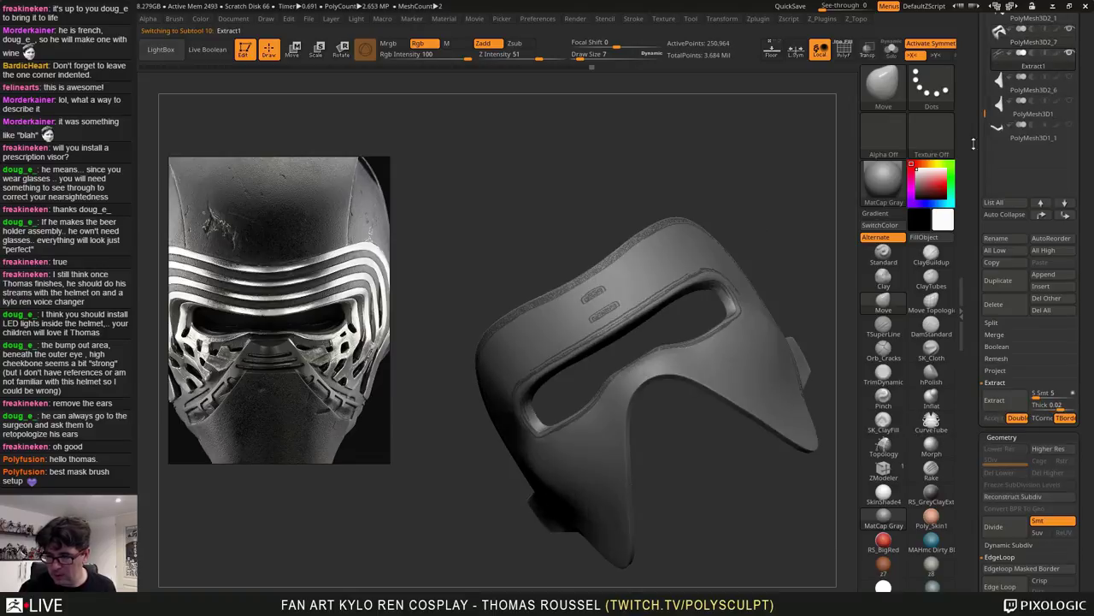
# Isolate the extracted bands, clear their mask and check their topology in wireframe
pyautogui.moveTo(778, 204); pyautogui.dragTo(812, 213)
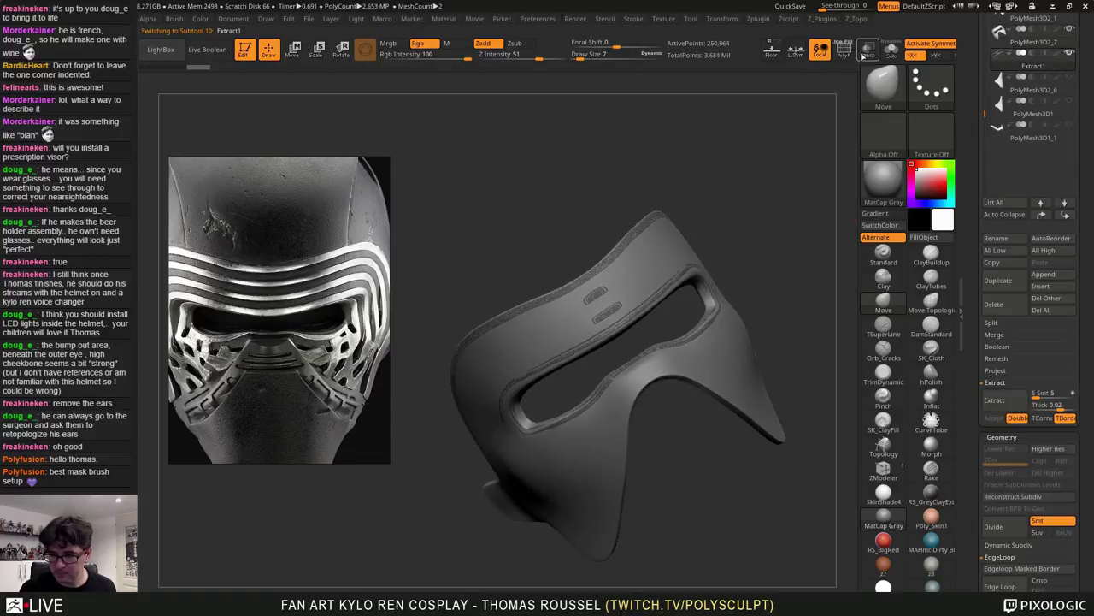
pyautogui.click(891, 49)
pyautogui.keyDown('ctrl'); pyautogui.moveTo(745, 104); pyautogui.dragTo(732, 133); pyautogui.keyUp('ctrl')
pyautogui.moveTo(552, 517)
pyautogui.mouseDown()
pyautogui.moveTo(564, 515)
pyautogui.moveTo(699, 176)
pyautogui.moveTo(624, 186)
pyautogui.moveTo(663, 230)
pyautogui.moveTo(686, 225)
pyautogui.moveTo(665, 199)
pyautogui.mouseUp()
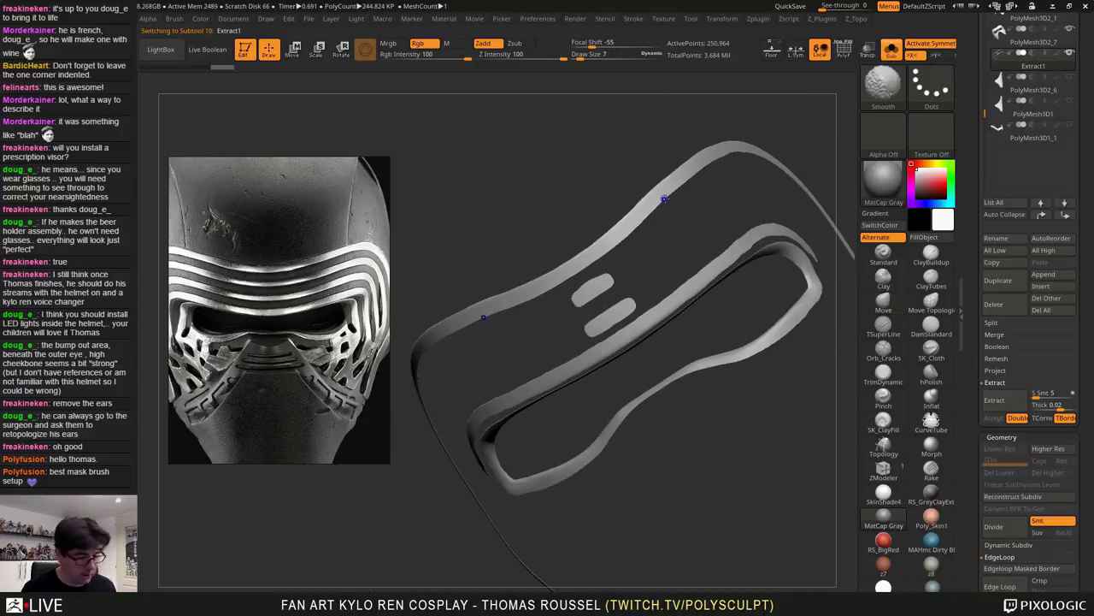
pyautogui.hotkey('shift', 'f')
pyautogui.hotkey('shift', 'f')
pyautogui.keyDown('alt'); pyautogui.moveTo(705, 240); pyautogui.dragTo(696, 237); pyautogui.keyUp('alt')
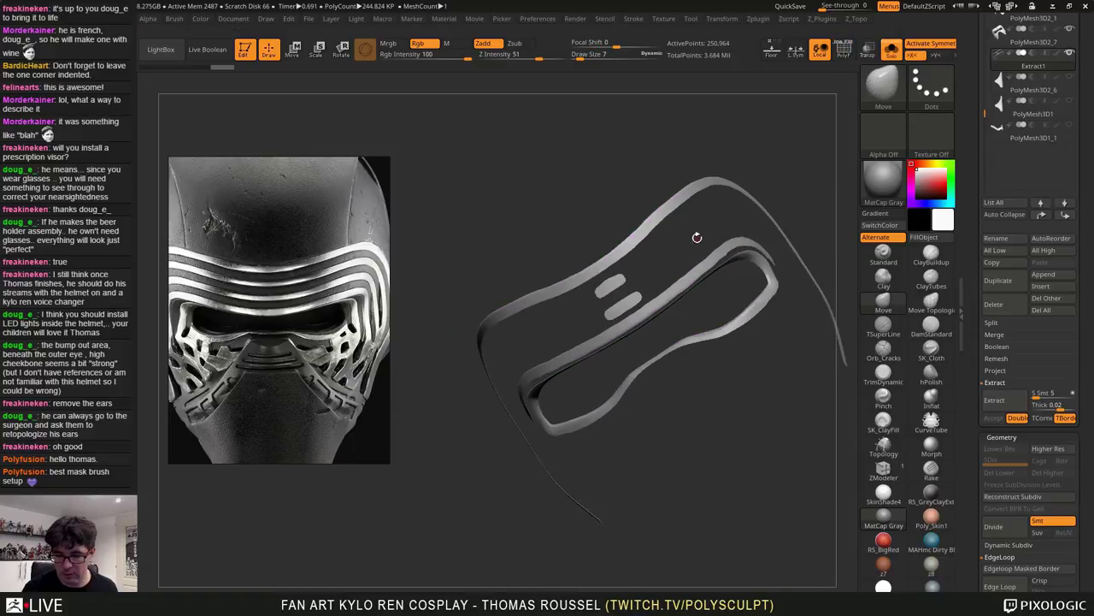
# Remesh the extracted bands with ZRemesher at a target polygon count of 0.45964 and check the wireframe
pyautogui.moveTo(1093, 535); pyautogui.dragTo(1093, 174)
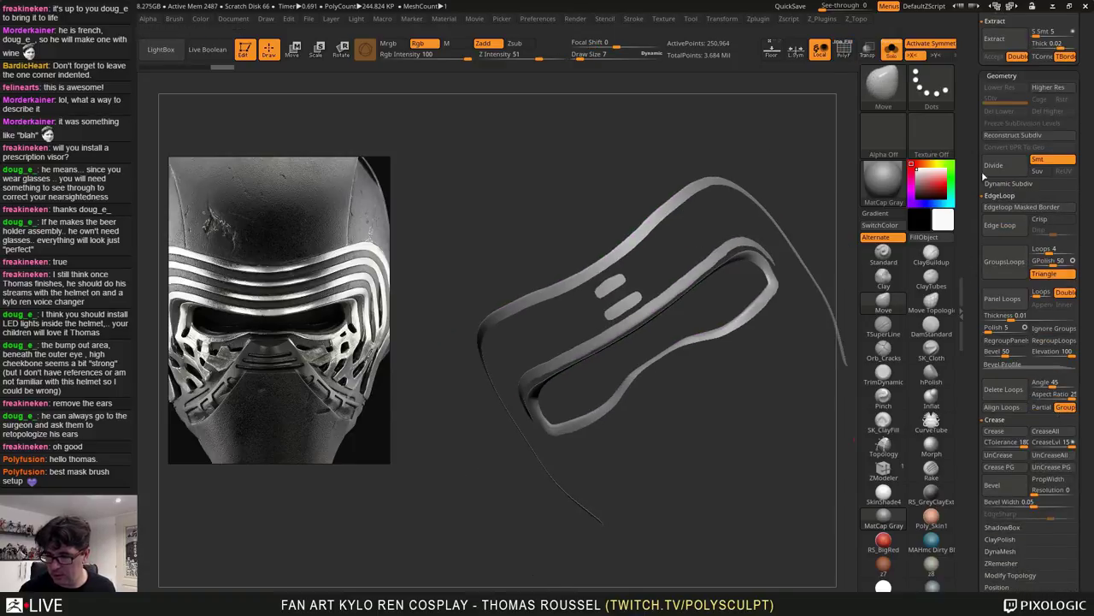
pyautogui.click(1002, 564)
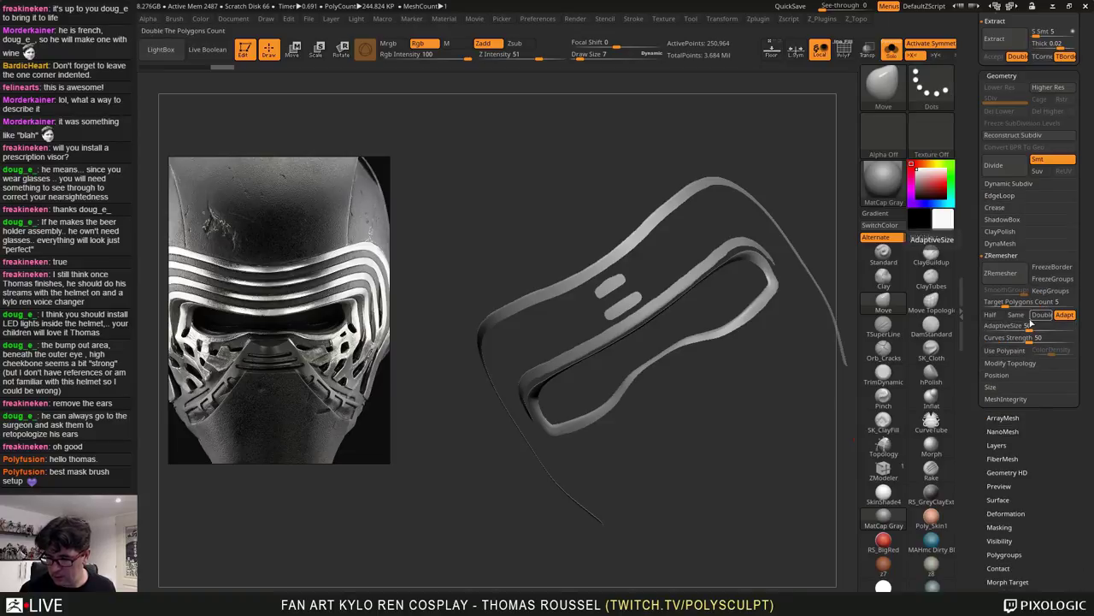
pyautogui.click(997, 306)
pyautogui.moveTo(997, 307); pyautogui.dragTo(994, 308)
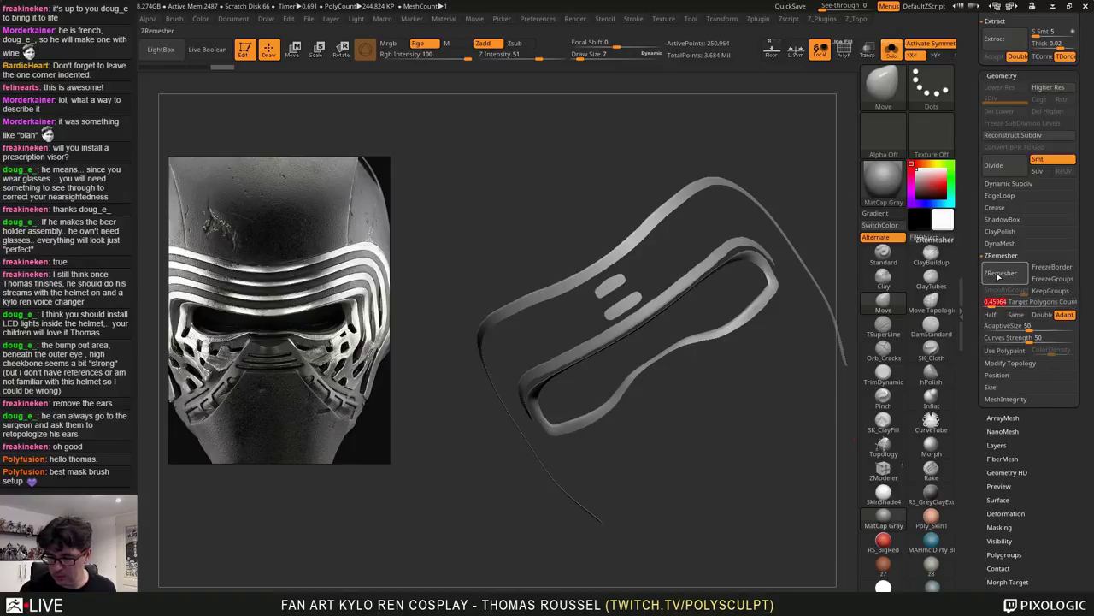
pyautogui.click(1000, 272)
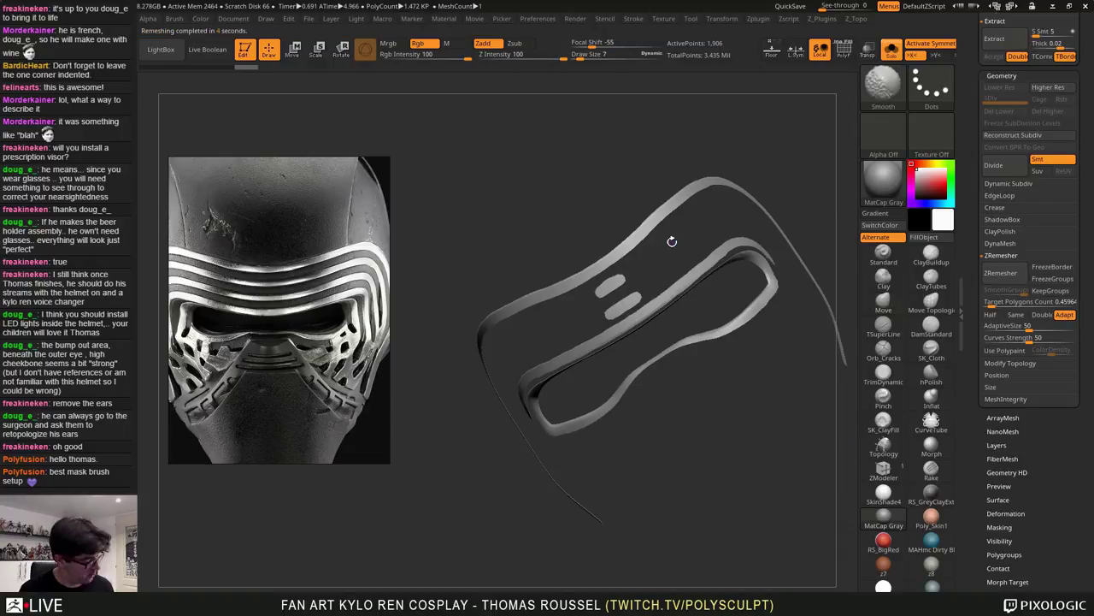
pyautogui.hotkey('shift', 'f')
pyautogui.moveTo(674, 253)
pyautogui.keyDown('alt'); pyautogui.mouseDown()
pyautogui.moveTo(680, 321)
pyautogui.moveTo(697, 257)
pyautogui.moveTo(660, 253)
pyautogui.moveTo(722, 260)
pyautogui.mouseUp(); pyautogui.keyUp('alt')
pyautogui.hotkey('shift', 'f')
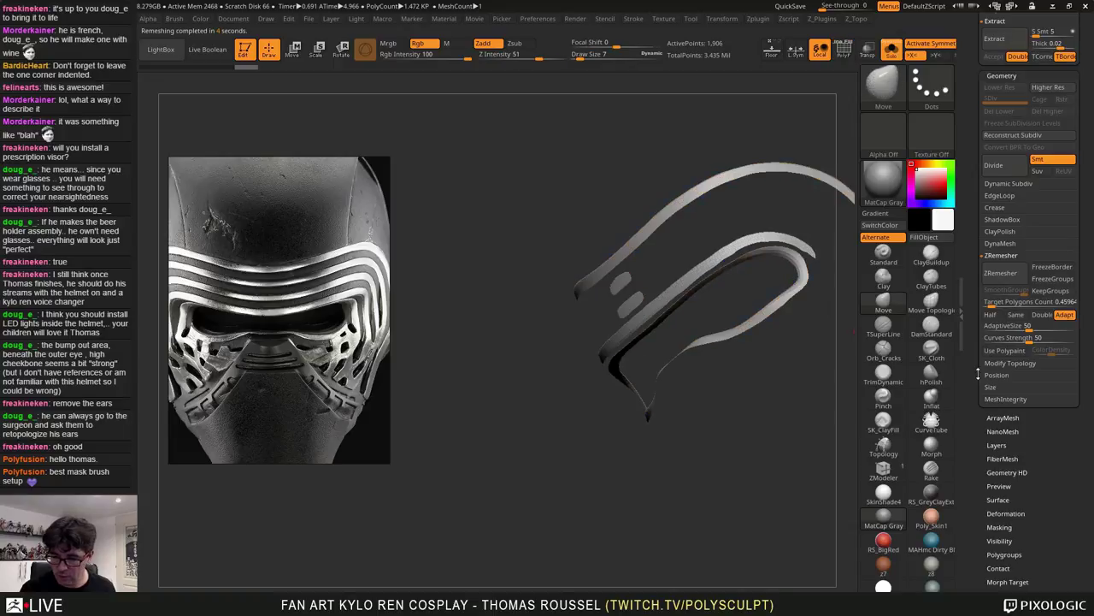
# Remesh the bands again with the target polygon count at 0.1 and show the wireframe
pyautogui.moveTo(993, 308); pyautogui.dragTo(976, 305)
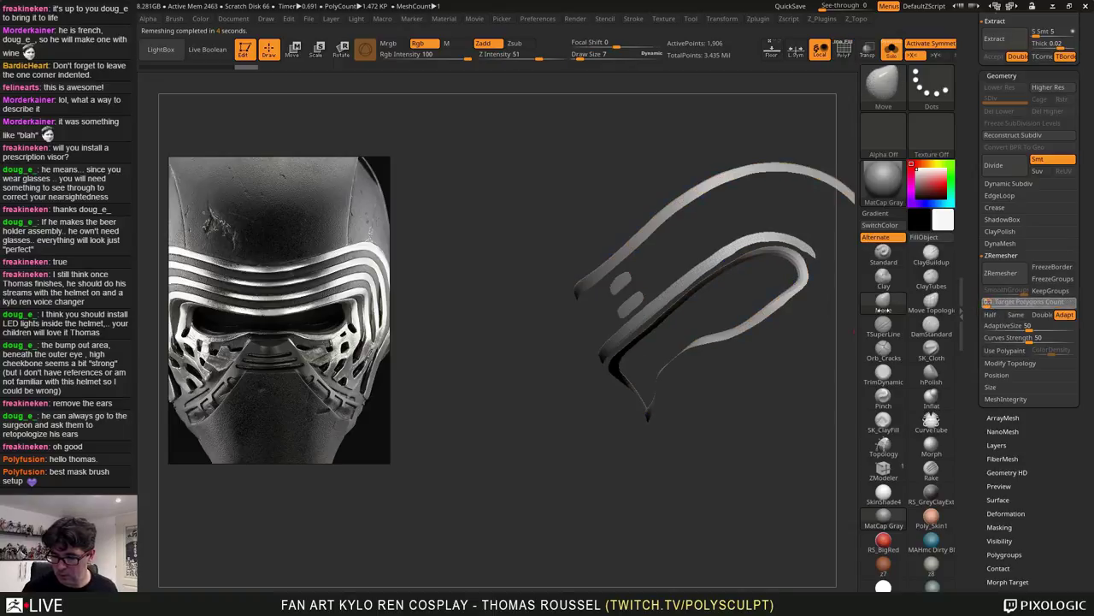
pyautogui.moveTo(884, 310); pyautogui.dragTo(880, 311)
pyautogui.click(989, 278)
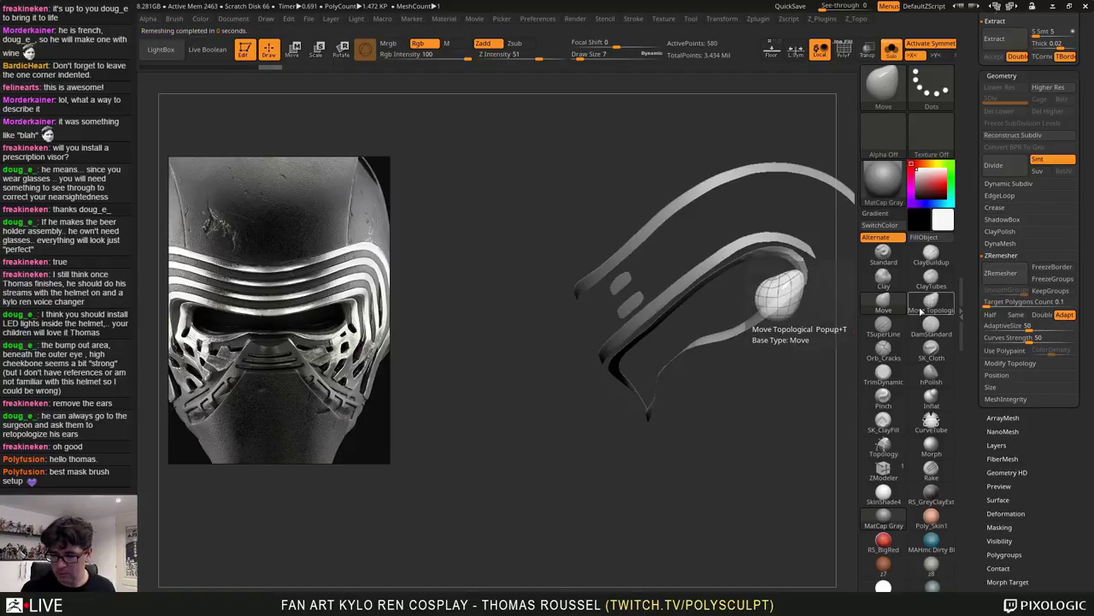
pyautogui.moveTo(700, 233)
pyautogui.mouseDown()
pyautogui.moveTo(716, 228)
pyautogui.moveTo(691, 225)
pyautogui.moveTo(710, 246)
pyautogui.moveTo(680, 218)
pyautogui.moveTo(747, 183)
pyautogui.moveTo(804, 104)
pyautogui.mouseUp()
pyautogui.hotkey('shift', 'f')
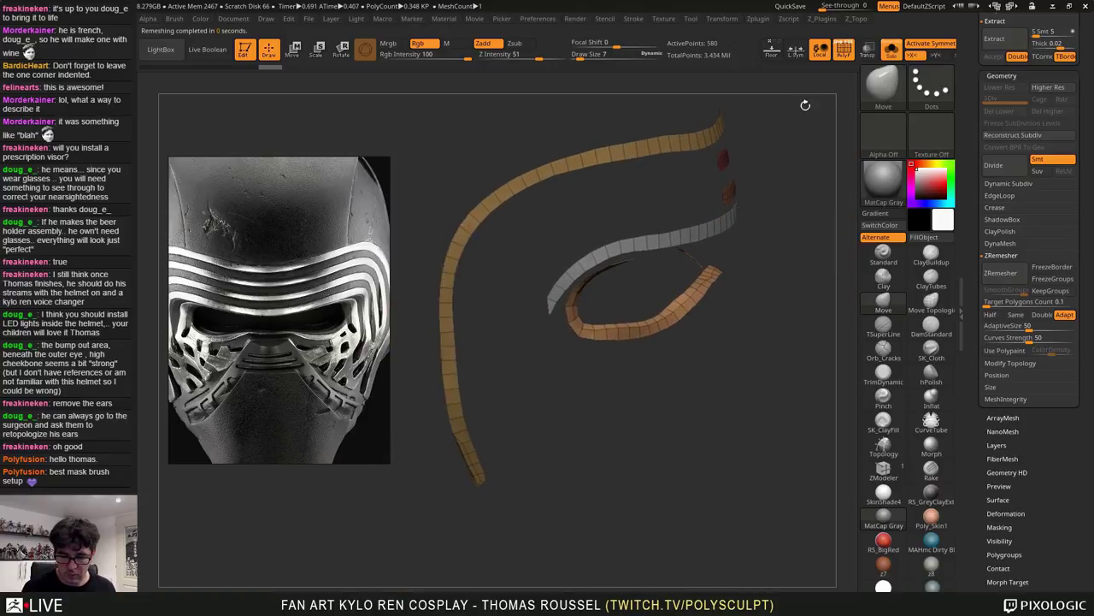
# Try subdividing the remeshed bands, and undo back to the original dense extraction
pyautogui.moveTo(646, 312); pyautogui.dragTo(805, 229)
pyautogui.moveTo(676, 288); pyautogui.dragTo(569, 406)
pyautogui.hotkey('ctrl', 'd')
pyautogui.hotkey('ctrl', 'z')
pyautogui.hotkey('ctrl', 'z')
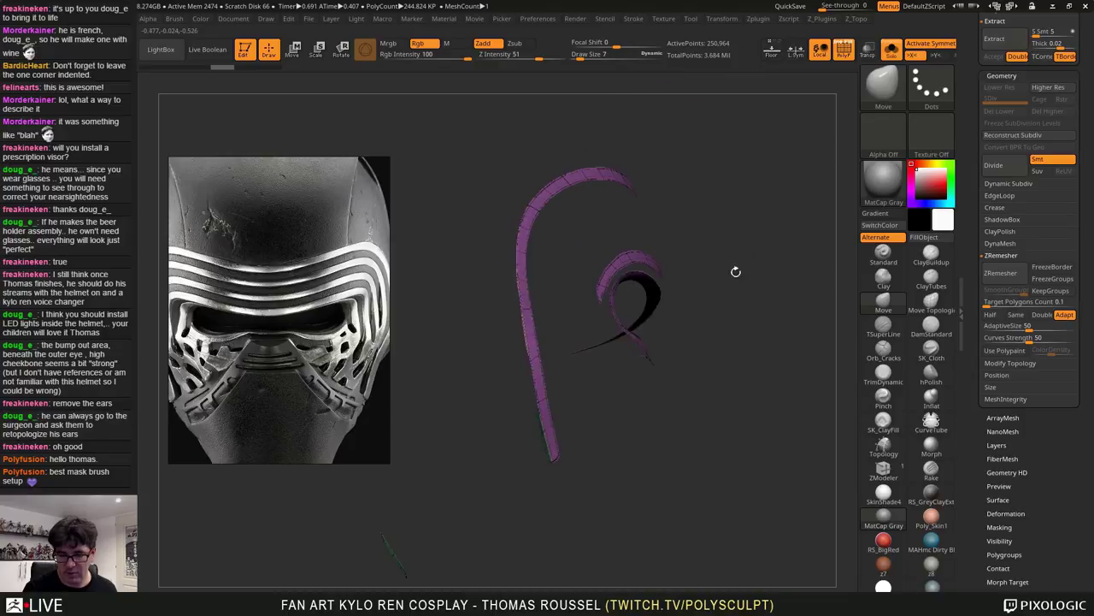
pyautogui.moveTo(735, 271); pyautogui.dragTo(668, 138)
# Delete the extracted bands subtool and confirm the deletion
pyautogui.moveTo(1092, 155); pyautogui.dragTo(1089, 400)
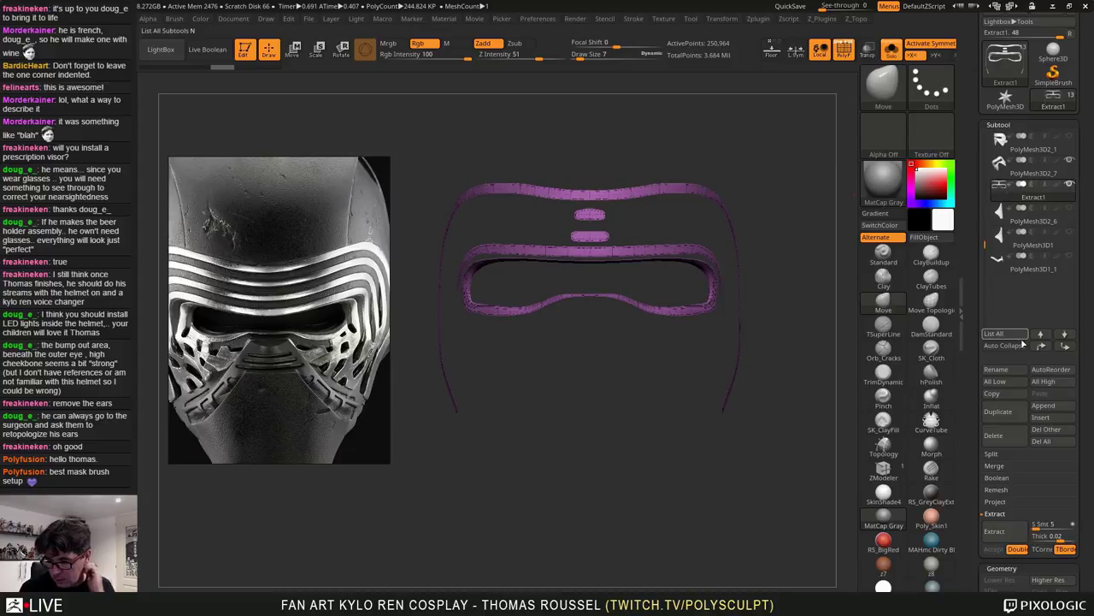
pyautogui.click(993, 435)
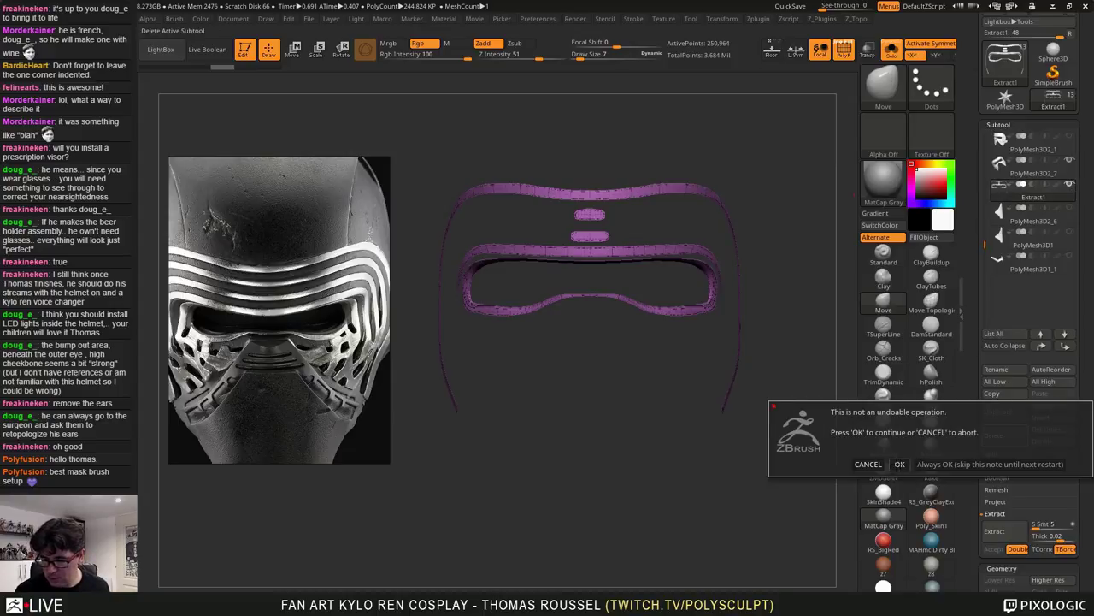
pyautogui.click(900, 463)
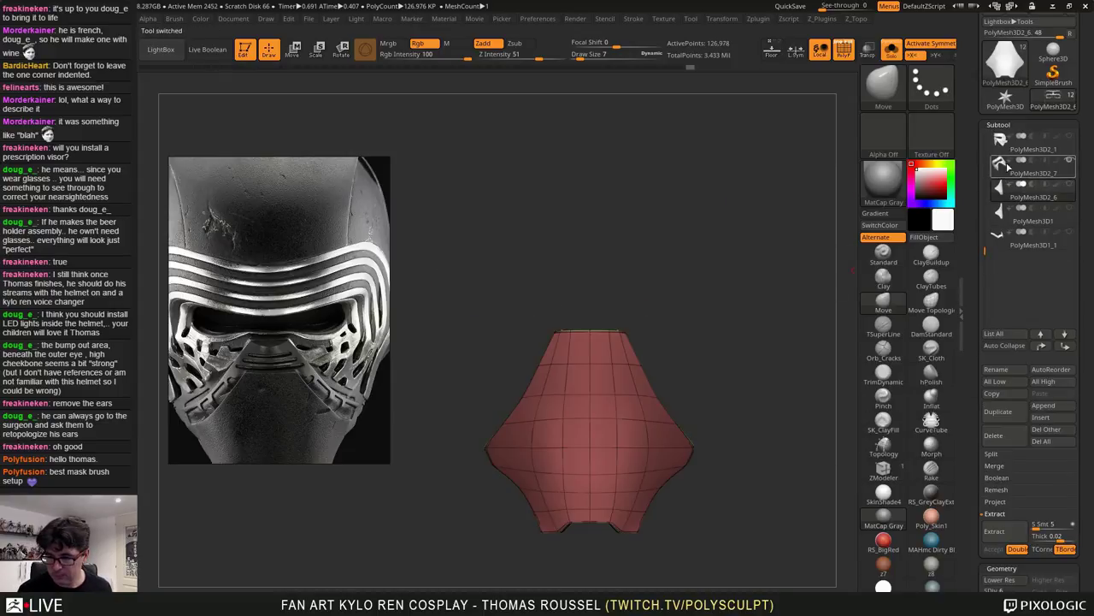
# Switch to the face shell subtool, hide its wireframe and examine the masked bands around the visor, forehead and side edge
pyautogui.click(1003, 168)
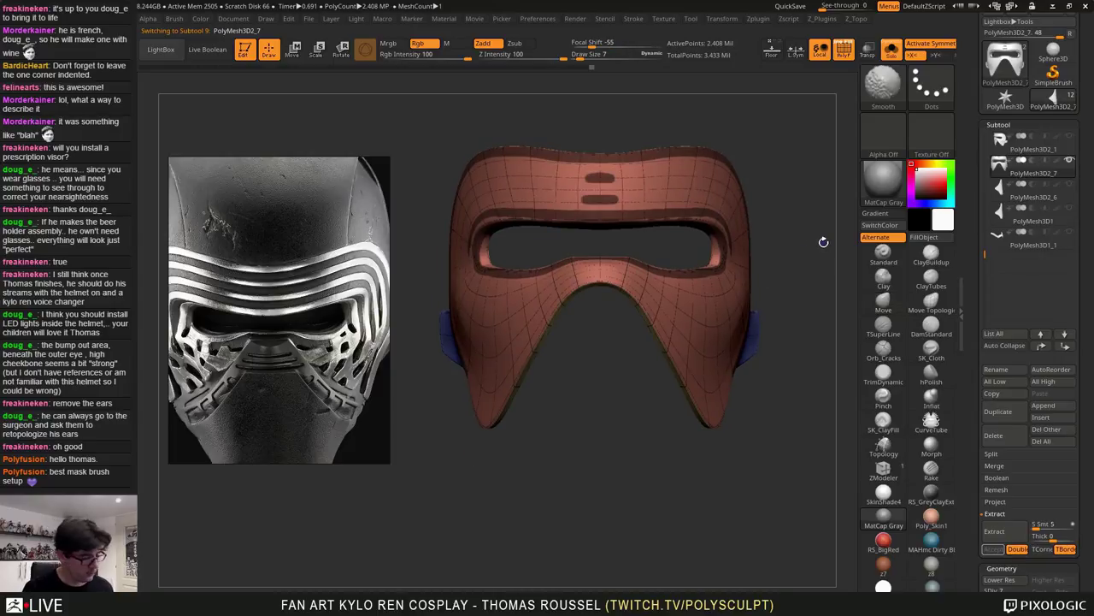
pyautogui.hotkey('shift', 'f')
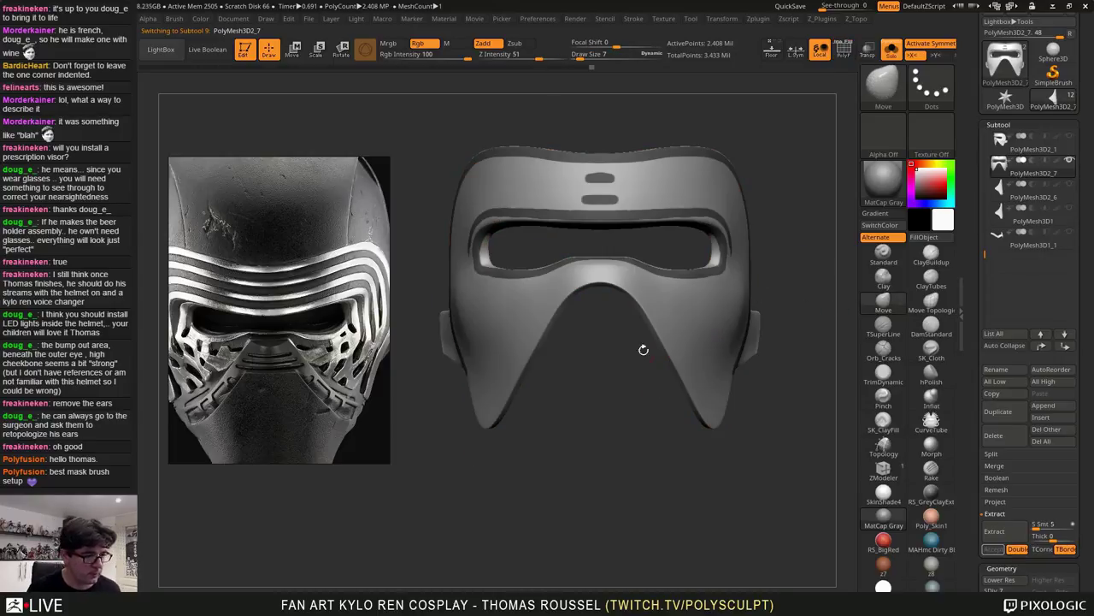
pyautogui.keyDown('alt'); pyautogui.moveTo(644, 350); pyautogui.dragTo(631, 393); pyautogui.keyUp('alt')
pyautogui.keyDown('alt'); pyautogui.moveTo(620, 295); pyautogui.dragTo(783, 312); pyautogui.keyUp('alt')
pyautogui.moveTo(547, 272); pyautogui.dragTo(606, 269)
pyautogui.press('ctrl')
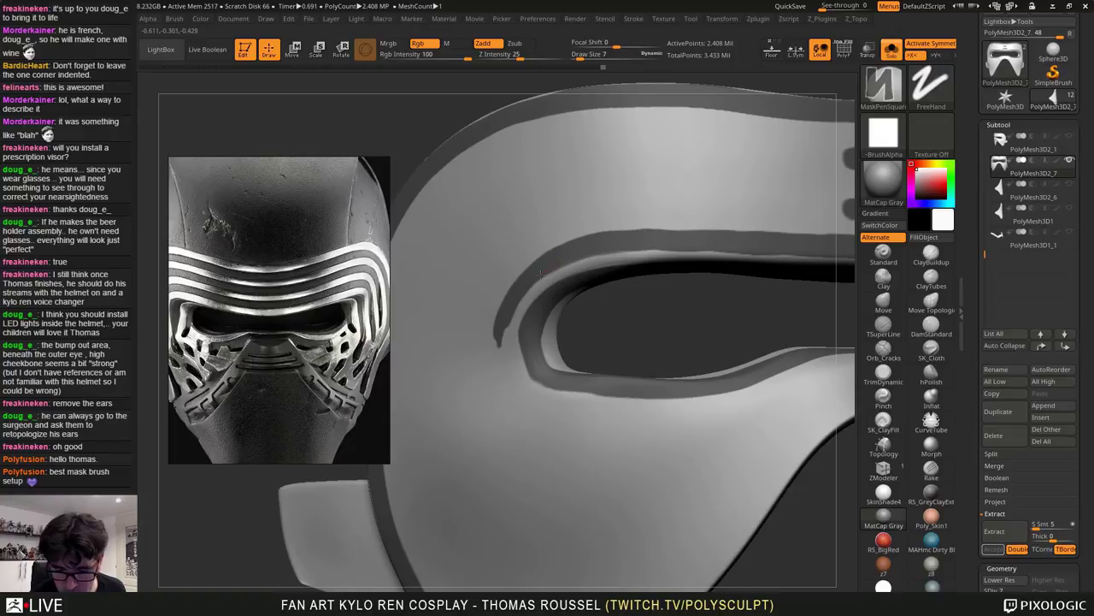
pyautogui.moveTo(506, 323)
pyautogui.keyDown('alt'); pyautogui.mouseDown(button='right')
pyautogui.moveTo(603, 135)
pyautogui.moveTo(548, 171)
pyautogui.mouseUp(button='right'); pyautogui.keyUp('alt')
pyautogui.moveTo(562, 413)
pyautogui.mouseDown(button='right')
pyautogui.moveTo(631, 299)
pyautogui.moveTo(584, 283)
pyautogui.mouseUp(button='right')
pyautogui.press('ctrl')
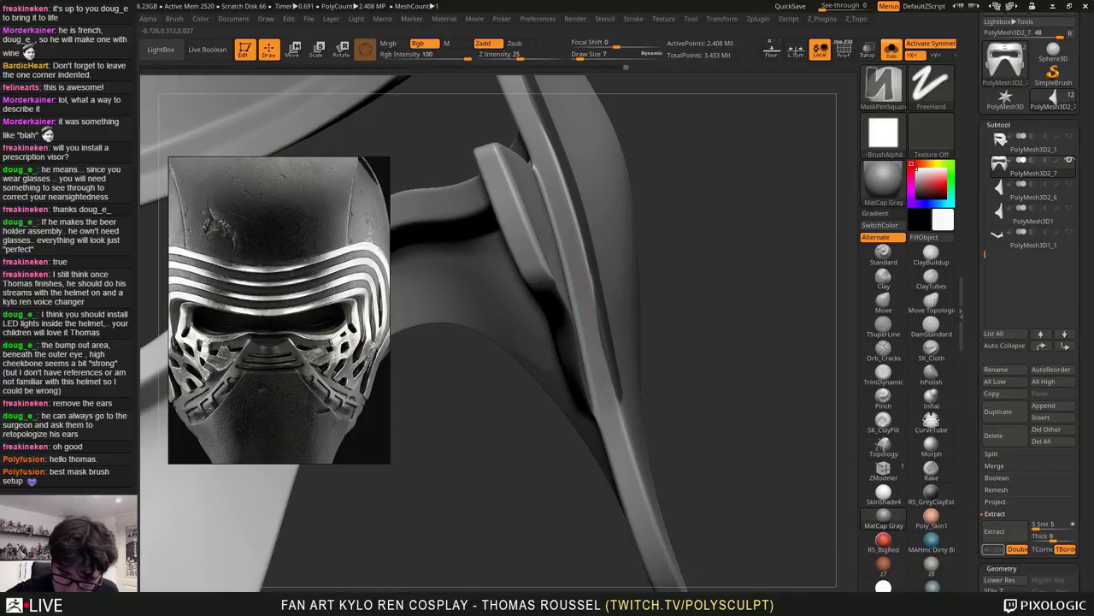
pyautogui.moveTo(611, 402); pyautogui.dragTo(489, 301, button='right')
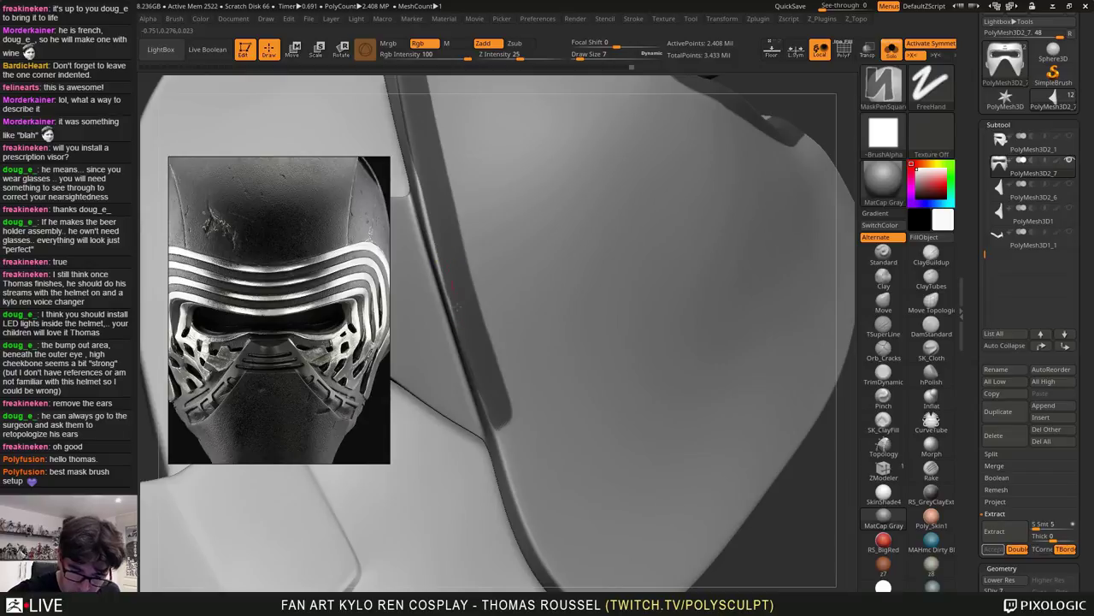
pyautogui.moveTo(522, 411)
pyautogui.keyDown('alt'); pyautogui.mouseDown(button='right')
pyautogui.moveTo(625, 288)
pyautogui.moveTo(630, 330)
pyautogui.moveTo(648, 275)
pyautogui.moveTo(625, 372)
pyautogui.moveTo(672, 350)
pyautogui.moveTo(628, 376)
pyautogui.moveTo(556, 359)
pyautogui.moveTo(659, 357)
pyautogui.moveTo(863, 324)
pyautogui.mouseUp(button='right'); pyautogui.keyUp('alt')
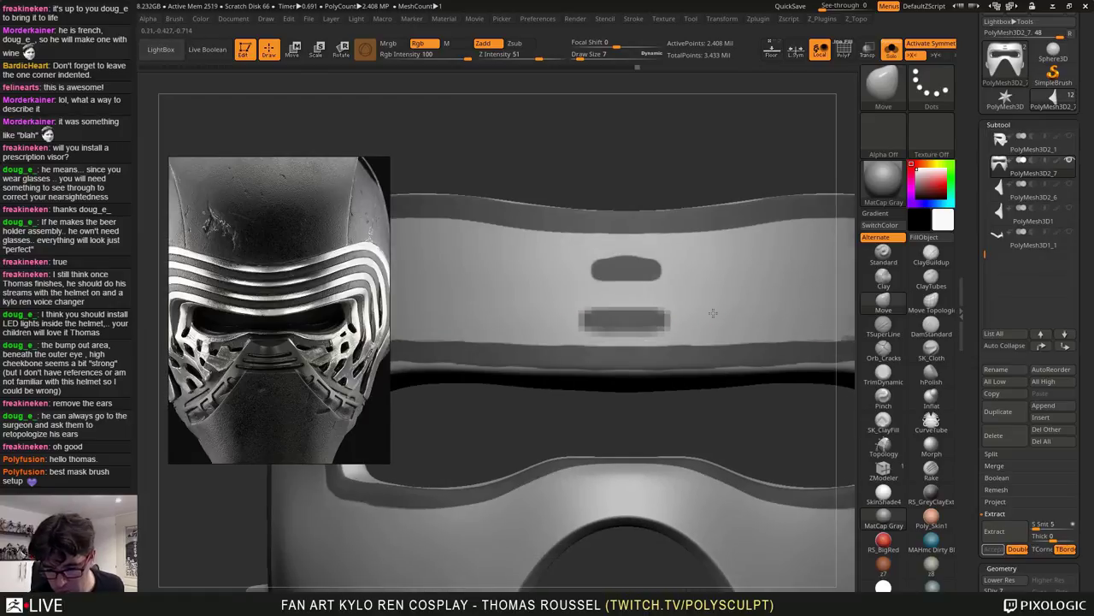
pyautogui.keyDown('alt'); pyautogui.moveTo(683, 317); pyautogui.dragTo(578, 325, button='right'); pyautogui.keyUp('alt')
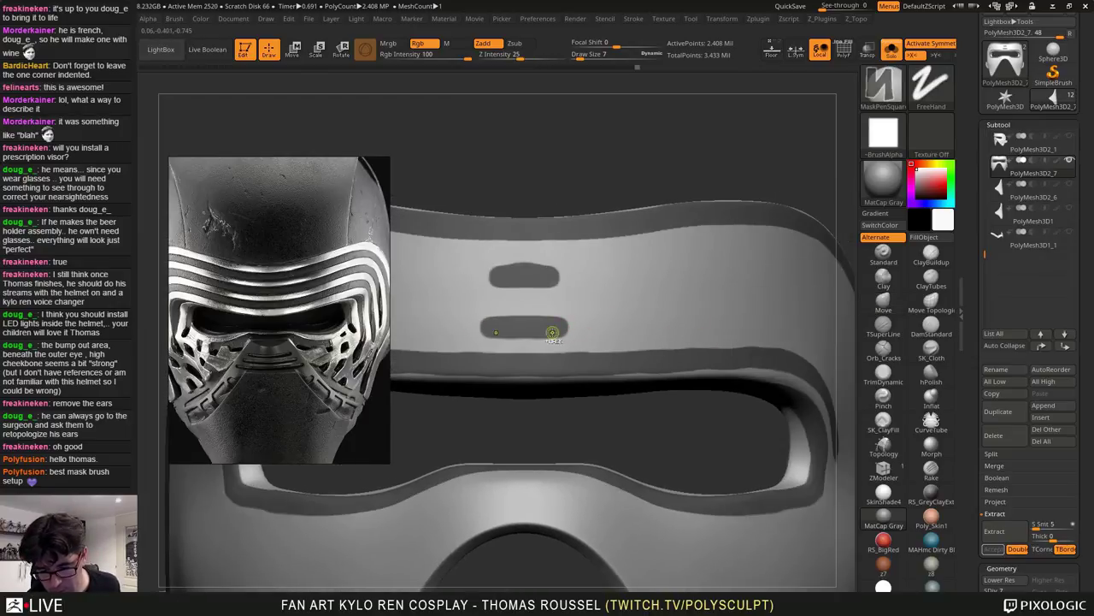
# Paint mask bands across the forehead from the lower and upper central marks towards the temple, widening the brush to draw size 21
pyautogui.moveTo(554, 331)
pyautogui.keyDown('ctrl'); pyautogui.mouseDown()
pyautogui.moveTo(787, 320)
pyautogui.moveTo(562, 330)
pyautogui.moveTo(646, 333)
pyautogui.moveTo(787, 309)
pyautogui.mouseUp(); pyautogui.keyUp('ctrl')
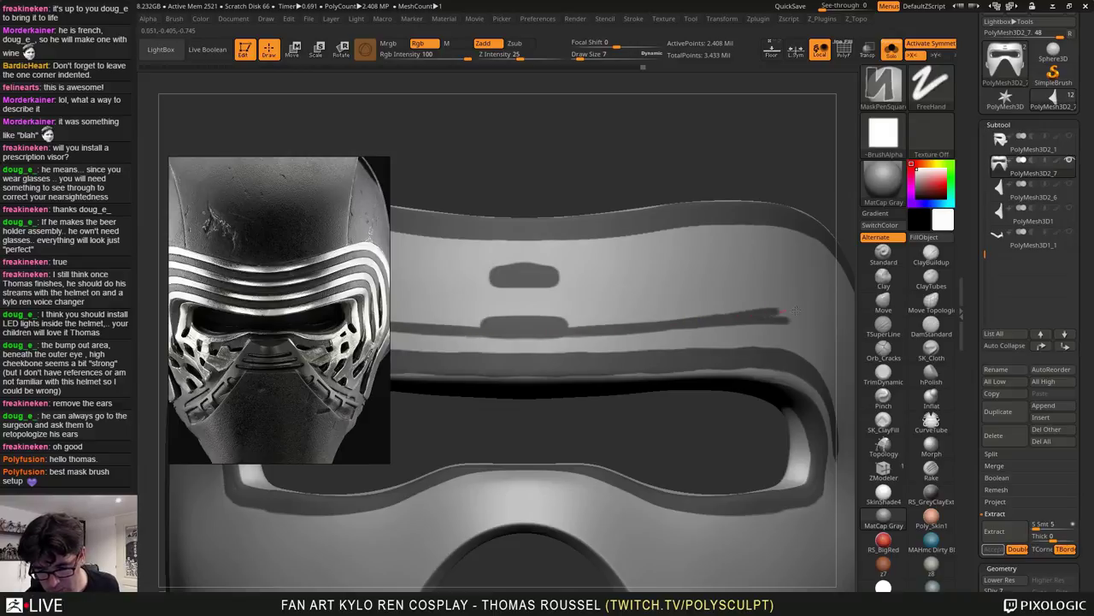
pyautogui.moveTo(553, 326)
pyautogui.keyDown('ctrl'); pyautogui.mouseDown()
pyautogui.moveTo(777, 303)
pyautogui.moveTo(590, 326)
pyautogui.moveTo(754, 311)
pyautogui.moveTo(721, 312)
pyautogui.mouseUp(); pyautogui.keyUp('ctrl')
pyautogui.press('s')
pyautogui.moveTo(580, 327)
pyautogui.keyDown('ctrl'); pyautogui.mouseDown()
pyautogui.moveTo(561, 323)
pyautogui.moveTo(772, 312)
pyautogui.mouseUp(); pyautogui.keyUp('ctrl')
pyautogui.moveTo(537, 276)
pyautogui.keyDown('ctrl'); pyautogui.mouseDown()
pyautogui.moveTo(773, 254)
pyautogui.moveTo(802, 261)
pyautogui.mouseUp(); pyautogui.keyUp('ctrl')
pyautogui.keyDown('ctrl'); pyautogui.moveTo(528, 281); pyautogui.dragTo(778, 256); pyautogui.keyUp('ctrl')
# Extend the lower forehead mask band around the temple, following the curve above the eye opening
pyautogui.keyDown('alt'); pyautogui.moveTo(750, 315); pyautogui.dragTo(663, 291, button='right'); pyautogui.keyUp('alt')
pyautogui.keyDown('ctrl'); pyautogui.moveTo(458, 300); pyautogui.dragTo(597, 292); pyautogui.keyUp('ctrl')
pyautogui.moveTo(800, 313)
pyautogui.mouseDown(button='right')
pyautogui.moveTo(703, 311)
pyautogui.moveTo(684, 304)
pyautogui.moveTo(681, 282)
pyautogui.mouseUp(button='right')
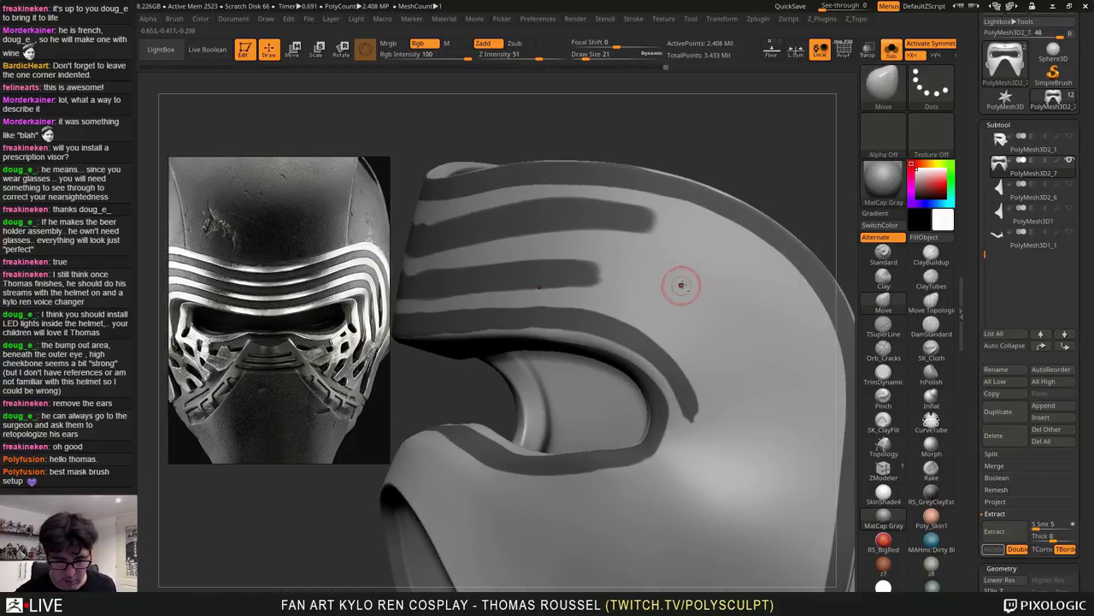
pyautogui.moveTo(592, 274)
pyautogui.keyDown('ctrl'); pyautogui.mouseDown()
pyautogui.moveTo(653, 282)
pyautogui.moveTo(741, 386)
pyautogui.mouseUp(); pyautogui.keyUp('ctrl')
pyautogui.moveTo(740, 387)
pyautogui.keyDown('ctrl'); pyautogui.mouseDown(button='right')
pyautogui.moveTo(733, 336)
pyautogui.moveTo(700, 323)
pyautogui.mouseUp(button='right'); pyautogui.keyUp('ctrl')
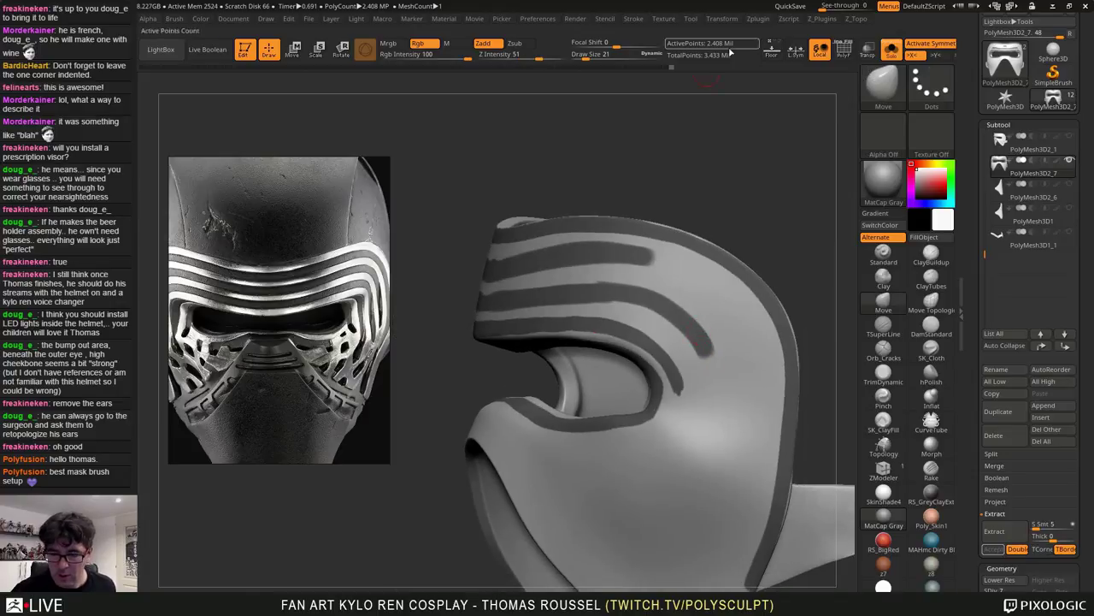
# Show the floor-grid reference in side view, set the draw size to 15 and mask the upper forehead band down the helmet's side
pyautogui.click(773, 58)
pyautogui.keyDown('shift'); pyautogui.moveTo(791, 276); pyautogui.dragTo(775, 303, button='right'); pyautogui.keyUp('shift')
pyautogui.keyDown('alt'); pyautogui.moveTo(741, 246); pyautogui.dragTo(710, 211, button='right'); pyautogui.keyUp('alt')
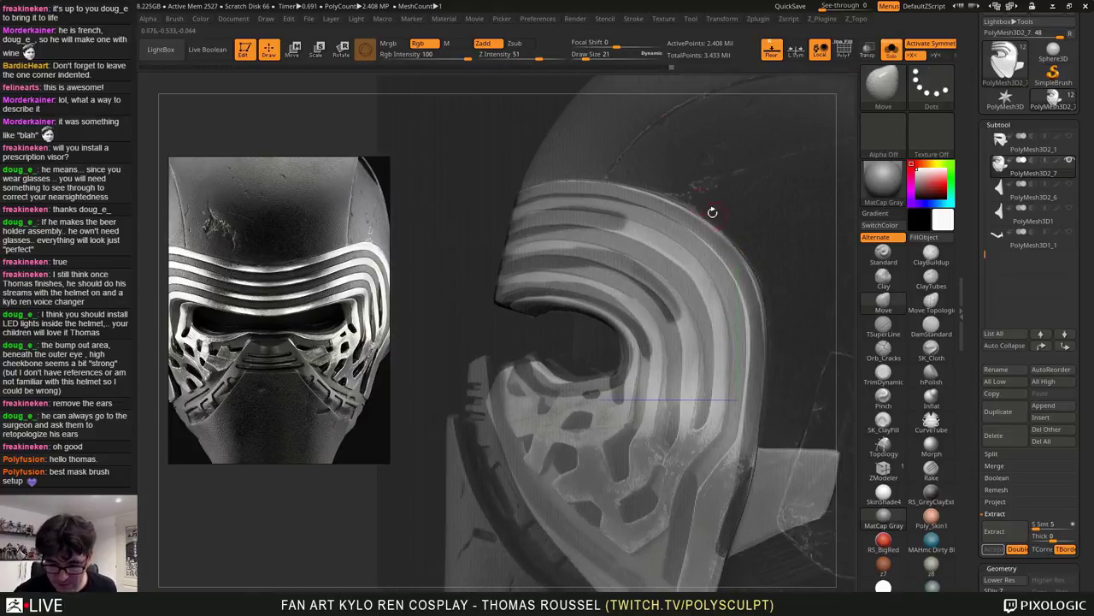
pyautogui.keyDown('alt'); pyautogui.moveTo(595, 223); pyautogui.dragTo(683, 246, button='right'); pyautogui.keyUp('alt')
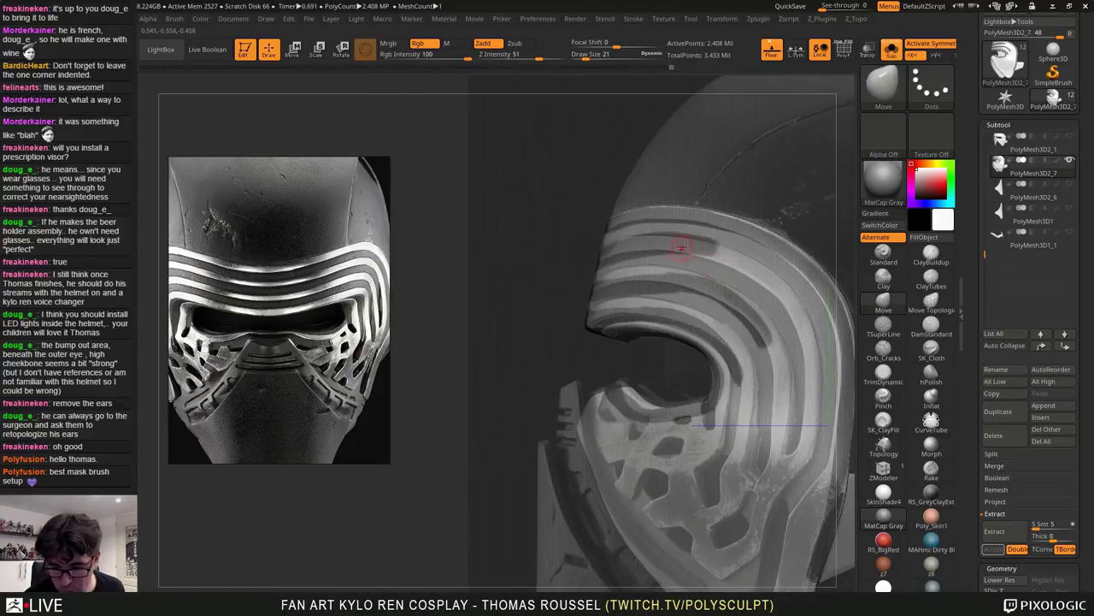
pyautogui.press('s')
pyautogui.moveTo(675, 261); pyautogui.dragTo(675, 261)
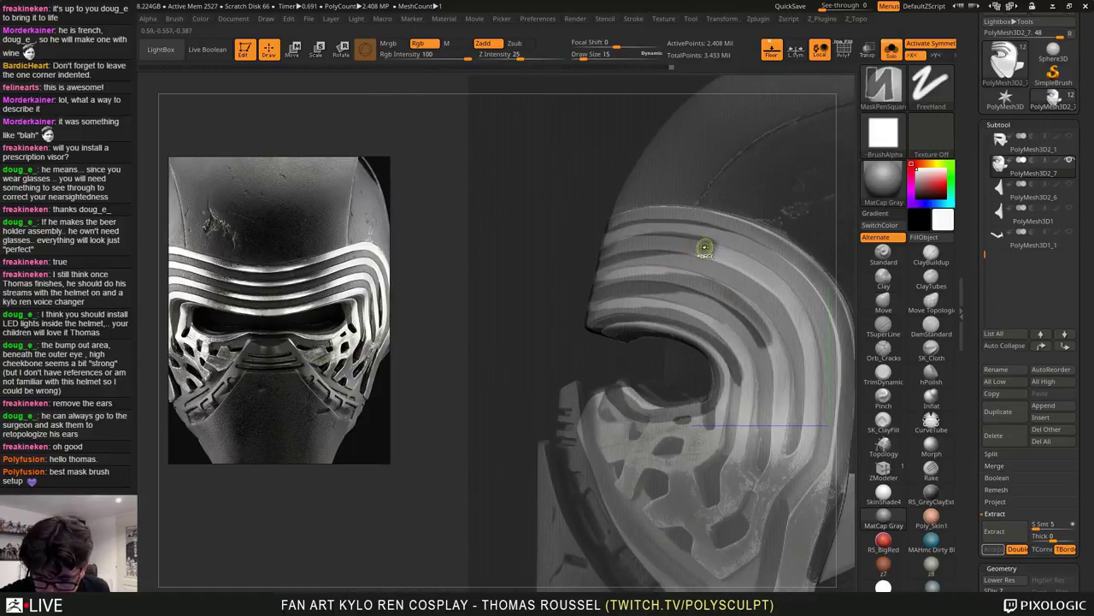
pyautogui.moveTo(771, 282)
pyautogui.keyDown('ctrl'); pyautogui.mouseDown()
pyautogui.moveTo(808, 339)
pyautogui.moveTo(811, 418)
pyautogui.moveTo(796, 449)
pyautogui.mouseUp(); pyautogui.keyUp('ctrl')
pyautogui.keyDown('alt'); pyautogui.moveTo(793, 263); pyautogui.dragTo(712, 188, button='right'); pyautogui.keyUp('alt')
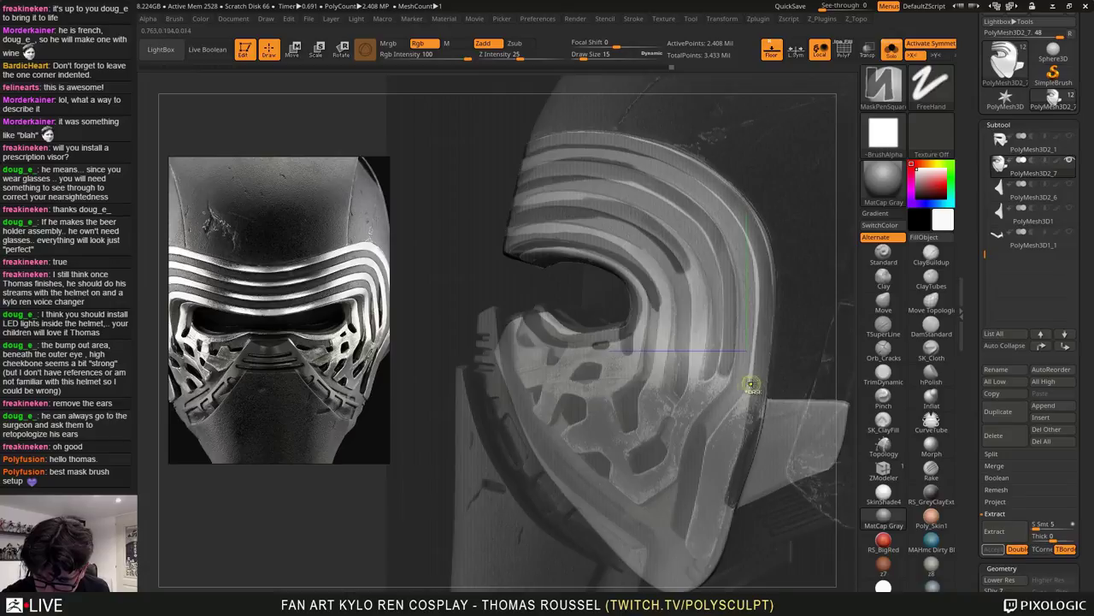
# Mask the elongated panel along the rear edge of the cheek, following the side reference
pyautogui.keyDown('ctrl'); pyautogui.moveTo(751, 387); pyautogui.dragTo(722, 432); pyautogui.keyUp('ctrl')
pyautogui.moveTo(705, 468)
pyautogui.keyDown('ctrl'); pyautogui.mouseDown()
pyautogui.moveTo(692, 533)
pyautogui.moveTo(729, 505)
pyautogui.moveTo(715, 487)
pyautogui.mouseUp(); pyautogui.keyUp('ctrl')
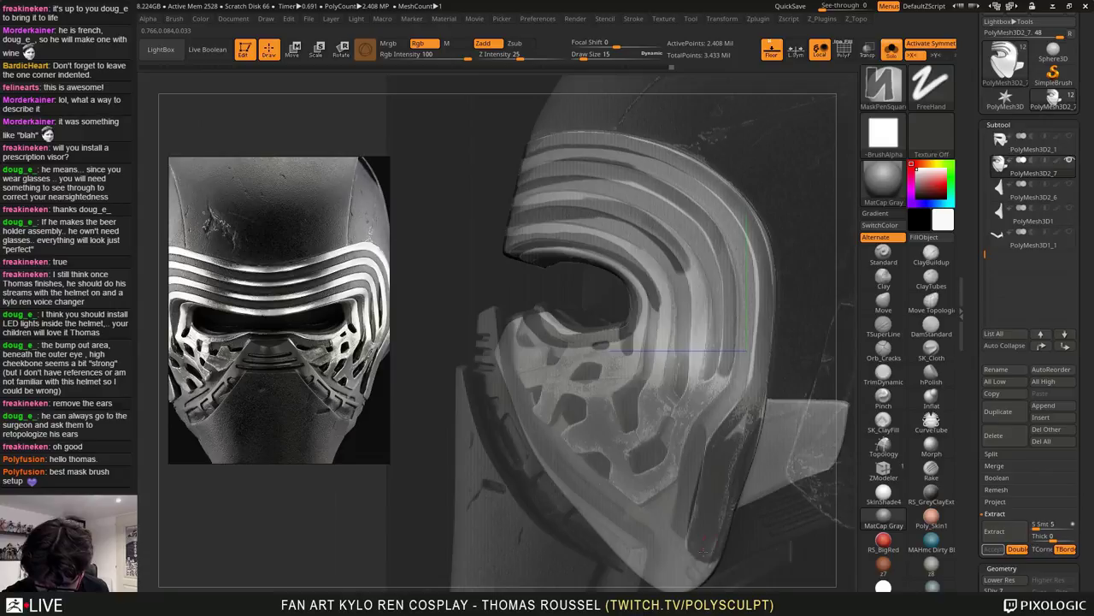
pyautogui.keyDown('ctrl'); pyautogui.moveTo(705, 554); pyautogui.dragTo(709, 544); pyautogui.keyUp('ctrl')
pyautogui.keyDown('ctrl'); pyautogui.moveTo(723, 448); pyautogui.dragTo(738, 428); pyautogui.keyUp('ctrl')
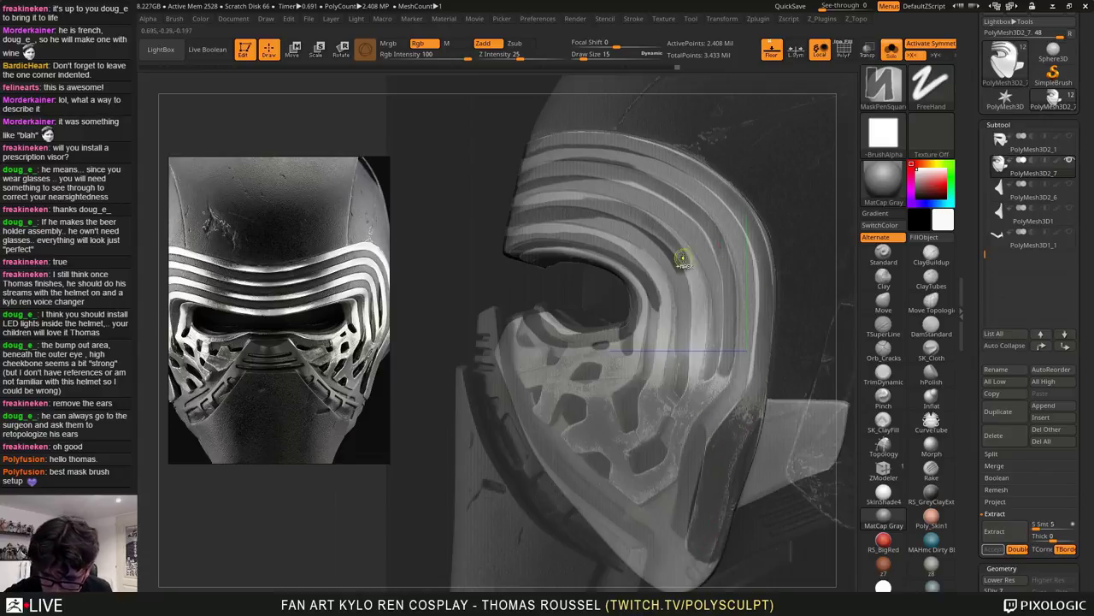
# Continue the lower forehead mask band down to the cheek and mask the angular pieces of the lower cheek pattern
pyautogui.moveTo(682, 258)
pyautogui.keyDown('ctrl'); pyautogui.mouseDown()
pyautogui.moveTo(697, 340)
pyautogui.moveTo(689, 418)
pyautogui.mouseUp(); pyautogui.keyUp('ctrl')
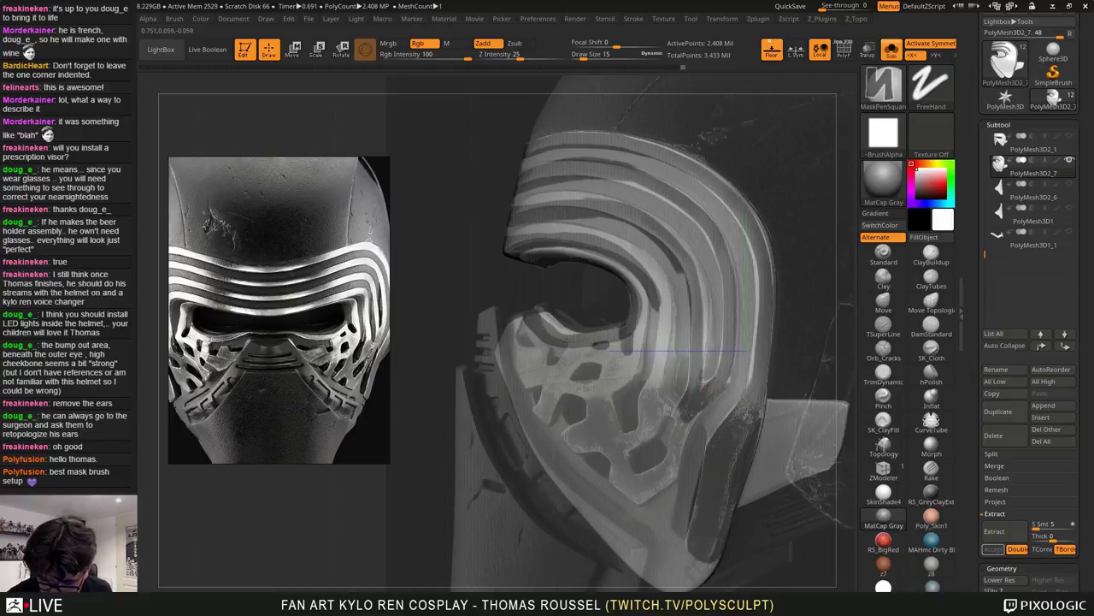
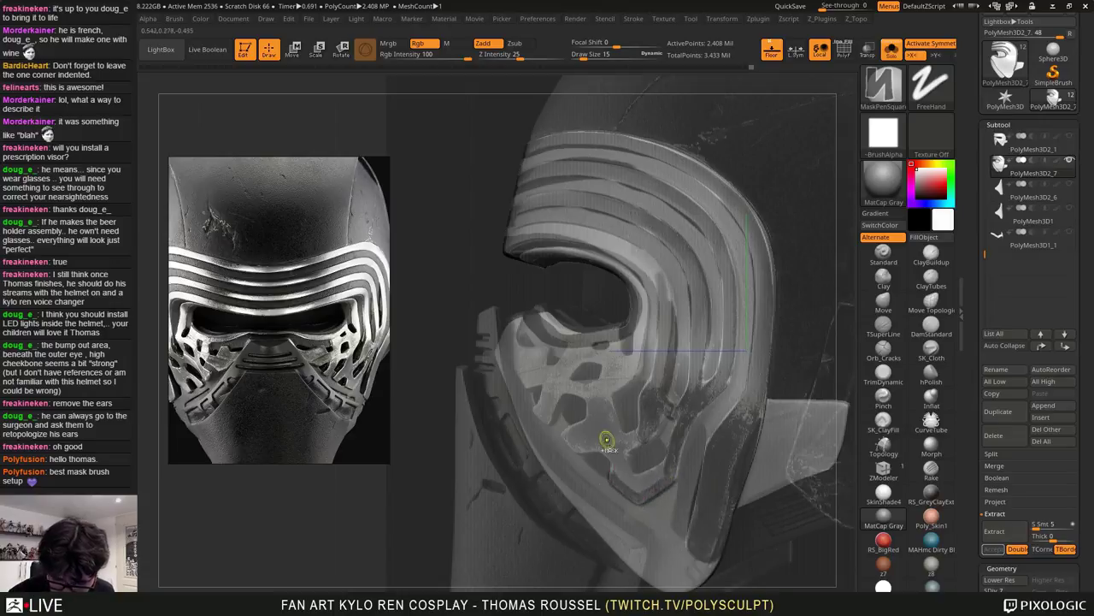
pyautogui.moveTo(638, 481)
pyautogui.keyDown('ctrl'); pyautogui.mouseDown()
pyautogui.moveTo(667, 463)
pyautogui.moveTo(617, 463)
pyautogui.mouseUp(); pyautogui.keyUp('ctrl')
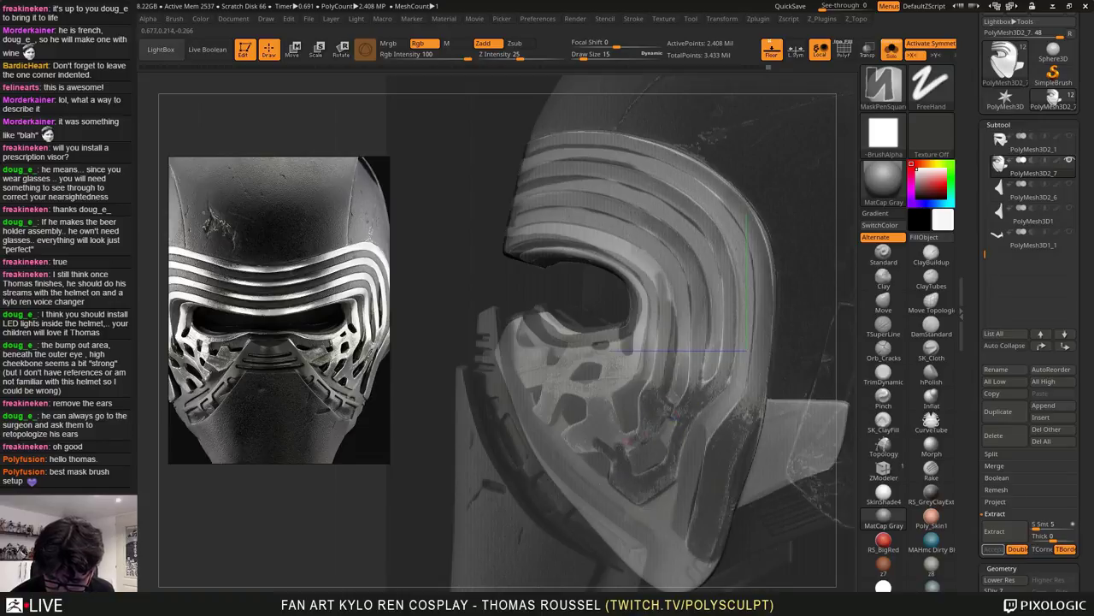
pyautogui.keyDown('ctrl'); pyautogui.moveTo(634, 438); pyautogui.dragTo(650, 430); pyautogui.keyUp('ctrl')
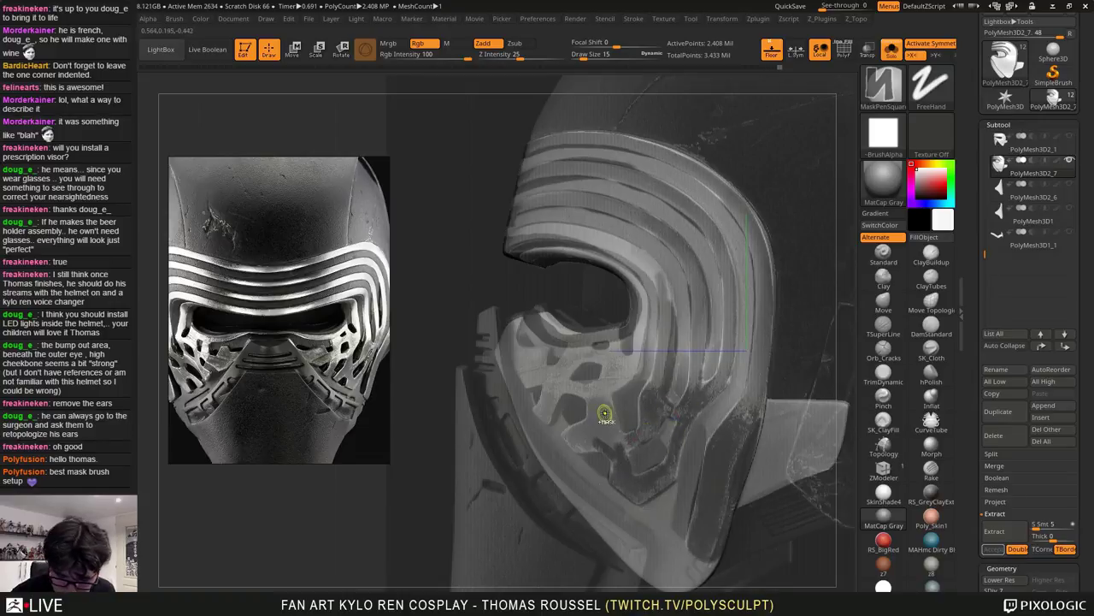
pyautogui.keyDown('ctrl'); pyautogui.moveTo(598, 409); pyautogui.dragTo(617, 433); pyautogui.keyUp('ctrl')
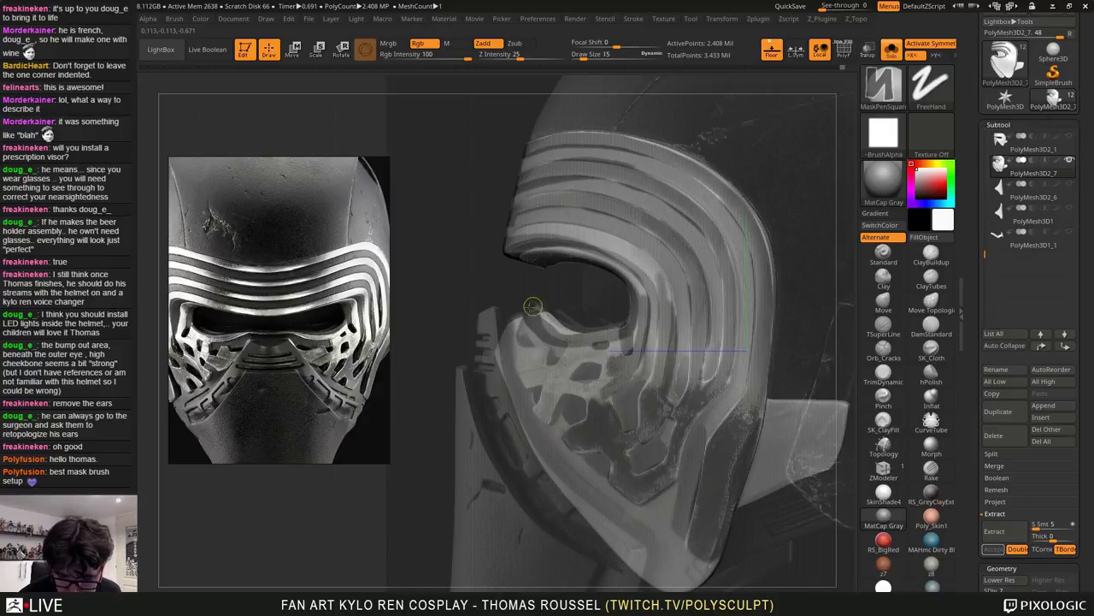
# Clean up the mask around the visor opening's lower rim and rear corner
pyautogui.keyDown('ctrl'); pyautogui.moveTo(531, 308); pyautogui.dragTo(465, 403); pyautogui.keyUp('ctrl')
pyautogui.keyDown('ctrl'); pyautogui.moveTo(458, 291); pyautogui.dragTo(621, 393); pyautogui.keyUp('ctrl')
pyautogui.keyDown('ctrl'); pyautogui.moveTo(548, 299); pyautogui.dragTo(649, 380); pyautogui.keyUp('ctrl')
pyautogui.keyDown('ctrl'); pyautogui.moveTo(599, 294); pyautogui.dragTo(655, 386); pyautogui.keyUp('ctrl')
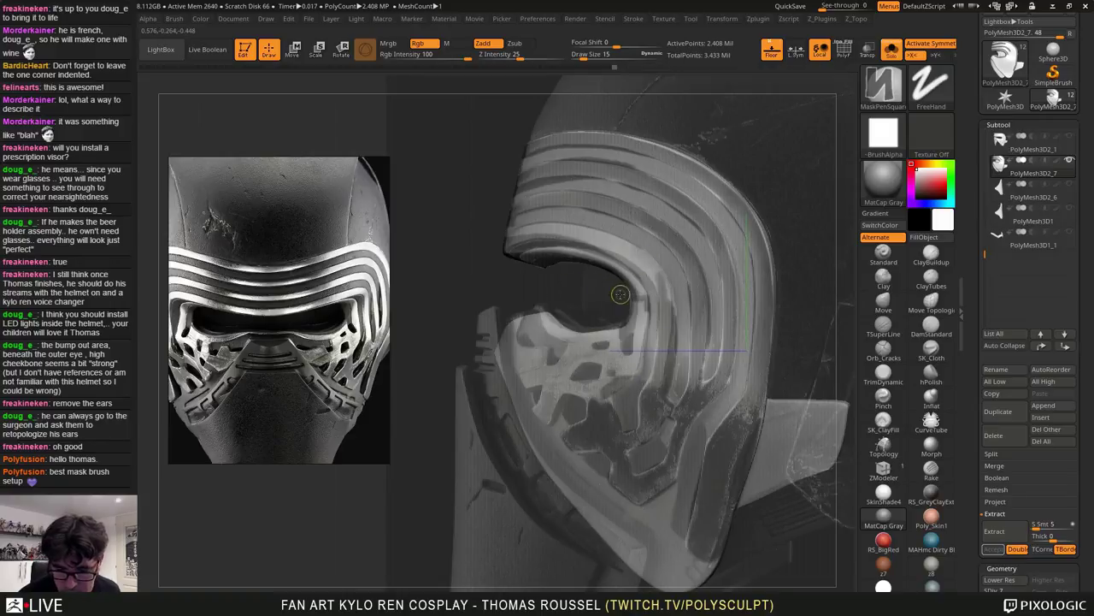
pyautogui.keyDown('ctrl'); pyautogui.moveTo(621, 293); pyautogui.dragTo(669, 317); pyautogui.keyUp('ctrl')
pyautogui.keyDown('ctrl'); pyautogui.moveTo(593, 289); pyautogui.dragTo(654, 356); pyautogui.keyUp('ctrl')
pyautogui.keyDown('ctrl'); pyautogui.keyDown('alt'); pyautogui.moveTo(561, 292); pyautogui.dragTo(470, 400); pyautogui.keyUp('alt'); pyautogui.keyUp('ctrl')
# Invert the mask to check its coverage against the reference, and restore the original masking
pyautogui.hotkey('ctrl', 'i')
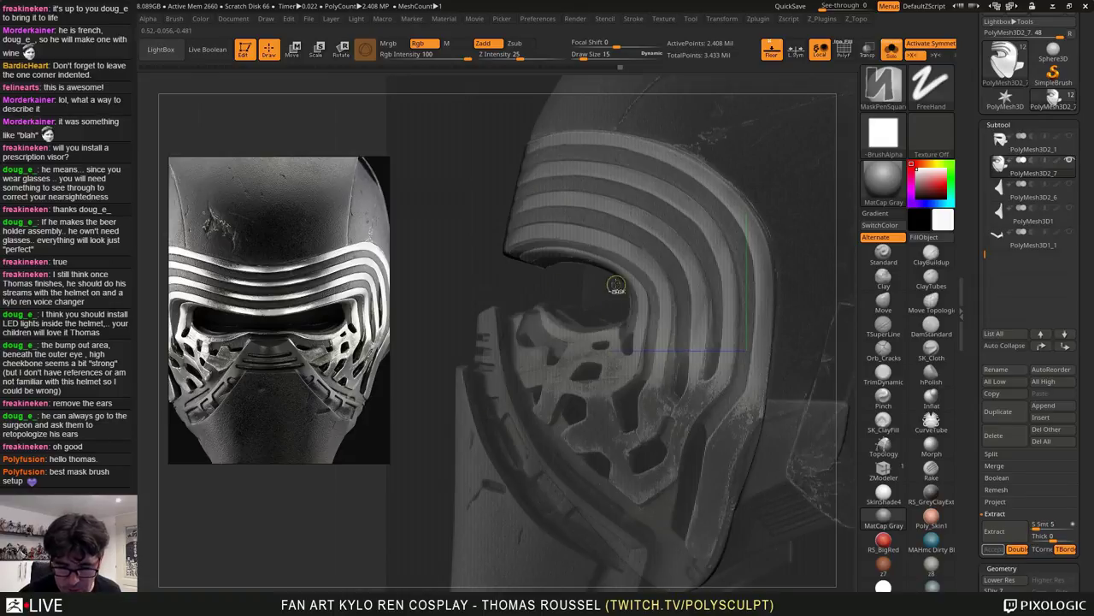
pyautogui.hotkey('ctrl', 'i')
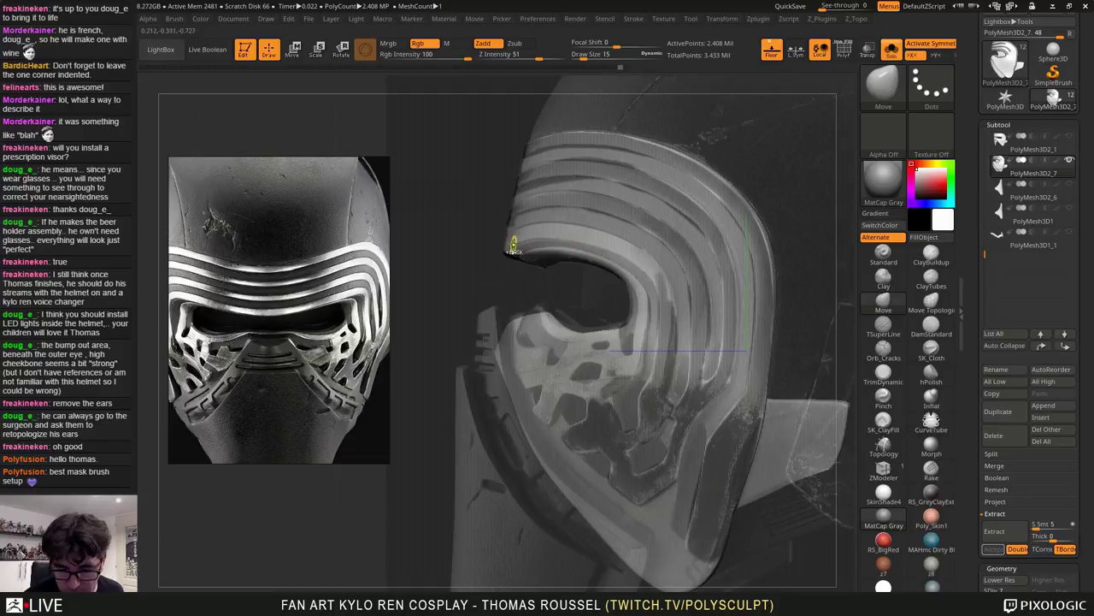
pyautogui.hotkey('ctrl', 'z')
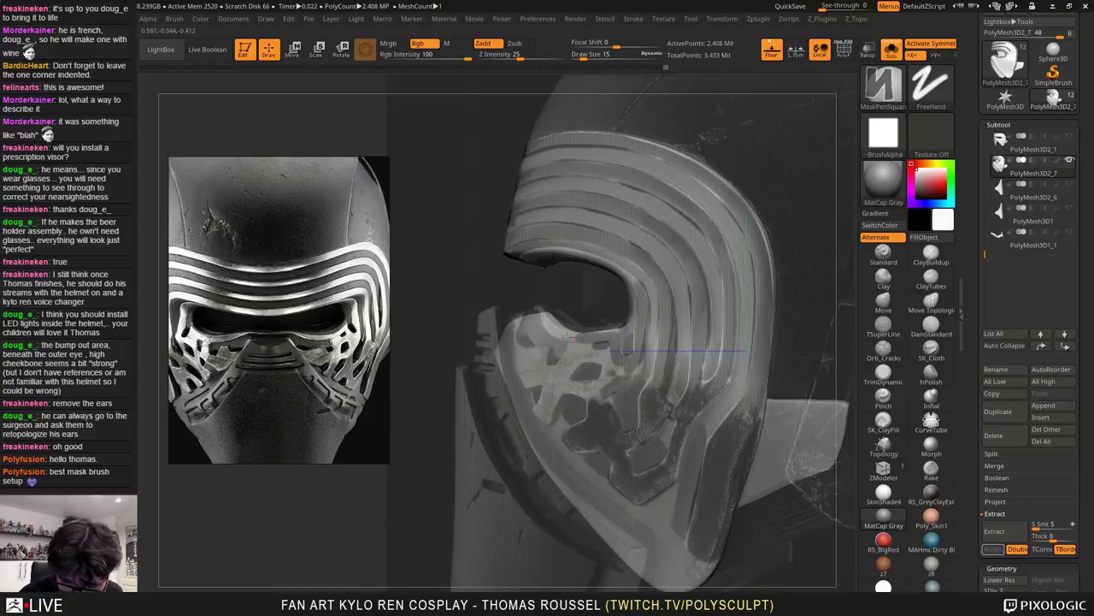
# Mask the lattice strands on the cheek below the visor, temporarily inverting the mask to compare it with the reference
pyautogui.keyDown('ctrl'); pyautogui.moveTo(567, 352); pyautogui.dragTo(597, 374); pyautogui.keyUp('ctrl')
pyautogui.hotkey('ctrl', 'i')
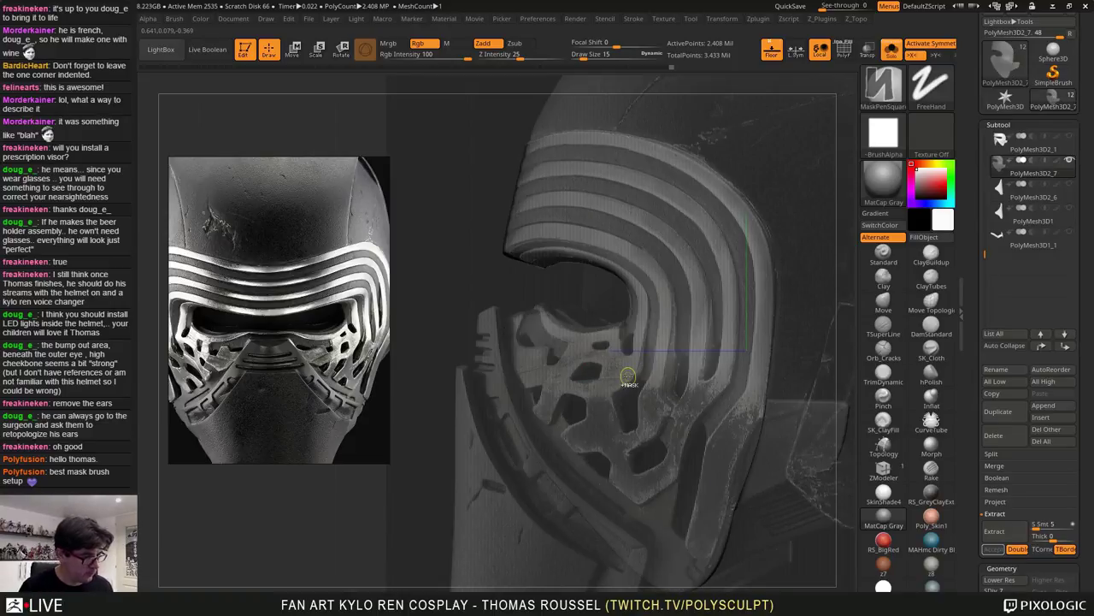
pyautogui.hotkey('ctrl', 'shift')
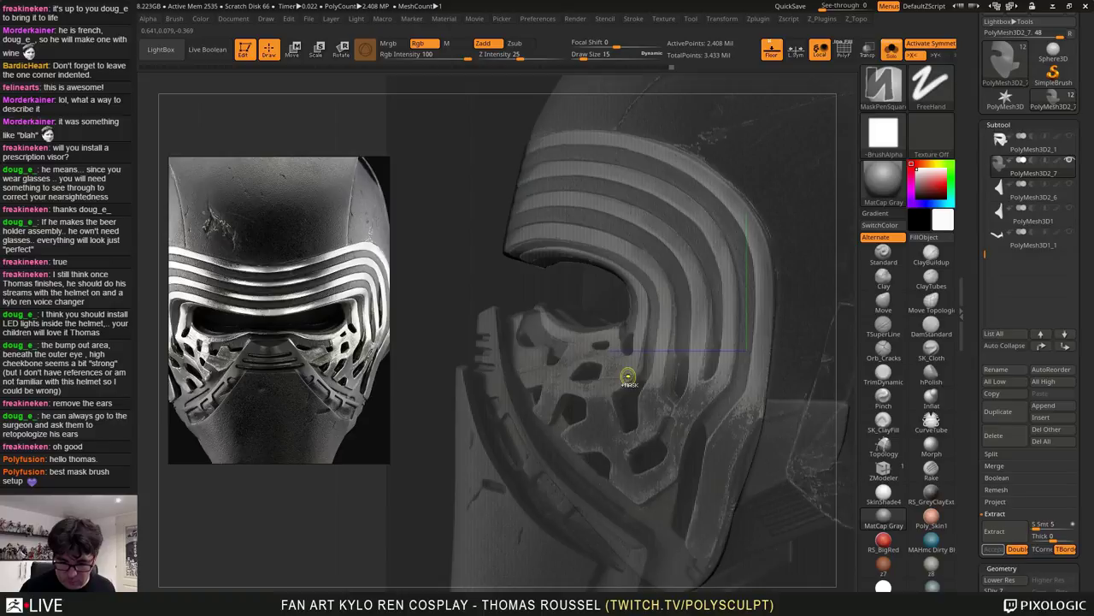
pyautogui.hotkey('ctrl', 'i')
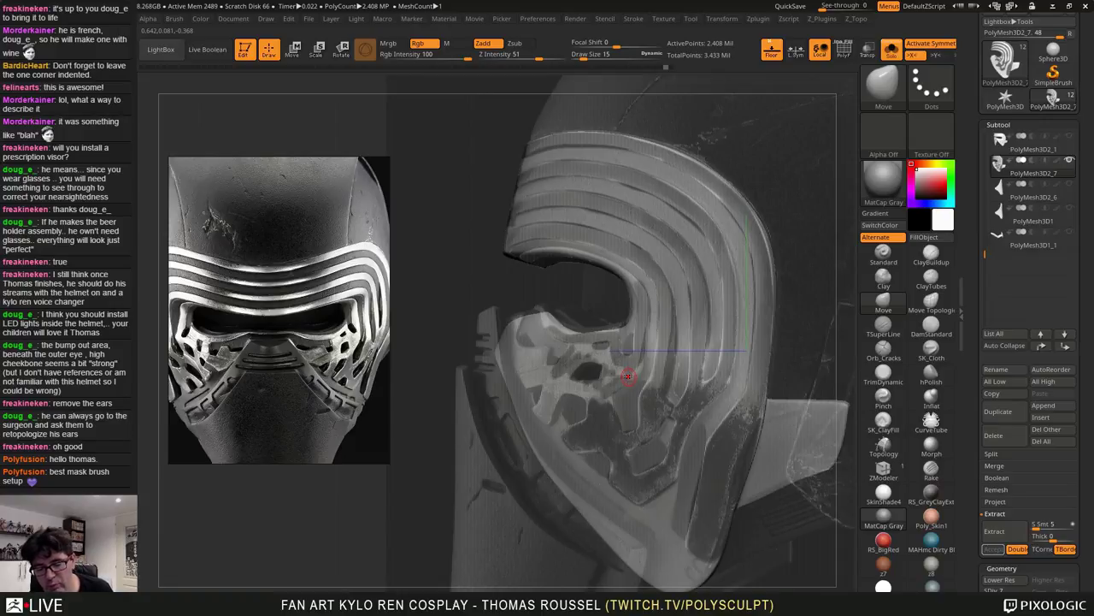
pyautogui.press('ctrl')
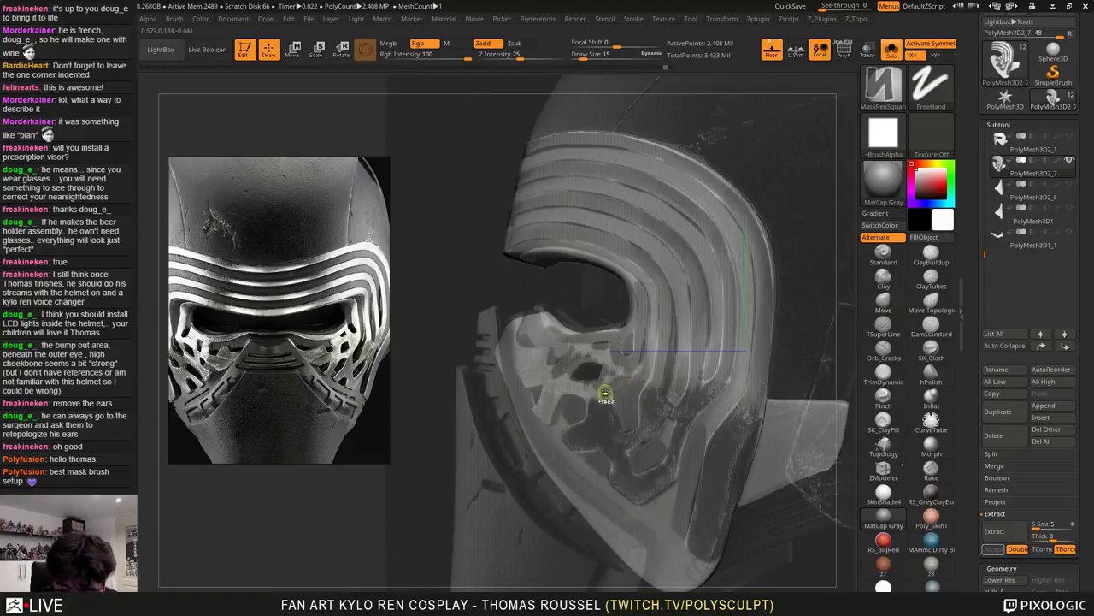
pyautogui.keyDown('ctrl'); pyautogui.moveTo(597, 402); pyautogui.dragTo(594, 393); pyautogui.keyUp('ctrl')
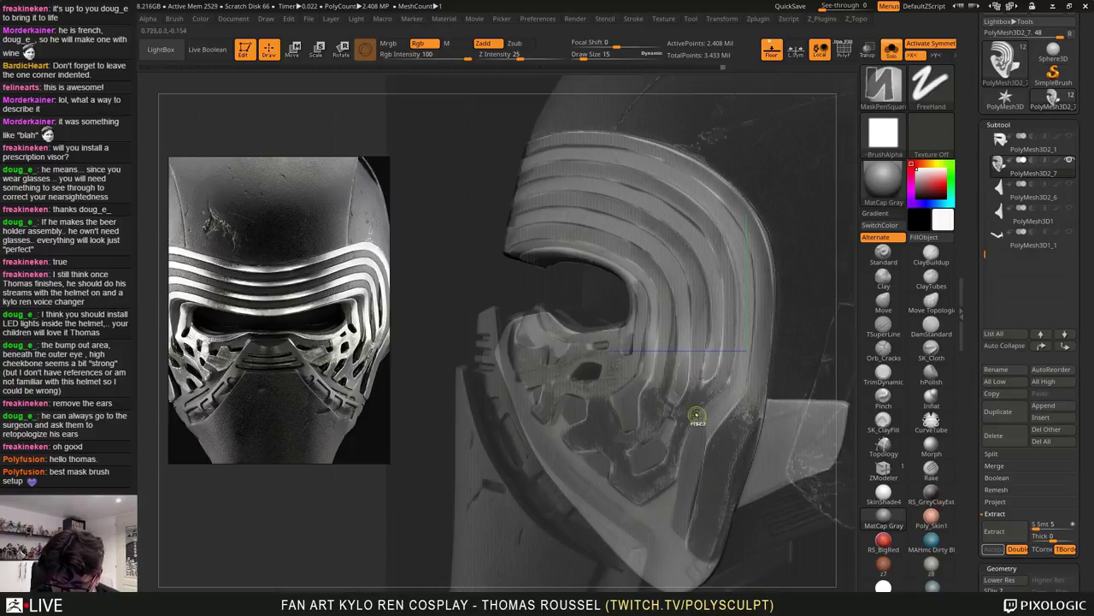
# Refine the mask where the cheek lattice meets the curved bands, toggling the floor-grid reference to check the pattern
pyautogui.click(775, 60)
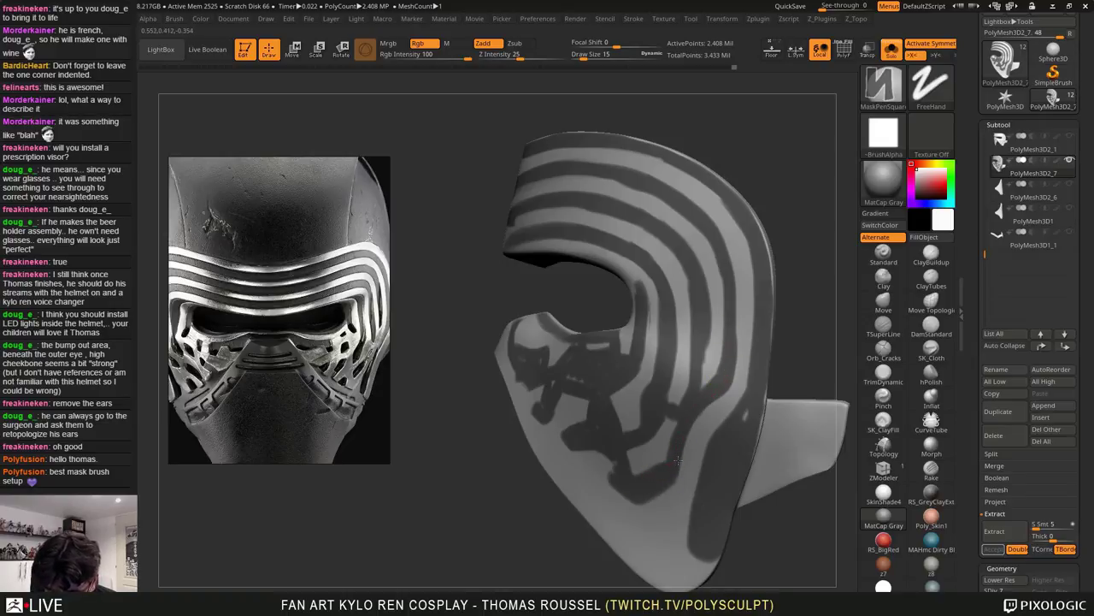
pyautogui.click(776, 60)
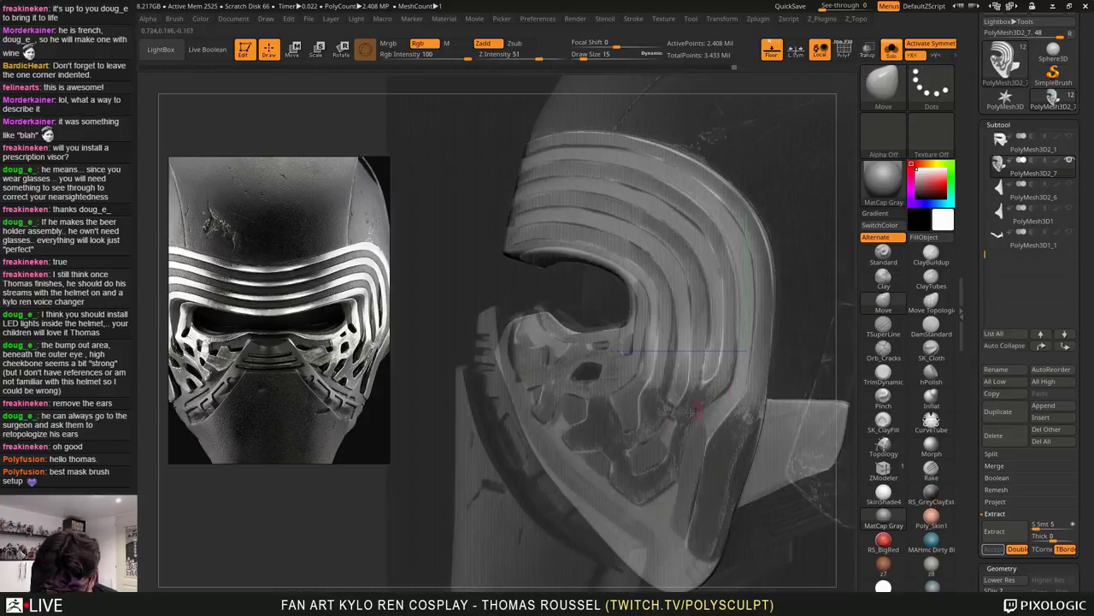
pyautogui.keyDown('ctrl'); pyautogui.moveTo(620, 449); pyautogui.dragTo(670, 381); pyautogui.keyUp('ctrl')
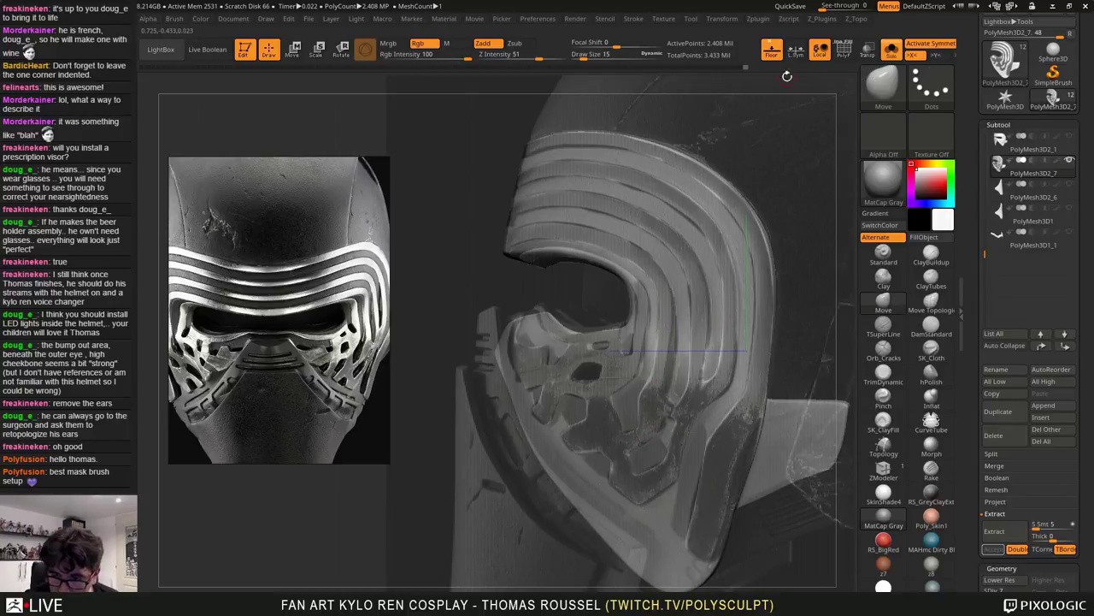
pyautogui.click(773, 53)
pyautogui.press('ctrl')
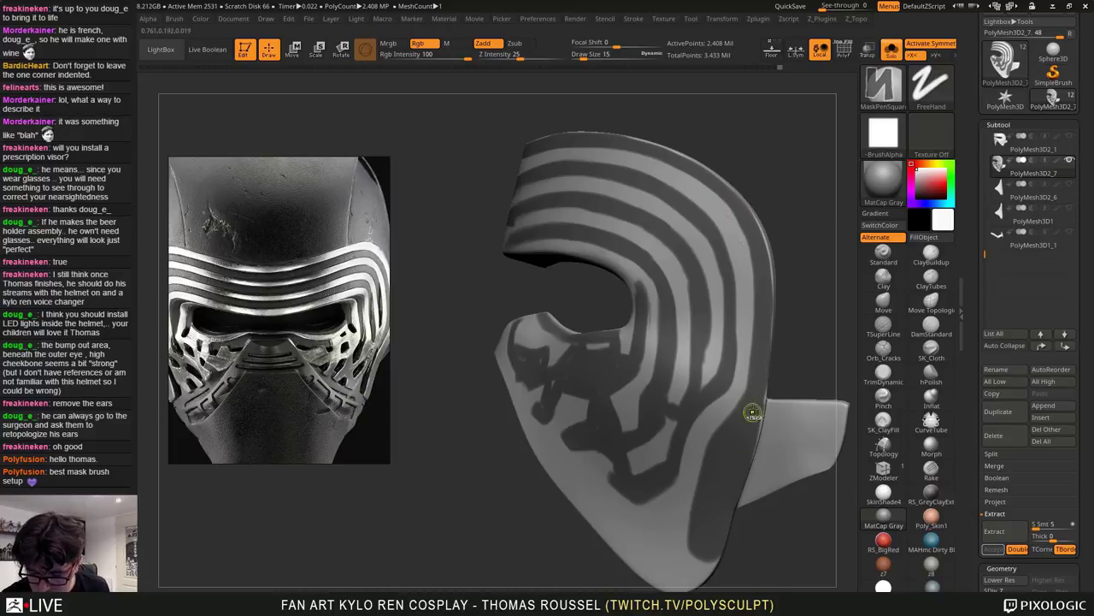
pyautogui.click(772, 58)
pyautogui.click(772, 53)
pyautogui.click(772, 53)
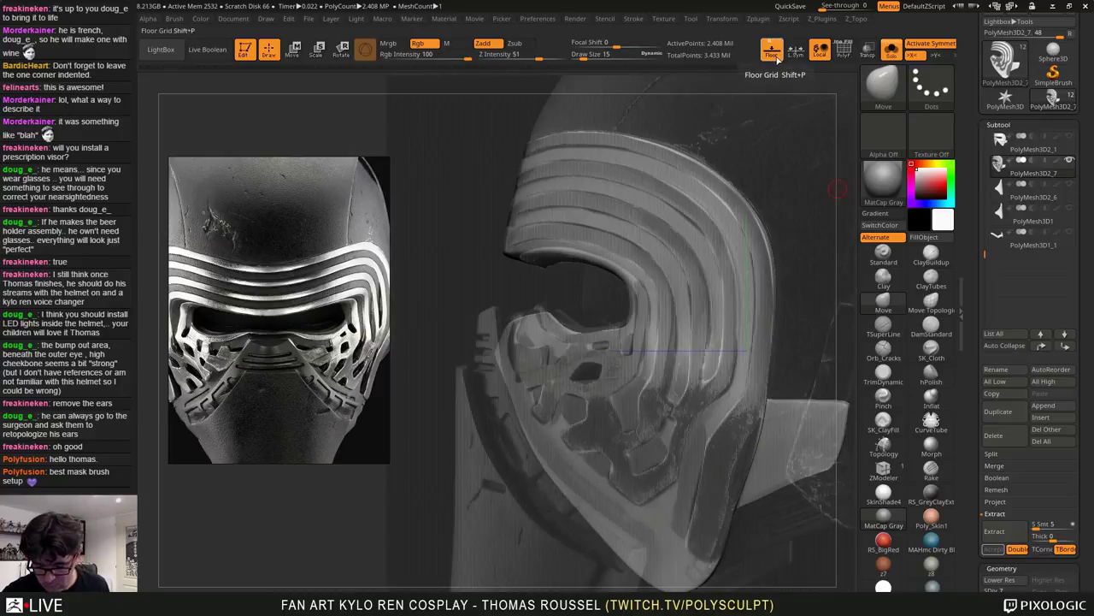
# Compare the cheek mask with the side reference behind the mesh and with the front and three-quarter helmet photos
pyautogui.click(772, 53)
pyautogui.click(774, 52)
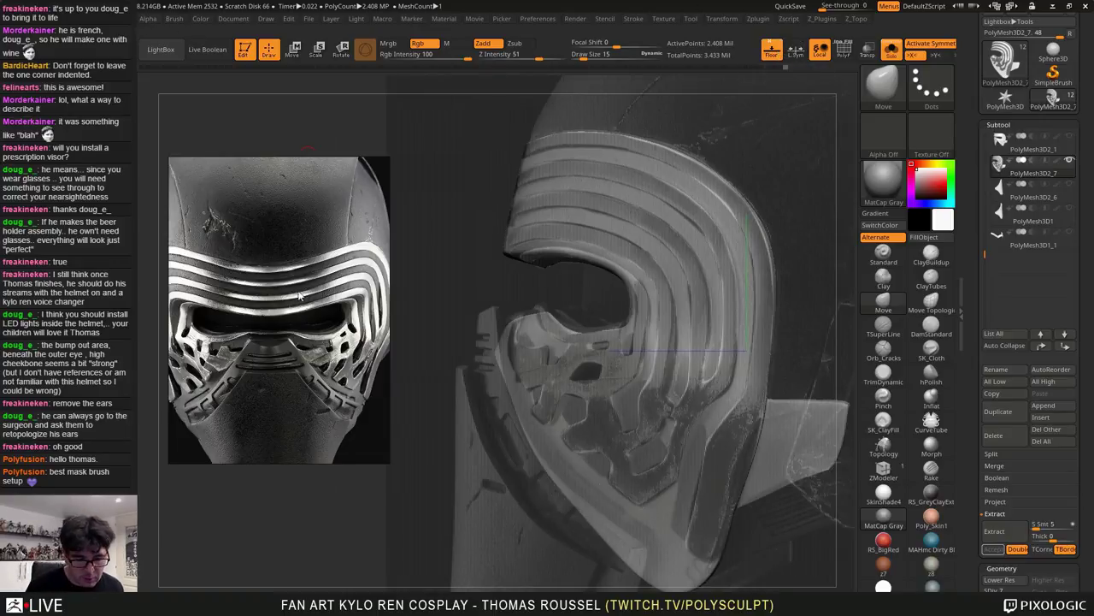
pyautogui.scroll(-5, 299, 296)
pyautogui.moveTo(299, 296); pyautogui.dragTo(156, 378, button='middle')
pyautogui.scroll(5, 252, 311)
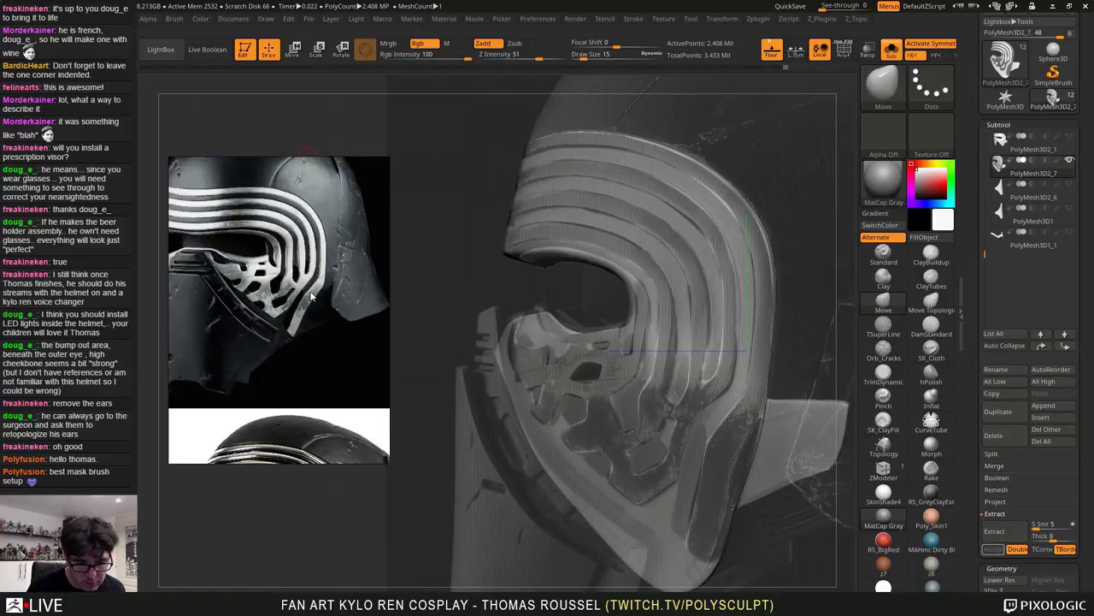
pyautogui.scroll(-2, 313, 296)
pyautogui.scroll(2, 315, 296)
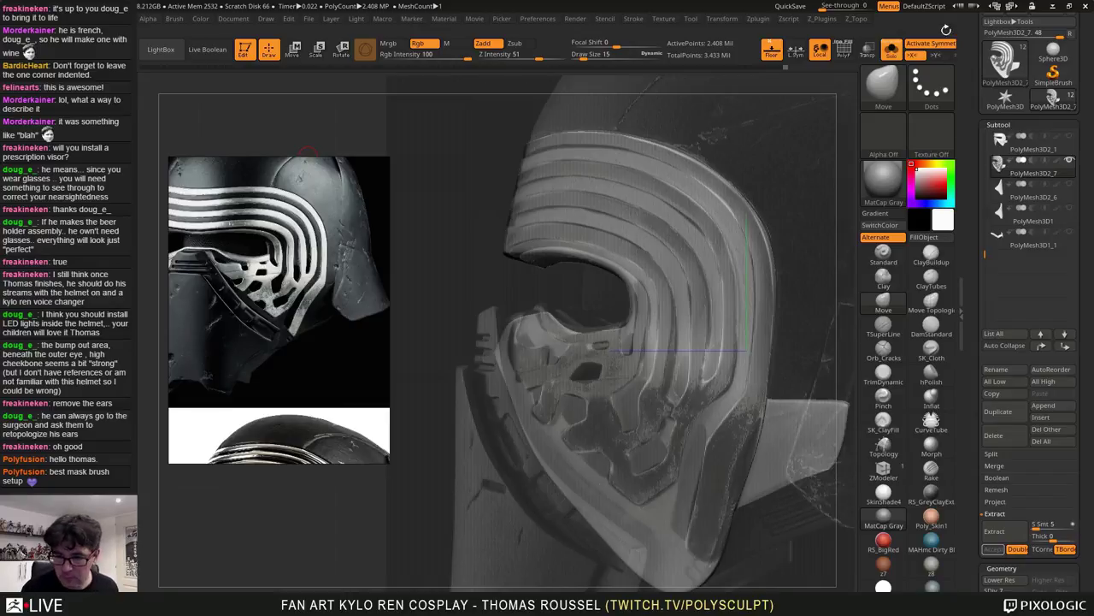
pyautogui.click(778, 58)
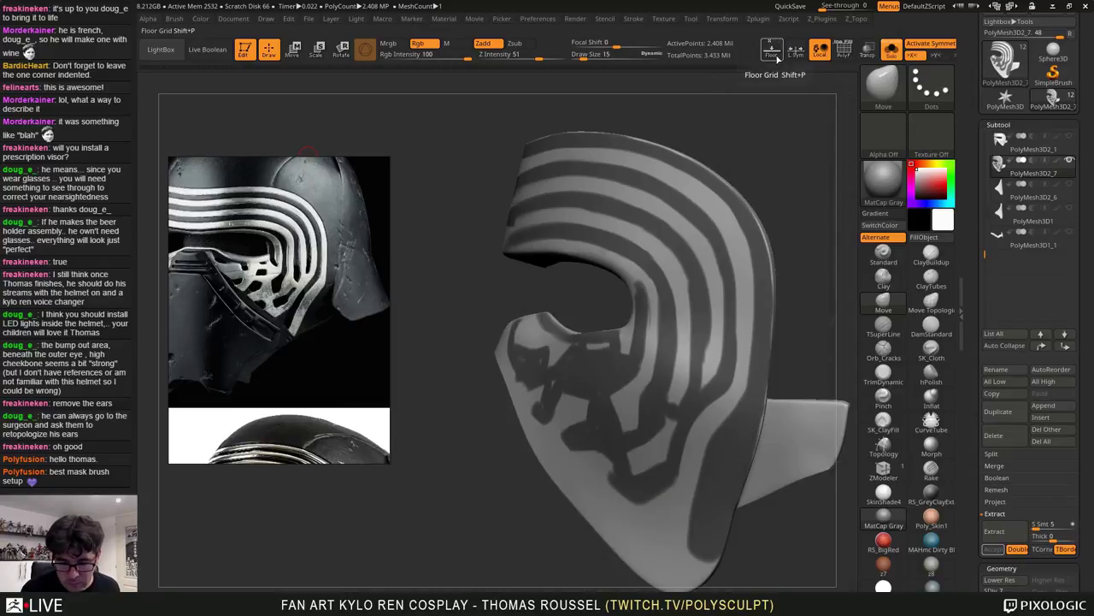
pyautogui.click(777, 58)
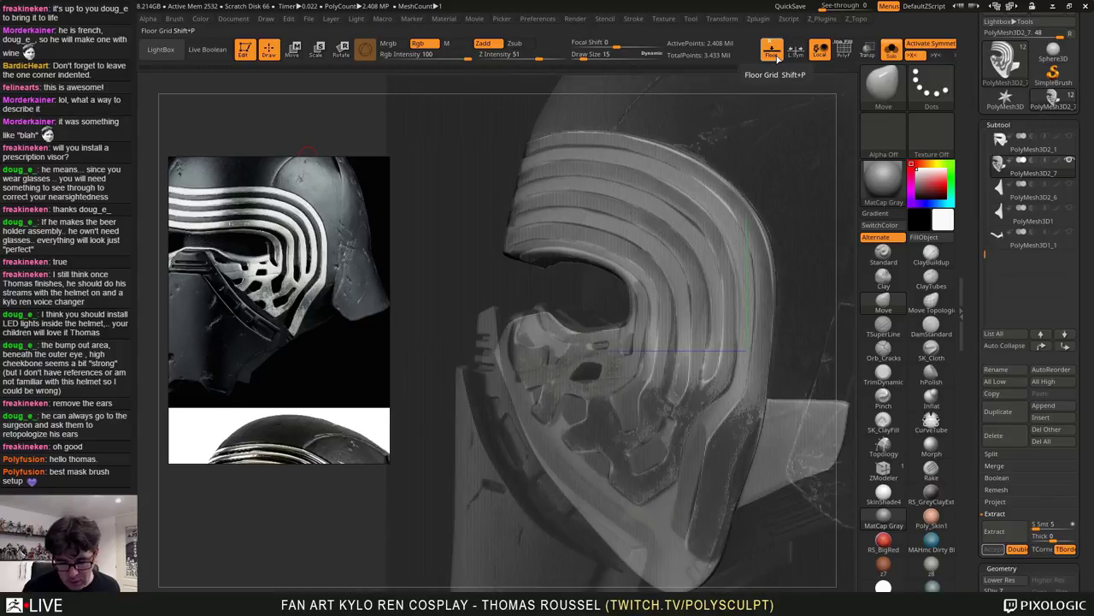
# Examine the other helmet photos on the reference board for the shape of the cheek lattice and curved bands
pyautogui.scroll(-6, 292, 305)
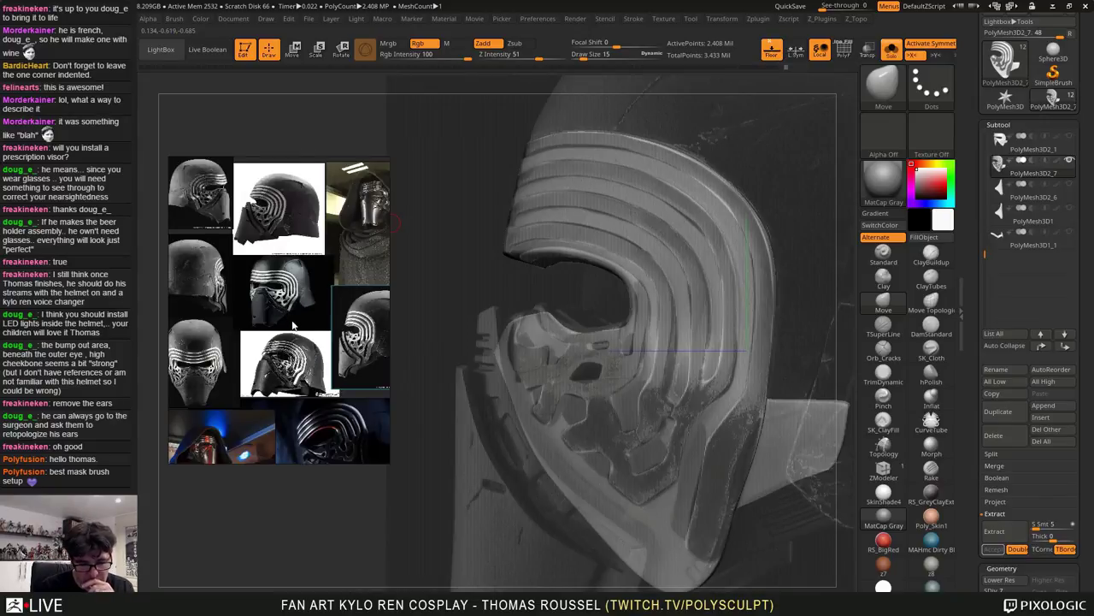
pyautogui.scroll(5, 296, 326)
pyautogui.scroll(-5, 298, 329)
pyautogui.moveTo(283, 243); pyautogui.dragTo(296, 267, button='middle')
pyautogui.scroll(5, 273, 258)
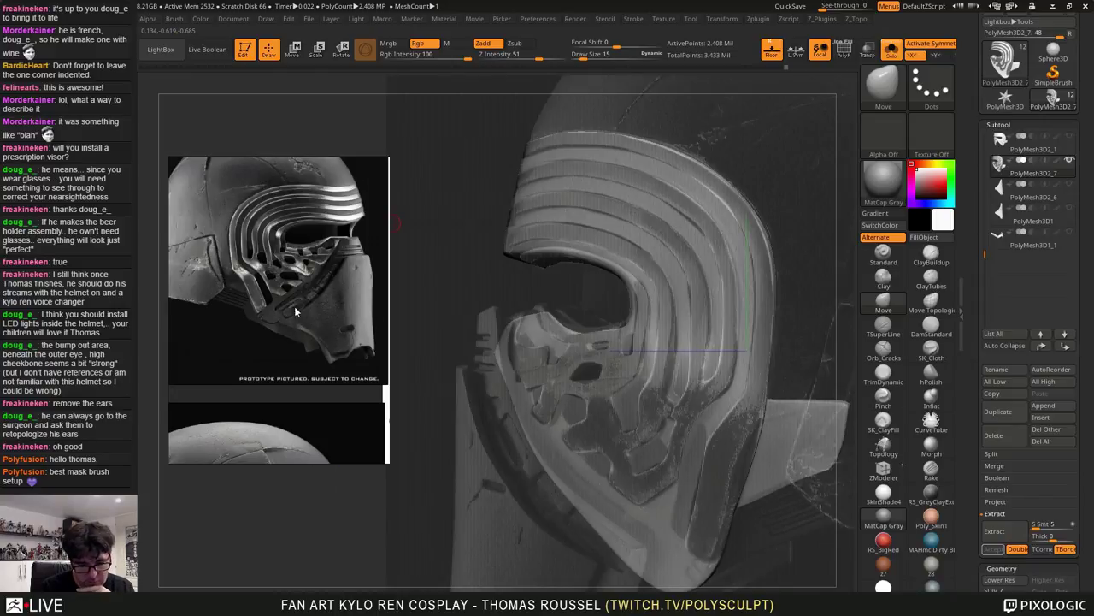
pyautogui.scroll(-5, 296, 285)
pyautogui.moveTo(293, 330); pyautogui.dragTo(296, 242, button='middle')
pyautogui.scroll(5, 301, 318)
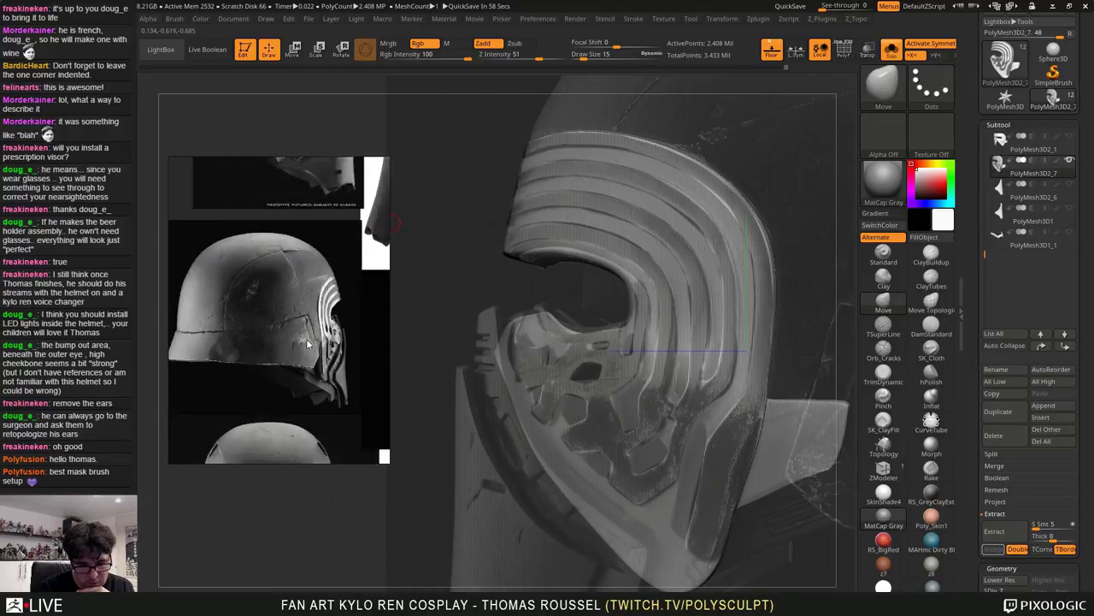
pyautogui.scroll(-5, 299, 323)
pyautogui.moveTo(287, 329); pyautogui.dragTo(313, 223, button='middle')
pyautogui.scroll(6, 306, 348)
pyautogui.scroll(-2, 314, 304)
pyautogui.moveTo(330, 275)
pyautogui.mouseDown(button='middle')
pyautogui.moveTo(290, 301)
pyautogui.moveTo(343, 286)
pyautogui.mouseUp(button='middle')
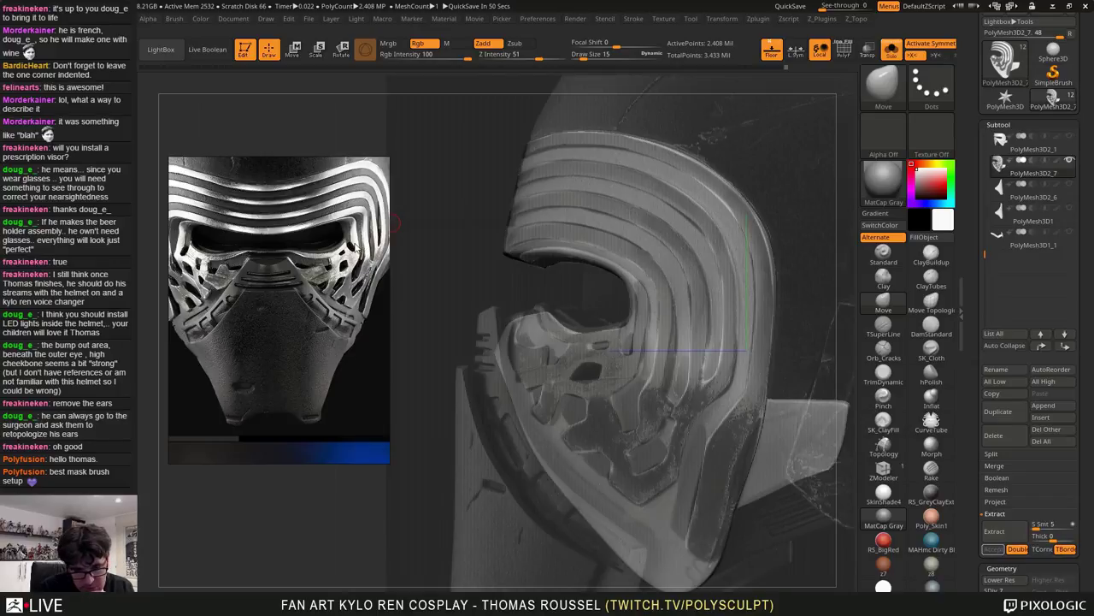
pyautogui.scroll(-1, 345, 297)
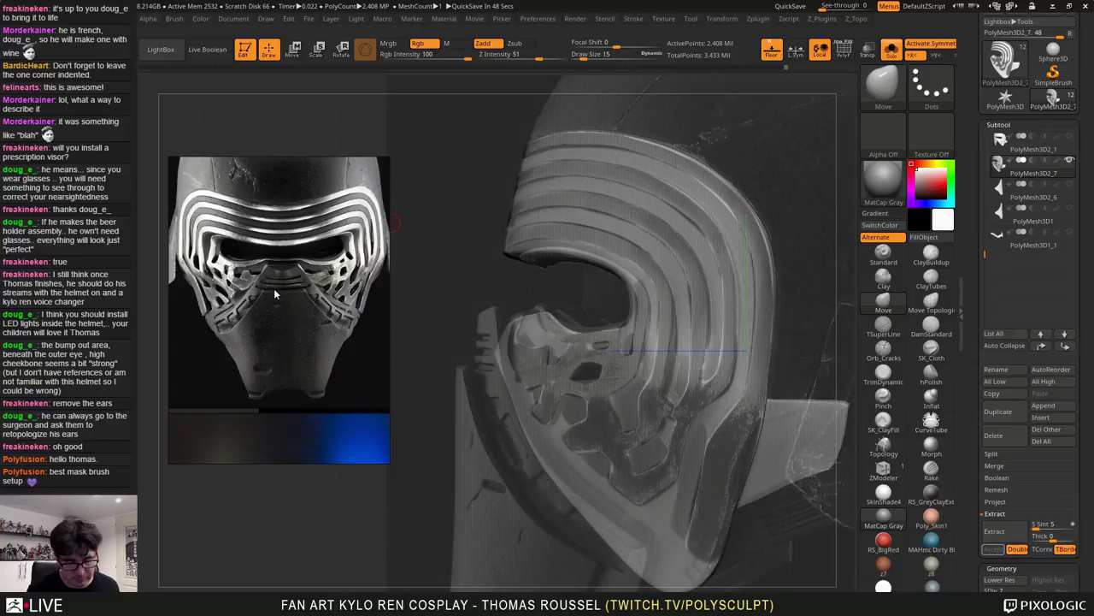
pyautogui.moveTo(275, 290); pyautogui.dragTo(230, 338, button='middle')
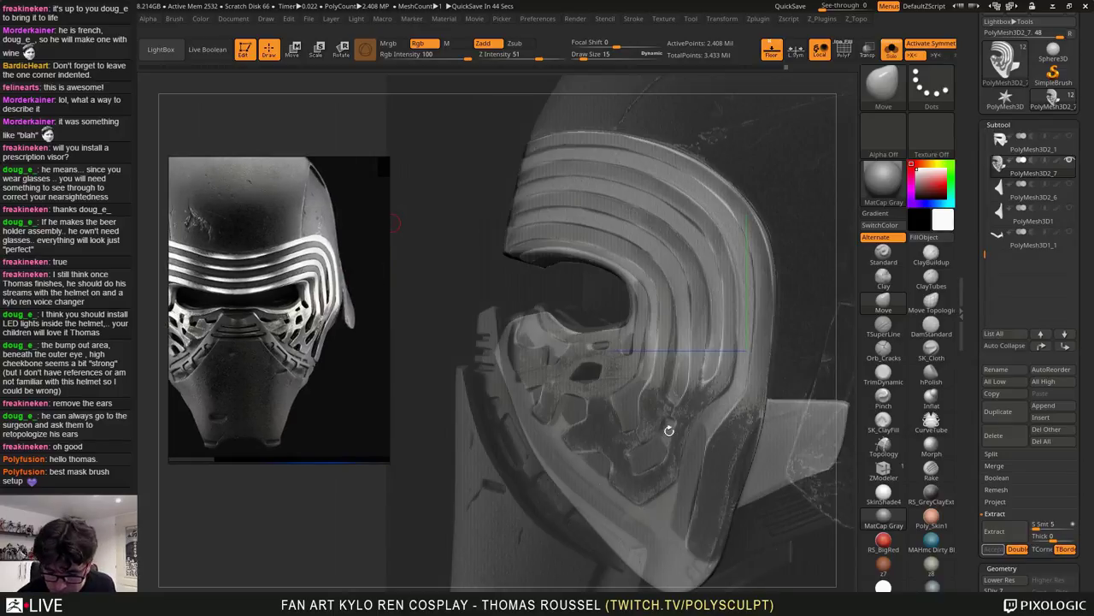
# Touch up the mask where the cheek lattice joins the lower ends of the curved bands, checking it against the side reference
pyautogui.keyDown('ctrl'); pyautogui.moveTo(667, 423); pyautogui.dragTo(664, 425); pyautogui.keyUp('ctrl')
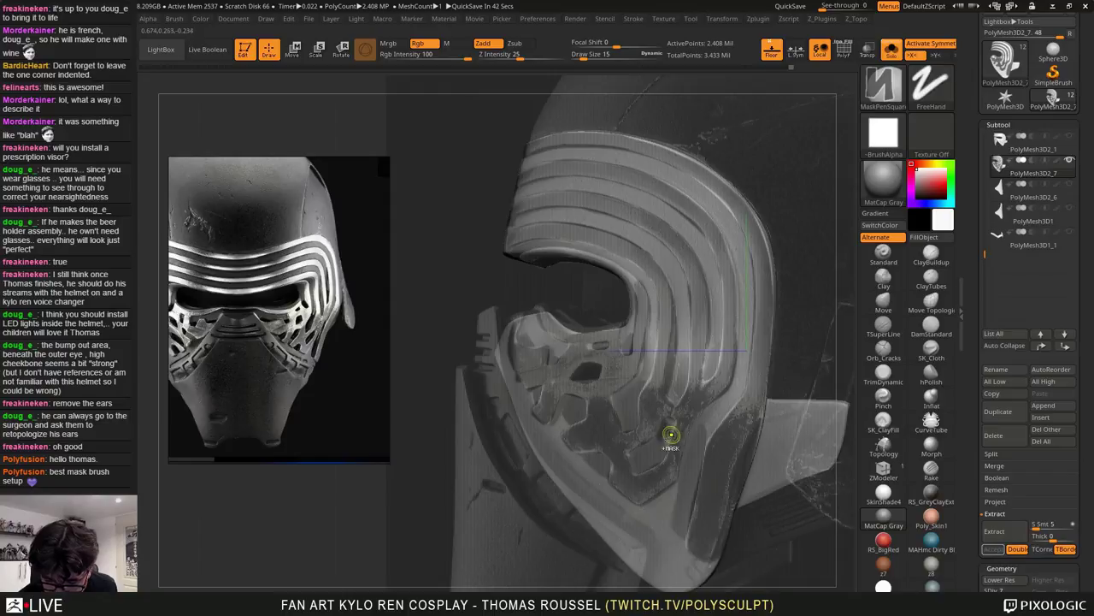
pyautogui.press('ctrl')
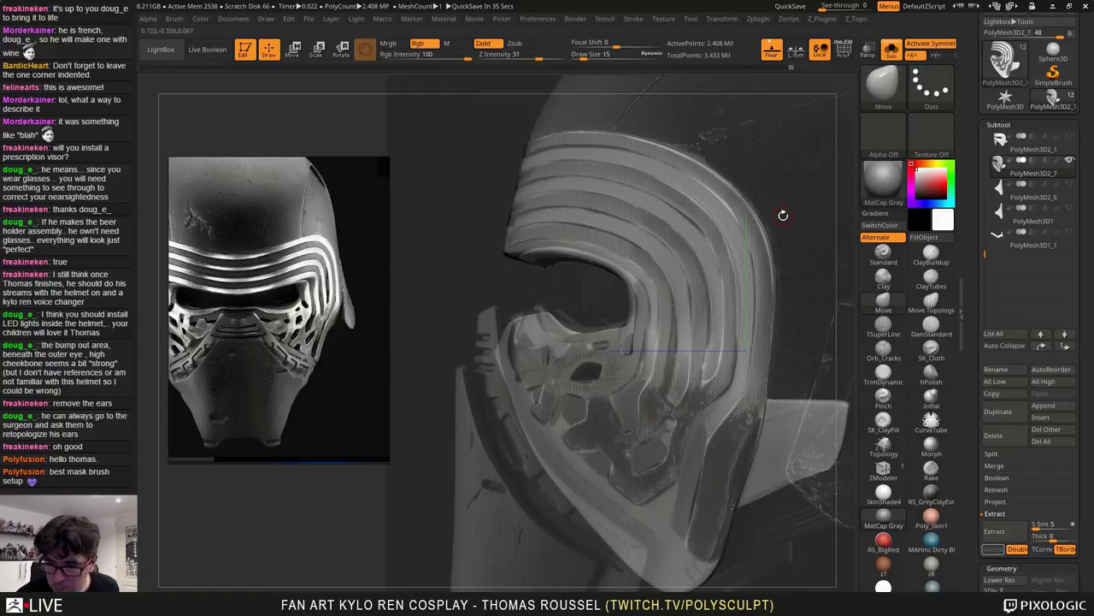
pyautogui.click(773, 51)
pyautogui.press('ctrl')
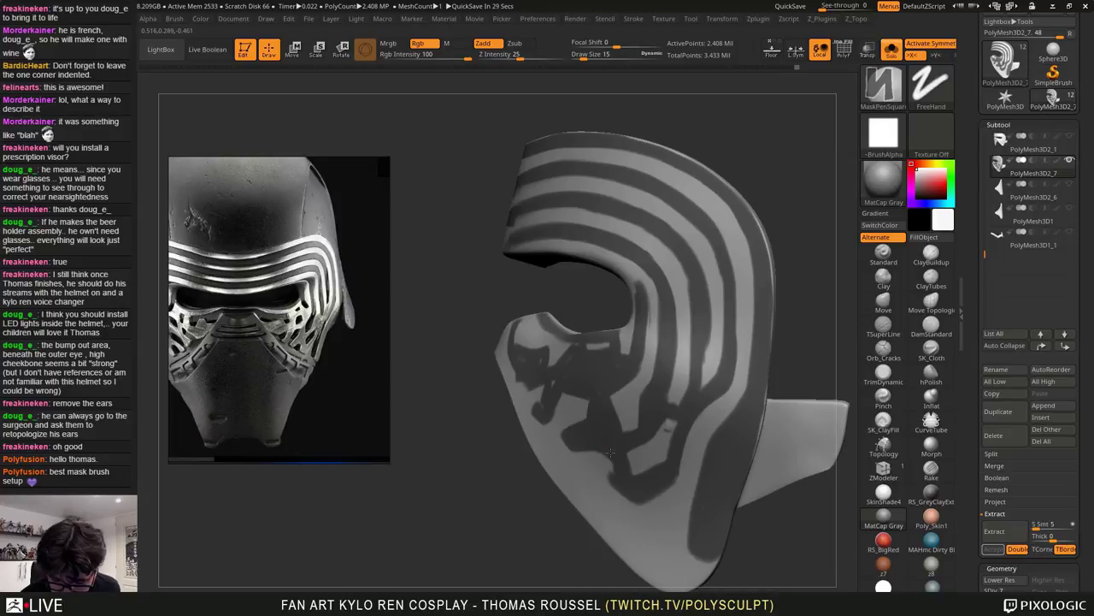
pyautogui.click(892, 49)
pyautogui.click(891, 50)
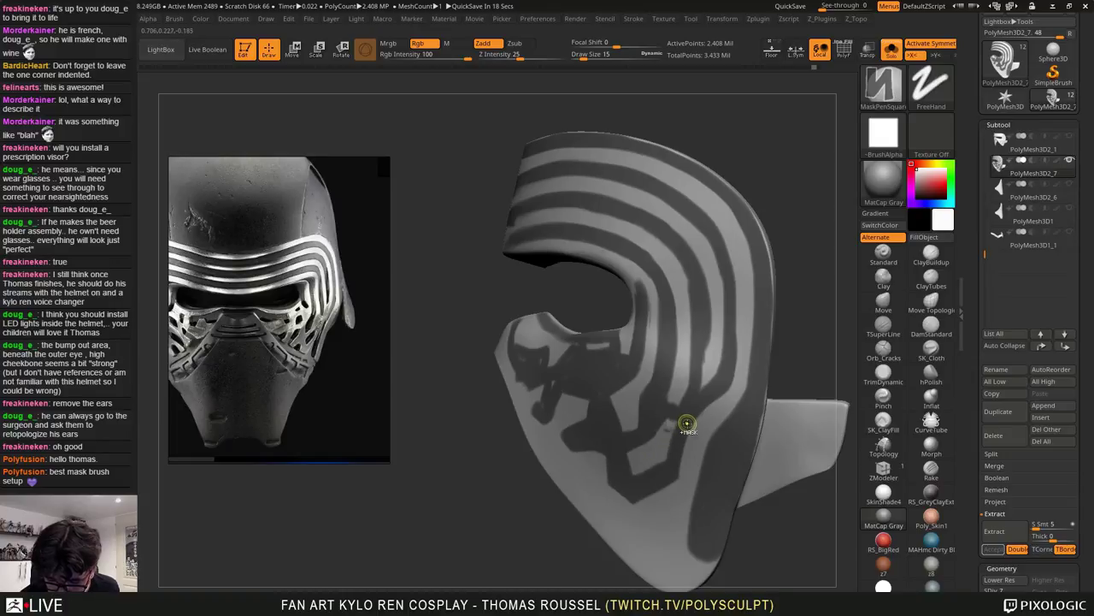
pyautogui.moveTo(686, 426)
pyautogui.mouseDown(button='right')
pyautogui.moveTo(710, 421)
pyautogui.moveTo(681, 427)
pyautogui.moveTo(694, 457)
pyautogui.moveTo(707, 447)
pyautogui.mouseUp(button='right')
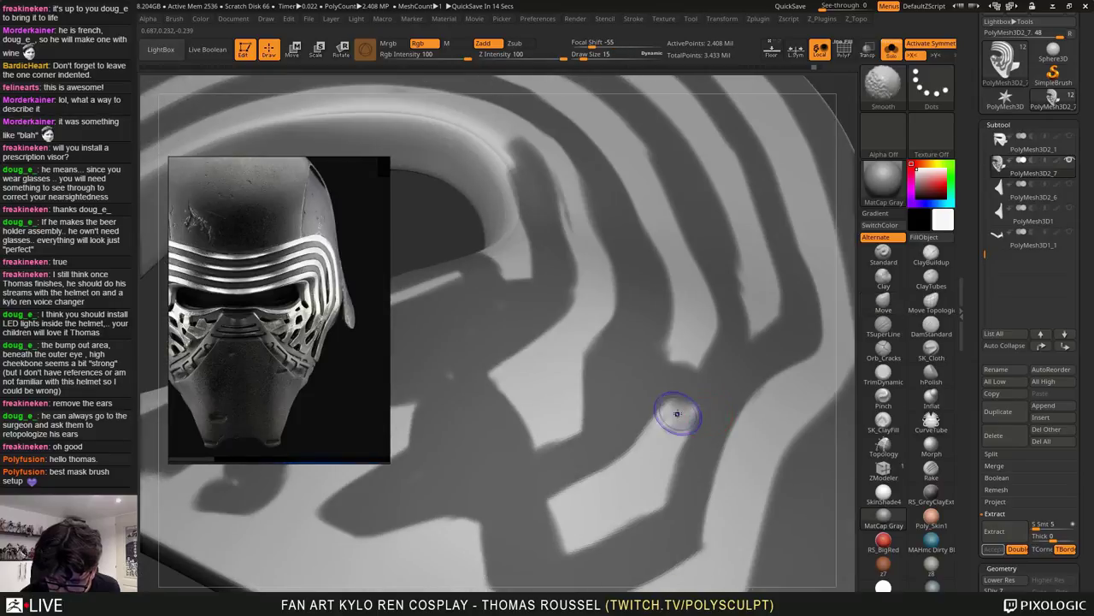
pyautogui.keyDown('shift'); pyautogui.moveTo(679, 416); pyautogui.dragTo(676, 419); pyautogui.keyUp('shift')
pyautogui.moveTo(676, 419)
pyautogui.keyDown('ctrl'); pyautogui.mouseDown(button='right')
pyautogui.moveTo(684, 430)
pyautogui.moveTo(684, 391)
pyautogui.moveTo(670, 430)
pyautogui.mouseUp(button='right'); pyautogui.keyUp('ctrl')
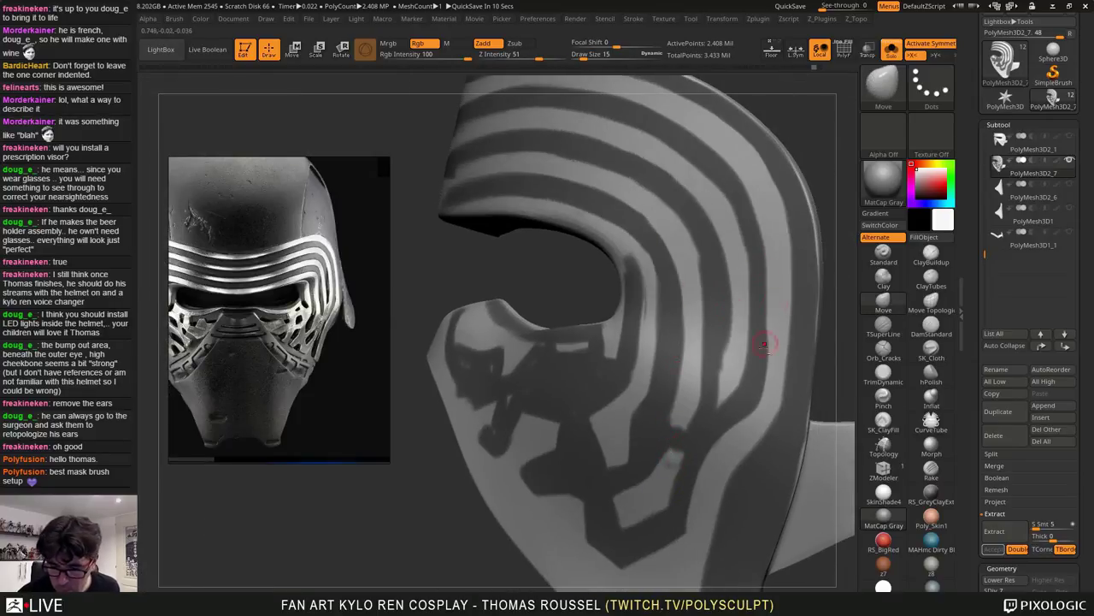
pyautogui.keyDown('alt'); pyautogui.moveTo(764, 346); pyautogui.dragTo(733, 351, button='right'); pyautogui.keyUp('alt')
pyautogui.click(773, 58)
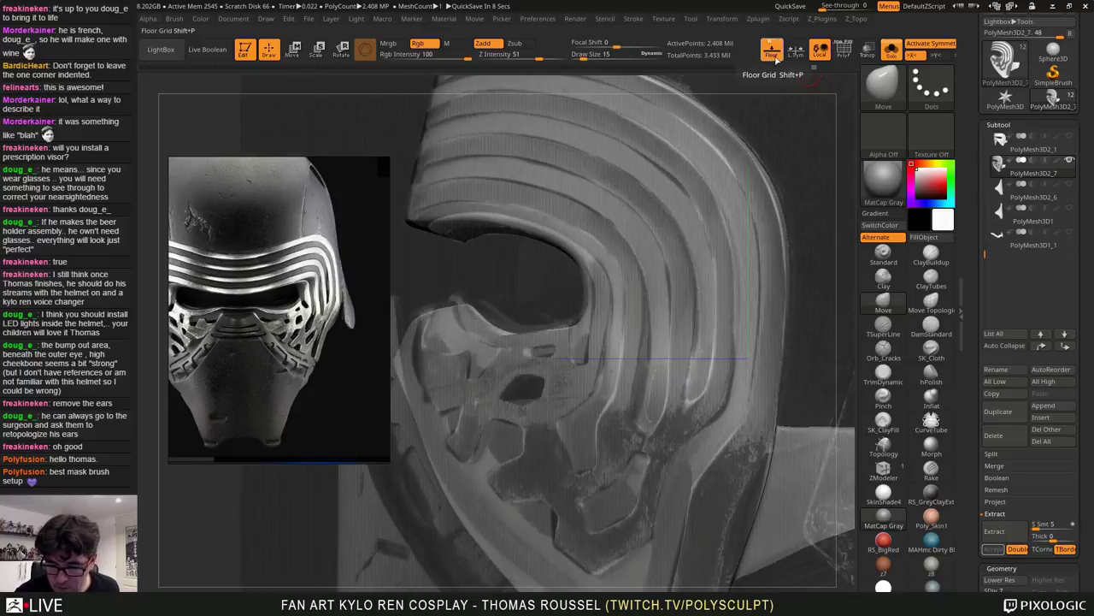
pyautogui.click(776, 59)
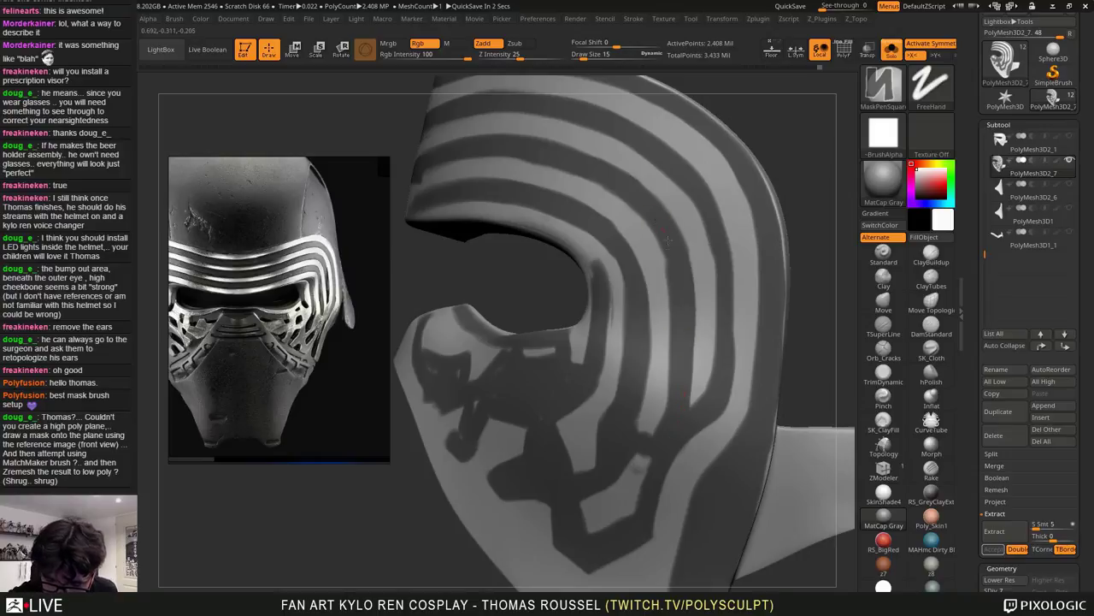
# Close the gaps in the middle masked brow bands across the centre of the forehead, undoing the stray last stroke
pyautogui.moveTo(694, 282); pyautogui.dragTo(787, 295, button='right')
pyautogui.moveTo(620, 278)
pyautogui.mouseDown(button='right')
pyautogui.moveTo(676, 276)
pyautogui.moveTo(667, 261)
pyautogui.moveTo(850, 256)
pyautogui.mouseUp(button='right')
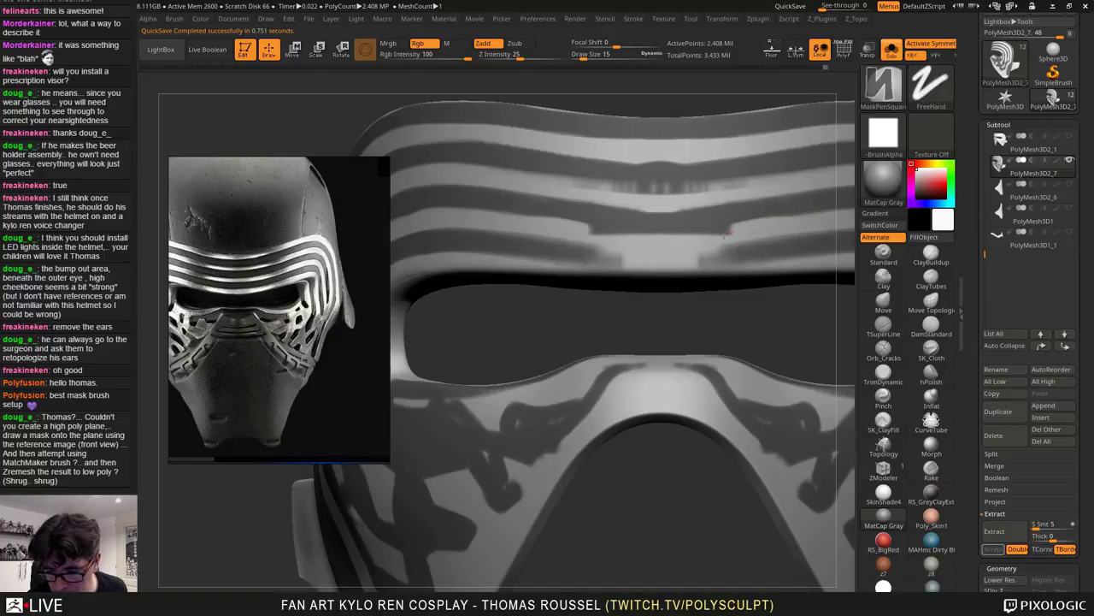
pyautogui.keyDown('ctrl'); pyautogui.keyDown('alt'); pyautogui.moveTo(725, 235); pyautogui.dragTo(658, 238); pyautogui.keyUp('alt'); pyautogui.keyUp('ctrl')
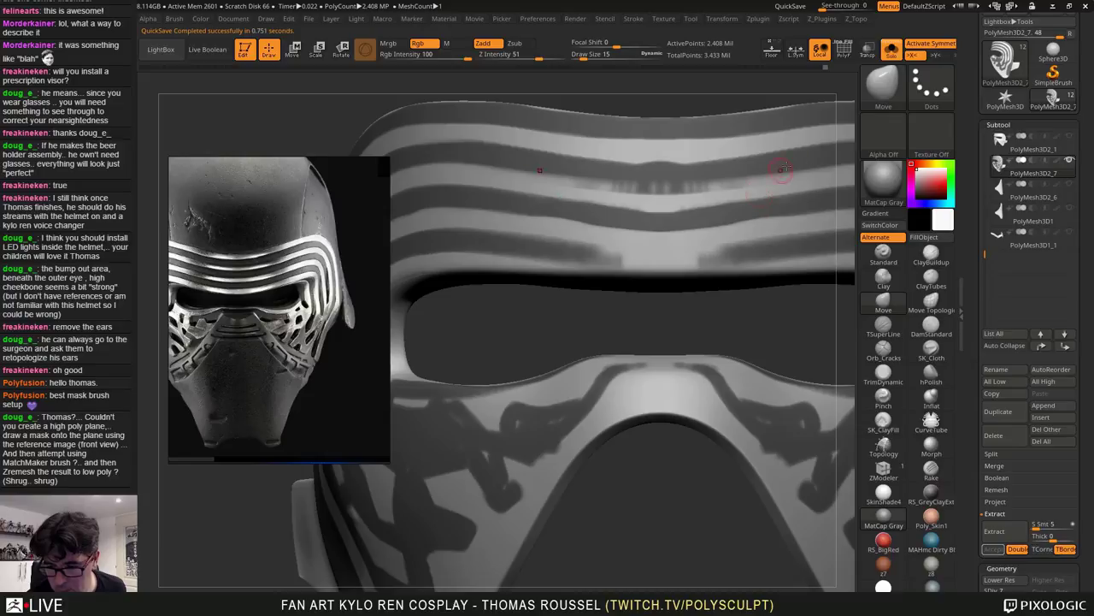
pyautogui.keyDown('alt'); pyautogui.moveTo(828, 175); pyautogui.dragTo(778, 193, button='right'); pyautogui.keyUp('alt')
pyautogui.keyDown('ctrl'); pyautogui.moveTo(683, 202); pyautogui.dragTo(644, 200); pyautogui.keyUp('ctrl')
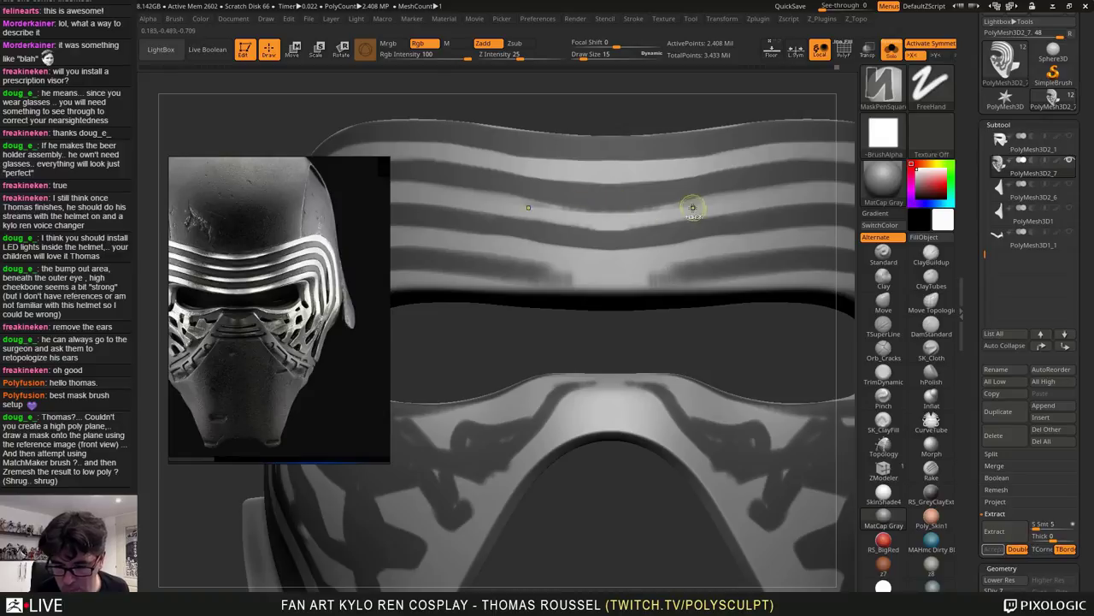
pyautogui.keyDown('ctrl'); pyautogui.moveTo(678, 231); pyautogui.dragTo(619, 233); pyautogui.keyUp('ctrl')
pyautogui.hotkey('ctrl', 'z')
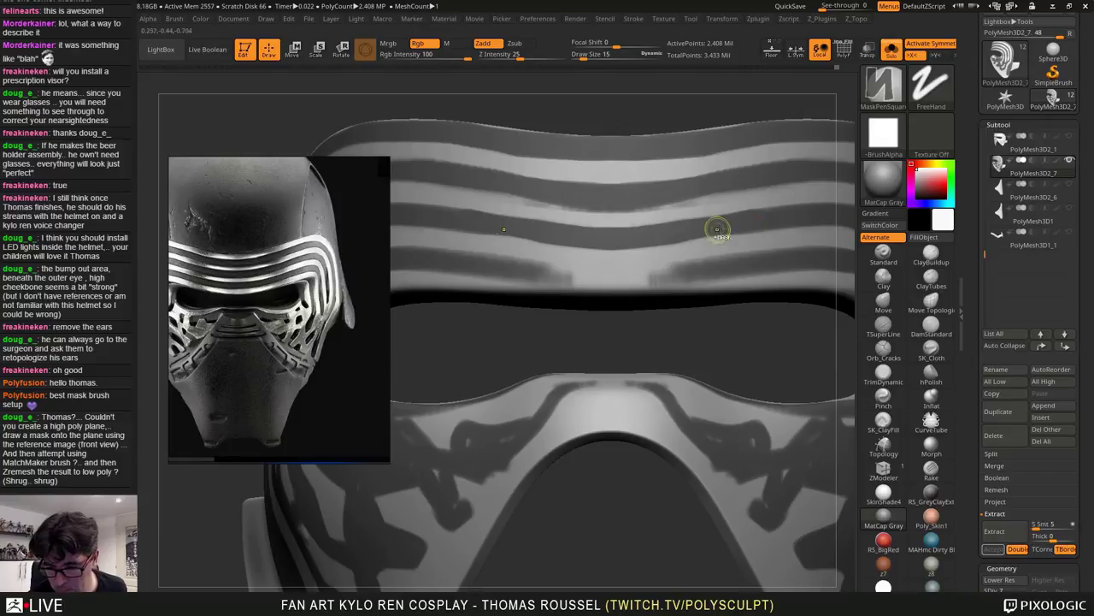
# Clean up the edges of the middle brow bands' mask near the forehead centre so the stripes run evenly
pyautogui.keyDown('ctrl'); pyautogui.moveTo(680, 234); pyautogui.dragTo(661, 236); pyautogui.keyUp('ctrl')
pyautogui.keyDown('ctrl'); pyautogui.keyDown('alt'); pyautogui.moveTo(763, 237); pyautogui.dragTo(646, 257); pyautogui.keyUp('alt'); pyautogui.keyUp('ctrl')
pyautogui.keyDown('ctrl'); pyautogui.moveTo(785, 194); pyautogui.dragTo(568, 220); pyautogui.keyUp('ctrl')
pyautogui.hotkey('ctrl', 'z')
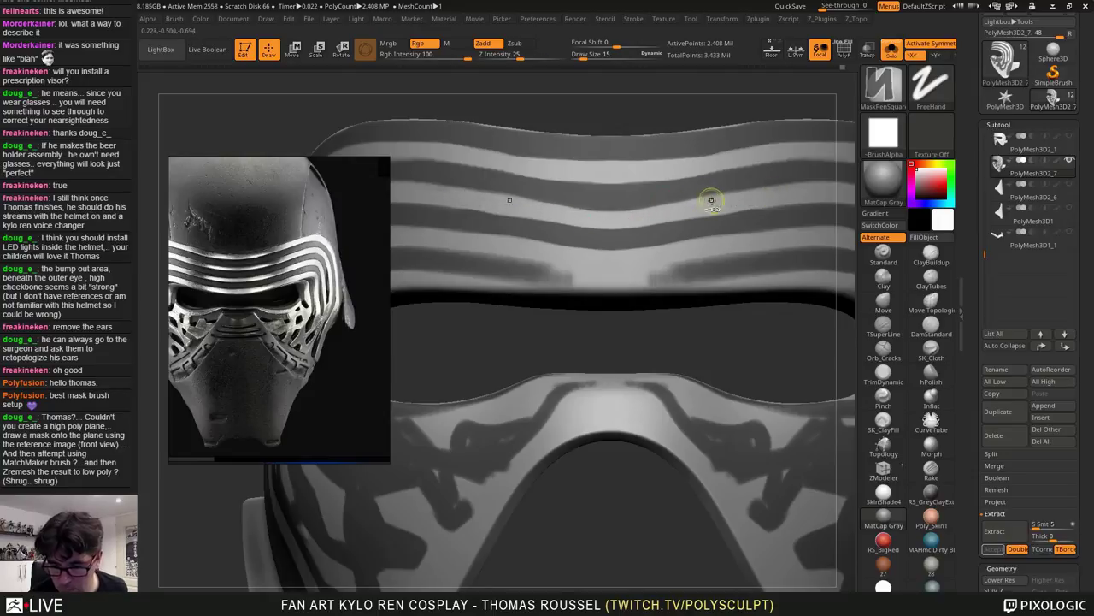
pyautogui.moveTo(711, 197)
pyautogui.keyDown('ctrl'); pyautogui.keyDown('alt'); pyautogui.mouseDown()
pyautogui.moveTo(622, 218)
pyautogui.moveTo(721, 187)
pyautogui.mouseUp(); pyautogui.keyUp('alt'); pyautogui.keyUp('ctrl')
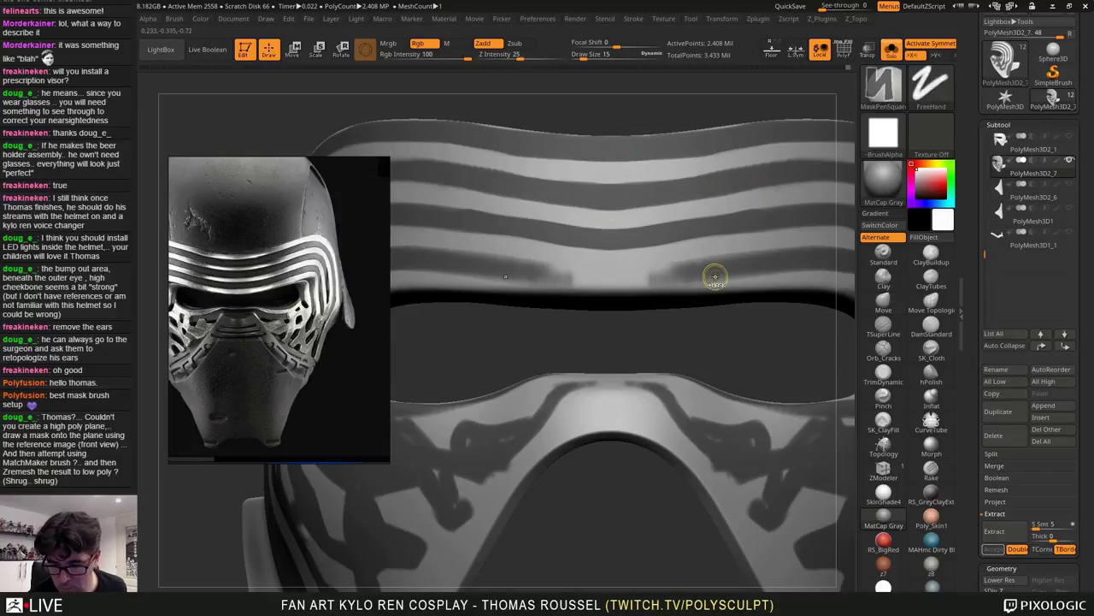
# Join the lowest masked brow band across the centre above the visor and trim its lower edge
pyautogui.keyDown('alt'); pyautogui.moveTo(706, 329); pyautogui.dragTo(602, 310); pyautogui.keyUp('alt')
pyautogui.keyDown('ctrl'); pyautogui.moveTo(691, 233); pyautogui.dragTo(521, 255); pyautogui.keyUp('ctrl')
pyautogui.moveTo(630, 273)
pyautogui.keyDown('alt'); pyautogui.mouseDown()
pyautogui.moveTo(648, 255)
pyautogui.moveTo(648, 220)
pyautogui.mouseUp(); pyautogui.keyUp('alt')
pyautogui.keyDown('ctrl'); pyautogui.moveTo(509, 234); pyautogui.dragTo(556, 231); pyautogui.keyUp('ctrl')
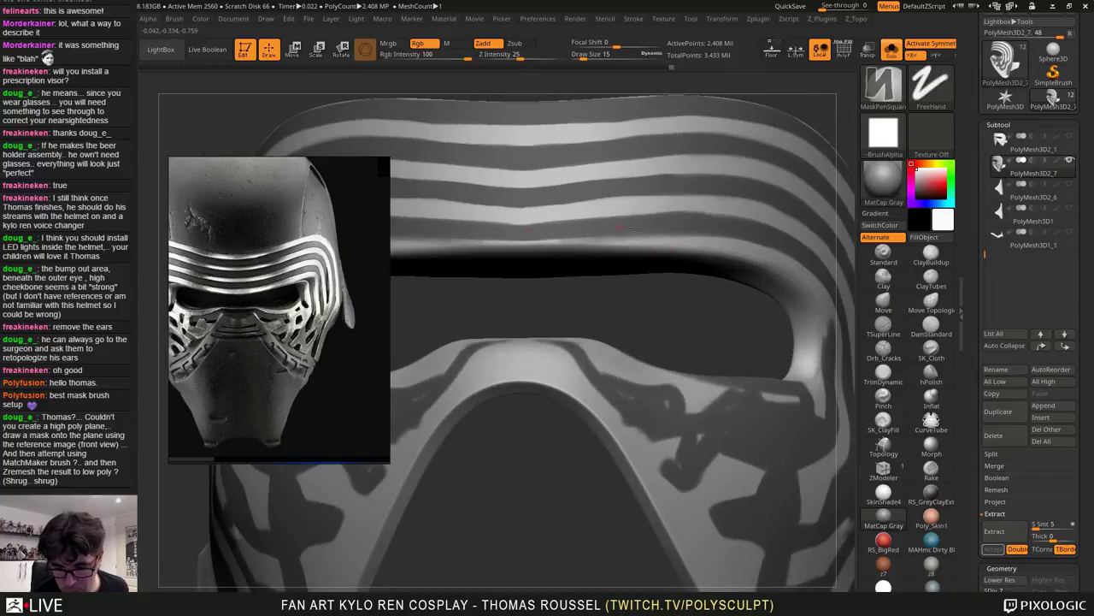
pyautogui.keyDown('ctrl'); pyautogui.keyDown('alt'); pyautogui.moveTo(718, 243); pyautogui.dragTo(490, 256); pyautogui.keyUp('alt'); pyautogui.keyUp('ctrl')
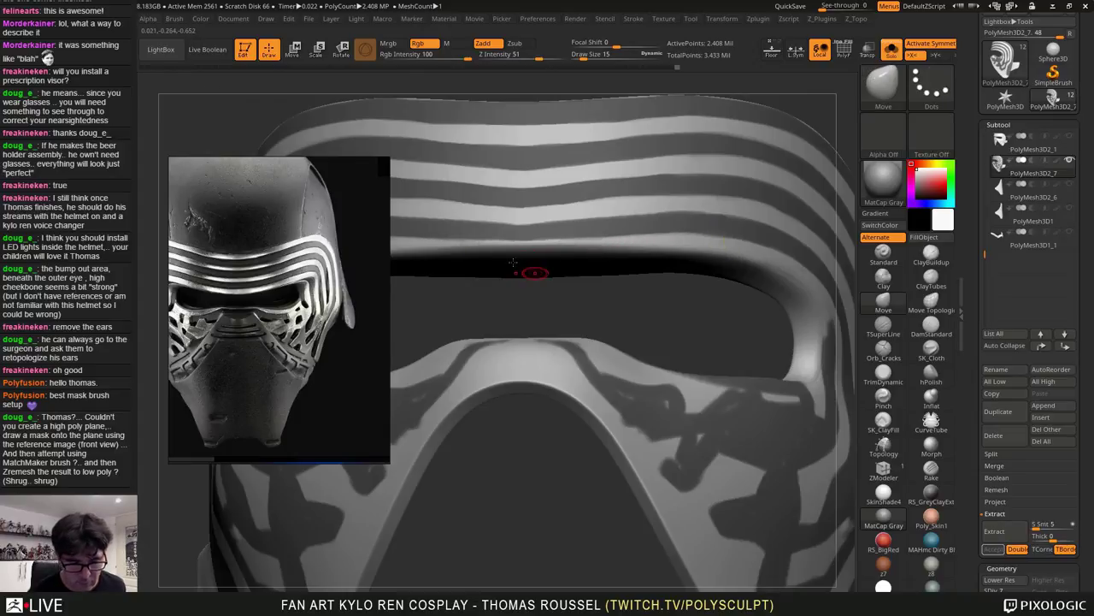
# Study the visor's upper rim and outer corner on the chrome and three-quarter reference photos and compare them with the face shell
pyautogui.scroll(-5, 309, 316)
pyautogui.moveTo(359, 306); pyautogui.dragTo(229, 287, button='middle')
pyautogui.scroll(6, 229, 285)
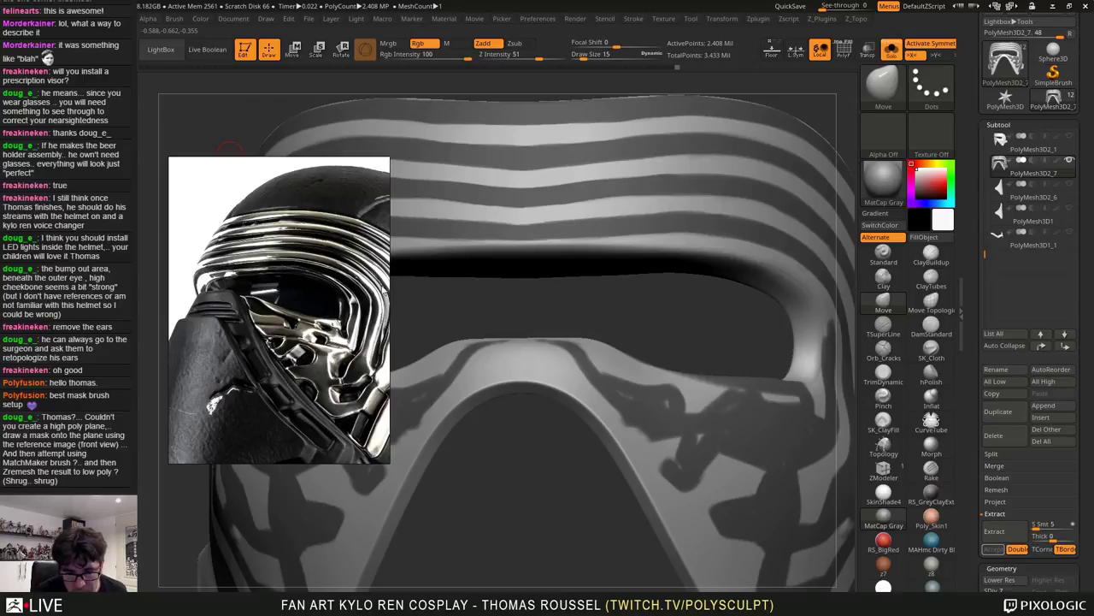
pyautogui.scroll(-4, 332, 291)
pyautogui.moveTo(354, 293); pyautogui.dragTo(328, 295, button='middle')
pyautogui.scroll(4, 329, 295)
pyautogui.moveTo(736, 273)
pyautogui.mouseDown()
pyautogui.moveTo(707, 289)
pyautogui.moveTo(681, 273)
pyautogui.mouseUp()
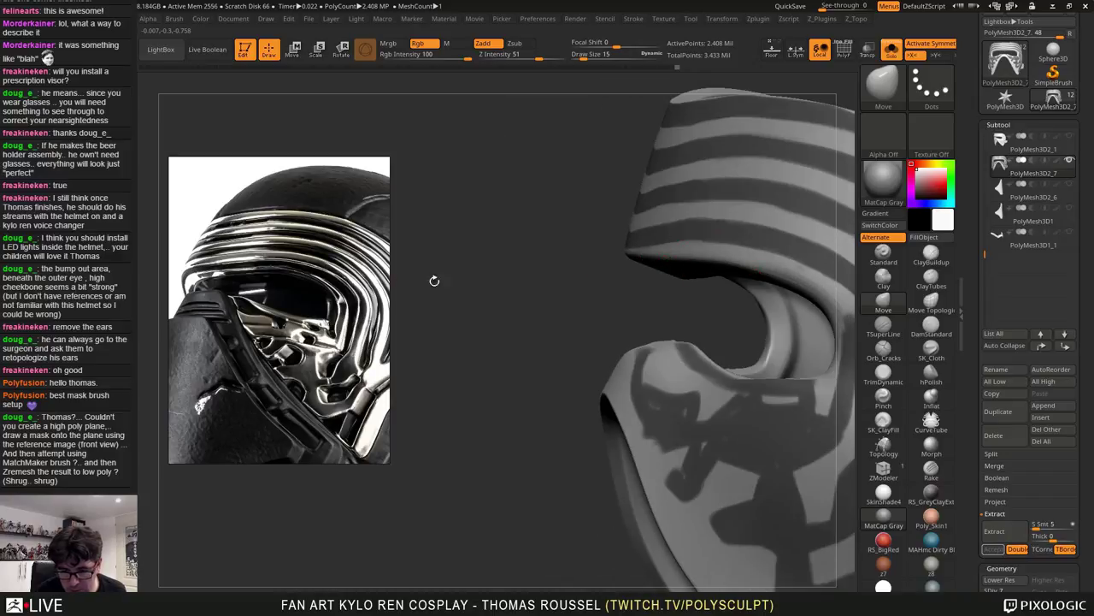
pyautogui.scroll(-5, 346, 294)
pyautogui.moveTo(343, 260); pyautogui.dragTo(272, 405, button='middle')
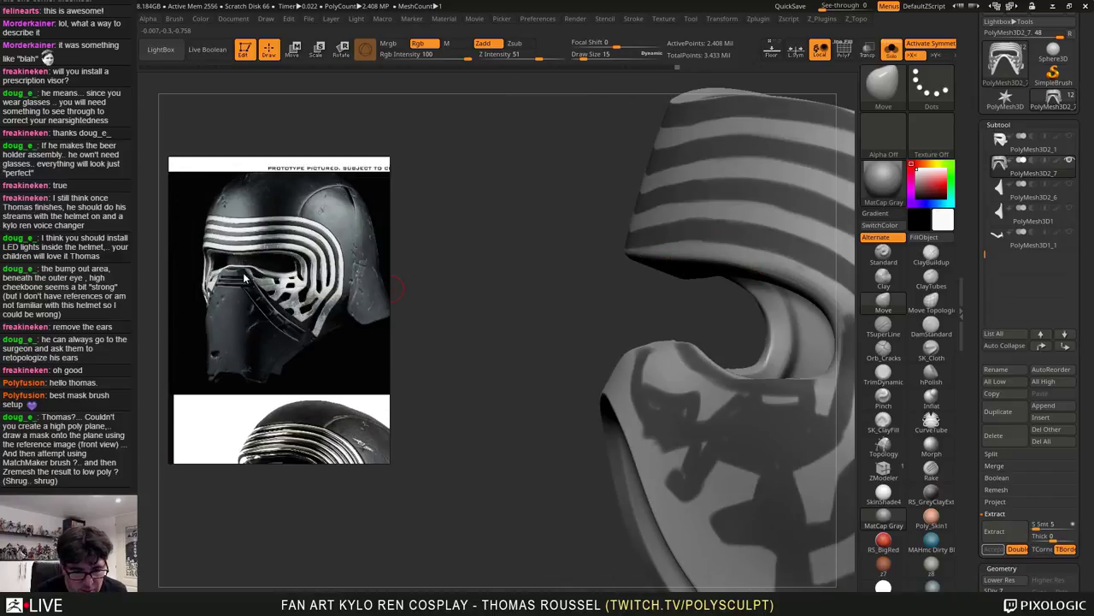
pyautogui.scroll(5, 286, 248)
pyautogui.scroll(-2, 288, 250)
pyautogui.scroll(2, 257, 222)
pyautogui.scroll(-2, 323, 240)
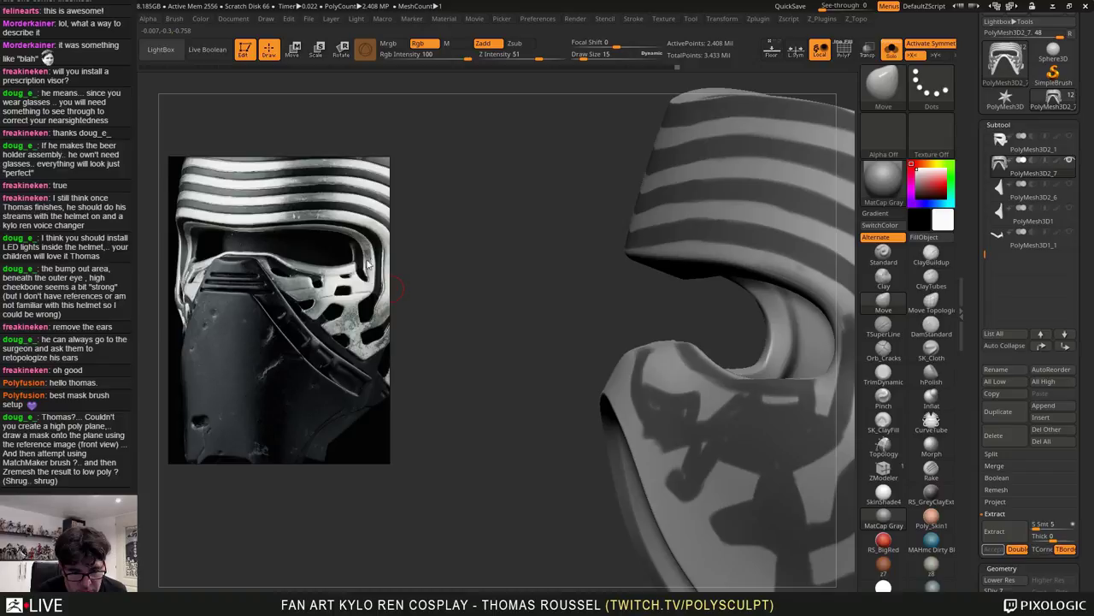
pyautogui.moveTo(368, 264); pyautogui.dragTo(375, 264, button='right')
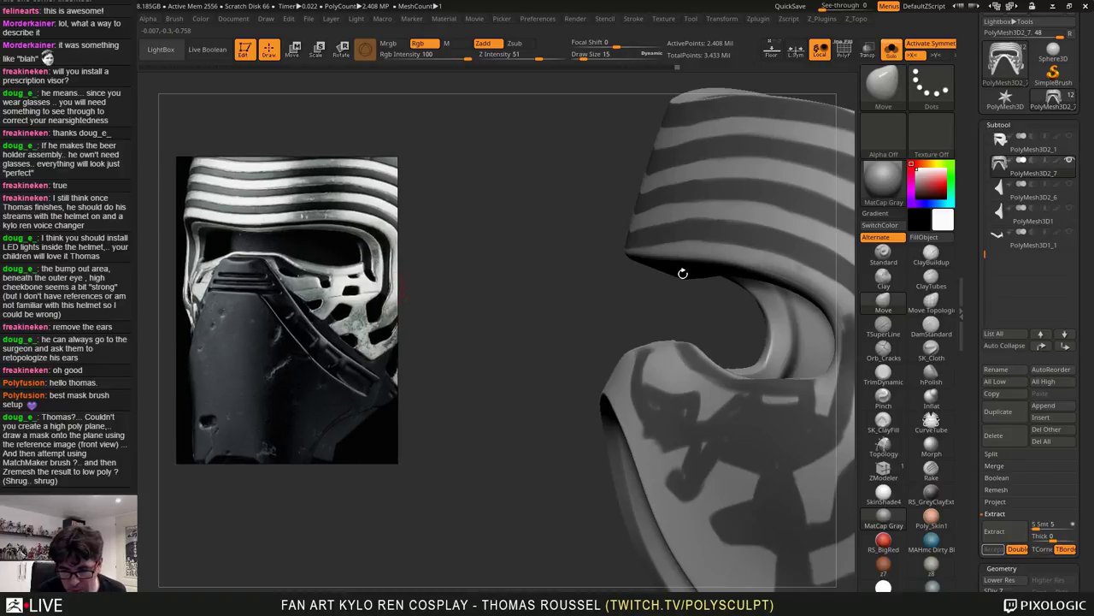
pyautogui.moveTo(674, 261); pyautogui.dragTo(648, 277)
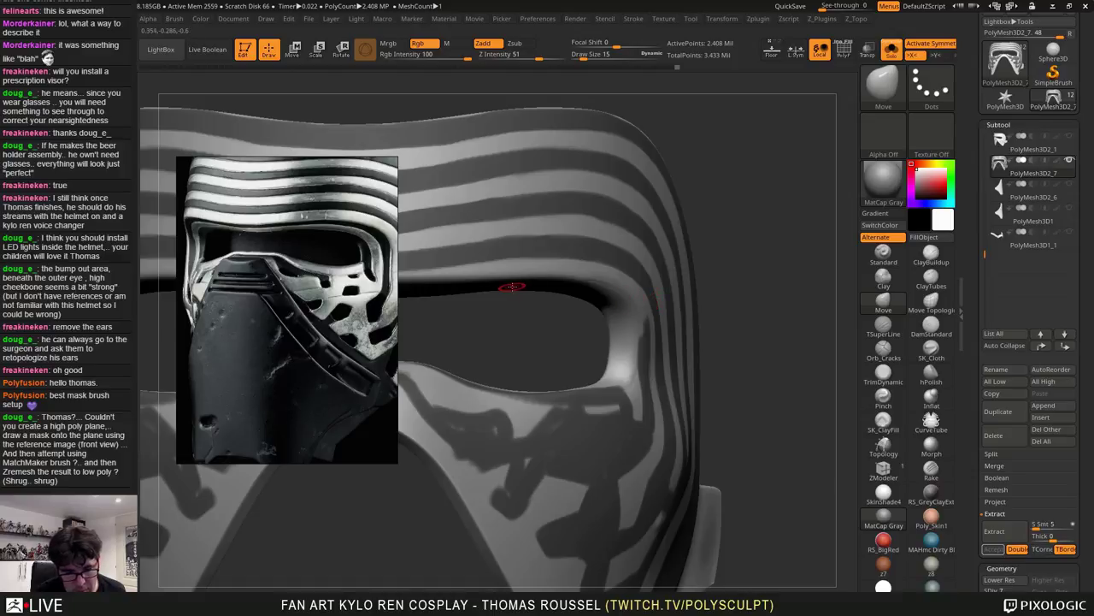
# Smooth the visor's upper rim at a lower subdivision level with draw size 52, and return the face shell to its dense level
pyautogui.moveTo(561, 281); pyautogui.dragTo(721, 269, button='right')
pyautogui.press('s')
pyautogui.moveTo(726, 275); pyautogui.dragTo(733, 277)
pyautogui.press('shift')
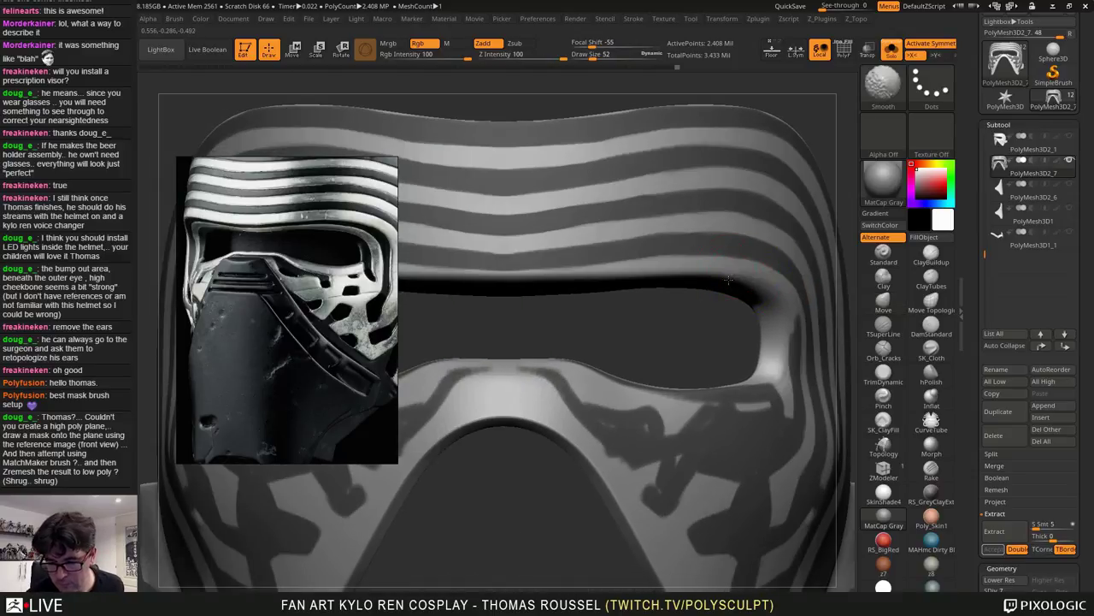
pyautogui.hotkey('shift', 'd')
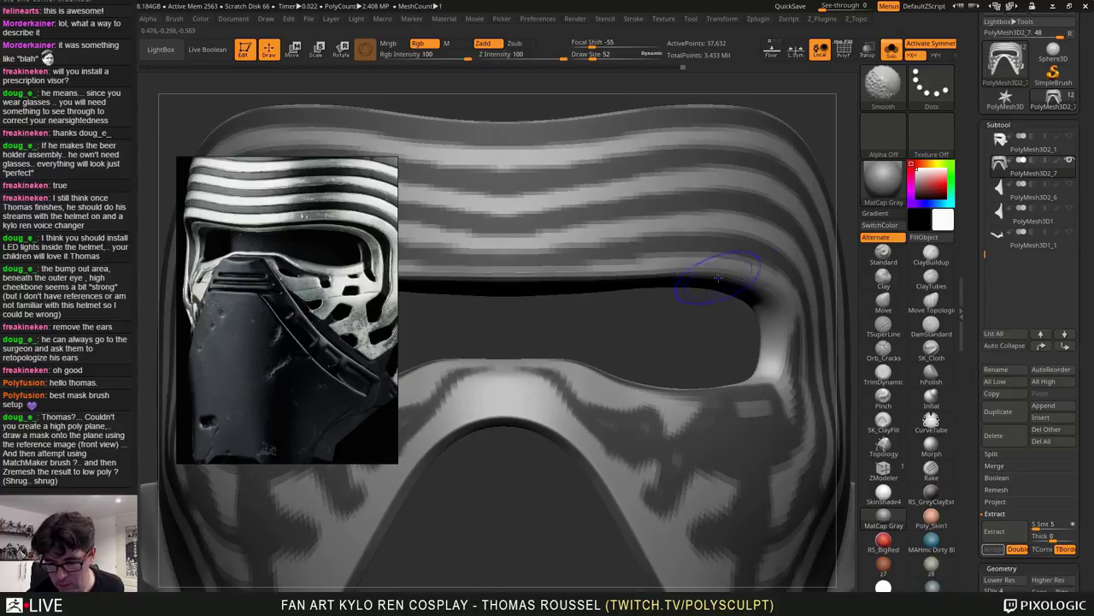
pyautogui.keyDown('shift'); pyautogui.moveTo(622, 269); pyautogui.dragTo(526, 283); pyautogui.keyUp('shift')
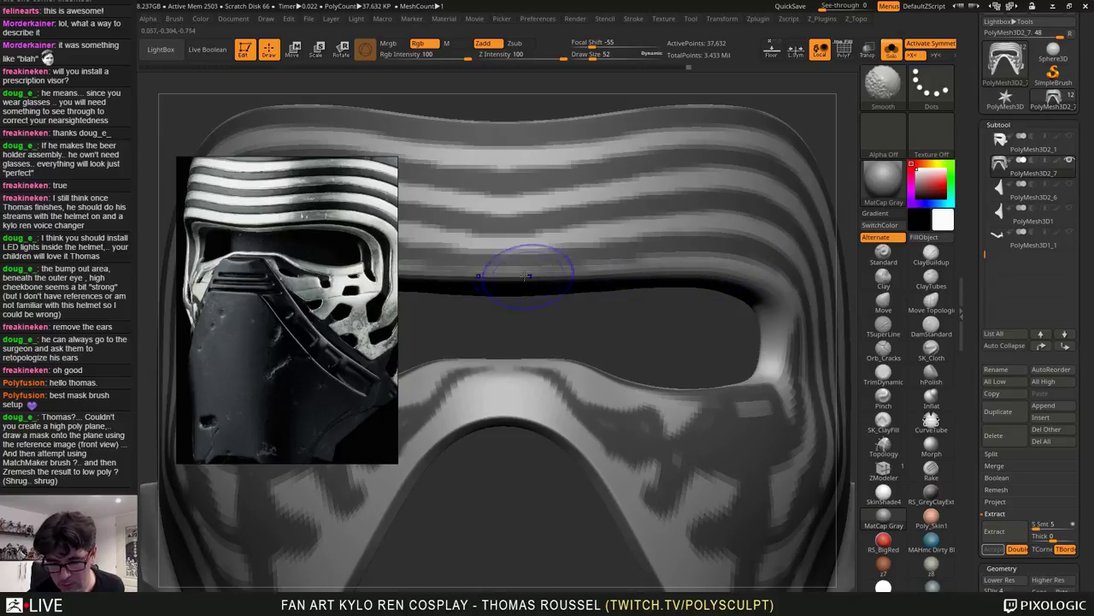
pyautogui.press('d')
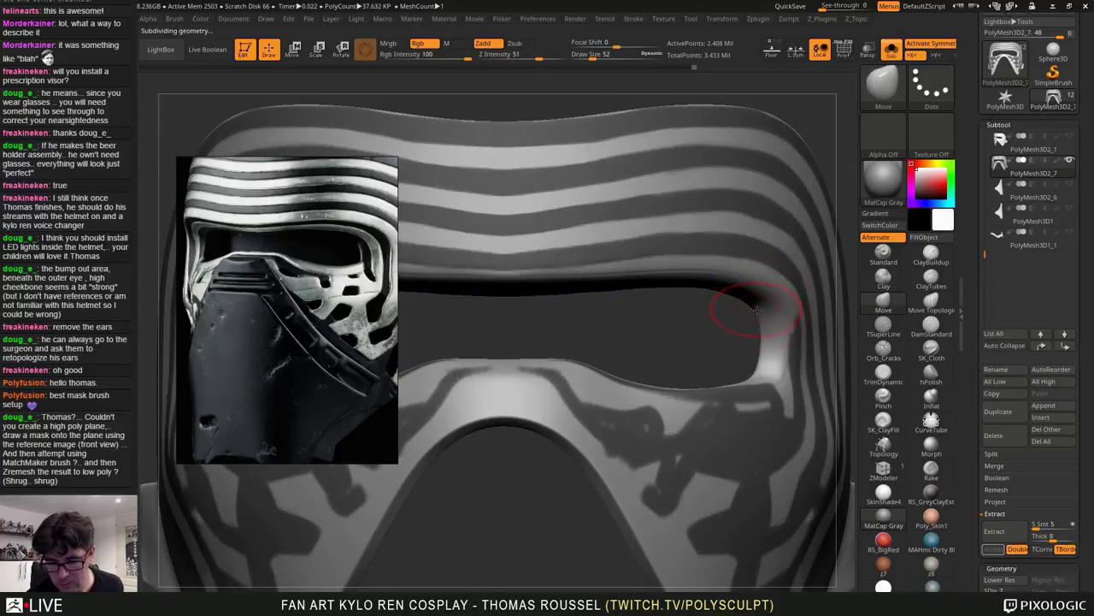
# Trim the masked band below the visor at the nose bridge and join it across the centre, using a draw size of 15
pyautogui.press('s')
pyautogui.moveTo(730, 344); pyautogui.dragTo(729, 343)
pyautogui.moveTo(602, 366)
pyautogui.keyDown('alt'); pyautogui.mouseDown(button='right')
pyautogui.moveTo(738, 356)
pyautogui.moveTo(649, 383)
pyautogui.mouseUp(button='right'); pyautogui.keyUp('alt')
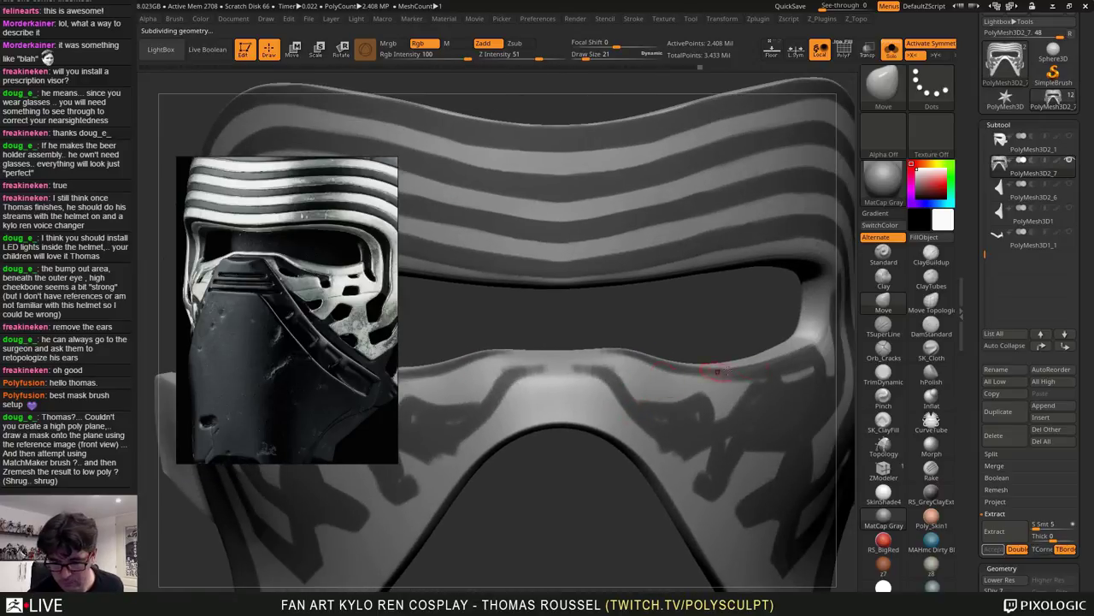
pyautogui.press('s')
pyautogui.moveTo(787, 360); pyautogui.dragTo(785, 360)
pyautogui.moveTo(785, 361); pyautogui.dragTo(798, 362, button='right')
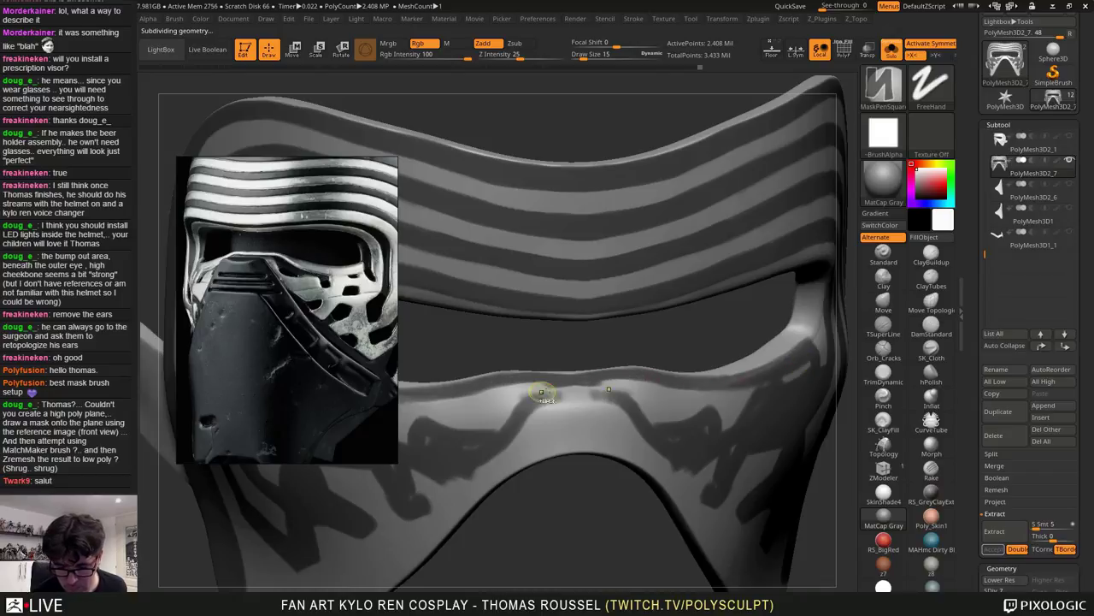
pyautogui.moveTo(630, 381)
pyautogui.keyDown('ctrl'); pyautogui.keyDown('alt'); pyautogui.mouseDown()
pyautogui.moveTo(573, 390)
pyautogui.moveTo(620, 391)
pyautogui.mouseUp(); pyautogui.keyUp('alt'); pyautogui.keyUp('ctrl')
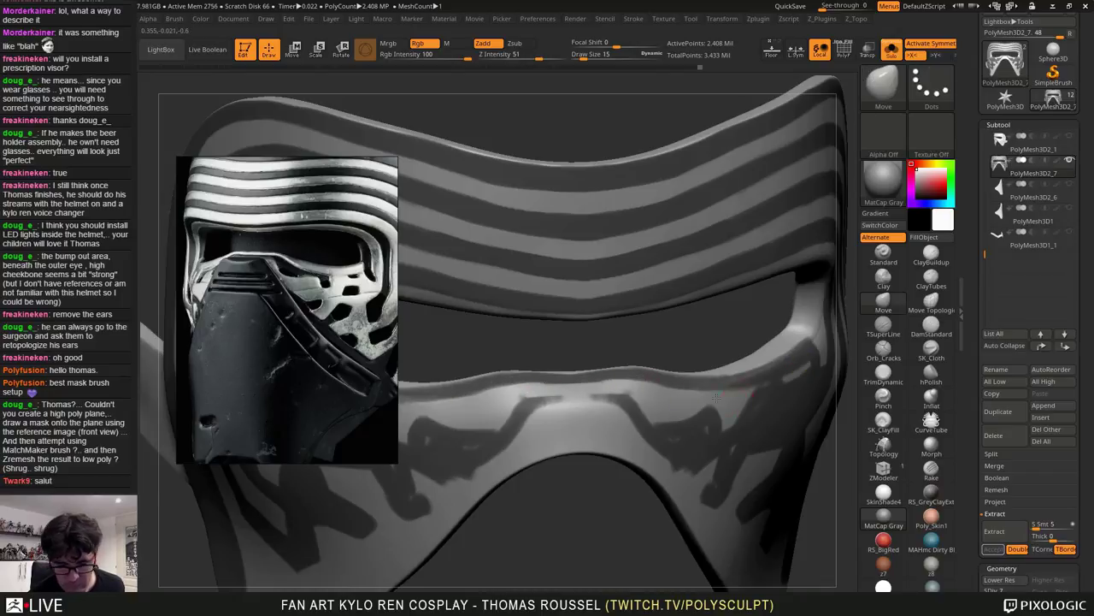
pyautogui.moveTo(750, 424)
pyautogui.keyDown('alt'); pyautogui.mouseDown(button='right')
pyautogui.moveTo(697, 378)
pyautogui.moveTo(715, 367)
pyautogui.mouseUp(button='right'); pyautogui.keyUp('alt')
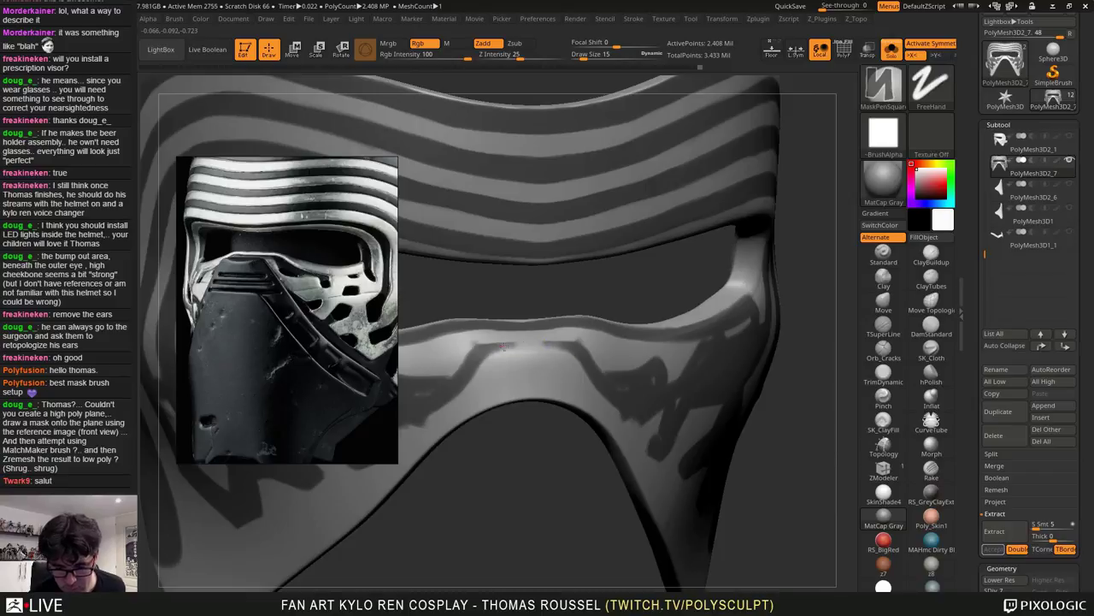
pyautogui.moveTo(503, 346)
pyautogui.keyDown('ctrl'); pyautogui.mouseDown()
pyautogui.moveTo(564, 343)
pyautogui.moveTo(593, 368)
pyautogui.moveTo(637, 377)
pyautogui.mouseUp(); pyautogui.keyUp('ctrl')
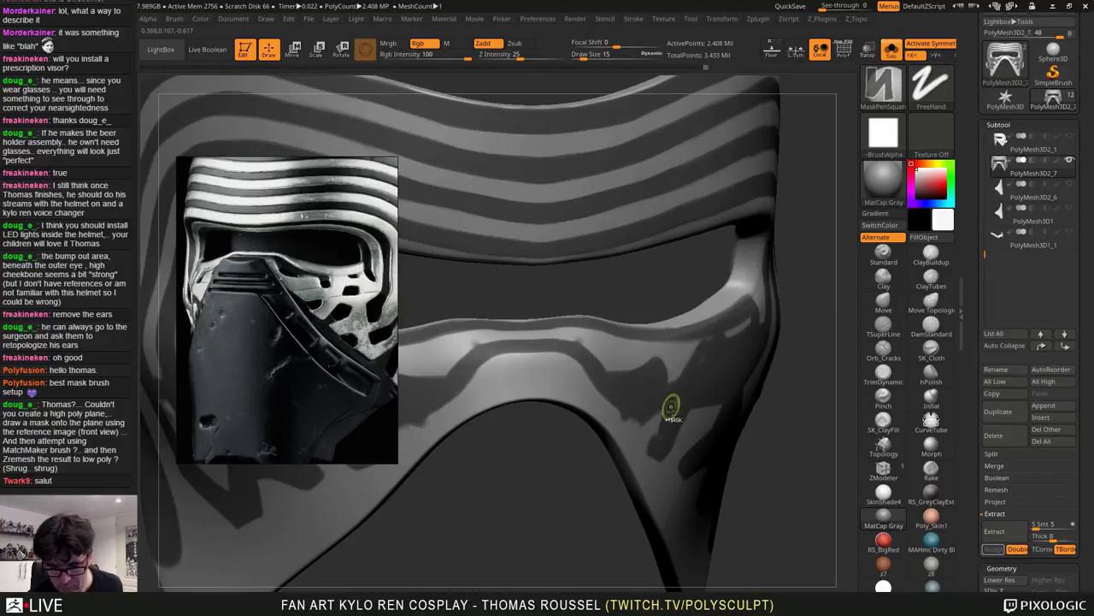
# Clean up the mask edges of the cheek lattice beside the muzzle opening
pyautogui.moveTo(733, 384); pyautogui.dragTo(674, 379, button='right')
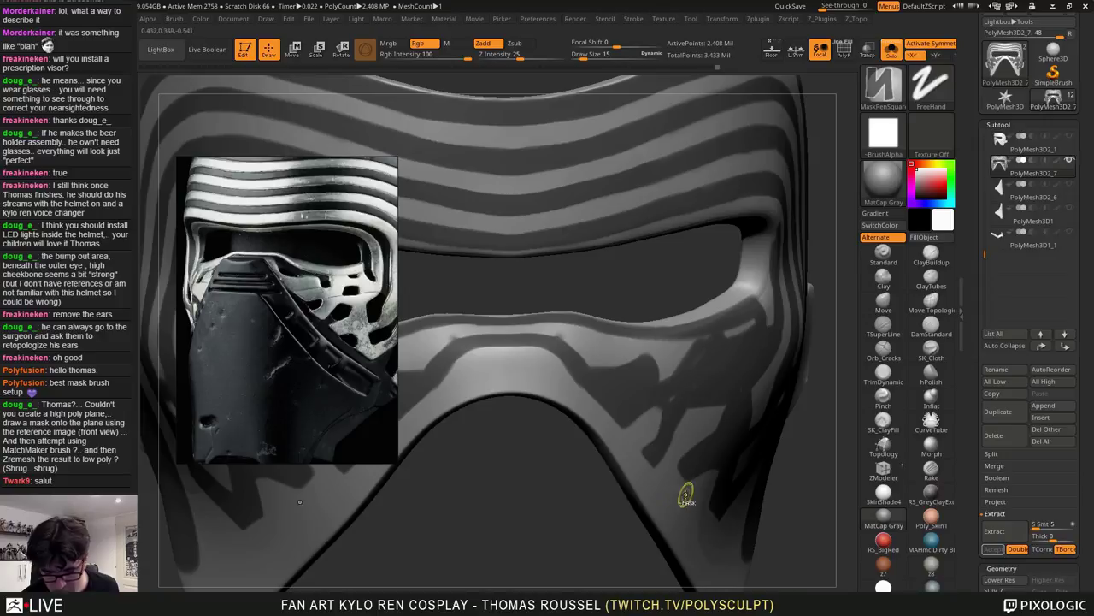
pyautogui.moveTo(708, 474)
pyautogui.mouseDown(button='right')
pyautogui.moveTo(731, 421)
pyautogui.moveTo(698, 440)
pyautogui.moveTo(674, 437)
pyautogui.mouseUp(button='right')
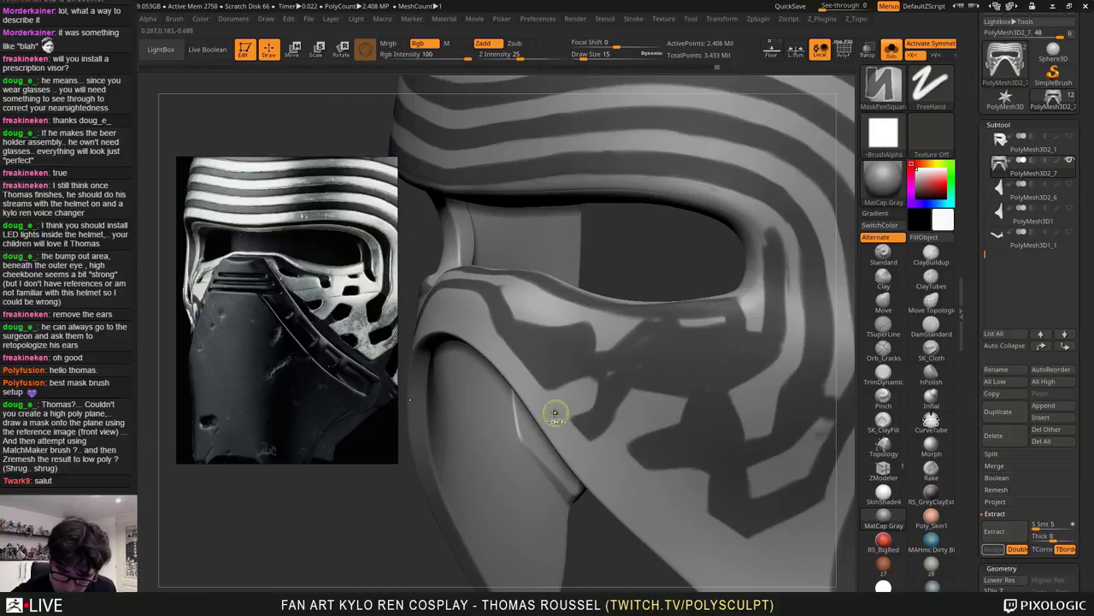
pyautogui.keyDown('ctrl'); pyautogui.keyDown('alt'); pyautogui.moveTo(572, 429); pyautogui.dragTo(570, 423); pyautogui.keyUp('alt'); pyautogui.keyUp('ctrl')
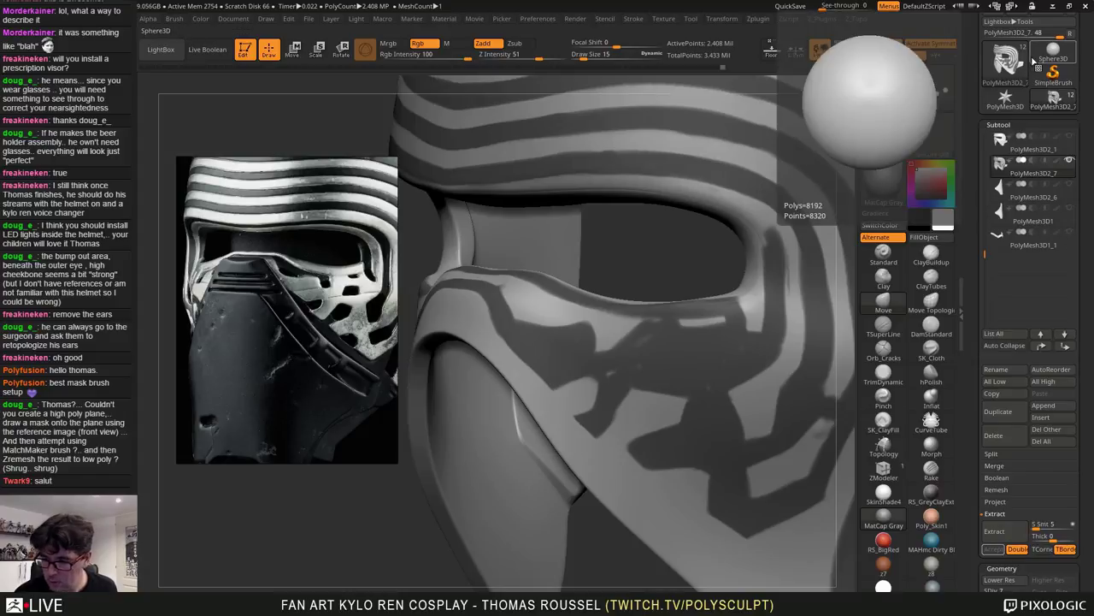
# Show the muzzle cover with the face shell and adjust the inner cheek mask along the cover's curved edge
pyautogui.click(1076, 192)
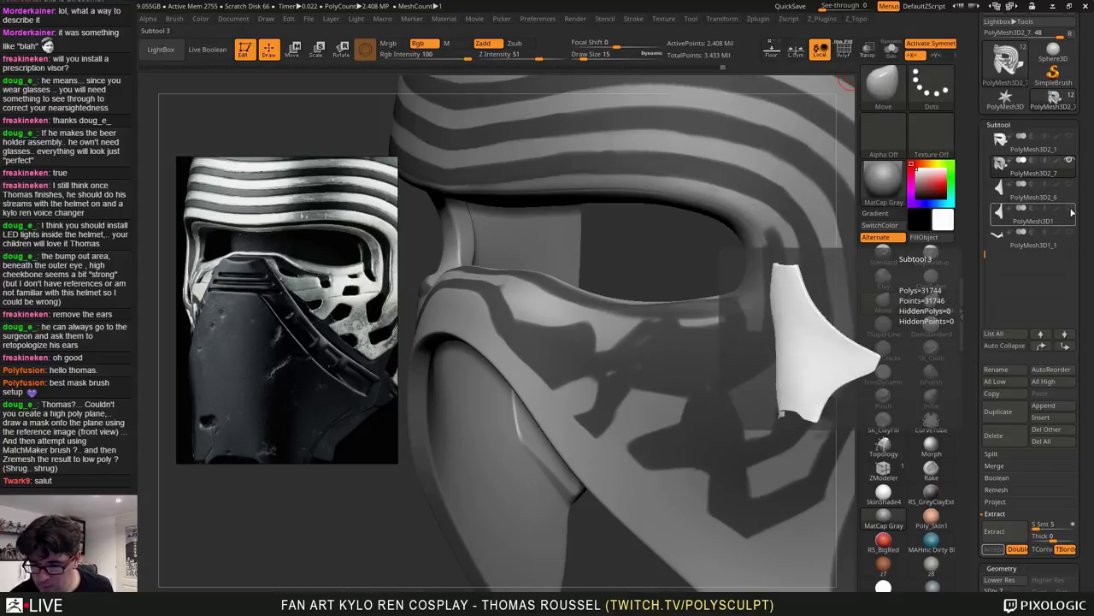
pyautogui.click(1070, 209)
pyautogui.moveTo(679, 410); pyautogui.dragTo(661, 419, button='right')
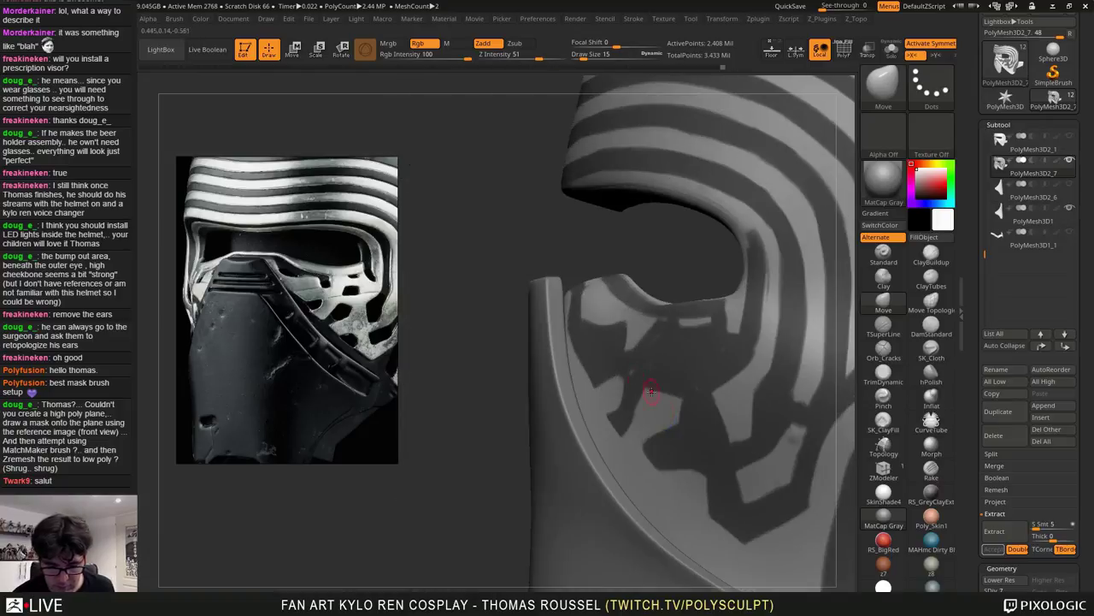
pyautogui.keyDown('ctrl'); pyautogui.moveTo(591, 356); pyautogui.dragTo(573, 329, button='right'); pyautogui.keyUp('ctrl')
pyautogui.keyDown('ctrl'); pyautogui.moveTo(566, 312); pyautogui.dragTo(567, 329); pyautogui.keyUp('ctrl')
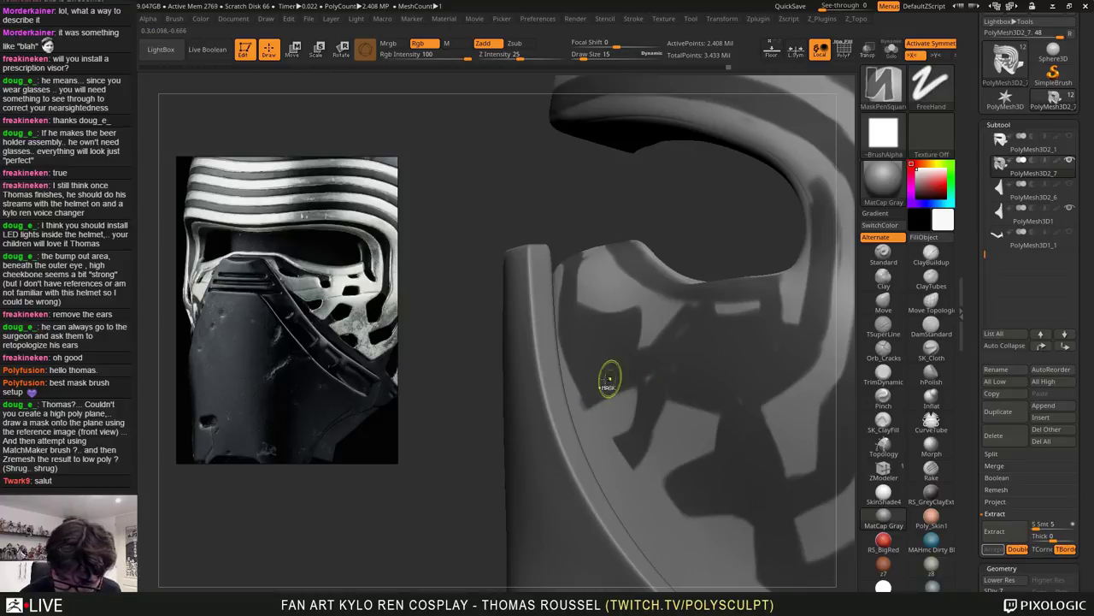
pyautogui.moveTo(610, 442); pyautogui.dragTo(648, 439, button='right')
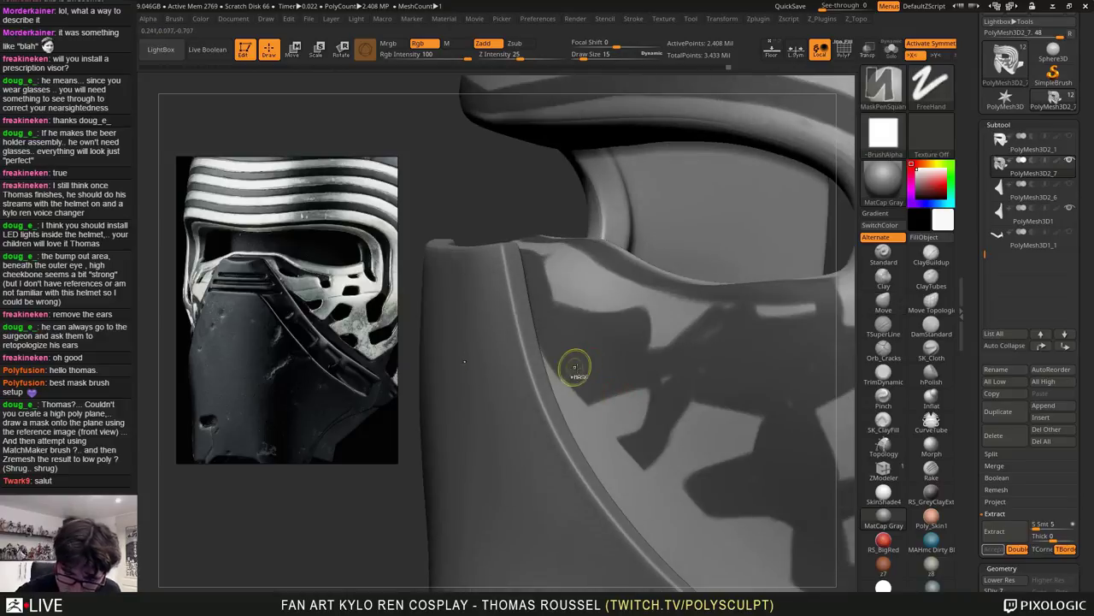
pyautogui.keyDown('ctrl'); pyautogui.keyDown('alt'); pyautogui.moveTo(582, 416); pyautogui.dragTo(549, 346); pyautogui.keyUp('alt'); pyautogui.keyUp('ctrl')
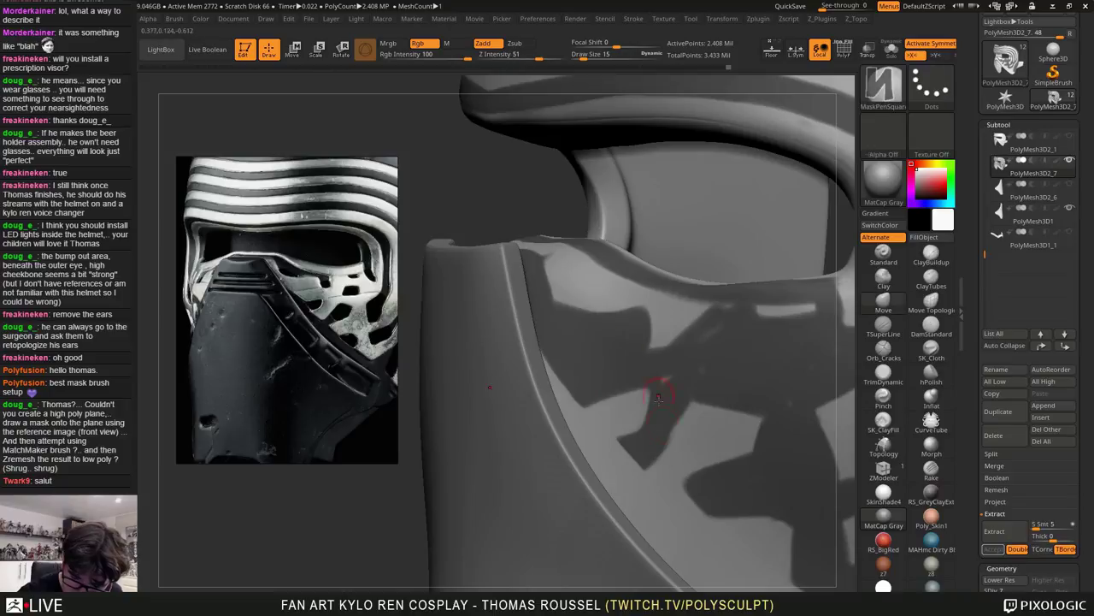
# Touch up the mask edge around the lower junction of the cheek lattice
pyautogui.keyDown('alt'); pyautogui.moveTo(651, 452); pyautogui.dragTo(645, 401, button='right'); pyautogui.keyUp('alt')
pyautogui.moveTo(742, 423)
pyautogui.keyDown('shift'); pyautogui.mouseDown(button='right')
pyautogui.moveTo(741, 433)
pyautogui.moveTo(679, 406)
pyautogui.moveTo(733, 407)
pyautogui.mouseUp(button='right'); pyautogui.keyUp('shift')
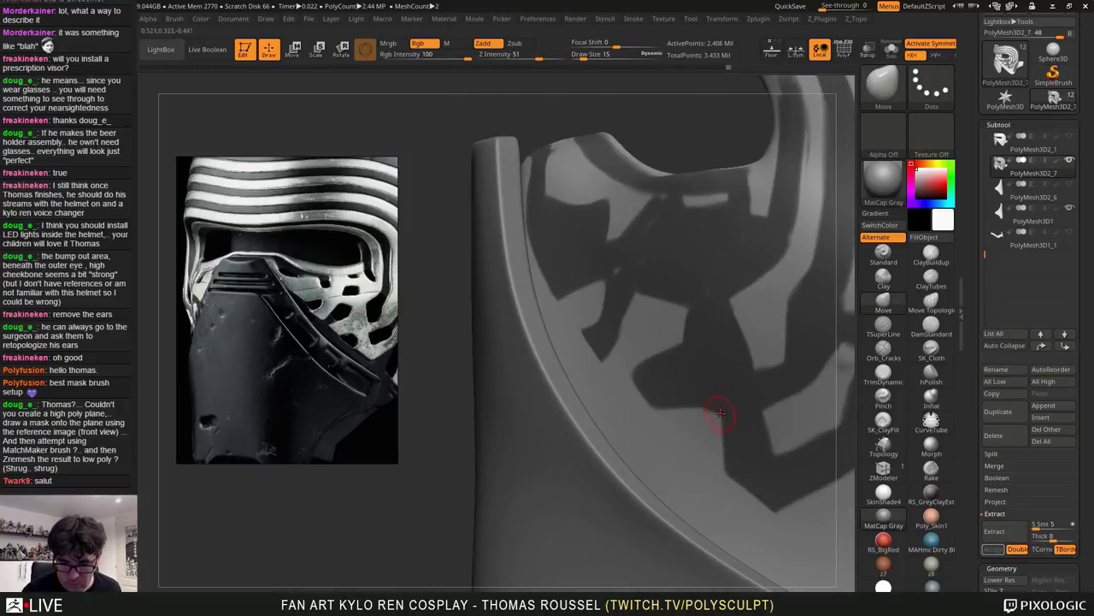
pyautogui.keyDown('ctrl'); pyautogui.click(710, 421); pyautogui.keyUp('ctrl')
pyautogui.keyDown('ctrl'); pyautogui.keyDown('alt'); pyautogui.click(747, 416); pyautogui.keyUp('alt'); pyautogui.keyUp('ctrl')
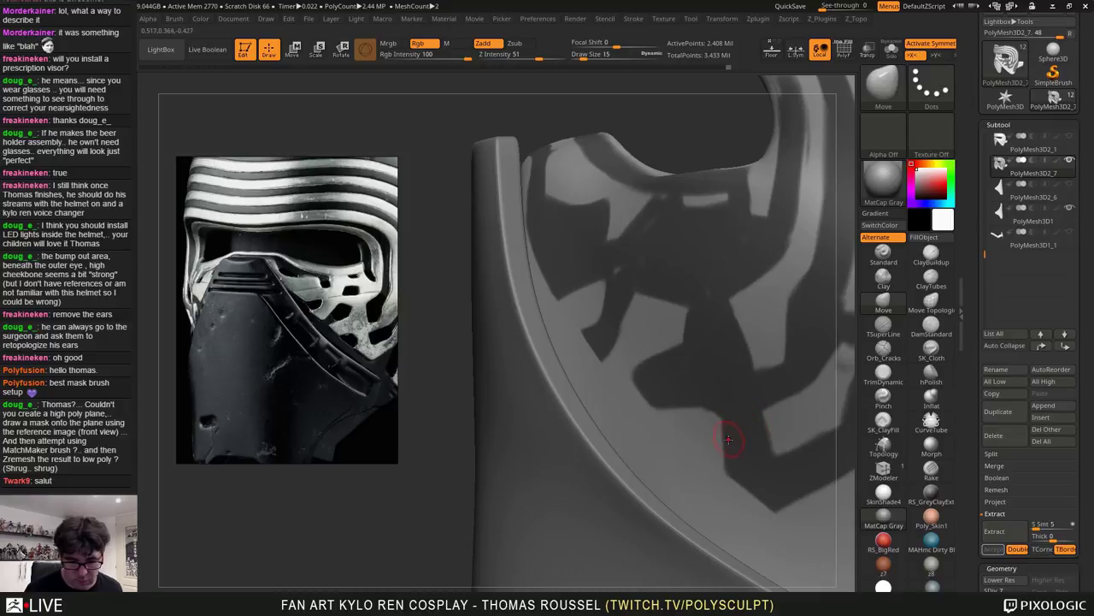
pyautogui.keyDown('ctrl'); pyautogui.moveTo(731, 436); pyautogui.dragTo(741, 444, button='right'); pyautogui.keyUp('ctrl')
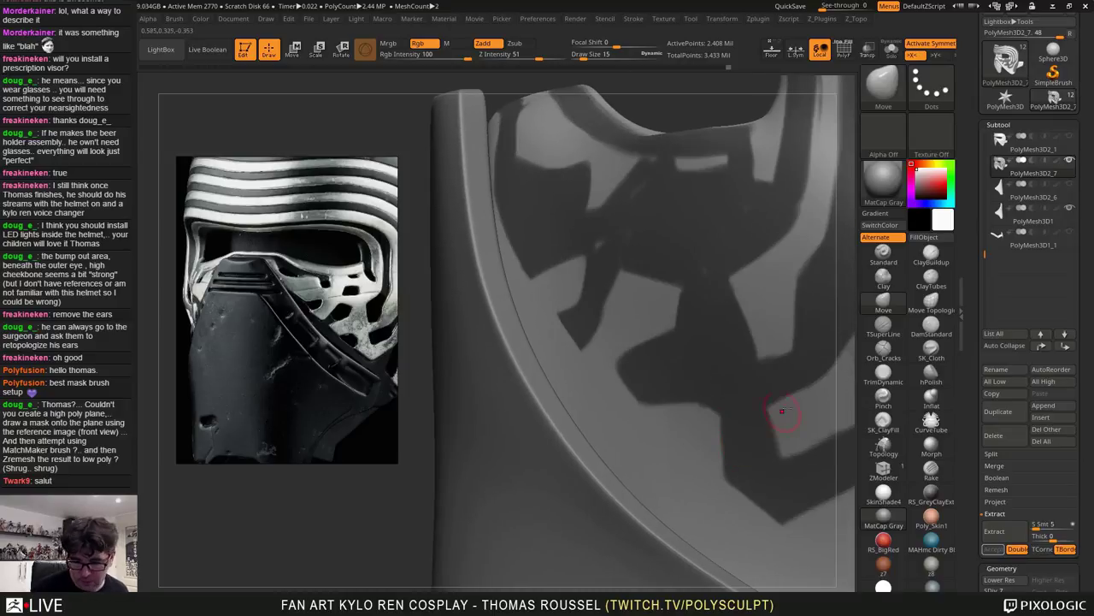
# Display the side reference image and pull the muzzle cover's curved edge towards it with the Move brush at draw size 145
pyautogui.click(770, 53)
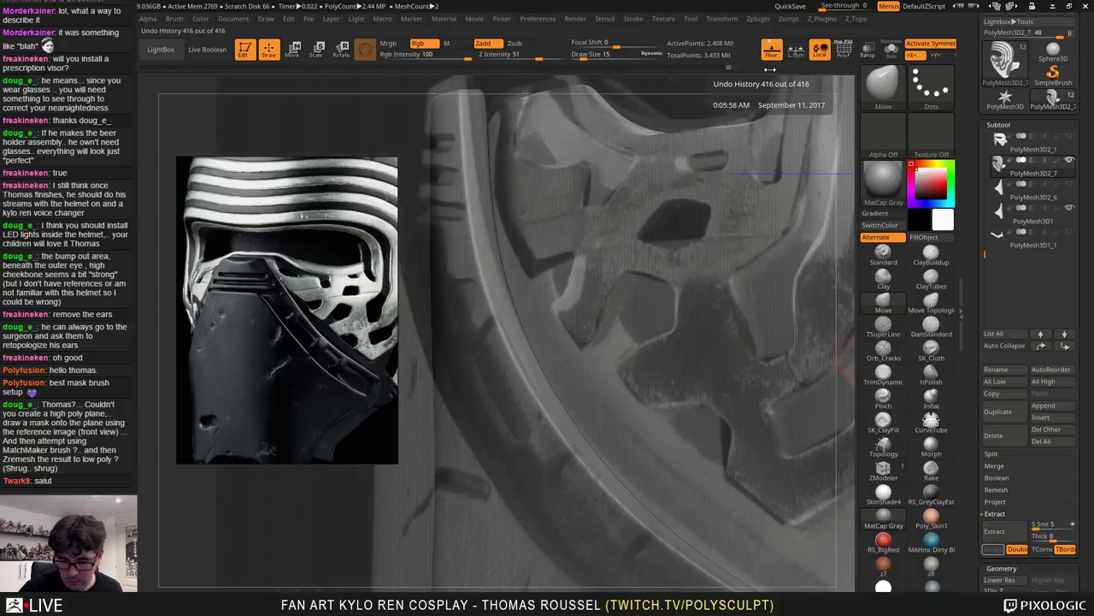
pyautogui.keyDown('ctrl'); pyautogui.moveTo(691, 467); pyautogui.dragTo(751, 424, button='right'); pyautogui.keyUp('ctrl')
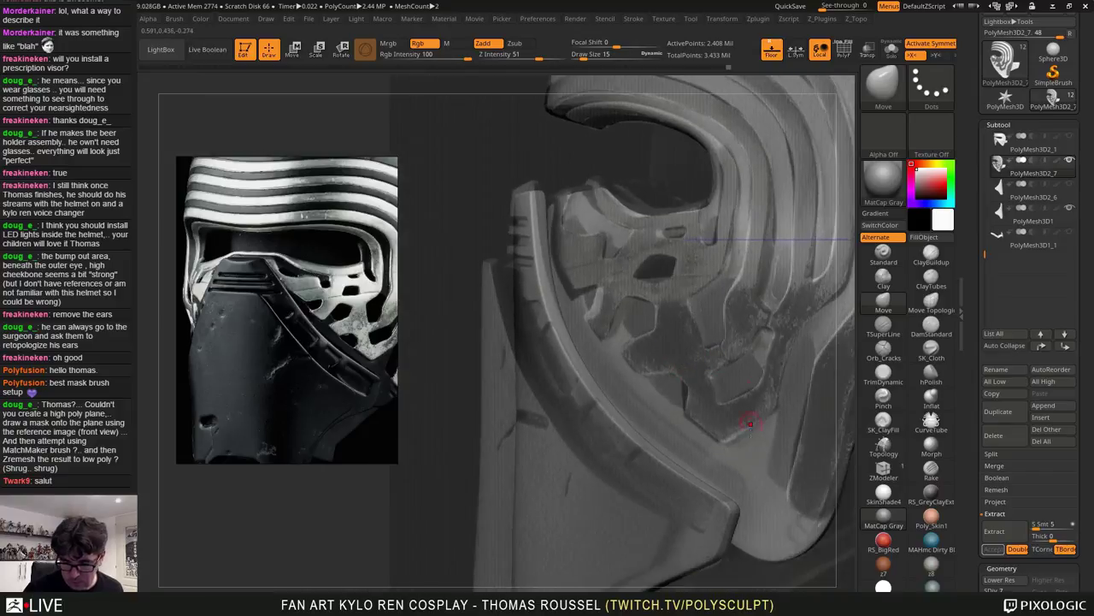
pyautogui.moveTo(675, 389); pyautogui.dragTo(582, 340, button='right')
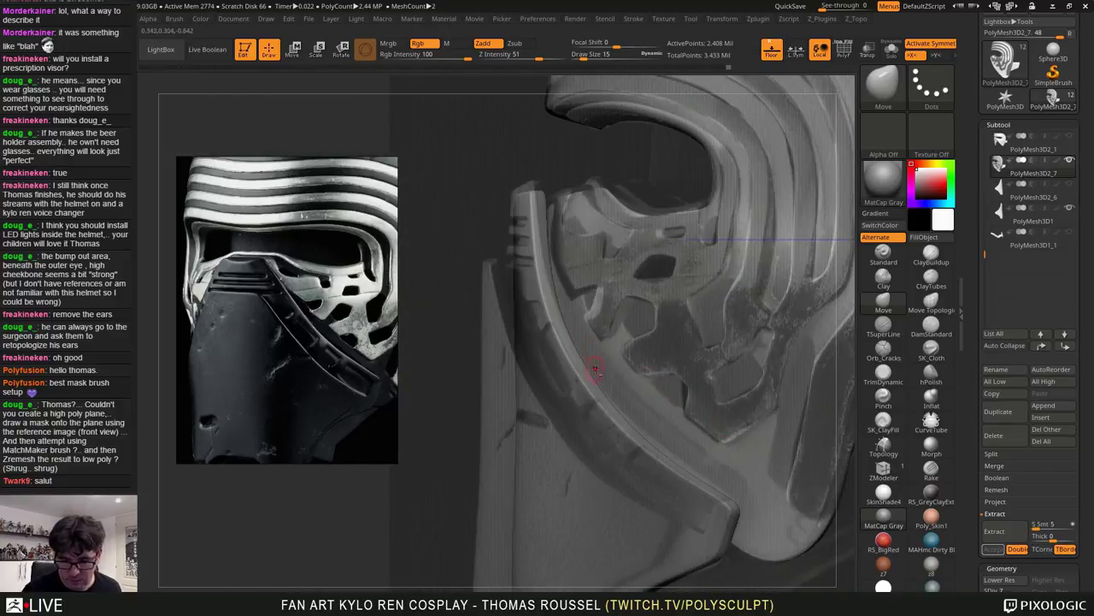
pyautogui.keyDown('alt'); pyautogui.click(609, 406); pyautogui.keyUp('alt')
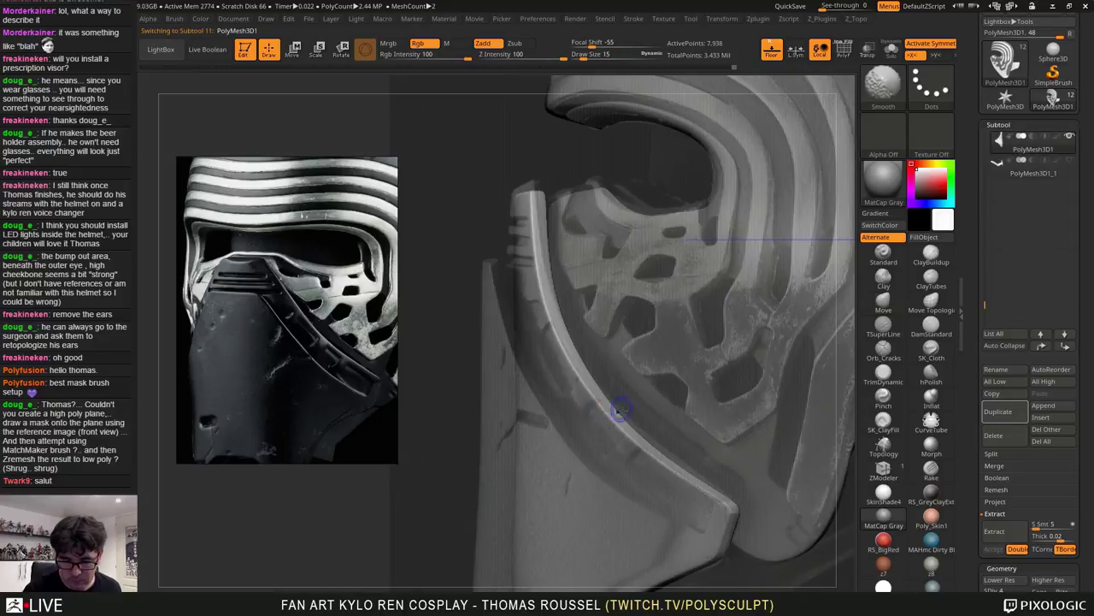
pyautogui.press('s')
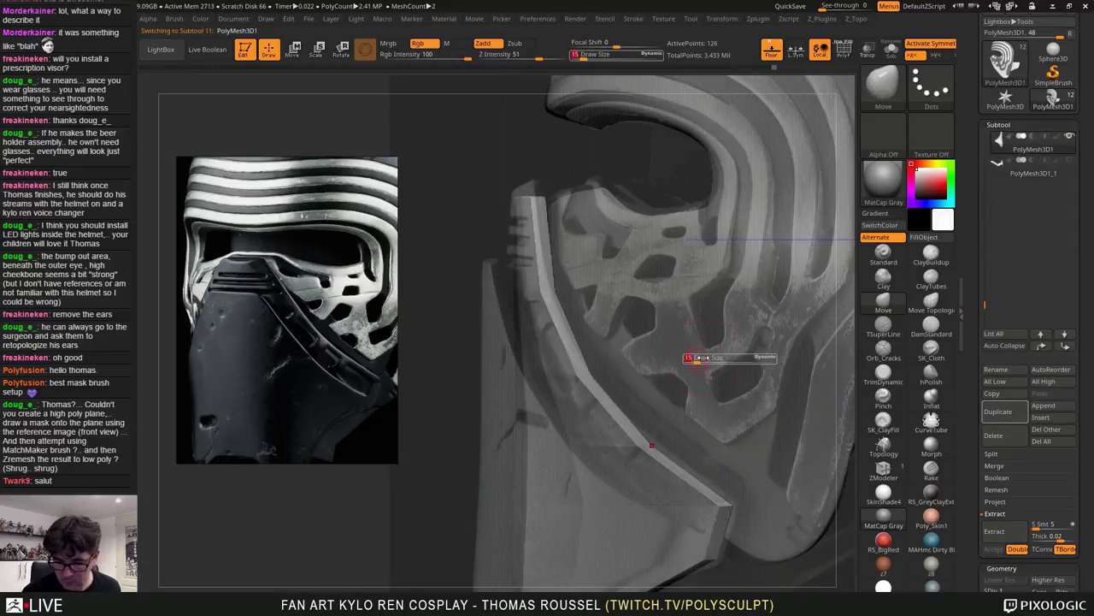
pyautogui.moveTo(692, 359); pyautogui.dragTo(717, 361)
pyautogui.moveTo(602, 388); pyautogui.dragTo(607, 384)
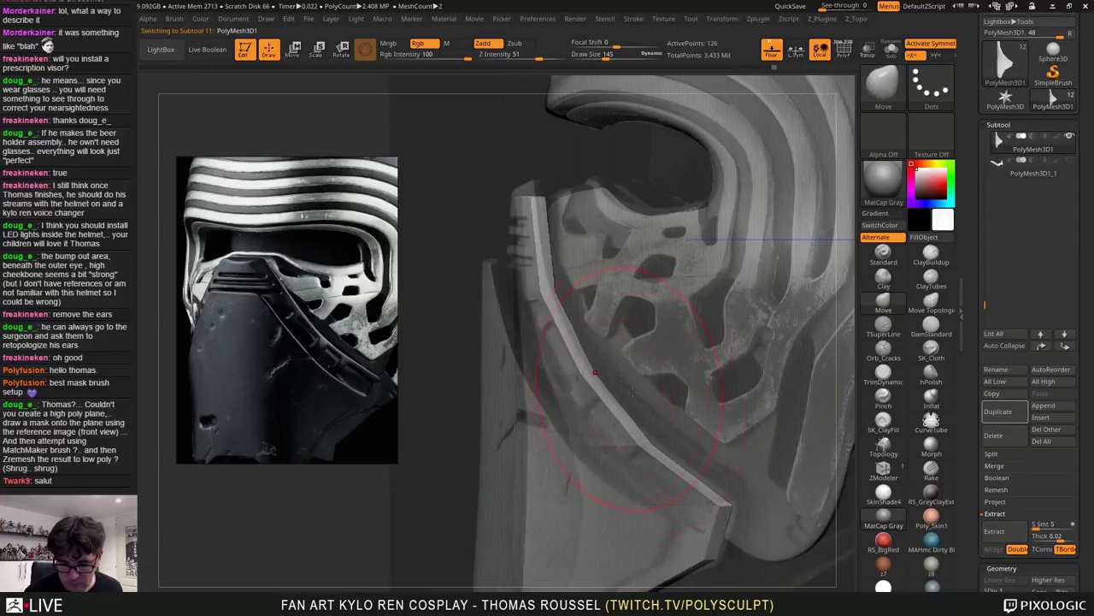
pyautogui.moveTo(639, 425)
pyautogui.mouseDown(button='right')
pyautogui.moveTo(695, 421)
pyautogui.moveTo(643, 417)
pyautogui.mouseUp(button='right')
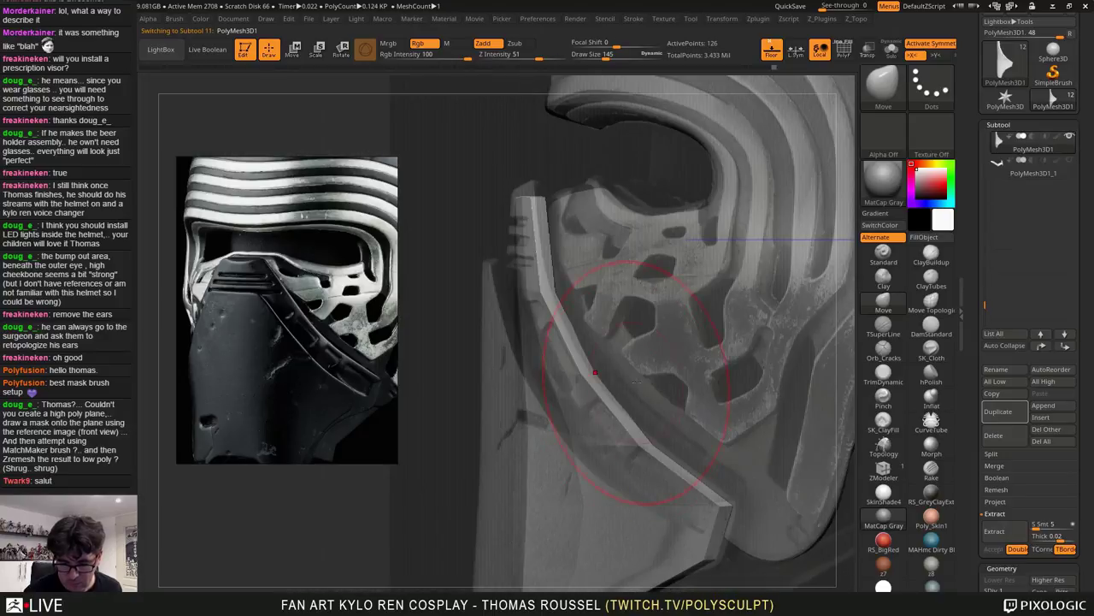
pyautogui.press('ctrl')
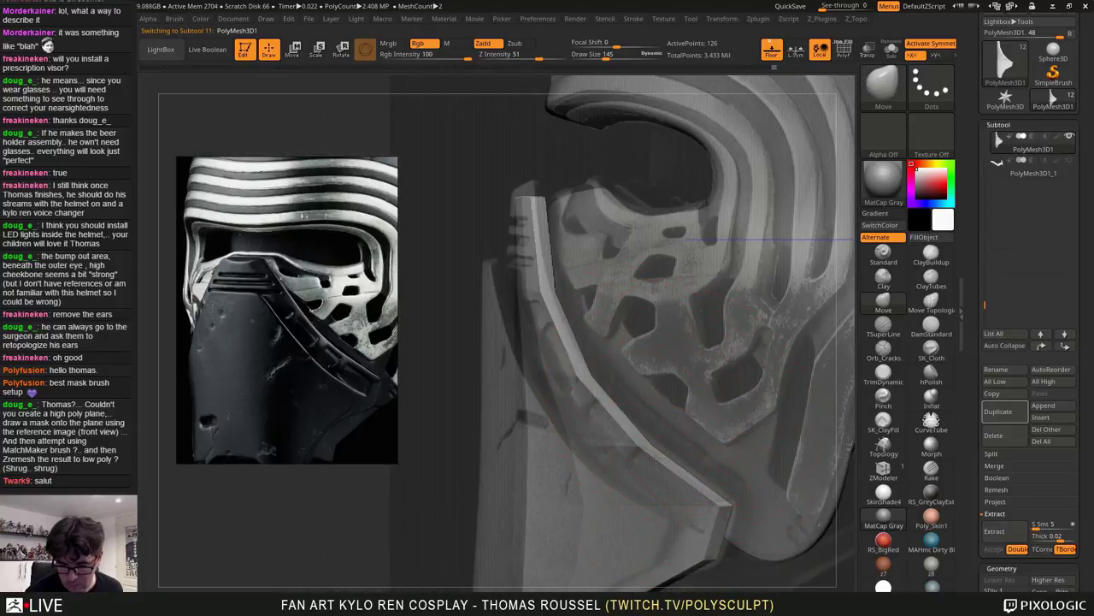
# Refine the muzzle cover's curved edge against the reference at a higher subdivision level, and raise the cover to its densest level
pyautogui.hotkey('ctrl', 'd')
pyautogui.hotkey('ctrl', 'd')
pyautogui.moveTo(657, 459); pyautogui.dragTo(662, 446)
pyautogui.moveTo(705, 477); pyautogui.dragTo(708, 475)
pyautogui.moveTo(590, 385); pyautogui.dragTo(596, 380)
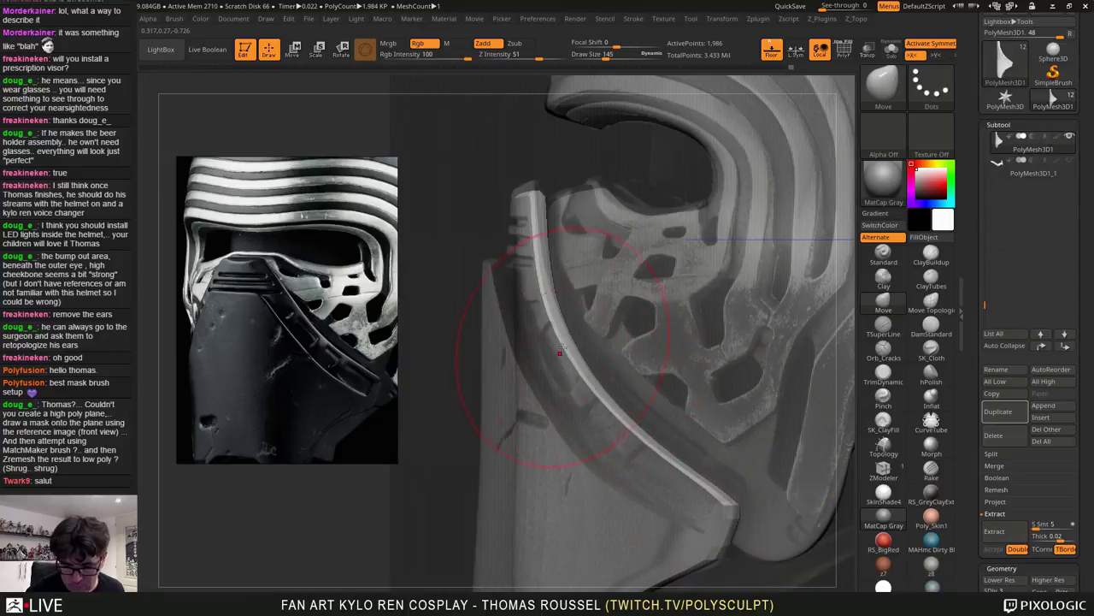
pyautogui.moveTo(565, 340); pyautogui.dragTo(569, 336)
pyautogui.press('d')
pyautogui.press('d')
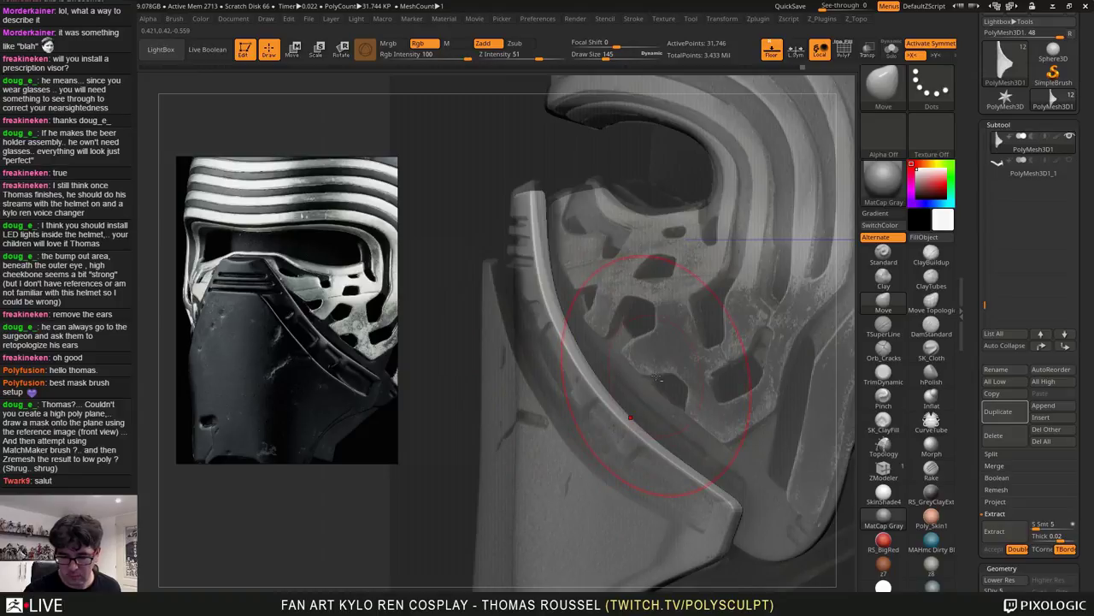
# Make the face shell active again and hide the side reference image and the muzzle cover
pyautogui.keyDown('alt'); pyautogui.click(659, 375); pyautogui.keyUp('alt')
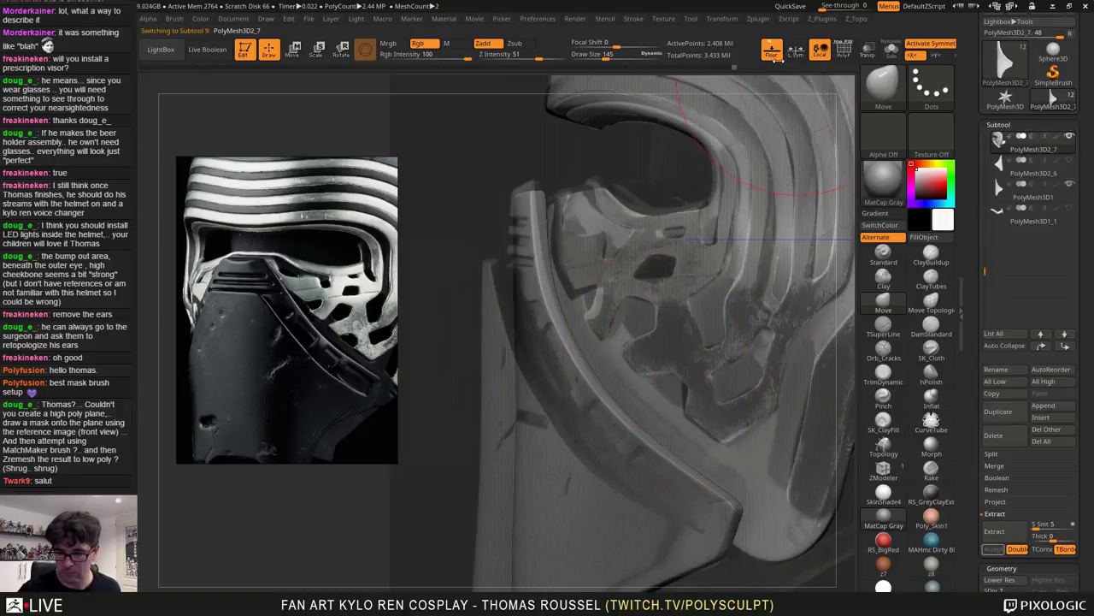
pyautogui.click(775, 57)
pyautogui.click(1070, 184)
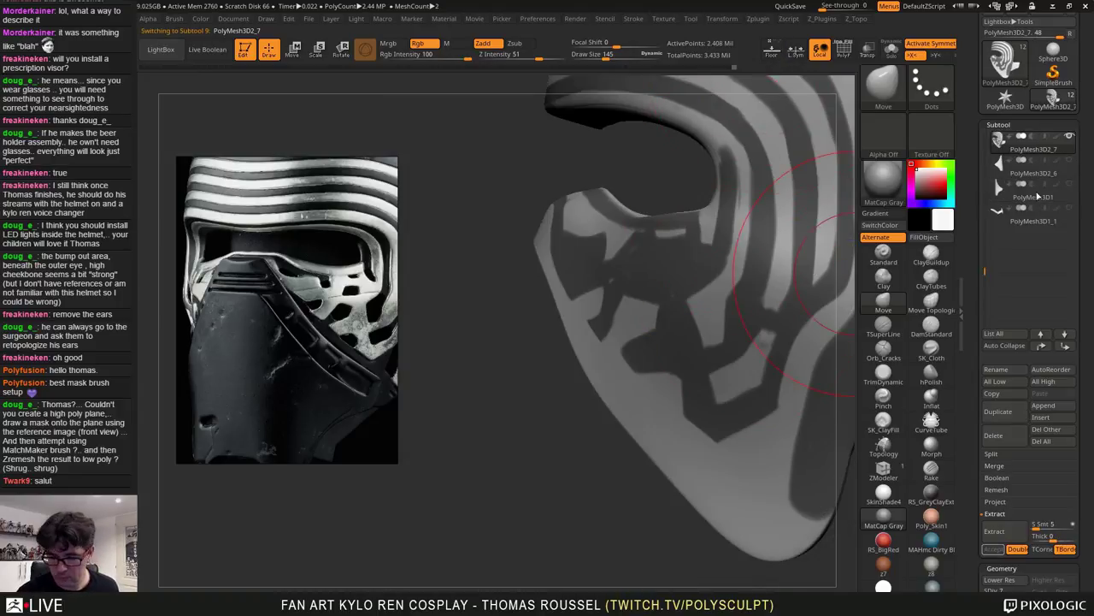
# Trim the mask on the upper inner cheek beside the nose bridge with draw size 12, undoing the stray stroke
pyautogui.keyDown('alt'); pyautogui.moveTo(638, 301); pyautogui.dragTo(660, 315, button='right'); pyautogui.keyUp('alt')
pyautogui.press('s')
pyautogui.moveTo(663, 315)
pyautogui.mouseDown()
pyautogui.moveTo(650, 316)
pyautogui.moveTo(672, 294)
pyautogui.mouseUp()
pyautogui.press('s')
pyautogui.keyDown('alt'); pyautogui.moveTo(791, 305); pyautogui.dragTo(743, 346, button='right'); pyautogui.keyUp('alt')
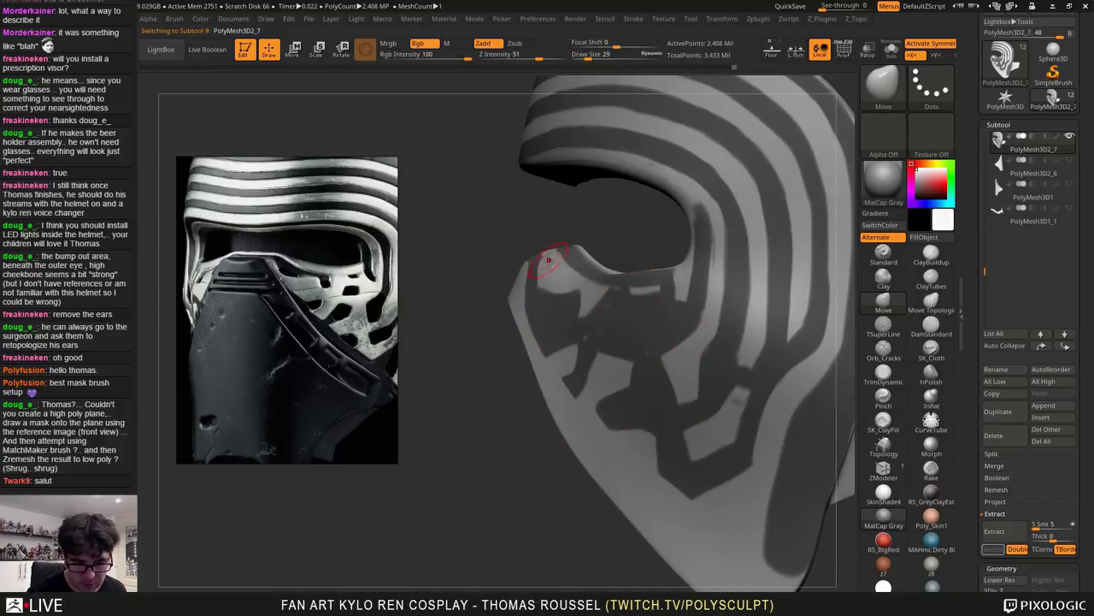
pyautogui.keyDown('ctrl'); pyautogui.moveTo(544, 259); pyautogui.dragTo(559, 262, button='right'); pyautogui.keyUp('ctrl')
pyautogui.press('s')
pyautogui.moveTo(546, 260)
pyautogui.mouseDown()
pyautogui.moveTo(535, 272)
pyautogui.moveTo(551, 313)
pyautogui.moveTo(550, 273)
pyautogui.moveTo(554, 284)
pyautogui.mouseUp()
pyautogui.press('s')
pyautogui.hotkey('ctrl', 'z')
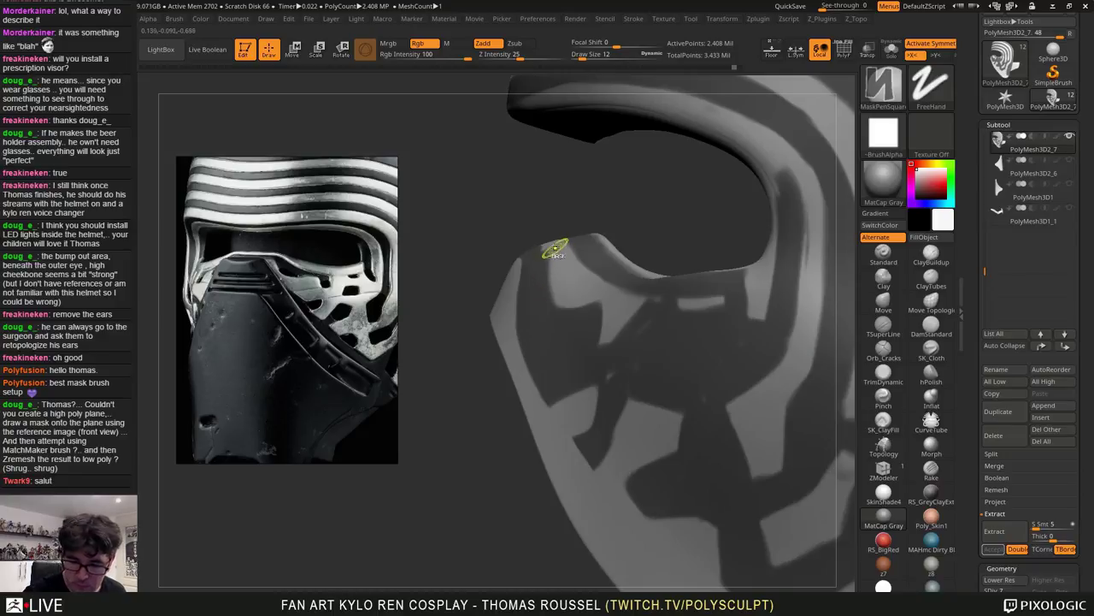
pyautogui.moveTo(556, 269); pyautogui.dragTo(573, 342, button='right')
pyautogui.keyDown('ctrl'); pyautogui.keyDown('alt'); pyautogui.moveTo(520, 210); pyautogui.dragTo(559, 293); pyautogui.keyUp('alt'); pyautogui.keyUp('ctrl')
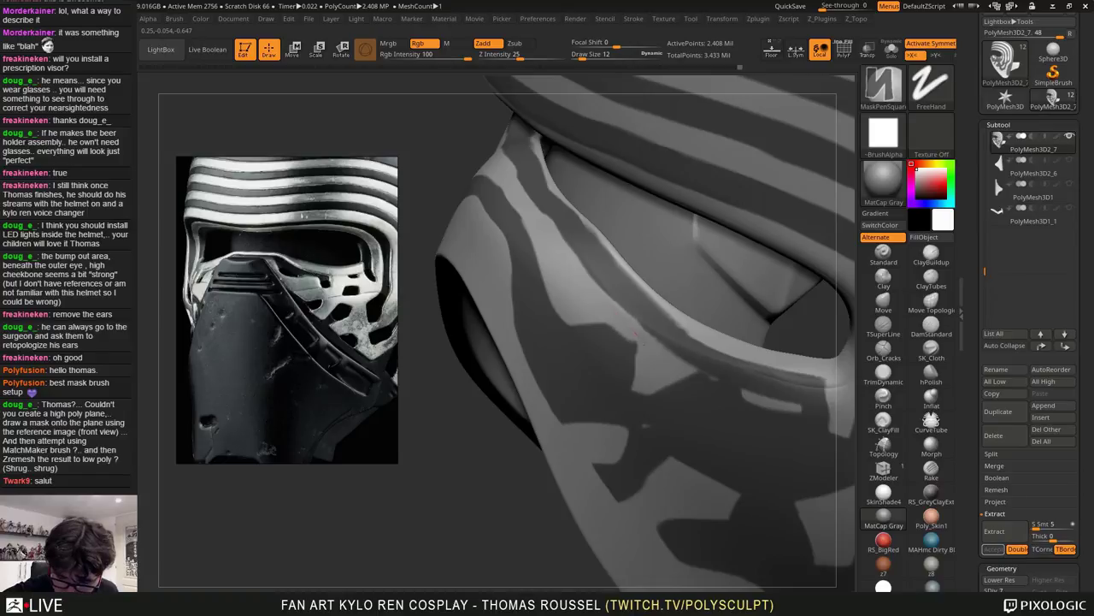
# Set the draw size to 11 and the Move brush's focal shift to -56, and clean up the mask edge on the inner cheek below the eye opening
pyautogui.keyDown('ctrl'); pyautogui.moveTo(637, 336); pyautogui.dragTo(641, 336); pyautogui.keyUp('ctrl')
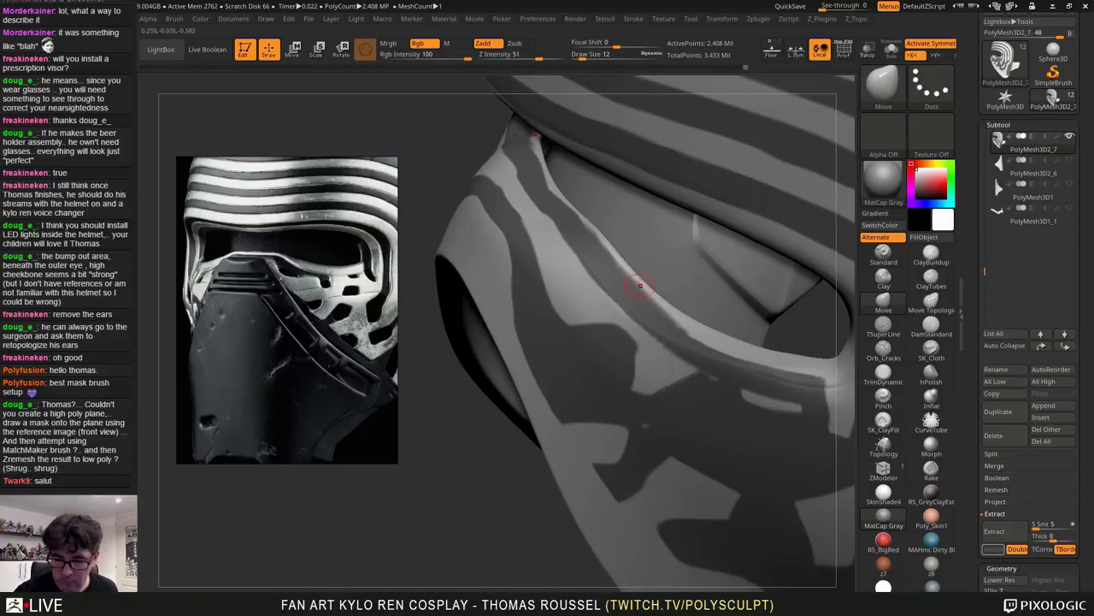
pyautogui.press('s')
pyautogui.click(619, 314)
pyautogui.keyDown('ctrl'); pyautogui.moveTo(612, 309); pyautogui.dragTo(625, 325); pyautogui.keyUp('ctrl')
pyautogui.hotkey('ctrl', 'z')
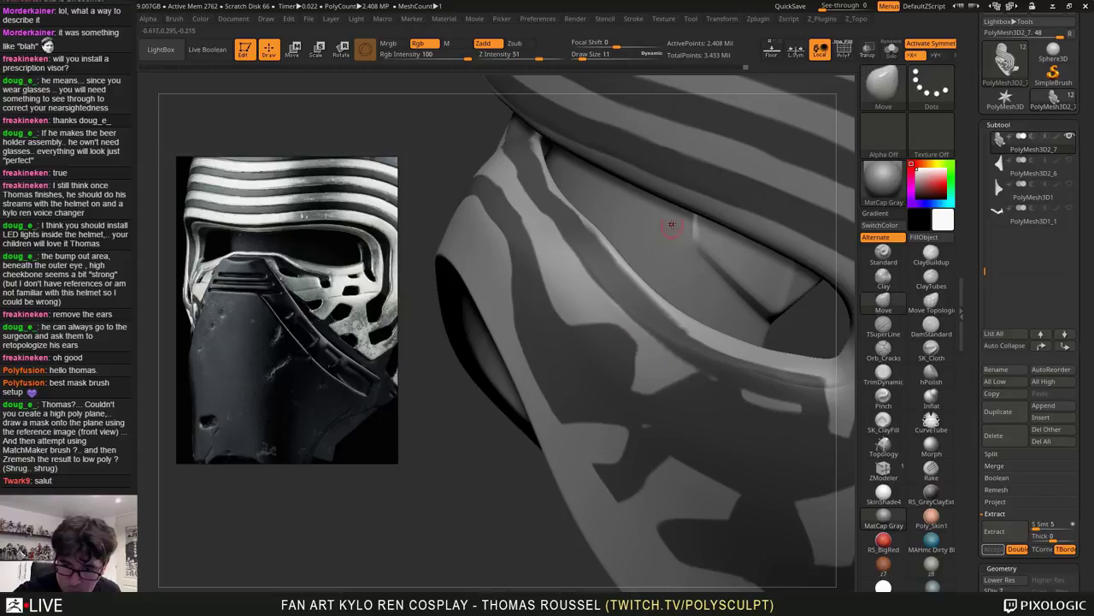
pyautogui.moveTo(616, 42); pyautogui.dragTo(589, 45)
pyautogui.keyDown('ctrl'); pyautogui.moveTo(609, 311); pyautogui.dragTo(645, 374); pyautogui.keyUp('ctrl')
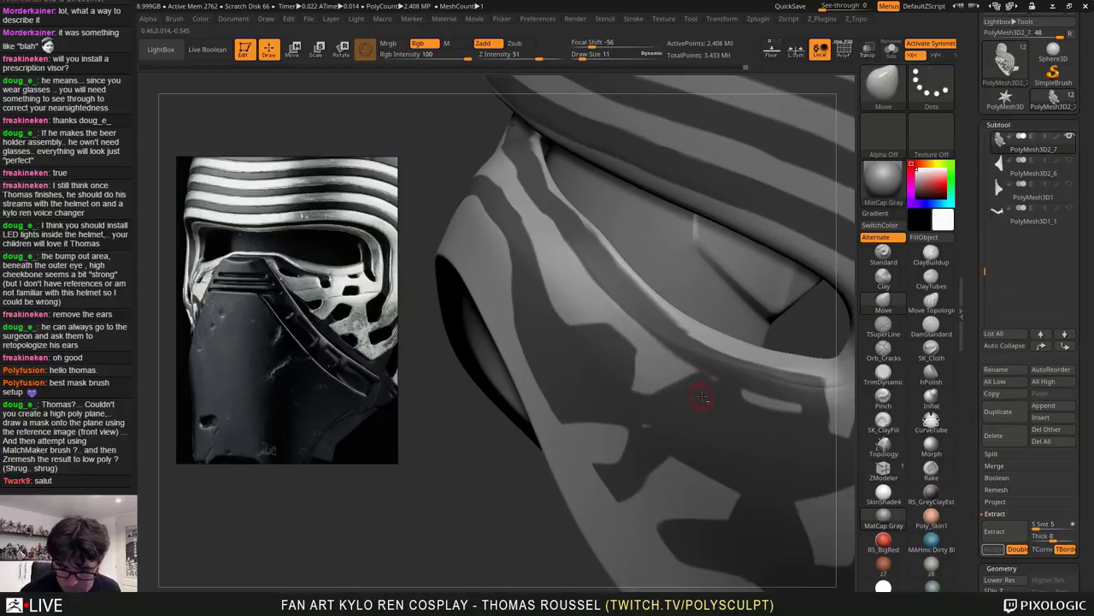
pyautogui.keyDown('alt'); pyautogui.moveTo(712, 379); pyautogui.dragTo(731, 347, button='right'); pyautogui.keyUp('alt')
pyautogui.moveTo(723, 386)
pyautogui.mouseDown(button='right')
pyautogui.moveTo(706, 381)
pyautogui.moveTo(703, 359)
pyautogui.mouseUp(button='right')
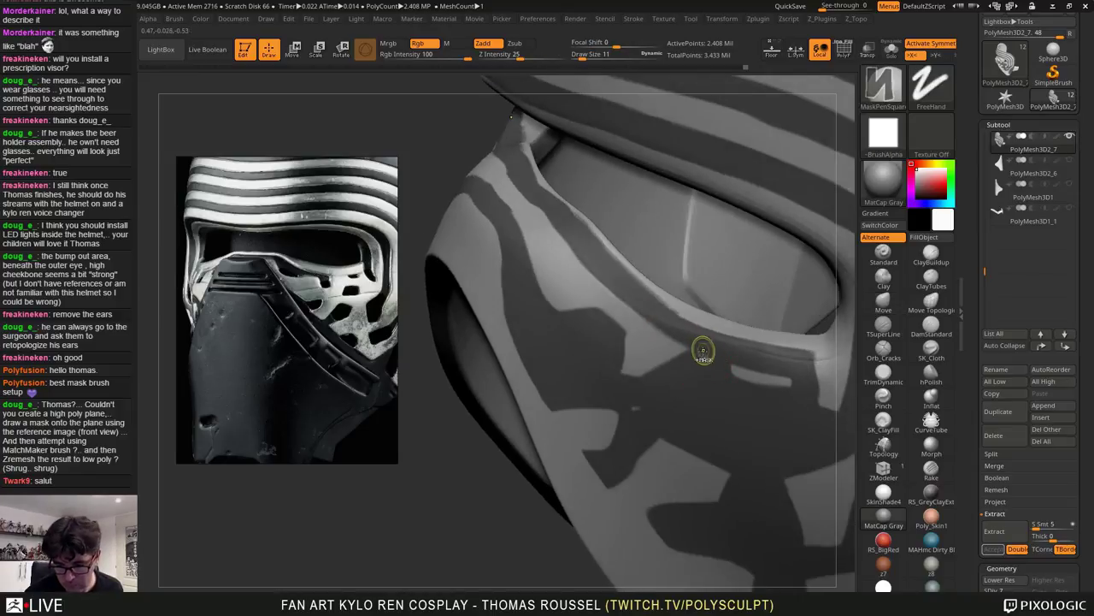
pyautogui.keyDown('ctrl'); pyautogui.moveTo(704, 351); pyautogui.dragTo(705, 357); pyautogui.keyUp('ctrl')
# Extend the masked band along the eye opening's lower rim towards its outer corner
pyautogui.moveTo(609, 239); pyautogui.dragTo(594, 223, button='right')
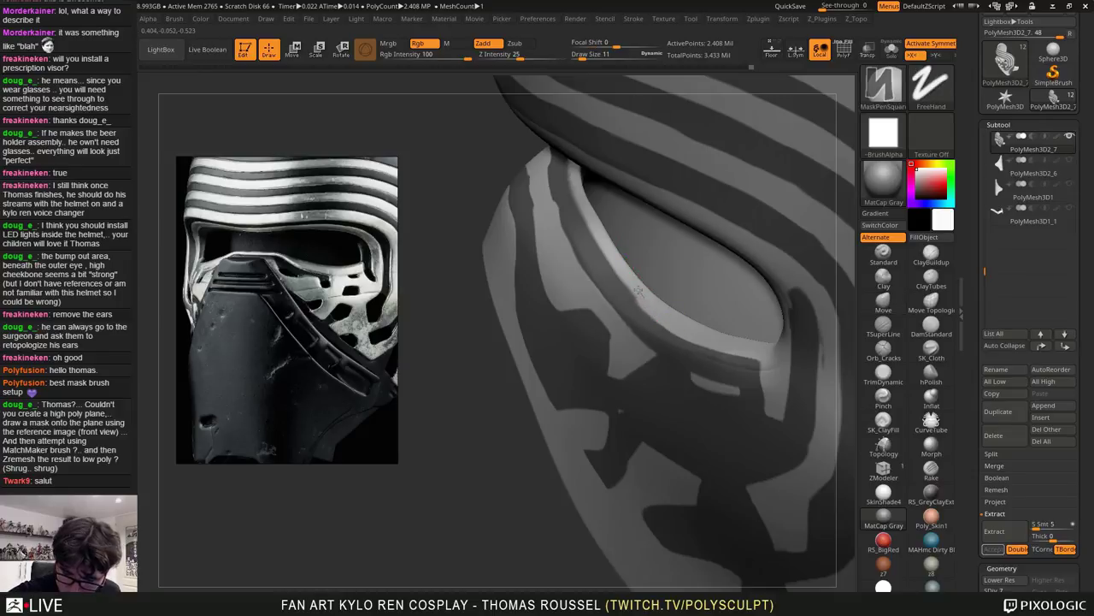
pyautogui.moveTo(613, 243)
pyautogui.mouseDown(button='right')
pyautogui.moveTo(699, 202)
pyautogui.moveTo(632, 456)
pyautogui.moveTo(703, 453)
pyautogui.mouseUp(button='right')
pyautogui.moveTo(661, 306); pyautogui.dragTo(687, 277, button='right')
pyautogui.moveTo(644, 295)
pyautogui.keyDown('ctrl'); pyautogui.mouseDown()
pyautogui.moveTo(653, 299)
pyautogui.moveTo(583, 312)
pyautogui.mouseUp(); pyautogui.keyUp('ctrl')
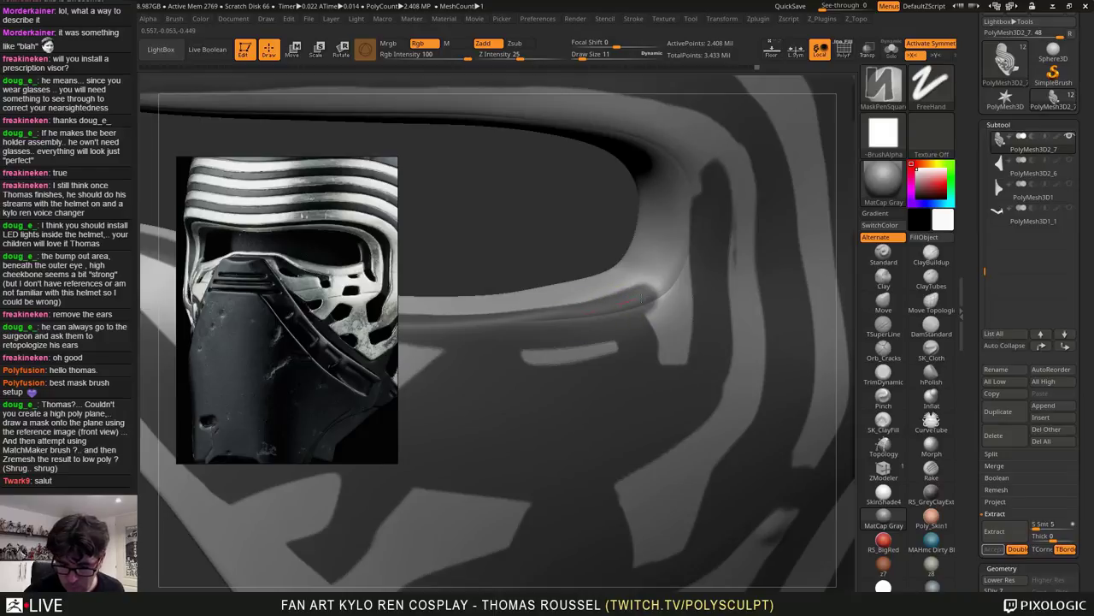
# Trim the rim band's tip and reshape the unmasked strip below the eye's outer corner into a narrower one with a rounded end
pyautogui.keyDown('ctrl'); pyautogui.keyDown('alt'); pyautogui.moveTo(667, 281); pyautogui.dragTo(657, 301); pyautogui.keyUp('alt'); pyautogui.keyUp('ctrl')
pyautogui.keyDown('alt'); pyautogui.moveTo(712, 337); pyautogui.dragTo(686, 347, button='right'); pyautogui.keyUp('alt')
pyautogui.keyDown('ctrl'); pyautogui.moveTo(615, 310); pyautogui.dragTo(634, 378); pyautogui.keyUp('ctrl')
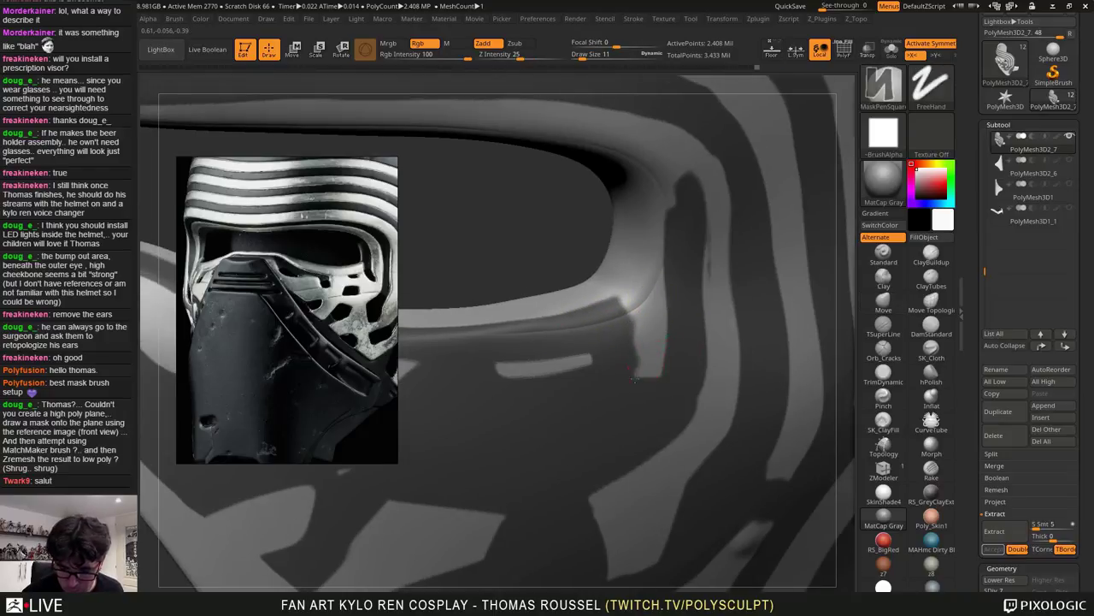
pyautogui.keyDown('ctrl'); pyautogui.keyDown('alt'); pyautogui.moveTo(643, 328); pyautogui.dragTo(652, 362); pyautogui.keyUp('alt'); pyautogui.keyUp('ctrl')
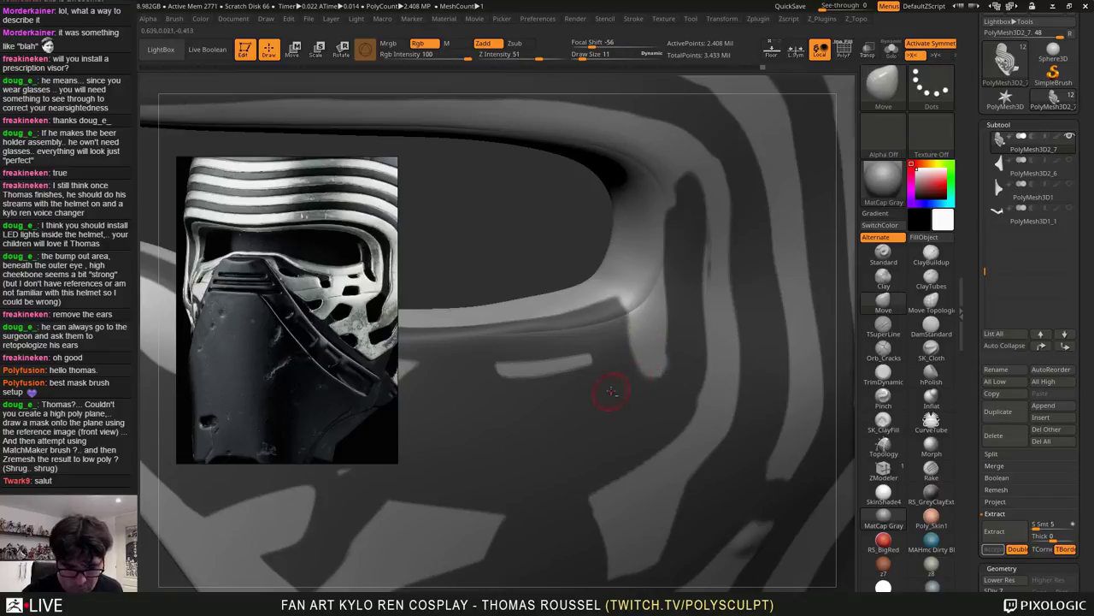
# Replace the rough cheek opening with an angular unmasked one below the short slot, traced over the side reference image
pyautogui.moveTo(647, 421)
pyautogui.keyDown('alt'); pyautogui.mouseDown(button='right')
pyautogui.moveTo(724, 372)
pyautogui.moveTo(660, 348)
pyautogui.mouseUp(button='right'); pyautogui.keyUp('alt')
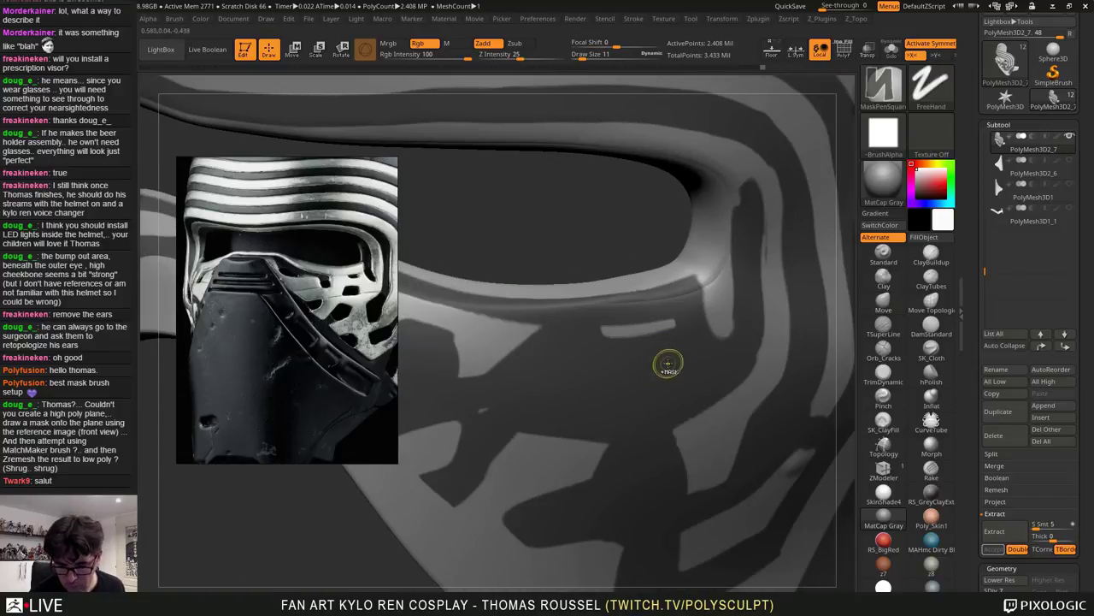
pyautogui.moveTo(603, 370)
pyautogui.keyDown('ctrl'); pyautogui.keyDown('alt'); pyautogui.mouseDown()
pyautogui.moveTo(588, 369)
pyautogui.moveTo(684, 368)
pyautogui.moveTo(682, 401)
pyautogui.moveTo(645, 403)
pyautogui.moveTo(578, 382)
pyautogui.moveTo(667, 384)
pyautogui.mouseUp(); pyautogui.keyUp('alt'); pyautogui.keyUp('ctrl')
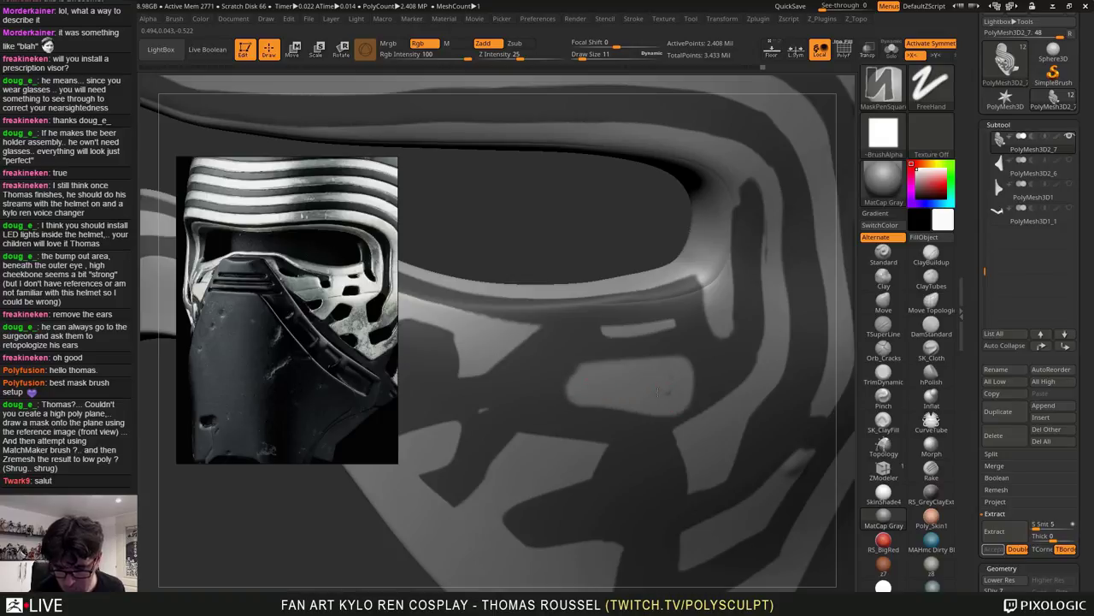
pyautogui.click(772, 50)
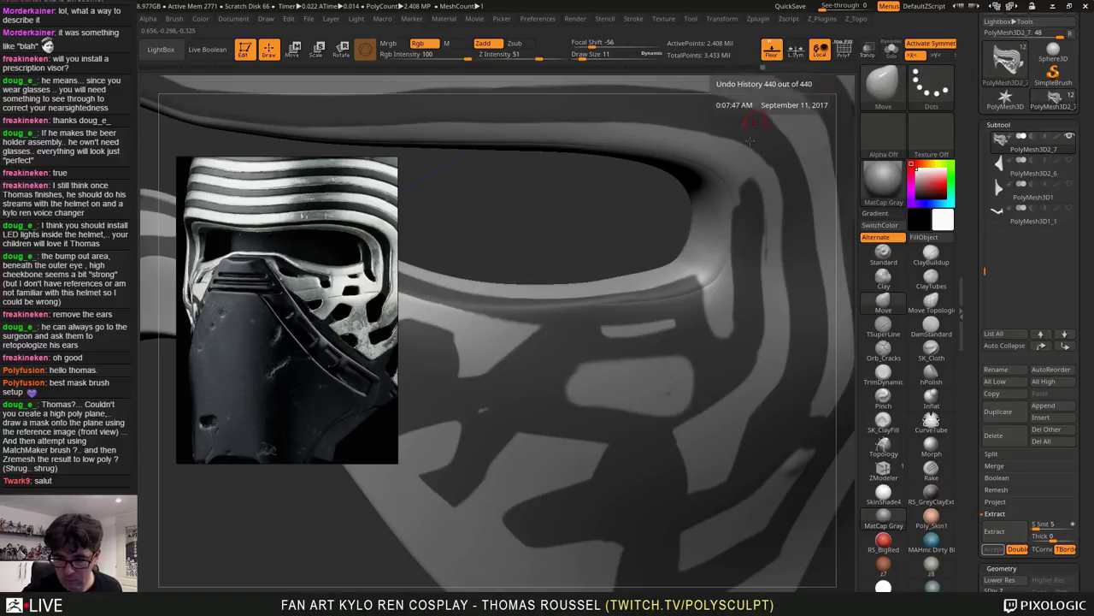
pyautogui.keyDown('shift'); pyautogui.moveTo(750, 141); pyautogui.dragTo(719, 232, button='right'); pyautogui.keyUp('shift')
pyautogui.hotkey('ctrl', 'z')
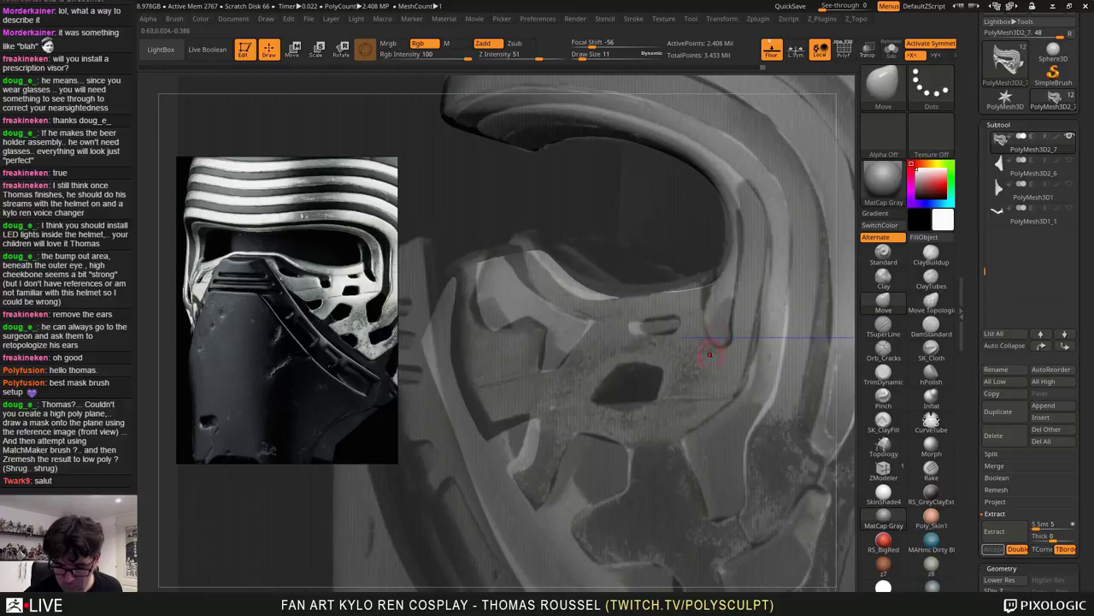
pyautogui.press('ctrl')
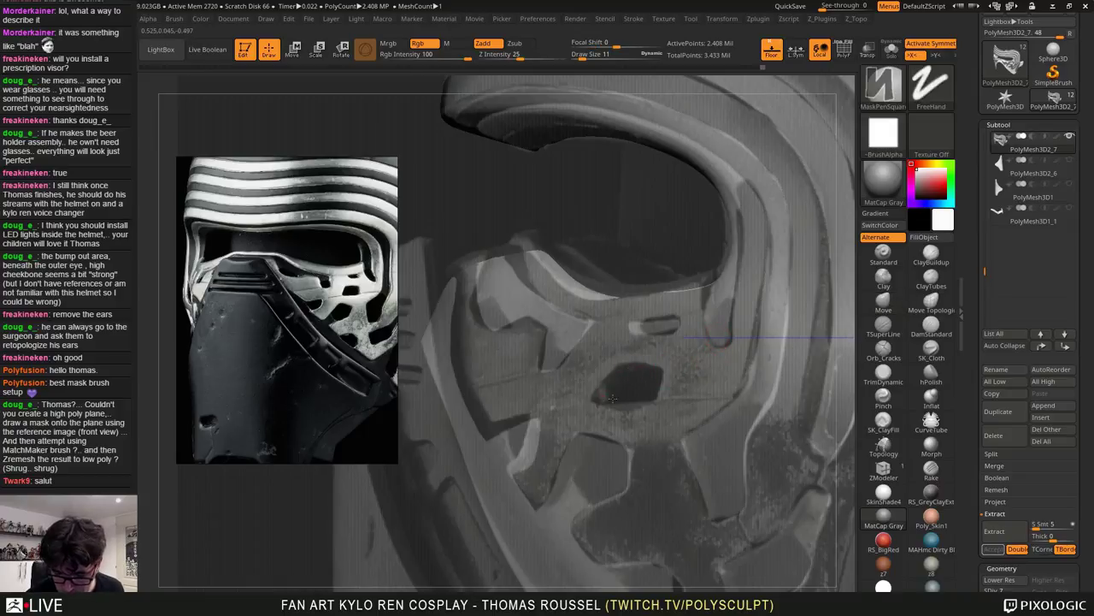
pyautogui.moveTo(612, 398)
pyautogui.keyDown('ctrl'); pyautogui.keyDown('alt'); pyautogui.mouseDown()
pyautogui.moveTo(654, 396)
pyautogui.moveTo(659, 371)
pyautogui.moveTo(615, 375)
pyautogui.moveTo(603, 390)
pyautogui.moveTo(637, 382)
pyautogui.mouseUp(); pyautogui.keyUp('alt'); pyautogui.keyUp('ctrl')
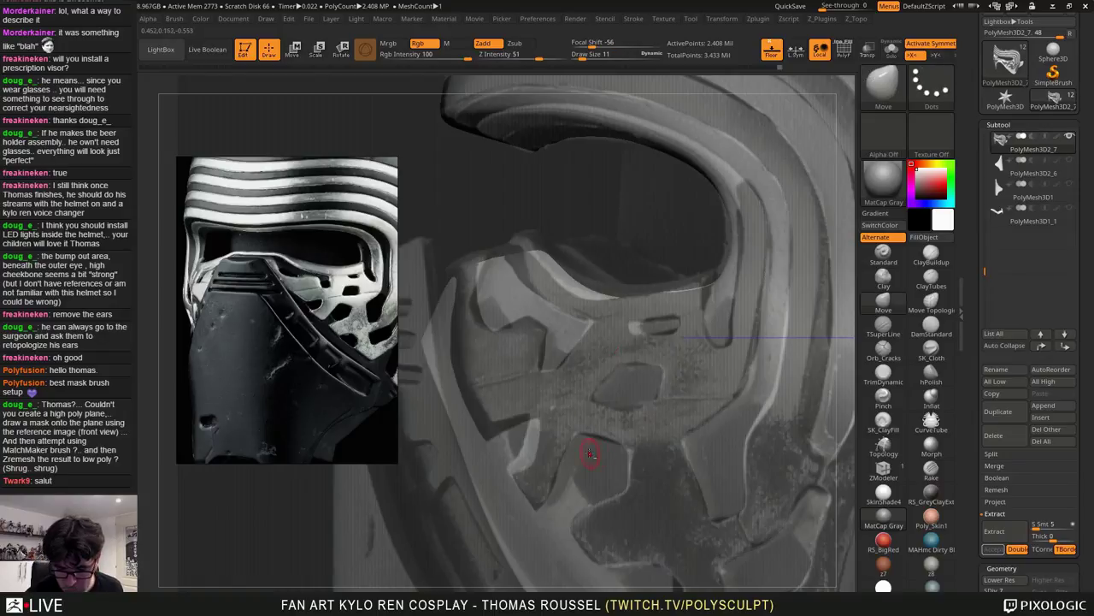
pyautogui.press('ctrl')
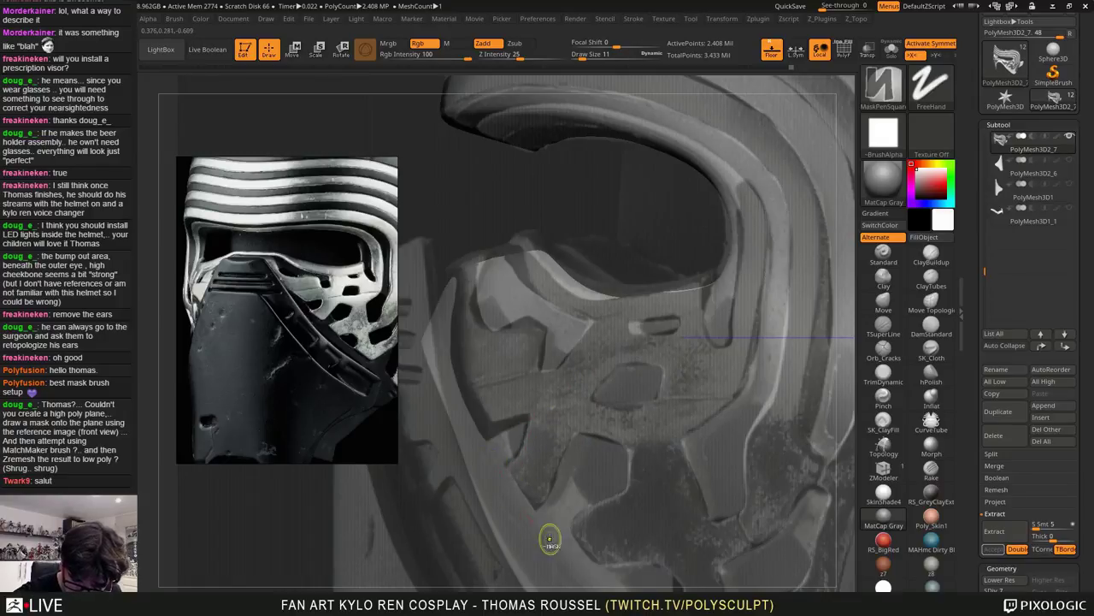
pyautogui.click(777, 60)
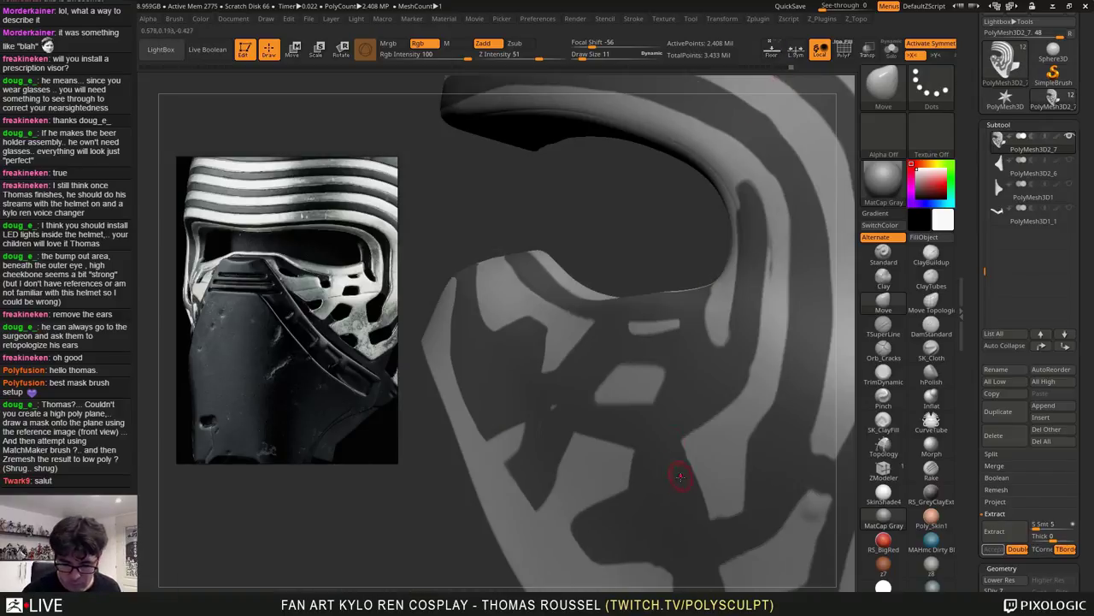
# Display the side reference again and refine the mask along the lower edge of the cheek lattice to follow it
pyautogui.press('ctrl')
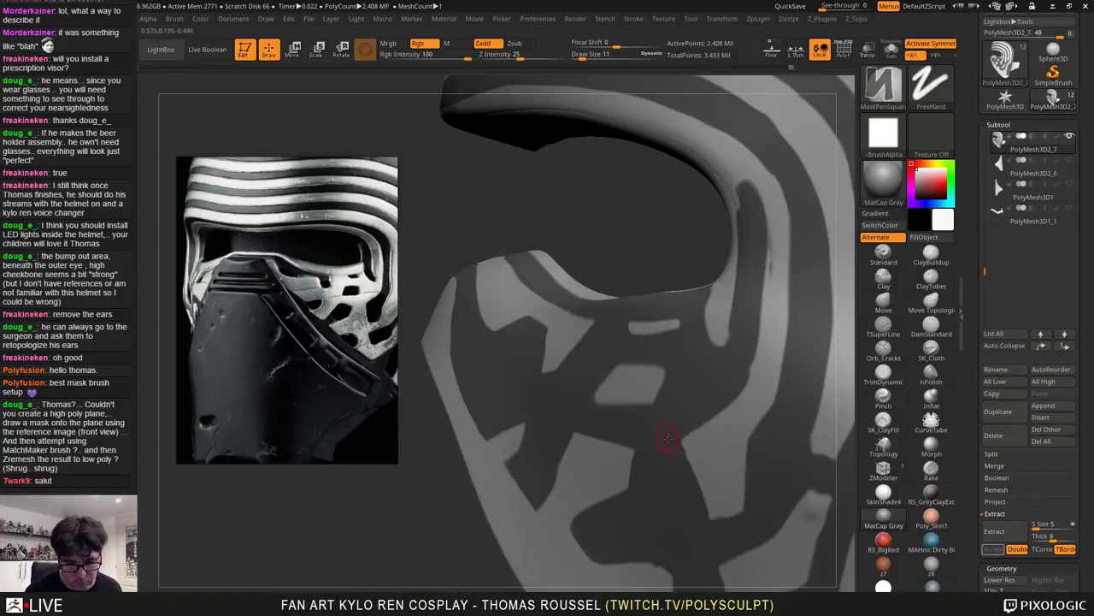
pyautogui.press('ctrl')
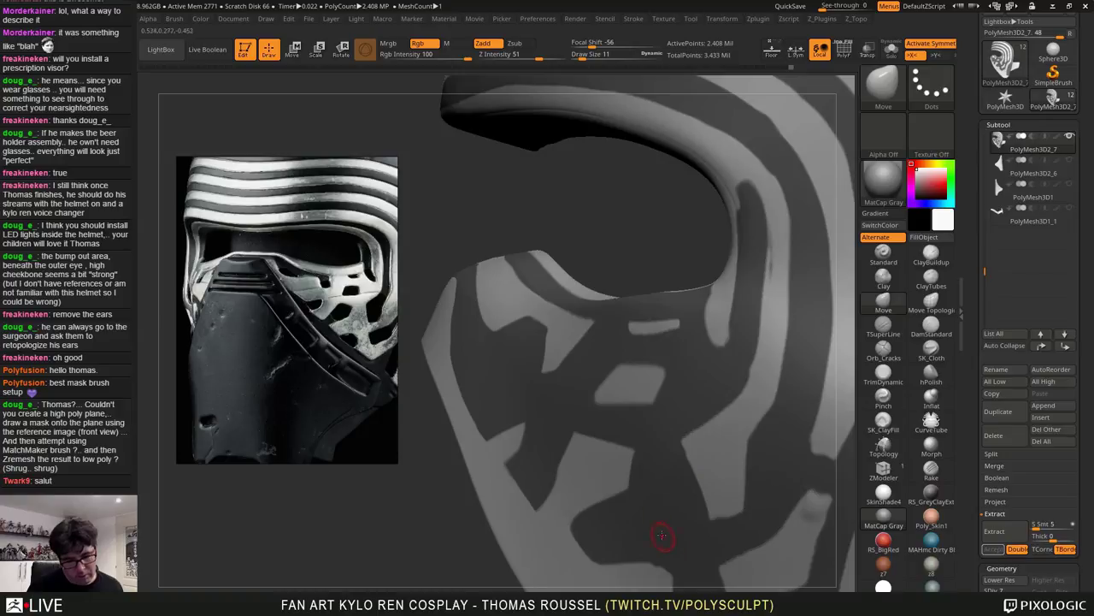
pyautogui.press('ctrl')
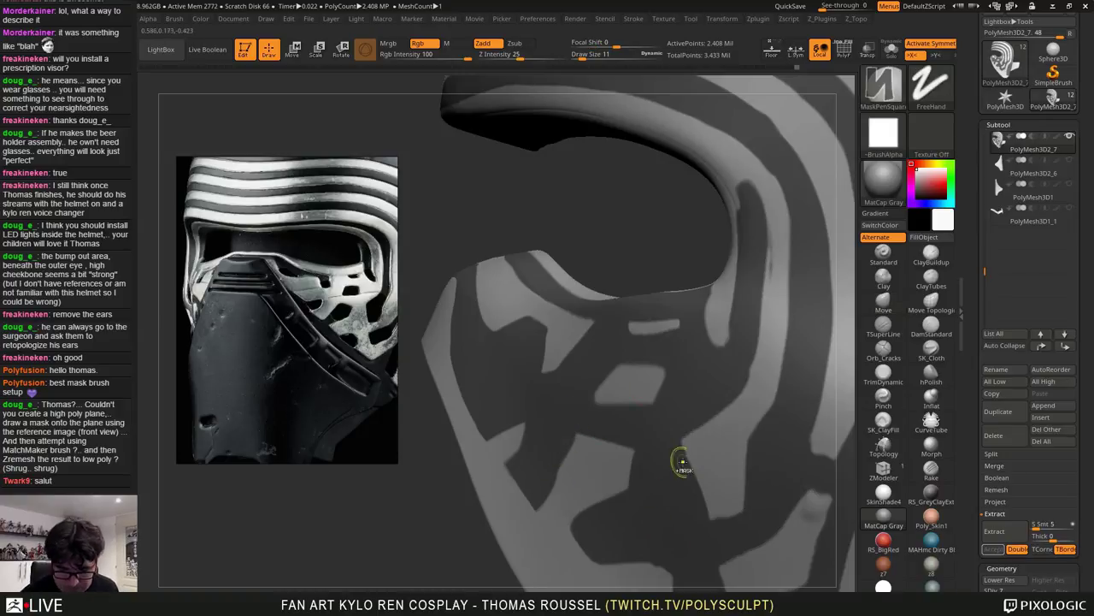
pyautogui.moveTo(682, 462)
pyautogui.keyDown('alt'); pyautogui.mouseDown(button='right')
pyautogui.moveTo(682, 393)
pyautogui.moveTo(662, 356)
pyautogui.mouseUp(button='right'); pyautogui.keyUp('alt')
pyautogui.keyDown('alt'); pyautogui.moveTo(752, 498); pyautogui.dragTo(721, 463, button='right'); pyautogui.keyUp('alt')
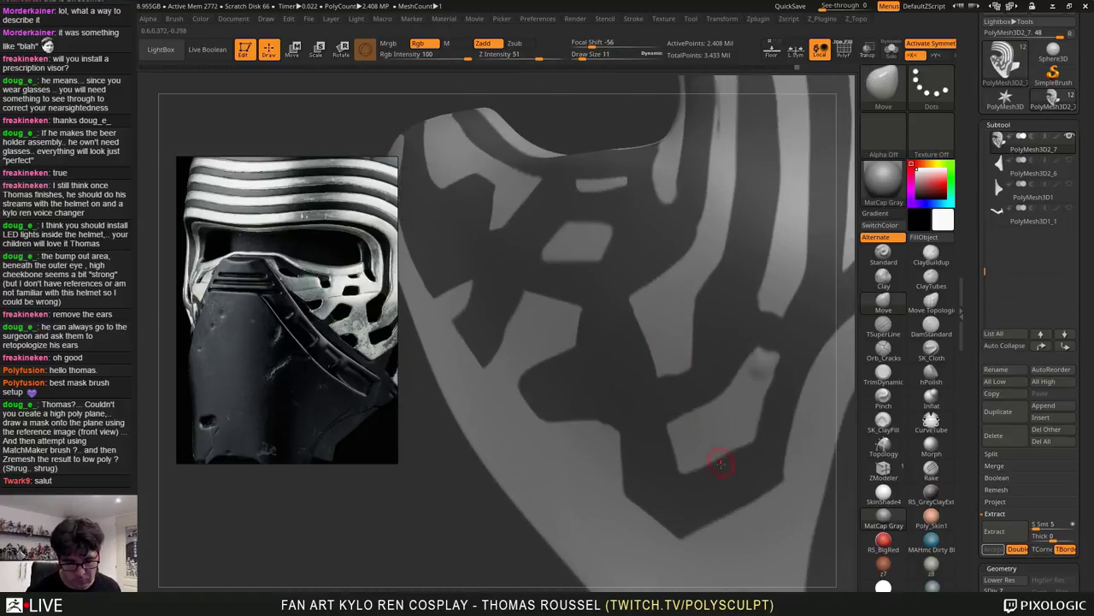
pyautogui.press('ctrl')
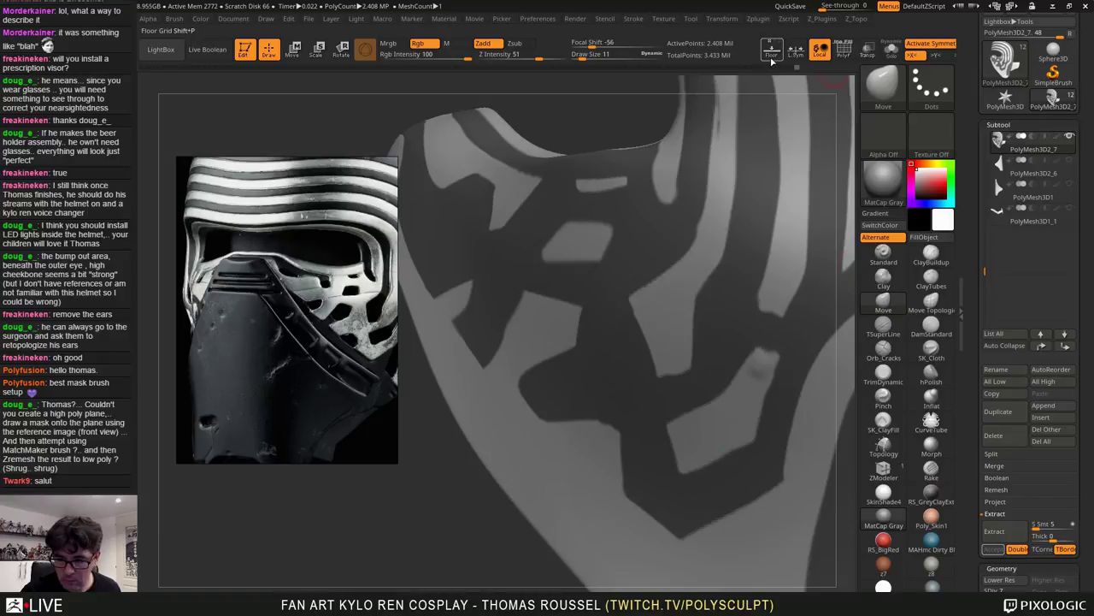
pyautogui.click(778, 60)
pyautogui.press('ctrl')
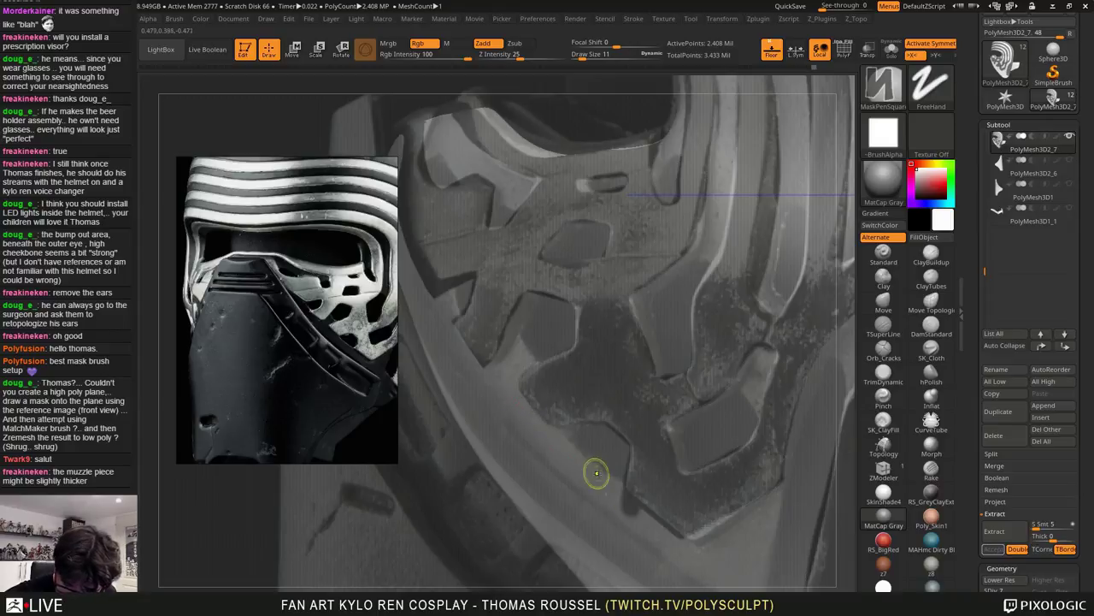
pyautogui.keyDown('ctrl'); pyautogui.keyDown('alt'); pyautogui.moveTo(596, 474); pyautogui.dragTo(693, 554); pyautogui.keyUp('alt'); pyautogui.keyUp('ctrl')
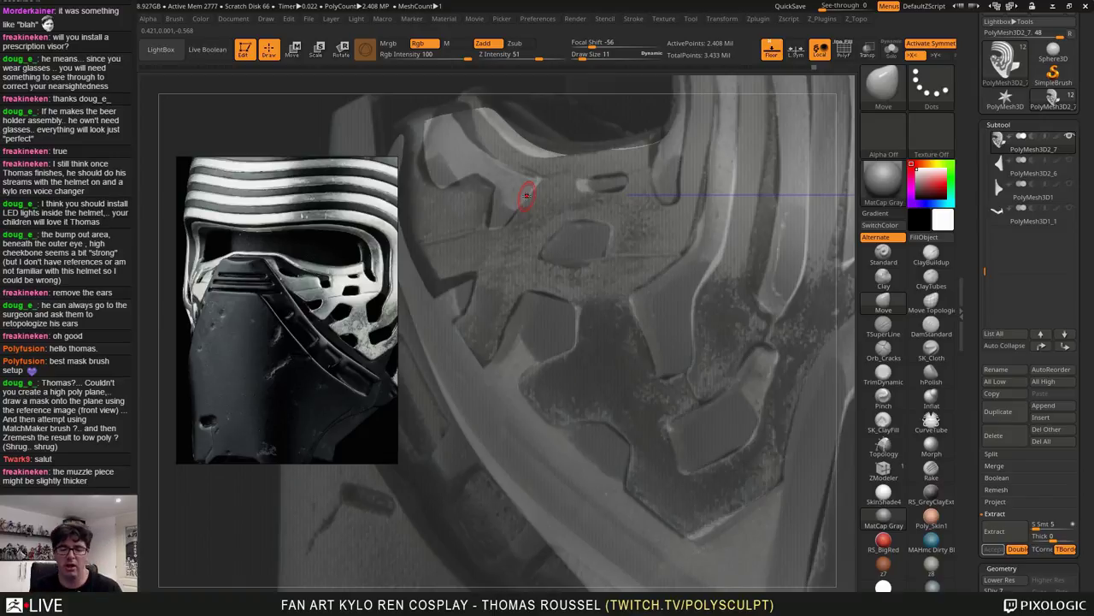
# Square off the lower end of the mask on the shell's rear jaw band using the enlarged photo and side reference, and hide the side reference
pyautogui.moveTo(725, 395); pyautogui.dragTo(820, 395, button='right')
pyautogui.keyDown('ctrl'); pyautogui.moveTo(744, 419); pyautogui.dragTo(736, 342, button='right'); pyautogui.keyUp('ctrl')
pyautogui.moveTo(710, 389); pyautogui.dragTo(587, 362, button='right')
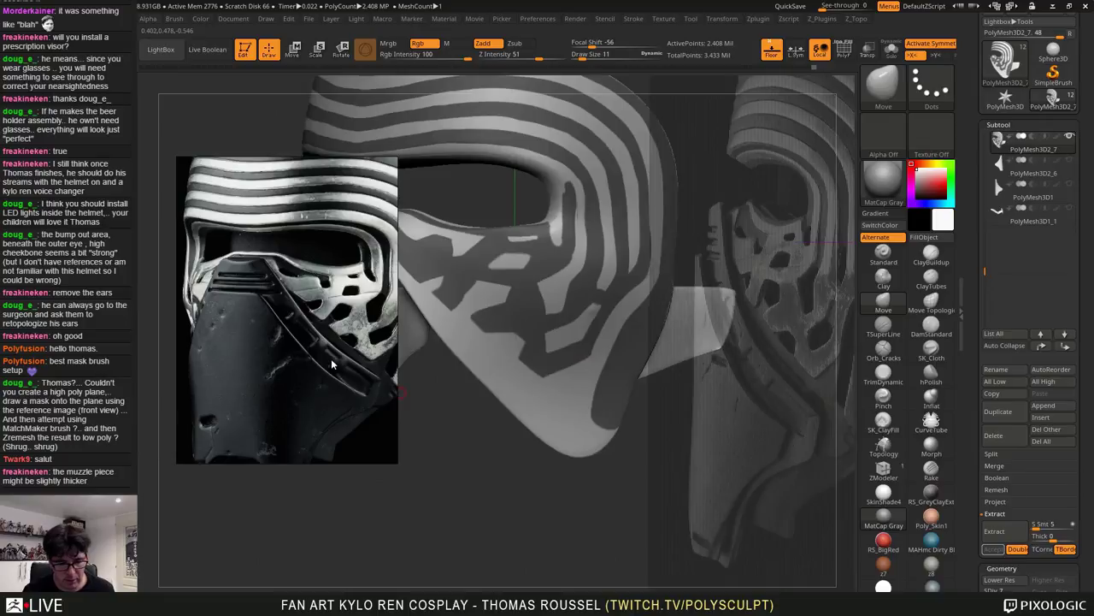
pyautogui.moveTo(336, 367)
pyautogui.mouseDown(button='right')
pyautogui.moveTo(282, 365)
pyautogui.moveTo(329, 374)
pyautogui.mouseUp(button='right')
pyautogui.scroll(-2, 330, 373)
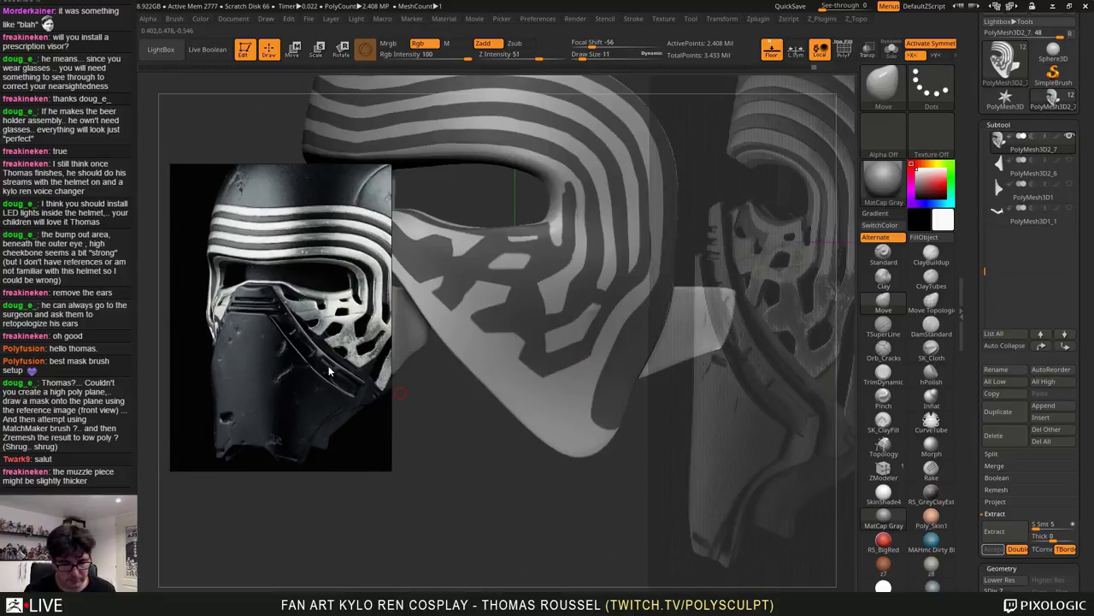
pyautogui.moveTo(331, 375); pyautogui.dragTo(267, 349, button='middle')
pyautogui.scroll(3, 268, 350)
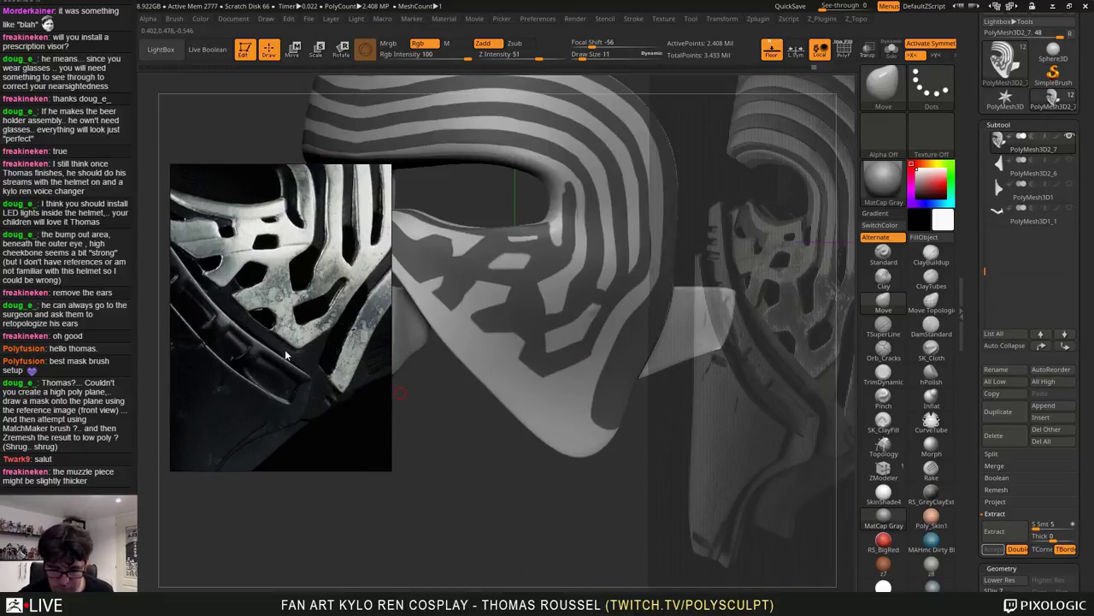
pyautogui.moveTo(590, 395); pyautogui.dragTo(590, 359, button='right')
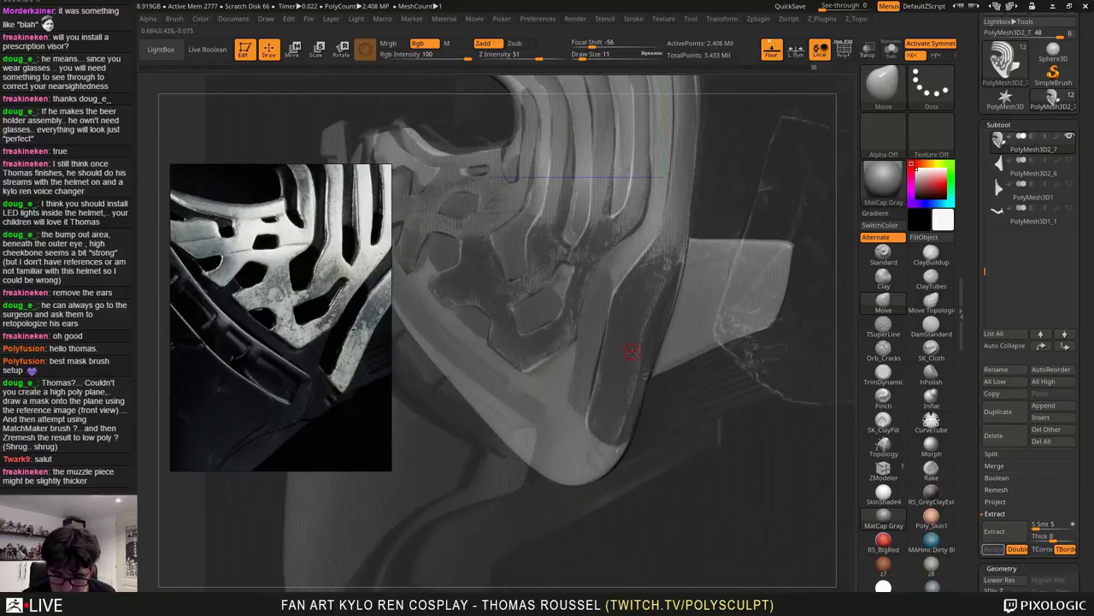
pyautogui.hotkey('ctrl', 'z')
pyautogui.hotkey('ctrl', 'shift', 'z')
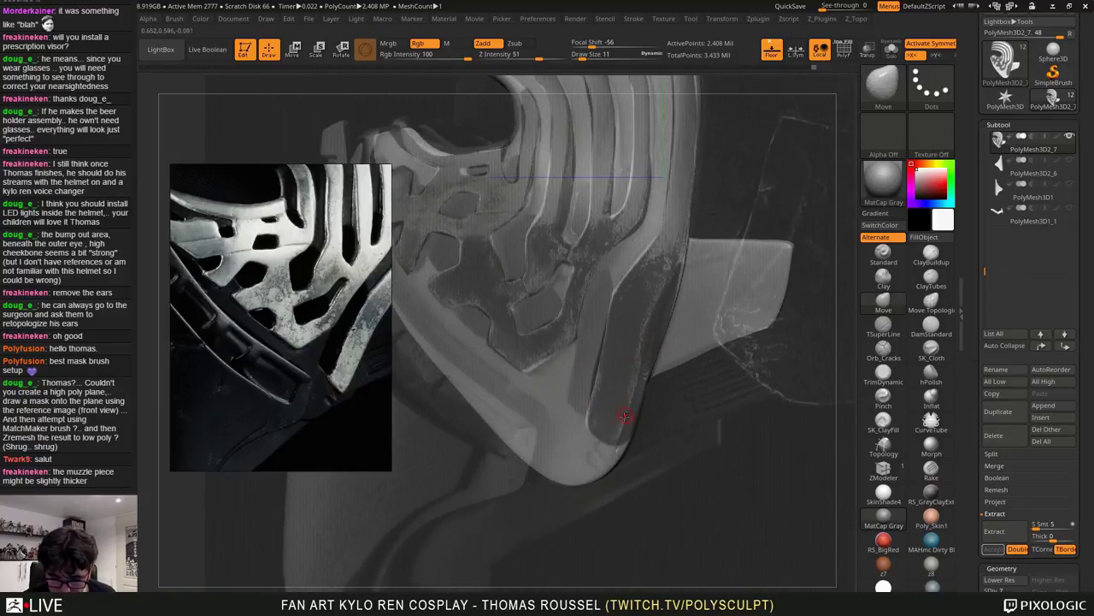
pyautogui.press('ctrl')
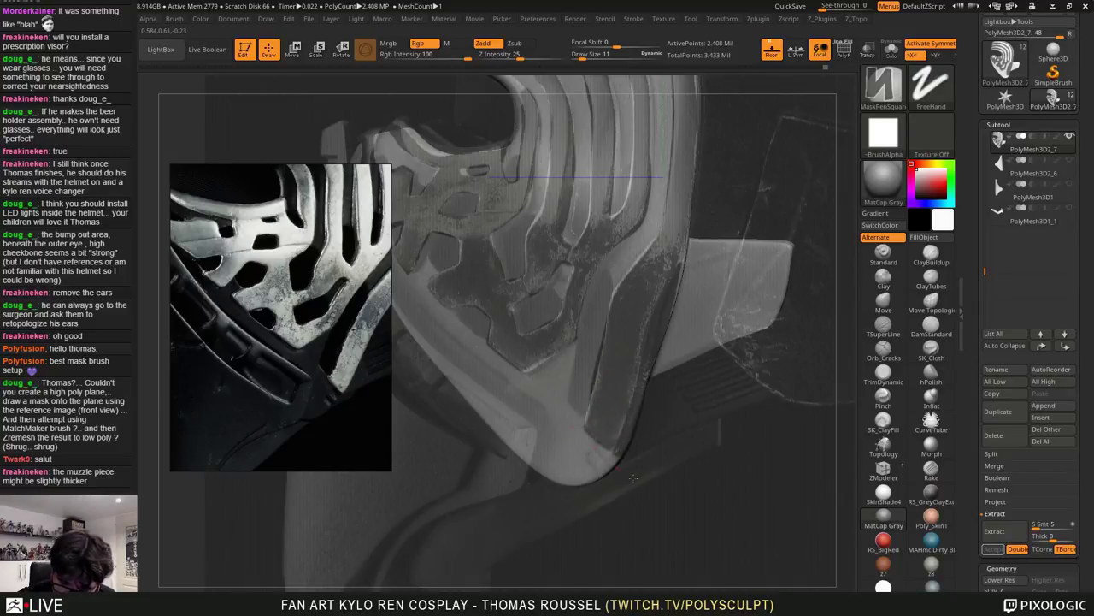
pyautogui.click(772, 50)
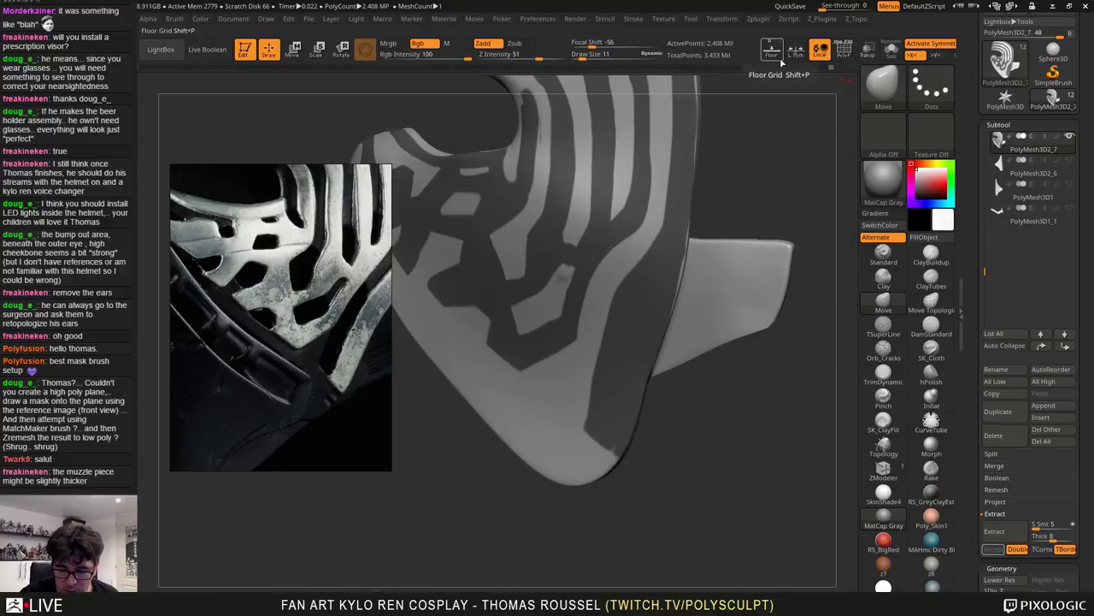
# Touch up the mask at the rear jaw band's lower corner and along the shell's back edge
pyautogui.keyDown('ctrl'); pyautogui.moveTo(608, 439); pyautogui.dragTo(619, 445); pyautogui.keyUp('ctrl')
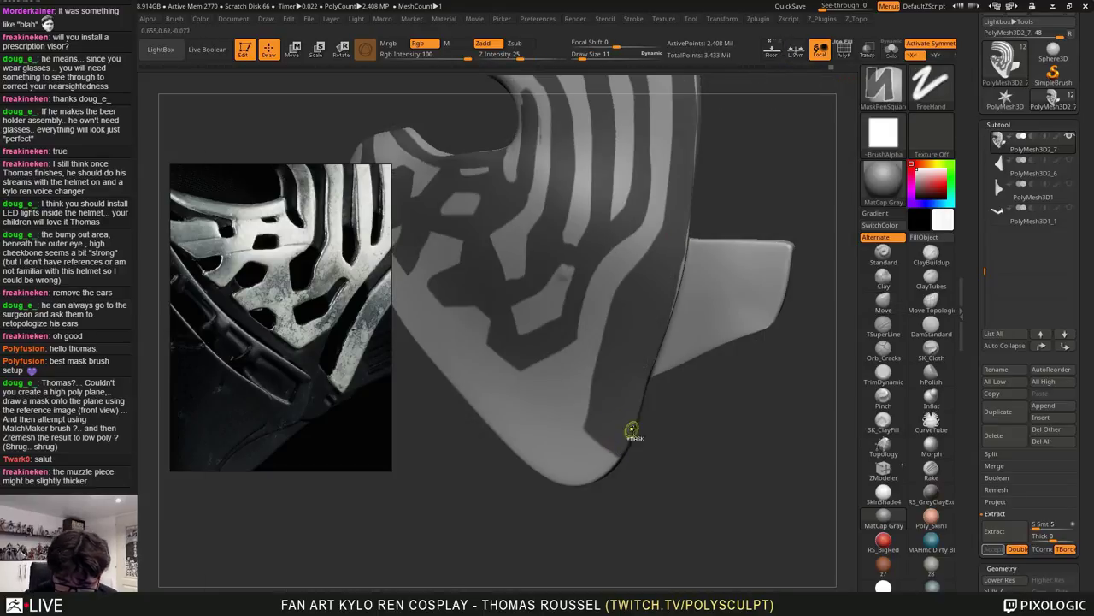
pyautogui.moveTo(710, 437); pyautogui.dragTo(620, 397)
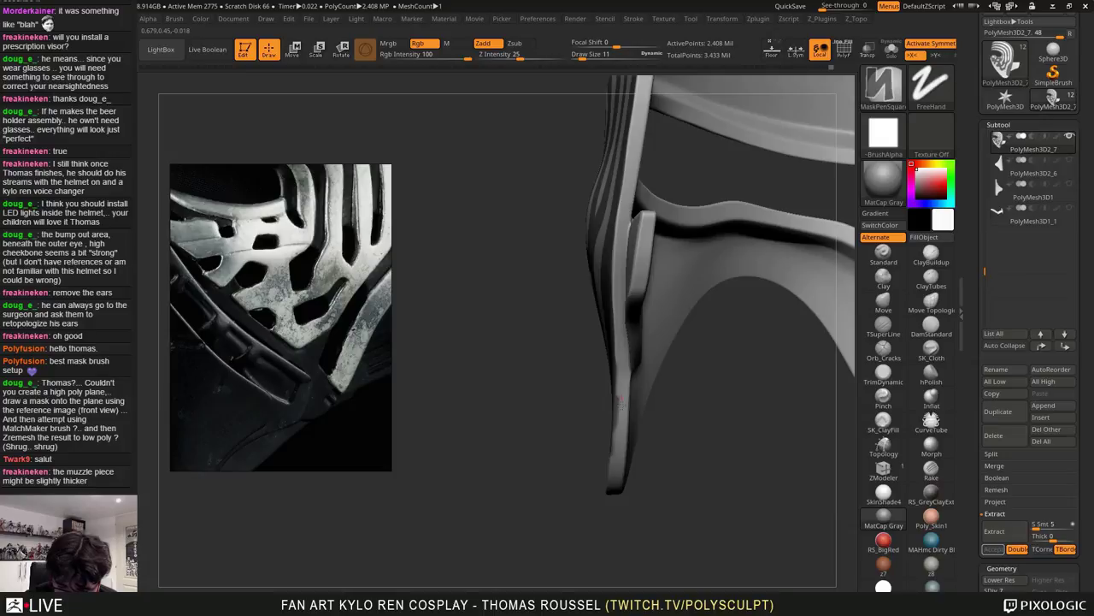
pyautogui.moveTo(619, 462); pyautogui.dragTo(647, 391, button='right')
pyautogui.keyDown('ctrl'); pyautogui.moveTo(637, 374); pyautogui.dragTo(625, 354); pyautogui.keyUp('ctrl')
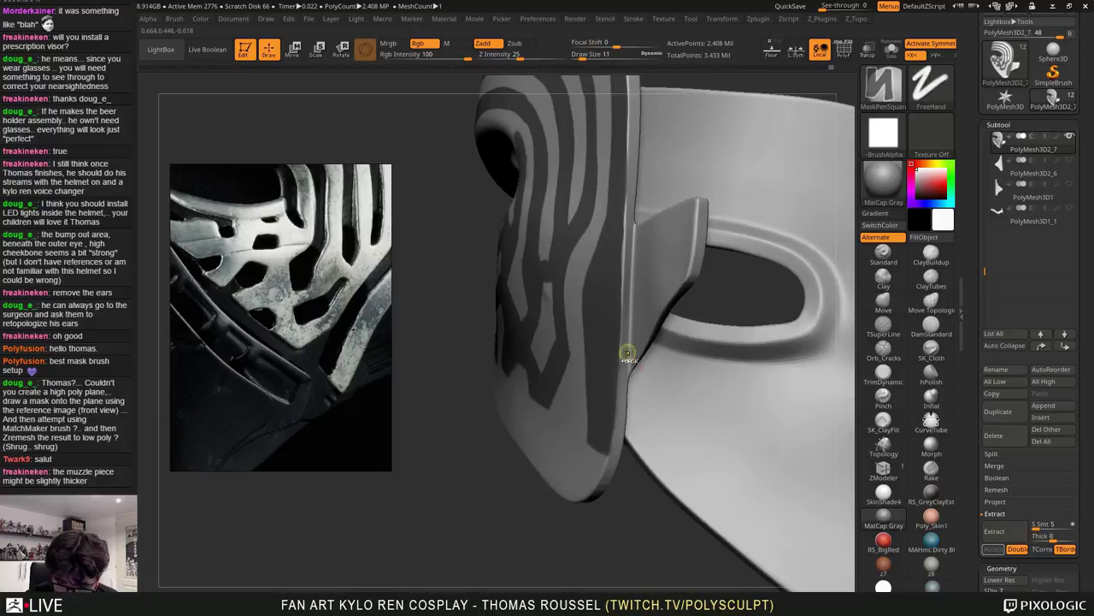
pyautogui.moveTo(625, 354); pyautogui.dragTo(899, 362, button='right')
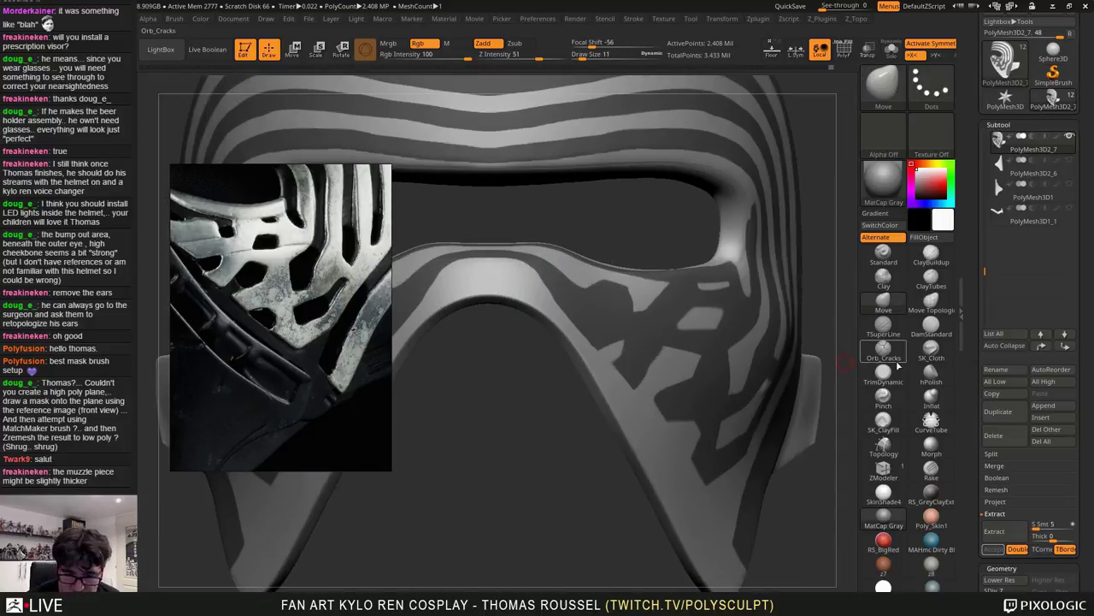
# Mask a symmetrical strip along the underside of the brow above the eye opening
pyautogui.keyDown('alt'); pyautogui.moveTo(762, 345); pyautogui.dragTo(779, 395, button='right'); pyautogui.keyUp('alt')
pyautogui.moveTo(746, 297)
pyautogui.keyDown('alt'); pyautogui.mouseDown(button='right')
pyautogui.moveTo(824, 419)
pyautogui.moveTo(838, 386)
pyautogui.moveTo(828, 344)
pyautogui.mouseUp(button='right'); pyautogui.keyUp('alt')
pyautogui.moveTo(581, 311)
pyautogui.keyDown('ctrl'); pyautogui.mouseDown()
pyautogui.moveTo(699, 313)
pyautogui.moveTo(566, 315)
pyautogui.moveTo(657, 301)
pyautogui.mouseUp(); pyautogui.keyUp('ctrl')
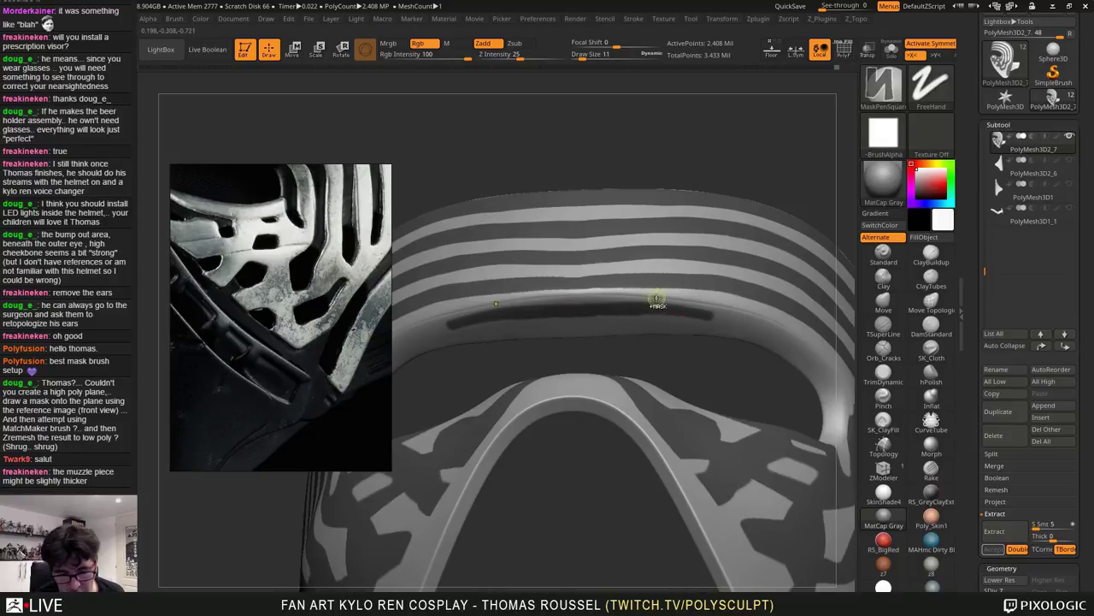
# Extend the brow underside mask around the eye opening's upper outer corner to join the vertical band, following the full helmet photo
pyautogui.scroll(-5, 293, 233)
pyautogui.moveTo(277, 239); pyautogui.dragTo(353, 313, button='middle')
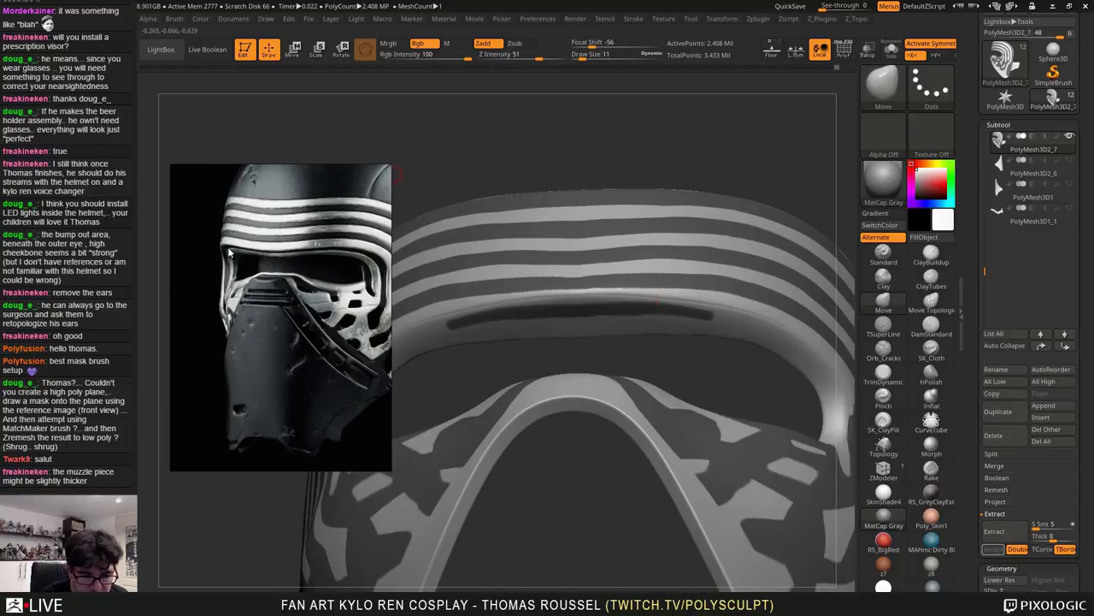
pyautogui.moveTo(783, 372)
pyautogui.mouseDown()
pyautogui.moveTo(821, 376)
pyautogui.moveTo(806, 383)
pyautogui.moveTo(655, 350)
pyautogui.moveTo(698, 369)
pyautogui.moveTo(672, 388)
pyautogui.moveTo(619, 341)
pyautogui.moveTo(419, 328)
pyautogui.moveTo(718, 376)
pyautogui.moveTo(684, 411)
pyautogui.mouseUp()
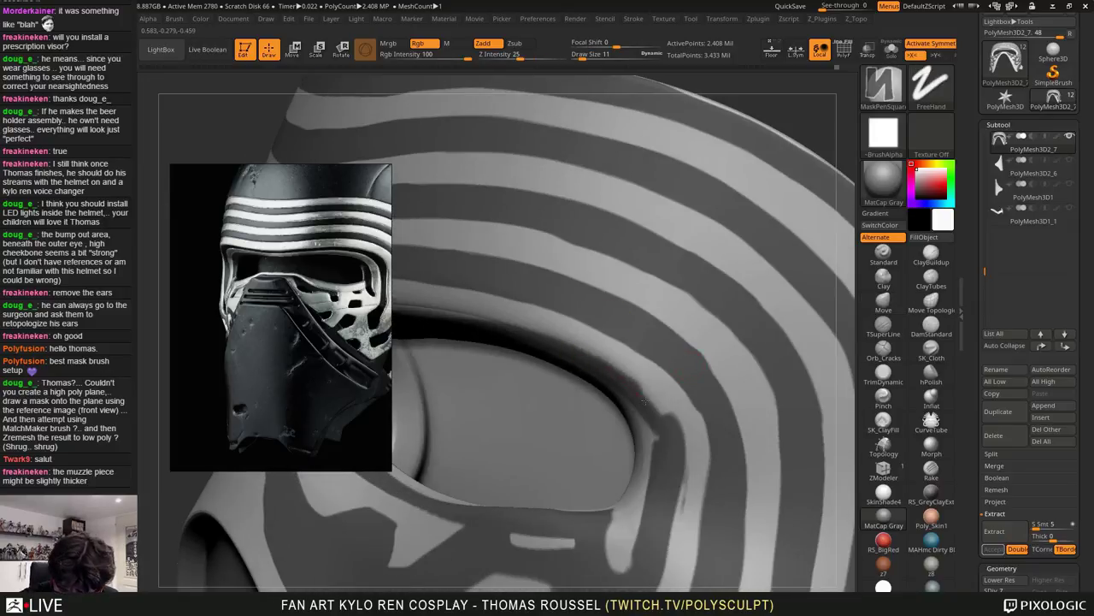
pyautogui.keyDown('ctrl'); pyautogui.moveTo(630, 398); pyautogui.dragTo(653, 443); pyautogui.keyUp('ctrl')
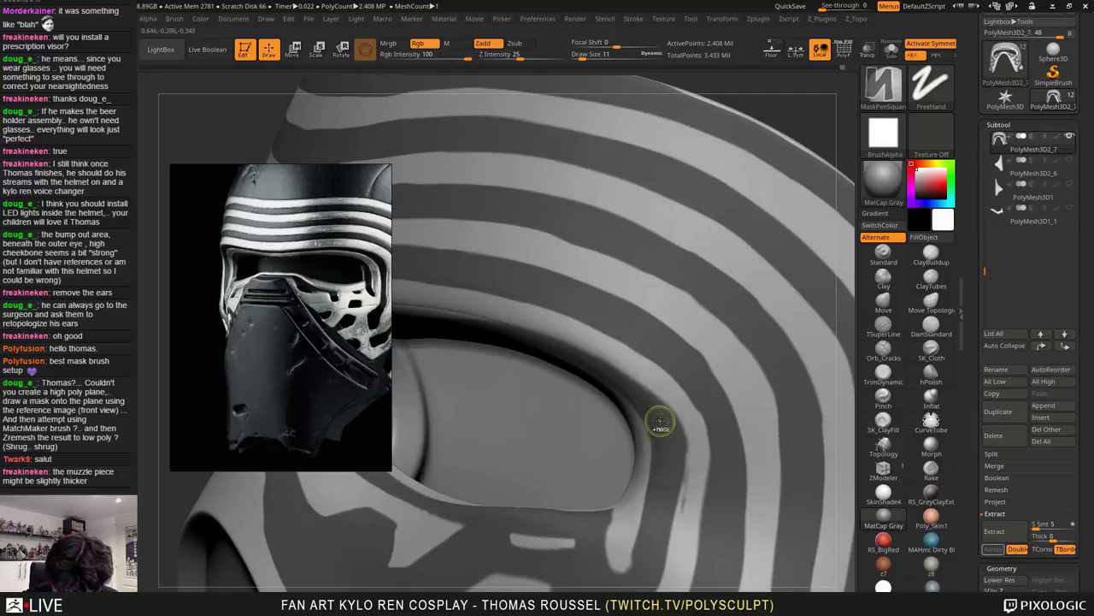
pyautogui.moveTo(667, 434); pyautogui.dragTo(680, 406, button='right')
pyautogui.keyDown('ctrl'); pyautogui.moveTo(649, 377); pyautogui.dragTo(659, 387); pyautogui.keyUp('ctrl')
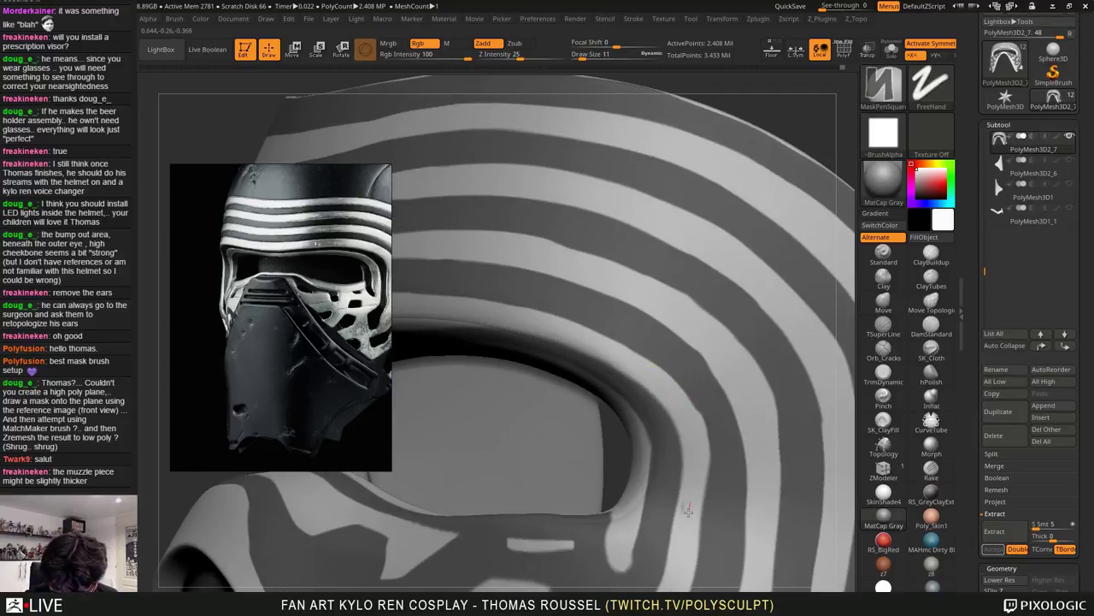
# Refine the mask along the dark band under the brow ridge above the visor, adding and erasing freehand mask strokes
pyautogui.moveTo(684, 546); pyautogui.dragTo(909, 415, button='right')
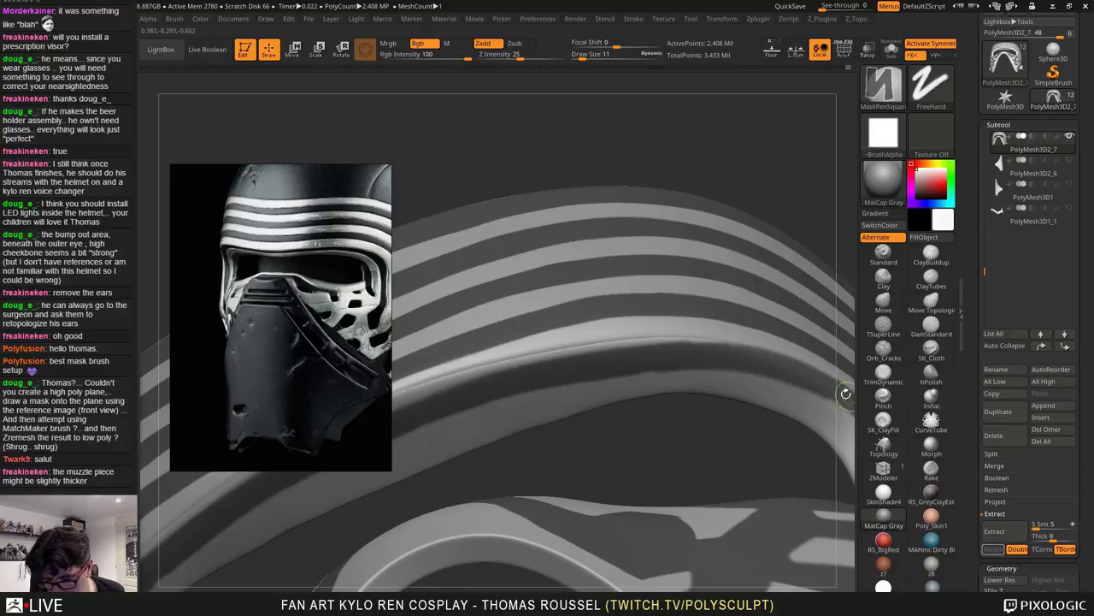
pyautogui.keyDown('ctrl'); pyautogui.moveTo(648, 366); pyautogui.dragTo(594, 376); pyautogui.keyUp('ctrl')
pyautogui.keyDown('alt'); pyautogui.moveTo(615, 379); pyautogui.dragTo(748, 350, button='right'); pyautogui.keyUp('alt')
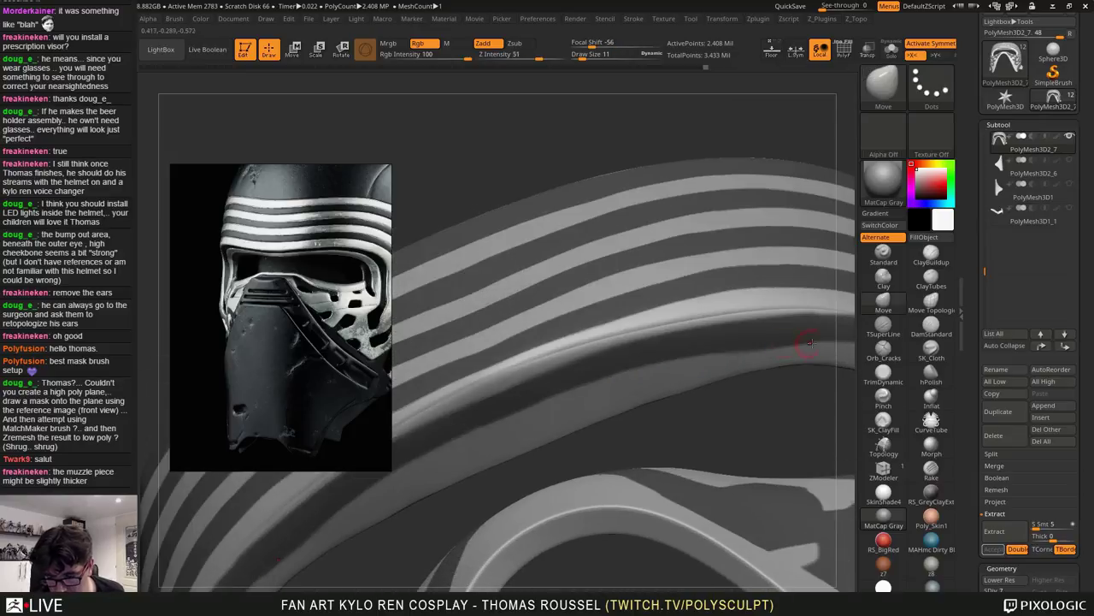
pyautogui.moveTo(811, 352)
pyautogui.keyDown('ctrl'); pyautogui.keyDown('alt'); pyautogui.mouseDown()
pyautogui.moveTo(731, 358)
pyautogui.moveTo(338, 513)
pyautogui.mouseUp(); pyautogui.keyUp('alt'); pyautogui.keyUp('ctrl')
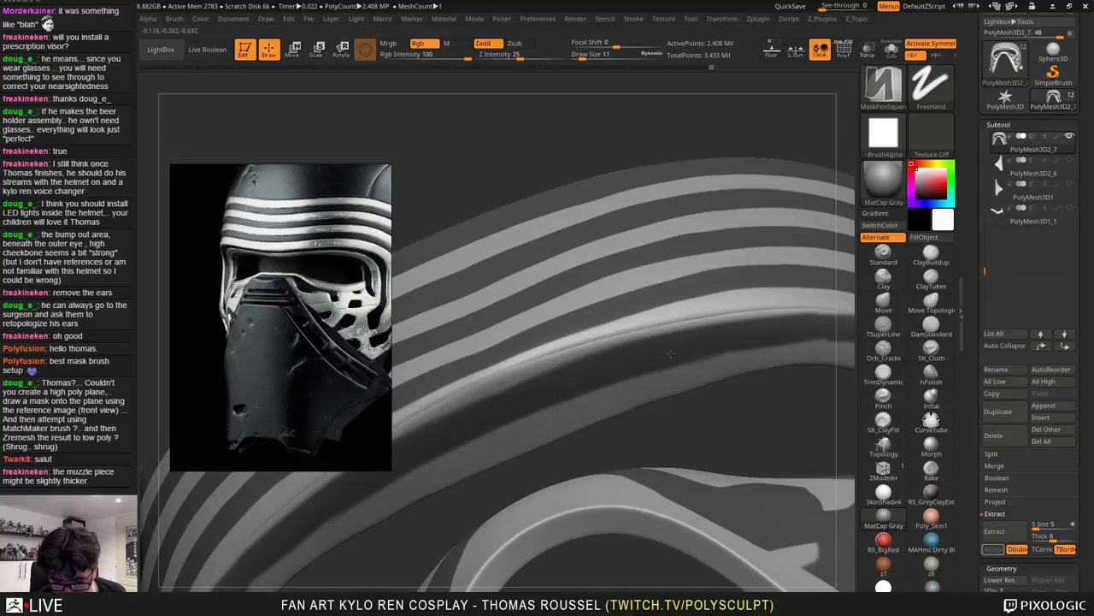
pyautogui.keyDown('ctrl'); pyautogui.moveTo(492, 405); pyautogui.dragTo(670, 345); pyautogui.keyUp('ctrl')
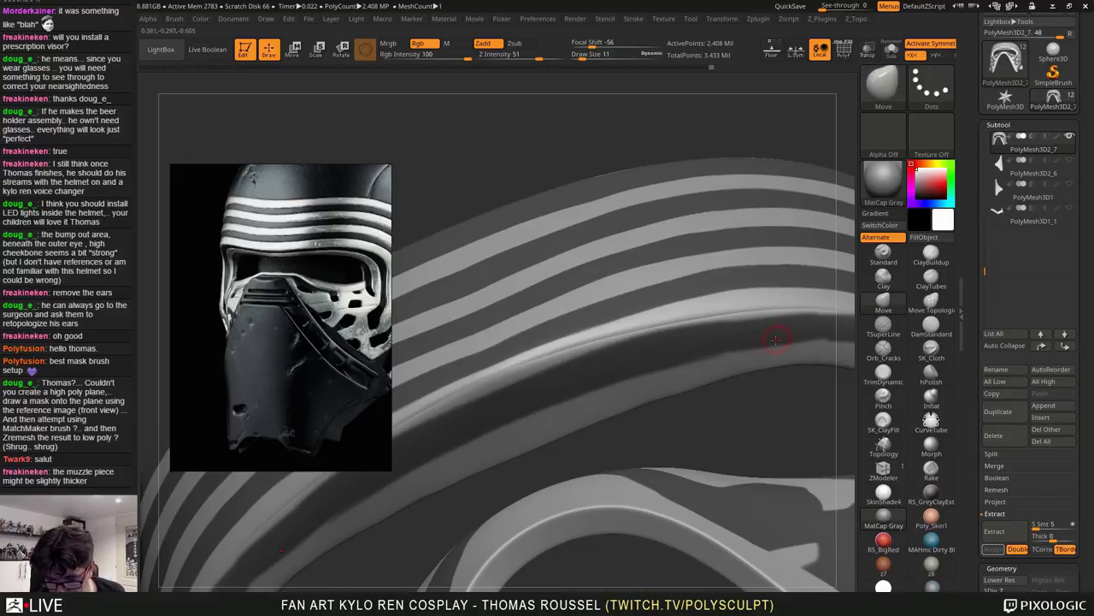
pyautogui.keyDown('alt'); pyautogui.moveTo(783, 349); pyautogui.dragTo(648, 366, button='right'); pyautogui.keyUp('alt')
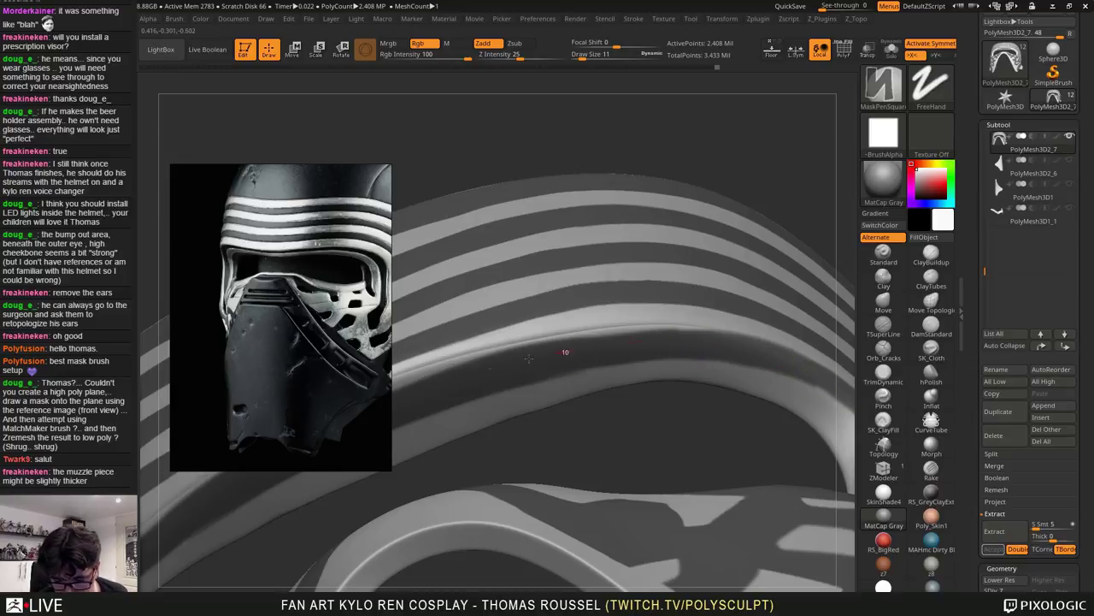
pyautogui.keyDown('ctrl'); pyautogui.keyDown('alt'); pyautogui.moveTo(609, 335); pyautogui.dragTo(489, 352); pyautogui.keyUp('alt'); pyautogui.keyUp('ctrl')
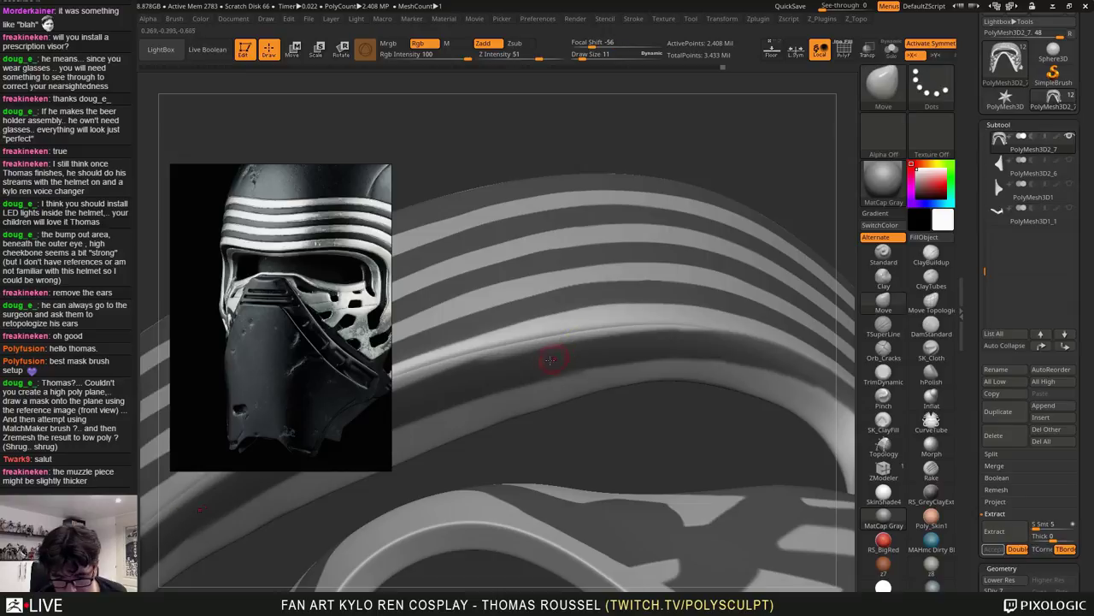
pyautogui.keyDown('alt'); pyautogui.moveTo(547, 354); pyautogui.dragTo(655, 334, button='right'); pyautogui.keyUp('alt')
pyautogui.keyDown('ctrl'); pyautogui.keyDown('alt'); pyautogui.moveTo(678, 317); pyautogui.dragTo(430, 396); pyautogui.keyUp('alt'); pyautogui.keyUp('ctrl')
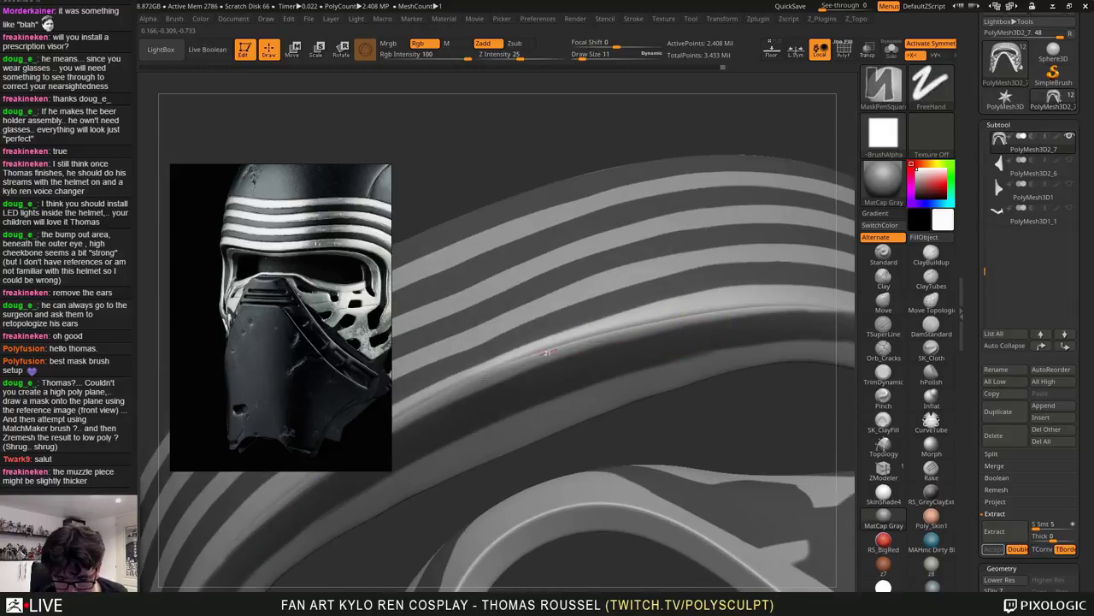
# Switch the reference overlay to the front-view helmet, frame its cheek pattern and turn the model to a matching front view
pyautogui.moveTo(604, 330)
pyautogui.mouseDown(button='right')
pyautogui.moveTo(601, 416)
pyautogui.moveTo(640, 422)
pyautogui.moveTo(633, 368)
pyautogui.moveTo(669, 307)
pyautogui.moveTo(675, 377)
pyautogui.mouseUp(button='right')
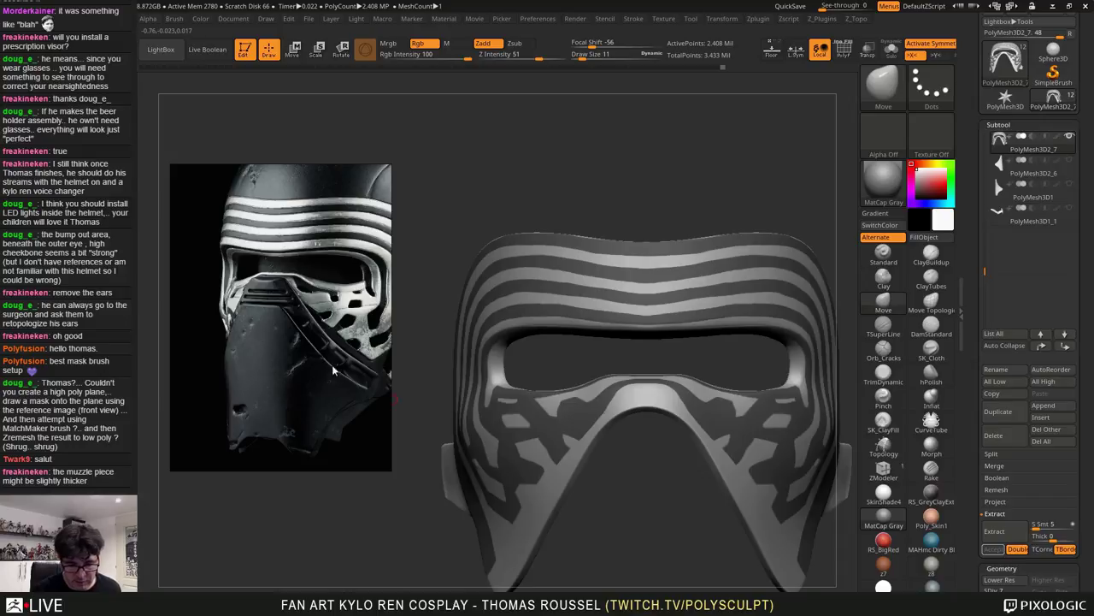
pyautogui.scroll(-5, 306, 366)
pyautogui.moveTo(293, 379)
pyautogui.mouseDown(button='middle')
pyautogui.moveTo(244, 376)
pyautogui.moveTo(248, 360)
pyautogui.mouseUp(button='middle')
pyautogui.scroll(5, 233, 381)
pyautogui.moveTo(314, 329); pyautogui.dragTo(270, 345, button='middle')
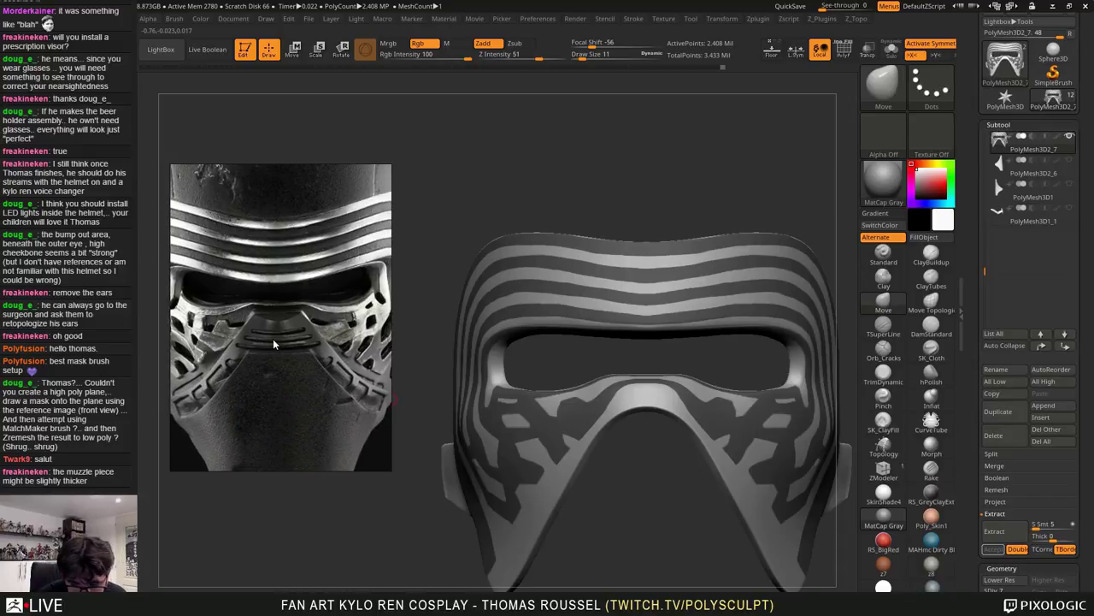
pyautogui.moveTo(665, 421)
pyautogui.mouseDown()
pyautogui.moveTo(665, 479)
pyautogui.moveTo(678, 416)
pyautogui.mouseUp()
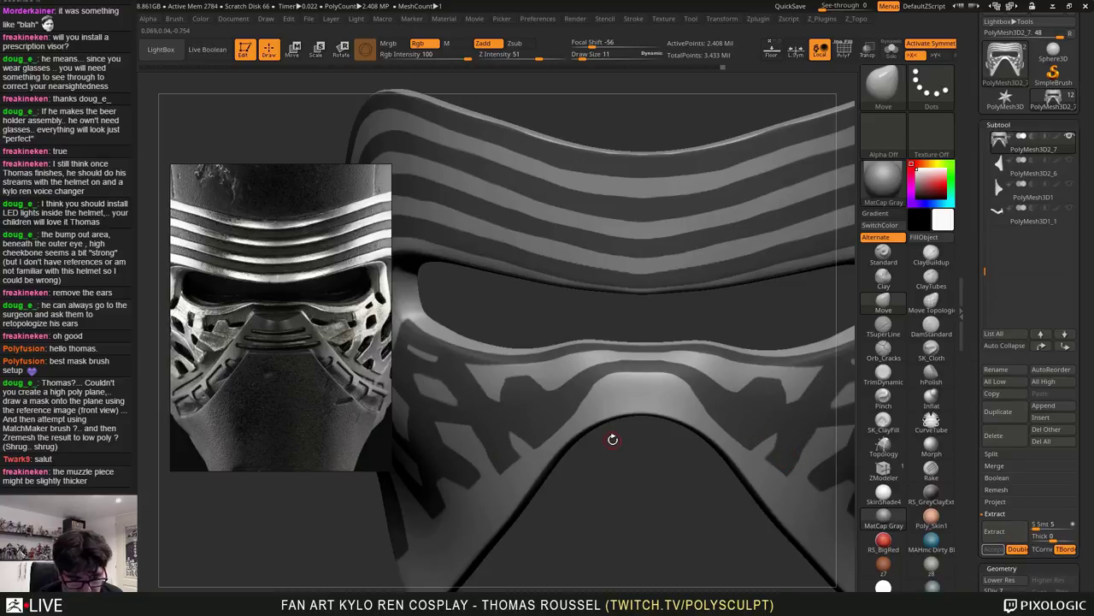
pyautogui.keyDown('alt'); pyautogui.moveTo(545, 394); pyautogui.dragTo(616, 375, button='right'); pyautogui.keyUp('alt')
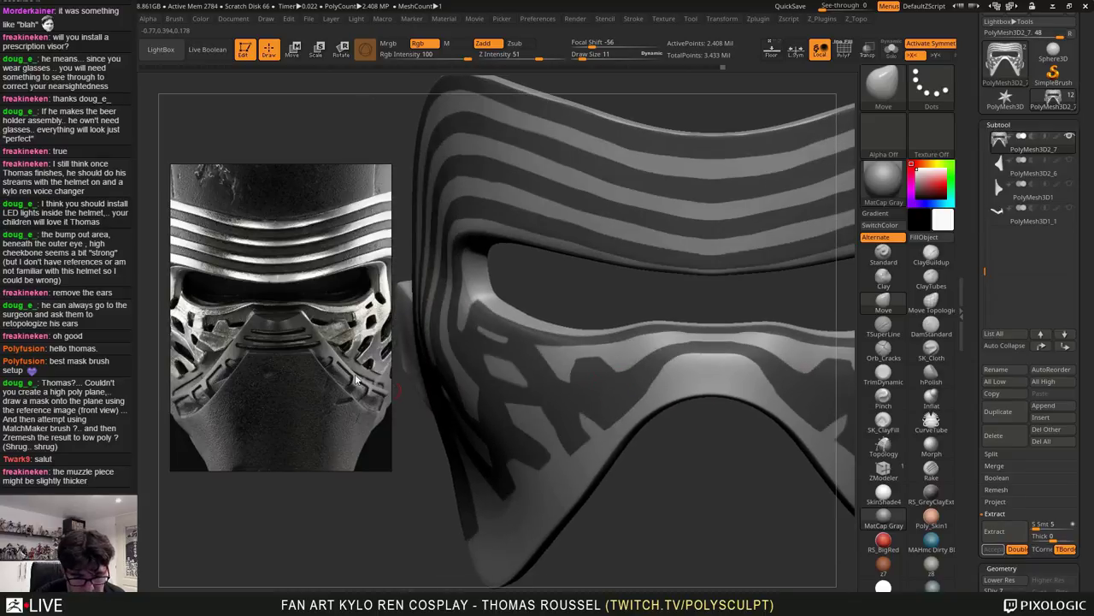
pyautogui.scroll(-2, 269, 365)
pyautogui.moveTo(268, 360); pyautogui.dragTo(340, 325, button='middle')
pyautogui.scroll(1, 334, 342)
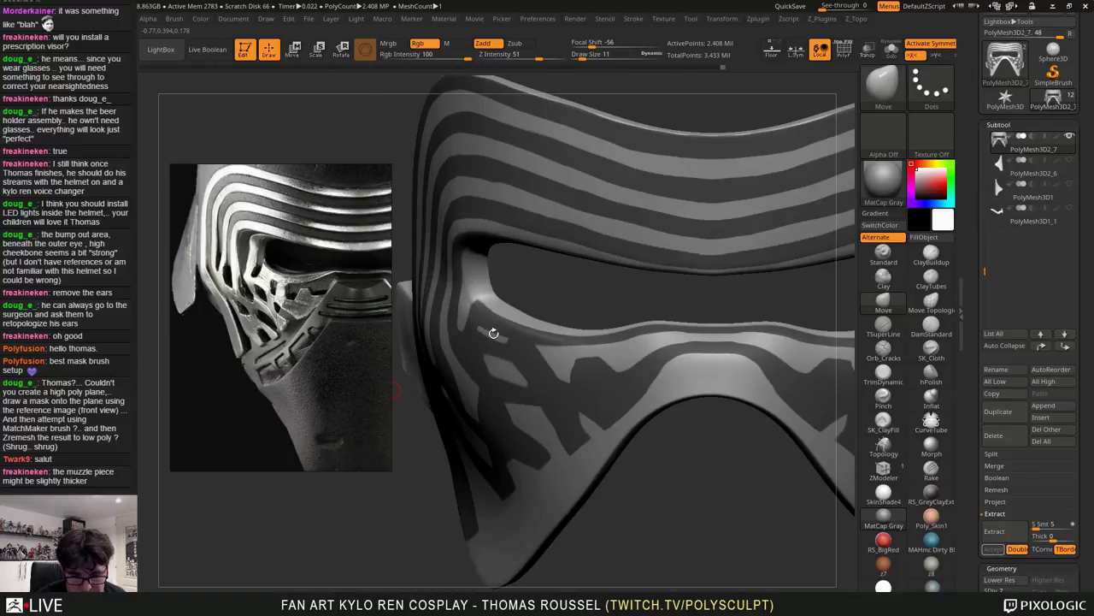
# Turn off symmetry, undo the stray edit and rework the mask pattern on the cheek below the eye opening
pyautogui.press('s')
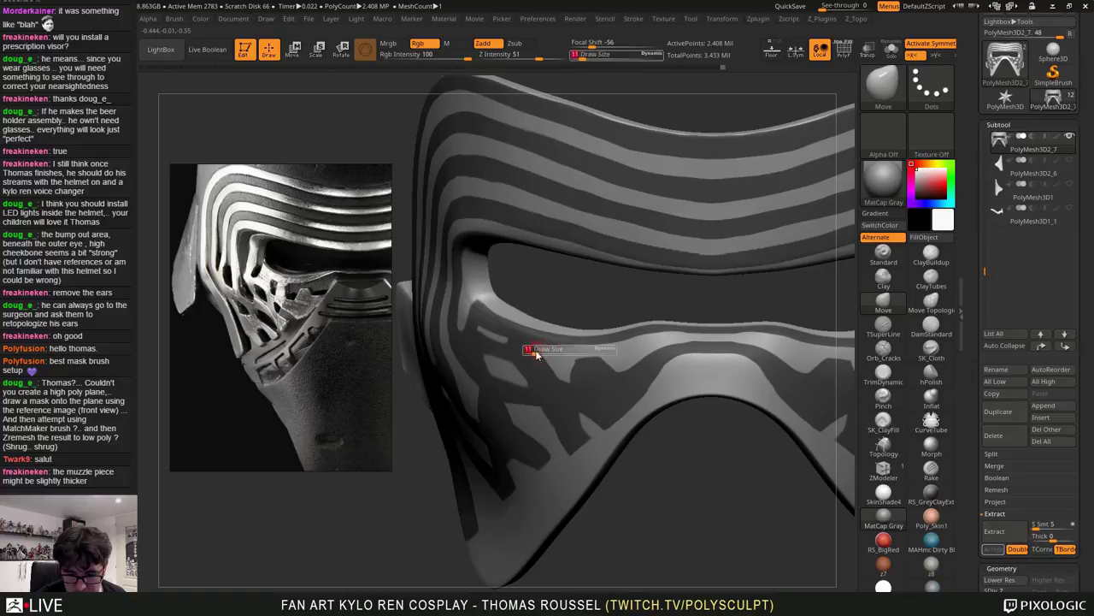
pyautogui.moveTo(530, 349); pyautogui.dragTo(587, 391)
pyautogui.hotkey('ctrl', 'z')
pyautogui.press('x')
pyautogui.hotkey('ctrl', 'z')
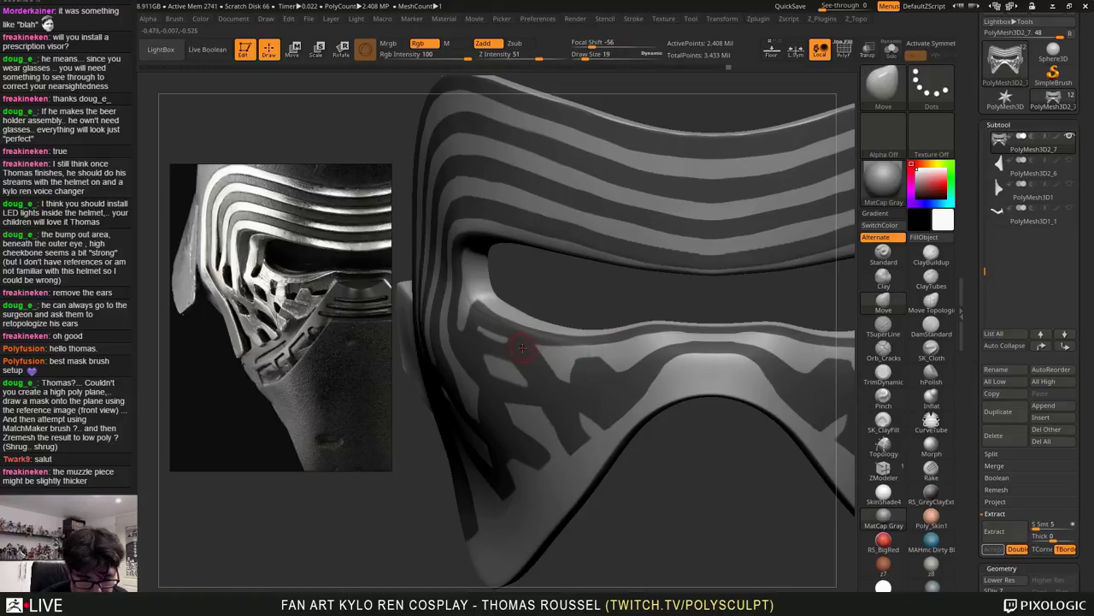
pyautogui.press('ctrl')
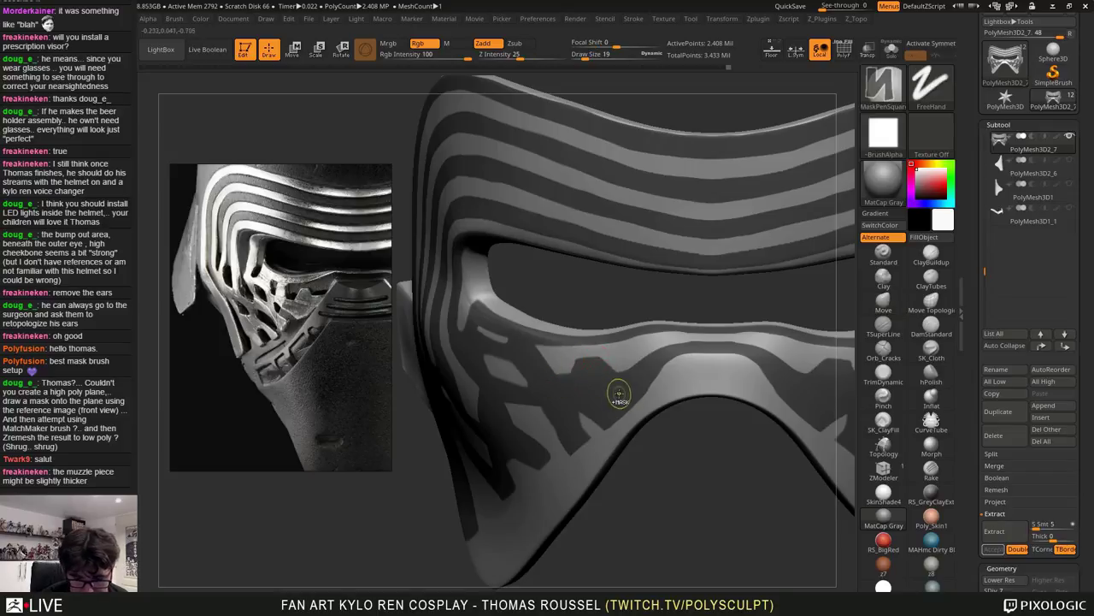
pyautogui.press('ctrl')
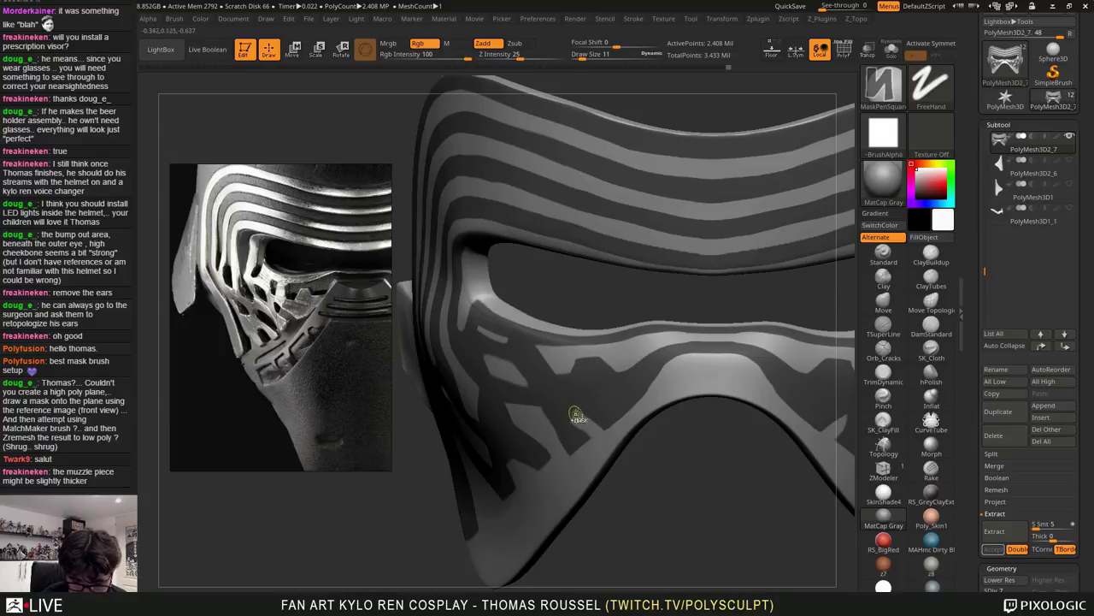
pyautogui.press('ctrl')
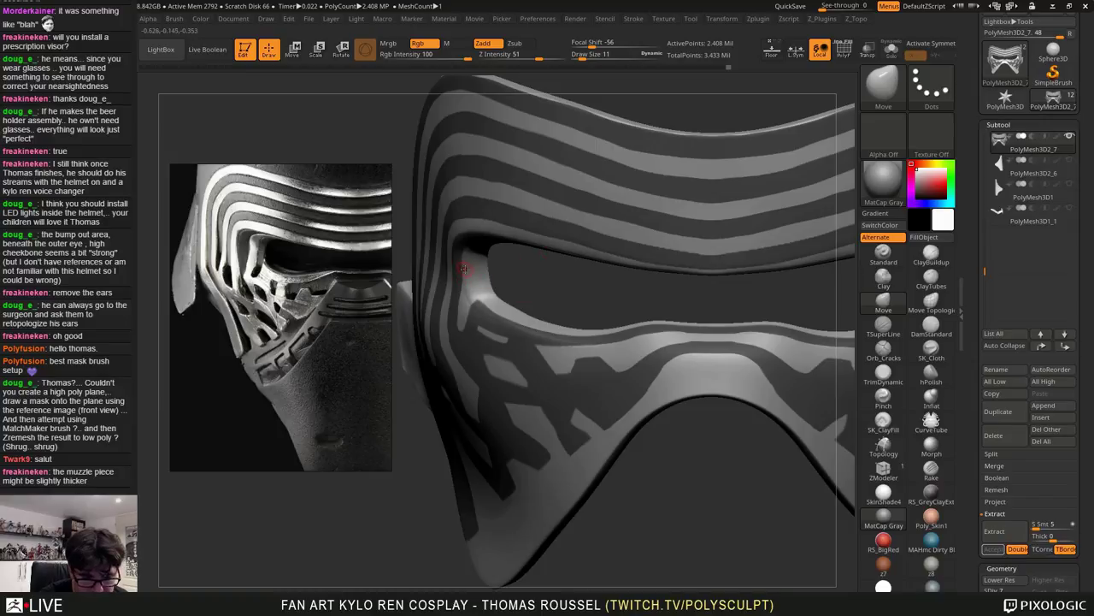
# Turn symmetry back on and clean up the mask around the outer lower corner of the visor opening
pyautogui.moveTo(477, 260)
pyautogui.mouseDown(button='right')
pyautogui.moveTo(502, 219)
pyautogui.moveTo(495, 196)
pyautogui.mouseUp(button='right')
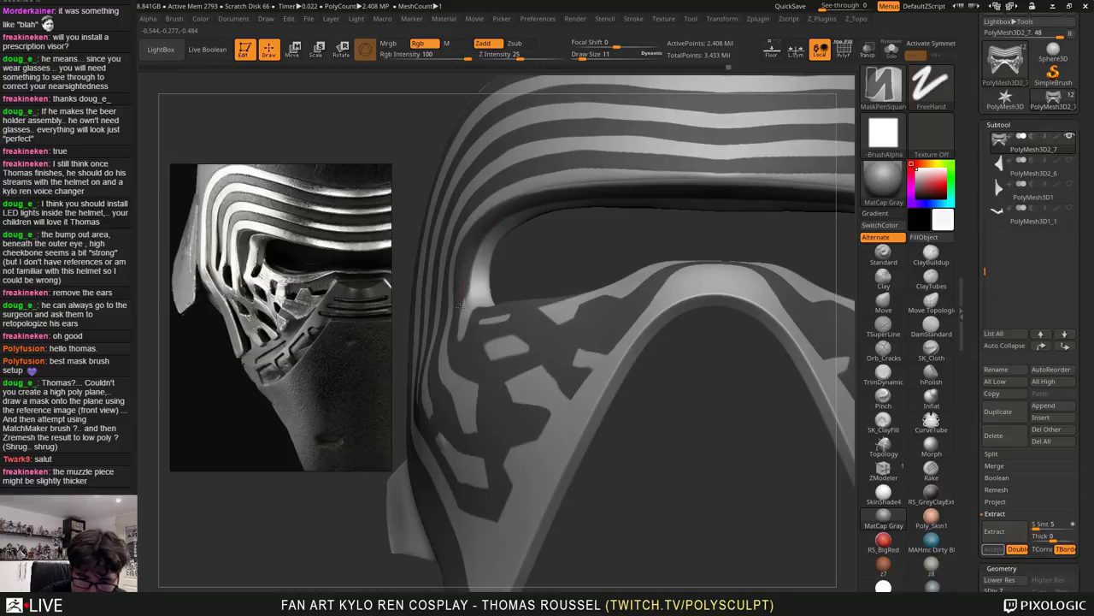
pyautogui.moveTo(477, 310)
pyautogui.mouseDown(button='right')
pyautogui.moveTo(522, 286)
pyautogui.moveTo(499, 216)
pyautogui.mouseUp(button='right')
pyautogui.press('ctrl')
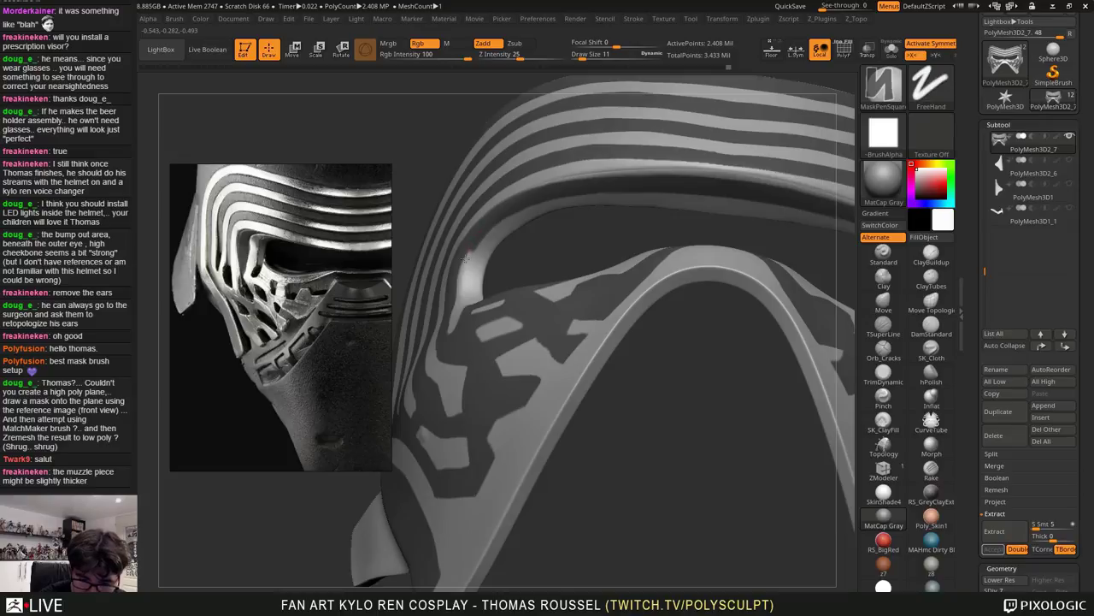
pyautogui.keyDown('ctrl'); pyautogui.moveTo(445, 320); pyautogui.dragTo(444, 329); pyautogui.keyUp('ctrl')
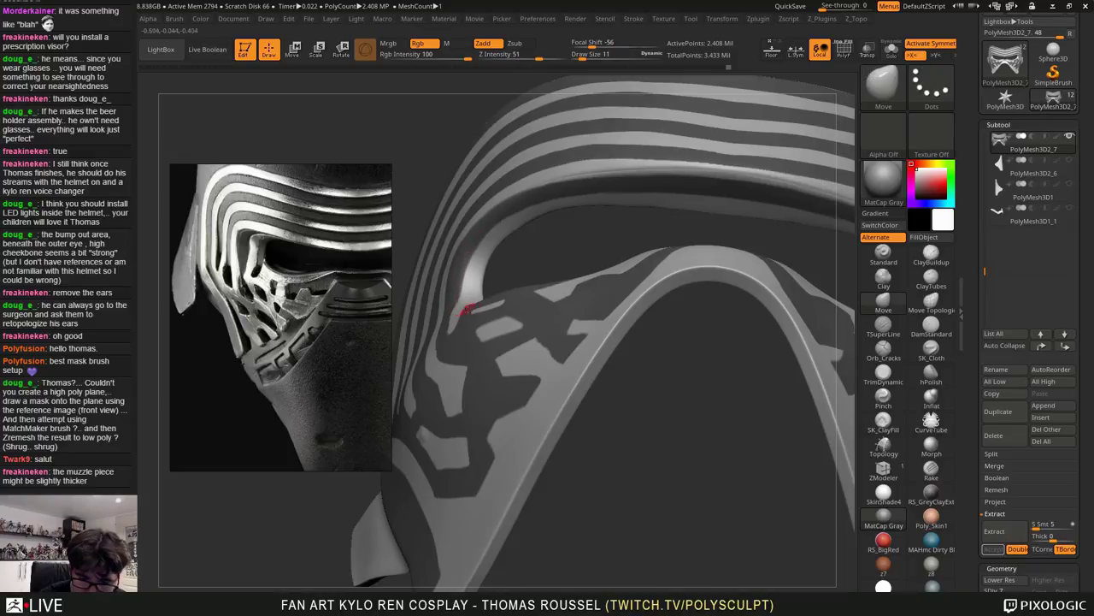
pyautogui.moveTo(464, 311)
pyautogui.mouseDown(button='right')
pyautogui.moveTo(491, 339)
pyautogui.moveTo(512, 325)
pyautogui.mouseUp(button='right')
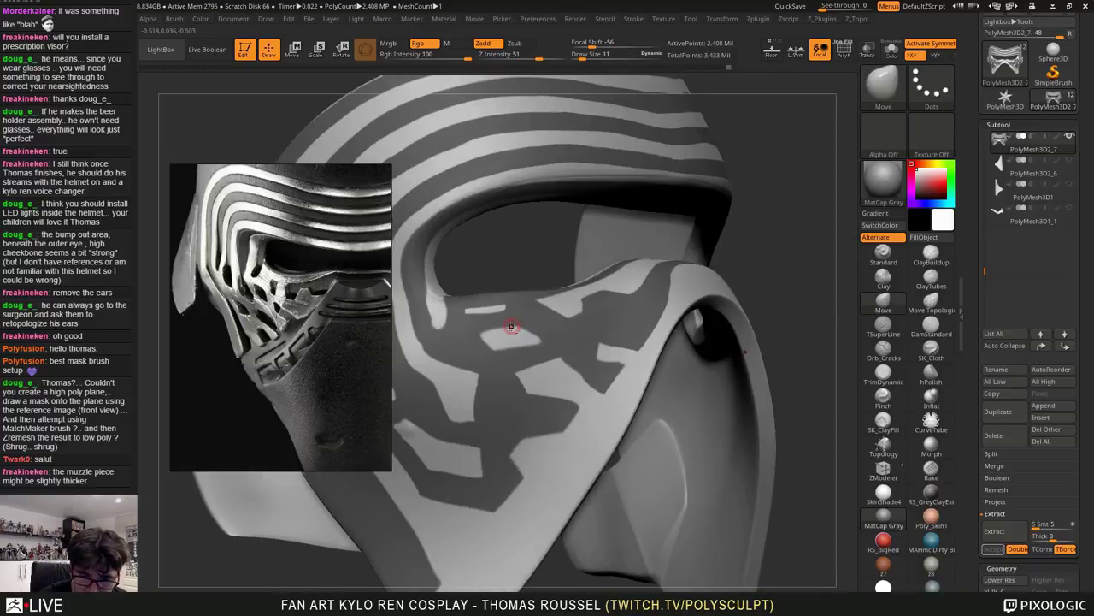
pyautogui.moveTo(454, 292); pyautogui.dragTo(431, 294, button='right')
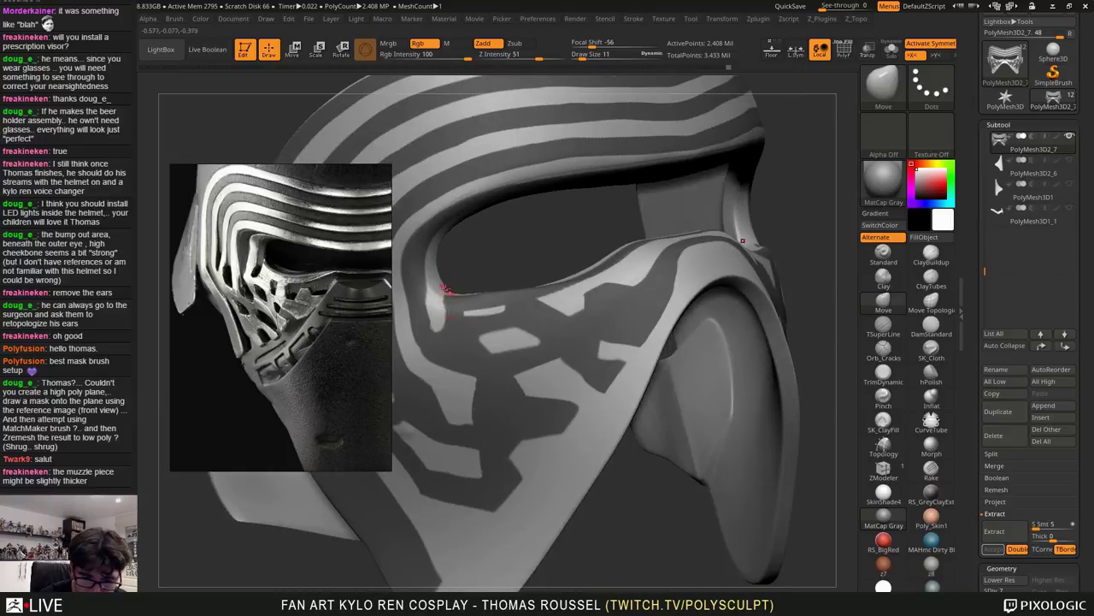
pyautogui.press('ctrl')
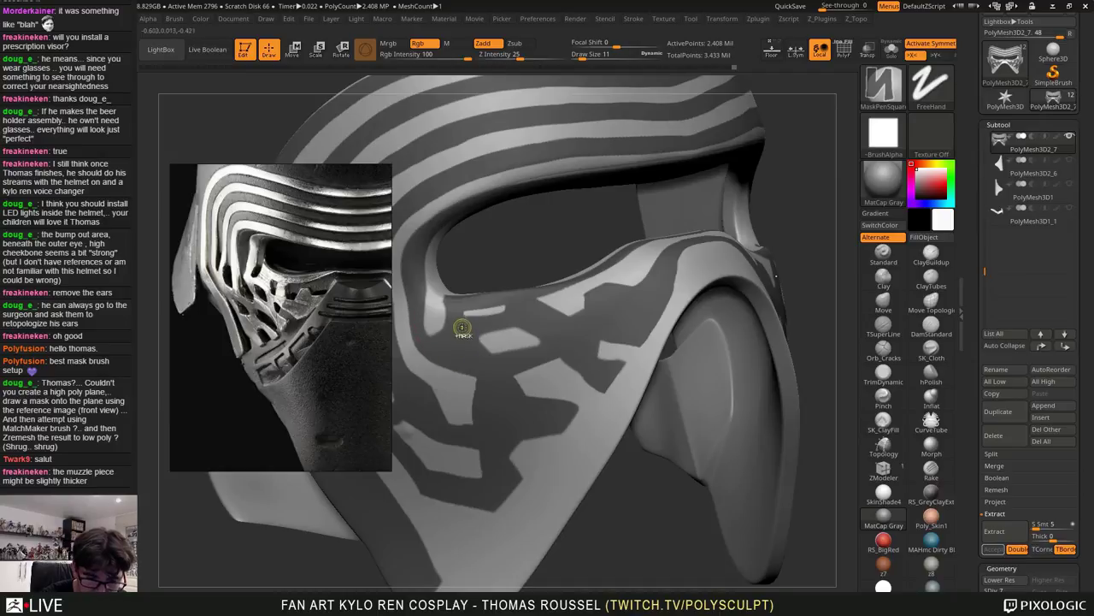
pyautogui.moveTo(450, 349); pyautogui.dragTo(416, 328, button='right')
pyautogui.press('ctrl')
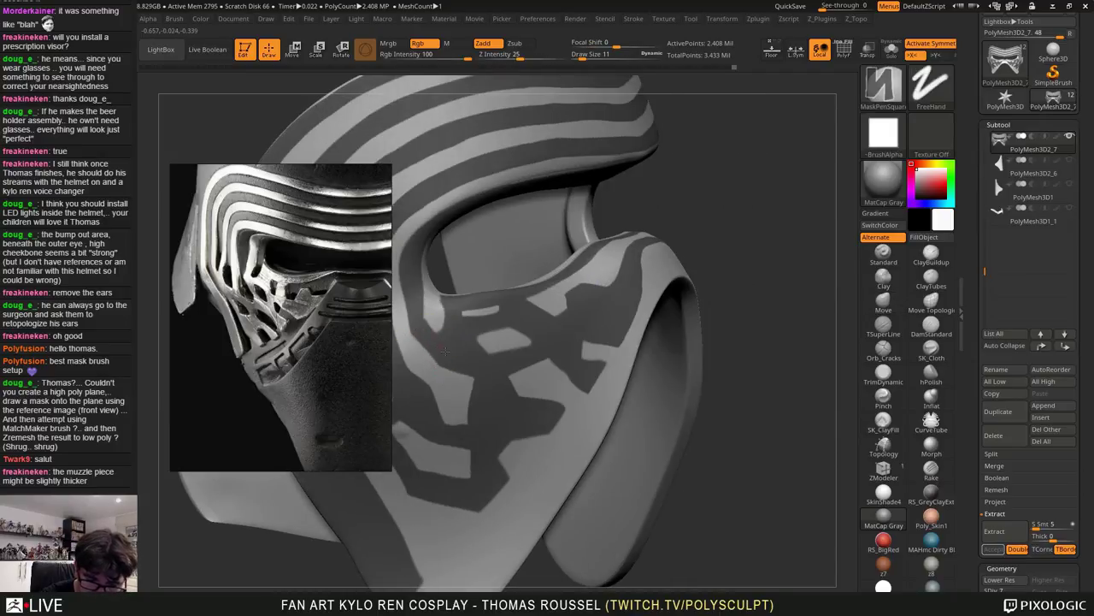
# Turn off symmetry and reshape the angular mask patches on the cheek between the visor and the nose arch to match the reference
pyautogui.keyDown('shift'); pyautogui.moveTo(540, 347); pyautogui.dragTo(564, 355, button='right'); pyautogui.keyUp('shift')
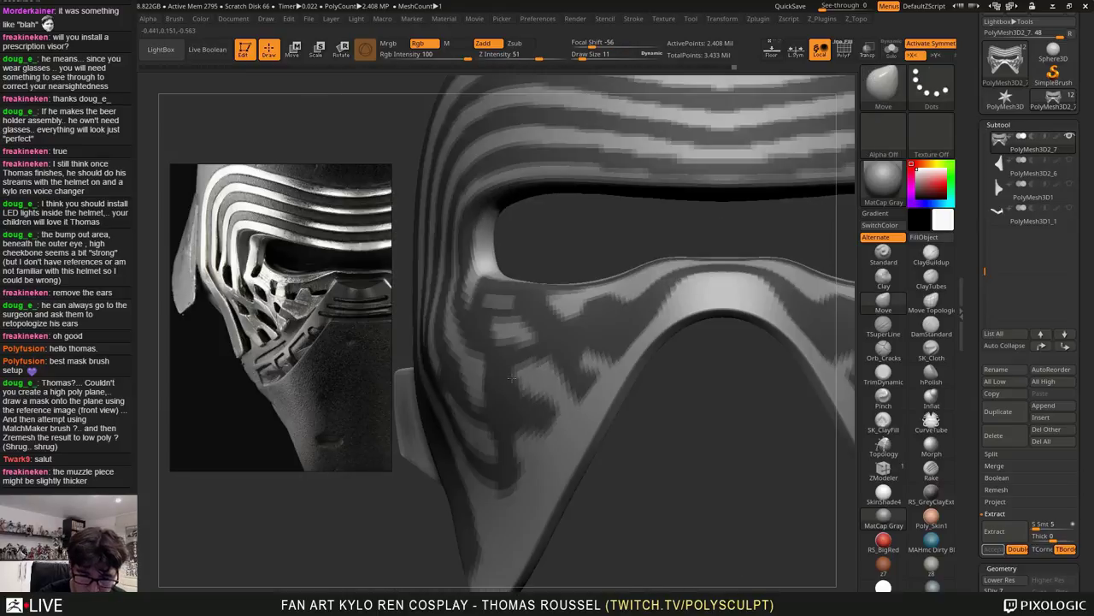
pyautogui.press('x')
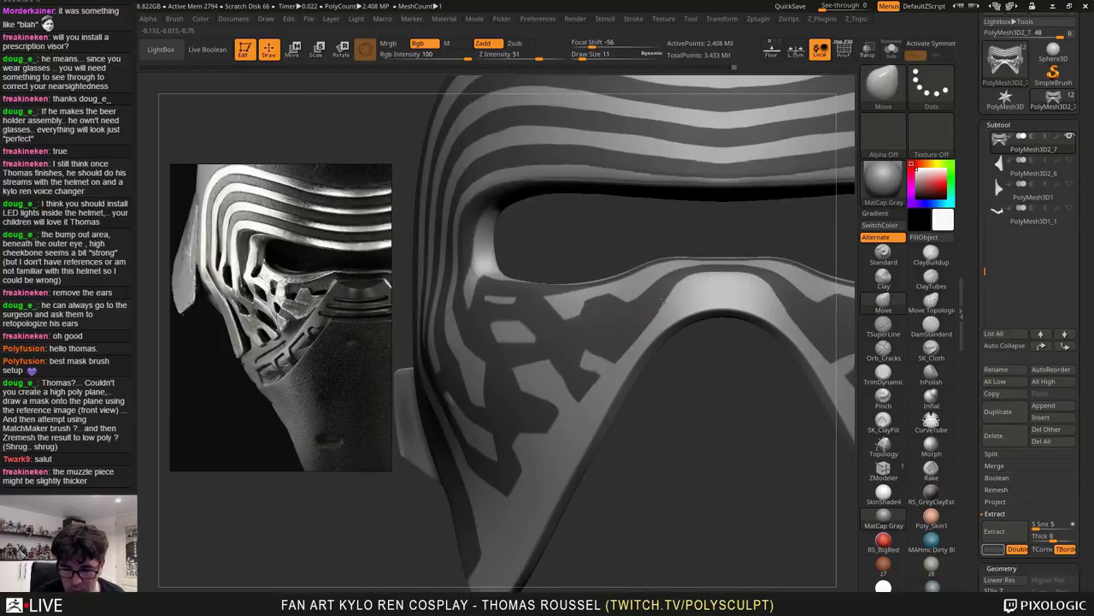
pyautogui.keyDown('alt'); pyautogui.moveTo(670, 296); pyautogui.dragTo(630, 319, button='right'); pyautogui.keyUp('alt')
pyautogui.moveTo(619, 357); pyautogui.dragTo(596, 336, button='right')
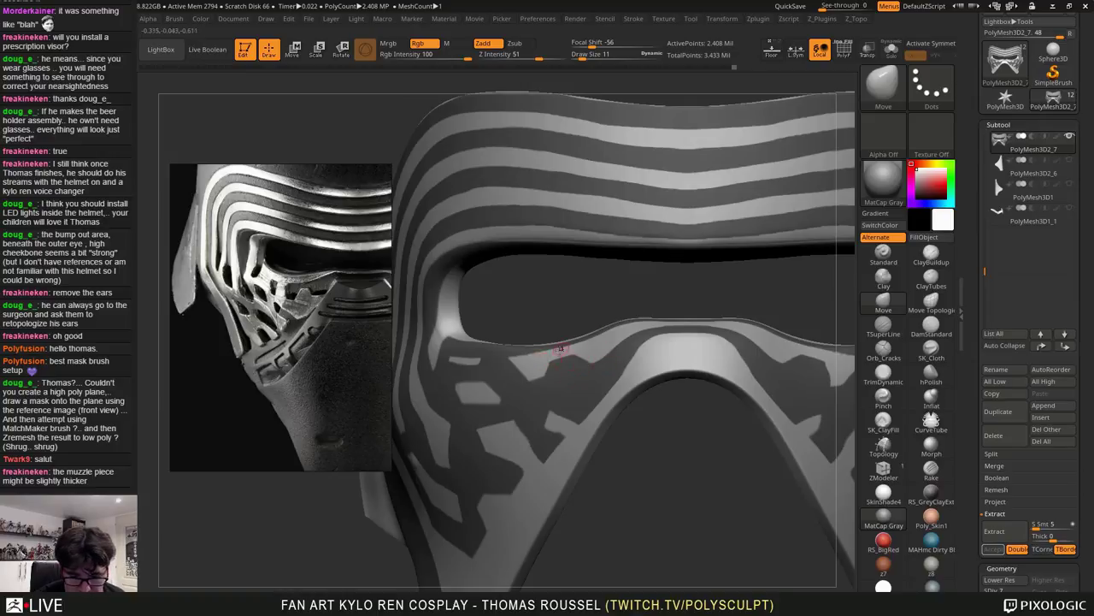
pyautogui.press('ctrl')
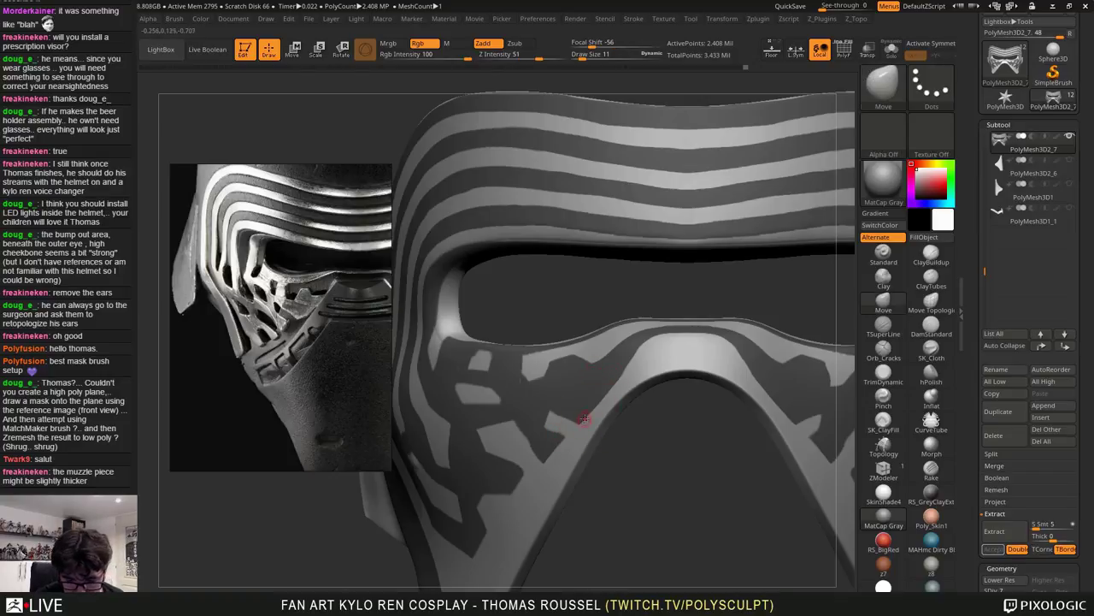
pyautogui.press('ctrl')
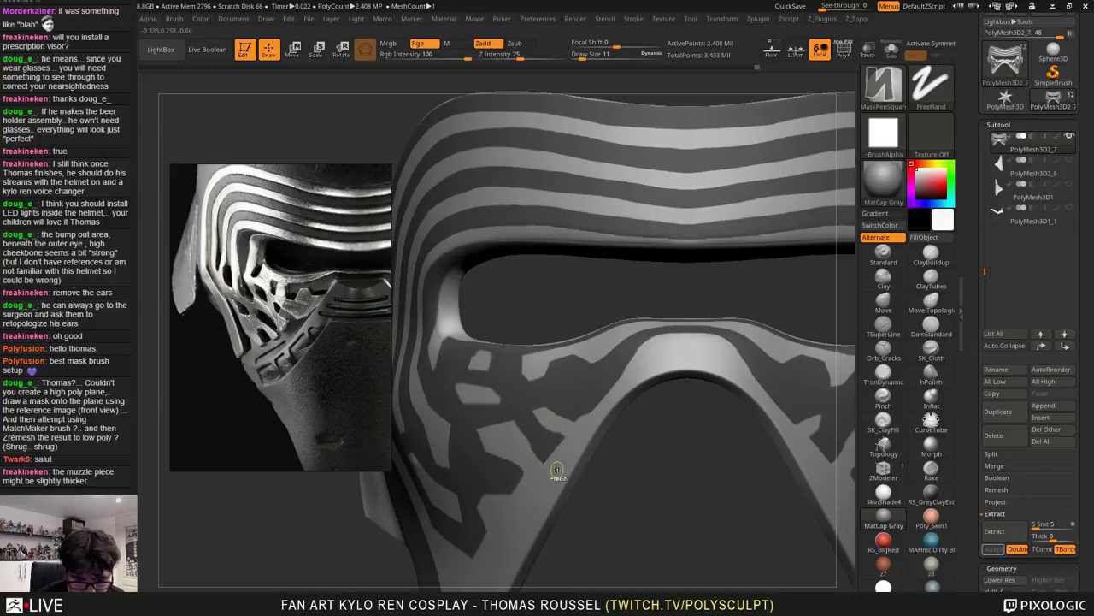
pyautogui.moveTo(542, 452)
pyautogui.keyDown('ctrl'); pyautogui.mouseDown()
pyautogui.moveTo(484, 417)
pyautogui.moveTo(502, 426)
pyautogui.mouseUp(); pyautogui.keyUp('ctrl')
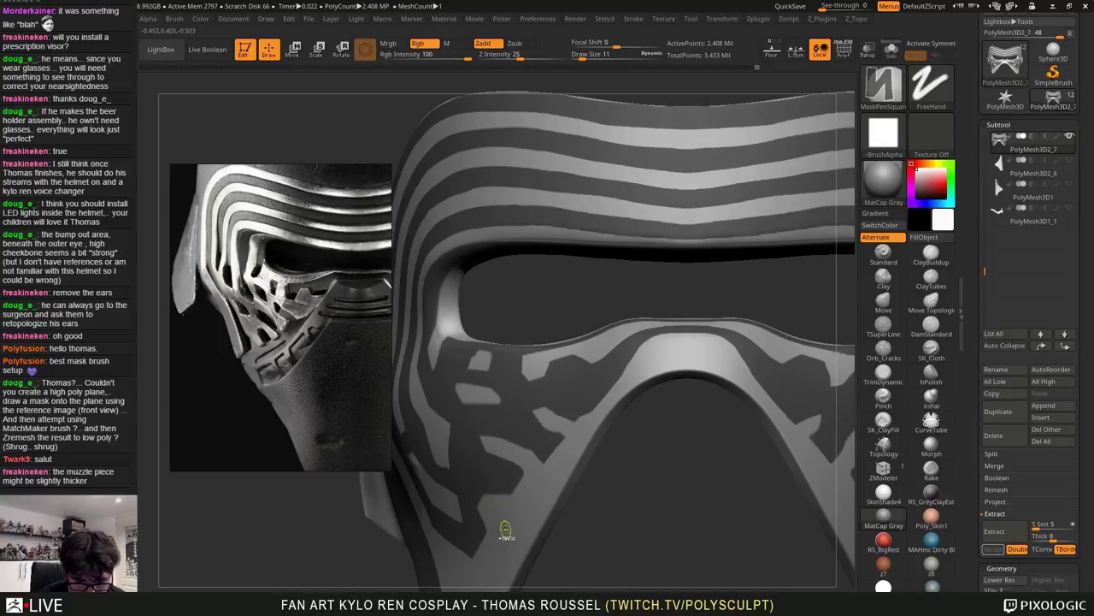
# Reshape the mask patch at the lower tip of the cheek pattern and its junction with the branch above to match the reference
pyautogui.keyDown('alt'); pyautogui.moveTo(479, 535); pyautogui.dragTo(516, 452, button='right'); pyautogui.keyUp('alt')
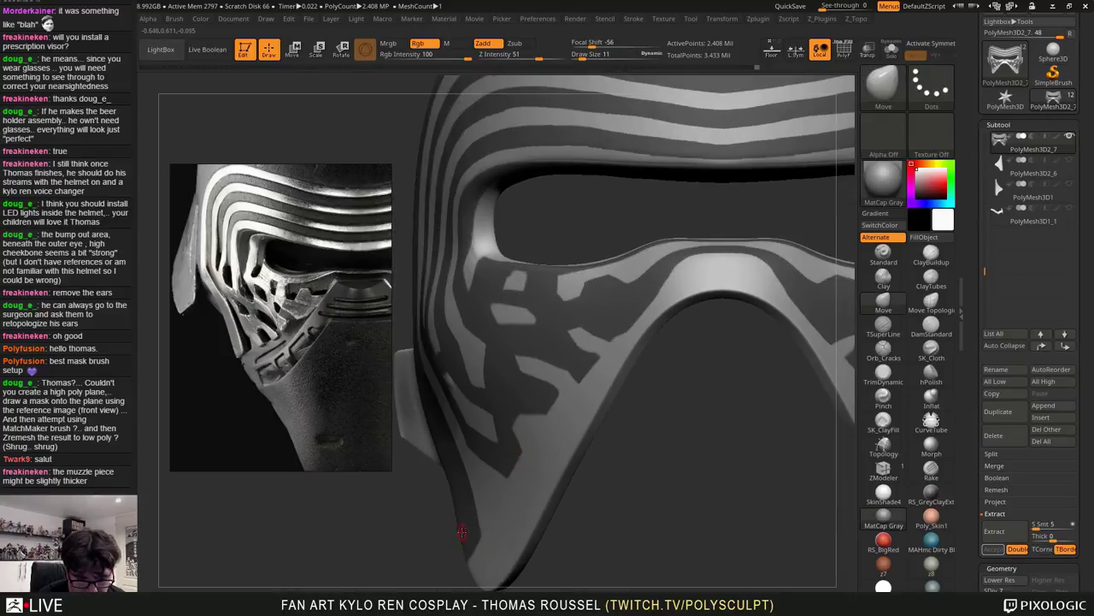
pyautogui.press('ctrl')
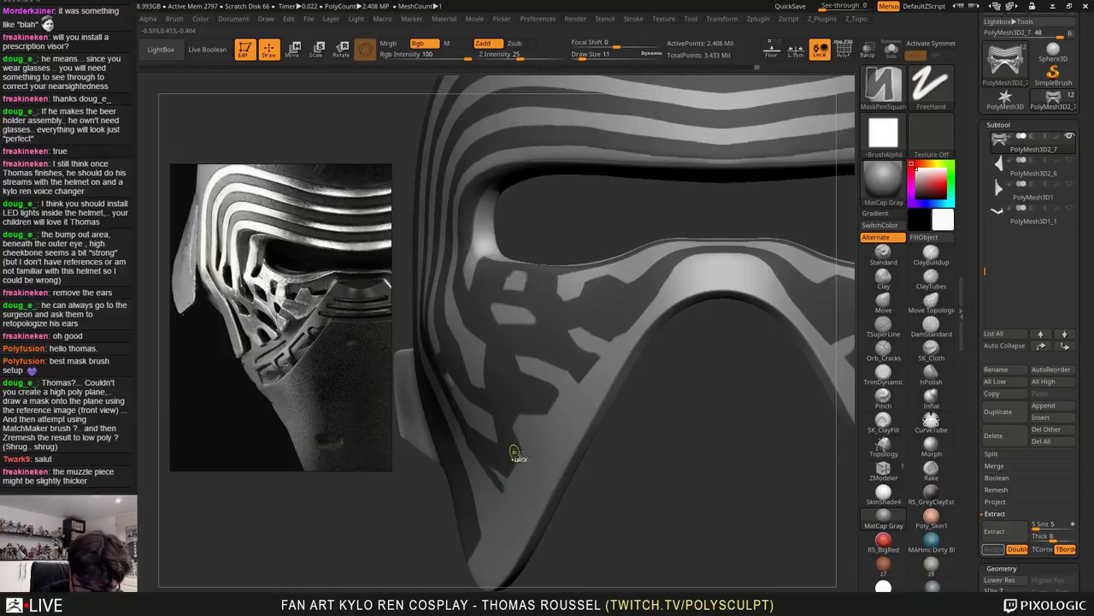
pyautogui.keyDown('ctrl'); pyautogui.moveTo(504, 481); pyautogui.dragTo(519, 450); pyautogui.keyUp('ctrl')
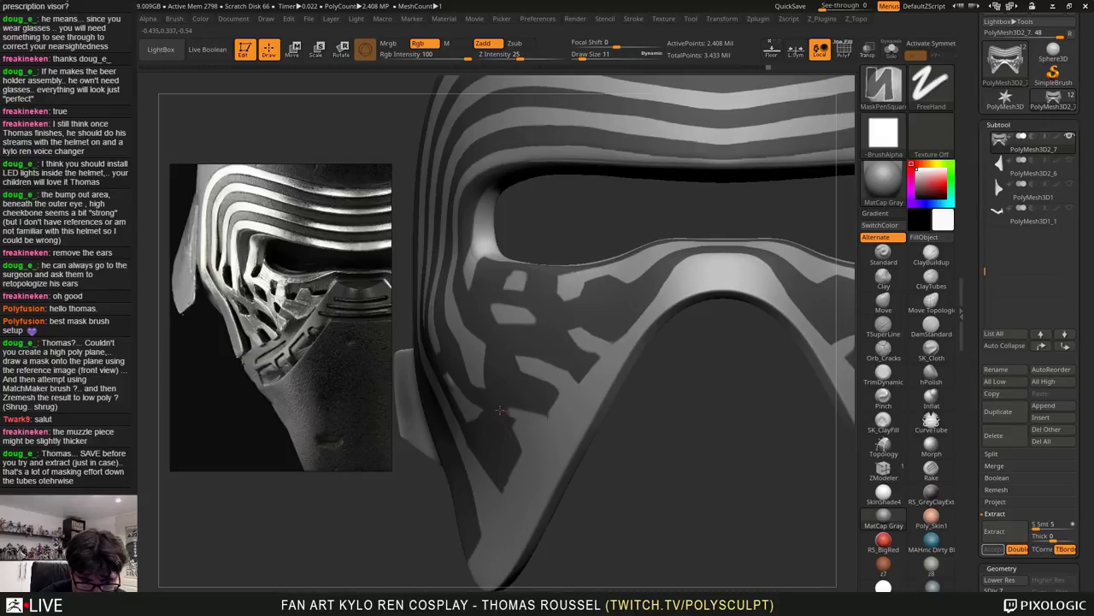
pyautogui.keyDown('ctrl'); pyautogui.keyDown('alt'); pyautogui.moveTo(502, 415); pyautogui.dragTo(517, 442); pyautogui.keyUp('alt'); pyautogui.keyUp('ctrl')
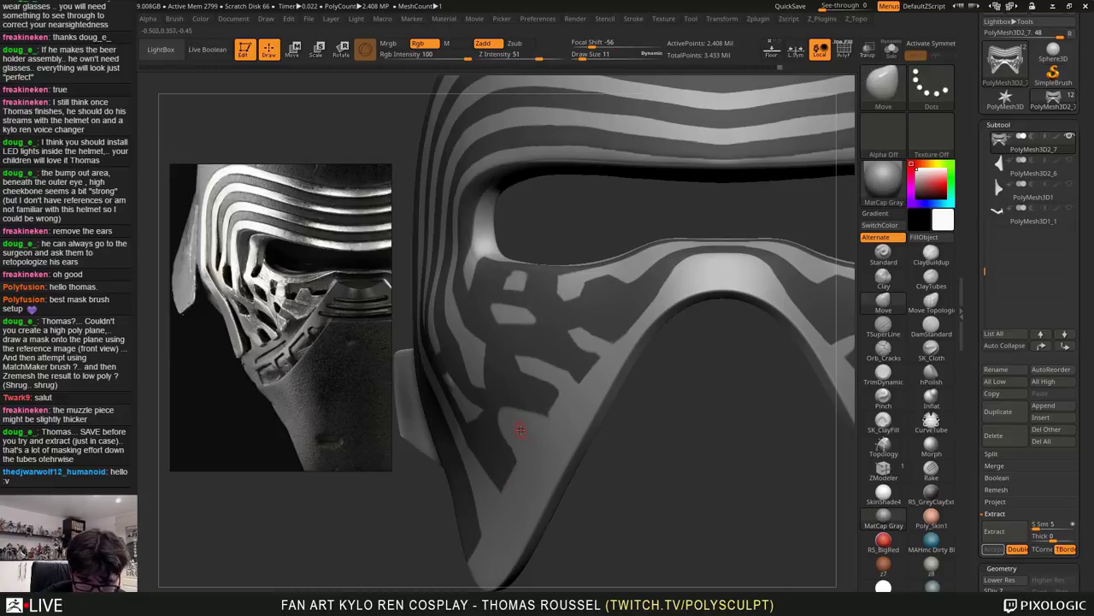
pyautogui.moveTo(523, 425)
pyautogui.mouseDown(button='right')
pyautogui.moveTo(598, 415)
pyautogui.moveTo(568, 416)
pyautogui.mouseUp(button='right')
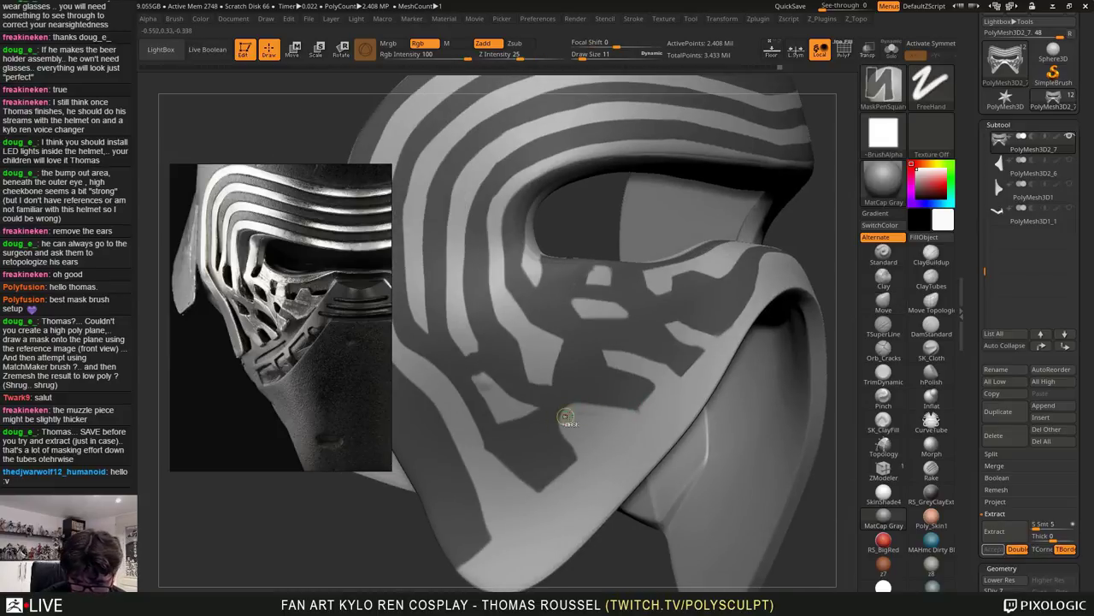
pyautogui.keyDown('ctrl'); pyautogui.moveTo(569, 410); pyautogui.dragTo(551, 408); pyautogui.keyUp('ctrl')
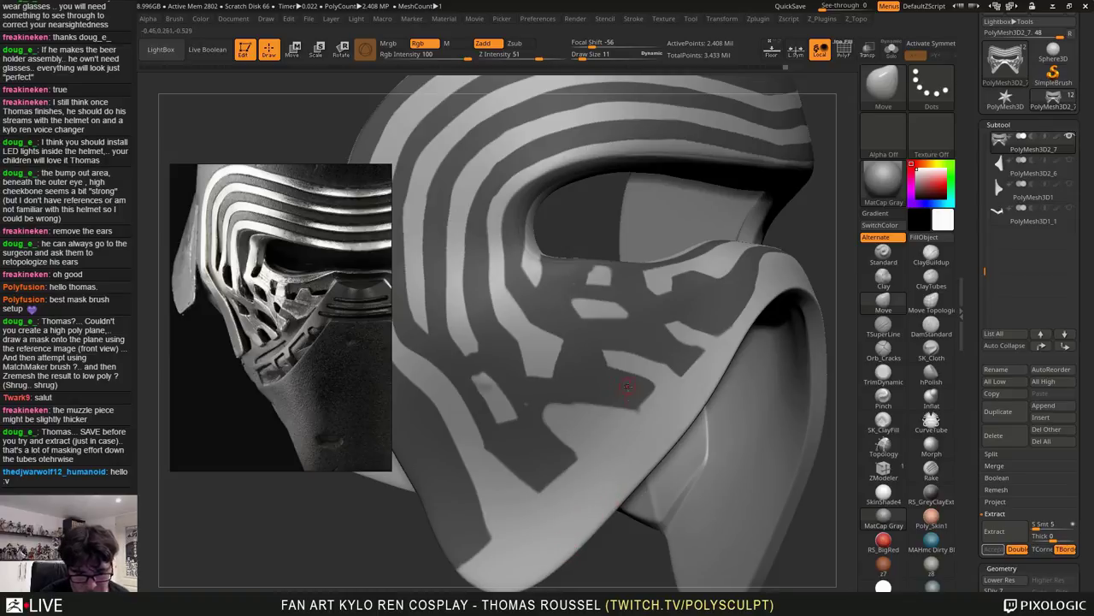
# Refine the lower edge of the middle cheek branch, undoing stray mask strokes, and fork the end of the lowest mask patch
pyautogui.keyDown('ctrl'); pyautogui.moveTo(640, 416); pyautogui.dragTo(552, 402); pyautogui.keyUp('ctrl')
pyautogui.hotkey('ctrl', 'z')
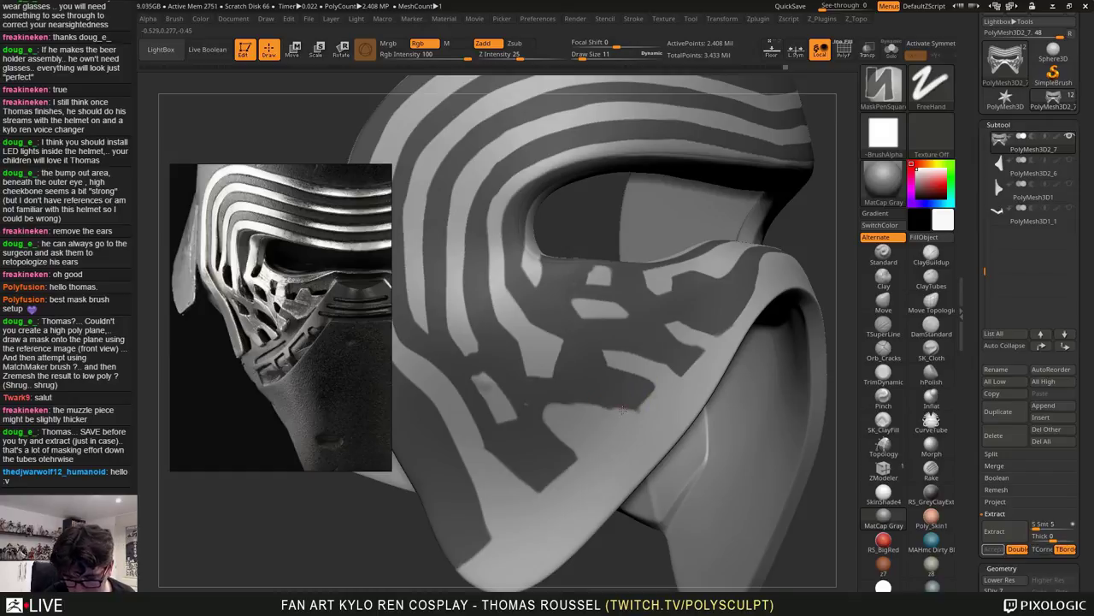
pyautogui.moveTo(622, 417)
pyautogui.keyDown('ctrl'); pyautogui.mouseDown()
pyautogui.moveTo(567, 405)
pyautogui.moveTo(597, 412)
pyautogui.mouseUp(); pyautogui.keyUp('ctrl')
pyautogui.hotkey('ctrl', 'z')
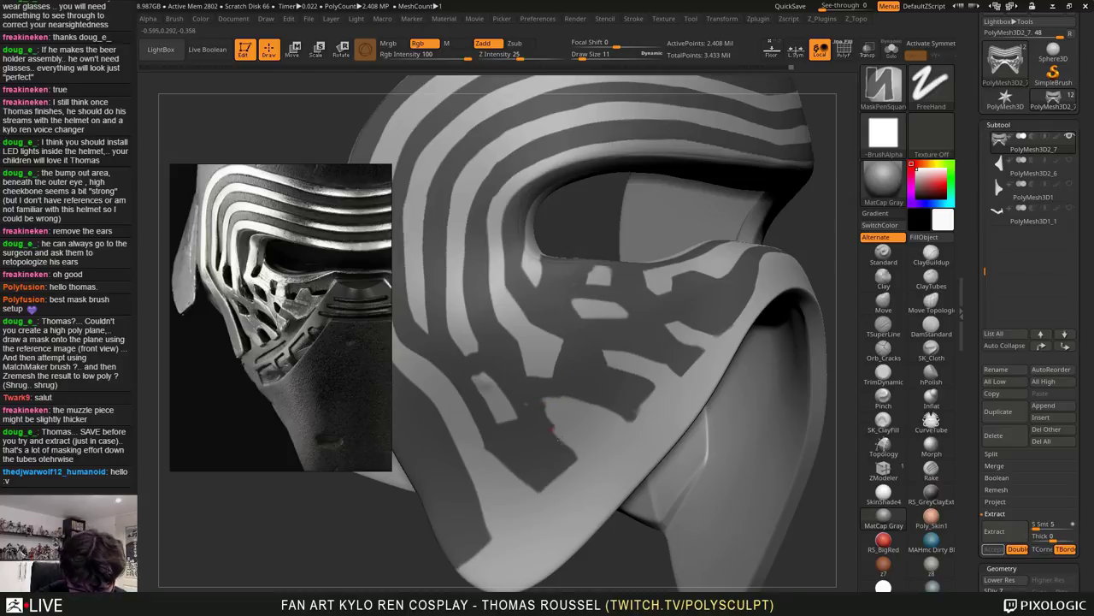
pyautogui.moveTo(554, 429)
pyautogui.keyDown('ctrl'); pyautogui.mouseDown()
pyautogui.moveTo(578, 453)
pyautogui.moveTo(557, 486)
pyautogui.mouseUp(); pyautogui.keyUp('ctrl')
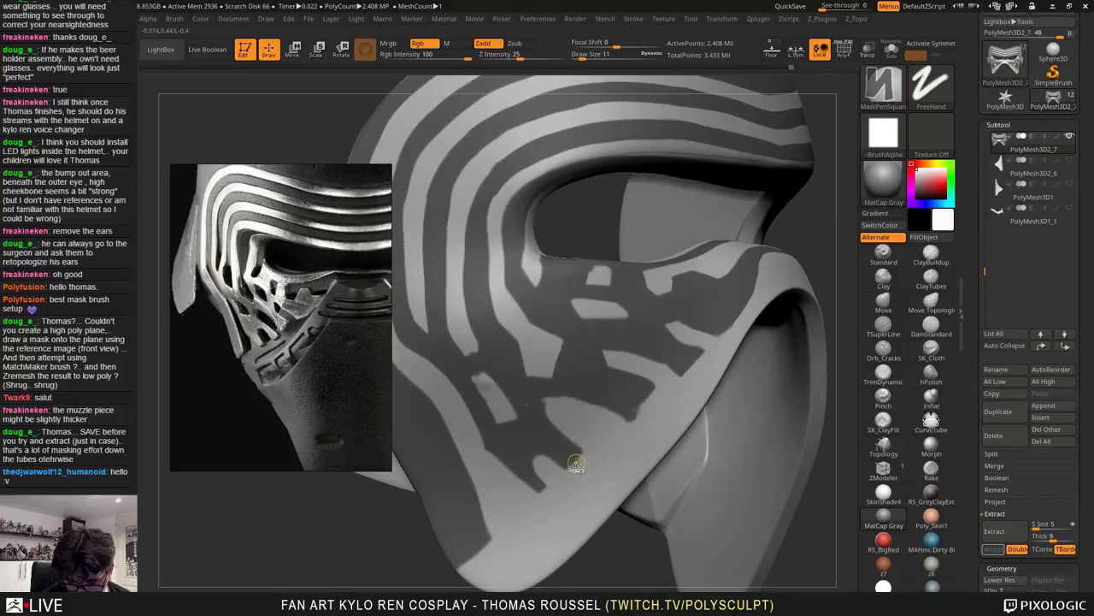
pyautogui.moveTo(591, 440)
pyautogui.keyDown('ctrl'); pyautogui.mouseDown()
pyautogui.moveTo(558, 429)
pyautogui.moveTo(579, 442)
pyautogui.mouseUp(); pyautogui.keyUp('ctrl')
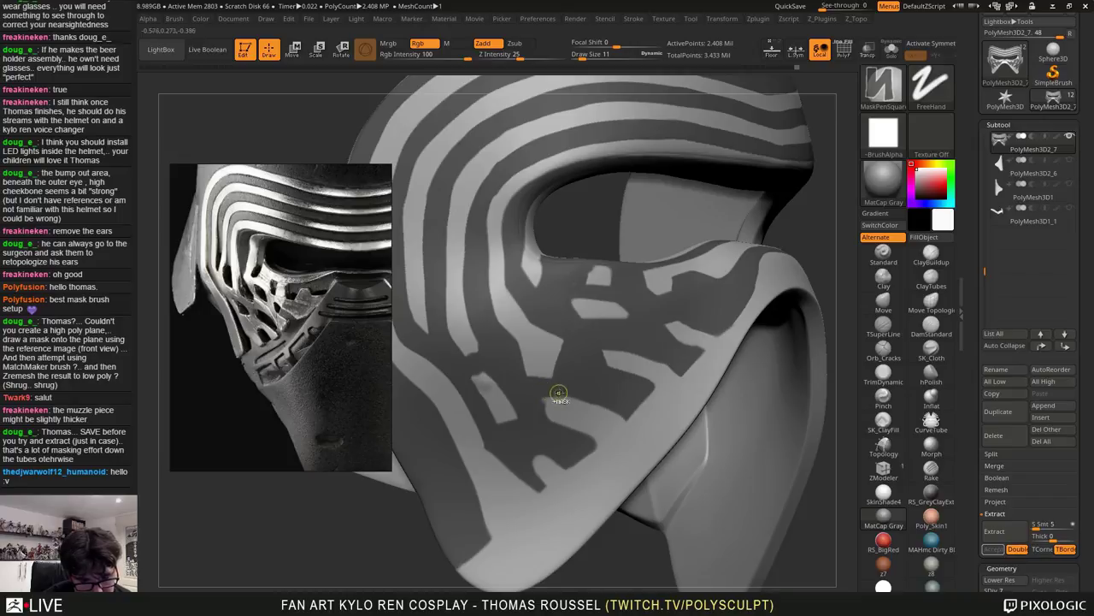
# Reselect the Move brush and mask across the gap between the patches on the opposite cheek beside the nose arch
pyautogui.press('b')
pyautogui.press('m')
pyautogui.press('v')
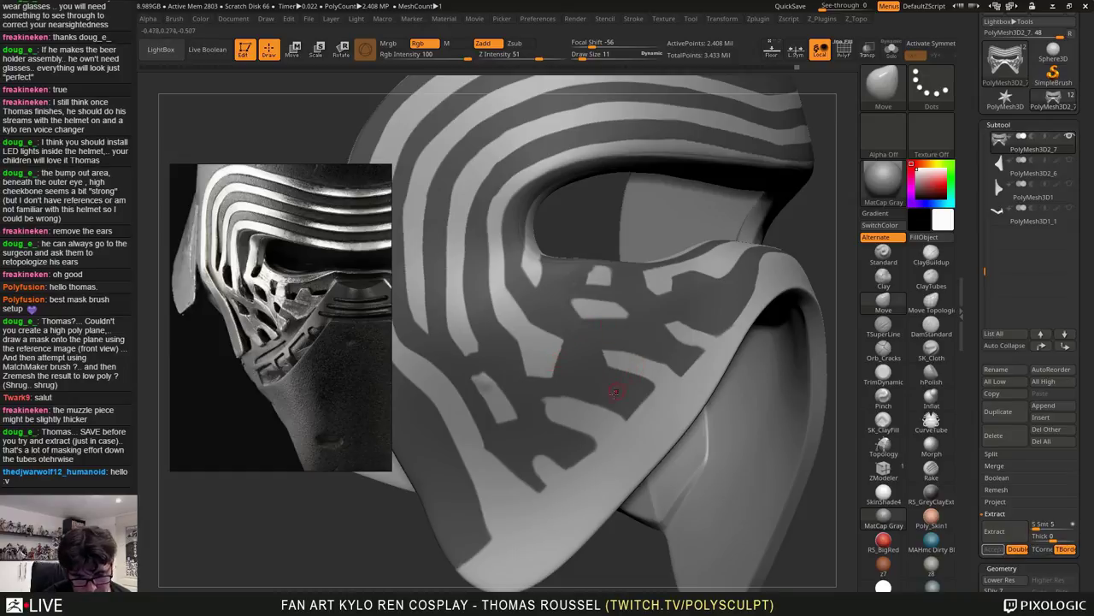
pyautogui.press('ctrl')
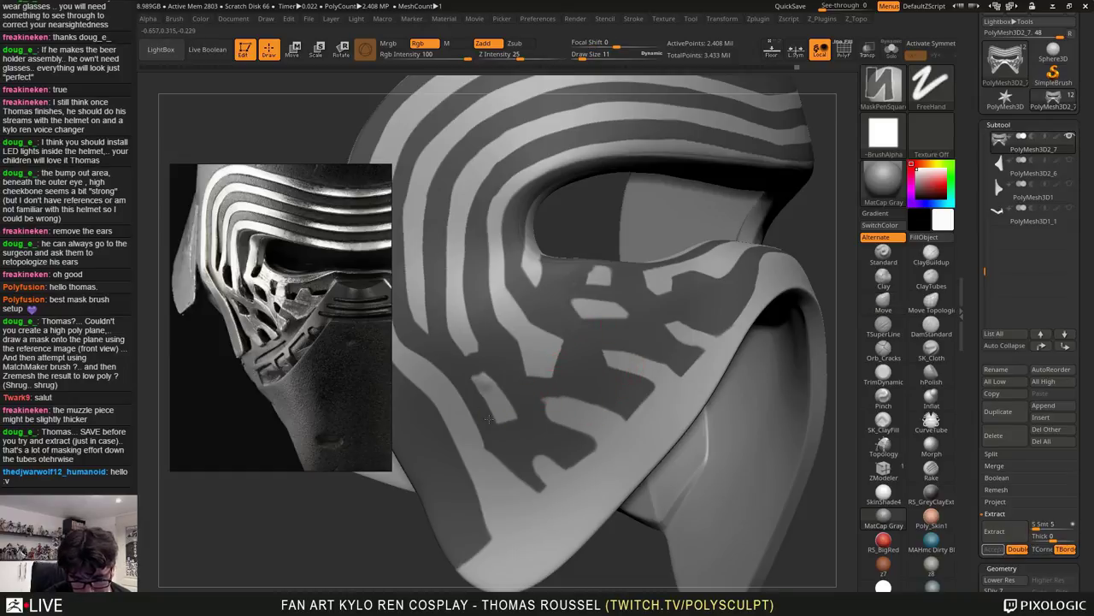
pyautogui.keyDown('ctrl'); pyautogui.moveTo(528, 414); pyautogui.dragTo(537, 307, button='right'); pyautogui.keyUp('ctrl')
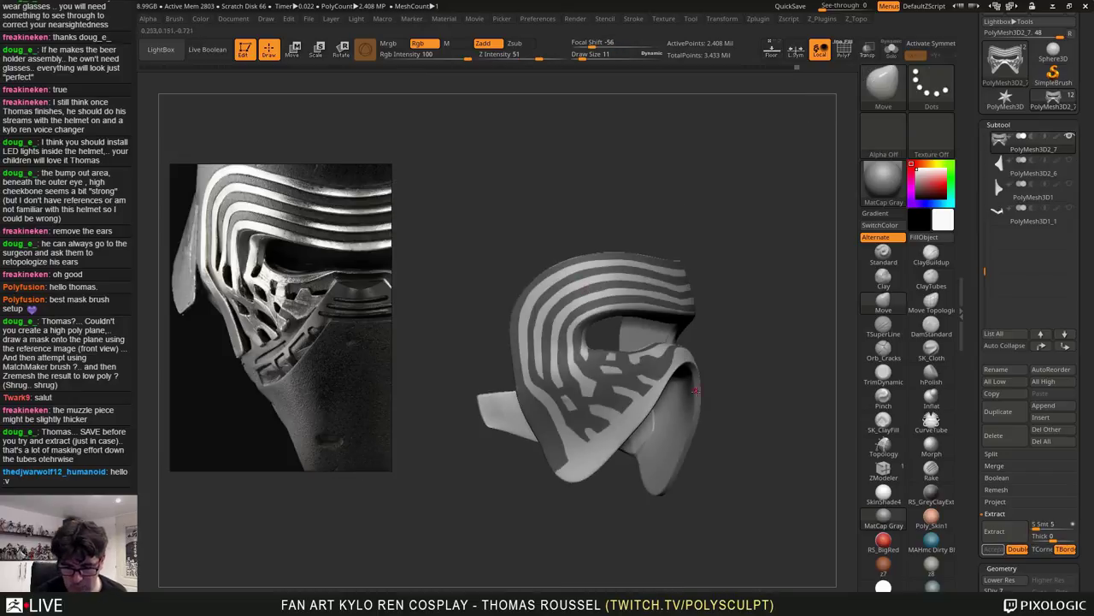
pyautogui.moveTo(726, 397)
pyautogui.mouseDown(button='right')
pyautogui.moveTo(638, 406)
pyautogui.moveTo(705, 415)
pyautogui.mouseUp(button='right')
pyautogui.keyDown('alt'); pyautogui.moveTo(737, 375); pyautogui.dragTo(735, 406, button='right'); pyautogui.keyUp('alt')
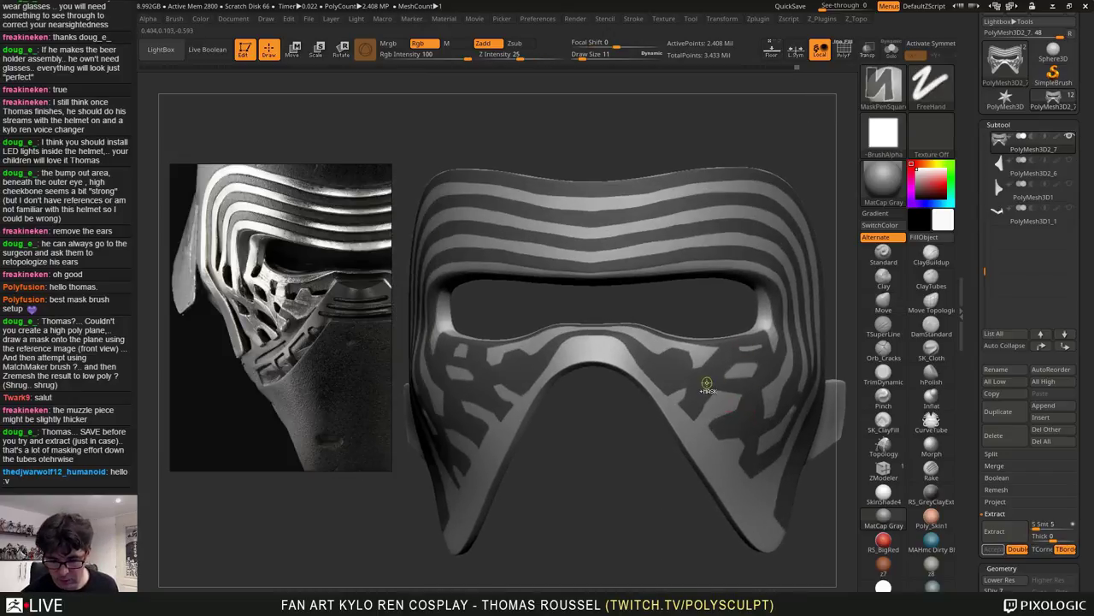
pyautogui.keyDown('ctrl'); pyautogui.moveTo(709, 384); pyautogui.dragTo(735, 389); pyautogui.keyUp('ctrl')
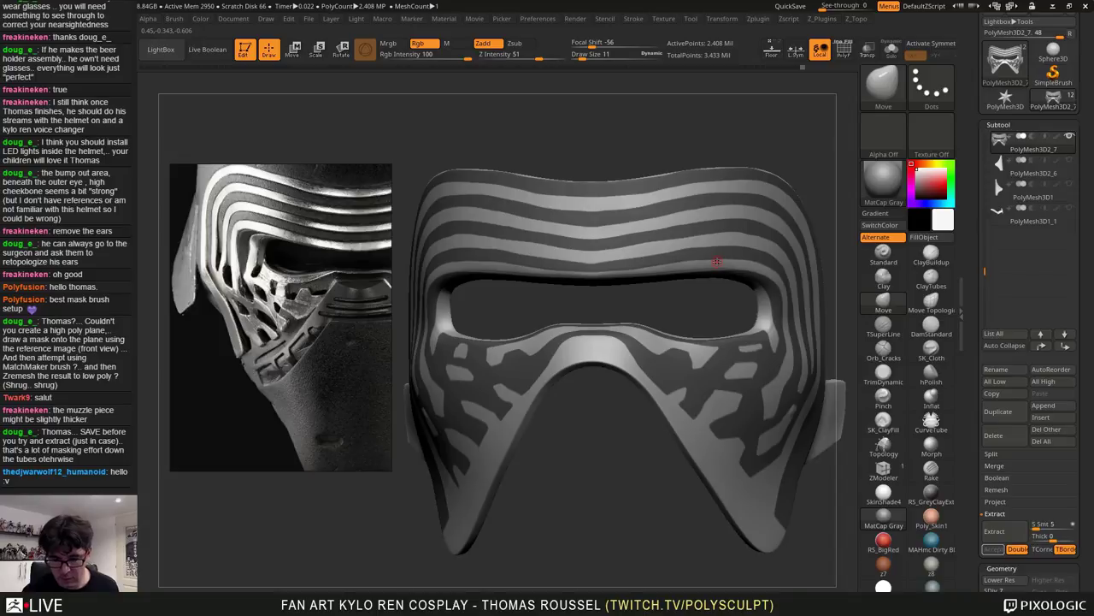
# Touch up the mask of the lowest forehead stripe at the centre, just above the visor opening
pyautogui.keyDown('alt'); pyautogui.moveTo(716, 262); pyautogui.dragTo(679, 286, button='right'); pyautogui.keyUp('alt')
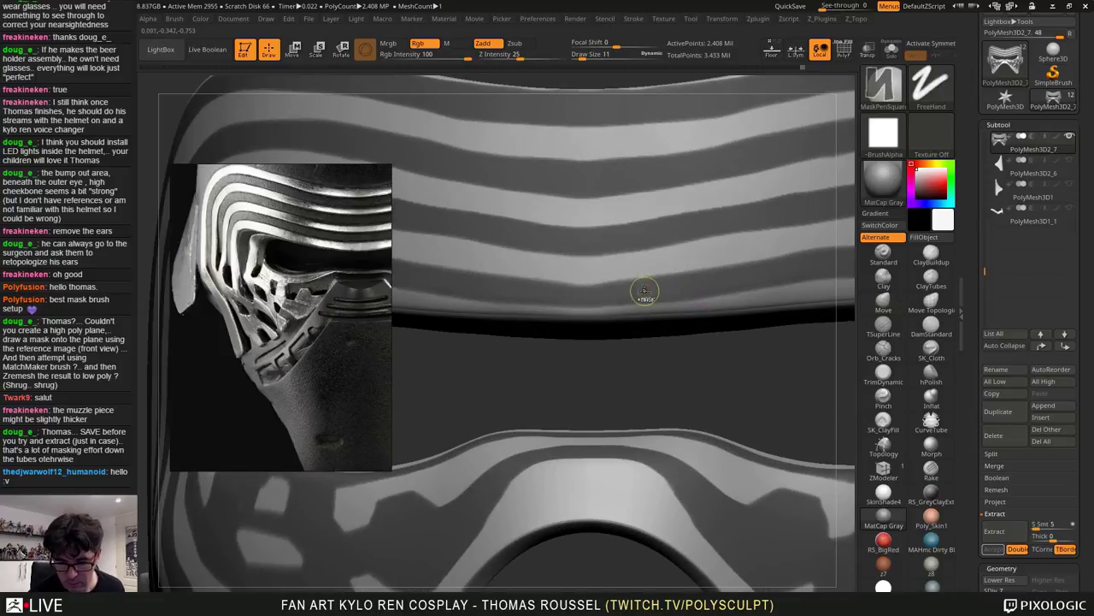
pyautogui.keyDown('ctrl'); pyautogui.moveTo(564, 290); pyautogui.dragTo(629, 289); pyautogui.keyUp('ctrl')
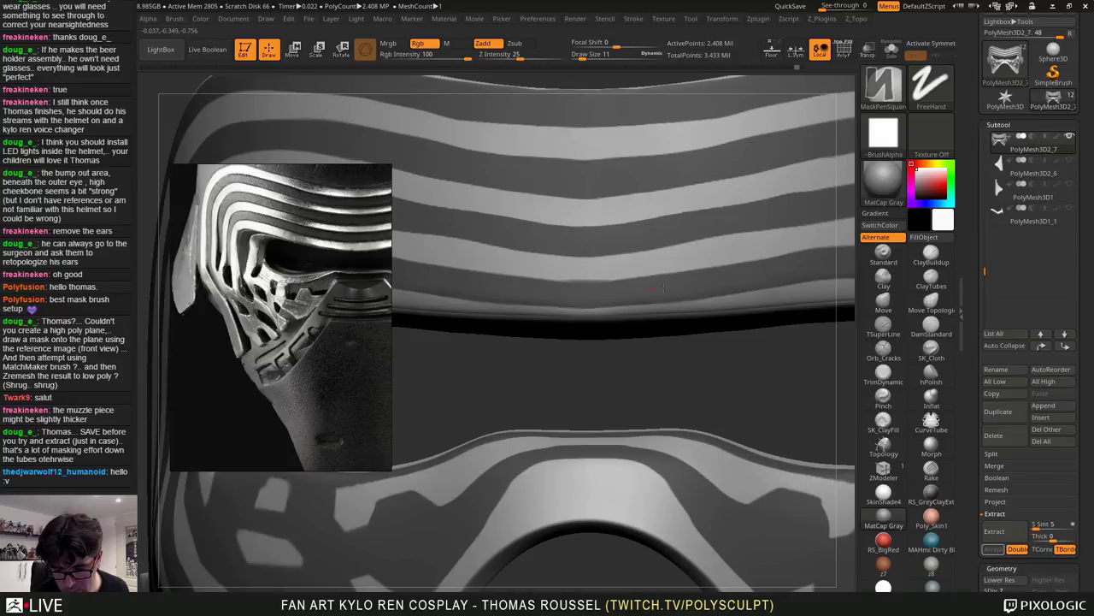
pyautogui.keyDown('ctrl'); pyautogui.moveTo(554, 290); pyautogui.dragTo(518, 292); pyautogui.keyUp('ctrl')
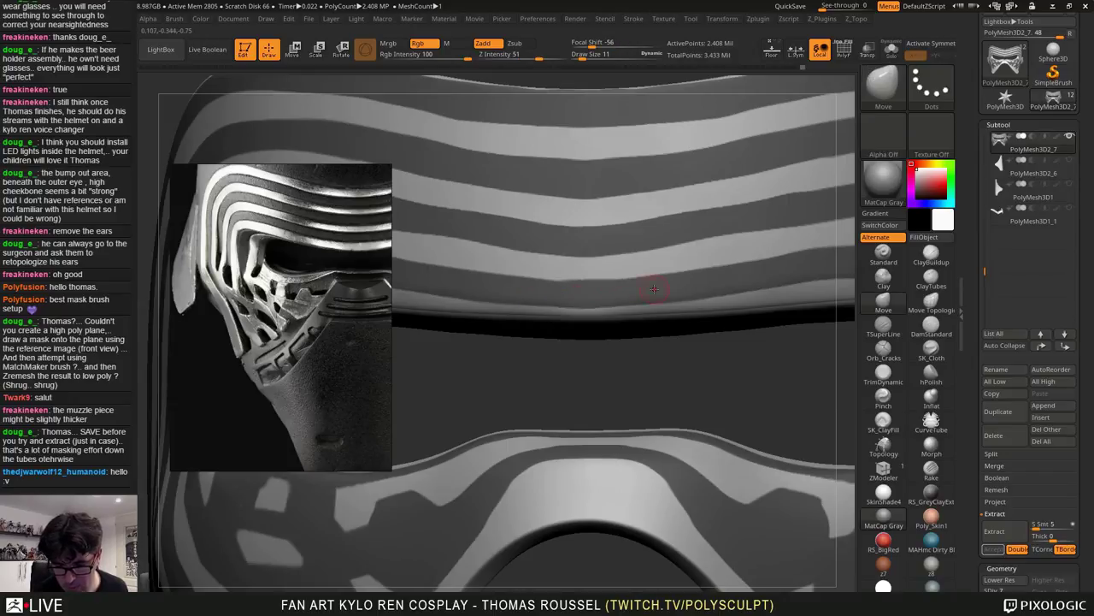
pyautogui.moveTo(661, 289)
pyautogui.mouseDown(button='right')
pyautogui.moveTo(693, 301)
pyautogui.moveTo(680, 290)
pyautogui.moveTo(670, 320)
pyautogui.mouseUp(button='right')
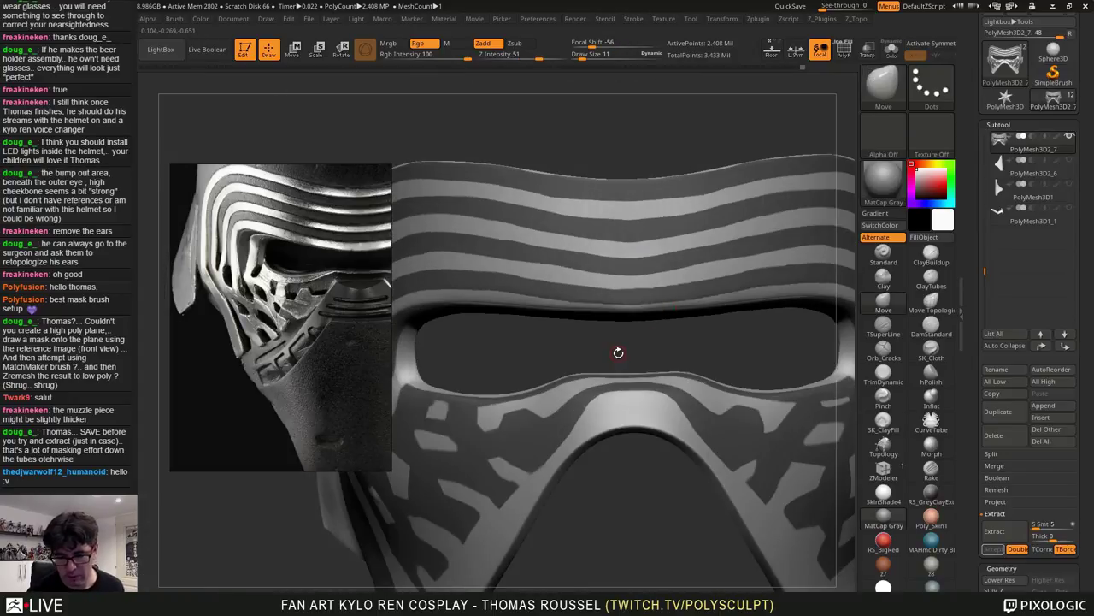
pyautogui.keyDown('ctrl'); pyautogui.click(653, 267); pyautogui.keyUp('ctrl')
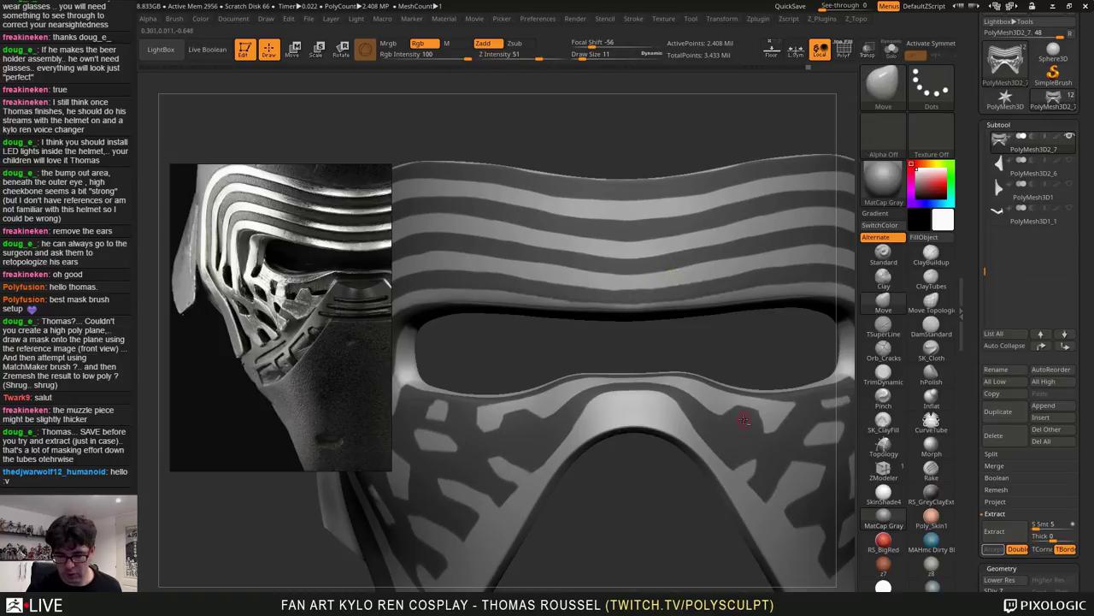
# Save the project as a new version named 16_helmet in the Z_KyloRen folder
pyautogui.moveTo(743, 415)
pyautogui.keyDown('ctrl'); pyautogui.mouseDown(button='right')
pyautogui.moveTo(790, 363)
pyautogui.moveTo(736, 355)
pyautogui.moveTo(689, 428)
pyautogui.mouseUp(button='right'); pyautogui.keyUp('ctrl')
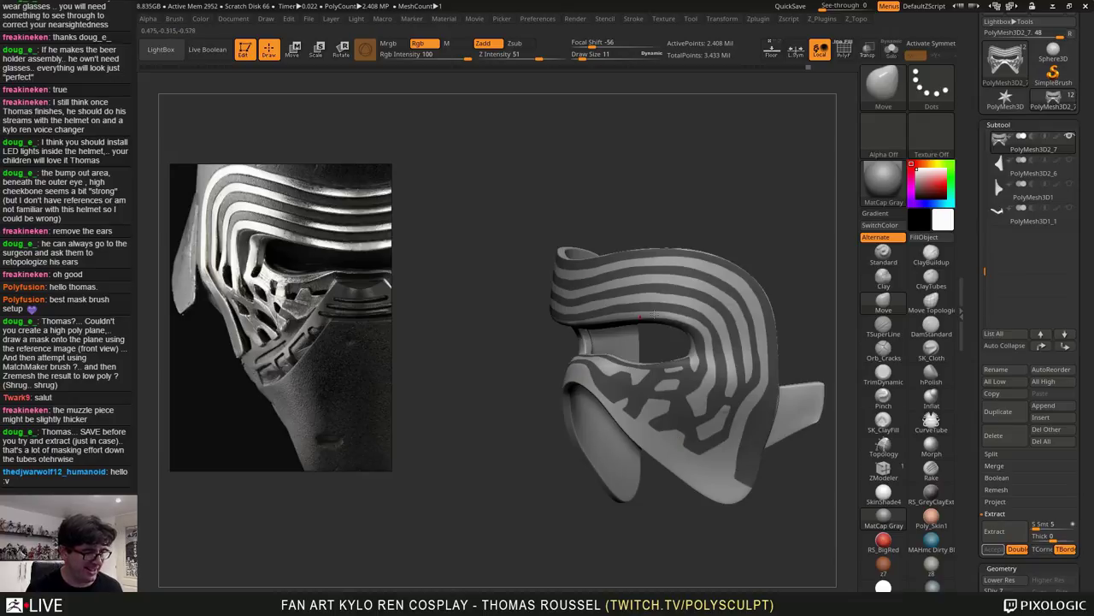
pyautogui.keyDown('alt'); pyautogui.moveTo(614, 188); pyautogui.dragTo(540, 167, button='right'); pyautogui.keyUp('alt')
pyautogui.moveTo(540, 168); pyautogui.dragTo(588, 179, button='right')
pyautogui.moveTo(1082, 120); pyautogui.dragTo(1087, 231)
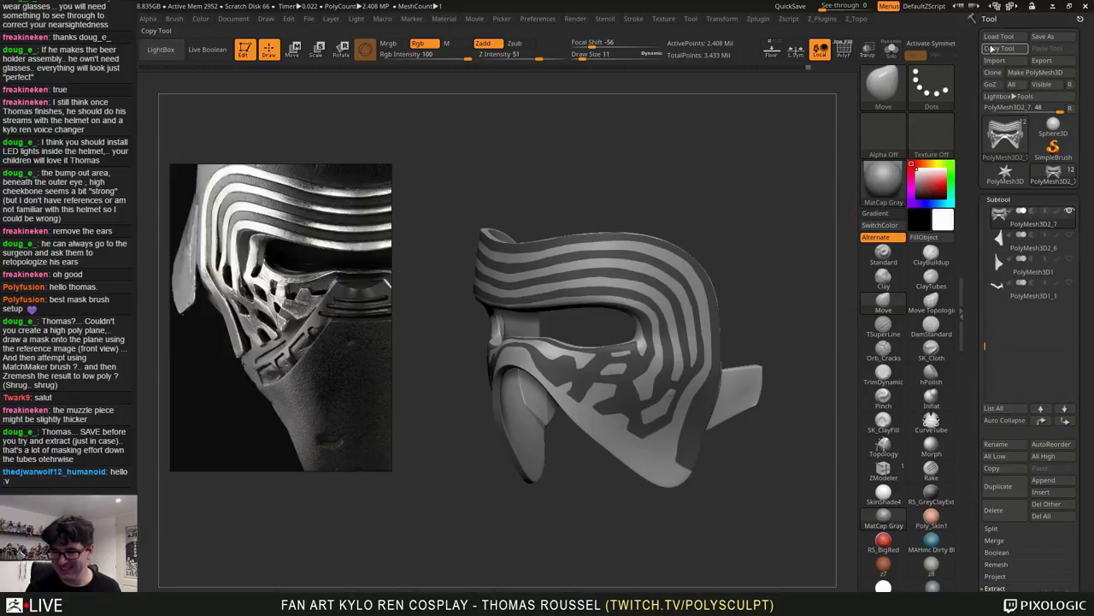
pyautogui.hotkey('ctrl', 's')
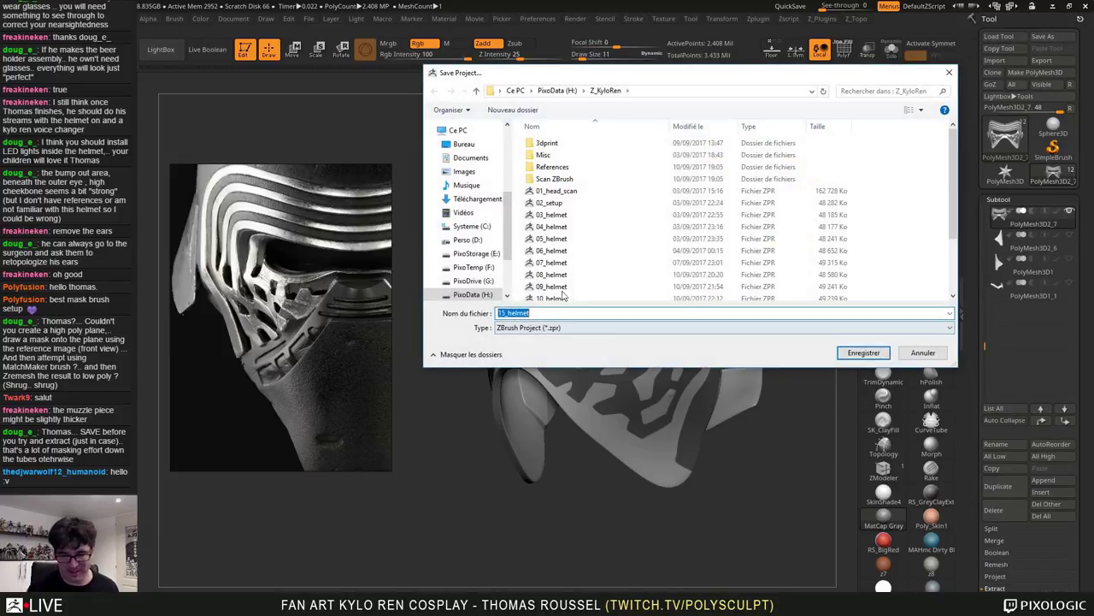
pyautogui.click(563, 284)
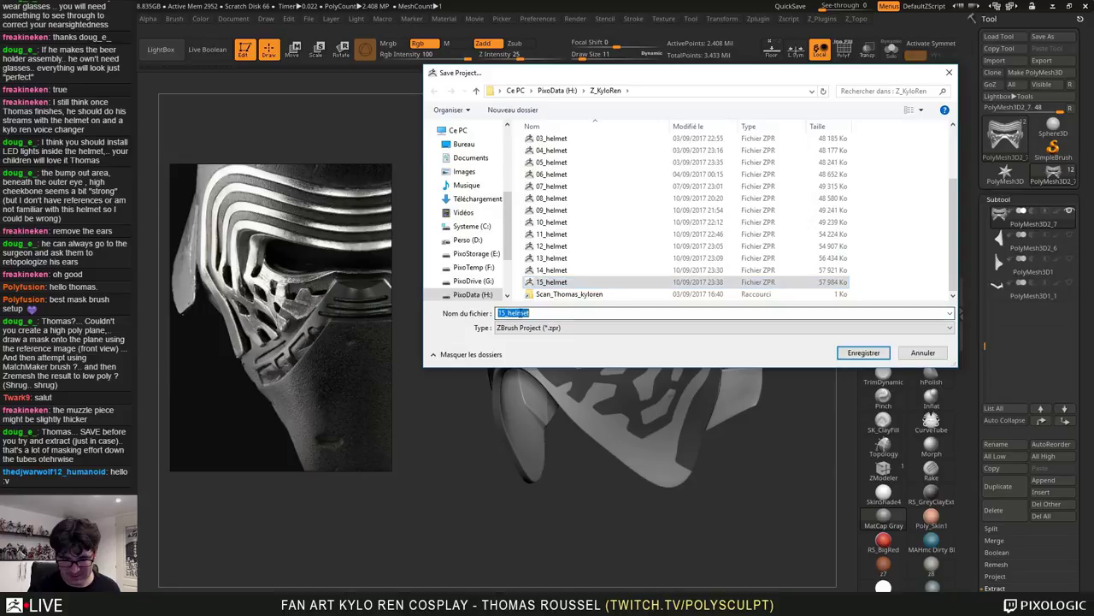
pyautogui.click(508, 313)
pyautogui.write('6')
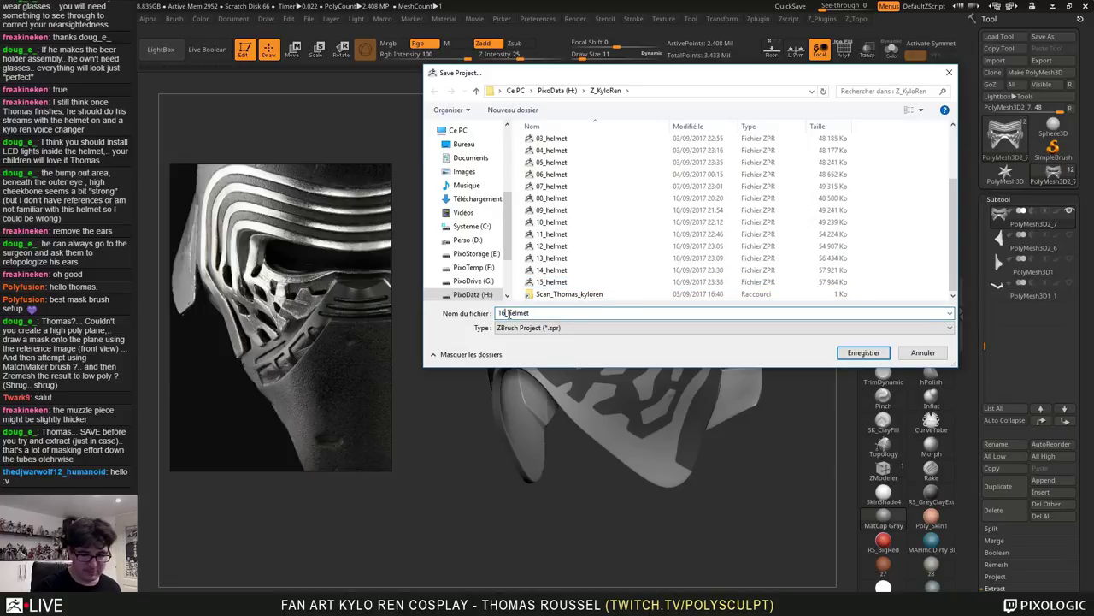
pyautogui.press('Return')
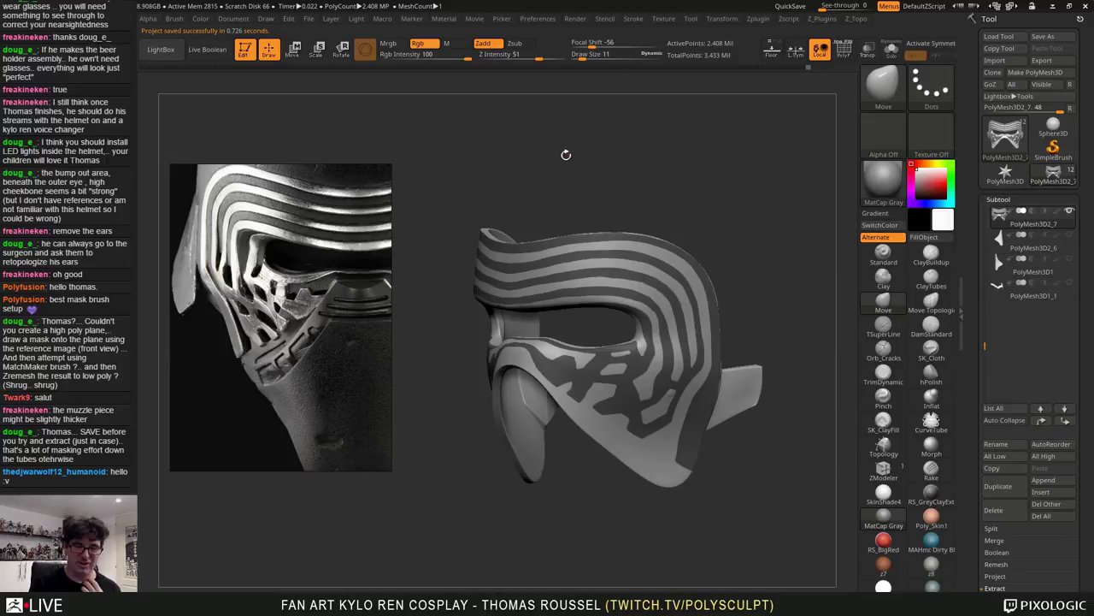
# Try to extract the masked pattern from the faceplate with smoothing 5, thickness 0 and the Double option on
pyautogui.moveTo(598, 180); pyautogui.dragTo(628, 117)
pyautogui.keyDown('alt'); pyautogui.moveTo(732, 182); pyautogui.dragTo(487, 171, button='right'); pyautogui.keyUp('alt')
pyautogui.keyDown('ctrl'); pyautogui.moveTo(547, 201); pyautogui.dragTo(778, 272, button='right'); pyautogui.keyUp('ctrl')
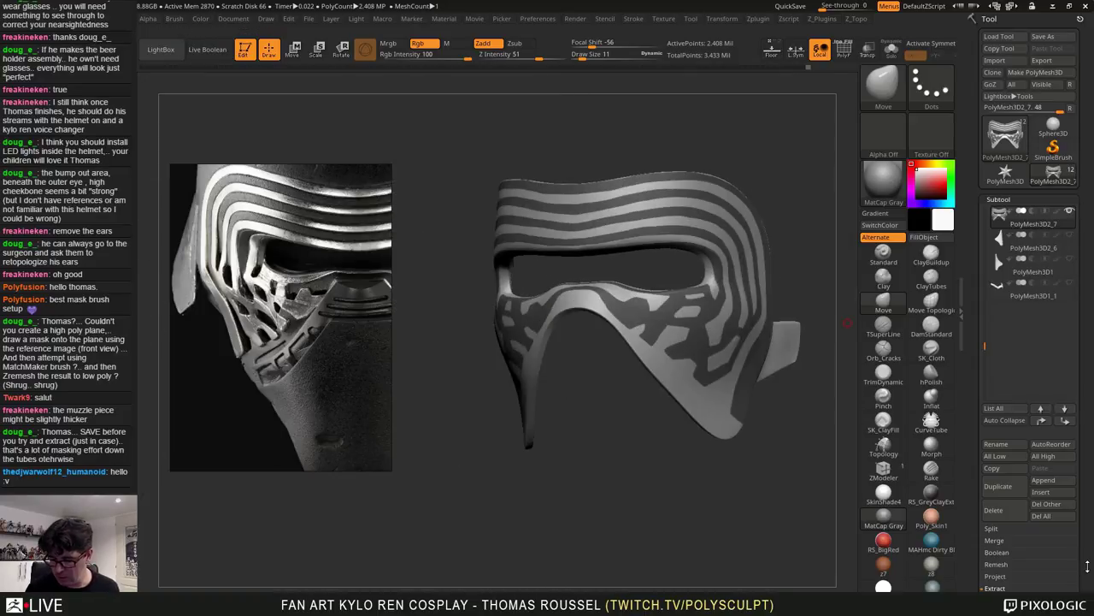
pyautogui.moveTo(1087, 566); pyautogui.dragTo(1083, 454)
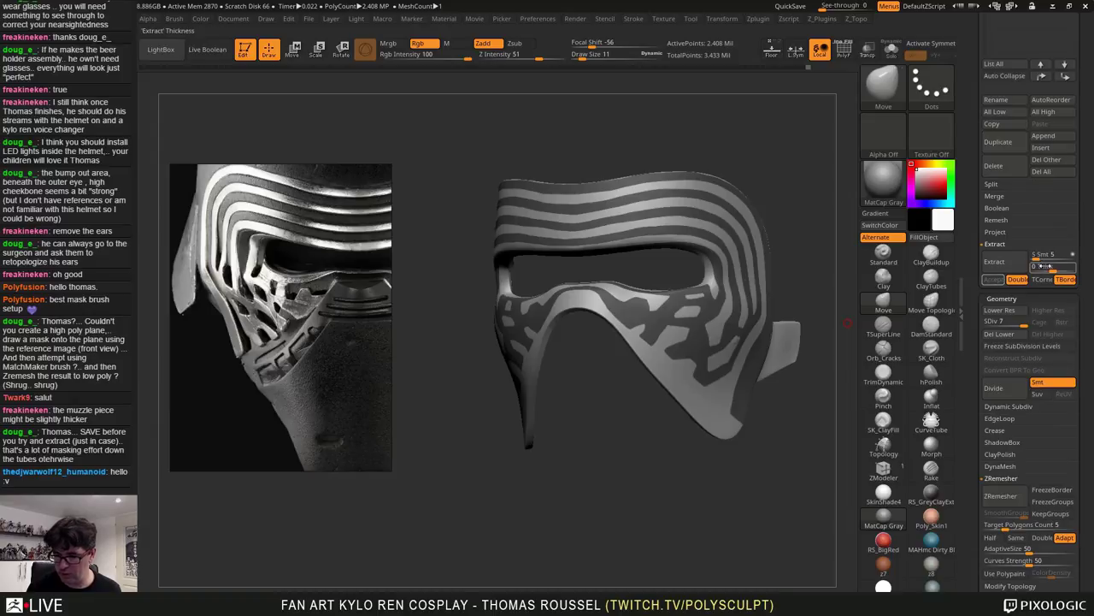
pyautogui.click(1013, 263)
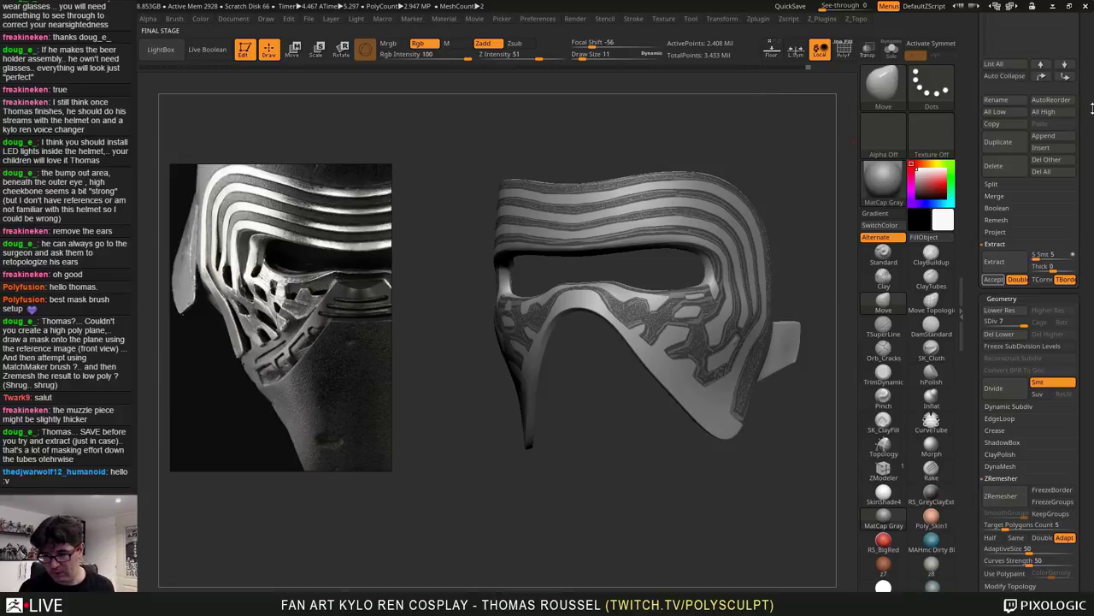
pyautogui.moveTo(1093, 108); pyautogui.dragTo(1092, 157)
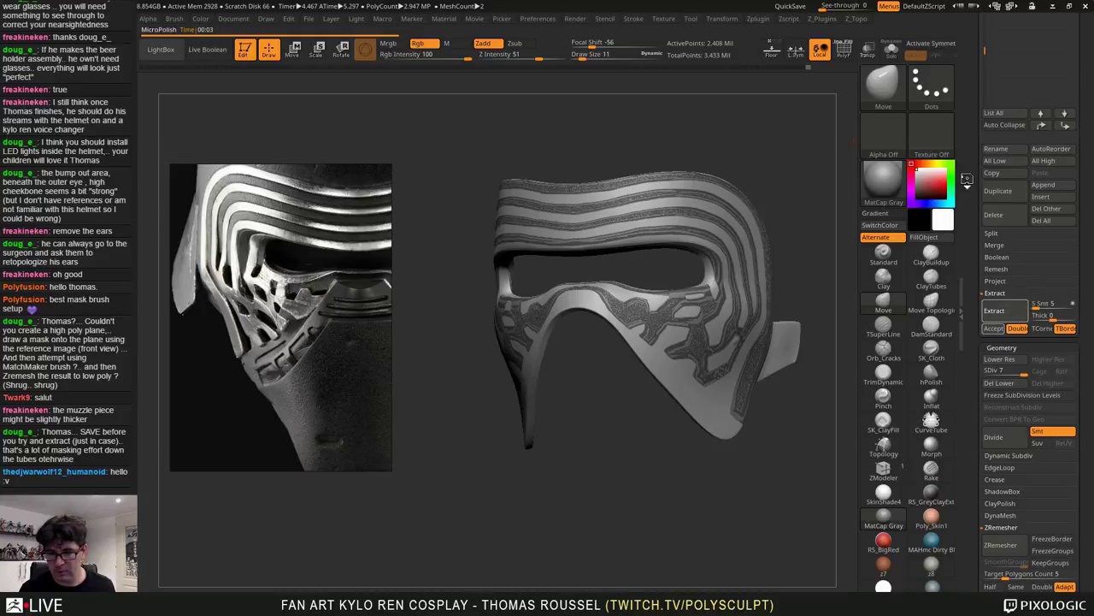
# Check the subtool list for the extracted piece and examine the masked stripes and cheek pattern up close
pyautogui.moveTo(1079, 143); pyautogui.dragTo(1078, 232)
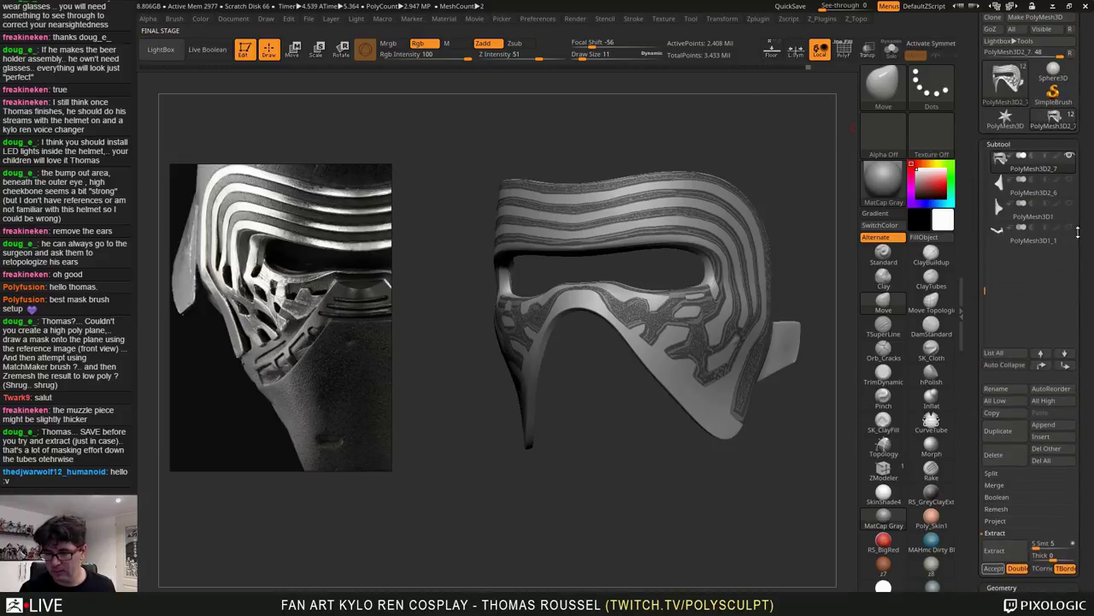
pyautogui.moveTo(1005, 159)
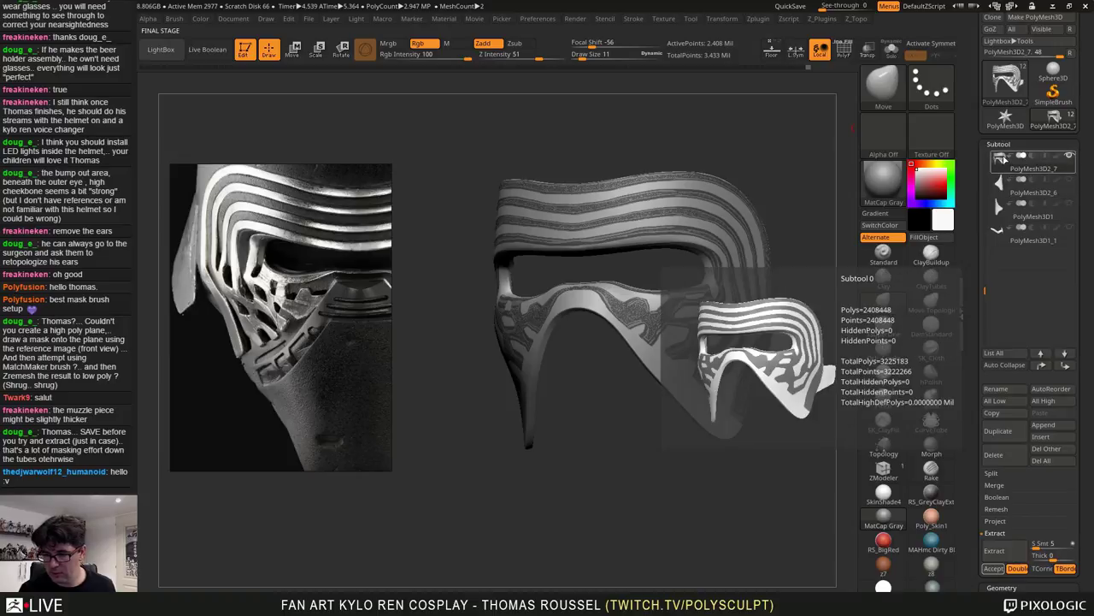
pyautogui.moveTo(988, 289); pyautogui.dragTo(988, 238)
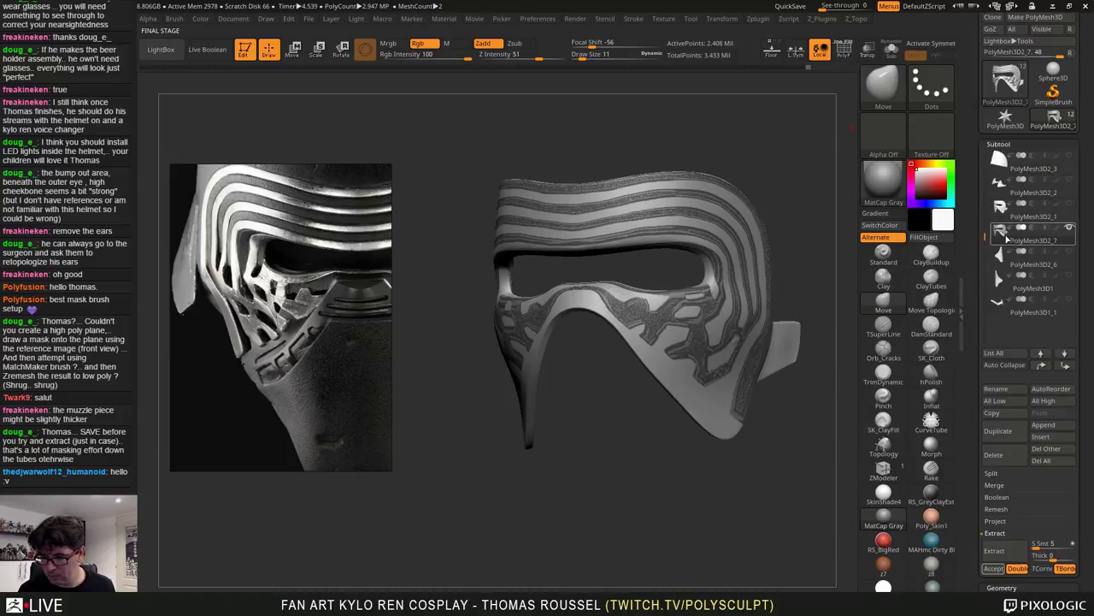
pyautogui.moveTo(1000, 255)
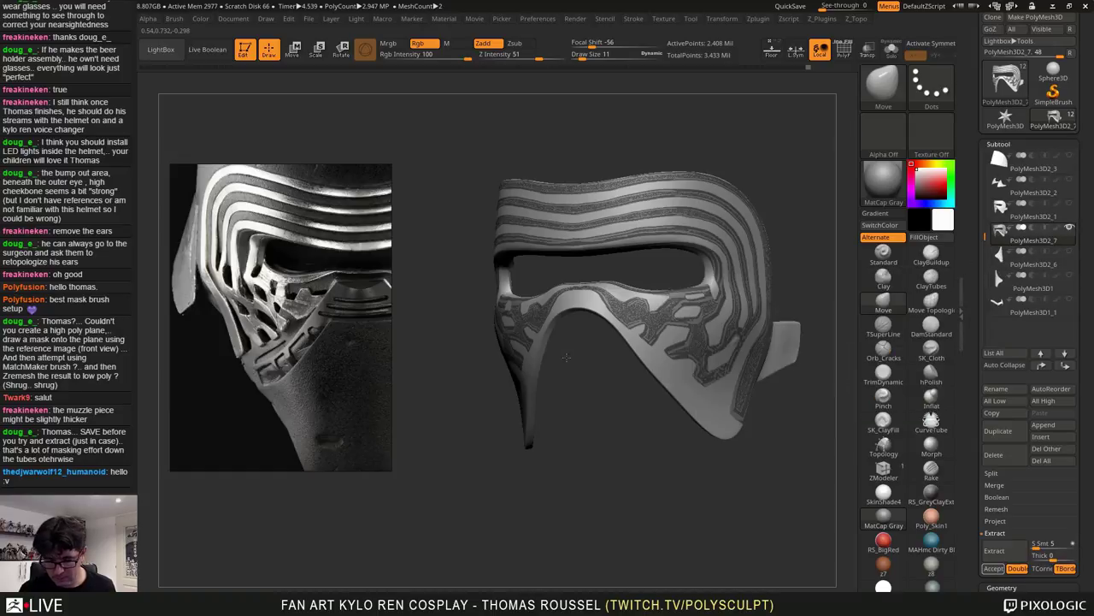
pyautogui.keyDown('alt'); pyautogui.moveTo(669, 424); pyautogui.dragTo(709, 462); pyautogui.keyUp('alt')
pyautogui.keyDown('alt'); pyautogui.moveTo(802, 353); pyautogui.dragTo(795, 282); pyautogui.keyUp('alt')
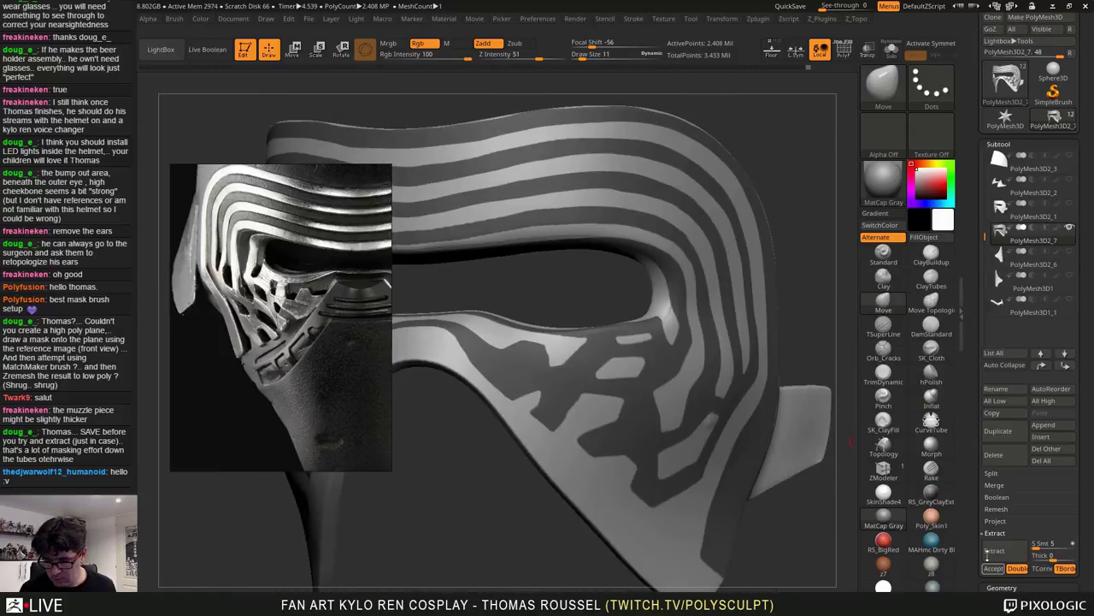
# Extract the masked faceplate pattern with smoothing 5, thickness 0 and the Double option, and accept it as a new subtool
pyautogui.click(997, 557)
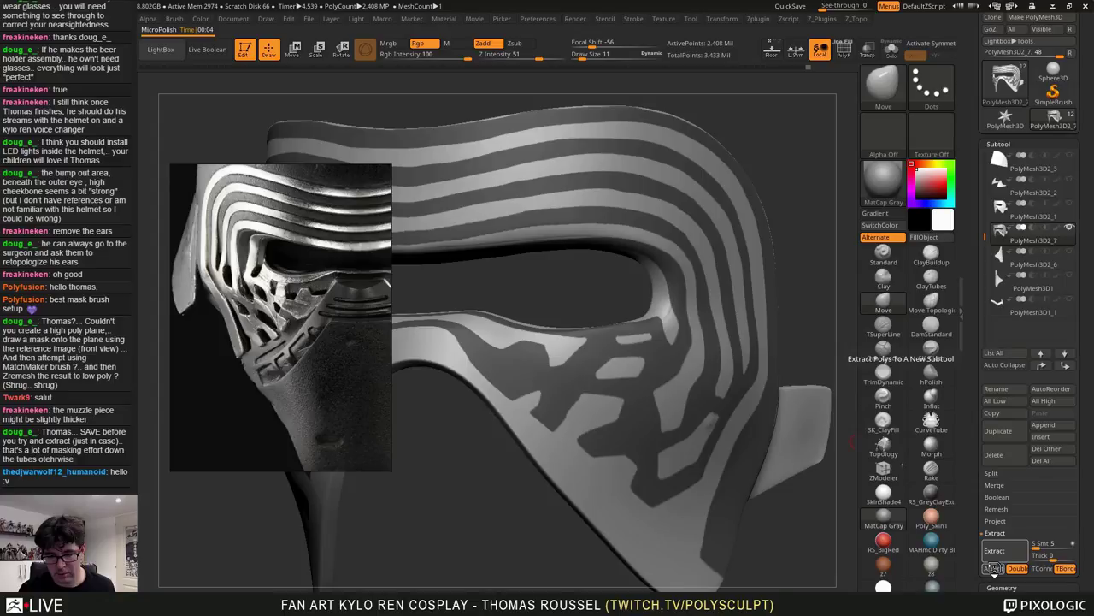
pyautogui.click(992, 569)
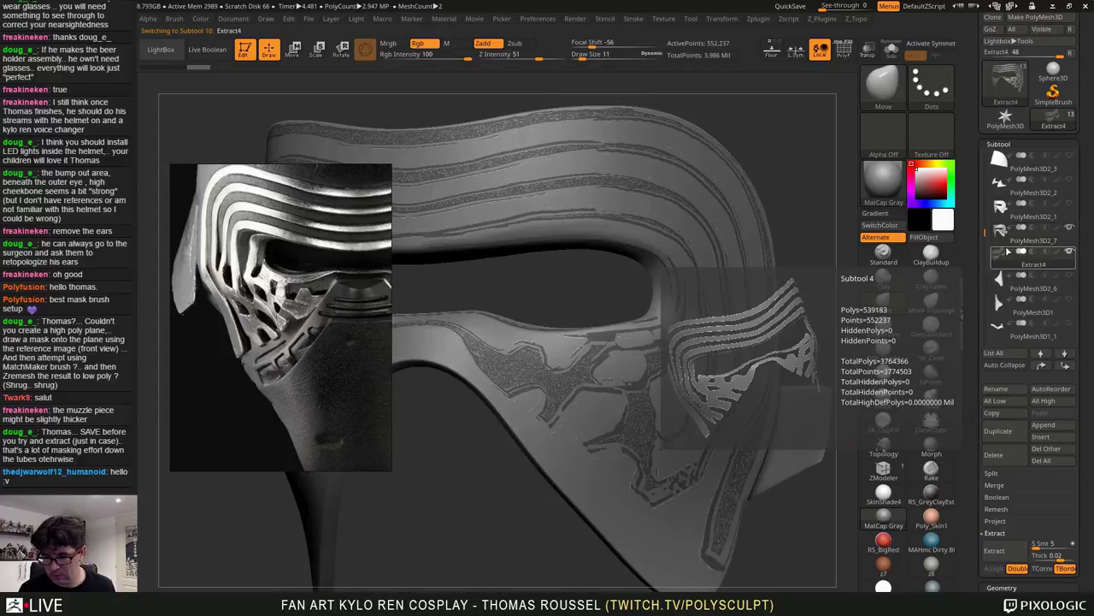
pyautogui.keyDown('alt'); pyautogui.moveTo(825, 204); pyautogui.dragTo(810, 186); pyautogui.keyUp('alt')
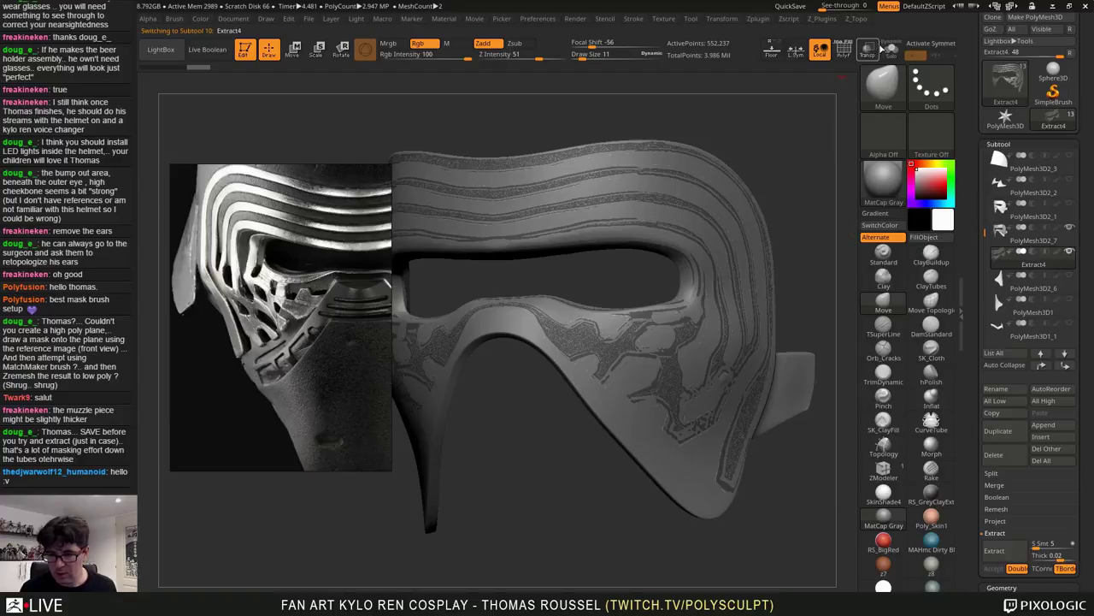
# Isolate the extracted pattern, display its polyframe, and examine the stripes and cheek cutouts from both sides
pyautogui.click(891, 50)
pyautogui.moveTo(785, 244)
pyautogui.mouseDown()
pyautogui.moveTo(780, 205)
pyautogui.moveTo(778, 221)
pyautogui.moveTo(886, 231)
pyautogui.moveTo(806, 237)
pyautogui.moveTo(825, 401)
pyautogui.moveTo(796, 329)
pyautogui.mouseUp()
pyautogui.hotkey('shift', 'f')
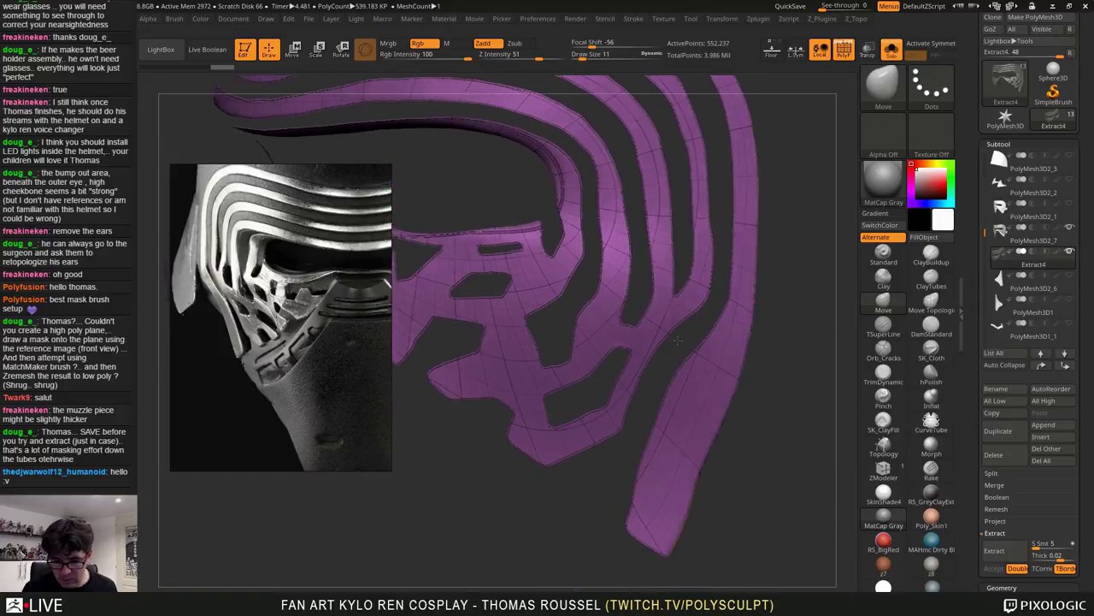
pyautogui.moveTo(677, 340); pyautogui.dragTo(766, 376)
pyautogui.moveTo(513, 325); pyautogui.dragTo(758, 283)
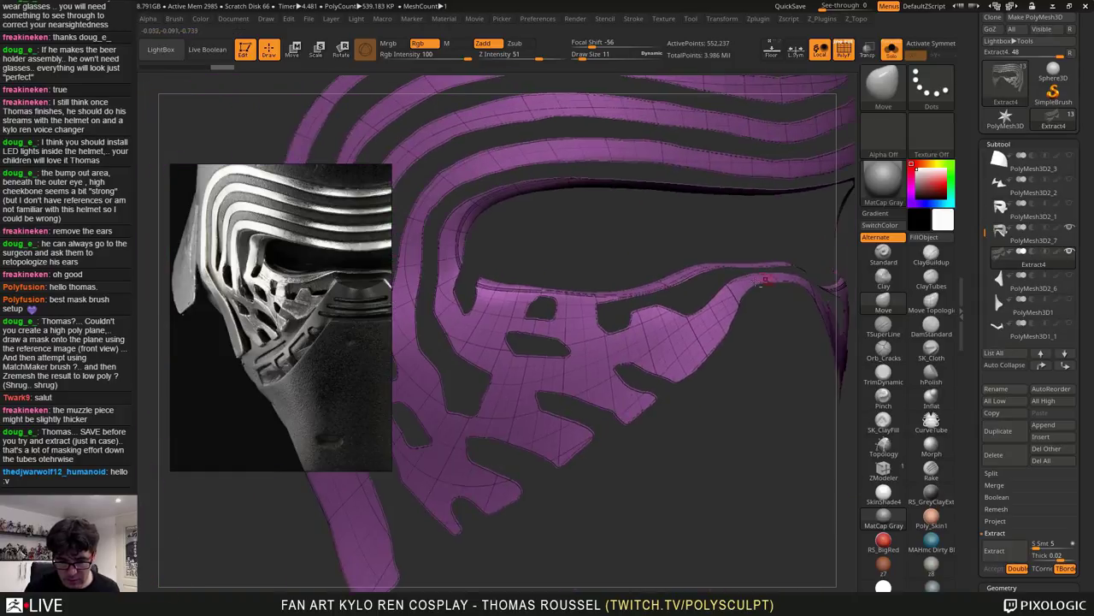
pyautogui.moveTo(758, 283)
pyautogui.mouseDown(button='right')
pyautogui.moveTo(585, 305)
pyautogui.moveTo(582, 385)
pyautogui.moveTo(567, 340)
pyautogui.moveTo(750, 288)
pyautogui.mouseUp(button='right')
pyautogui.keyDown('alt'); pyautogui.moveTo(556, 445); pyautogui.dragTo(706, 256, button='right'); pyautogui.keyUp('alt')
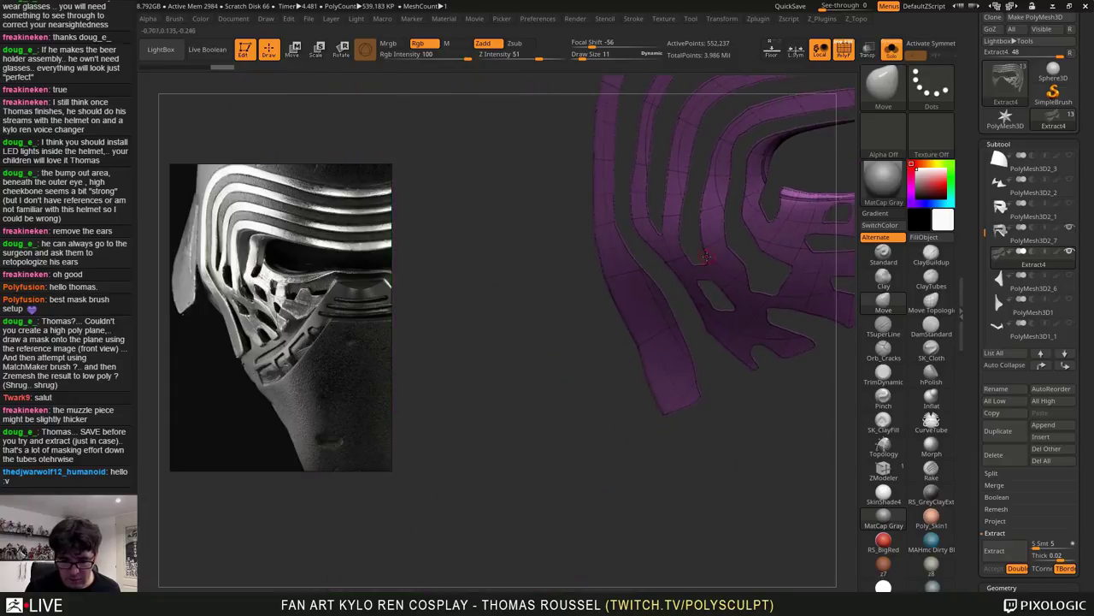
pyautogui.moveTo(705, 256); pyautogui.dragTo(487, 366)
pyautogui.keyDown('ctrl'); pyautogui.moveTo(585, 297); pyautogui.dragTo(601, 249, button='right'); pyautogui.keyUp('ctrl')
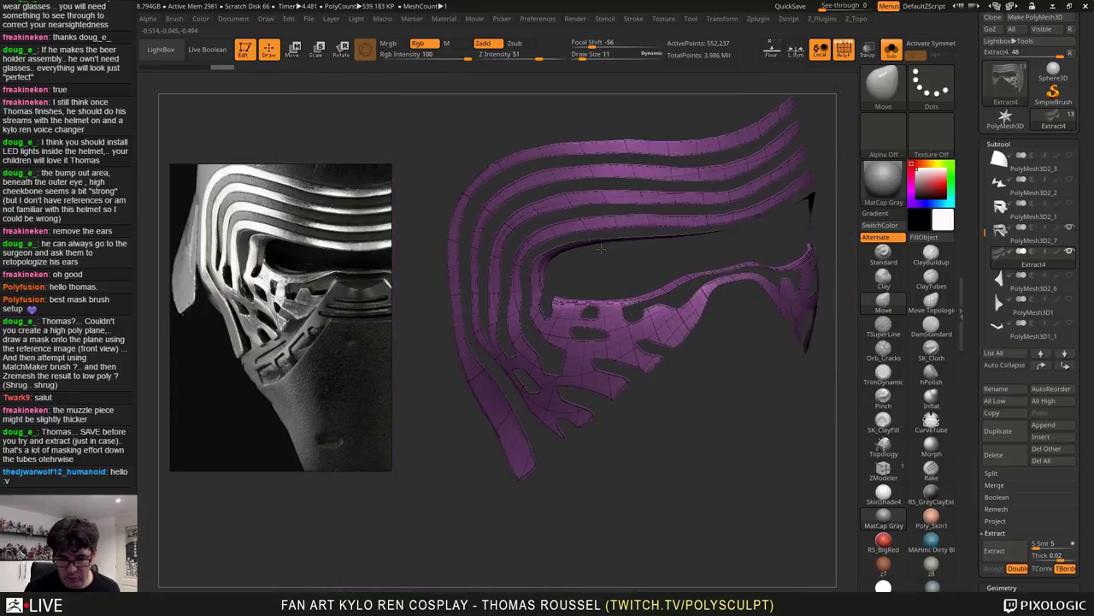
pyautogui.moveTo(674, 257); pyautogui.dragTo(729, 413)
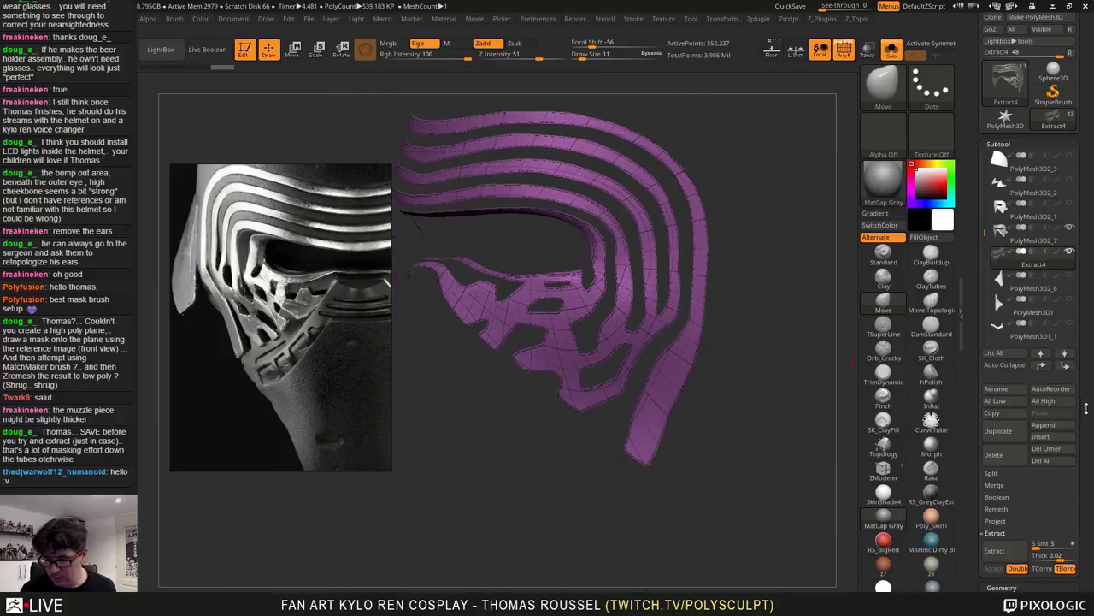
# Remove all creases from the extracted pattern mesh
pyautogui.moveTo(1087, 408); pyautogui.dragTo(1087, 36)
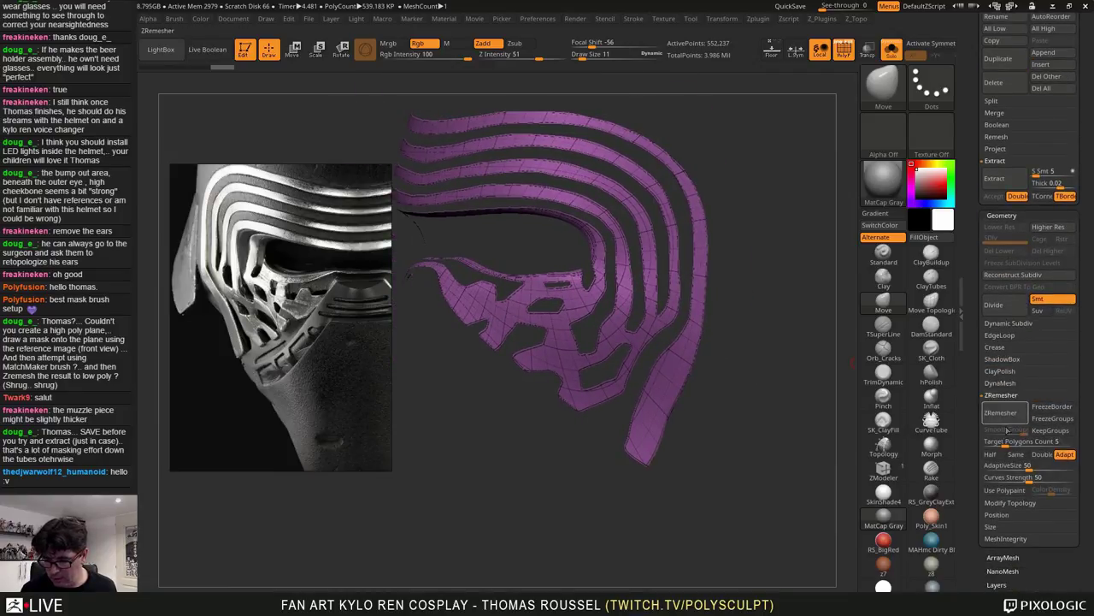
pyautogui.click(999, 347)
pyautogui.click(1052, 382)
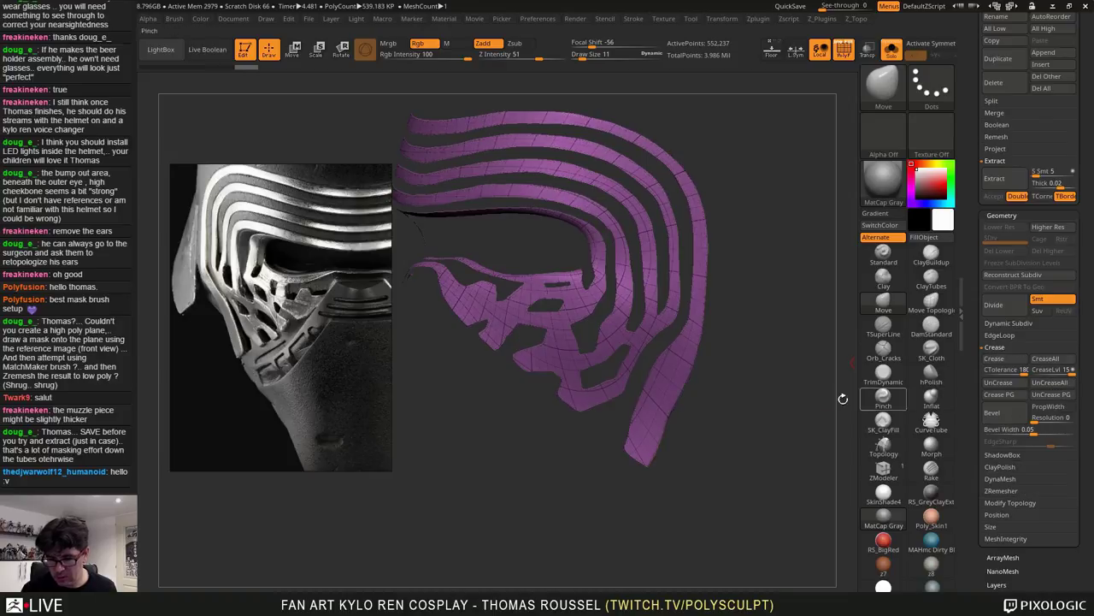
pyautogui.moveTo(831, 402); pyautogui.dragTo(920, 449)
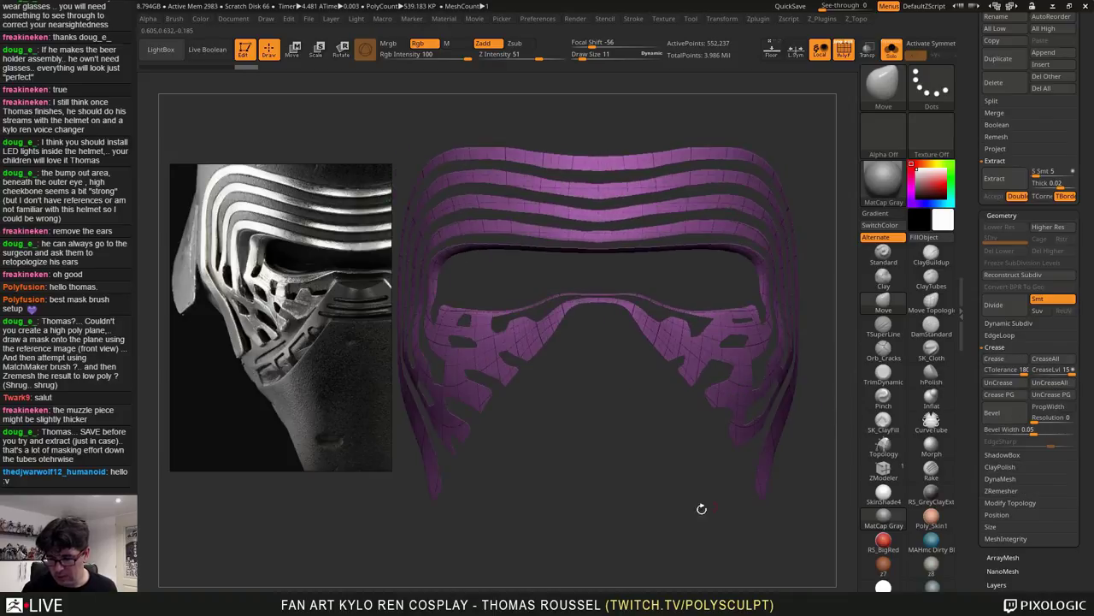
pyautogui.moveTo(701, 507); pyautogui.dragTo(649, 439)
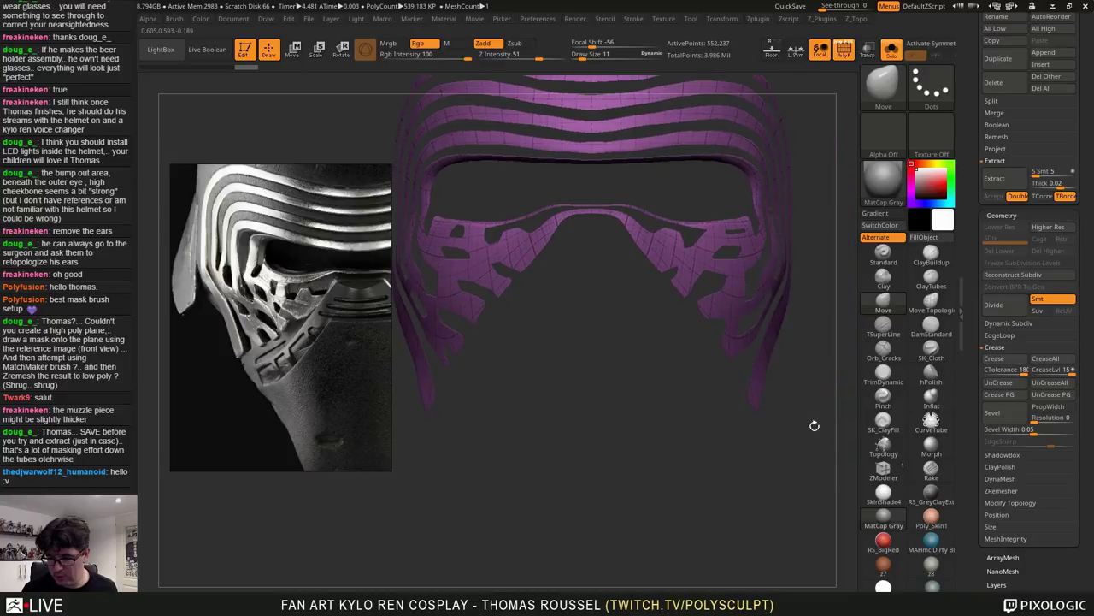
# Try to ZRemesh the extracted pattern with a target polygon count of 0.1, and undo it
pyautogui.moveTo(1092, 375); pyautogui.dragTo(1081, 311)
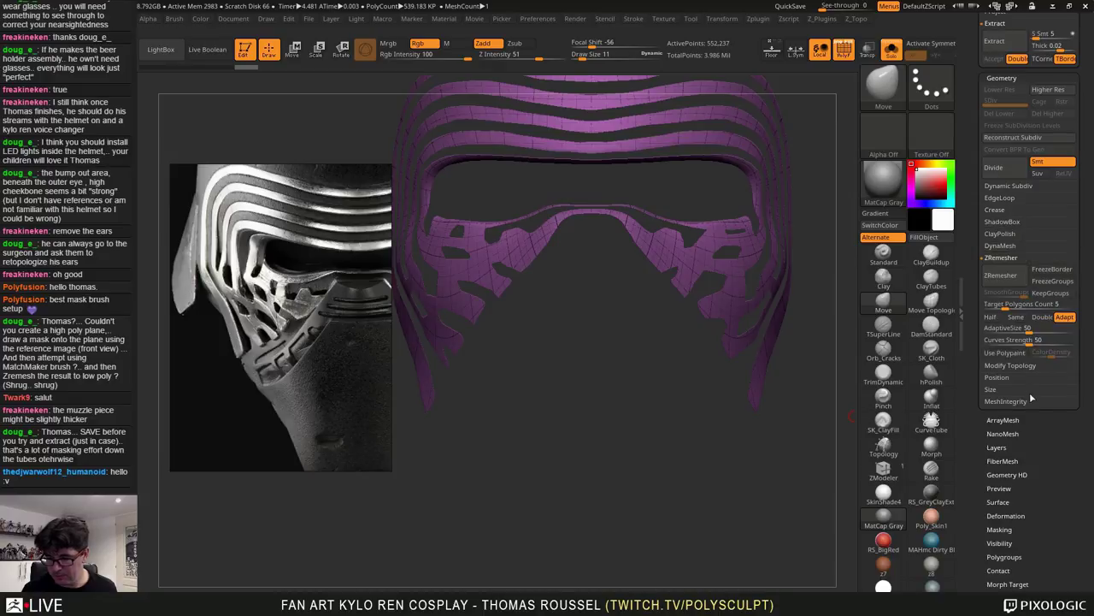
pyautogui.click(1001, 352)
pyautogui.moveTo(1004, 413); pyautogui.dragTo(976, 412)
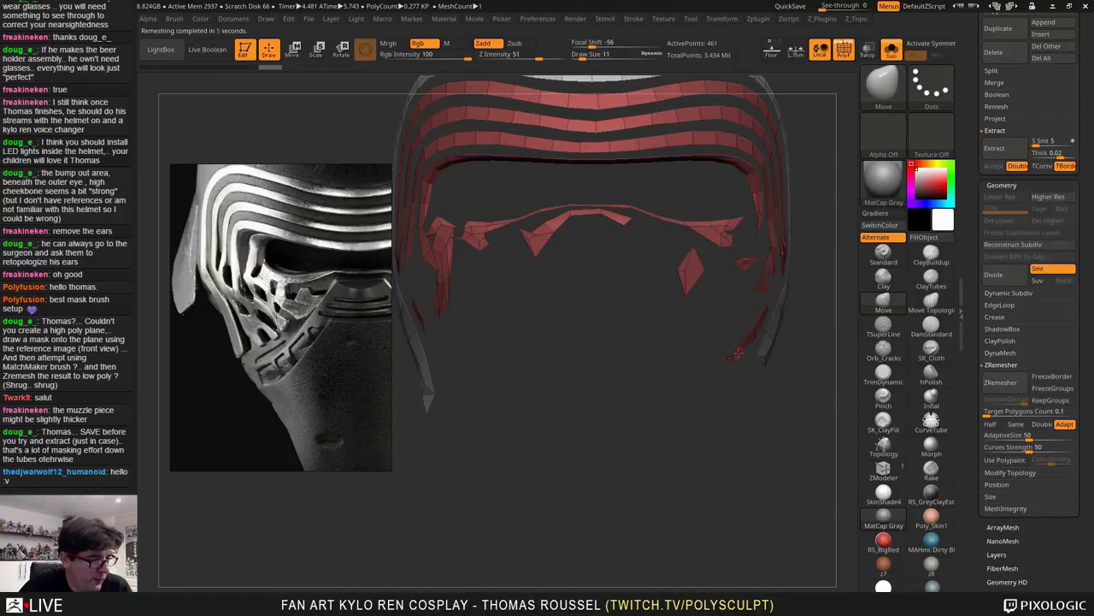
pyautogui.moveTo(691, 415); pyautogui.dragTo(634, 386)
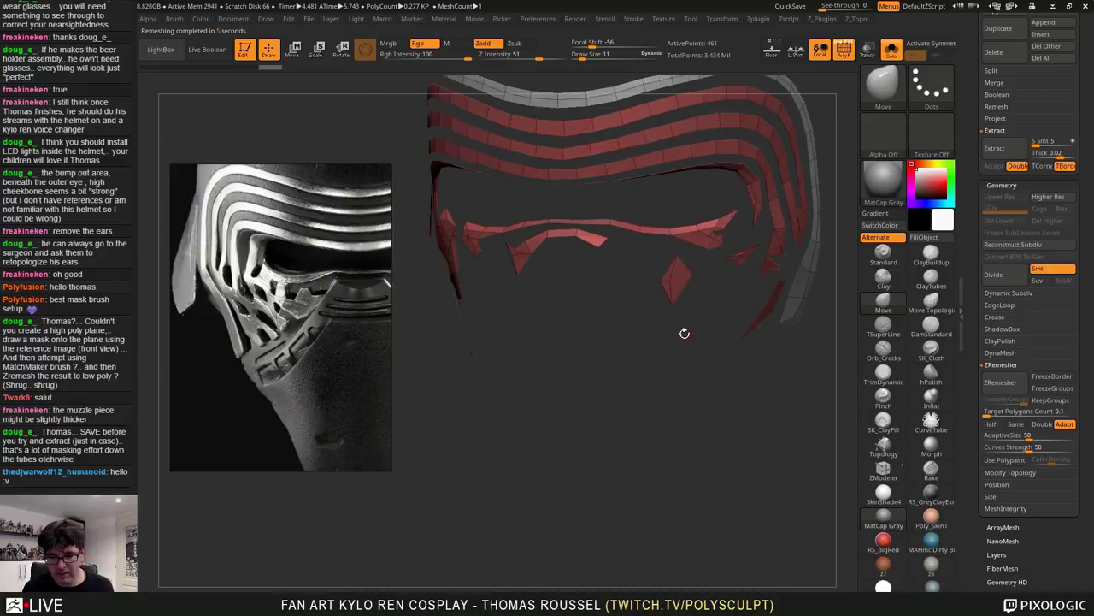
pyautogui.moveTo(684, 334); pyautogui.dragTo(643, 334)
pyautogui.hotkey('ctrl', 'z')
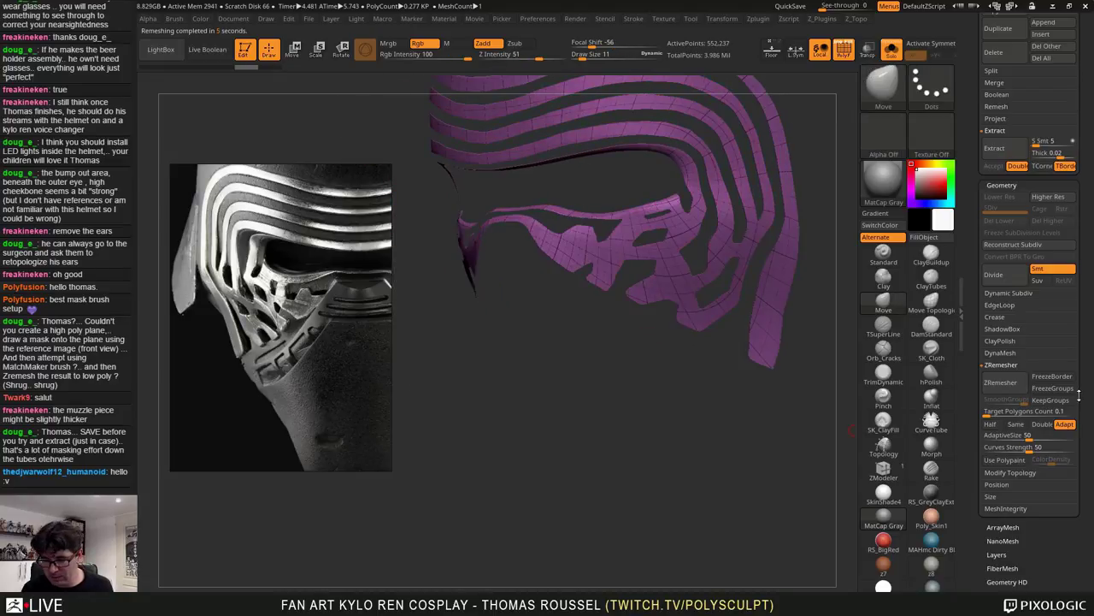
# Try to ZRemesh the pattern with the target polygon count raised to about 0.46, and undo it
pyautogui.moveTo(986, 413); pyautogui.dragTo(992, 413)
pyautogui.click(1000, 386)
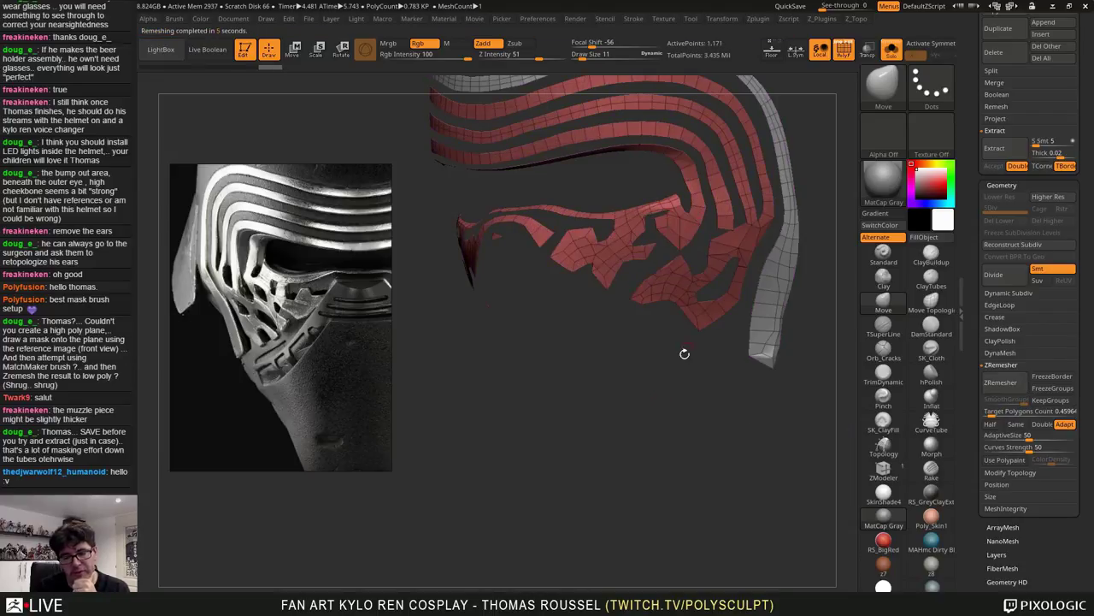
pyautogui.moveTo(661, 403)
pyautogui.mouseDown()
pyautogui.moveTo(651, 403)
pyautogui.moveTo(690, 404)
pyautogui.moveTo(655, 385)
pyautogui.moveTo(669, 397)
pyautogui.mouseUp()
pyautogui.hotkey('ctrl', 'z')
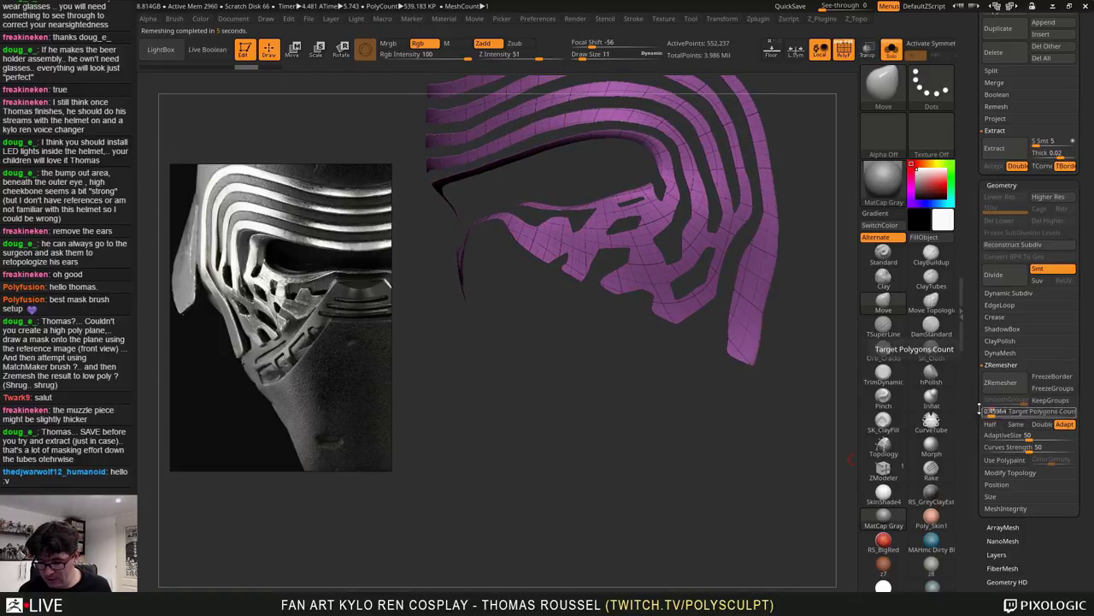
# ZRemesh the extracted pattern with a target polygon count of about 1.7
pyautogui.moveTo(992, 414); pyautogui.dragTo(995, 414)
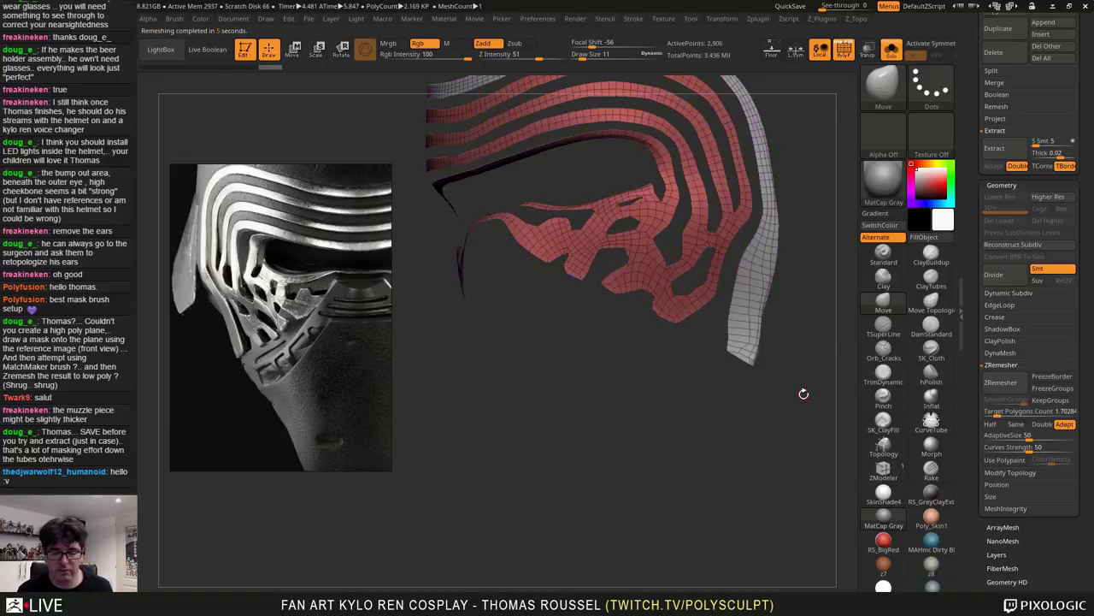
pyautogui.moveTo(716, 411)
pyautogui.mouseDown()
pyautogui.moveTo(765, 412)
pyautogui.moveTo(675, 396)
pyautogui.moveTo(657, 382)
pyautogui.moveTo(794, 410)
pyautogui.moveTo(643, 411)
pyautogui.mouseUp()
# Set the ZModeler edge action to Insert and delete the lengthwise edge loops inside the outermost grey stripe
pyautogui.keyDown('alt'); pyautogui.moveTo(519, 254); pyautogui.dragTo(713, 353); pyautogui.keyUp('alt')
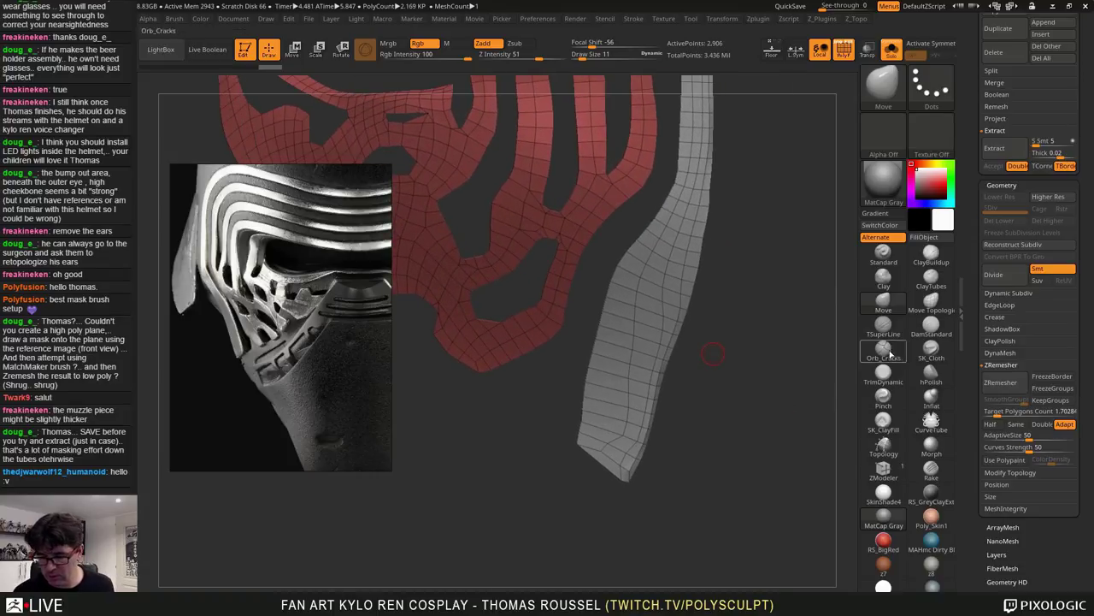
pyautogui.click(891, 472)
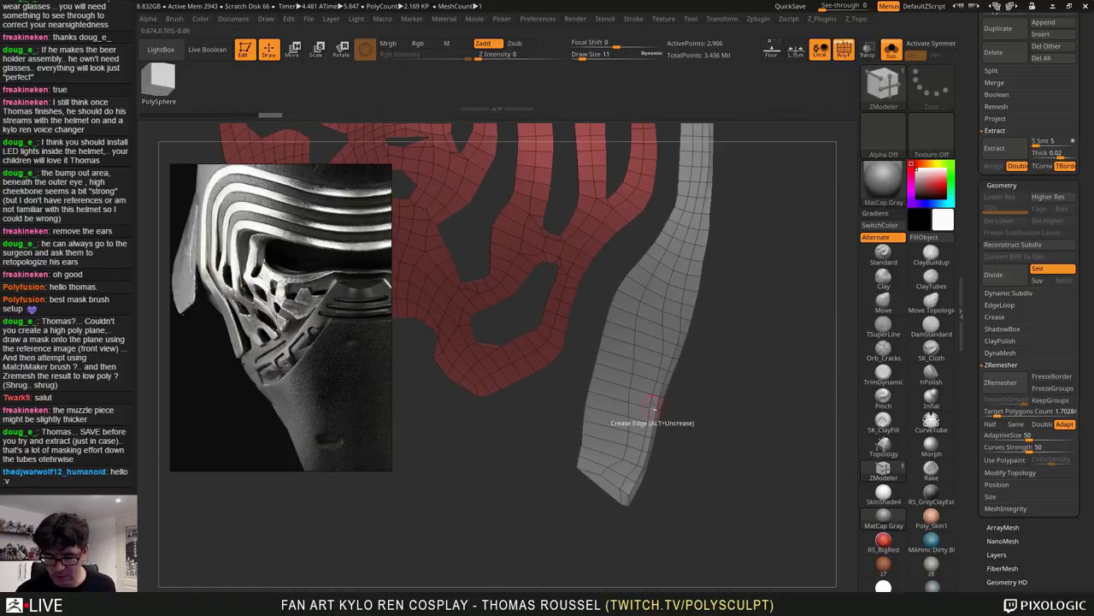
pyautogui.press('space')
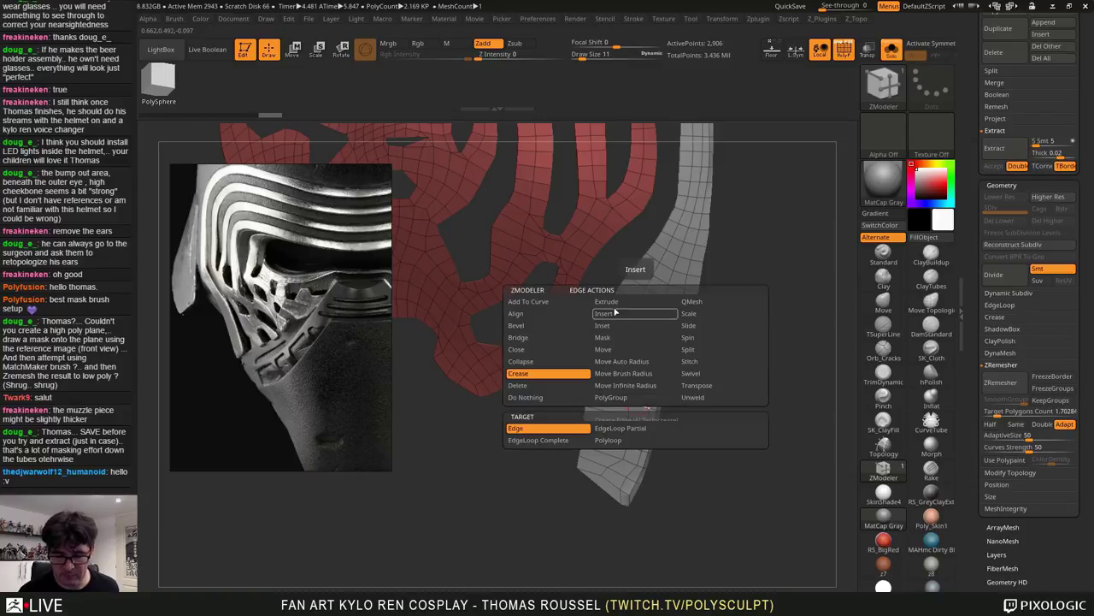
pyautogui.click(621, 314)
pyautogui.keyDown('alt'); pyautogui.click(630, 394); pyautogui.keyUp('alt')
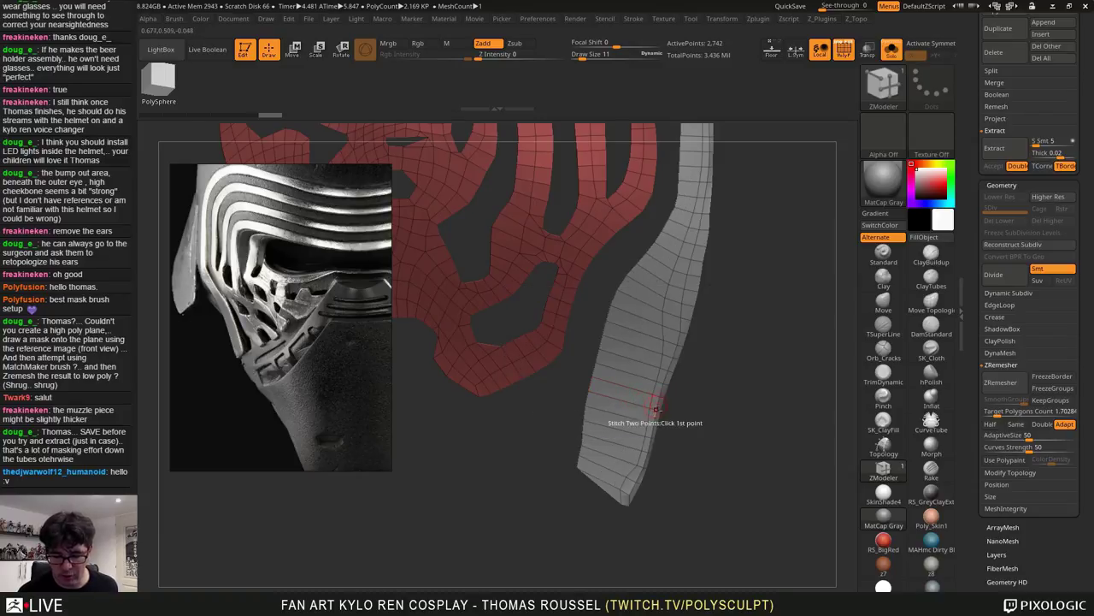
pyautogui.keyDown('alt'); pyautogui.click(654, 400); pyautogui.keyUp('alt')
pyautogui.keyDown('alt'); pyautogui.click(662, 402); pyautogui.keyUp('alt')
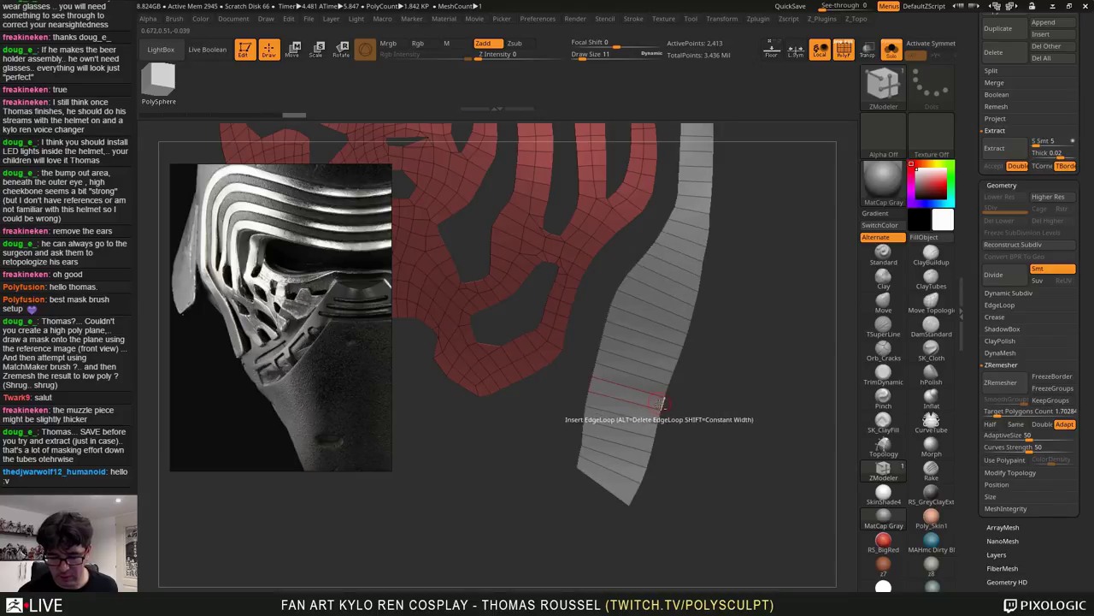
# Delete the crosswise edge loops nearest the lower tip of the outermost stripe
pyautogui.keyDown('alt'); pyautogui.click(622, 459); pyautogui.keyUp('alt')
pyautogui.keyDown('alt'); pyautogui.click(625, 444); pyautogui.keyUp('alt')
pyautogui.keyDown('alt'); pyautogui.click(628, 430); pyautogui.keyUp('alt')
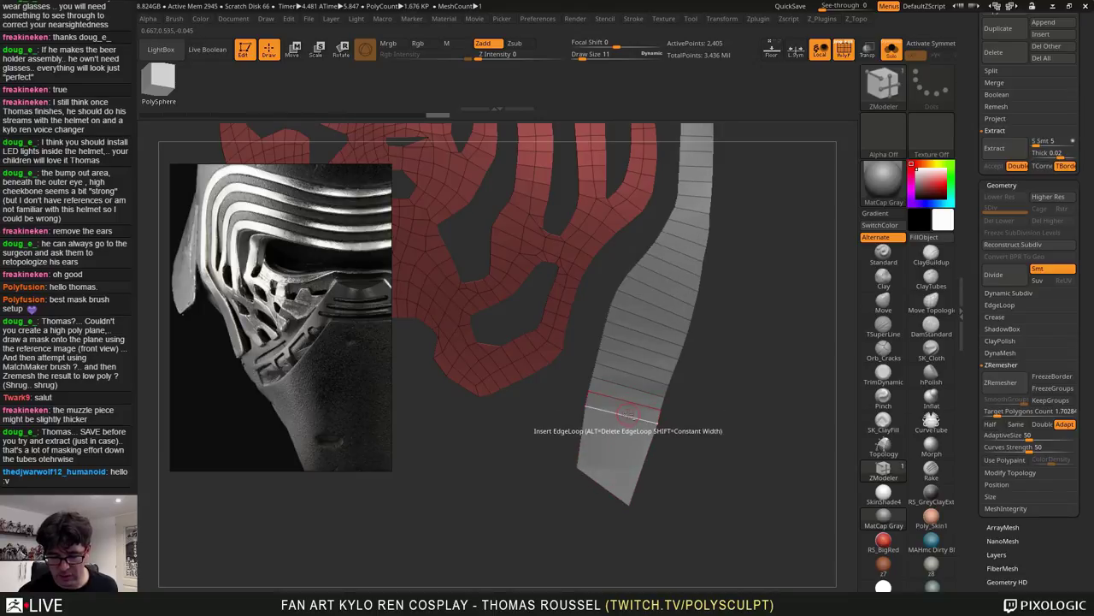
# Try deleting further consecutive crosswise edge loops above the outermost stripe's lower tip, and undo those deletions
pyautogui.keyDown('alt'); pyautogui.click(630, 415); pyautogui.keyUp('alt')
pyautogui.keyDown('alt'); pyautogui.click(636, 400); pyautogui.keyUp('alt')
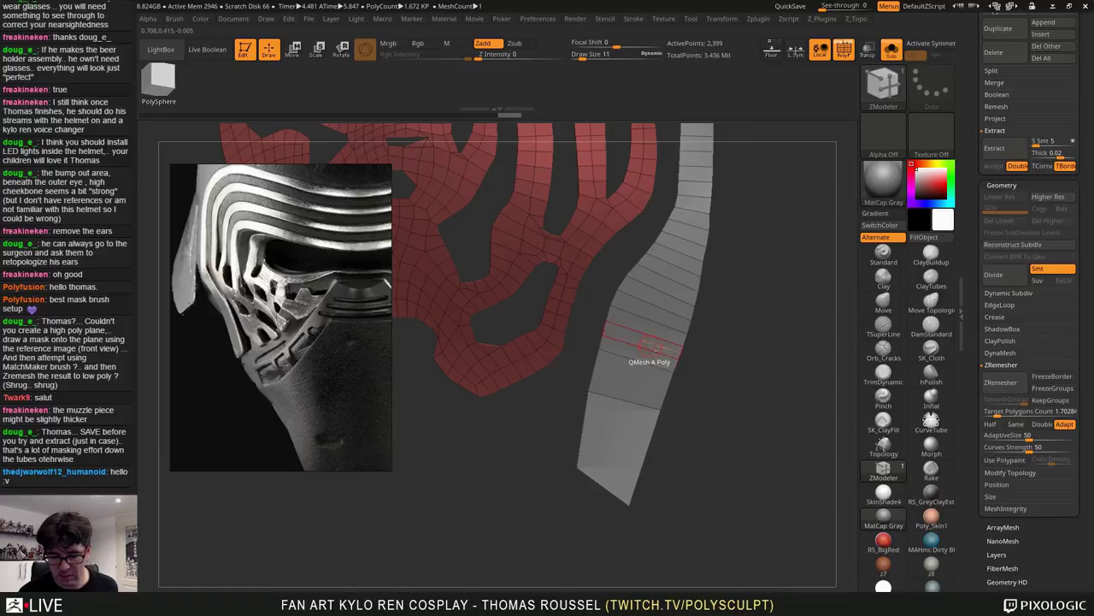
pyautogui.keyDown('alt'); pyautogui.click(646, 364); pyautogui.keyUp('alt')
pyautogui.hotkey('ctrl', 'z')
pyautogui.hotkey('ctrl', 'z')
pyautogui.hotkey('ctrl', 'z')
pyautogui.hotkey('ctrl', 'z')
pyautogui.hotkey('ctrl', 'z')
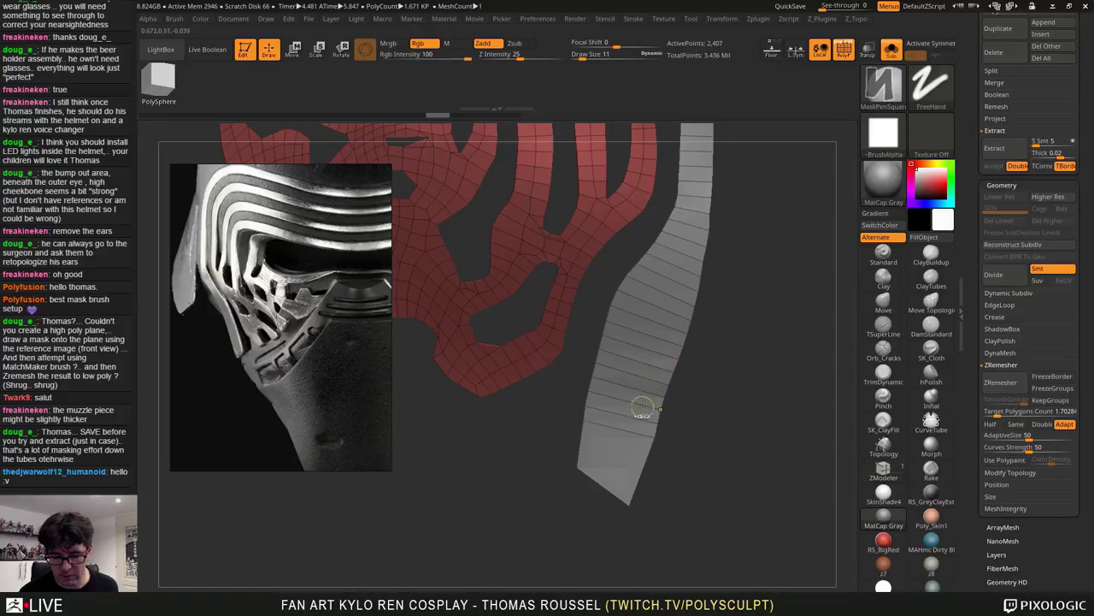
# Thin out the crosswise edge loops along the wide lower part and bend of the outermost stripe, keeping evenly spaced ones
pyautogui.keyDown('alt'); pyautogui.click(625, 414); pyautogui.keyUp('alt')
pyautogui.keyDown('alt'); pyautogui.click(629, 400); pyautogui.keyUp('alt')
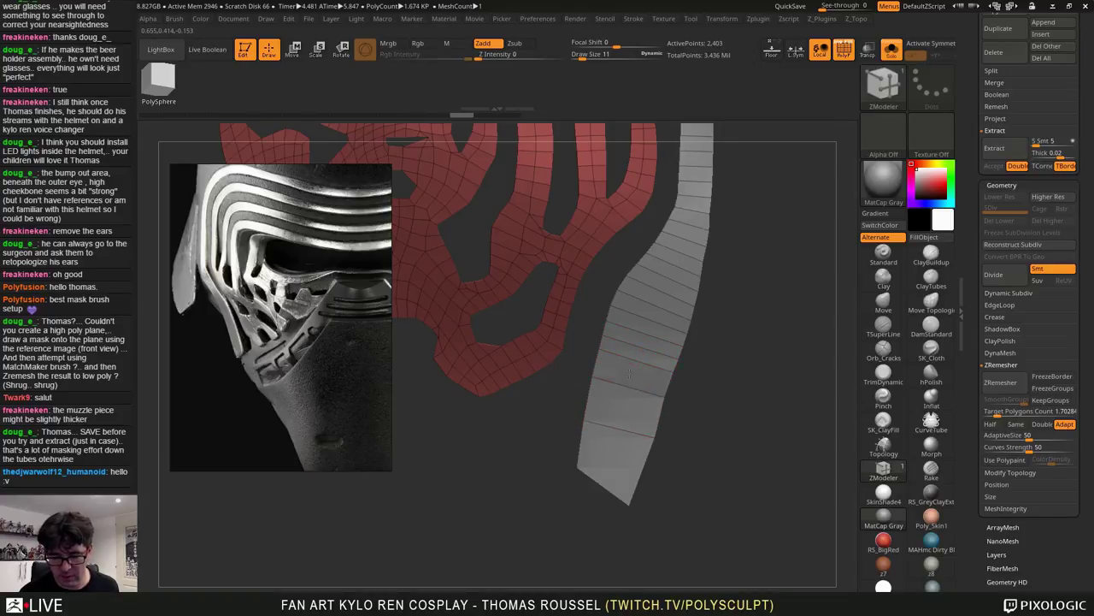
pyautogui.keyDown('alt'); pyautogui.click(647, 353); pyautogui.keyUp('alt')
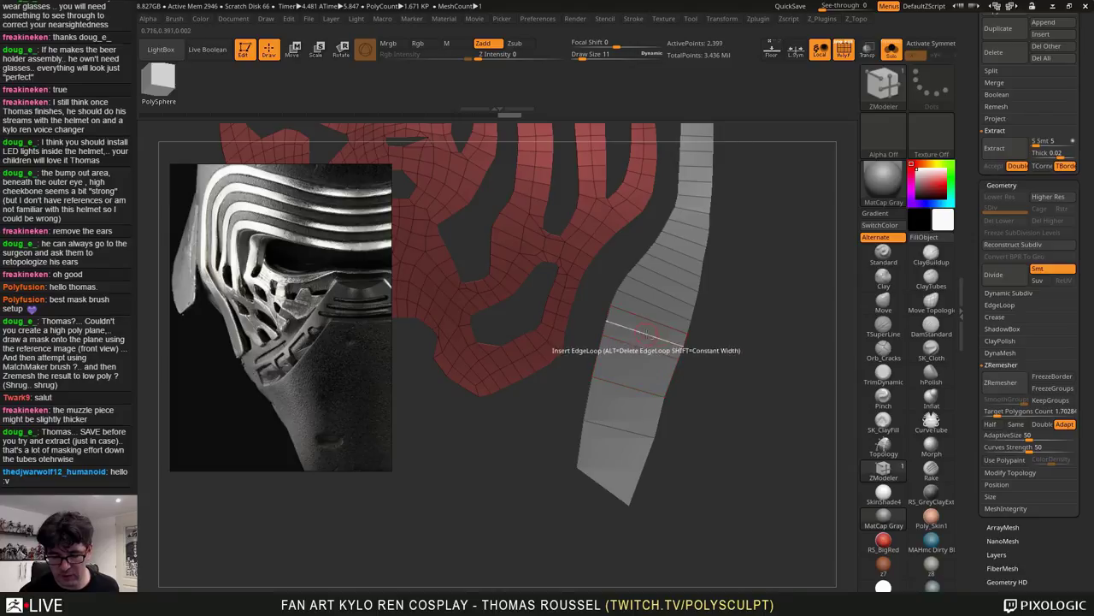
pyautogui.keyDown('alt'); pyautogui.click(648, 335); pyautogui.keyUp('alt')
pyautogui.keyDown('alt'); pyautogui.click(656, 321); pyautogui.keyUp('alt')
pyautogui.keyDown('alt'); pyautogui.click(661, 295); pyautogui.keyUp('alt')
pyautogui.keyDown('alt'); pyautogui.click(670, 283); pyautogui.keyUp('alt')
pyautogui.keyDown('alt'); pyautogui.click(671, 274); pyautogui.keyUp('alt')
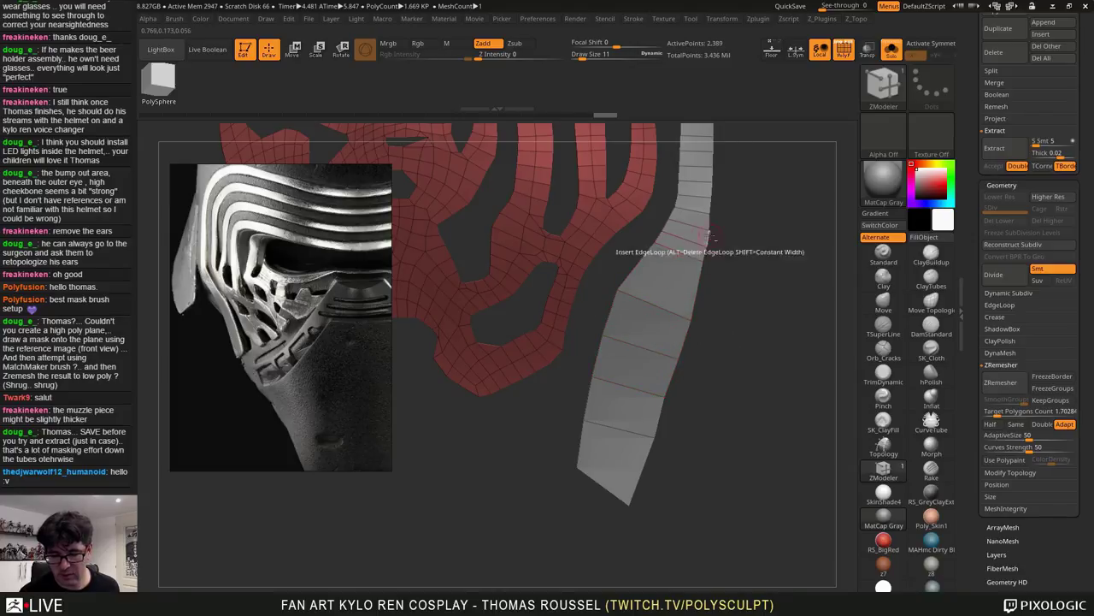
pyautogui.keyDown('alt'); pyautogui.click(691, 239); pyautogui.keyUp('alt')
pyautogui.keyDown('alt'); pyautogui.click(699, 224); pyautogui.keyUp('alt')
pyautogui.keyDown('alt'); pyautogui.click(689, 213); pyautogui.keyUp('alt')
# Delete alternate crosswise edge loops along the straight vertical section of the outermost stripe, beside the visor corner
pyautogui.keyDown('alt'); pyautogui.moveTo(730, 202); pyautogui.dragTo(723, 364); pyautogui.keyUp('alt')
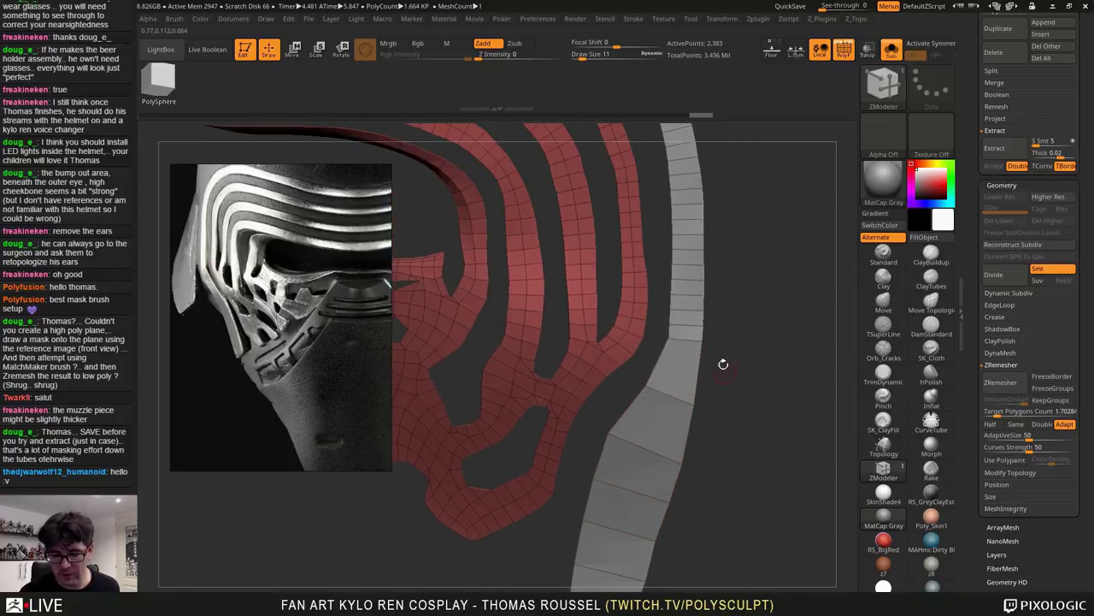
pyautogui.keyDown('alt'); pyautogui.click(688, 322); pyautogui.keyUp('alt')
pyautogui.keyDown('alt'); pyautogui.click(689, 318); pyautogui.keyUp('alt')
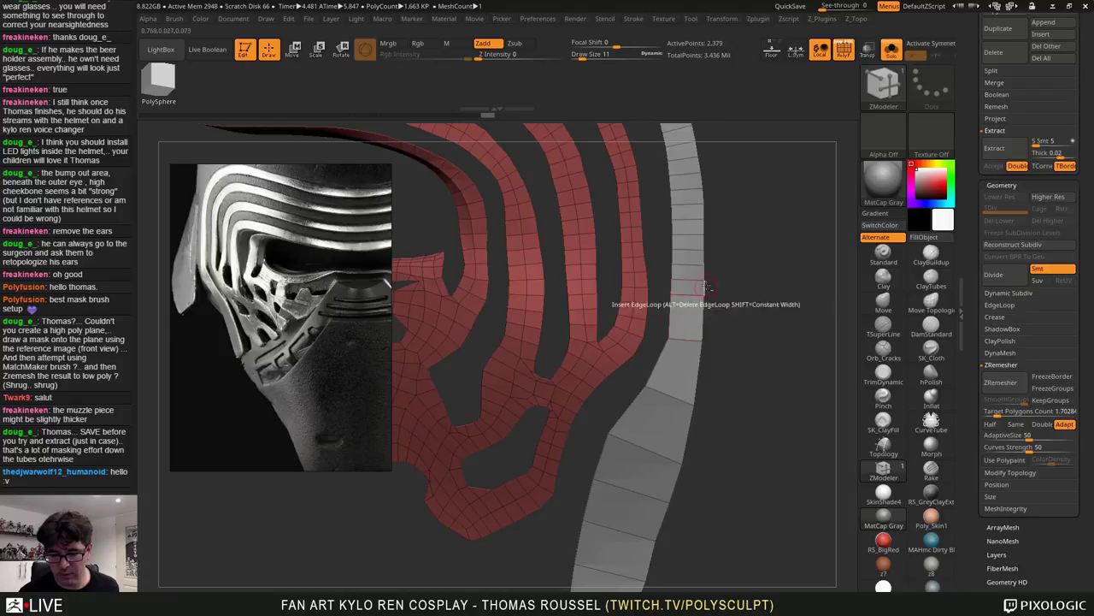
pyautogui.keyDown('alt'); pyautogui.click(689, 275); pyautogui.keyUp('alt')
pyautogui.keyDown('alt'); pyautogui.click(689, 264); pyautogui.keyUp('alt')
pyautogui.keyDown('alt'); pyautogui.click(689, 234); pyautogui.keyUp('alt')
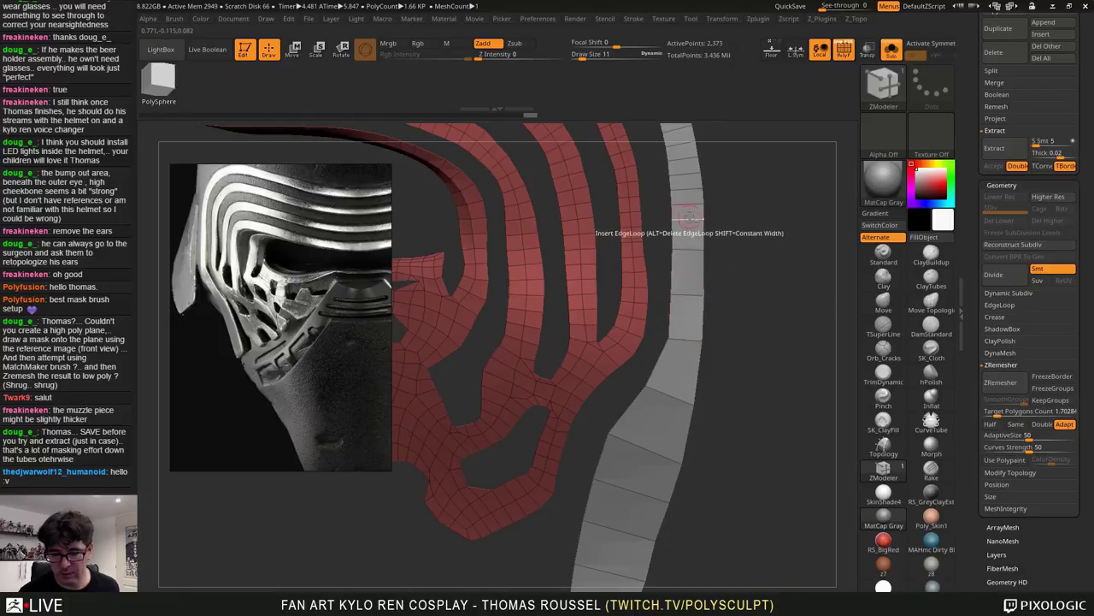
pyautogui.keyDown('alt'); pyautogui.click(690, 219); pyautogui.keyUp('alt')
pyautogui.keyDown('alt'); pyautogui.click(697, 178); pyautogui.keyUp('alt')
pyautogui.keyDown('alt'); pyautogui.click(694, 190); pyautogui.keyUp('alt')
# Delete alternate crosswise edge loops where the outermost stripe starts curving inward above the visor corner
pyautogui.keyDown('alt'); pyautogui.moveTo(720, 166); pyautogui.dragTo(721, 309); pyautogui.keyUp('alt')
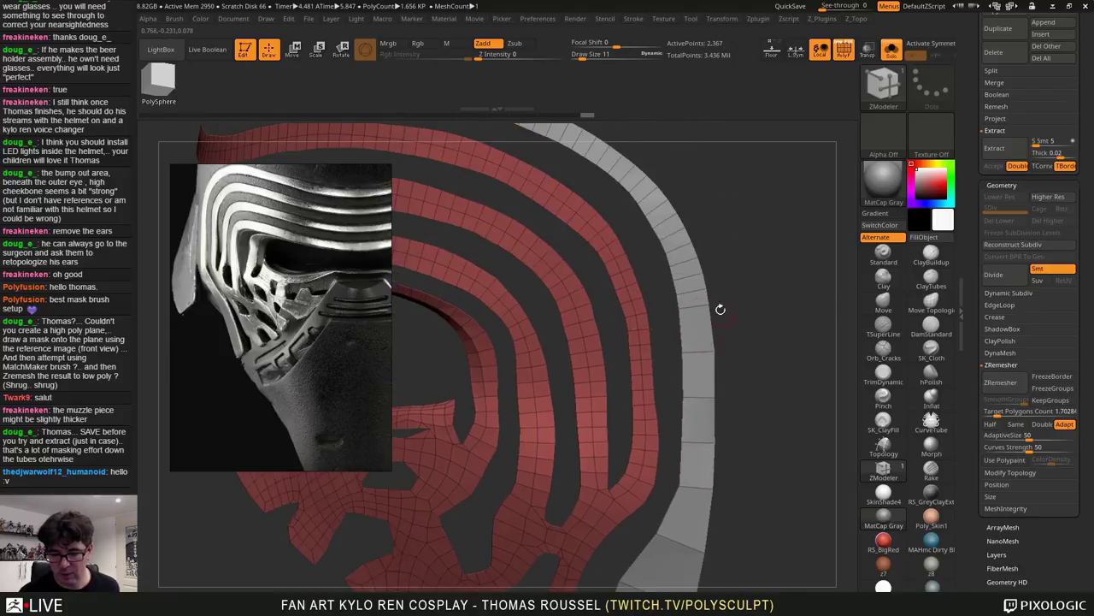
pyautogui.keyDown('alt'); pyautogui.click(696, 292); pyautogui.keyUp('alt')
pyautogui.keyDown('alt'); pyautogui.click(694, 262); pyautogui.keyUp('alt')
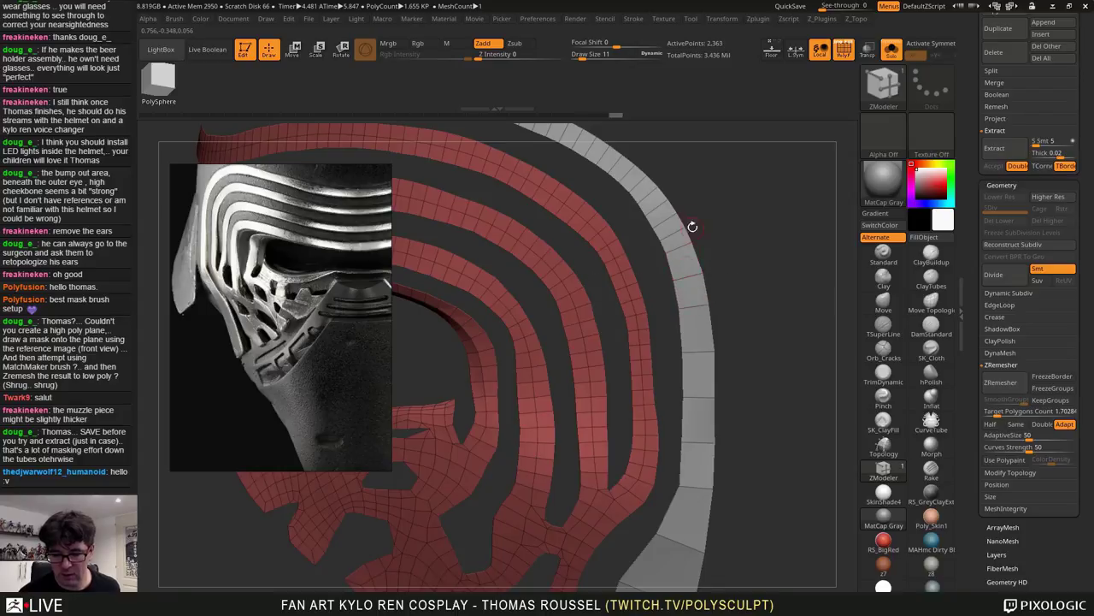
pyautogui.keyDown('alt'); pyautogui.click(670, 231); pyautogui.keyUp('alt')
pyautogui.keyDown('alt'); pyautogui.click(669, 206); pyautogui.keyUp('alt')
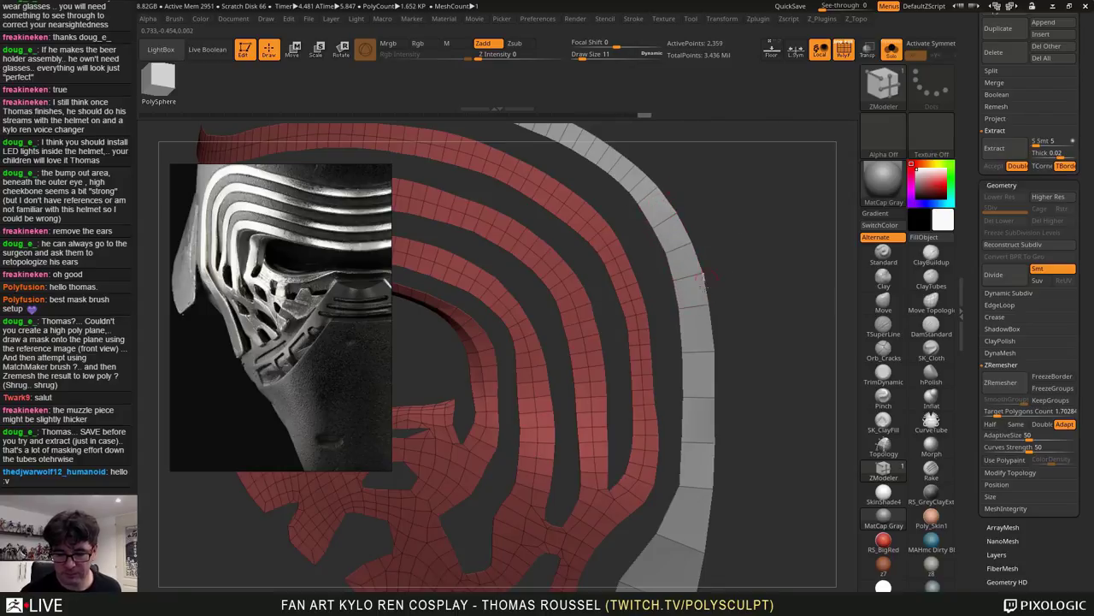
# Delete the lengthwise edge loops running through the middle of the inner stripes, from the cheek junction up around the visor
pyautogui.keyDown('alt'); pyautogui.moveTo(661, 388); pyautogui.dragTo(795, 157, button='right'); pyautogui.keyUp('alt')
pyautogui.keyDown('ctrl'); pyautogui.moveTo(709, 287); pyautogui.dragTo(708, 322, button='right'); pyautogui.keyUp('ctrl')
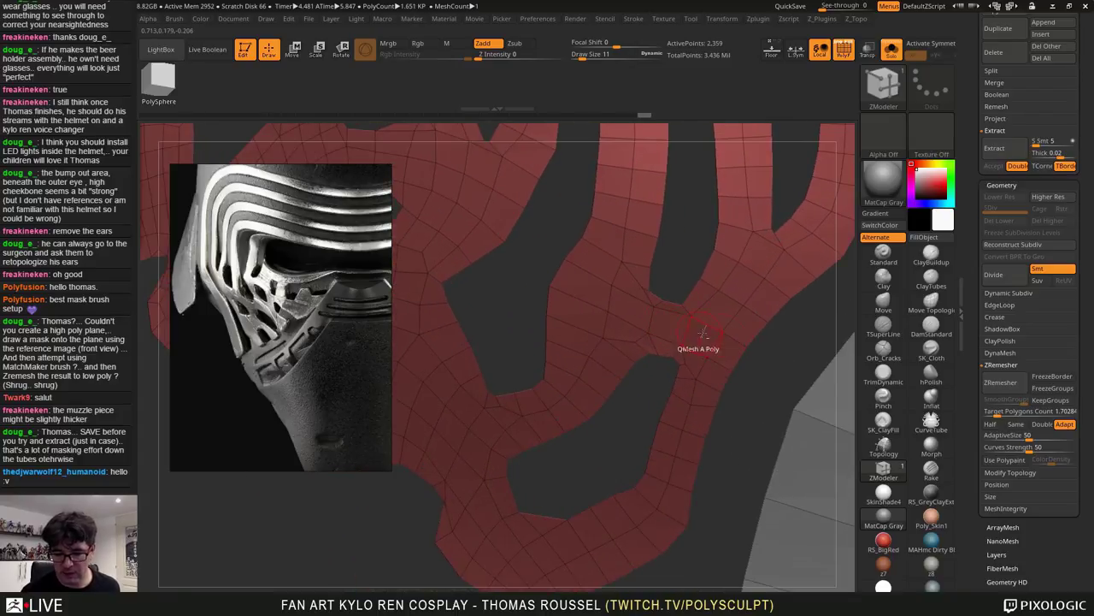
pyautogui.keyDown('alt'); pyautogui.click(713, 317); pyautogui.keyUp('alt')
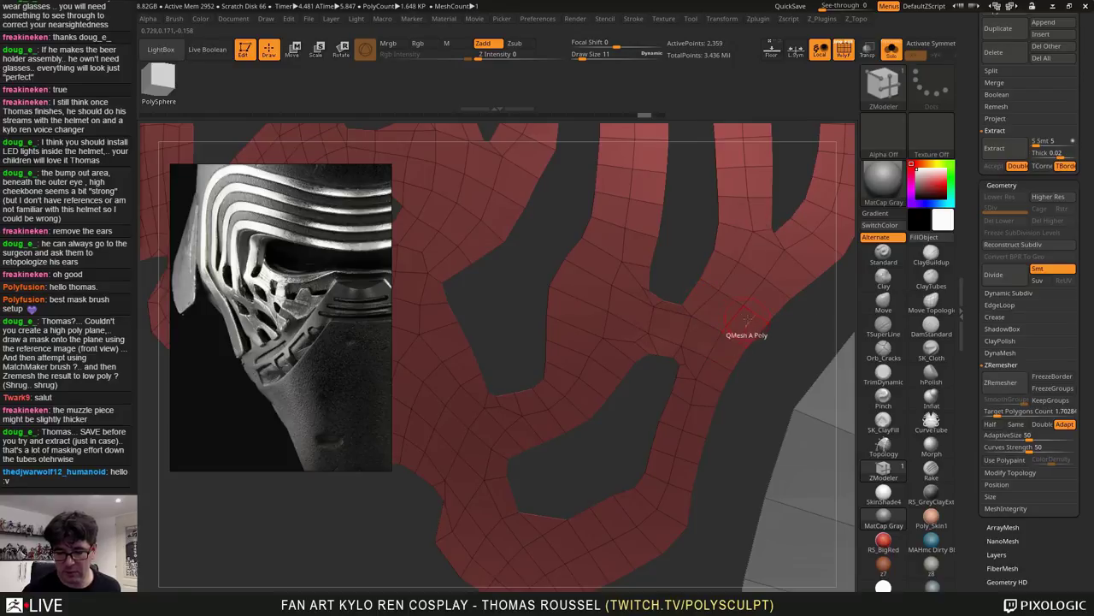
pyautogui.keyDown('ctrl'); pyautogui.moveTo(751, 314); pyautogui.dragTo(716, 322, button='right'); pyautogui.keyUp('ctrl')
pyautogui.keyDown('alt'); pyautogui.moveTo(805, 248); pyautogui.dragTo(746, 417, button='right'); pyautogui.keyUp('alt')
pyautogui.keyDown('alt'); pyautogui.moveTo(680, 321); pyautogui.dragTo(820, 271, button='right'); pyautogui.keyUp('alt')
pyautogui.keyDown('alt'); pyautogui.moveTo(617, 200); pyautogui.dragTo(759, 250, button='right'); pyautogui.keyUp('alt')
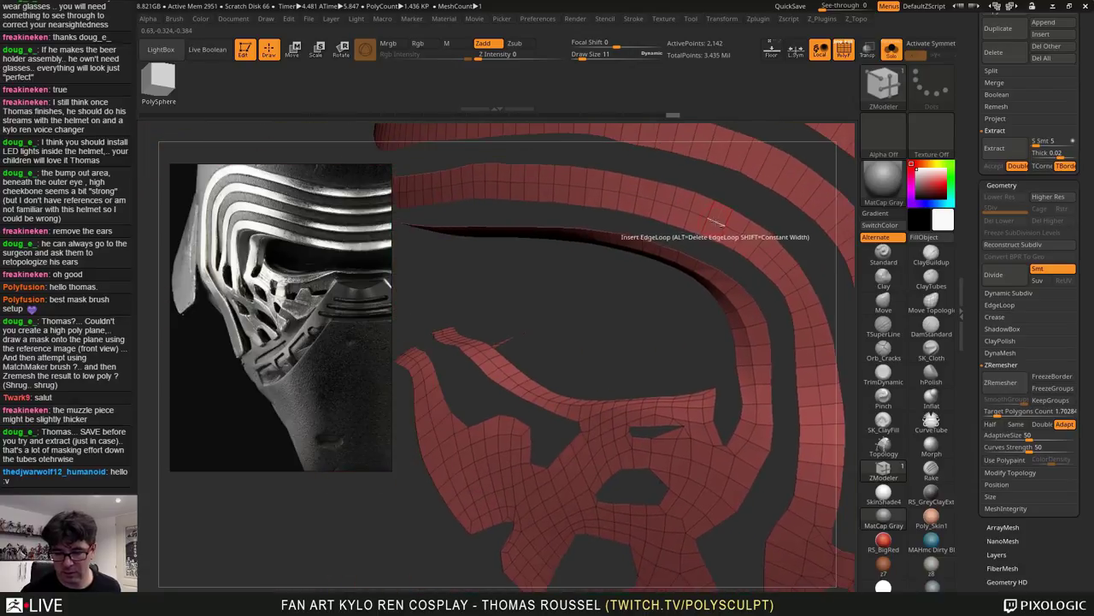
pyautogui.moveTo(766, 310); pyautogui.dragTo(782, 290, button='right')
pyautogui.keyDown('alt'); pyautogui.click(737, 301); pyautogui.keyUp('alt')
pyautogui.moveTo(773, 397); pyautogui.dragTo(744, 295, button='right')
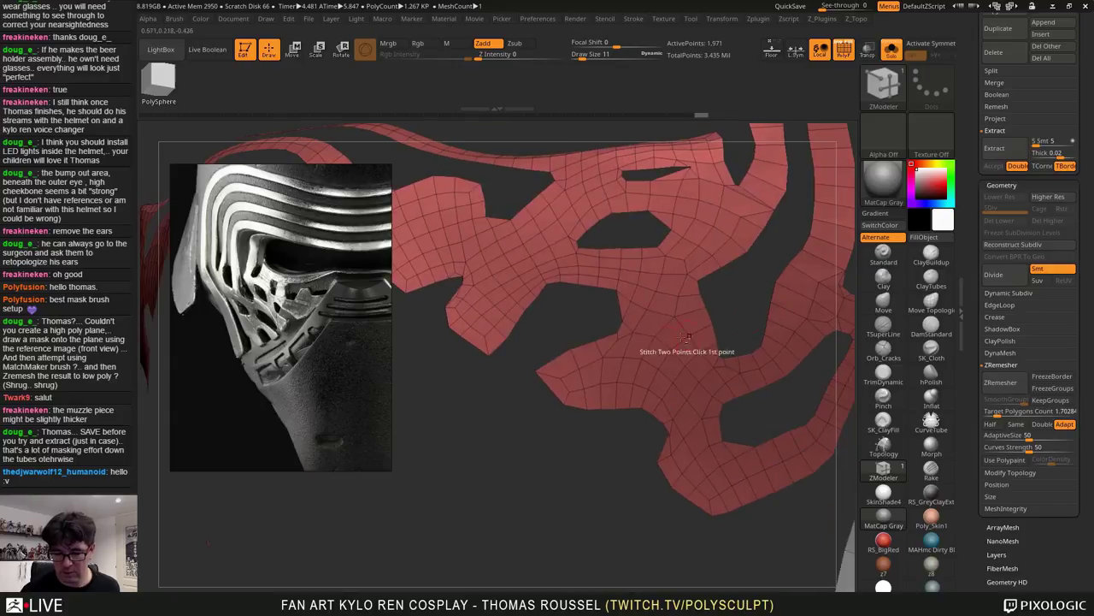
# Delete the lengthwise edge loops running along the thin bands that cross the nose bridge below the visor
pyautogui.keyDown('alt'); pyautogui.moveTo(663, 352); pyautogui.dragTo(843, 405, button='right'); pyautogui.keyUp('alt')
pyautogui.moveTo(764, 383); pyautogui.dragTo(777, 335, button='right')
pyautogui.click(671, 226)
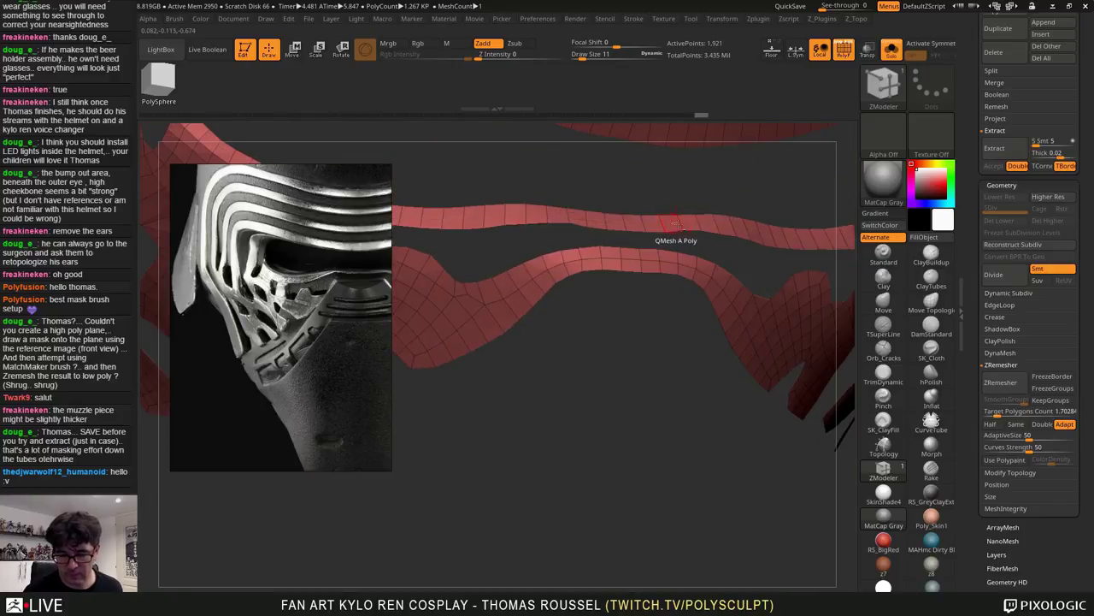
pyautogui.moveTo(663, 295); pyautogui.dragTo(671, 470, button='right')
pyautogui.keyDown('ctrl'); pyautogui.moveTo(592, 428); pyautogui.dragTo(581, 413, button='right'); pyautogui.keyUp('ctrl')
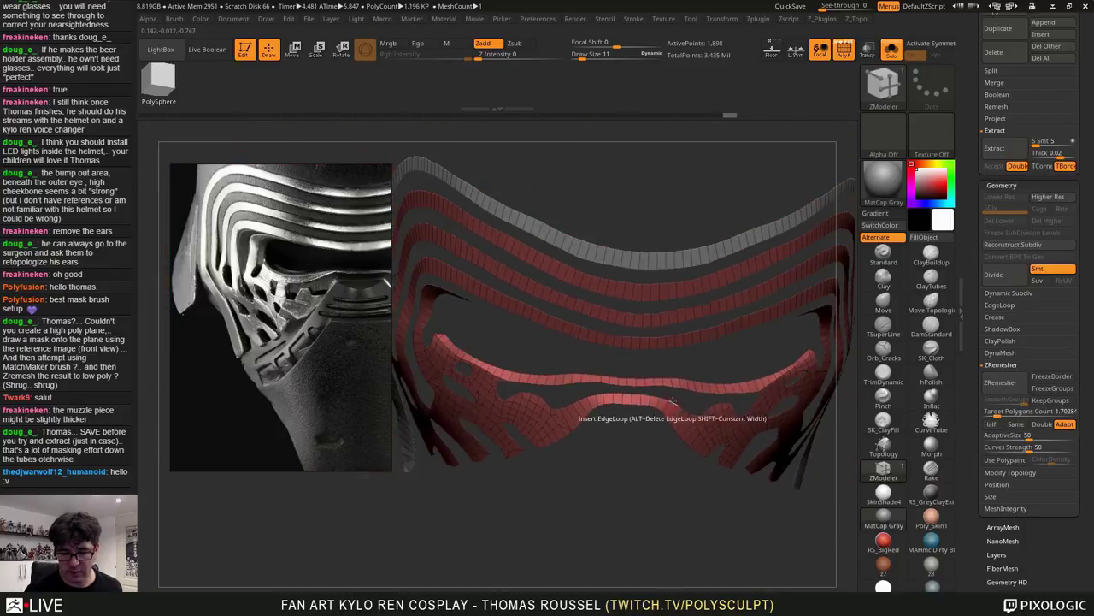
# Delete the corner edge at the outermost stripe's lower tip on the mask's other side, and alternate crosswise edge loops just above it
pyautogui.moveTo(697, 360); pyautogui.dragTo(834, 331, button='right')
pyautogui.keyDown('ctrl'); pyautogui.moveTo(522, 414); pyautogui.dragTo(528, 503, button='right'); pyautogui.keyUp('ctrl')
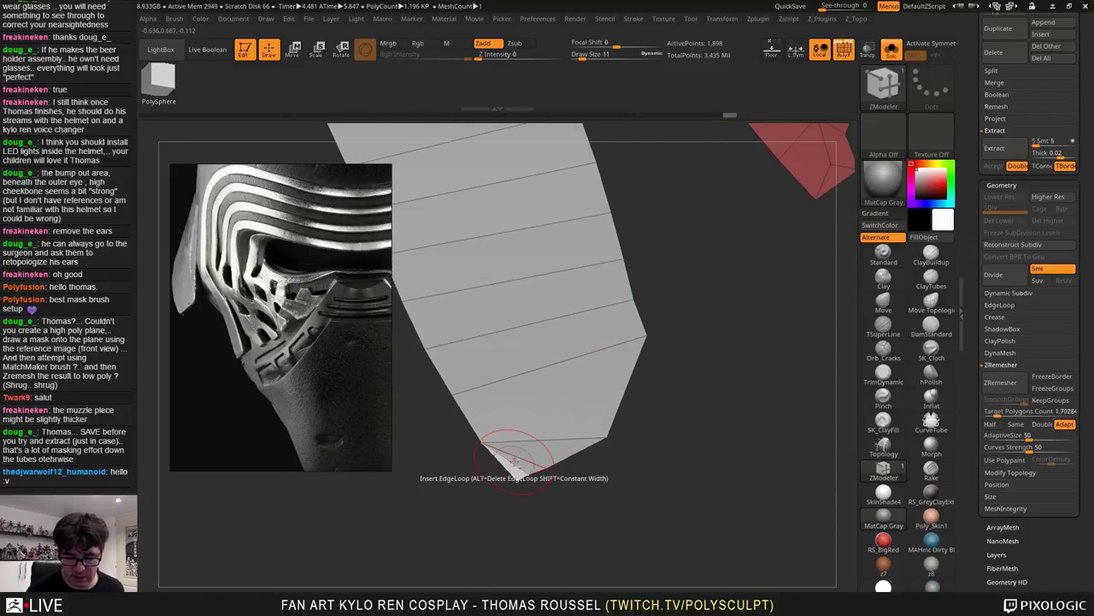
pyautogui.keyDown('alt'); pyautogui.click(516, 467); pyautogui.keyUp('alt')
pyautogui.keyDown('alt'); pyautogui.moveTo(557, 360); pyautogui.dragTo(580, 411, button='right'); pyautogui.keyUp('alt')
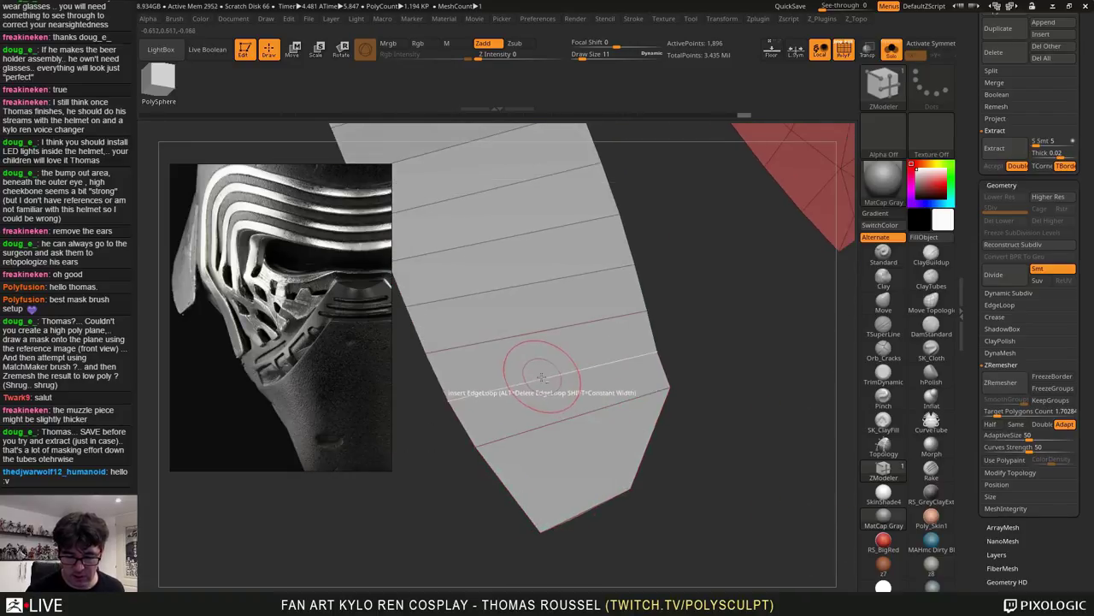
pyautogui.keyDown('alt'); pyautogui.click(544, 378); pyautogui.keyUp('alt')
pyautogui.keyDown('alt'); pyautogui.click(548, 327); pyautogui.keyUp('alt')
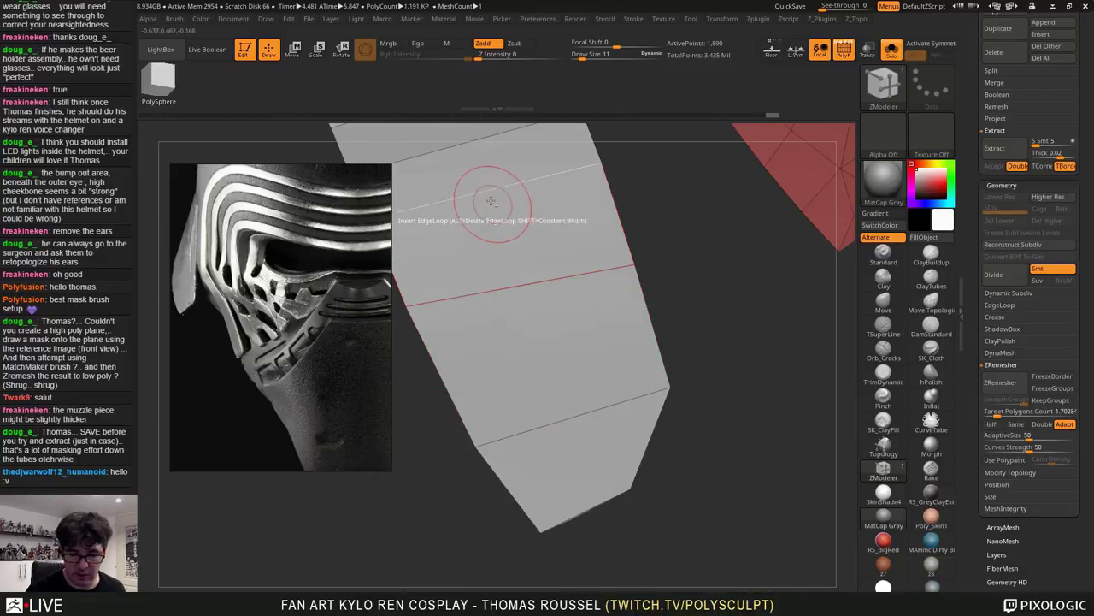
# Thin out the crosswise edge loops along the wide lower part and bend of that outermost stripe, keeping evenly spaced ones
pyautogui.keyDown('ctrl'); pyautogui.moveTo(625, 209); pyautogui.dragTo(594, 196, button='right'); pyautogui.keyUp('ctrl')
pyautogui.moveTo(784, 393); pyautogui.dragTo(789, 421)
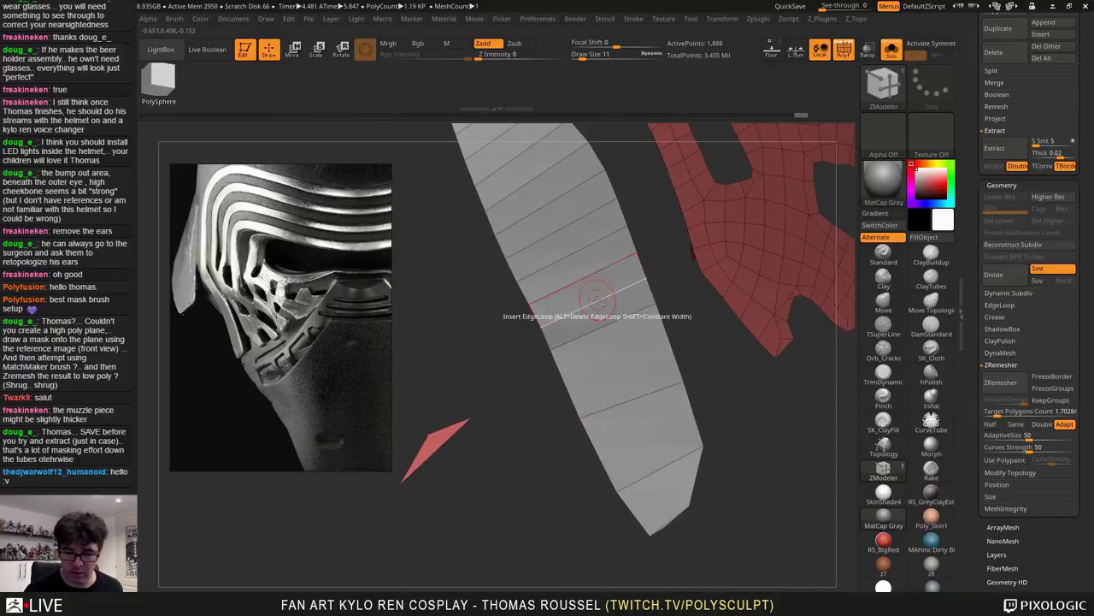
pyautogui.keyDown('alt'); pyautogui.click(559, 226); pyautogui.keyUp('alt')
pyautogui.keyDown('alt'); pyautogui.click(541, 209); pyautogui.keyUp('alt')
pyautogui.keyDown('alt'); pyautogui.moveTo(645, 184); pyautogui.dragTo(755, 344); pyautogui.keyUp('alt')
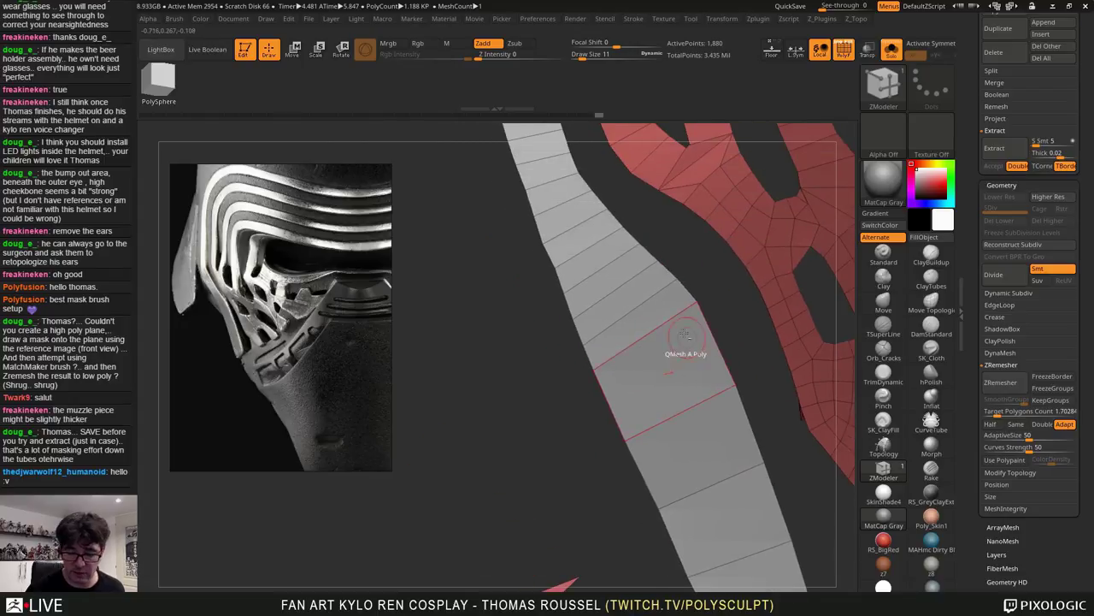
pyautogui.keyDown('alt'); pyautogui.click(626, 314); pyautogui.keyUp('alt')
pyautogui.keyDown('alt'); pyautogui.click(619, 294); pyautogui.keyUp('alt')
pyautogui.keyDown('alt'); pyautogui.click(602, 245); pyautogui.keyUp('alt')
pyautogui.keyDown('alt'); pyautogui.click(579, 237); pyautogui.keyUp('alt')
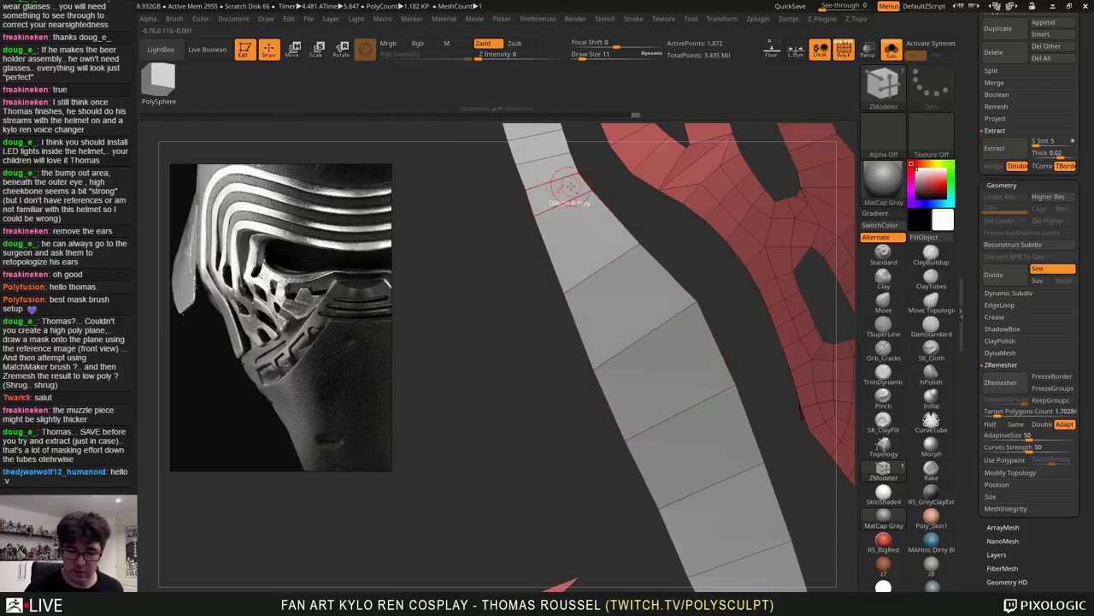
# Delete surplus edge loops running through the cheek pattern around the openings below the visor corner
pyautogui.keyDown('alt'); pyautogui.moveTo(617, 207); pyautogui.dragTo(633, 145); pyautogui.keyUp('alt')
pyautogui.moveTo(742, 417); pyautogui.dragTo(617, 327)
pyautogui.moveTo(795, 395); pyautogui.dragTo(665, 275)
pyautogui.moveTo(724, 293); pyautogui.dragTo(624, 355)
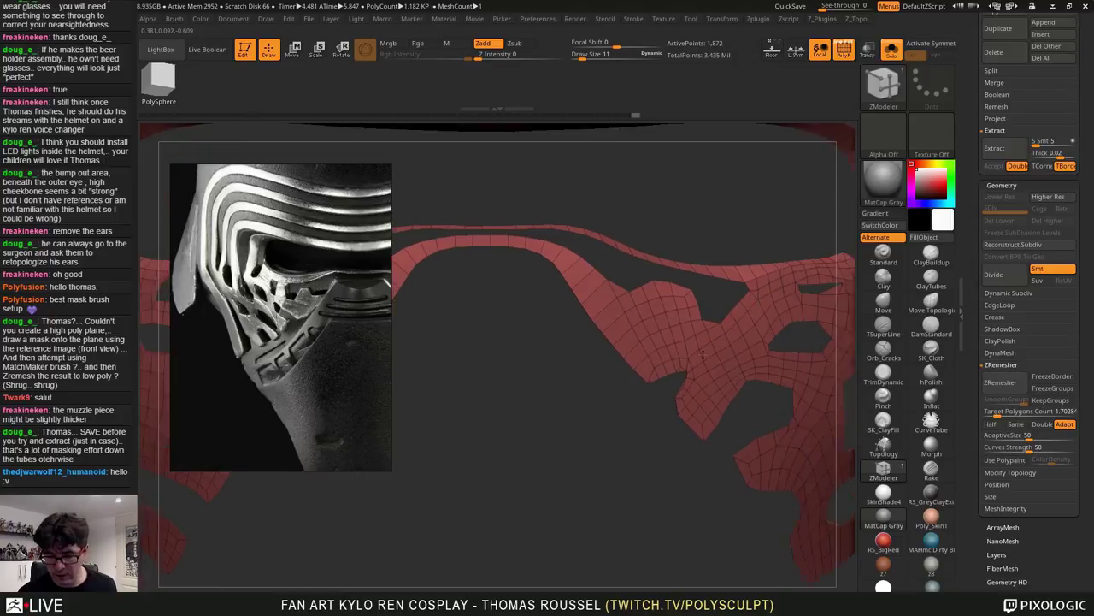
pyautogui.moveTo(702, 354); pyautogui.dragTo(732, 329, button='right')
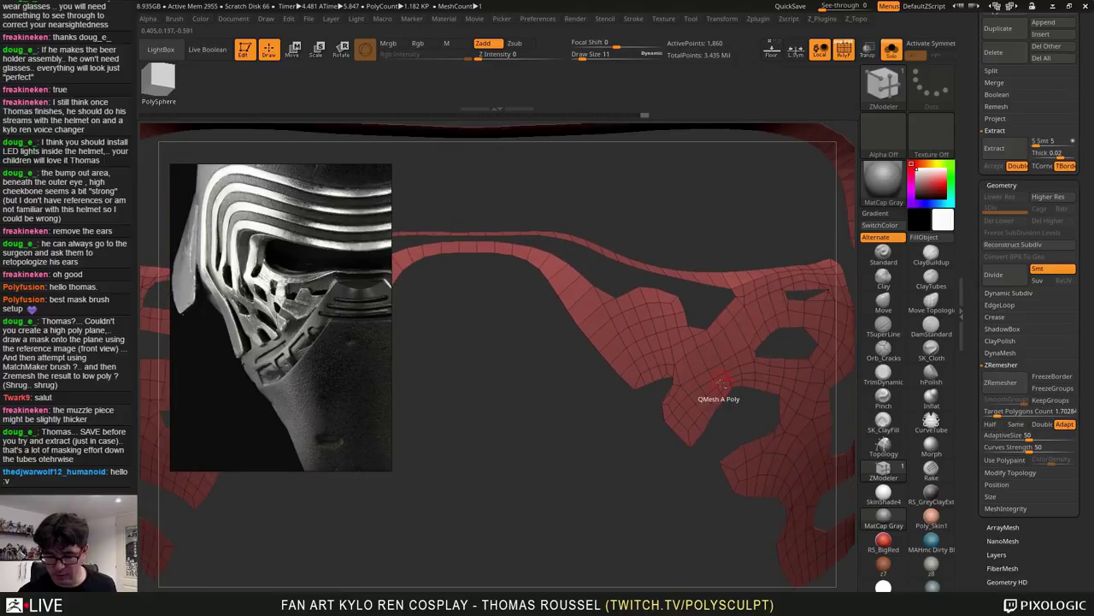
pyautogui.keyDown('alt'); pyautogui.click(778, 380); pyautogui.keyUp('alt')
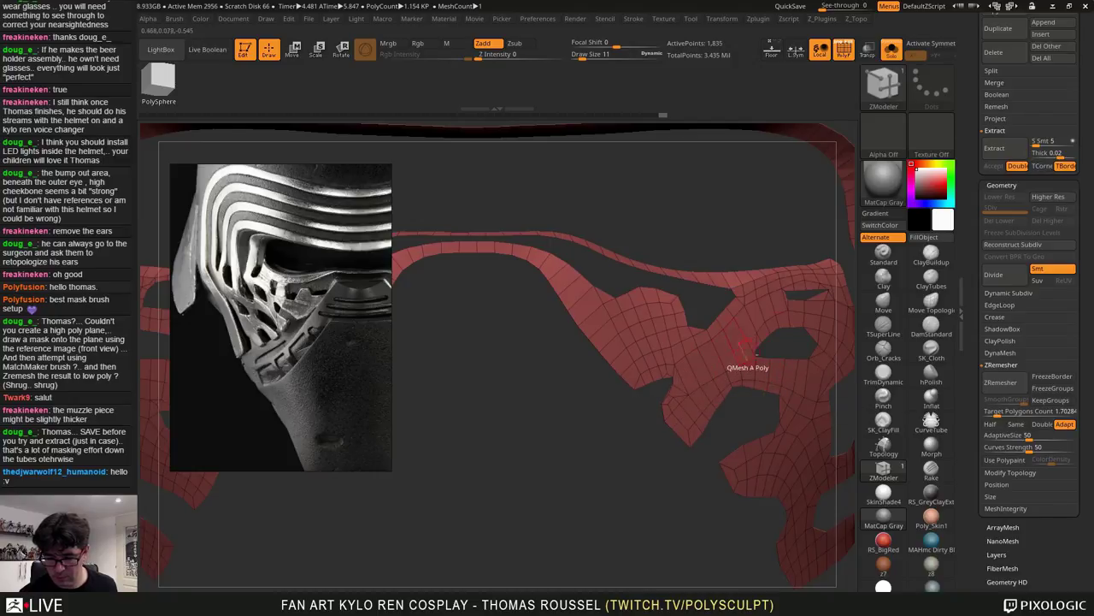
pyautogui.keyDown('alt'); pyautogui.moveTo(795, 318); pyautogui.dragTo(655, 346, button='right'); pyautogui.keyUp('alt')
# Try deleting edge loops and polygons around the two small cheek openings near the visor corner, undoing each attempt
pyautogui.keyDown('ctrl'); pyautogui.moveTo(690, 315); pyautogui.dragTo(834, 414, button='right'); pyautogui.keyUp('ctrl')
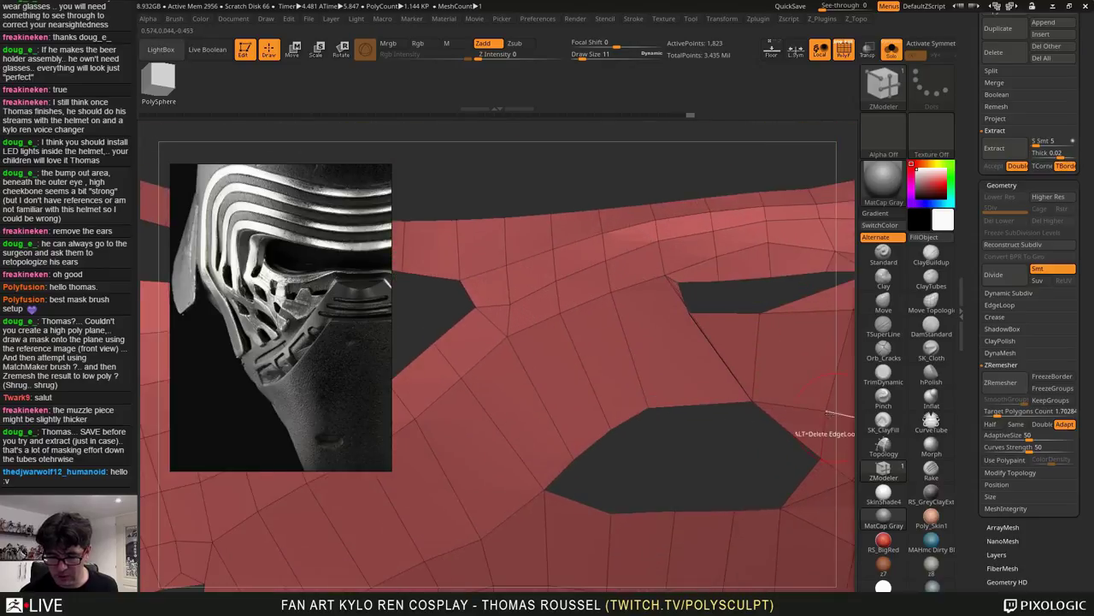
pyautogui.hotkey('ctrl', 'z')
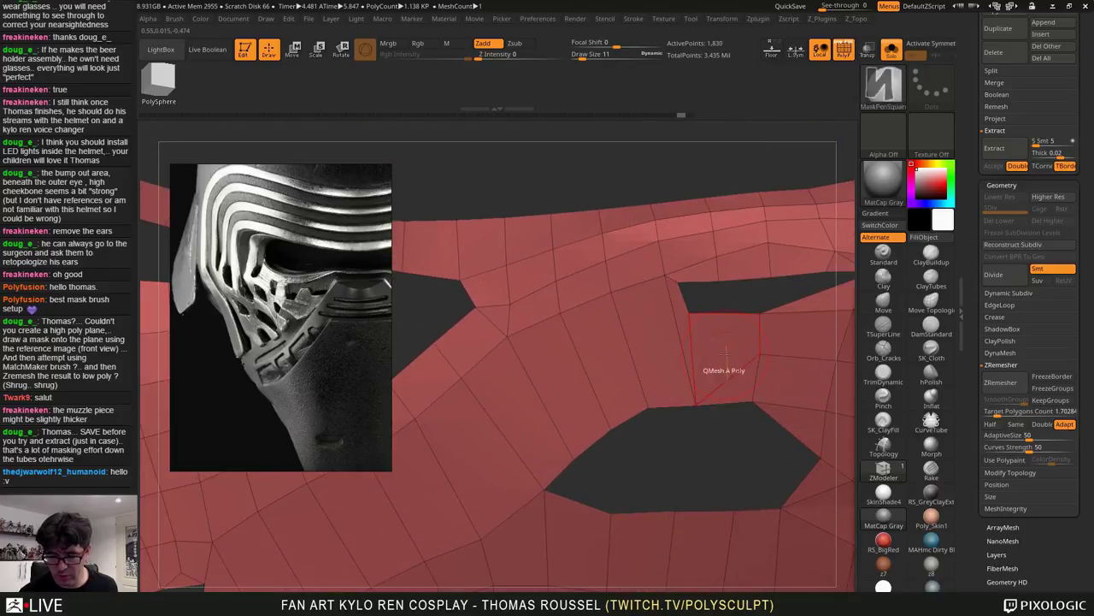
pyautogui.click(717, 348)
pyautogui.hotkey('ctrl', 'z')
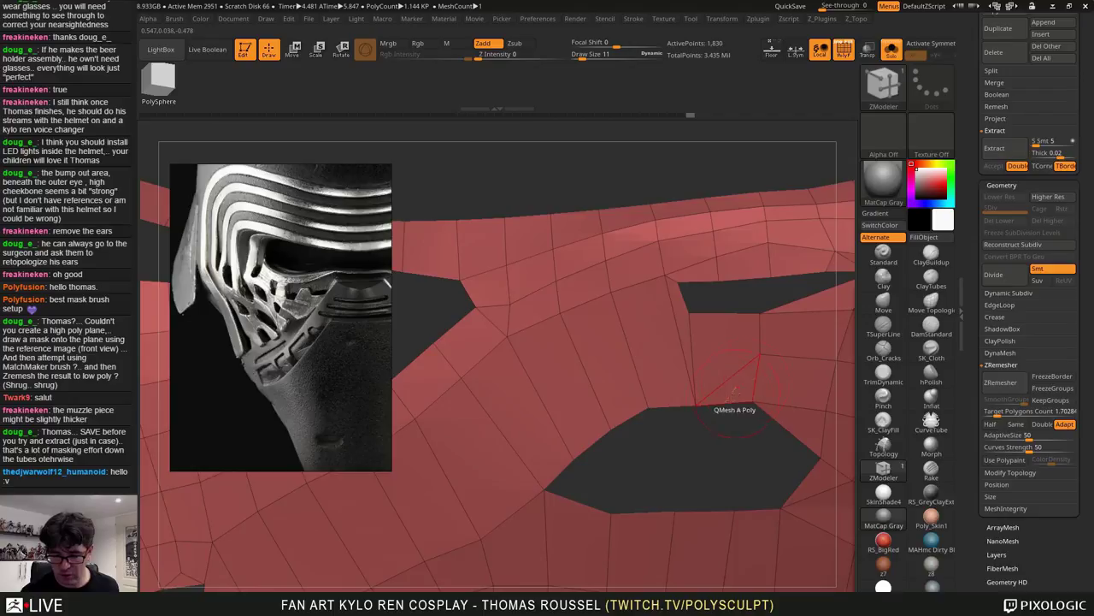
pyautogui.keyDown('ctrl'); pyautogui.moveTo(733, 400); pyautogui.dragTo(706, 426, button='right'); pyautogui.keyUp('ctrl')
pyautogui.keyDown('alt'); pyautogui.click(720, 391); pyautogui.keyUp('alt')
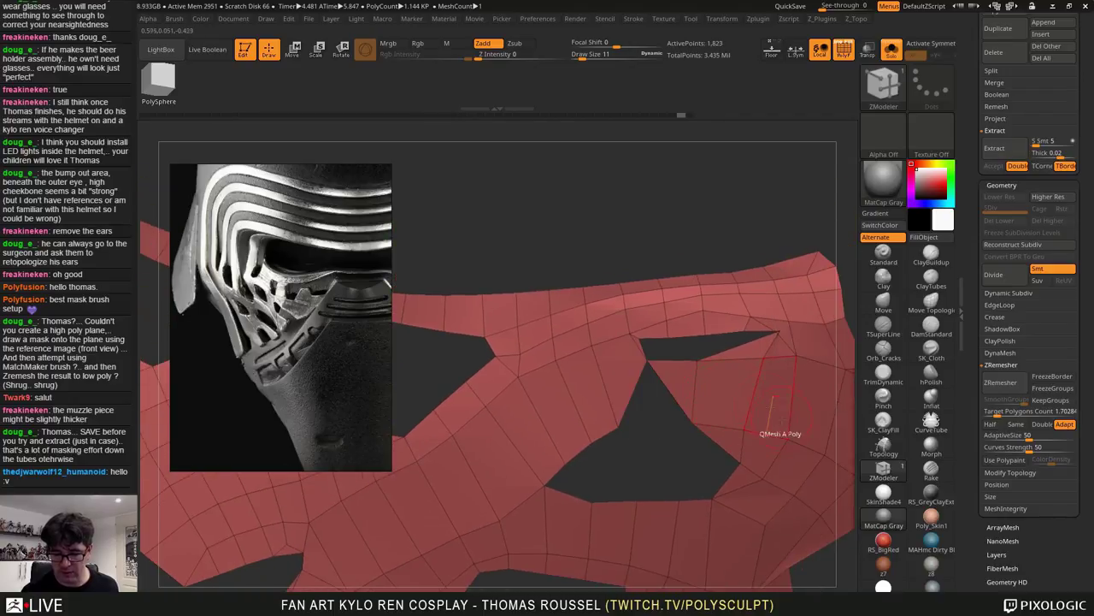
pyautogui.hotkey('ctrl', 'z')
pyautogui.keyDown('alt'); pyautogui.click(784, 404); pyautogui.keyUp('alt')
pyautogui.hotkey('ctrl', 'z')
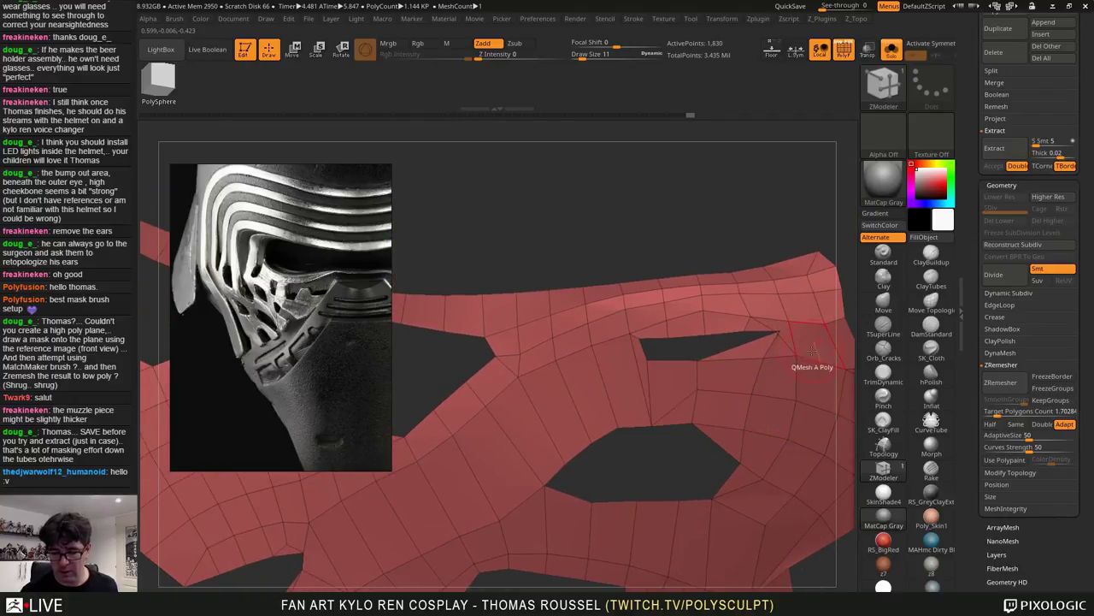
pyautogui.keyDown('alt'); pyautogui.click(782, 341); pyautogui.keyUp('alt')
pyautogui.hotkey('ctrl', 'z')
# Delete consecutive pairs of crosswise edge loops up the narrow section of the outermost stripe, just above its bend on the mask's other side
pyautogui.keyDown('ctrl'); pyautogui.moveTo(777, 473); pyautogui.dragTo(935, 329, button='right'); pyautogui.keyUp('ctrl')
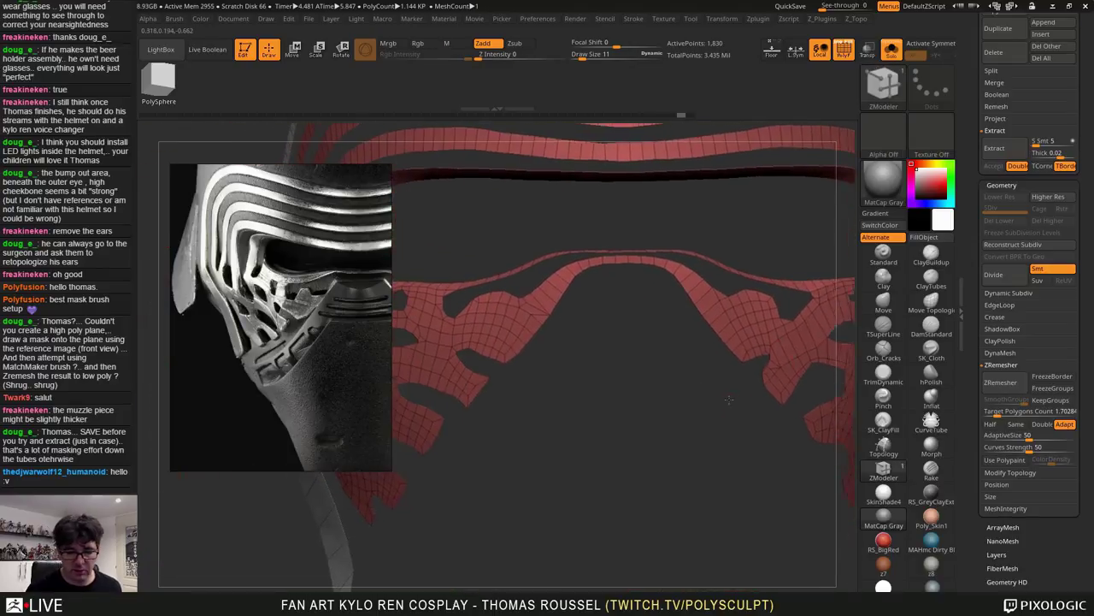
pyautogui.keyDown('ctrl'); pyautogui.moveTo(737, 435); pyautogui.dragTo(850, 389, button='right'); pyautogui.keyUp('ctrl')
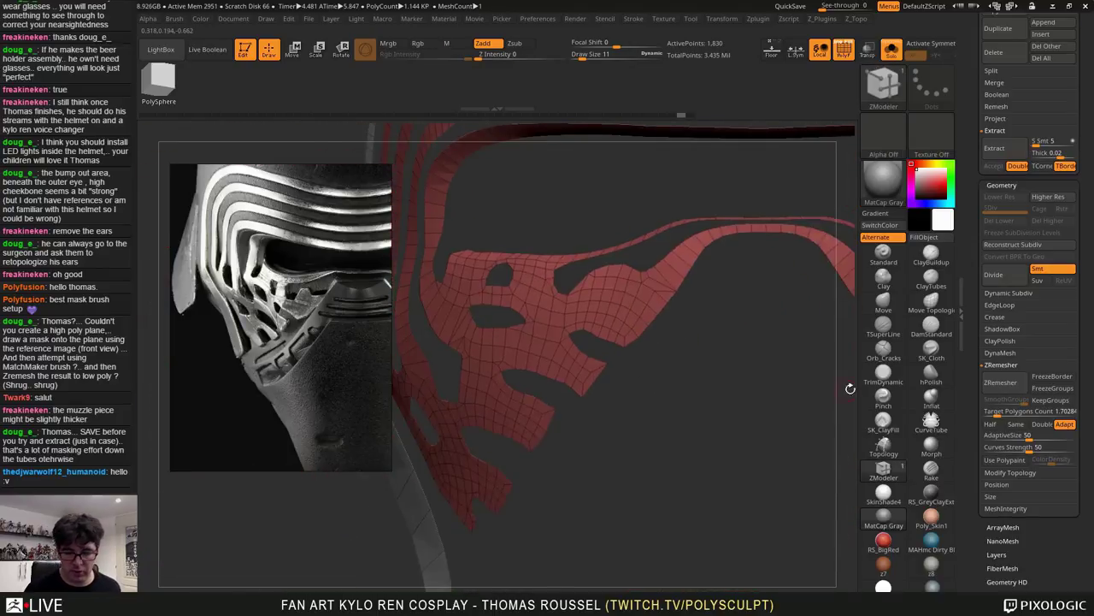
pyautogui.moveTo(726, 394); pyautogui.dragTo(630, 459, button='right')
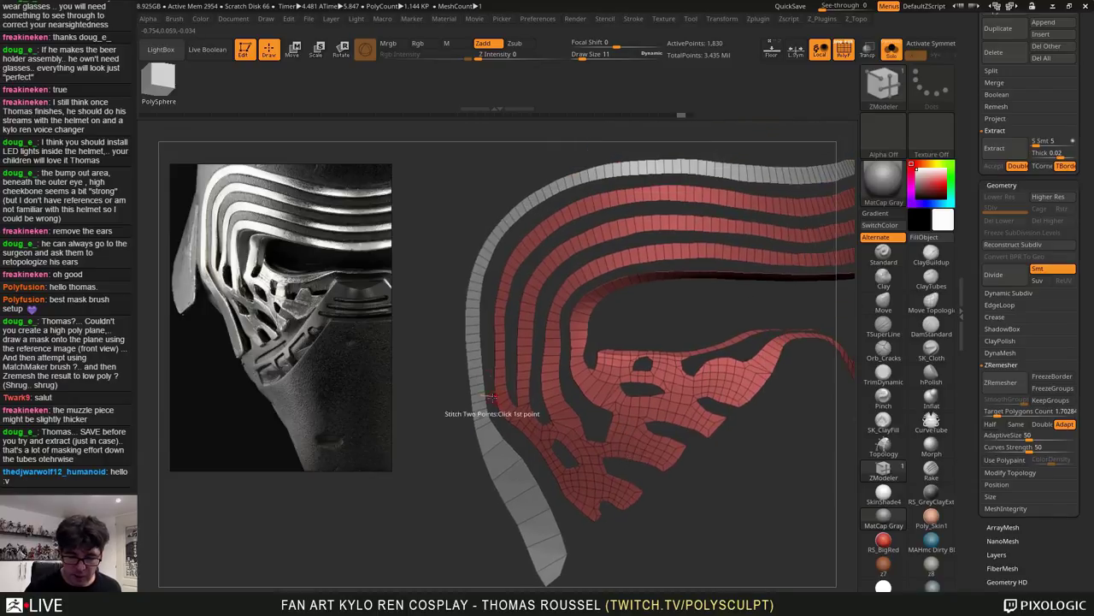
pyautogui.moveTo(488, 408); pyautogui.dragTo(581, 470, button='right')
pyautogui.keyDown('alt'); pyautogui.click(581, 394); pyautogui.keyUp('alt')
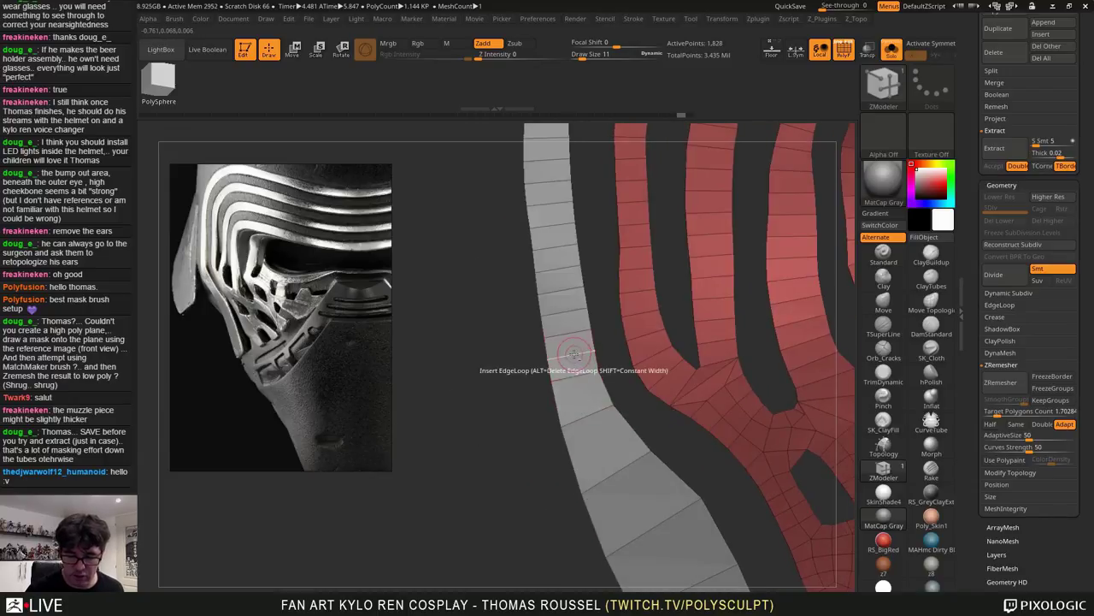
pyautogui.keyDown('alt'); pyautogui.click(585, 355); pyautogui.keyUp('alt')
pyautogui.keyDown('alt'); pyautogui.click(584, 372); pyautogui.keyUp('alt')
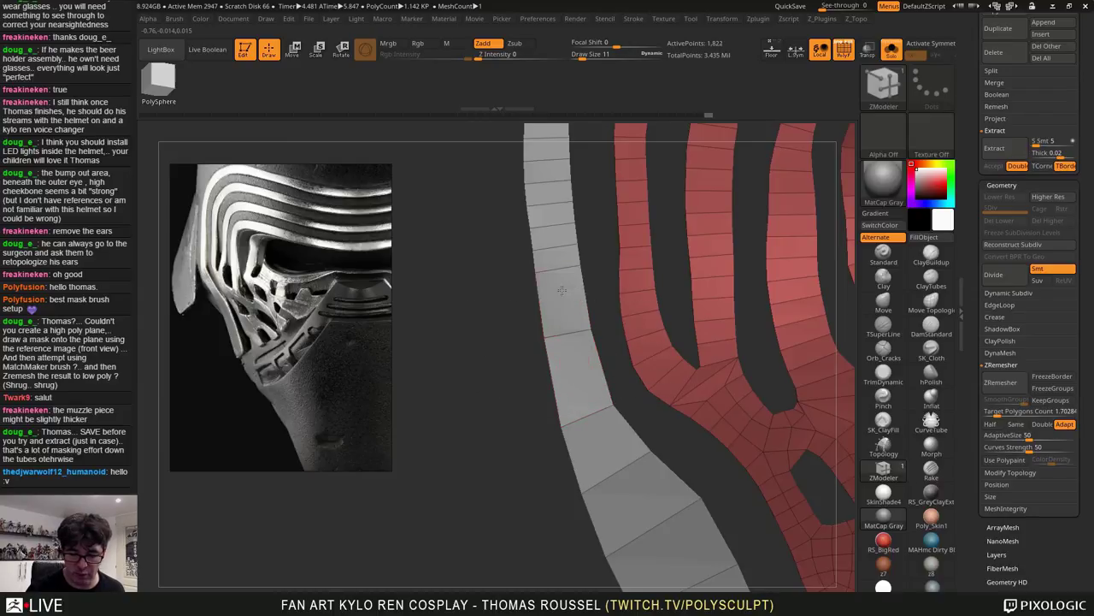
pyautogui.keyDown('alt'); pyautogui.click(566, 248); pyautogui.keyUp('alt')
pyautogui.keyDown('alt'); pyautogui.click(562, 224); pyautogui.keyUp('alt')
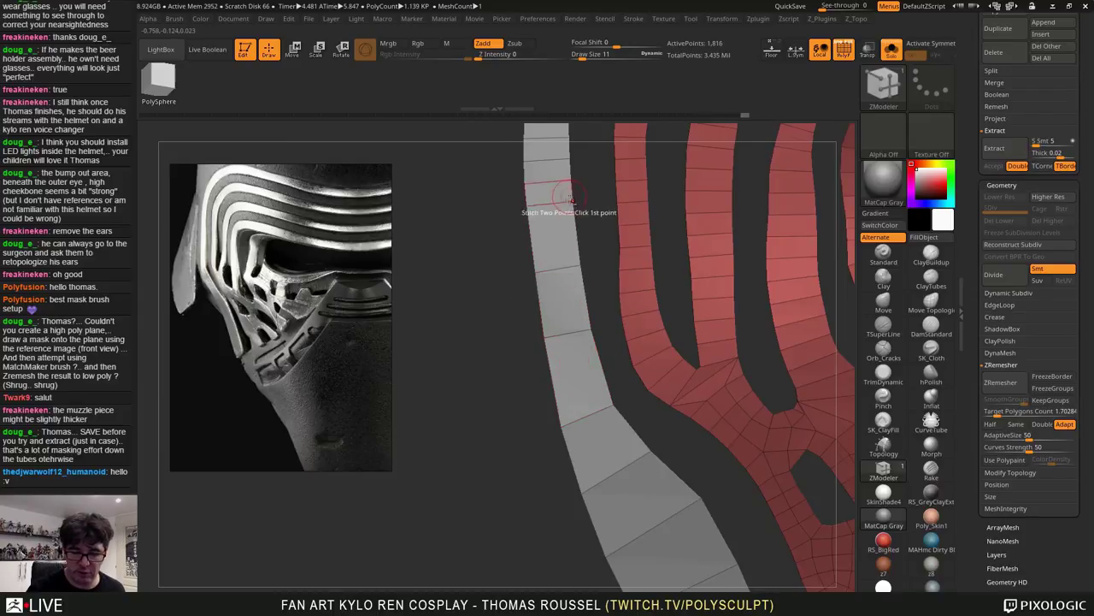
# Continue thinning the crosswise edge loops up the outermost stripe's side to where it curves inward, keeping every third one
pyautogui.keyDown('alt'); pyautogui.moveTo(590, 195); pyautogui.dragTo(559, 353); pyautogui.keyUp('alt')
pyautogui.keyDown('alt'); pyautogui.click(522, 339); pyautogui.keyUp('alt')
pyautogui.keyDown('alt'); pyautogui.click(520, 318); pyautogui.keyUp('alt')
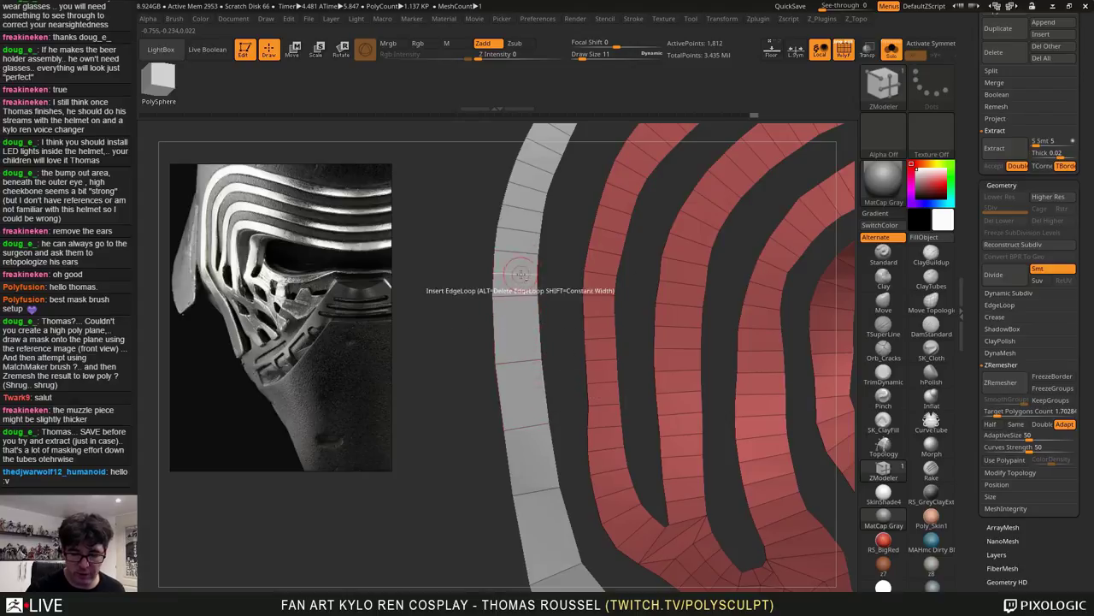
pyautogui.keyDown('alt'); pyautogui.click(521, 275); pyautogui.keyUp('alt')
pyautogui.keyDown('alt'); pyautogui.click(524, 253); pyautogui.keyUp('alt')
pyautogui.keyDown('alt'); pyautogui.click(534, 210); pyautogui.keyUp('alt')
pyautogui.keyDown('alt'); pyautogui.click(537, 189); pyautogui.keyUp('alt')
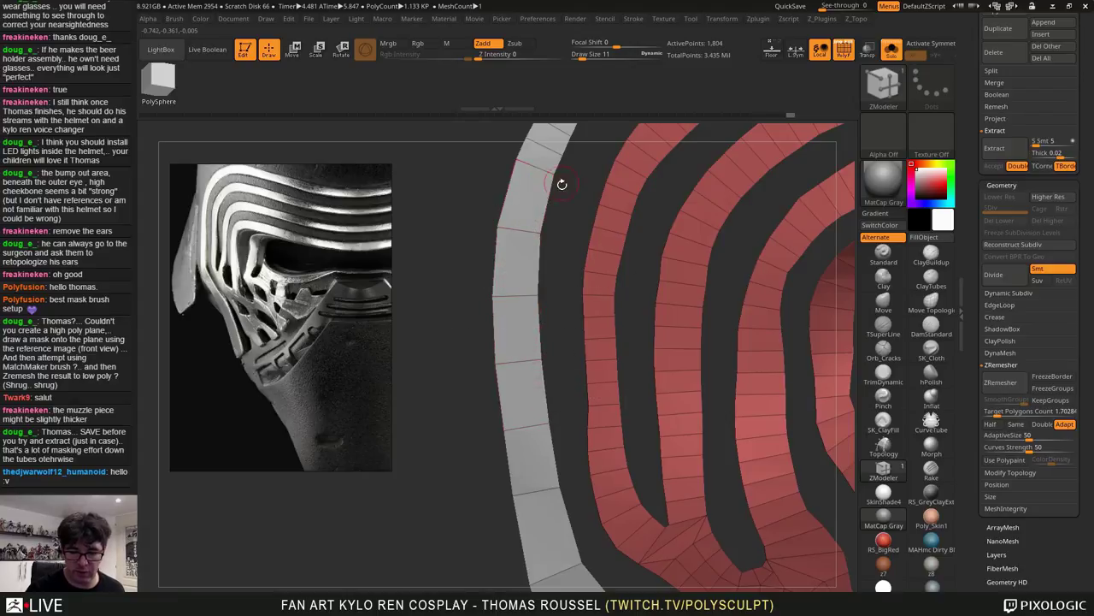
# Thin out the crosswise edge loops around the upper bend of the outermost stripe toward the forehead
pyautogui.keyDown('alt'); pyautogui.moveTo(562, 185); pyautogui.dragTo(531, 318); pyautogui.keyUp('alt')
pyautogui.keyDown('alt'); pyautogui.click(517, 278); pyautogui.keyUp('alt')
pyautogui.keyDown('alt'); pyautogui.click(526, 259); pyautogui.keyUp('alt')
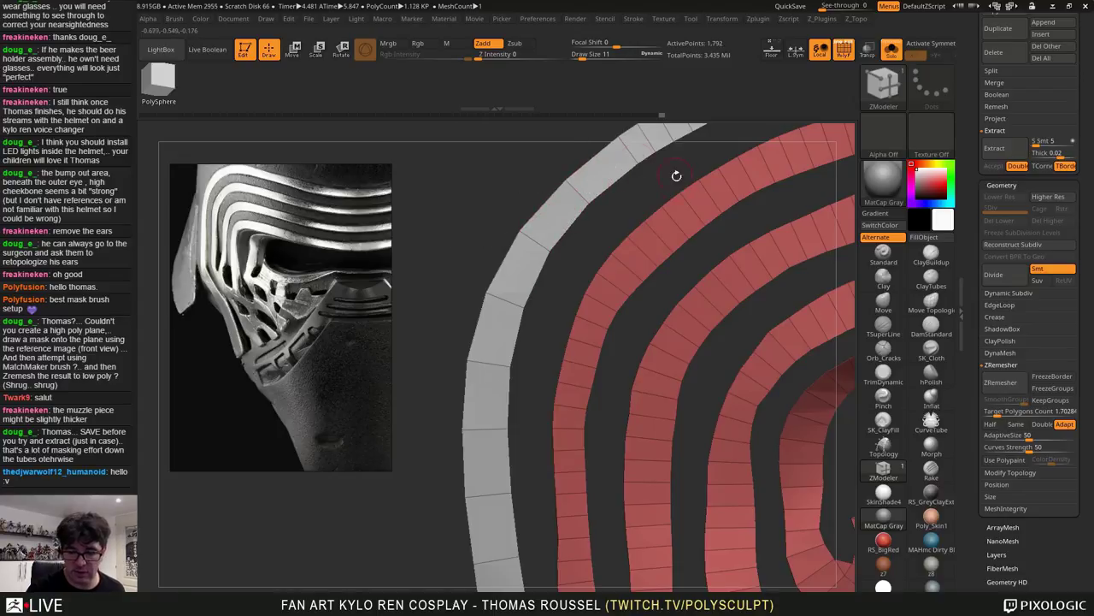
pyautogui.keyDown('alt'); pyautogui.moveTo(676, 176); pyautogui.dragTo(488, 368); pyautogui.keyUp('alt')
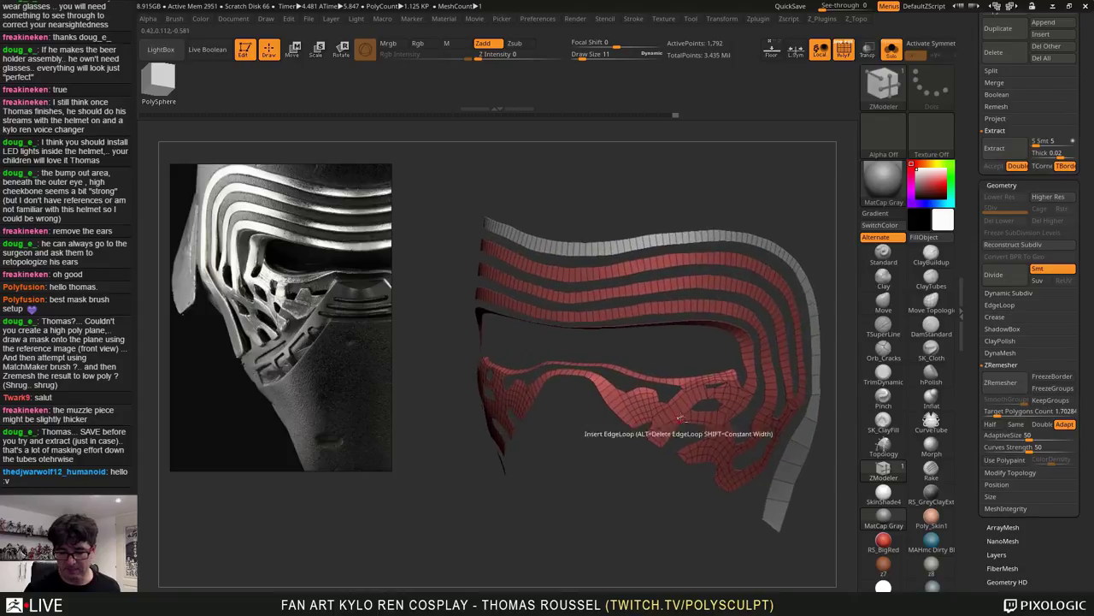
# Set the EdgeLoop panel options for the stripe mesh to Elevation -100 and Thickness 0.045
pyautogui.keyDown('alt'); pyautogui.moveTo(681, 419); pyautogui.dragTo(658, 396); pyautogui.keyUp('alt')
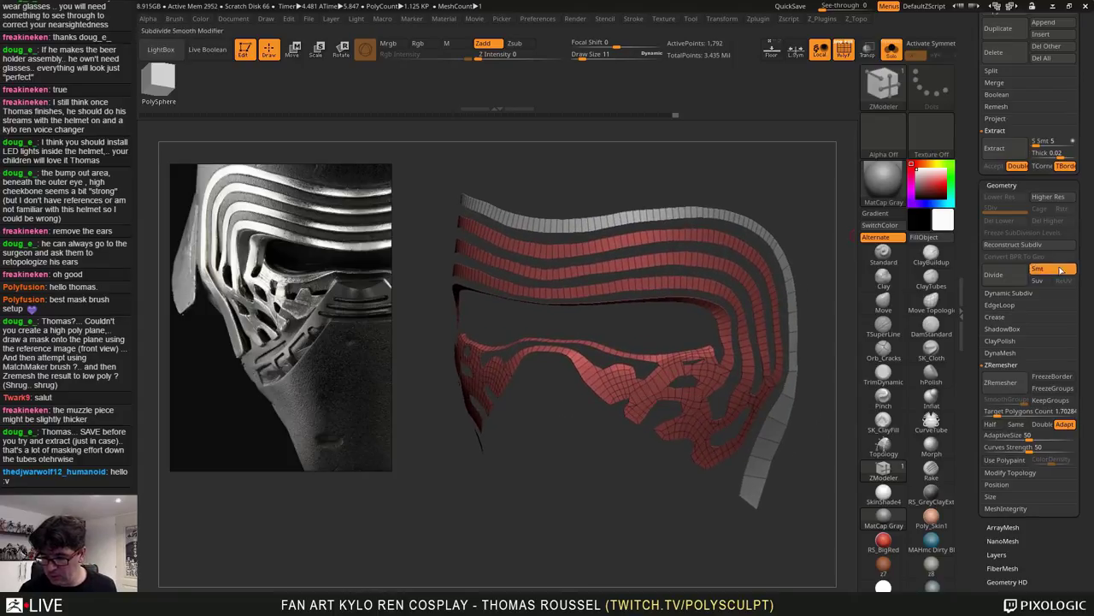
pyautogui.moveTo(1093, 502); pyautogui.dragTo(1092, 318)
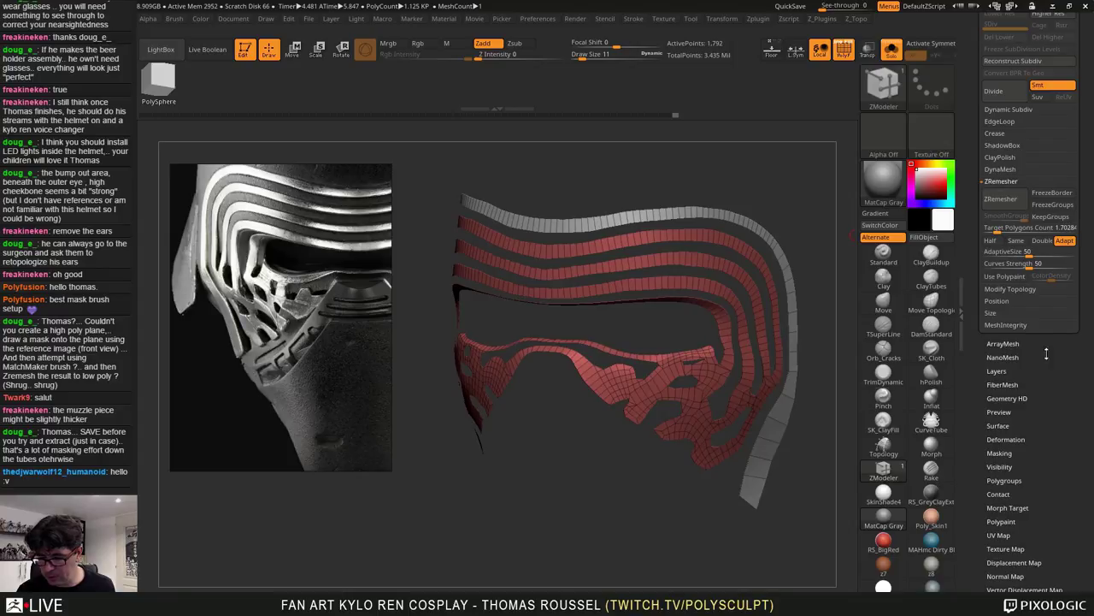
pyautogui.moveTo(1055, 363); pyautogui.dragTo(1057, 414)
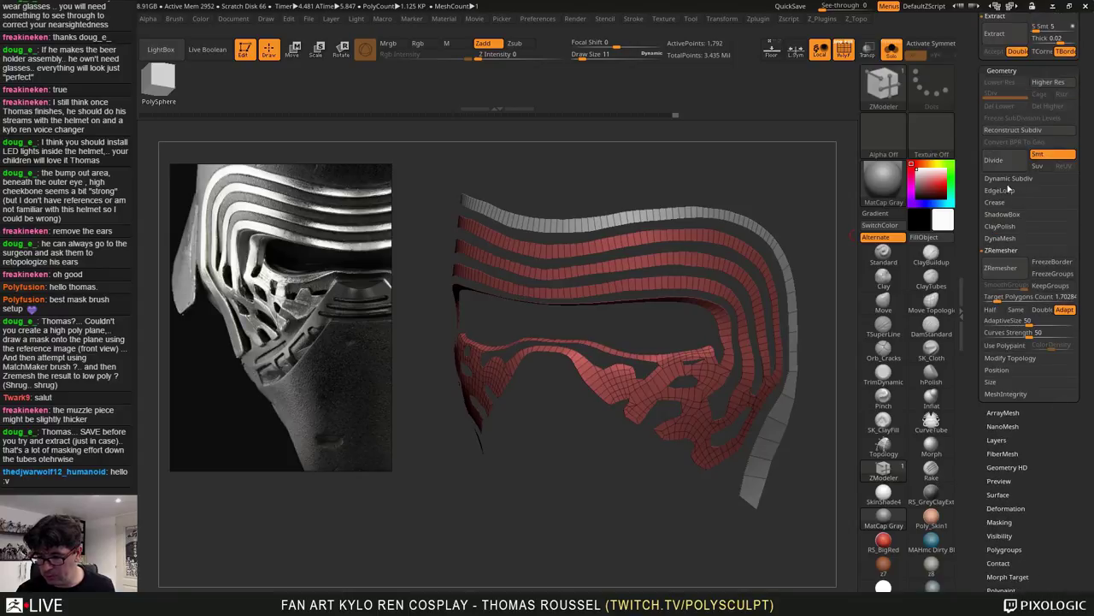
pyautogui.click(1002, 192)
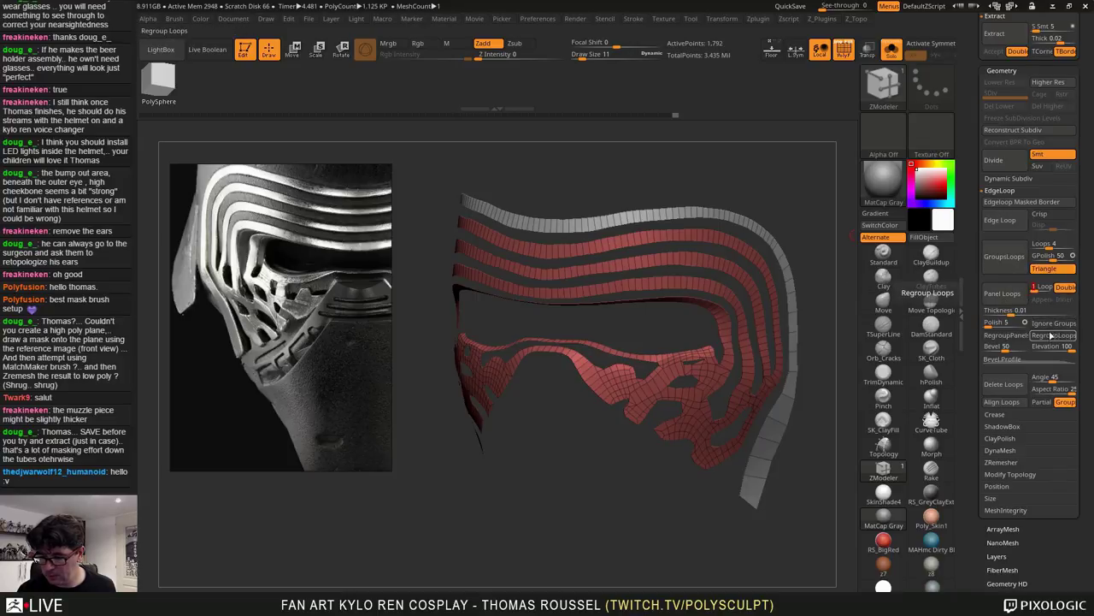
pyautogui.moveTo(1066, 349); pyautogui.dragTo(1024, 350)
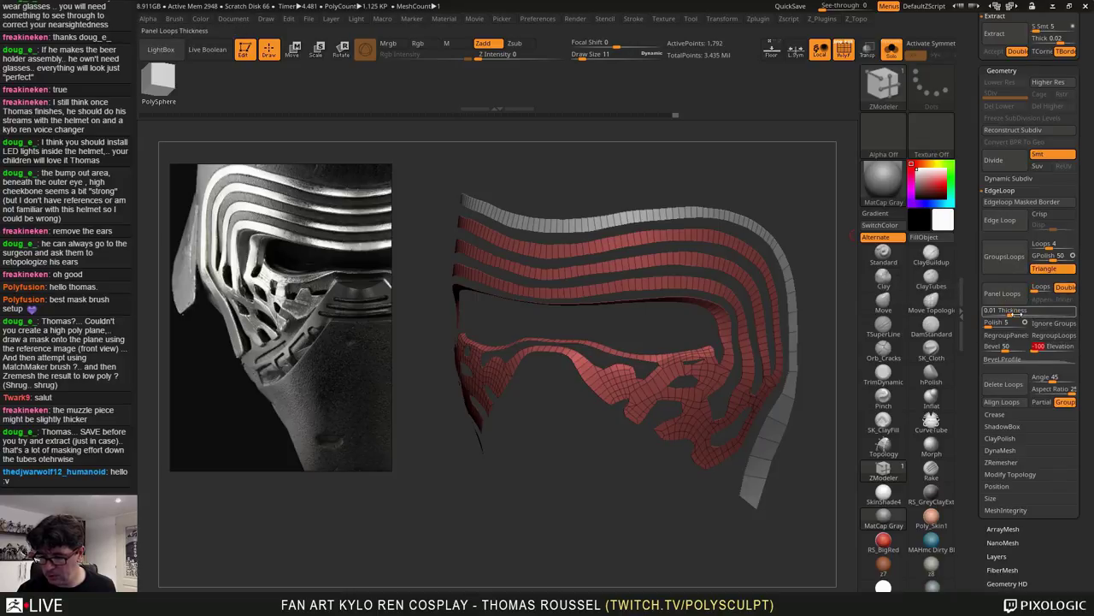
pyautogui.click(1016, 314)
pyautogui.write('0.0')
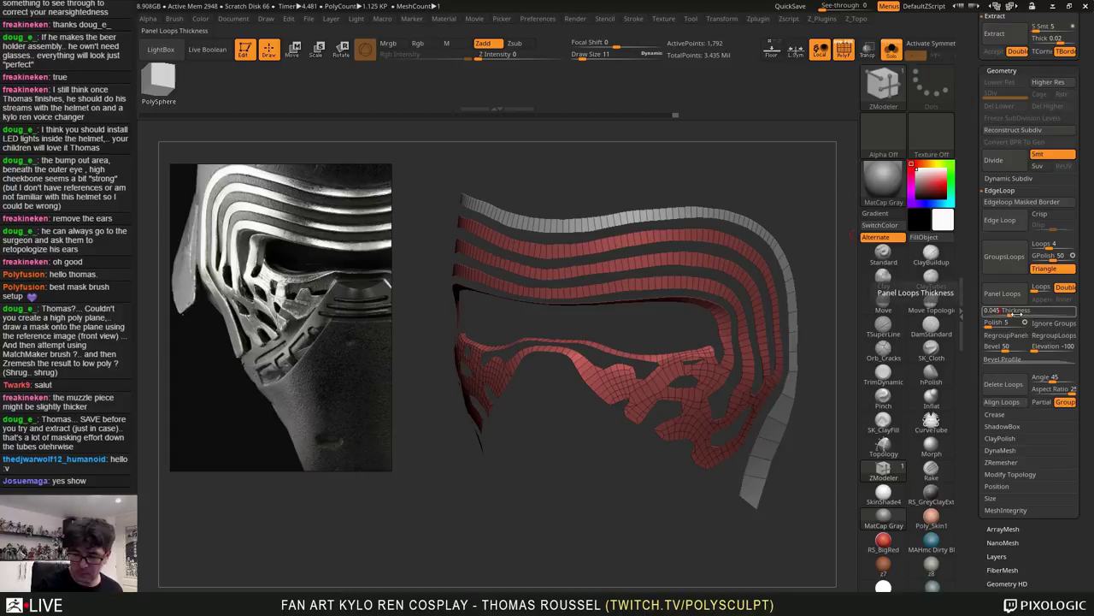
pyautogui.press('Return')
# Try Panel Loops on the stripe mesh, set Polish to 0 for a second attempt, and undo both
pyautogui.click(1004, 293)
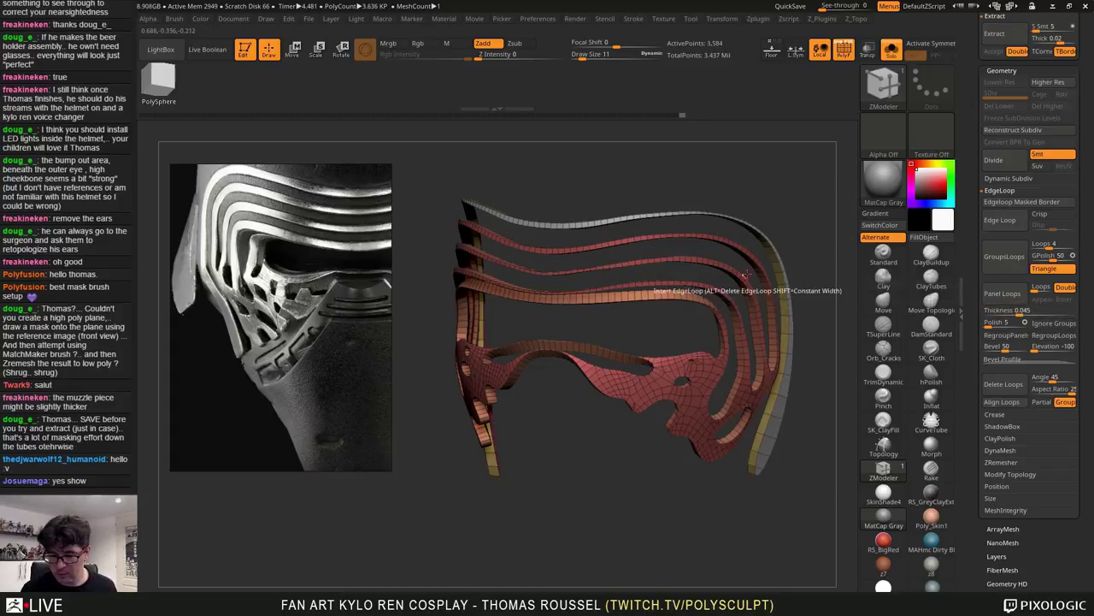
pyautogui.moveTo(826, 274); pyautogui.dragTo(738, 305)
pyautogui.hotkey('ctrl', 'z')
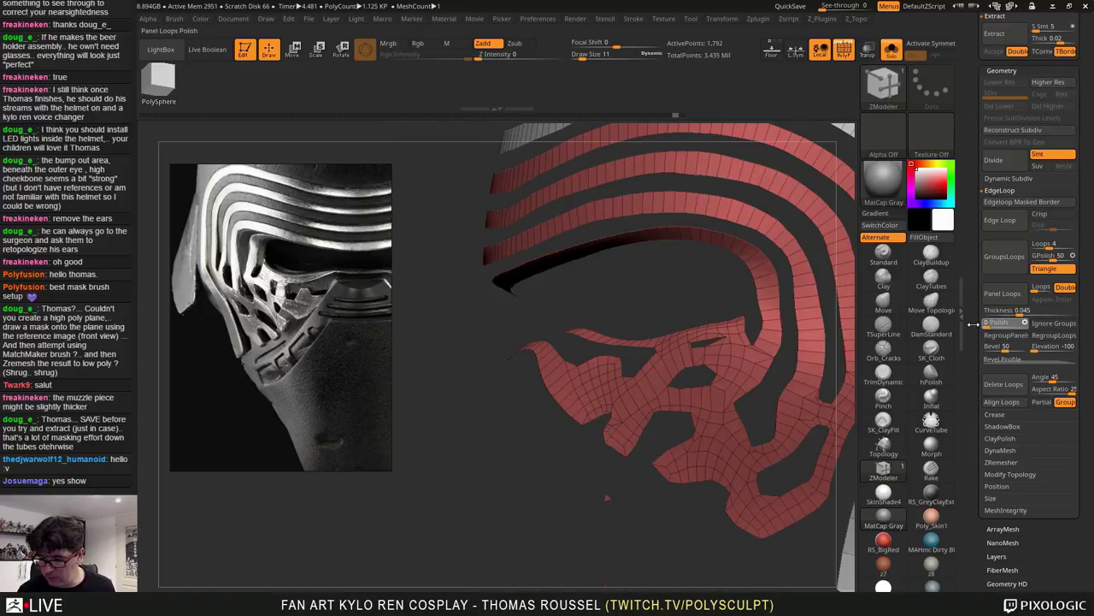
pyautogui.click(998, 298)
pyautogui.moveTo(729, 277); pyautogui.dragTo(739, 308)
pyautogui.hotkey('ctrl', 'z')
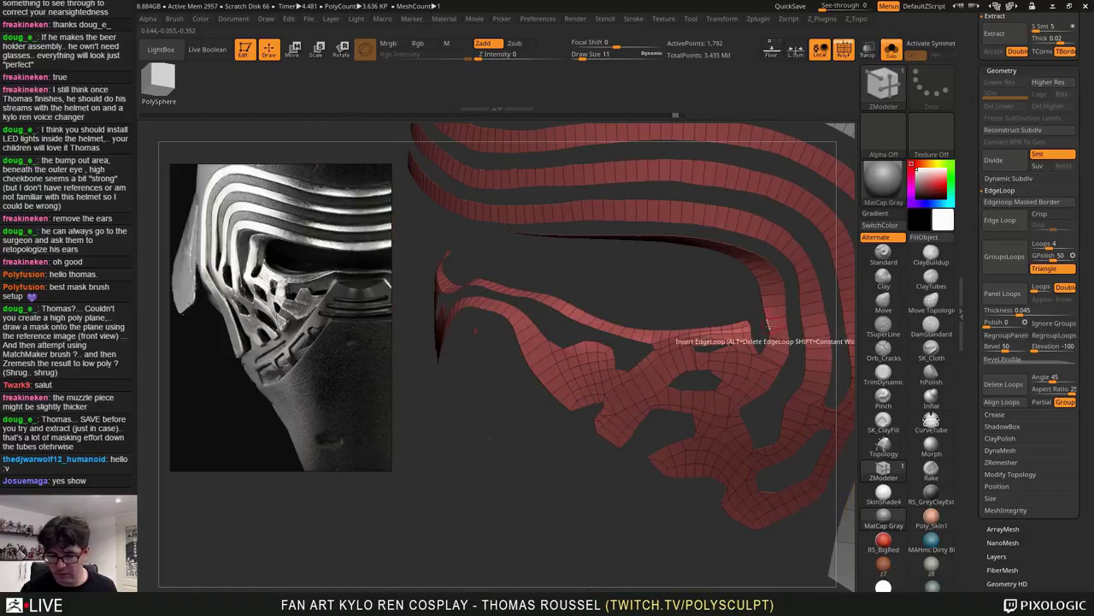
# Set the Panel Loops Bevel to 0 and apply Panel Loops to thicken the stripe mesh
pyautogui.keyDown('alt'); pyautogui.moveTo(764, 308); pyautogui.dragTo(724, 296); pyautogui.keyUp('alt')
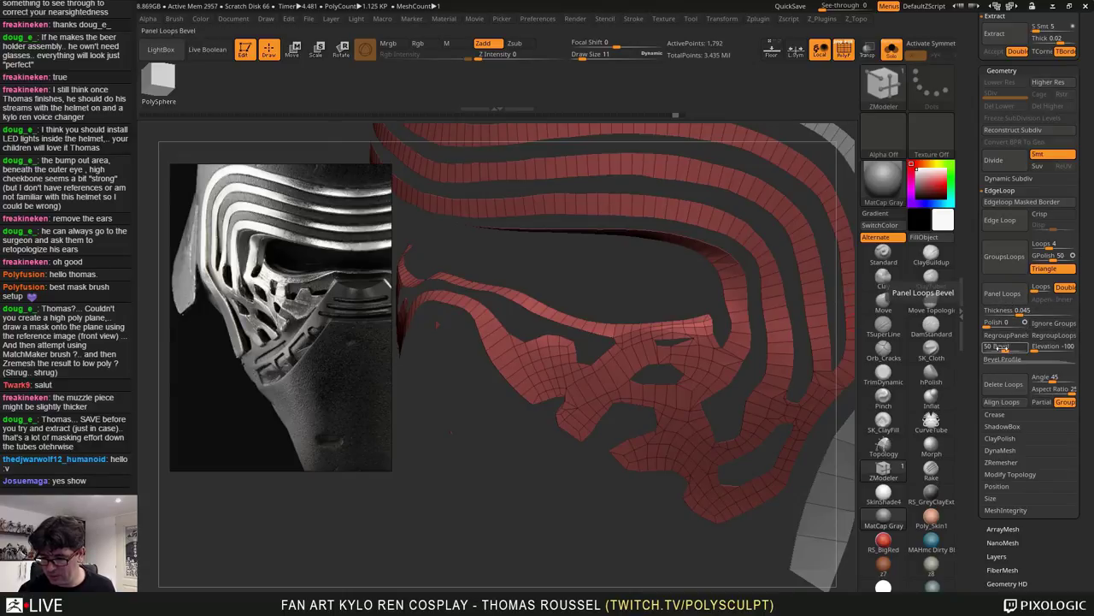
pyautogui.moveTo(1004, 347); pyautogui.dragTo(977, 346)
pyautogui.click(998, 293)
pyautogui.keyDown('alt'); pyautogui.moveTo(774, 318); pyautogui.dragTo(640, 306); pyautogui.keyUp('alt')
pyautogui.moveTo(640, 305); pyautogui.dragTo(681, 329, button='right')
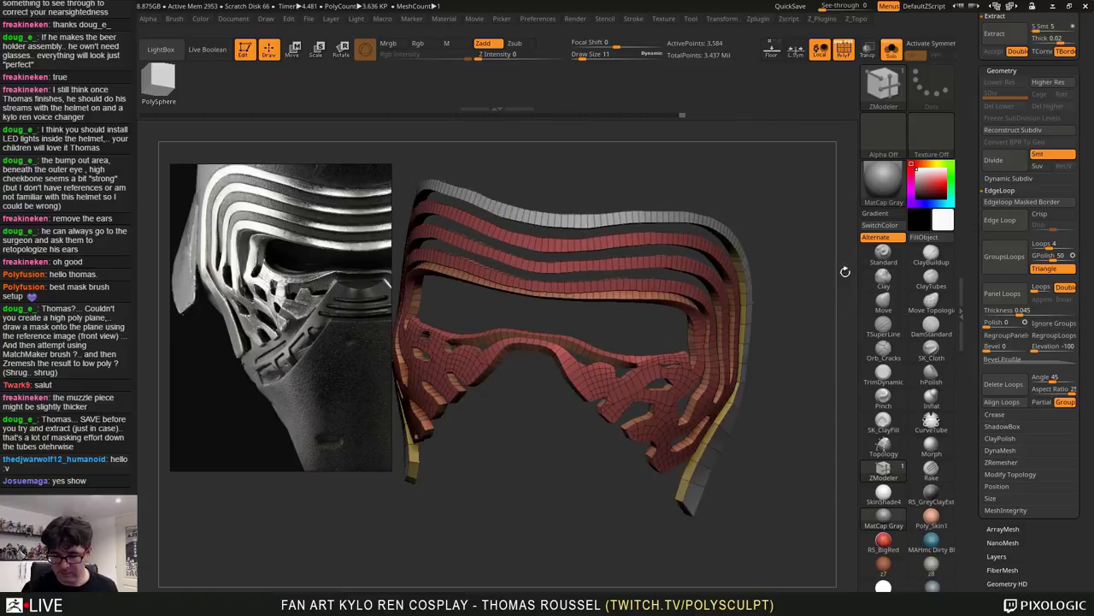
pyautogui.moveTo(845, 271); pyautogui.dragTo(833, 307, button='right')
# Inflate the thickened stripe mesh by 1 with the Deformation settings
pyautogui.moveTo(1085, 528); pyautogui.dragTo(993, 435)
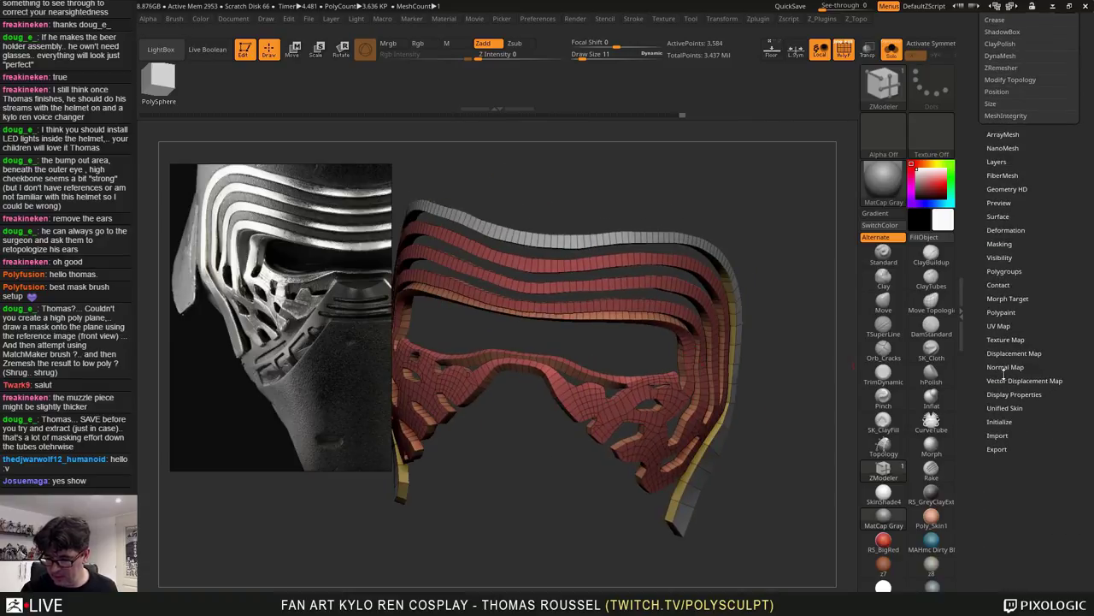
pyautogui.click(1007, 232)
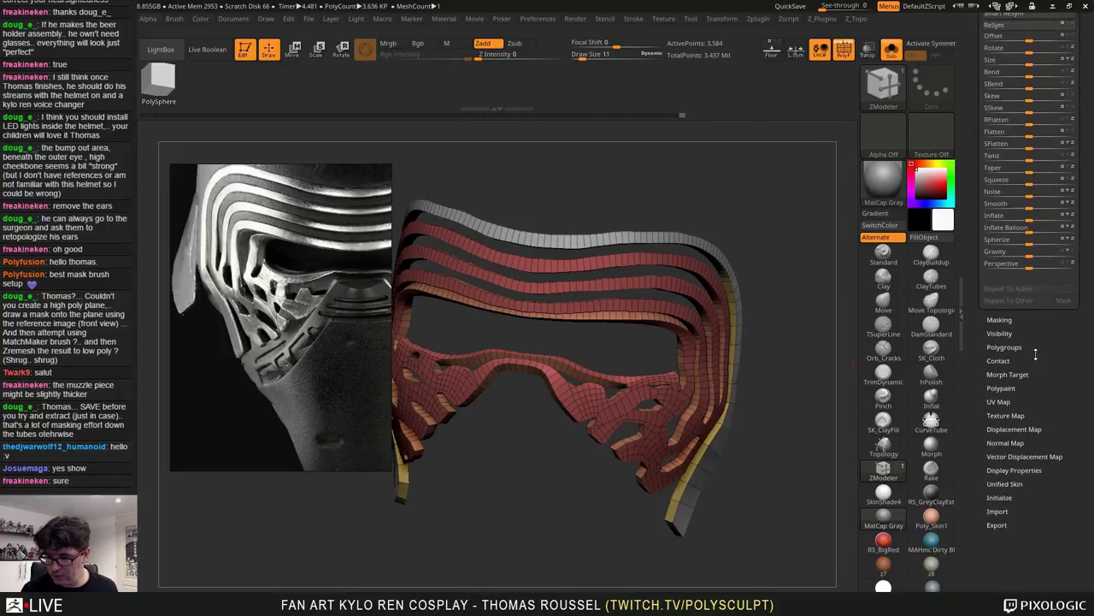
pyautogui.click(1026, 220)
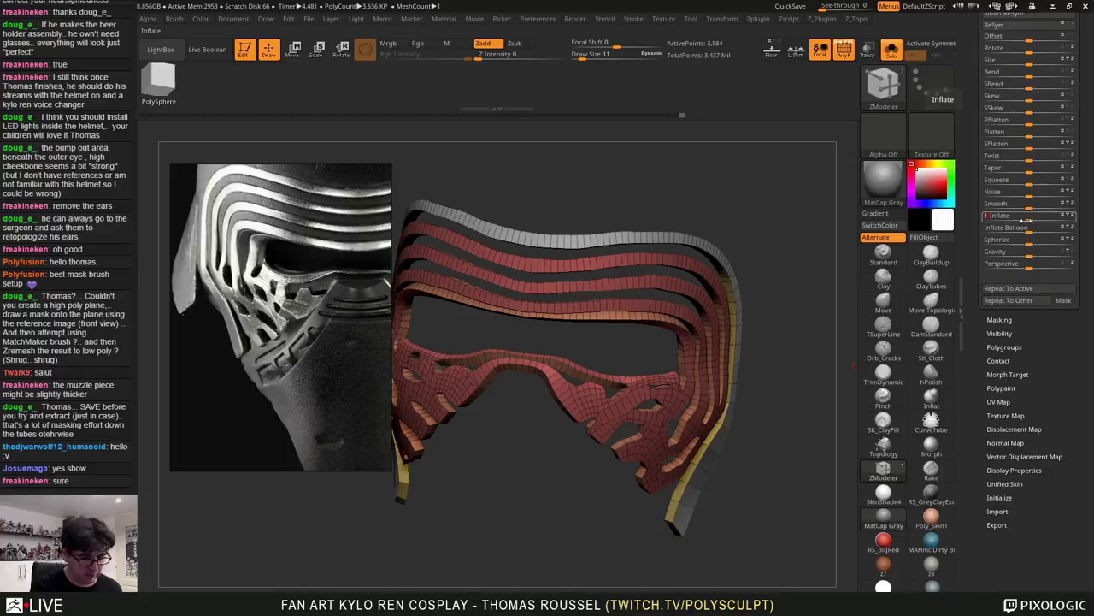
# Turn off Solo, show the helmet subtools with PolyMesh3D2_7 hidden, and make Extract4 the active subtool
pyautogui.scroll(5, 1013, 224)
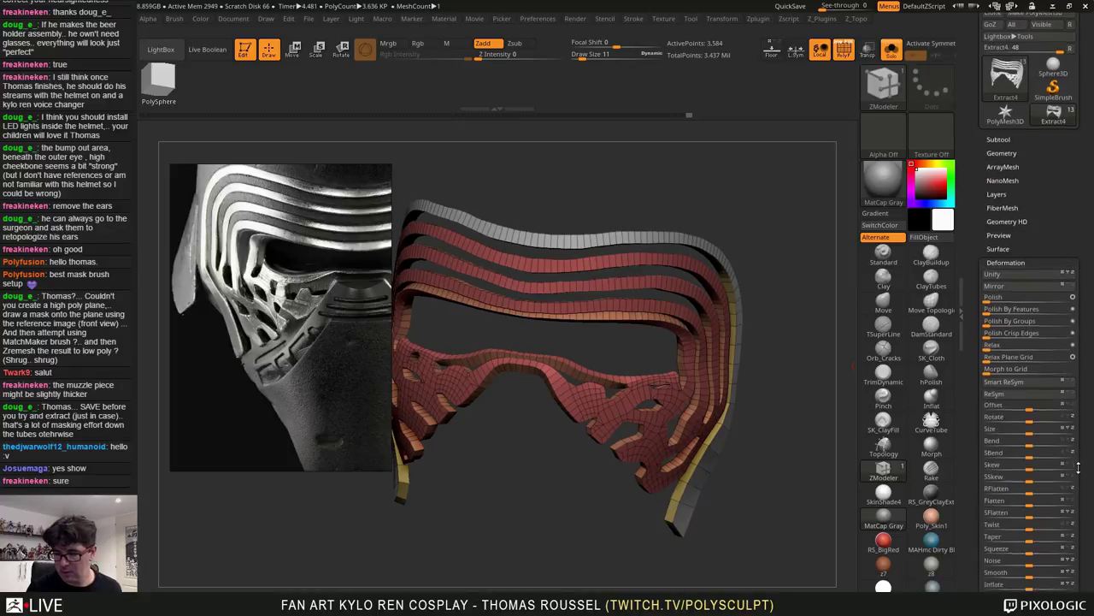
pyautogui.click(996, 198)
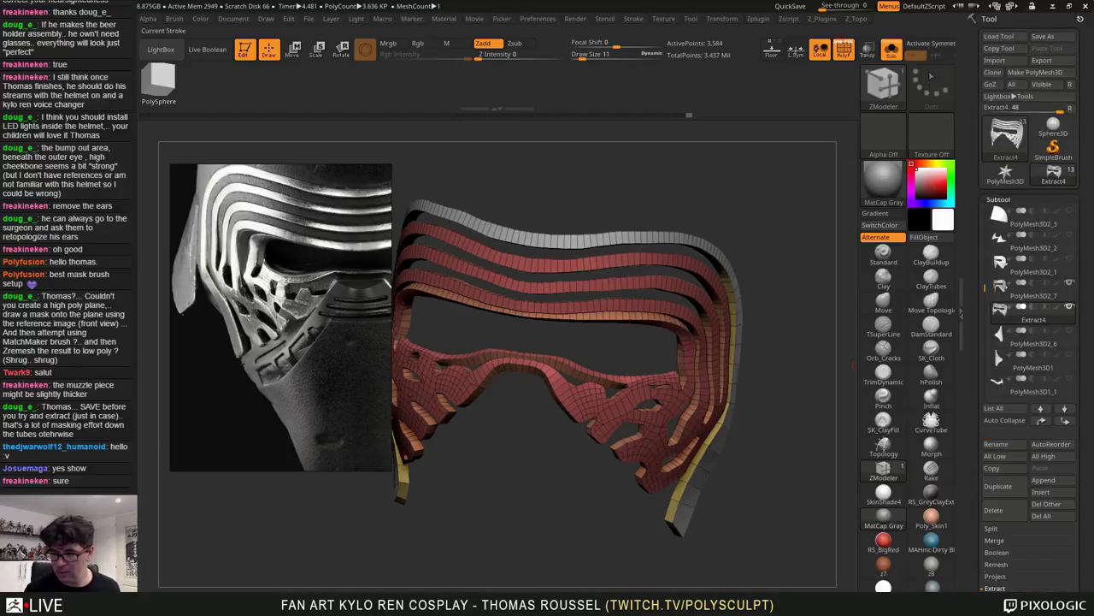
pyautogui.click(892, 57)
pyautogui.keyDown('alt'); pyautogui.moveTo(792, 190); pyautogui.dragTo(715, 224); pyautogui.keyUp('alt')
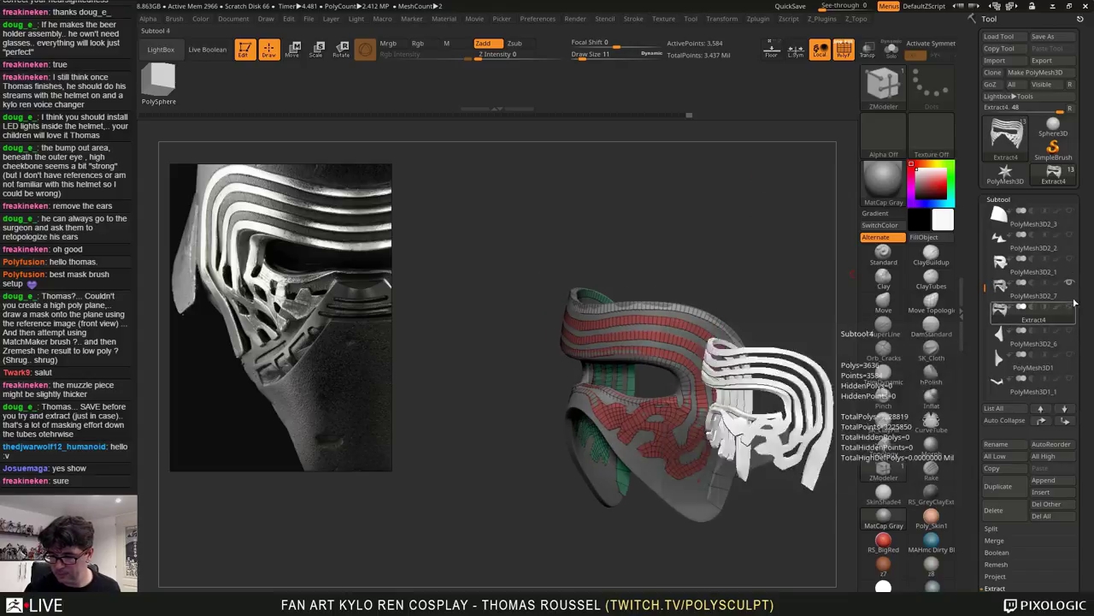
pyautogui.click(1068, 285)
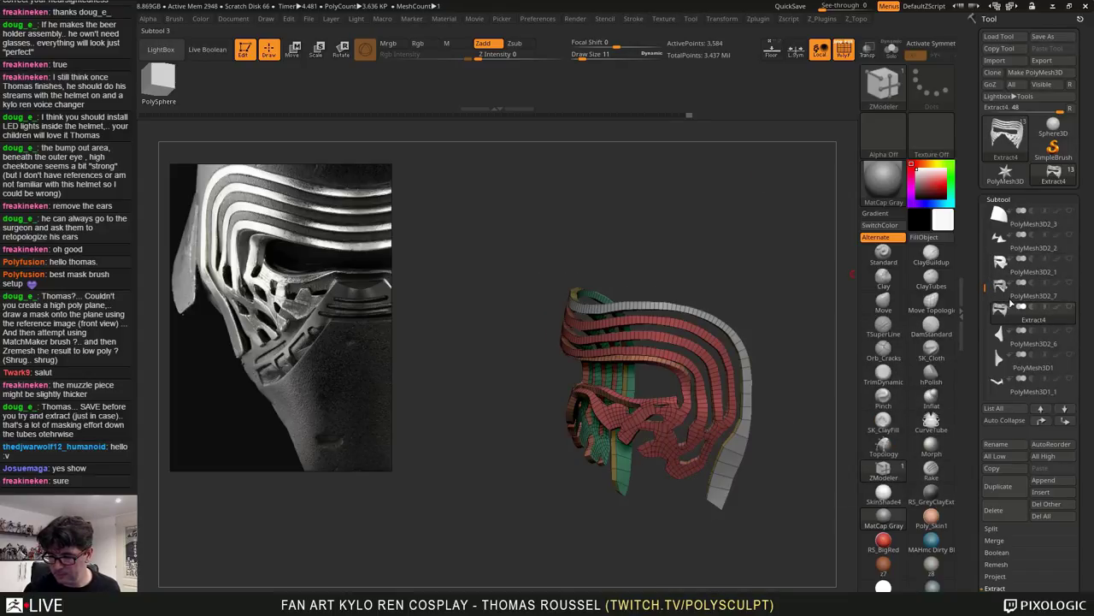
pyautogui.click(1004, 265)
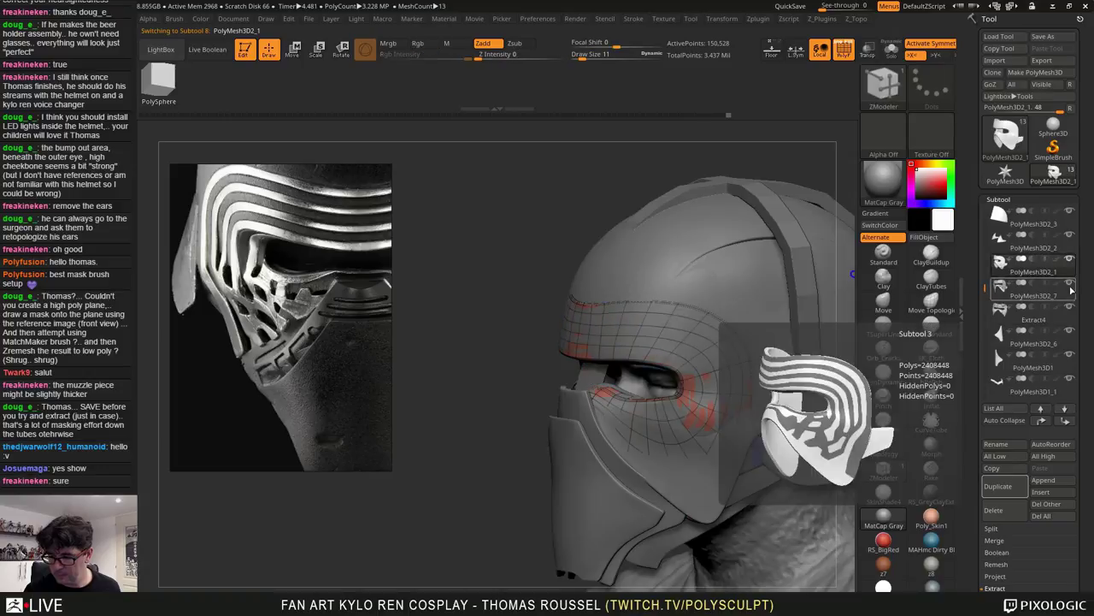
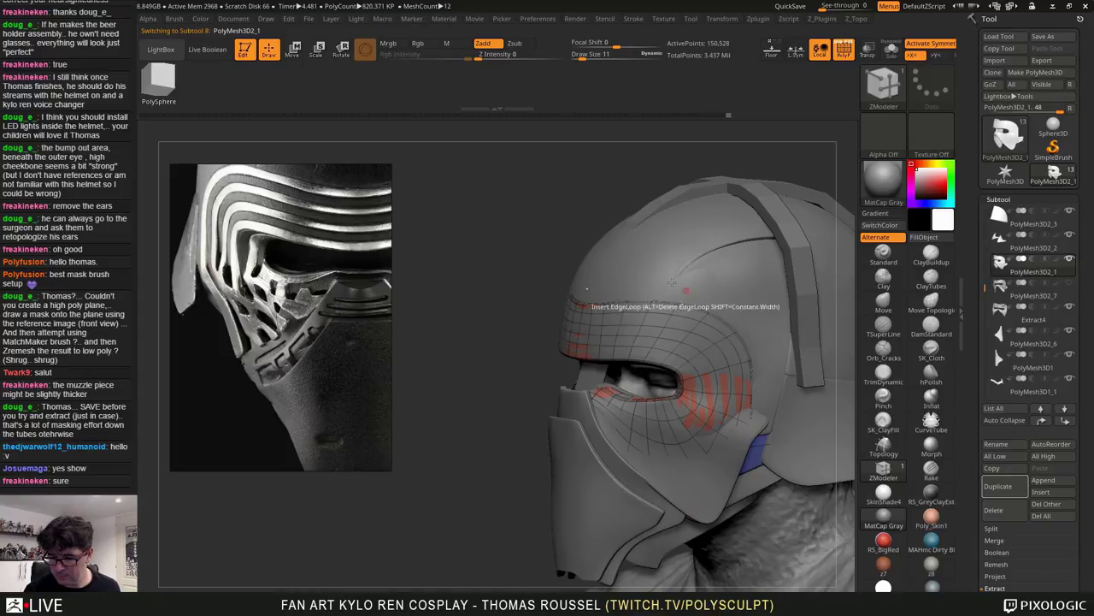
pyautogui.moveTo(453, 224); pyautogui.dragTo(579, 224)
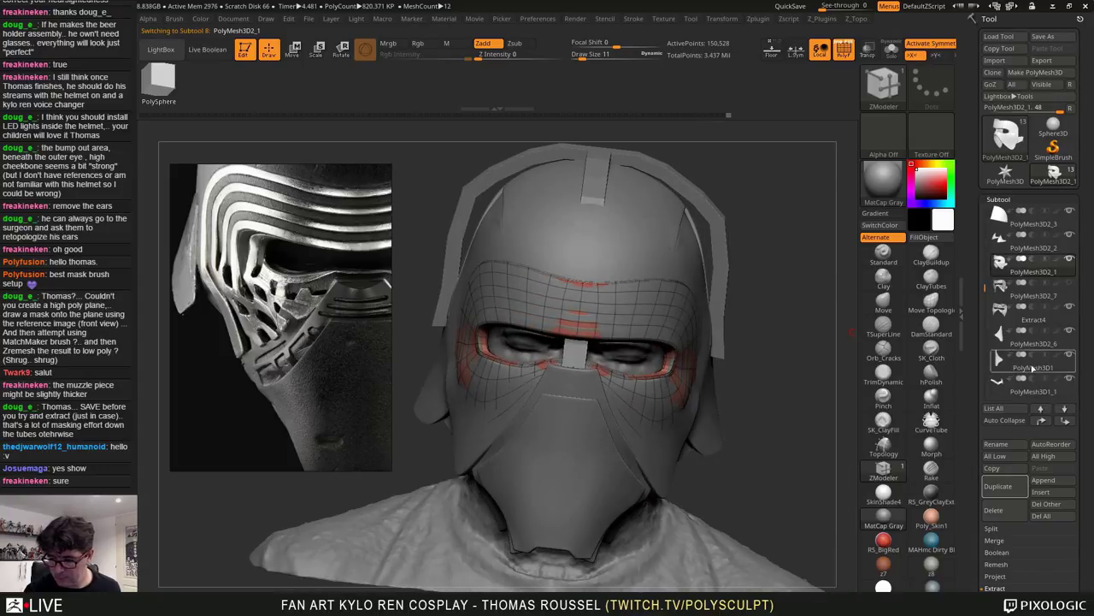
pyautogui.click(1026, 319)
# Inflate the Extract4 stripes by 12 and check them against the helmet
pyautogui.moveTo(1087, 403); pyautogui.dragTo(1051, 347)
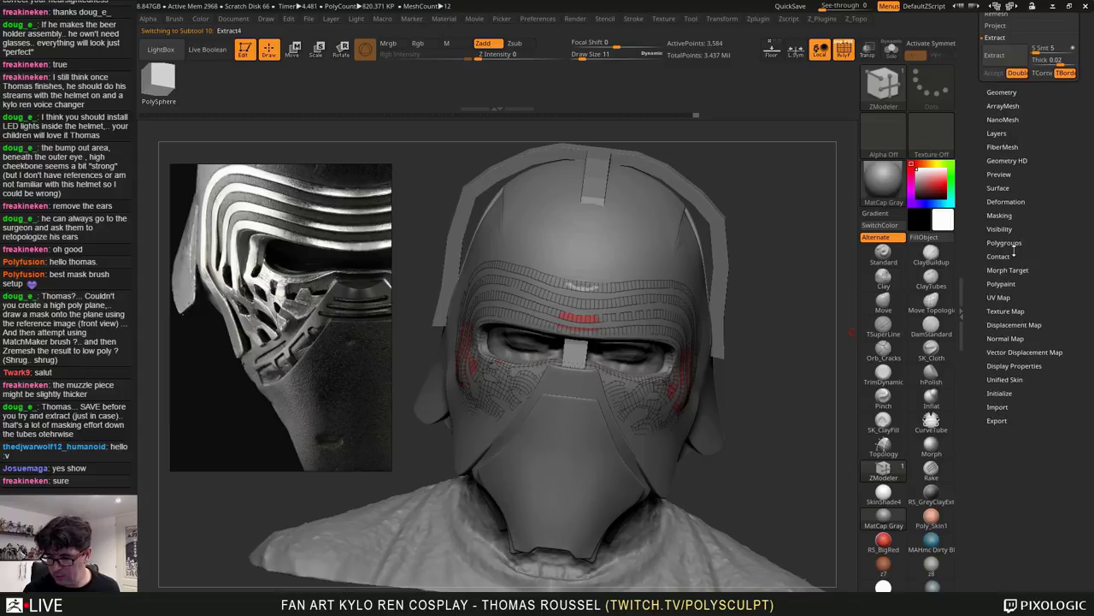
pyautogui.click(1008, 203)
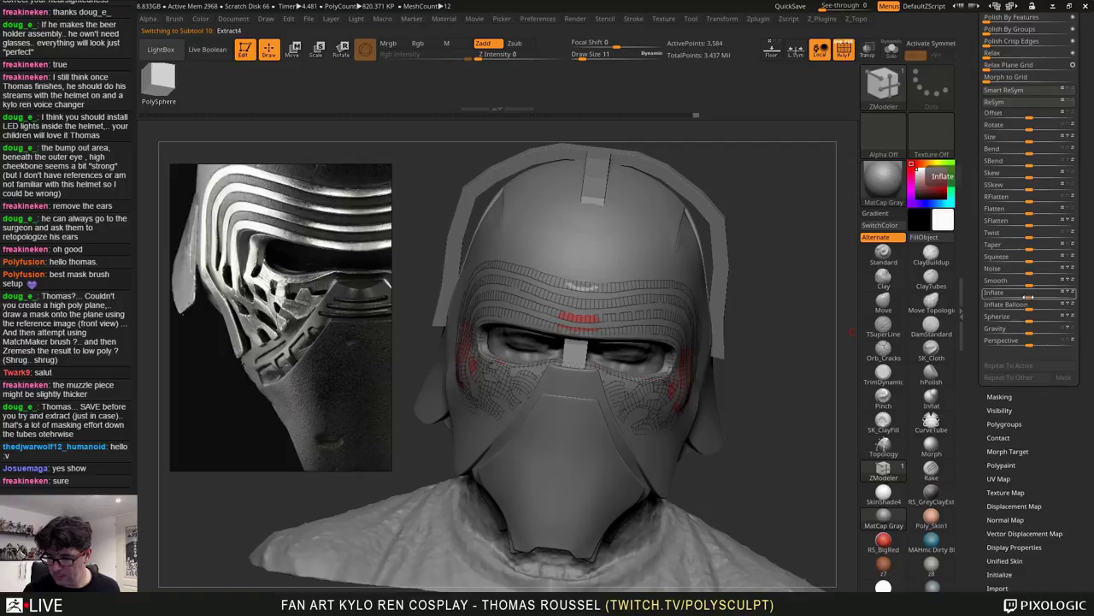
pyautogui.moveTo(1030, 298); pyautogui.dragTo(1035, 298)
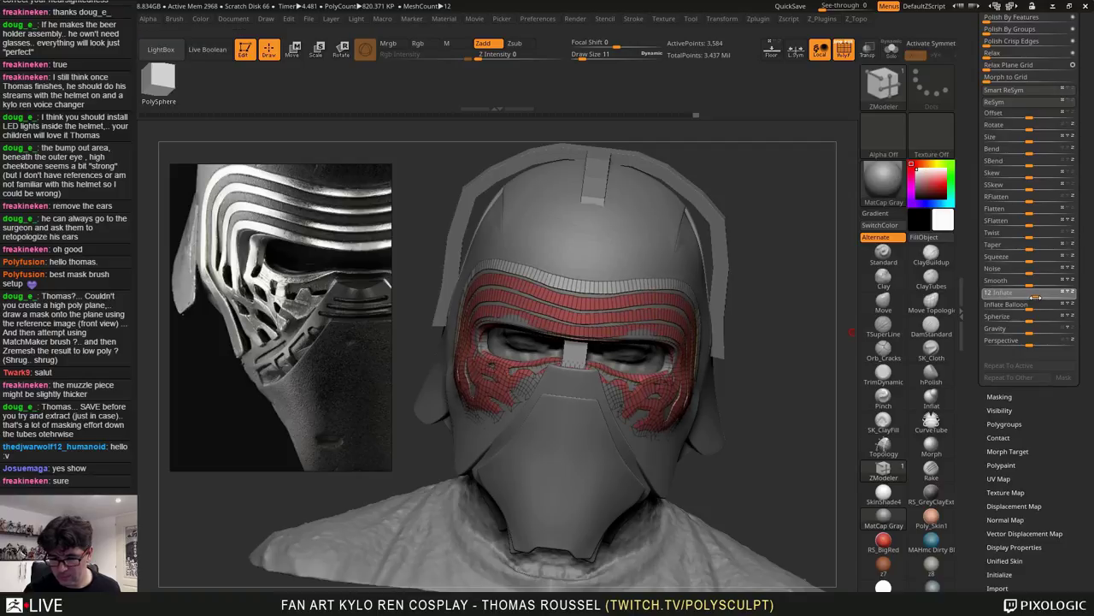
pyautogui.moveTo(737, 416); pyautogui.dragTo(651, 409)
pyautogui.keyDown('alt'); pyautogui.moveTo(841, 336); pyautogui.dragTo(653, 355); pyautogui.keyUp('alt')
# Hide the Template subtool and turn off the polyframe display to view the helmet shaded
pyautogui.moveTo(1091, 228); pyautogui.dragTo(1089, 393)
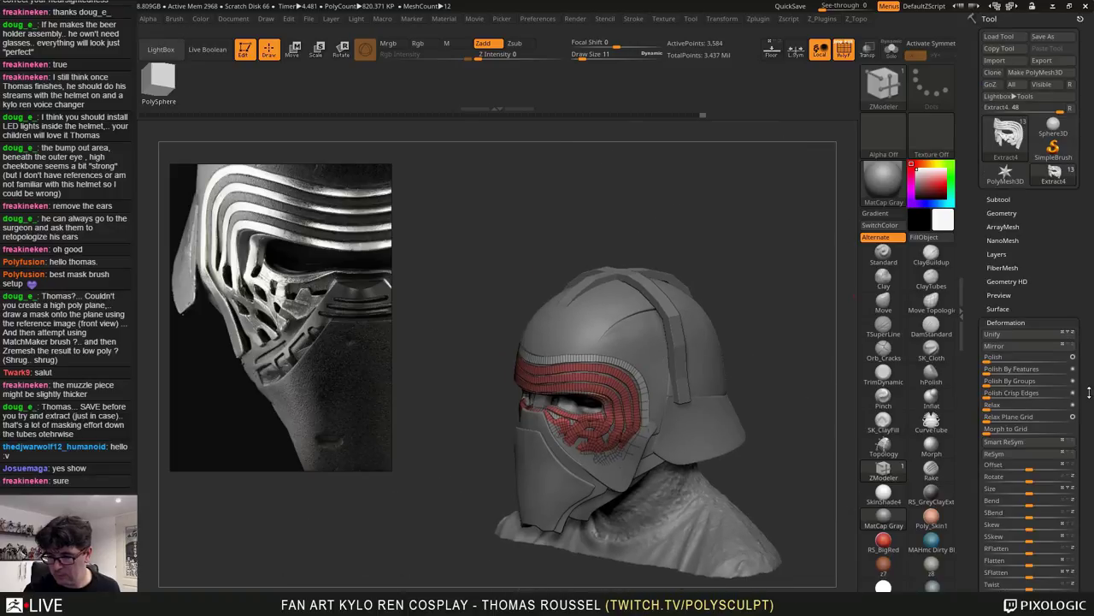
pyautogui.click(993, 200)
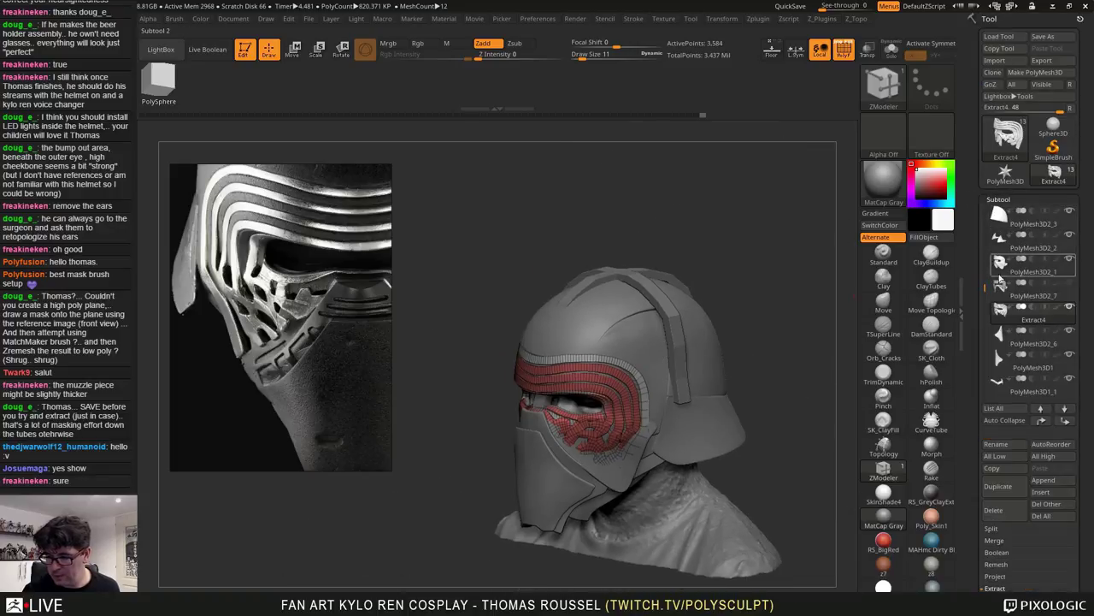
pyautogui.moveTo(983, 271); pyautogui.dragTo(991, 196)
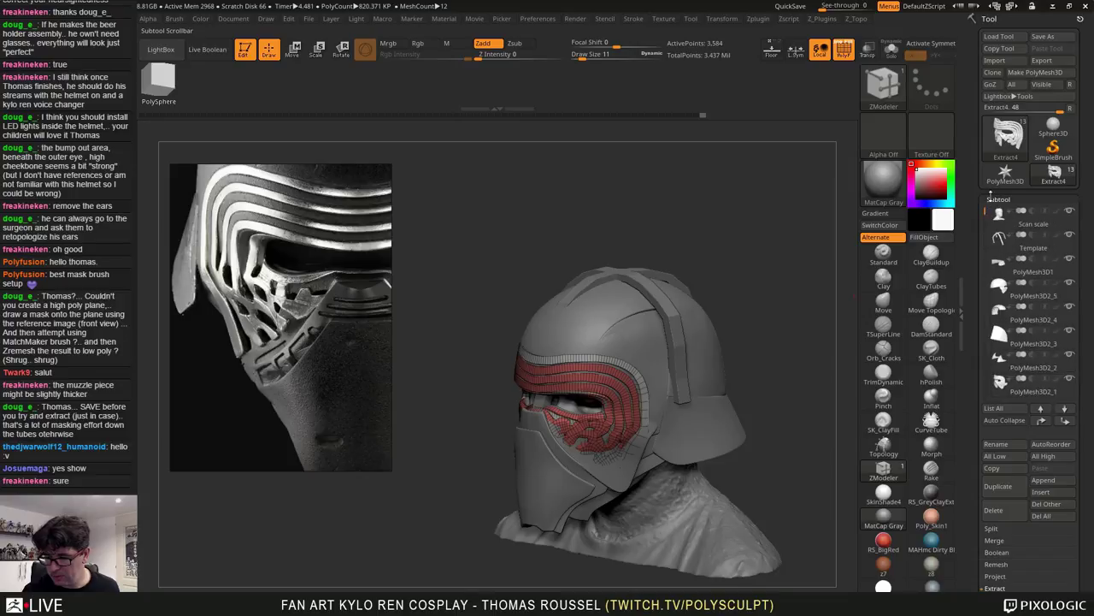
pyautogui.click(1072, 236)
pyautogui.keyDown('alt'); pyautogui.moveTo(807, 349); pyautogui.dragTo(781, 254); pyautogui.keyUp('alt')
pyautogui.moveTo(781, 253); pyautogui.dragTo(789, 243)
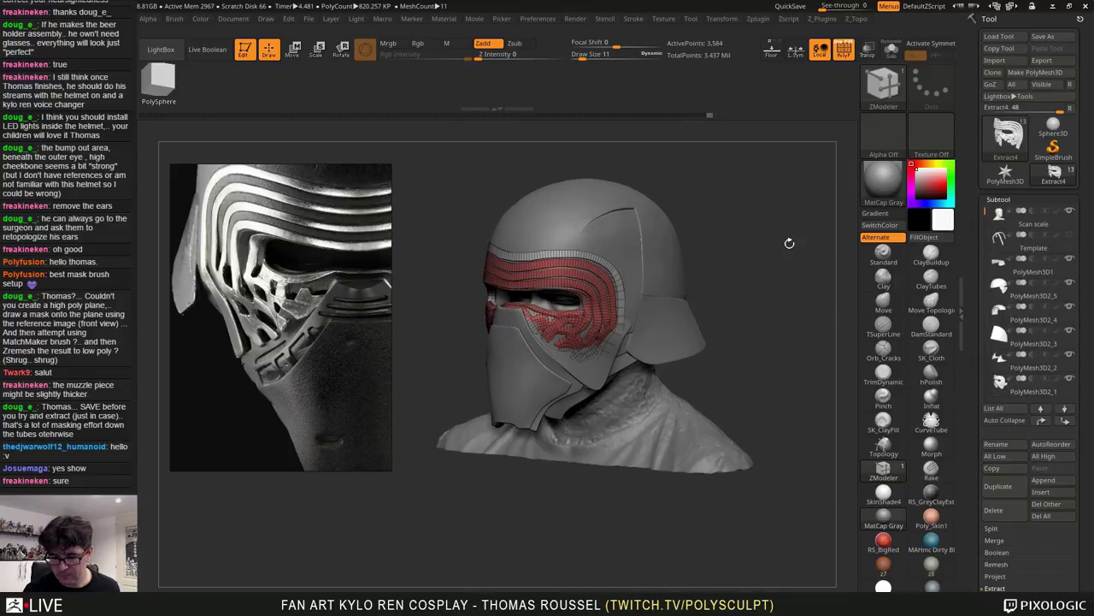
pyautogui.hotkey('shift', 'f')
pyautogui.moveTo(784, 305)
pyautogui.mouseDown()
pyautogui.moveTo(769, 266)
pyautogui.moveTo(825, 266)
pyautogui.moveTo(818, 281)
pyautogui.moveTo(786, 281)
pyautogui.moveTo(791, 316)
pyautogui.mouseUp()
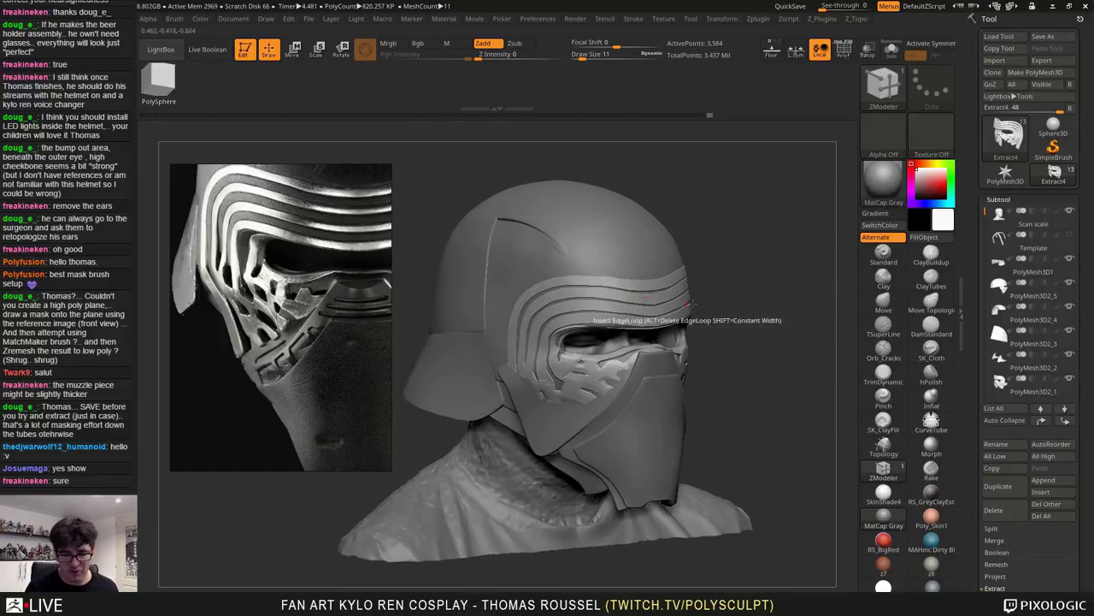
# Undo the last inflation of the Extract4 stripes and move them slightly outward from the faceplate instead
pyautogui.hotkey('ctrl', 'z')
pyautogui.hotkey('ctrl', 'z')
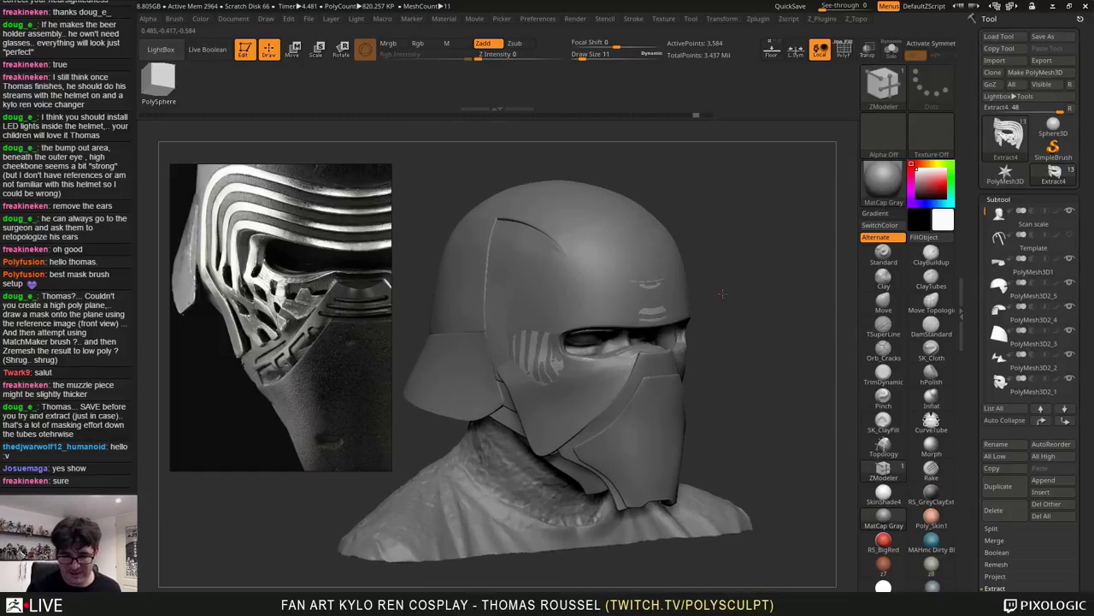
pyautogui.moveTo(753, 313); pyautogui.dragTo(788, 313)
pyautogui.click(294, 49)
pyautogui.moveTo(622, 351); pyautogui.dragTo(629, 345)
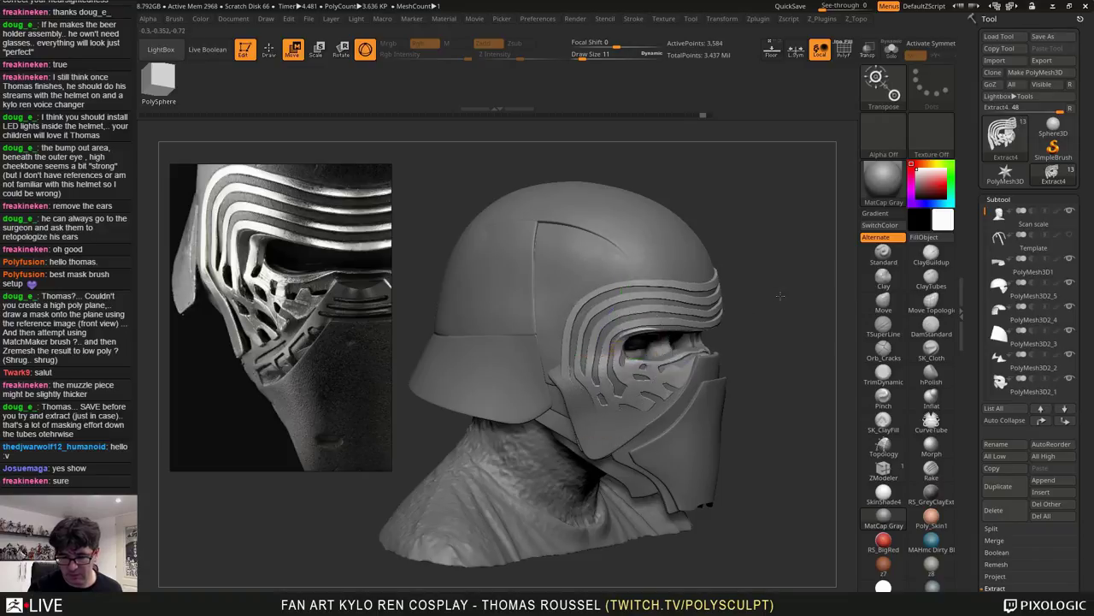
pyautogui.moveTo(782, 299); pyautogui.dragTo(760, 285)
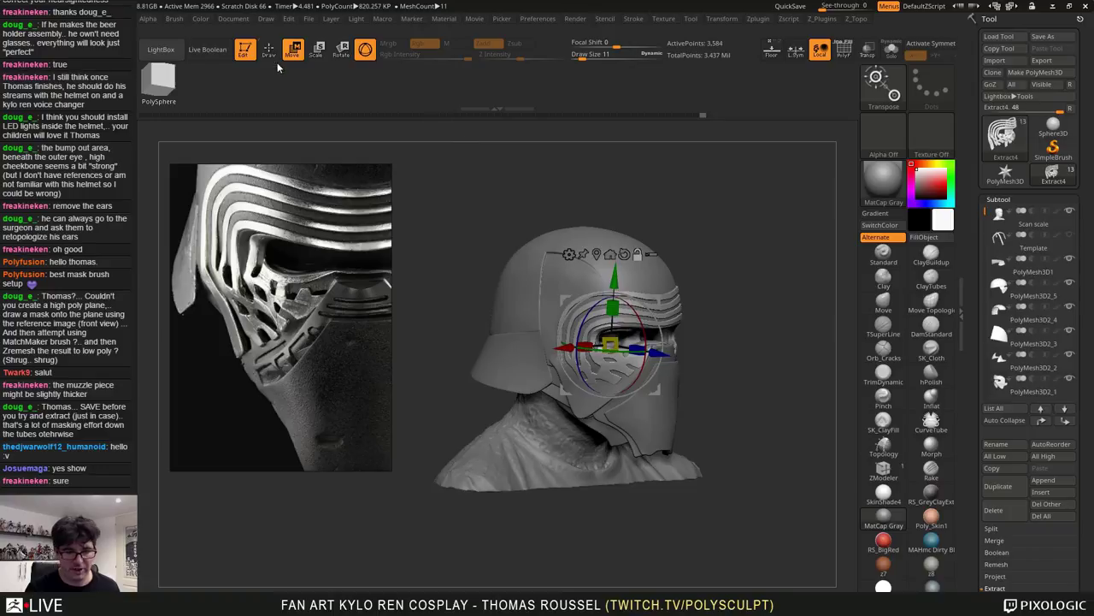
# Return to Draw mode, inspect the stripes on the helmet from several angles, and show the end of the subtool list
pyautogui.click(272, 54)
pyautogui.moveTo(615, 185)
pyautogui.mouseDown()
pyautogui.moveTo(681, 206)
pyautogui.moveTo(737, 206)
pyautogui.mouseUp()
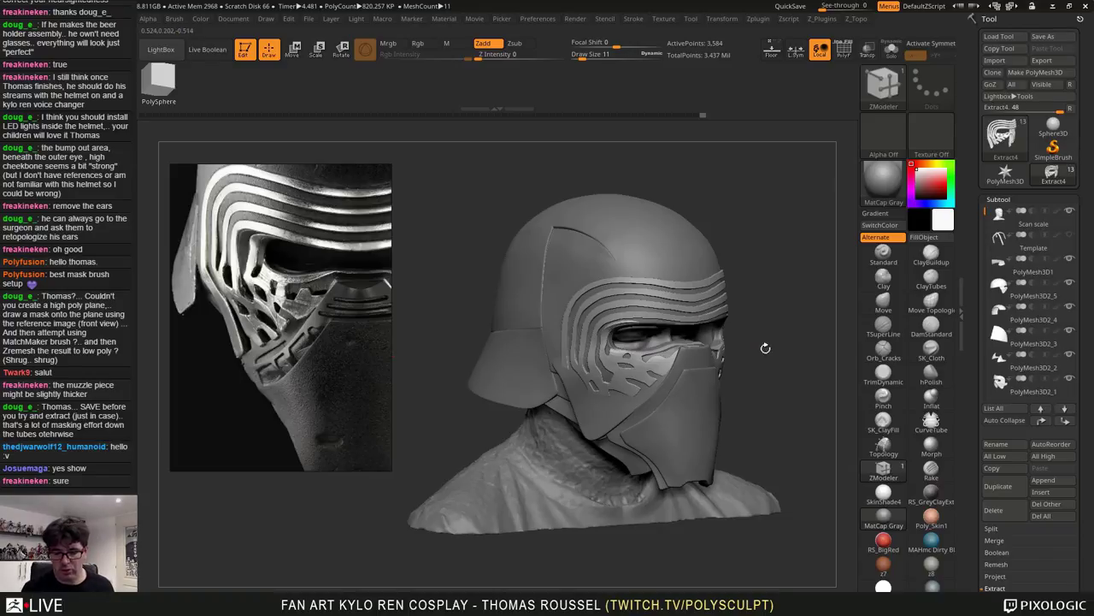
pyautogui.keyDown('shift'); pyautogui.moveTo(787, 334); pyautogui.dragTo(727, 254); pyautogui.keyUp('shift')
pyautogui.moveTo(746, 244); pyautogui.dragTo(793, 320)
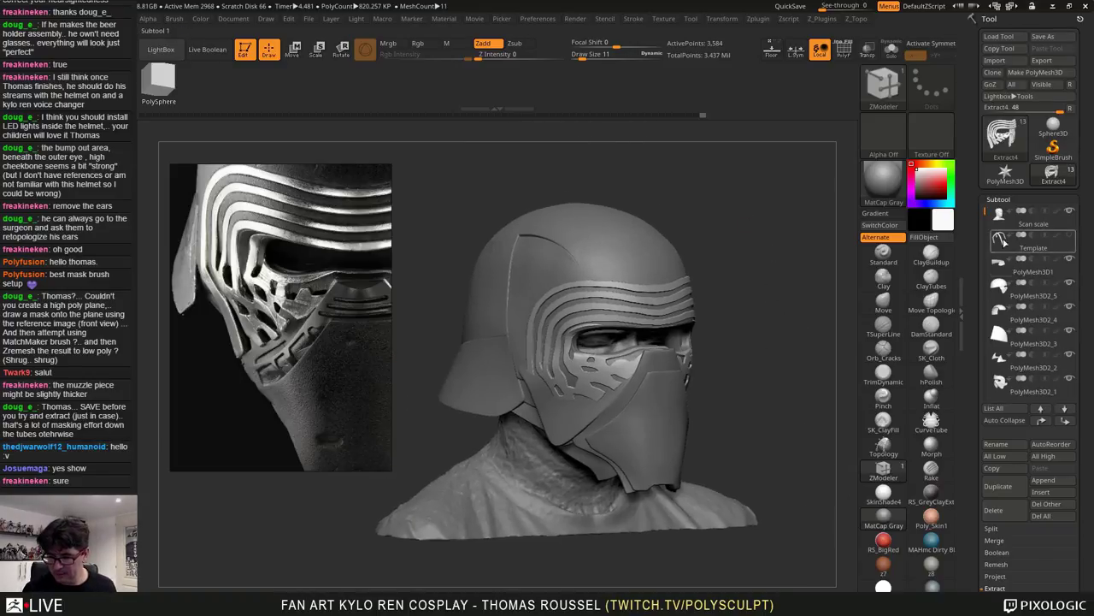
pyautogui.moveTo(984, 212); pyautogui.dragTo(985, 325)
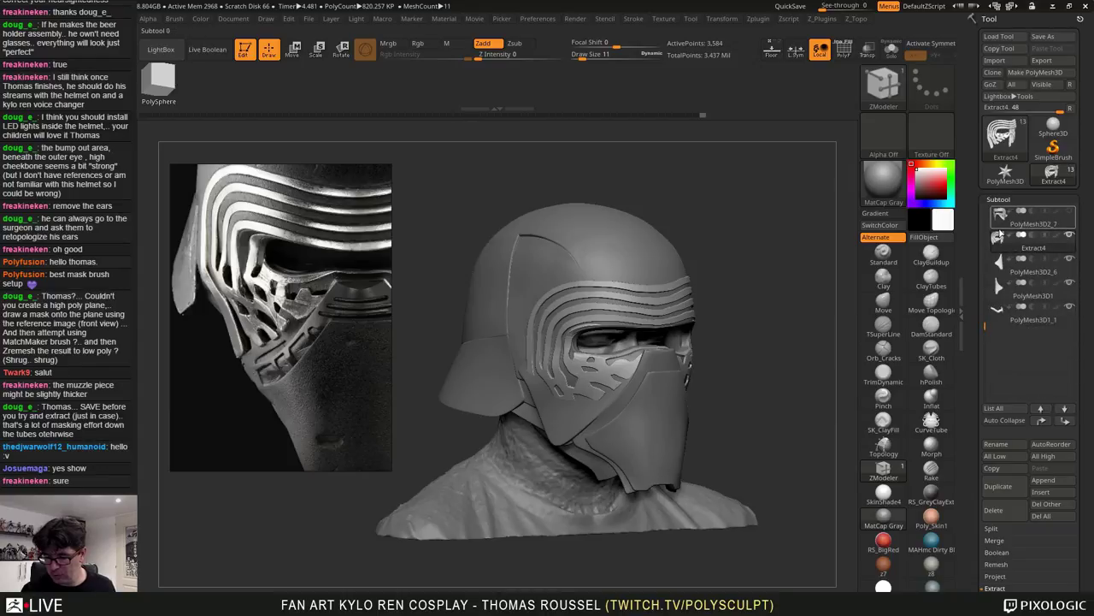
# Isolate the masked PolyMesh3D2_7 faceplate, clone it as a separate tool, and open the clone's subtool list
pyautogui.click(1002, 218)
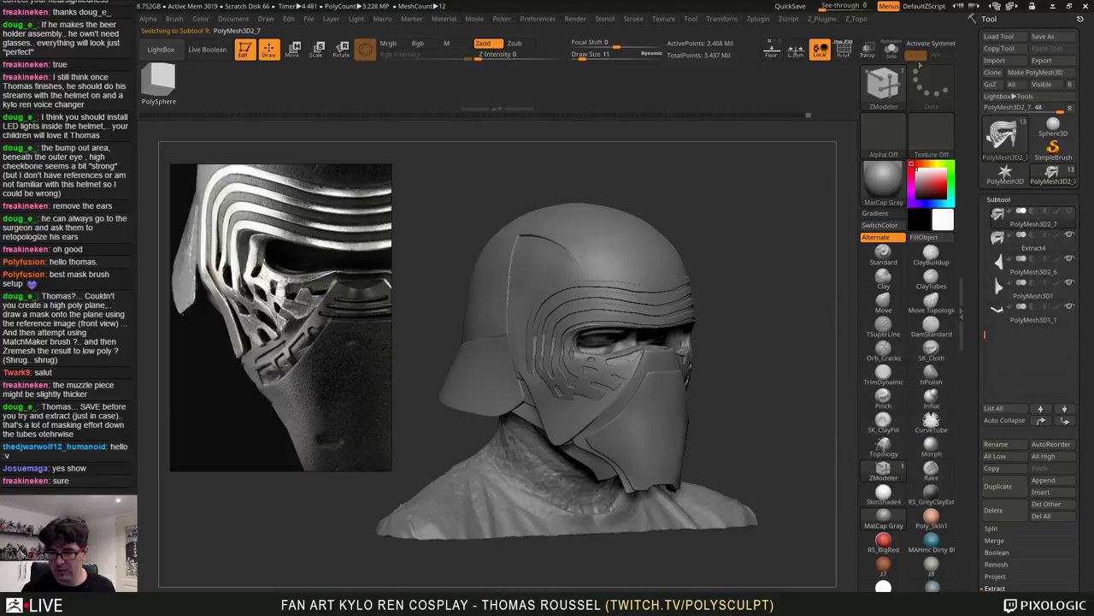
pyautogui.click(891, 49)
pyautogui.moveTo(728, 252); pyautogui.dragTo(757, 295)
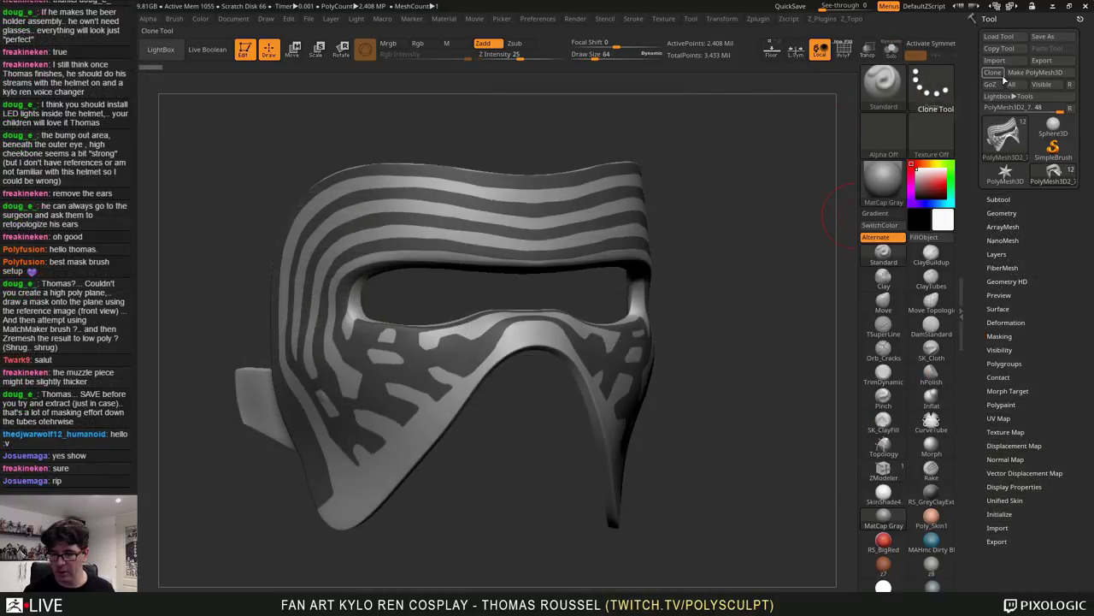
pyautogui.click(1061, 173)
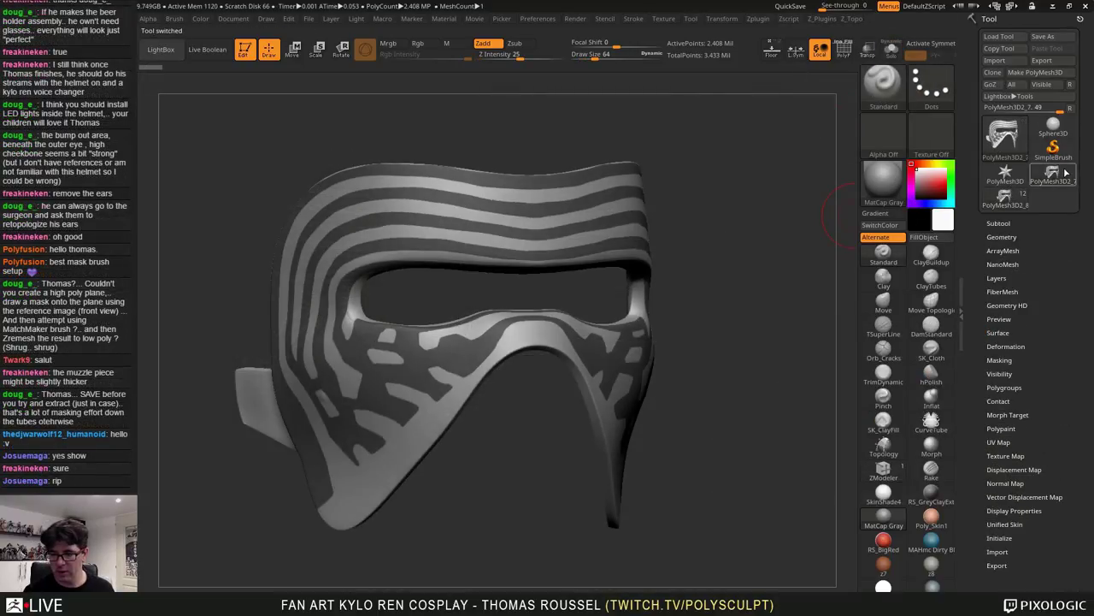
pyautogui.moveTo(773, 249); pyautogui.dragTo(723, 236, button='right')
pyautogui.moveTo(724, 236); pyautogui.dragTo(772, 251, button='right')
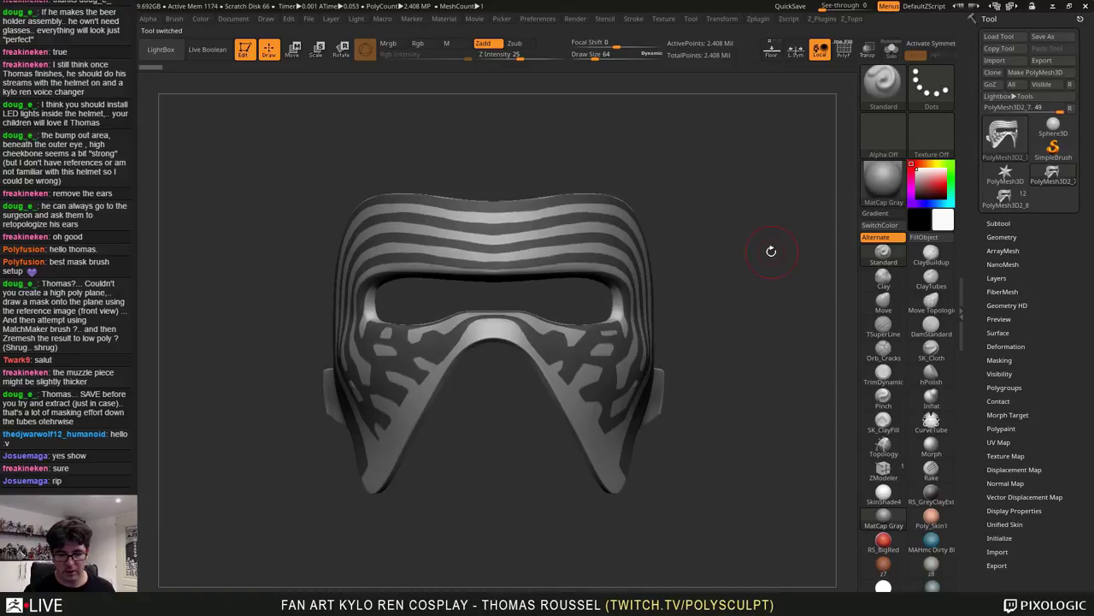
pyautogui.click(999, 223)
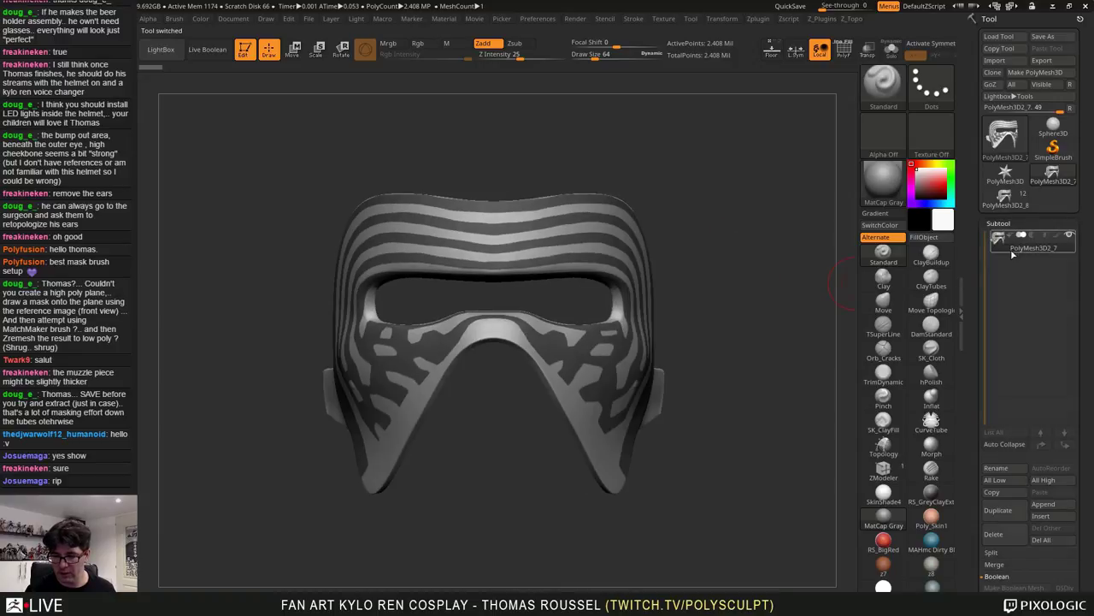
# Switch to a new ZSphere and assign the cloned PolyMesh3D2_7 faceplate as its rigging mesh
pyautogui.click(1001, 135)
pyautogui.click(859, 214)
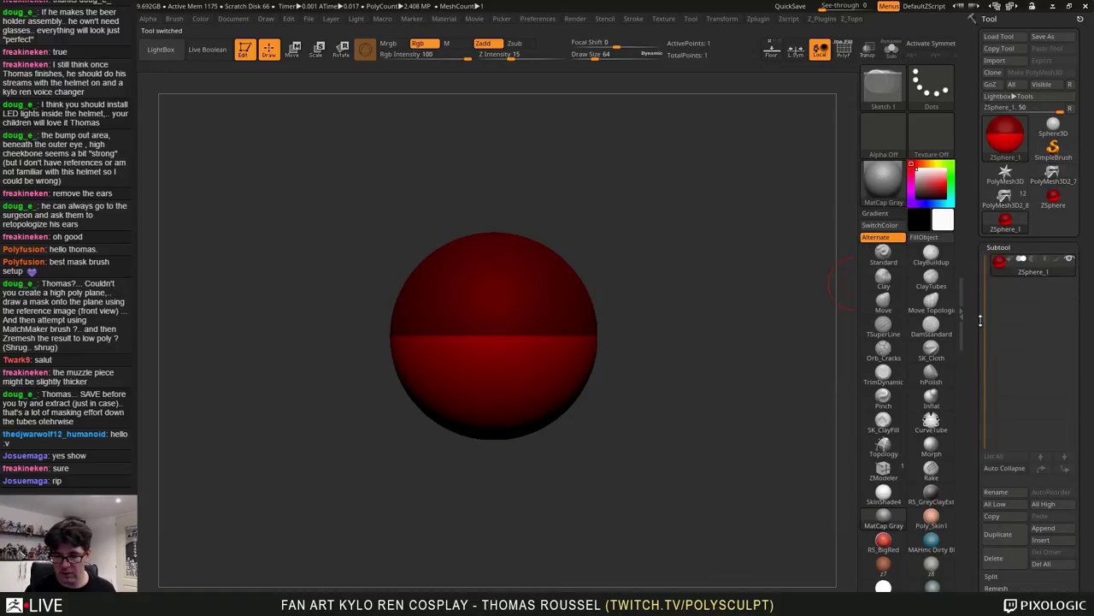
pyautogui.keyDown('alt'); pyautogui.moveTo(652, 340); pyautogui.dragTo(694, 310); pyautogui.keyUp('alt')
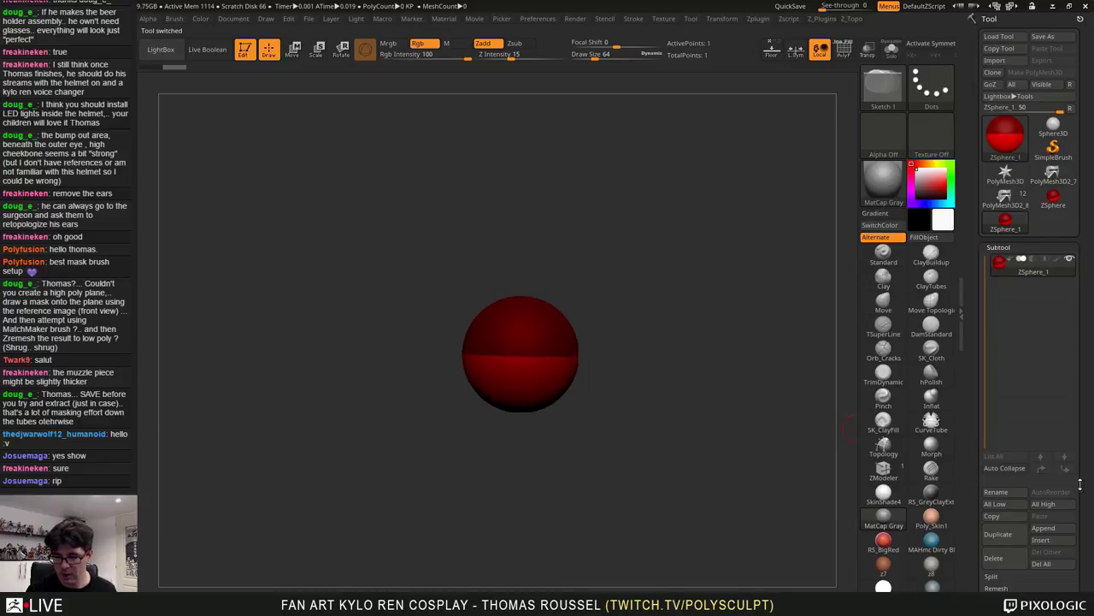
pyautogui.moveTo(1085, 475); pyautogui.dragTo(1050, 374)
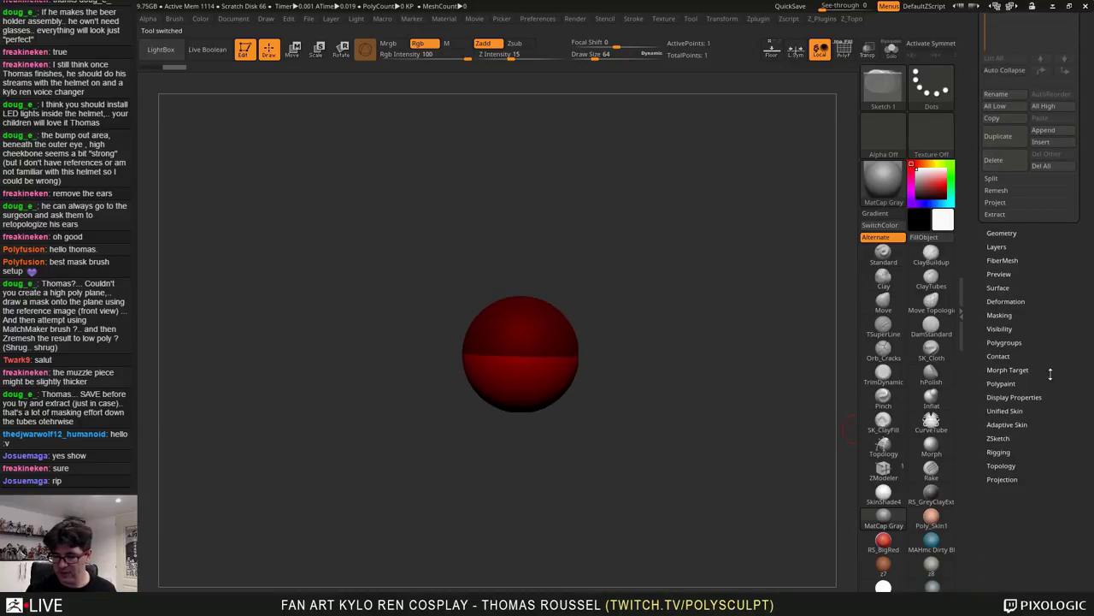
pyautogui.click(998, 451)
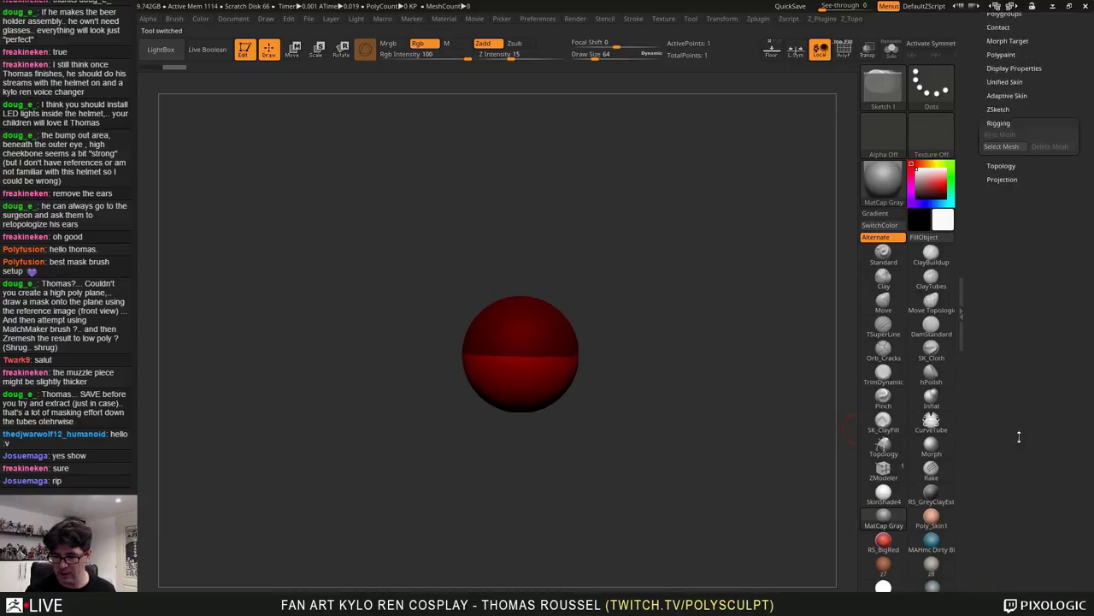
pyautogui.click(1008, 273)
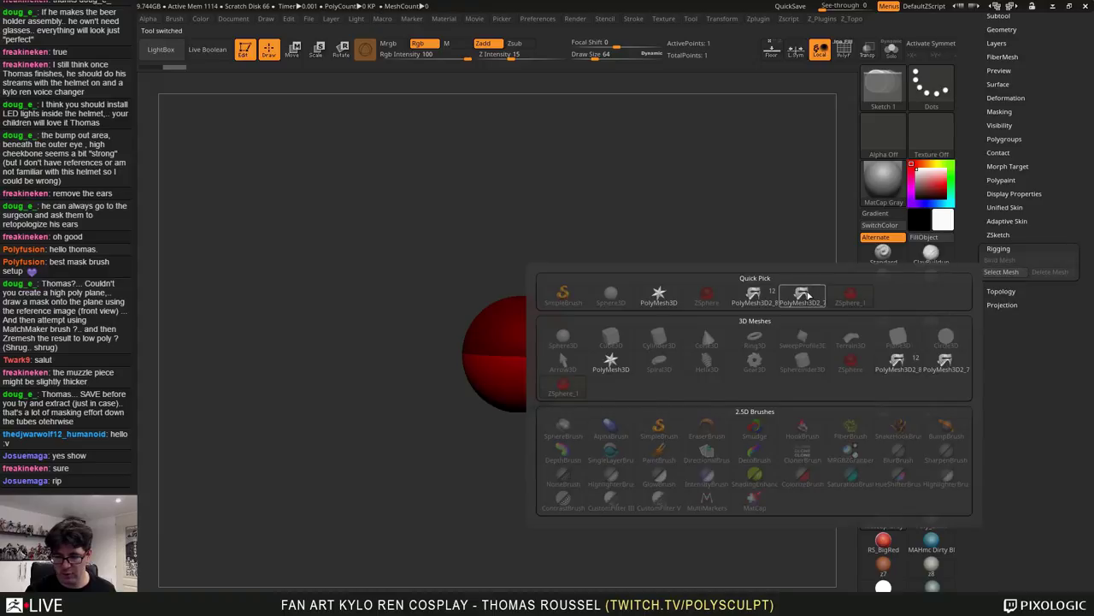
pyautogui.click(808, 295)
# Scale the ZSphere down to a small ball inside the faceplate
pyautogui.moveTo(691, 353); pyautogui.dragTo(645, 357)
pyautogui.keyDown('alt'); pyautogui.moveTo(679, 305); pyautogui.dragTo(780, 297); pyautogui.keyUp('alt')
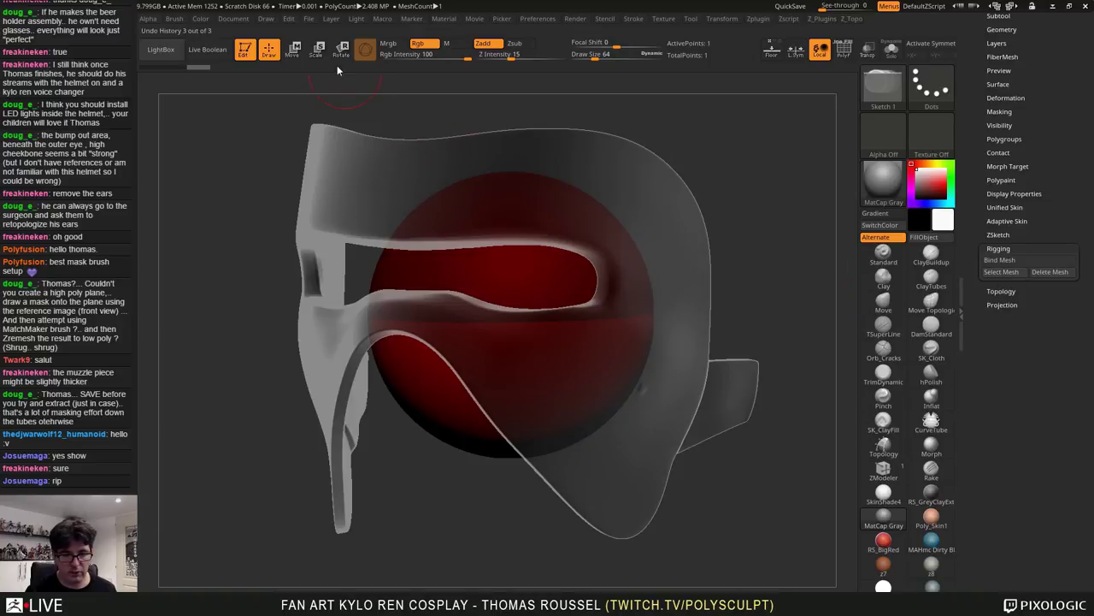
pyautogui.click(314, 49)
pyautogui.moveTo(499, 259); pyautogui.dragTo(515, 305)
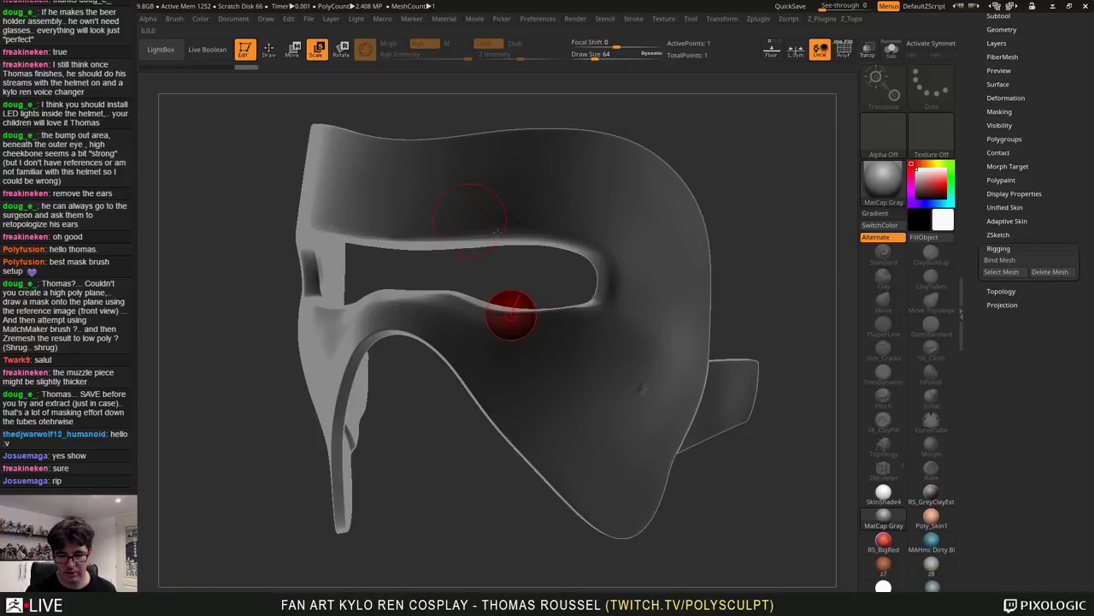
# Enable Edit Topology for the ZSphere and activate symmetry across X
pyautogui.click(1003, 291)
pyautogui.click(1006, 273)
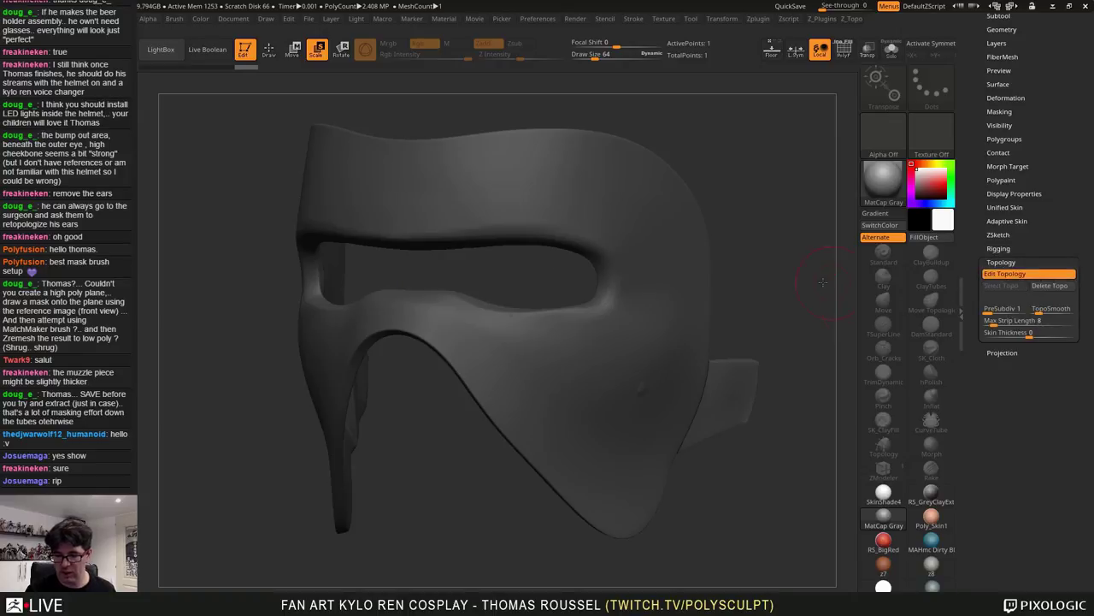
pyautogui.press('x')
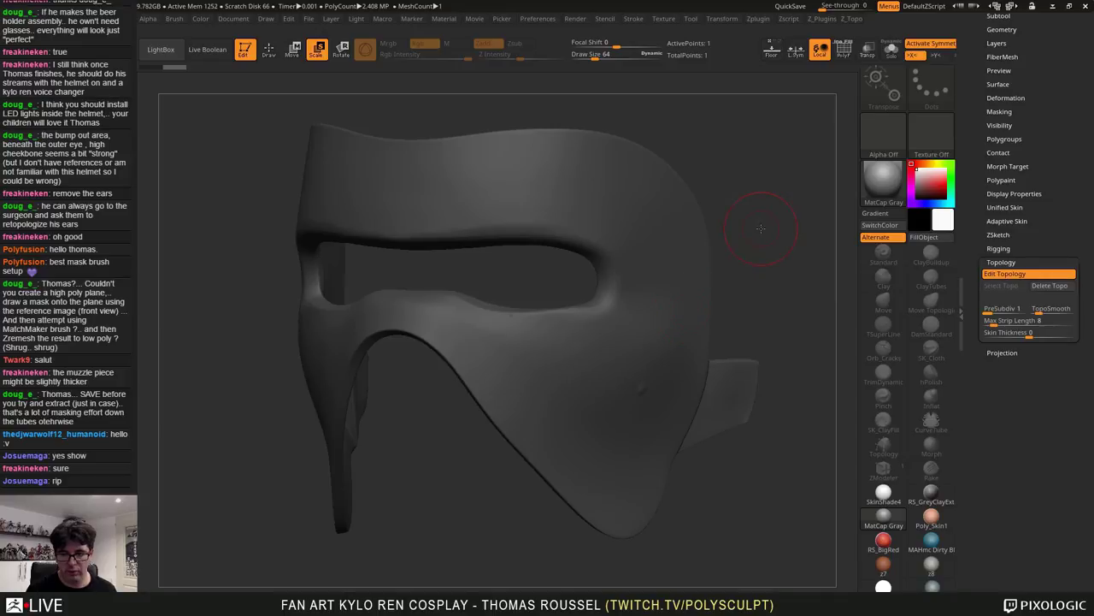
# Return to Draw mode with a draw size of 29 and frame the faceplate from the front
pyautogui.press('s')
pyautogui.moveTo(766, 250); pyautogui.dragTo(764, 250)
pyautogui.moveTo(763, 251)
pyautogui.mouseDown()
pyautogui.moveTo(787, 244)
pyautogui.moveTo(788, 285)
pyautogui.mouseUp()
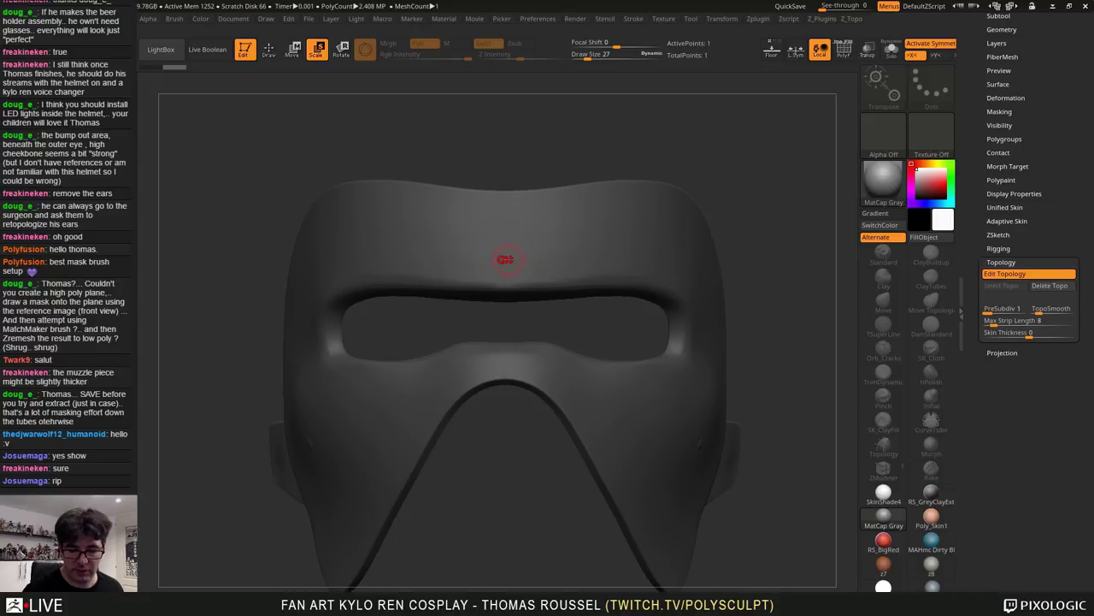
pyautogui.moveTo(506, 250); pyautogui.dragTo(507, 256, button='right')
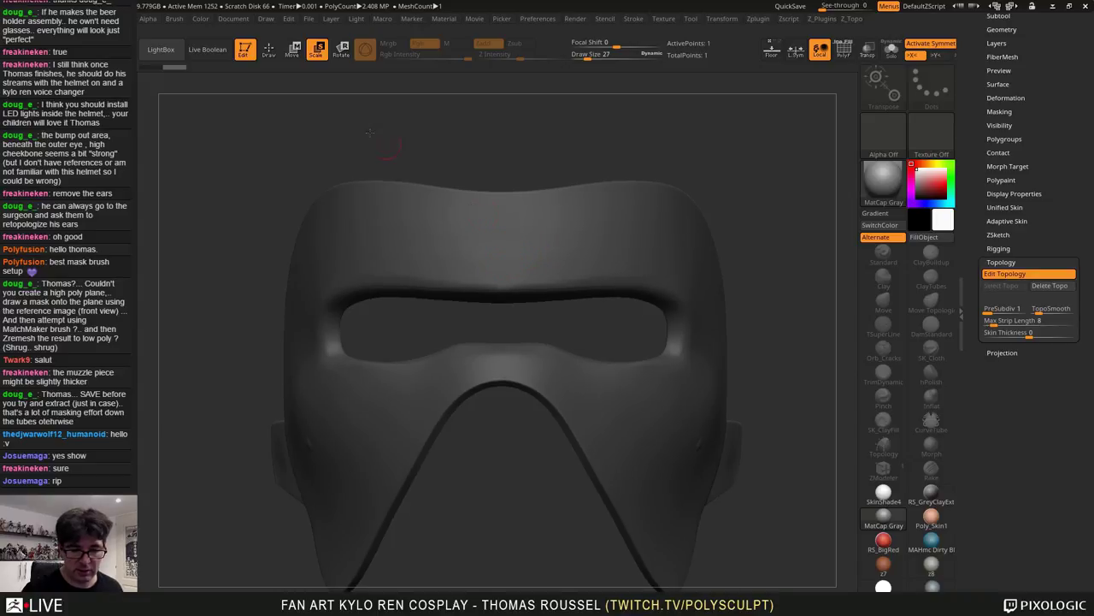
pyautogui.click(269, 49)
pyautogui.press('s')
pyautogui.click(519, 270)
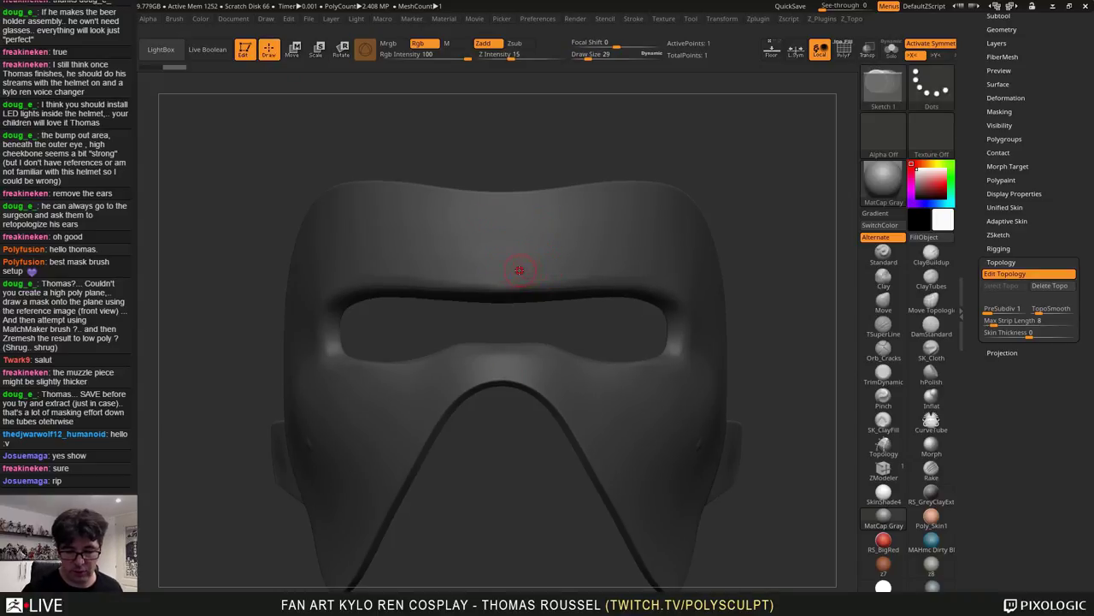
pyautogui.moveTo(519, 270)
pyautogui.keyDown('ctrl'); pyautogui.mouseDown(button='right')
pyautogui.moveTo(538, 283)
pyautogui.moveTo(535, 268)
pyautogui.moveTo(521, 269)
pyautogui.mouseUp(button='right'); pyautogui.keyUp('ctrl')
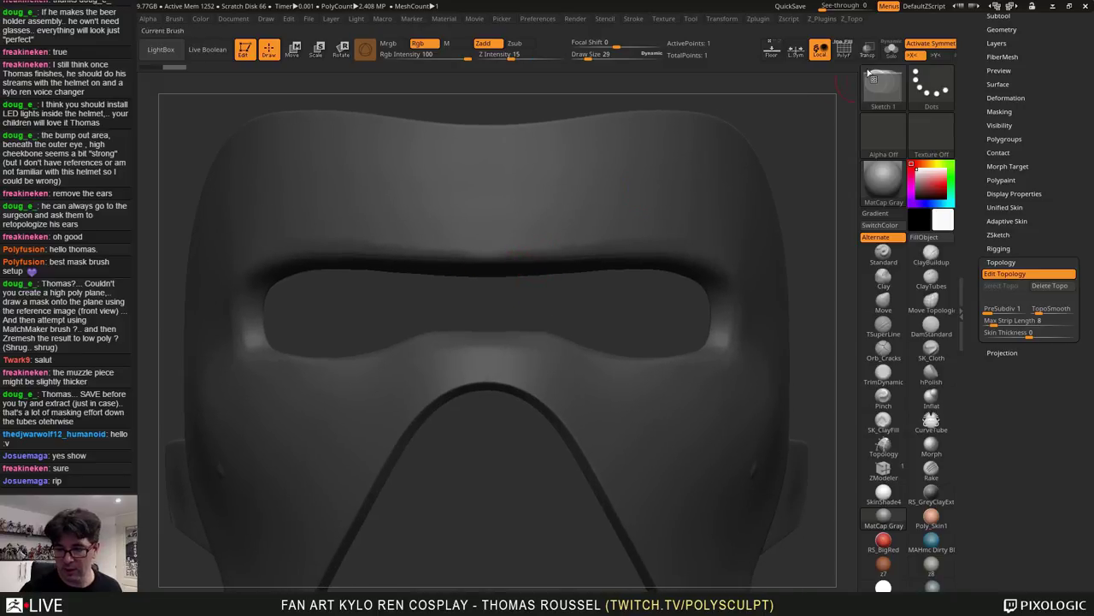
# Show the floor reference images and turn on transparency, with the eye opening's outer corner in side view
pyautogui.click(768, 58)
pyautogui.moveTo(769, 258); pyautogui.dragTo(683, 299, button='right')
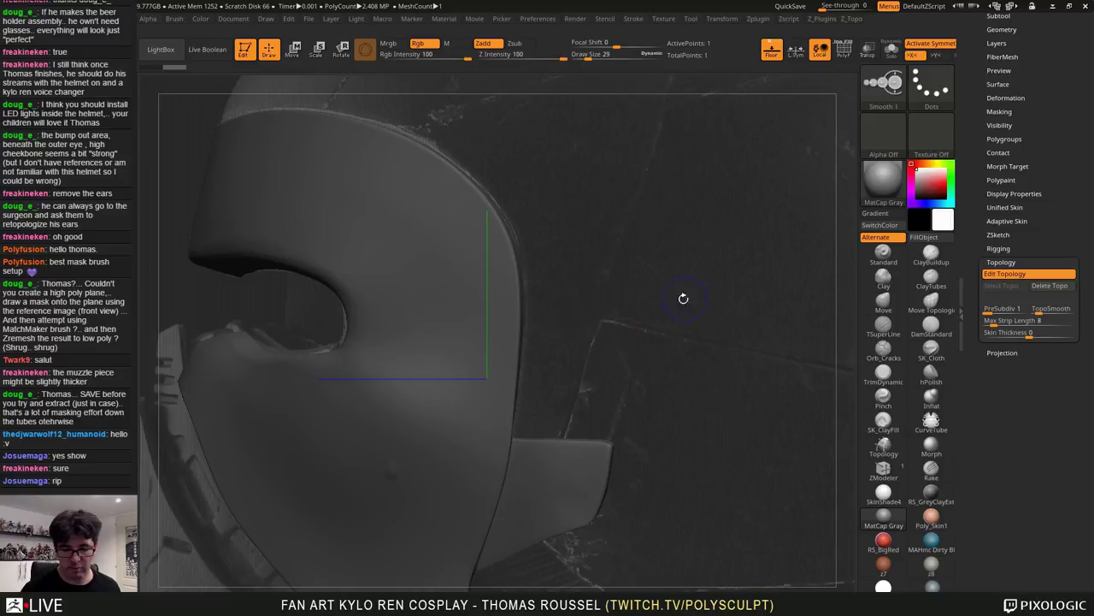
pyautogui.keyDown('alt'); pyautogui.moveTo(607, 338); pyautogui.dragTo(690, 302, button='right'); pyautogui.keyUp('alt')
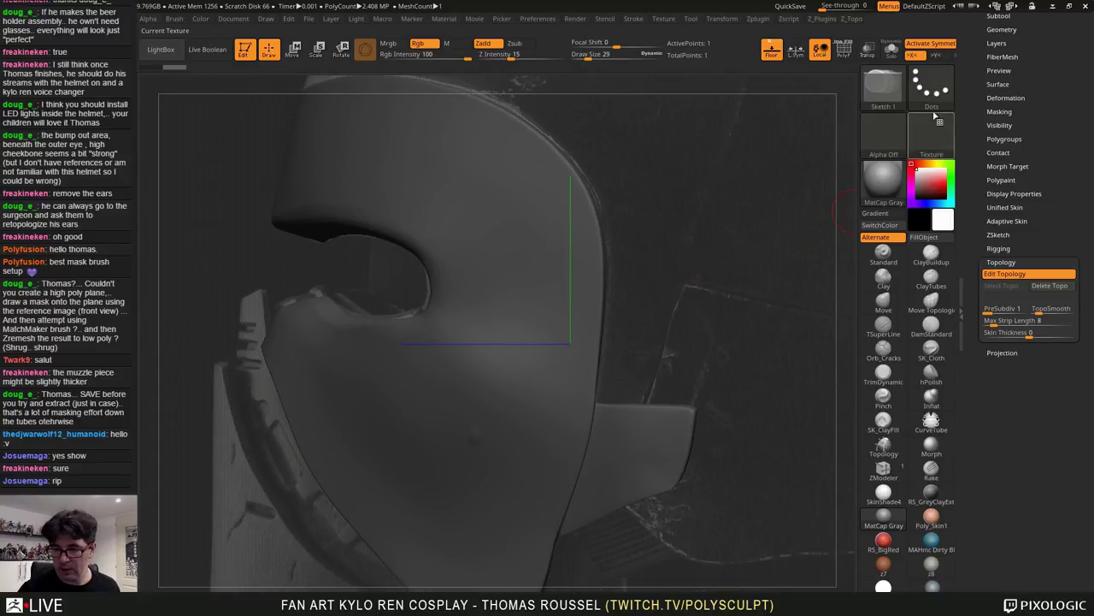
pyautogui.click(867, 58)
pyautogui.moveTo(573, 275); pyautogui.dragTo(668, 268, button='right')
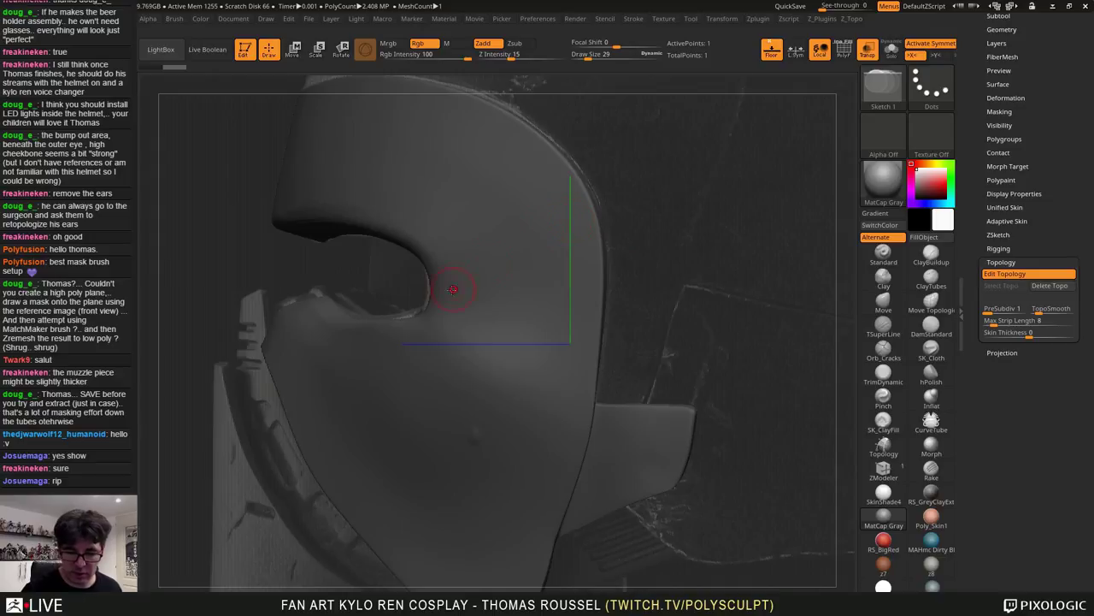
# Draw a curved strip of three topology quads upward around the outer corner of the eye opening
pyautogui.click(451, 282)
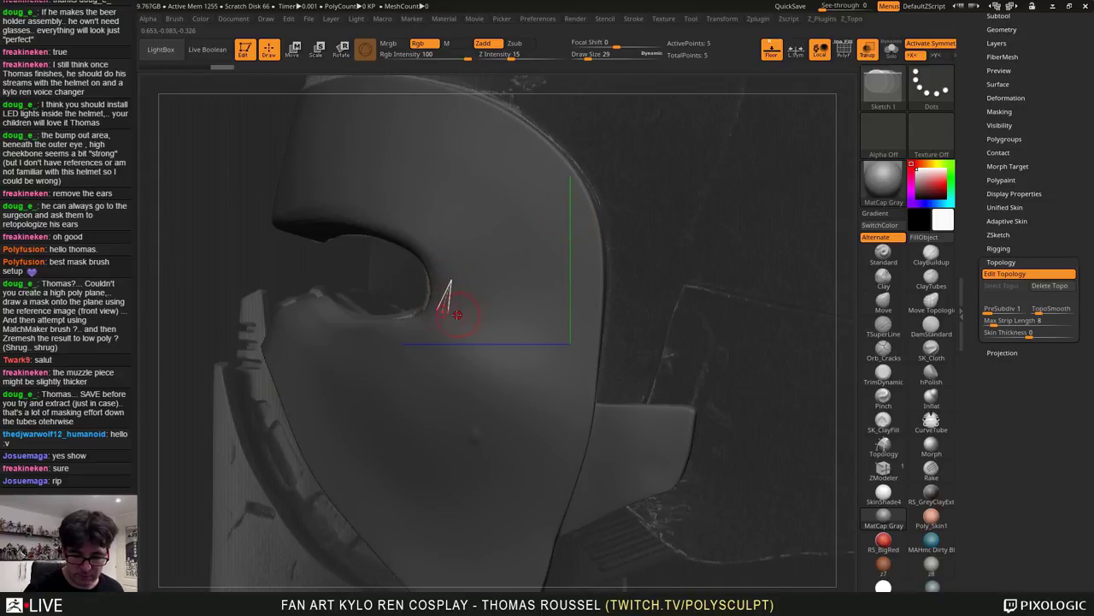
pyautogui.click(457, 278)
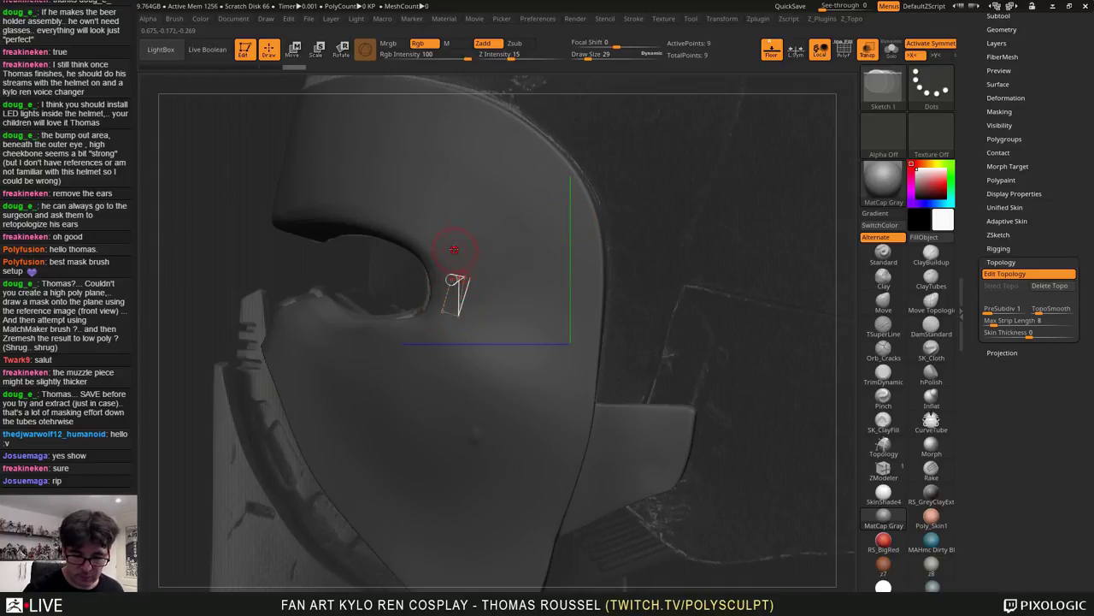
pyautogui.click(440, 250)
pyautogui.click(451, 278)
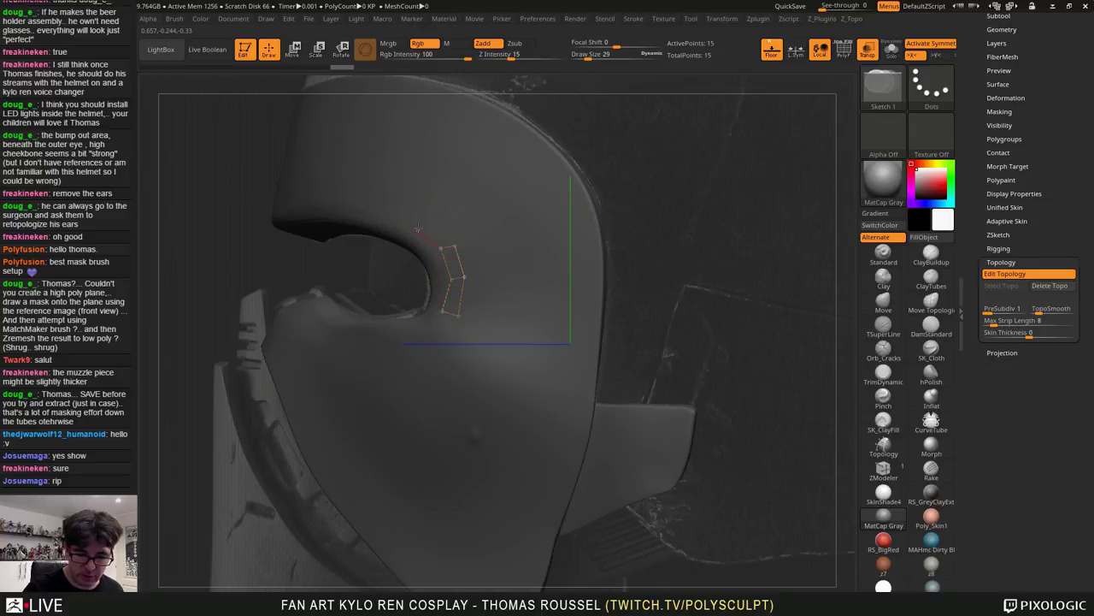
pyautogui.click(418, 228)
pyautogui.click(455, 246)
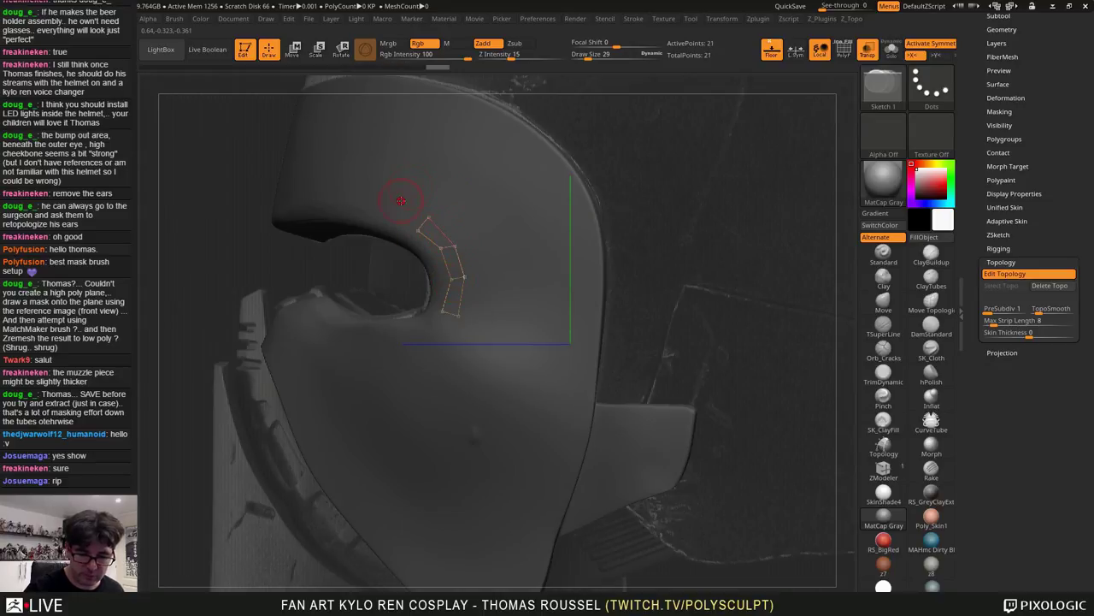
# Redraw the strip's upper quad with a wider outer edge and add another quad above the eye corner
pyautogui.keyDown('ctrl'); pyautogui.click(432, 204); pyautogui.keyUp('ctrl')
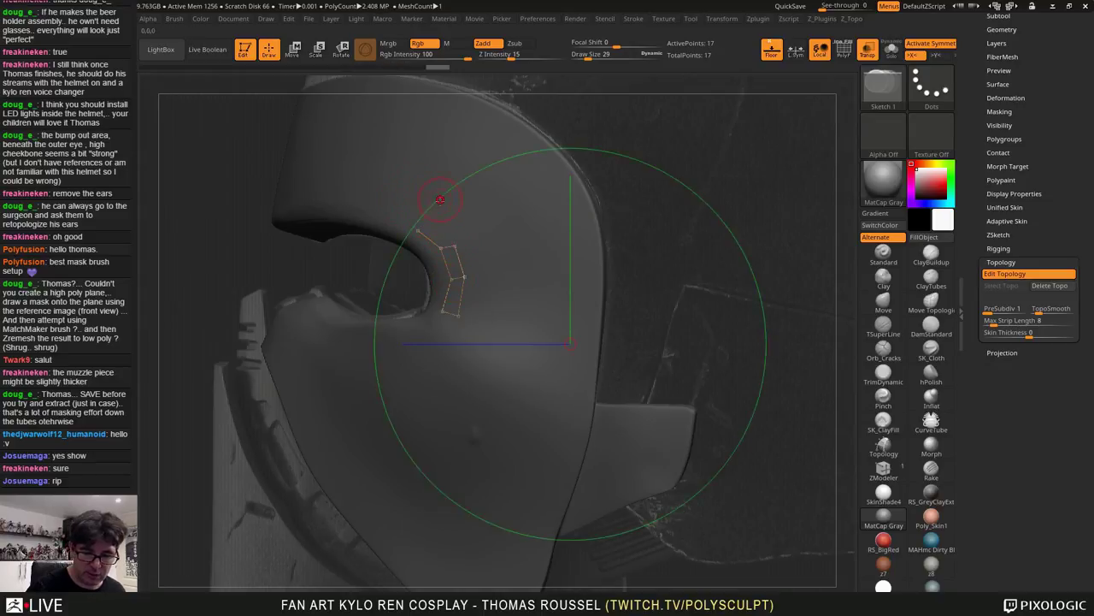
pyautogui.keyDown('ctrl'); pyautogui.click(443, 249); pyautogui.keyUp('ctrl')
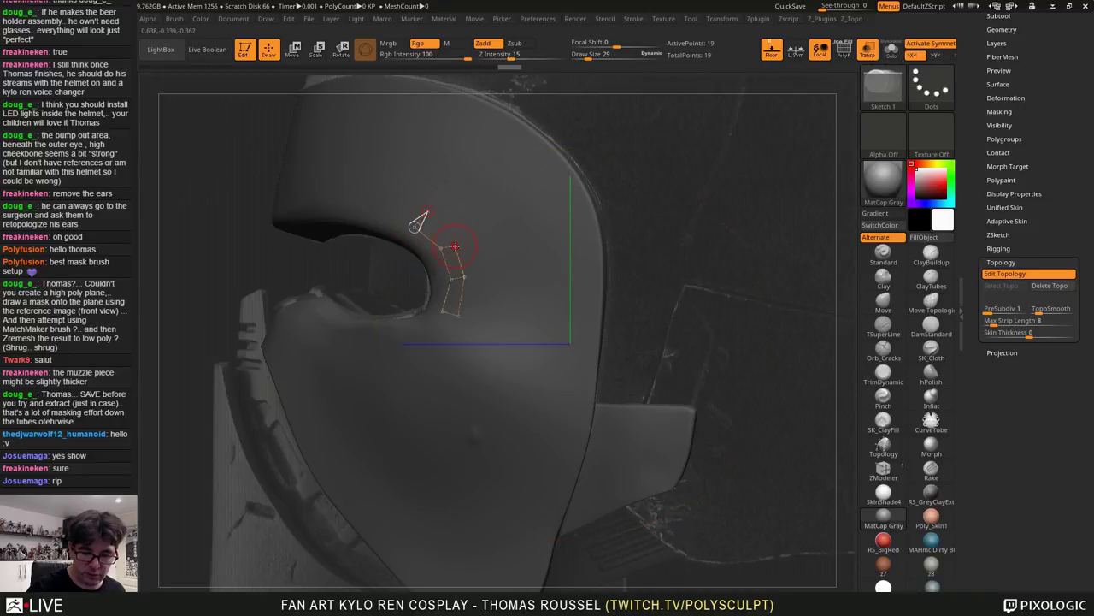
pyautogui.click(399, 196)
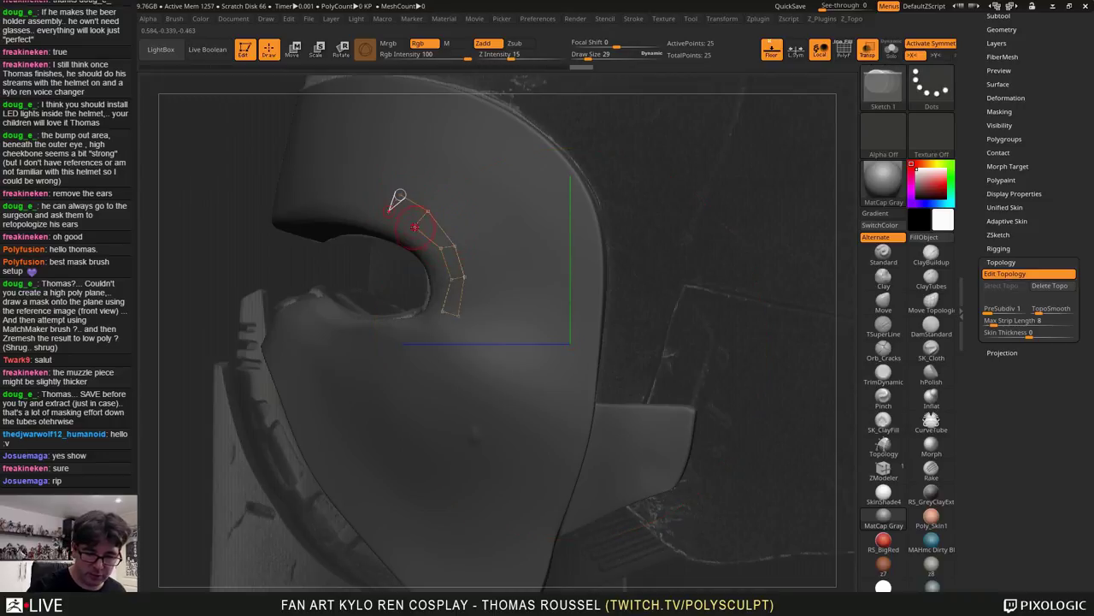
pyautogui.click(415, 226)
# Extend the topology strip along the upper rim of the eye opening toward the front of the faceplate
pyautogui.moveTo(414, 227); pyautogui.dragTo(562, 210, button='right')
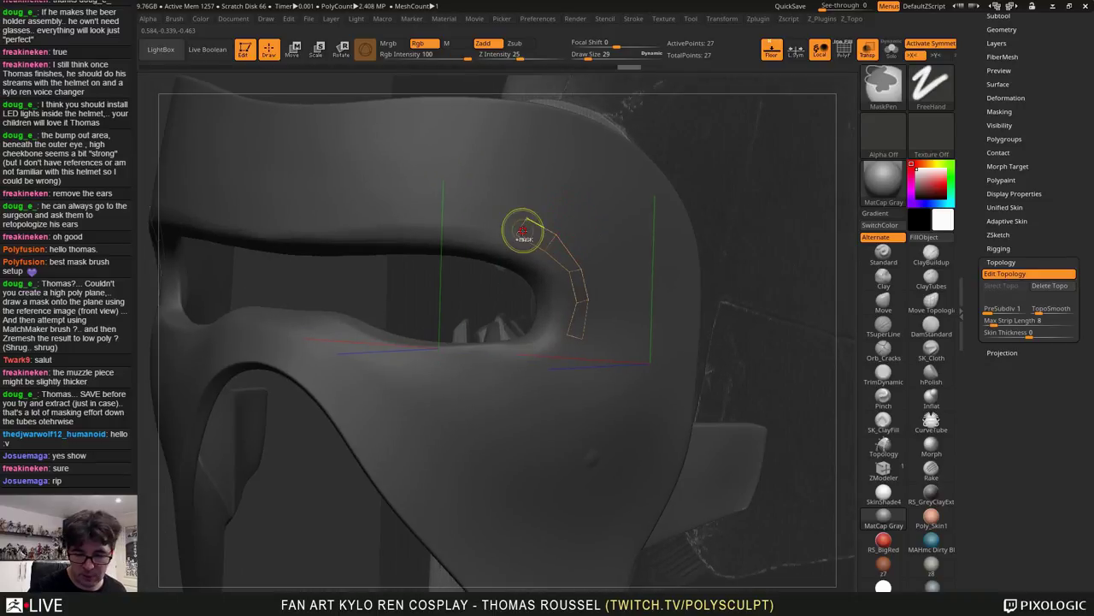
pyautogui.keyDown('ctrl'); pyautogui.click(517, 234); pyautogui.keyUp('ctrl')
pyautogui.click(476, 231)
pyautogui.click(476, 209)
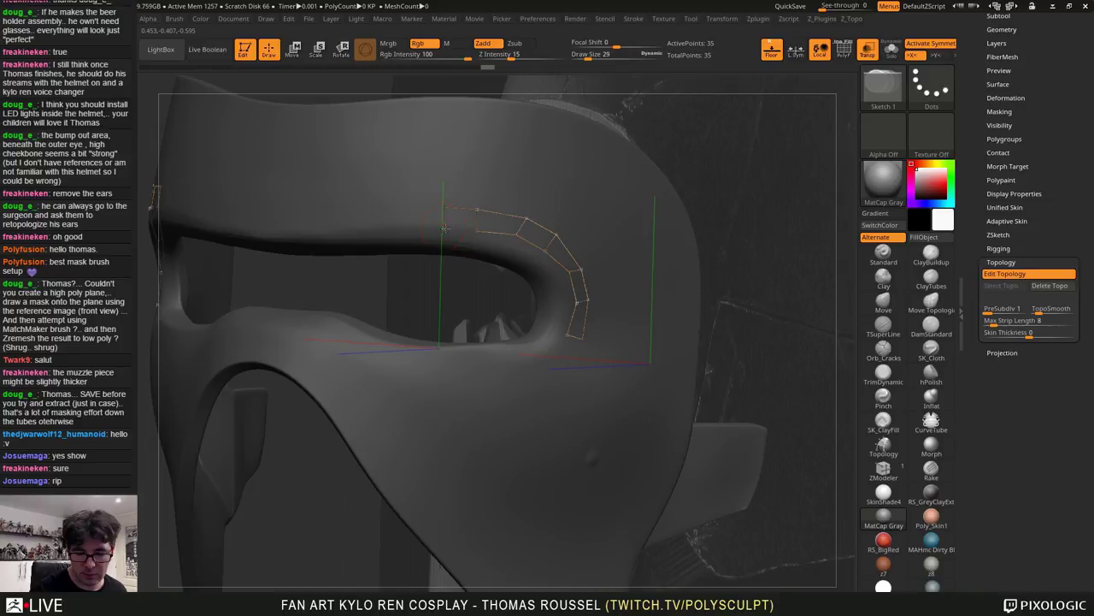
pyautogui.click(407, 229)
pyautogui.click(405, 208)
# Add another topology quad to the front end of the strip above the eye opening
pyautogui.keyDown('alt'); pyautogui.moveTo(439, 222); pyautogui.dragTo(573, 240, button='right'); pyautogui.keyUp('alt')
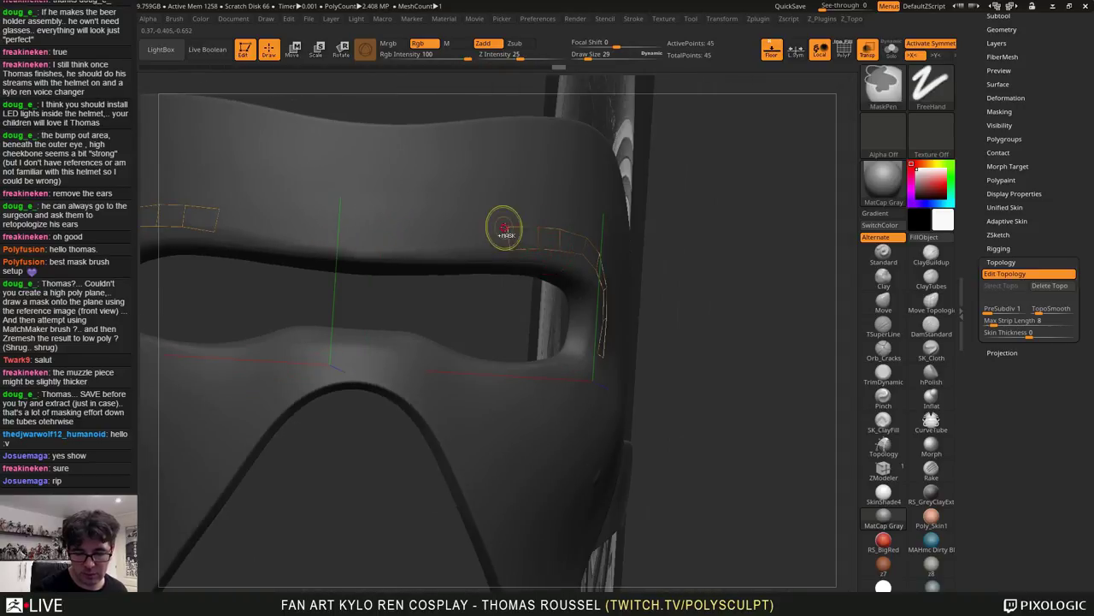
pyautogui.keyDown('ctrl'); pyautogui.click(507, 227); pyautogui.keyUp('ctrl')
pyautogui.click(472, 226)
pyautogui.click(470, 248)
pyautogui.click(510, 250)
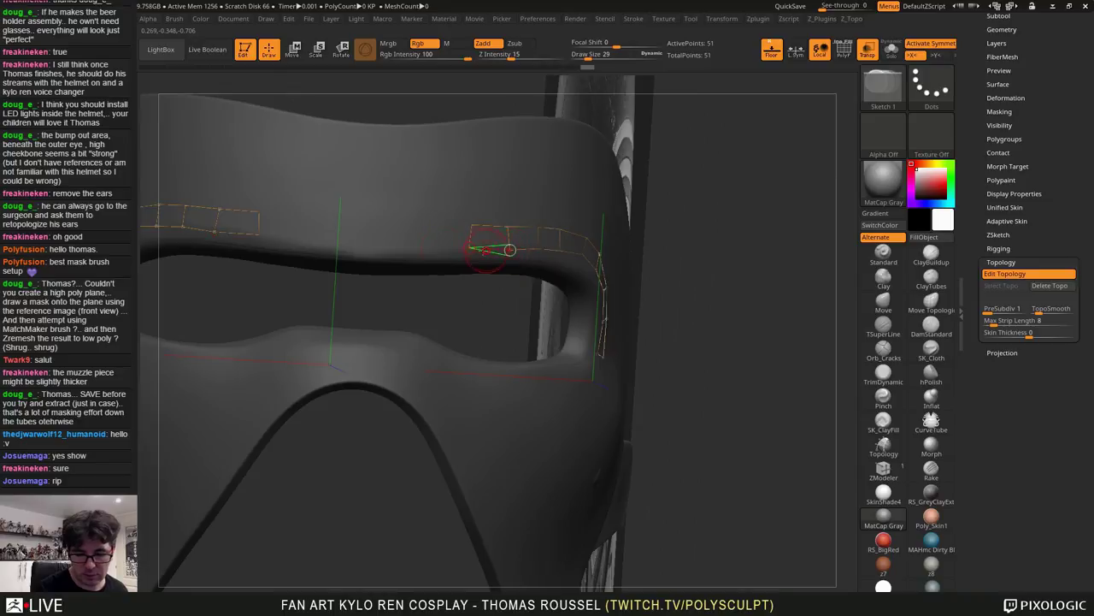
# Continue the strip along the upper eye rim to the faceplate's centre line, joining the two mirrored halves
pyautogui.click(425, 225)
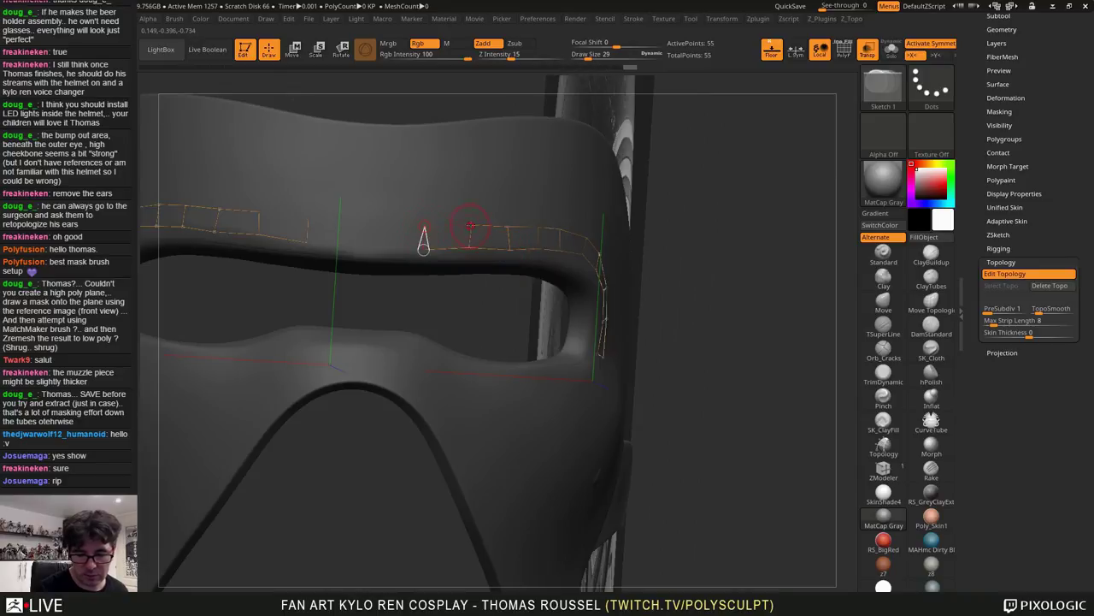
pyautogui.click(360, 246)
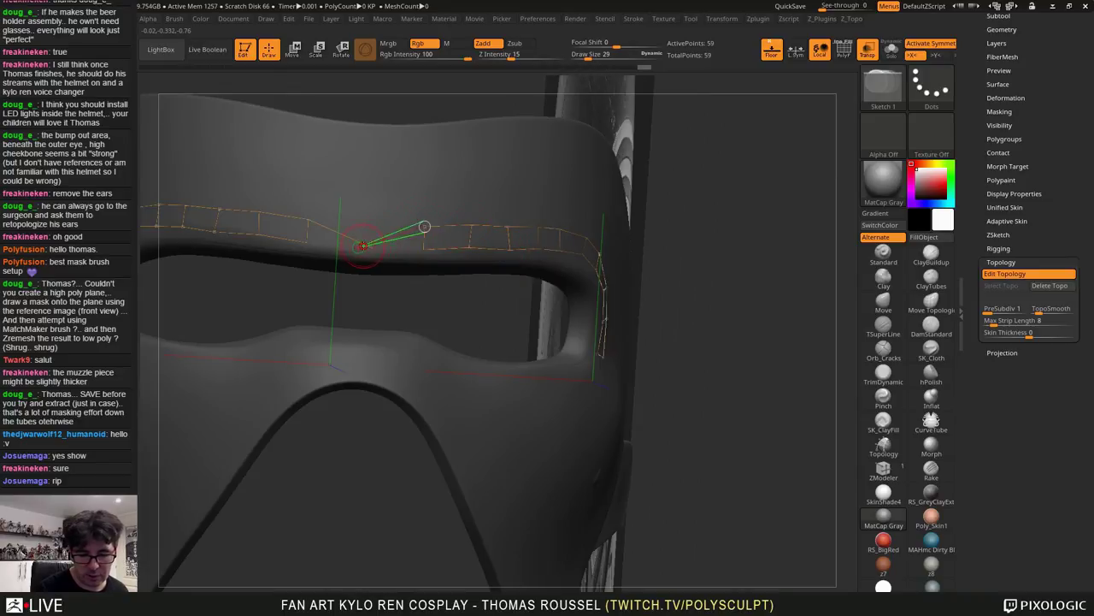
pyautogui.hotkey('ctrl', 'z')
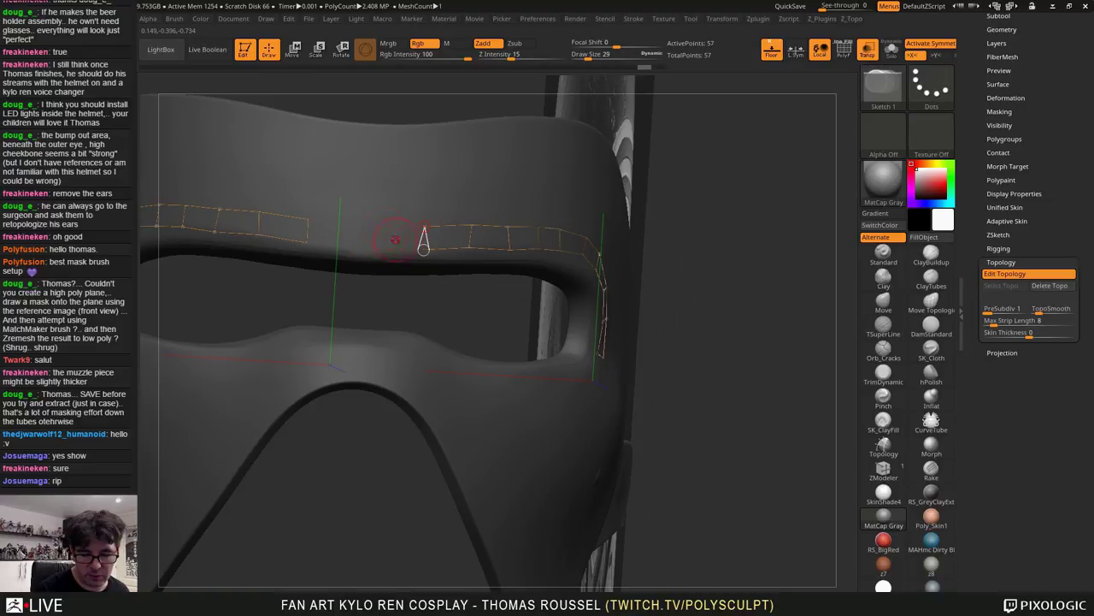
pyautogui.click(376, 229)
pyautogui.click(366, 245)
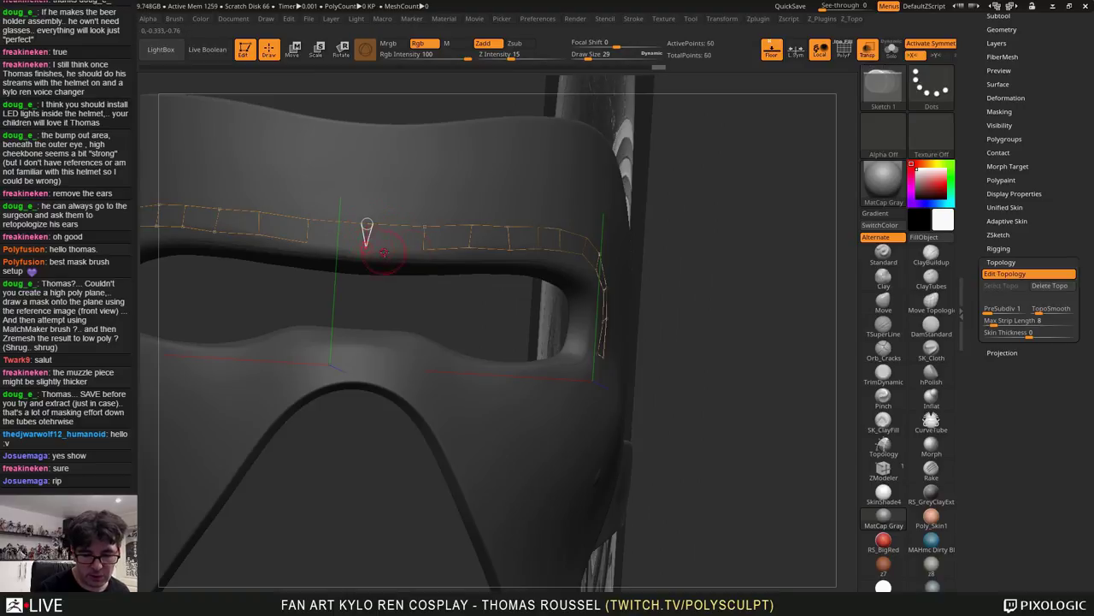
pyautogui.click(423, 250)
pyautogui.moveTo(524, 283); pyautogui.dragTo(477, 287)
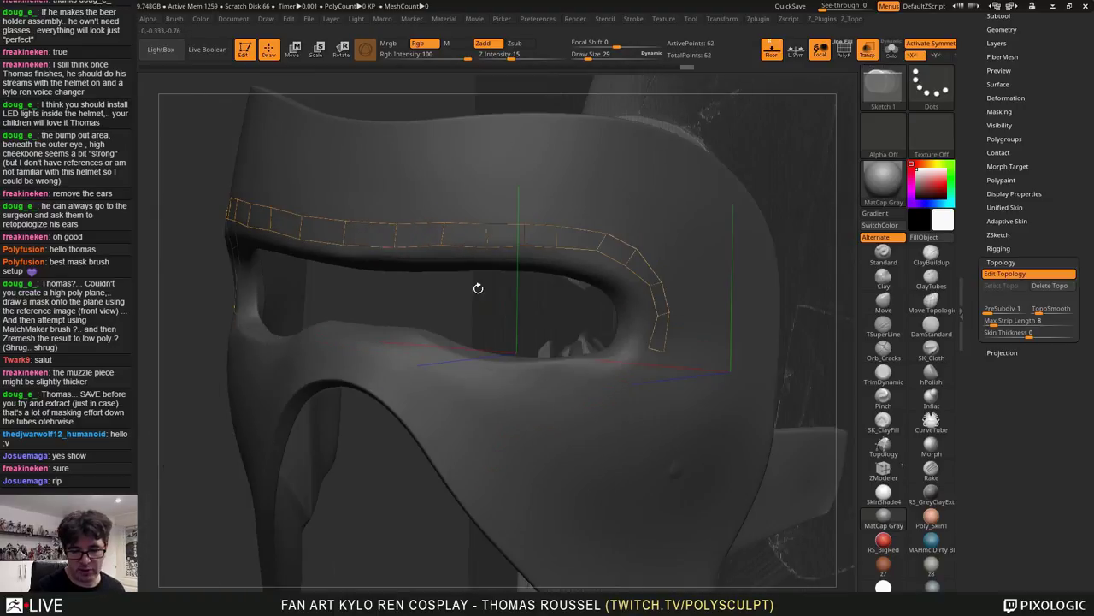
# Preview the strip's adaptive skin with DynaMesh Resolution 0 and Density 1
pyautogui.press('a')
pyautogui.moveTo(421, 428); pyautogui.dragTo(666, 445)
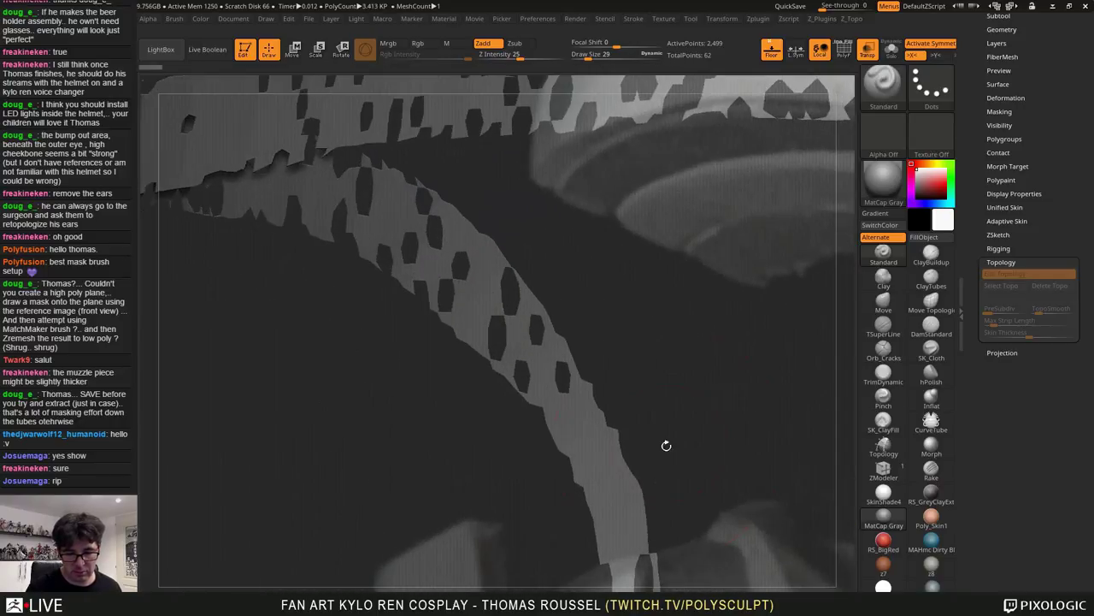
pyautogui.keyDown('alt'); pyautogui.moveTo(609, 379); pyautogui.dragTo(851, 459); pyautogui.keyUp('alt')
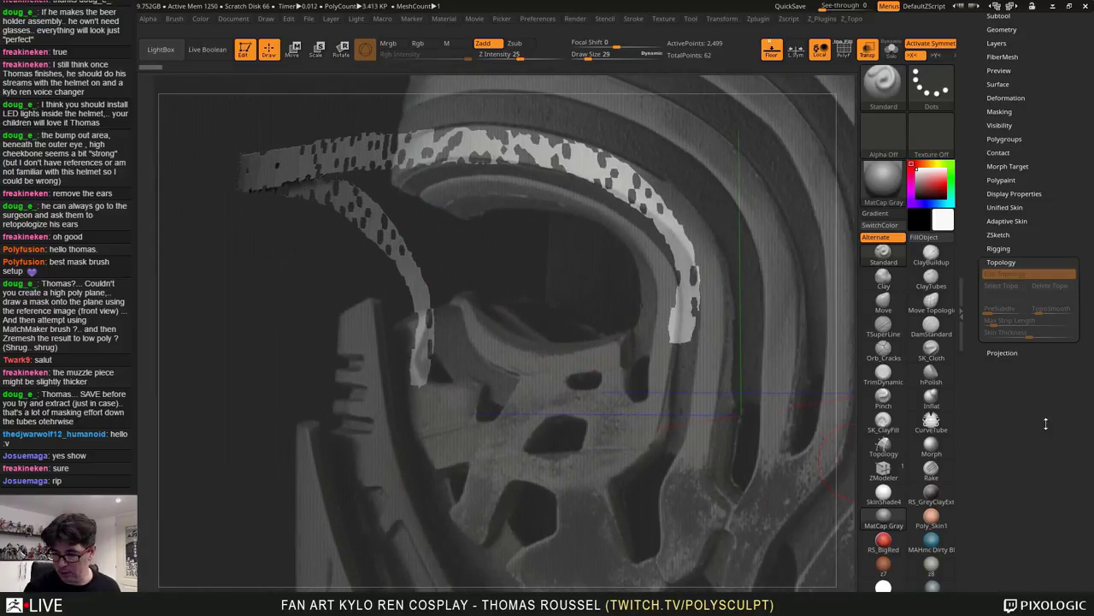
pyautogui.moveTo(1046, 424); pyautogui.dragTo(1049, 425)
pyautogui.click(1007, 253)
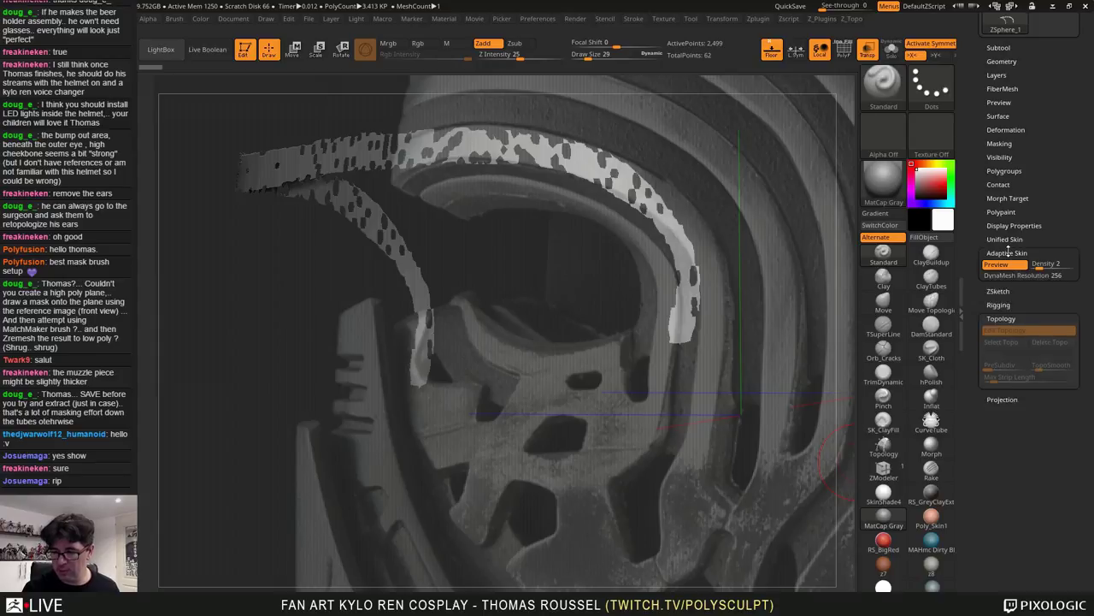
pyautogui.moveTo(992, 278); pyautogui.dragTo(951, 284)
pyautogui.moveTo(529, 315); pyautogui.dragTo(637, 406)
pyautogui.moveTo(1035, 265); pyautogui.dragTo(1018, 267)
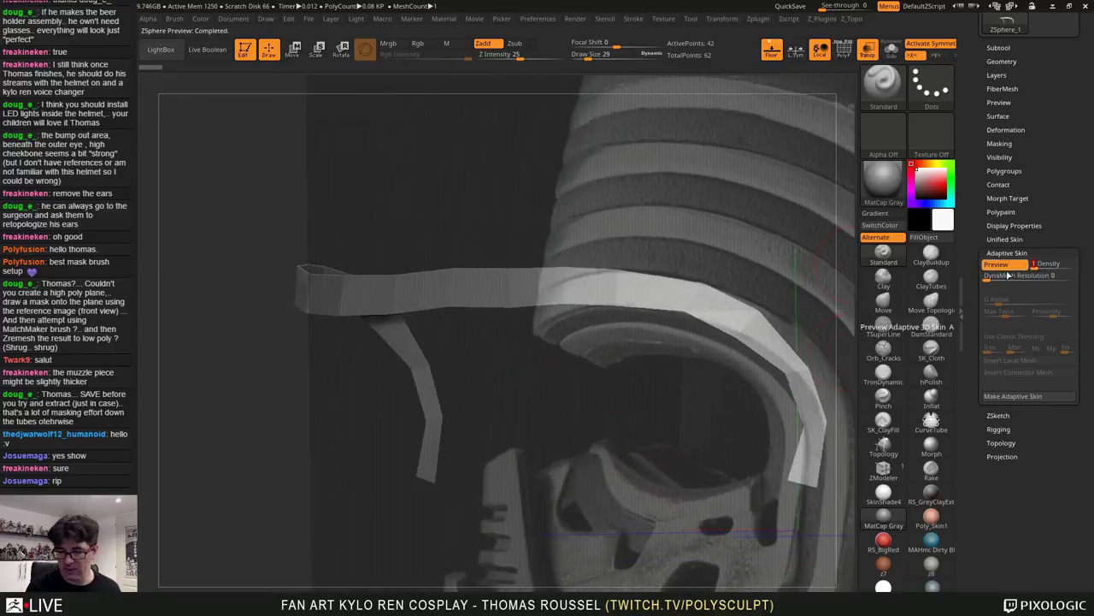
# In side view, move the strip's lower points behind the eye corner toward the reference stripe and preview the skin
pyautogui.keyDown('alt'); pyautogui.moveTo(599, 415); pyautogui.dragTo(668, 400); pyautogui.keyUp('alt')
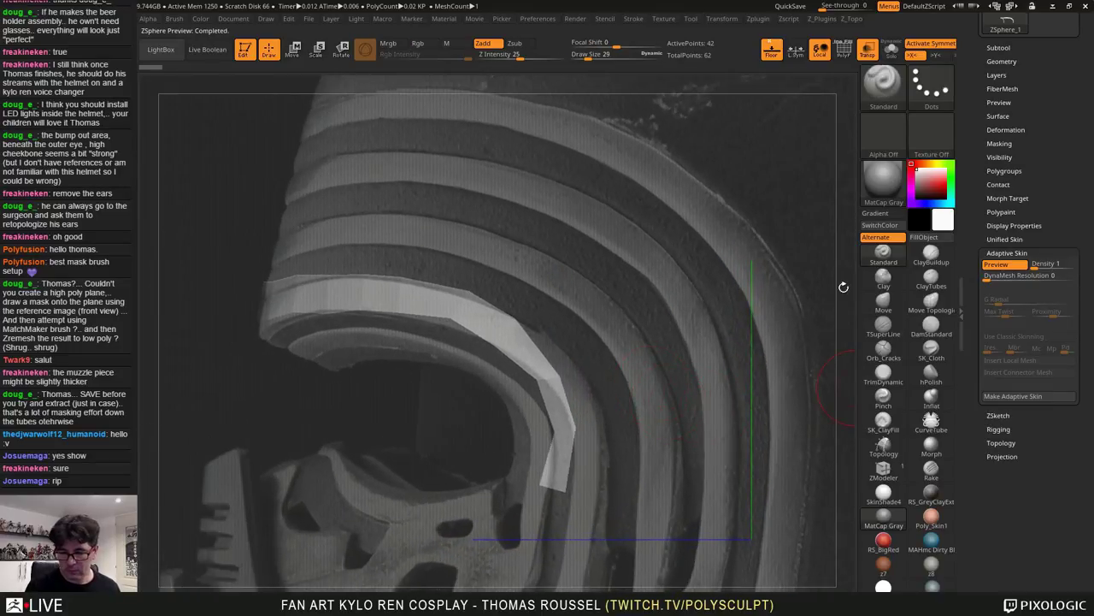
pyautogui.press('a')
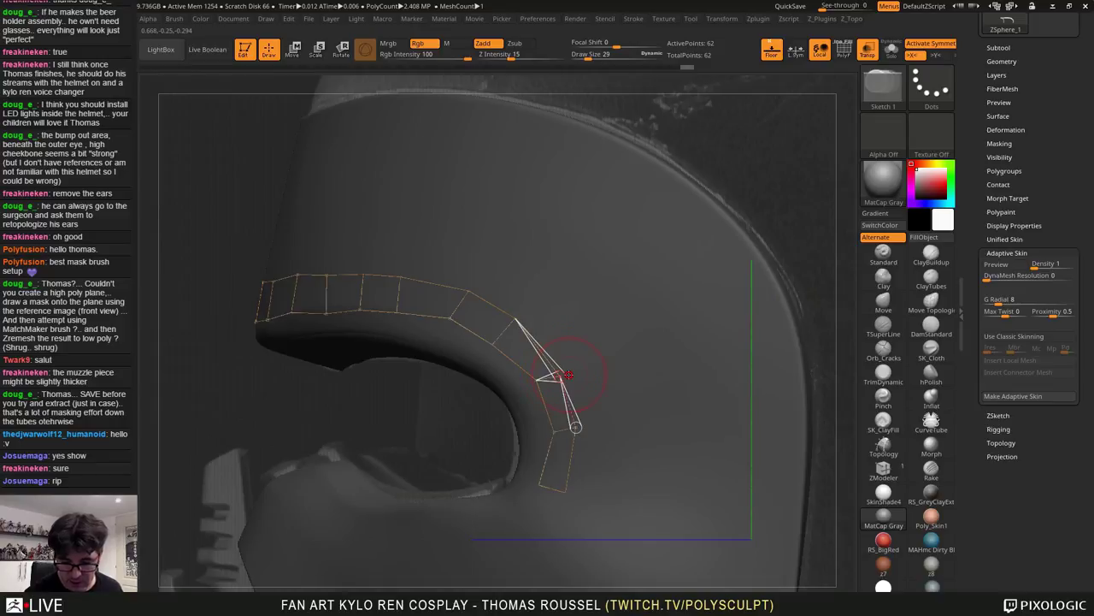
pyautogui.click(295, 52)
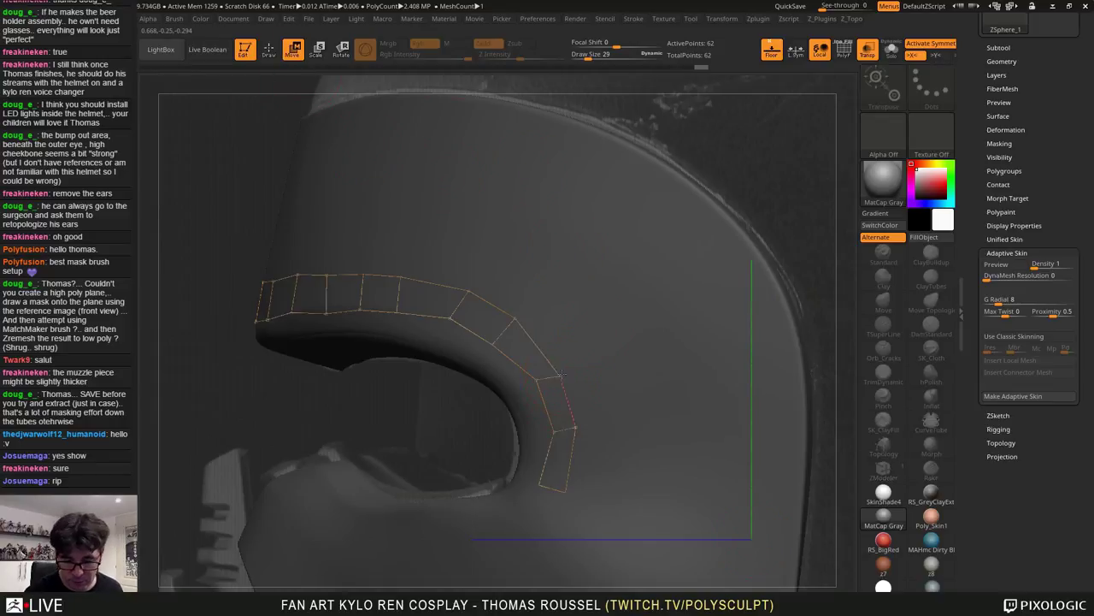
pyautogui.moveTo(577, 426)
pyautogui.mouseDown()
pyautogui.moveTo(586, 422)
pyautogui.moveTo(559, 430)
pyautogui.mouseUp()
pyautogui.moveTo(566, 492)
pyautogui.mouseDown()
pyautogui.moveTo(588, 488)
pyautogui.moveTo(563, 487)
pyautogui.mouseUp()
pyautogui.press('a')
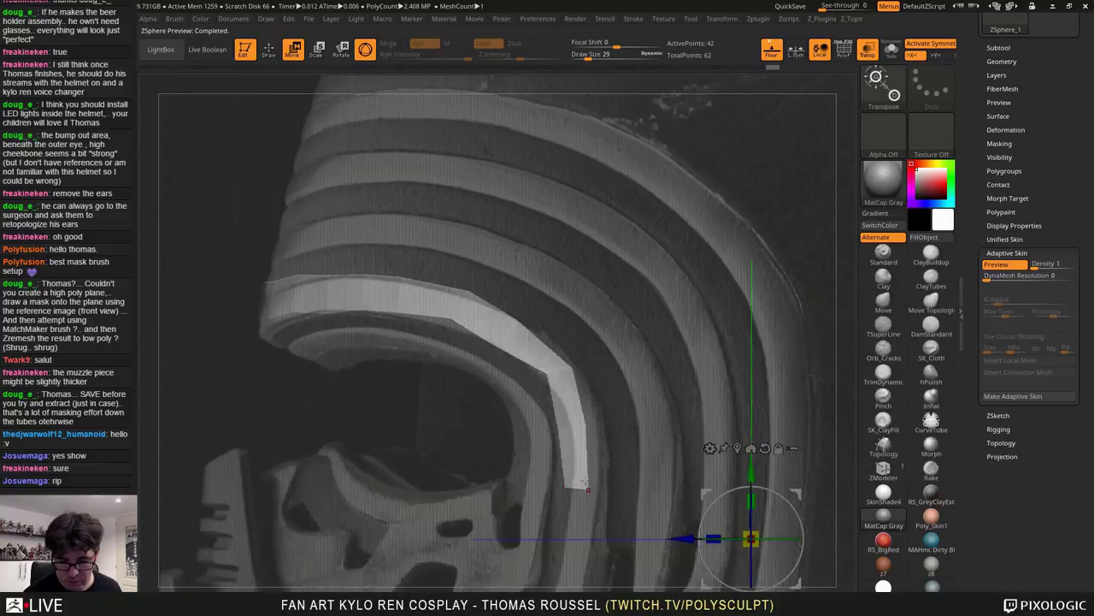
# Shift the strip's bottom end points further back onto the reference stripe and check the skin preview
pyautogui.press('a')
pyautogui.moveTo(588, 423)
pyautogui.mouseDown()
pyautogui.moveTo(610, 417)
pyautogui.moveTo(581, 422)
pyautogui.mouseUp()
pyautogui.moveTo(589, 488)
pyautogui.mouseDown()
pyautogui.moveTo(609, 486)
pyautogui.moveTo(574, 485)
pyautogui.mouseUp()
pyautogui.press('a')
pyautogui.press('a')
pyautogui.moveTo(604, 485); pyautogui.dragTo(602, 487)
pyautogui.press('a')
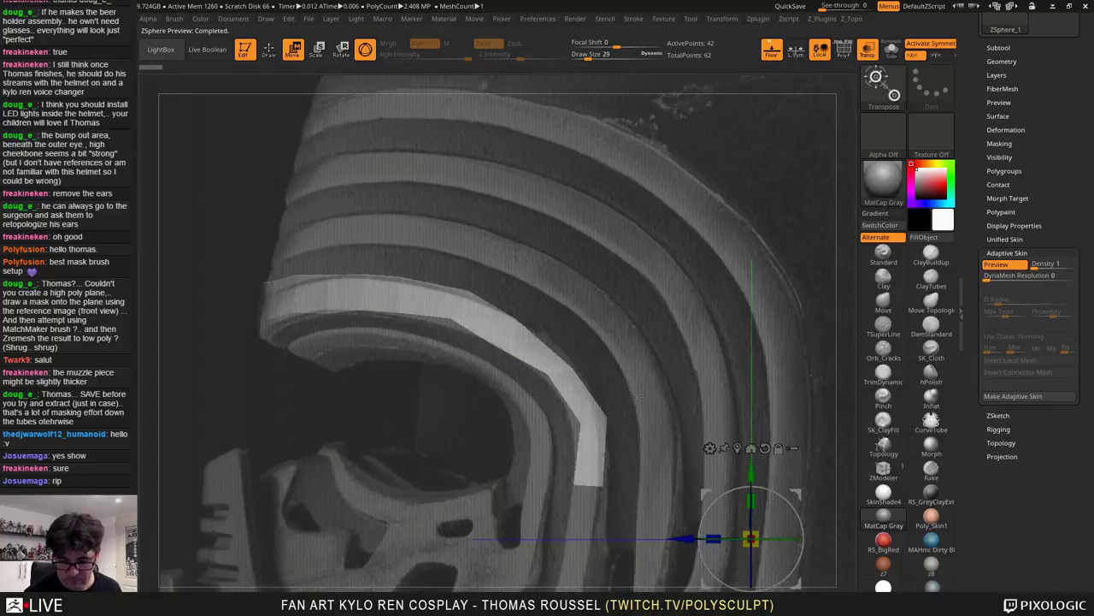
# Refine the points at the strip's bend behind the eye corner to follow the reference stripe's curve and width
pyautogui.press('a')
pyautogui.moveTo(607, 417); pyautogui.dragTo(605, 417)
pyautogui.moveTo(580, 422); pyautogui.dragTo(599, 419)
pyautogui.press('a')
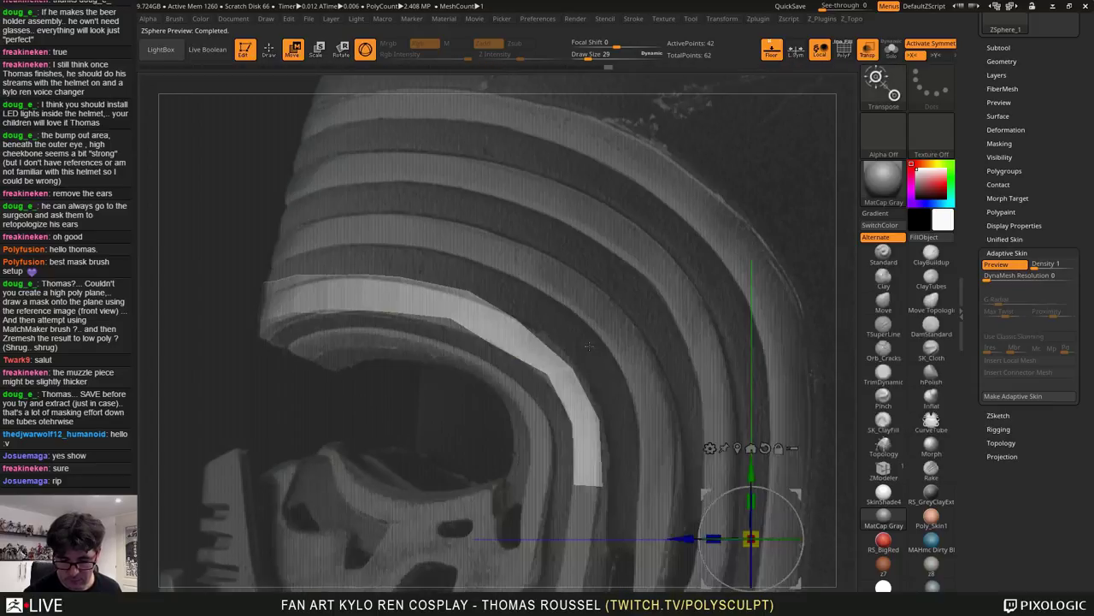
pyautogui.press('a')
pyautogui.moveTo(548, 374); pyautogui.dragTo(548, 373)
pyautogui.moveTo(572, 368); pyautogui.dragTo(575, 363)
pyautogui.press('a')
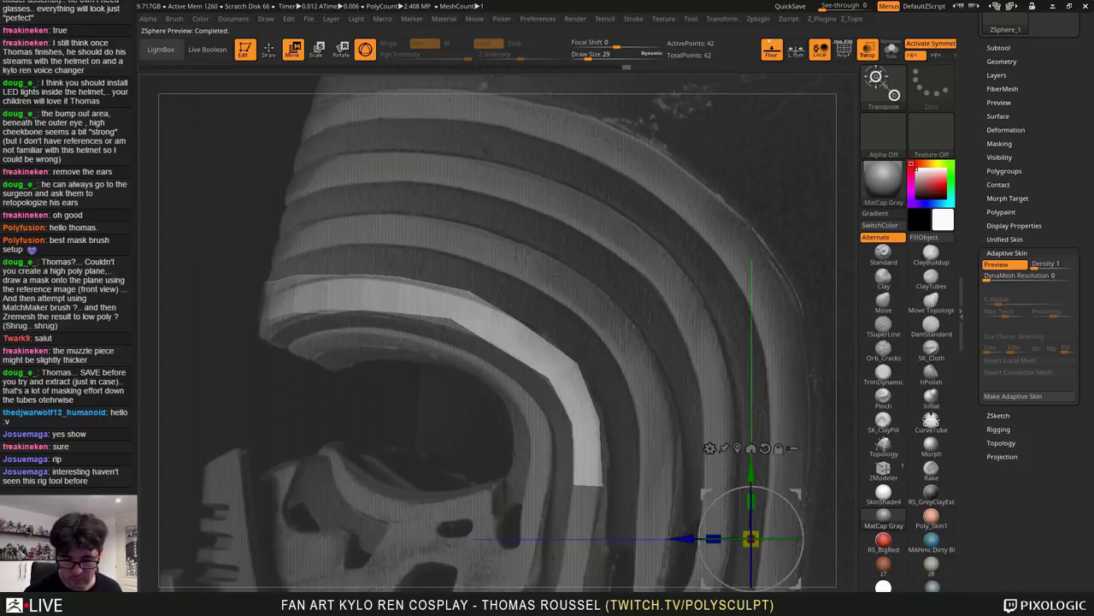
# Reposition the strip's upper and lower edge points above the eye opening to match the reference stripe
pyautogui.press('a')
pyautogui.moveTo(494, 344); pyautogui.dragTo(449, 320)
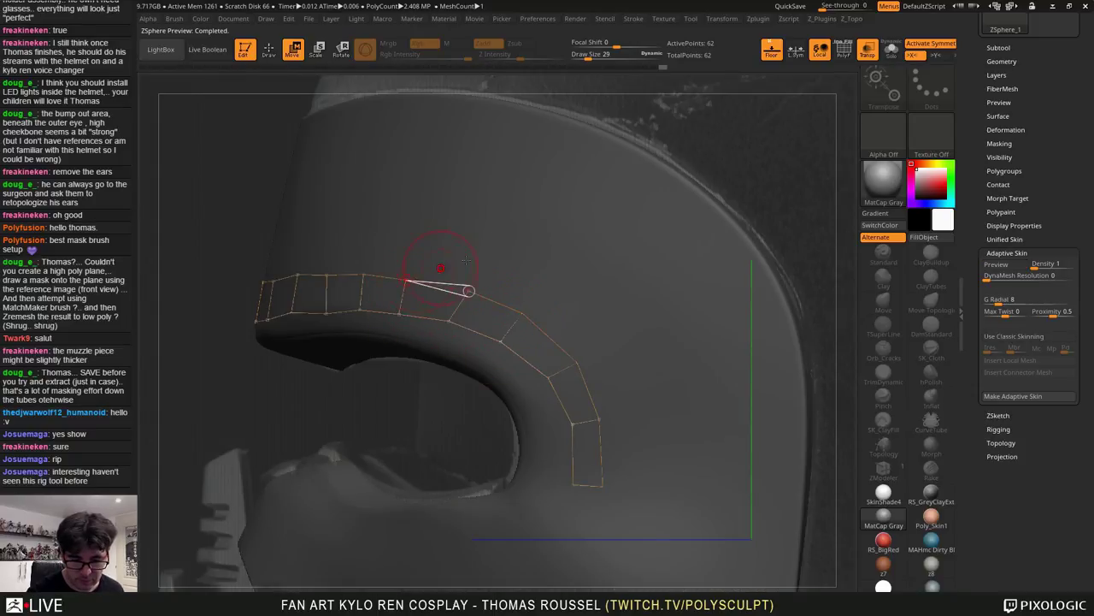
pyautogui.press('a')
pyautogui.press('a')
pyautogui.press('a')
pyautogui.press('a')
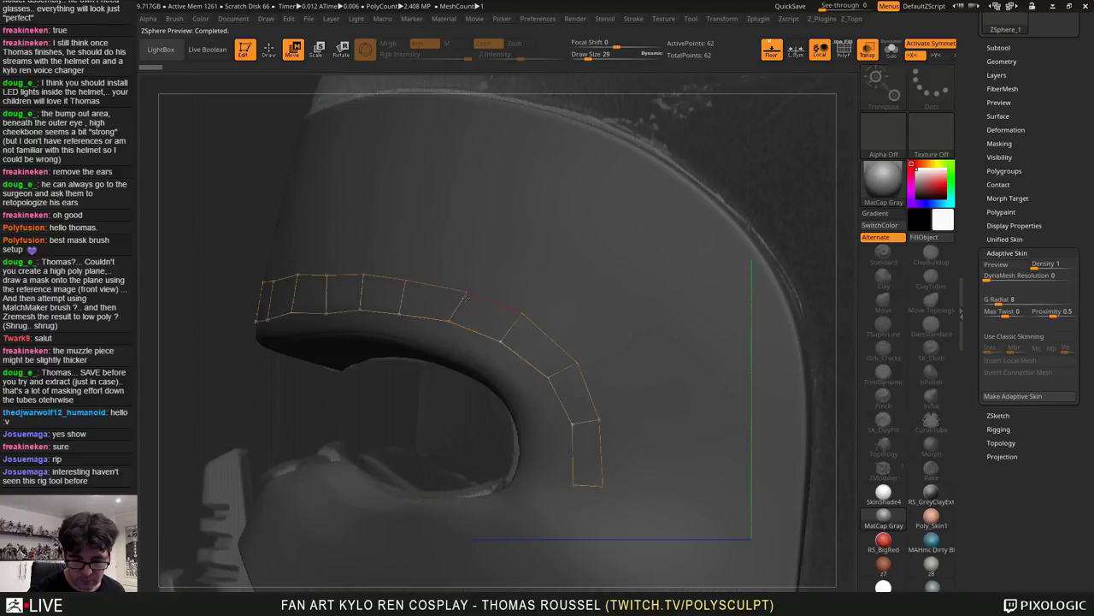
pyautogui.press('a')
pyautogui.press('a')
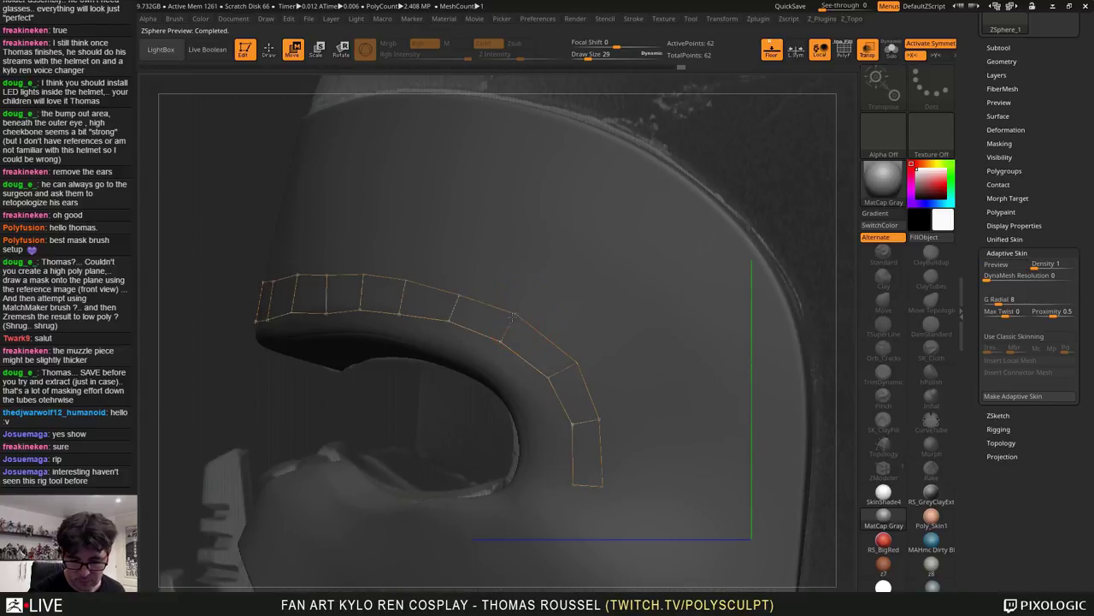
pyautogui.press('a')
pyautogui.press('a')
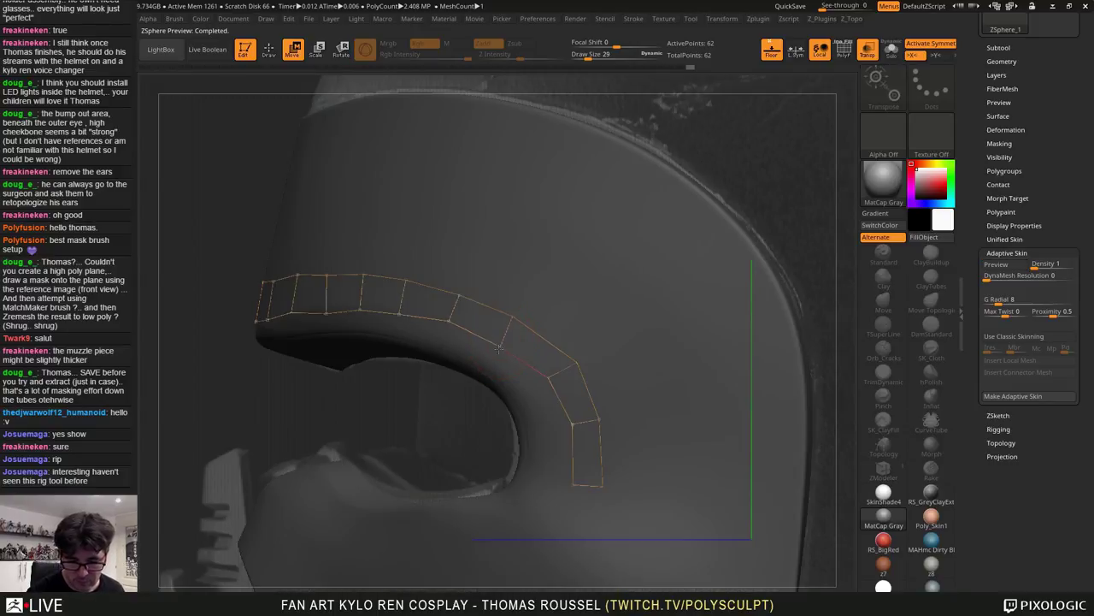
pyautogui.moveTo(448, 322); pyautogui.dragTo(359, 313)
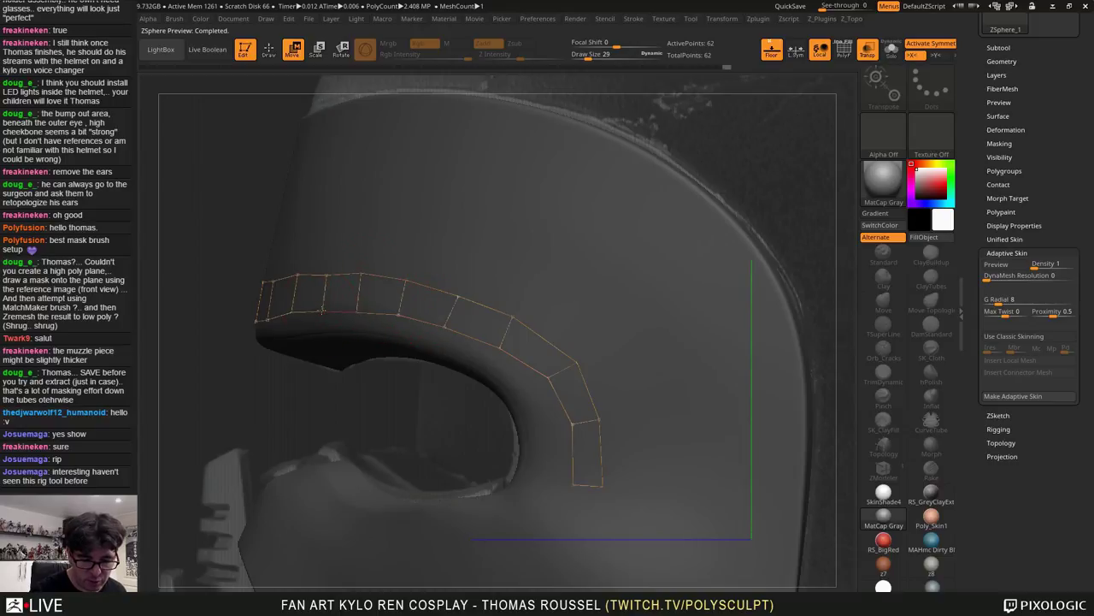
pyautogui.press('s')
pyautogui.press('a')
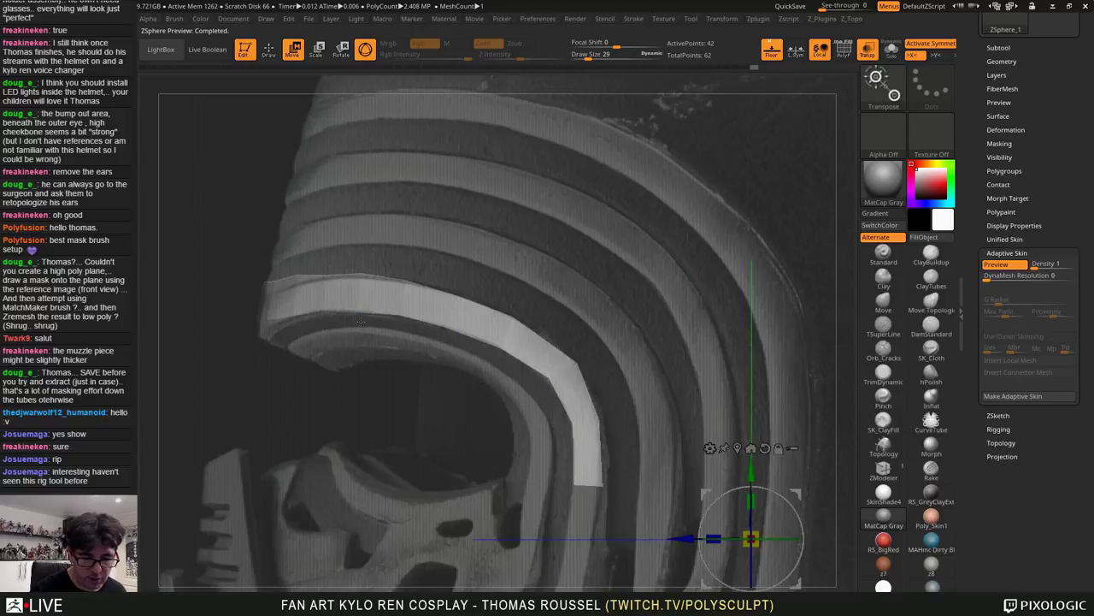
# In front view, lower the strip's bottom and top edge points around the centre line into a shallow dip
pyautogui.press('a')
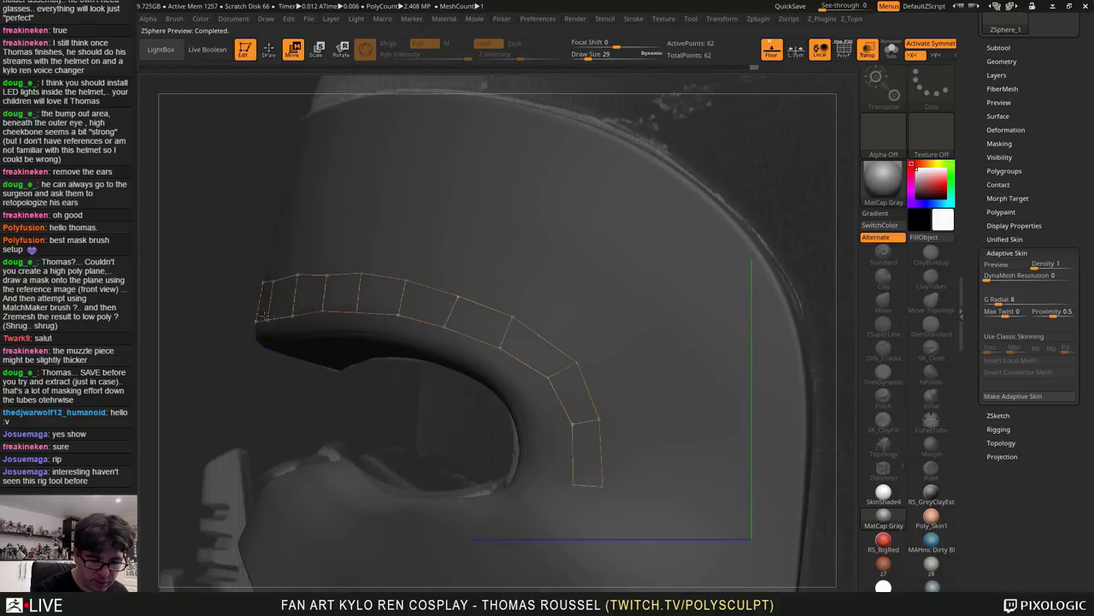
pyautogui.moveTo(263, 316); pyautogui.dragTo(384, 312, button='right')
pyautogui.keyDown('alt'); pyautogui.moveTo(218, 315); pyautogui.dragTo(515, 291, button='right'); pyautogui.keyUp('alt')
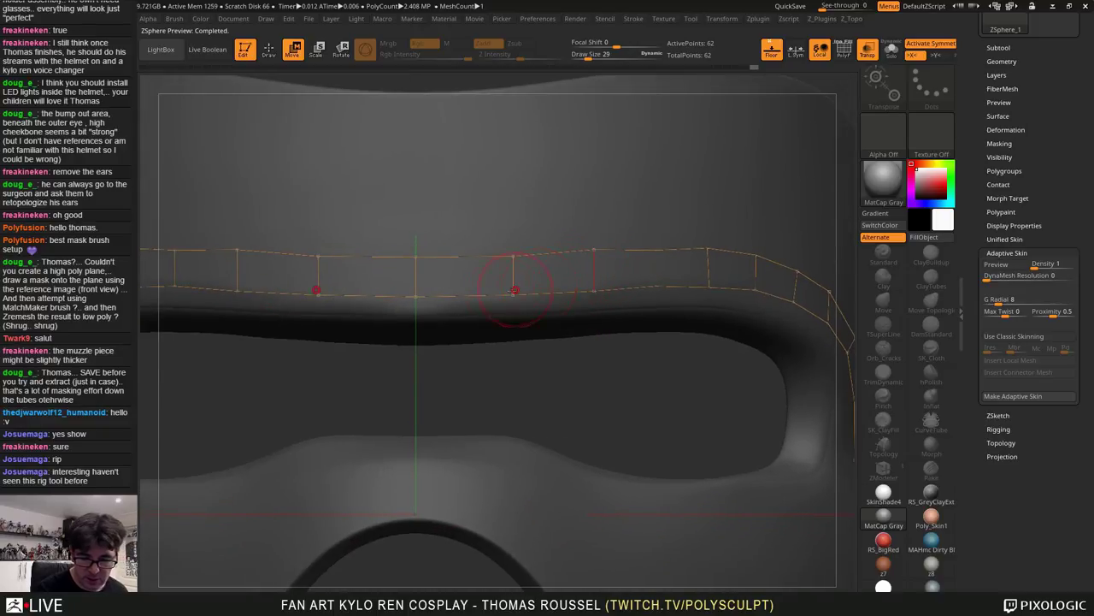
pyautogui.moveTo(415, 305); pyautogui.dragTo(416, 311)
pyautogui.moveTo(512, 296); pyautogui.dragTo(513, 307)
pyautogui.moveTo(594, 291); pyautogui.dragTo(593, 300)
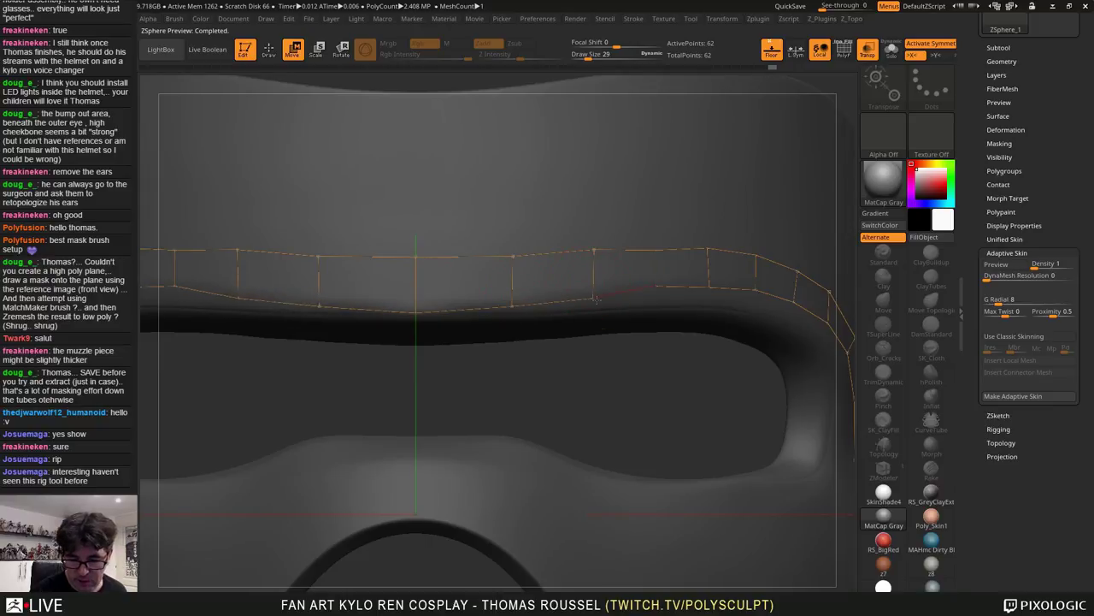
pyautogui.moveTo(658, 285); pyautogui.dragTo(658, 289)
pyautogui.moveTo(594, 254); pyautogui.dragTo(596, 262)
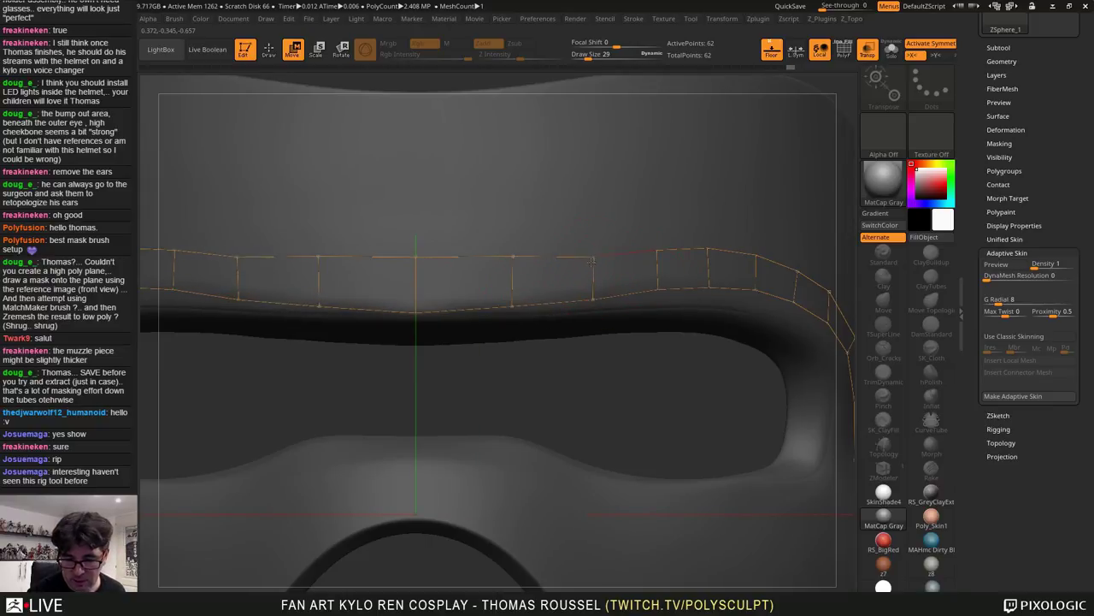
pyautogui.moveTo(513, 261); pyautogui.dragTo(513, 270)
pyautogui.moveTo(418, 254); pyautogui.dragTo(419, 267)
# Set the draw size to 27 and compare the strip's skin preview with the side-view reference down to the cheek
pyautogui.press('a')
pyautogui.press('a')
pyautogui.press('s')
pyautogui.moveTo(536, 280); pyautogui.dragTo(558, 279)
pyautogui.moveTo(559, 278)
pyautogui.mouseDown(button='right')
pyautogui.moveTo(558, 248)
pyautogui.moveTo(567, 270)
pyautogui.mouseUp(button='right')
pyautogui.press('s')
pyautogui.moveTo(553, 289); pyautogui.dragTo(524, 290)
pyautogui.keyDown('ctrl'); pyautogui.moveTo(570, 297); pyautogui.dragTo(445, 275, button='right'); pyautogui.keyUp('ctrl')
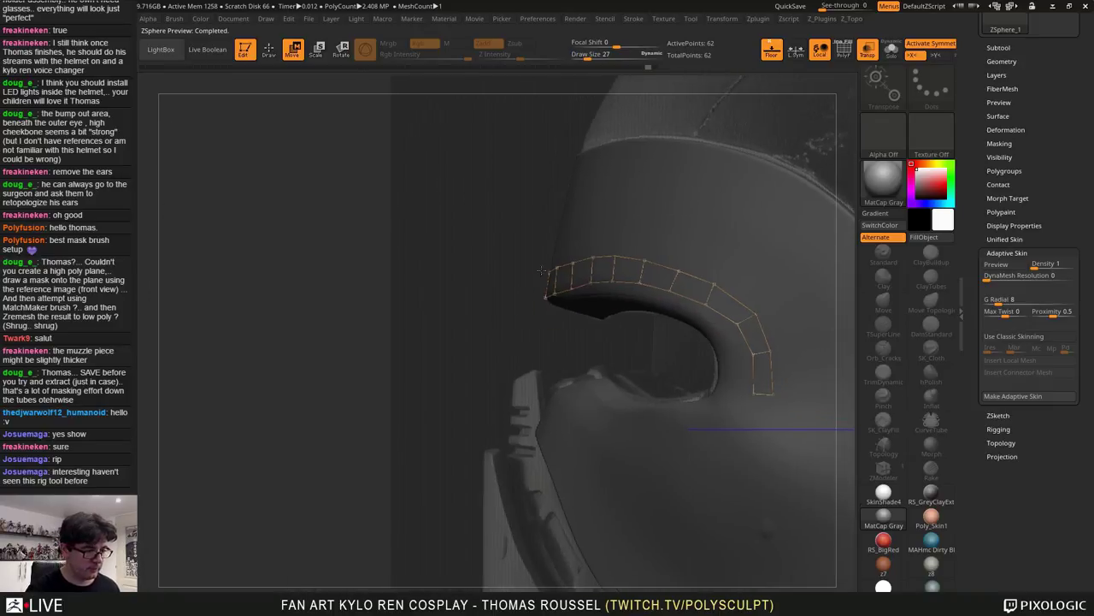
pyautogui.keyDown('alt'); pyautogui.moveTo(727, 374); pyautogui.dragTo(647, 331, button='right'); pyautogui.keyUp('alt')
pyautogui.press('a')
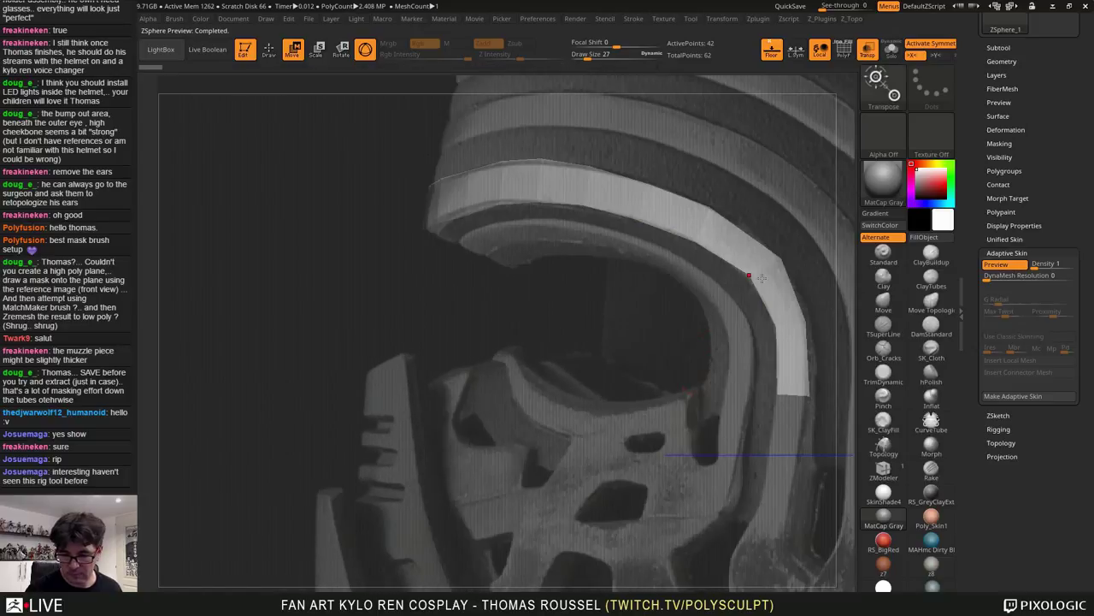
pyautogui.keyDown('alt'); pyautogui.moveTo(757, 273); pyautogui.dragTo(649, 158, button='right'); pyautogui.keyUp('alt')
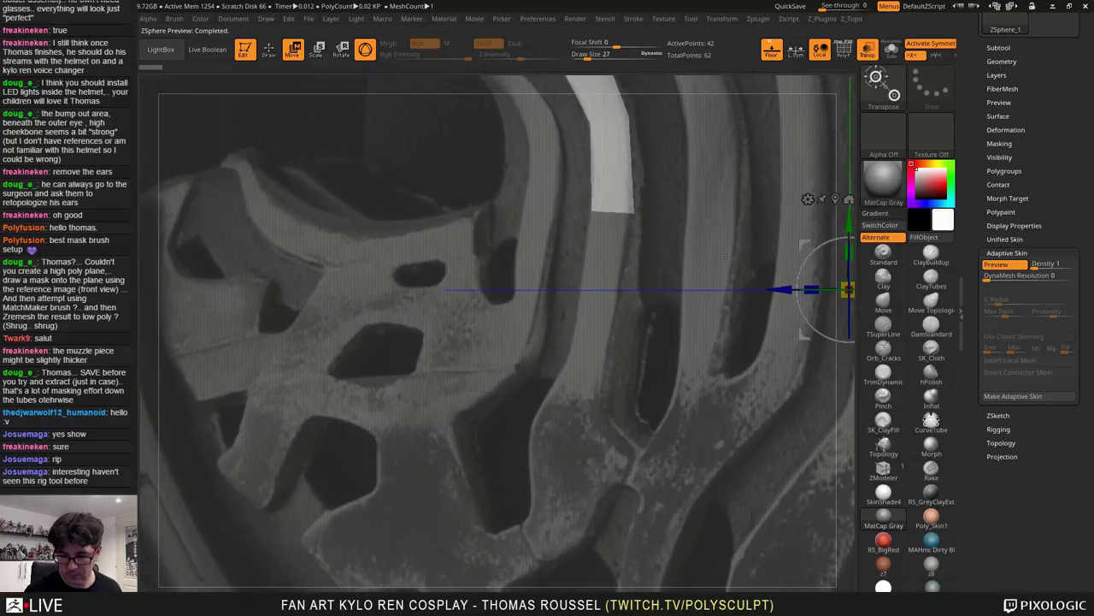
# Extend the strip's lower end down the cheek with two more topology quads and preview the skin
pyautogui.press('a')
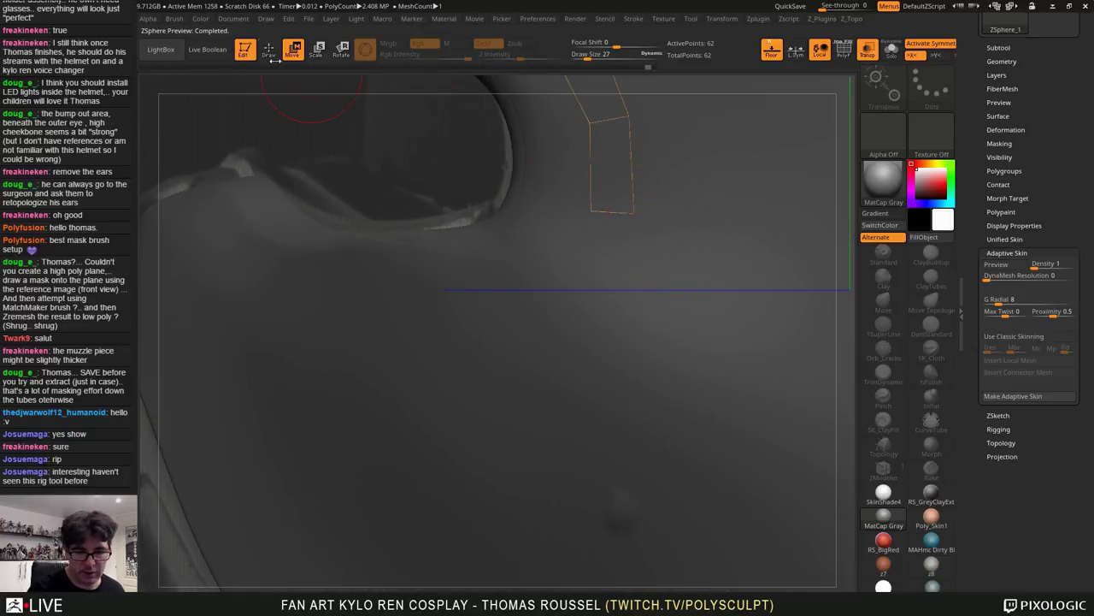
pyautogui.click(268, 51)
pyautogui.click(635, 216)
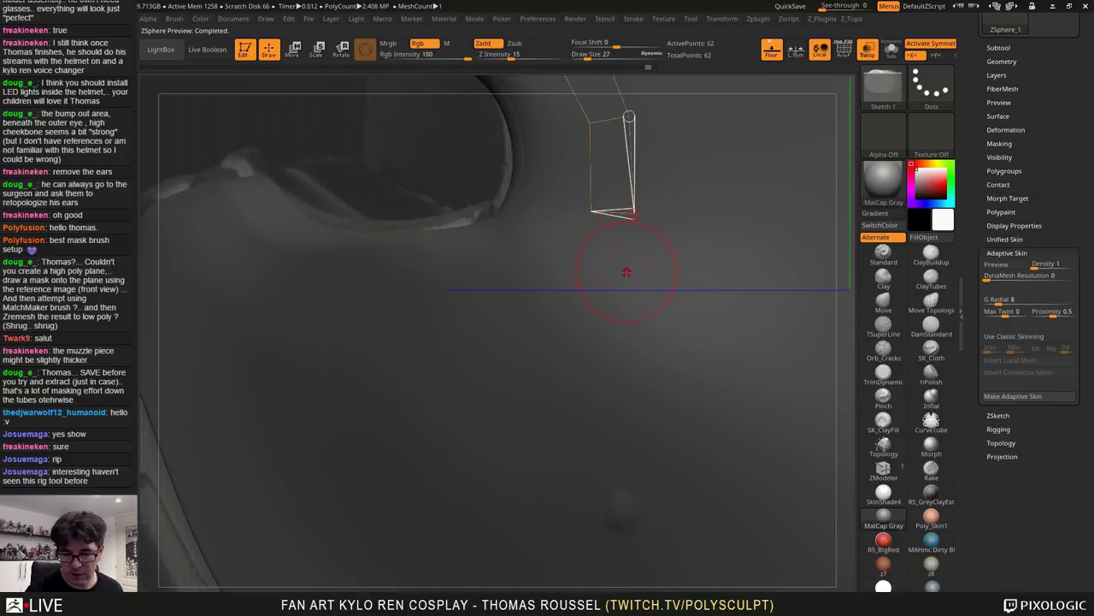
pyautogui.click(629, 280)
pyautogui.click(586, 277)
pyautogui.click(591, 212)
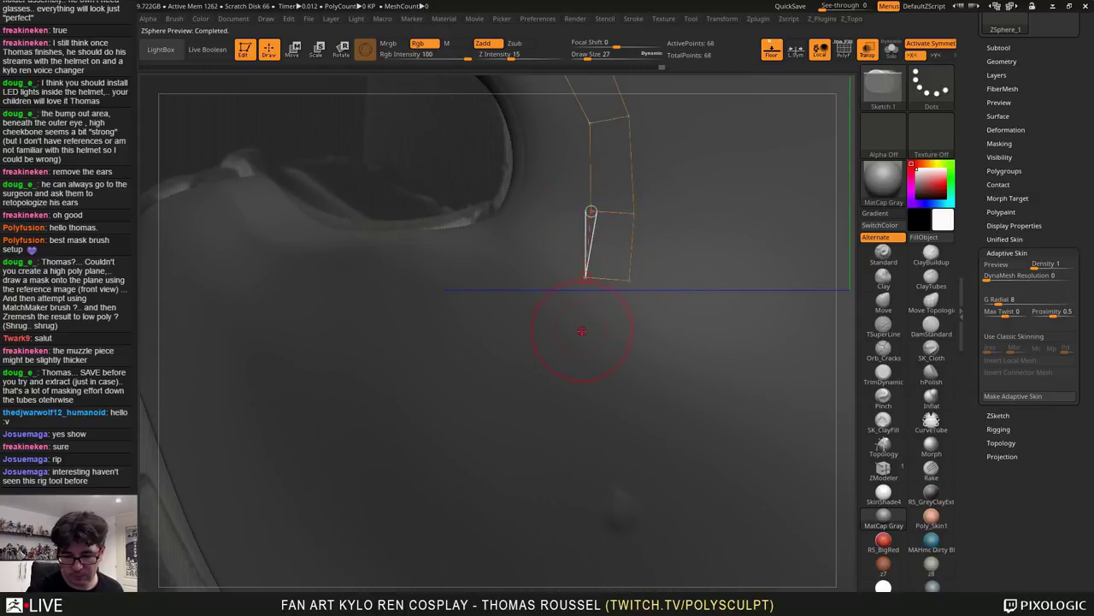
pyautogui.press('a')
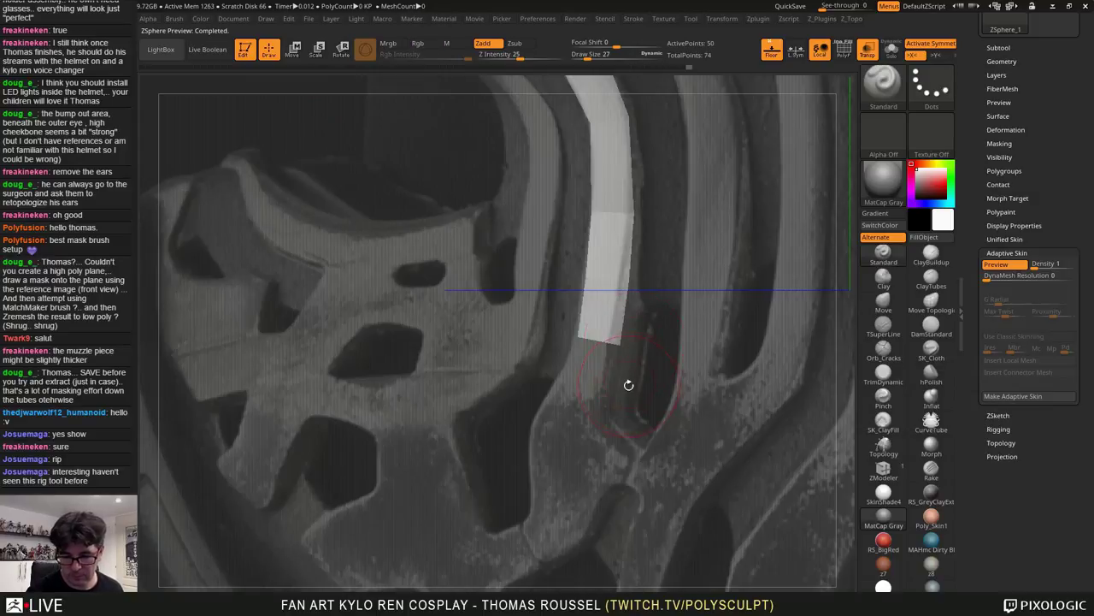
# Extend the strip's lower end down the cheek with one more topology quad and preview the skin
pyautogui.press('a')
pyautogui.click(600, 388)
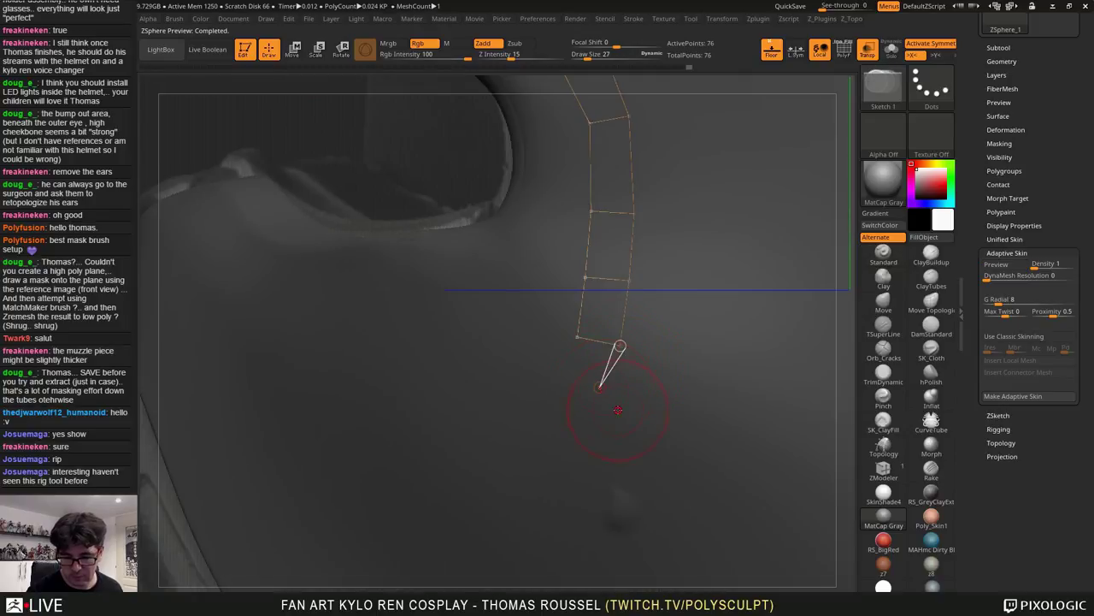
pyautogui.click(564, 379)
pyautogui.click(578, 338)
pyautogui.press('a')
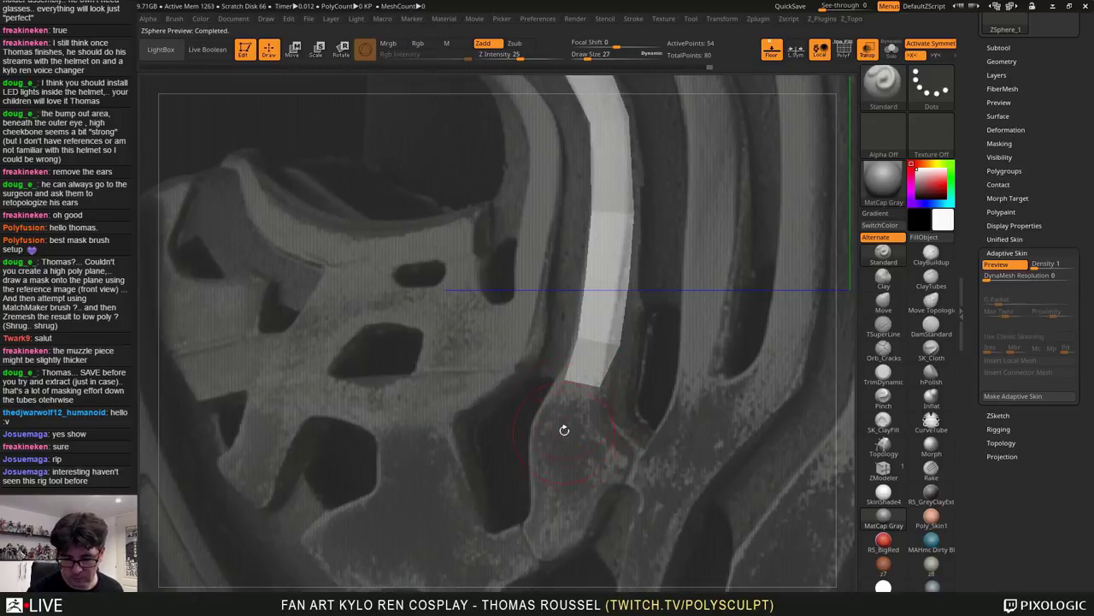
# Add two side-by-side quads below the strip's end, widening it across the cheek, and check the skin preview against the reference
pyautogui.press('a')
pyautogui.click(535, 424)
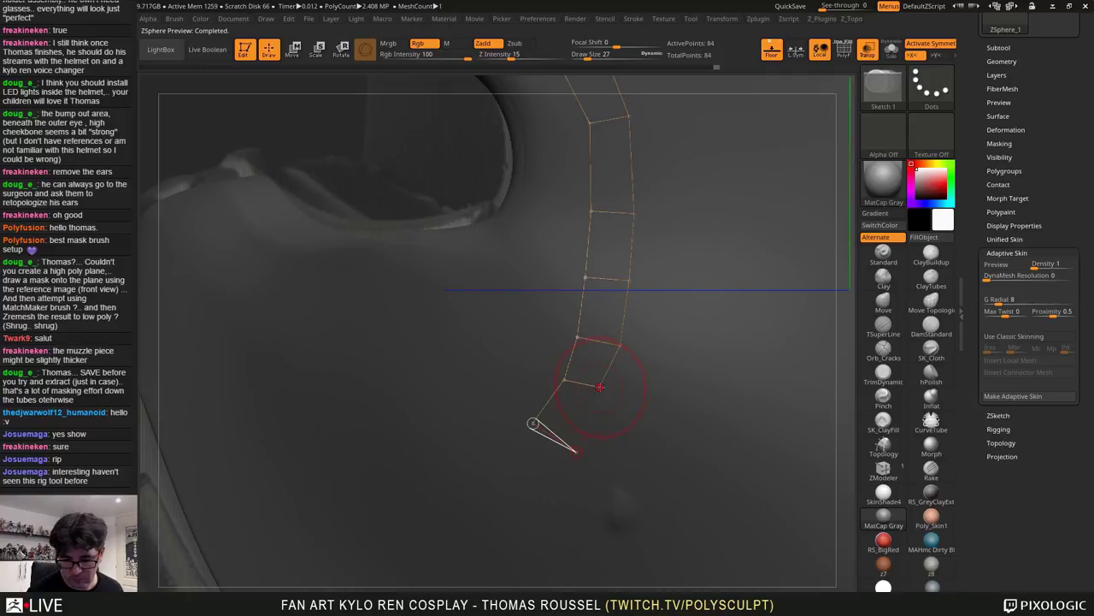
pyautogui.press('a')
pyautogui.press('a')
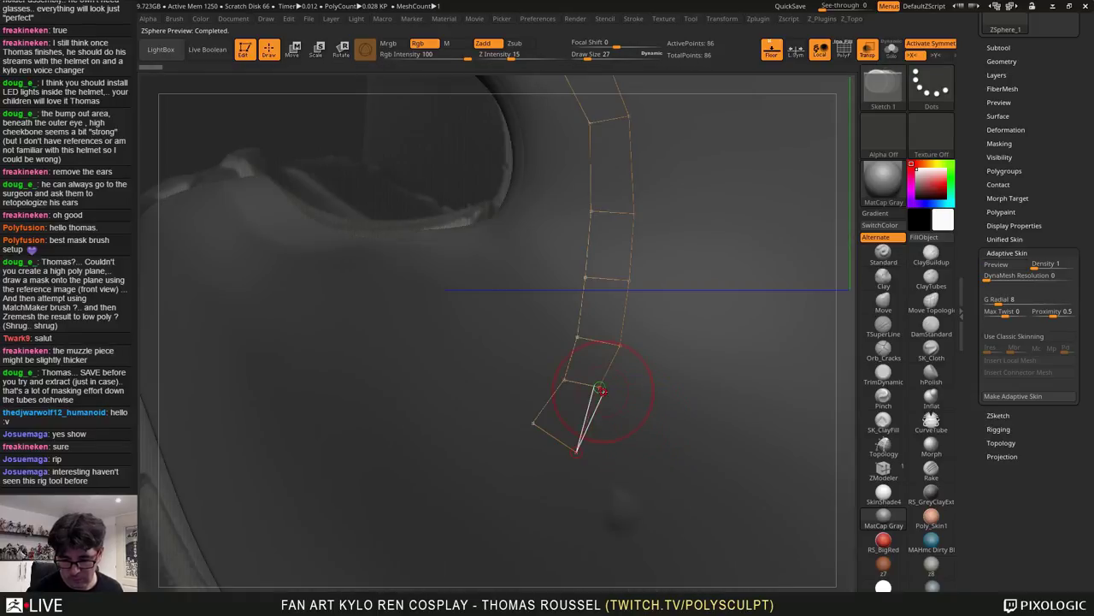
pyautogui.click(631, 457)
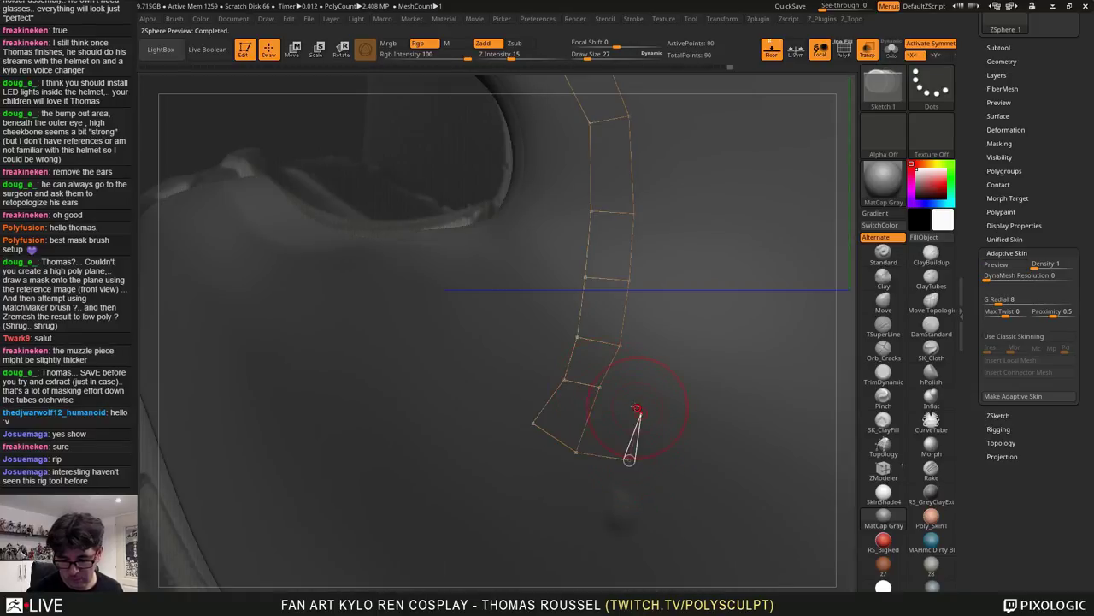
pyautogui.click(640, 412)
pyautogui.click(599, 388)
pyautogui.press('a')
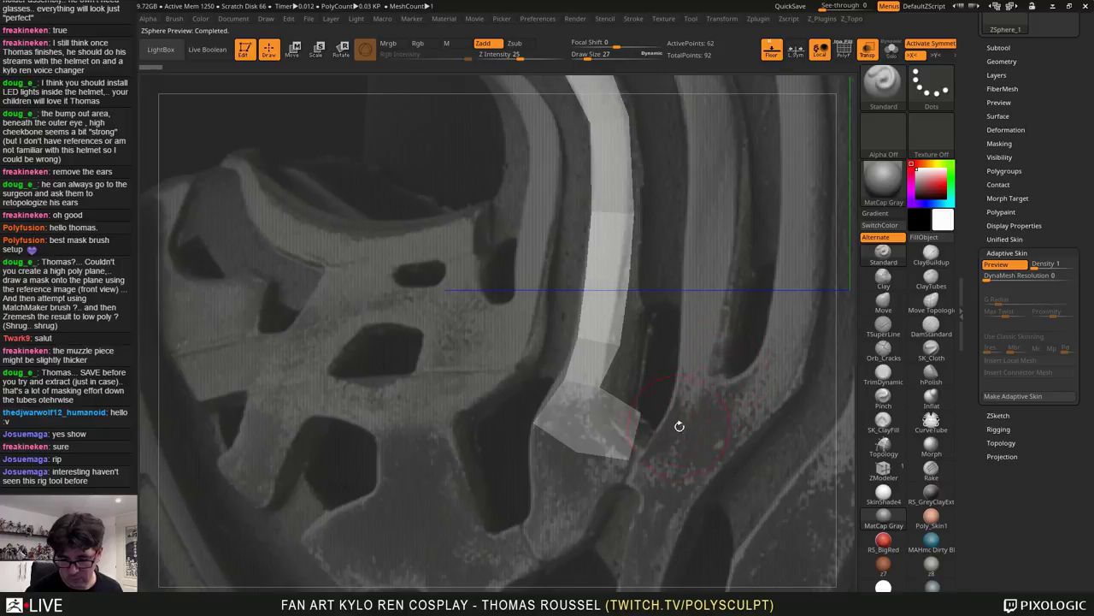
pyautogui.press('a')
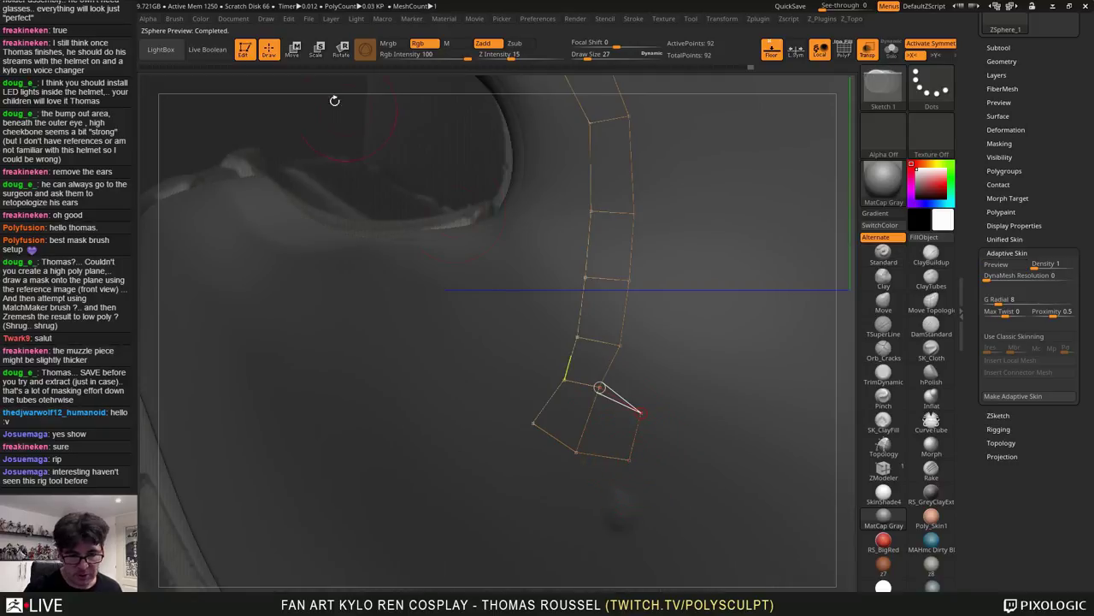
# Move the points of the two widened end quads to follow the reference stripe's bend, checking them in the skin preview
pyautogui.press('w')
pyautogui.moveTo(628, 462); pyautogui.dragTo(566, 462)
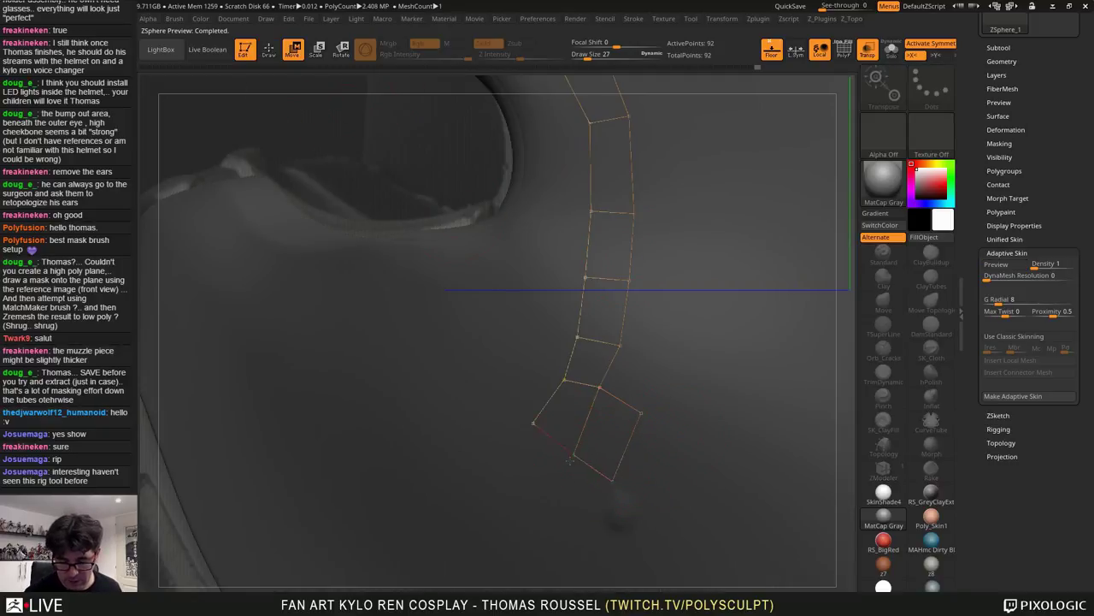
pyautogui.moveTo(534, 424); pyautogui.dragTo(525, 436)
pyautogui.moveTo(601, 388); pyautogui.dragTo(626, 442)
pyautogui.press('a')
pyautogui.press('a')
pyautogui.moveTo(597, 393); pyautogui.dragTo(592, 410)
pyautogui.moveTo(613, 478); pyautogui.dragTo(619, 486)
pyautogui.press('a')
pyautogui.press('a')
pyautogui.press('a')
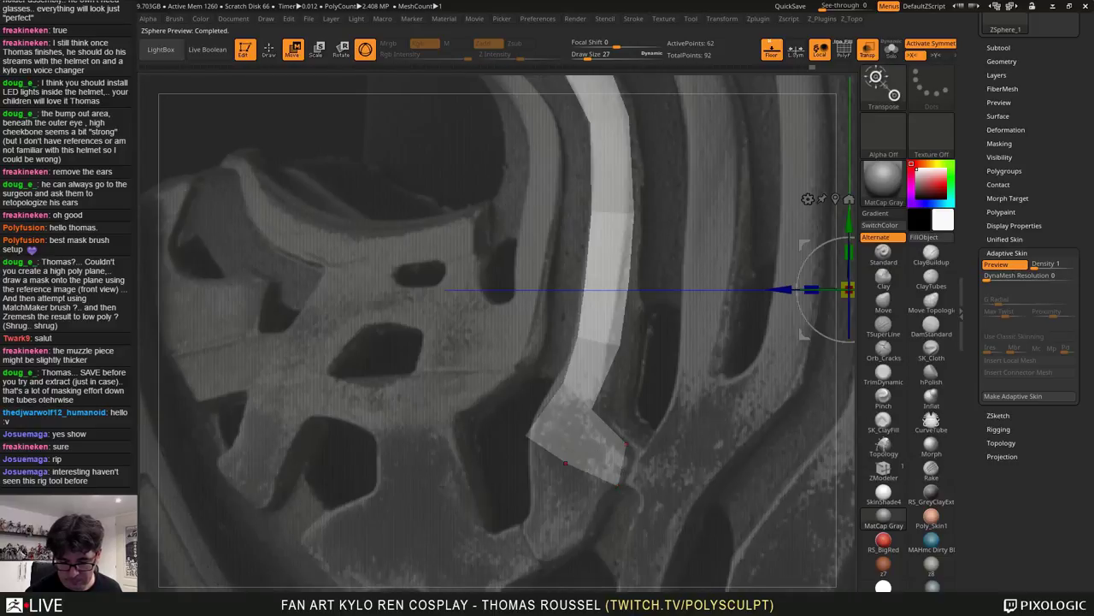
# Fine-tune the front edge points near the strip's bend and pull its rear end corner out to the gap between the reference stripes
pyautogui.press('a')
pyautogui.moveTo(528, 437); pyautogui.dragTo(531, 438)
pyautogui.press('a')
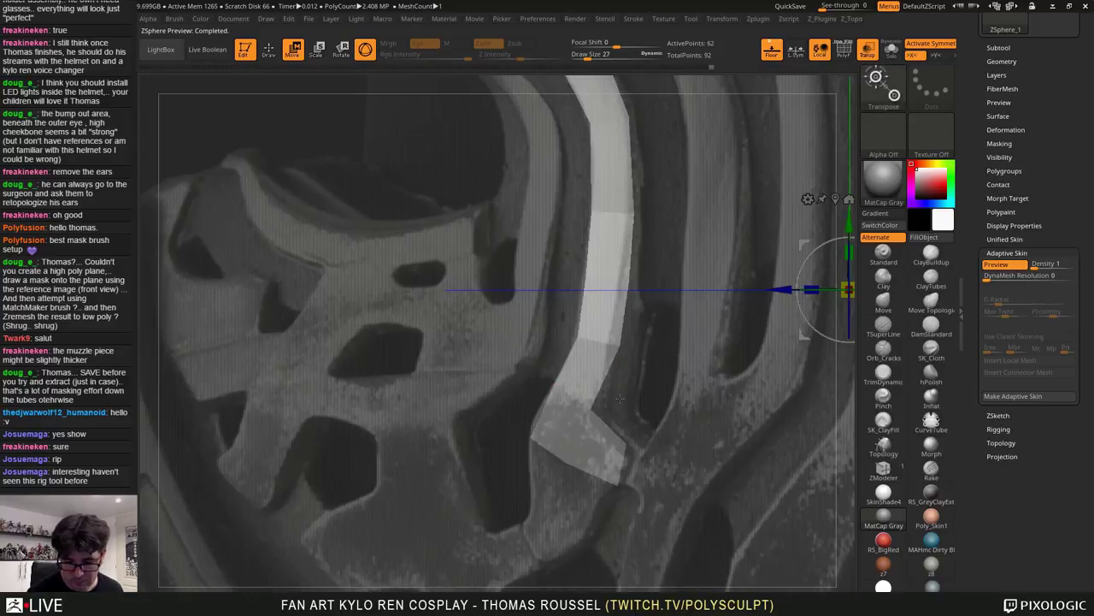
pyautogui.press('a')
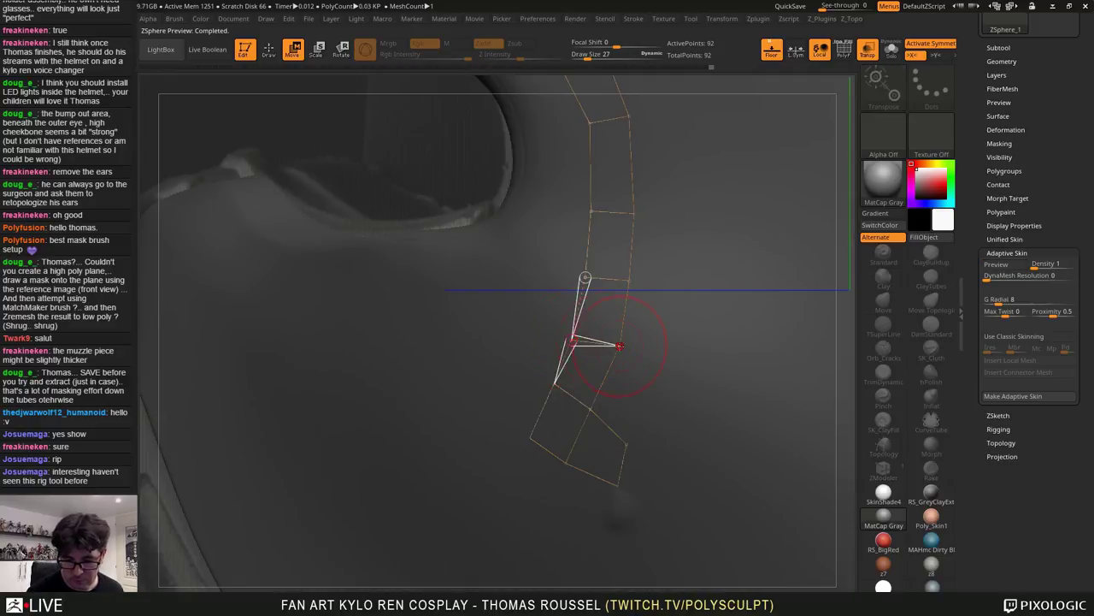
pyautogui.press('a')
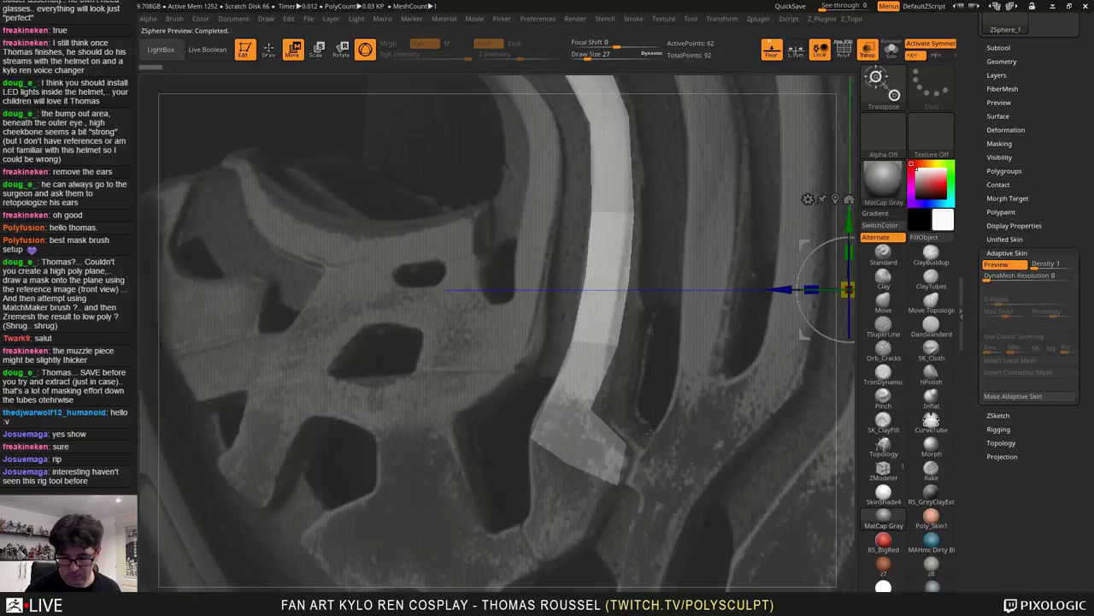
pyautogui.press('a')
pyautogui.moveTo(630, 442); pyautogui.dragTo(641, 450)
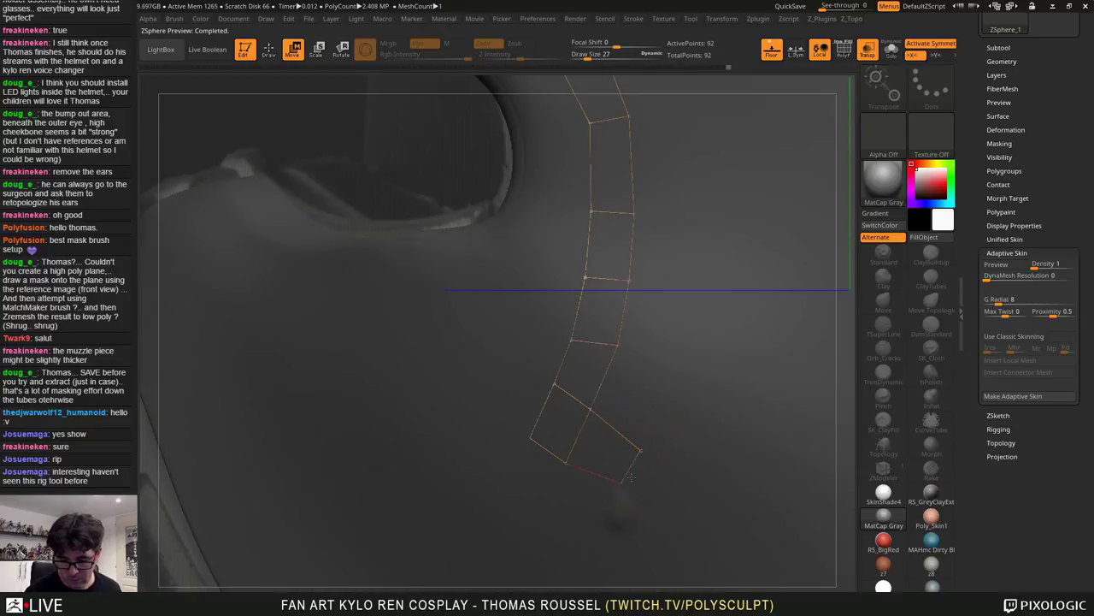
pyautogui.press('a')
pyautogui.press('a')
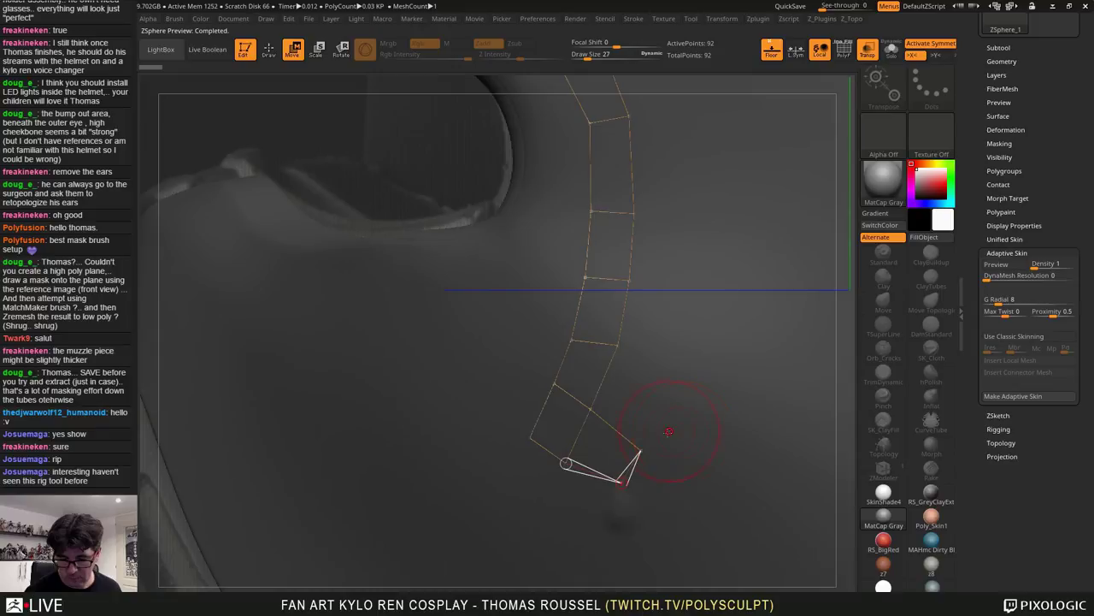
# Draw a new topology quad outward from the strip's rear end corner onto the neighbouring stripe and preview the skin
pyautogui.keyDown('ctrl'); pyautogui.click(642, 449); pyautogui.keyUp('ctrl')
pyautogui.press('a')
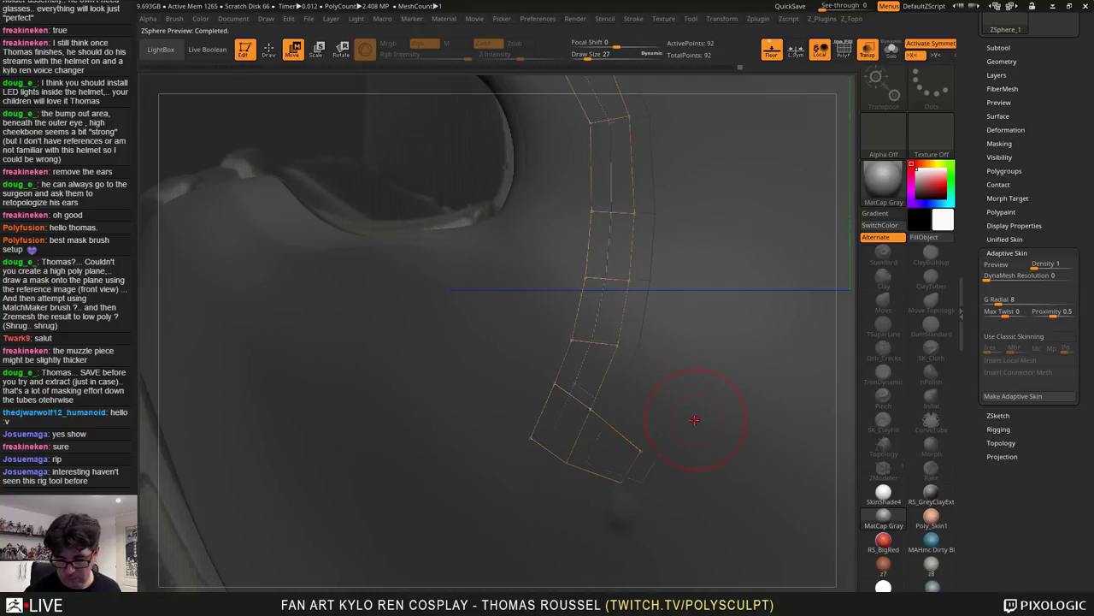
pyautogui.press('q')
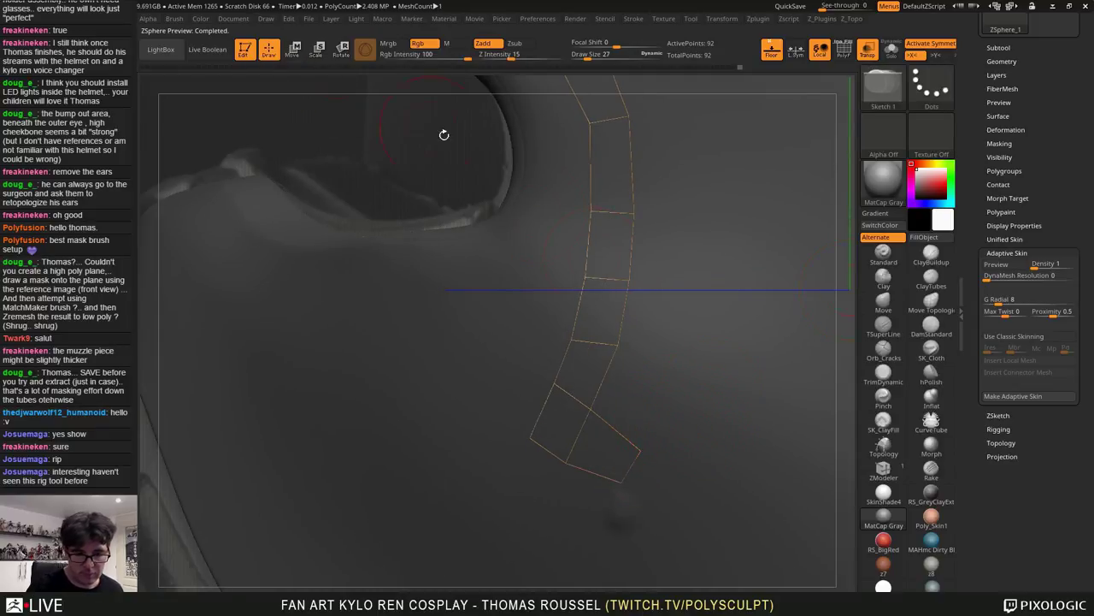
pyautogui.click(656, 407)
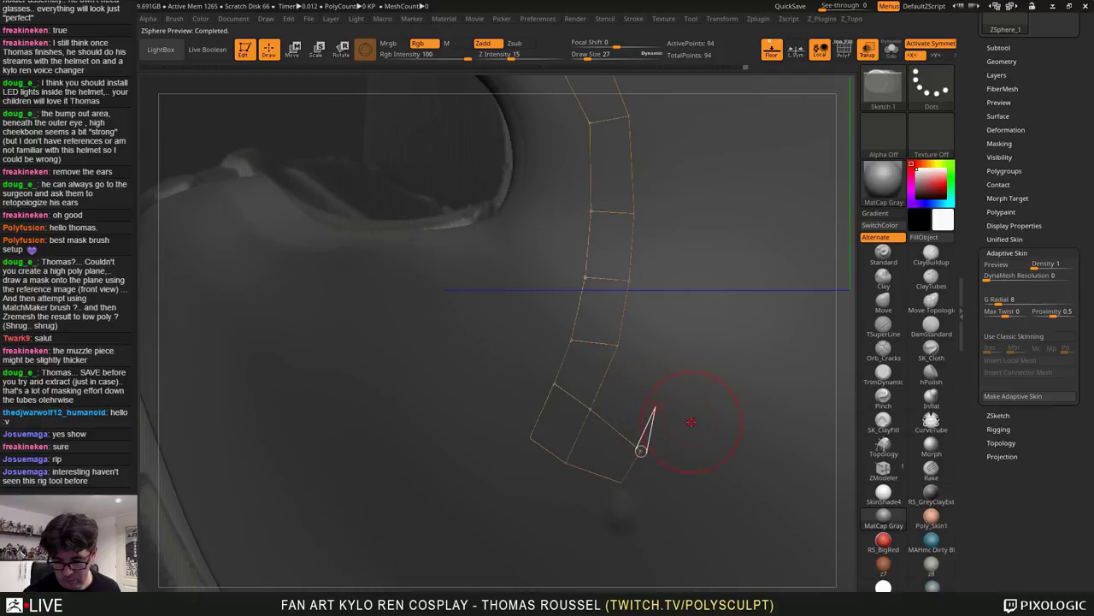
pyautogui.click(694, 423)
pyautogui.click(677, 465)
pyautogui.click(642, 451)
pyautogui.press('a')
pyautogui.press('a')
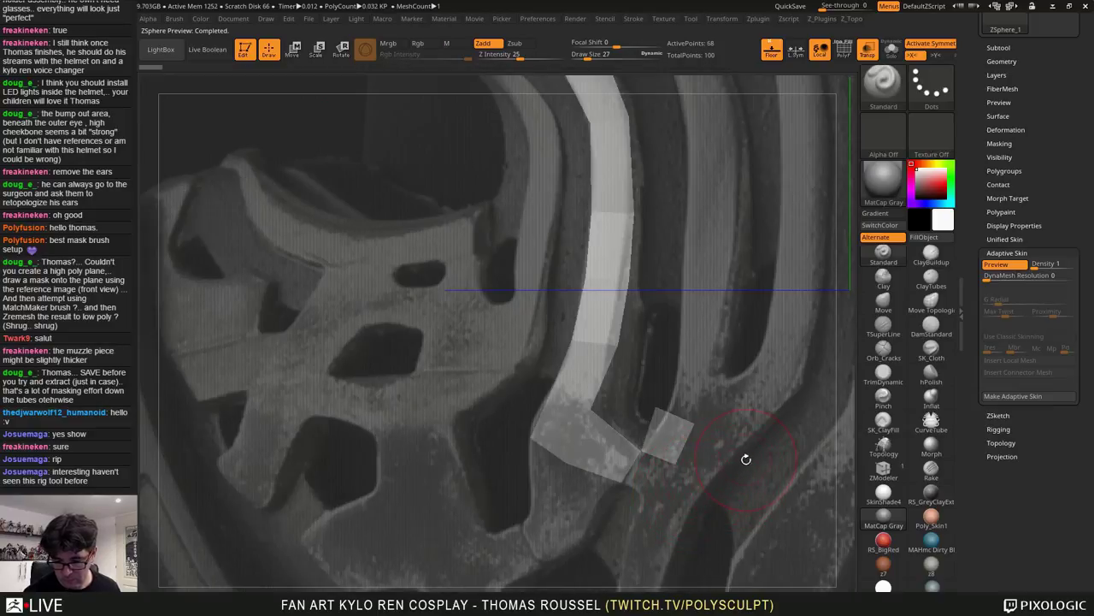
# Add a quad above the new one, continuing up the neighbouring stripe
pyautogui.press('a')
pyautogui.keyDown('ctrl'); pyautogui.click(696, 424); pyautogui.keyUp('ctrl')
pyautogui.click(722, 376)
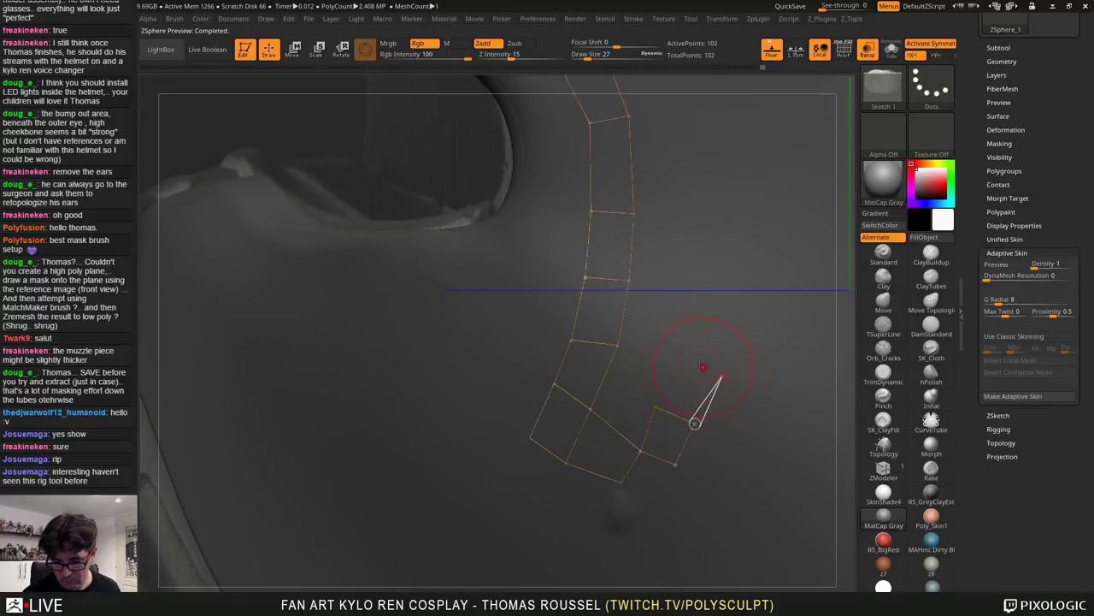
pyautogui.click(681, 355)
pyautogui.click(657, 406)
pyautogui.press('a')
pyautogui.press('a')
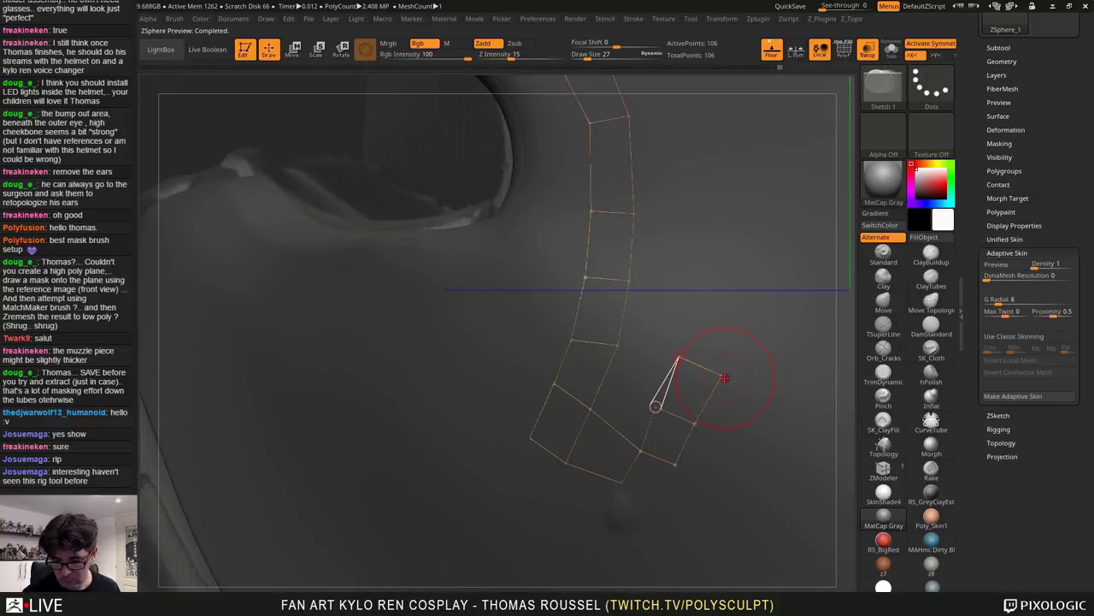
# Branch another quad toward the rear stripe and fill the gap below with connecting quads, then preview the skin
pyautogui.keyDown('ctrl'); pyautogui.click(723, 377); pyautogui.keyUp('ctrl')
pyautogui.click(765, 369)
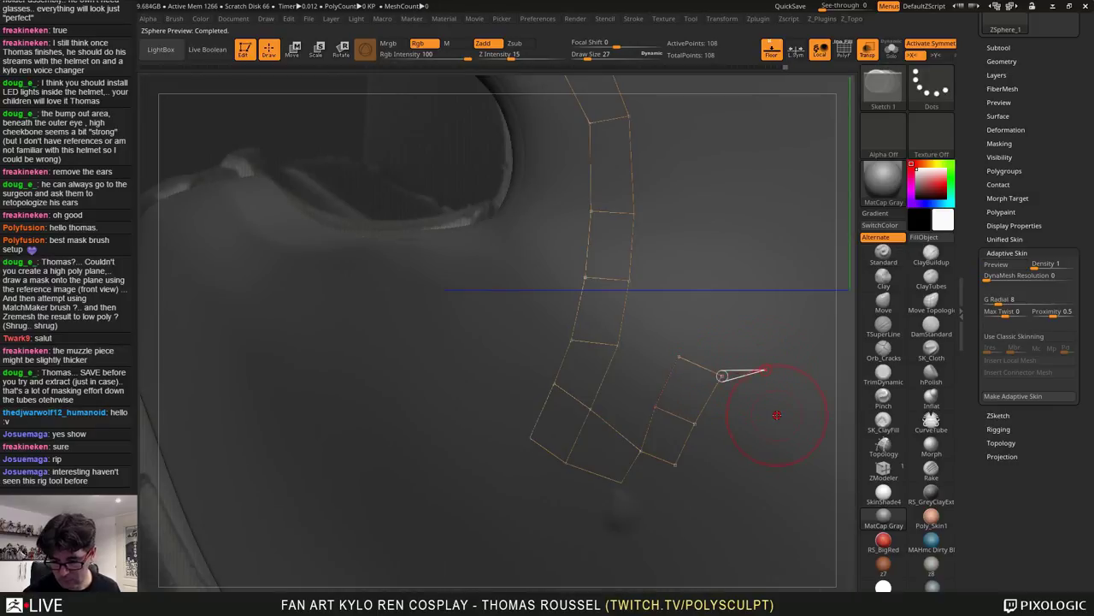
pyautogui.click(746, 430)
pyautogui.click(724, 377)
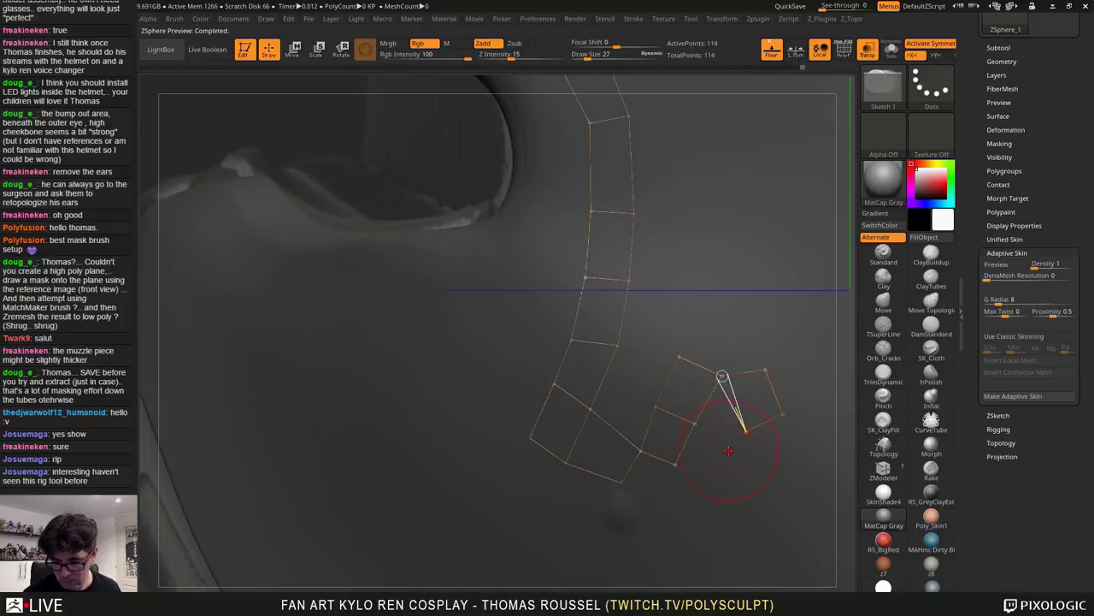
pyautogui.click(726, 447)
pyautogui.click(696, 424)
pyautogui.click(716, 484)
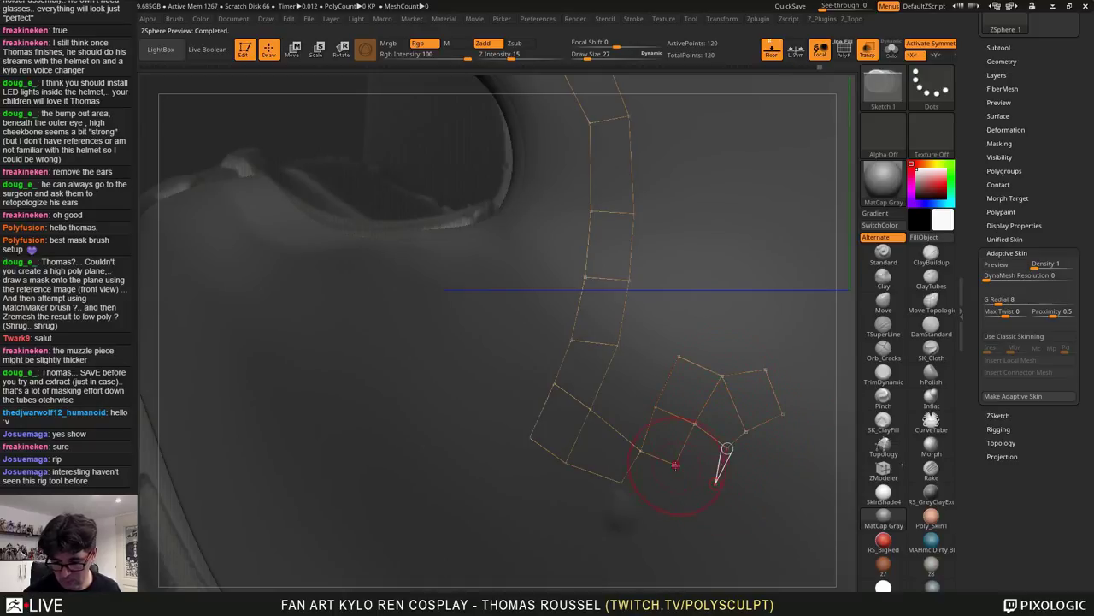
pyautogui.click(676, 464)
pyautogui.press('a')
# Reposition the lower edge points of the branching patch to match the reference outline, checking the skin preview
pyautogui.press('w')
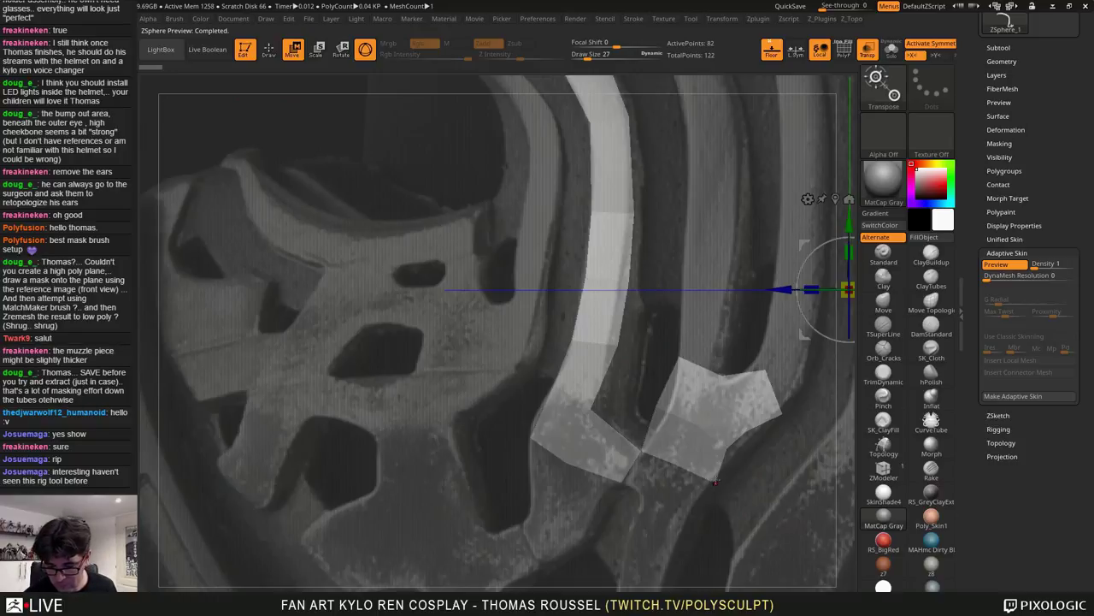
pyautogui.press('q')
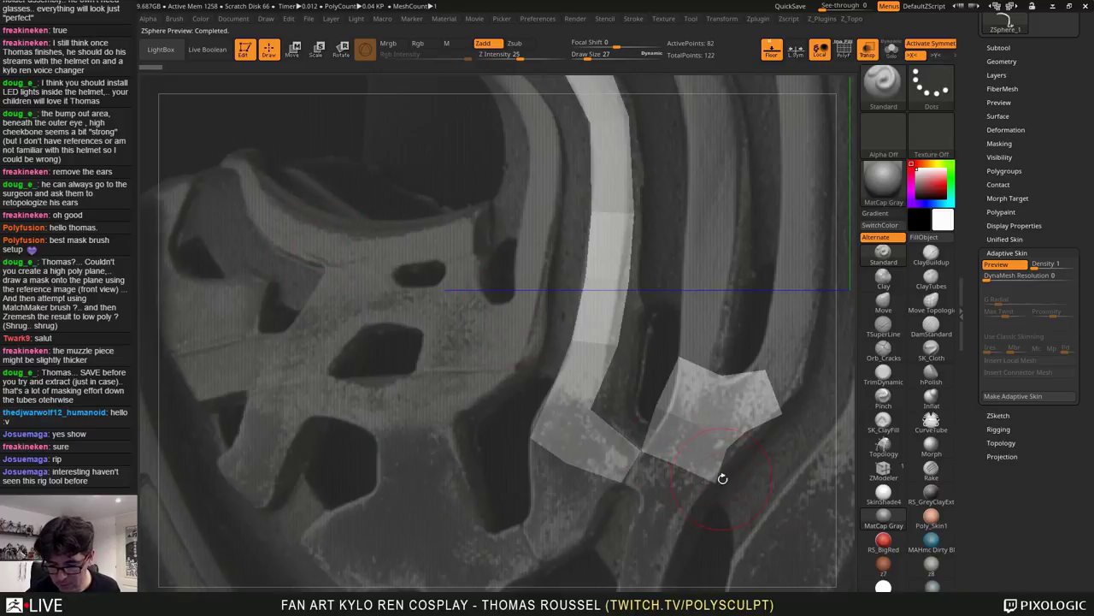
pyautogui.press('a')
pyautogui.press('w')
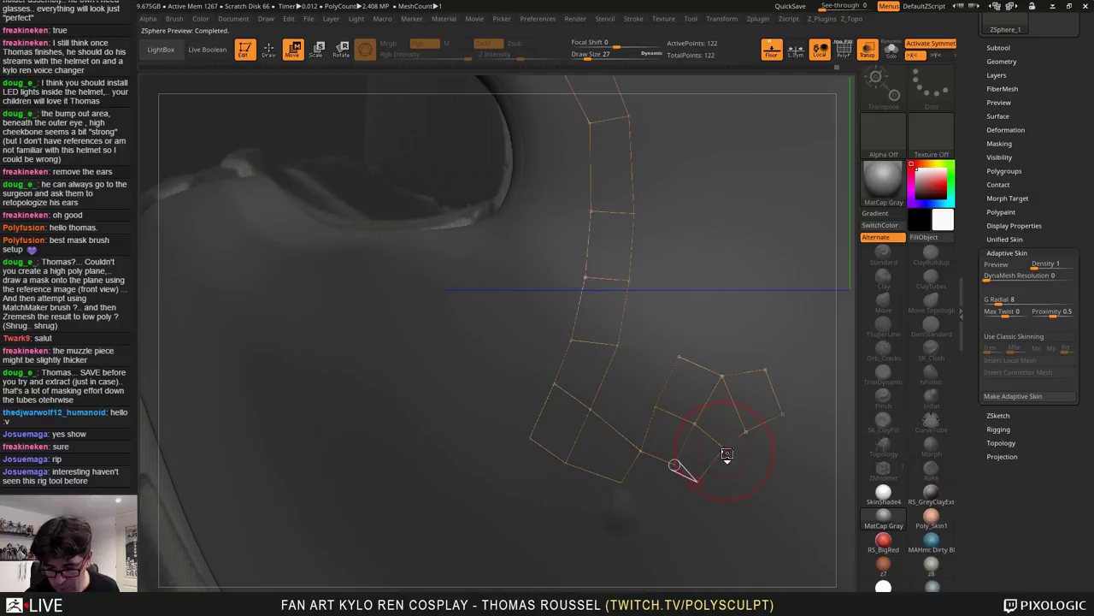
pyautogui.press('a')
pyautogui.press('a')
pyautogui.moveTo(707, 486); pyautogui.dragTo(710, 486)
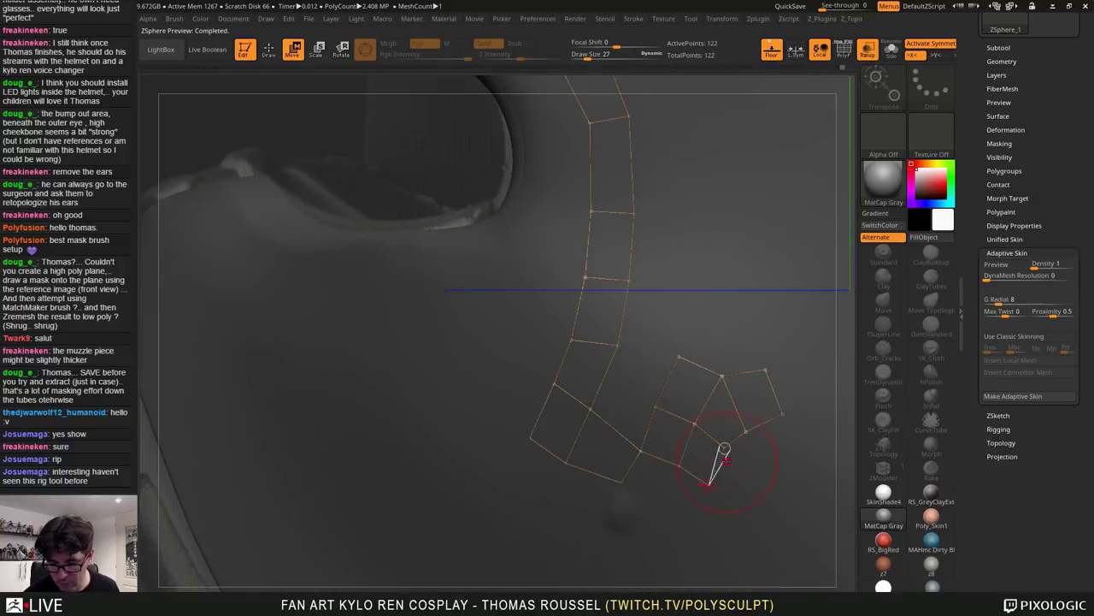
pyautogui.press('a')
pyautogui.press('a')
pyautogui.moveTo(725, 448); pyautogui.dragTo(735, 455)
pyautogui.press('a')
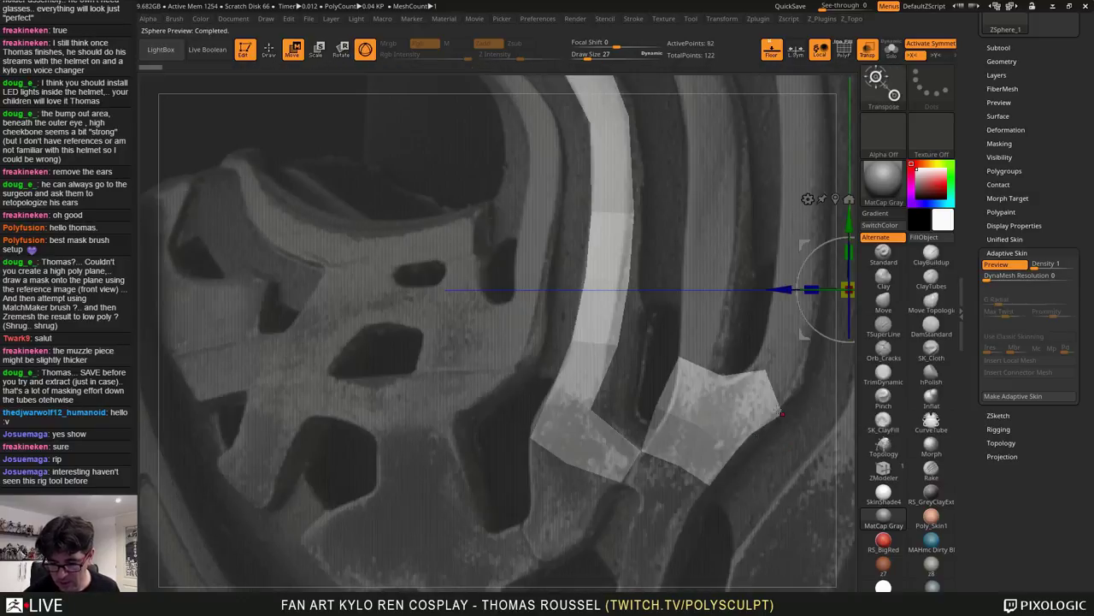
# Move the rear branch's outer corners and the central fork point to line up with the reference stripes
pyautogui.press('a')
pyautogui.moveTo(783, 416); pyautogui.dragTo(783, 400)
pyautogui.press('a')
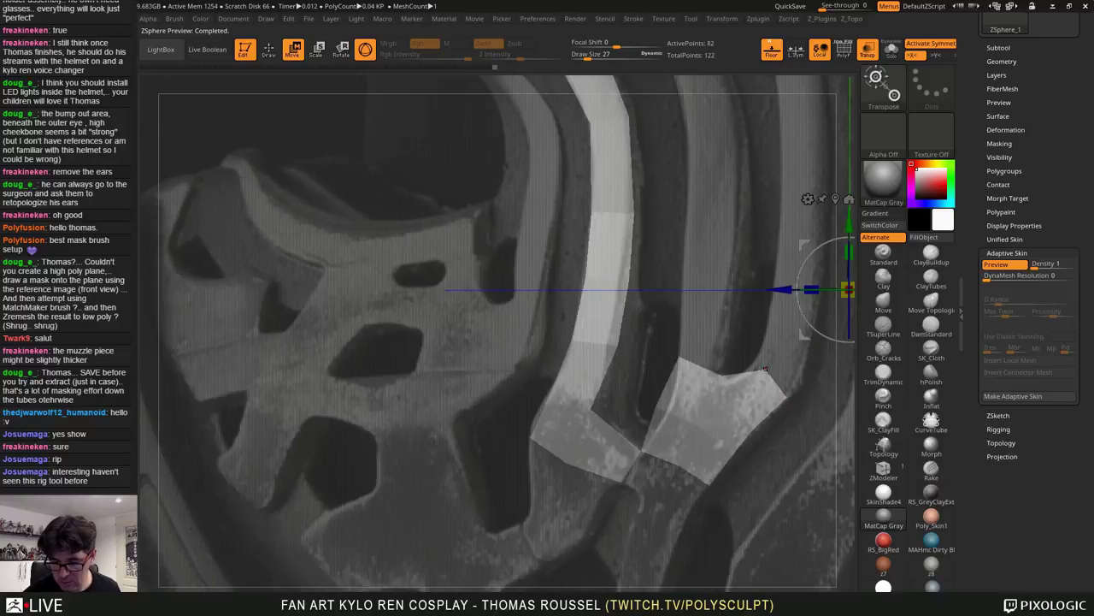
pyautogui.press('a')
pyautogui.moveTo(722, 377); pyautogui.dragTo(766, 374)
pyautogui.press('a')
pyautogui.press('a')
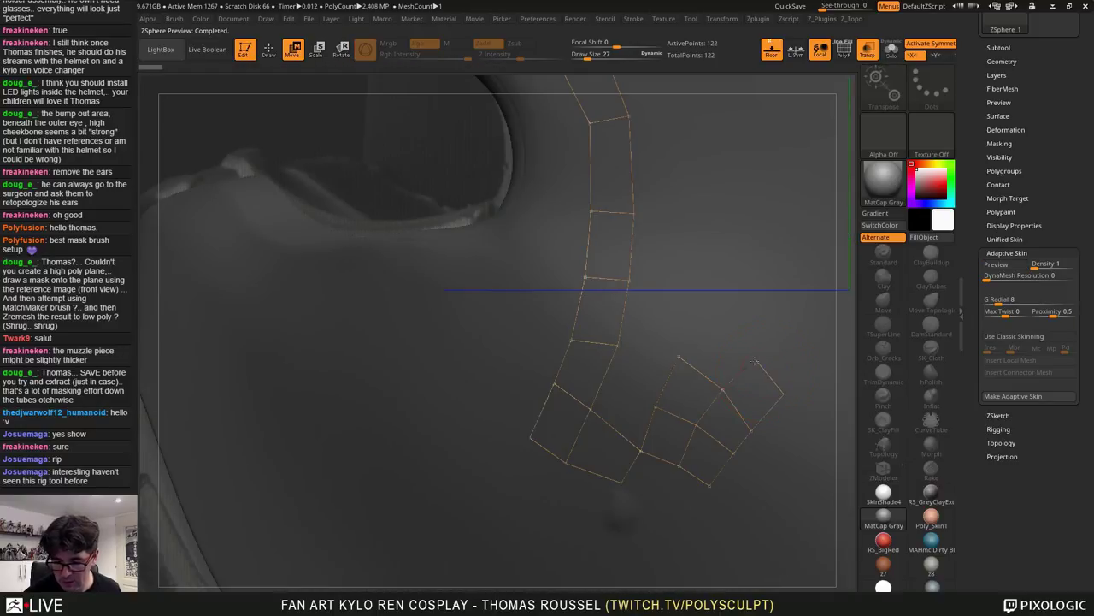
# Refine the patch's front edge points and rear branch corners against the reference, comparing with the skin preview
pyautogui.press('a')
pyautogui.press('a')
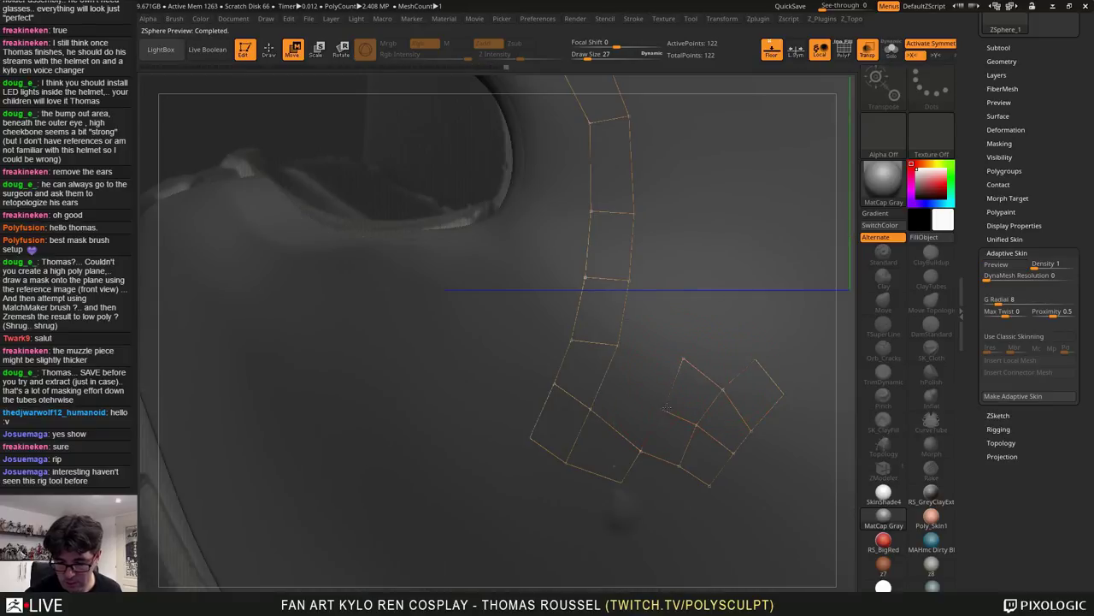
pyautogui.press('a')
pyautogui.press('a')
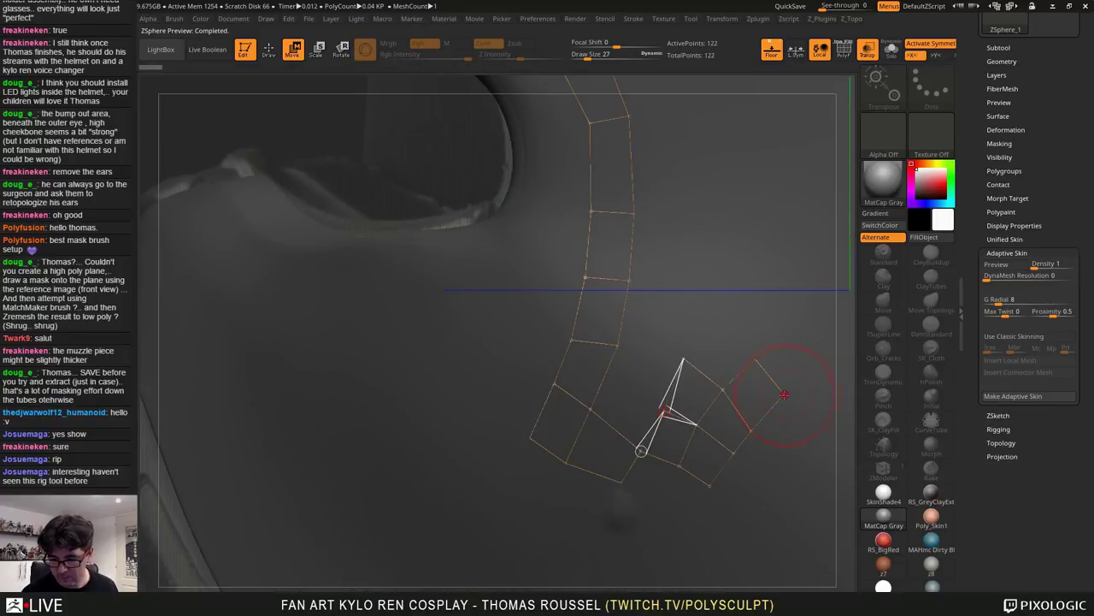
pyautogui.press('a')
pyautogui.press('a')
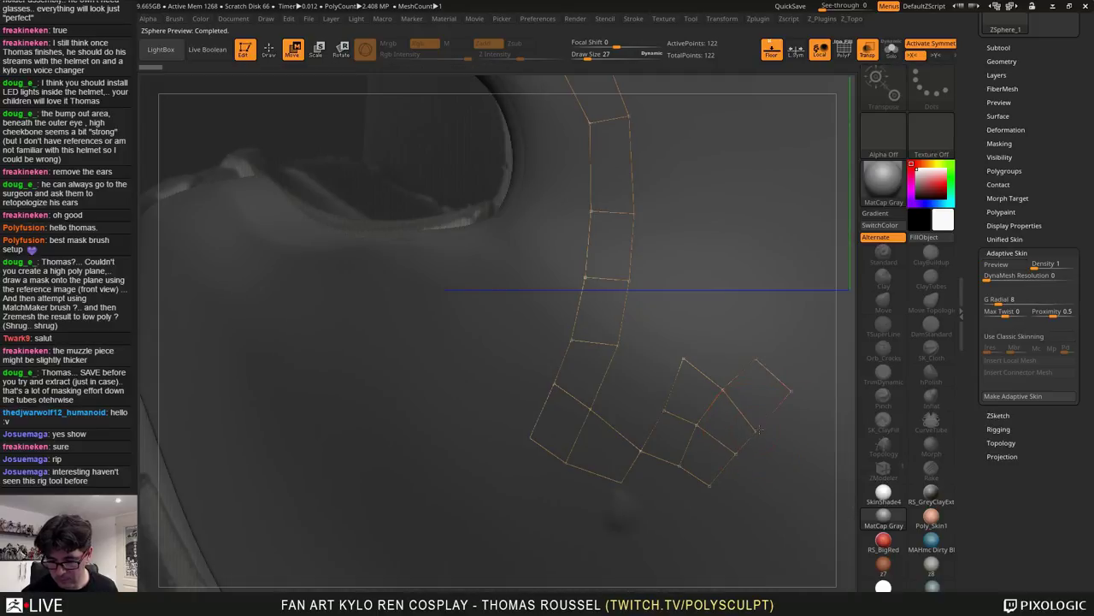
pyautogui.press('a')
pyautogui.press('a')
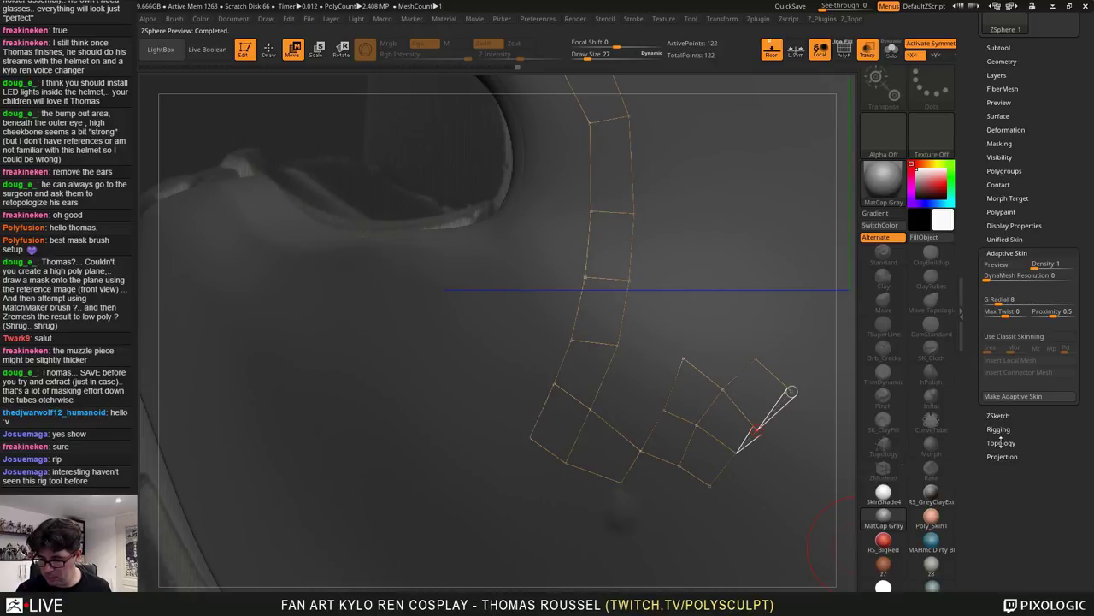
# Try a topology skin thickness of 0.01785 and preview the brow strip from above
pyautogui.click(1002, 441)
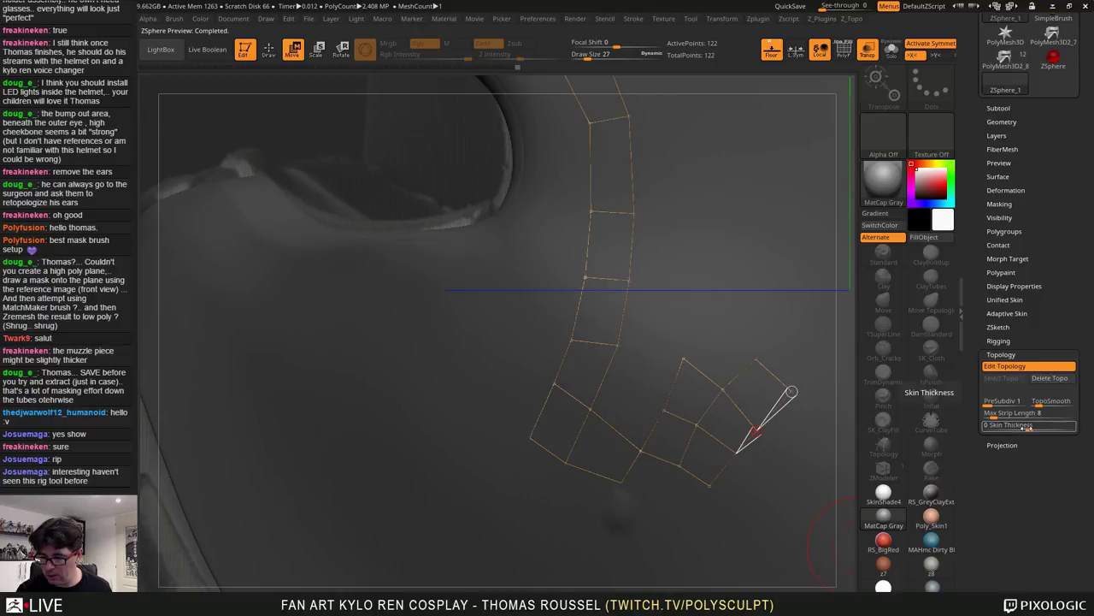
pyautogui.moveTo(1029, 428); pyautogui.dragTo(1040, 428)
pyautogui.press('a')
pyautogui.moveTo(840, 440); pyautogui.dragTo(590, 468)
pyautogui.press('a')
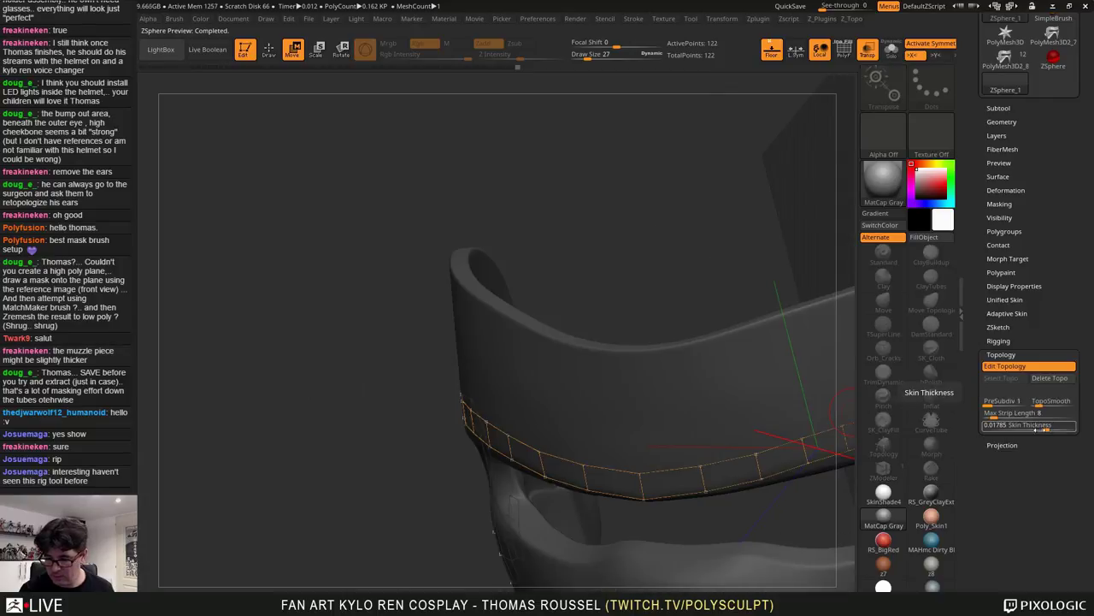
# Try a larger topology skin thickness of 0.03132, toggling the skin preview to judge how far the strip extrudes
pyautogui.moveTo(1046, 426)
pyautogui.mouseDown()
pyautogui.moveTo(1014, 427)
pyautogui.moveTo(1048, 427)
pyautogui.mouseUp()
pyautogui.press('a')
pyautogui.press('a')
pyautogui.press('a')
pyautogui.press('a')
pyautogui.press('a')
pyautogui.press('a')
pyautogui.press('a')
pyautogui.press('a')
pyautogui.press('a')
pyautogui.press('a')
pyautogui.press('a')
pyautogui.press('a')
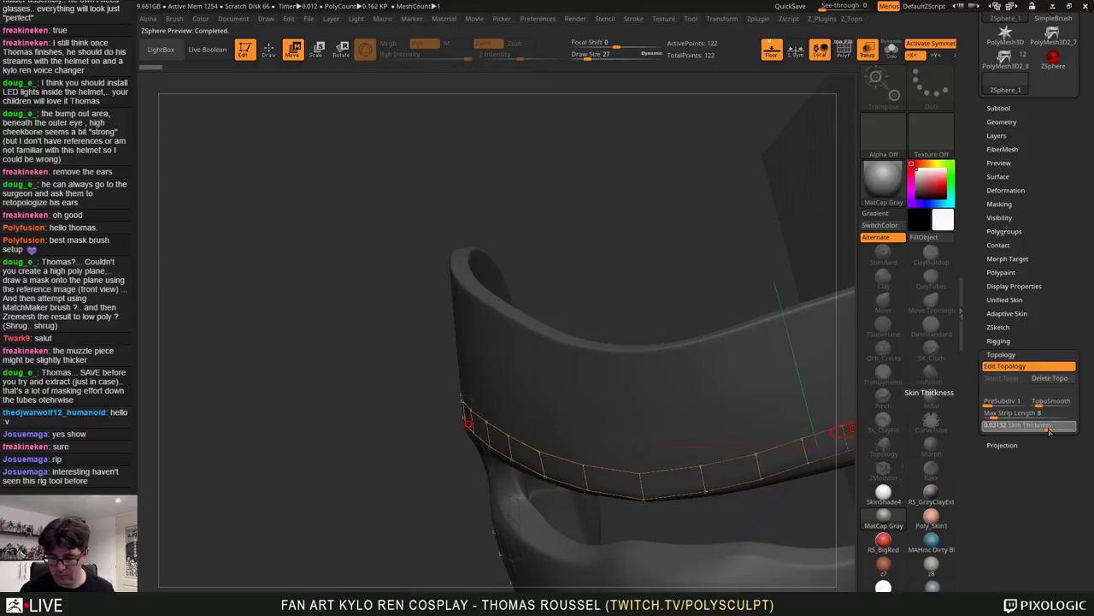
# Try negative topology skin thicknesses, settle on -0.03563, and preview the strips against the reference stripes
pyautogui.press('a')
pyautogui.press('a')
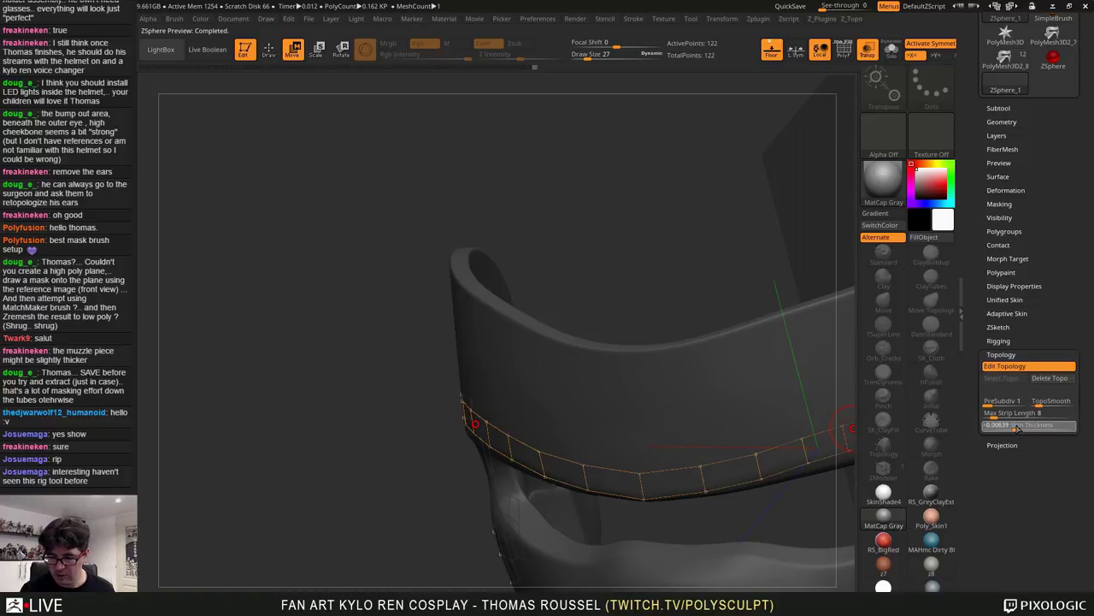
pyautogui.press('a')
pyautogui.press('a')
pyautogui.moveTo(1018, 429); pyautogui.dragTo(1014, 429)
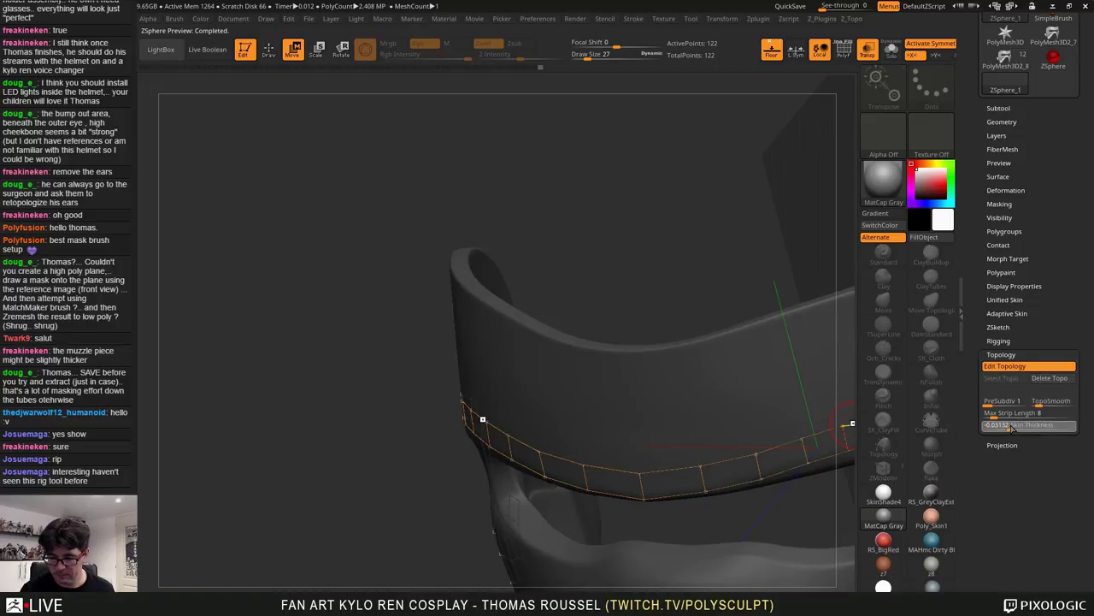
pyautogui.press('a')
pyautogui.press('a')
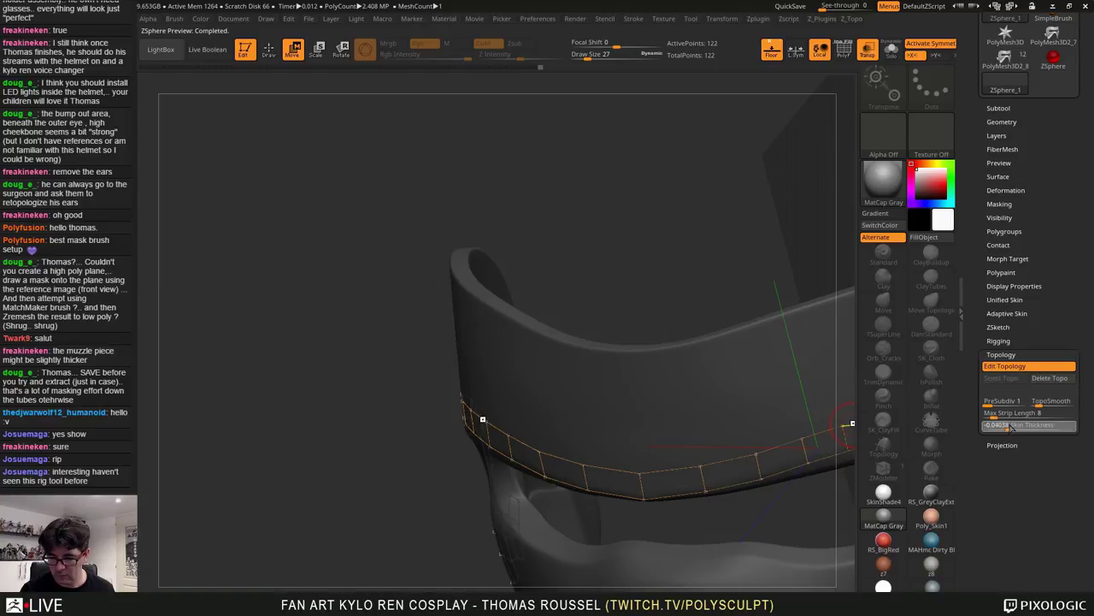
pyautogui.click(1014, 425)
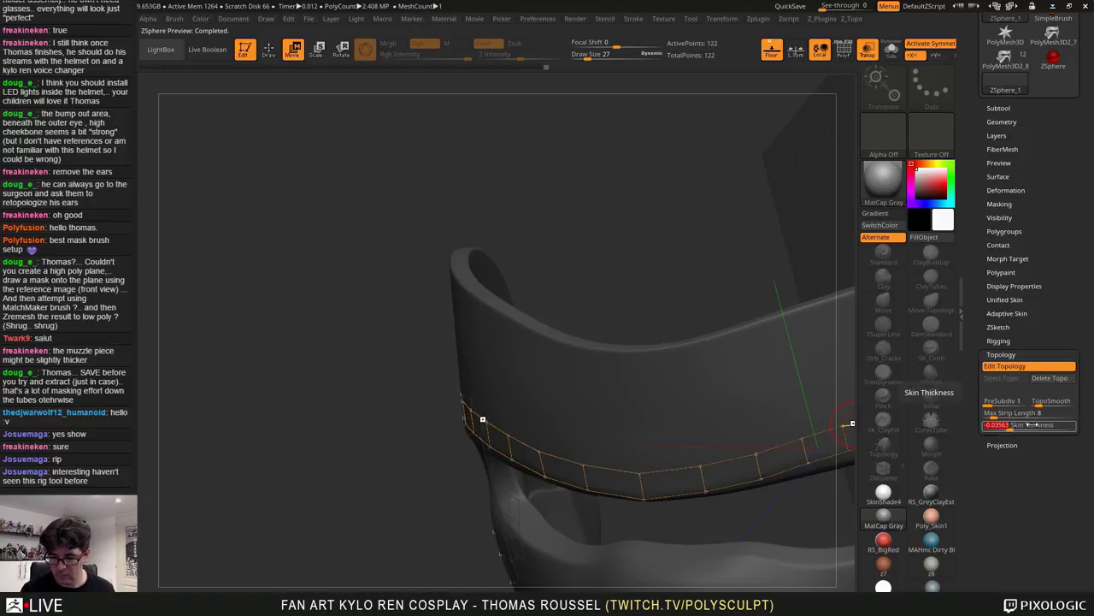
pyautogui.press('a')
pyautogui.keyDown('alt'); pyautogui.moveTo(752, 547); pyautogui.dragTo(733, 454); pyautogui.keyUp('alt')
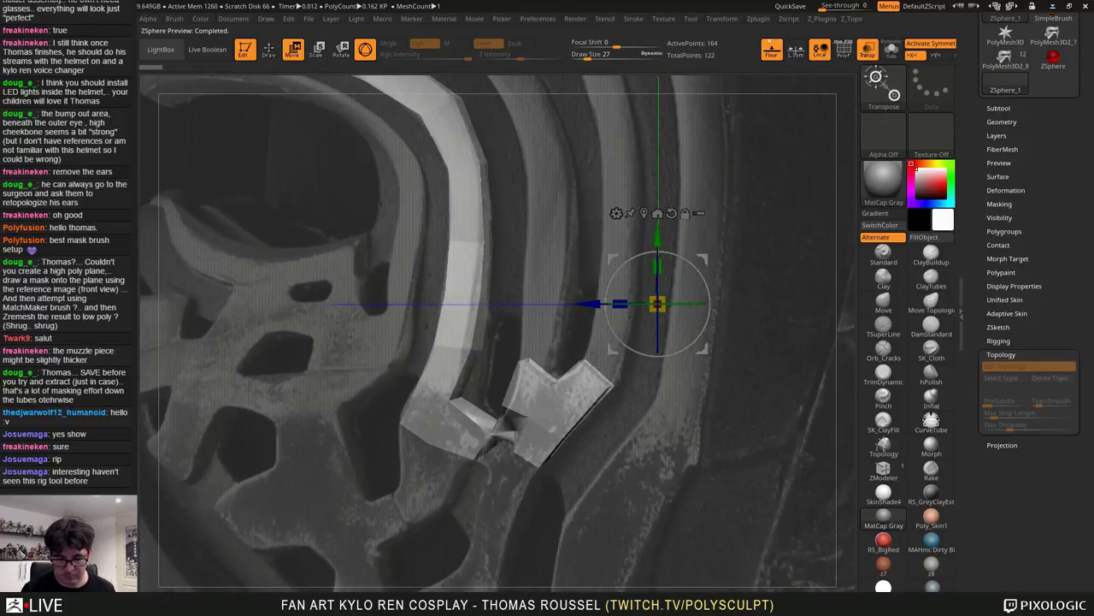
pyautogui.press('a')
# Draw two connecting quads along the lower edge of the branching cheek patch and preview the skin
pyautogui.moveTo(676, 476); pyautogui.dragTo(789, 435)
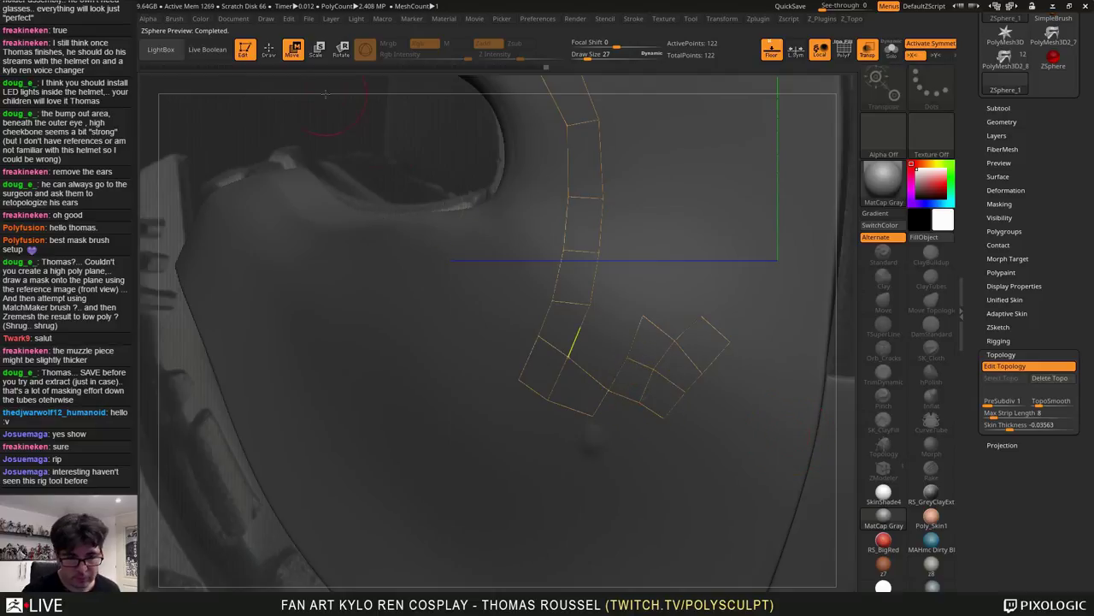
pyautogui.press('q')
pyautogui.keyDown('ctrl'); pyautogui.click(639, 403); pyautogui.keyUp('ctrl')
pyautogui.click(623, 432)
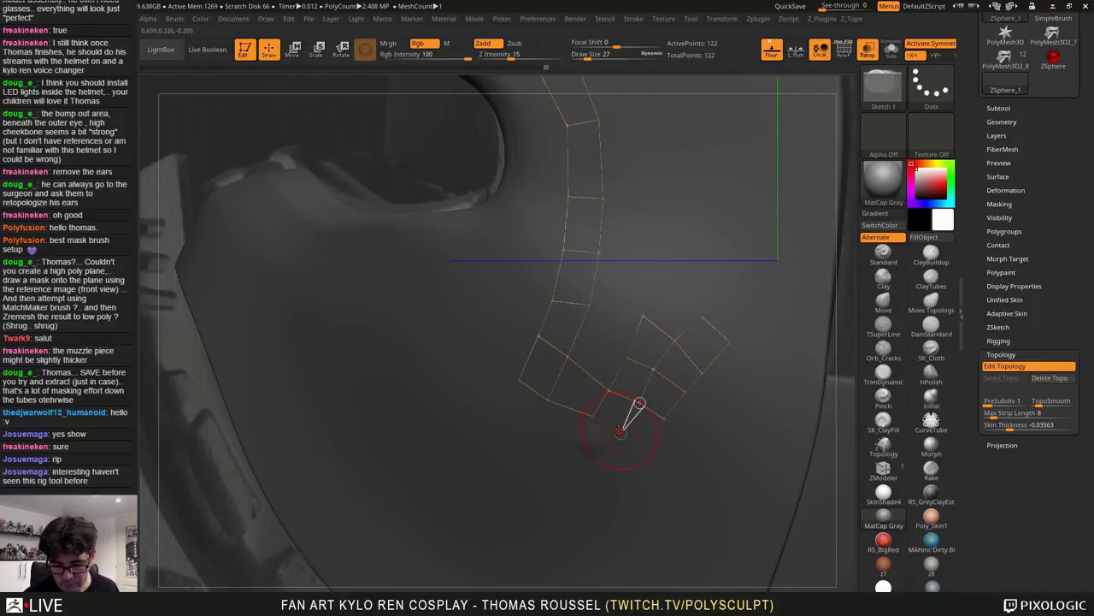
pyautogui.click(595, 416)
pyautogui.click(650, 450)
pyautogui.click(663, 418)
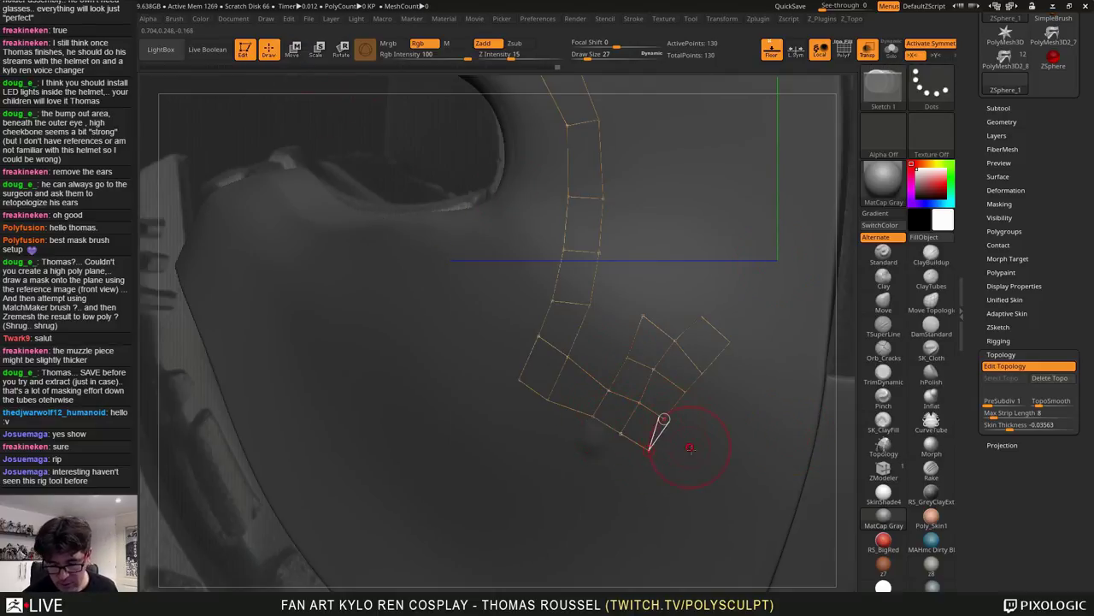
pyautogui.press('a')
pyautogui.press('a')
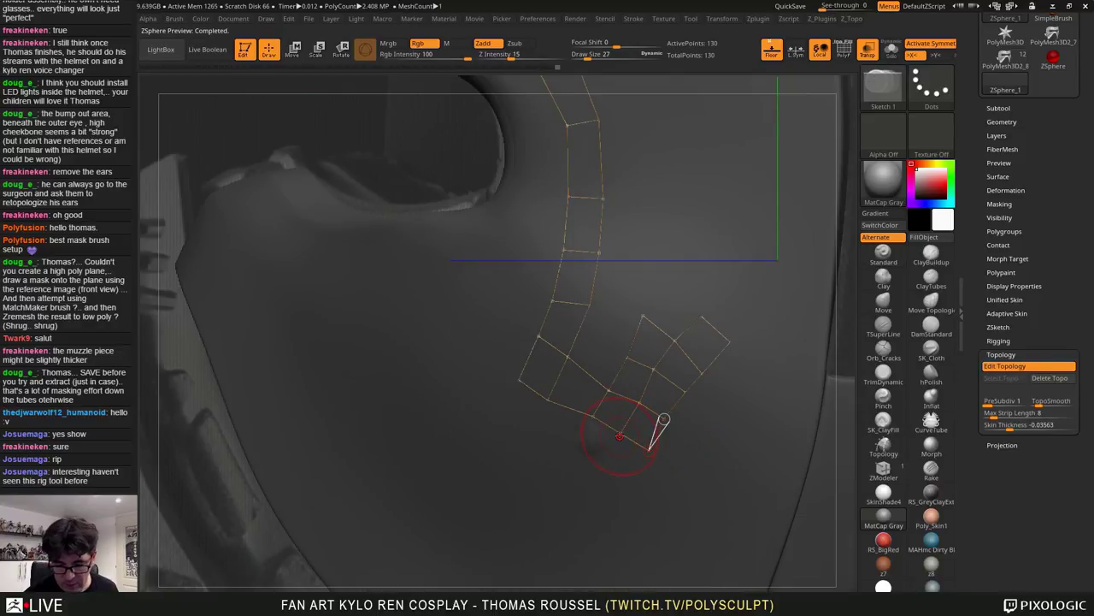
# Extend the branch downward from the patch with two more quads following the reference stripe, checking the skin preview
pyautogui.keyDown('ctrl'); pyautogui.click(621, 434); pyautogui.keyUp('ctrl')
pyautogui.click(607, 462)
pyautogui.click(641, 477)
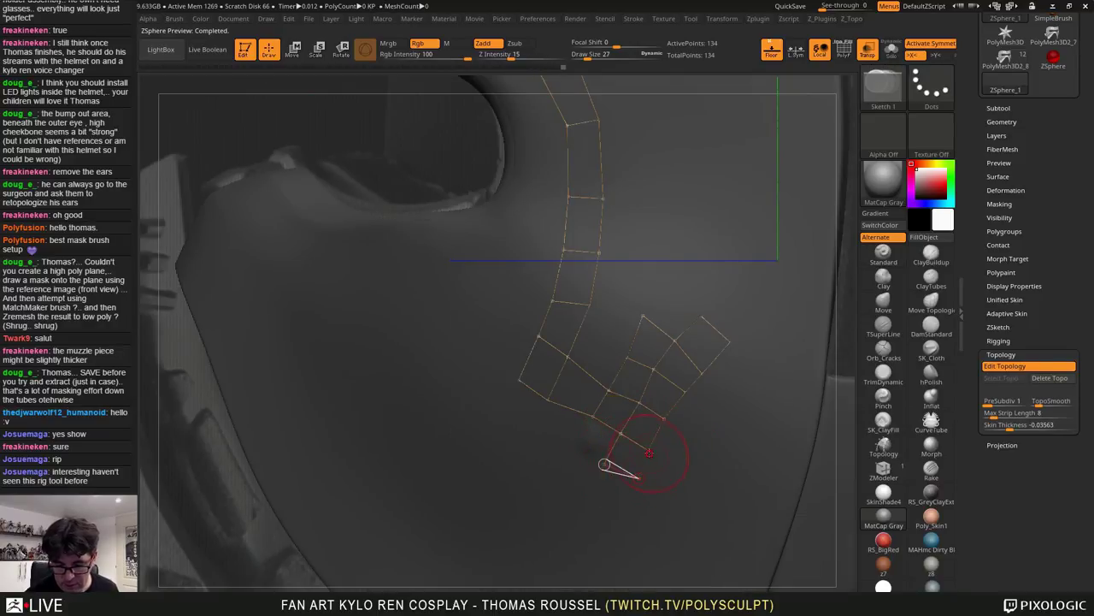
pyautogui.click(650, 450)
pyautogui.press('a')
pyautogui.press('a')
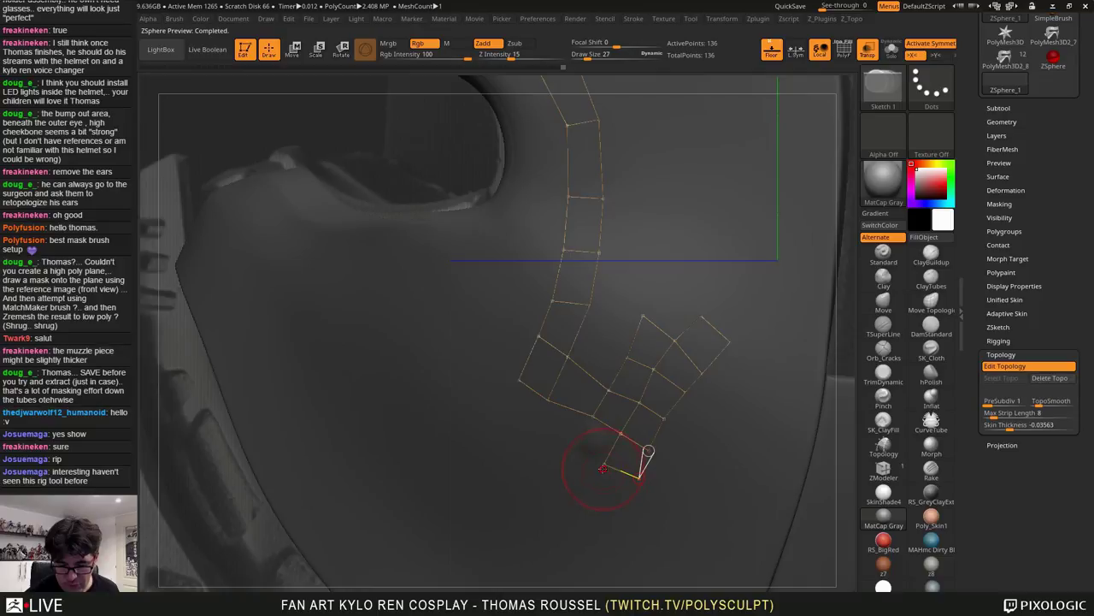
pyautogui.press('a')
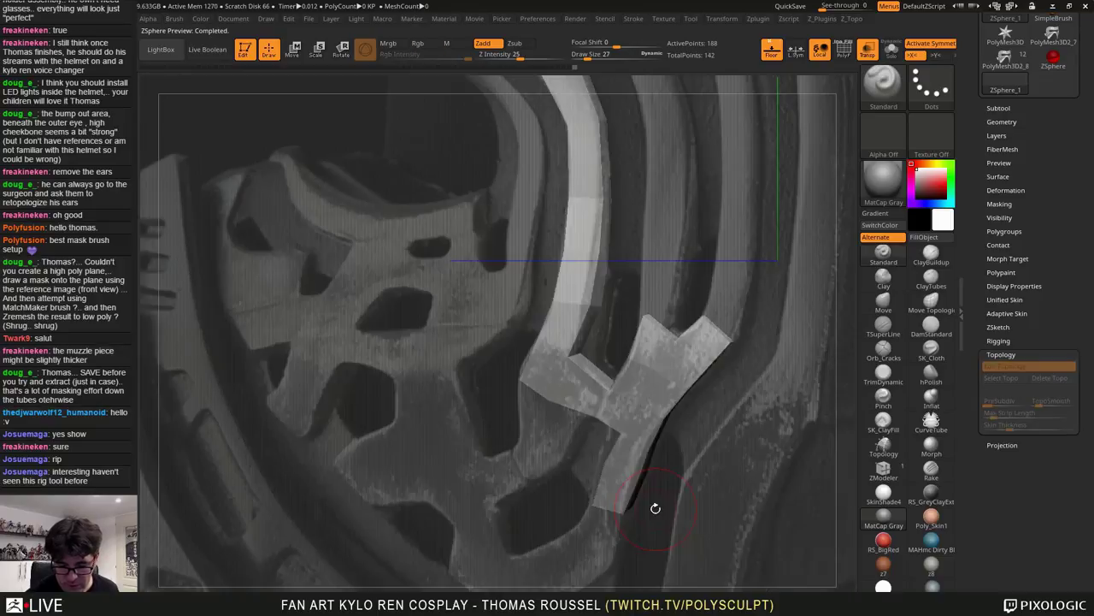
pyautogui.press('a')
# Nudge the lower branch's points and the upper branch's front corner to match the reference outline
pyautogui.press('w')
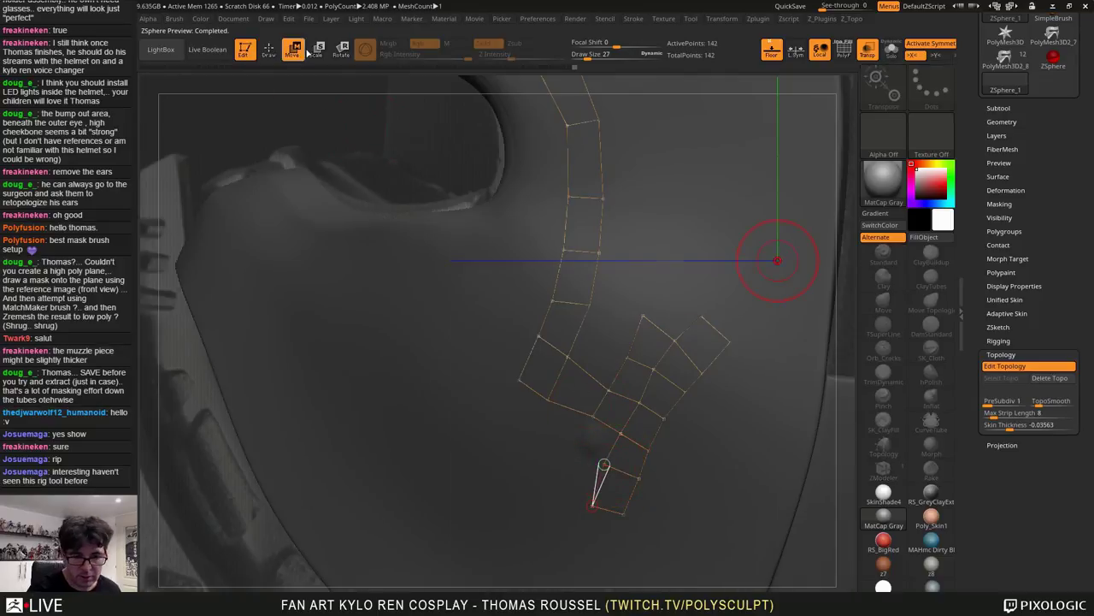
pyautogui.moveTo(600, 463); pyautogui.dragTo(600, 468)
pyautogui.moveTo(618, 506)
pyautogui.mouseDown(button='right')
pyautogui.moveTo(590, 502)
pyautogui.moveTo(648, 496)
pyautogui.moveTo(636, 483)
pyautogui.mouseUp(button='right')
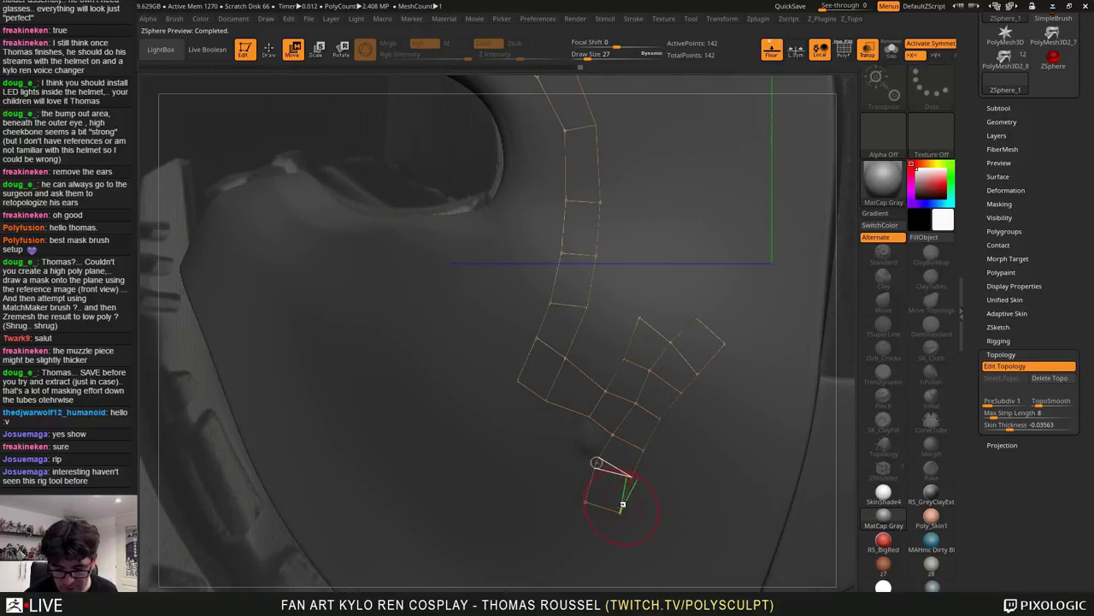
pyautogui.press('a')
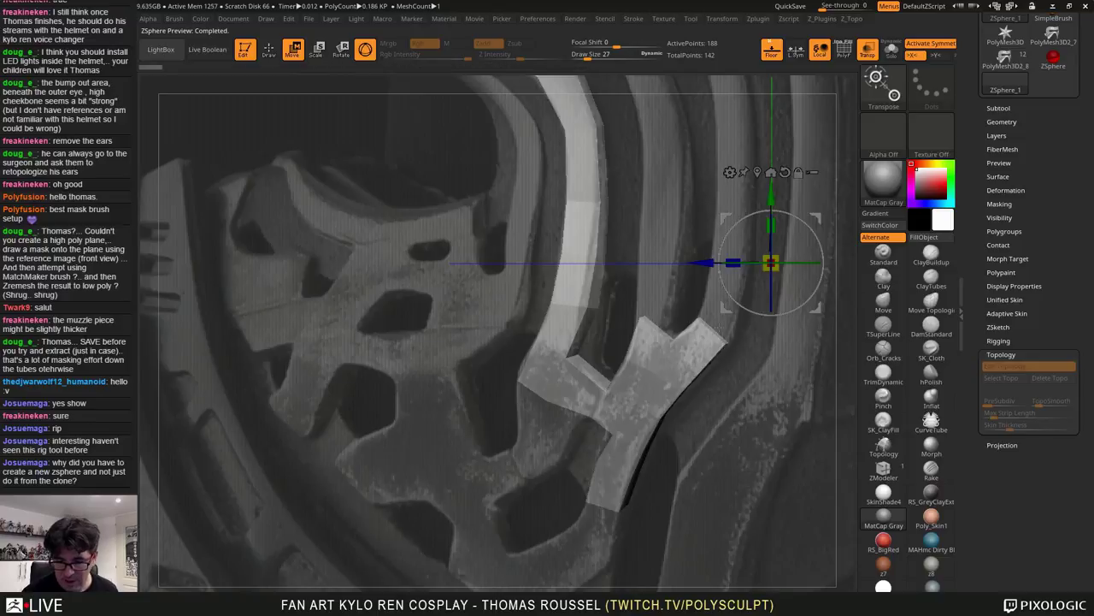
pyautogui.keyDown('alt'); pyautogui.moveTo(732, 294); pyautogui.dragTo(743, 352, button='right'); pyautogui.keyUp('alt')
pyautogui.press('a')
pyautogui.moveTo(650, 375); pyautogui.dragTo(646, 378)
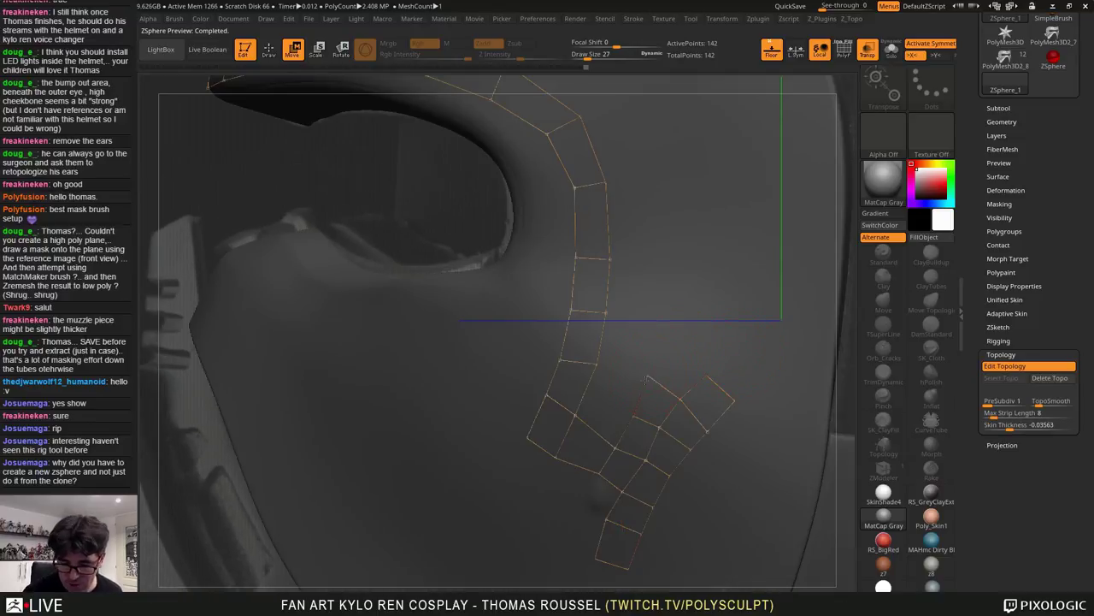
# Start a strip upward from the patch's upper branch by capping its end and adding a quad, then preview the skin
pyautogui.press('q')
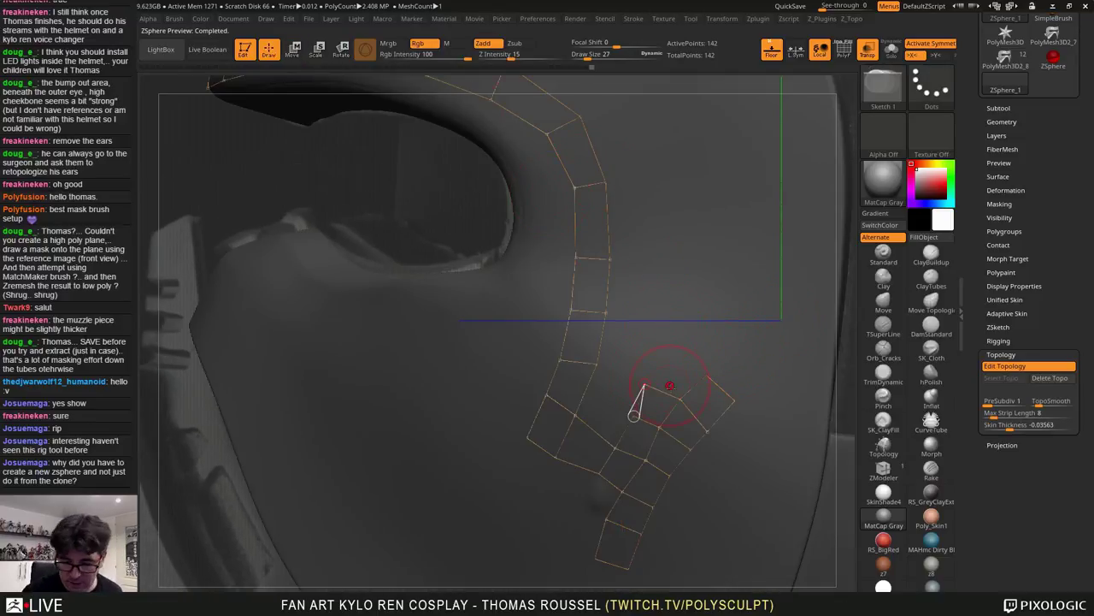
pyautogui.click(671, 376)
pyautogui.click(649, 363)
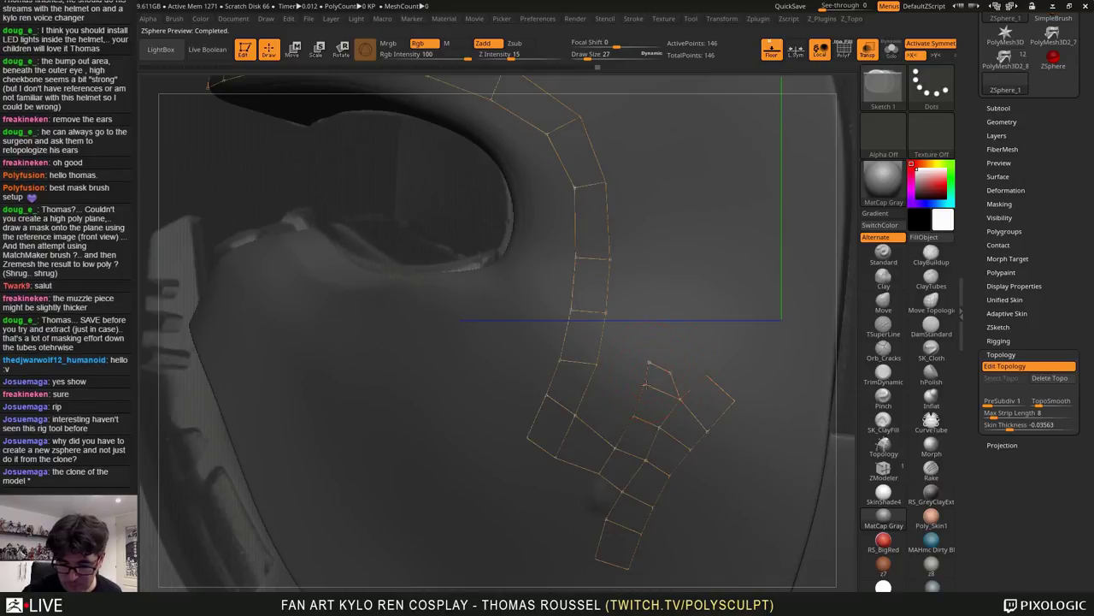
pyautogui.click(651, 327)
pyautogui.click(681, 331)
pyautogui.click(671, 373)
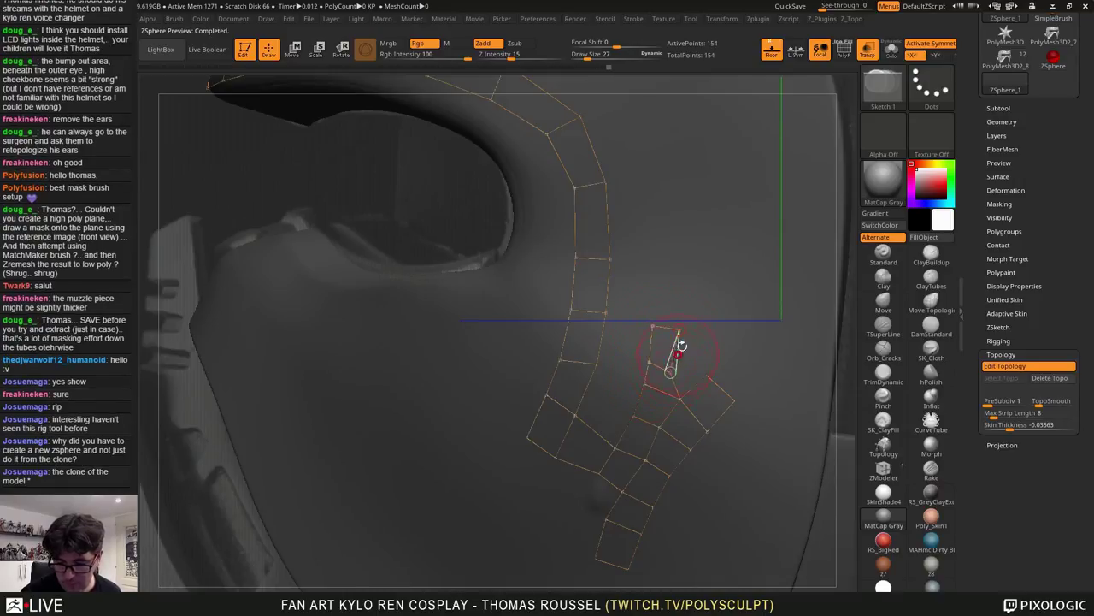
pyautogui.press('a')
pyautogui.press('a')
# Continue the new strip upward with two quads that widen along the second reference stripe, checking the preview
pyautogui.click(689, 287)
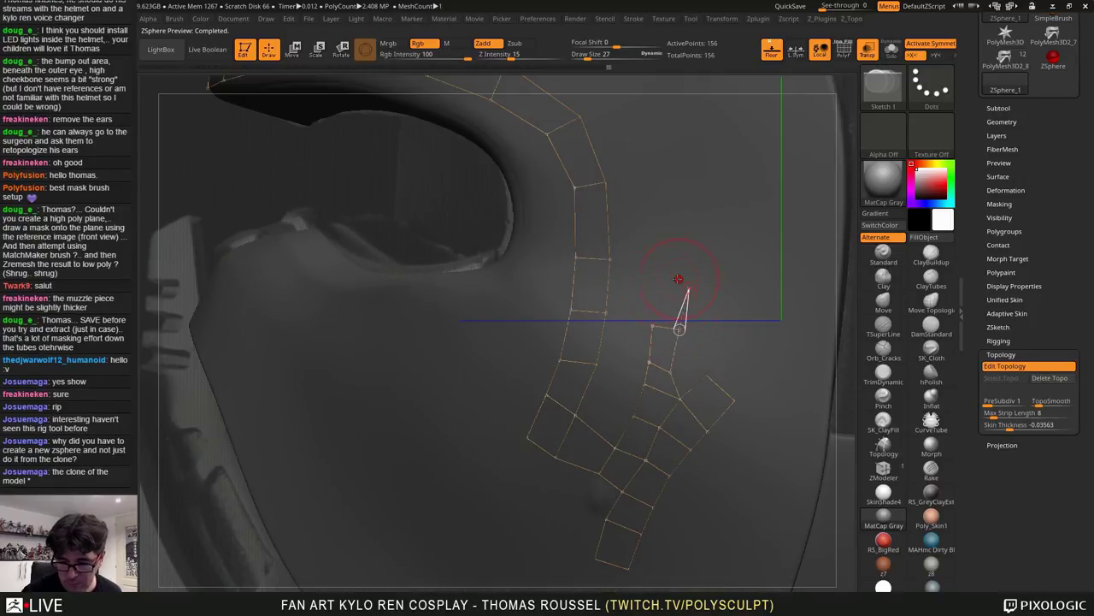
pyautogui.click(656, 281)
pyautogui.click(652, 325)
pyautogui.click(654, 232)
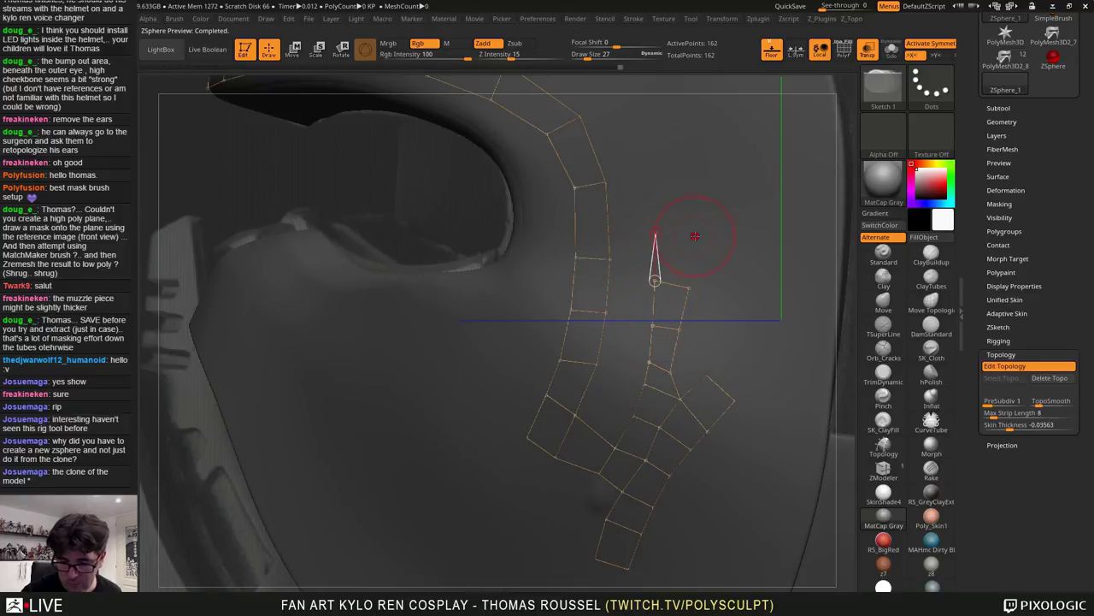
pyautogui.click(700, 237)
pyautogui.click(689, 289)
pyautogui.press('a')
pyautogui.press('a')
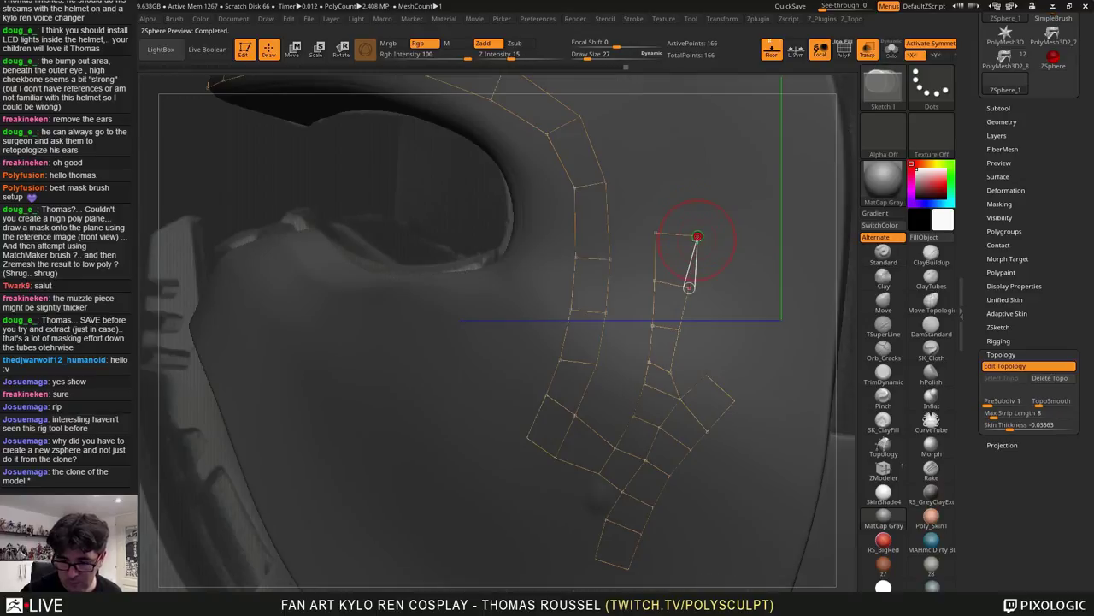
# Add one more quad at the strip's upper end, level with the outer eye corner, and check the preview
pyautogui.click(691, 187)
pyautogui.click(655, 185)
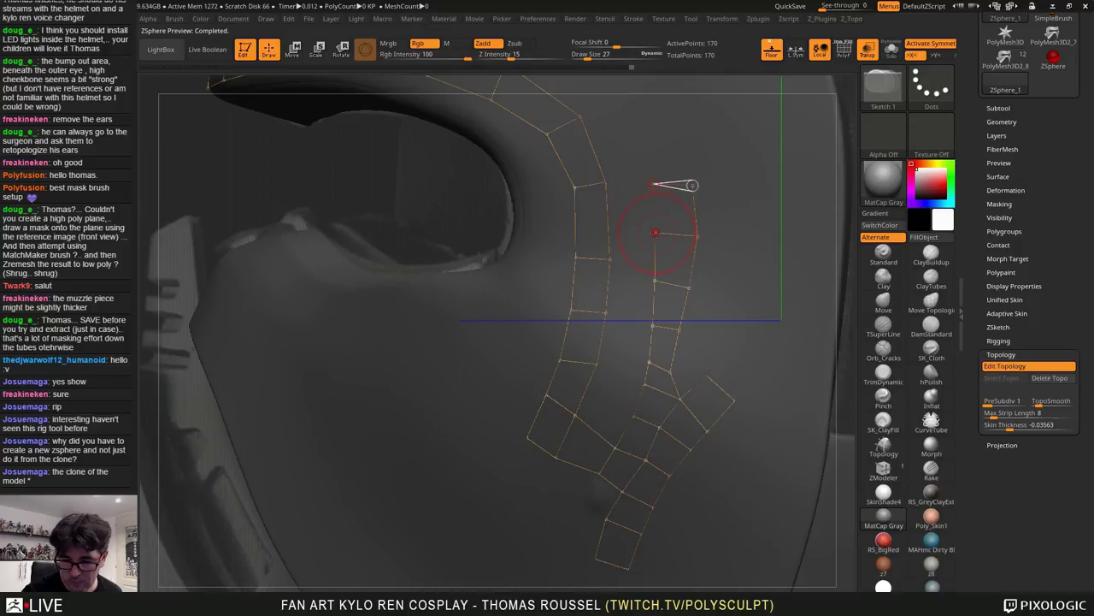
pyautogui.click(655, 232)
pyautogui.press('a')
pyautogui.keyDown('alt'); pyautogui.moveTo(689, 123); pyautogui.dragTo(721, 304); pyautogui.keyUp('alt')
pyautogui.press('a')
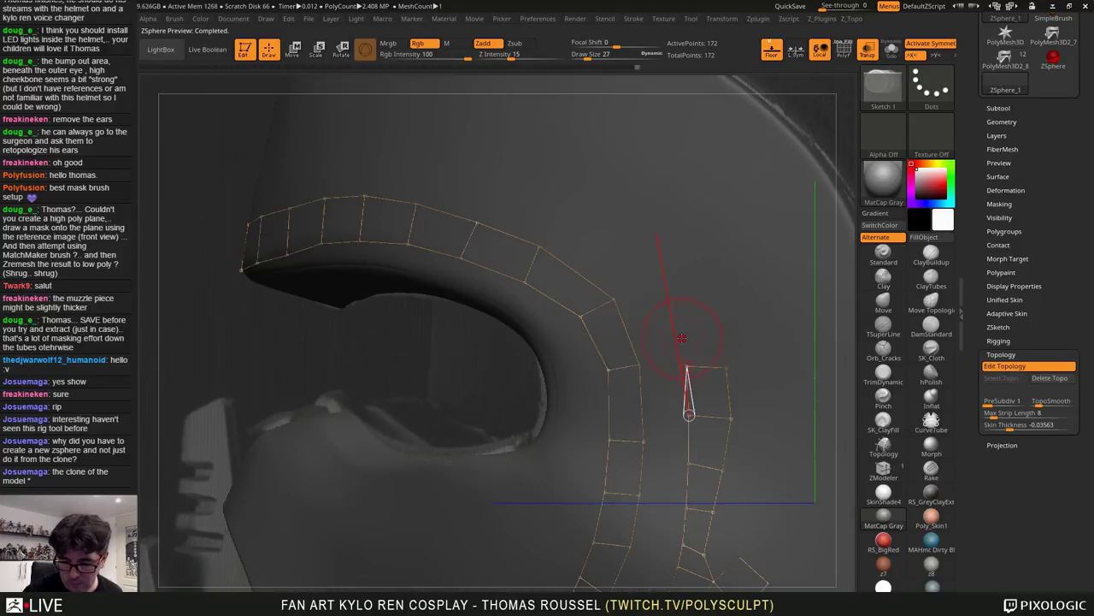
# Begin curving the second strip forward around the eye opening with two more quads and preview the skin
pyautogui.click(688, 337)
pyautogui.click(710, 322)
pyautogui.click(727, 368)
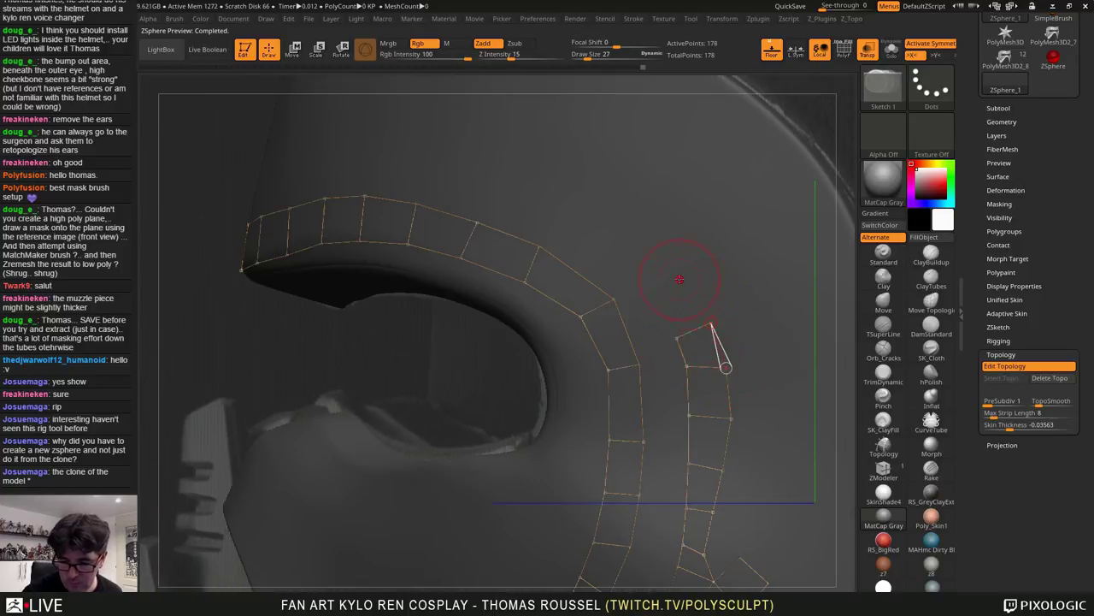
pyautogui.click(694, 285)
pyautogui.click(665, 295)
pyautogui.click(677, 338)
pyautogui.press('a')
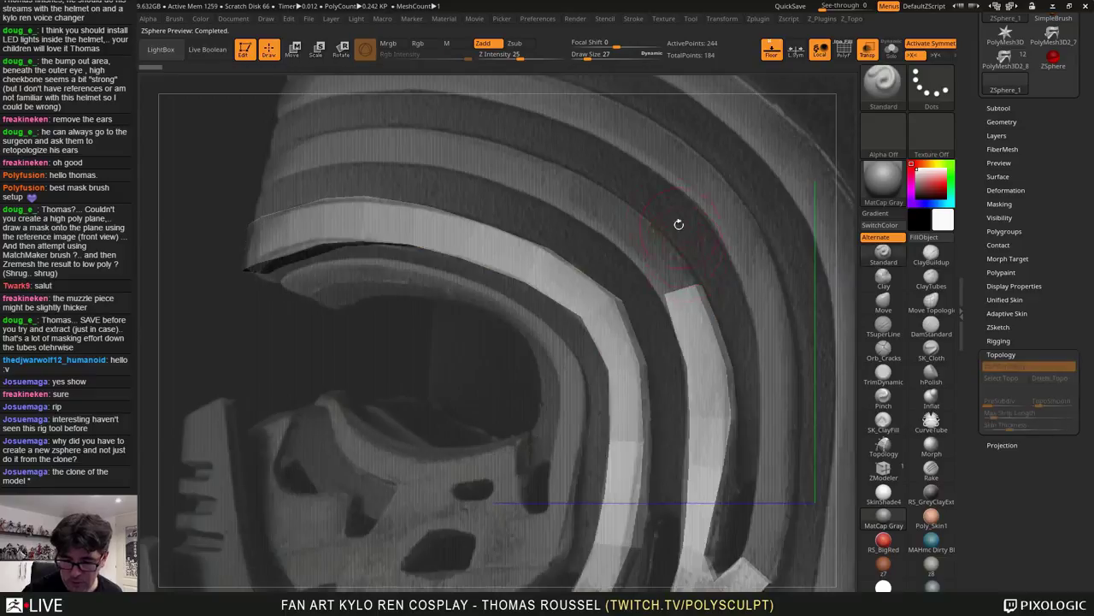
pyautogui.press('a')
# Carry the second strip around the temple bend with two quads, comparing the preview with the reference stripe
pyautogui.click(646, 267)
pyautogui.click(674, 243)
pyautogui.click(694, 284)
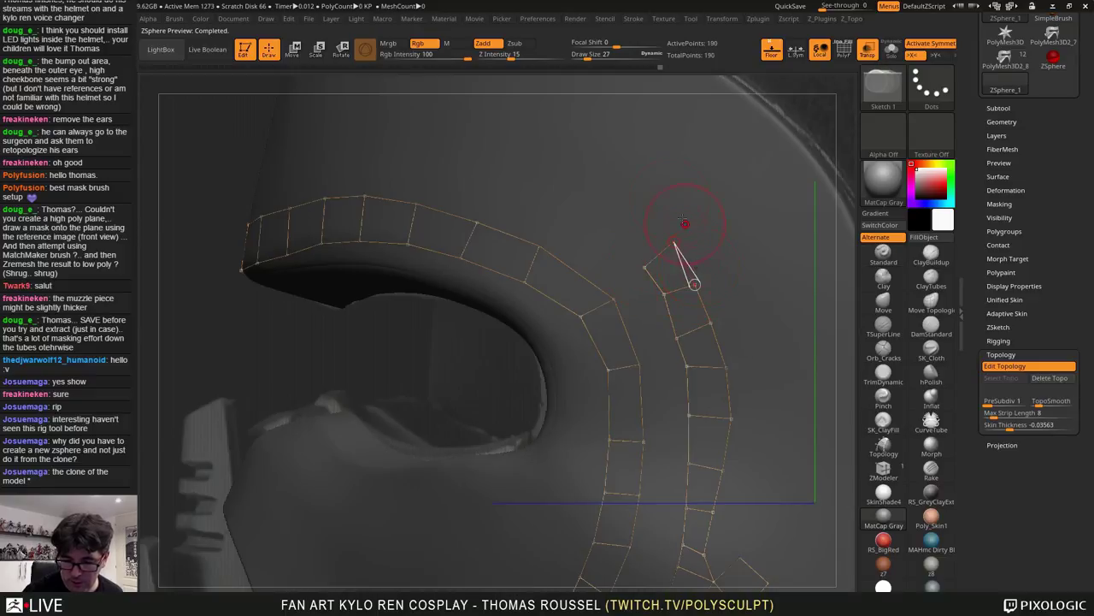
pyautogui.press('a')
pyautogui.press('a')
pyautogui.click(635, 210)
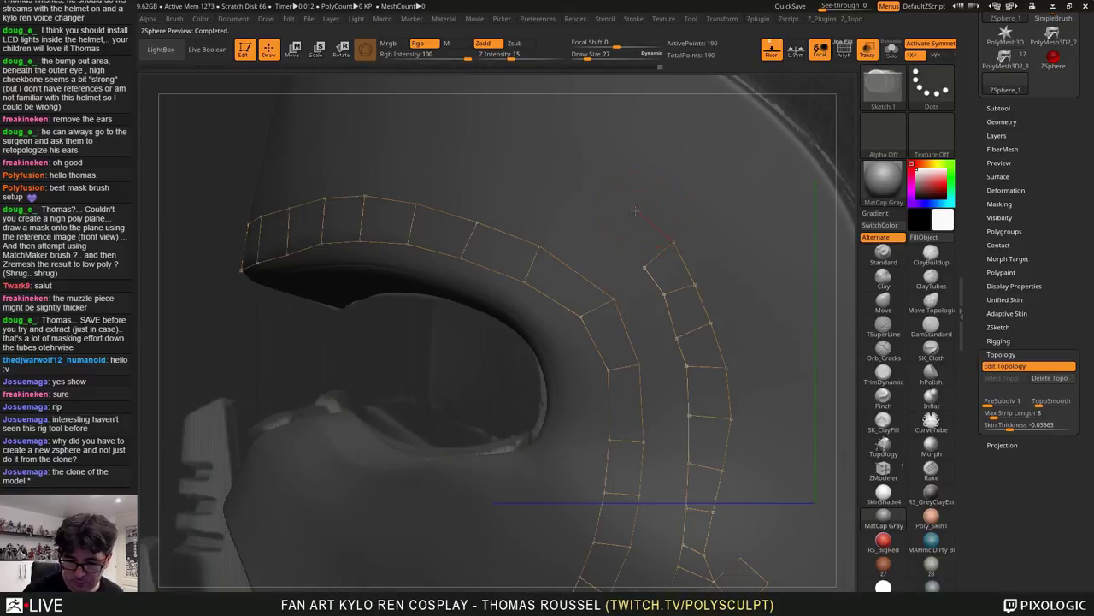
pyautogui.click(610, 232)
pyautogui.press('a')
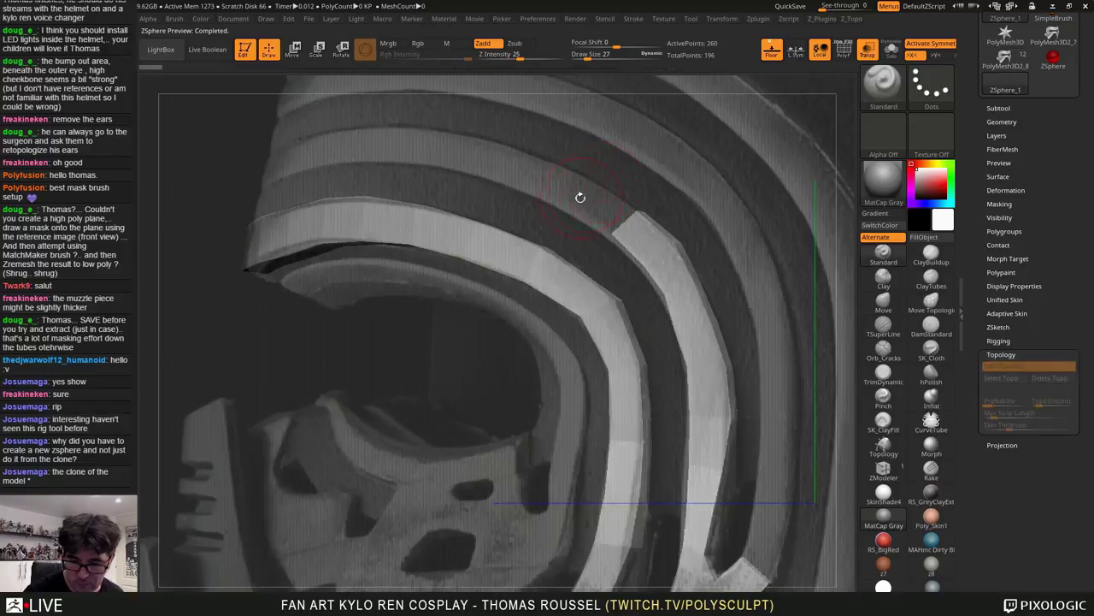
pyautogui.press('a')
# Extend the second strip above the brow strip with two quads heading toward the forehead
pyautogui.click(565, 209)
pyautogui.click(581, 178)
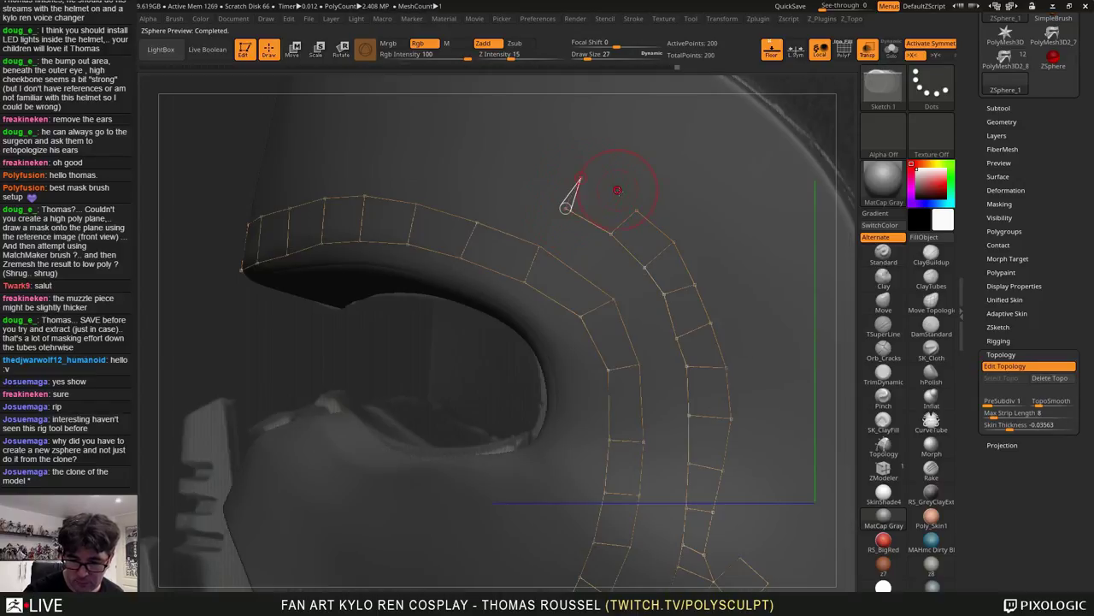
pyautogui.click(637, 210)
pyautogui.press('a')
pyautogui.press('a')
pyautogui.click(524, 153)
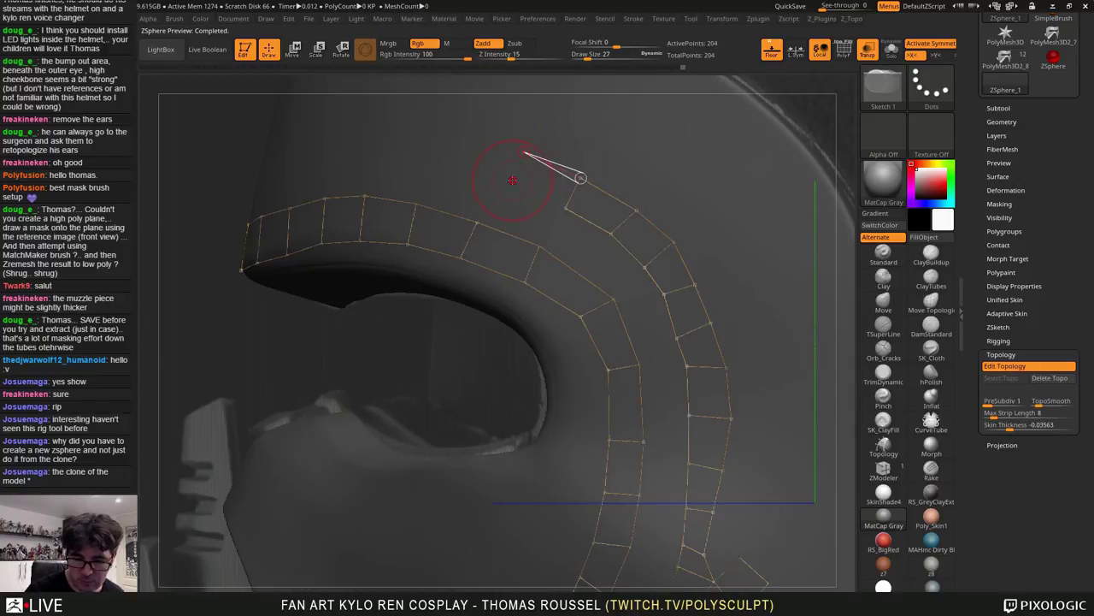
pyautogui.click(511, 184)
pyautogui.click(565, 210)
pyautogui.keyDown('alt'); pyautogui.moveTo(562, 182); pyautogui.dragTo(709, 258, button='right'); pyautogui.keyUp('alt')
pyautogui.moveTo(641, 255); pyautogui.dragTo(696, 251, button='right')
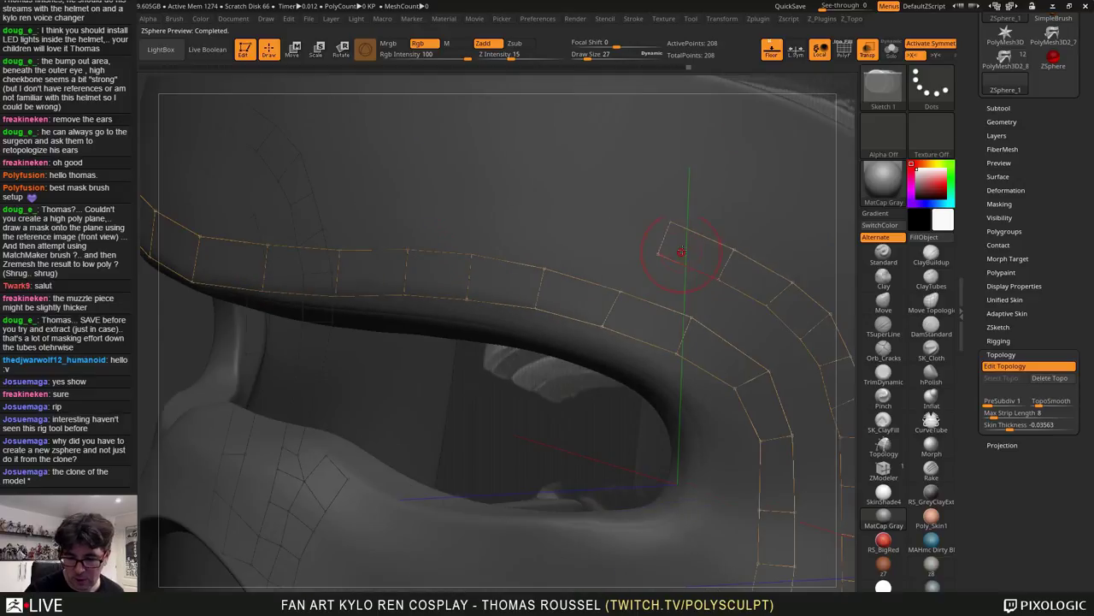
# Check the skin preview against the side reference and add one quad to the second strip above the brow strip
pyautogui.press('a')
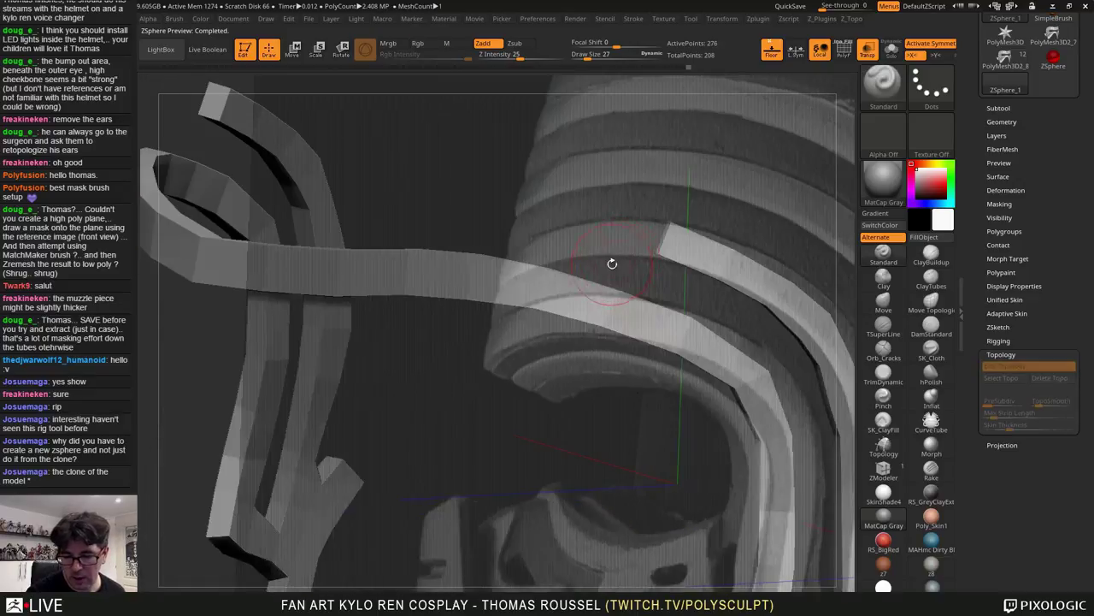
pyautogui.press('a')
pyautogui.keyDown('shift'); pyautogui.moveTo(675, 268); pyautogui.dragTo(652, 272, button='right'); pyautogui.keyUp('shift')
pyautogui.press('a')
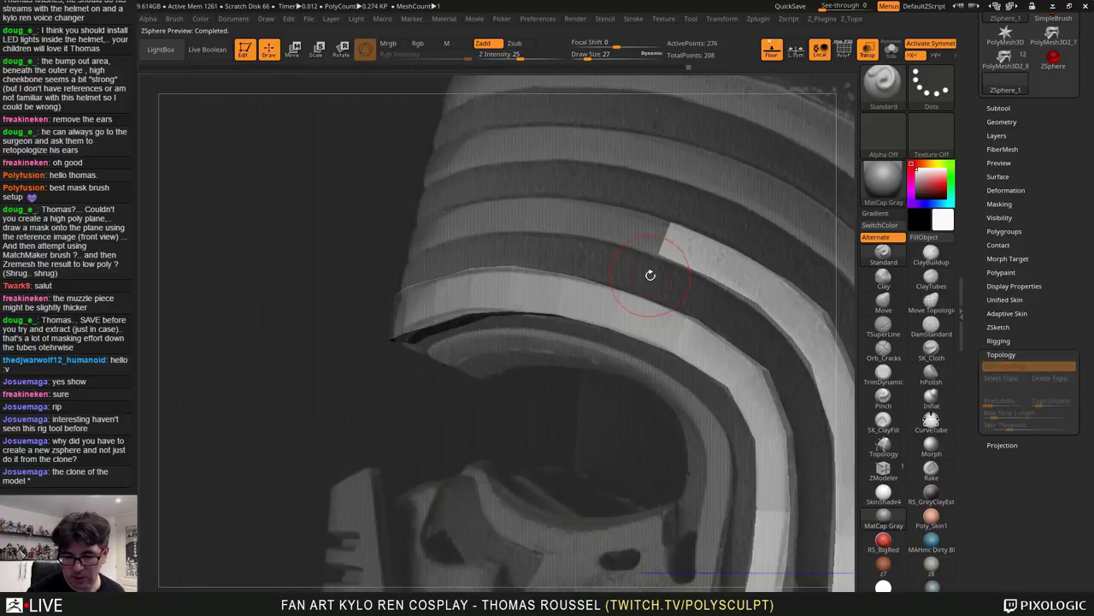
pyautogui.press('a')
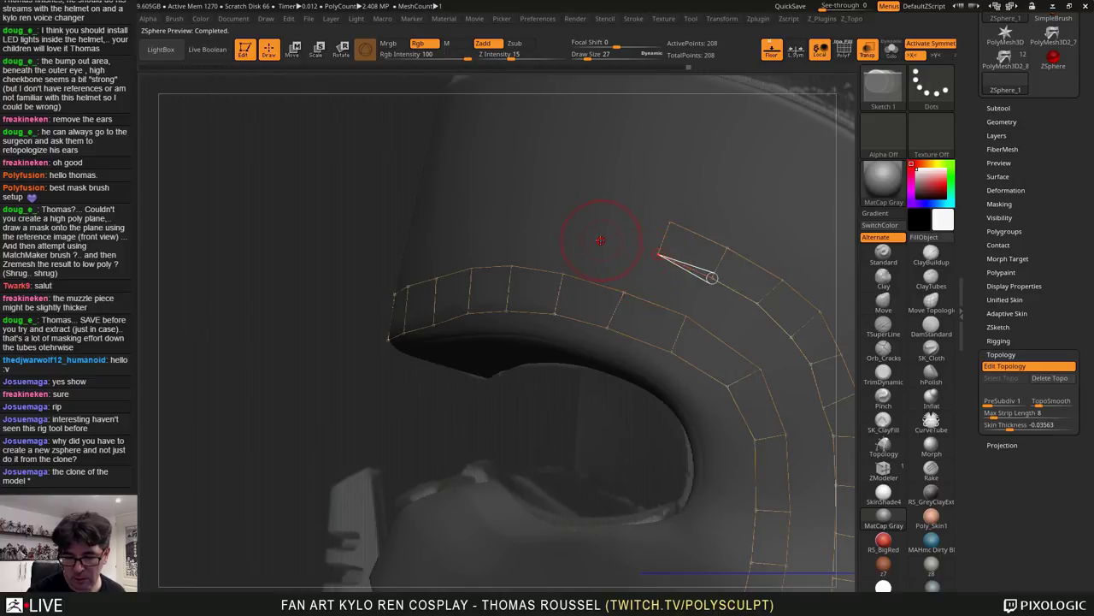
pyautogui.click(601, 239)
pyautogui.click(605, 206)
pyautogui.click(671, 223)
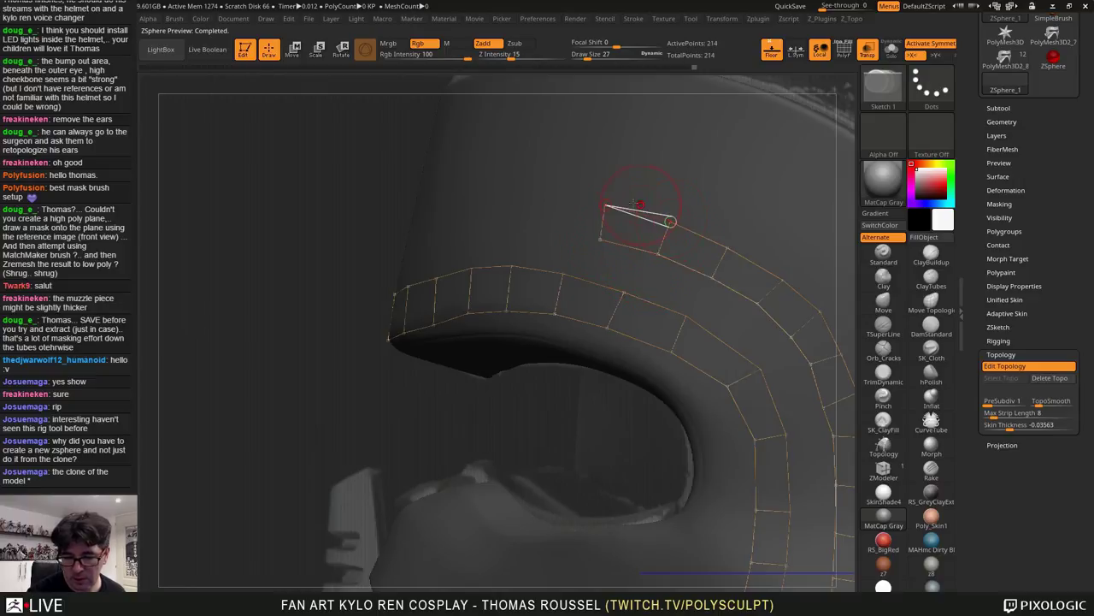
# Extend the second strip one more quad toward the forehead and compare the preview with the reference stripe
pyautogui.click(555, 192)
pyautogui.click(547, 230)
pyautogui.click(601, 239)
pyautogui.press('a')
pyautogui.press('a')
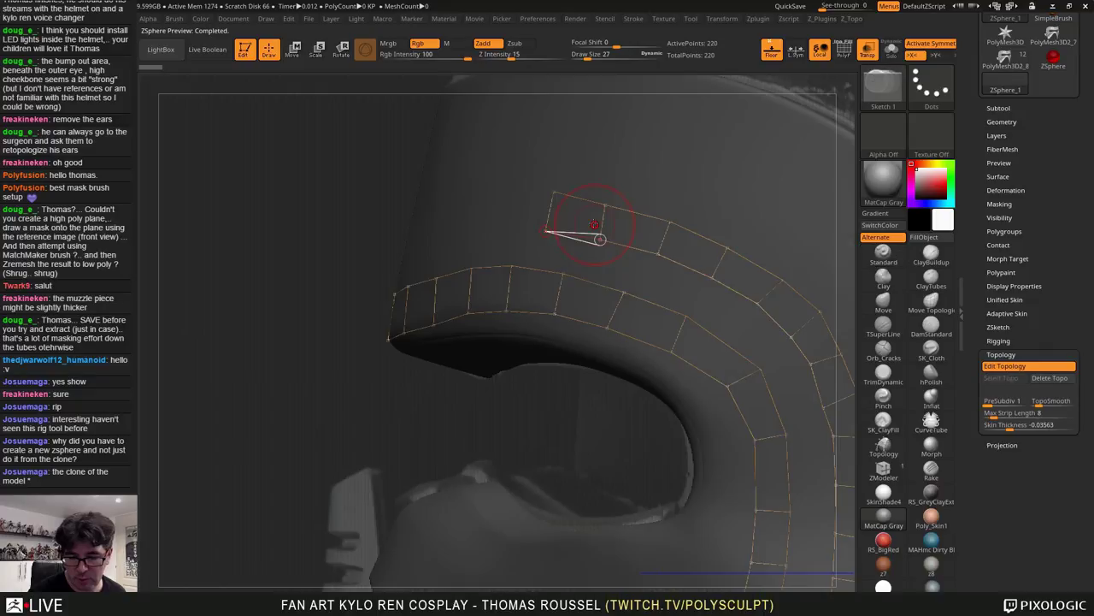
# Add a narrower quad at the second strip's front end, above the inner part of the eye opening, and preview it
pyautogui.click(506, 233)
pyautogui.click(507, 196)
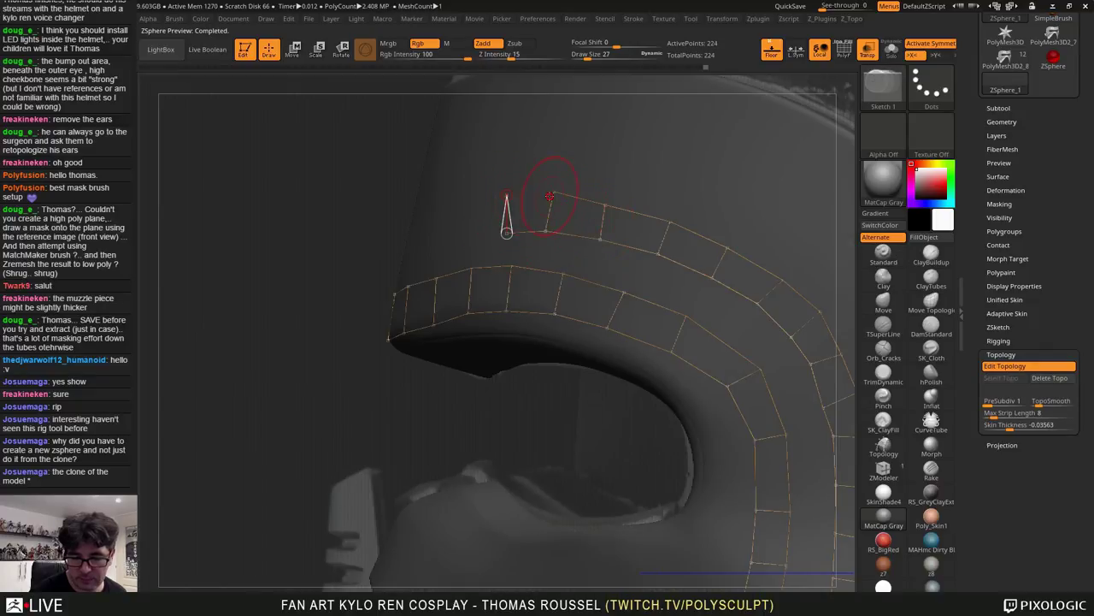
pyautogui.click(554, 193)
pyautogui.press('a')
pyautogui.press('a')
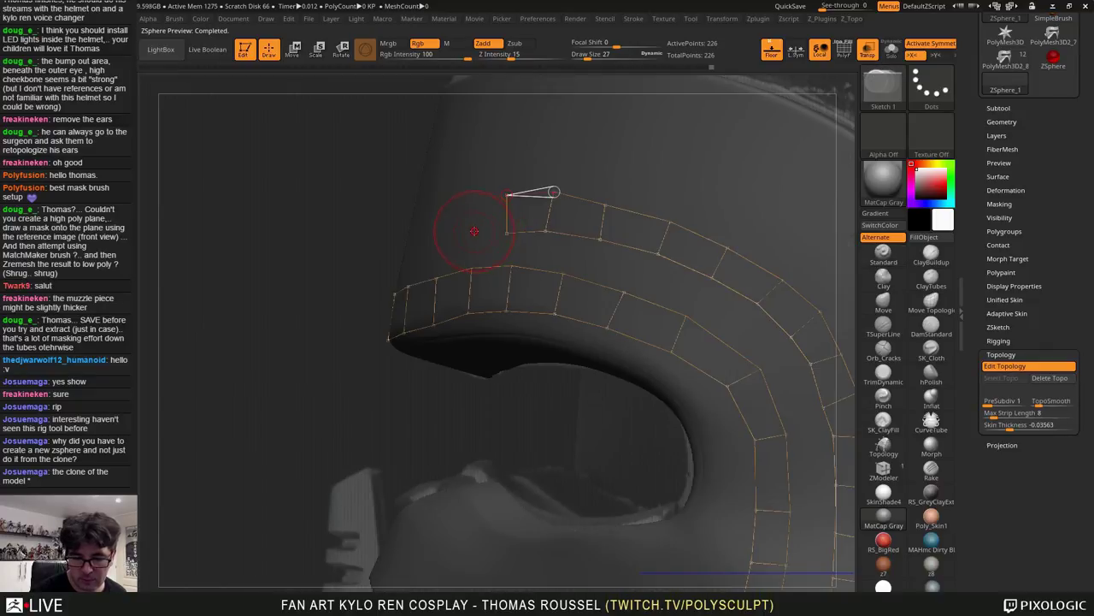
# Carry the second strip to the front edge of the side profile with two short quads, checking the preview between them
pyautogui.click(475, 231)
pyautogui.hotkey('ctrl', 'z')
pyautogui.click(475, 202)
pyautogui.click(471, 234)
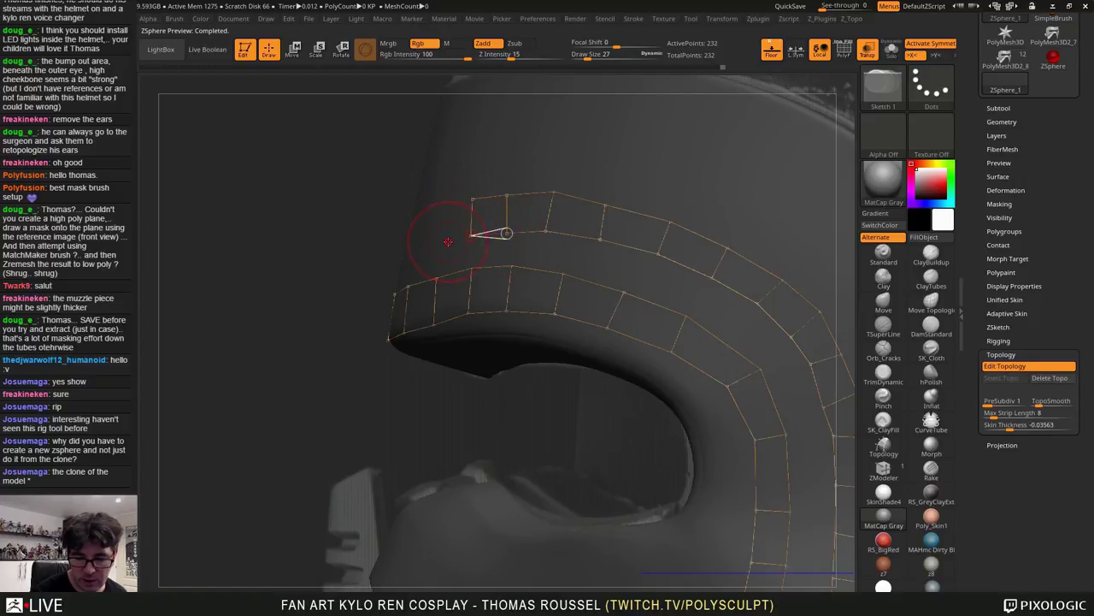
pyautogui.press('a')
pyautogui.press('a')
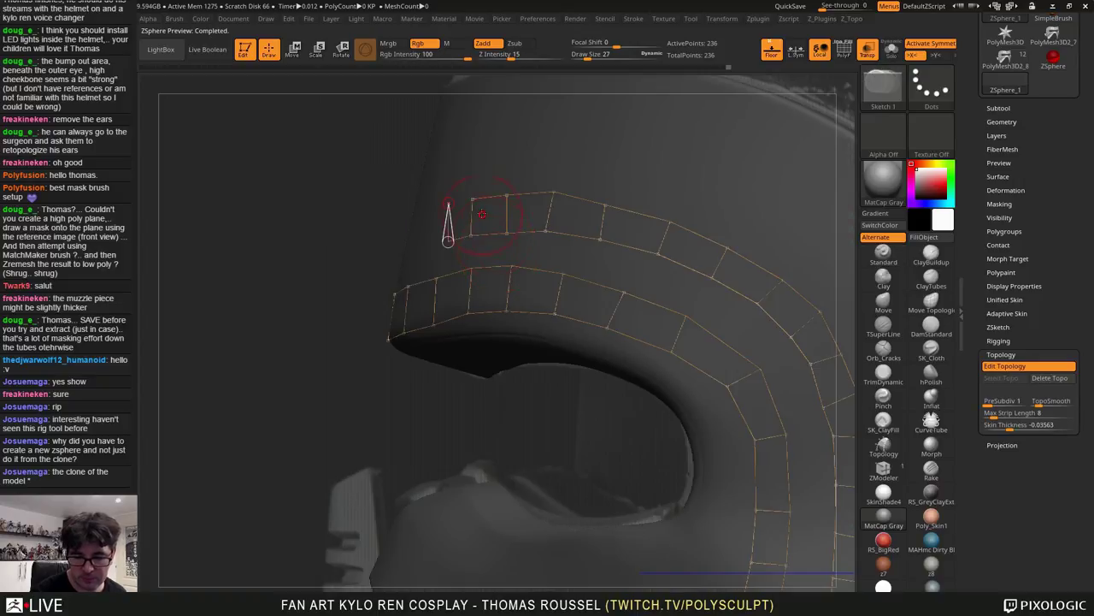
pyautogui.click(475, 200)
# Move the corner points of the second strip's front end so its closing edge stands vertical in front view
pyautogui.moveTo(474, 209)
pyautogui.mouseDown(button='right')
pyautogui.moveTo(510, 237)
pyautogui.moveTo(649, 245)
pyautogui.mouseUp(button='right')
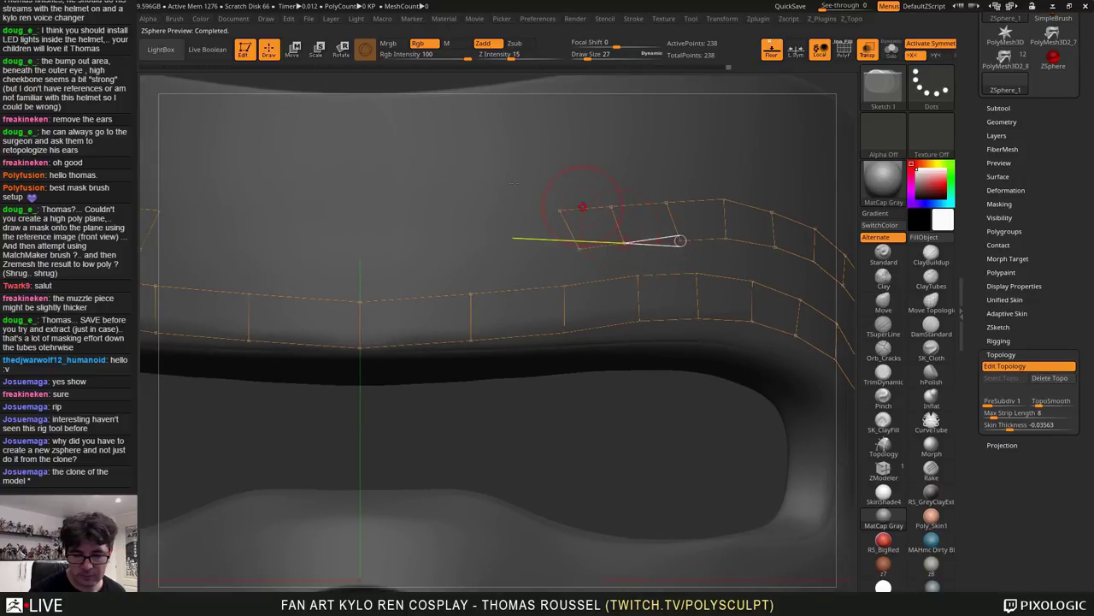
pyautogui.press('w')
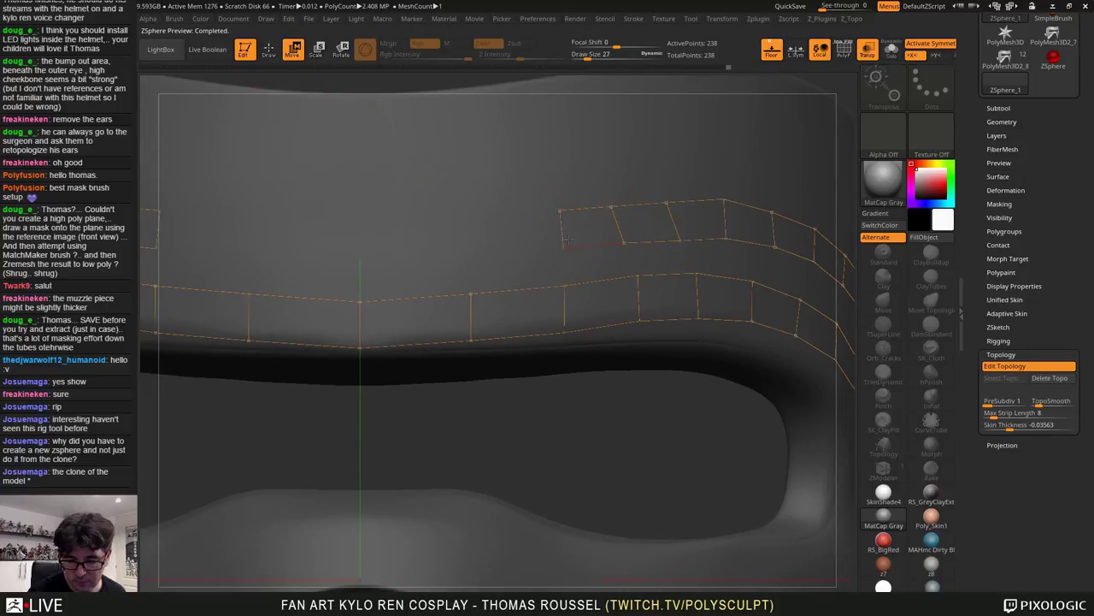
pyautogui.moveTo(560, 210); pyautogui.dragTo(562, 212)
# Complete the second strip across the forehead to the symmetry centre line with three quads parallel to the brow strip
pyautogui.click(270, 55)
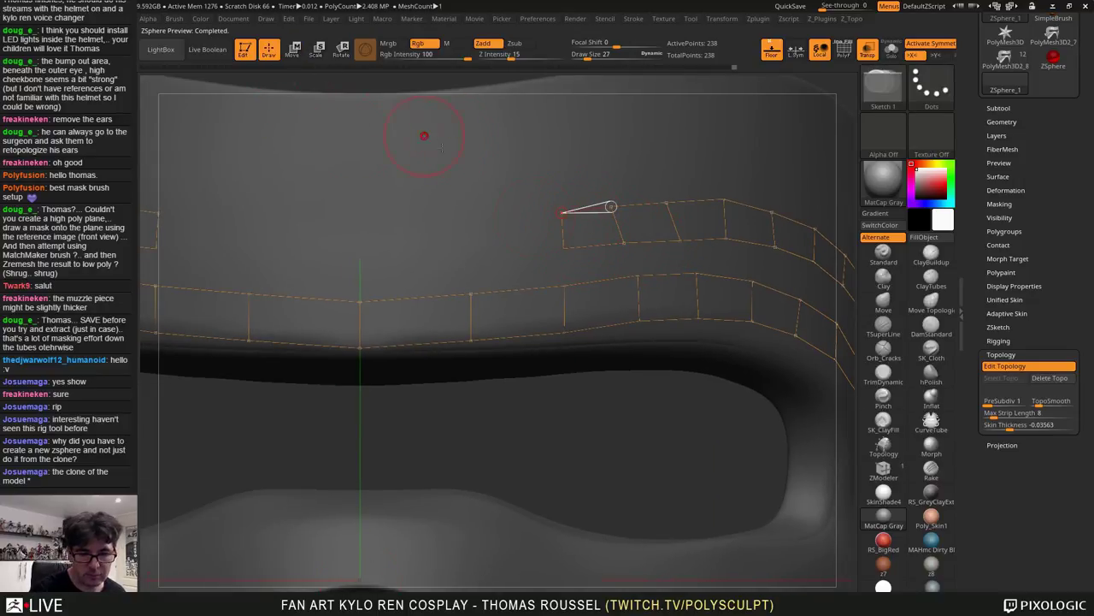
pyautogui.click(488, 216)
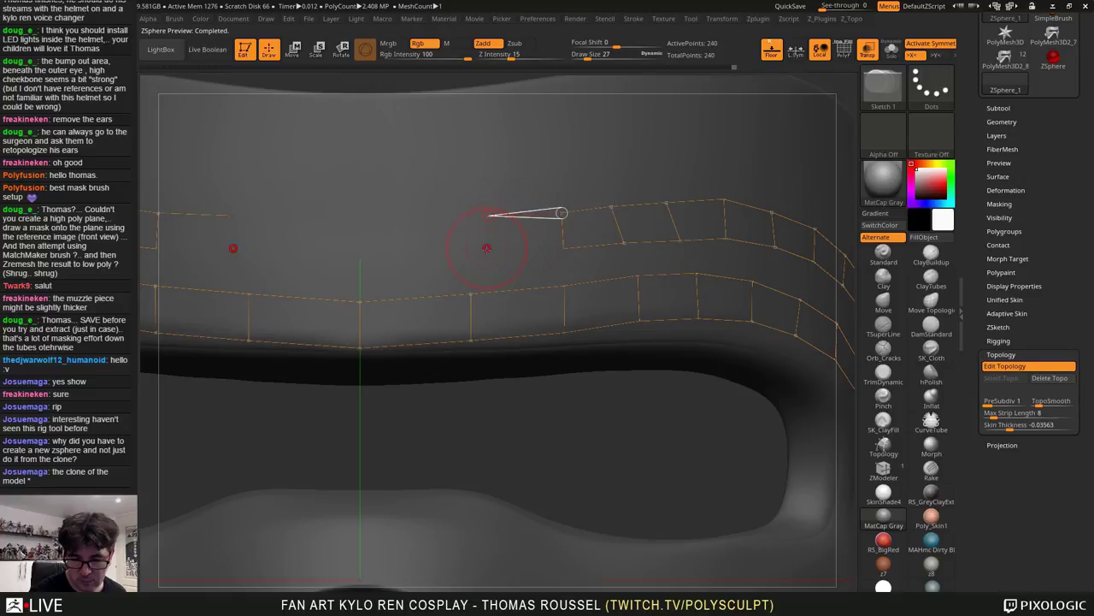
pyautogui.click(486, 256)
pyautogui.click(563, 248)
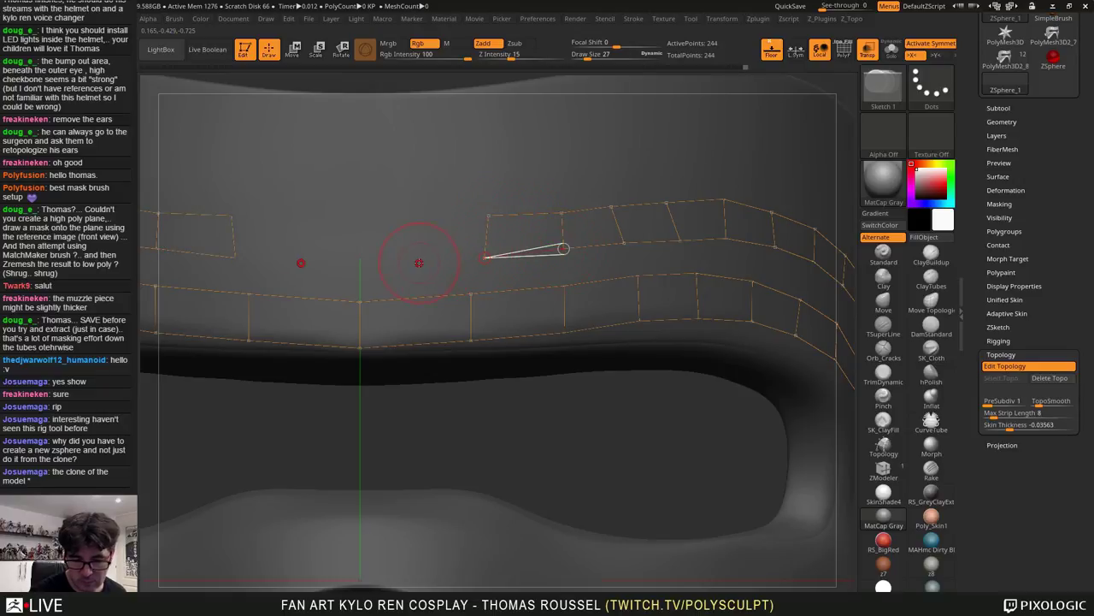
pyautogui.click(419, 262)
pyautogui.click(425, 220)
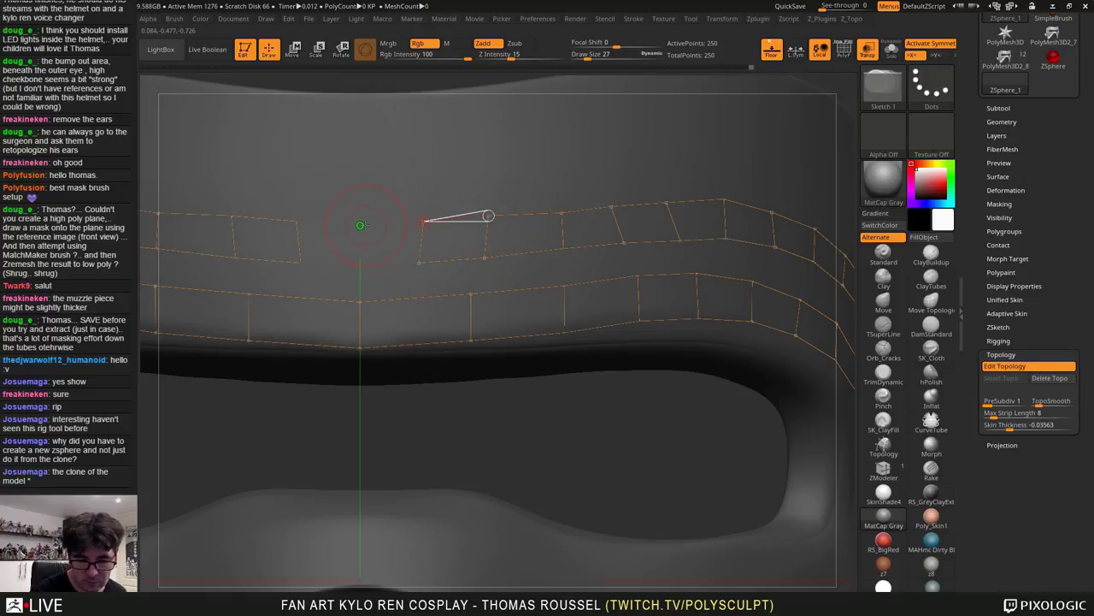
pyautogui.click(360, 225)
pyautogui.click(360, 266)
pyautogui.click(419, 264)
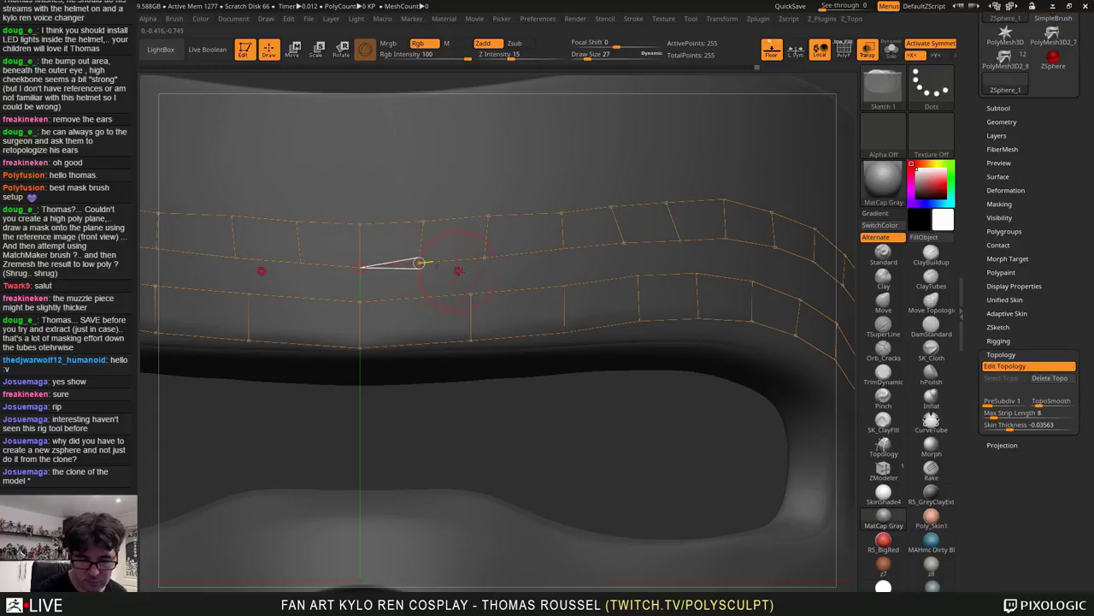
# Set the topology Skin Thickness to 0 and preview both strips over the side reference
pyautogui.keyDown('ctrl'); pyautogui.moveTo(458, 270); pyautogui.dragTo(590, 313, button='right'); pyautogui.keyUp('ctrl')
pyautogui.moveTo(684, 312); pyautogui.dragTo(560, 321, button='right')
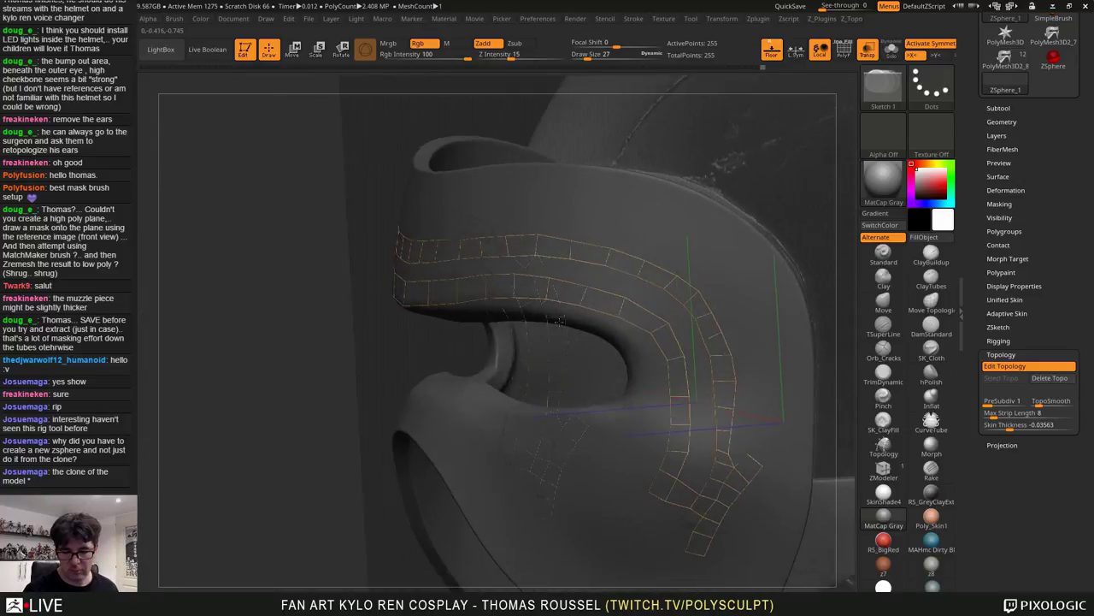
pyautogui.press('a')
pyautogui.keyDown('shift'); pyautogui.moveTo(620, 302); pyautogui.dragTo(754, 372, button='right'); pyautogui.keyUp('shift')
pyautogui.press('a')
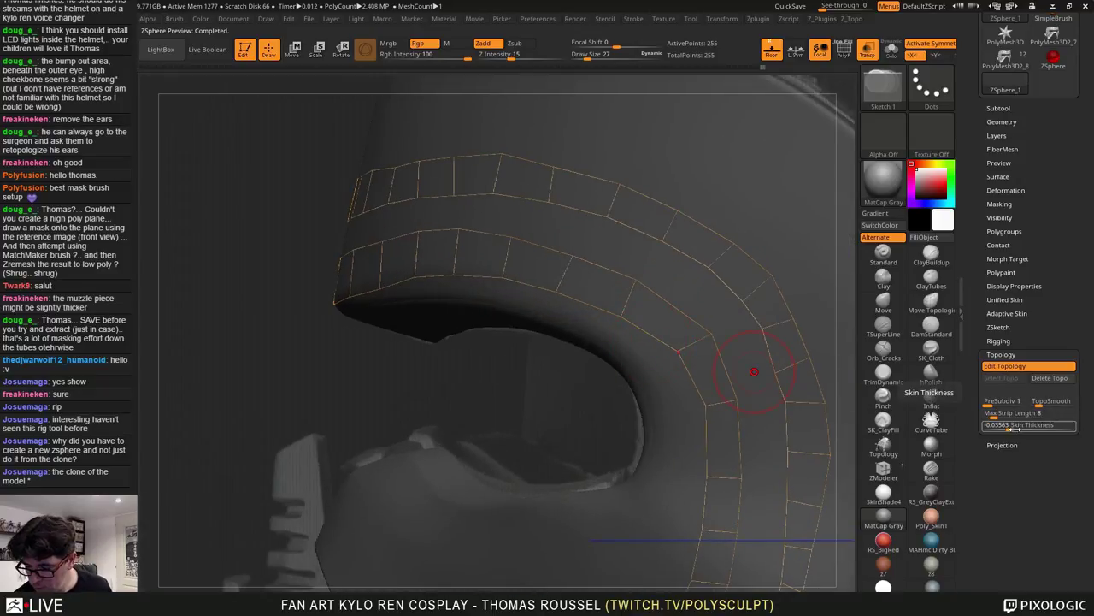
pyautogui.moveTo(1015, 428); pyautogui.dragTo(1026, 429)
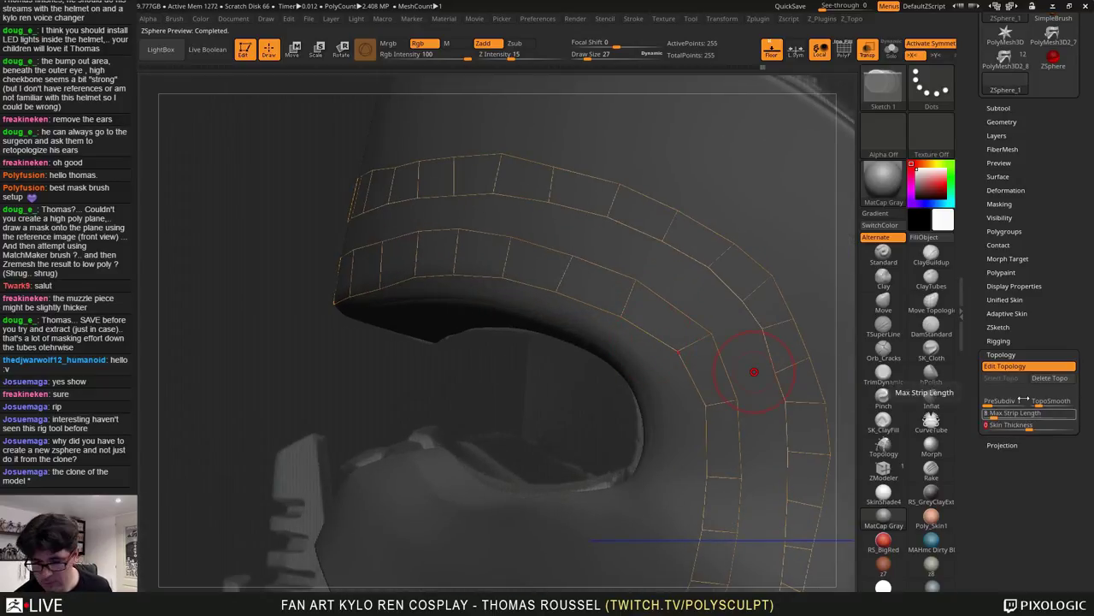
pyautogui.press('a')
pyautogui.press('a')
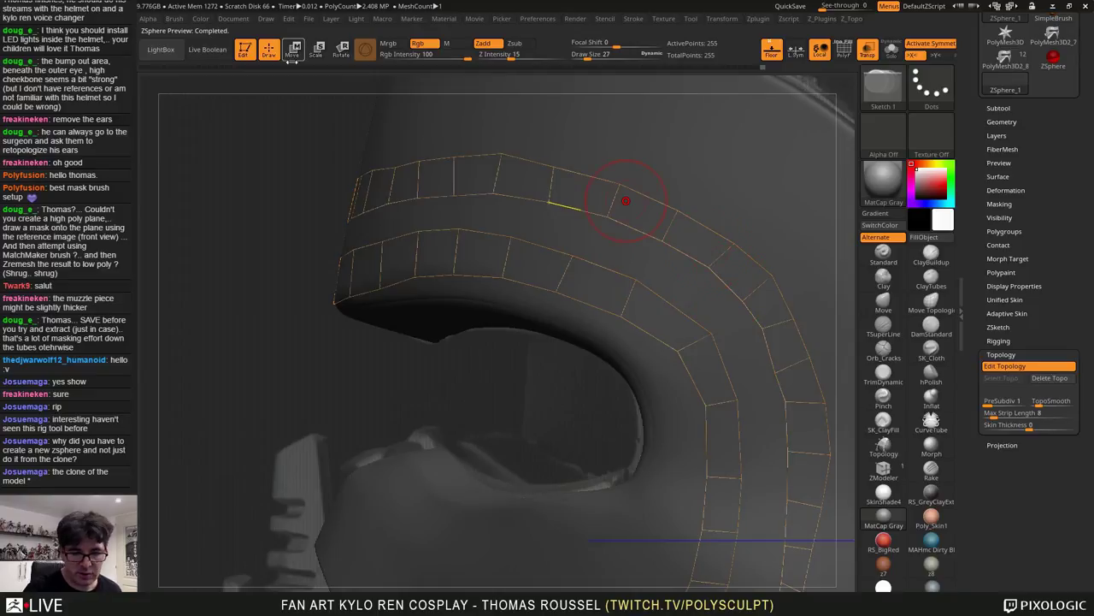
# Move the upper-edge points of the second strip's forehead section to follow the reference stripe, checking the preview repeatedly
pyautogui.click(292, 50)
pyautogui.press('a')
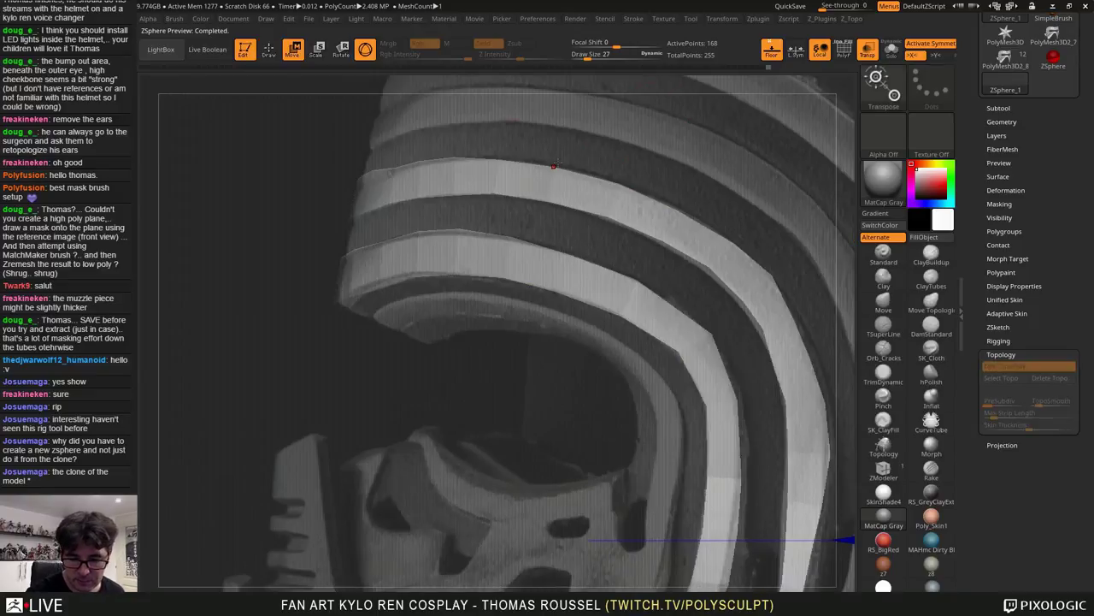
pyautogui.press('a')
pyautogui.moveTo(498, 160); pyautogui.dragTo(422, 164)
pyautogui.press('a')
pyautogui.press('a')
pyautogui.press('a')
pyautogui.press('a')
pyautogui.press('a')
pyautogui.press('a')
pyautogui.press('a')
pyautogui.press('a')
pyautogui.press('a')
pyautogui.press('a')
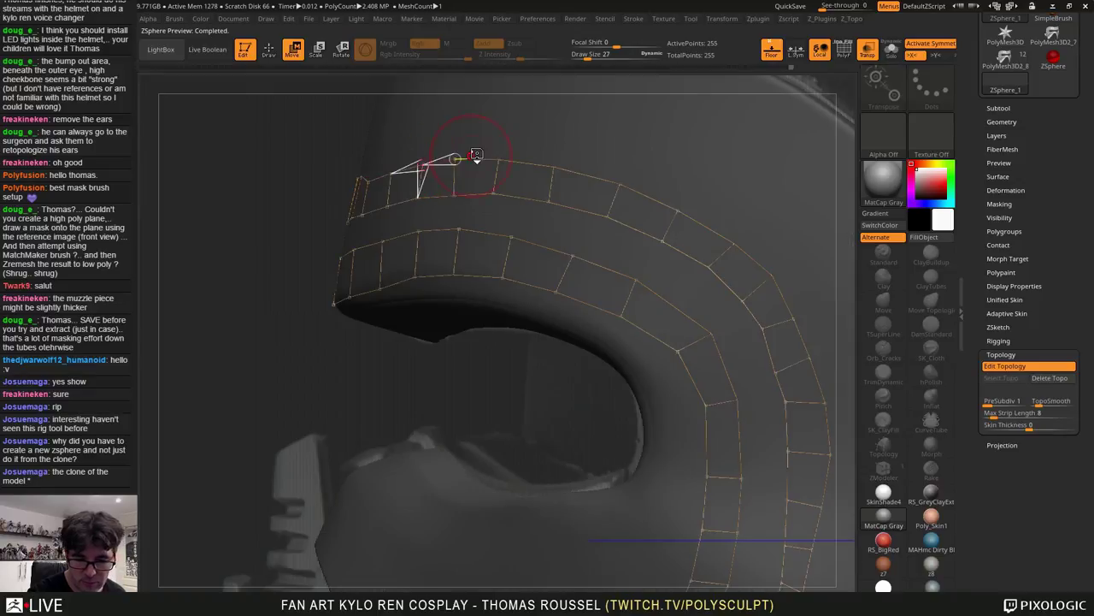
pyautogui.press('a')
pyautogui.press('a')
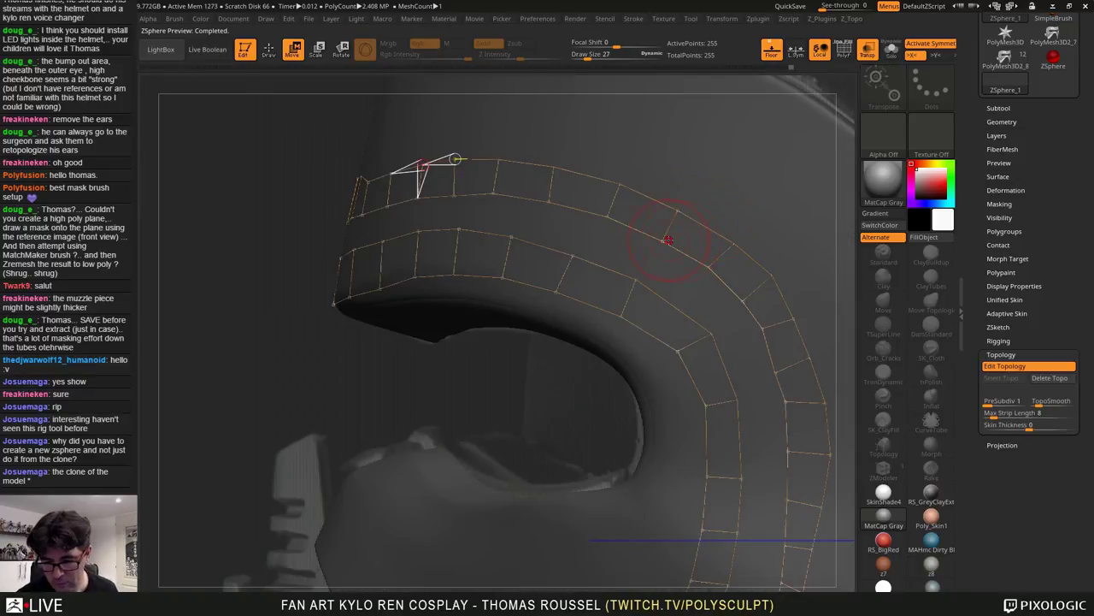
# Shift the second strip's inner-edge points above the outer eye corner onto the reference stripe's lower border, previewing each change
pyautogui.moveTo(670, 240); pyautogui.dragTo(659, 239)
pyautogui.press('a')
pyautogui.press('a')
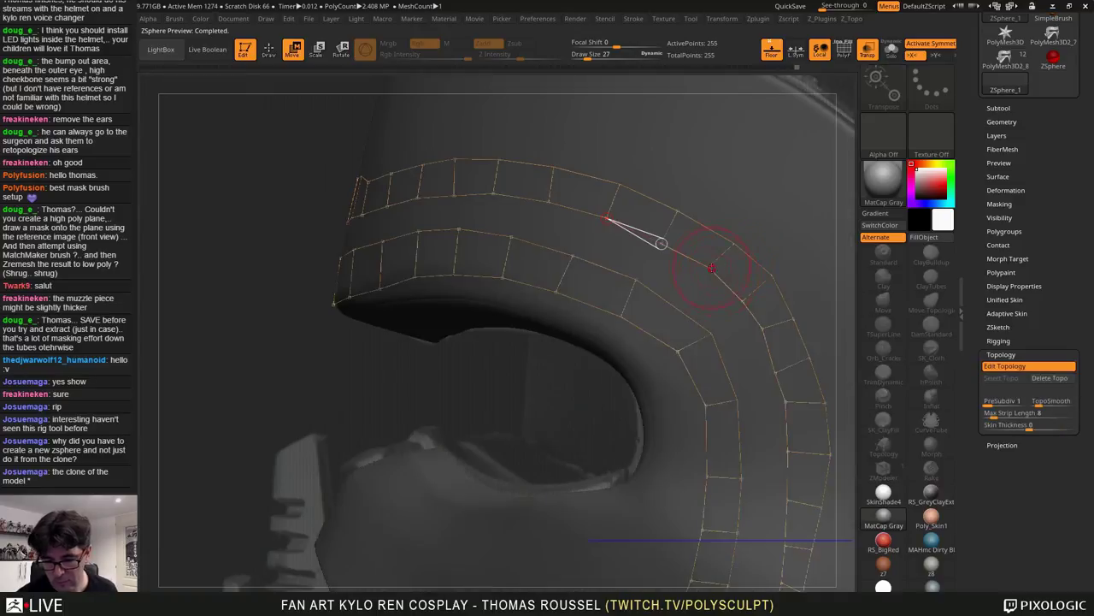
pyautogui.moveTo(713, 269); pyautogui.dragTo(708, 273)
pyautogui.press('a')
pyautogui.press('a')
pyautogui.press('a')
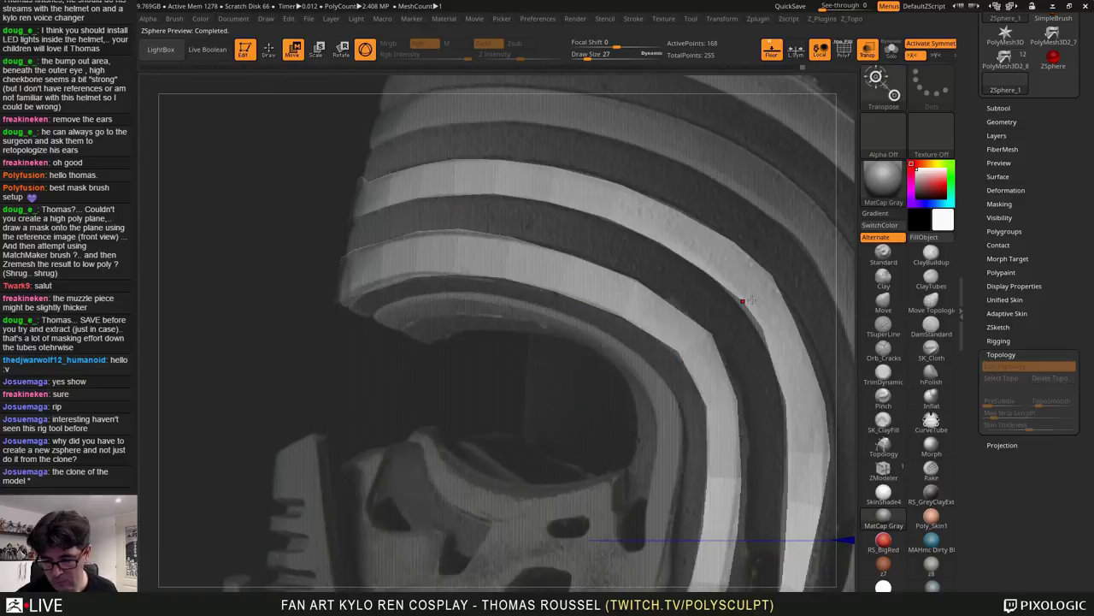
# Reposition the second strip's points around the temple bend, moving the outer edge outward to match the reference
pyautogui.press('a')
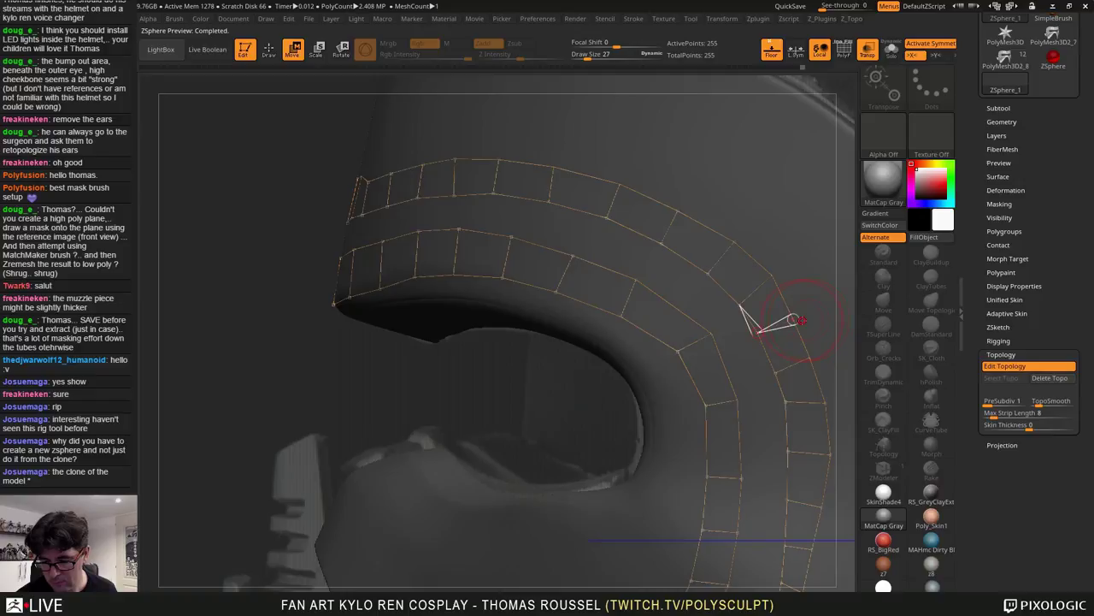
pyautogui.press('a')
pyautogui.press('a')
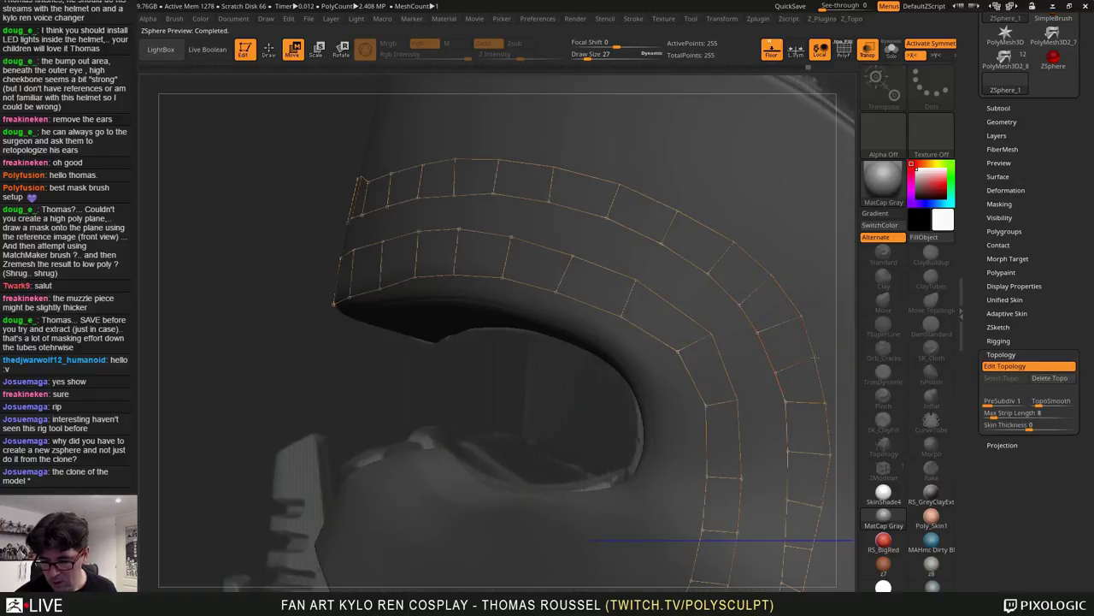
pyautogui.keyDown('alt'); pyautogui.moveTo(846, 359); pyautogui.dragTo(711, 226); pyautogui.keyUp('alt')
pyautogui.press('a')
pyautogui.press('a')
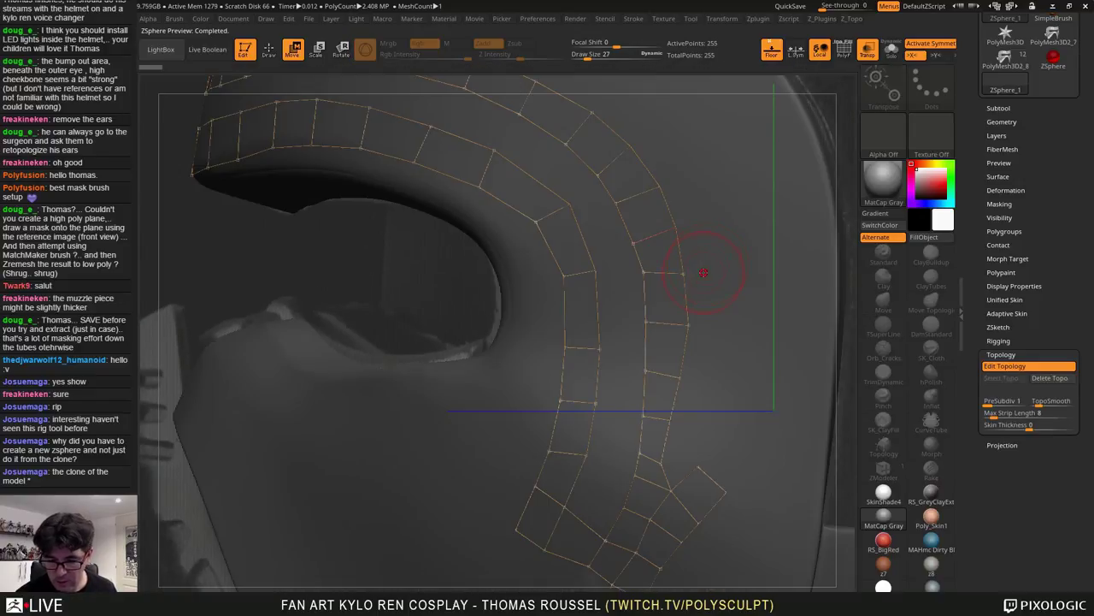
# Adjust the second strip's inner and outer points beside the outer eye corner and compare the preview with the reference
pyautogui.moveTo(643, 276); pyautogui.dragTo(642, 280)
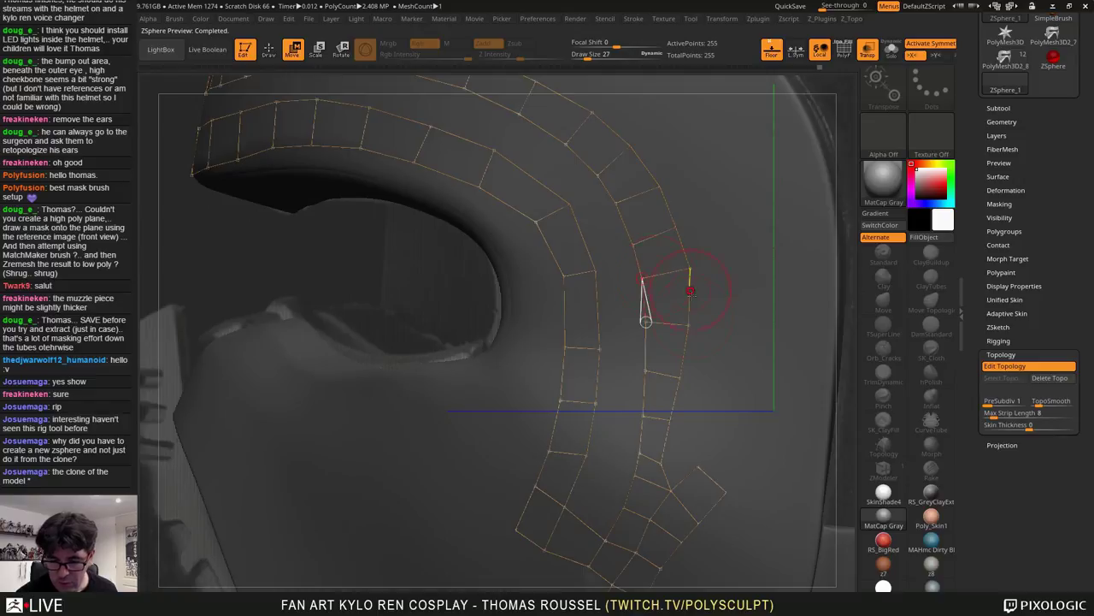
pyautogui.press('a')
pyautogui.press('a')
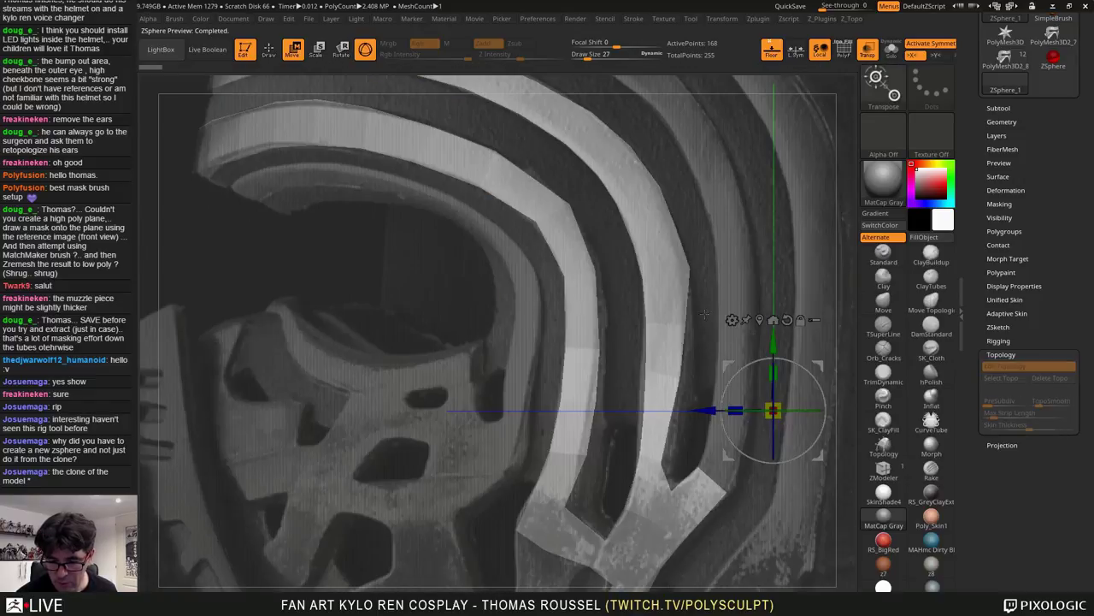
pyautogui.press('a')
pyautogui.press('a')
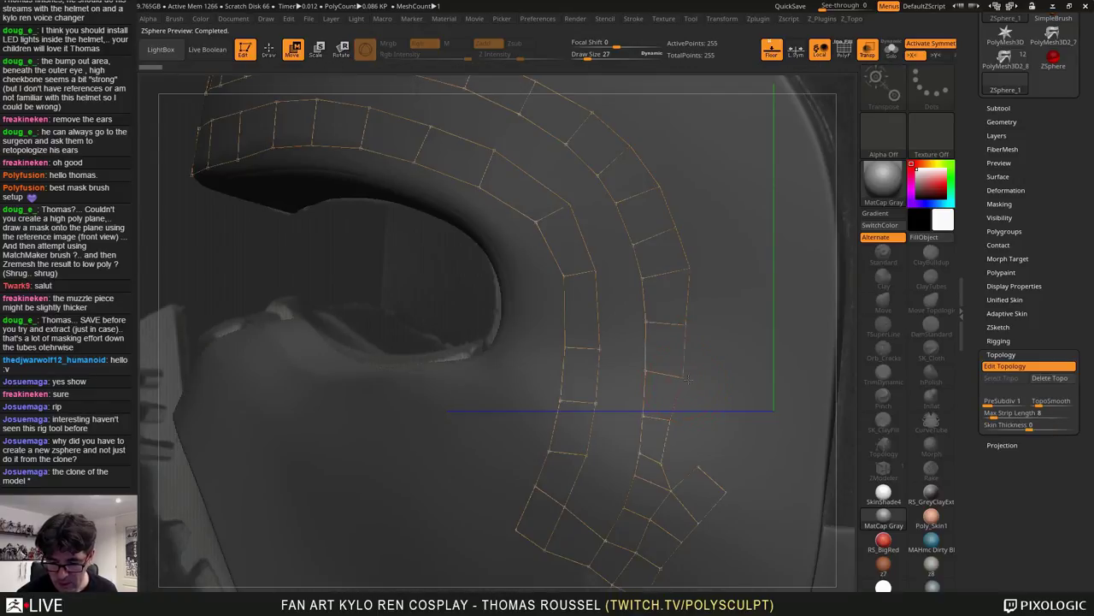
# Widen the second strip's lower section by moving its outer-edge points outward down to the cheek junction, checking the preview
pyautogui.press('a')
pyautogui.press('a')
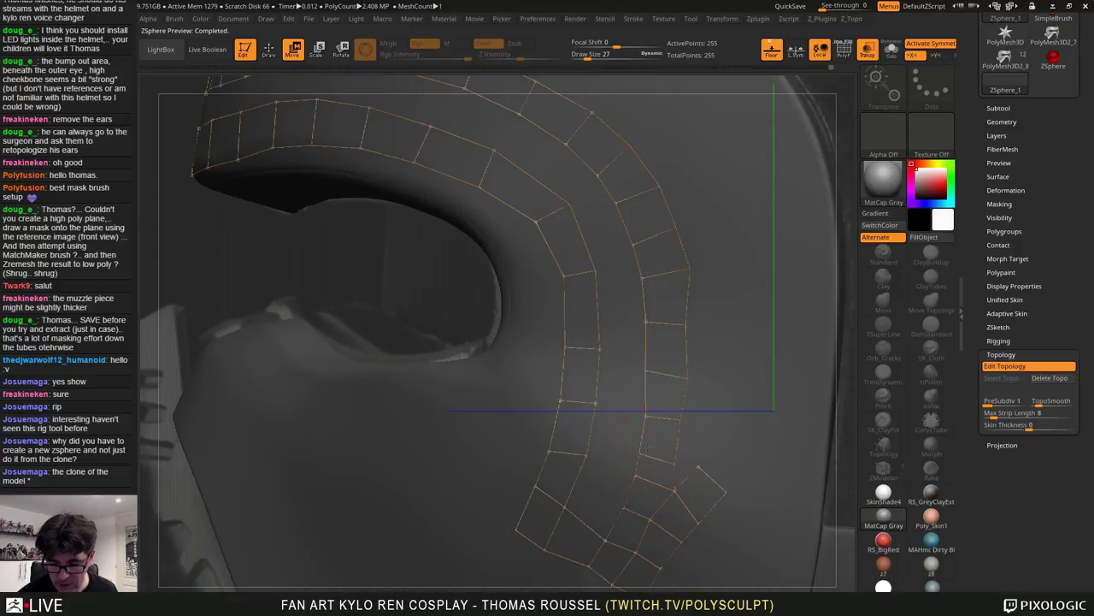
pyautogui.press('a')
pyautogui.press('a')
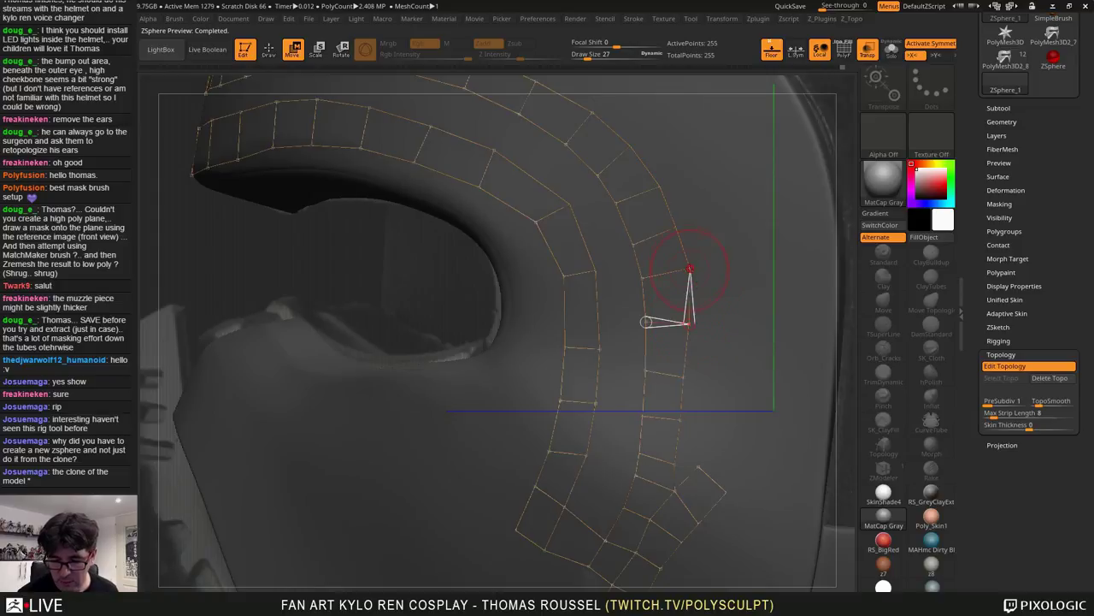
pyautogui.press('a')
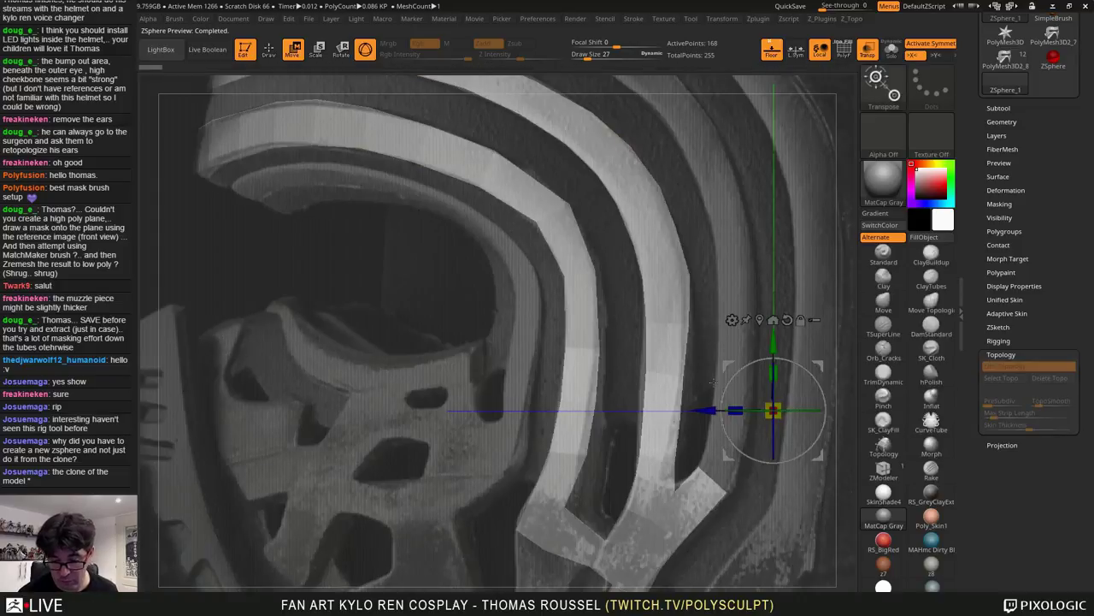
pyautogui.press('a')
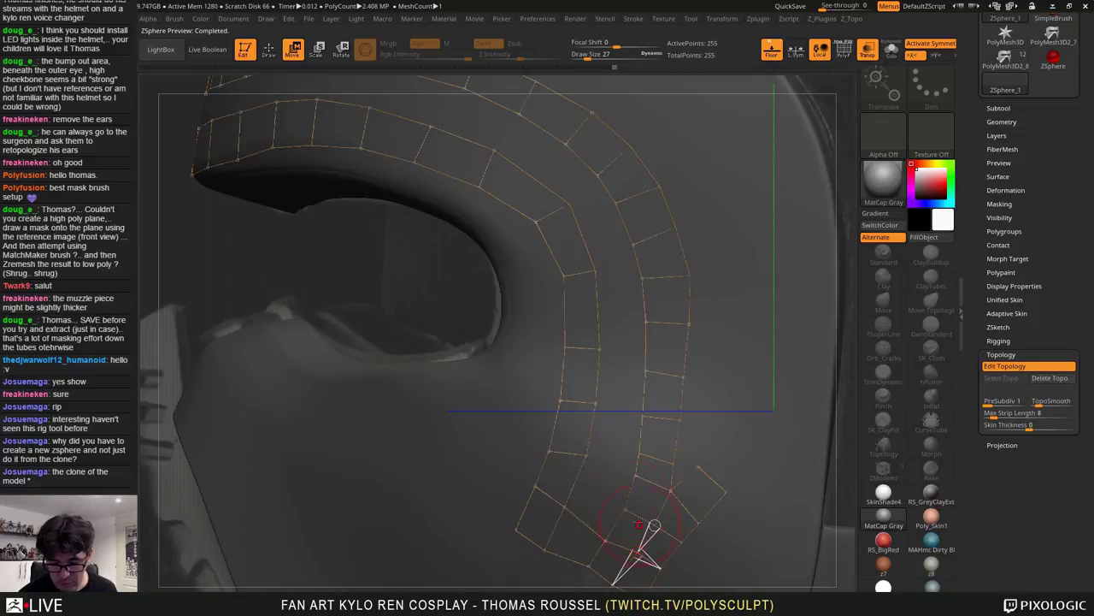
# Fine-tune the lower points of both strips and the first strip's outer edge beside the eye, comparing each change with the reference stripes
pyautogui.press('a')
pyautogui.press('a')
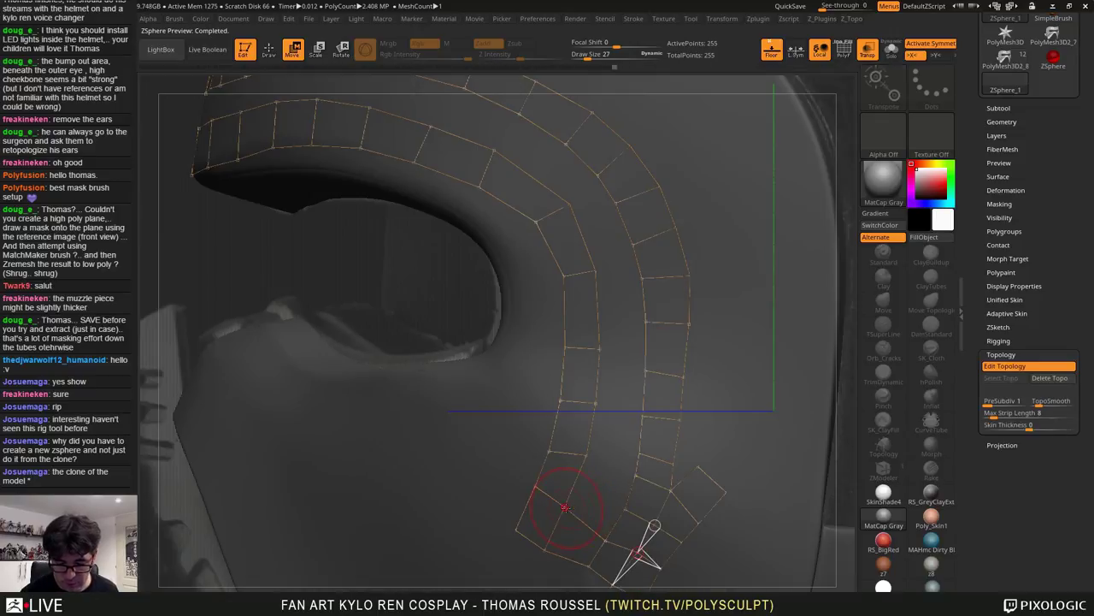
pyautogui.press('a')
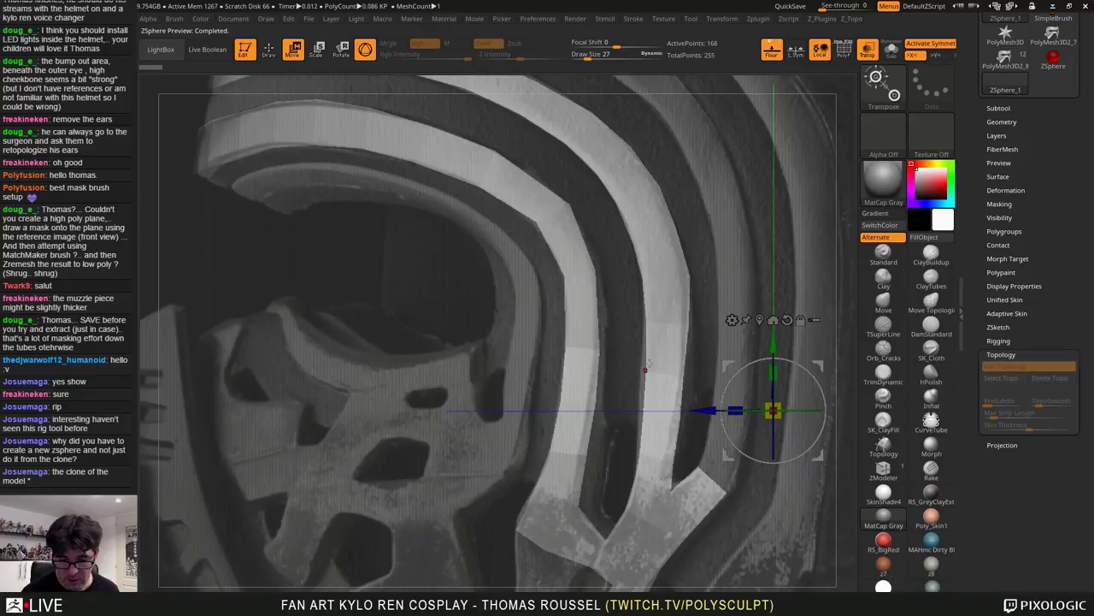
pyautogui.press('a')
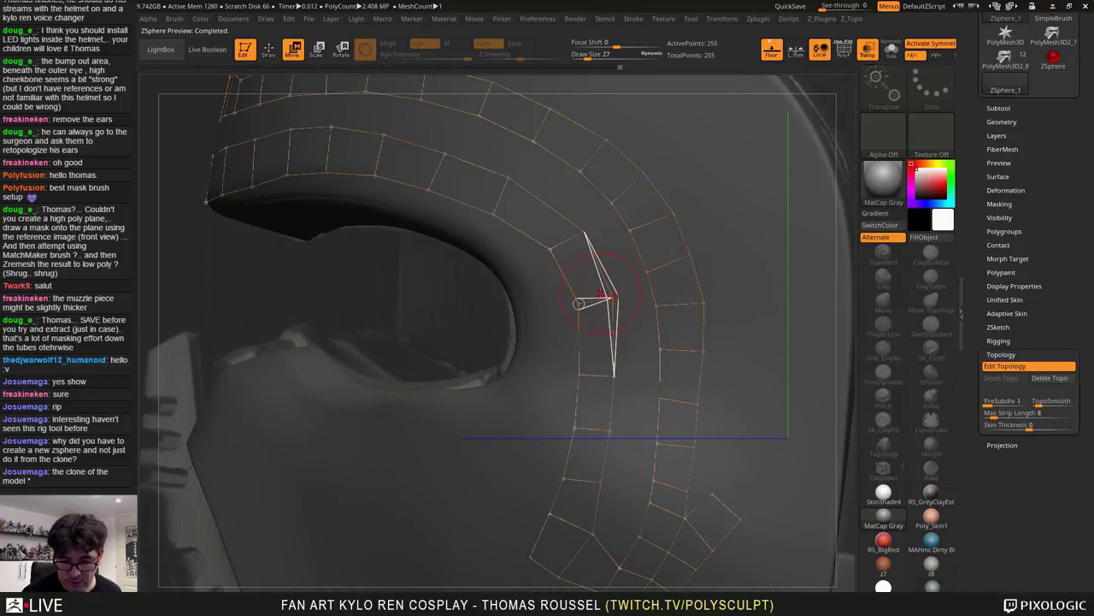
pyautogui.press('a')
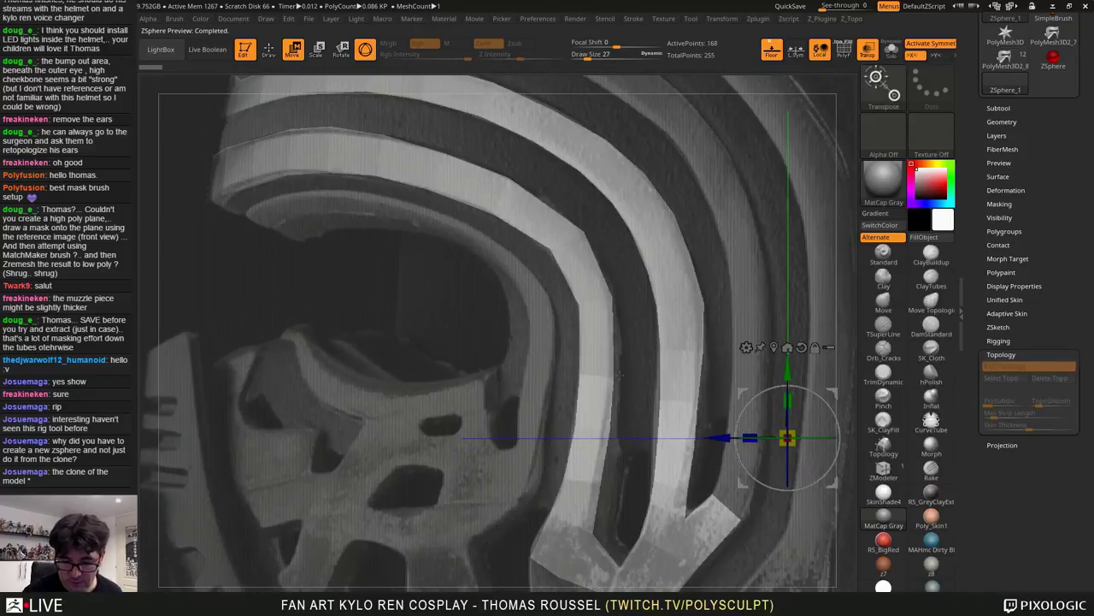
pyautogui.press('a')
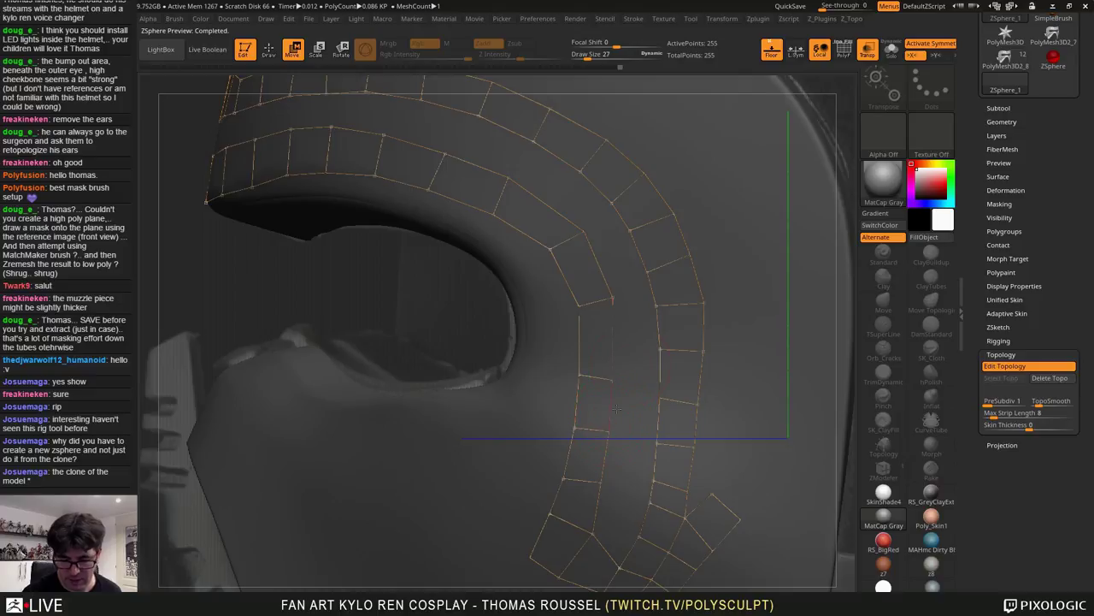
# Reposition the second strip's outer and inner points around the temple bend to follow the reference stripe, checking the preview
pyautogui.keyDown('alt'); pyautogui.moveTo(612, 418); pyautogui.dragTo(618, 488, button='right'); pyautogui.keyUp('alt')
pyautogui.press('a')
pyautogui.press('a')
pyautogui.moveTo(679, 284); pyautogui.dragTo(671, 278)
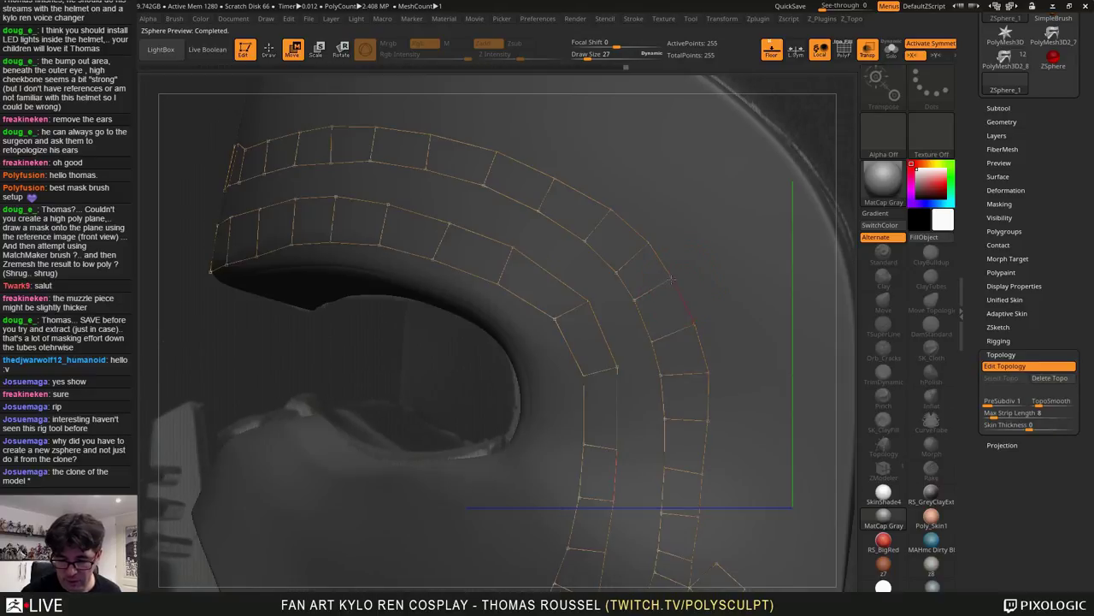
pyautogui.moveTo(652, 341); pyautogui.dragTo(697, 323)
pyautogui.keyDown('alt'); pyautogui.moveTo(628, 189); pyautogui.dragTo(673, 227, button='right'); pyautogui.keyUp('alt')
pyautogui.press('a')
pyautogui.press('a')
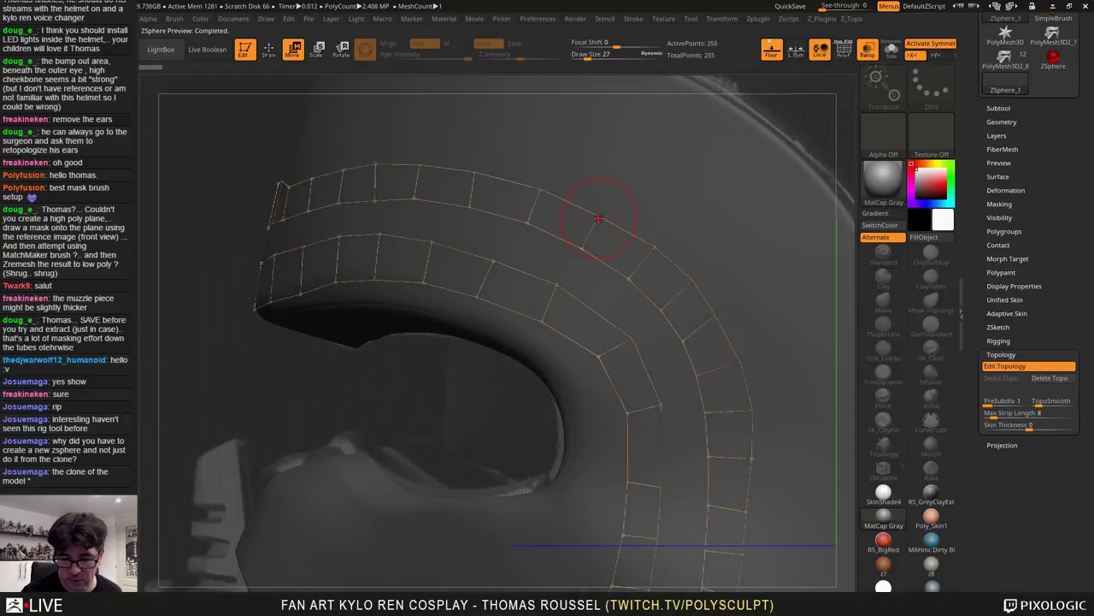
# Adjust the second strip's upper-edge points above the brow and preview the fit against the reference stripe
pyautogui.moveTo(599, 218); pyautogui.dragTo(601, 214)
pyautogui.keyDown('alt'); pyautogui.moveTo(559, 215); pyautogui.dragTo(584, 246, button='right'); pyautogui.keyUp('alt')
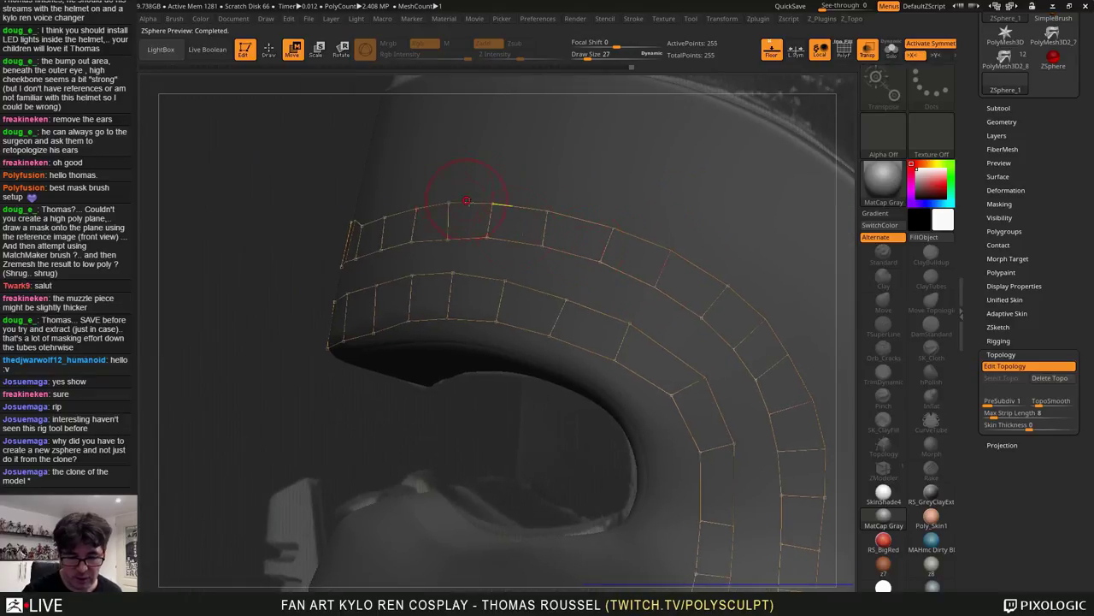
pyautogui.press('a')
pyautogui.press('a')
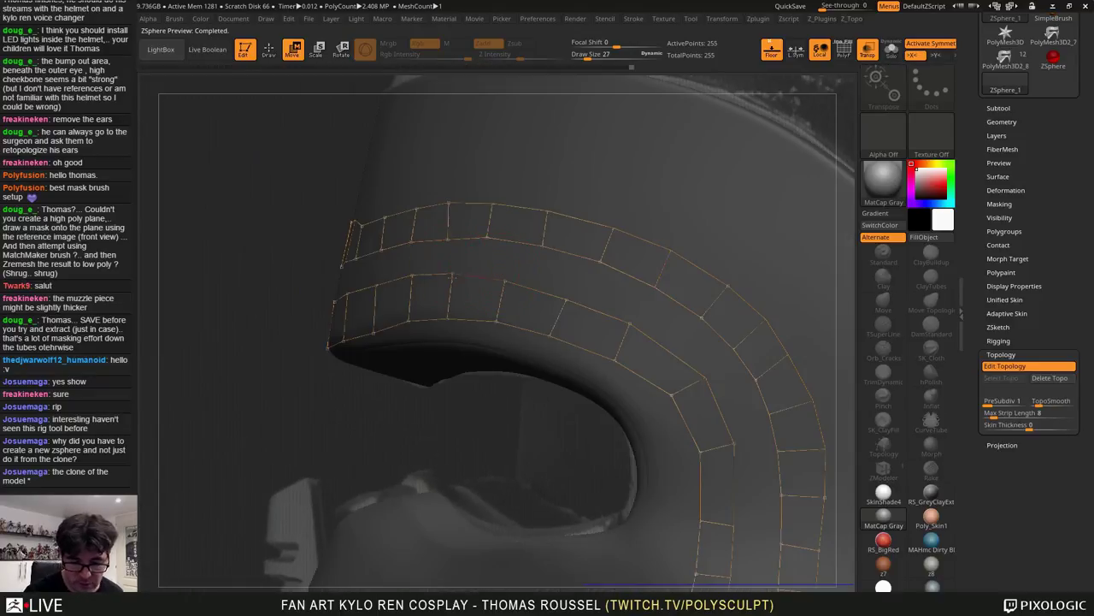
# Fit the first strip's upper and lower points over the eye opening to the reference stripe, previewing each change
pyautogui.moveTo(453, 274); pyautogui.dragTo(410, 281)
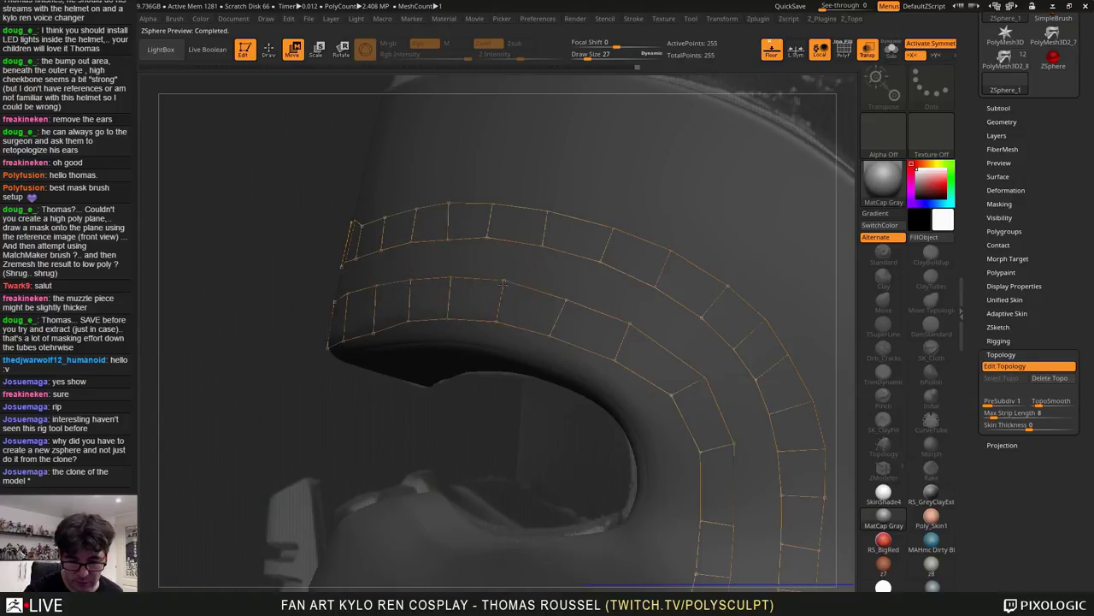
pyautogui.press('a')
pyautogui.press('a')
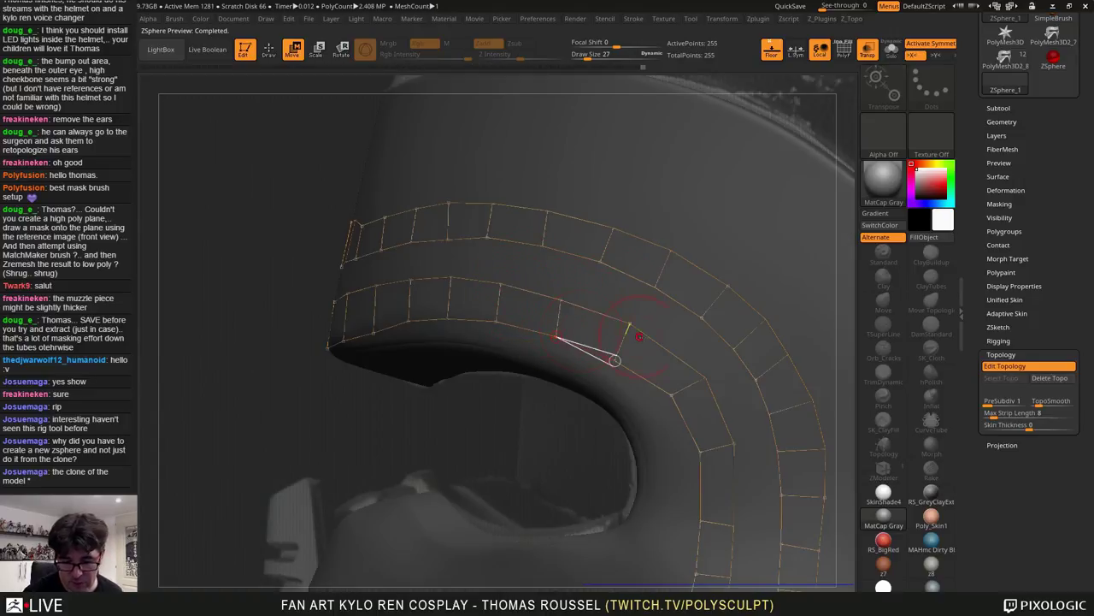
pyautogui.press('a')
pyautogui.press('a')
pyautogui.press('a')
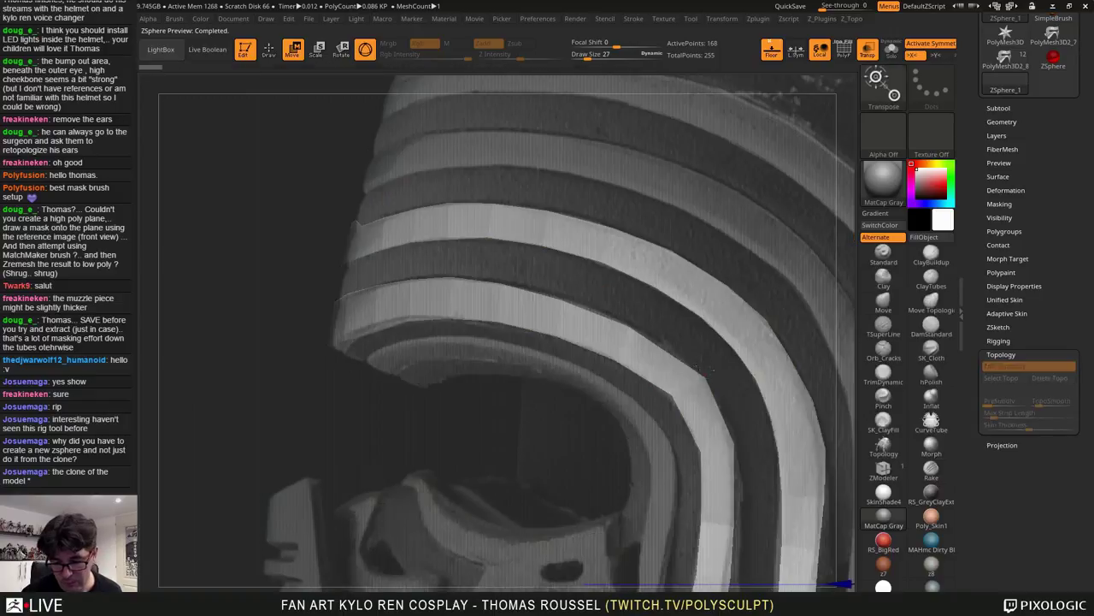
pyautogui.press('a')
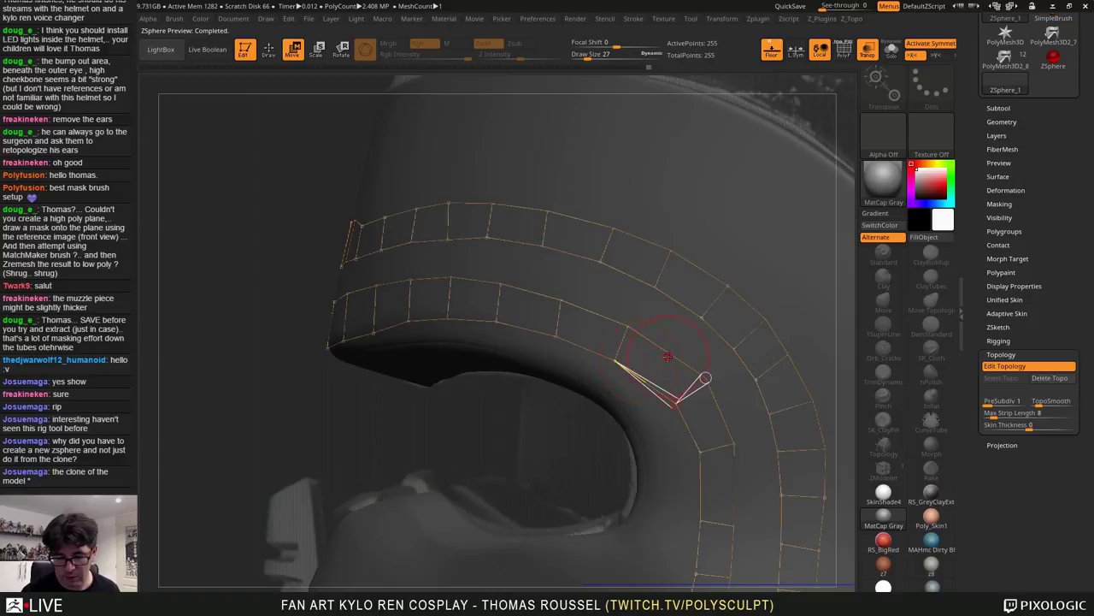
# Insert an extra cross edge in the first strip above the outer eye corner, adding one point on each border
pyautogui.keyDown('ctrl'); pyautogui.click(616, 360); pyautogui.keyUp('ctrl')
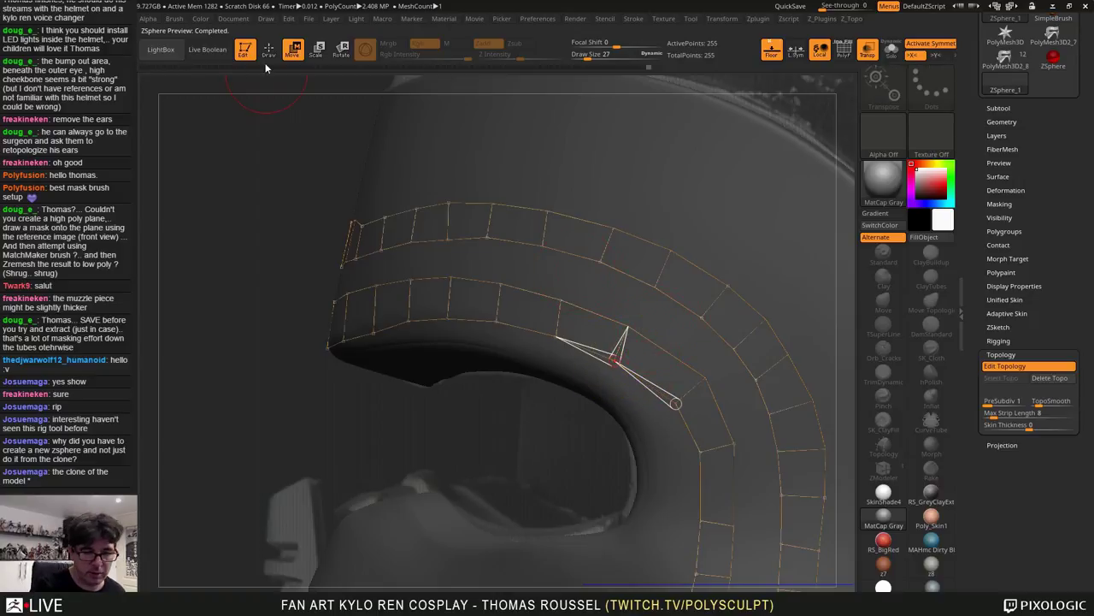
pyautogui.click(268, 50)
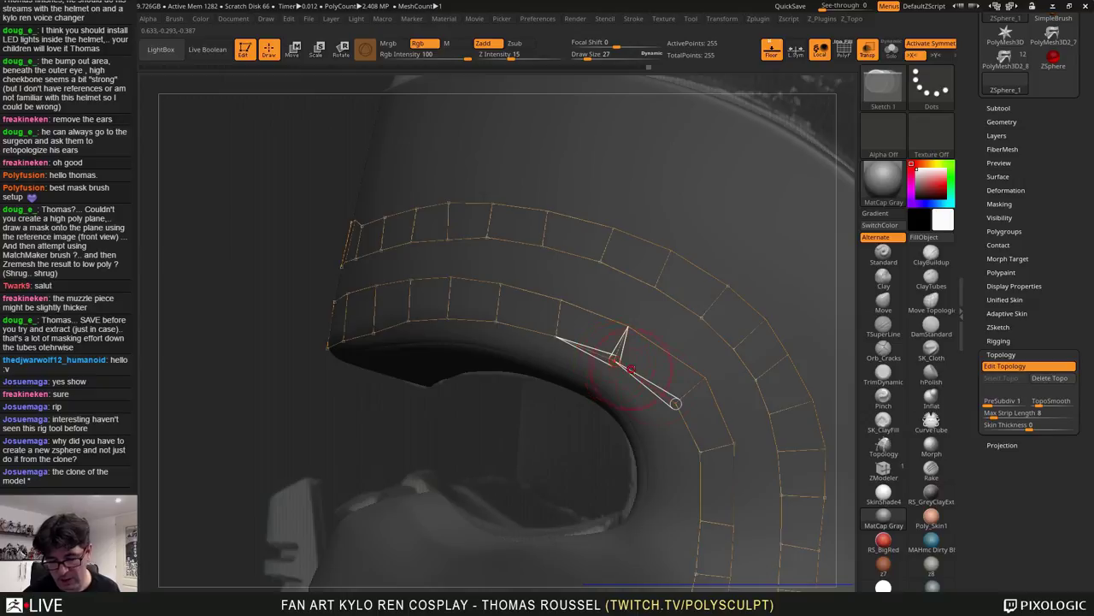
pyautogui.click(647, 385)
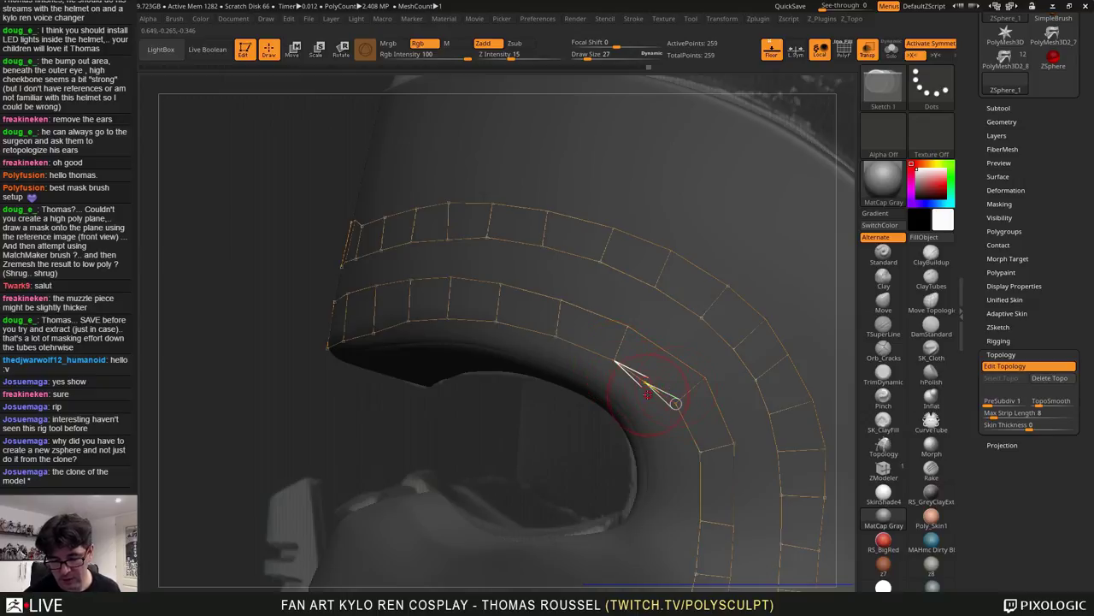
pyautogui.click(662, 359)
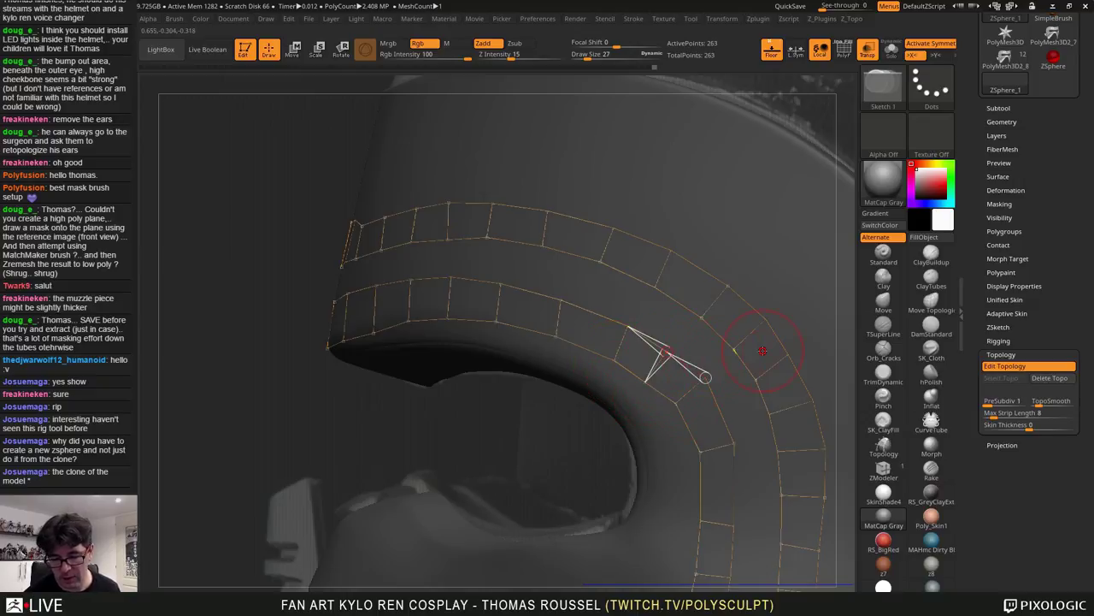
# Move the inserted points and the neighbouring corner points to round the first strip's bend, and preview the result
pyautogui.press('w')
pyautogui.moveTo(666, 353); pyautogui.dragTo(668, 349)
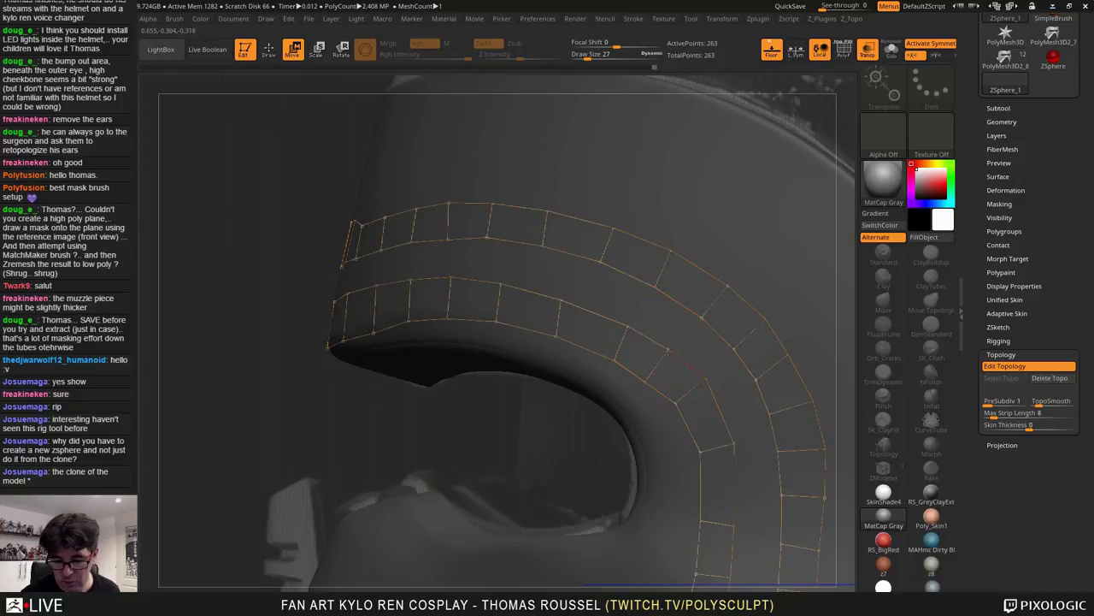
pyautogui.moveTo(707, 380); pyautogui.dragTo(680, 406)
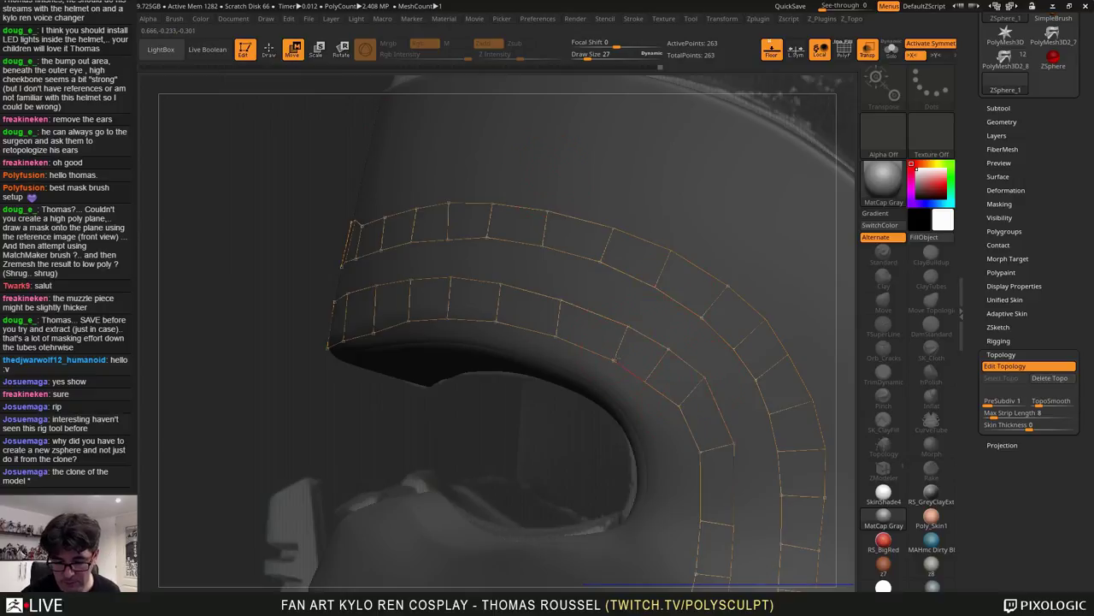
pyautogui.press('a')
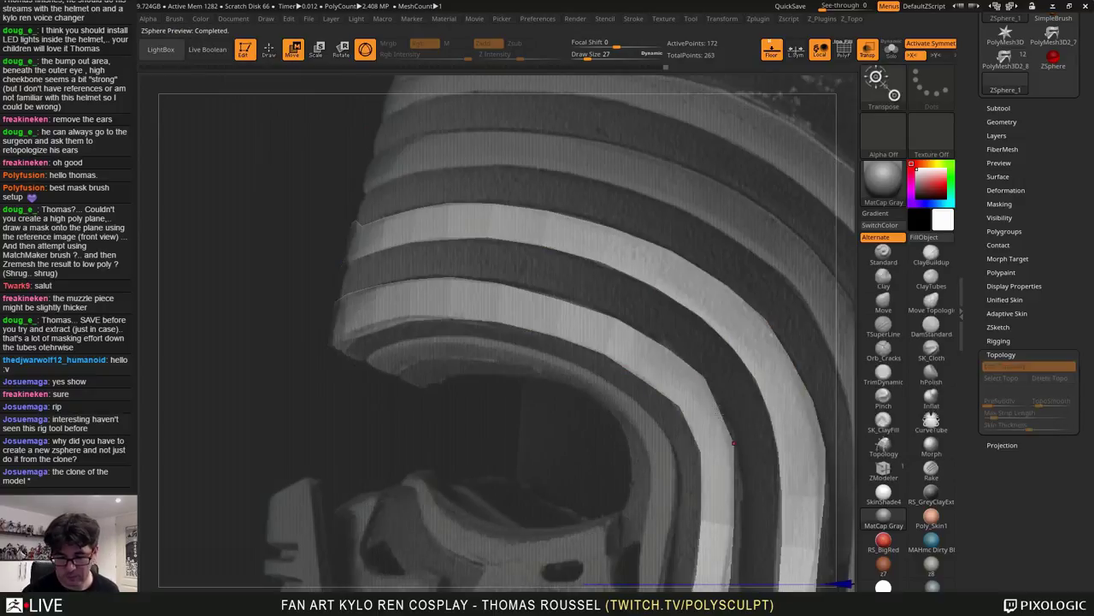
# Nudge the first strip's outer-edge point below the outer eye corner outward and compare both strips with the reference in the preview
pyautogui.keyDown('alt'); pyautogui.moveTo(739, 479); pyautogui.dragTo(682, 264, button='right'); pyautogui.keyUp('alt')
pyautogui.press('a')
pyautogui.press('a')
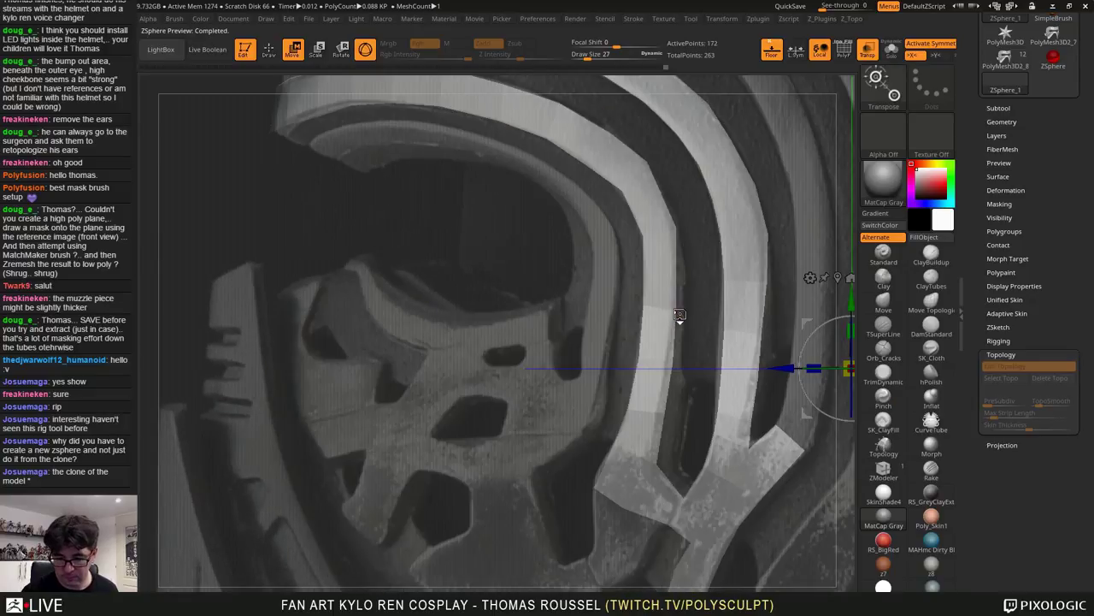
pyautogui.press('a')
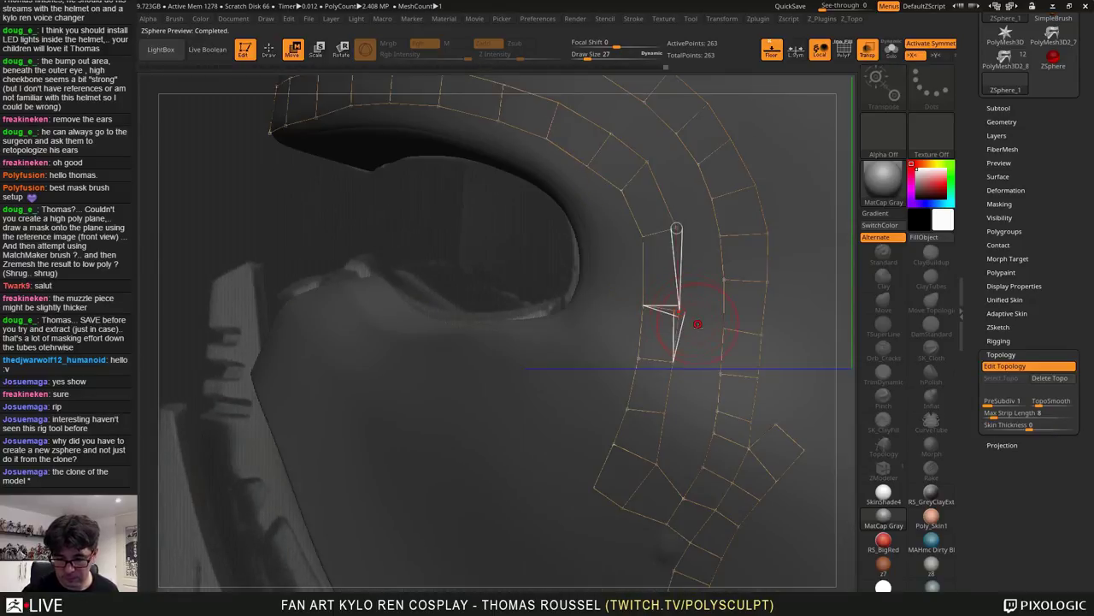
pyautogui.press('a')
pyautogui.moveTo(767, 303)
pyautogui.keyDown('alt'); pyautogui.mouseDown(button='right')
pyautogui.moveTo(720, 334)
pyautogui.moveTo(738, 387)
pyautogui.moveTo(713, 272)
pyautogui.moveTo(728, 317)
pyautogui.mouseUp(button='right'); pyautogui.keyUp('alt')
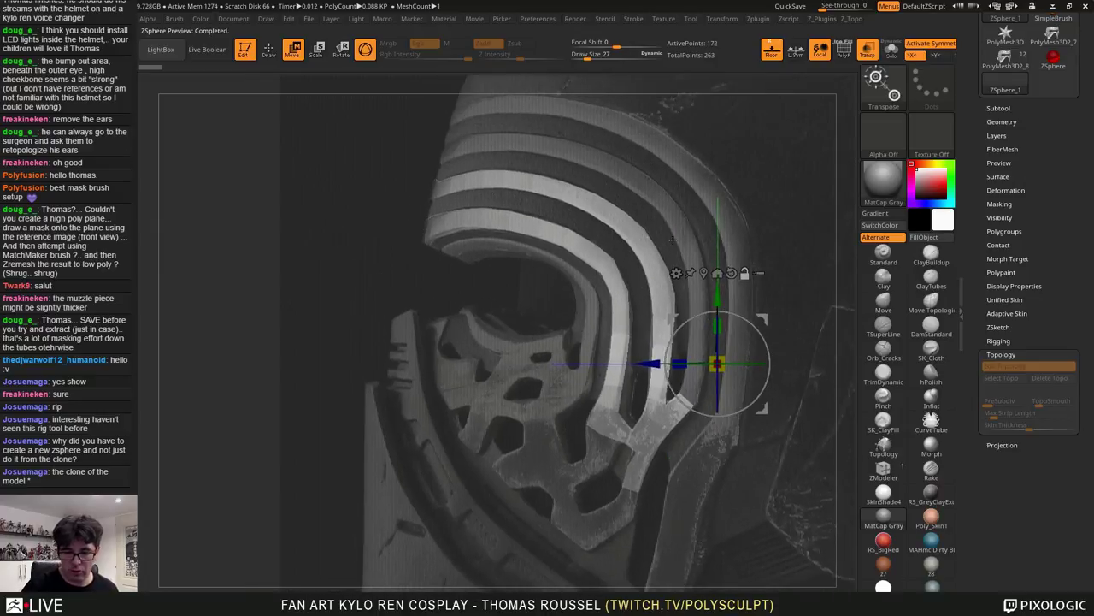
pyautogui.keyDown('ctrl'); pyautogui.moveTo(708, 376); pyautogui.dragTo(700, 408, button='right'); pyautogui.keyUp('ctrl')
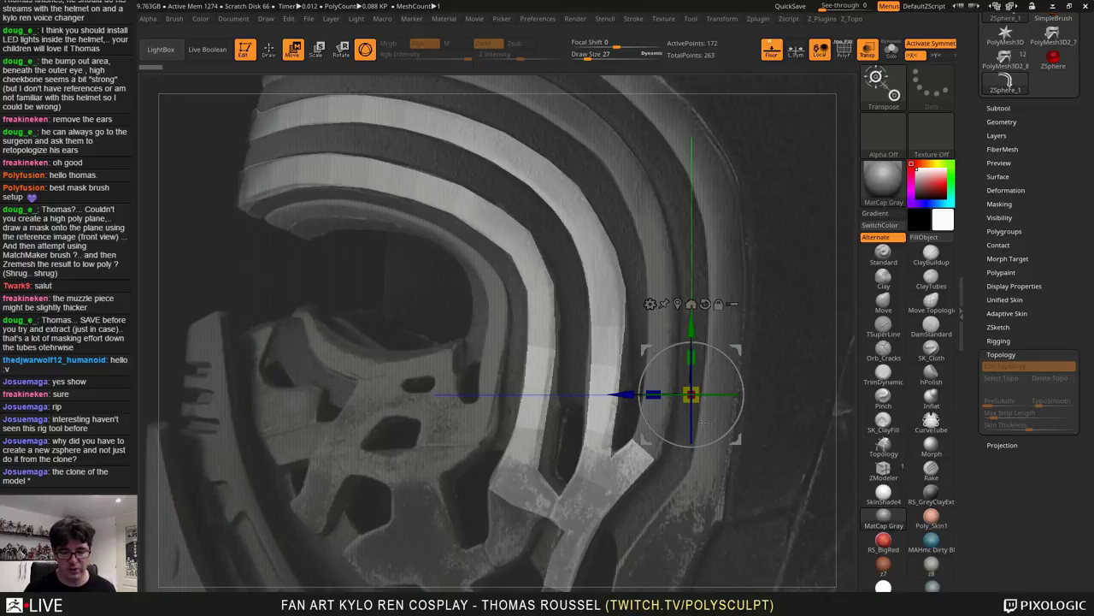
# Shift the first strip's outer-edge point beside the outer eye corner slightly inward and check it in the preview
pyautogui.press('a')
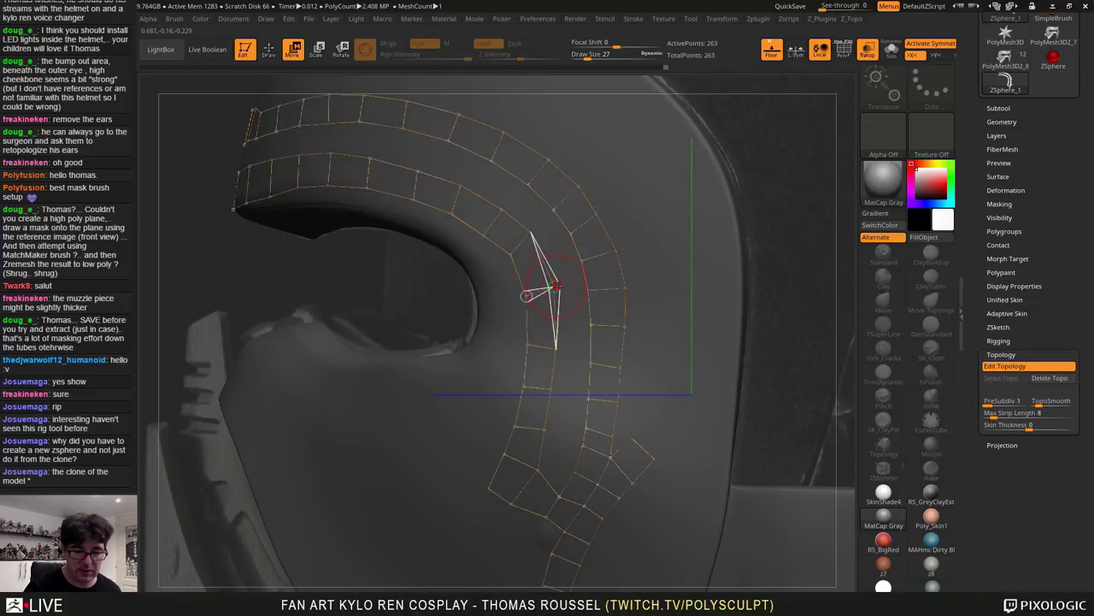
pyautogui.moveTo(555, 286); pyautogui.dragTo(550, 290)
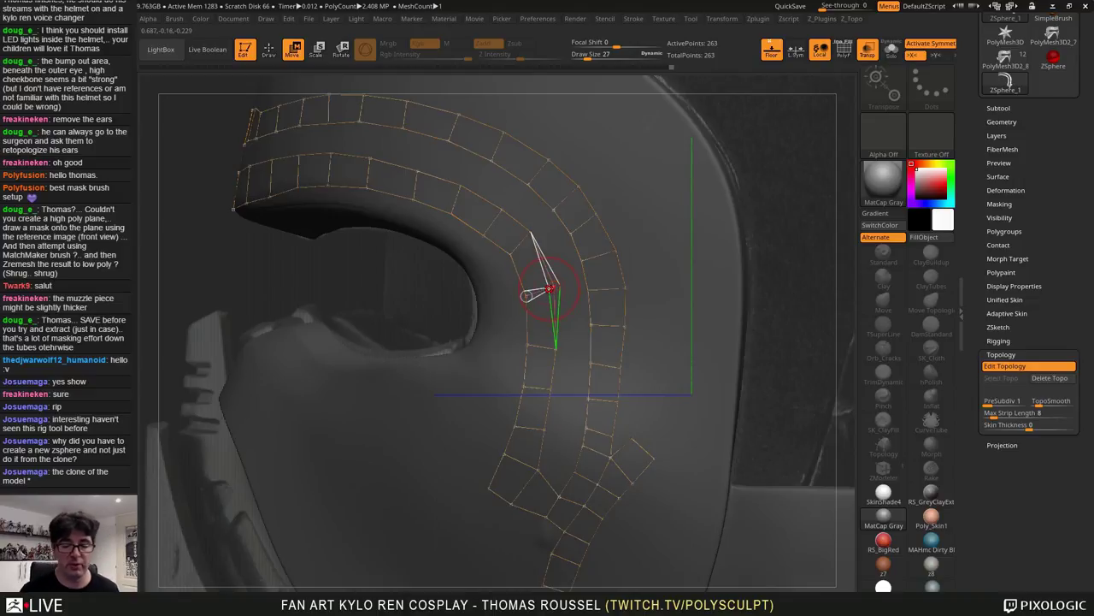
pyautogui.press('a')
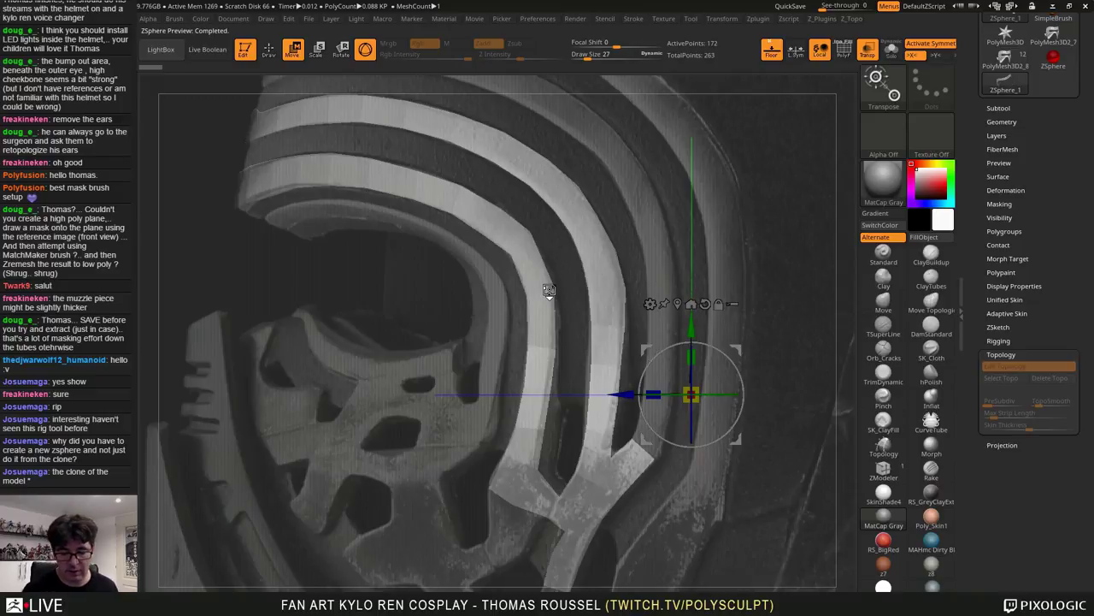
pyautogui.press('a')
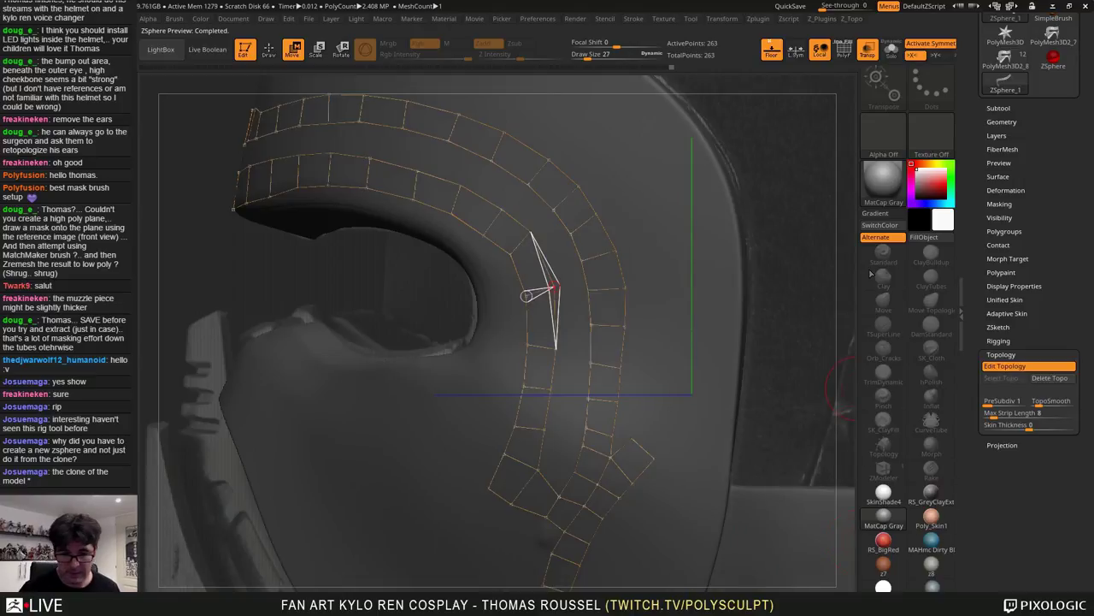
# Draw the first two quads of a third strip upward from the outer branch at the cheek junction, following the reference stripe
pyautogui.press('q')
pyautogui.press('a')
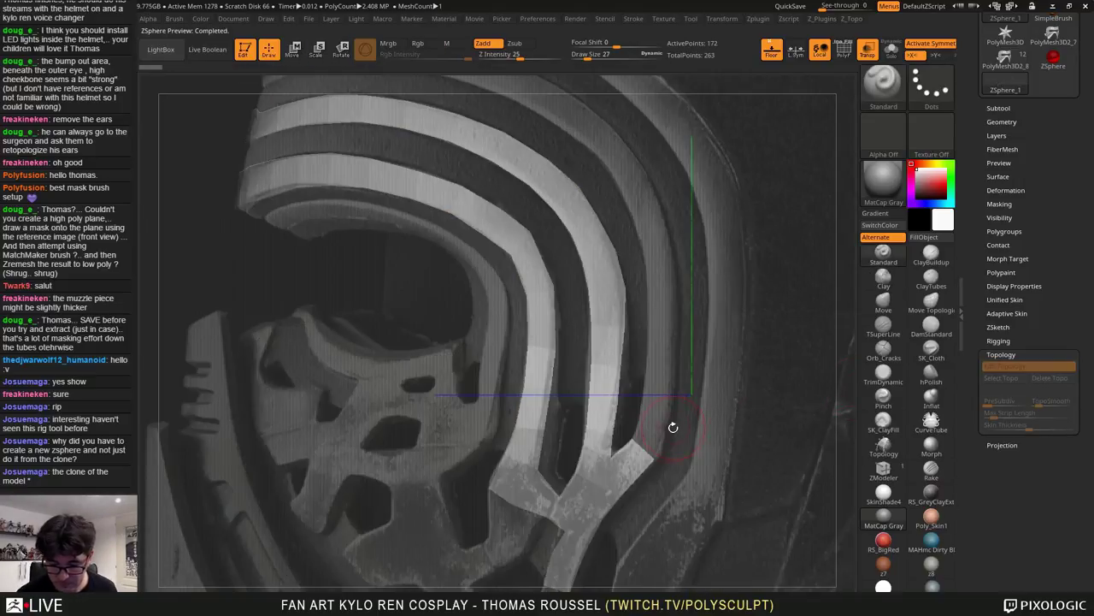
pyautogui.press('a')
pyautogui.keyDown('ctrl'); pyautogui.click(656, 457); pyautogui.keyUp('ctrl')
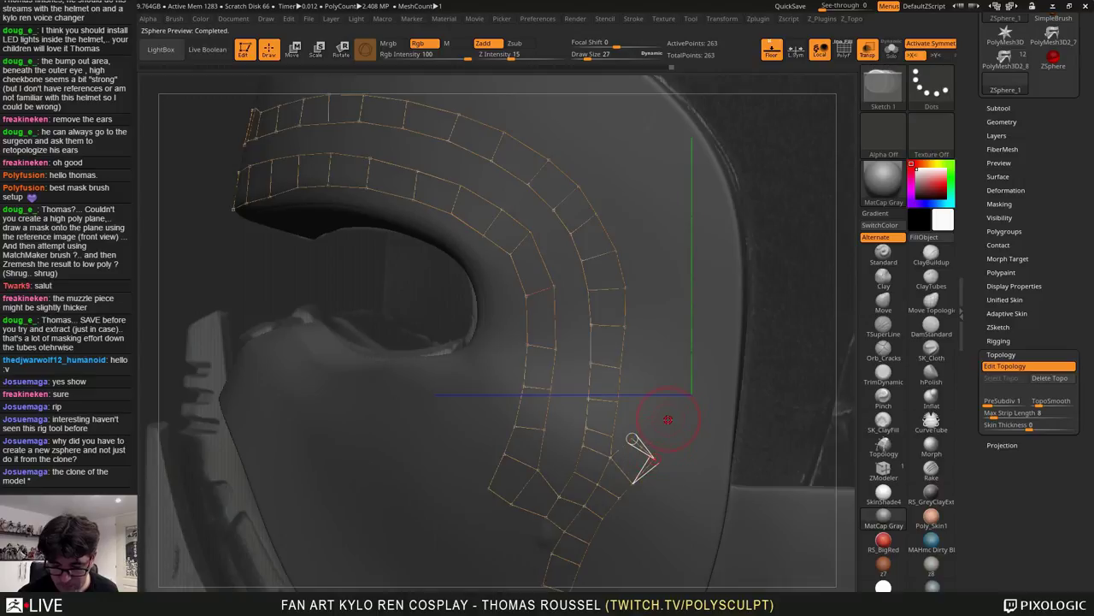
pyautogui.click(669, 418)
pyautogui.click(643, 407)
pyautogui.click(633, 438)
pyautogui.click(646, 371)
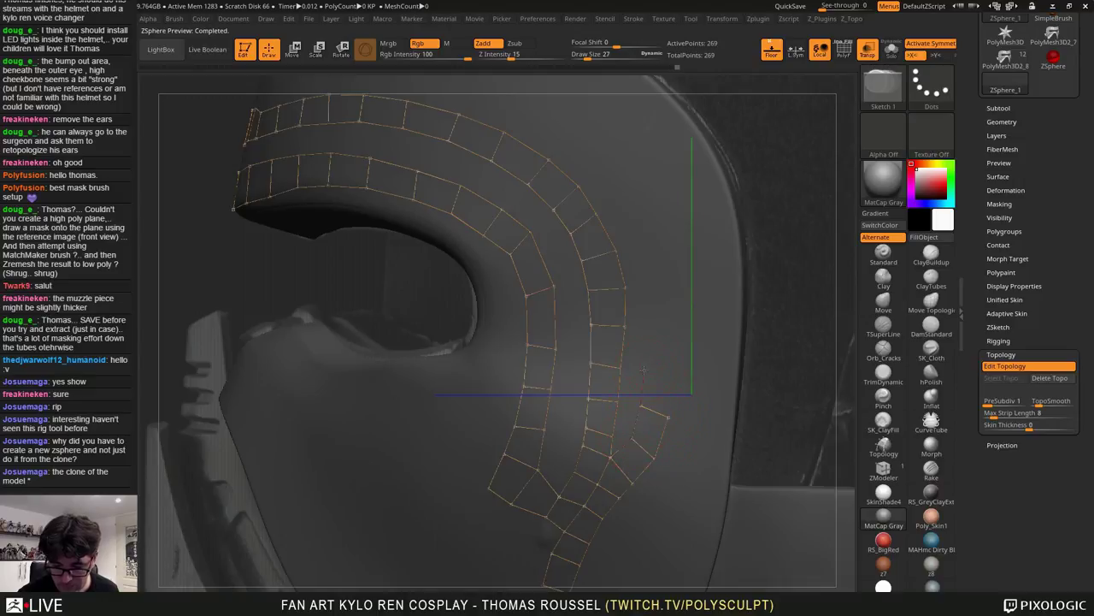
pyautogui.click(674, 377)
pyautogui.click(669, 418)
pyautogui.press('a')
pyautogui.press('a')
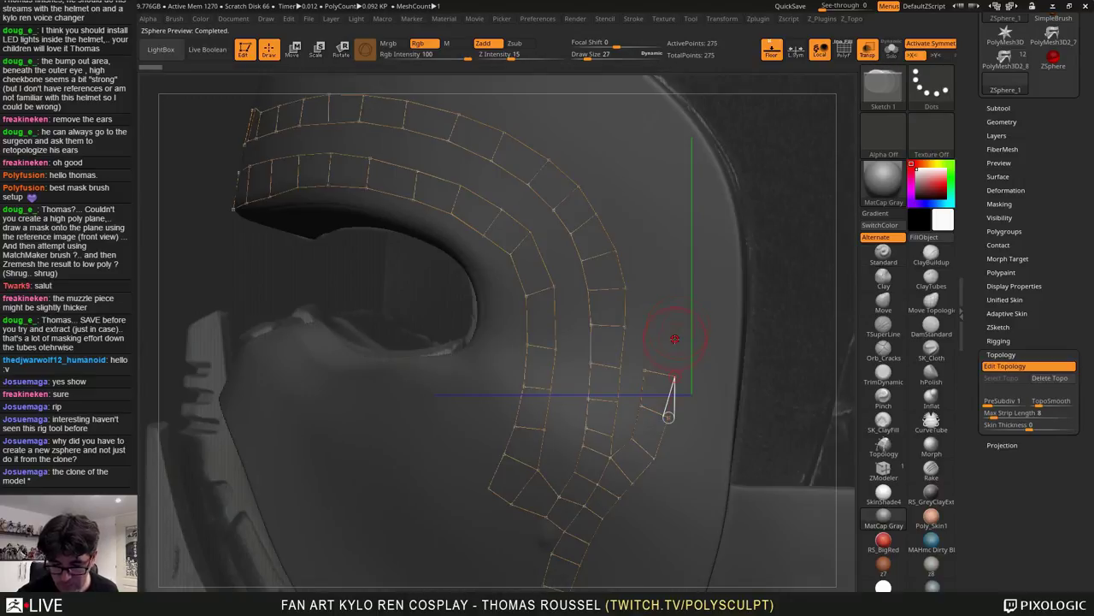
# Extend the third strip upward beside the second strip with two more quads and preview them against the reference
pyautogui.click(678, 336)
pyautogui.click(649, 327)
pyautogui.click(644, 370)
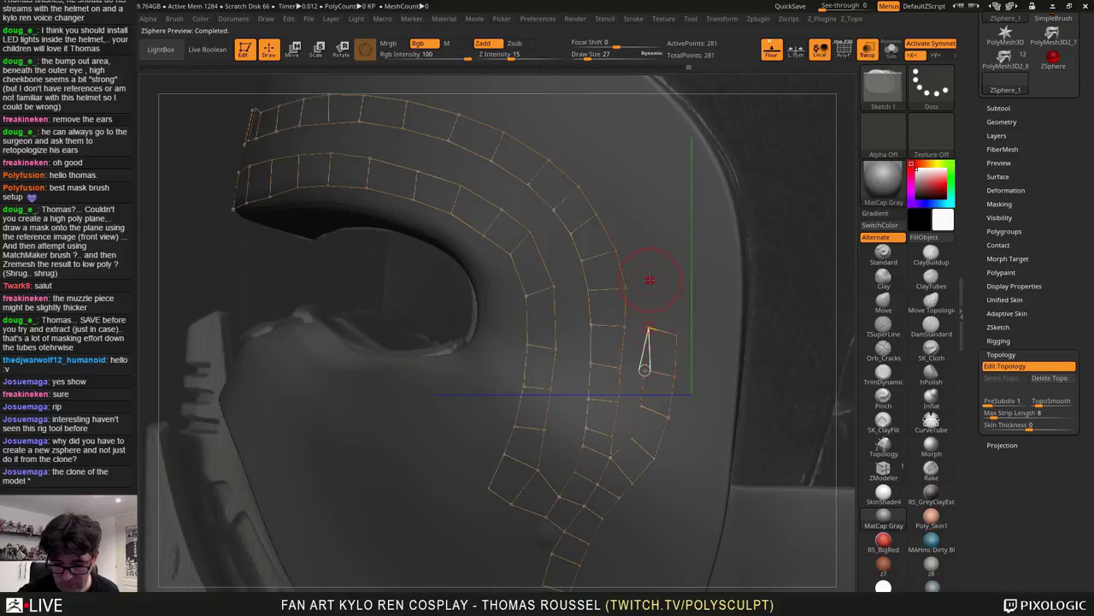
pyautogui.click(648, 283)
pyautogui.click(678, 283)
pyautogui.click(678, 332)
pyautogui.press('a')
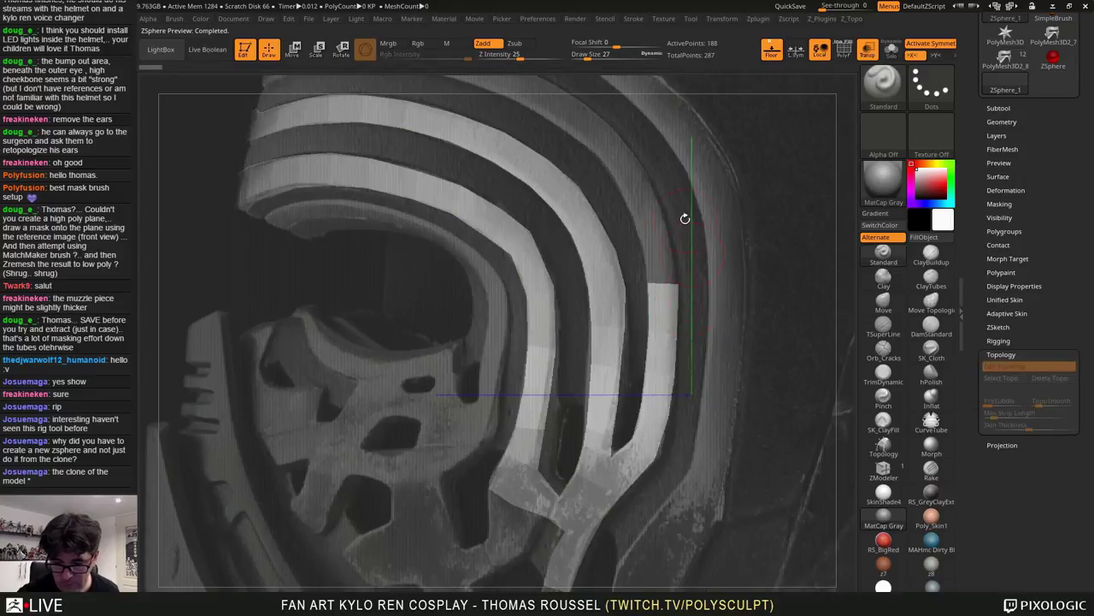
# Extend the third strip upward with two more quads beside the second strip's outer bend and preview them against the reference stripe
pyautogui.press('a')
pyautogui.click(668, 237)
pyautogui.click(642, 244)
pyautogui.click(648, 283)
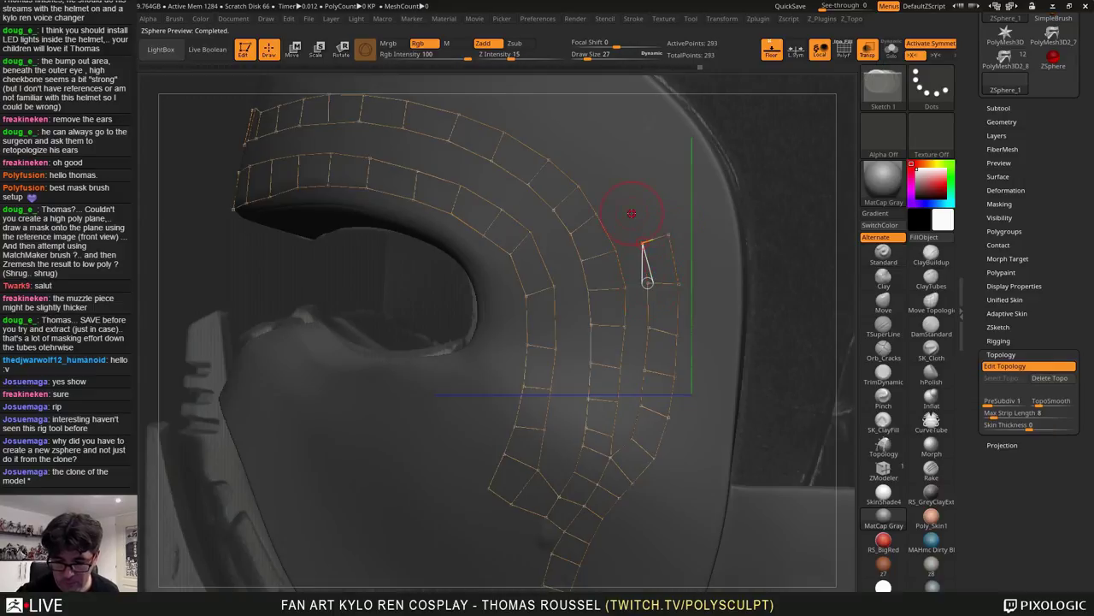
pyautogui.click(630, 211)
pyautogui.click(652, 192)
pyautogui.click(667, 233)
pyautogui.keyDown('alt'); pyautogui.moveTo(646, 144); pyautogui.dragTo(698, 236, button='right'); pyautogui.keyUp('alt')
pyautogui.press('a')
pyautogui.press('a')
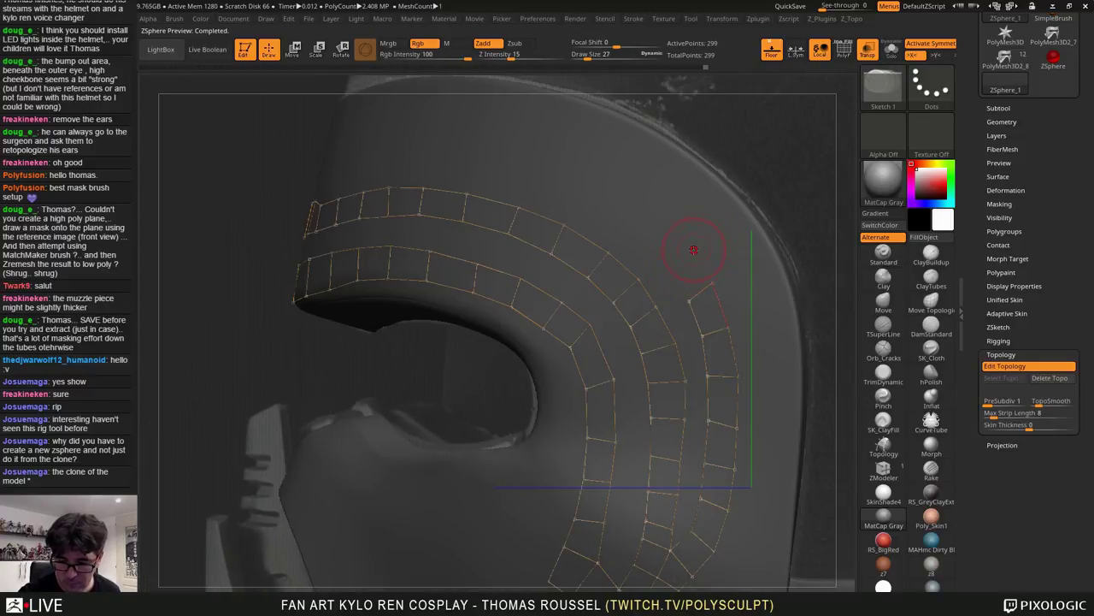
# Curve the third strip around the helmet's upper outer bend with three more quads and compare it with the reference in the preview
pyautogui.keyDown('ctrl'); pyautogui.click(712, 284); pyautogui.keyUp('ctrl')
pyautogui.click(687, 242)
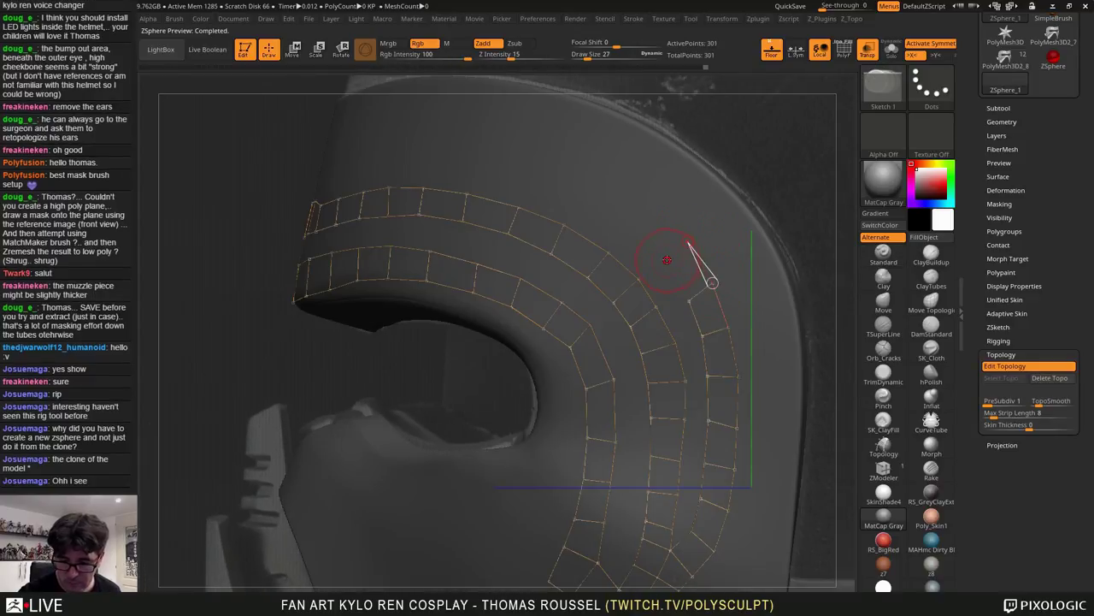
pyautogui.click(668, 260)
pyautogui.click(688, 298)
pyautogui.click(635, 236)
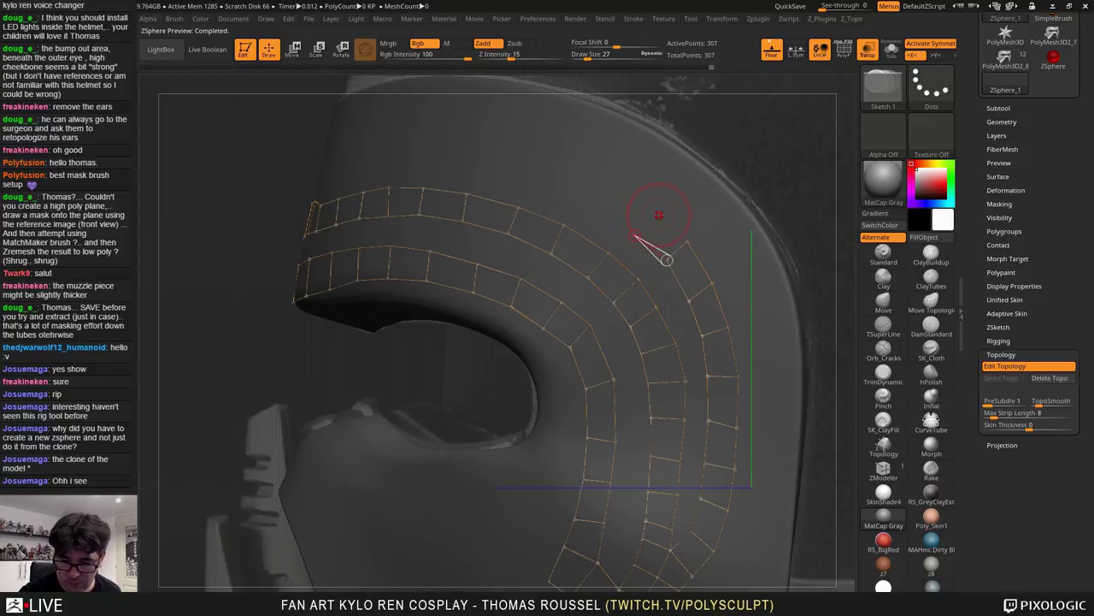
pyautogui.click(658, 212)
pyautogui.click(688, 243)
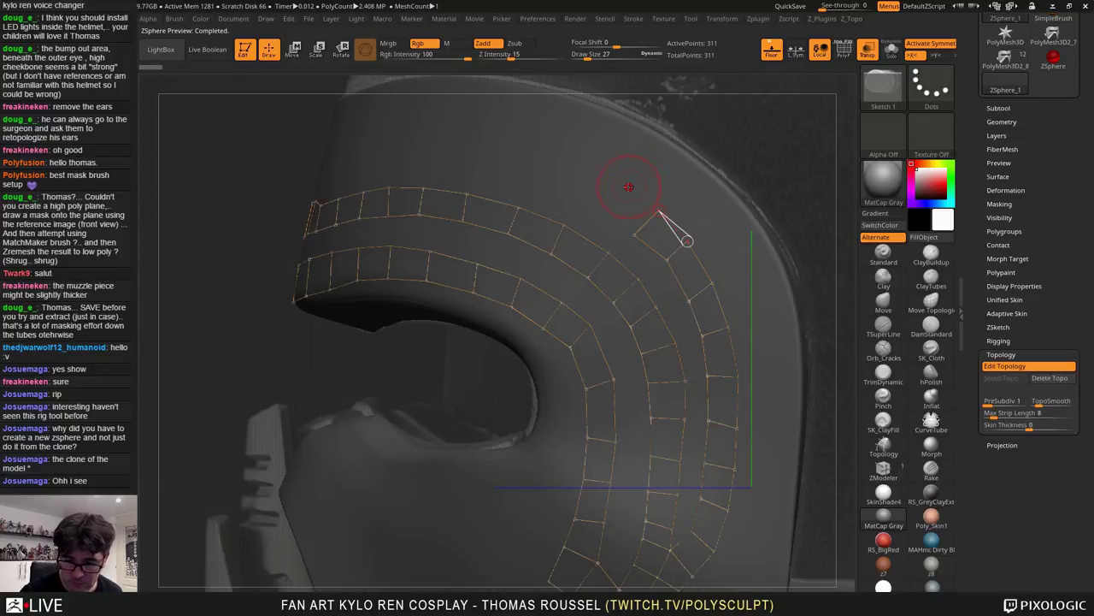
pyautogui.click(629, 186)
pyautogui.click(605, 204)
pyautogui.click(634, 234)
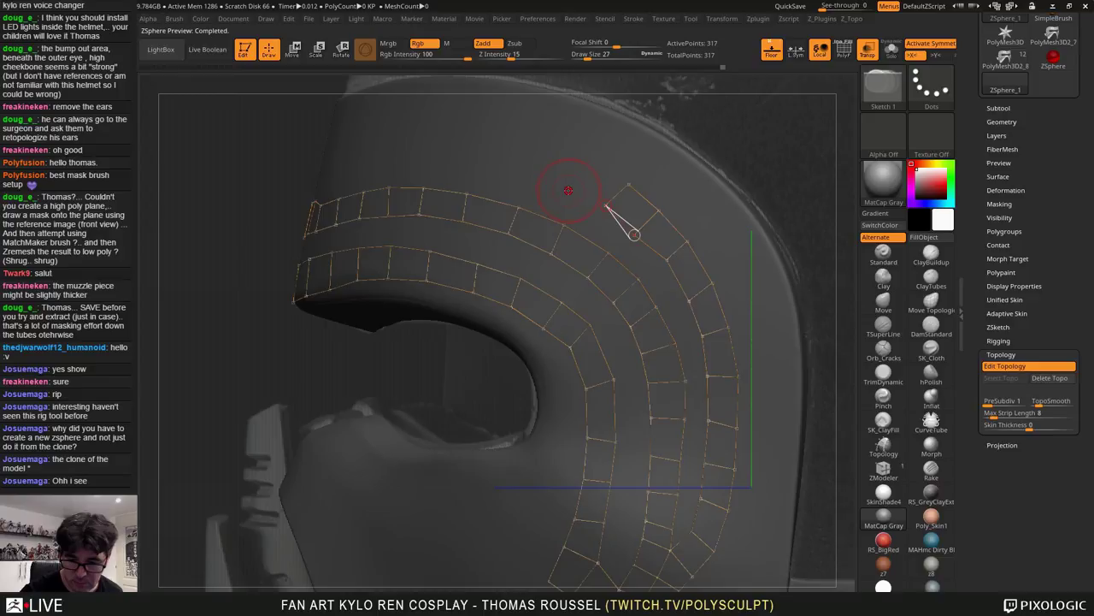
pyautogui.press('a')
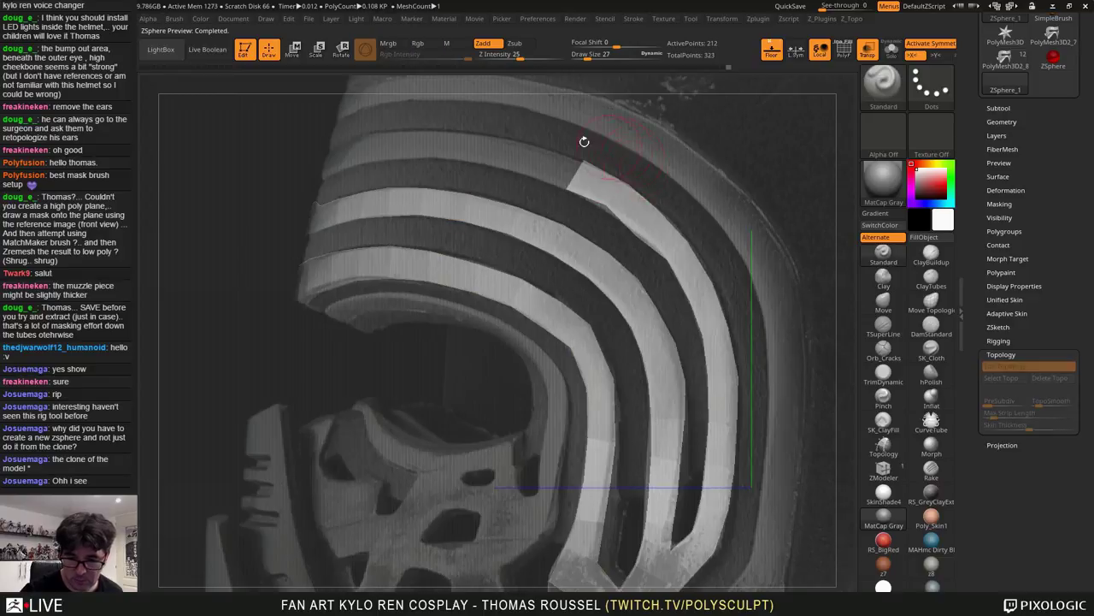
# Continue the third strip across the forehead towards the helmet's centre with two longer quads and check them in the preview
pyautogui.press('a')
pyautogui.click(539, 150)
pyautogui.click(531, 176)
pyautogui.click(564, 187)
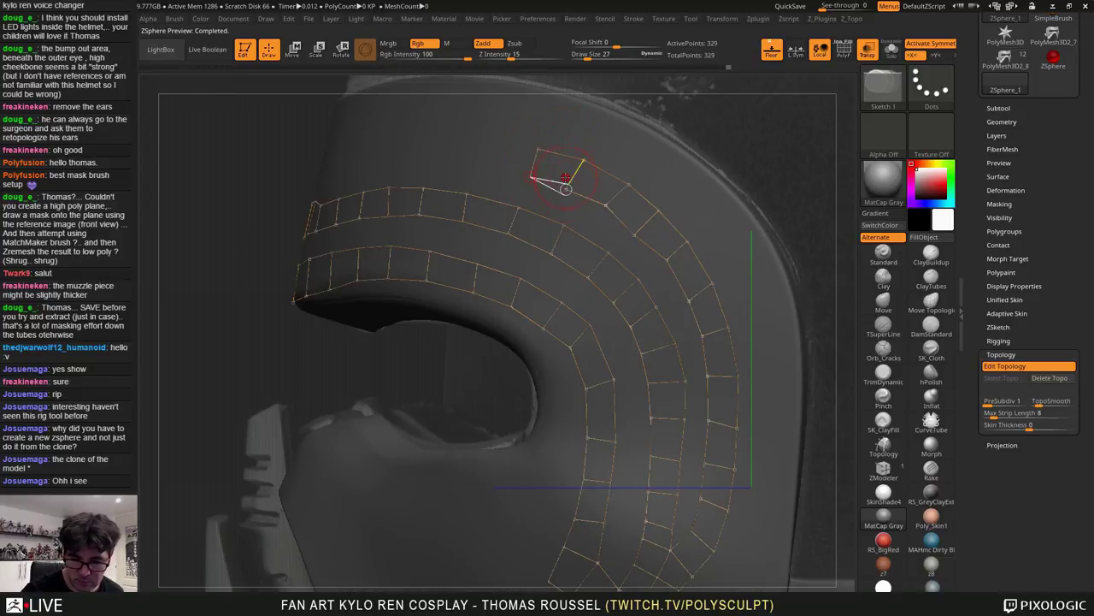
pyautogui.click(490, 168)
pyautogui.click(495, 141)
pyautogui.click(540, 149)
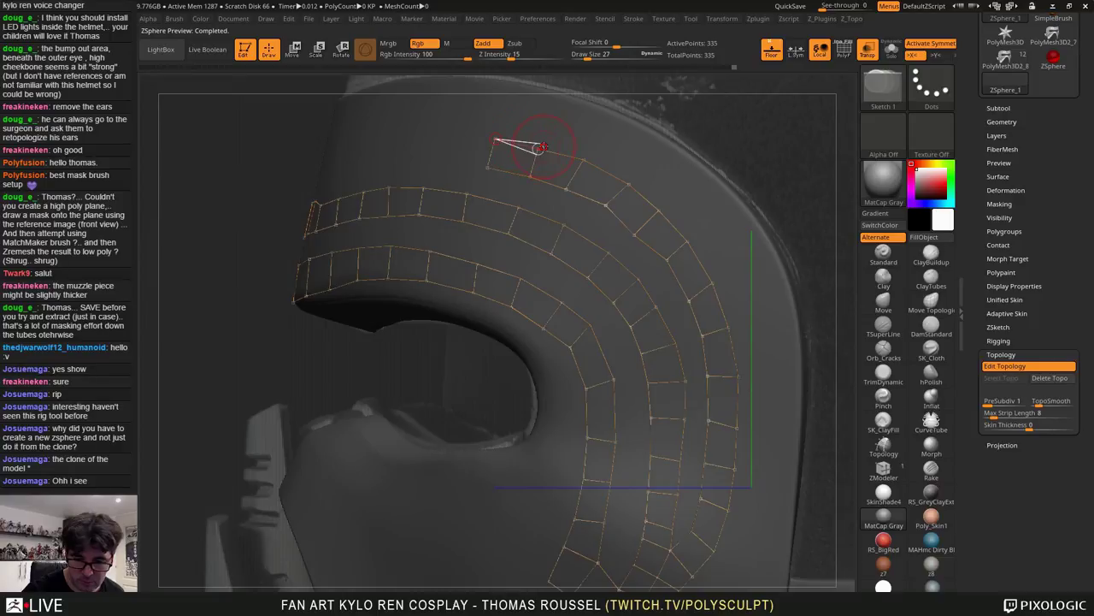
pyautogui.press('a')
pyautogui.press('a')
# Add one more short quad to the forehead end of the third strip, parallel to the second strip
pyautogui.click(462, 133)
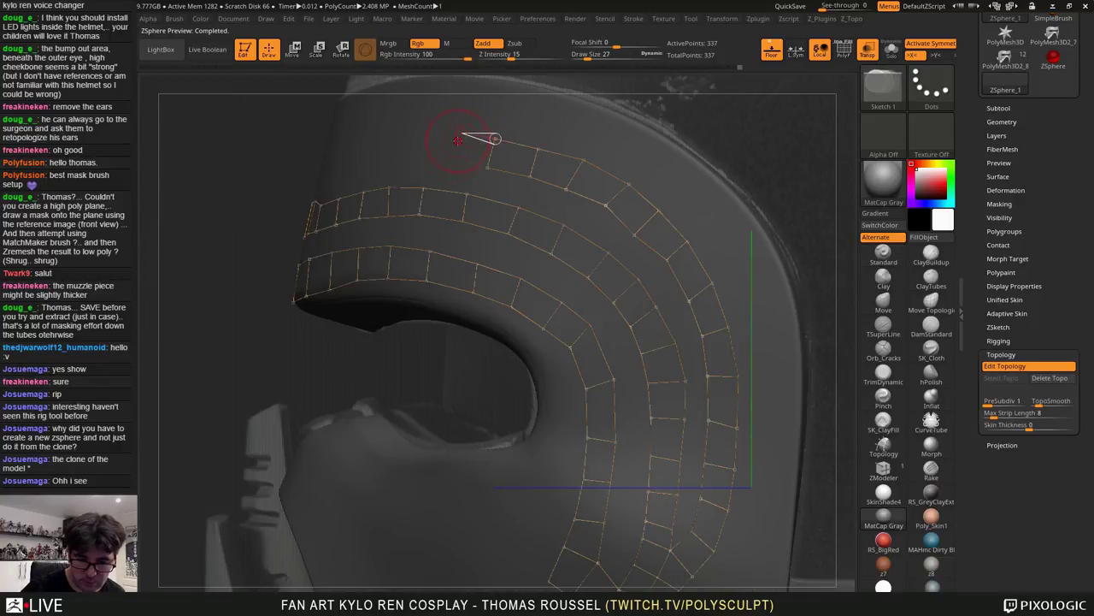
pyautogui.click(459, 159)
pyautogui.click(489, 169)
pyautogui.keyDown('alt'); pyautogui.moveTo(510, 186); pyautogui.dragTo(632, 203, button='right'); pyautogui.keyUp('alt')
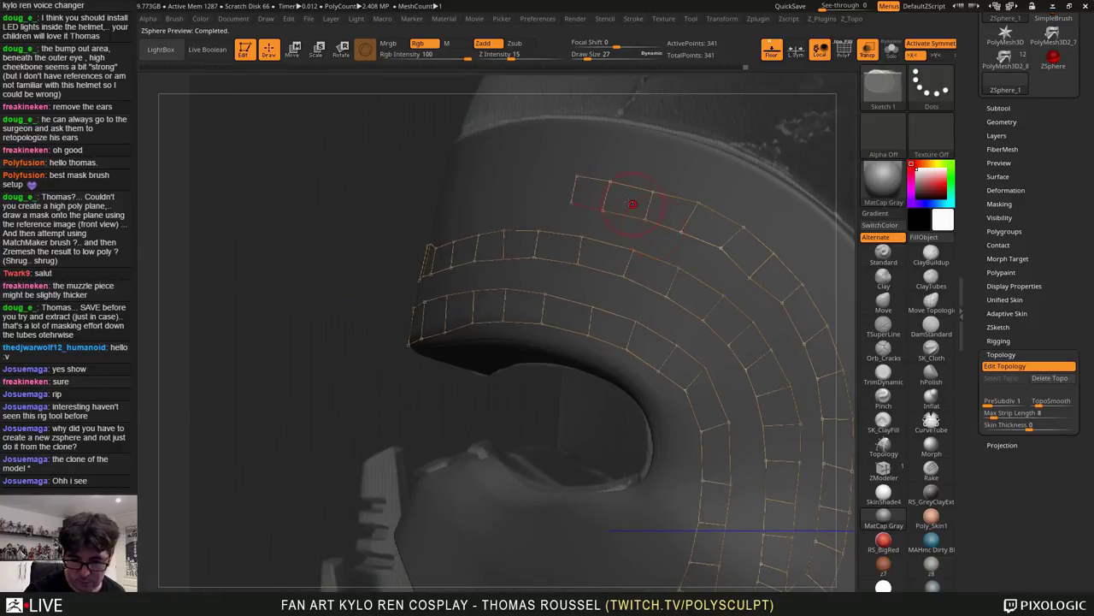
# Extend the uppermost brow strip by two quads from its open end toward the front of the helmet
pyautogui.keyDown('ctrl'); pyautogui.click(572, 203); pyautogui.keyUp('ctrl')
pyautogui.click(537, 204)
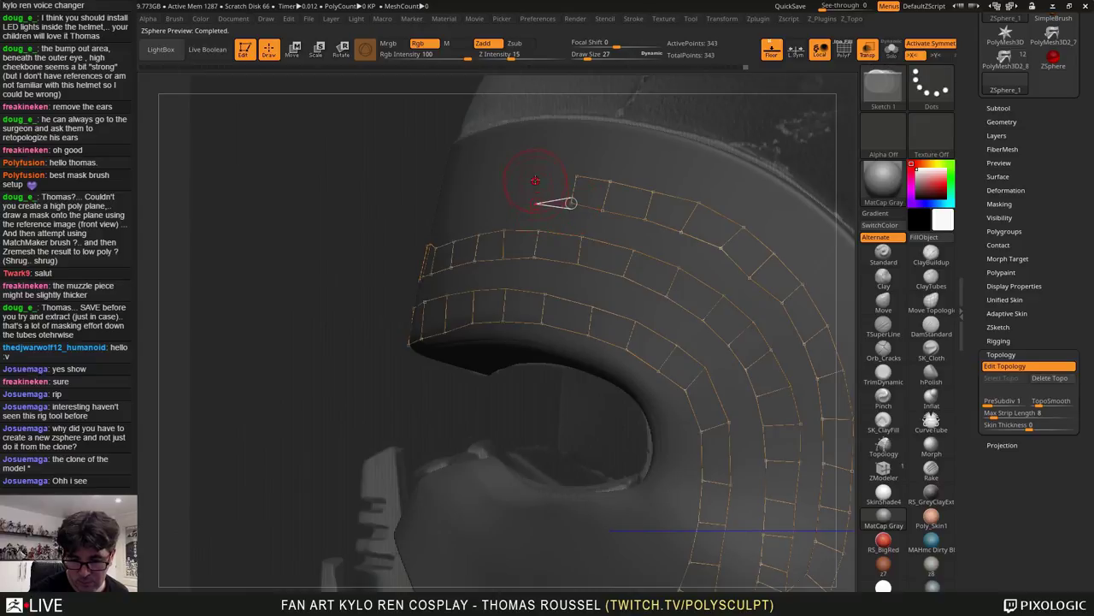
pyautogui.click(538, 176)
pyautogui.click(580, 177)
pyautogui.press('a')
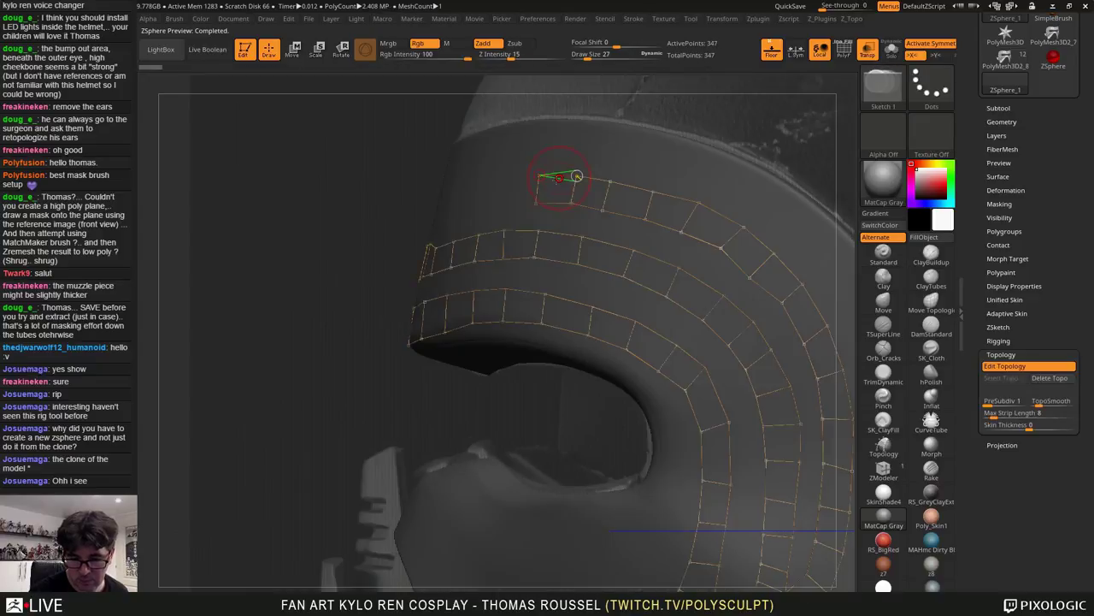
pyautogui.click(506, 171)
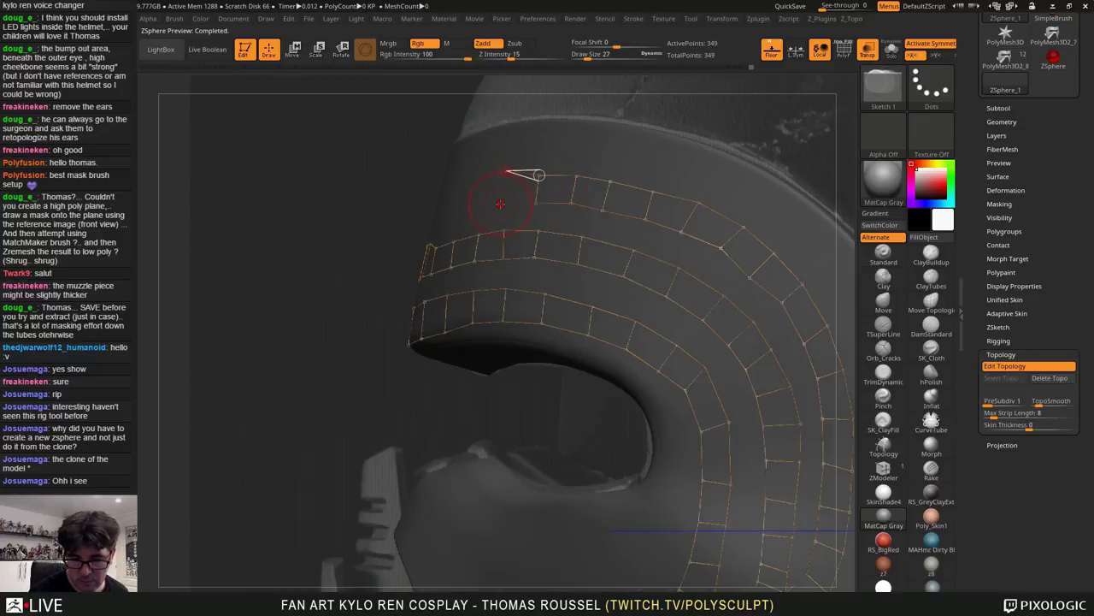
pyautogui.click(502, 203)
pyautogui.click(536, 204)
# Add two narrower quads to the uppermost strip, carrying it to the visible front edge of the brow
pyautogui.click(479, 208)
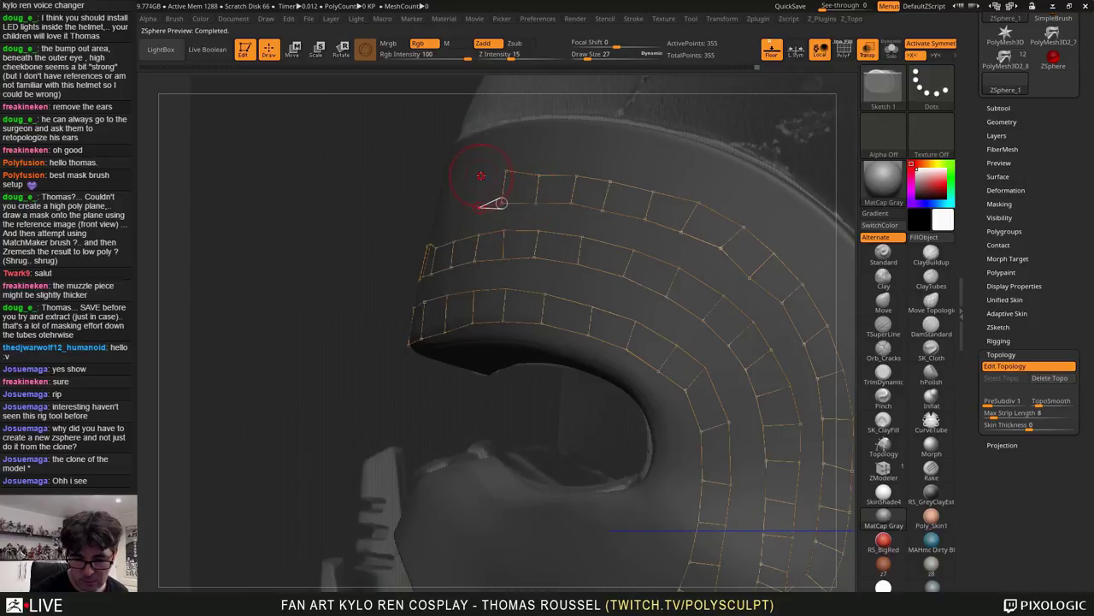
pyautogui.click(481, 175)
pyautogui.click(506, 171)
pyautogui.click(463, 177)
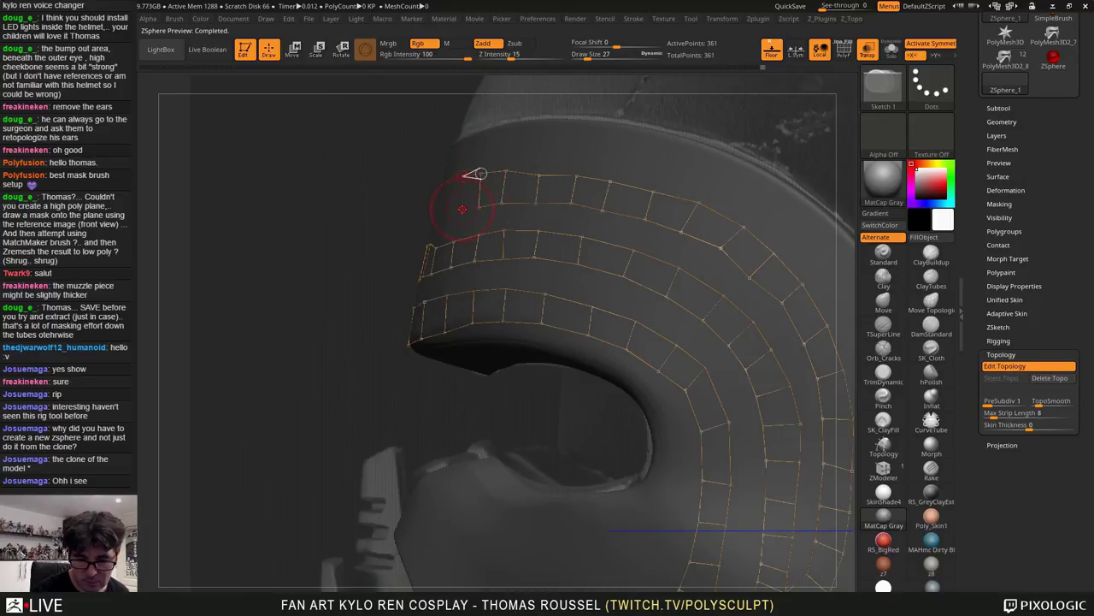
pyautogui.click(462, 209)
pyautogui.click(479, 207)
# Move the vertices at the front end of the uppermost strip to smooth its outline, checking against the skin preview
pyautogui.click(293, 50)
pyautogui.press('a')
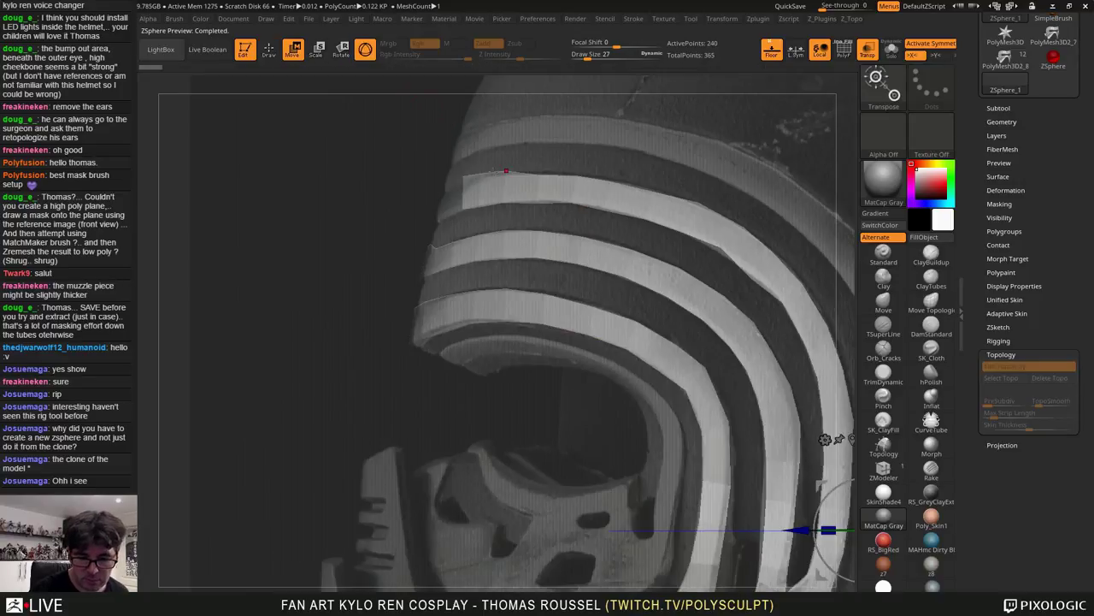
pyautogui.press('a')
pyautogui.moveTo(462, 176); pyautogui.dragTo(479, 178)
pyautogui.press('a')
pyautogui.press('a')
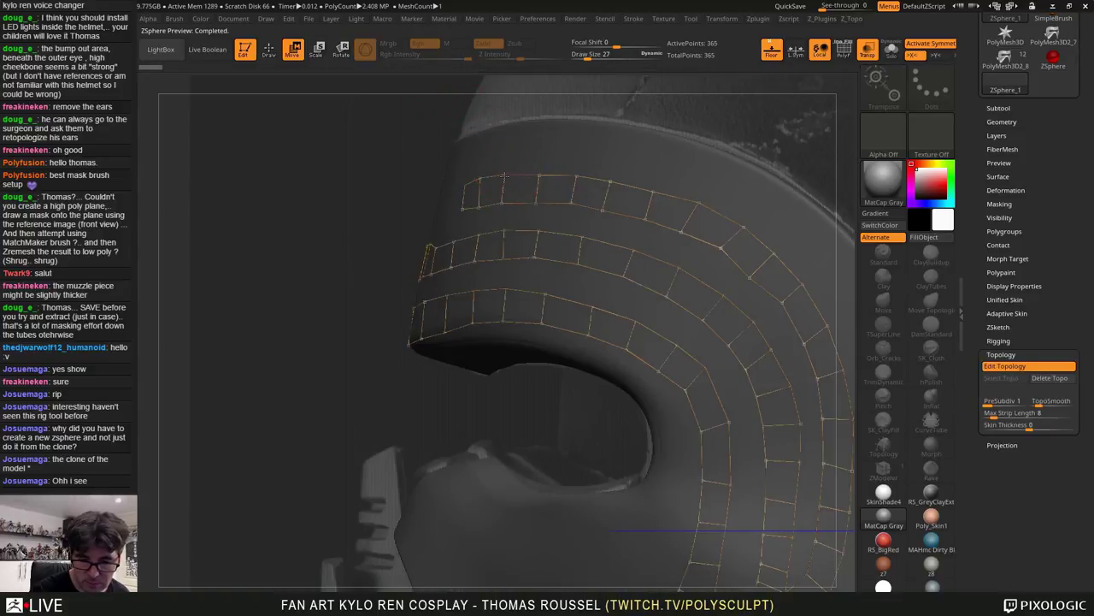
pyautogui.press('a')
pyautogui.press('a')
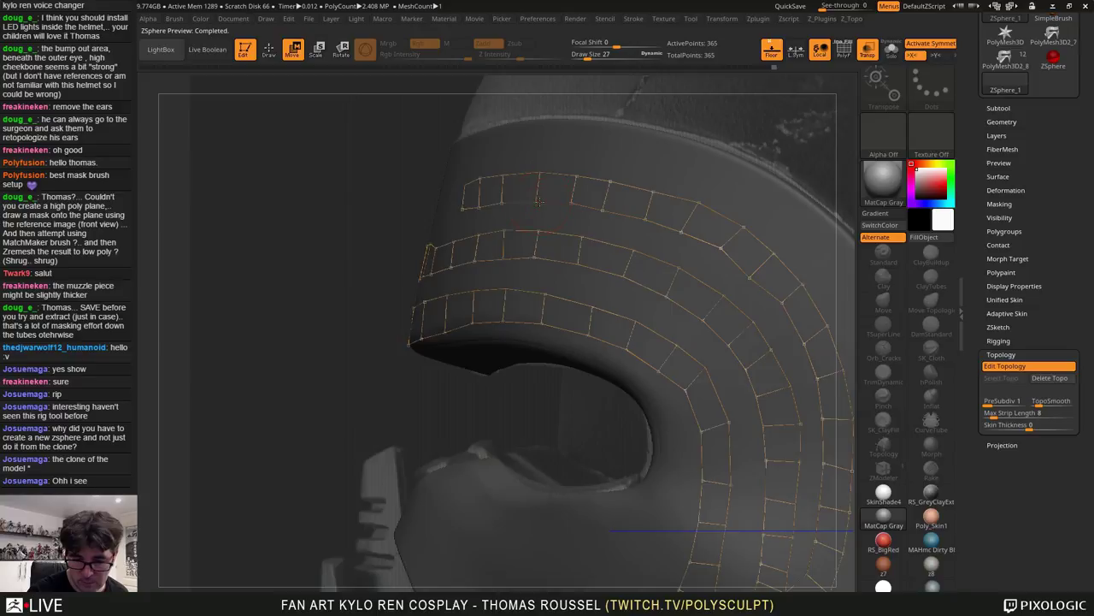
pyautogui.press('a')
pyautogui.press('a')
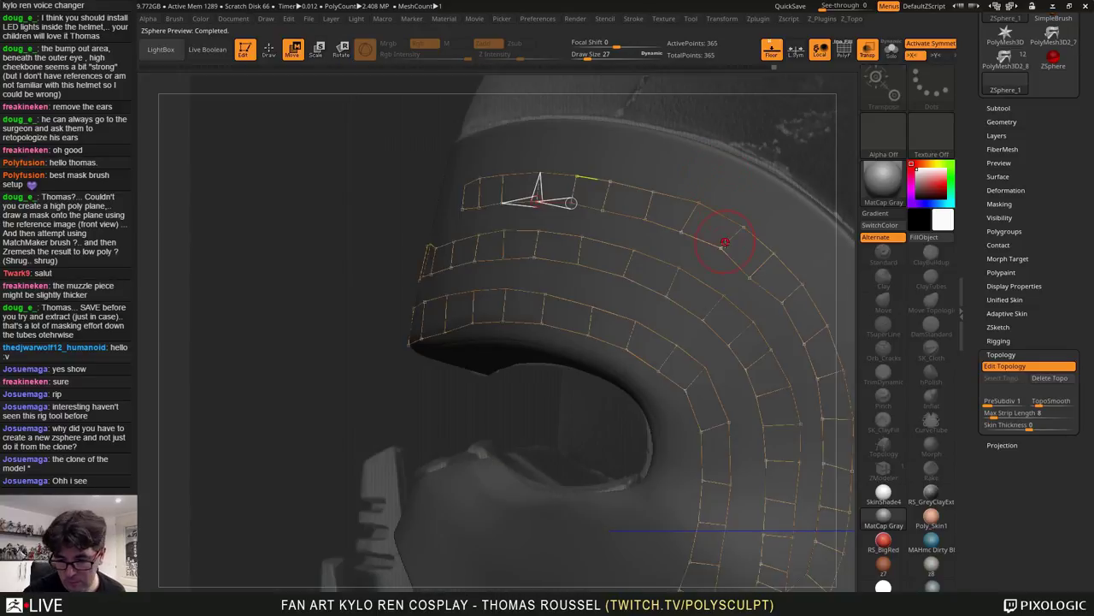
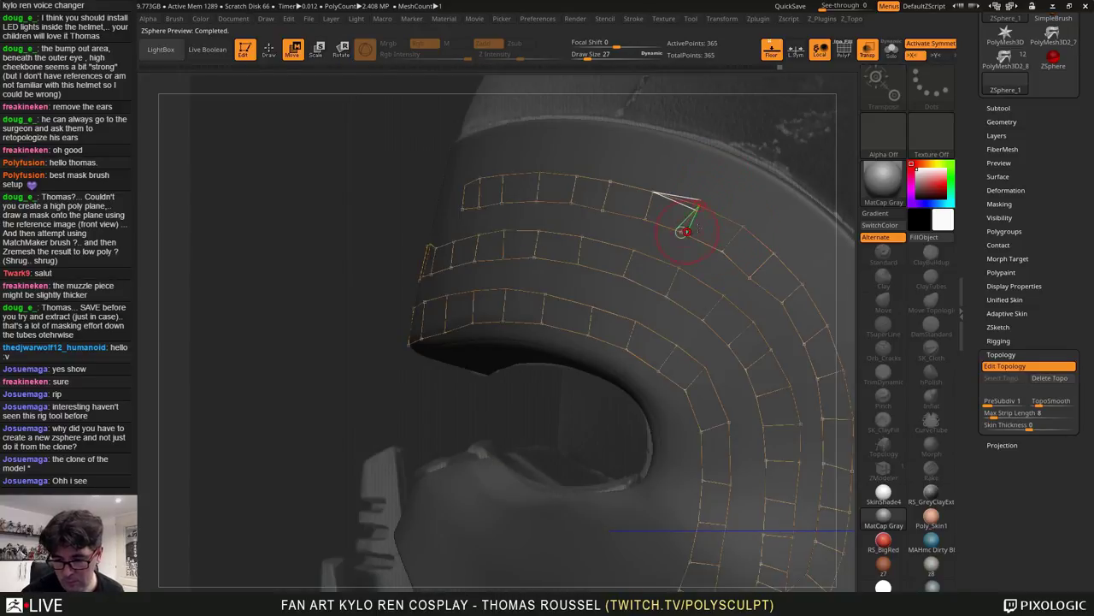
# Reposition the uppermost strip's vertices along the curved side section so the band bends evenly
pyautogui.press('a')
pyautogui.press('a')
pyautogui.click(749, 277)
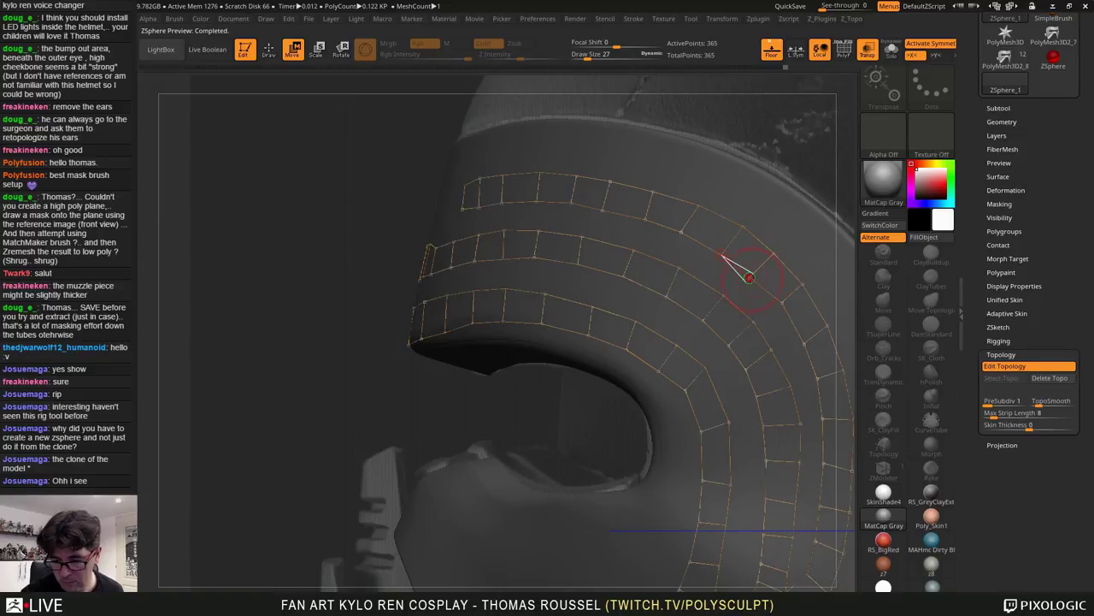
pyautogui.press('a')
pyautogui.press('a')
pyautogui.moveTo(777, 254); pyautogui.dragTo(753, 274)
pyautogui.press('a')
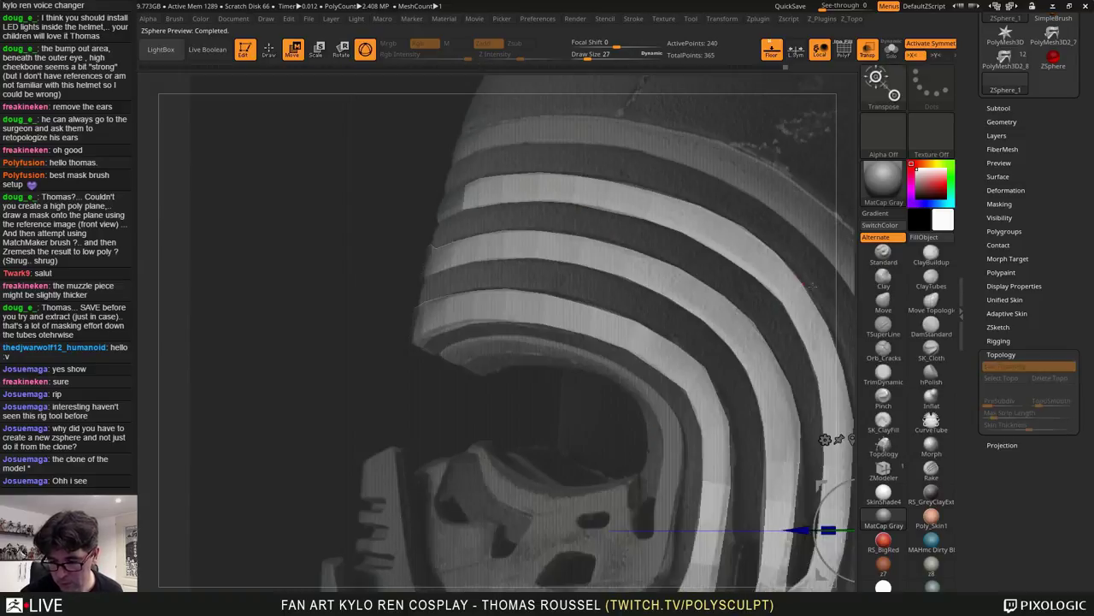
pyautogui.press('a')
pyautogui.moveTo(829, 323); pyautogui.dragTo(832, 323)
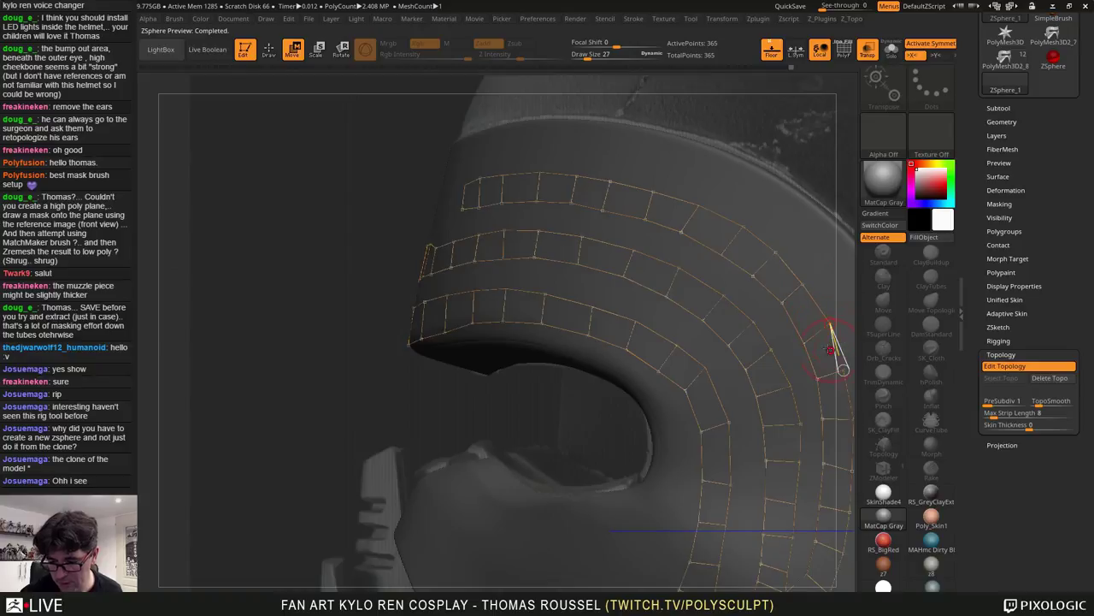
# Check the strips in the skin preview, then even out the middle strip's vertices around the centre line in front view
pyautogui.keyDown('alt'); pyautogui.moveTo(561, 193); pyautogui.dragTo(567, 222, button='right'); pyautogui.keyUp('alt')
pyautogui.press('a')
pyautogui.press('a')
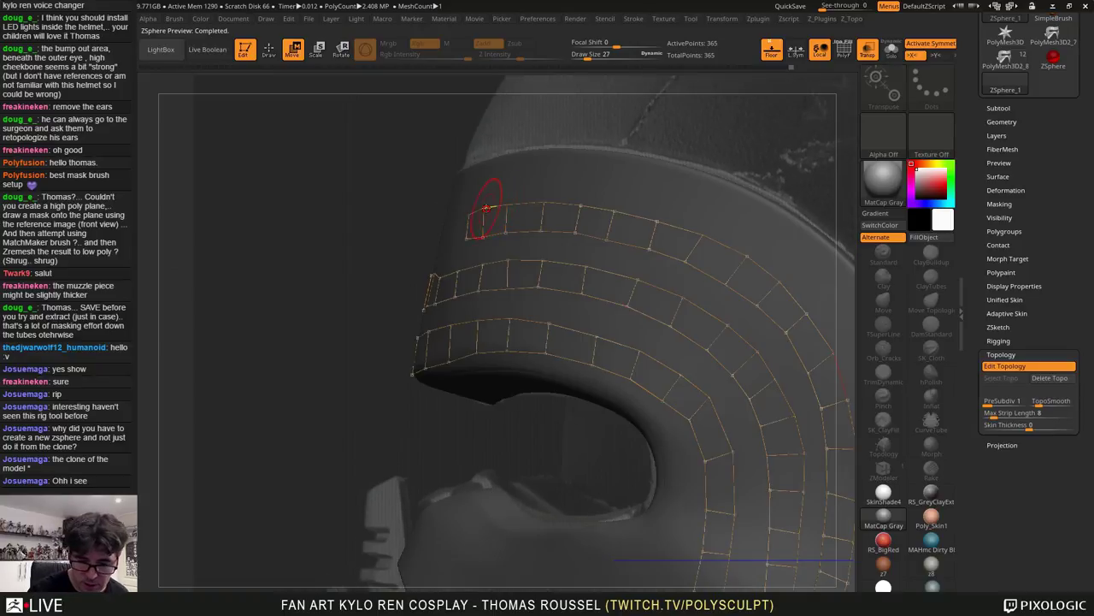
pyautogui.press('a')
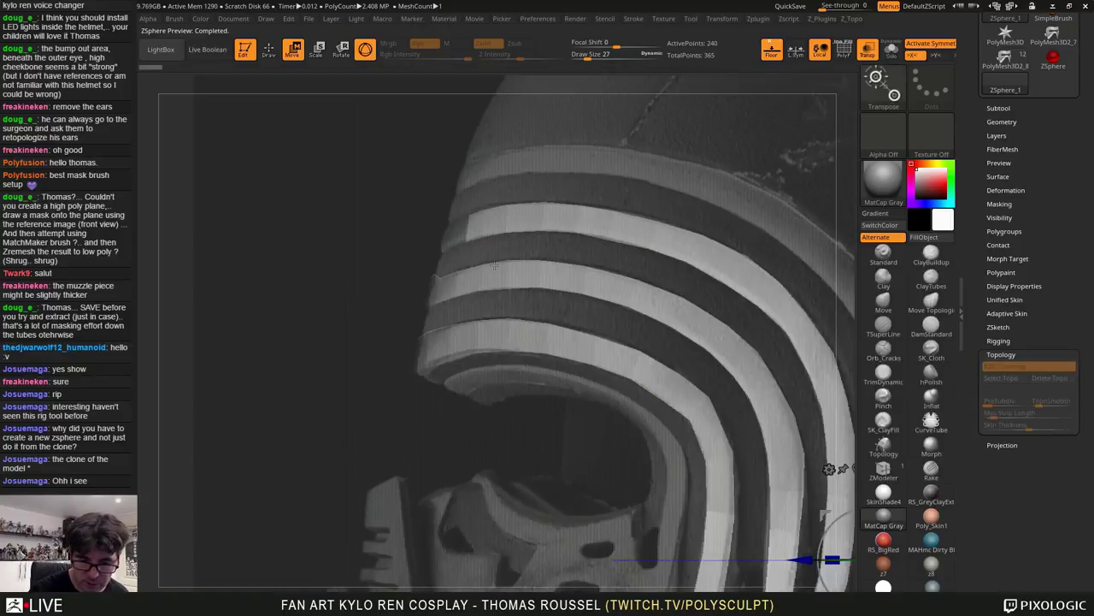
pyautogui.press('a')
pyautogui.keyDown('shift'); pyautogui.moveTo(489, 291); pyautogui.dragTo(547, 304, button='right'); pyautogui.keyUp('shift')
pyautogui.keyDown('alt'); pyautogui.moveTo(760, 288); pyautogui.dragTo(559, 284, button='right'); pyautogui.keyUp('alt')
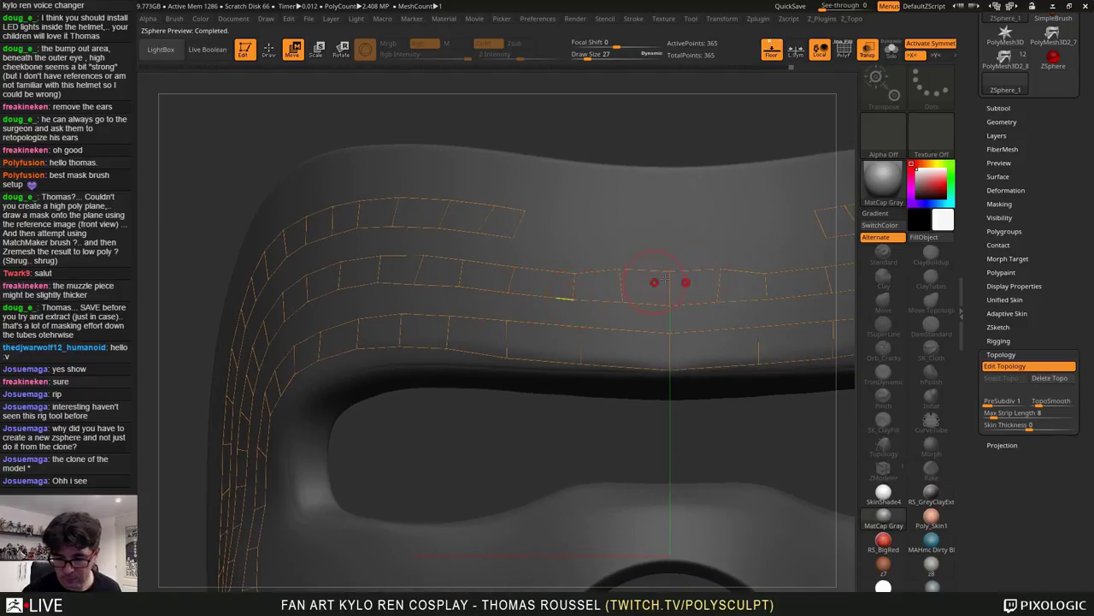
pyautogui.moveTo(671, 277); pyautogui.dragTo(715, 277)
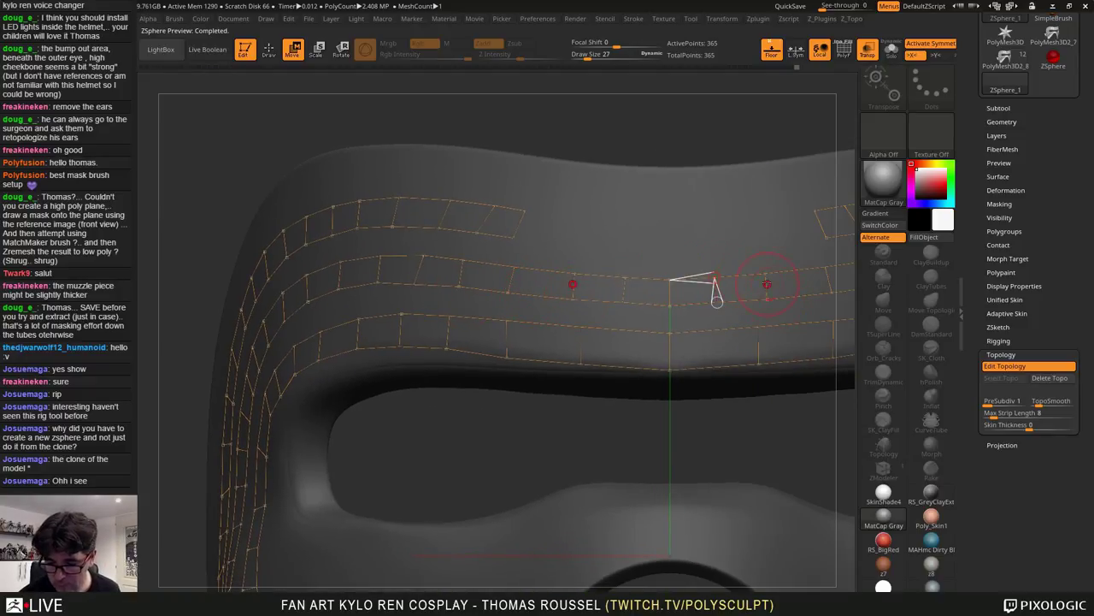
pyautogui.click(766, 297)
pyautogui.keyDown('alt'); pyautogui.moveTo(802, 278); pyautogui.dragTo(694, 291, button='right'); pyautogui.keyUp('alt')
pyautogui.click(656, 290)
pyautogui.keyDown('alt'); pyautogui.moveTo(782, 228); pyautogui.dragTo(764, 262, button='right'); pyautogui.keyUp('alt')
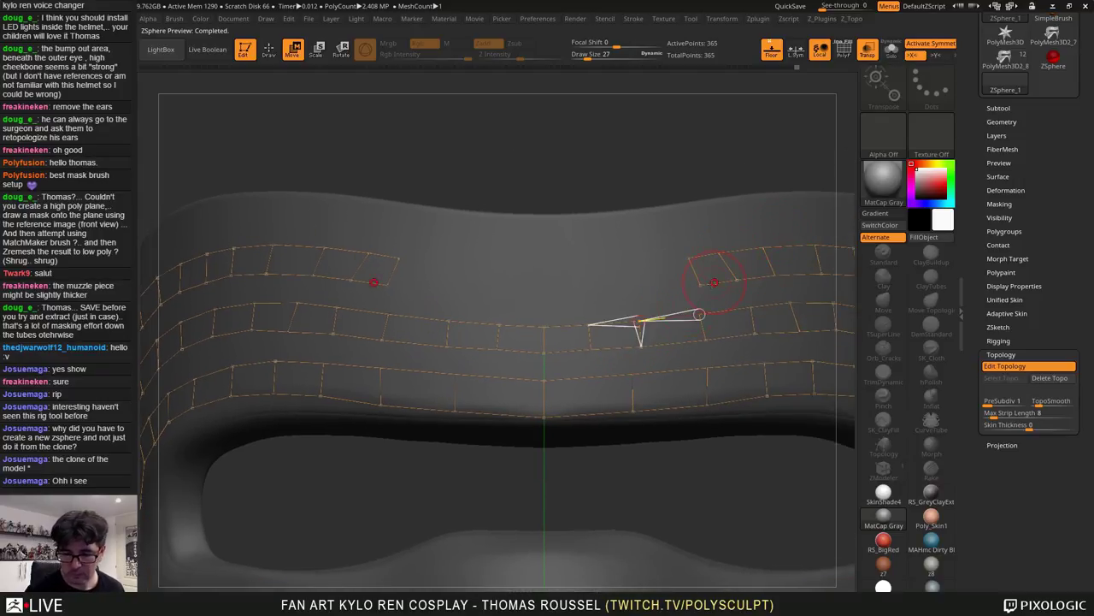
# Straighten the inner end of the uppermost strip and add one quad toward the centre line
pyautogui.moveTo(700, 284)
pyautogui.mouseDown()
pyautogui.moveTo(732, 279)
pyautogui.moveTo(673, 289)
pyautogui.mouseUp()
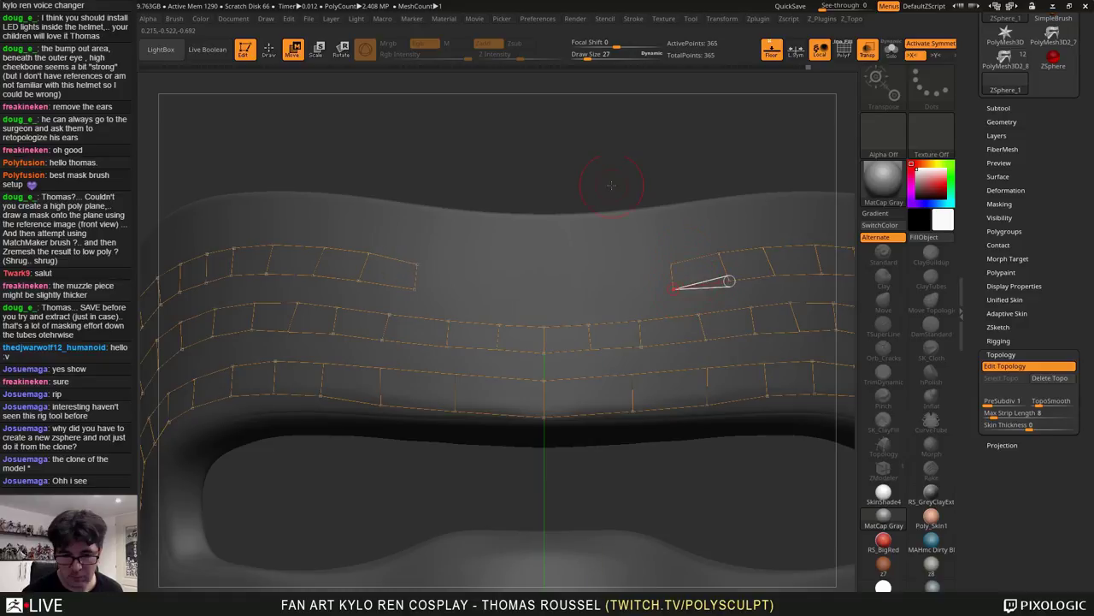
pyautogui.press('q')
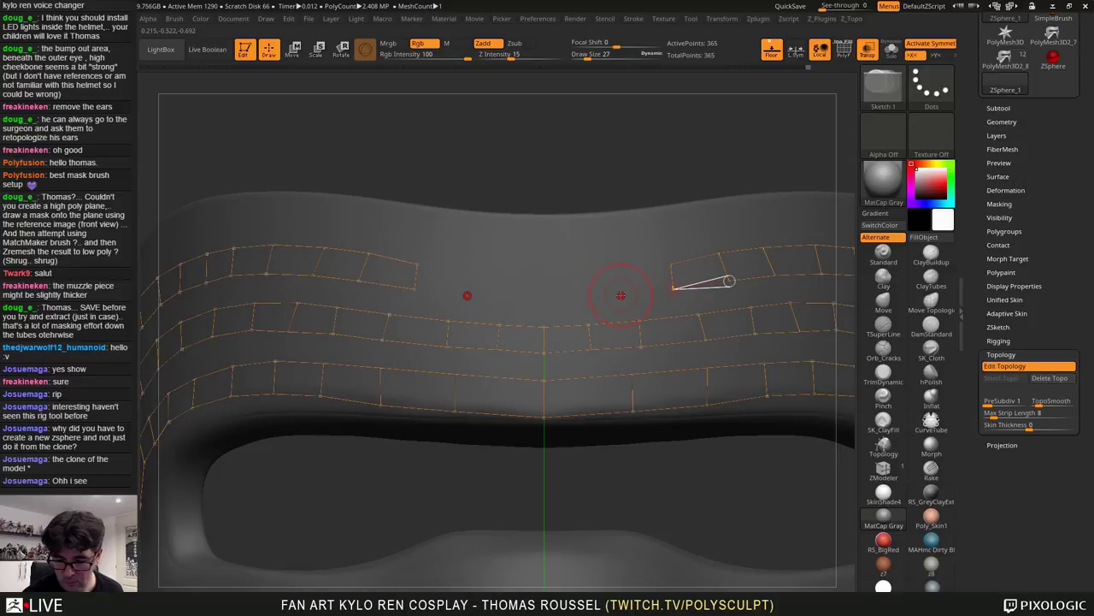
pyautogui.click(616, 294)
pyautogui.click(616, 269)
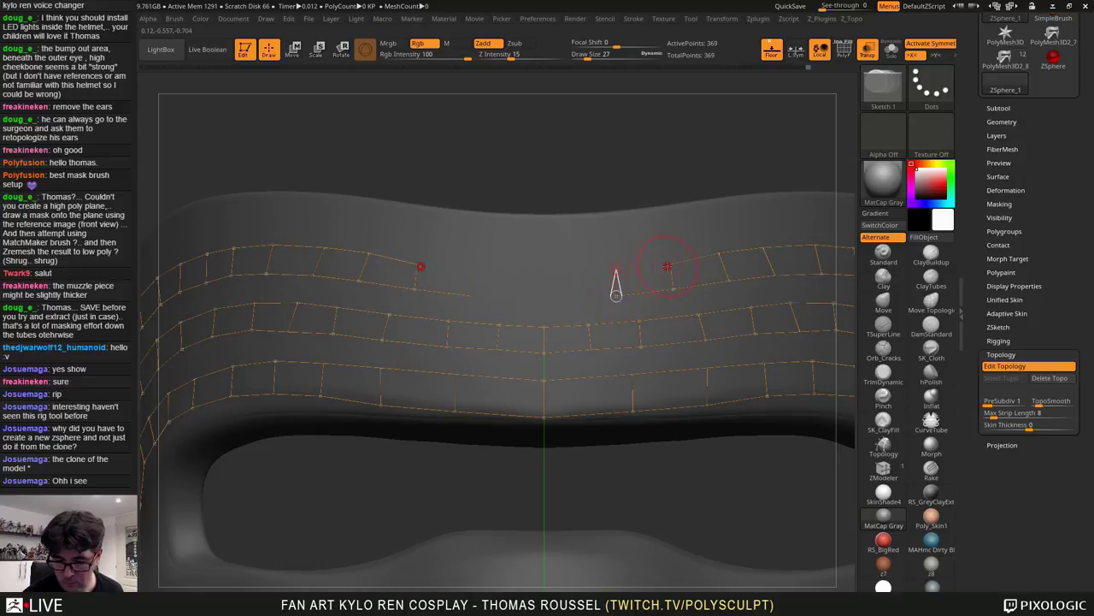
pyautogui.keyDown('ctrl'); pyautogui.click(671, 264); pyautogui.keyUp('ctrl')
pyautogui.click(615, 269)
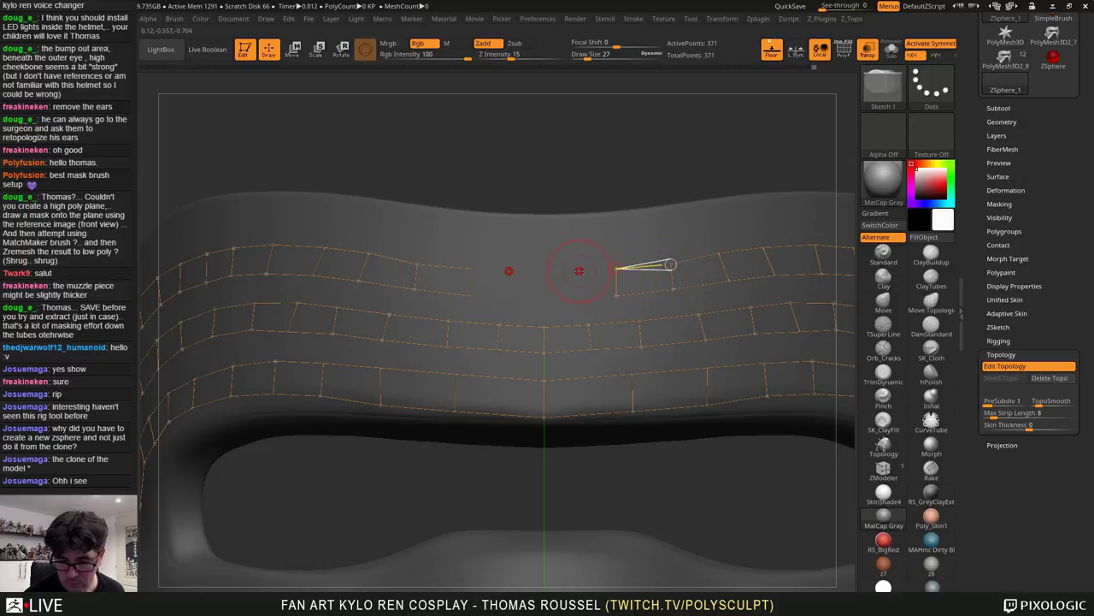
# Close the uppermost strip across the centre line with further quads and adjust the spacing of their vertices
pyautogui.click(578, 271)
pyautogui.click(578, 299)
pyautogui.click(616, 296)
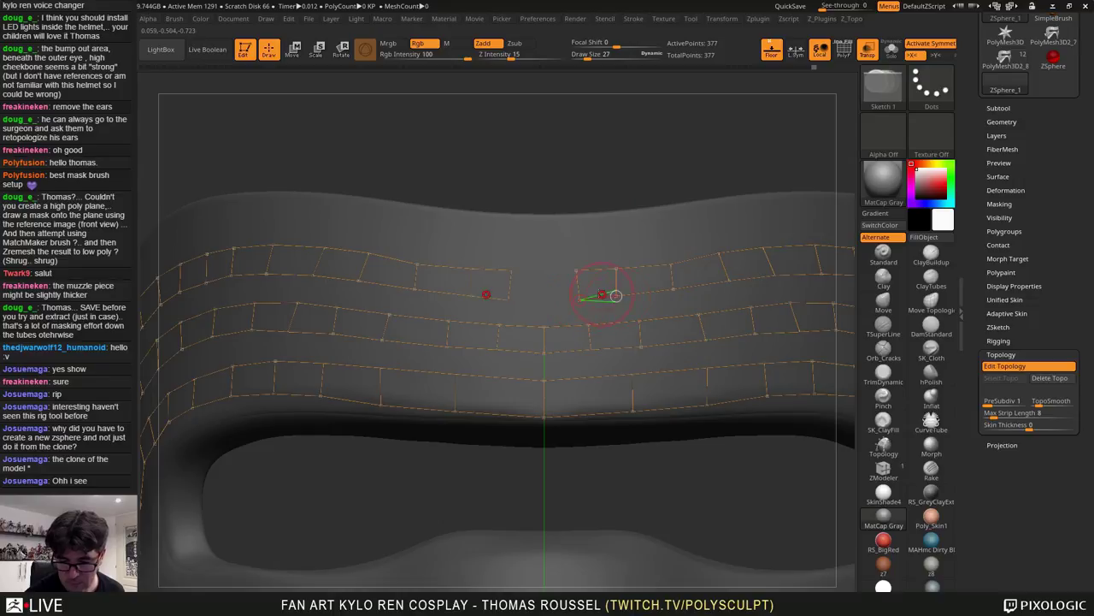
pyautogui.click(580, 300)
pyautogui.click(544, 301)
pyautogui.click(544, 272)
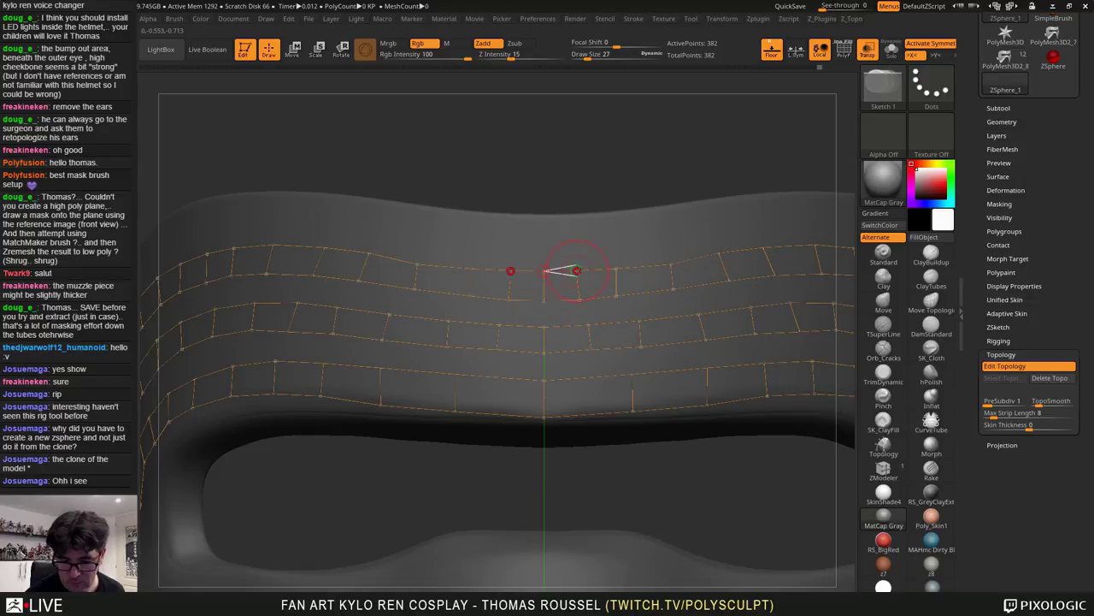
pyautogui.click(293, 49)
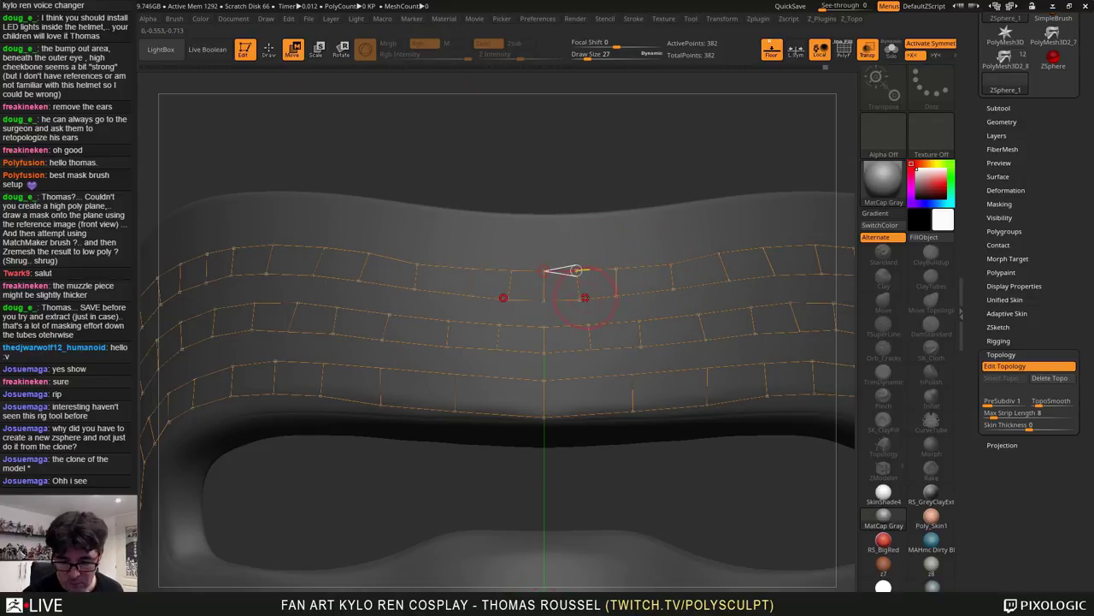
pyautogui.moveTo(585, 298); pyautogui.dragTo(590, 273)
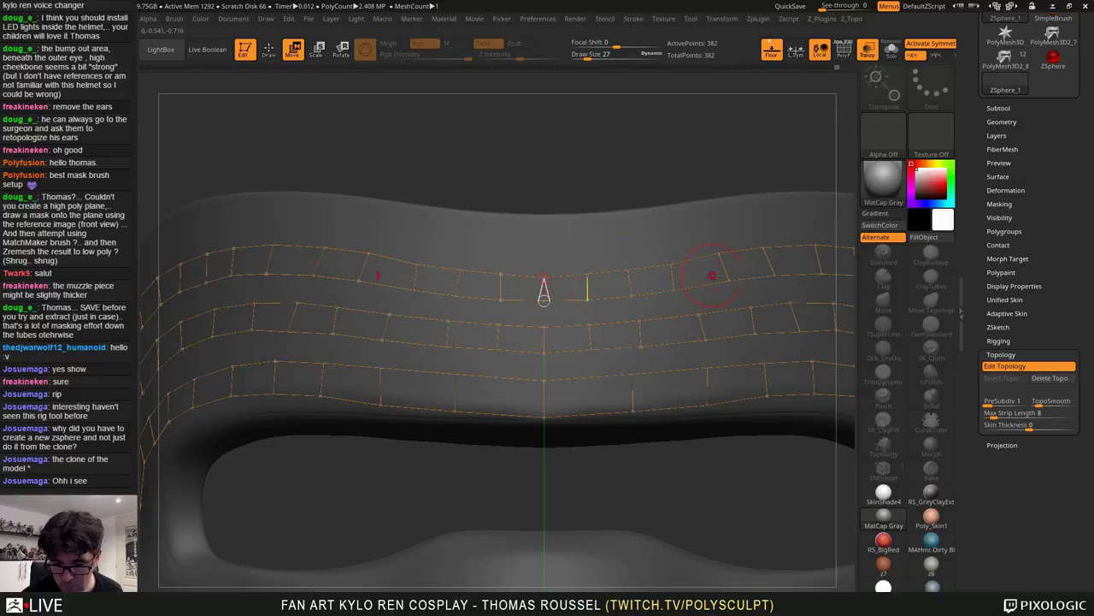
# Examine the three strips from both sides in the skin preview, down to the lower part of the cheek panel
pyautogui.moveTo(761, 496); pyautogui.dragTo(801, 366)
pyautogui.press('a')
pyautogui.moveTo(801, 366); pyautogui.dragTo(709, 390)
pyautogui.press('a')
pyautogui.press('a')
pyautogui.press('a')
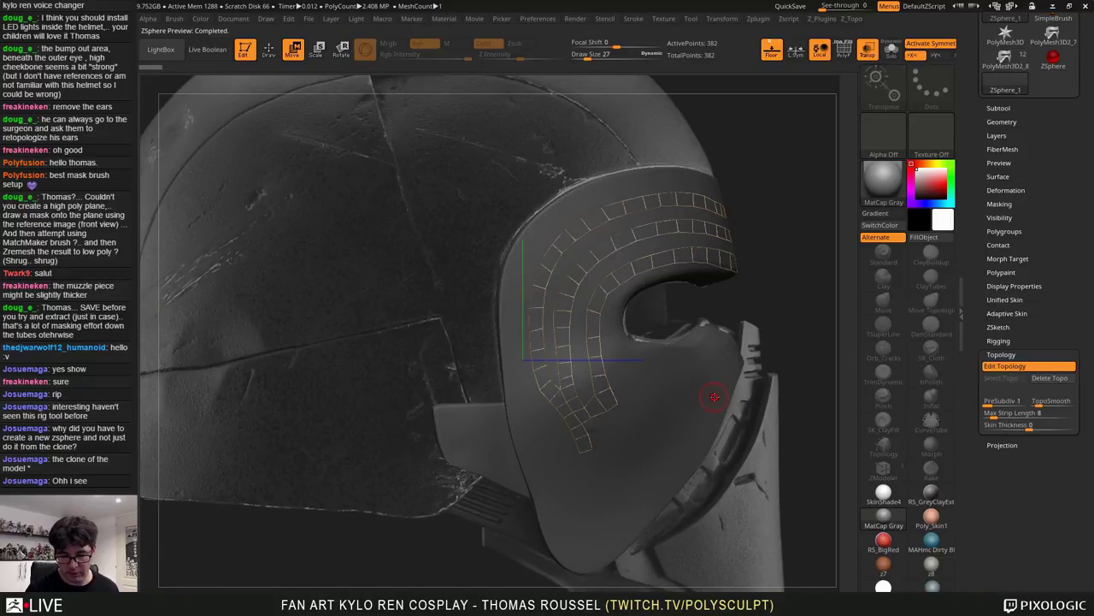
pyautogui.press('a')
pyautogui.press('a')
pyautogui.press('a')
pyautogui.press('a')
pyautogui.press('a')
pyautogui.moveTo(716, 398); pyautogui.dragTo(671, 244)
pyautogui.moveTo(693, 207); pyautogui.dragTo(643, 369)
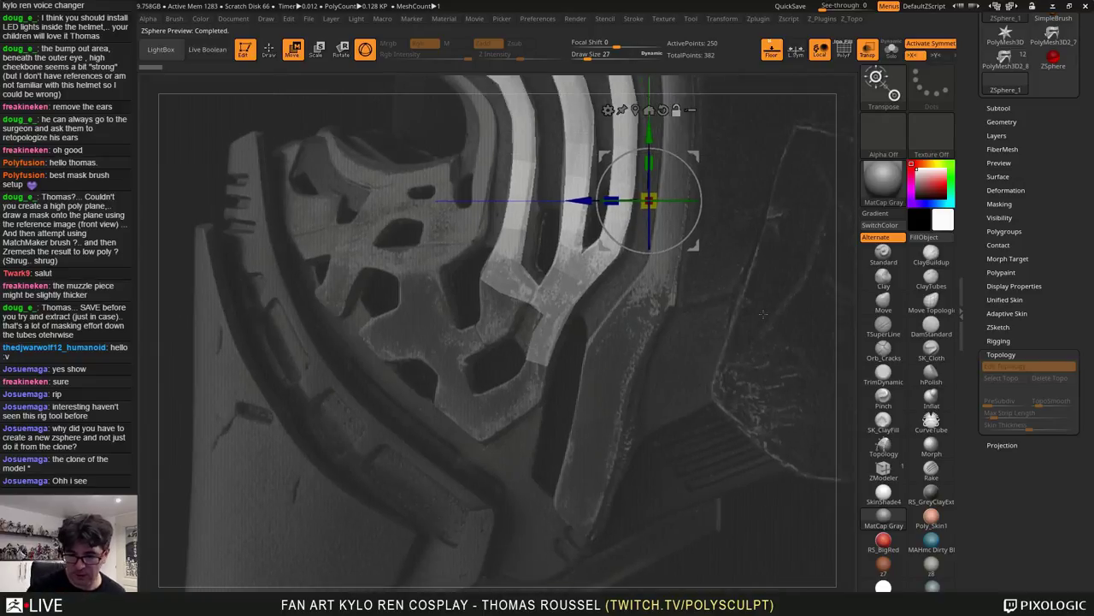
pyautogui.press('a')
# Draw the first quad of a new strip at the lower tip of the cheek panel and check it in the preview
pyautogui.keyDown('alt'); pyautogui.moveTo(331, 76); pyautogui.dragTo(319, 56); pyautogui.keyUp('alt')
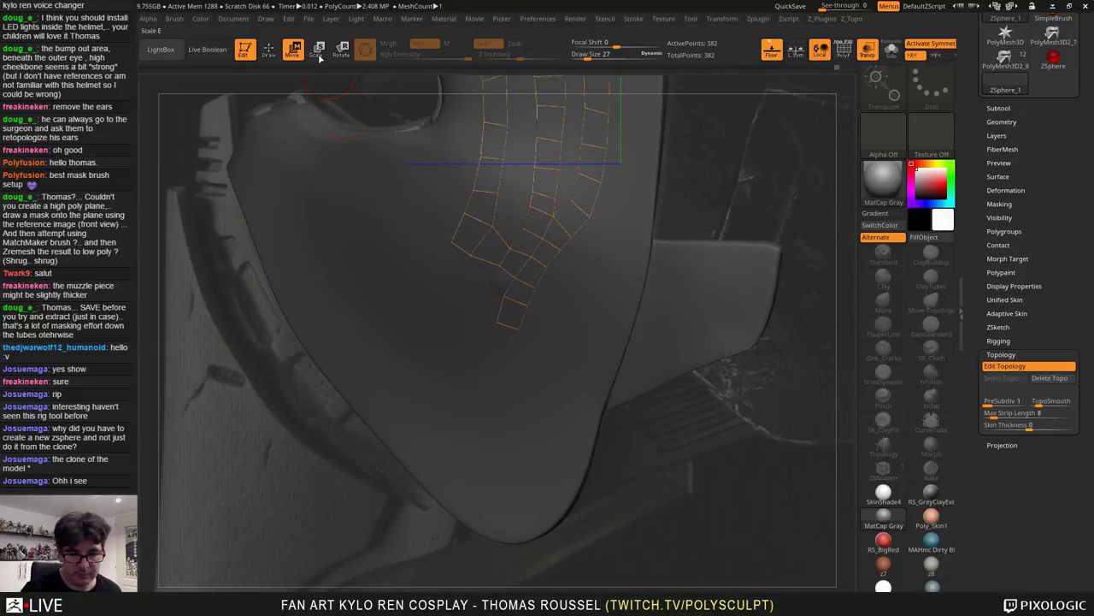
pyautogui.click(269, 51)
pyautogui.press('a')
pyautogui.press('a')
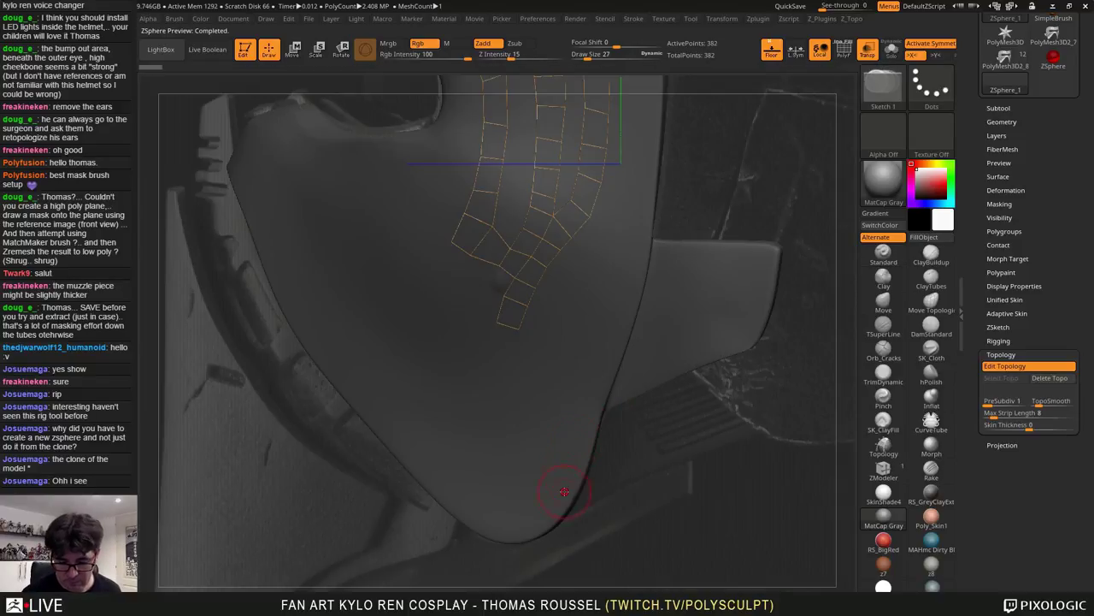
pyautogui.click(564, 497)
pyautogui.click(528, 473)
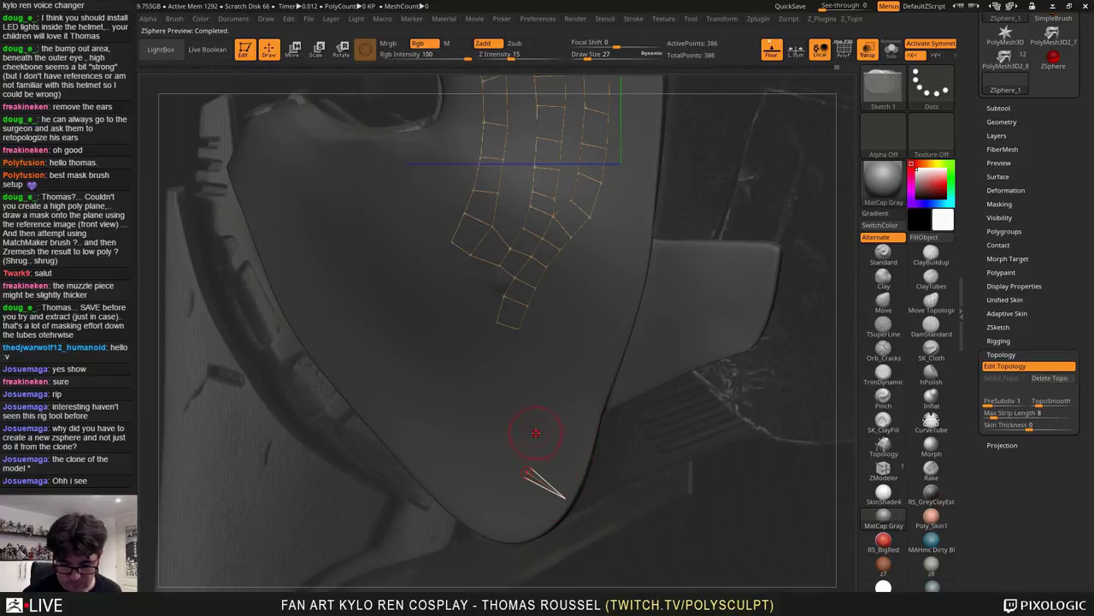
pyautogui.click(536, 433)
pyautogui.click(577, 453)
pyautogui.click(565, 496)
pyautogui.press('a')
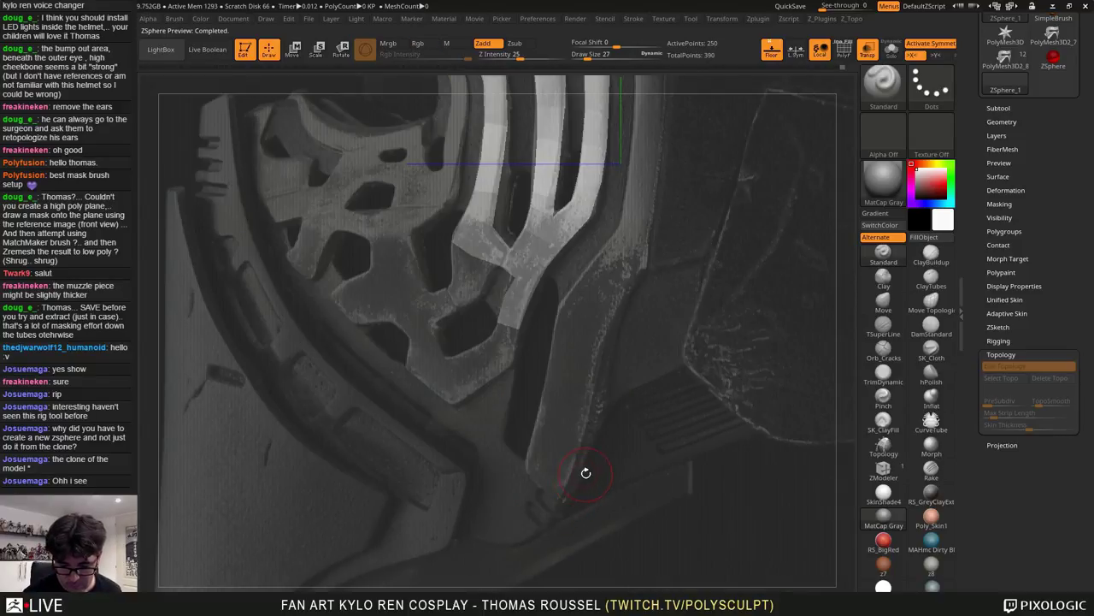
pyautogui.press('a')
# Add a second quad above the first one on the lower cheek strip
pyautogui.click(592, 411)
pyautogui.click(545, 398)
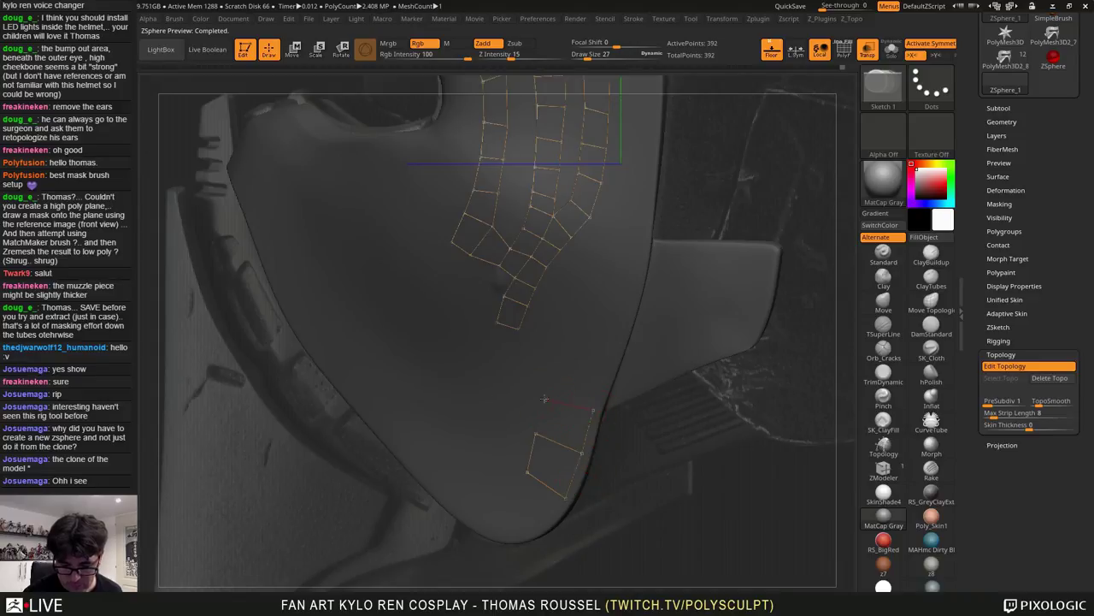
pyautogui.click(536, 433)
pyautogui.press('a')
pyautogui.press('a')
# Extend the lower cheek strip upward with two more quads and check them in the skin preview
pyautogui.click(551, 355)
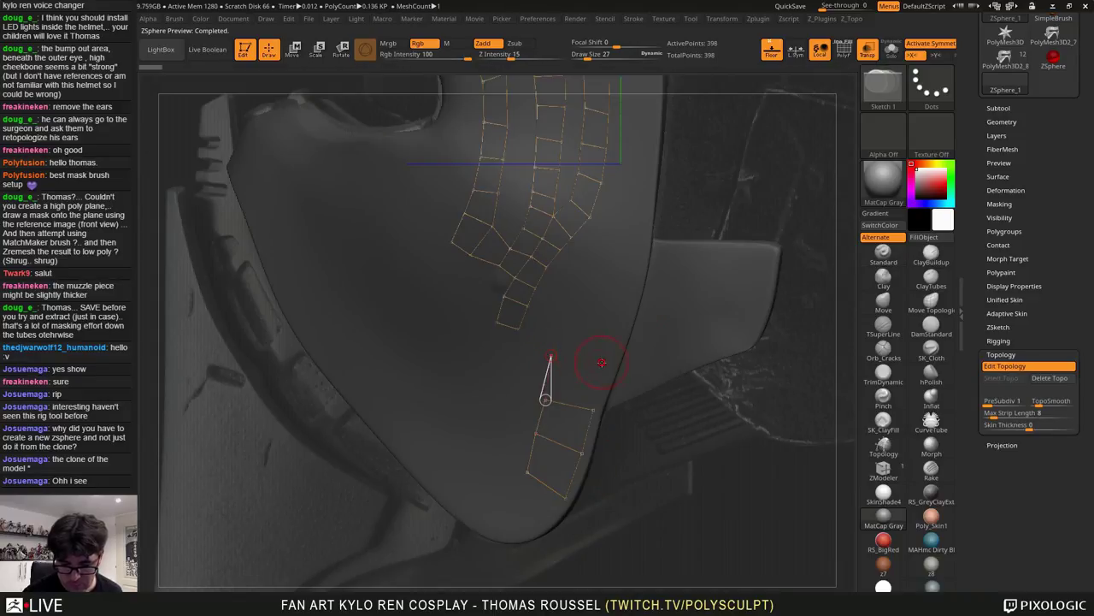
pyautogui.click(606, 363)
pyautogui.click(593, 410)
pyautogui.click(606, 362)
pyautogui.click(623, 320)
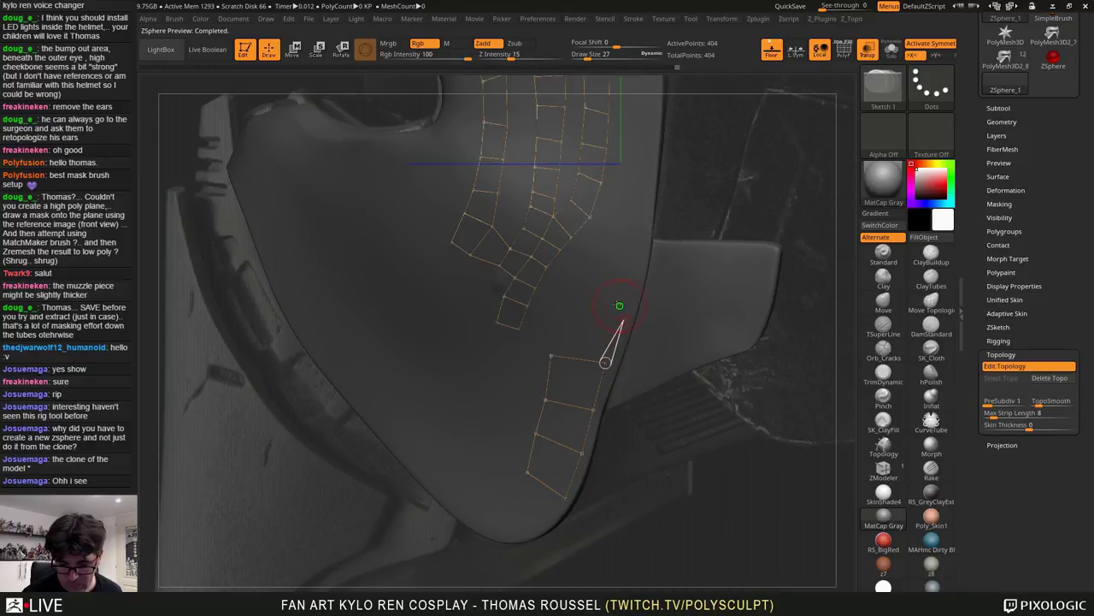
pyautogui.click(563, 305)
pyautogui.click(551, 356)
pyautogui.press('a')
pyautogui.press('a')
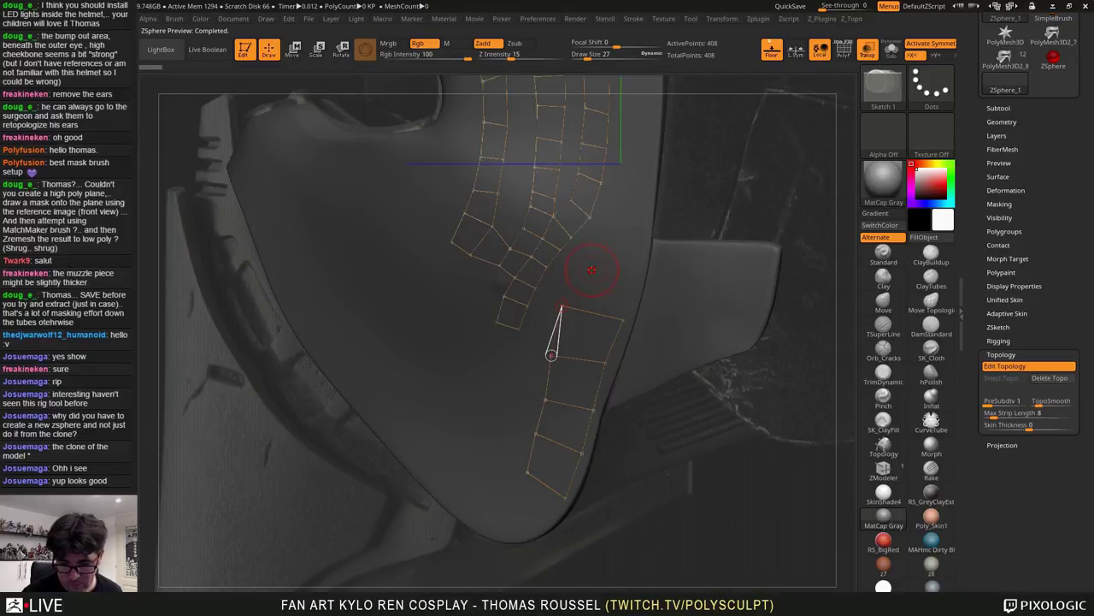
# Add a quad that angles the cheek strip towards the side edge of the face plate and preview it
pyautogui.click(562, 305)
pyautogui.click(592, 262)
pyautogui.click(633, 278)
pyautogui.click(623, 320)
pyautogui.press('a')
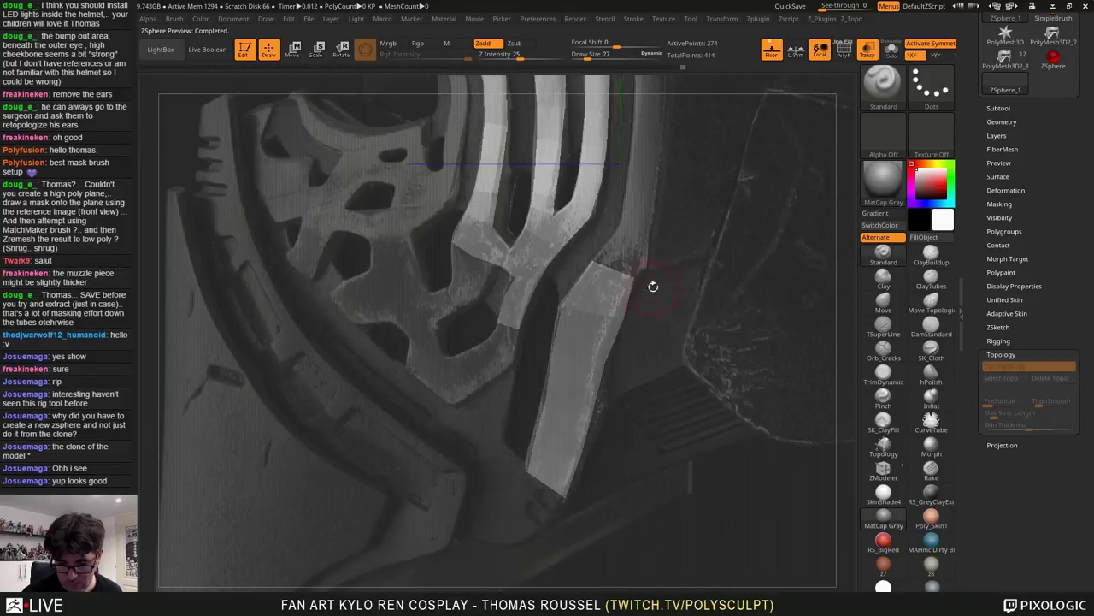
pyautogui.keyDown('alt'); pyautogui.moveTo(631, 322); pyautogui.dragTo(626, 409); pyautogui.keyUp('alt')
pyautogui.press('a')
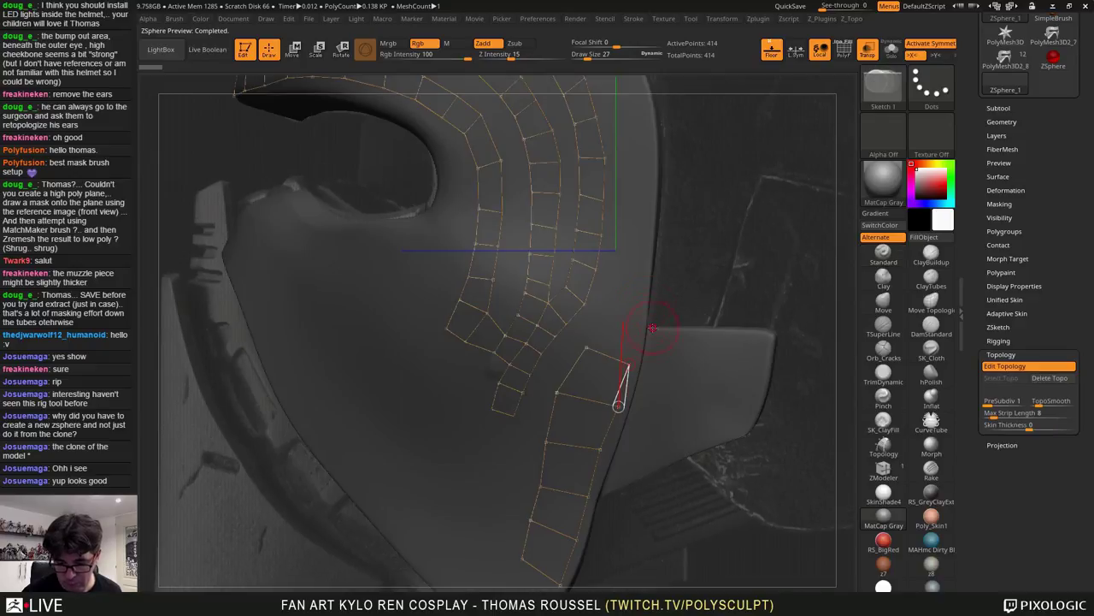
# Add two narrowing quads past the lower ends of the inner strips, checking each in the skin preview
pyautogui.click(630, 365)
pyautogui.click(643, 340)
pyautogui.click(604, 318)
pyautogui.click(587, 347)
pyautogui.press('a')
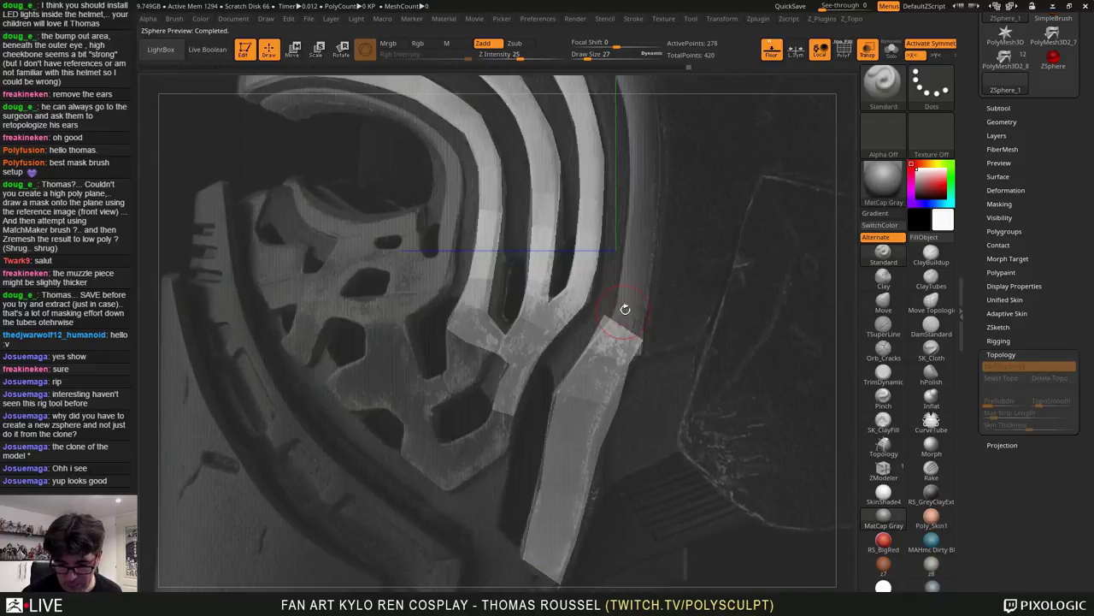
pyautogui.keyDown('alt'); pyautogui.click(647, 266); pyautogui.keyUp('alt')
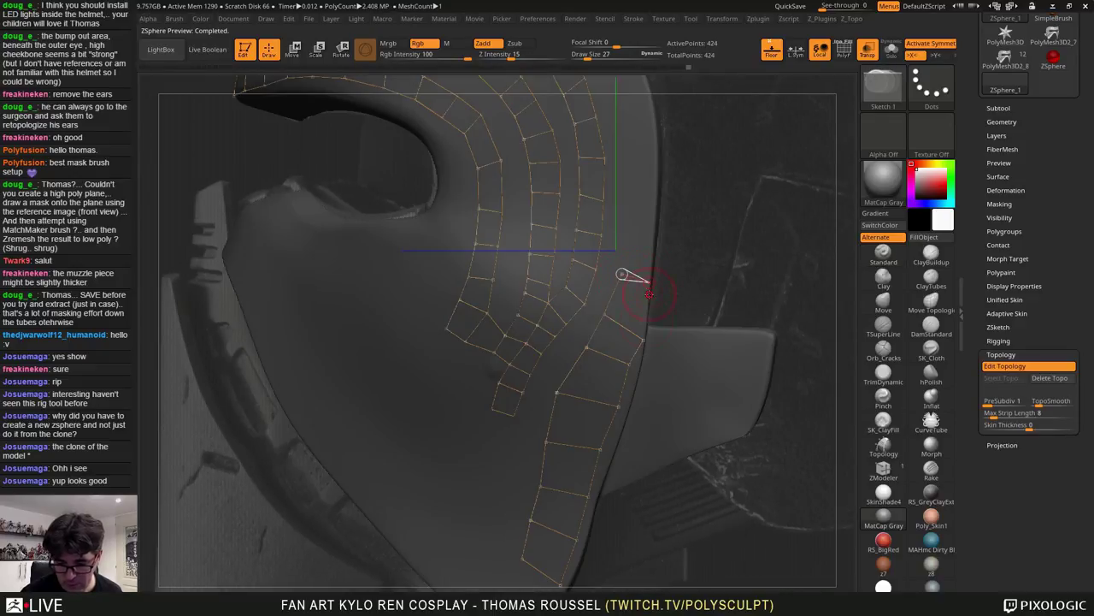
pyautogui.click(645, 339)
pyautogui.press('a')
pyautogui.press('a')
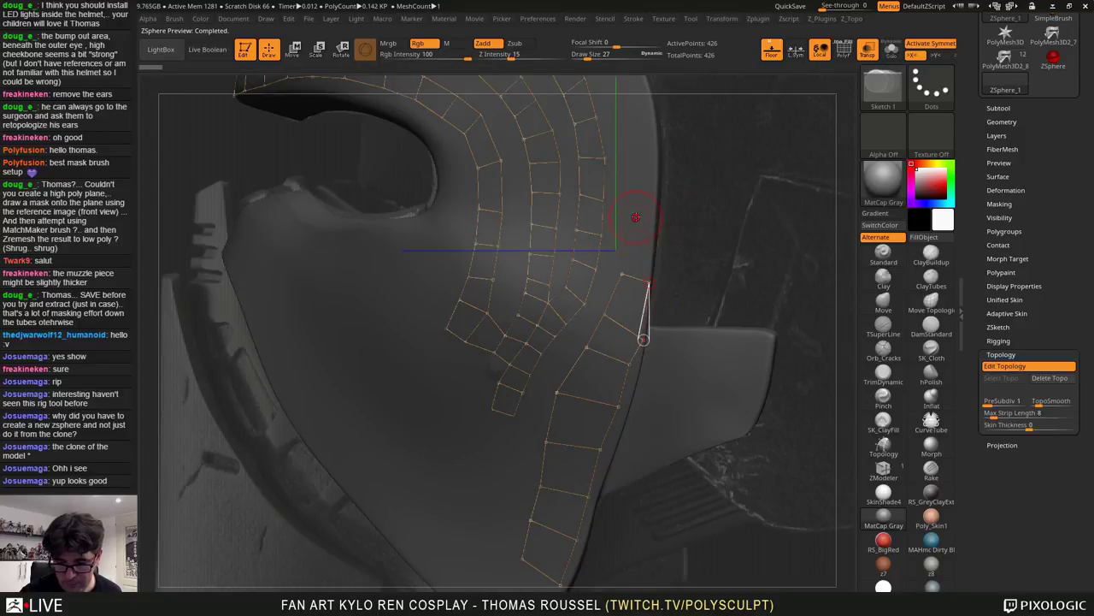
# Continue the outer strip with two narrow quads straight up the side edge of the face plate
pyautogui.click(655, 233)
pyautogui.click(632, 232)
pyautogui.click(622, 274)
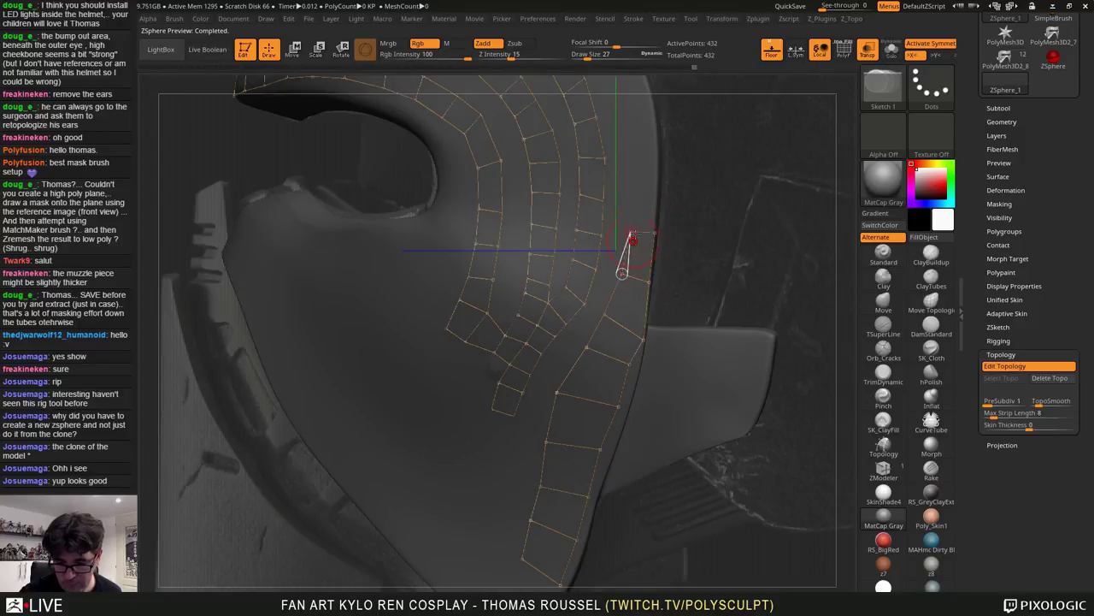
pyautogui.click(631, 190)
pyautogui.click(658, 191)
pyautogui.click(655, 232)
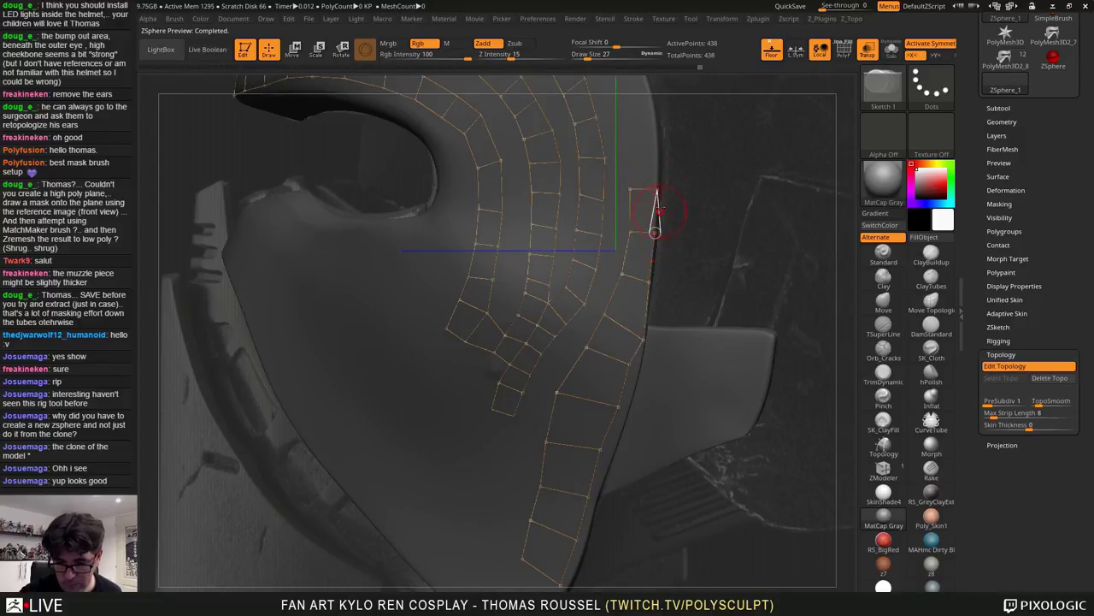
# Add two more quads to the outer strip along the side edge, level with the eye opening
pyautogui.keyDown('alt'); pyautogui.moveTo(652, 159); pyautogui.dragTo(655, 250, button='right'); pyautogui.keyUp('alt')
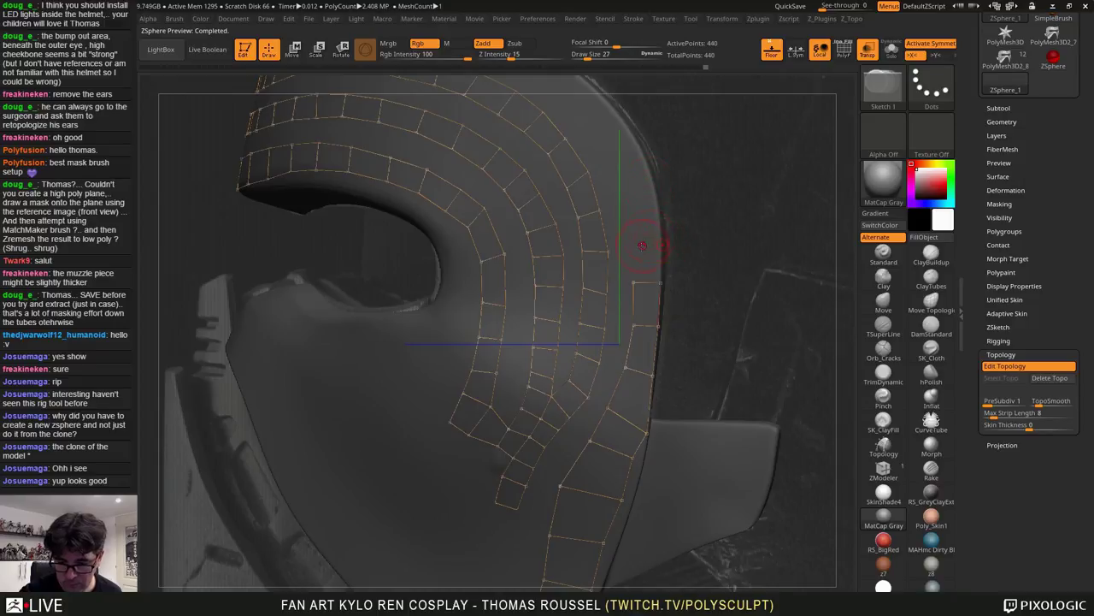
pyautogui.moveTo(655, 209)
pyautogui.mouseDown(button='right')
pyautogui.moveTo(668, 224)
pyautogui.moveTo(655, 214)
pyautogui.mouseUp(button='right')
pyautogui.click(634, 283)
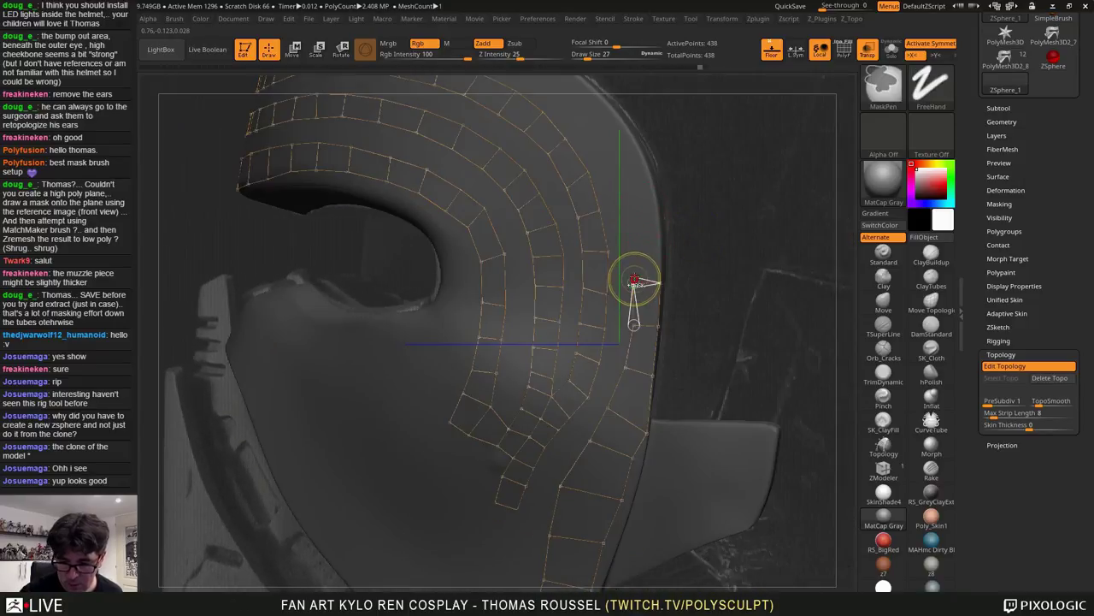
pyautogui.click(632, 248)
pyautogui.click(659, 250)
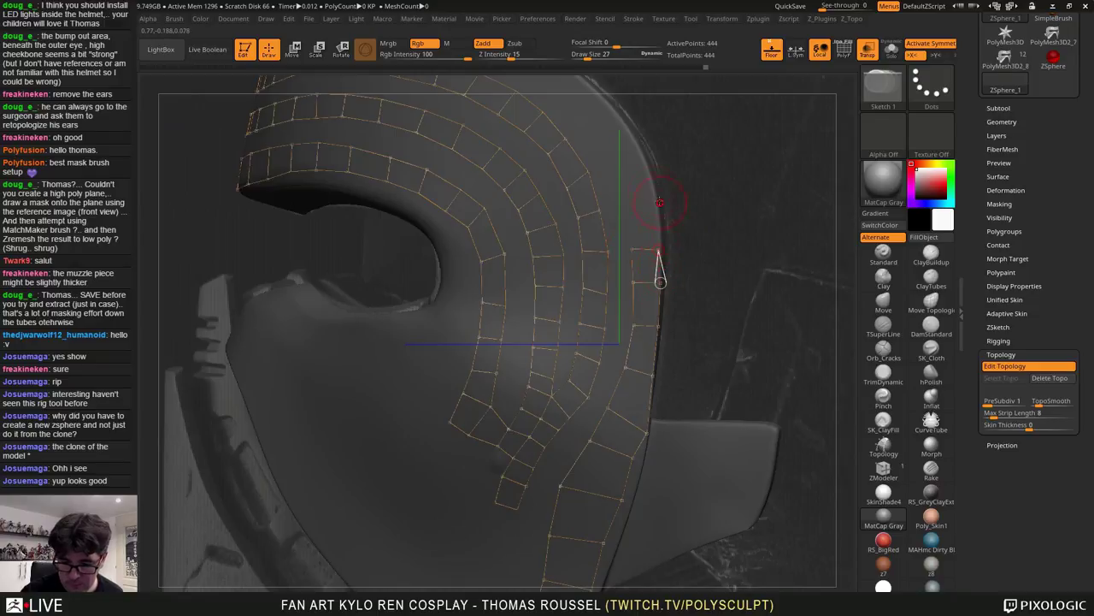
pyautogui.click(656, 217)
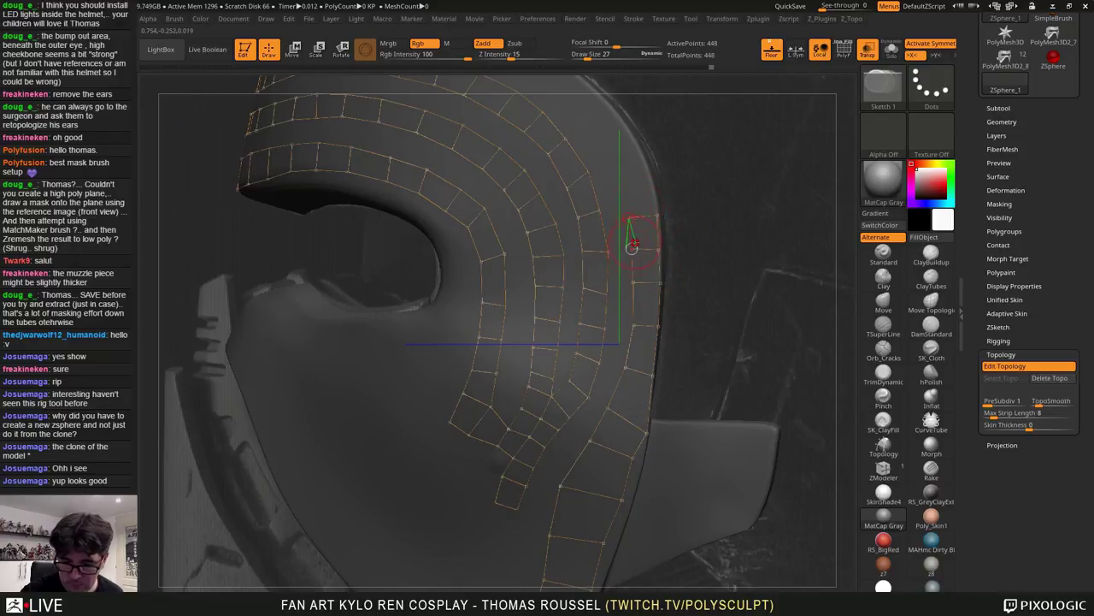
pyautogui.click(631, 248)
# Add a quad where the outer strip starts to curve inward above eye level and check it in the preview
pyautogui.keyDown('alt'); pyautogui.moveTo(628, 248); pyautogui.dragTo(633, 309, button='right'); pyautogui.keyUp('alt')
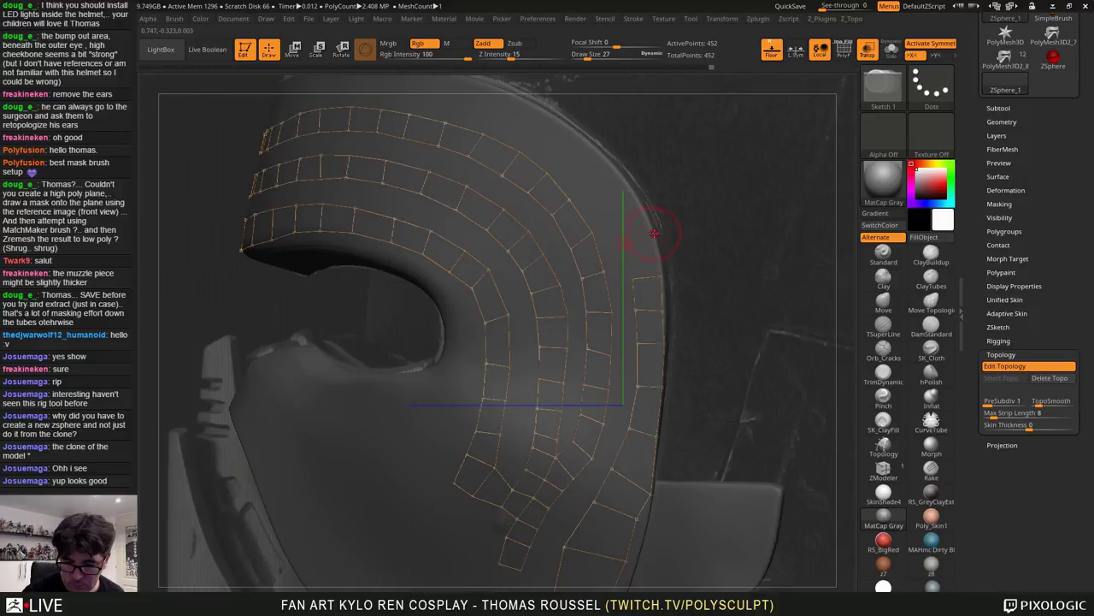
pyautogui.click(663, 271)
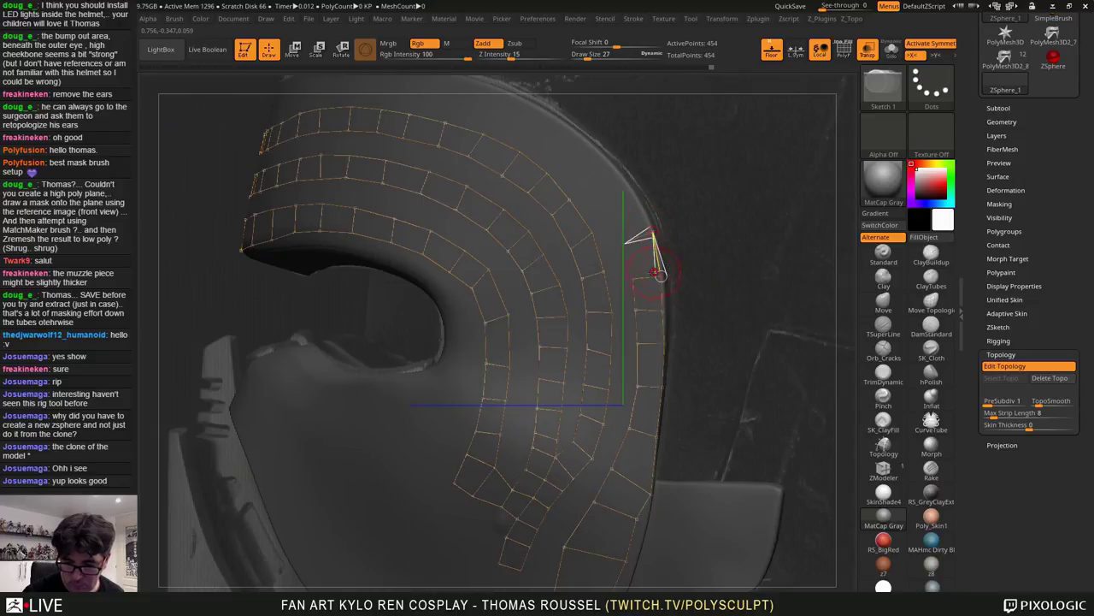
pyautogui.keyDown('ctrl'); pyautogui.click(635, 278); pyautogui.keyUp('ctrl')
pyautogui.click(626, 242)
pyautogui.press('a')
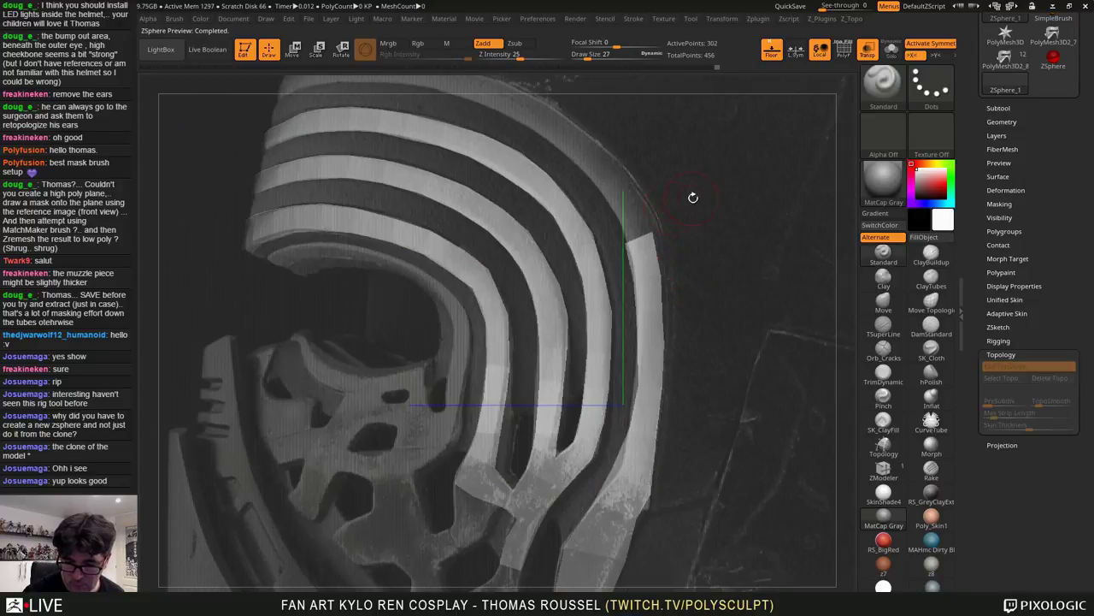
pyautogui.press('a')
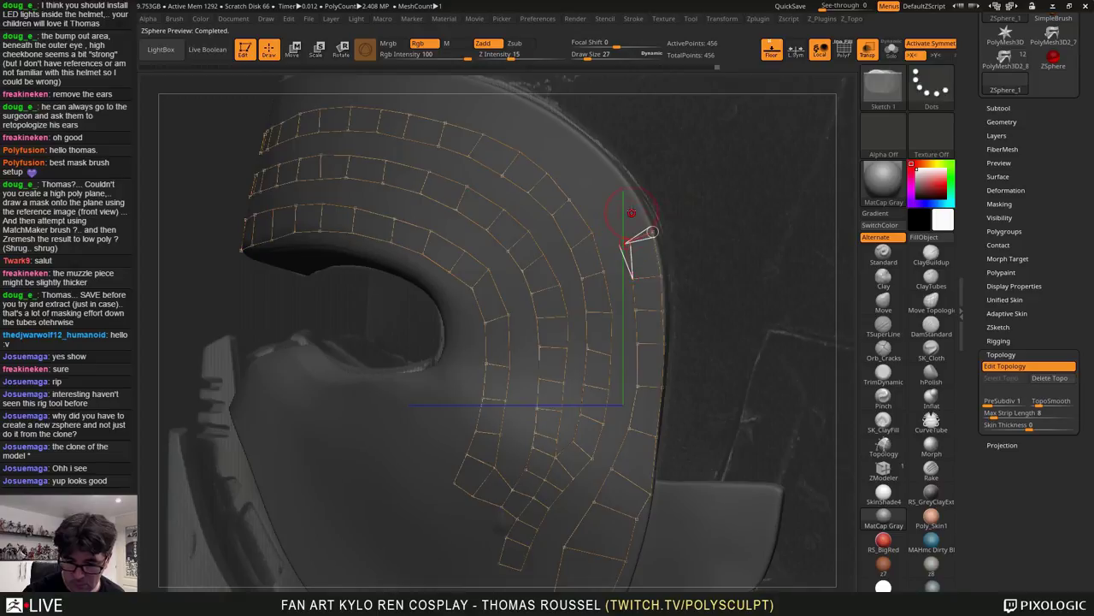
# Bend the outer strip around the upper side corner of the face plate with two quads
pyautogui.click(609, 210)
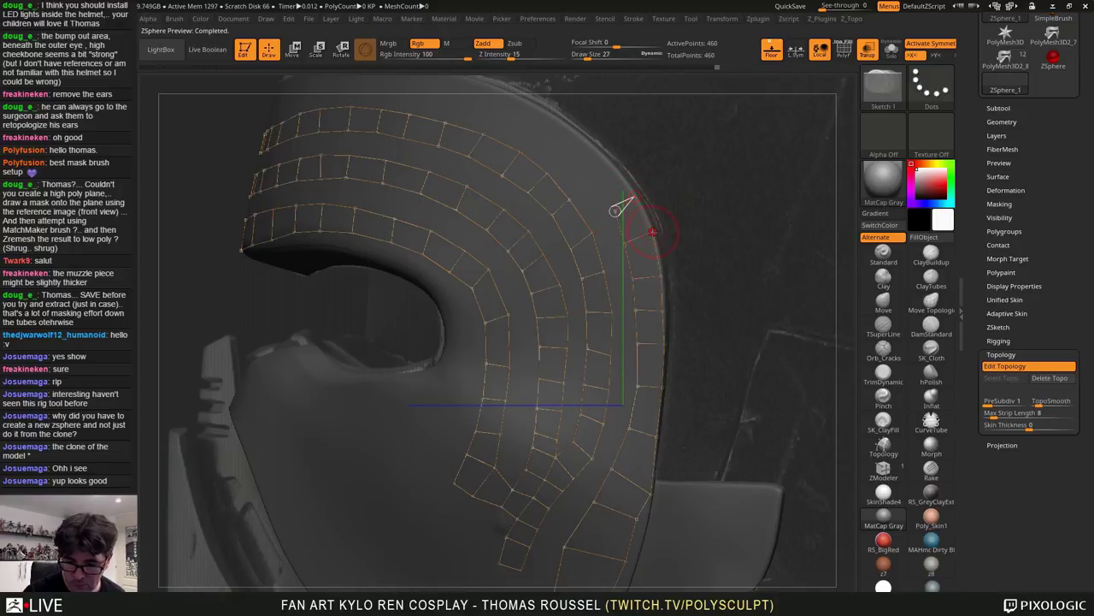
pyautogui.click(653, 231)
pyautogui.click(614, 171)
pyautogui.click(596, 180)
pyautogui.click(615, 211)
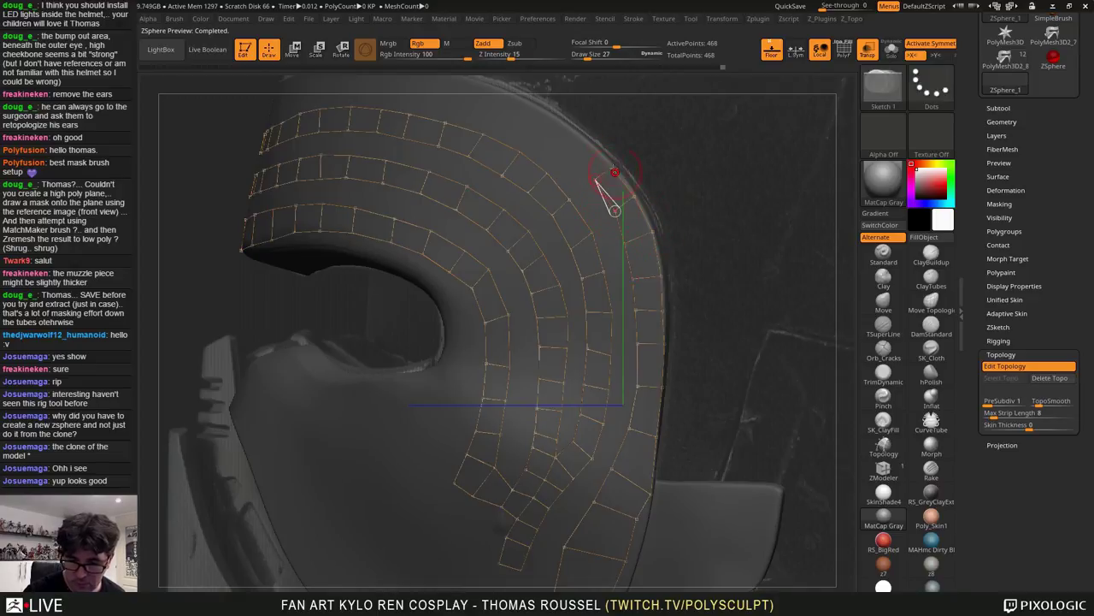
# Add one quad beyond the corner, following the upper rim of the face plate
pyautogui.keyDown('alt'); pyautogui.moveTo(616, 175); pyautogui.dragTo(693, 237, button='right'); pyautogui.keyUp('alt')
pyautogui.keyDown('ctrl'); pyautogui.click(671, 237); pyautogui.keyUp('ctrl')
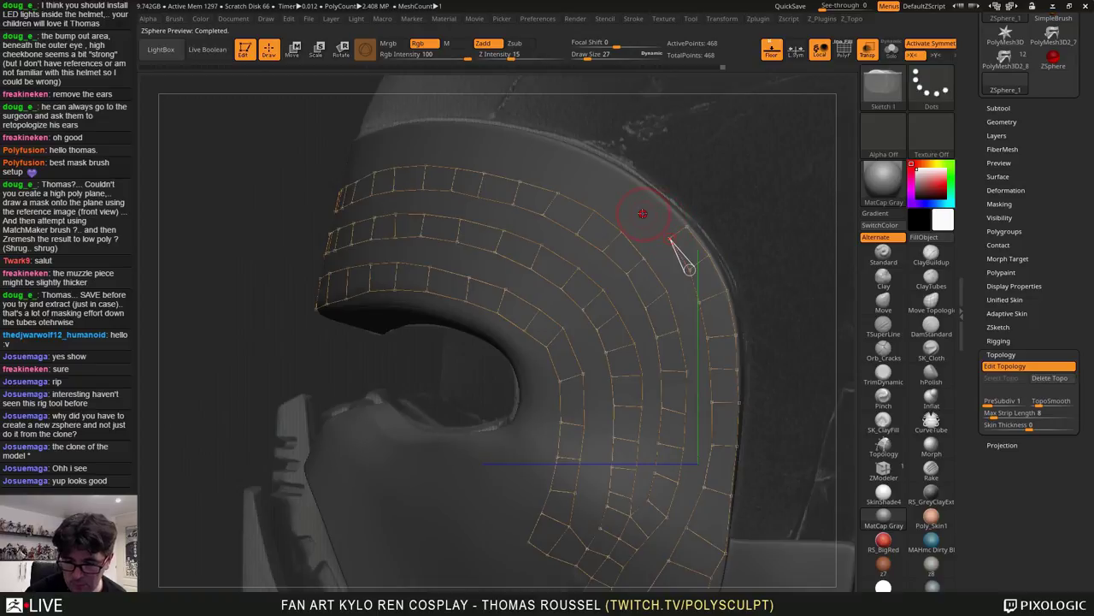
pyautogui.click(643, 213)
pyautogui.click(654, 198)
pyautogui.keyDown('ctrl'); pyautogui.click(686, 227); pyautogui.keyUp('ctrl')
pyautogui.click(654, 198)
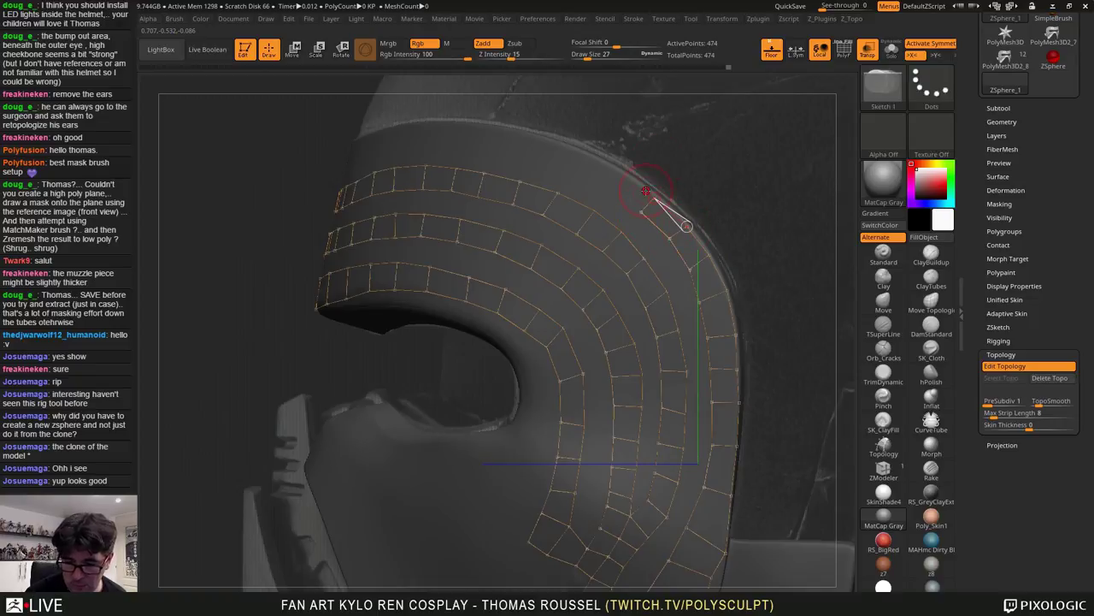
# Add two further quads along the upper rim towards the forehead and check them in the skin preview
pyautogui.click(631, 178)
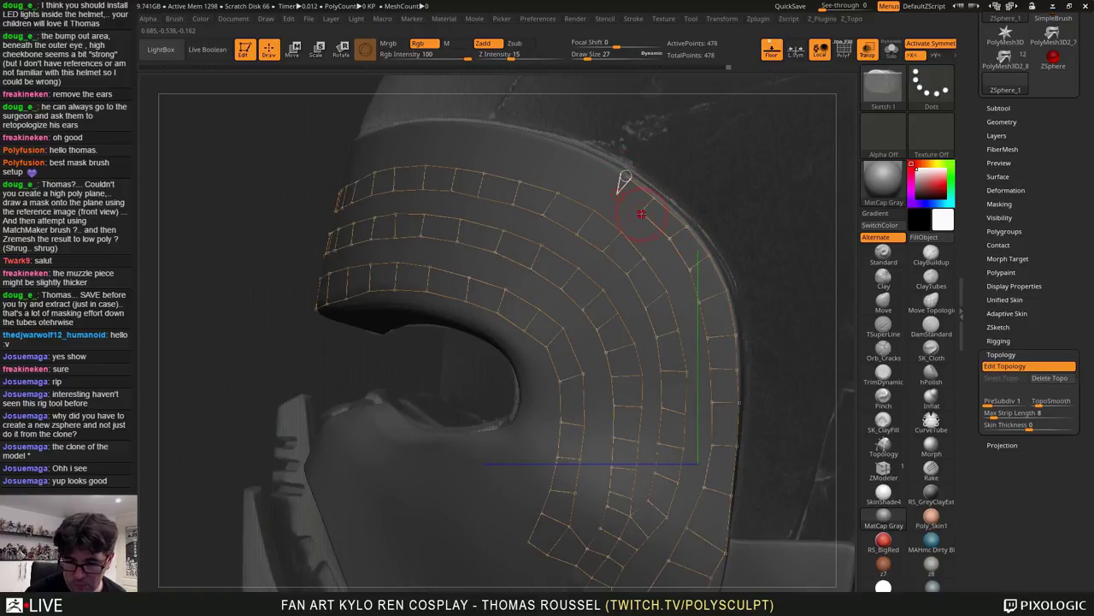
pyautogui.click(641, 213)
pyautogui.click(589, 179)
pyautogui.click(596, 160)
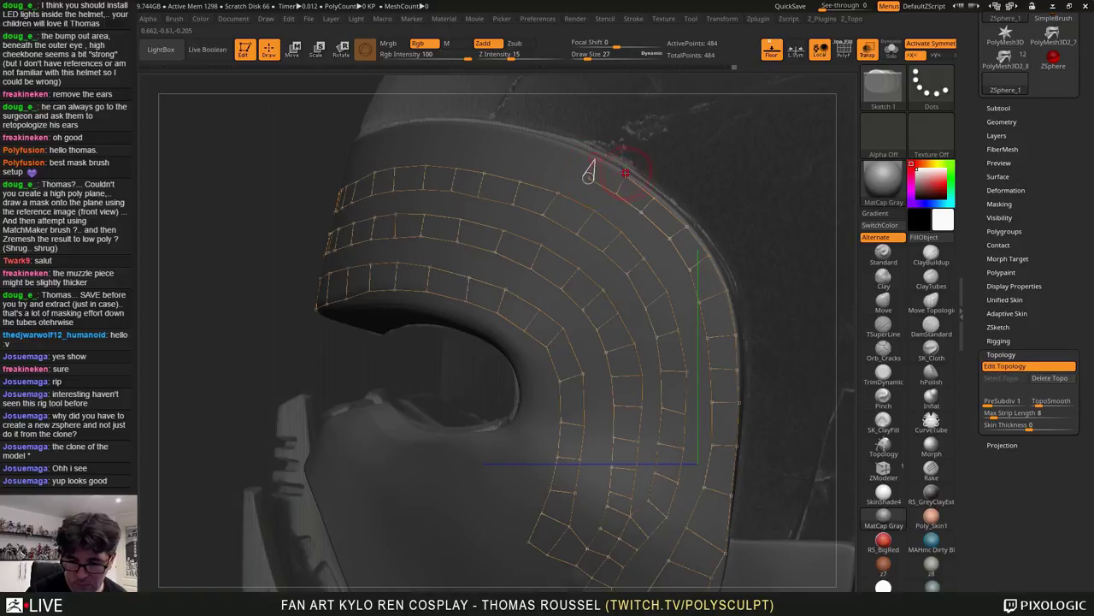
pyautogui.click(626, 174)
pyautogui.press('a')
pyautogui.press('a')
# Extend the outer strip with three quads along the upper rim above the uppermost inner strip
pyautogui.keyDown('alt'); pyautogui.moveTo(604, 147); pyautogui.dragTo(762, 254, button='right'); pyautogui.keyUp('alt')
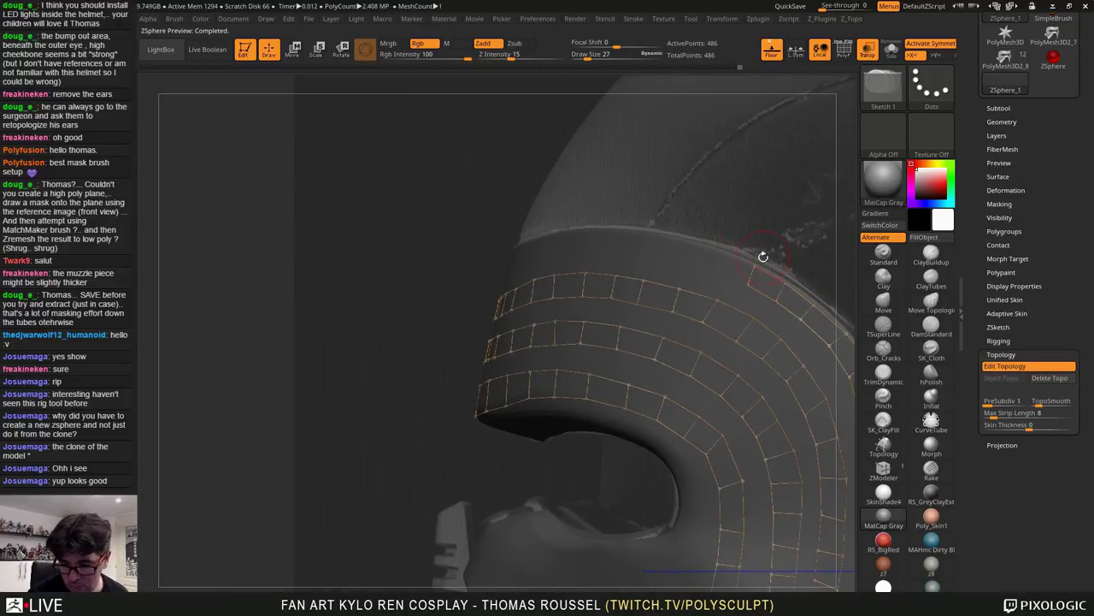
pyautogui.keyDown('ctrl'); pyautogui.click(749, 285); pyautogui.keyUp('ctrl')
pyautogui.click(711, 270)
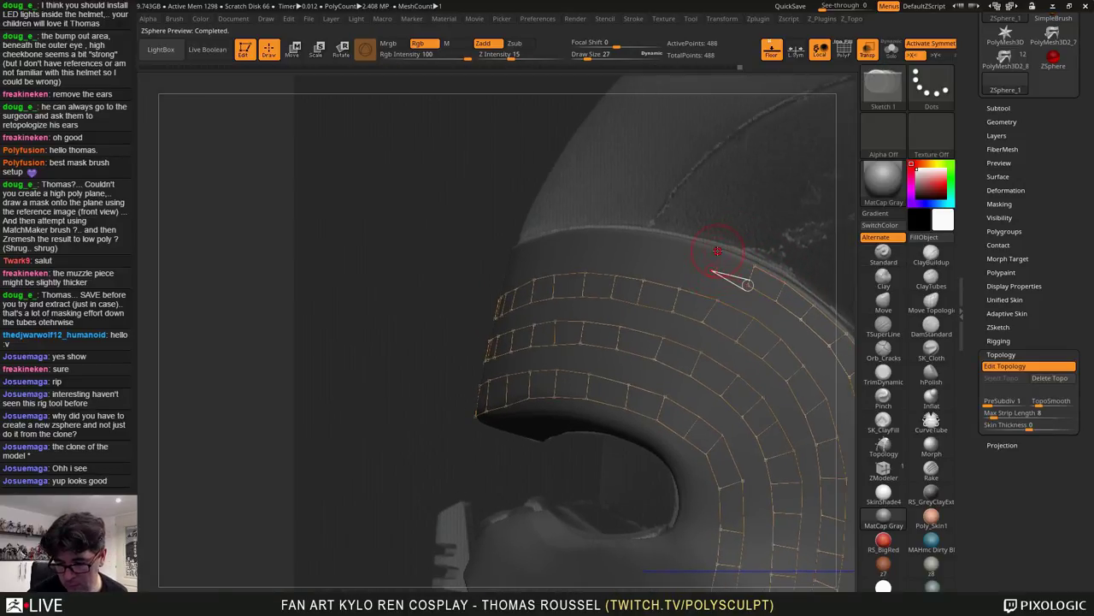
pyautogui.click(718, 250)
pyautogui.click(755, 266)
pyautogui.click(685, 239)
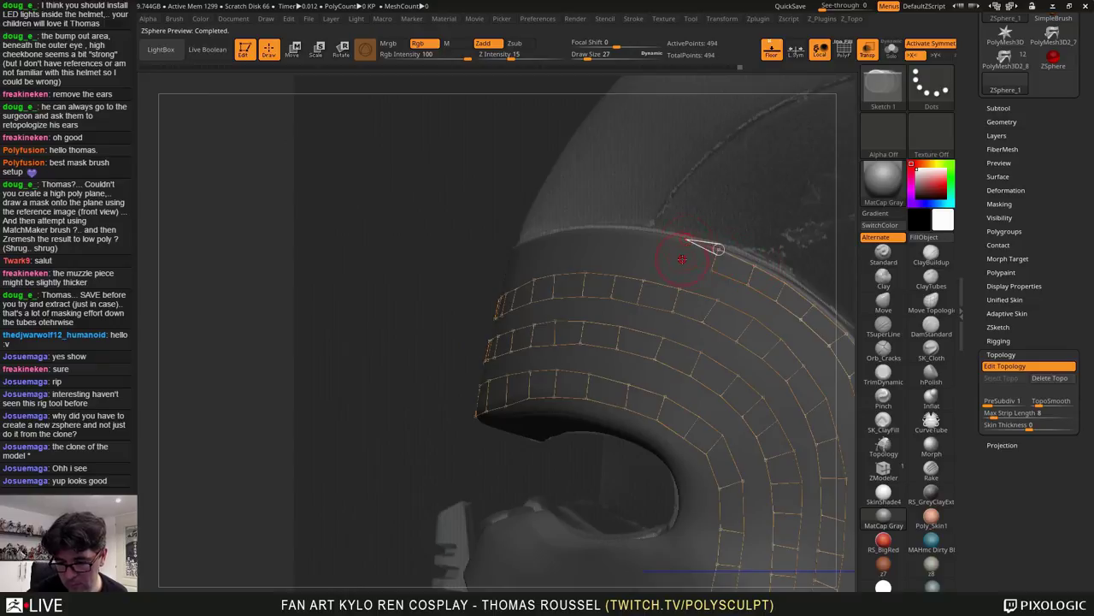
pyautogui.click(680, 264)
pyautogui.click(711, 270)
pyautogui.click(682, 263)
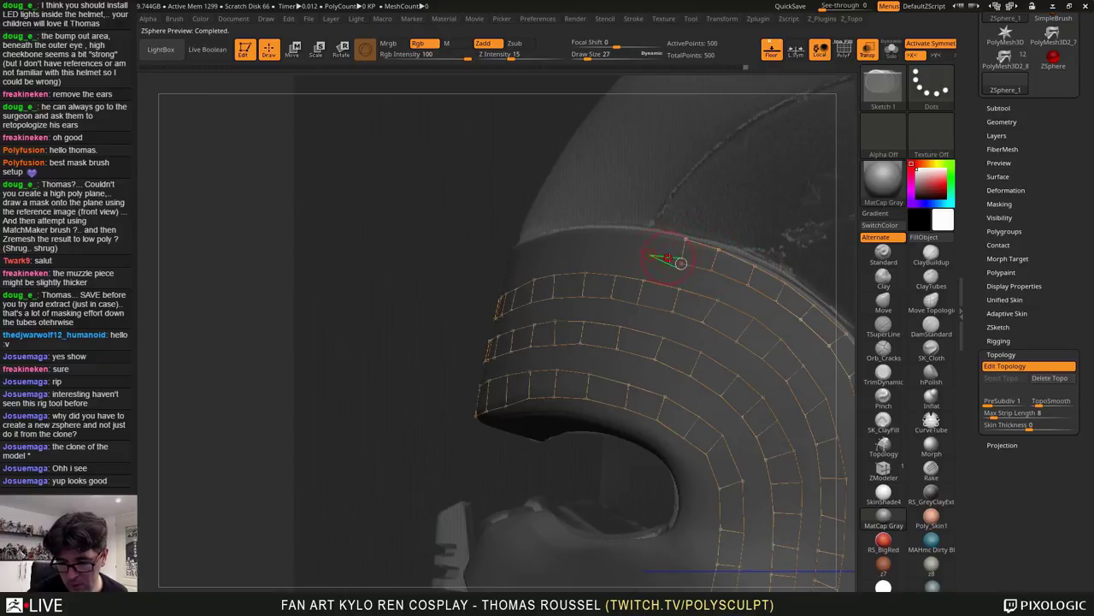
pyautogui.click(656, 232)
pyautogui.click(686, 240)
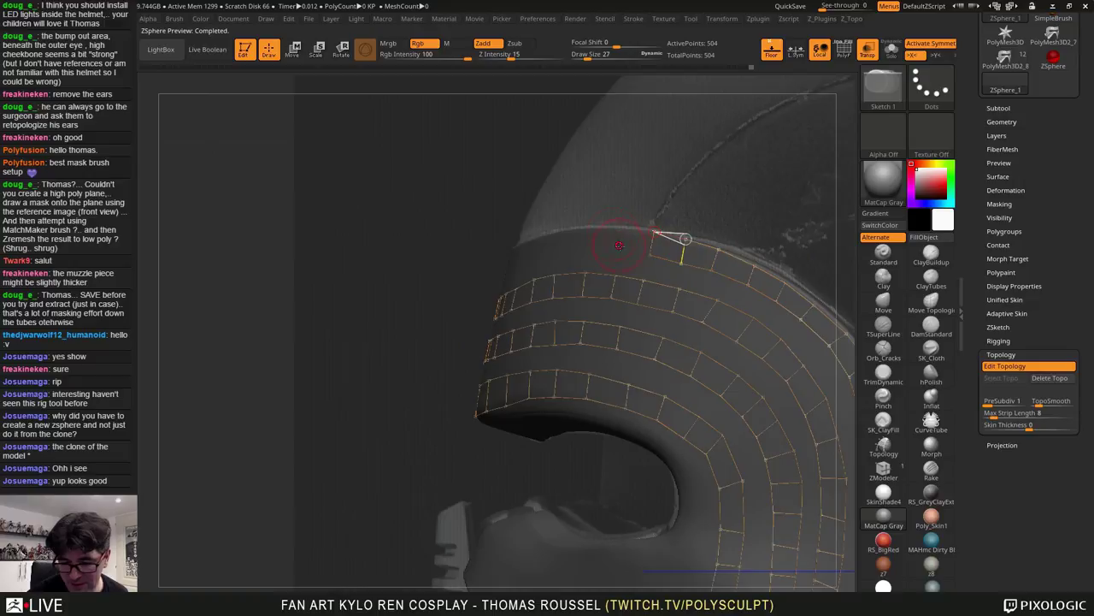
# Carry the rim strip forward over the side of the forehead with three more quads
pyautogui.click(623, 231)
pyautogui.click(623, 253)
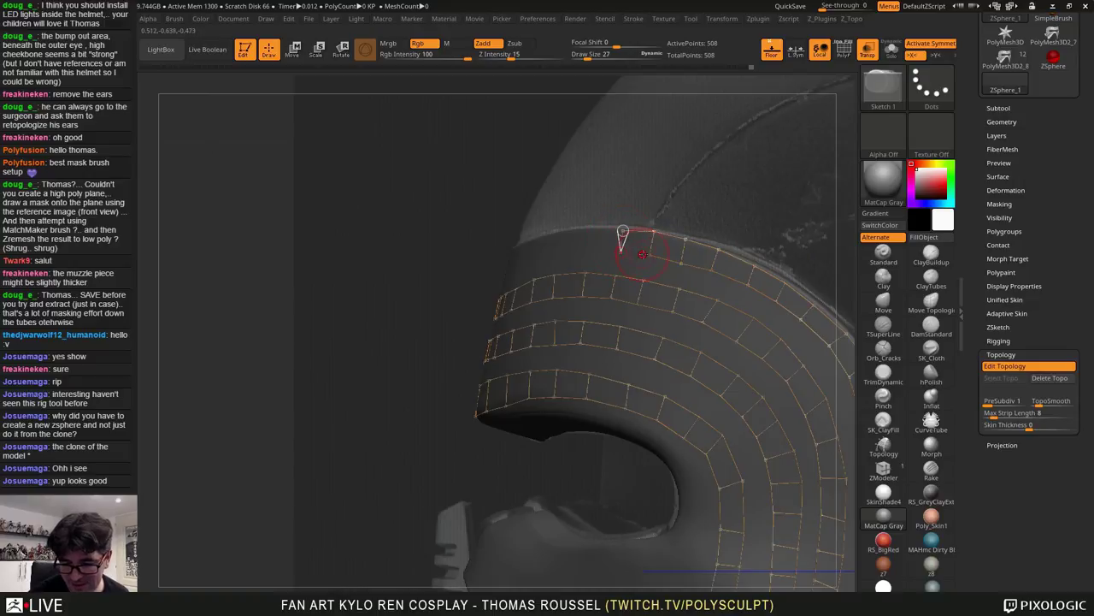
pyautogui.click(649, 254)
pyautogui.click(593, 251)
pyautogui.click(594, 230)
pyautogui.click(621, 230)
pyautogui.click(565, 231)
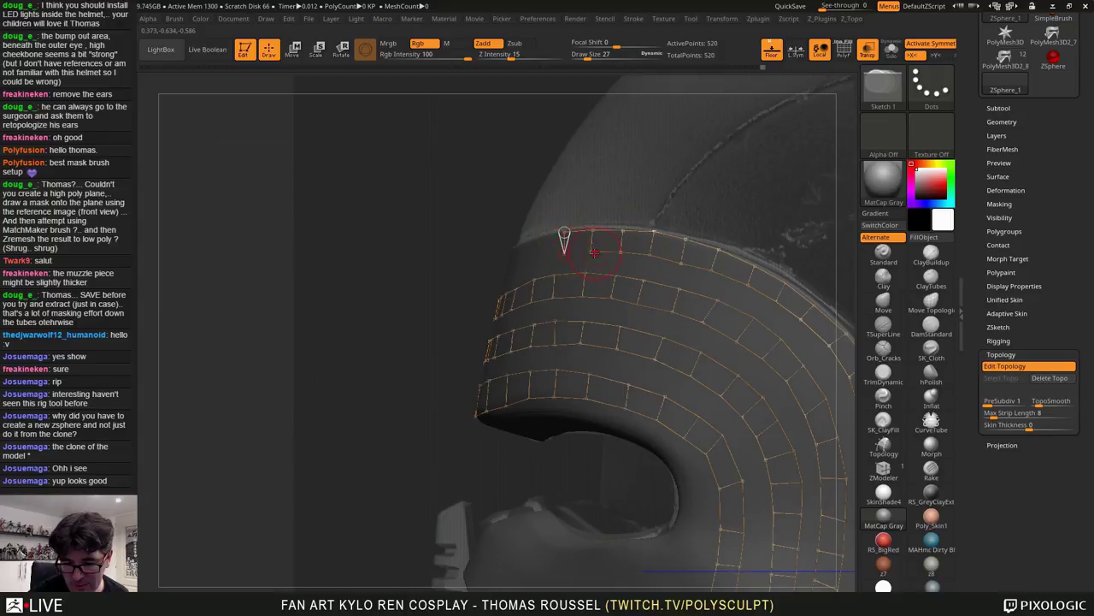
pyautogui.click(595, 253)
# From the front view, add three quads along the forehead's upper rim towards the centre line
pyautogui.moveTo(566, 252); pyautogui.dragTo(696, 245, button='right')
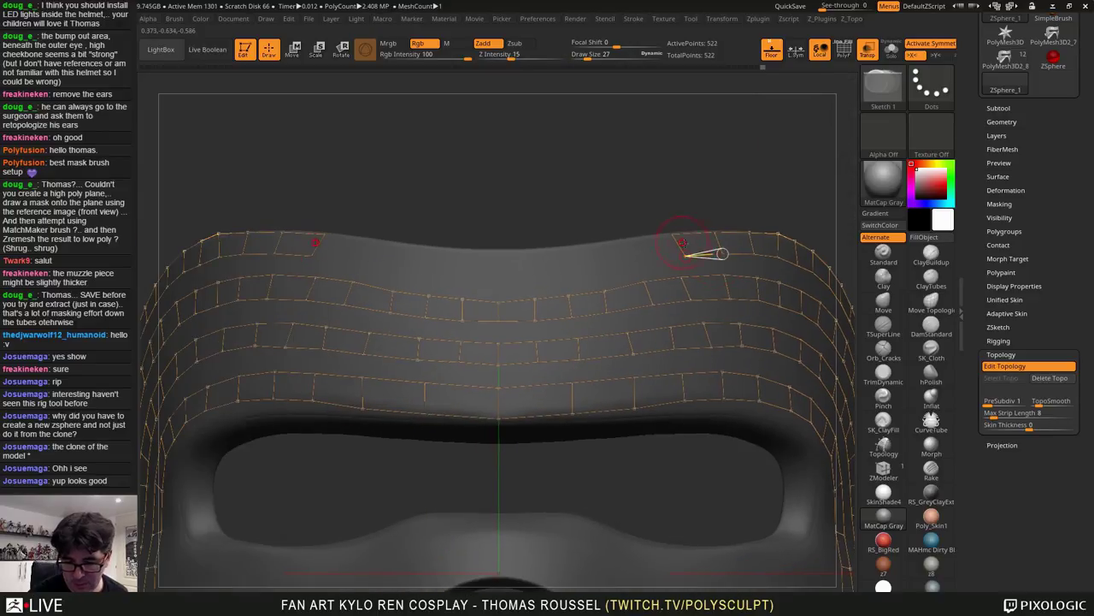
pyautogui.click(637, 261)
pyautogui.click(634, 238)
pyautogui.click(672, 235)
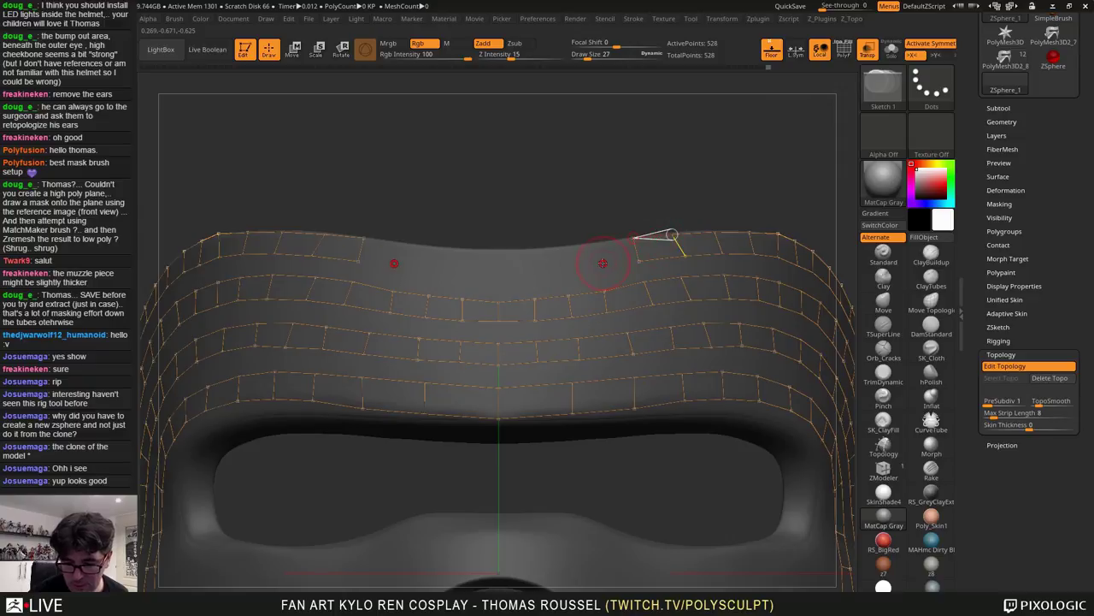
pyautogui.click(596, 244)
pyautogui.click(597, 268)
pyautogui.click(638, 261)
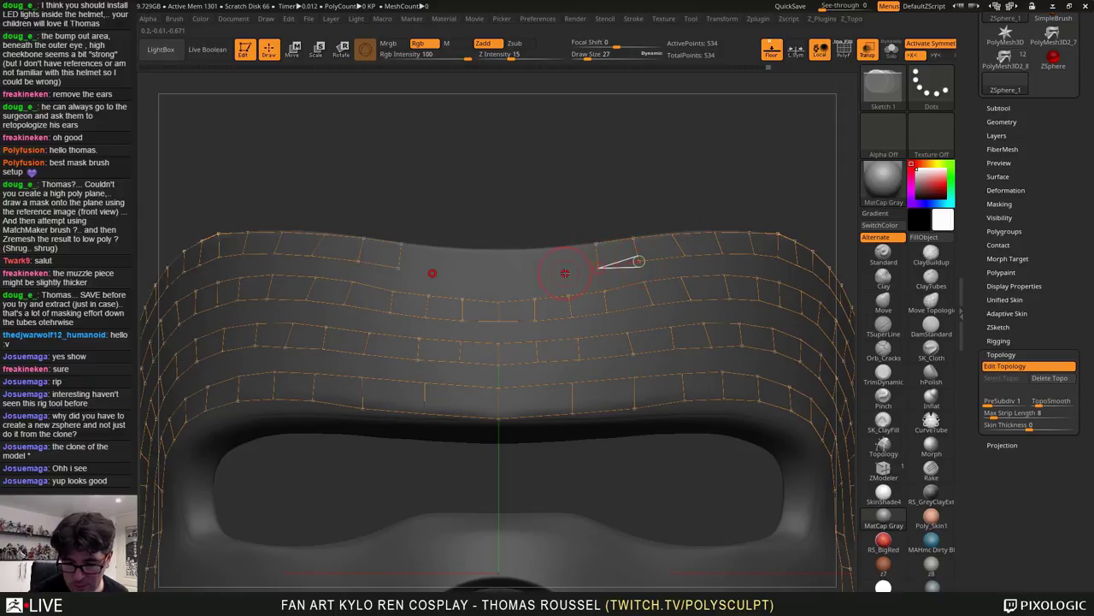
pyautogui.click(562, 273)
pyautogui.click(557, 249)
pyautogui.click(596, 243)
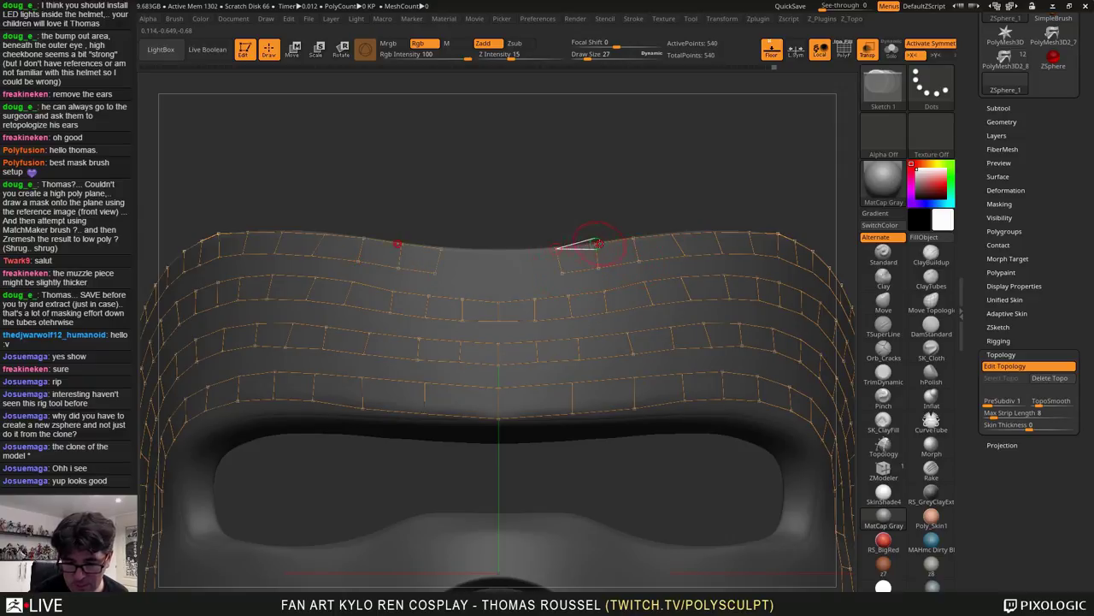
# Close the rim strip across the forehead's centre line with the remaining quads along the upper rim
pyautogui.click(520, 250)
pyautogui.click(526, 279)
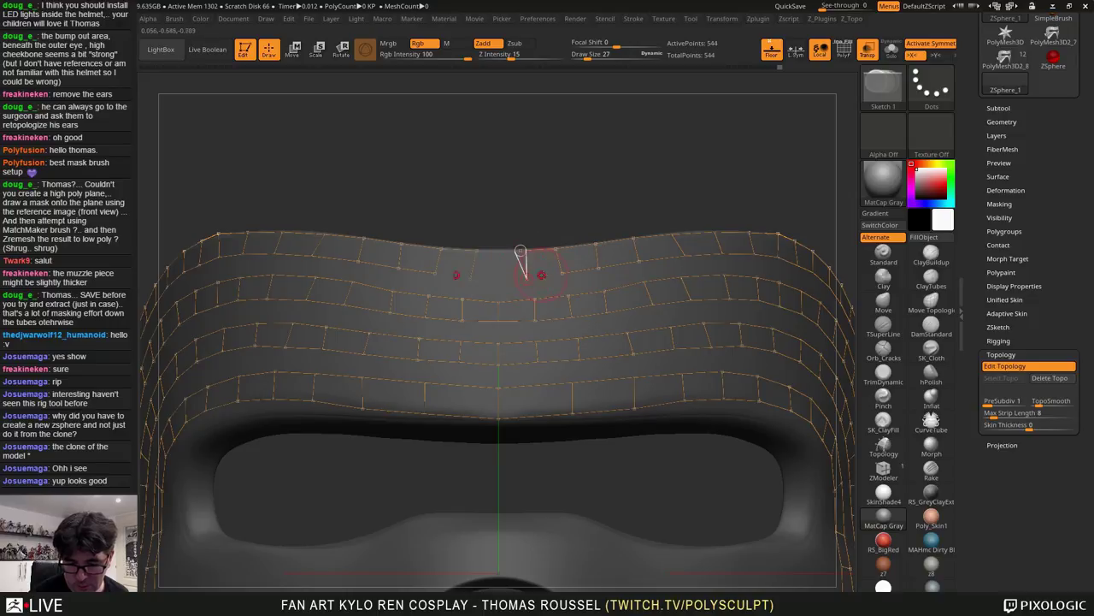
pyautogui.click(561, 274)
pyautogui.click(498, 253)
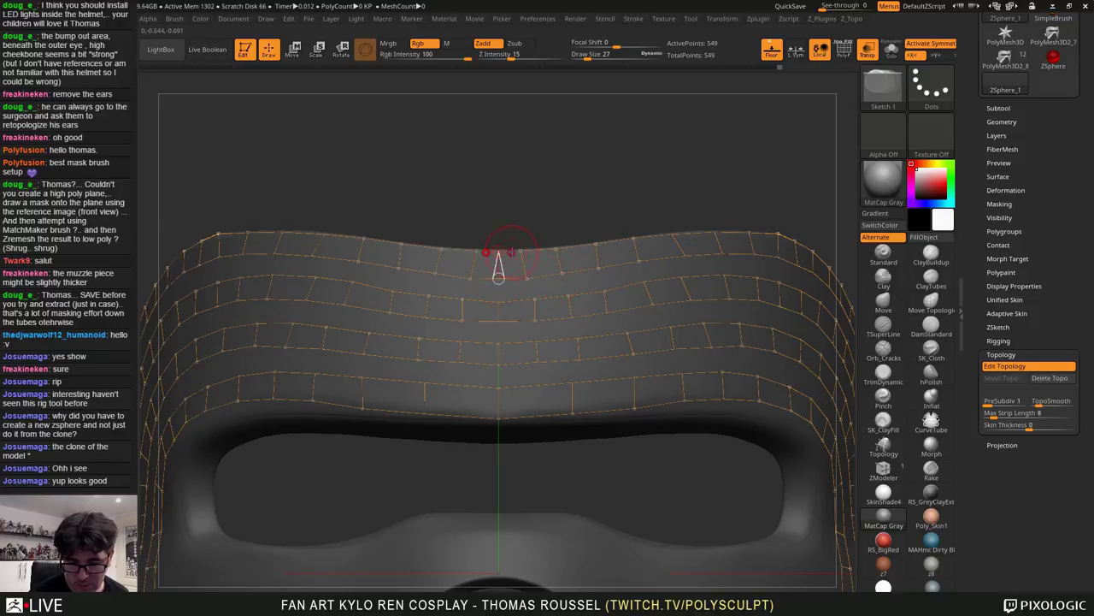
pyautogui.click(520, 251)
pyautogui.keyDown('alt'); pyautogui.moveTo(610, 307); pyautogui.dragTo(638, 321, button='right'); pyautogui.keyUp('alt')
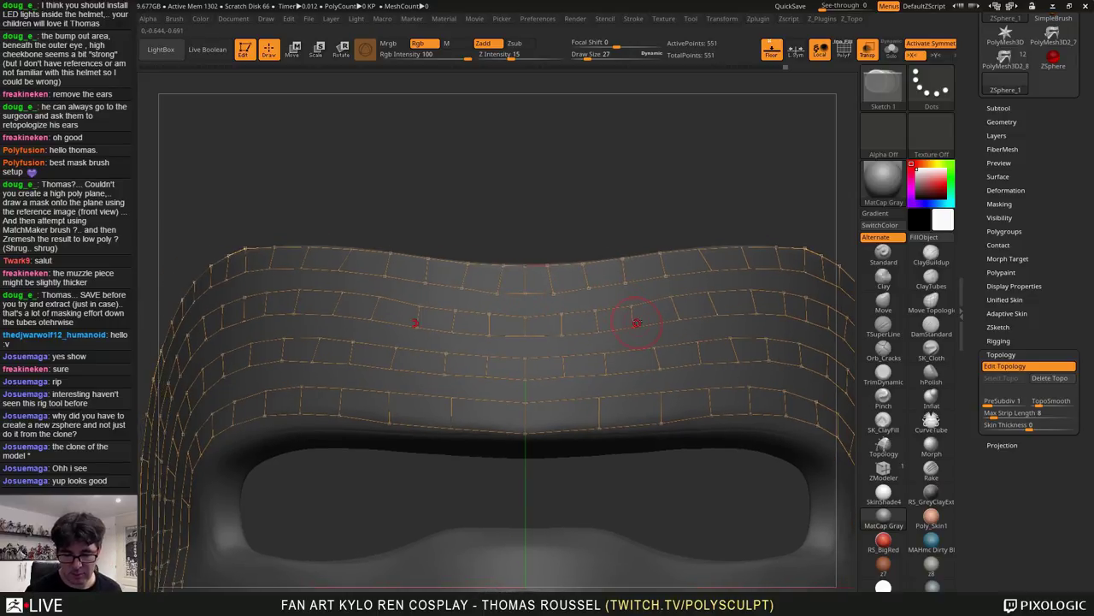
# Move the rim strip's lower-edge points around the forehead's centre into a smoother, even curve
pyautogui.click(293, 49)
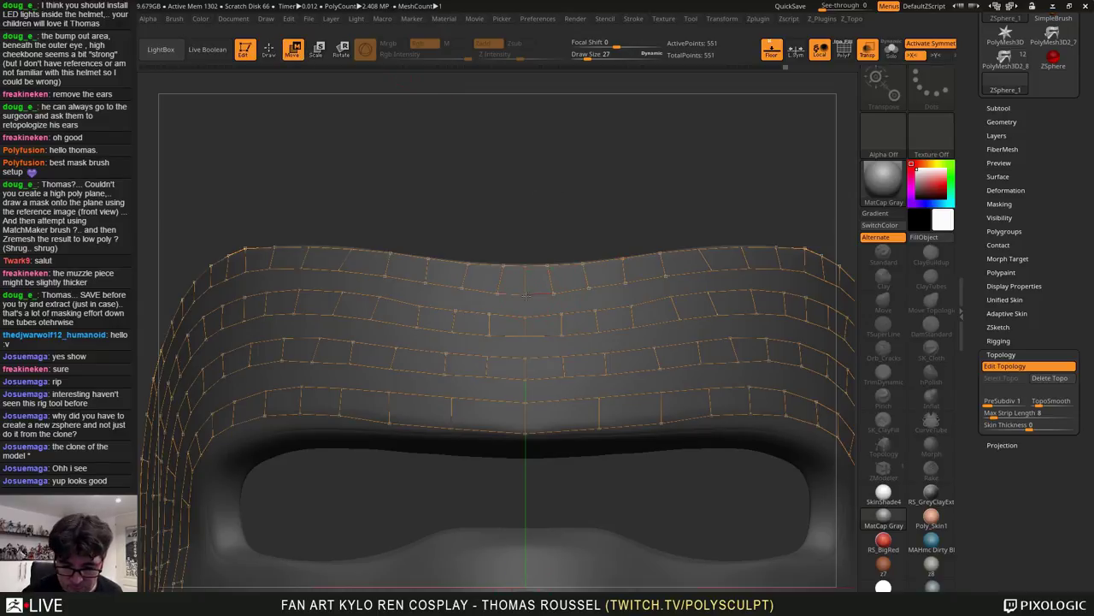
pyautogui.moveTo(526, 298); pyautogui.dragTo(526, 293)
pyautogui.click(552, 292)
pyautogui.moveTo(591, 287); pyautogui.dragTo(596, 283)
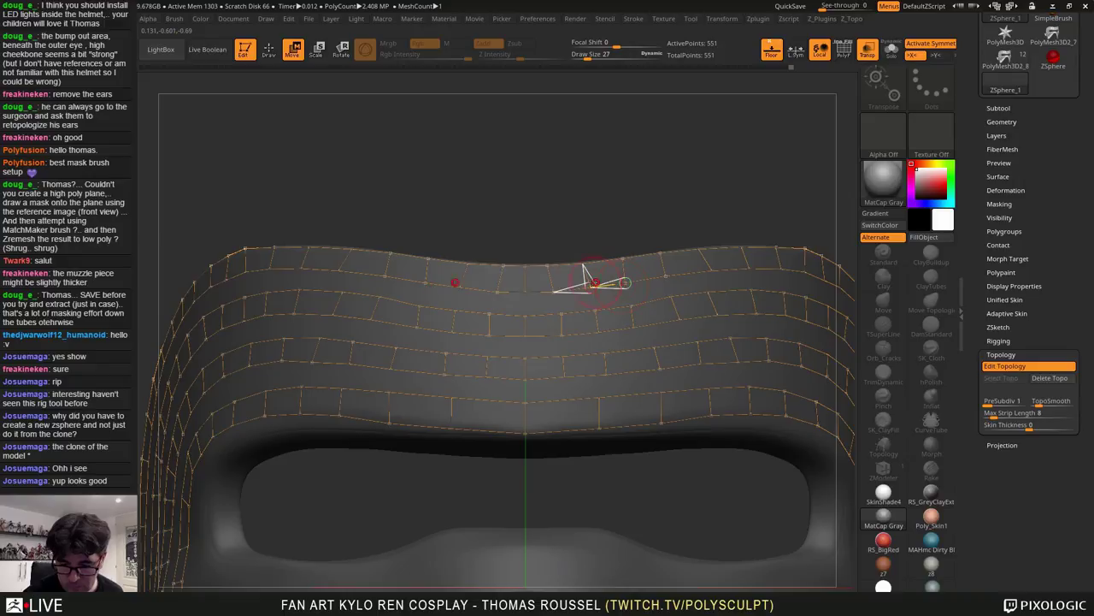
pyautogui.moveTo(670, 278); pyautogui.dragTo(750, 269)
# Reposition the rim strip's points around the side of the forehead so its quads follow the curved band
pyautogui.moveTo(802, 283)
pyautogui.mouseDown(button='right')
pyautogui.moveTo(770, 285)
pyautogui.moveTo(791, 269)
pyautogui.moveTo(641, 324)
pyautogui.moveTo(661, 305)
pyautogui.mouseUp(button='right')
pyautogui.moveTo(666, 285); pyautogui.dragTo(669, 320)
pyautogui.moveTo(731, 284); pyautogui.dragTo(731, 287)
pyautogui.moveTo(750, 298); pyautogui.dragTo(786, 309, button='right')
pyautogui.moveTo(732, 324); pyautogui.dragTo(733, 321)
pyautogui.moveTo(821, 323); pyautogui.dragTo(695, 298, button='right')
pyautogui.moveTo(688, 306); pyautogui.dragTo(687, 308)
pyautogui.moveTo(699, 276); pyautogui.dragTo(701, 277)
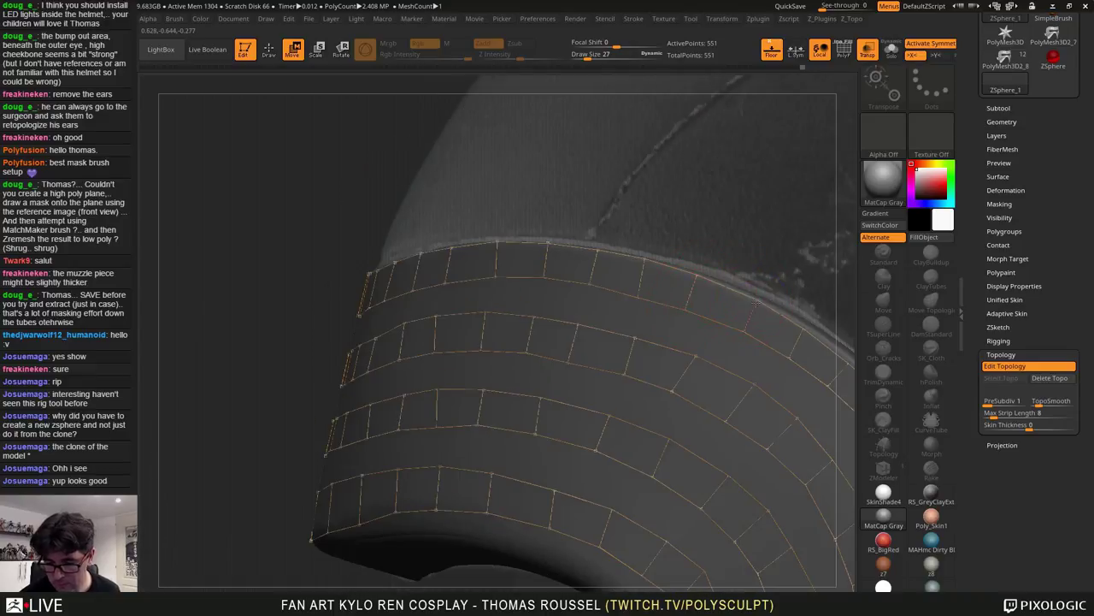
# Align the rim strip's points over the helmet's upper side curve with the plate's edge and check the skin preview
pyautogui.moveTo(755, 302); pyautogui.dragTo(809, 326)
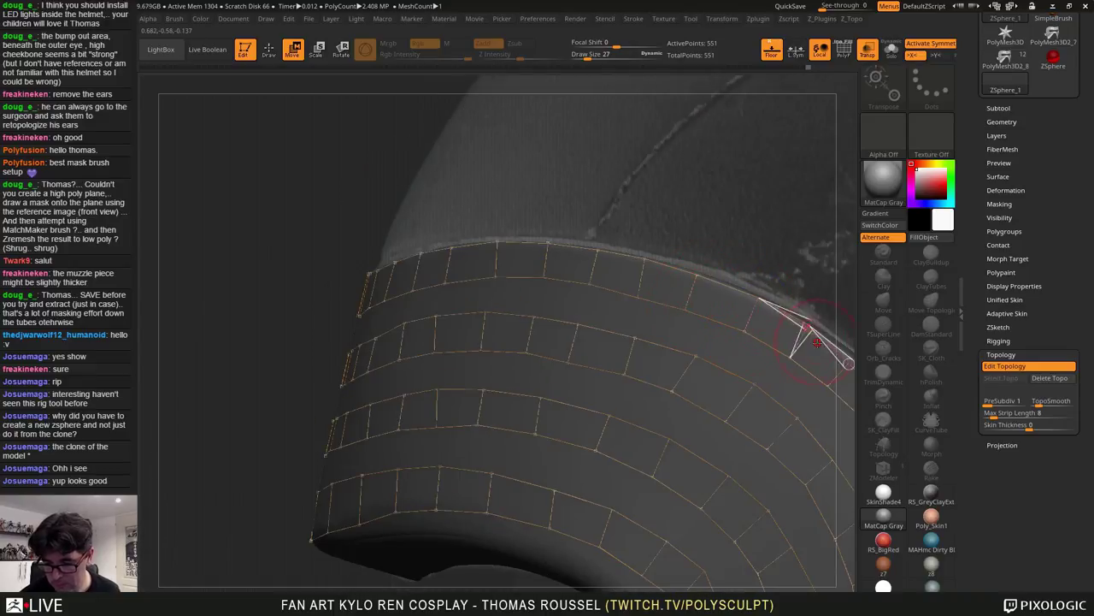
pyautogui.keyDown('alt'); pyautogui.moveTo(809, 336); pyautogui.dragTo(711, 303, button='right'); pyautogui.keyUp('alt')
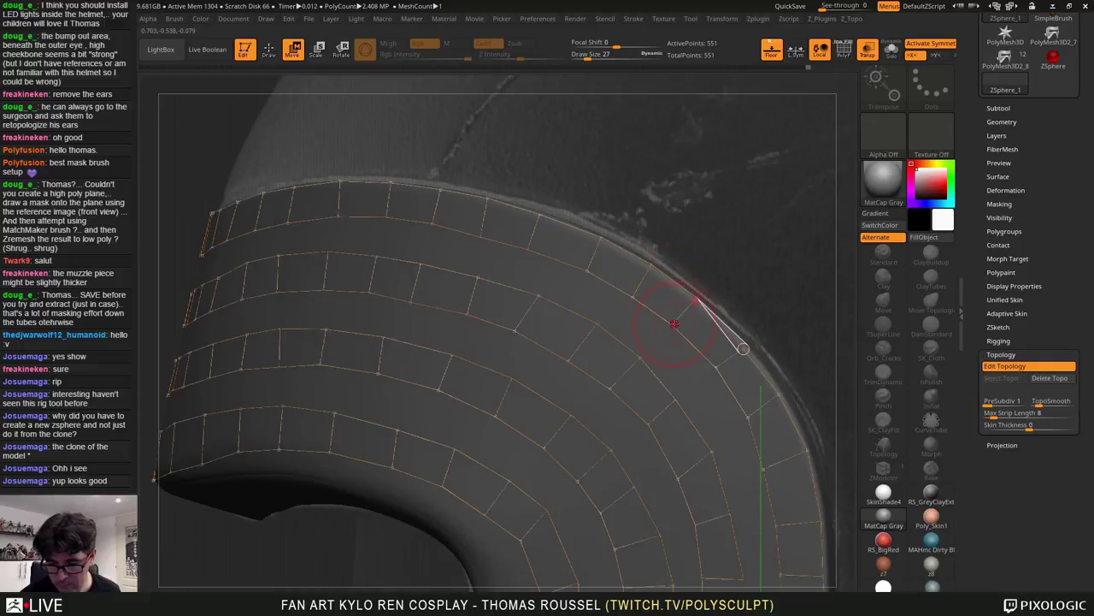
pyautogui.moveTo(671, 324); pyautogui.dragTo(674, 325)
pyautogui.moveTo(742, 349); pyautogui.dragTo(744, 346)
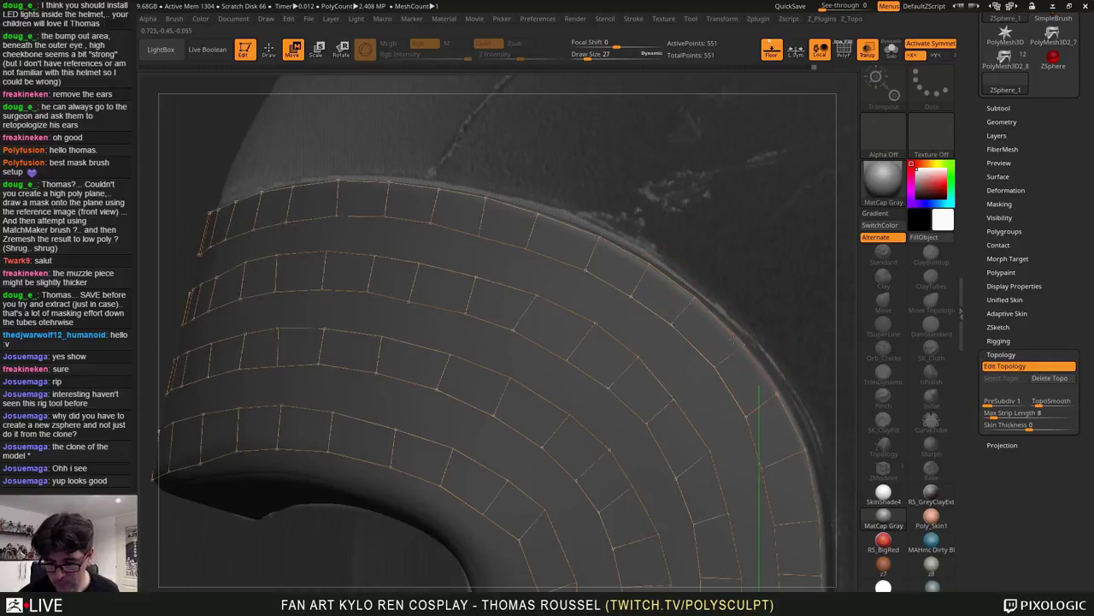
pyautogui.keyDown('alt'); pyautogui.moveTo(789, 443); pyautogui.dragTo(722, 328, button='right'); pyautogui.keyUp('alt')
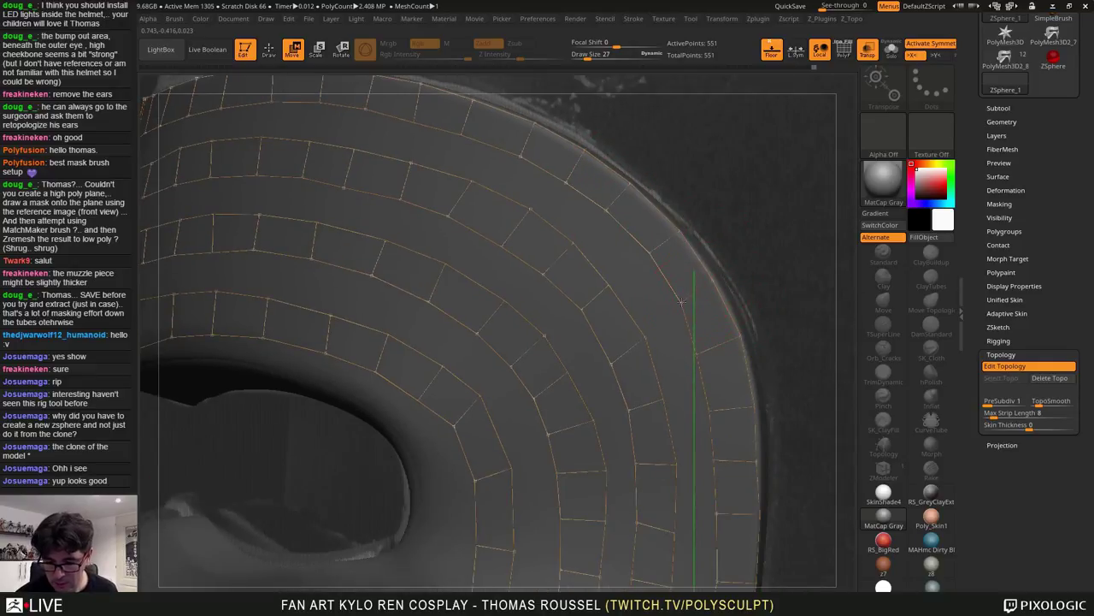
pyautogui.press('a')
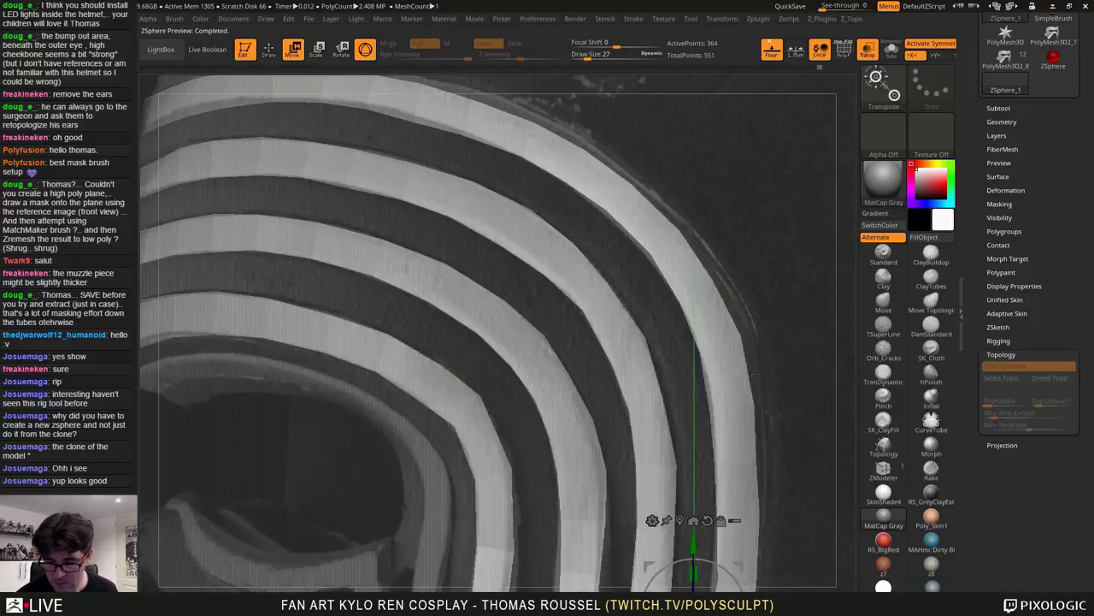
pyautogui.press('a')
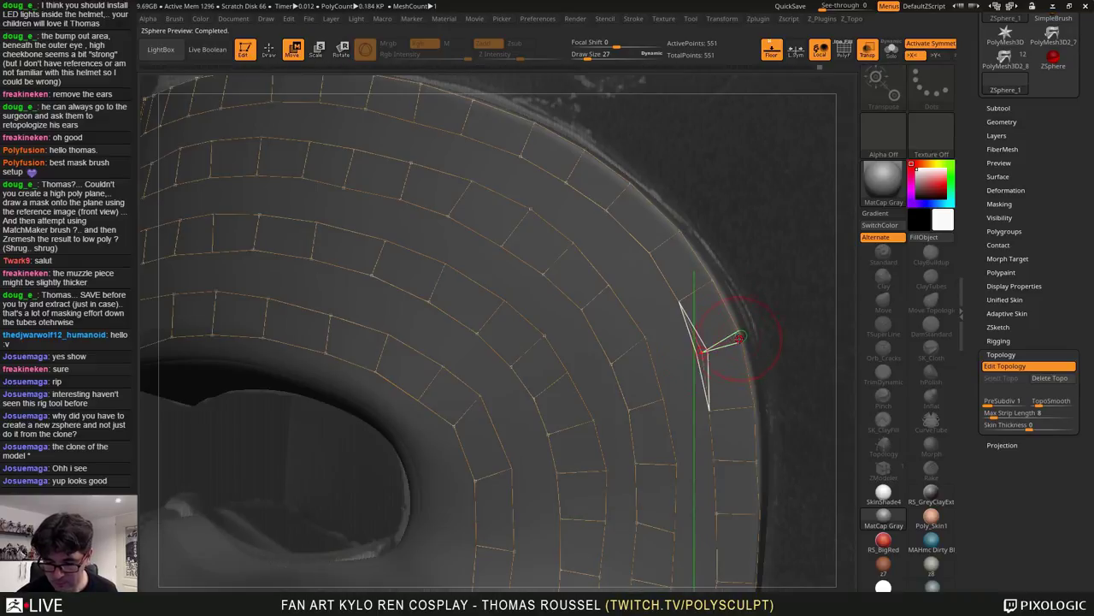
# Move the strip's outer-edge points beside the temple out to the plate's edge and preview the skin
pyautogui.moveTo(755, 407)
pyautogui.mouseDown()
pyautogui.moveTo(717, 411)
pyautogui.moveTo(760, 406)
pyautogui.mouseUp()
pyautogui.moveTo(757, 462); pyautogui.dragTo(760, 462)
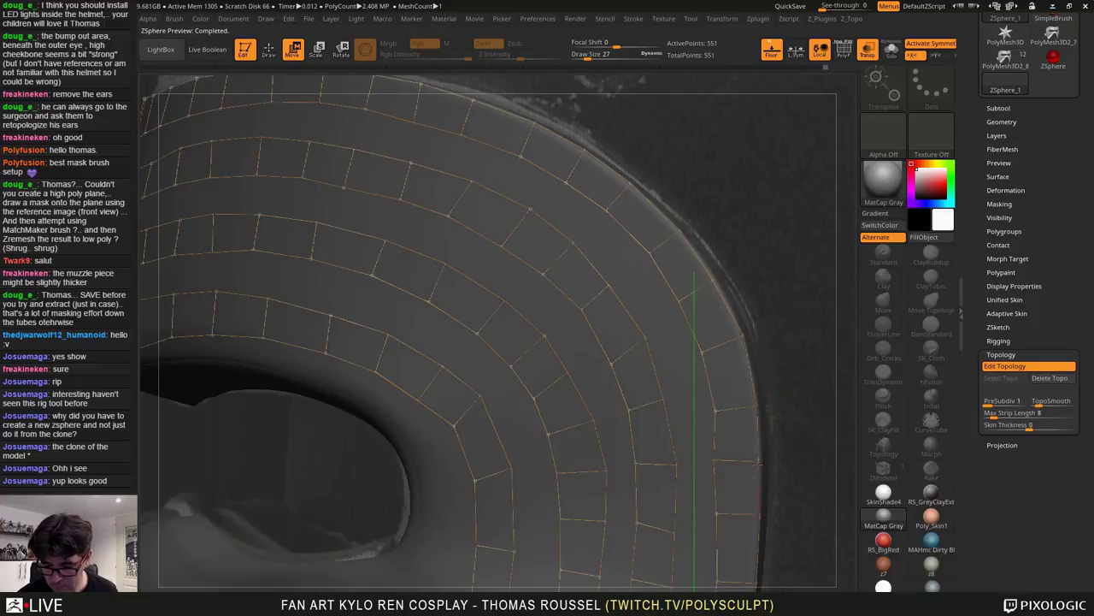
pyautogui.press('a')
pyautogui.press('a')
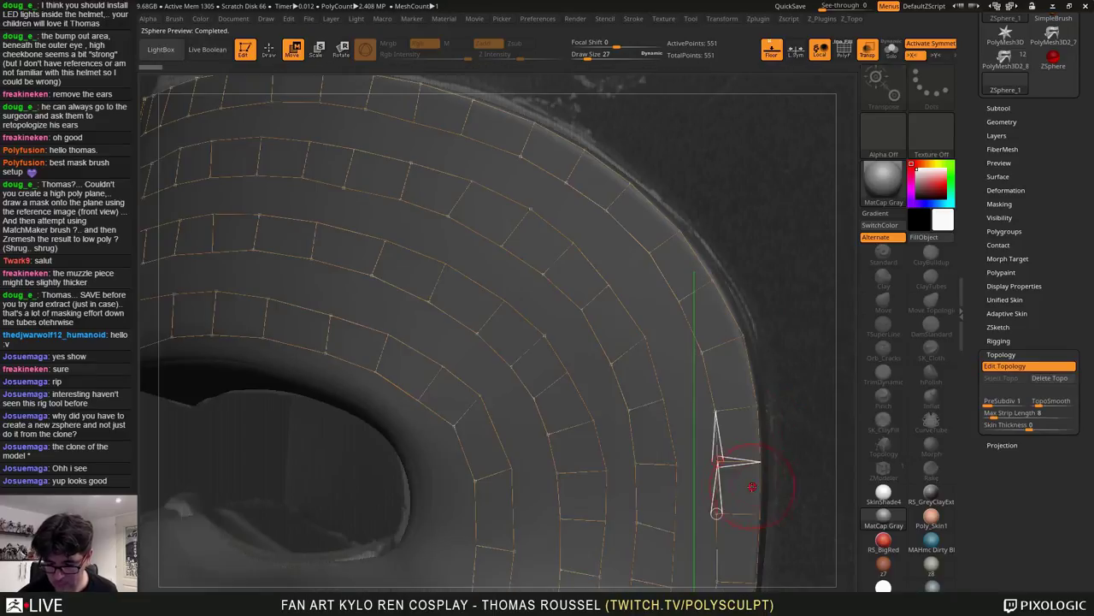
# Straighten the strip's points along the side level with the eye opening, comparing them with the band in the skin preview
pyautogui.keyDown('alt'); pyautogui.moveTo(753, 485); pyautogui.dragTo(723, 193, button='right'); pyautogui.keyUp('alt')
pyautogui.moveTo(691, 225); pyautogui.dragTo(694, 225)
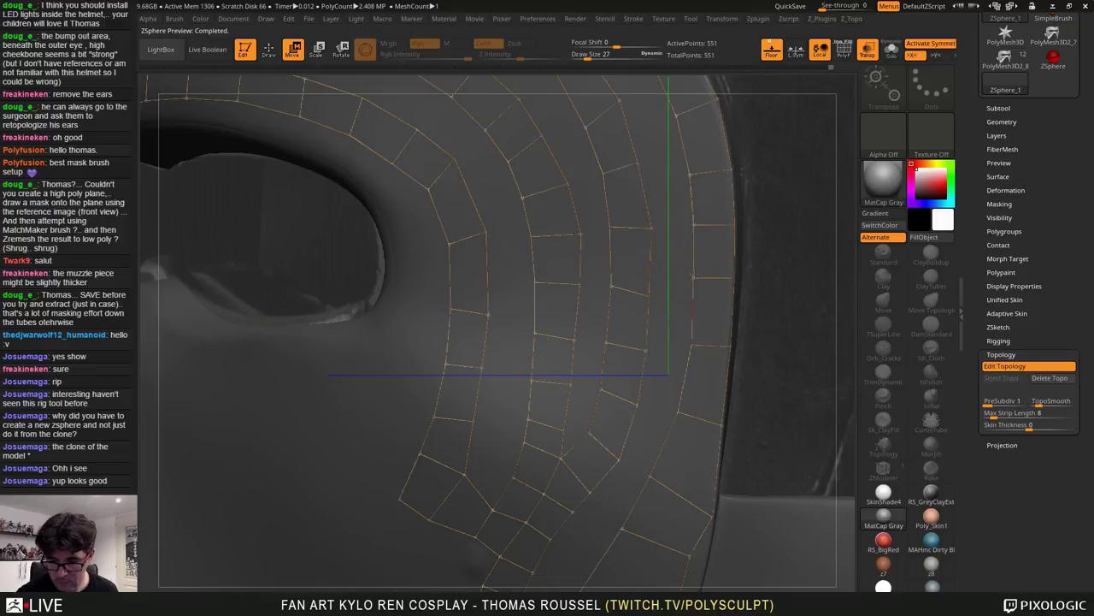
pyautogui.moveTo(692, 276); pyautogui.dragTo(694, 276)
pyautogui.press('a')
pyautogui.press('a')
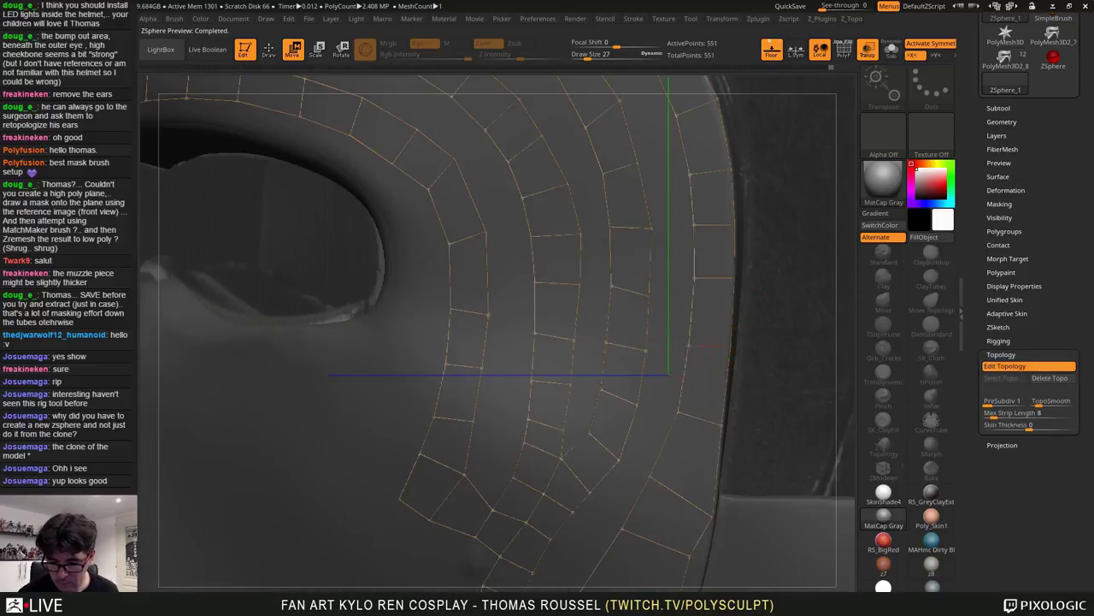
pyautogui.press('a')
pyautogui.press('a')
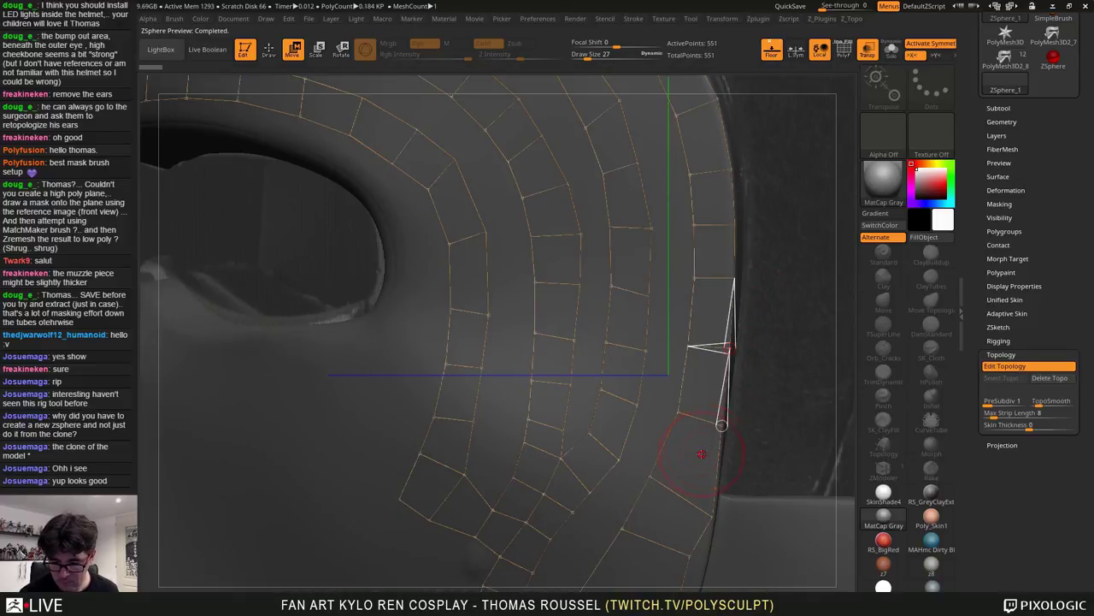
# Adjust the inner and outer points where the outer strip bends at the cheek, checking them in the skin preview
pyautogui.moveTo(651, 476); pyautogui.dragTo(662, 483)
pyautogui.press('a')
pyautogui.press('a')
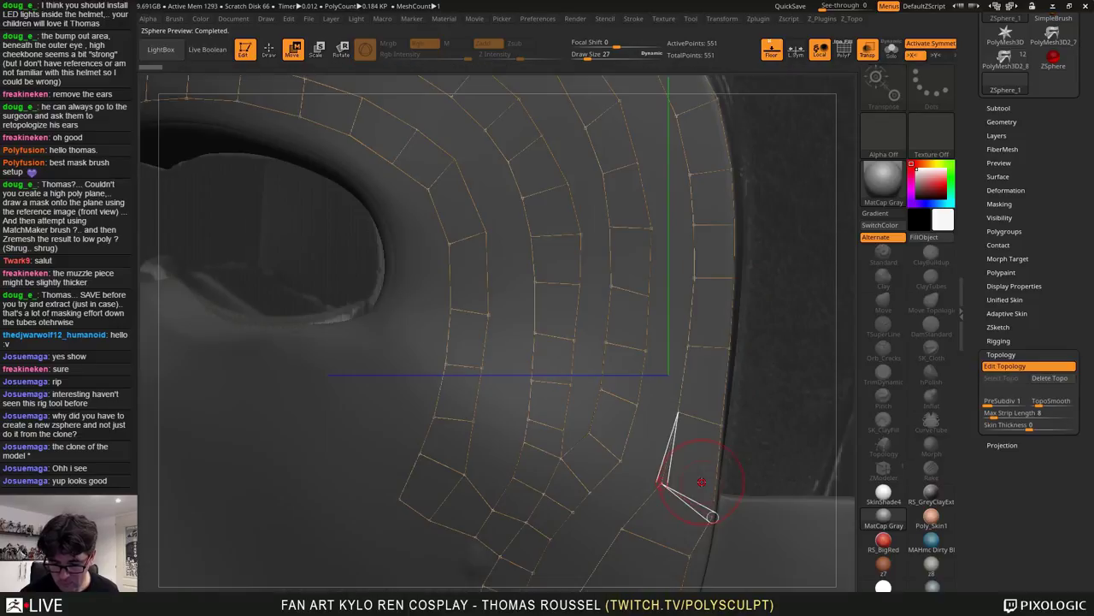
pyautogui.keyDown('alt'); pyautogui.moveTo(687, 408); pyautogui.dragTo(707, 225, button='right'); pyautogui.keyUp('alt')
pyautogui.press('a')
pyautogui.press('a')
pyautogui.moveTo(710, 372); pyautogui.dragTo(714, 375)
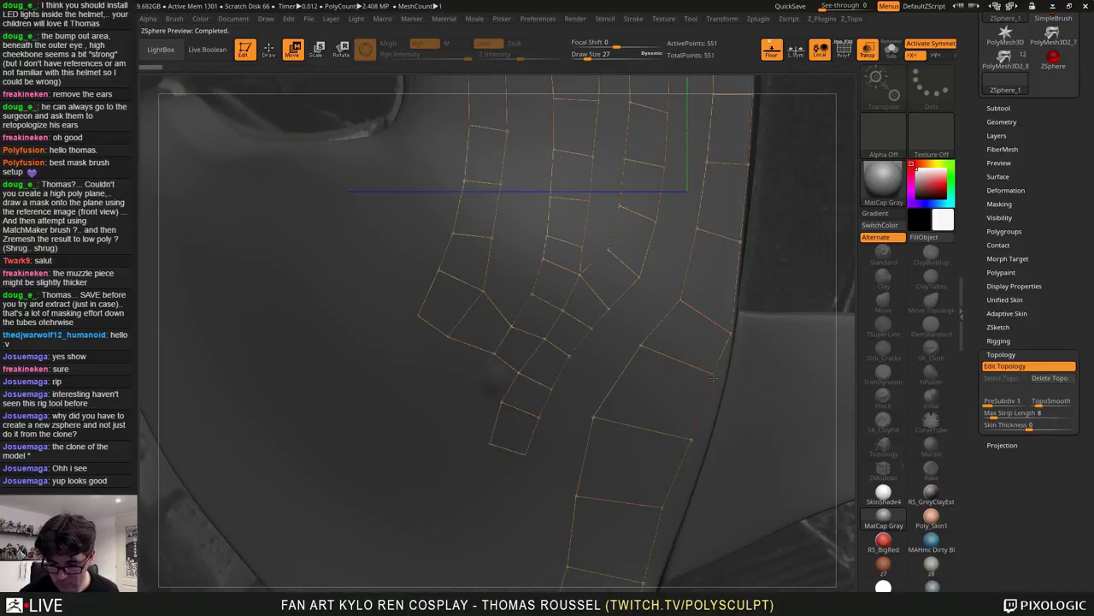
# Pull the outer-edge points below the cheek bend inward to match the band's outline in the skin preview
pyautogui.press('a')
pyautogui.keyDown('alt'); pyautogui.moveTo(680, 438); pyautogui.dragTo(672, 347, button='right'); pyautogui.keyUp('alt')
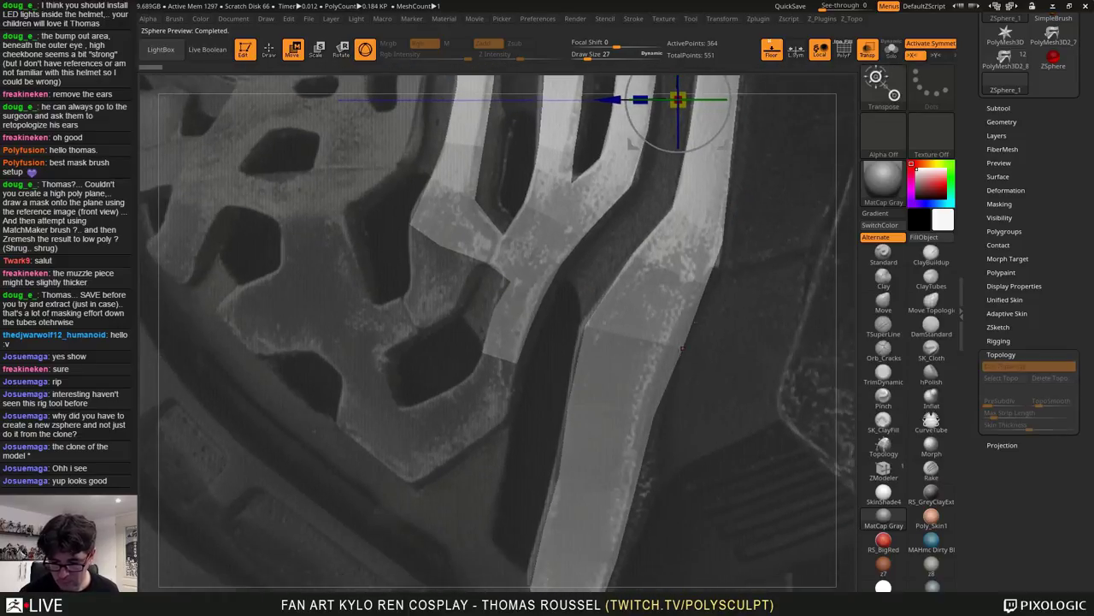
pyautogui.press('a')
pyautogui.moveTo(682, 346); pyautogui.dragTo(669, 345)
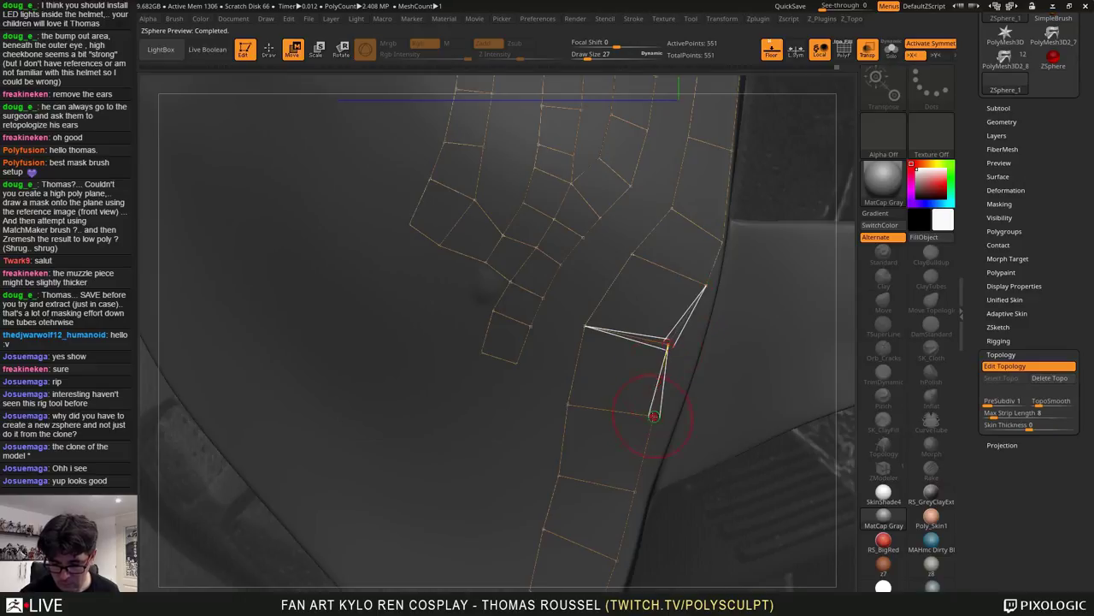
pyautogui.press('a')
pyautogui.press('a')
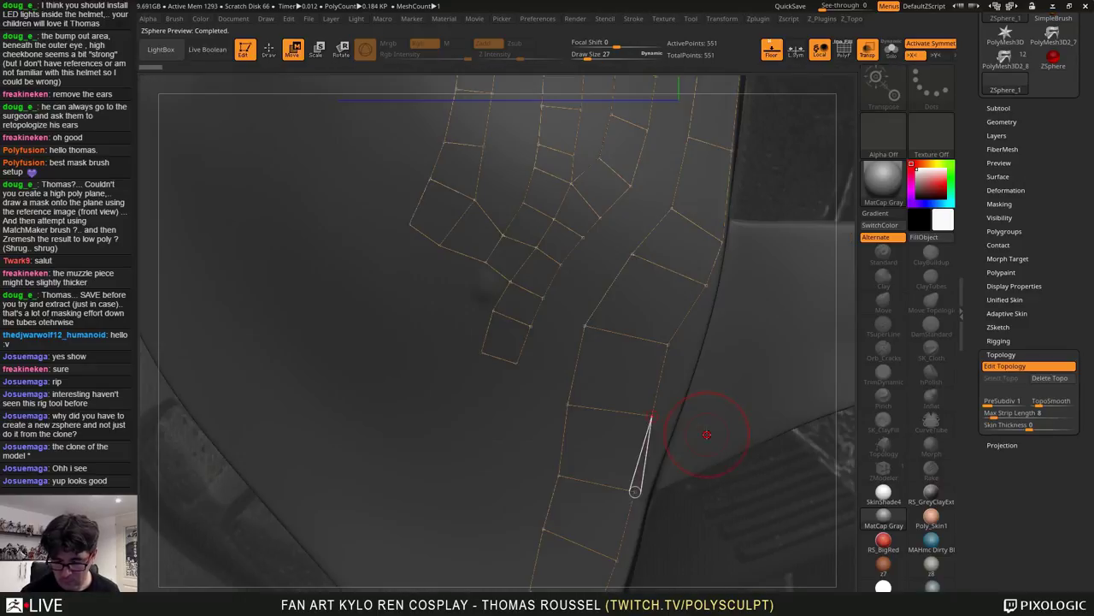
# Adjust the outer corner at the strip's lower end and compare the tip with the band in the skin preview
pyautogui.keyDown('ctrl'); pyautogui.moveTo(707, 434); pyautogui.dragTo(653, 317, button='right'); pyautogui.keyUp('ctrl')
pyautogui.keyDown('ctrl'); pyautogui.moveTo(668, 257); pyautogui.dragTo(691, 344, button='right'); pyautogui.keyUp('ctrl')
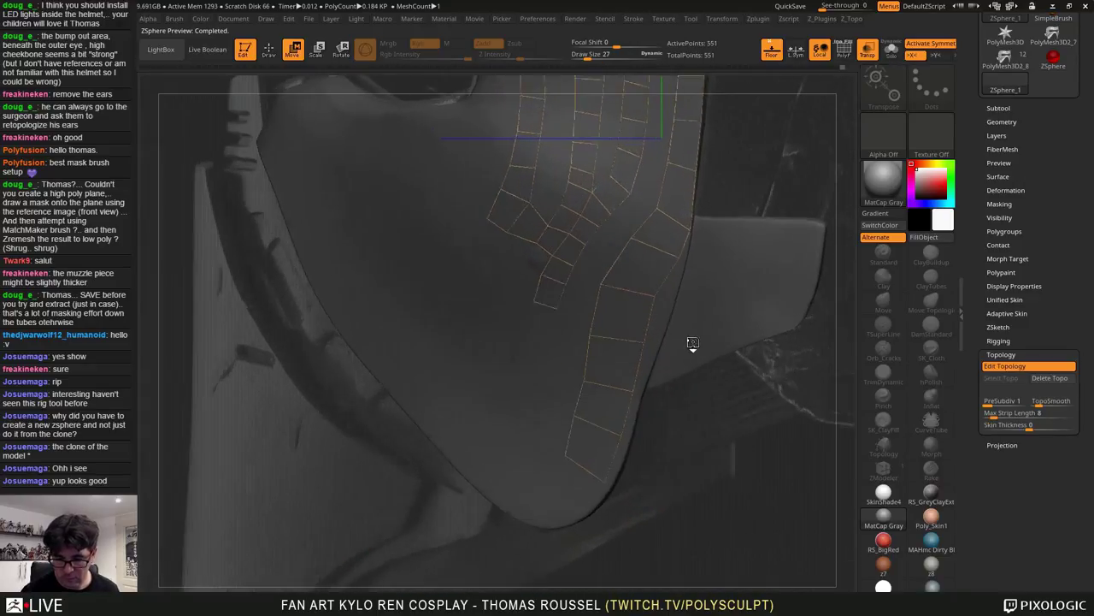
pyautogui.press('a')
pyautogui.press('a')
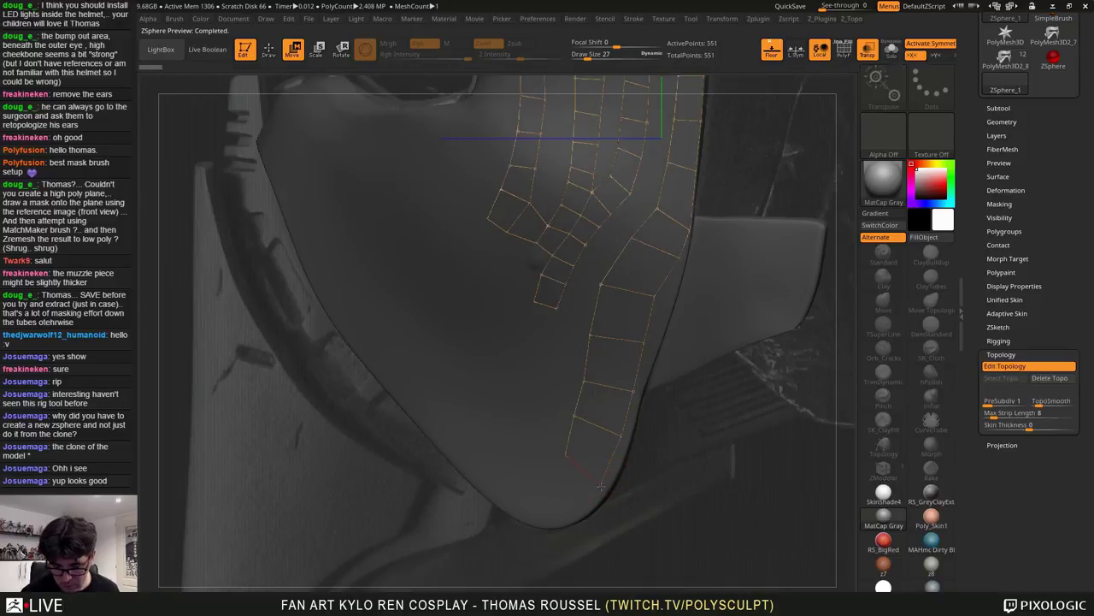
pyautogui.press('a')
pyautogui.press('a')
pyautogui.press('a')
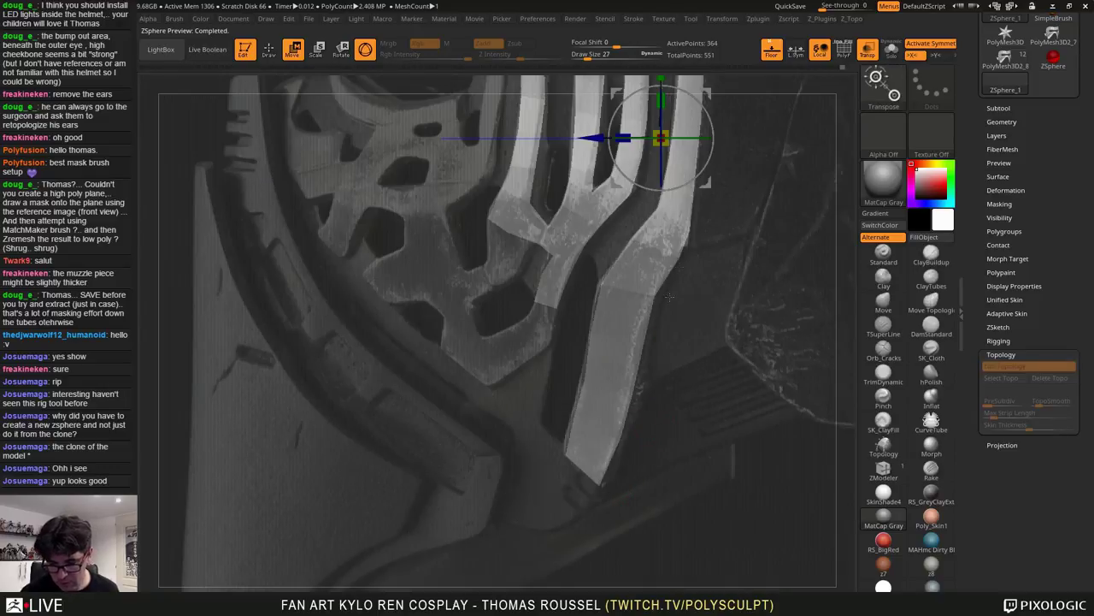
pyautogui.press('a')
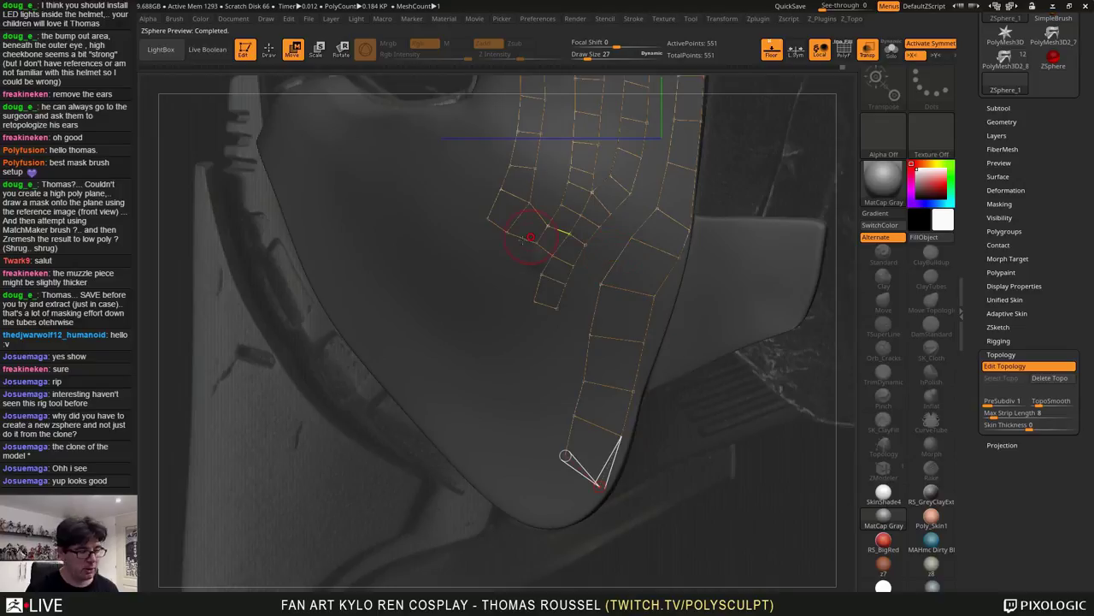
# Bring up the reference images beside the model and examine how the outer band runs down the cheek
pyautogui.click(167, 427)
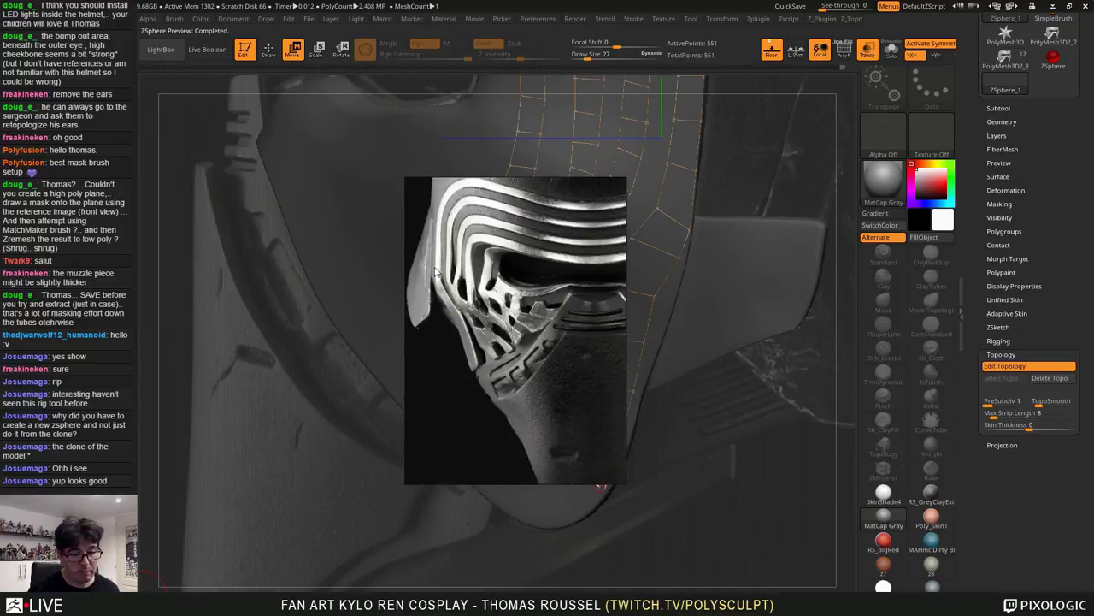
pyautogui.moveTo(517, 337); pyautogui.dragTo(315, 329, button='right')
pyautogui.scroll(-5, 316, 328)
pyautogui.scroll(-5, 318, 335)
pyautogui.moveTo(352, 374); pyautogui.dragTo(279, 373, button='middle')
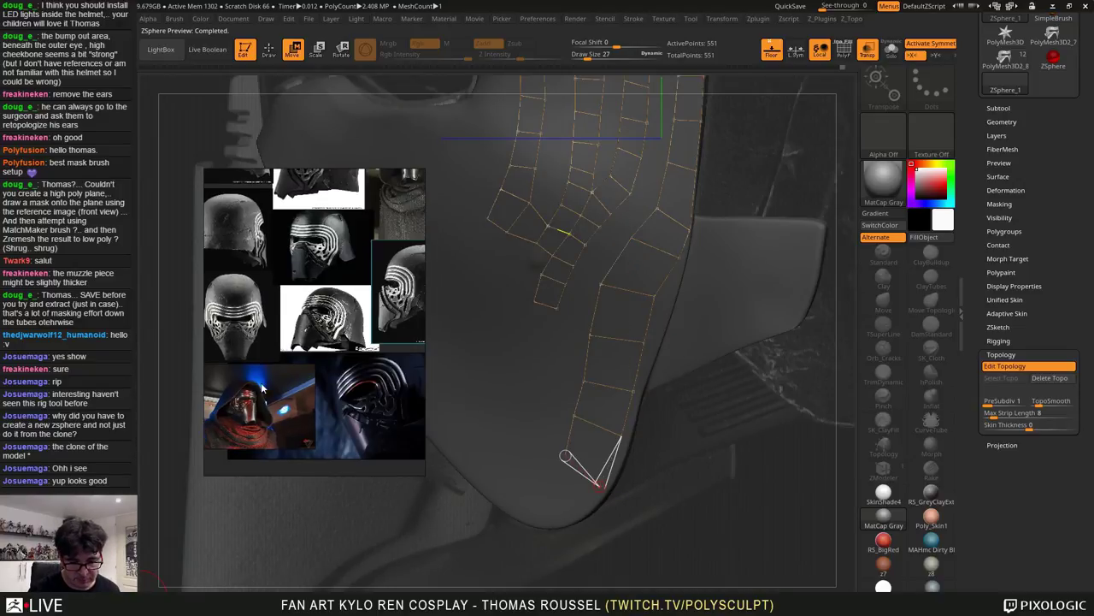
pyautogui.scroll(5, 362, 361)
pyautogui.scroll(5, 335, 282)
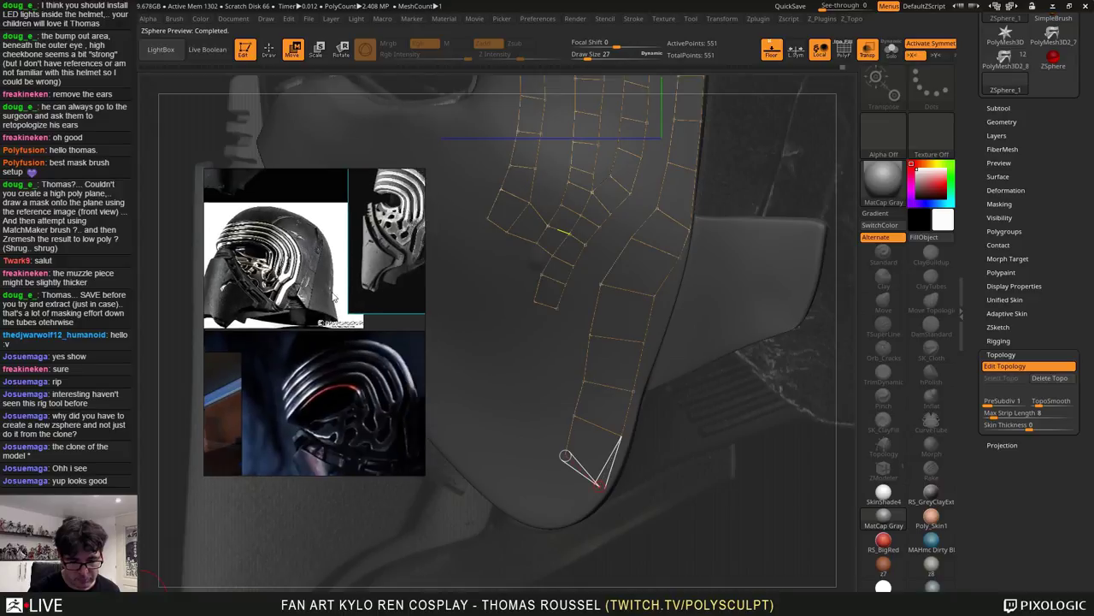
pyautogui.scroll(-2, 336, 283)
pyautogui.moveTo(335, 283); pyautogui.dragTo(386, 283, button='middle')
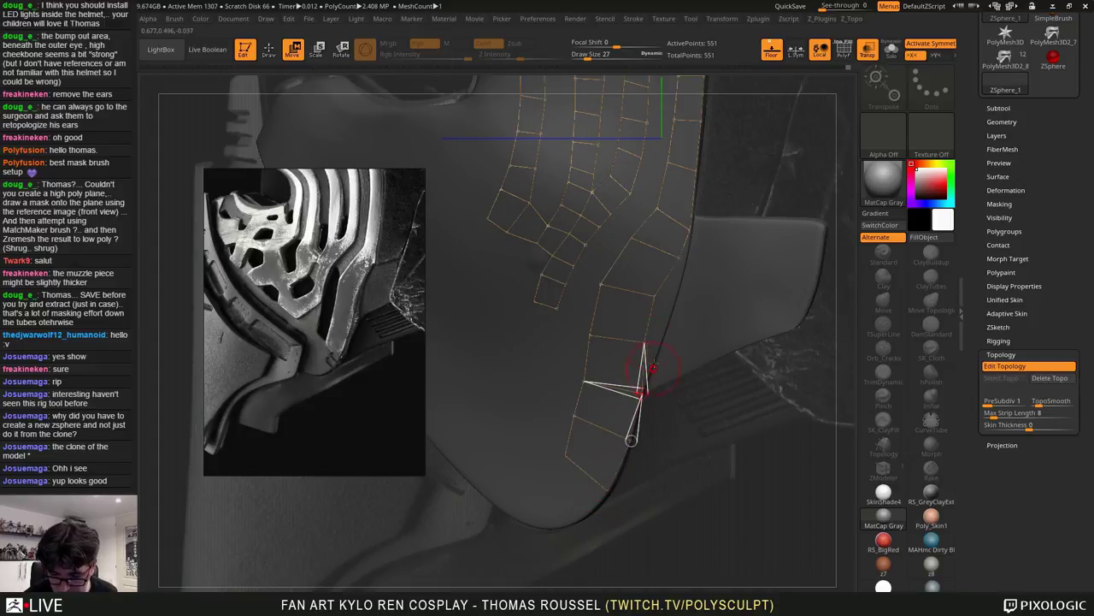
# Move the lower strip's outer-edge points out to the face plate's border and check the widened strip in the skin preview
pyautogui.moveTo(655, 297); pyautogui.dragTo(675, 302)
pyautogui.moveTo(678, 258); pyautogui.dragTo(685, 262)
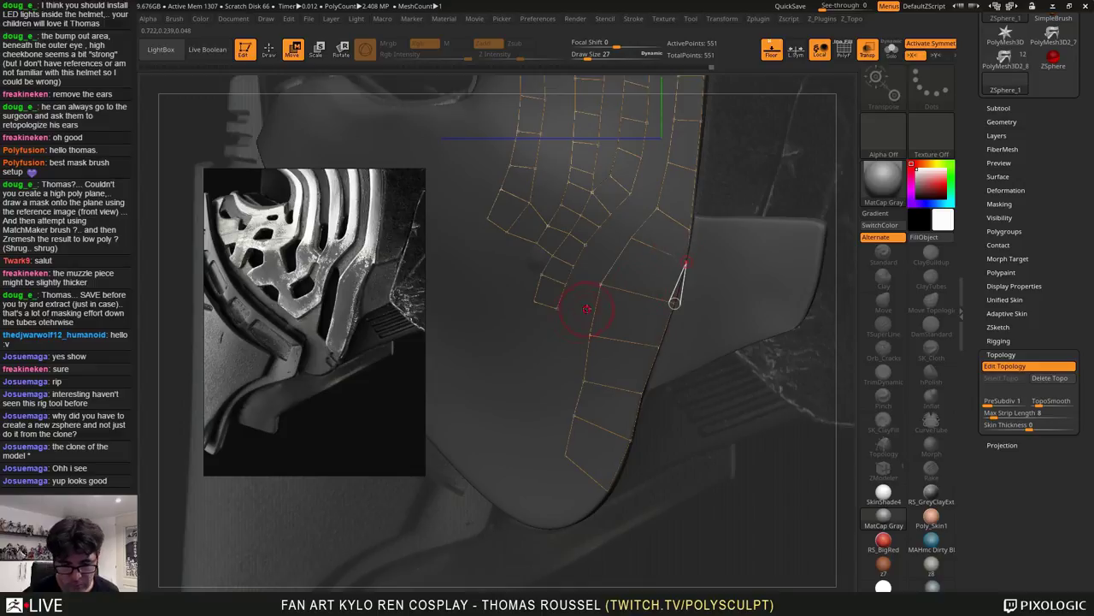
pyautogui.keyDown('alt'); pyautogui.moveTo(598, 309); pyautogui.dragTo(706, 324, button='right'); pyautogui.keyUp('alt')
pyautogui.press('a')
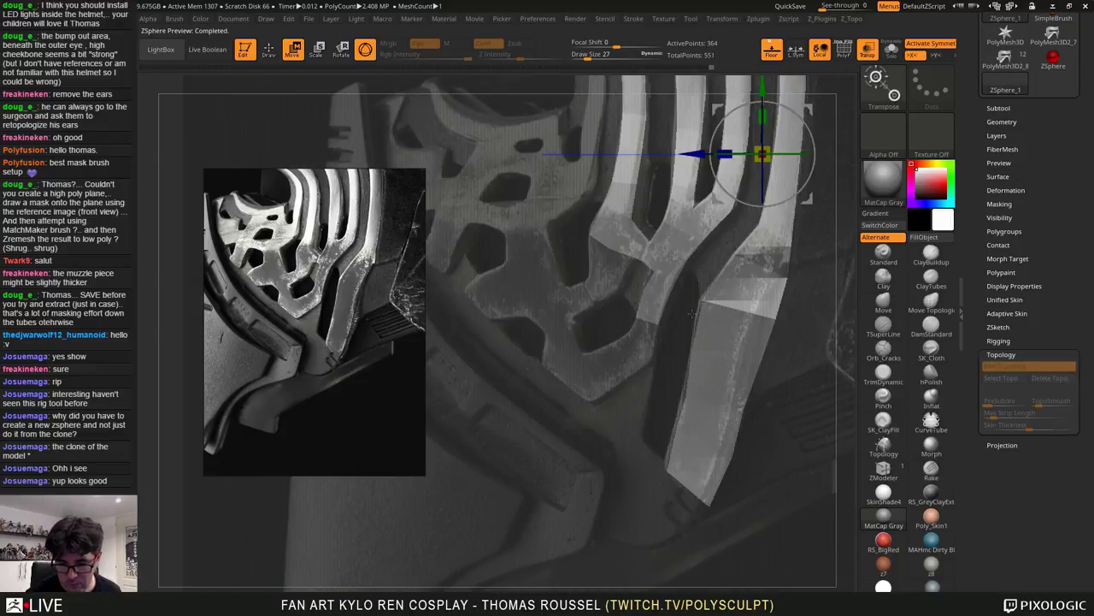
pyautogui.press('a')
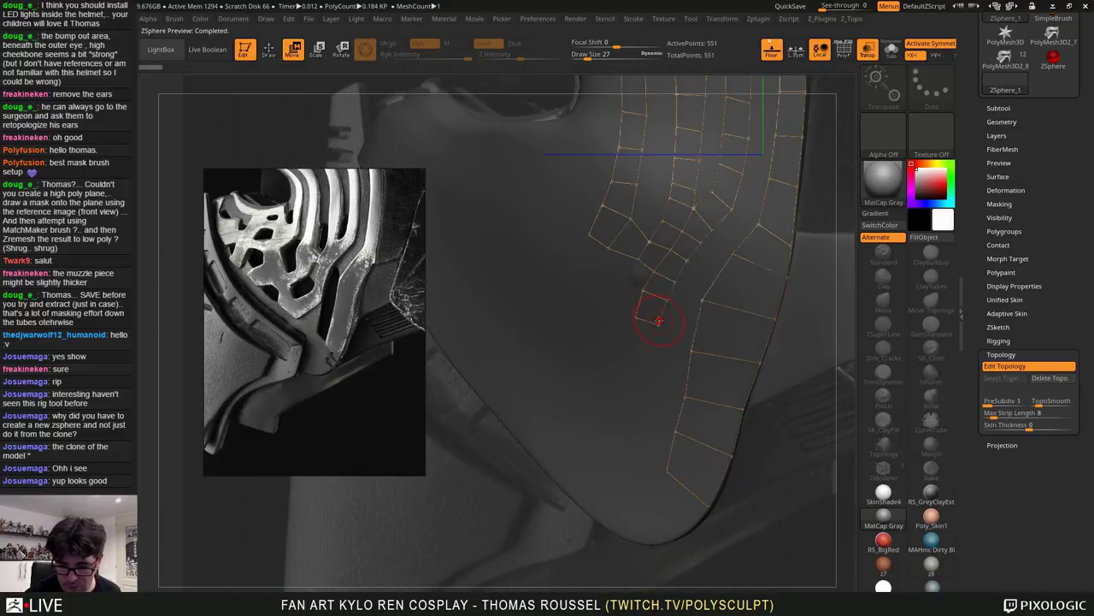
# Extend the narrow cheek strip with a quad downward, following the band toward the lower V-shaped tip
pyautogui.press('q')
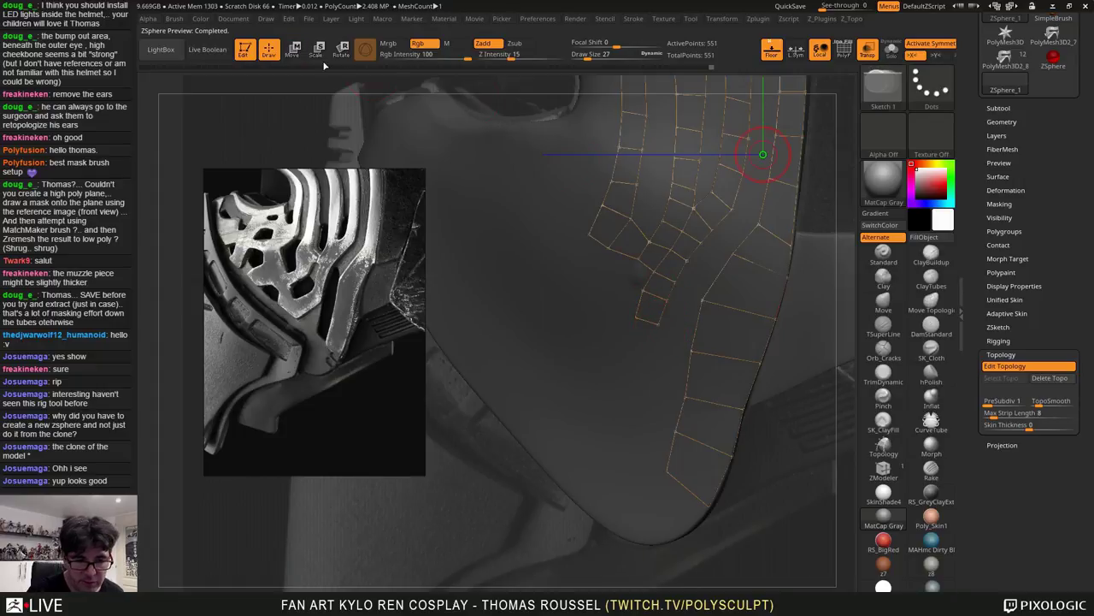
pyautogui.keyDown('ctrl'); pyautogui.click(659, 323); pyautogui.keyUp('ctrl')
pyautogui.press('a')
pyautogui.press('a')
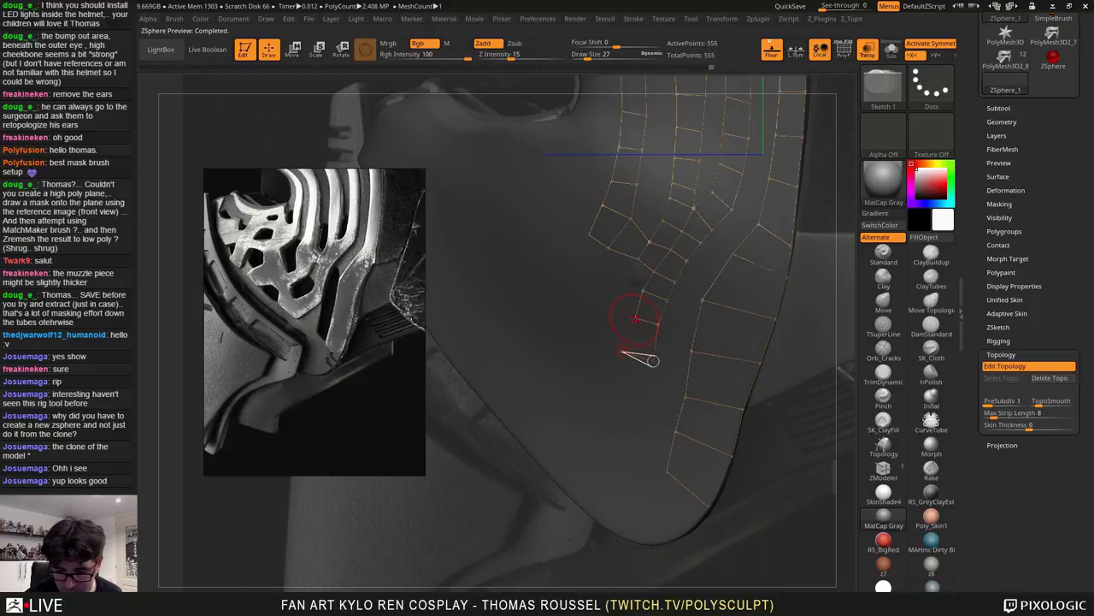
pyautogui.press('a')
pyautogui.press('a')
pyautogui.keyDown('ctrl'); pyautogui.click(623, 350); pyautogui.keyUp('ctrl')
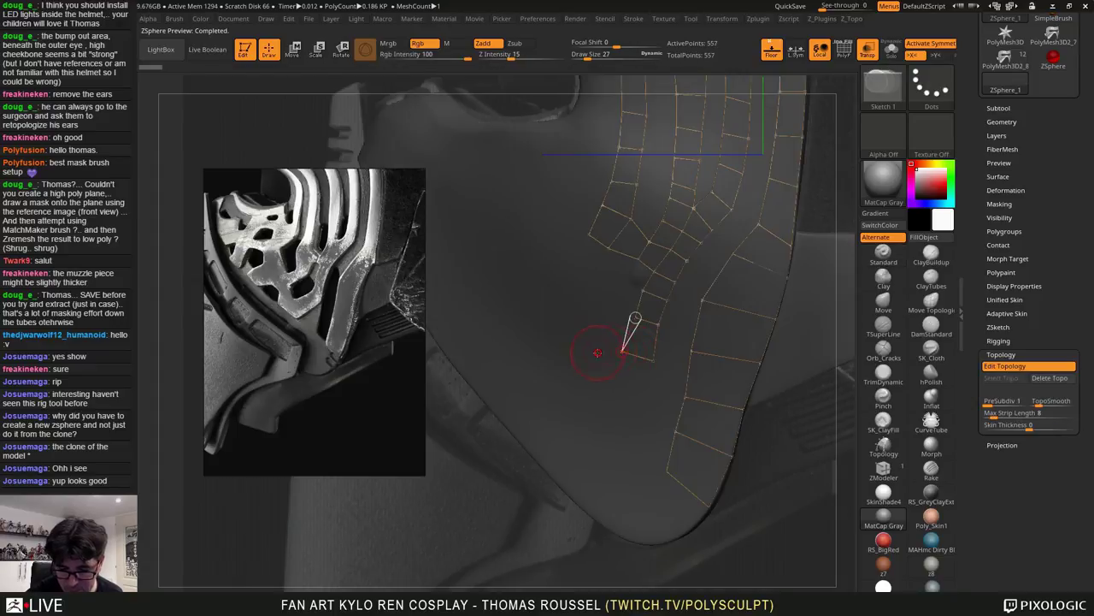
# Continue the strip around the lower opening with quads reaching the bottom point of the V-shaped band, comparing with the skin preview
pyautogui.click(590, 351)
pyautogui.click(608, 391)
pyautogui.click(607, 392)
pyautogui.press('a')
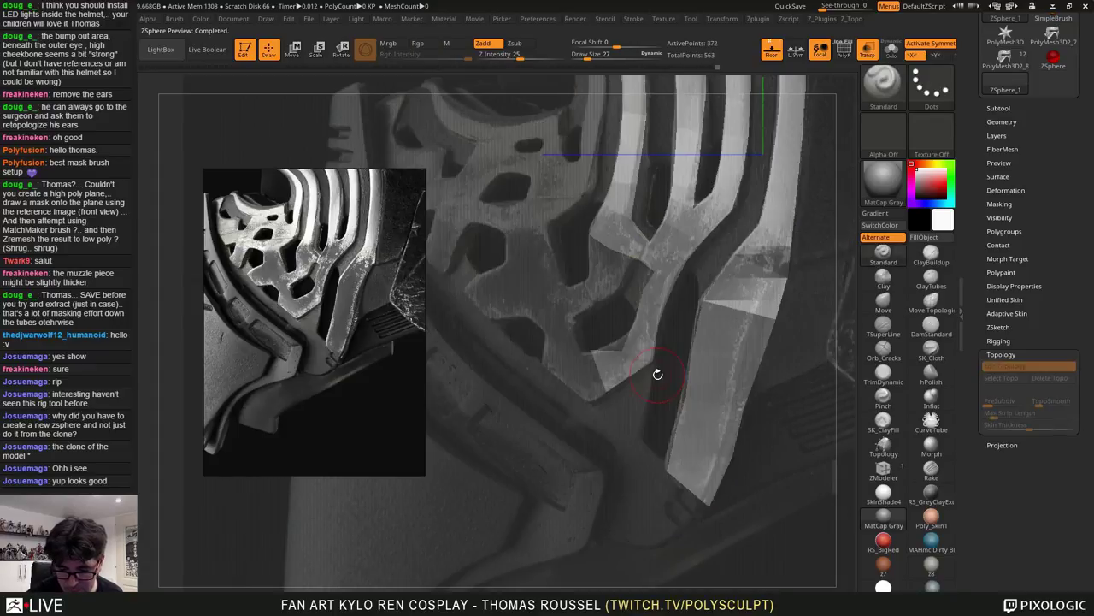
pyautogui.press('a')
pyautogui.click(590, 402)
pyautogui.click(574, 350)
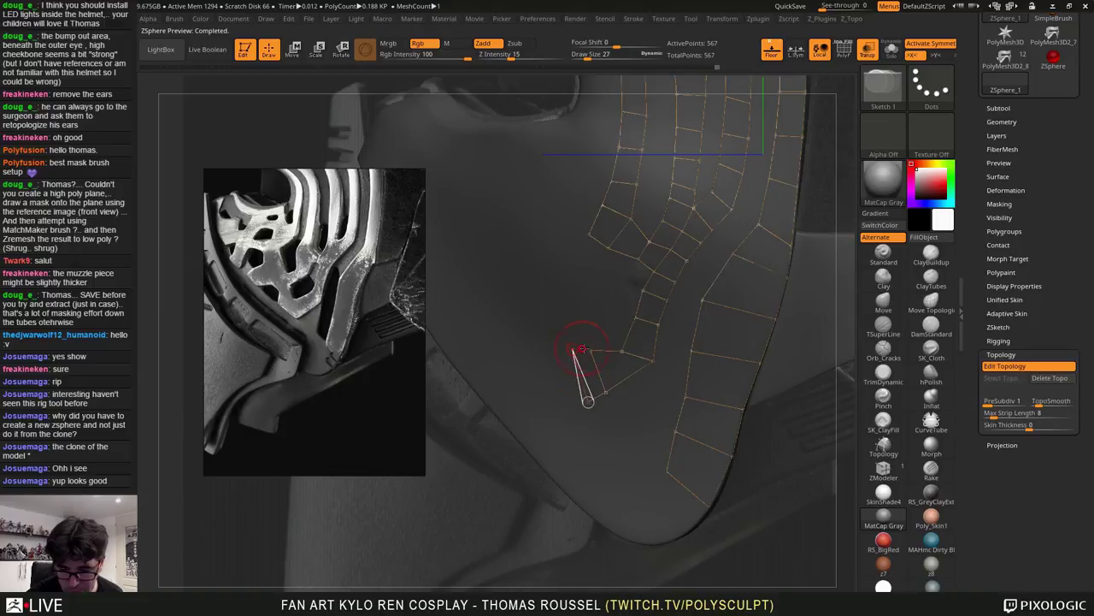
# Close the quad at the V's bottom point and add another one along the far side of the tip
pyautogui.click(590, 351)
pyautogui.press('a')
pyautogui.press('a')
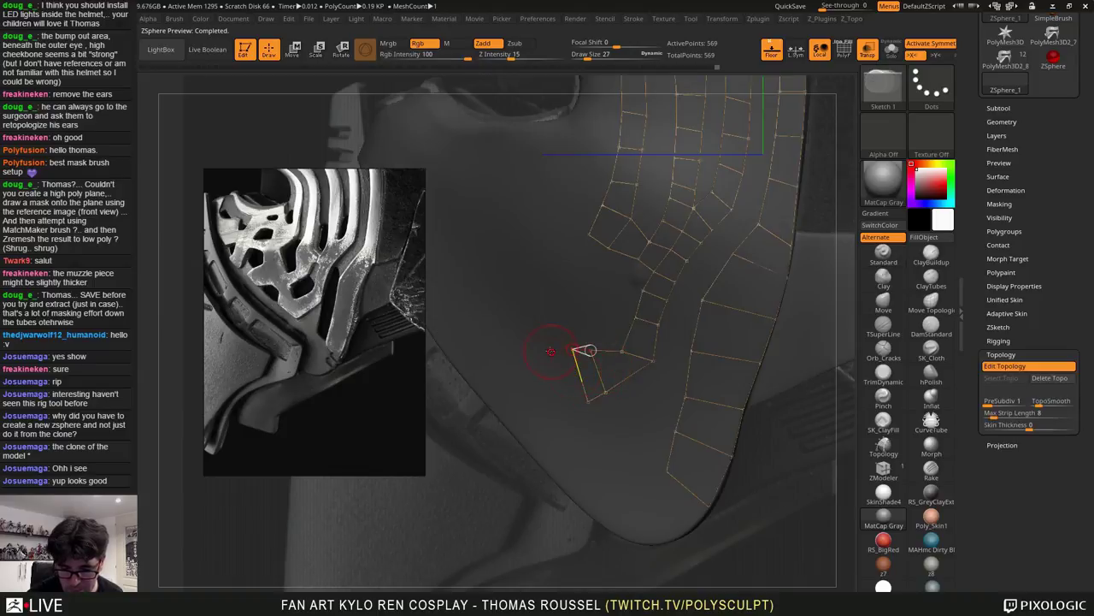
pyautogui.click(549, 341)
pyautogui.click(530, 363)
pyautogui.click(590, 401)
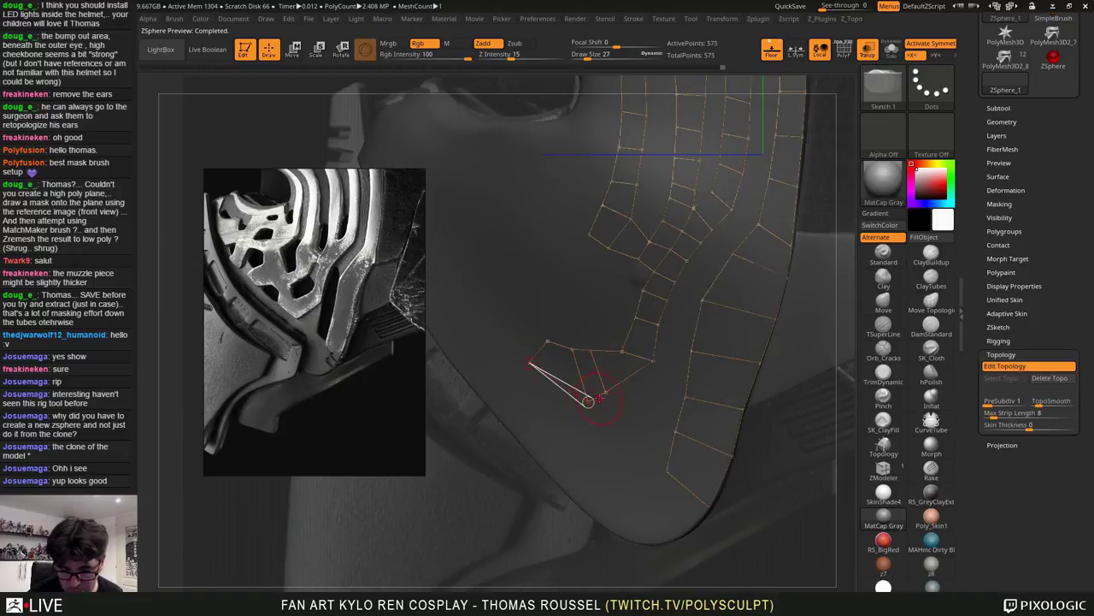
# Move the V-shaped tip's bottom, outer-end and inner-edge points onto the band's outline, comparing with the skin preview
pyautogui.click(294, 49)
pyautogui.press('a')
pyautogui.press('a')
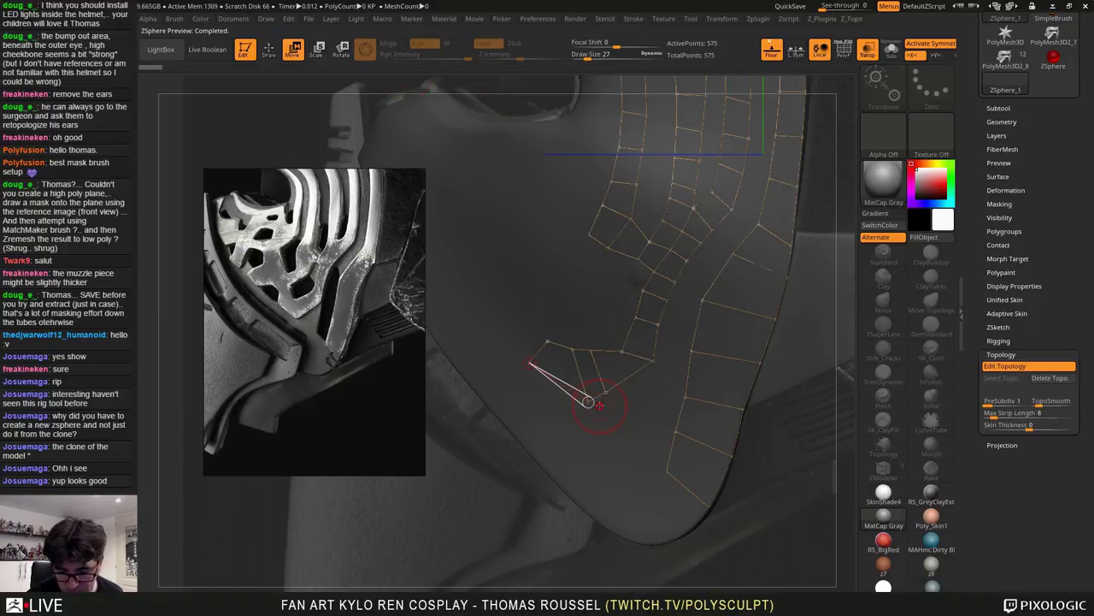
pyautogui.moveTo(589, 402); pyautogui.dragTo(590, 402)
pyautogui.press('a')
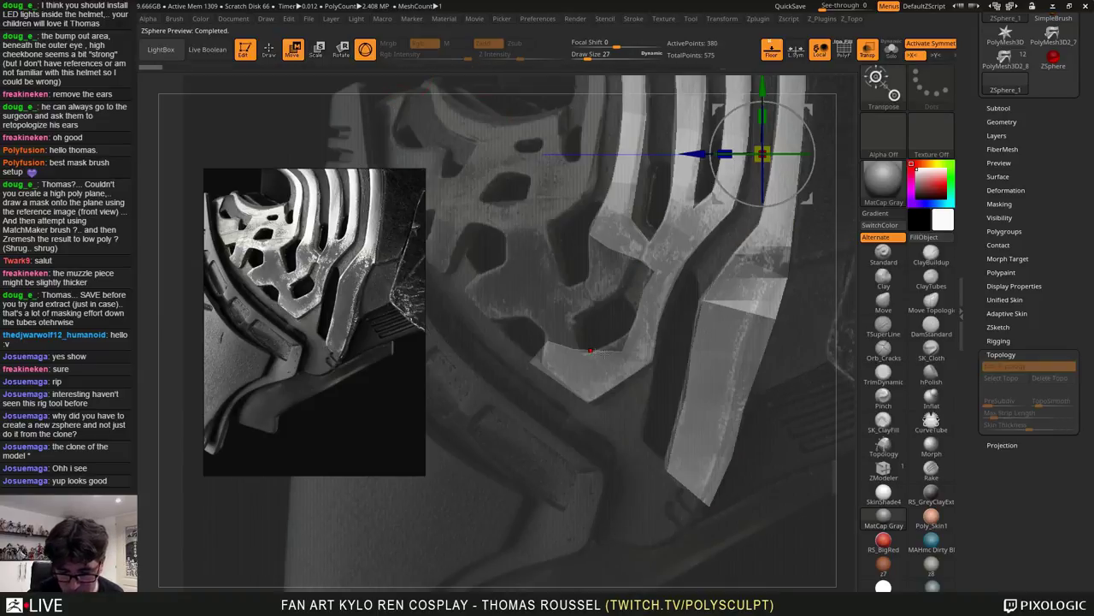
pyautogui.press('a')
pyautogui.moveTo(530, 363); pyautogui.dragTo(579, 352)
pyautogui.press('a')
pyautogui.press('a')
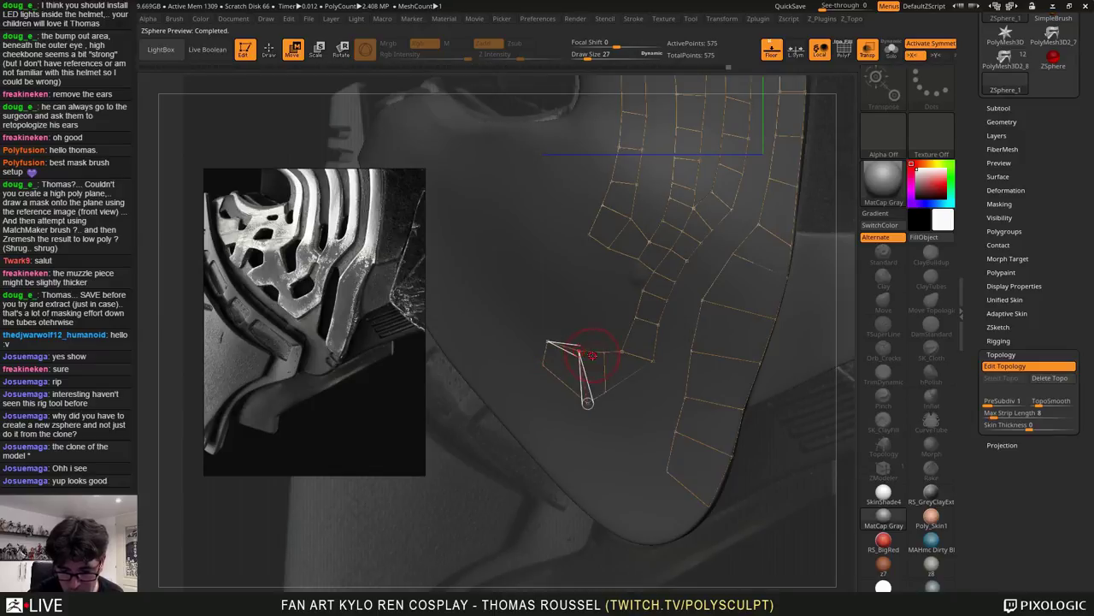
pyautogui.press('q')
pyautogui.click(596, 360)
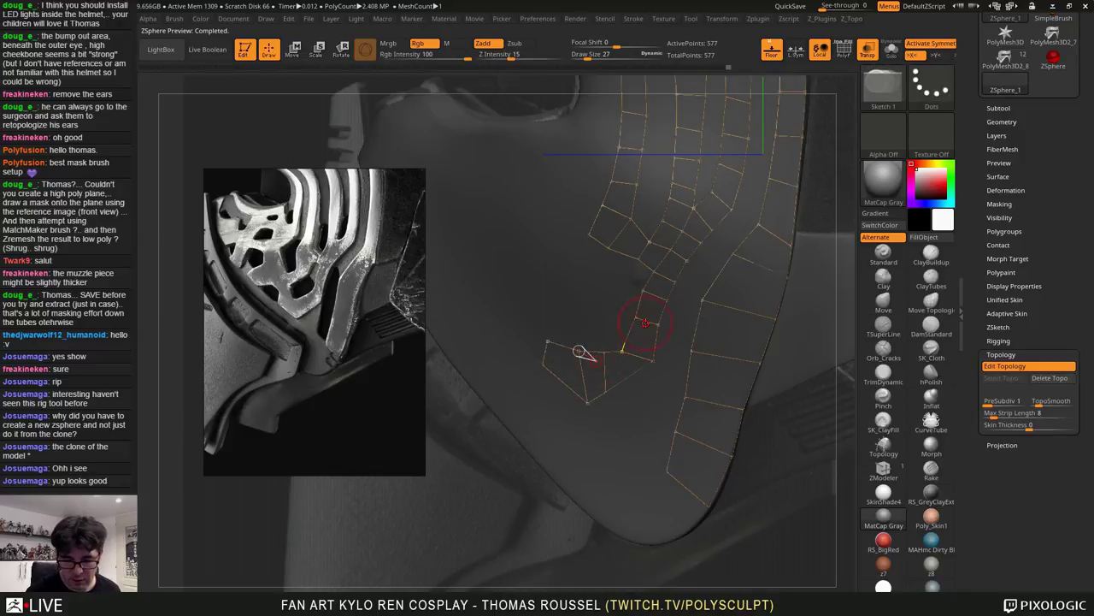
pyautogui.hotkey('ctrl', 'z')
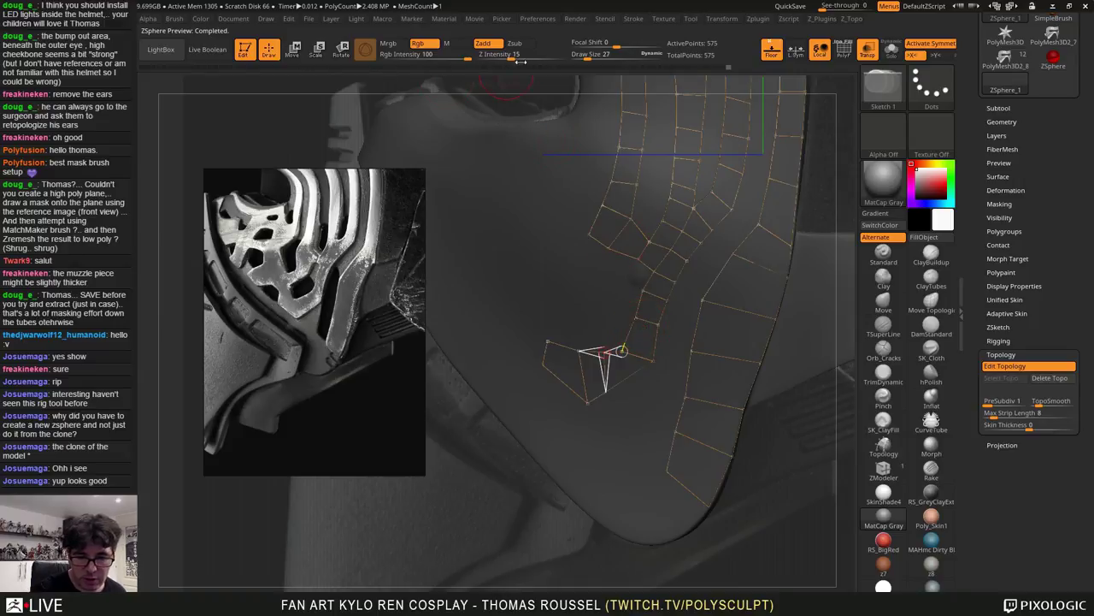
# Set the draw size to 19 and shift the cross edge beside the V's bottom point along the band
pyautogui.click(586, 58)
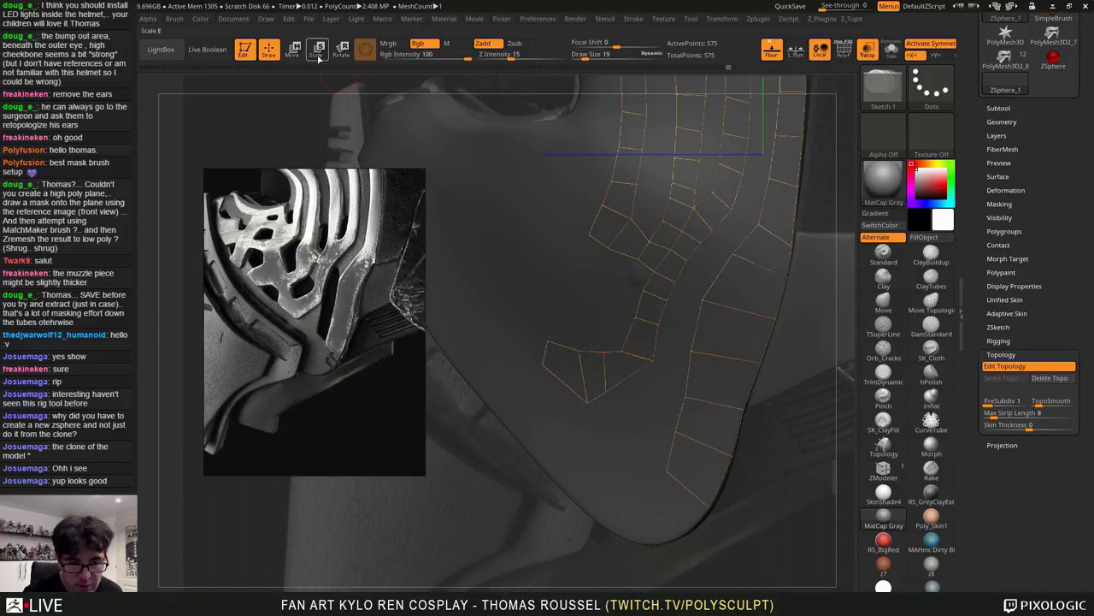
pyautogui.click(293, 50)
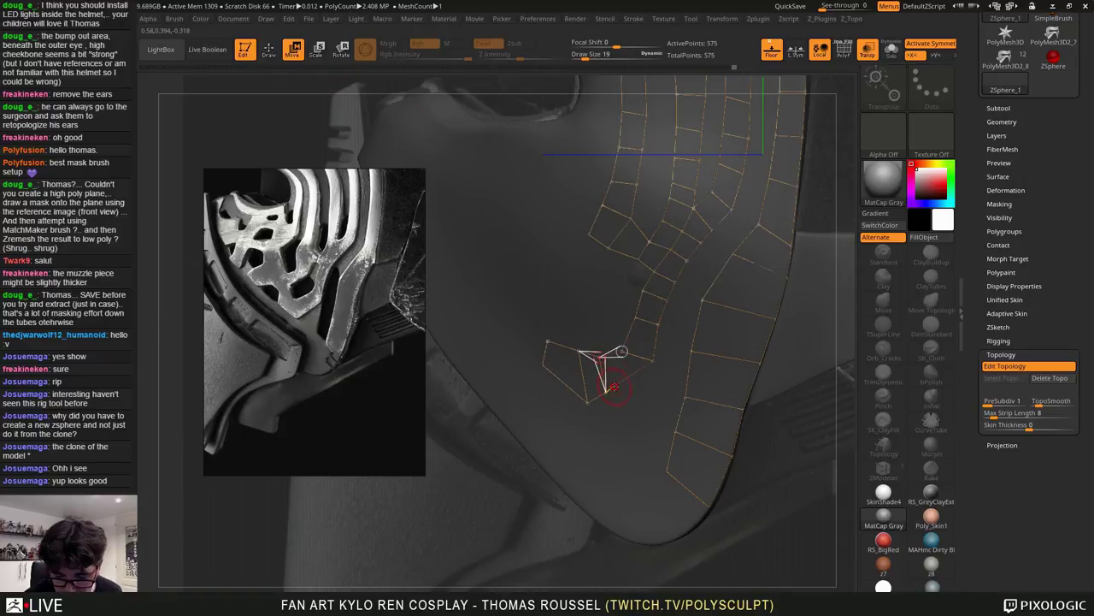
pyautogui.press('a')
pyautogui.press('a')
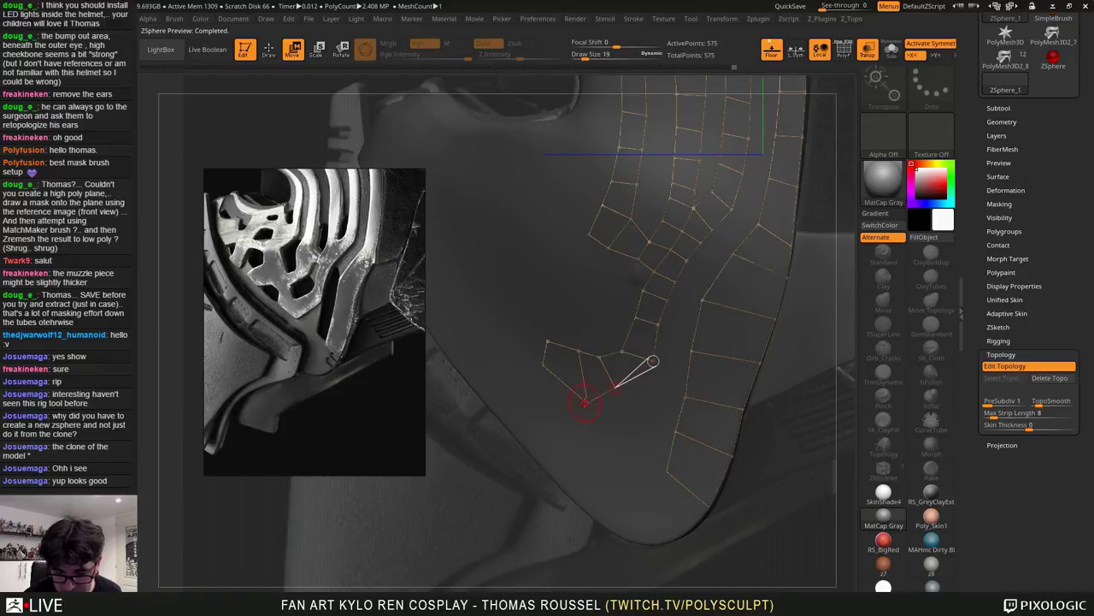
pyautogui.press('a')
pyautogui.press('a')
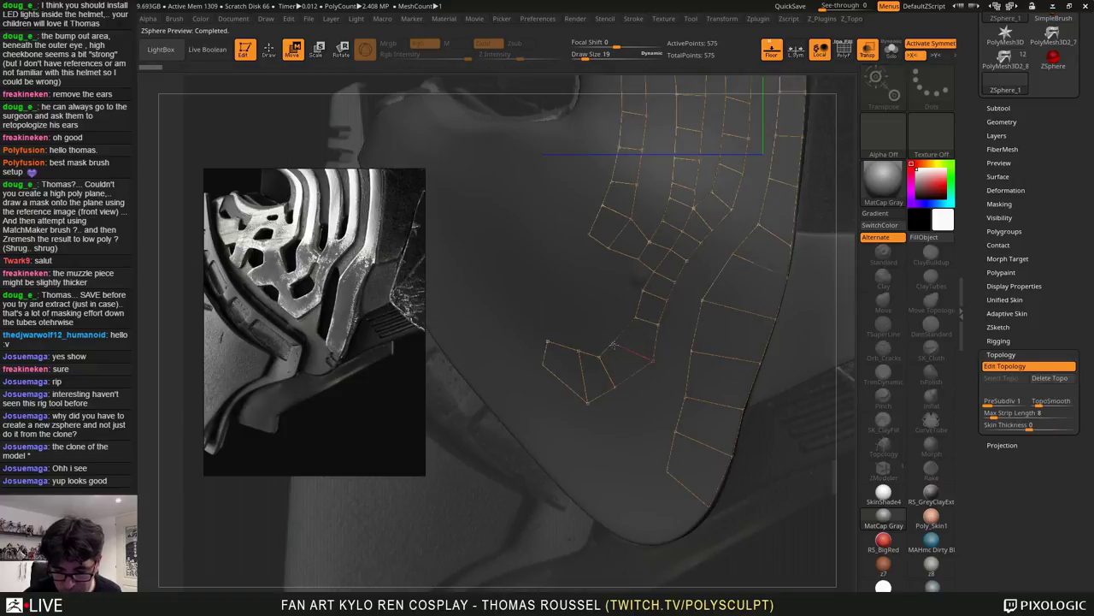
# Move the V-shaped strip's inner-edge points to follow the lower opening's outline and compare the fit in the skin preview
pyautogui.press('a')
pyautogui.press('a')
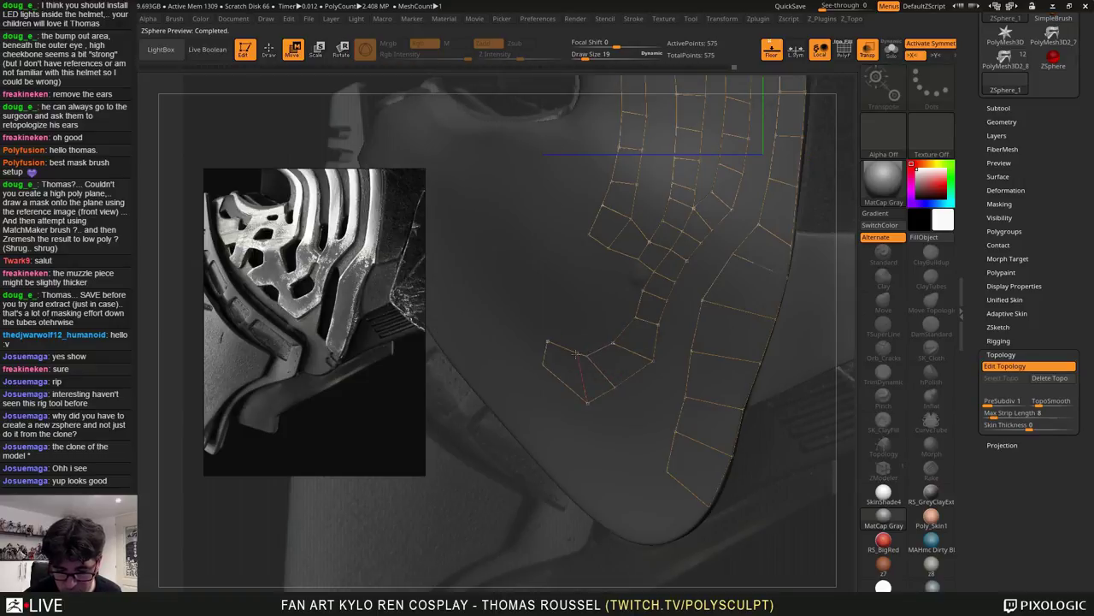
pyautogui.press('a')
pyautogui.press('a')
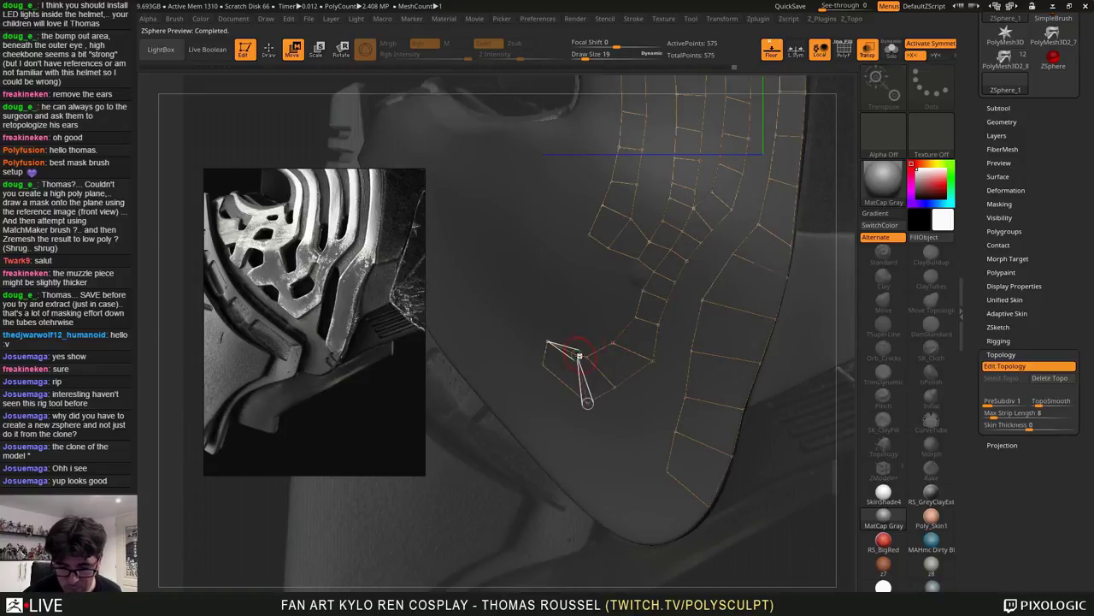
pyautogui.press('a')
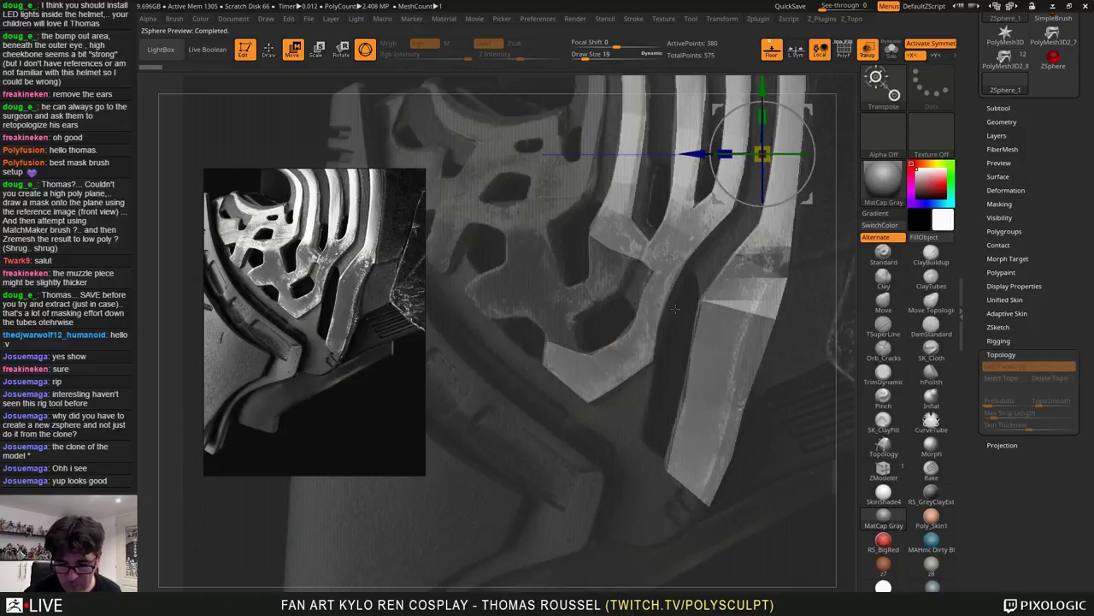
pyautogui.press('a')
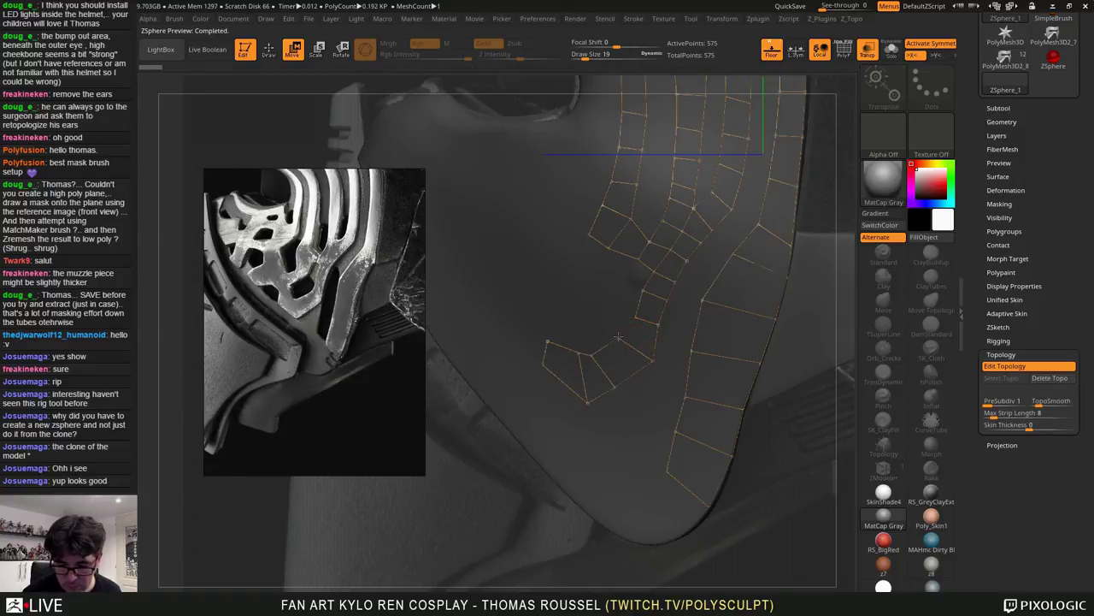
pyautogui.press('a')
pyautogui.press('a')
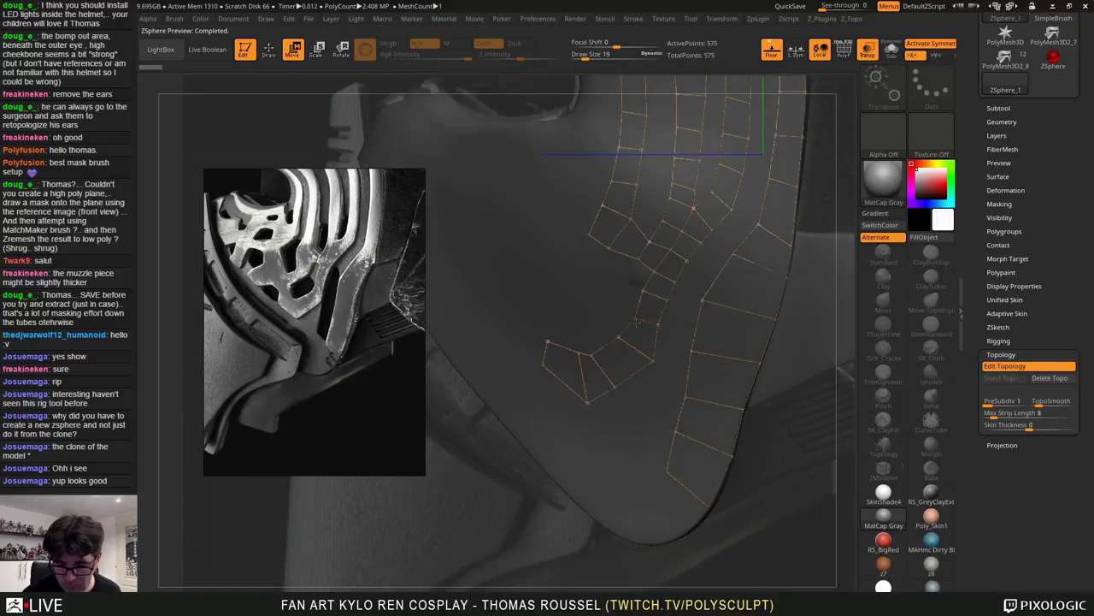
pyautogui.press('a')
pyautogui.press('a')
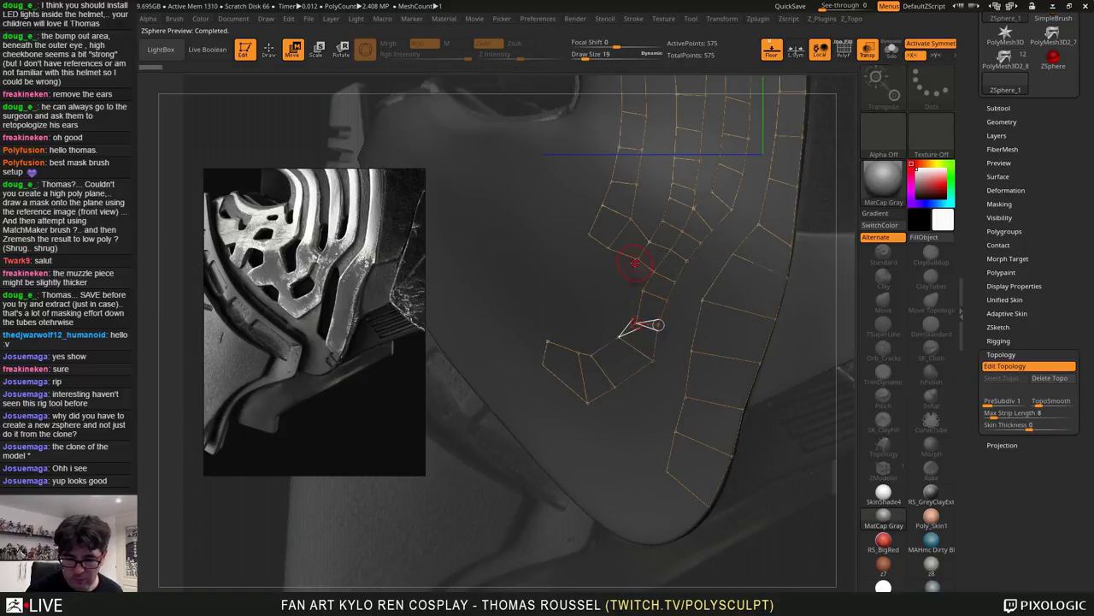
# Extend the lower end of the innermost cheek strip with two side-by-side quads above the lower opening
pyautogui.click(269, 50)
pyautogui.press('a')
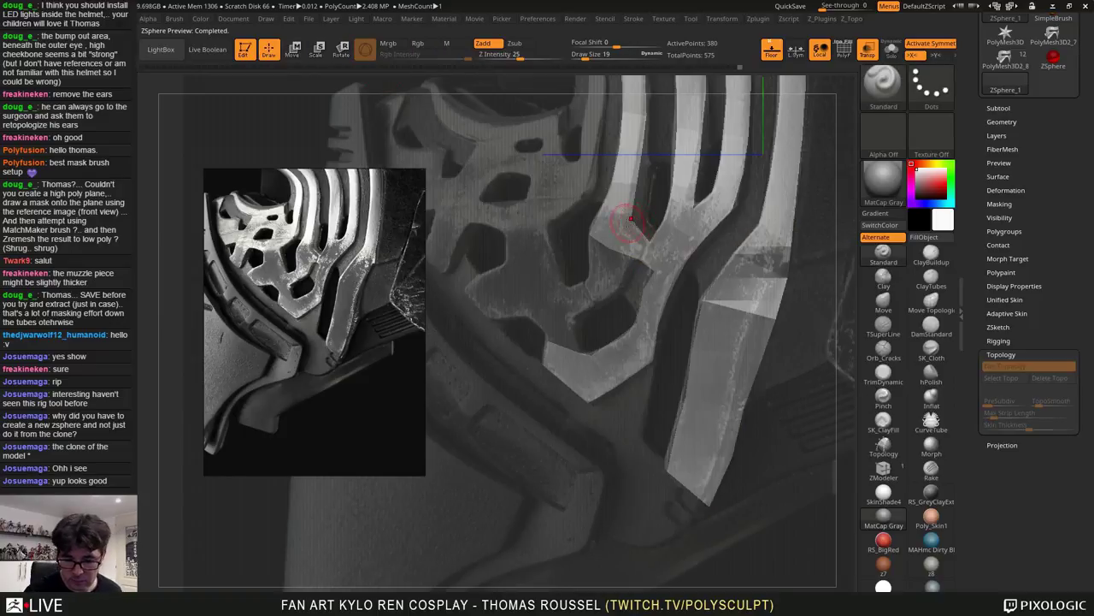
pyautogui.press('a')
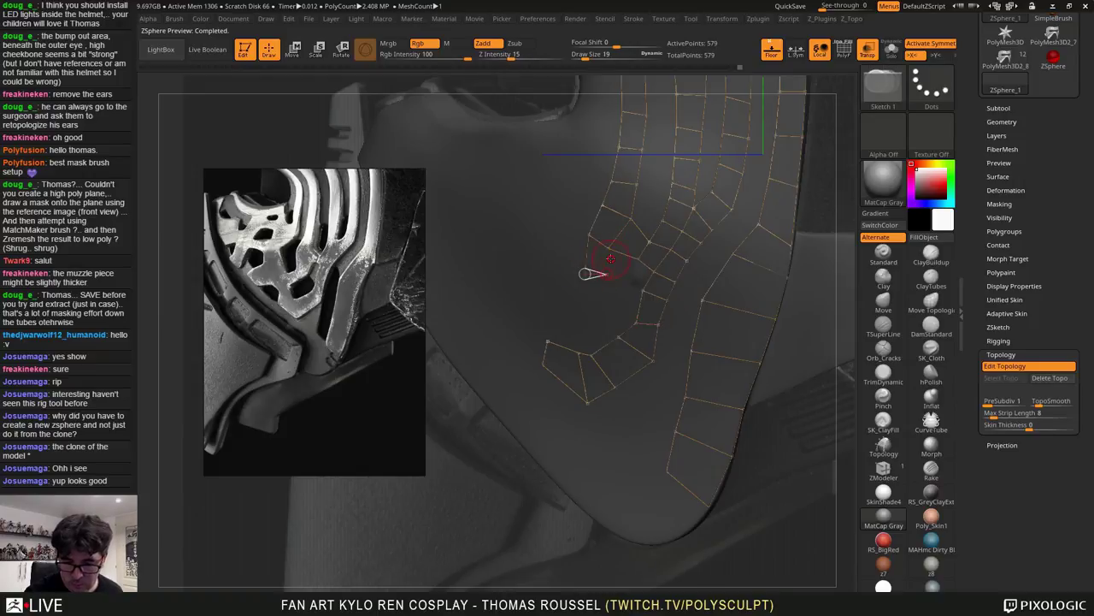
pyautogui.press('a')
pyautogui.press('a')
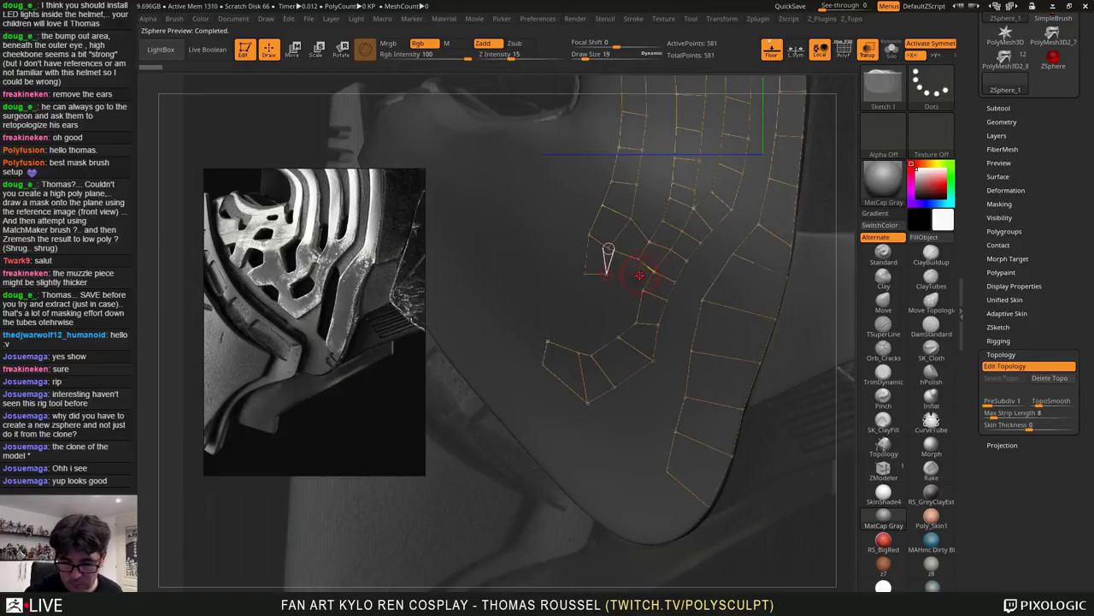
pyautogui.press('a')
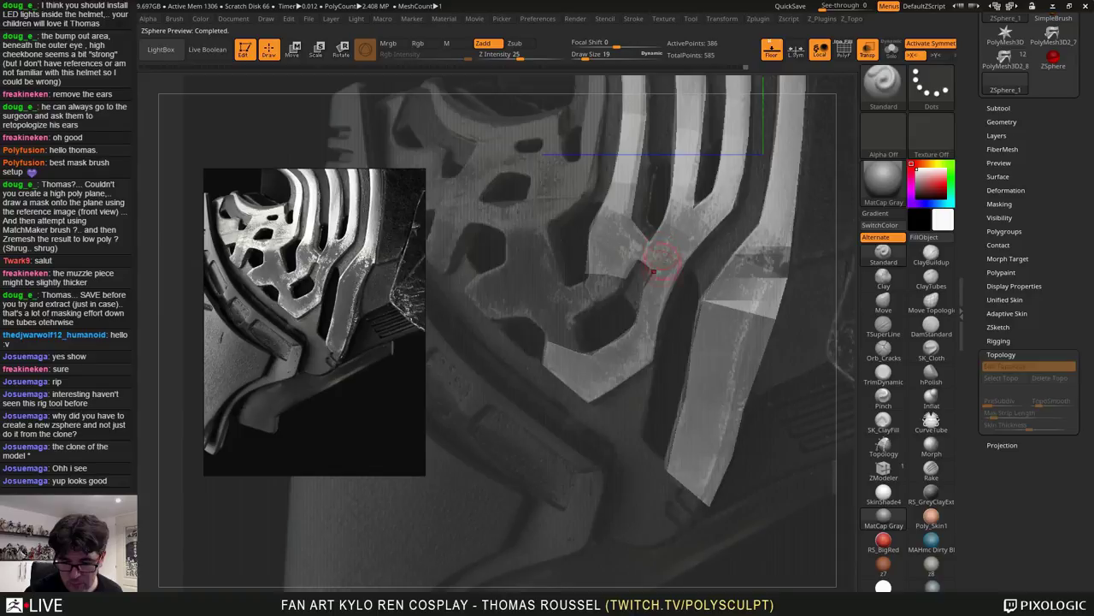
pyautogui.press('a')
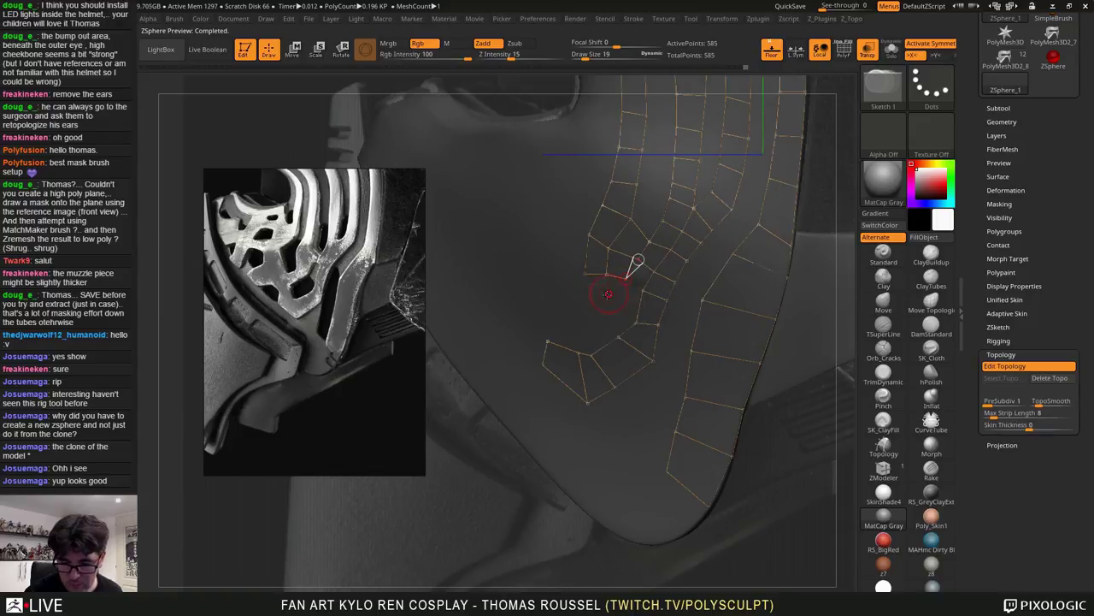
# Add a quad below the two side-by-side quads, following the band along the lower opening's upper edge, and check it in the skin preview
pyautogui.click(593, 303)
pyautogui.click(579, 291)
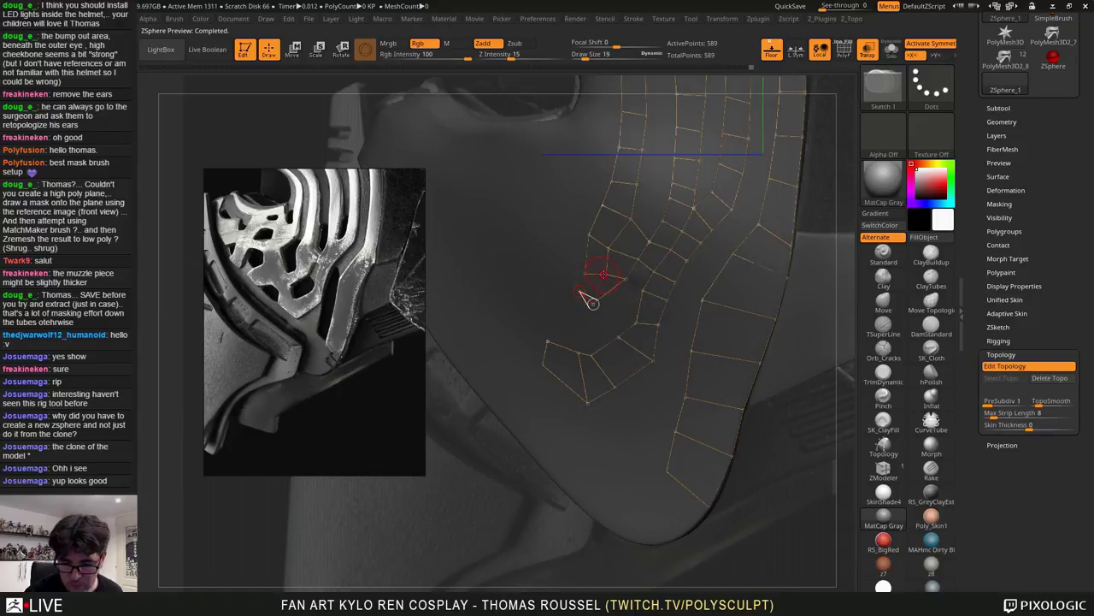
pyautogui.click(605, 274)
pyautogui.click(586, 274)
pyautogui.press('a')
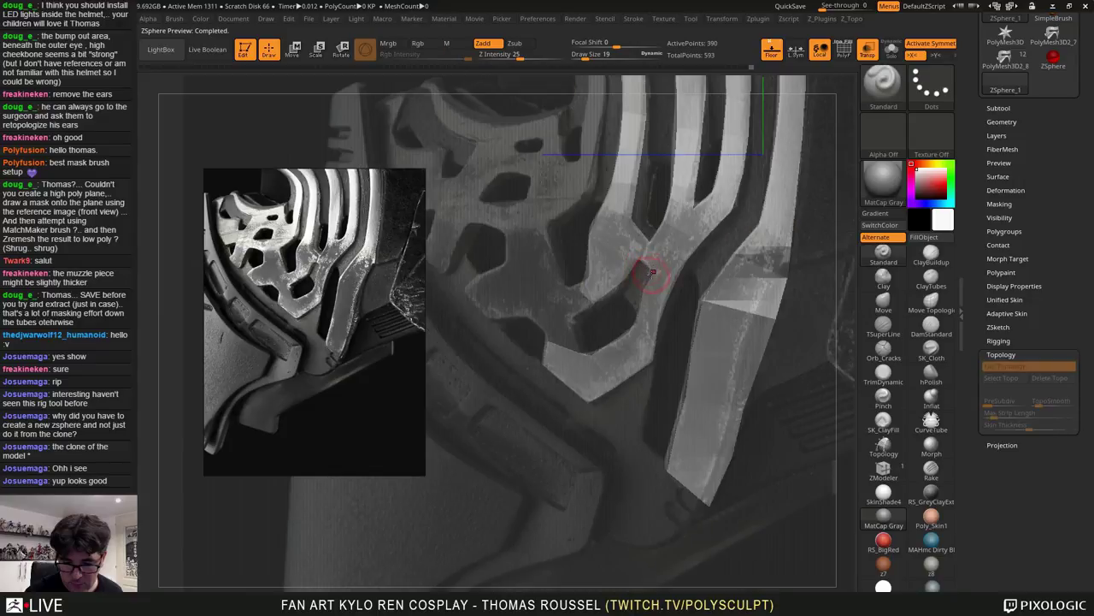
# Continue the band above the lower opening with two more quads toward the face plate's centre and check them in the skin preview
pyautogui.press('a')
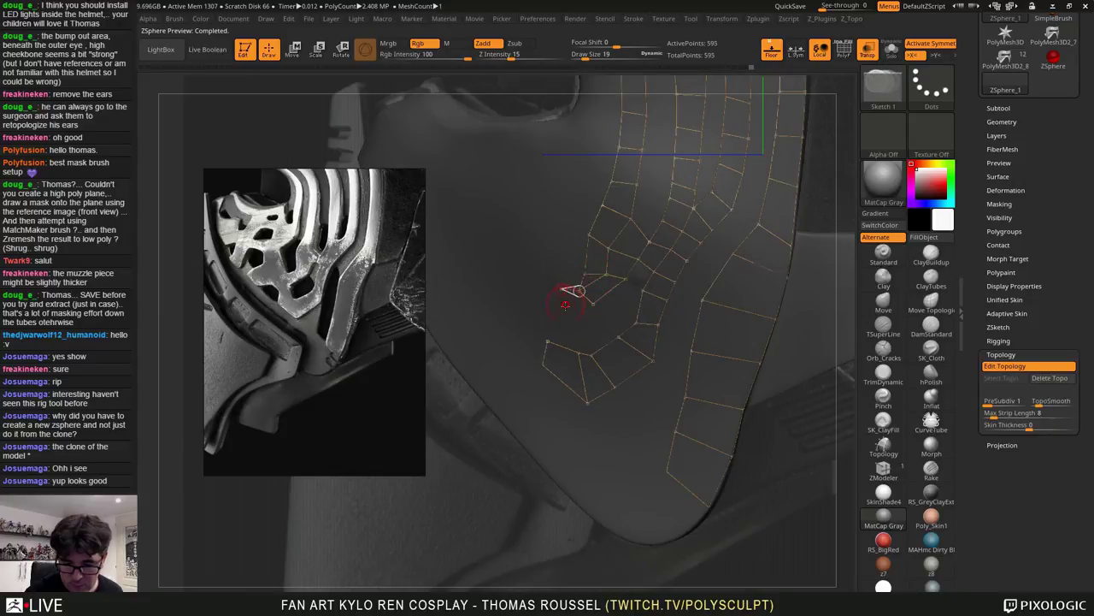
pyautogui.press('a')
pyautogui.press('a')
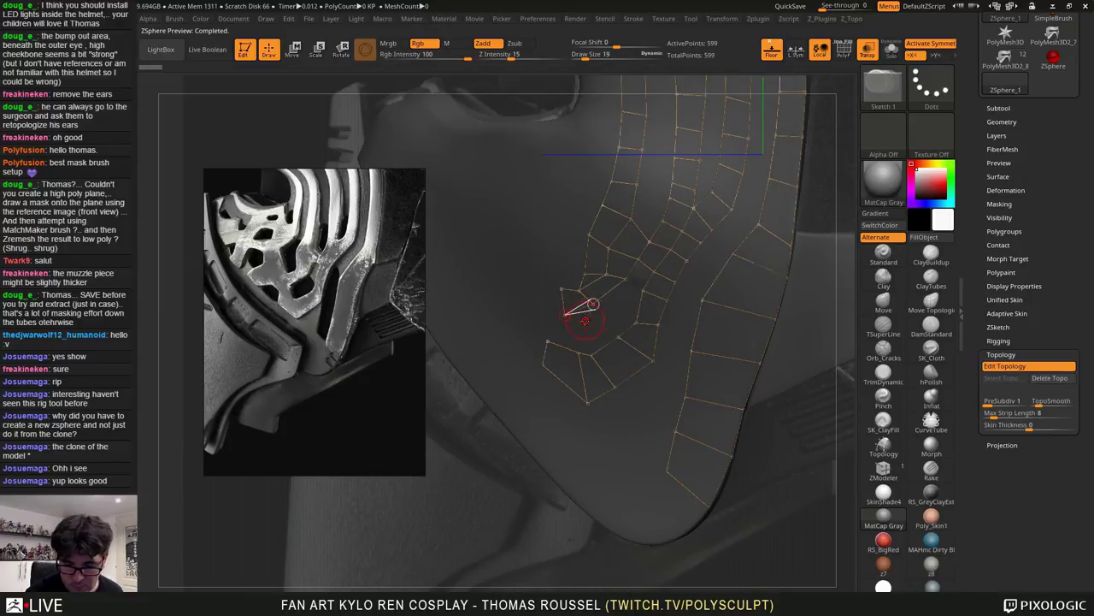
pyautogui.click(555, 318)
pyautogui.press('a')
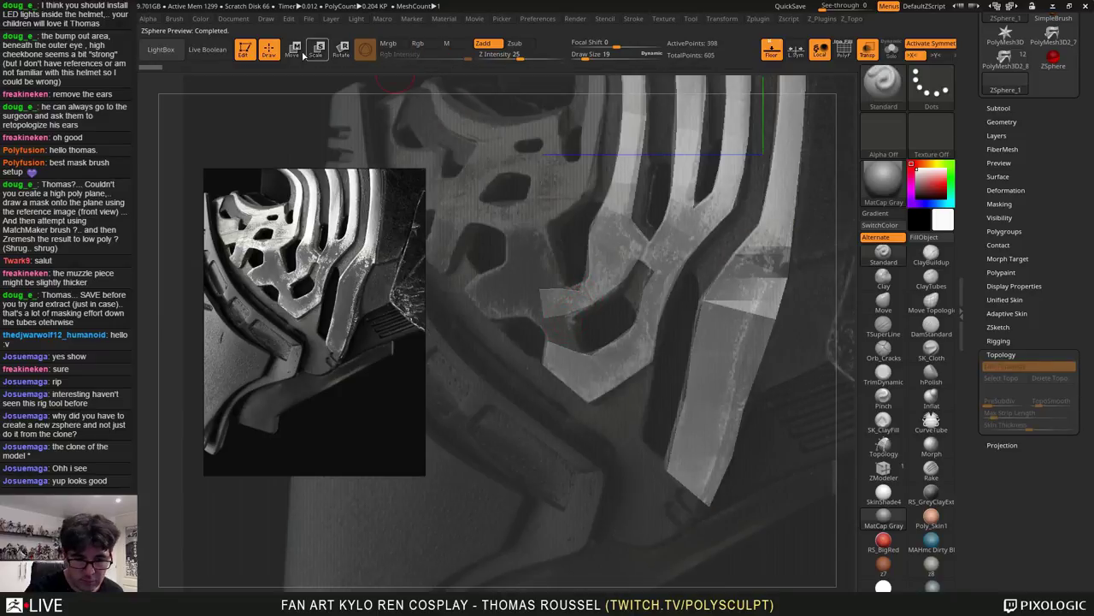
# Move the end corner of the band above the lower opening outward to match the reference and check it in the skin preview
pyautogui.press('a')
pyautogui.click(296, 51)
pyautogui.moveTo(539, 289); pyautogui.dragTo(525, 300)
pyautogui.press('a')
pyautogui.press('a')
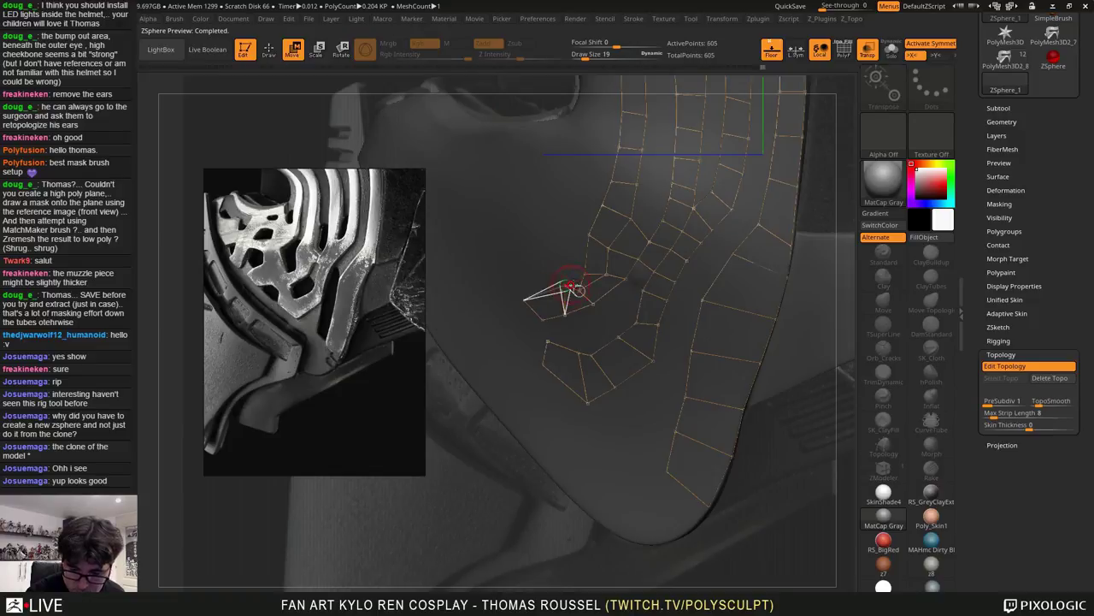
pyautogui.press('a')
pyautogui.press('a')
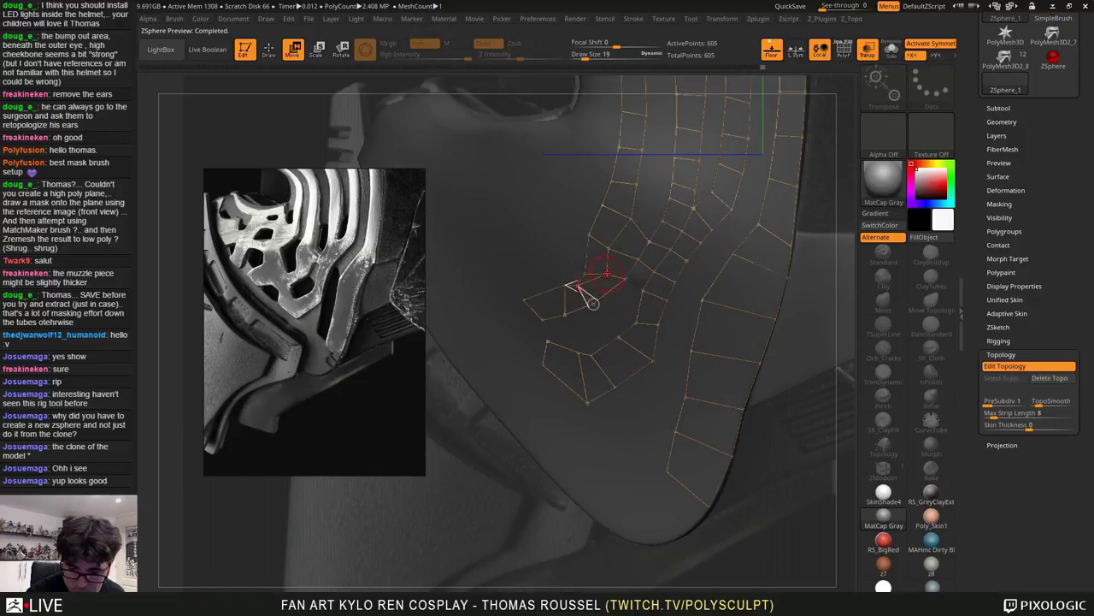
pyautogui.press('a')
pyautogui.press('a')
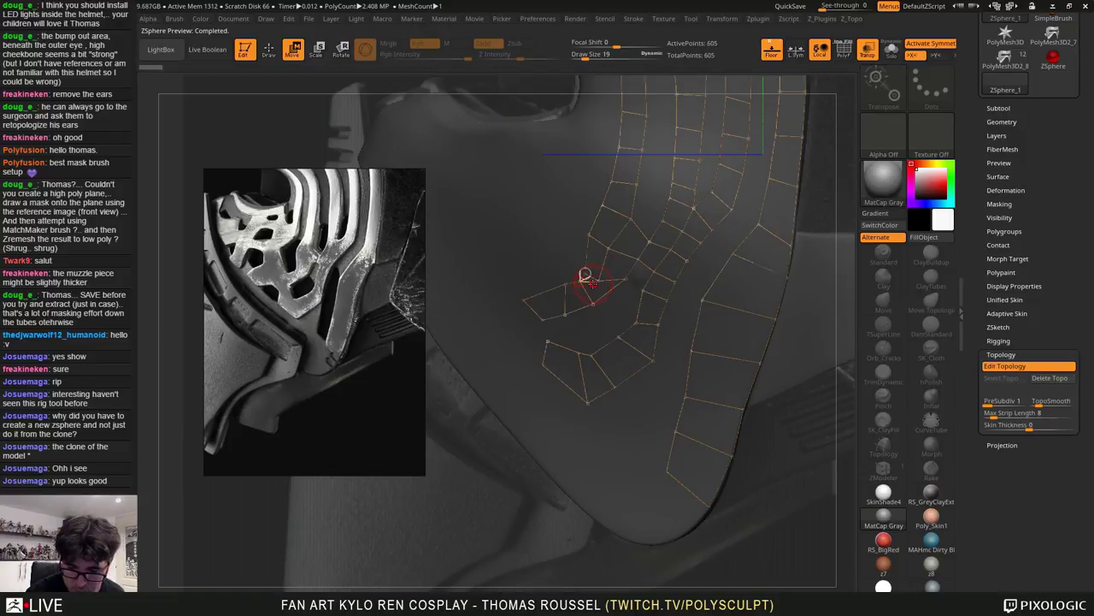
# Rework the edge joining the innermost cheek strip to the band above the lower opening and check it in the skin preview
pyautogui.moveTo(565, 285); pyautogui.dragTo(586, 272)
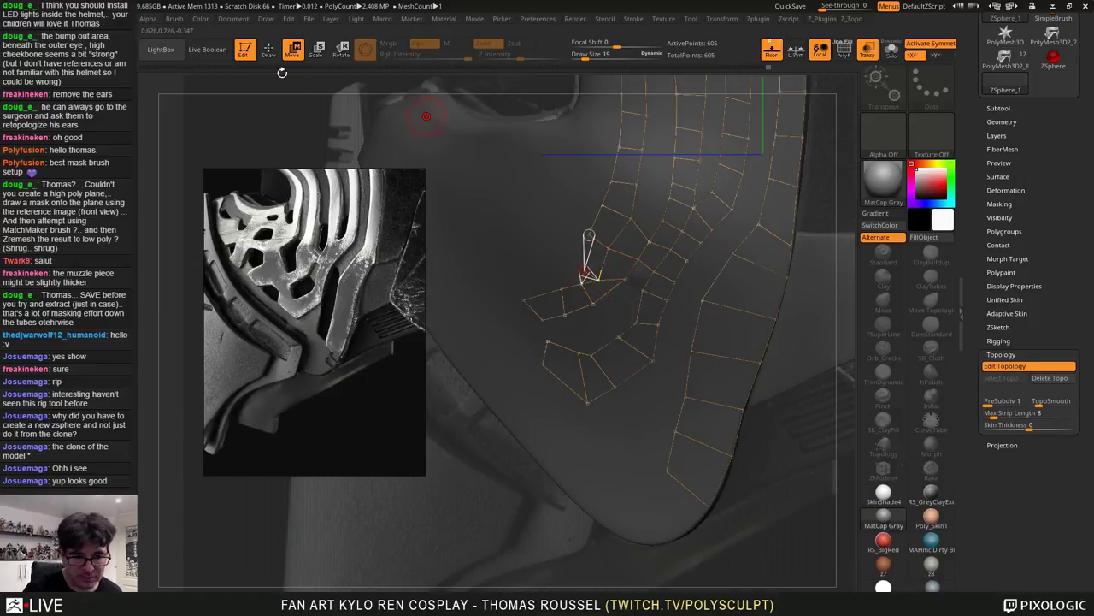
pyautogui.press('q')
pyautogui.hotkey('ctrl', 'z')
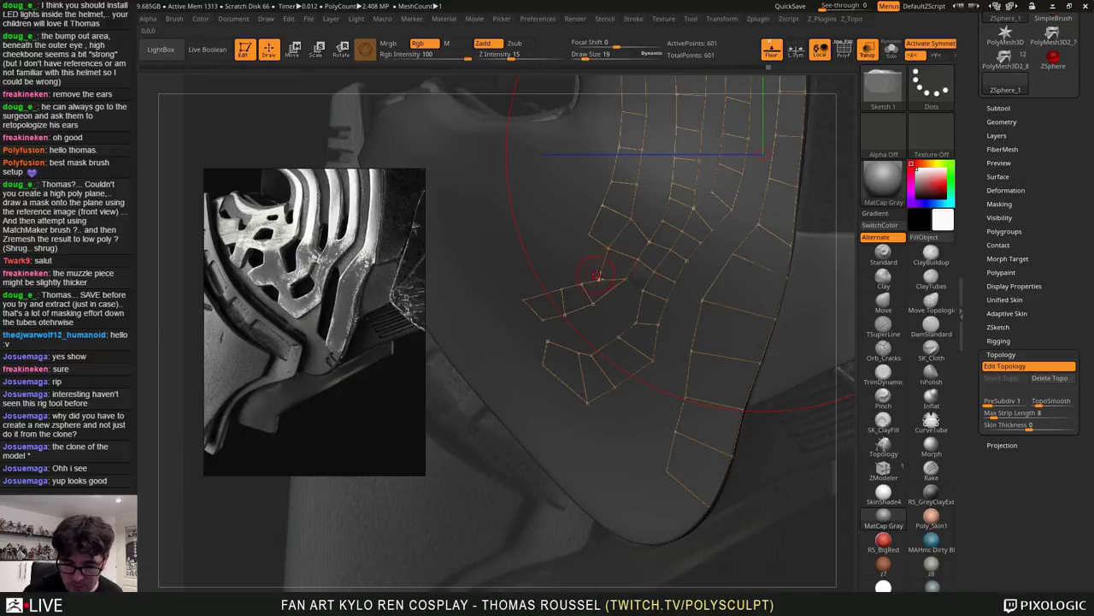
pyautogui.press('w')
pyautogui.press('q')
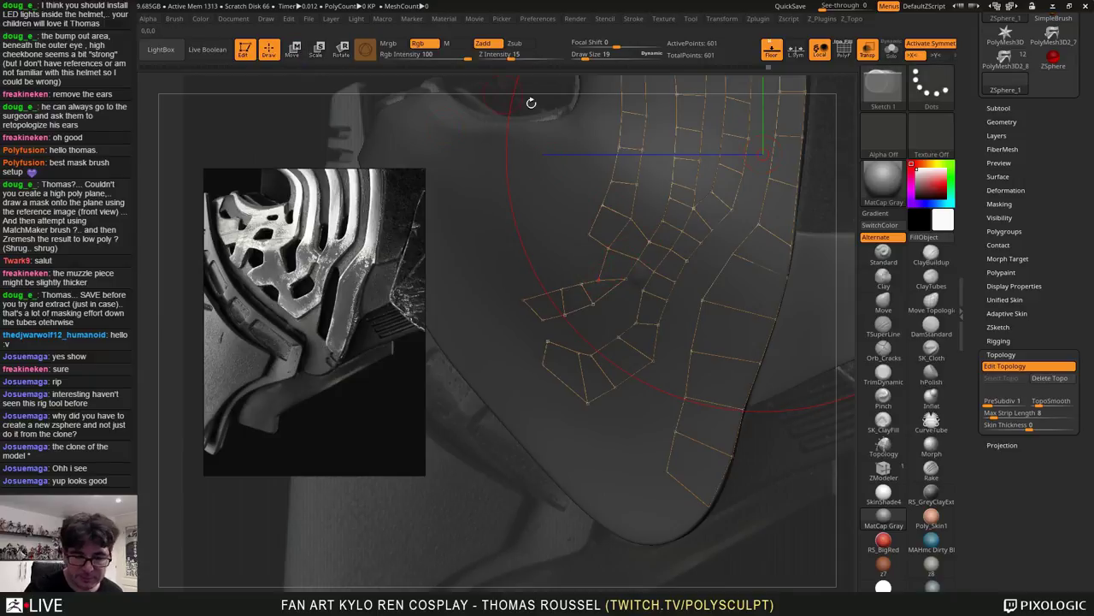
pyautogui.keyDown('ctrl'); pyautogui.click(591, 236); pyautogui.keyUp('ctrl')
pyautogui.press('a')
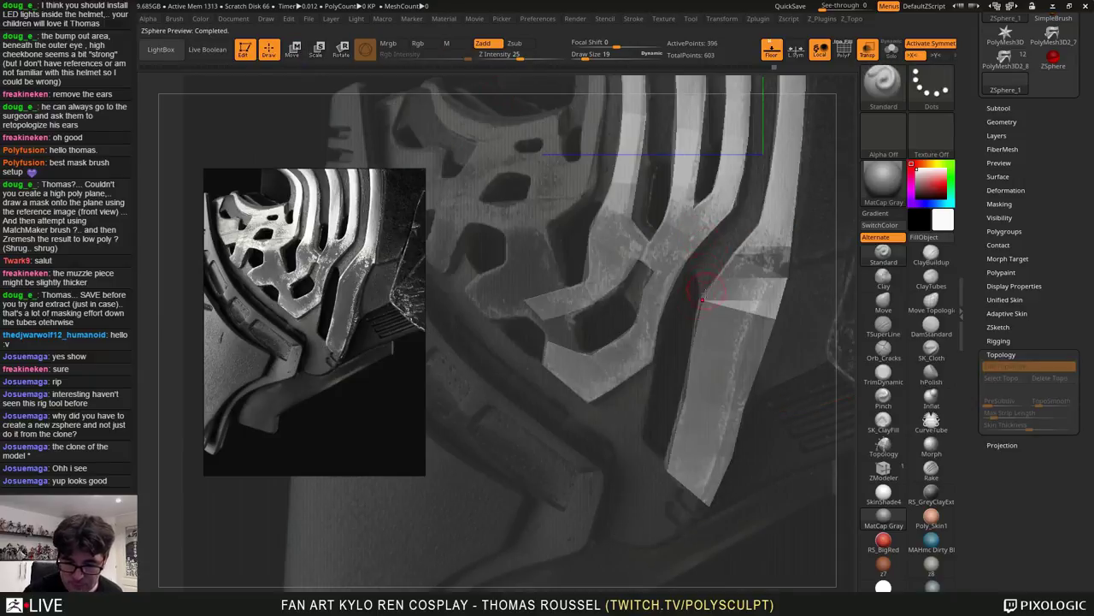
pyautogui.press('a')
pyautogui.press('a')
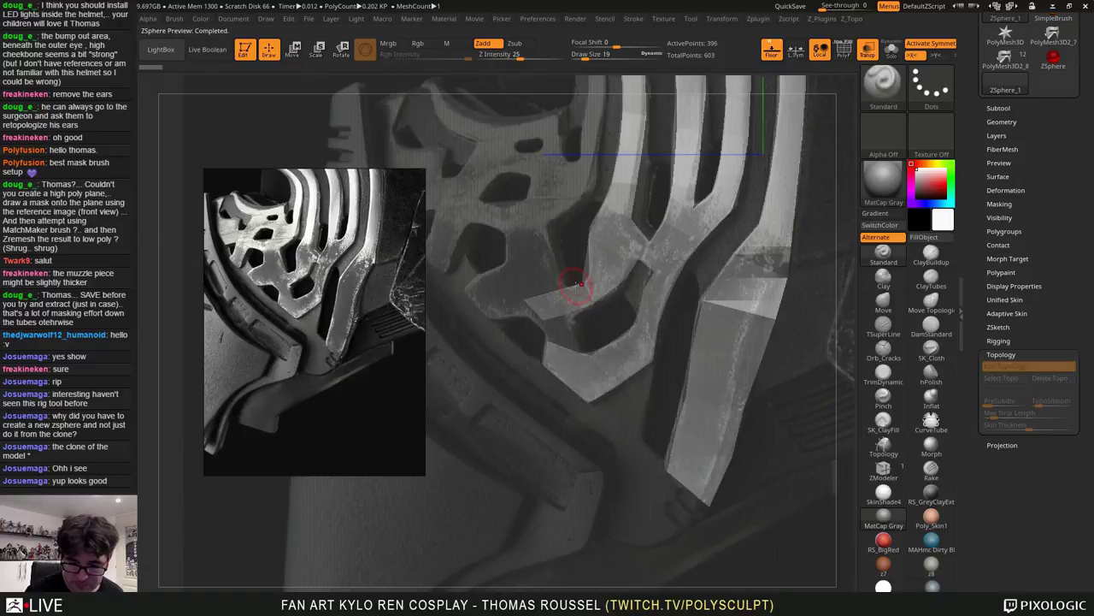
# Connect the V-shaped strip's inner end to the band above the lower opening with two edges and check the skin preview
pyautogui.press('w')
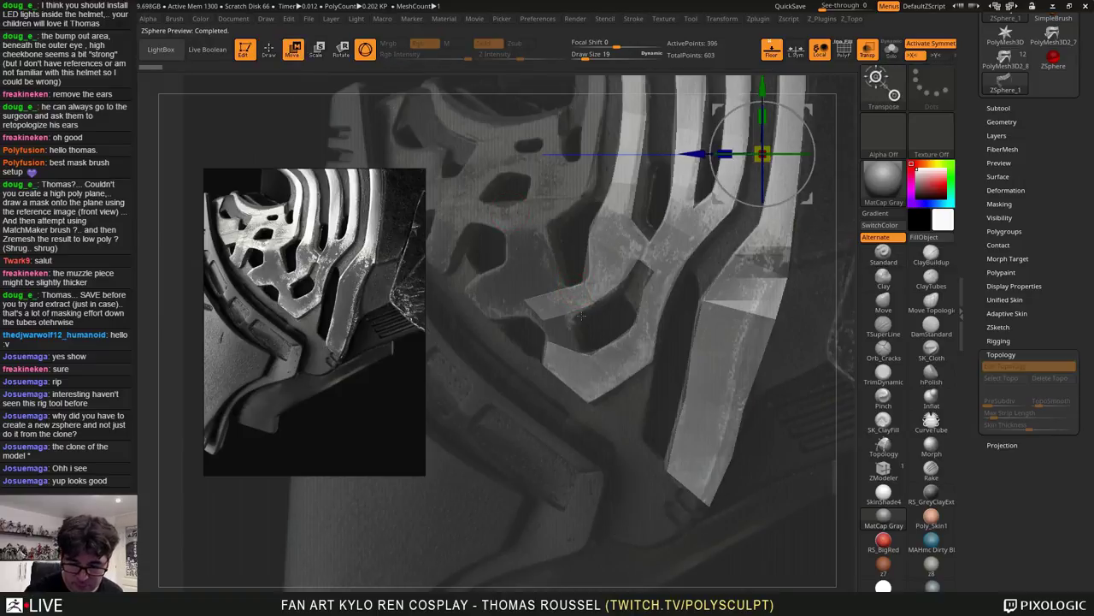
pyautogui.press('a')
pyautogui.press('a')
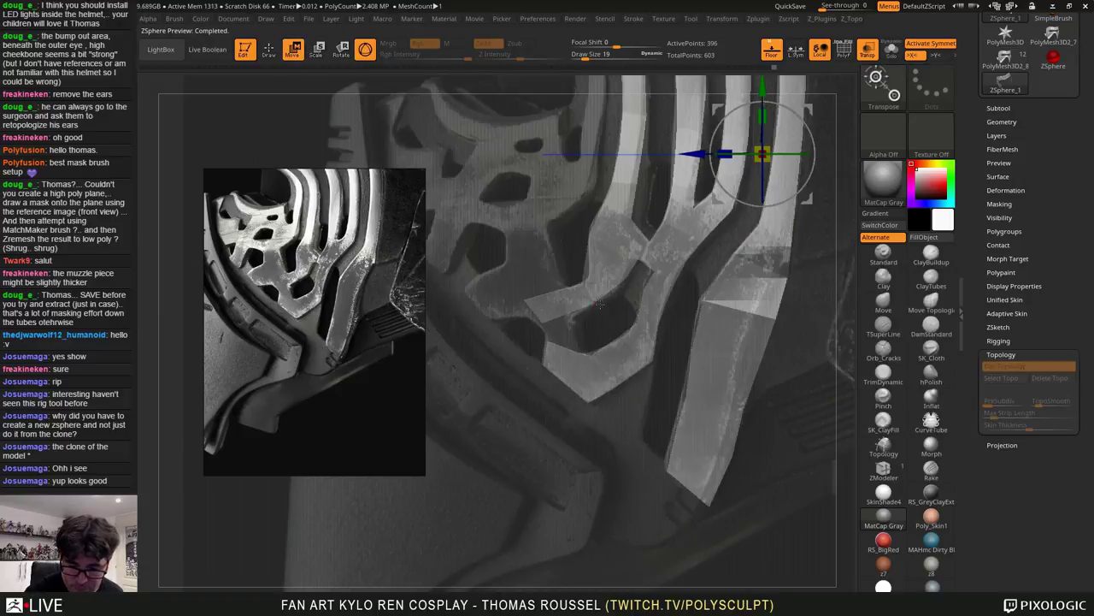
pyautogui.press('a')
pyautogui.press('q')
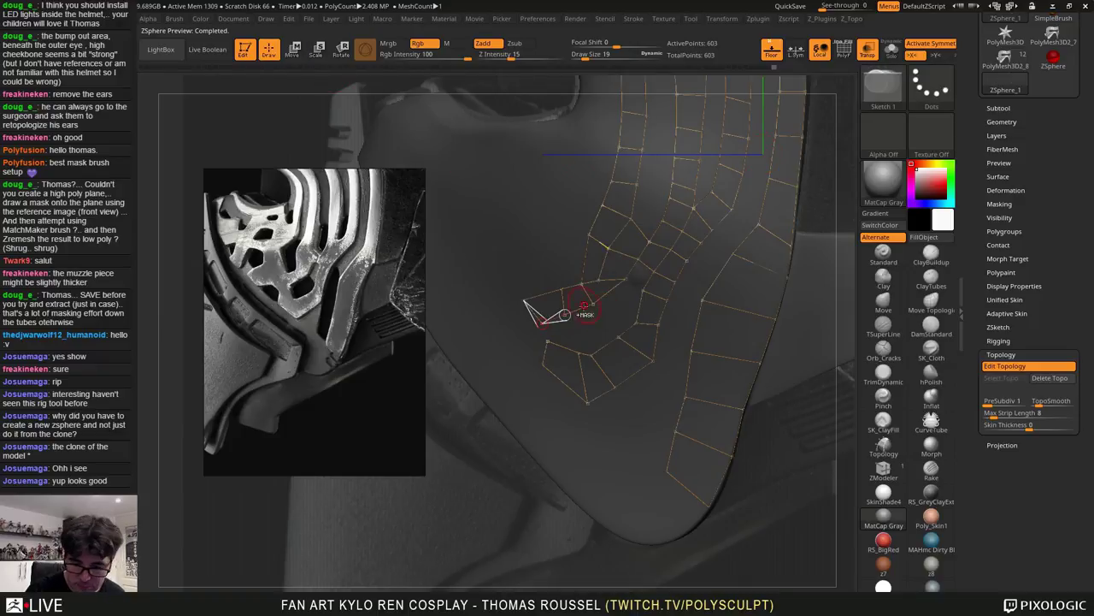
pyautogui.keyDown('ctrl'); pyautogui.click(548, 341); pyautogui.keyUp('ctrl')
pyautogui.click(543, 324)
pyautogui.keyDown('ctrl'); pyautogui.click(588, 355); pyautogui.keyUp('ctrl')
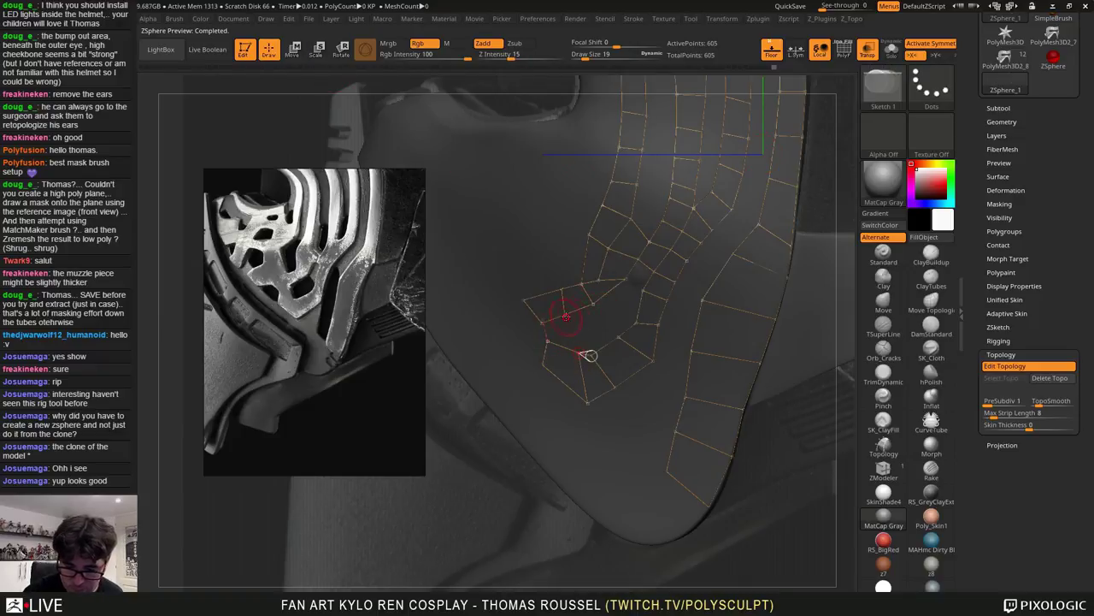
pyautogui.click(566, 317)
pyautogui.press('a')
pyautogui.press('a')
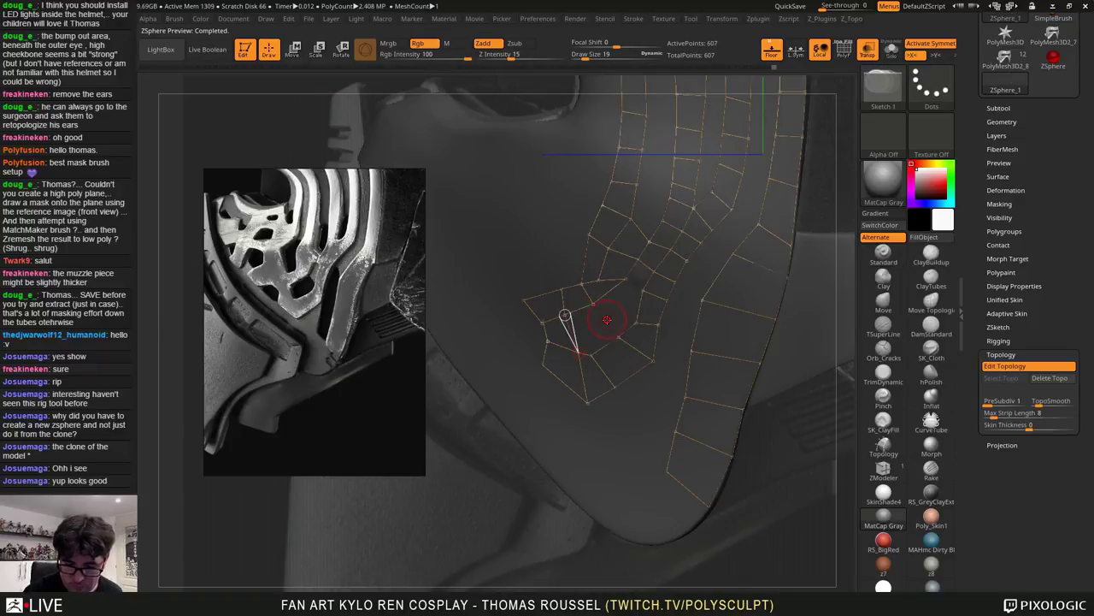
# Redo the outer edge linking the V-shaped strip's end point to the band above it, closing the quad between them
pyautogui.keyDown('ctrl'); pyautogui.moveTo(577, 330); pyautogui.dragTo(572, 331, button='right'); pyautogui.keyUp('ctrl')
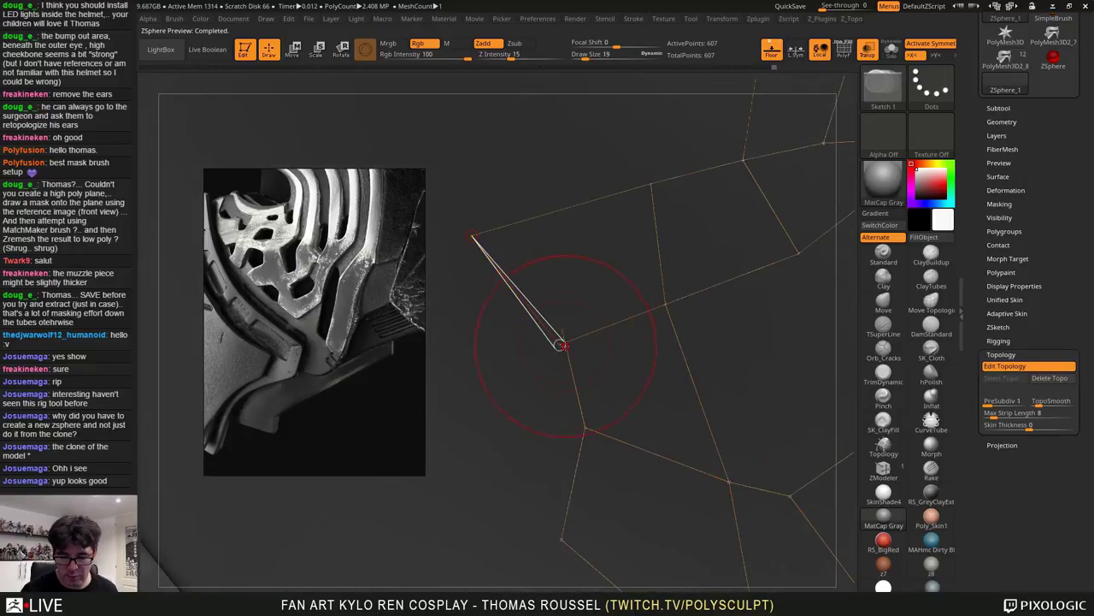
pyautogui.click(572, 351)
pyautogui.keyDown('ctrl'); pyautogui.moveTo(573, 351); pyautogui.dragTo(579, 270, button='right'); pyautogui.keyUp('ctrl')
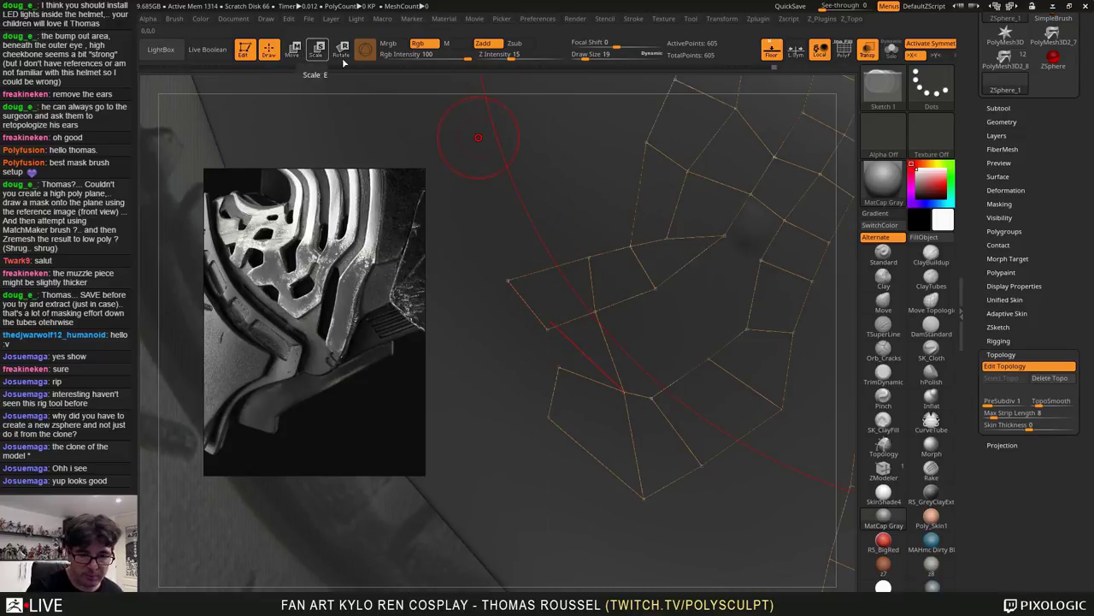
pyautogui.keyDown('ctrl'); pyautogui.moveTo(599, 389); pyautogui.dragTo(611, 319, button='right'); pyautogui.keyUp('ctrl')
pyautogui.keyDown('ctrl'); pyautogui.click(557, 357); pyautogui.keyUp('ctrl')
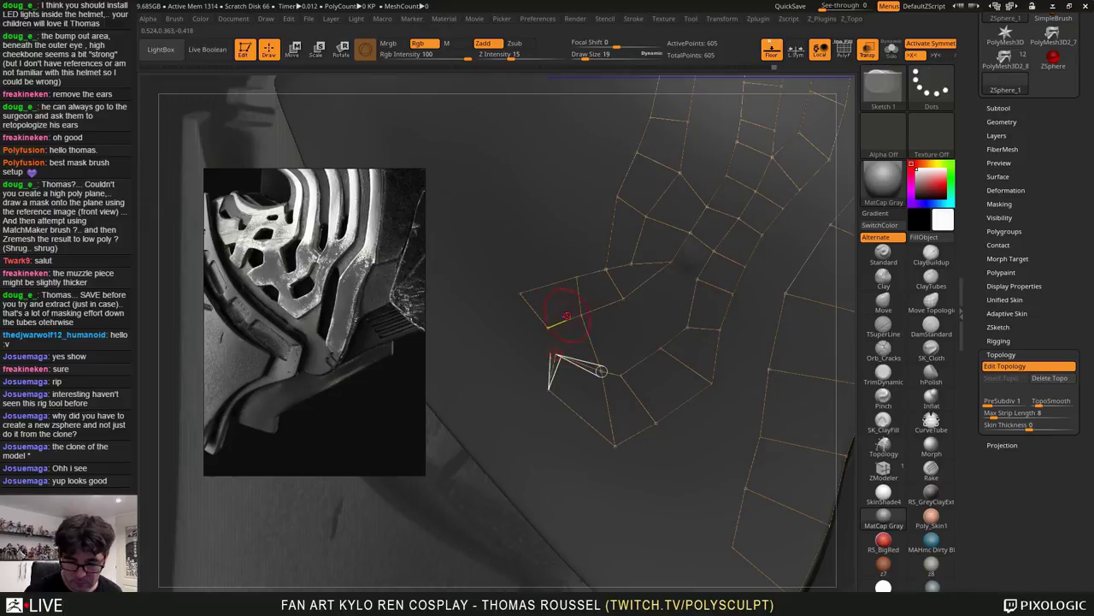
pyautogui.click(548, 329)
pyautogui.press('a')
pyautogui.press('a')
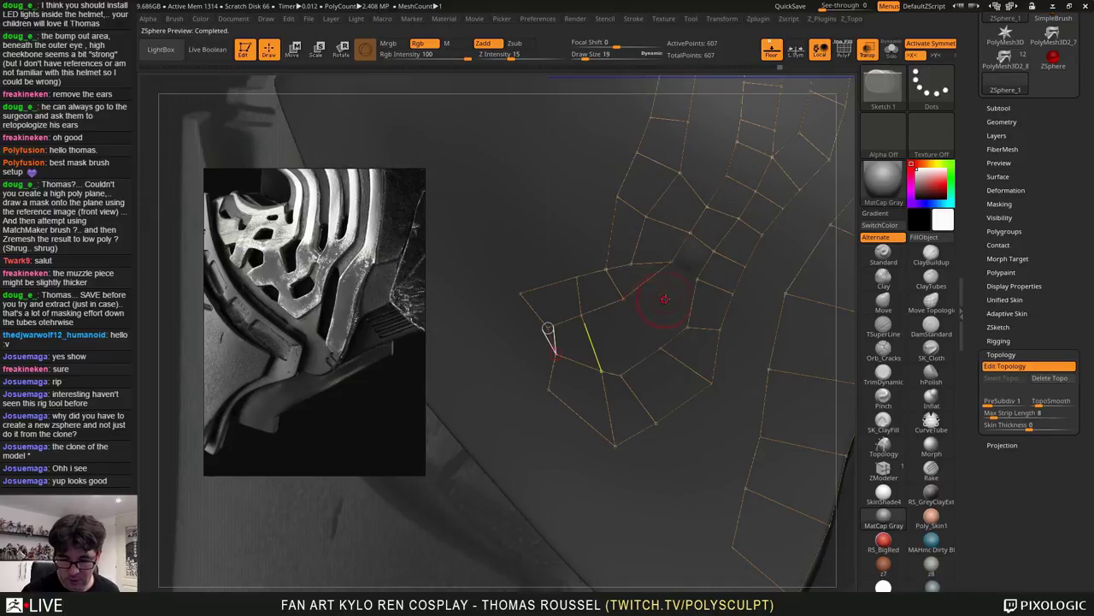
# Move the connecting quad's inner point to follow the lower opening's outline and check the fit in the skin preview
pyautogui.press('w')
pyautogui.moveTo(582, 316); pyautogui.dragTo(590, 325)
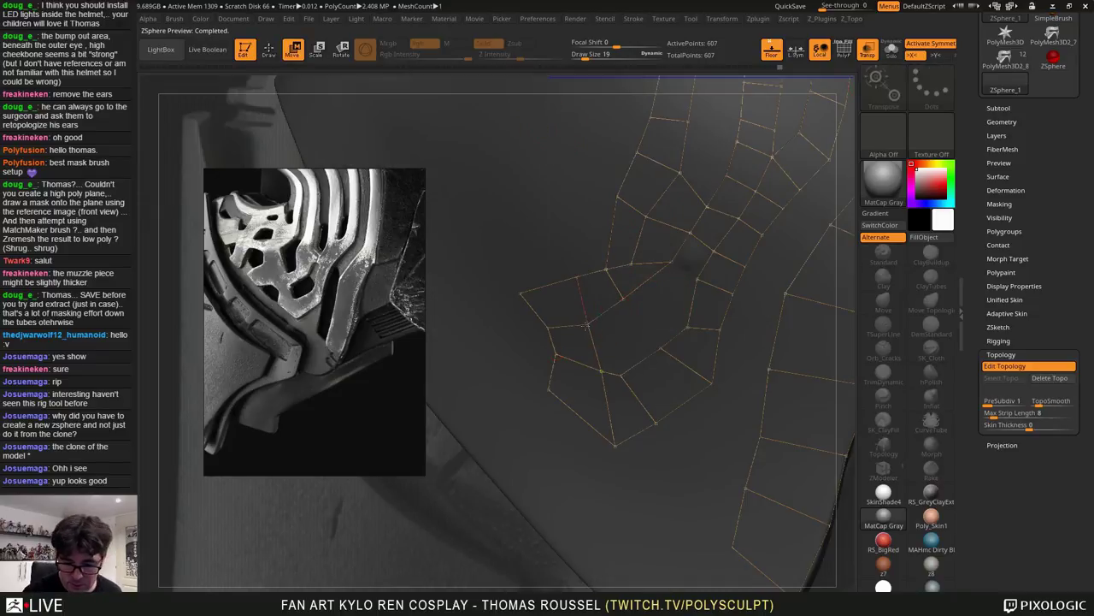
pyautogui.press('a')
pyautogui.press('a')
pyautogui.press('a')
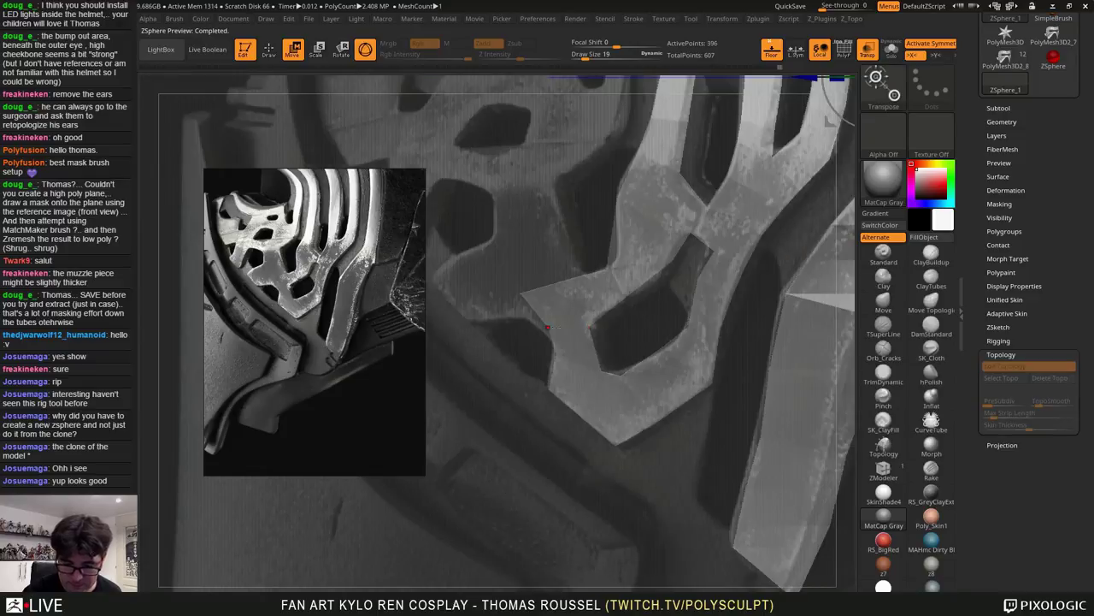
# Move the band's outer corner point down to the junction's outline in the reference and compare it in the skin preview
pyautogui.press('a')
pyautogui.moveTo(521, 294); pyautogui.dragTo(547, 333)
pyautogui.press('a')
pyautogui.press('a')
pyautogui.press('a')
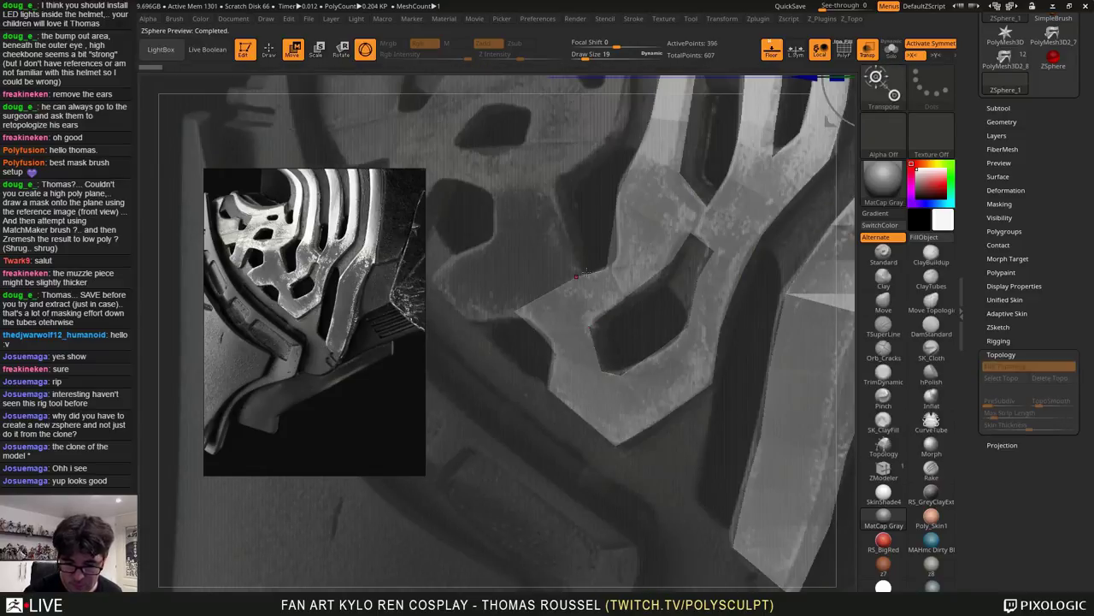
pyautogui.press('a')
pyautogui.press('a')
# Add a quad on the upper side of the band, extending into the lattice strut, and check it in the skin preview
pyautogui.keyDown('alt'); pyautogui.moveTo(586, 273); pyautogui.dragTo(672, 400, button='right'); pyautogui.keyUp('alt')
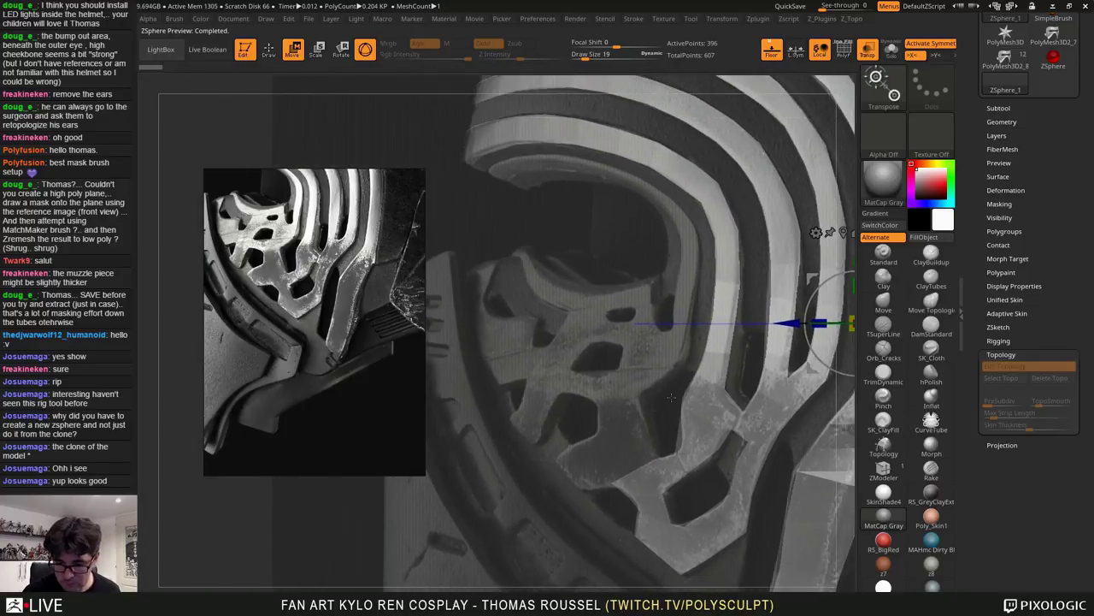
pyautogui.keyDown('alt'); pyautogui.moveTo(697, 376); pyautogui.dragTo(719, 331, button='right'); pyautogui.keyUp('alt')
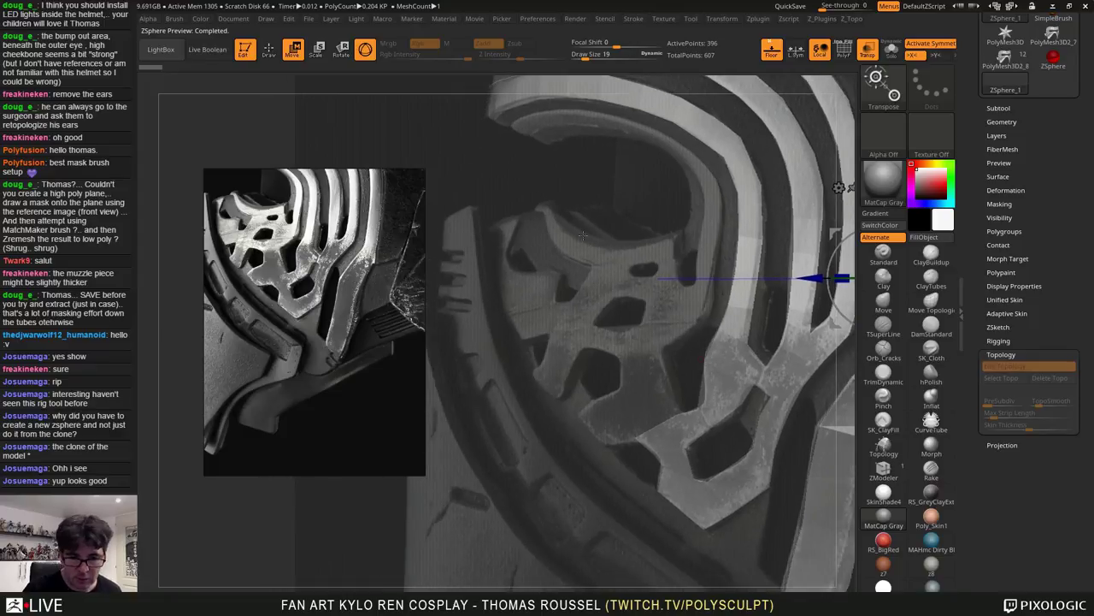
pyautogui.click(269, 49)
pyautogui.press('a')
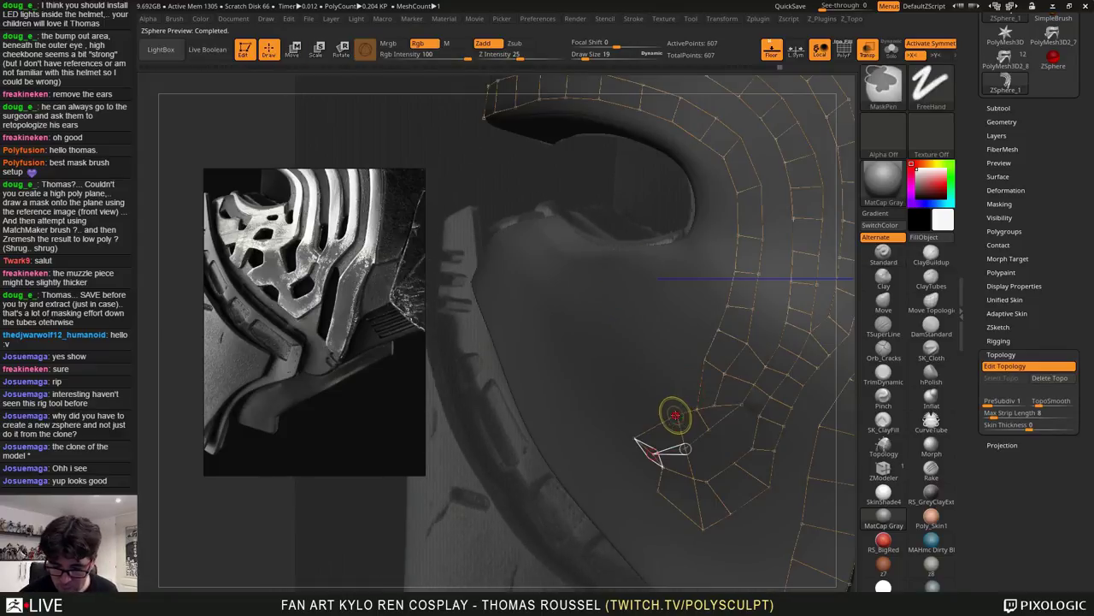
pyautogui.keyDown('ctrl'); pyautogui.click(676, 416); pyautogui.keyUp('ctrl')
pyautogui.click(670, 374)
pyautogui.press('a')
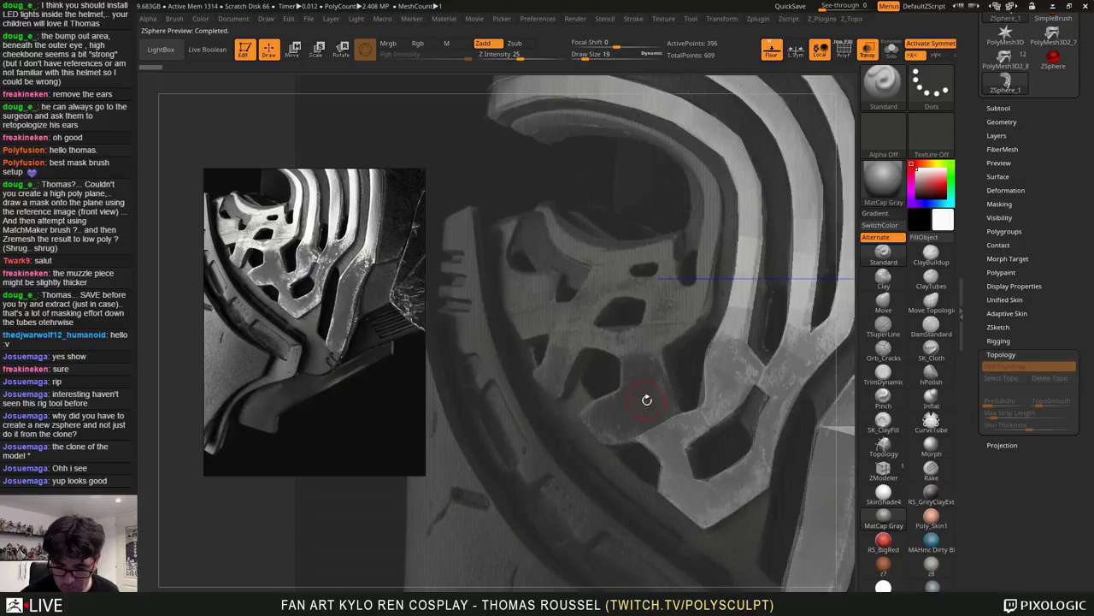
pyautogui.press('a')
pyautogui.click(623, 388)
pyautogui.click(634, 438)
pyautogui.press('a')
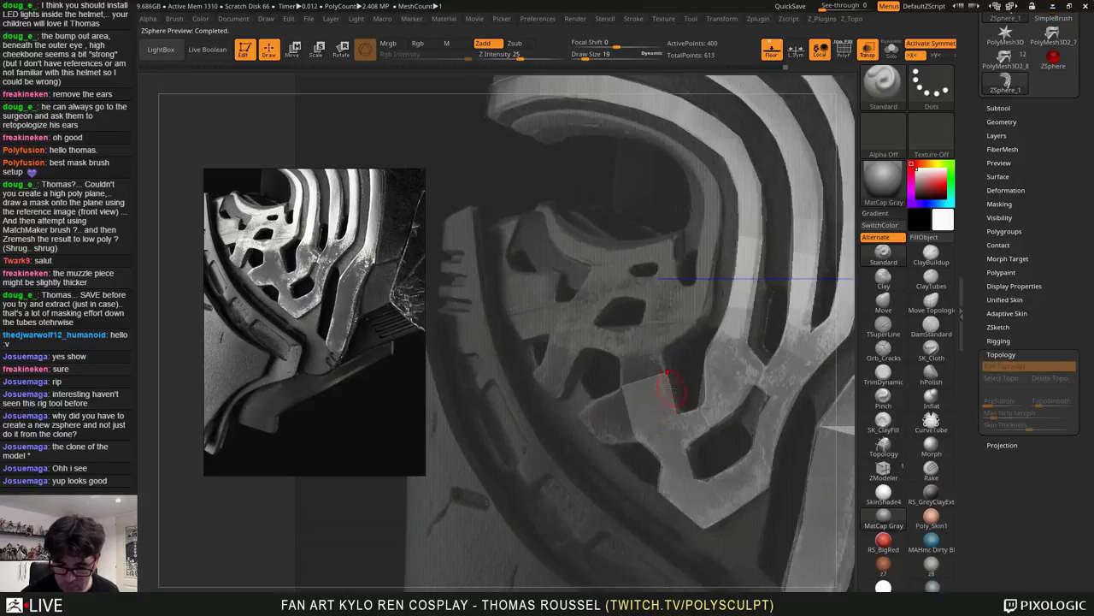
# Extend the new lattice quad with two more quads toward the face plate's centre and check them in the skin preview
pyautogui.press('a')
pyautogui.click(605, 442)
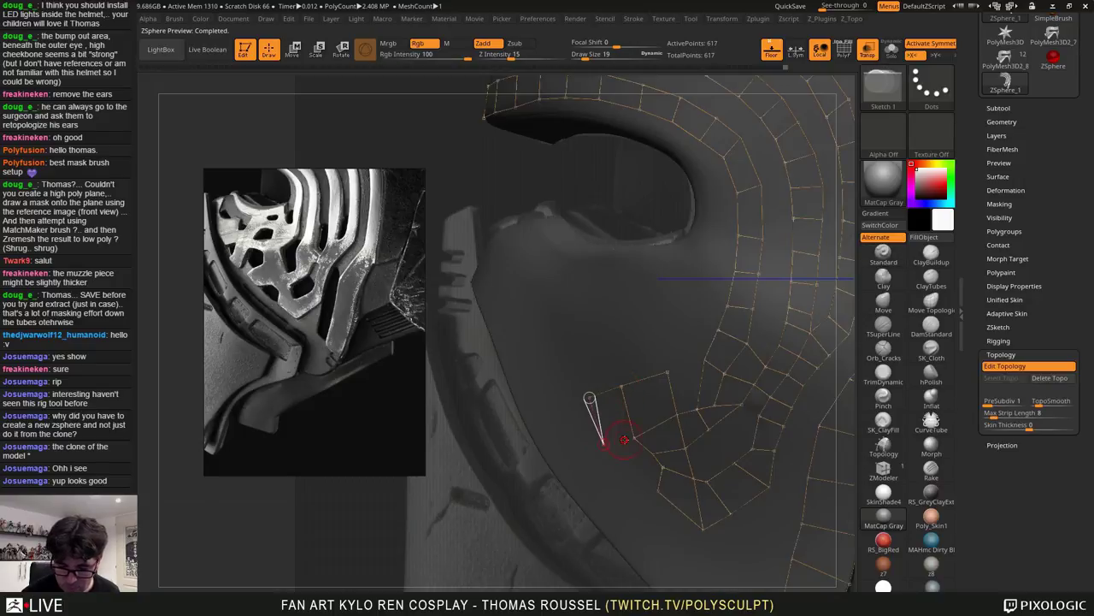
pyautogui.click(634, 439)
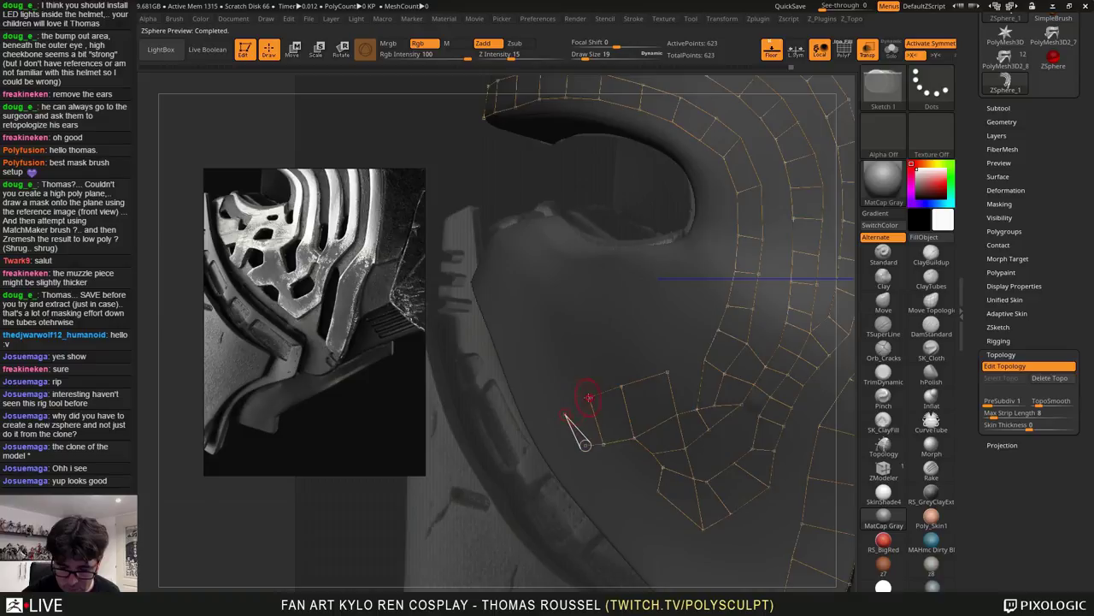
pyautogui.click(589, 396)
pyautogui.press('a')
pyautogui.press('a')
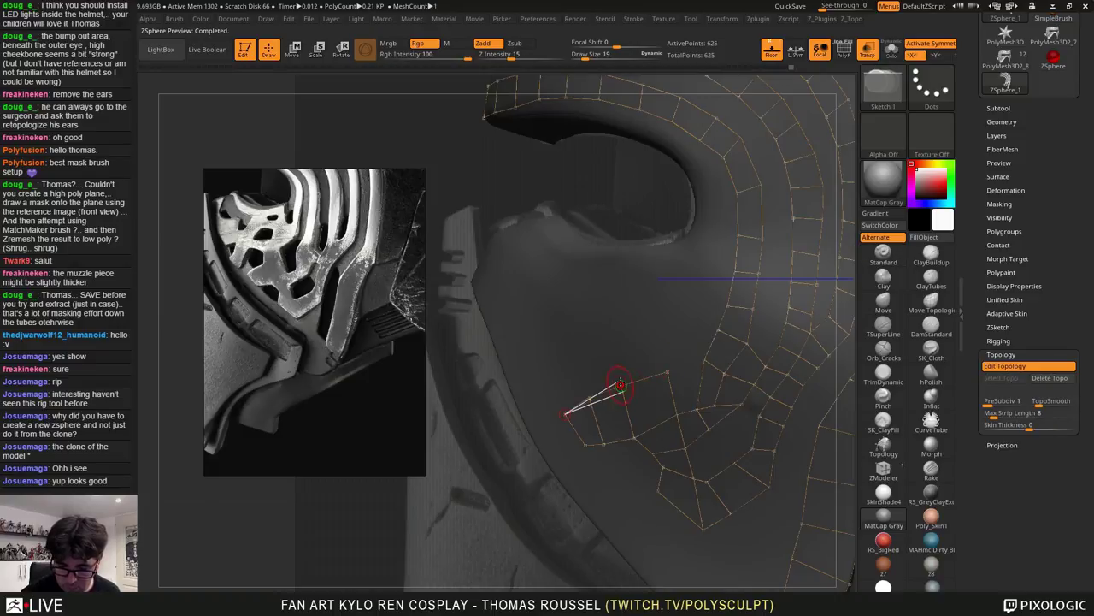
pyautogui.click(623, 348)
pyautogui.click(666, 342)
pyautogui.click(667, 372)
pyautogui.press('a')
pyautogui.press('a')
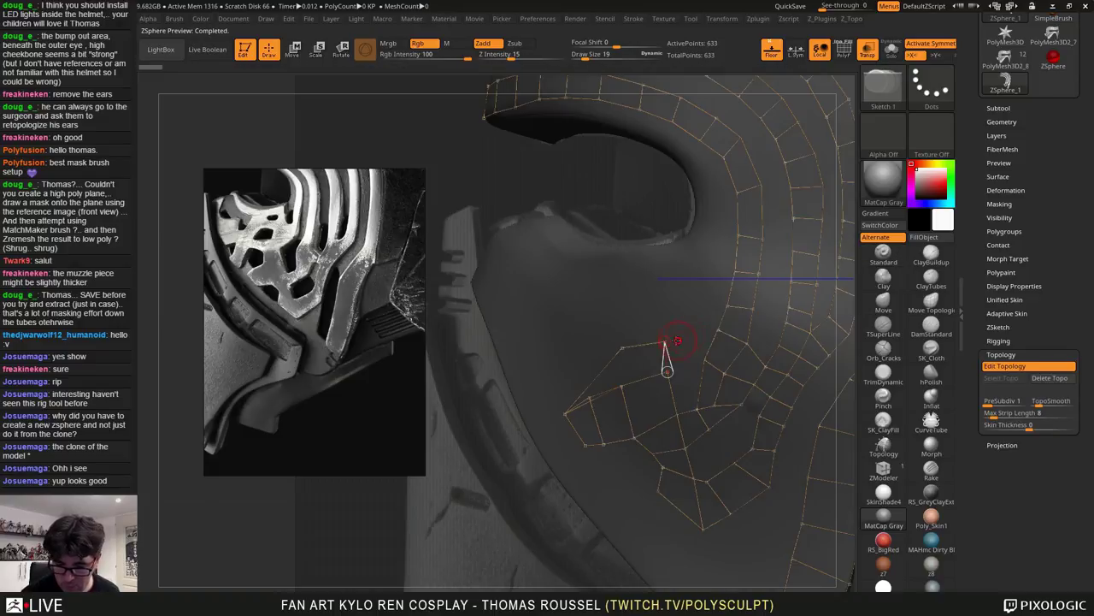
pyautogui.press('a')
pyautogui.press('a')
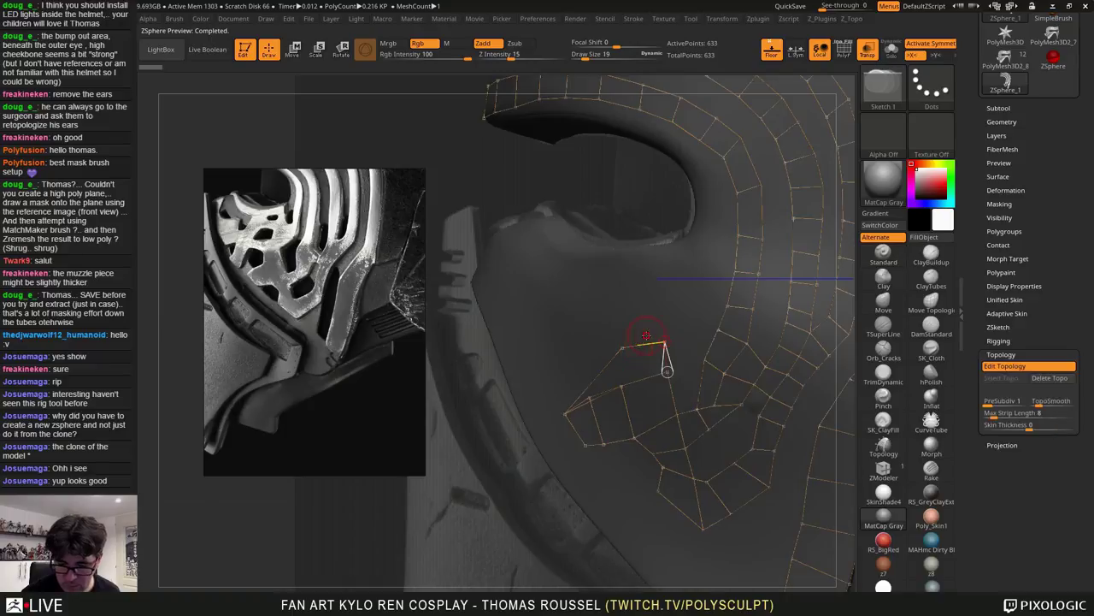
pyautogui.hotkey('ctrl', 'z')
pyautogui.hotkey('ctrl', 'z')
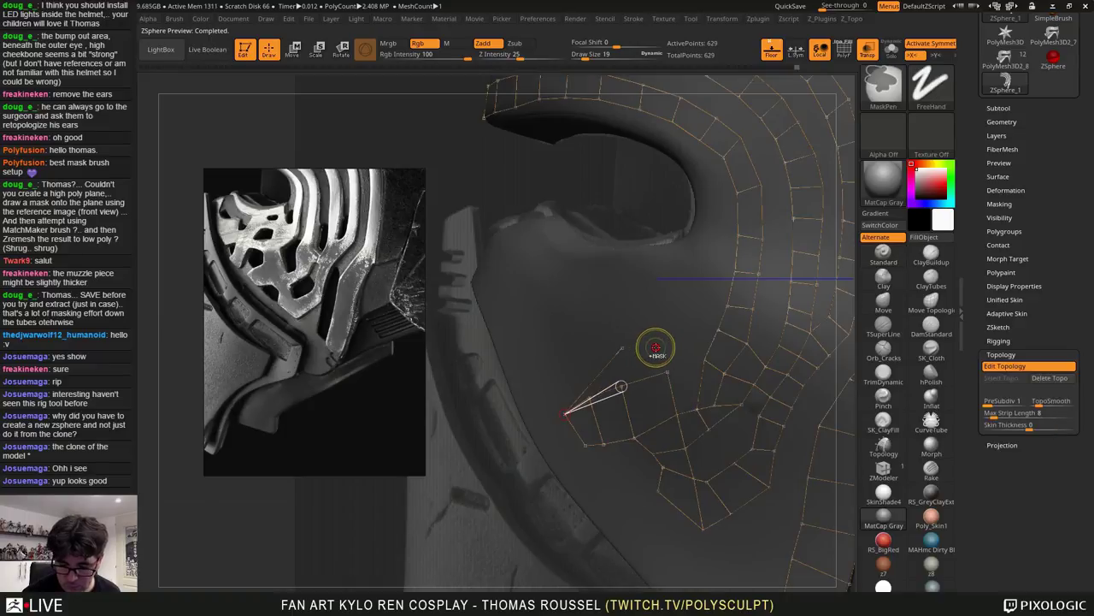
pyautogui.hotkey('ctrl', 'z')
pyautogui.hotkey('ctrl', 'z')
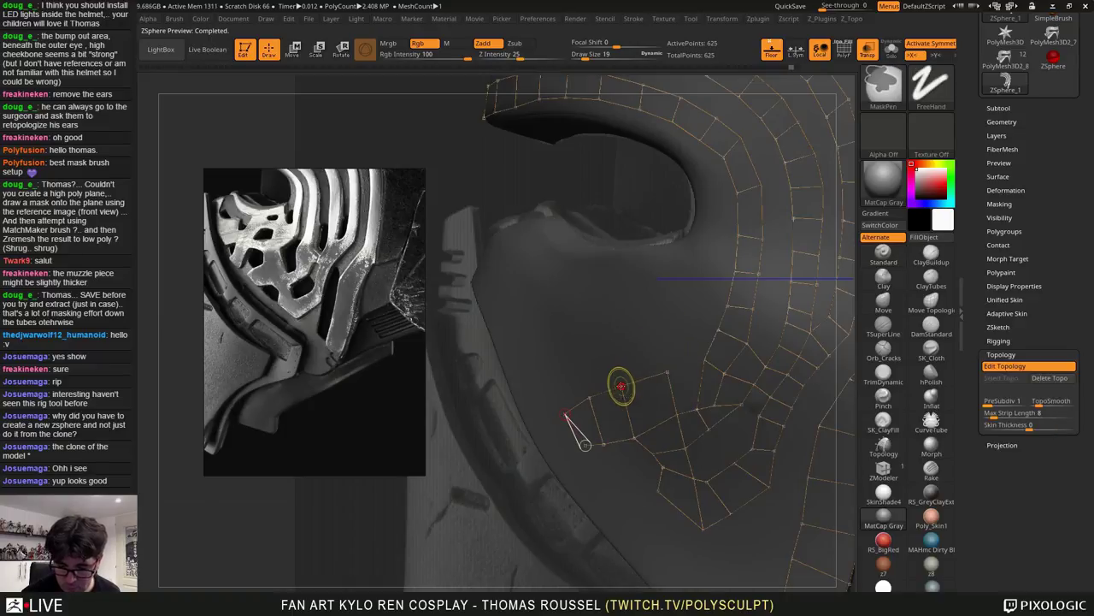
# Add a quad upward along the lattice strut, insert a point on its outer side edge, and check the skin preview
pyautogui.keyDown('ctrl'); pyautogui.click(622, 386); pyautogui.keyUp('ctrl')
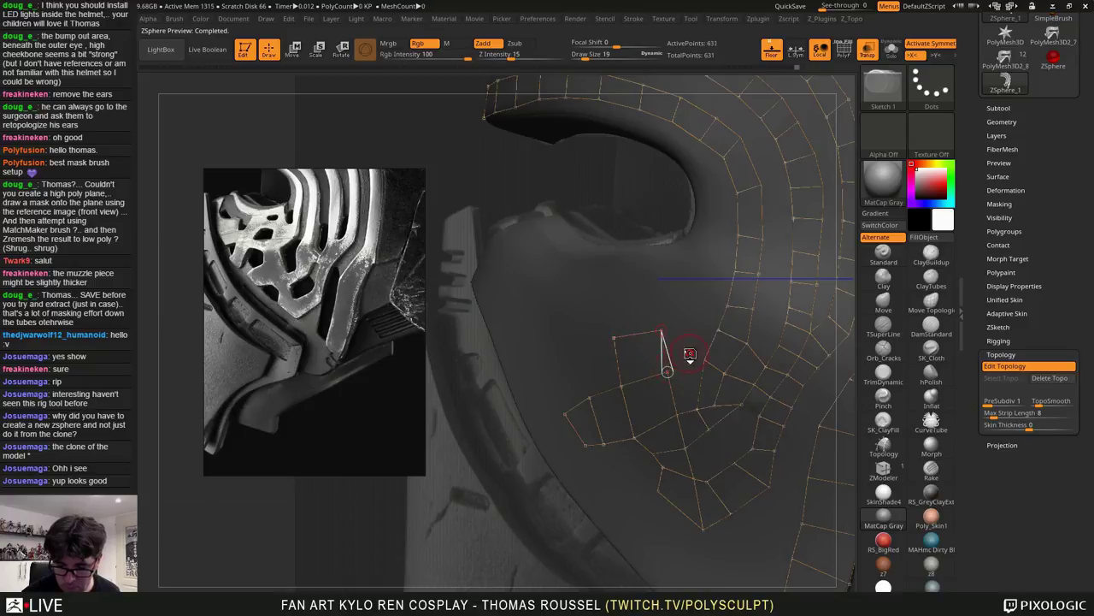
pyautogui.press('a')
pyautogui.press('a')
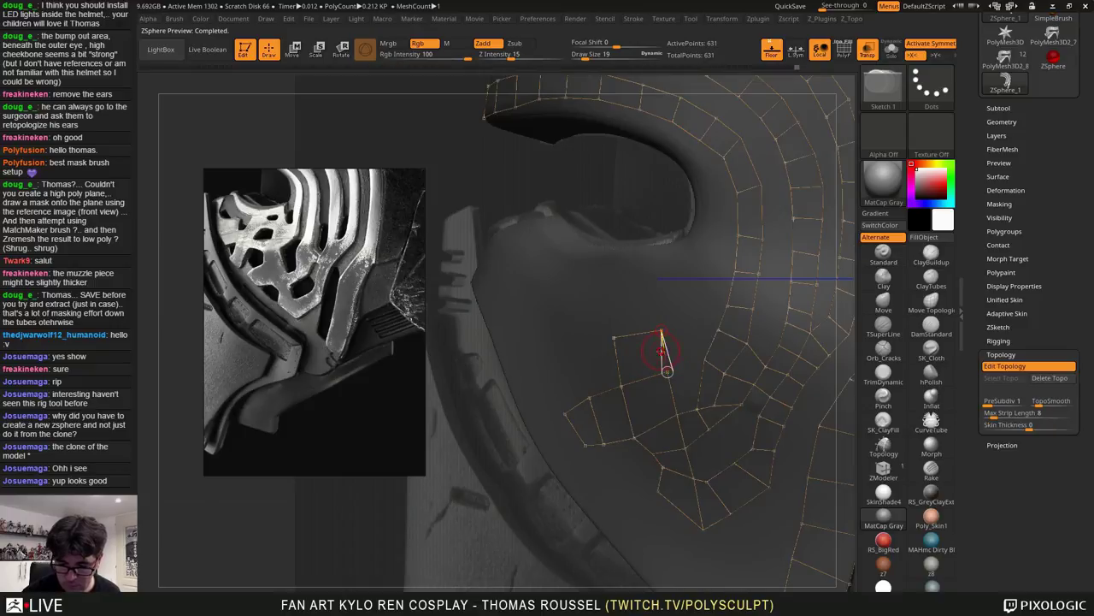
pyautogui.click(664, 351)
pyautogui.press('a')
pyautogui.press('a')
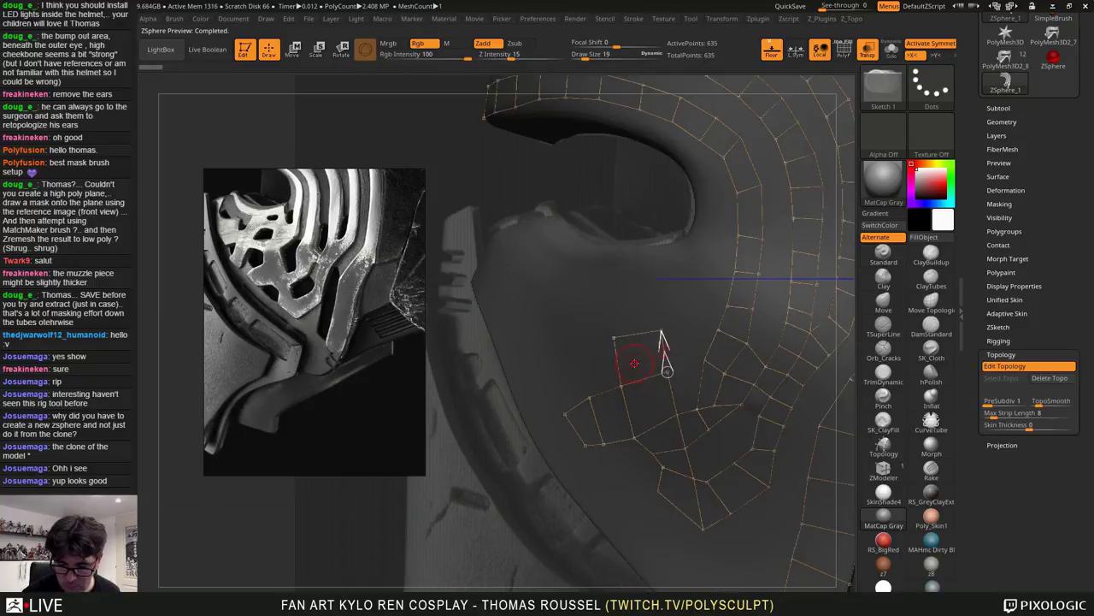
# Insert a point on the inner side edge of the strut's end quad, connect it across to split the quad, and check the skin preview
pyautogui.click(617, 362)
pyautogui.press('a')
pyautogui.press('a')
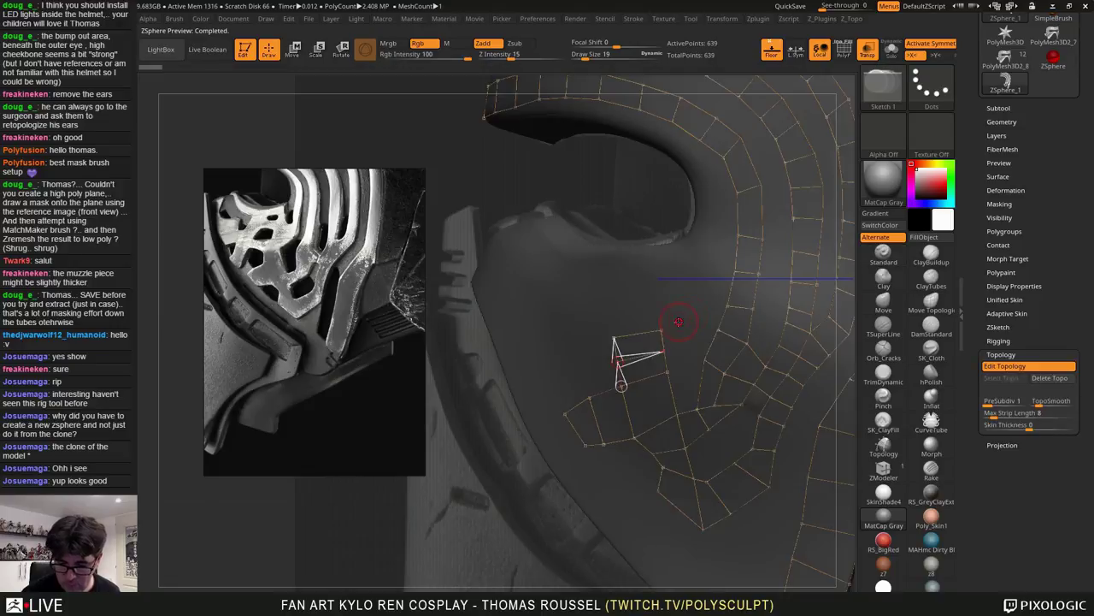
# Move the strut's two end corner points to fit the lower edge of the lattice opening in the reference, and check the skin preview
pyautogui.press('w')
pyautogui.press('a')
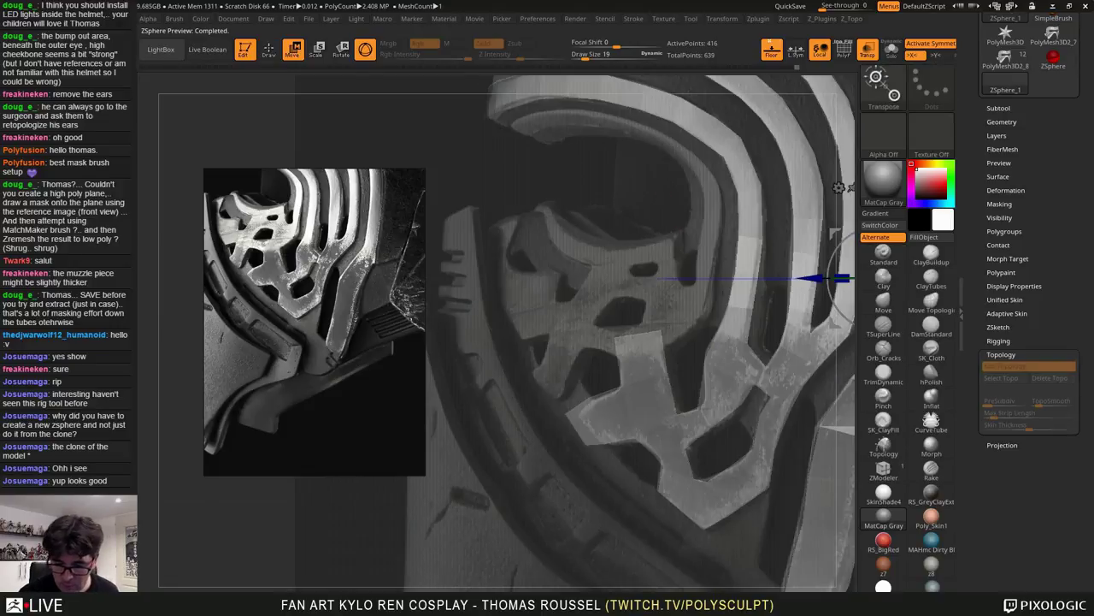
pyautogui.press('a')
pyautogui.moveTo(660, 331); pyautogui.dragTo(614, 331)
pyautogui.press('a')
pyautogui.press('a')
pyautogui.press('a')
pyautogui.press('a')
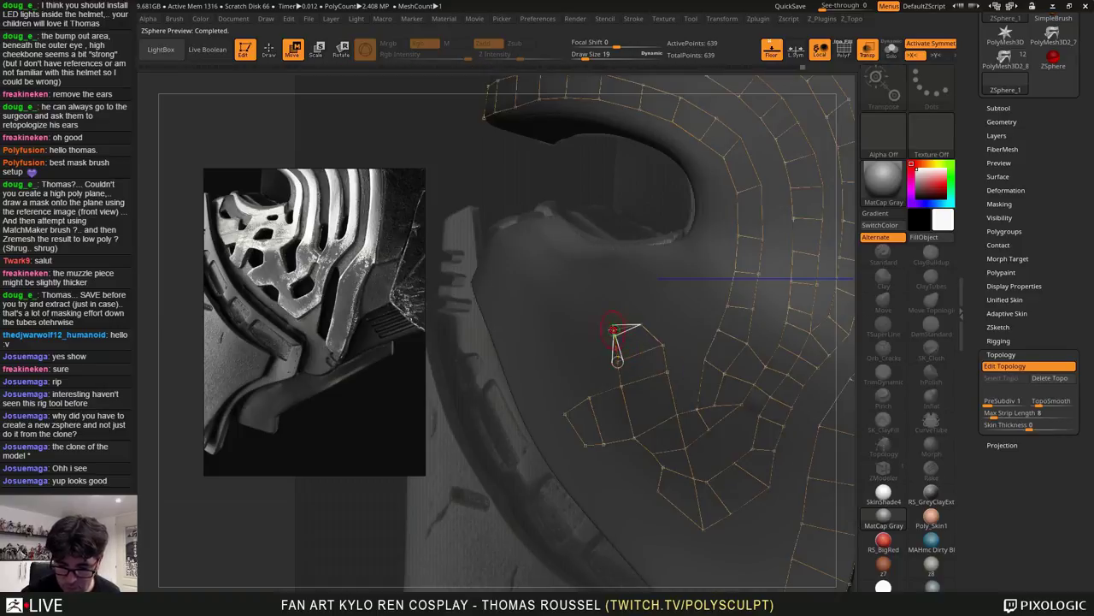
pyautogui.press('a')
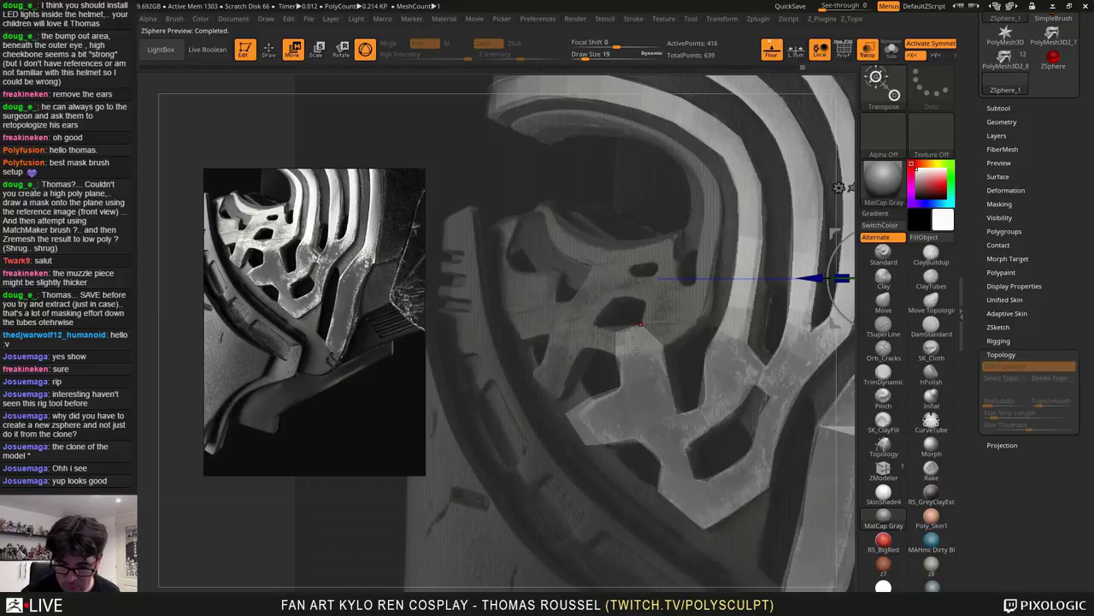
# Add a quad off the inner side of the strut's end, below the lattice opening, and check it in the skin preview
pyautogui.press('a')
pyautogui.click(269, 49)
pyautogui.press('a')
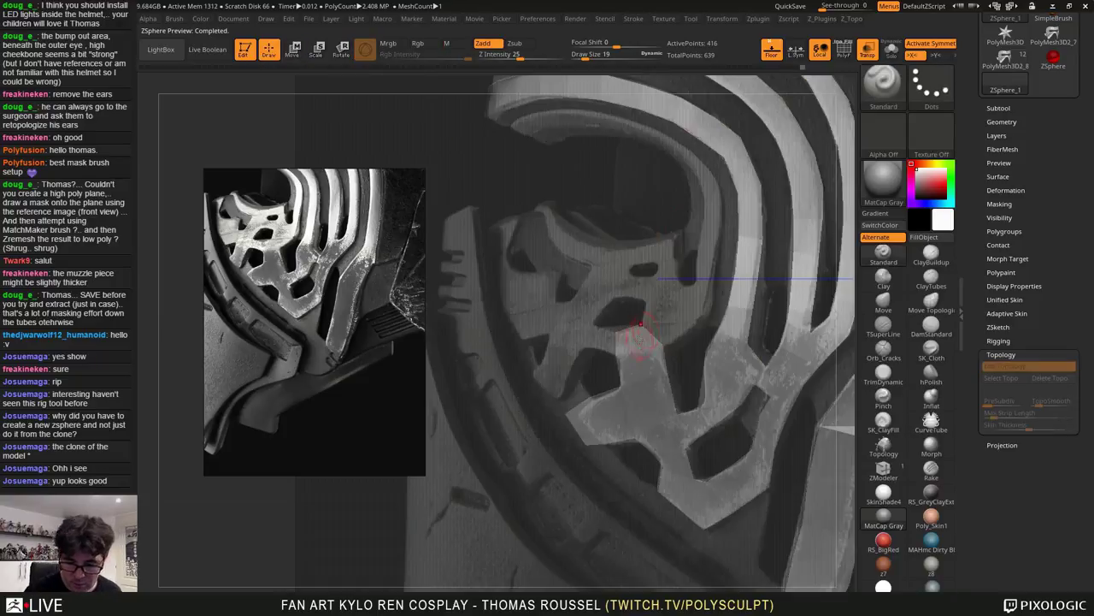
pyautogui.press('a')
pyautogui.click(616, 356)
pyautogui.click(582, 345)
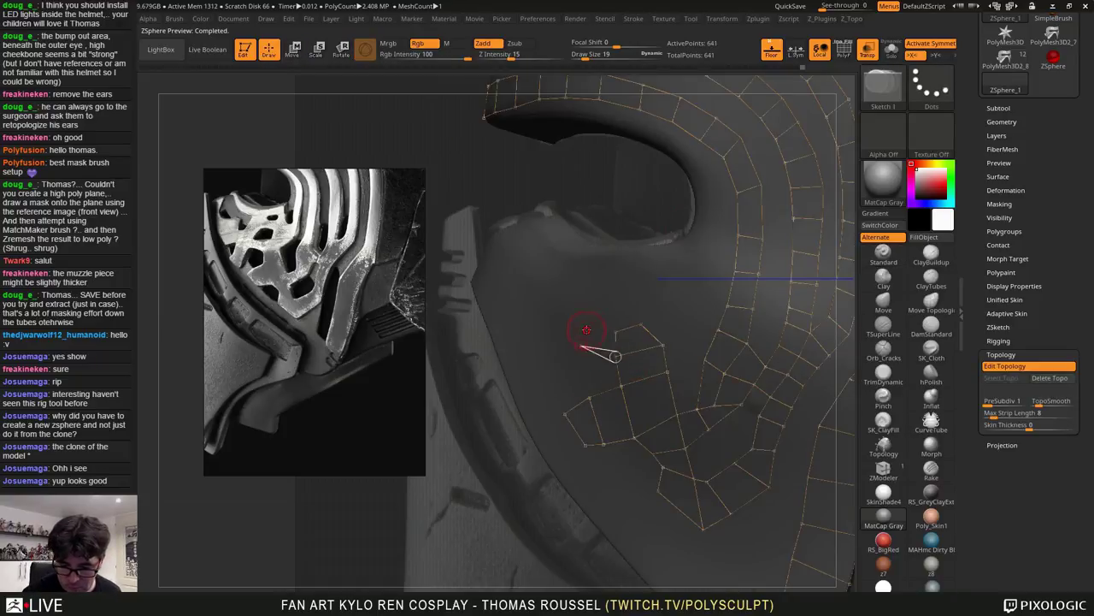
pyautogui.click(590, 325)
pyautogui.click(616, 333)
pyautogui.press('a')
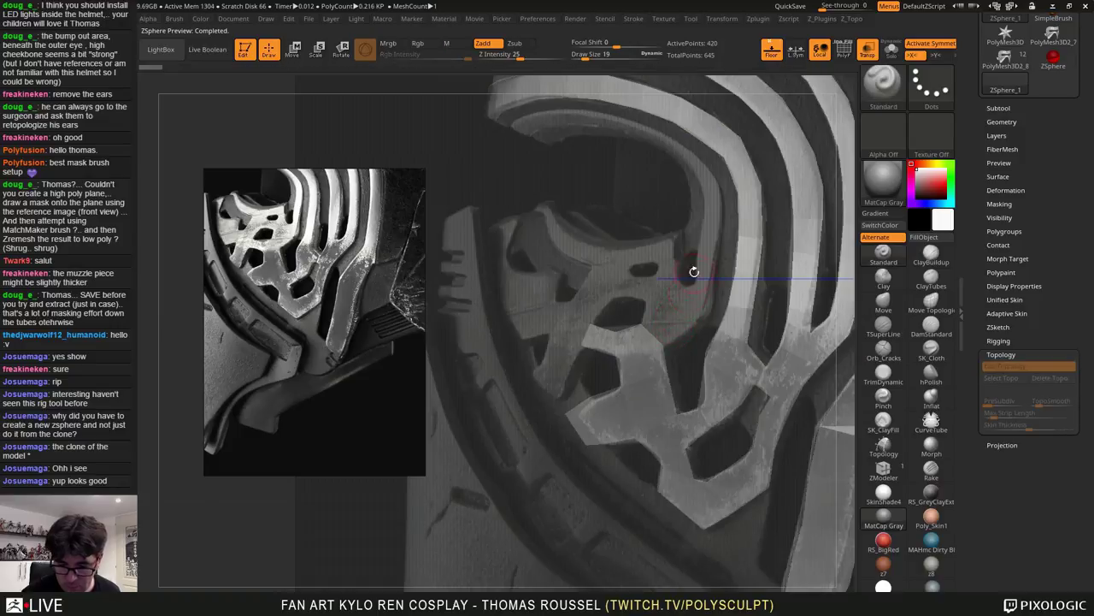
# Add a quad off the outer side of the strut's end, rising around the lattice opening, and check it in the skin preview
pyautogui.press('a')
pyautogui.keyDown('ctrl'); pyautogui.click(642, 325); pyautogui.keyUp('ctrl')
pyautogui.click(649, 300)
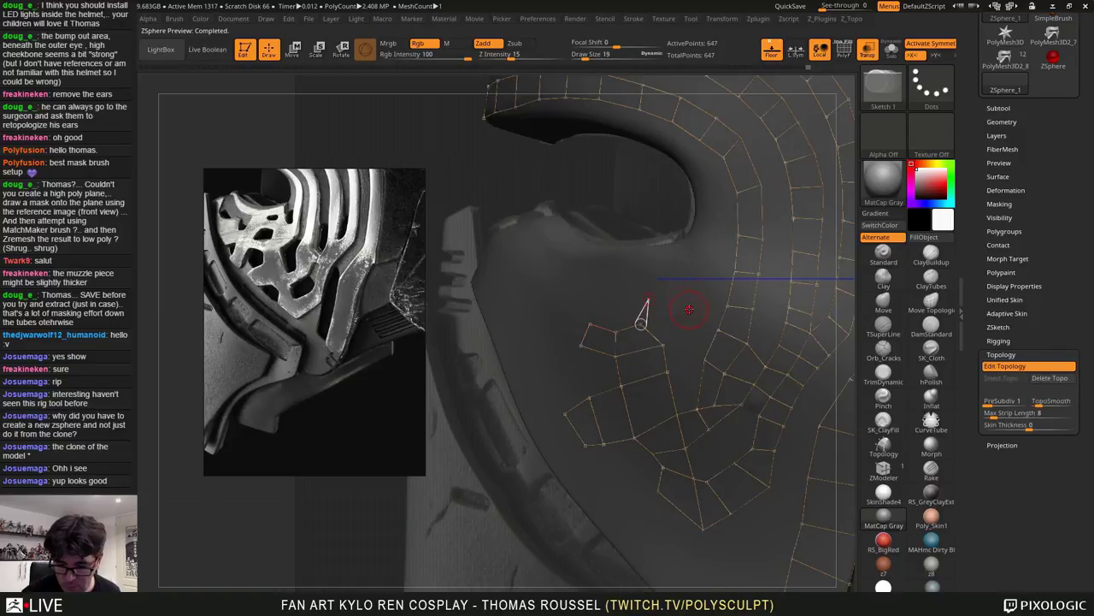
pyautogui.click(691, 310)
pyautogui.click(665, 344)
pyautogui.press('a')
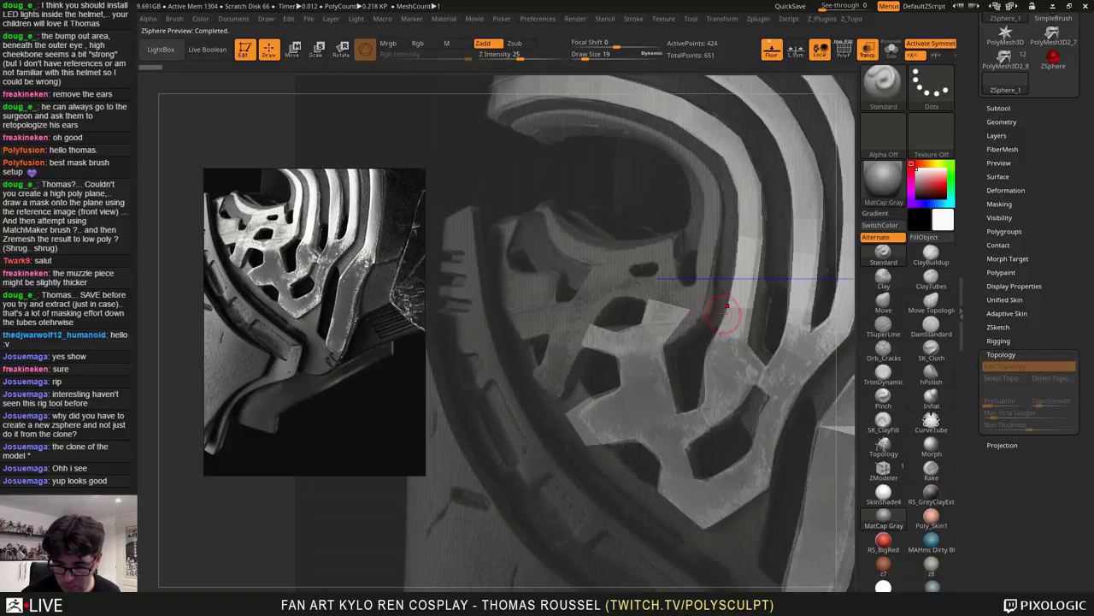
# Adjust the outer quad's corner points to the strut's outline in the reference and compare it in the skin preview
pyautogui.press('a')
pyautogui.moveTo(694, 309); pyautogui.dragTo(697, 314)
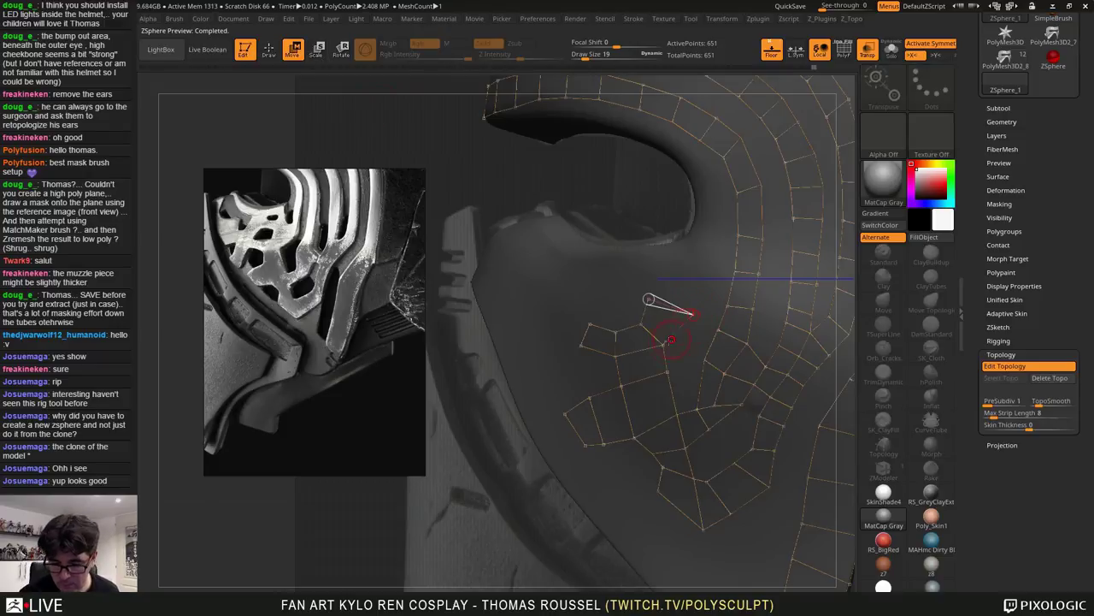
pyautogui.press('a')
pyautogui.press('a')
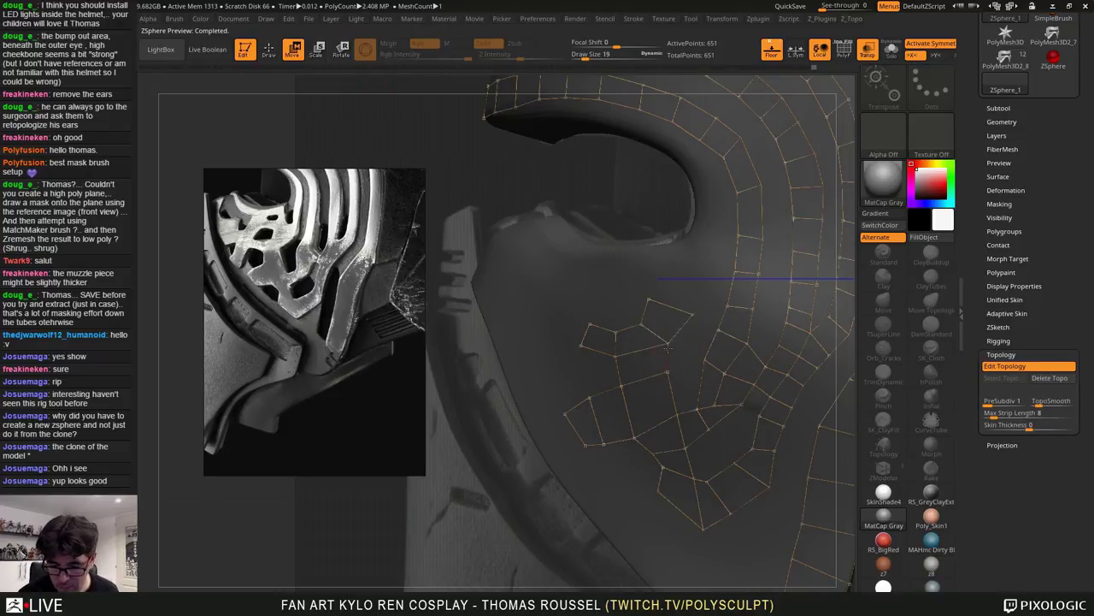
pyautogui.press('a')
pyautogui.press('a')
pyautogui.press('a')
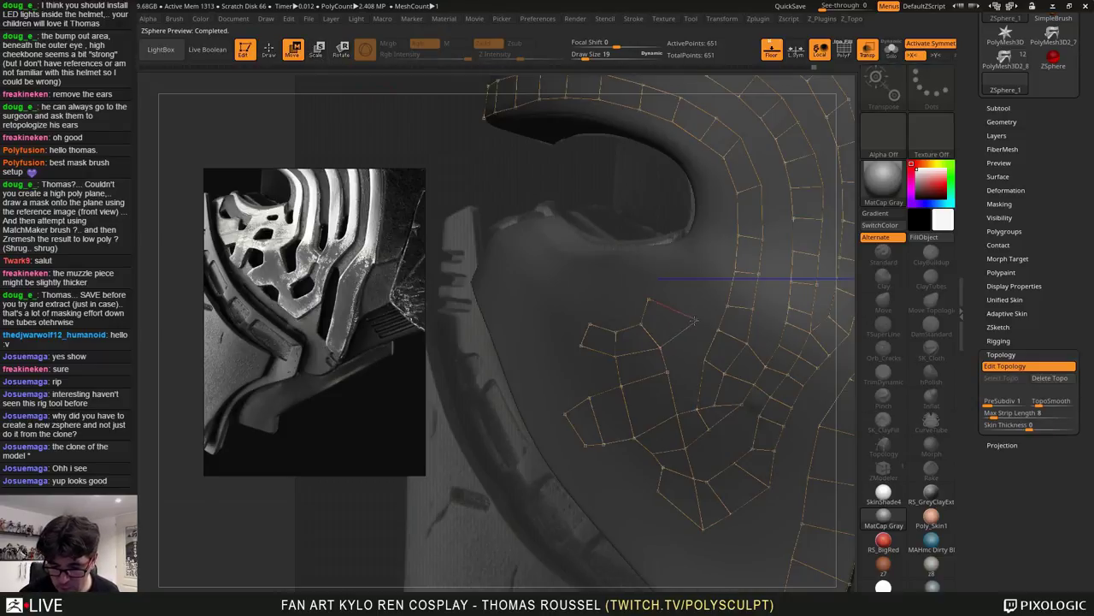
pyautogui.keyDown('alt'); pyautogui.moveTo(694, 275); pyautogui.dragTo(684, 355); pyautogui.keyUp('alt')
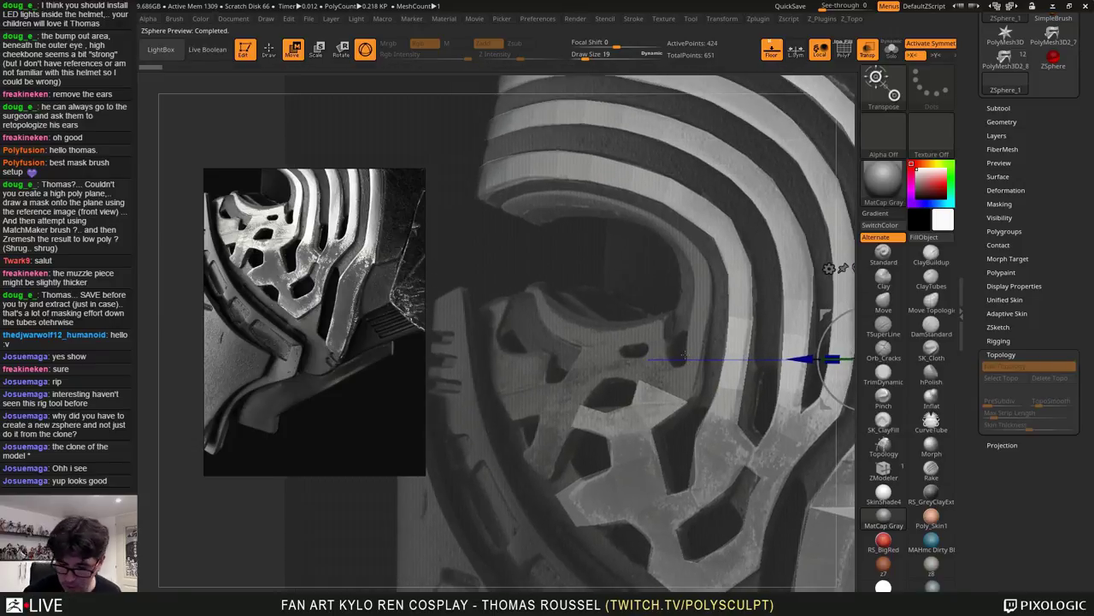
# Add a quad above the outer quad, between the lattice opening and the slot beside it, and check the skin preview
pyautogui.click(269, 51)
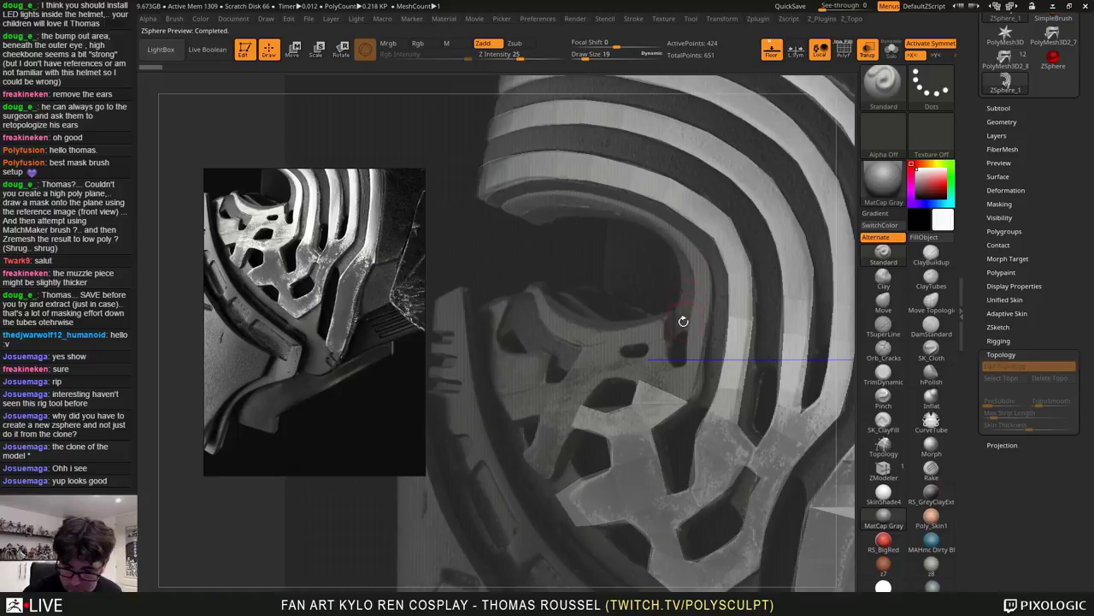
pyautogui.press('a')
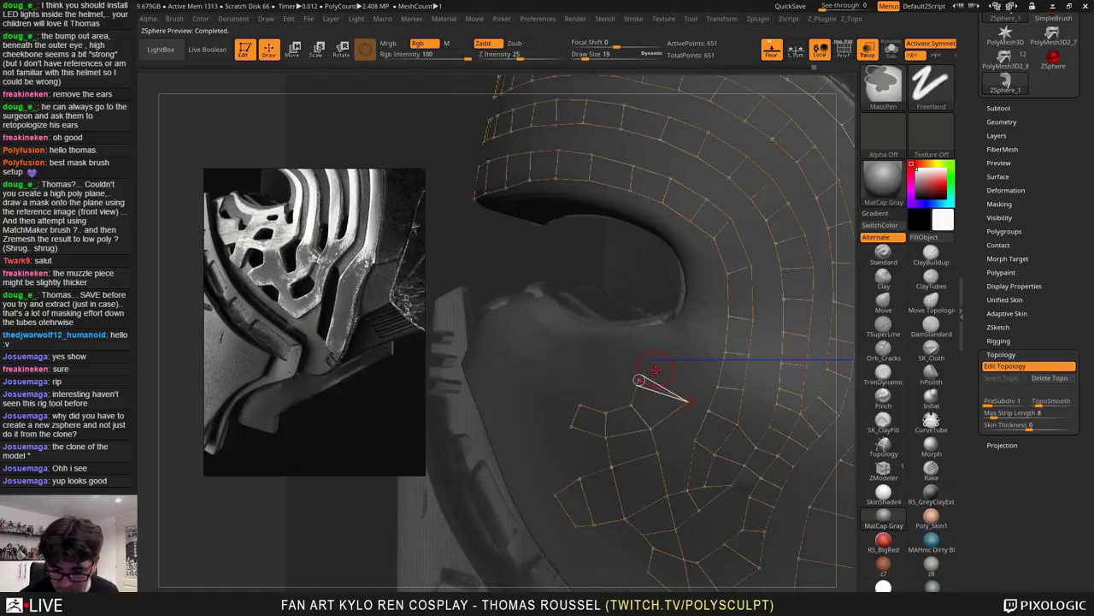
pyautogui.hotkey('ctrl', 'z')
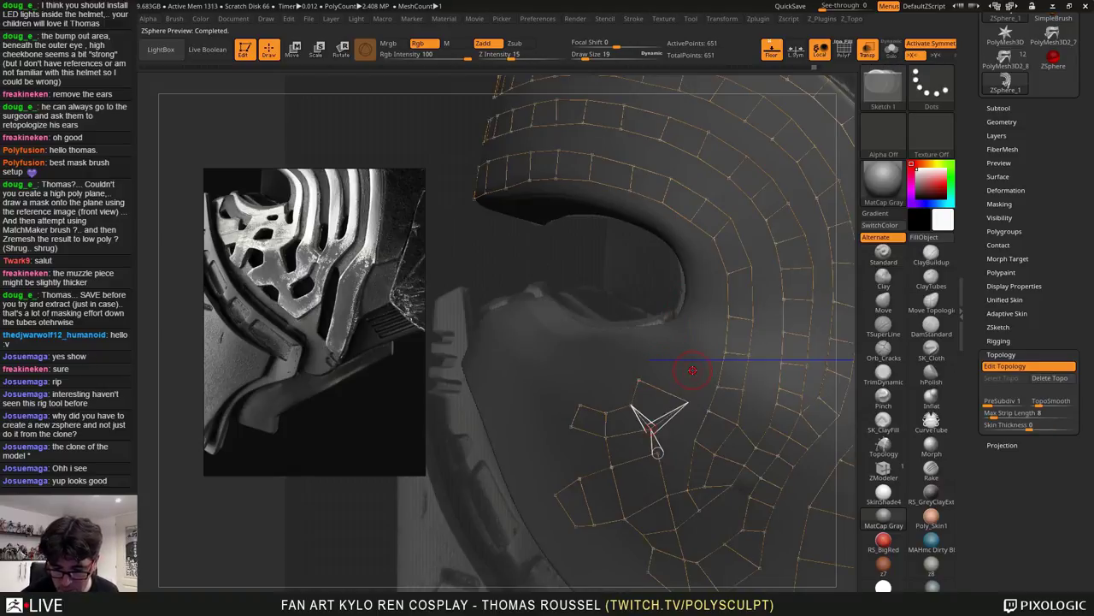
pyautogui.press('a')
pyautogui.press('a')
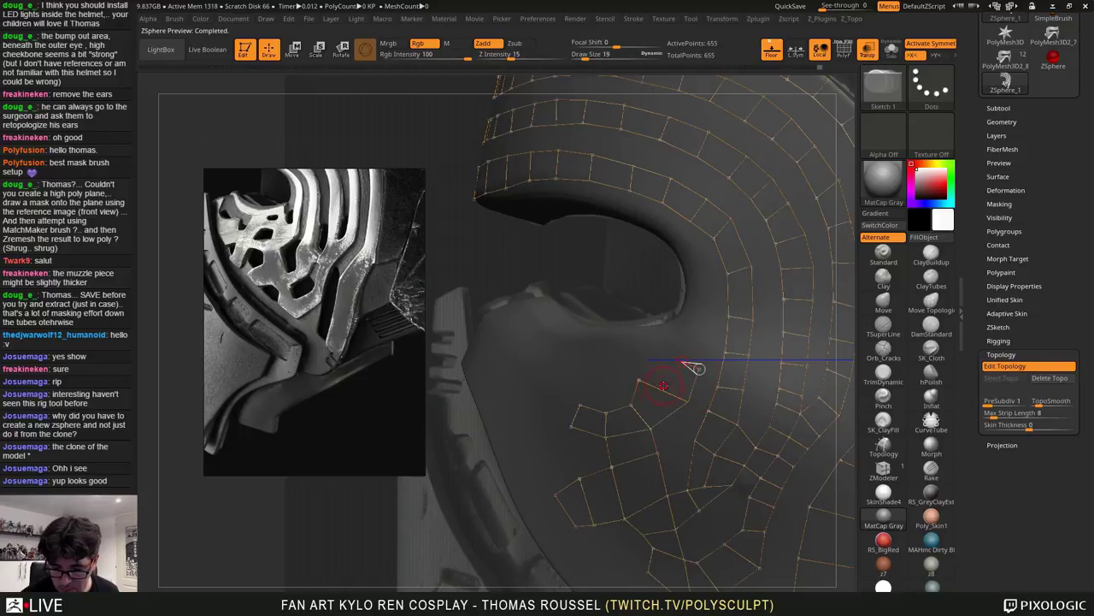
pyautogui.press('a')
pyautogui.press('a')
pyautogui.click(682, 363)
pyautogui.click(640, 379)
pyautogui.press('a')
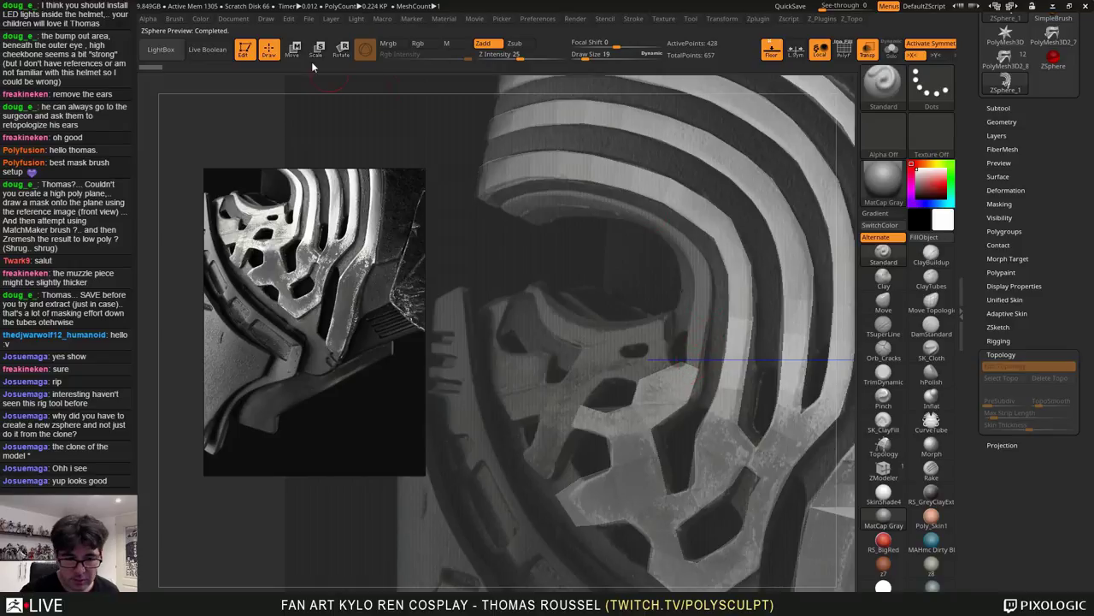
# Move the new quad's upper edge point slightly down to the slot's lower end and check the skin preview
pyautogui.click(295, 51)
pyautogui.press('a')
pyautogui.moveTo(682, 362); pyautogui.dragTo(680, 366)
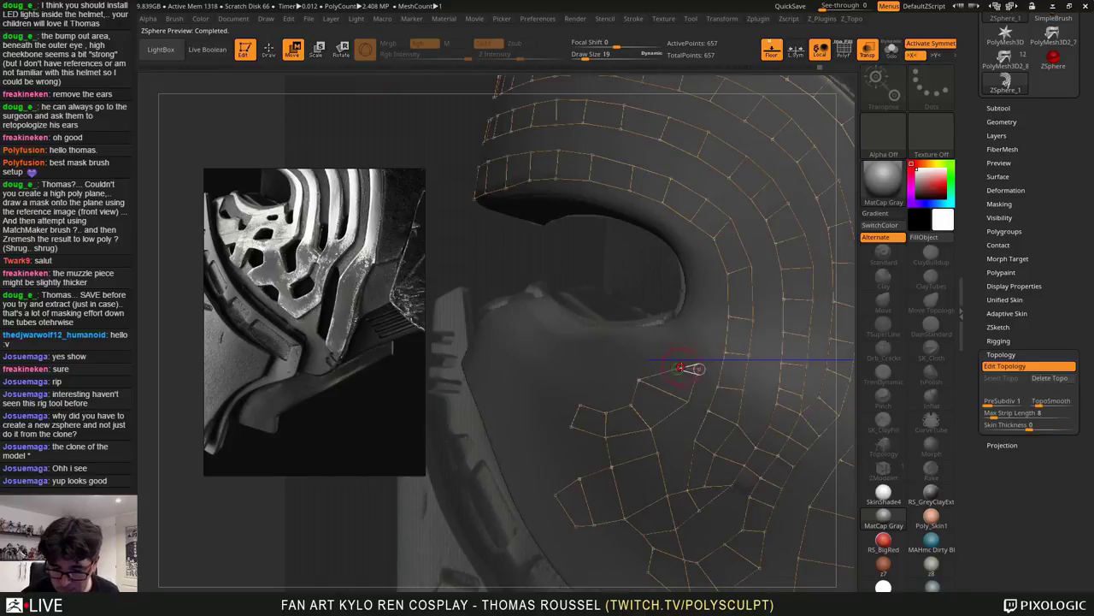
pyautogui.press('a')
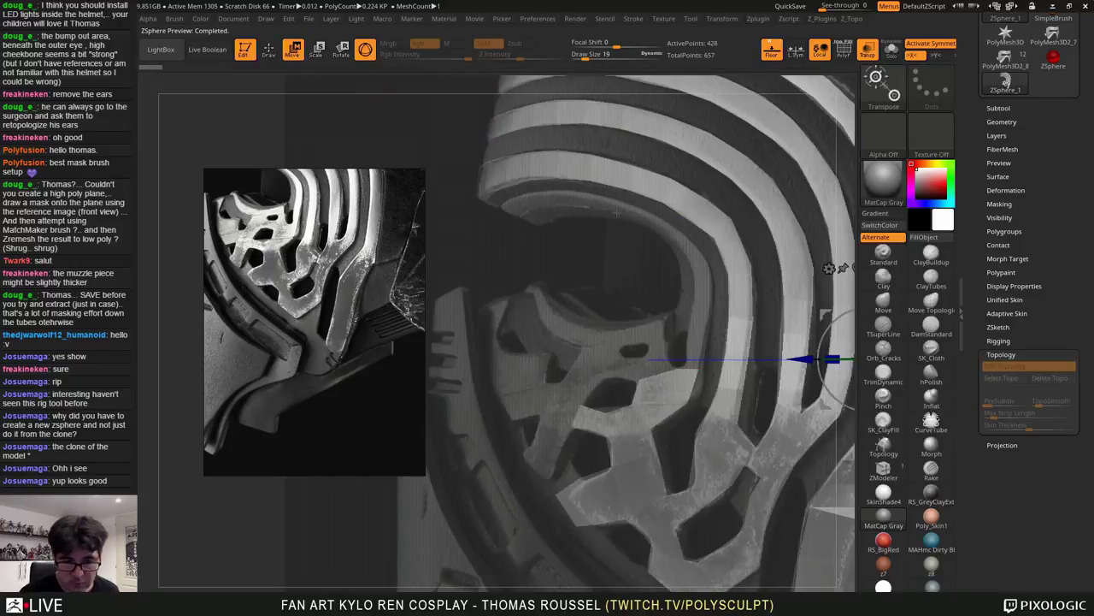
# Try to add a narrow quad from the new quad's inner corner toward the small slot opening, and check the skin preview
pyautogui.press('q')
pyautogui.press('a')
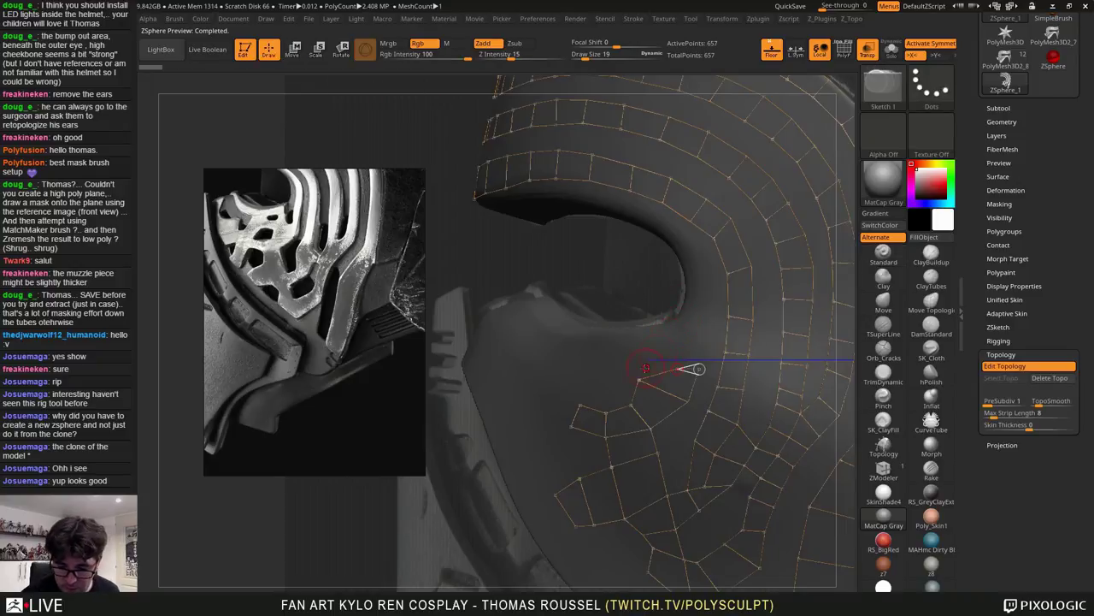
pyautogui.click(623, 373)
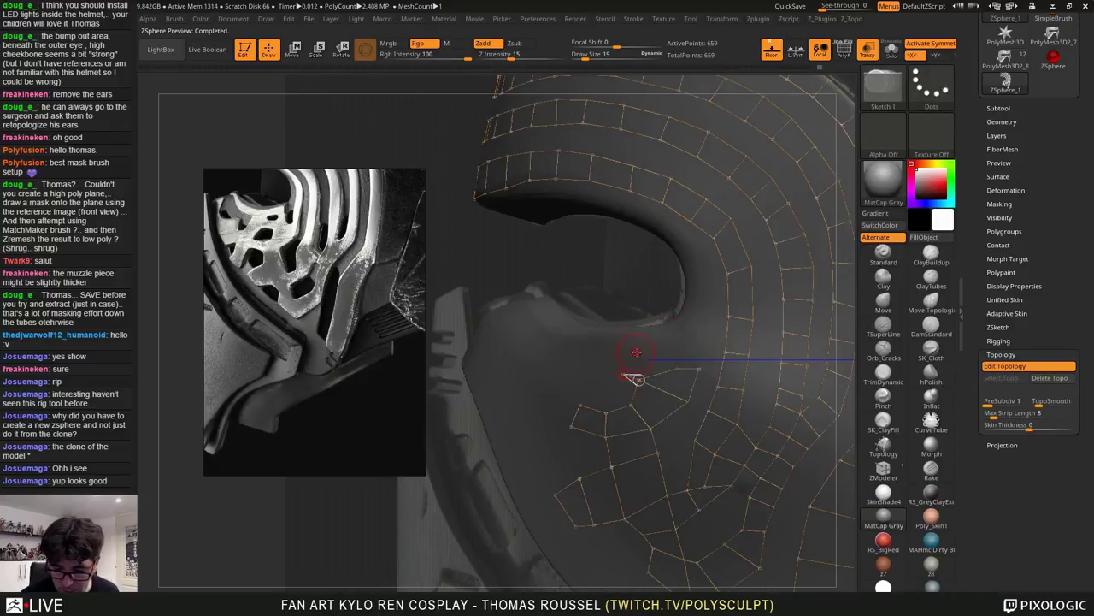
pyautogui.click(636, 353)
pyautogui.click(652, 353)
pyautogui.click(640, 378)
pyautogui.press('a')
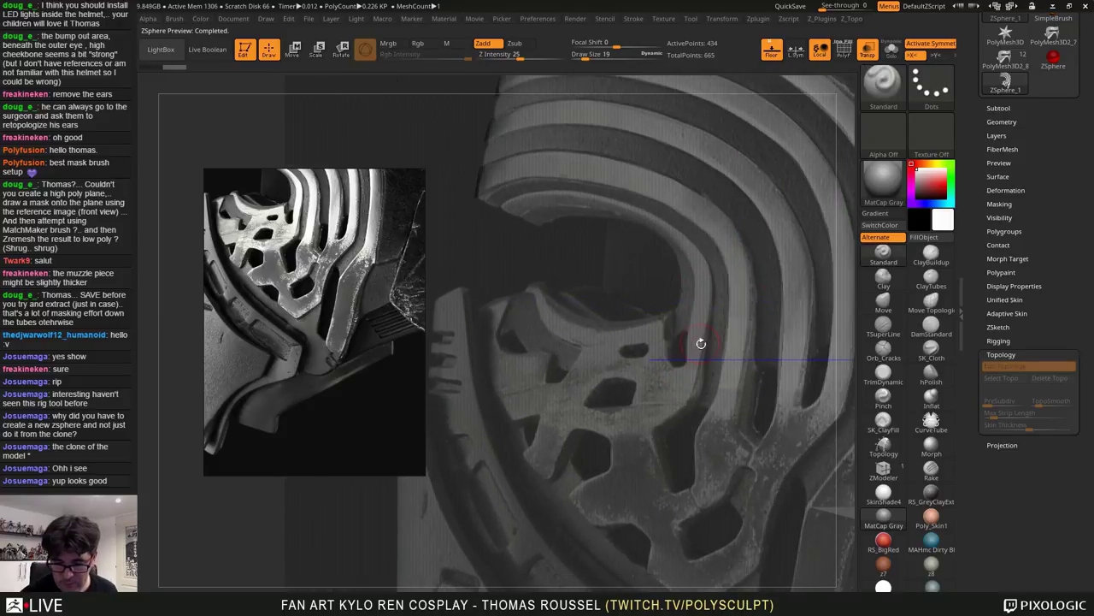
pyautogui.press('a')
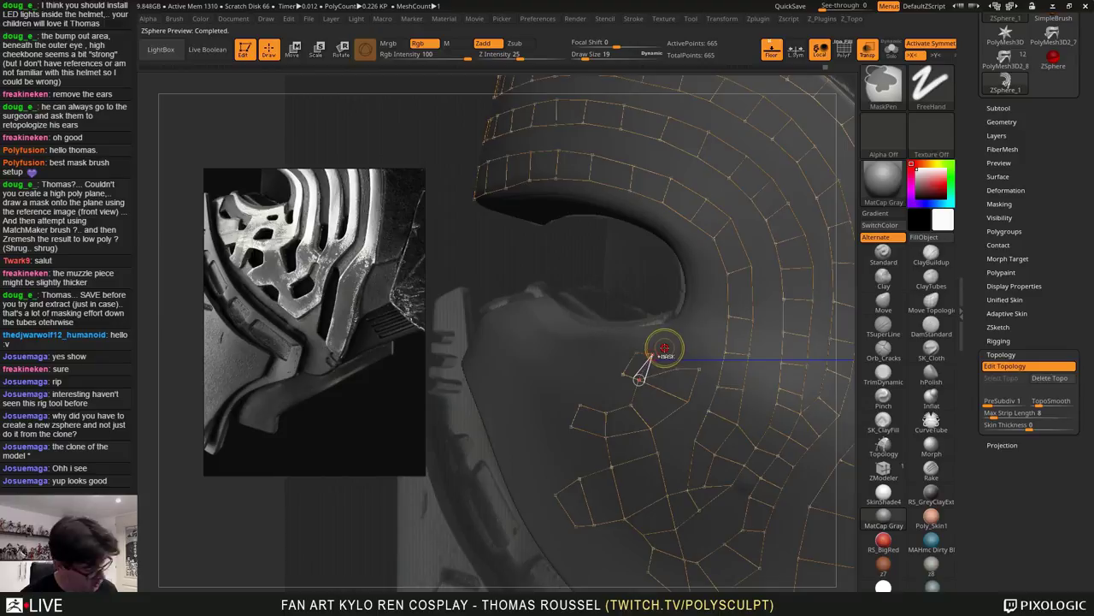
# Undo the narrow quad and its points beside the small slot opening
pyautogui.hotkey('ctrl', 'z')
pyautogui.hotkey('ctrl', 'z')
pyautogui.hotkey('ctrl', 'z')
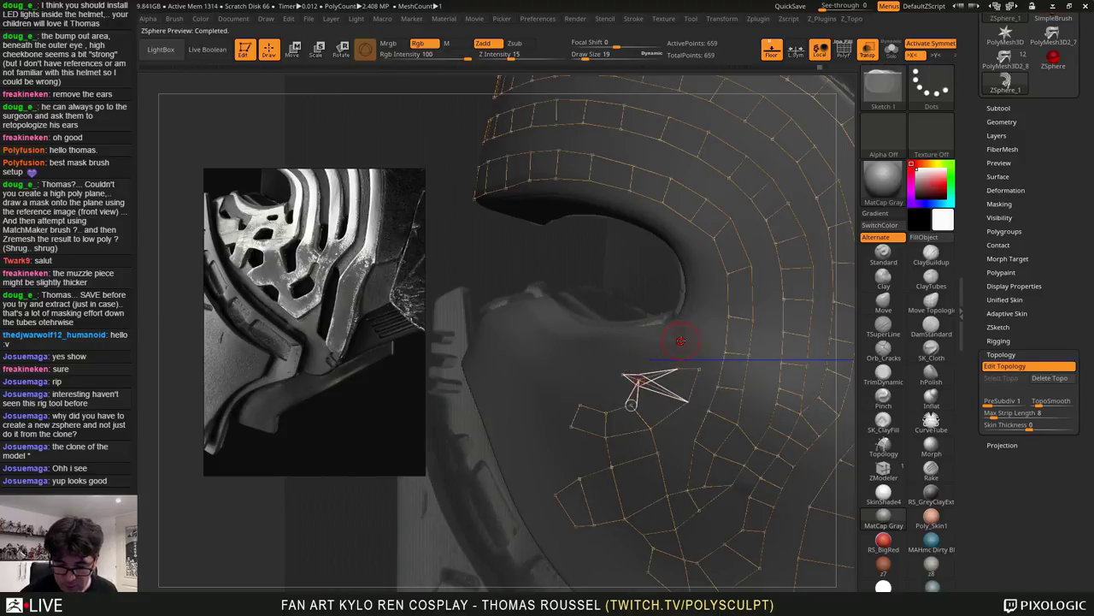
pyautogui.hotkey('ctrl', 'z')
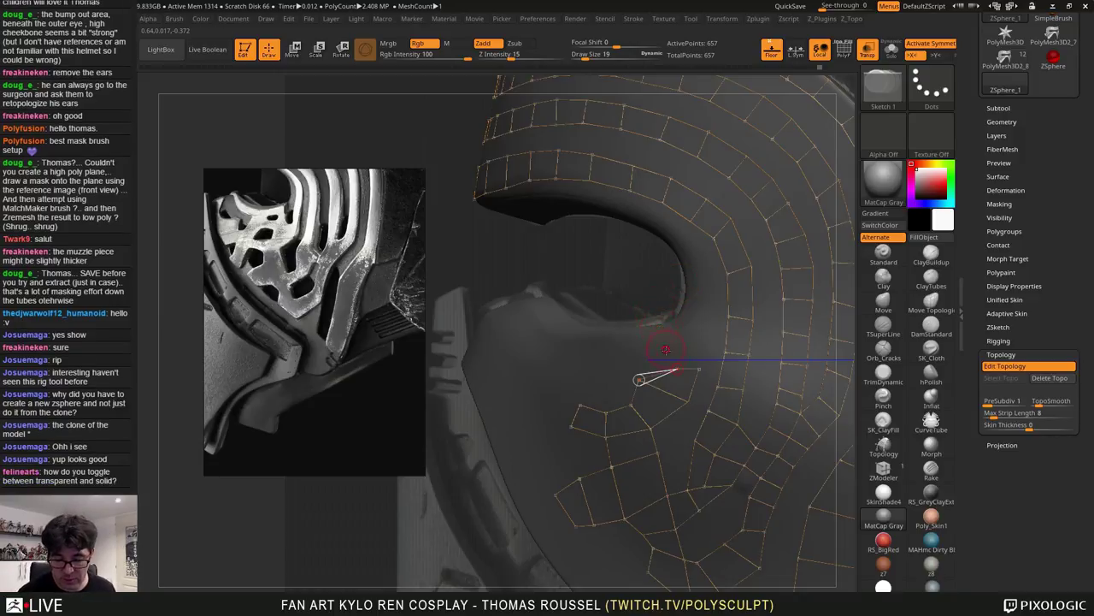
# Add a quad upward from the top edge of the last quad, between the small opening and the slot, and check the skin preview
pyautogui.press('a')
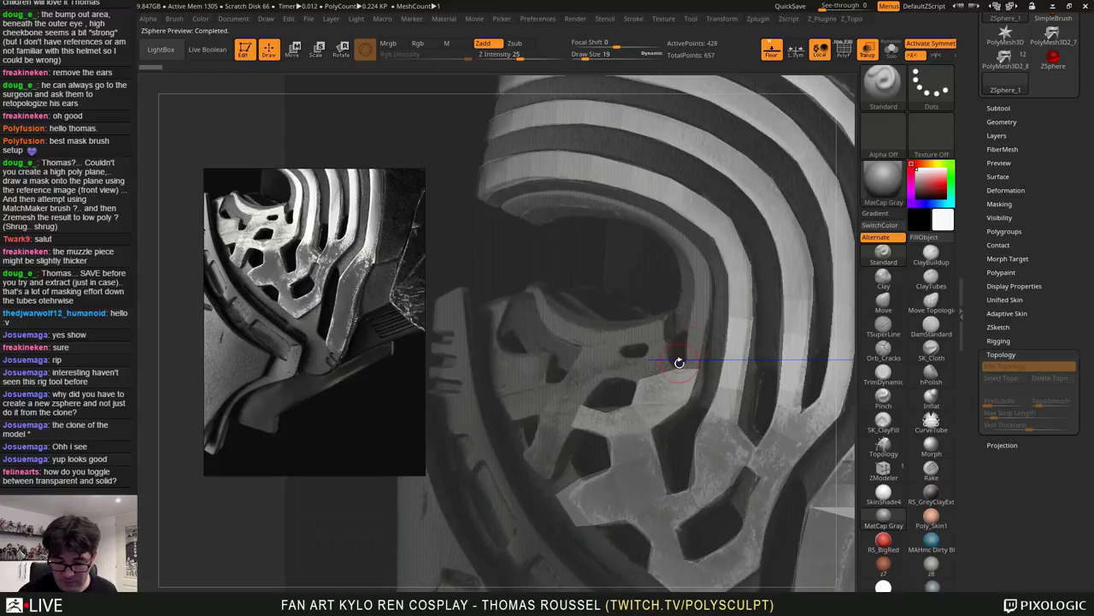
pyautogui.press('a')
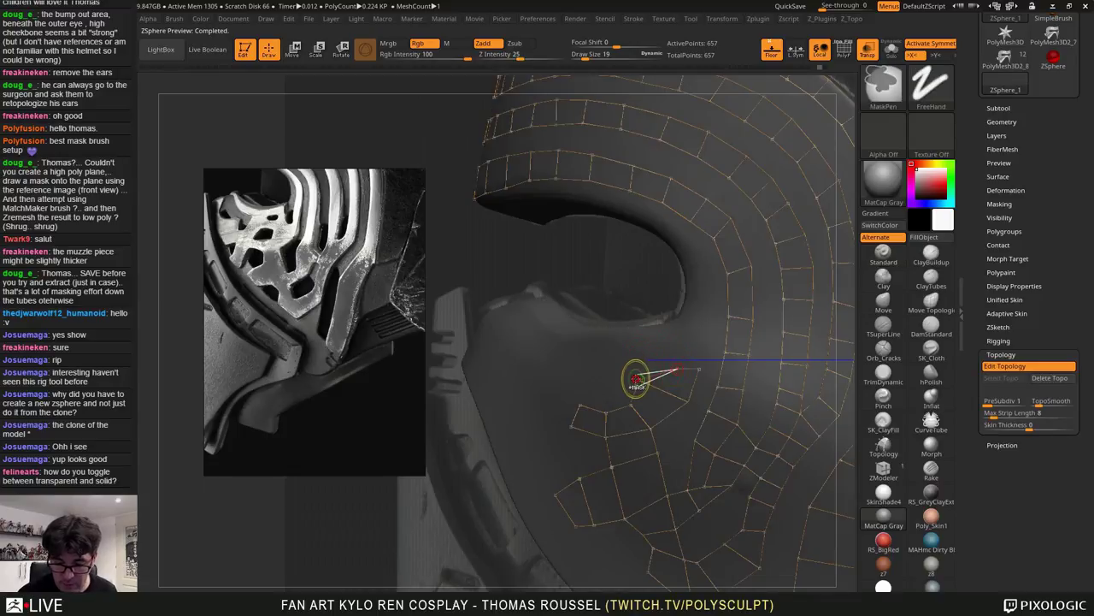
pyautogui.keyDown('ctrl'); pyautogui.click(639, 377); pyautogui.keyUp('ctrl')
pyautogui.click(640, 357)
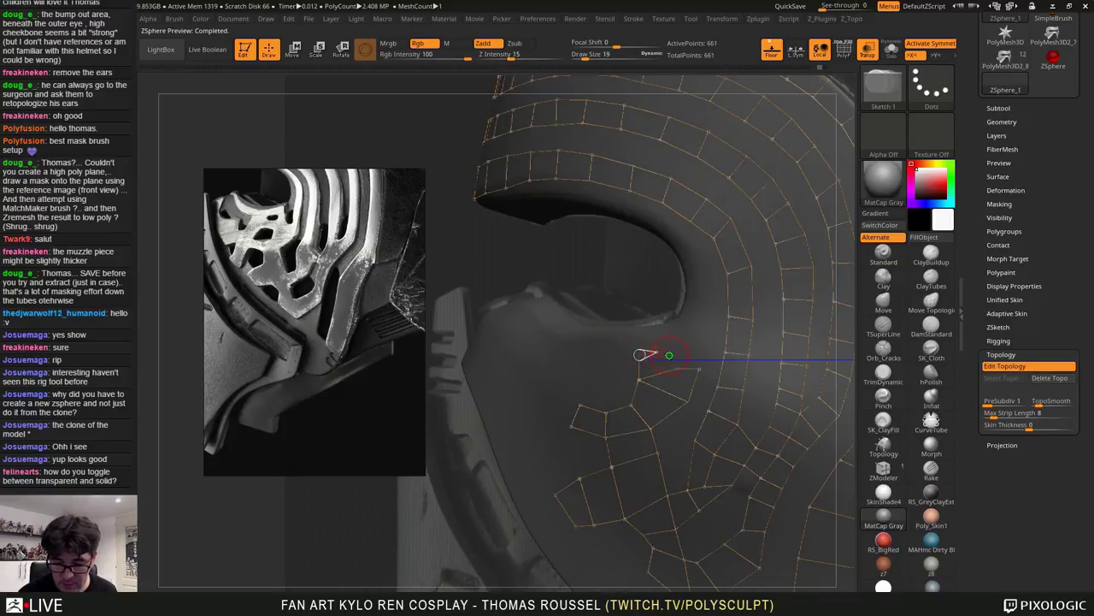
pyautogui.press('a')
pyautogui.press('a')
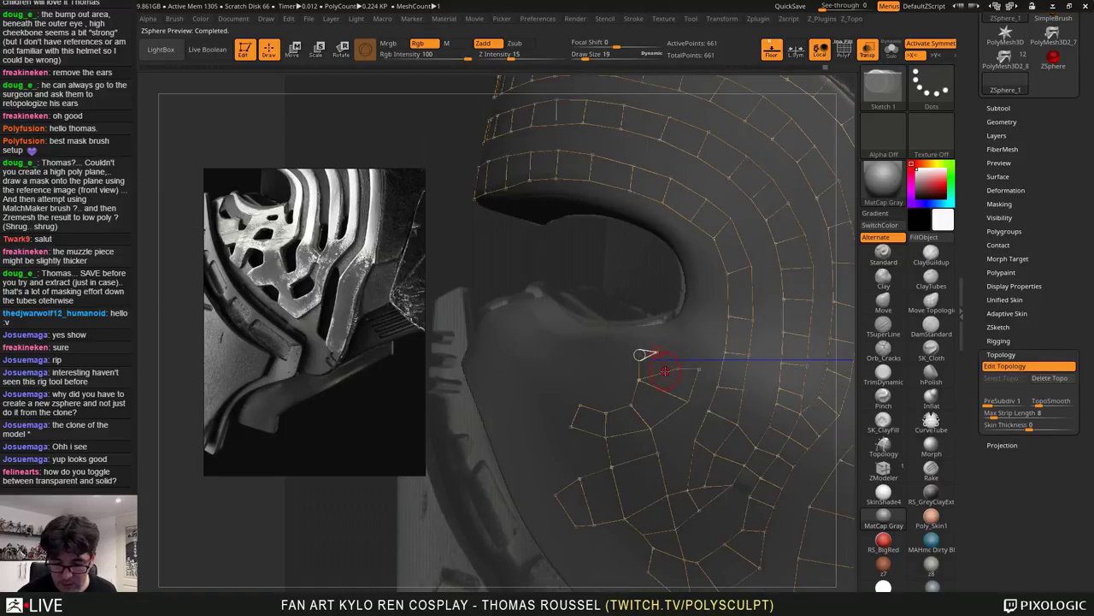
pyautogui.press('a')
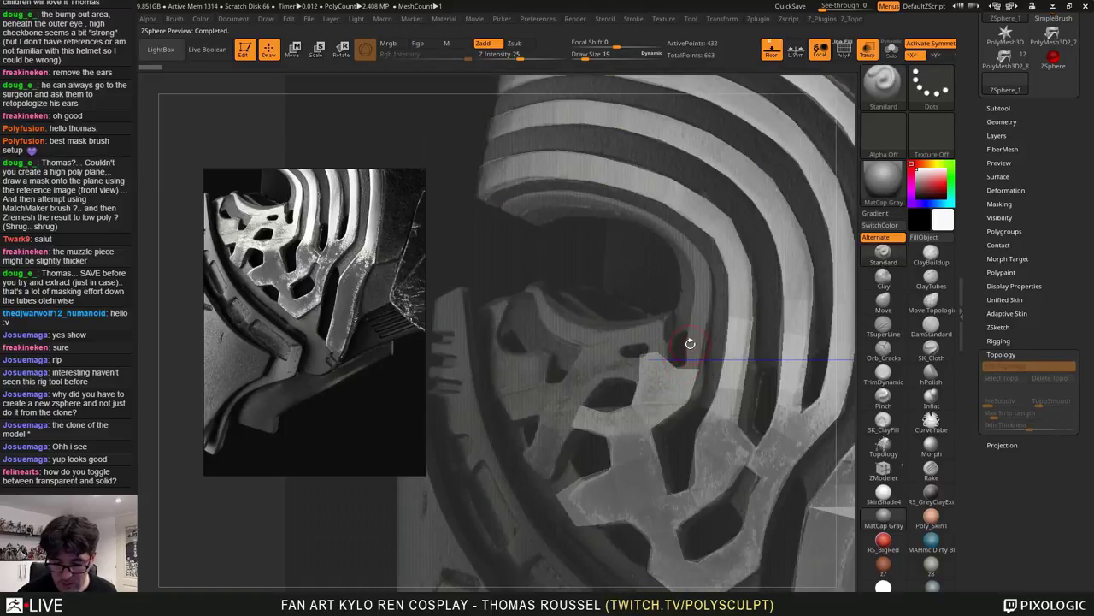
# Move the upper quad's top corner points to match the strut's outline in the reference and compare it in the skin preview
pyautogui.click(293, 50)
pyautogui.press('a')
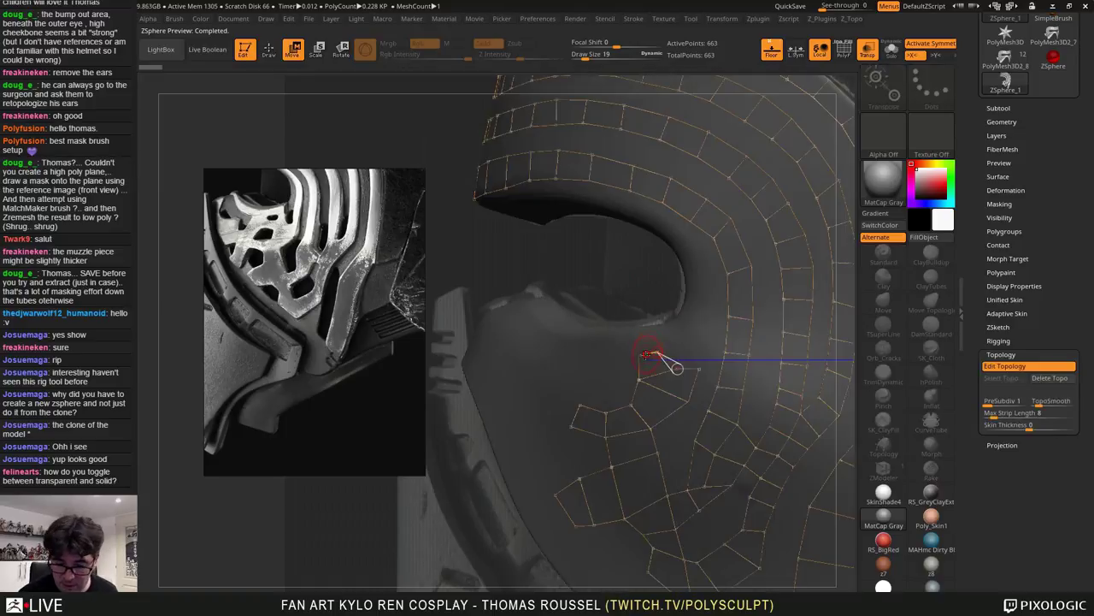
pyautogui.press('a')
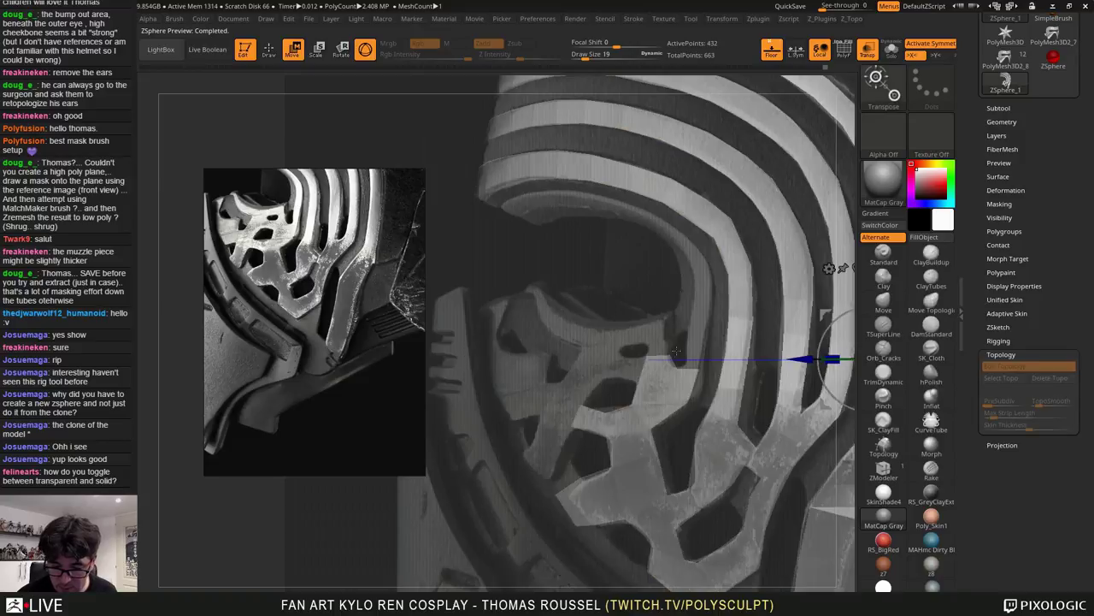
pyautogui.press('a')
pyautogui.press('a')
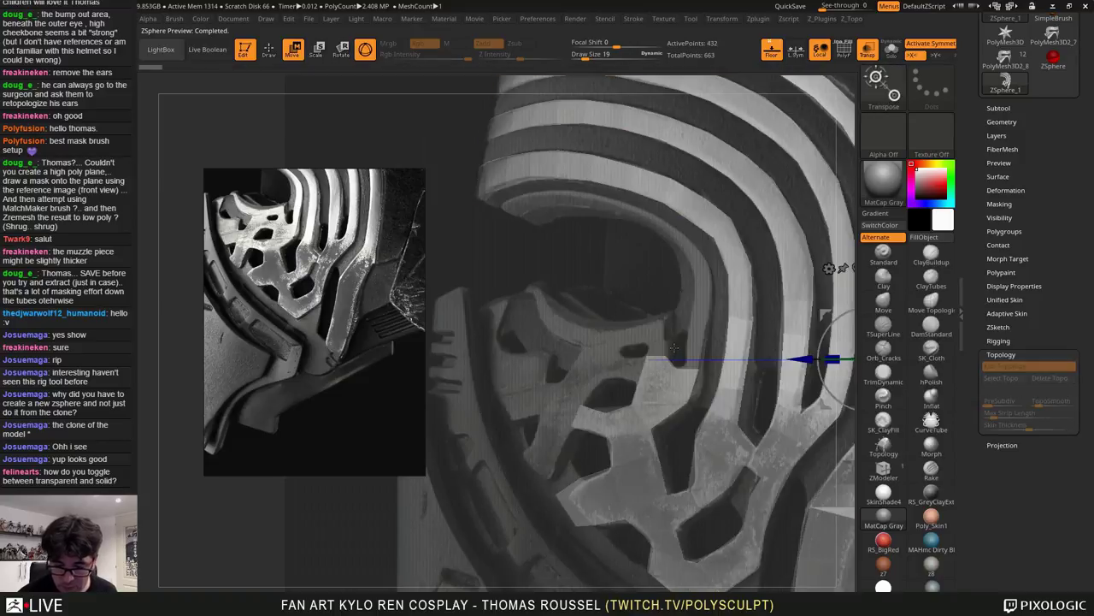
pyautogui.press('a')
pyautogui.click(268, 49)
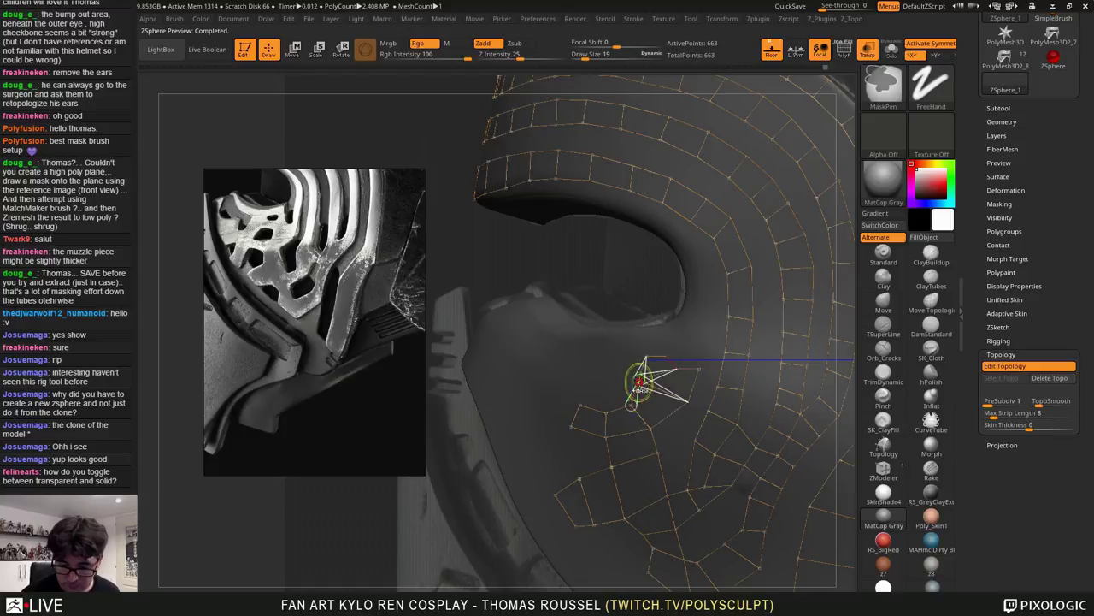
# Add a quad from the inner side of the upper quad, above the larger opening, and check the skin preview
pyautogui.click(604, 376)
pyautogui.click(606, 356)
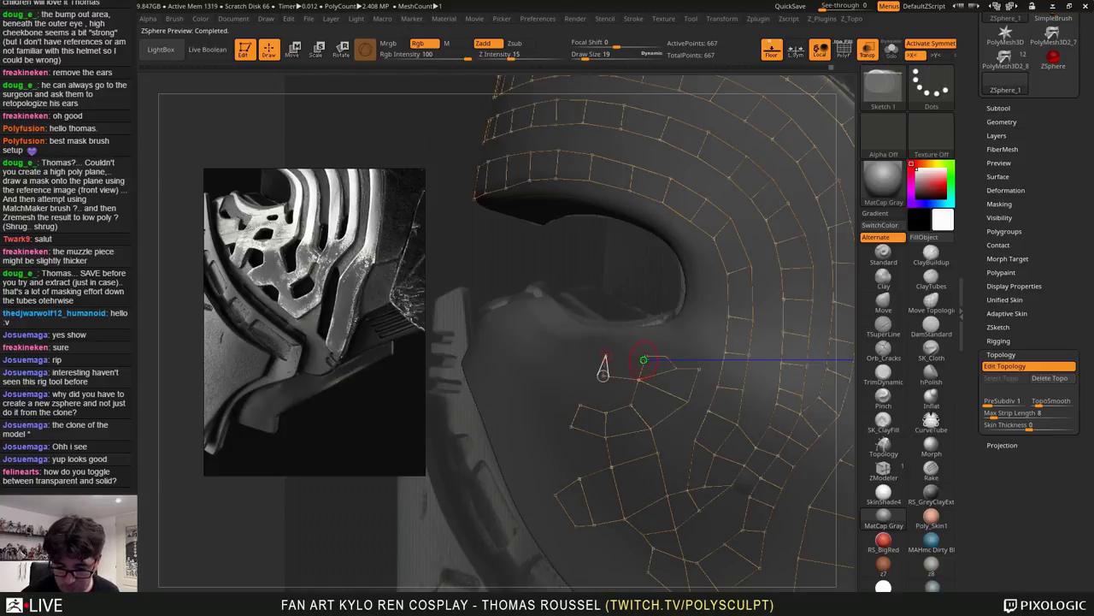
pyautogui.click(643, 359)
pyautogui.press('a')
pyautogui.press('a')
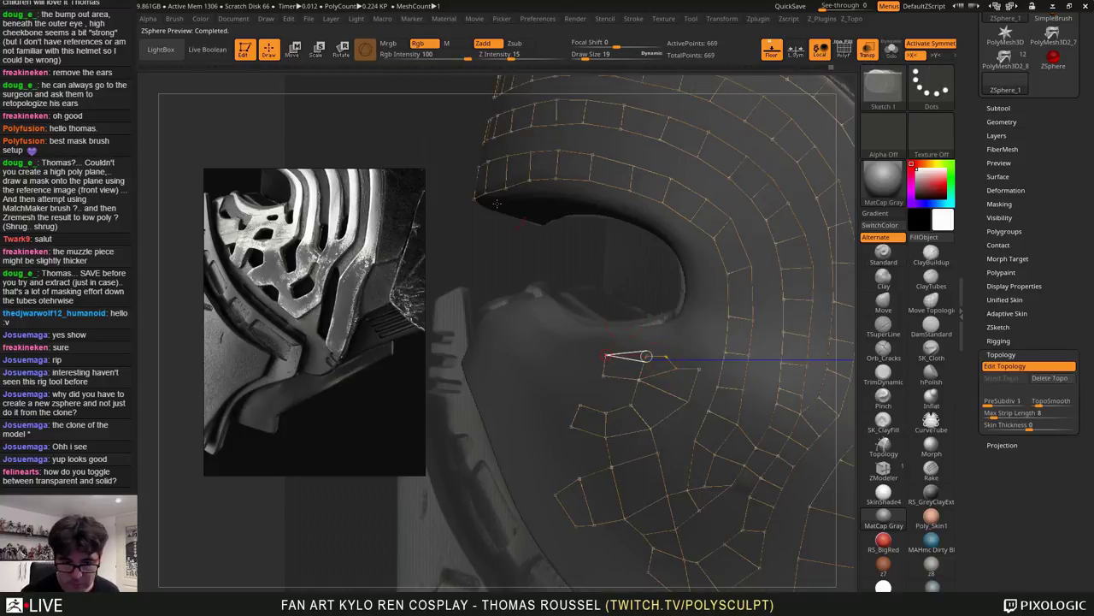
# Move the new quad's top inner corner point inward to match the reference strut and compare it in the skin preview
pyautogui.click(293, 49)
pyautogui.moveTo(606, 356); pyautogui.dragTo(617, 359)
pyautogui.press('a')
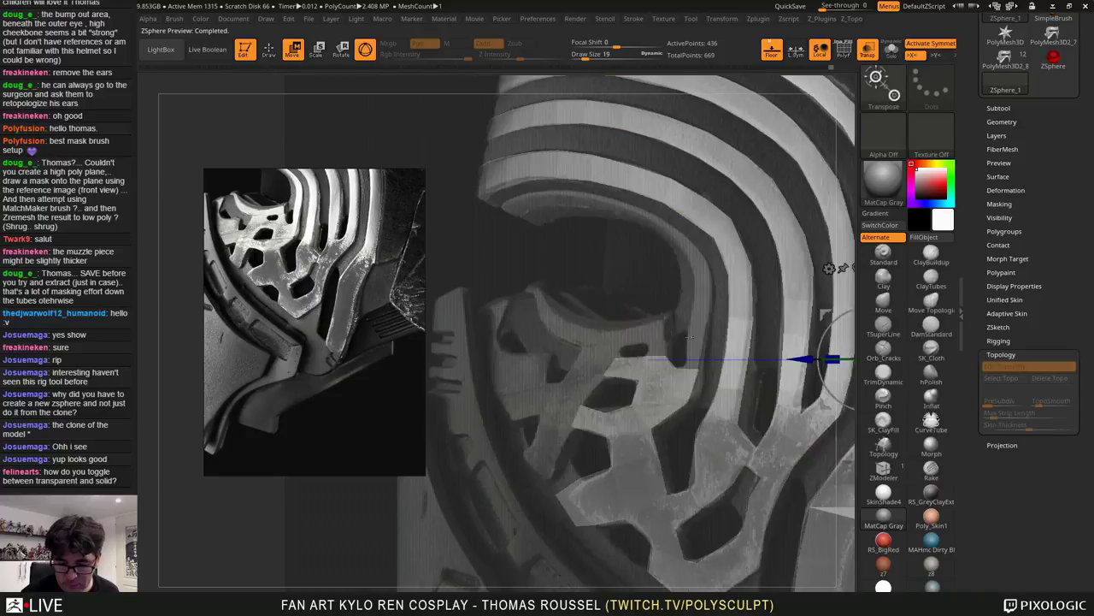
pyautogui.click(268, 49)
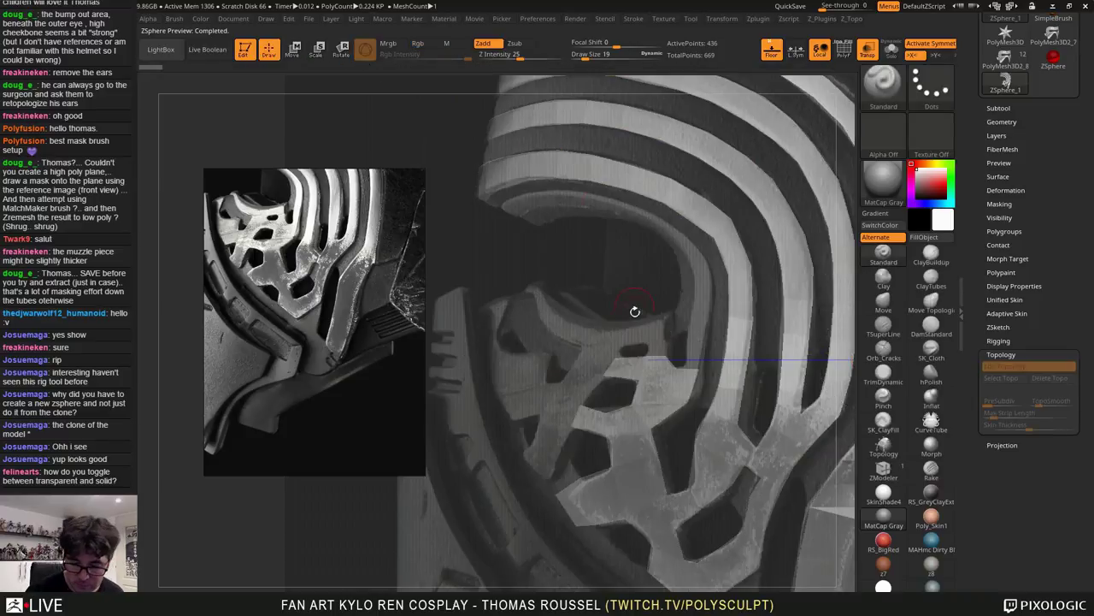
pyautogui.press('a')
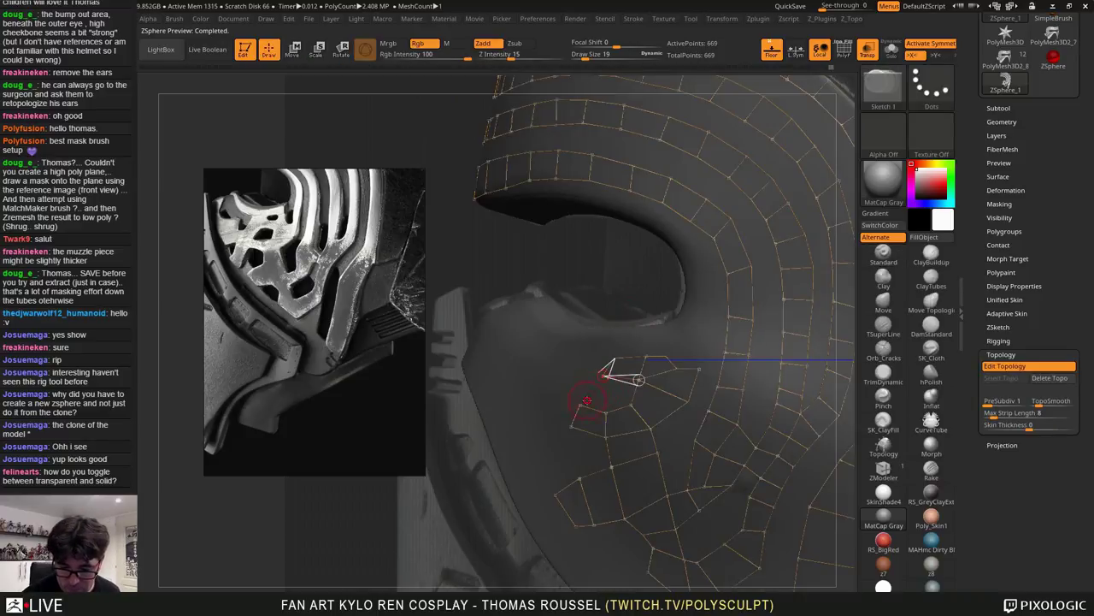
pyautogui.click(582, 405)
pyautogui.click(557, 395)
pyautogui.click(570, 368)
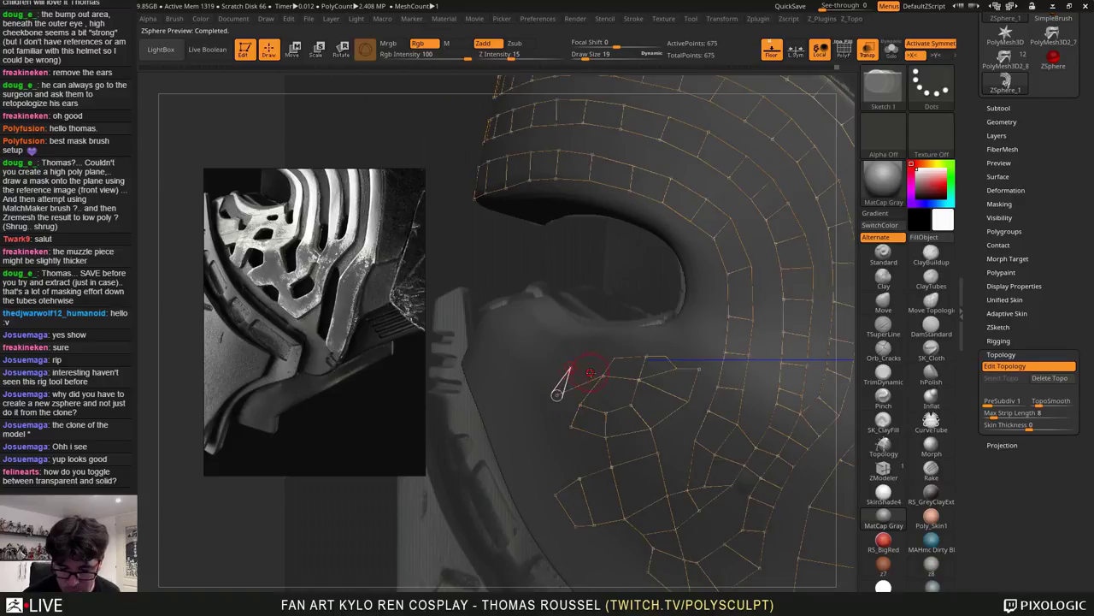
pyautogui.hotkey('ctrl', 'z')
pyautogui.hotkey('ctrl', 'z')
pyautogui.hotkey('ctrl', 'z')
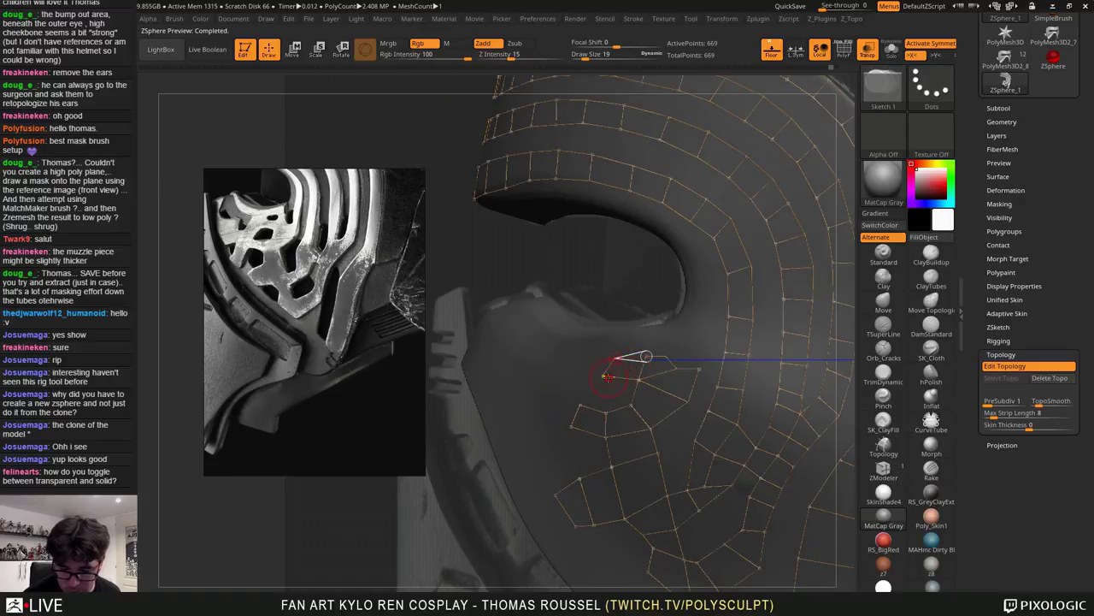
# Add a quad joining the upper and lower struts on the nose side of the larger opening, and check the skin preview
pyautogui.click(603, 376)
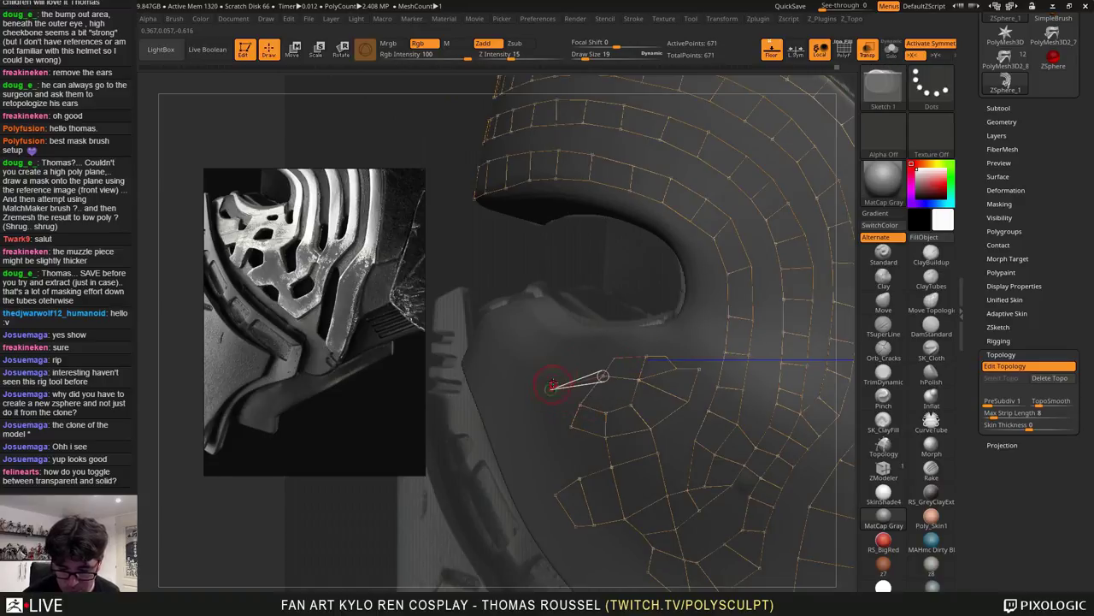
pyautogui.hotkey('ctrl', 'z')
pyautogui.click(567, 361)
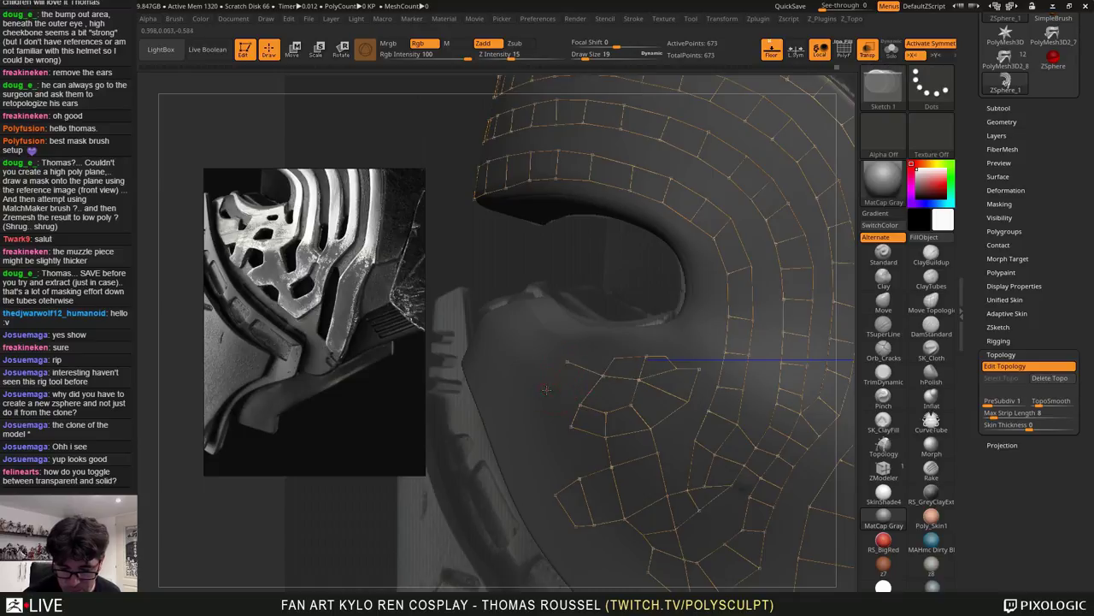
pyautogui.click(548, 390)
pyautogui.click(582, 405)
pyautogui.press('a')
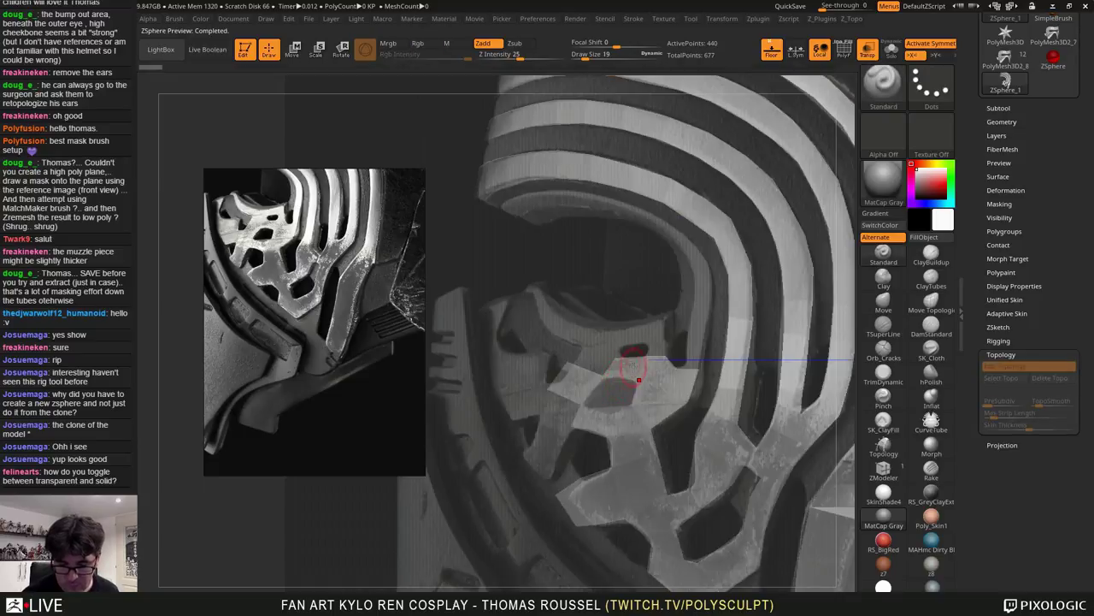
# Add a quad on the top edge of the joining quad, reaching the small slot's inner end, and compare it in the skin preview
pyautogui.press('a')
pyautogui.keyDown('ctrl'); pyautogui.click(568, 361); pyautogui.keyUp('ctrl')
pyautogui.click(582, 348)
pyautogui.click(614, 357)
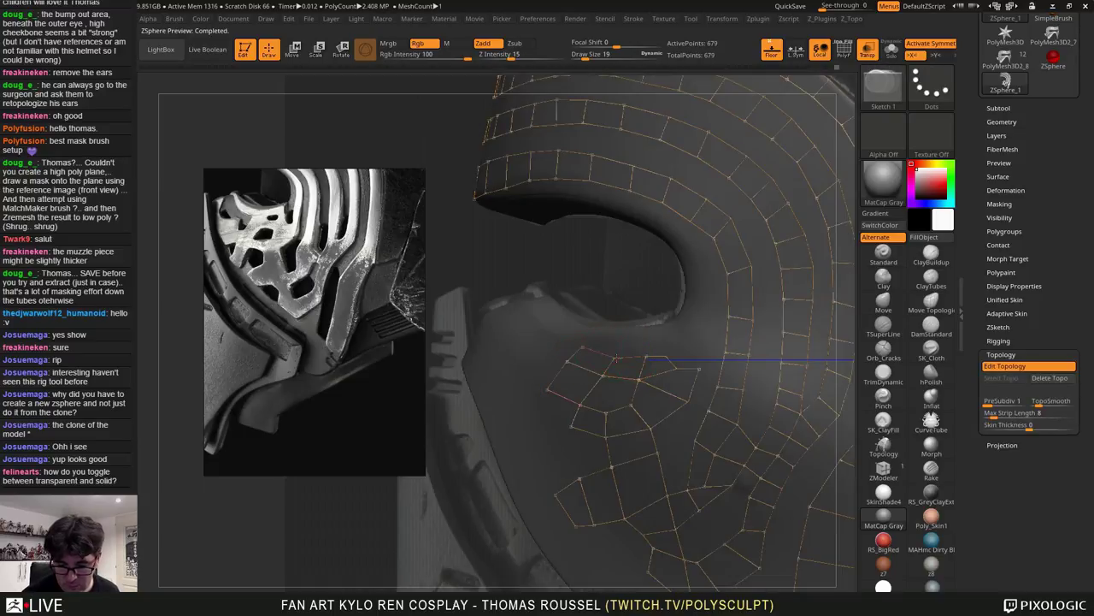
pyautogui.press('a')
pyautogui.press('a')
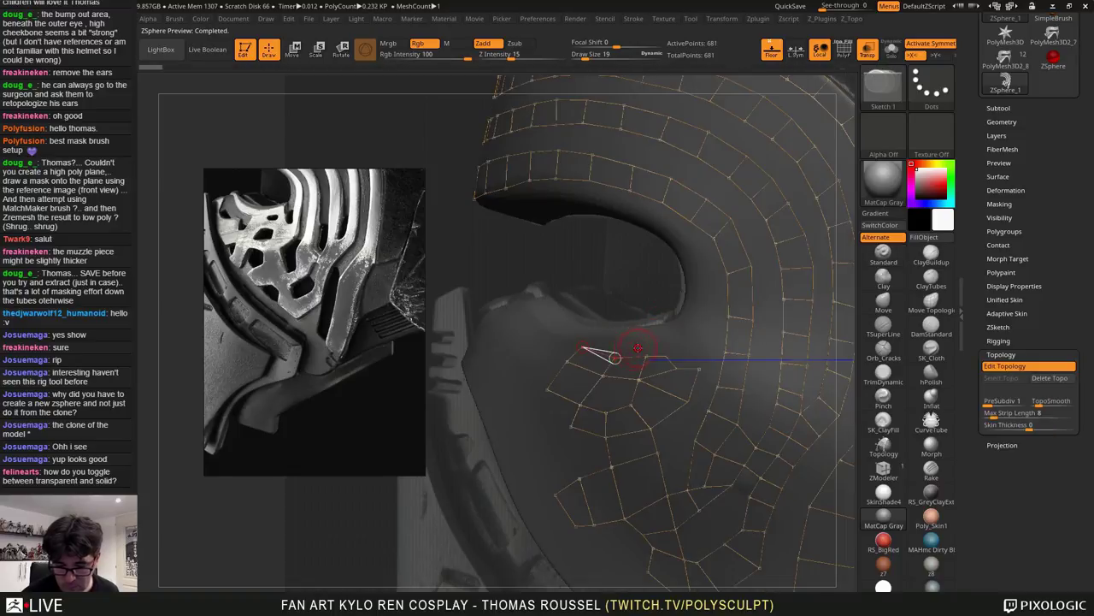
pyautogui.press('a')
pyautogui.press('a')
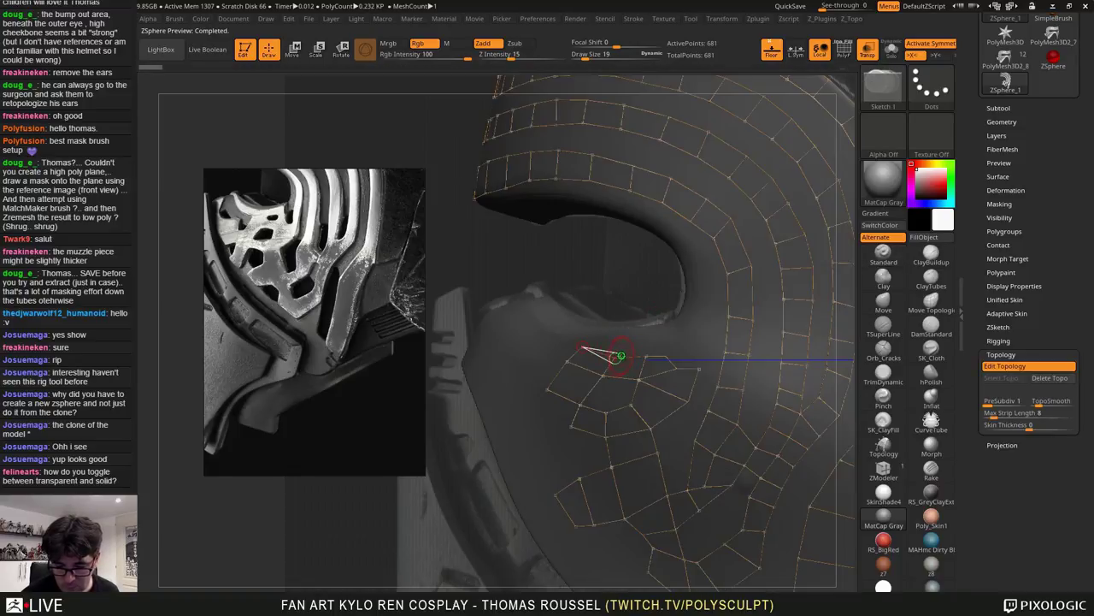
# Add a narrow quad on top of the last one, beside the small slot's inner end, and check the skin preview
pyautogui.click(617, 358)
pyautogui.keyDown('ctrl'); pyautogui.click(583, 345); pyautogui.keyUp('ctrl')
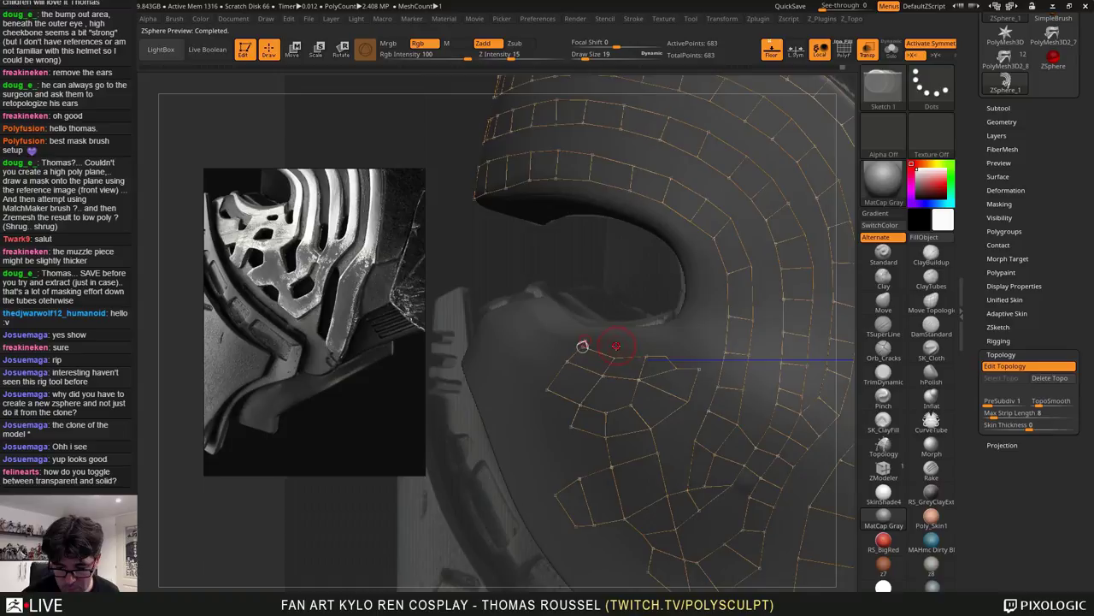
pyautogui.click(615, 346)
pyautogui.click(616, 356)
pyautogui.press('a')
pyautogui.press('a')
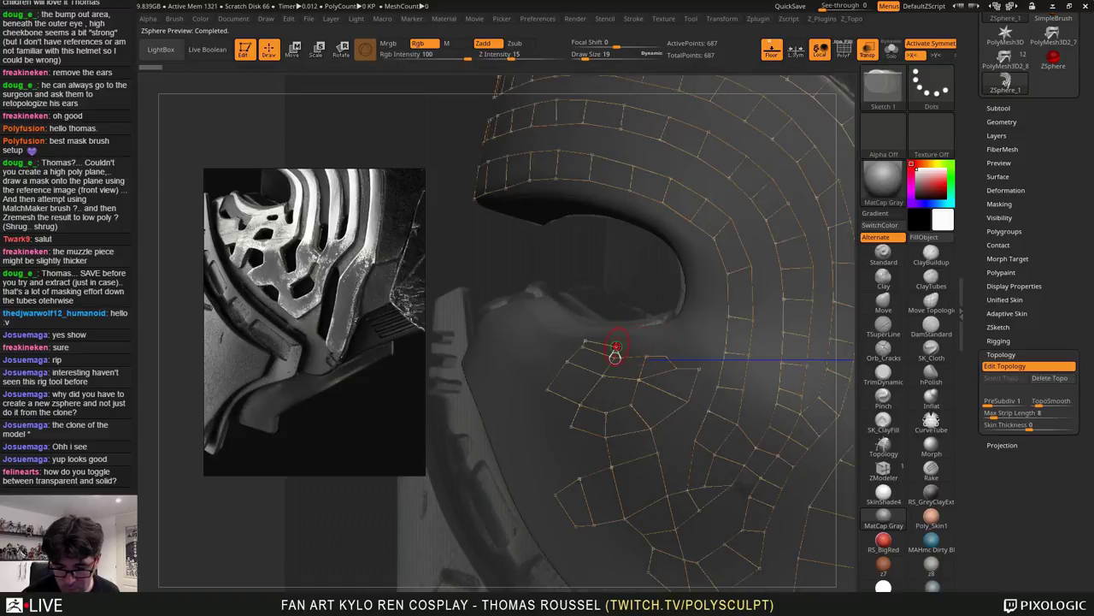
# Add a quad above the small slot and a neighbouring quad toward the nose along the eye opening's lower rim
pyautogui.click(652, 341)
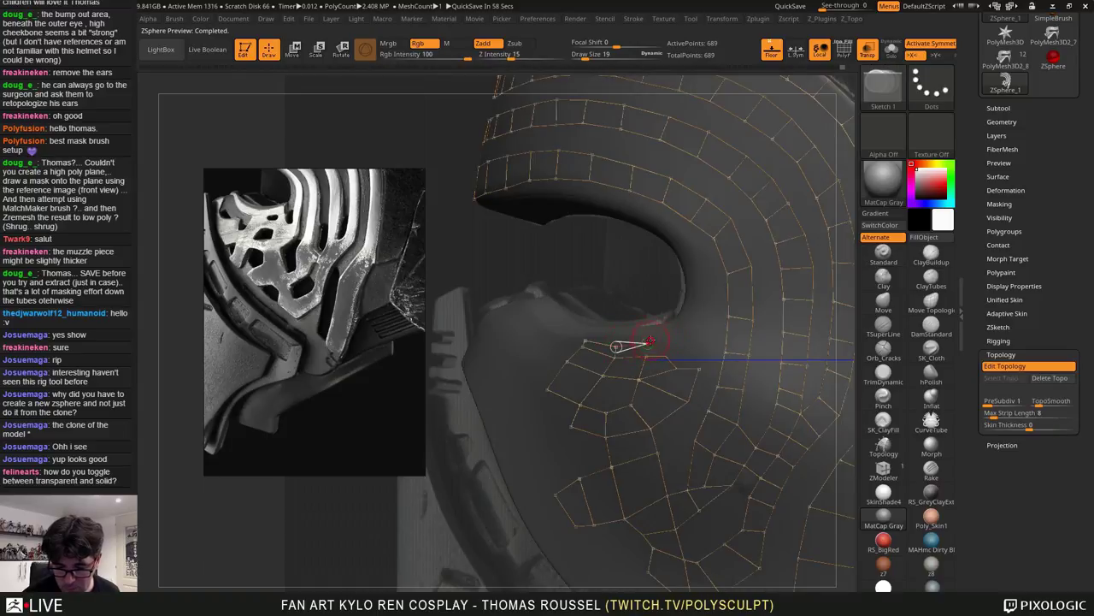
pyautogui.click(645, 328)
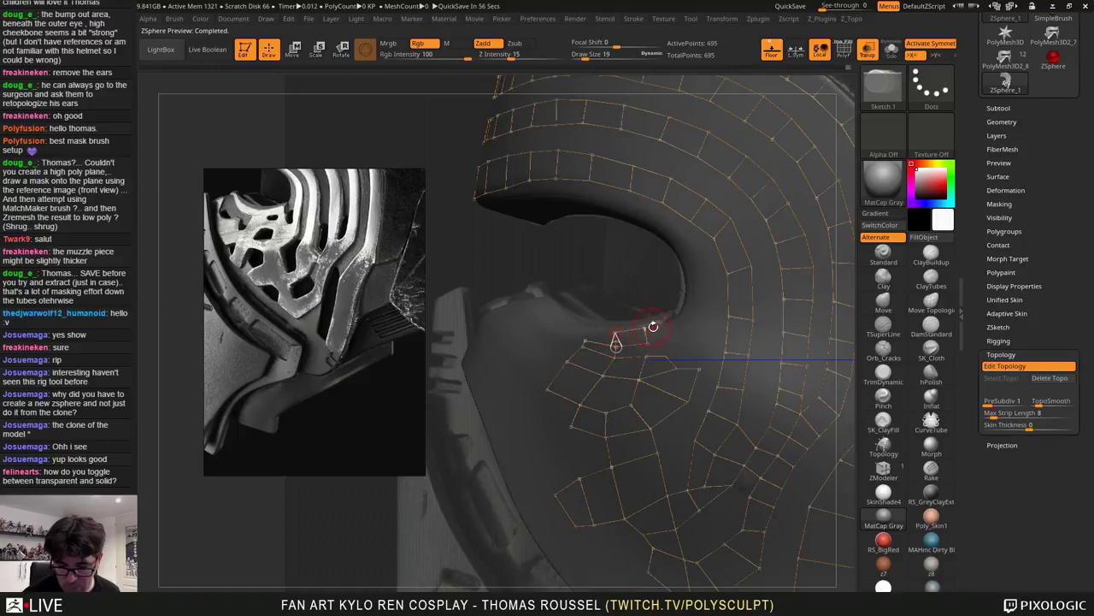
pyautogui.press('a')
pyautogui.press('a')
pyautogui.click(586, 331)
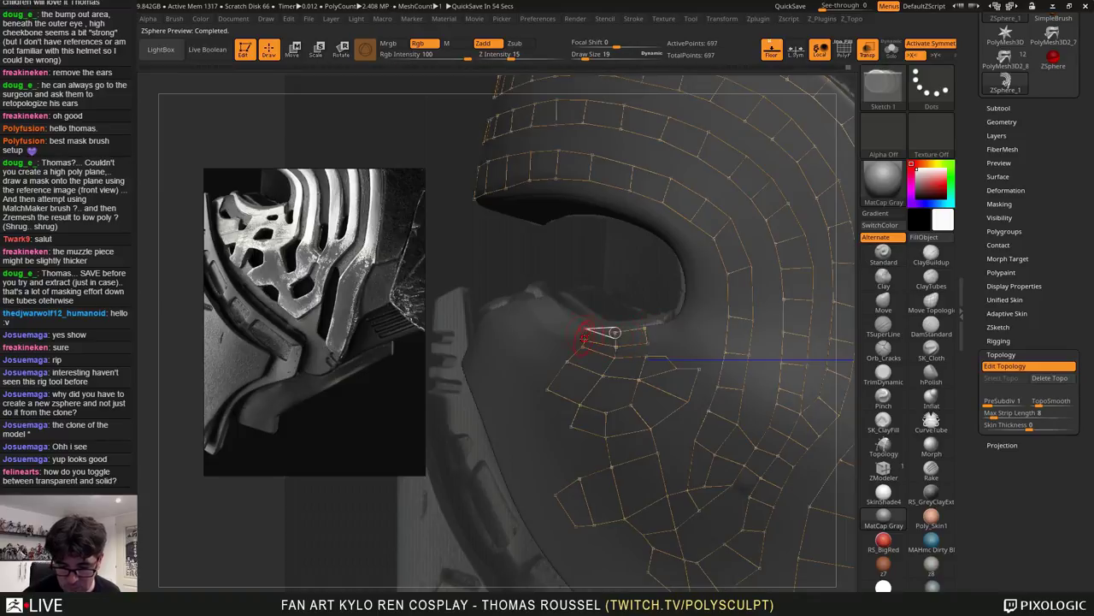
pyautogui.click(586, 340)
pyautogui.press('a')
pyautogui.press('a')
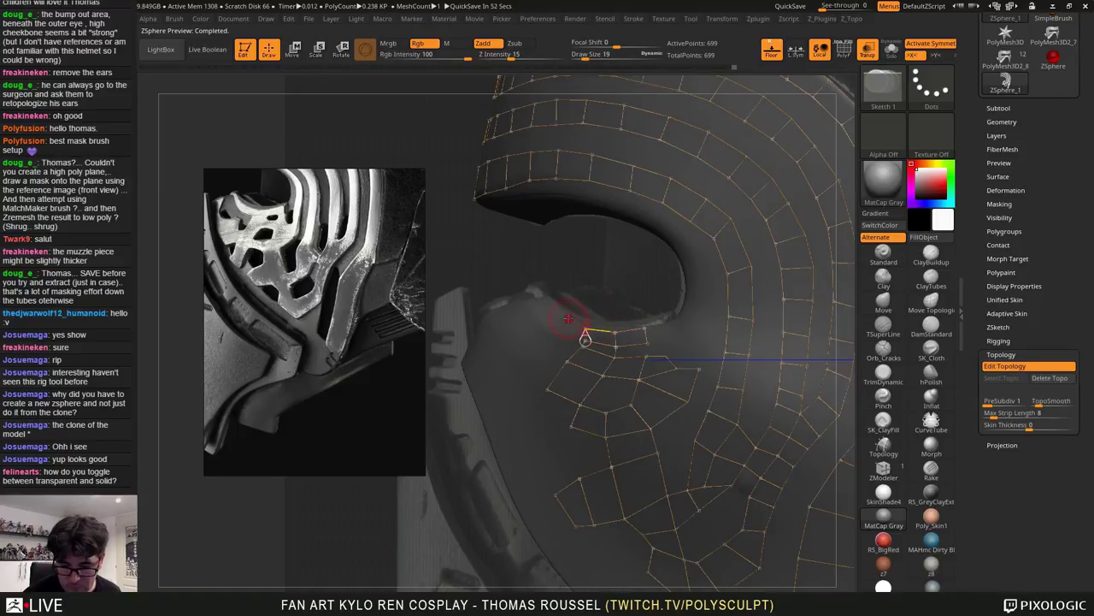
# Extend the lower rim strip toward the nose with two more quads following the eye opening, checking the skin preview
pyautogui.click(568, 319)
pyautogui.click(558, 334)
pyautogui.click(586, 341)
pyautogui.press('a')
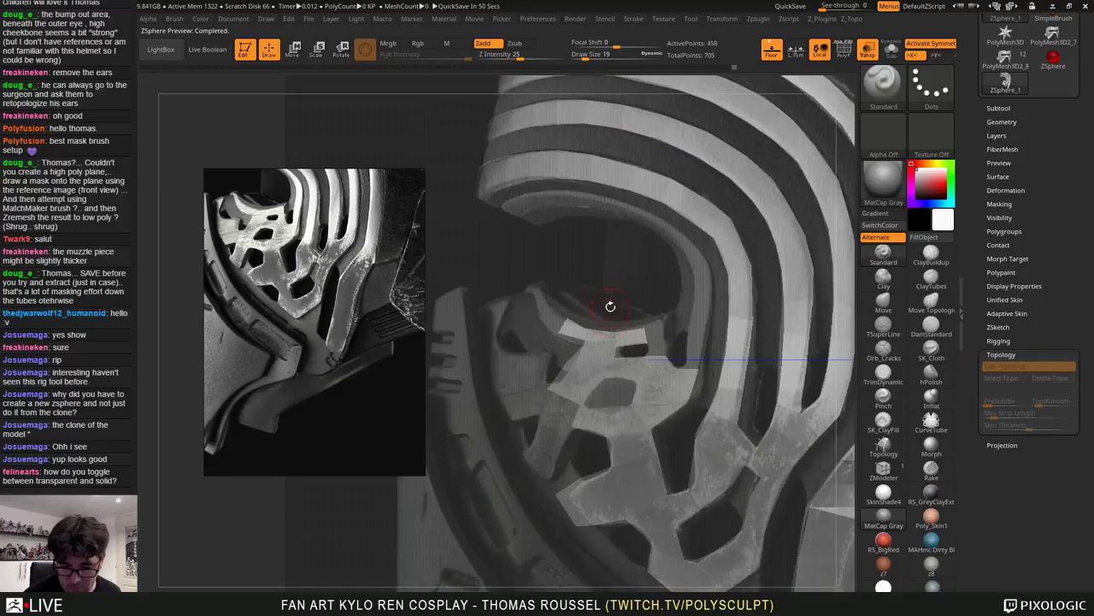
pyautogui.press('a')
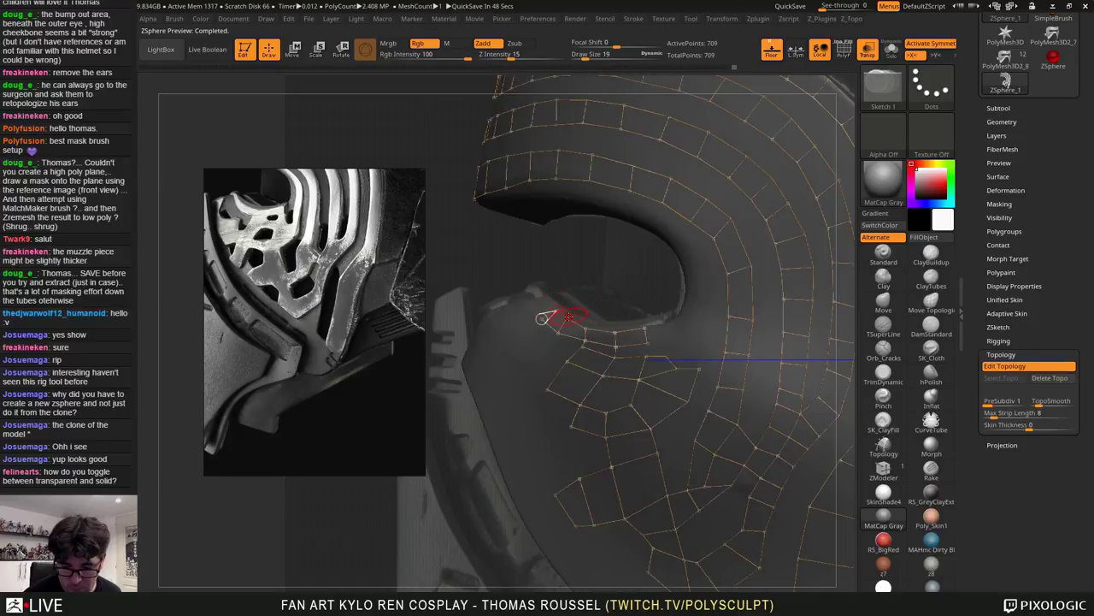
pyautogui.click(568, 317)
pyautogui.press('a')
pyautogui.press('a')
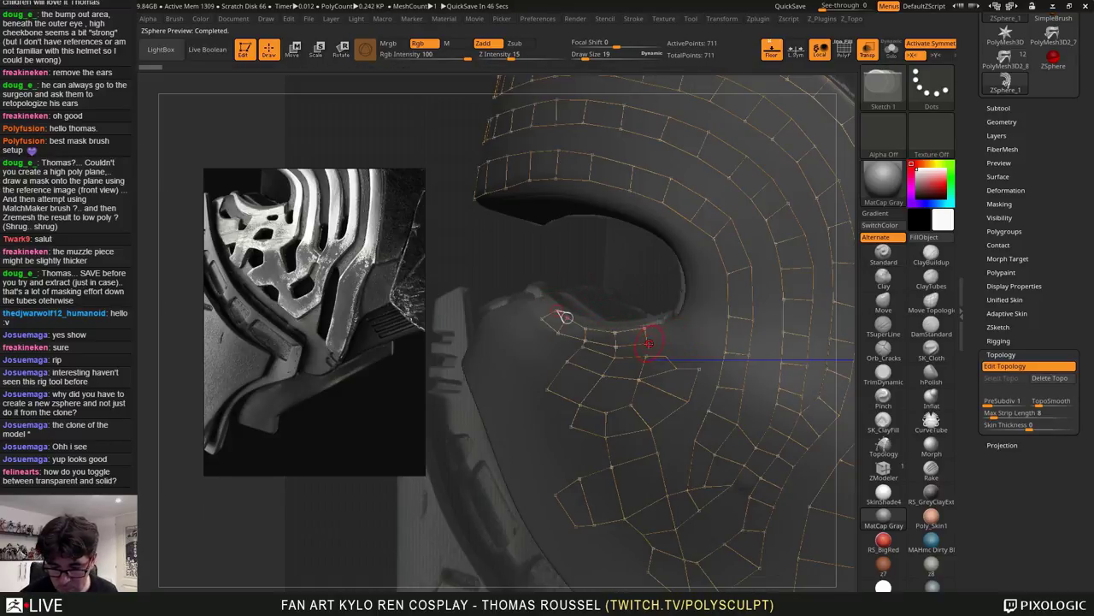
# Extend the strip above the small slot outward by one quad to the eye opening's corner and check the skin preview
pyautogui.click(650, 342)
pyautogui.click(647, 327)
pyautogui.press('a')
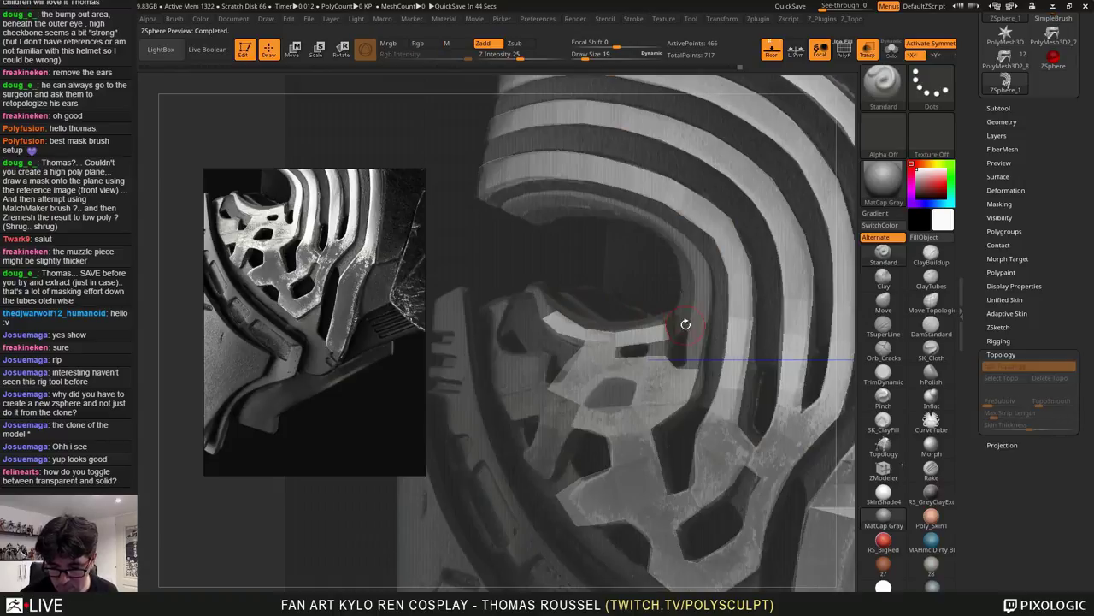
pyautogui.press('a')
# Close the small slot's outer end with a quad joining the strips above and below it, and check the skin preview
pyautogui.keyDown('ctrl'); pyautogui.click(647, 346); pyautogui.keyUp('ctrl')
pyautogui.click(646, 355)
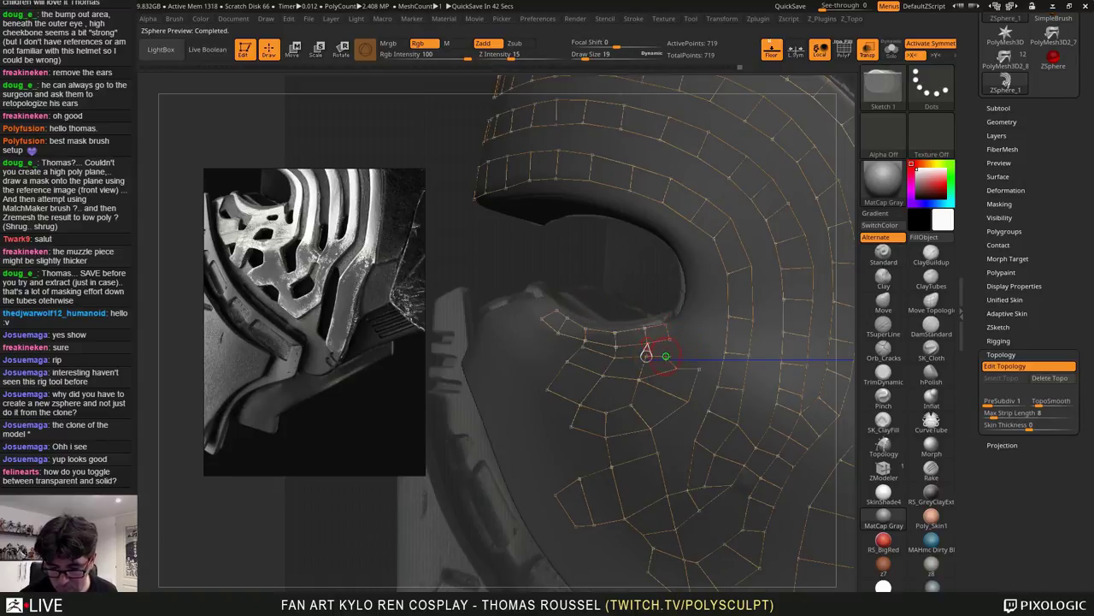
pyautogui.press('a')
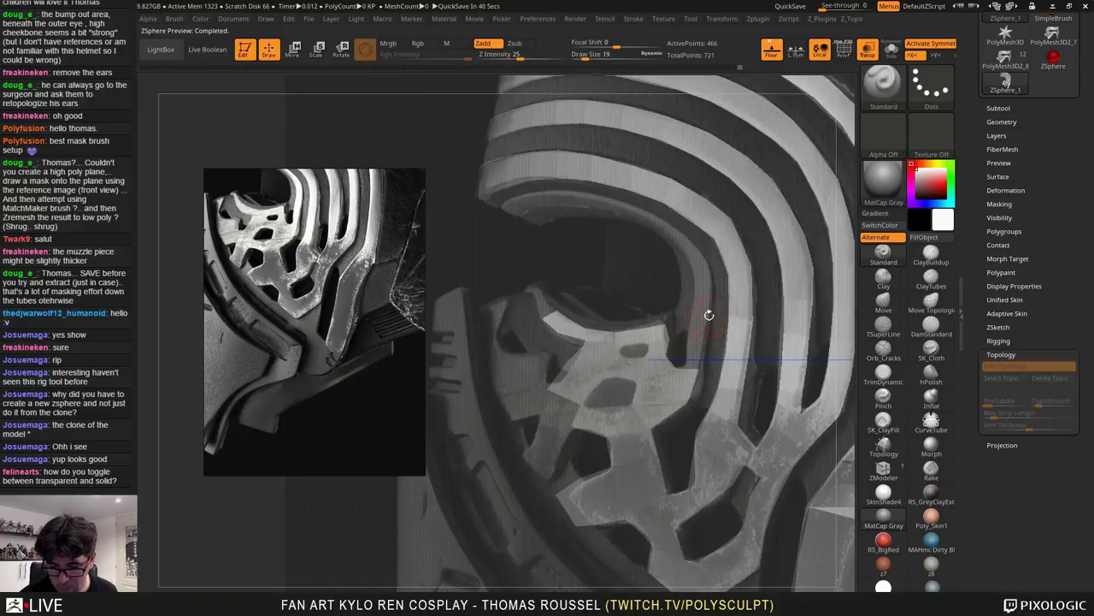
pyautogui.keyDown('alt'); pyautogui.moveTo(709, 274); pyautogui.dragTo(693, 305); pyautogui.keyUp('alt')
pyautogui.press('a')
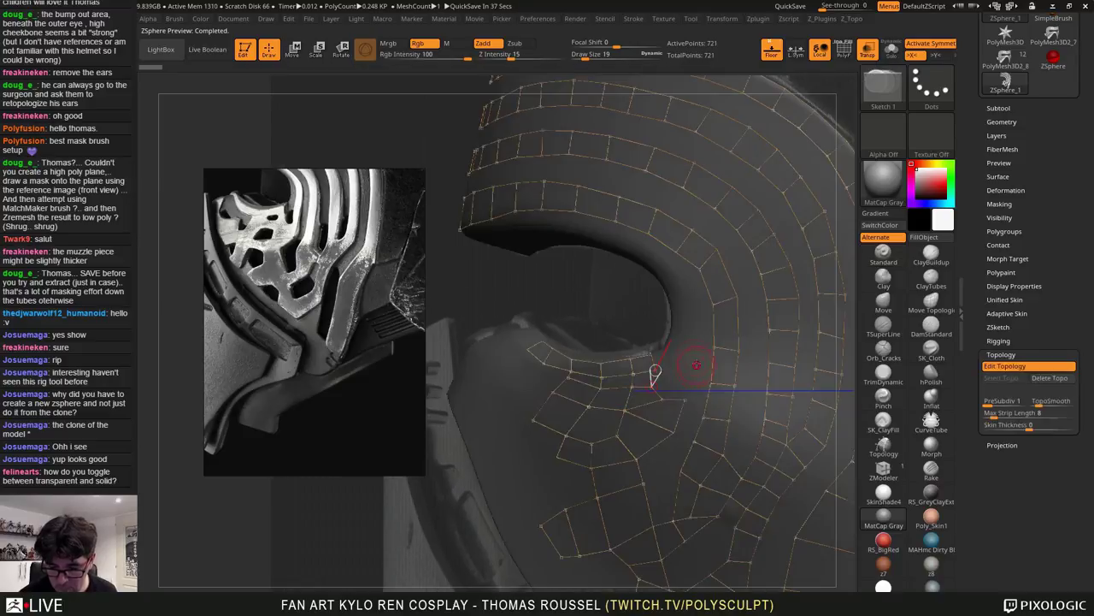
# Add a quad upward from the cheek strut's outer top edge, across the notch from the small slot, and check the skin preview
pyautogui.keyDown('ctrl'); pyautogui.click(663, 398); pyautogui.keyUp('ctrl')
pyautogui.click(672, 381)
pyautogui.click(686, 385)
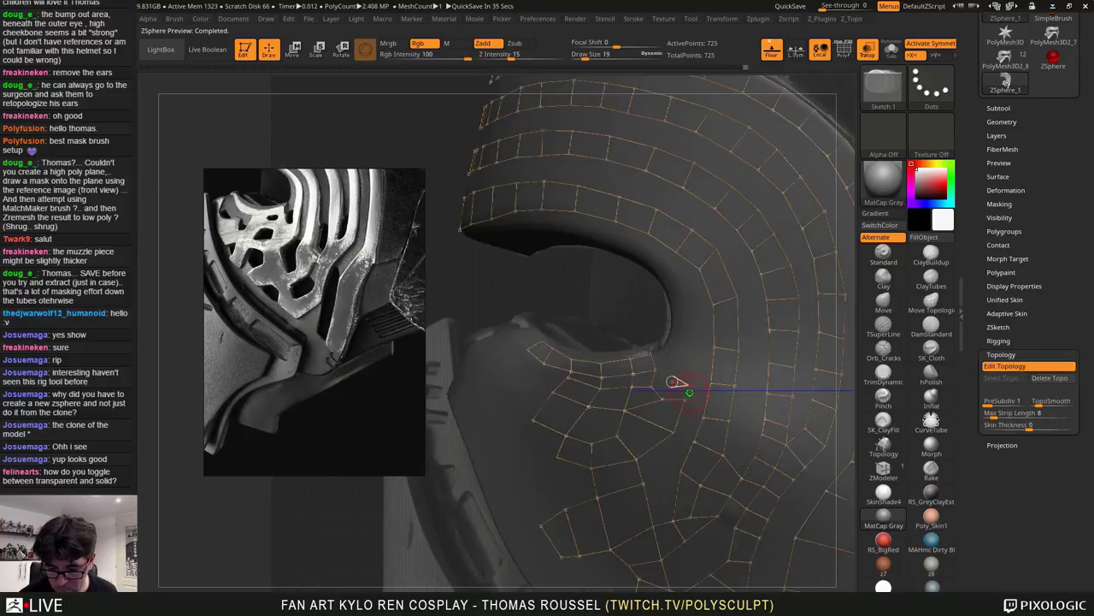
pyautogui.click(685, 399)
pyautogui.press('a')
pyautogui.press('a')
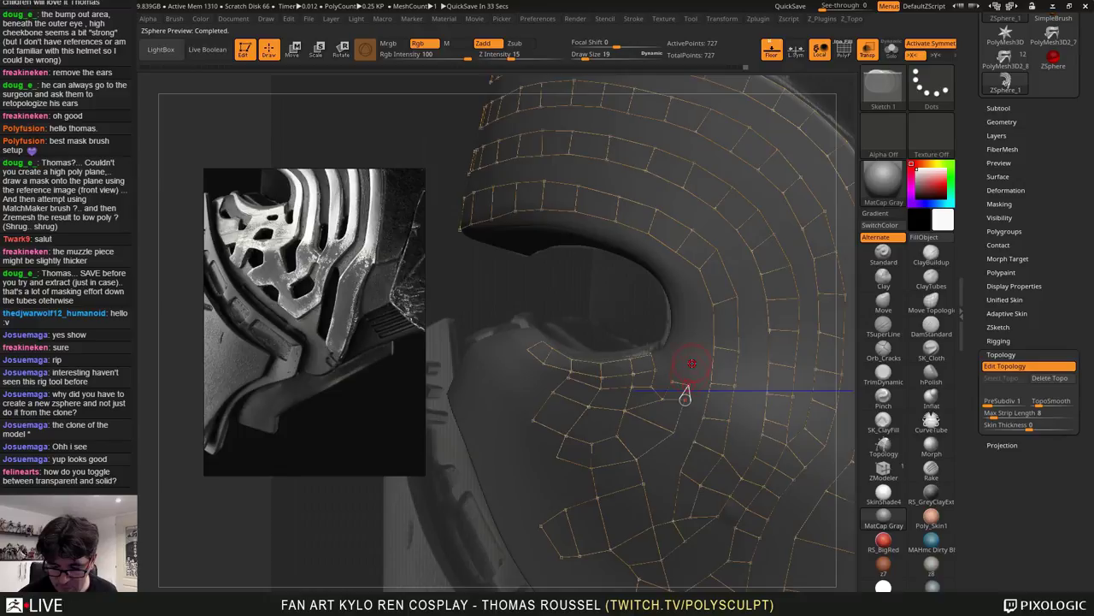
# Extend the outer strip upward beside the eye opening with two more quads, comparing each in the skin preview
pyautogui.click(689, 384)
pyautogui.press('a')
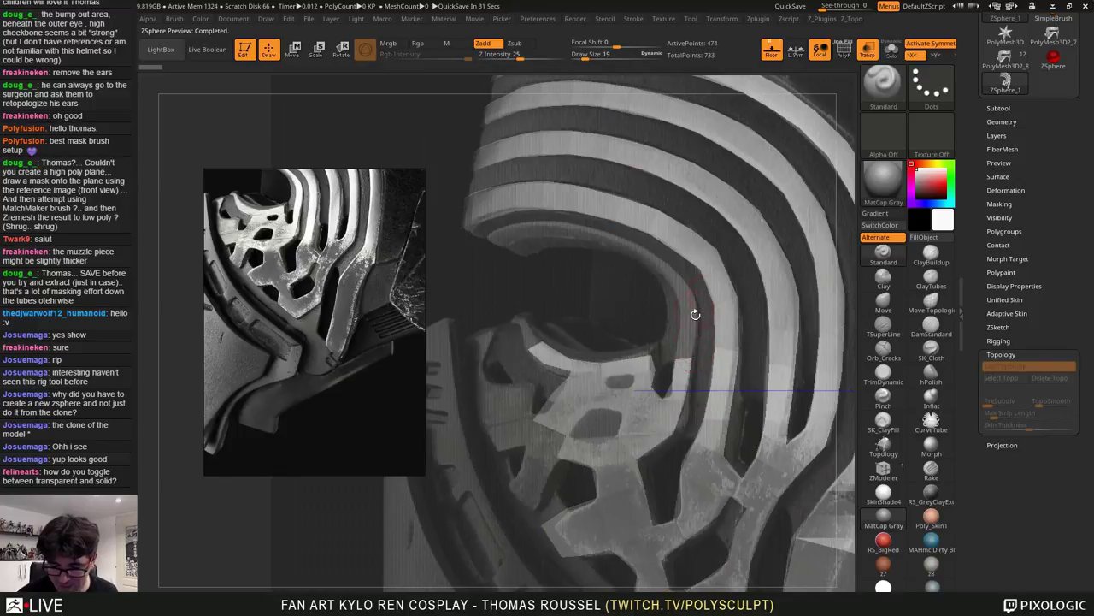
pyautogui.press('a')
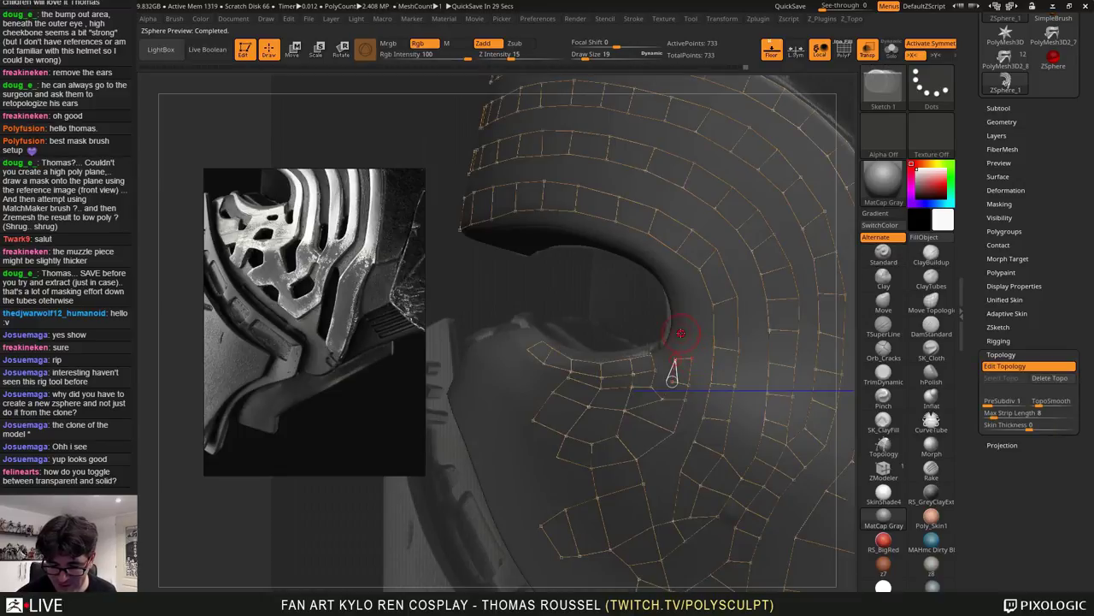
pyautogui.press('a')
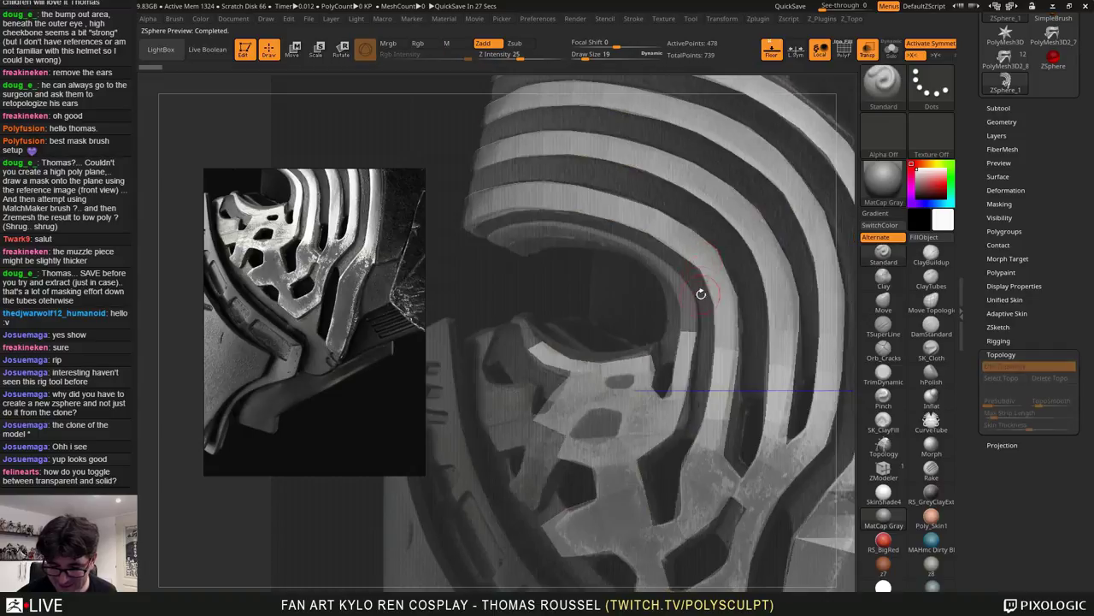
pyautogui.press('a')
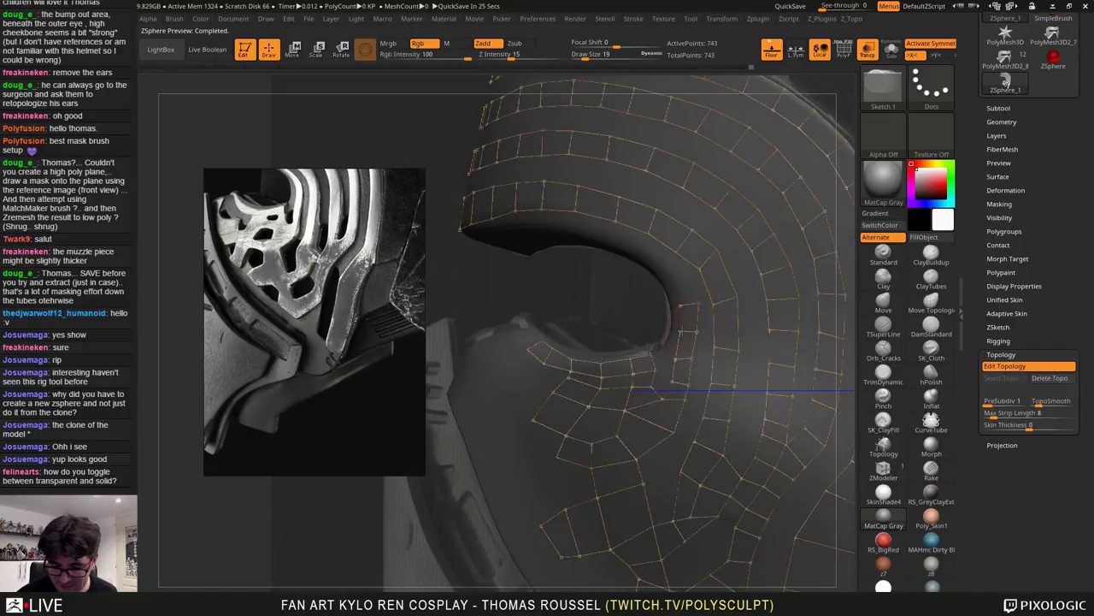
# Continue the outer strip around the eye opening's upper outer bend with angled quads and check the skin preview
pyautogui.press('a')
pyautogui.press('a')
pyautogui.click(672, 288)
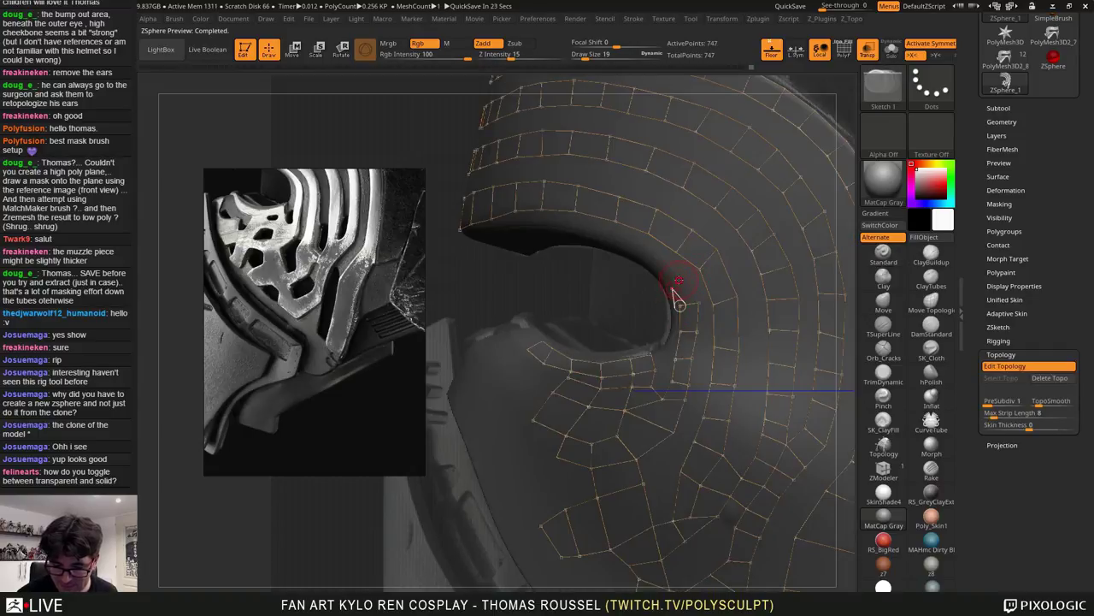
pyautogui.click(684, 276)
pyautogui.press('a')
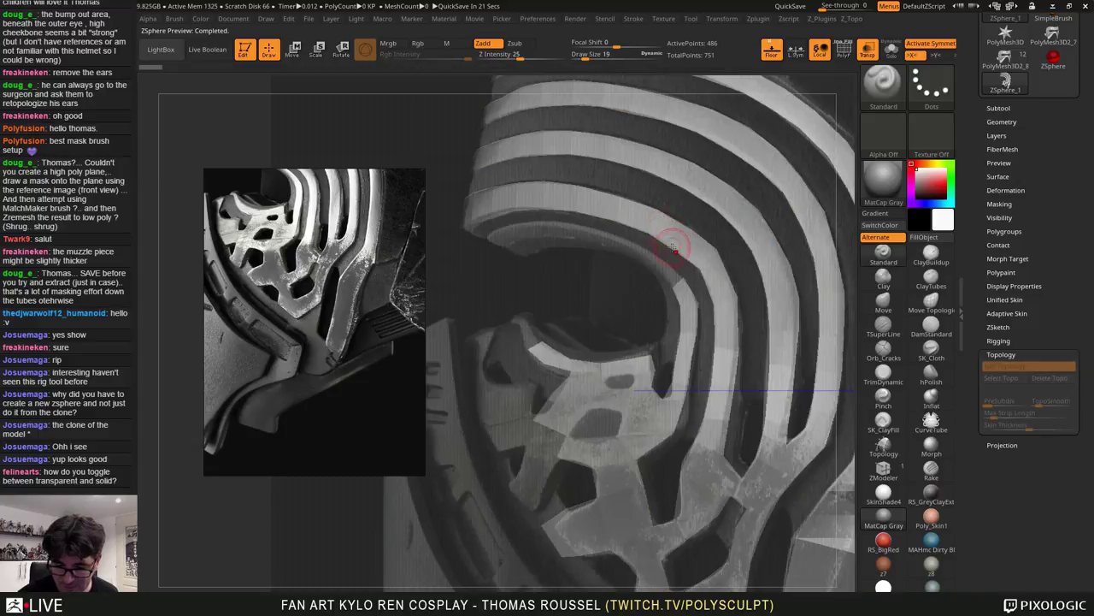
pyautogui.press('a')
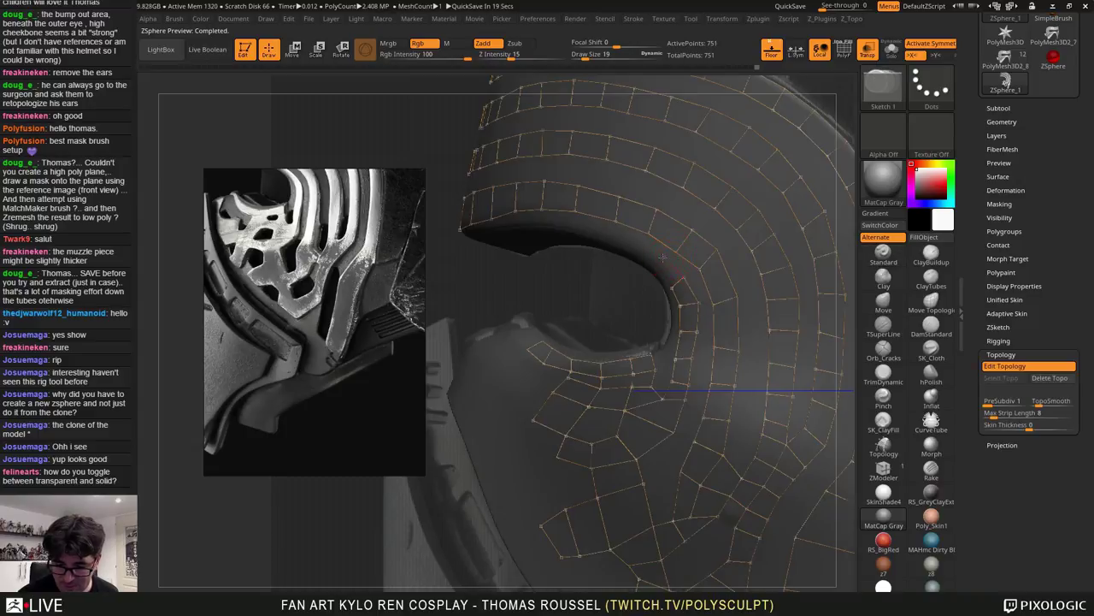
# Extend the rim strip around the eye opening's upper outer bend with two more quads, checking each in the skin preview
pyautogui.click(655, 266)
pyautogui.click(672, 288)
pyautogui.press('a')
pyautogui.press('a')
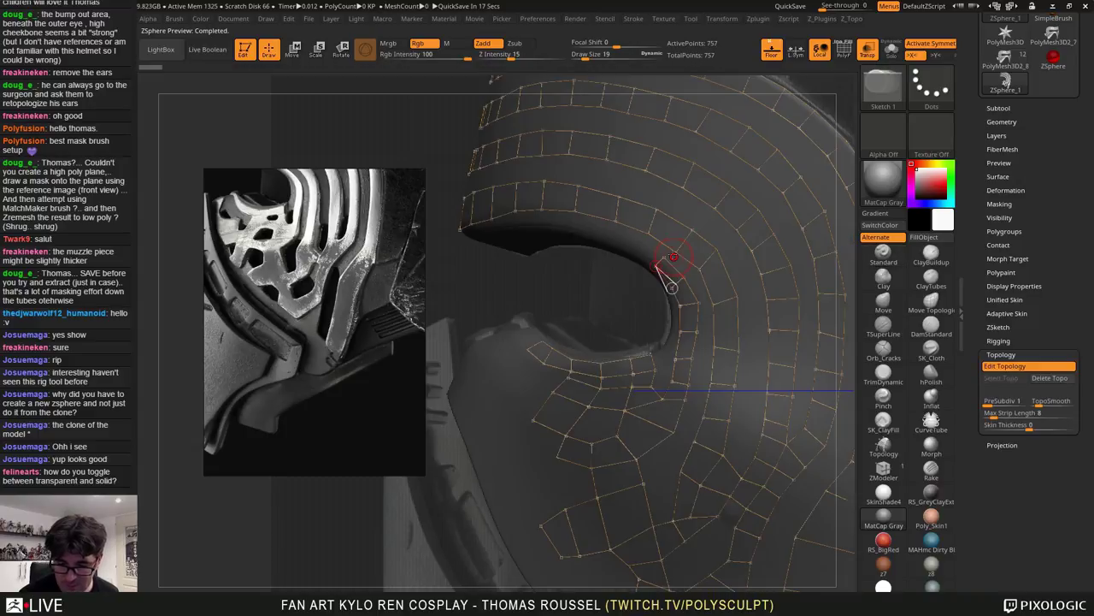
pyautogui.click(621, 251)
pyautogui.click(624, 243)
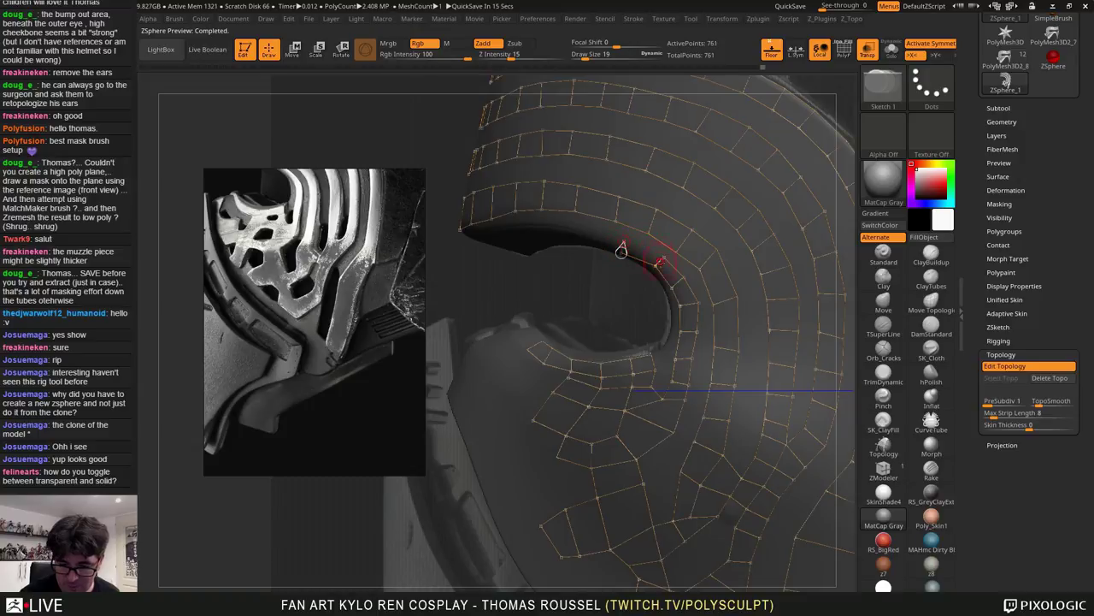
pyautogui.click(663, 256)
pyautogui.press('a')
pyautogui.press('a')
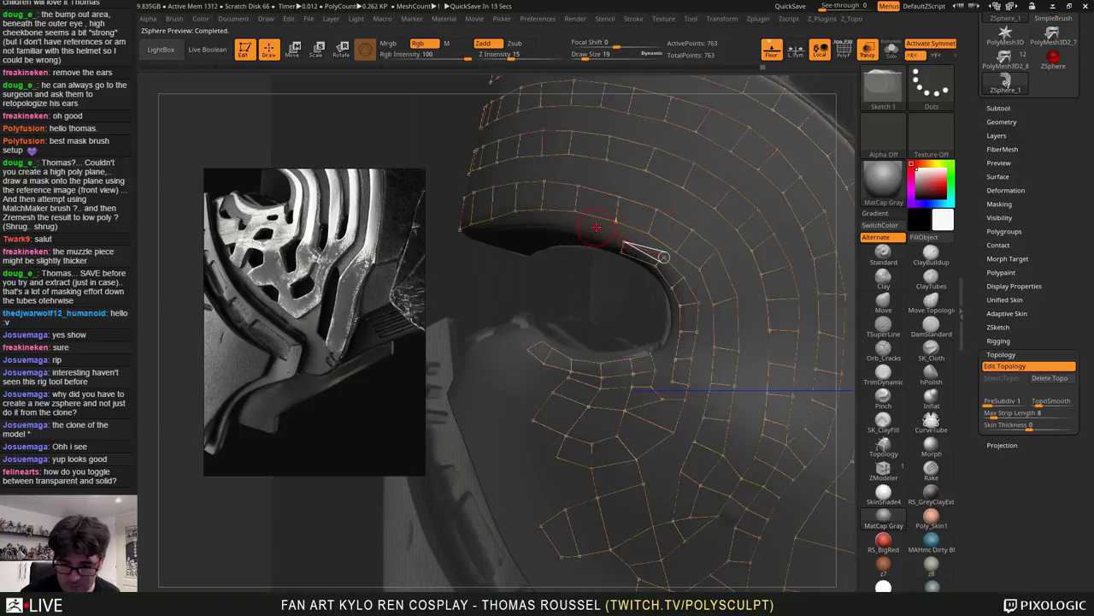
# Continue the rim strip along the eye opening's upper edge toward the helmet's centre with two quads and check the skin preview
pyautogui.click(590, 231)
pyautogui.click(589, 243)
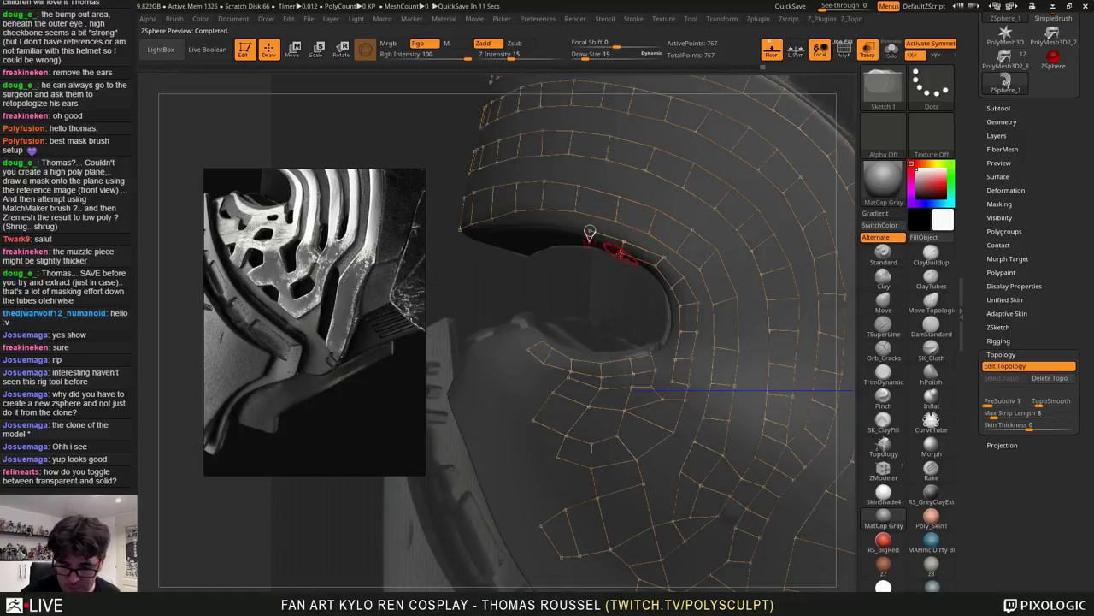
pyautogui.click(620, 252)
pyautogui.press('a')
pyautogui.press('a')
pyautogui.keyDown('ctrl'); pyautogui.click(590, 231); pyautogui.keyUp('ctrl')
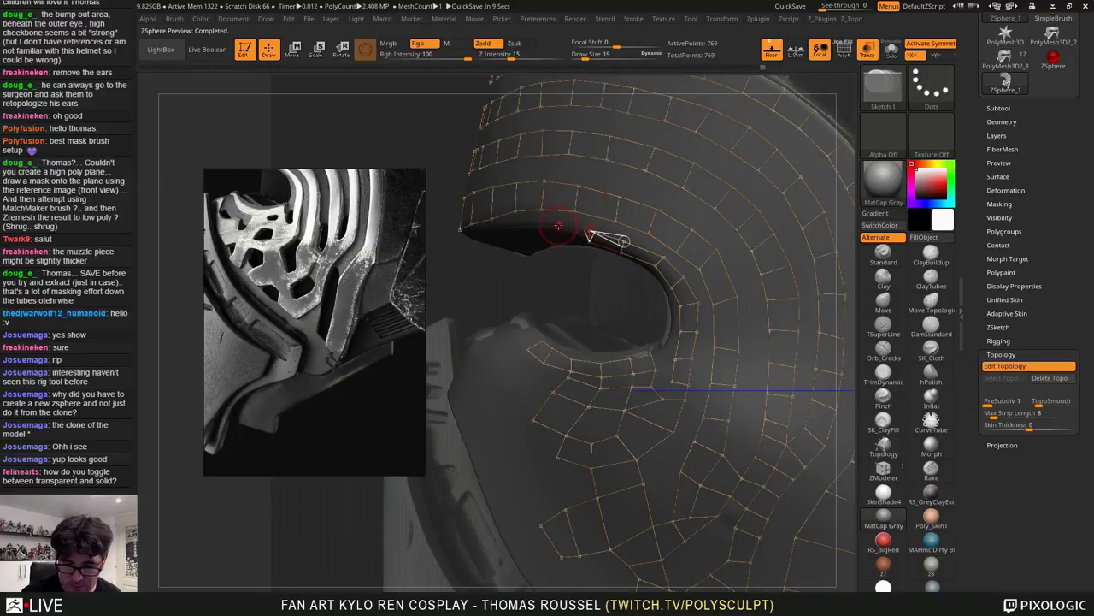
pyautogui.click(557, 224)
pyautogui.click(590, 242)
pyautogui.press('a')
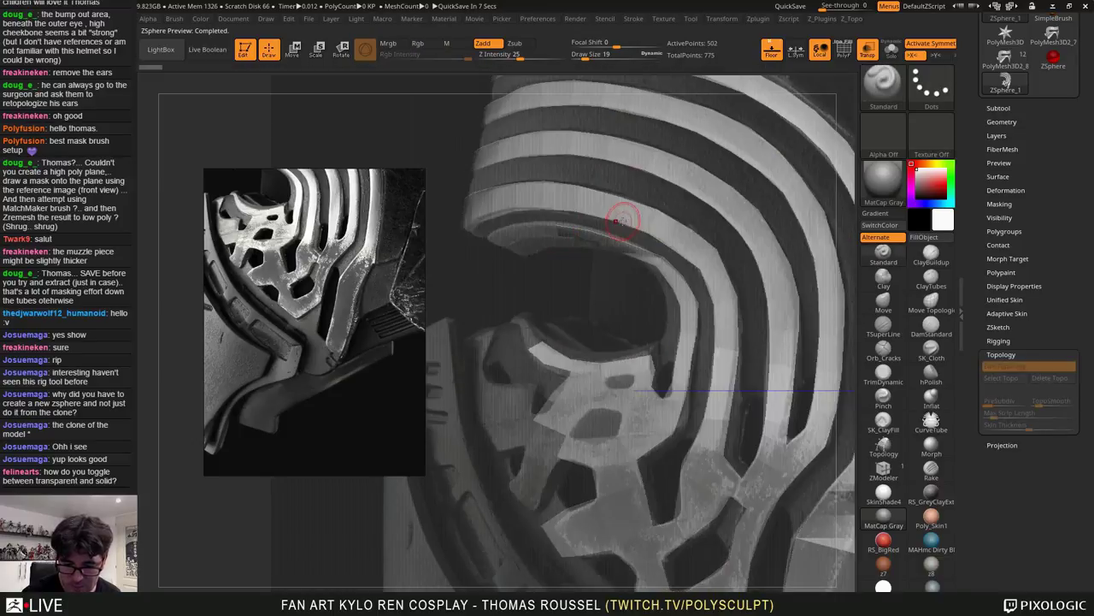
pyautogui.press('a')
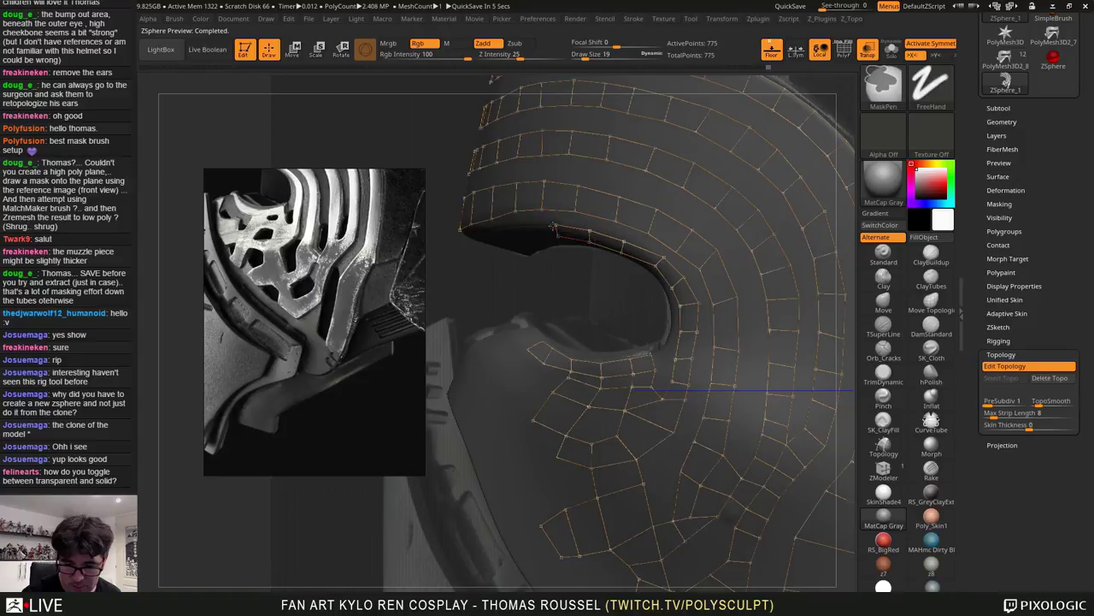
# Carry the rim strip's upper line on toward the eye opening's inner end and compare it in the skin preview
pyautogui.keyDown('ctrl'); pyautogui.click(590, 231); pyautogui.keyUp('ctrl')
pyautogui.click(555, 226)
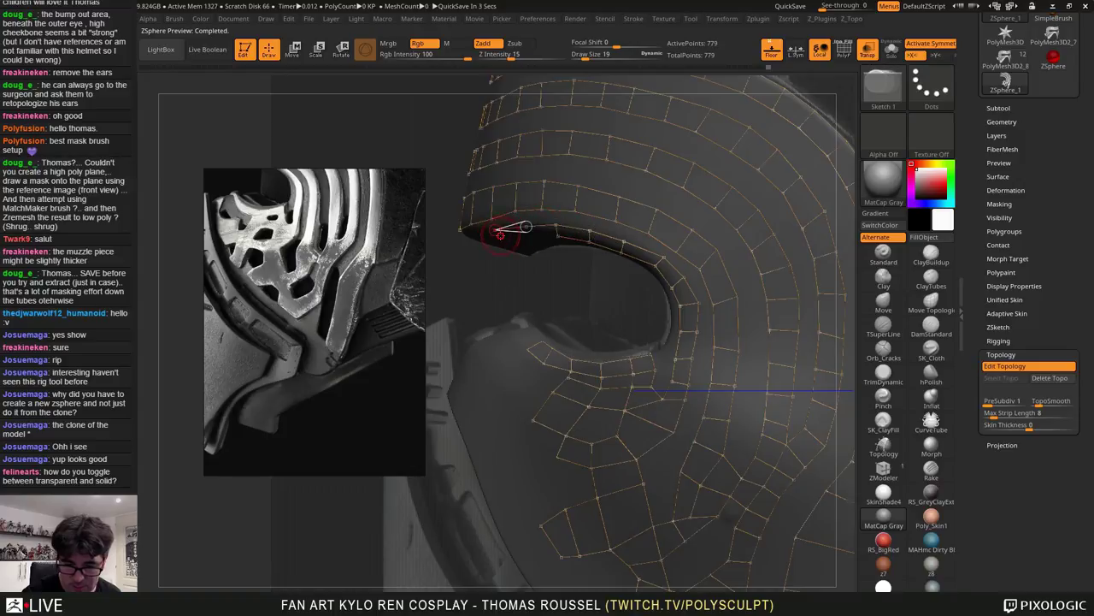
pyautogui.press('a')
pyautogui.press('a')
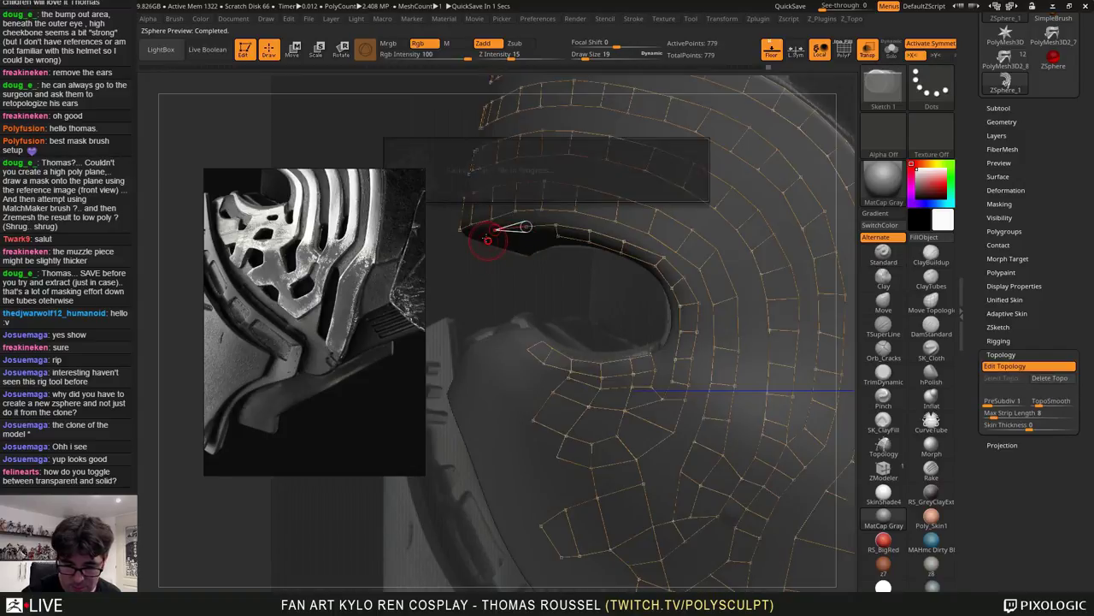
pyautogui.press('a')
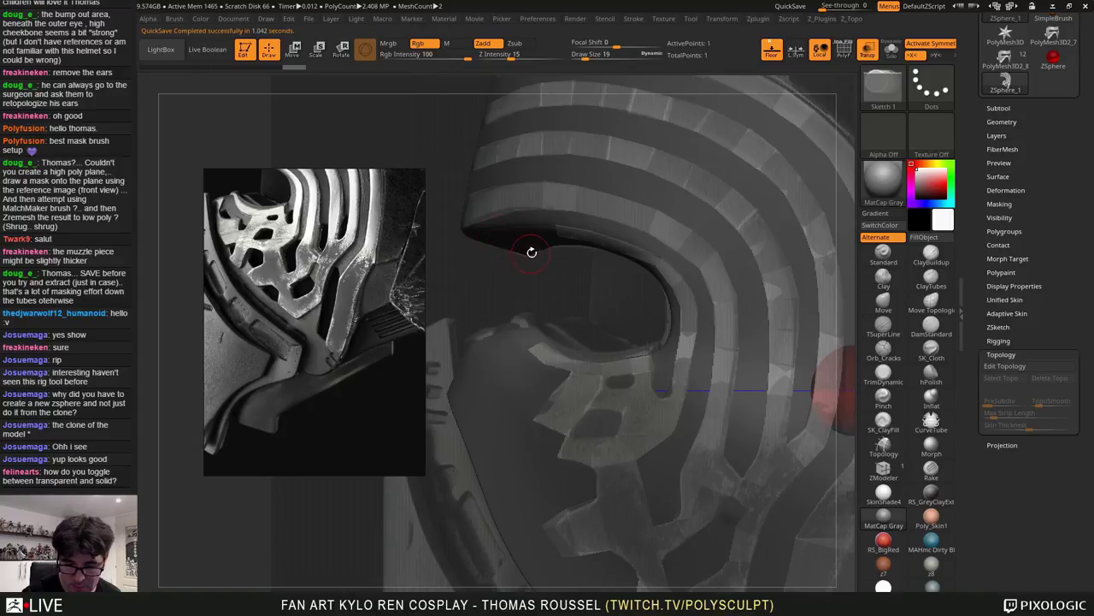
pyautogui.press('a')
pyautogui.press('a')
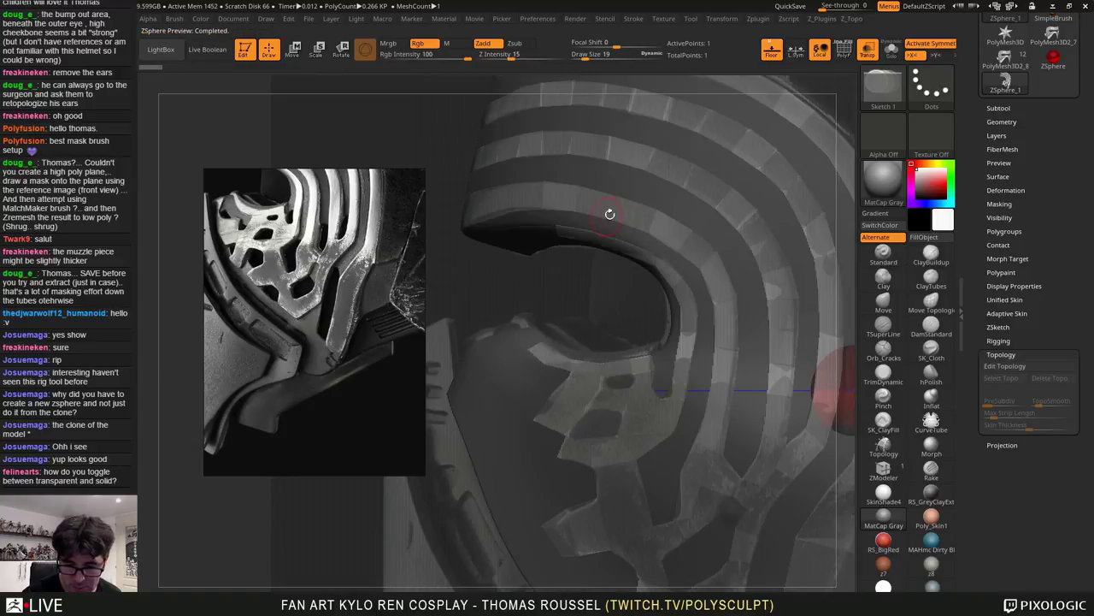
pyautogui.press('a')
pyautogui.press('a')
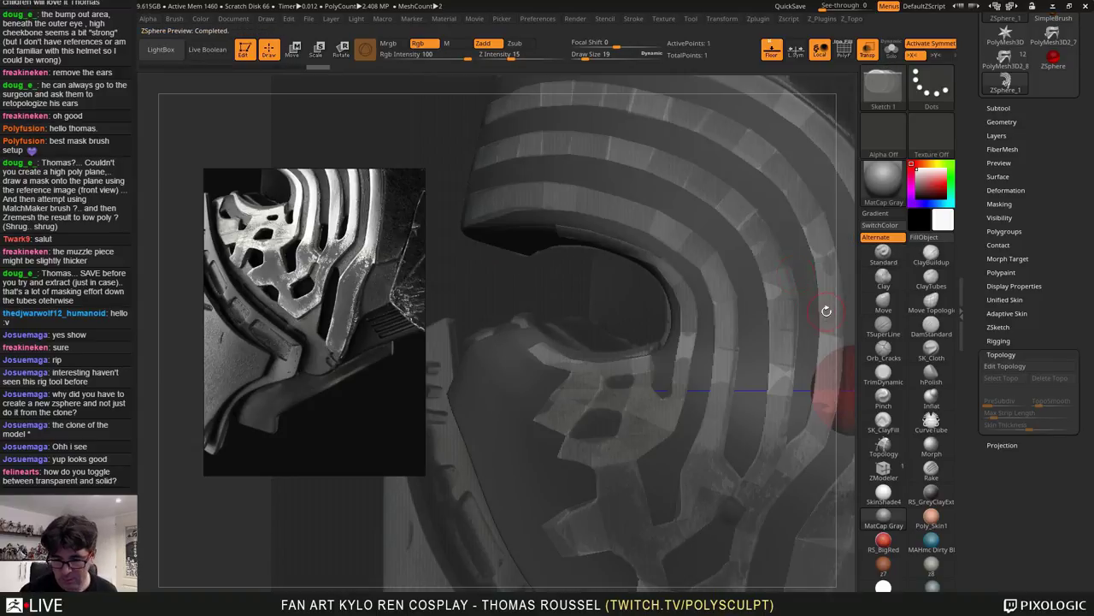
# Resume topology editing and outline the rim strip's end quad at the eye opening's inner end
pyautogui.click(1031, 368)
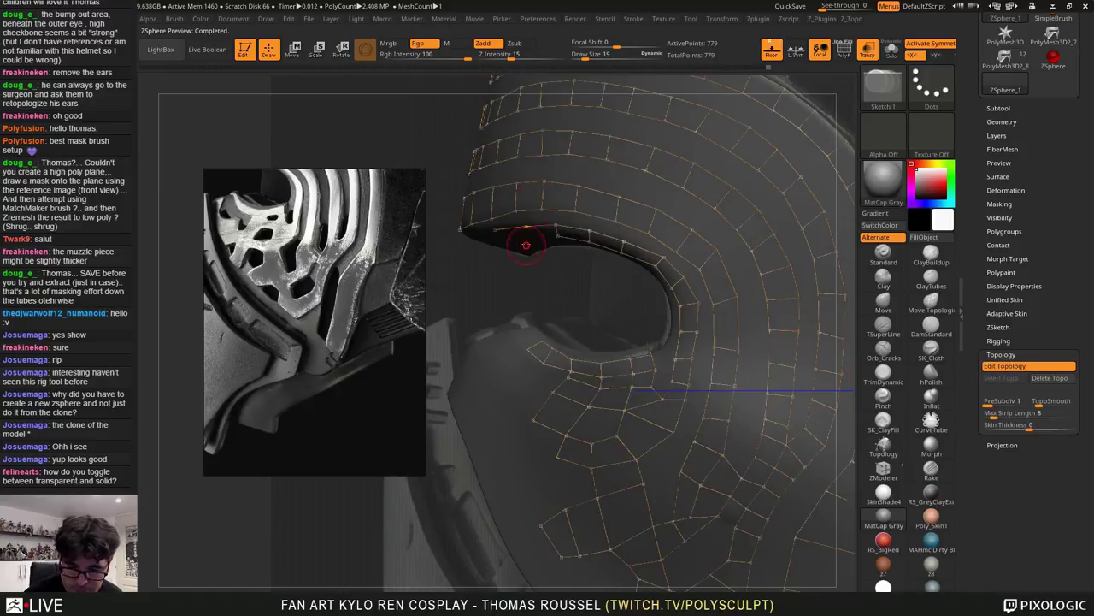
pyautogui.keyDown('ctrl'); pyautogui.click(494, 230); pyautogui.keyUp('ctrl')
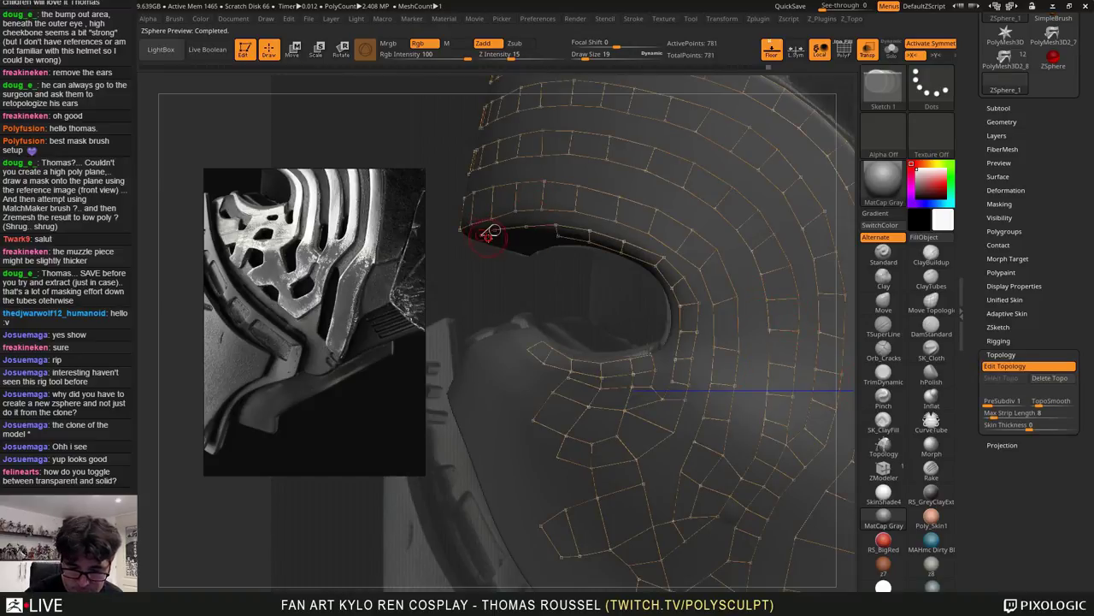
pyautogui.click(493, 242)
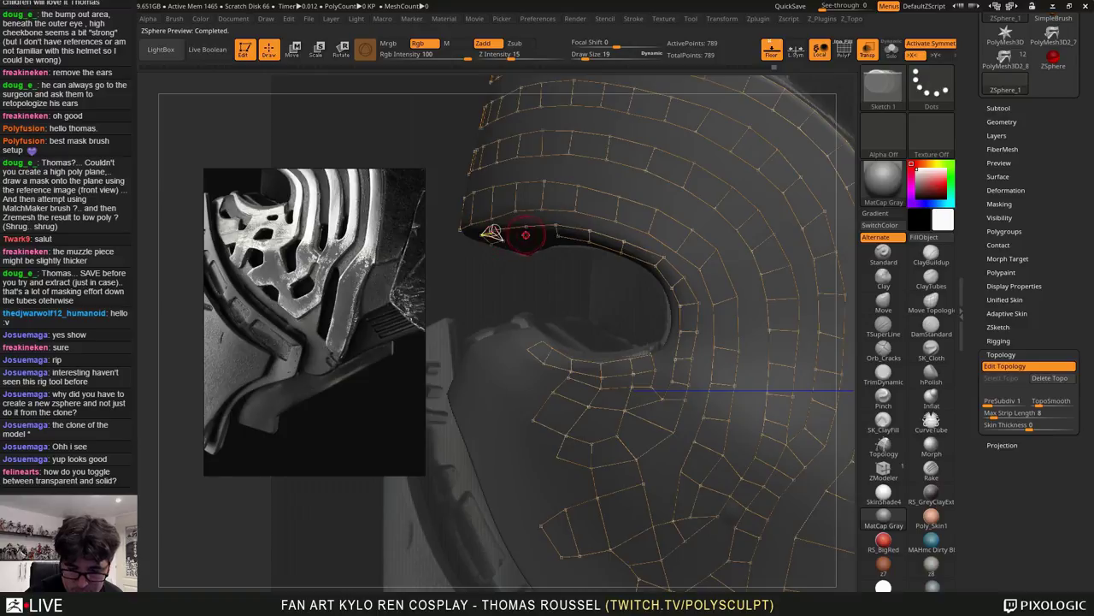
pyautogui.click(527, 237)
pyautogui.keyDown('ctrl'); pyautogui.click(528, 228); pyautogui.keyUp('ctrl')
pyautogui.keyDown('ctrl'); pyautogui.click(527, 237); pyautogui.keyUp('ctrl')
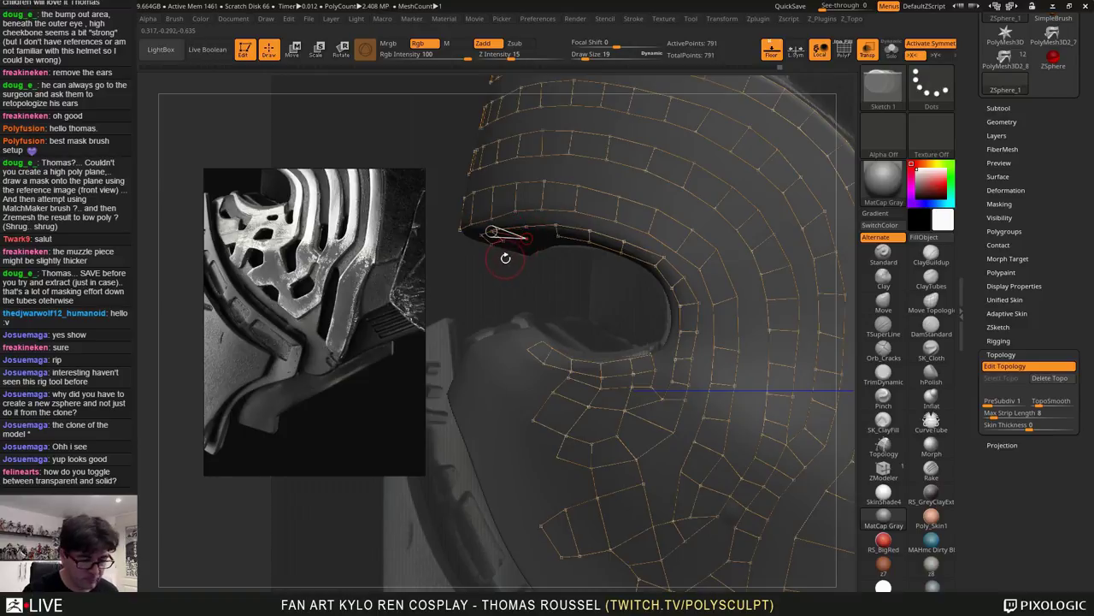
pyautogui.keyDown('ctrl'); pyautogui.click(504, 262); pyautogui.keyUp('ctrl')
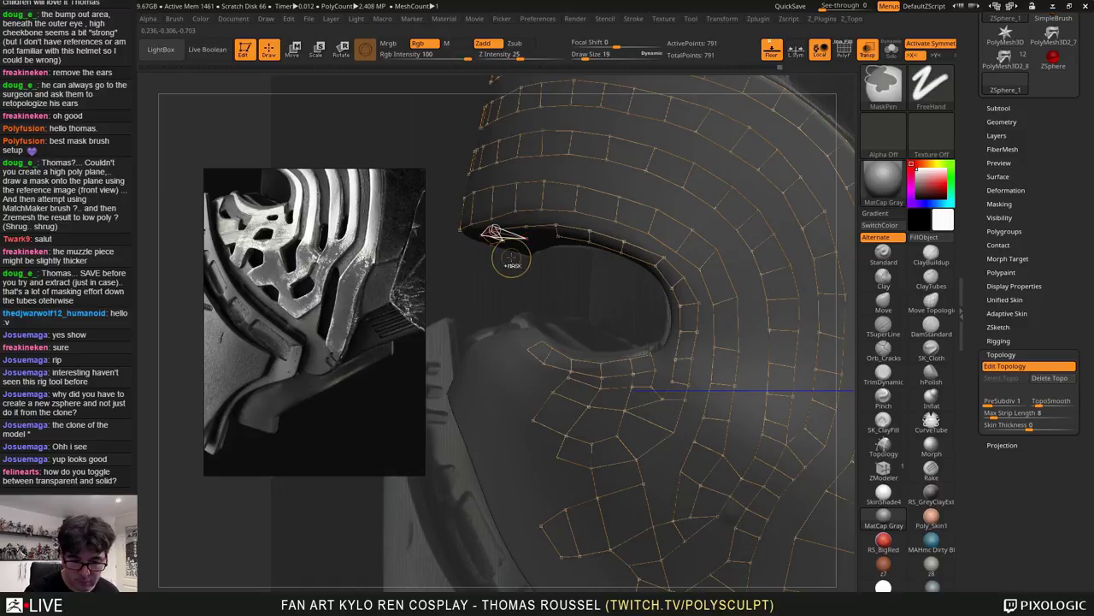
pyautogui.hotkey('ctrl', 'z')
pyautogui.hotkey('ctrl', 'z')
pyautogui.hotkey('ctrl', 'z')
# Fill the gap between the inner end quad and the existing rim strip with connecting quads under the brow
pyautogui.keyDown('ctrl'); pyautogui.moveTo(516, 264); pyautogui.dragTo(574, 279, button='right'); pyautogui.keyUp('ctrl')
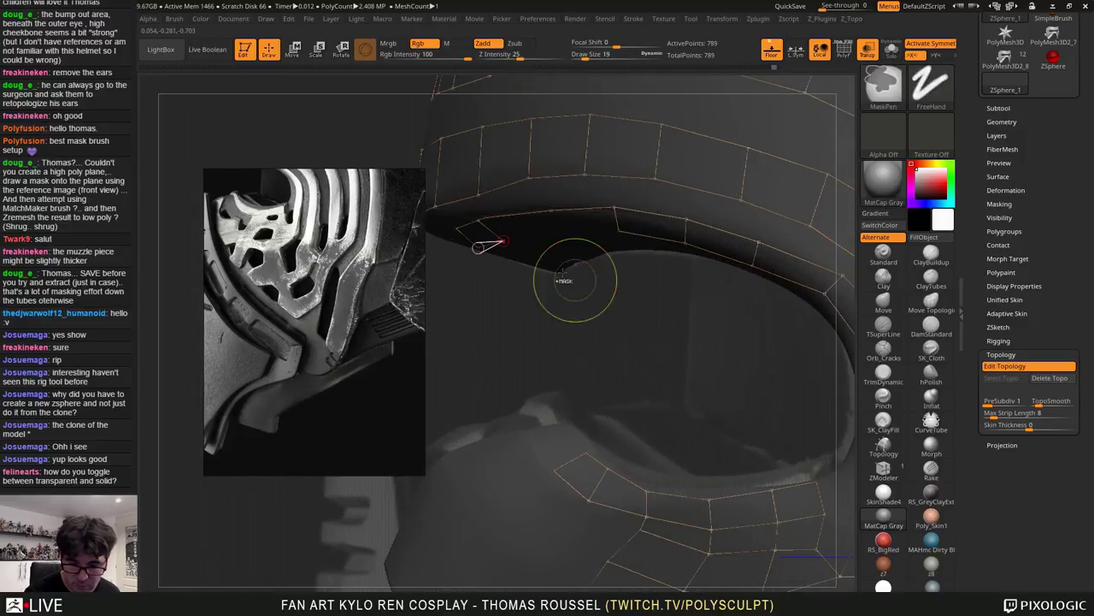
pyautogui.click(504, 241)
pyautogui.click(485, 219)
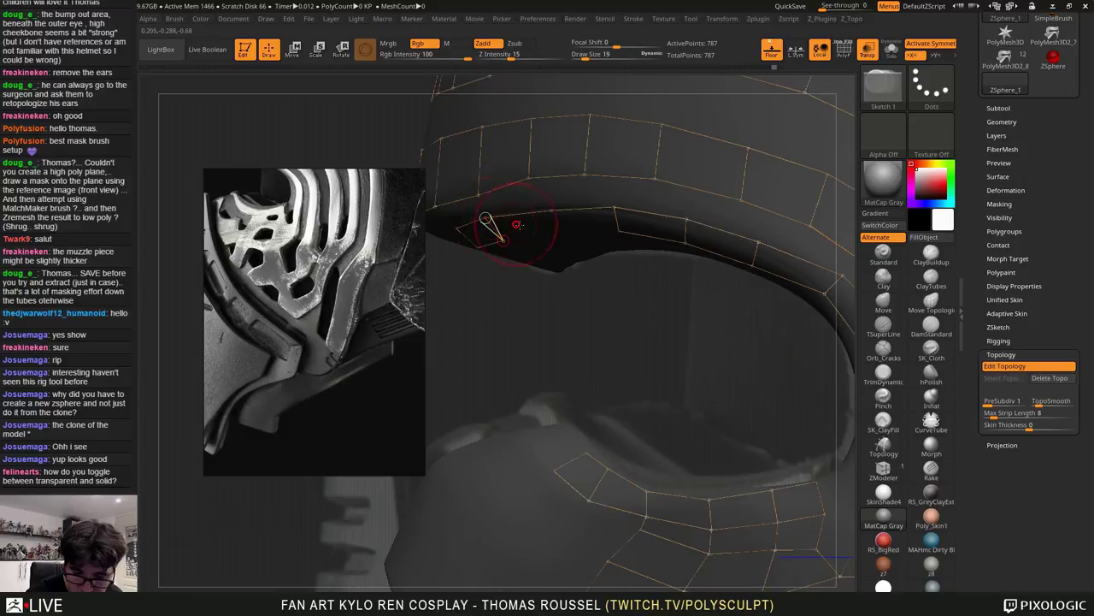
pyautogui.click(553, 235)
pyautogui.click(552, 211)
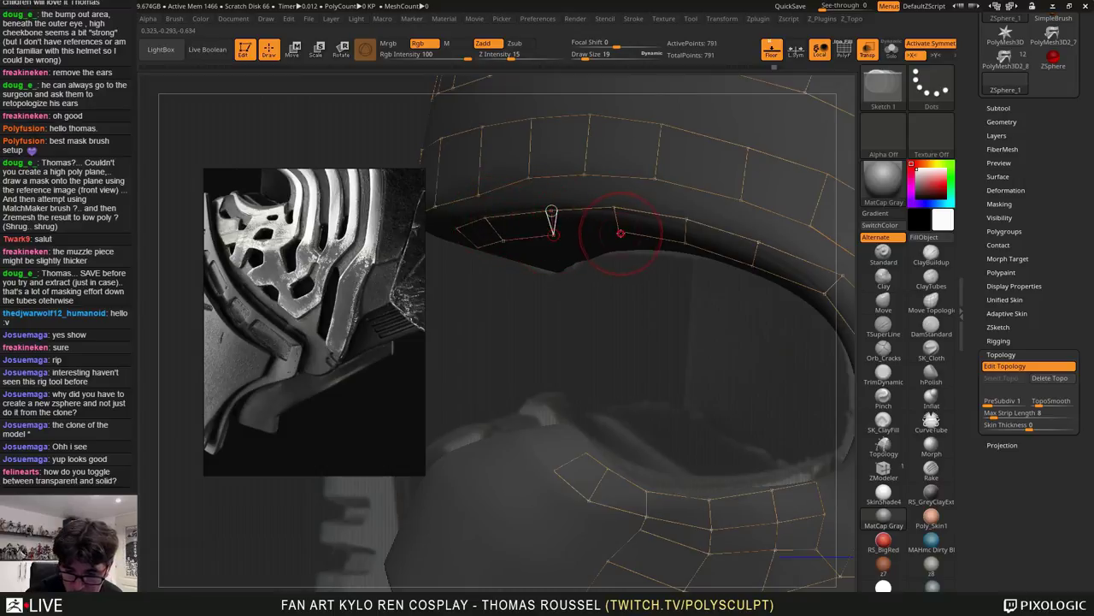
pyautogui.click(620, 233)
# Move the rim strip's vertices at its inner end and outer bend to follow the underside of the brow
pyautogui.keyDown('ctrl'); pyautogui.moveTo(638, 259); pyautogui.dragTo(663, 222, button='right'); pyautogui.keyUp('ctrl')
pyautogui.press('w')
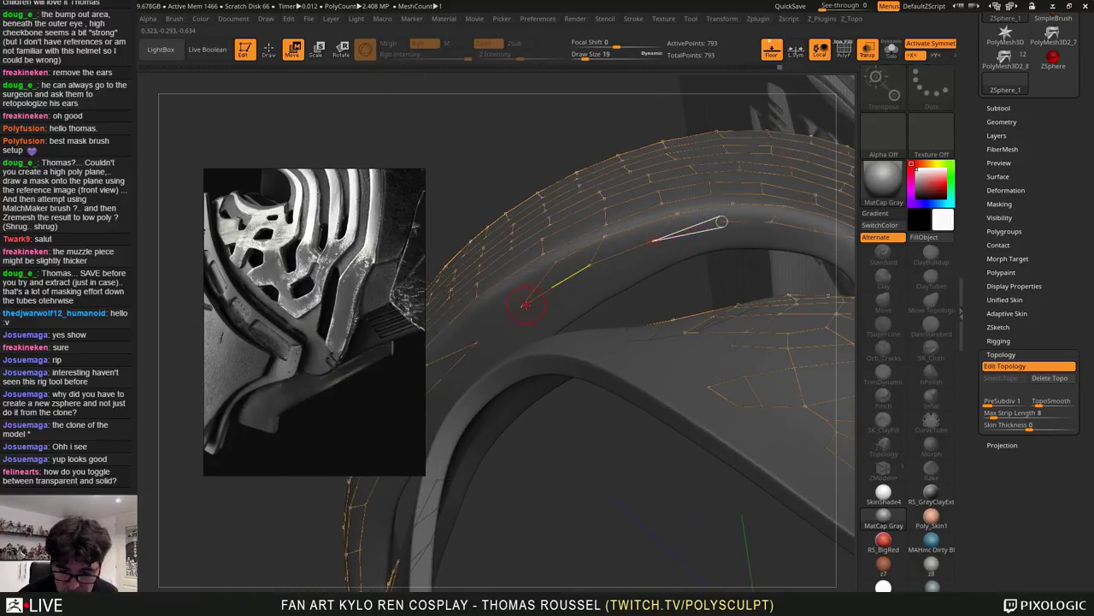
pyautogui.moveTo(526, 305); pyautogui.dragTo(563, 285)
pyautogui.moveTo(617, 254)
pyautogui.mouseDown()
pyautogui.moveTo(738, 217)
pyautogui.moveTo(827, 220)
pyautogui.mouseUp()
pyautogui.moveTo(826, 220); pyautogui.dragTo(826, 229)
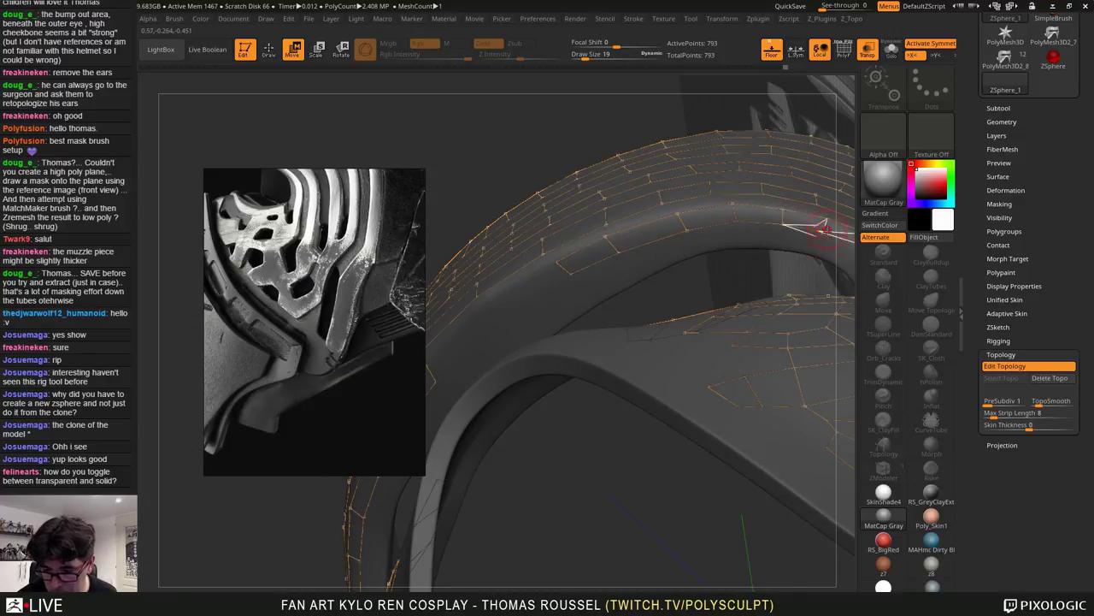
pyautogui.keyDown('alt'); pyautogui.moveTo(825, 229); pyautogui.dragTo(613, 220, button='right'); pyautogui.keyUp('alt')
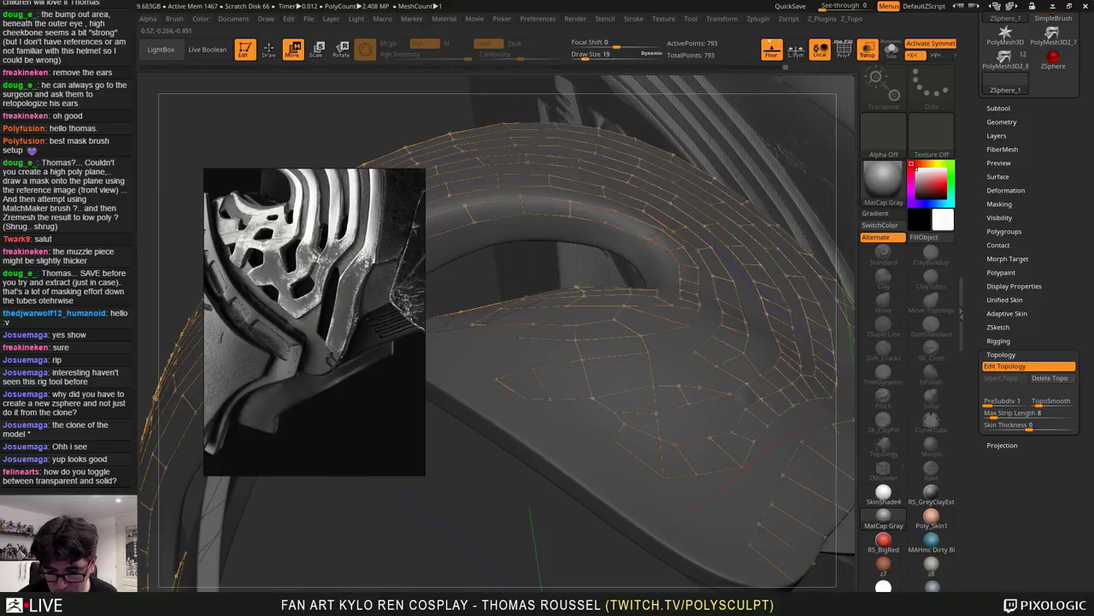
pyautogui.moveTo(636, 231); pyautogui.dragTo(658, 230)
# Reposition the rim strip's vertices along the middle of the eye opening's upper edge and around its outer corner
pyautogui.moveTo(705, 250); pyautogui.dragTo(696, 327, button='right')
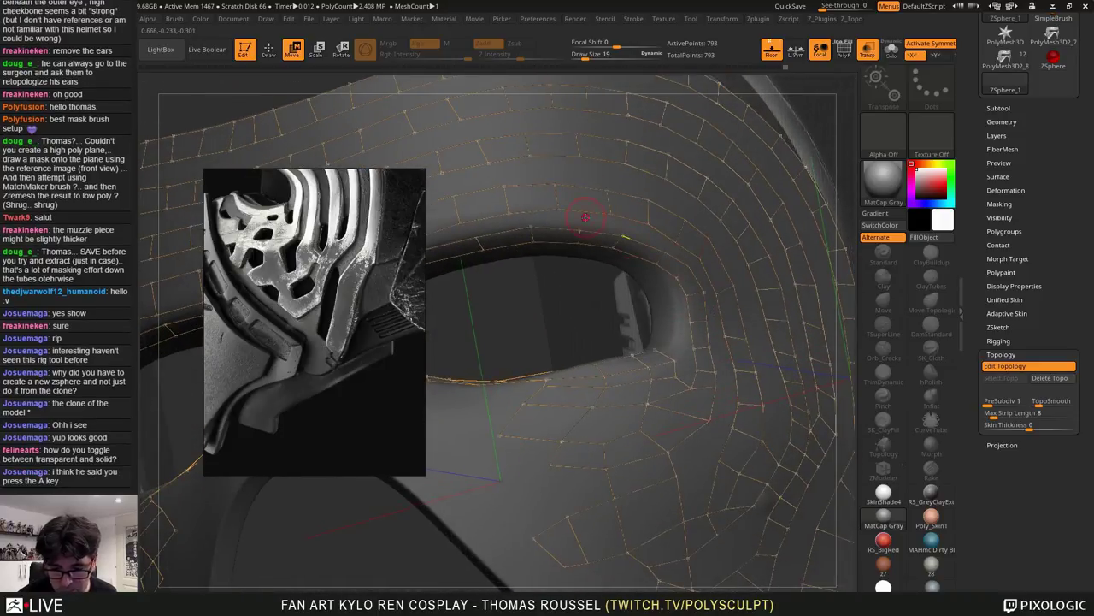
pyautogui.moveTo(579, 228); pyautogui.dragTo(531, 230)
pyautogui.moveTo(564, 265); pyautogui.dragTo(637, 265, button='right')
pyautogui.moveTo(616, 243); pyautogui.dragTo(616, 248)
pyautogui.moveTo(631, 282); pyautogui.dragTo(598, 248, button='right')
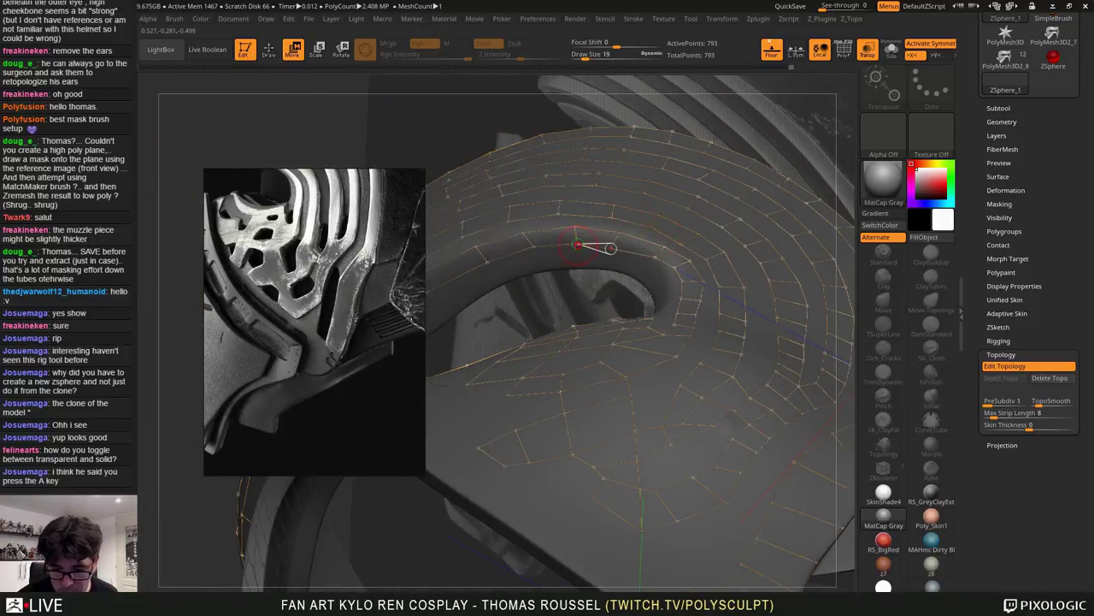
pyautogui.moveTo(573, 243); pyautogui.dragTo(572, 243)
pyautogui.moveTo(656, 258); pyautogui.dragTo(656, 264)
pyautogui.moveTo(677, 267); pyautogui.dragTo(666, 273)
# Adjust the rim strip's lower vertices from mid-brow to the inner end so the strip follows the eye opening's edge
pyautogui.keyDown('alt'); pyautogui.moveTo(614, 256); pyautogui.dragTo(781, 215, button='right'); pyautogui.keyUp('alt')
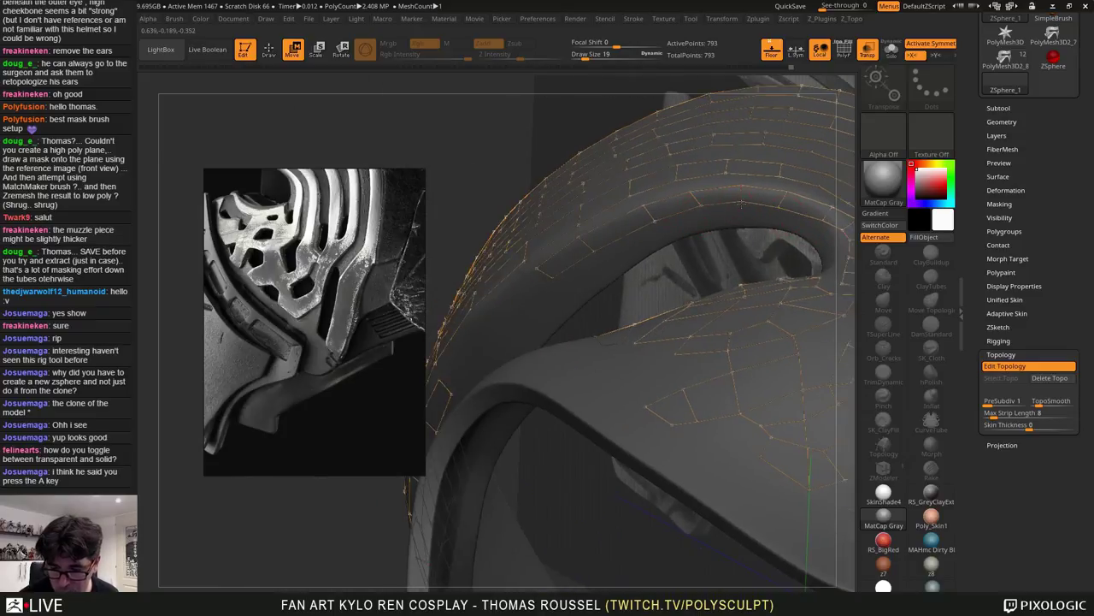
pyautogui.moveTo(742, 204); pyautogui.dragTo(650, 224)
pyautogui.moveTo(593, 250); pyautogui.dragTo(593, 253)
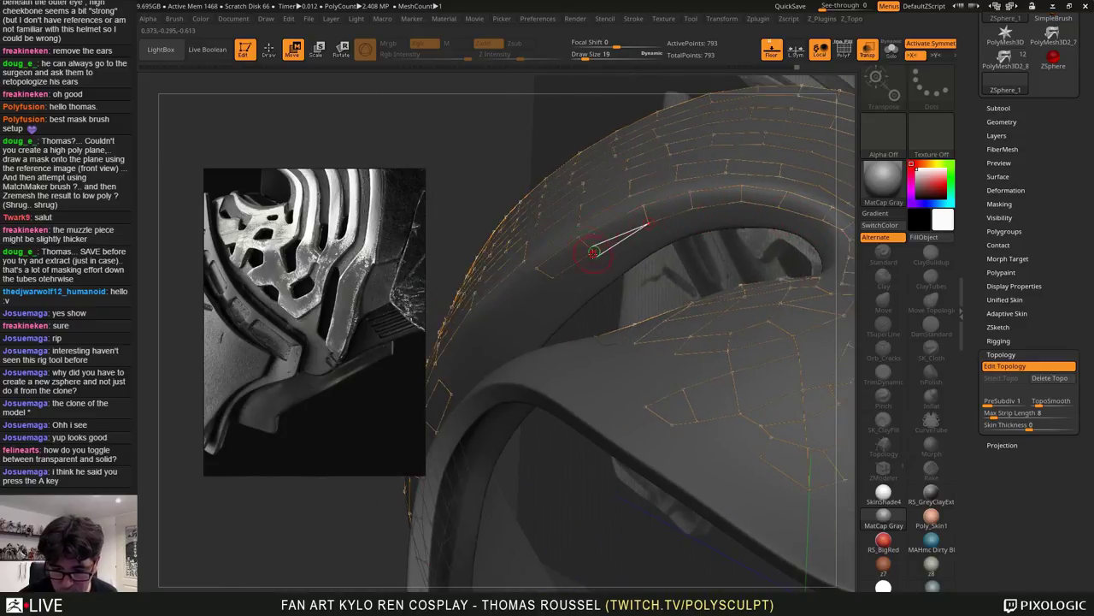
pyautogui.moveTo(591, 251); pyautogui.dragTo(638, 178, button='right')
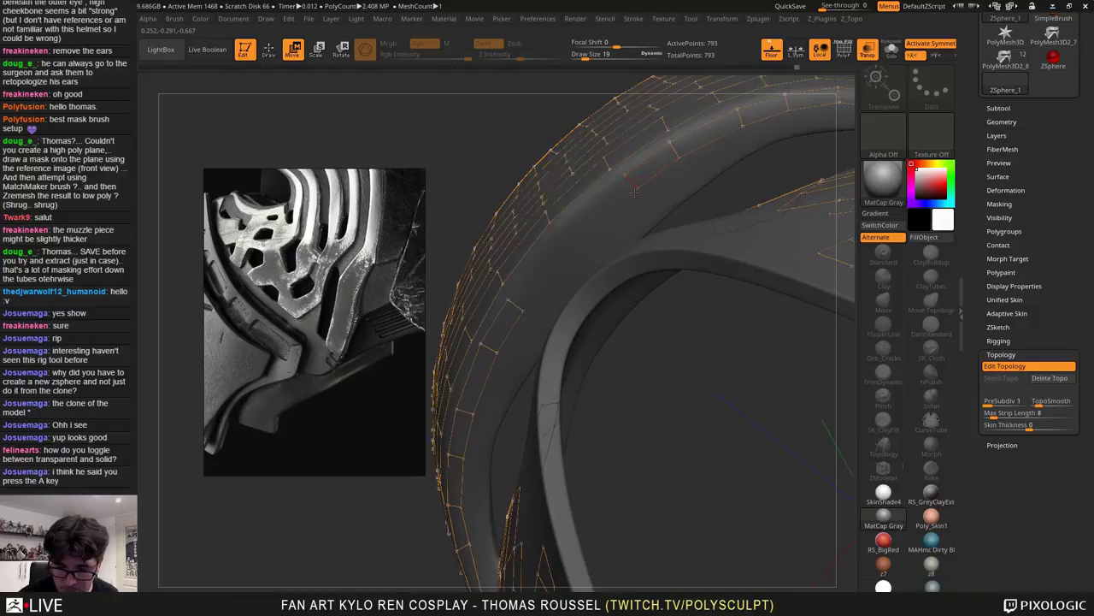
pyautogui.moveTo(635, 191); pyautogui.dragTo(633, 193)
pyautogui.keyDown('alt'); pyautogui.moveTo(594, 218); pyautogui.dragTo(617, 215, button='right'); pyautogui.keyUp('alt')
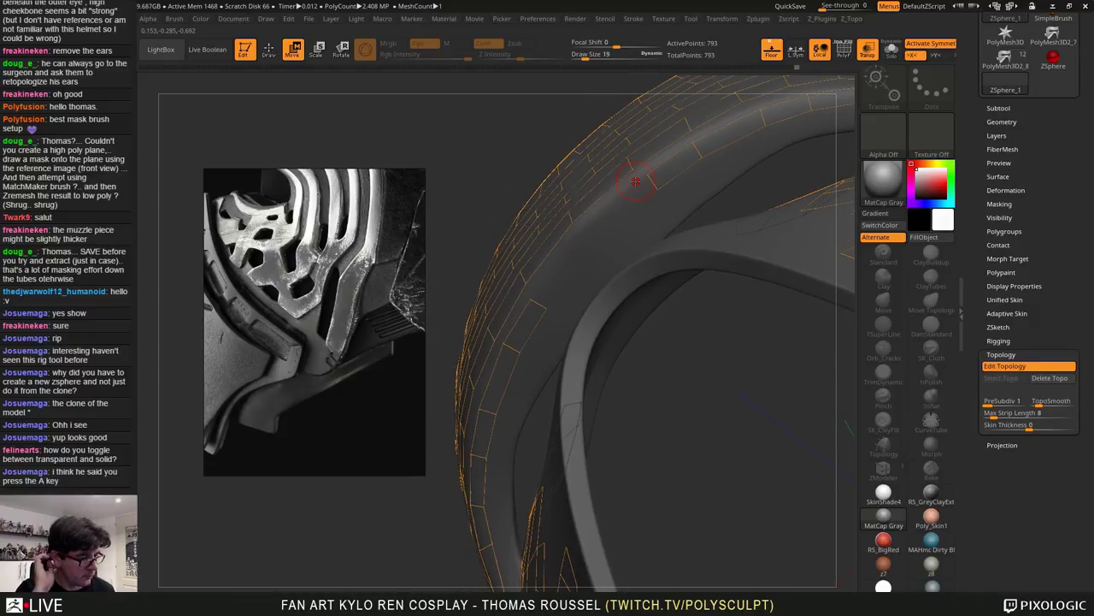
# Examine the whole face plate topology in the skin preview and open the adaptive skin settings
pyautogui.press('a')
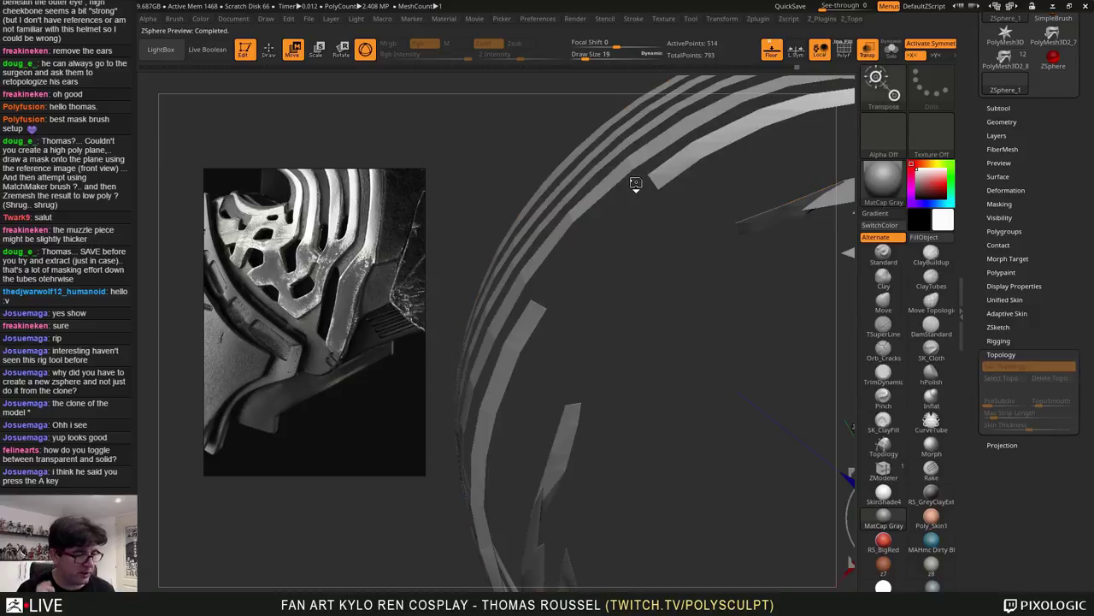
pyautogui.keyDown('ctrl'); pyautogui.moveTo(627, 179); pyautogui.dragTo(505, 141, button='right'); pyautogui.keyUp('ctrl')
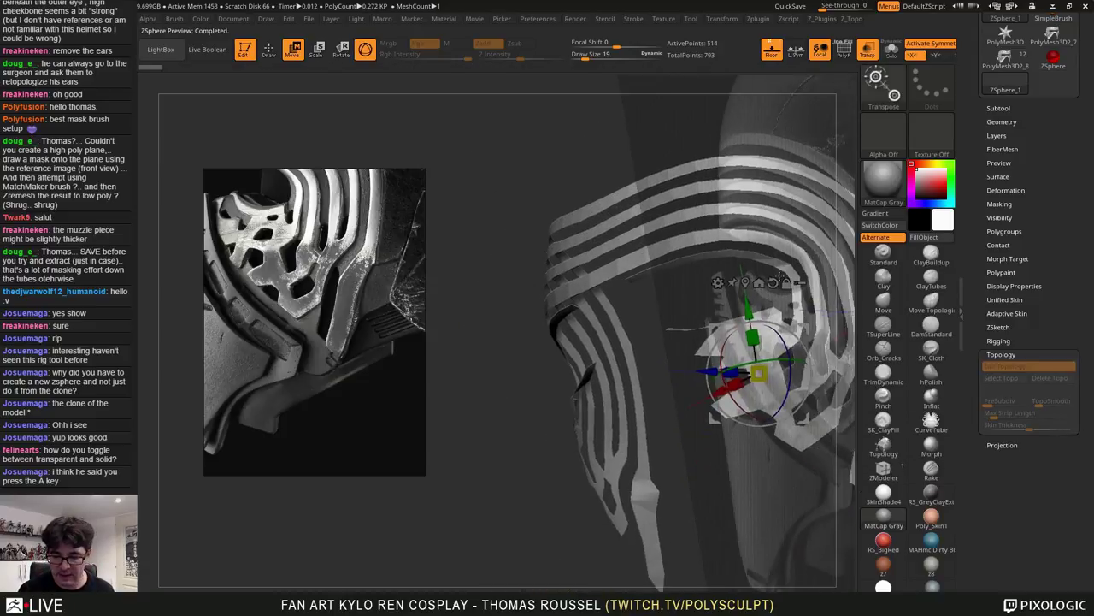
pyautogui.click(1002, 314)
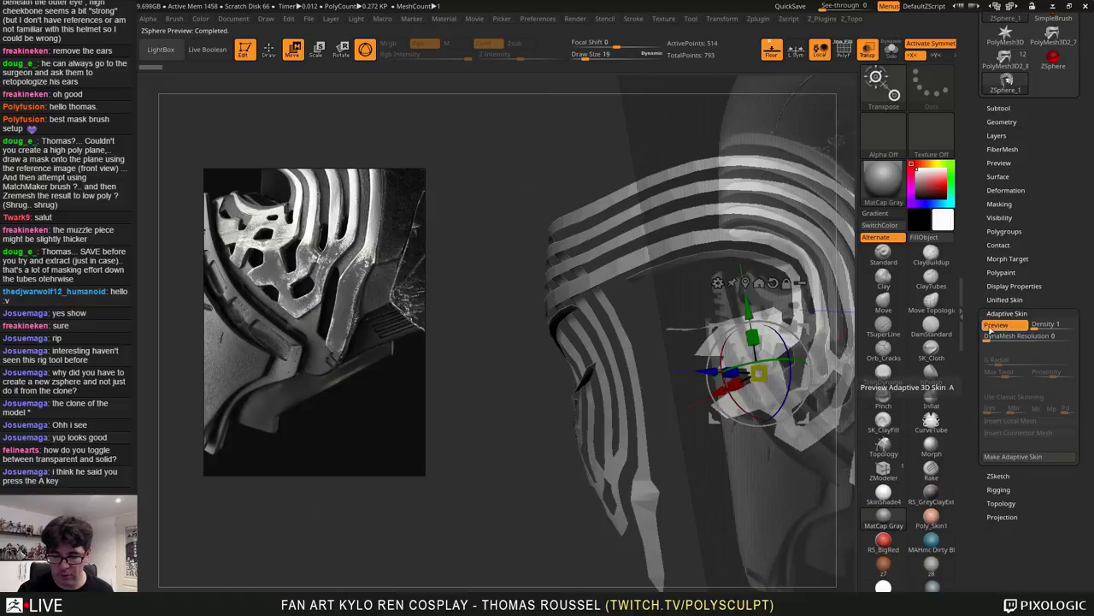
pyautogui.keyDown('alt'); pyautogui.moveTo(703, 235); pyautogui.dragTo(636, 234, button='right'); pyautogui.keyUp('alt')
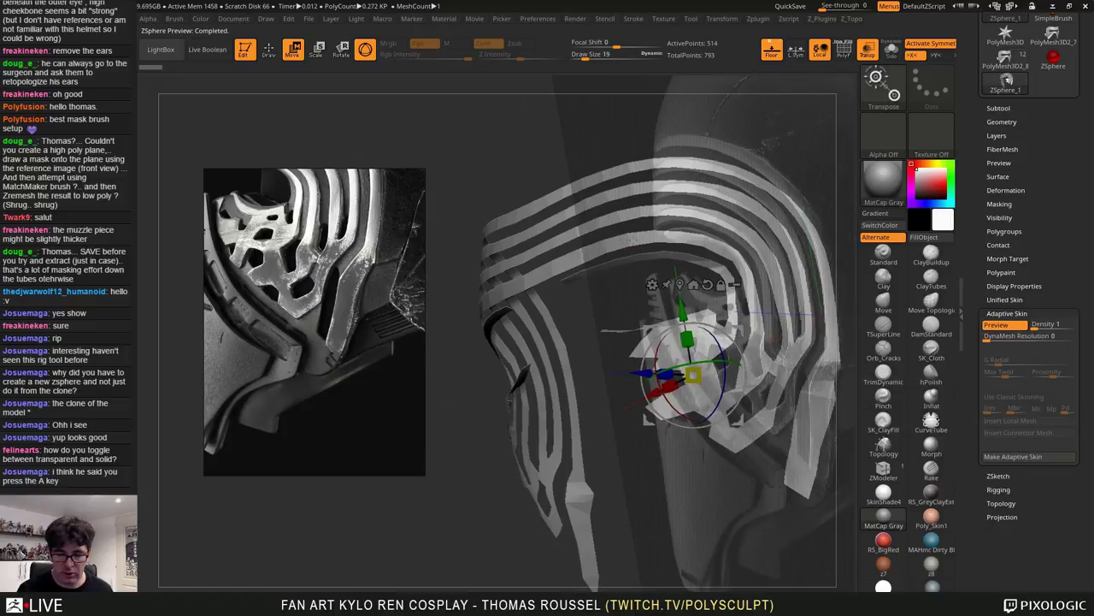
pyautogui.press('a')
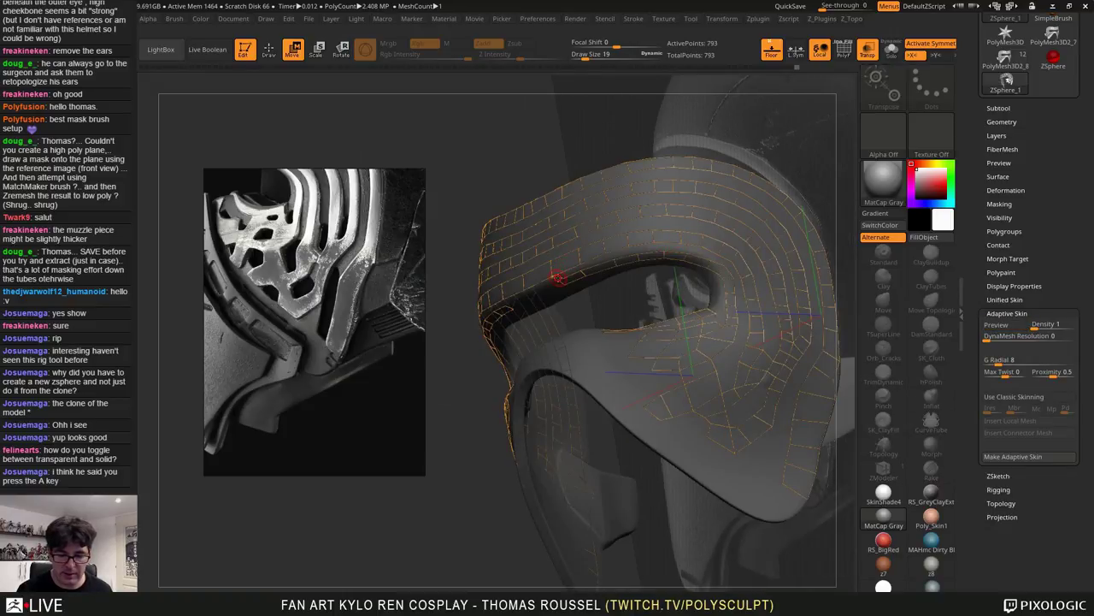
pyautogui.press('a')
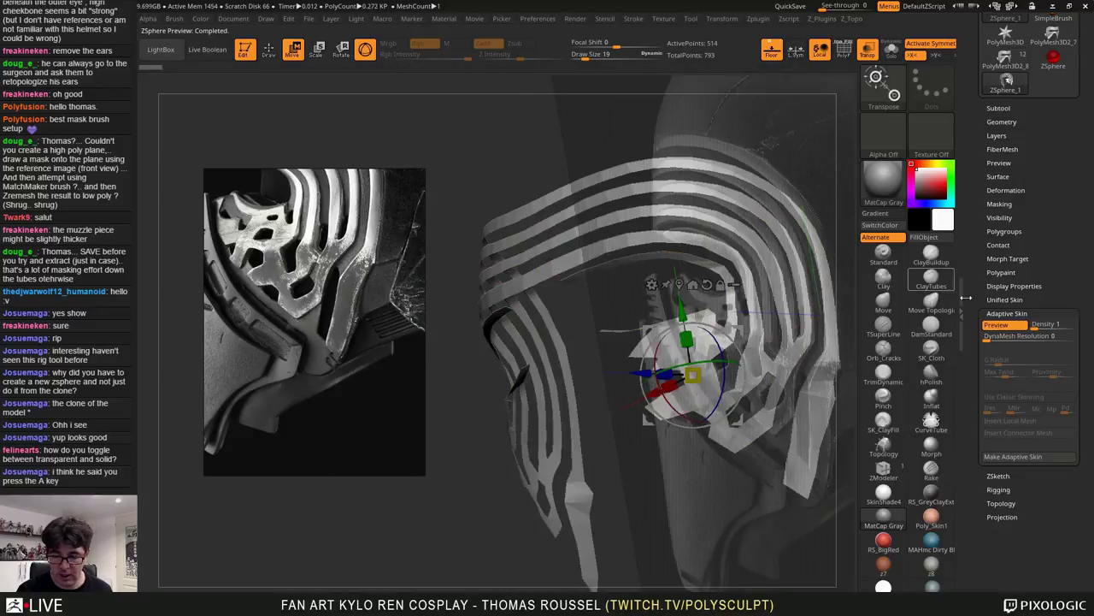
# Preview the face plate's adaptive skin at density 3 and inspect the smoothed bands and cheek lattice
pyautogui.moveTo(1036, 328); pyautogui.dragTo(1043, 329)
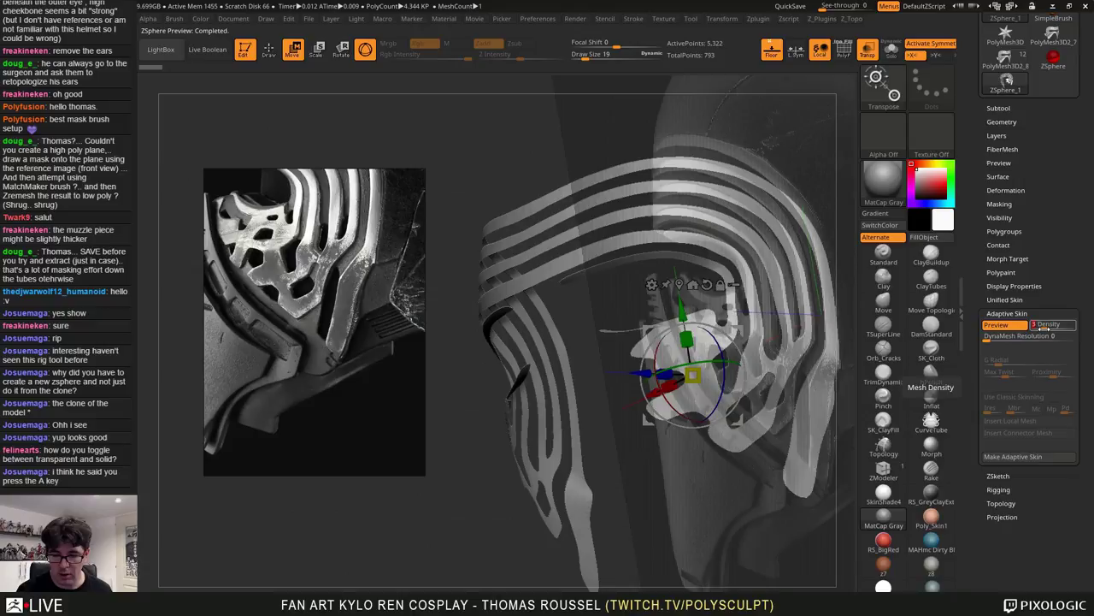
pyautogui.moveTo(735, 466); pyautogui.dragTo(603, 488)
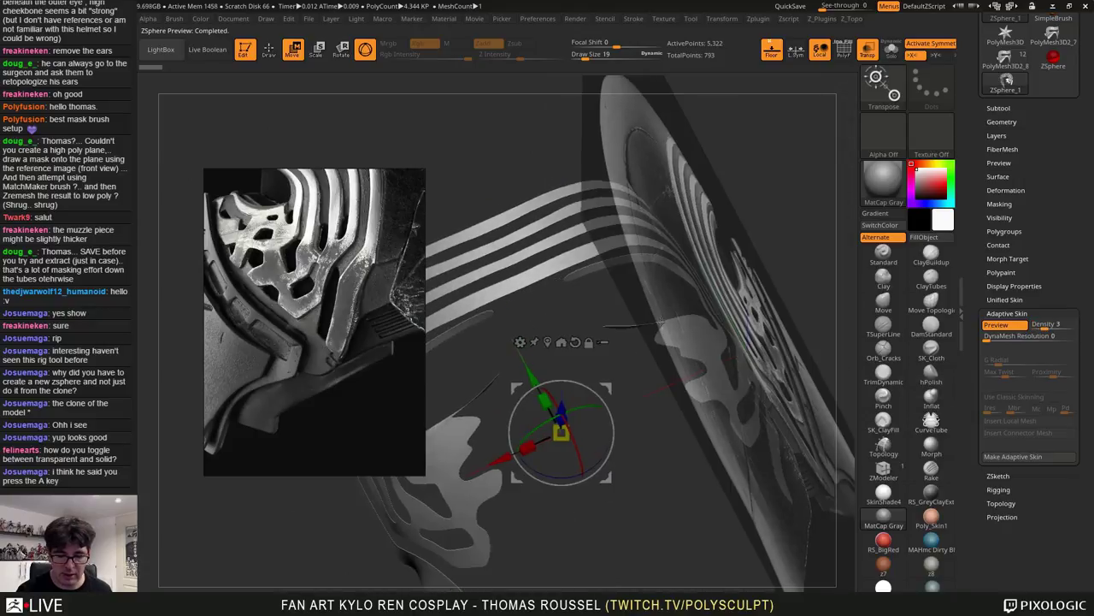
pyautogui.keyDown('alt'); pyautogui.moveTo(663, 323); pyautogui.dragTo(659, 295); pyautogui.keyUp('alt')
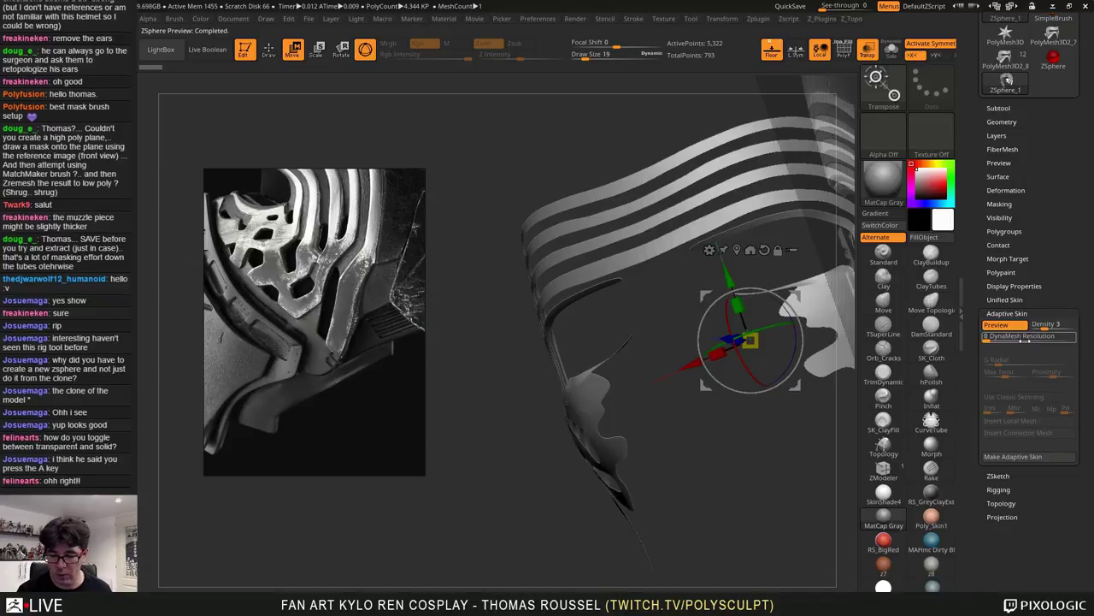
pyautogui.press('a')
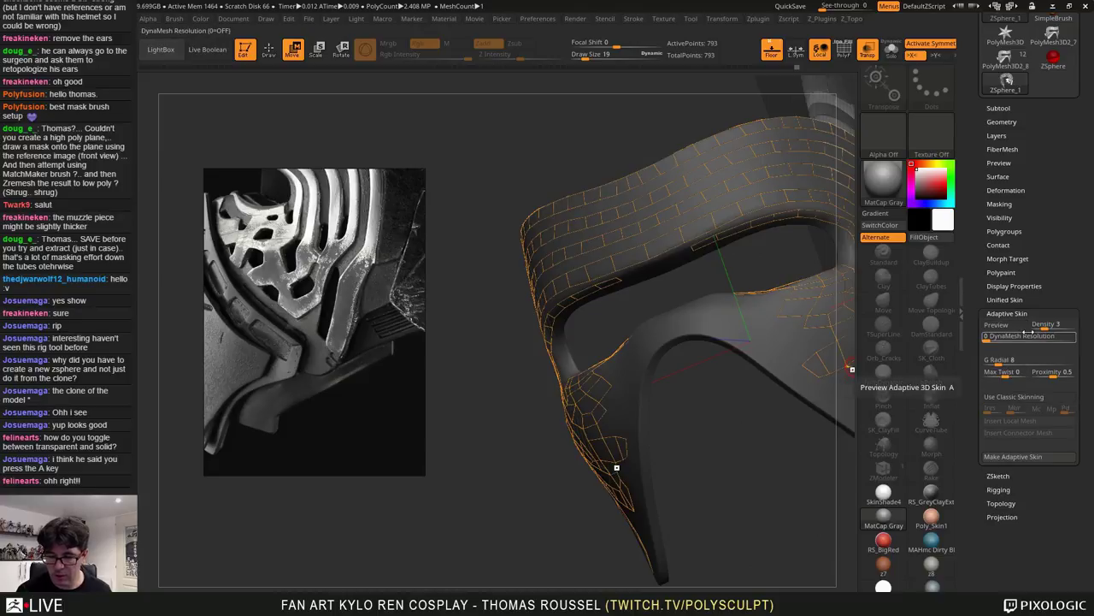
# Enable Projection for the ZSphere topology and preview the resulting skin
pyautogui.click(1000, 503)
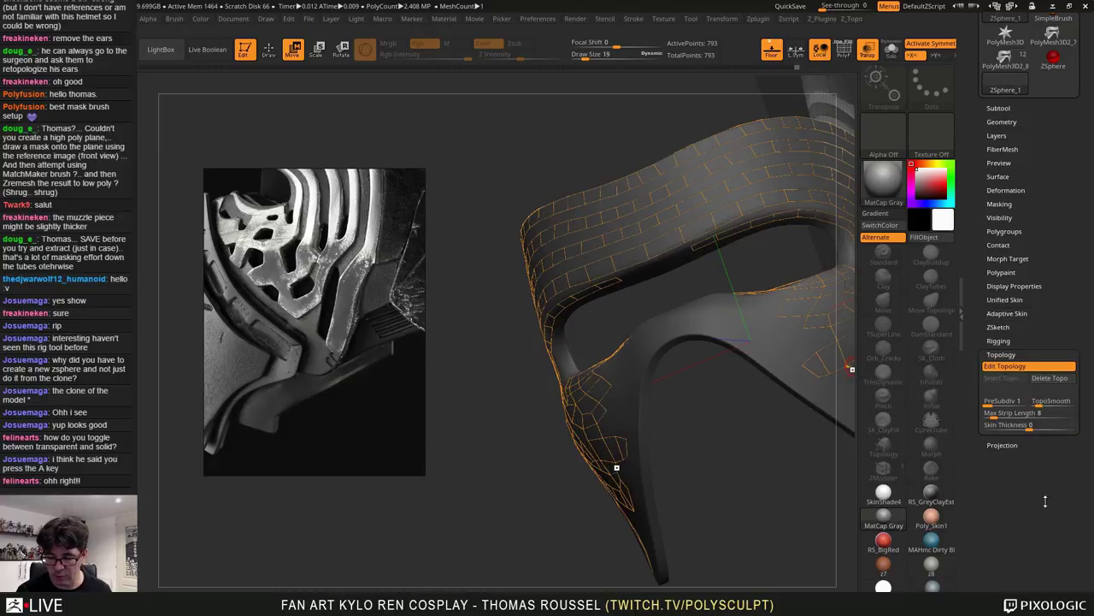
pyautogui.click(1019, 352)
pyautogui.click(1020, 350)
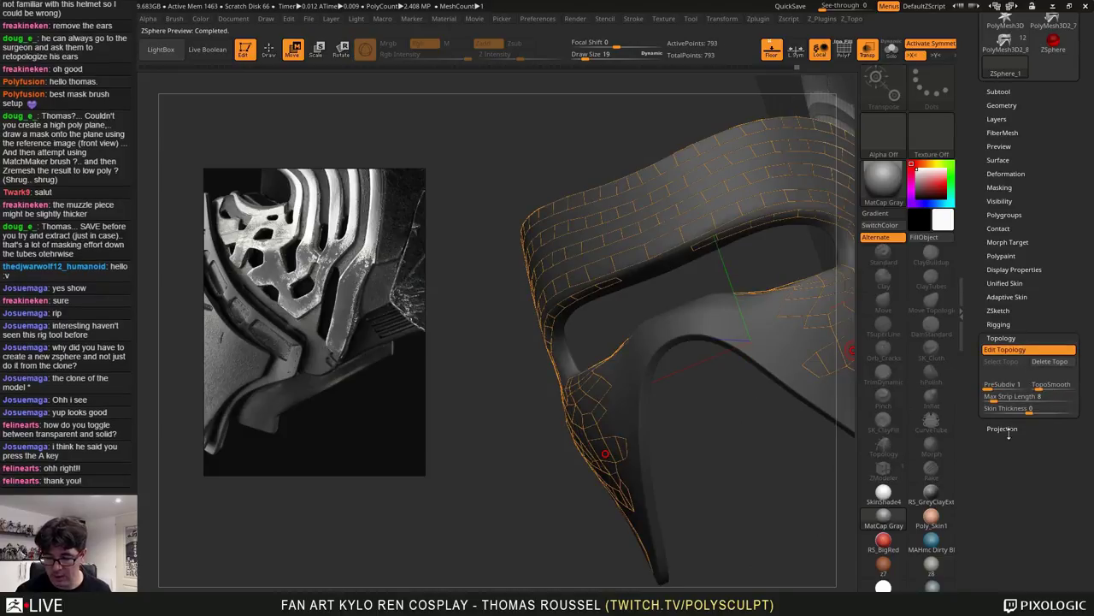
pyautogui.click(1007, 428)
pyautogui.click(1004, 366)
pyautogui.press('a')
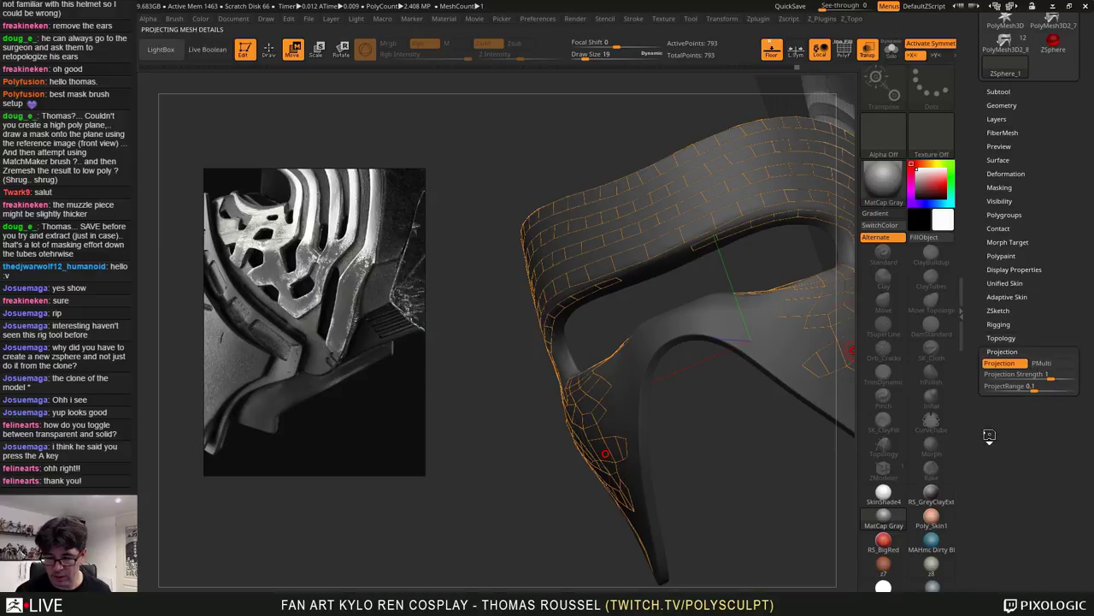
# Inspect the projected skin around the brow and cheek, and turn Projection off
pyautogui.moveTo(700, 313); pyautogui.dragTo(739, 306, button='right')
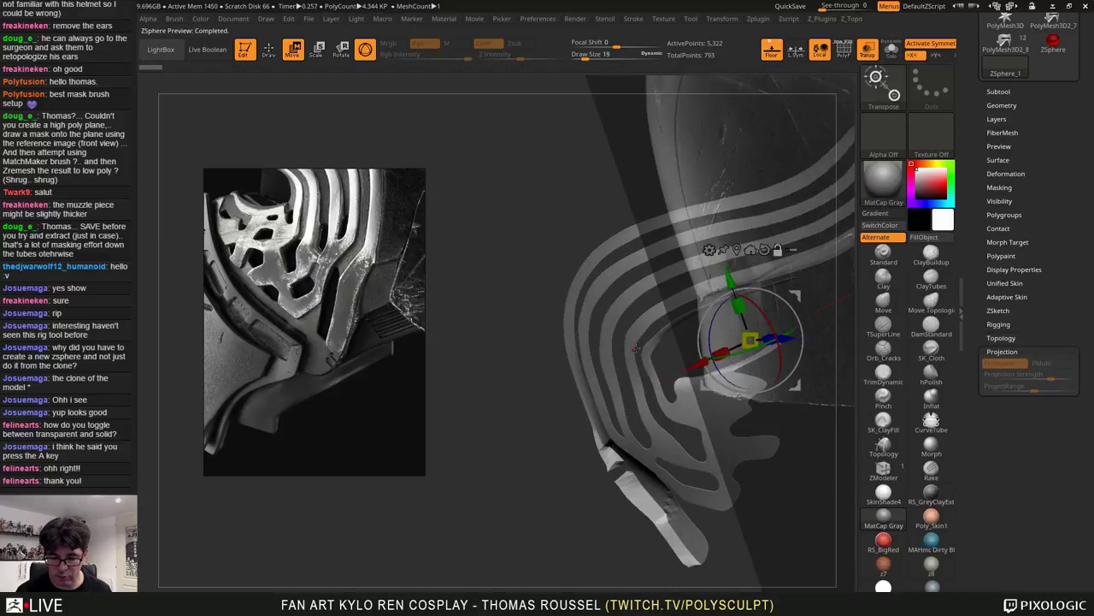
pyautogui.keyDown('alt'); pyautogui.moveTo(778, 250); pyautogui.dragTo(478, 463, button='right'); pyautogui.keyUp('alt')
pyautogui.press('a')
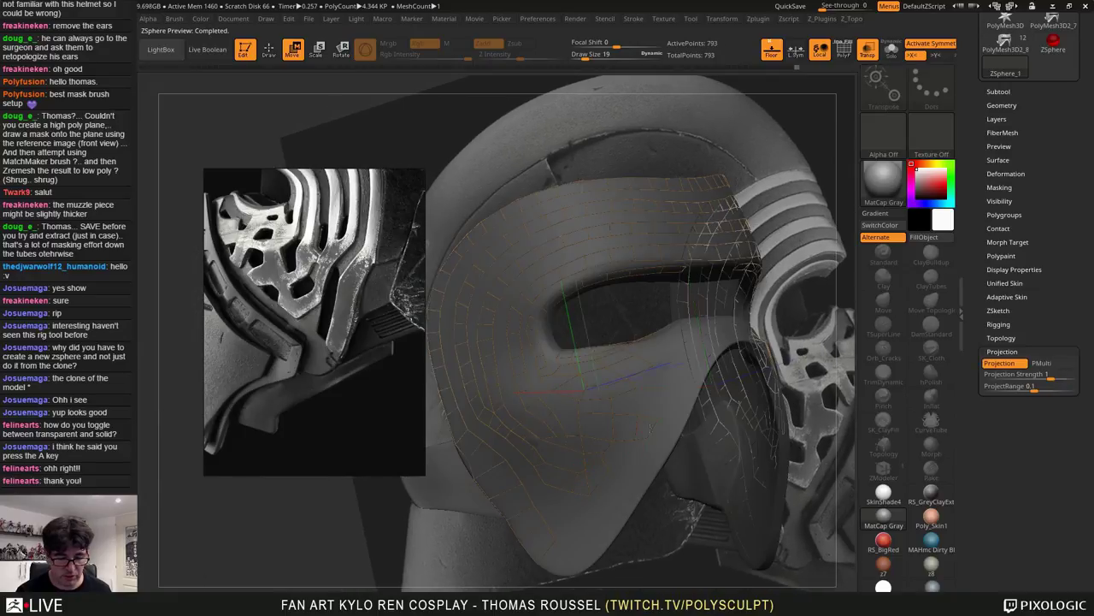
pyautogui.moveTo(650, 428); pyautogui.dragTo(592, 417, button='right')
pyautogui.keyDown('alt'); pyautogui.moveTo(685, 417); pyautogui.dragTo(553, 419, button='right'); pyautogui.keyUp('alt')
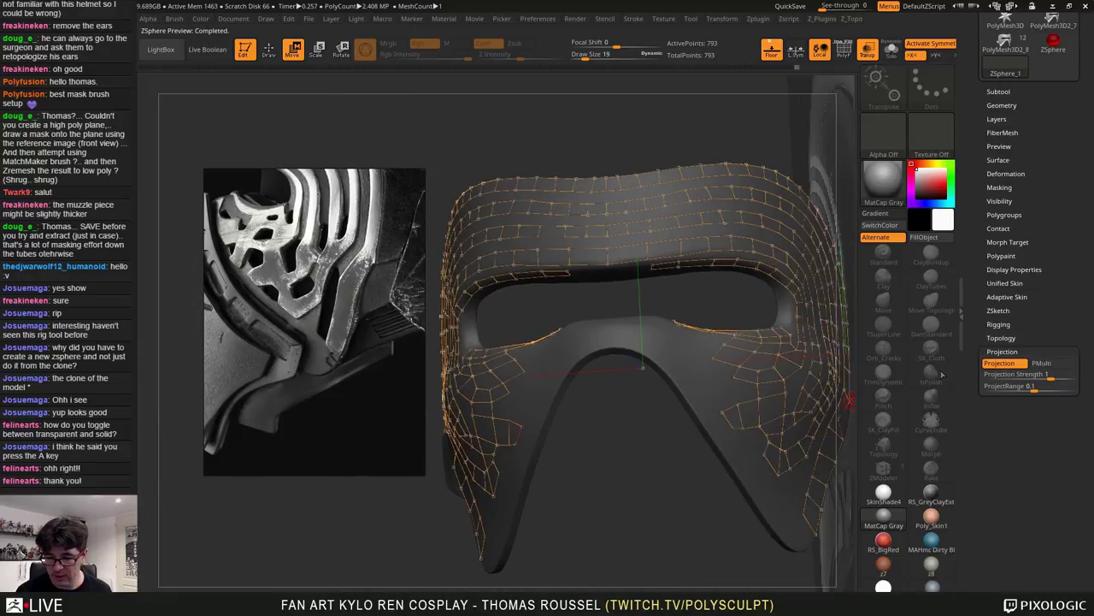
pyautogui.click(999, 364)
# Set the adaptive skin density to 1
pyautogui.click(1007, 297)
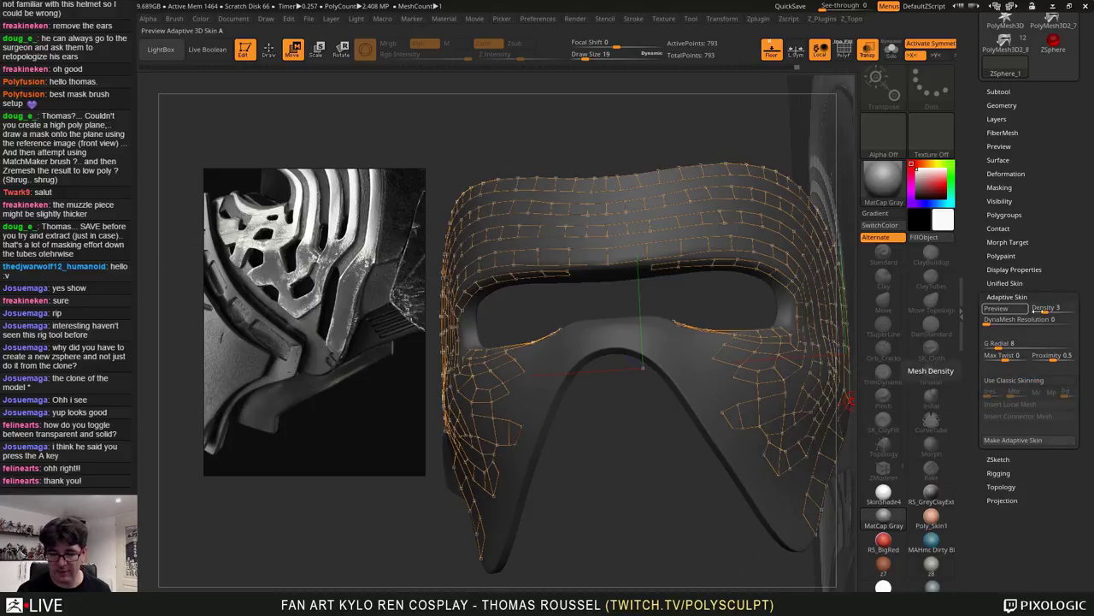
pyautogui.moveTo(1045, 311); pyautogui.dragTo(1015, 310)
pyautogui.press('Return')
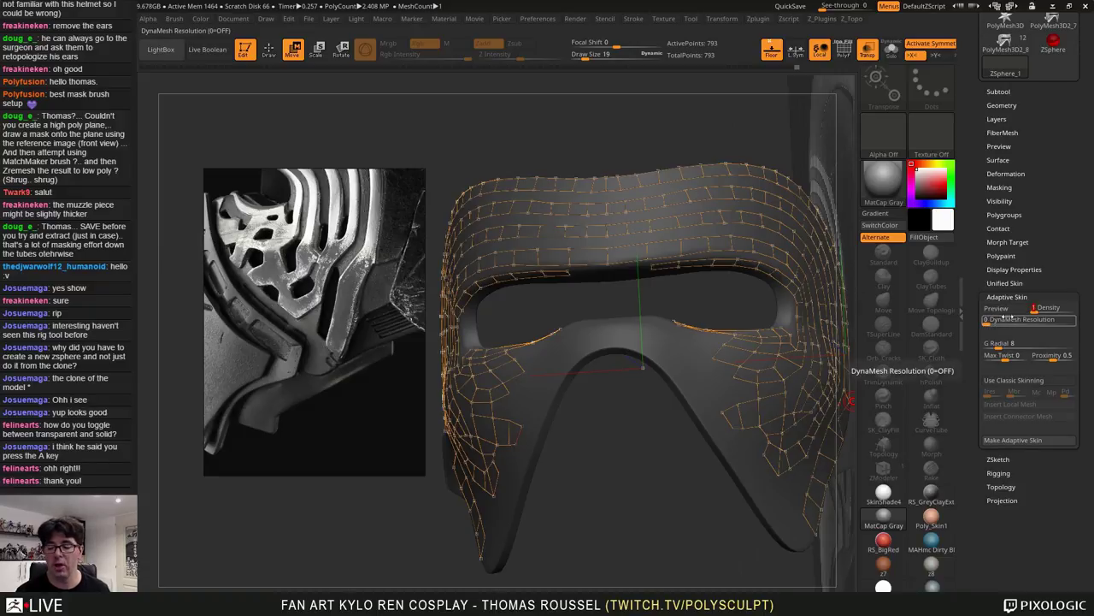
# Preview the adaptive skin with a DynaMesh resolution of 352 and reset the resolution to 0
pyautogui.write('512')
pyautogui.press('Return')
pyautogui.press('a')
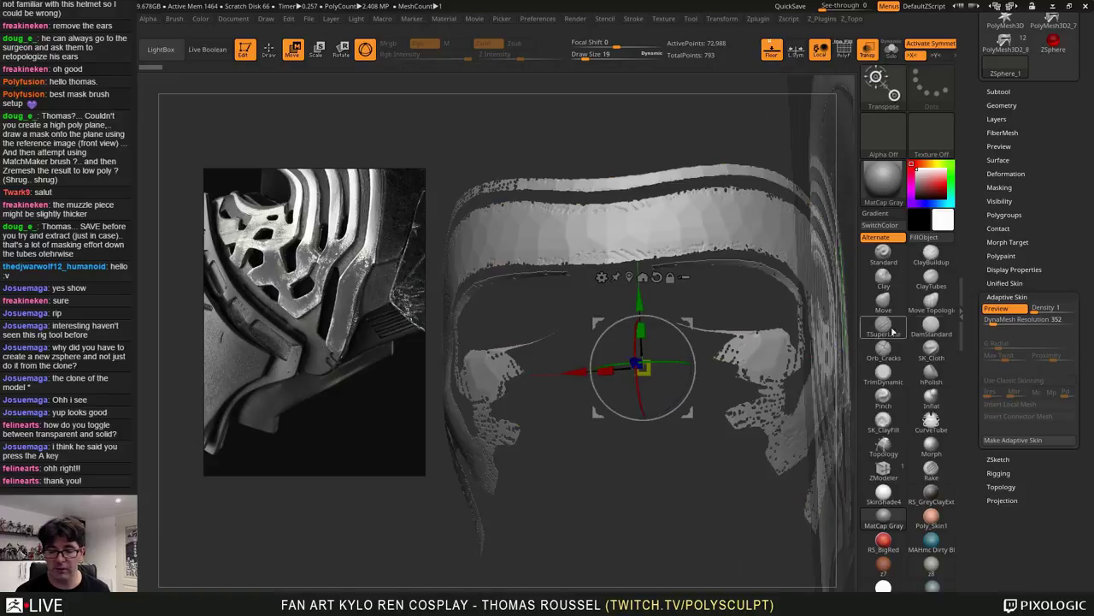
pyautogui.moveTo(789, 267); pyautogui.dragTo(671, 278)
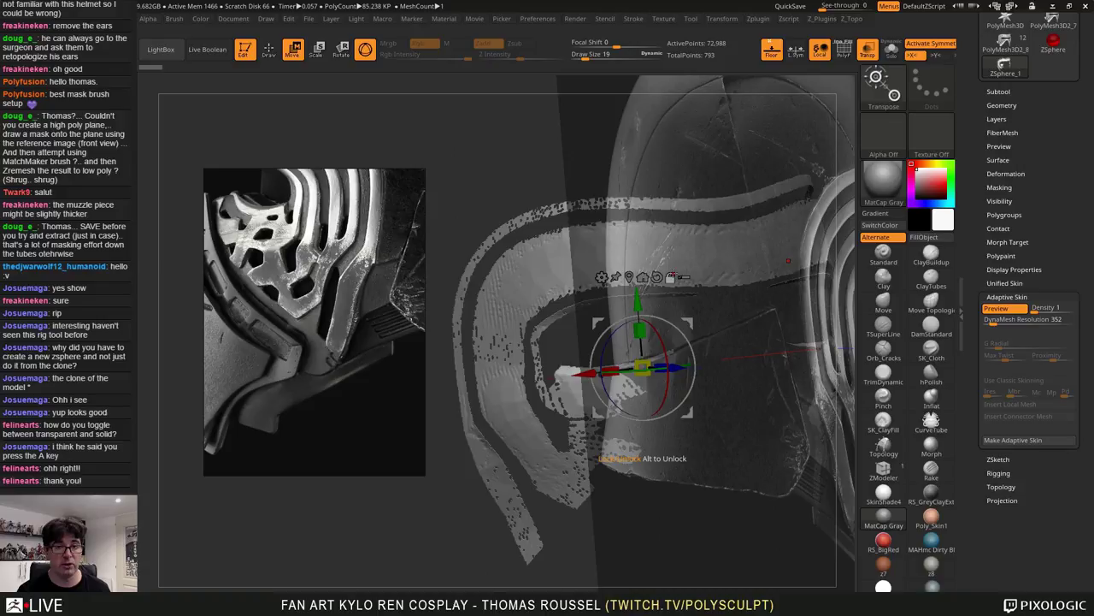
pyautogui.press('a')
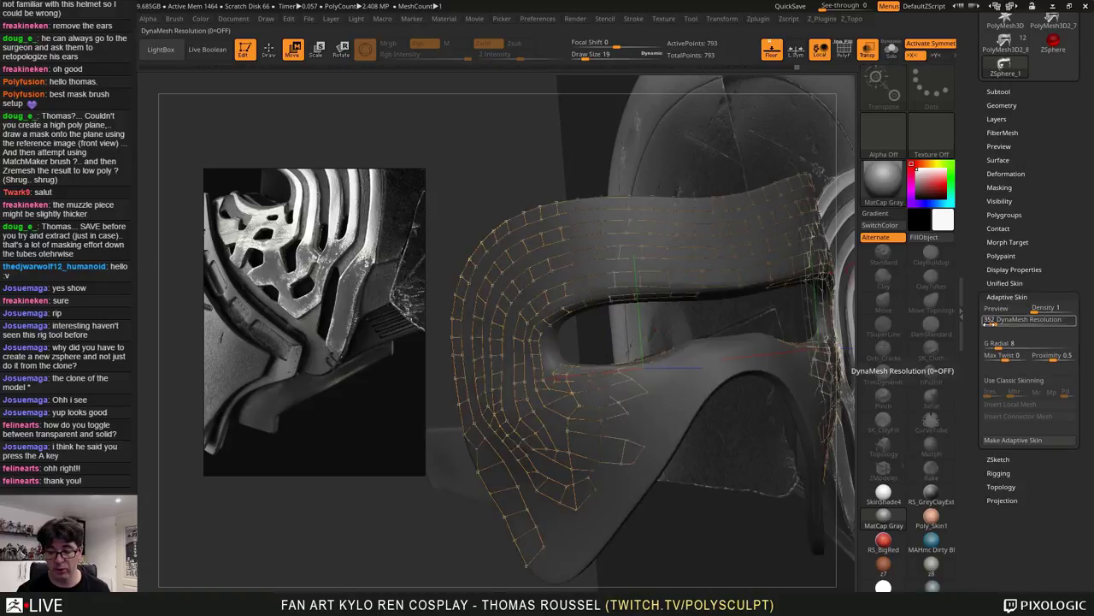
pyautogui.moveTo(990, 324); pyautogui.dragTo(969, 323)
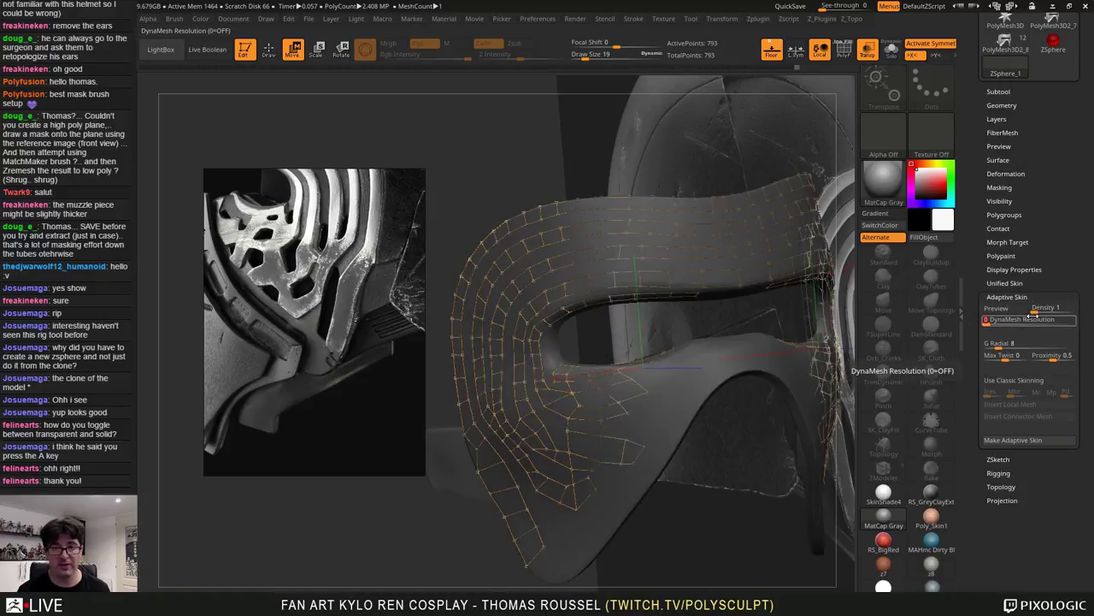
# Check the cheek lattice in the skin preview and nudge a vertex on its inner edge slightly upward
pyautogui.press('a')
pyautogui.moveTo(688, 366); pyautogui.dragTo(470, 441, button='right')
pyautogui.moveTo(810, 420); pyautogui.dragTo(711, 434, button='right')
pyautogui.press('a')
pyautogui.moveTo(710, 434); pyautogui.dragTo(628, 382)
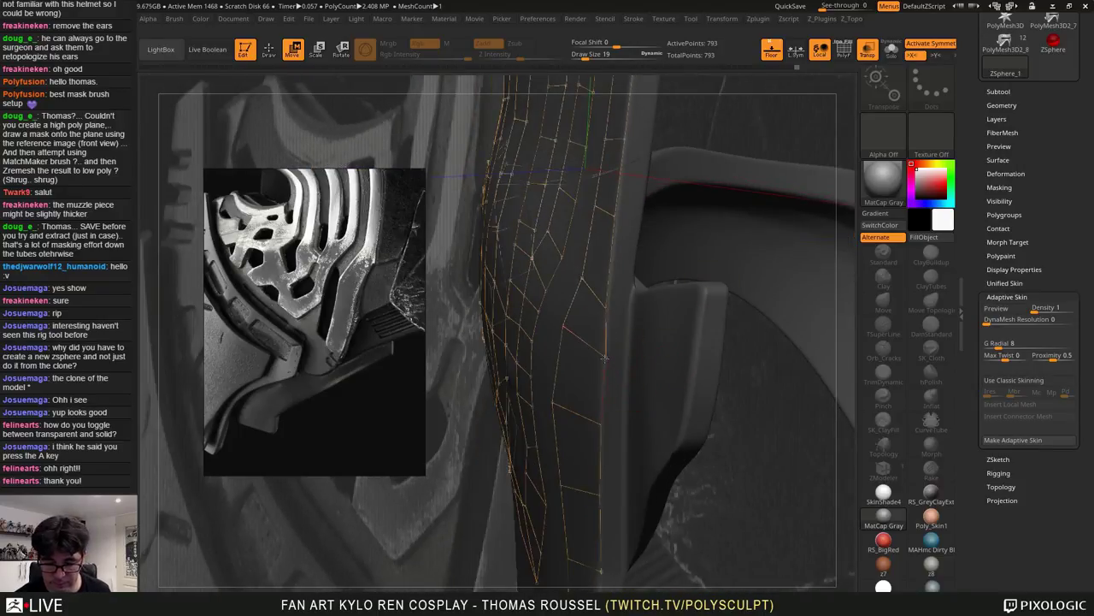
pyautogui.moveTo(604, 357); pyautogui.dragTo(604, 351)
# Compare the cheek lattice below the eye opening with the reference, switching between the topology and the skin preview
pyautogui.moveTo(604, 350); pyautogui.dragTo(822, 356, button='right')
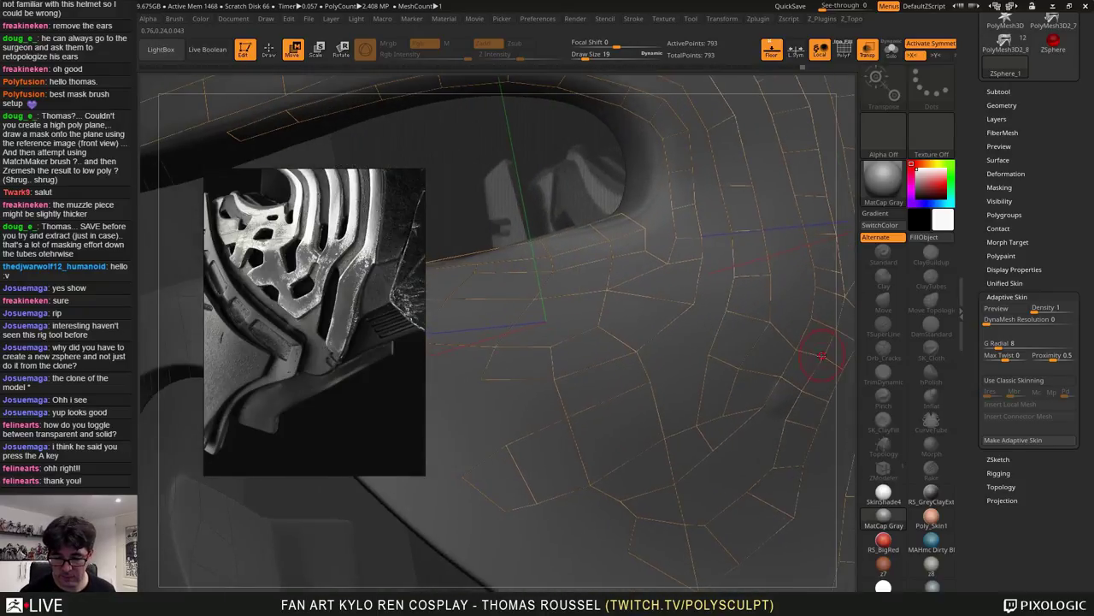
pyautogui.press('a')
pyautogui.keyDown('shift'); pyautogui.moveTo(699, 368); pyautogui.dragTo(1032, 369, button='right'); pyautogui.keyUp('shift')
pyautogui.keyDown('alt'); pyautogui.moveTo(614, 304); pyautogui.dragTo(633, 296, button='right'); pyautogui.keyUp('alt')
pyautogui.press('a')
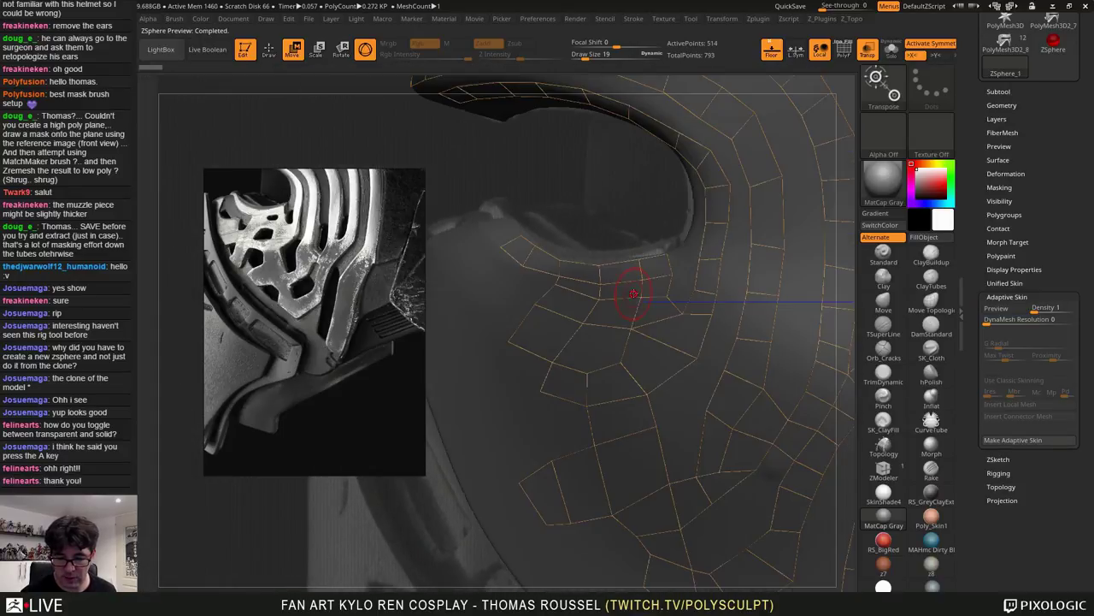
pyautogui.press('a')
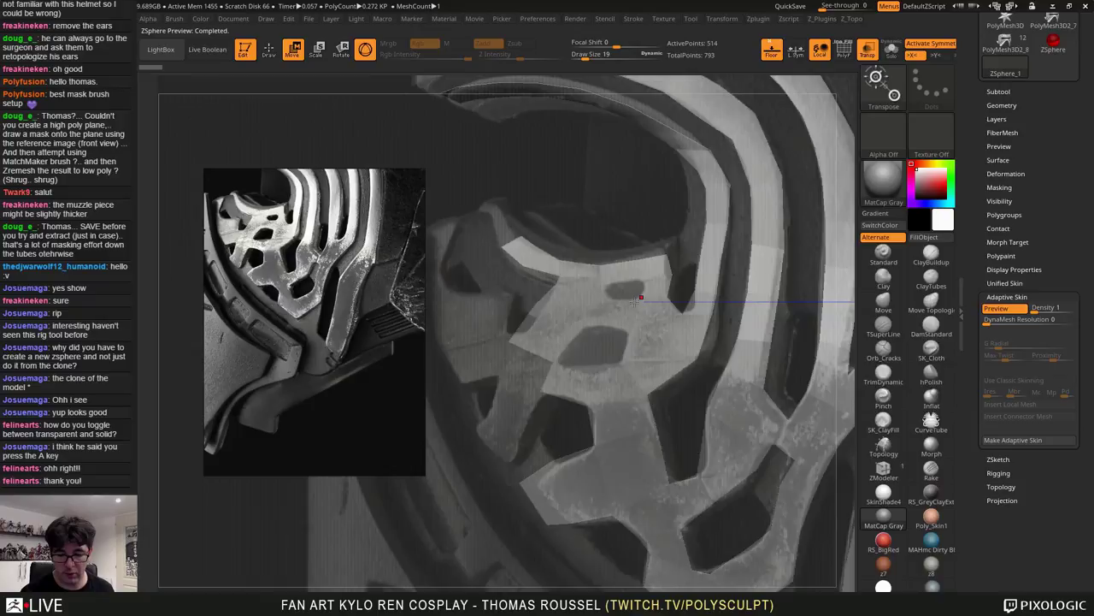
pyautogui.press('a')
pyautogui.press('a')
pyautogui.moveTo(614, 343); pyautogui.dragTo(560, 397, button='right')
pyautogui.press('a')
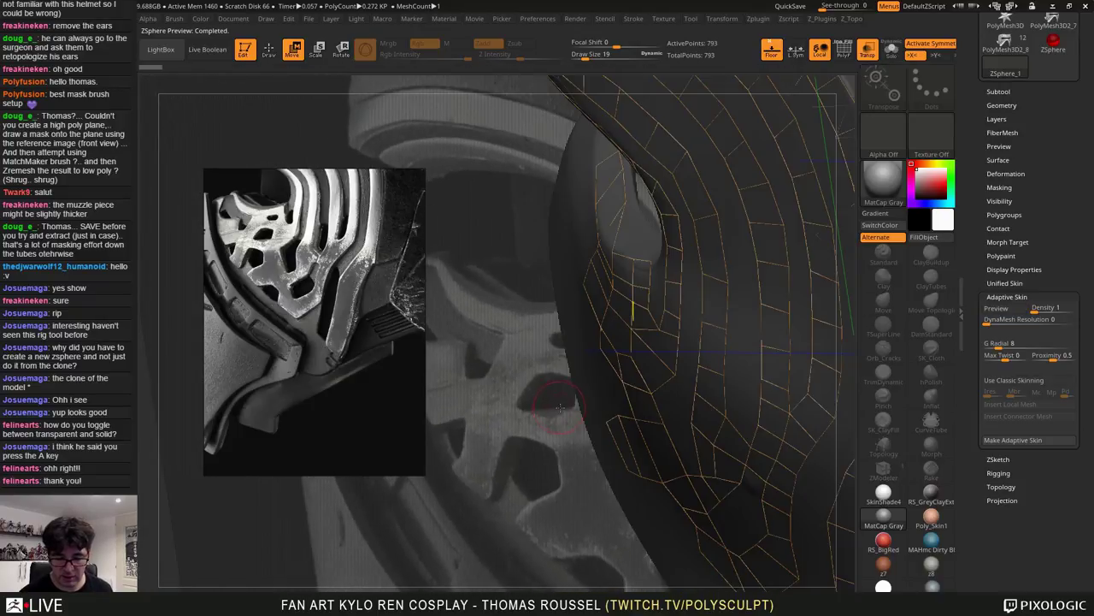
pyautogui.moveTo(655, 396); pyautogui.dragTo(836, 325, button='right')
pyautogui.press('a')
pyautogui.press('a')
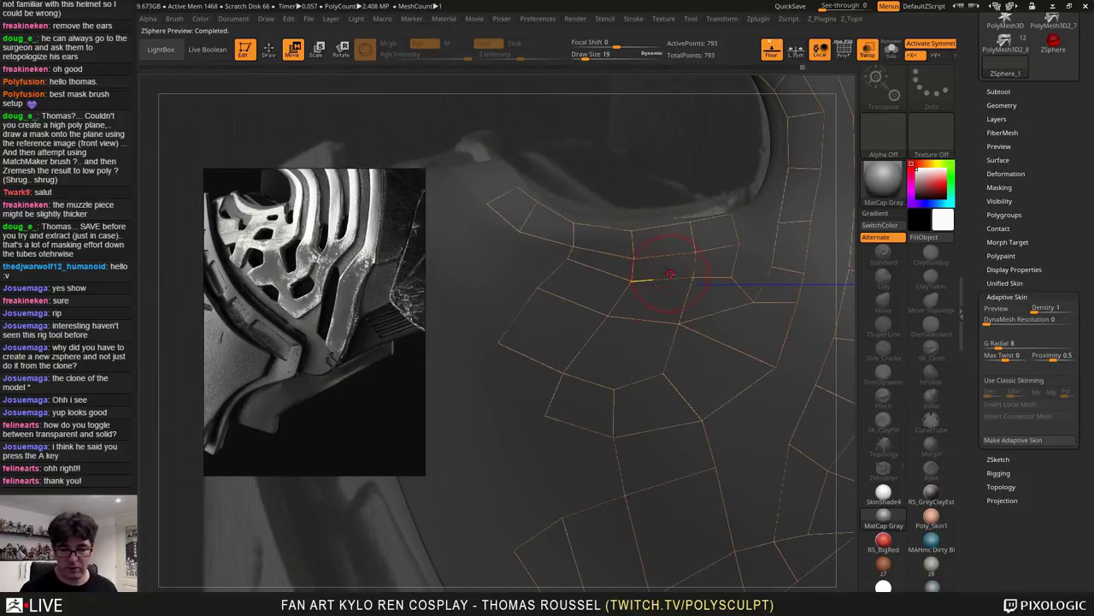
pyautogui.moveTo(687, 284); pyautogui.dragTo(713, 278, button='right')
pyautogui.press('a')
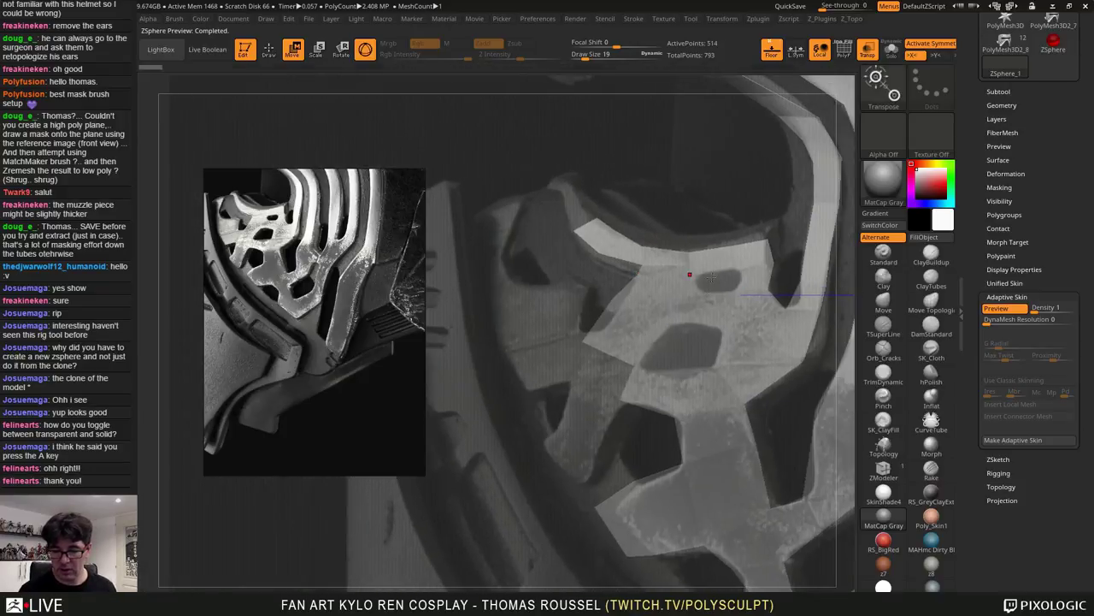
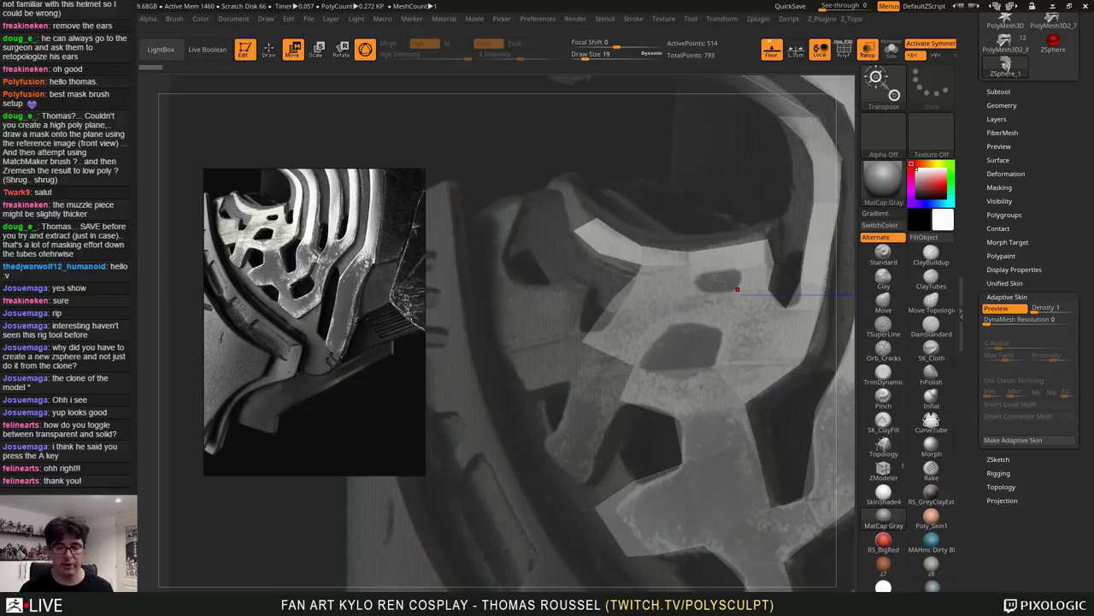
pyautogui.keyDown('ctrl'); pyautogui.moveTo(669, 354); pyautogui.dragTo(671, 337, button='right'); pyautogui.keyUp('ctrl')
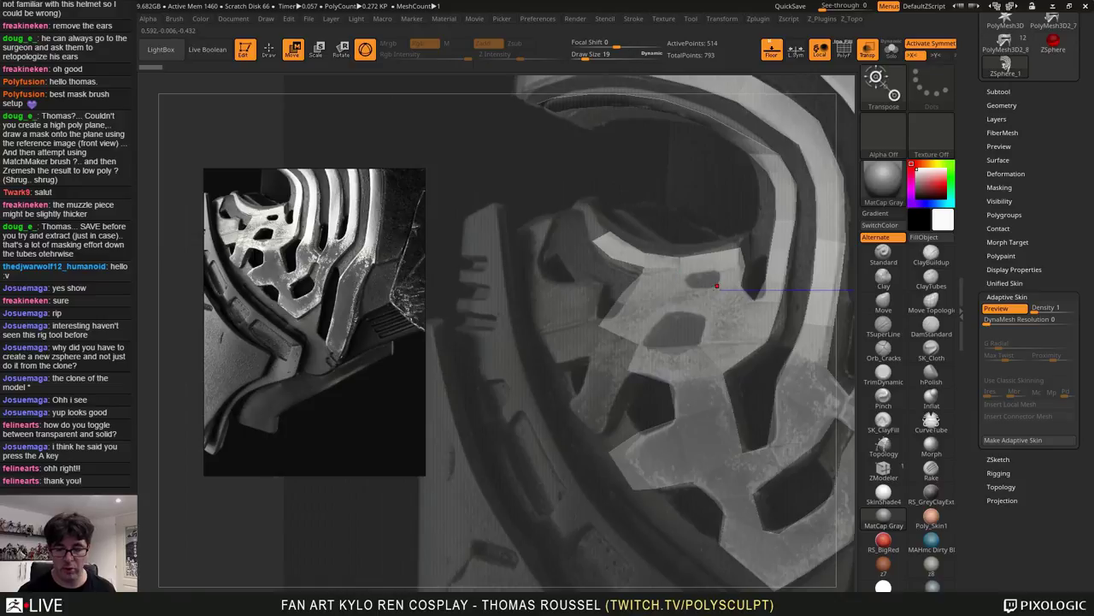
pyautogui.keyDown('alt'); pyautogui.moveTo(716, 285); pyautogui.dragTo(796, 366, button='right'); pyautogui.keyUp('alt')
# Bridge the eye-opening rim strips across the centre of the brow's underside with new symmetrical quads
pyautogui.press('a')
pyautogui.keyDown('ctrl'); pyautogui.moveTo(718, 342); pyautogui.dragTo(831, 505, button='right'); pyautogui.keyUp('ctrl')
pyautogui.keyDown('ctrl'); pyautogui.moveTo(752, 222); pyautogui.dragTo(761, 261, button='right'); pyautogui.keyUp('ctrl')
pyautogui.keyDown('alt'); pyautogui.moveTo(758, 132); pyautogui.dragTo(799, 265, button='right'); pyautogui.keyUp('alt')
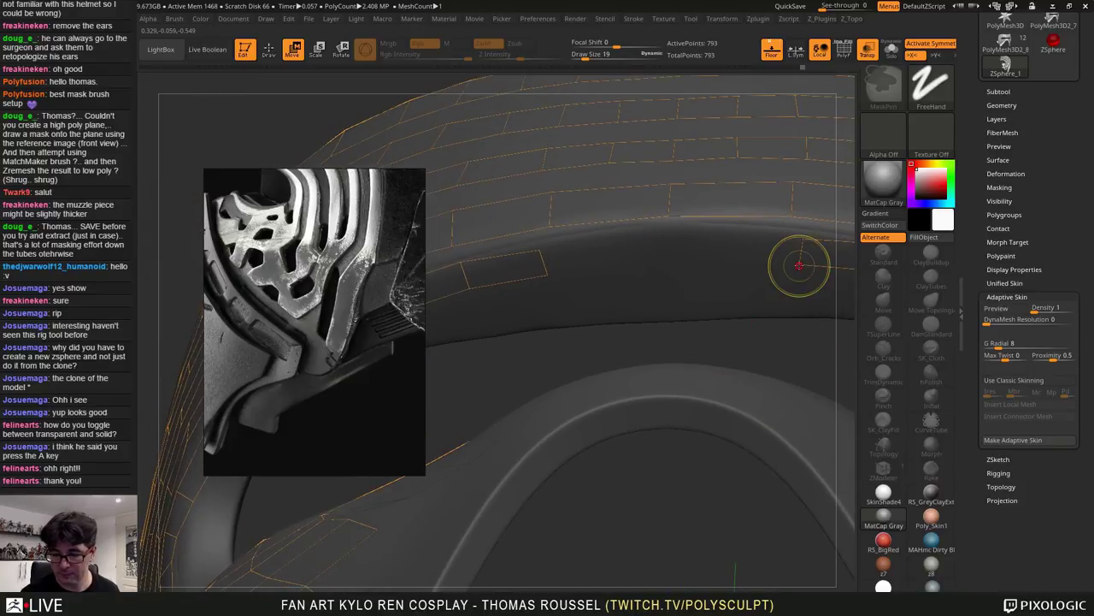
pyautogui.press('q')
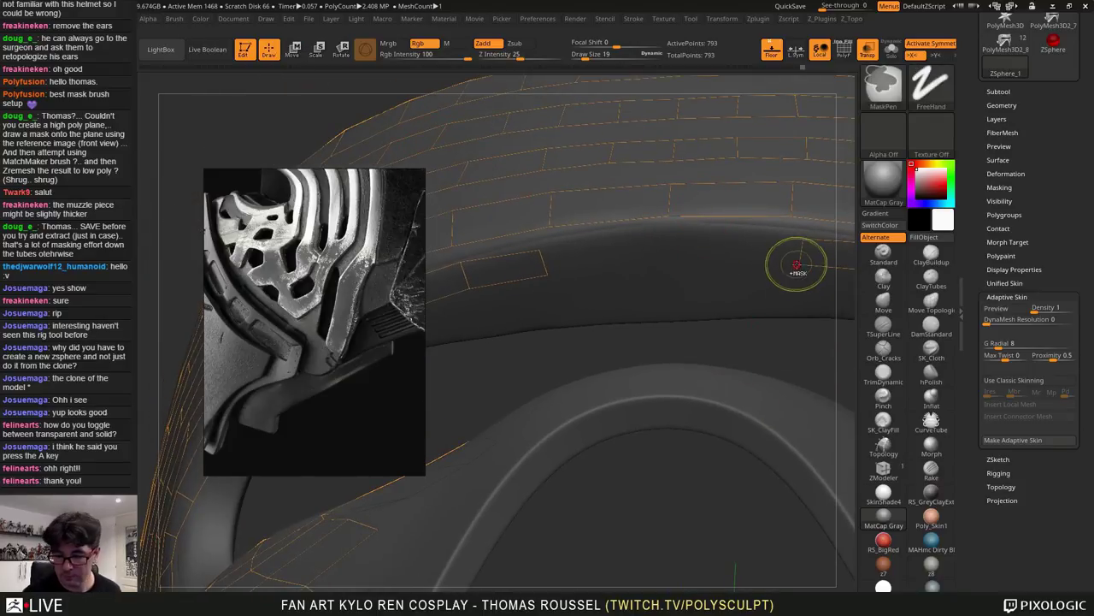
pyautogui.keyDown('ctrl'); pyautogui.click(801, 265); pyautogui.keyUp('ctrl')
pyautogui.click(723, 264)
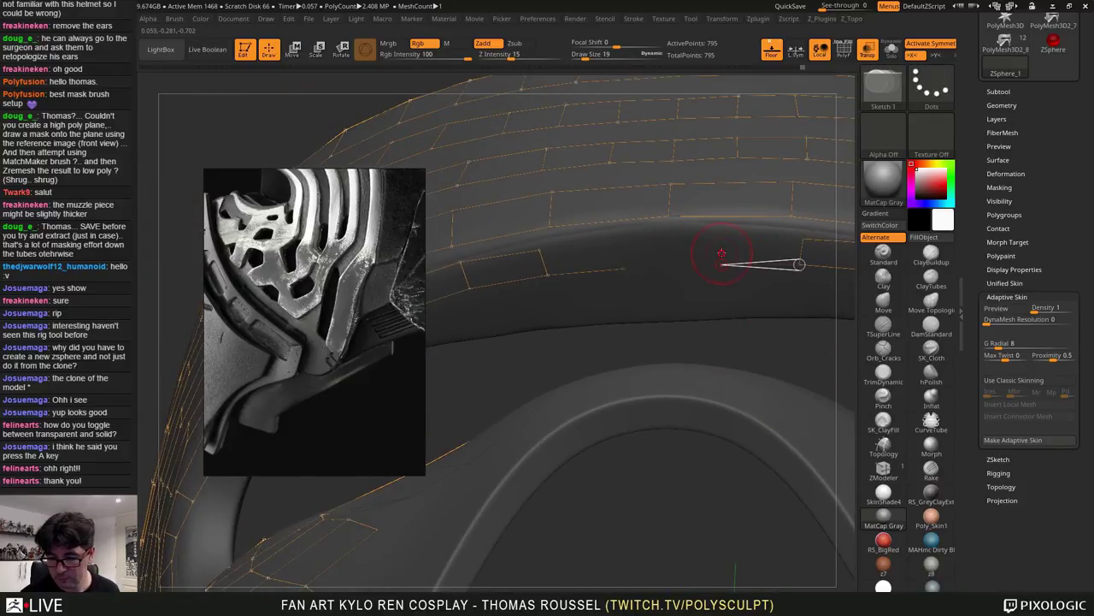
pyautogui.click(721, 230)
pyautogui.click(803, 240)
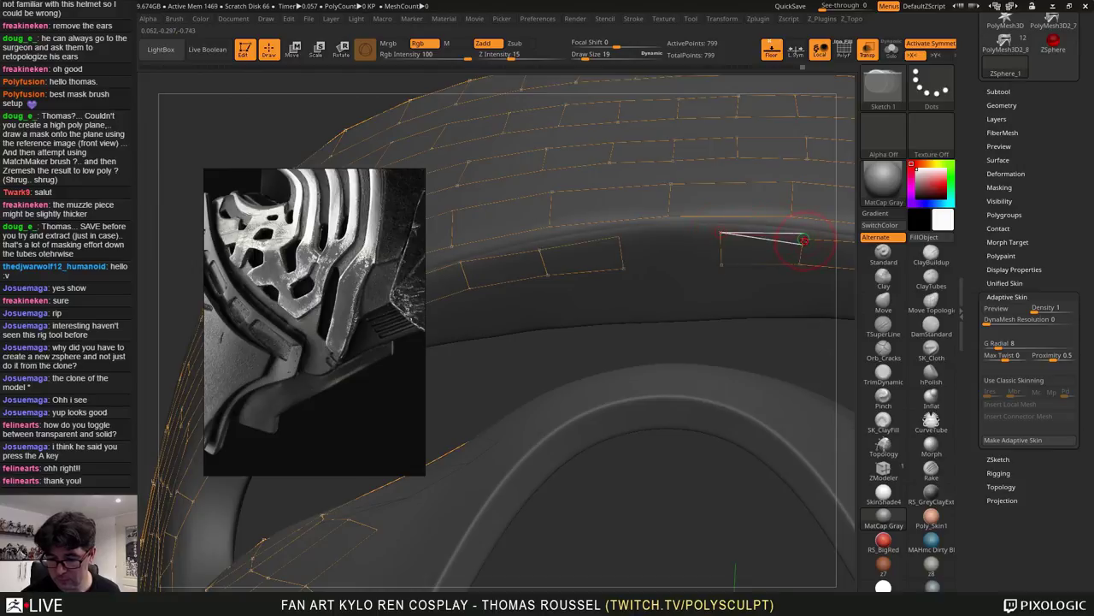
pyautogui.click(669, 236)
pyautogui.click(671, 265)
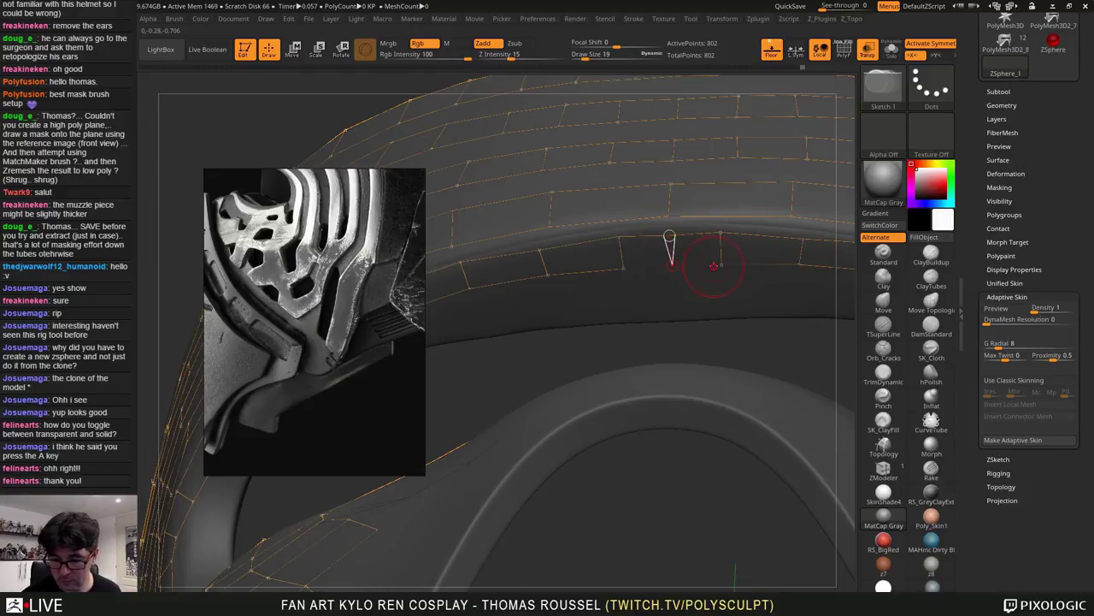
pyautogui.click(720, 265)
# Adjust the upper and lower vertices on the centre line of the new rim bridge, using draw size 10 for the lower one
pyautogui.click(296, 51)
pyautogui.moveTo(675, 249); pyautogui.dragTo(672, 233, button='right')
pyautogui.moveTo(670, 235); pyautogui.dragTo(672, 229)
pyautogui.press('a')
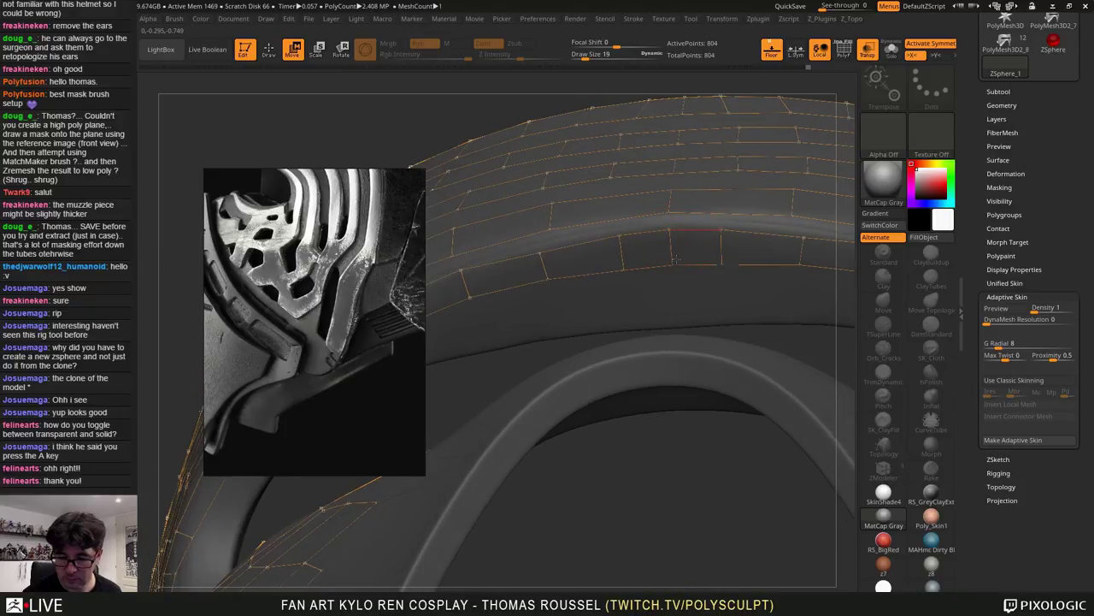
pyautogui.press('a')
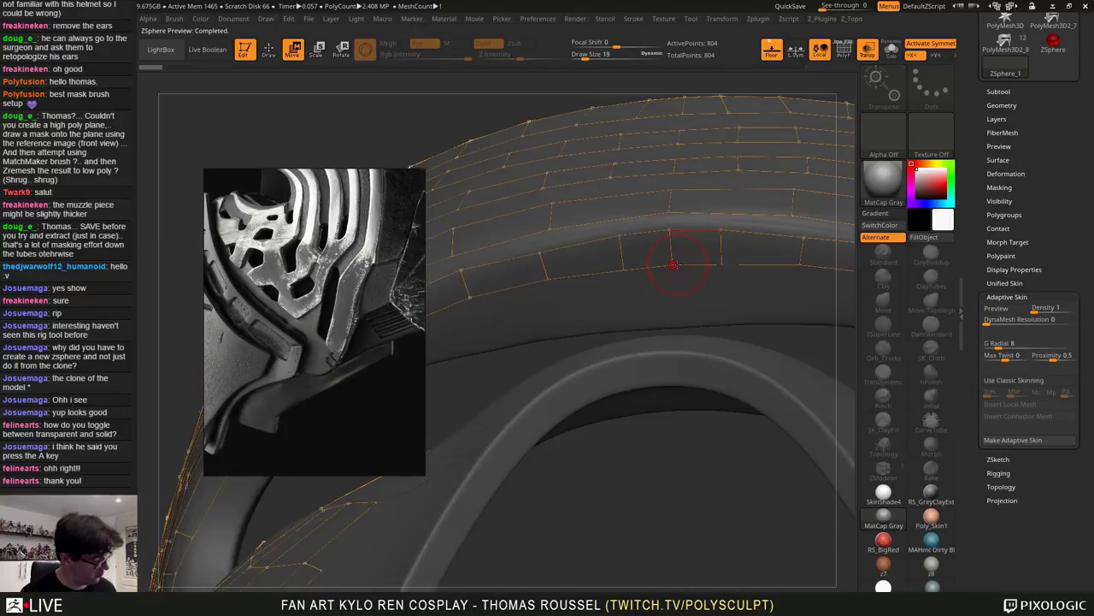
pyautogui.press('s')
pyautogui.moveTo(675, 264); pyautogui.dragTo(672, 265)
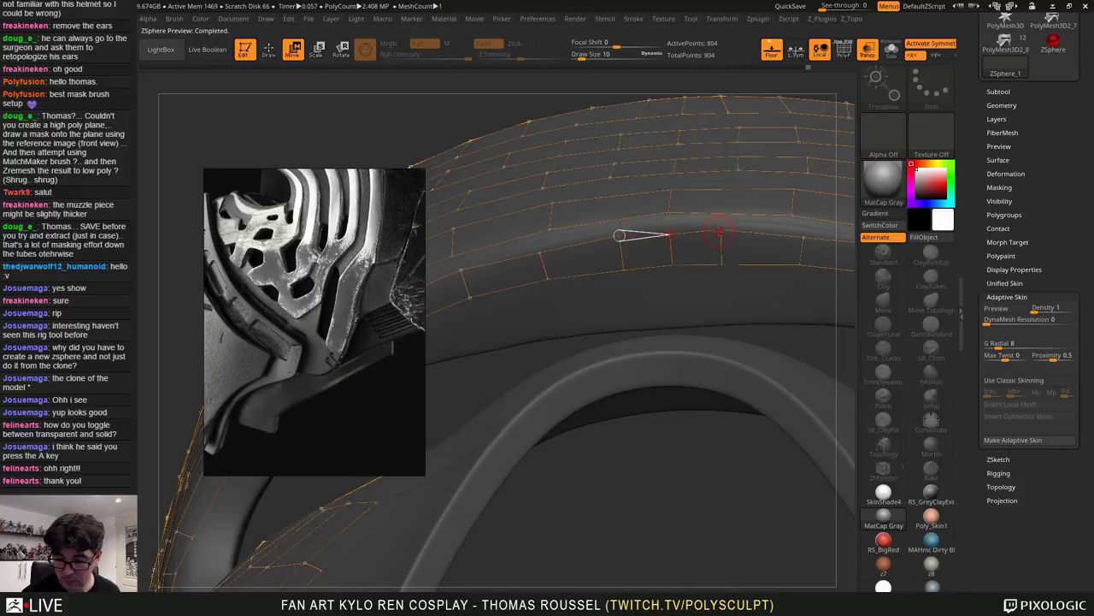
# Shift the rim bridge's upper vertices beside the centre outward and adjust the neighbouring strip vertices along the brow's underside
pyautogui.moveTo(720, 231); pyautogui.dragTo(740, 230)
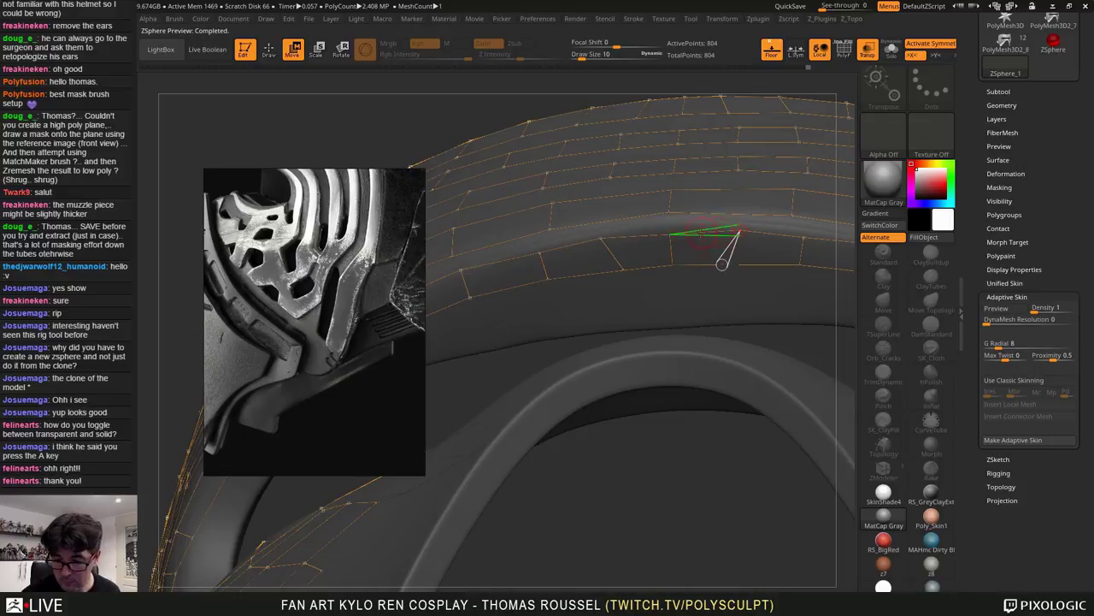
pyautogui.click(669, 232)
pyautogui.moveTo(628, 268); pyautogui.dragTo(537, 251)
pyautogui.moveTo(682, 286); pyautogui.dragTo(682, 231, button='right')
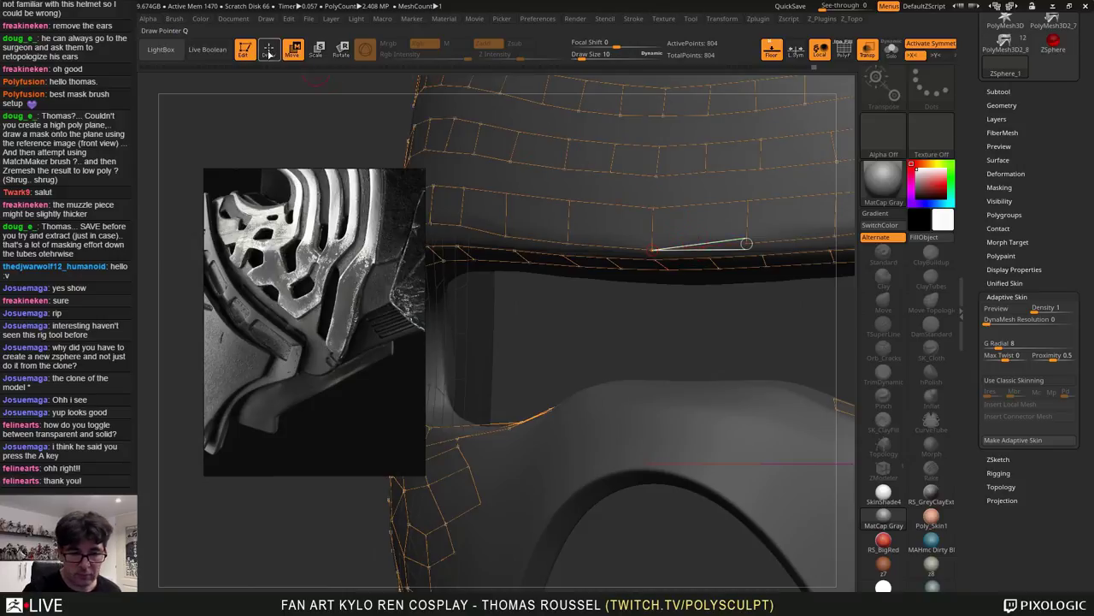
# Add a cross edge through the brow's lowest band beside the centre and even out the neighbouring vertices
pyautogui.click(269, 49)
pyautogui.click(698, 246)
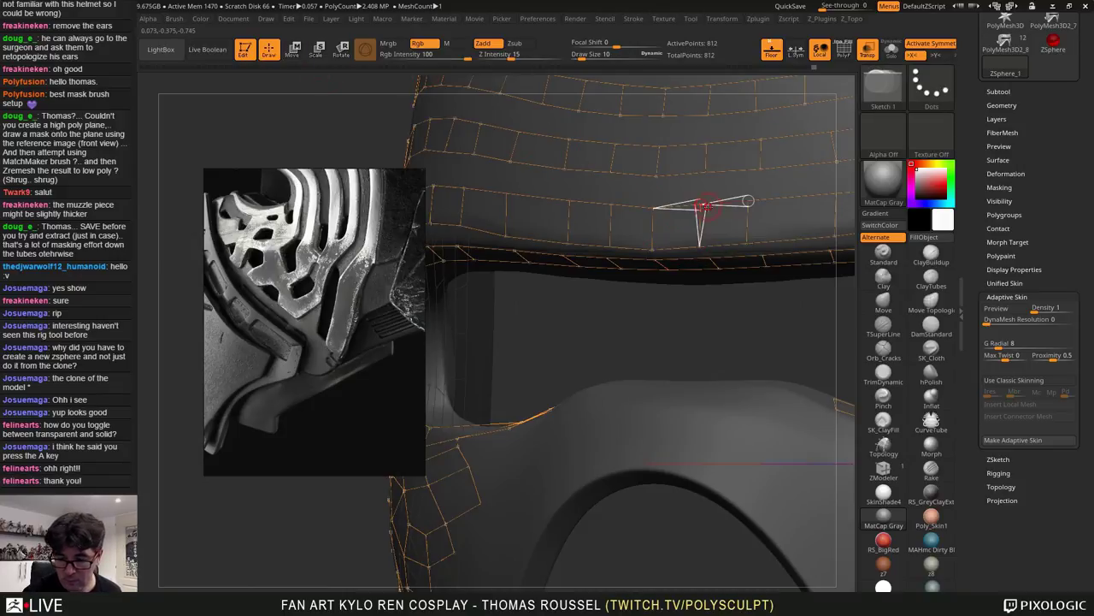
pyautogui.moveTo(746, 246)
pyautogui.mouseDown(button='right')
pyautogui.moveTo(752, 231)
pyautogui.moveTo(735, 205)
pyautogui.moveTo(696, 183)
pyautogui.mouseUp(button='right')
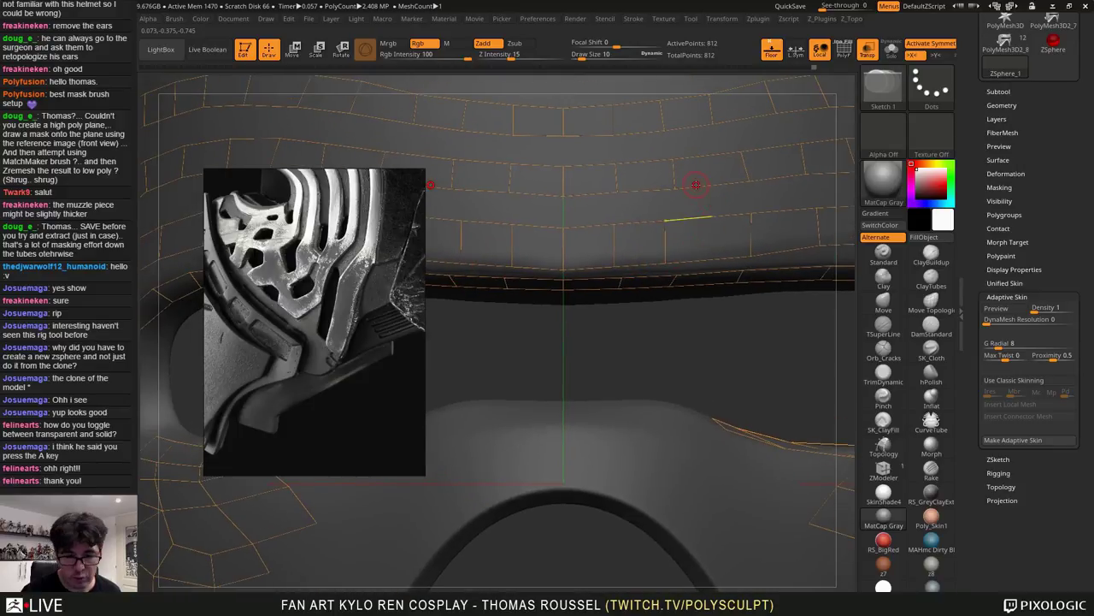
pyautogui.click(297, 51)
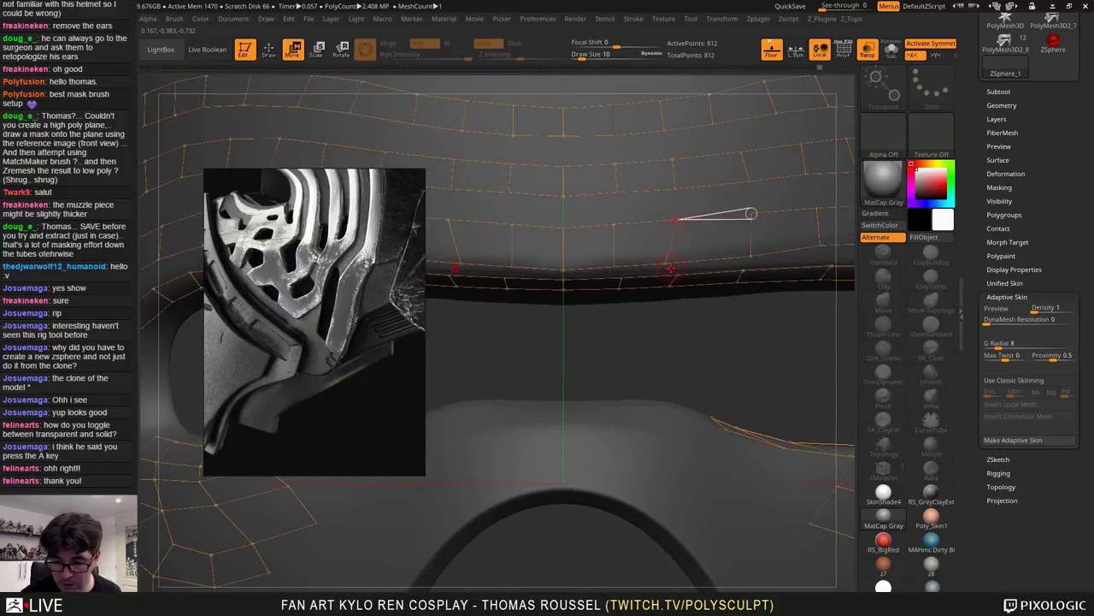
pyautogui.moveTo(622, 263); pyautogui.dragTo(623, 265)
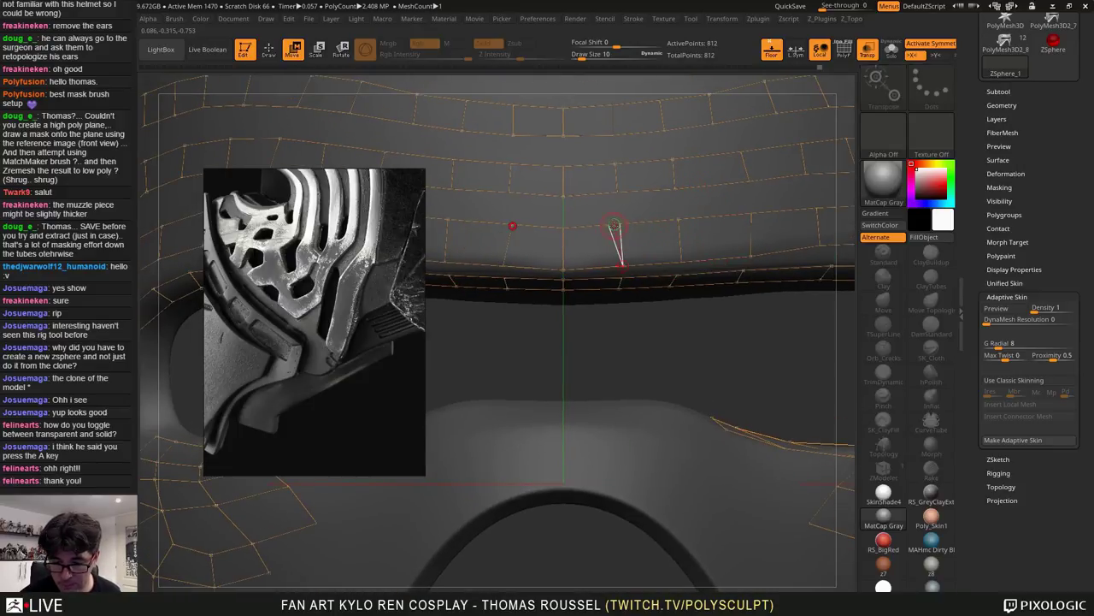
pyautogui.moveTo(613, 224); pyautogui.dragTo(624, 225)
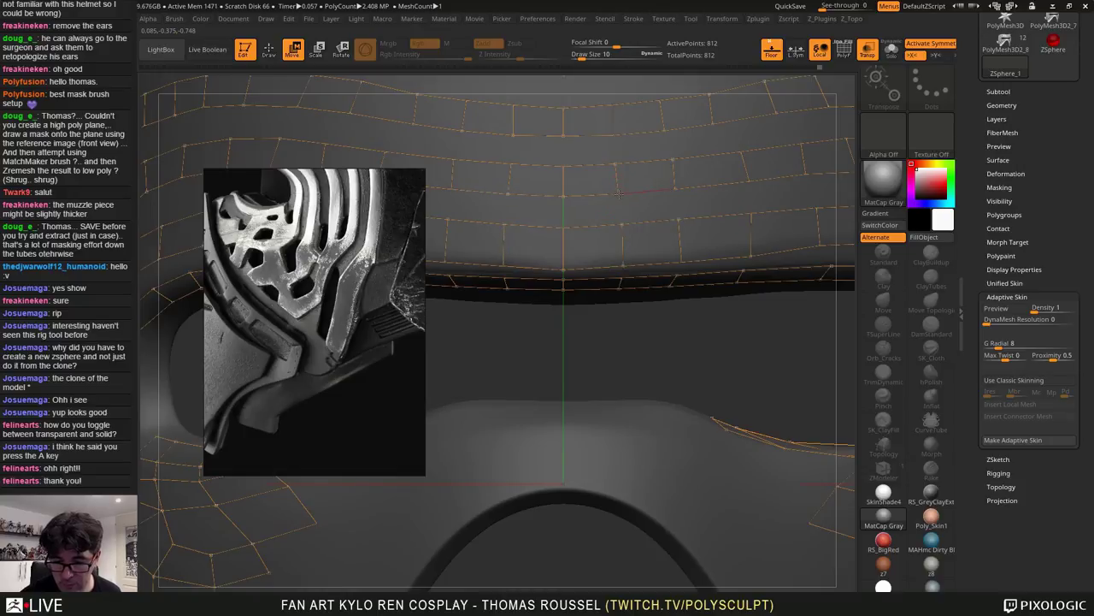
# Preview the skin, turn back to the topology and adjust the strip vertices along the eye opening's lower rim
pyautogui.press('a')
pyautogui.moveTo(718, 357)
pyautogui.keyDown('ctrl'); pyautogui.mouseDown(button='right')
pyautogui.moveTo(721, 409)
pyautogui.moveTo(637, 411)
pyautogui.moveTo(727, 415)
pyautogui.moveTo(662, 349)
pyautogui.moveTo(659, 402)
pyautogui.moveTo(629, 410)
pyautogui.moveTo(674, 291)
pyautogui.moveTo(696, 402)
pyautogui.moveTo(704, 367)
pyautogui.mouseUp(button='right'); pyautogui.keyUp('ctrl')
pyautogui.press('a')
pyautogui.moveTo(703, 366); pyautogui.dragTo(683, 372)
pyautogui.moveTo(683, 372); pyautogui.dragTo(684, 371, button='right')
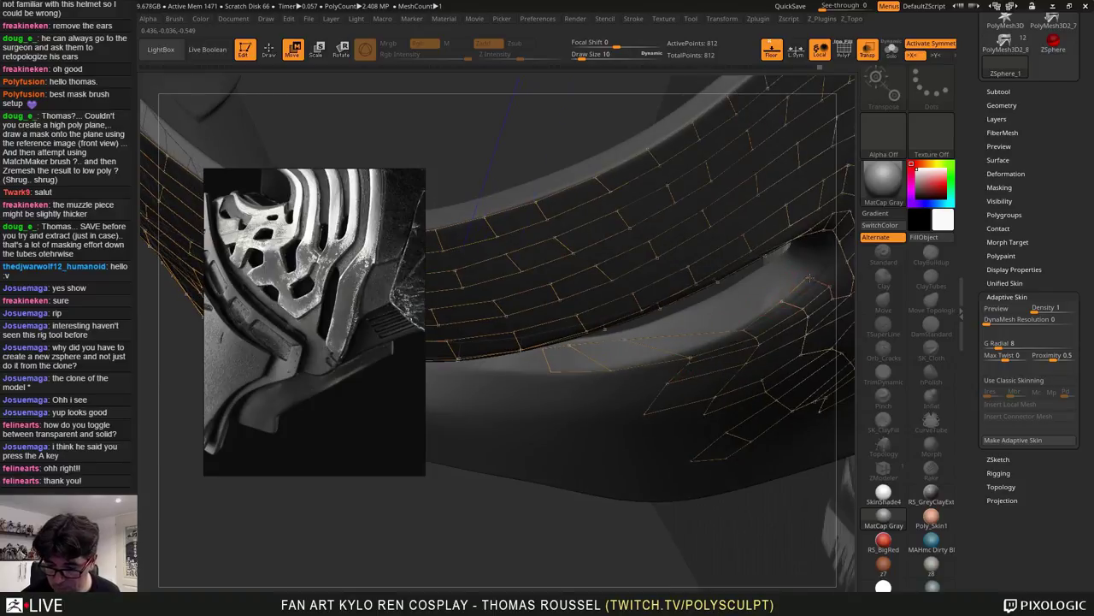
pyautogui.moveTo(782, 299); pyautogui.dragTo(787, 296)
pyautogui.moveTo(744, 330); pyautogui.dragTo(745, 318)
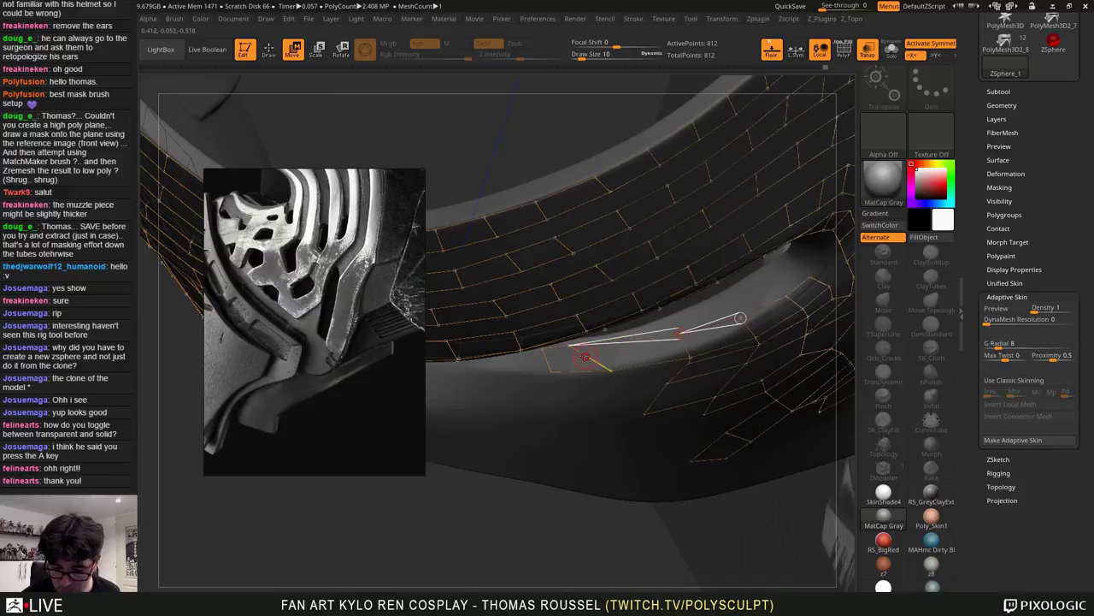
pyautogui.moveTo(614, 345); pyautogui.dragTo(613, 346)
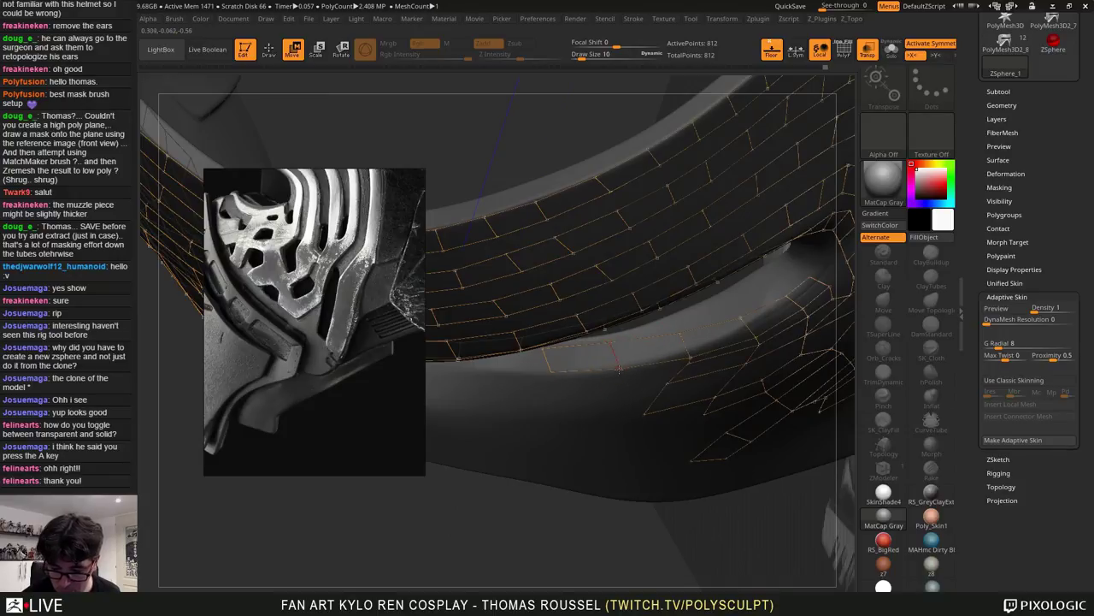
# Move the upper cheek lattice's inner-edge vertices below the eye opening inward to follow the lattice shape in the skin preview
pyautogui.moveTo(620, 366); pyautogui.dragTo(656, 273, button='right')
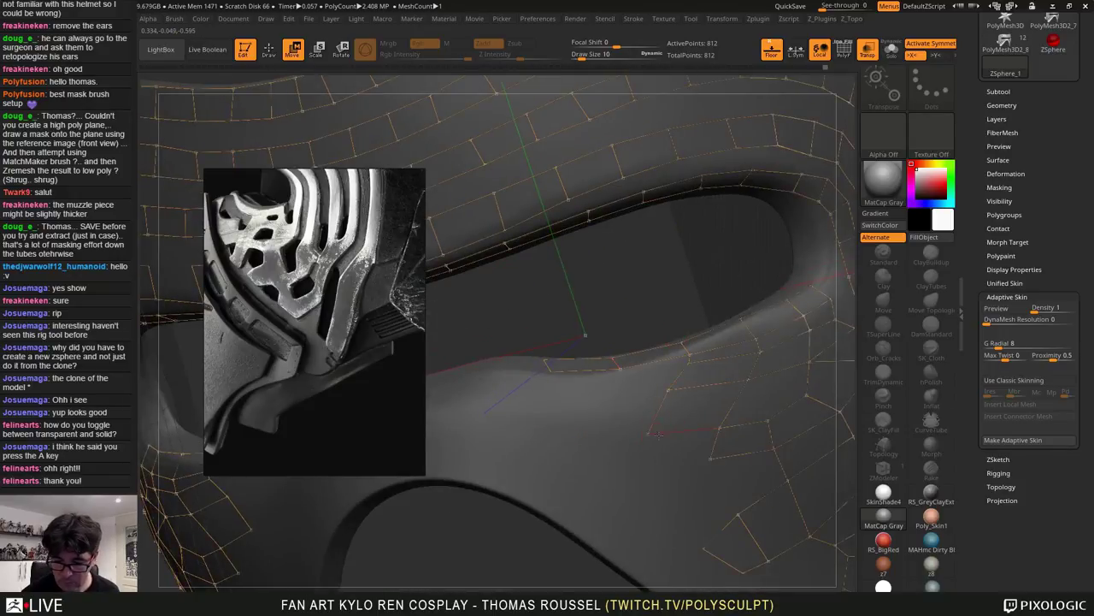
pyautogui.moveTo(657, 433); pyautogui.dragTo(664, 433)
pyautogui.moveTo(669, 430)
pyautogui.mouseDown(button='right')
pyautogui.moveTo(733, 423)
pyautogui.moveTo(663, 439)
pyautogui.mouseUp(button='right')
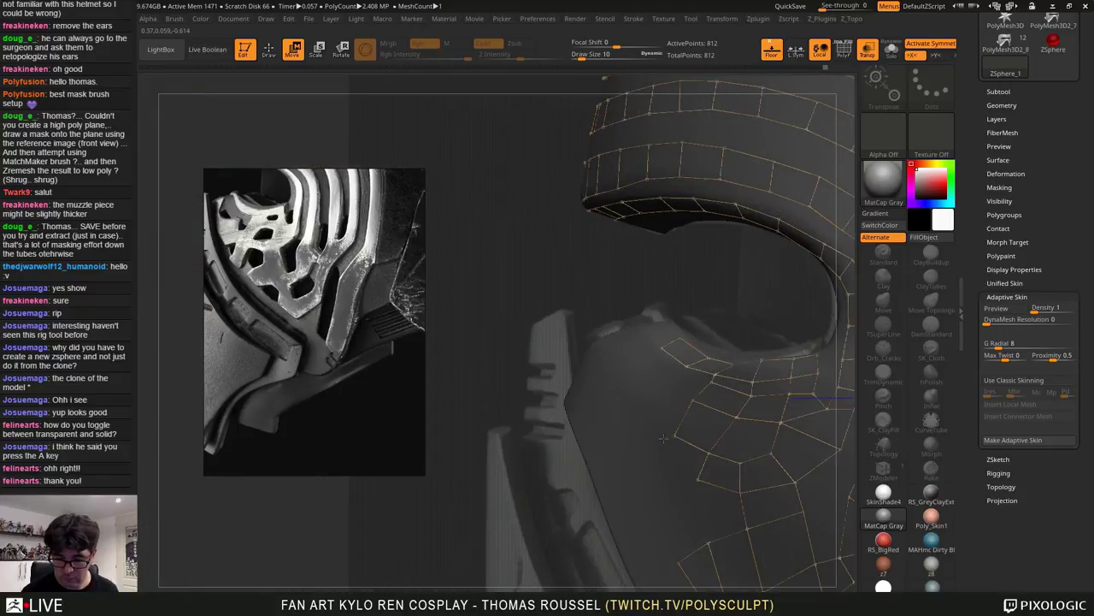
pyautogui.press('a')
pyautogui.press('a')
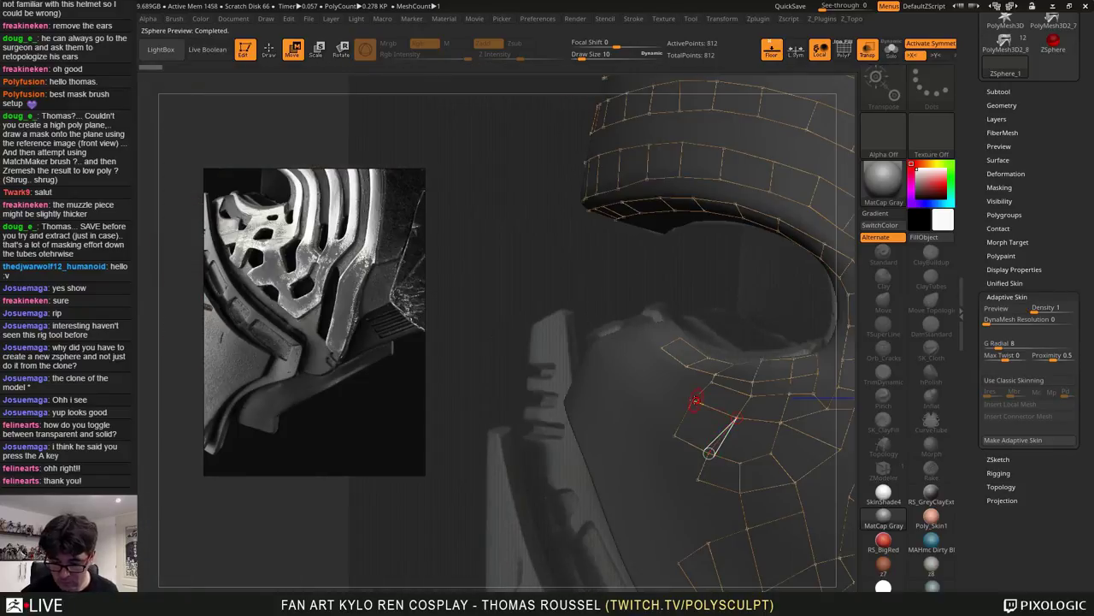
pyautogui.moveTo(696, 399); pyautogui.dragTo(701, 405)
pyautogui.moveTo(675, 437); pyautogui.dragTo(686, 434)
pyautogui.press('a')
pyautogui.press('a')
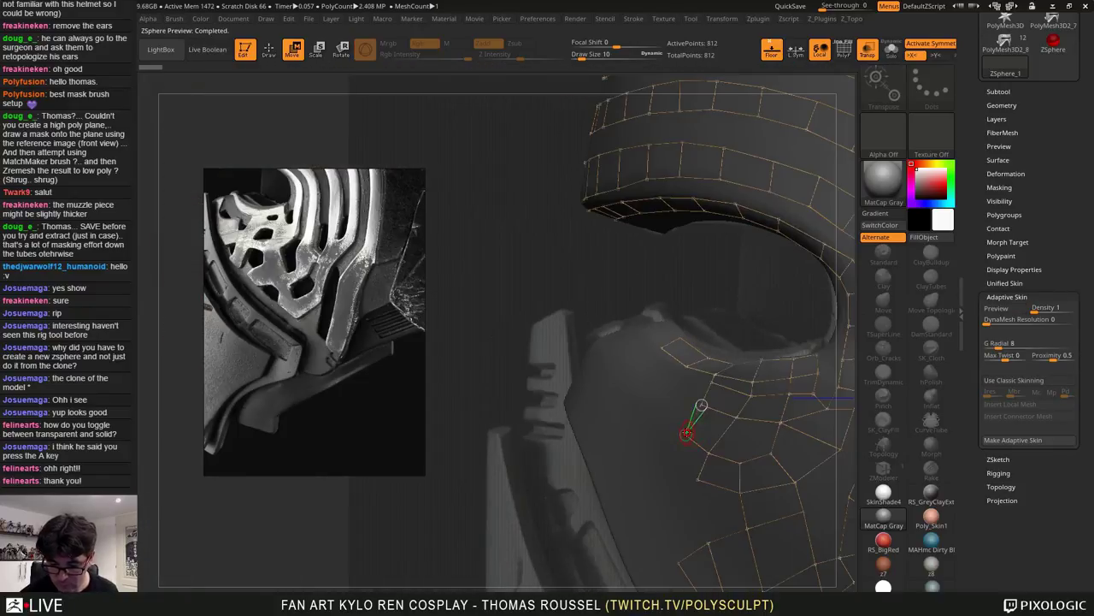
# Fine-tune the lattice corner vertices beside the central hole, comparing topology and skin preview
pyautogui.press('a')
pyautogui.press('a')
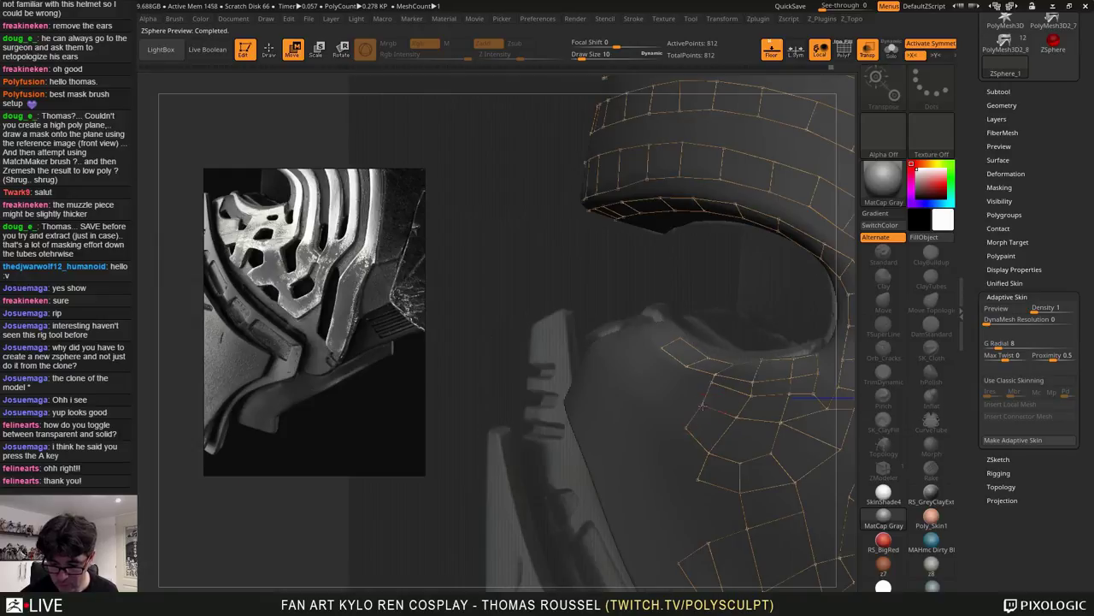
pyautogui.press('a')
pyautogui.press('a')
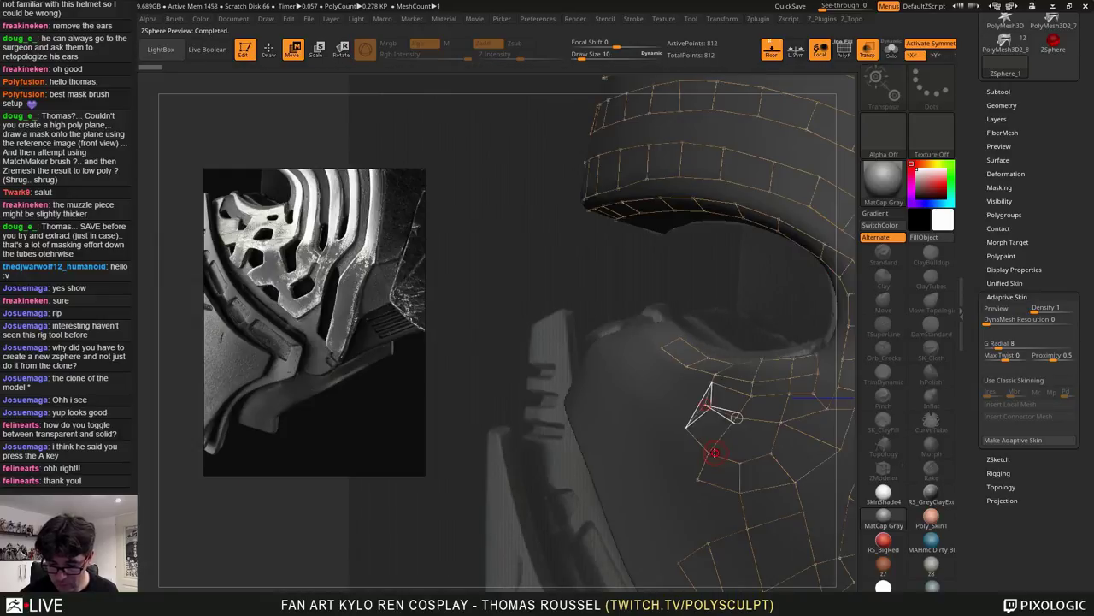
pyautogui.moveTo(712, 451); pyautogui.dragTo(715, 453)
pyautogui.press('a')
pyautogui.press('a')
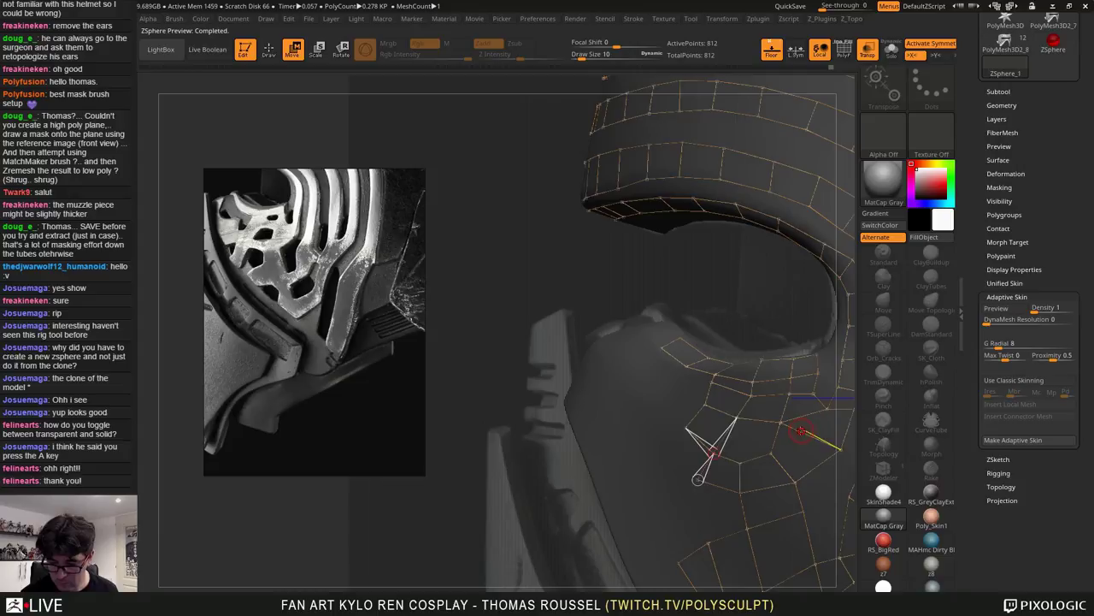
# Reshape the end of the lower lattice arm by moving its inner and outer corner vertices to match the preview
pyautogui.press('a')
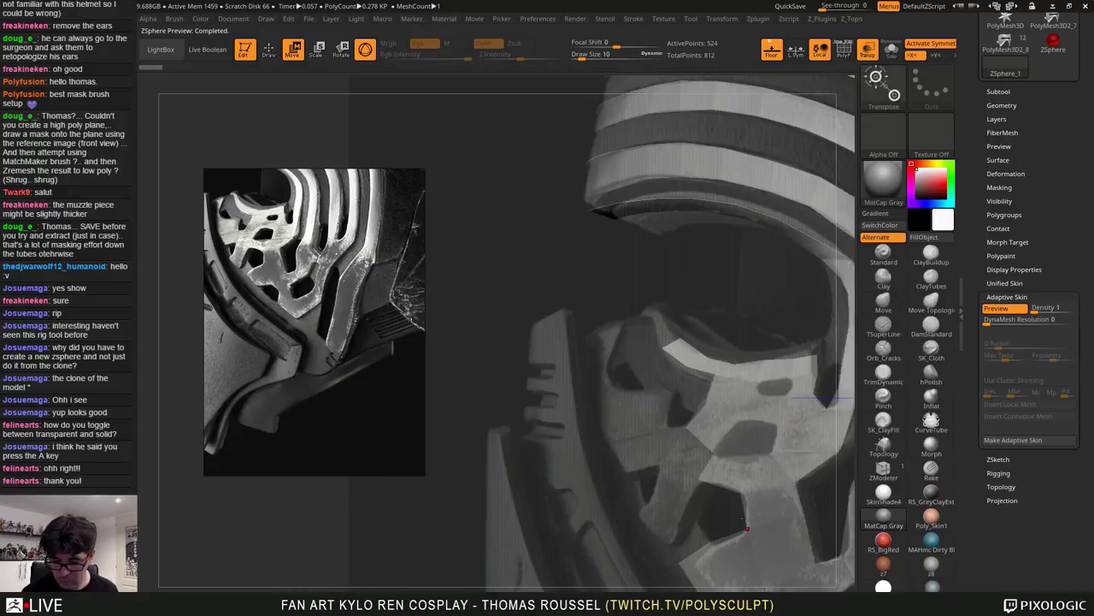
pyautogui.keyDown('alt'); pyautogui.moveTo(795, 483); pyautogui.dragTo(796, 383, button='right'); pyautogui.keyUp('alt')
pyautogui.press('a')
pyautogui.press('a')
pyautogui.moveTo(716, 504); pyautogui.dragTo(736, 499)
pyautogui.press('a')
pyautogui.moveTo(708, 443); pyautogui.dragTo(693, 462)
pyautogui.press('a')
pyautogui.press('a')
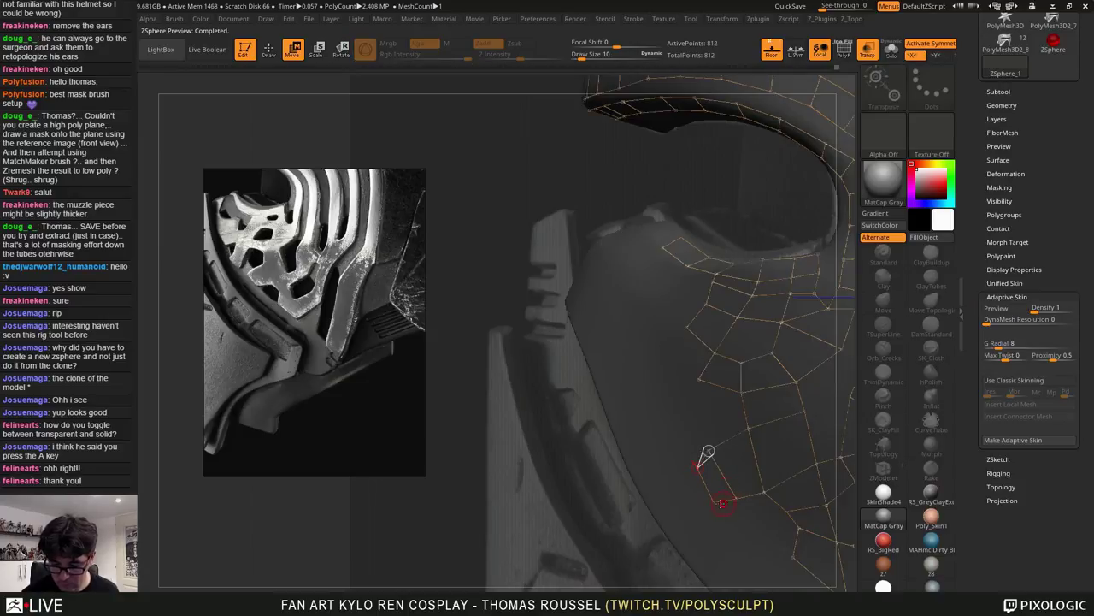
pyautogui.press('a')
pyautogui.press('a')
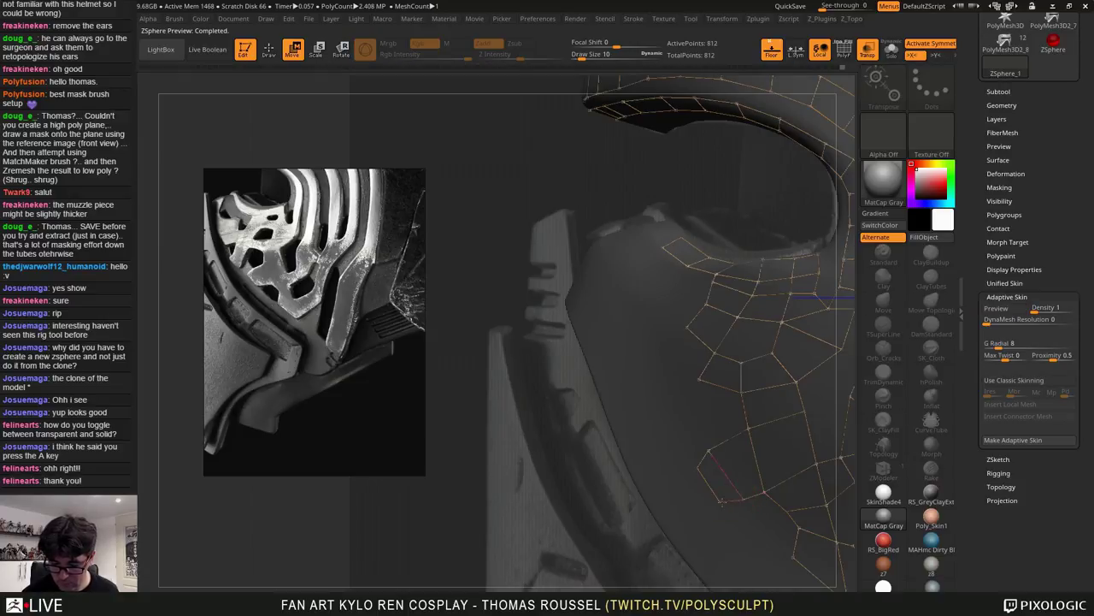
pyautogui.press('a')
pyautogui.moveTo(800, 528)
pyautogui.keyDown('alt'); pyautogui.mouseDown(button='right')
pyautogui.moveTo(816, 557)
pyautogui.moveTo(805, 580)
pyautogui.mouseUp(button='right'); pyautogui.keyUp('alt')
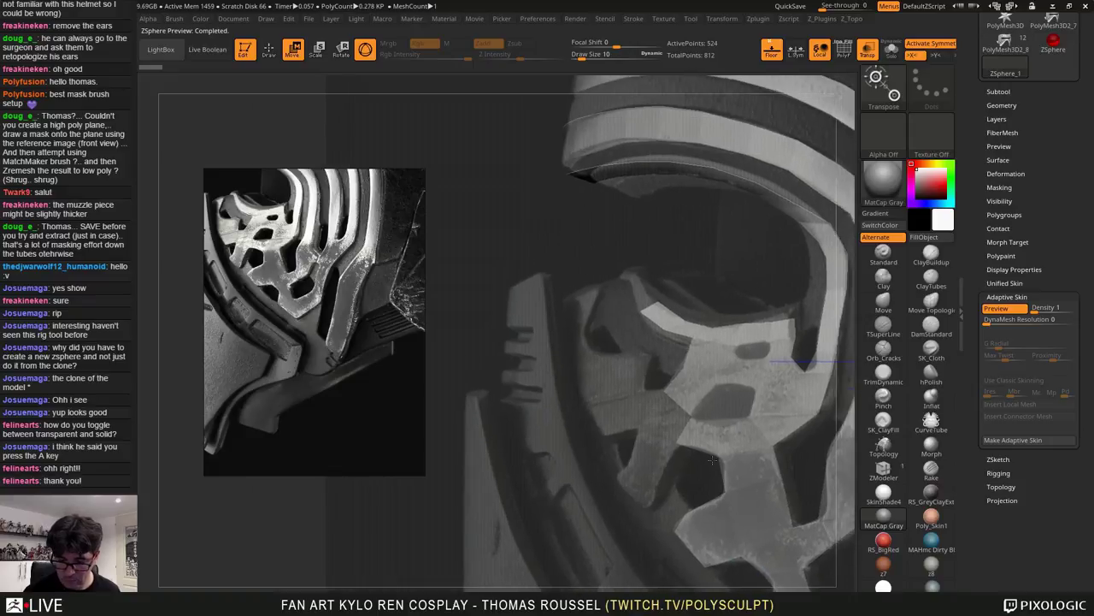
# Add a new quad to the inner edge of the cheek lattice beside the central hole and preview it
pyautogui.press('a')
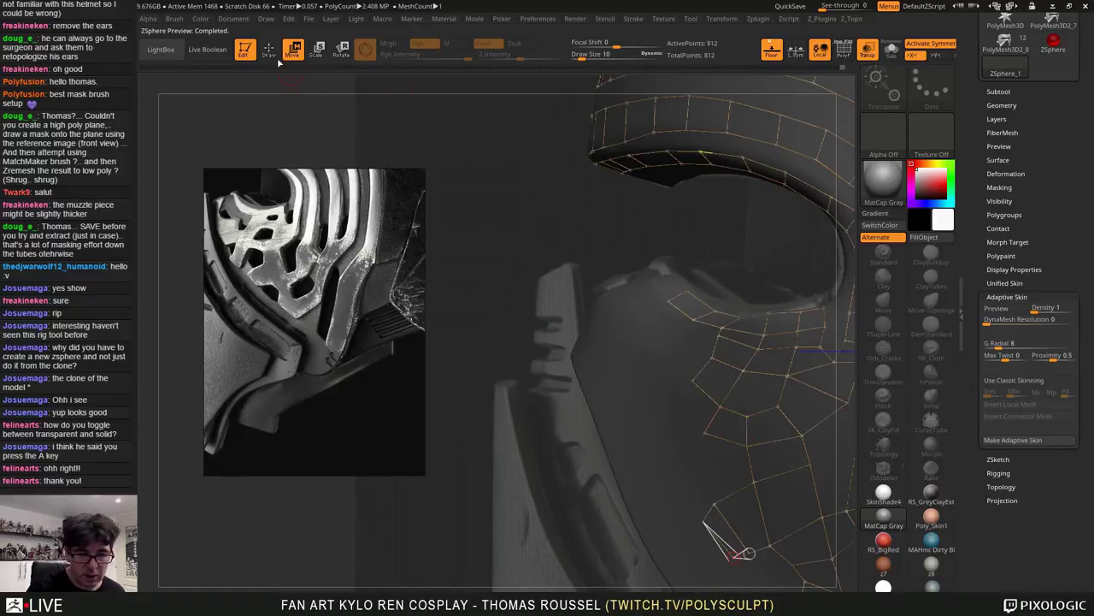
pyautogui.click(271, 53)
pyautogui.keyDown('ctrl'); pyautogui.click(720, 405); pyautogui.keyUp('ctrl')
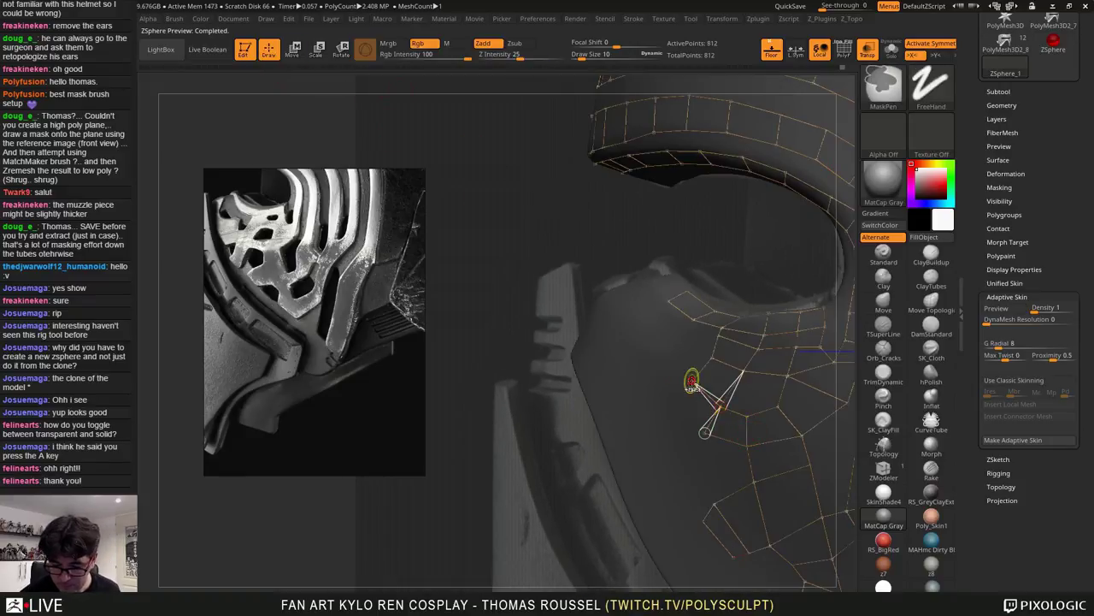
pyautogui.click(692, 381)
pyautogui.press('a')
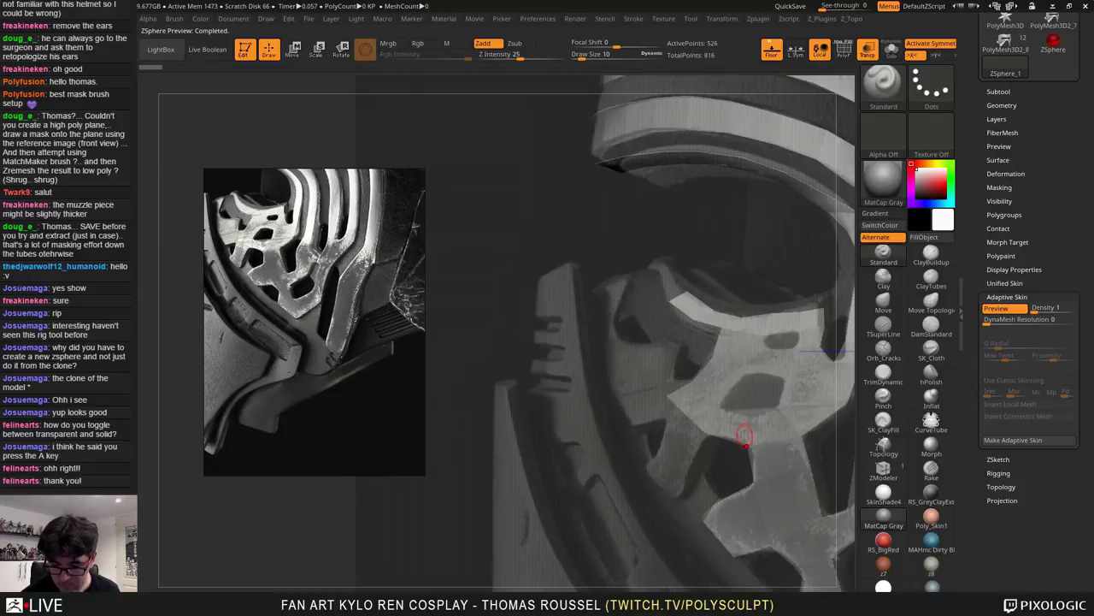
pyautogui.press('a')
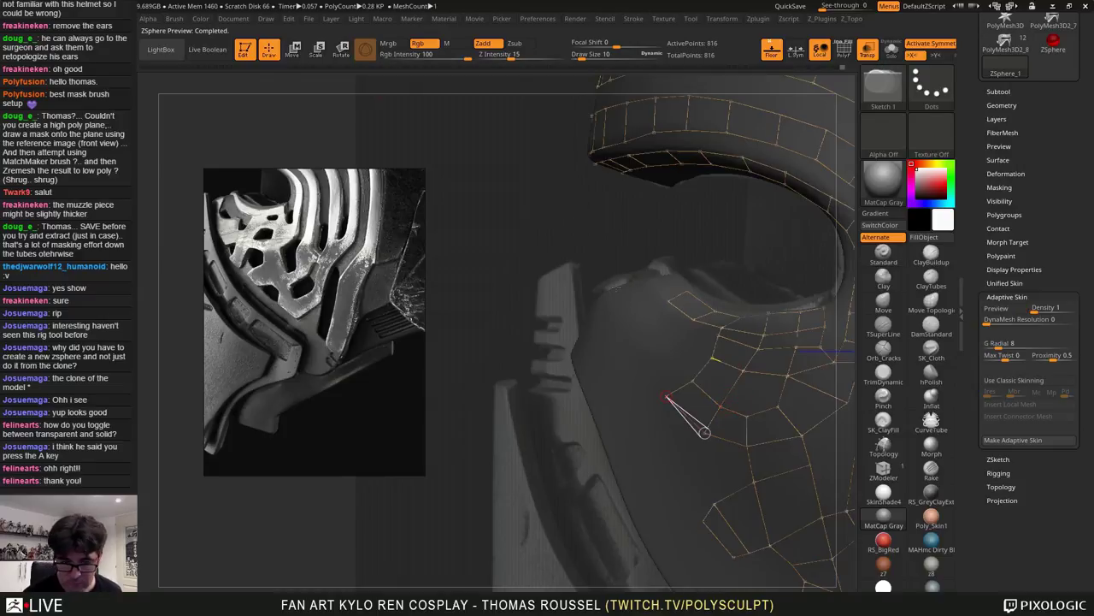
# Pull the new quad's outer corner vertex down to fit the start of the lattice branch
pyautogui.click(299, 56)
pyautogui.moveTo(667, 397); pyautogui.dragTo(670, 421)
pyautogui.press('a')
pyautogui.press('a')
pyautogui.press('a')
pyautogui.press('a')
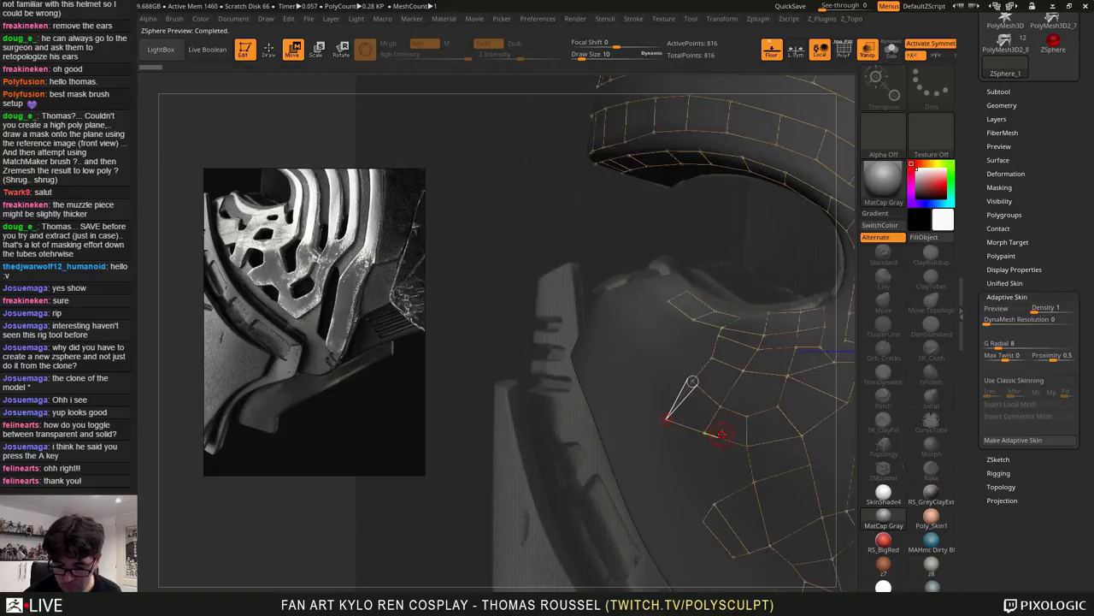
# Extend the lattice branch downward with two more quads towards the muzzle and preview the skin
pyautogui.press('q')
pyautogui.click(645, 444)
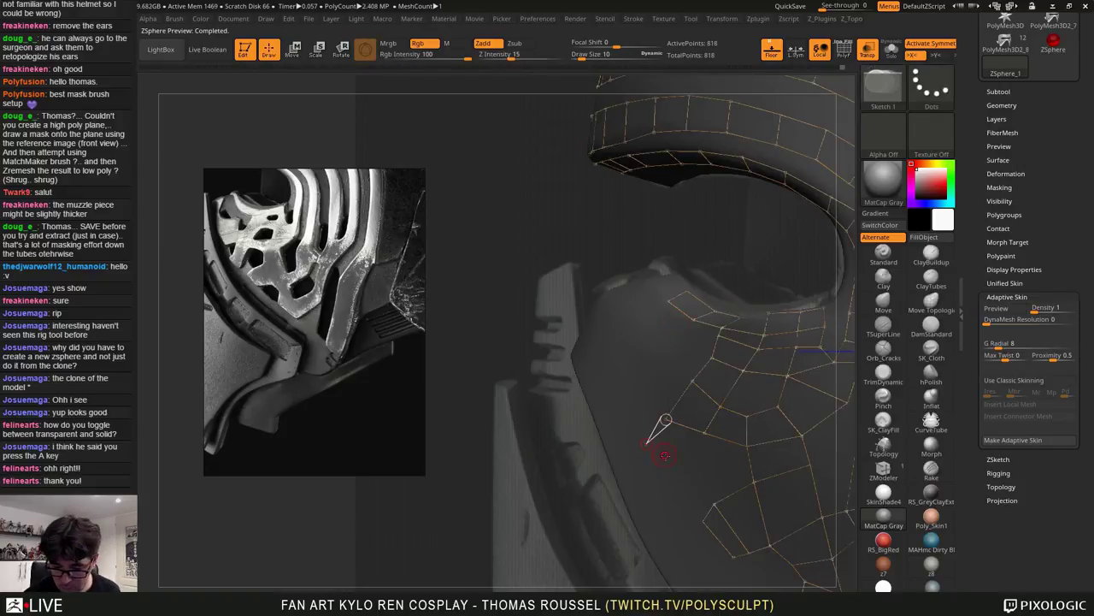
pyautogui.click(679, 467)
pyautogui.click(705, 435)
pyautogui.press('a')
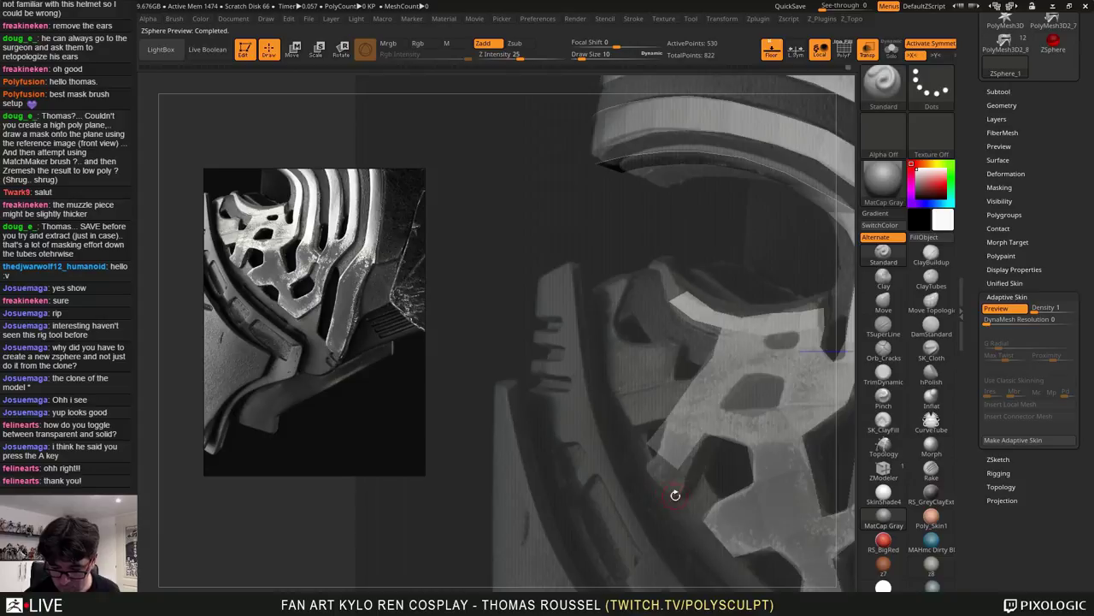
pyautogui.press('a')
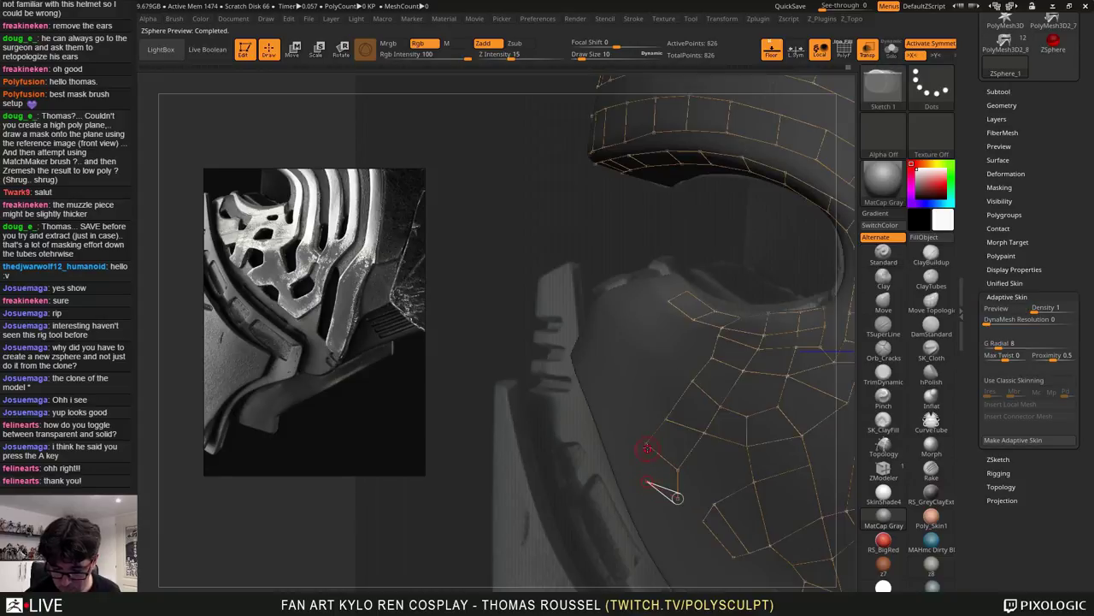
pyautogui.click(647, 448)
pyautogui.press('a')
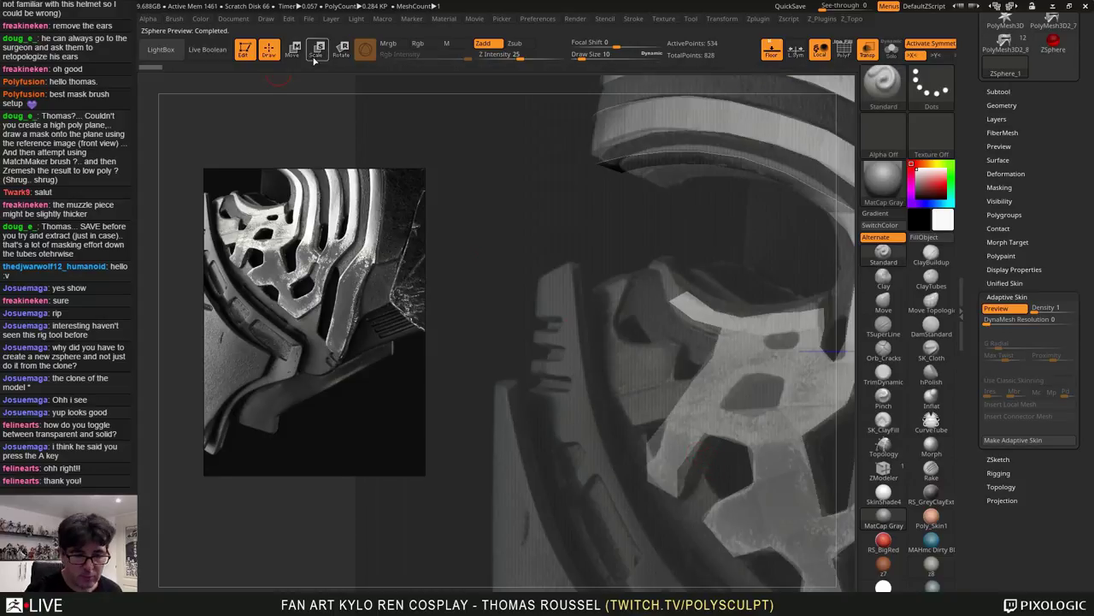
# Lower the outer corner vertex at the branch's end and check the branch against the lattice in the skin preview
pyautogui.press('w')
pyautogui.press('a')
pyautogui.moveTo(648, 450)
pyautogui.mouseDown()
pyautogui.moveTo(692, 459)
pyautogui.moveTo(646, 471)
pyautogui.moveTo(657, 455)
pyautogui.moveTo(646, 469)
pyautogui.mouseUp()
pyautogui.press('a')
pyautogui.press('a')
pyautogui.press('a')
pyautogui.press('a')
pyautogui.press('a')
pyautogui.press('a')
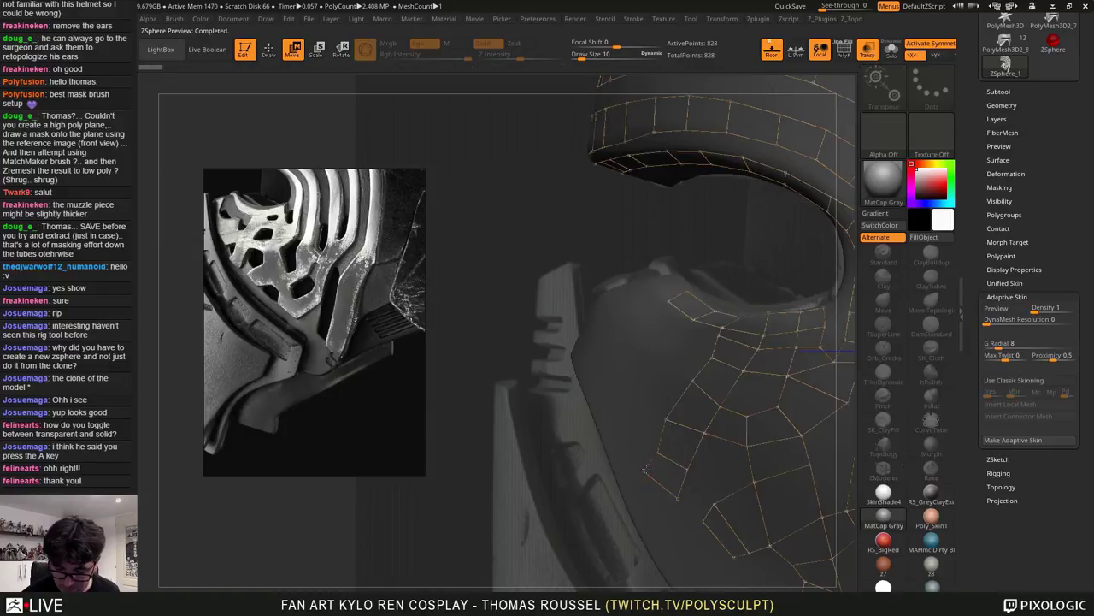
pyautogui.press('a')
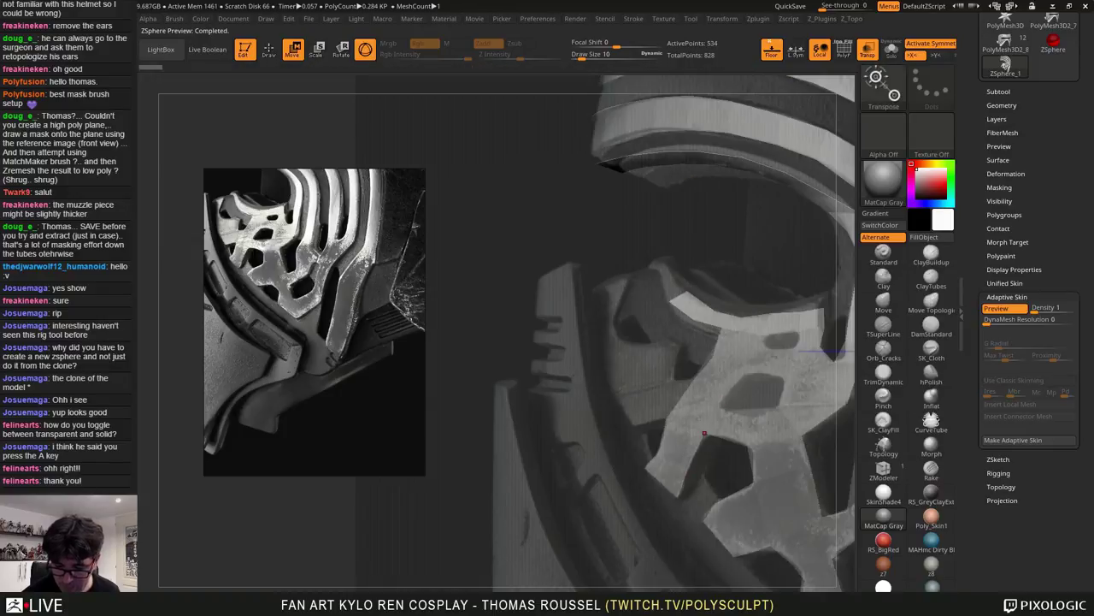
# Adjust the vertices at the inner free end of the strip under the eye opening, checking them in the skin preview
pyautogui.keyDown('alt'); pyautogui.moveTo(729, 337); pyautogui.dragTo(699, 428, button='right'); pyautogui.keyUp('alt')
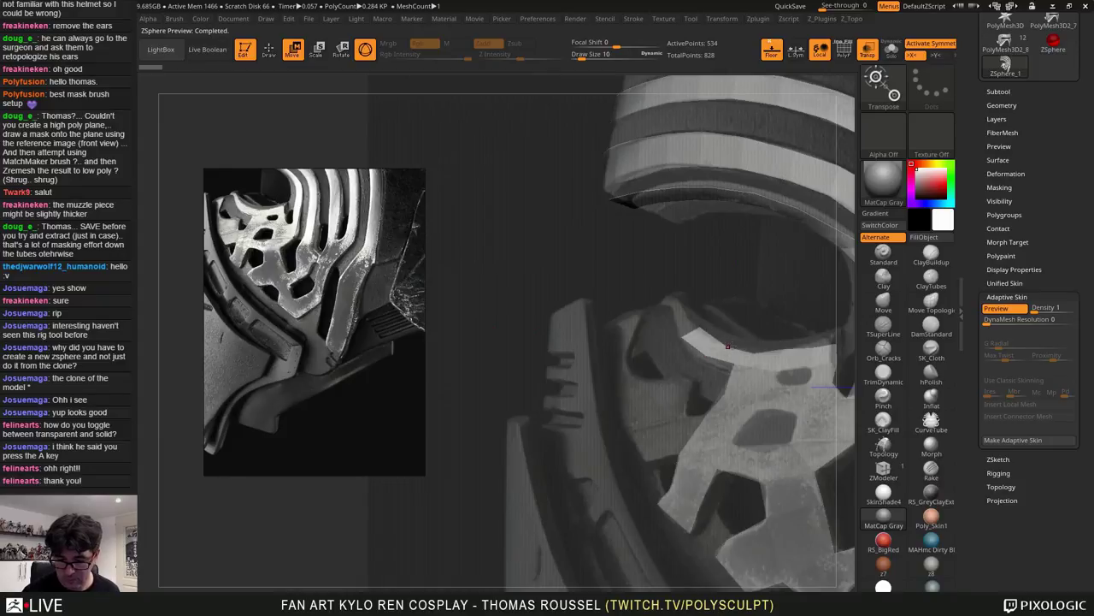
pyautogui.keyDown('ctrl'); pyautogui.moveTo(728, 347); pyautogui.dragTo(706, 353, button='right'); pyautogui.keyUp('ctrl')
pyautogui.click(694, 359)
pyautogui.press('a')
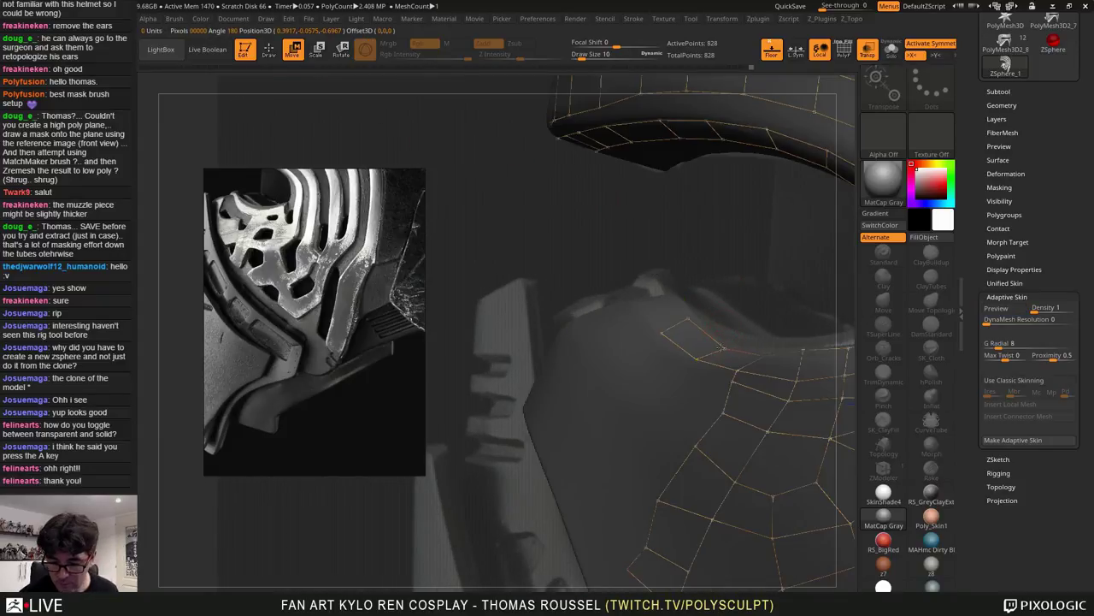
pyautogui.press('a')
pyautogui.press('a')
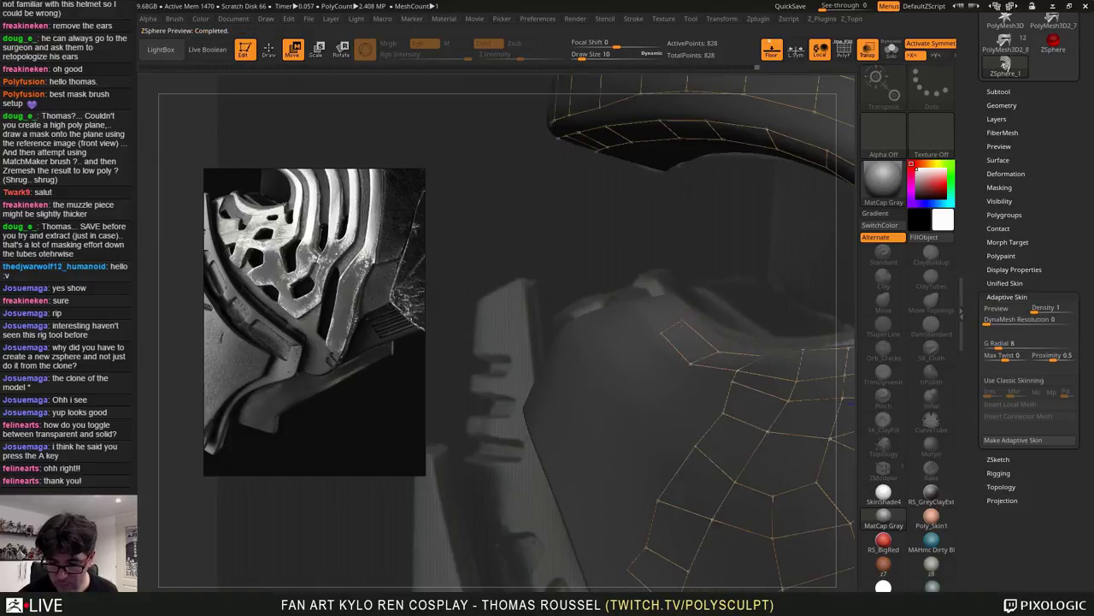
pyautogui.press('a')
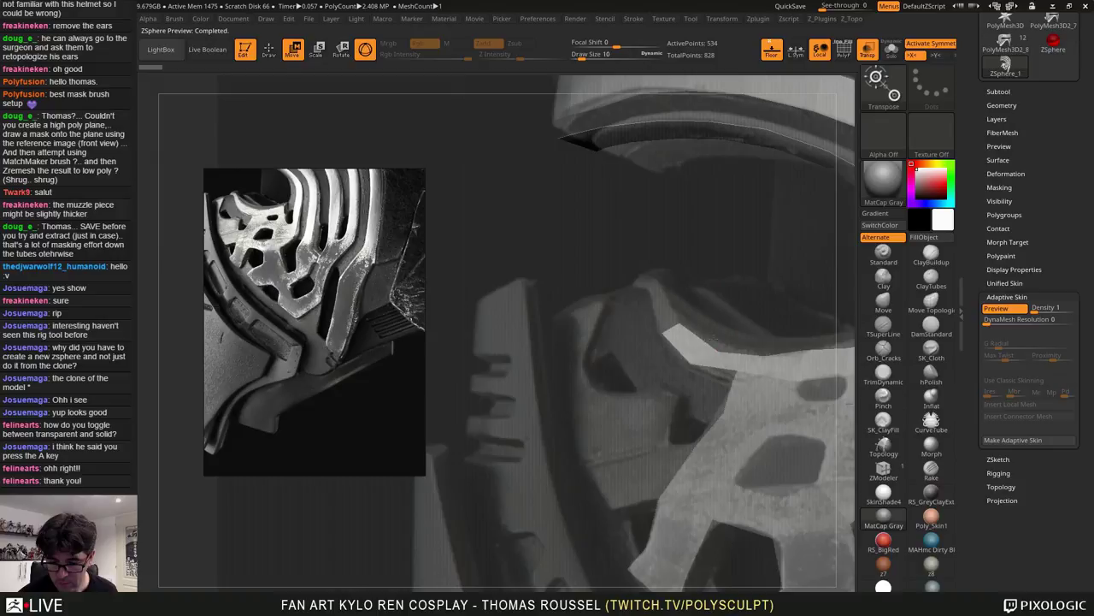
pyautogui.press('a')
pyautogui.press('a')
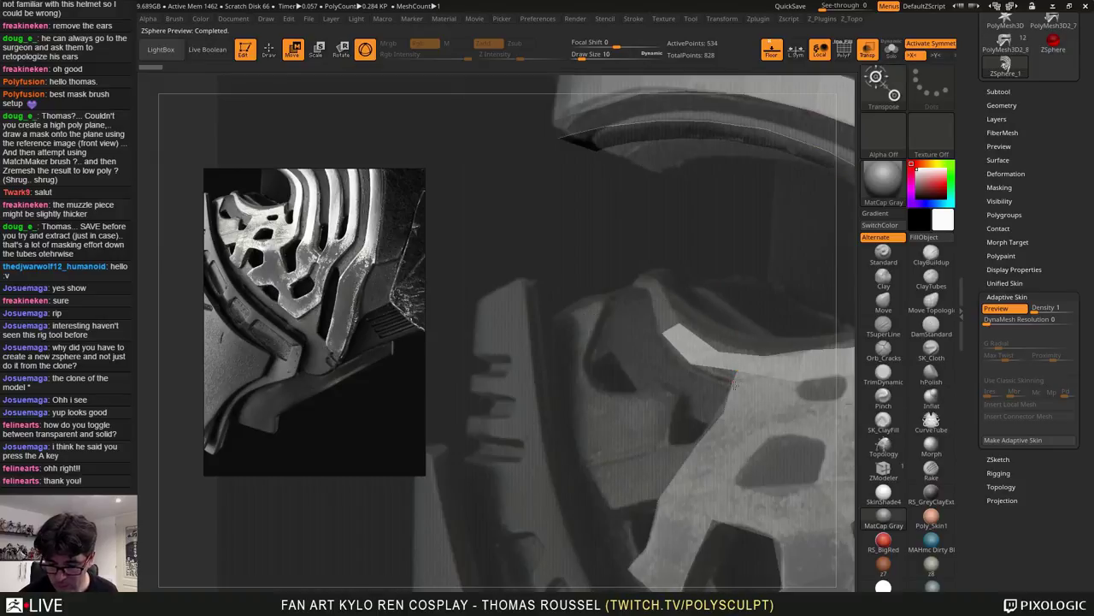
# Compare the strip under the eye opening with the cheek lattice in the skin preview from several angles
pyautogui.press('a')
pyautogui.press('a')
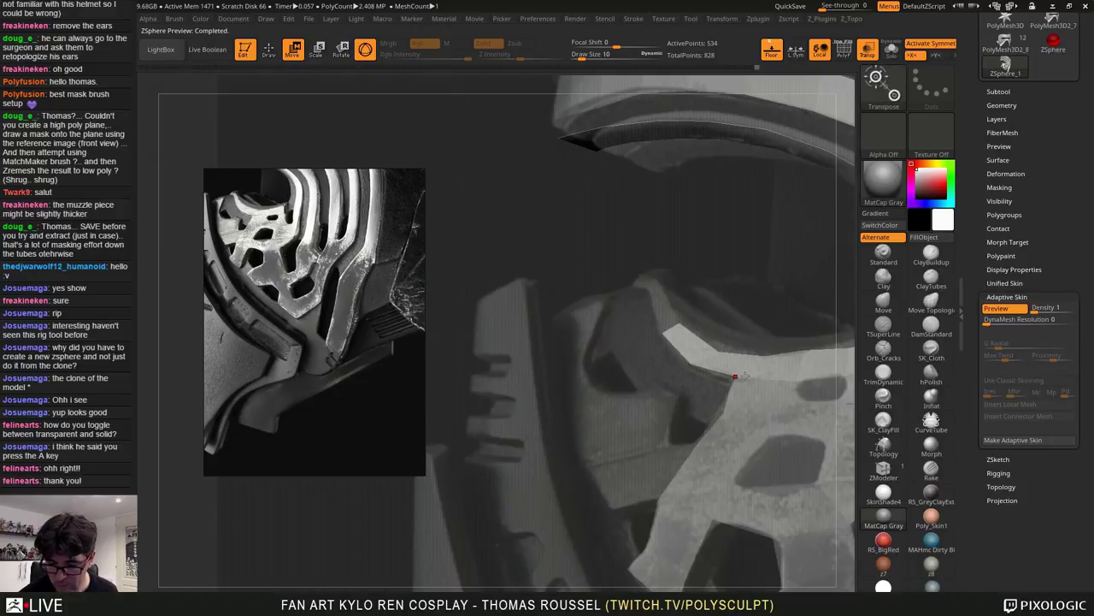
pyautogui.moveTo(746, 376); pyautogui.dragTo(682, 385, button='right')
pyautogui.press('a')
pyautogui.hotkey('ctrl', 'z')
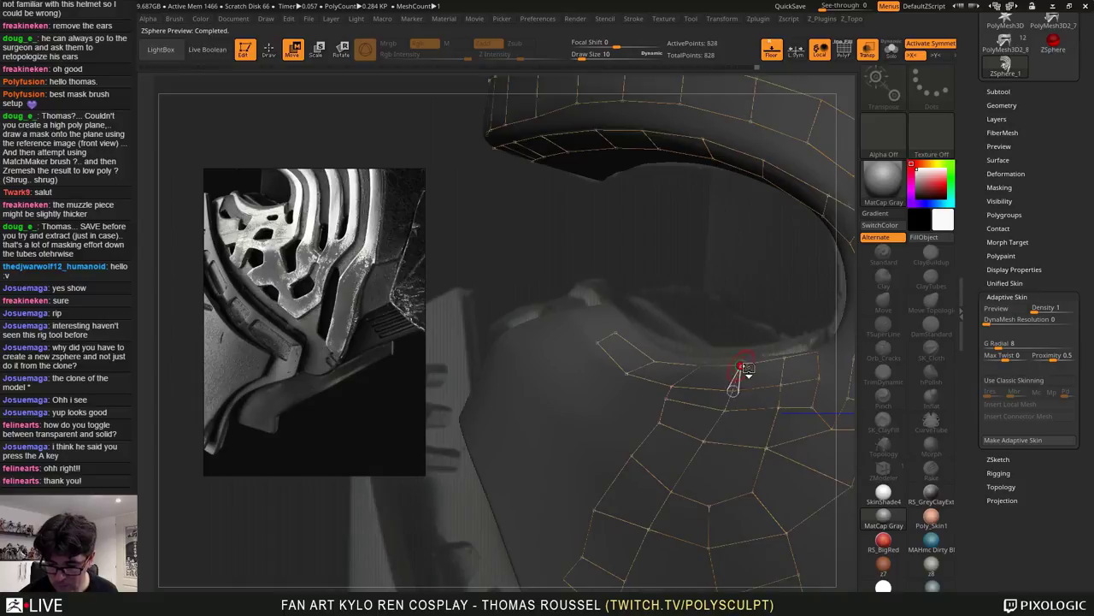
pyautogui.press('a')
pyautogui.press('a')
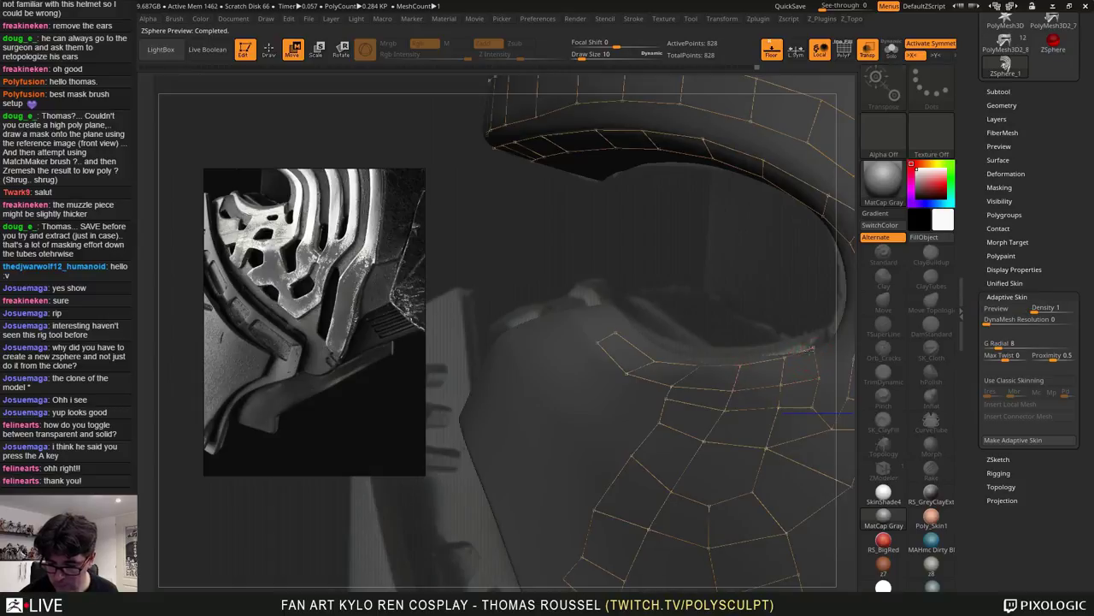
pyautogui.press('a')
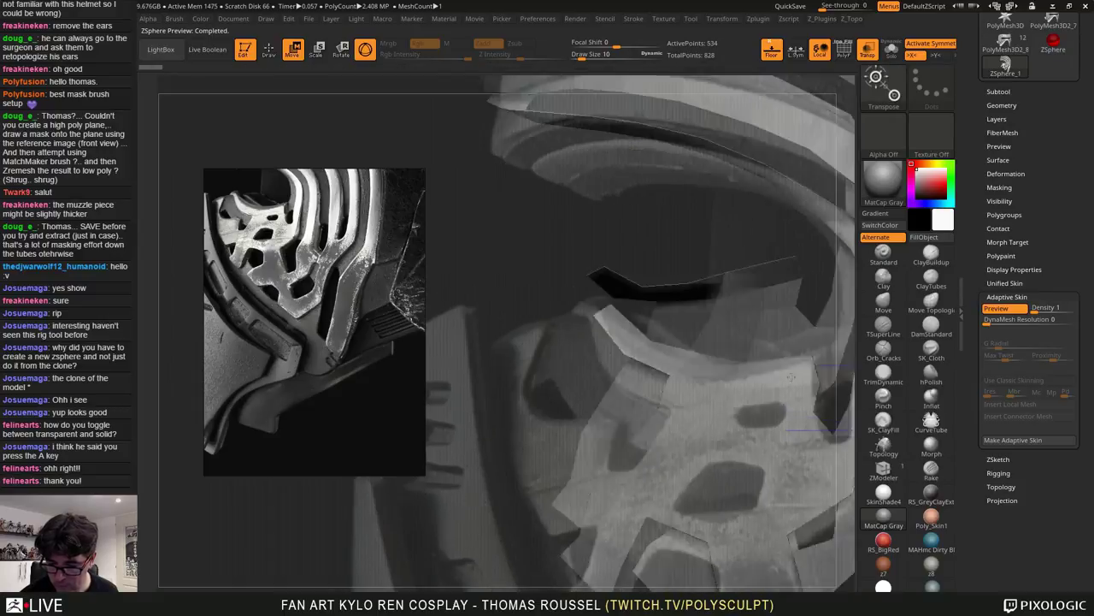
pyautogui.press('a')
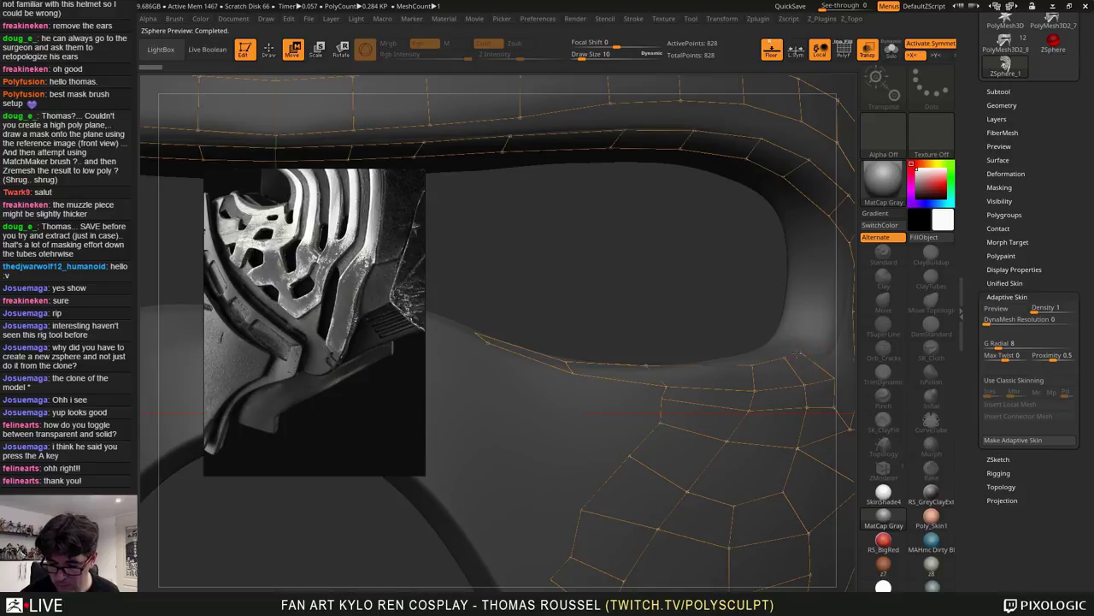
# Reposition the vertices along the strip under the eye opening so its quads follow the lower rim
pyautogui.keyDown('alt'); pyautogui.moveTo(817, 366); pyautogui.dragTo(693, 377, button='right'); pyautogui.keyUp('alt')
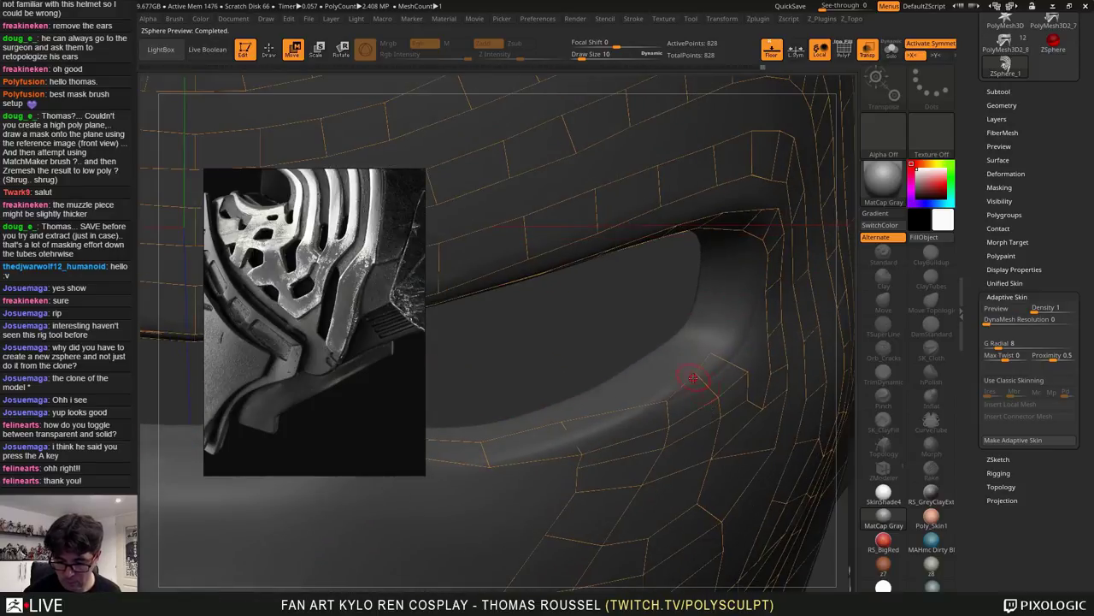
pyautogui.click(655, 393)
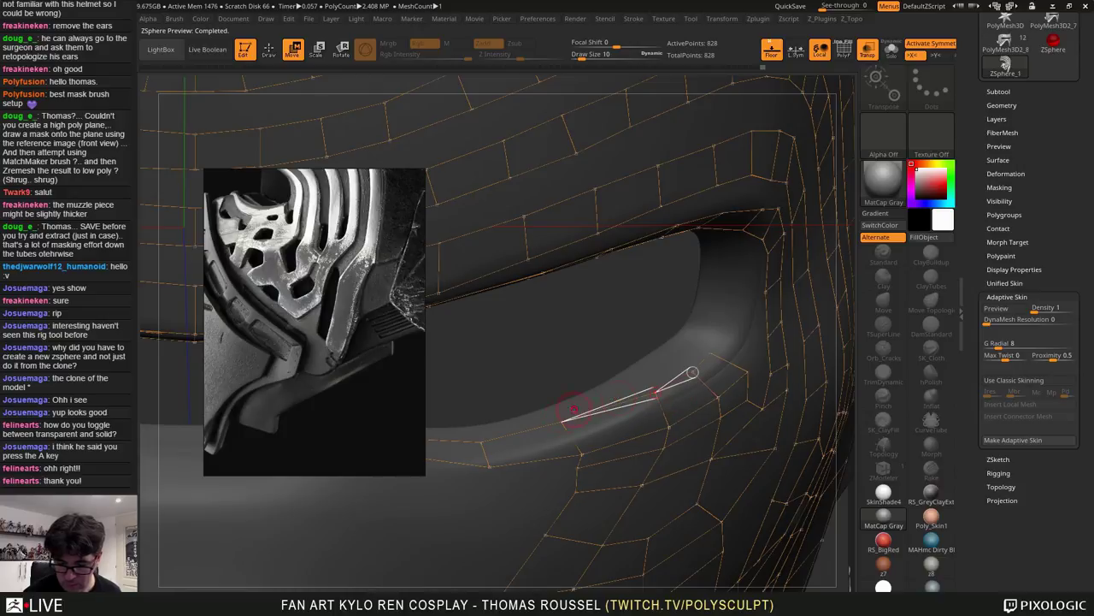
pyautogui.moveTo(563, 423); pyautogui.dragTo(577, 451)
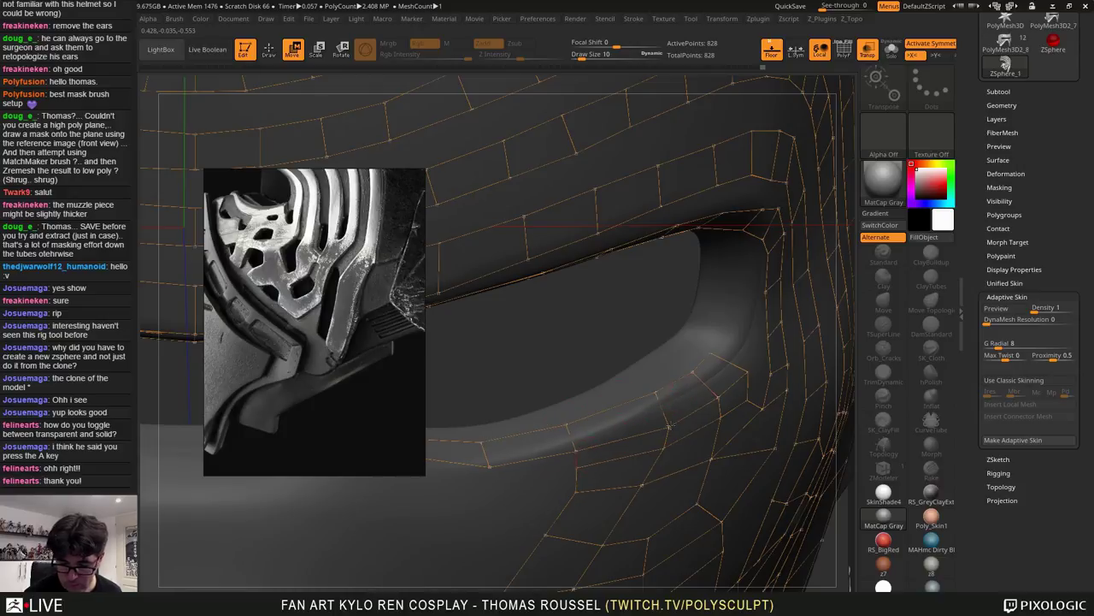
pyautogui.moveTo(670, 427); pyautogui.dragTo(666, 421)
pyautogui.moveTo(714, 395); pyautogui.dragTo(747, 374)
pyautogui.moveTo(737, 389); pyautogui.dragTo(666, 424, button='right')
pyautogui.keyDown('alt'); pyautogui.moveTo(562, 432); pyautogui.dragTo(731, 401, button='right'); pyautogui.keyUp('alt')
pyautogui.moveTo(705, 408); pyautogui.dragTo(709, 405)
# Extend the strip under the eye opening with two more quads towards the mask's centre line
pyautogui.press('q')
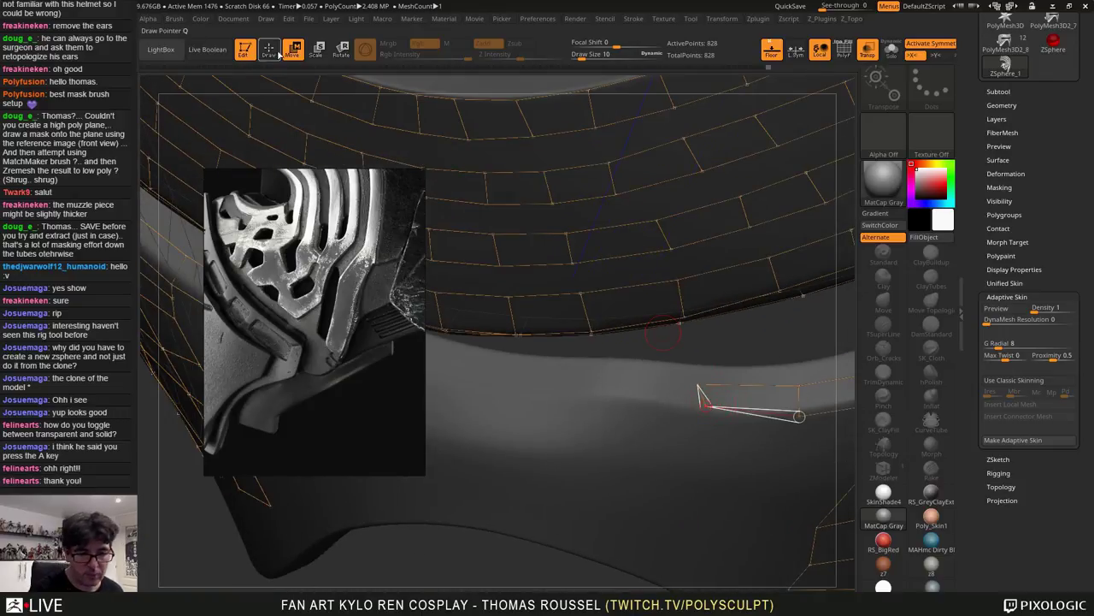
pyautogui.moveTo(667, 408)
pyautogui.keyDown('shift'); pyautogui.mouseDown(button='right')
pyautogui.moveTo(687, 415)
pyautogui.moveTo(688, 342)
pyautogui.mouseUp(button='right'); pyautogui.keyUp('shift')
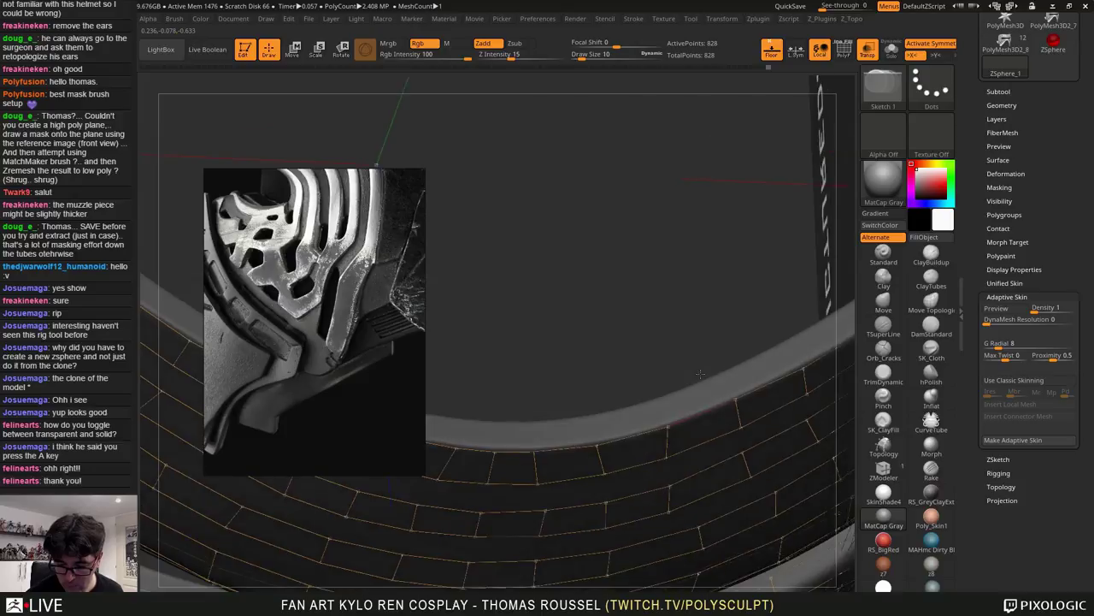
pyautogui.moveTo(684, 530)
pyautogui.keyDown('alt'); pyautogui.mouseDown(button='right')
pyautogui.moveTo(672, 410)
pyautogui.moveTo(652, 378)
pyautogui.moveTo(684, 359)
pyautogui.moveTo(665, 348)
pyautogui.moveTo(745, 366)
pyautogui.moveTo(742, 375)
pyautogui.moveTo(726, 349)
pyautogui.mouseUp(button='right'); pyautogui.keyUp('alt')
pyautogui.keyDown('ctrl'); pyautogui.click(731, 356); pyautogui.keyUp('ctrl')
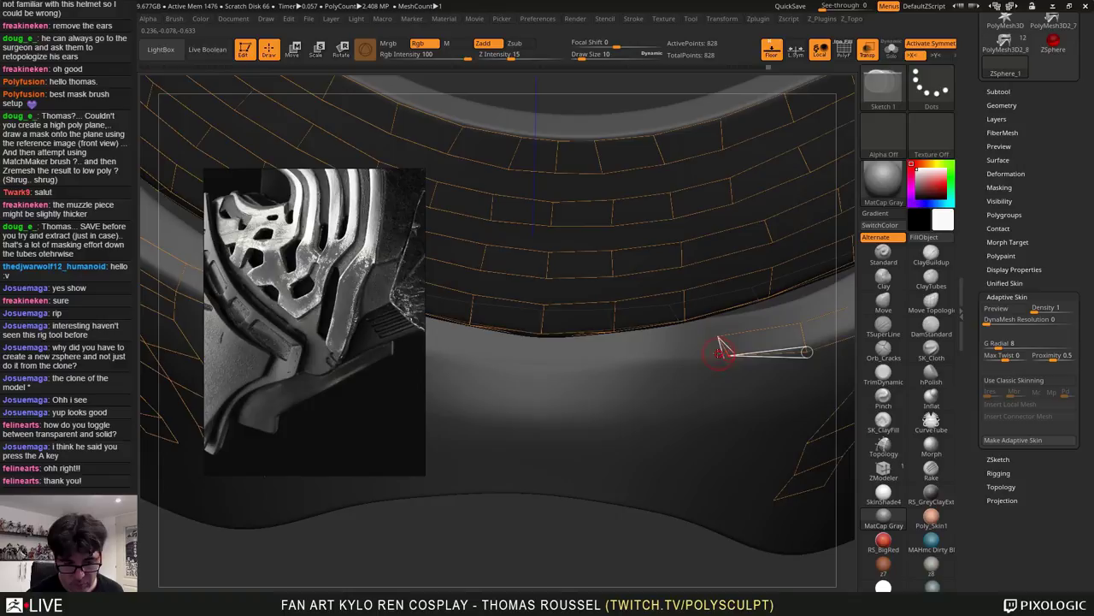
pyautogui.click(675, 356)
pyautogui.click(680, 336)
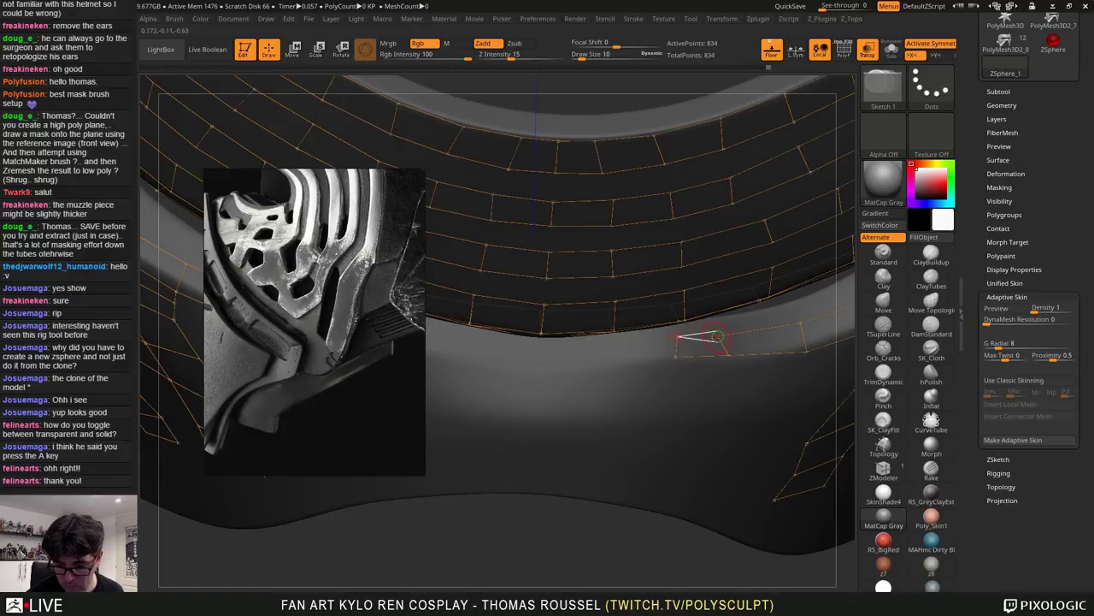
pyautogui.click(631, 338)
pyautogui.click(631, 361)
pyautogui.click(675, 357)
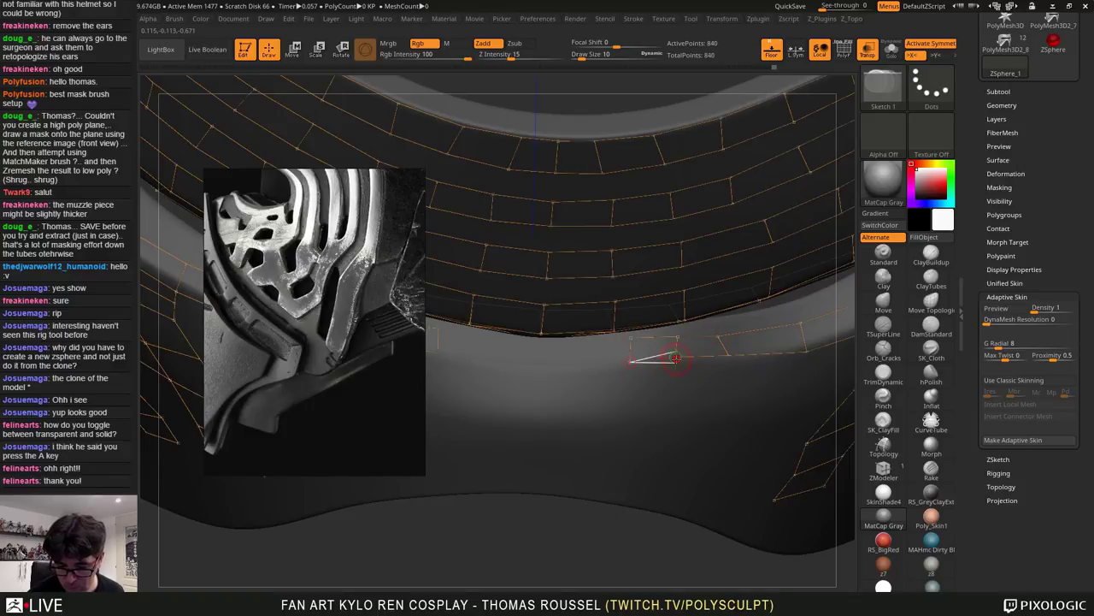
# Add another quad to the strip and close the remaining gap with quads meeting at the mask's centre line
pyautogui.moveTo(667, 363); pyautogui.dragTo(691, 346, button='right')
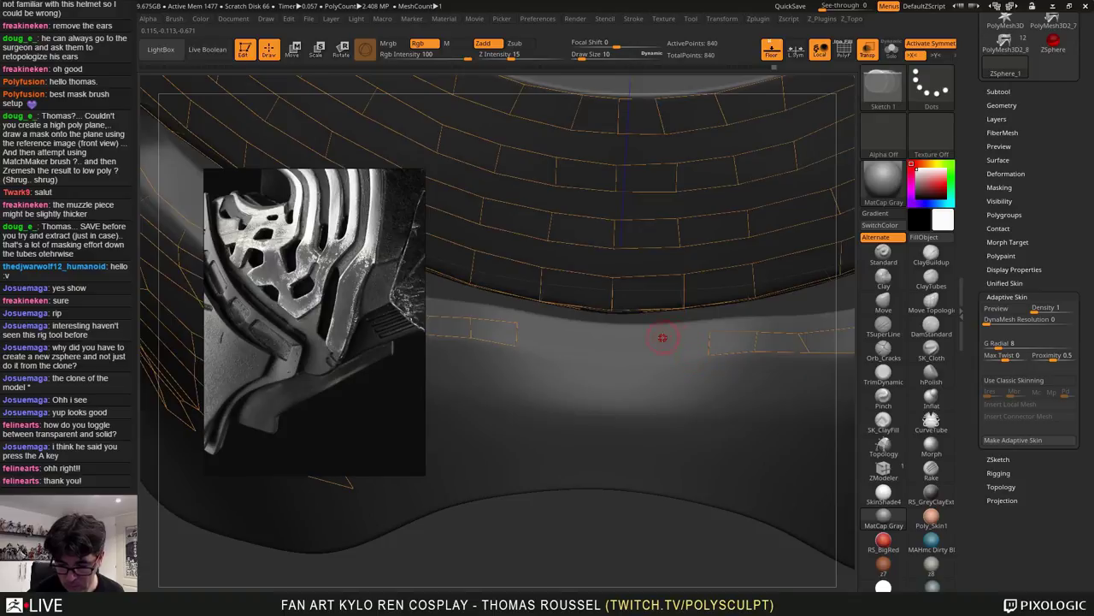
pyautogui.keyDown('ctrl'); pyautogui.click(708, 355); pyautogui.keyUp('ctrl')
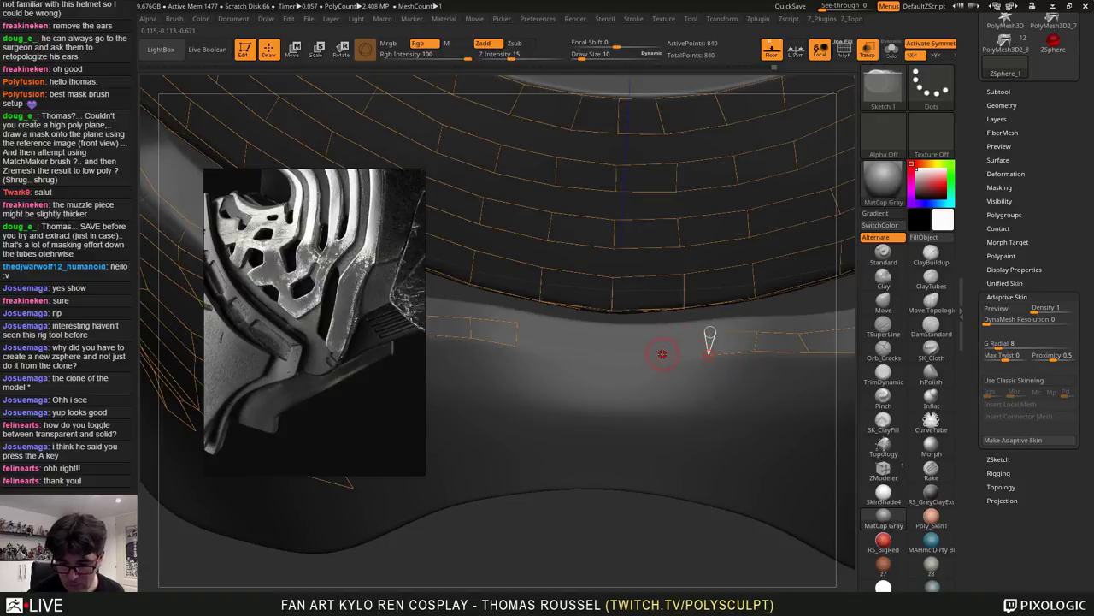
pyautogui.click(656, 353)
pyautogui.click(659, 334)
pyautogui.click(710, 333)
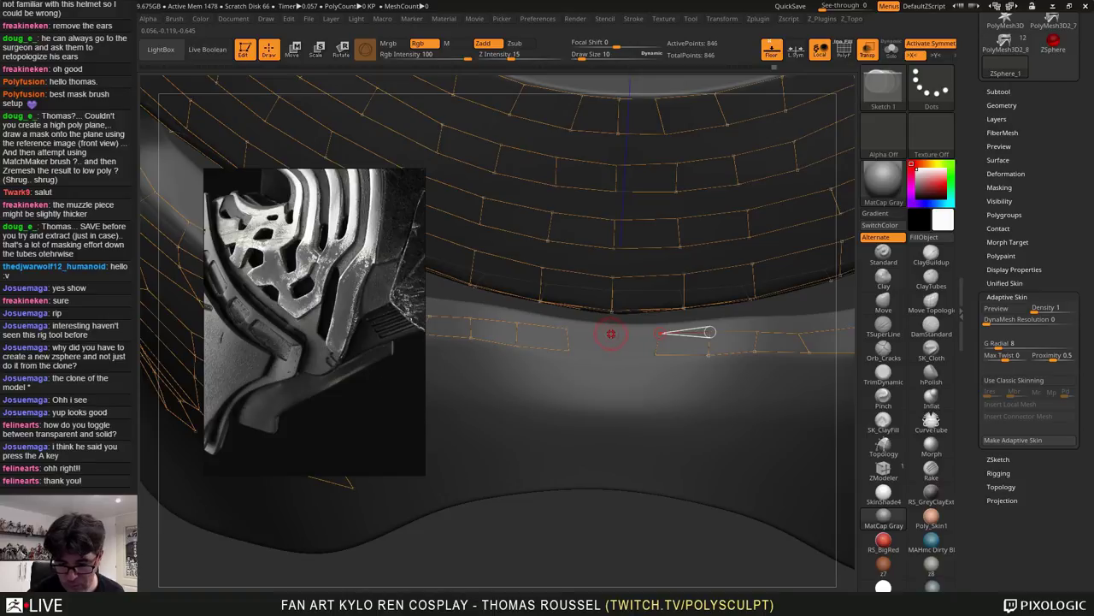
pyautogui.click(611, 334)
pyautogui.click(612, 363)
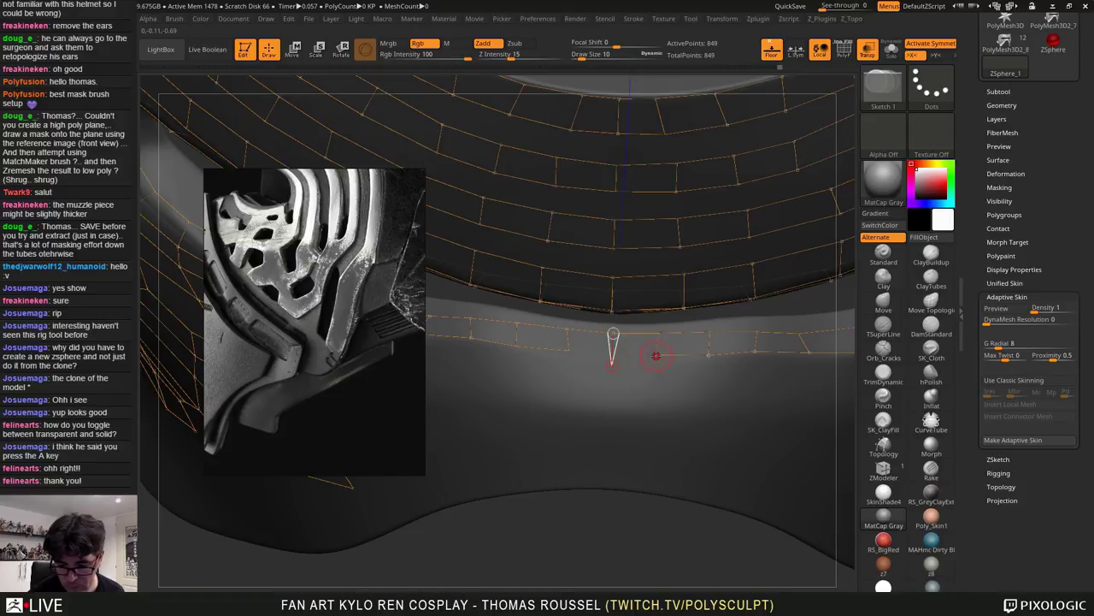
pyautogui.click(656, 355)
# Even out the vertices of the new centre strip and inspect its shape in the skin preview
pyautogui.click(298, 52)
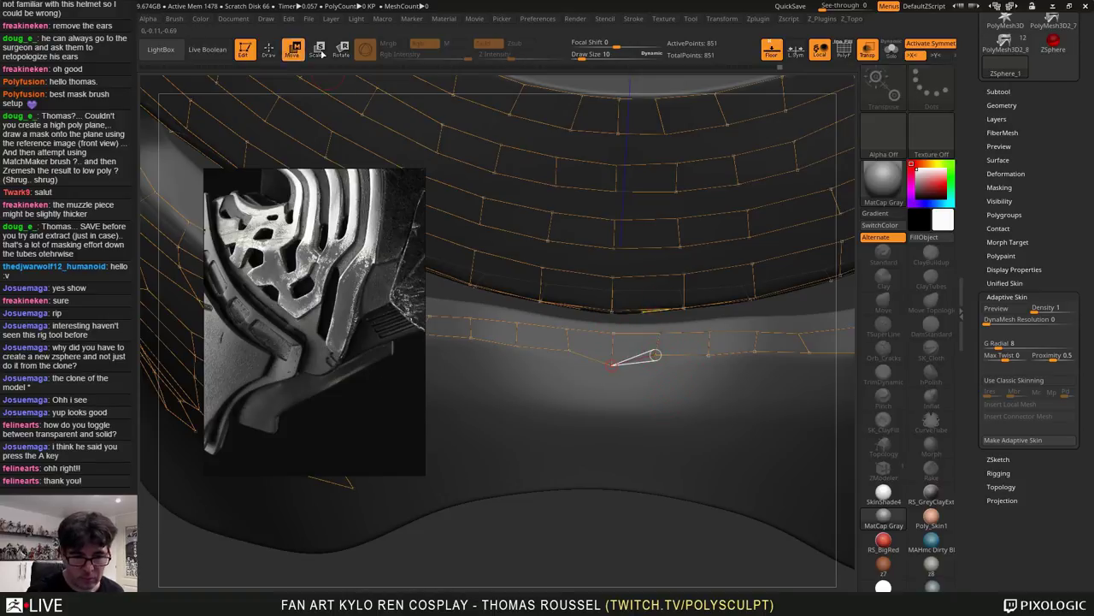
pyautogui.moveTo(647, 360); pyautogui.dragTo(700, 353)
pyautogui.moveTo(710, 332); pyautogui.dragTo(808, 351)
pyautogui.moveTo(801, 332); pyautogui.dragTo(807, 330)
pyautogui.moveTo(808, 329); pyautogui.dragTo(701, 428, button='right')
pyautogui.press('a')
pyautogui.moveTo(726, 422); pyautogui.dragTo(761, 402, button='right')
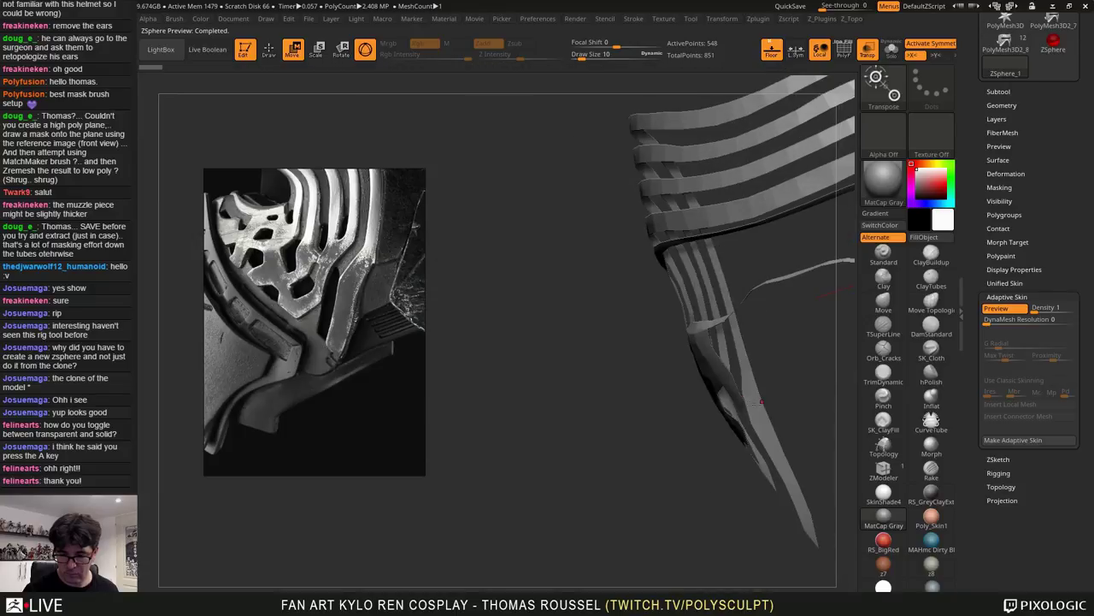
pyautogui.moveTo(785, 360); pyautogui.dragTo(728, 352, button='right')
pyautogui.press('a')
# Examine the front side of the cheek lattice in the skin preview to locate the next branch to trace
pyautogui.click(735, 349)
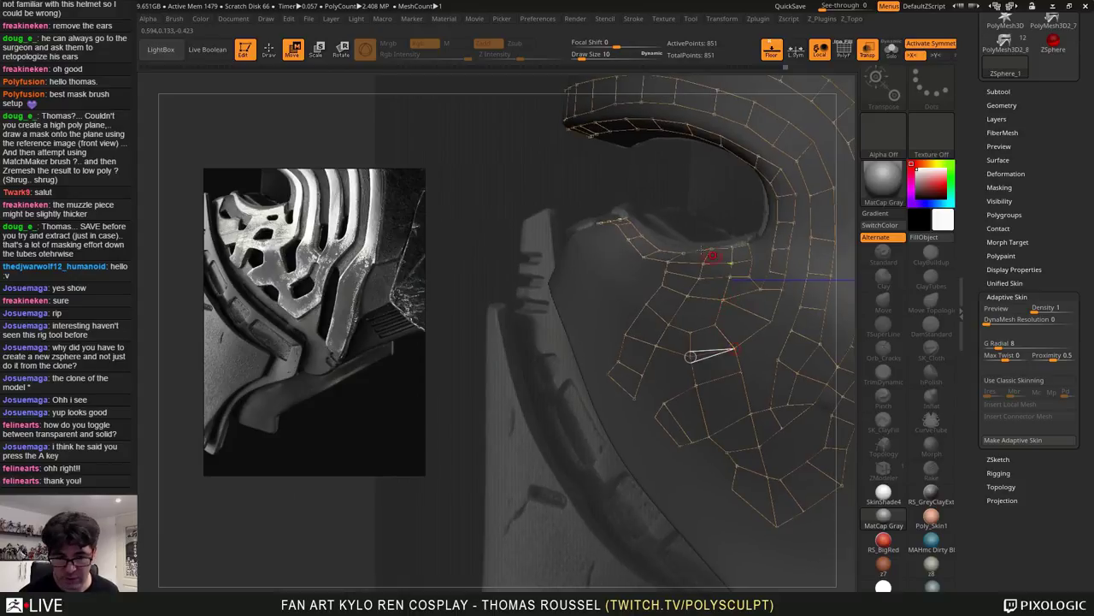
pyautogui.click(268, 48)
pyautogui.moveTo(730, 339)
pyautogui.keyDown('ctrl'); pyautogui.mouseDown(button='right')
pyautogui.moveTo(725, 354)
pyautogui.moveTo(705, 351)
pyautogui.moveTo(715, 350)
pyautogui.moveTo(693, 326)
pyautogui.moveTo(695, 340)
pyautogui.moveTo(659, 348)
pyautogui.moveTo(728, 336)
pyautogui.moveTo(689, 337)
pyautogui.mouseUp(button='right'); pyautogui.keyUp('ctrl')
pyautogui.press('a')
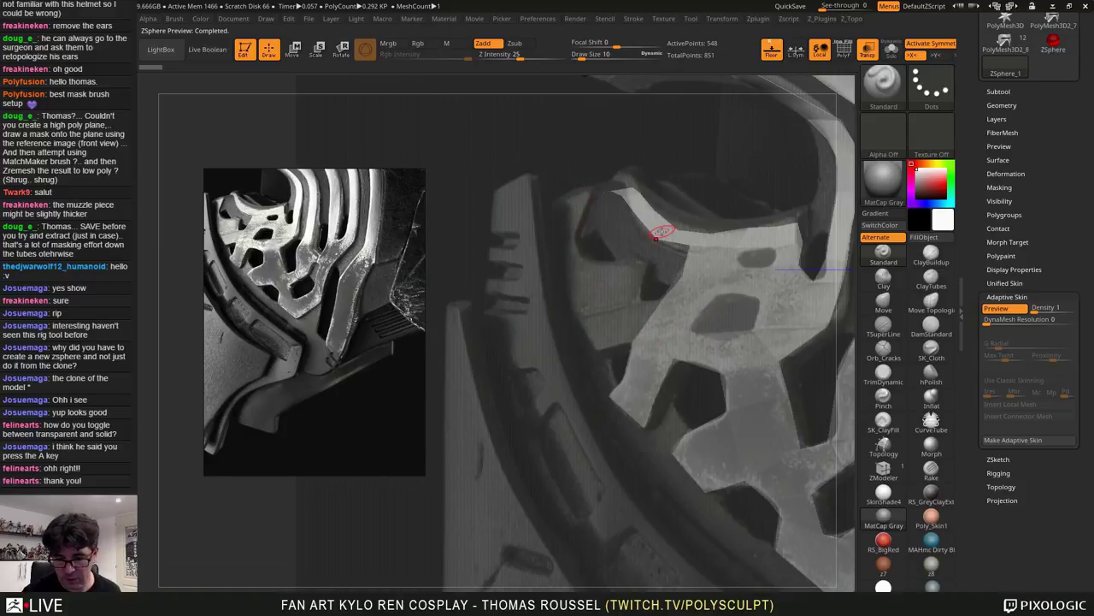
pyautogui.press('a')
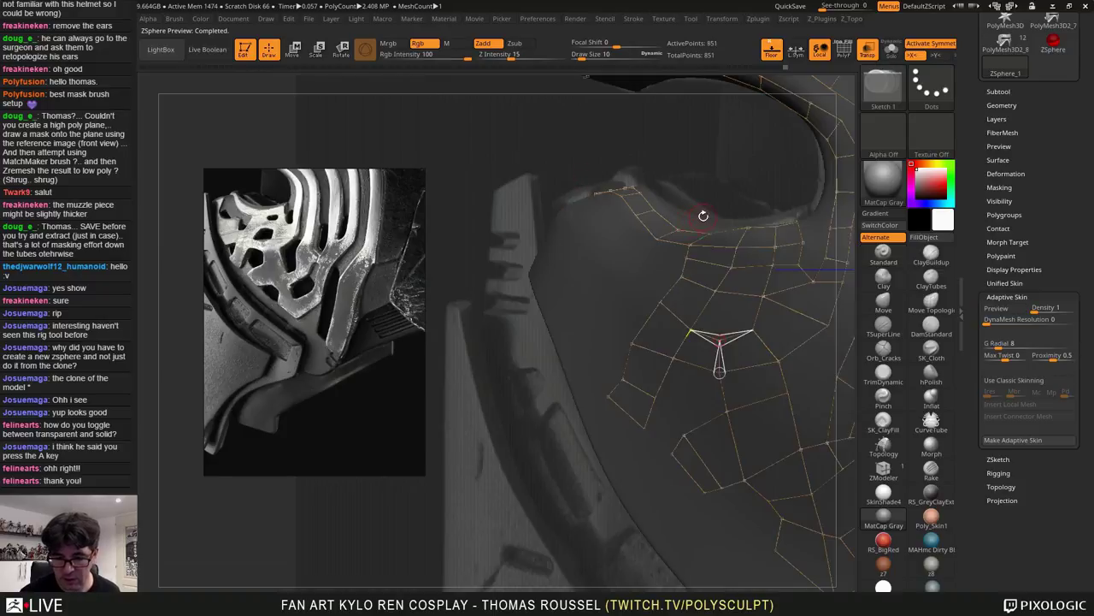
pyautogui.keyDown('ctrl'); pyautogui.click(697, 258); pyautogui.keyUp('ctrl')
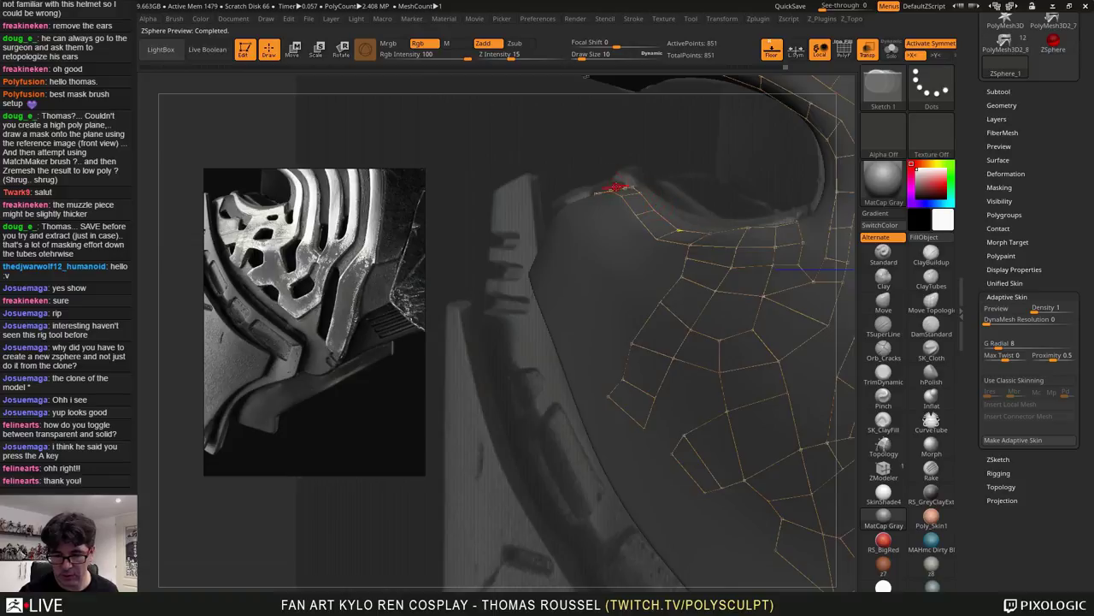
pyautogui.press('a')
pyautogui.press('a')
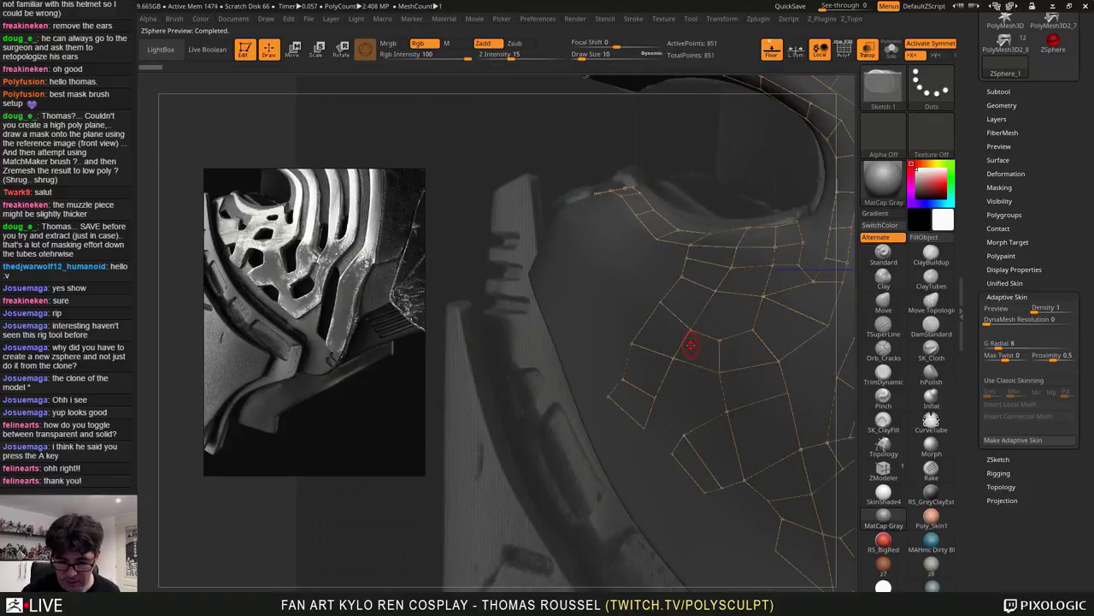
pyautogui.press('a')
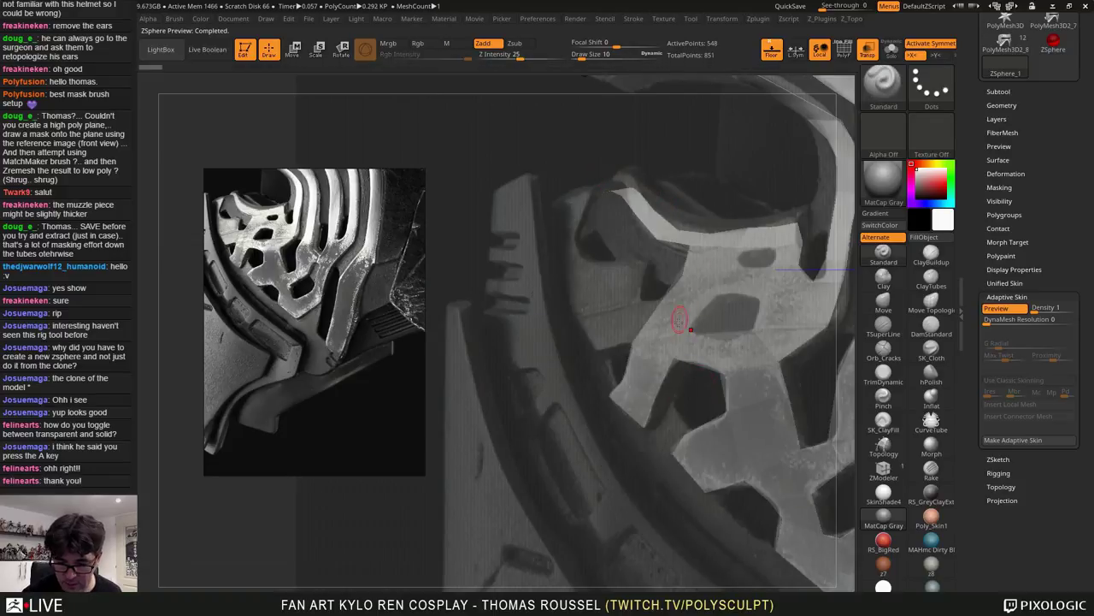
pyautogui.press('a')
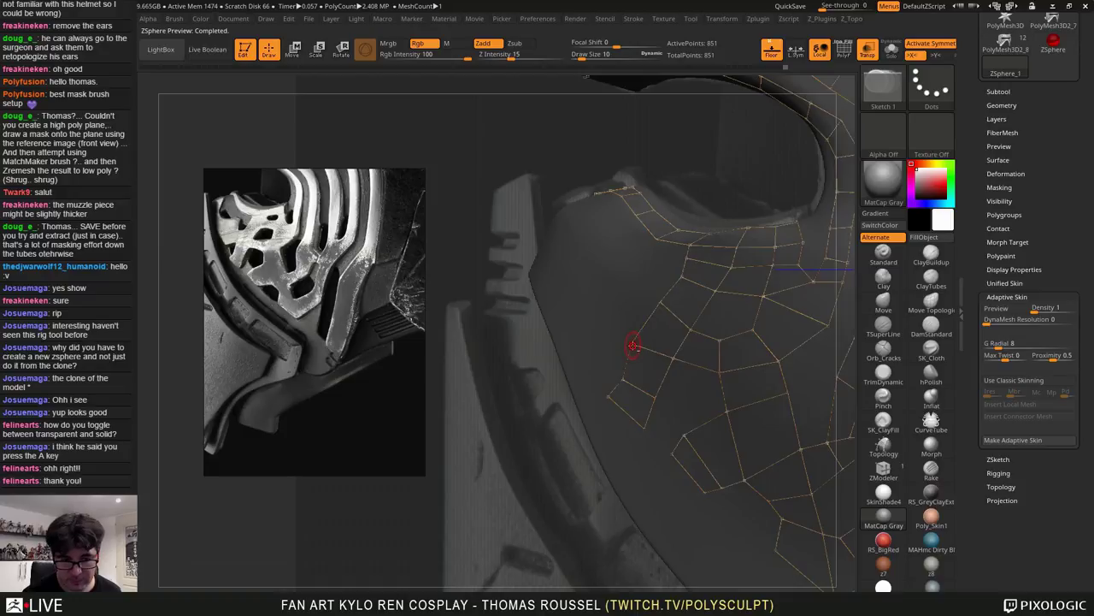
# Start a new quad off the lattice's front corner above the lower branch, placing its outer vertices towards the muzzle
pyautogui.keyDown('ctrl'); pyautogui.click(662, 302); pyautogui.keyUp('ctrl')
pyautogui.click(631, 345)
pyautogui.keyDown('ctrl'); pyautogui.click(674, 357); pyautogui.keyUp('ctrl')
pyautogui.click(631, 345)
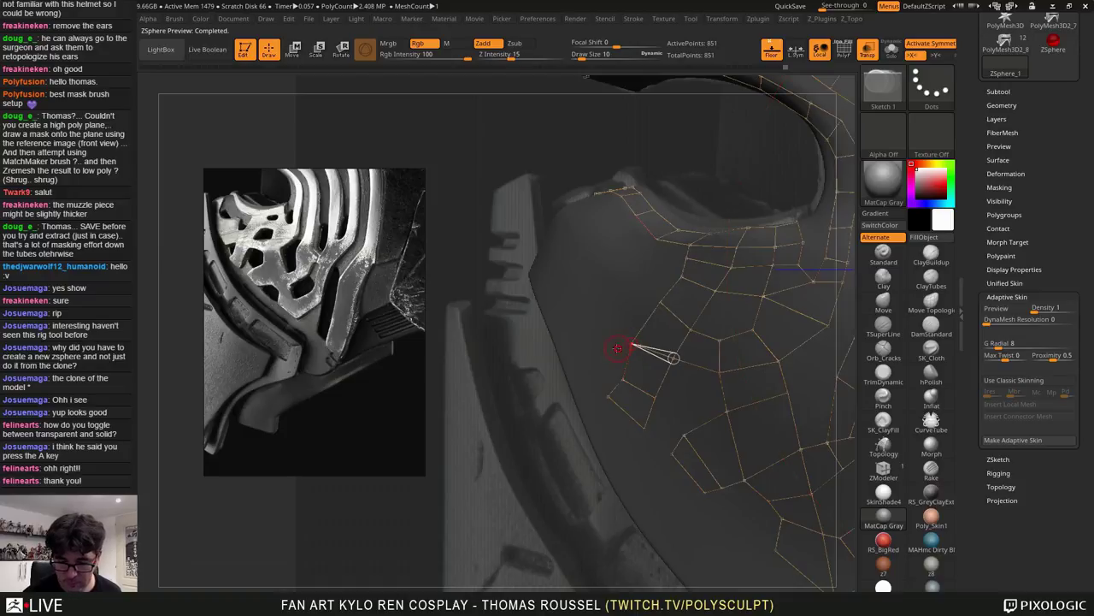
pyautogui.press('a')
pyautogui.press('a')
pyautogui.click(598, 350)
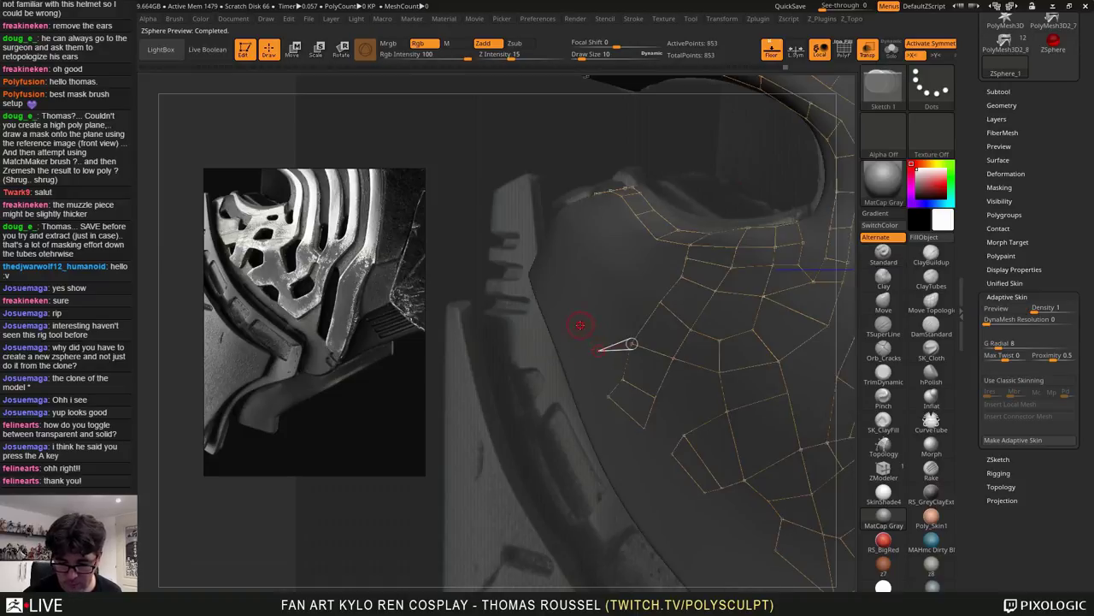
pyautogui.click(579, 322)
pyautogui.click(622, 311)
# Re-place the new quad's upper rear corner slightly higher and close the quad back to the lattice corner
pyautogui.press('a')
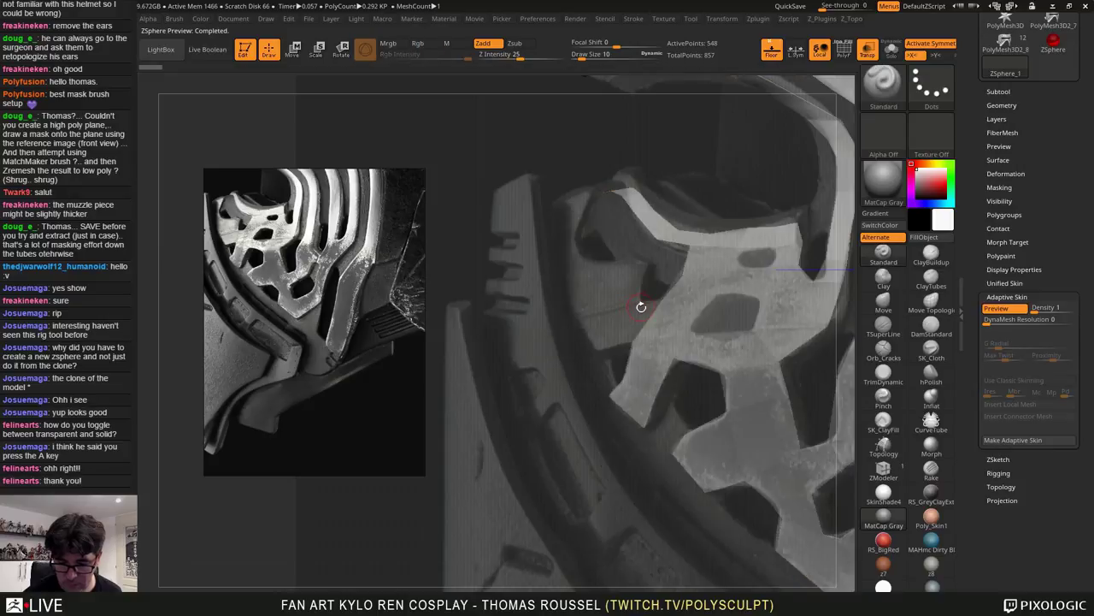
pyautogui.press('a')
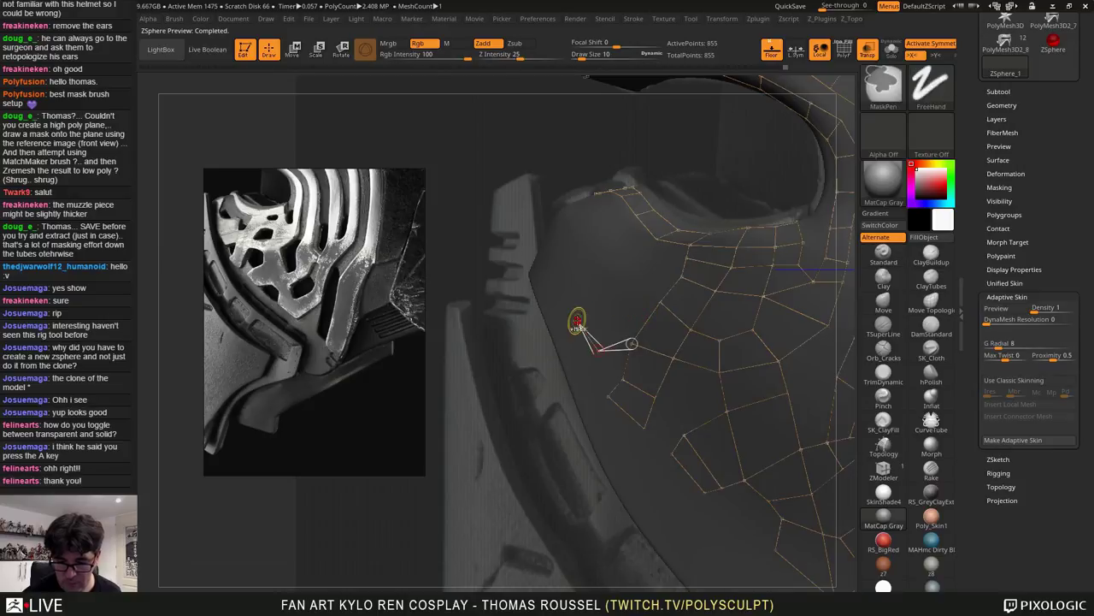
pyautogui.press('a')
pyautogui.press('a')
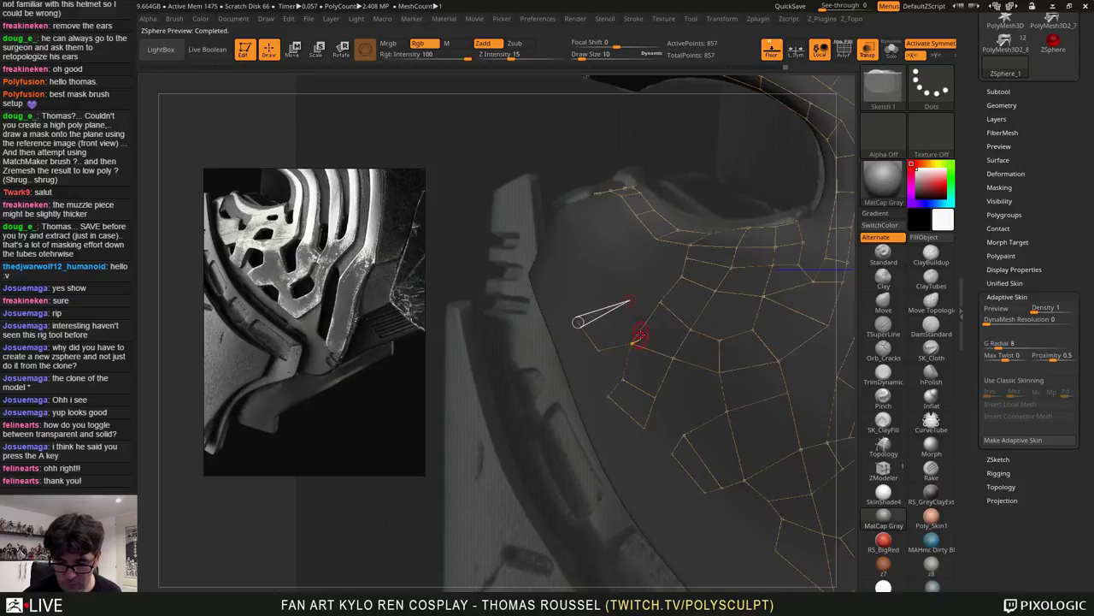
pyautogui.click(635, 342)
pyautogui.press('a')
pyautogui.press('a')
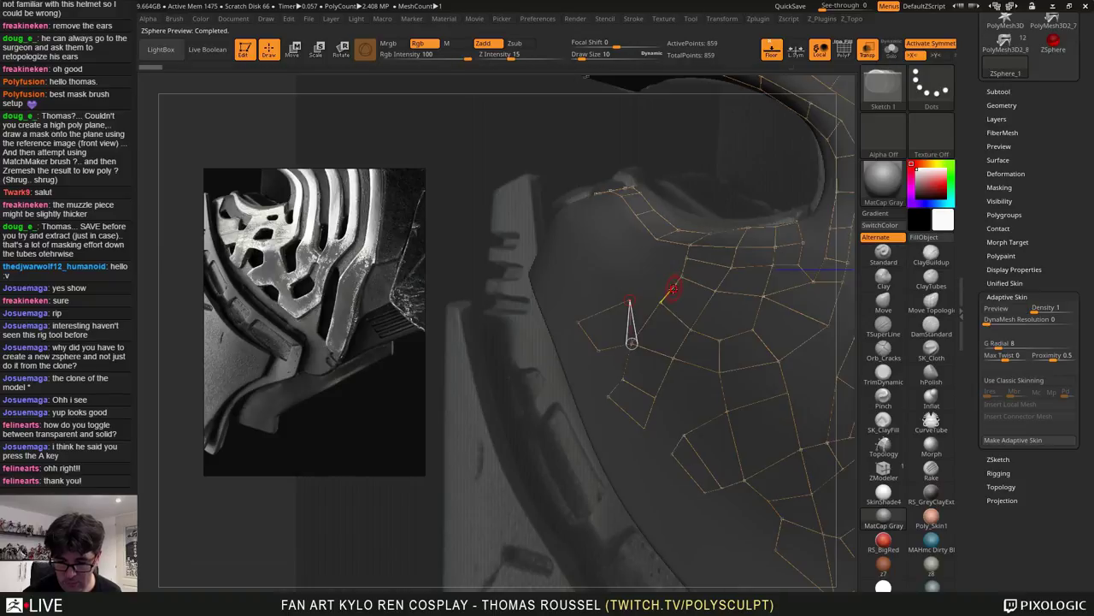
# Add a quad rising from the new quad's upper rear corner towards the strip under the eye and preview it
pyautogui.press('a')
pyautogui.press('a')
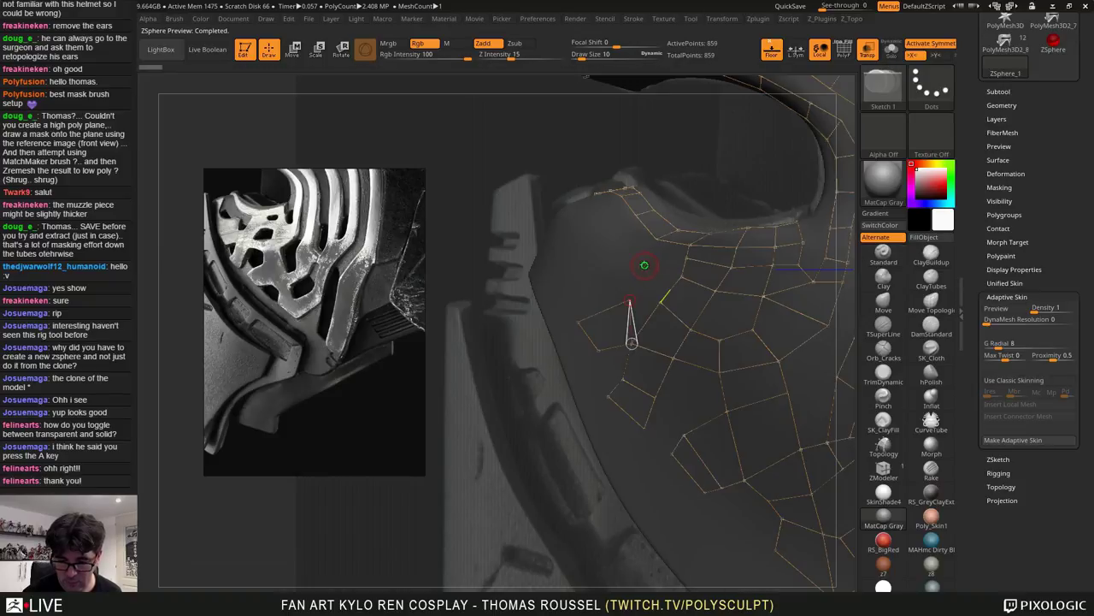
pyautogui.click(642, 264)
pyautogui.click(625, 254)
pyautogui.click(603, 279)
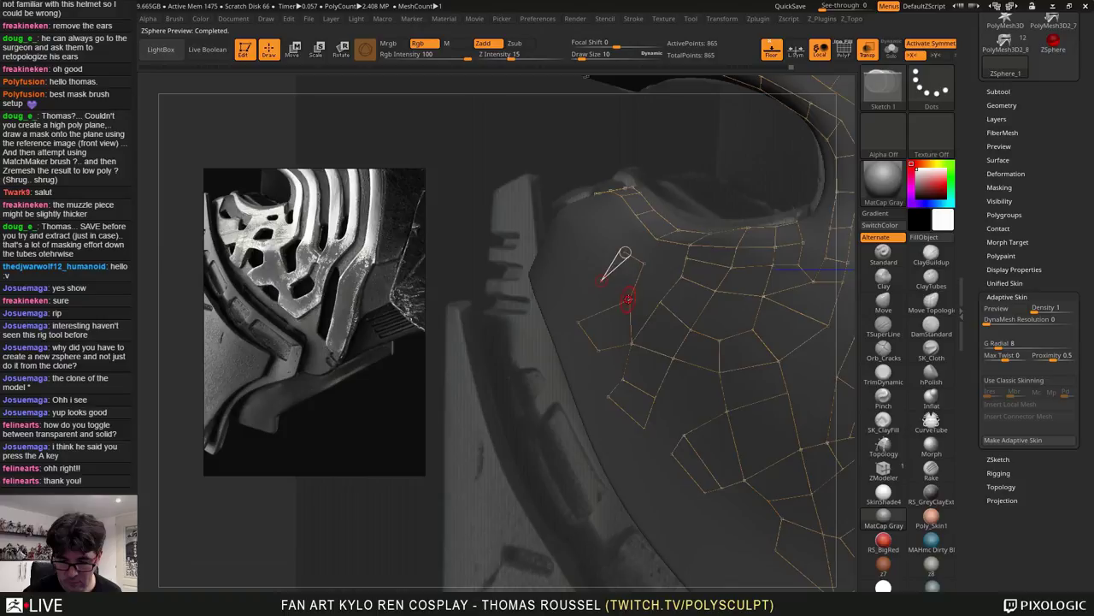
pyautogui.click(630, 299)
pyautogui.press('a')
pyautogui.press('a')
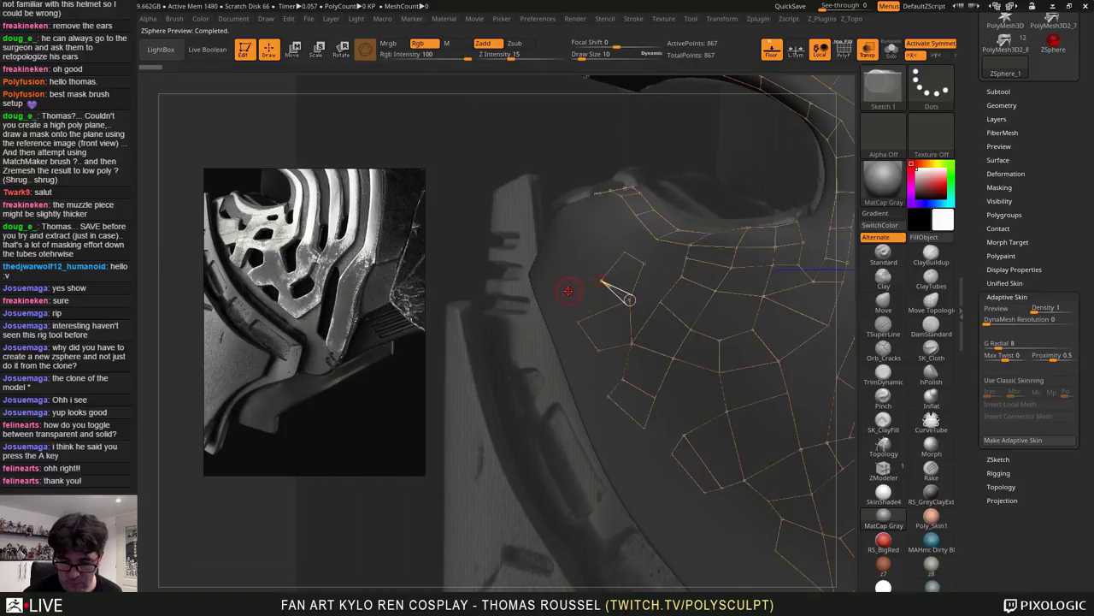
# Fill the front corner between the two new quads with another quad and check it in the skin preview
pyautogui.click(571, 289)
pyautogui.click(582, 321)
pyautogui.press('a')
pyautogui.press('a')
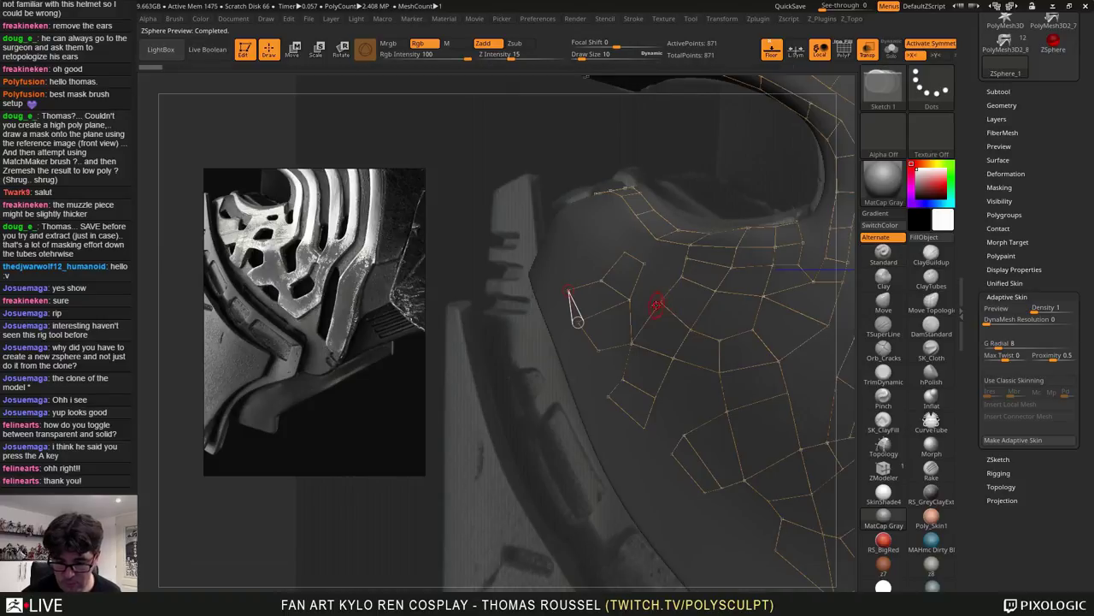
# Connect the new branch's rear corner to the lattice to close the quad between them and preview the skin
pyautogui.click(663, 295)
pyautogui.keyDown('ctrl'); pyautogui.moveTo(653, 283); pyautogui.dragTo(678, 309, button='right'); pyautogui.keyUp('ctrl')
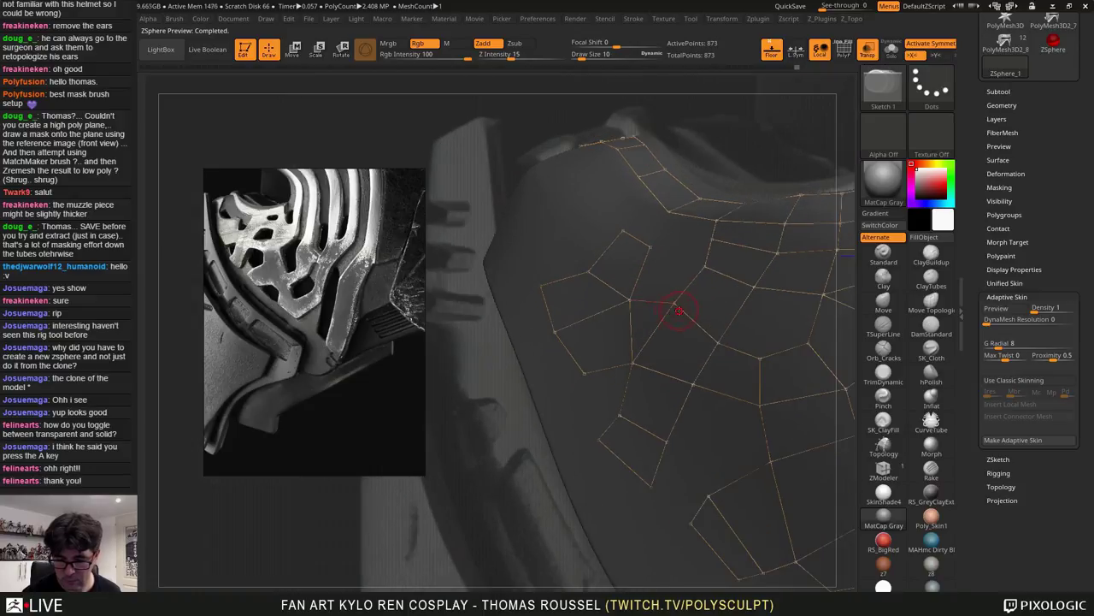
pyautogui.press('a')
pyautogui.hotkey('shift', 'a')
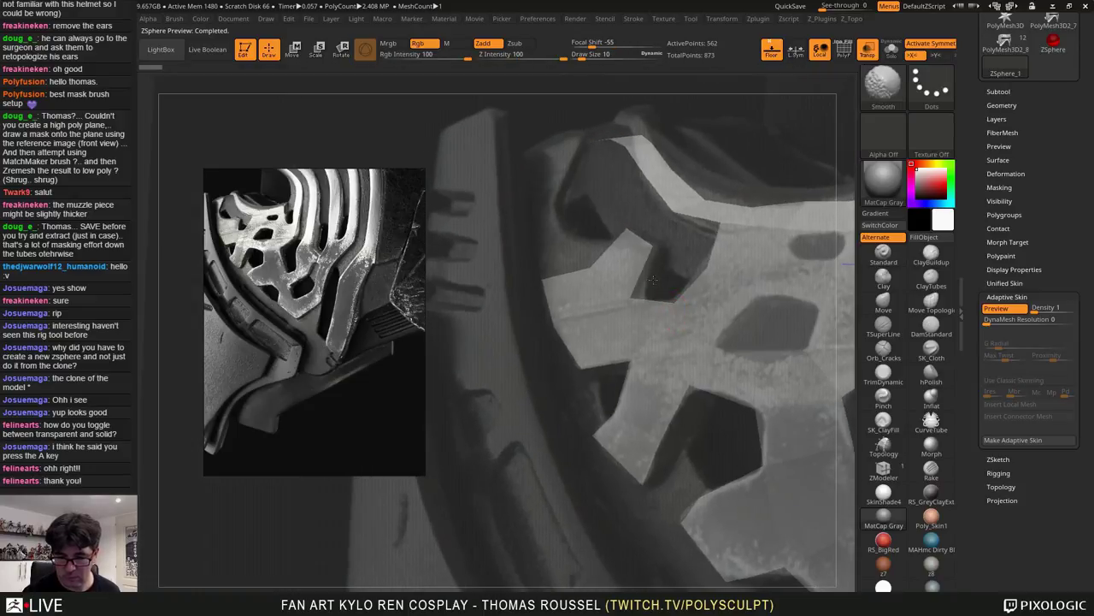
# Add new topology points at the front end of the cheek grille's upper arm, then preview the skin against the reference
pyautogui.hotkey('shift', 'a')
pyautogui.moveTo(671, 274)
pyautogui.keyDown('ctrl'); pyautogui.mouseDown(button='right')
pyautogui.moveTo(652, 257)
pyautogui.moveTo(697, 298)
pyautogui.mouseUp(button='right'); pyautogui.keyUp('ctrl')
pyautogui.press('a')
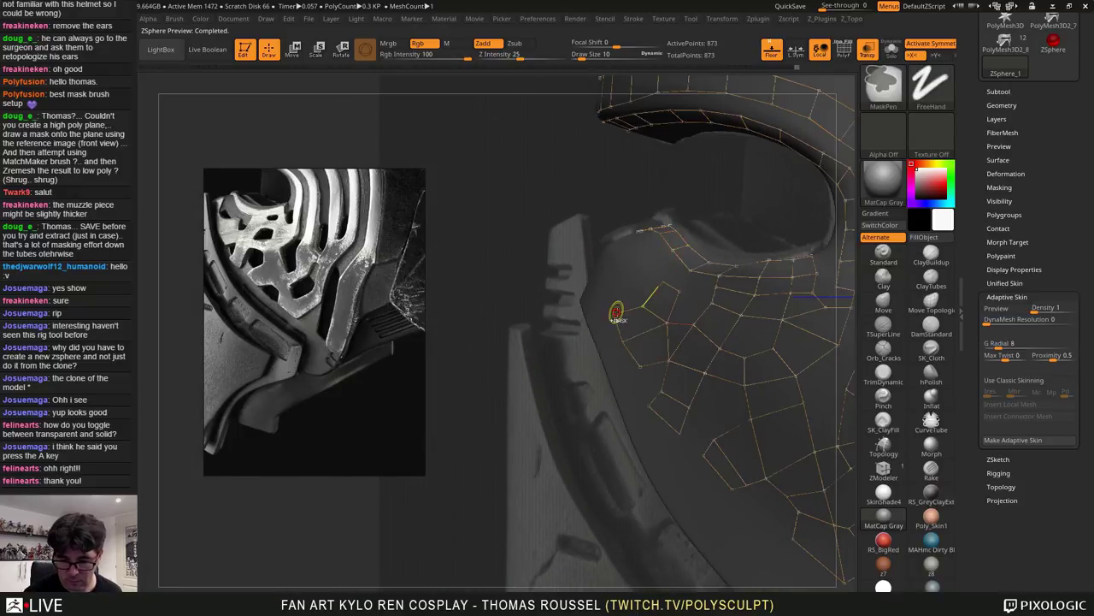
pyautogui.click(607, 291)
pyautogui.click(623, 287)
pyautogui.click(644, 306)
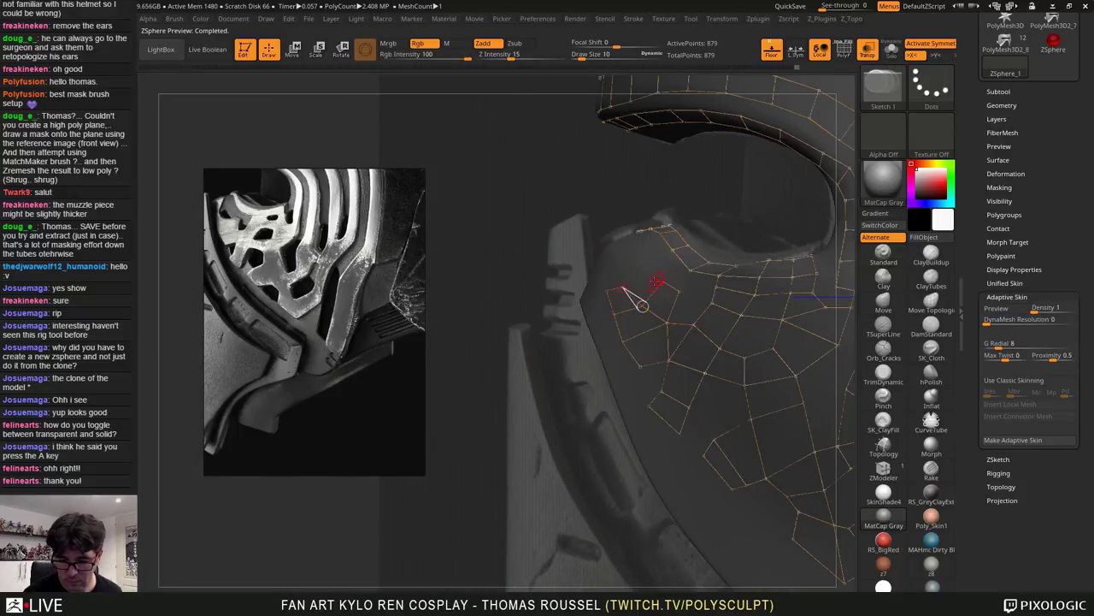
pyautogui.click(635, 277)
pyautogui.press('a')
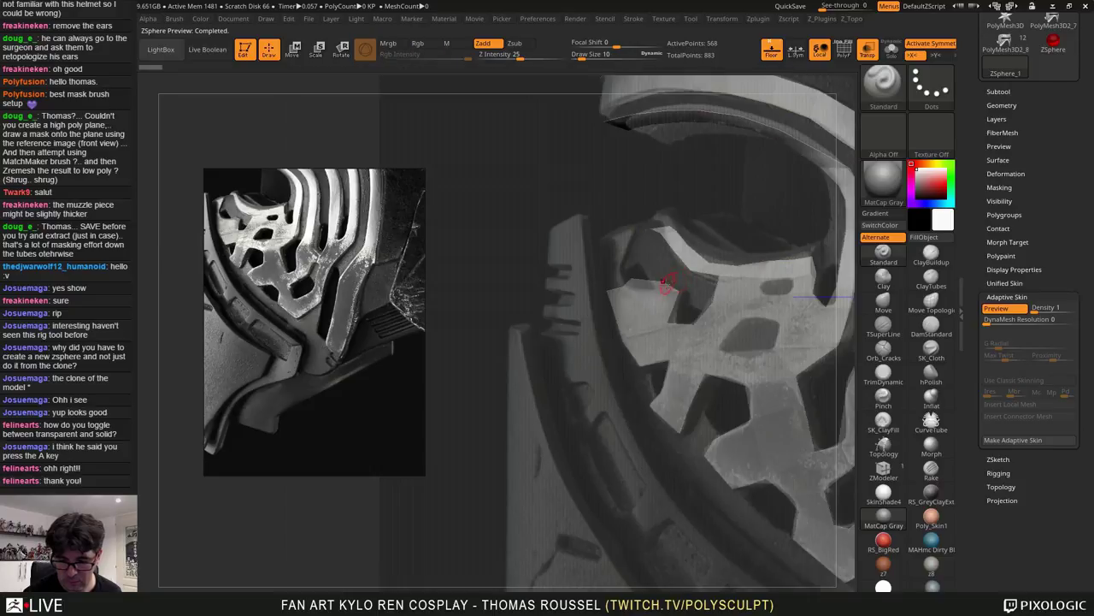
# Extend the tip of the upper arm with further quads towards the helmet's centreline and check the skin preview
pyautogui.press('a')
pyautogui.click(617, 266)
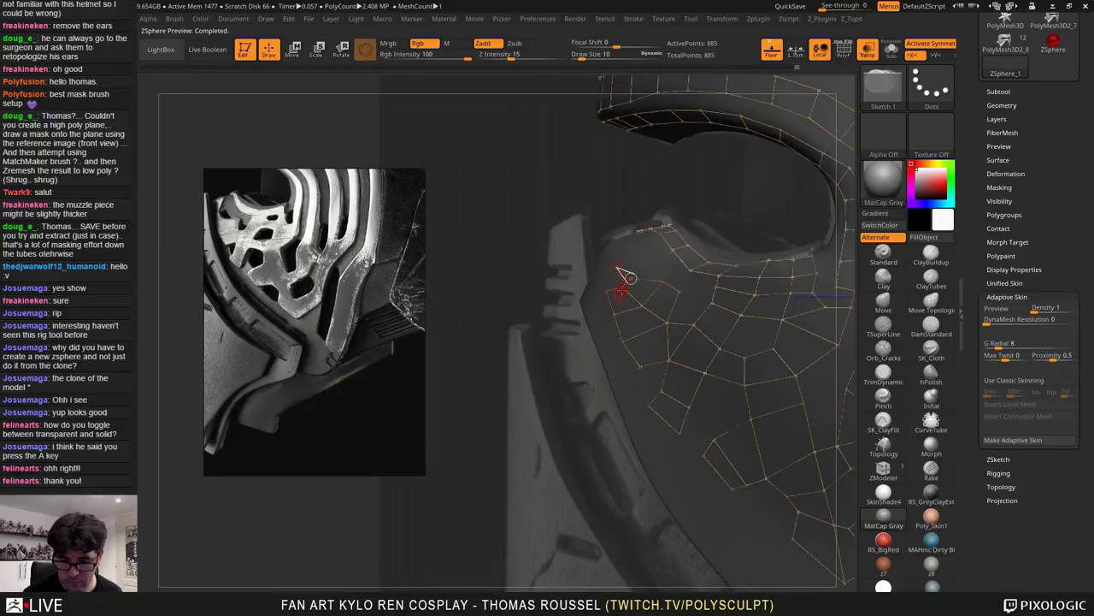
pyautogui.click(602, 273)
pyautogui.press('a')
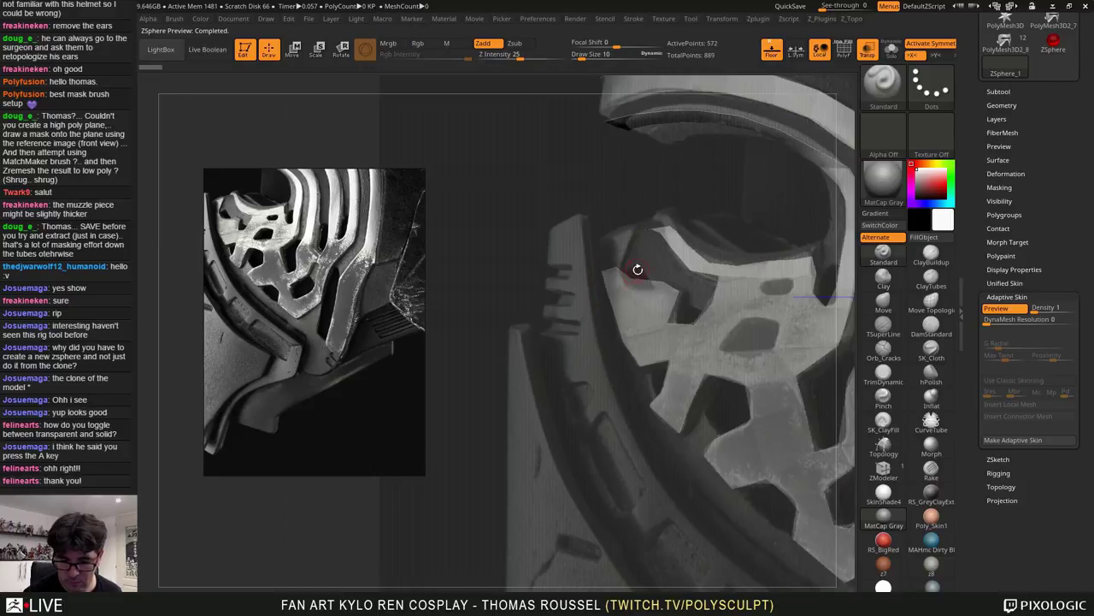
pyautogui.press('a')
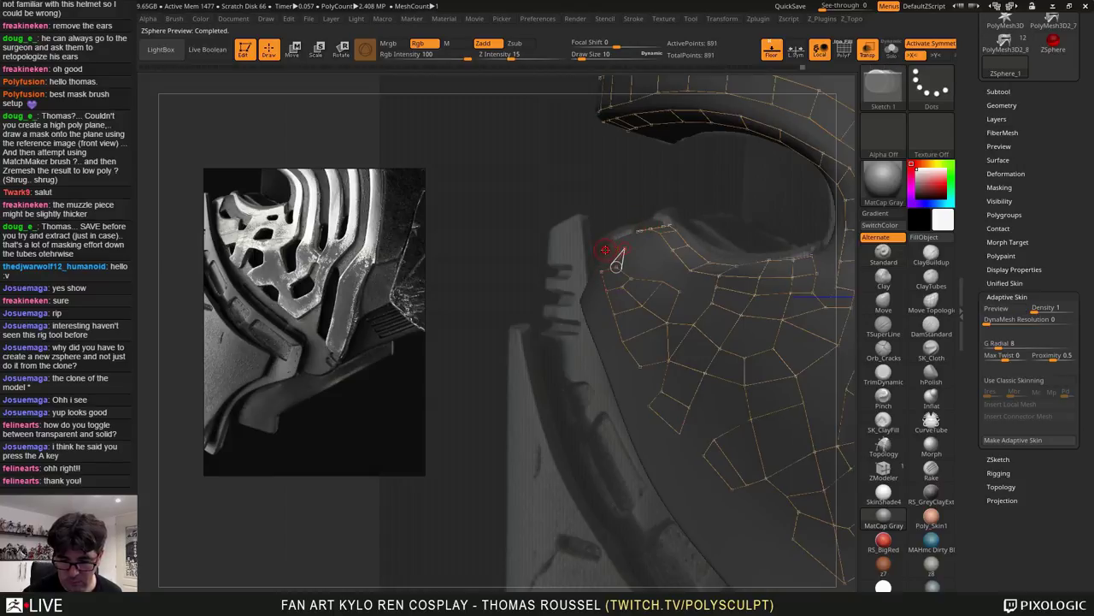
pyautogui.press('a')
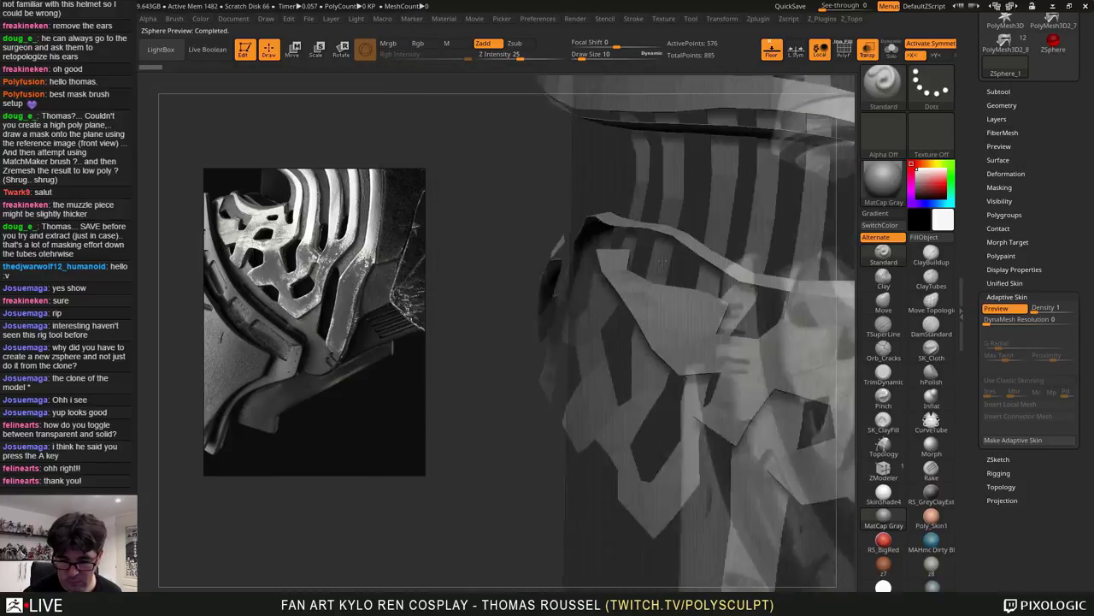
# Reposition the inner points of the upper arm in Move mode to even out its quads below the visor
pyautogui.moveTo(663, 261); pyautogui.dragTo(638, 334, button='right')
pyautogui.press('a')
pyautogui.press('w')
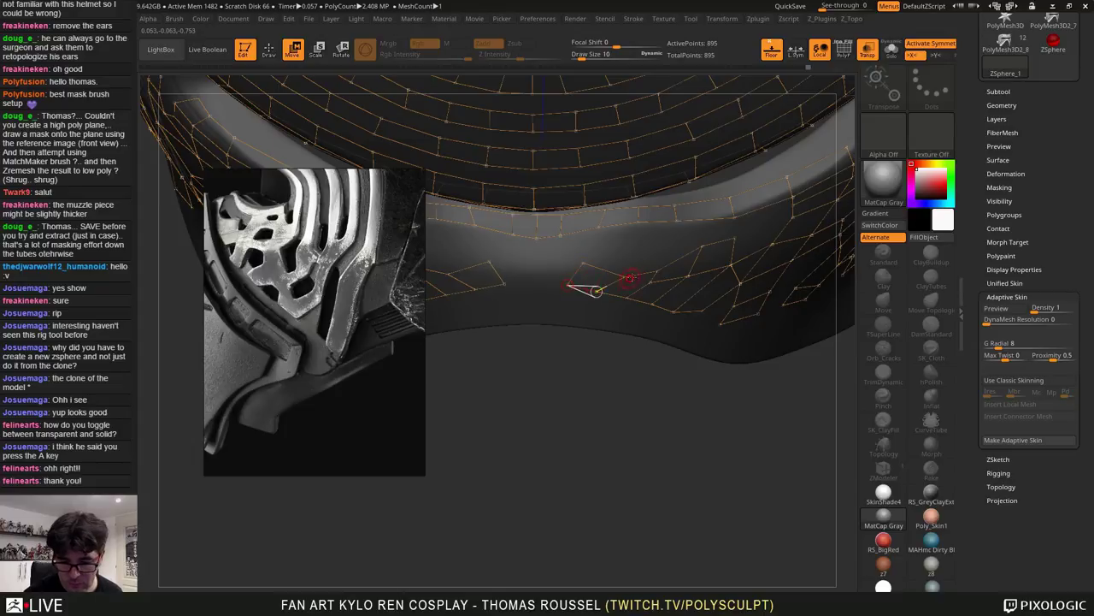
pyautogui.moveTo(631, 277)
pyautogui.mouseDown()
pyautogui.moveTo(612, 276)
pyautogui.moveTo(652, 272)
pyautogui.mouseUp()
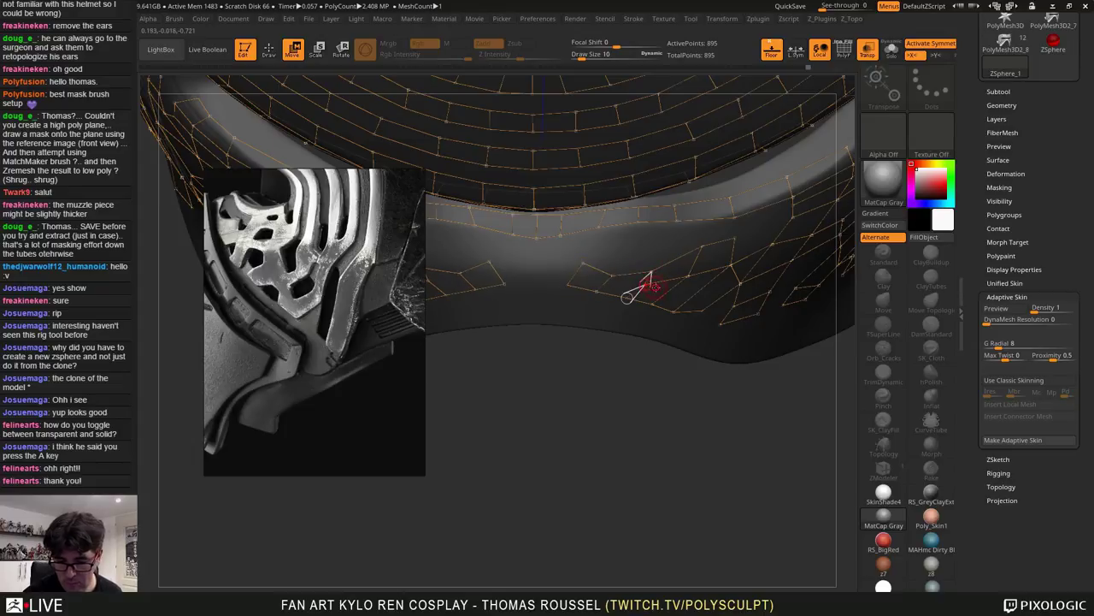
pyautogui.moveTo(707, 271); pyautogui.dragTo(647, 257, button='right')
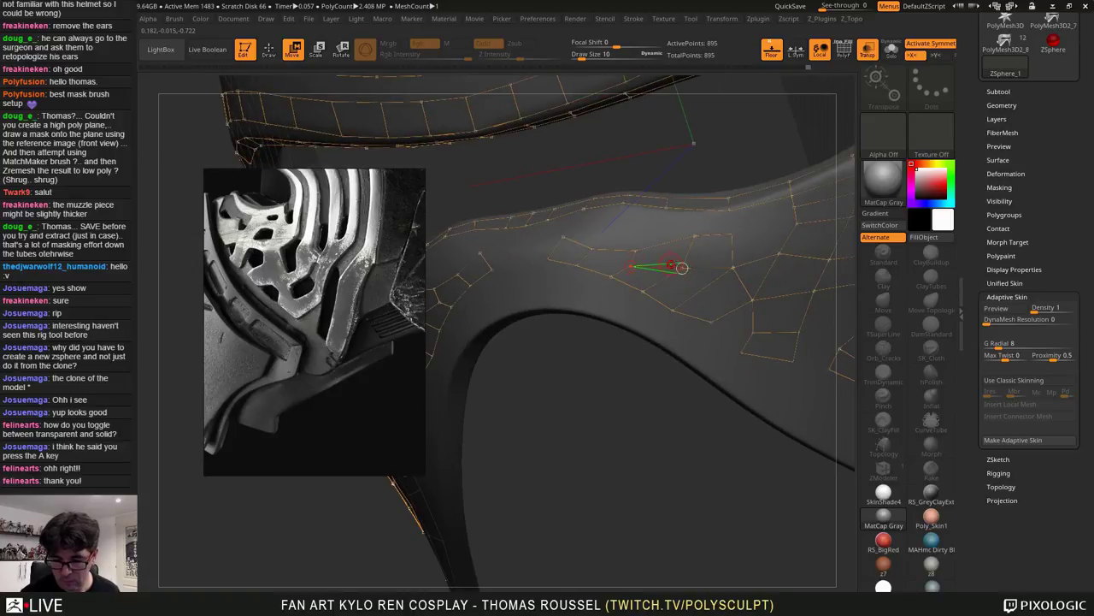
pyautogui.moveTo(733, 267); pyautogui.dragTo(727, 274)
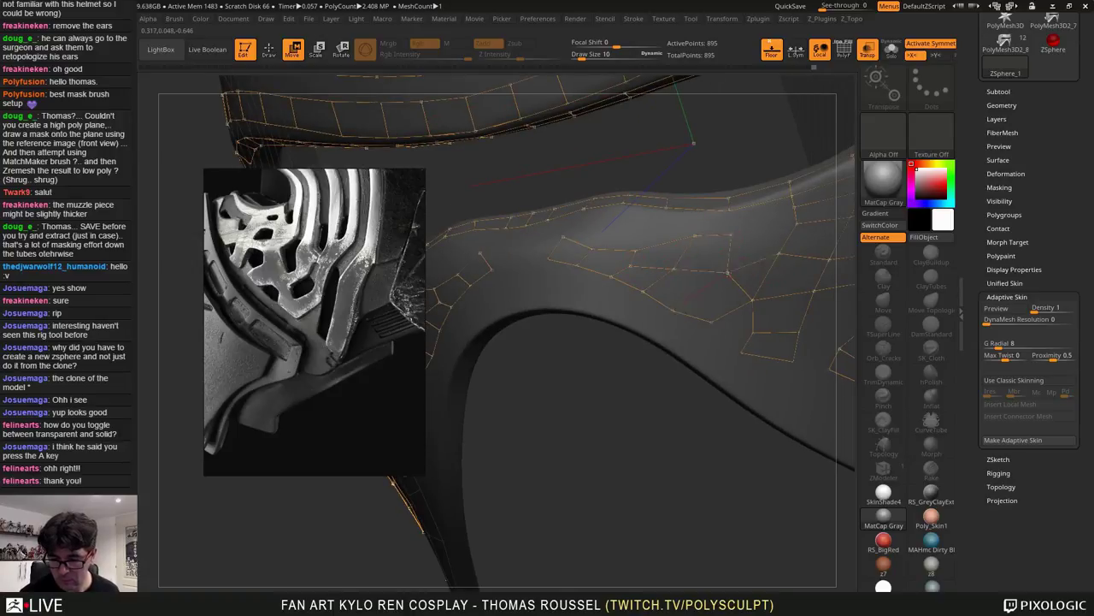
pyautogui.moveTo(800, 273); pyautogui.dragTo(773, 286, button='right')
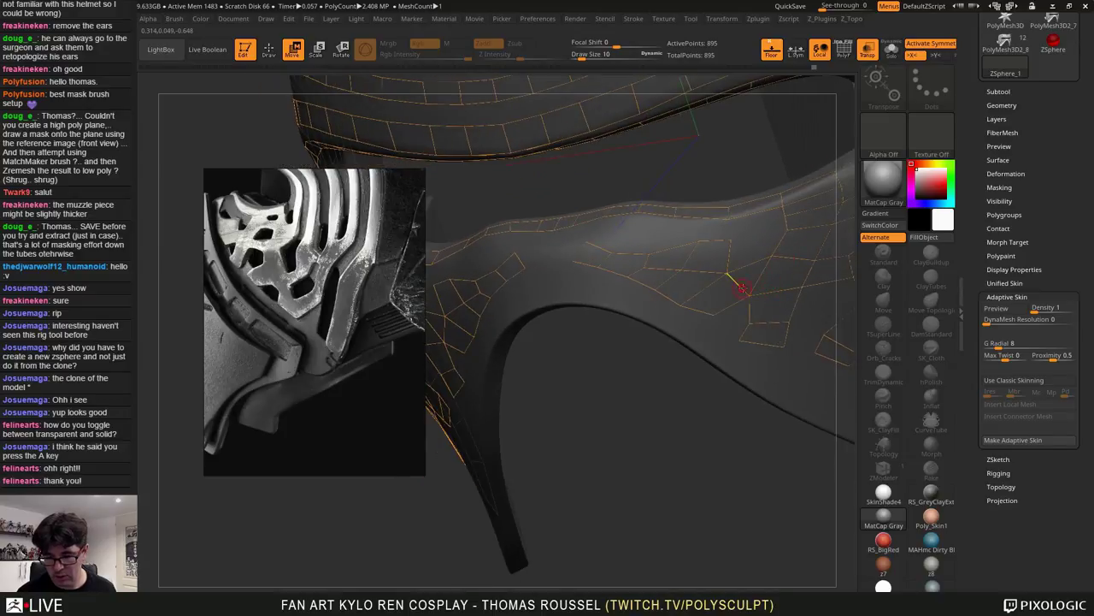
pyautogui.keyDown('alt'); pyautogui.moveTo(626, 260); pyautogui.dragTo(674, 286, button='right'); pyautogui.keyUp('alt')
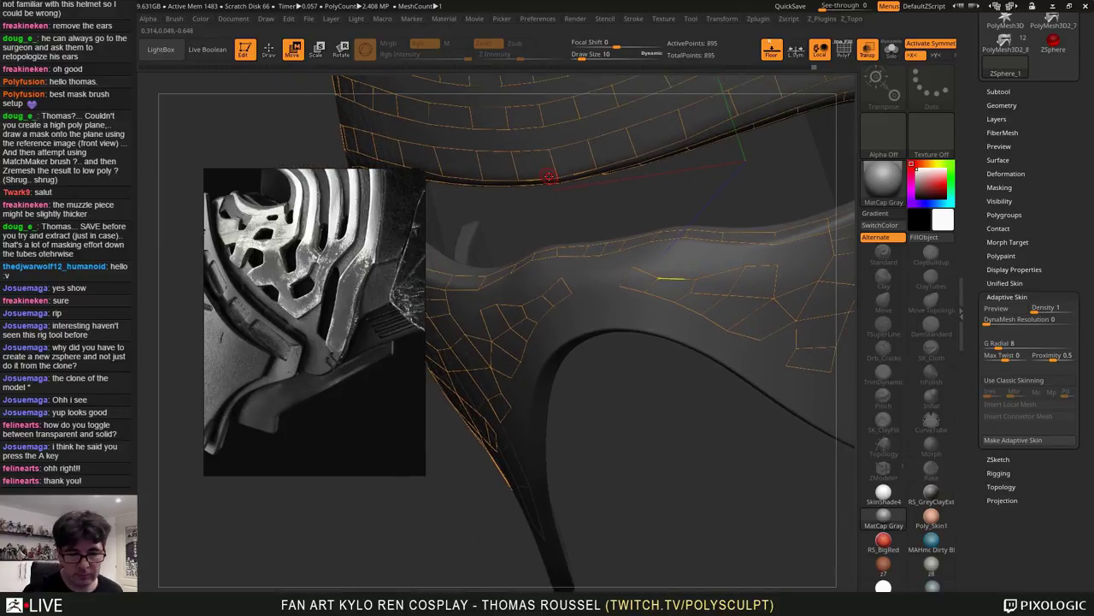
# Draw a row of quads from the tip of the upper arm to the helmet's centreline
pyautogui.press('q')
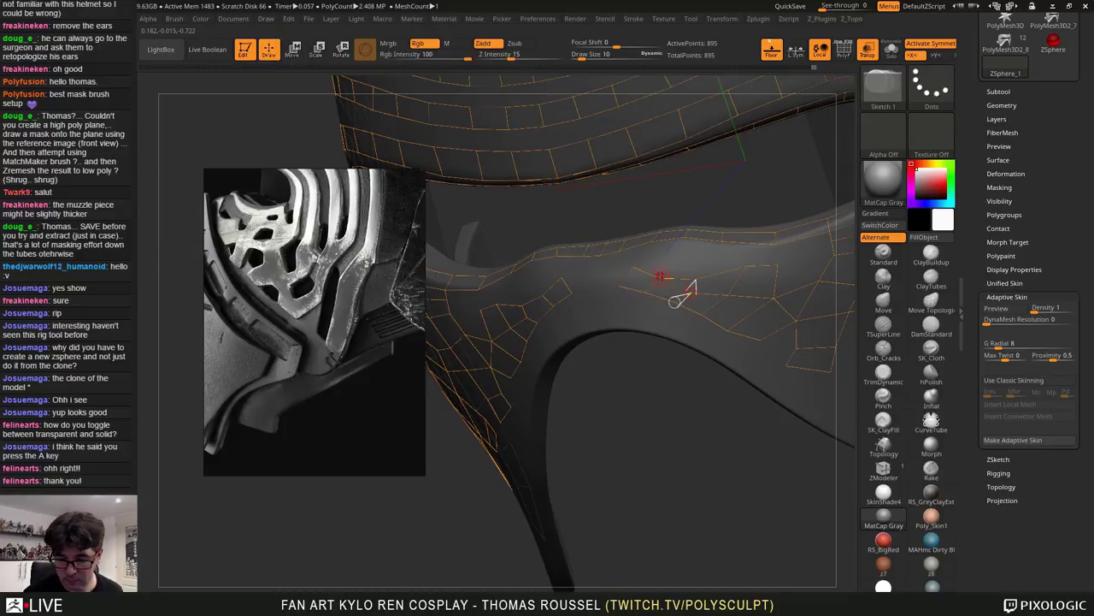
pyautogui.click(651, 285)
pyautogui.click(627, 278)
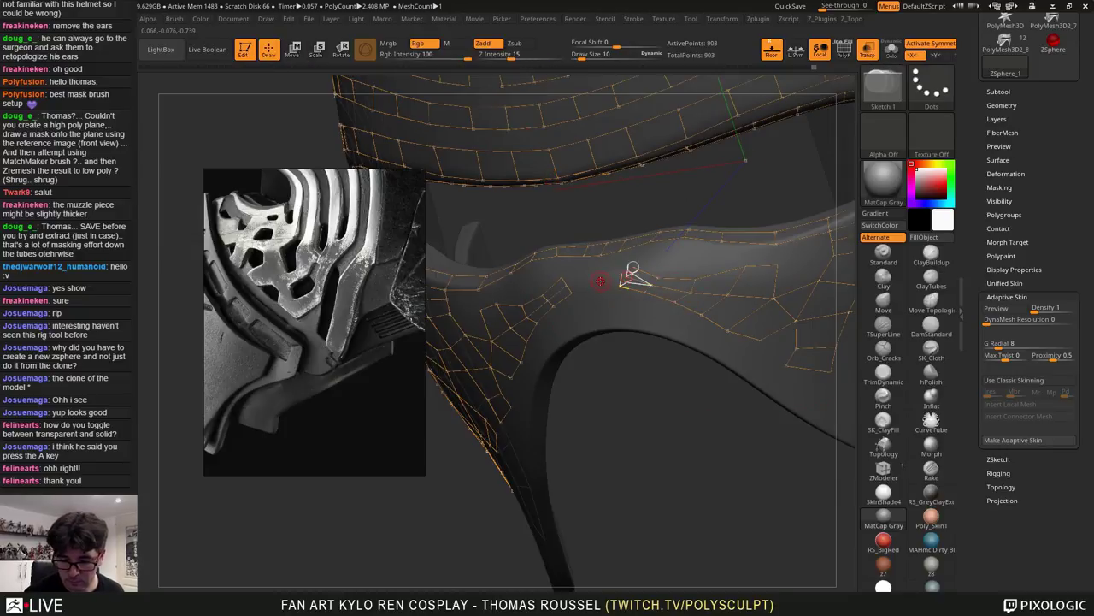
pyautogui.click(597, 279)
pyautogui.click(595, 290)
pyautogui.click(620, 286)
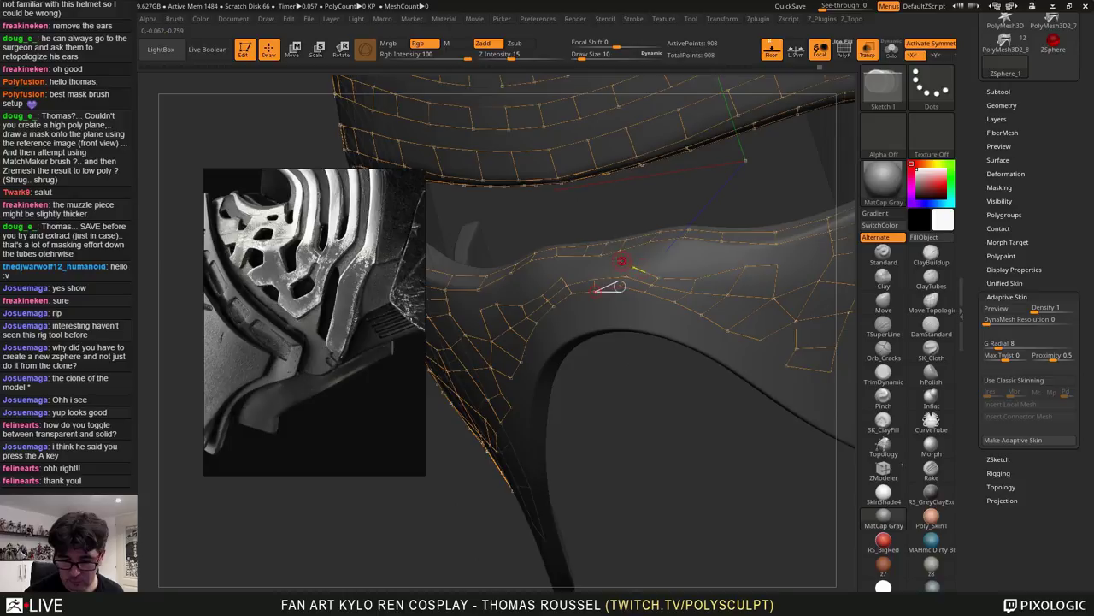
# Add a second row of quads above the bridge strip, from the centreline back to the upper arm
pyautogui.keyDown('ctrl'); pyautogui.click(597, 277); pyautogui.keyUp('ctrl')
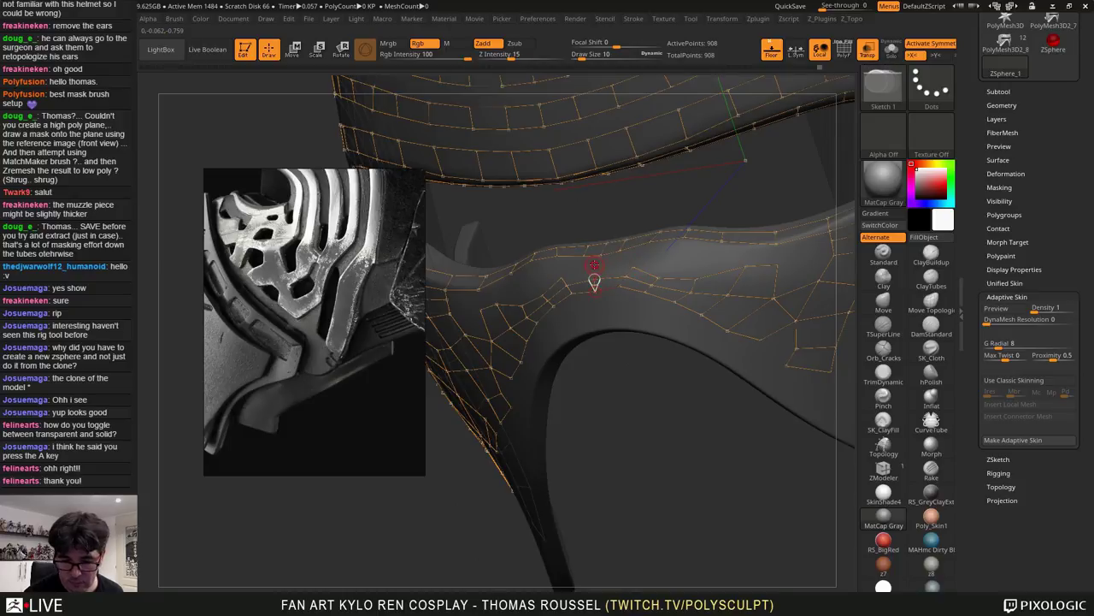
pyautogui.click(596, 265)
pyautogui.click(635, 266)
pyautogui.click(659, 277)
# Move the new bridge points beside the centreline to smooth the strip's flow into the upper arm
pyautogui.moveTo(658, 278); pyautogui.dragTo(653, 305, button='right')
pyautogui.click(294, 50)
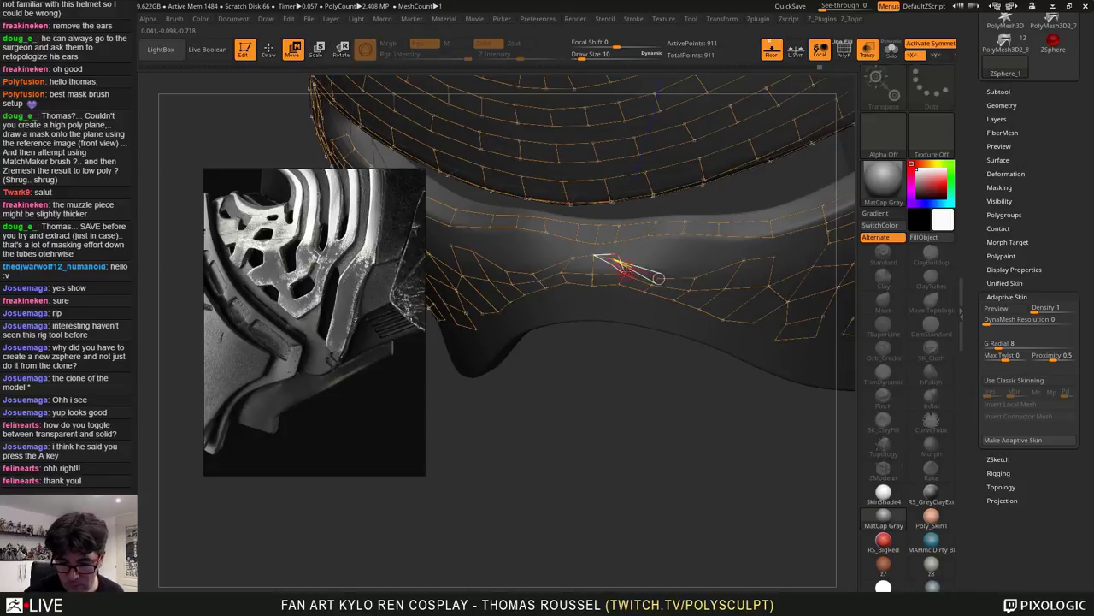
pyautogui.moveTo(625, 274); pyautogui.dragTo(646, 293)
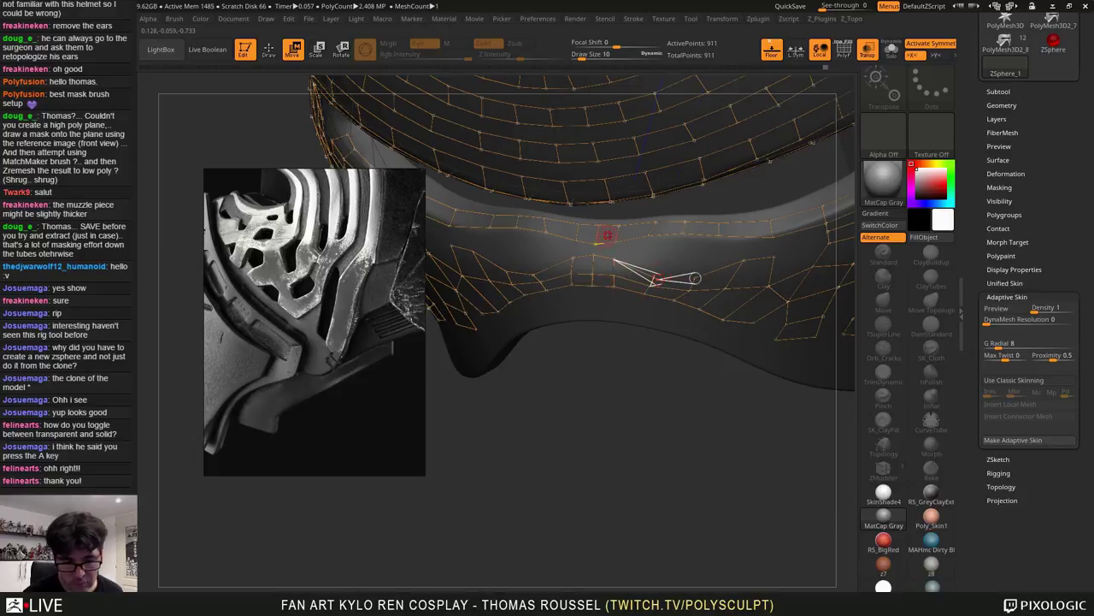
pyautogui.moveTo(647, 269); pyautogui.dragTo(681, 284, button='right')
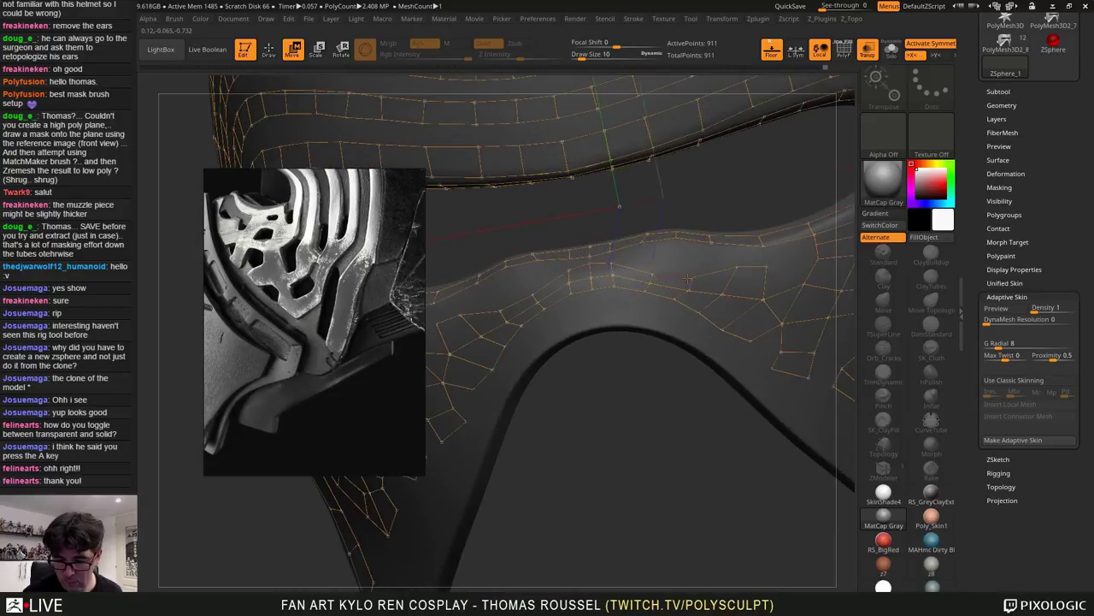
# Compare the skin preview of the bridge and cheek grille with the helmet reference from the side
pyautogui.moveTo(765, 279); pyautogui.dragTo(798, 277, button='right')
pyautogui.press('a')
pyautogui.moveTo(800, 331); pyautogui.dragTo(641, 238, button='right')
pyautogui.press('a')
pyautogui.press('a')
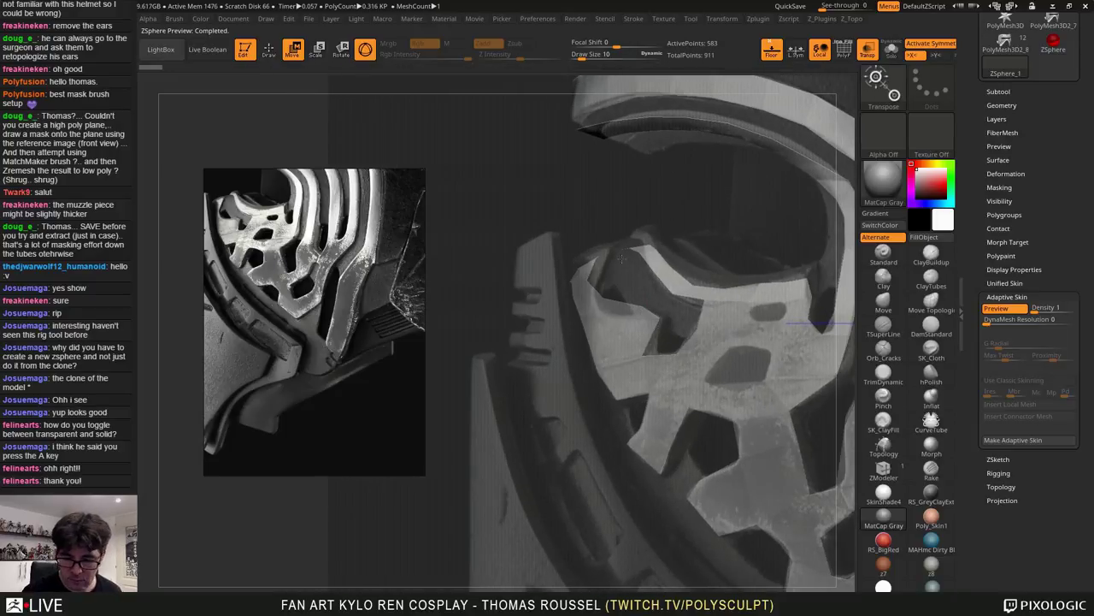
pyautogui.press('a')
pyautogui.moveTo(622, 259)
pyautogui.mouseDown(button='right')
pyautogui.moveTo(647, 258)
pyautogui.moveTo(634, 265)
pyautogui.mouseUp(button='right')
pyautogui.press('a')
pyautogui.press('a')
pyautogui.press('a')
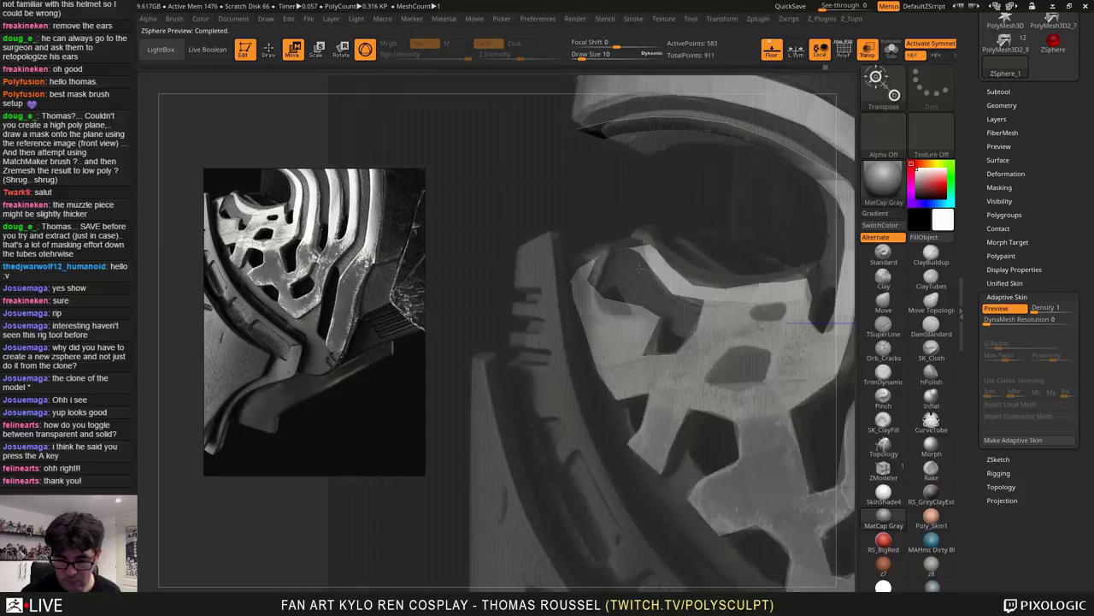
pyautogui.press('a')
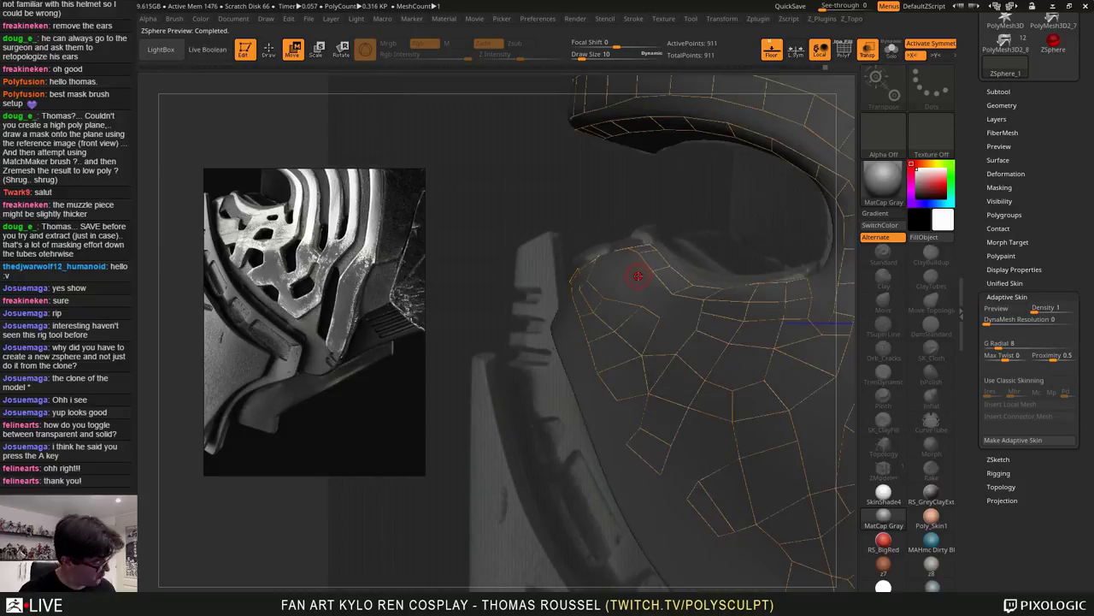
# Set the draw size to 22 and shift the bridge's front points outward to follow the reference silhouette
pyautogui.press('s')
pyautogui.moveTo(639, 275); pyautogui.dragTo(644, 275)
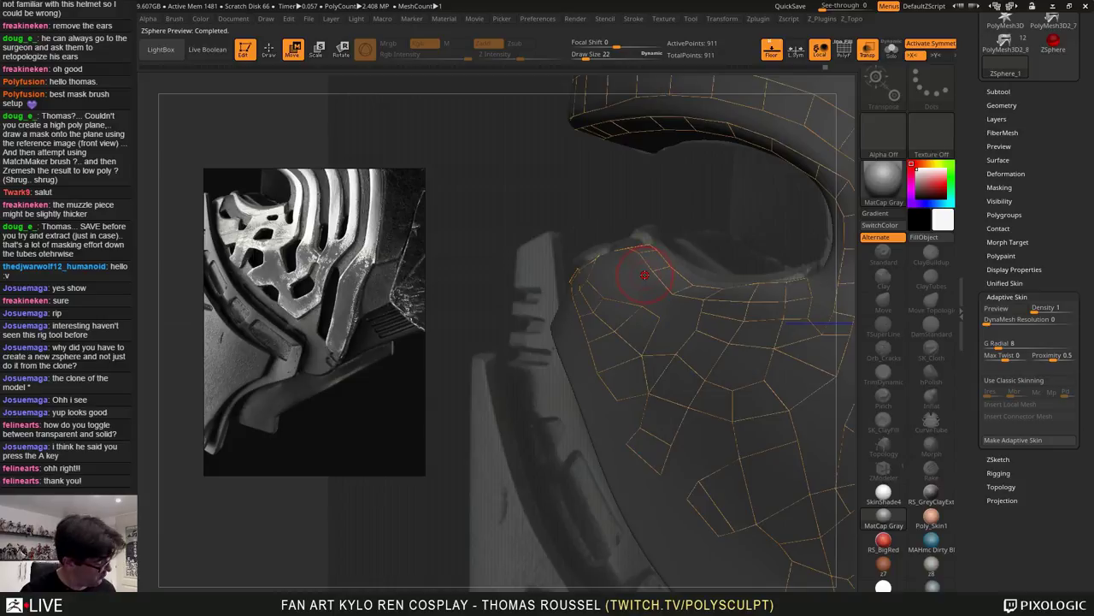
pyautogui.press('a')
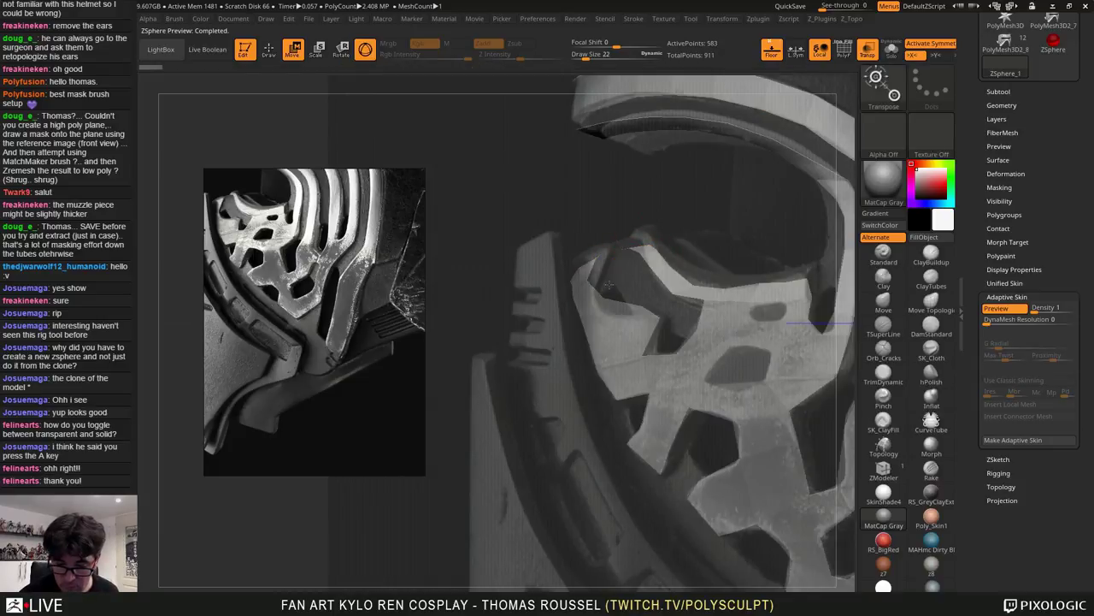
pyautogui.press('a')
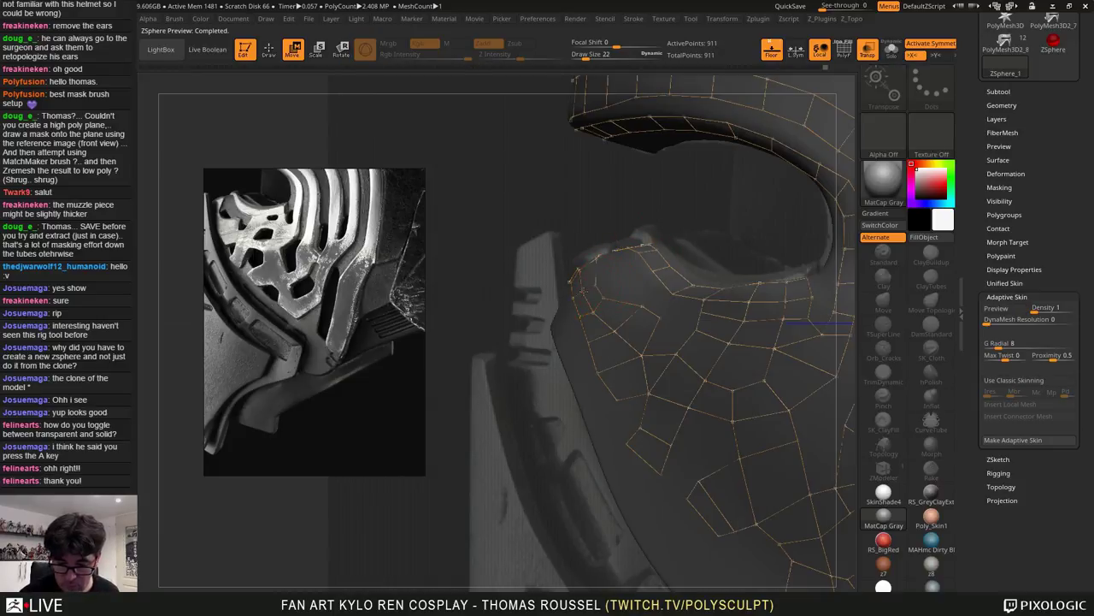
pyautogui.press('a')
pyautogui.press('a')
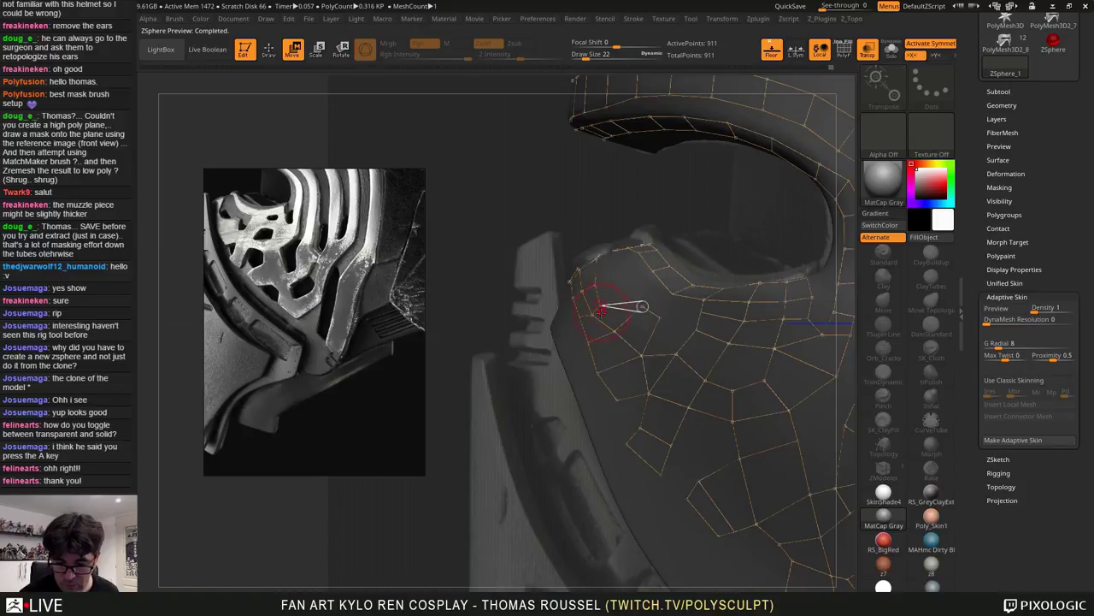
pyautogui.press('a')
pyautogui.press('a')
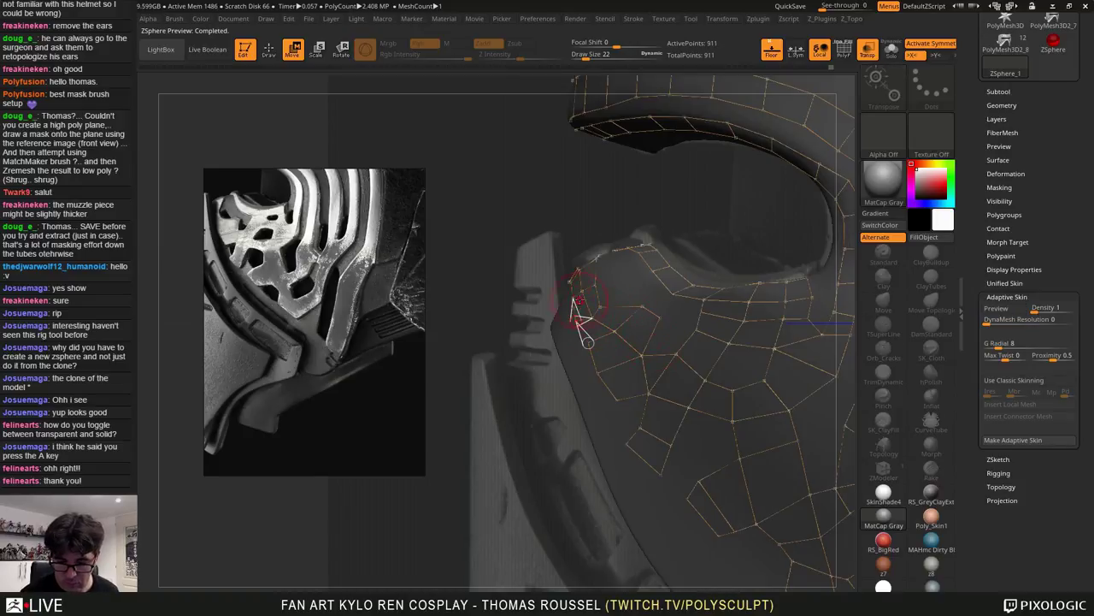
pyautogui.moveTo(575, 300); pyautogui.dragTo(569, 300)
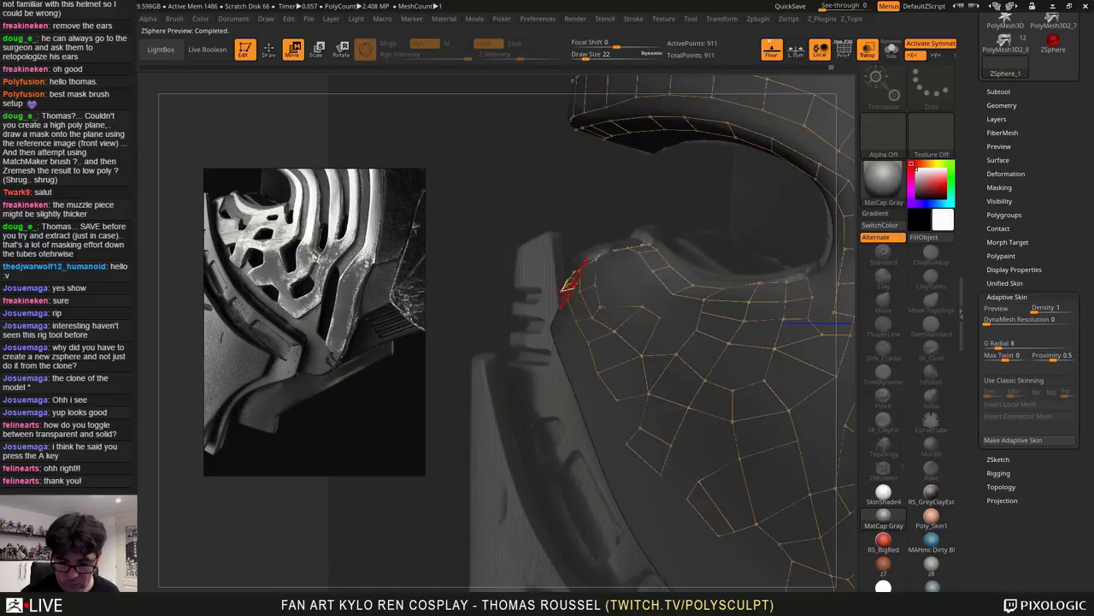
# Remove the middle row of points from the bridge strip at the helmet's centreline
pyautogui.moveTo(579, 285)
pyautogui.mouseDown(button='right')
pyautogui.moveTo(628, 272)
pyautogui.moveTo(587, 279)
pyautogui.moveTo(519, 265)
pyautogui.moveTo(532, 295)
pyautogui.moveTo(581, 299)
pyautogui.moveTo(557, 294)
pyautogui.moveTo(583, 282)
pyautogui.mouseUp(button='right')
pyautogui.moveTo(588, 235)
pyautogui.mouseDown(button='right')
pyautogui.moveTo(585, 219)
pyautogui.moveTo(568, 228)
pyautogui.moveTo(582, 253)
pyautogui.moveTo(593, 248)
pyautogui.mouseUp(button='right')
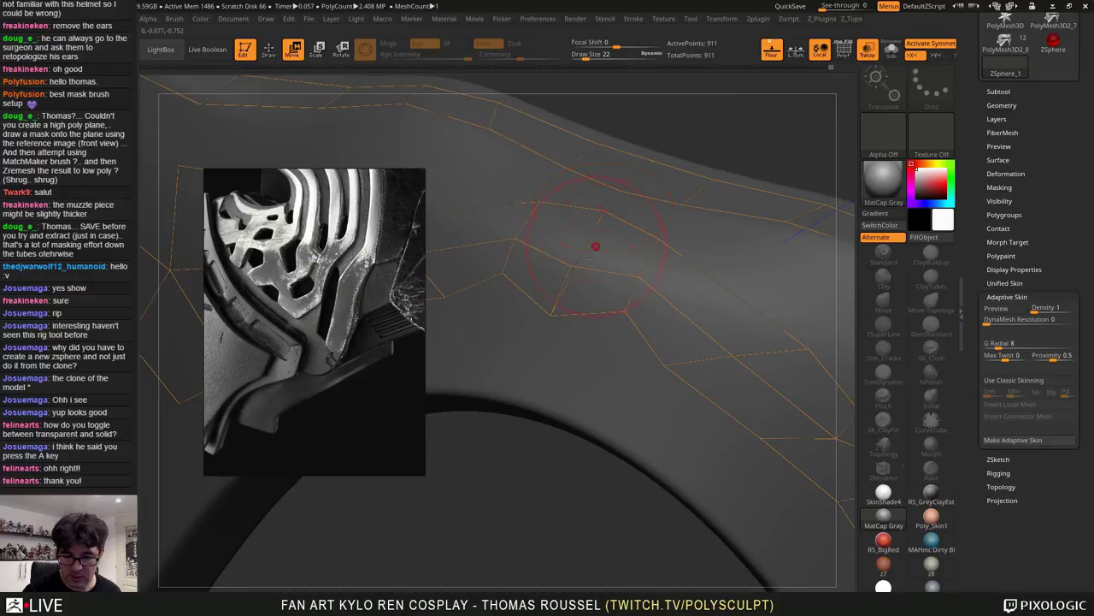
pyautogui.press('a')
pyautogui.press('a')
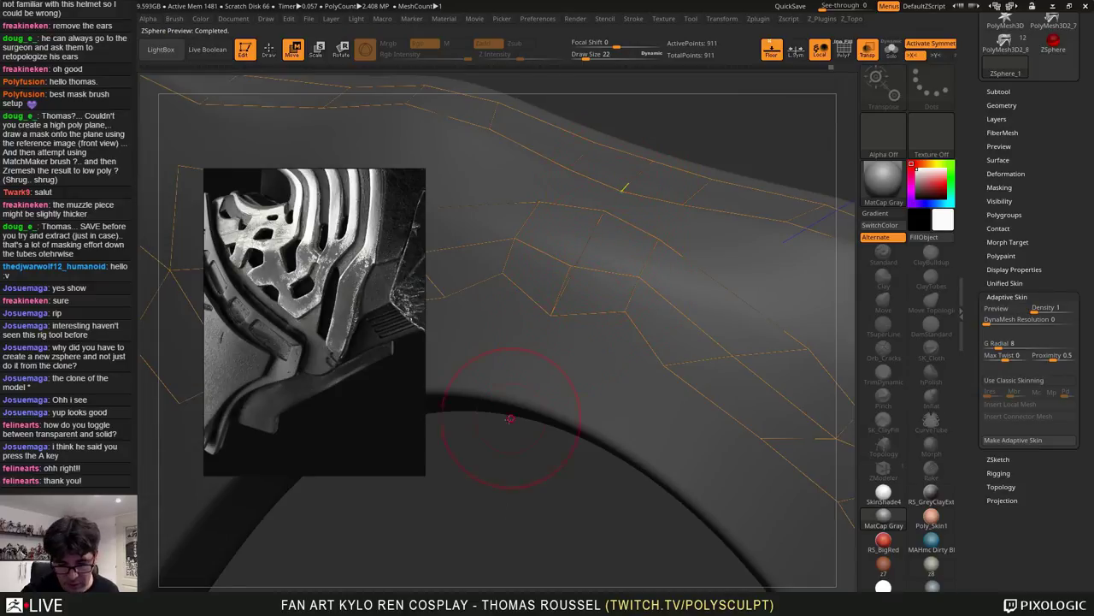
pyautogui.click(269, 49)
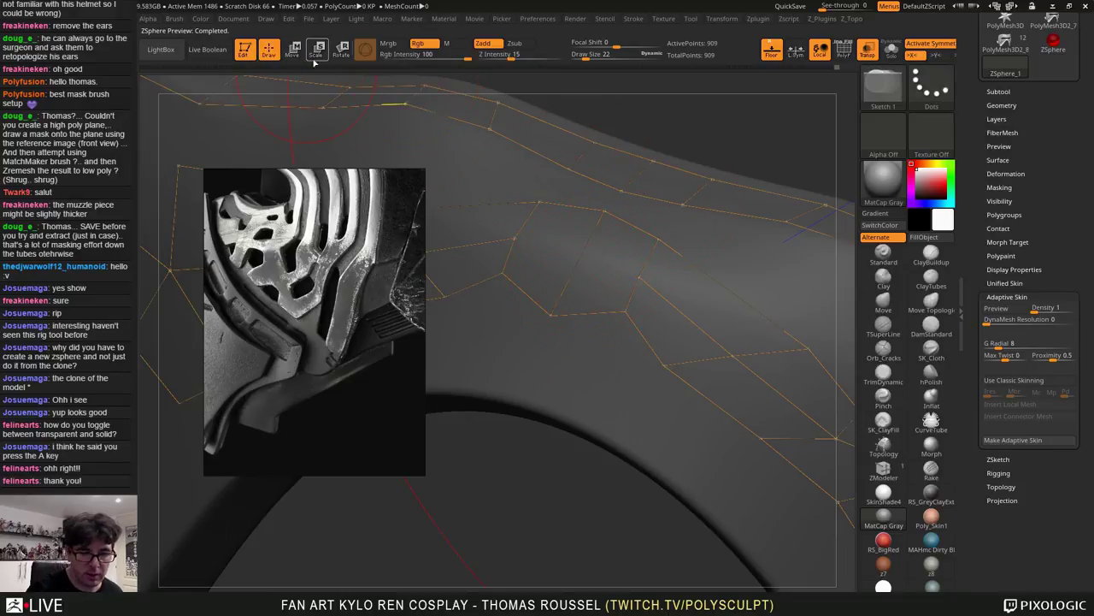
pyautogui.hotkey('ctrl', 'z')
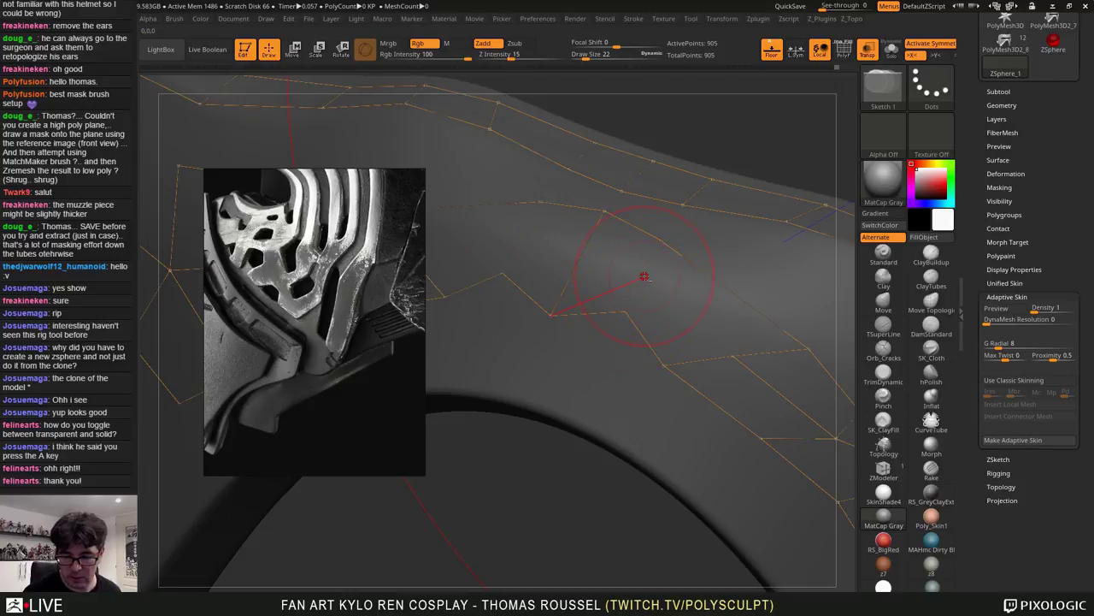
pyautogui.hotkey('ctrl', 'z')
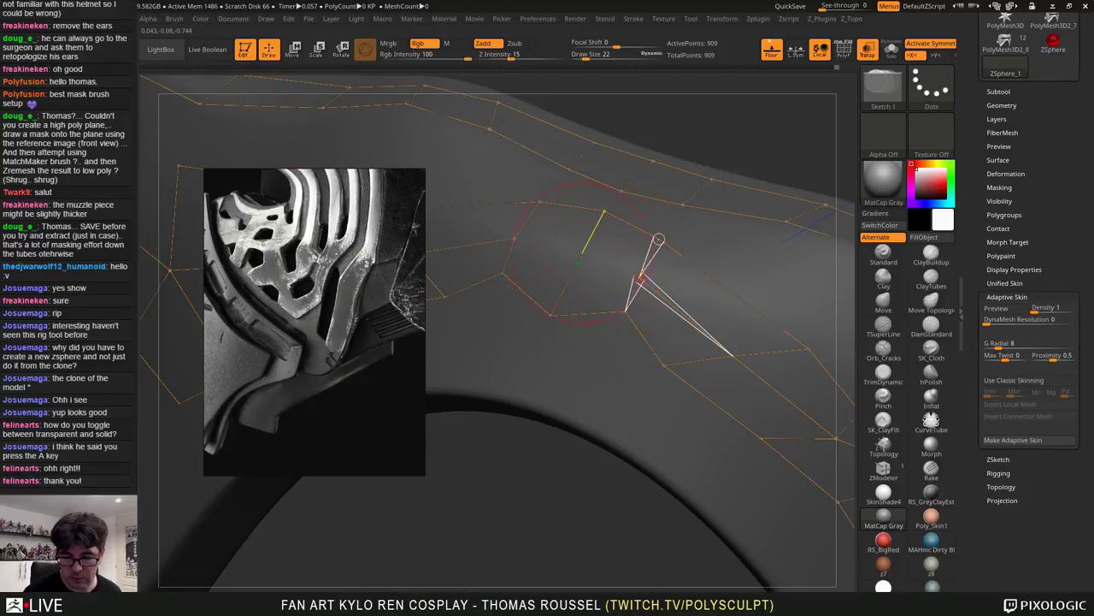
pyautogui.click(582, 254)
pyautogui.moveTo(664, 245); pyautogui.dragTo(638, 262, button='right')
pyautogui.click(639, 277)
pyautogui.click(520, 237)
pyautogui.hotkey('ctrl', 'z')
pyautogui.hotkey('ctrl', 'z')
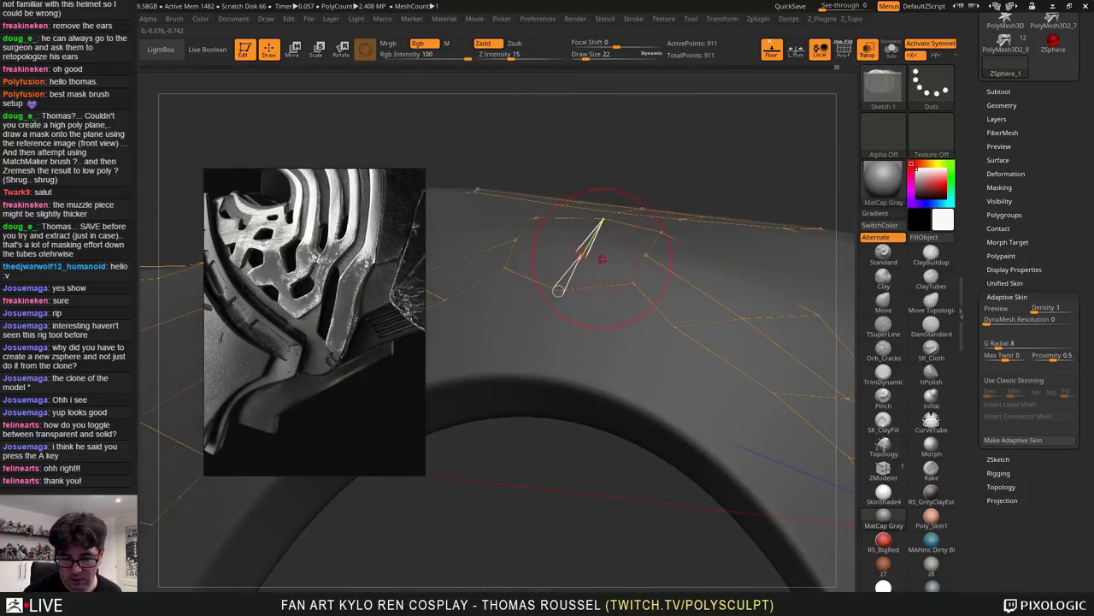
# Remove the bridge strip's centreline edge and rebuild it with a middle point tied to the strip's side points and lower edge
pyautogui.keyDown('alt'); pyautogui.click(590, 253); pyautogui.keyUp('alt')
pyautogui.moveTo(598, 251); pyautogui.dragTo(605, 277, button='right')
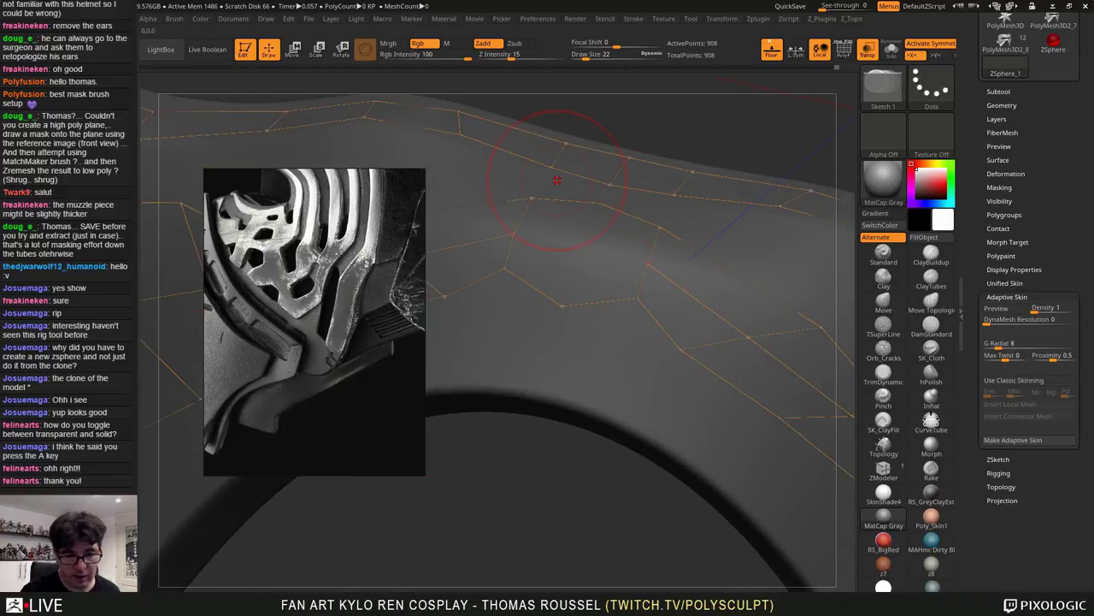
pyautogui.click(649, 268)
pyautogui.keyDown('ctrl'); pyautogui.click(649, 264); pyautogui.keyUp('ctrl')
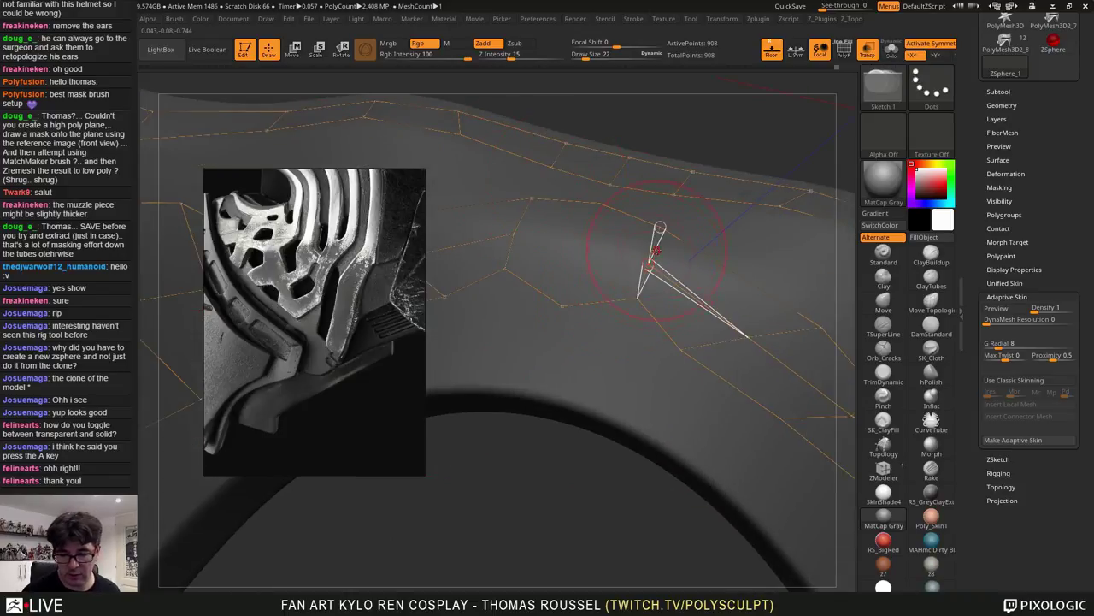
pyautogui.click(581, 245)
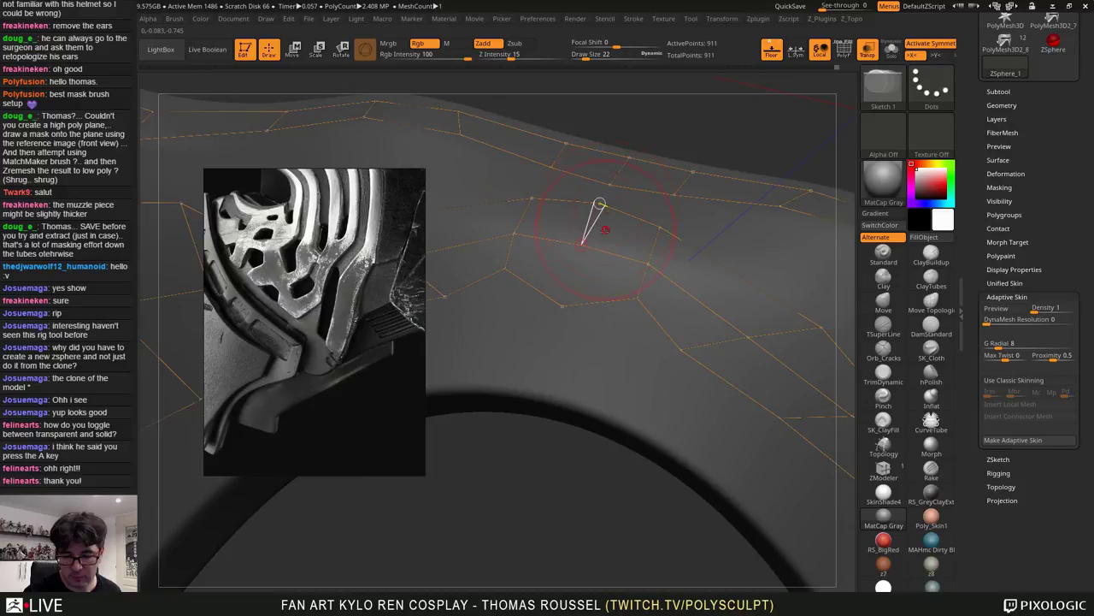
pyautogui.click(563, 308)
pyautogui.keyDown('ctrl'); pyautogui.click(640, 303); pyautogui.keyUp('ctrl')
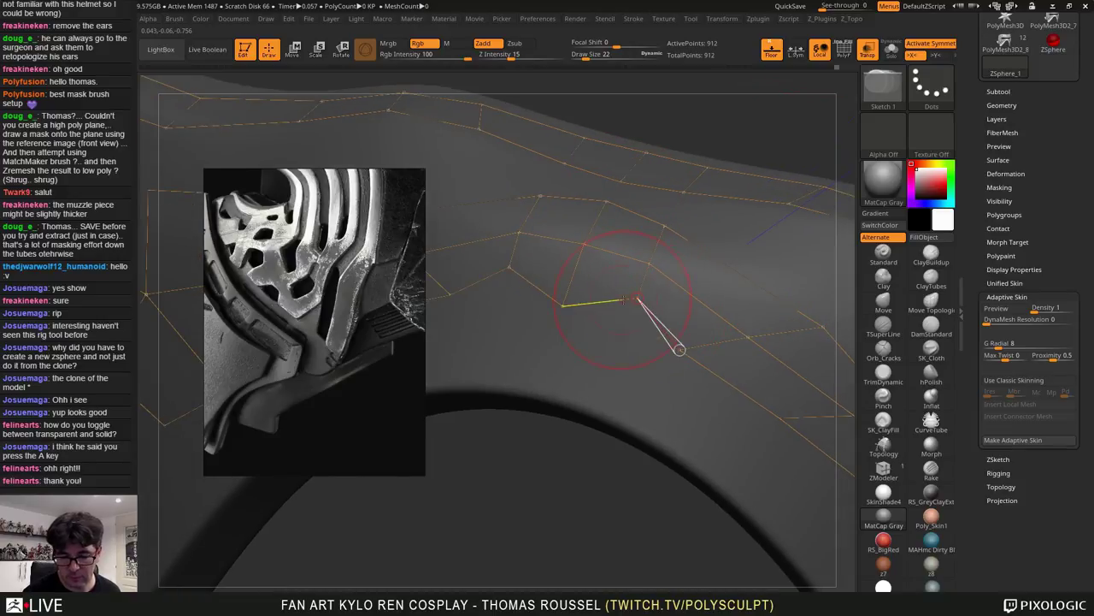
pyautogui.press('a')
pyautogui.press('a')
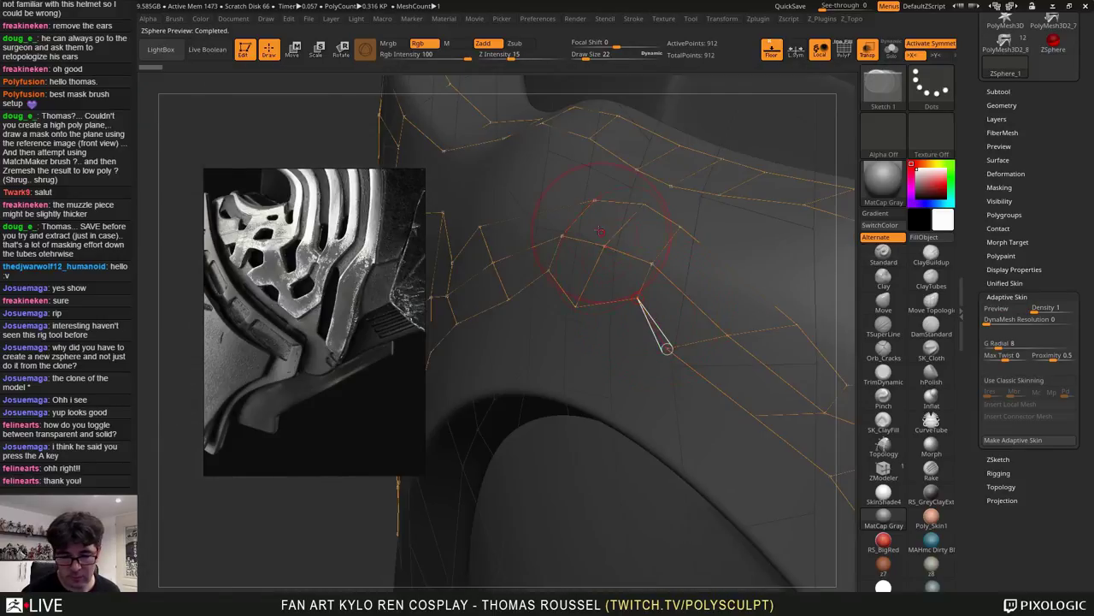
pyautogui.click(605, 246)
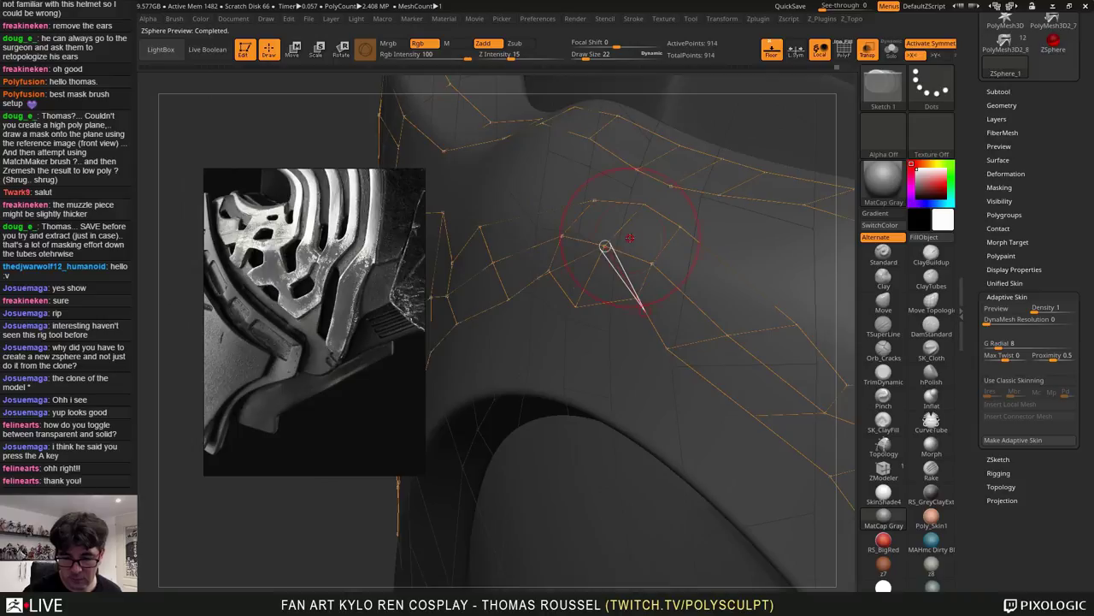
pyautogui.hotkey('ctrl', 'z')
pyautogui.press('w')
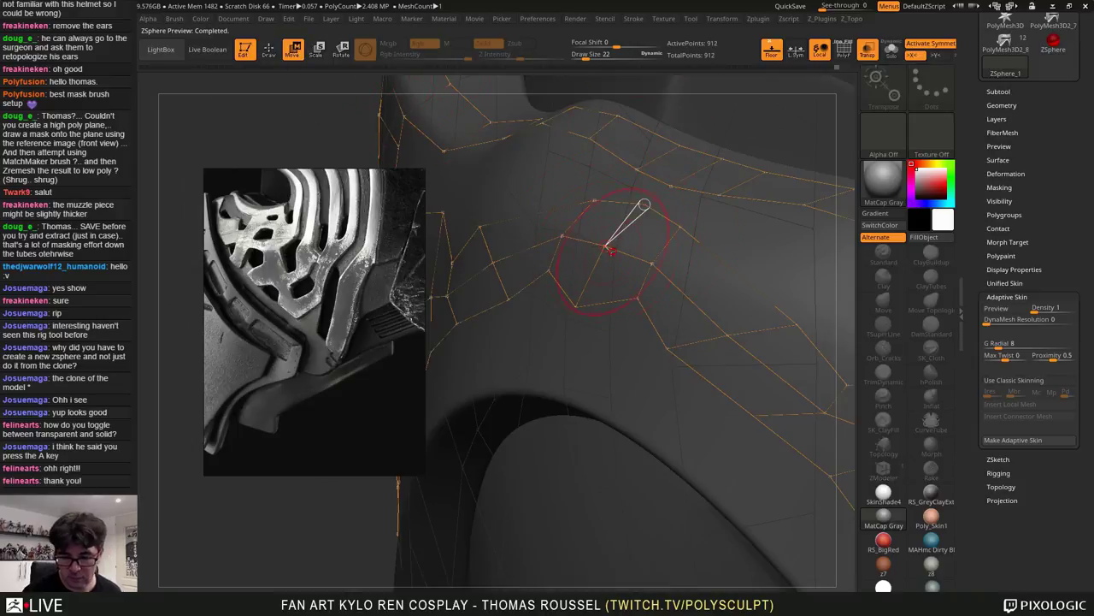
pyautogui.moveTo(610, 251); pyautogui.dragTo(602, 244)
pyautogui.hotkey('ctrl', 'z')
# Draw new points joining the bridge strip's side edge to the cheek arm in a row of quads
pyautogui.moveTo(702, 309)
pyautogui.mouseDown(button='right')
pyautogui.moveTo(679, 288)
pyautogui.moveTo(772, 336)
pyautogui.moveTo(754, 346)
pyautogui.moveTo(770, 306)
pyautogui.mouseUp(button='right')
pyautogui.click(271, 50)
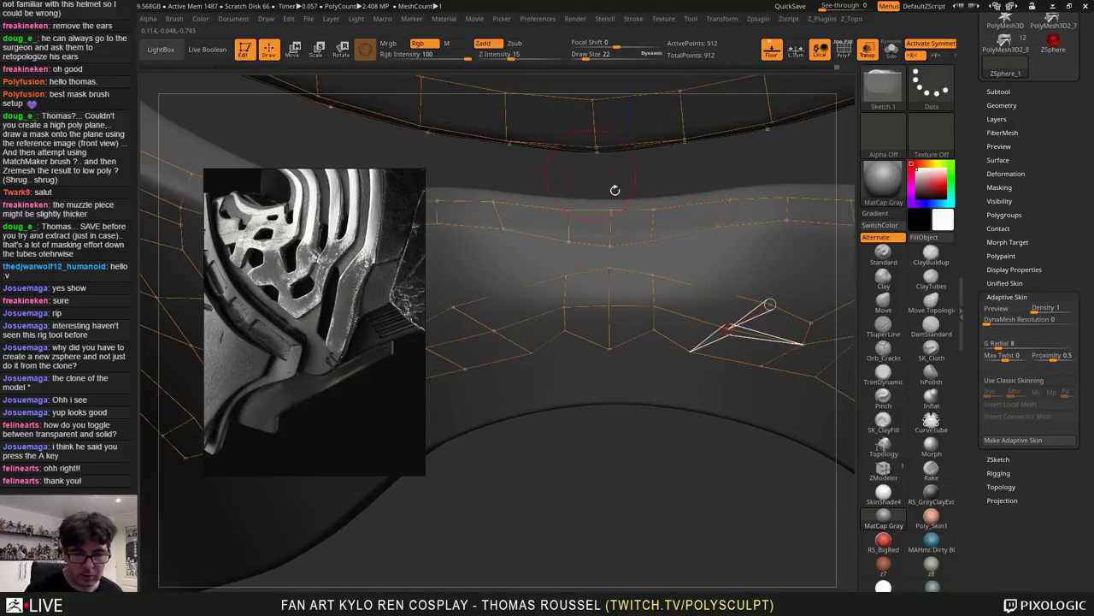
pyautogui.keyDown('ctrl'); pyautogui.click(770, 304); pyautogui.keyUp('ctrl')
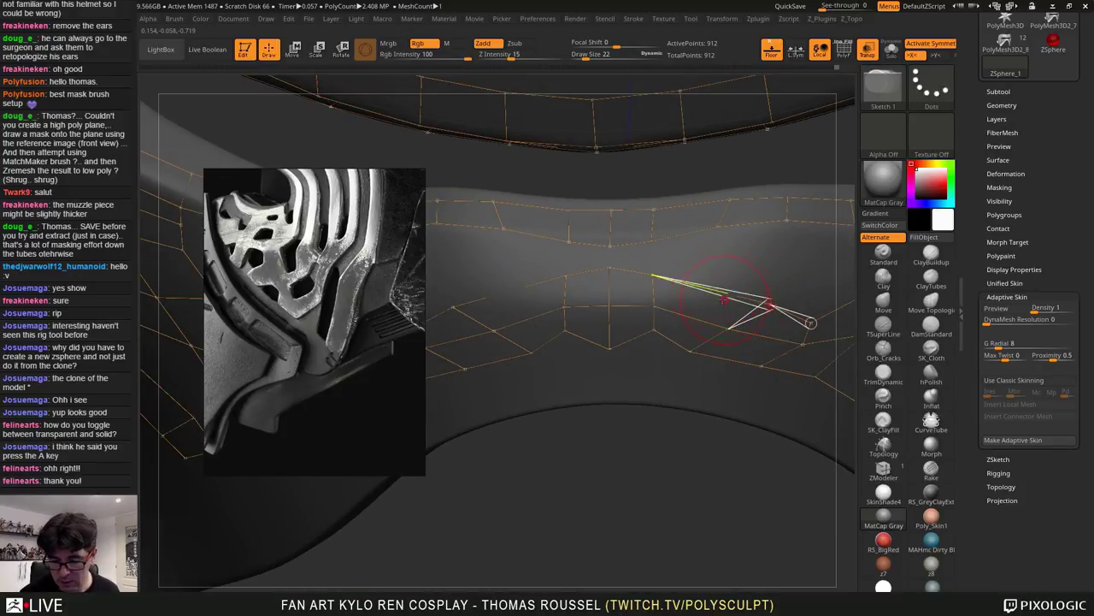
pyautogui.keyDown('ctrl'); pyautogui.click(653, 276); pyautogui.keyUp('ctrl')
pyautogui.click(714, 290)
pyautogui.click(691, 318)
pyautogui.click(672, 340)
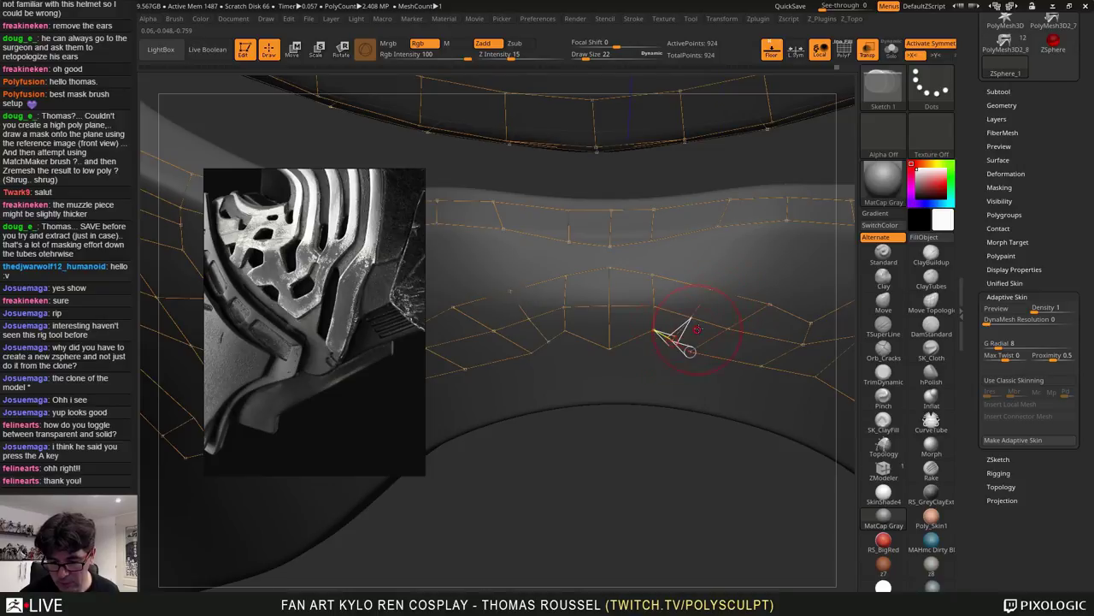
# Set the draw size to 11 and reposition the new connecting points to even out the quads beside the cheek arm
pyautogui.click(293, 50)
pyautogui.moveTo(697, 283)
pyautogui.mouseDown()
pyautogui.moveTo(679, 339)
pyautogui.moveTo(650, 332)
pyautogui.moveTo(698, 354)
pyautogui.moveTo(730, 330)
pyautogui.mouseUp()
pyautogui.press('s')
pyautogui.moveTo(685, 339); pyautogui.dragTo(761, 307)
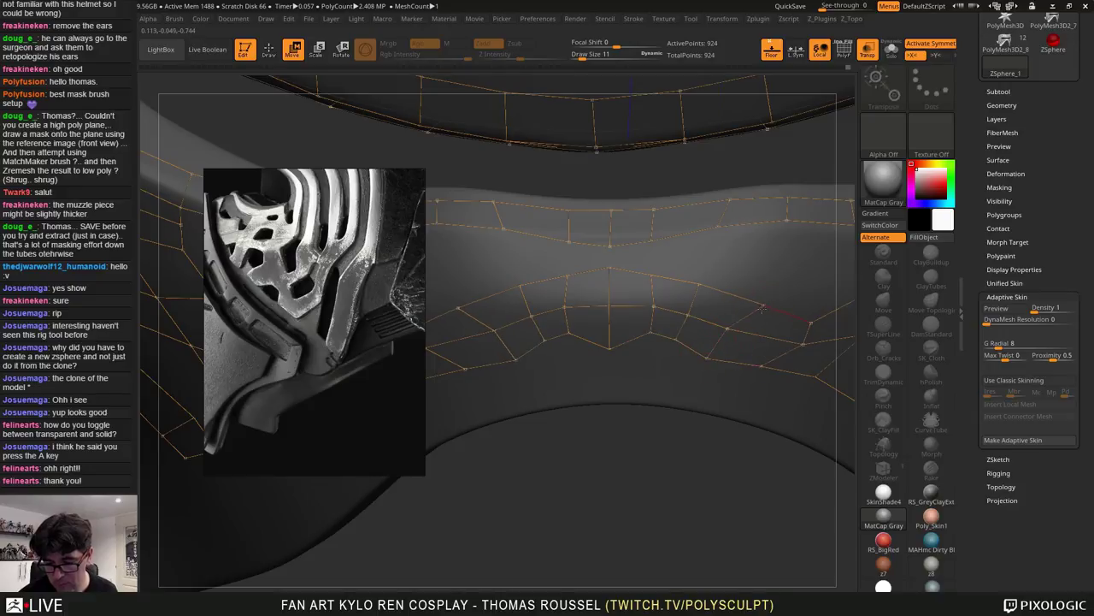
# Preview the adaptive skin of the cheek grille and compare its joined arm with the side reference
pyautogui.keyDown('ctrl'); pyautogui.moveTo(761, 306); pyautogui.dragTo(761, 354, button='right'); pyautogui.keyUp('ctrl')
pyautogui.press('a')
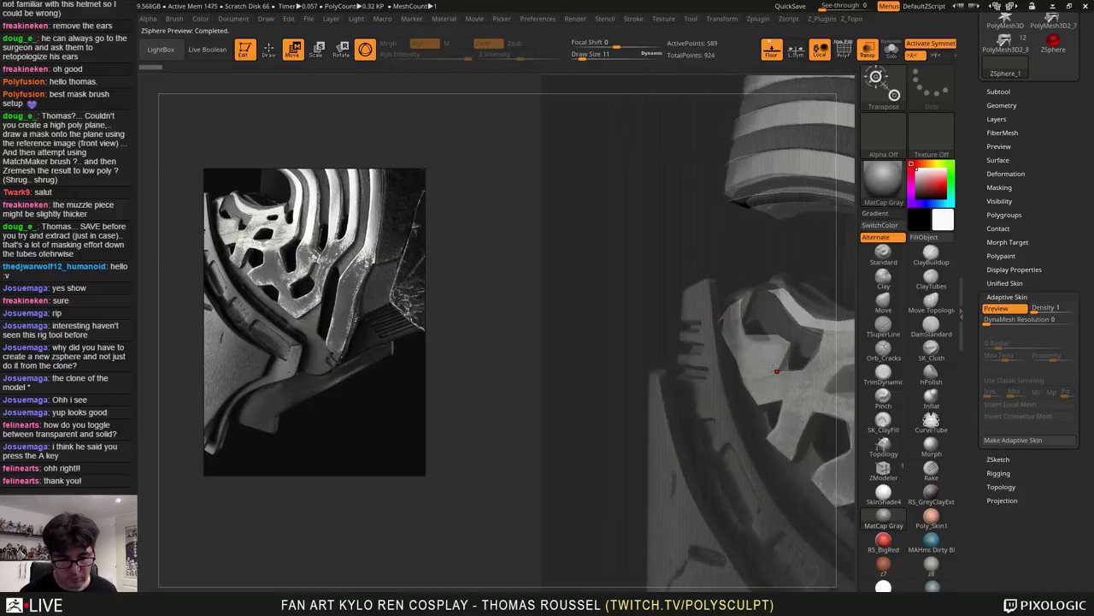
pyautogui.moveTo(757, 354); pyautogui.dragTo(725, 336, button='right')
pyautogui.press('a')
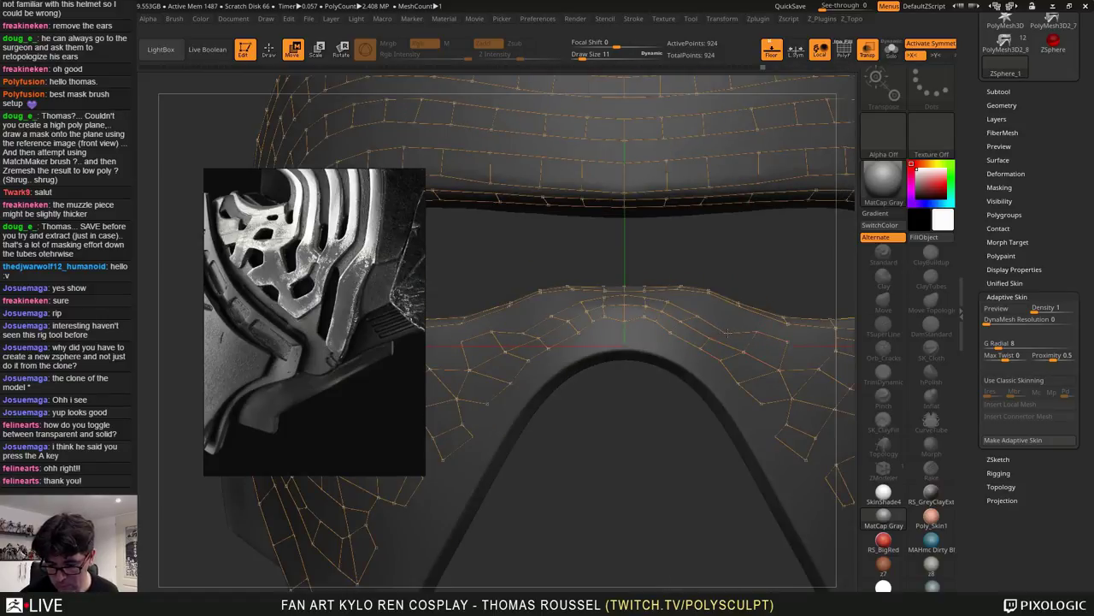
# Move points on the upper cheek arm to smooth the strip's flow from the bridge into the grille
pyautogui.moveTo(749, 344); pyautogui.dragTo(771, 355, button='right')
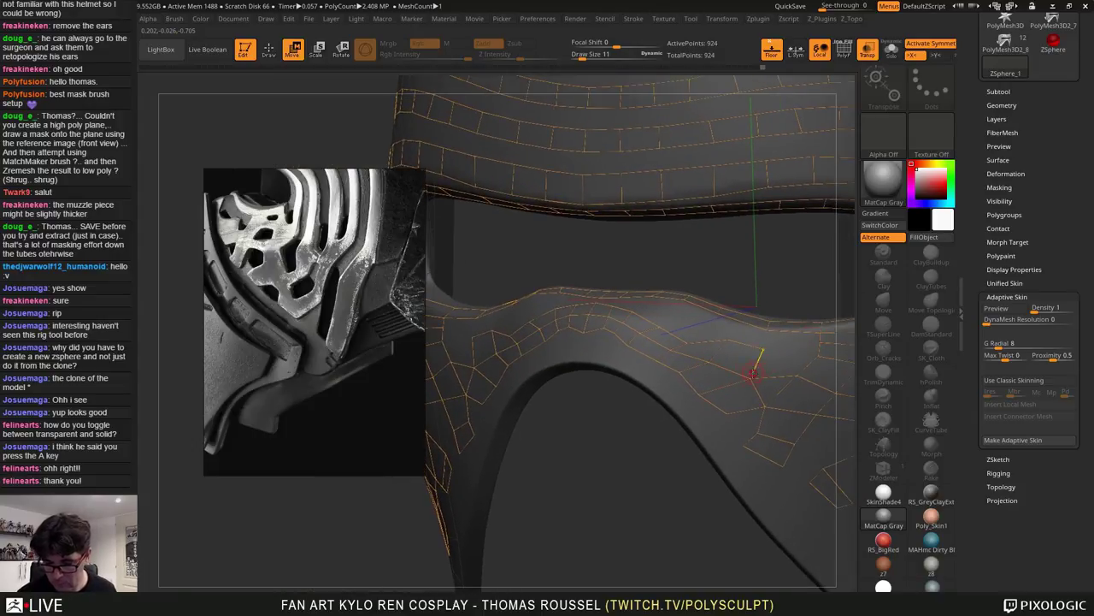
pyautogui.moveTo(753, 374); pyautogui.dragTo(764, 347)
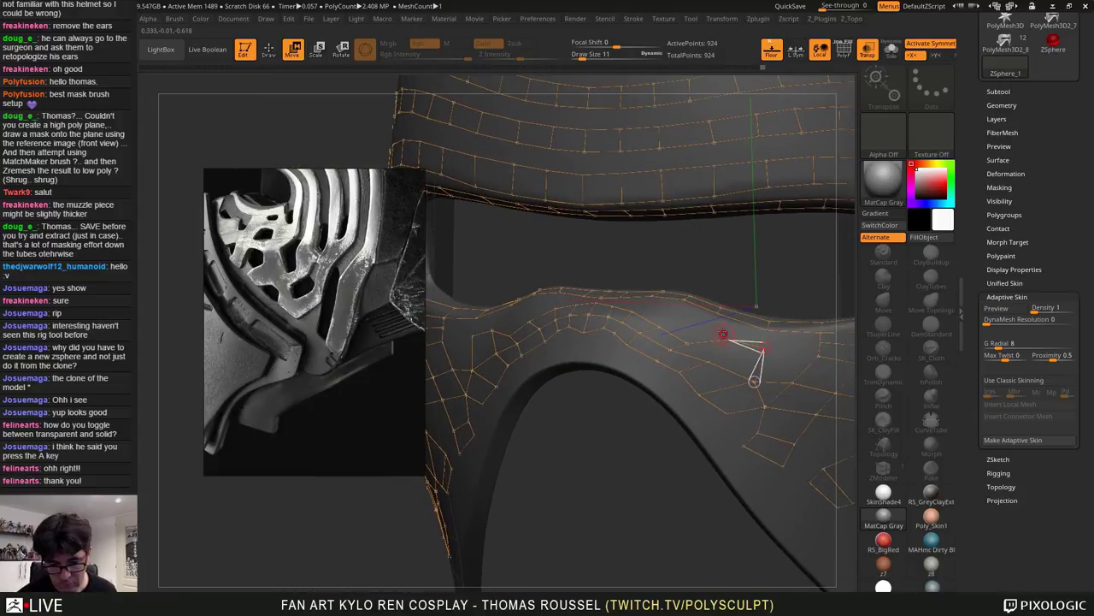
pyautogui.moveTo(698, 345); pyautogui.dragTo(684, 361, button='right')
pyautogui.moveTo(657, 330); pyautogui.dragTo(630, 342)
pyautogui.moveTo(638, 318)
pyautogui.mouseDown(button='right')
pyautogui.moveTo(632, 347)
pyautogui.moveTo(624, 303)
pyautogui.mouseUp(button='right')
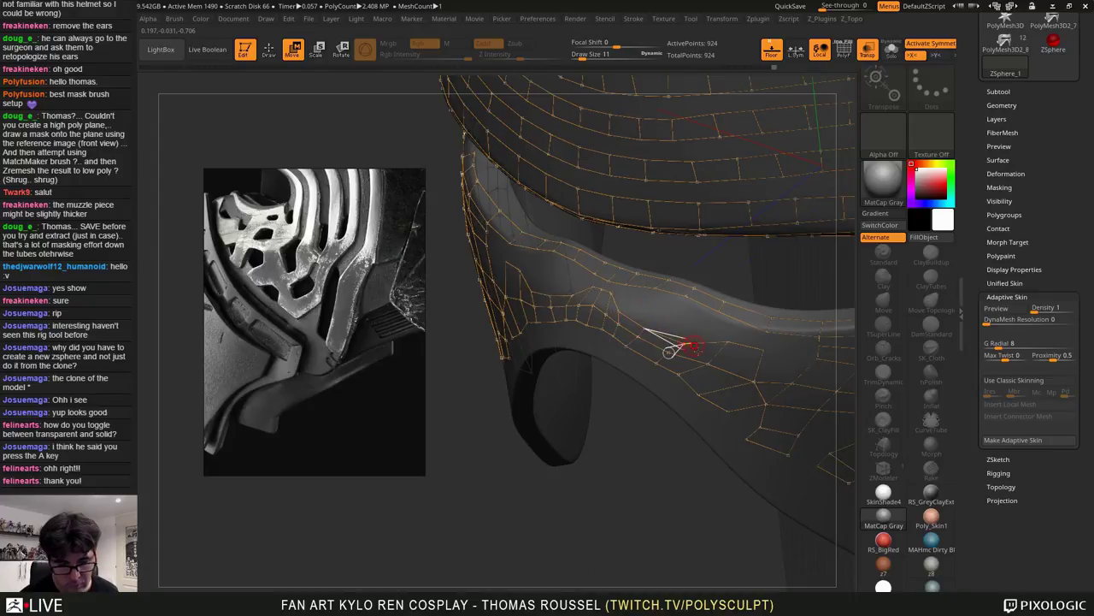
pyautogui.moveTo(694, 346); pyautogui.dragTo(636, 346, button='right')
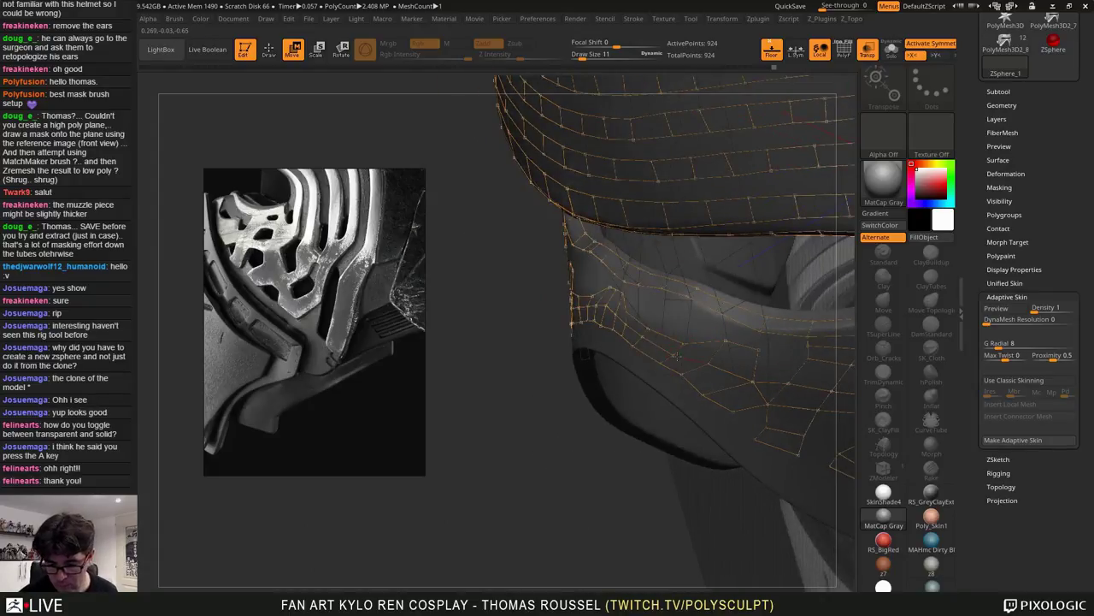
pyautogui.moveTo(724, 351); pyautogui.dragTo(727, 323, button='right')
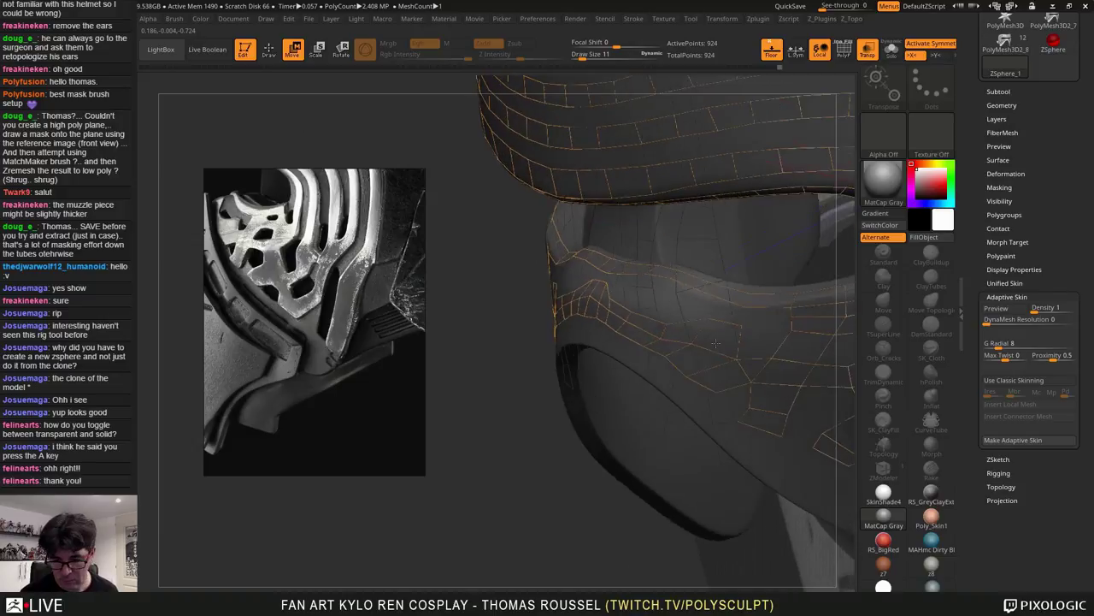
# Preview the adaptive skin and inspect the grille and forehead bands against the helmet reference from the side
pyautogui.press('a')
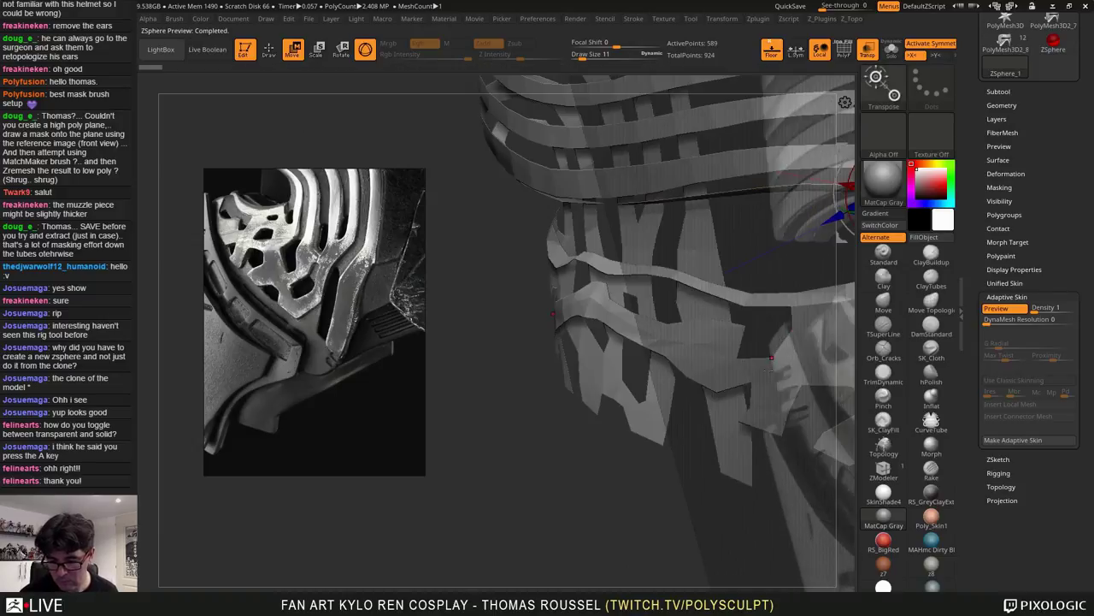
pyautogui.moveTo(771, 359); pyautogui.dragTo(740, 367, button='right')
pyautogui.keyDown('alt'); pyautogui.moveTo(804, 433); pyautogui.dragTo(702, 423, button='right'); pyautogui.keyUp('alt')
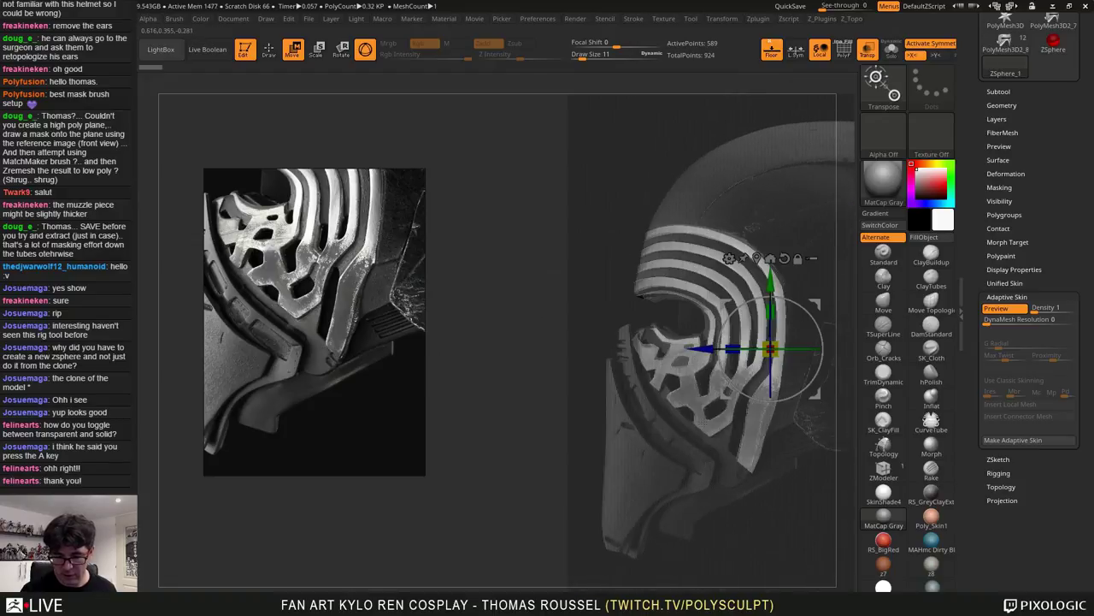
pyautogui.keyDown('ctrl'); pyautogui.moveTo(703, 351); pyautogui.dragTo(701, 408, button='right'); pyautogui.keyUp('ctrl')
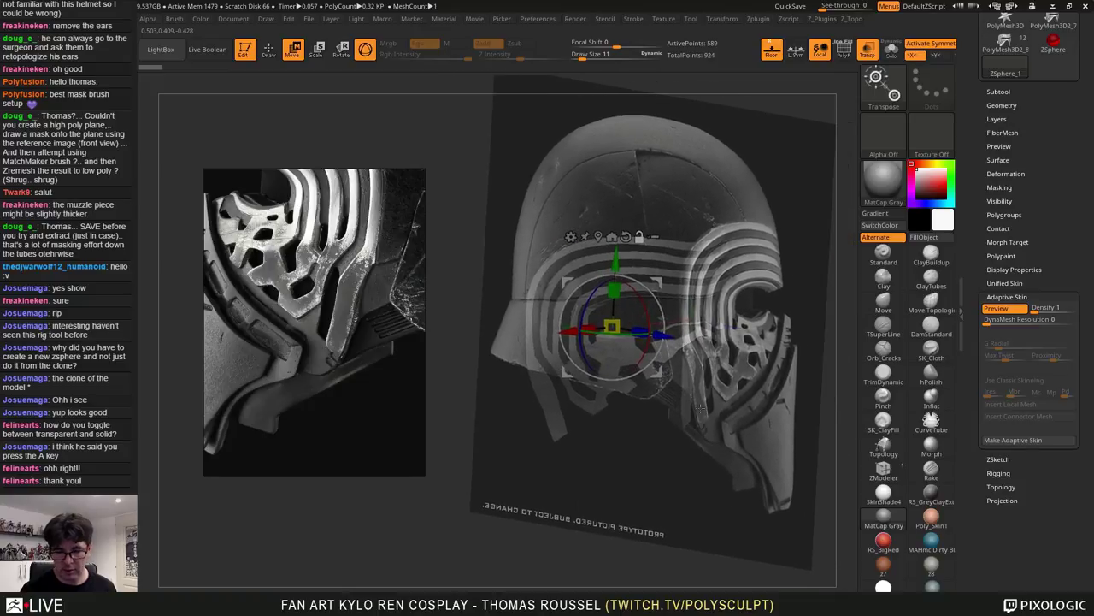
# Hide the floor reference images, turn symmetry off and view the skin preview of the grille from the front
pyautogui.click(772, 49)
pyautogui.keyDown('alt'); pyautogui.moveTo(786, 310); pyautogui.dragTo(669, 285, button='right'); pyautogui.keyUp('alt')
pyautogui.press('x')
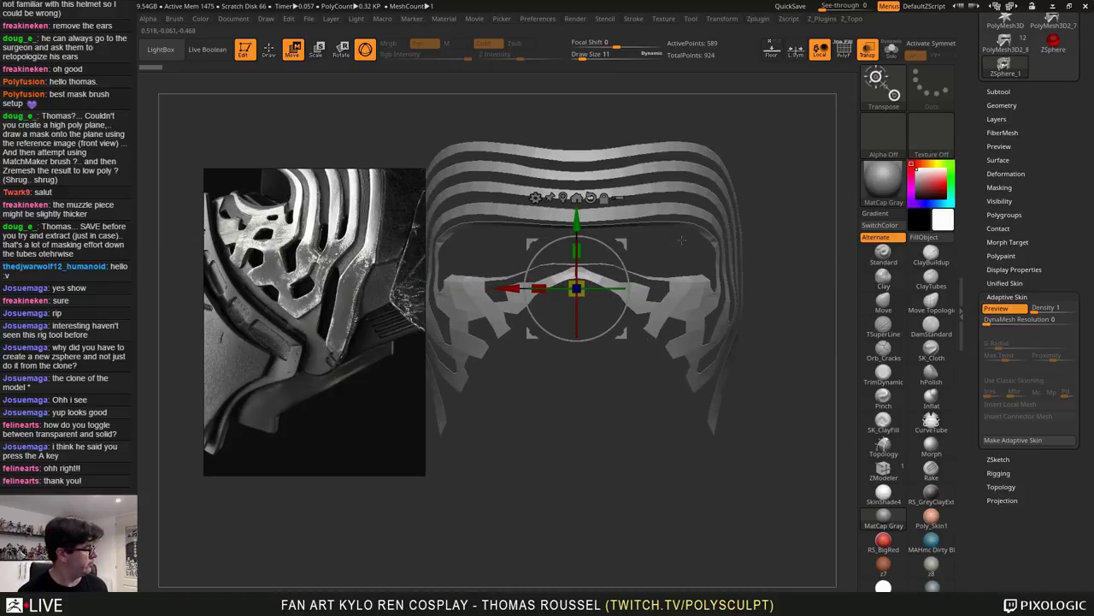
pyautogui.keyDown('alt'); pyautogui.moveTo(603, 199); pyautogui.dragTo(684, 256, button='right'); pyautogui.keyUp('alt')
pyautogui.keyDown('ctrl'); pyautogui.moveTo(684, 181); pyautogui.dragTo(694, 194, button='right'); pyautogui.keyUp('ctrl')
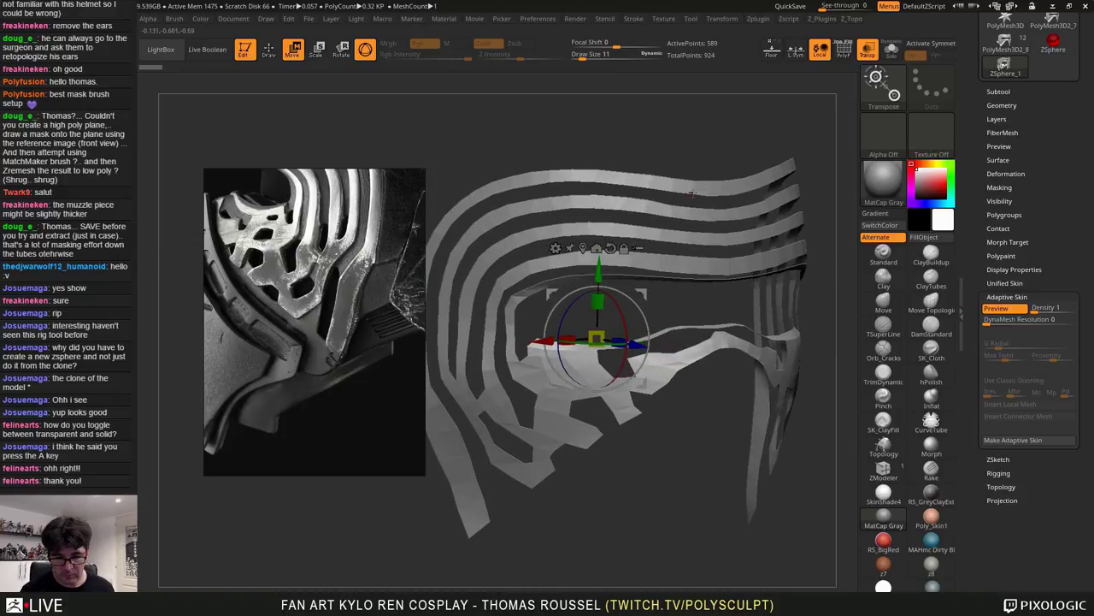
# Switch the reference board from the side close-up to the helmet's front-view photo, framed on the visor and grille
pyautogui.scroll(-8, 293, 305)
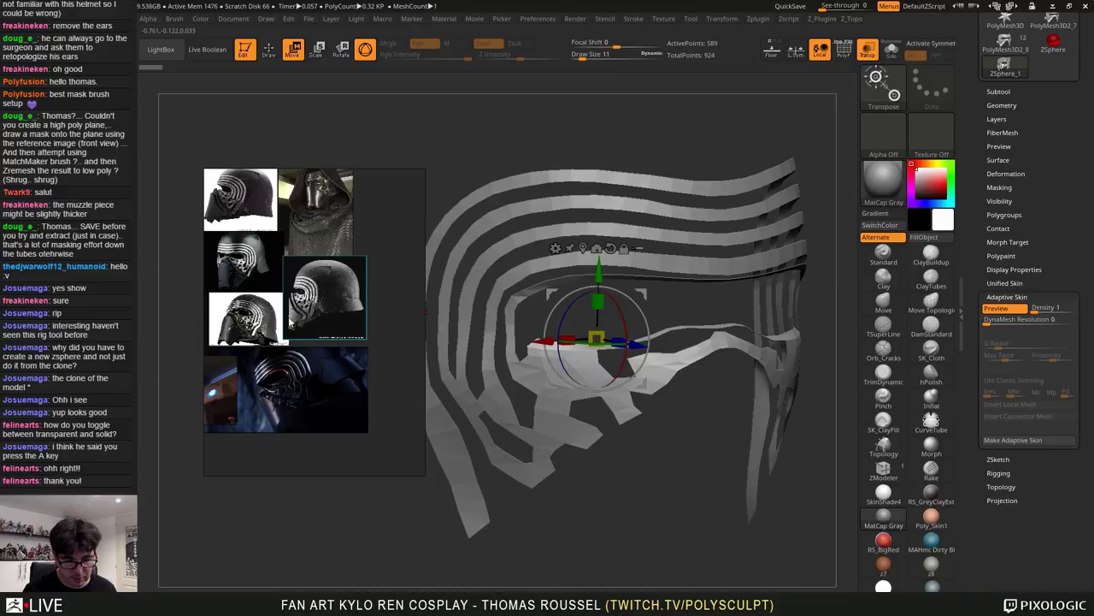
pyautogui.moveTo(275, 328); pyautogui.dragTo(319, 337, button='middle')
pyautogui.scroll(3, 280, 240)
pyautogui.scroll(-3, 281, 238)
pyautogui.moveTo(278, 243); pyautogui.dragTo(389, 243, button='middle')
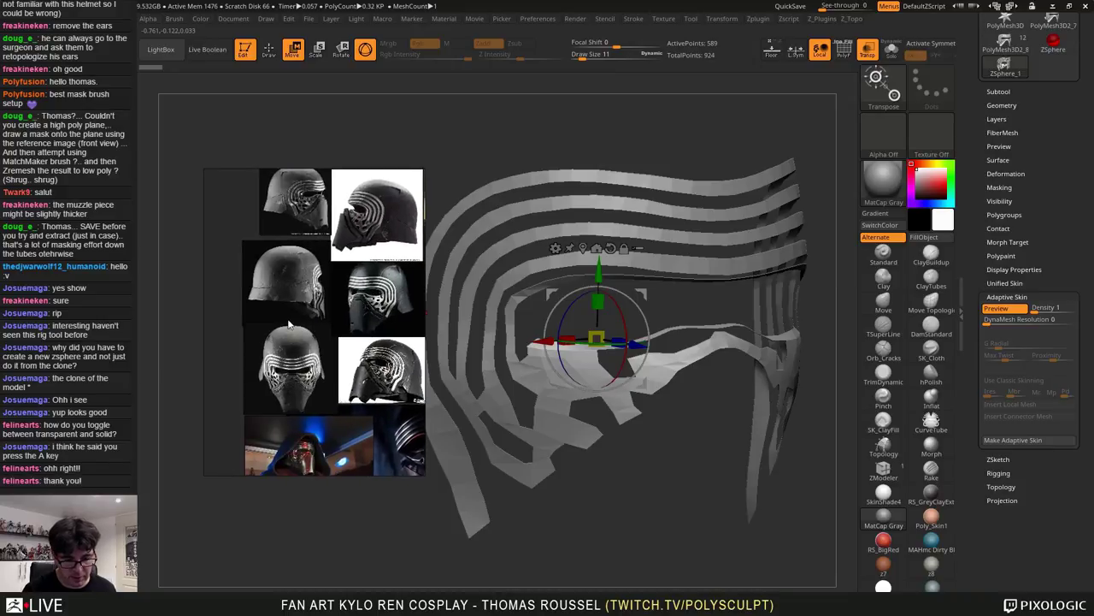
pyautogui.scroll(6, 275, 432)
pyautogui.scroll(5, 275, 433)
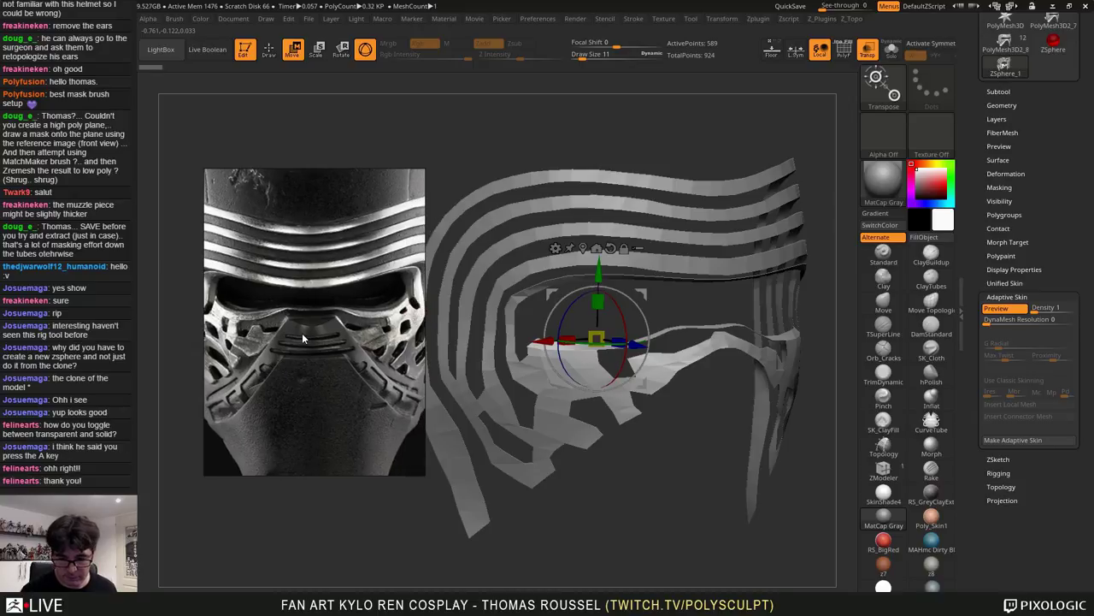
# Return to the ZSphere topology and extend the bridge strip's upper edge with three points, connecting them to the cheek arm's corner
pyautogui.moveTo(710, 295); pyautogui.dragTo(578, 340, button='right')
pyautogui.press('a')
pyautogui.press('q')
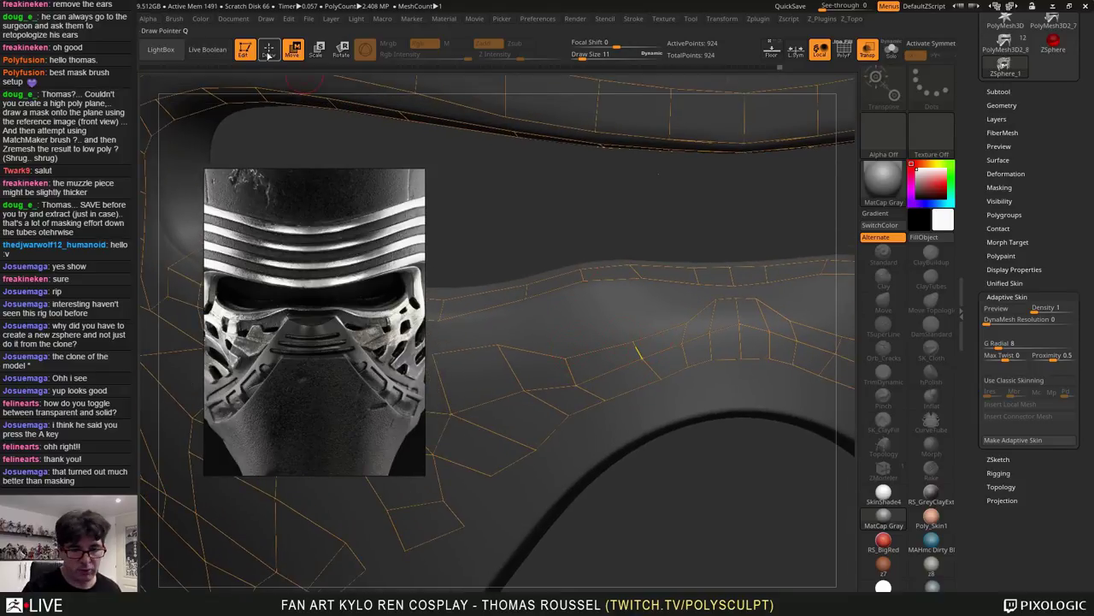
pyautogui.click(616, 313)
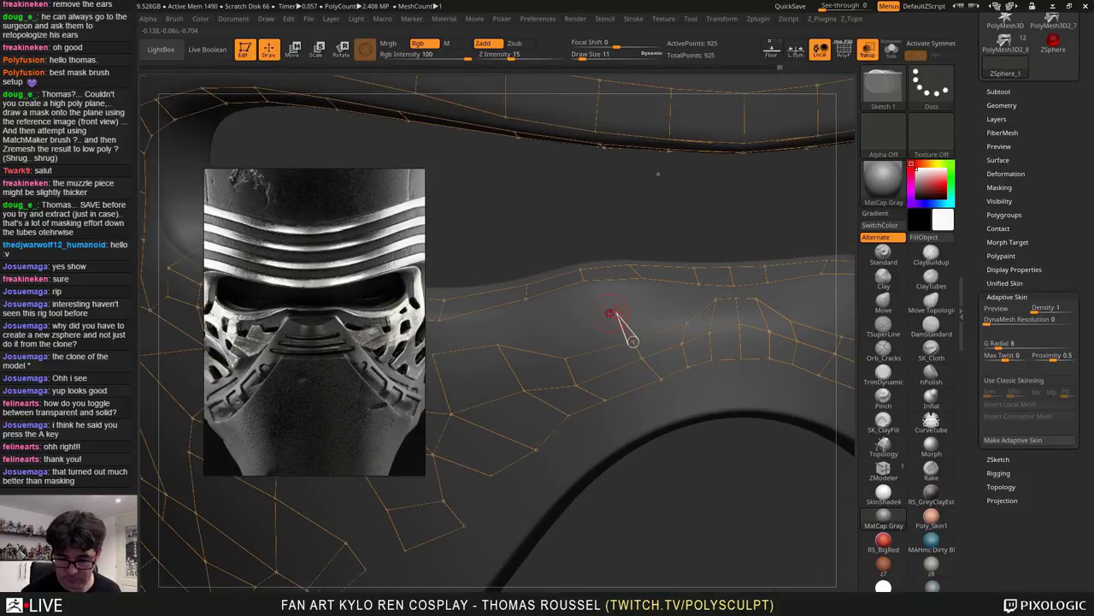
pyautogui.click(581, 323)
pyautogui.click(566, 358)
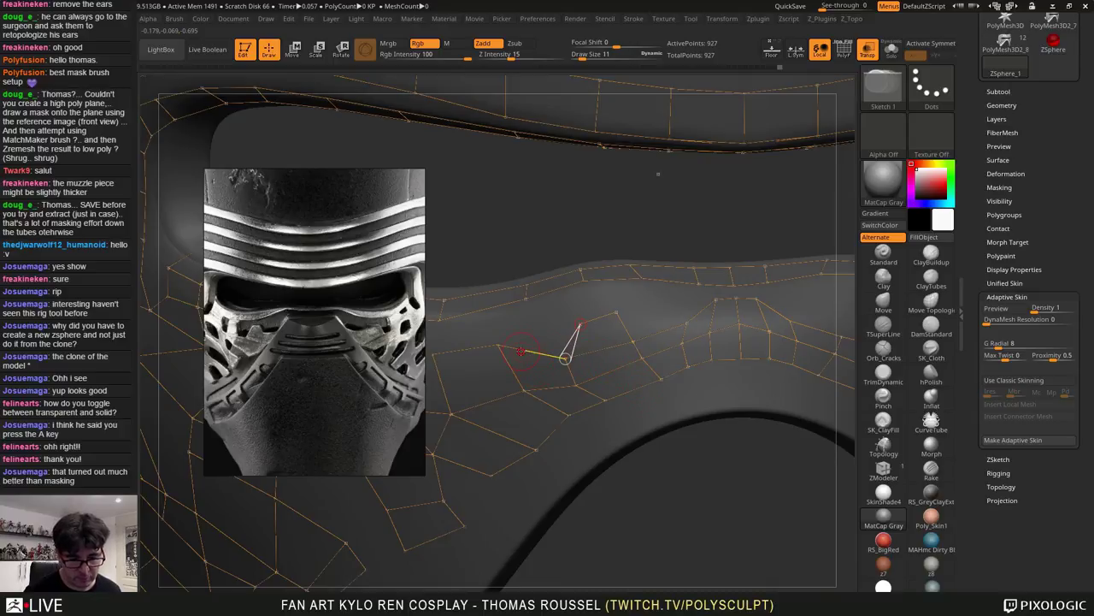
pyautogui.click(506, 346)
# Examine the cheek arm and bridge topology around the eye opening against the front-view helmet reference
pyautogui.keyDown('alt'); pyautogui.moveTo(519, 362); pyautogui.dragTo(627, 390, button='right'); pyautogui.keyUp('alt')
pyautogui.moveTo(627, 389); pyautogui.dragTo(639, 392)
pyautogui.keyDown('alt'); pyautogui.moveTo(640, 392); pyautogui.dragTo(748, 405, button='right'); pyautogui.keyUp('alt')
pyautogui.moveTo(748, 404); pyautogui.dragTo(788, 408)
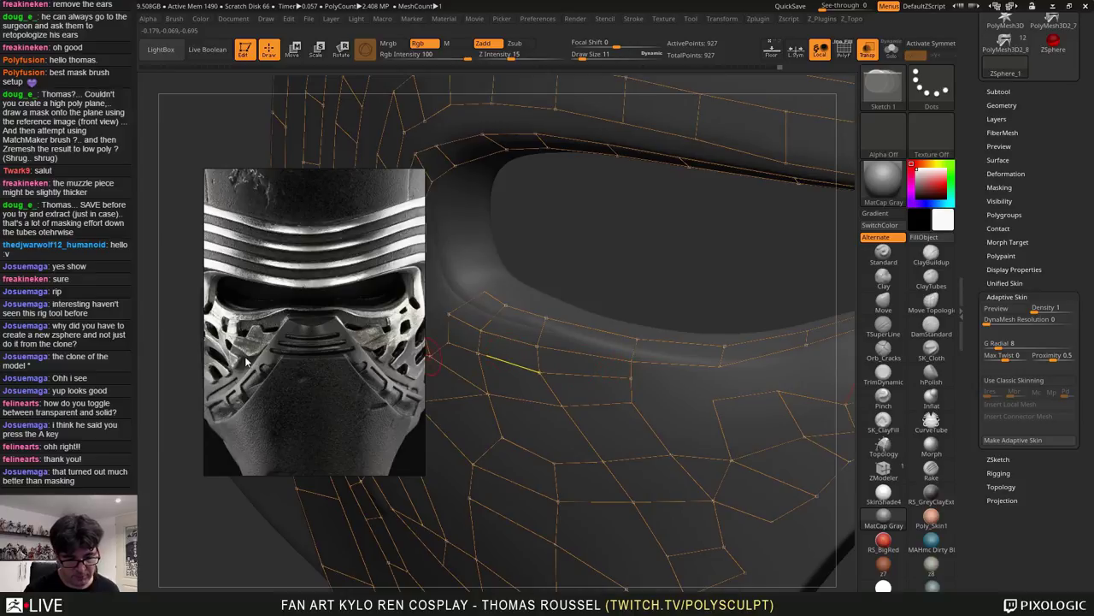
pyautogui.keyDown('ctrl'); pyautogui.moveTo(629, 414); pyautogui.dragTo(558, 389, button='right'); pyautogui.keyUp('ctrl')
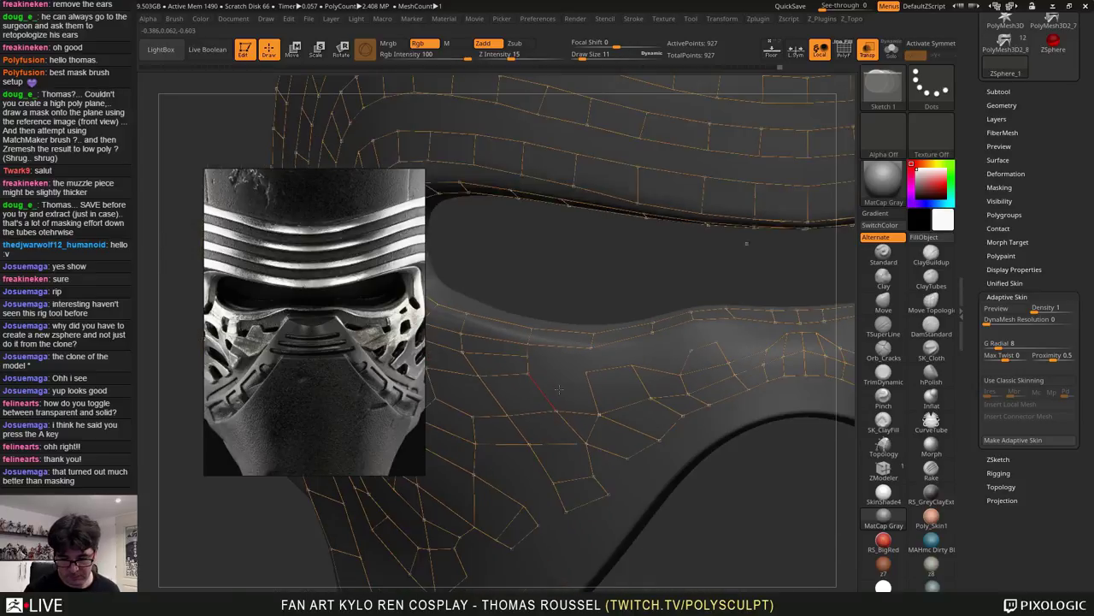
pyautogui.keyDown('alt'); pyautogui.moveTo(647, 397); pyautogui.dragTo(597, 389, button='right'); pyautogui.keyUp('alt')
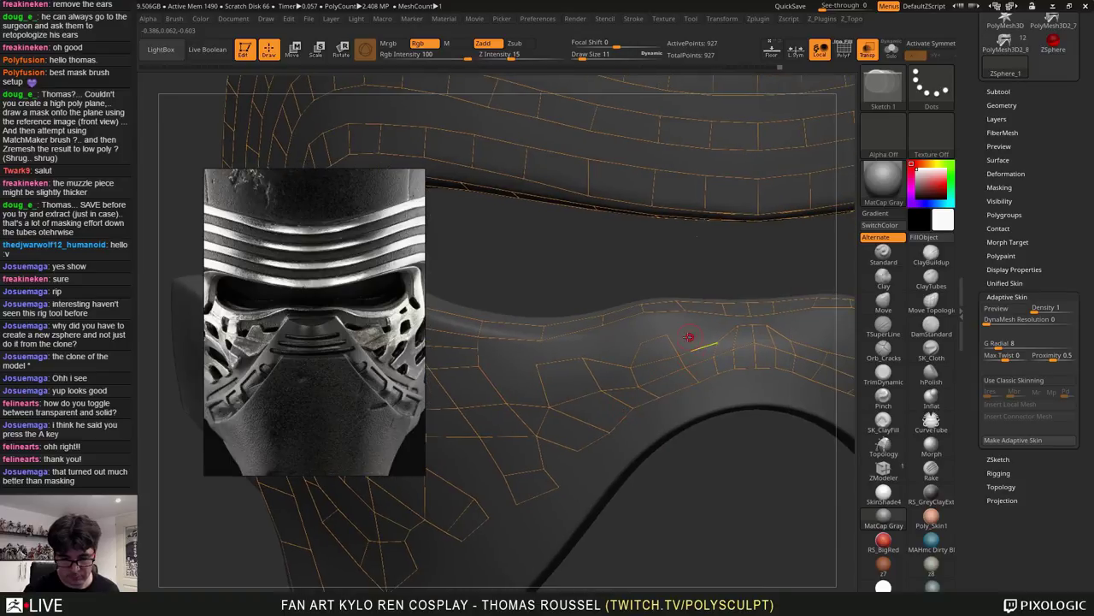
pyautogui.keyDown('alt'); pyautogui.moveTo(575, 354); pyautogui.dragTo(602, 362, button='right'); pyautogui.keyUp('alt')
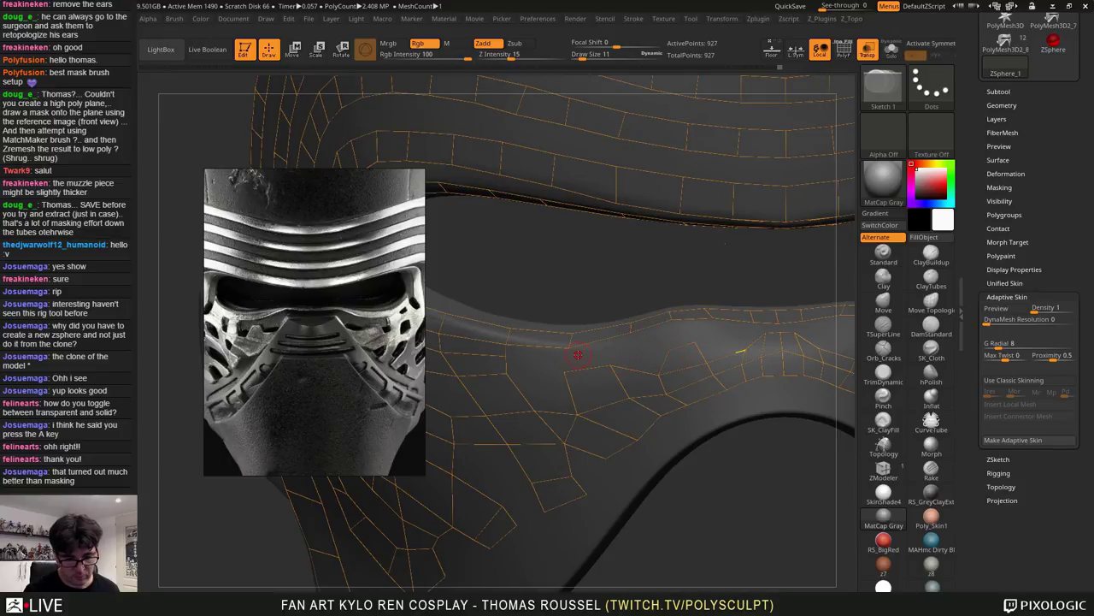
pyautogui.keyDown('alt'); pyautogui.moveTo(577, 358); pyautogui.dragTo(552, 341, button='right'); pyautogui.keyUp('alt')
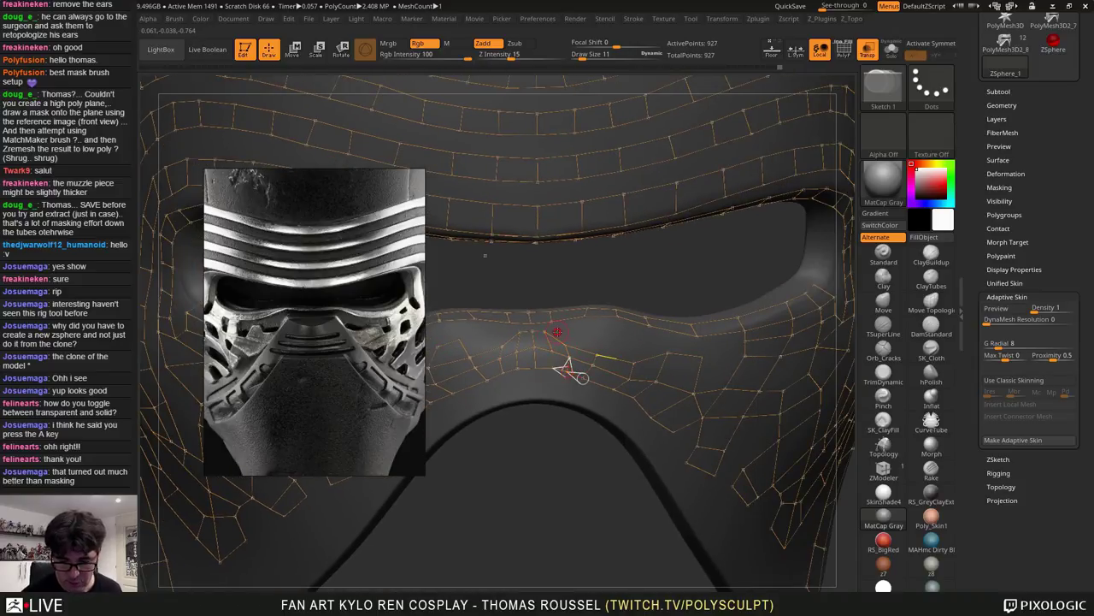
# Turn symmetry on and reposition the cheek arm's points beneath the eye opening
pyautogui.press('w')
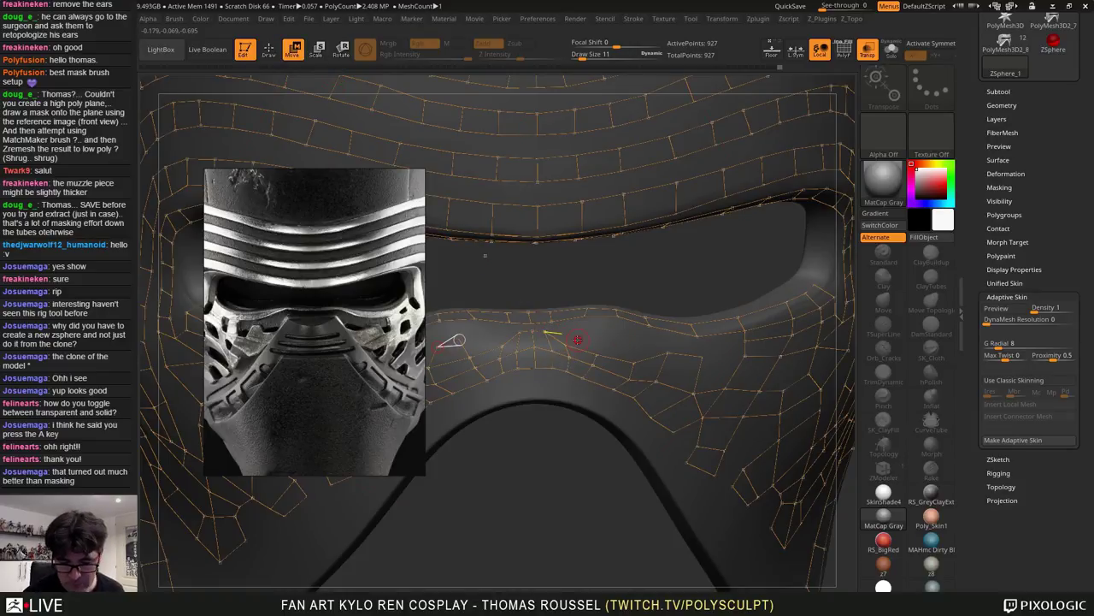
pyautogui.press('x')
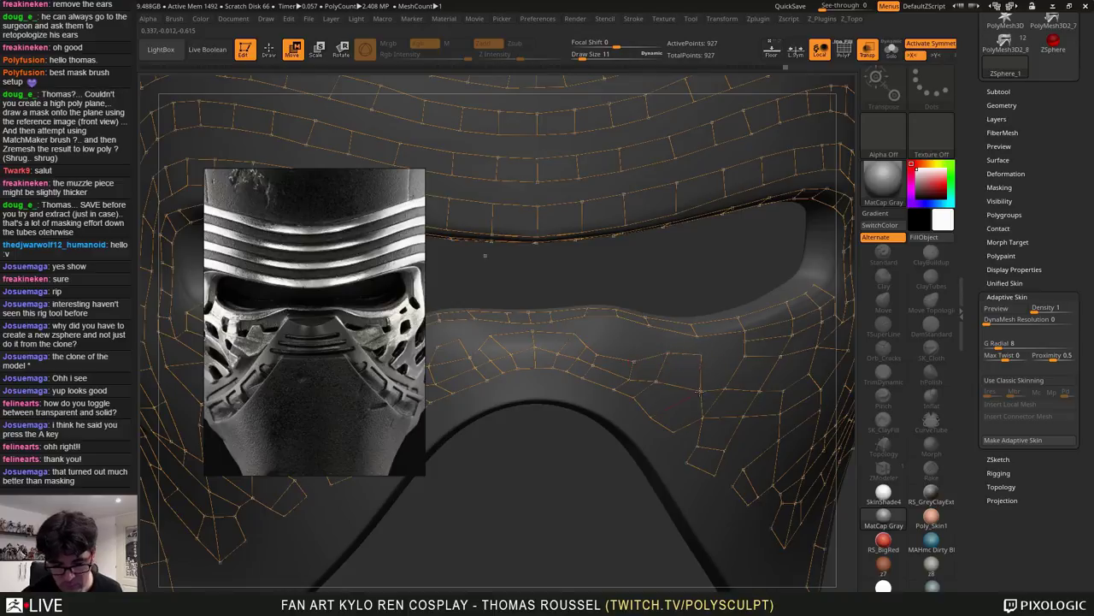
pyautogui.moveTo(702, 391); pyautogui.dragTo(706, 391)
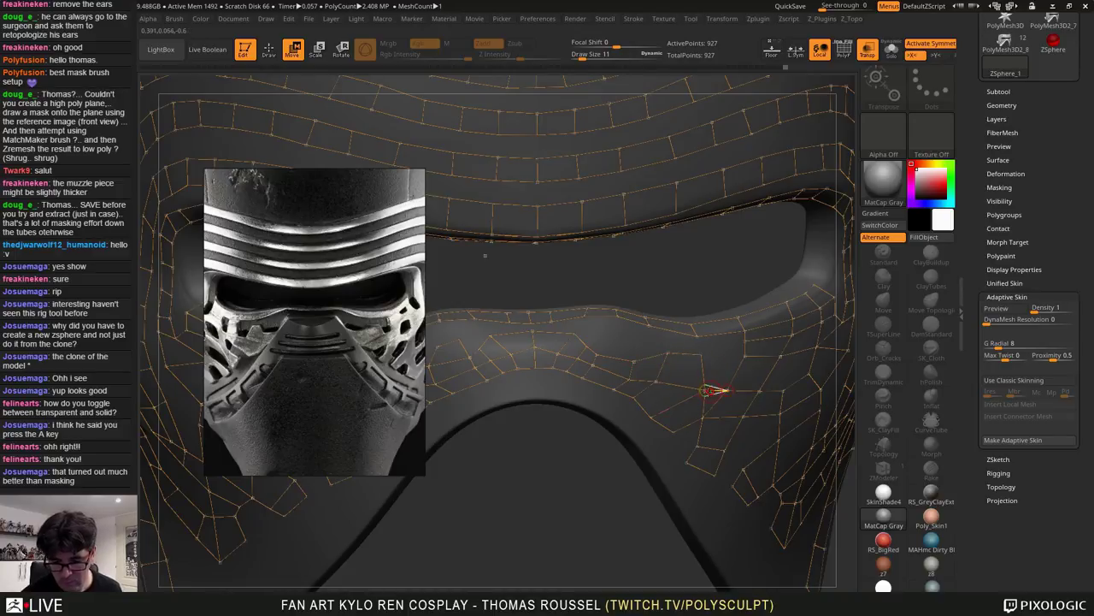
pyautogui.moveTo(655, 419); pyautogui.dragTo(659, 415)
pyautogui.keyDown('alt'); pyautogui.moveTo(784, 438); pyautogui.dragTo(748, 427, button='right'); pyautogui.keyUp('alt')
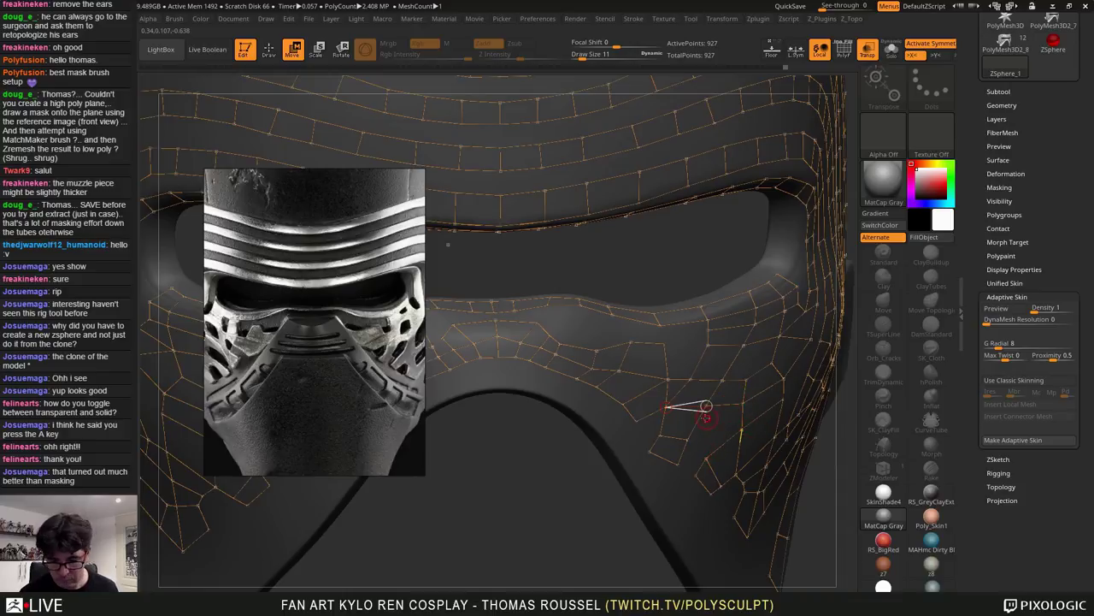
pyautogui.moveTo(706, 407); pyautogui.dragTo(702, 320)
# Shift the opposite cheek arm's points beside the bridge to even out its quads
pyautogui.keyDown('alt'); pyautogui.moveTo(737, 422); pyautogui.dragTo(782, 369, button='right'); pyautogui.keyUp('alt')
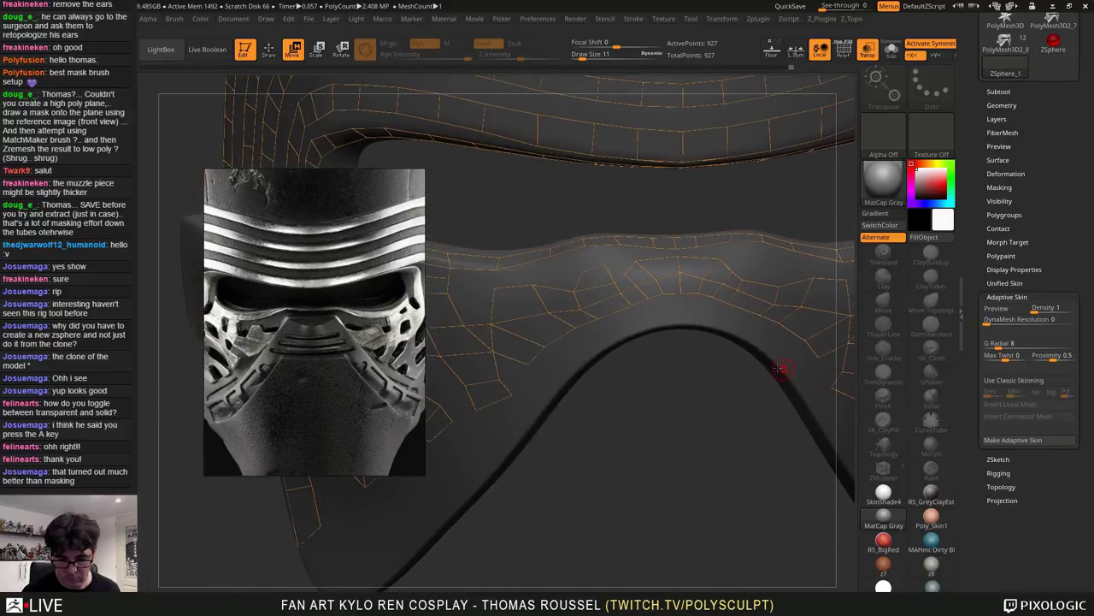
pyautogui.moveTo(643, 335)
pyautogui.keyDown('alt'); pyautogui.mouseDown(button='right')
pyautogui.moveTo(629, 333)
pyautogui.moveTo(644, 347)
pyautogui.mouseUp(button='right'); pyautogui.keyUp('alt')
pyautogui.moveTo(599, 309); pyautogui.dragTo(602, 305)
pyautogui.keyDown('alt'); pyautogui.moveTo(612, 318); pyautogui.dragTo(606, 335, button='right'); pyautogui.keyUp('alt')
pyautogui.moveTo(596, 324); pyautogui.dragTo(593, 324)
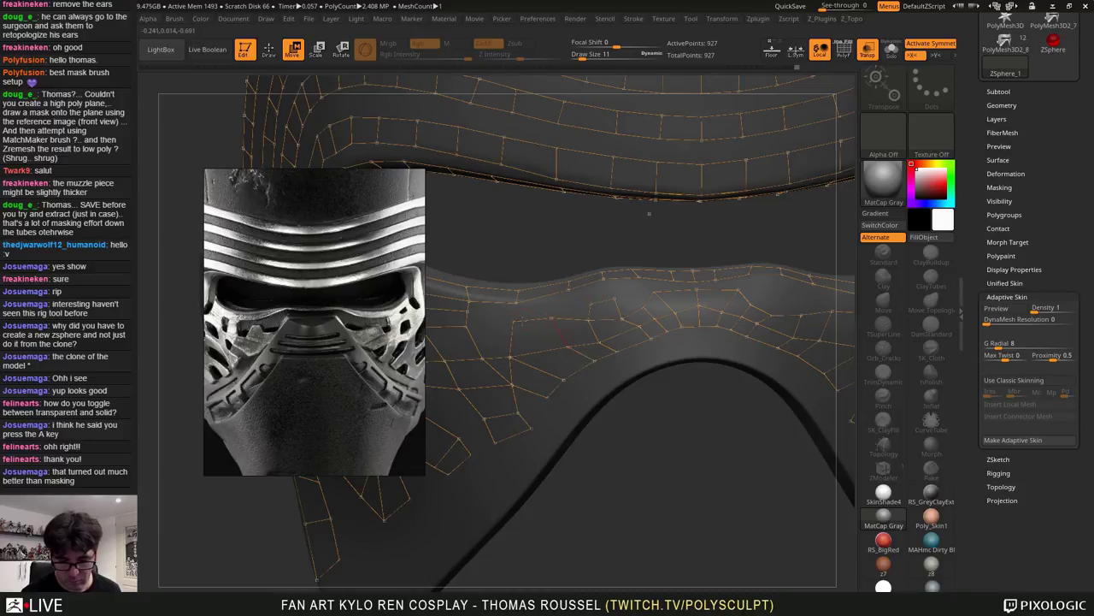
pyautogui.moveTo(552, 318); pyautogui.dragTo(557, 317)
# Turn symmetry off and redraw the cheek arm's upper edge near the bridge, deleting points and connecting new ones above it
pyautogui.moveTo(713, 348)
pyautogui.keyDown('ctrl'); pyautogui.mouseDown(button='right')
pyautogui.moveTo(697, 377)
pyautogui.moveTo(684, 356)
pyautogui.moveTo(672, 376)
pyautogui.mouseUp(button='right'); pyautogui.keyUp('ctrl')
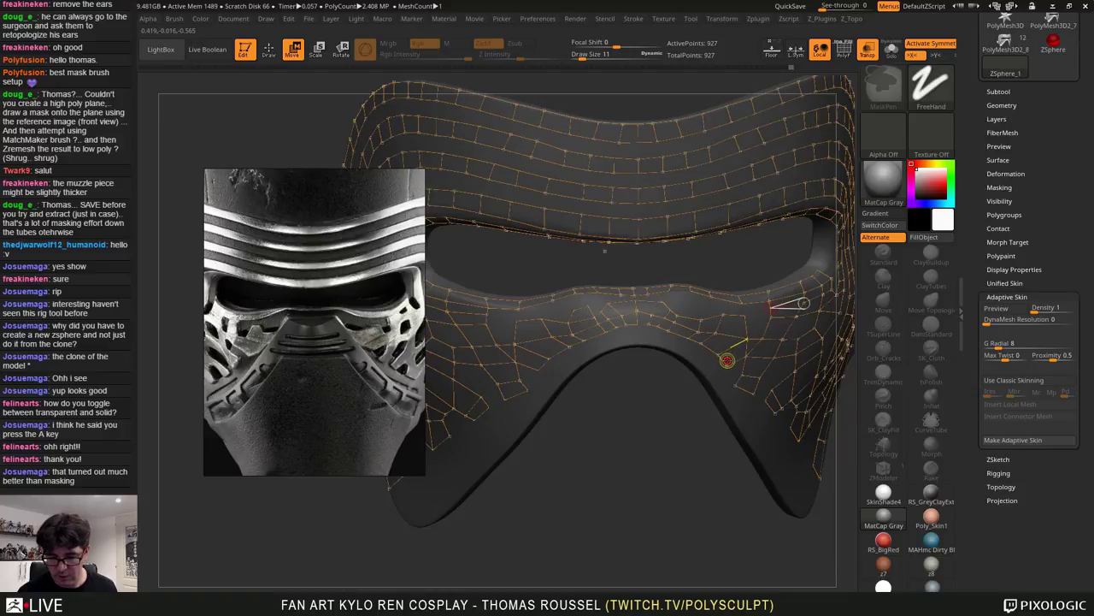
pyautogui.press('x')
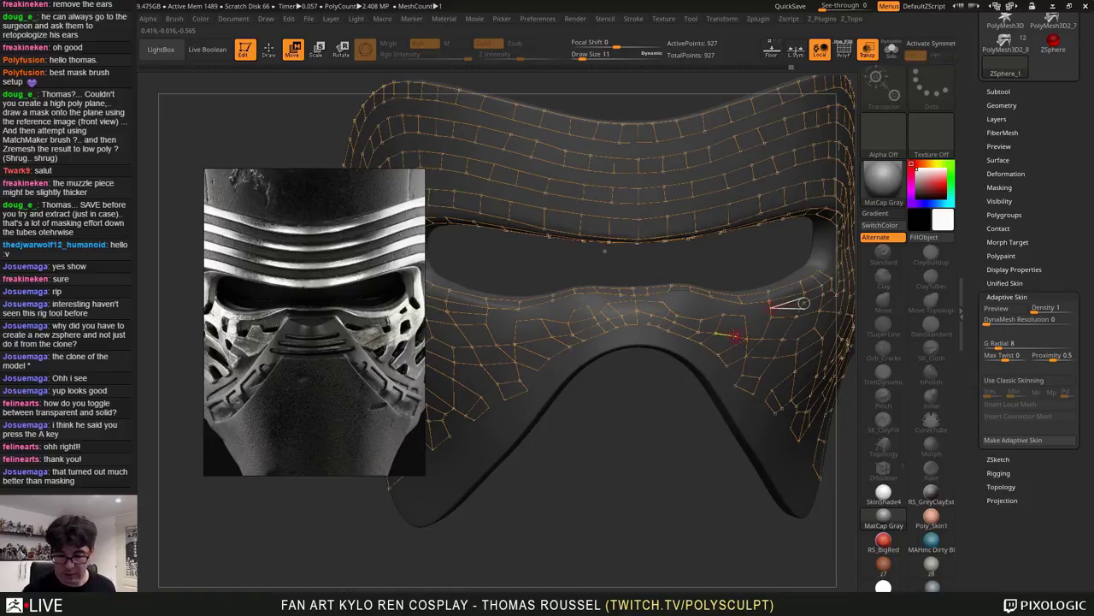
pyautogui.keyDown('ctrl'); pyautogui.moveTo(731, 334); pyautogui.dragTo(742, 314, button='right'); pyautogui.keyUp('ctrl')
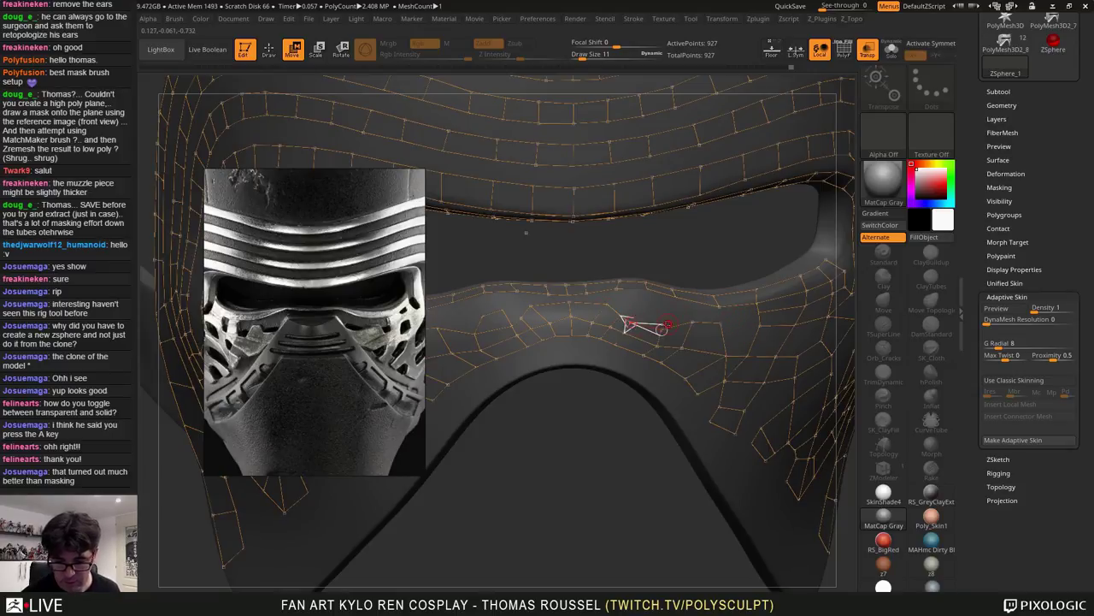
pyautogui.keyDown('alt'); pyautogui.moveTo(632, 322); pyautogui.dragTo(778, 320, button='right'); pyautogui.keyUp('alt')
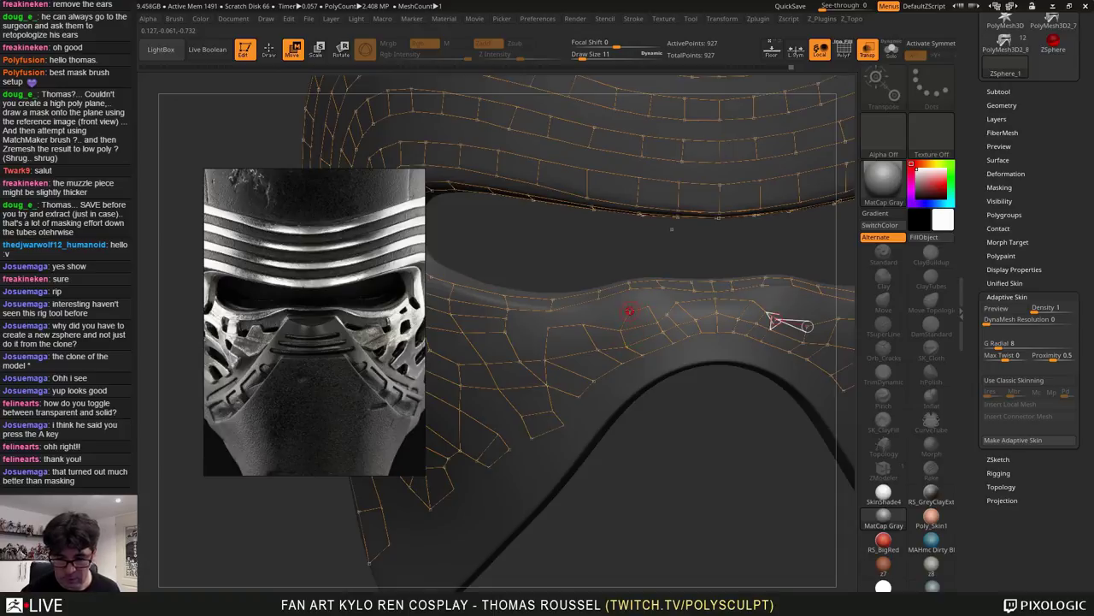
pyautogui.press('q')
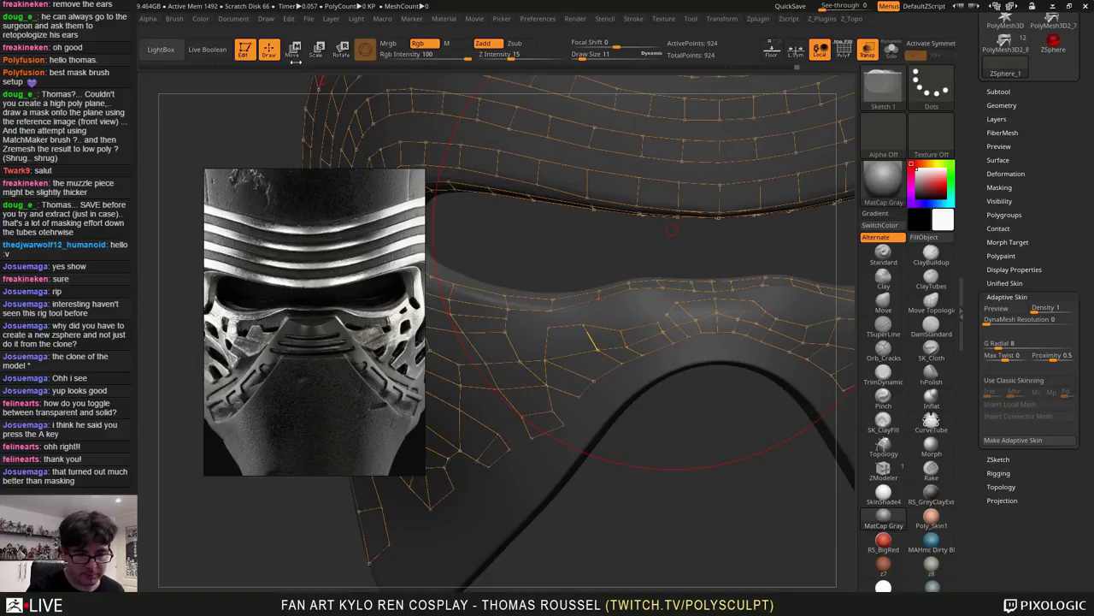
pyautogui.keyDown('ctrl'); pyautogui.click(617, 317); pyautogui.keyUp('ctrl')
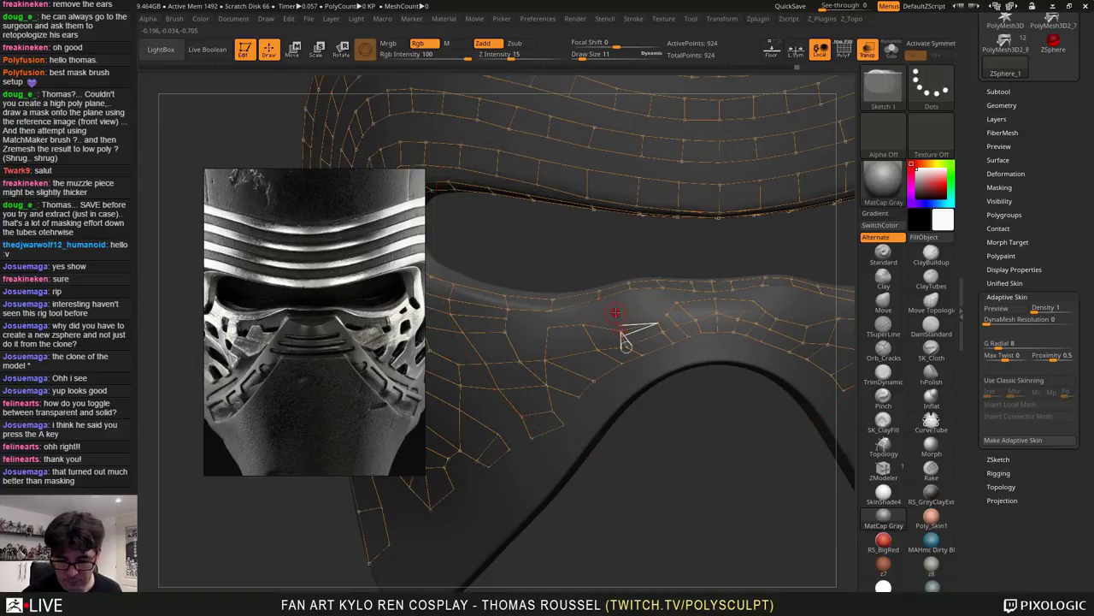
pyautogui.click(593, 313)
pyautogui.click(585, 325)
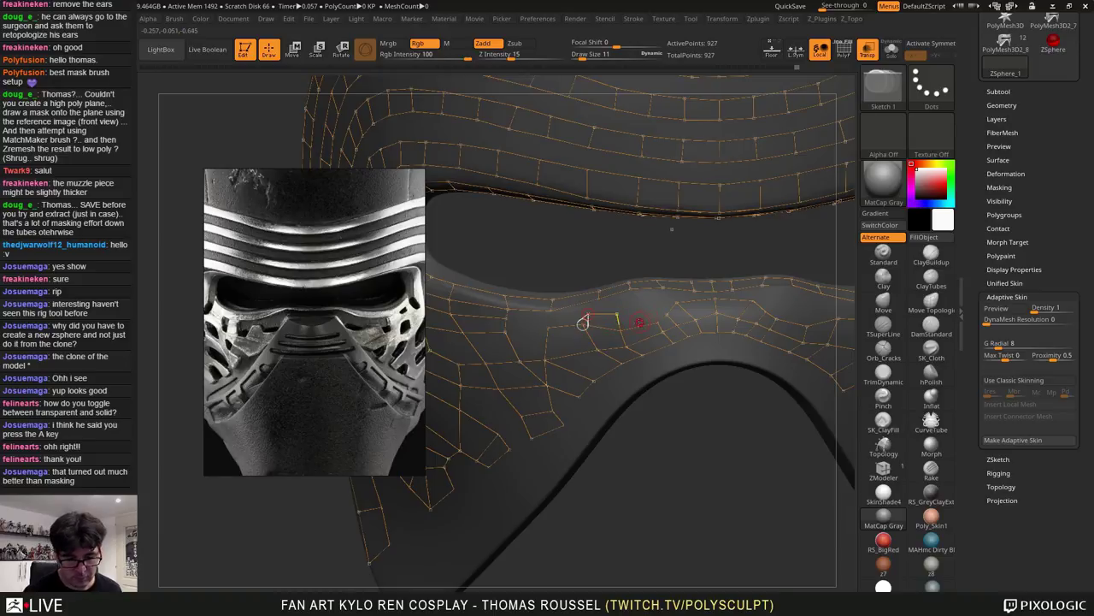
# Move the cheek arm's upper points and the neighbouring points below the eye opening's outer corner
pyautogui.keyDown('alt'); pyautogui.moveTo(593, 359); pyautogui.dragTo(628, 374, button='right'); pyautogui.keyUp('alt')
pyautogui.click(293, 50)
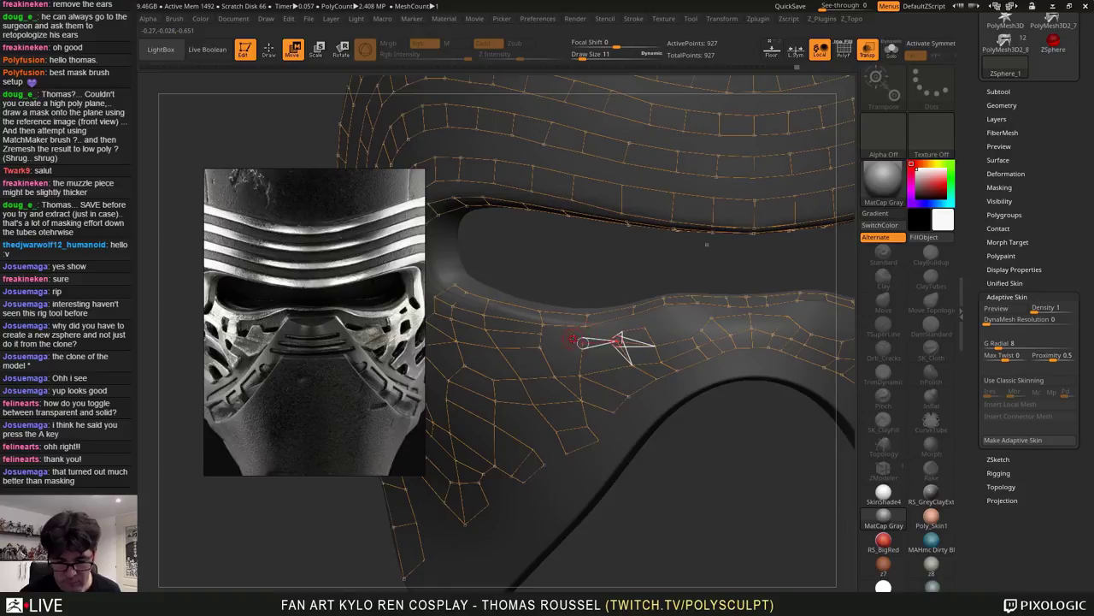
pyautogui.moveTo(584, 351); pyautogui.dragTo(582, 354)
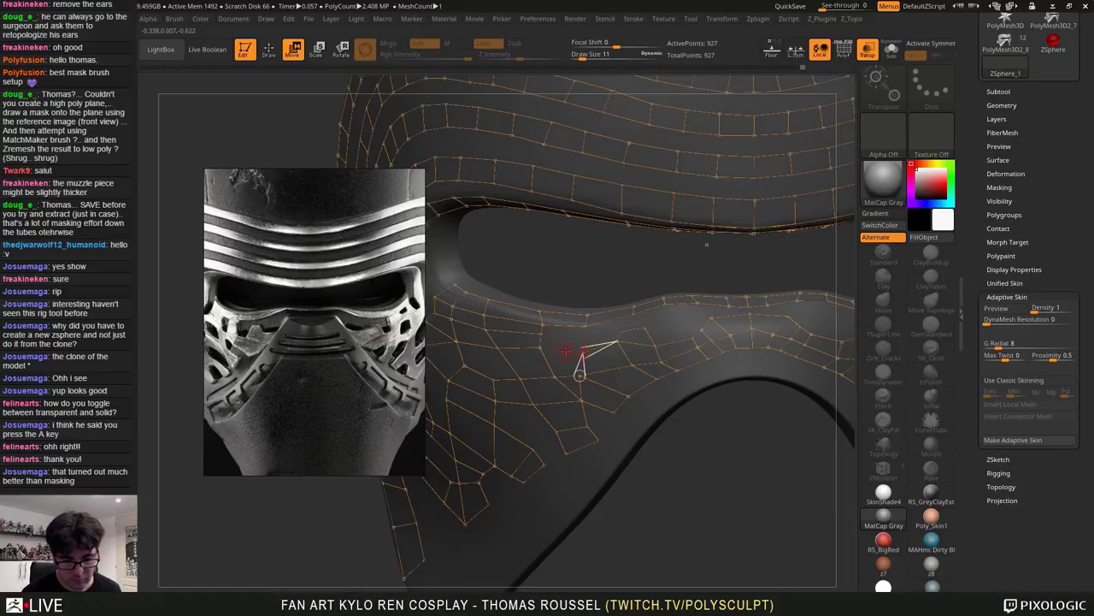
pyautogui.keyDown('alt'); pyautogui.moveTo(576, 351); pyautogui.dragTo(648, 330, button='right'); pyautogui.keyUp('alt')
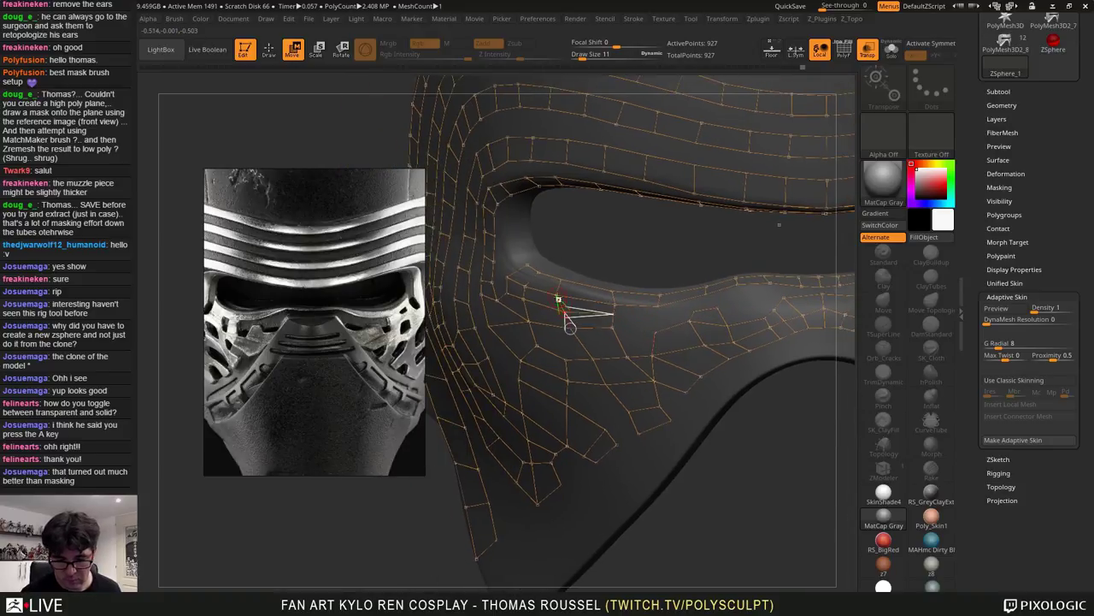
pyautogui.moveTo(562, 281)
pyautogui.mouseDown()
pyautogui.moveTo(568, 292)
pyautogui.moveTo(530, 284)
pyautogui.mouseUp()
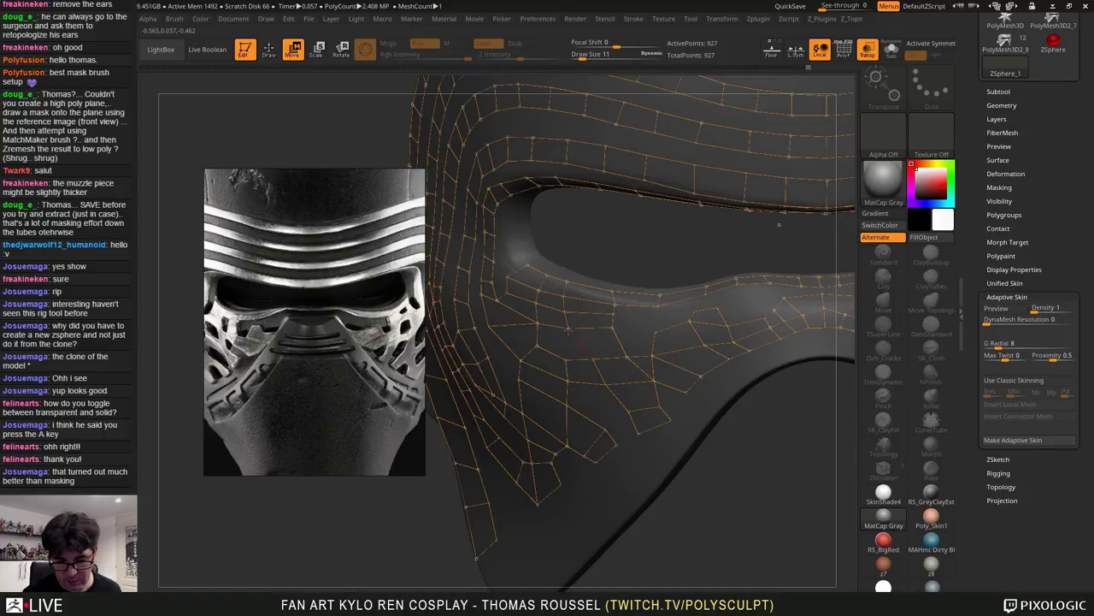
# Adjust the outer edge point of the cheek arm's innermost lower prong
pyautogui.keyDown('alt'); pyautogui.moveTo(623, 351); pyautogui.dragTo(649, 299, button='right'); pyautogui.keyUp('alt')
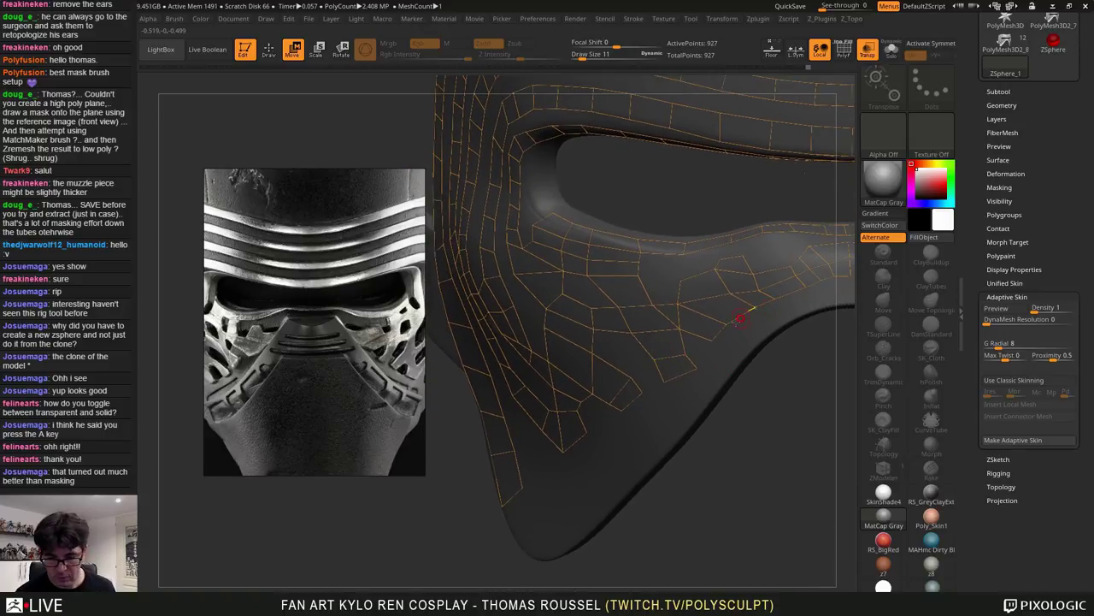
pyautogui.keyDown('alt'); pyautogui.moveTo(741, 319); pyautogui.dragTo(666, 334, button='right'); pyautogui.keyUp('alt')
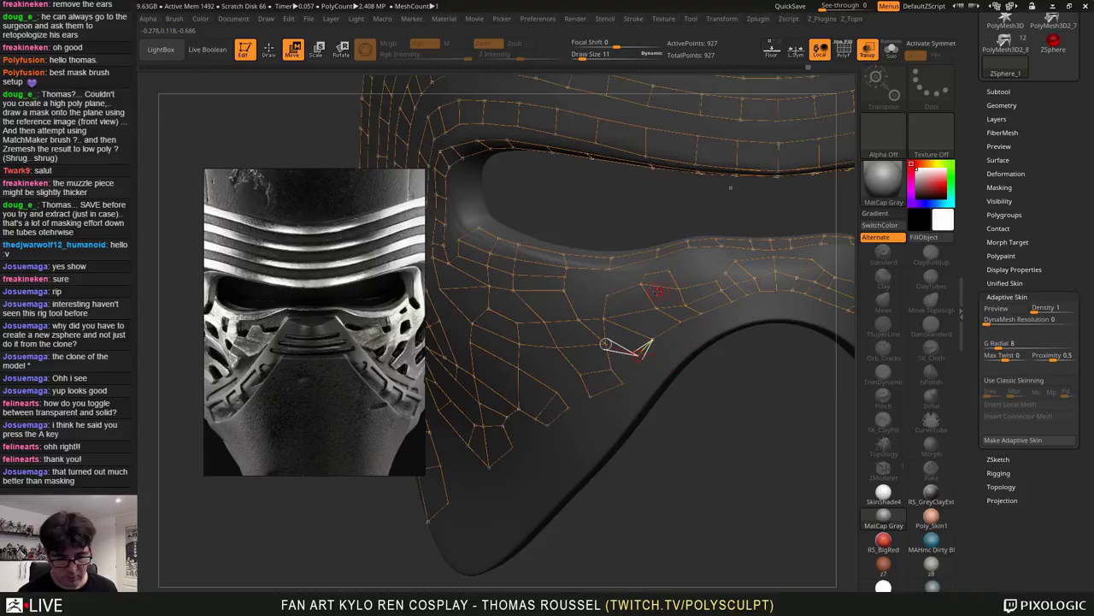
pyautogui.keyDown('alt'); pyautogui.moveTo(642, 355); pyautogui.dragTo(615, 341, button='right'); pyautogui.keyUp('alt')
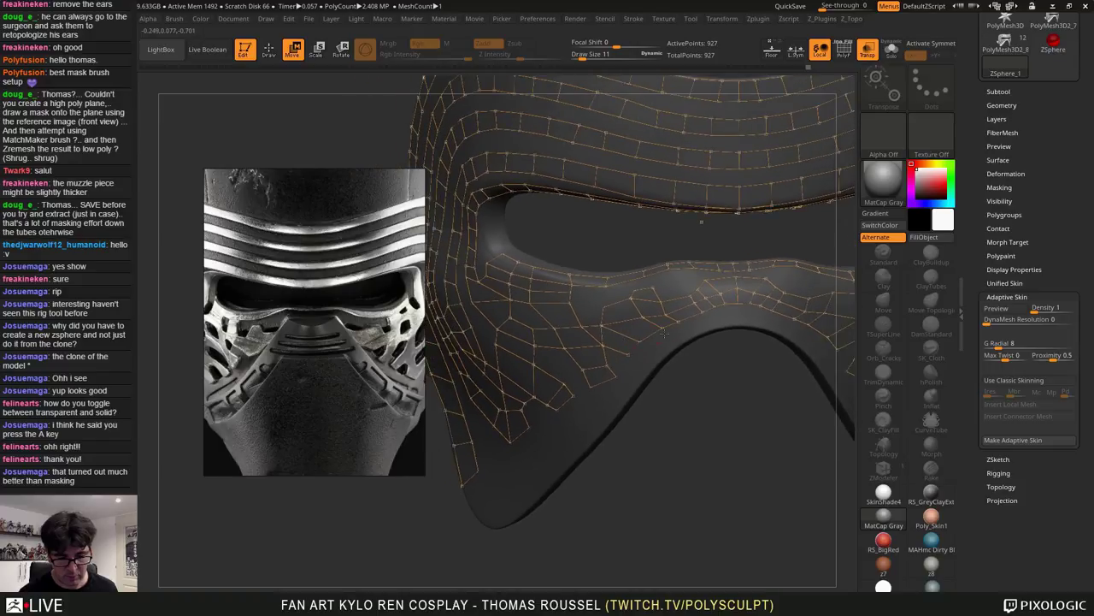
pyautogui.keyDown('alt'); pyautogui.moveTo(701, 337); pyautogui.dragTo(637, 351, button='right'); pyautogui.keyUp('alt')
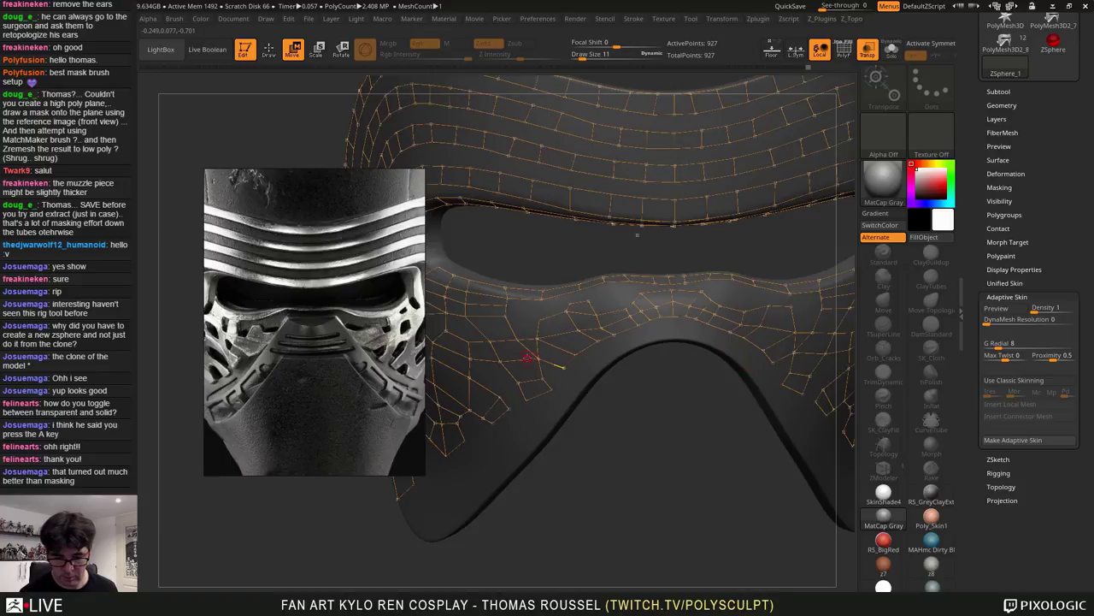
pyautogui.keyDown('ctrl'); pyautogui.moveTo(528, 358); pyautogui.dragTo(589, 367, button='right'); pyautogui.keyUp('ctrl')
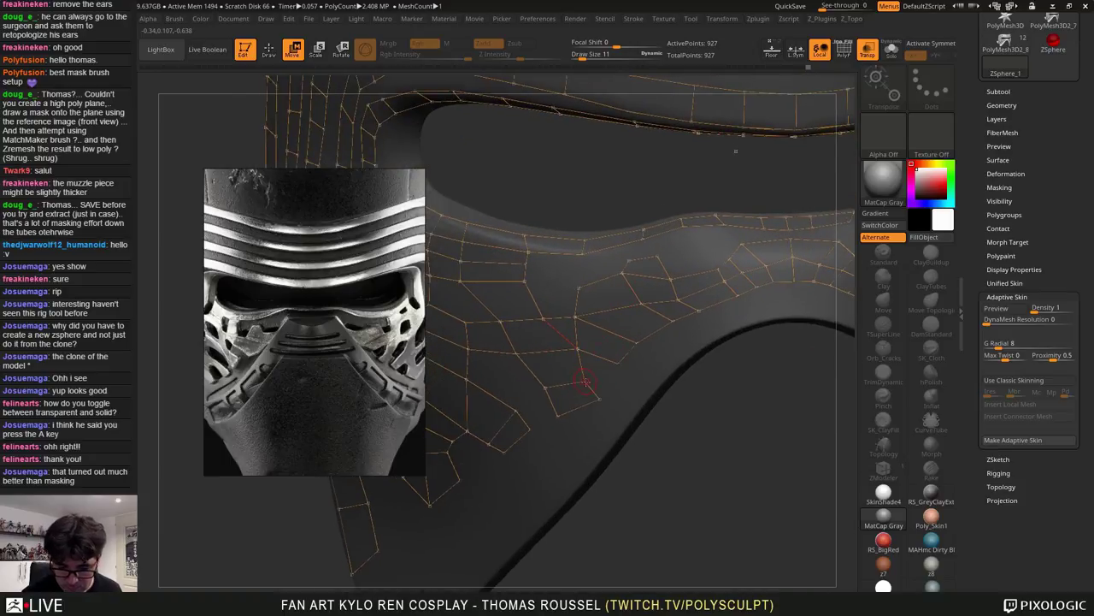
pyautogui.moveTo(586, 380); pyautogui.dragTo(592, 378)
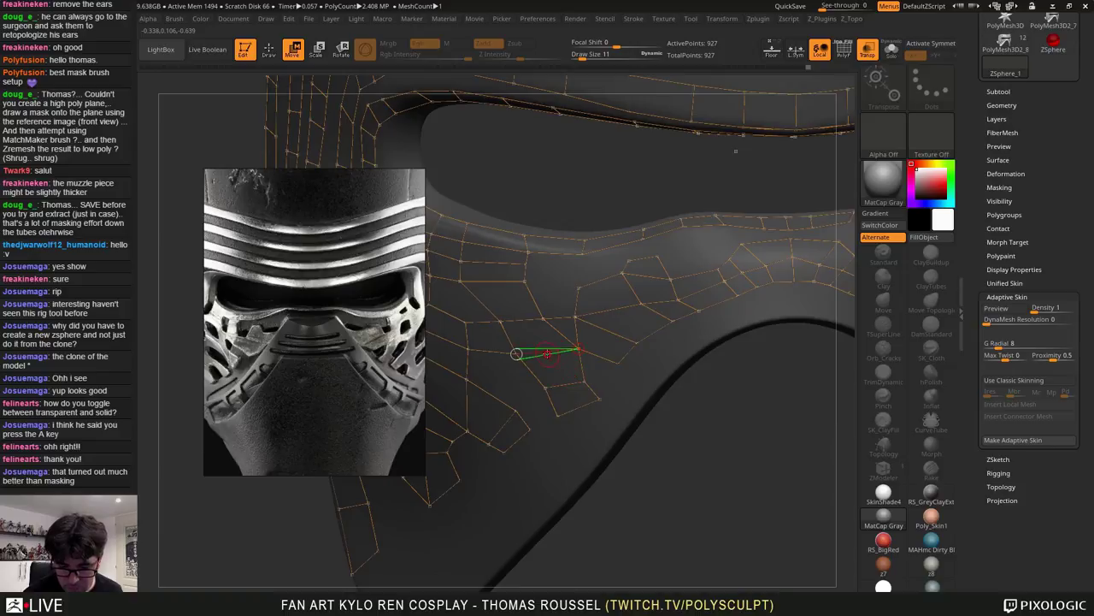
# Narrow the cheek arm's innermost prong by adding points inside its outline and deleting its outer edge points
pyautogui.press('q')
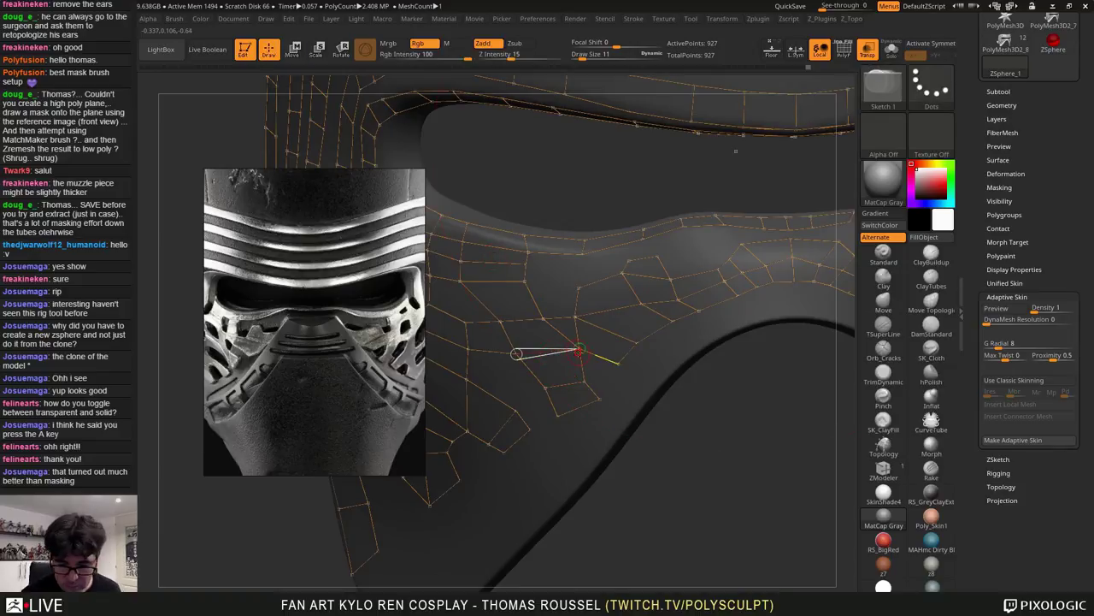
pyautogui.click(578, 351)
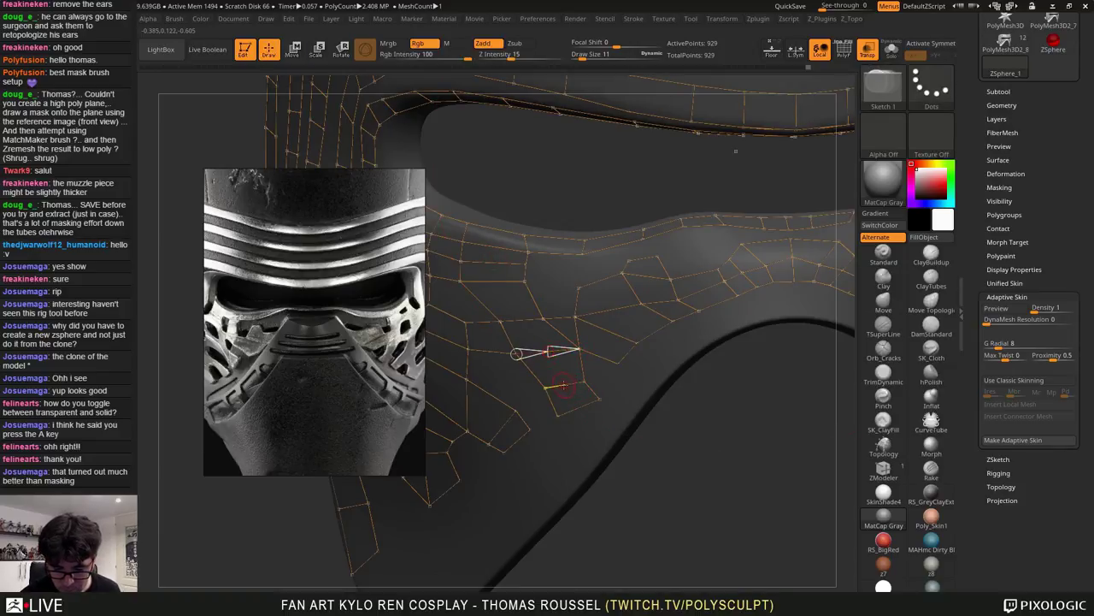
pyautogui.click(566, 385)
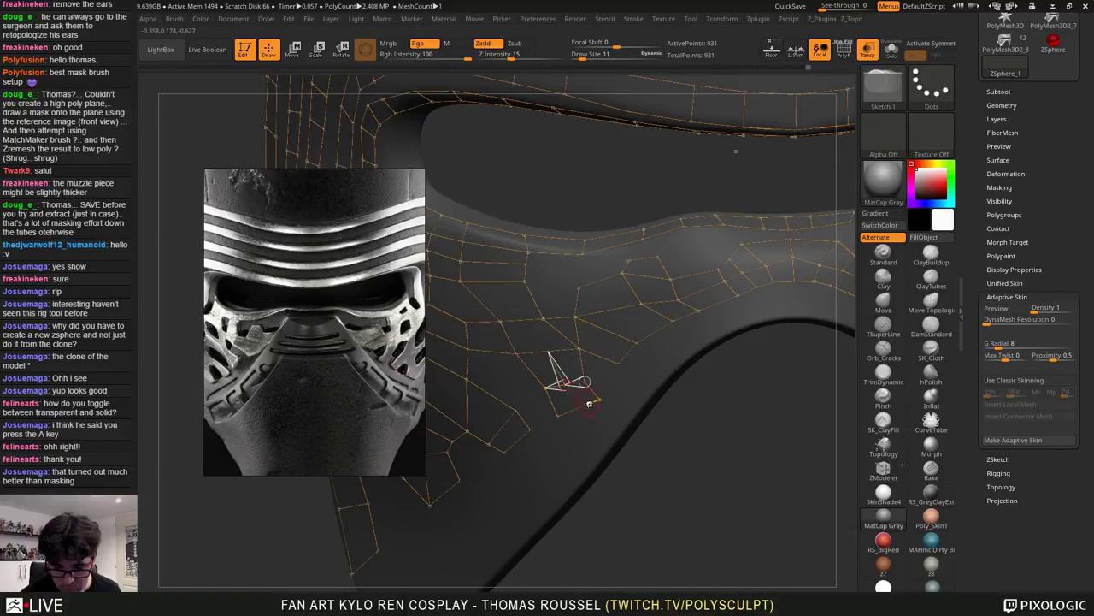
pyautogui.click(589, 404)
pyautogui.hotkey('ctrl', 'z')
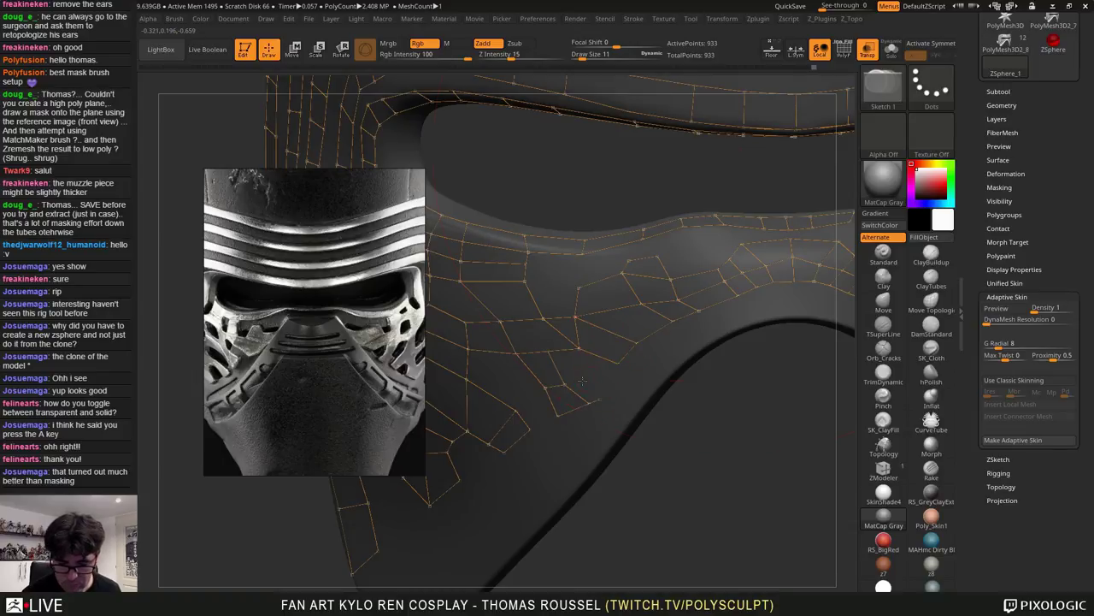
pyautogui.click(599, 400)
pyautogui.keyDown('ctrl'); pyautogui.click(637, 343); pyautogui.keyUp('ctrl')
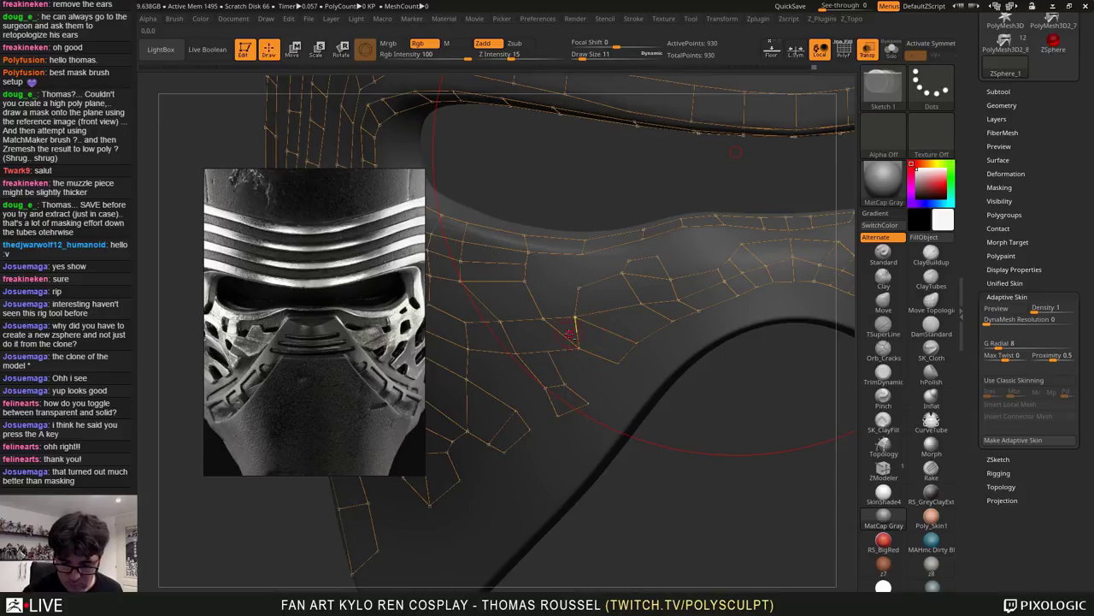
# Try connecting the cheek arm's edges just above the innermost prong, and undo the last two topology edits
pyautogui.click(549, 346)
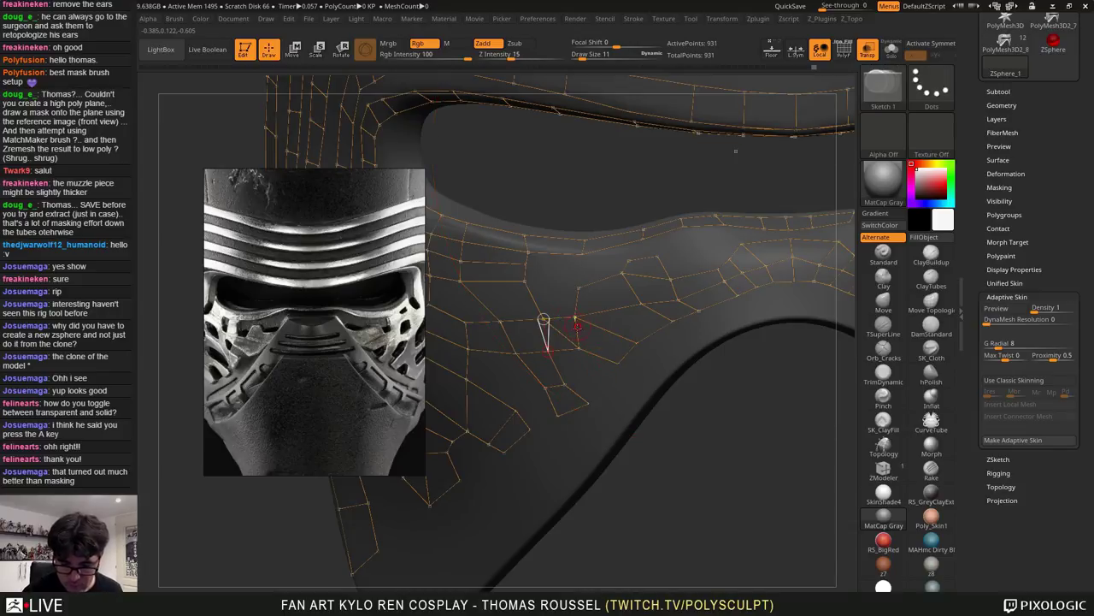
pyautogui.keyDown('ctrl'); pyautogui.click(579, 347); pyautogui.keyUp('ctrl')
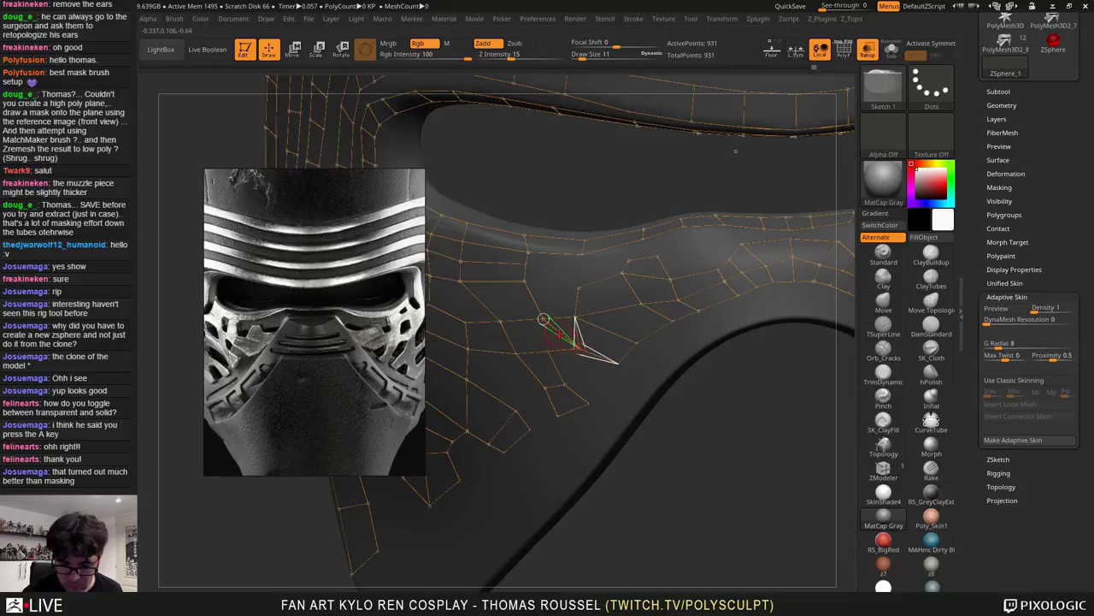
pyautogui.hotkey('ctrl', 'z')
pyautogui.hotkey('ctrl', 'z')
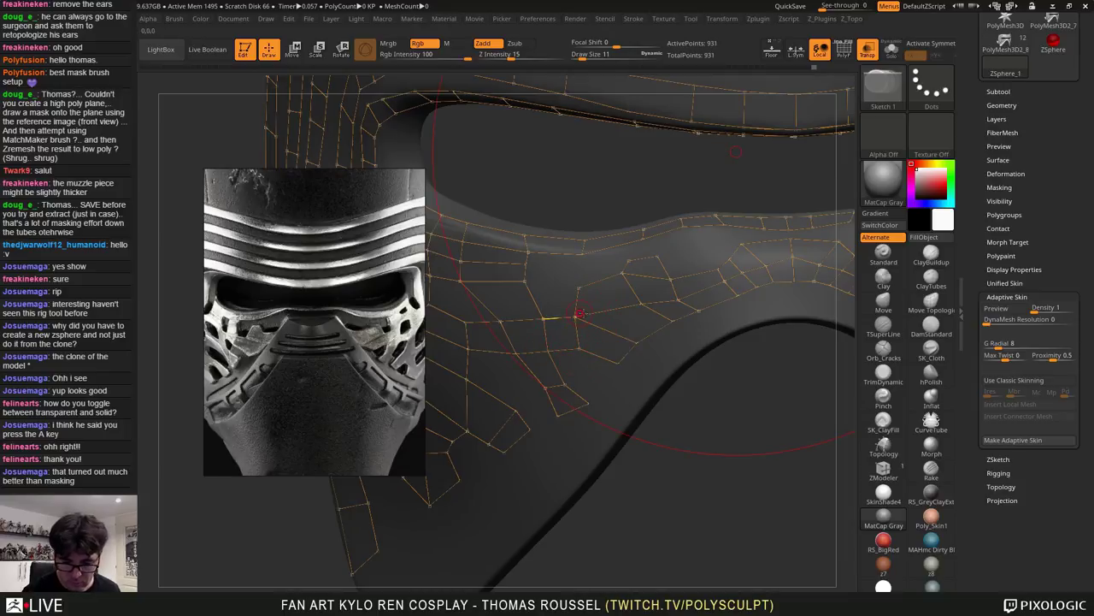
# Connect the prong's inner corner through a new midpoint to the adjacent arm junction, and delete the point above it
pyautogui.moveTo(599, 337)
pyautogui.keyDown('alt'); pyautogui.mouseDown(button='right')
pyautogui.moveTo(648, 323)
pyautogui.moveTo(701, 286)
pyautogui.mouseUp(button='right'); pyautogui.keyUp('alt')
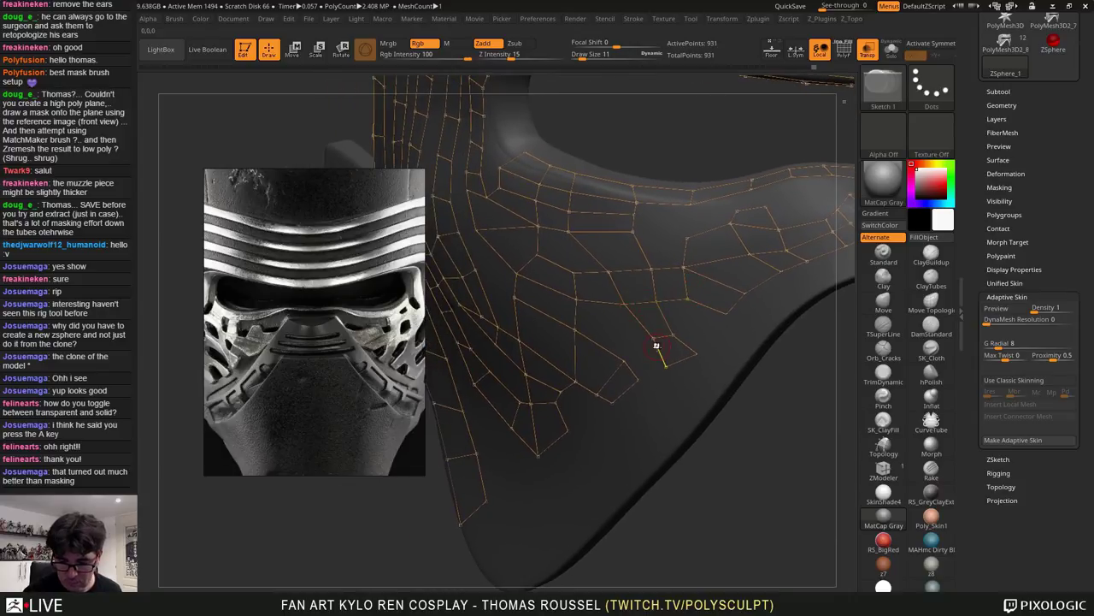
pyautogui.keyDown('ctrl'); pyautogui.click(655, 340); pyautogui.keyUp('ctrl')
pyautogui.click(615, 317)
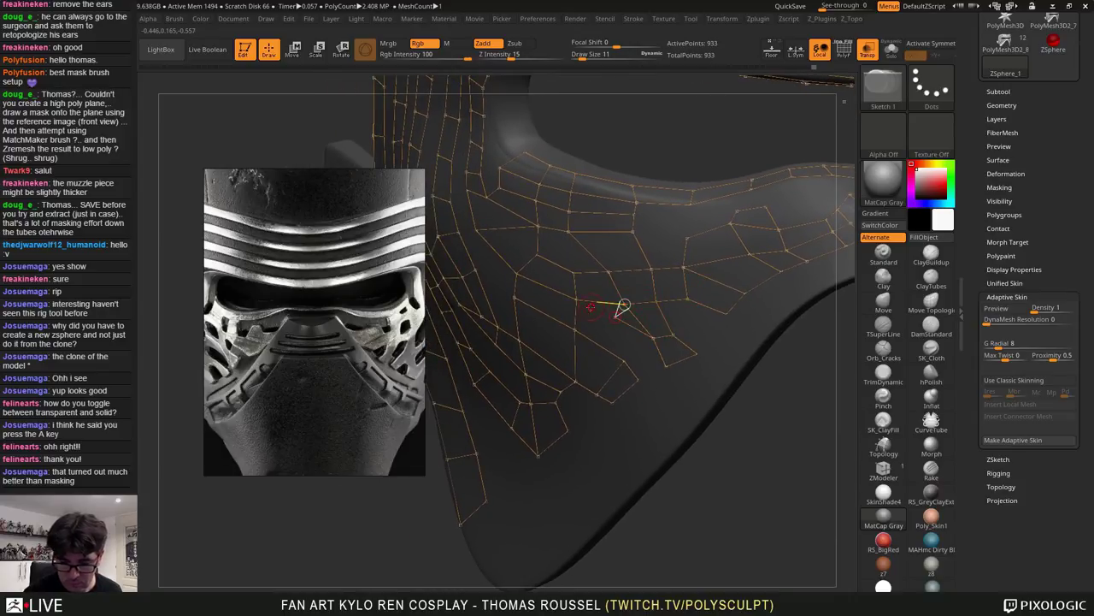
pyautogui.click(577, 300)
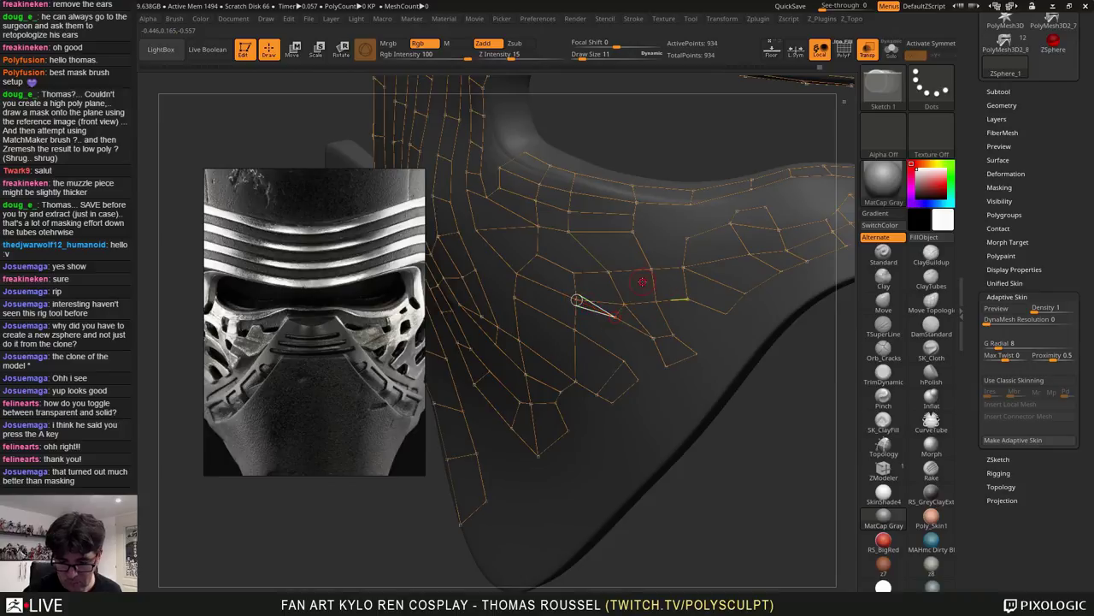
pyautogui.keyDown('alt'); pyautogui.click(623, 304); pyautogui.keyUp('alt')
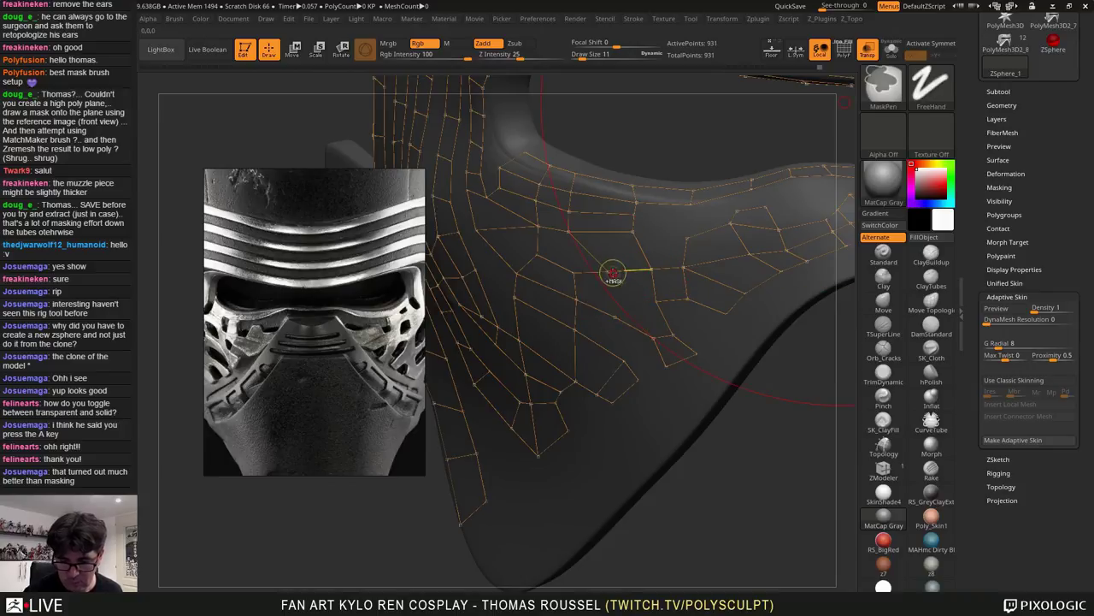
# Connect the cheek arm's junction above the innermost prongs to a new point on the side edge of the neighbouring prong
pyautogui.keyDown('ctrl'); pyautogui.click(608, 272); pyautogui.keyUp('ctrl')
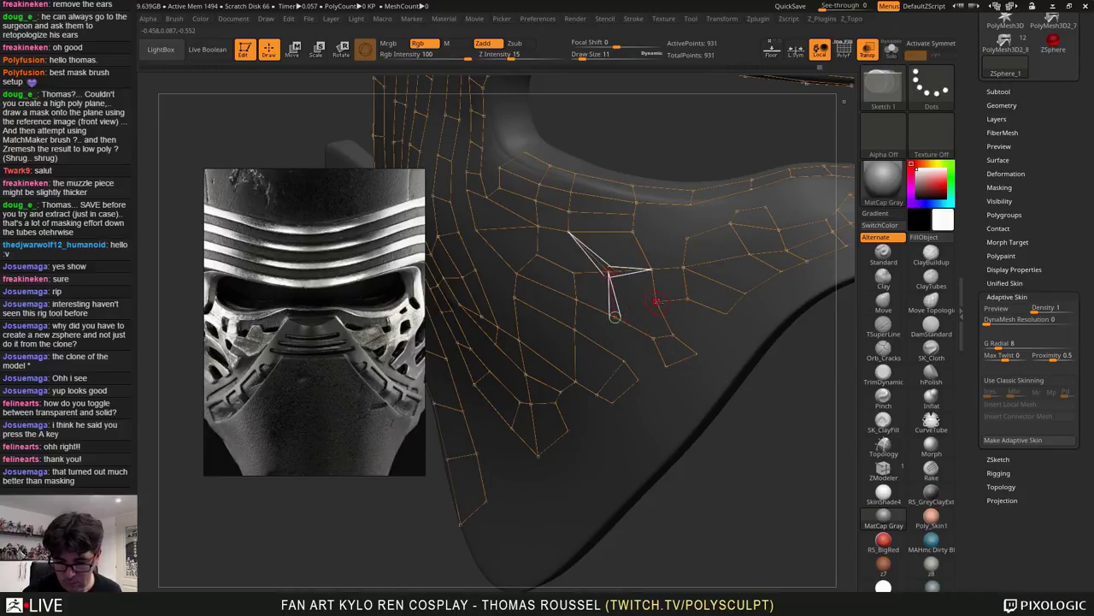
pyautogui.keyDown('ctrl'); pyautogui.click(657, 301); pyautogui.keyUp('ctrl')
pyautogui.click(616, 317)
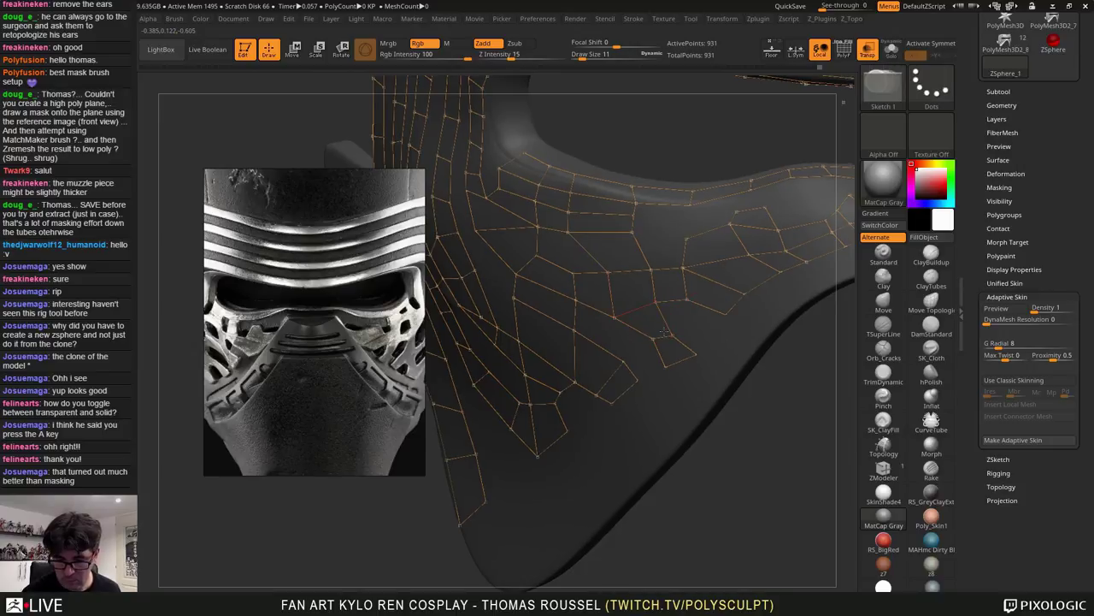
pyautogui.keyDown('alt'); pyautogui.moveTo(664, 331); pyautogui.dragTo(716, 302, button='right'); pyautogui.keyUp('alt')
pyautogui.keyDown('alt'); pyautogui.moveTo(652, 366); pyautogui.dragTo(710, 378, button='right'); pyautogui.keyUp('alt')
pyautogui.keyDown('ctrl'); pyautogui.click(676, 364); pyautogui.keyUp('ctrl')
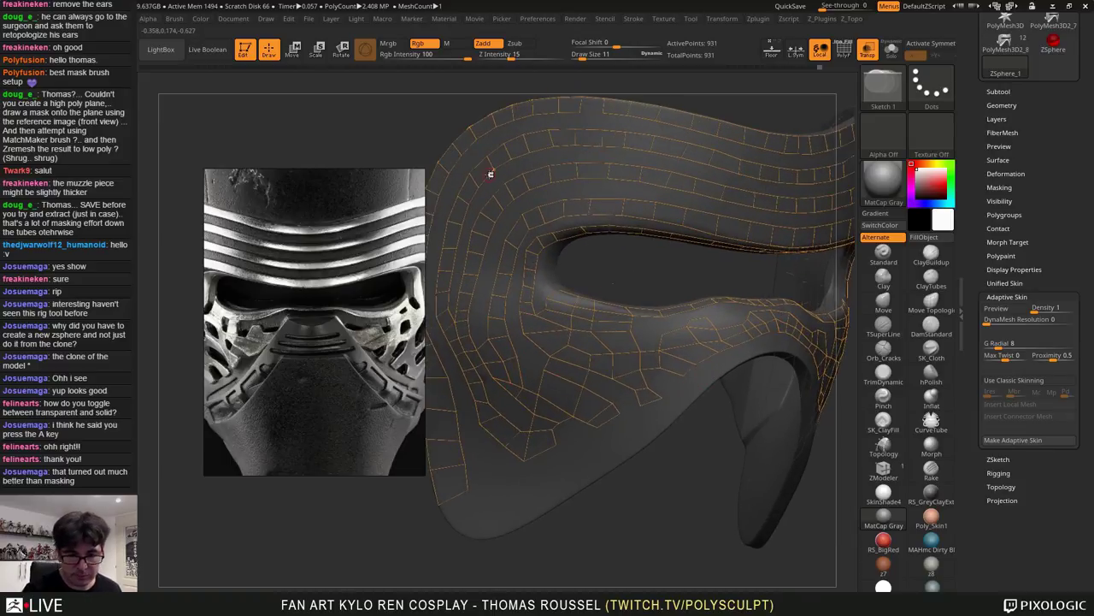
# Move the cheek arm's topology point between the outer vertical strips and the lower prongs slightly down and outward
pyautogui.press('w')
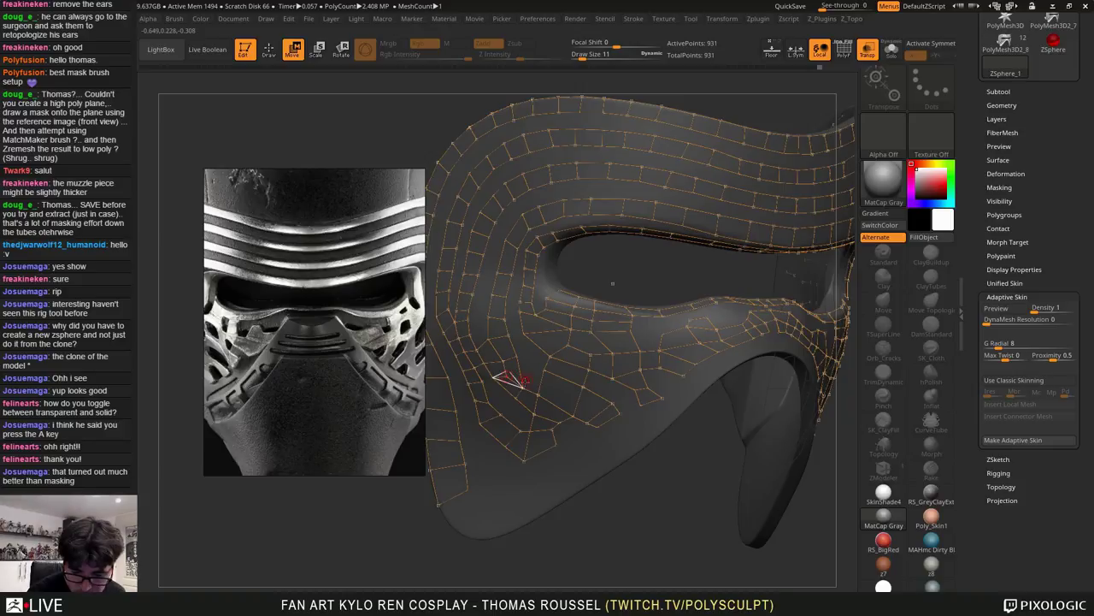
pyautogui.moveTo(521, 387); pyautogui.dragTo(516, 392)
pyautogui.moveTo(622, 363); pyautogui.dragTo(684, 316, button='right')
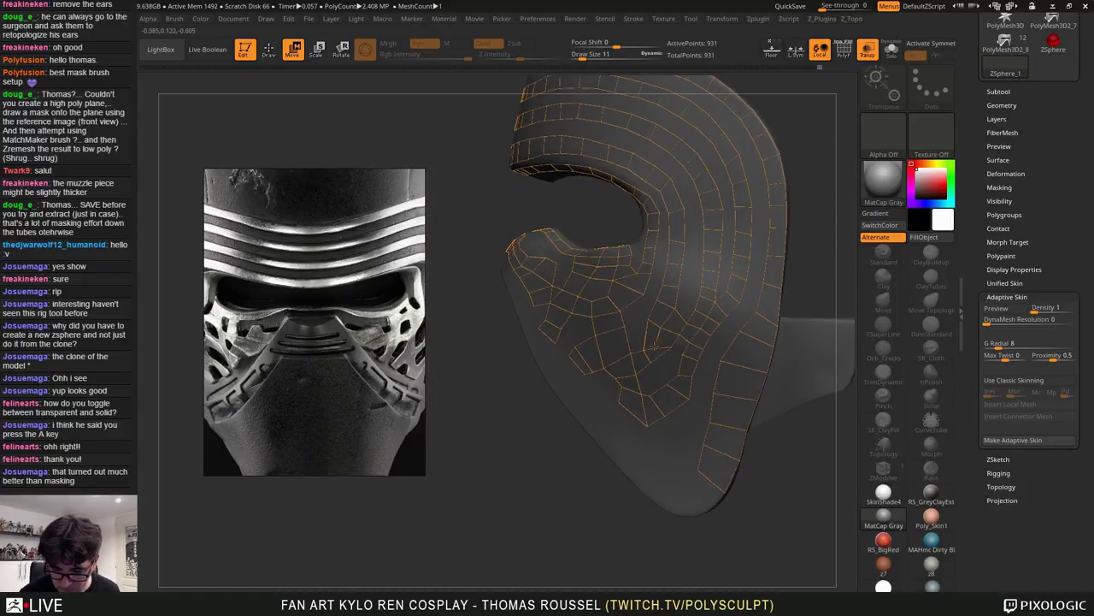
pyautogui.keyDown('ctrl'); pyautogui.moveTo(684, 372); pyautogui.dragTo(713, 397, button='right'); pyautogui.keyUp('ctrl')
# Preview the adaptive skin of the ZSphere topology and convert it to a PolyMesh3D
pyautogui.press('a')
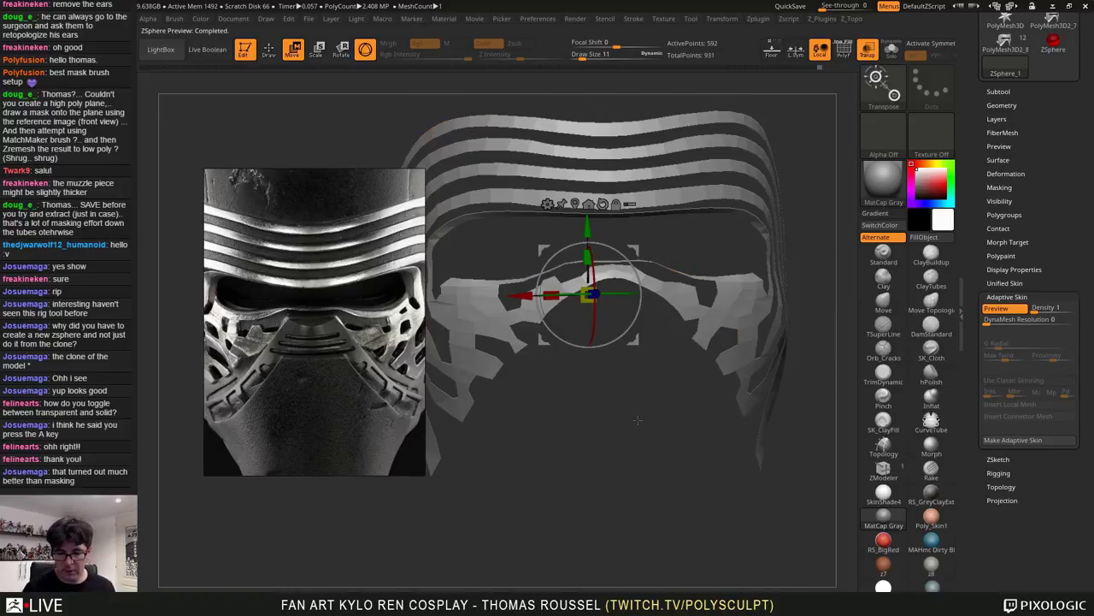
pyautogui.moveTo(638, 422); pyautogui.dragTo(651, 466, button='right')
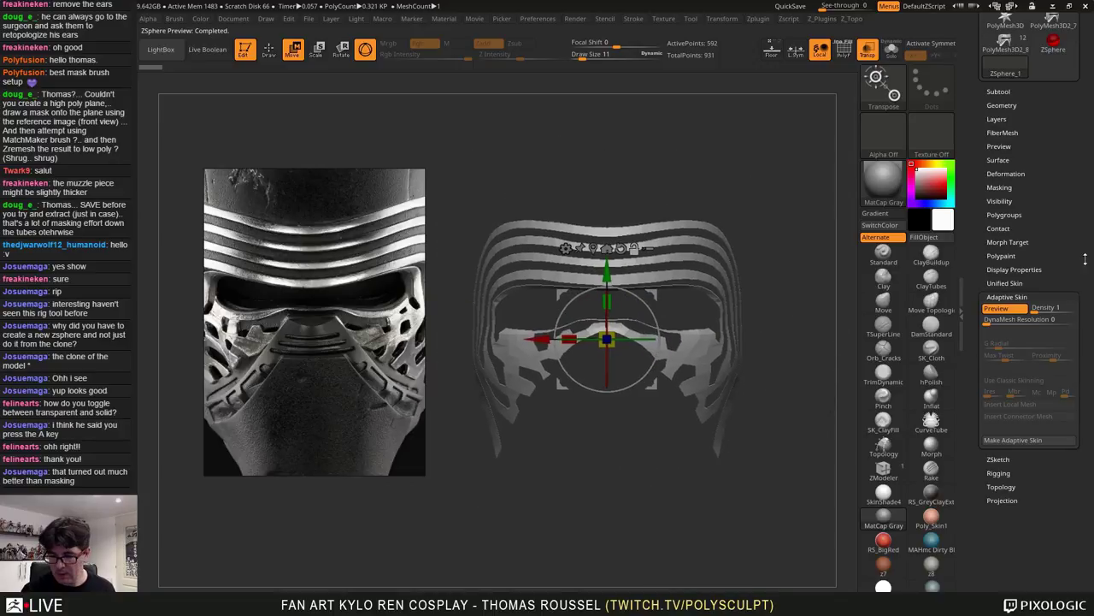
pyautogui.moveTo(1049, 229); pyautogui.dragTo(1039, 292)
pyautogui.moveTo(1045, 250)
pyautogui.mouseDown()
pyautogui.moveTo(1035, 312)
pyautogui.moveTo(1045, 260)
pyautogui.mouseUp()
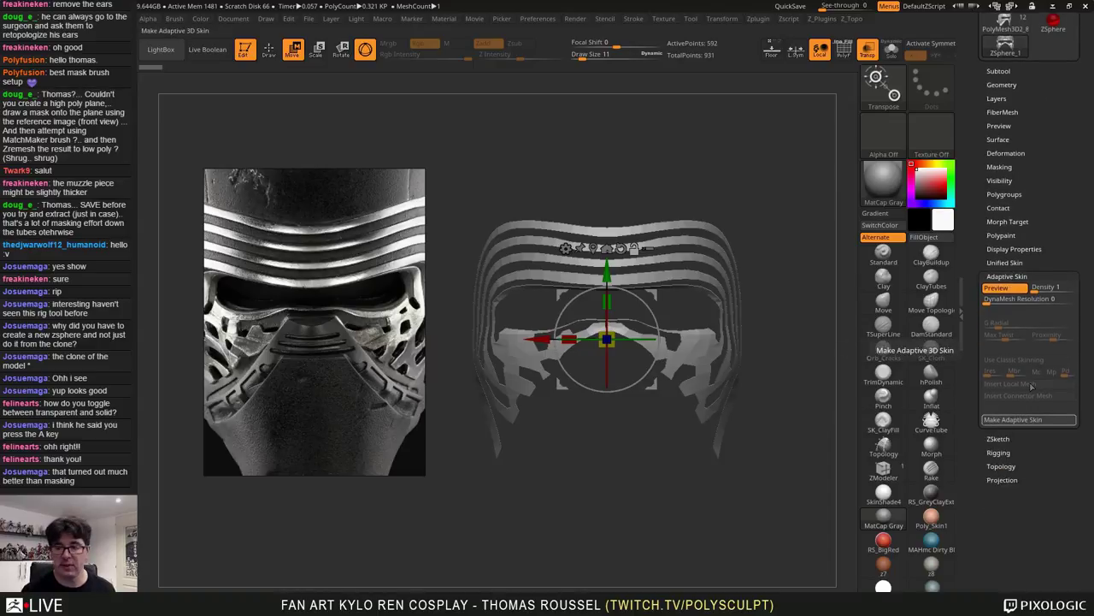
pyautogui.moveTo(1057, 158); pyautogui.dragTo(1061, 239)
pyautogui.click(1038, 77)
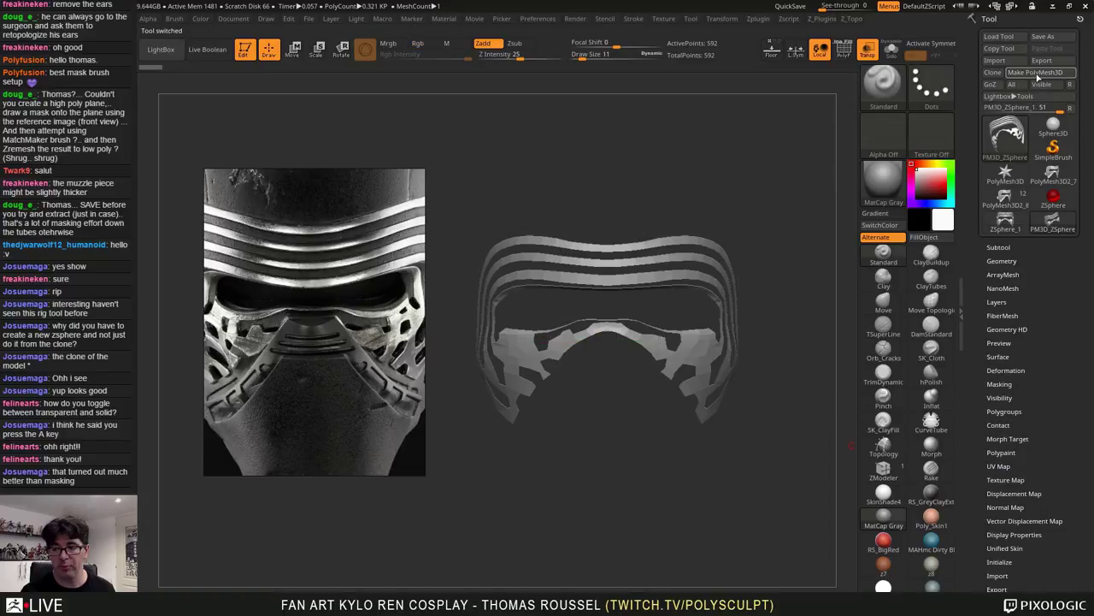
pyautogui.moveTo(804, 225); pyautogui.dragTo(855, 267)
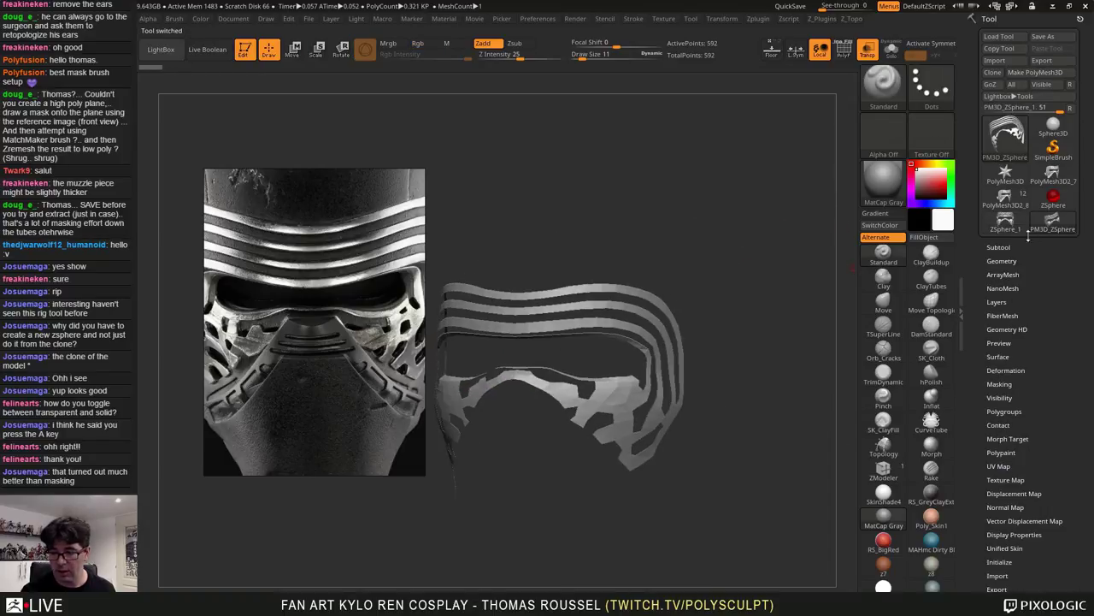
pyautogui.keyDown('alt'); pyautogui.moveTo(691, 255); pyautogui.dragTo(774, 197); pyautogui.keyUp('alt')
# Switch to the PolyMesh3D2_8 helmet tool, show its subtools and clear the grille mask
pyautogui.click(1004, 203)
pyautogui.click(998, 247)
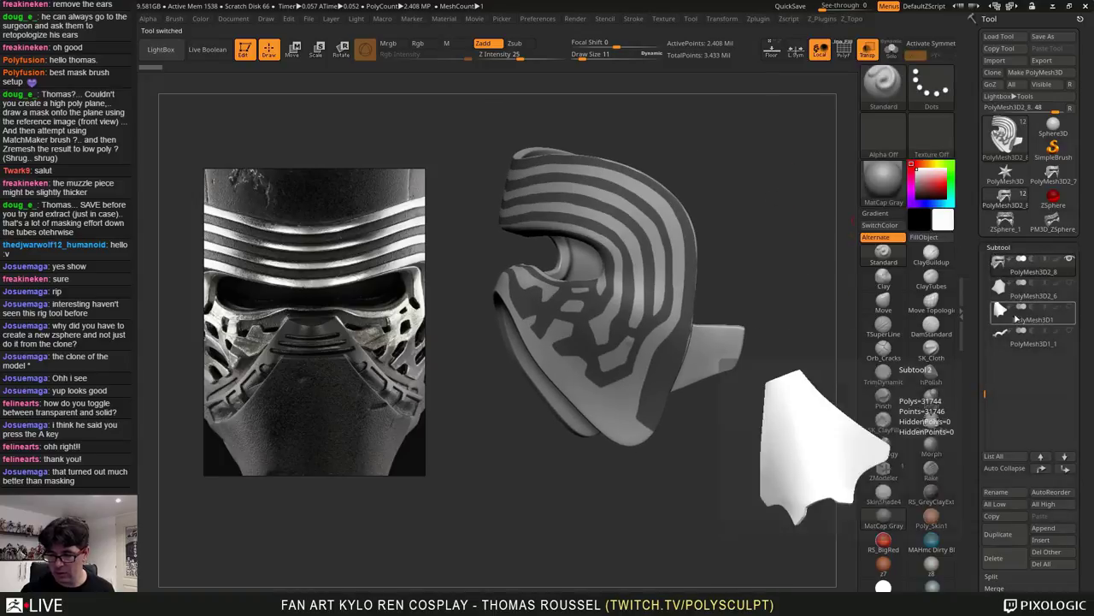
pyautogui.keyDown('ctrl'); pyautogui.moveTo(804, 291); pyautogui.dragTo(770, 341); pyautogui.keyUp('ctrl')
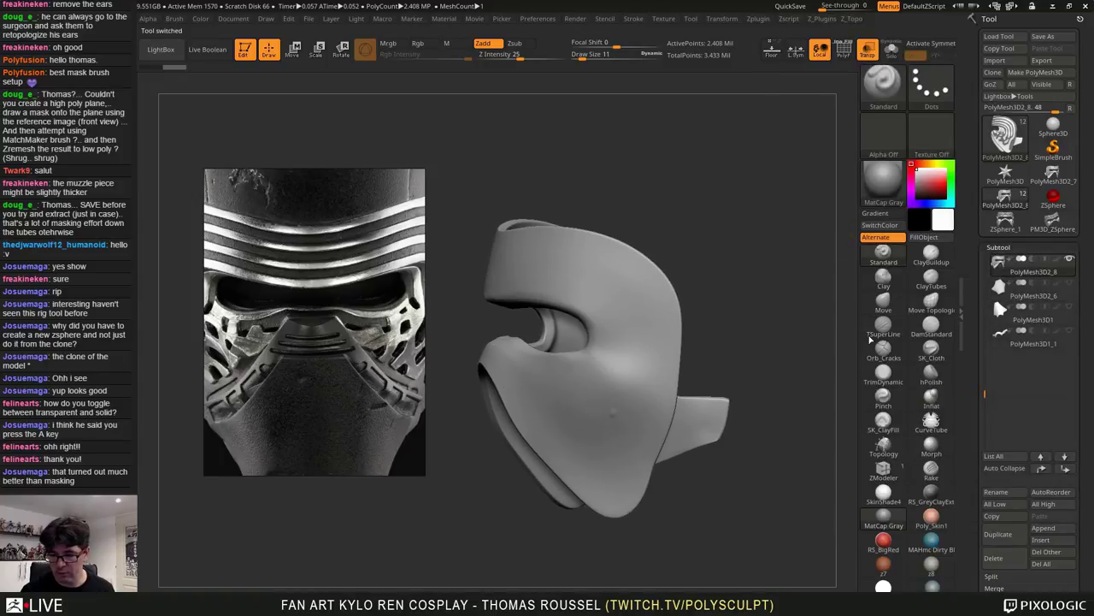
# Compare the PolyMesh3D2_1 and PolyMesh3D2_8 helmet subtools and delete PolyMesh3D2_8
pyautogui.moveTo(988, 391); pyautogui.dragTo(988, 332)
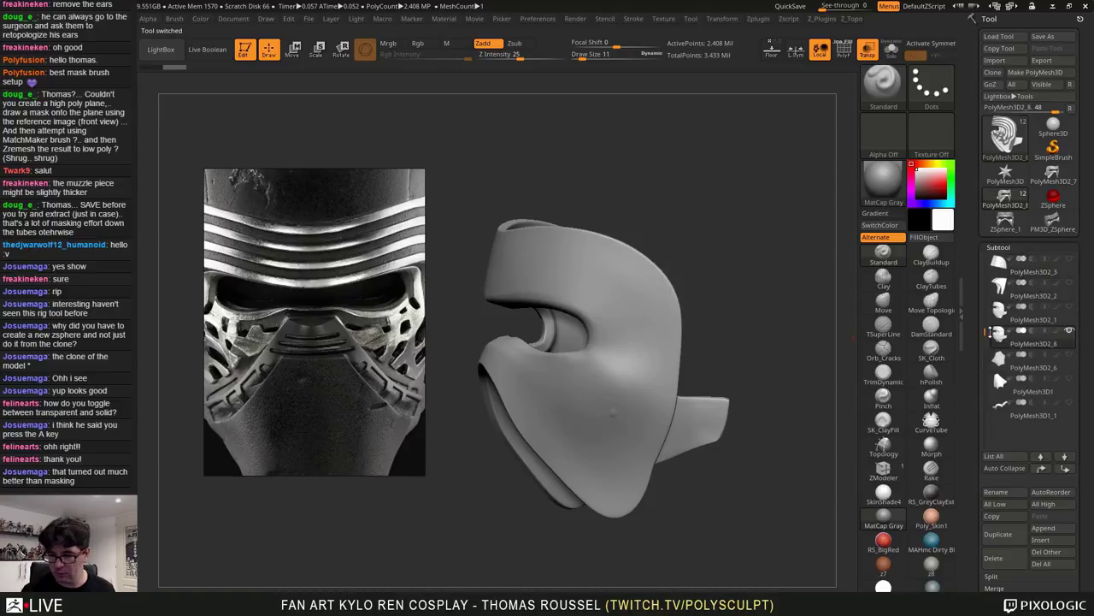
pyautogui.click(1021, 318)
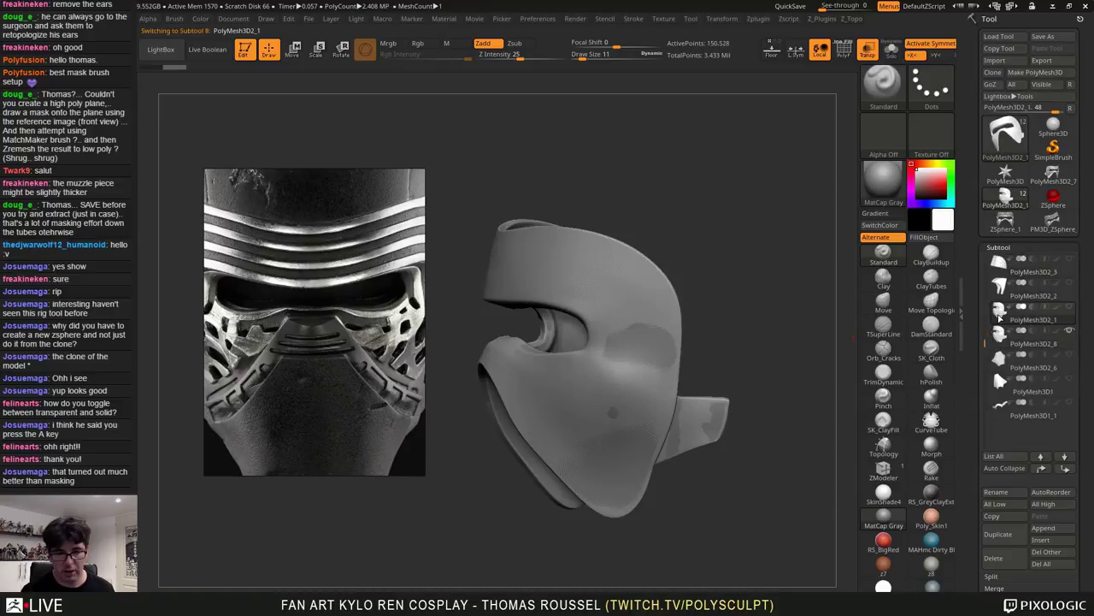
pyautogui.moveTo(770, 275); pyautogui.dragTo(835, 271)
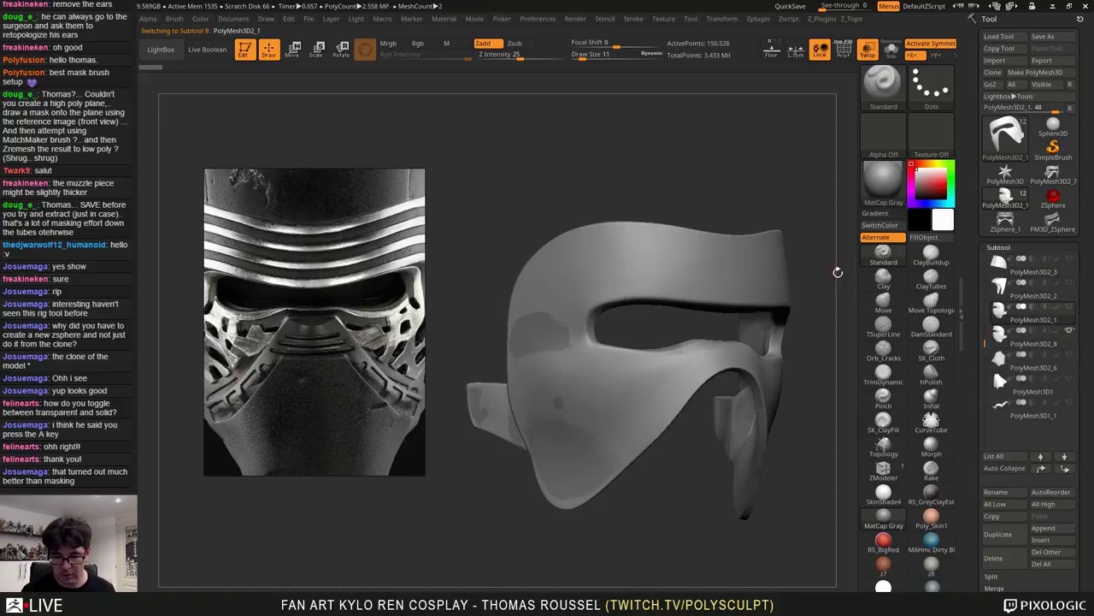
pyautogui.click(999, 345)
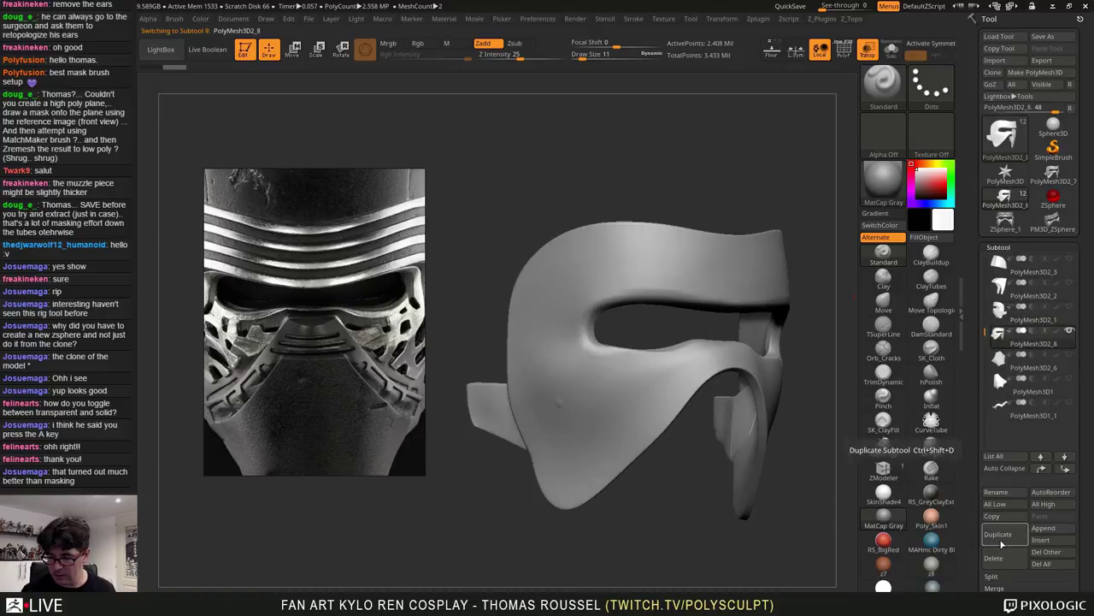
pyautogui.click(995, 560)
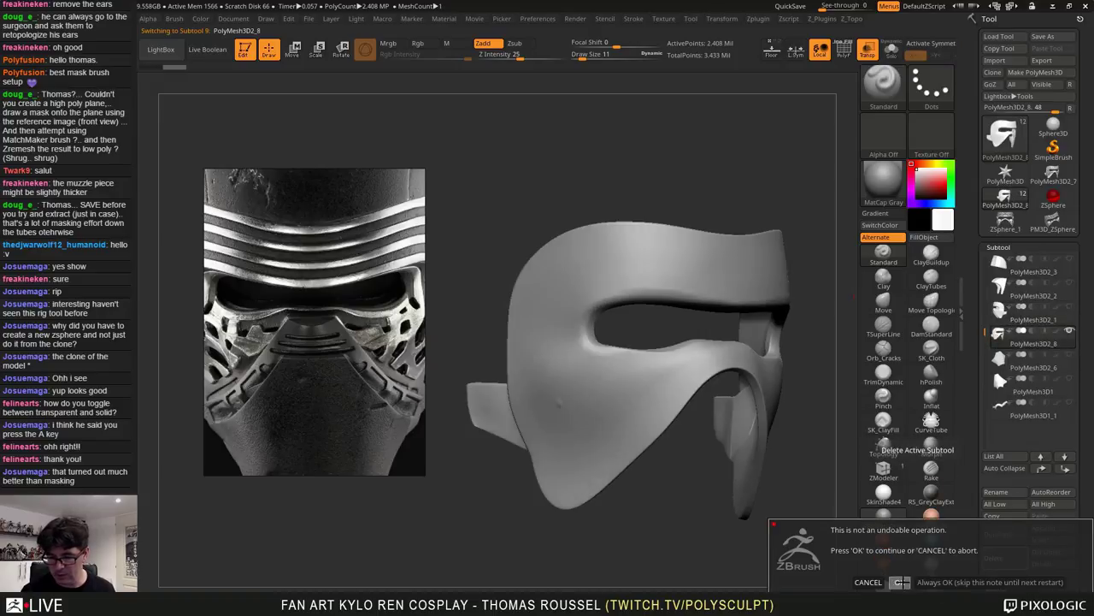
pyautogui.click(900, 583)
pyautogui.keyDown('alt'); pyautogui.moveTo(759, 305); pyautogui.dragTo(753, 267); pyautogui.keyUp('alt')
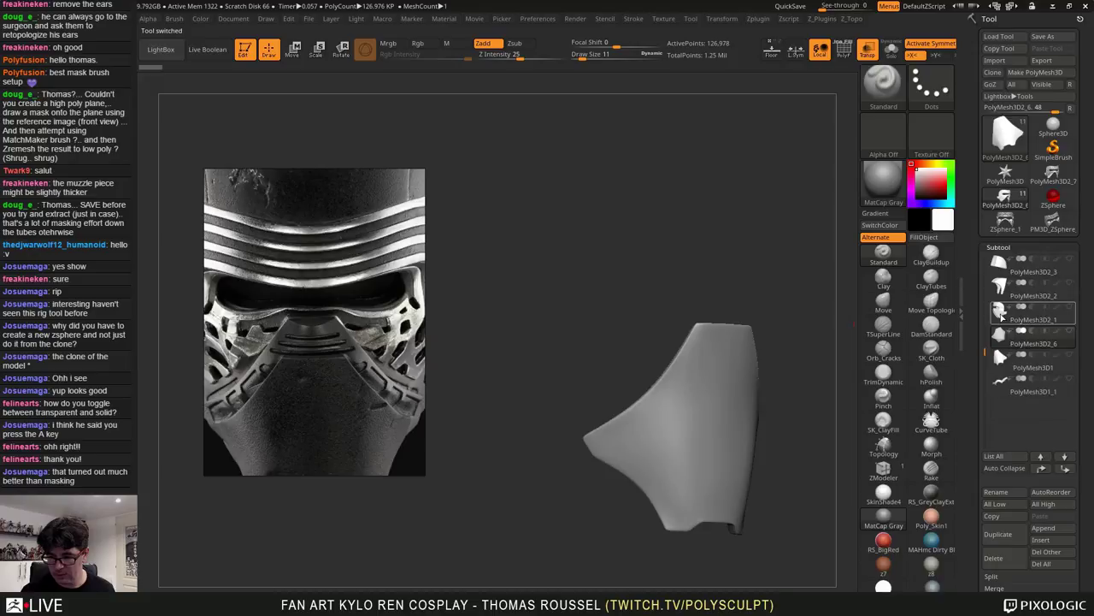
# Insert the new PM3D_ZSphere grille mesh as a subtool directly below PolyMesh3D2_1
pyautogui.click(1000, 314)
pyautogui.keyDown('alt'); pyautogui.moveTo(798, 306); pyautogui.dragTo(770, 368); pyautogui.keyUp('alt')
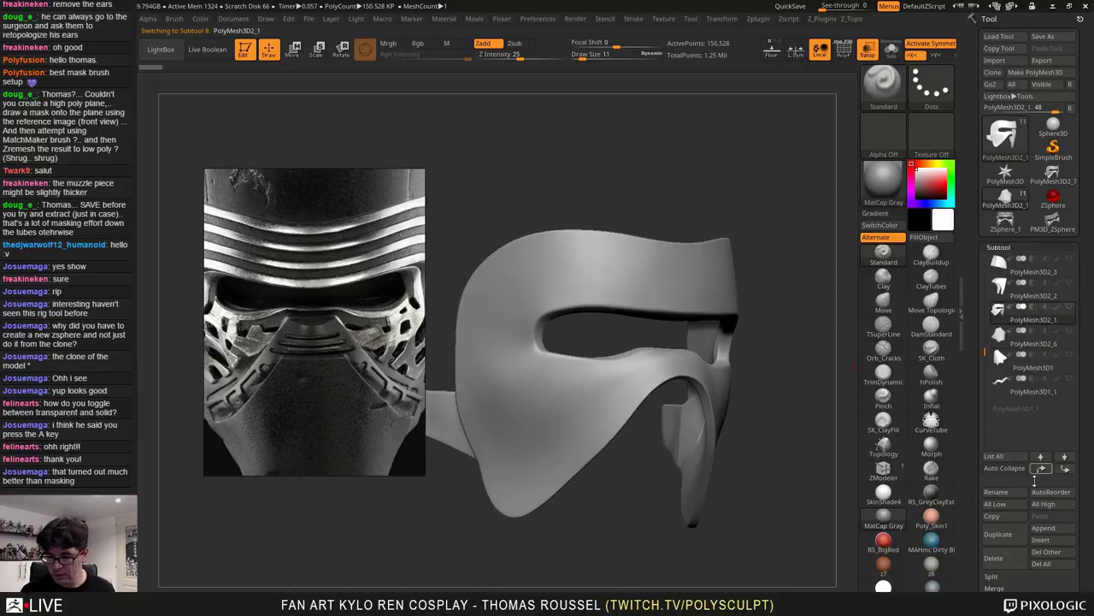
pyautogui.click(1052, 540)
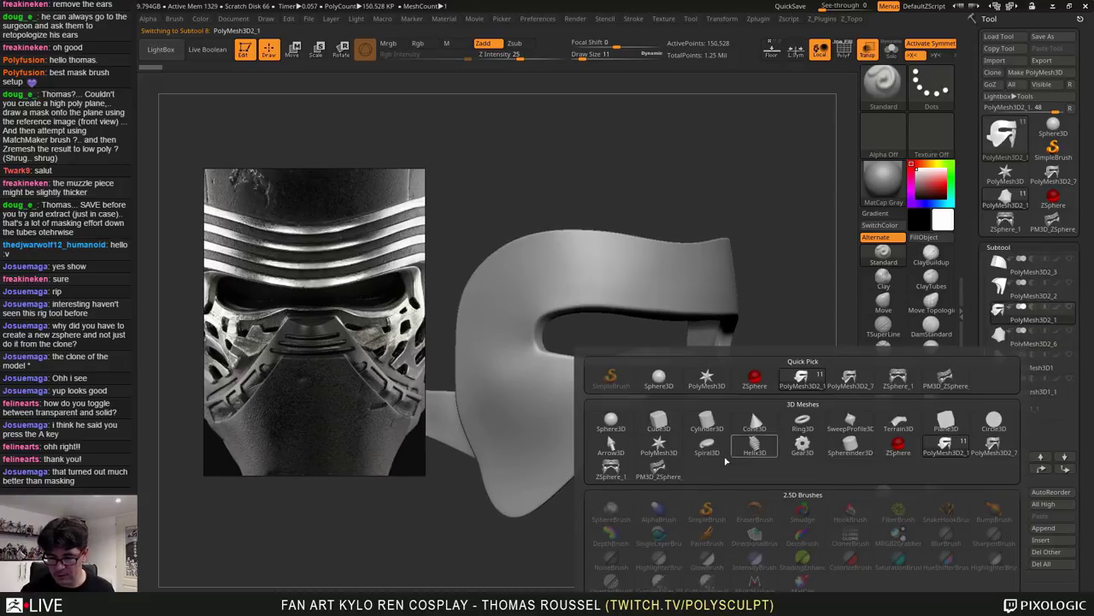
pyautogui.click(654, 472)
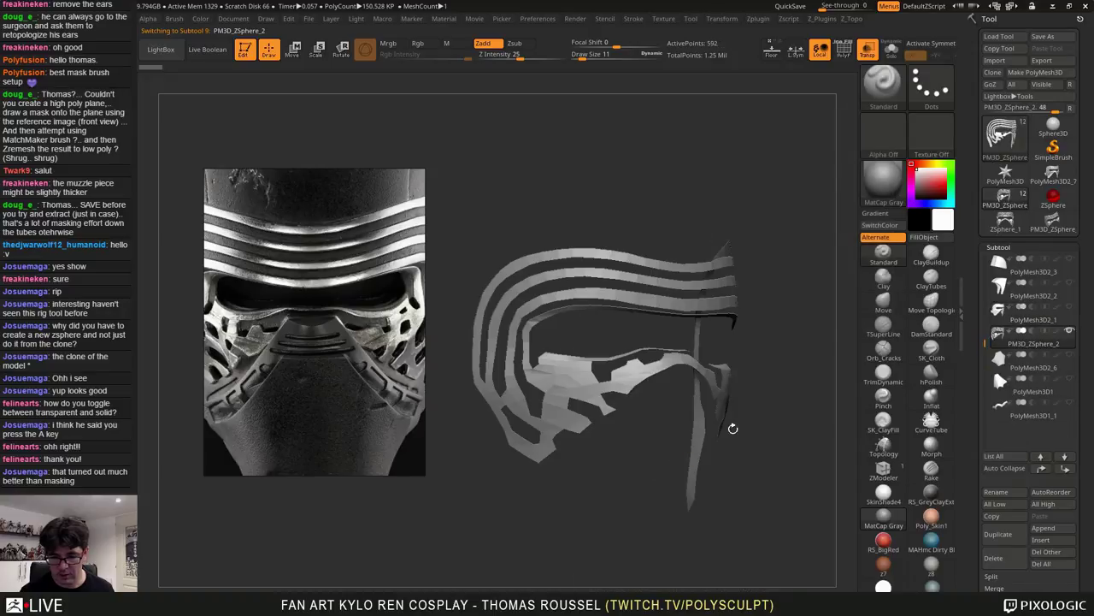
pyautogui.keyDown('alt'); pyautogui.moveTo(782, 417); pyautogui.dragTo(731, 415); pyautogui.keyUp('alt')
pyautogui.keyDown('alt'); pyautogui.moveTo(764, 373); pyautogui.dragTo(791, 410); pyautogui.keyUp('alt')
# Show PolyMesh3D2_1 with the grille and turn transparency off to examine how the grille sits on the helmet surface
pyautogui.click(1070, 307)
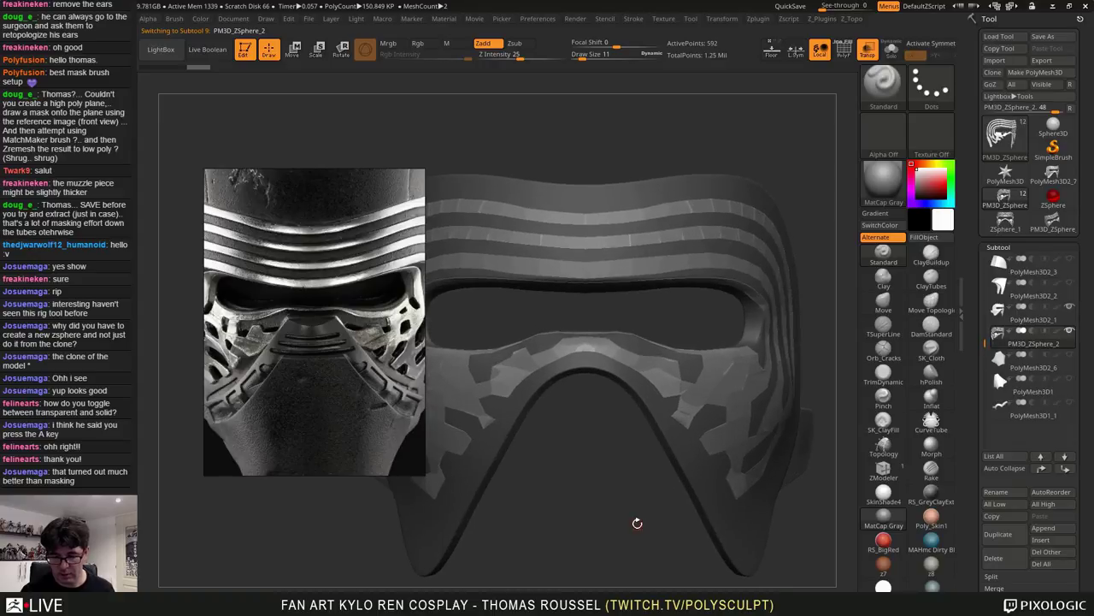
pyautogui.moveTo(638, 523); pyautogui.dragTo(566, 487)
pyautogui.moveTo(765, 332); pyautogui.dragTo(800, 338)
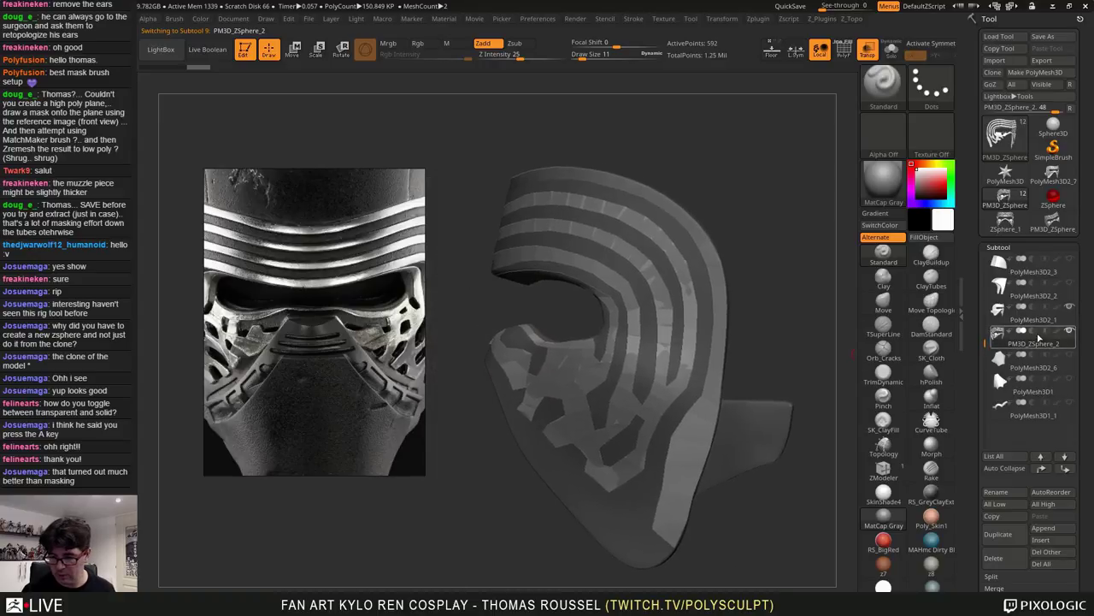
pyautogui.click(871, 55)
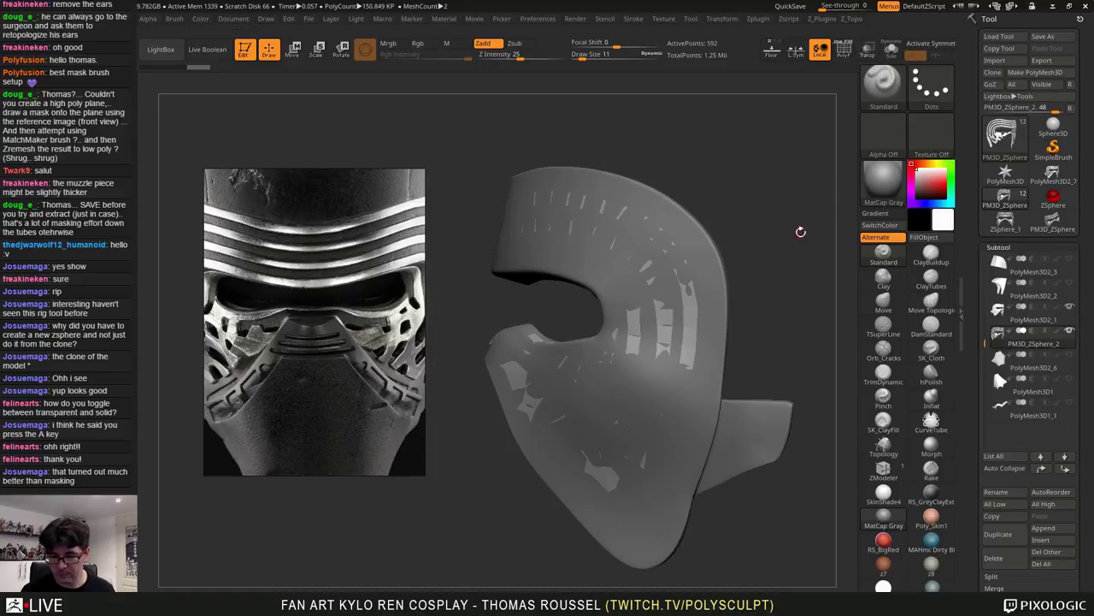
pyautogui.keyDown('alt'); pyautogui.moveTo(801, 232); pyautogui.dragTo(807, 239); pyautogui.keyUp('alt')
pyautogui.click(1026, 314)
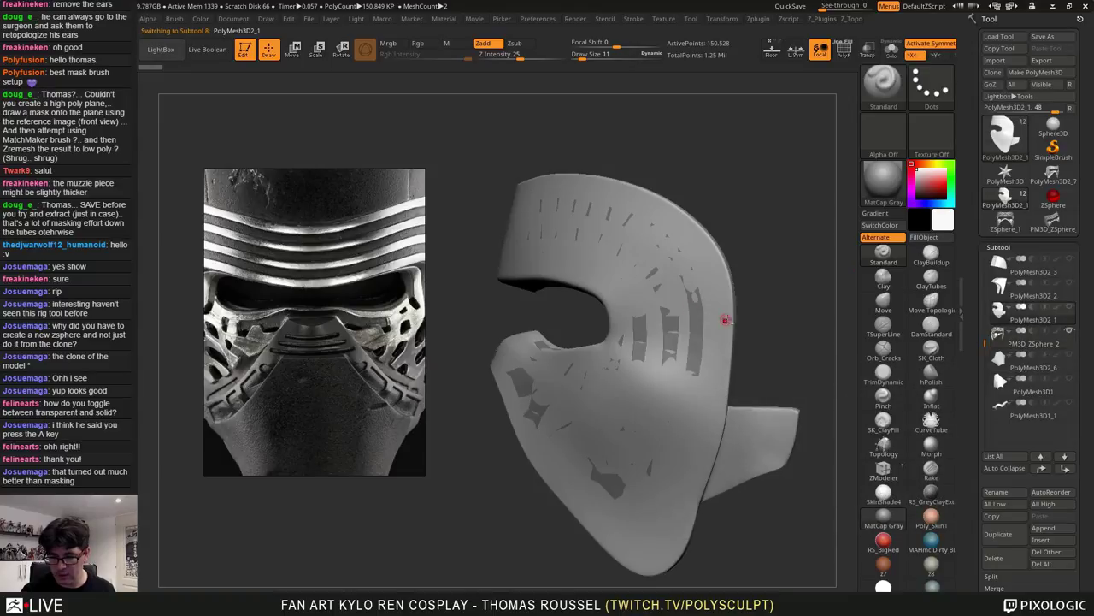
pyautogui.keyDown('alt'); pyautogui.moveTo(725, 320); pyautogui.dragTo(742, 301); pyautogui.keyUp('alt')
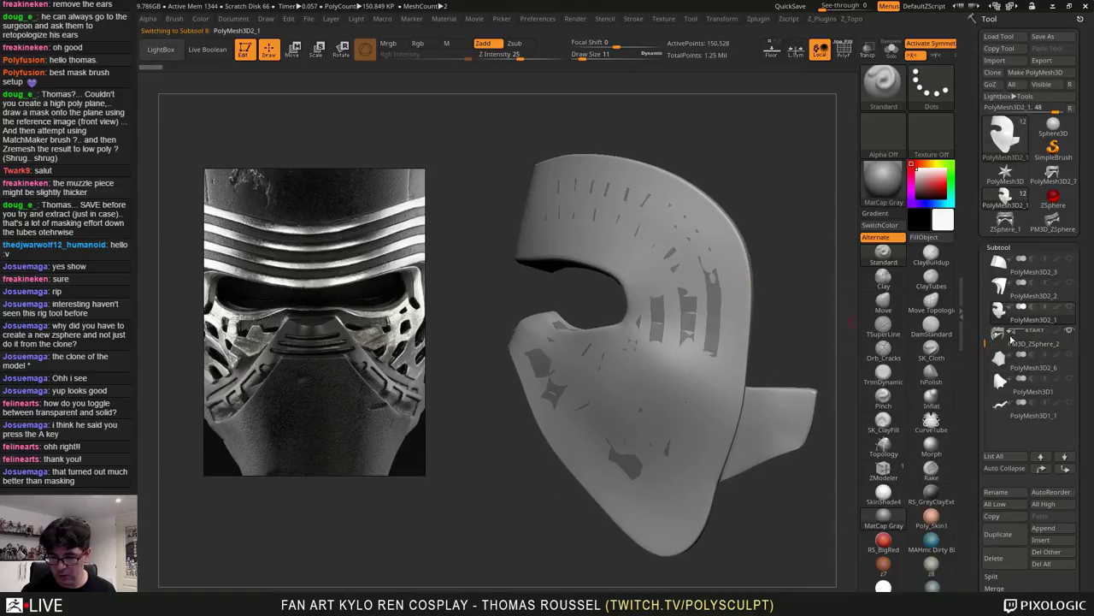
# Isolate the PM3D_ZSphere_2 grille subtool and show the floor grid with its side-view reference image
pyautogui.click(1026, 341)
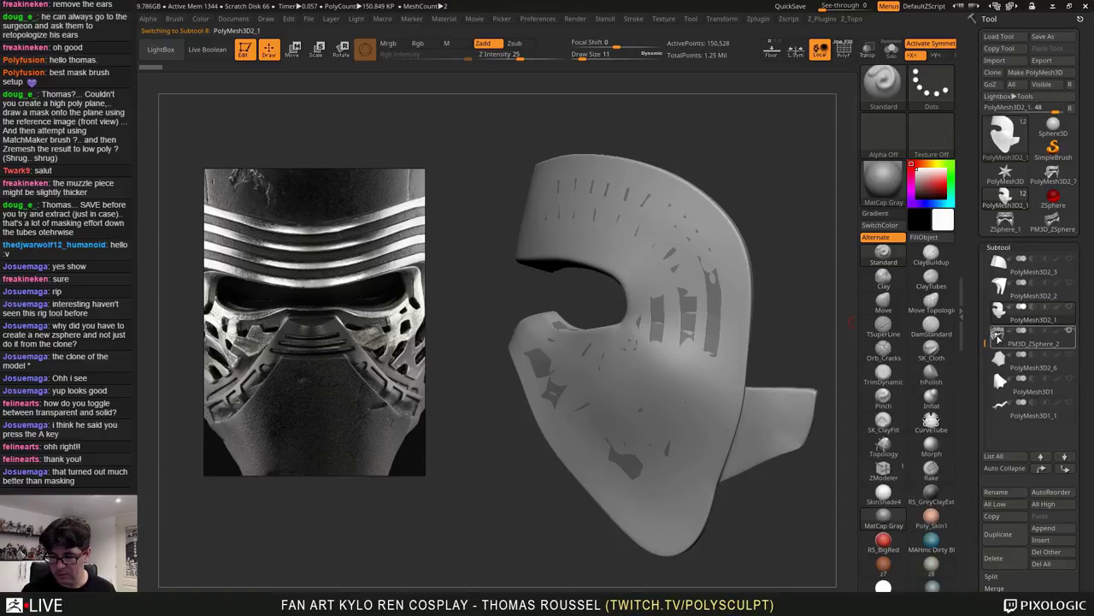
pyautogui.click(777, 60)
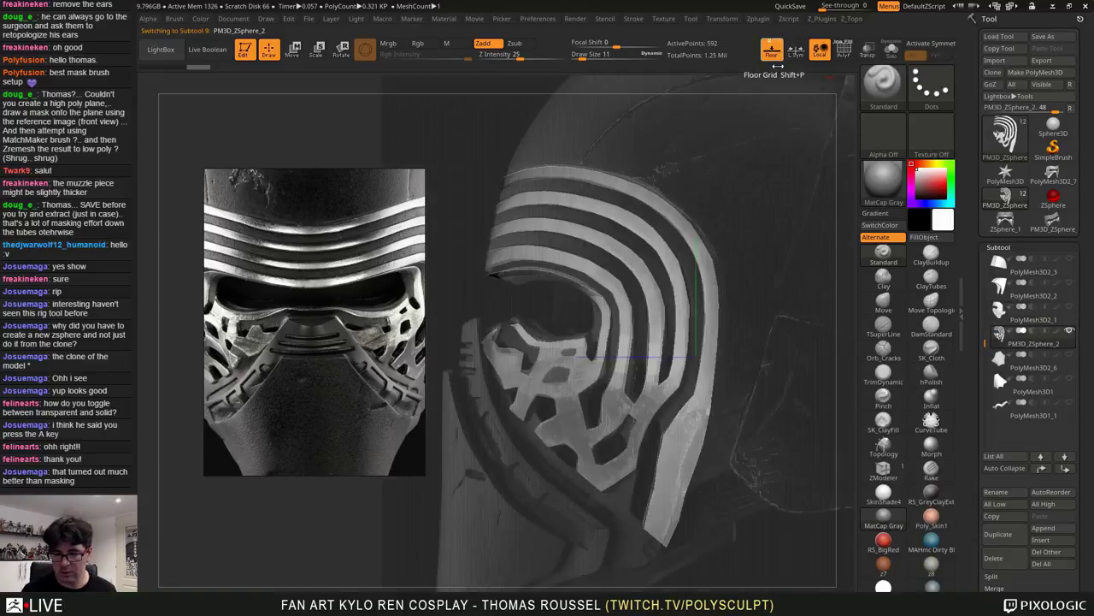
pyautogui.keyDown('alt'); pyautogui.moveTo(780, 107); pyautogui.dragTo(845, 137); pyautogui.keyUp('alt')
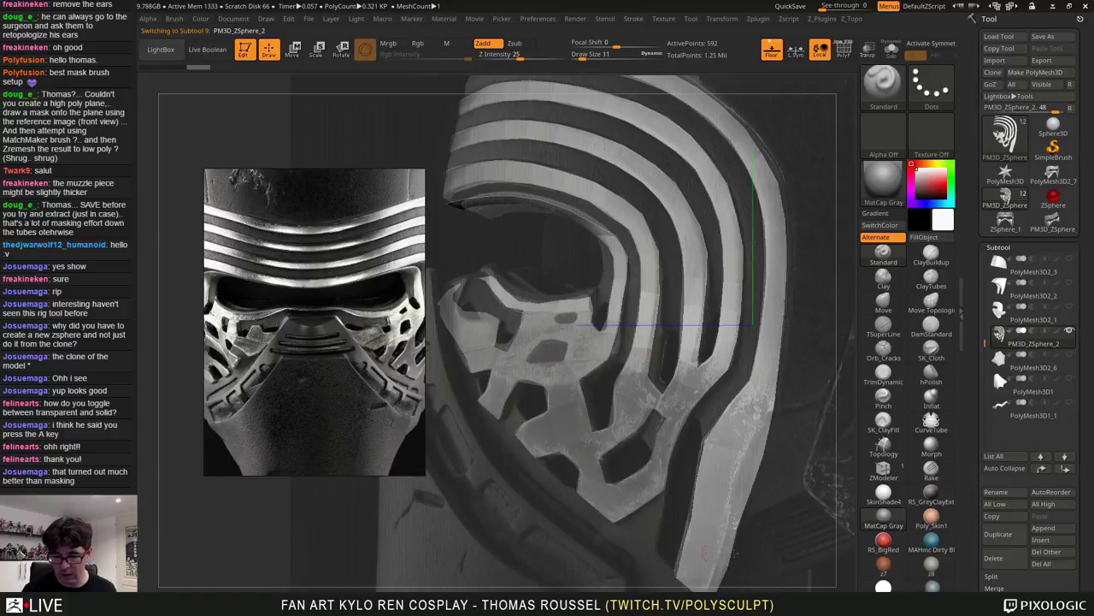
# Switch to the ZModeler brush and set its edge action to Bridge
pyautogui.click(884, 467)
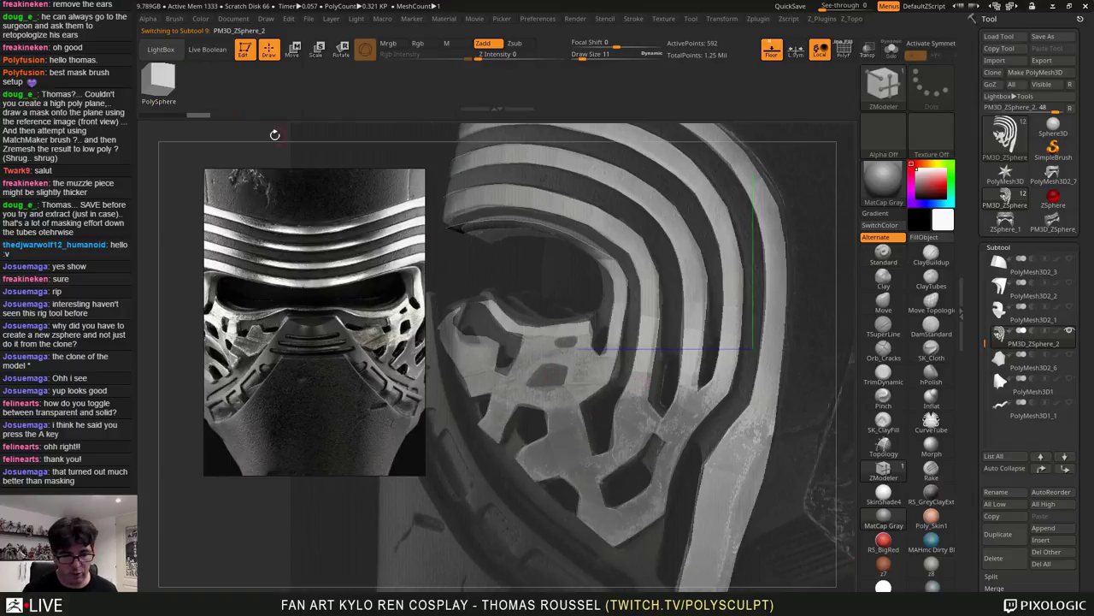
pyautogui.keyDown('alt'); pyautogui.moveTo(534, 288); pyautogui.dragTo(552, 286); pyautogui.keyUp('alt')
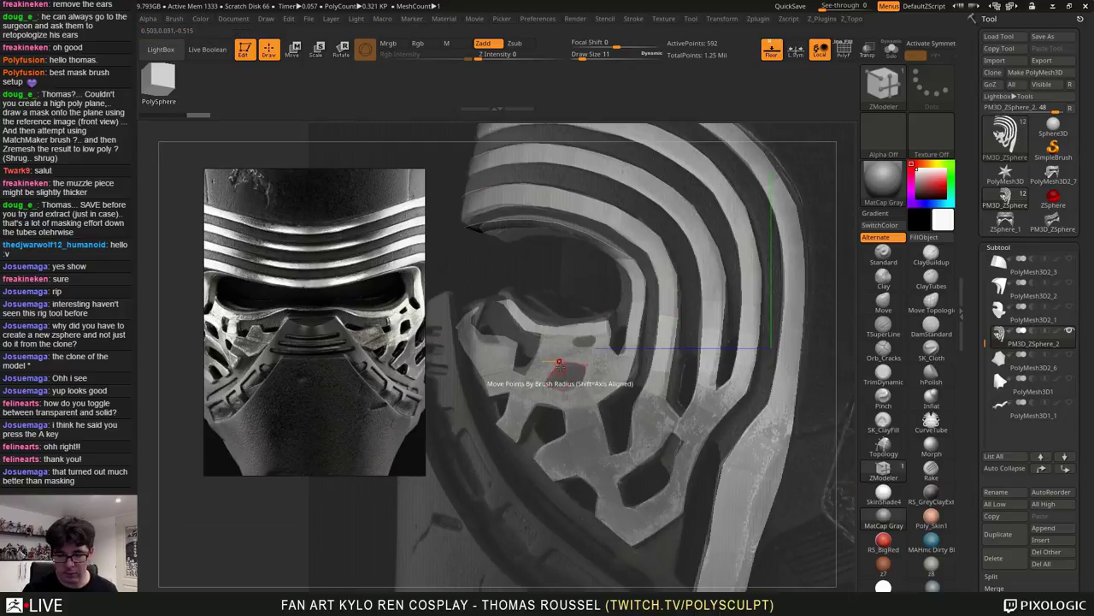
pyautogui.press('space')
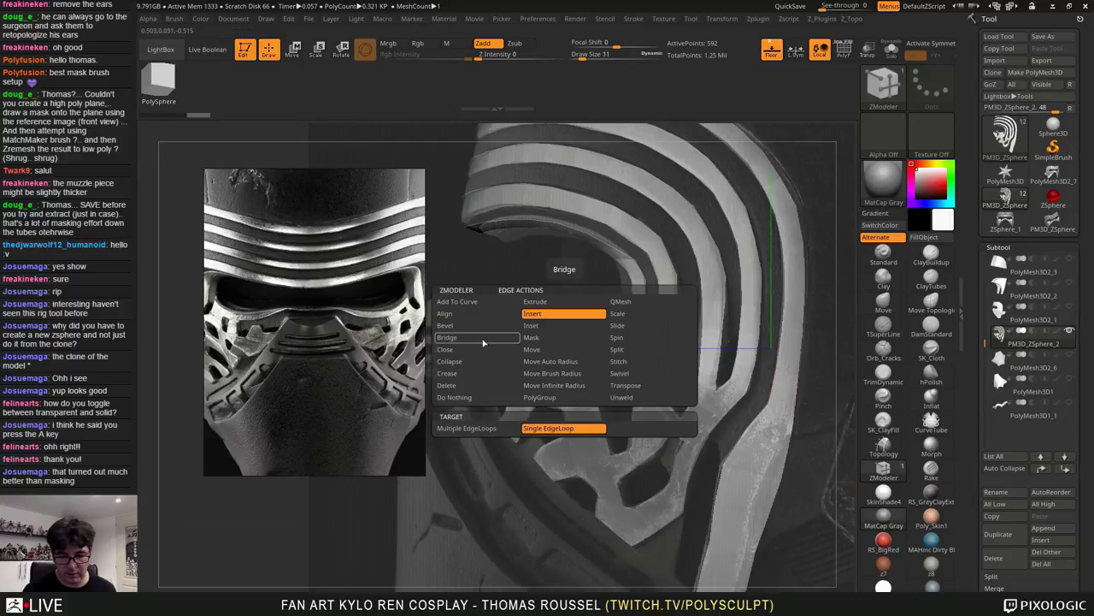
pyautogui.click(452, 340)
# Set the ZModeler polygon action to Delete with A Single Poly and remove the polygons filling the upper cheek grille's two enclosed openings
pyautogui.press('space')
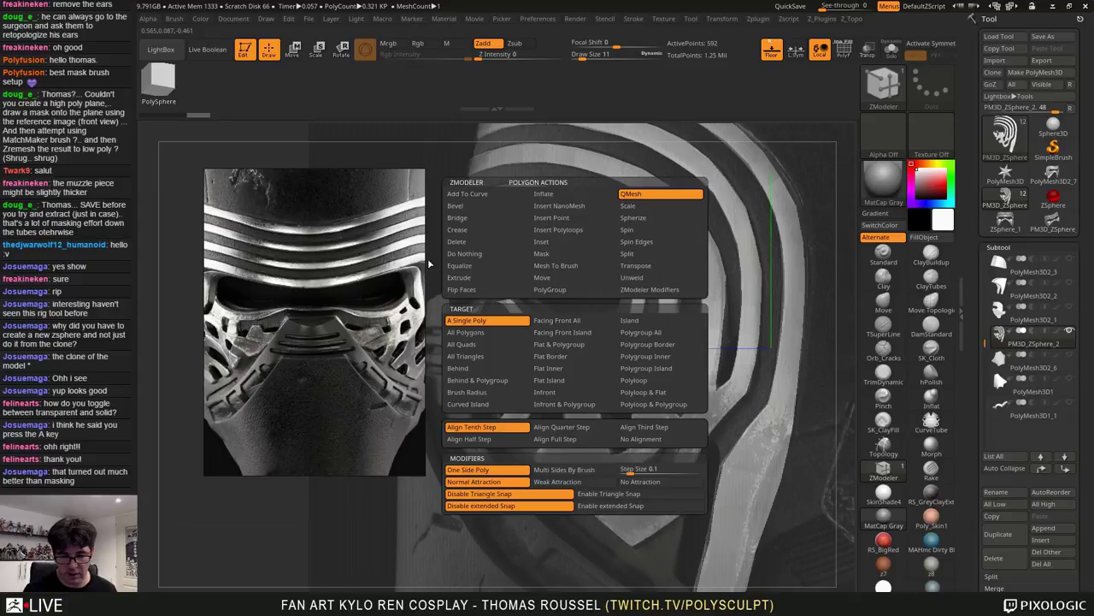
pyautogui.click(468, 243)
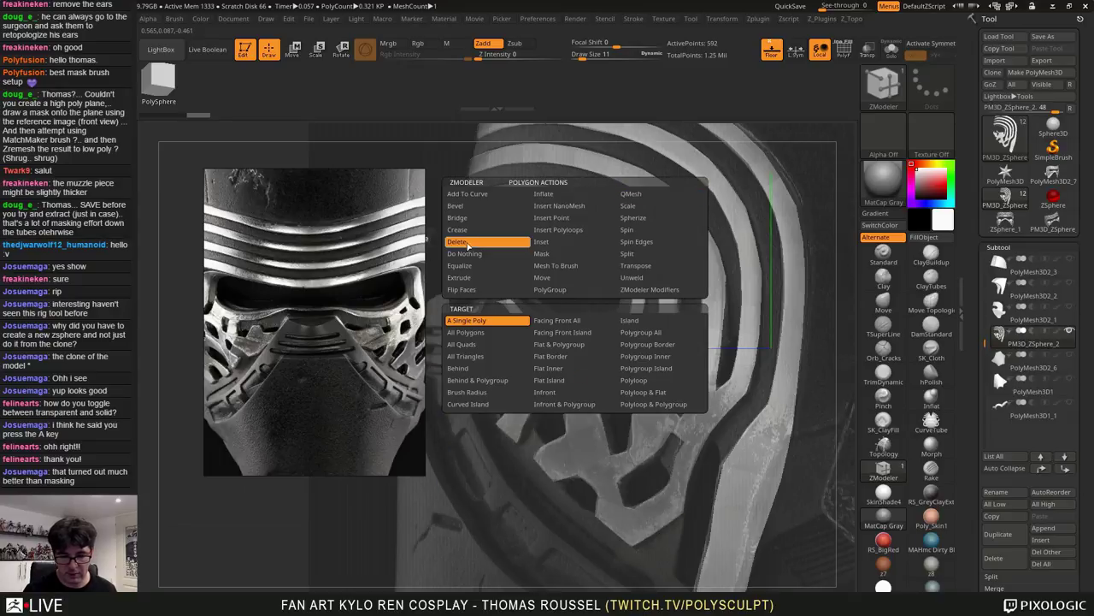
pyautogui.click(489, 322)
pyautogui.click(568, 374)
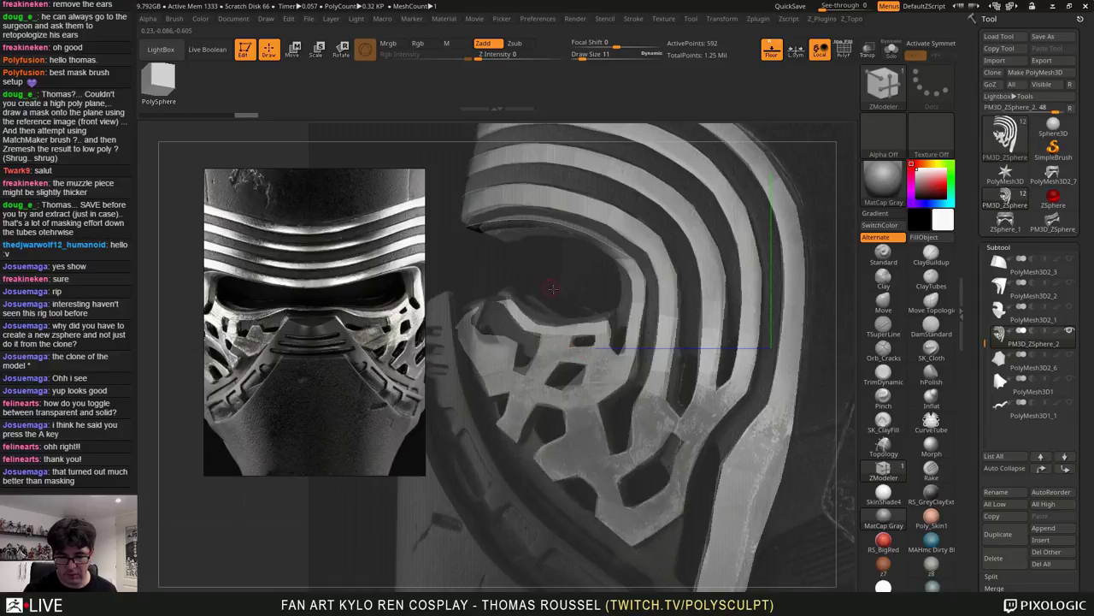
# Try to insert an edge loop through the upper cheek grille near its outer eye corner, matching the rotated helmet reference
pyautogui.moveTo(549, 287); pyautogui.dragTo(792, 211)
pyautogui.moveTo(792, 210); pyautogui.dragTo(708, 248)
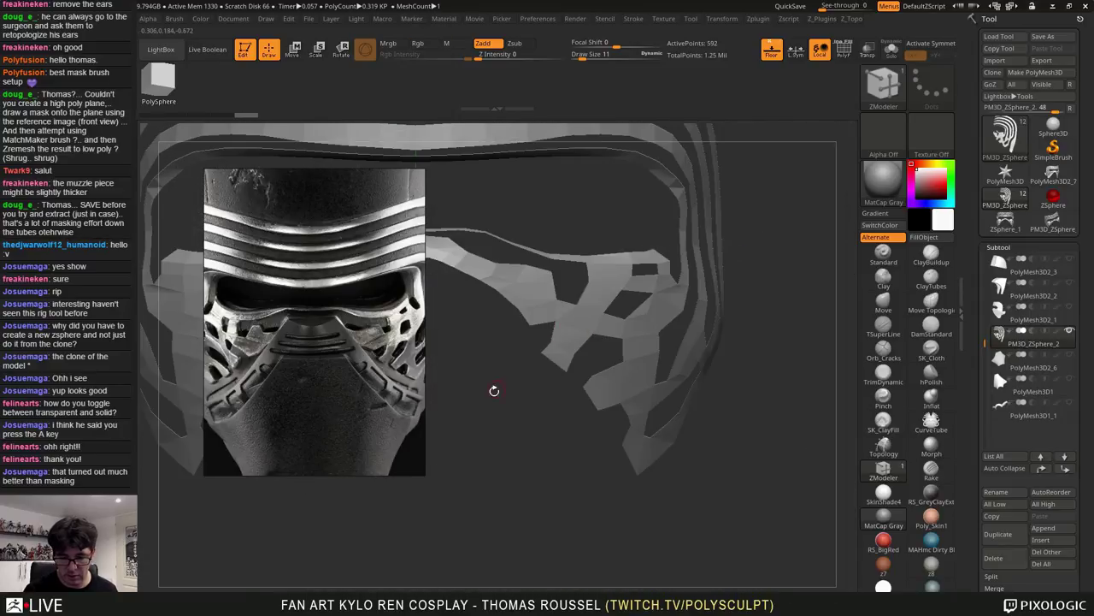
pyautogui.moveTo(494, 390); pyautogui.dragTo(711, 427)
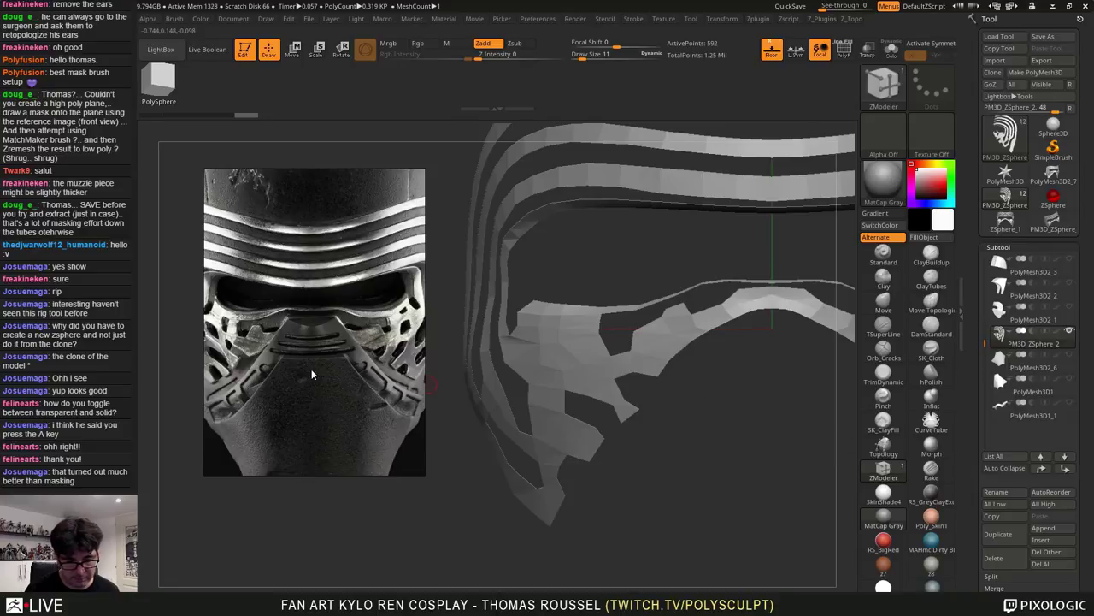
pyautogui.moveTo(312, 375); pyautogui.dragTo(351, 390, button='middle')
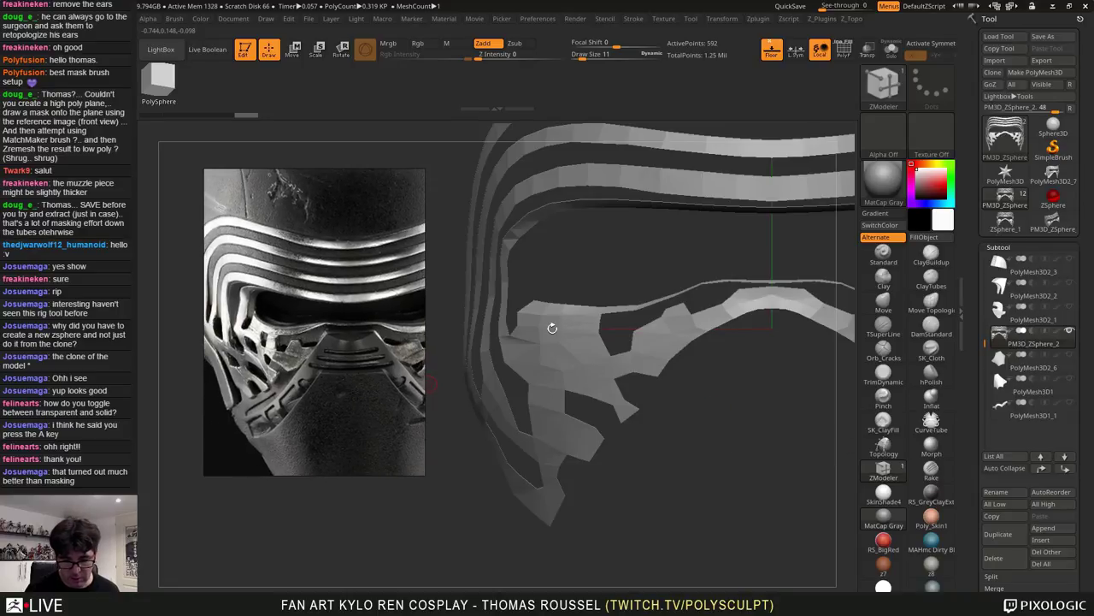
pyautogui.click(545, 325)
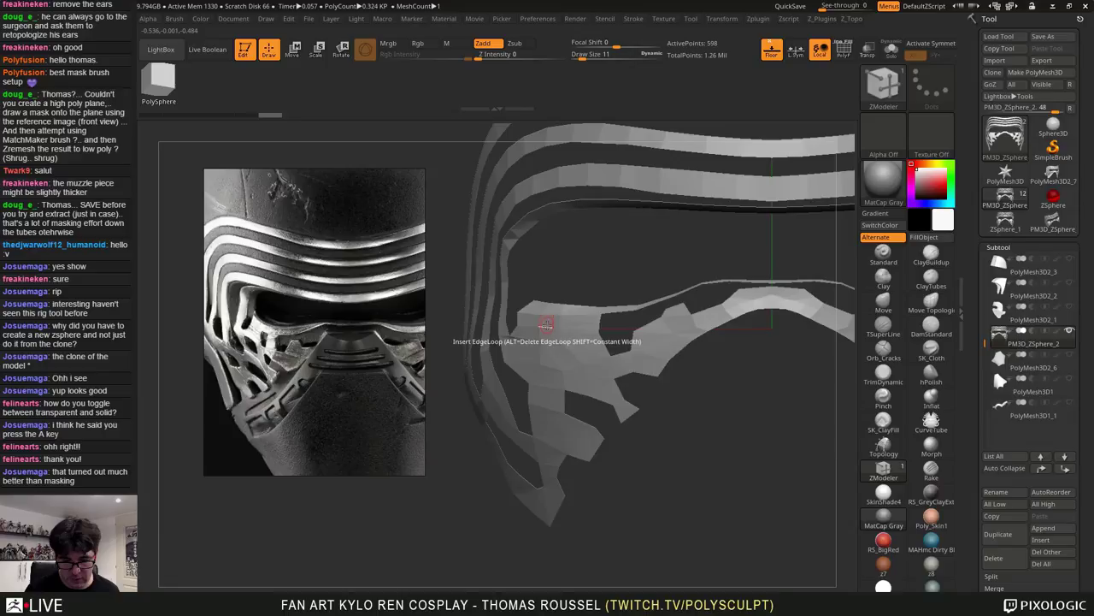
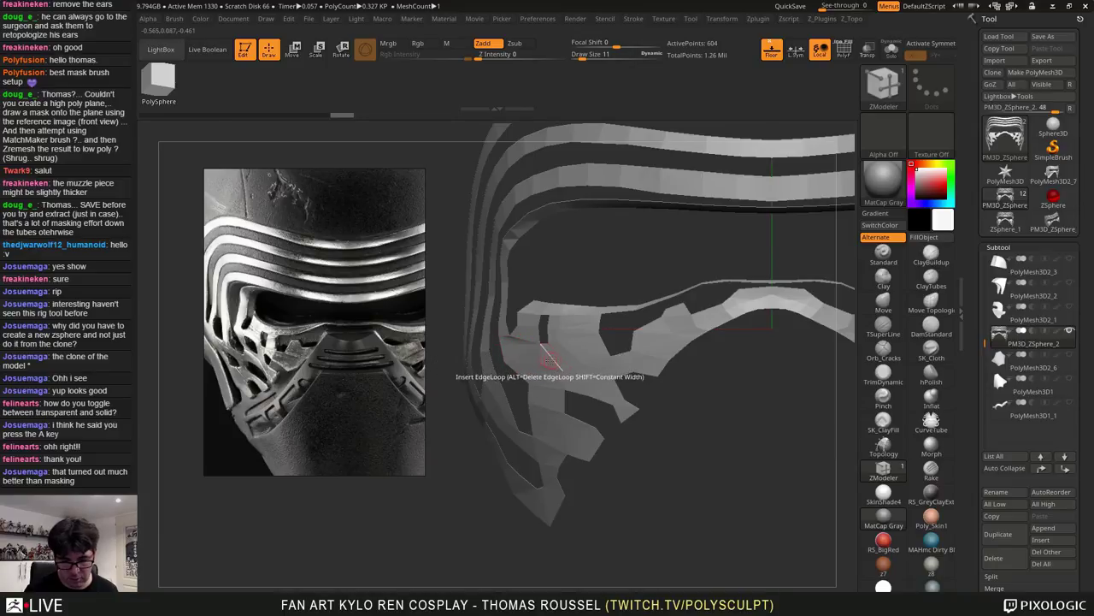
# Turn on PolyFrame and undo the last edge-loop and polygon edits on the cheek grille
pyautogui.hotkey('shift', 'f')
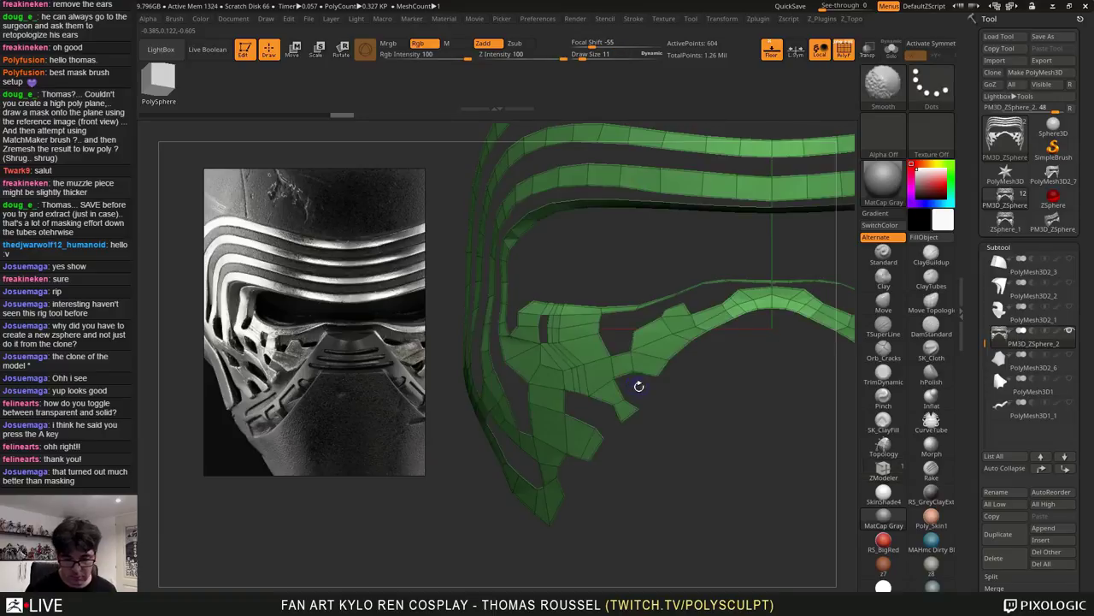
pyautogui.press('ctrl')
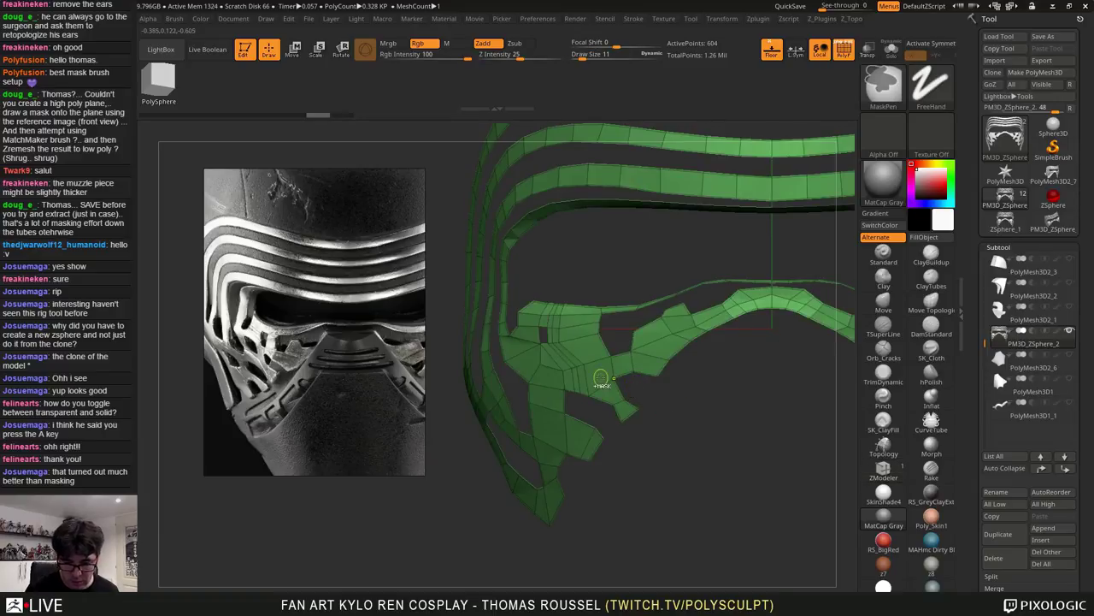
pyautogui.hotkey('ctrl', 'z')
pyautogui.hotkey('ctrl', 'z')
pyautogui.hotkey('ctrl', 'z')
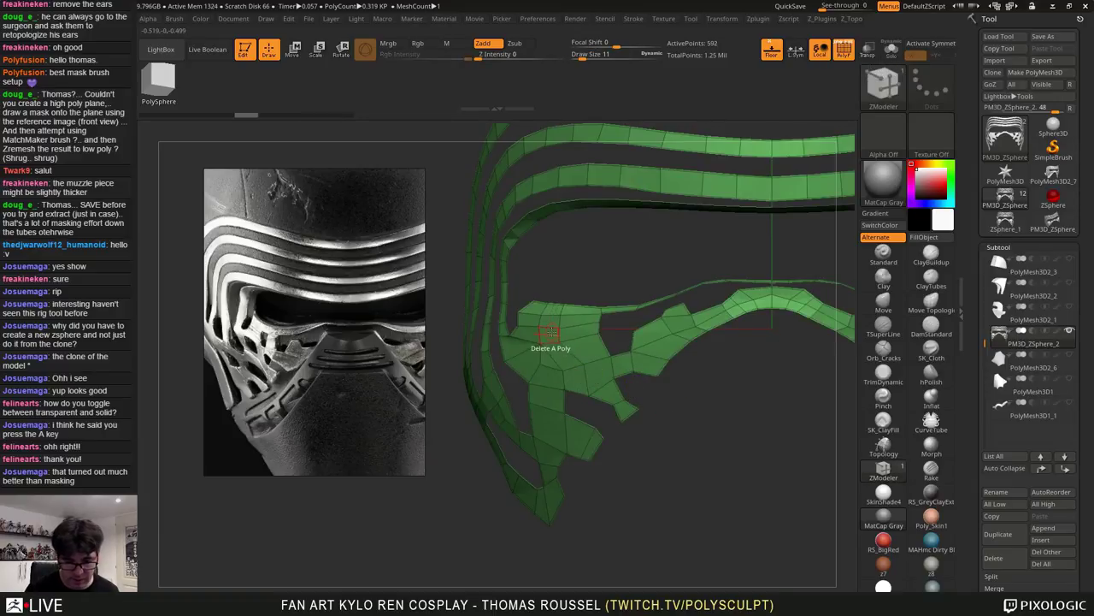
# Try to delete the polygons covering the two upper cheek openings against the side-view reference, and undo the deletions
pyautogui.keyDown('alt'); pyautogui.moveTo(684, 410); pyautogui.dragTo(643, 427); pyautogui.keyUp('alt')
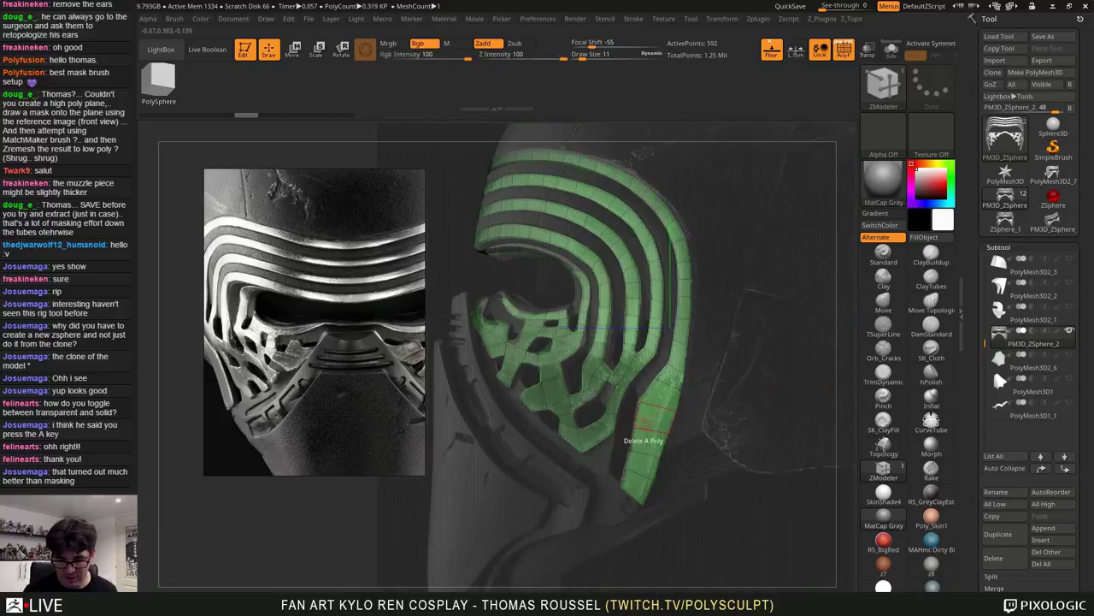
pyautogui.moveTo(608, 356); pyautogui.dragTo(703, 455)
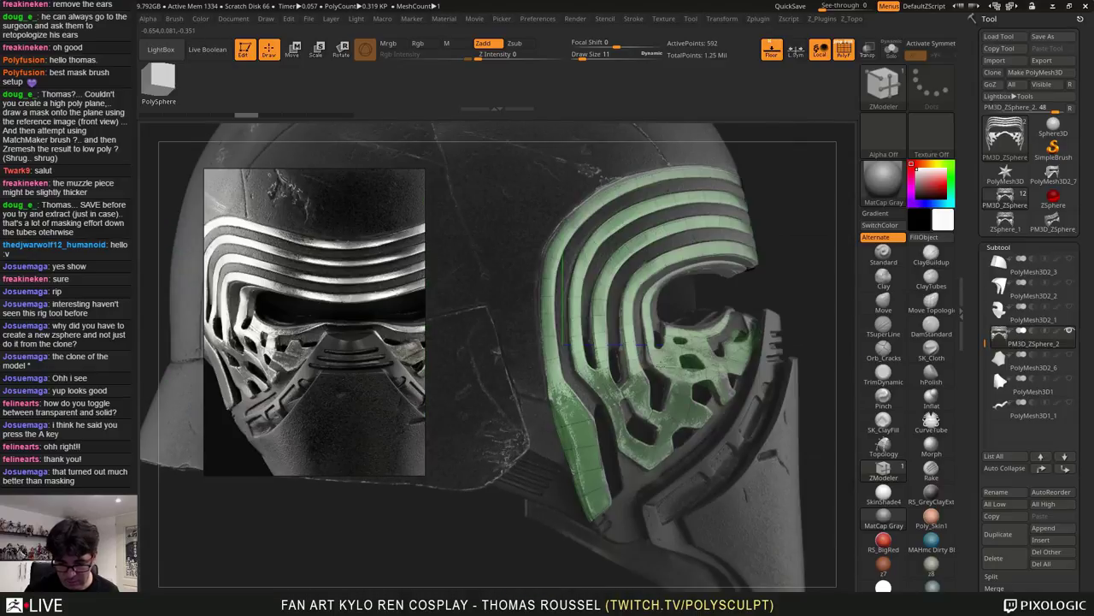
pyautogui.keyDown('alt'); pyautogui.moveTo(689, 376); pyautogui.dragTo(696, 422); pyautogui.keyUp('alt')
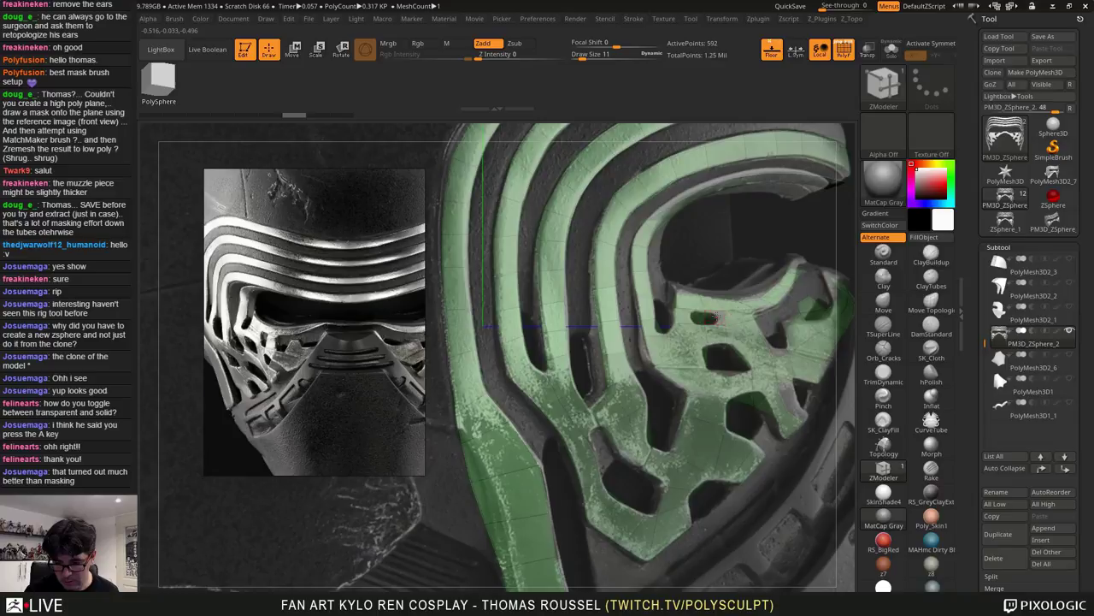
pyautogui.click(710, 313)
pyautogui.moveTo(742, 354); pyautogui.dragTo(703, 358)
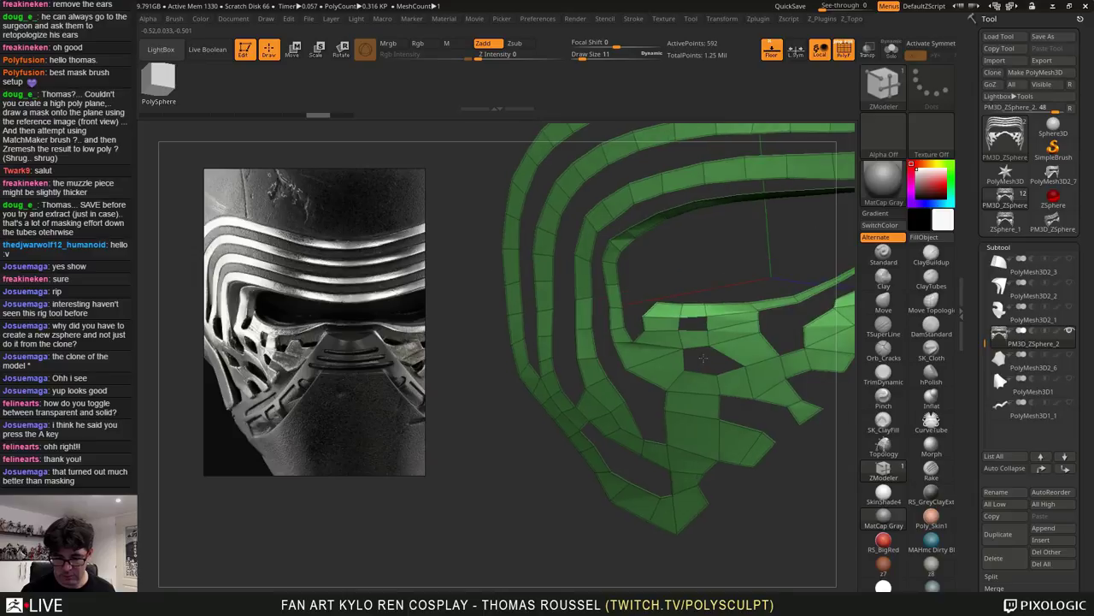
pyautogui.hotkey('ctrl', 'z')
pyautogui.hotkey('ctrl', 'z')
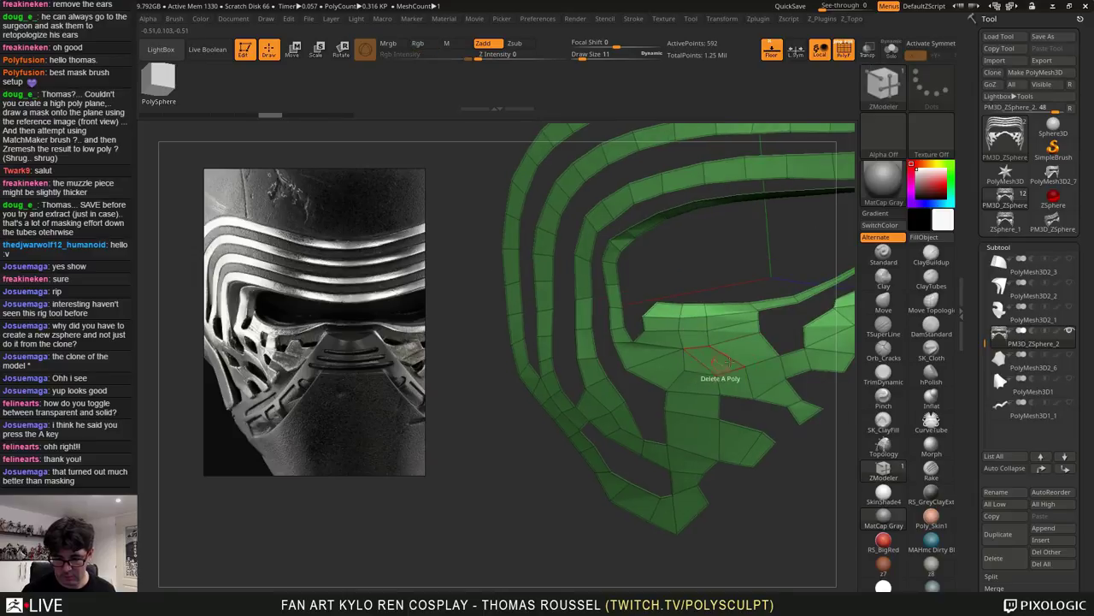
pyautogui.hotkey('ctrl', 'z')
# Try deleting the two stacked polygons below the eye opening's outer corner to form a single taller cheek slot
pyautogui.moveTo(728, 361)
pyautogui.keyDown('ctrl'); pyautogui.mouseDown(button='right')
pyautogui.moveTo(725, 411)
pyautogui.moveTo(689, 370)
pyautogui.moveTo(699, 349)
pyautogui.moveTo(707, 355)
pyautogui.mouseUp(button='right'); pyautogui.keyUp('ctrl')
pyautogui.moveTo(716, 427)
pyautogui.keyDown('ctrl'); pyautogui.mouseDown(button='right')
pyautogui.moveTo(702, 416)
pyautogui.moveTo(700, 433)
pyautogui.mouseUp(button='right'); pyautogui.keyUp('ctrl')
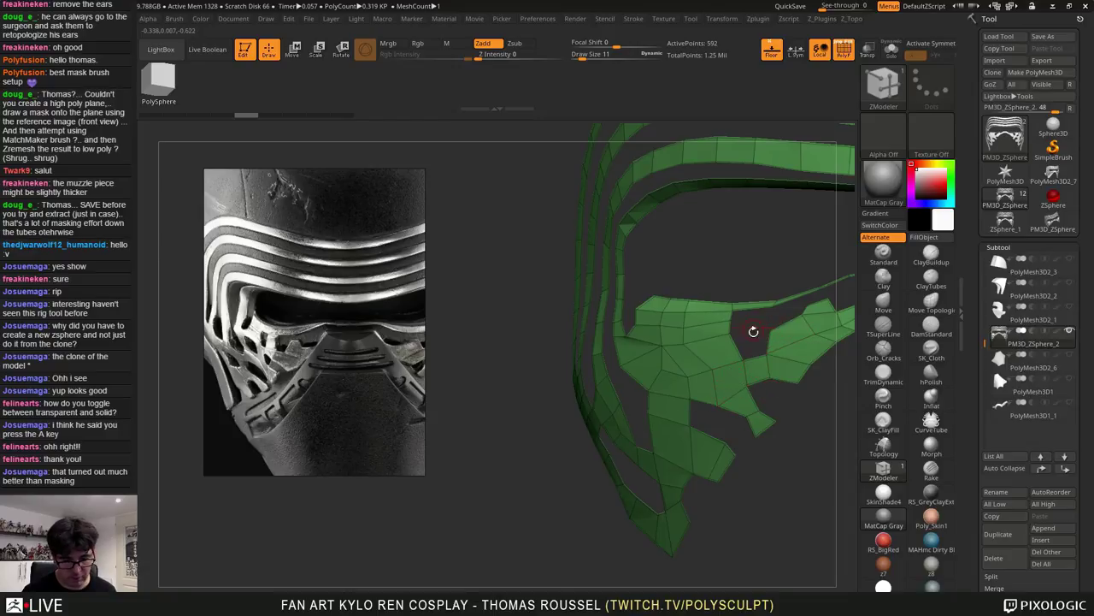
pyautogui.keyDown('alt'); pyautogui.moveTo(764, 389); pyautogui.dragTo(721, 400); pyautogui.keyUp('alt')
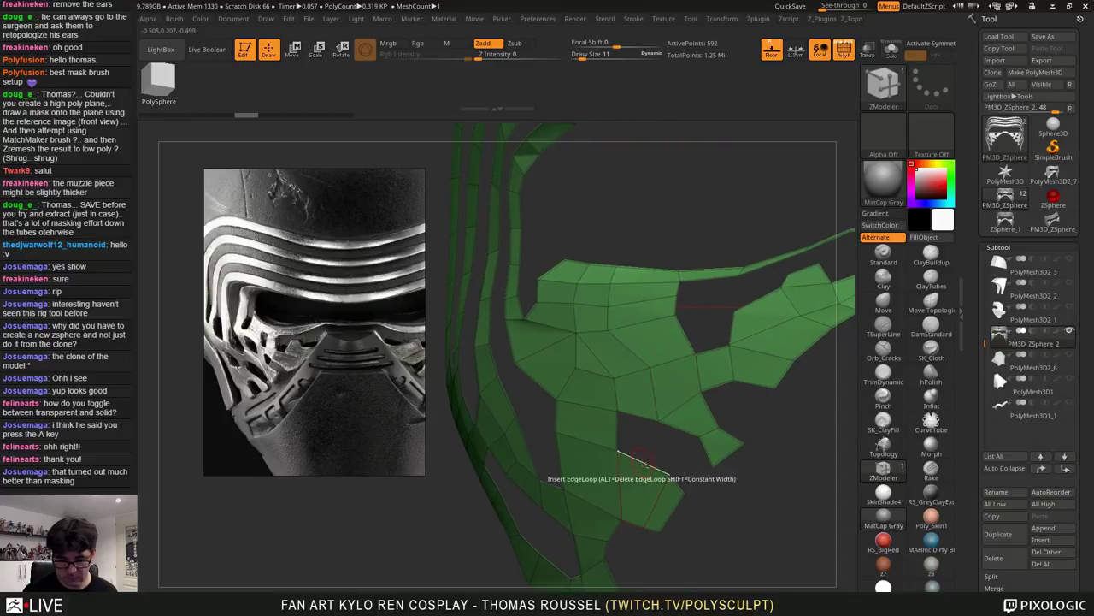
pyautogui.moveTo(660, 443)
pyautogui.keyDown('alt'); pyautogui.mouseDown()
pyautogui.moveTo(643, 405)
pyautogui.moveTo(658, 432)
pyautogui.moveTo(689, 405)
pyautogui.mouseUp(); pyautogui.keyUp('alt')
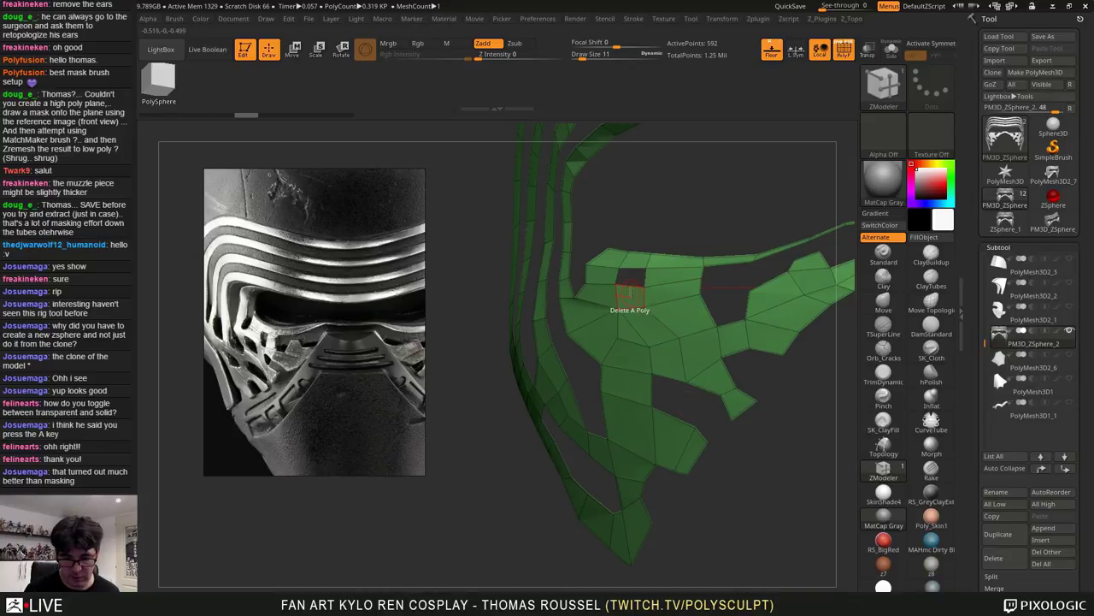
pyautogui.keyDown('alt'); pyautogui.click(668, 303); pyautogui.keyUp('alt')
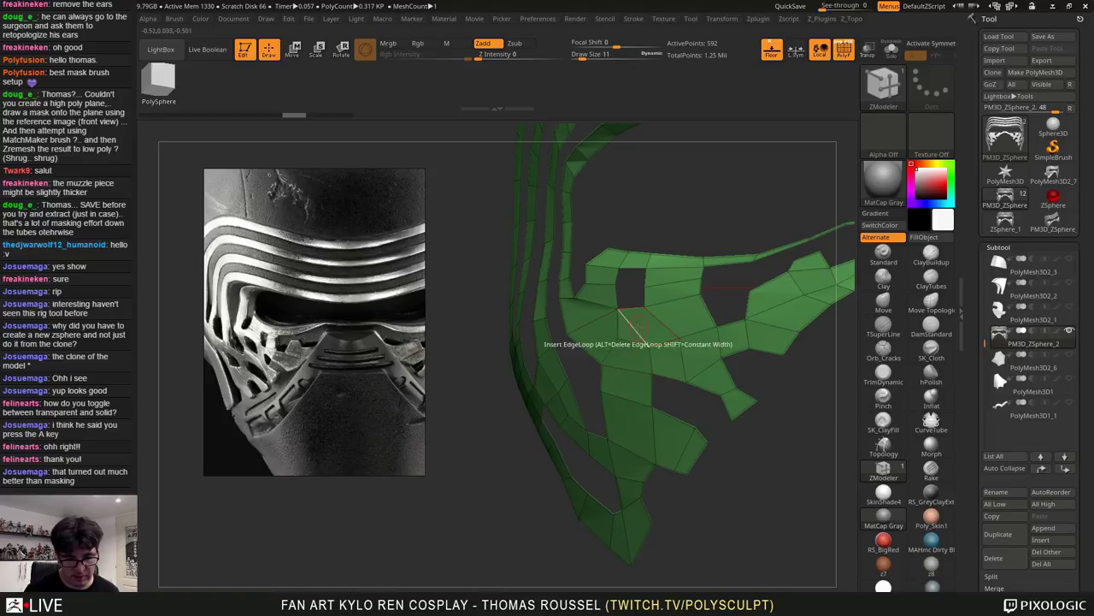
# Examine the edge flow around the taller cheek slot up close and undo the polygon deletions
pyautogui.keyDown('ctrl'); pyautogui.moveTo(606, 318); pyautogui.dragTo(645, 327, button='right'); pyautogui.keyUp('ctrl')
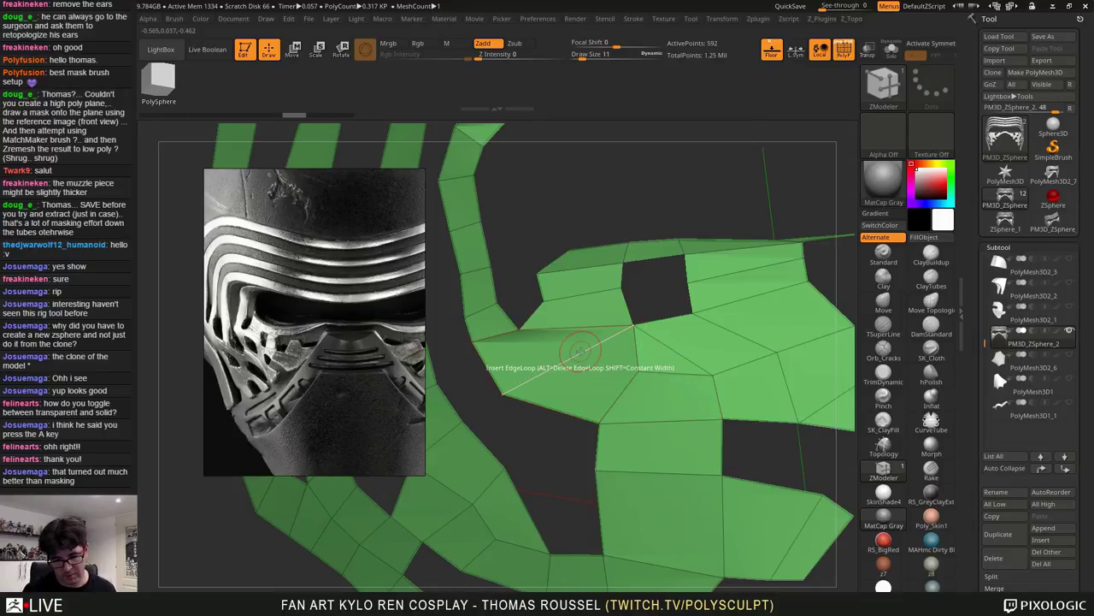
pyautogui.moveTo(582, 352); pyautogui.dragTo(622, 356, button='right')
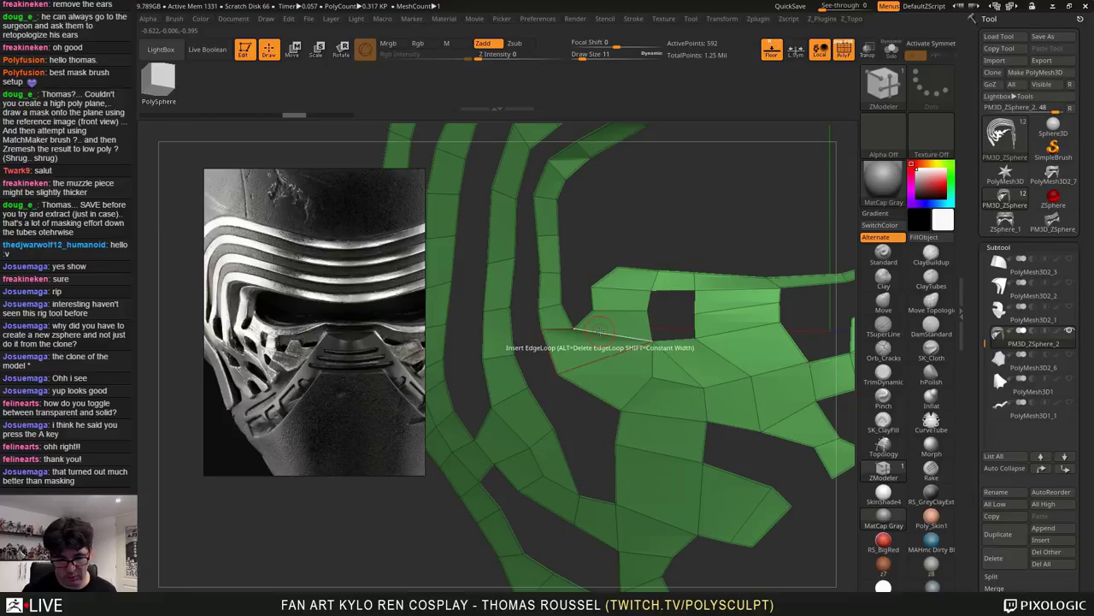
pyautogui.moveTo(633, 329); pyautogui.dragTo(640, 332, button='right')
pyautogui.hotkey('ctrl', 'z')
pyautogui.hotkey('ctrl', 'z')
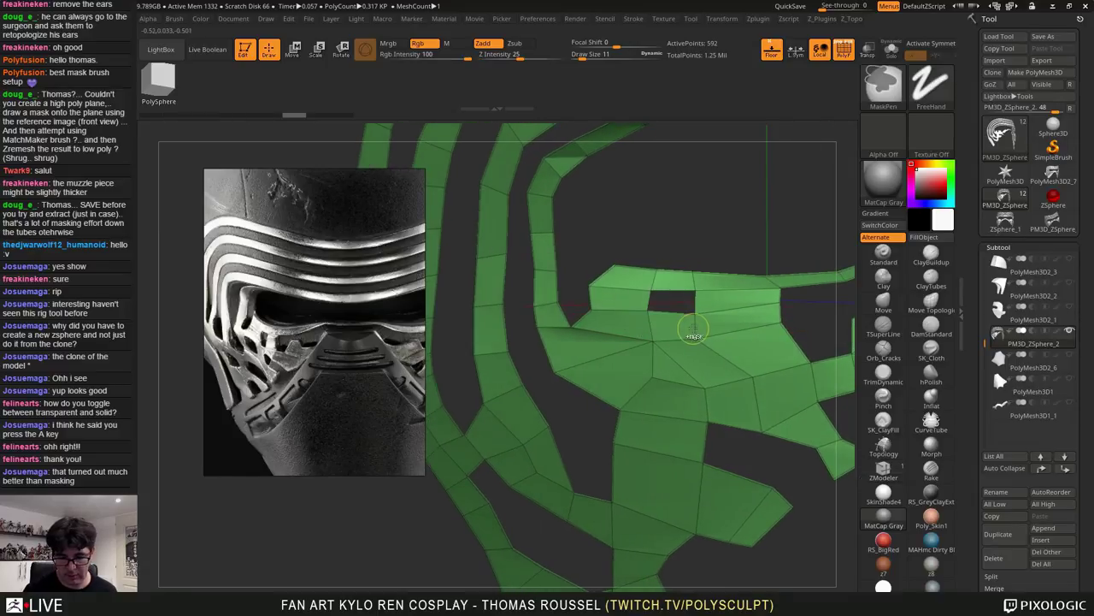
# Delete the two stacked polygons beneath the cheek grille's upper rim with ZModeler to open the slot again
pyautogui.keyDown('alt'); pyautogui.moveTo(660, 371); pyautogui.dragTo(619, 350, button='right'); pyautogui.keyUp('alt')
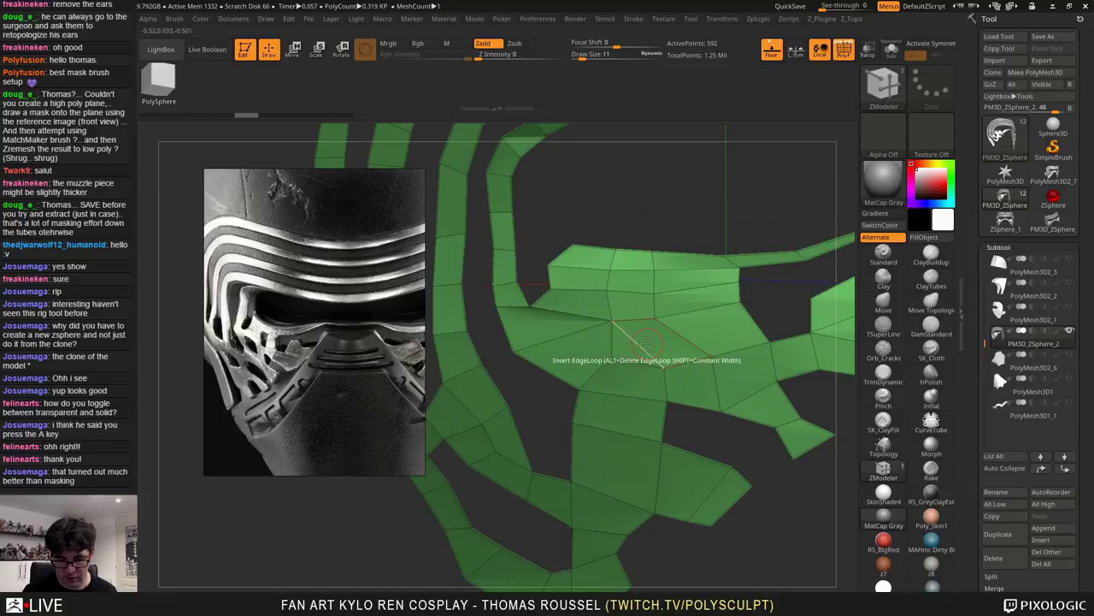
pyautogui.click(631, 293)
pyautogui.keyDown('alt'); pyautogui.moveTo(675, 328); pyautogui.dragTo(666, 347, button='right'); pyautogui.keyUp('alt')
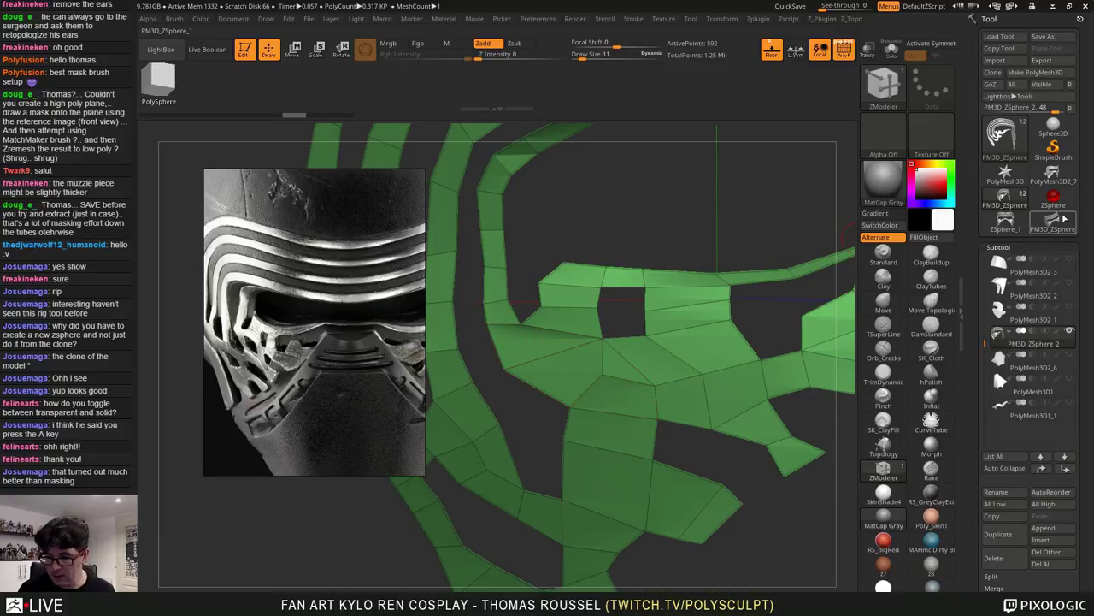
# Switch to the ZSphere_1 topology tool and turn off its adaptive skin preview at the cheek below the eye's outer corner
pyautogui.click(1012, 229)
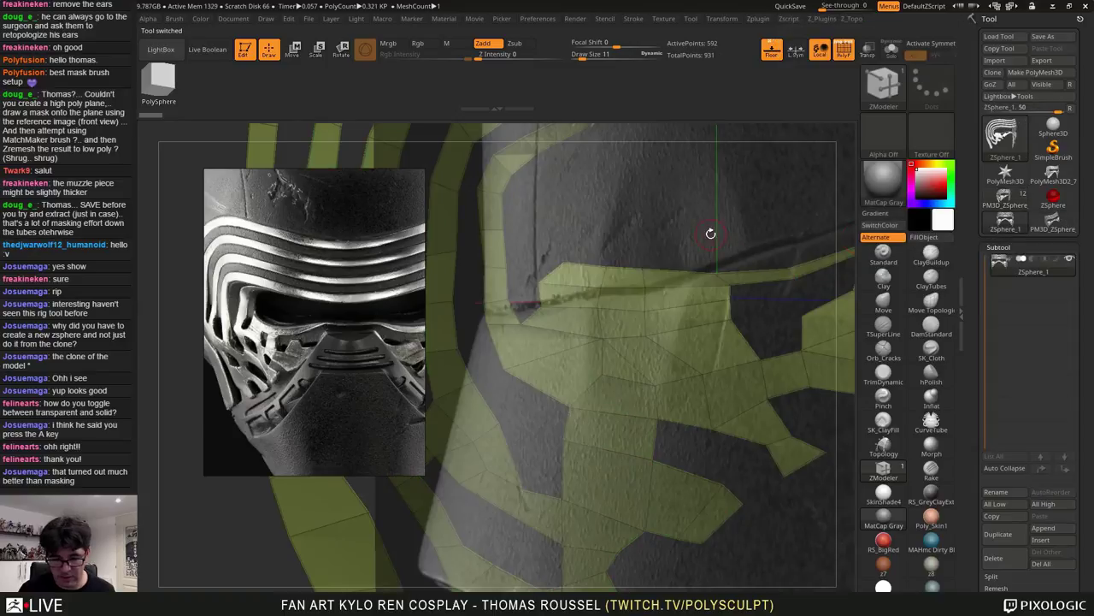
pyautogui.keyDown('shift'); pyautogui.moveTo(710, 232); pyautogui.dragTo(811, 433); pyautogui.keyUp('shift')
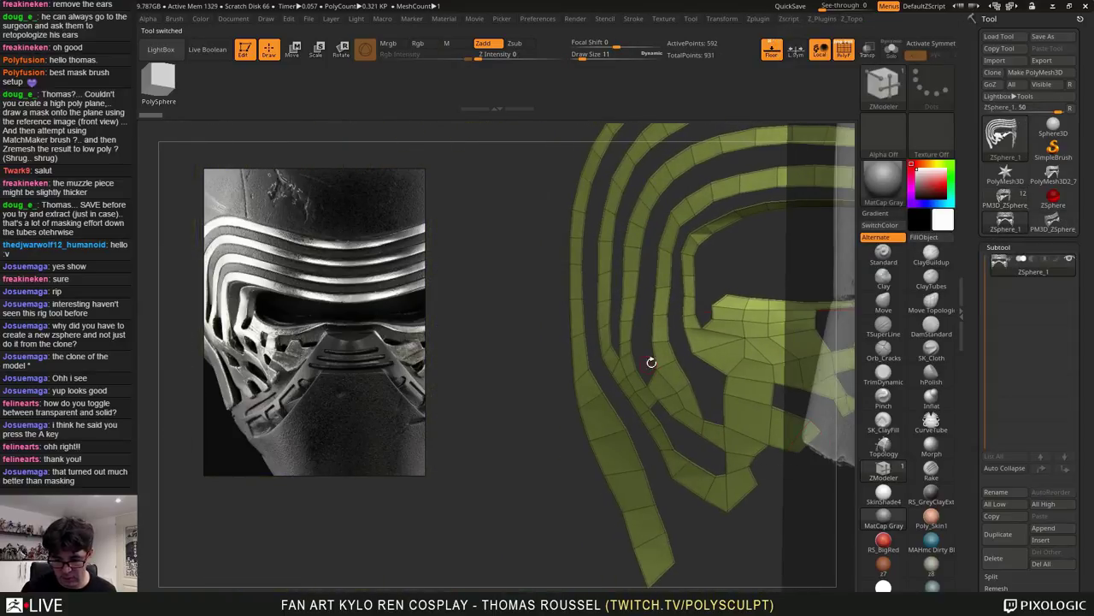
pyautogui.keyDown('alt'); pyautogui.moveTo(649, 302); pyautogui.dragTo(701, 342); pyautogui.keyUp('alt')
pyautogui.press('a')
pyautogui.moveTo(747, 250); pyautogui.dragTo(715, 344)
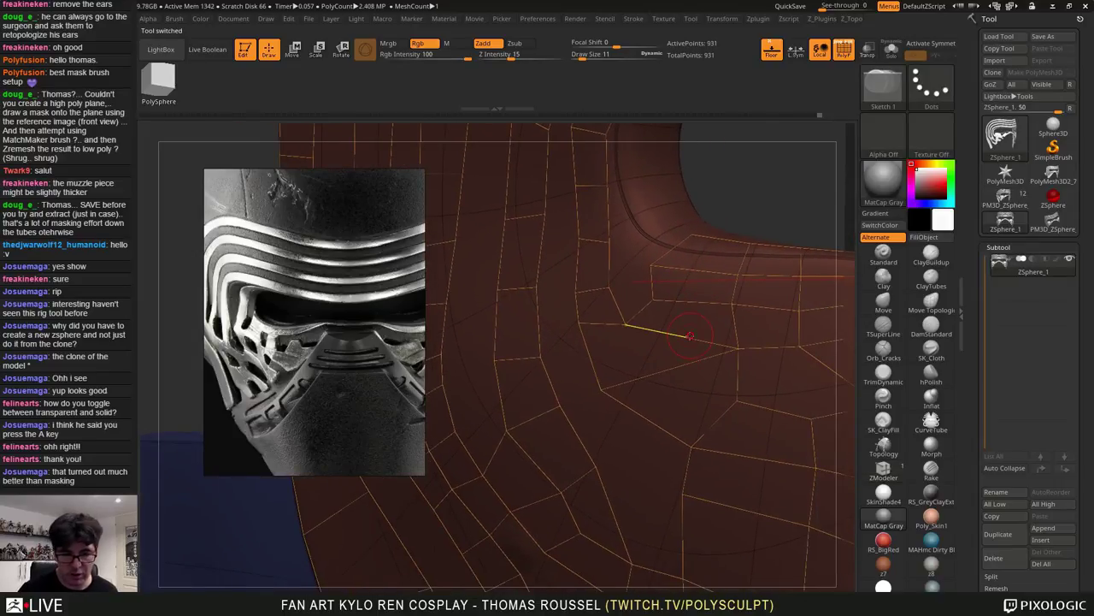
# Add a topology point on the diagonal cheek edge below the eye's outer corner and connect it to the neighbouring points
pyautogui.keyDown('ctrl'); pyautogui.click(630, 327); pyautogui.keyUp('ctrl')
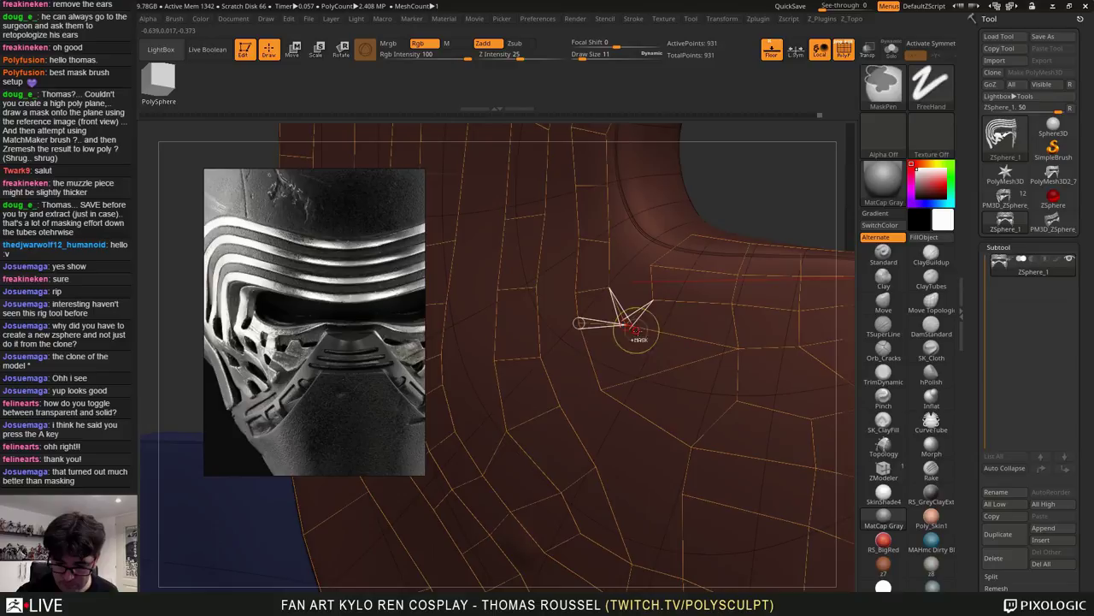
pyautogui.click(669, 369)
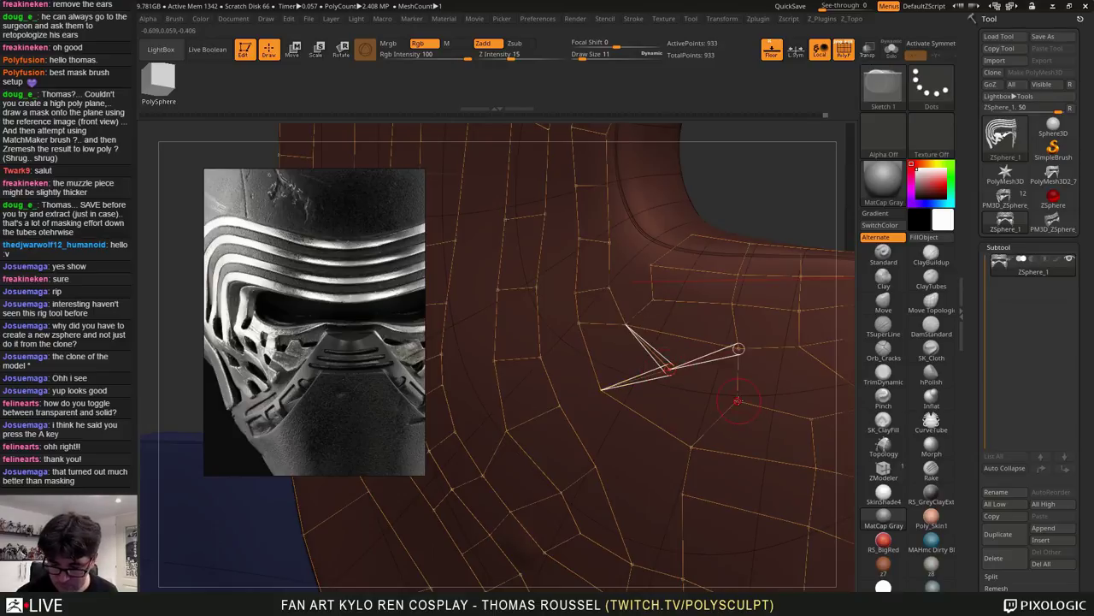
pyautogui.click(739, 399)
pyautogui.moveTo(710, 402); pyautogui.dragTo(769, 405, button='right')
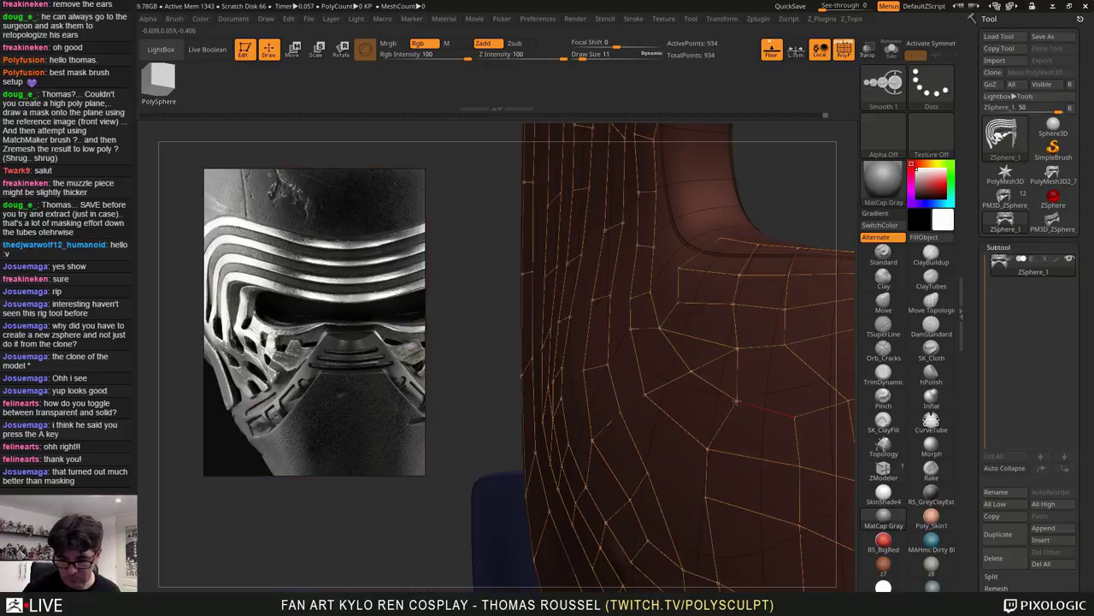
pyautogui.click(796, 418)
# Toggle the adaptive skin preview to check the polygons around the edited cheek topology, and return to the editable wireframe
pyautogui.moveTo(846, 412)
pyautogui.mouseDown(button='right')
pyautogui.moveTo(674, 387)
pyautogui.moveTo(689, 363)
pyautogui.moveTo(679, 346)
pyautogui.moveTo(702, 363)
pyautogui.moveTo(709, 356)
pyautogui.moveTo(685, 373)
pyautogui.moveTo(696, 377)
pyautogui.mouseUp(button='right')
pyautogui.press('a')
pyautogui.press('a')
pyautogui.press('a')
pyautogui.press('a')
pyautogui.press('a')
pyautogui.press('a')
pyautogui.press('a')
pyautogui.press('a')
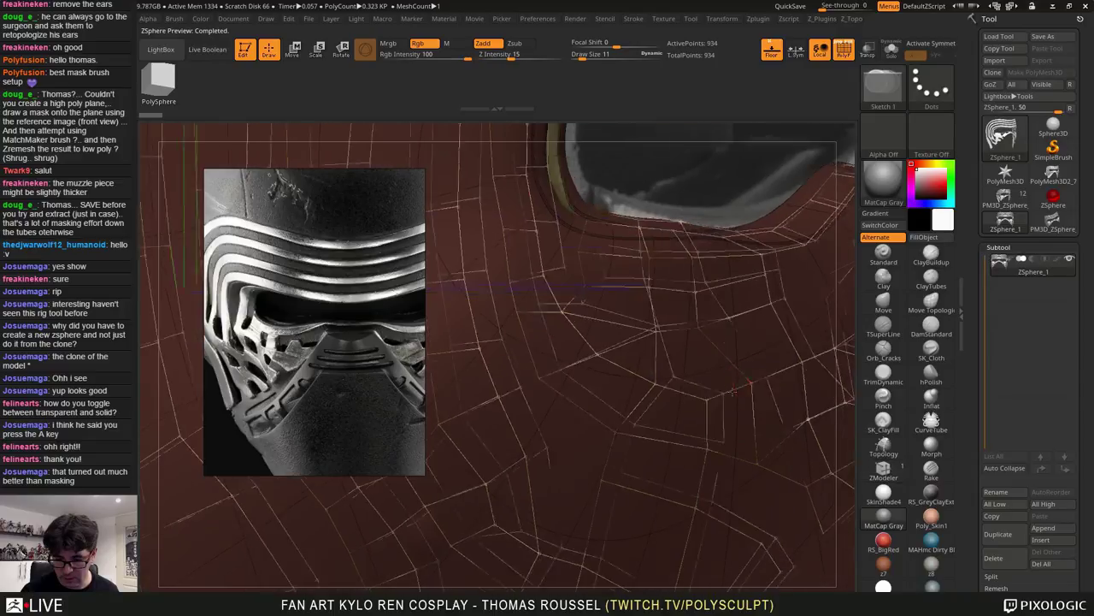
# Move the topology point on the diagonal cheek edge below the eye's outer corner slightly farther outward
pyautogui.moveTo(734, 392); pyautogui.dragTo(739, 344, button='right')
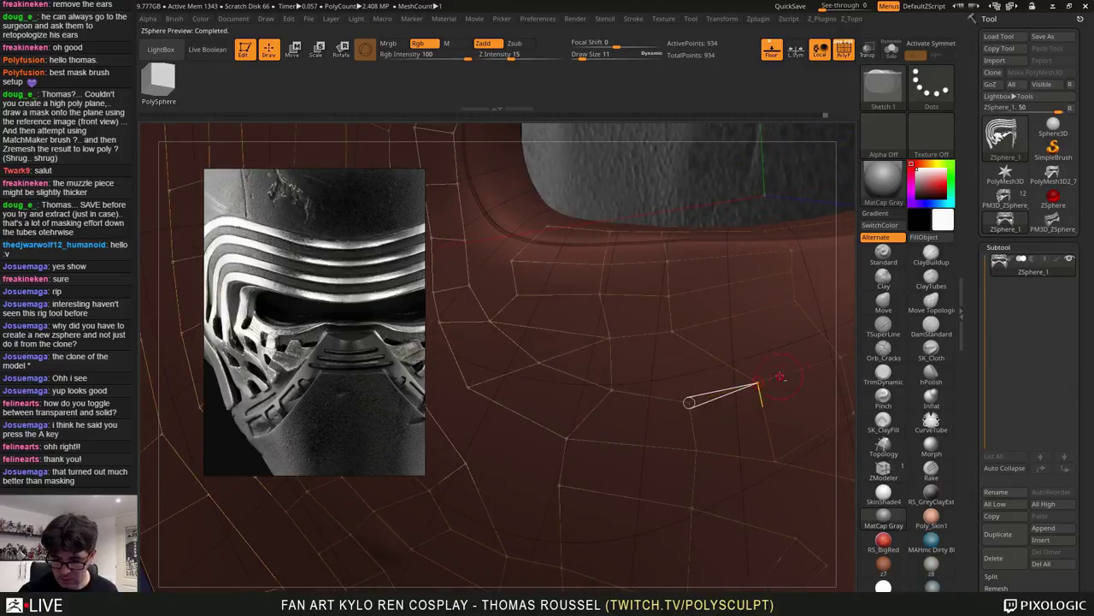
pyautogui.moveTo(780, 376); pyautogui.dragTo(809, 369, button='right')
pyautogui.moveTo(598, 356)
pyautogui.mouseDown(button='right')
pyautogui.moveTo(613, 361)
pyautogui.moveTo(590, 351)
pyautogui.mouseUp(button='right')
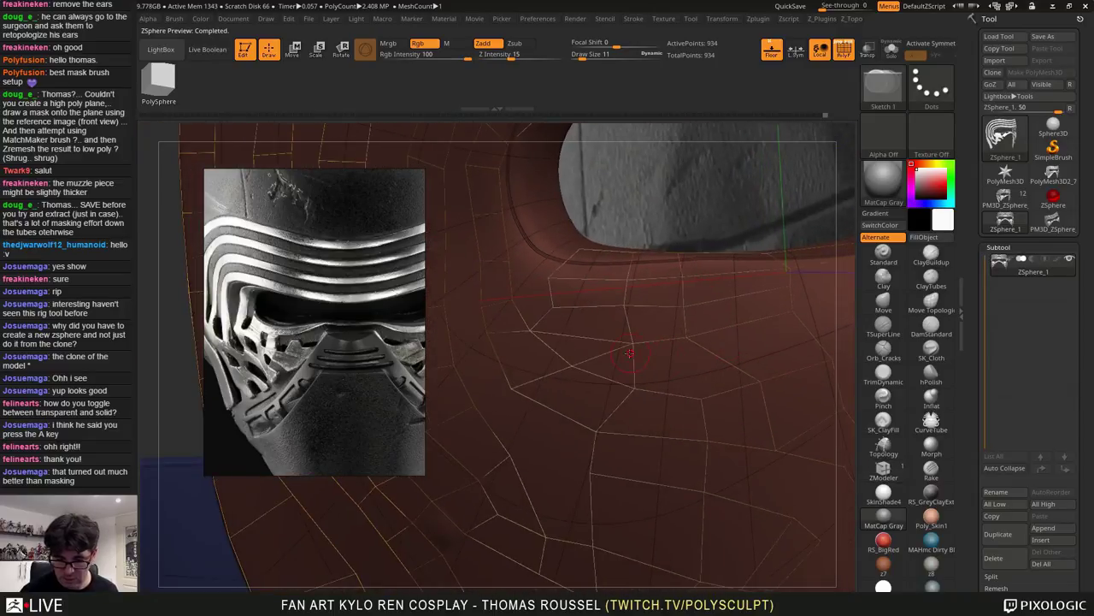
pyautogui.press('ctrl')
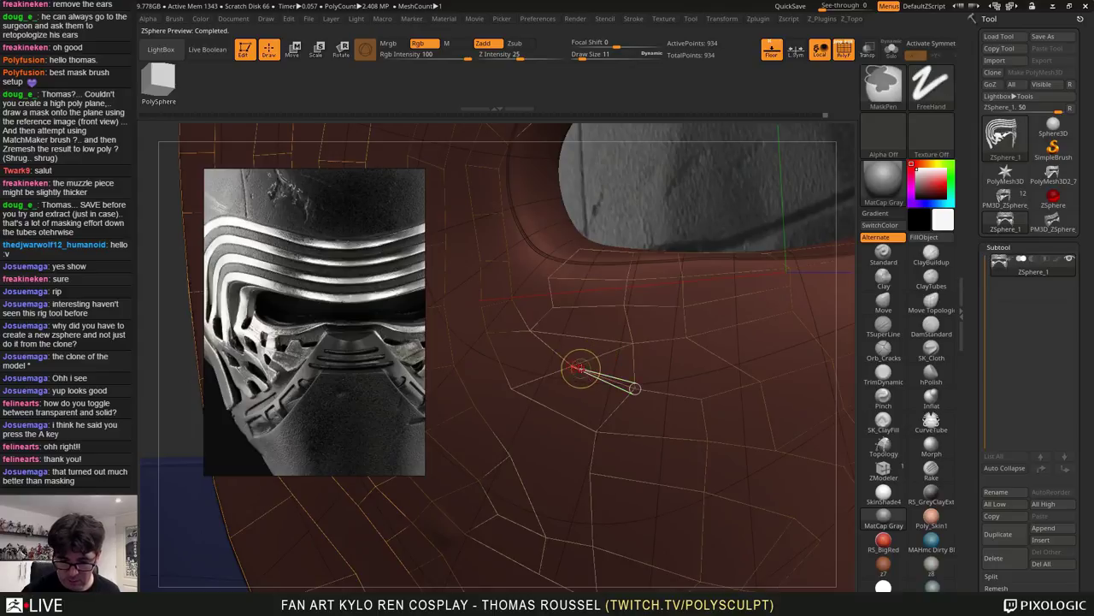
pyautogui.click(633, 344)
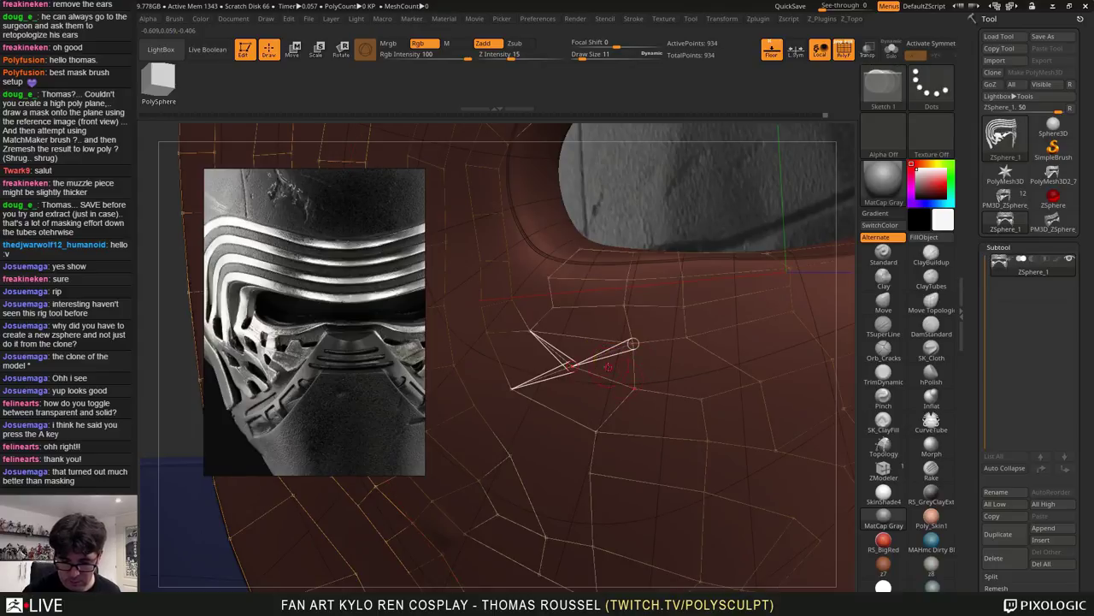
pyautogui.click(575, 366)
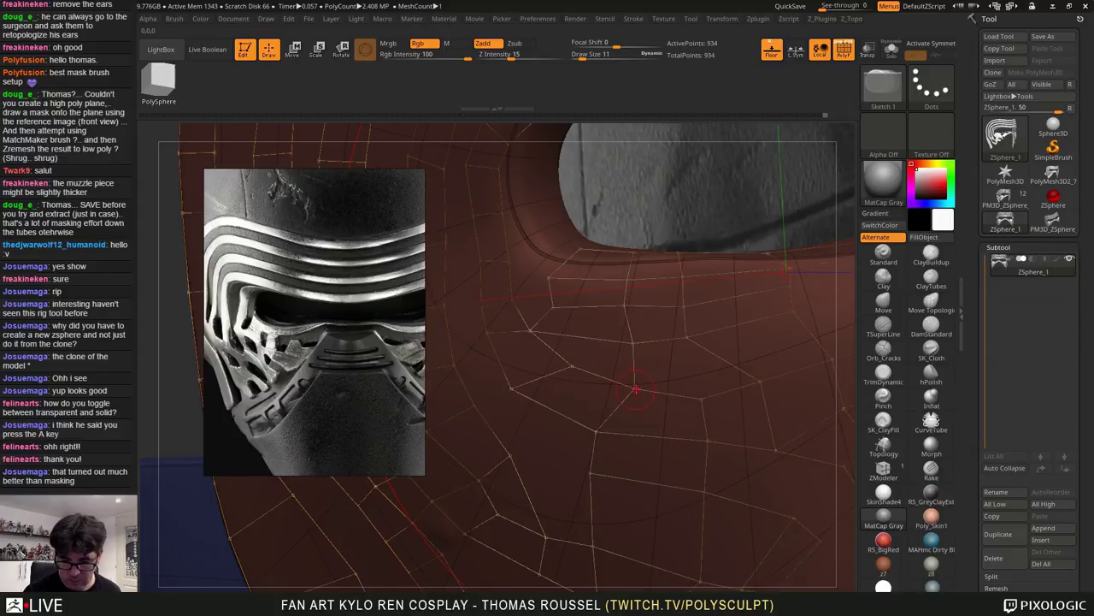
pyautogui.moveTo(455, 124)
pyautogui.mouseDown()
pyautogui.moveTo(472, 118)
pyautogui.moveTo(464, 112)
pyautogui.mouseUp()
pyautogui.press('w')
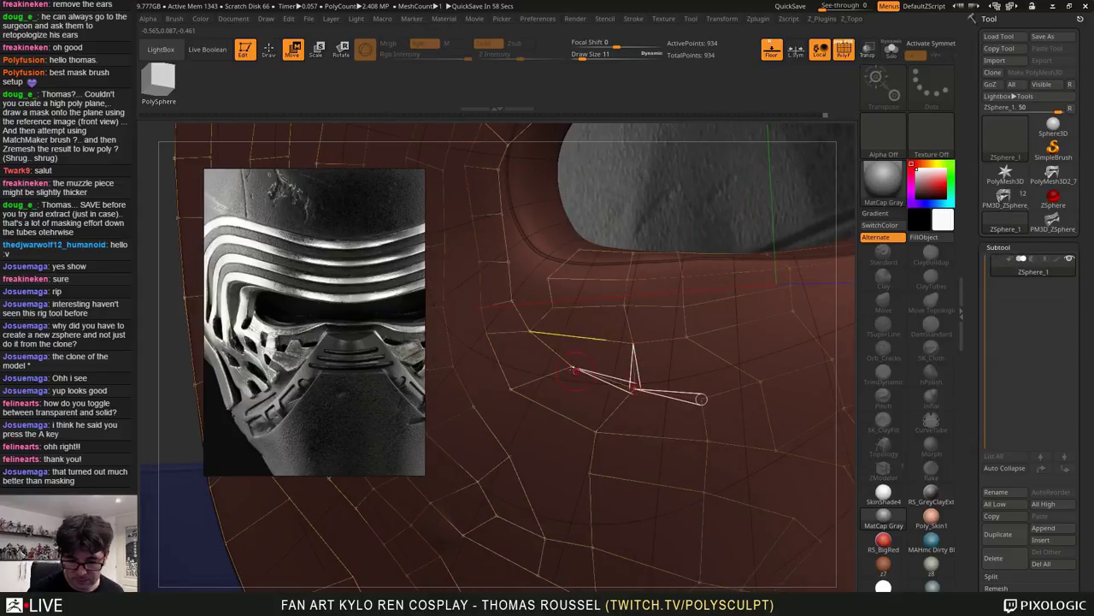
pyautogui.moveTo(575, 369); pyautogui.dragTo(551, 375)
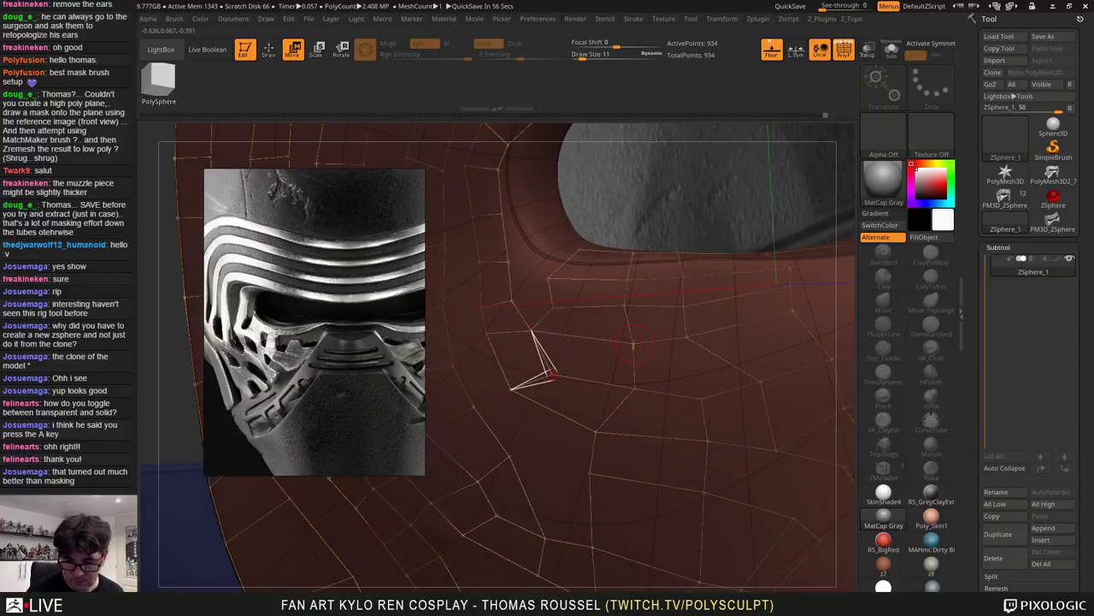
pyautogui.keyDown('alt'); pyautogui.moveTo(673, 355); pyautogui.dragTo(634, 337, button='right'); pyautogui.keyUp('alt')
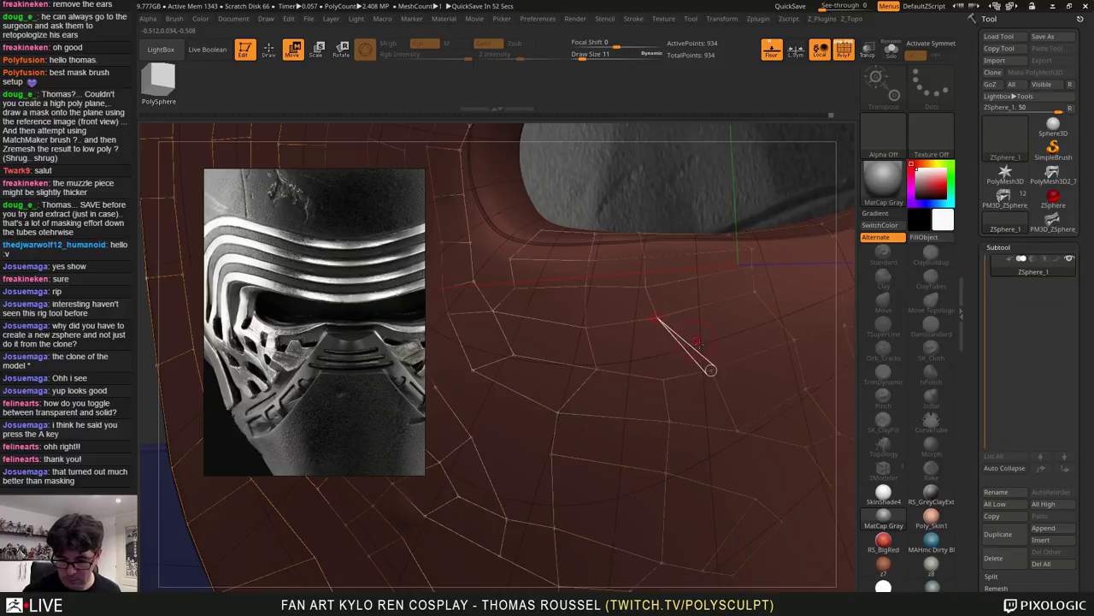
# Compare the adaptive skin preview of the cheek openings with the side reference image, and return to the editable wireframe
pyautogui.press('a')
pyautogui.press('a')
pyautogui.press('a')
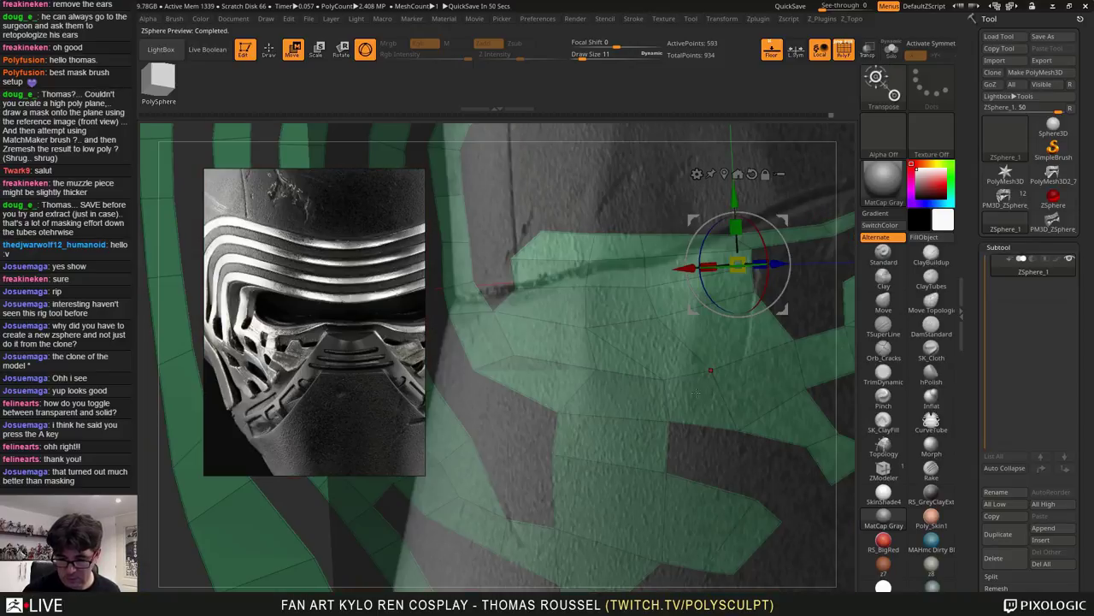
pyautogui.moveTo(710, 386); pyautogui.dragTo(646, 385, button='right')
pyautogui.press('a')
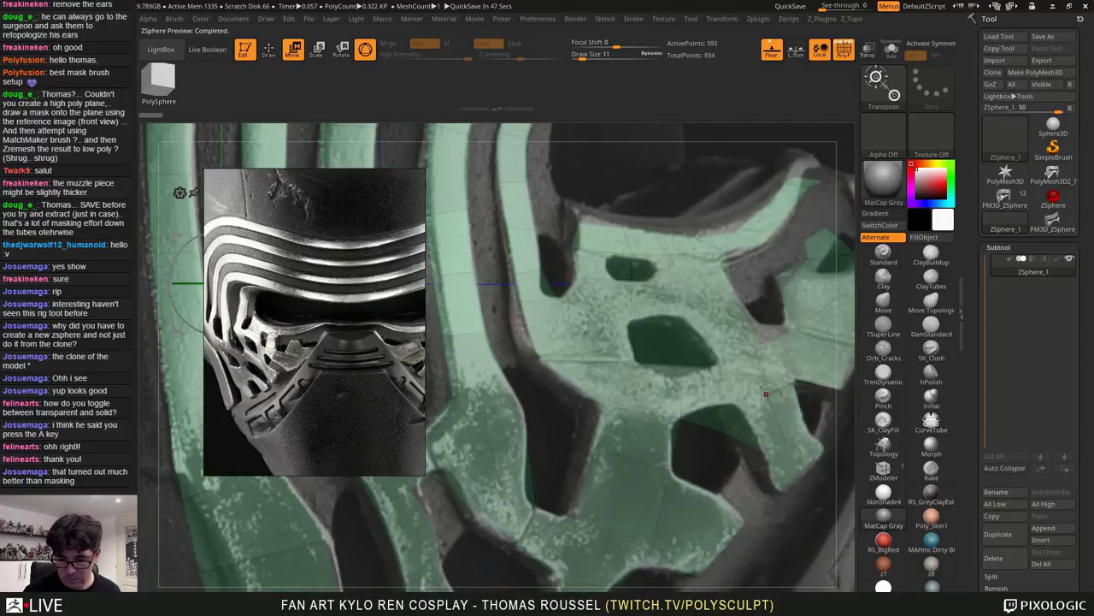
pyautogui.press('a')
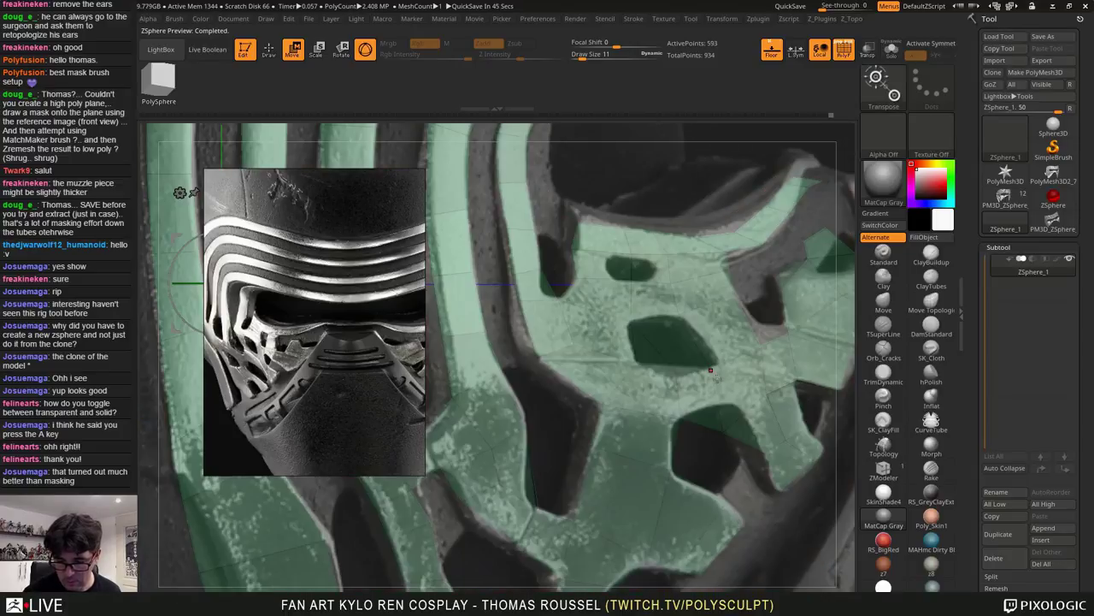
pyautogui.press('a')
pyautogui.moveTo(695, 411); pyautogui.dragTo(647, 351, button='right')
pyautogui.moveTo(665, 365); pyautogui.dragTo(718, 369)
pyautogui.moveTo(746, 377); pyautogui.dragTo(570, 382, button='right')
pyautogui.press('a')
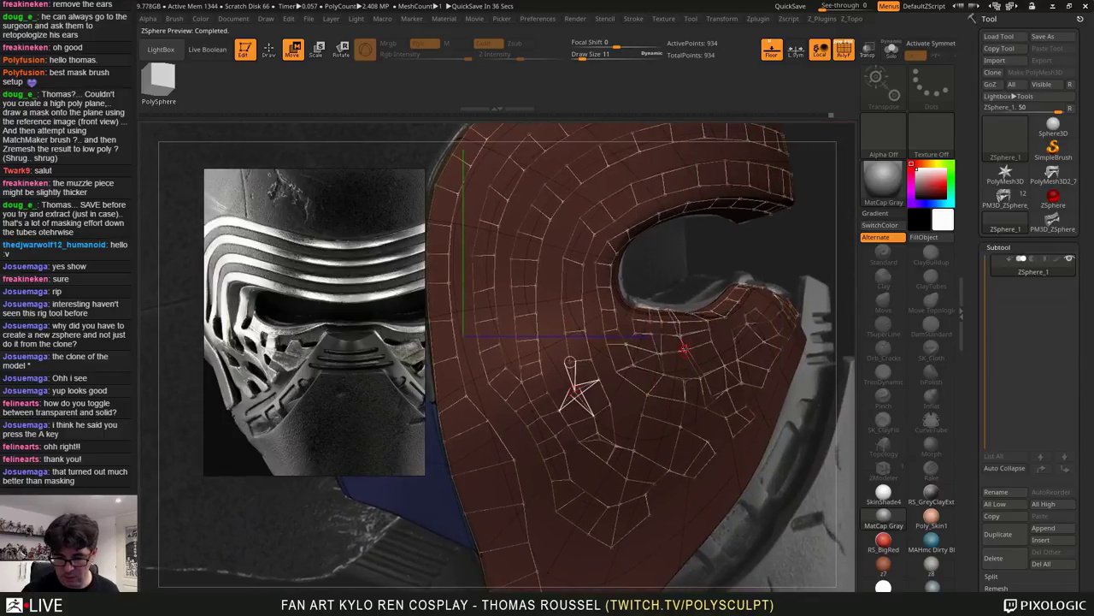
# Examine the cheek topology below the eye from several angles, in both the wireframe and the adaptive skin preview
pyautogui.press('a')
pyautogui.press('a')
pyautogui.moveTo(676, 334)
pyautogui.keyDown('ctrl'); pyautogui.mouseDown(button='right')
pyautogui.moveTo(677, 369)
pyautogui.moveTo(693, 379)
pyautogui.moveTo(675, 381)
pyautogui.moveTo(698, 369)
pyautogui.moveTo(703, 398)
pyautogui.moveTo(692, 393)
pyautogui.moveTo(684, 404)
pyautogui.mouseUp(button='right'); pyautogui.keyUp('ctrl')
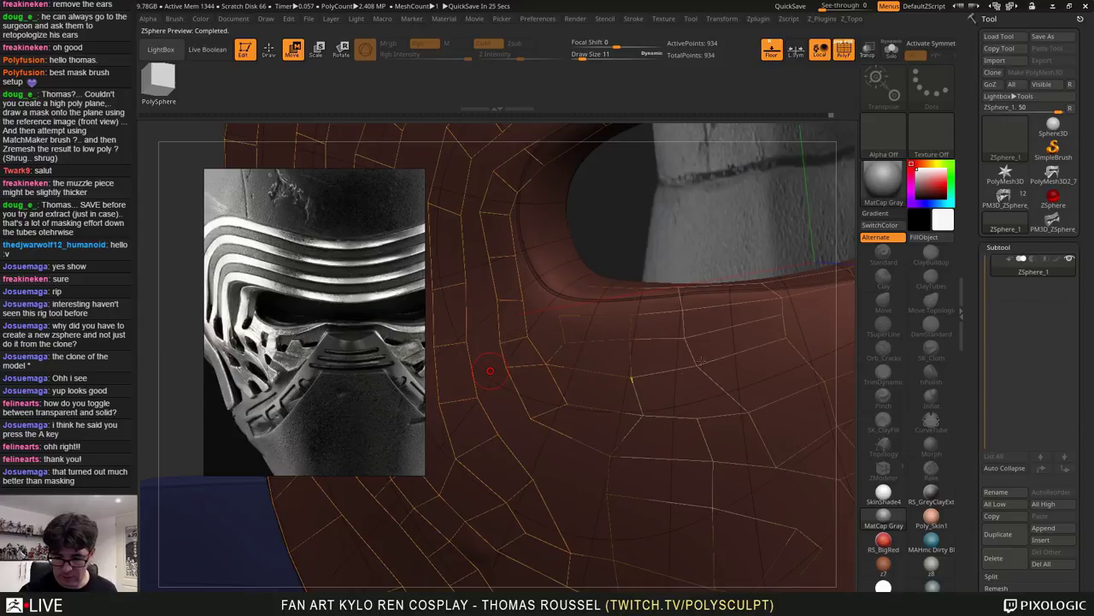
pyautogui.press('a')
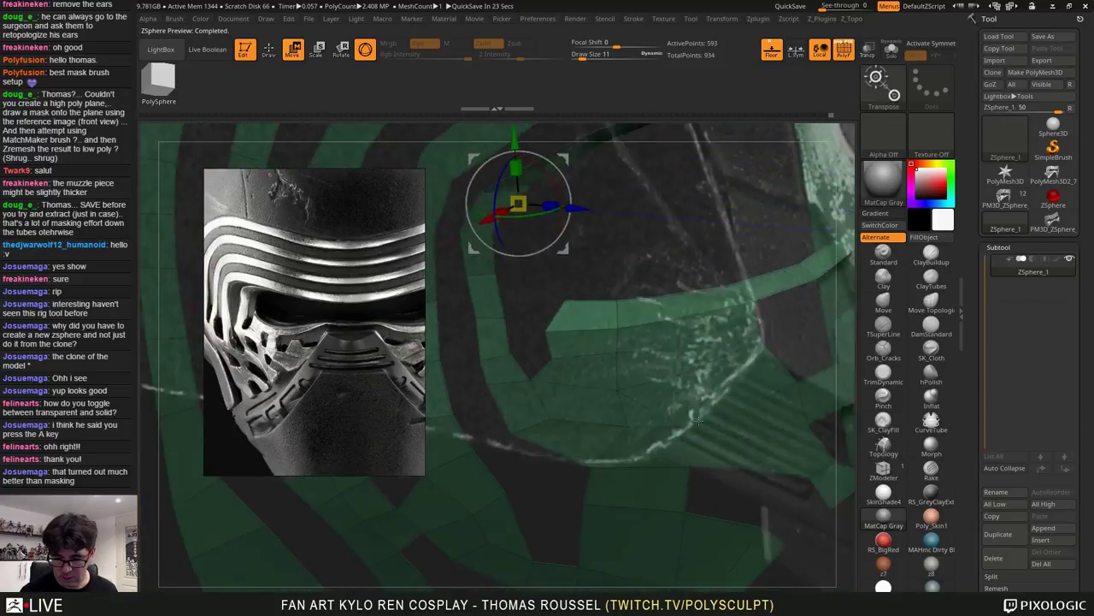
pyautogui.moveTo(699, 419); pyautogui.dragTo(711, 401, button='right')
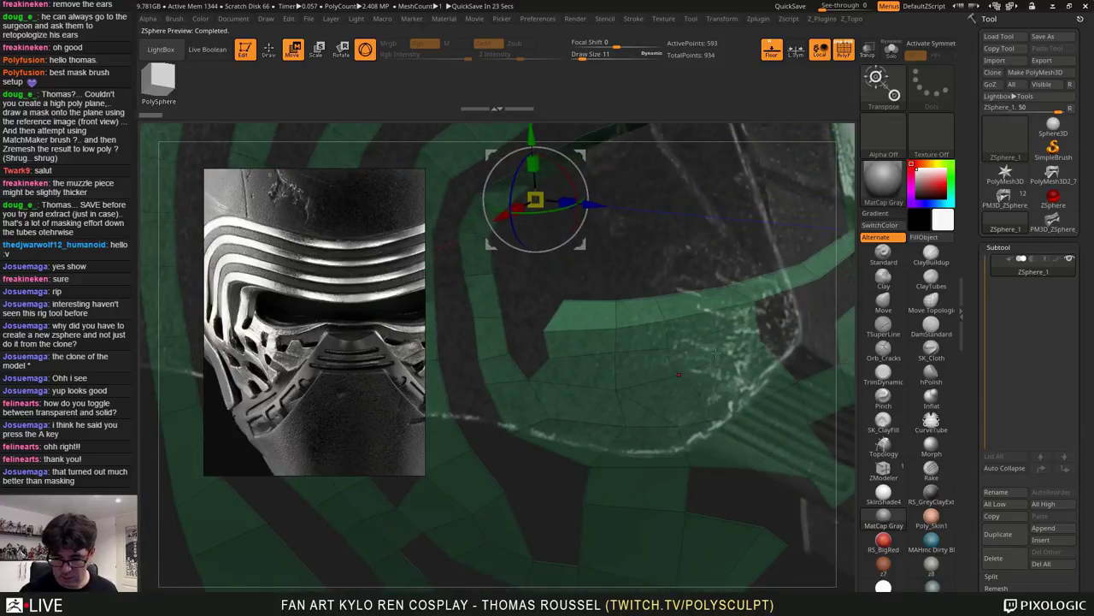
pyautogui.press('a')
pyautogui.moveTo(717, 353); pyautogui.dragTo(713, 330, button='right')
pyautogui.moveTo(696, 304); pyautogui.dragTo(733, 297)
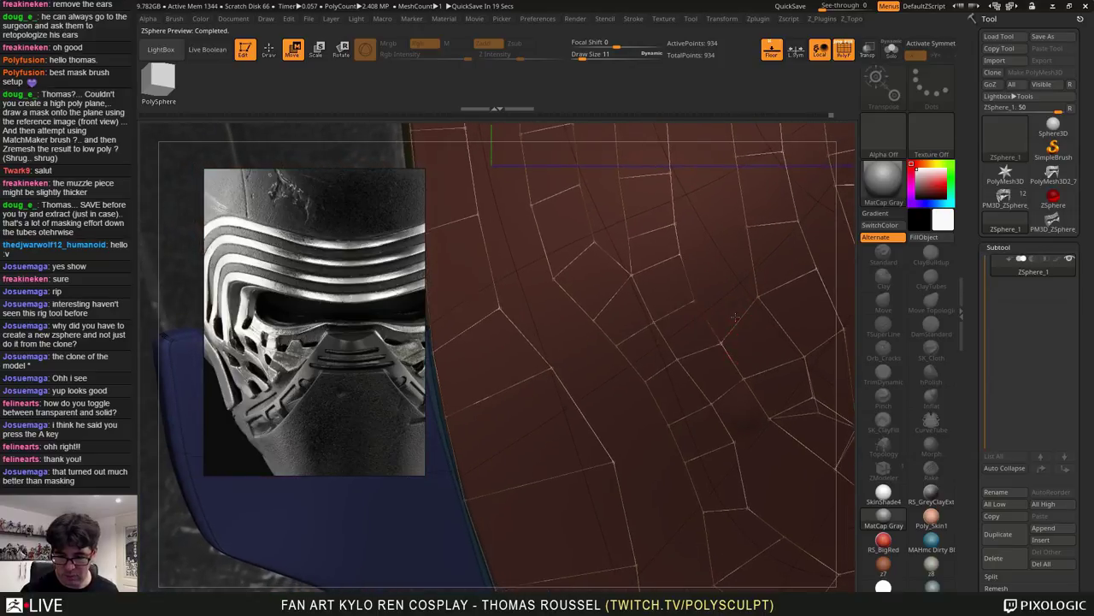
pyautogui.keyDown('ctrl'); pyautogui.moveTo(743, 340); pyautogui.dragTo(694, 362, button='right'); pyautogui.keyUp('ctrl')
pyautogui.moveTo(668, 290); pyautogui.dragTo(723, 302)
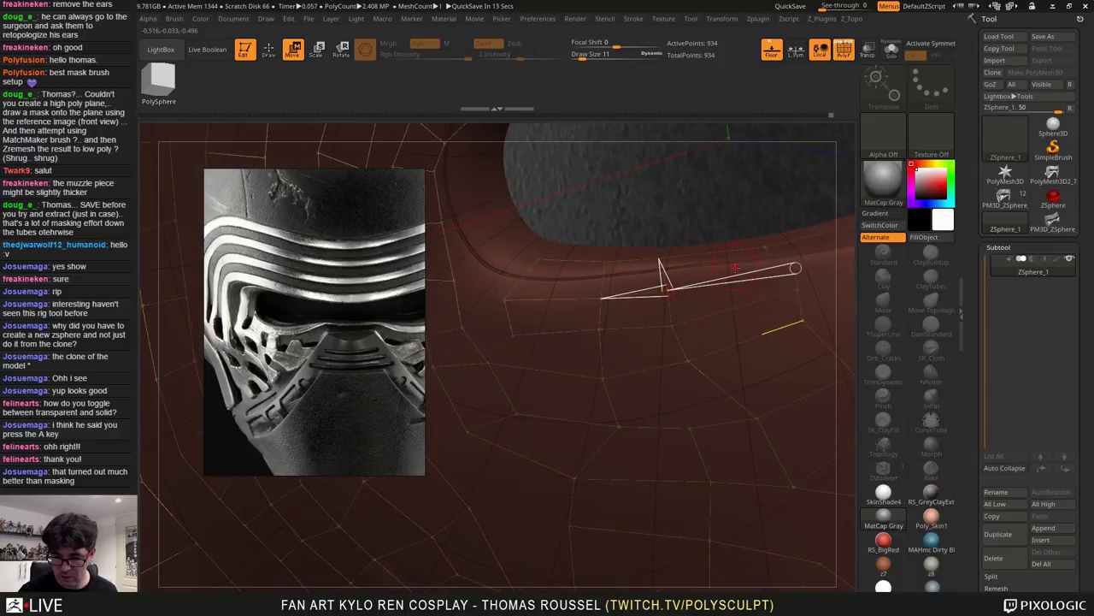
pyautogui.moveTo(737, 271); pyautogui.dragTo(755, 318, button='right')
pyautogui.moveTo(749, 319)
pyautogui.mouseDown(button='right')
pyautogui.moveTo(788, 306)
pyautogui.moveTo(768, 308)
pyautogui.moveTo(776, 305)
pyautogui.mouseUp(button='right')
pyautogui.moveTo(830, 344); pyautogui.dragTo(774, 289, button='right')
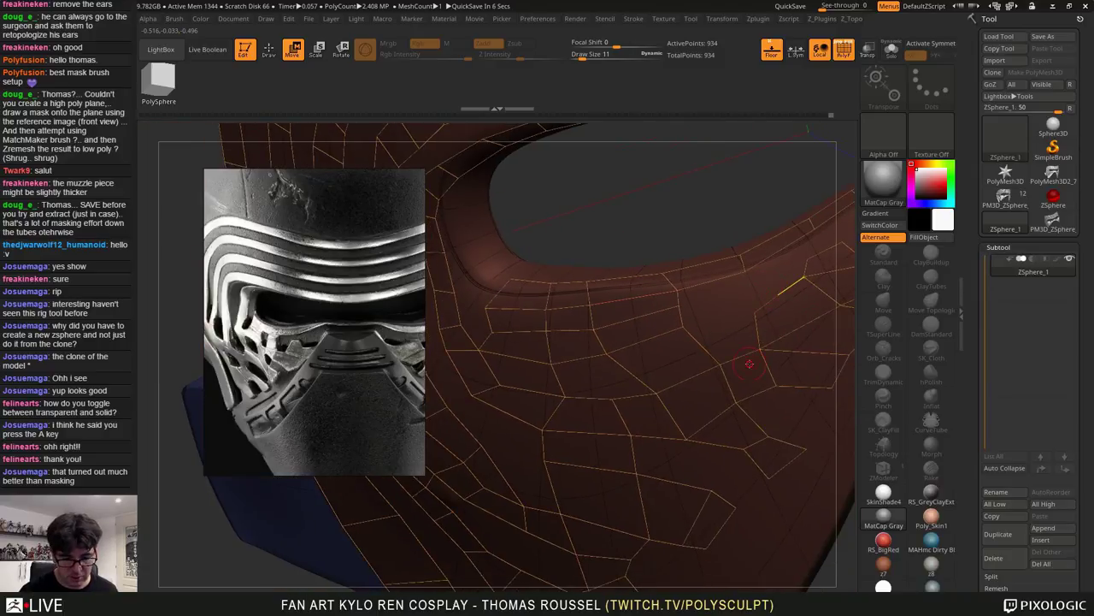
pyautogui.moveTo(637, 355); pyautogui.dragTo(624, 309, button='right')
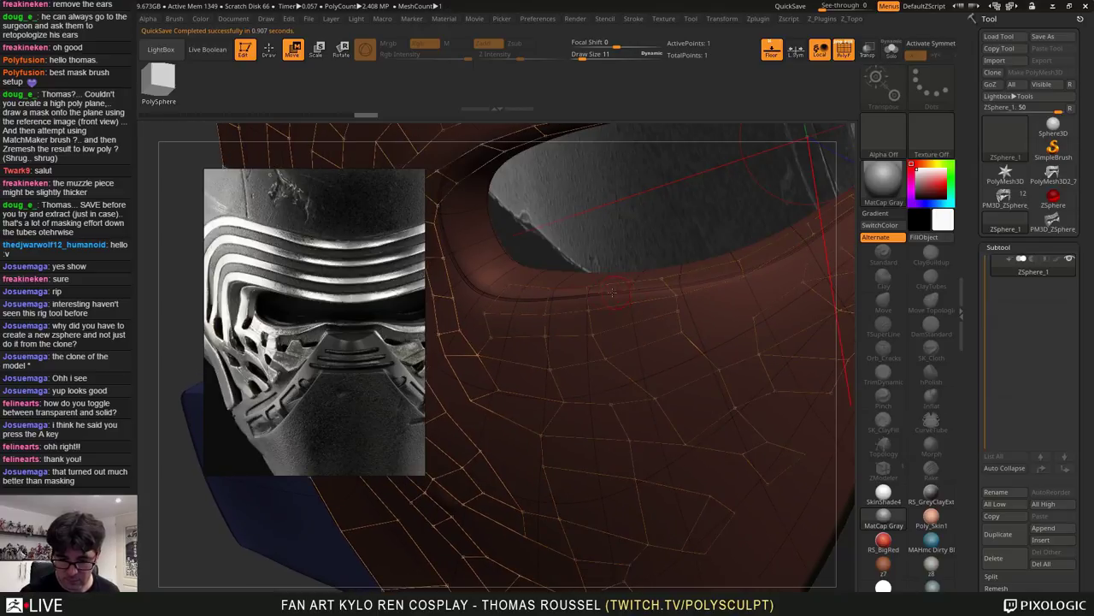
# Turn Edit Topology back on for ZSphere_1 so the cheek wireframe below the eye can be edited
pyautogui.press('a')
pyautogui.moveTo(611, 291); pyautogui.dragTo(613, 314, button='right')
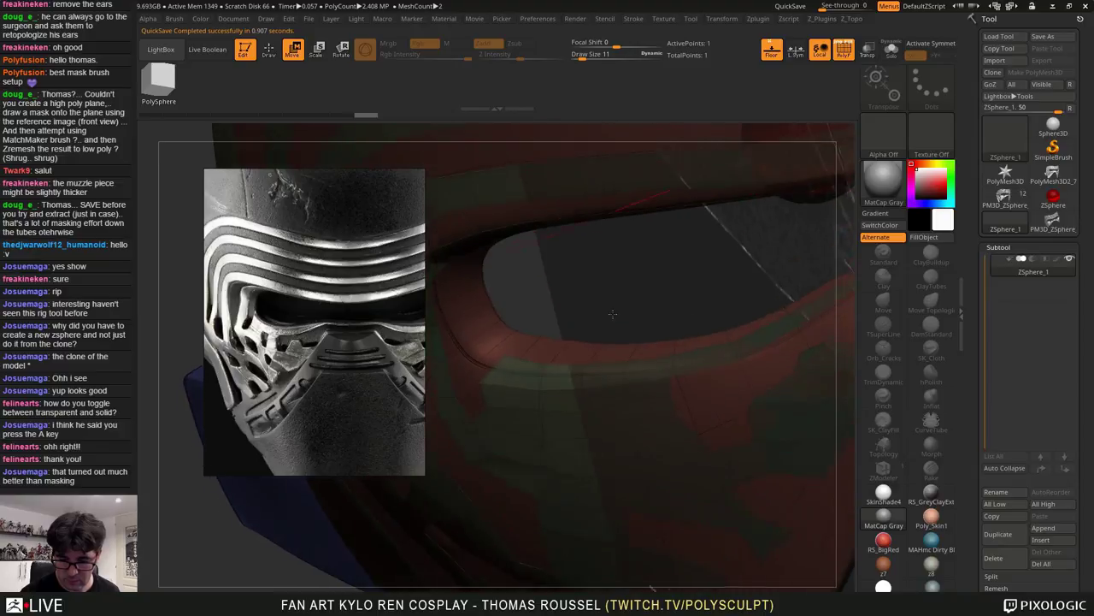
pyautogui.moveTo(1089, 530); pyautogui.dragTo(1086, 335)
pyautogui.moveTo(647, 401)
pyautogui.keyDown('ctrl'); pyautogui.mouseDown(button='right')
pyautogui.moveTo(649, 371)
pyautogui.moveTo(617, 376)
pyautogui.moveTo(631, 400)
pyautogui.mouseUp(button='right'); pyautogui.keyUp('ctrl')
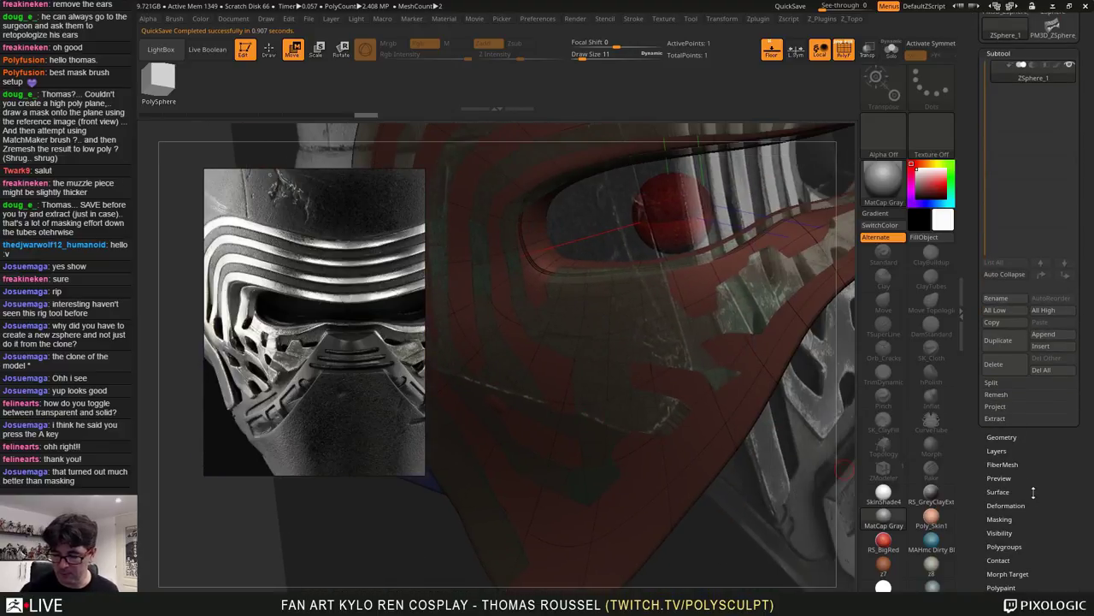
pyautogui.moveTo(1054, 493); pyautogui.dragTo(1041, 390)
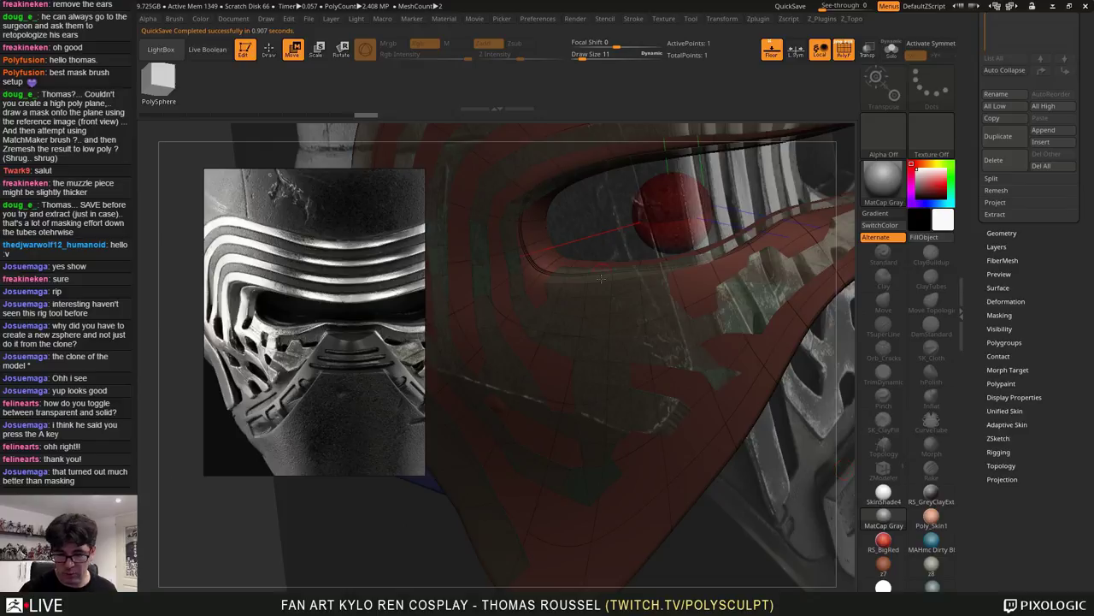
pyautogui.click(1001, 466)
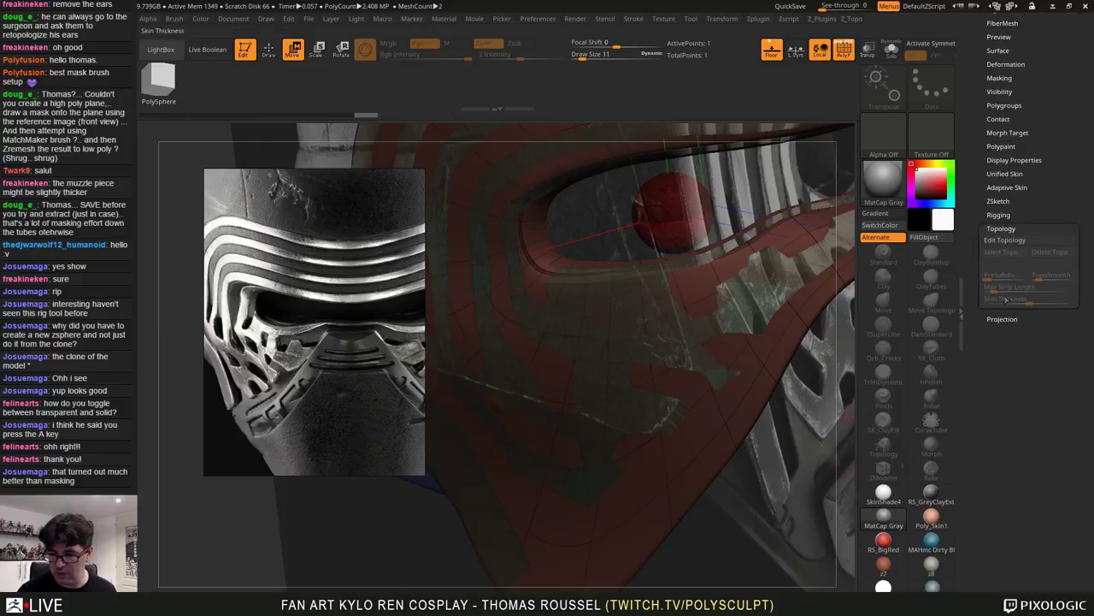
pyautogui.click(1005, 243)
pyautogui.moveTo(840, 373); pyautogui.dragTo(652, 367)
pyautogui.keyDown('ctrl'); pyautogui.moveTo(652, 367); pyautogui.dragTo(674, 370, button='right'); pyautogui.keyUp('ctrl')
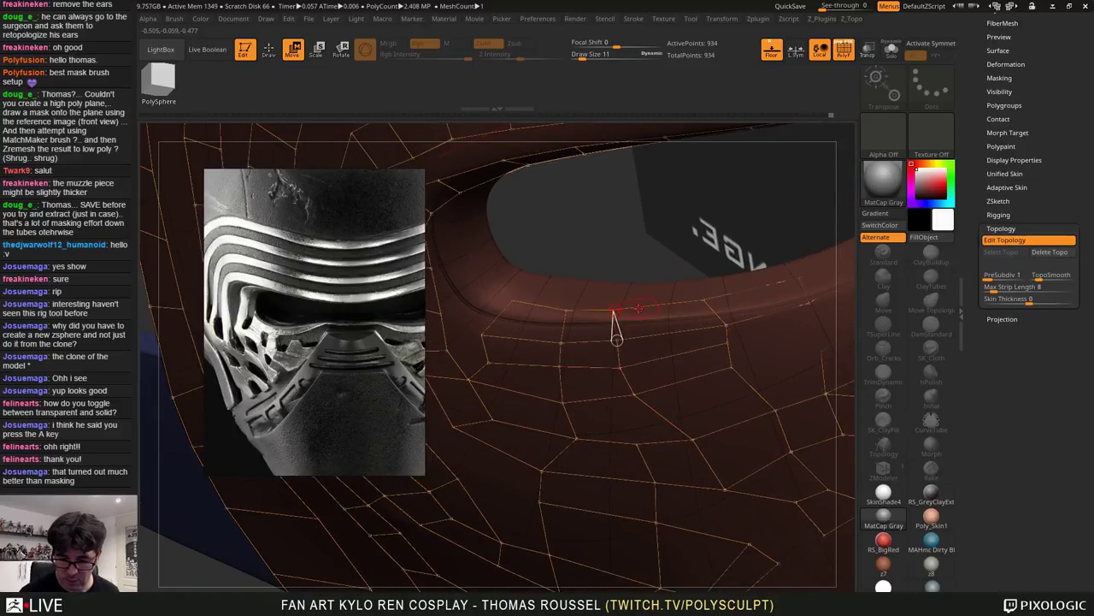
# Insert a connected column of topology points from the lower eye rim down through the cheek rows beneath it
pyautogui.click(639, 309)
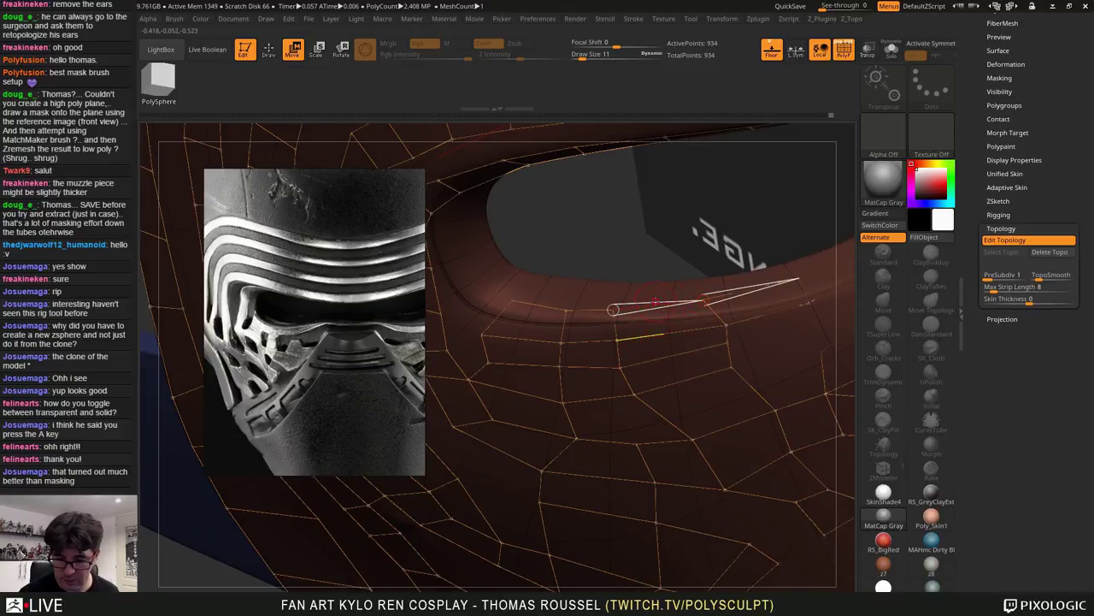
pyautogui.press('q')
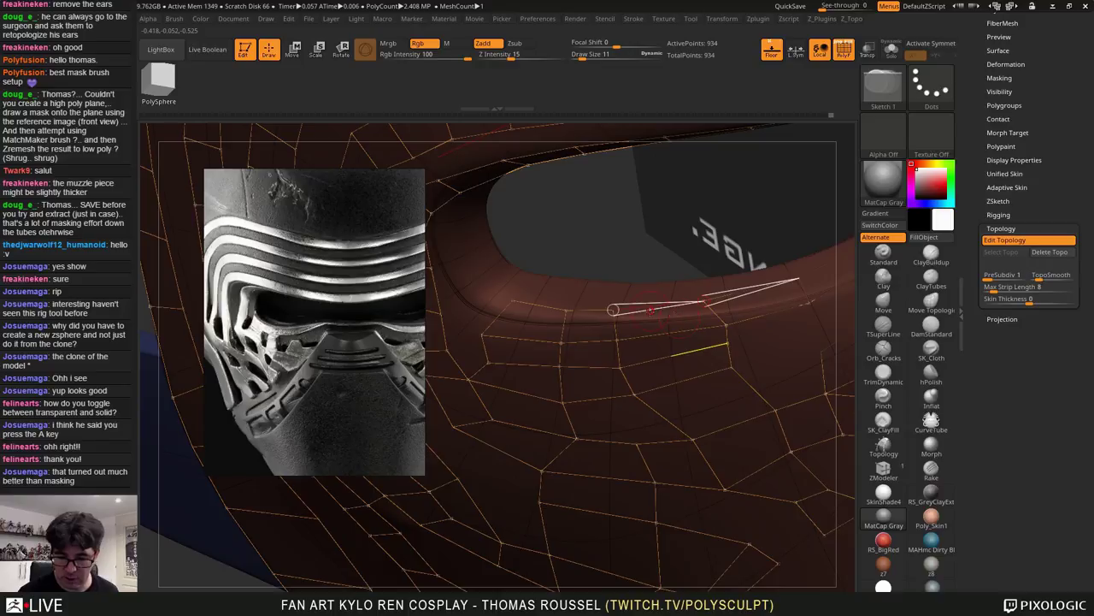
pyautogui.click(639, 307)
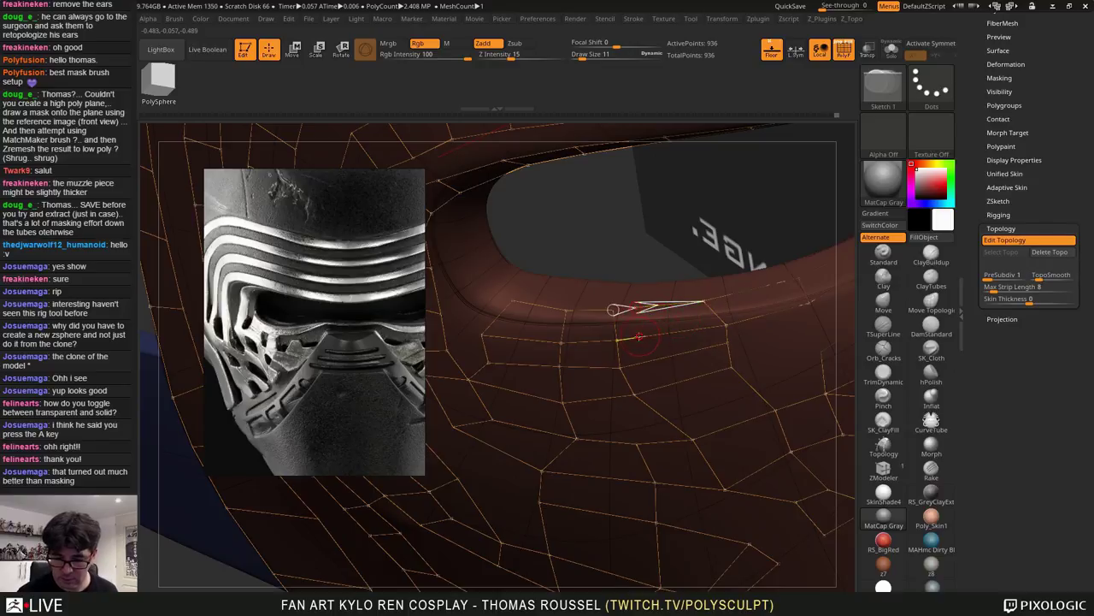
pyautogui.click(640, 344)
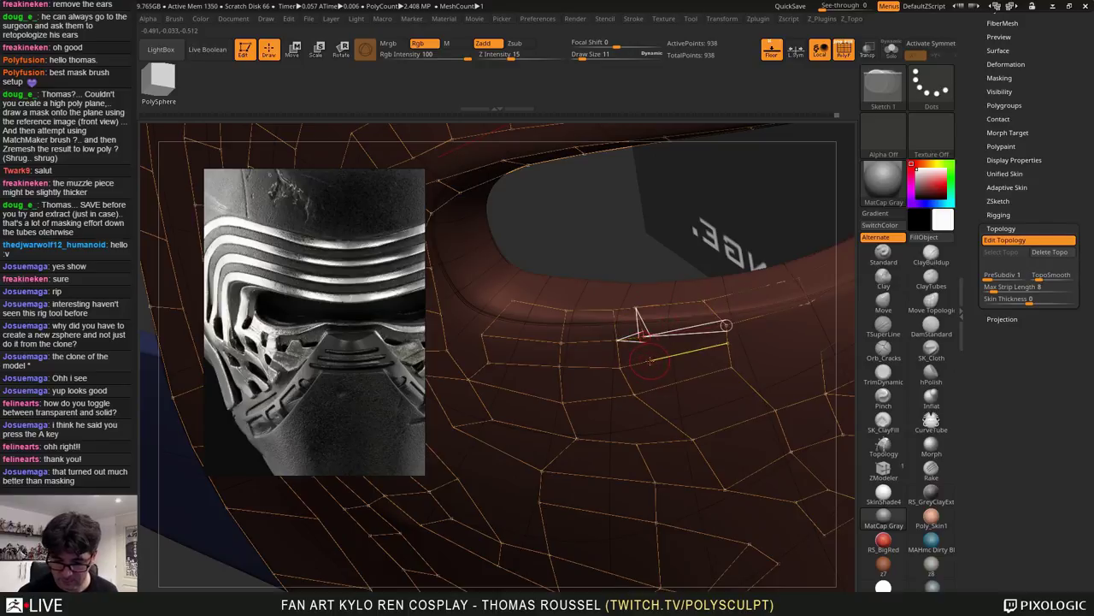
pyautogui.click(650, 361)
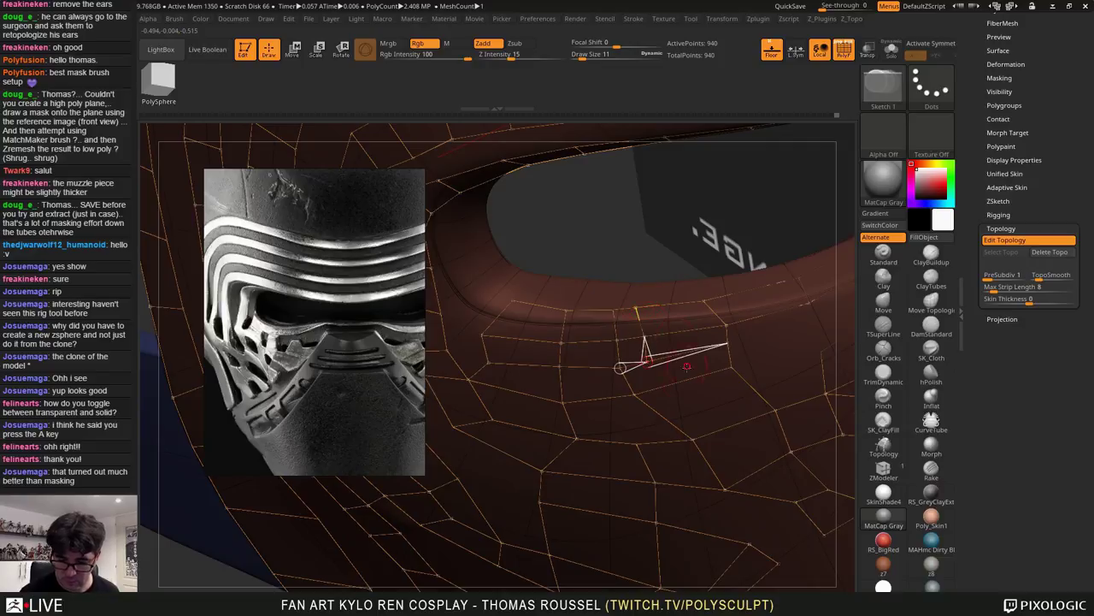
pyautogui.click(687, 380)
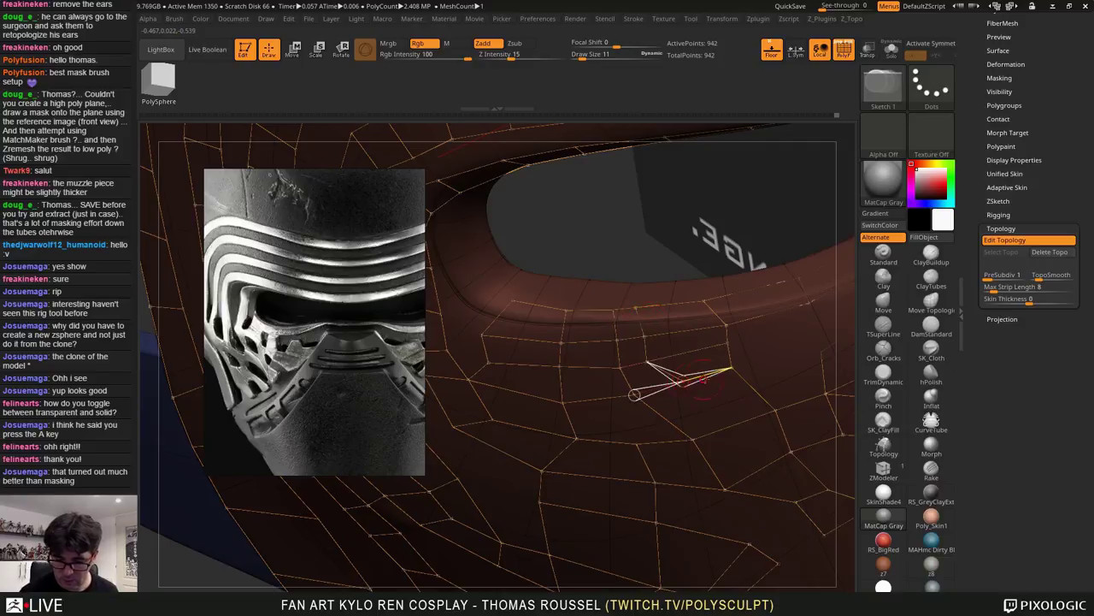
# Add a topology point farther down the cheek near the diagonal edge and connect it to the neighbouring points
pyautogui.click(751, 420)
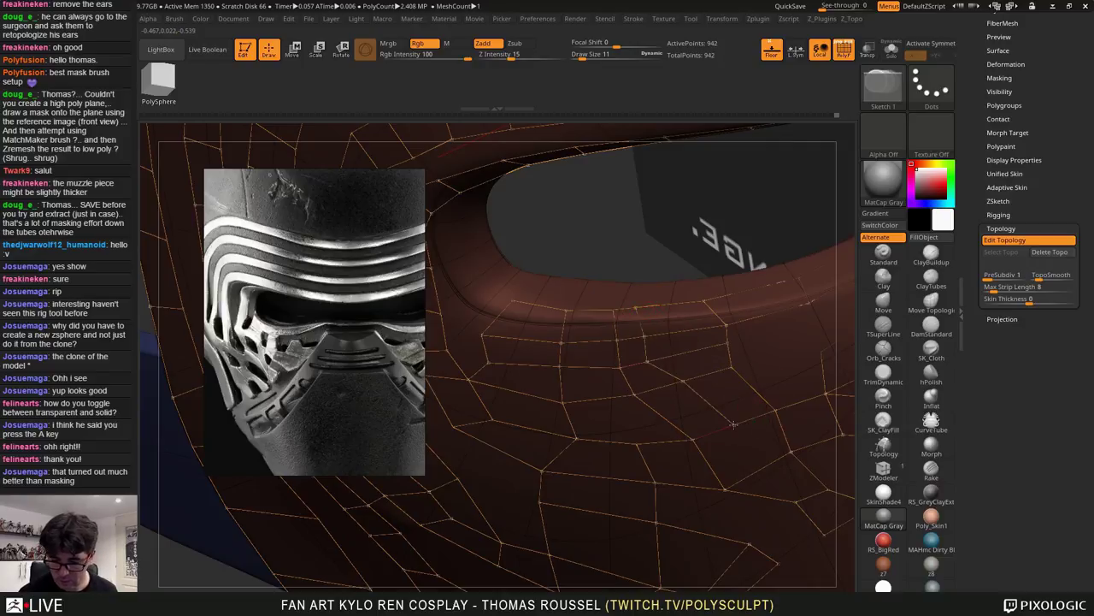
pyautogui.click(792, 452)
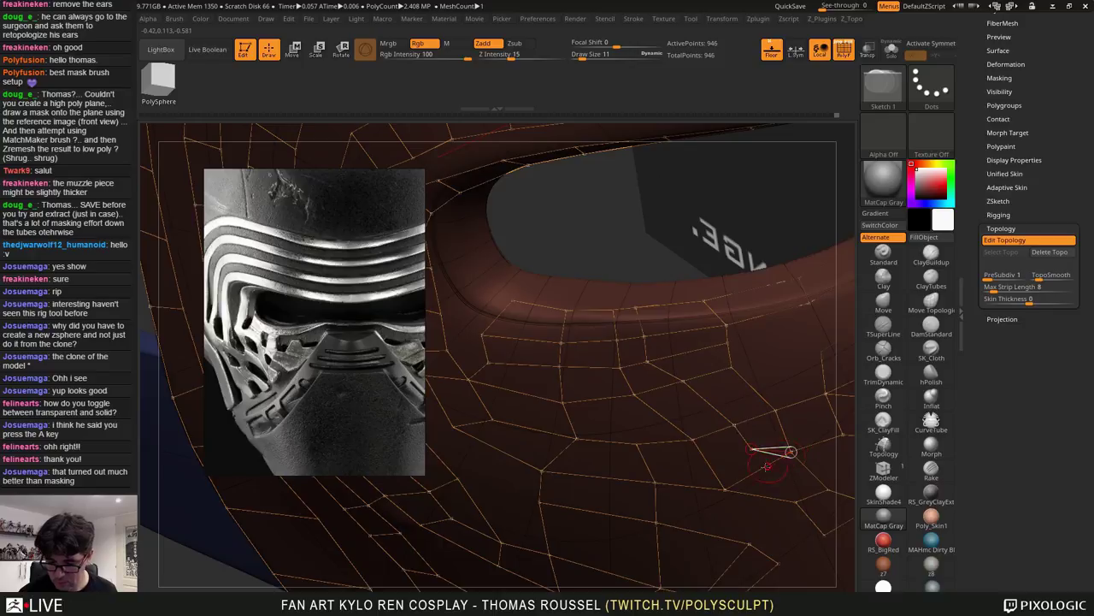
pyautogui.click(724, 490)
pyautogui.hotkey('ctrl', 'z')
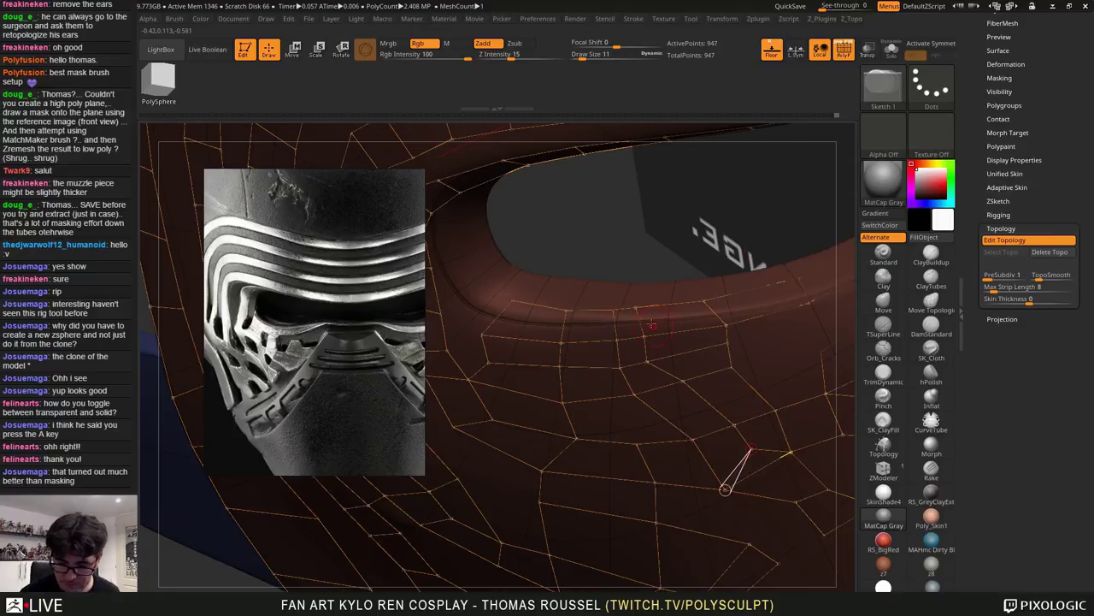
# Insert a row of connected topology points just below the lower eye rim, from the outer corner to the new column
pyautogui.keyDown('ctrl'); pyautogui.click(513, 301); pyautogui.keyUp('ctrl')
pyautogui.click(483, 335)
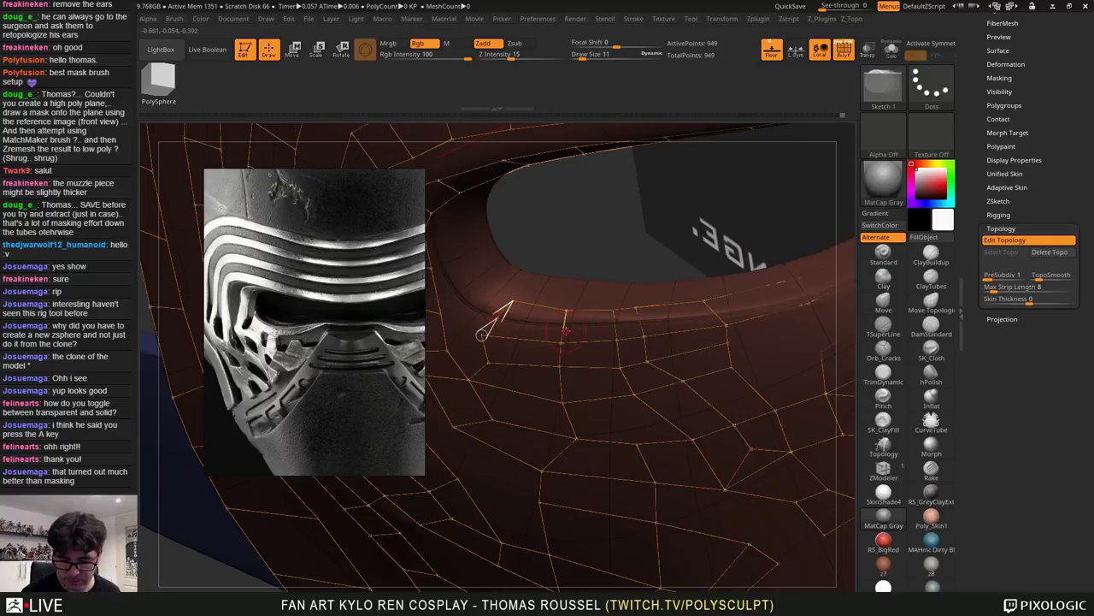
pyautogui.click(565, 330)
pyautogui.click(618, 330)
pyautogui.click(639, 324)
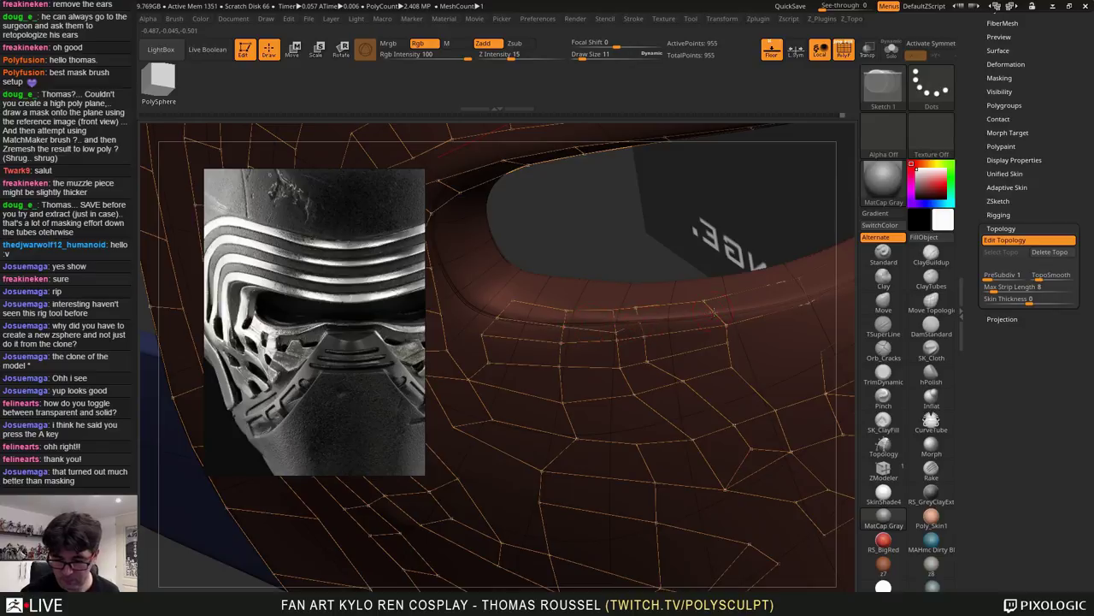
# Continue the row of connected topology points just below the lower eye rim toward the nose bridge
pyautogui.click(715, 312)
pyautogui.click(805, 292)
pyautogui.keyDown('alt'); pyautogui.moveTo(821, 278); pyautogui.dragTo(600, 344, button='right'); pyautogui.keyUp('alt')
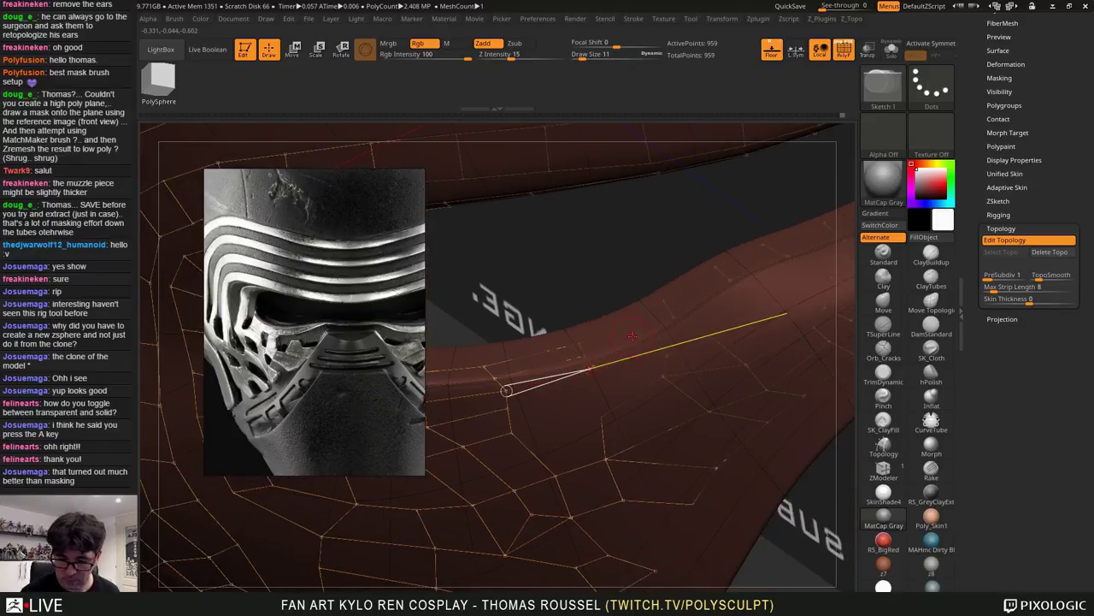
pyautogui.moveTo(631, 395); pyautogui.dragTo(587, 353, button='right')
pyautogui.keyDown('ctrl'); pyautogui.click(587, 352); pyautogui.keyUp('ctrl')
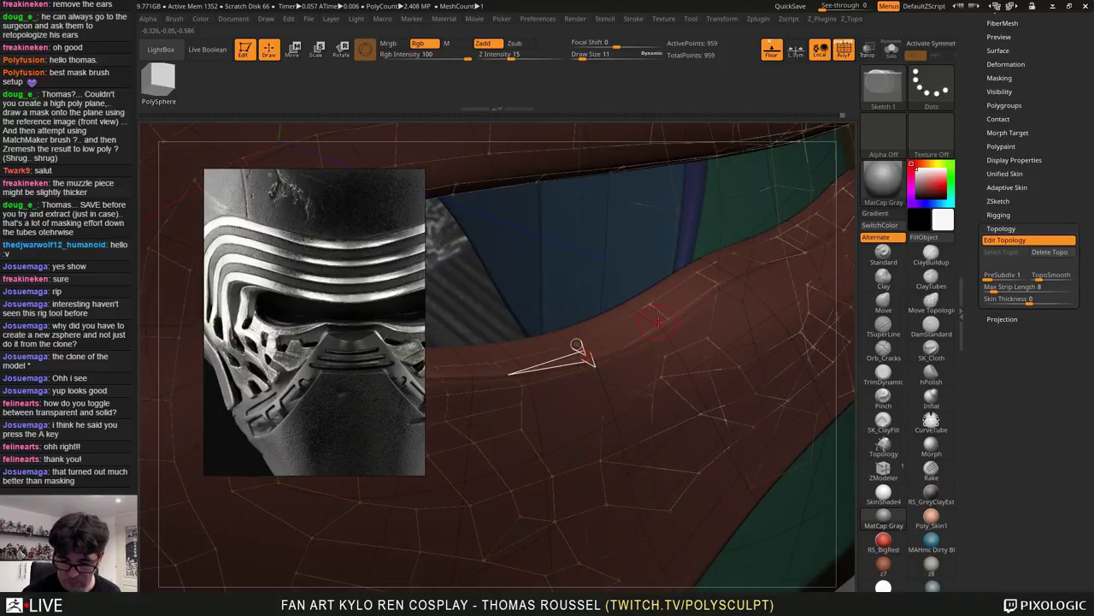
pyautogui.click(660, 321)
pyautogui.moveTo(810, 345); pyautogui.dragTo(847, 335, button='right')
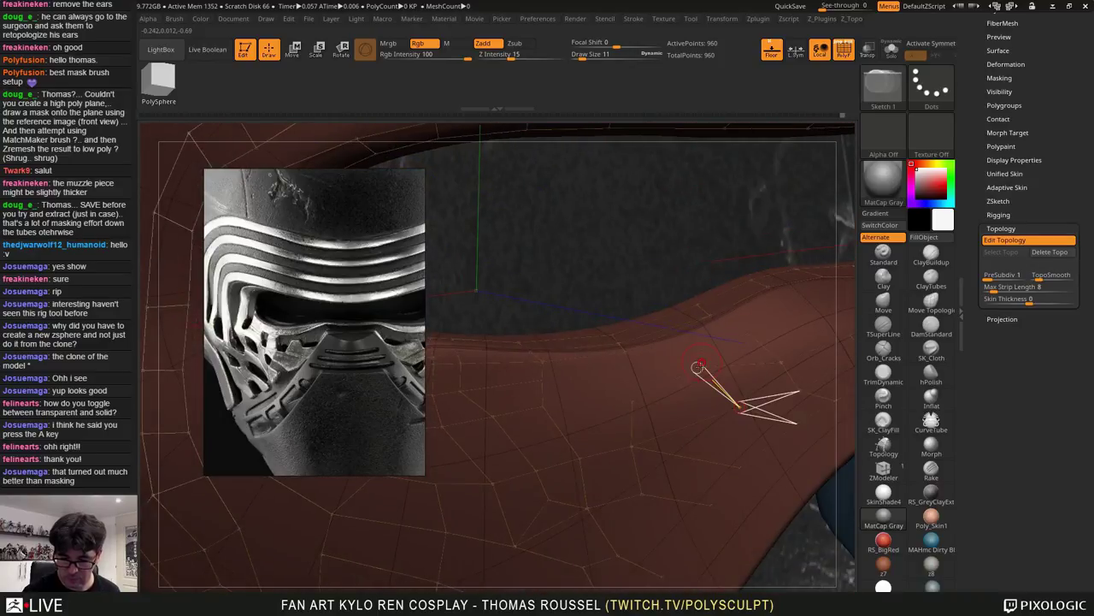
# Preview the ZSphere topology as a skin and convert the result into a PolyMesh3D
pyautogui.press('a')
pyautogui.keyDown('ctrl'); pyautogui.moveTo(678, 400); pyautogui.dragTo(632, 363, button='right'); pyautogui.keyUp('ctrl')
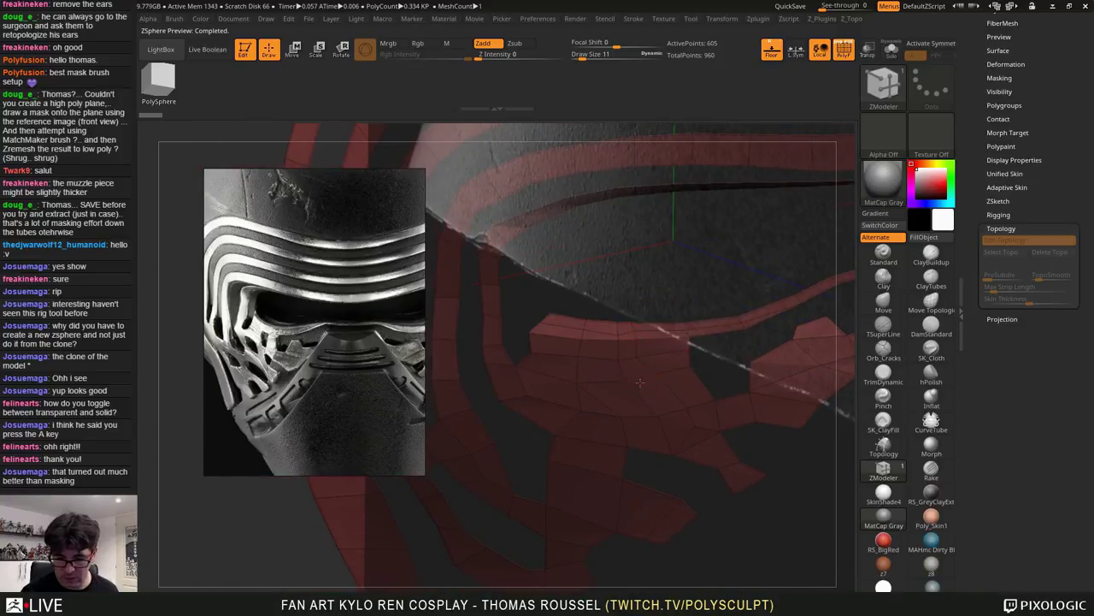
pyautogui.keyDown('ctrl'); pyautogui.moveTo(640, 382); pyautogui.dragTo(593, 384, button='right'); pyautogui.keyUp('ctrl')
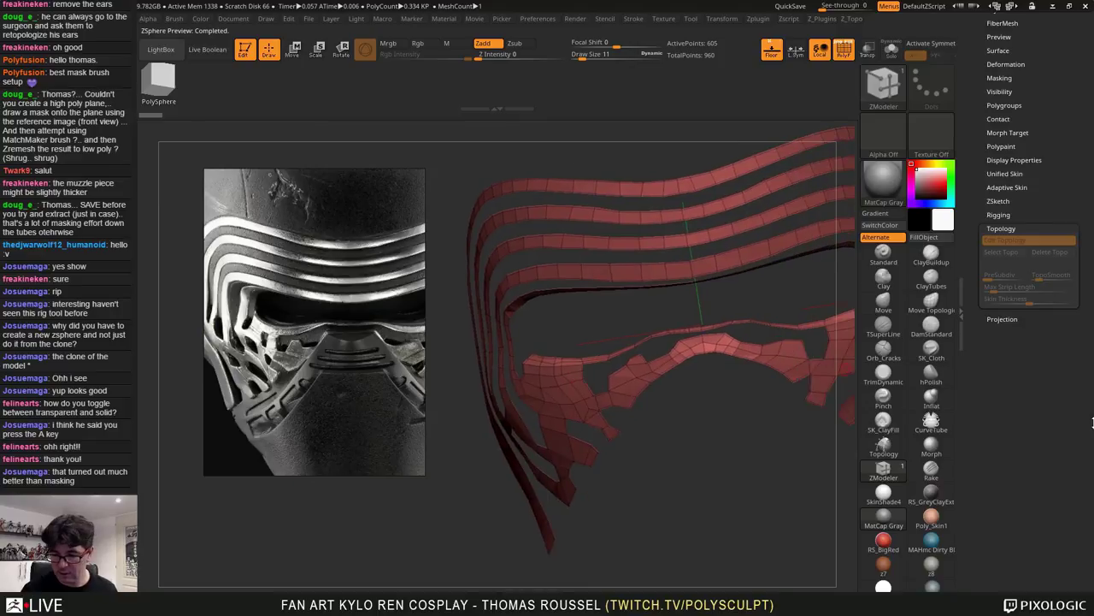
pyautogui.moveTo(1046, 423); pyautogui.dragTo(973, 540)
pyautogui.click(1036, 73)
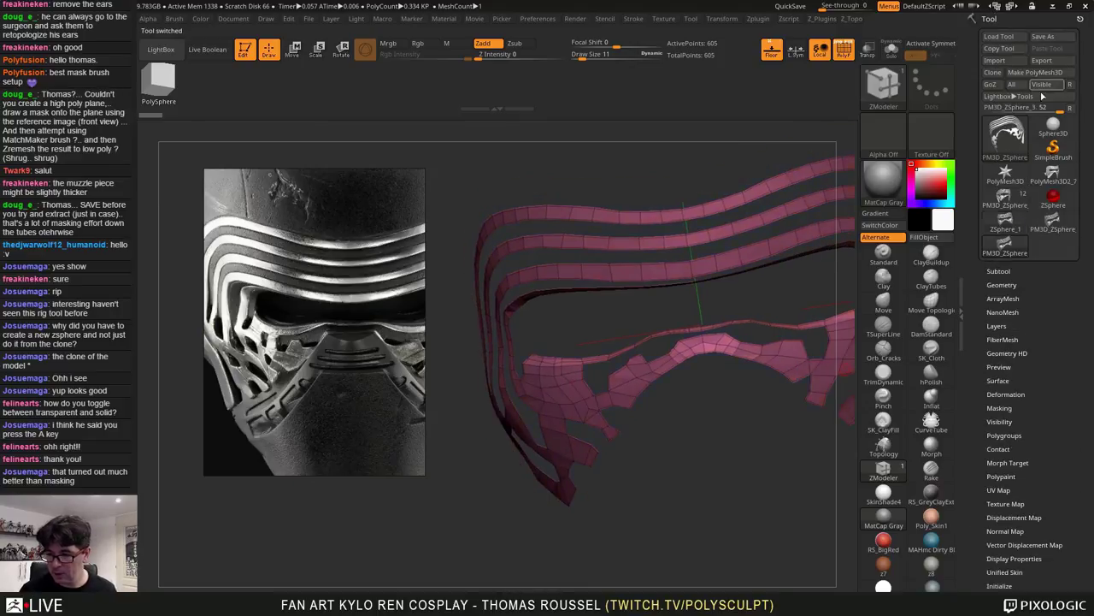
# Switch back to the helmet tool and delete its old PM3D_ZSphere_2 subtool
pyautogui.click(1008, 199)
pyautogui.scroll(-2, 1040, 272)
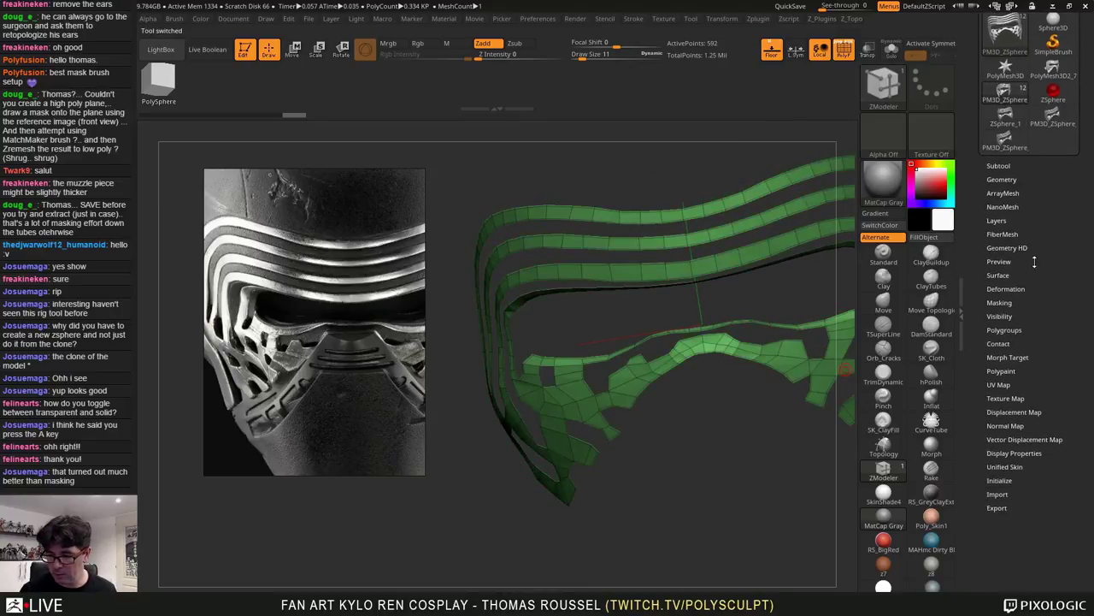
pyautogui.click(999, 166)
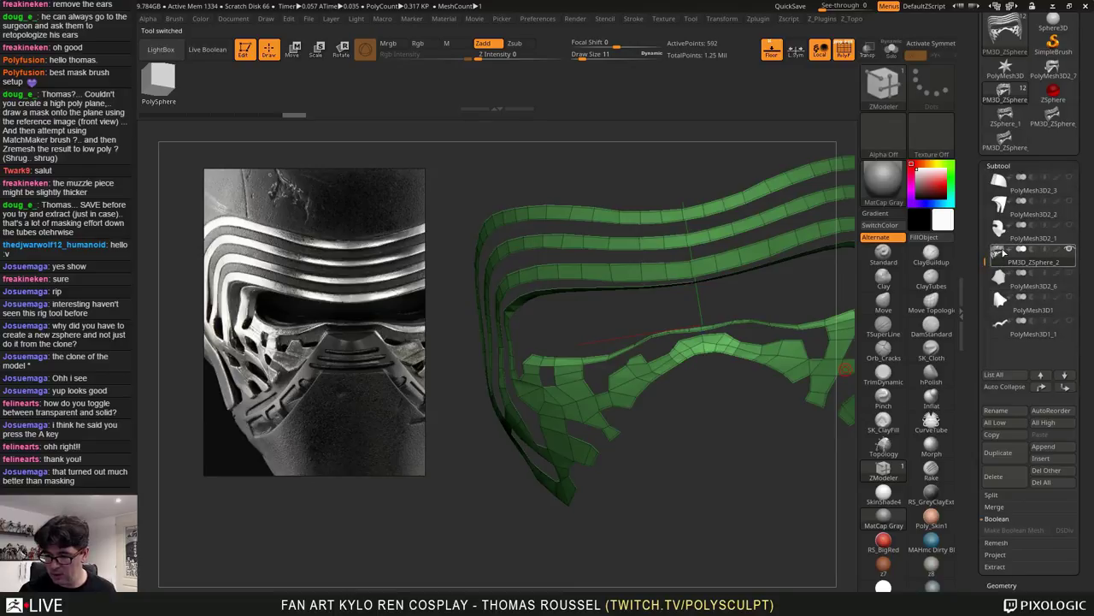
pyautogui.click(995, 481)
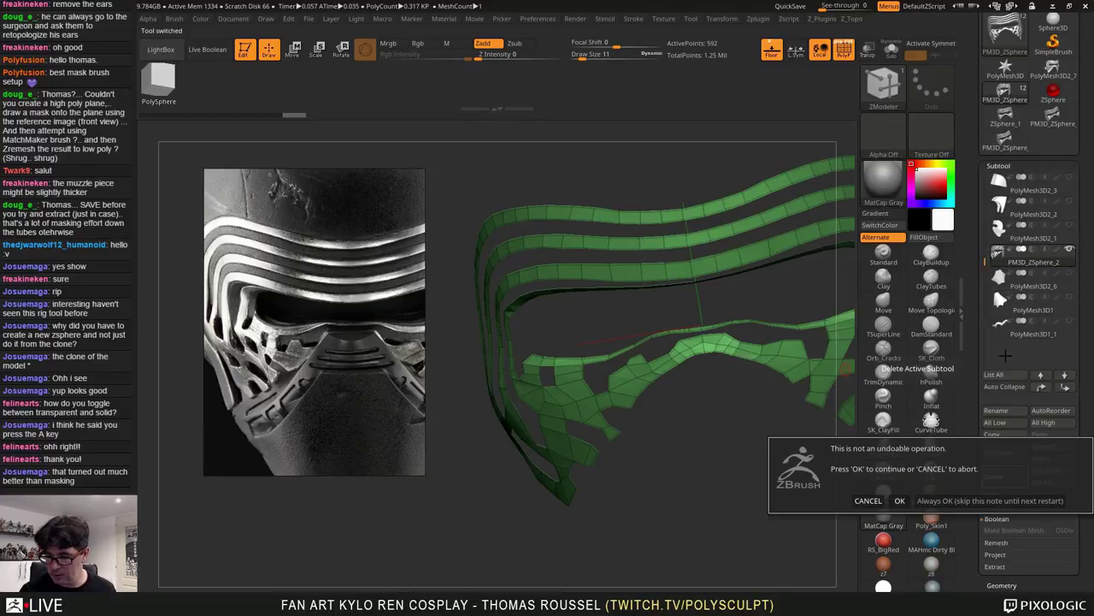
pyautogui.click(900, 500)
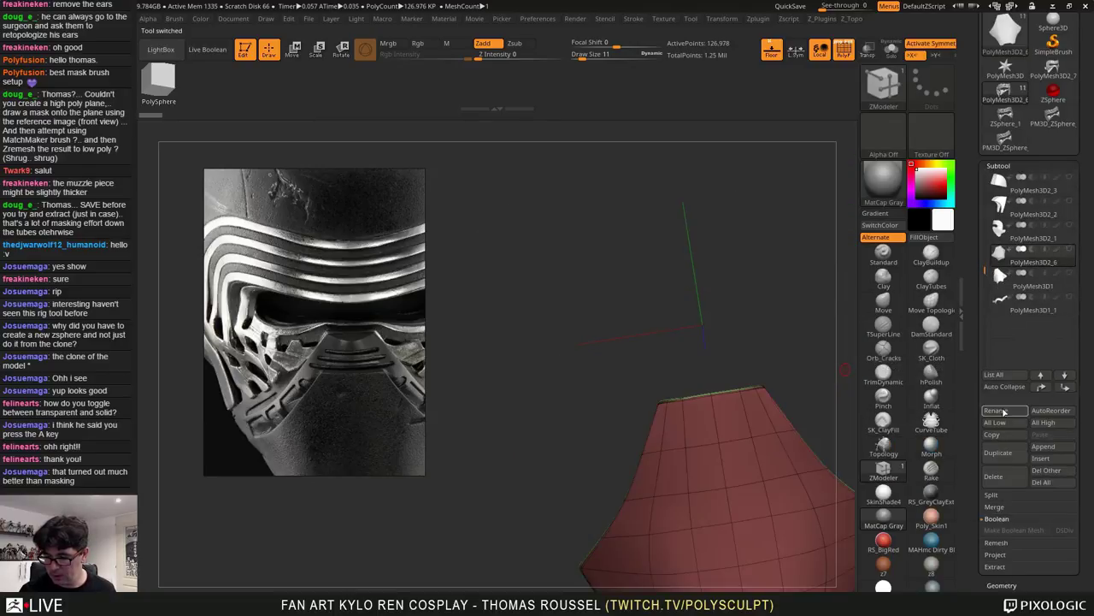
# Append the newly converted grille mesh as a subtool directly after PolyMesh3D2_1
pyautogui.click(1002, 230)
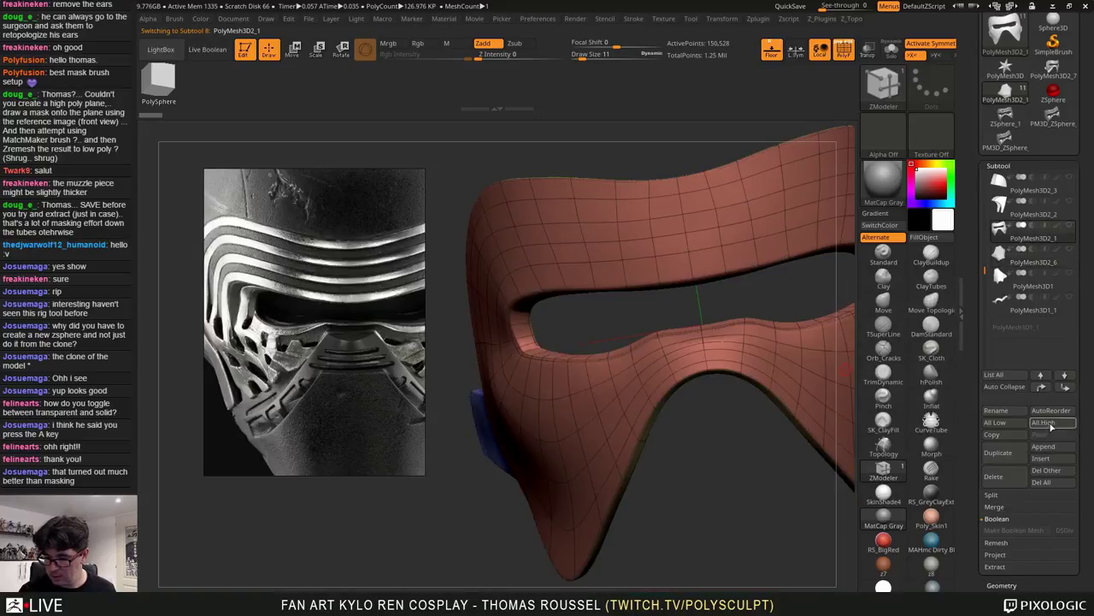
pyautogui.click(1043, 447)
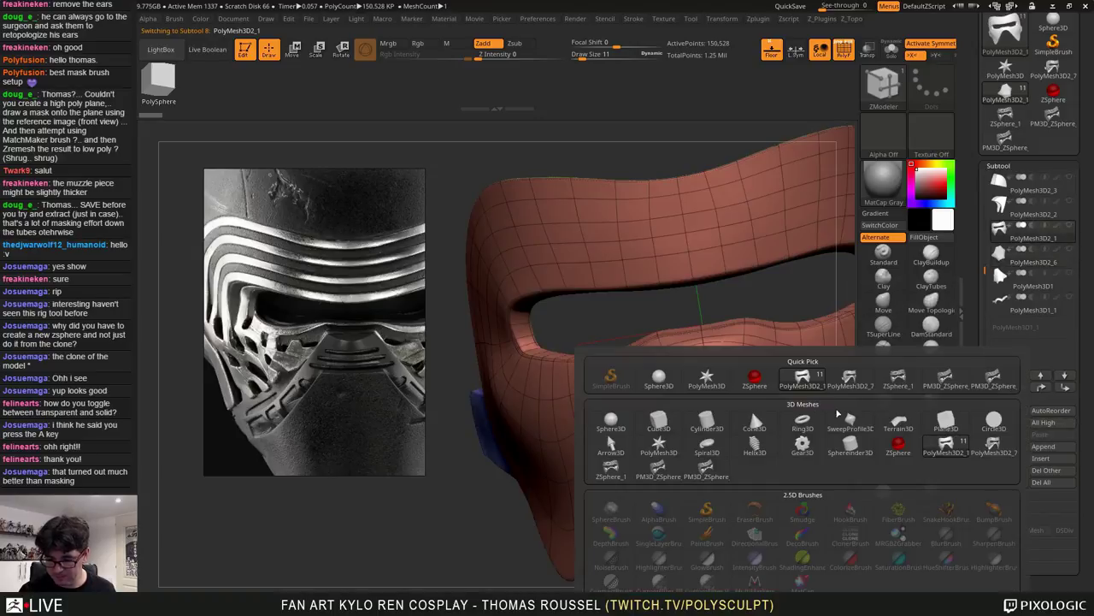
pyautogui.click(993, 379)
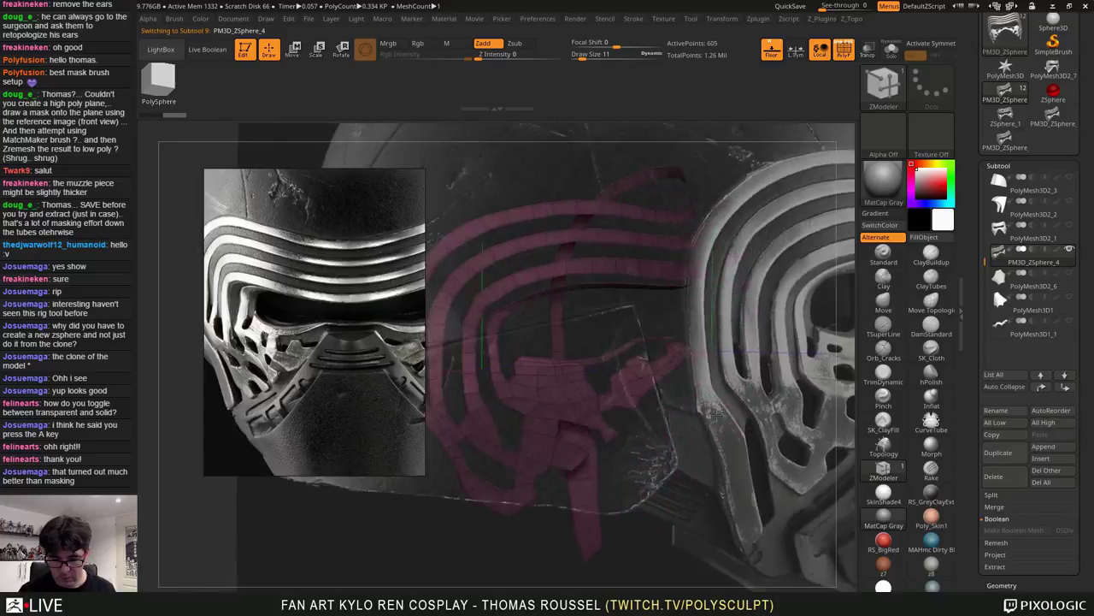
# Delete the ZModeler polygons that fill the cheek openings just below the lower eye rim of PM3D_ZSphere_4
pyautogui.keyDown('alt'); pyautogui.moveTo(758, 363); pyautogui.dragTo(820, 466); pyautogui.keyUp('alt')
pyautogui.moveTo(761, 229); pyautogui.dragTo(710, 300)
pyautogui.keyDown('alt'); pyautogui.moveTo(554, 443); pyautogui.dragTo(619, 425, button='right'); pyautogui.keyUp('alt')
pyautogui.click(610, 419)
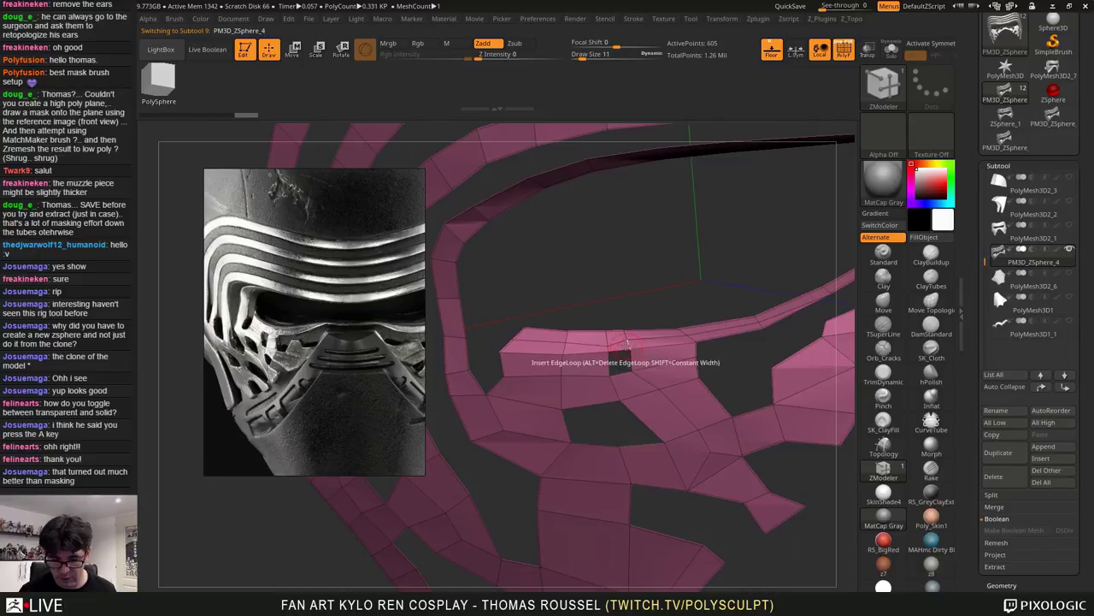
pyautogui.click(619, 343)
pyautogui.keyDown('ctrl'); pyautogui.moveTo(694, 391); pyautogui.dragTo(718, 342, button='right'); pyautogui.keyUp('ctrl')
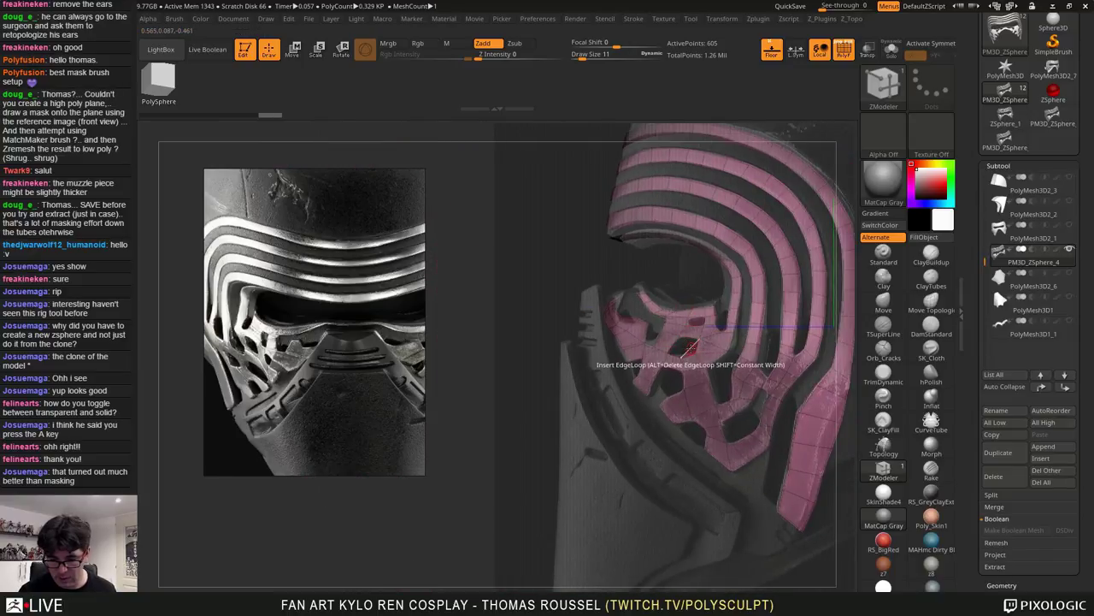
pyautogui.hotkey('ctrl', 'z')
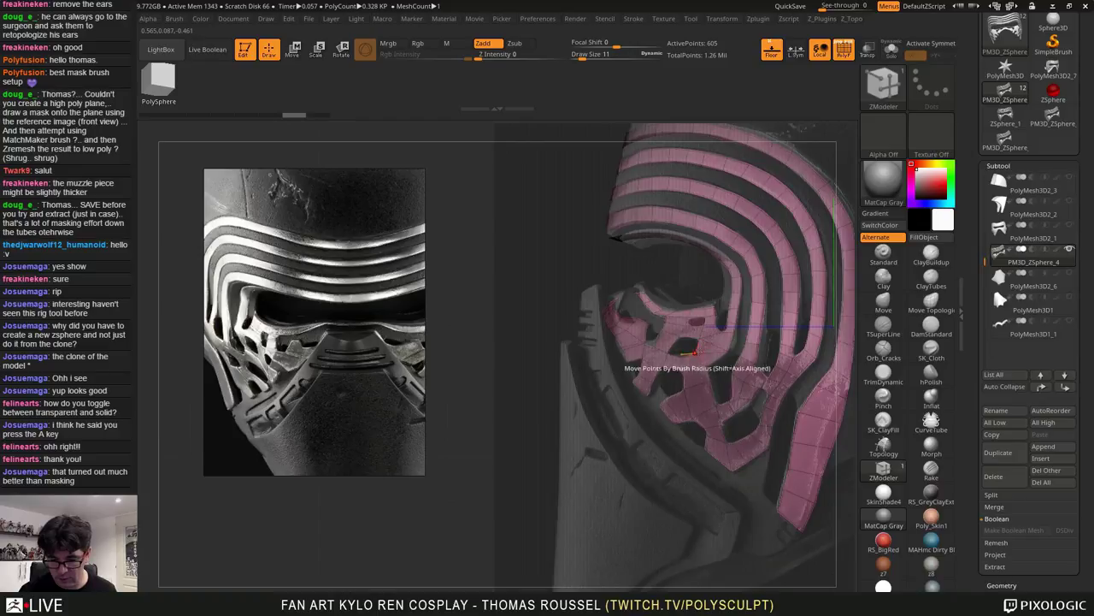
pyautogui.click(698, 323)
pyautogui.keyDown('alt'); pyautogui.moveTo(698, 323); pyautogui.dragTo(922, 401, button='right'); pyautogui.keyUp('alt')
pyautogui.moveTo(659, 432); pyautogui.dragTo(780, 475, button='right')
# Thicken the grille with Panel Loops using 1 loop, thickness 0.045, polish 0, bevel 0 and elevation -100
pyautogui.moveTo(1088, 443); pyautogui.dragTo(1078, 344)
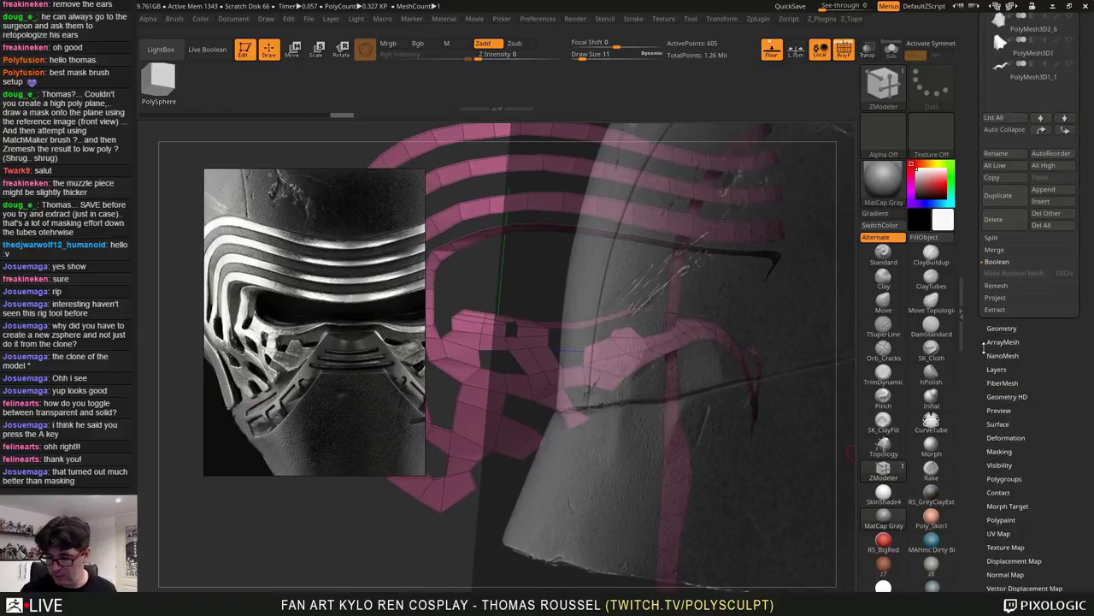
pyautogui.moveTo(1062, 384); pyautogui.dragTo(1047, 358)
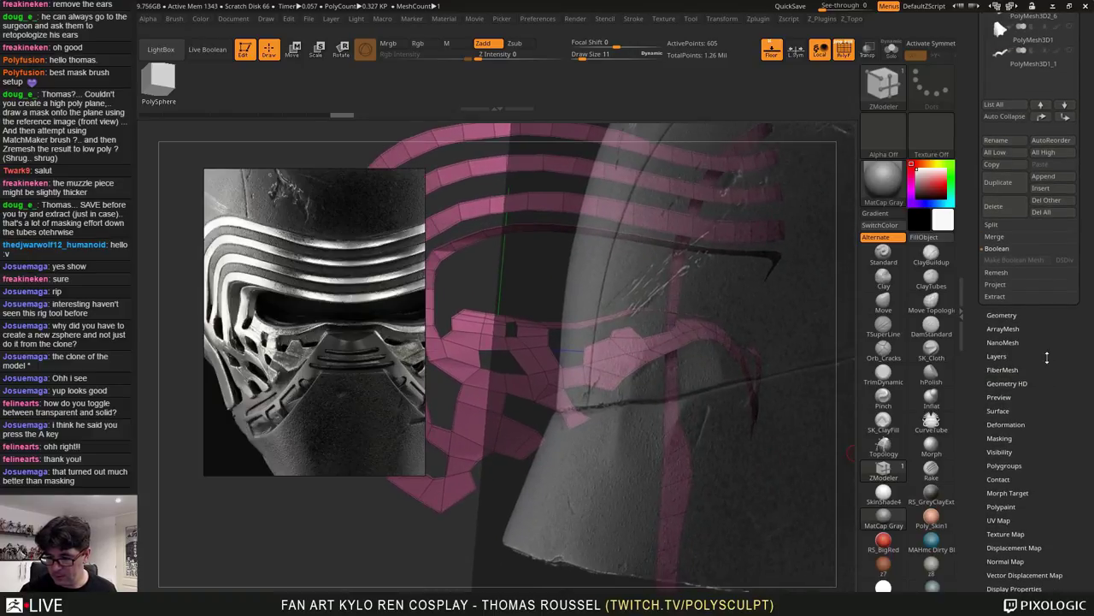
pyautogui.click(1002, 314)
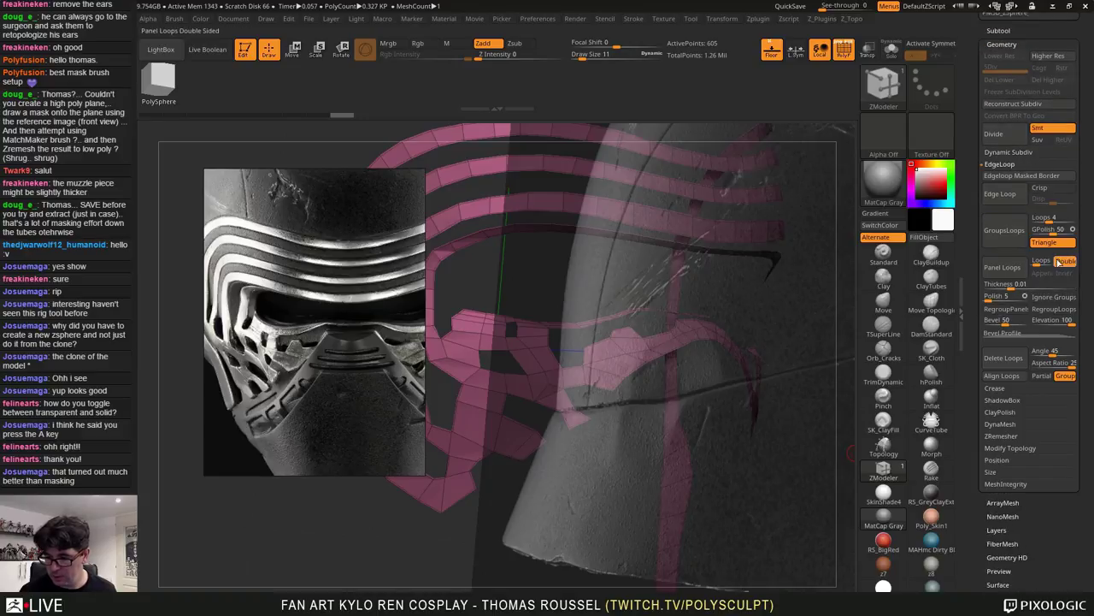
pyautogui.moveTo(1038, 262); pyautogui.dragTo(1019, 262)
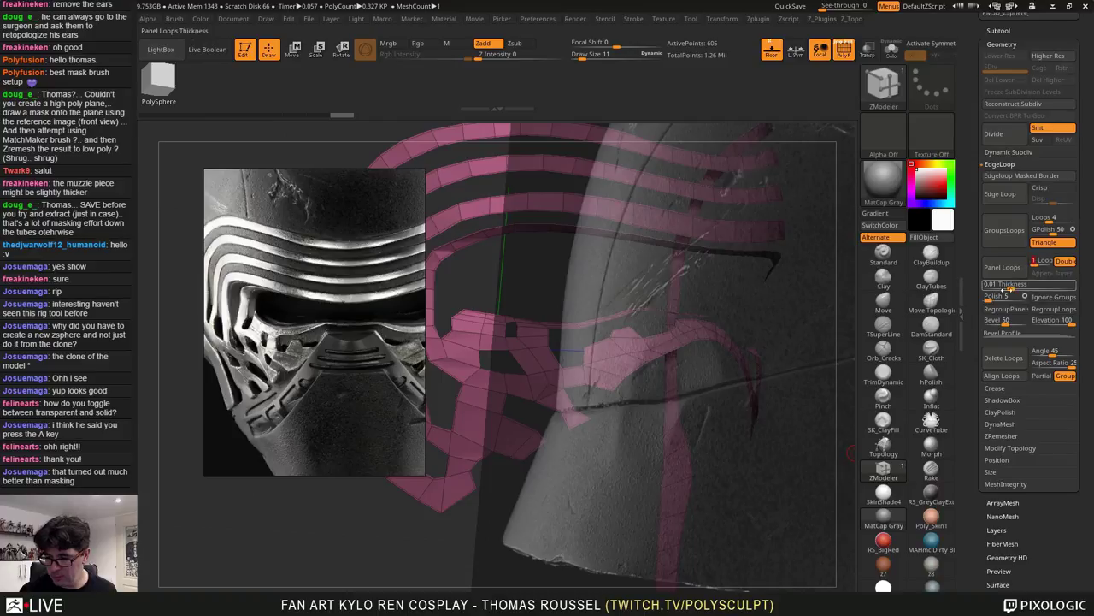
pyautogui.moveTo(990, 298); pyautogui.dragTo(970, 299)
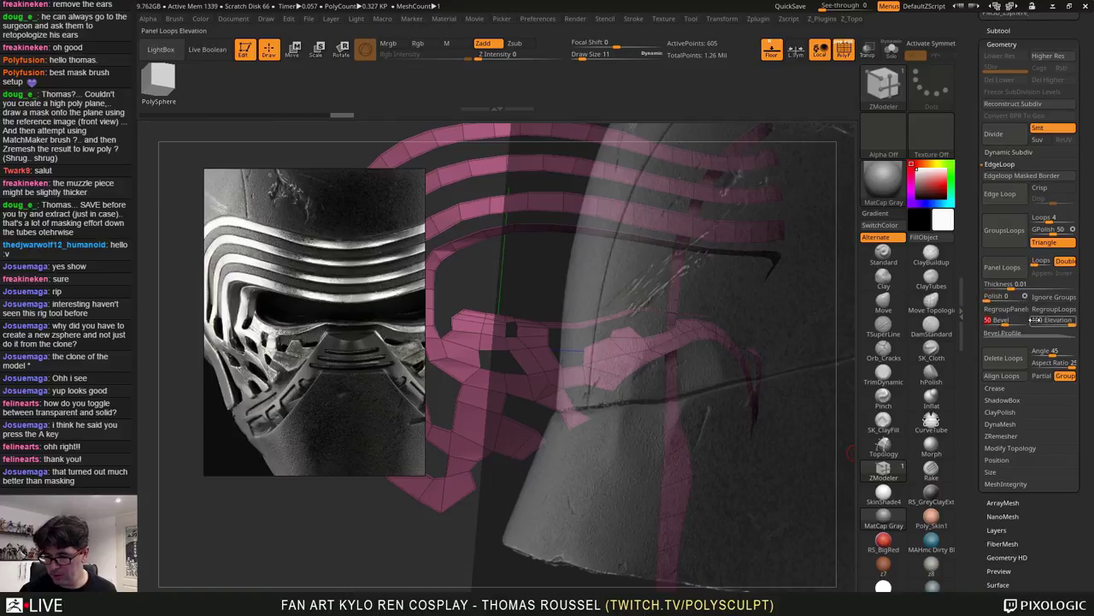
pyautogui.moveTo(1011, 323); pyautogui.dragTo(985, 323)
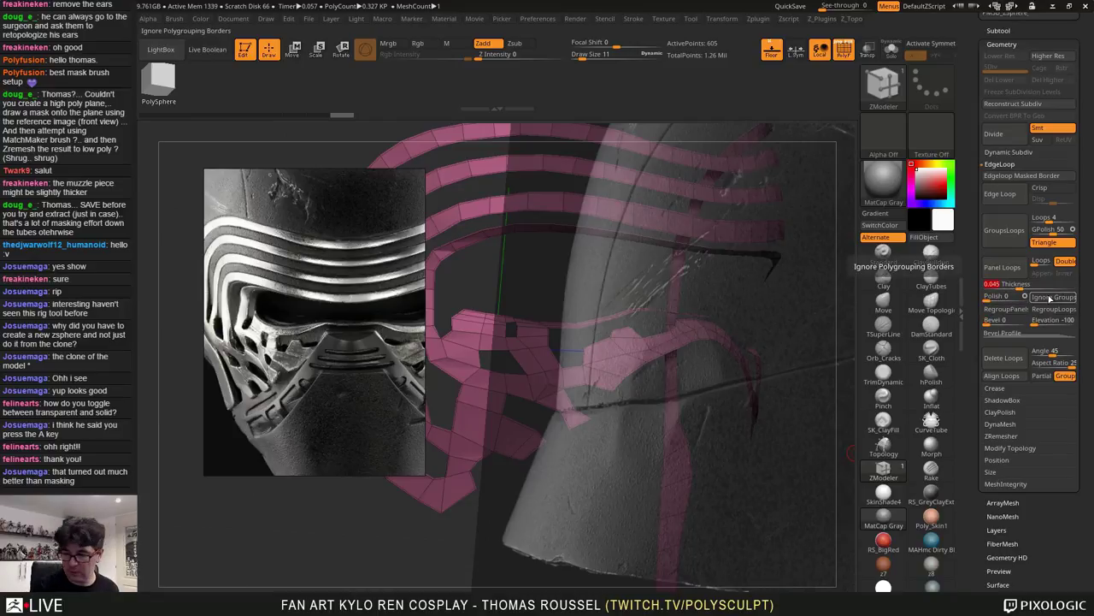
pyautogui.click(1001, 272)
# Crease the thickened grille's polygroup borders and set the crease level to 3
pyautogui.keyDown('alt'); pyautogui.moveTo(605, 282); pyautogui.dragTo(652, 382); pyautogui.keyUp('alt')
pyautogui.moveTo(811, 366); pyautogui.dragTo(770, 359)
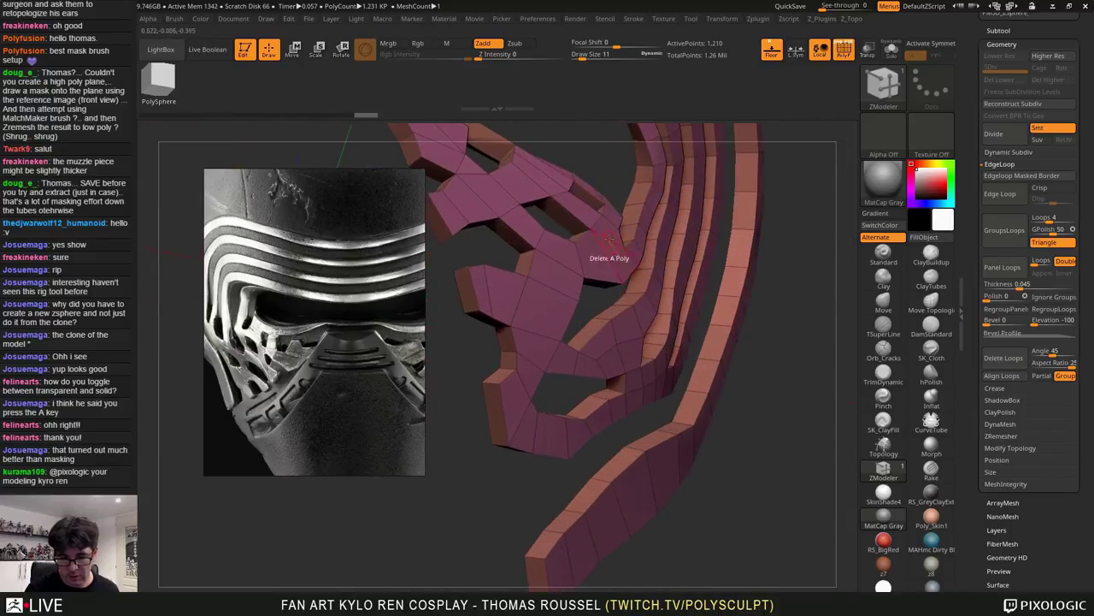
pyautogui.moveTo(603, 235); pyautogui.dragTo(644, 352)
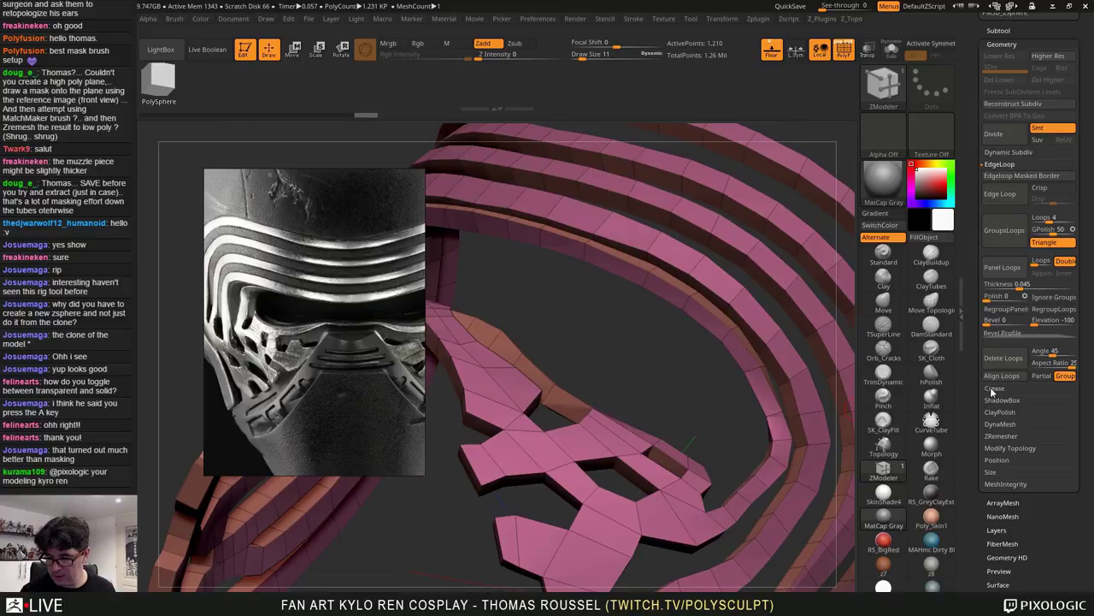
pyautogui.click(995, 389)
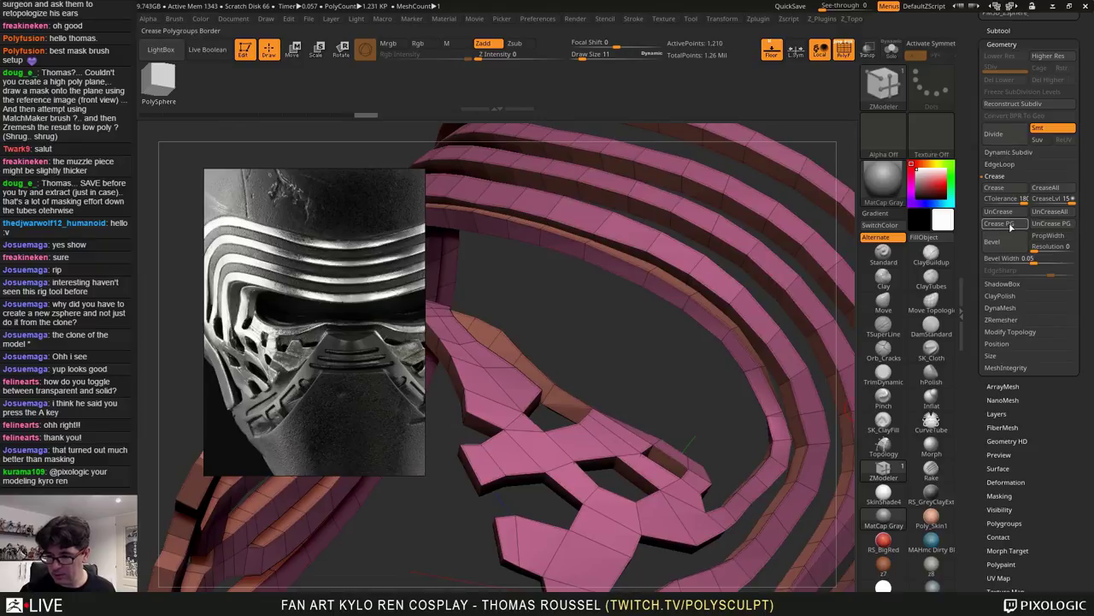
pyautogui.moveTo(1084, 151); pyautogui.dragTo(1083, 200)
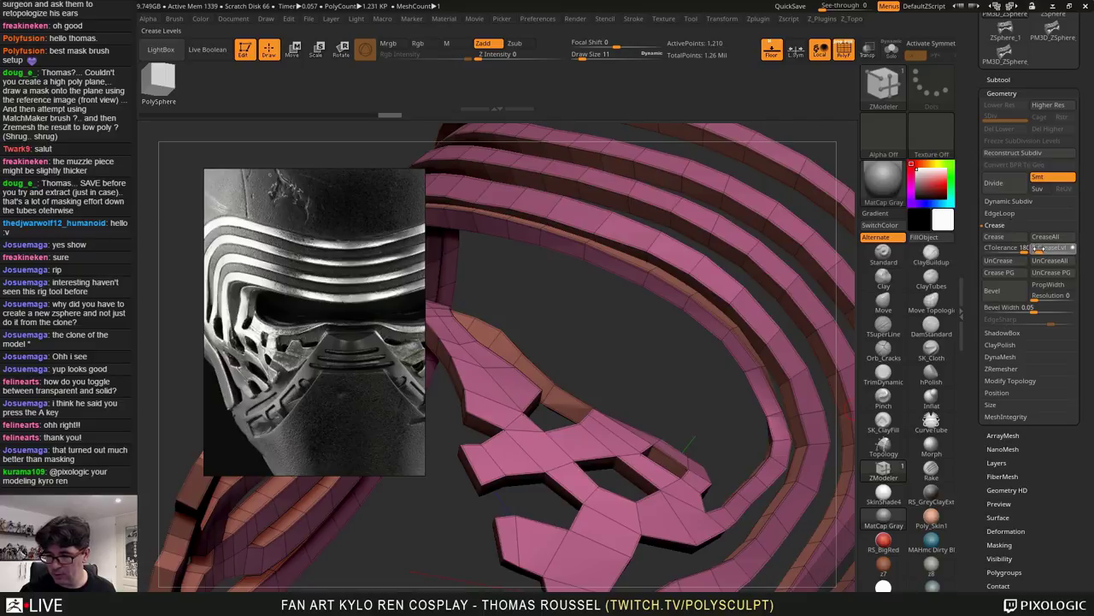
# Subdivide the creased grille five times, up to subdivision level 6
pyautogui.click(1004, 185)
pyautogui.click(1004, 185)
pyautogui.click(1005, 185)
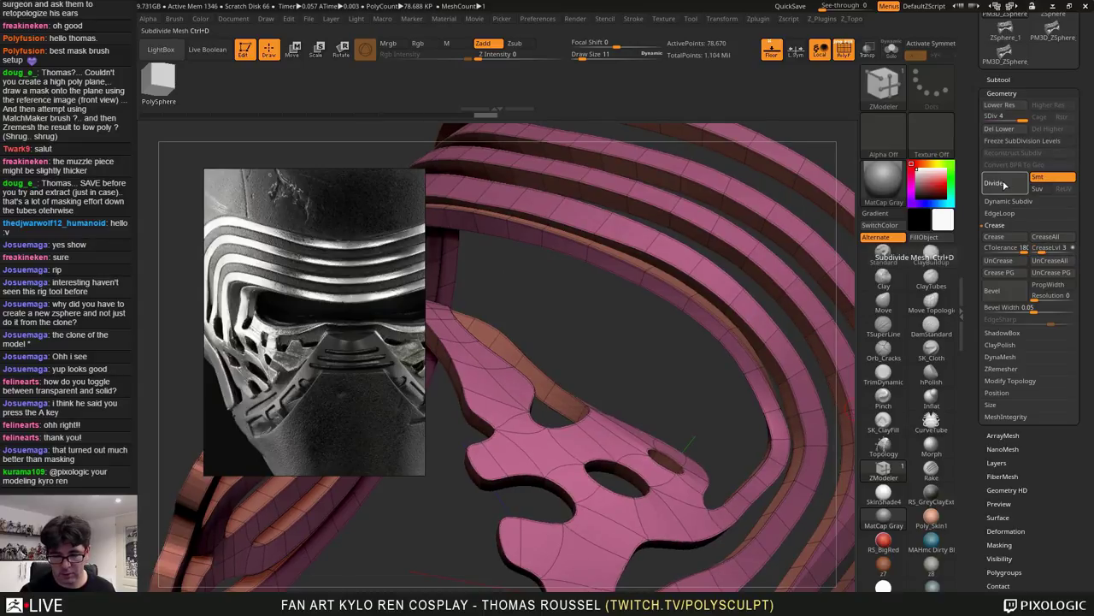
pyautogui.click(1005, 185)
pyautogui.click(1005, 185)
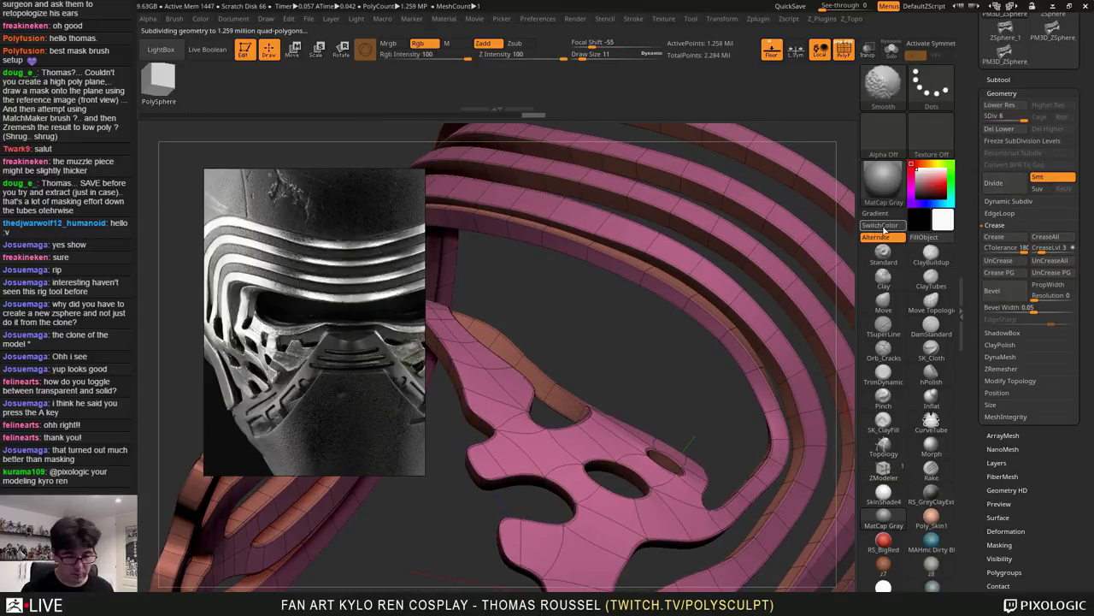
# Step down to subdivision level 5, hide the polyframe and inspect the smoothed grille around the cheek openings
pyautogui.hotkey('shift', 'd')
pyautogui.hotkey('shift', 'f')
pyautogui.moveTo(661, 359); pyautogui.dragTo(662, 366)
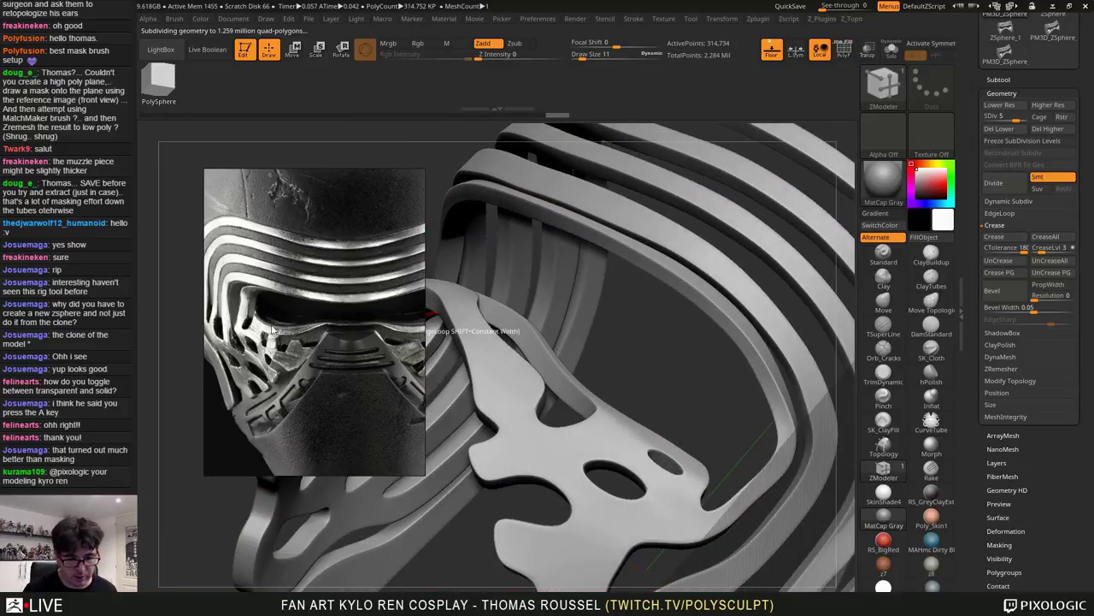
pyautogui.keyDown('alt'); pyautogui.moveTo(607, 345); pyautogui.dragTo(842, 303); pyautogui.keyUp('alt')
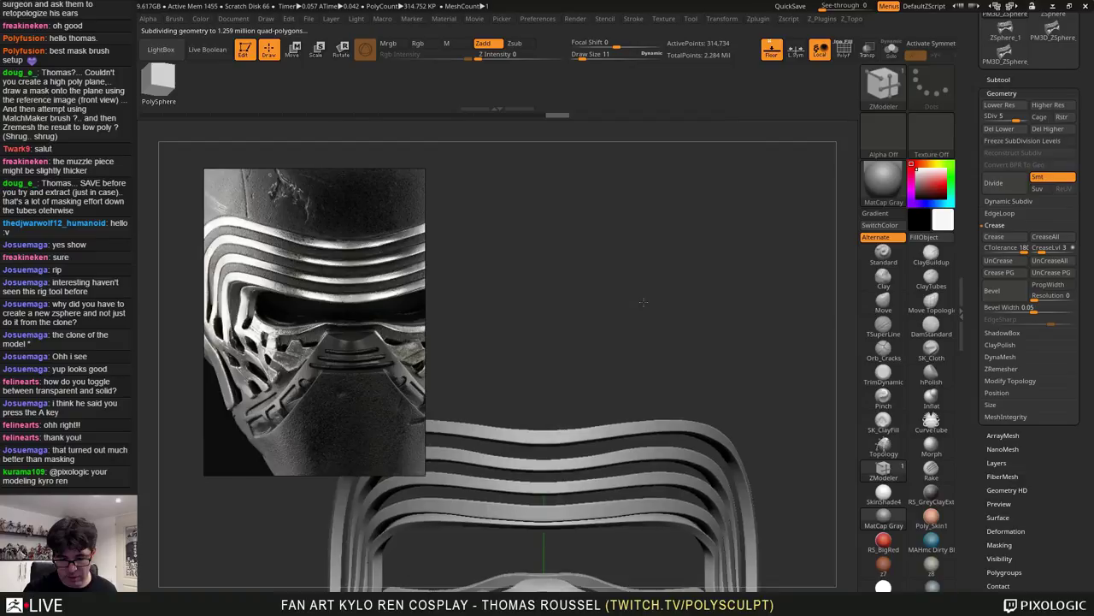
pyautogui.keyDown('alt'); pyautogui.moveTo(624, 364); pyautogui.dragTo(642, 111); pyautogui.keyUp('alt')
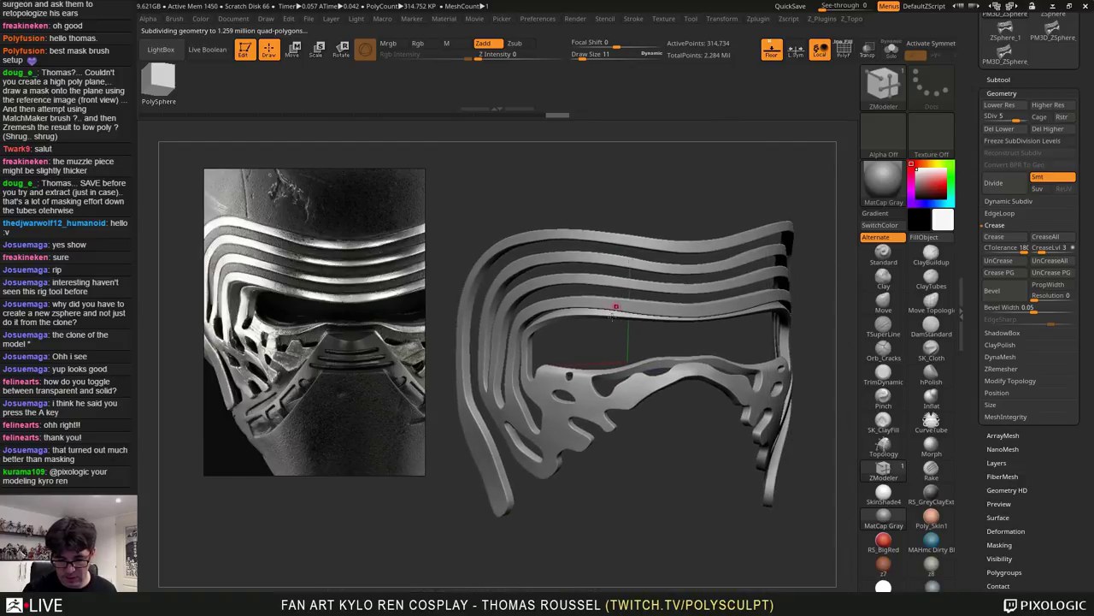
pyautogui.moveTo(612, 317); pyautogui.dragTo(671, 386)
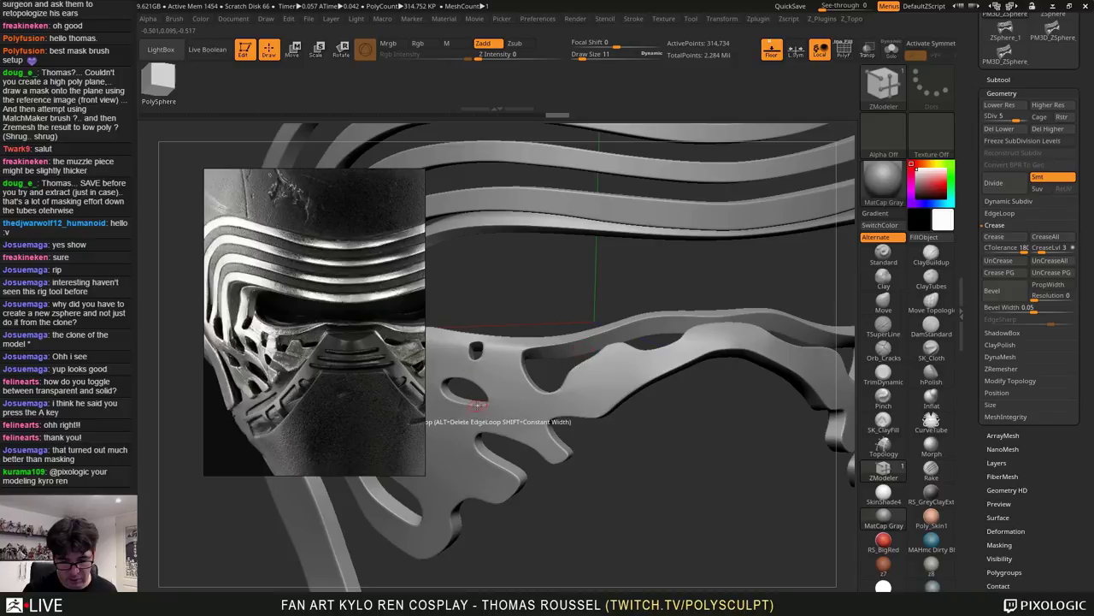
# Undo the grille's subdivisions back to its undivided base mesh
pyautogui.hotkey('ctrl', 'z')
pyautogui.hotkey('ctrl', 'z')
pyautogui.hotkey('ctrl', 'z')
pyautogui.hotkey('ctrl', 'z')
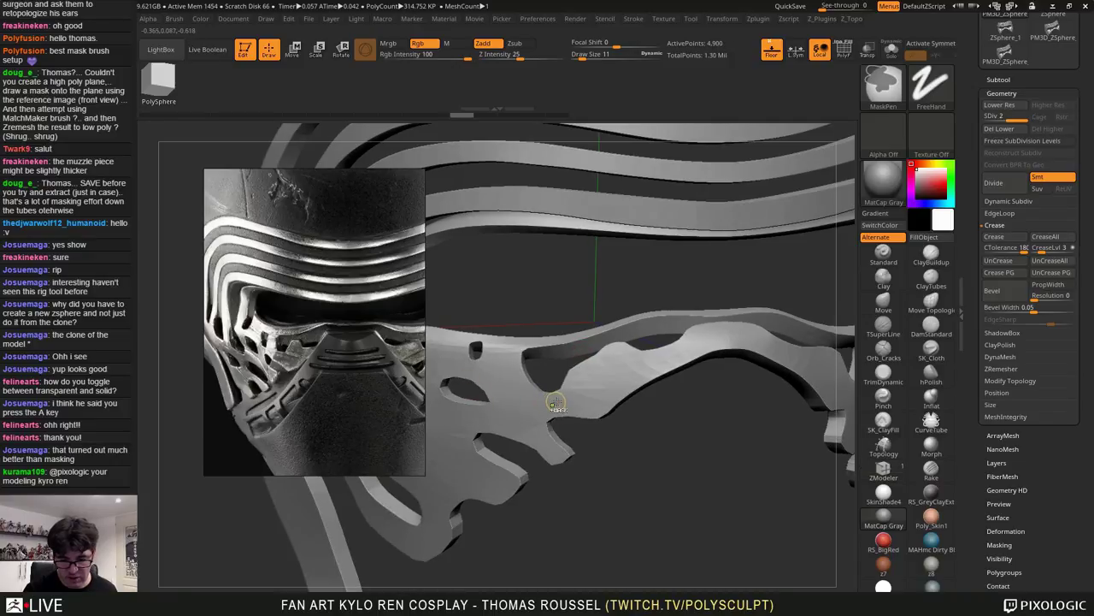
pyautogui.hotkey('ctrl', 'z')
pyautogui.hotkey('ctrl', 'z')
pyautogui.hotkey('ctrl', 'z')
# Set the crease level to 0 and try subdividing the grille twice with smoothing off, followed by further divisions with smoothing on
pyautogui.moveTo(675, 427)
pyautogui.mouseDown()
pyautogui.moveTo(782, 449)
pyautogui.moveTo(770, 440)
pyautogui.mouseUp()
pyautogui.moveTo(1062, 247); pyautogui.dragTo(1036, 249)
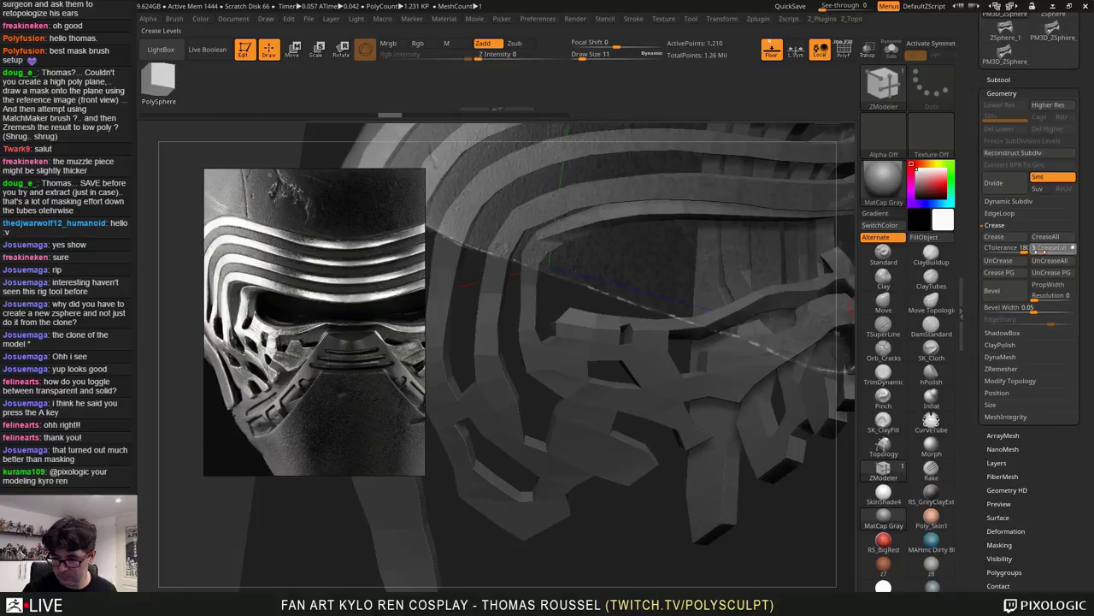
pyautogui.press('Return')
pyautogui.click(1040, 181)
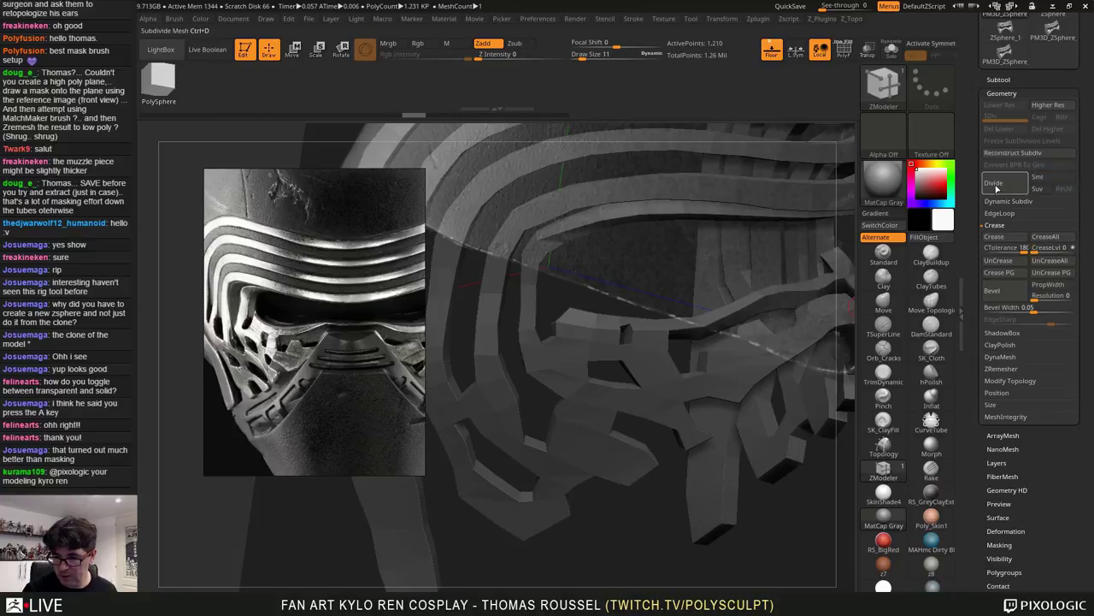
pyautogui.click(996, 185)
pyautogui.click(996, 186)
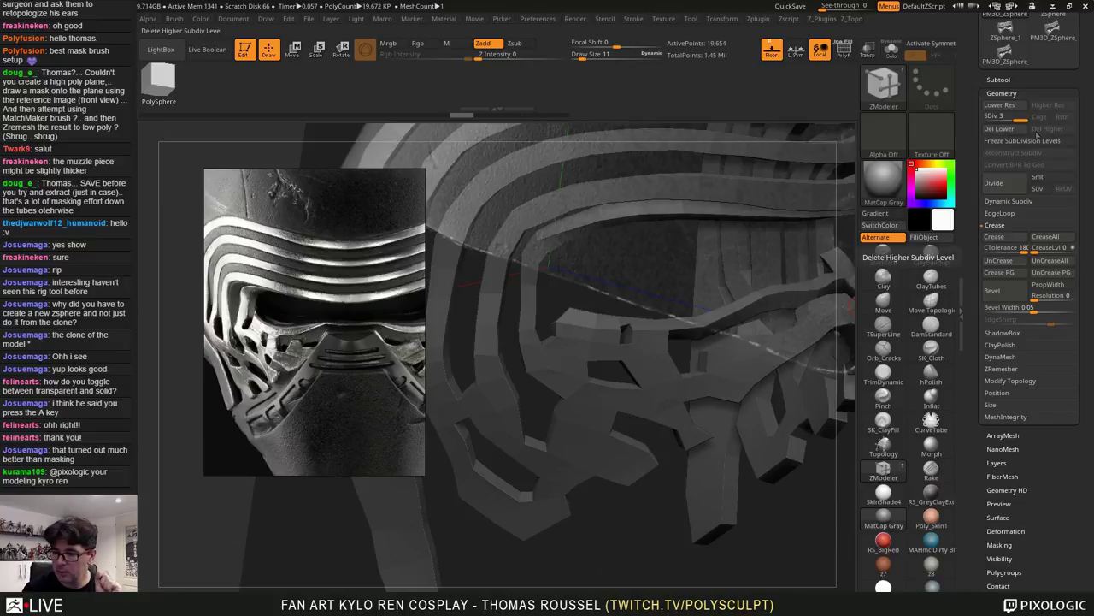
pyautogui.click(1033, 181)
pyautogui.click(1005, 182)
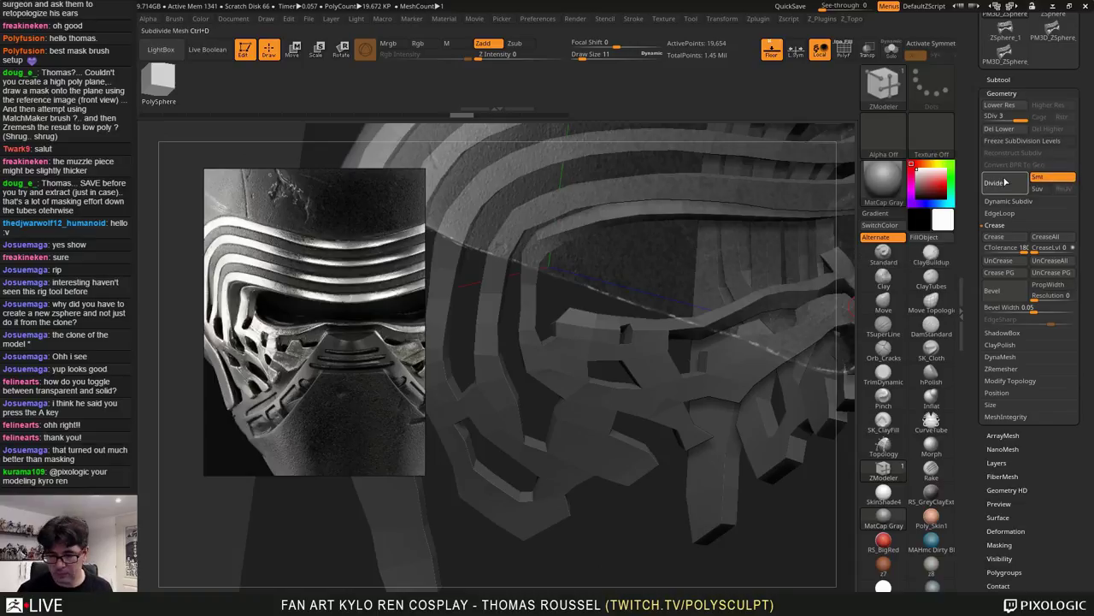
pyautogui.click(1005, 182)
pyautogui.moveTo(634, 350)
pyautogui.mouseDown(button='right')
pyautogui.moveTo(650, 376)
pyautogui.moveTo(637, 346)
pyautogui.moveTo(643, 301)
pyautogui.moveTo(636, 316)
pyautogui.moveTo(720, 340)
pyautogui.mouseUp(button='right')
# Undo the grille's trial subdivisions, show the polyframe and set the crease level to 1 on the base mesh
pyautogui.hotkey('ctrl', 'z')
pyautogui.hotkey('ctrl', 'z')
pyautogui.hotkey('ctrl', 'z')
pyautogui.hotkey('shift', 'f')
pyautogui.moveTo(653, 328)
pyautogui.mouseDown(button='right')
pyautogui.moveTo(673, 326)
pyautogui.moveTo(643, 323)
pyautogui.moveTo(723, 315)
pyautogui.mouseUp(button='right')
pyautogui.hotkey('ctrl', 'z')
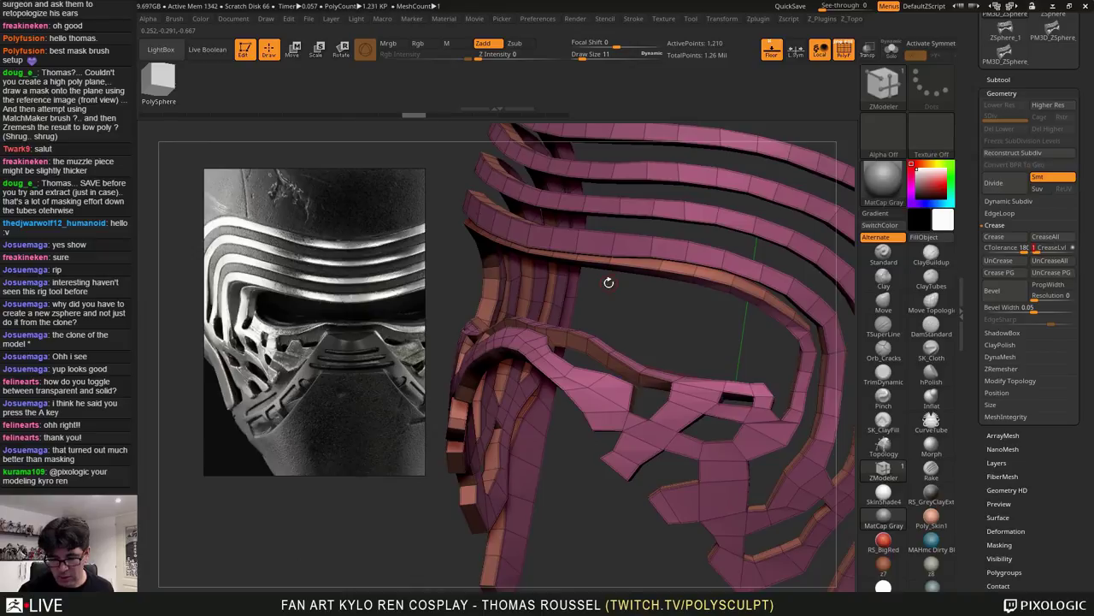
pyautogui.moveTo(609, 282)
pyautogui.mouseDown(button='right')
pyautogui.moveTo(575, 299)
pyautogui.moveTo(669, 296)
pyautogui.moveTo(672, 313)
pyautogui.moveTo(584, 354)
pyautogui.moveTo(643, 336)
pyautogui.moveTo(620, 369)
pyautogui.mouseUp(button='right')
pyautogui.hotkey('ctrl', 'shift', 'z')
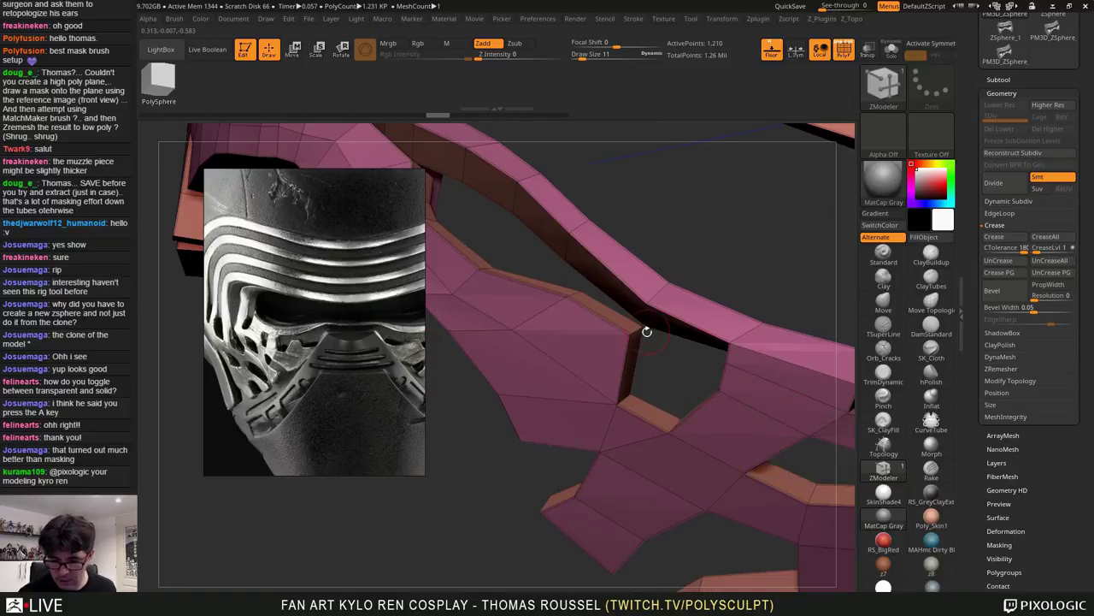
# Set the ZModeler edge action to Crease and crease the corner edges of the small opening under the eye rim
pyautogui.moveTo(645, 330); pyautogui.dragTo(636, 338, button='right')
pyautogui.press('space')
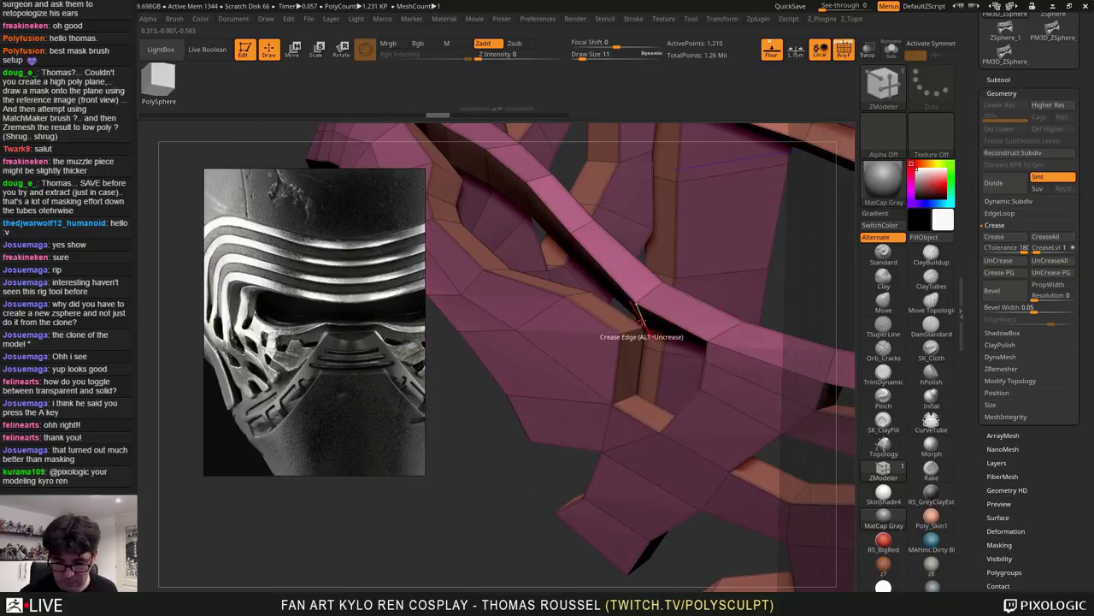
pyautogui.moveTo(666, 411); pyautogui.dragTo(695, 444, button='right')
pyautogui.moveTo(699, 398)
pyautogui.mouseDown(button='right')
pyautogui.moveTo(735, 372)
pyautogui.moveTo(722, 356)
pyautogui.moveTo(701, 392)
pyautogui.moveTo(659, 397)
pyautogui.moveTo(730, 402)
pyautogui.moveTo(752, 390)
pyautogui.moveTo(733, 406)
pyautogui.moveTo(708, 399)
pyautogui.moveTo(747, 366)
pyautogui.moveTo(798, 387)
pyautogui.moveTo(751, 370)
pyautogui.moveTo(702, 304)
pyautogui.moveTo(631, 302)
pyautogui.moveTo(580, 384)
pyautogui.moveTo(643, 427)
pyautogui.mouseUp(button='right')
pyautogui.click(729, 391)
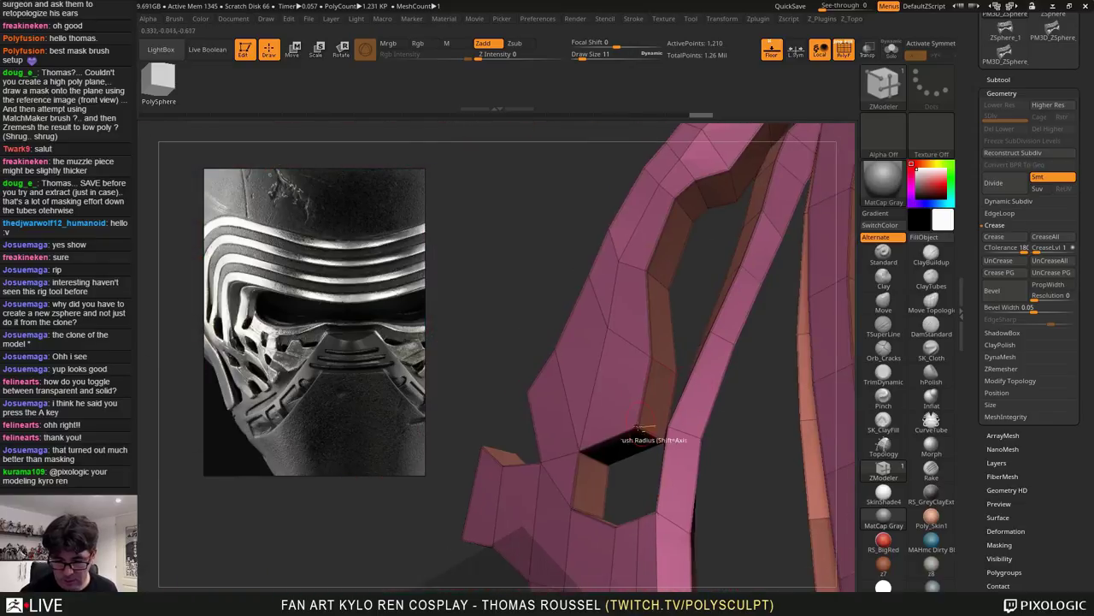
# Crease the corner edges of the cheek prongs and preview the grille with dynamic subdivision
pyautogui.moveTo(627, 475); pyautogui.dragTo(655, 391, button='right')
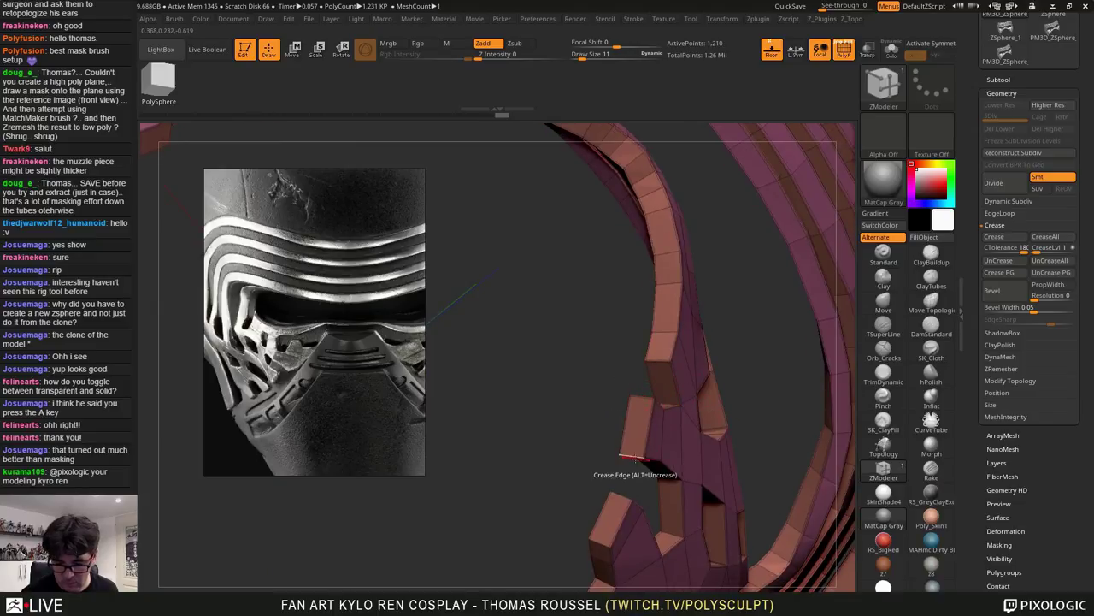
pyautogui.moveTo(663, 474); pyautogui.dragTo(685, 436, button='right')
pyautogui.moveTo(634, 514); pyautogui.dragTo(683, 410, button='right')
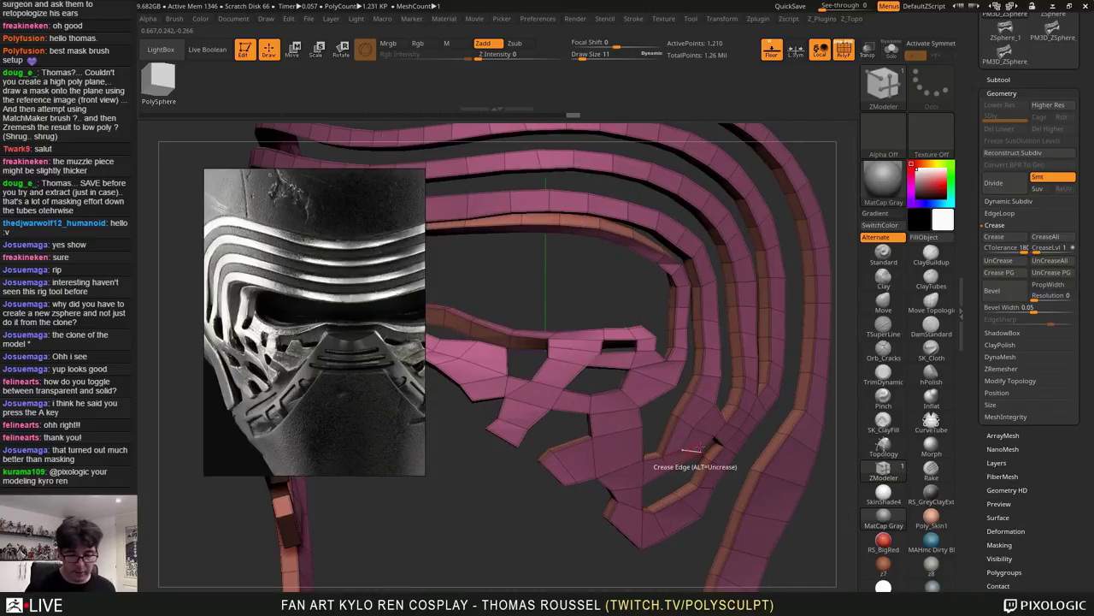
pyautogui.click(555, 201)
pyautogui.keyDown('alt'); pyautogui.moveTo(683, 412); pyautogui.dragTo(705, 359, button='right'); pyautogui.keyUp('alt')
pyautogui.moveTo(795, 444); pyautogui.dragTo(767, 401, button='right')
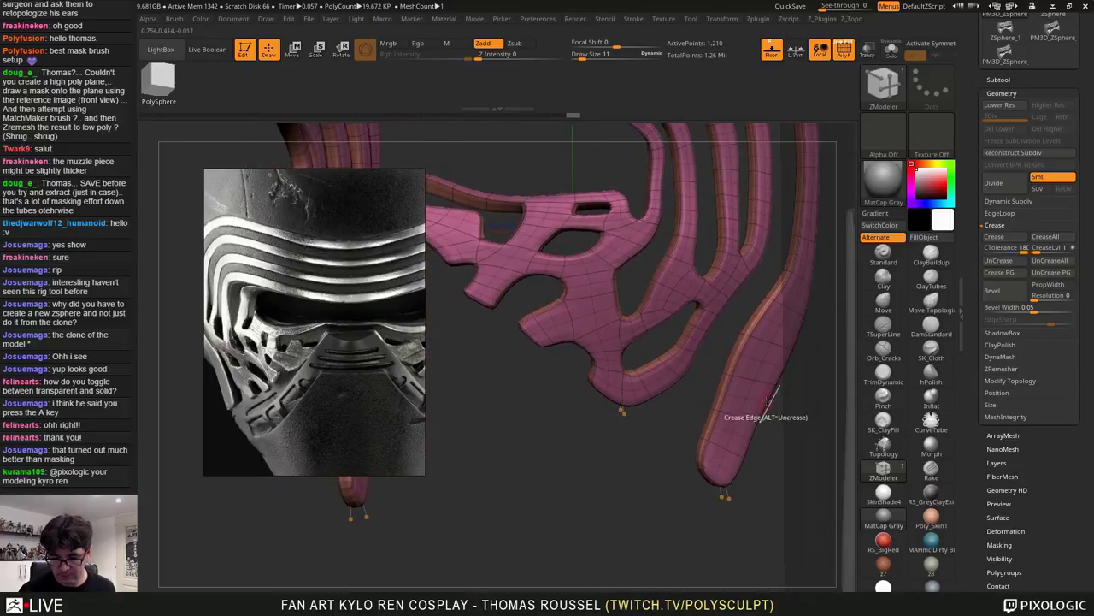
# Crease the corner edges at the outermost strip's lower end and preview the tip with dynamic subdivision
pyautogui.moveTo(751, 473); pyautogui.dragTo(706, 432, button='right')
pyautogui.moveTo(706, 432); pyautogui.dragTo(656, 403, button='right')
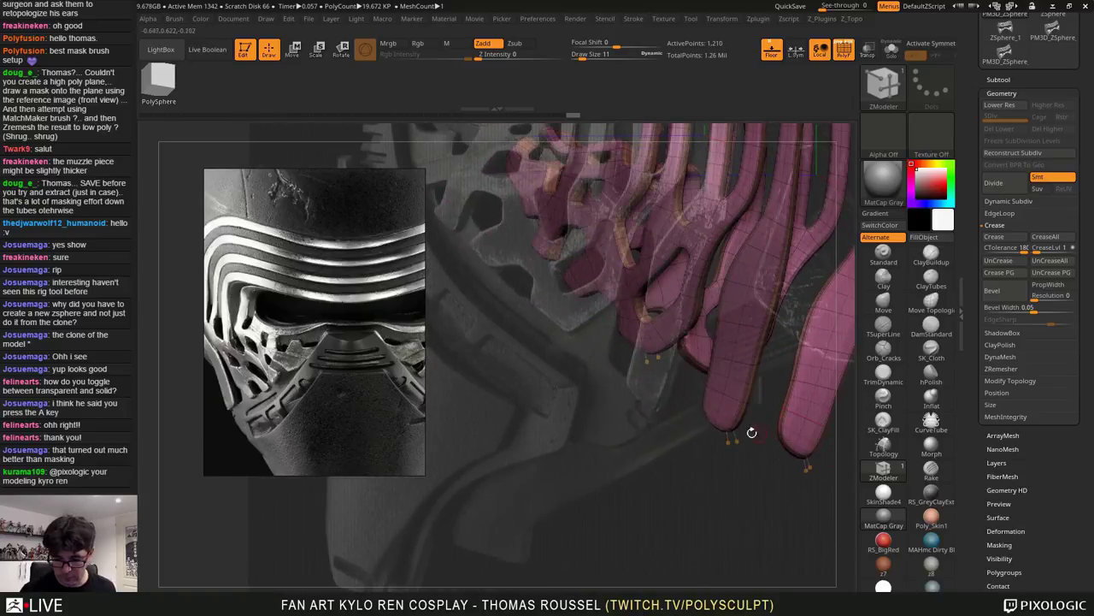
pyautogui.moveTo(848, 457)
pyautogui.mouseDown(button='right')
pyautogui.moveTo(818, 435)
pyautogui.moveTo(751, 449)
pyautogui.moveTo(760, 453)
pyautogui.moveTo(753, 425)
pyautogui.mouseUp(button='right')
pyautogui.hotkey('shift', 'd')
pyautogui.hotkey('shift', 'd')
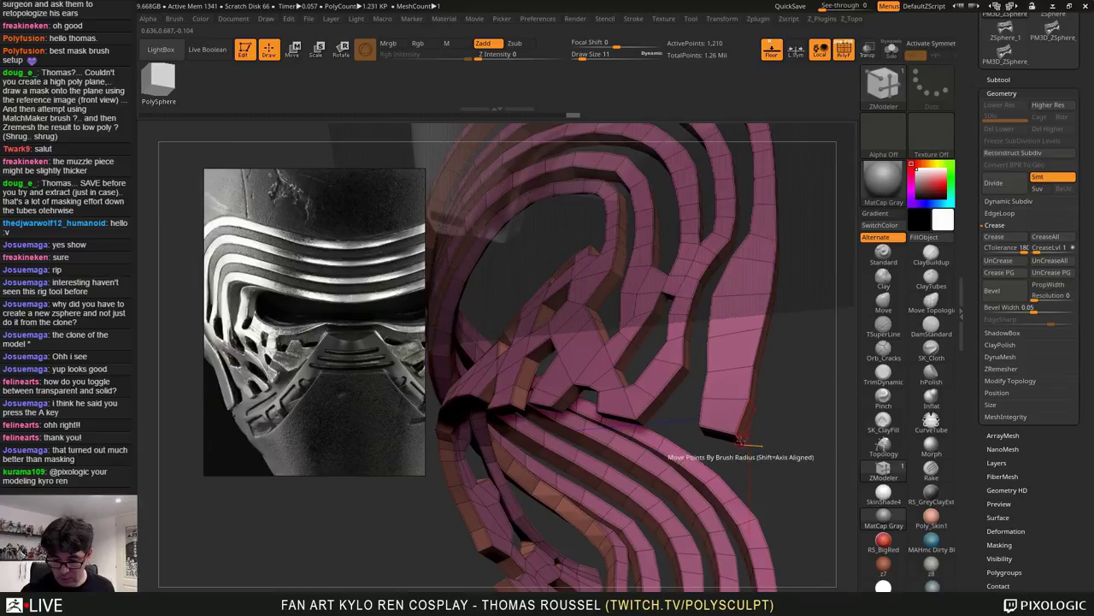
pyautogui.press('d')
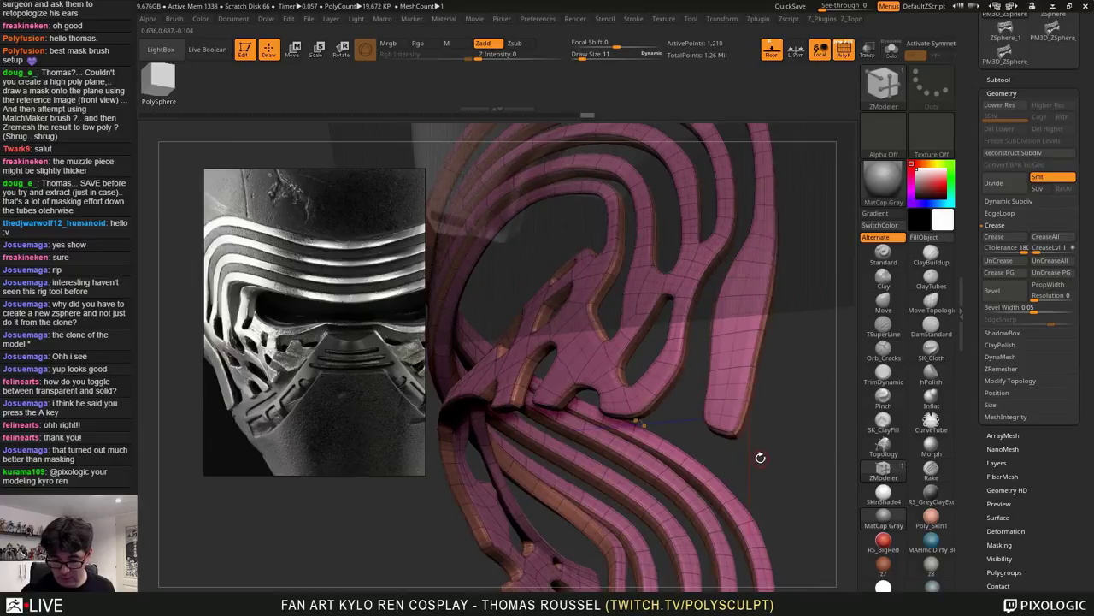
# Finish creasing the outermost strip's tip corners, comparing the tip with dynamic subdivision on and off
pyautogui.moveTo(760, 458)
pyautogui.mouseDown(button='right')
pyautogui.moveTo(674, 442)
pyautogui.moveTo(782, 481)
pyautogui.moveTo(741, 466)
pyautogui.moveTo(769, 479)
pyautogui.moveTo(711, 415)
pyautogui.moveTo(697, 325)
pyautogui.mouseUp(button='right')
pyautogui.hotkey('shift', 'd')
pyautogui.hotkey('shift', 'd')
pyautogui.press('d')
pyautogui.press('d')
pyautogui.keyDown('alt'); pyautogui.moveTo(703, 436); pyautogui.dragTo(711, 408, button='right'); pyautogui.keyUp('alt')
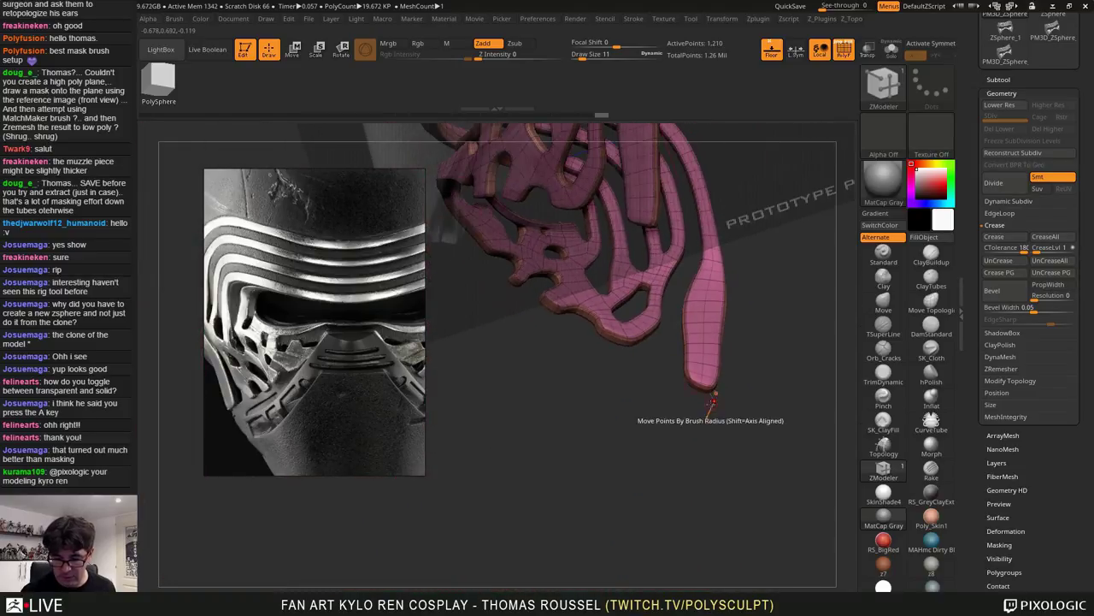
pyautogui.moveTo(743, 433); pyautogui.dragTo(723, 436)
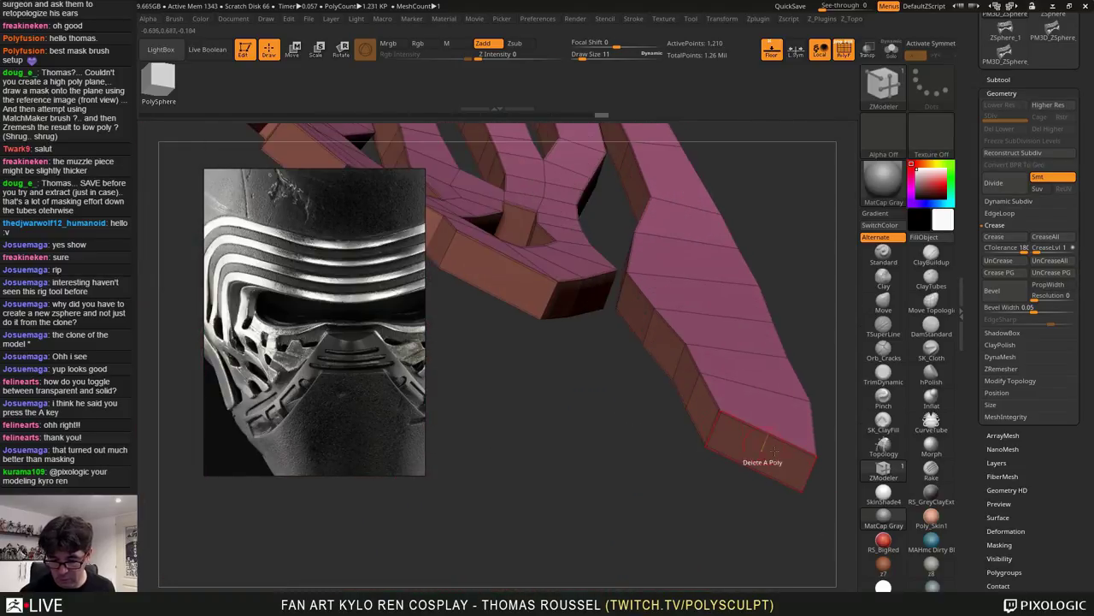
pyautogui.keyDown('alt'); pyautogui.moveTo(717, 394); pyautogui.dragTo(845, 419, button='right'); pyautogui.keyUp('alt')
# Crease the short corner edges at the tips of the lower cheek prongs
pyautogui.moveTo(674, 329); pyautogui.dragTo(624, 362, button='right')
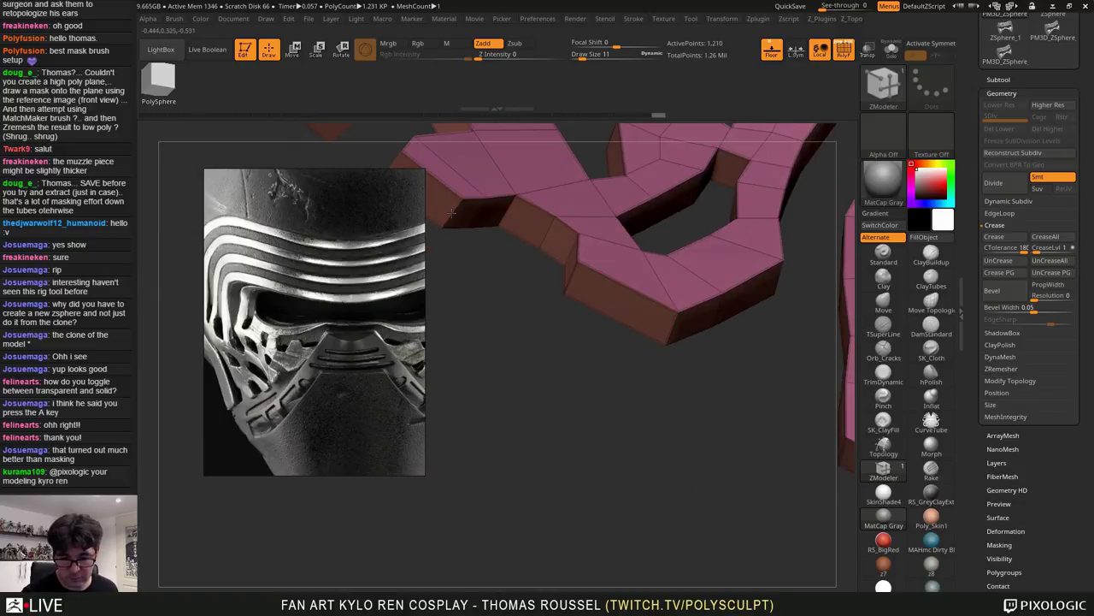
pyautogui.keyDown('alt'); pyautogui.moveTo(451, 213); pyautogui.dragTo(651, 287, button='right'); pyautogui.keyUp('alt')
pyautogui.moveTo(591, 242); pyautogui.dragTo(603, 232, button='right')
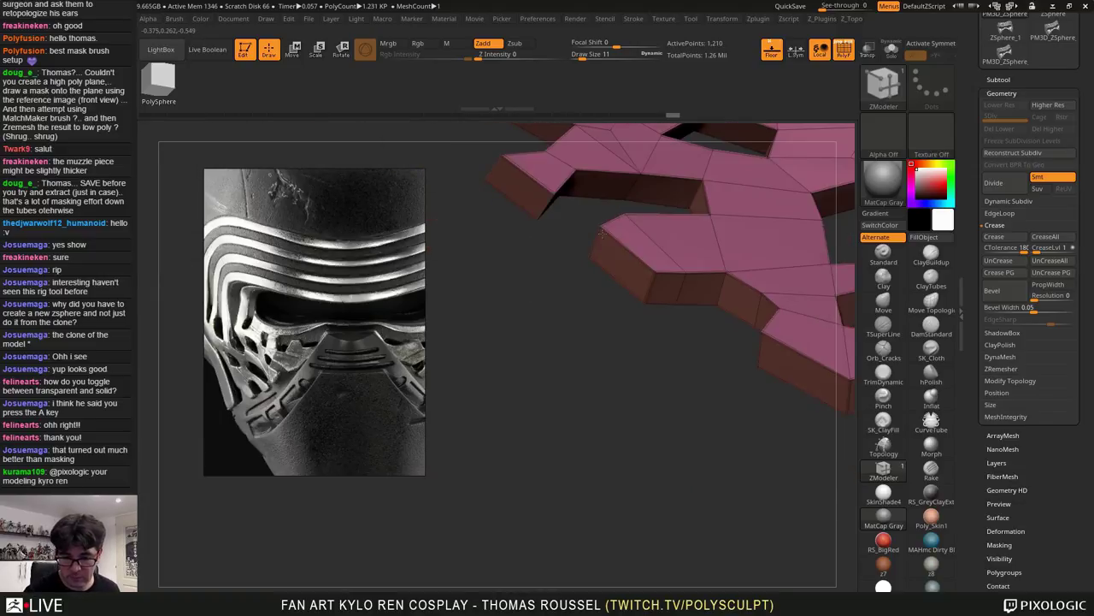
pyautogui.moveTo(544, 206); pyautogui.dragTo(560, 199, button='right')
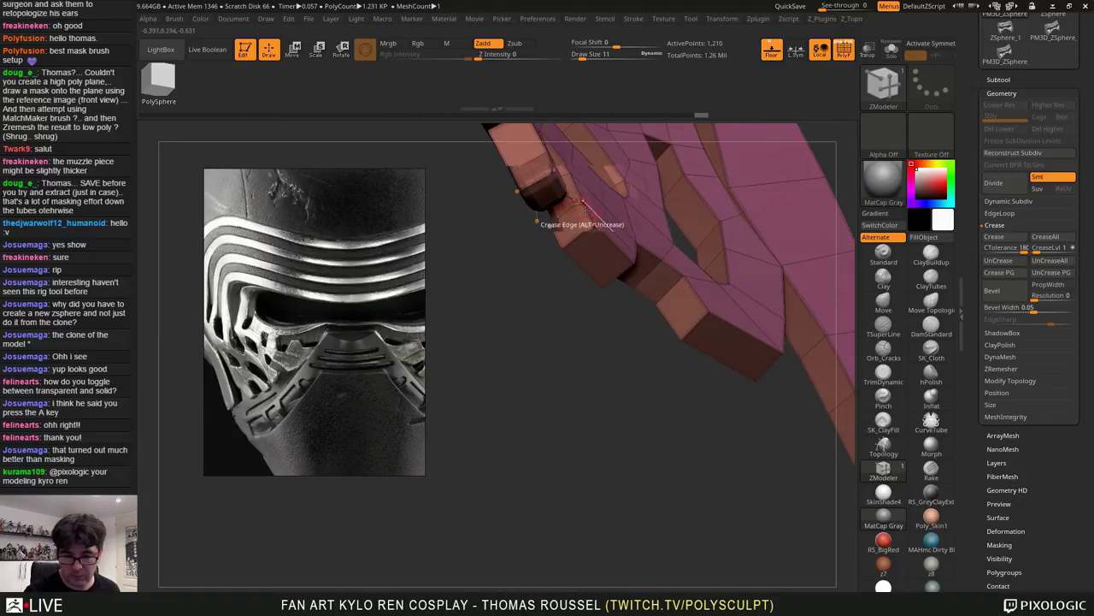
pyautogui.moveTo(702, 357); pyautogui.dragTo(645, 420, button='right')
pyautogui.moveTo(645, 419); pyautogui.dragTo(794, 364)
pyautogui.moveTo(652, 384); pyautogui.dragTo(654, 399)
pyautogui.moveTo(695, 325); pyautogui.dragTo(652, 286, button='right')
# Crease the remaining corner edges along the cheek's underside, toggling dynamic subdivision to check the smoothed shape
pyautogui.hotkey('shift', 'd')
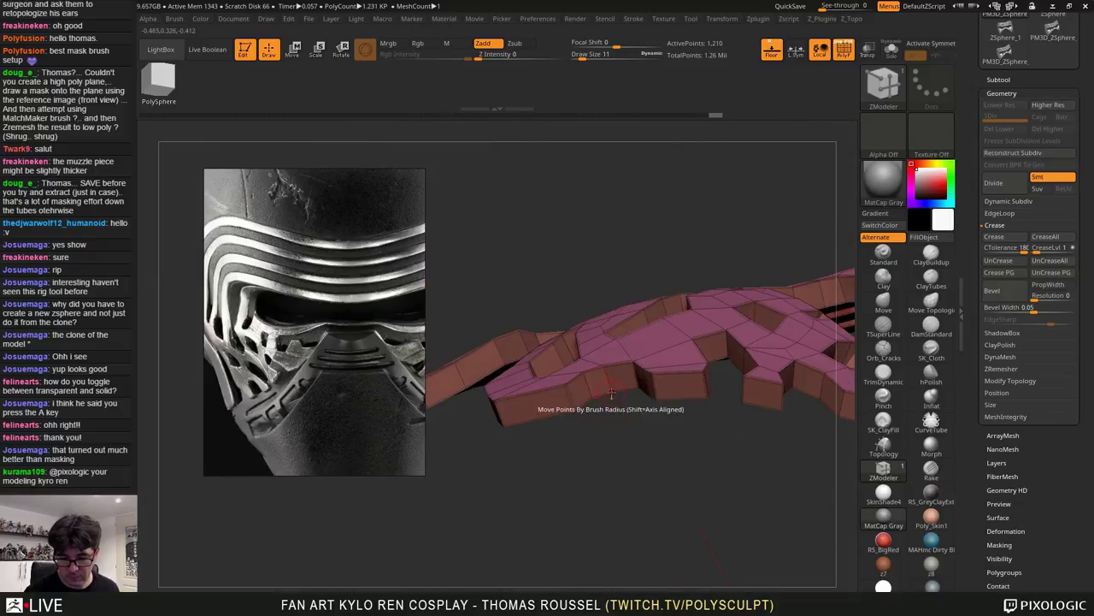
pyautogui.moveTo(659, 388); pyautogui.dragTo(668, 301, button='right')
pyautogui.press('d')
pyautogui.moveTo(694, 395)
pyautogui.mouseDown(button='right')
pyautogui.moveTo(575, 395)
pyautogui.moveTo(613, 428)
pyautogui.moveTo(676, 437)
pyautogui.moveTo(709, 415)
pyautogui.moveTo(673, 492)
pyautogui.moveTo(637, 532)
pyautogui.moveTo(582, 540)
pyautogui.moveTo(643, 548)
pyautogui.moveTo(688, 515)
pyautogui.moveTo(637, 450)
pyautogui.moveTo(709, 403)
pyautogui.moveTo(697, 410)
pyautogui.moveTo(705, 419)
pyautogui.moveTo(618, 467)
pyautogui.moveTo(633, 530)
pyautogui.moveTo(604, 466)
pyautogui.moveTo(652, 454)
pyautogui.moveTo(623, 481)
pyautogui.mouseUp(button='right')
pyautogui.hotkey('shift', 'd')
pyautogui.press('d')
pyautogui.hotkey('shift', 'd')
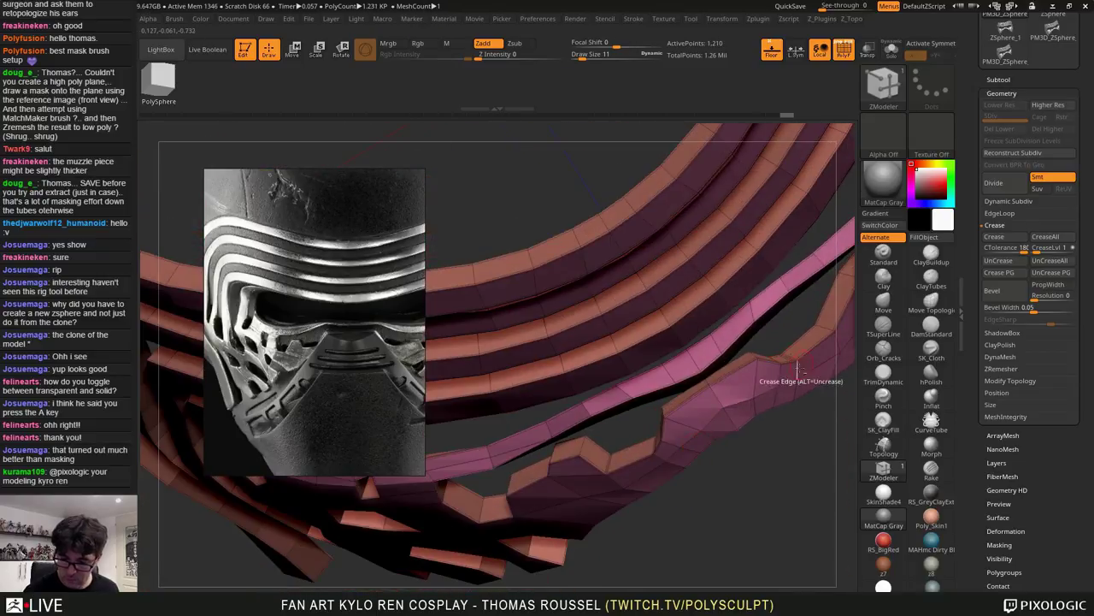
# Crease the corner edges inside the inner cheek notches and preview the whole grille with dynamic subdivision
pyautogui.moveTo(799, 369); pyautogui.dragTo(653, 406, button='right')
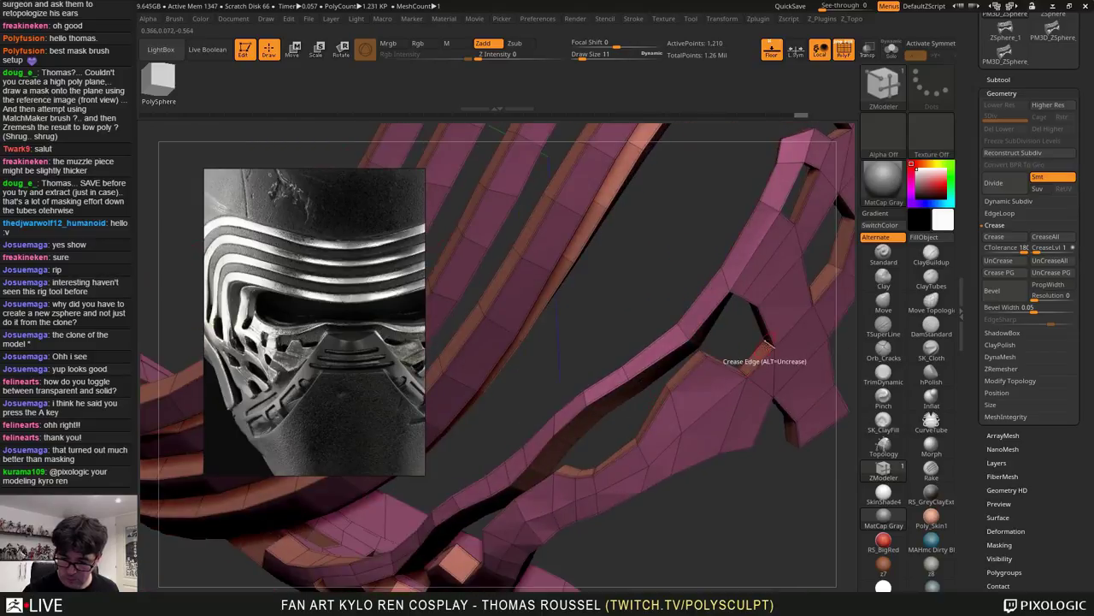
pyautogui.moveTo(761, 373); pyautogui.dragTo(687, 447, button='right')
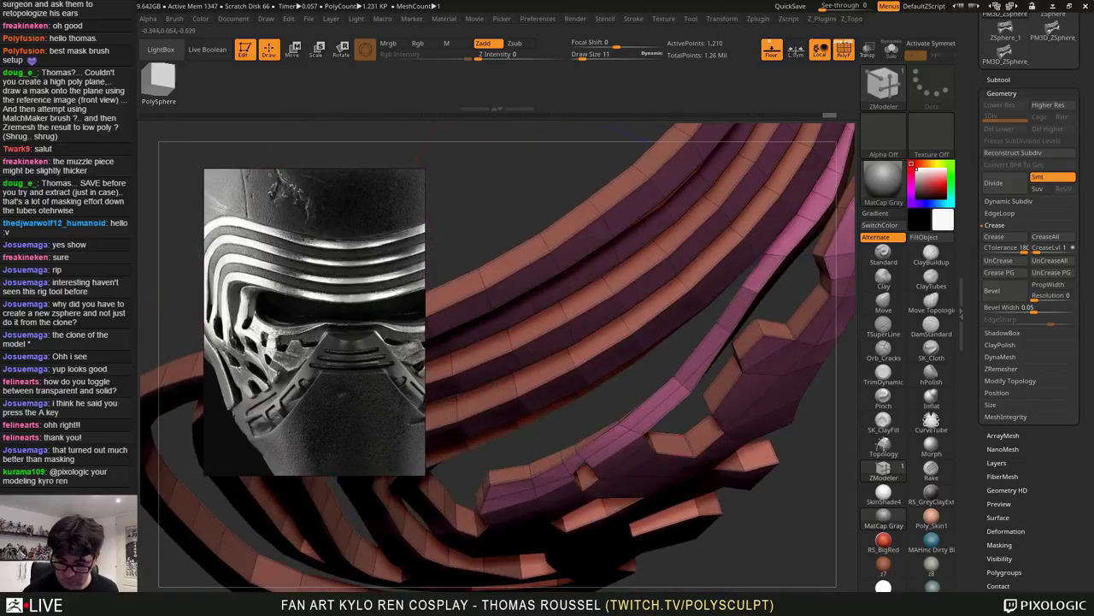
pyautogui.moveTo(703, 504)
pyautogui.mouseDown(button='right')
pyautogui.moveTo(726, 414)
pyautogui.moveTo(747, 402)
pyautogui.moveTo(750, 412)
pyautogui.moveTo(729, 364)
pyautogui.moveTo(750, 345)
pyautogui.moveTo(754, 308)
pyautogui.moveTo(739, 319)
pyautogui.moveTo(773, 362)
pyautogui.mouseUp(button='right')
pyautogui.press('d')
pyautogui.hotkey('shift', 'd')
pyautogui.press('d')
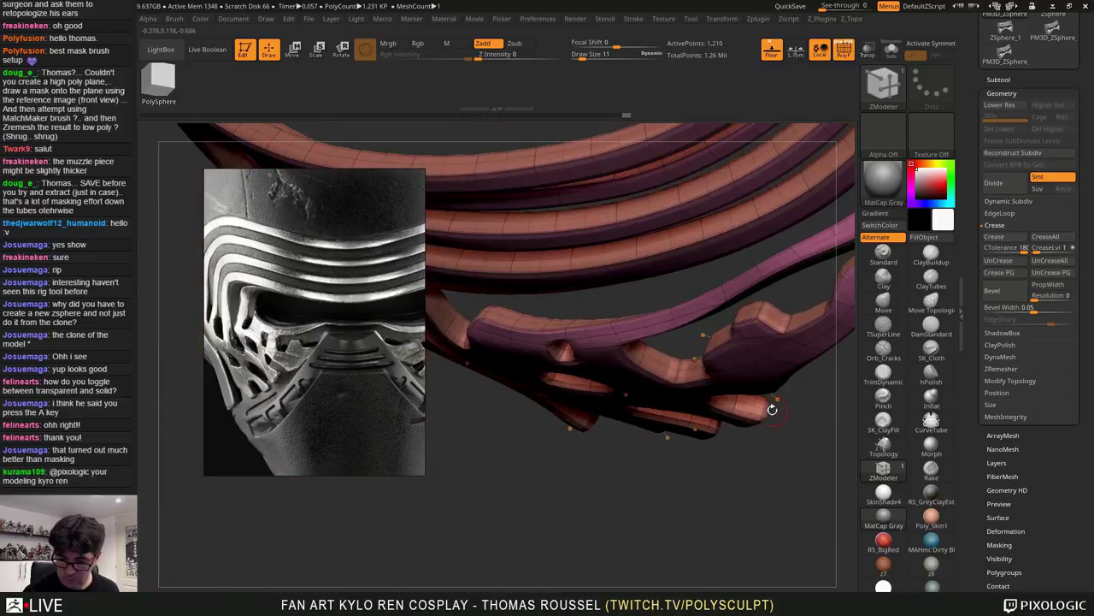
pyautogui.moveTo(772, 408); pyautogui.dragTo(711, 387, button='right')
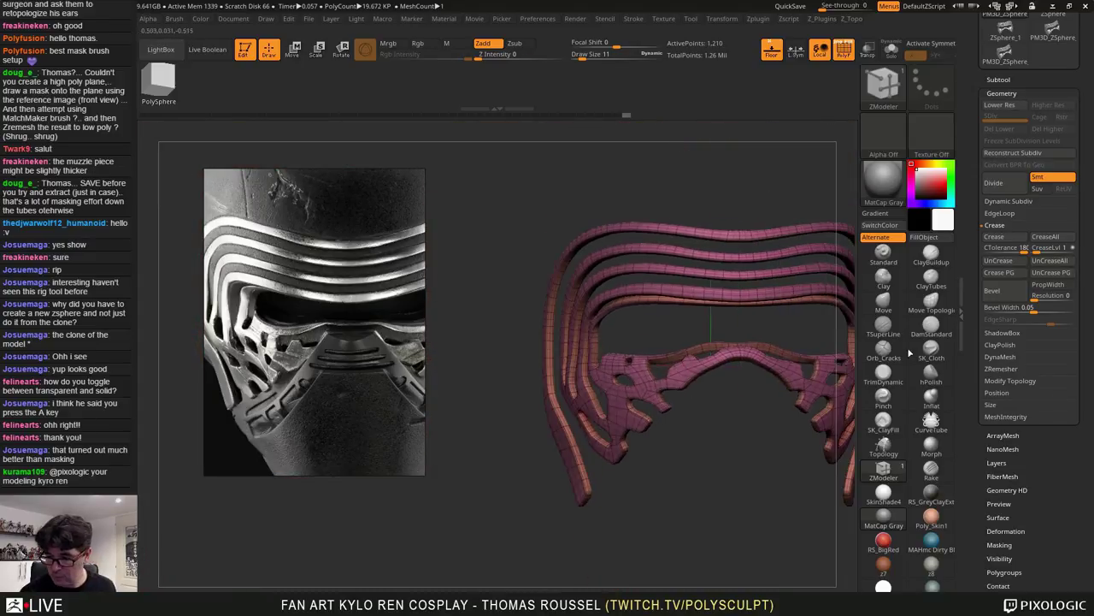
# Raise the smooth subdivision level of the dynamic subdivision and hide the polyframe
pyautogui.click(1011, 203)
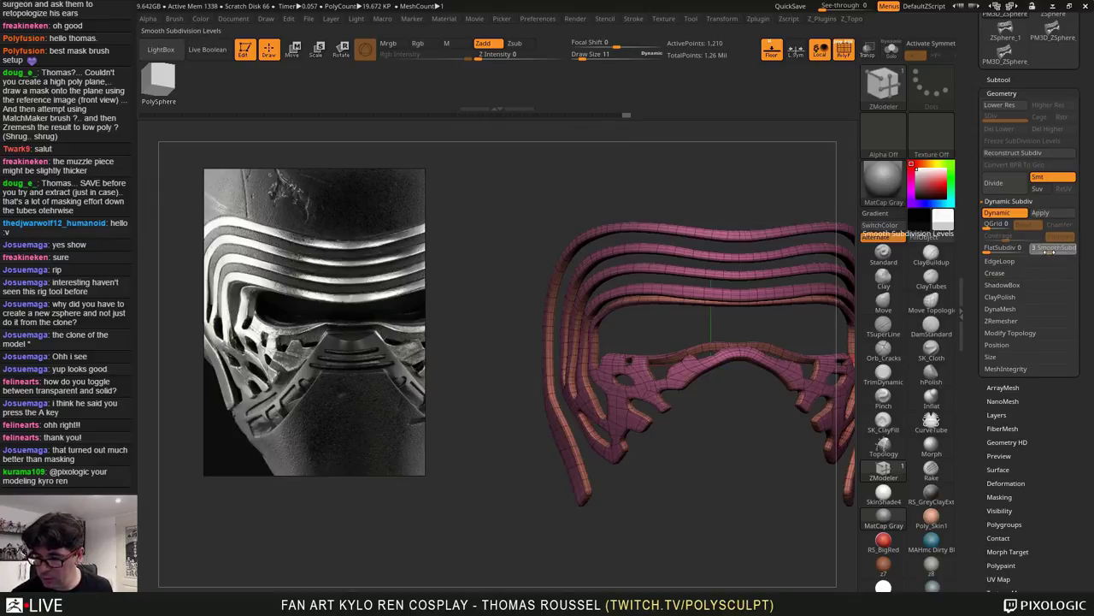
pyautogui.moveTo(752, 443); pyautogui.dragTo(655, 437, button='right')
pyautogui.hotkey('shift', 'f')
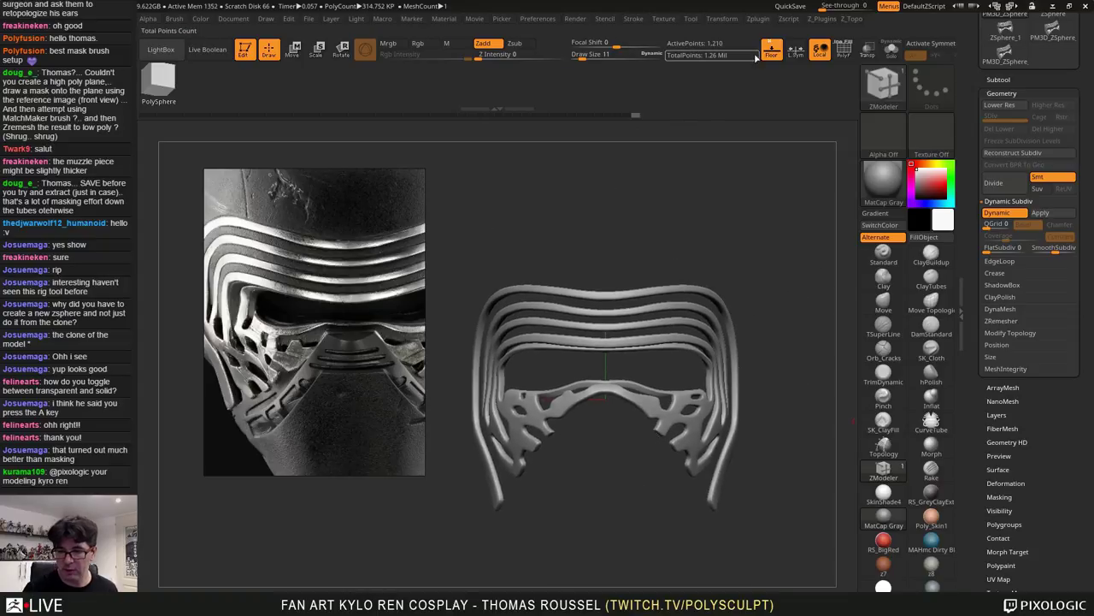
# Temporarily show the PolyMesh3D2_1 subtool to compare it with the grille, and turn off dynamic subdivision
pyautogui.click(999, 79)
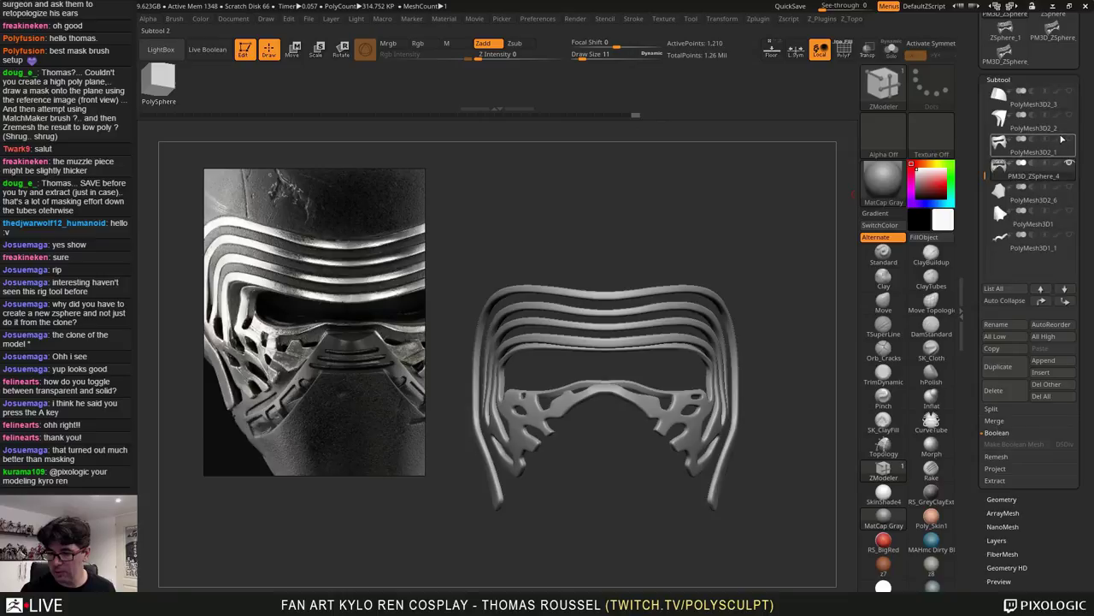
pyautogui.click(1069, 139)
pyautogui.moveTo(751, 196); pyautogui.dragTo(768, 176, button='right')
pyautogui.moveTo(782, 209); pyautogui.dragTo(737, 206)
pyautogui.hotkey('shift', 'd')
pyautogui.moveTo(785, 180); pyautogui.dragTo(678, 308)
pyautogui.click(1069, 140)
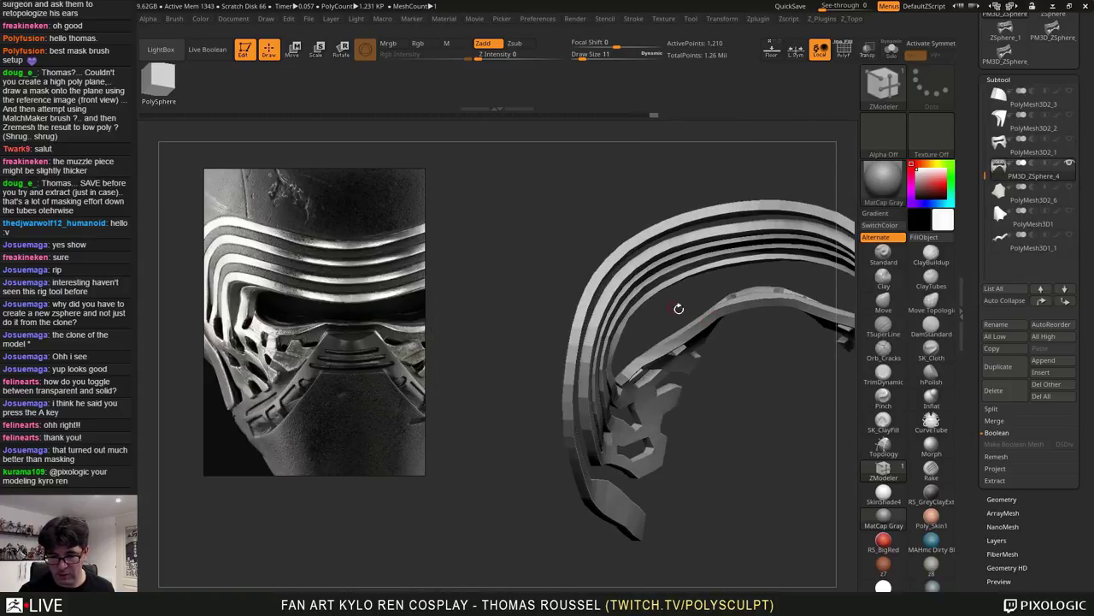
# Show the polyframe and isolate the wide lower end of the grille's outermost strip
pyautogui.moveTo(723, 436); pyautogui.dragTo(711, 344)
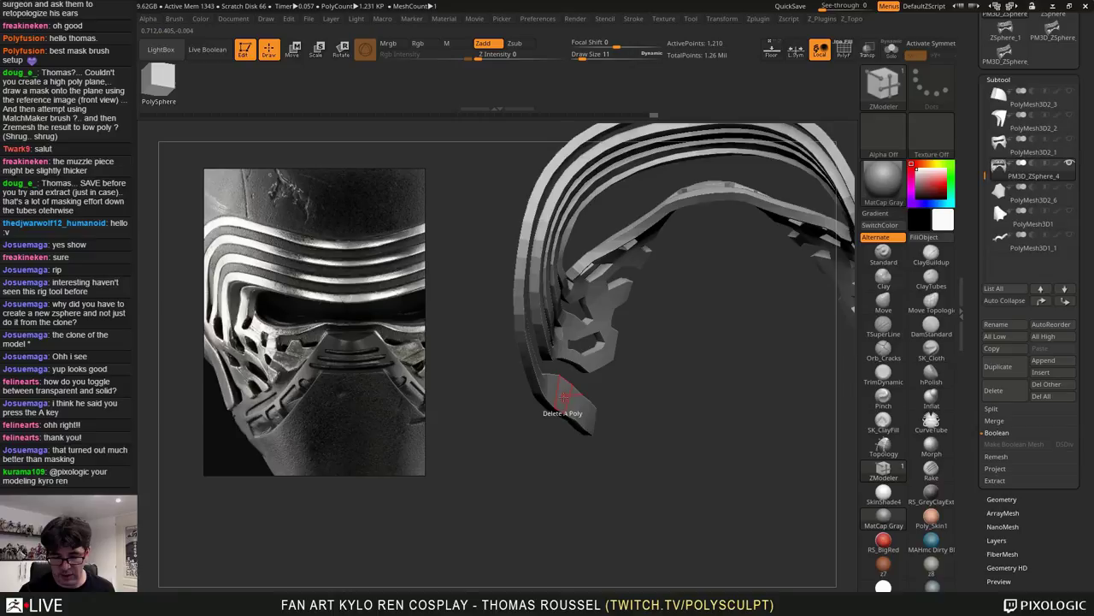
pyautogui.moveTo(663, 425); pyautogui.dragTo(660, 415)
pyautogui.moveTo(668, 390)
pyautogui.mouseDown()
pyautogui.moveTo(704, 418)
pyautogui.moveTo(745, 390)
pyautogui.moveTo(736, 421)
pyautogui.moveTo(753, 423)
pyautogui.moveTo(777, 491)
pyautogui.moveTo(762, 476)
pyautogui.moveTo(841, 466)
pyautogui.mouseUp()
pyautogui.hotkey('shift', 'f')
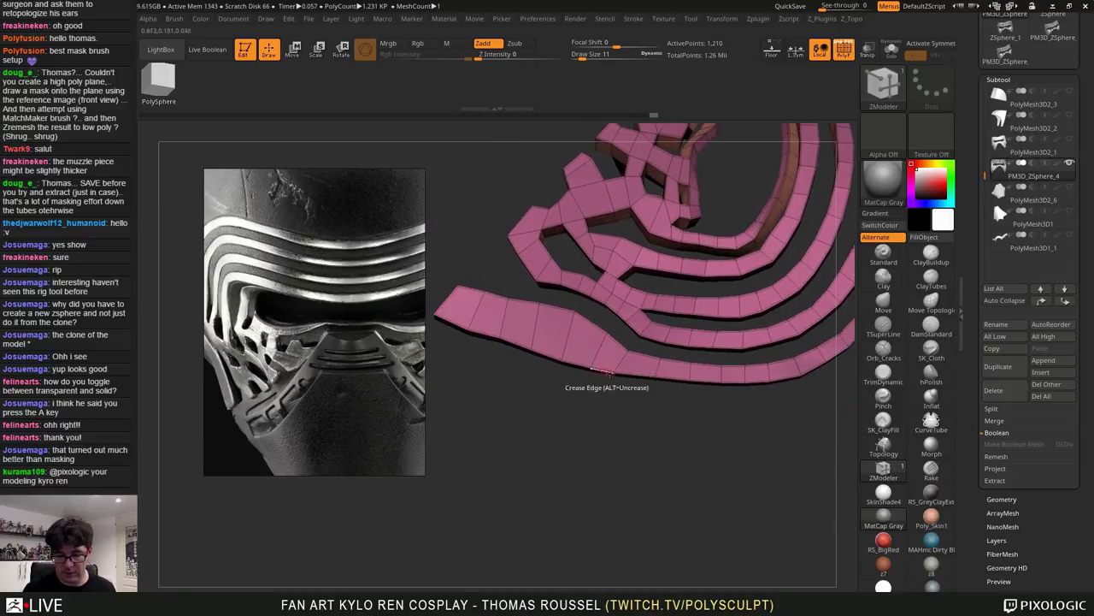
pyautogui.keyDown('alt'); pyautogui.moveTo(636, 462); pyautogui.dragTo(682, 494); pyautogui.keyUp('alt')
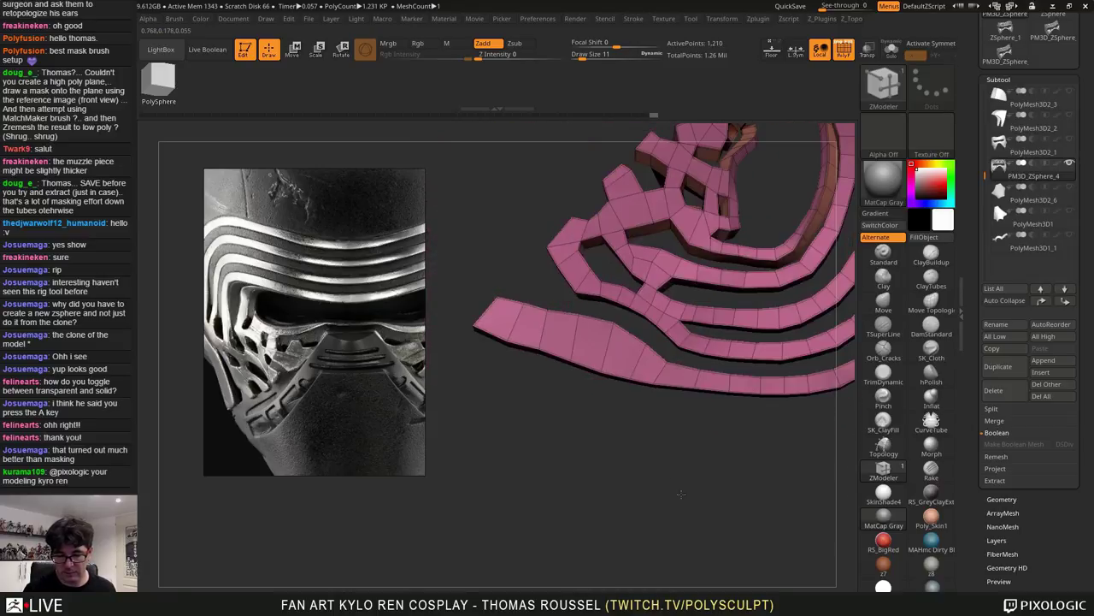
pyautogui.moveTo(582, 471)
pyautogui.keyDown('ctrl'); pyautogui.keyDown('alt'); pyautogui.keyDown('shift'); pyautogui.mouseDown()
pyautogui.moveTo(447, 301)
pyautogui.moveTo(426, 301)
pyautogui.mouseUp(); pyautogui.keyUp('shift'); pyautogui.keyUp('alt'); pyautogui.keyUp('ctrl')
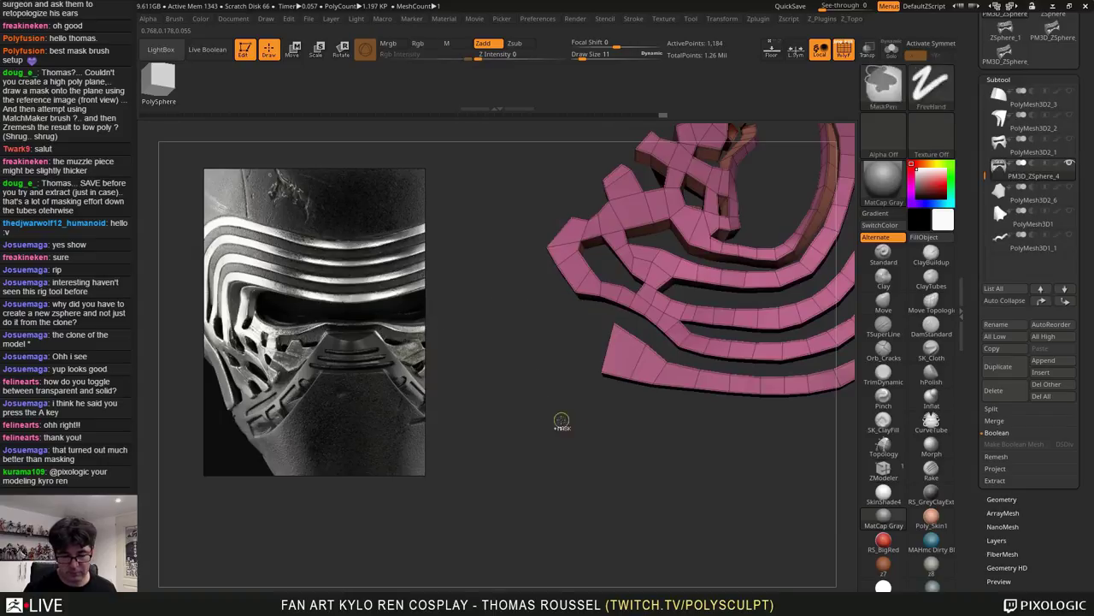
pyautogui.keyDown('ctrl'); pyautogui.keyDown('shift'); pyautogui.moveTo(562, 420); pyautogui.dragTo(649, 476); pyautogui.keyUp('shift'); pyautogui.keyUp('ctrl')
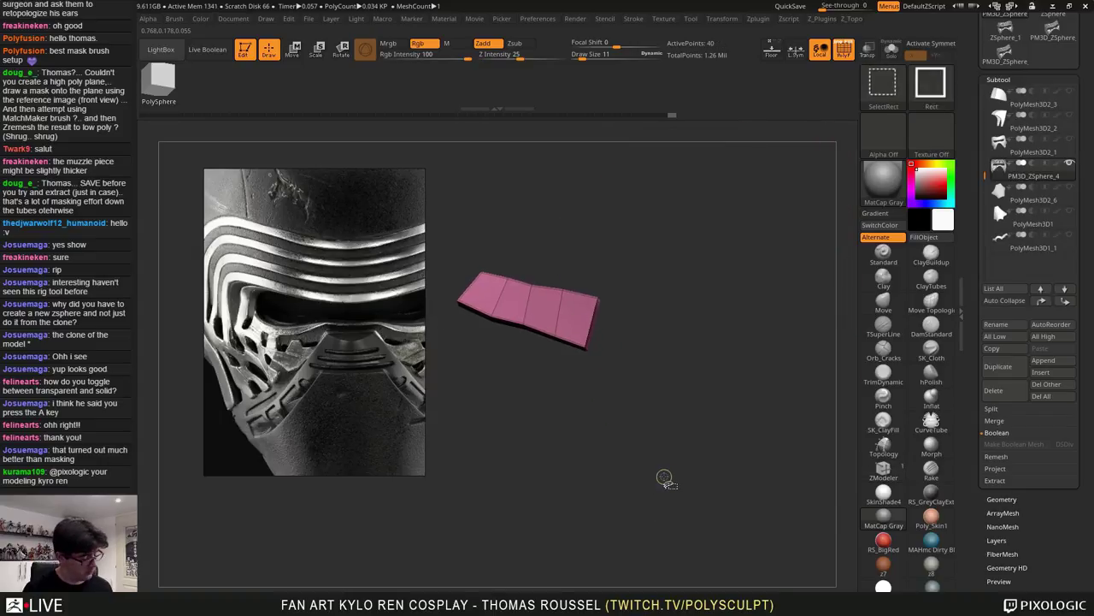
# Grow the visible polygons from the isolated end along the entire outermost strip
pyautogui.hotkey('ctrl', 'shift', 'x')
pyautogui.hotkey('ctrl', 'shift', 'x')
pyautogui.hotkey('ctrl', 'shift', 'x')
pyautogui.hotkey('ctrl', 'shift', 'x')
pyautogui.hotkey('ctrl', 'shift', 'x')
pyautogui.hotkey('ctrl', 'shift', 'x')
pyautogui.hotkey('ctrl', 'shift', 'x')
pyautogui.hotkey('ctrl', 'shift', 'x')
pyautogui.hotkey('ctrl', 'shift', 'x')
pyautogui.hotkey('ctrl', 'shift', 'x')
pyautogui.hotkey('ctrl', 'shift', 'x')
pyautogui.hotkey('ctrl', 'shift', 'x')
pyautogui.hotkey('ctrl', 'shift', 'x')
pyautogui.hotkey('ctrl', 'shift', 'x')
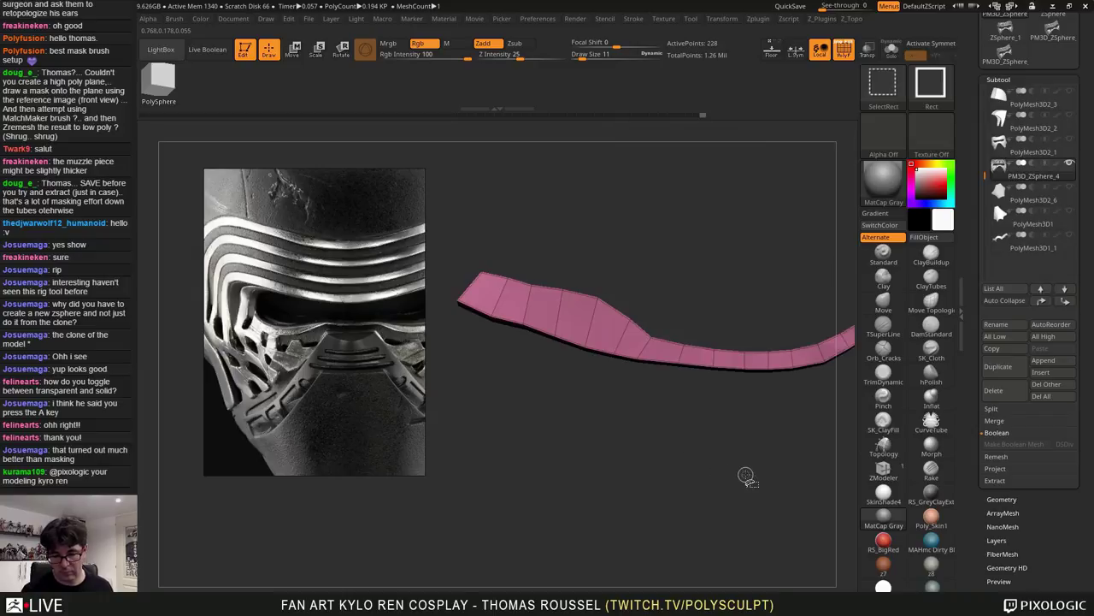
# Set the ZModeler polygon action to PolyGroup with a single poly as its target
pyautogui.press('space')
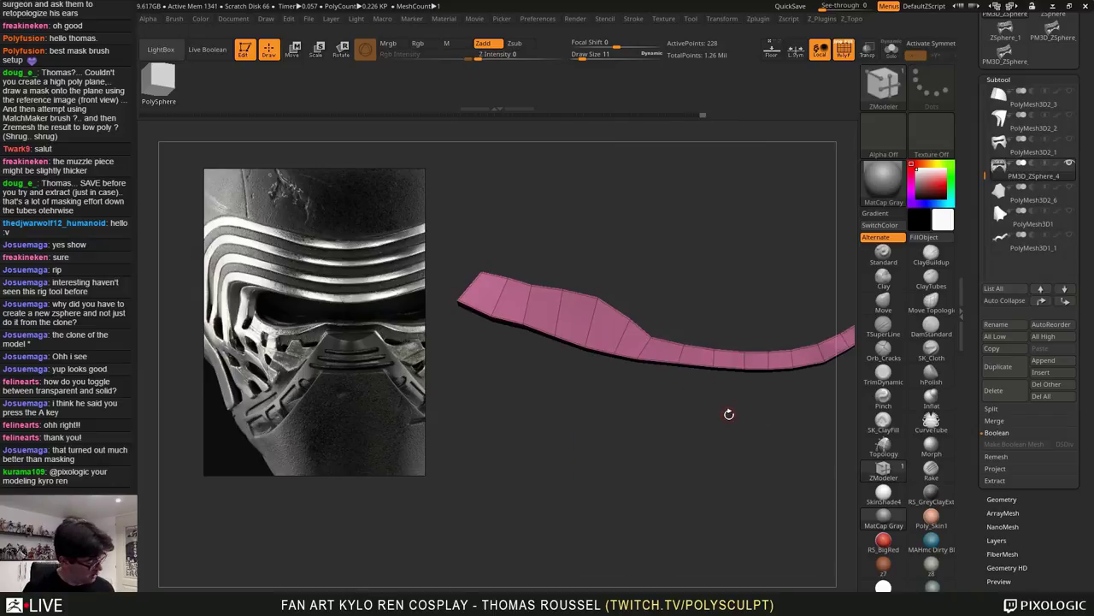
pyautogui.moveTo(729, 414); pyautogui.dragTo(674, 344)
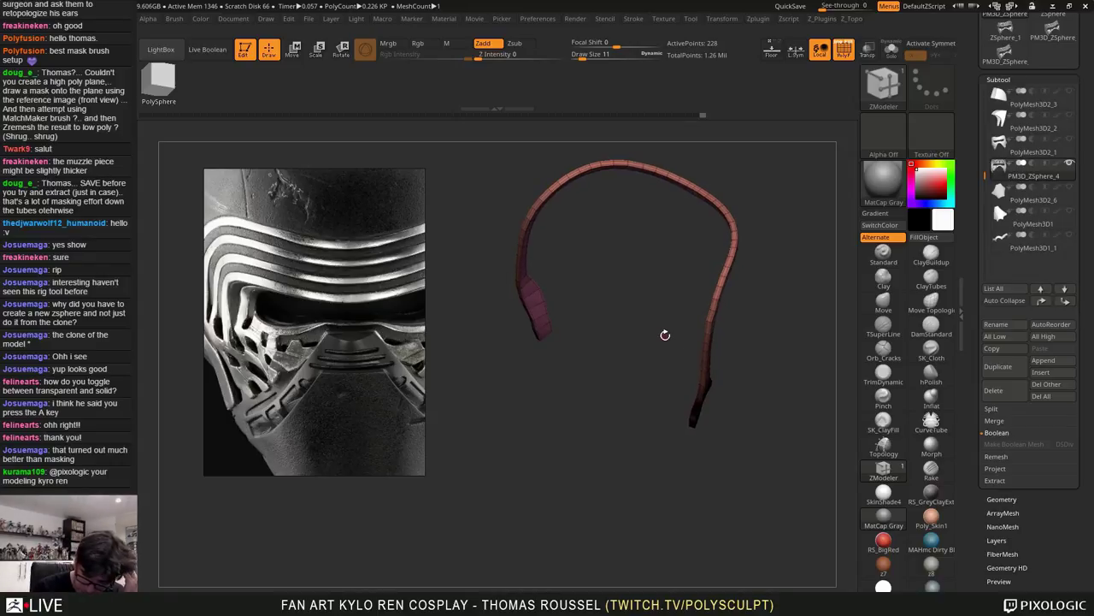
pyautogui.moveTo(646, 347); pyautogui.dragTo(657, 370)
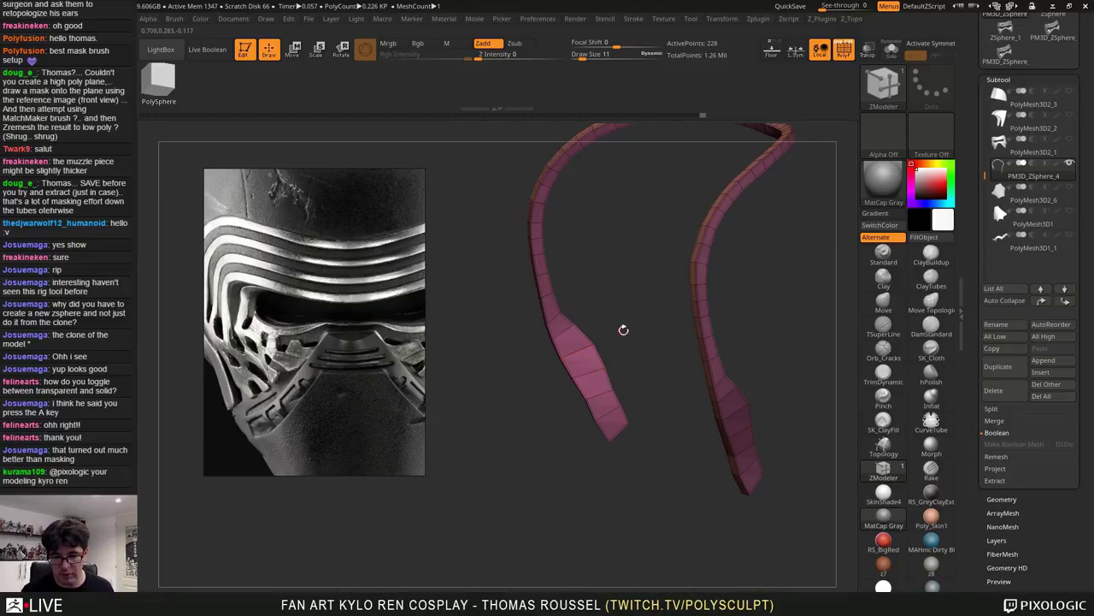
pyautogui.moveTo(624, 330); pyautogui.dragTo(601, 322)
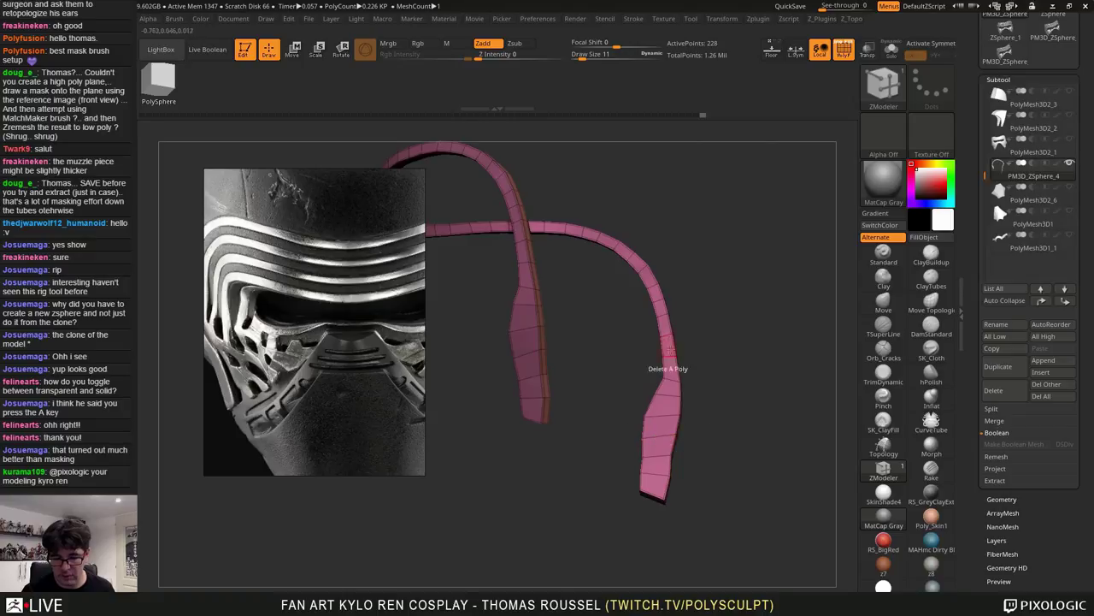
pyautogui.moveTo(744, 275); pyautogui.dragTo(751, 413)
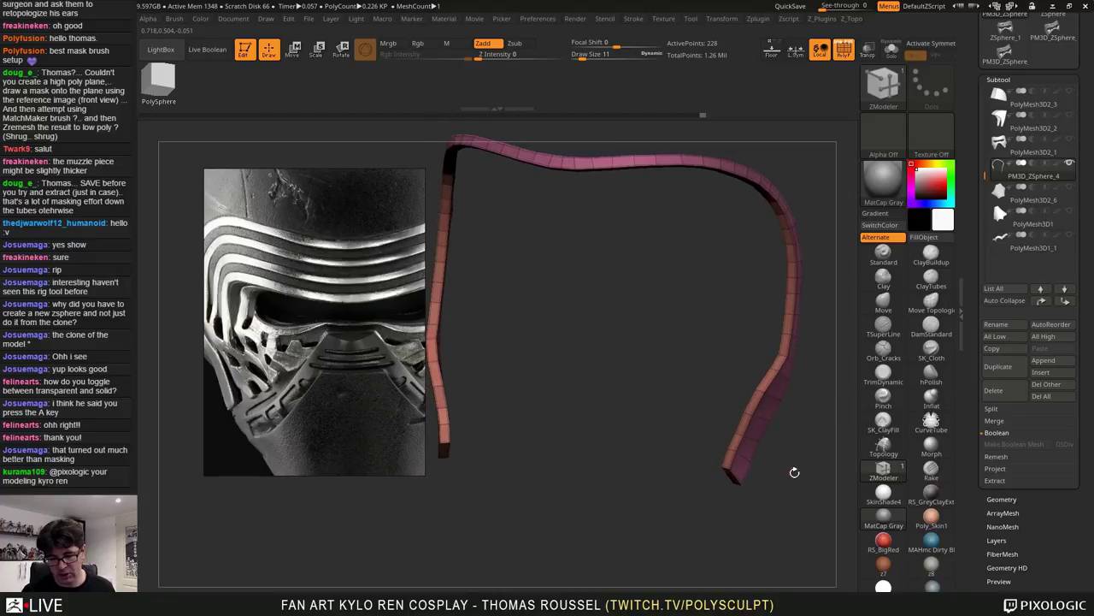
pyautogui.moveTo(795, 472); pyautogui.dragTo(695, 473)
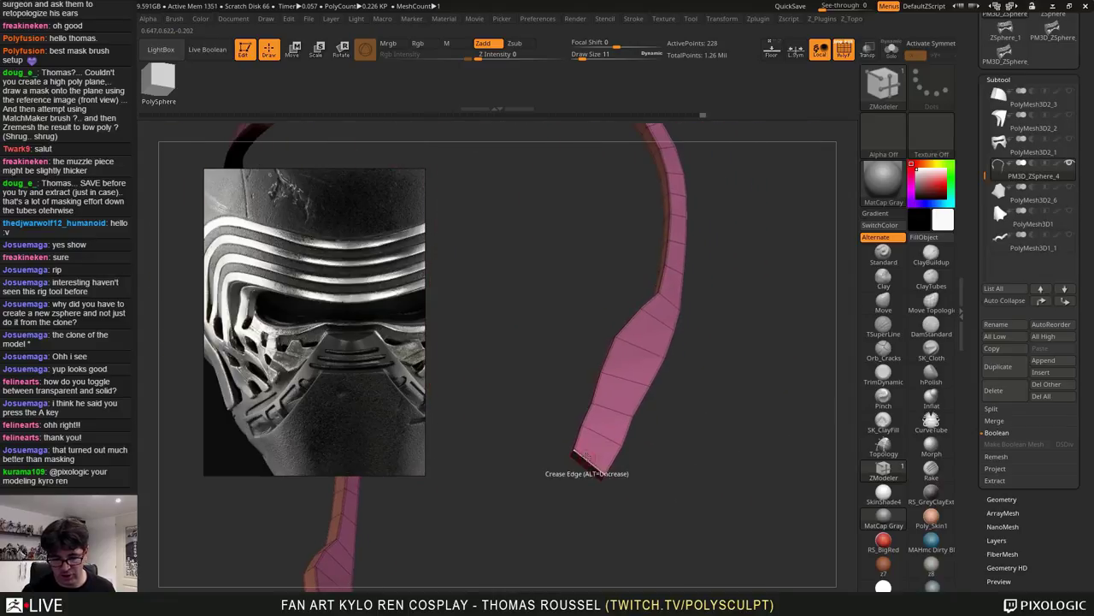
pyautogui.press('space')
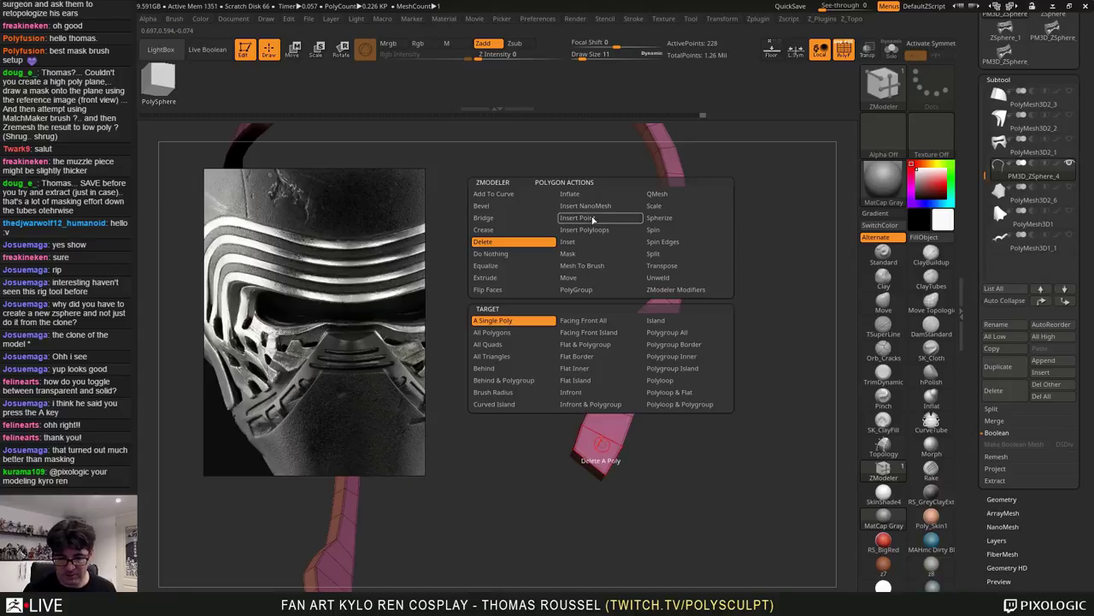
pyautogui.moveTo(722, 439); pyautogui.dragTo(777, 390)
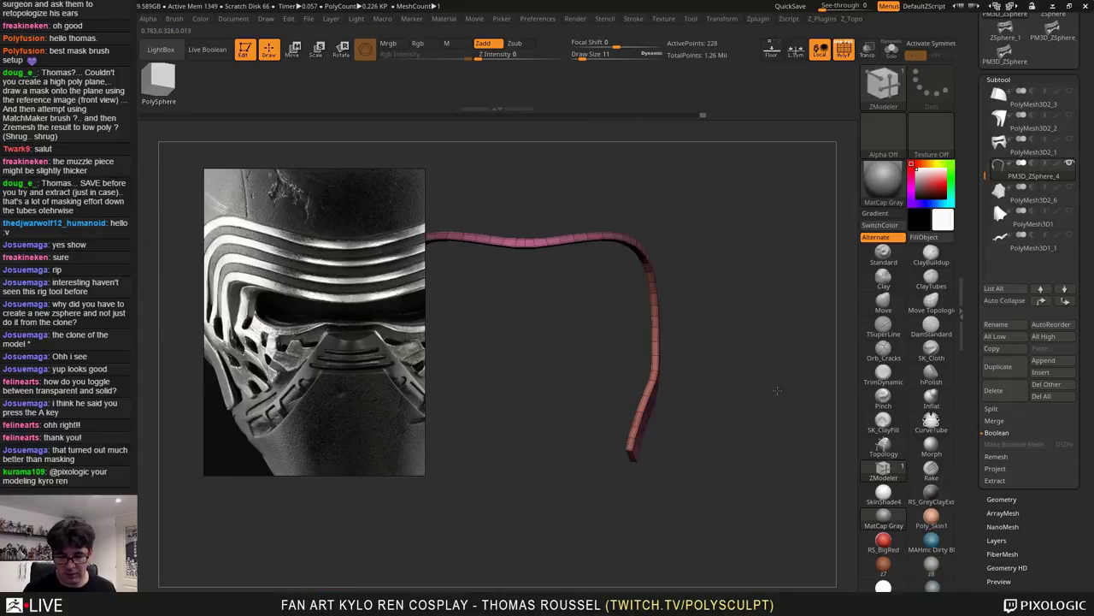
pyautogui.moveTo(733, 447); pyautogui.dragTo(518, 148)
pyautogui.press('space')
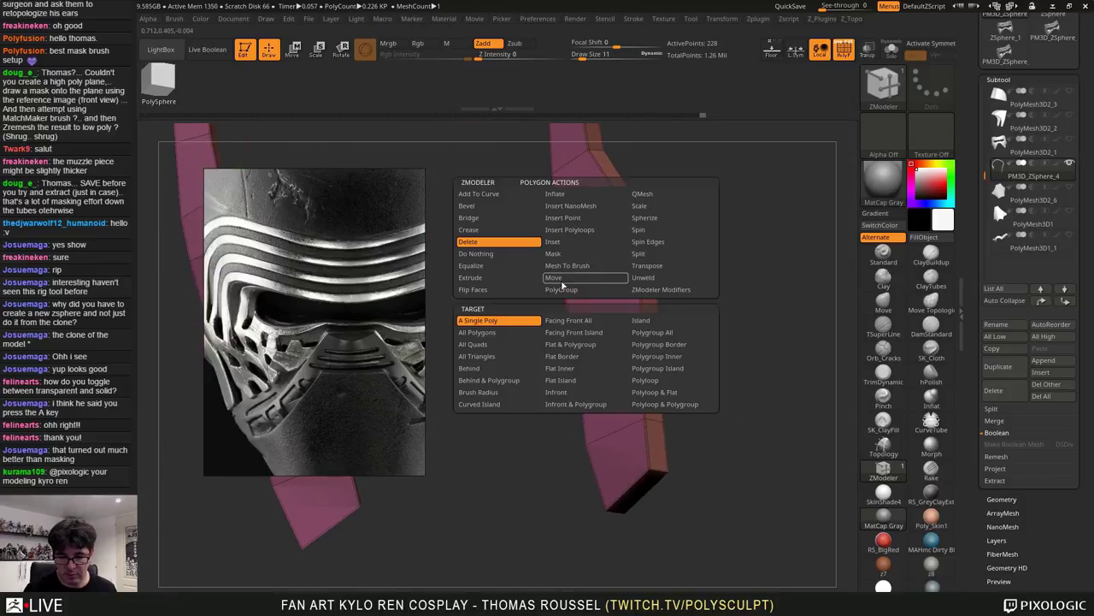
pyautogui.click(564, 290)
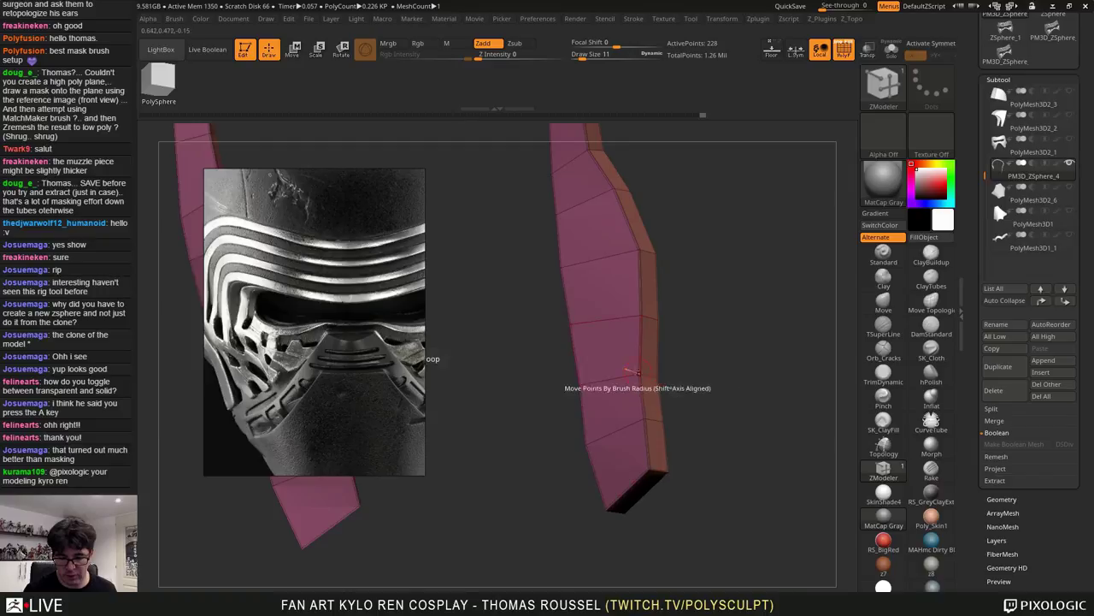
# Assign a new polygroup to the inner faces of the outermost strip's wide lower end, one face at a time
pyautogui.click(604, 357)
pyautogui.press('alt')
pyautogui.press('alt')
pyautogui.press('alt')
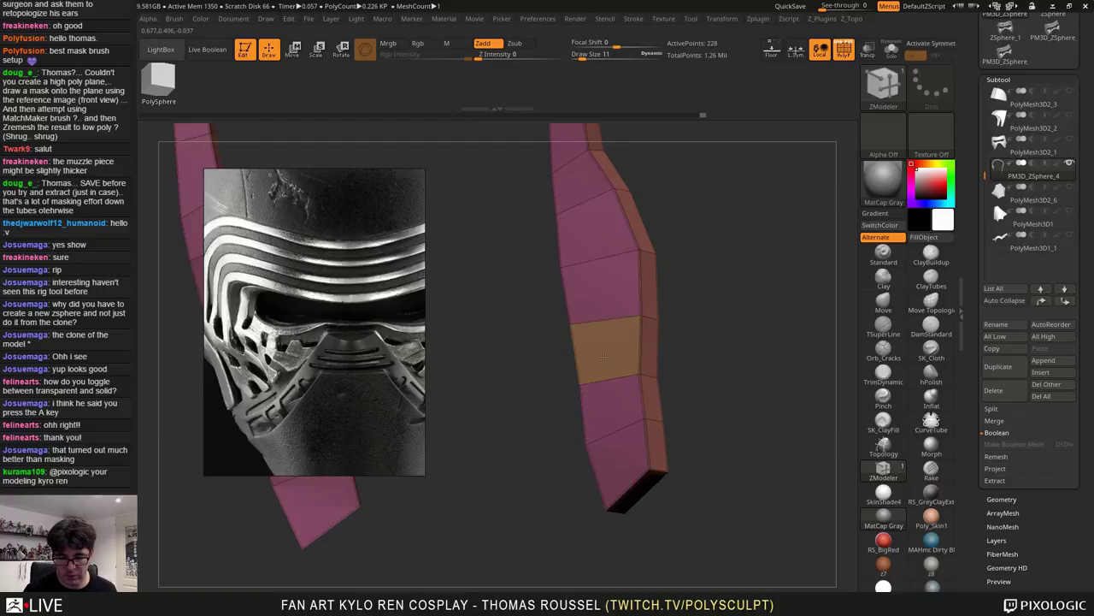
pyautogui.keyDown('alt'); pyautogui.moveTo(702, 336); pyautogui.dragTo(735, 296); pyautogui.keyUp('alt')
pyautogui.click(651, 334)
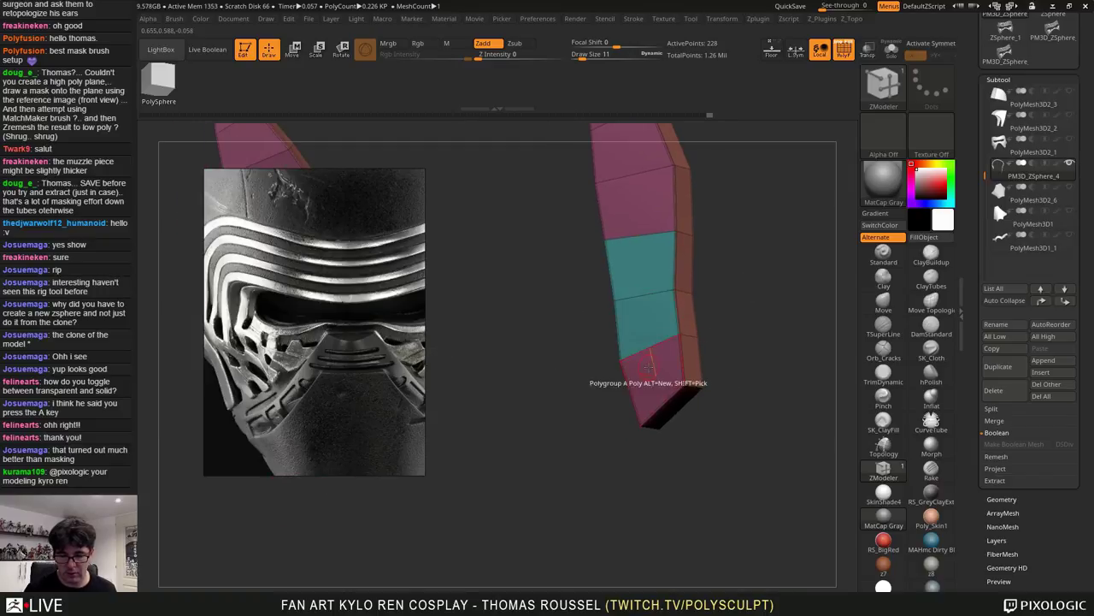
pyautogui.click(651, 385)
pyautogui.keyDown('alt'); pyautogui.moveTo(717, 376); pyautogui.dragTo(711, 493); pyautogui.keyUp('alt')
pyautogui.click(635, 318)
pyautogui.click(621, 276)
pyautogui.click(608, 211)
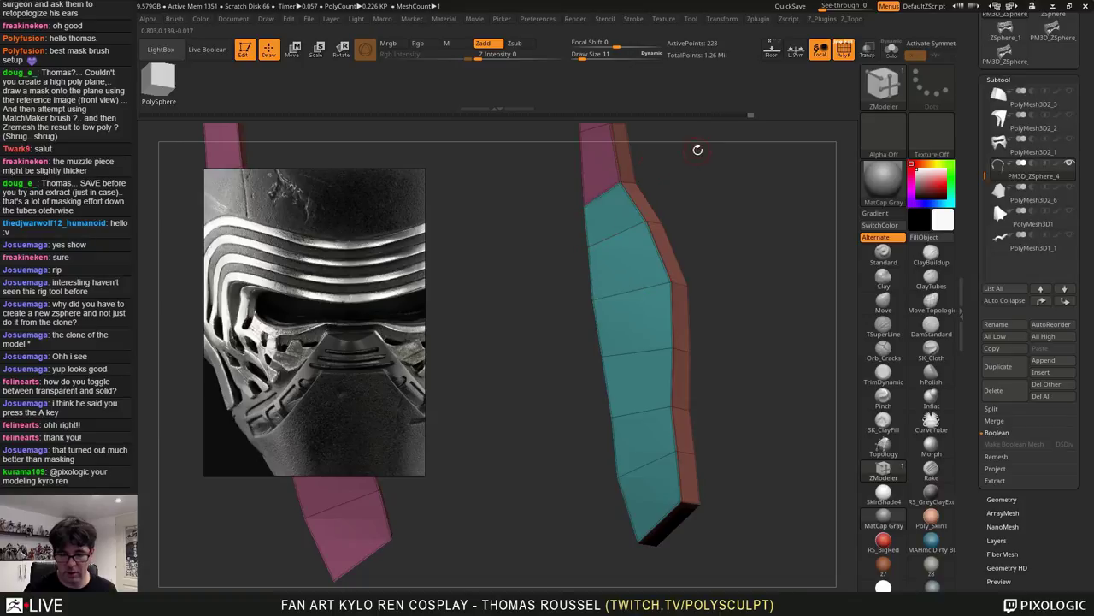
# Extend the new polygroup from the wide end up along the inner faces of the strip's narrow side section
pyautogui.moveTo(697, 150); pyautogui.dragTo(740, 306)
pyautogui.click(643, 298)
pyautogui.click(652, 234)
pyautogui.click(646, 176)
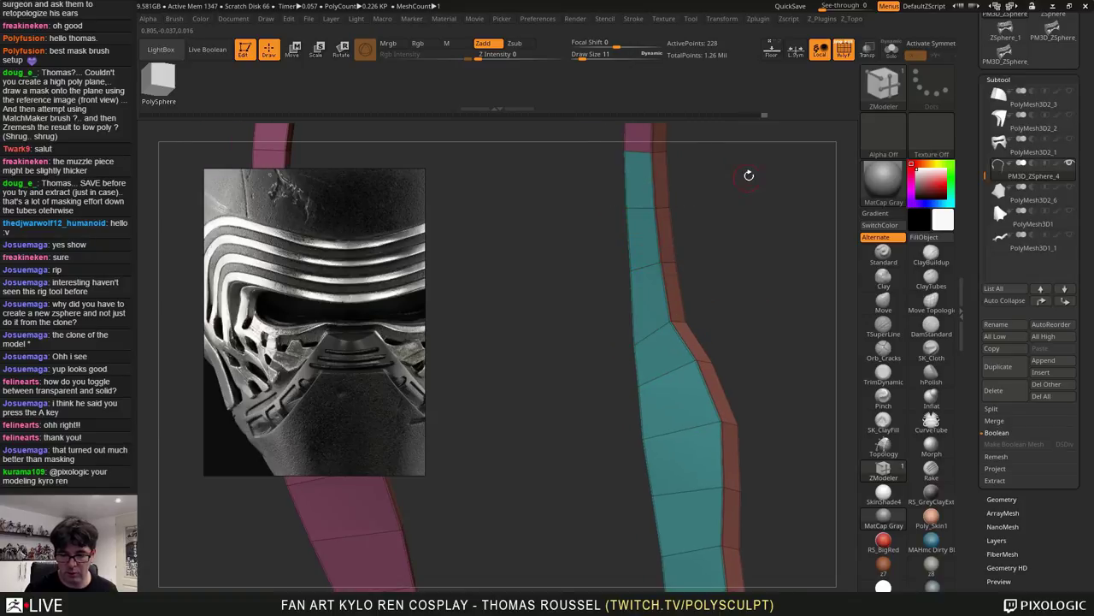
pyautogui.keyDown('alt'); pyautogui.moveTo(748, 176); pyautogui.dragTo(786, 398); pyautogui.keyUp('alt')
pyautogui.click(680, 347)
pyautogui.click(682, 303)
pyautogui.click(691, 250)
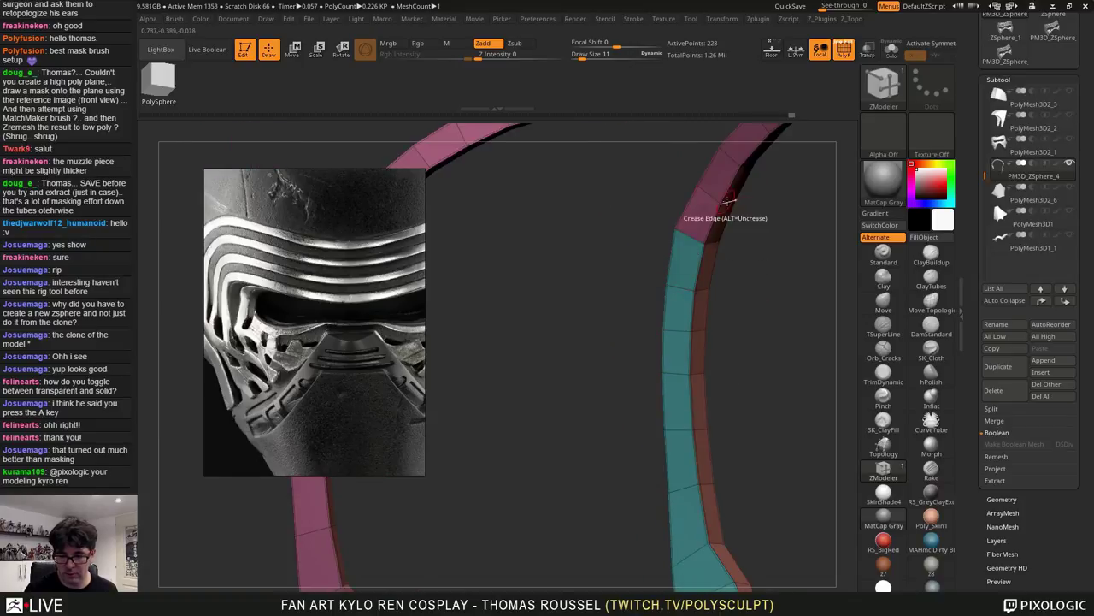
pyautogui.click(694, 212)
# Turn on X symmetry and continue the polygroup over the strip's inner faces around the upper bend
pyautogui.press('x')
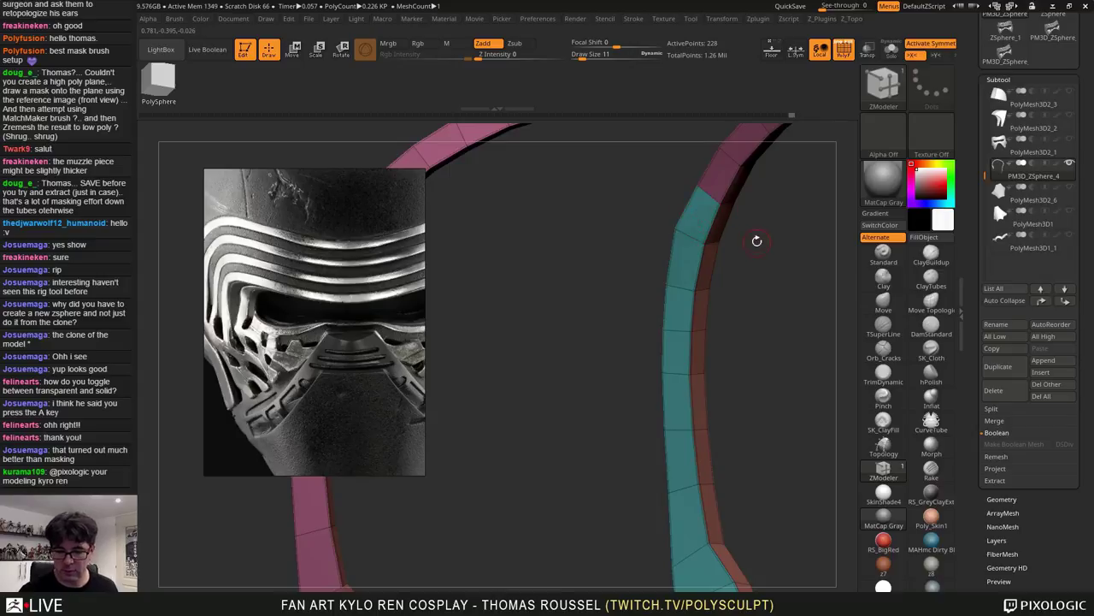
pyautogui.keyDown('alt'); pyautogui.moveTo(740, 231); pyautogui.dragTo(681, 354); pyautogui.keyUp('alt')
pyautogui.click(657, 301)
pyautogui.click(684, 264)
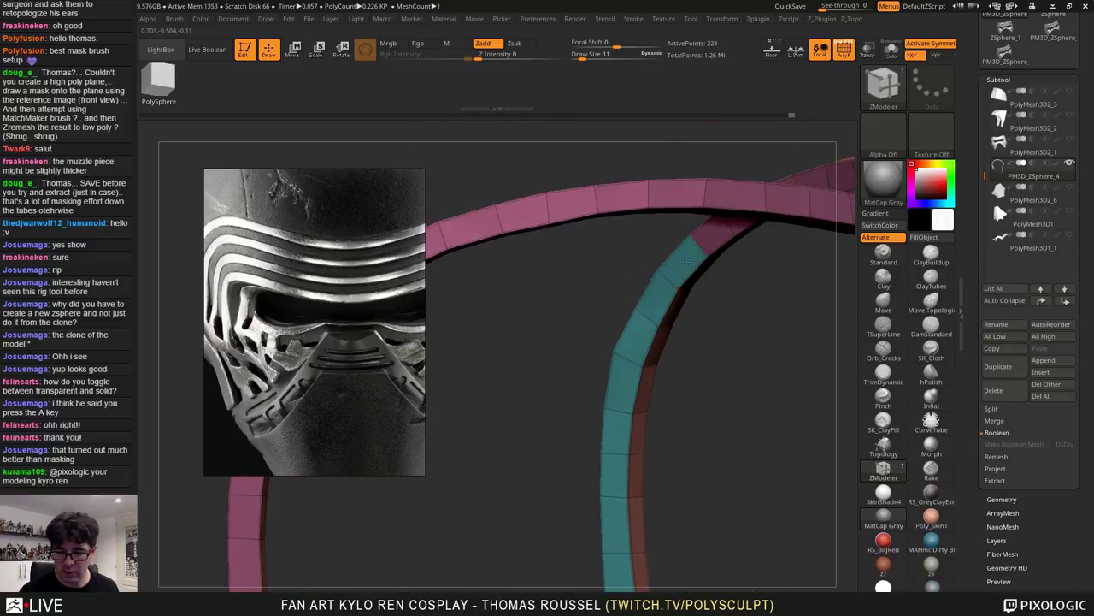
pyautogui.click(716, 237)
pyautogui.moveTo(777, 236)
pyautogui.mouseDown()
pyautogui.moveTo(770, 176)
pyautogui.moveTo(791, 154)
pyautogui.mouseUp()
pyautogui.click(661, 287)
pyautogui.click(701, 258)
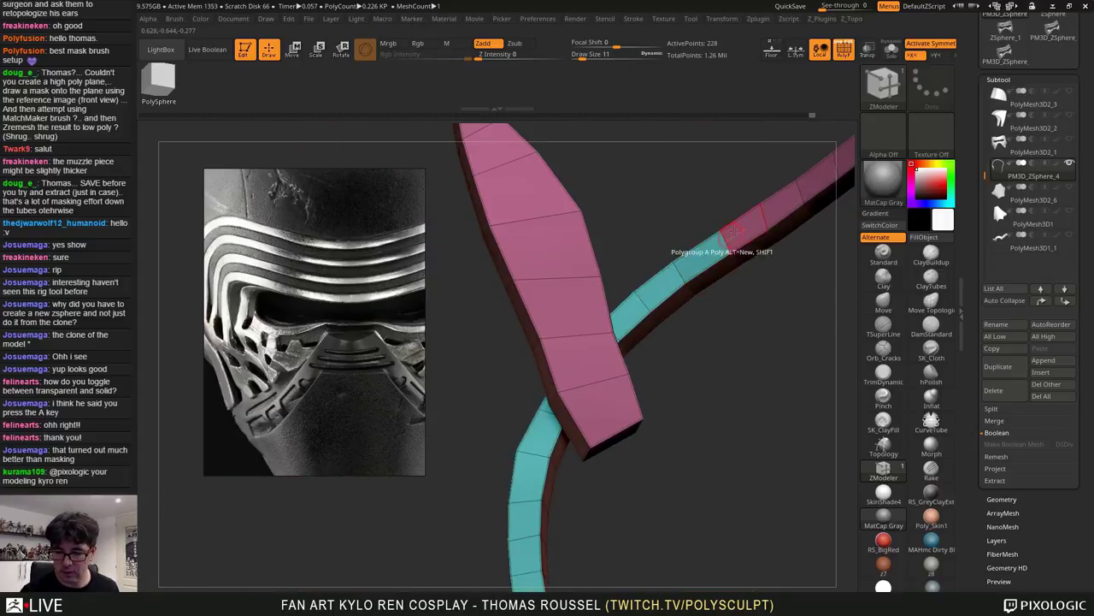
pyautogui.click(746, 228)
pyautogui.click(781, 204)
# Add the inner faces along the strip's forehead section to the same polygroup
pyautogui.moveTo(770, 266)
pyautogui.mouseDown()
pyautogui.moveTo(667, 346)
pyautogui.moveTo(736, 278)
pyautogui.moveTo(590, 427)
pyautogui.moveTo(617, 376)
pyautogui.mouseUp()
pyautogui.click(682, 282)
pyautogui.click(729, 250)
pyautogui.click(779, 220)
pyautogui.click(609, 348)
pyautogui.click(654, 319)
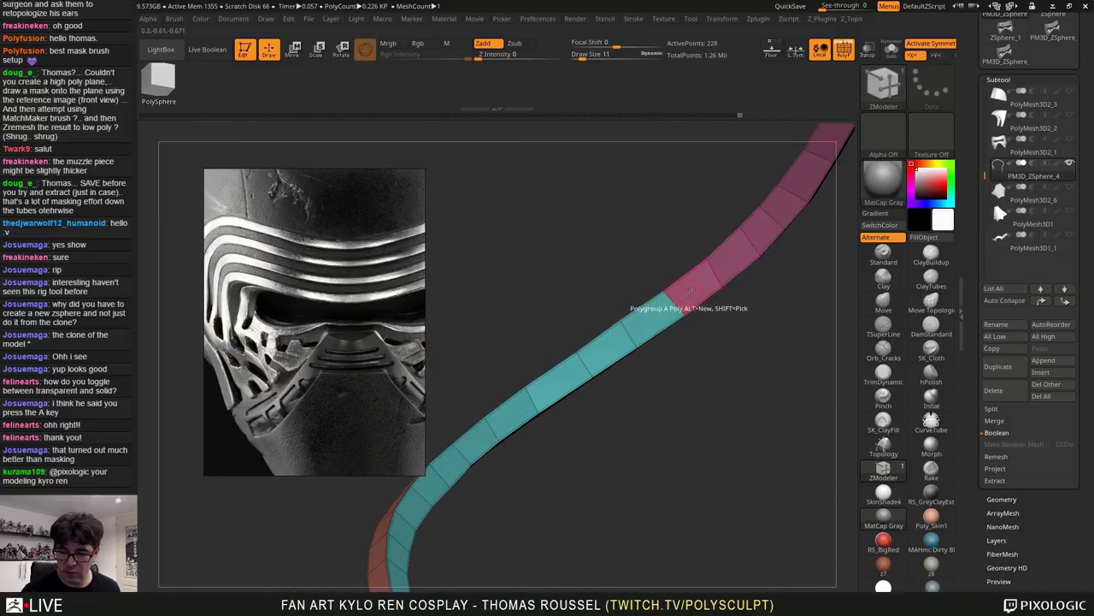
pyautogui.click(695, 287)
pyautogui.click(734, 258)
pyautogui.click(759, 232)
pyautogui.click(782, 214)
# Add the remaining inner faces of the opposite wide end and side section to the same polygroup
pyautogui.moveTo(786, 287)
pyautogui.keyDown('alt'); pyautogui.mouseDown()
pyautogui.moveTo(713, 347)
pyautogui.moveTo(602, 293)
pyautogui.moveTo(600, 374)
pyautogui.moveTo(547, 346)
pyautogui.moveTo(650, 440)
pyautogui.mouseUp(); pyautogui.keyUp('alt')
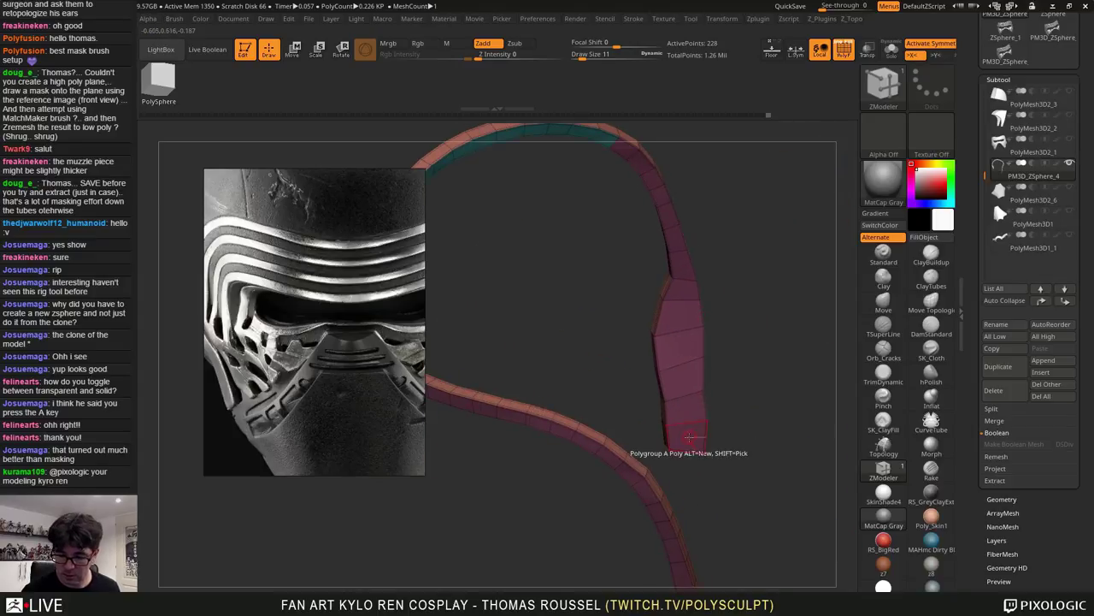
pyautogui.click(685, 436)
pyautogui.click(688, 409)
pyautogui.moveTo(691, 381); pyautogui.dragTo(682, 259)
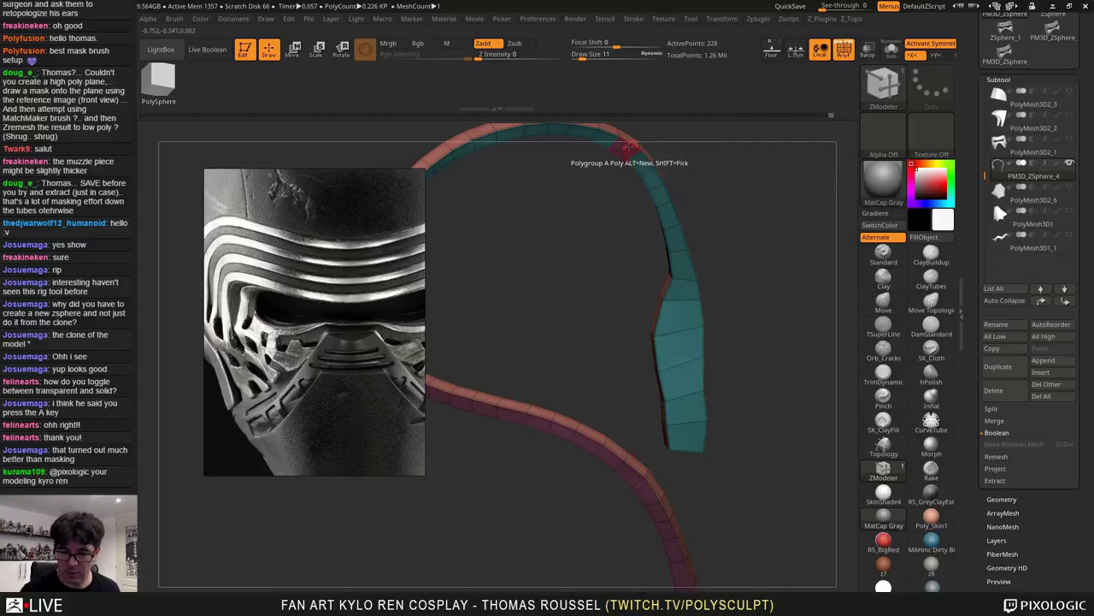
# Isolate one face side of the strip to check its polygroup, and bring back the entire outermost strip
pyautogui.moveTo(744, 246); pyautogui.dragTo(728, 288)
pyautogui.keyDown('ctrl'); pyautogui.keyDown('shift'); pyautogui.click(728, 306); pyautogui.keyUp('shift'); pyautogui.keyUp('ctrl')
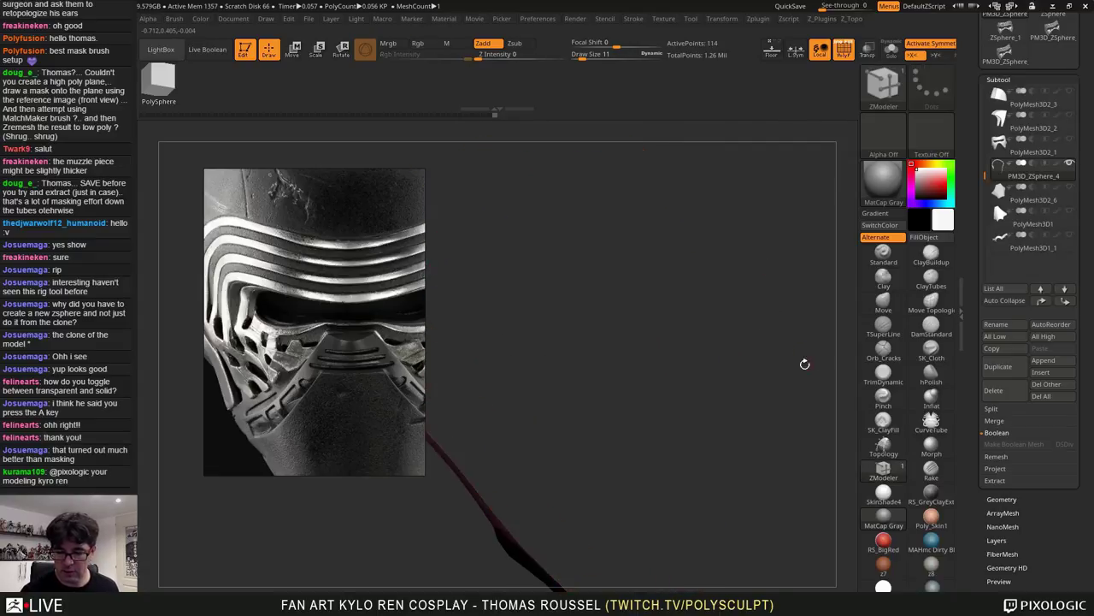
pyautogui.moveTo(786, 367); pyautogui.dragTo(812, 358)
pyautogui.keyDown('ctrl'); pyautogui.keyDown('shift'); pyautogui.click(795, 392); pyautogui.keyUp('shift'); pyautogui.keyUp('ctrl')
pyautogui.keyDown('ctrl'); pyautogui.keyDown('shift'); pyautogui.click(789, 372); pyautogui.keyUp('shift'); pyautogui.keyUp('ctrl')
pyautogui.hotkey('ctrl', 'shift', 'a')
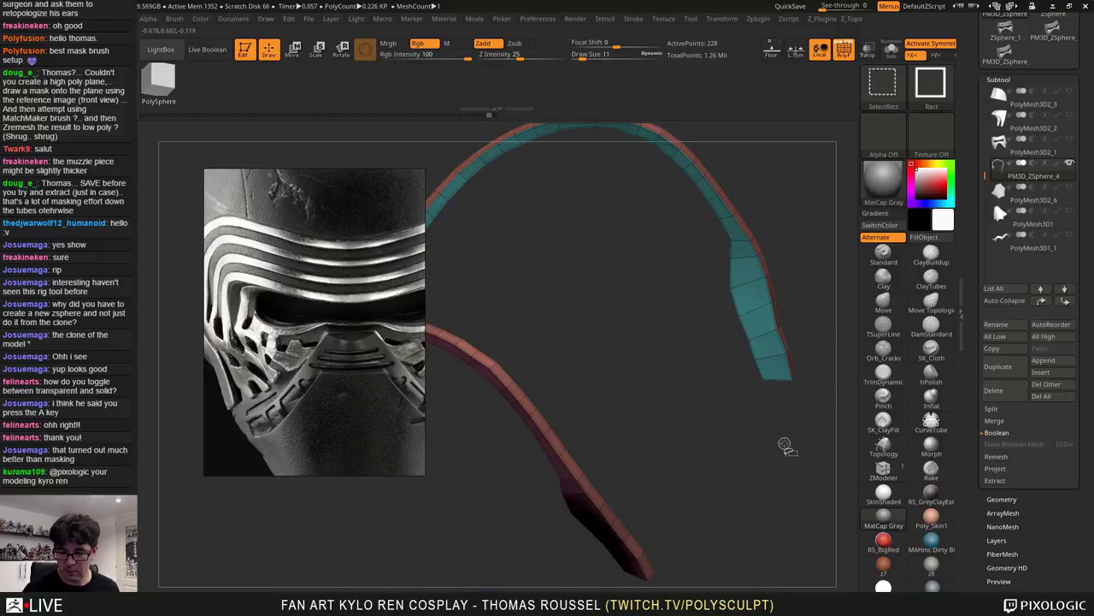
# Show the other grille strips, isolate the new inner-face polygroup, and inspect it from several angles
pyautogui.keyDown('ctrl'); pyautogui.keyDown('shift'); pyautogui.click(784, 443); pyautogui.keyUp('shift'); pyautogui.keyUp('ctrl')
pyautogui.keyDown('ctrl'); pyautogui.keyDown('shift'); pyautogui.click(772, 336); pyautogui.keyUp('shift'); pyautogui.keyUp('ctrl')
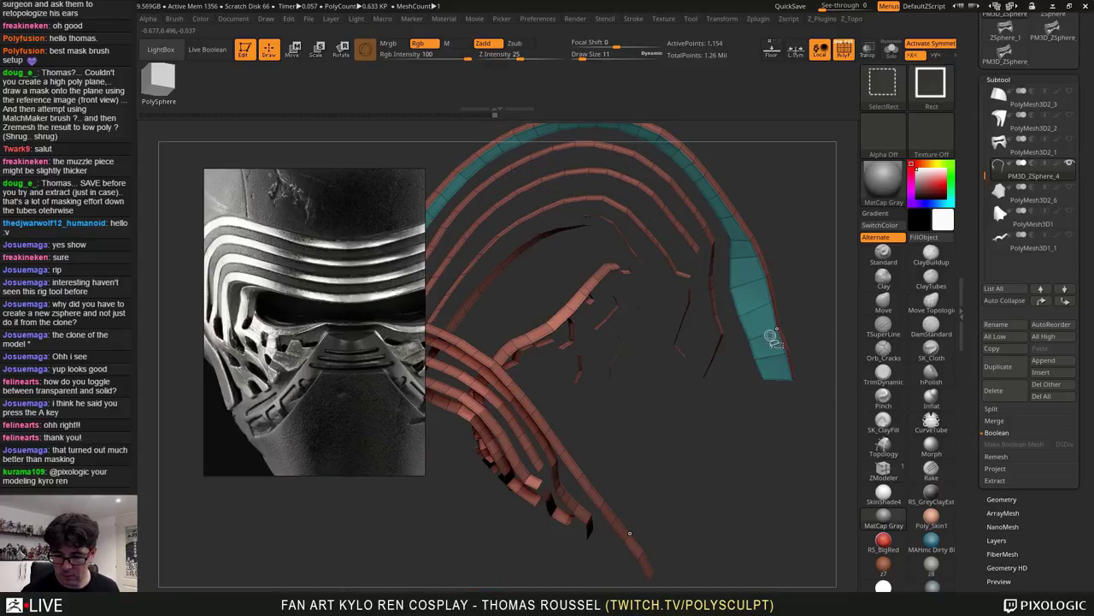
pyautogui.keyDown('ctrl'); pyautogui.keyDown('shift'); pyautogui.click(712, 246); pyautogui.keyUp('shift'); pyautogui.keyUp('ctrl')
pyautogui.moveTo(789, 355); pyautogui.dragTo(718, 448)
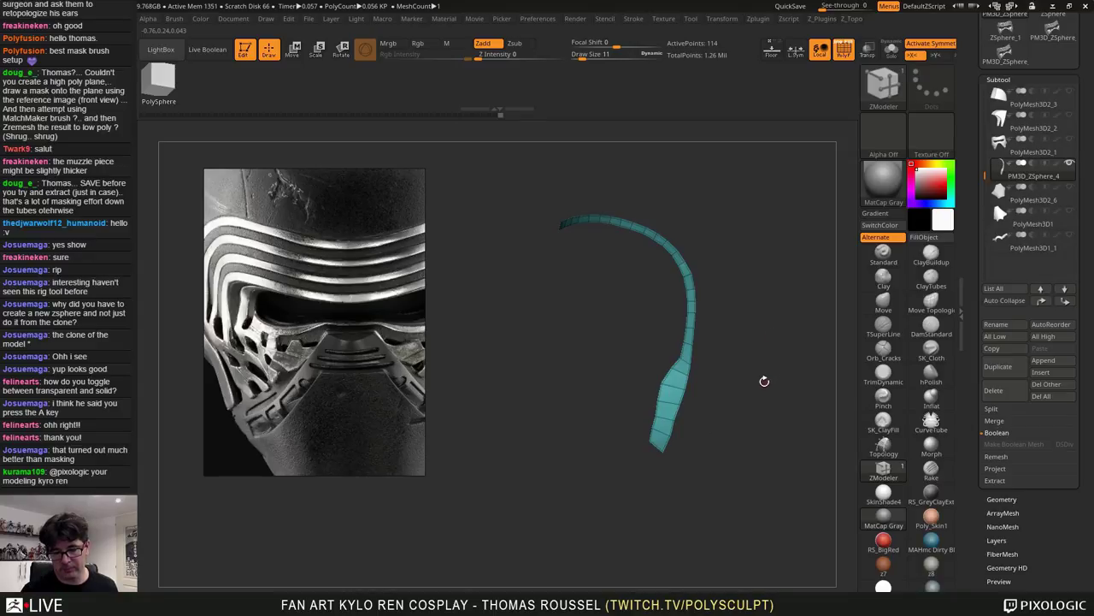
pyautogui.keyDown('alt'); pyautogui.moveTo(760, 395); pyautogui.dragTo(735, 448); pyautogui.keyUp('alt')
pyautogui.moveTo(735, 448)
pyautogui.mouseDown()
pyautogui.moveTo(723, 449)
pyautogui.moveTo(742, 453)
pyautogui.mouseUp()
pyautogui.moveTo(741, 383); pyautogui.dragTo(745, 400)
pyautogui.moveTo(745, 400)
pyautogui.mouseDown()
pyautogui.moveTo(725, 408)
pyautogui.moveTo(759, 383)
pyautogui.moveTo(767, 397)
pyautogui.moveTo(804, 388)
pyautogui.mouseUp()
# Switch the selection brush to SelectLasso and hide every grille part except the outermost strip
pyautogui.click(888, 103)
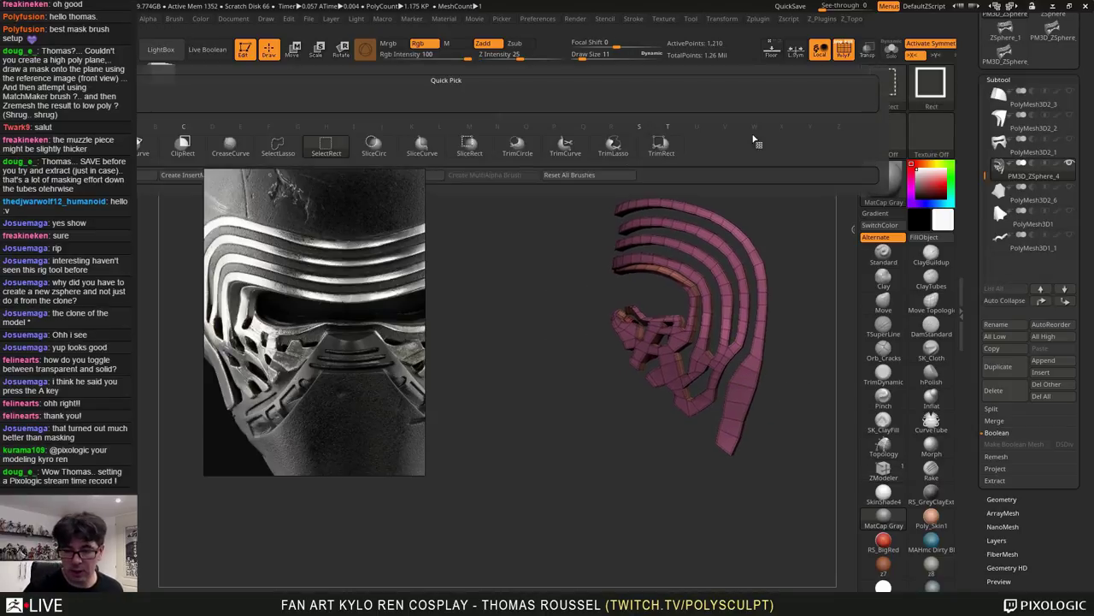
pyautogui.click(277, 152)
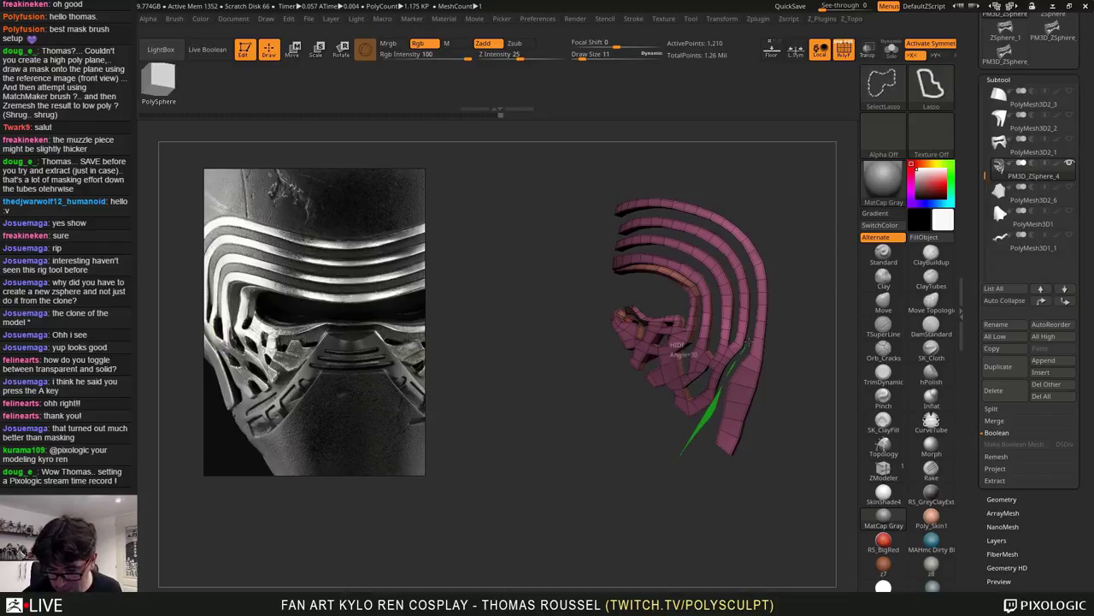
pyautogui.moveTo(748, 342)
pyautogui.keyDown('ctrl'); pyautogui.keyDown('alt'); pyautogui.keyDown('shift'); pyautogui.mouseDown()
pyautogui.moveTo(741, 293)
pyautogui.moveTo(472, 368)
pyautogui.moveTo(517, 457)
pyautogui.mouseUp(); pyautogui.keyUp('shift'); pyautogui.keyUp('alt'); pyautogui.keyUp('ctrl')
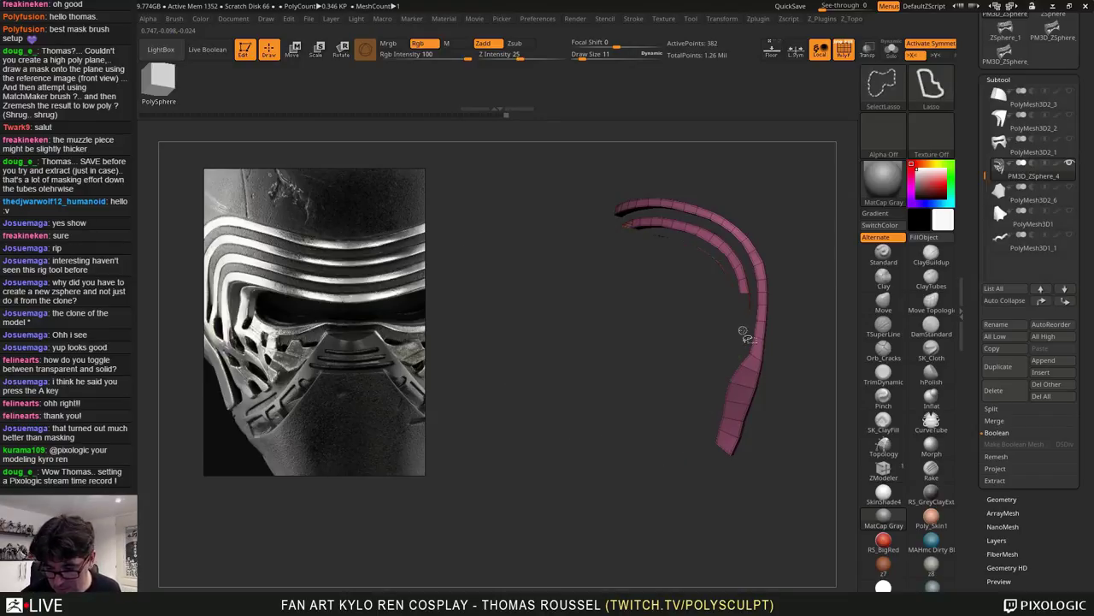
pyautogui.moveTo(715, 229)
pyautogui.keyDown('ctrl'); pyautogui.keyDown('alt'); pyautogui.keyDown('shift'); pyautogui.mouseDown()
pyautogui.moveTo(643, 214)
pyautogui.moveTo(592, 272)
pyautogui.mouseUp(); pyautogui.keyUp('shift'); pyautogui.keyUp('alt'); pyautogui.keyUp('ctrl')
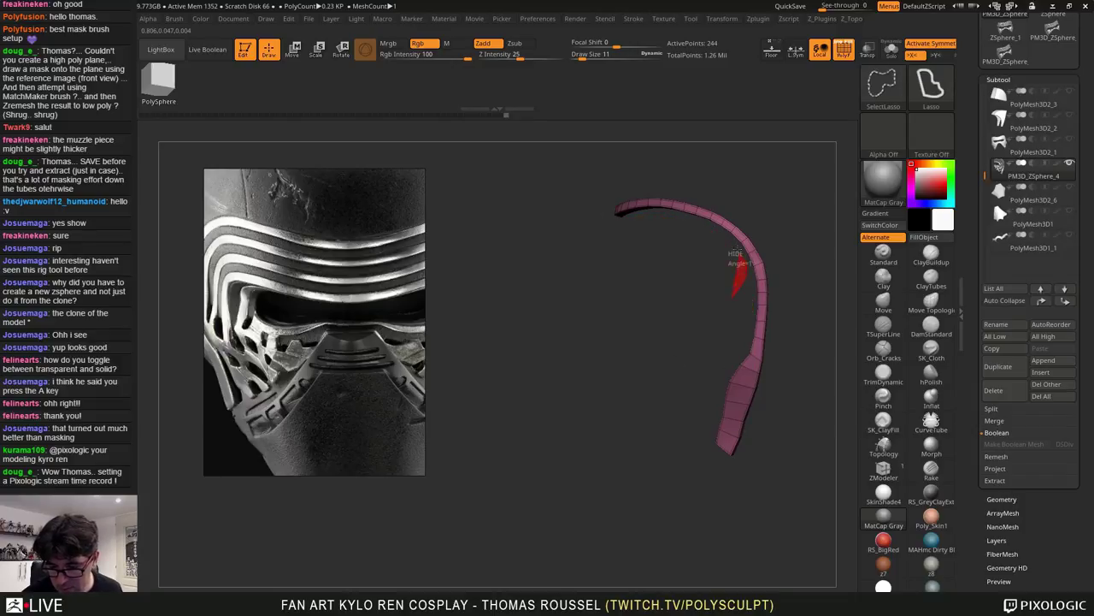
pyautogui.keyDown('ctrl'); pyautogui.keyDown('alt'); pyautogui.keyDown('shift'); pyautogui.moveTo(737, 251); pyautogui.dragTo(715, 239); pyautogui.keyUp('shift'); pyautogui.keyUp('alt'); pyautogui.keyUp('ctrl')
pyautogui.moveTo(724, 330)
pyautogui.mouseDown()
pyautogui.moveTo(783, 340)
pyautogui.moveTo(721, 362)
pyautogui.moveTo(728, 373)
pyautogui.moveTo(776, 342)
pyautogui.moveTo(747, 356)
pyautogui.moveTo(818, 347)
pyautogui.moveTo(791, 377)
pyautogui.moveTo(750, 394)
pyautogui.moveTo(679, 405)
pyautogui.moveTo(742, 409)
pyautogui.mouseUp()
pyautogui.keyDown('ctrl'); pyautogui.keyDown('shift'); pyautogui.click(697, 384); pyautogui.keyUp('shift'); pyautogui.keyUp('ctrl')
pyautogui.keyDown('ctrl'); pyautogui.keyDown('shift'); pyautogui.click(736, 449); pyautogui.keyUp('shift'); pyautogui.keyUp('ctrl')
pyautogui.moveTo(720, 445); pyautogui.dragTo(750, 378)
pyautogui.hotkey('ctrl', 'shift')
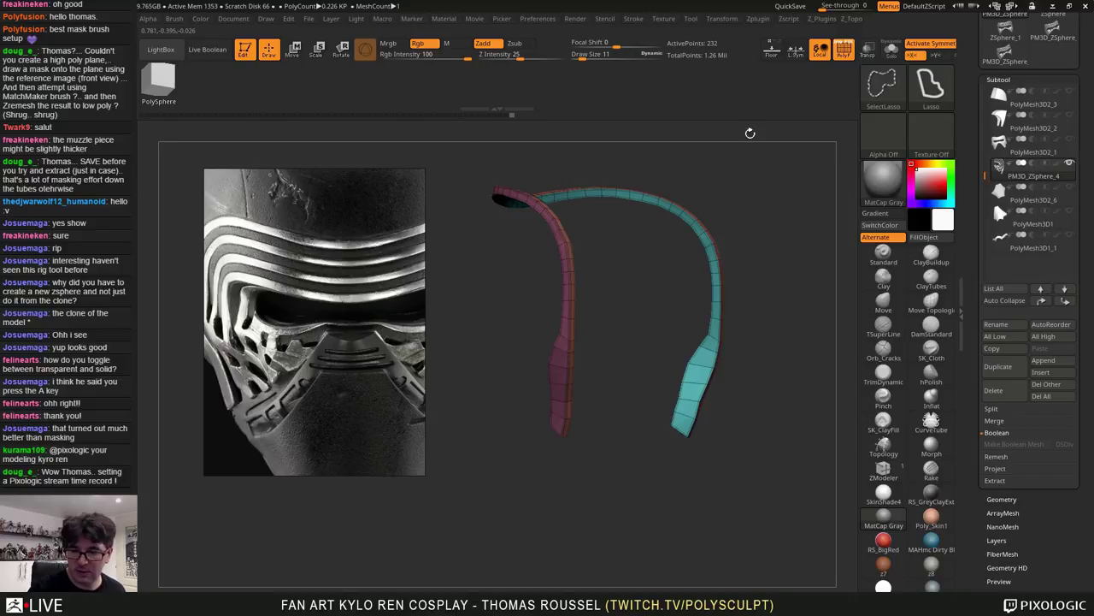
# Switch to SelectRect and hide the outermost strip's outer face and rims, showing its inner face with the remaining grille
pyautogui.click(885, 96)
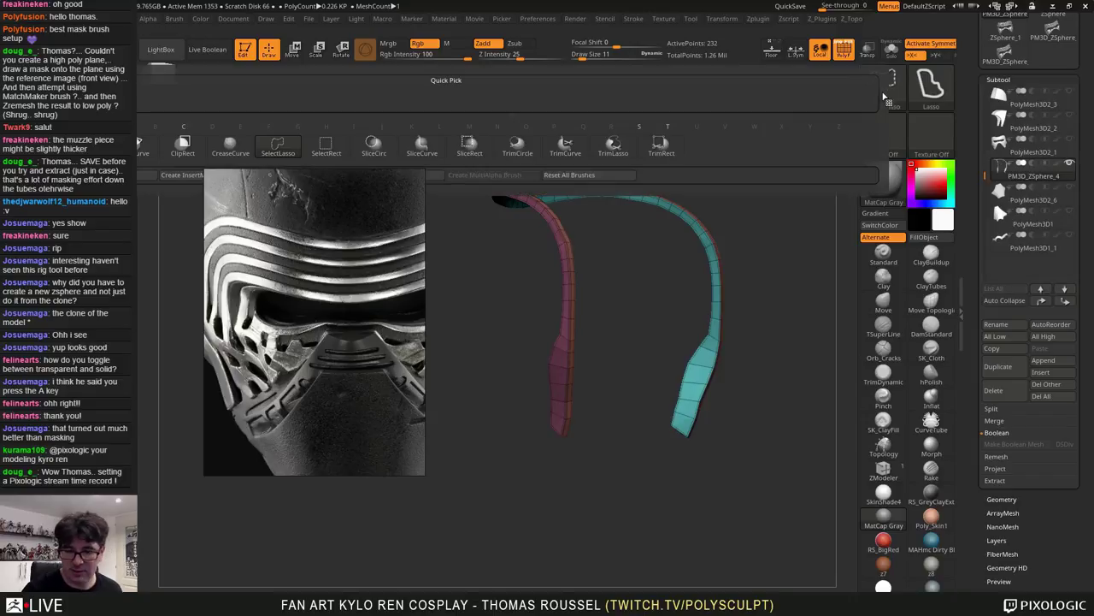
pyautogui.click(323, 151)
pyautogui.keyDown('ctrl'); pyautogui.keyDown('shift'); pyautogui.click(699, 387); pyautogui.keyUp('shift'); pyautogui.keyUp('ctrl')
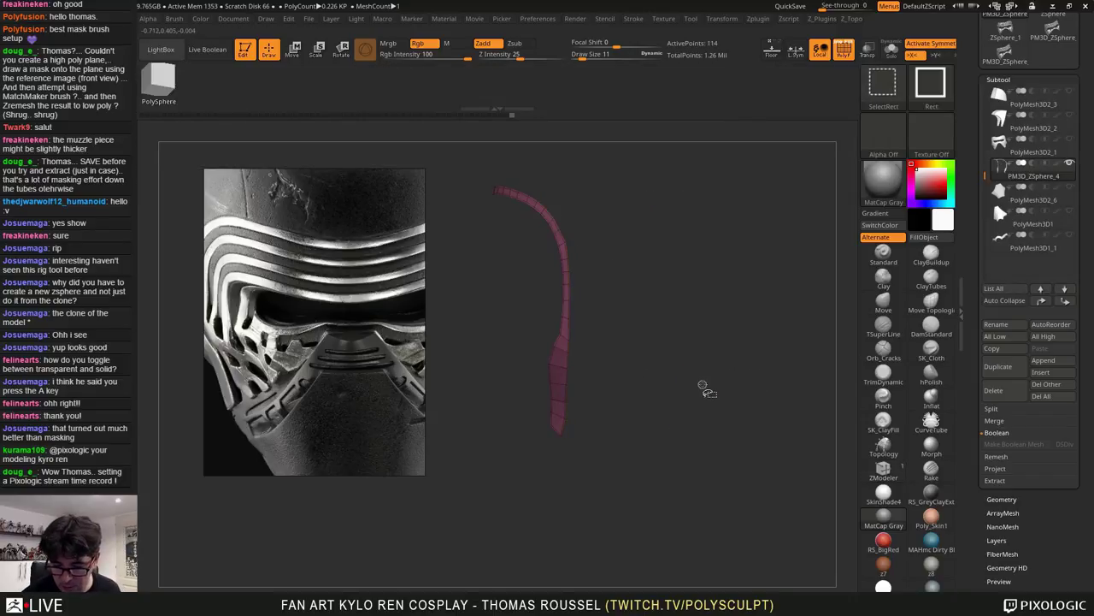
pyautogui.moveTo(723, 385)
pyautogui.mouseDown()
pyautogui.moveTo(670, 398)
pyautogui.moveTo(688, 402)
pyautogui.moveTo(782, 354)
pyautogui.mouseUp()
pyautogui.keyDown('ctrl'); pyautogui.keyDown('shift'); pyautogui.click(801, 465); pyautogui.keyUp('shift'); pyautogui.keyUp('ctrl')
pyautogui.moveTo(778, 461)
pyautogui.mouseDown()
pyautogui.moveTo(703, 443)
pyautogui.moveTo(789, 433)
pyautogui.moveTo(694, 473)
pyautogui.moveTo(710, 442)
pyautogui.mouseUp()
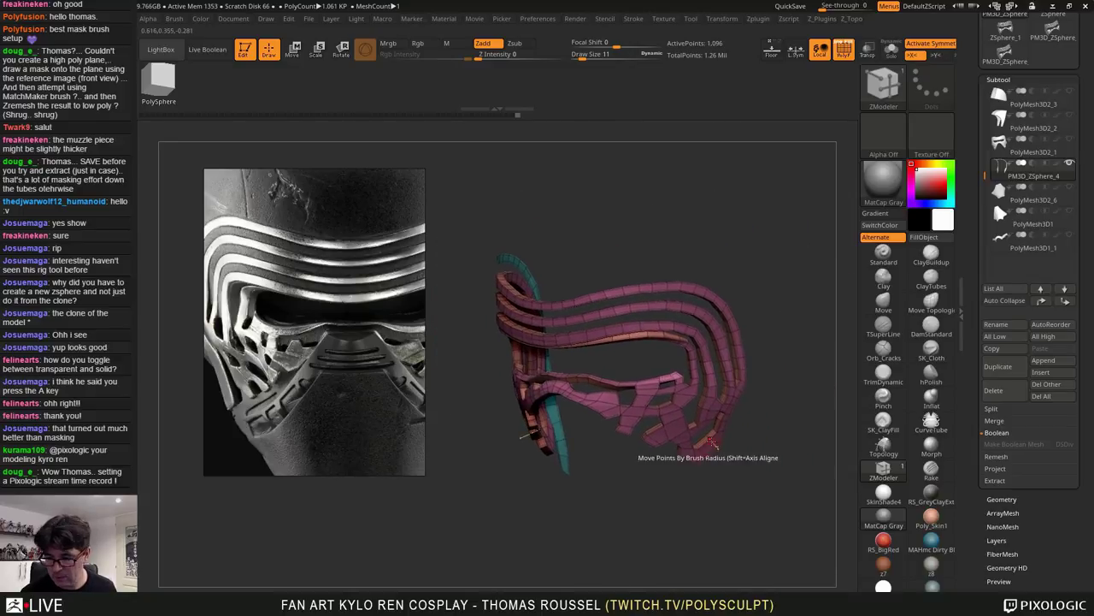
# Delete the hidden outer face and rims of the outermost grille strip with Del Hidden
pyautogui.moveTo(1036, 548); pyautogui.dragTo(1010, 500)
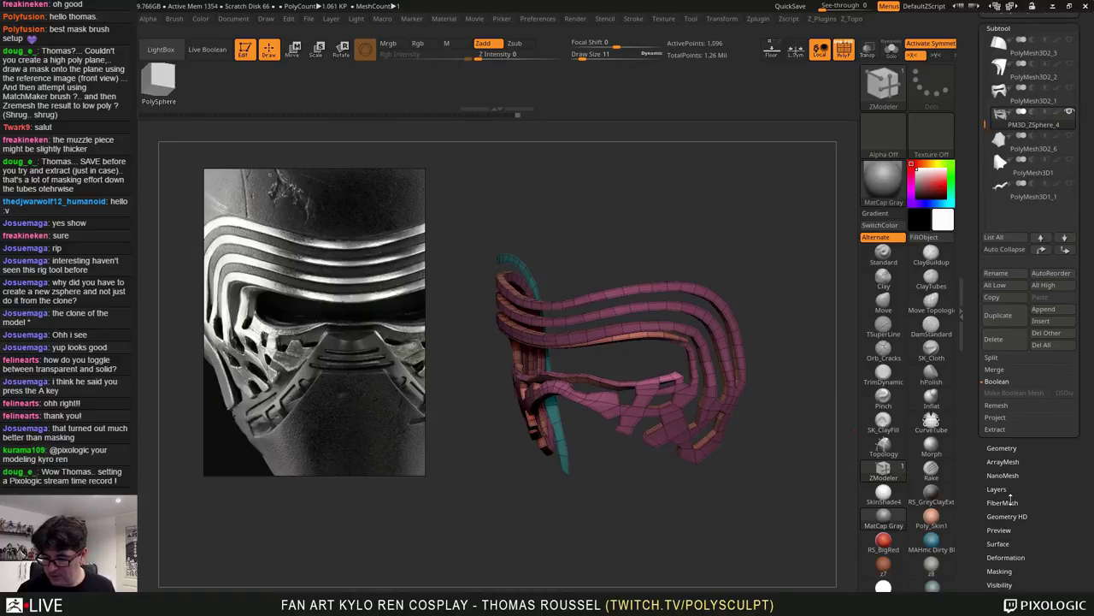
pyautogui.click(1003, 448)
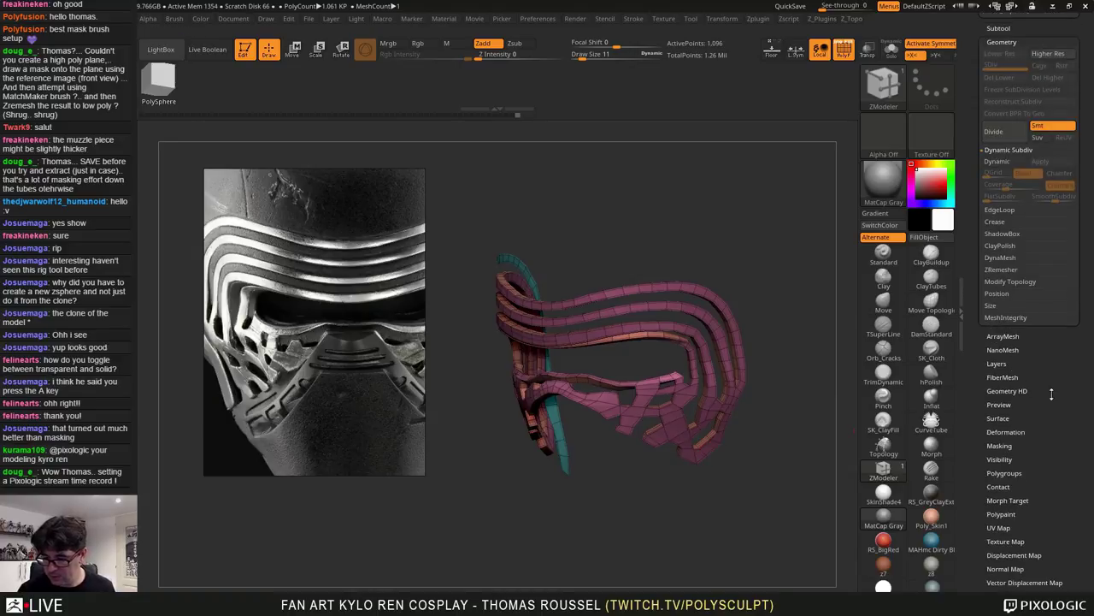
pyautogui.click(994, 283)
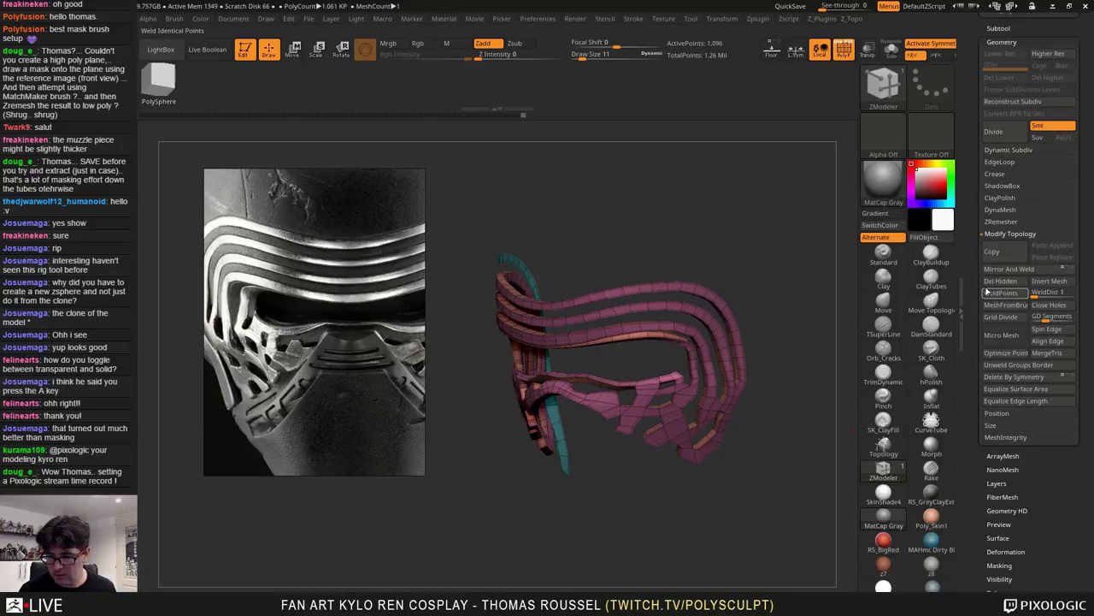
pyautogui.click(990, 282)
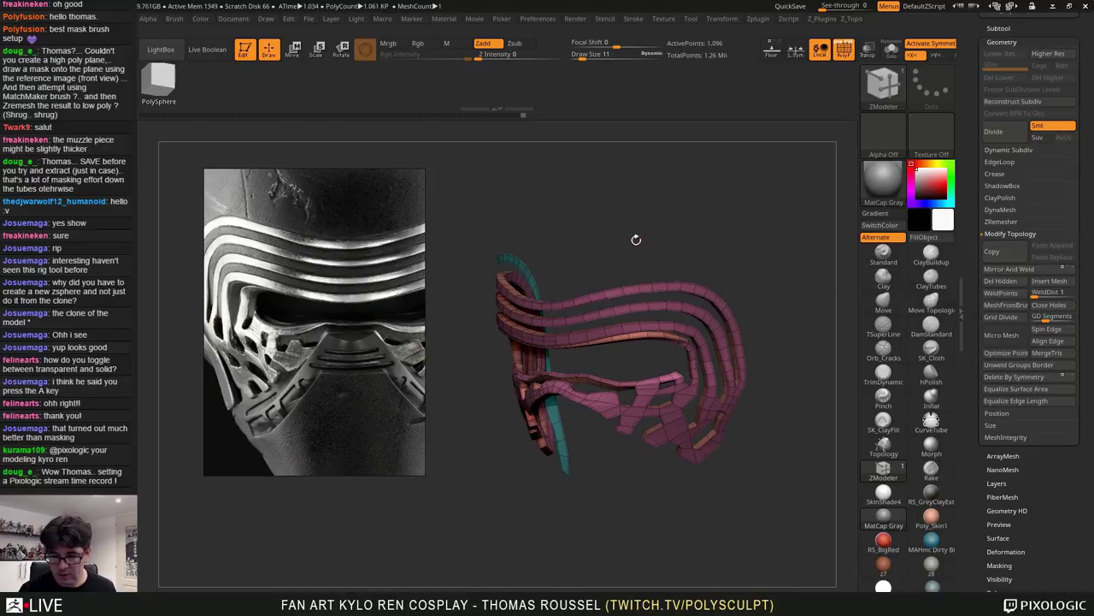
# Isolate the outermost strip's remaining face, thicken it with Panel Loops at thickness 0.045 and elevation 100, and show the whole grille
pyautogui.keyDown('ctrl'); pyautogui.keyDown('shift'); pyautogui.click(527, 265); pyautogui.keyUp('shift'); pyautogui.keyUp('ctrl')
pyautogui.moveTo(628, 256); pyautogui.dragTo(698, 297)
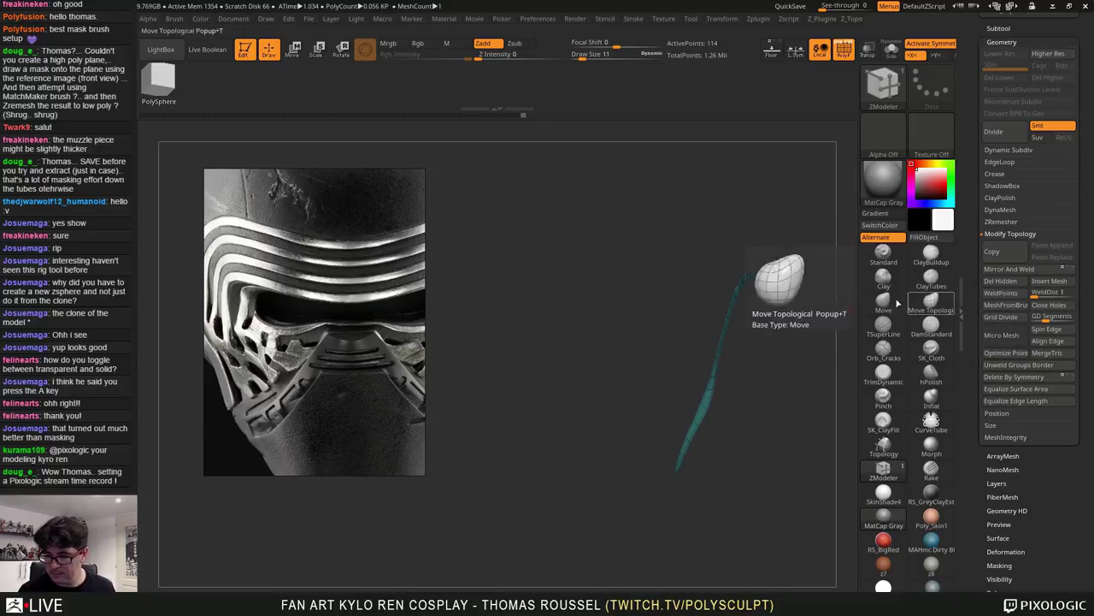
pyautogui.moveTo(793, 308); pyautogui.dragTo(819, 313)
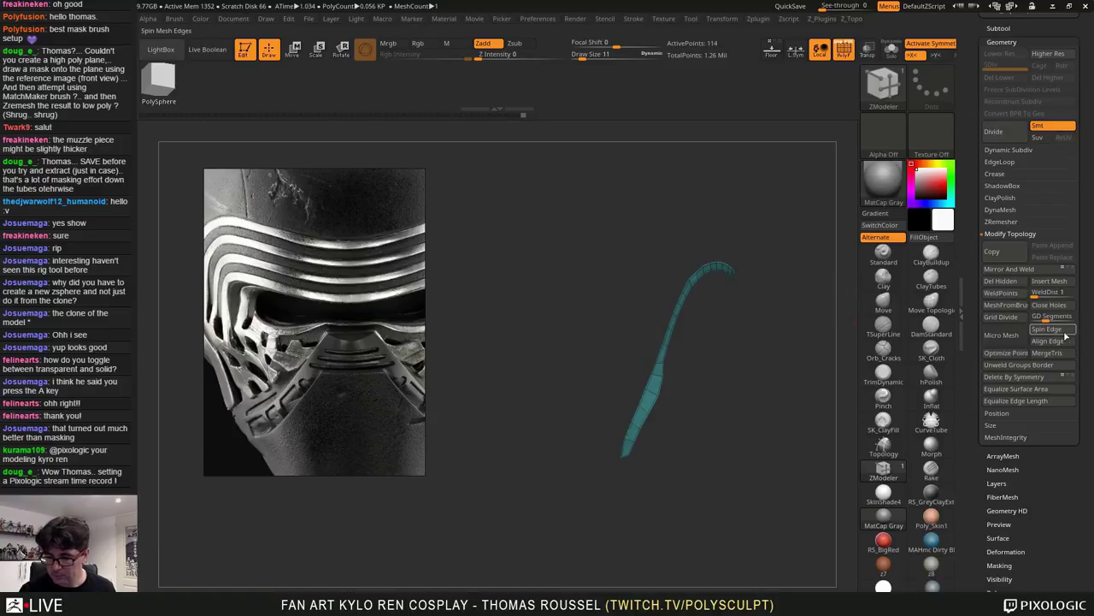
pyautogui.click(999, 161)
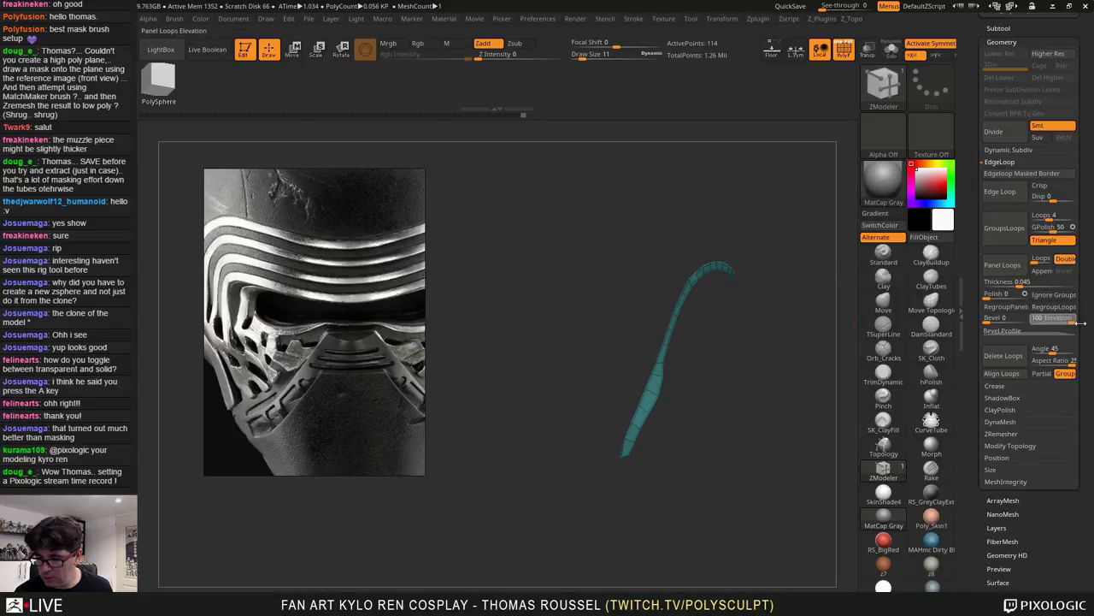
pyautogui.click(1007, 274)
pyautogui.moveTo(737, 318); pyautogui.dragTo(717, 304)
pyautogui.keyDown('ctrl'); pyautogui.moveTo(779, 205); pyautogui.dragTo(812, 272); pyautogui.keyUp('ctrl')
# Invert the mask so only the thickened outermost strip is unmasked, and open the crease settings
pyautogui.keyDown('alt'); pyautogui.moveTo(818, 195); pyautogui.dragTo(749, 215); pyautogui.keyUp('alt')
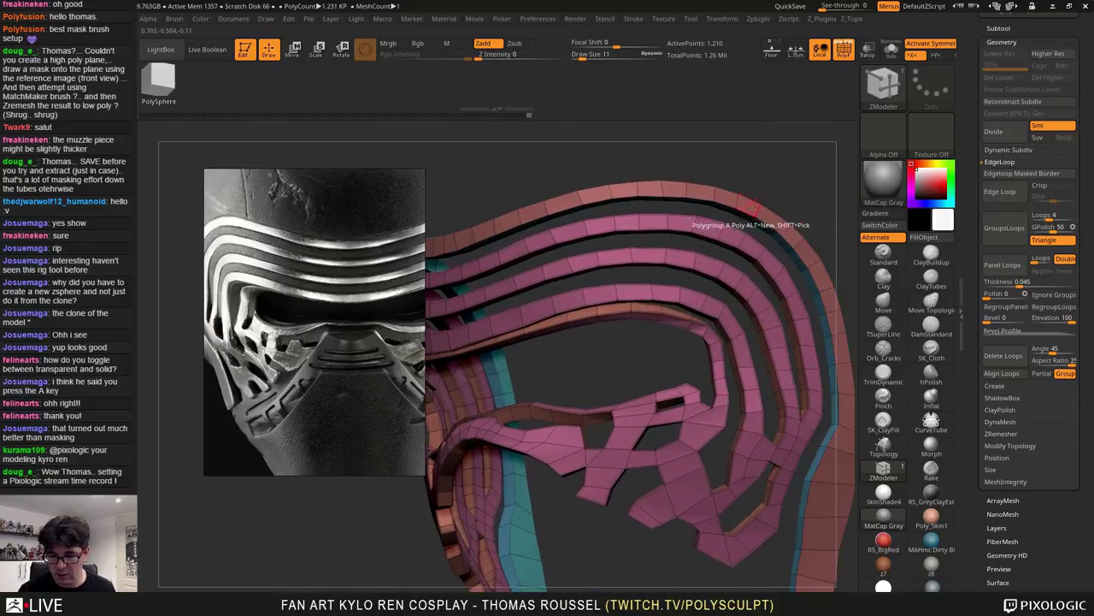
pyautogui.keyDown('ctrl'); pyautogui.click(798, 196); pyautogui.keyUp('ctrl')
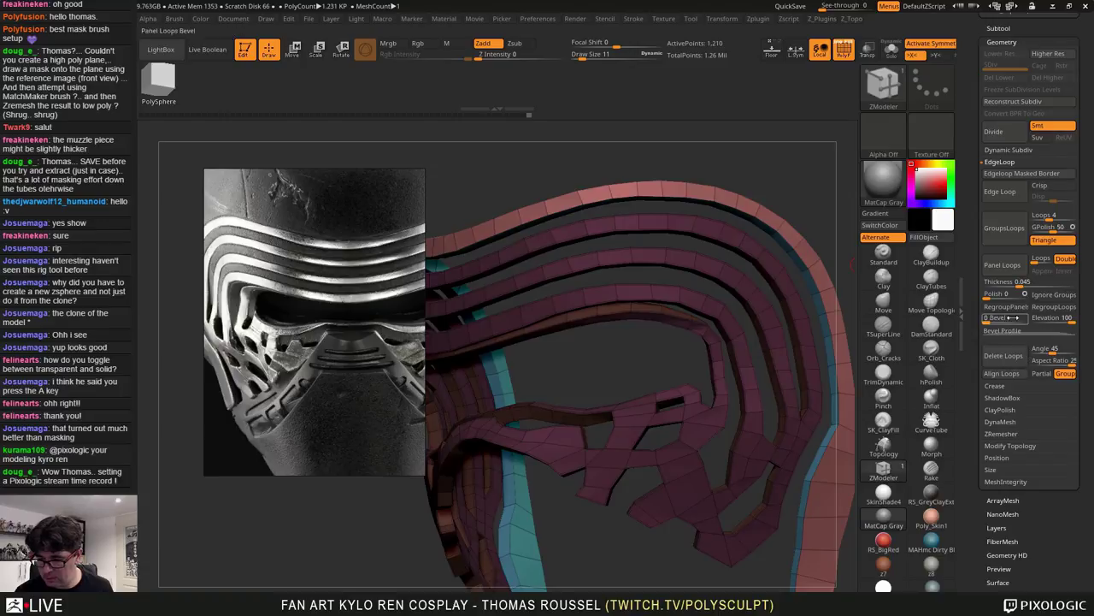
pyautogui.click(995, 387)
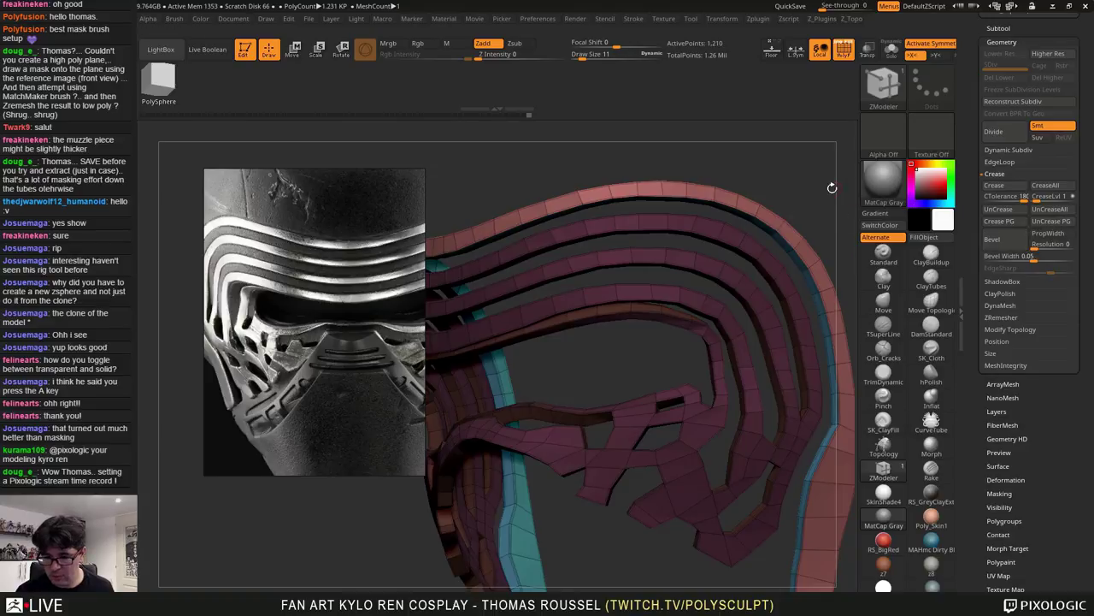
# Crease the short corner edges at the outermost strip's lower end, and preview the whole grille smoothed
pyautogui.moveTo(798, 189); pyautogui.dragTo(707, 521)
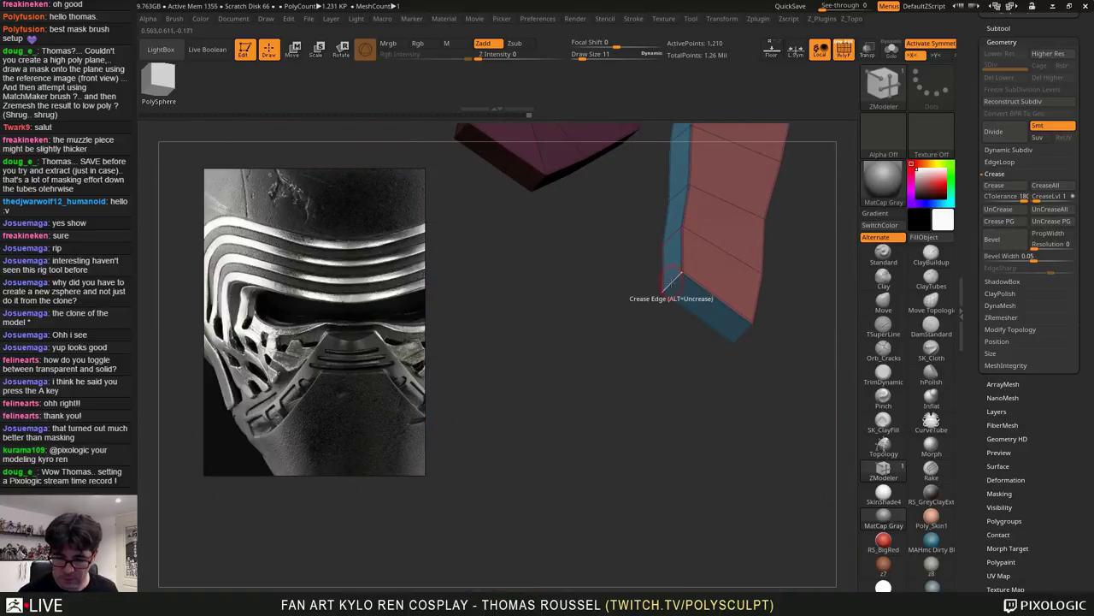
pyautogui.press('space')
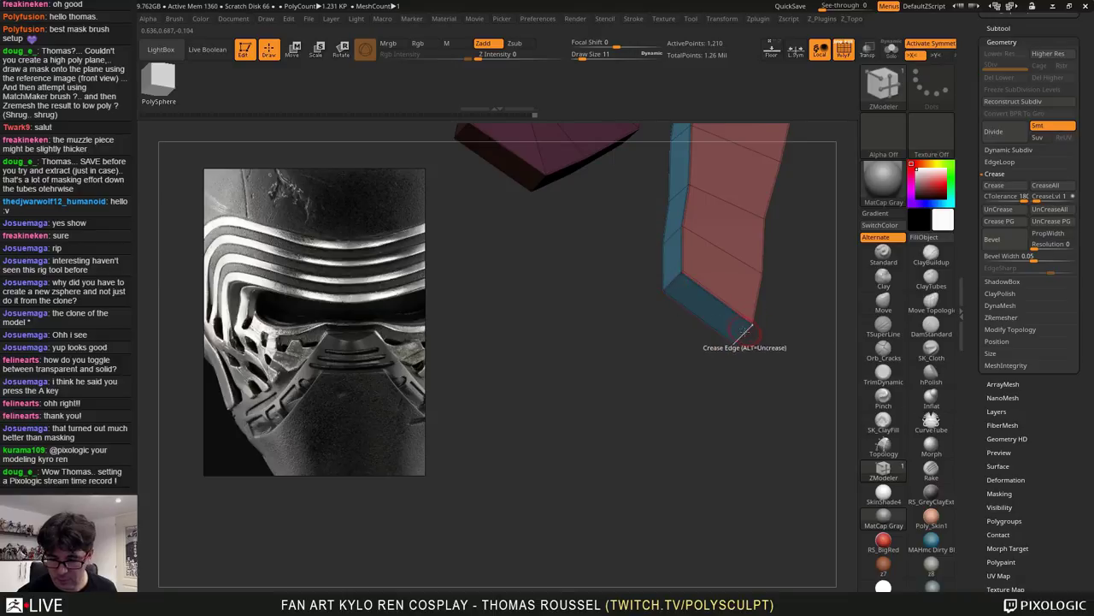
pyautogui.moveTo(752, 354); pyautogui.dragTo(710, 305)
pyautogui.moveTo(650, 385)
pyautogui.mouseDown()
pyautogui.moveTo(678, 358)
pyautogui.moveTo(659, 385)
pyautogui.moveTo(639, 379)
pyautogui.mouseUp()
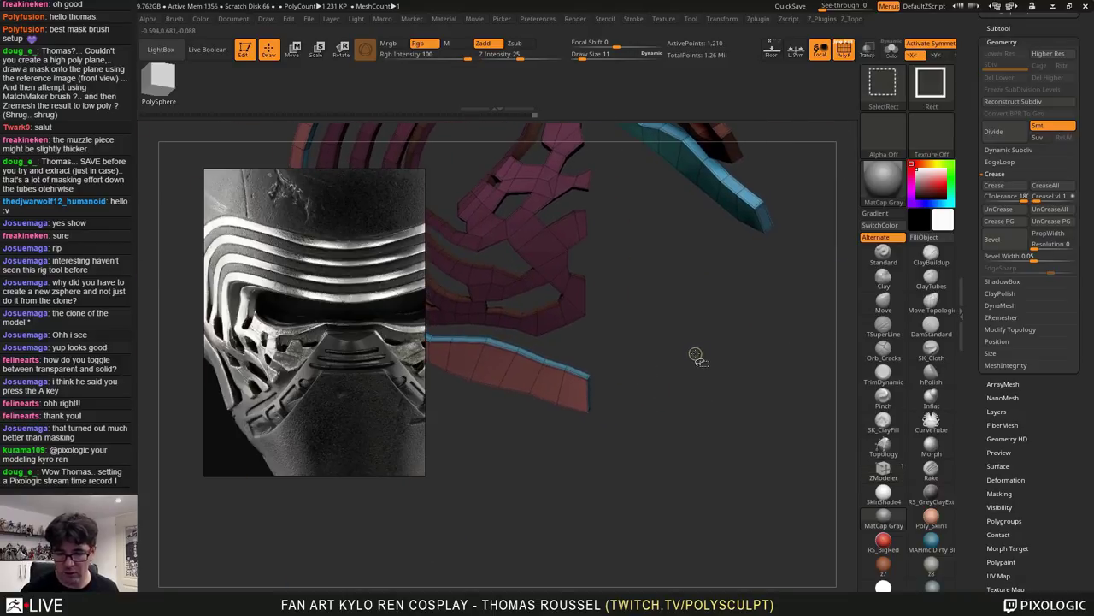
pyautogui.moveTo(720, 362)
pyautogui.mouseDown()
pyautogui.moveTo(738, 393)
pyautogui.moveTo(695, 451)
pyautogui.moveTo(696, 361)
pyautogui.moveTo(682, 446)
pyautogui.moveTo(669, 451)
pyautogui.moveTo(730, 409)
pyautogui.moveTo(750, 432)
pyautogui.moveTo(629, 393)
pyautogui.mouseUp()
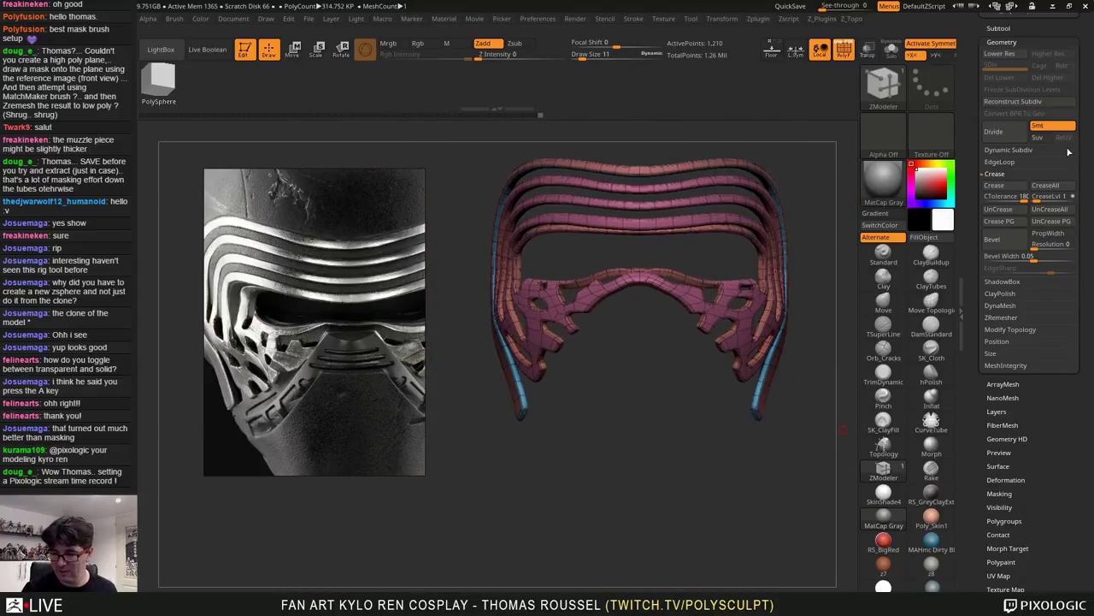
# Show the PolyMesh3D2_1 mask shell together with the grille subtool to compare how they fit
pyautogui.moveTo(1092, 158); pyautogui.dragTo(1092, 401)
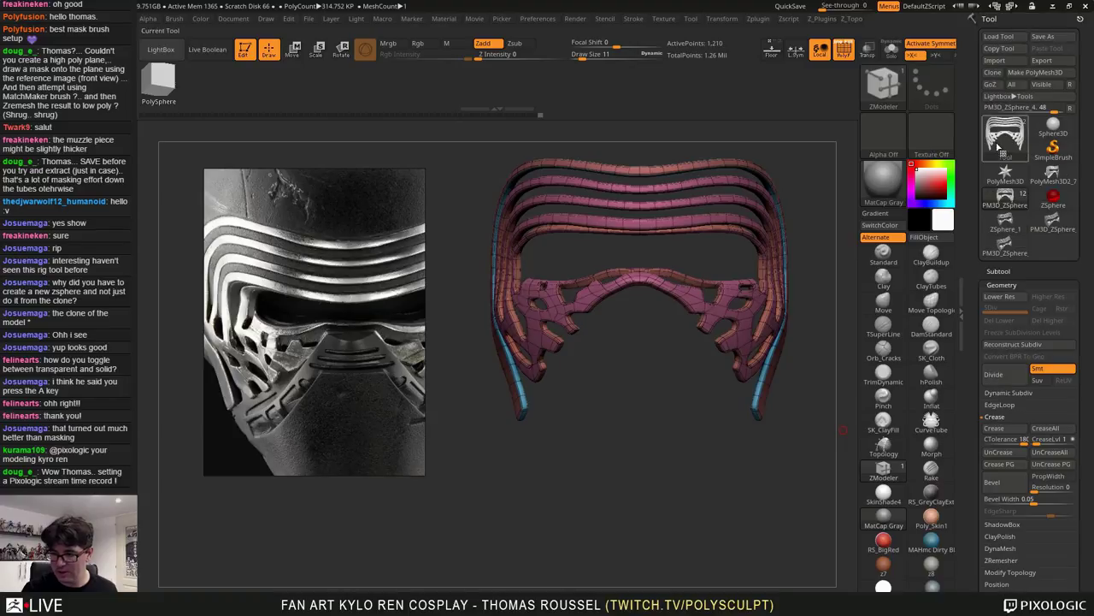
pyautogui.click(993, 271)
pyautogui.click(1071, 331)
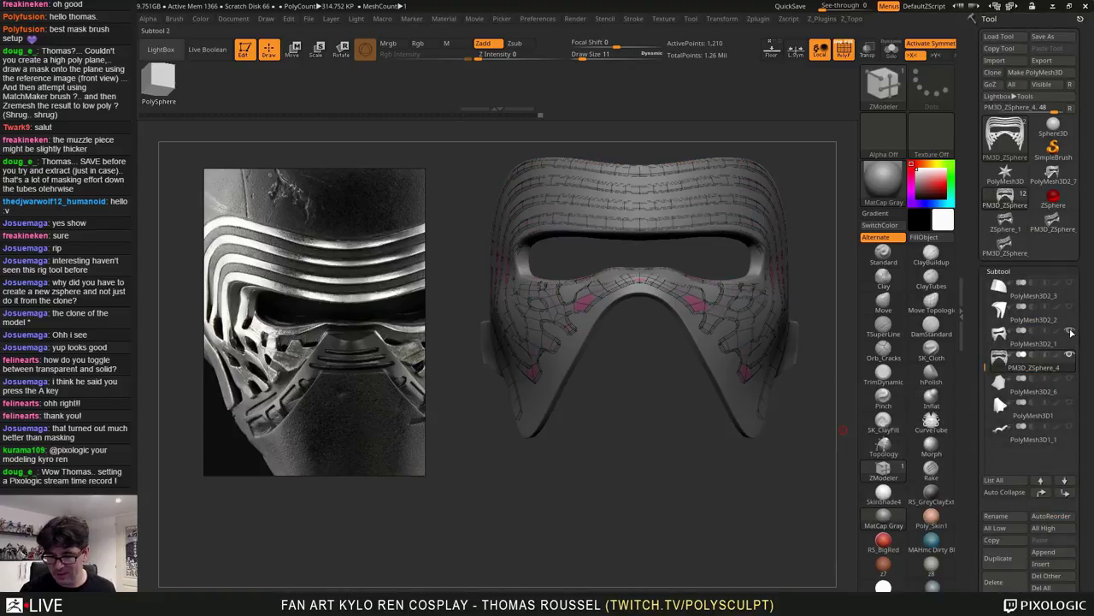
pyautogui.keyDown('alt'); pyautogui.moveTo(736, 454); pyautogui.dragTo(764, 451); pyautogui.keyUp('alt')
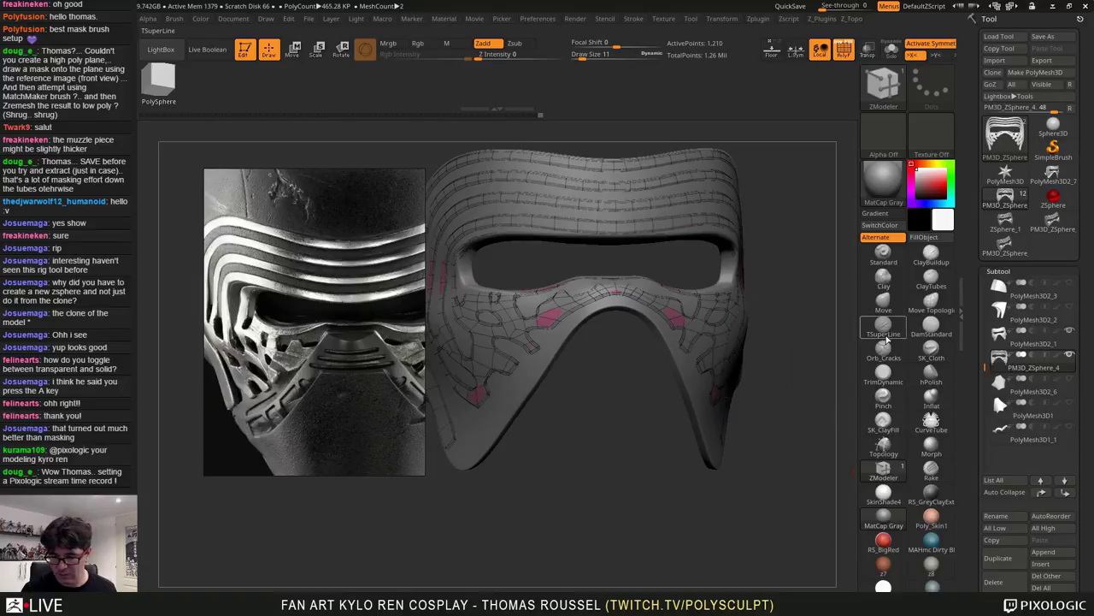
# Switch to the Move brush with draw size 172, keeping X symmetry on, and frame the grille's upper side corner
pyautogui.click(884, 303)
pyautogui.press('s')
pyautogui.moveTo(801, 337); pyautogui.dragTo(829, 338)
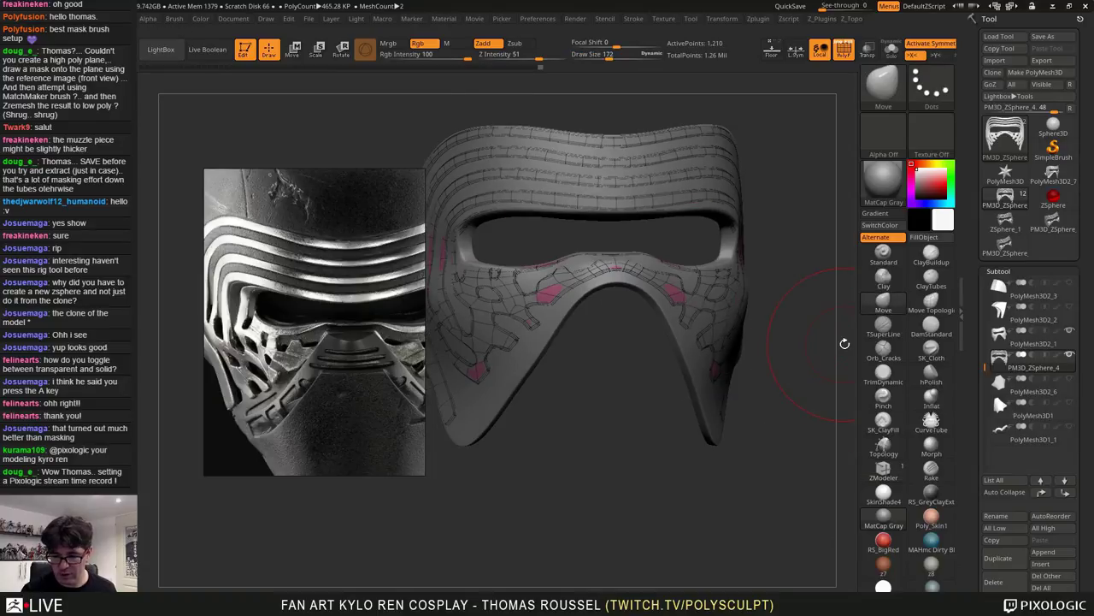
pyautogui.press('x')
pyautogui.keyDown('shift'); pyautogui.moveTo(714, 309); pyautogui.dragTo(719, 303, button='right'); pyautogui.keyUp('shift')
pyautogui.press('x')
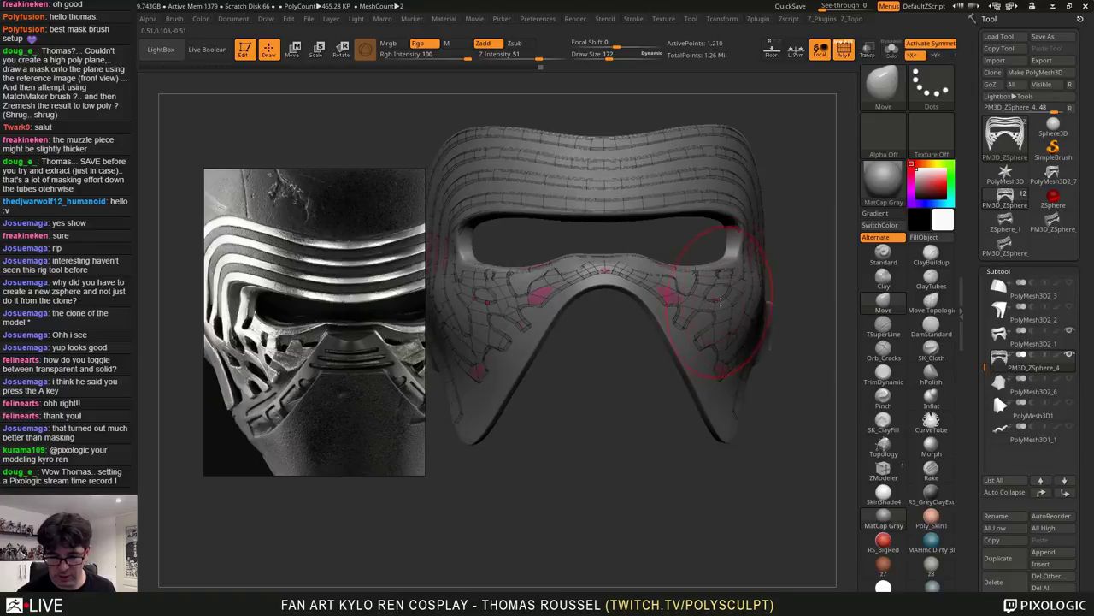
pyautogui.keyDown('alt'); pyautogui.moveTo(746, 255); pyautogui.dragTo(737, 289, button='right'); pyautogui.keyUp('alt')
pyautogui.keyDown('ctrl'); pyautogui.moveTo(737, 289); pyautogui.dragTo(754, 244, button='right'); pyautogui.keyUp('ctrl')
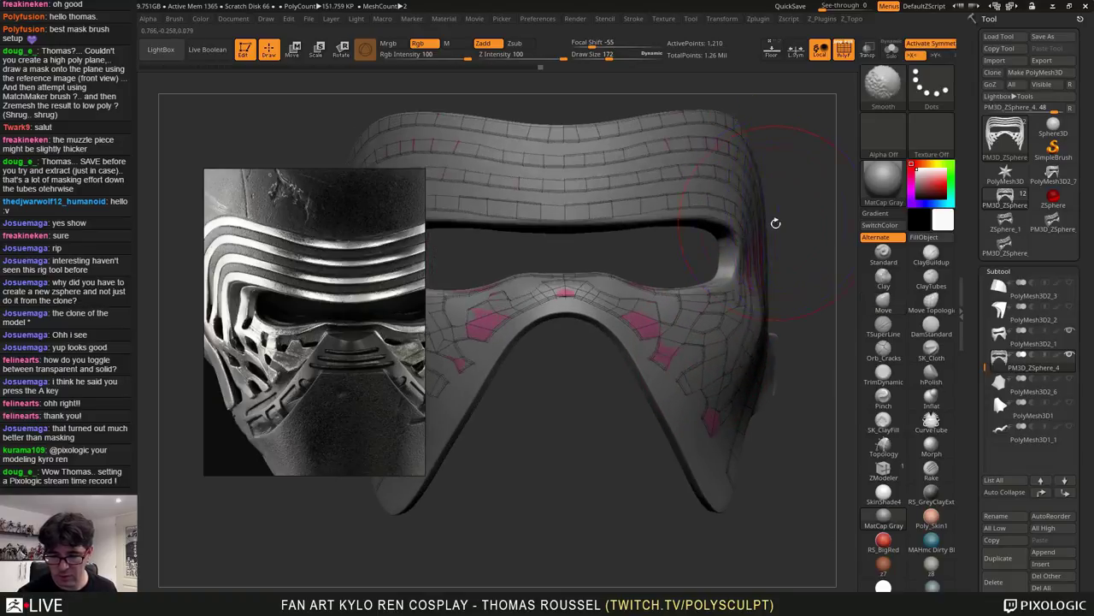
# Set the Move brush's draw size to 225 and adjust the strips around the upper side corner to follow the mask shell
pyautogui.press('s')
pyautogui.moveTo(756, 204); pyautogui.dragTo(765, 204)
pyautogui.moveTo(752, 163); pyautogui.dragTo(749, 167)
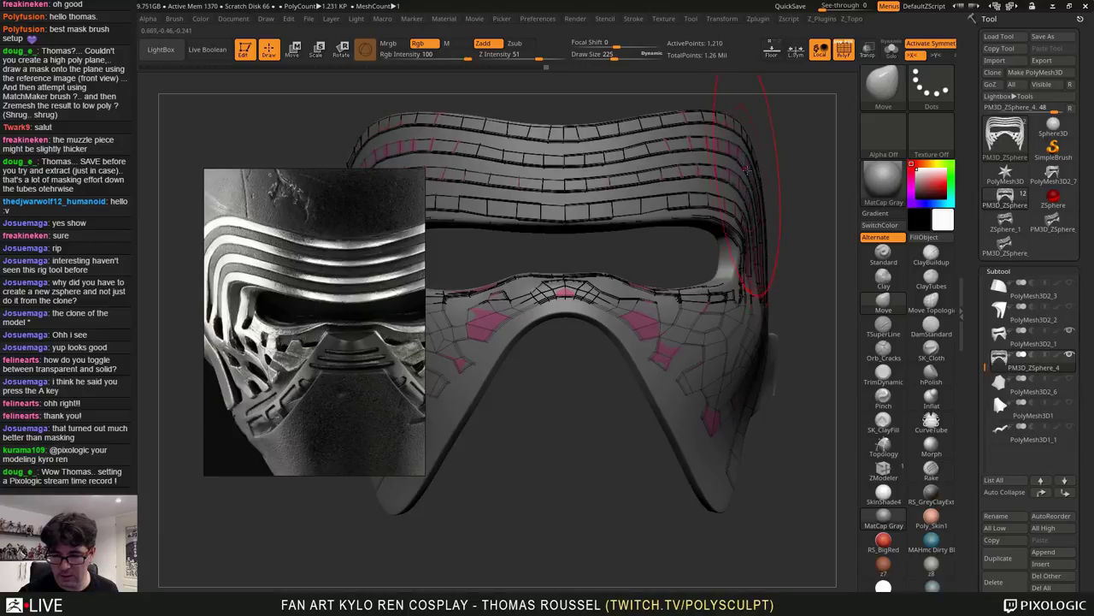
pyautogui.moveTo(755, 180); pyautogui.dragTo(752, 139, button='right')
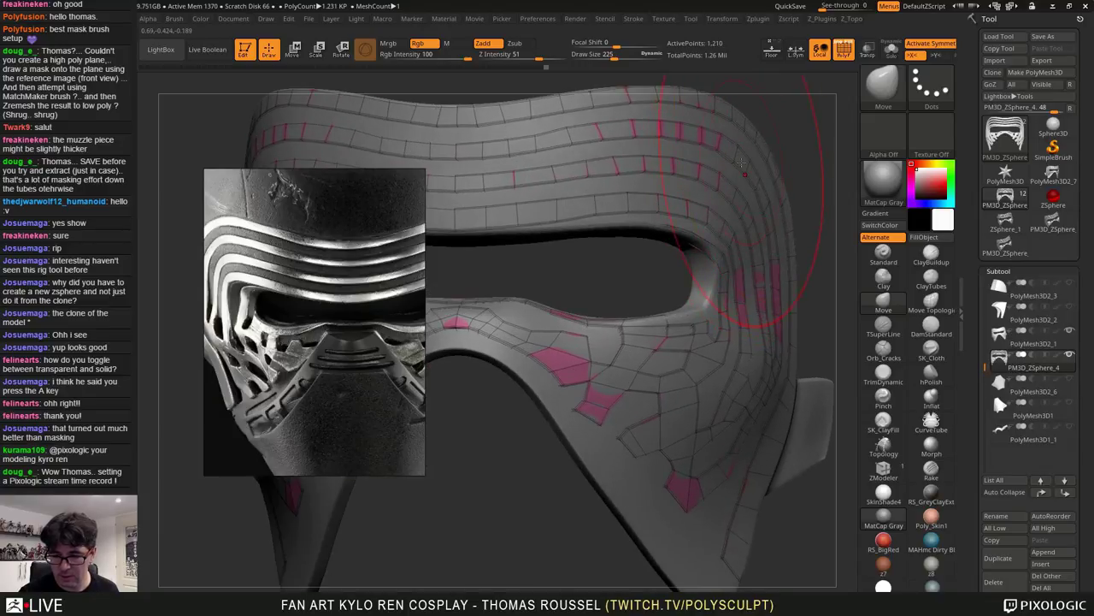
pyautogui.moveTo(743, 162); pyautogui.dragTo(745, 166)
pyautogui.moveTo(748, 168)
pyautogui.mouseDown(button='right')
pyautogui.moveTo(710, 205)
pyautogui.moveTo(650, 200)
pyautogui.mouseUp(button='right')
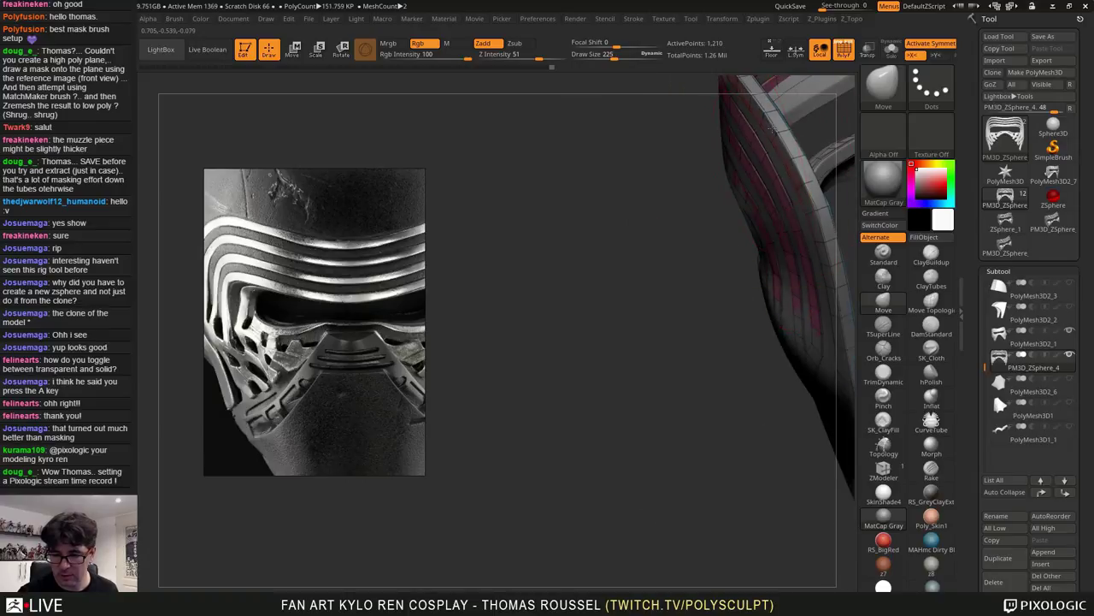
# Pull the curved forehead strips outward beside the brow so they lie on the mask shell's surface
pyautogui.keyDown('alt'); pyautogui.moveTo(771, 128); pyautogui.dragTo(769, 274, button='right'); pyautogui.keyUp('alt')
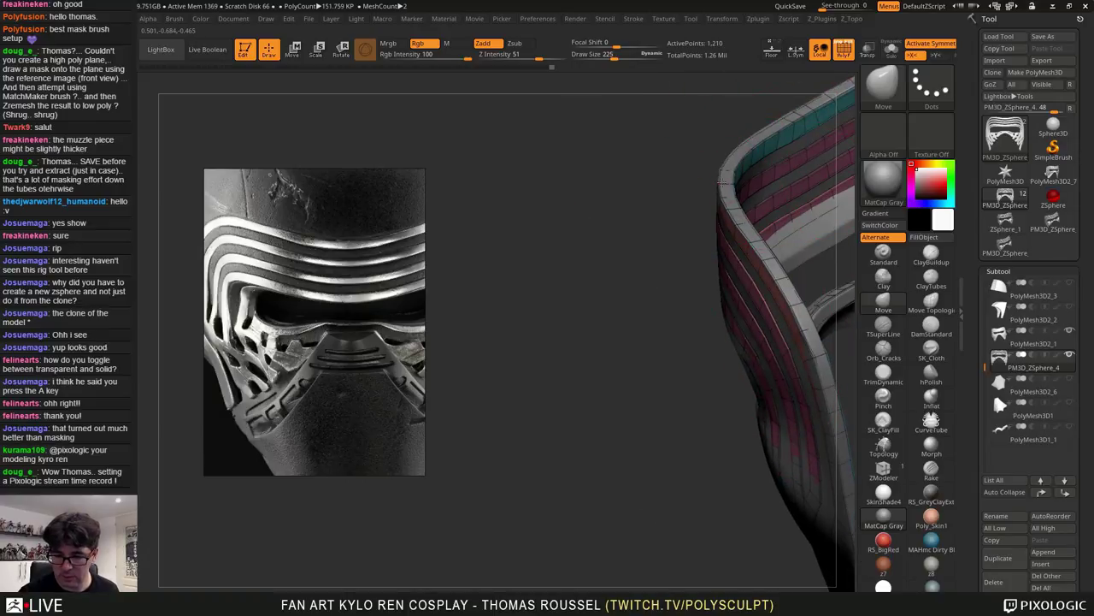
pyautogui.moveTo(647, 176); pyautogui.dragTo(660, 239, button='right')
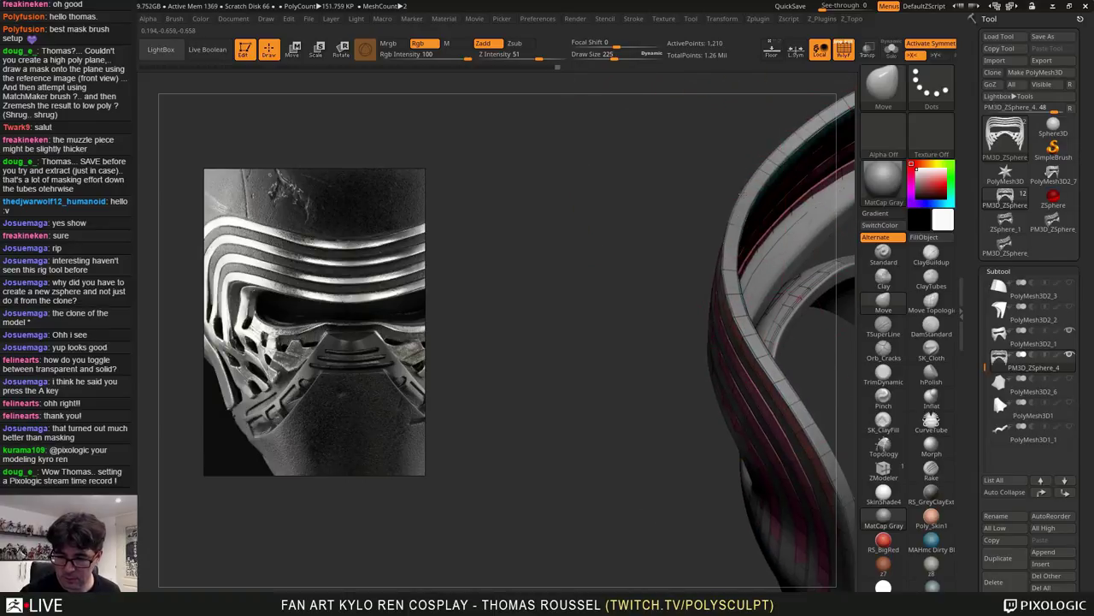
pyautogui.moveTo(733, 190); pyautogui.dragTo(717, 257, button='right')
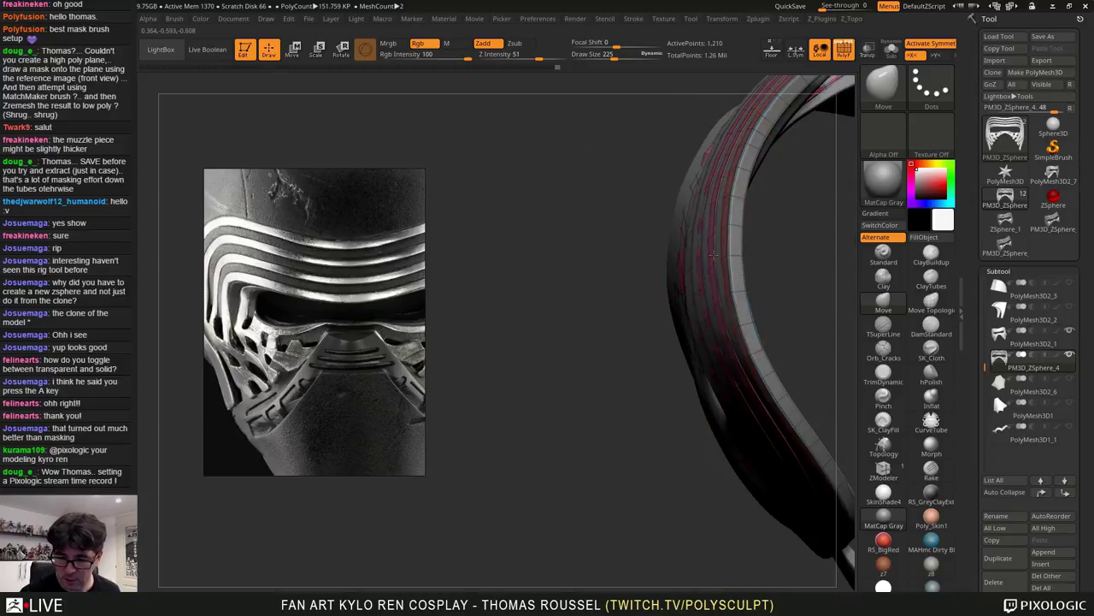
pyautogui.moveTo(713, 255); pyautogui.dragTo(694, 234)
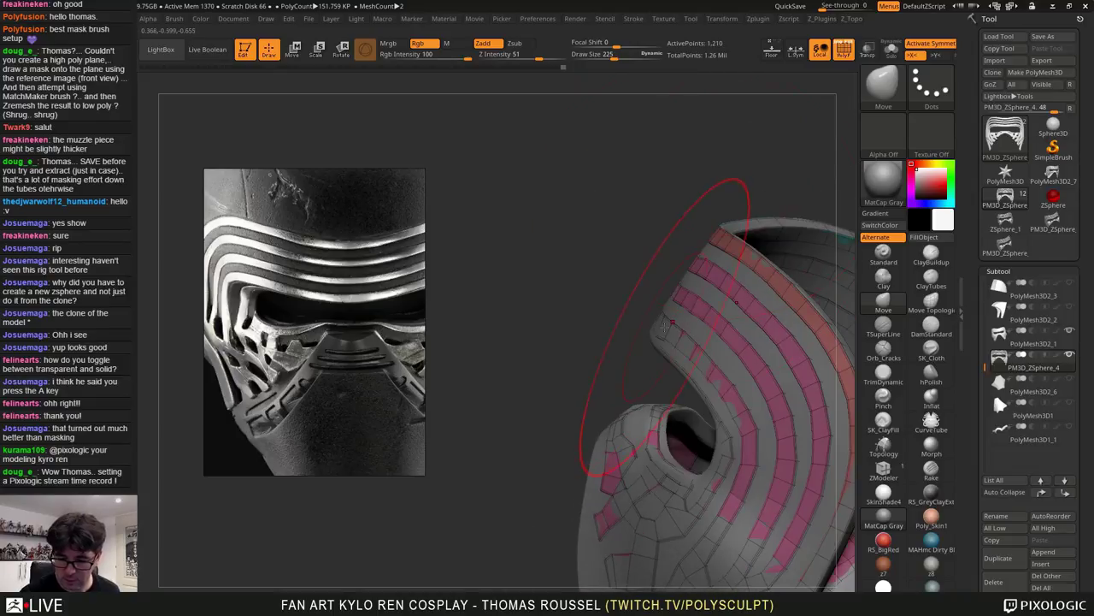
# Adjust the grille strips around the eye opening and the front brow with small Move strokes to fit the mask shell
pyautogui.moveTo(651, 412); pyautogui.dragTo(667, 424)
pyautogui.moveTo(675, 342); pyautogui.dragTo(727, 376, button='right')
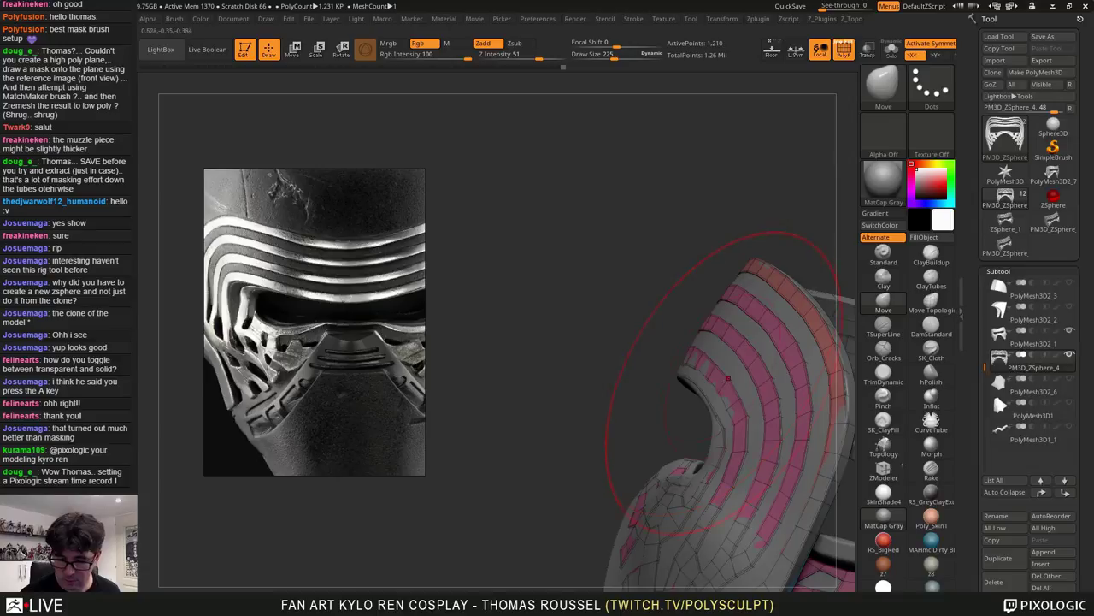
pyautogui.moveTo(729, 378); pyautogui.dragTo(723, 385)
pyautogui.moveTo(719, 383)
pyautogui.mouseDown(button='right')
pyautogui.moveTo(652, 351)
pyautogui.moveTo(582, 397)
pyautogui.mouseUp(button='right')
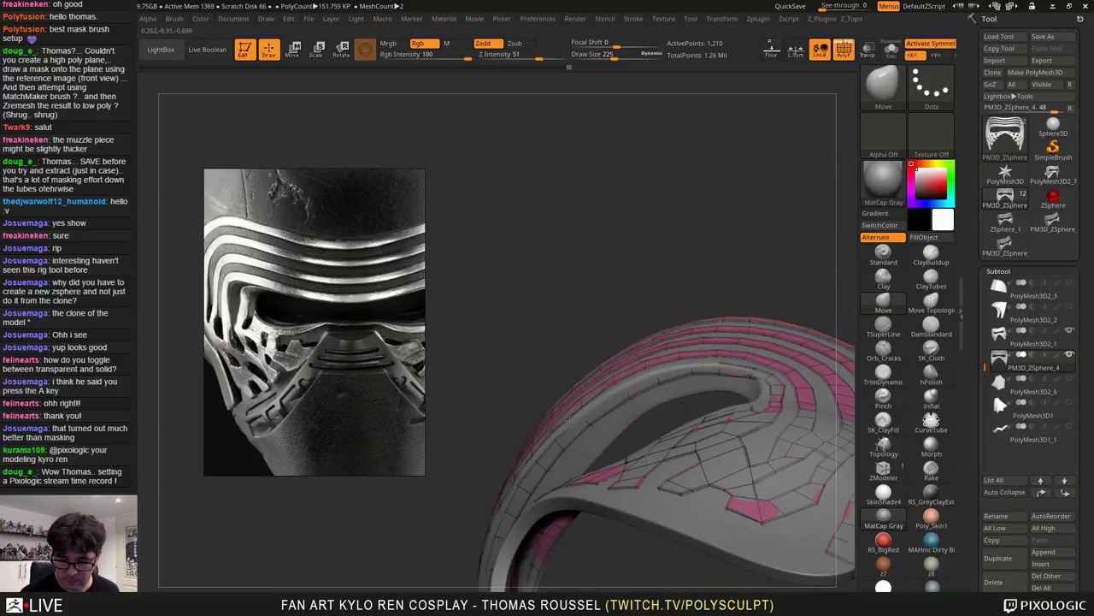
pyautogui.moveTo(571, 418); pyautogui.dragTo(570, 420)
# Reshape the grille's front and side strips with broader Move strokes to bring them out of the mask shell
pyautogui.moveTo(569, 420); pyautogui.dragTo(679, 321, button='right')
pyautogui.moveTo(678, 319); pyautogui.dragTo(681, 411)
pyautogui.moveTo(671, 352); pyautogui.dragTo(701, 326)
pyautogui.moveTo(701, 327)
pyautogui.mouseDown(button='right')
pyautogui.moveTo(763, 416)
pyautogui.moveTo(787, 395)
pyautogui.mouseUp(button='right')
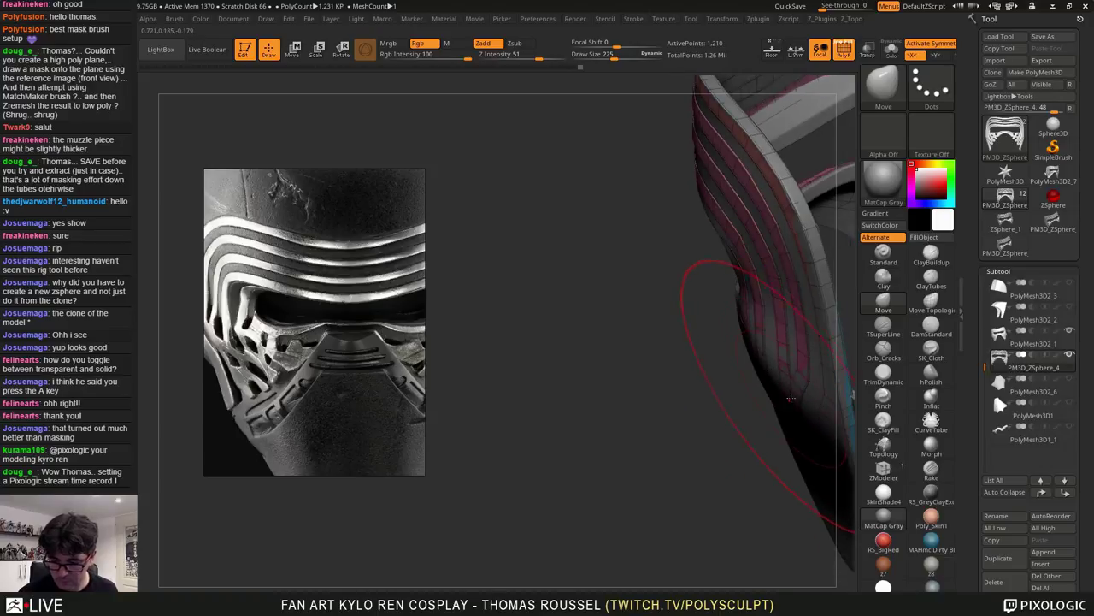
pyautogui.moveTo(791, 399); pyautogui.dragTo(796, 256)
# Reduce the Move brush's draw size to 156 and nudge the side strips along the mask shell's rear edge
pyautogui.press('s')
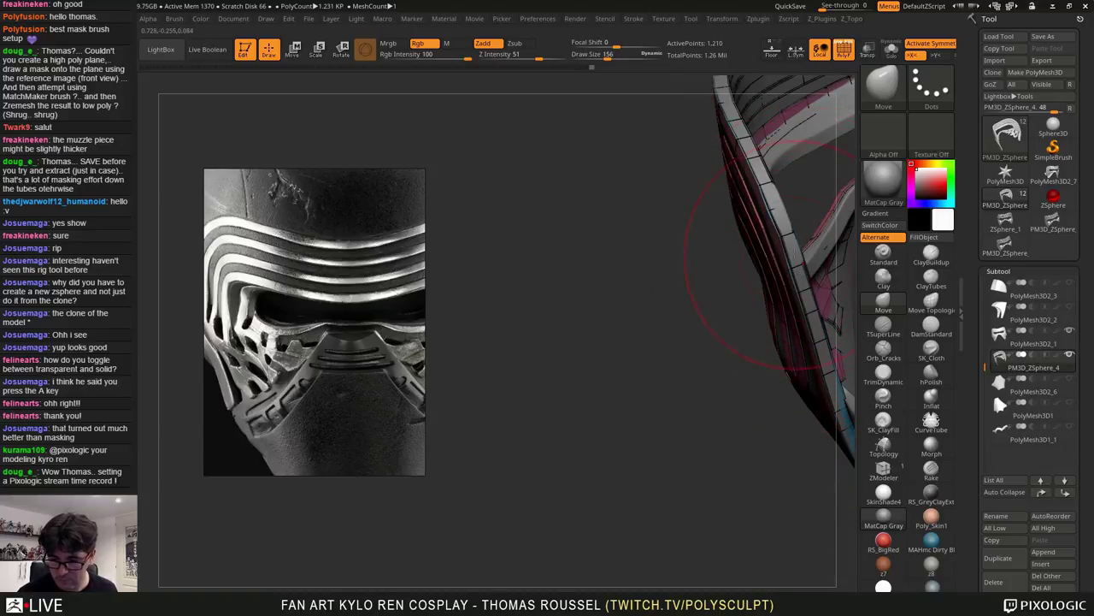
pyautogui.moveTo(771, 171); pyautogui.dragTo(778, 168)
pyautogui.moveTo(771, 165); pyautogui.dragTo(739, 323, button='right')
pyautogui.moveTo(738, 326); pyautogui.dragTo(740, 335)
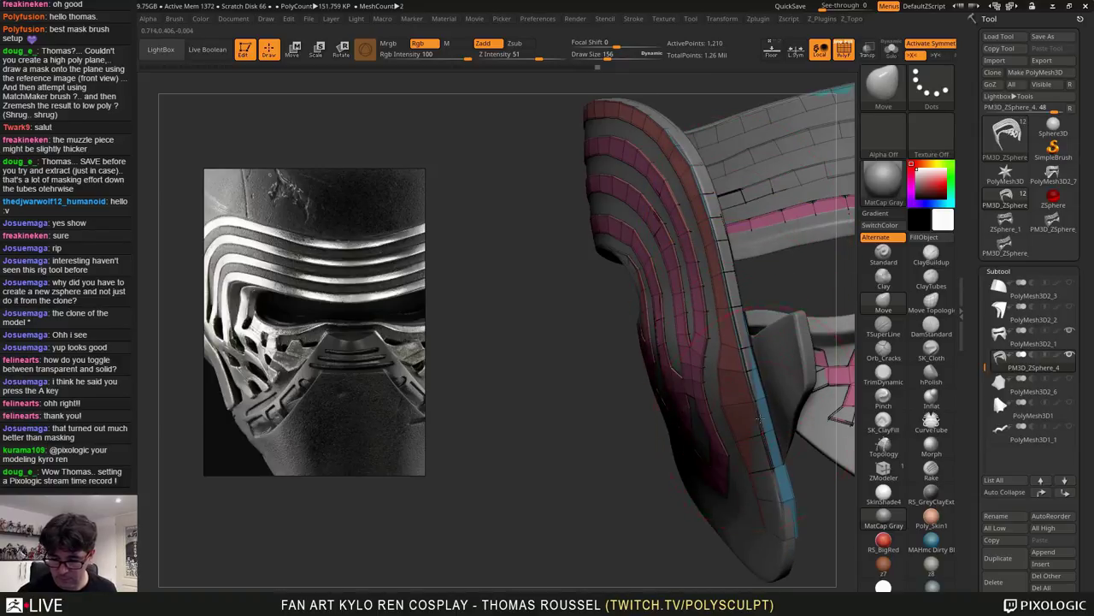
# Fit the outermost strip's lower end and the grille's cheek section to the mask shell with short Move strokes
pyautogui.moveTo(761, 419); pyautogui.dragTo(772, 465, button='right')
pyautogui.moveTo(773, 479); pyautogui.dragTo(778, 496)
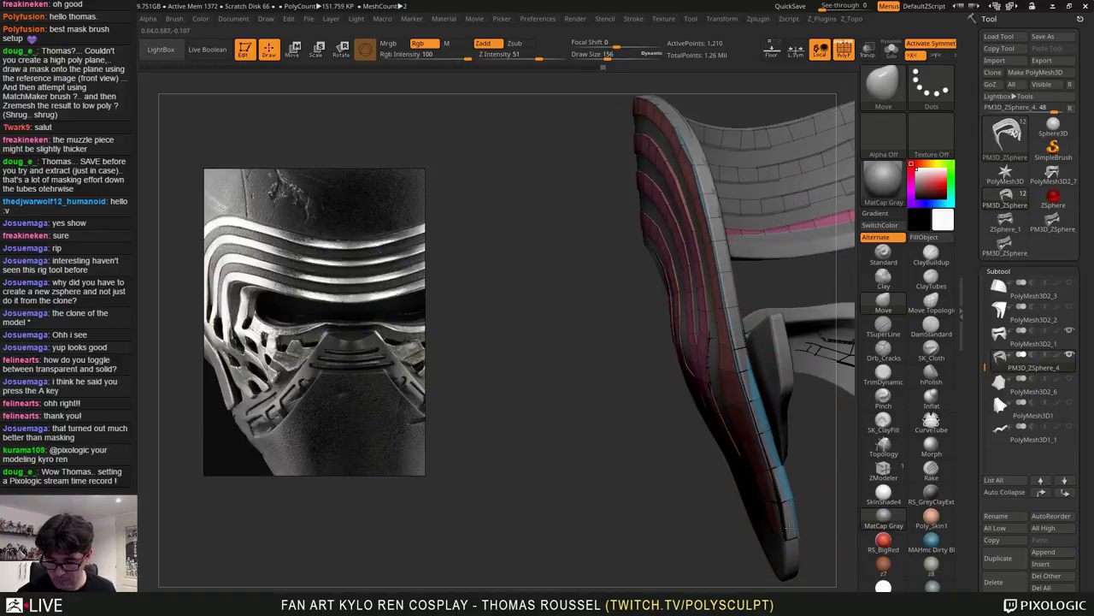
pyautogui.moveTo(787, 532); pyautogui.dragTo(816, 494, button='right')
pyautogui.moveTo(755, 454); pyautogui.dragTo(756, 439)
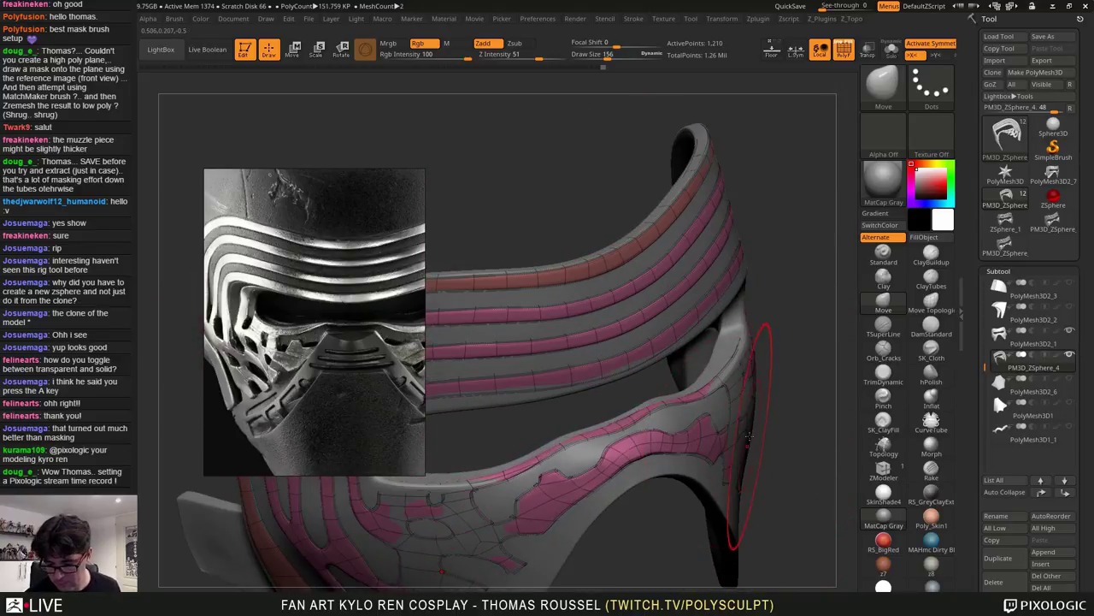
# Enlarge the Move brush's draw size to 251 and pull the grille's side outward near the eye opening's outer corner
pyautogui.moveTo(749, 436); pyautogui.dragTo(762, 430, button='right')
pyautogui.press('s')
pyautogui.moveTo(763, 431); pyautogui.dragTo(771, 432)
pyautogui.press('d')
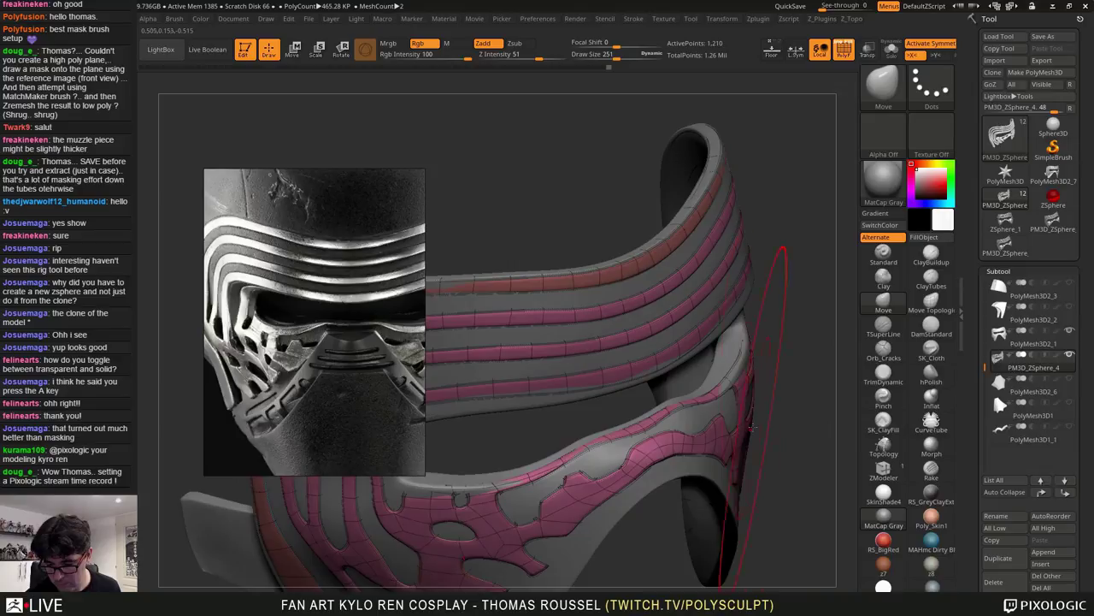
pyautogui.moveTo(740, 369)
pyautogui.mouseDown()
pyautogui.moveTo(751, 390)
pyautogui.moveTo(760, 345)
pyautogui.mouseUp()
# Set the Move brush's draw size to 156 and fit the innermost strip around the eye opening's outer corner
pyautogui.press('s')
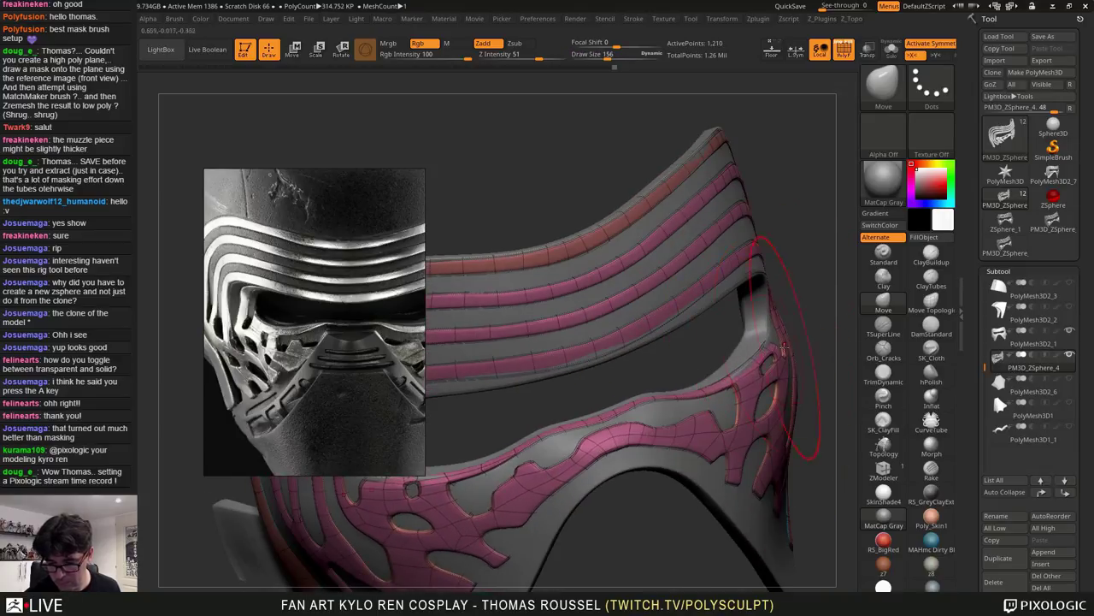
pyautogui.moveTo(769, 329); pyautogui.dragTo(658, 318, button='right')
pyautogui.moveTo(760, 272); pyautogui.dragTo(769, 266)
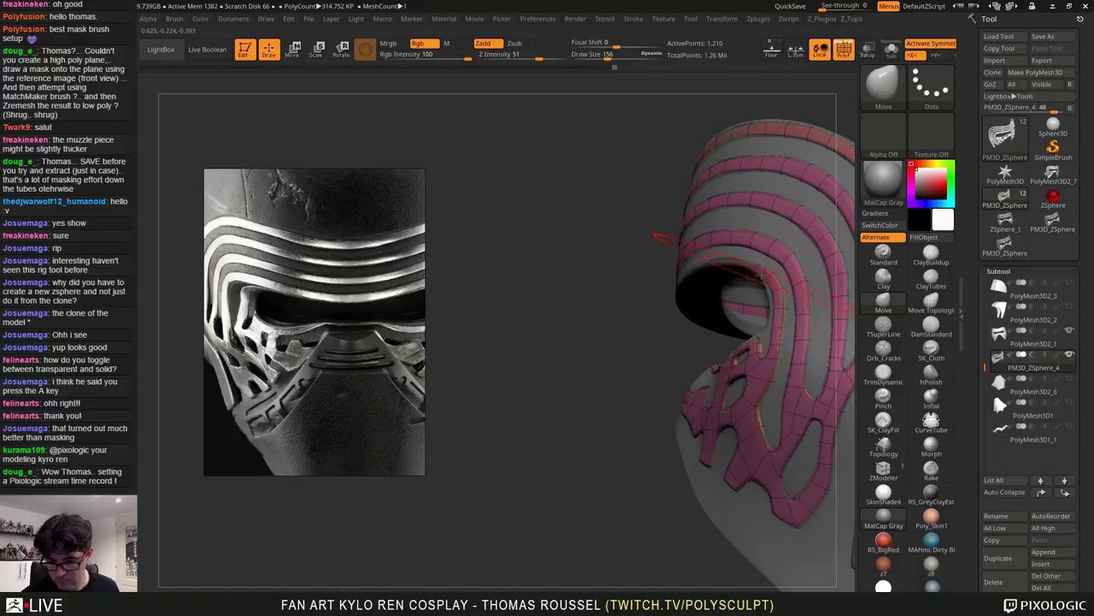
pyautogui.moveTo(659, 236)
pyautogui.mouseDown()
pyautogui.moveTo(598, 240)
pyautogui.moveTo(711, 296)
pyautogui.moveTo(641, 312)
pyautogui.moveTo(631, 303)
pyautogui.mouseUp()
# Switch to the Move Topological brush at draw size 121 and nudge the lowest brow strip along the eye opening's upper edge
pyautogui.press('s')
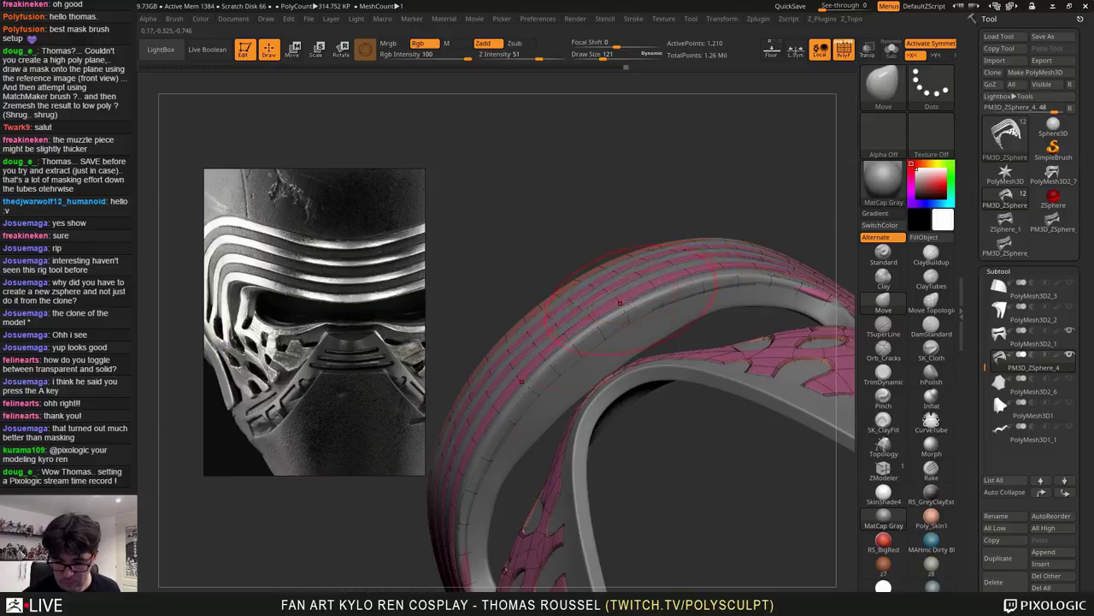
pyautogui.click(932, 303)
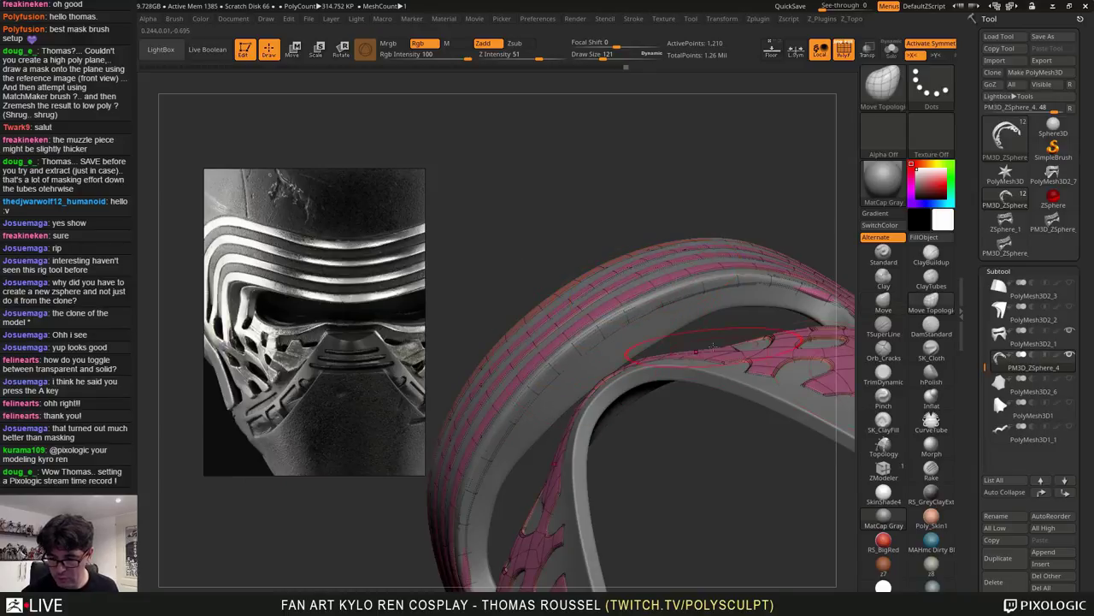
pyautogui.moveTo(596, 296); pyautogui.dragTo(682, 327, button='right')
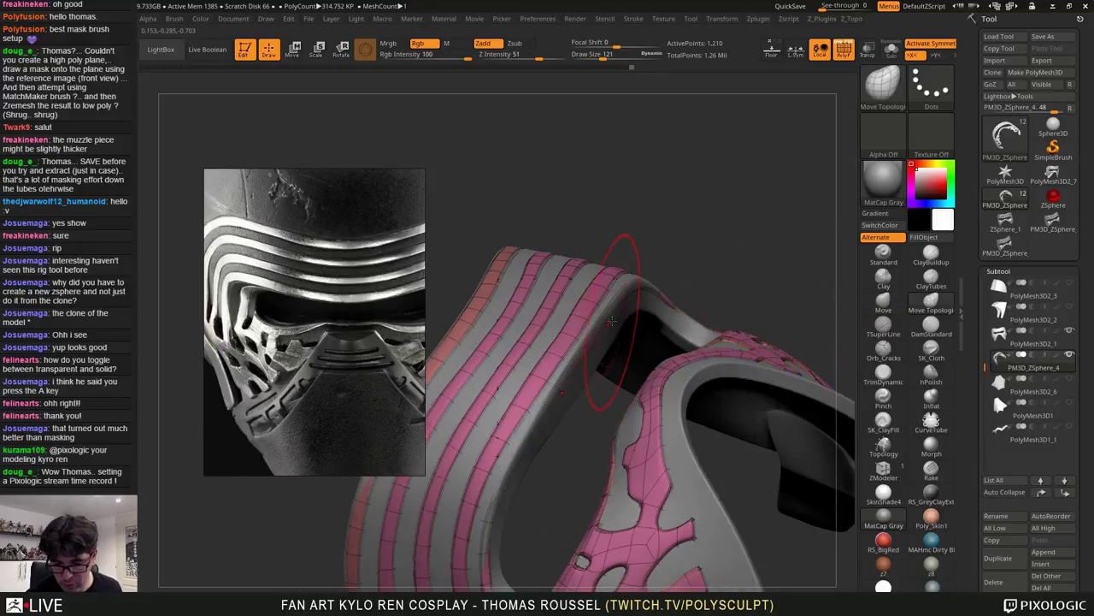
pyautogui.moveTo(611, 315)
pyautogui.mouseDown(button='right')
pyautogui.moveTo(590, 309)
pyautogui.moveTo(616, 310)
pyautogui.mouseUp(button='right')
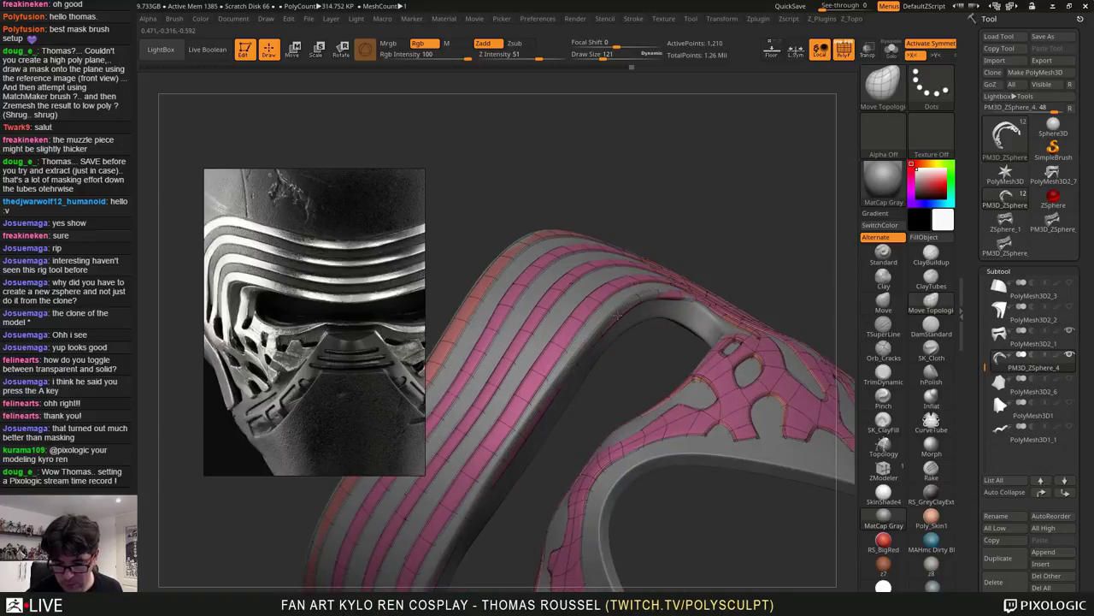
pyautogui.moveTo(617, 315); pyautogui.dragTo(621, 313)
pyautogui.moveTo(621, 314)
pyautogui.mouseDown(button='right')
pyautogui.moveTo(605, 312)
pyautogui.moveTo(641, 308)
pyautogui.moveTo(642, 347)
pyautogui.mouseUp(button='right')
pyautogui.moveTo(628, 320); pyautogui.dragTo(635, 317)
# Align the innermost strip with the mask shell where it bends around the eye opening's outer corner, using short Move Topological strokes
pyautogui.moveTo(639, 317); pyautogui.dragTo(632, 248, button='right')
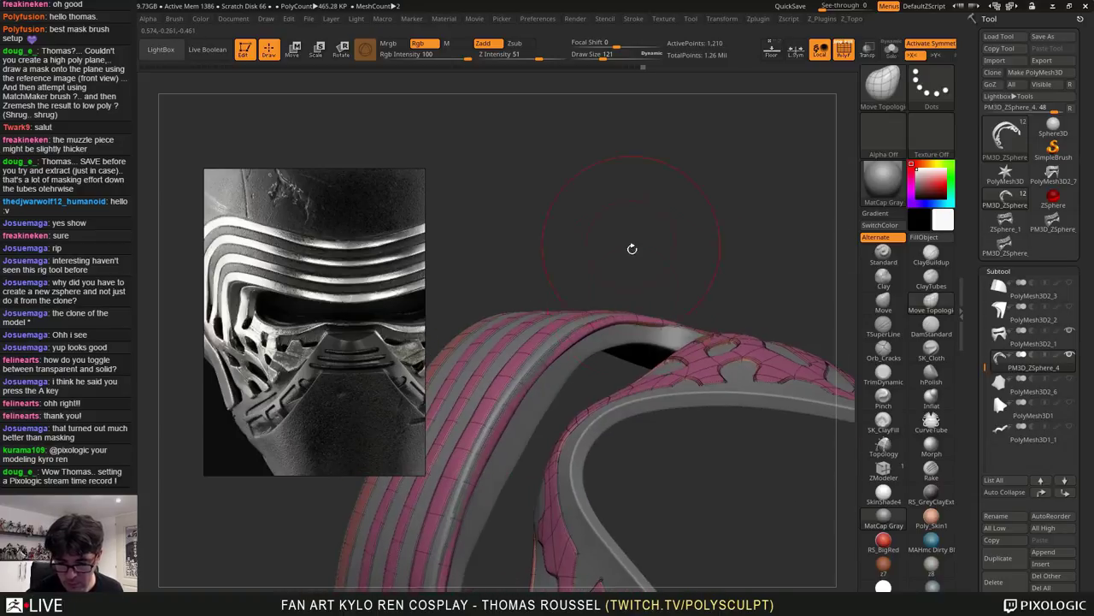
pyautogui.moveTo(666, 323)
pyautogui.mouseDown(button='right')
pyautogui.moveTo(552, 327)
pyautogui.moveTo(563, 343)
pyautogui.mouseUp(button='right')
pyautogui.moveTo(562, 342); pyautogui.dragTo(558, 345)
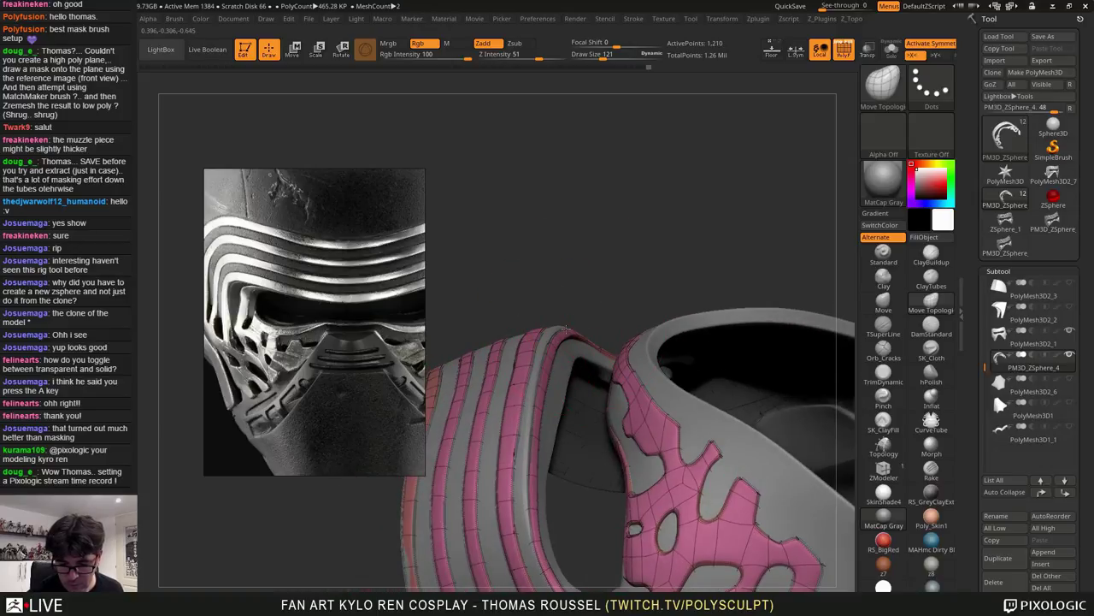
pyautogui.moveTo(633, 381)
pyautogui.mouseDown(button='right')
pyautogui.moveTo(574, 393)
pyautogui.moveTo(761, 389)
pyautogui.moveTo(689, 433)
pyautogui.moveTo(679, 487)
pyautogui.moveTo(611, 427)
pyautogui.moveTo(676, 306)
pyautogui.mouseUp(button='right')
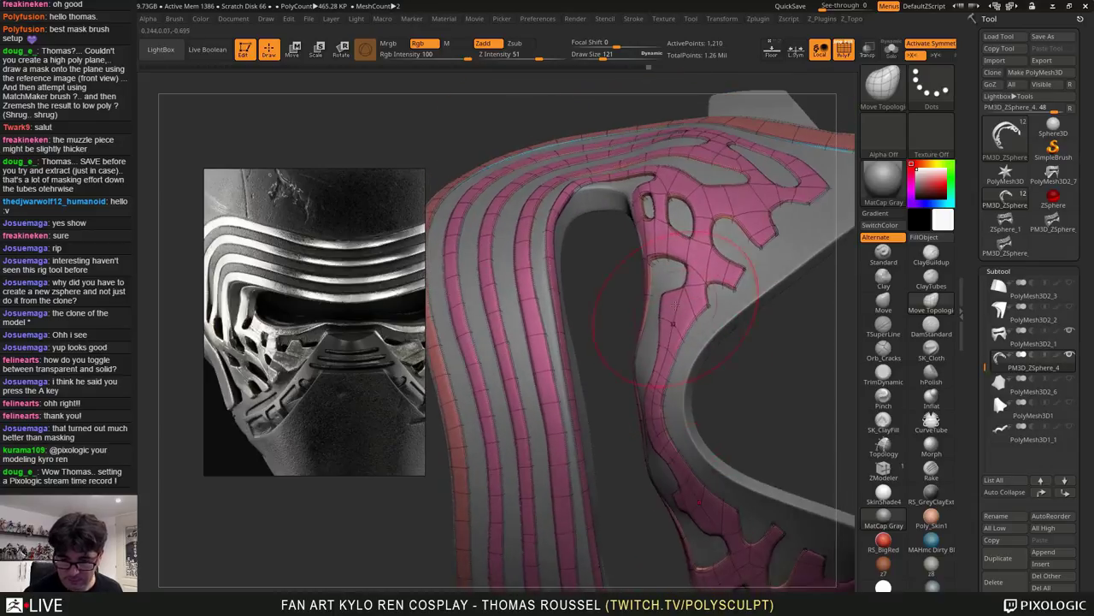
pyautogui.moveTo(629, 257); pyautogui.dragTo(579, 183, button='right')
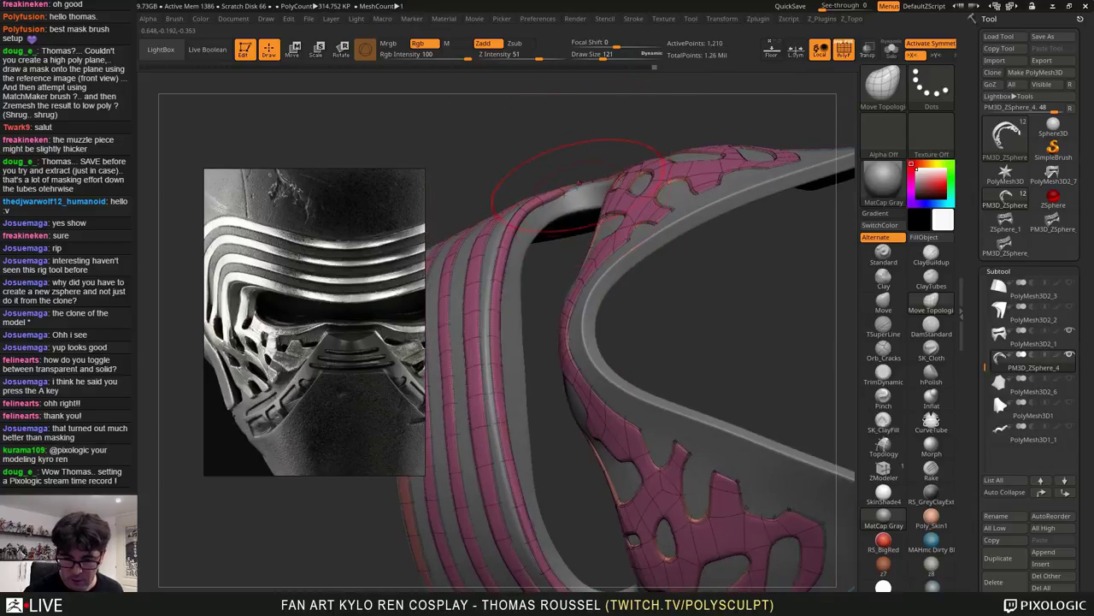
pyautogui.moveTo(540, 205); pyautogui.dragTo(542, 200)
pyautogui.moveTo(542, 200)
pyautogui.mouseDown(button='right')
pyautogui.moveTo(564, 189)
pyautogui.moveTo(647, 220)
pyautogui.moveTo(601, 197)
pyautogui.mouseUp(button='right')
# Compare the grille's low-poly cage with its skin preview, and reduce the Move Topological draw size to 72 for adjusting the cheek webbing
pyautogui.press('a')
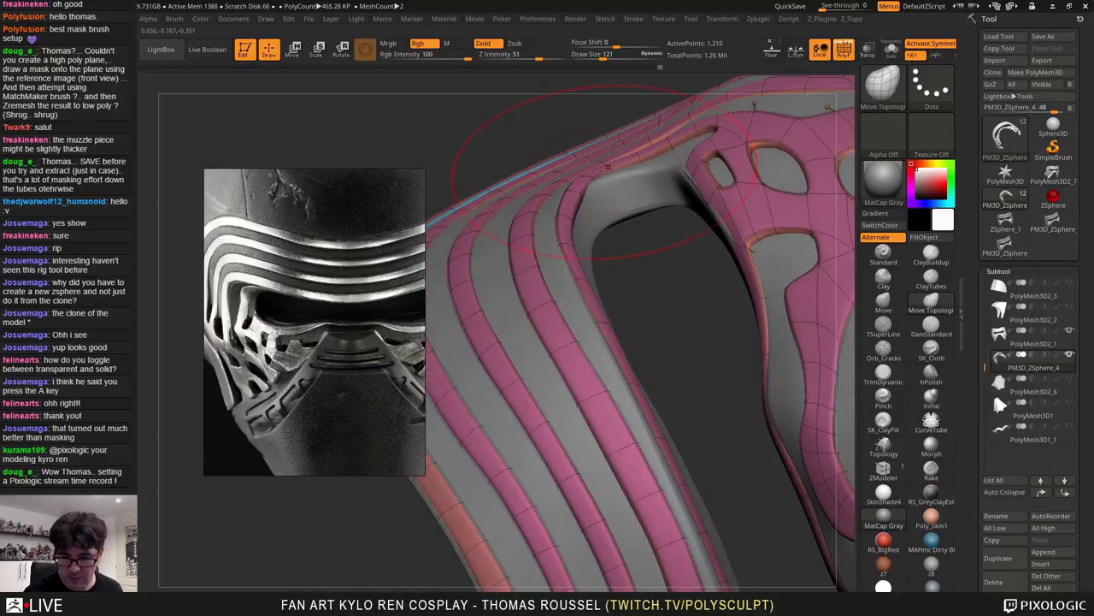
pyautogui.press('a')
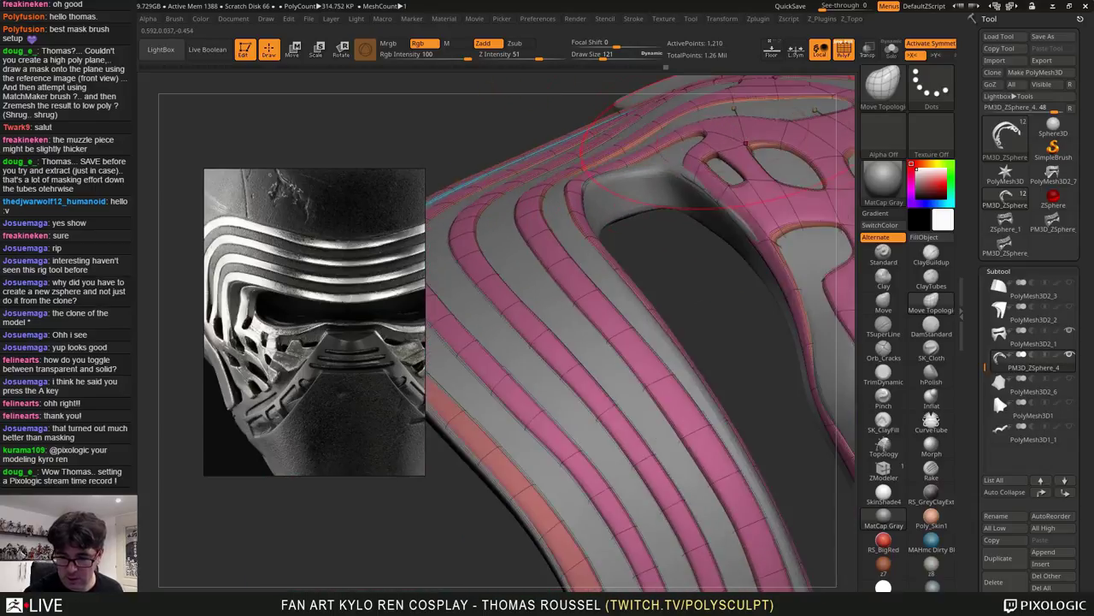
pyautogui.press('a')
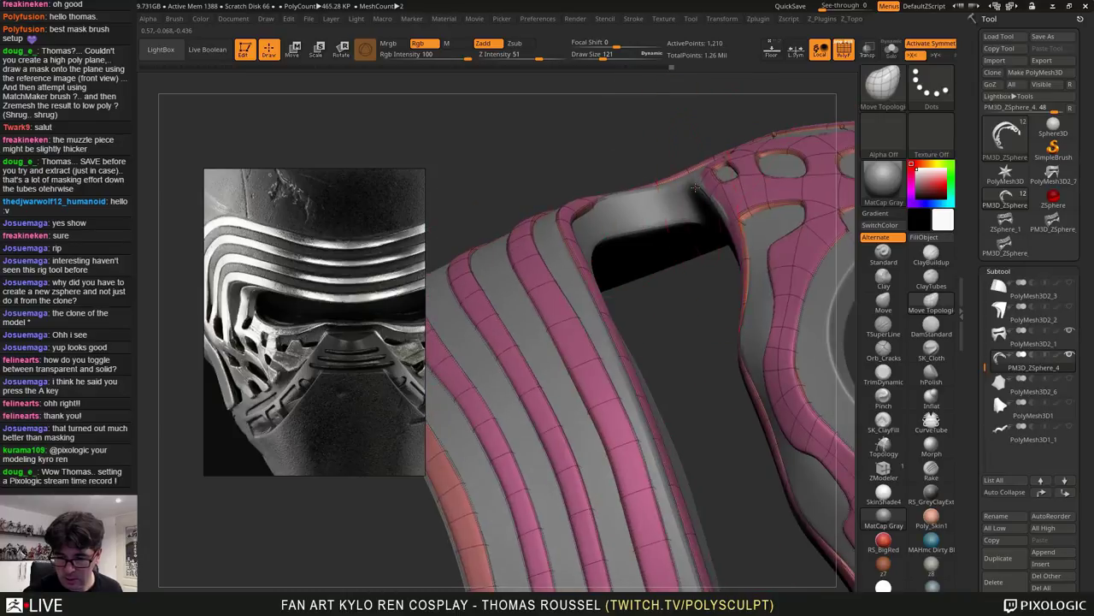
pyautogui.press('a')
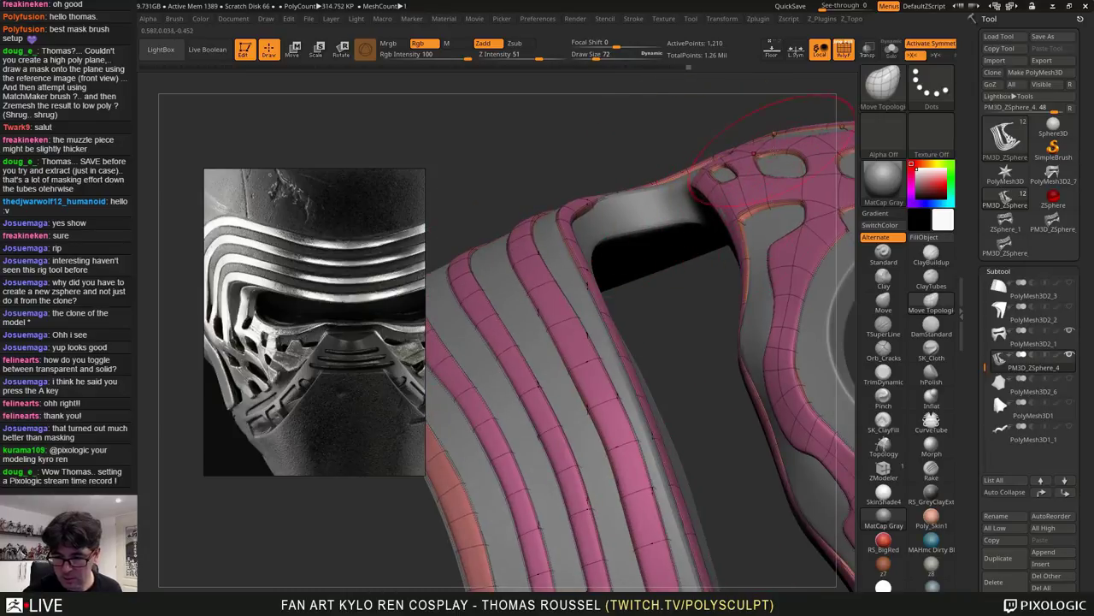
pyautogui.moveTo(812, 111); pyautogui.dragTo(829, 262)
pyautogui.moveTo(737, 272); pyautogui.dragTo(767, 382)
# Check the cheek webbing's fit below the eye opening from several angles and adjust it against the mask shell
pyautogui.moveTo(768, 382); pyautogui.dragTo(674, 205, button='right')
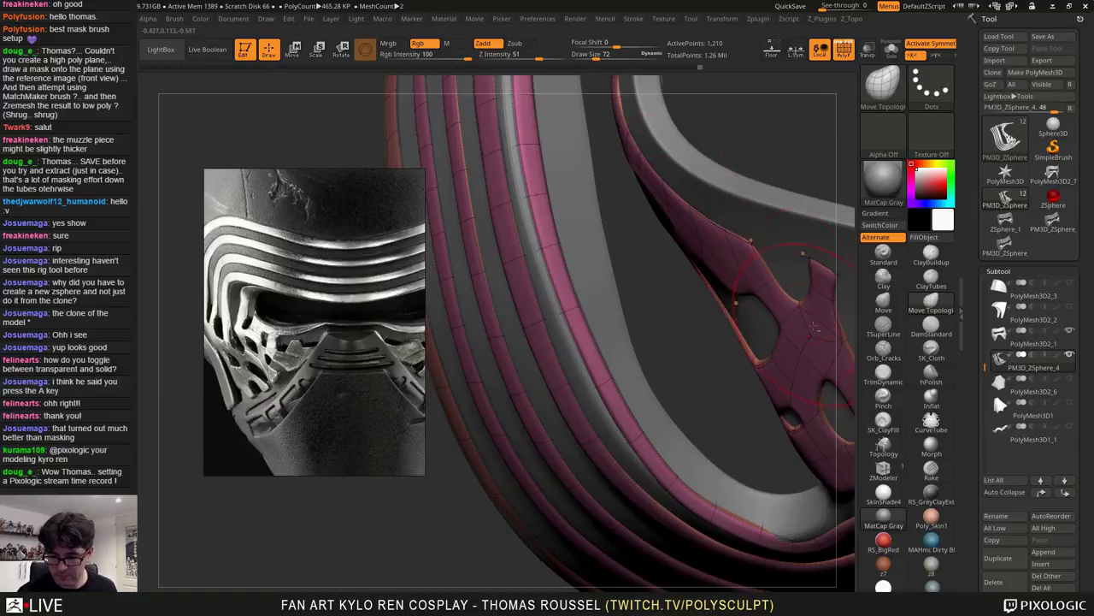
pyautogui.keyDown('alt'); pyautogui.moveTo(756, 263); pyautogui.dragTo(642, 238, button='right'); pyautogui.keyUp('alt')
pyautogui.moveTo(716, 251); pyautogui.dragTo(774, 269, button='right')
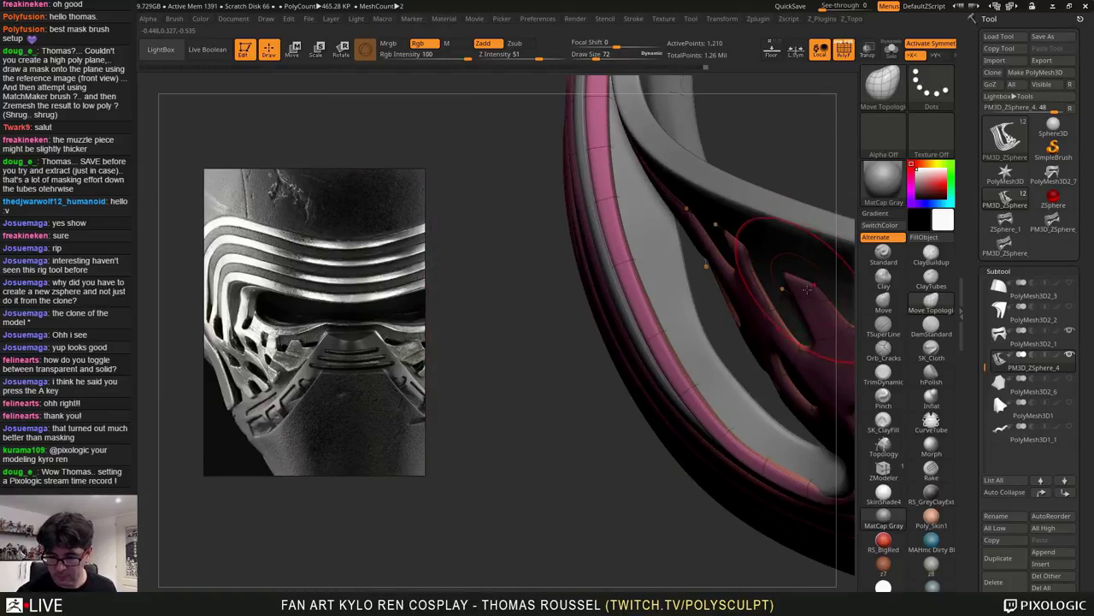
pyautogui.keyDown('alt'); pyautogui.moveTo(787, 307); pyautogui.dragTo(667, 233, button='right'); pyautogui.keyUp('alt')
pyautogui.moveTo(752, 244); pyautogui.dragTo(694, 331, button='right')
pyautogui.moveTo(693, 330); pyautogui.dragTo(646, 420)
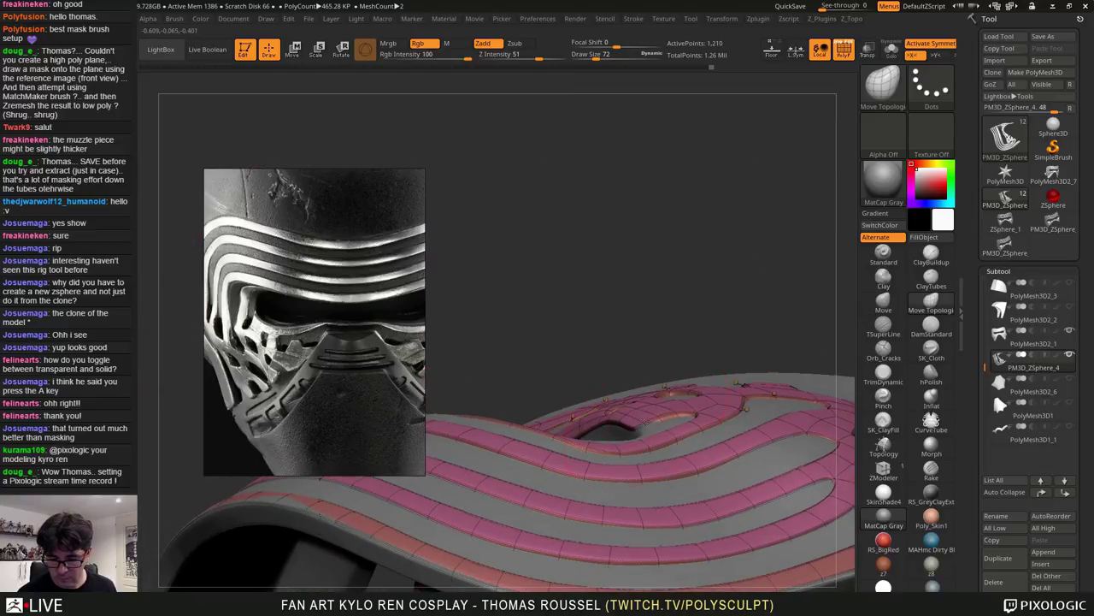
# Fit the lower end of the outermost strip to the mask shell's edge with a small Move Topological stroke
pyautogui.moveTo(645, 421)
pyautogui.mouseDown(button='right')
pyautogui.moveTo(675, 436)
pyautogui.moveTo(666, 378)
pyautogui.mouseUp(button='right')
pyautogui.moveTo(759, 397)
pyautogui.mouseDown(button='right')
pyautogui.moveTo(785, 409)
pyautogui.moveTo(753, 444)
pyautogui.moveTo(740, 385)
pyautogui.moveTo(725, 409)
pyautogui.moveTo(790, 472)
pyautogui.mouseUp(button='right')
pyautogui.moveTo(763, 418); pyautogui.dragTo(783, 419, button='right')
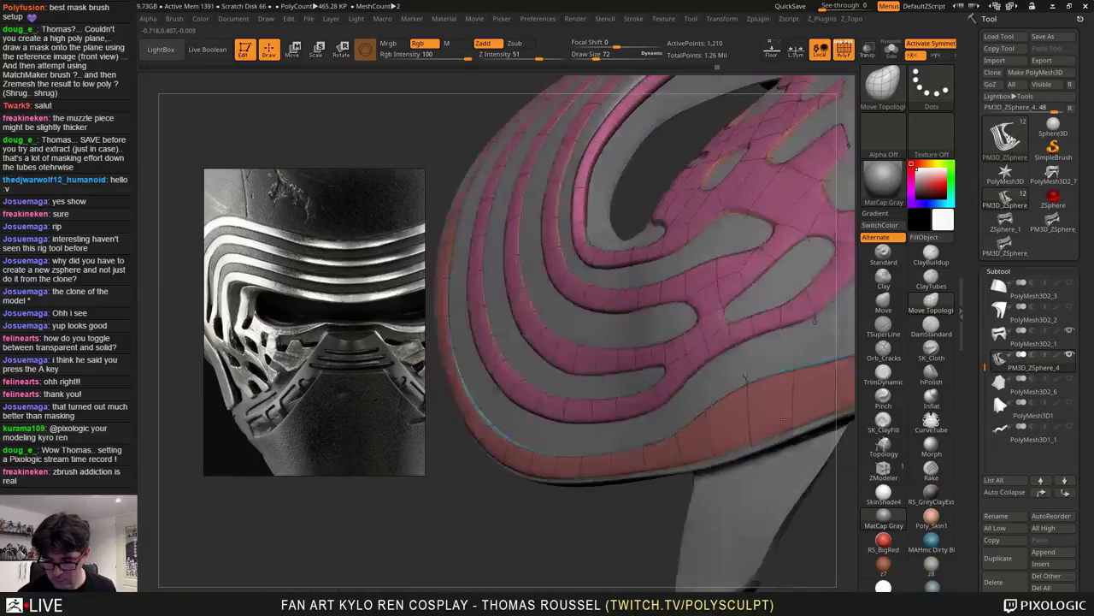
pyautogui.moveTo(782, 419); pyautogui.dragTo(774, 438)
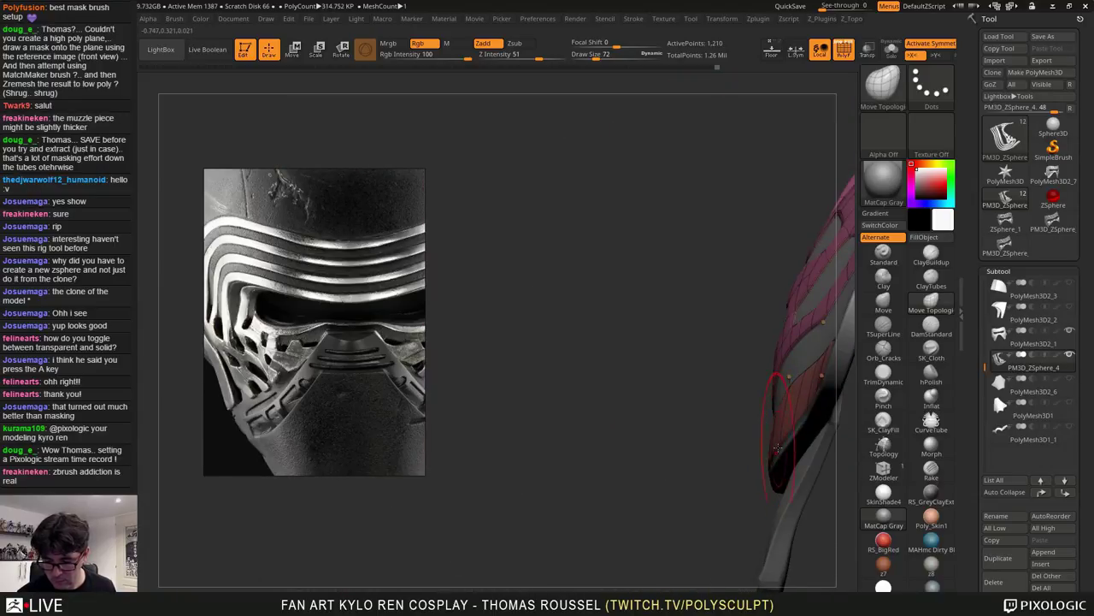
pyautogui.moveTo(822, 410); pyautogui.dragTo(773, 424, button='right')
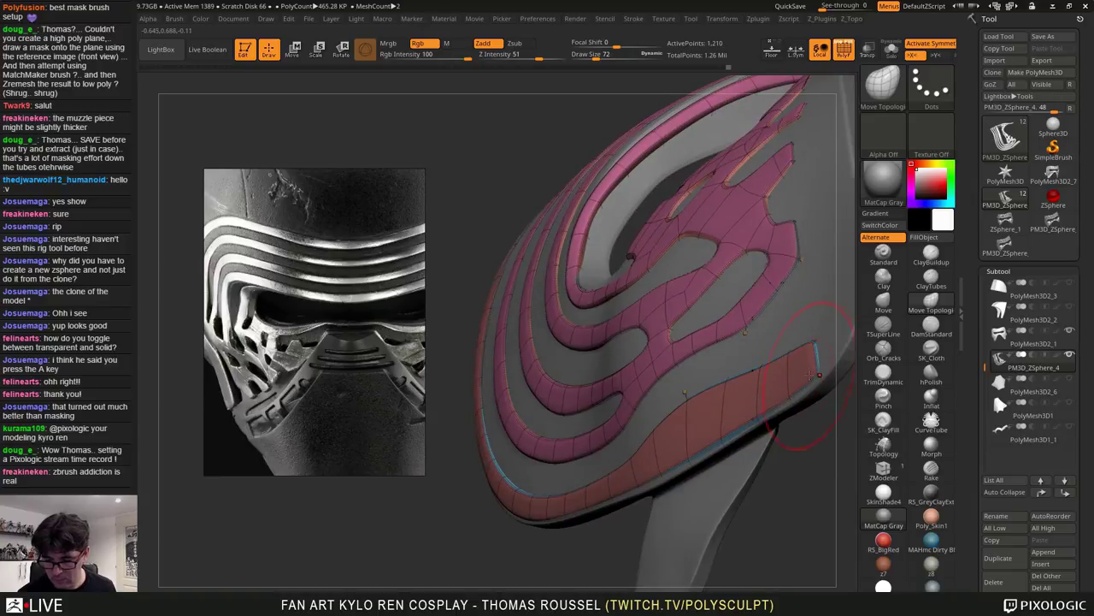
pyautogui.moveTo(809, 374); pyautogui.dragTo(622, 384, button='right')
# Turn off the polyframe display and show the muzzle, jaw and side helmet subtools: PolyMesh3D2_6, PolyMesh3D1, PolyMesh3D1_1, PolyMesh3D2_2 and PolyMesh3D2_3
pyautogui.hotkey('shift', 'f')
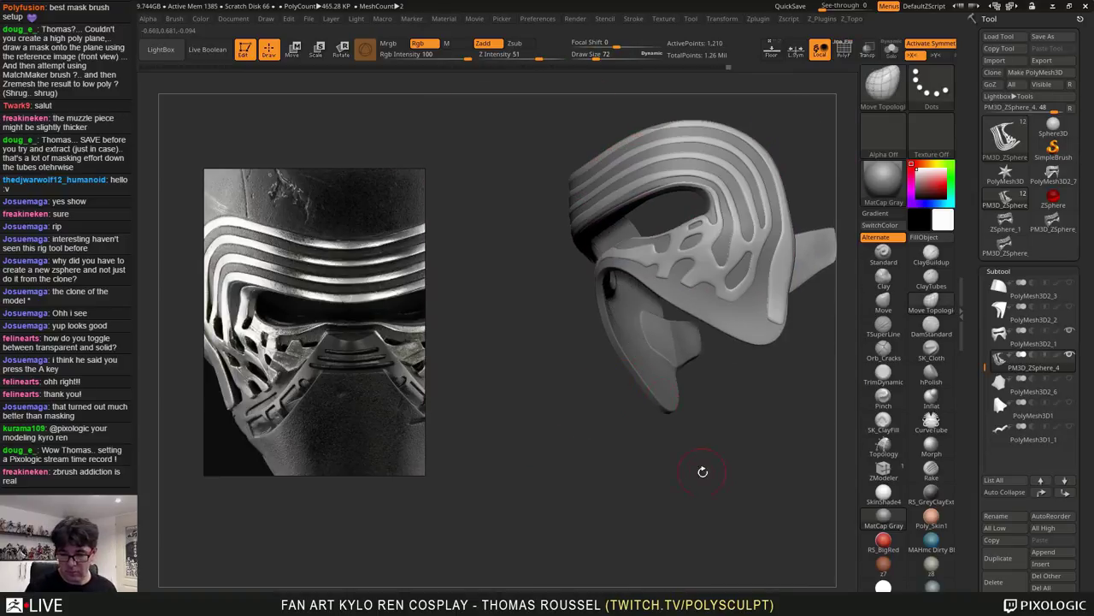
pyautogui.keyDown('shift'); pyautogui.moveTo(703, 471); pyautogui.dragTo(837, 463); pyautogui.keyUp('shift')
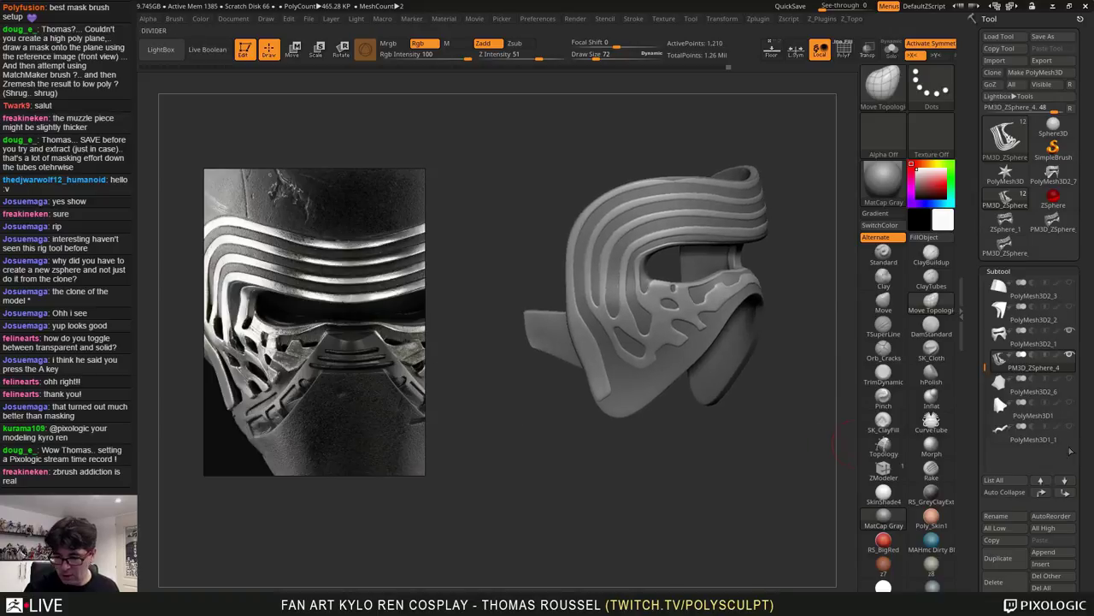
pyautogui.click(1070, 378)
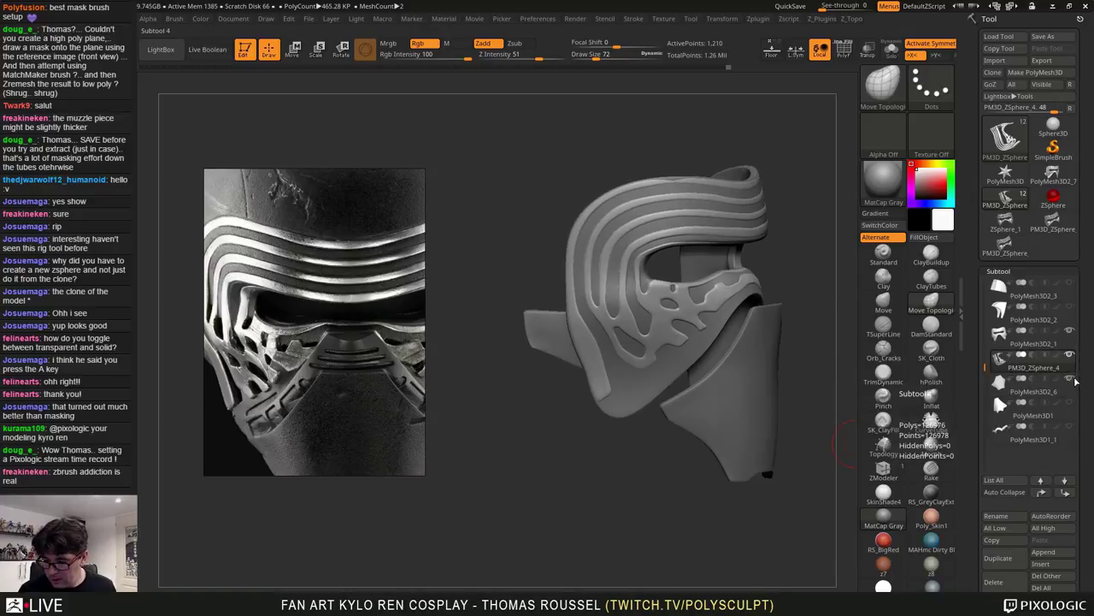
pyautogui.click(1072, 403)
pyautogui.click(1071, 426)
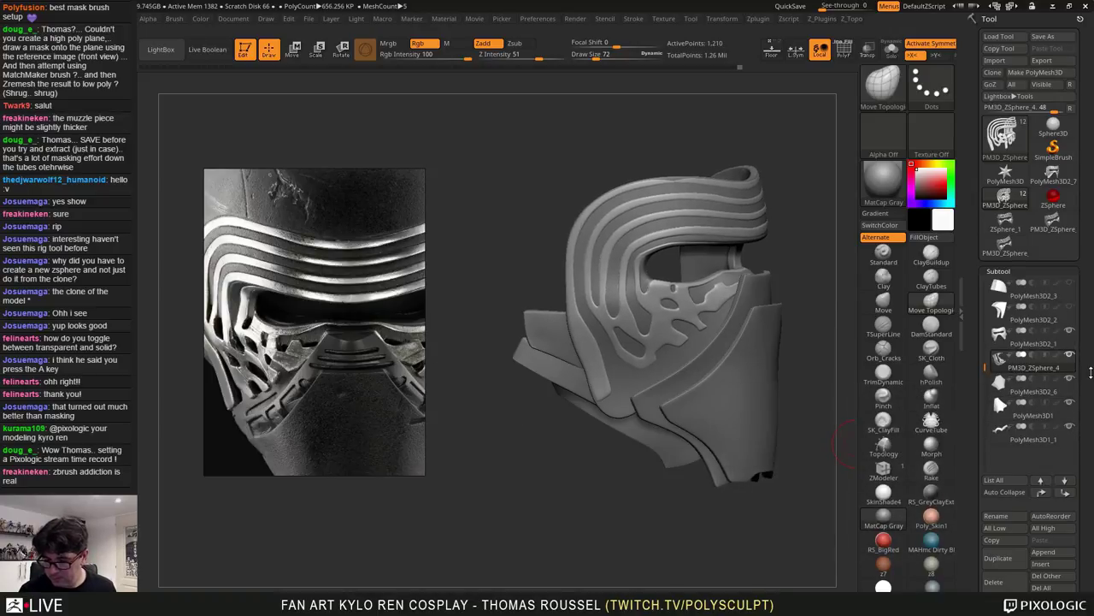
pyautogui.click(1070, 307)
pyautogui.click(1070, 283)
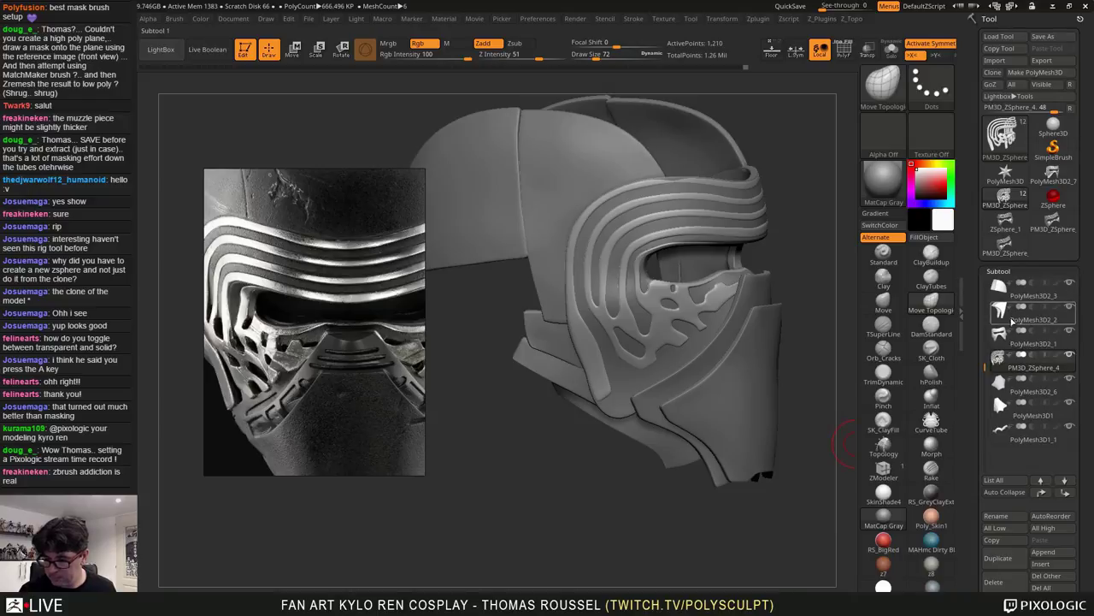
# Show the subtools PolyMesh3D2_4, PolyMesh3D2_5, the upper PolyMesh3D1 and Scan scale to complete the helmet on the head
pyautogui.moveTo(984, 367); pyautogui.dragTo(984, 281)
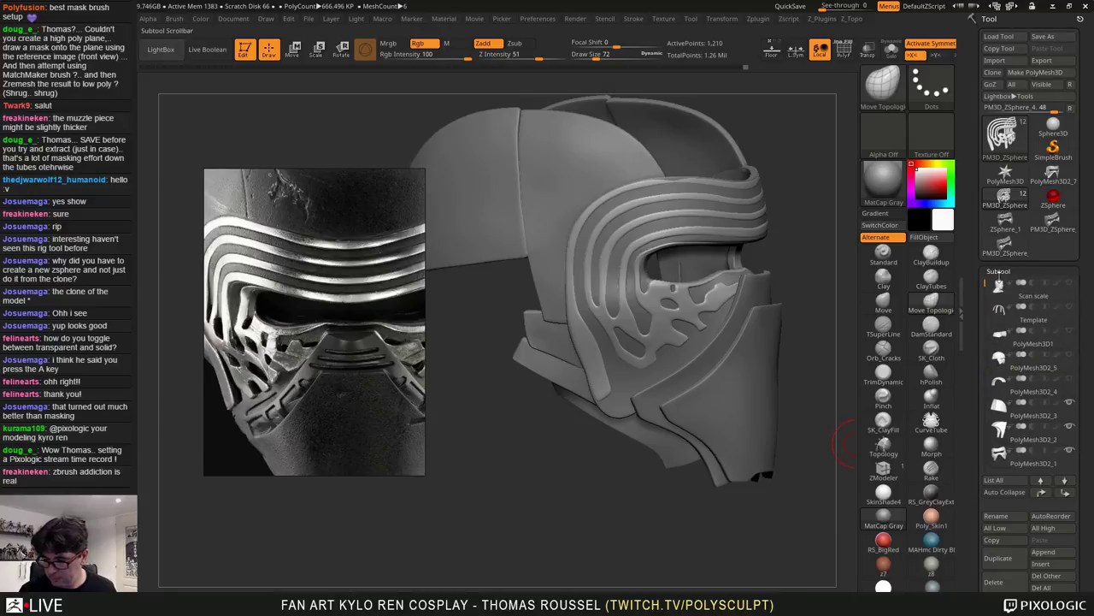
pyautogui.click(1070, 379)
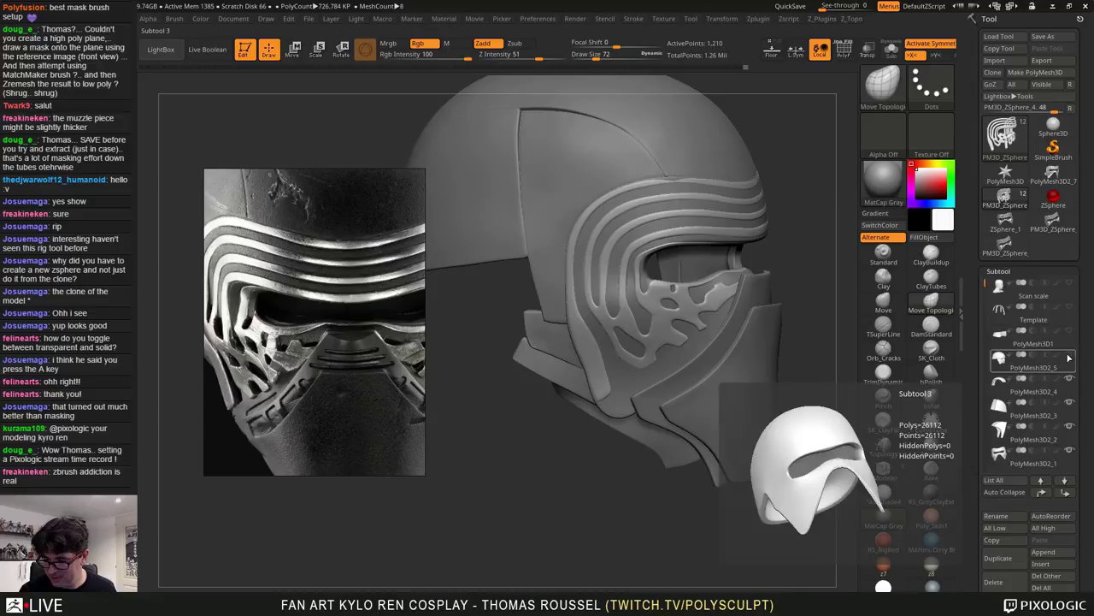
pyautogui.click(1070, 355)
pyautogui.click(1069, 331)
pyautogui.click(1069, 283)
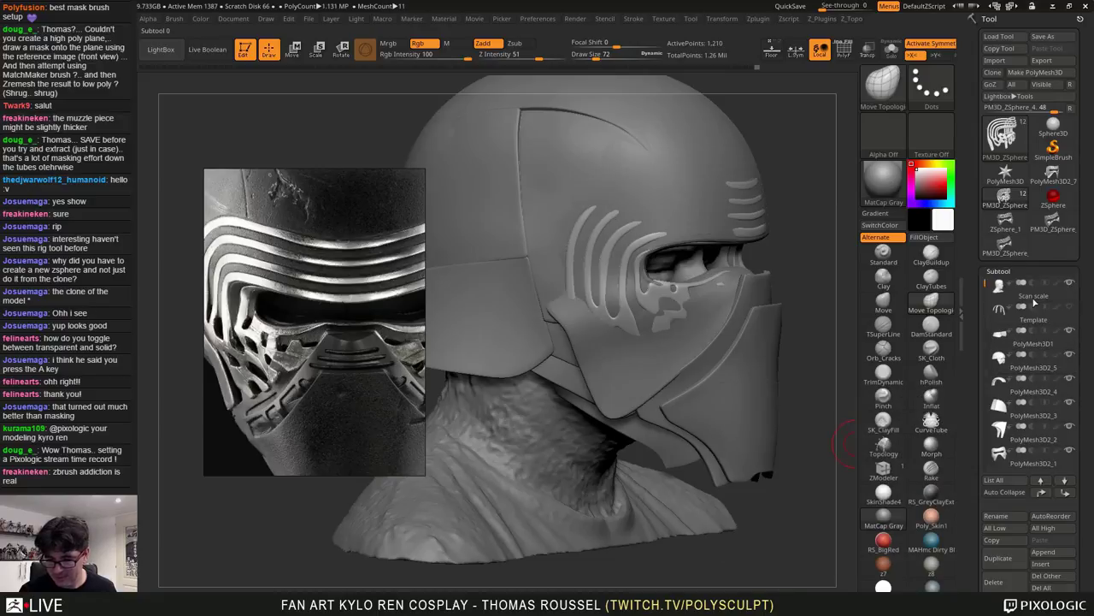
# Inspect the assembled helmet, hide the PolyMesh3D2_5 shell covering the grille, and make PolyMesh3D2_4 the active subtool
pyautogui.keyDown('alt'); pyautogui.moveTo(773, 503); pyautogui.dragTo(602, 469); pyautogui.keyUp('alt')
pyautogui.moveTo(403, 330); pyautogui.dragTo(107, 333)
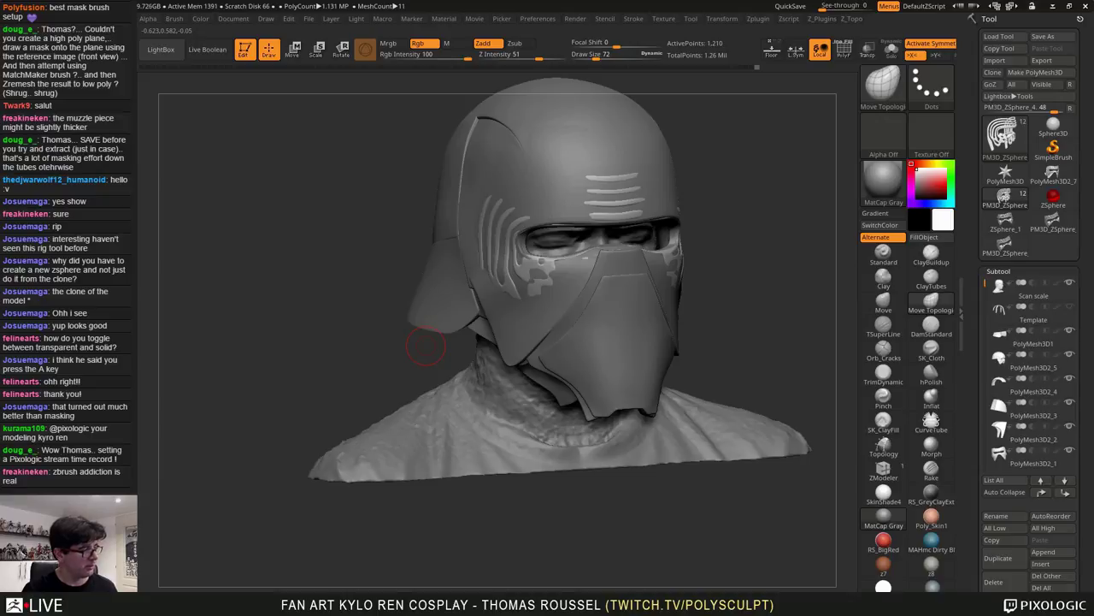
pyautogui.moveTo(812, 376); pyautogui.dragTo(740, 333)
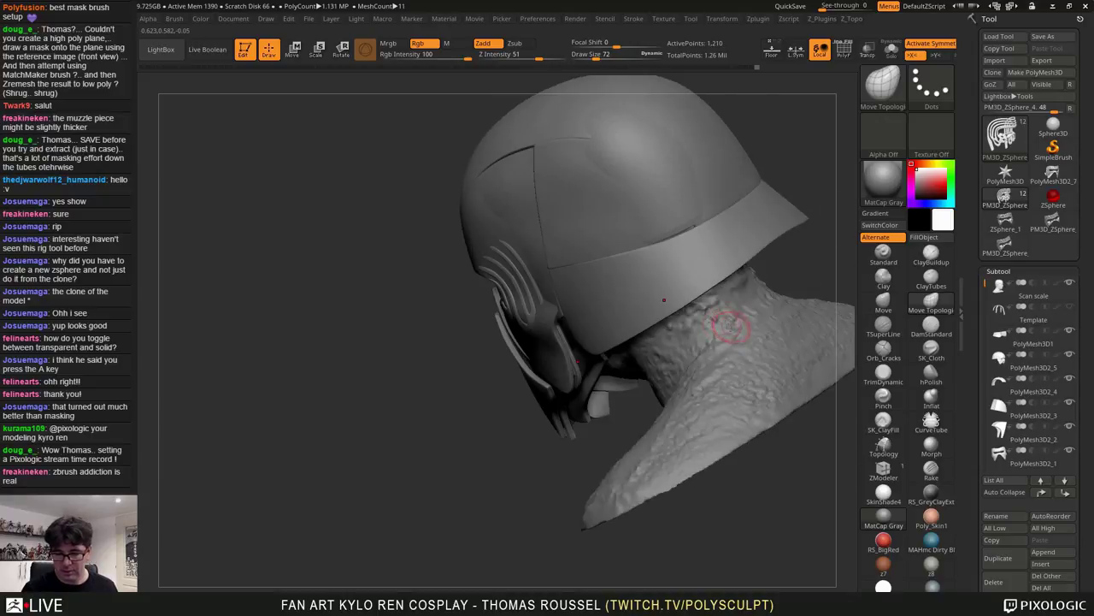
pyautogui.moveTo(793, 263); pyautogui.dragTo(837, 290)
pyautogui.keyDown('alt'); pyautogui.moveTo(837, 291); pyautogui.dragTo(663, 266); pyautogui.keyUp('alt')
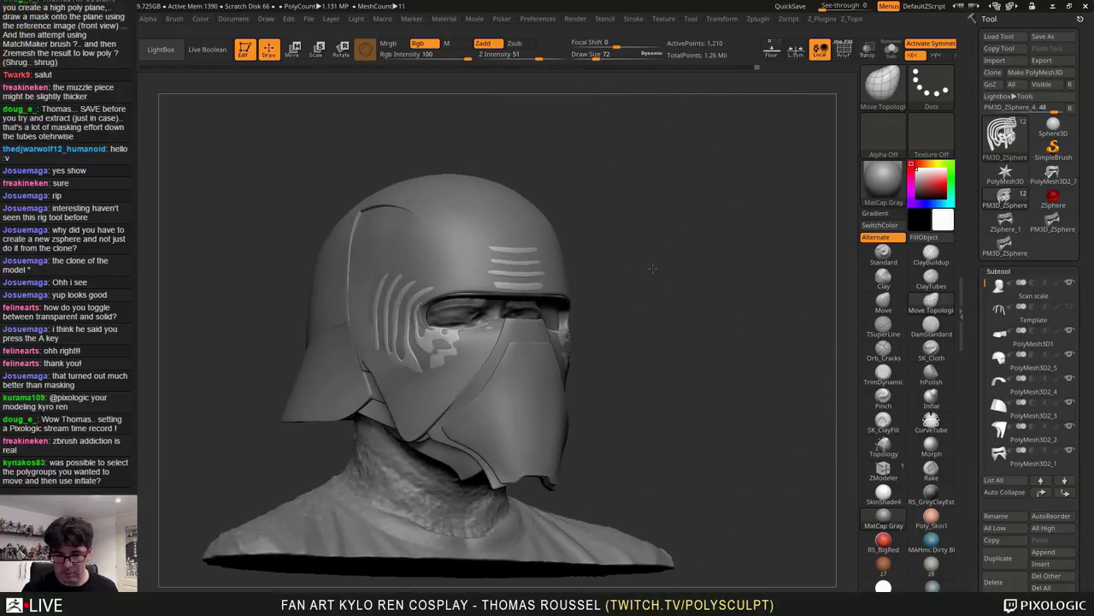
pyautogui.keyDown('alt'); pyautogui.click(436, 265); pyautogui.keyUp('alt')
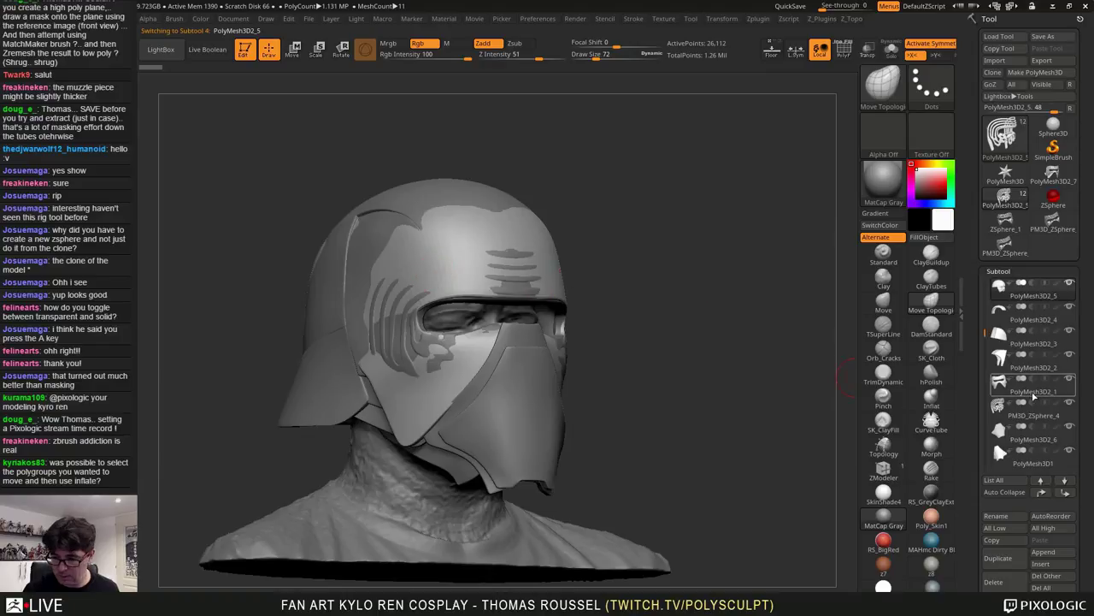
pyautogui.click(1061, 313)
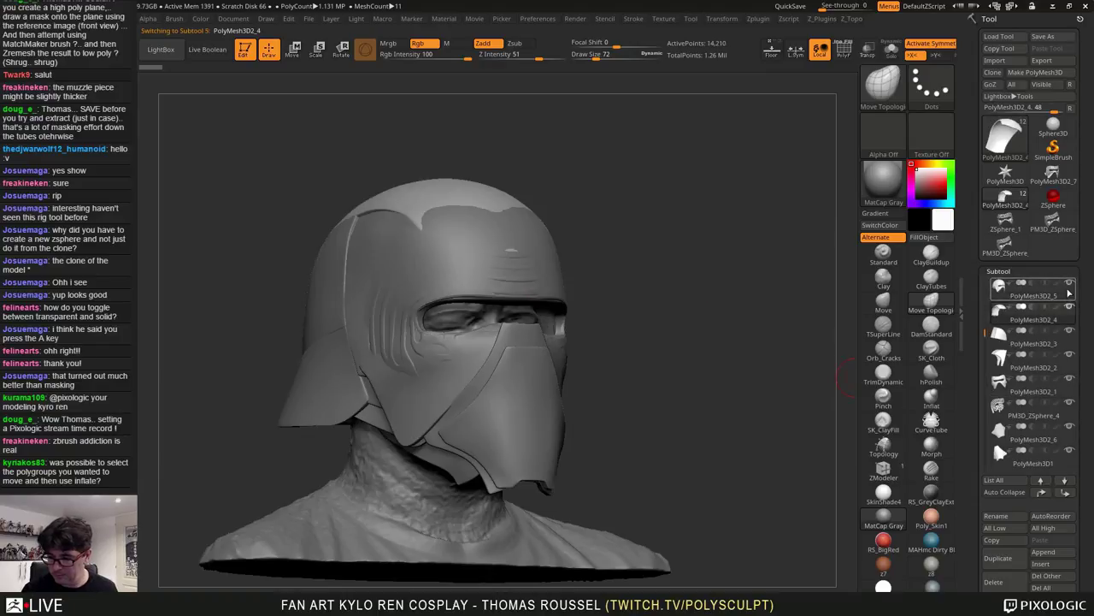
pyautogui.keyDown('alt'); pyautogui.moveTo(722, 295); pyautogui.dragTo(740, 292); pyautogui.keyUp('alt')
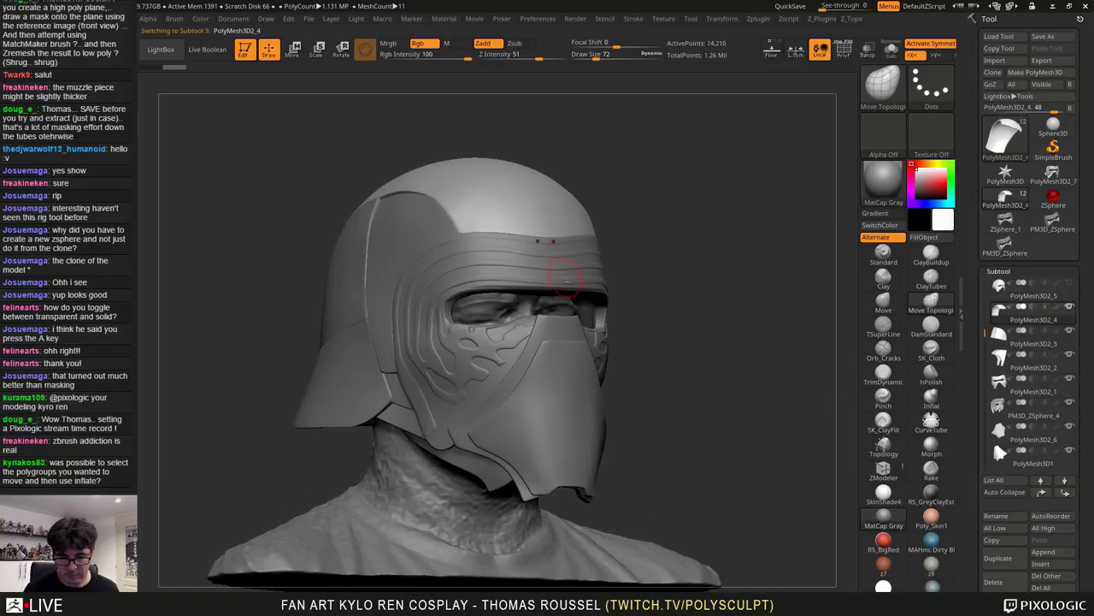
# Make the grille PM3D_ZSphere_4 the active subtool and view the helmet in three-quarter view
pyautogui.keyDown('alt'); pyautogui.click(566, 257); pyautogui.keyUp('alt')
pyautogui.press('f')
pyautogui.moveTo(684, 256); pyautogui.dragTo(714, 298)
pyautogui.moveTo(714, 298); pyautogui.dragTo(806, 89, button='right')
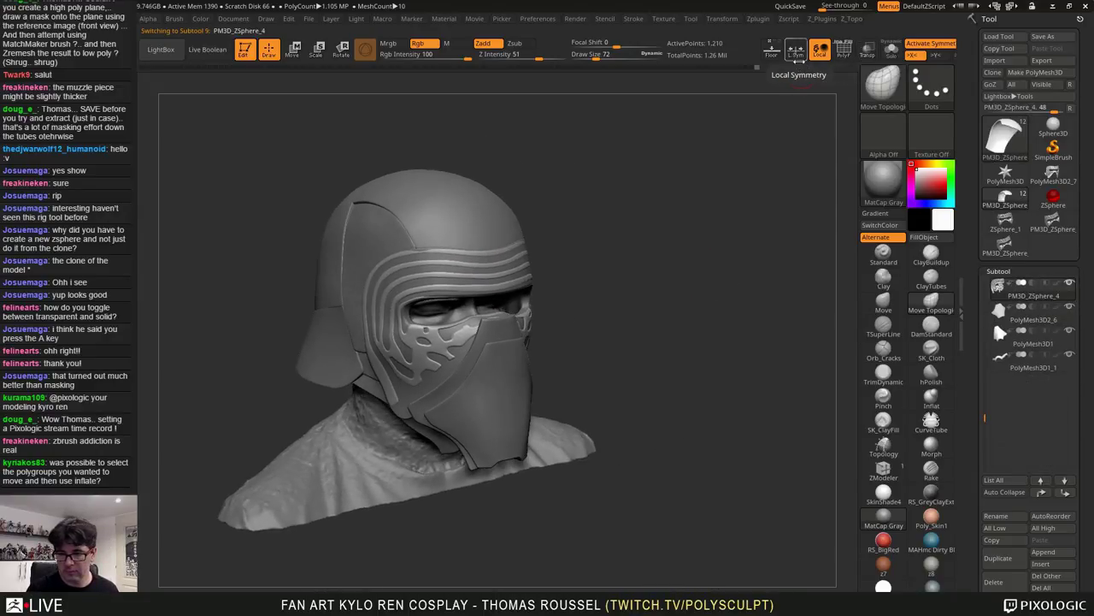
# Show the floor grid's reference image beside the helmet and turn off the grid's Front option
pyautogui.click(772, 52)
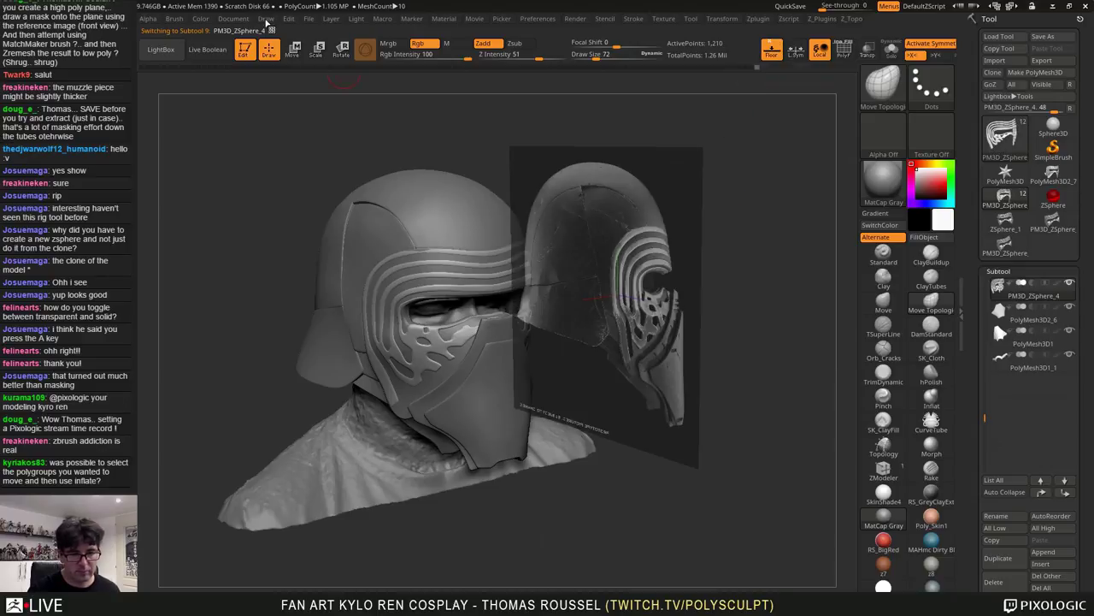
pyautogui.click(266, 19)
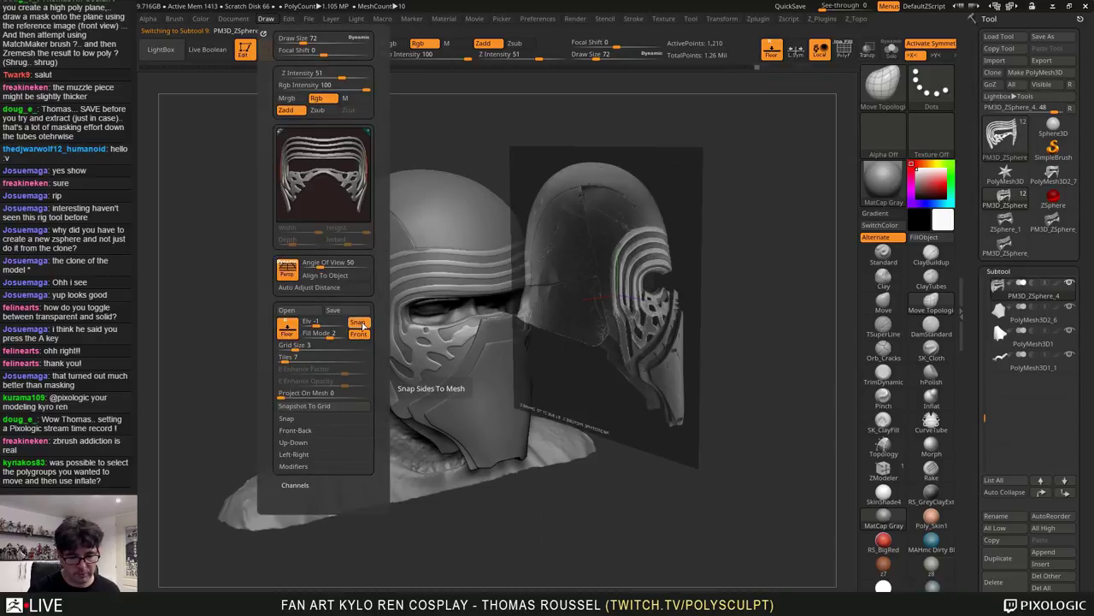
pyautogui.click(362, 335)
pyautogui.moveTo(726, 269)
pyautogui.keyDown('alt'); pyautogui.mouseDown()
pyautogui.moveTo(782, 281)
pyautogui.moveTo(801, 260)
pyautogui.mouseUp(); pyautogui.keyUp('alt')
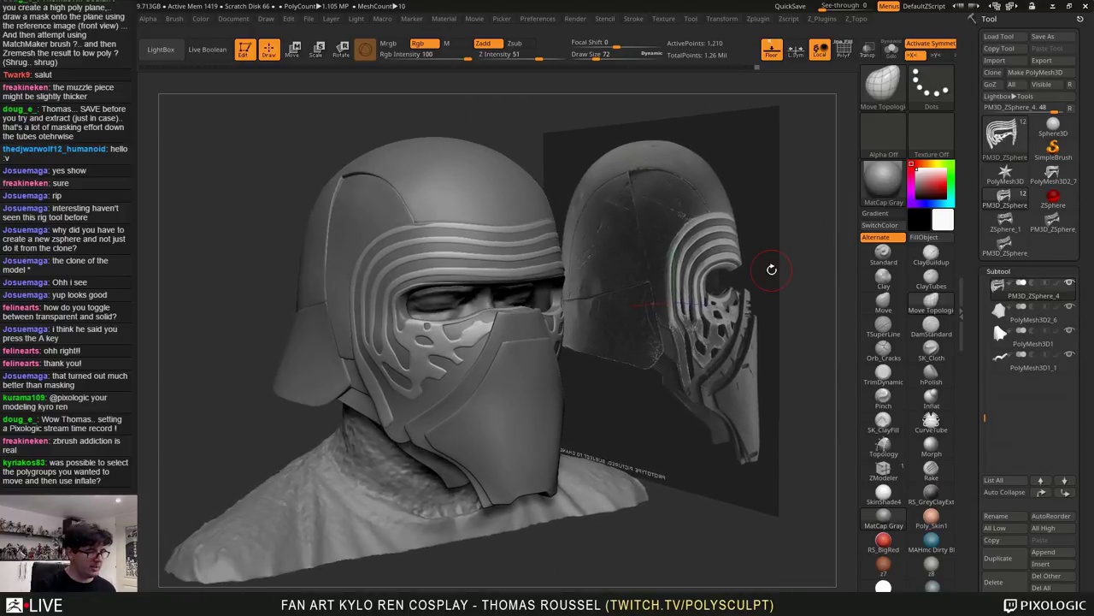
# Subdivide the grille mesh once and save the project as 17_helmet in the Z_KyloRen folder
pyautogui.hotkey('ctrl', 'd')
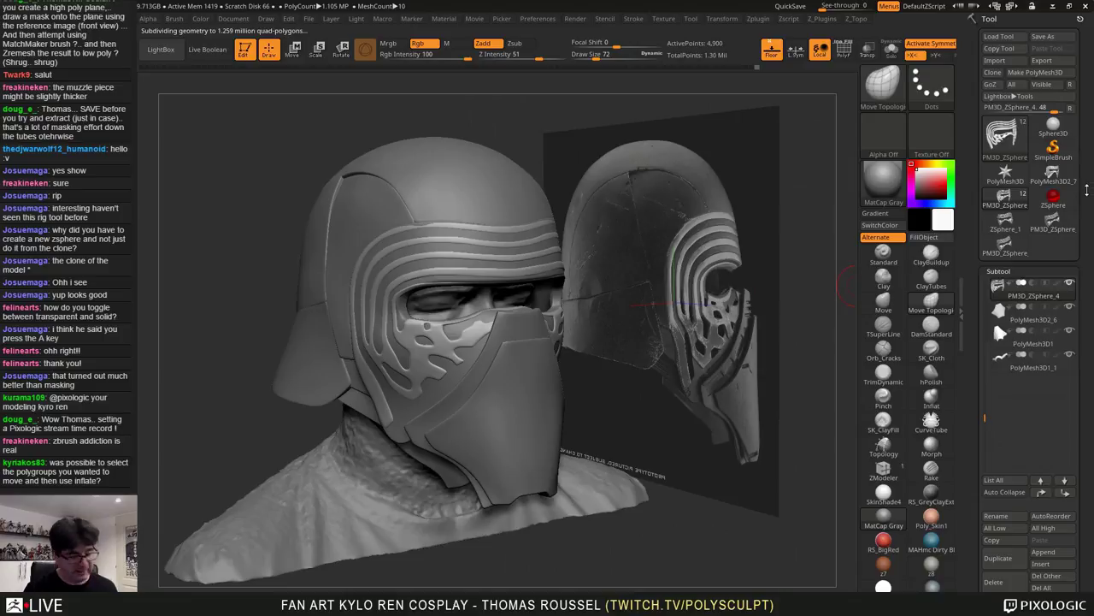
pyautogui.hotkey('ctrl', 's')
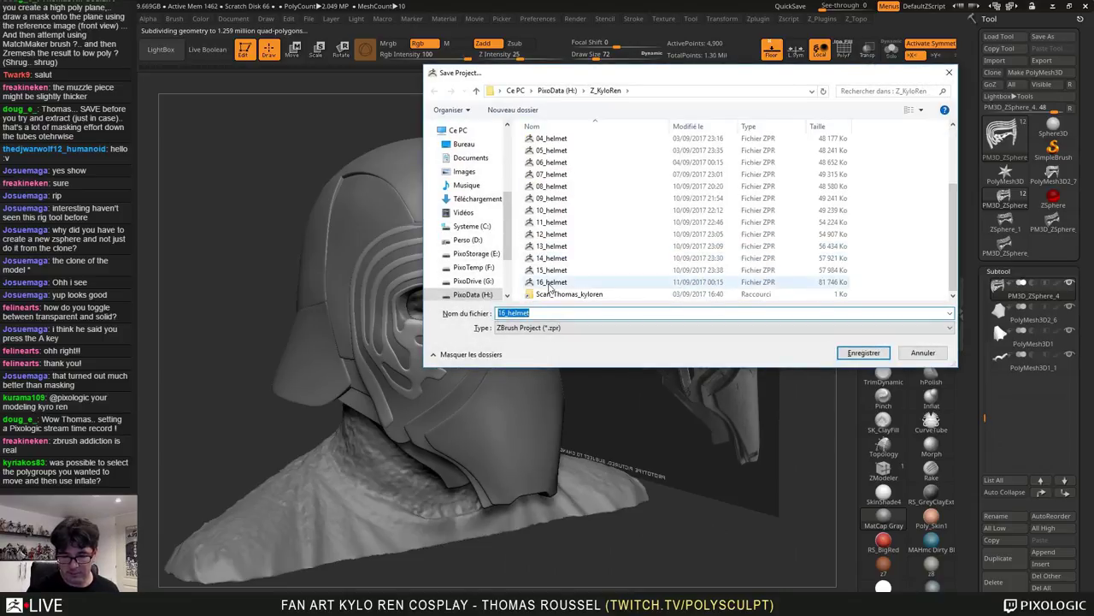
pyautogui.click(551, 283)
pyautogui.click(503, 313)
pyautogui.click(503, 312)
pyautogui.hotkey('shift', 'Right')
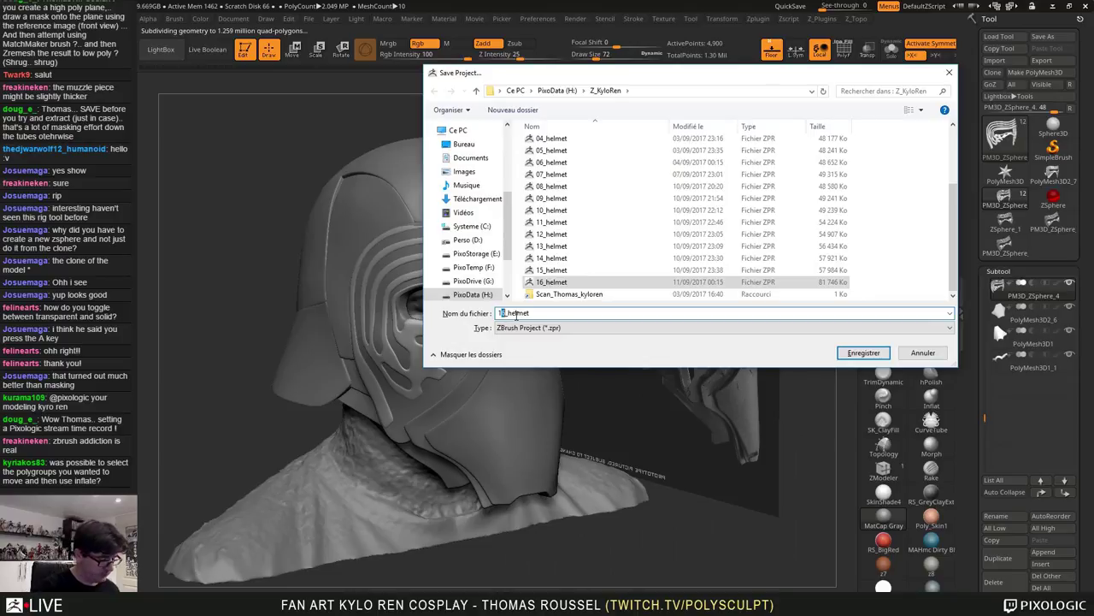
pyautogui.write('7')
pyautogui.press('Return')
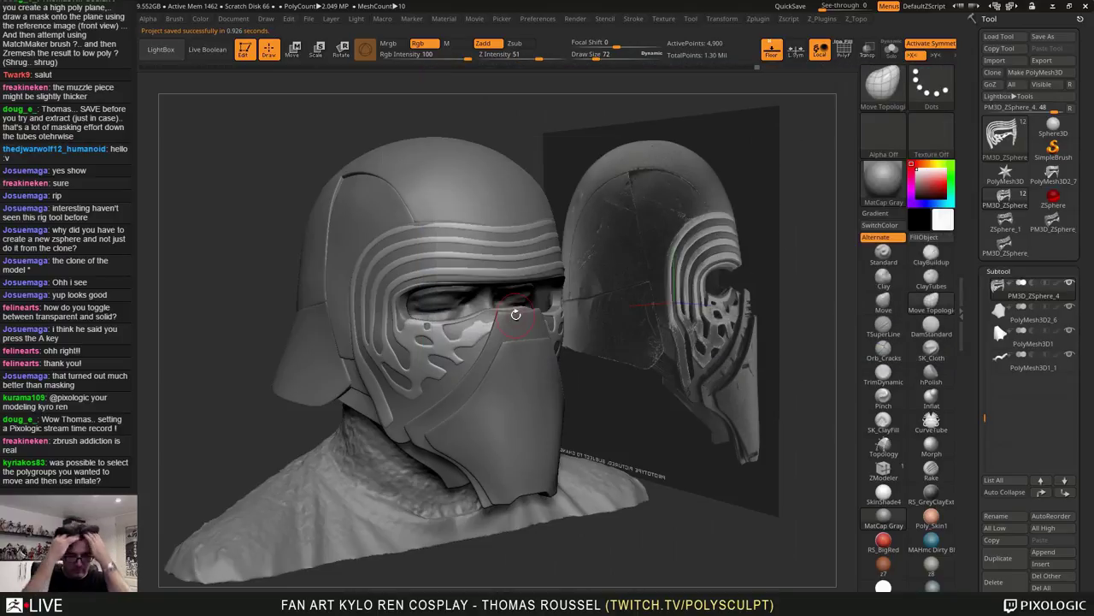